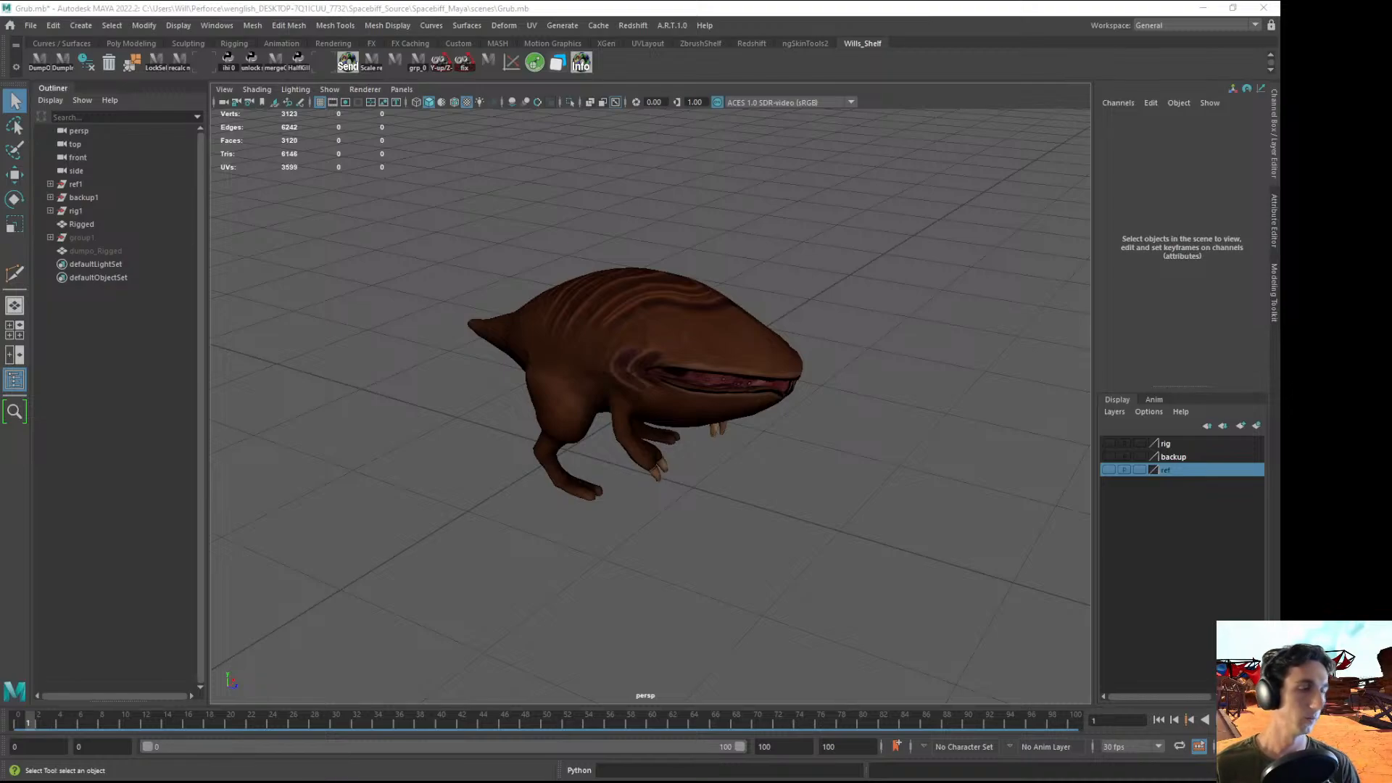
- Examine the textured creature model and its wireframe from several angles
left_click_drag(692, 340, 680, 367, "alt")
left_click(664, 368)
left_click(775, 321)
left_click_drag(670, 423, 647, 463, "alt")
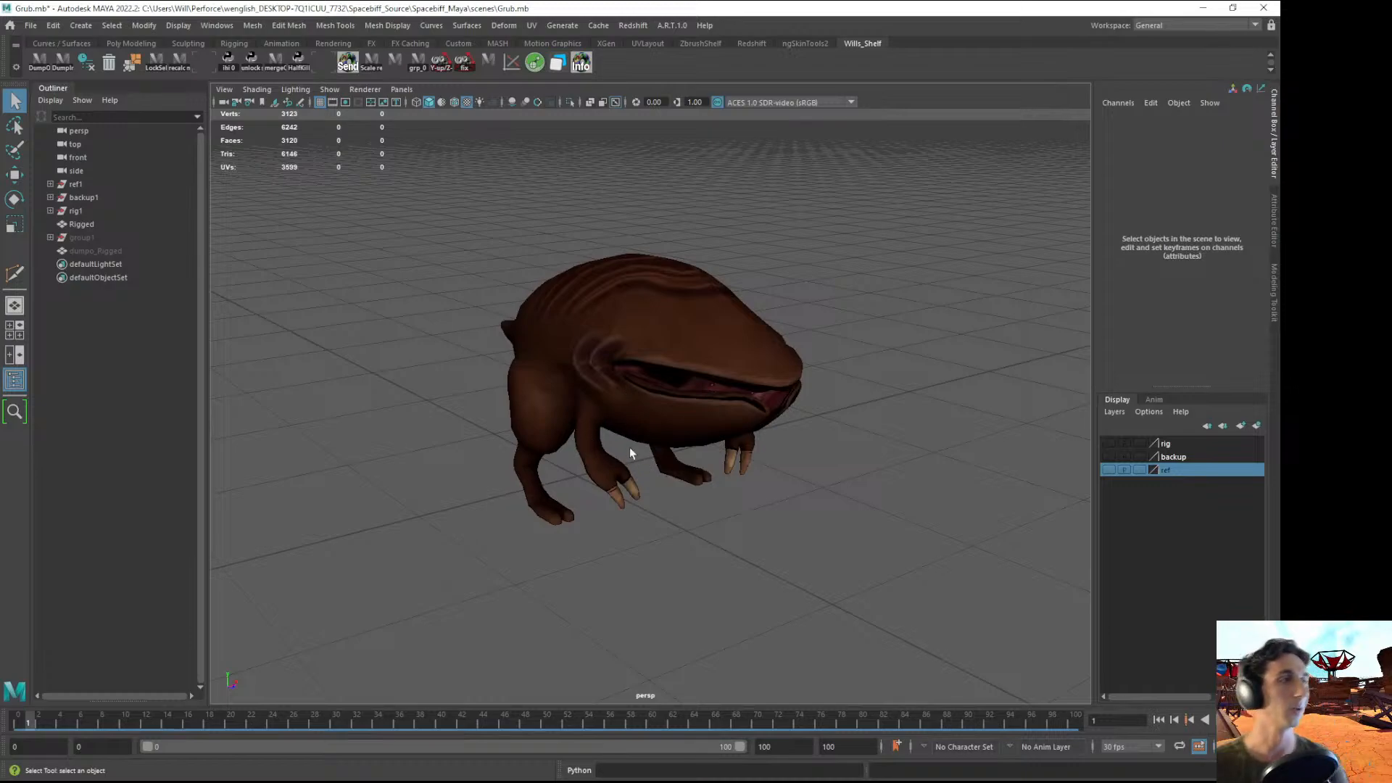
mouse_move(631, 457)
left_mouse_down("alt")
mouse_move(656, 435)
mouse_move(585, 413)
mouse_move(615, 435)
left_mouse_up("alt")
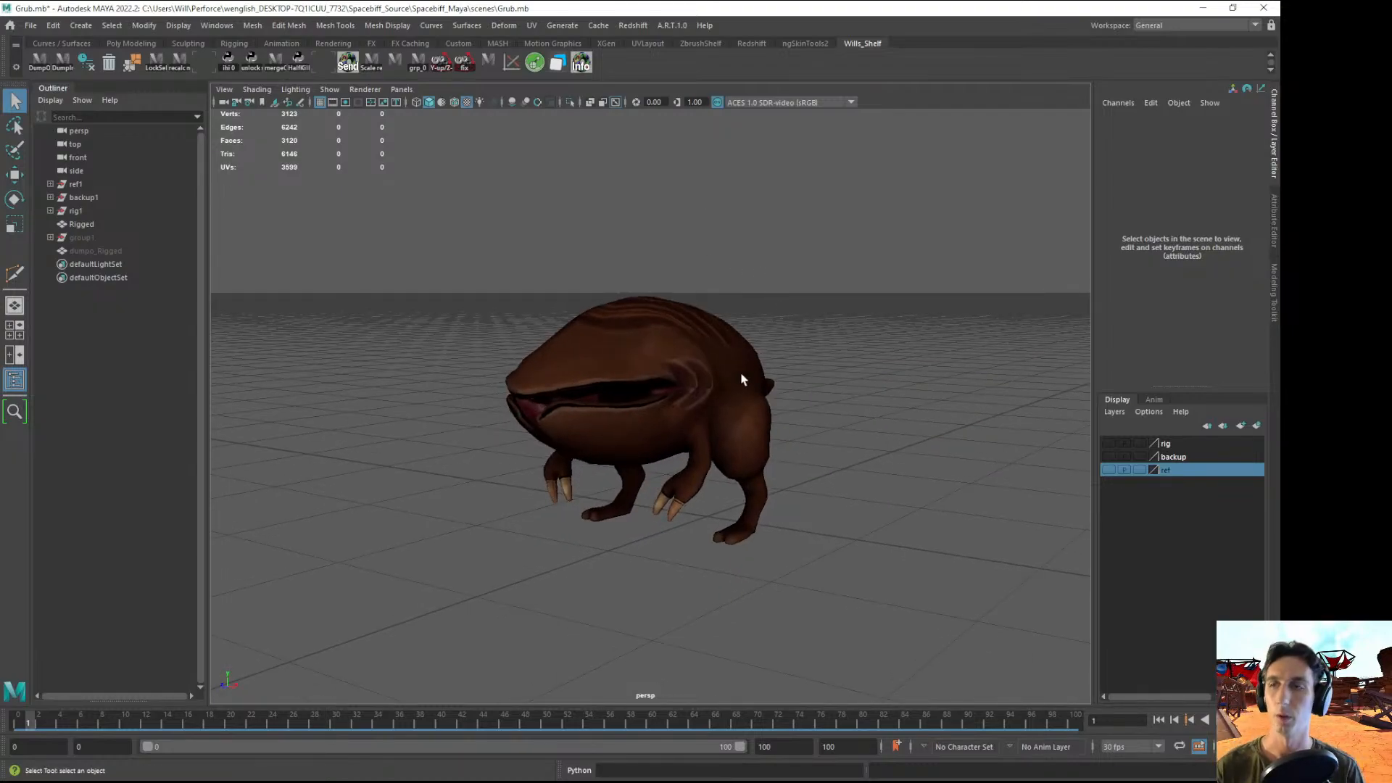
left_click_drag(697, 370, 578, 375, "alt")
left_click(90, 228)
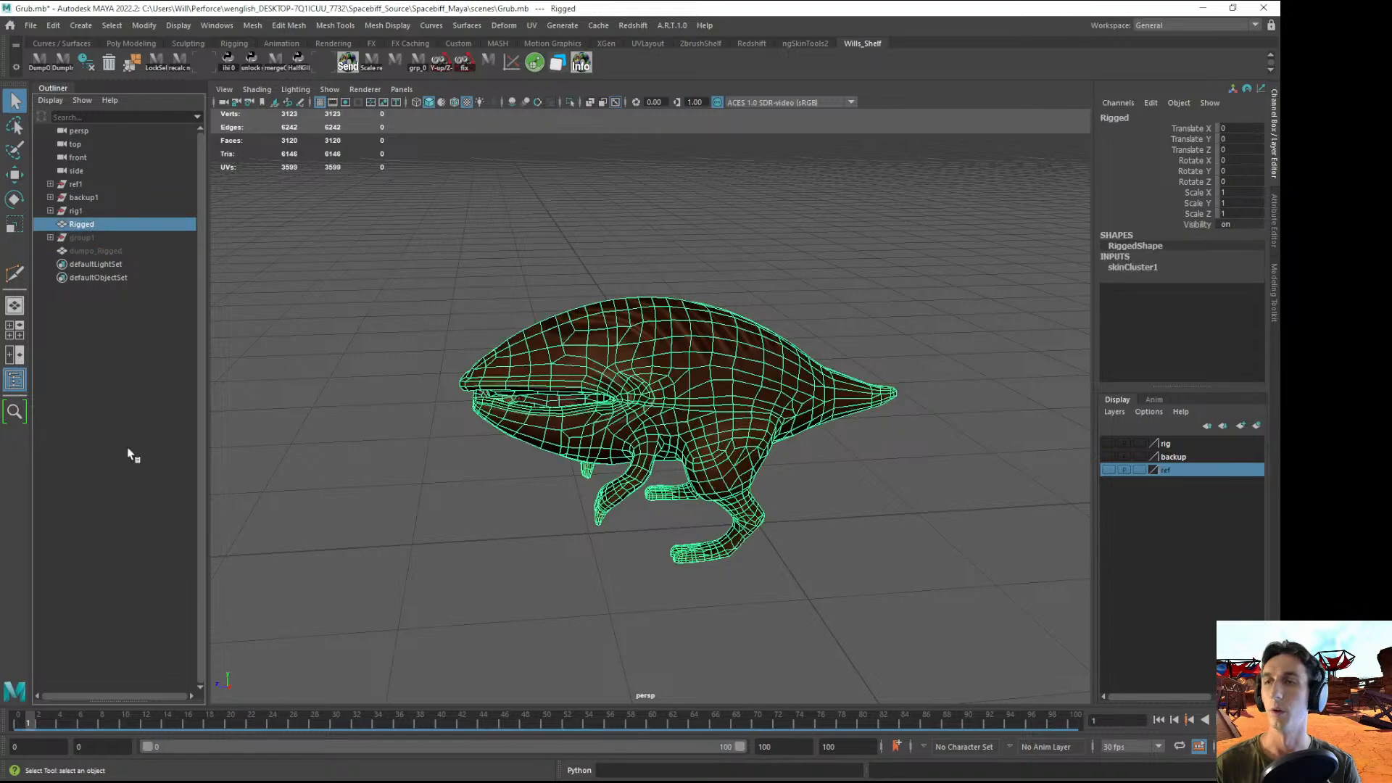
left_click(448, 471)
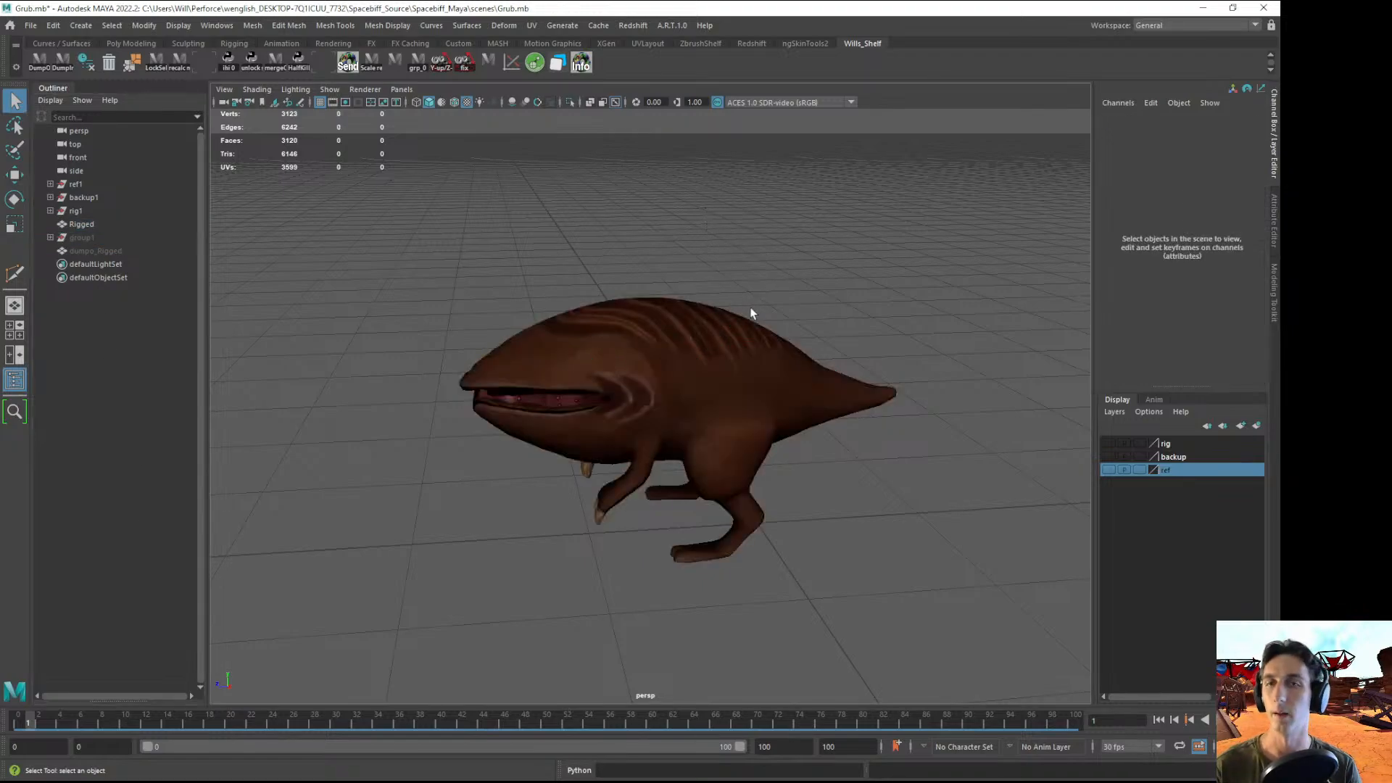
middle_click_drag(752, 314, 602, 366, "alt")
left_click_drag(601, 366, 631, 361, "alt")
scroll(609, 475, "up", 1)
middle_click_drag(607, 482, 661, 439, "alt")
scroll(648, 437, "up", 1)
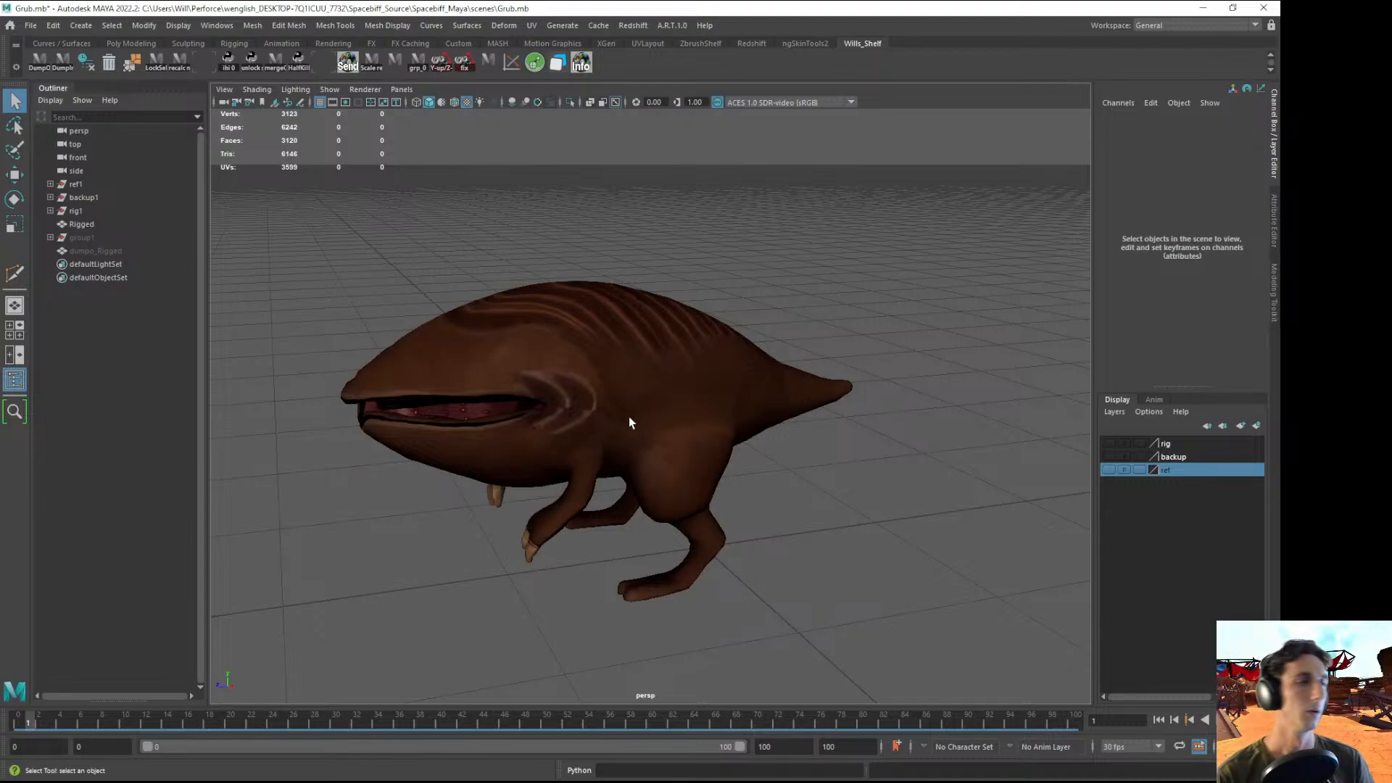
left_click(633, 326)
left_click(502, 241)
left_click(524, 285)
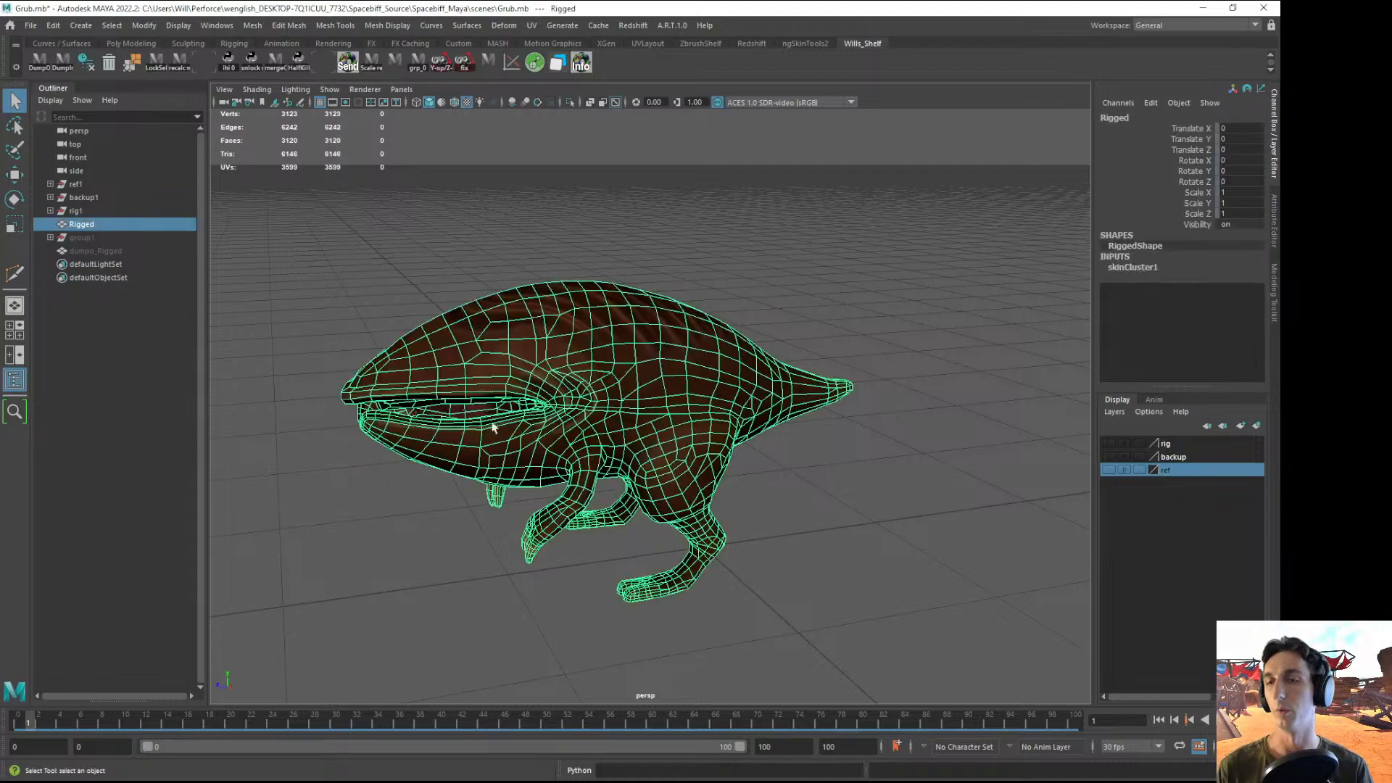
left_click_drag(488, 333, 554, 336, "alt")
left_click(775, 309)
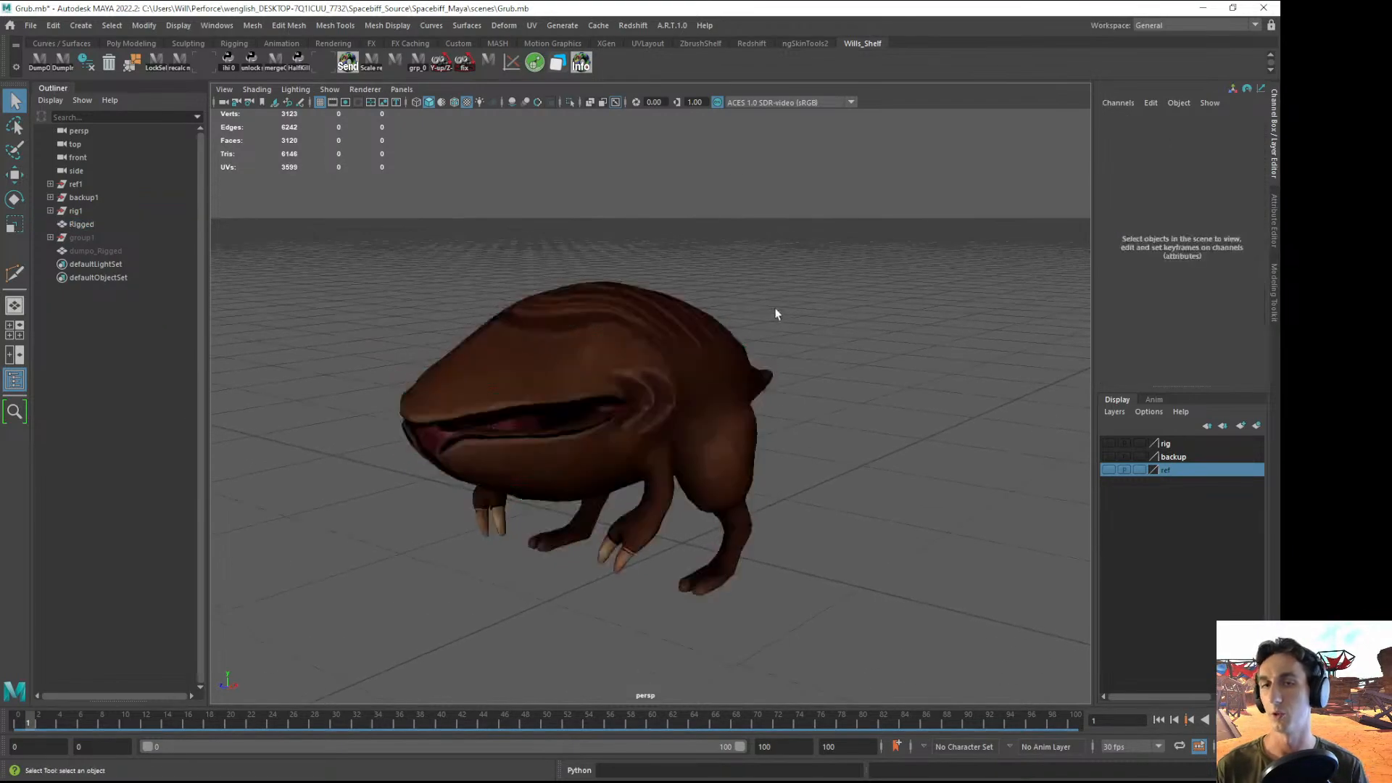
left_click_drag(775, 309, 736, 410, "alt")
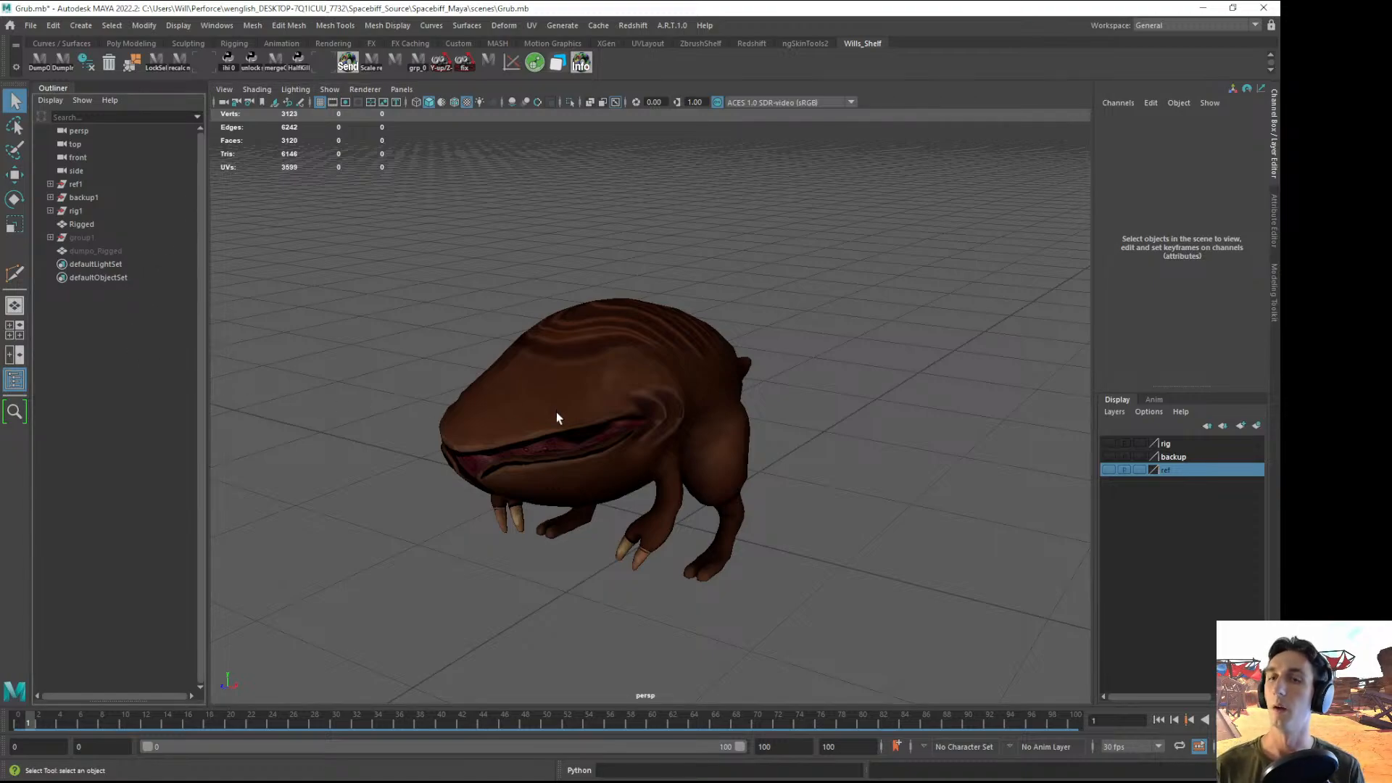
left_click_drag(752, 395, 791, 431, "alt")
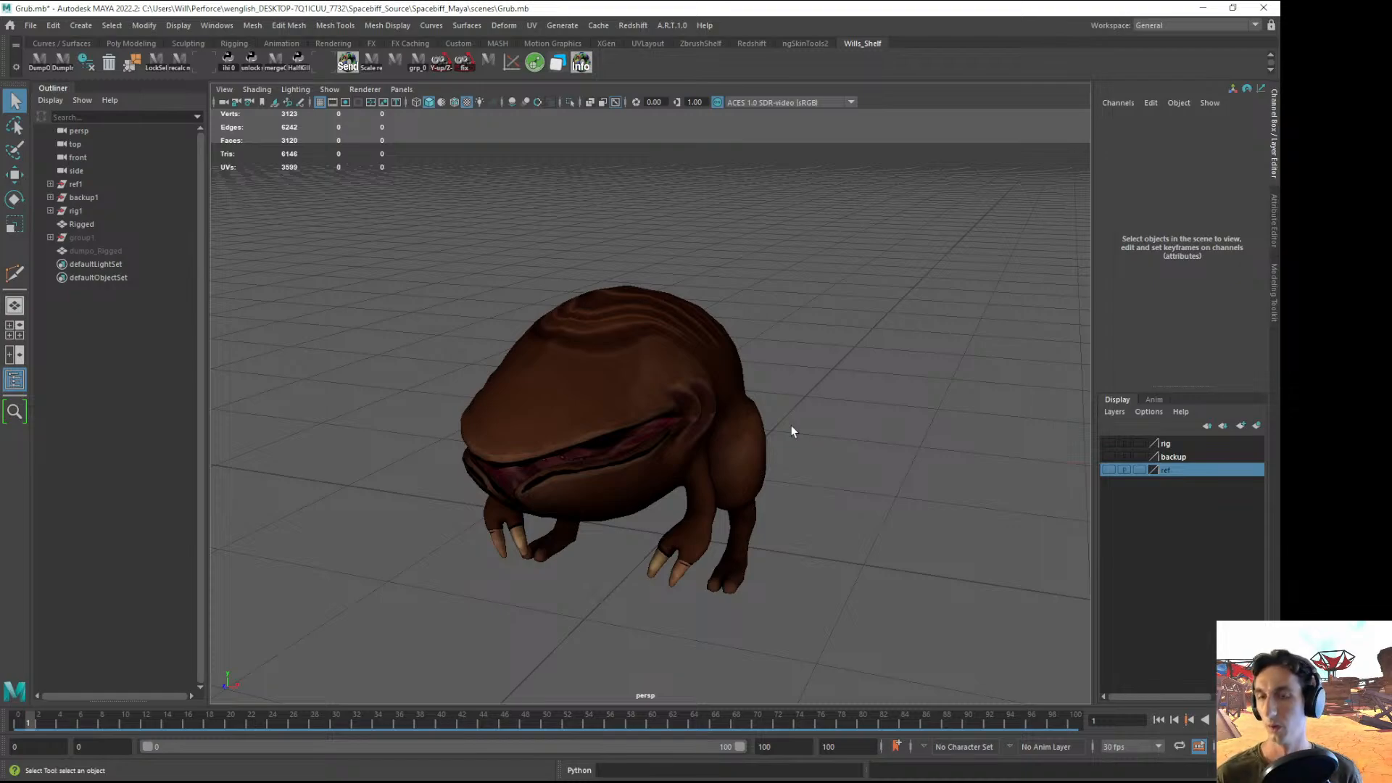
left_click_drag(741, 361, 709, 438, "alt")
middle_click_drag(709, 438, 747, 421, "alt")
right_click_drag(747, 420, 692, 428, "alt")
left_click_drag(693, 428, 718, 415, "alt")
right_click_drag(718, 410, 751, 406, "alt")
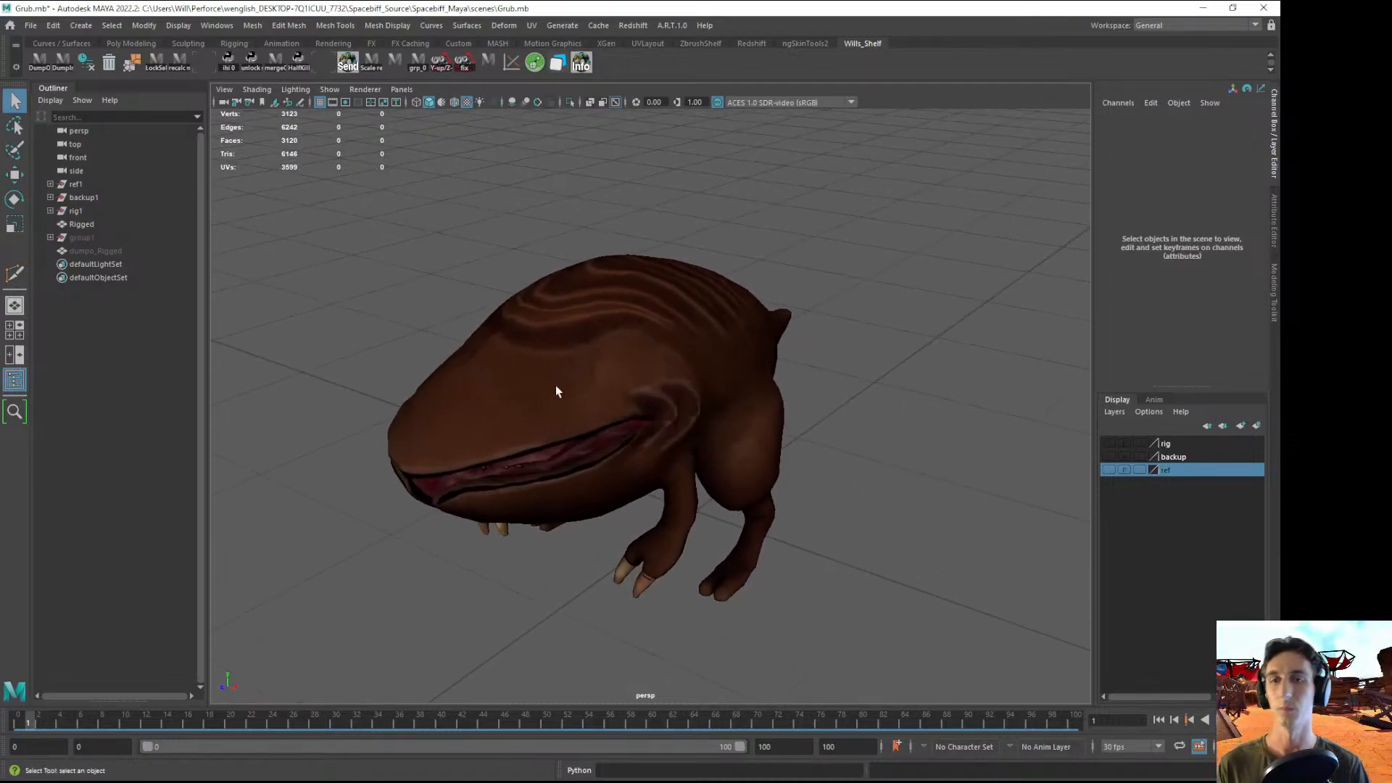
- Copy the Rigged creature mesh and save the Grub scene
left_click(654, 392)
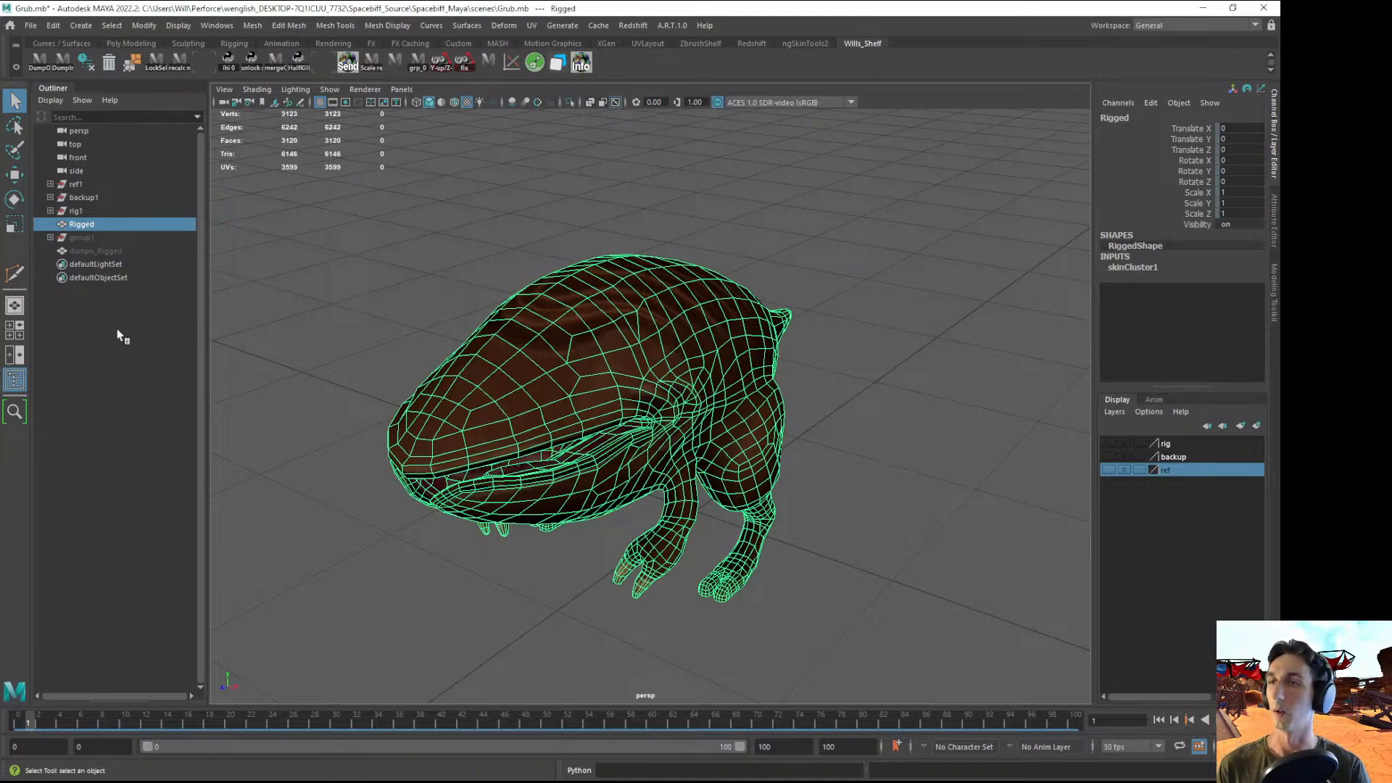
left_click(815, 310)
left_click(755, 540)
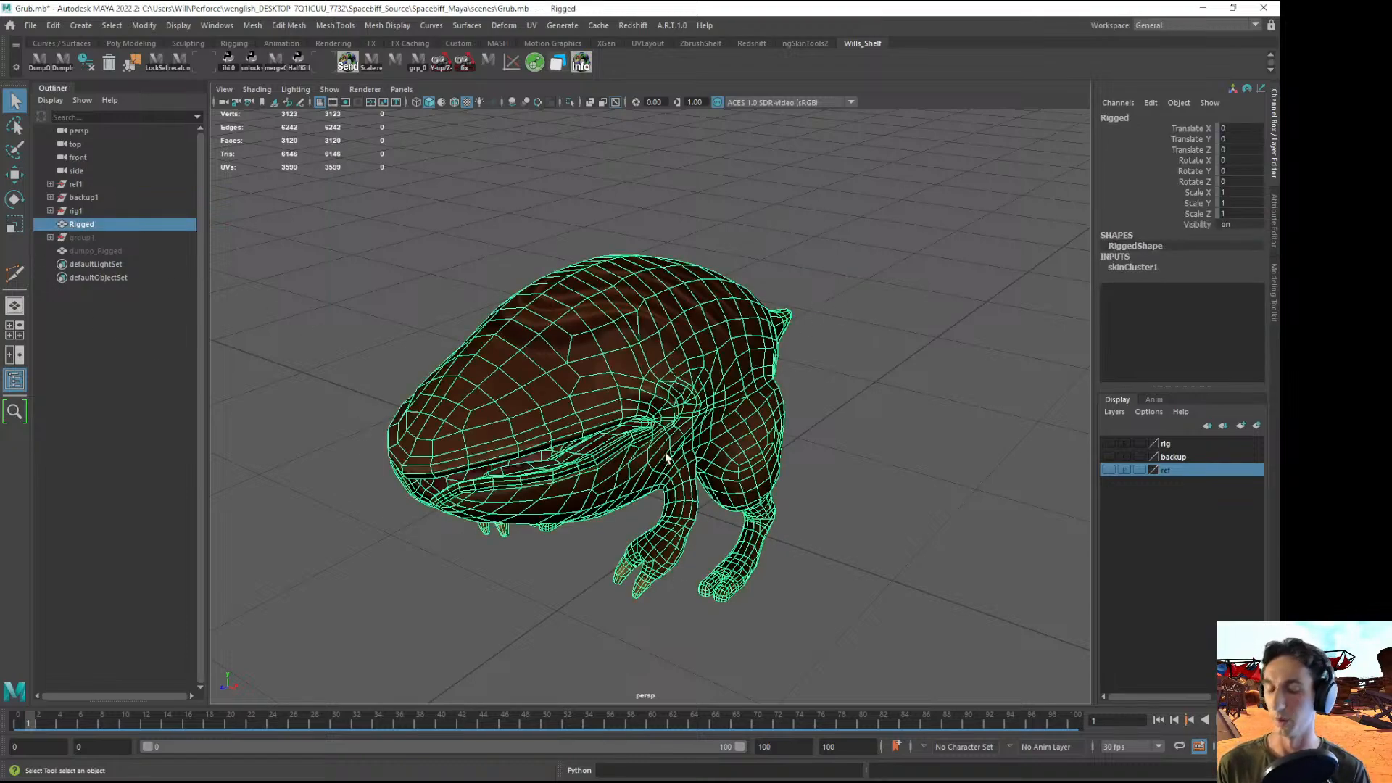
key("ctrl+s")
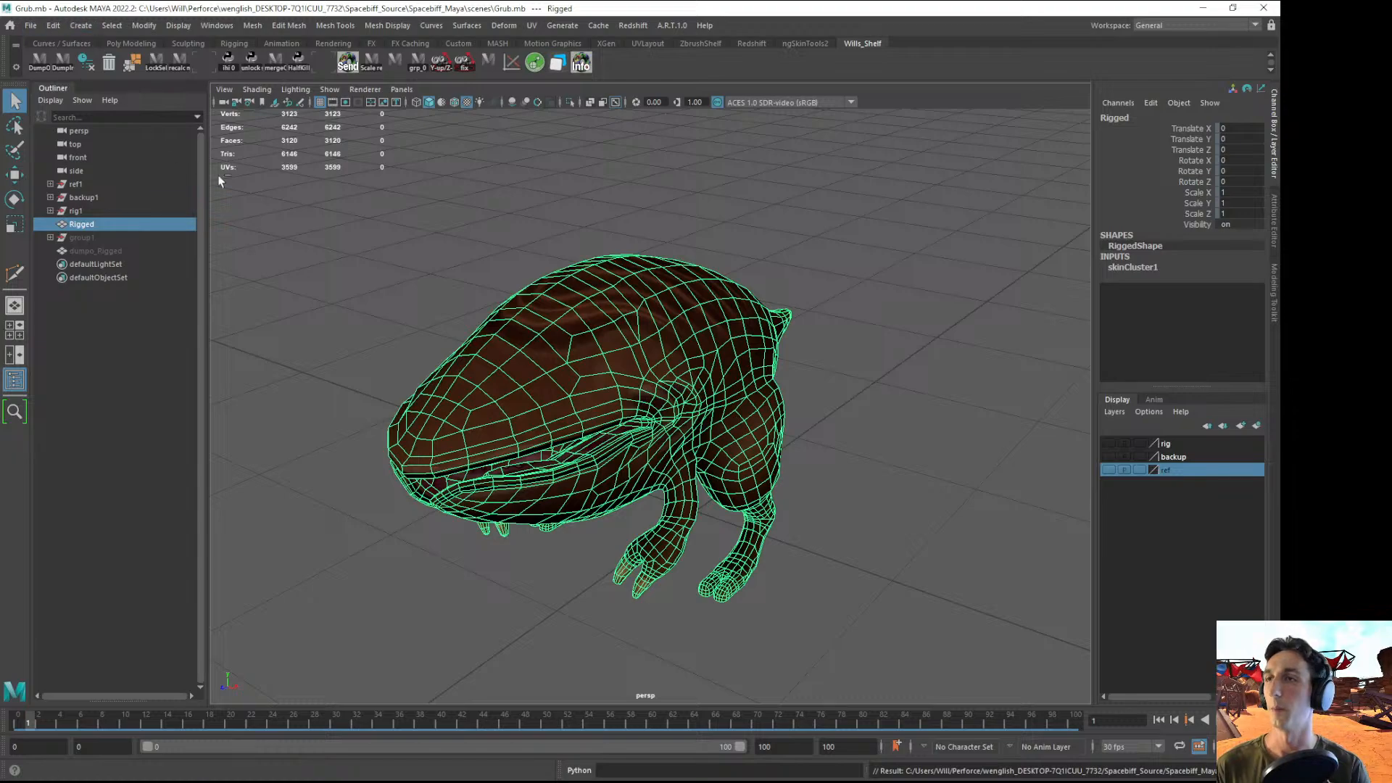
- Create a new empty scene, paste the copied creature into it and frame it in the perspective view
left_click(30, 24)
left_click(42, 39)
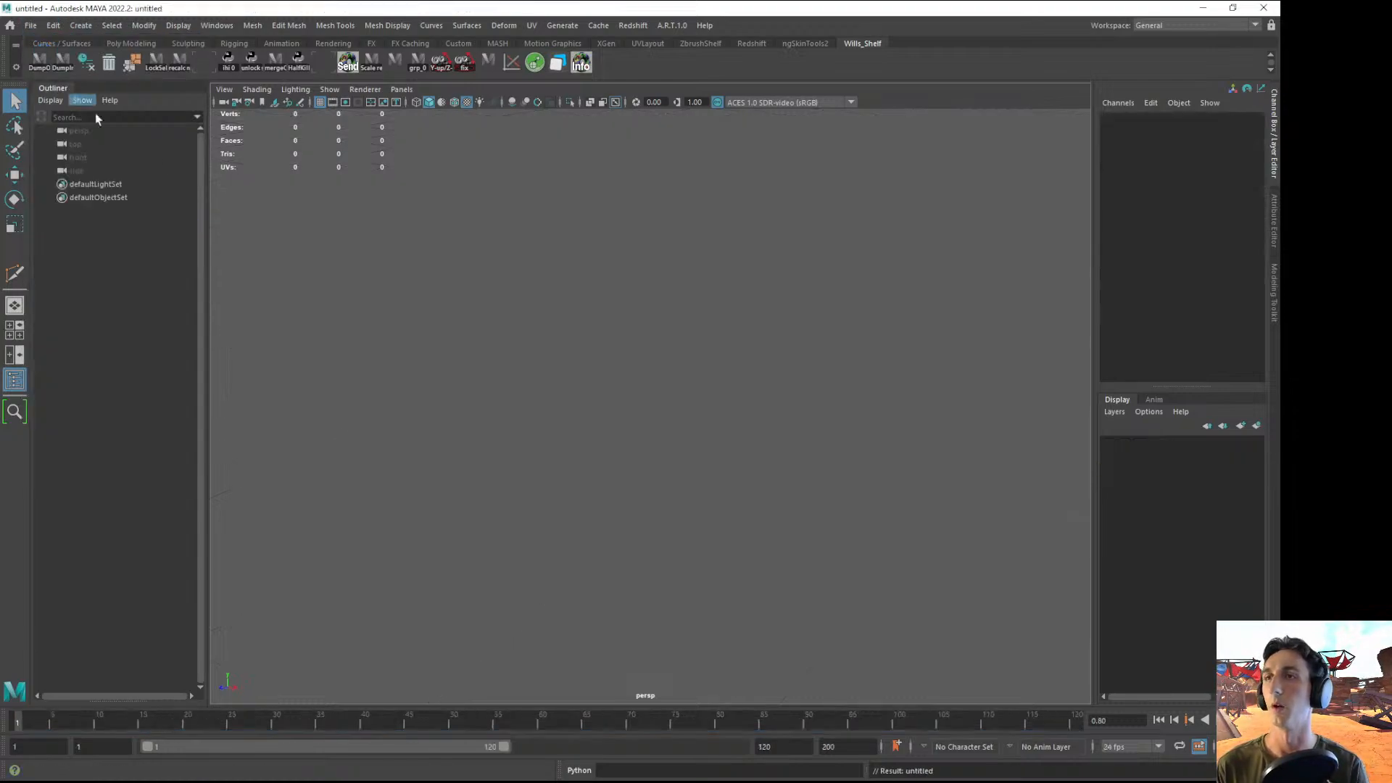
key("ctrl+v")
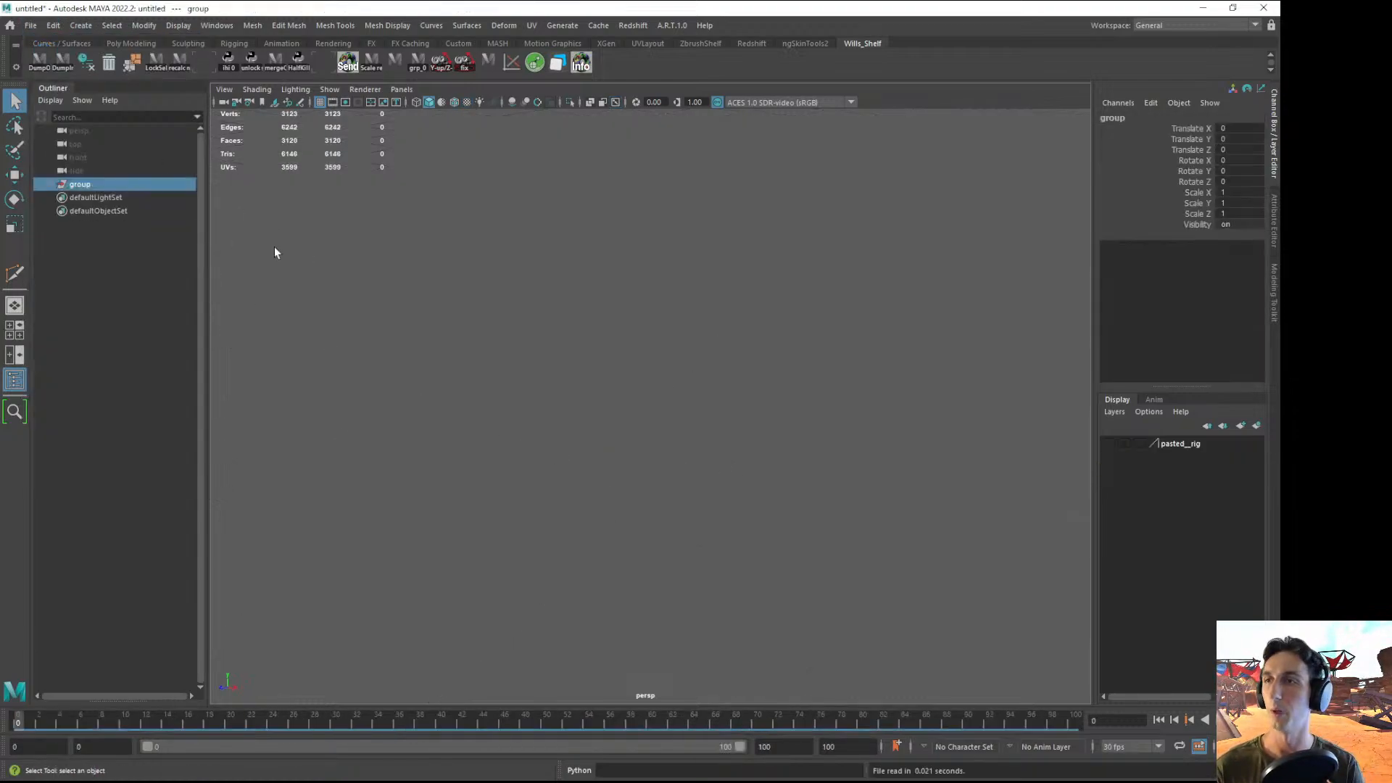
key("f")
- Expand the pasted group and its pasted__rig1 subgroup in the Outliner, and select the pasted__Rigged mesh
left_click(50, 184)
left_click(58, 210)
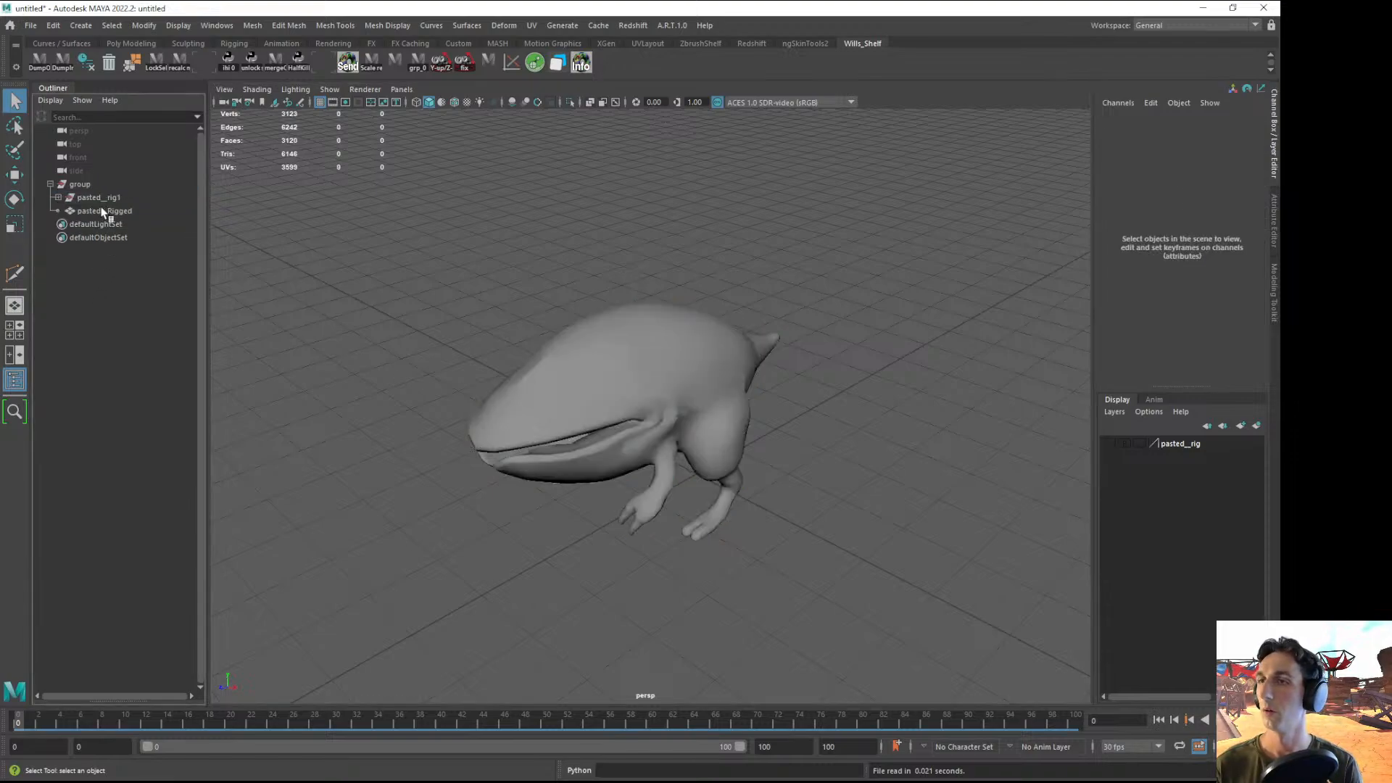
left_click(102, 210)
left_click(59, 197)
left_click(104, 242)
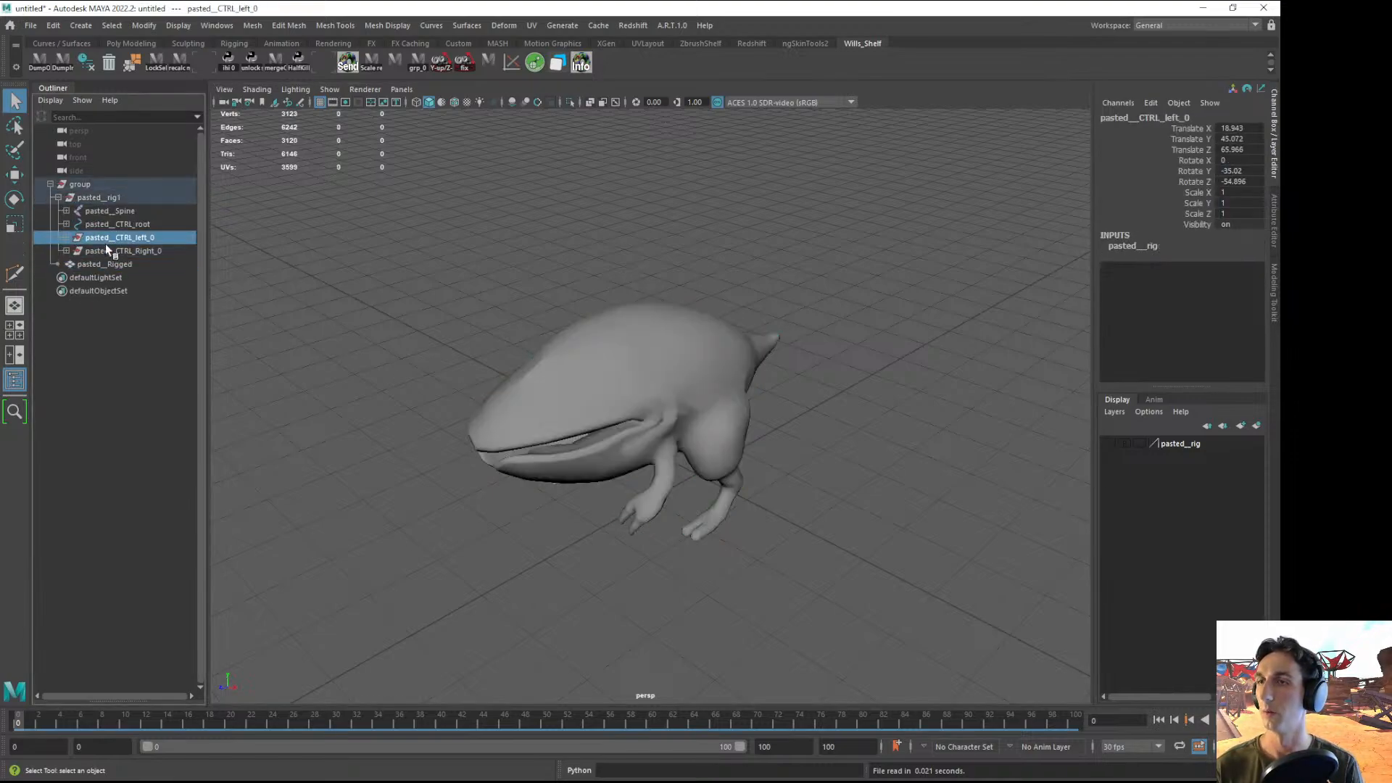
left_click(101, 264)
- Display the pasted creature shaded with its texture maps and clear the selection
left_click_drag(449, 406, 519, 403, "alt")
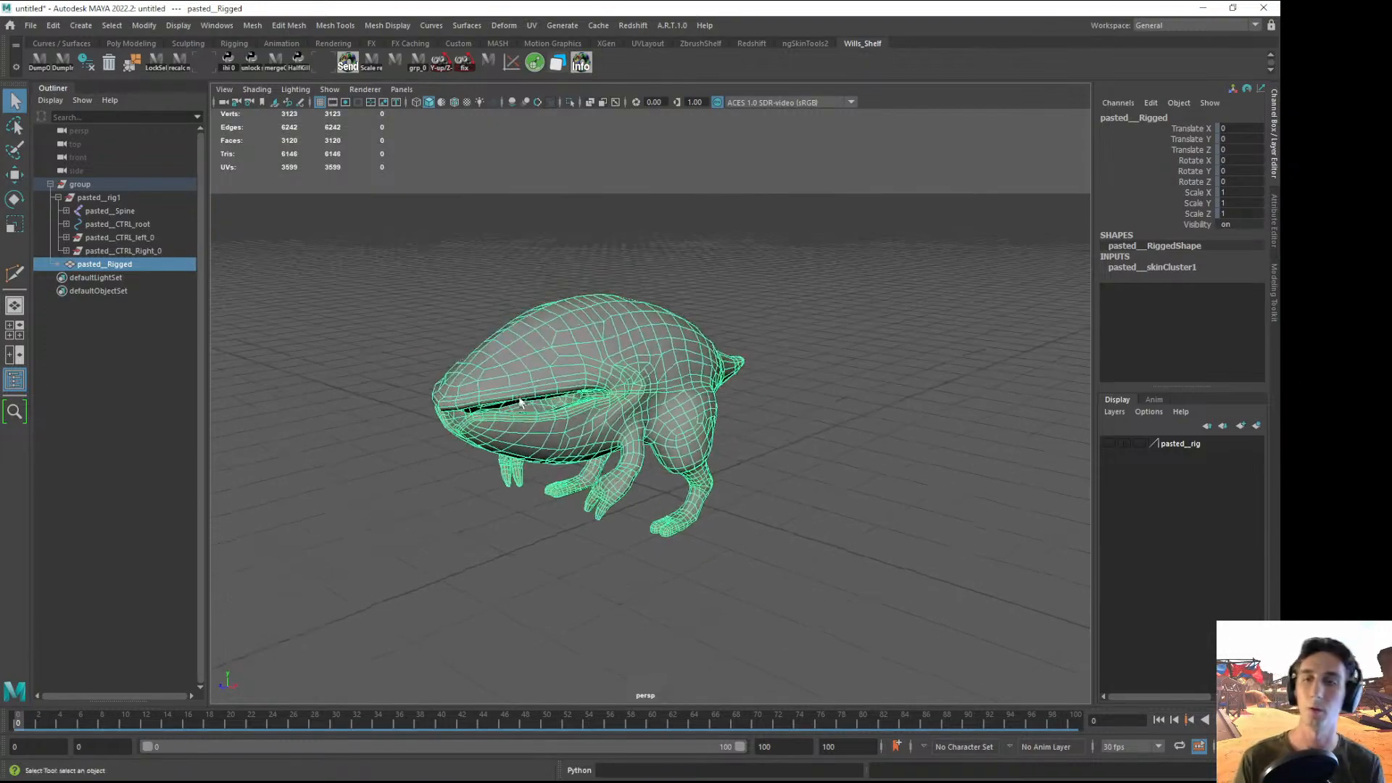
key("6")
left_click(815, 368)
right_click_drag(815, 368, 711, 473, "alt")
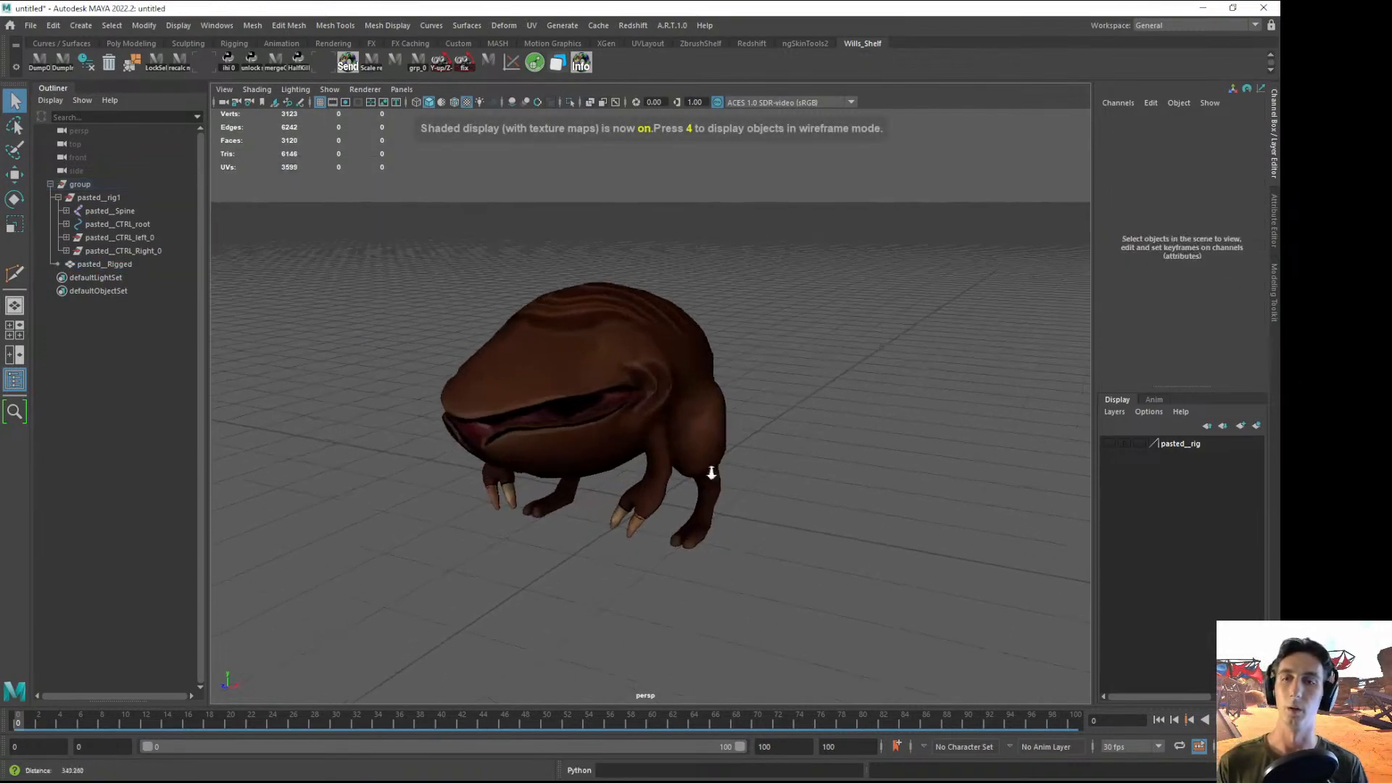
left_click_drag(712, 473, 630, 395, "alt")
- Rename the pasted__Rigged mesh to Geometry
left_click(675, 399)
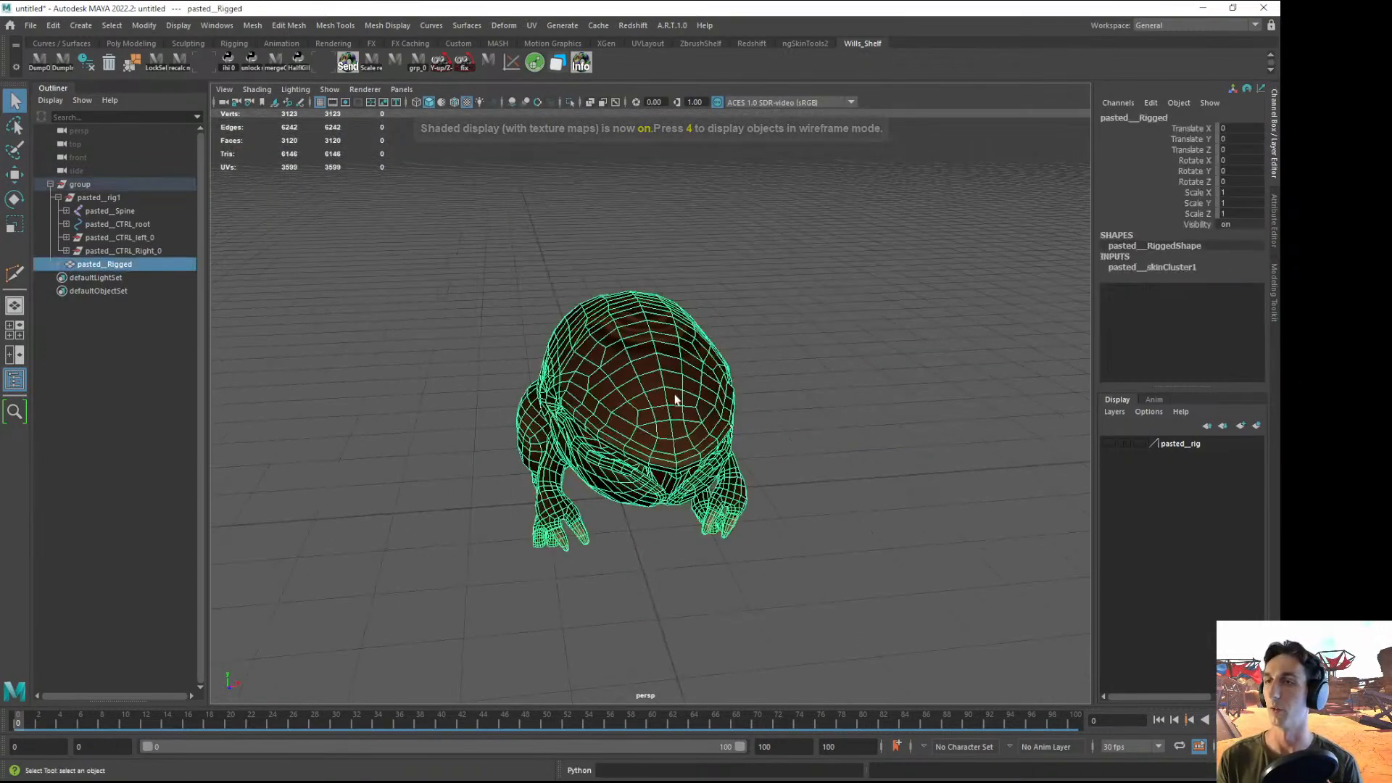
double_click(93, 266)
type("G")
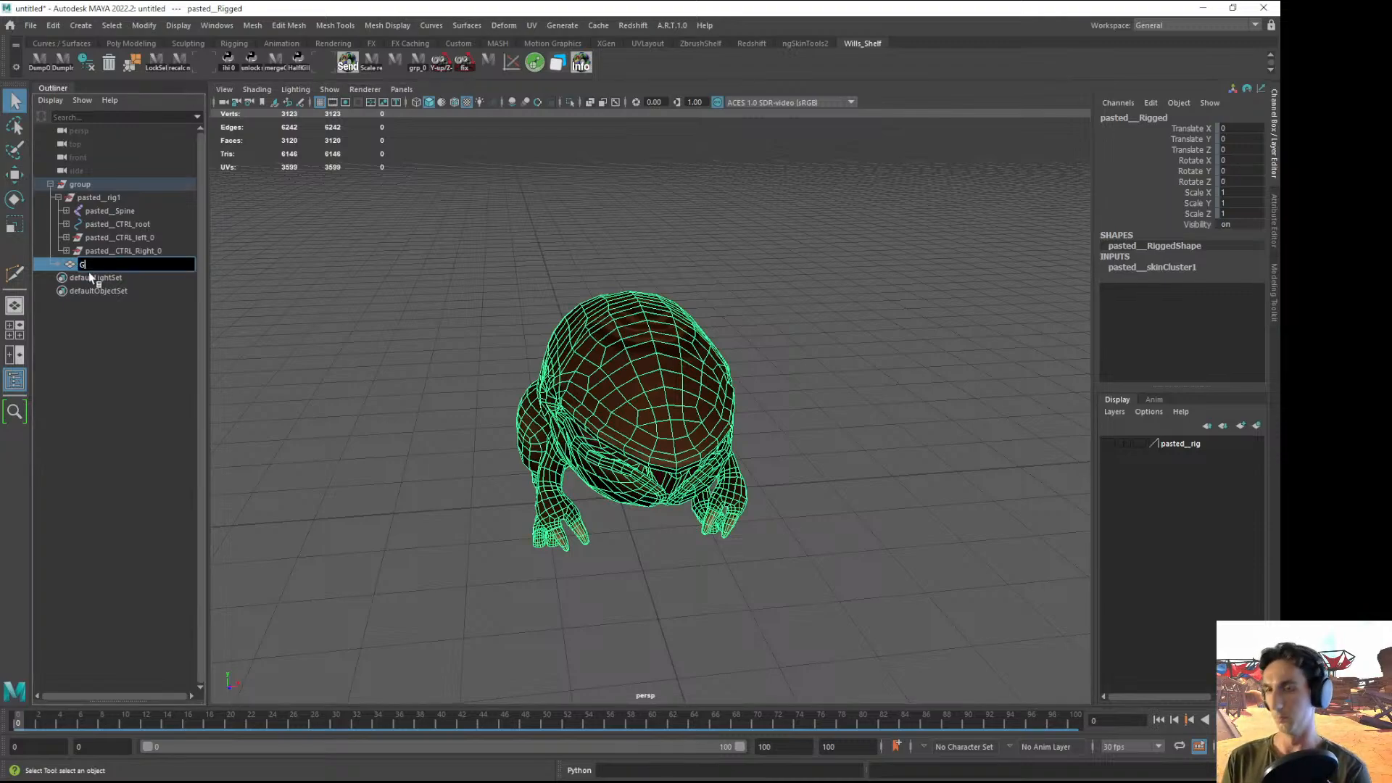
type("eometr")
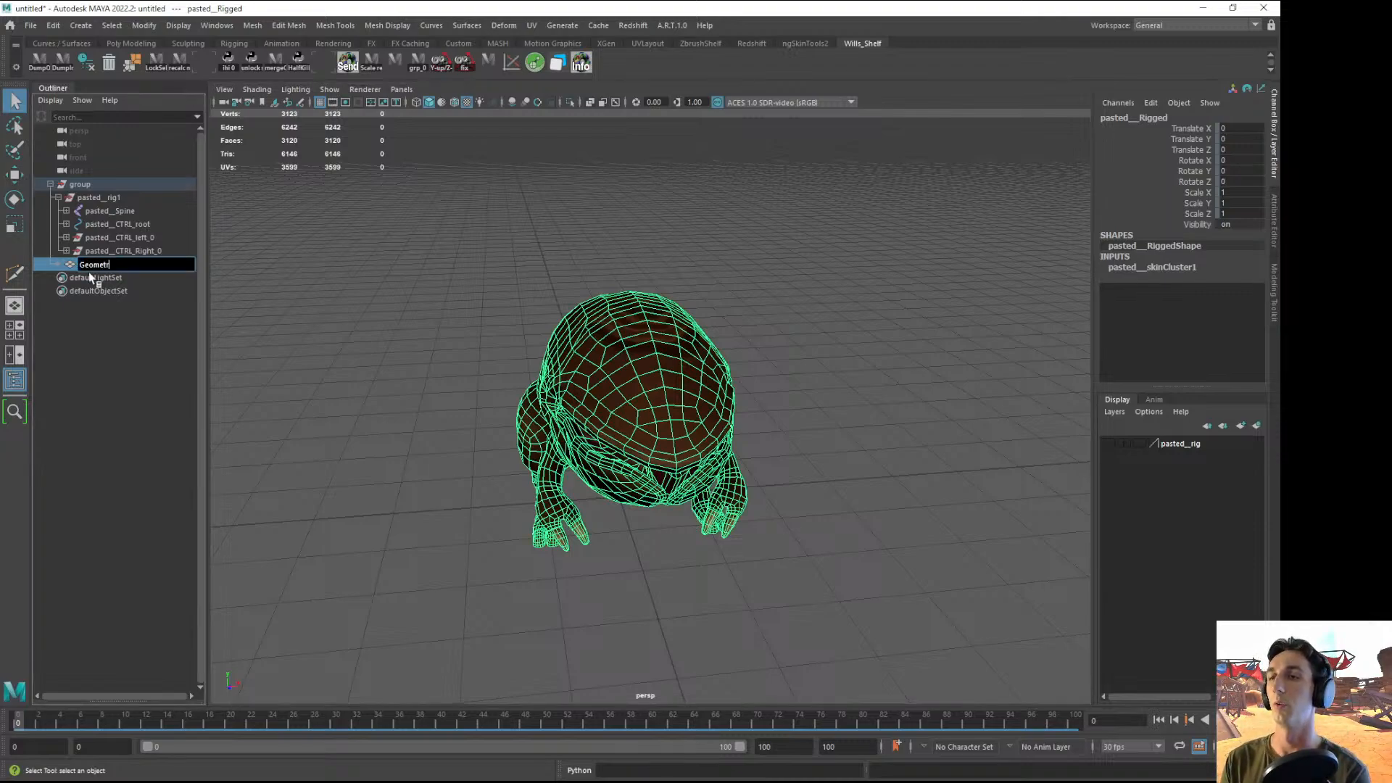
type("y")
key("Return")
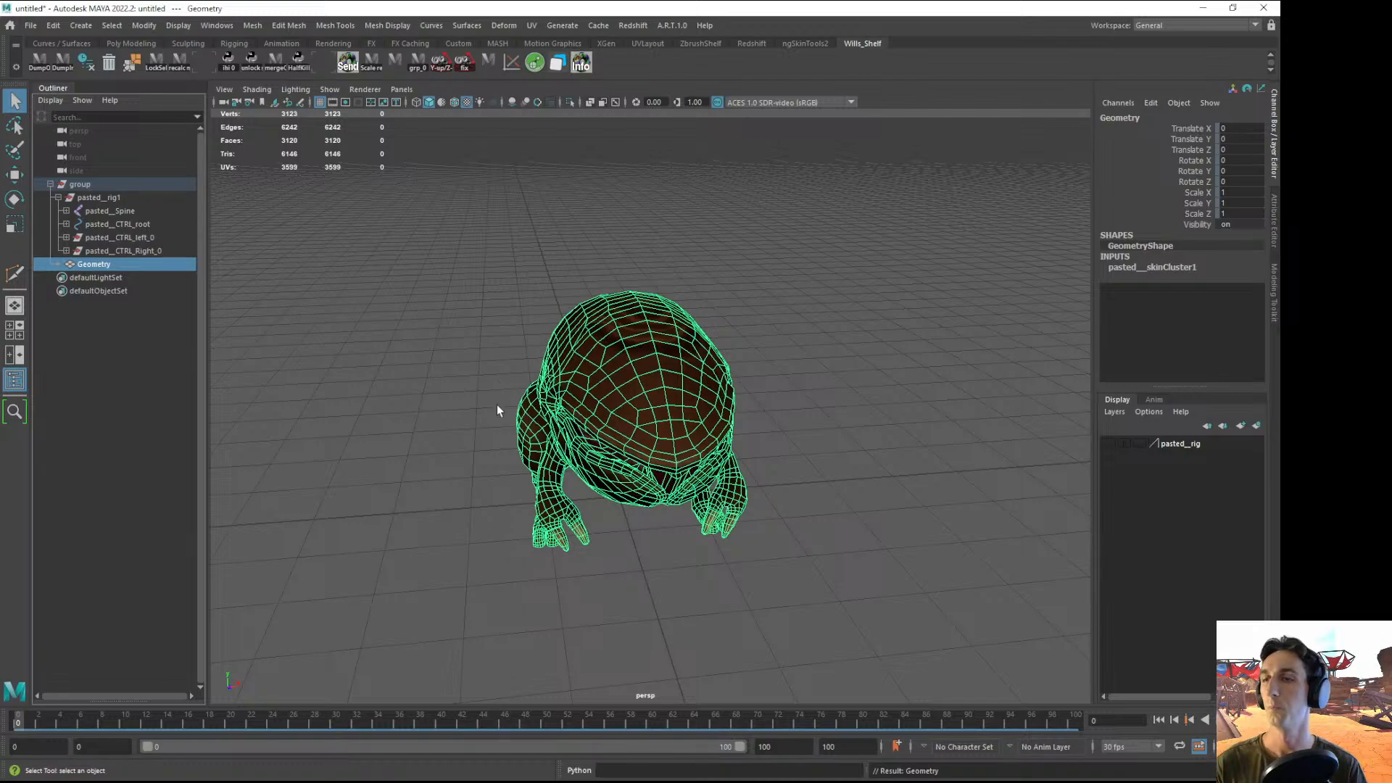
- Unparent the pasted__Spine joint hierarchy from the pasted__rig1 group
left_click_drag(498, 409, 350, 428, "alt")
left_click(125, 211)
left_click_drag(333, 282, 300, 286, "alt")
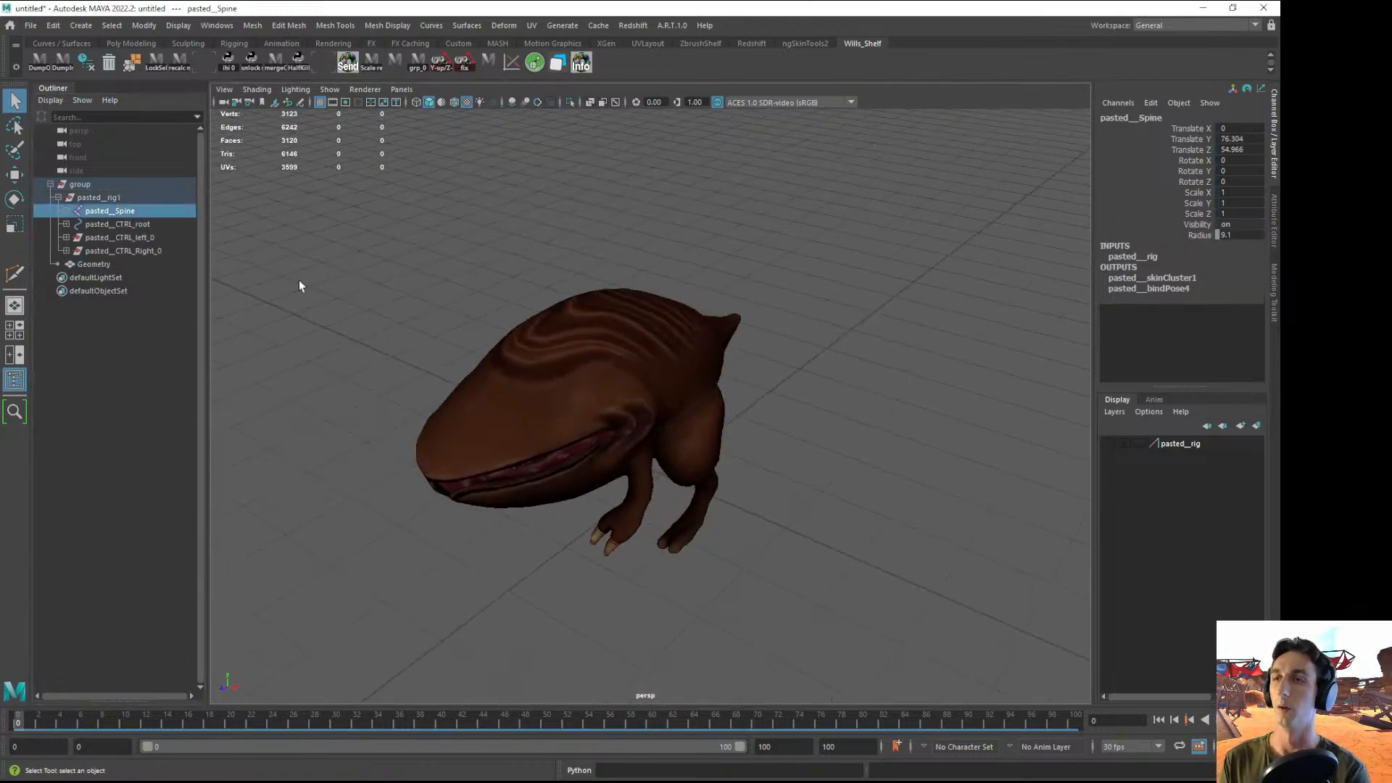
key("shift+p")
- Try to delete the pasted group together with its remaining rig controls
left_click(89, 236)
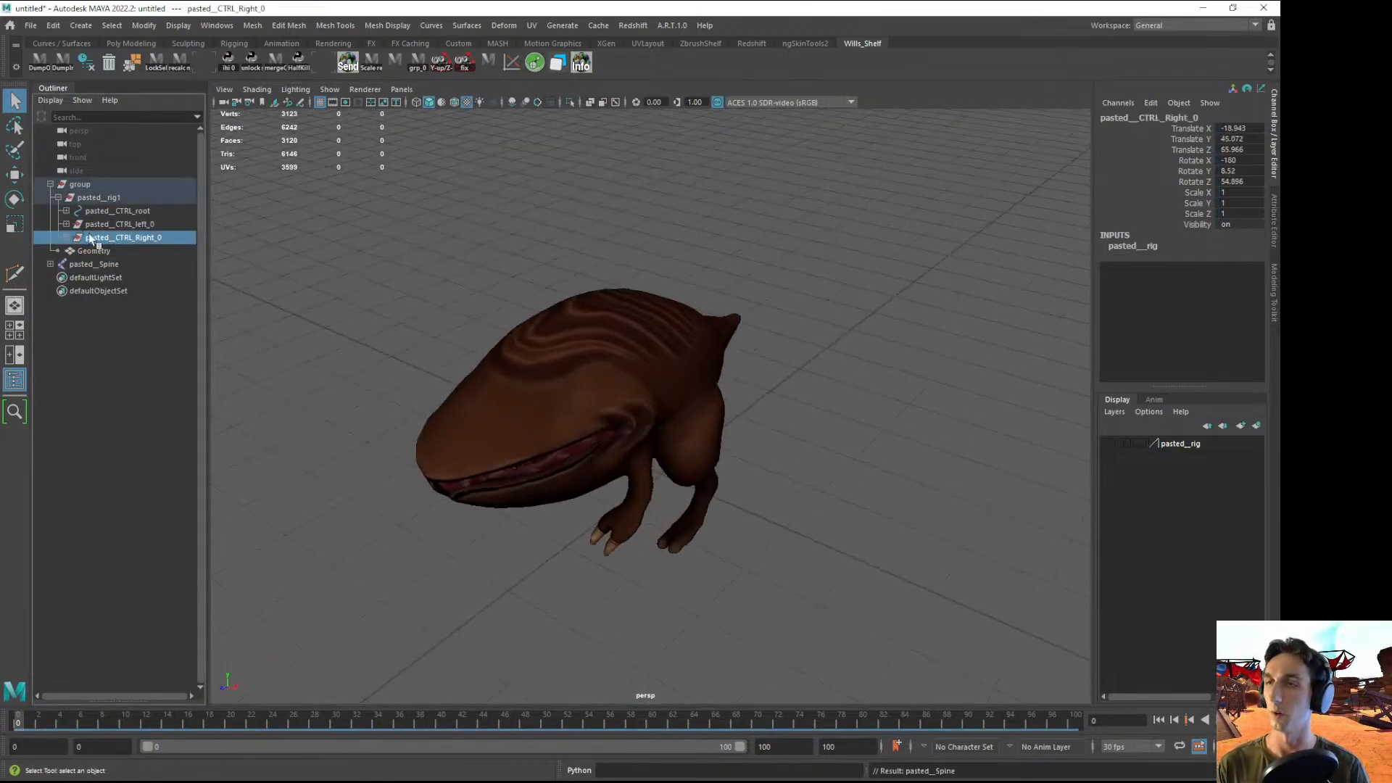
left_click(88, 188)
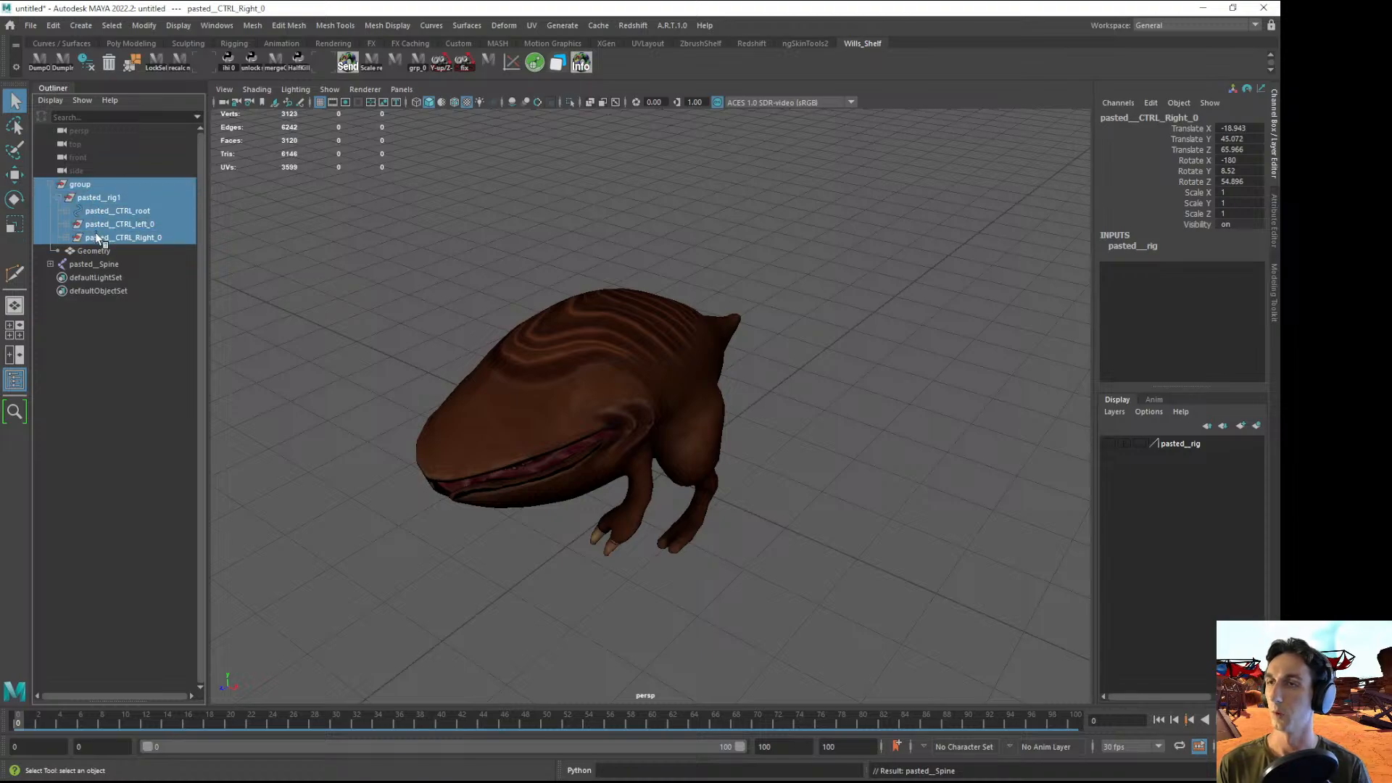
key("Delete")
key("ctrl+z")
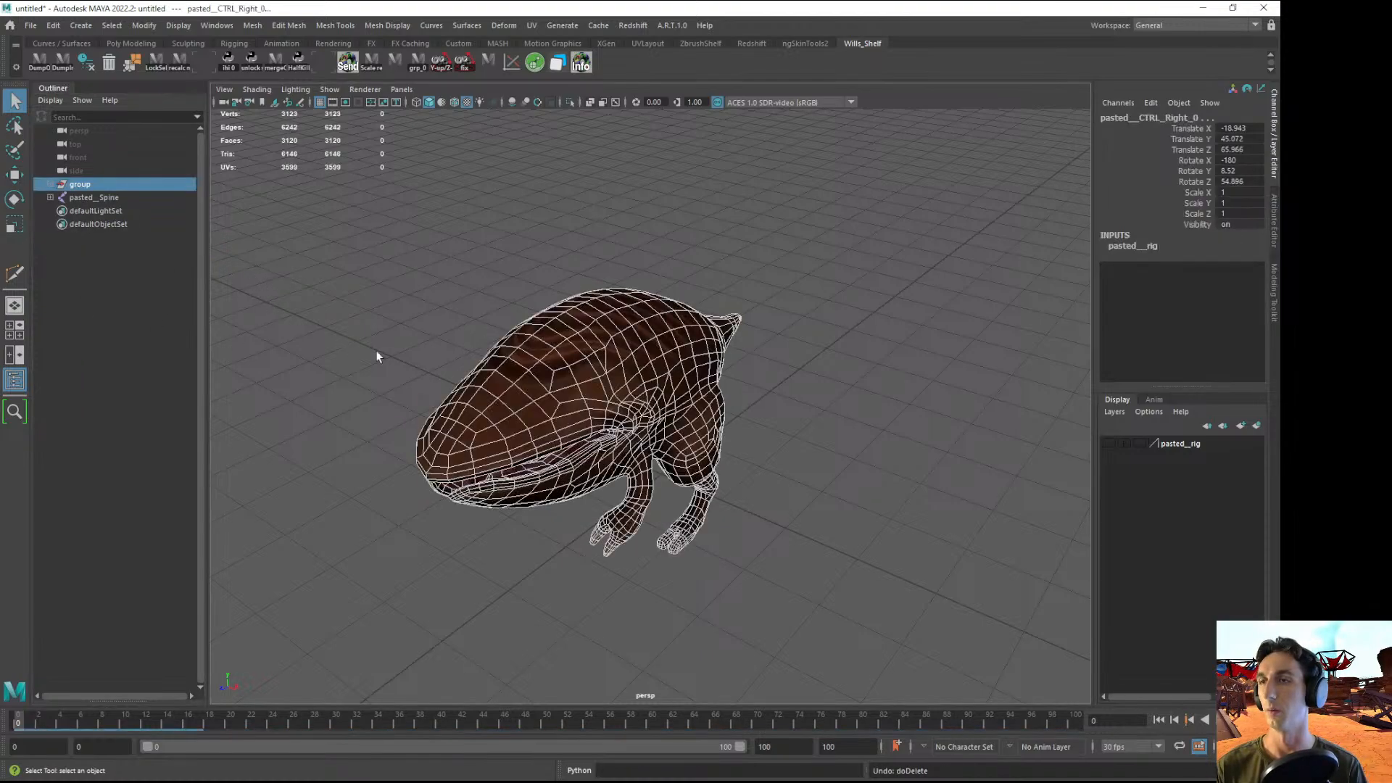
left_click(406, 276)
right_click(408, 286)
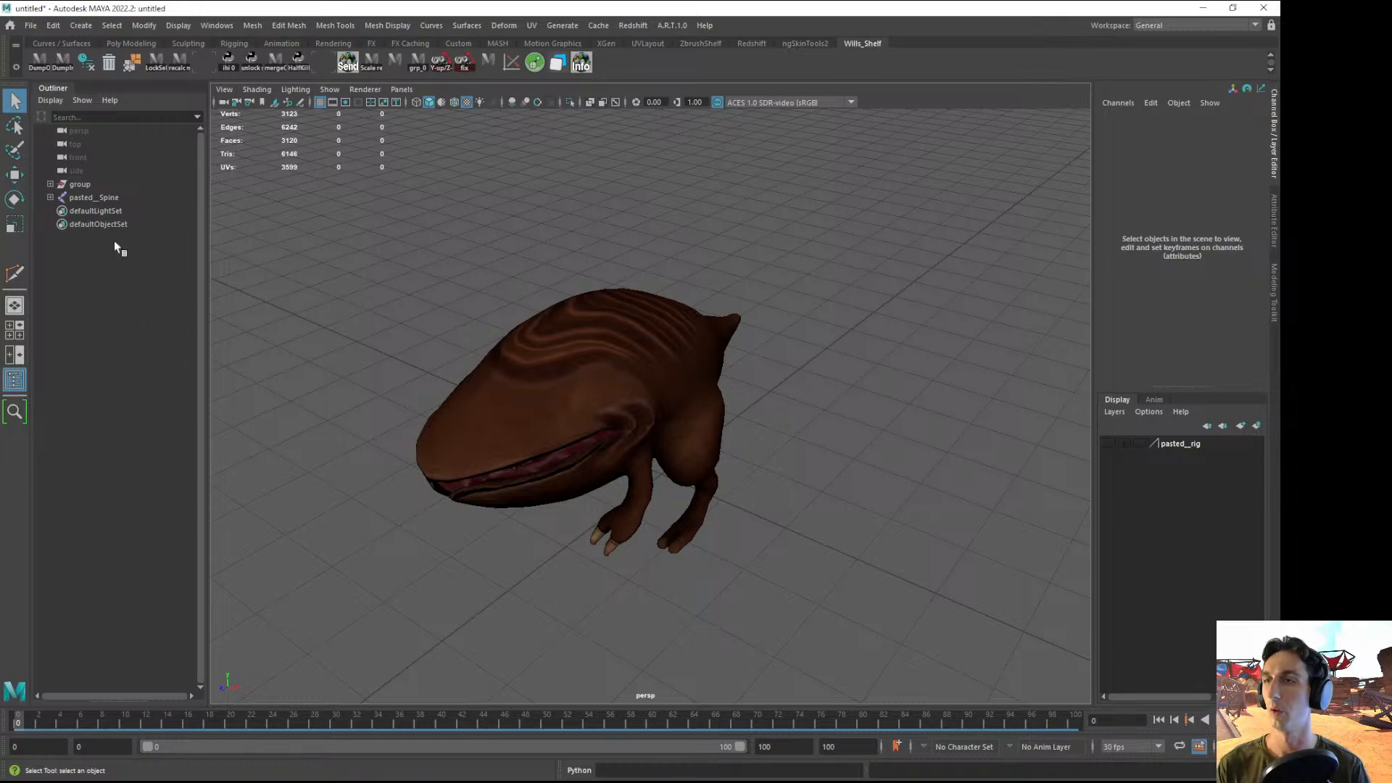
- Unparent the Geometry mesh and pasted__CTRL_Right_0 from the pasted group so both sit at the scene root
left_click(80, 185)
left_click(50, 184)
left_click(87, 198)
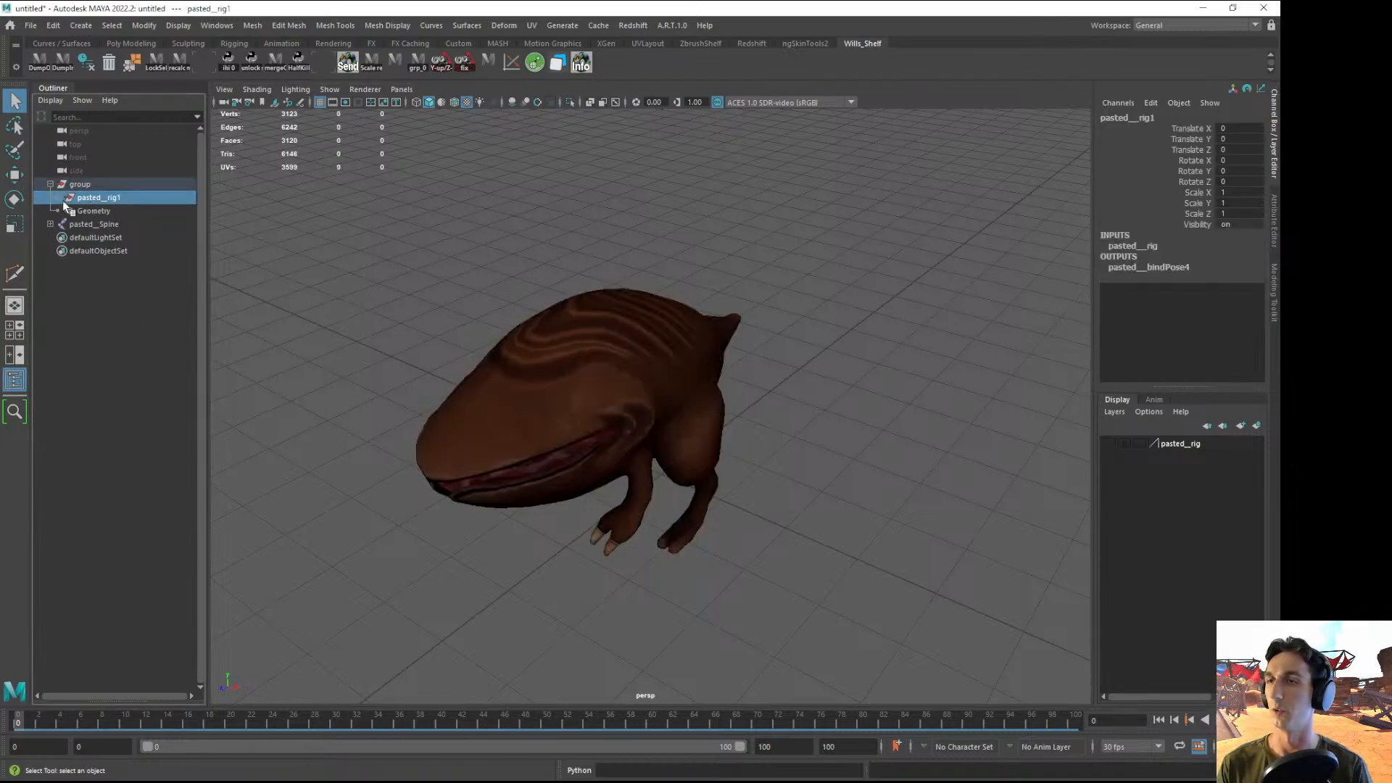
left_click(58, 197)
left_click(195, 280)
left_click(87, 265)
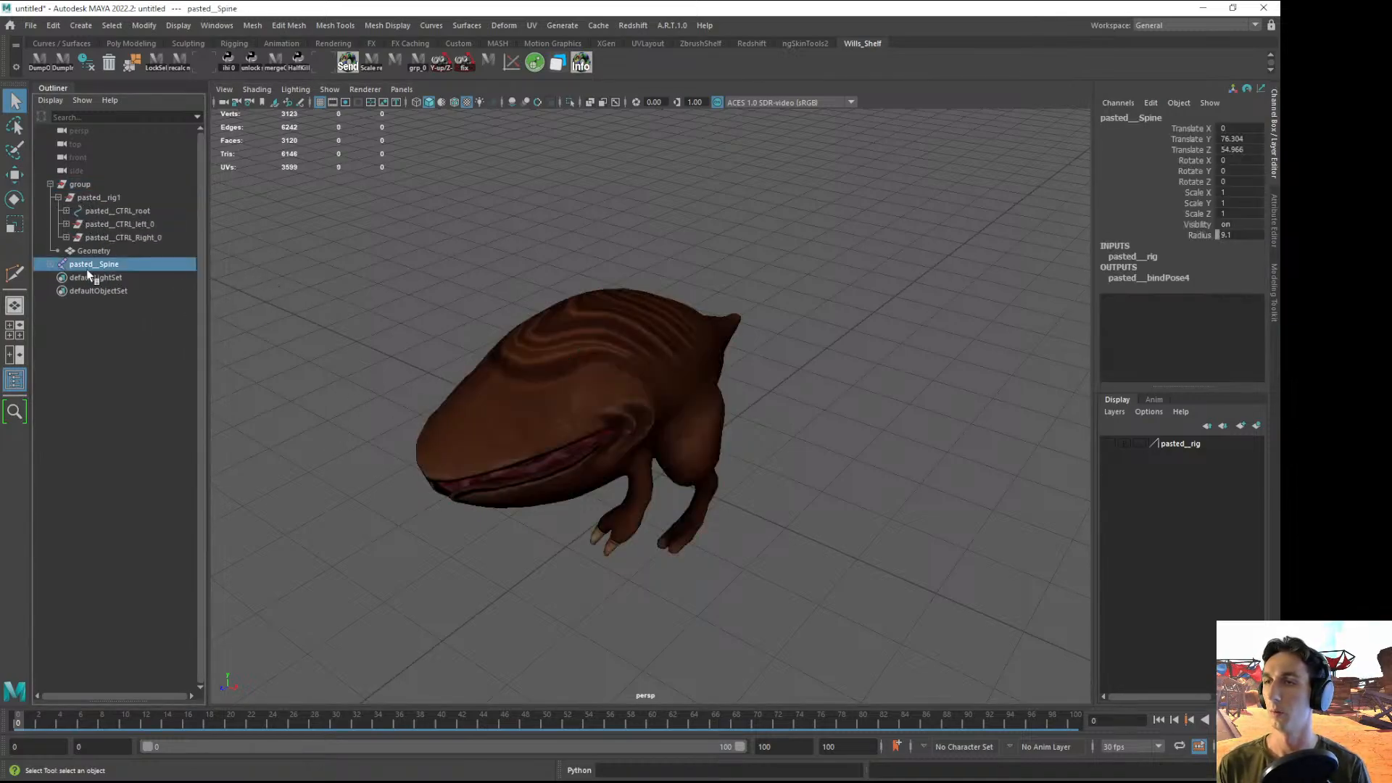
left_click_drag(98, 239, 90, 180)
left_click(94, 238)
left_click(93, 251, "shift")
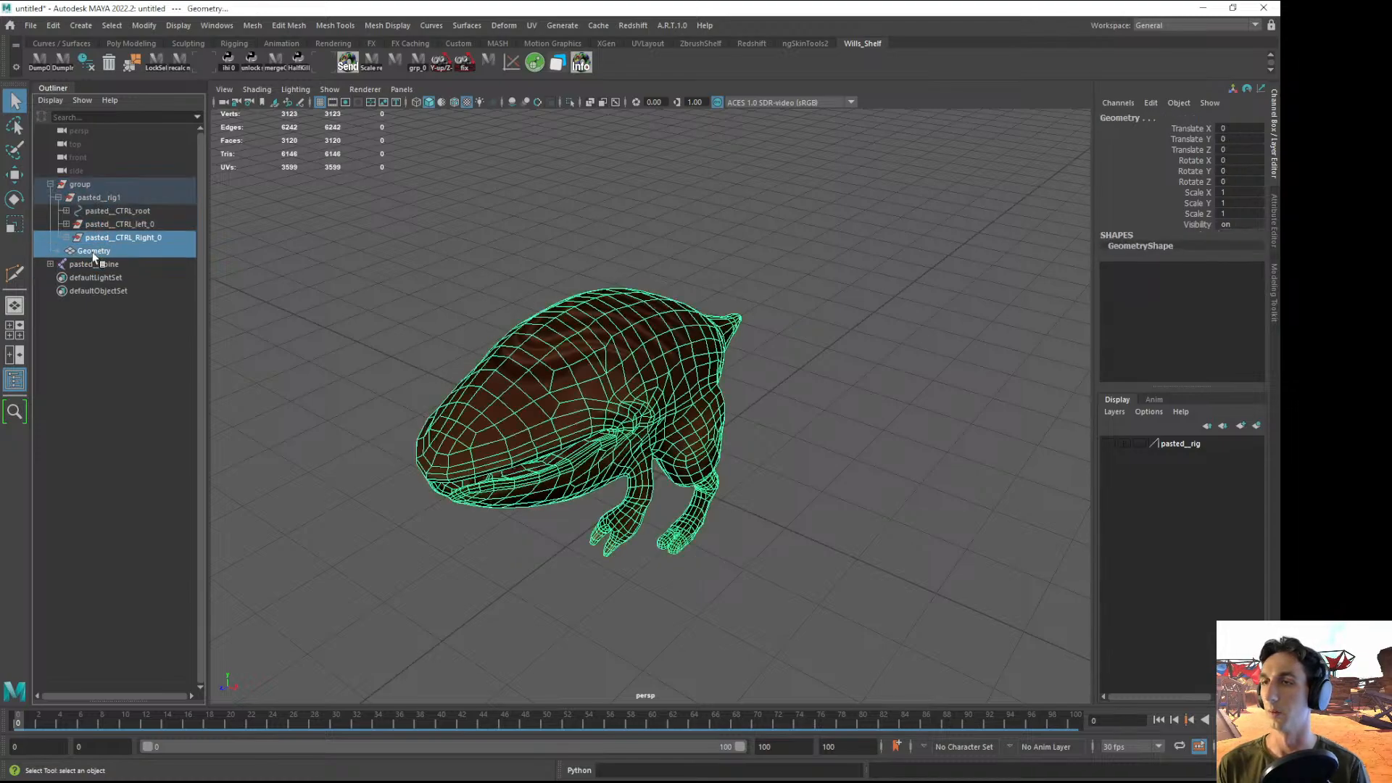
key("shift+p")
- Delete the group with its remaining rig controls and the loose pasted__CTRL_Right_0, keeping only pasted__Spine and Geometry
left_click(79, 187)
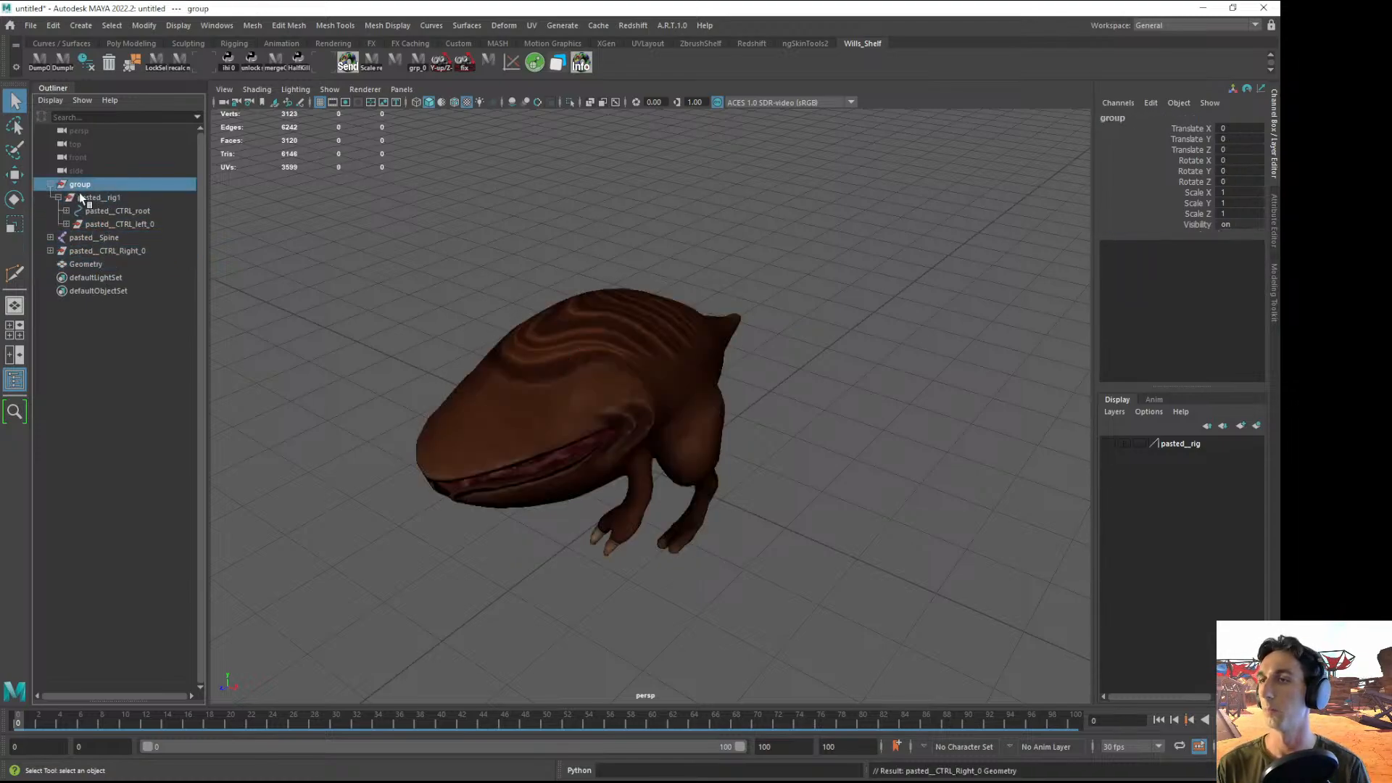
left_click_drag(83, 186, 94, 225)
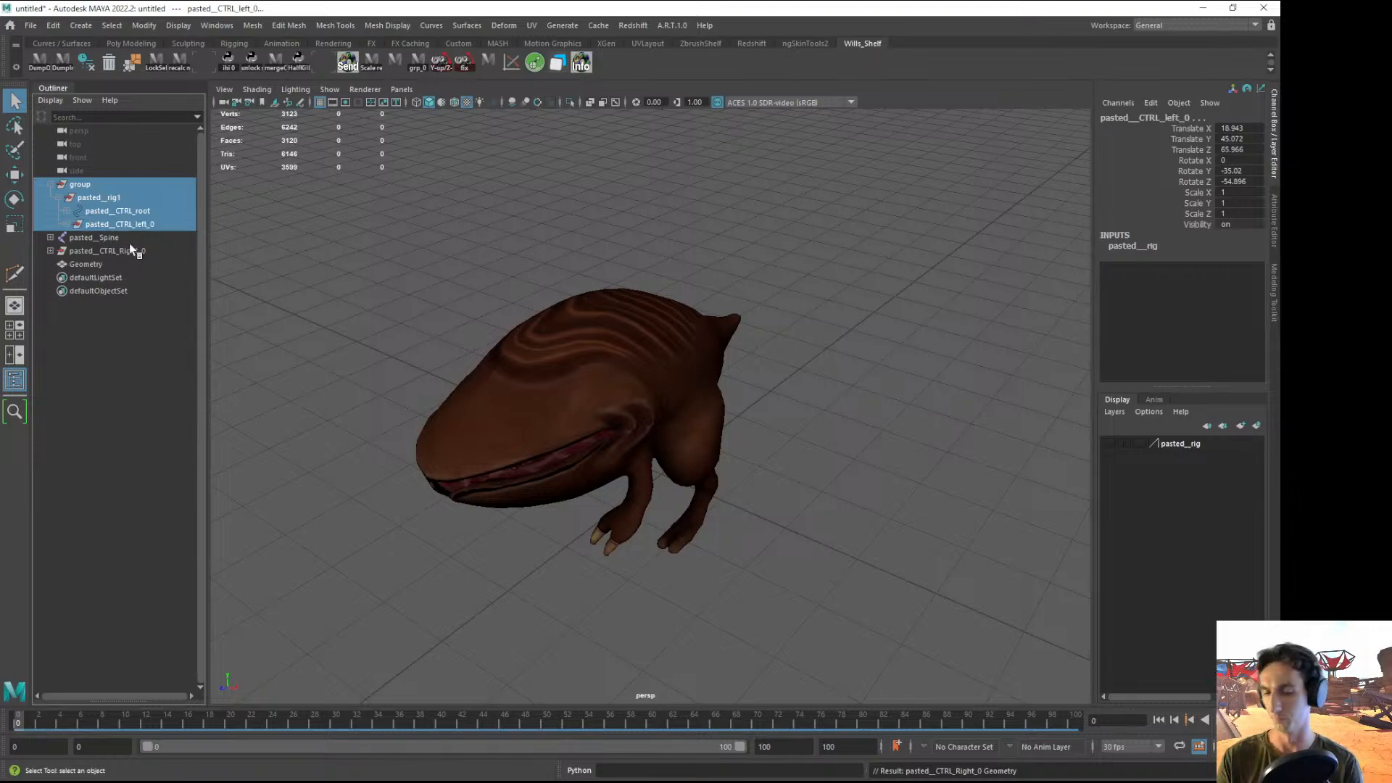
key("Delete")
left_click(96, 195)
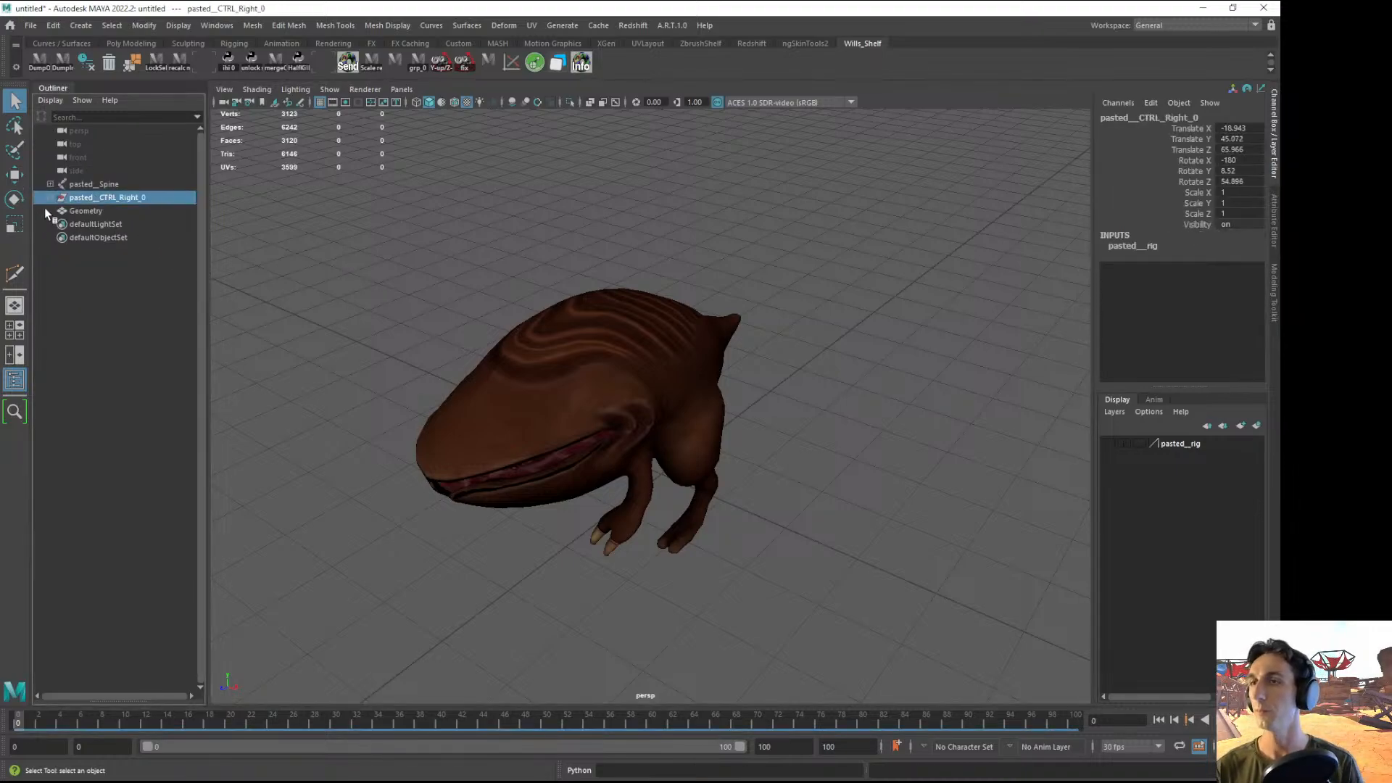
key("Delete")
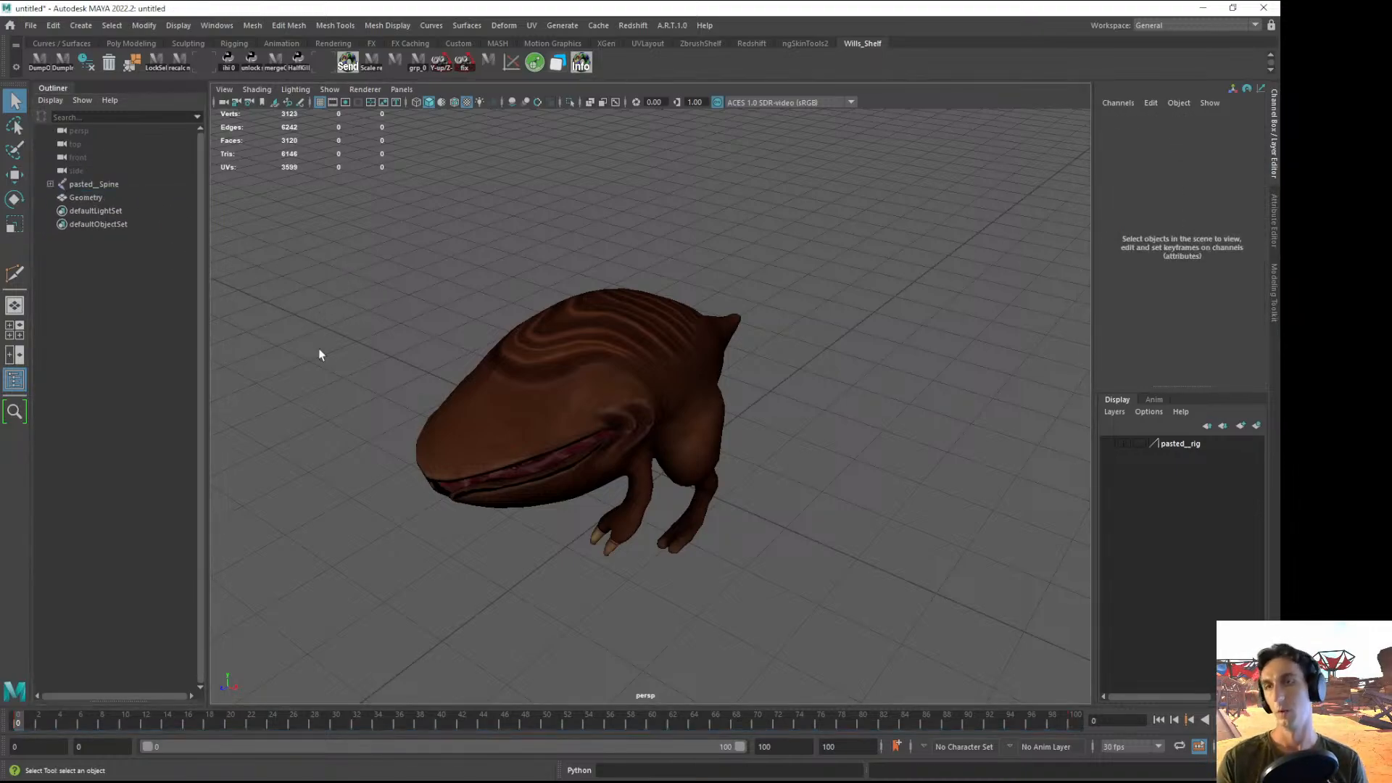
- Select the pasted__Spine joint and turn on X-Ray Joints shading in the perspective view
left_click(106, 187)
left_click_drag(524, 385, 364, 127, "alt")
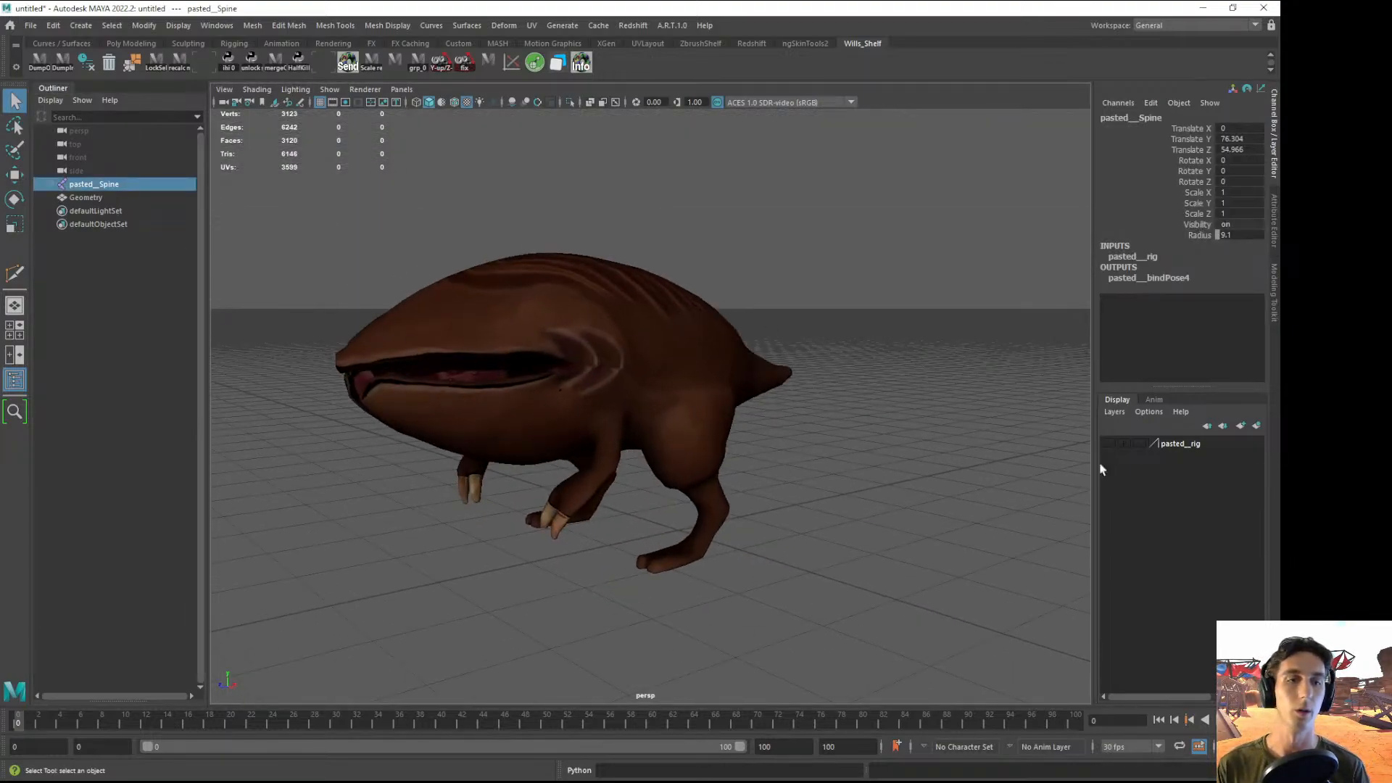
left_click_drag(689, 435, 684, 461, "alt")
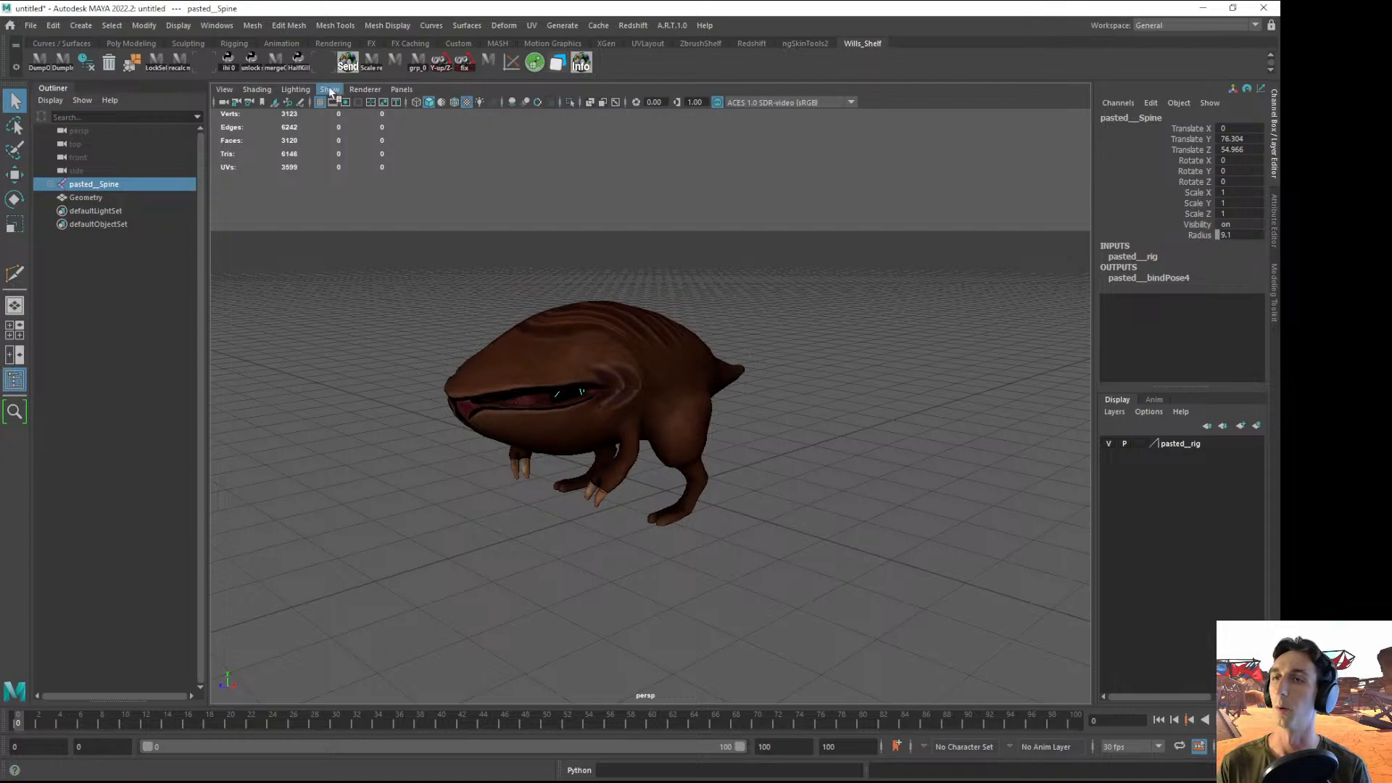
left_click(256, 89)
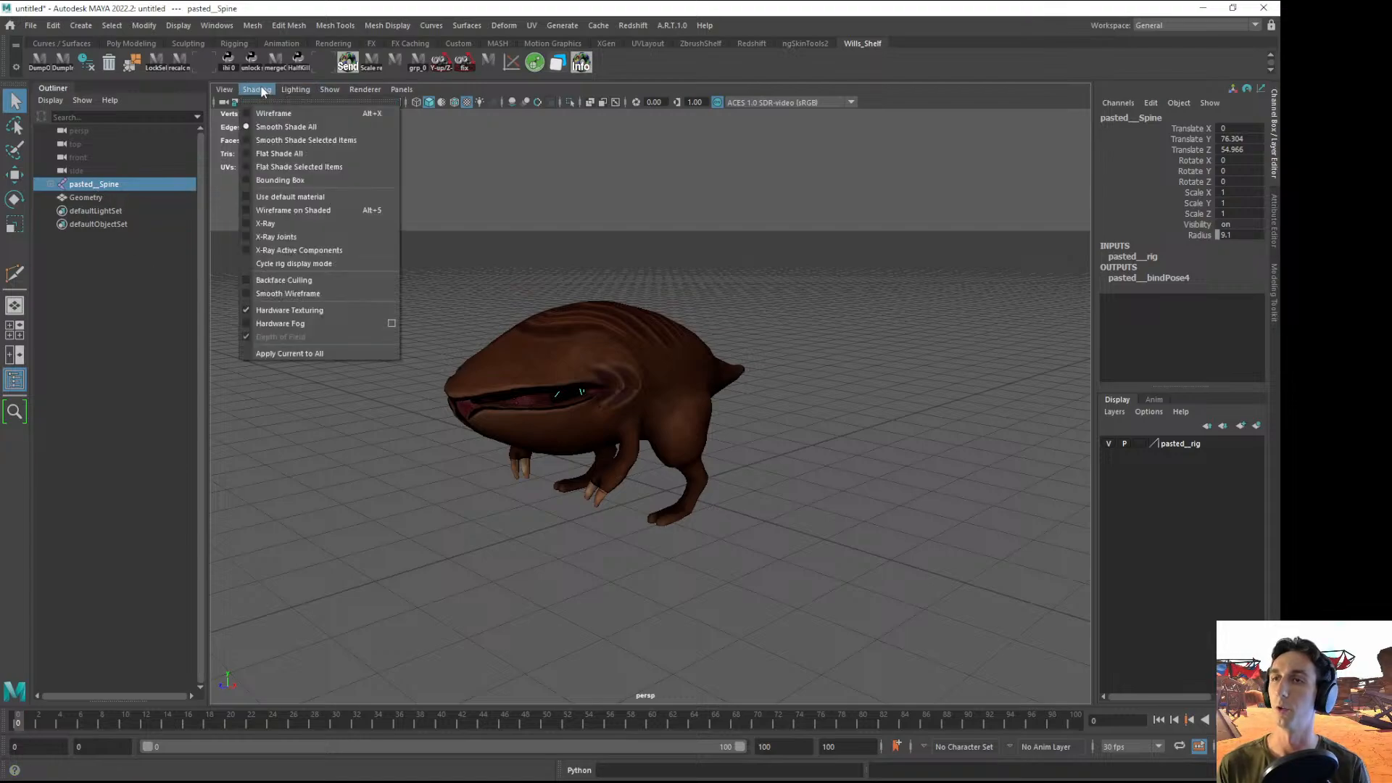
left_click(283, 238)
- Delete the leftover pasted__rig display layer
left_click_drag(515, 401, 616, 413, "alt")
right_click_drag(617, 413, 906, 476, "alt")
right_click(1181, 443)
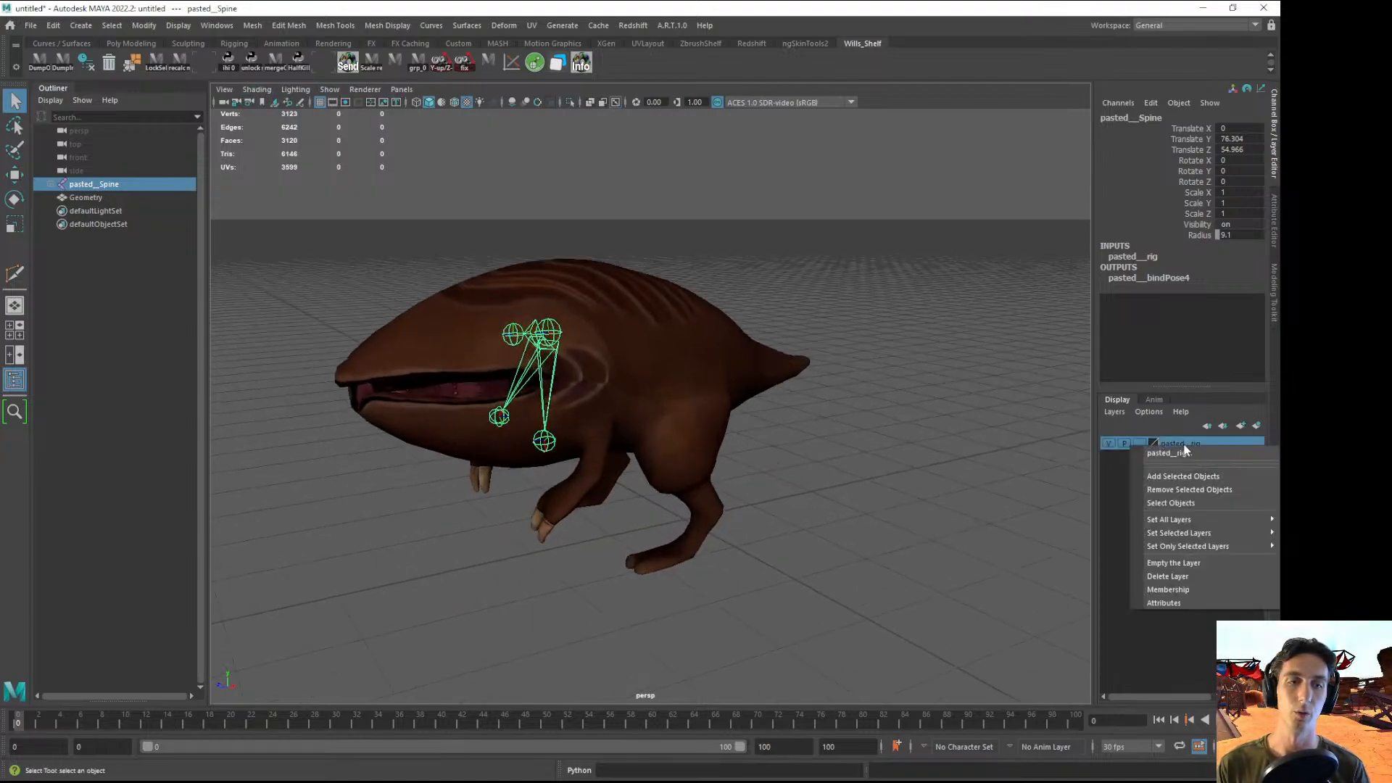
left_click(1169, 575)
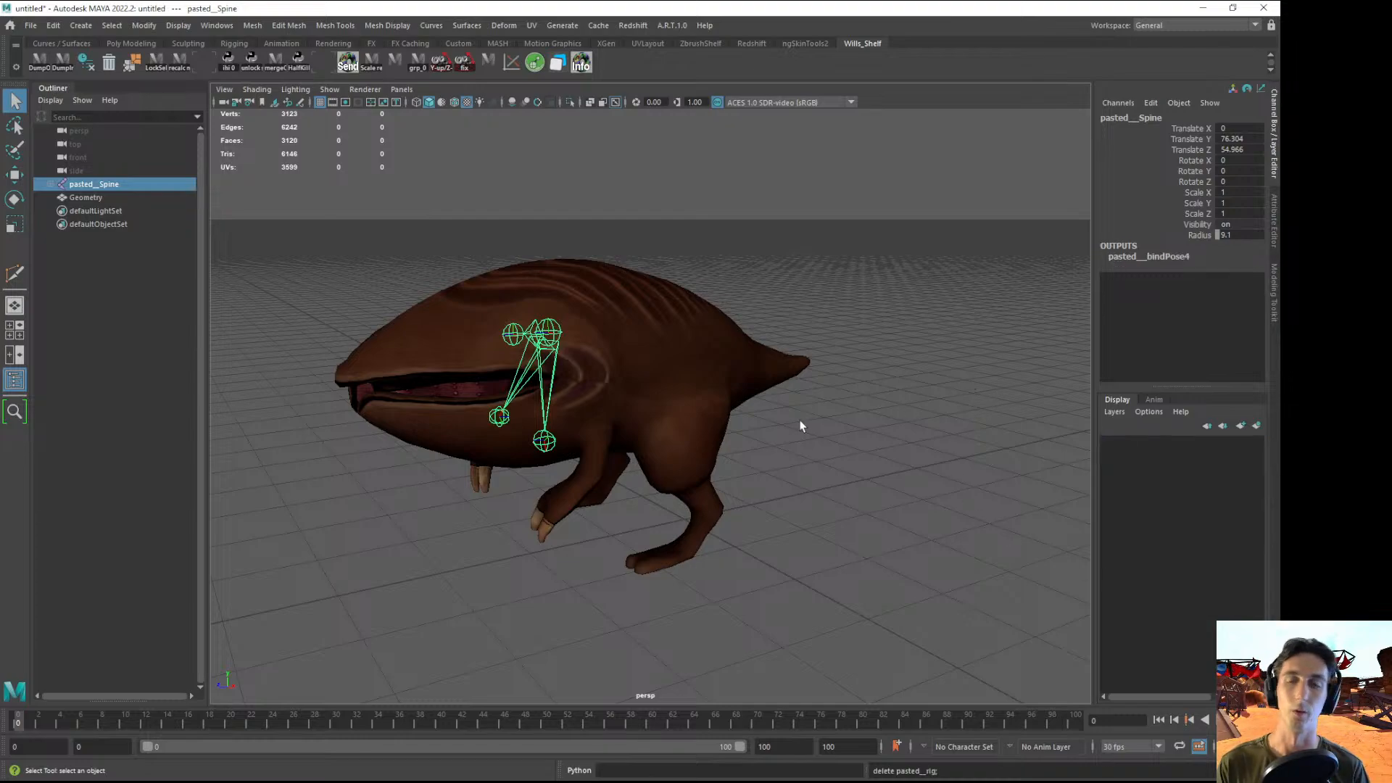
- Expand the pasted__Spine hierarchy and examine how its child joints sit inside the Geometry mesh
left_click(49, 186)
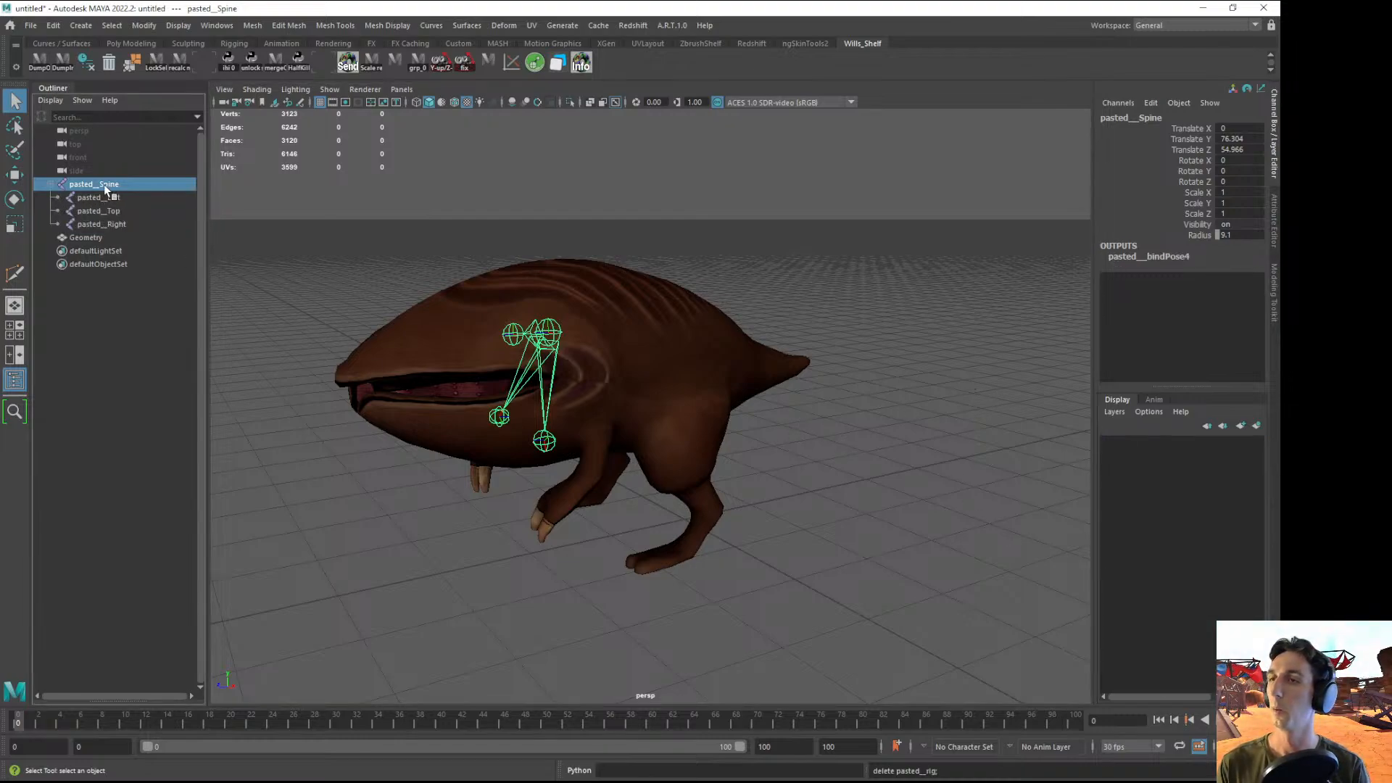
left_click_drag(510, 336, 494, 292, "alt")
left_click(562, 185)
left_click_drag(562, 184, 585, 249, "alt")
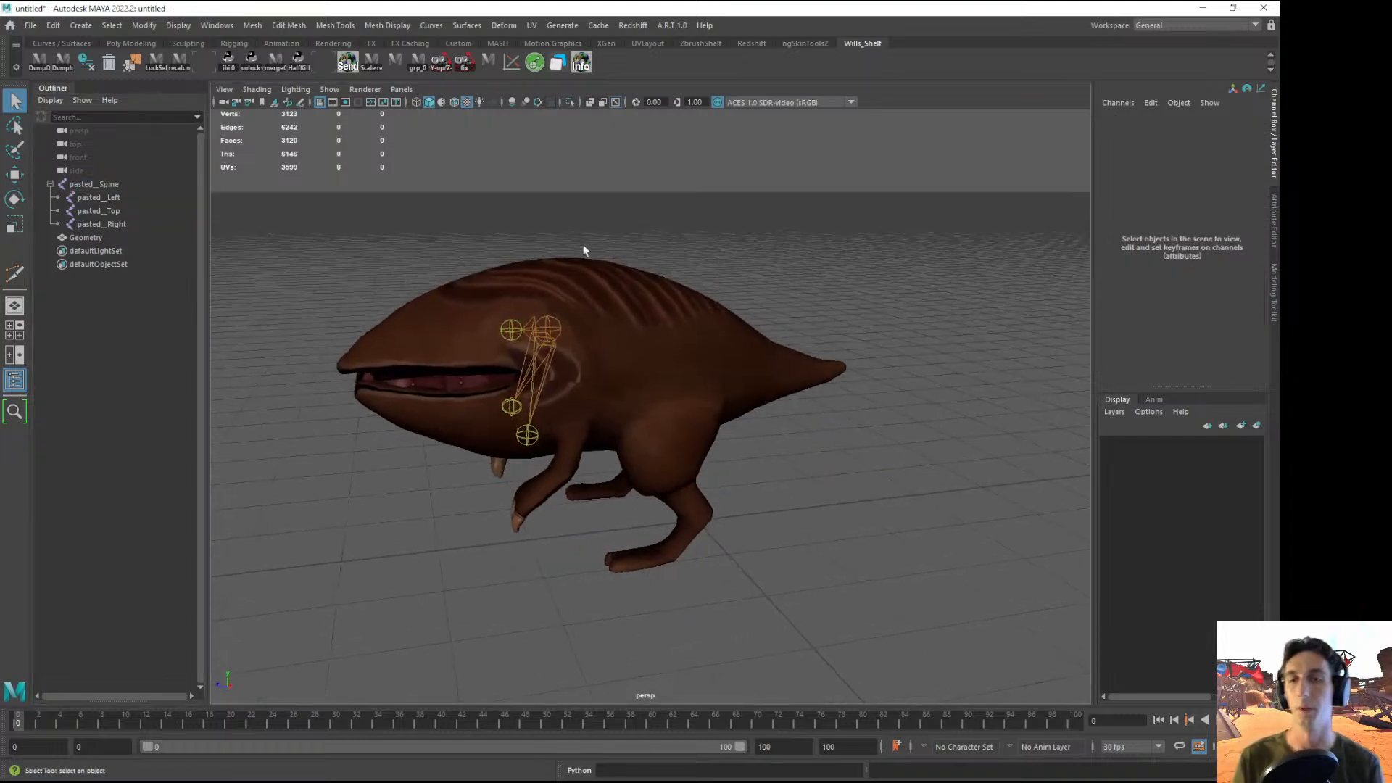
right_click_drag(584, 249, 638, 428, "alt")
left_click_drag(639, 428, 621, 361, "alt")
left_click(546, 327)
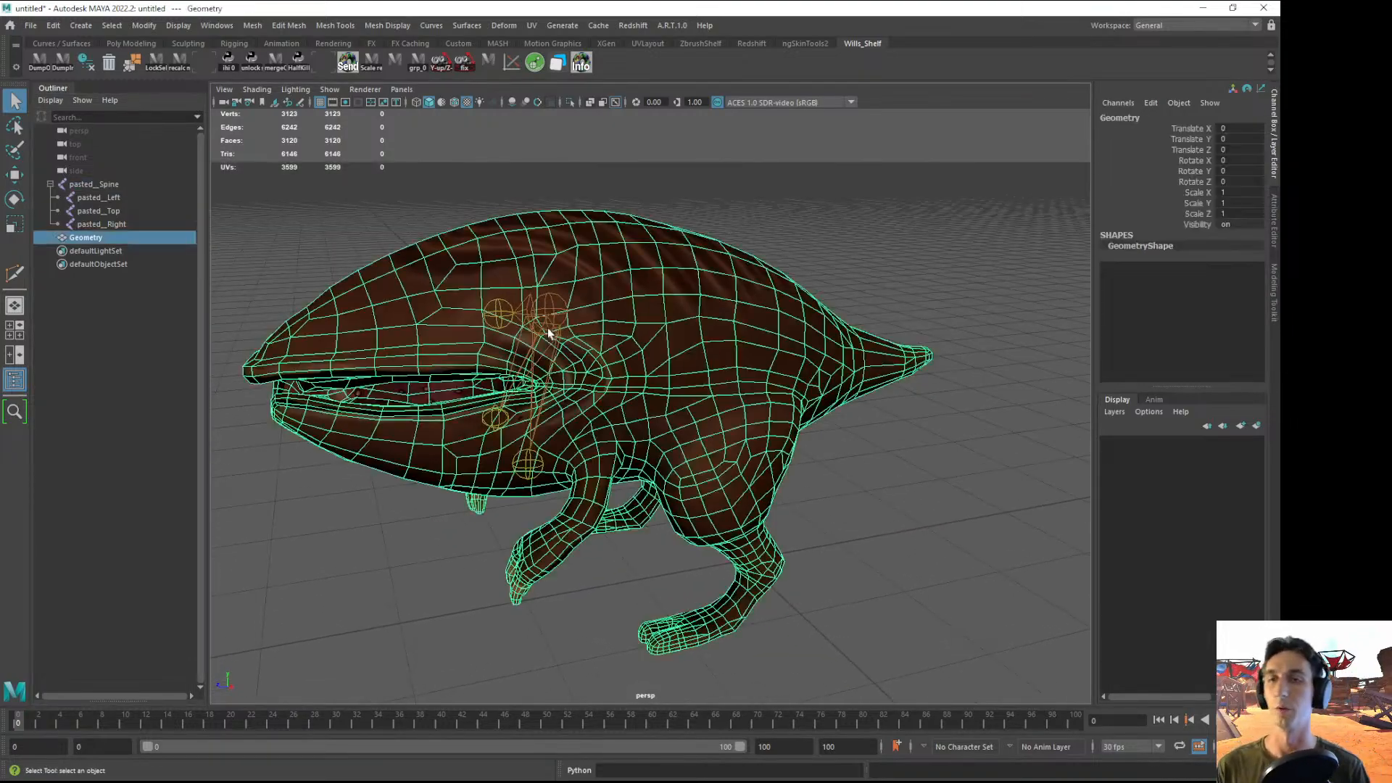
left_click(549, 312)
left_click(607, 150)
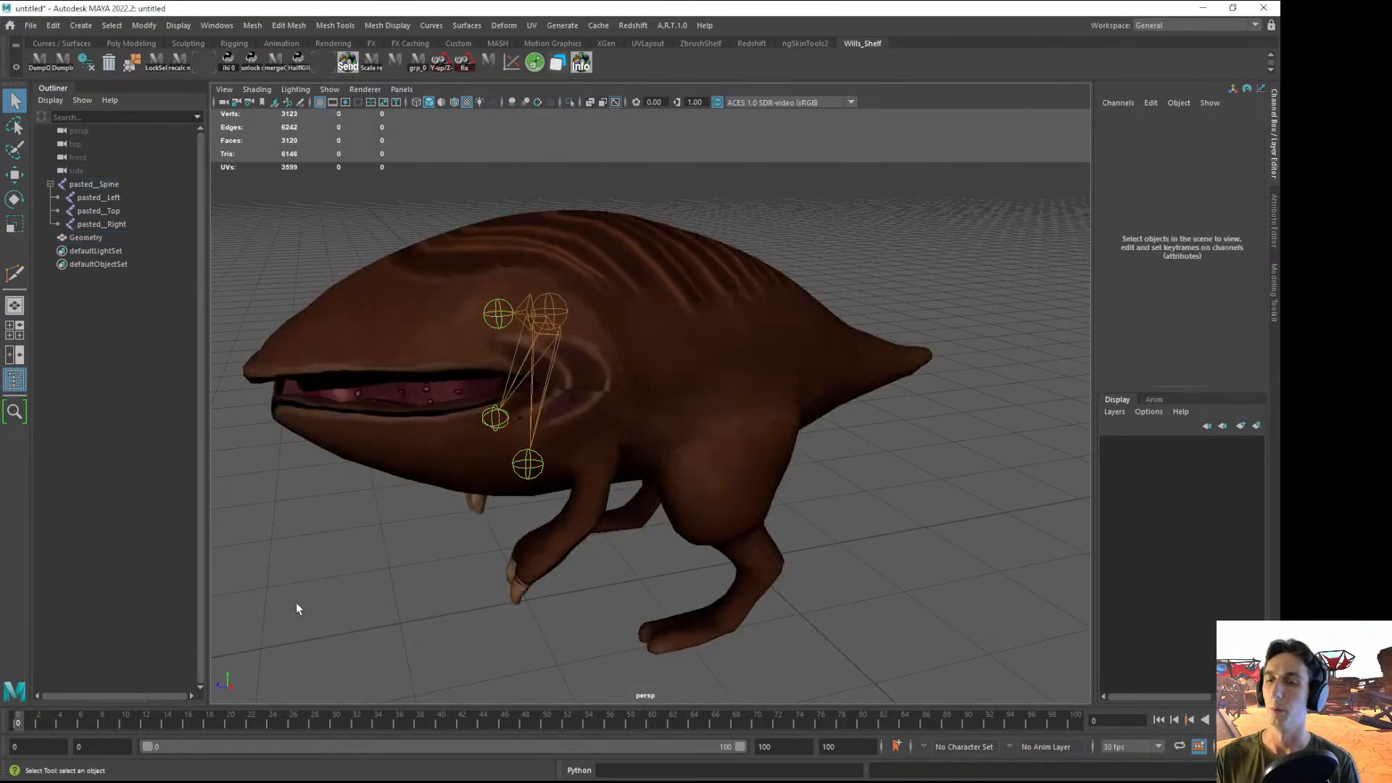
left_click_drag(50, 714, 3, 684)
left_click(637, 304)
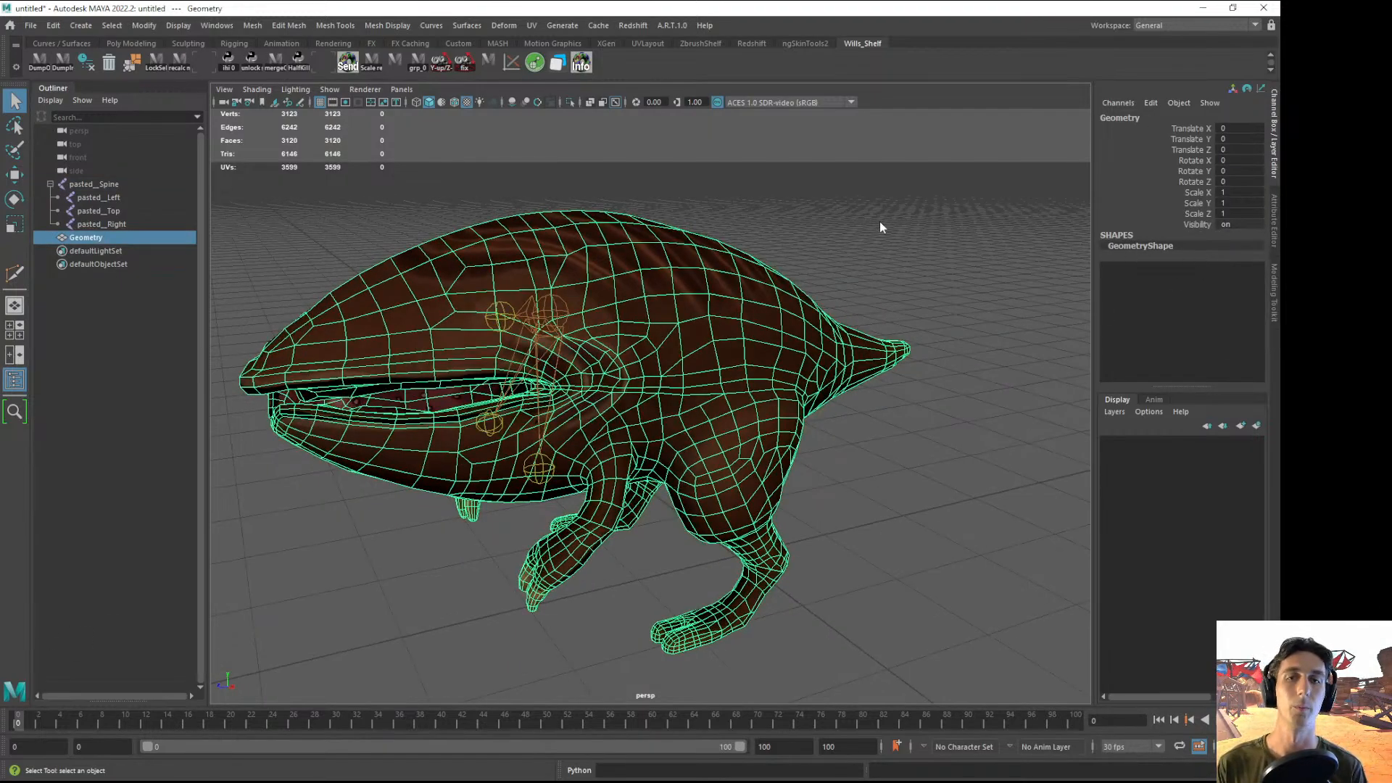
right_click_drag(880, 225, 870, 305)
left_click(982, 298)
left_click_drag(798, 294, 707, 304, "alt")
left_click(616, 303)
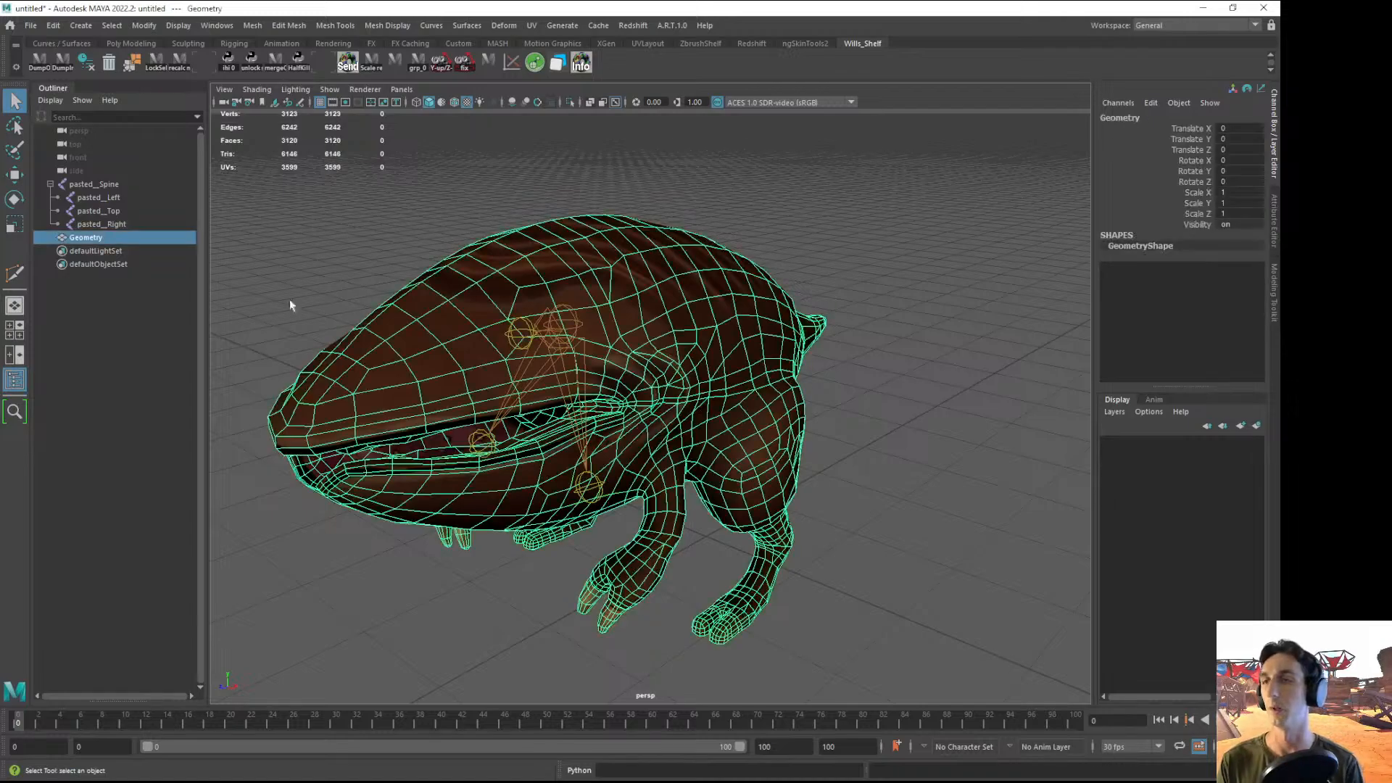
- Select the pasted__Left joint and align the Move tool's manipulator with the joint's own axes
left_click(132, 222)
left_click(124, 211)
left_click(118, 198)
left_click_drag(543, 330, 471, 315, "alt")
right_click_drag(471, 316, 529, 370, "alt")
left_click_drag(530, 370, 609, 385, "alt")
key("w")
left_click_drag(528, 507, 593, 546, "alt")
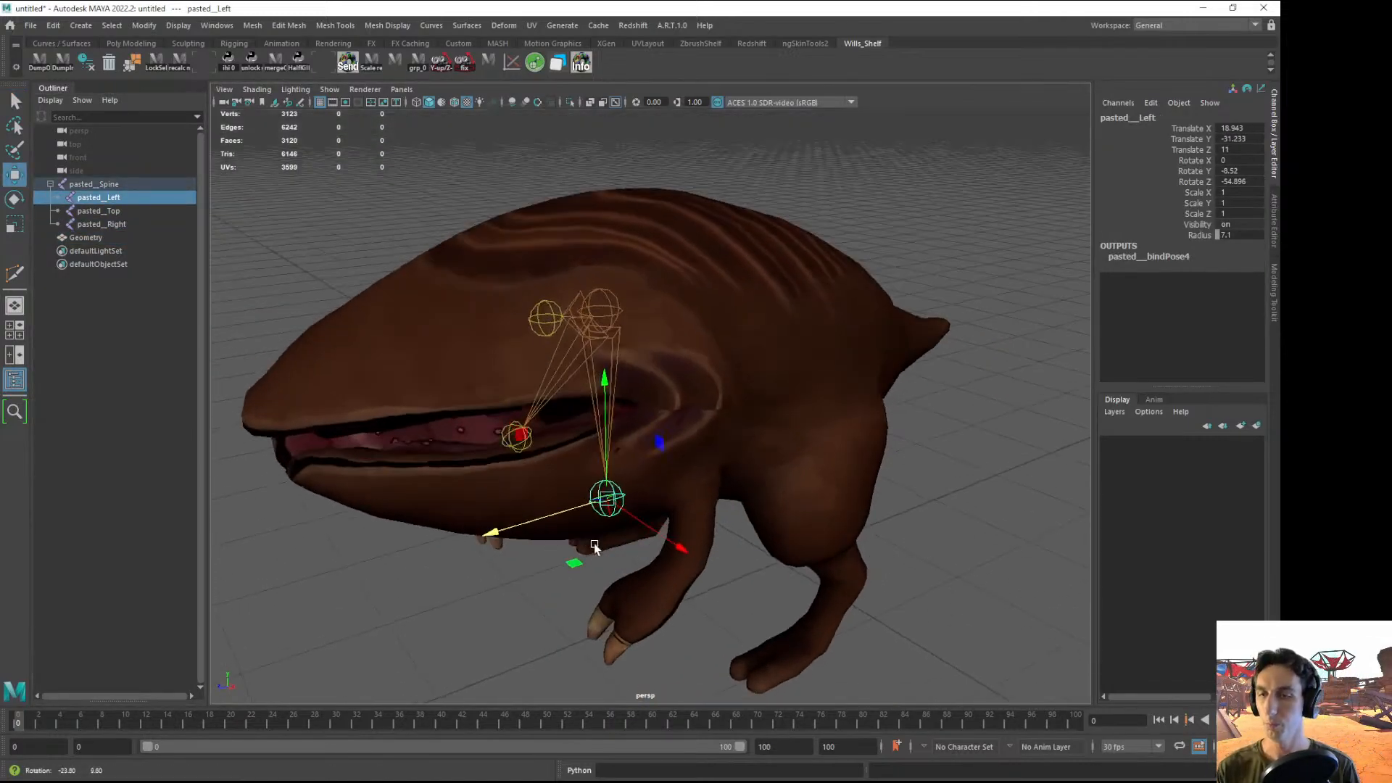
right_click_drag(612, 513, 558, 495, "ctrl+shift")
- Examine the axis directions of the pasted__Left and pasted__Top joints from several angles
left_click_drag(603, 534, 539, 528, "alt")
right_click_drag(539, 528, 599, 544, "alt")
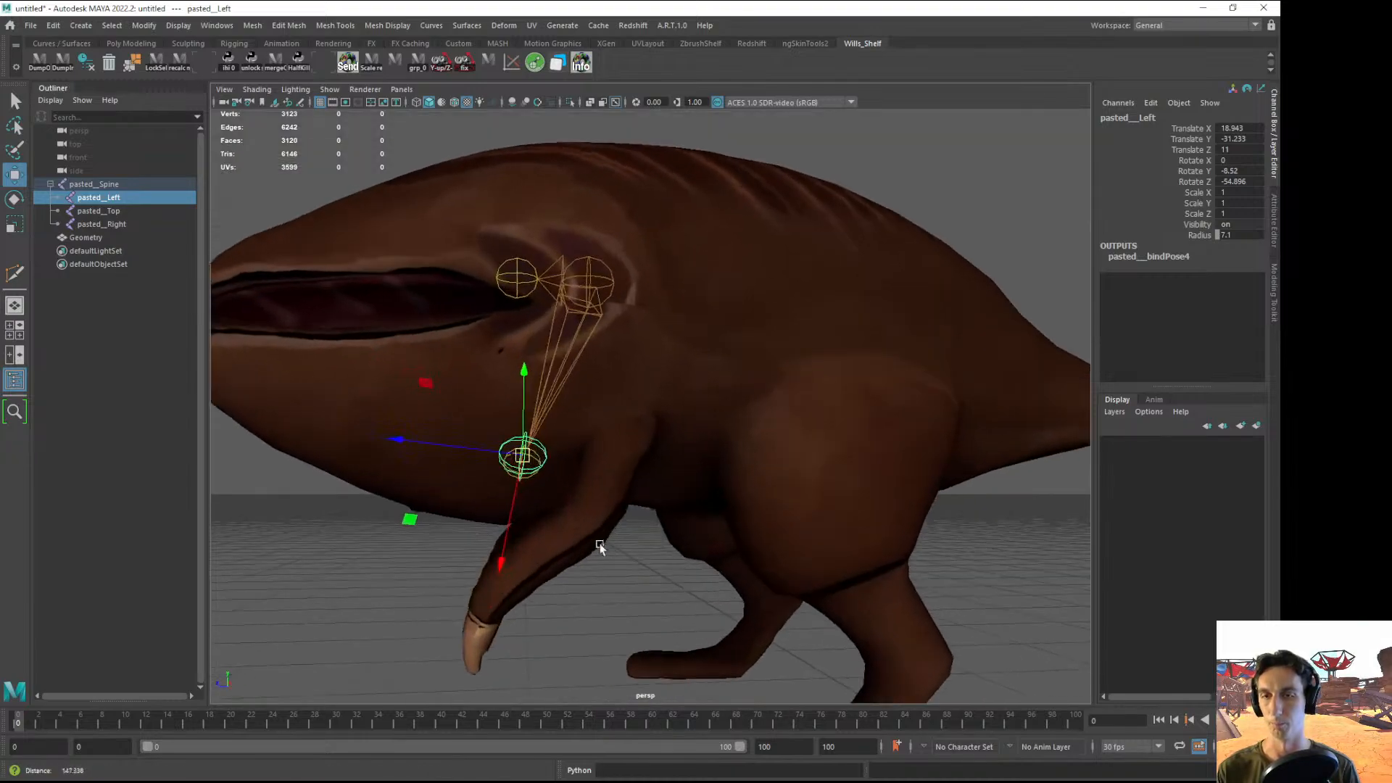
middle_click_drag(600, 544, 680, 476, "alt")
left_click_drag(562, 414, 596, 455, "alt")
middle_click_drag(596, 454, 627, 468, "alt")
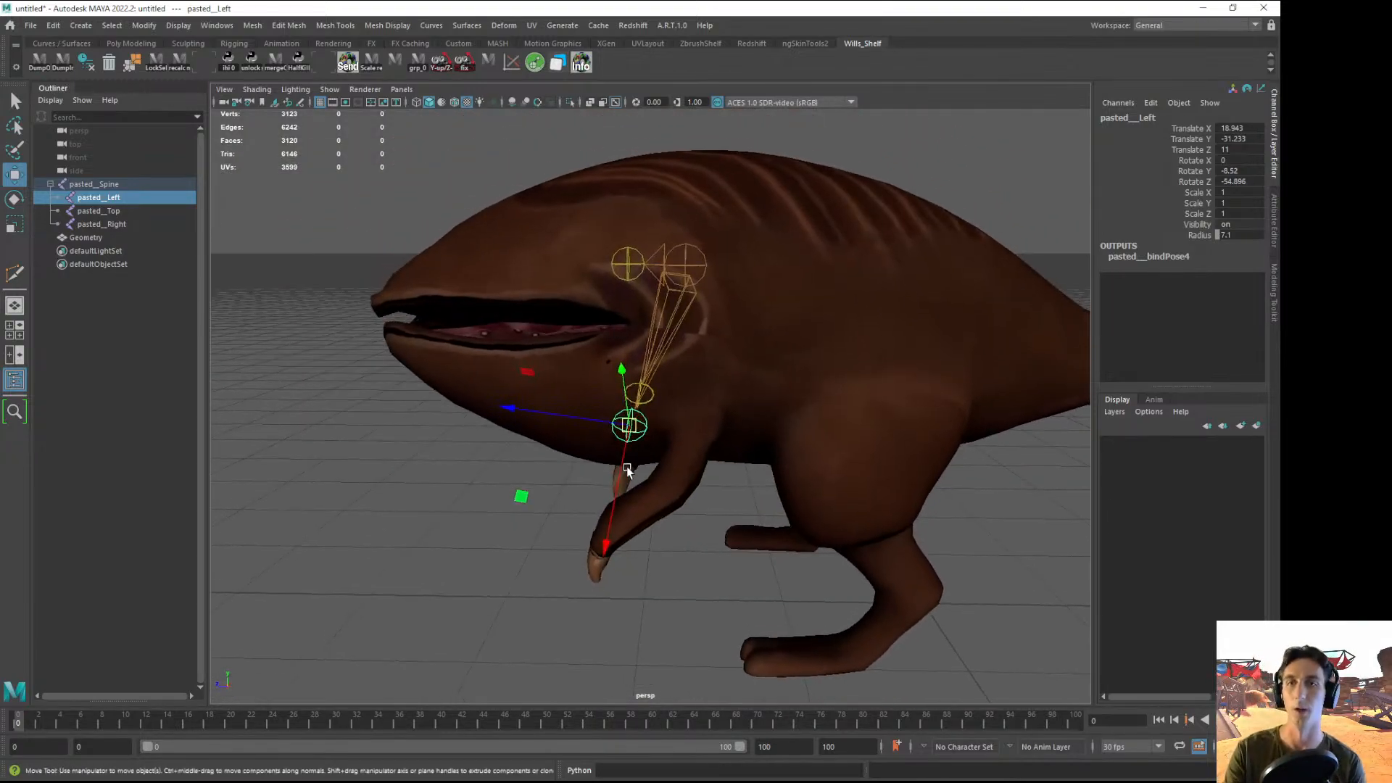
left_click(99, 211)
left_click_drag(419, 249, 652, 327, "alt")
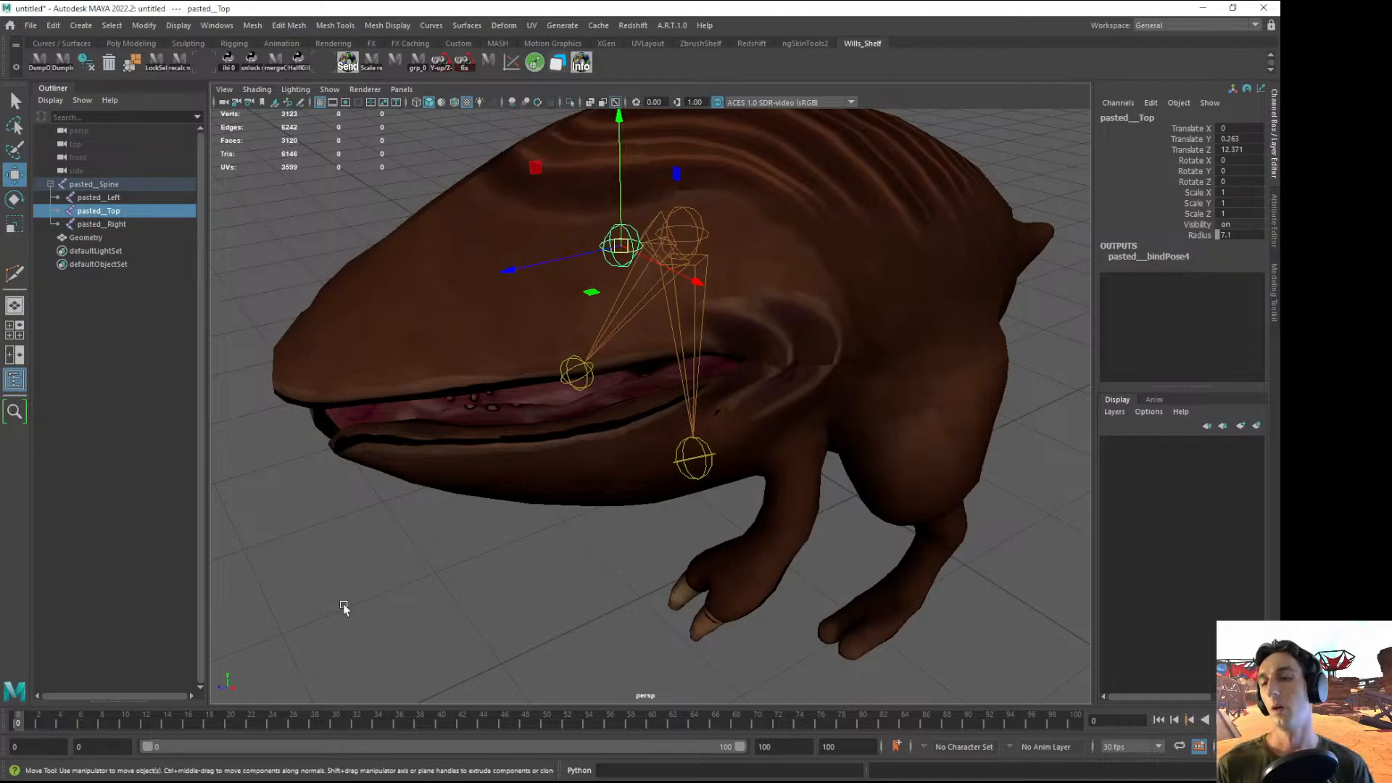
right_click_drag(591, 501, 550, 464, "alt")
left_click_drag(550, 463, 518, 475, "alt")
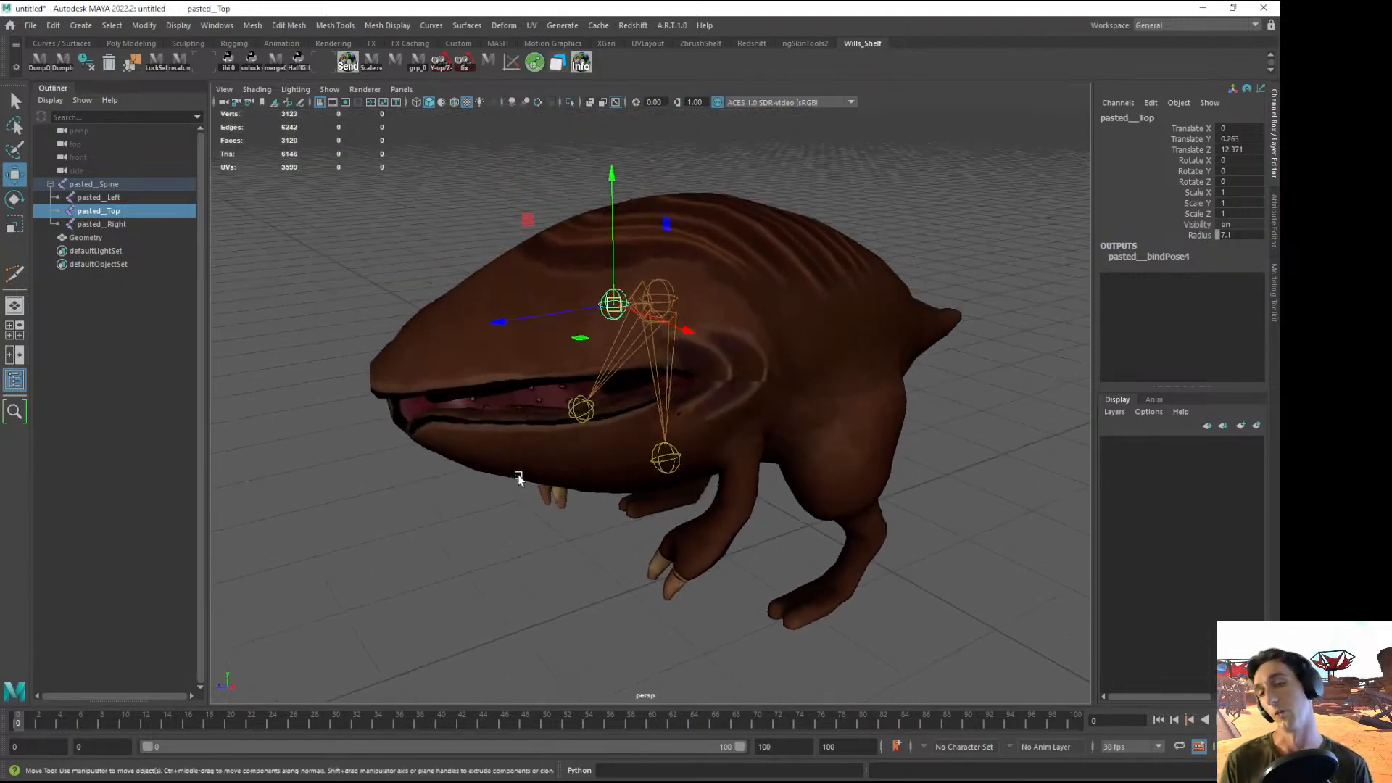
left_click(450, 587)
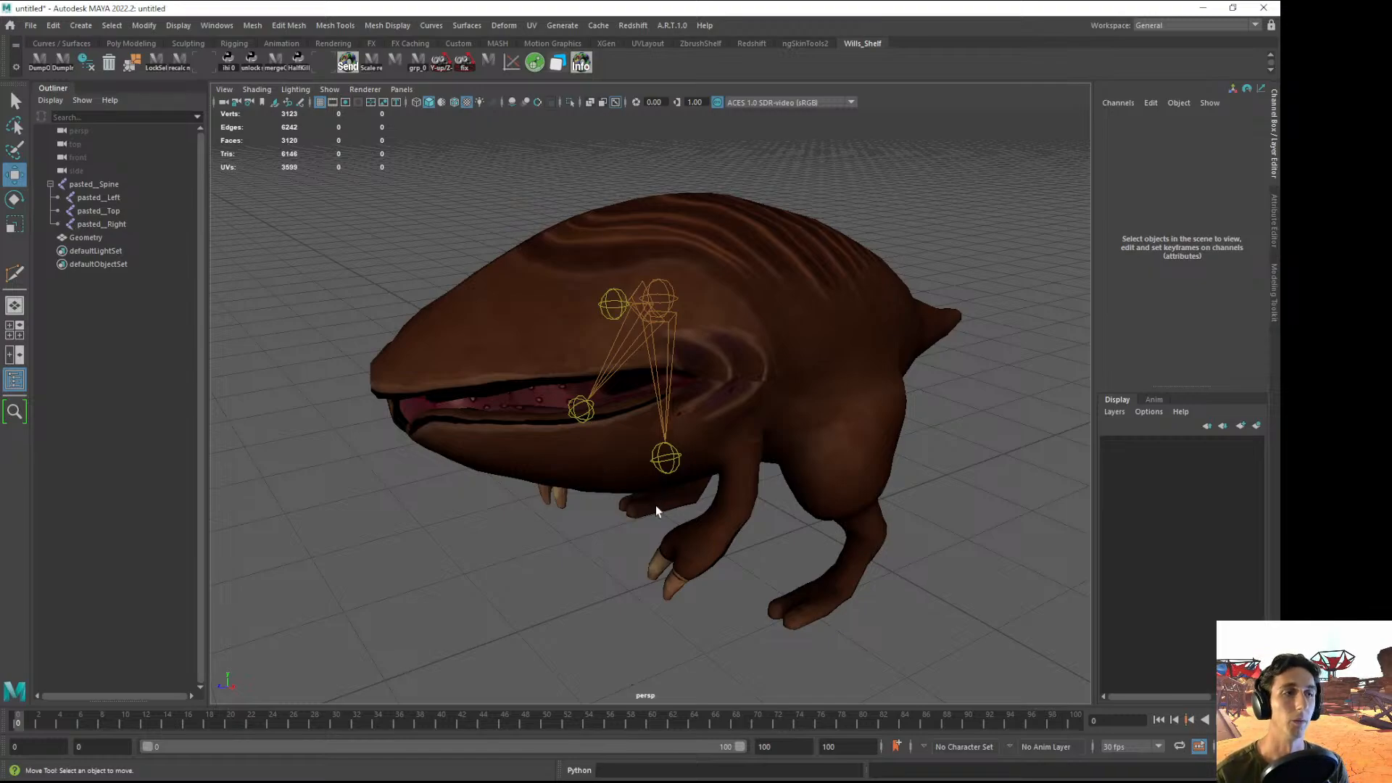
scroll(645, 483, "up", 2)
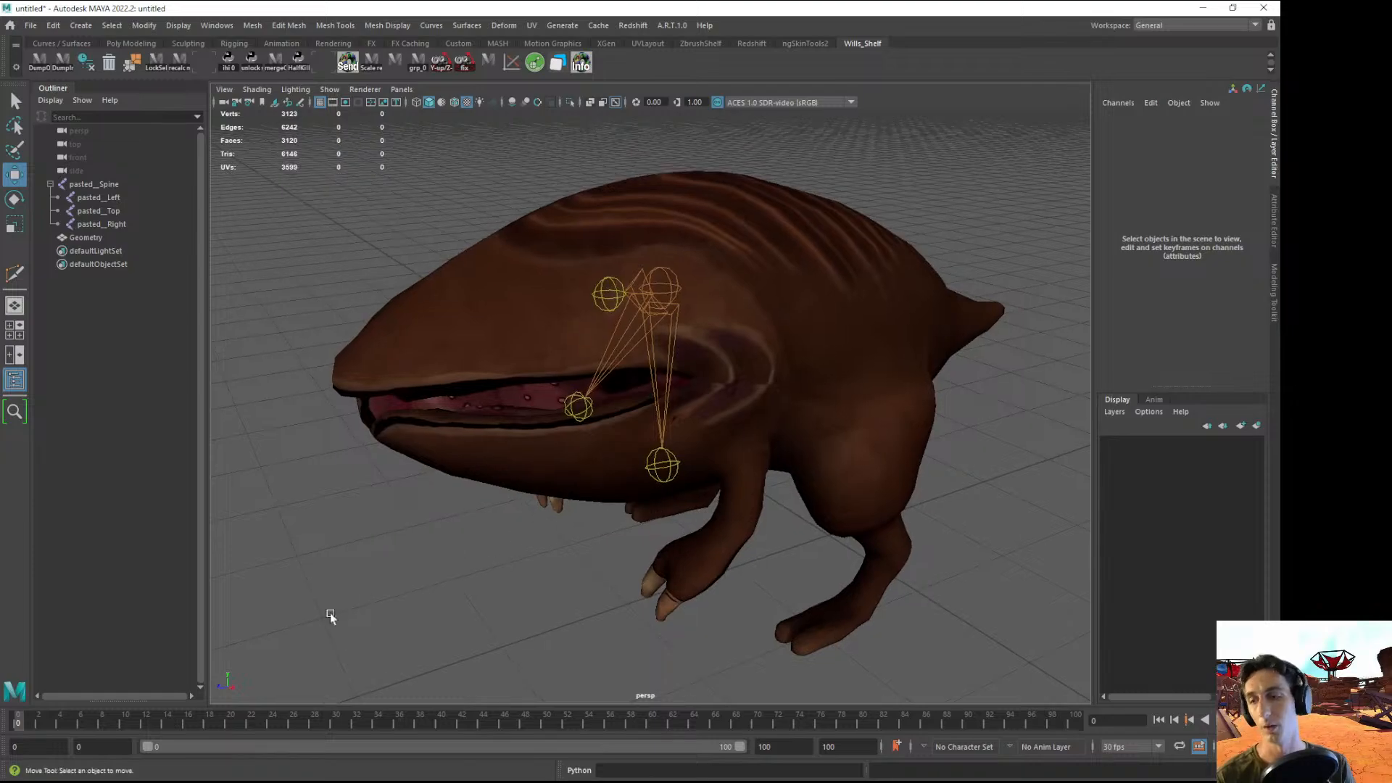
left_click_drag(607, 459, 634, 506, "alt")
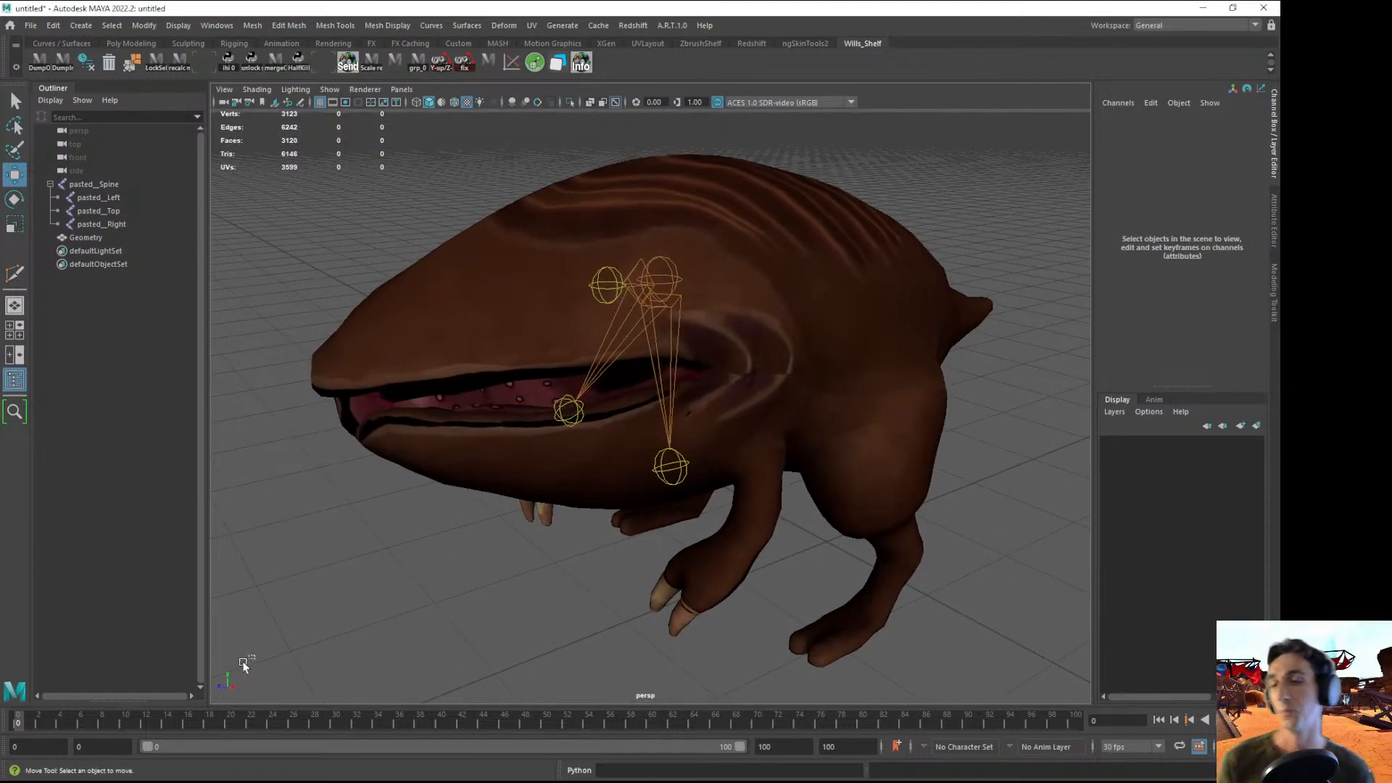
left_click_drag(603, 476, 558, 493, "alt")
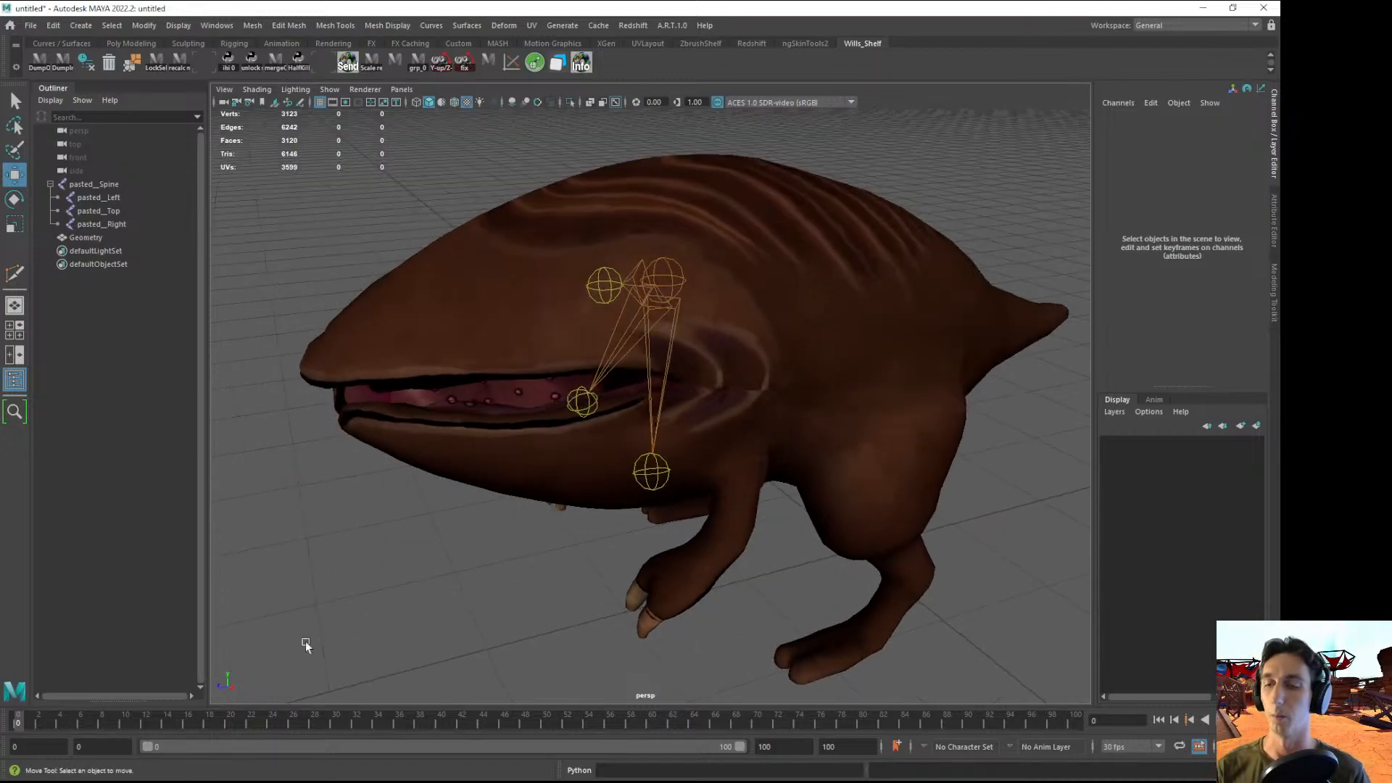
left_click_drag(507, 586, 501, 593, "alt")
right_click_drag(501, 592, 503, 593, "alt")
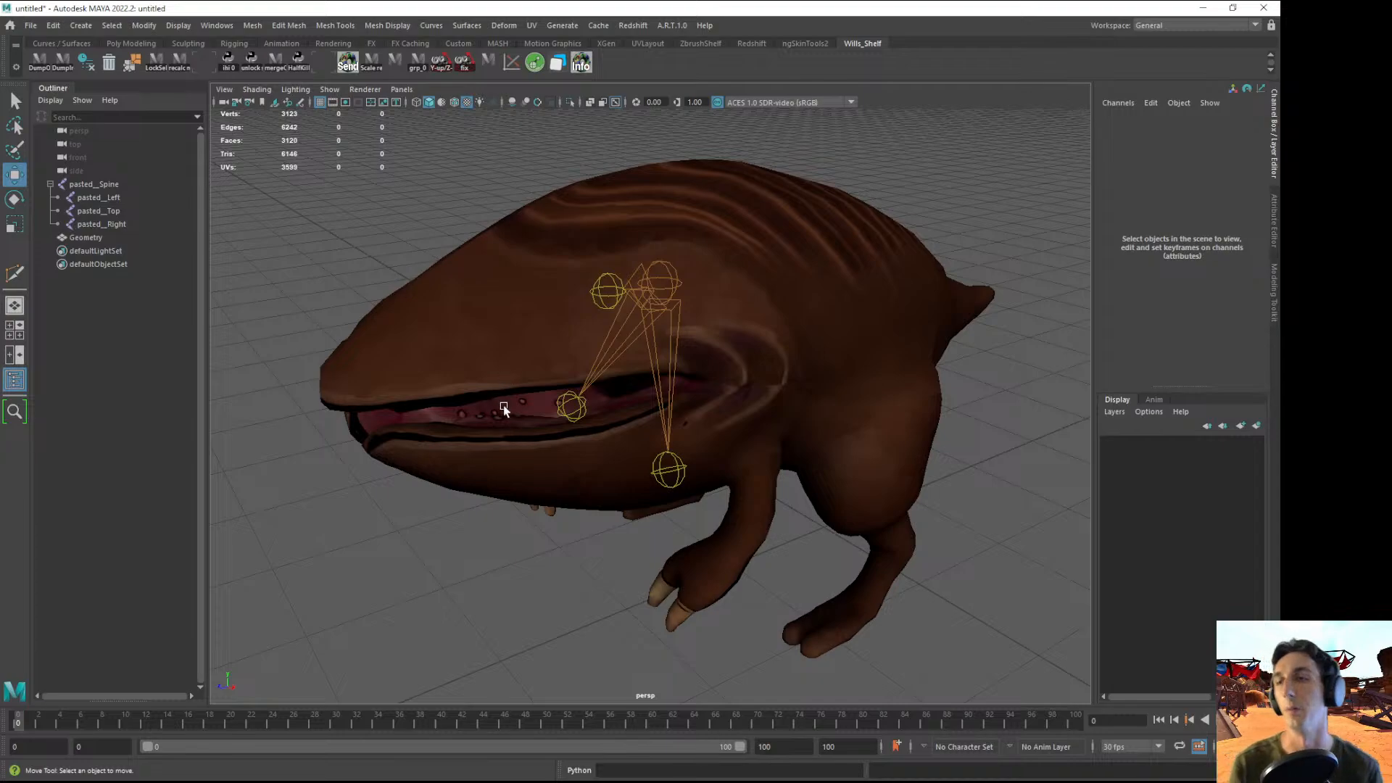
left_click(616, 319)
left_click_drag(619, 342, 656, 341, "alt")
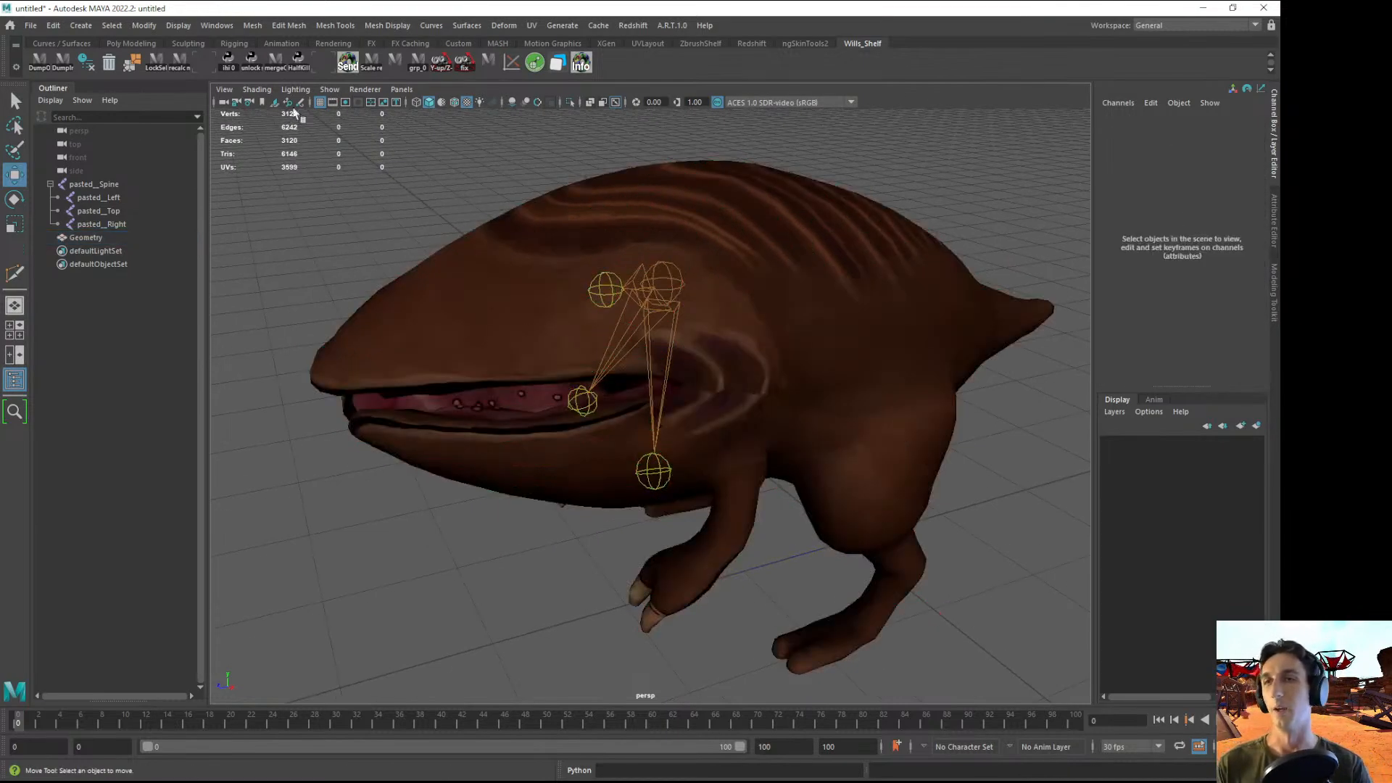
left_click(253, 275)
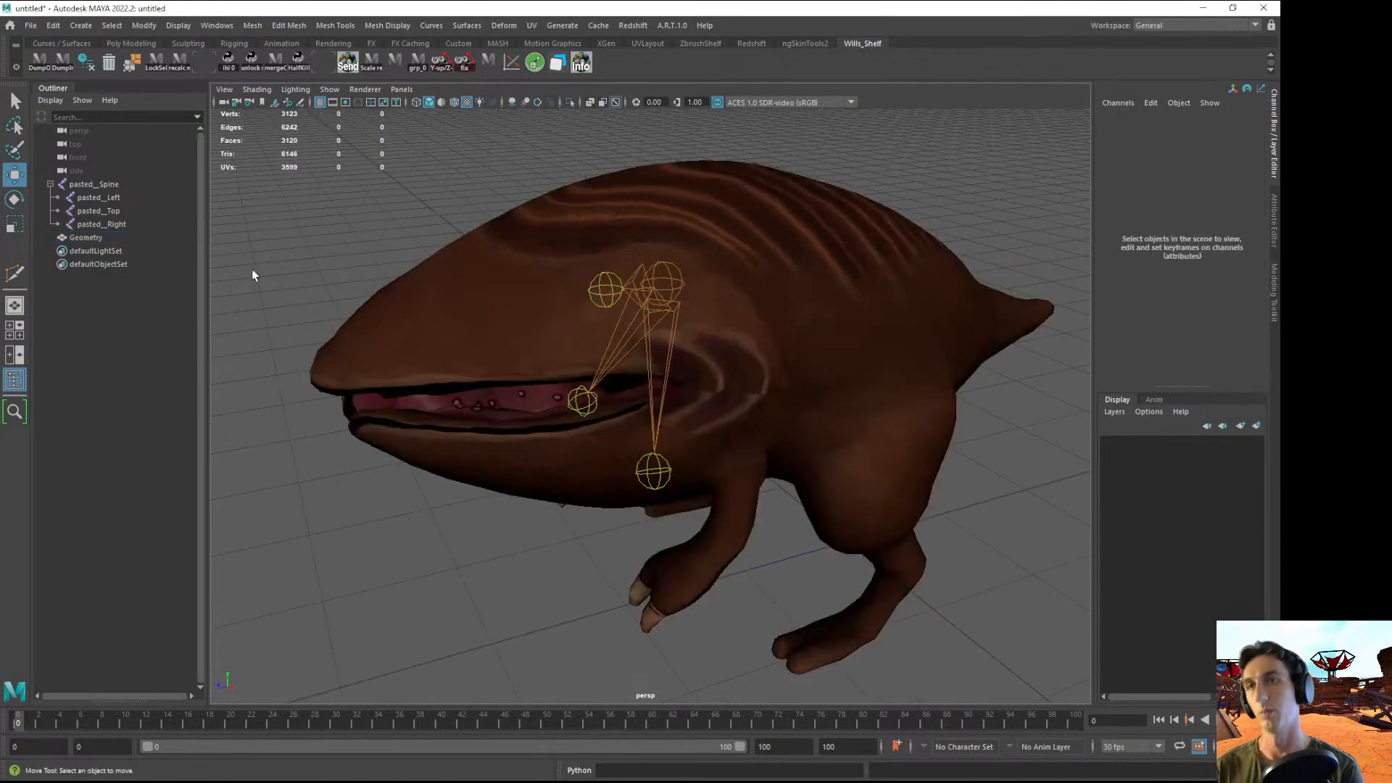
- Restore the full interface and exclude surfaces from the selection mask so the mesh cannot be picked over the joints
key("ctrl+space")
left_click(609, 320)
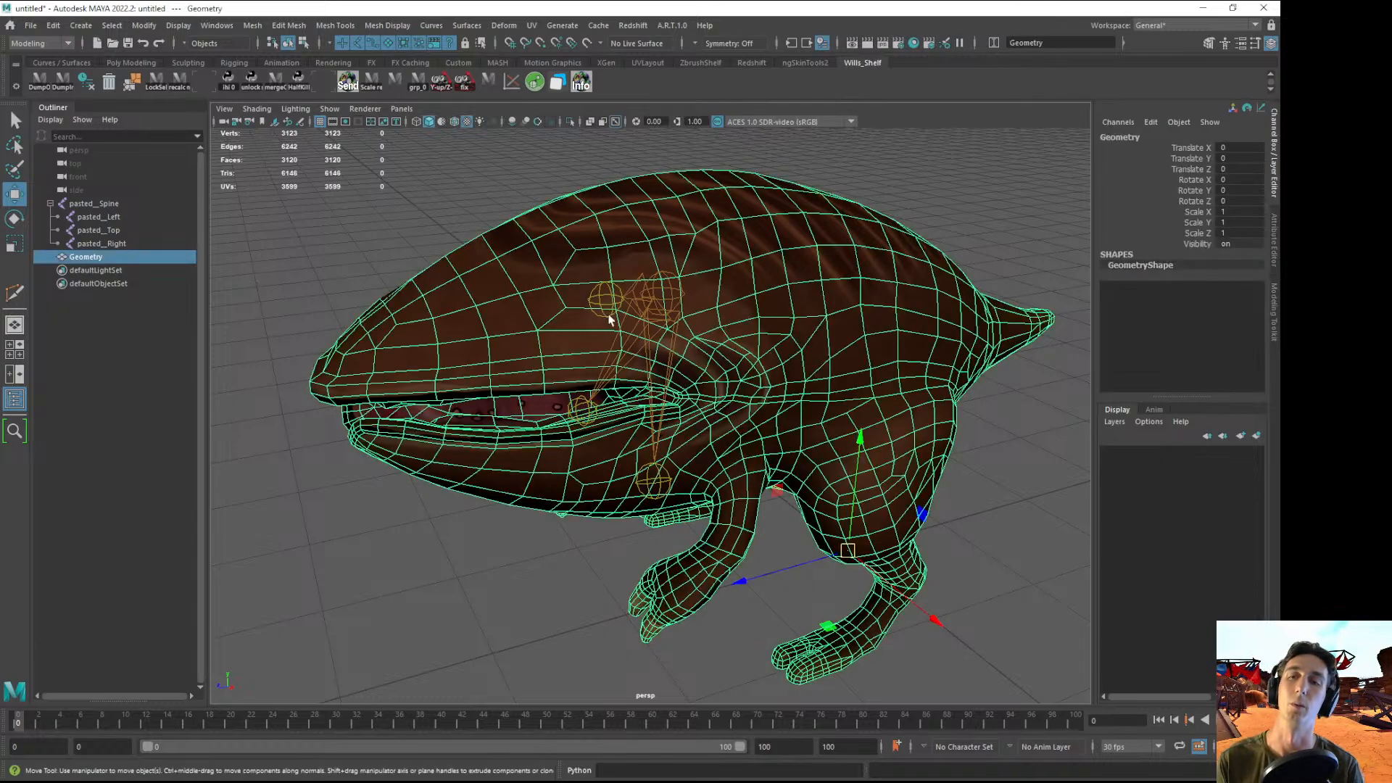
left_click(605, 298)
left_click(473, 232)
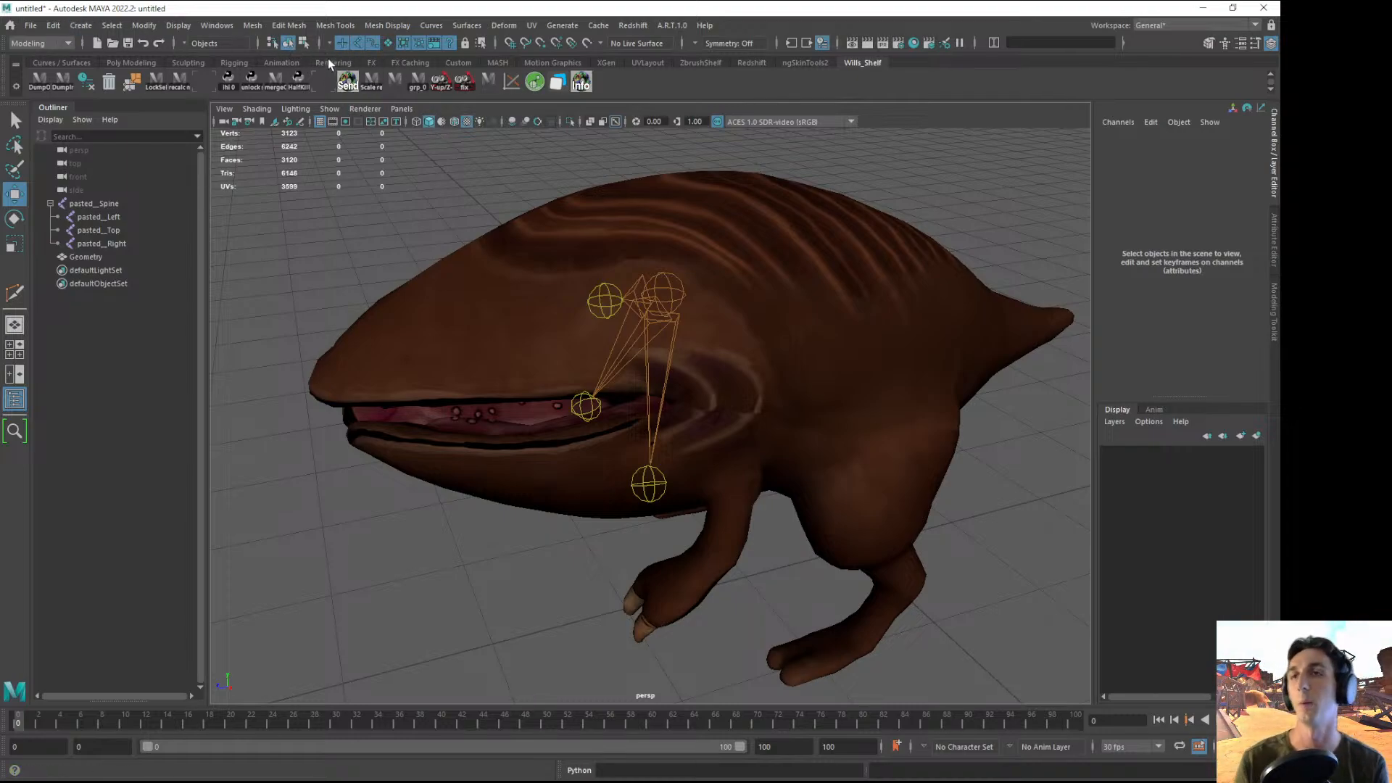
left_click(389, 44)
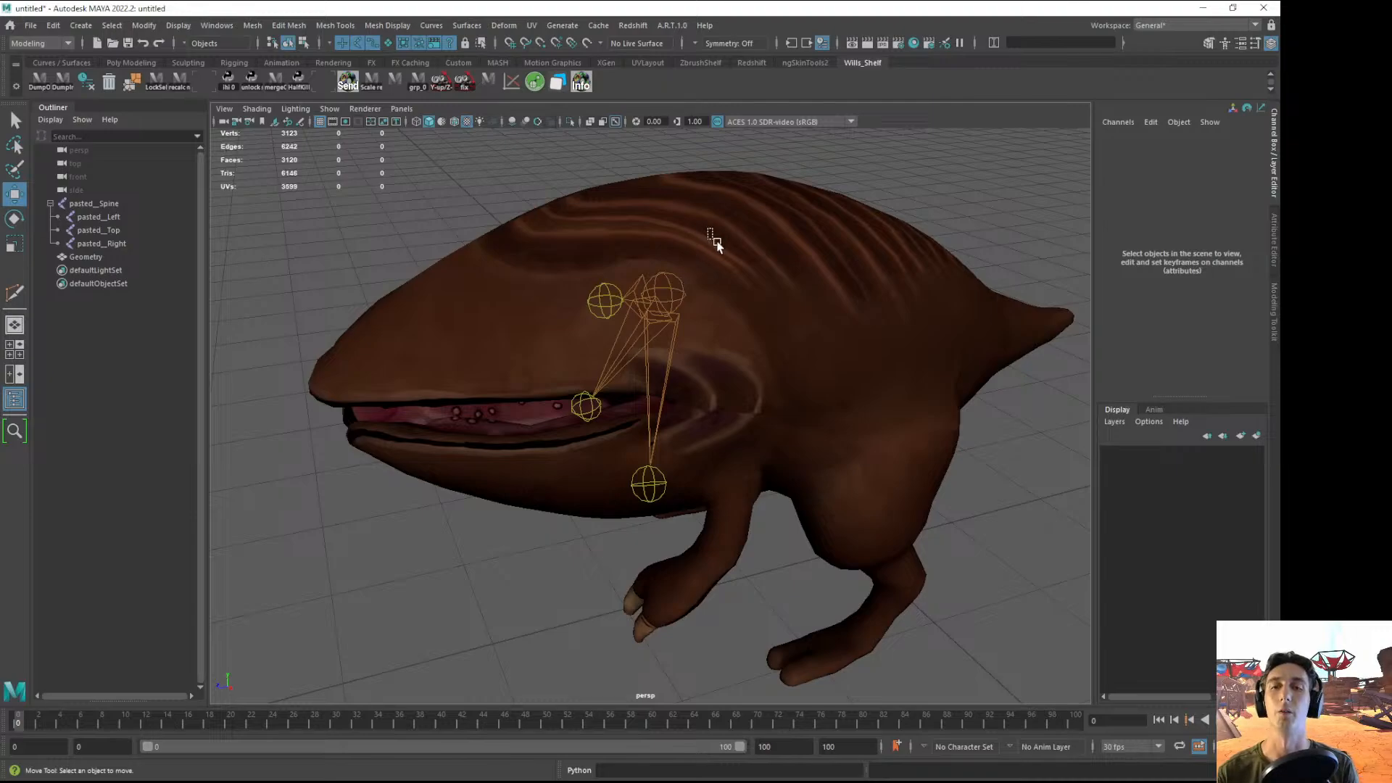
left_click_drag(904, 512, 891, 569)
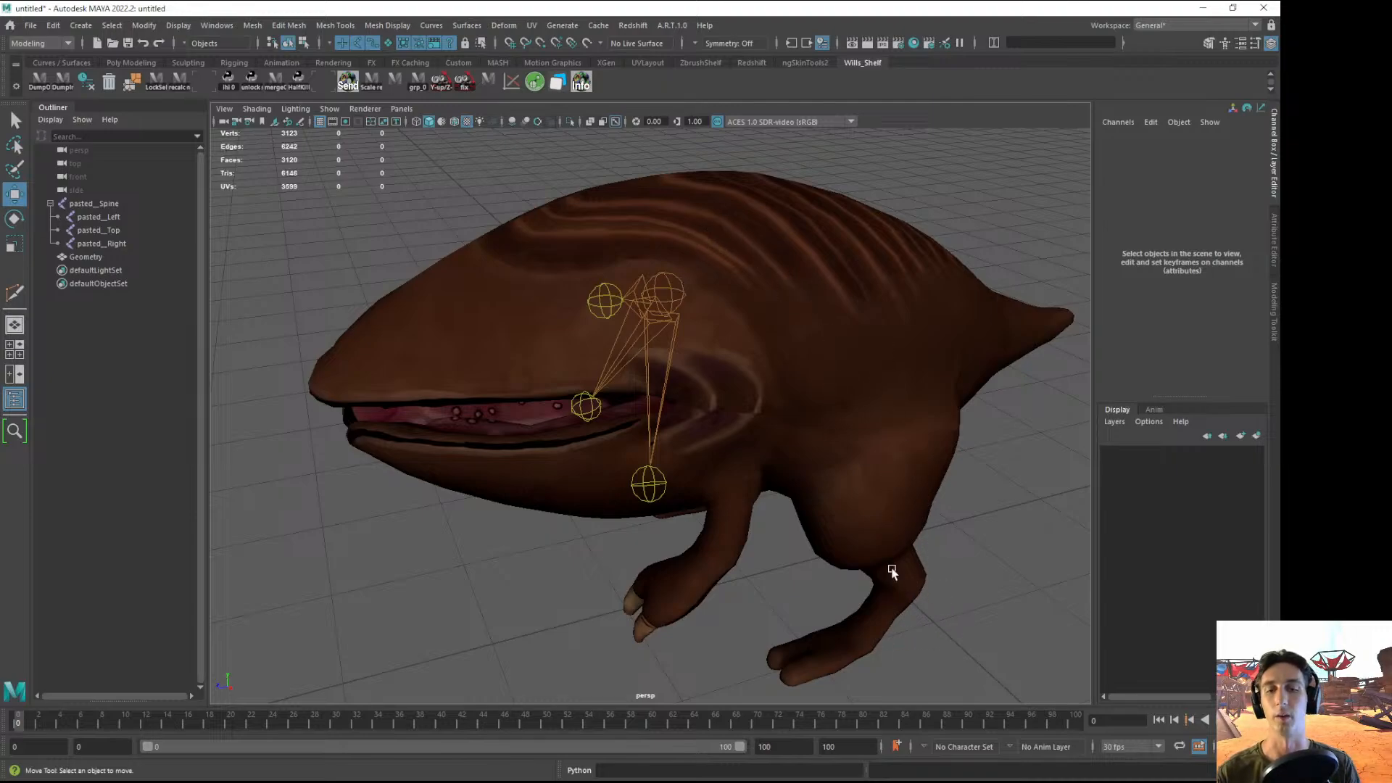
- Test the selection filter by picking the pasted__Spine joint and its child joints directly on the creature
left_click(677, 297)
left_click(559, 285)
left_click(589, 298)
left_click(662, 300)
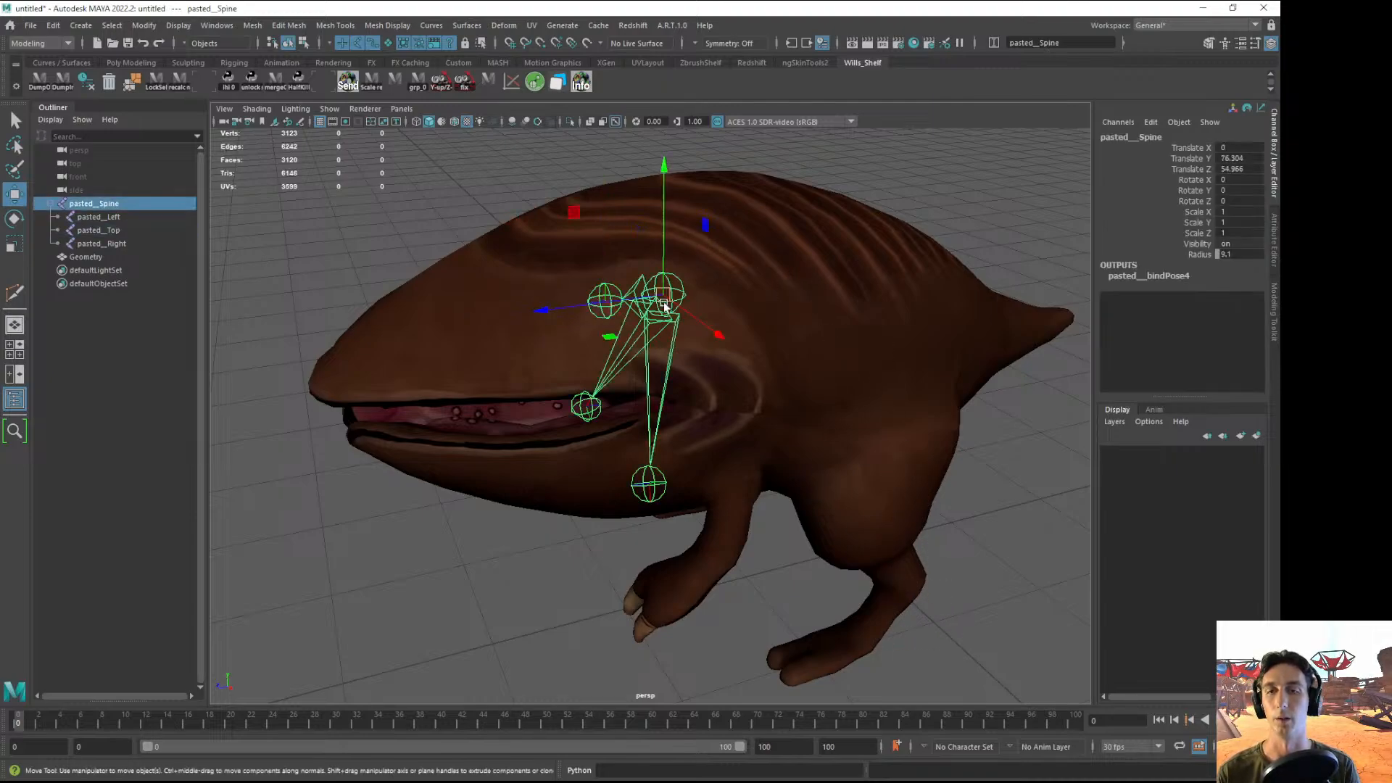
left_click(647, 483)
left_click(569, 568)
left_click_drag(493, 493, 445, 481, "alt")
scroll(508, 475, "up", 2)
left_click_drag(555, 475, 501, 454, "alt")
scroll(581, 468, "down", 2)
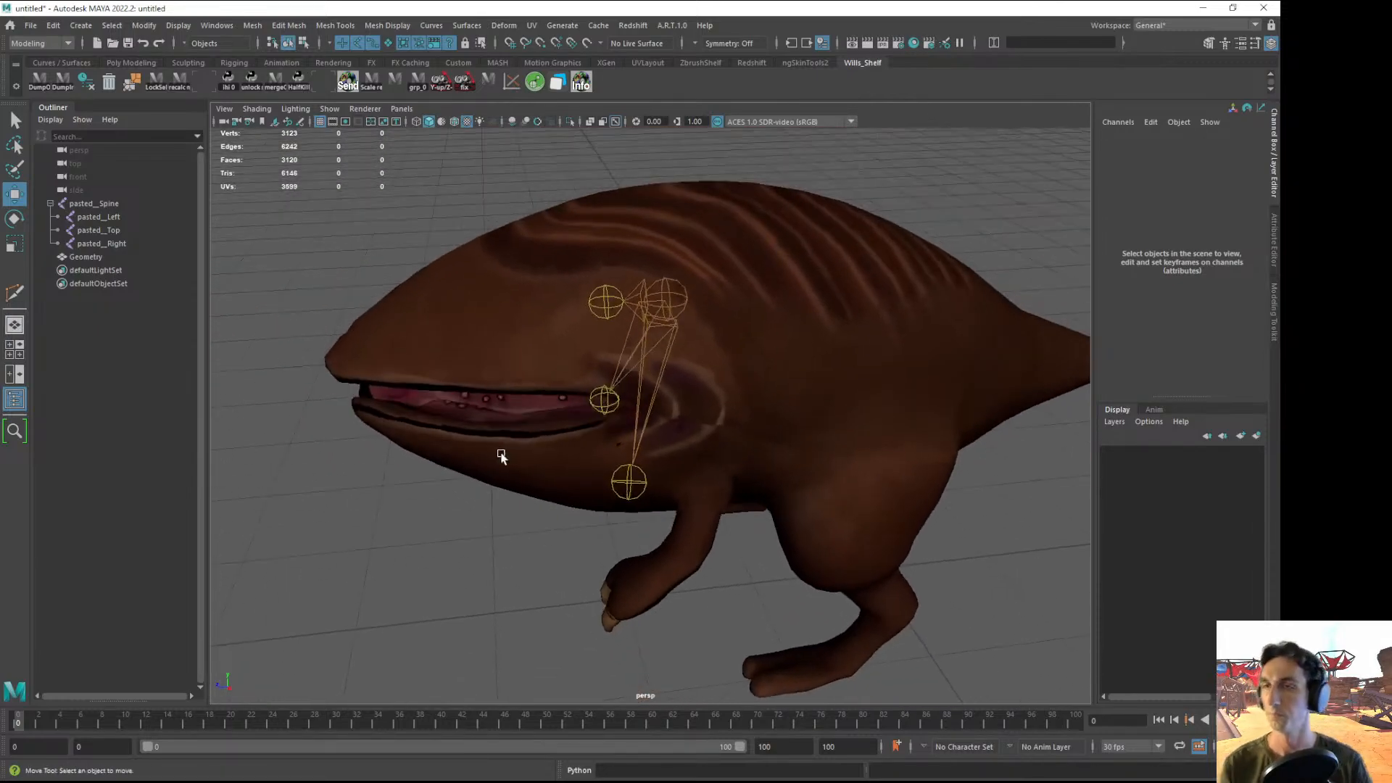
middle_click_drag(510, 492, 534, 447, "alt")
left_click_drag(534, 447, 571, 475, "alt")
right_click_drag(571, 475, 628, 466, "alt")
left_click_drag(627, 466, 596, 458, "alt")
- Compare the position and axes of the pasted__Top joint with its parent pasted__Spine from several angles
left_click(605, 227)
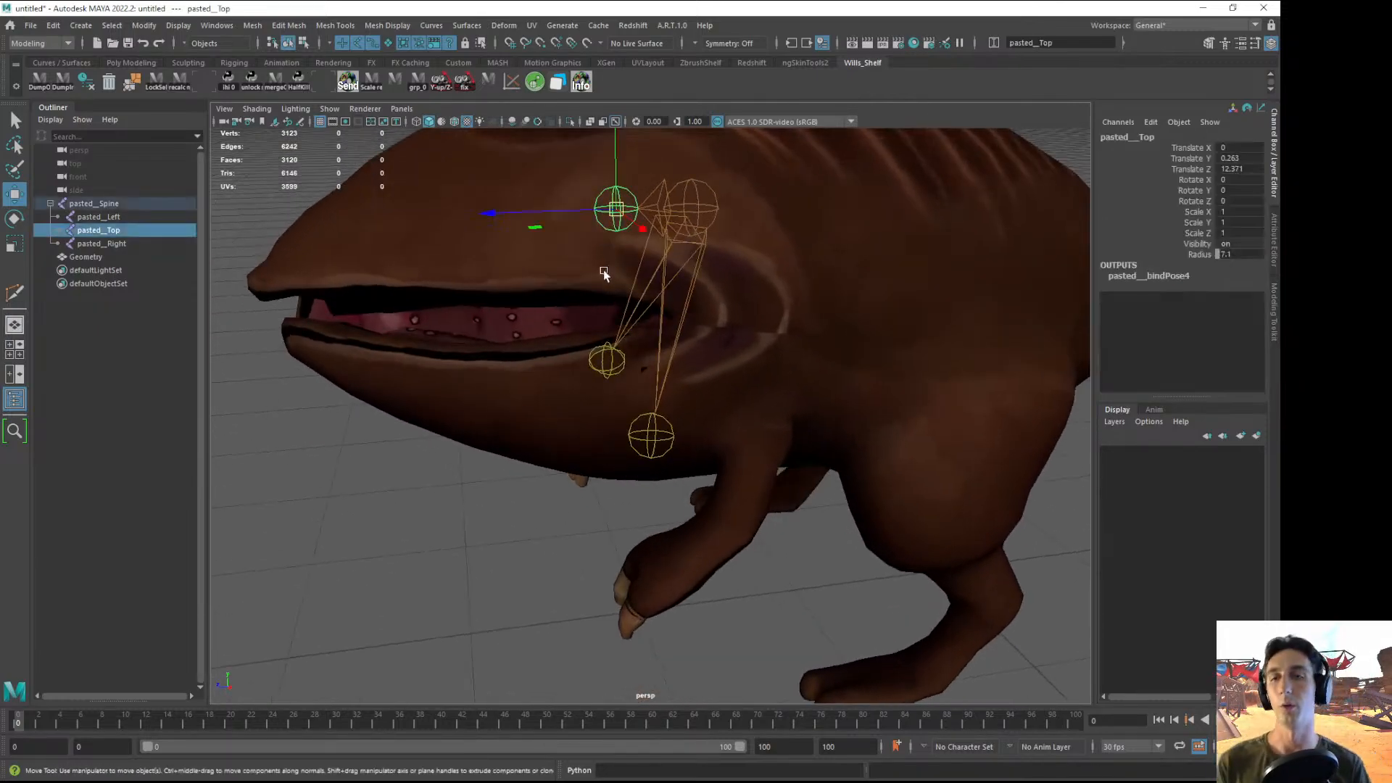
middle_click_drag(664, 291, 623, 425, "alt")
left_click_drag(646, 336, 606, 337, "alt")
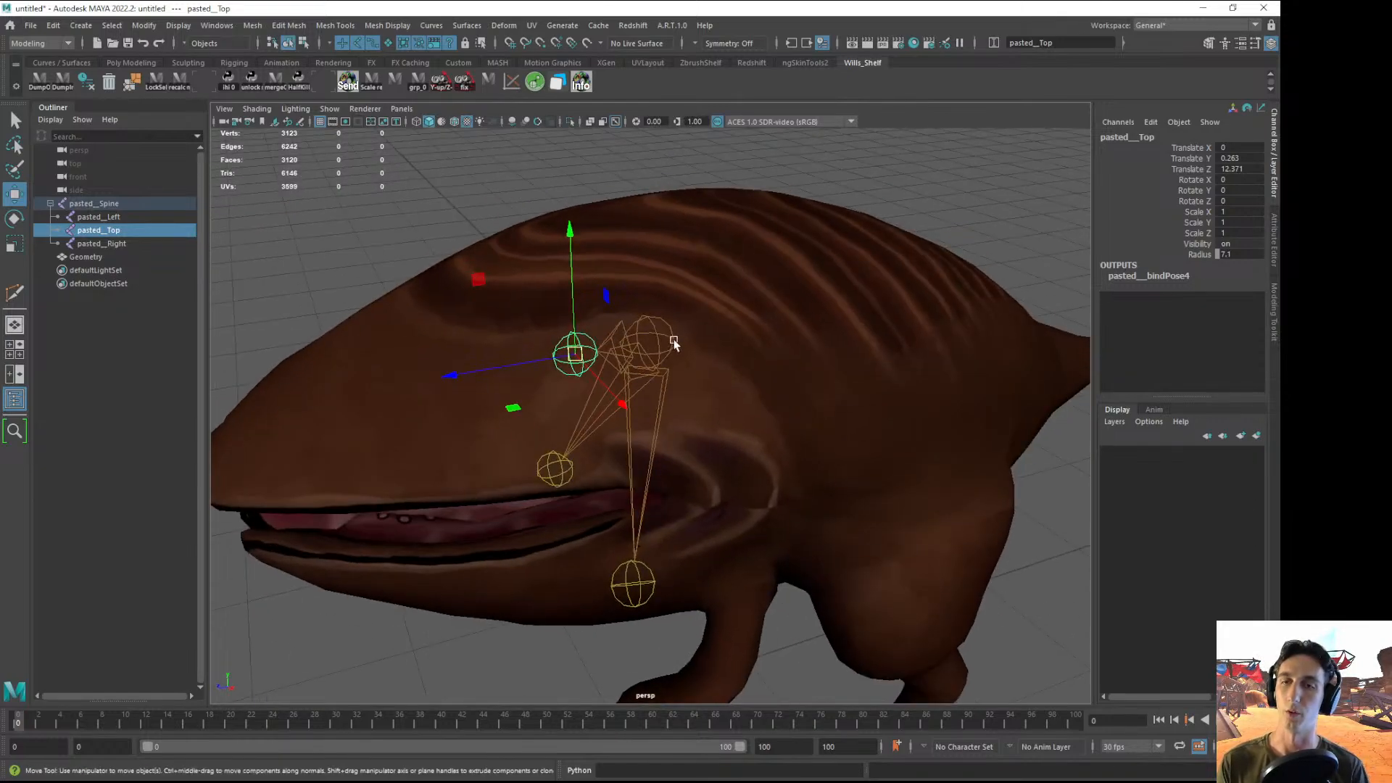
left_click(666, 348)
left_click_drag(712, 342, 577, 397, "alt")
left_click(581, 368)
right_click_drag(576, 398, 528, 388, "alt")
left_click_drag(528, 388, 602, 398, "alt")
left_click(350, 488)
left_click_drag(501, 457, 433, 446, "alt")
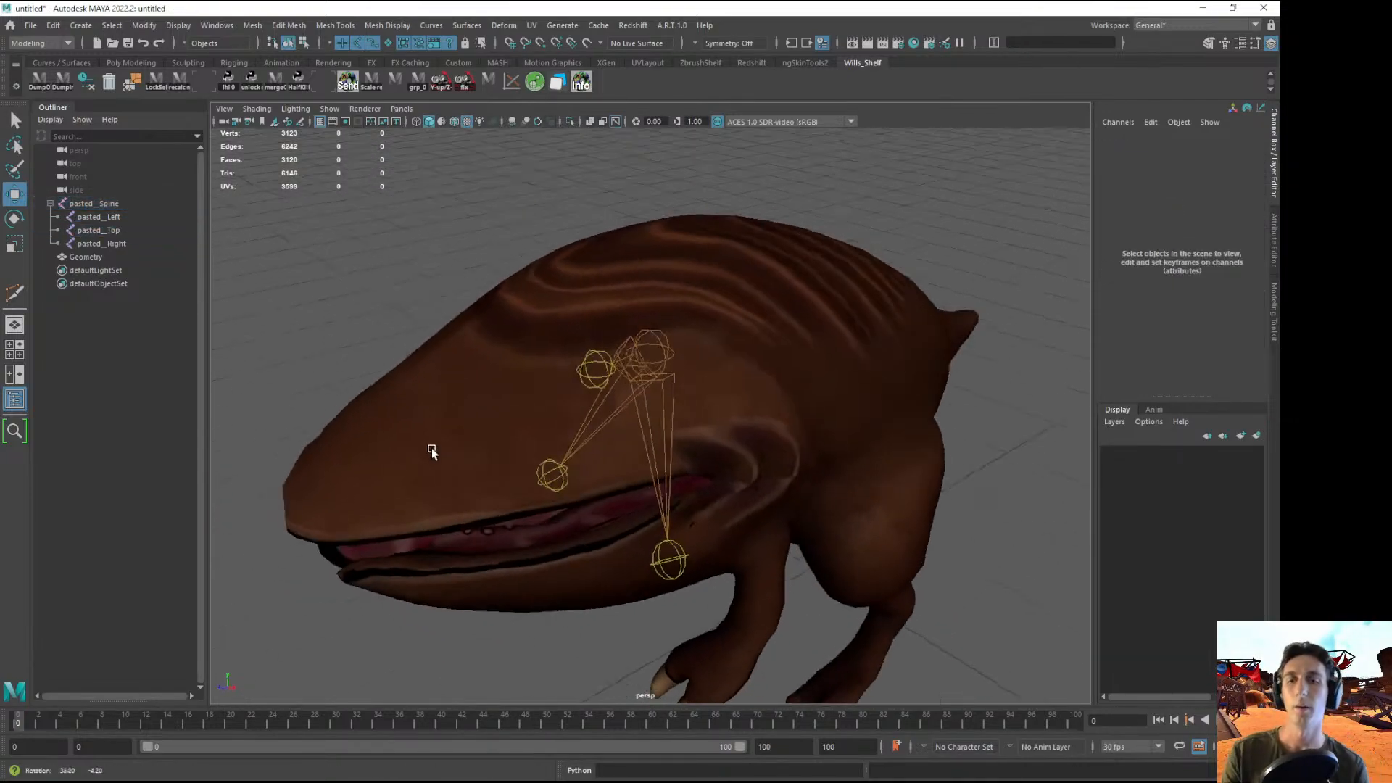
right_click_drag(433, 446, 562, 367, "alt")
left_click(564, 372)
left_click_drag(565, 435, 506, 405, "alt")
left_click(669, 338)
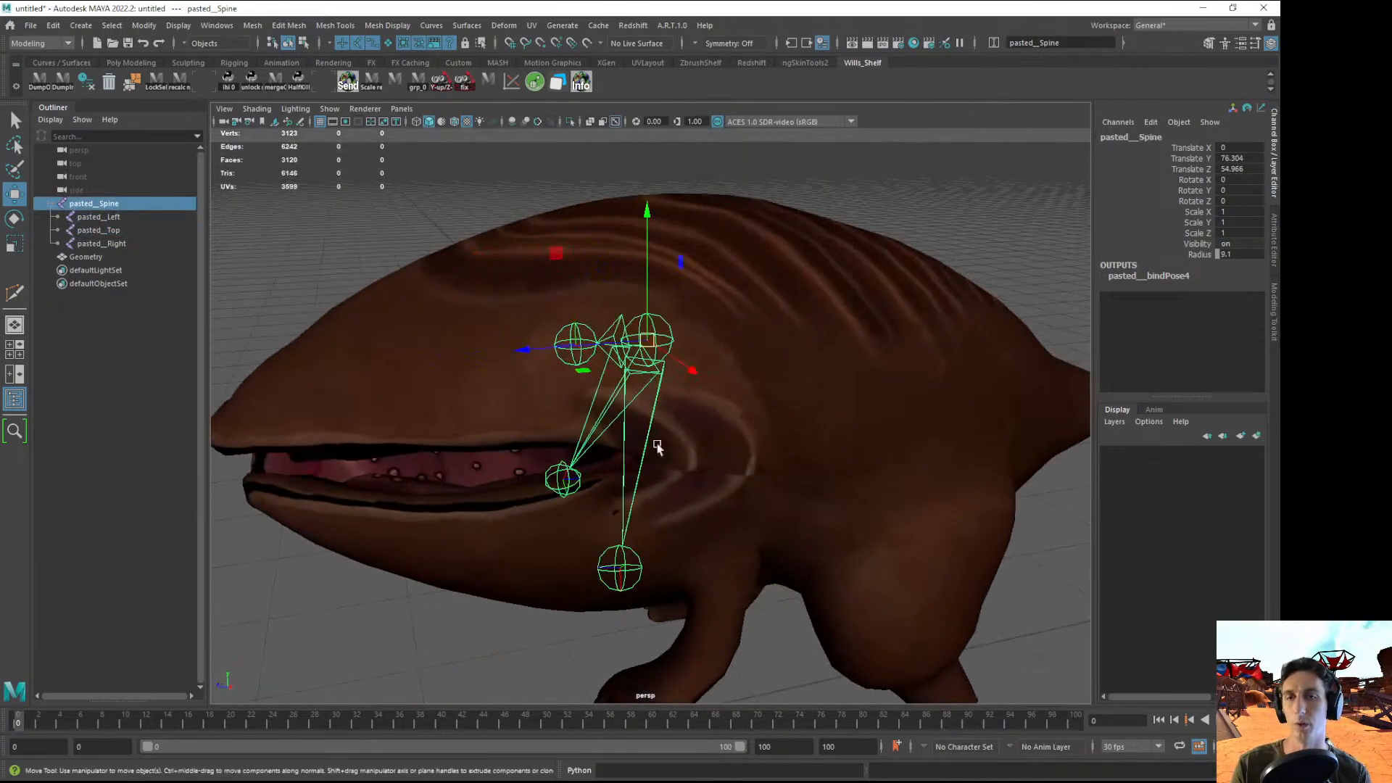
- Delete the pasted__Right joint from the pasted__Spine hierarchy
middle_click_drag(657, 511, 653, 447, "alt")
left_click_drag(653, 447, 631, 450, "alt")
left_click(630, 457)
left_click(615, 506)
left_click_drag(598, 530, 573, 475, "alt")
right_click_drag(573, 475, 599, 434, "alt")
left_click_drag(599, 434, 631, 435, "alt")
right_click_drag(631, 435, 677, 473, "alt")
left_click_drag(677, 472, 550, 366, "alt")
left_click(576, 355)
key("Delete")
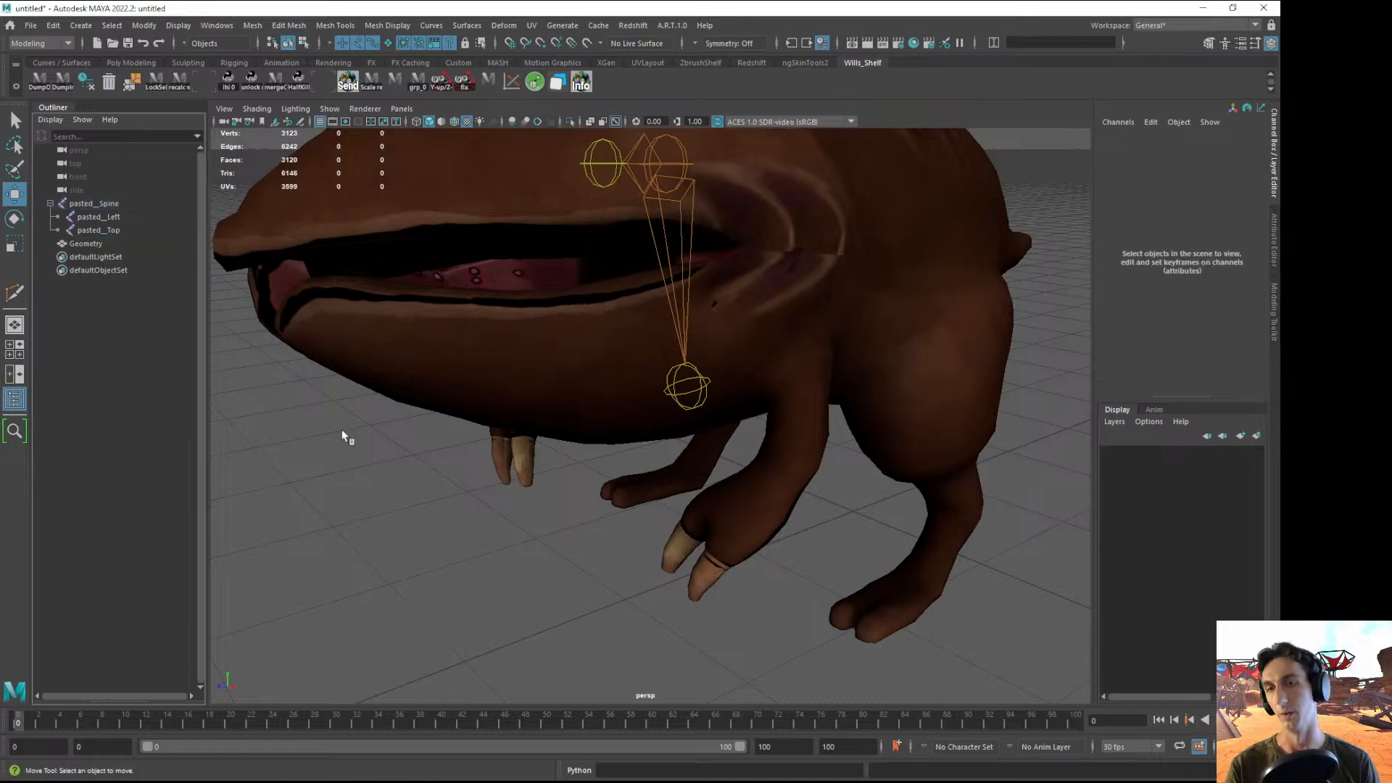
- Rotate the pasted__Left joint to a Rotate Y of about -13.9
left_click(691, 392)
left_click_drag(788, 416, 731, 428, "alt")
right_click_drag(730, 428, 772, 452, "alt")
key("e")
left_click_drag(550, 456, 599, 446)
- Switch to the Move tool and enlarge its manipulator several sizes to show the pasted__Left joint's axes clearly
key("w")
key("plus")
key("plus")
key("plus")
key("plus")
key("plus")
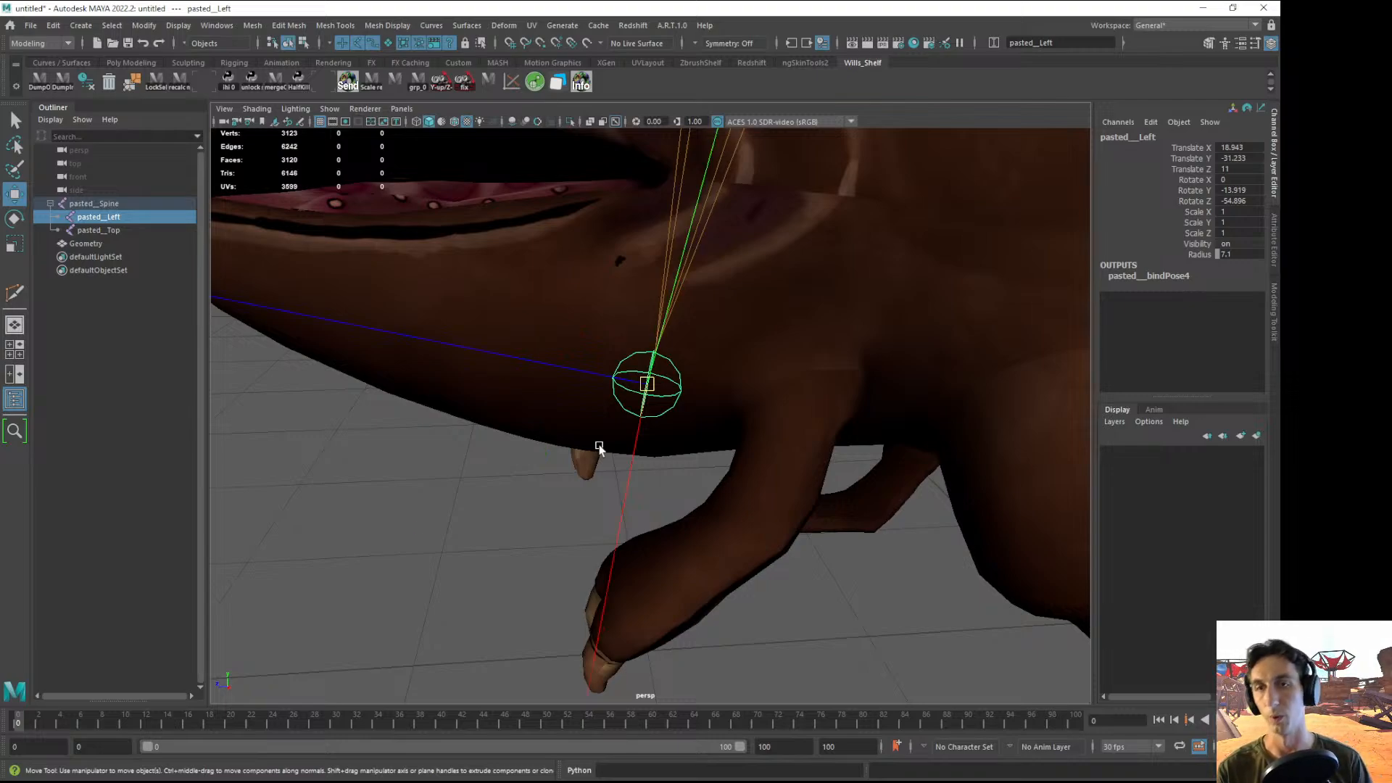
- Examine the pasted__Left joint's axes against the creature's lower jaw from several angles and distances
right_click_drag(712, 446, 618, 398, "alt")
left_click_drag(618, 398, 609, 383, "alt")
mouse_move(609, 382)
right_mouse_down("alt")
mouse_move(572, 367)
mouse_move(617, 401)
right_mouse_up("alt")
left_click_drag(617, 401, 677, 395, "alt")
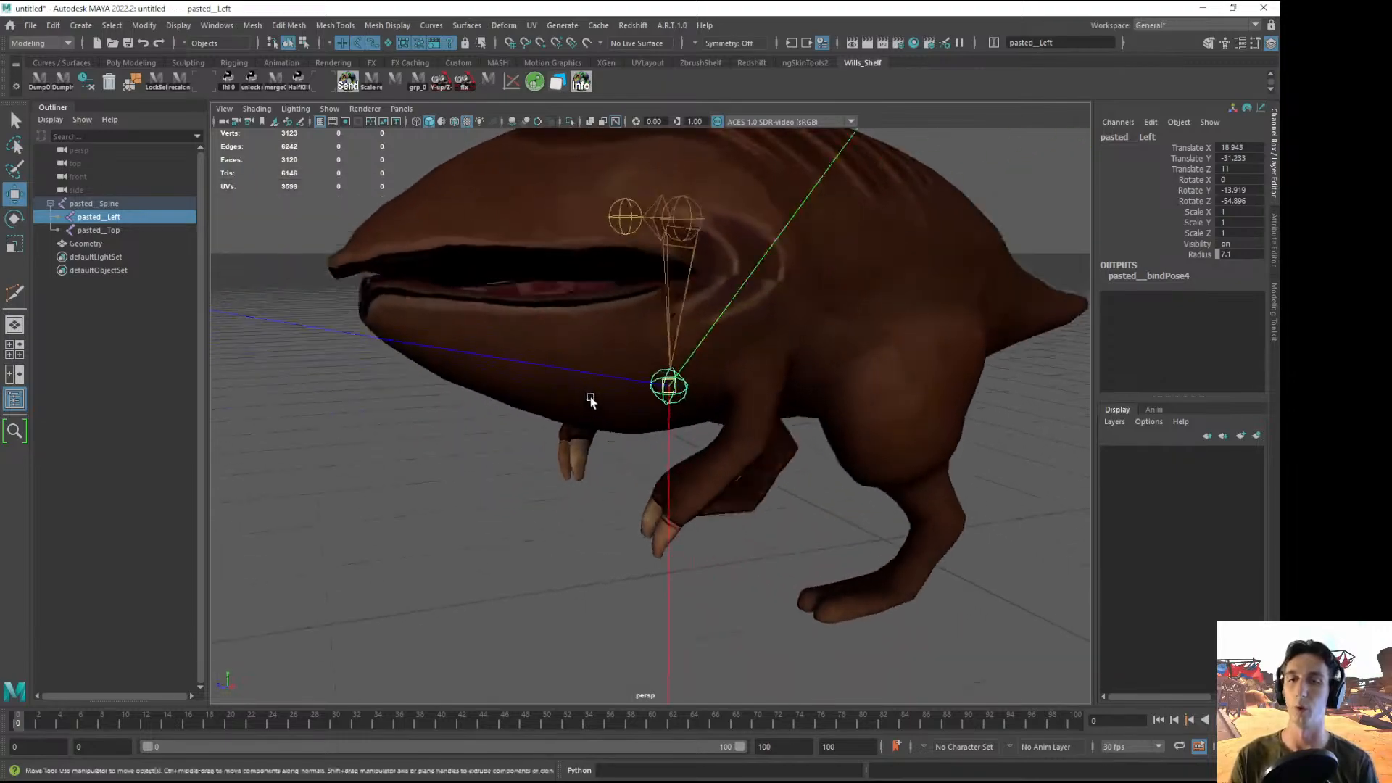
right_click_drag(677, 395, 609, 429, "alt")
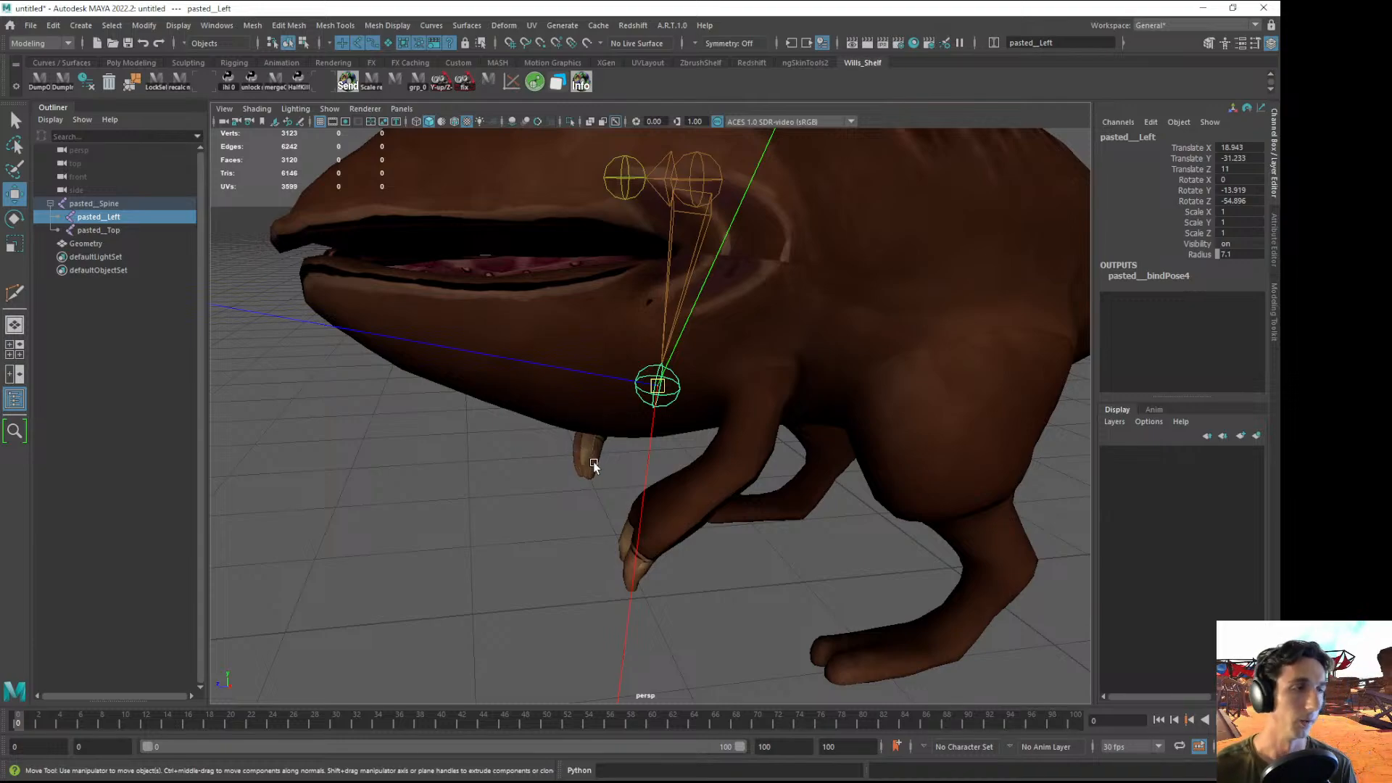
left_click_drag(598, 416, 584, 413, "alt")
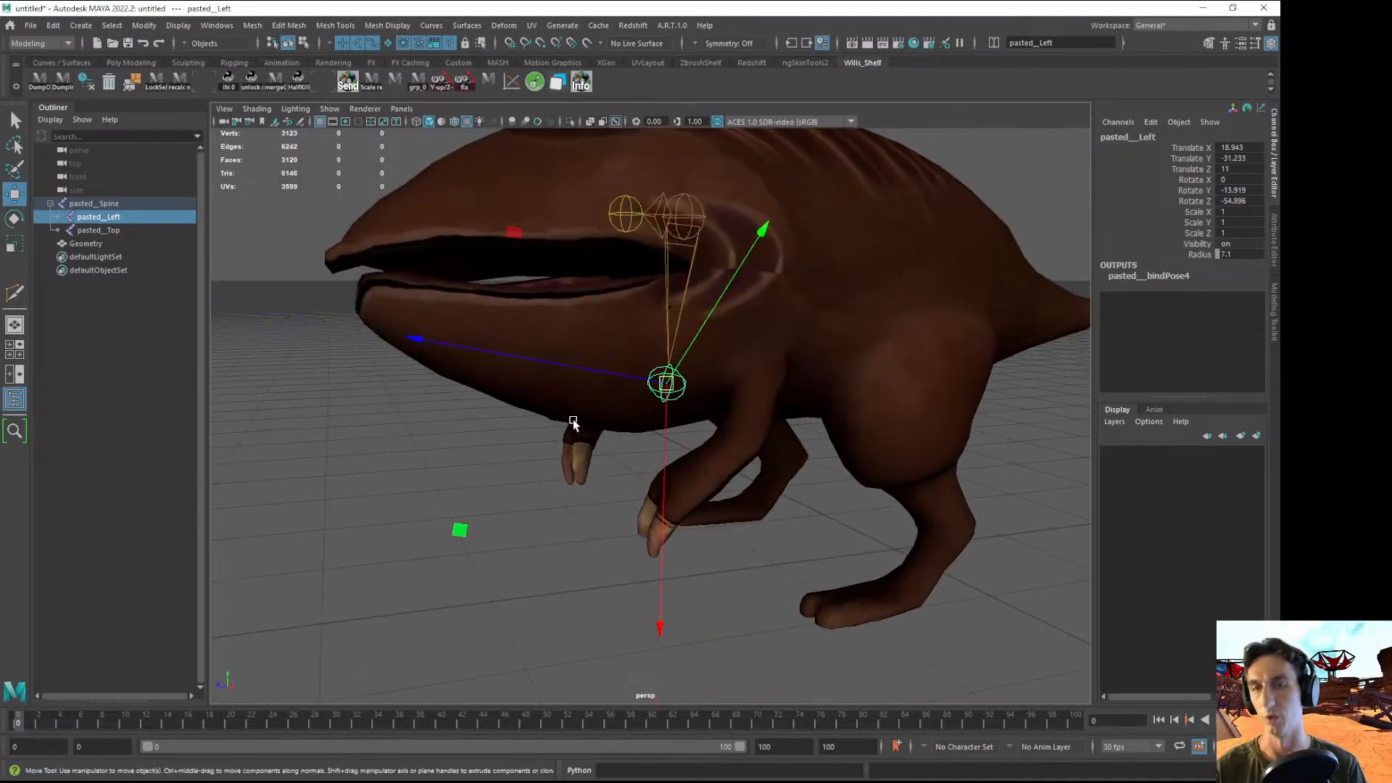
left_click_drag(580, 440, 602, 462, "alt")
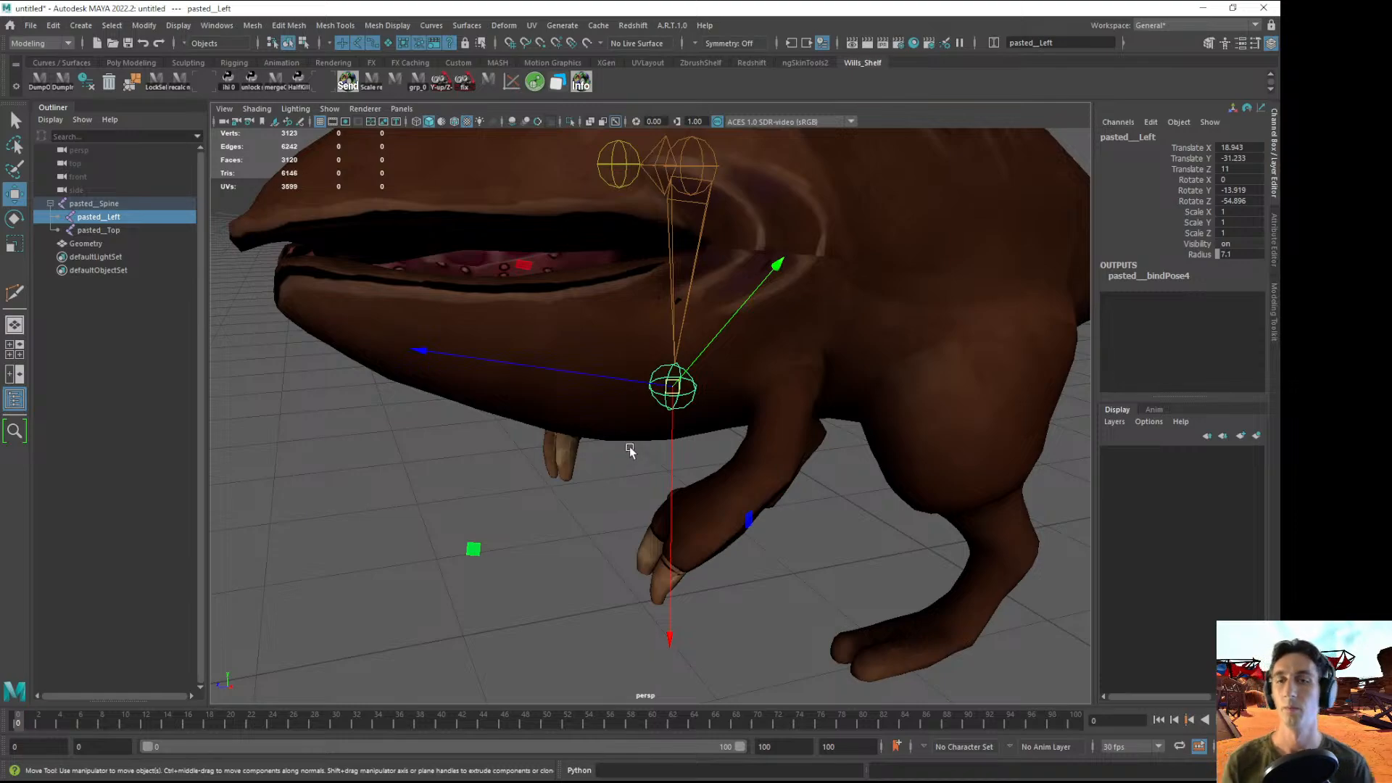
left_click_drag(667, 455, 736, 480, "alt")
left_click_drag(529, 421, 530, 413, "alt")
- Duplicate the pasted__Left joint and parent the copy under the original
key("ctrl+d")
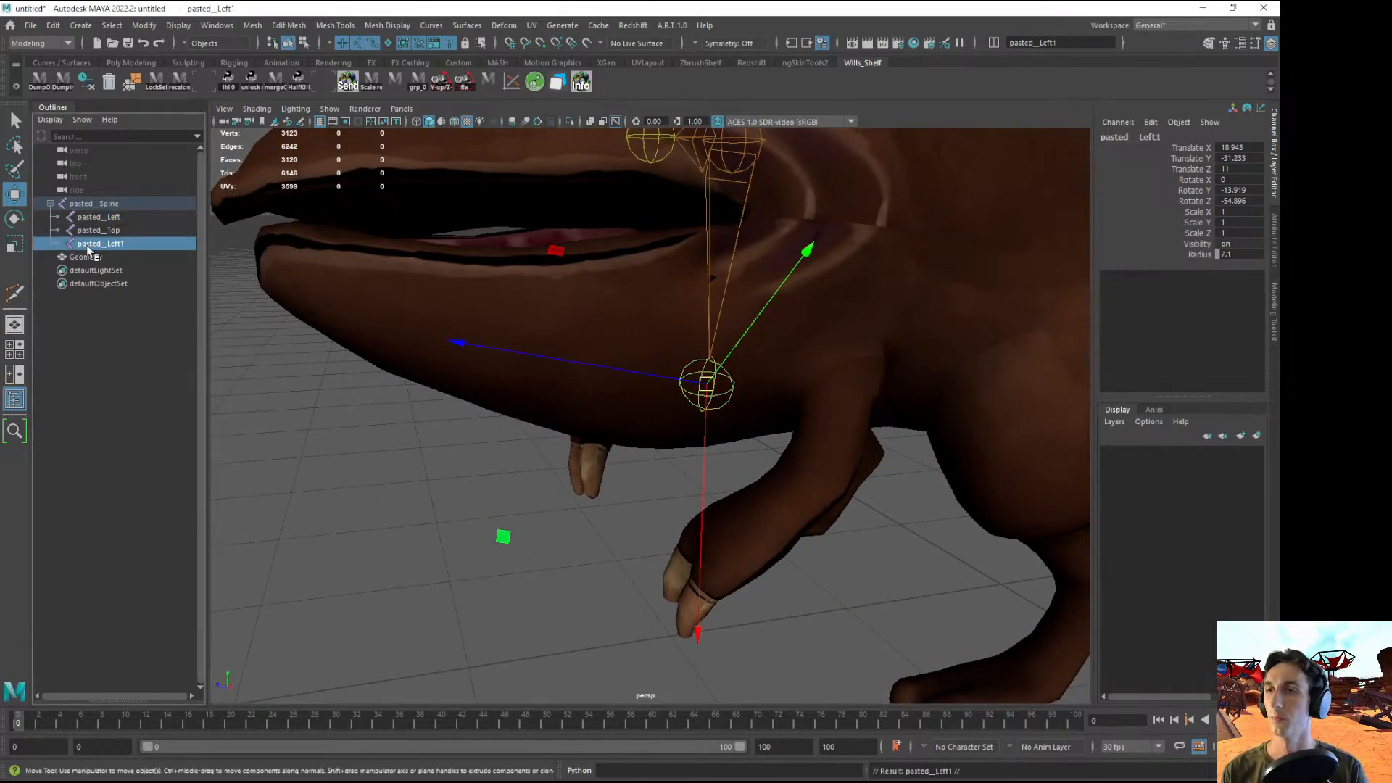
middle_click_drag(88, 247, 100, 218)
middle_click(60, 217)
left_click(58, 217)
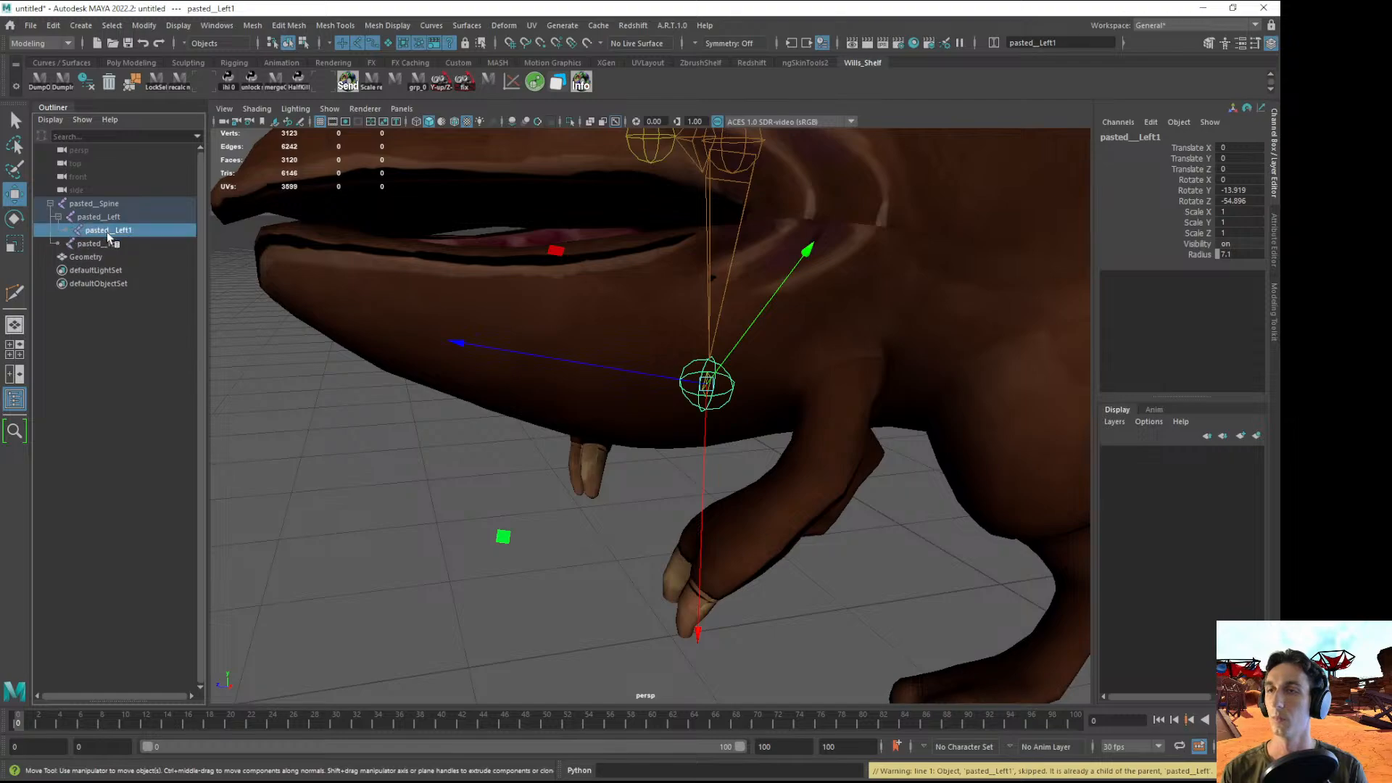
key("Up")
key("Down")
left_click_drag(661, 467, 657, 468, "alt")
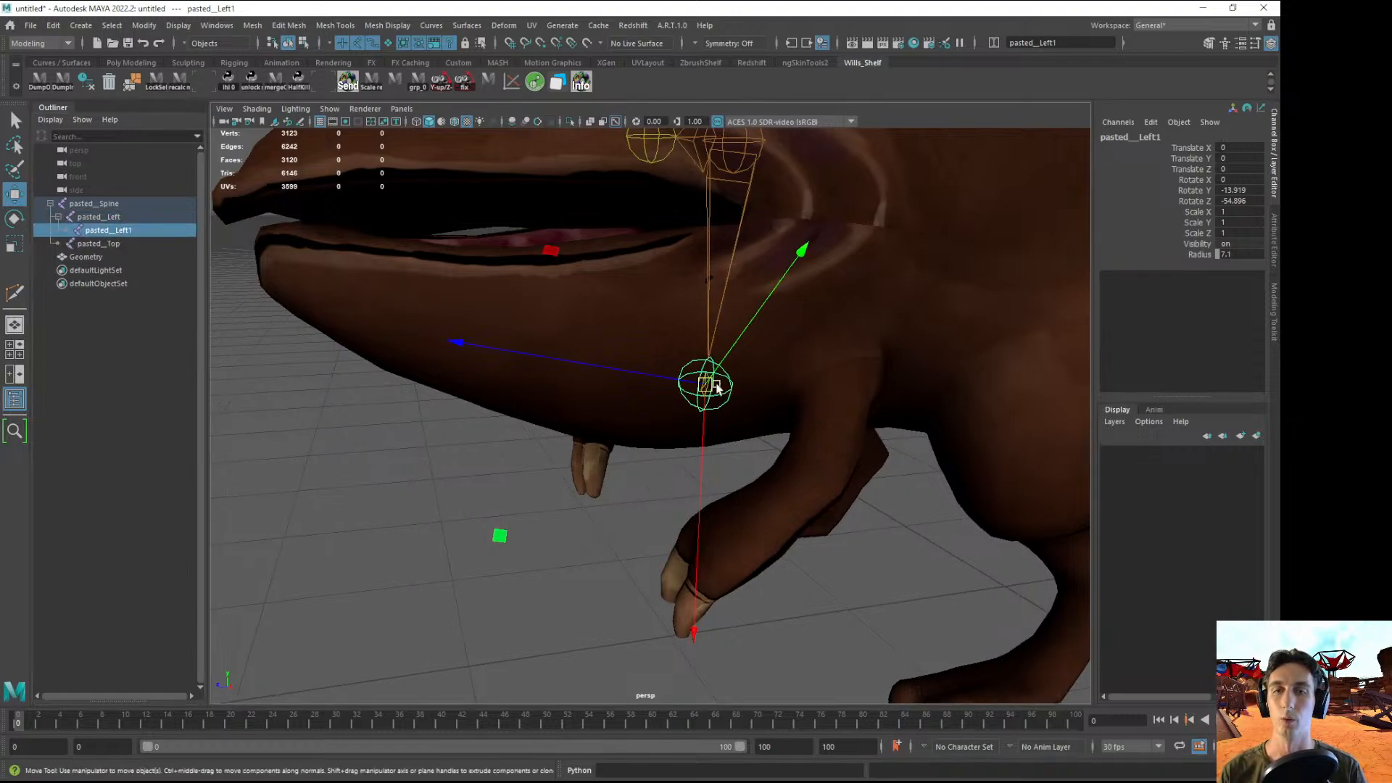
- Move the pasted__Left1 joint forward along the jaw to a Translate Z of about 26.4
left_click_drag(533, 355, 344, 319)
mouse_move(598, 335)
left_mouse_down("alt")
mouse_move(674, 363)
mouse_move(586, 332)
left_mouse_up("alt")
middle_click_drag(603, 355, 646, 361, "alt")
left_click_drag(646, 358, 508, 348, "alt")
left_click_drag(351, 317, 367, 322)
left_click_drag(367, 323, 375, 360, "alt")
middle_click_drag(375, 361, 428, 349, "alt")
right_click_drag(427, 350, 494, 415, "alt")
- Rotate the pasted__Left1 joint to a Rotate Y of about -21.4, following the jaw's curve
key("e")
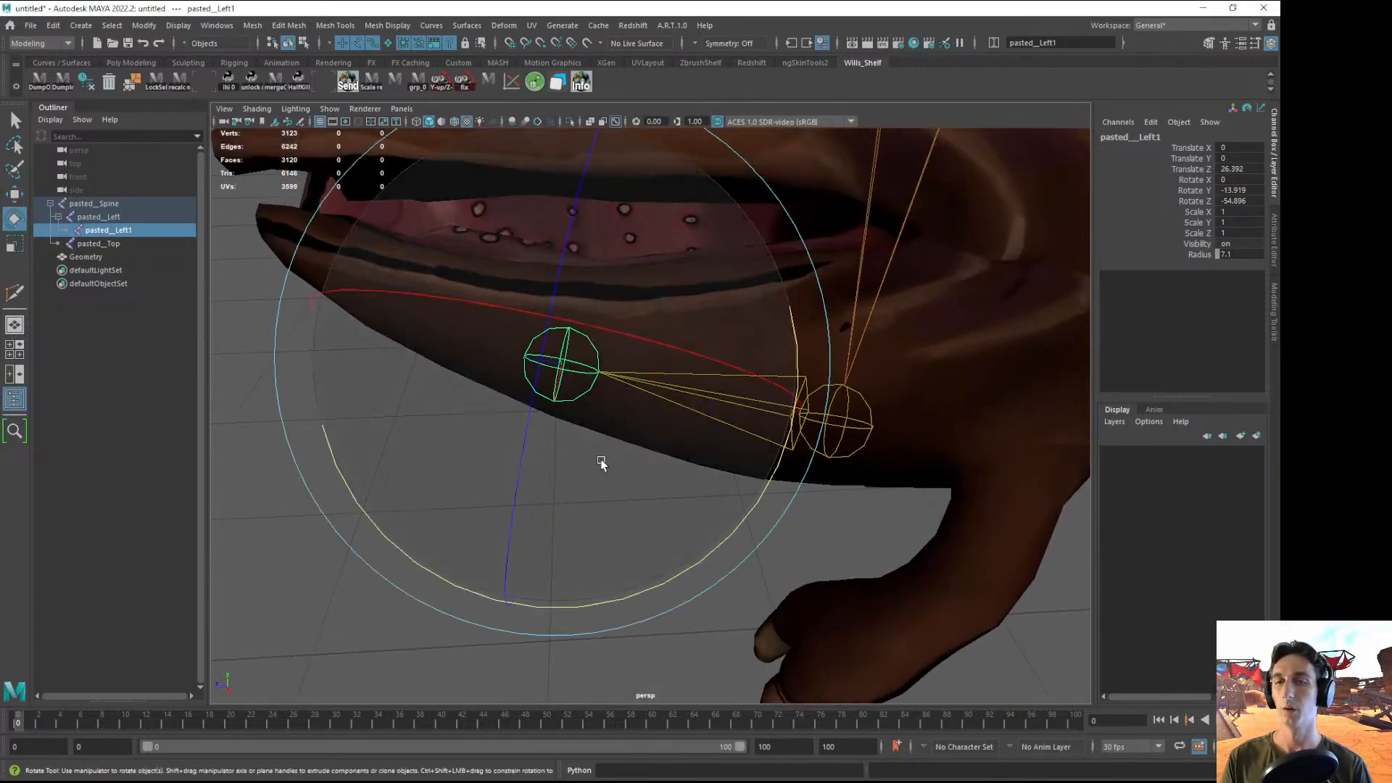
left_click_drag(642, 585, 687, 517, "alt")
key("ctrl+z")
key("w")
left_click_drag(617, 455, 638, 446, "alt")
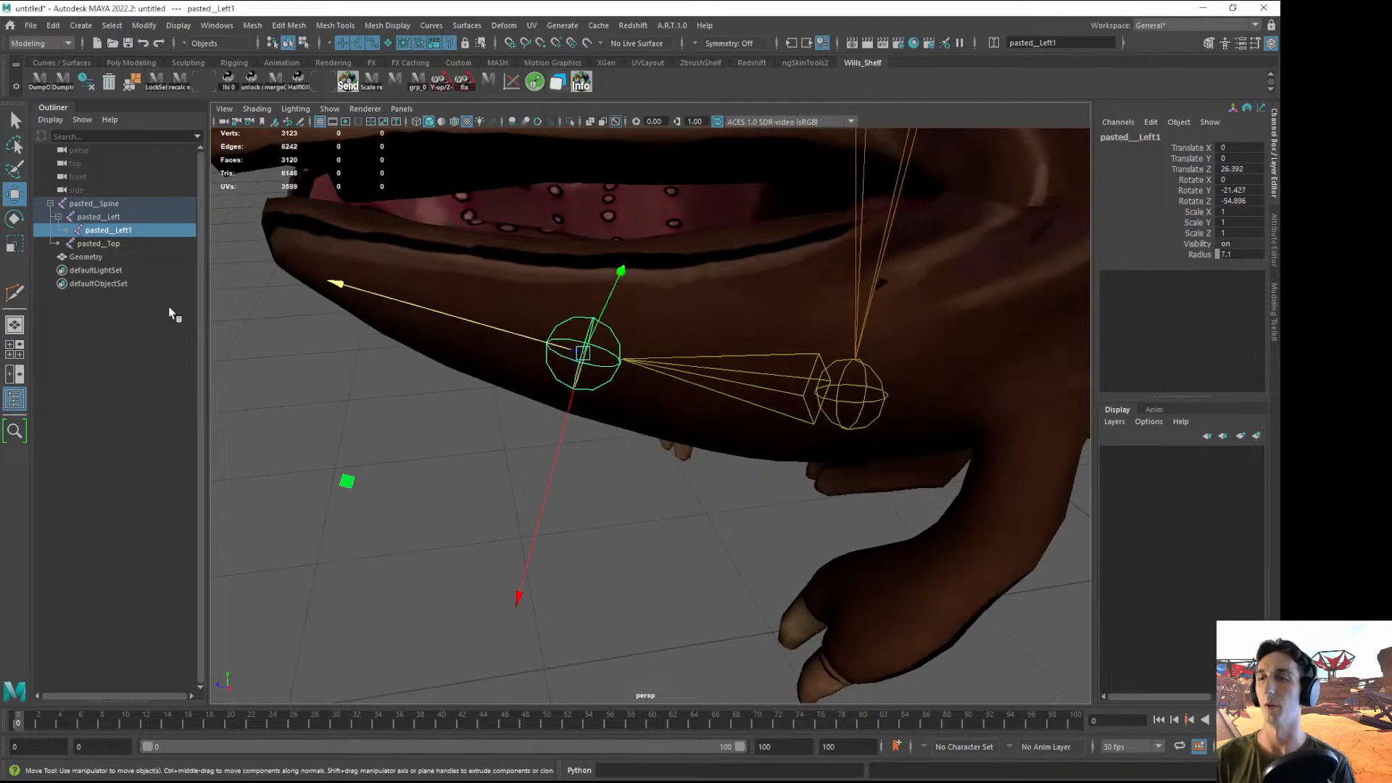
- Duplicate pasted__Left1, parent the copy under it, and move the copy toward the jaw tip to a Translate Z of about 24.6
key("ctrl+d")
middle_click_drag(91, 244, 103, 233)
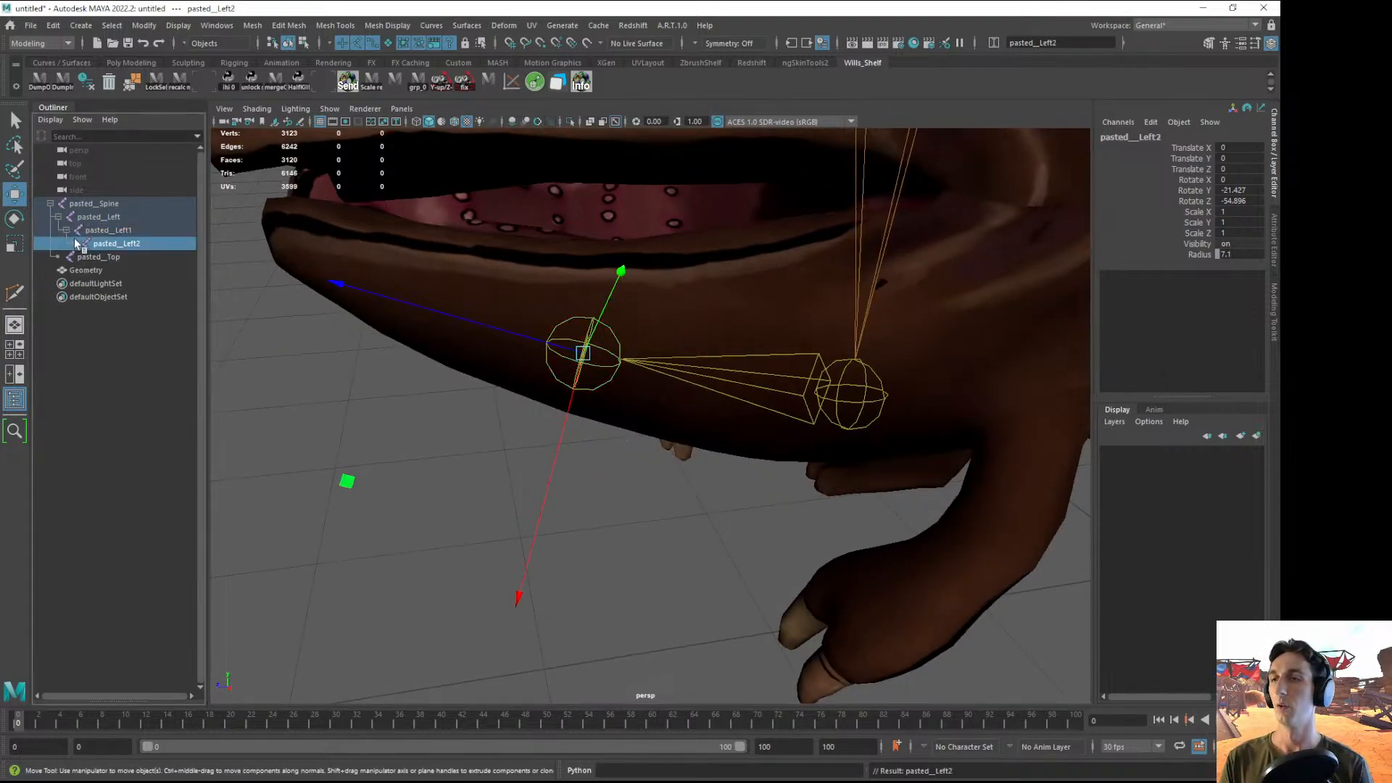
left_click_drag(506, 323, 302, 383)
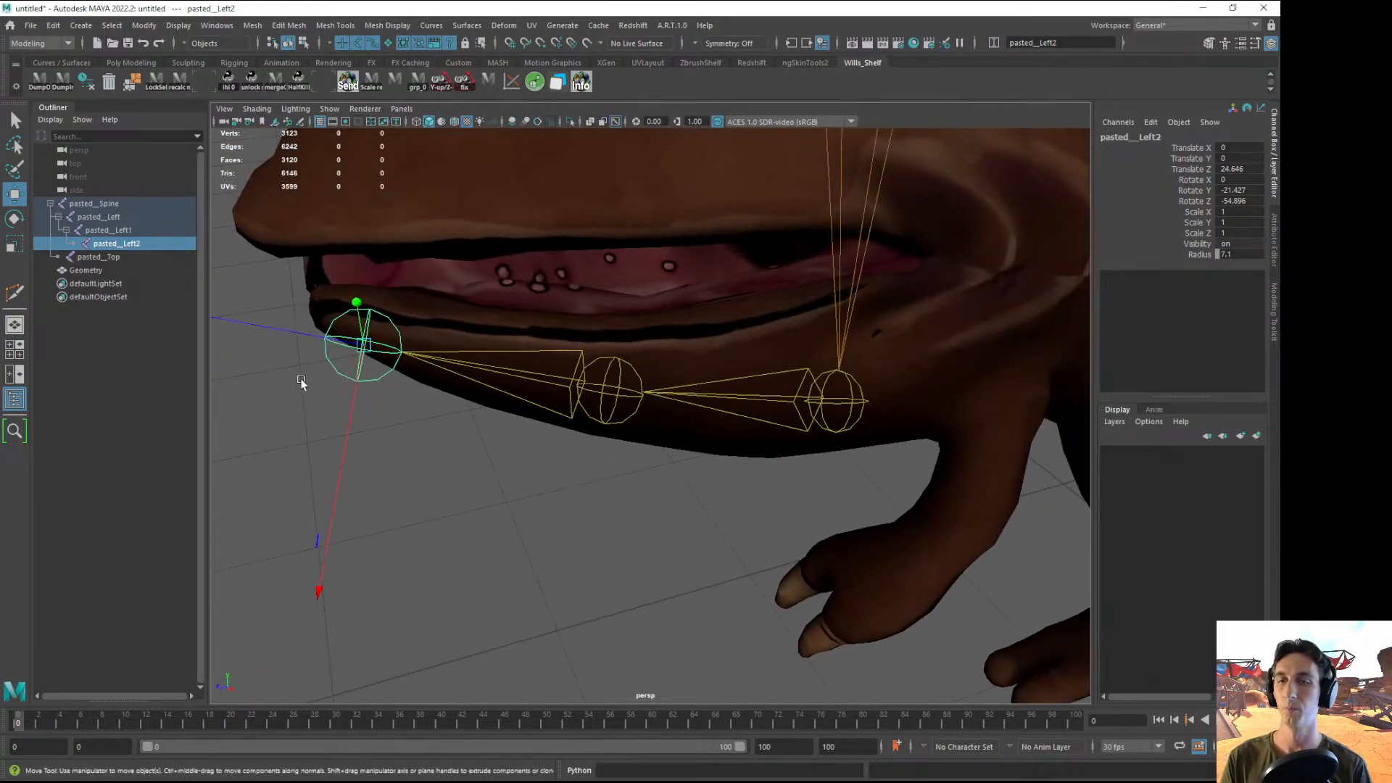
- Rotate the pasted__Left1 joint to a Rotate Y of about -26.7 so the chain follows the jaw
left_click(108, 230)
key("e")
left_click_drag(398, 534, 438, 468)
left_click(292, 619)
scroll(435, 500, "down", 4)
left_click_drag(555, 395, 402, 377, "alt")
- Select the three left jaw joints, save the scene as Grub.mb, and clear the selection
left_click(110, 219)
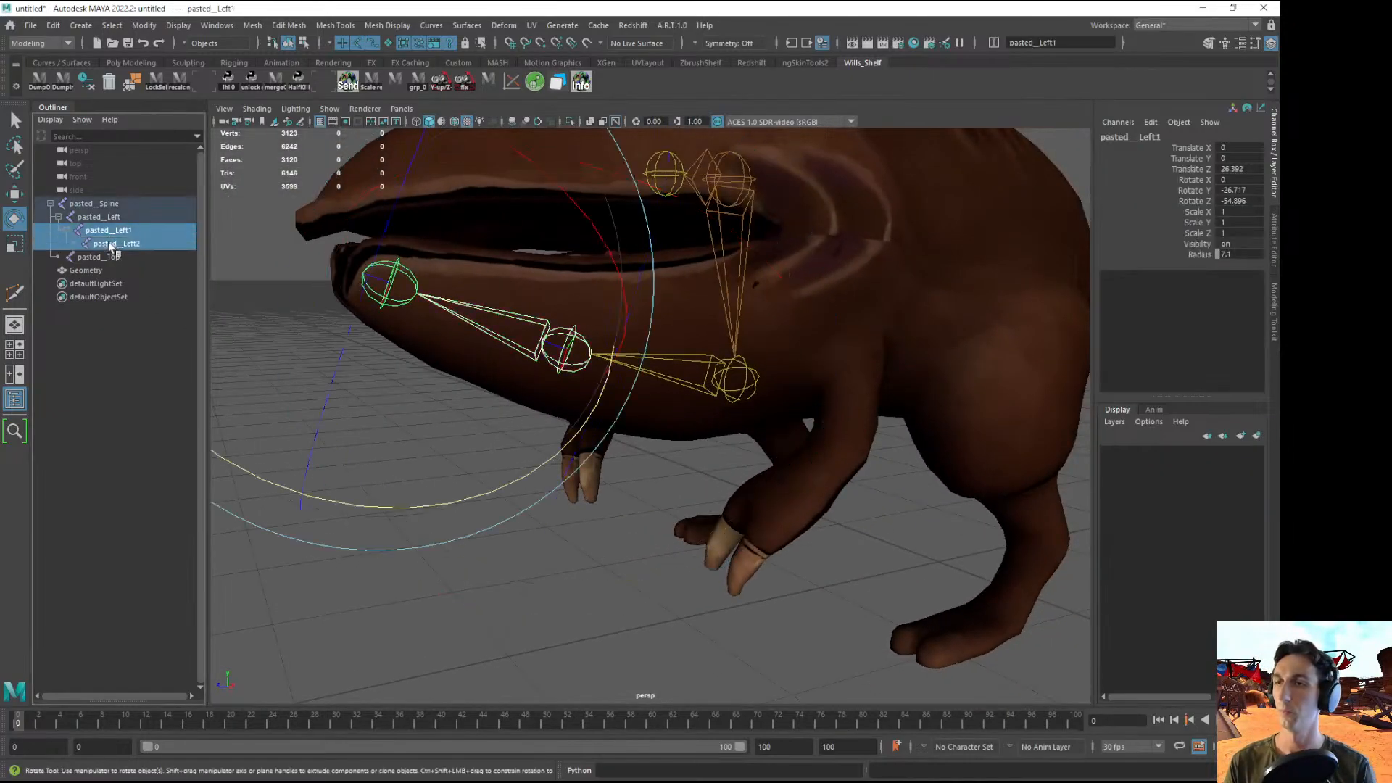
key("q")
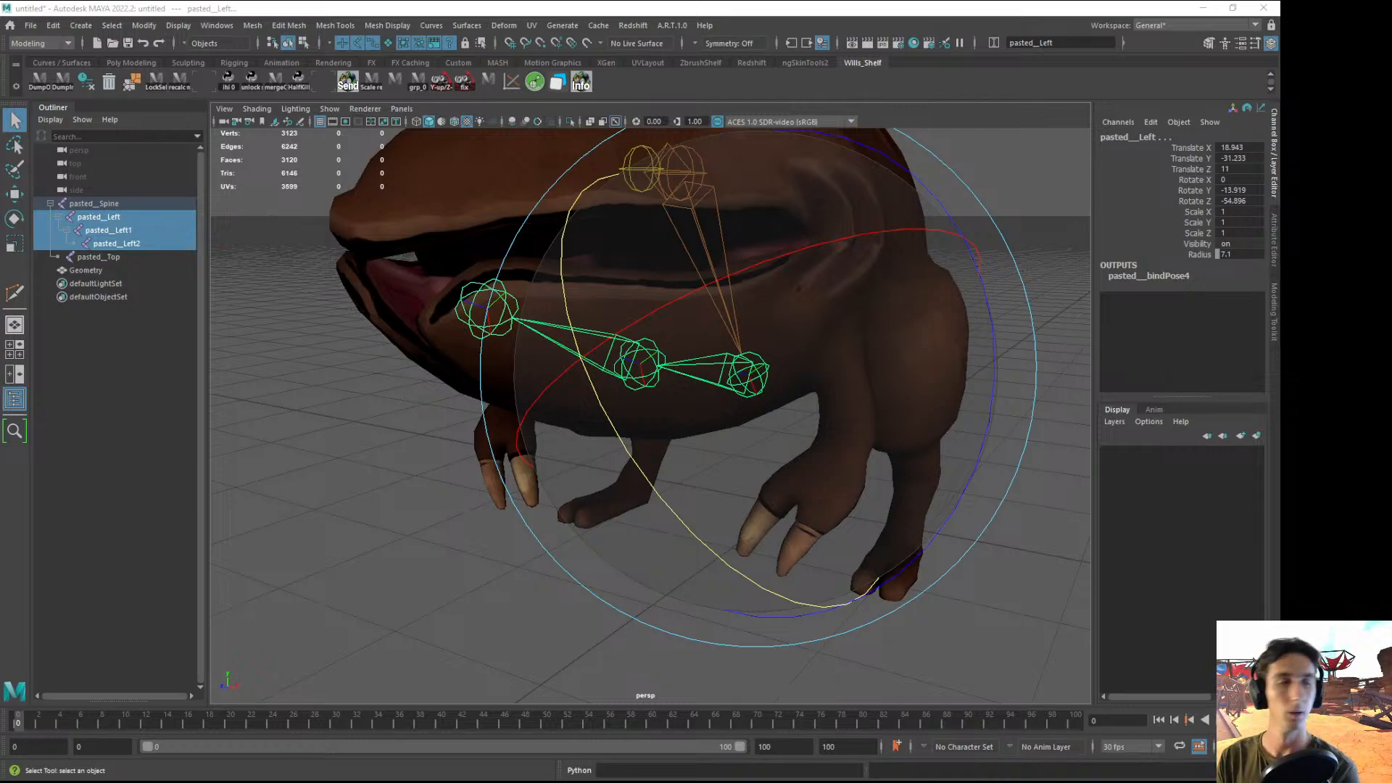
key("e")
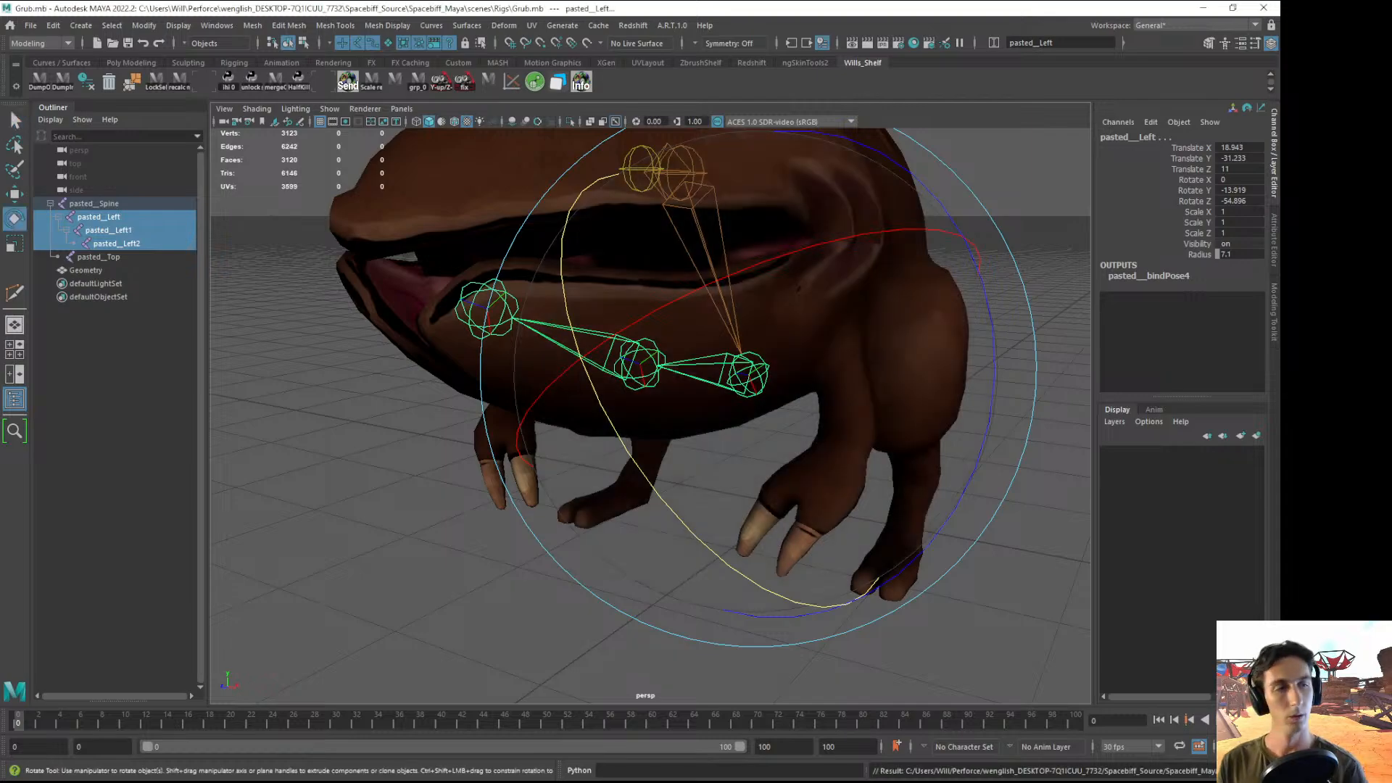
left_click(392, 525)
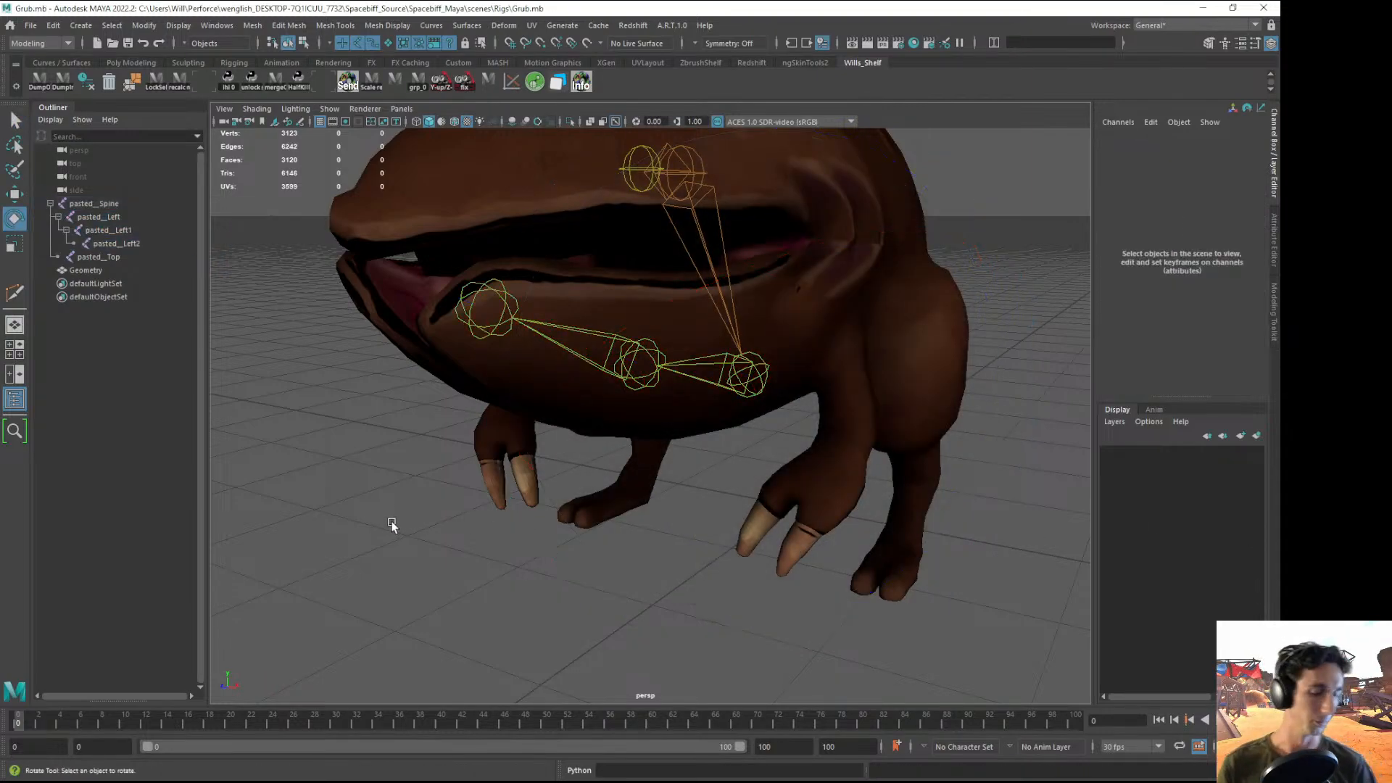
- Review the pasted__Top, pasted__Spine and pasted__Left joints one after another against the creature's mesh
mouse_move(617, 362)
left_mouse_down("alt")
mouse_move(501, 348)
mouse_move(563, 323)
mouse_move(601, 366)
left_mouse_up("alt")
left_click(111, 257)
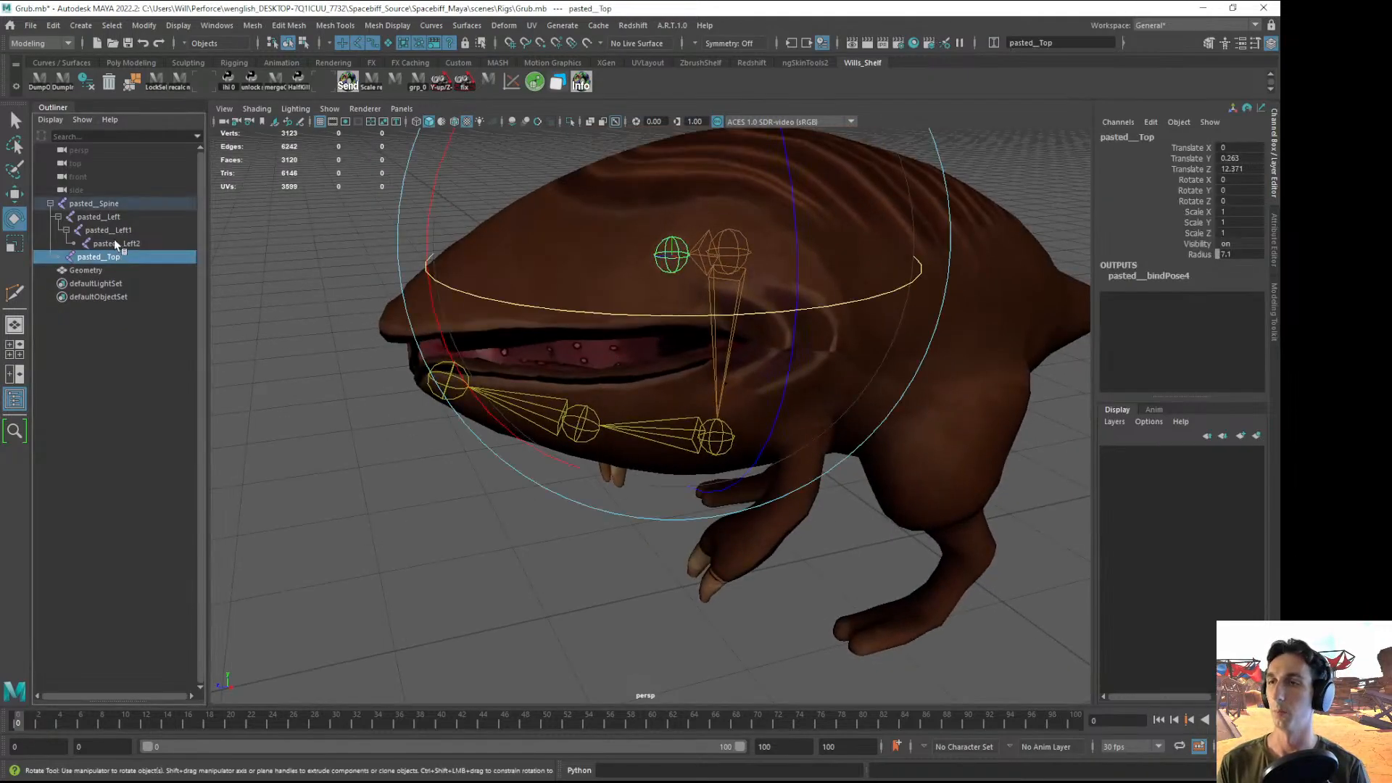
left_click(100, 205)
left_click(106, 217)
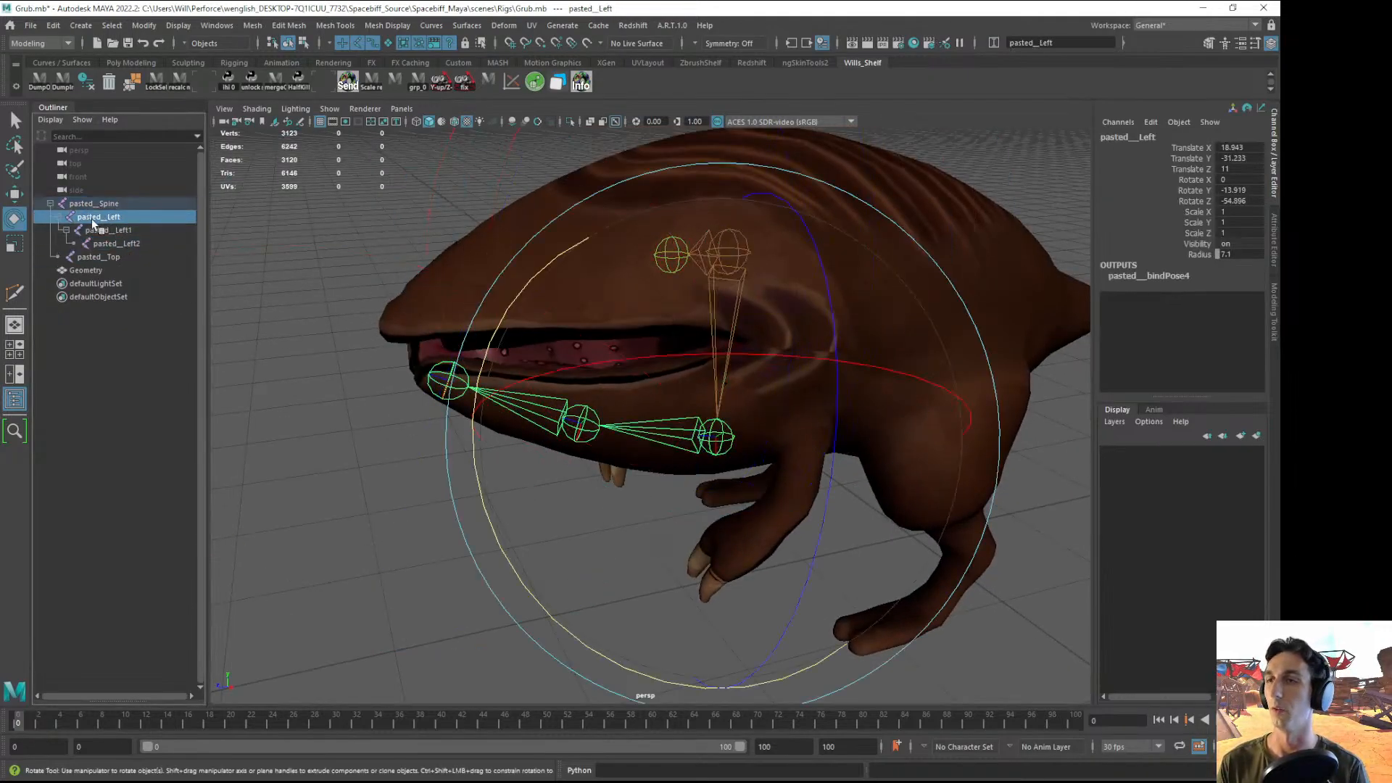
double_click(92, 218)
left_click_drag(366, 306, 428, 311, "alt")
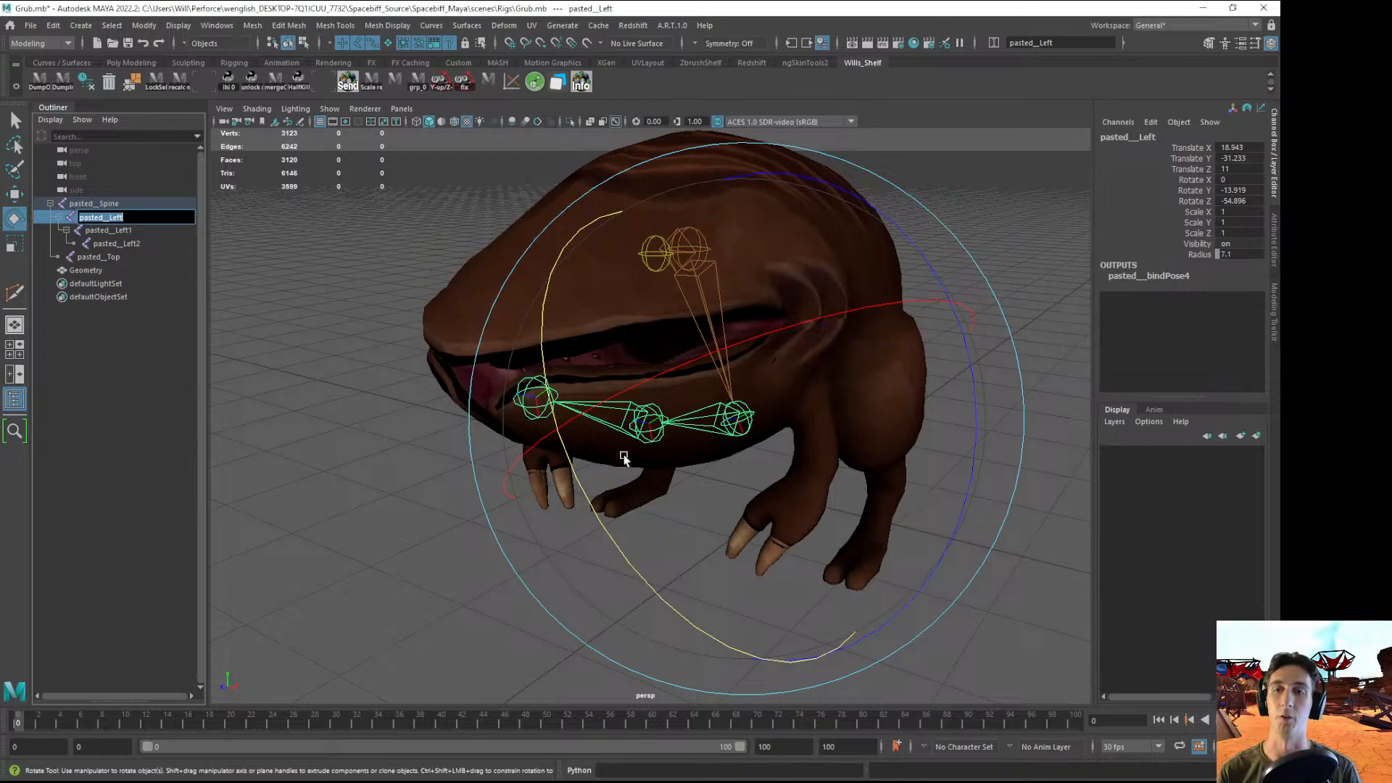
left_click_drag(699, 443, 539, 518, "alt")
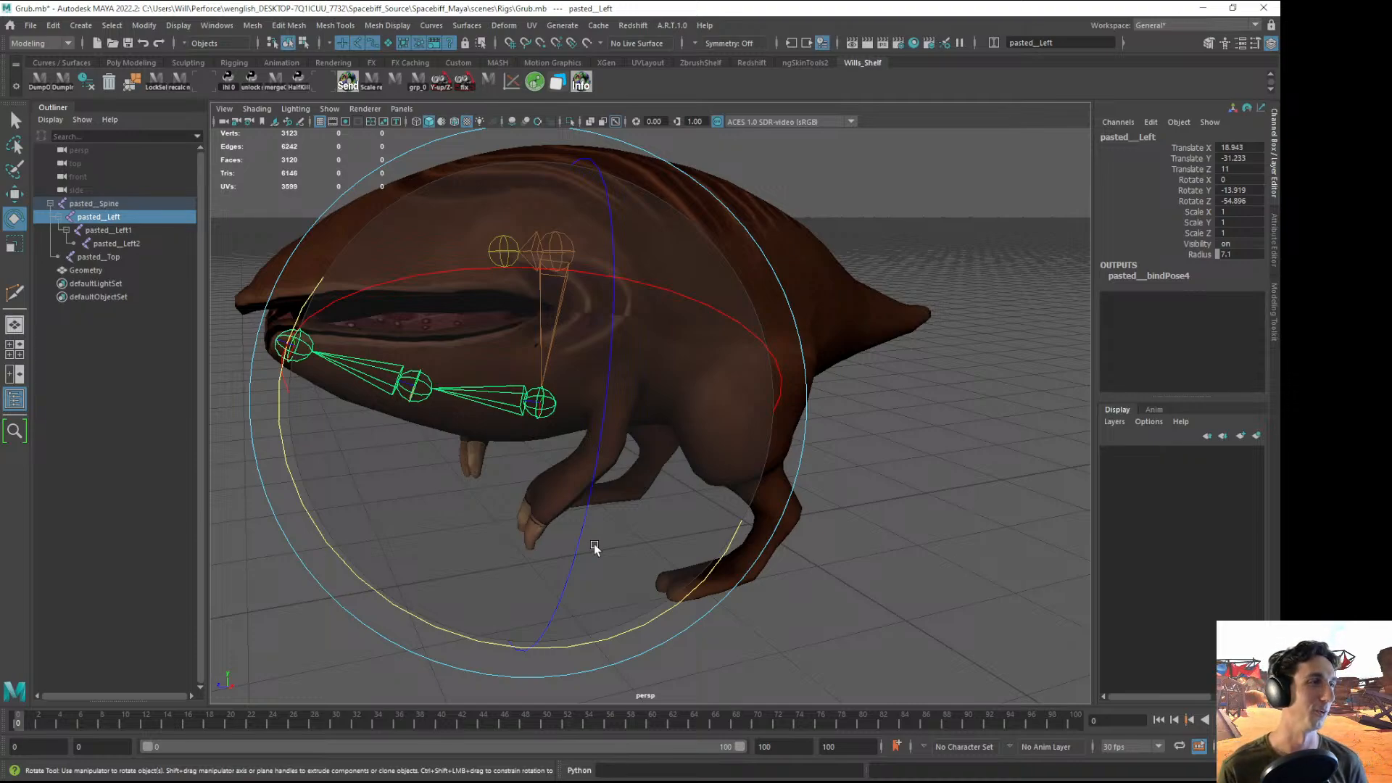
left_click(921, 510)
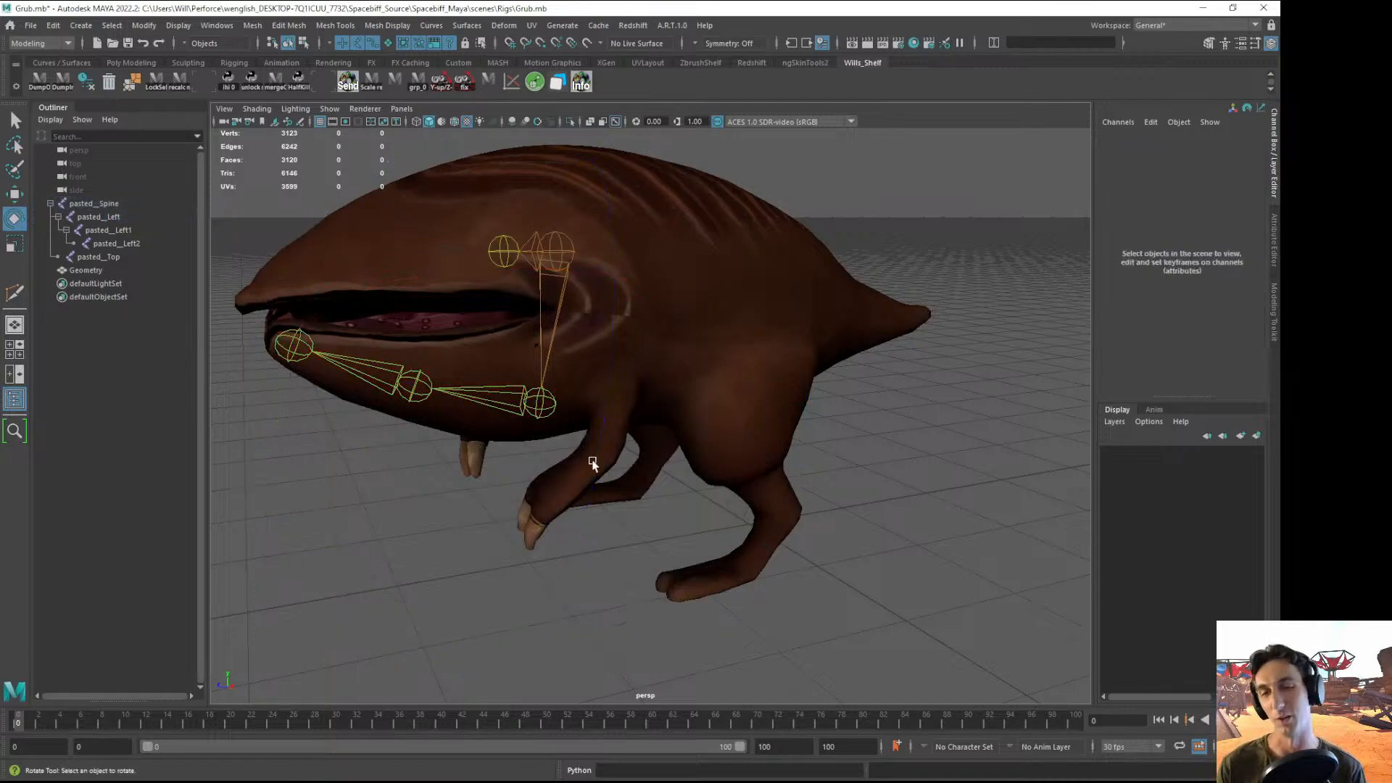
- Examine the jaw joint chain's placement inside the creature, along with its arms and legs, from several angles
left_click_drag(551, 482, 643, 453, "alt")
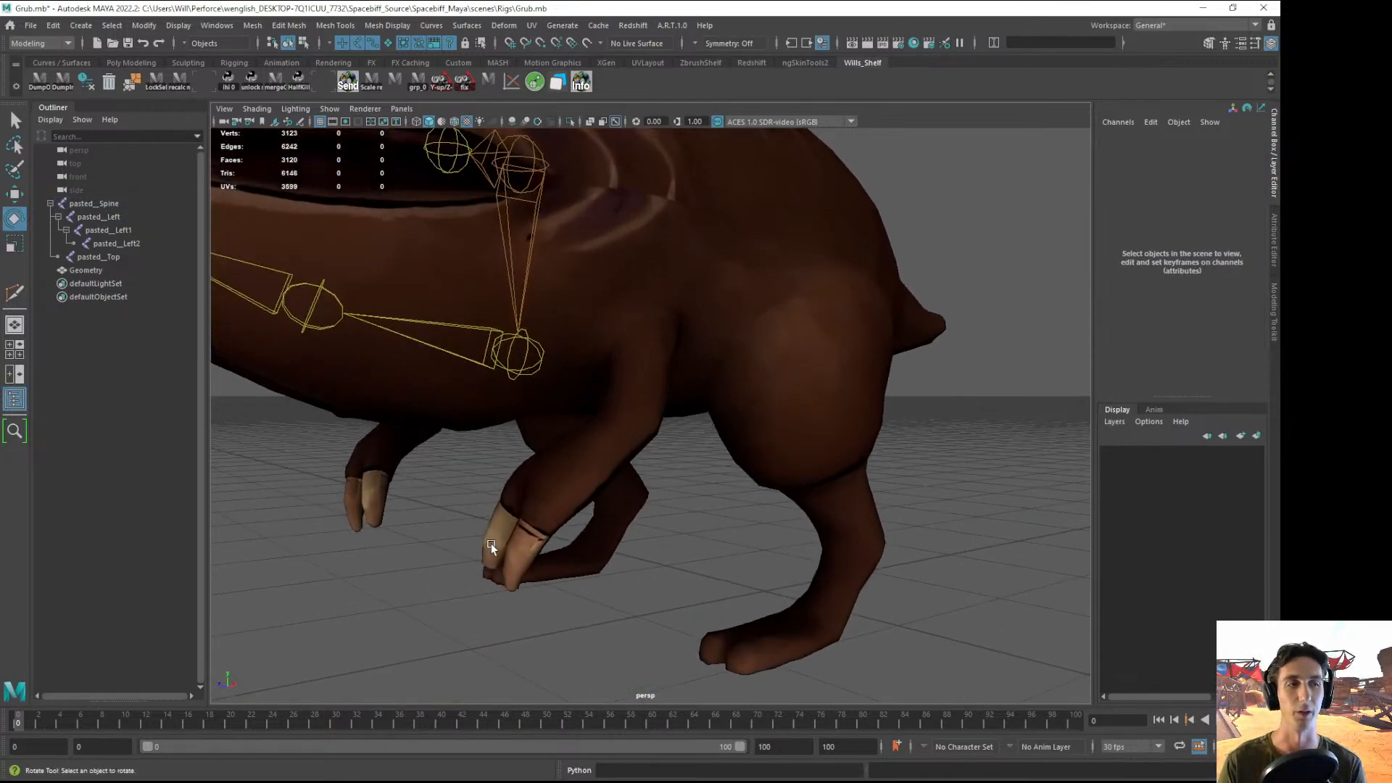
right_click_drag(490, 543, 510, 432, "alt")
left_click_drag(510, 432, 501, 462, "alt")
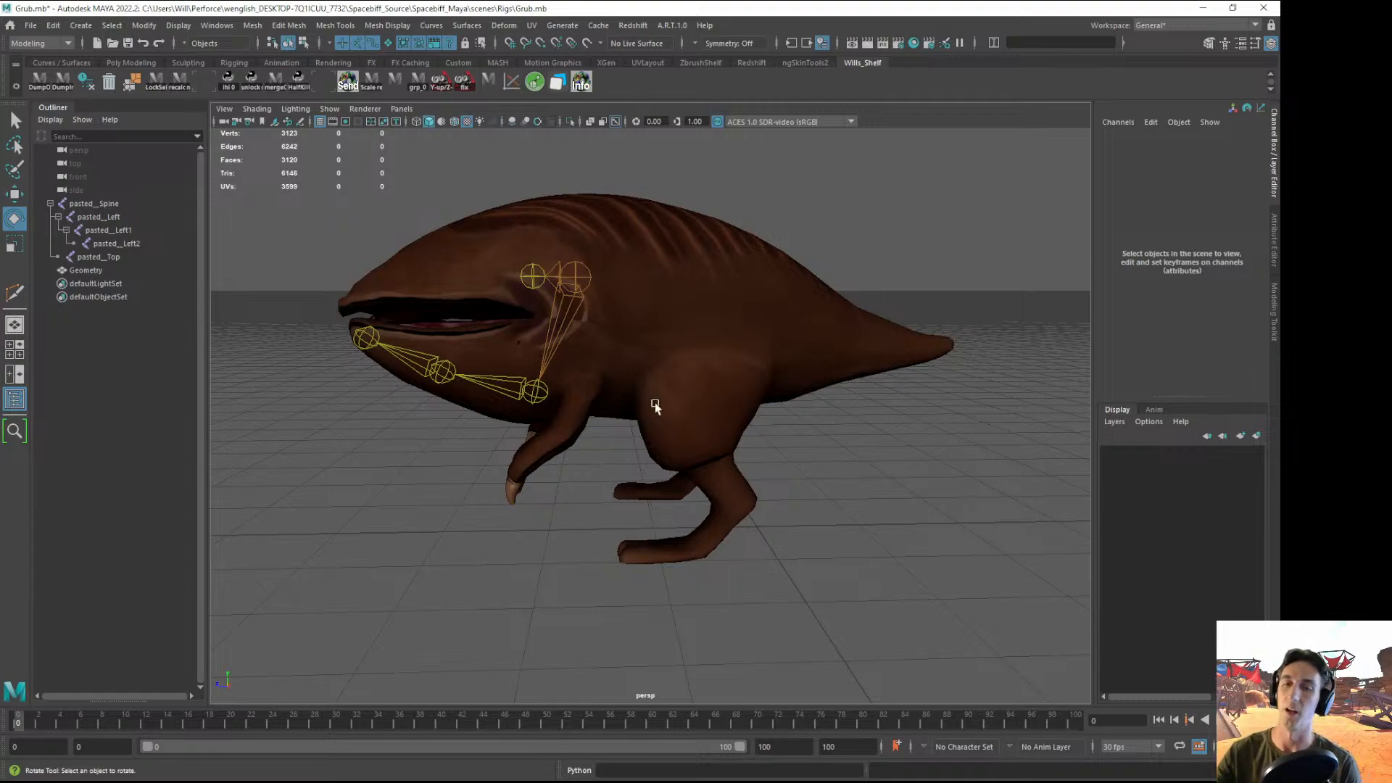
left_click_drag(677, 382, 740, 339, "alt")
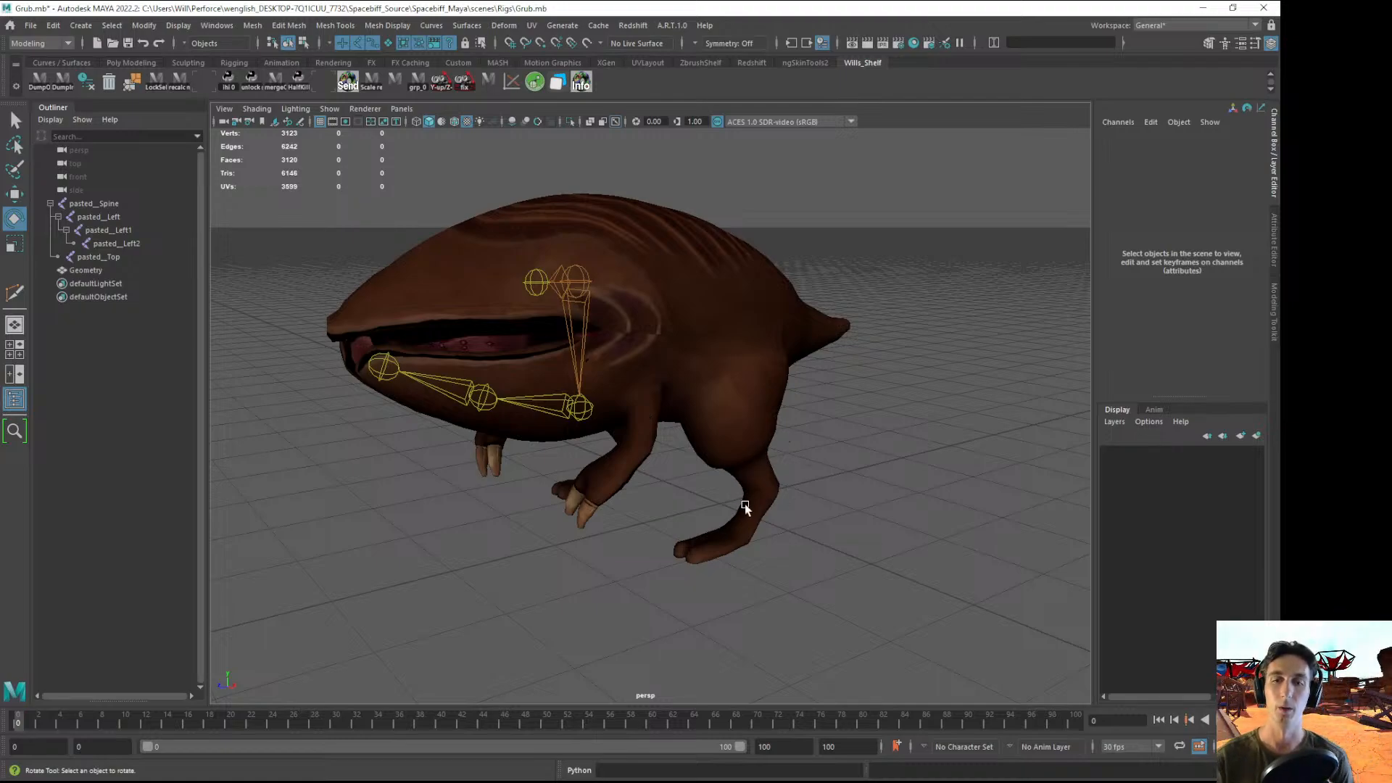
left_click_drag(745, 507, 737, 542, "alt")
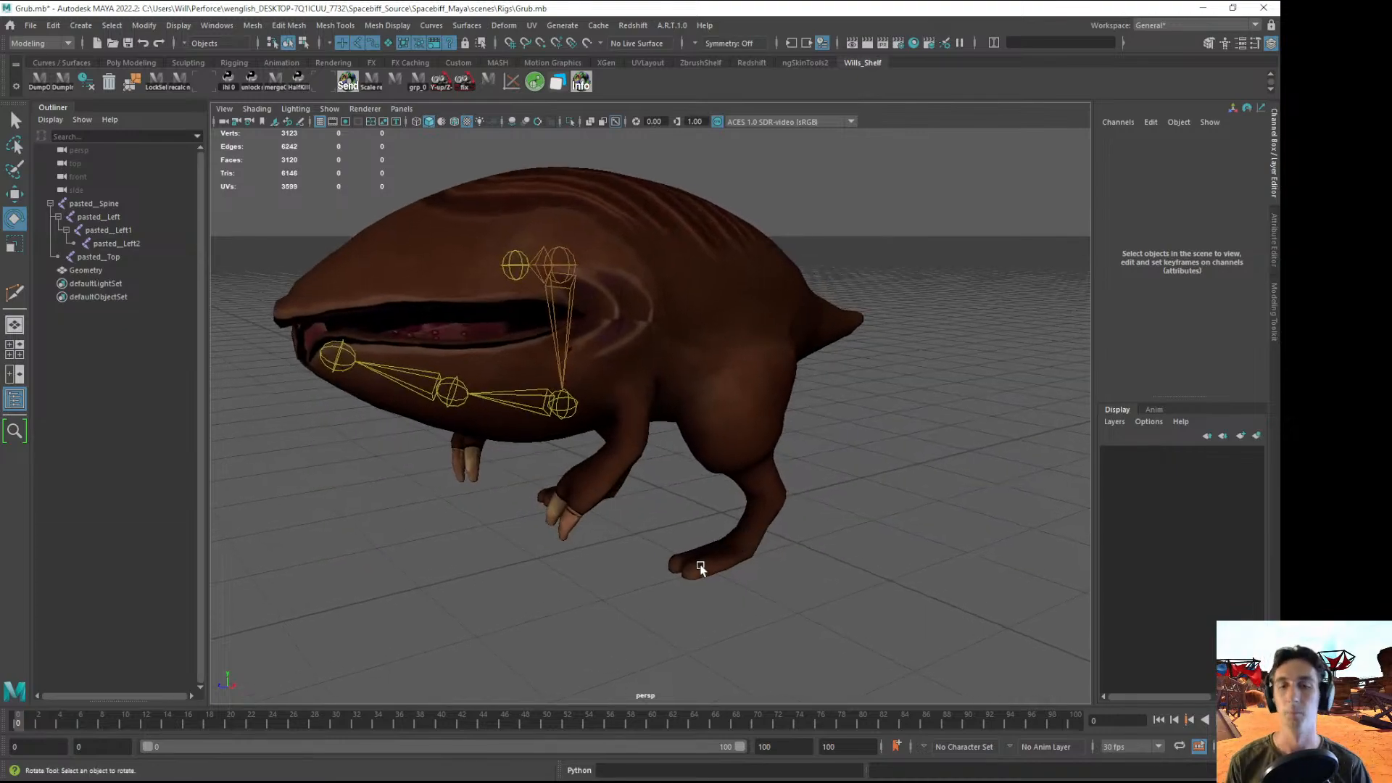
mouse_move(711, 556)
left_mouse_down("alt")
mouse_move(663, 566)
mouse_move(690, 606)
mouse_move(689, 570)
left_mouse_up("alt")
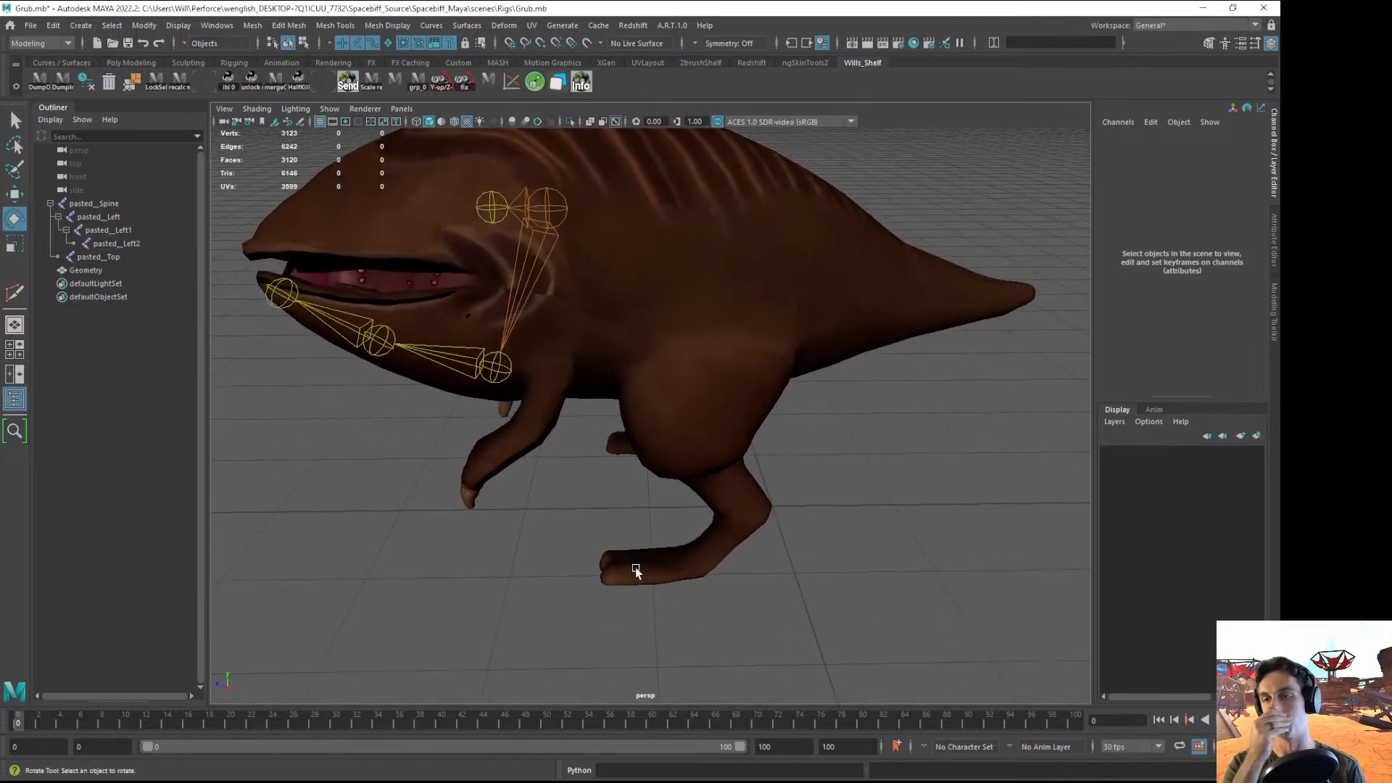
left_click_drag(644, 570, 754, 578, "alt")
right_click_drag(696, 454, 733, 459, "alt")
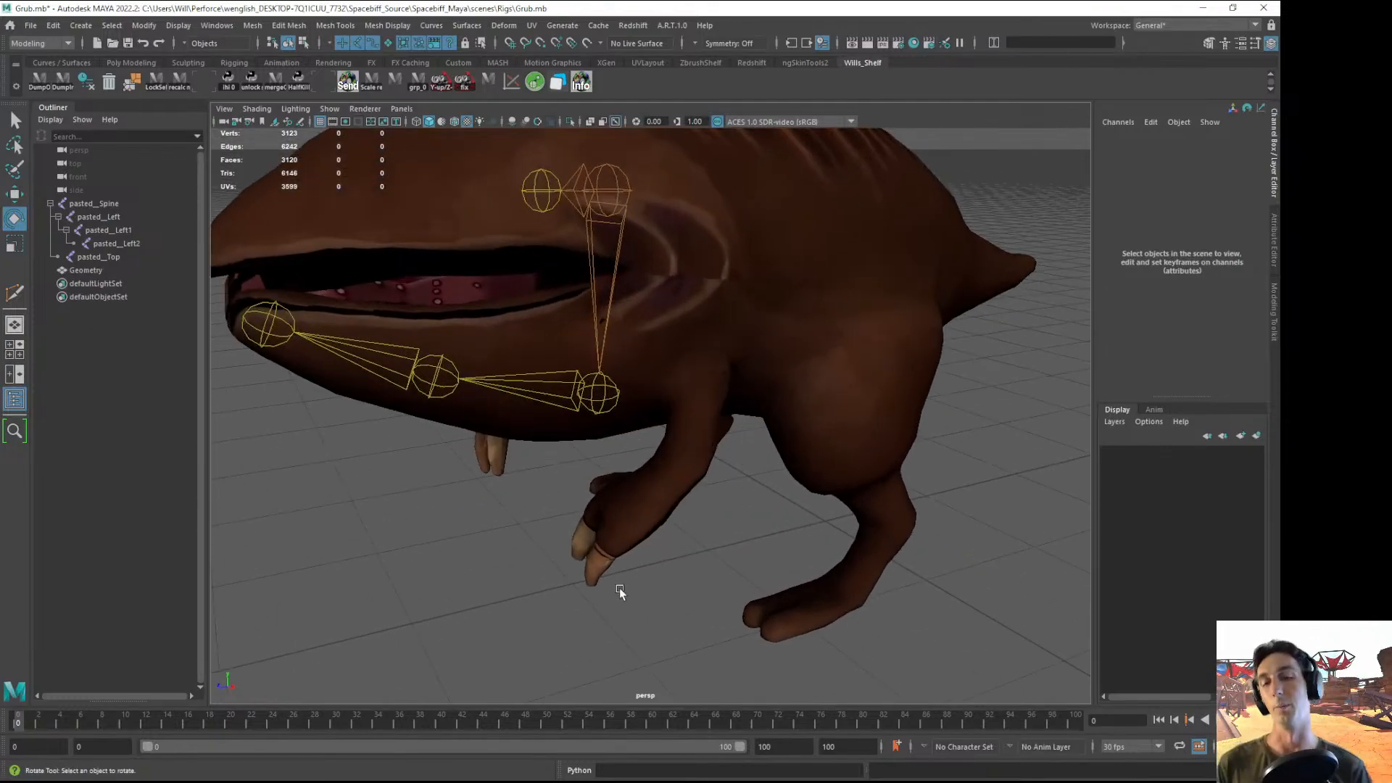
left_click_drag(692, 516, 699, 552, "alt")
right_click_drag(699, 552, 739, 589, "alt")
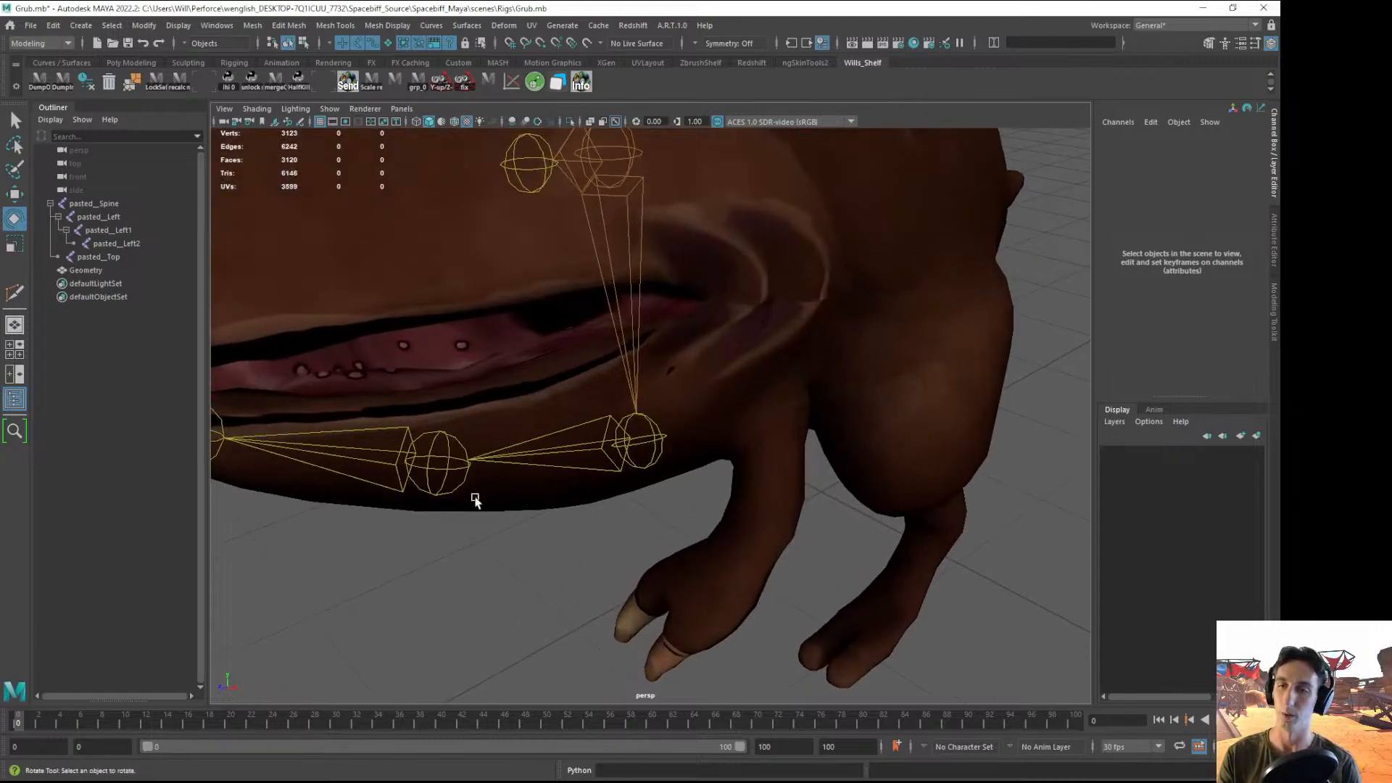
left_click(462, 471)
left_click(801, 624)
right_click_drag(801, 623, 682, 591, "alt")
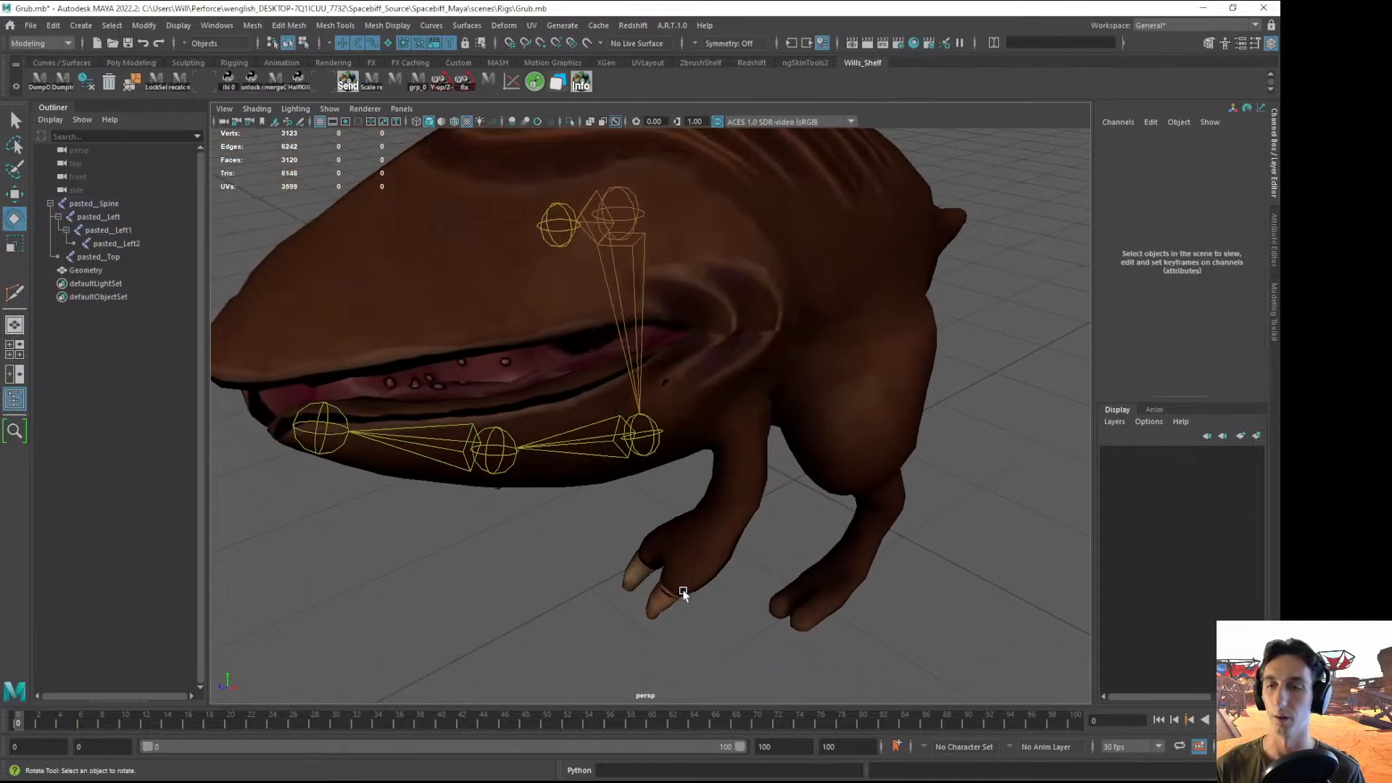
left_click_drag(682, 591, 757, 451, "alt")
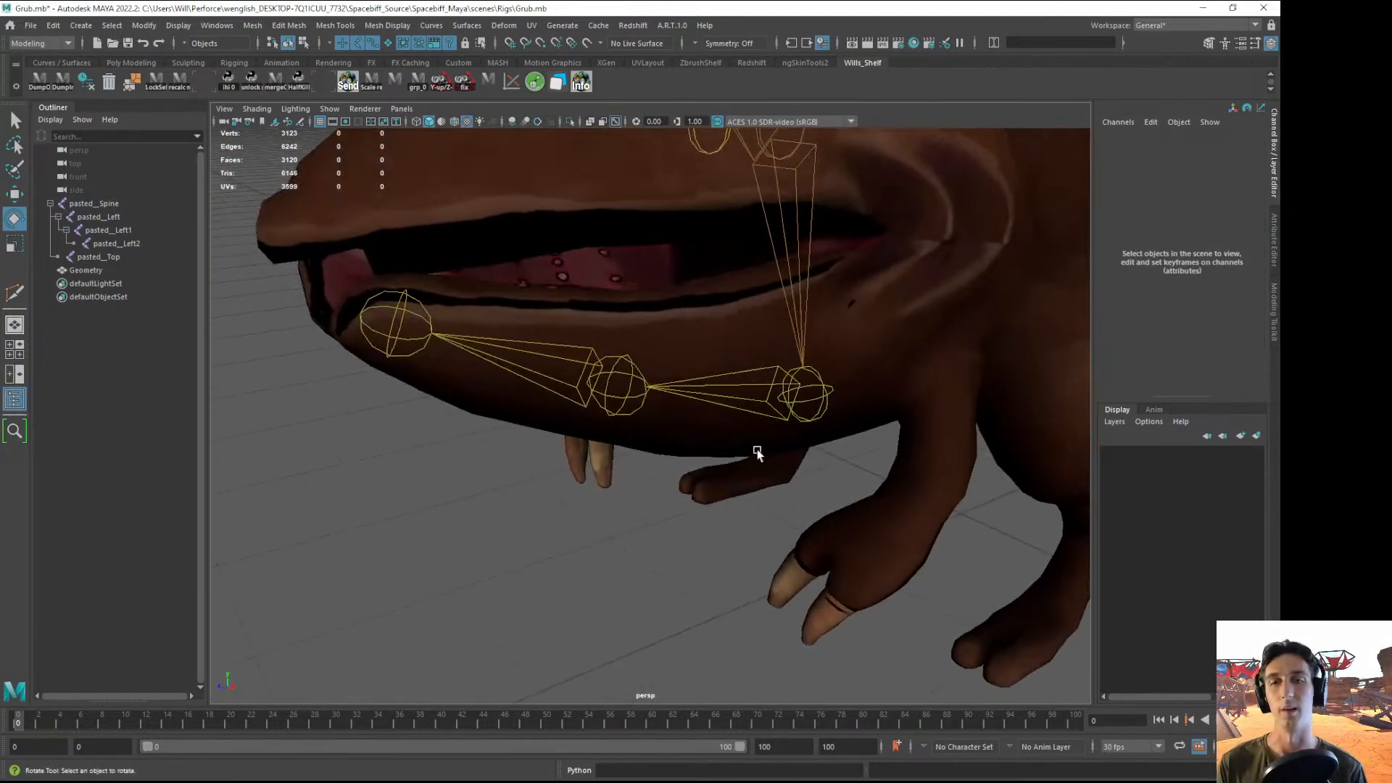
right_click_drag(757, 451, 589, 495, "alt")
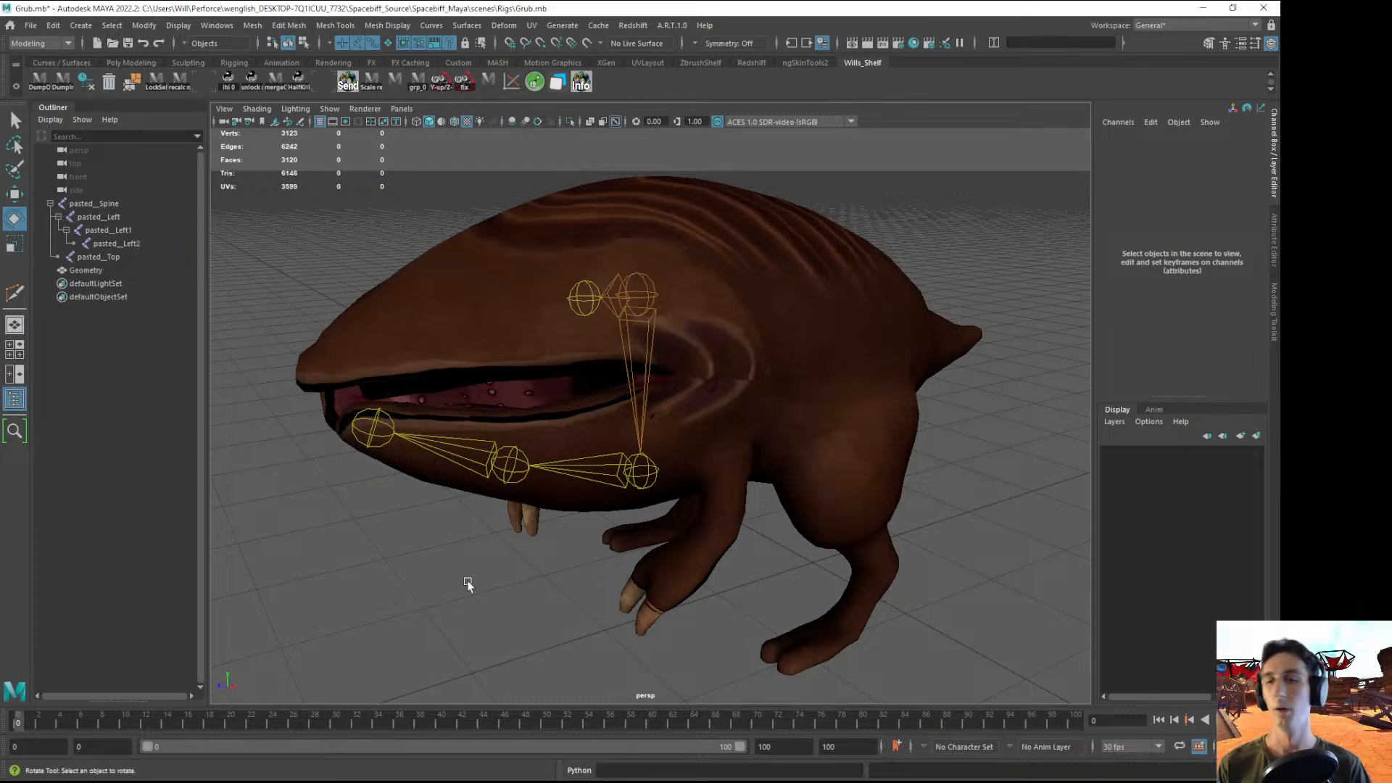
left_click_drag(671, 461, 671, 540, "alt")
- Compare the pasted__Left joint chain with the pasted__Spine root by selecting them in turn
left_click(676, 503)
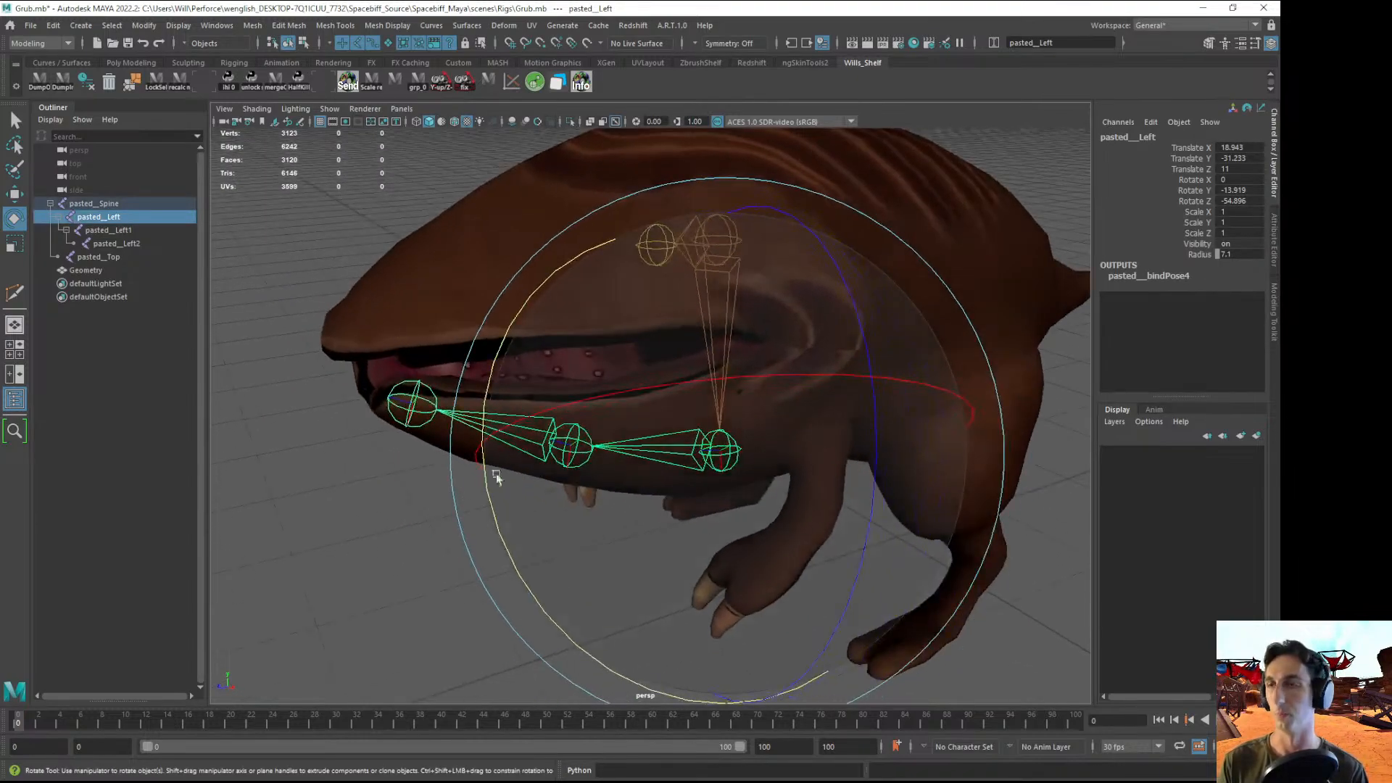
left_click(374, 429)
left_click(737, 240)
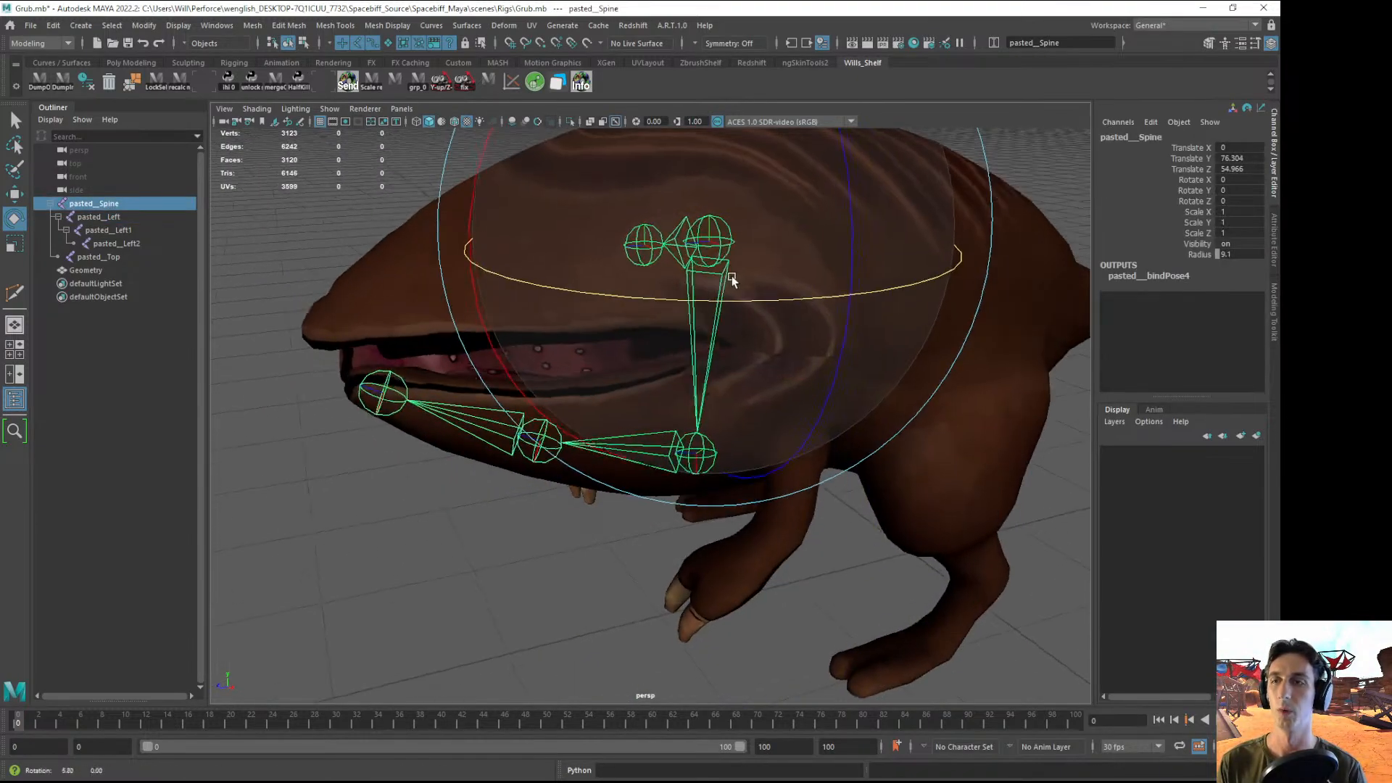
left_click_drag(734, 280, 395, 333, "alt")
left_click(472, 599)
- Rename the pasted__Left joint at the base of the jaw chain as L_Jaw_A_bind_jnt
left_click(689, 458)
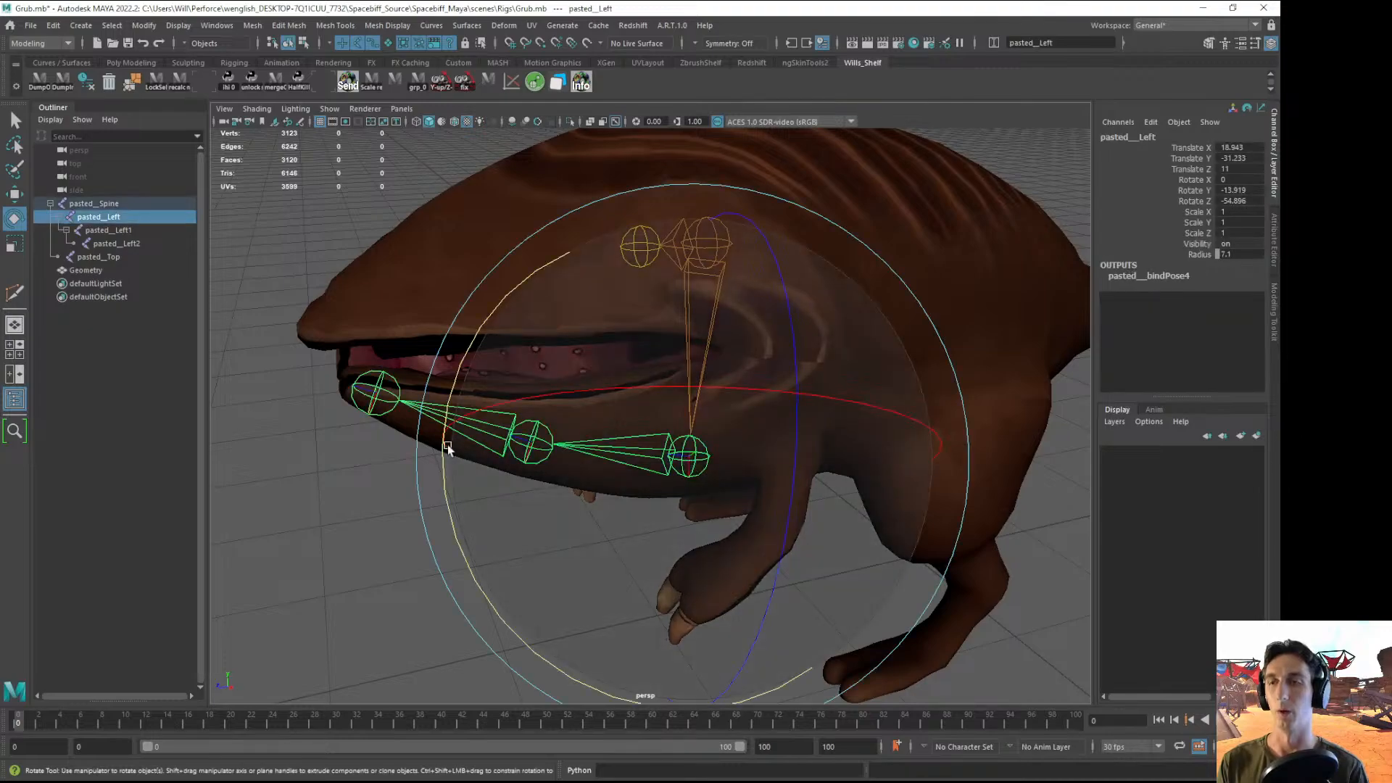
double_click(102, 218)
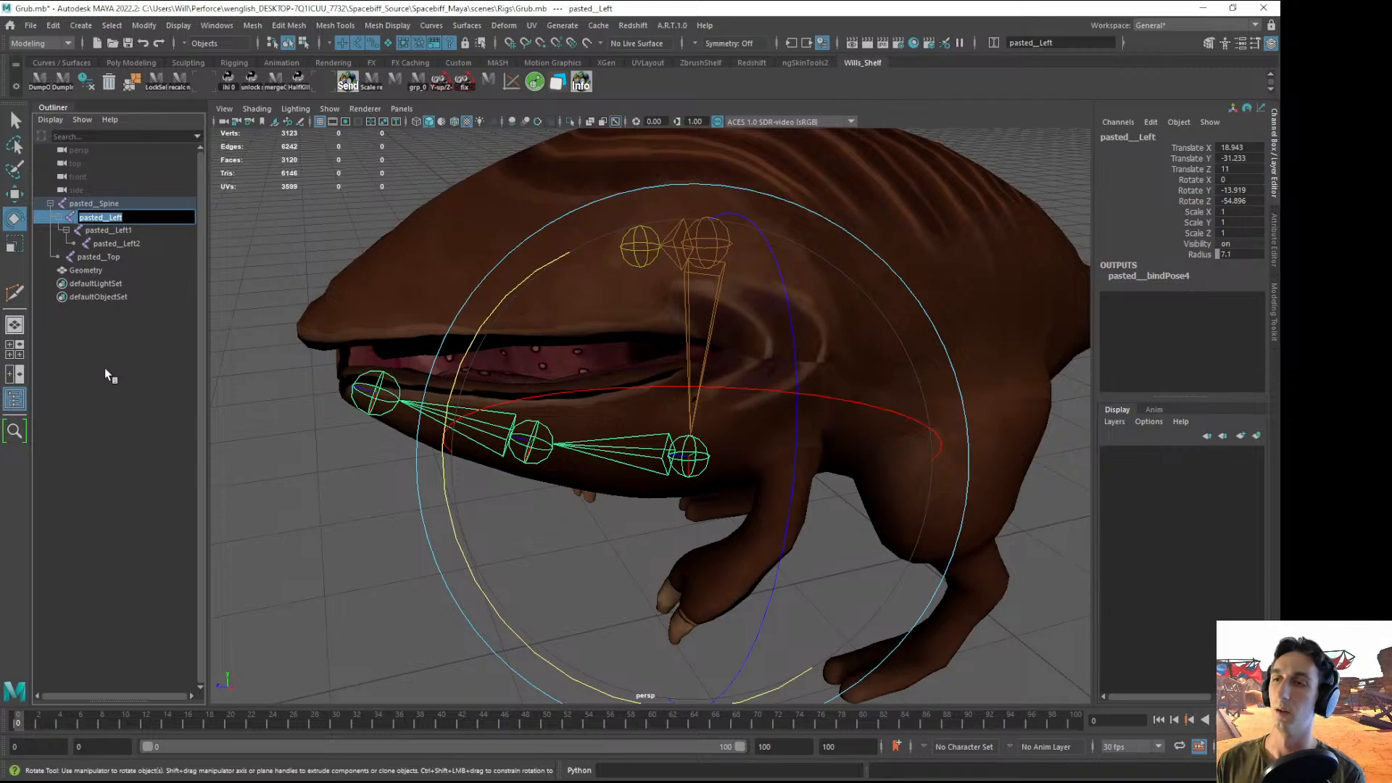
type("L")
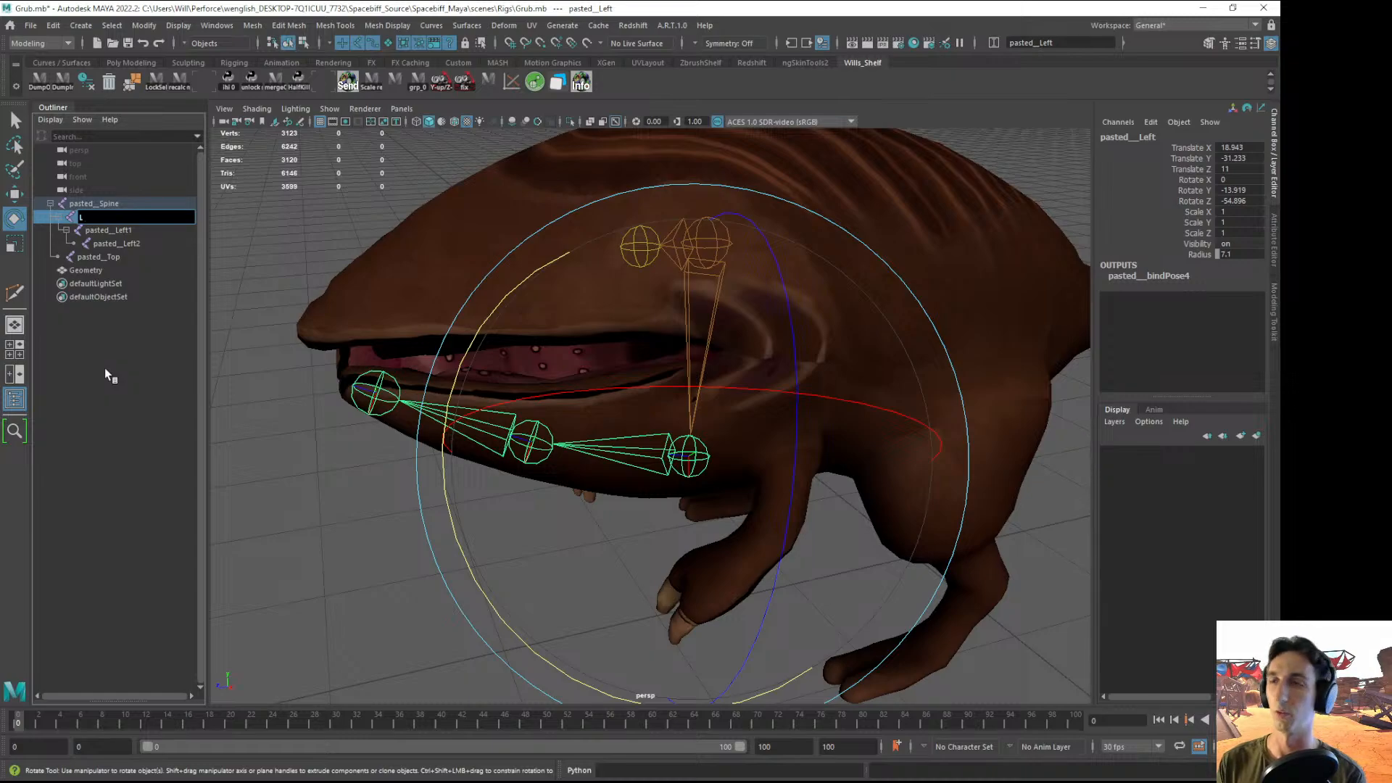
type(" Jaw")
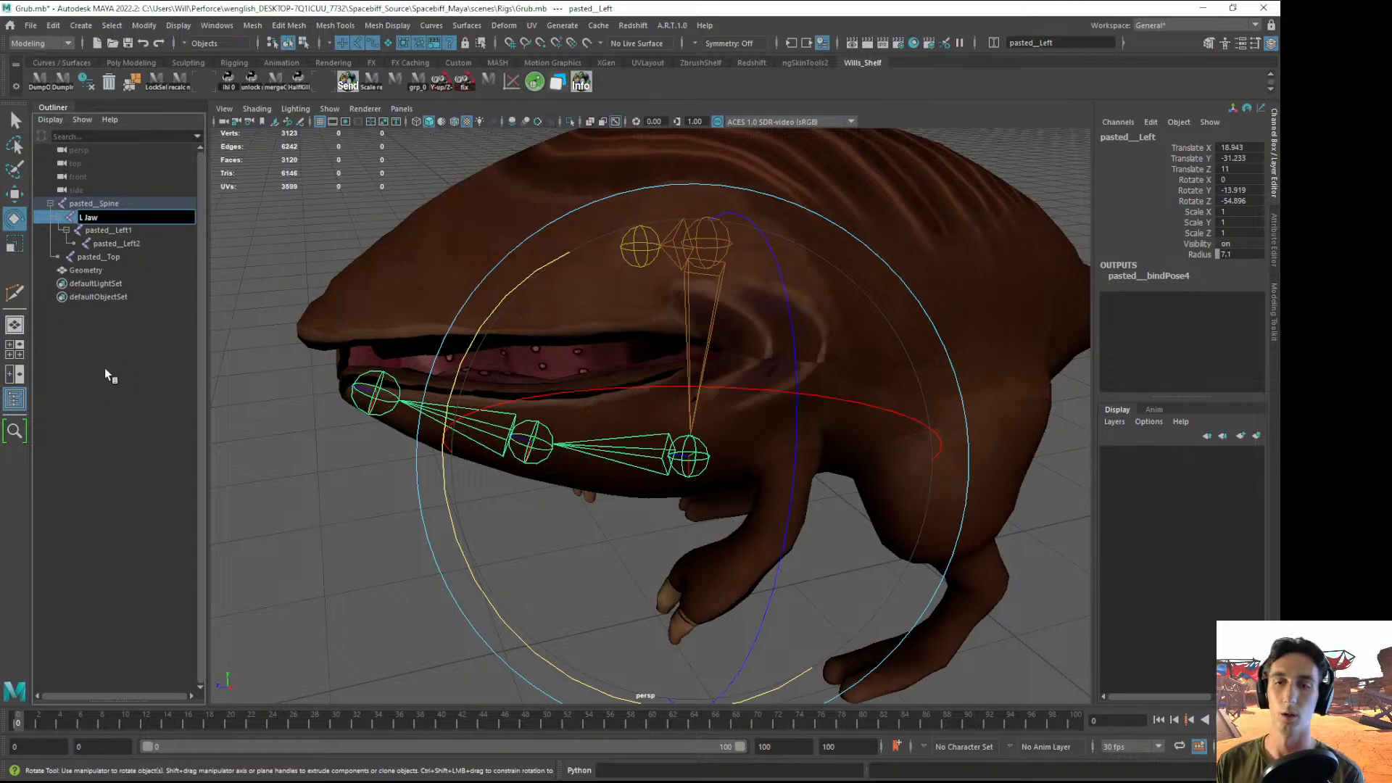
type(" A")
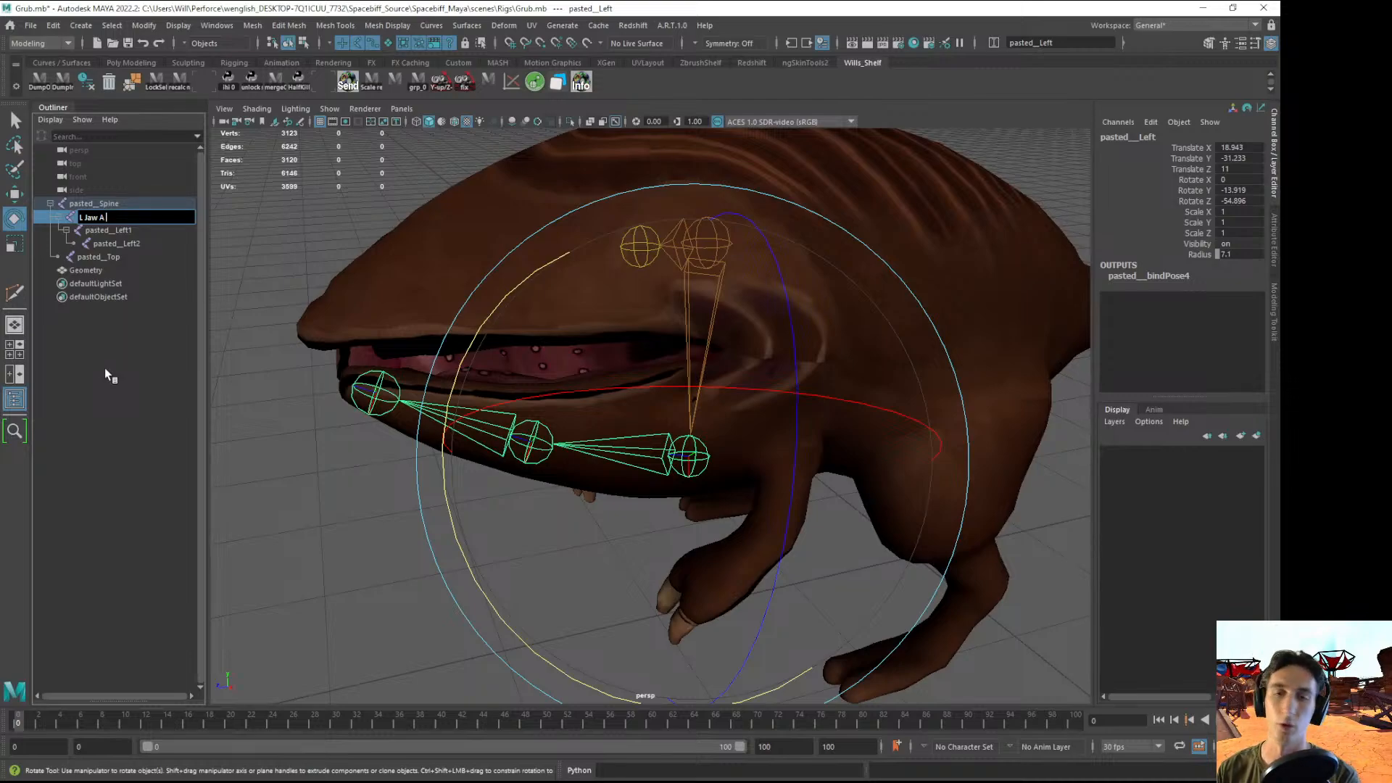
type("_bind")
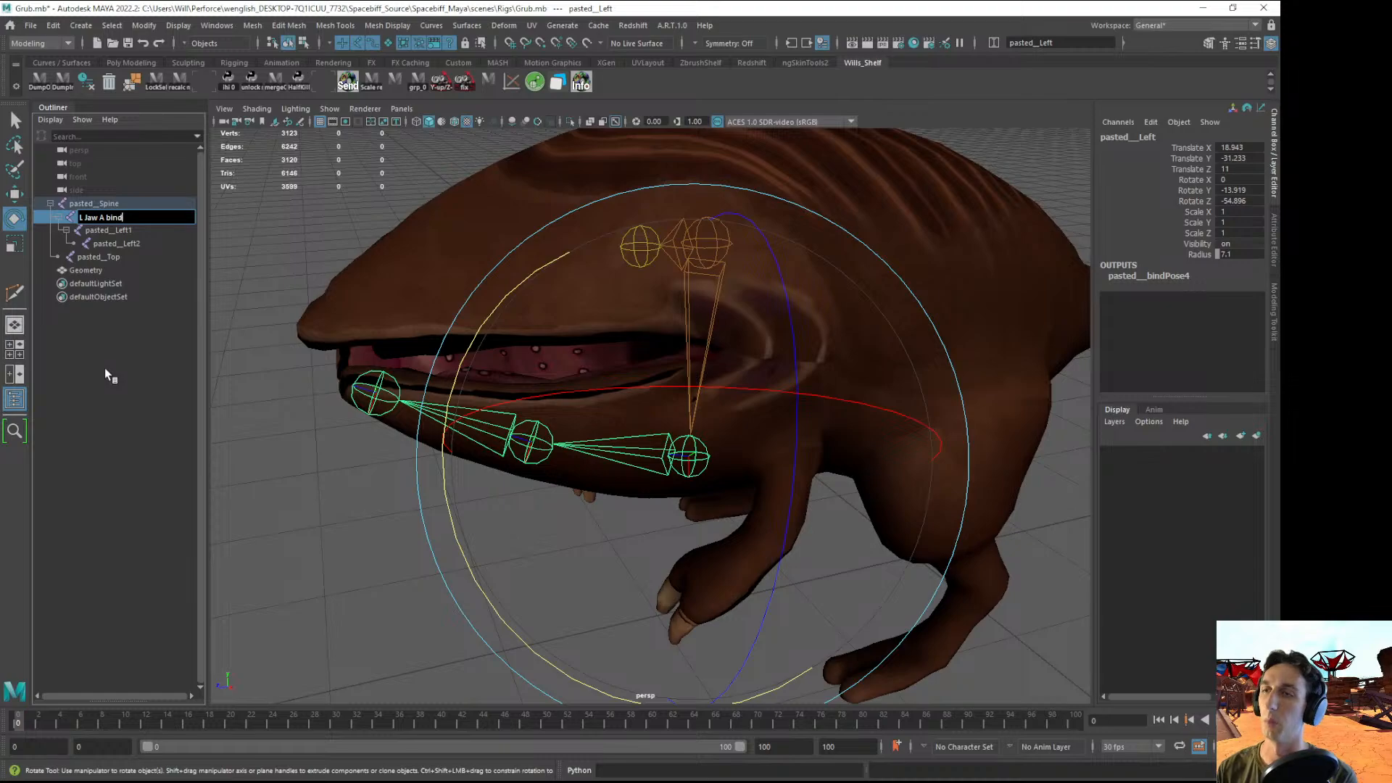
key("Return")
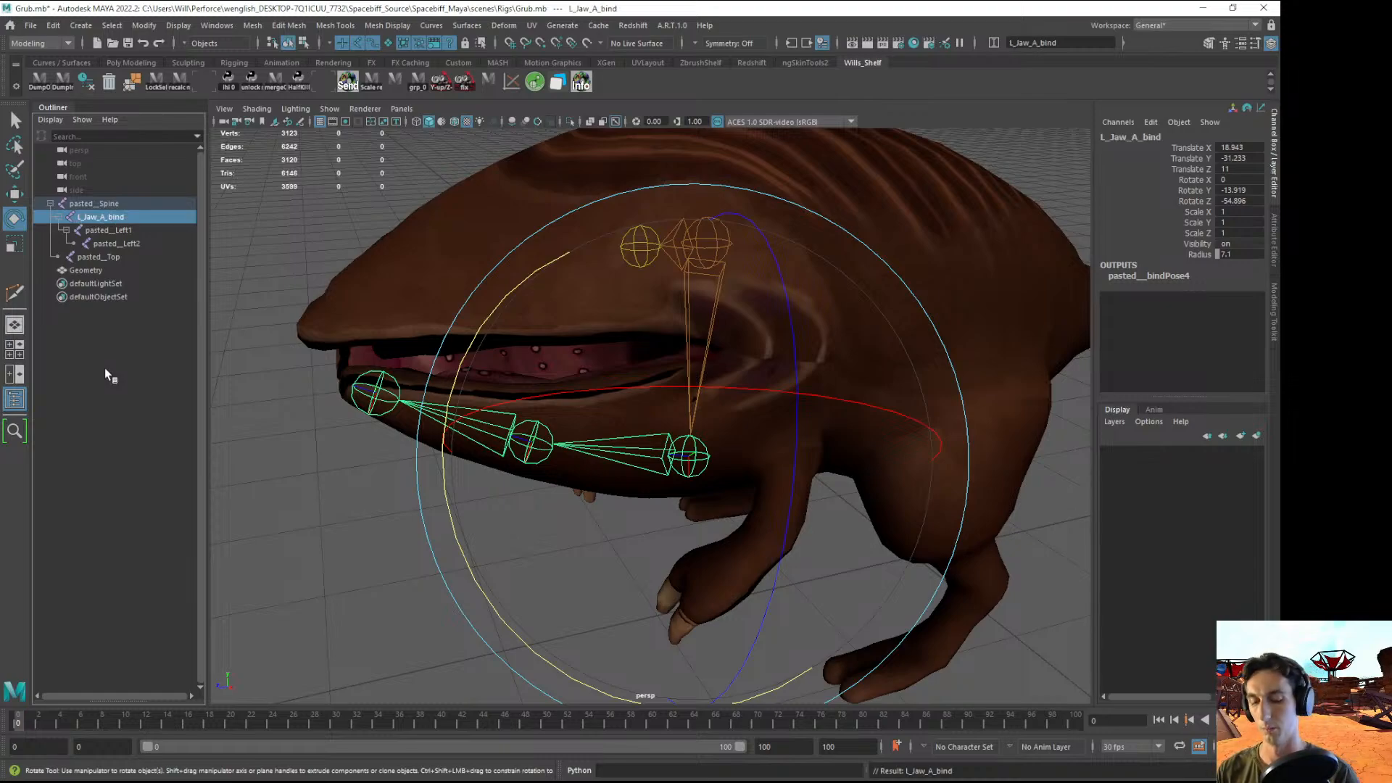
key("Return")
key("Right")
type("_jnt")
key("Return")
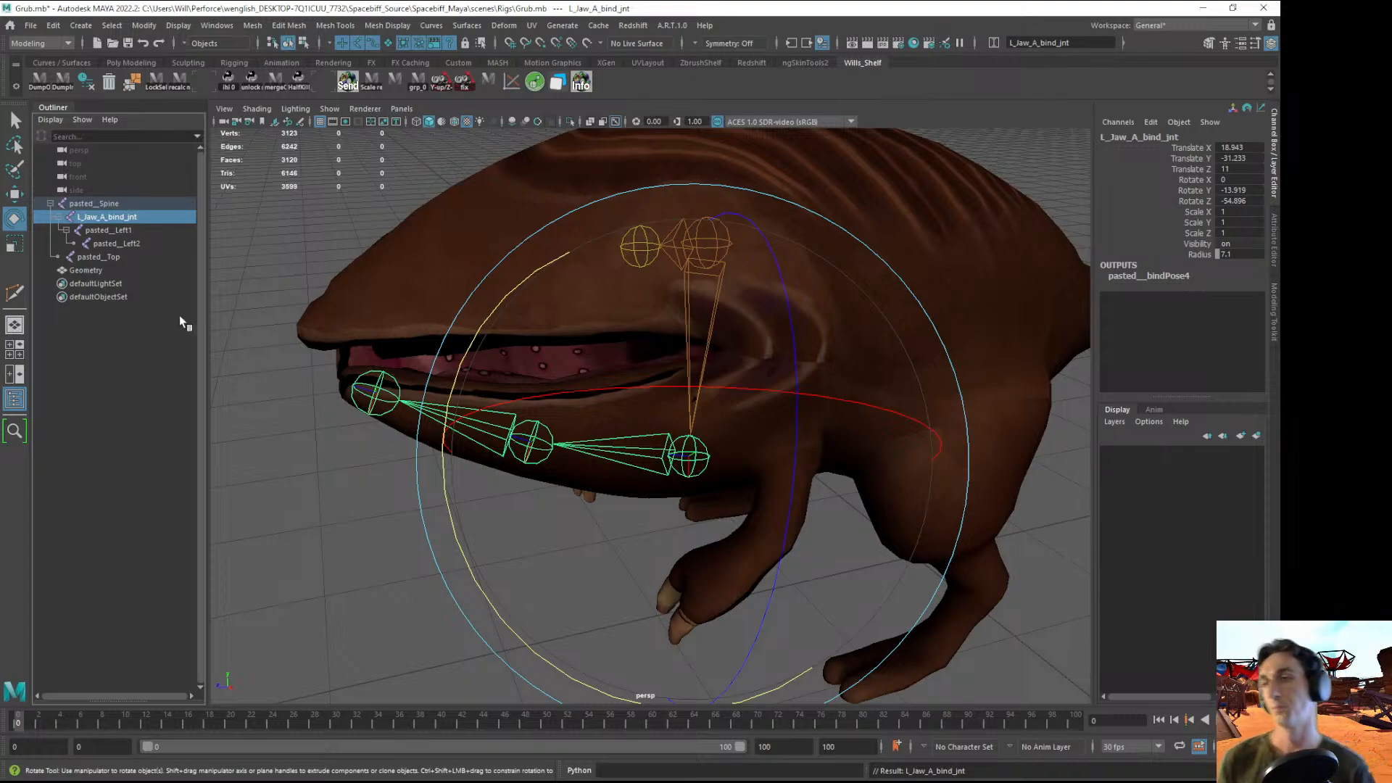
- Rename the middle jaw joint, pasted__Left1, as L_Jaw_B_bind_jnt
left_click(108, 232)
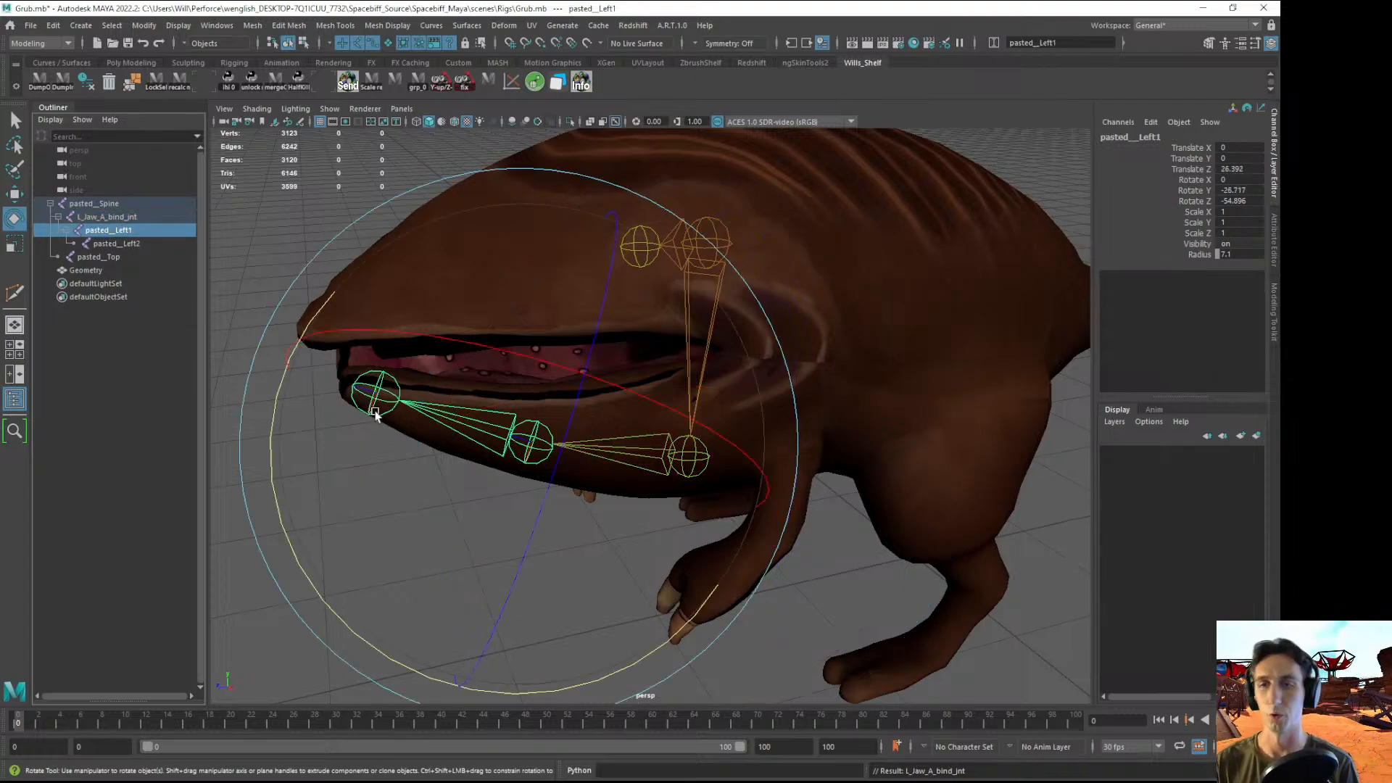
left_click_drag(374, 410, 375, 399, "alt")
double_click(97, 229)
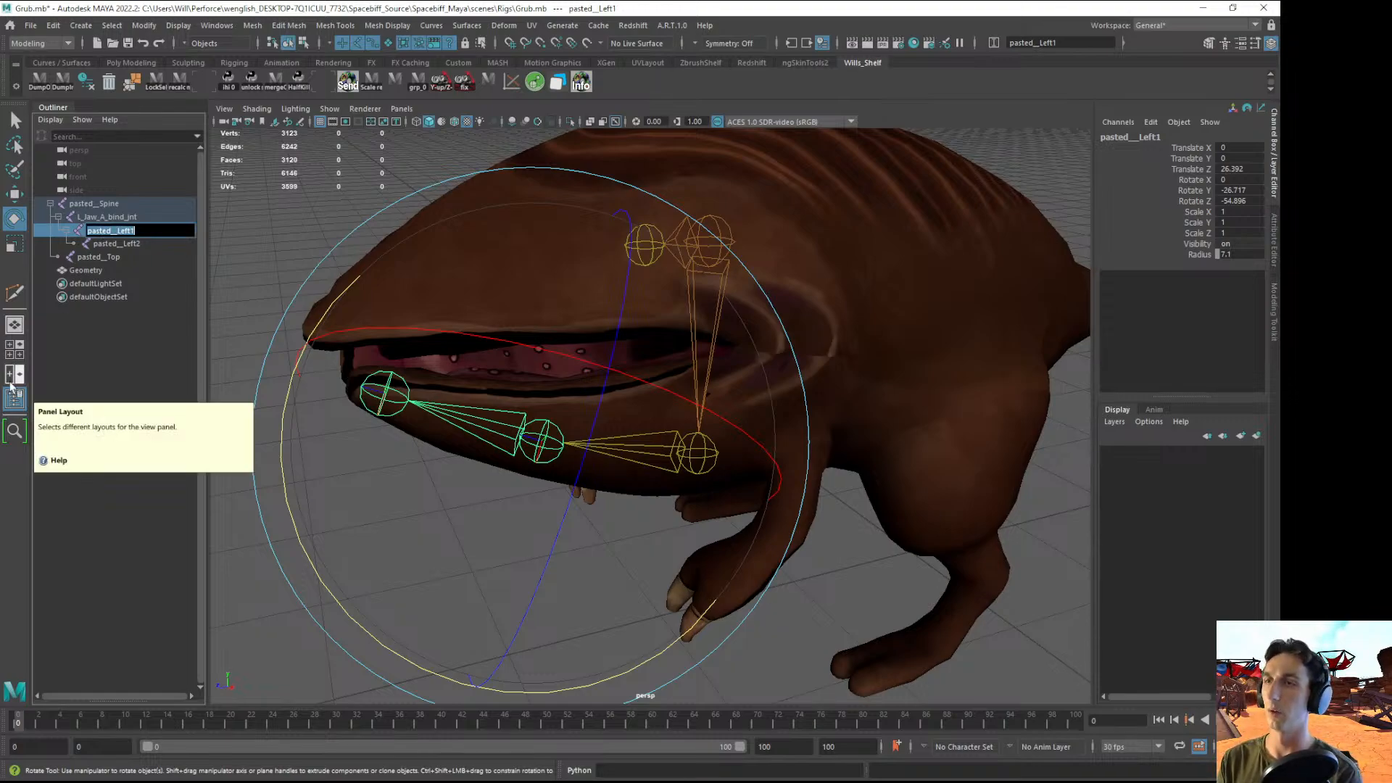
type("L_Jaw_B")
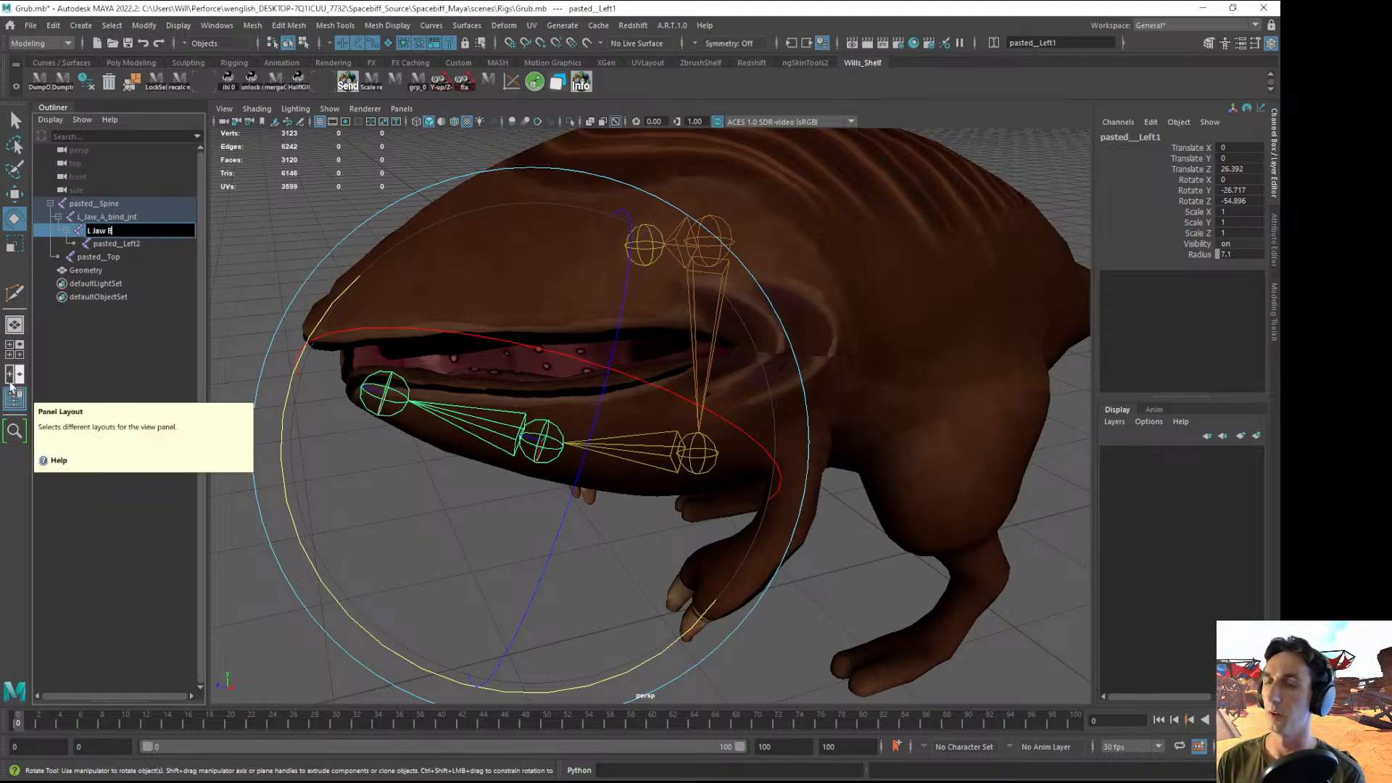
type("_bind")
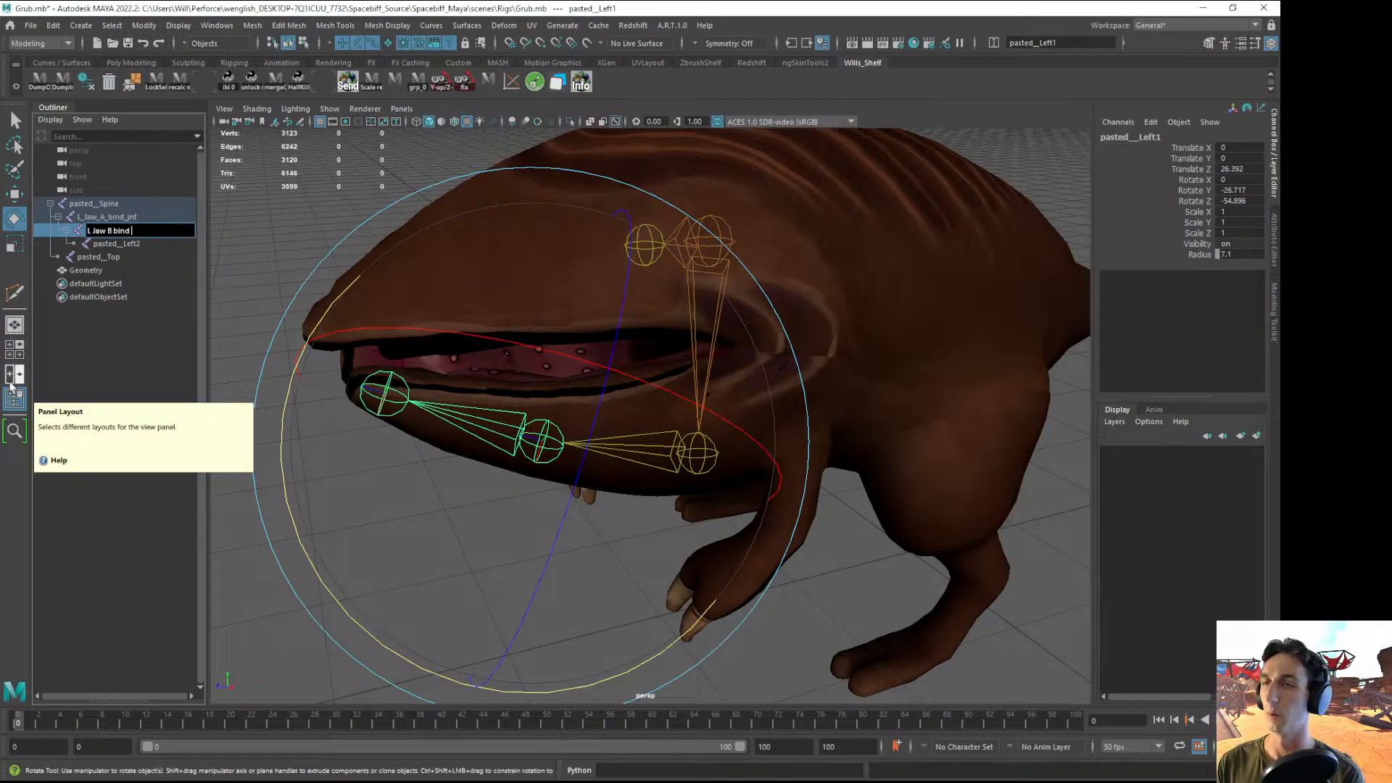
type("_jnt")
key("Return")
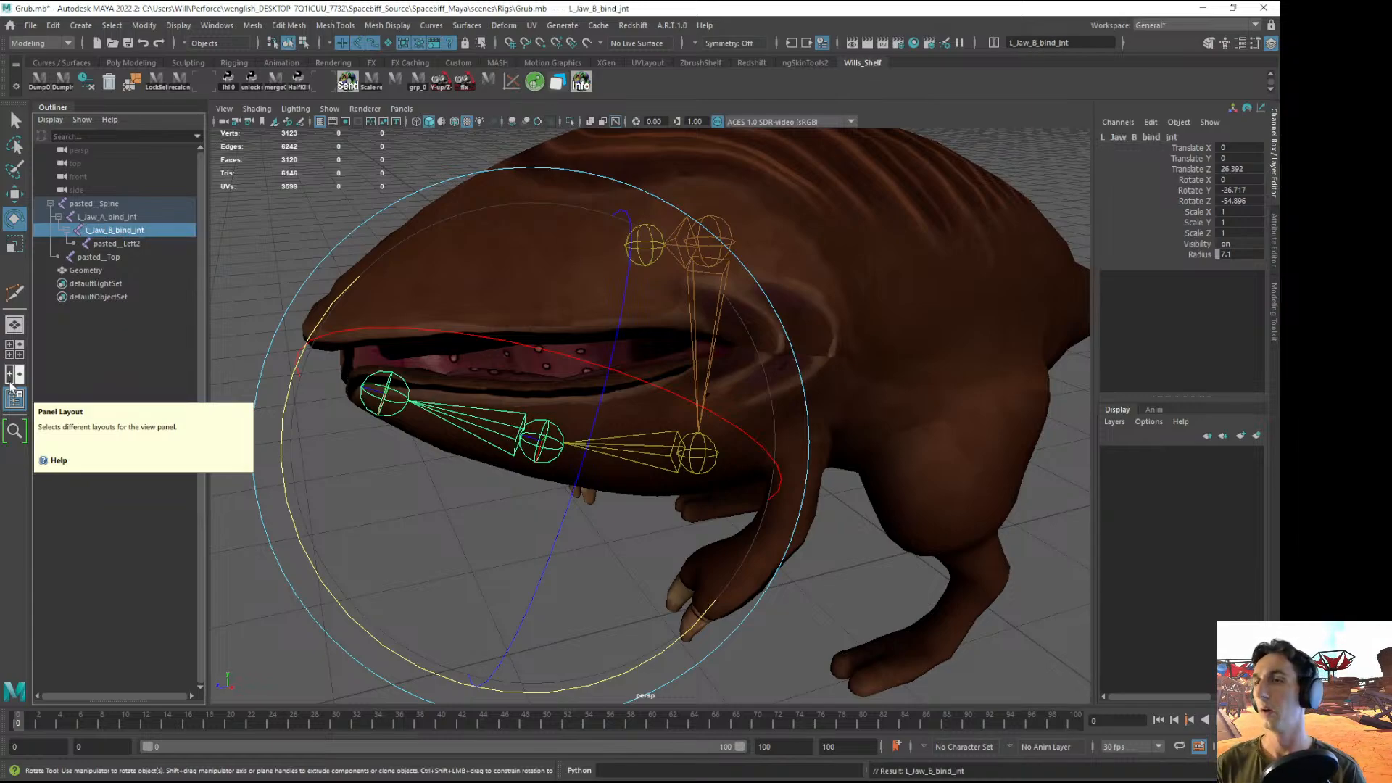
- Rename the jaw tip joint, pasted__Left2, as L_Jaw_C_bind_jnt and save the scene
left_click(129, 242)
double_click(111, 245)
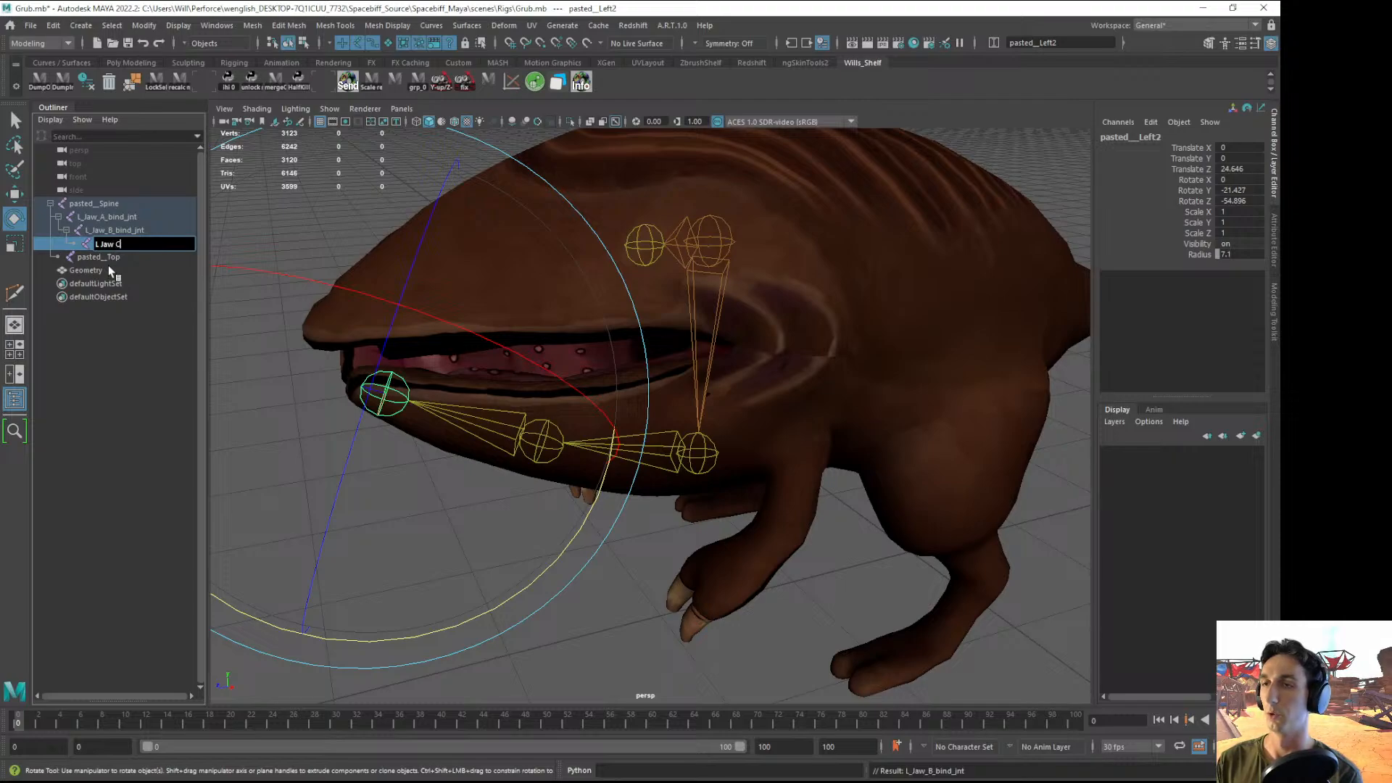
type("L_Jaw_C_bind_jn")
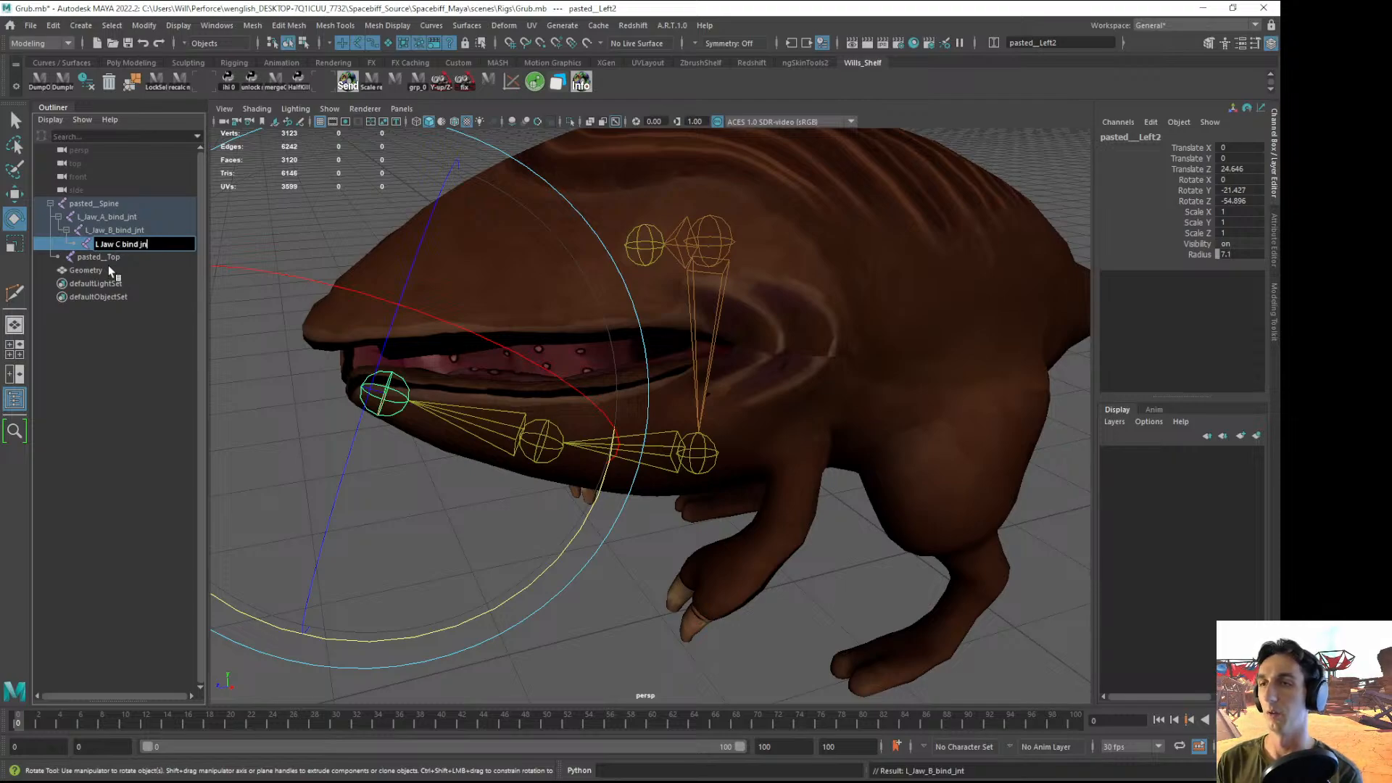
type("t")
key("Return")
left_click(587, 660)
left_click_drag(595, 645, 690, 476, "alt")
key("ctrl+s")
- Select the three left jaw bind joints and open the Mirror Joints options from the Rigging menu set
left_click_drag(103, 216, 106, 240)
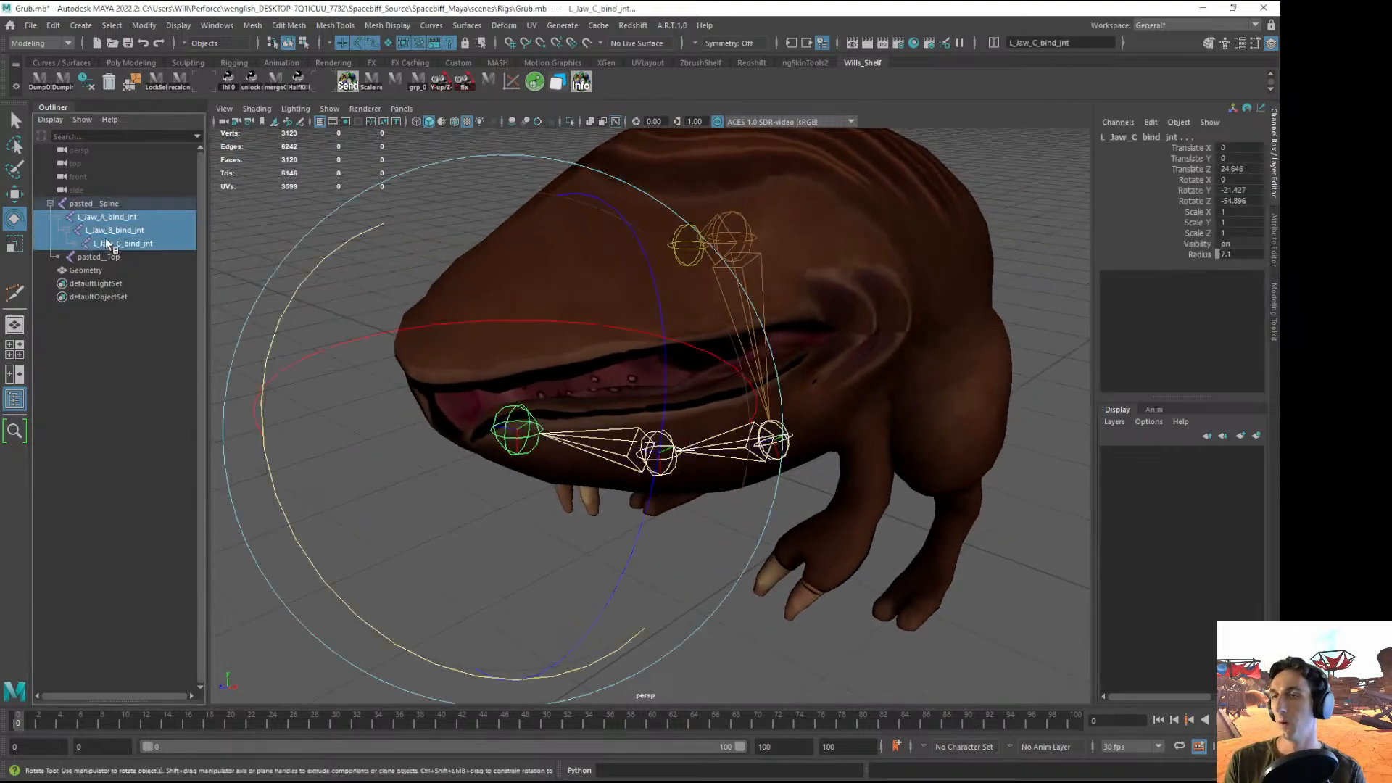
left_click_drag(577, 298, 635, 257, "alt")
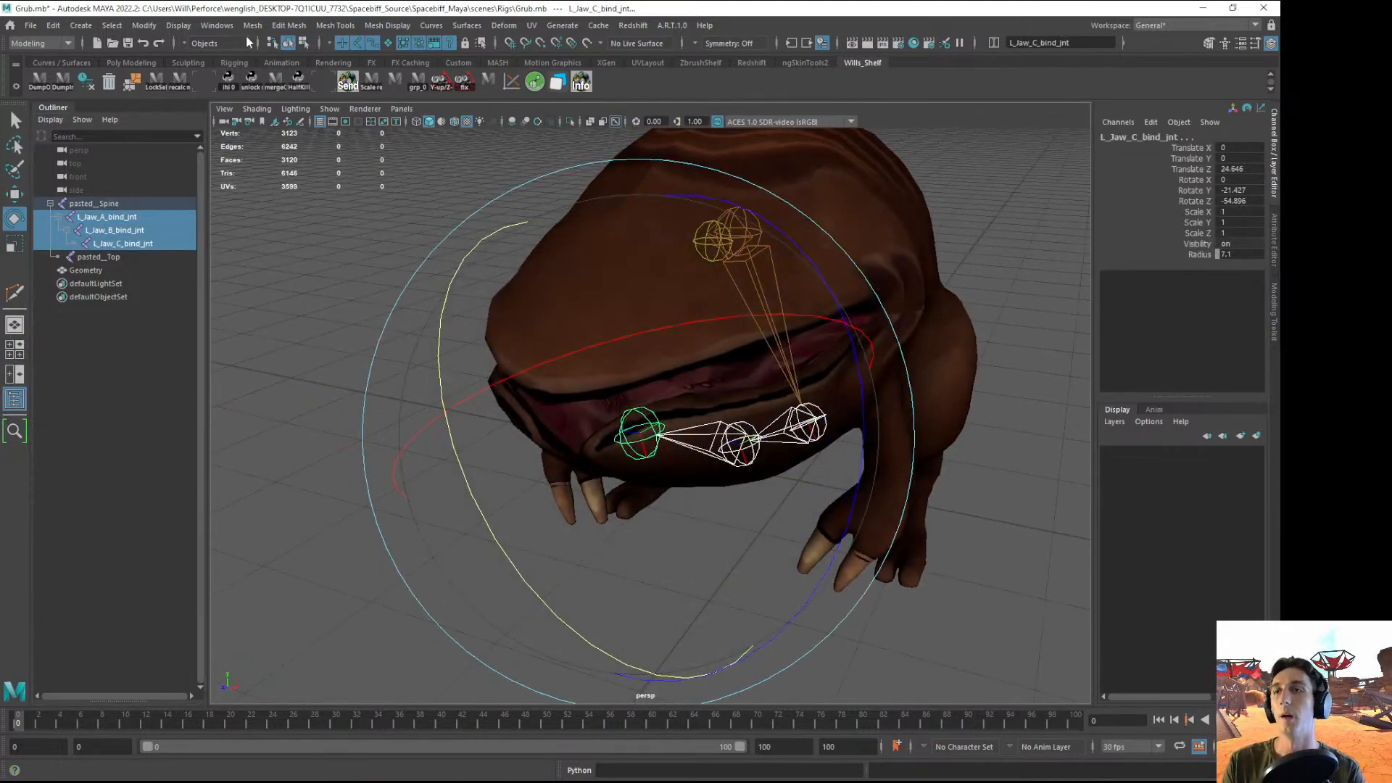
left_click(48, 43)
left_click(29, 72)
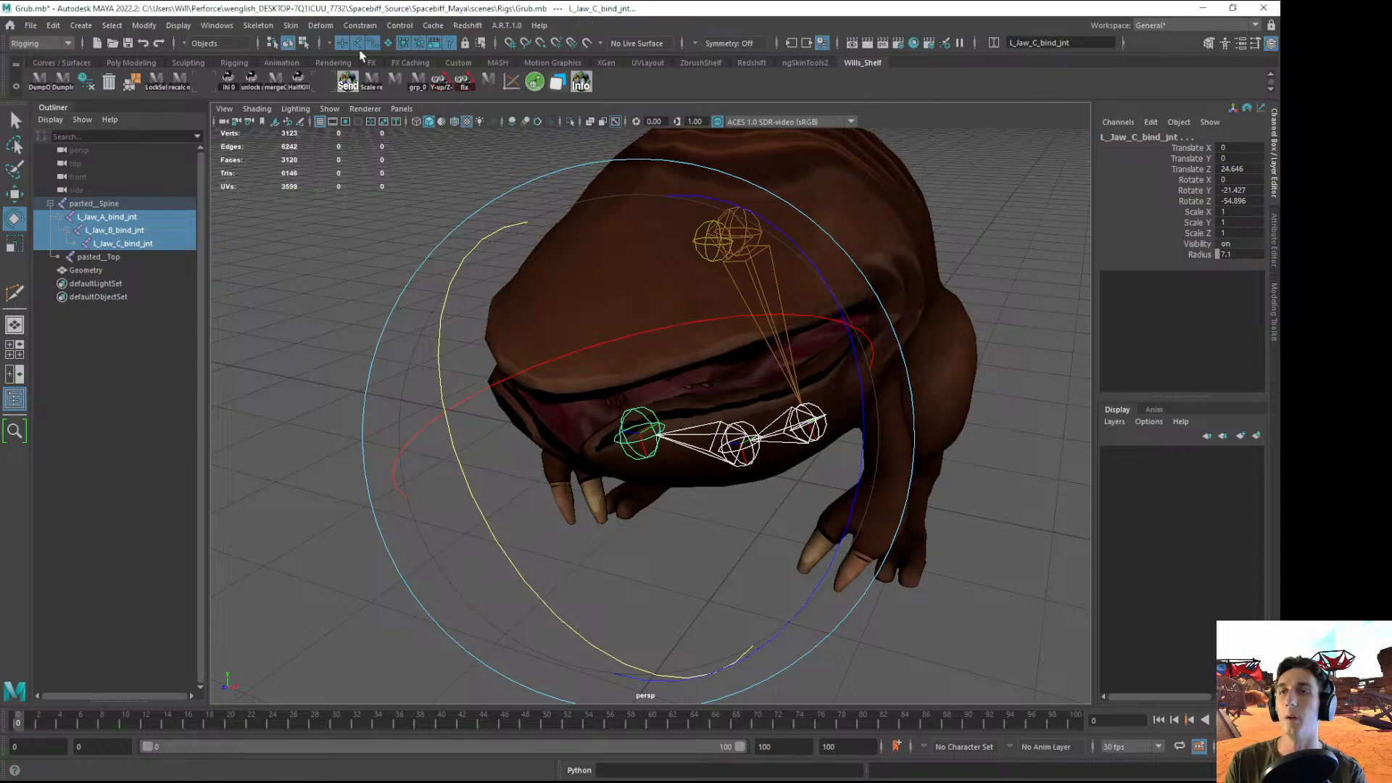
left_click(293, 26)
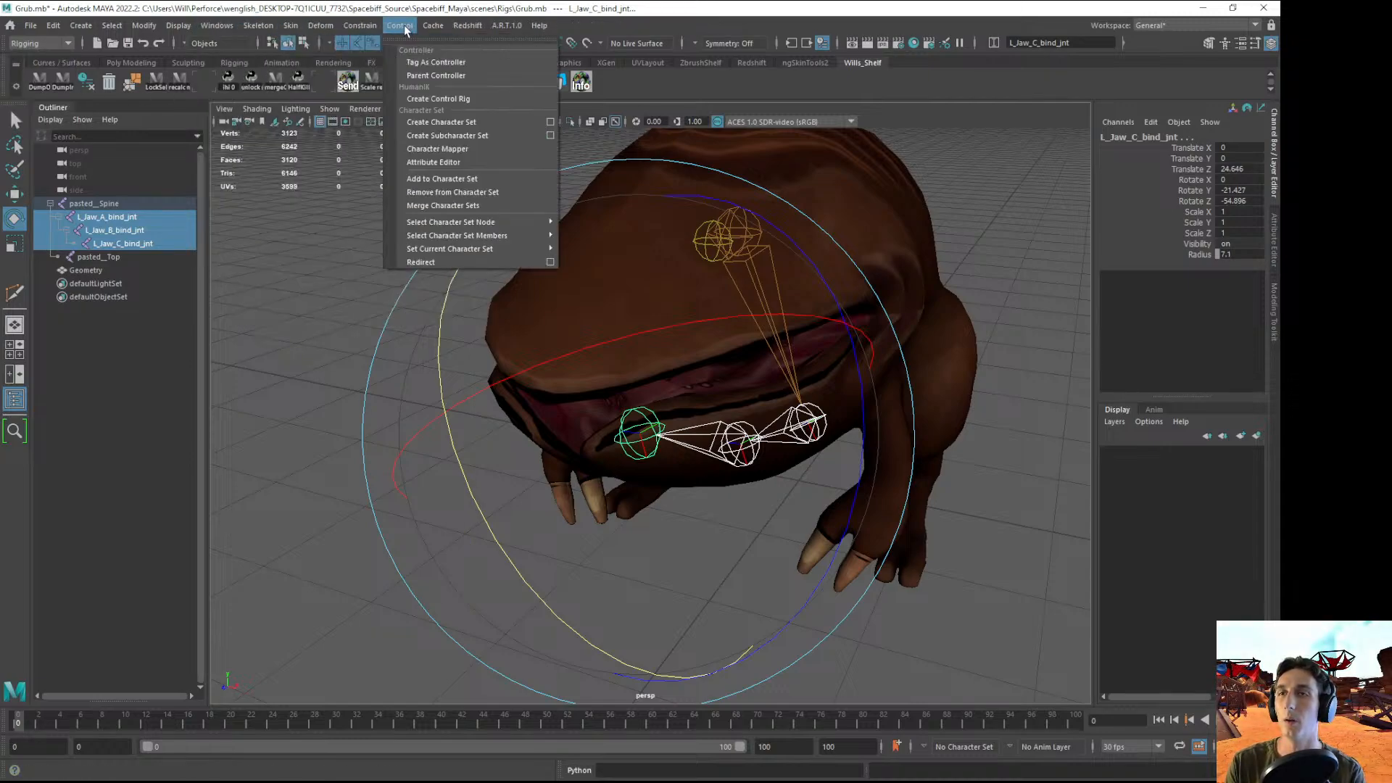
mouse_move(260, 26)
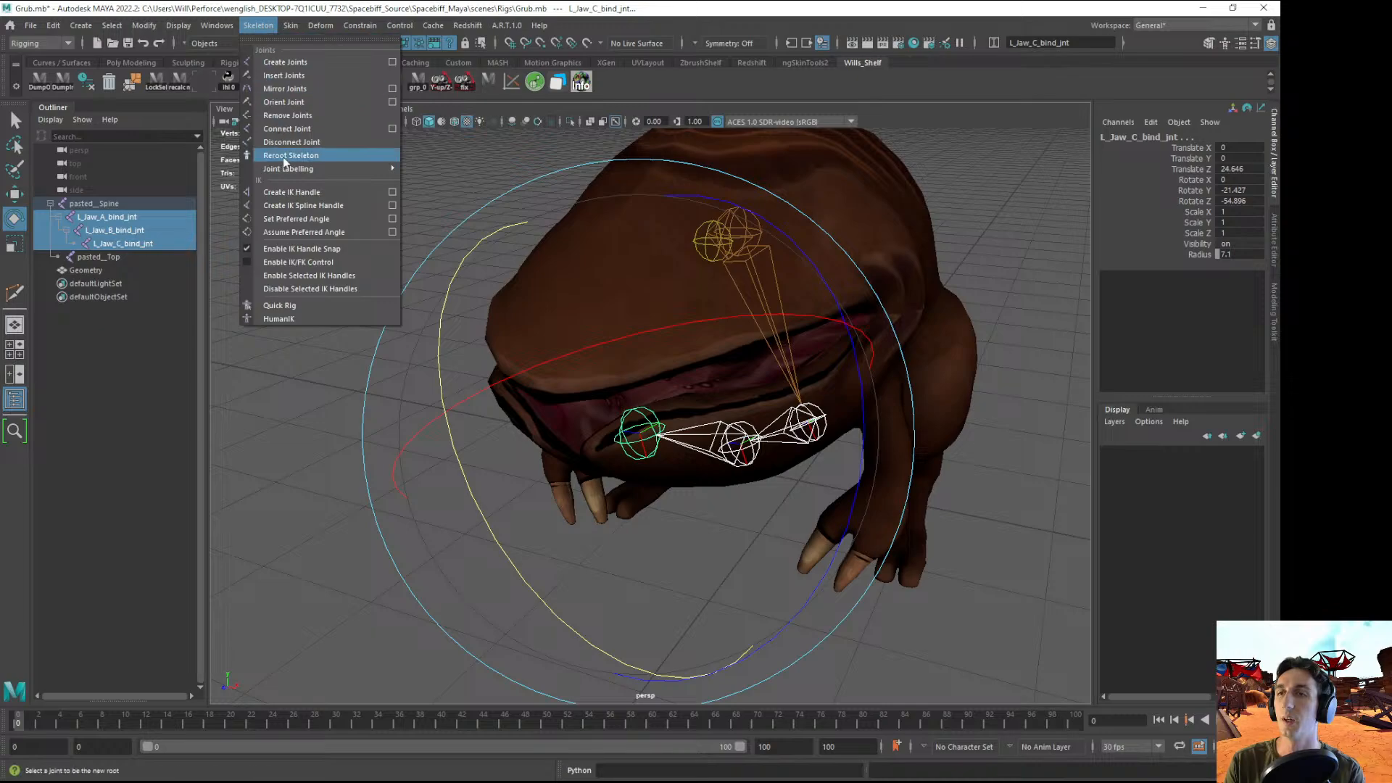
left_click(392, 90)
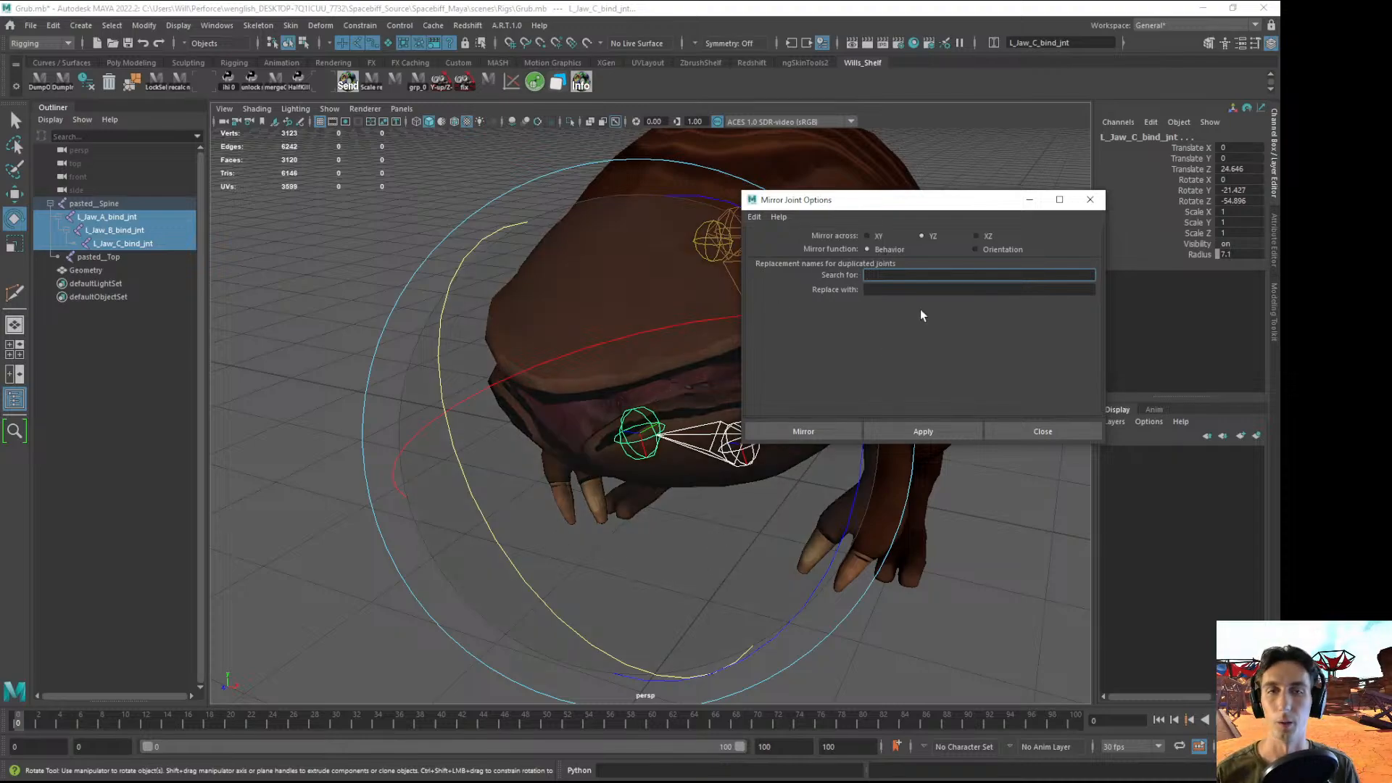
- Try to mirror the three selected jaw joints across YZ with the Behavior function, replacing L_ with R_ in their names
left_click_drag(635, 439, 406, 450, "alt")
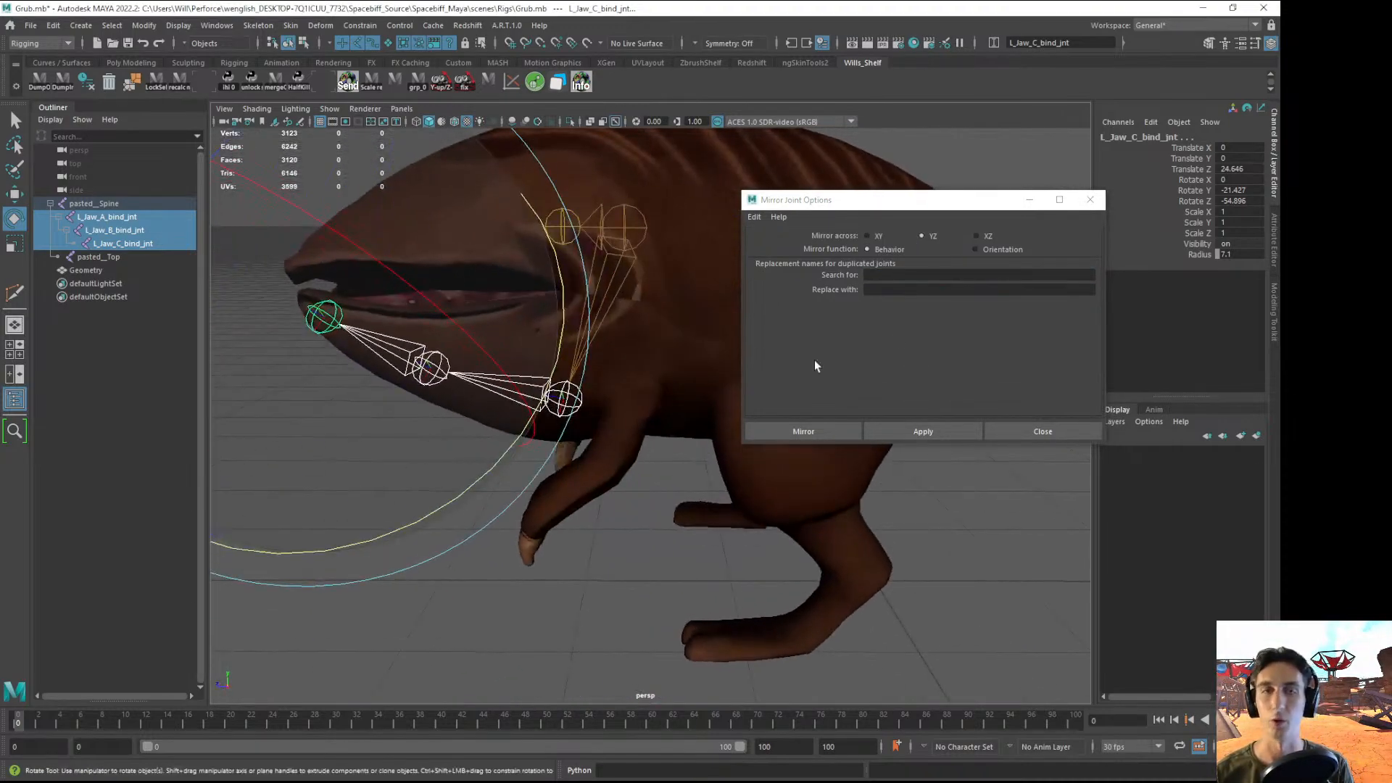
middle_click_drag(499, 471, 544, 535, "alt")
right_click_drag(544, 535, 442, 233, "alt")
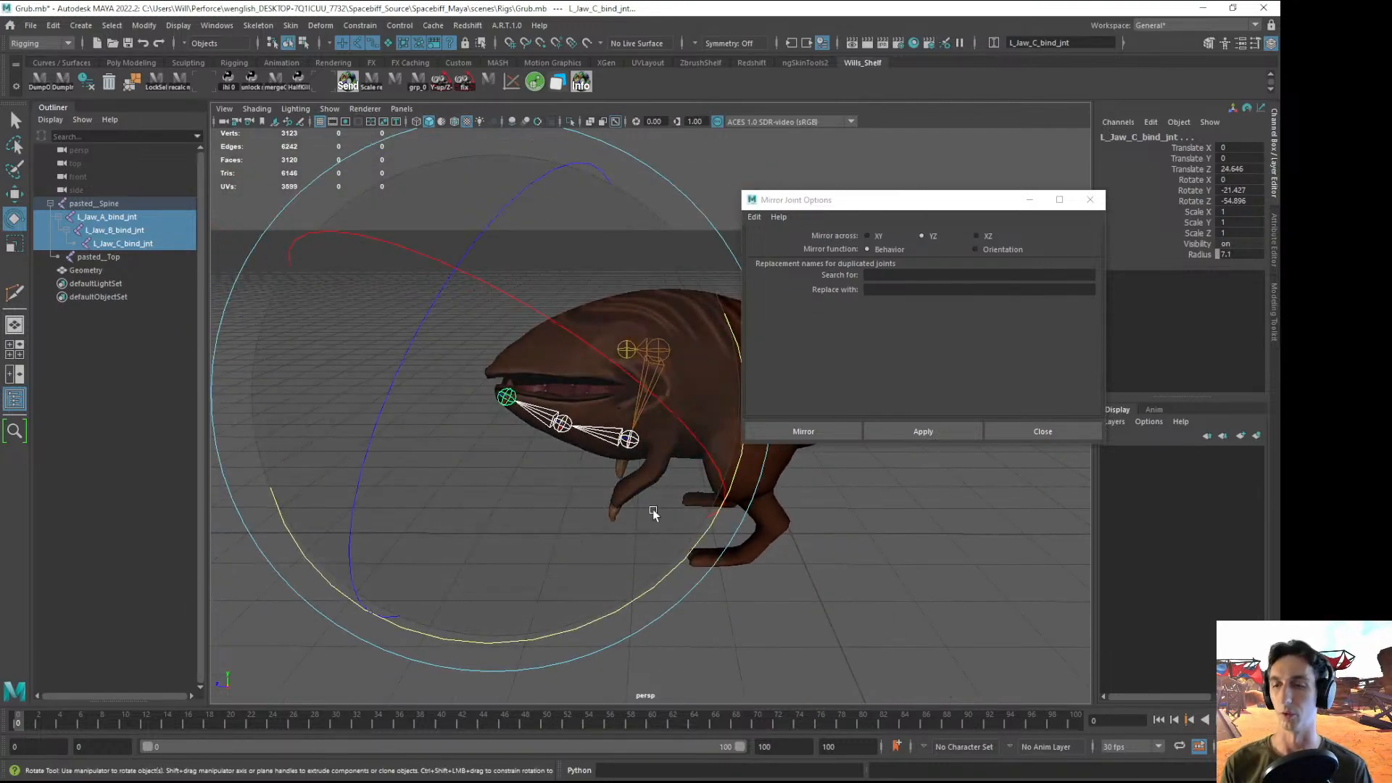
left_click_drag(548, 545, 720, 542, "alt")
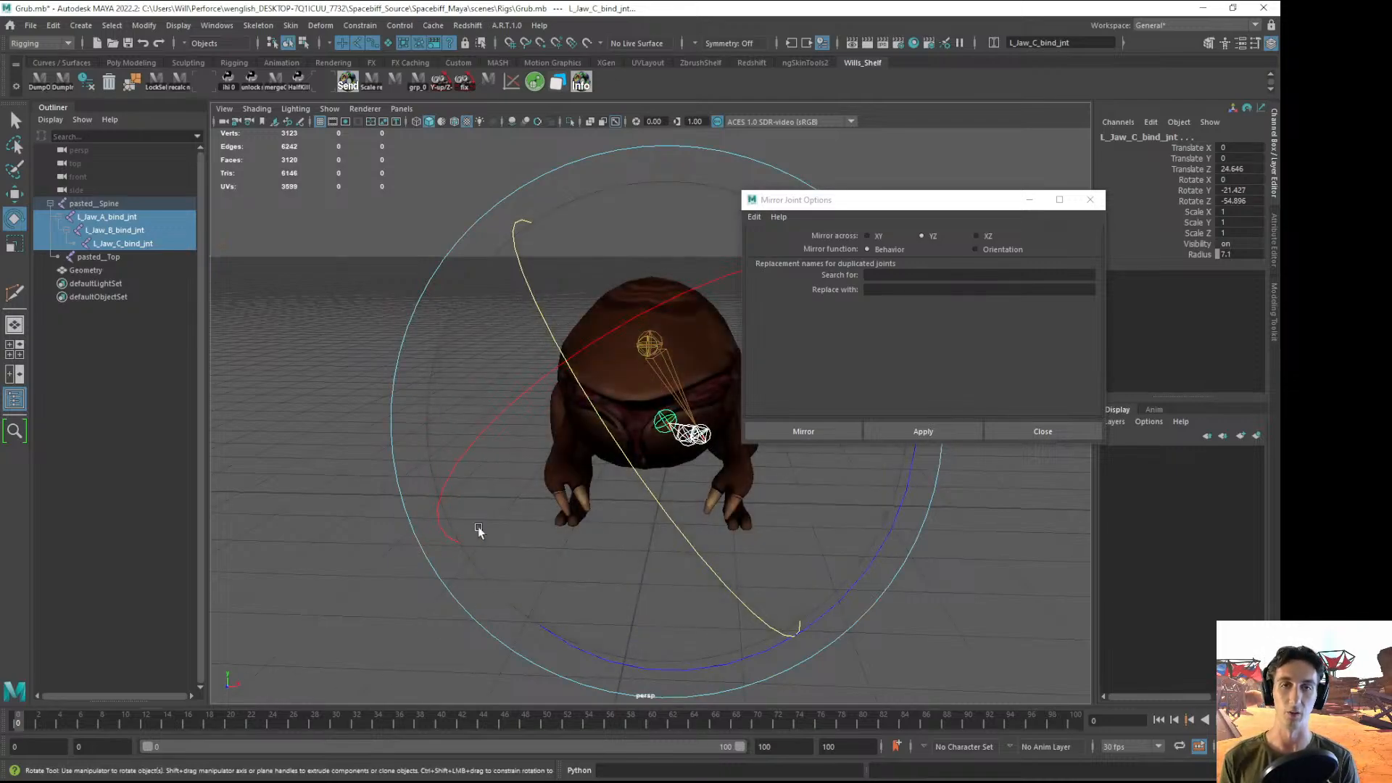
left_click_drag(658, 520, 714, 500, "alt")
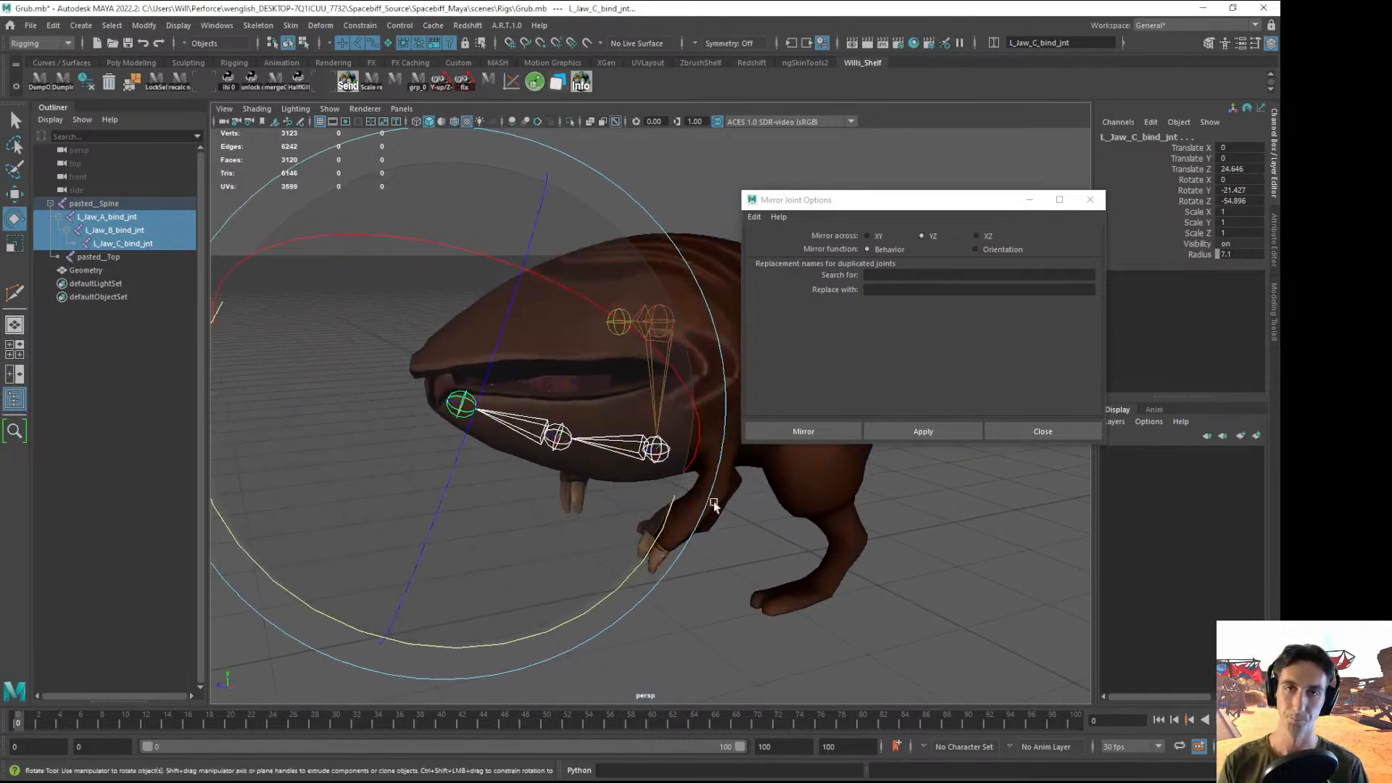
left_click(868, 249)
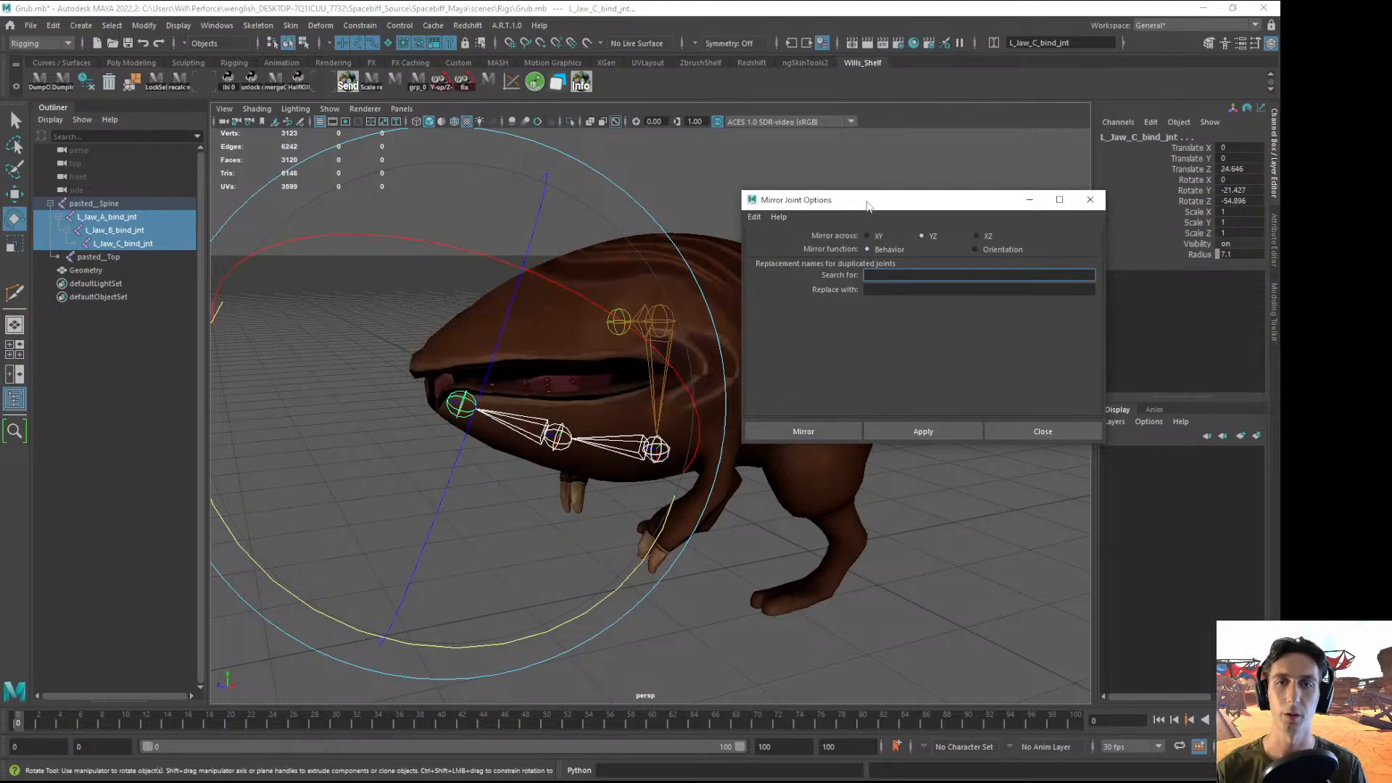
left_click_drag(866, 200, 880, 192)
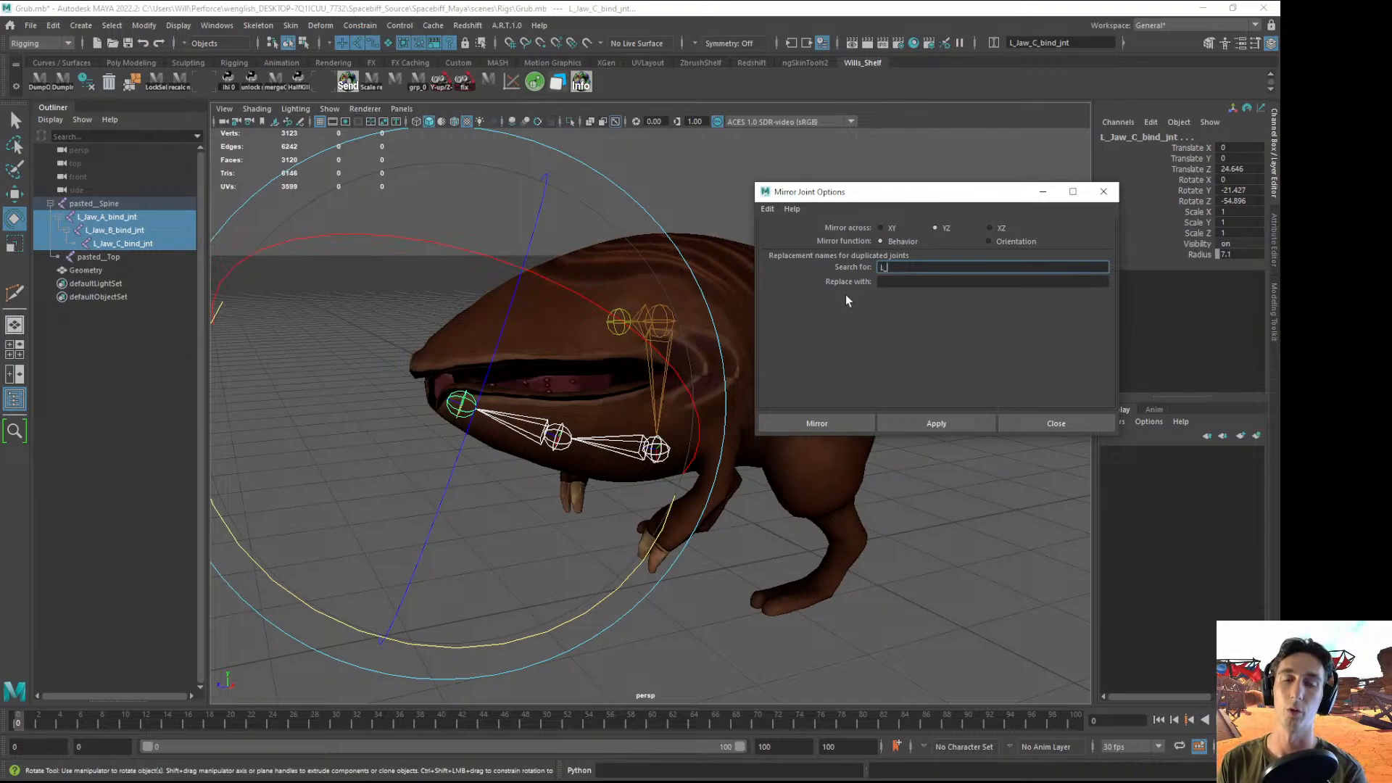
key("Tab")
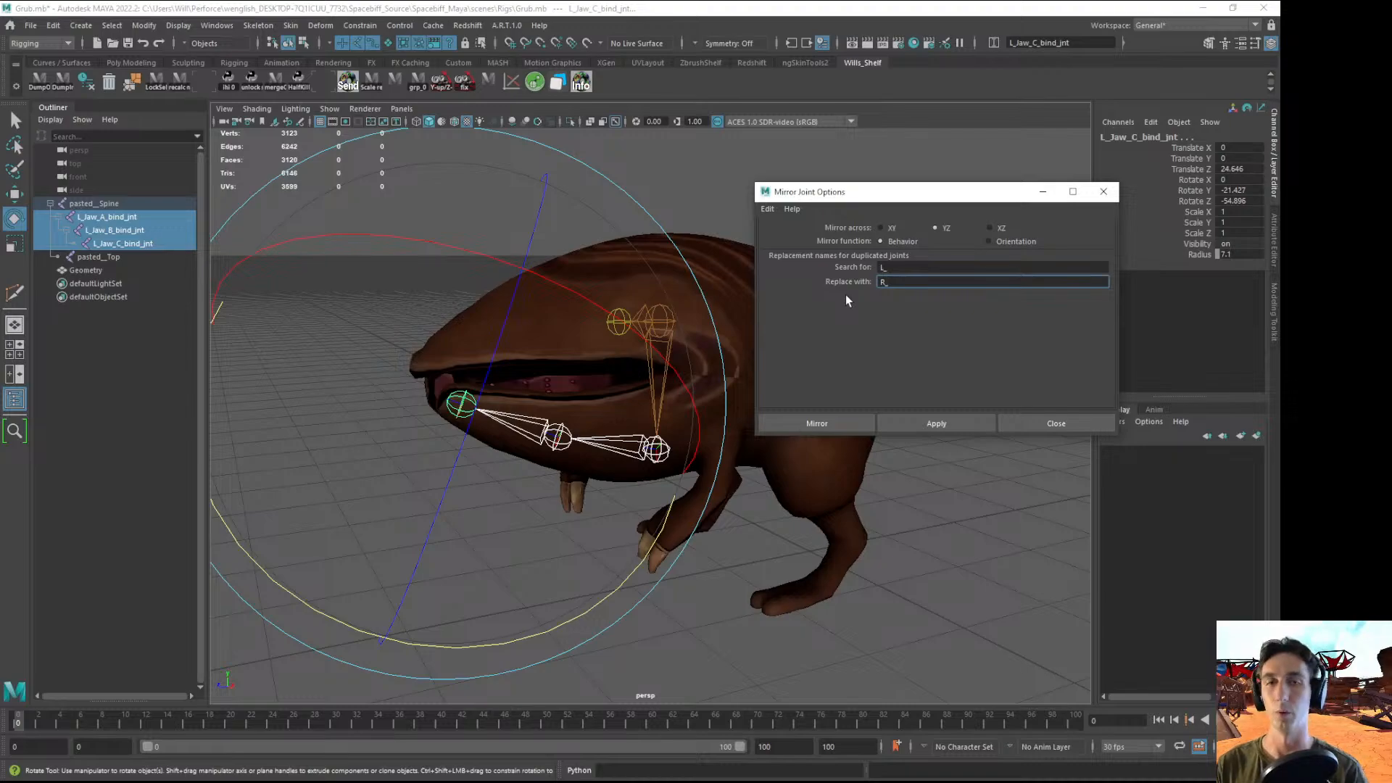
left_click(797, 424)
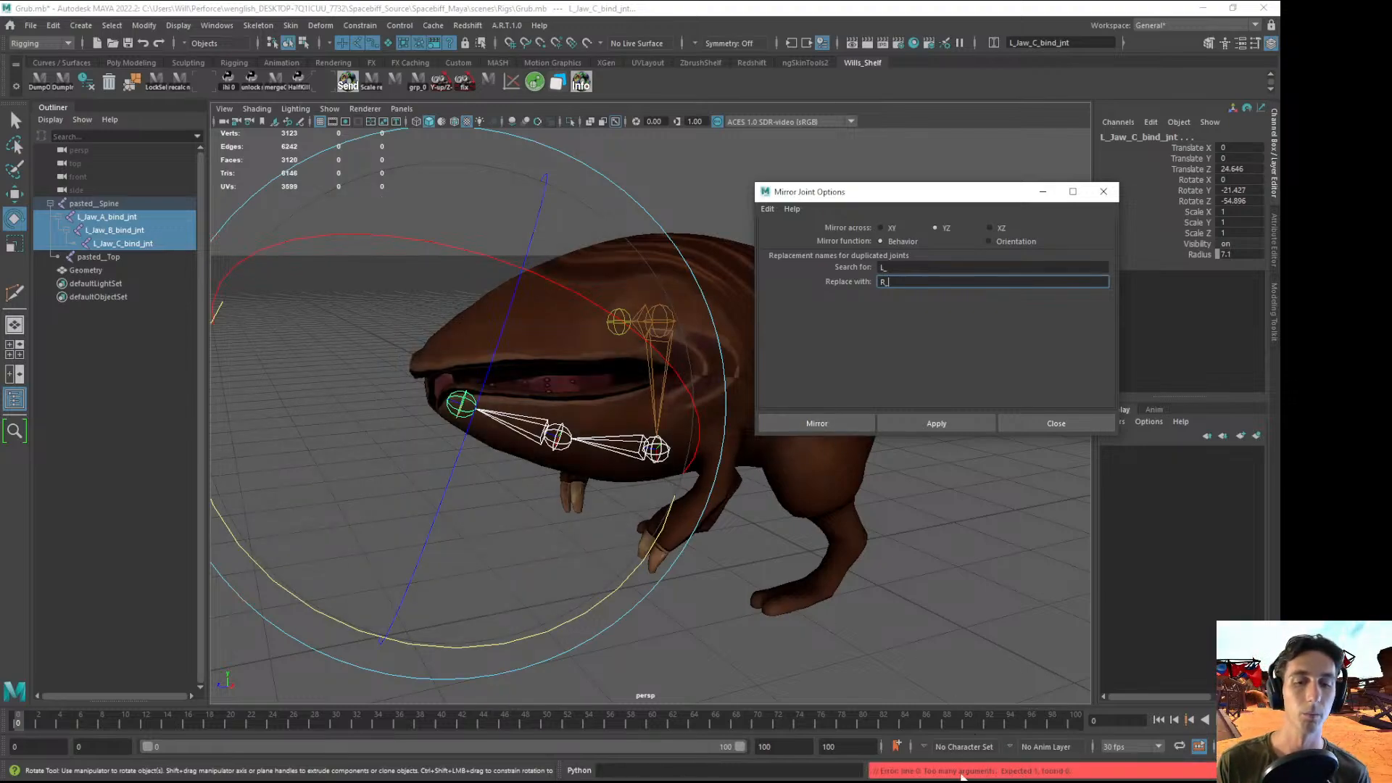
left_click(1044, 776)
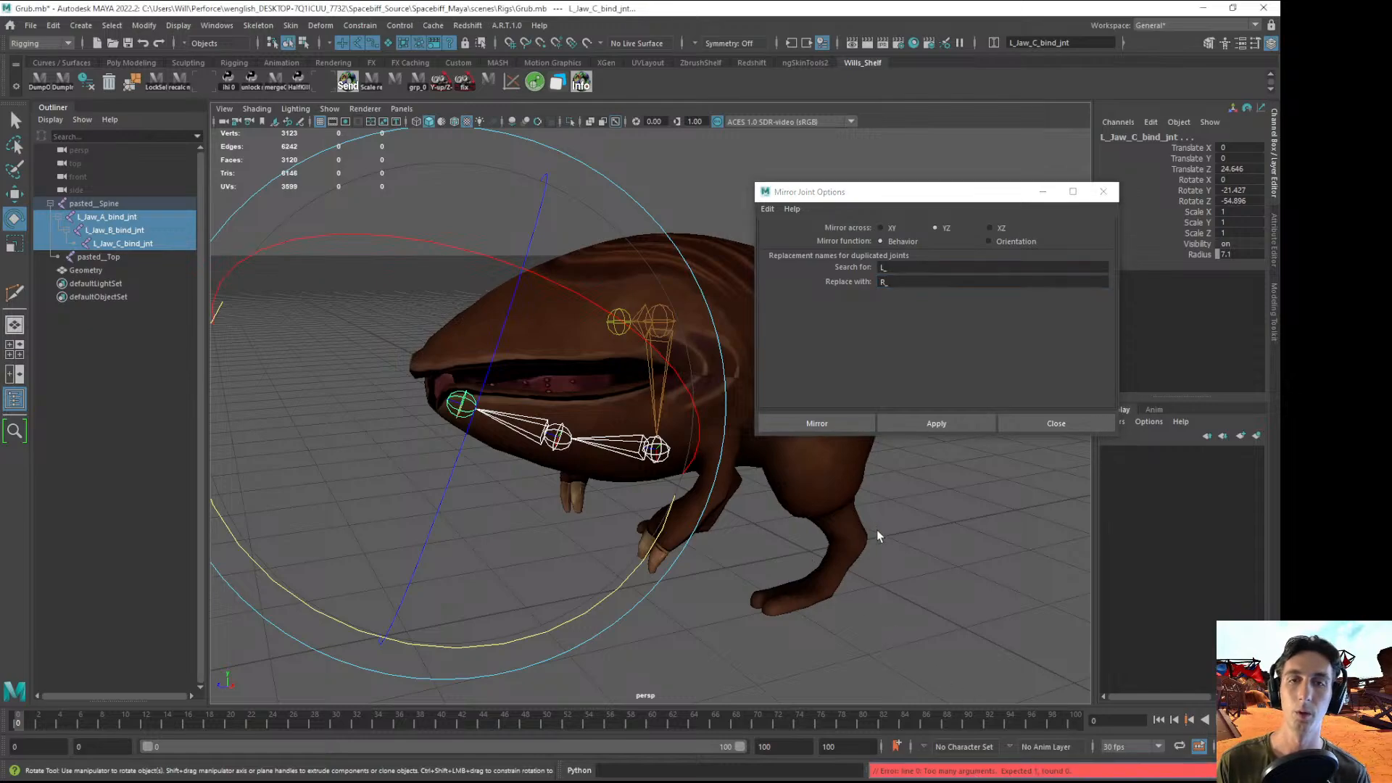
- Mirror the jaw chain with only its base joint, L_Jaw_A_bind_jnt, selected, keeping the same mirror settings
left_click_drag(725, 511, 727, 560, "alt")
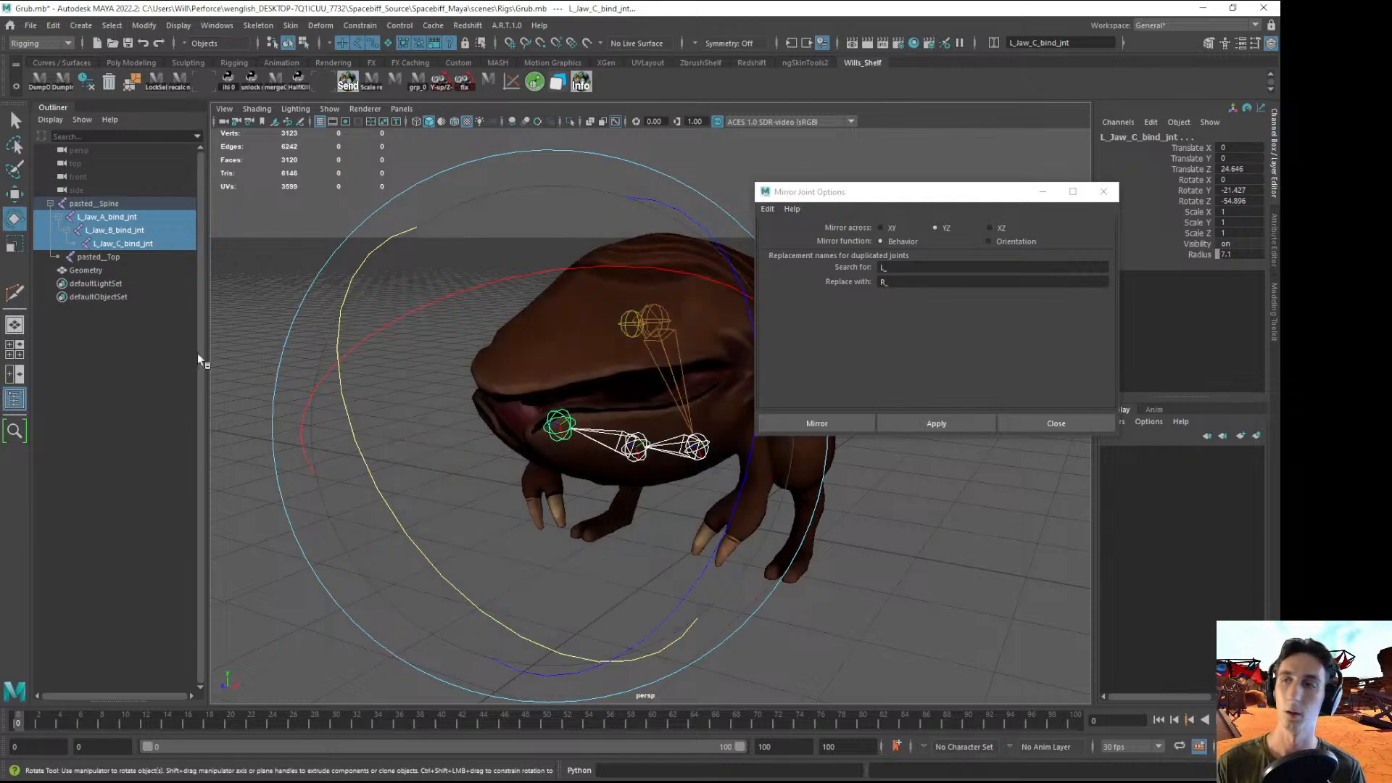
left_click(116, 218)
left_click(818, 424)
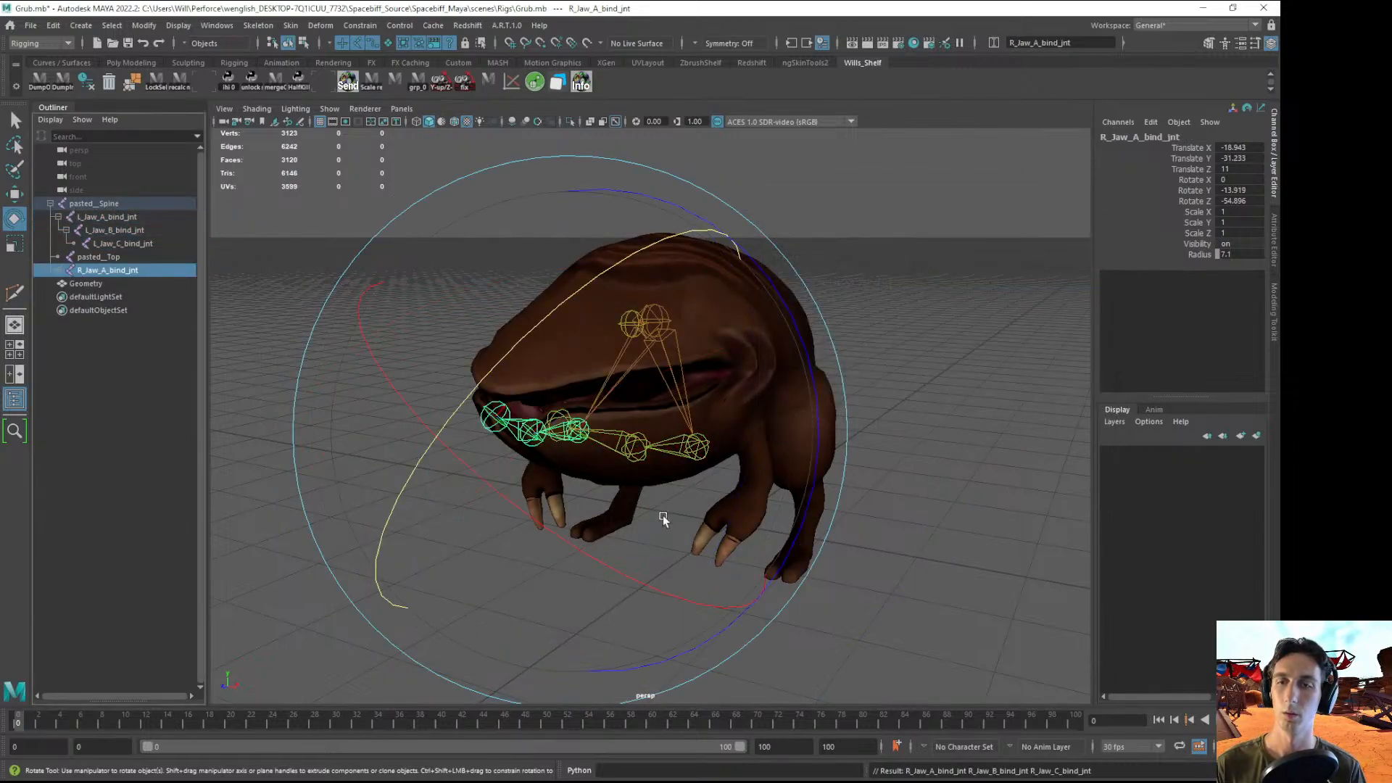
- Expand the right jaw hierarchy, check its mirrored joints against the creature's mesh, and clear the selection
left_click_drag(663, 515, 194, 318, "alt")
left_click(59, 270)
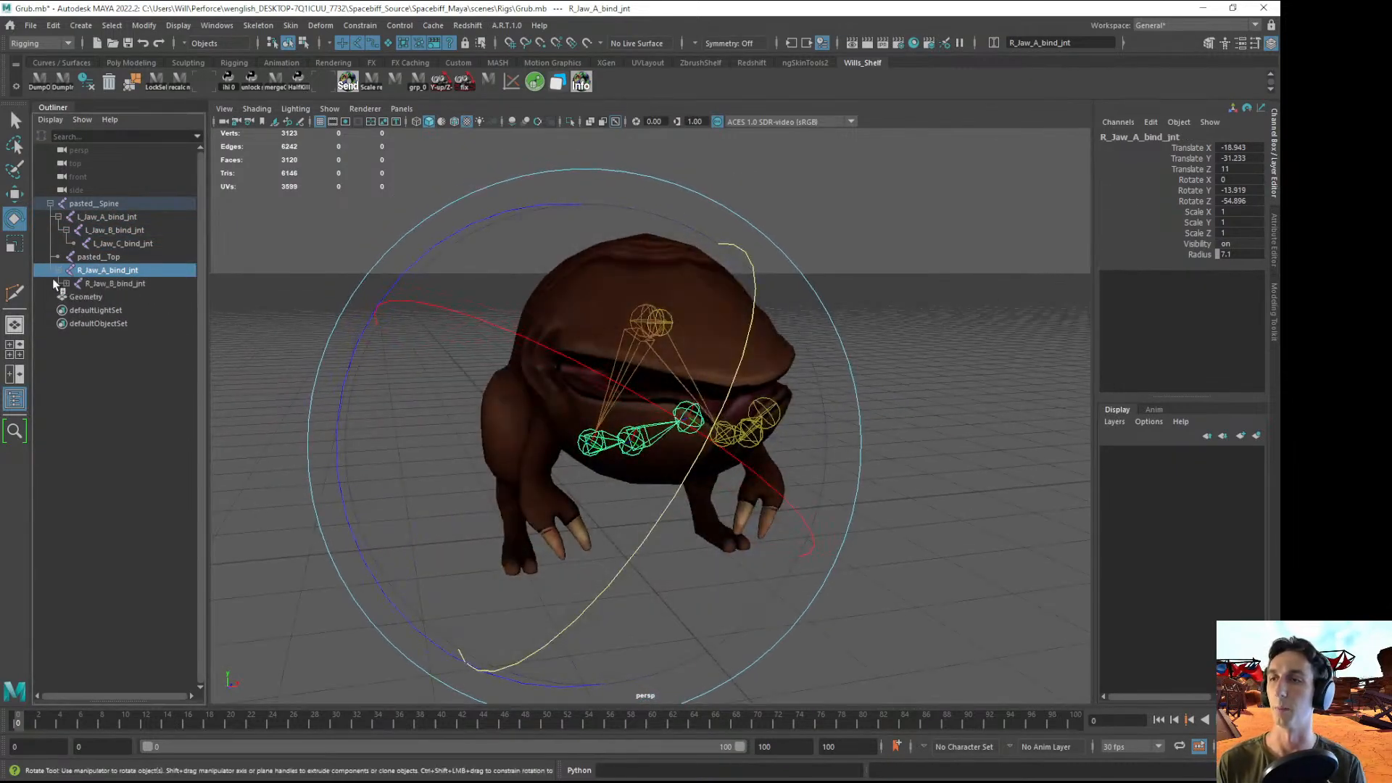
left_click(91, 284)
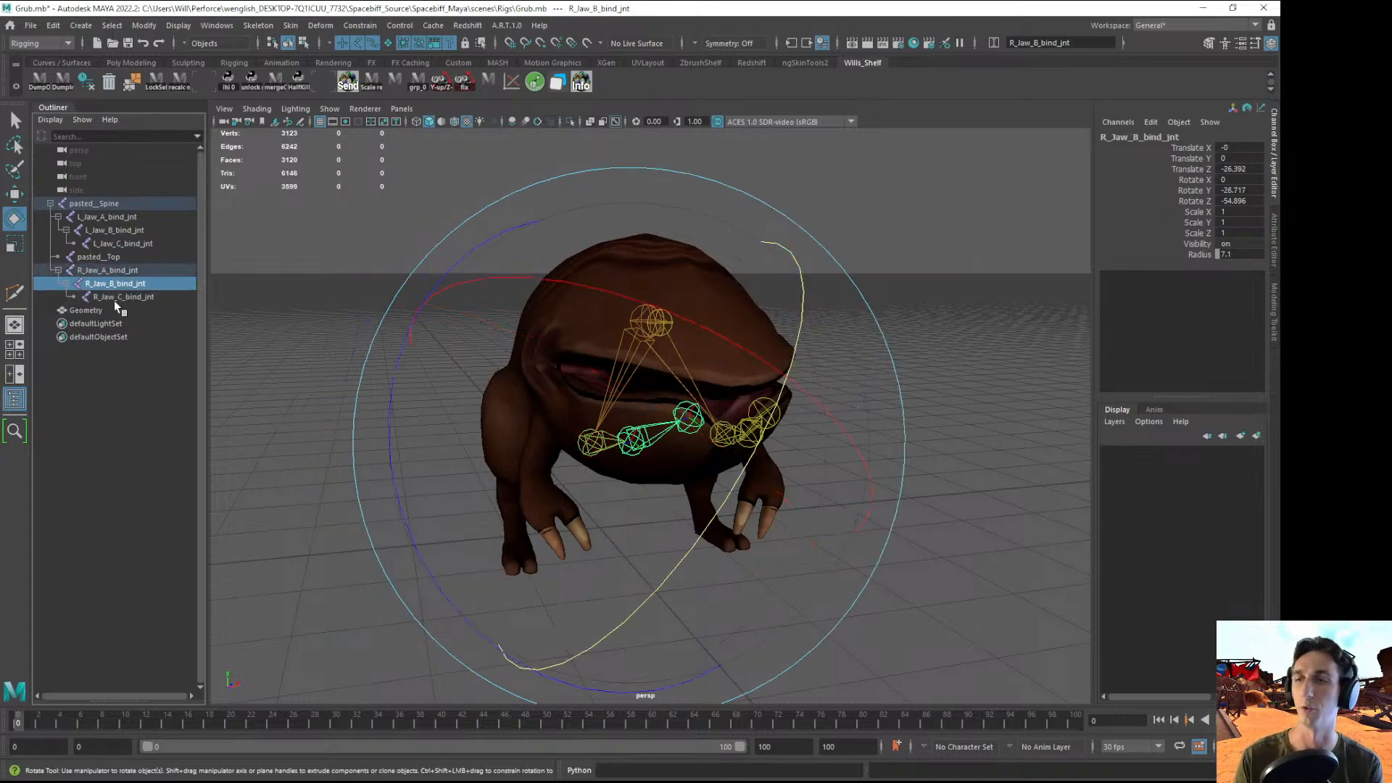
left_click_drag(668, 481, 720, 511, "alt")
left_click(871, 473)
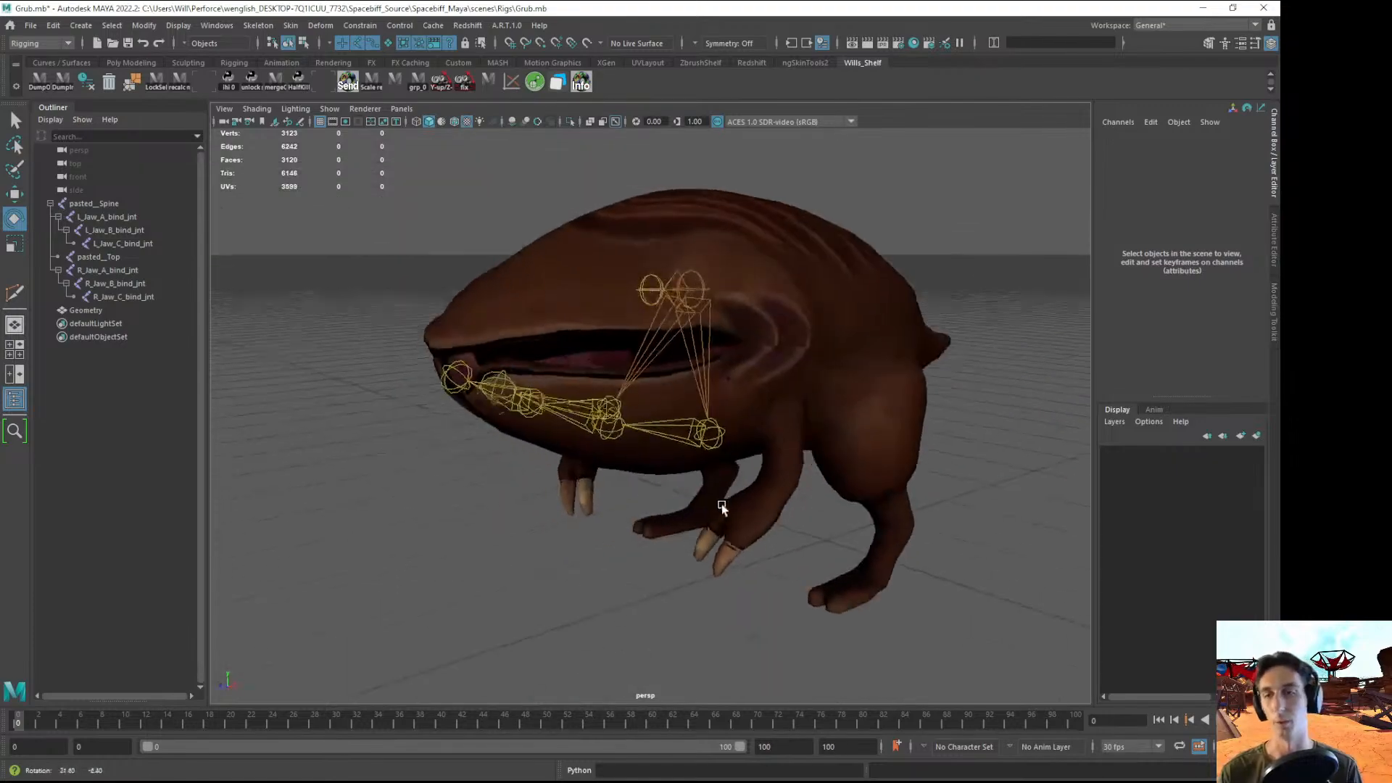
- Select all six left and right jaw bind joints, test-rotate them together, then undo the rotation and clear the selection
left_click(72, 273)
left_click_drag(464, 402, 433, 396, "alt")
left_click(121, 297, "shift")
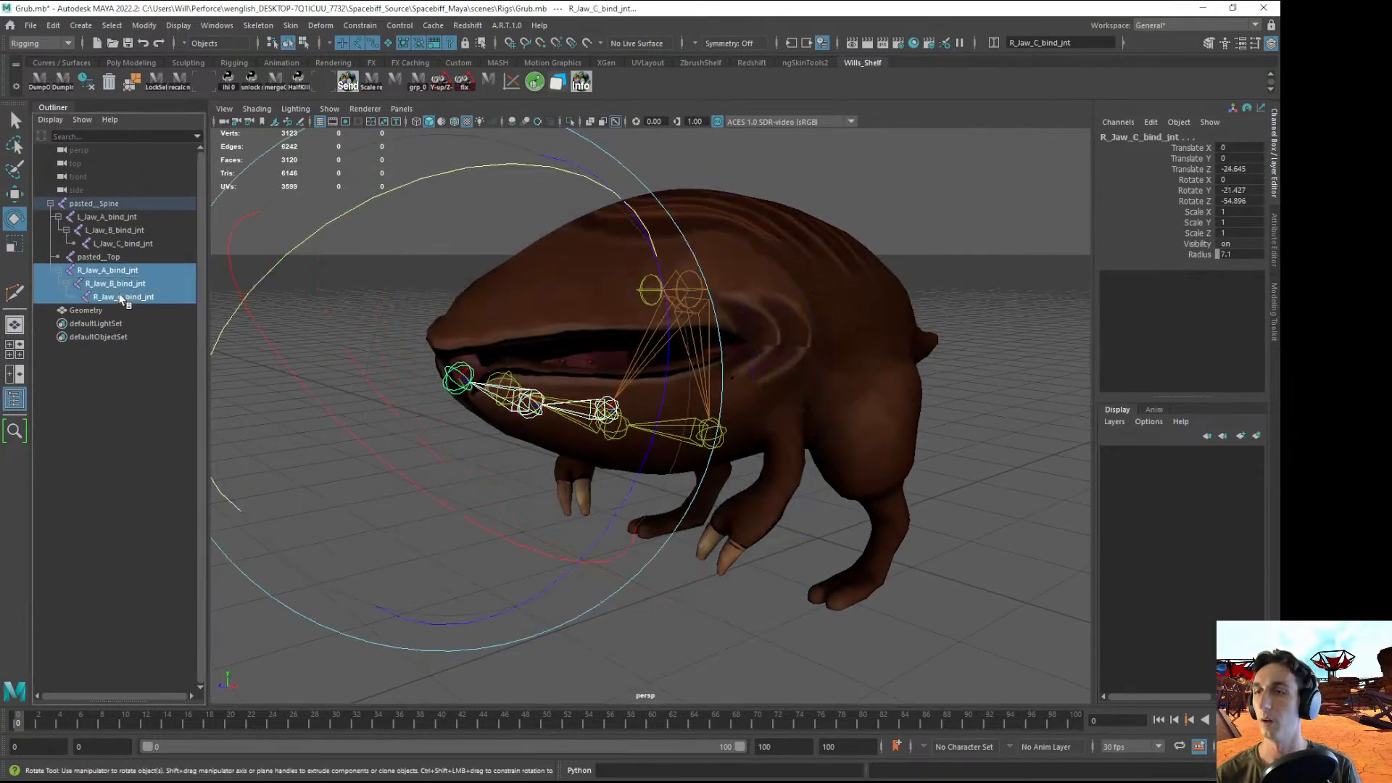
left_click(105, 242, "ctrl")
left_click(105, 230, "ctrl")
left_click(105, 218, "ctrl")
left_click_drag(493, 454, 595, 560, "alt")
key("ctrl+z")
key("ctrl+z")
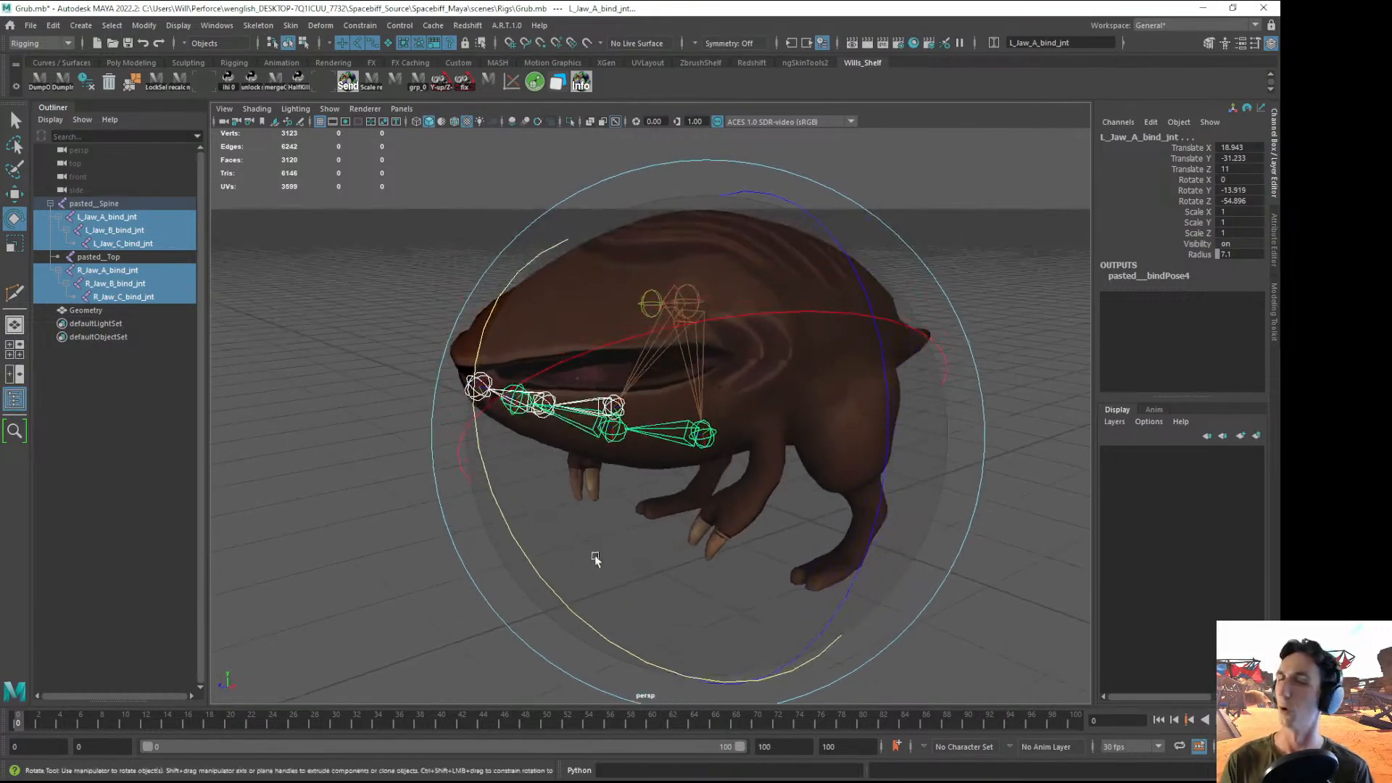
left_click_drag(457, 534, 319, 569)
key("ctrl+z")
left_click(377, 586)
right_click_drag(319, 569, 707, 544, "alt")
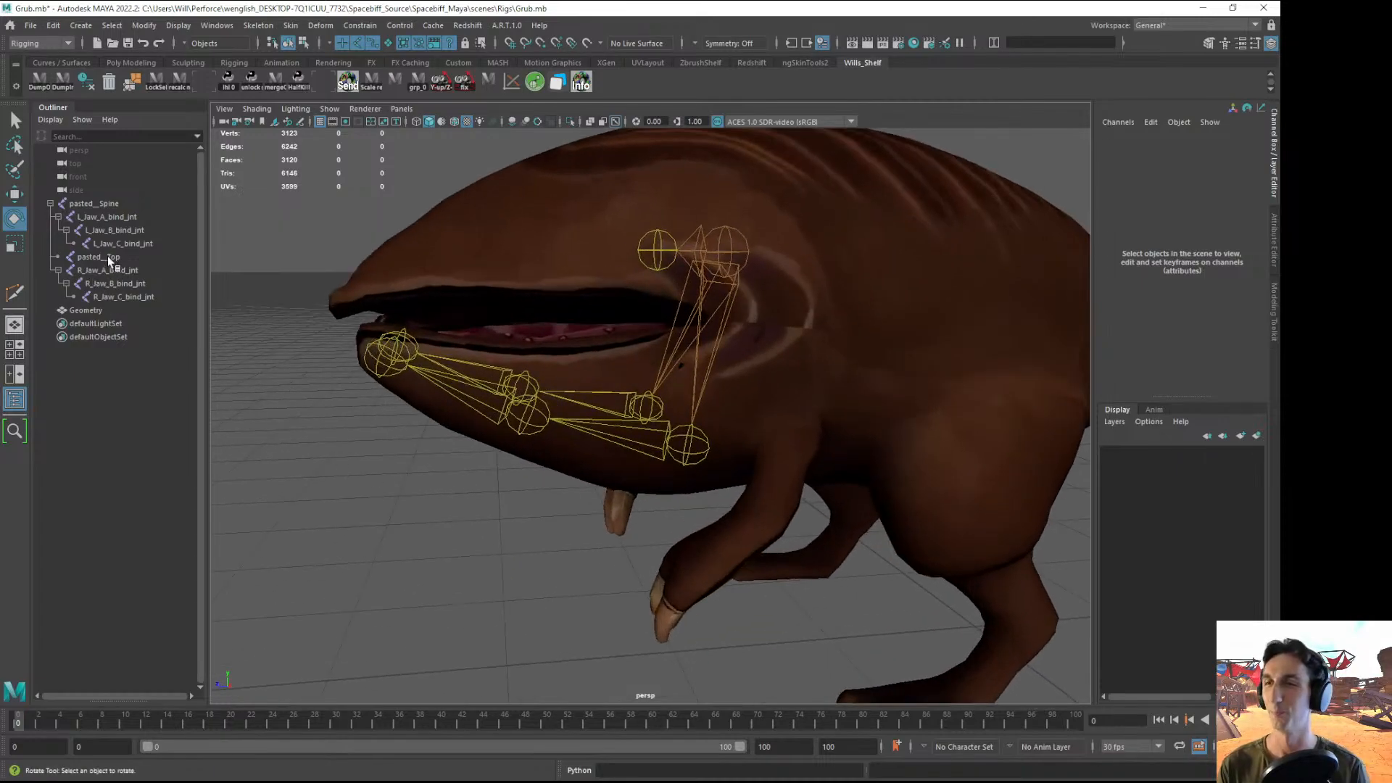
- Collapse the left and right jaw hierarchies and reorder pasted__Top above them under pasted__Spine
left_click(107, 257)
middle_click_drag(528, 450, 553, 501, "alt")
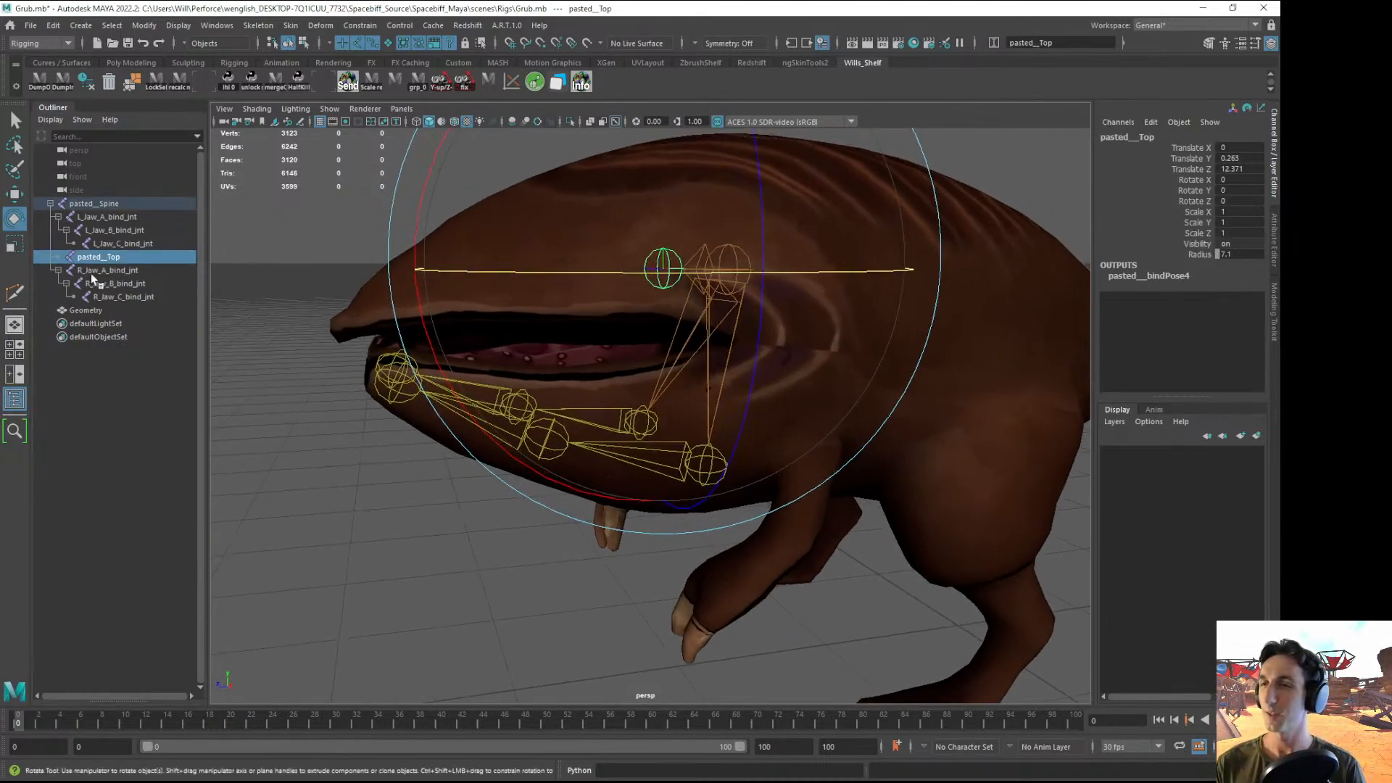
left_click(58, 270)
left_click(66, 230)
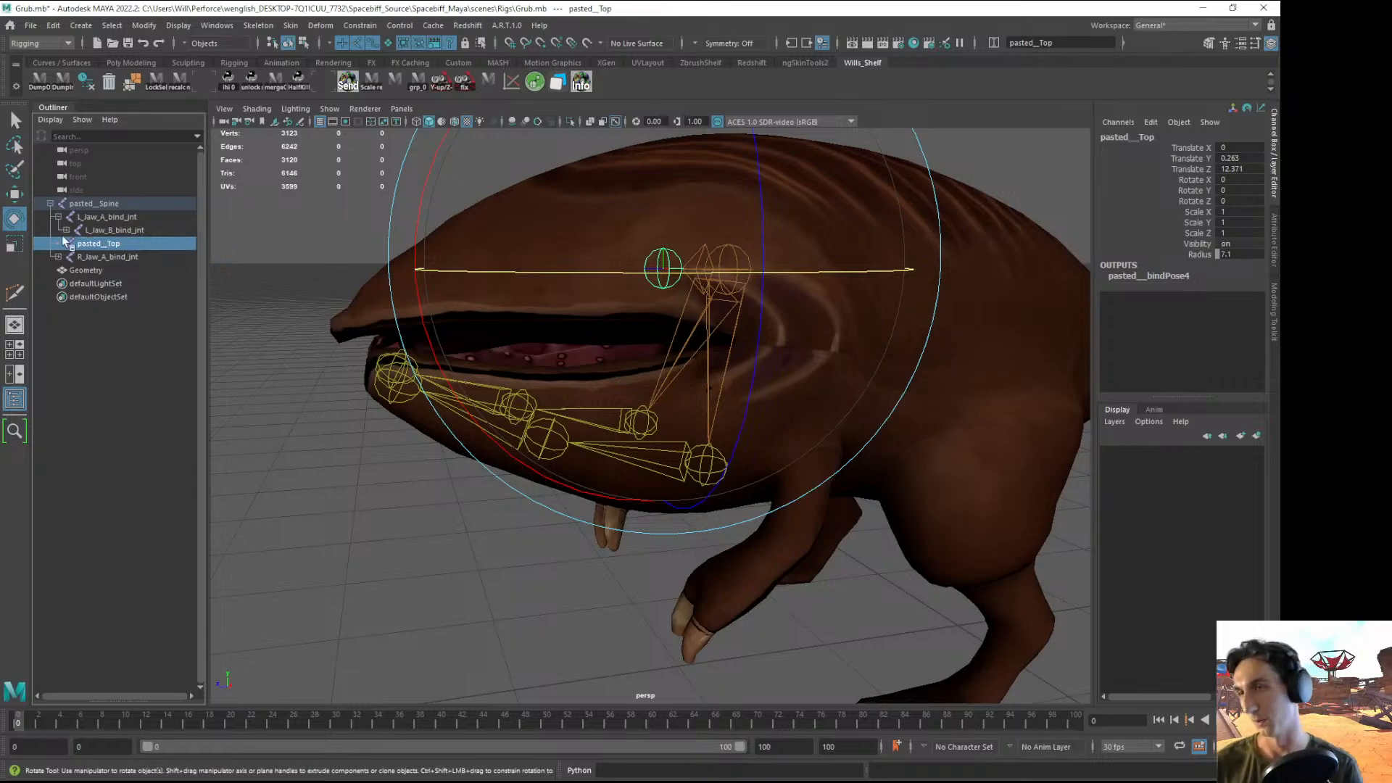
left_click(58, 217)
left_click(95, 244)
left_click(89, 229)
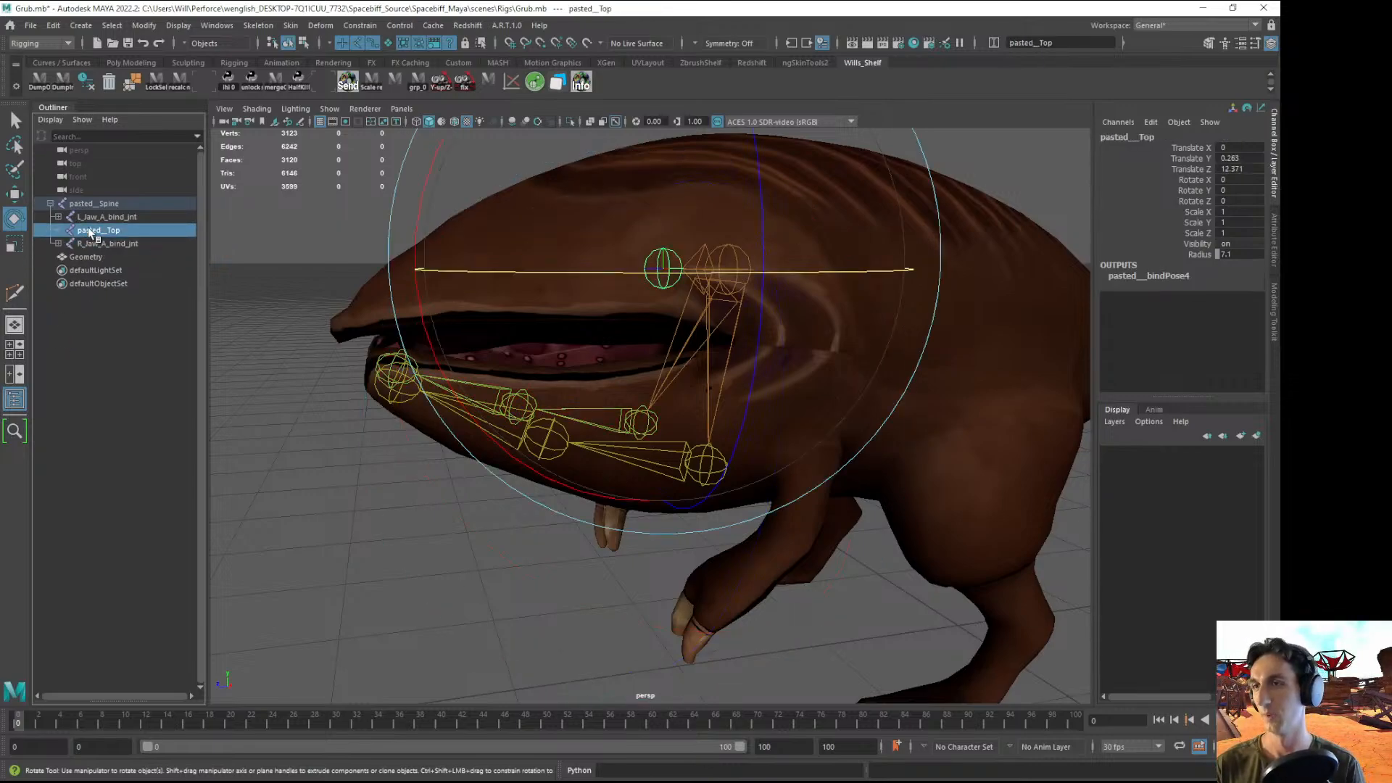
middle_click_drag(89, 228, 93, 211)
left_click(78, 314)
left_click(81, 217)
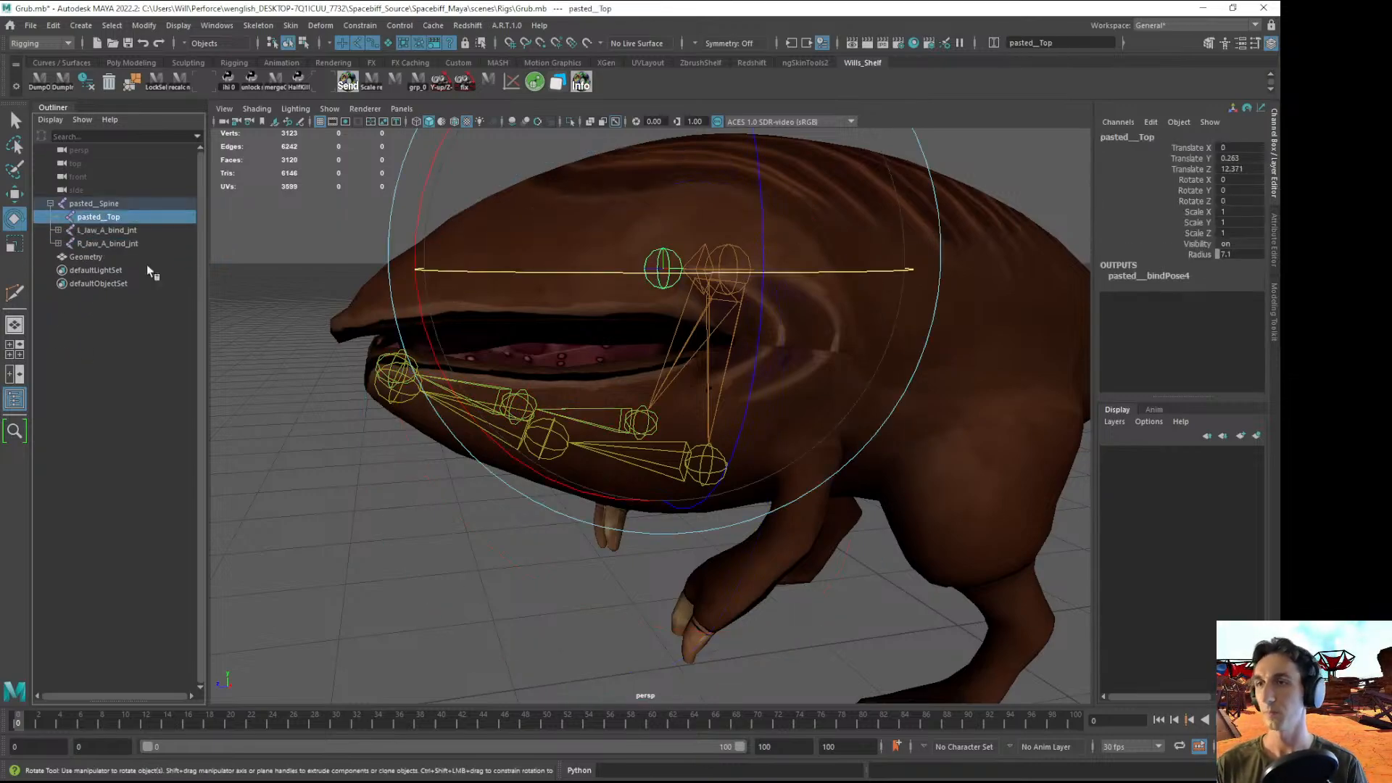
- Rename the pasted__Top joint as C_Jaw_A_bind_jnt
left_click_drag(609, 457, 580, 453, "alt")
double_click(102, 218)
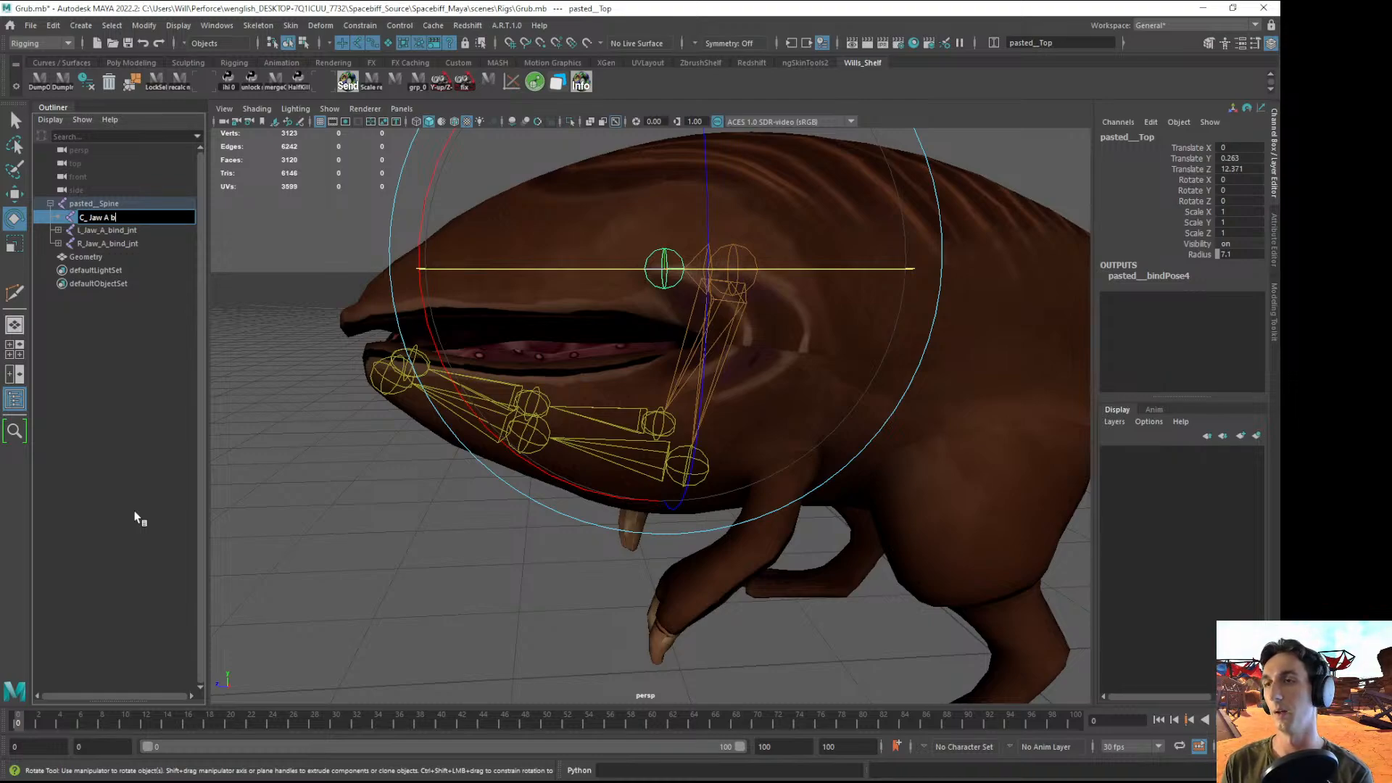
type("C_Jaw_A_bind_jnt")
key("Return")
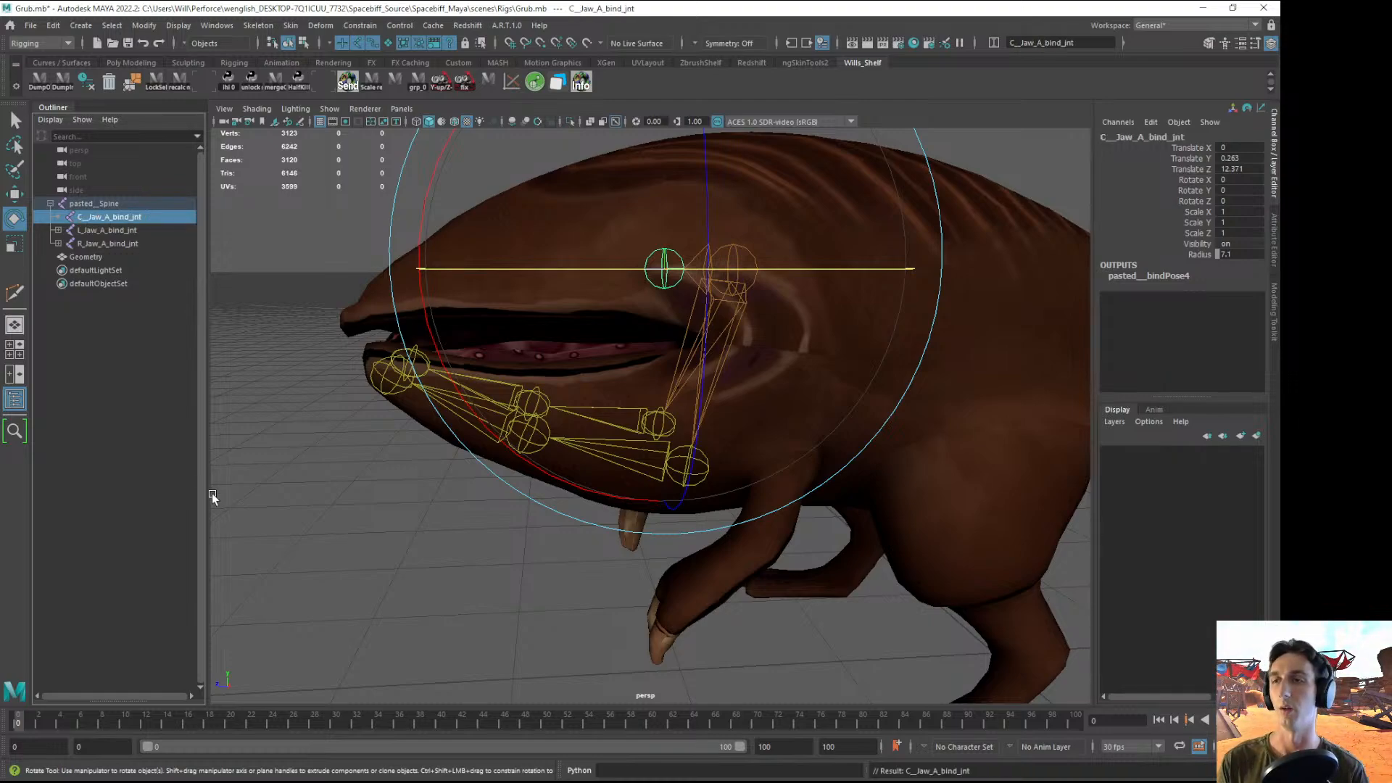
double_click(87, 218)
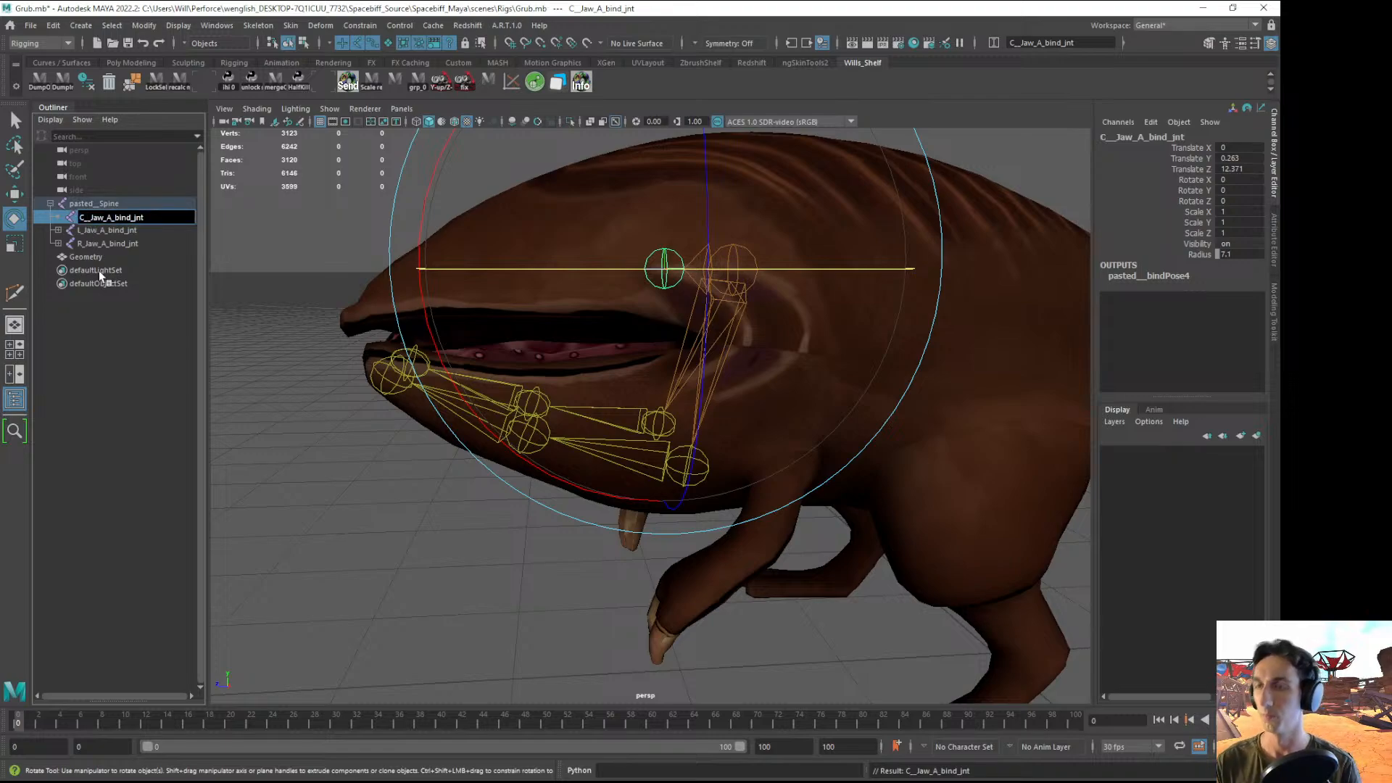
key("Return")
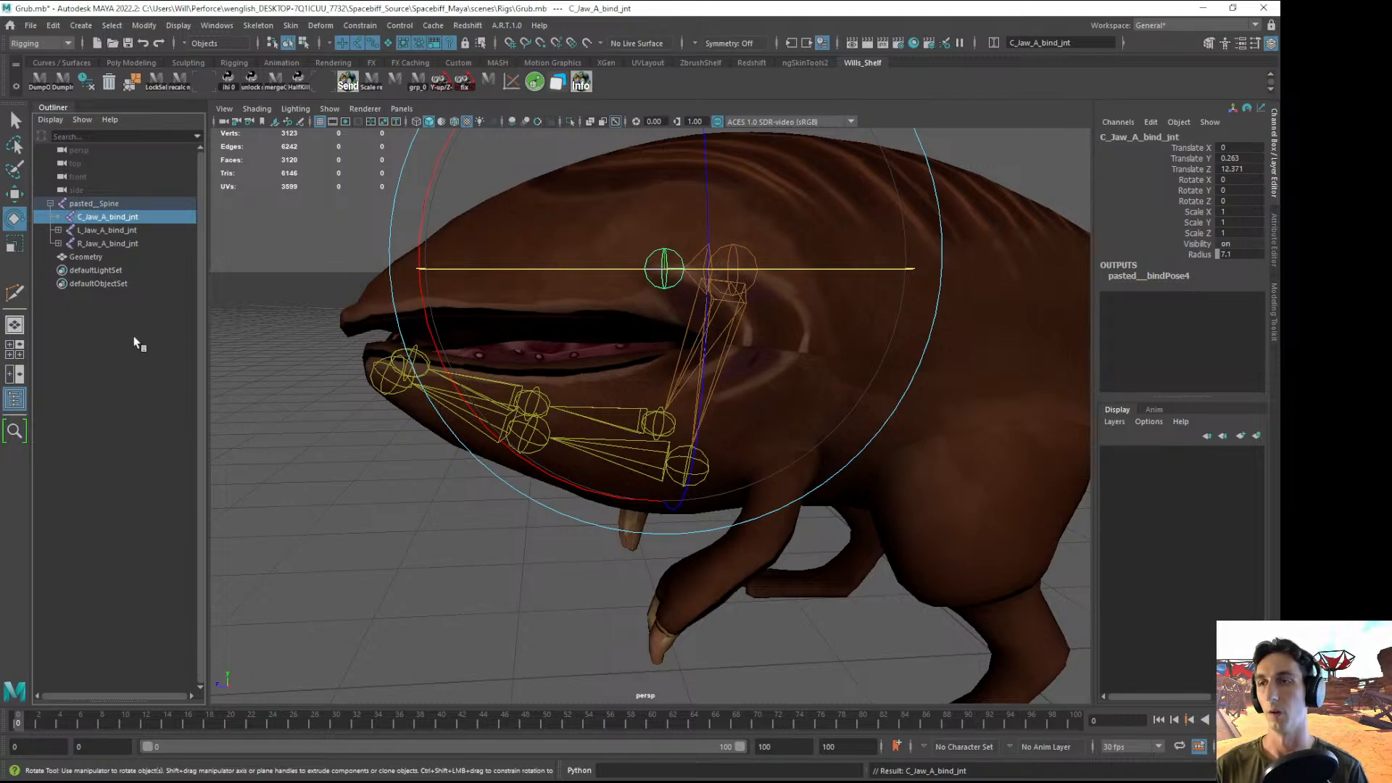
- Duplicate C_Jaw_A_bind_jnt, parent the copy under the original, and move it forward along the upper jaw to a Translate Z of about 26.2
middle_click_drag(588, 394, 568, 399, "alt")
left_click_drag(568, 399, 570, 403, "alt")
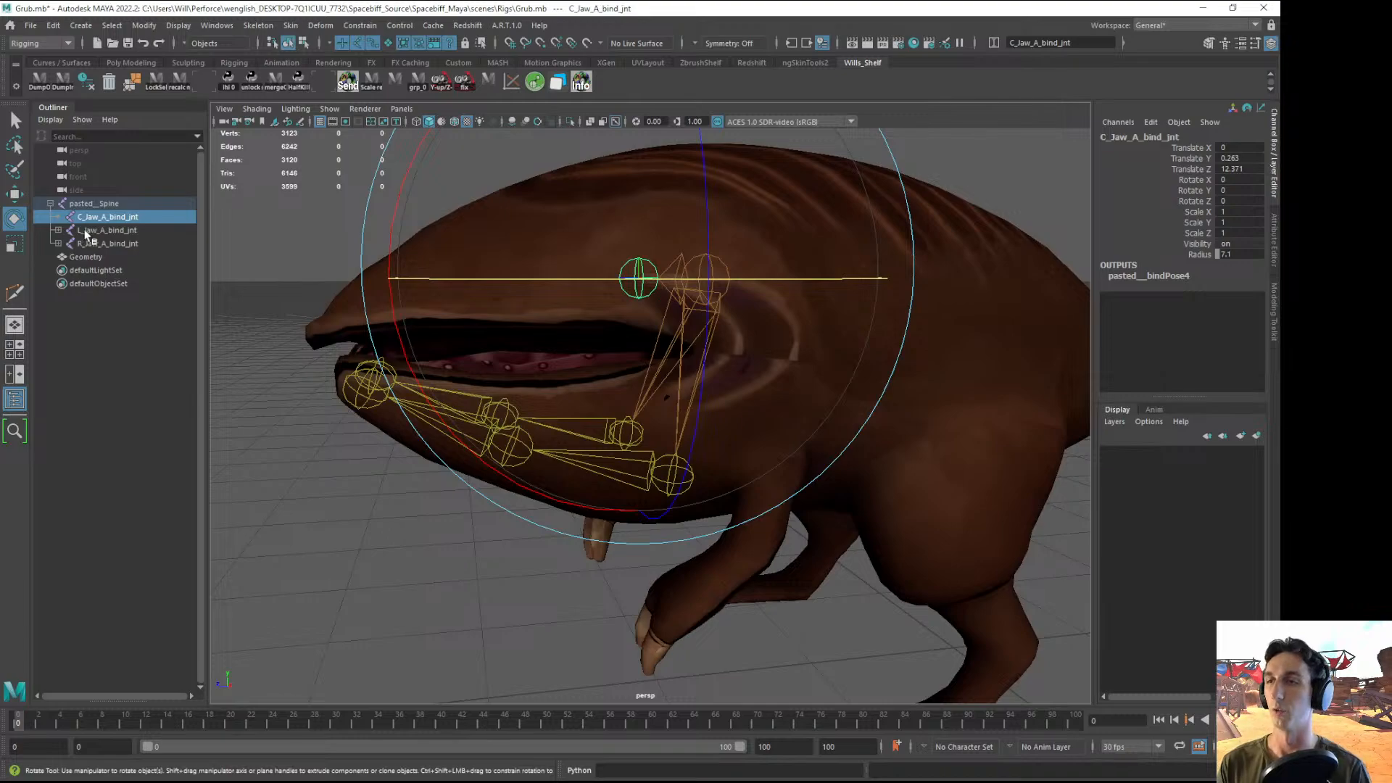
key("w")
left_click_drag(231, 292, 525, 363, "alt")
right_click_drag(525, 364, 621, 439, "alt")
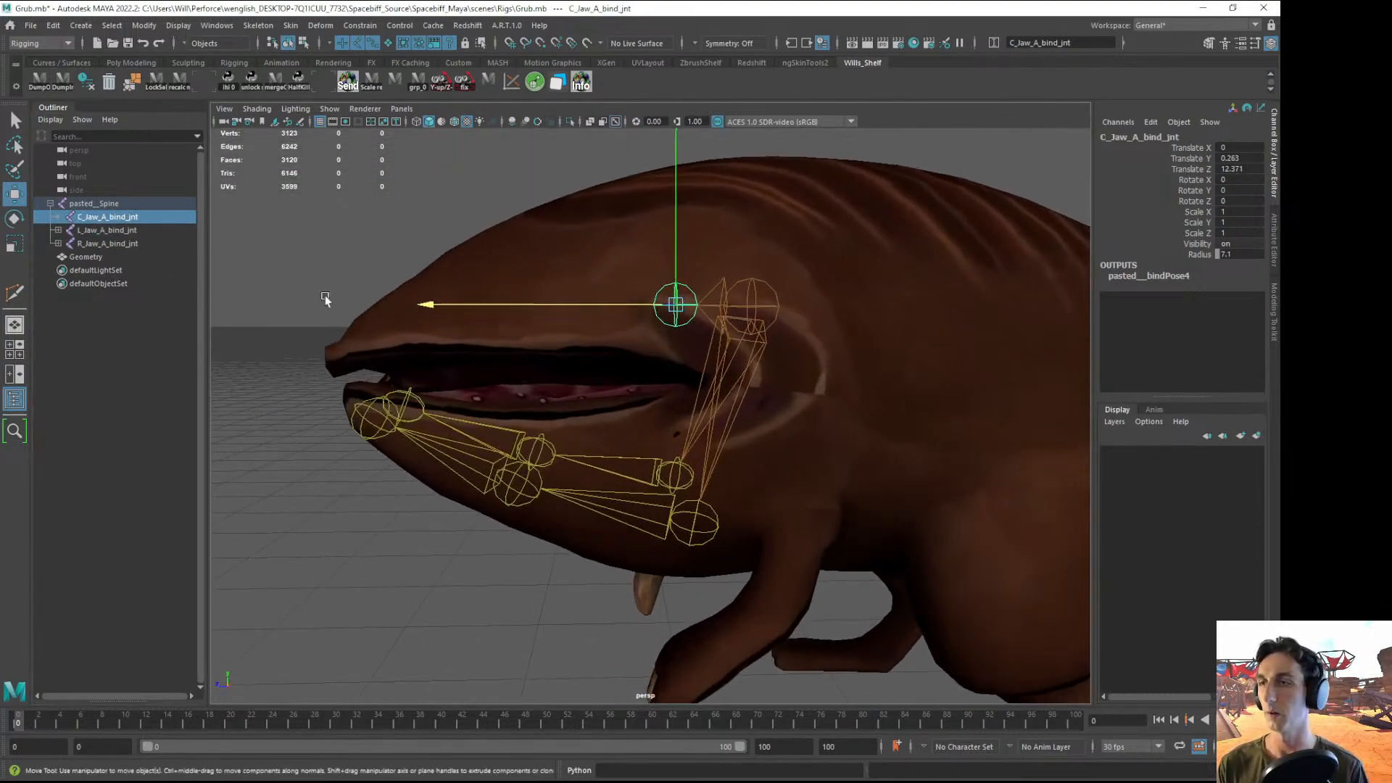
key("ctrl+d")
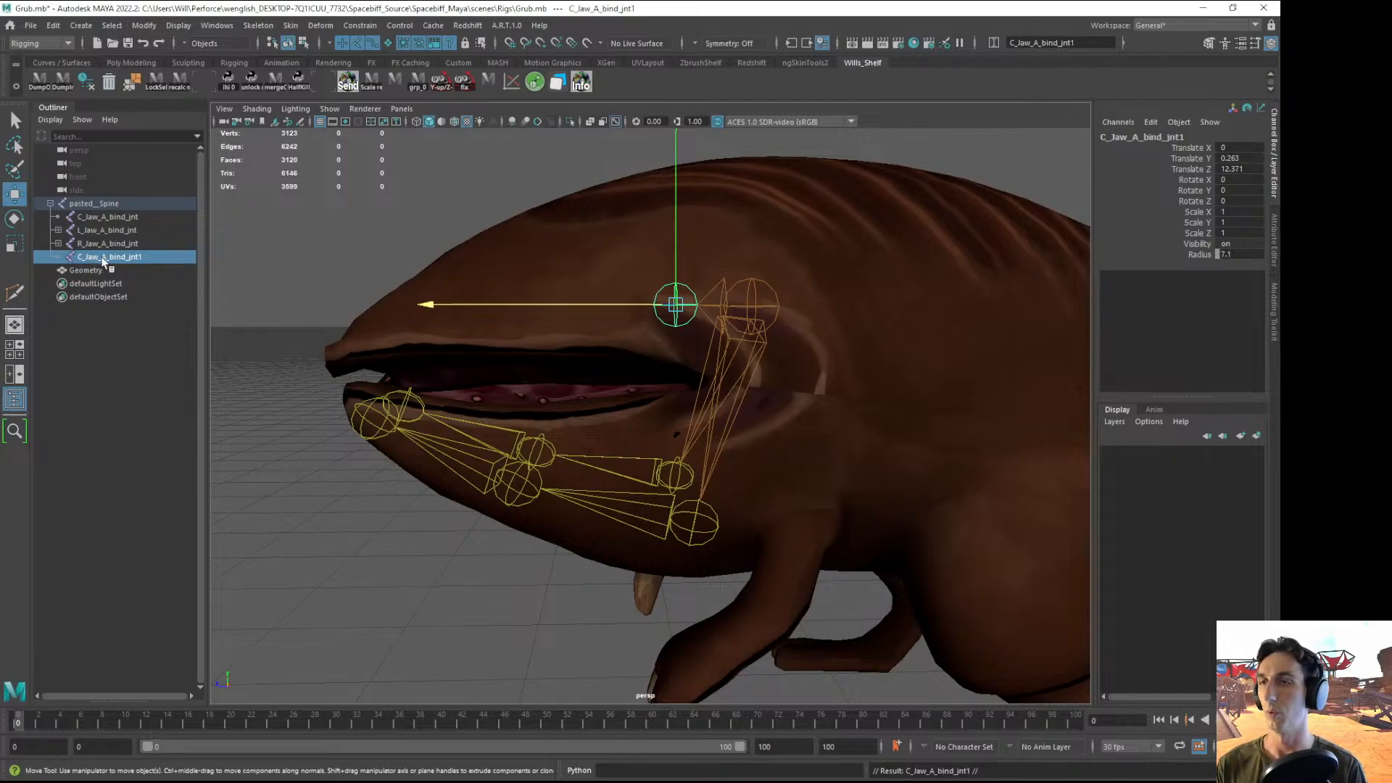
middle_click_drag(104, 258, 116, 217)
left_click(58, 217)
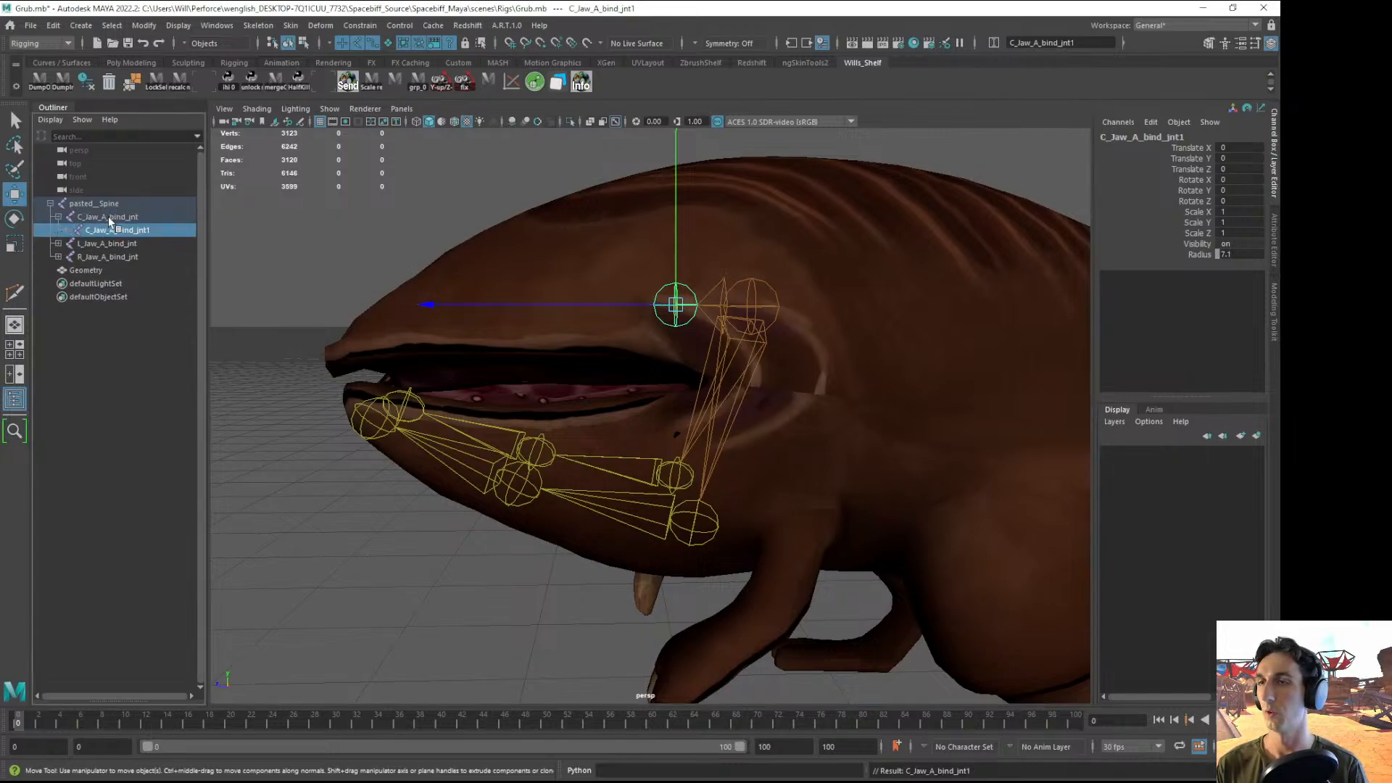
left_click_drag(483, 303, 425, 301)
left_click_drag(425, 301, 425, 303, "alt")
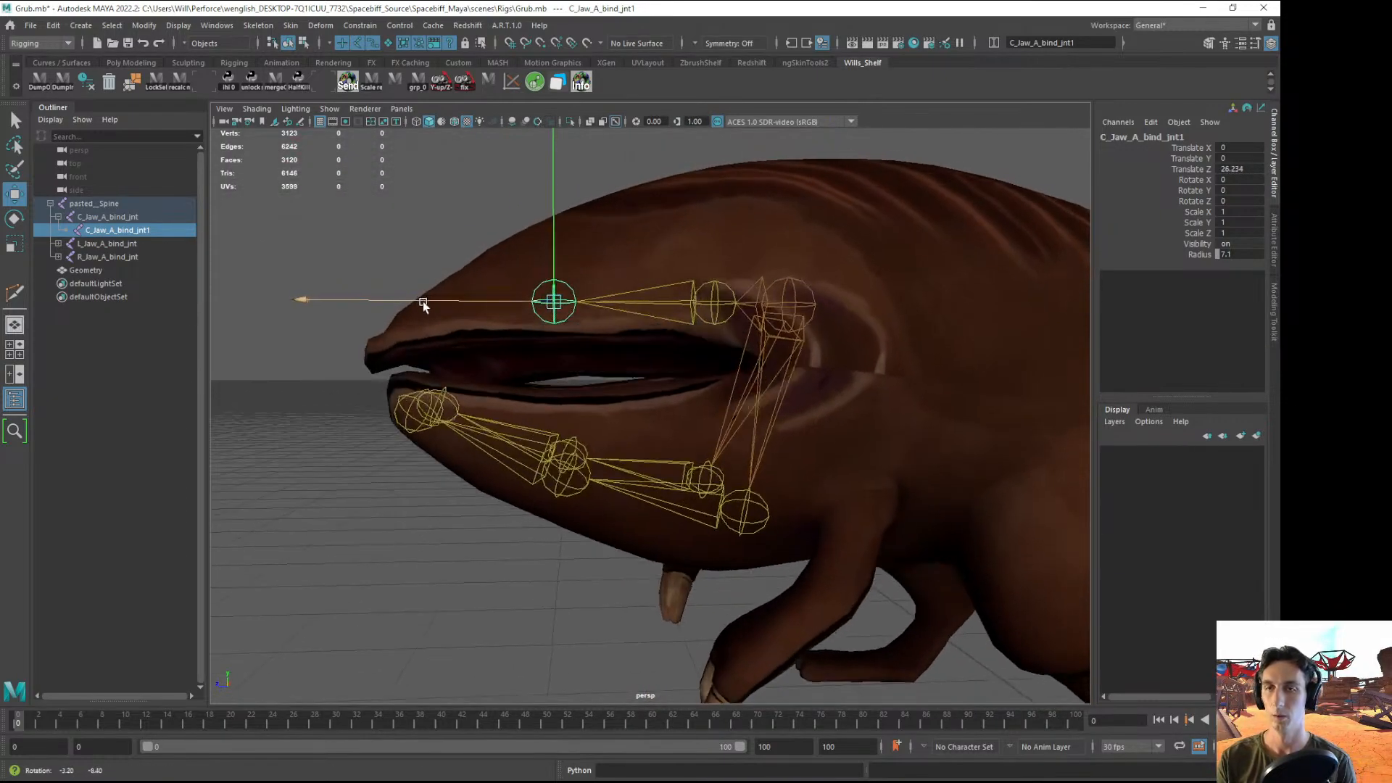
- Duplicate the second upper jaw joint, parent the copy under it, and move it toward the snout to a Translate Z of about 27.6
key("ctrl+d")
left_click_drag(101, 241, 105, 231)
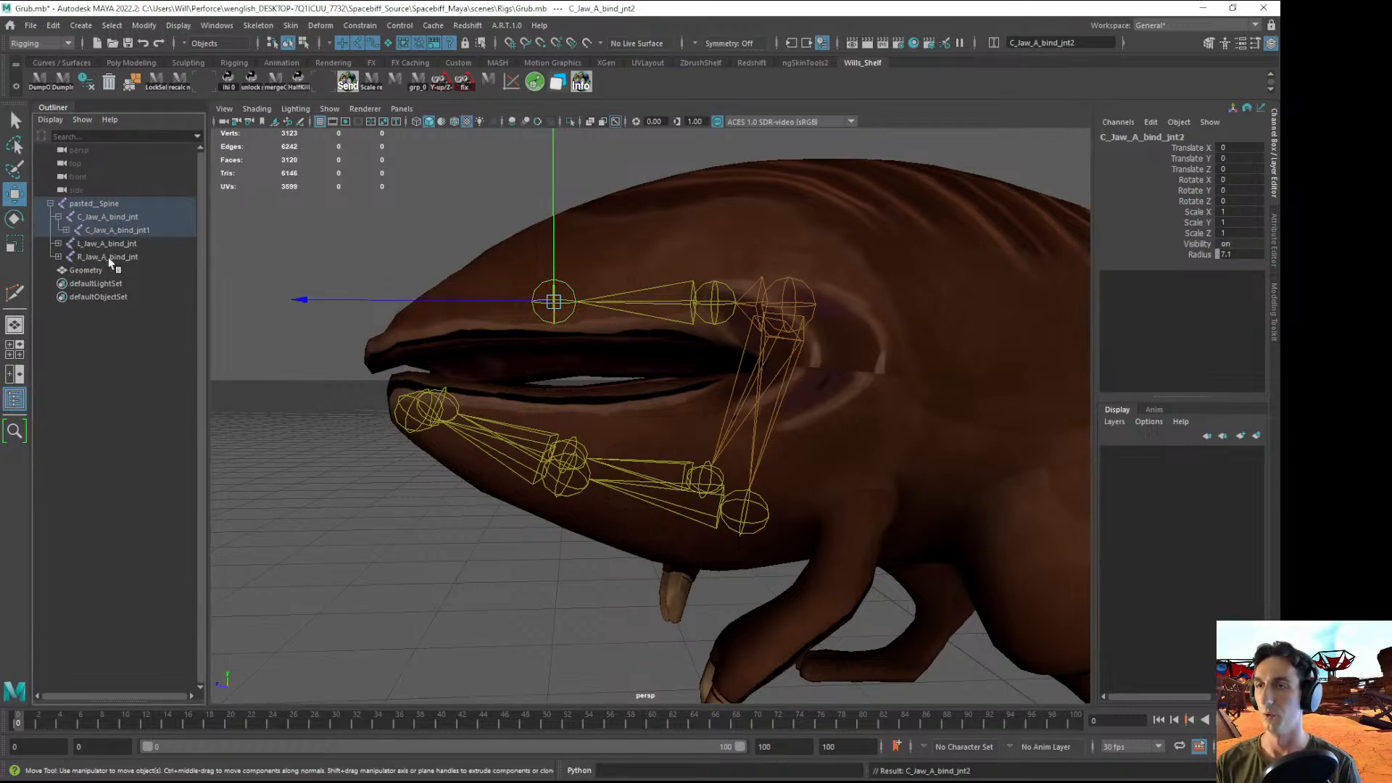
left_click_drag(426, 297, 239, 301)
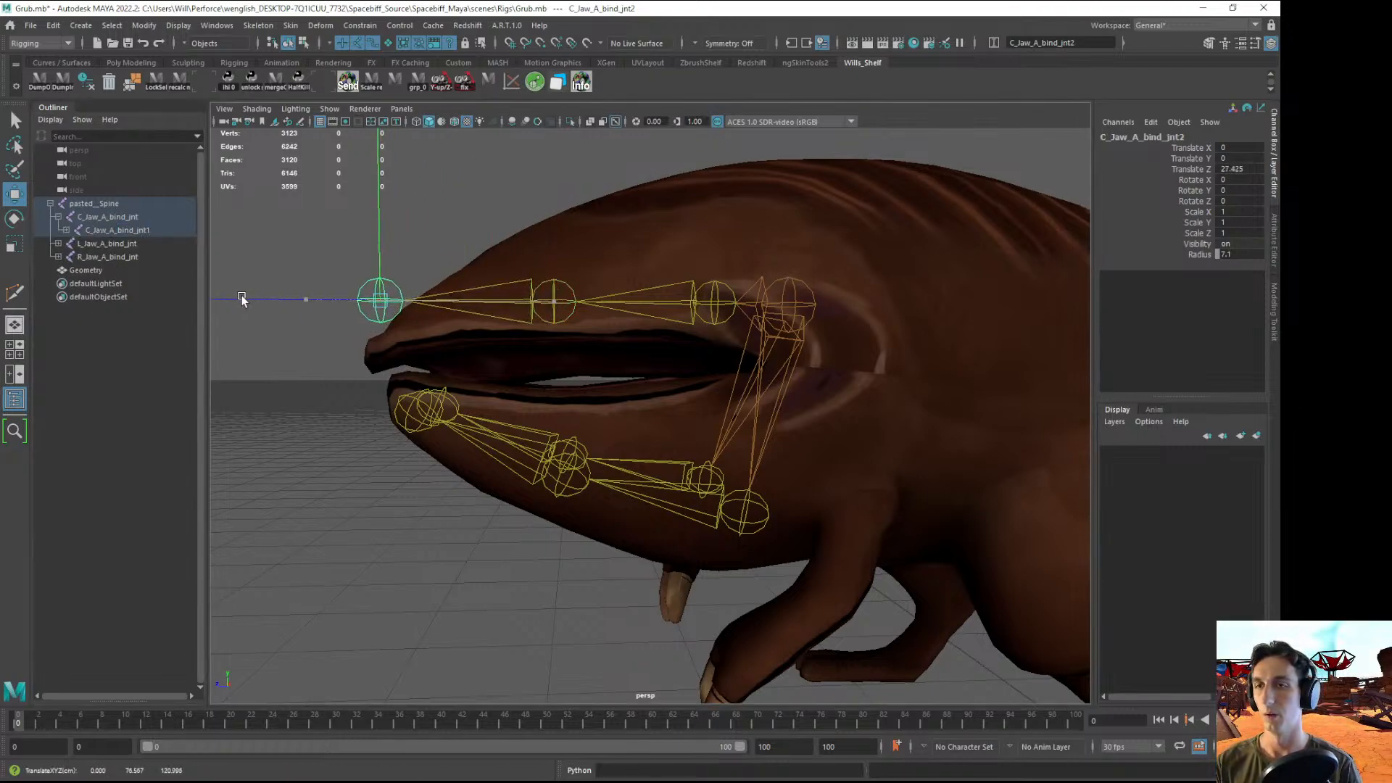
- Try rotating the middle upper jaw joint about 16 degrees in X toward the snout tip, then undo the rotations
left_click(117, 230)
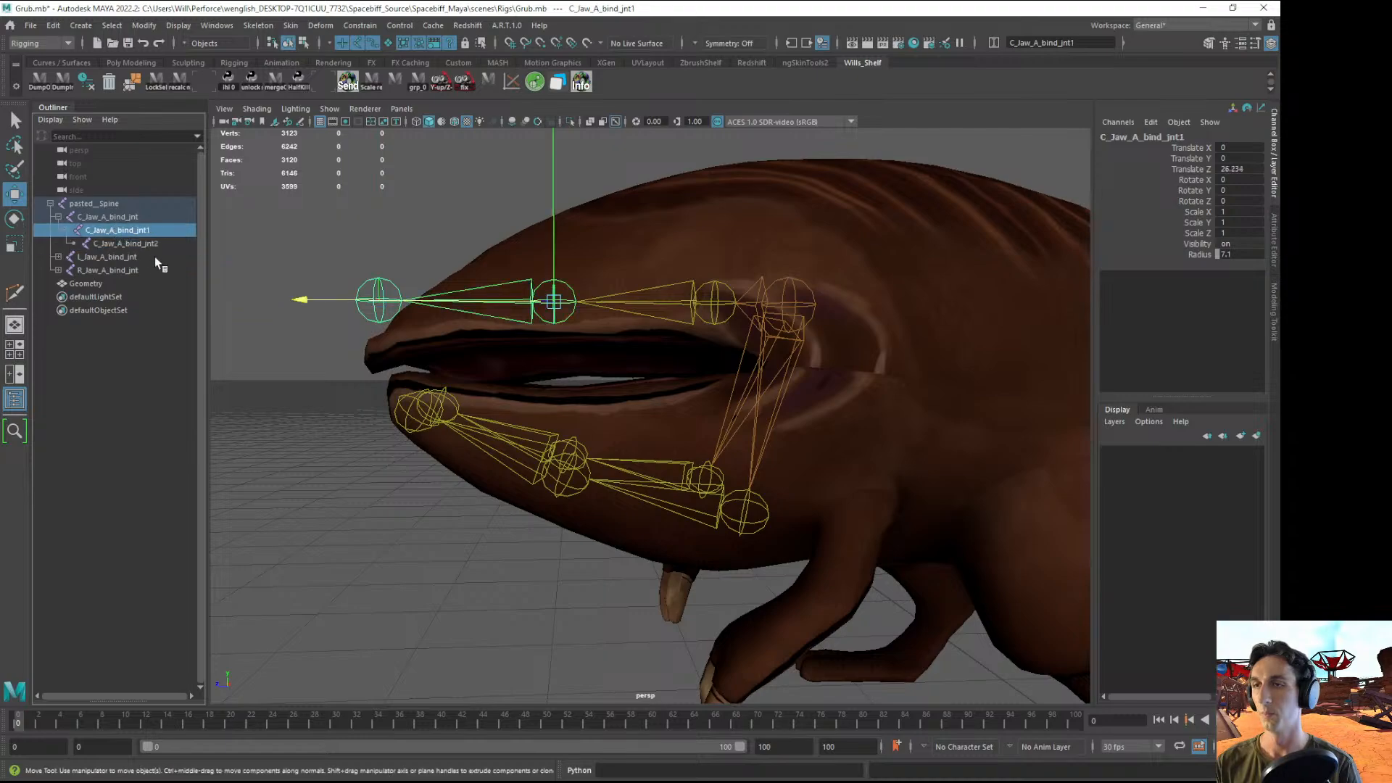
key("e")
left_click_drag(429, 250, 422, 275, "alt")
mouse_move(395, 457)
left_mouse_down("alt")
mouse_move(387, 444)
mouse_move(372, 456)
mouse_move(398, 486)
mouse_move(381, 459)
left_mouse_up("alt")
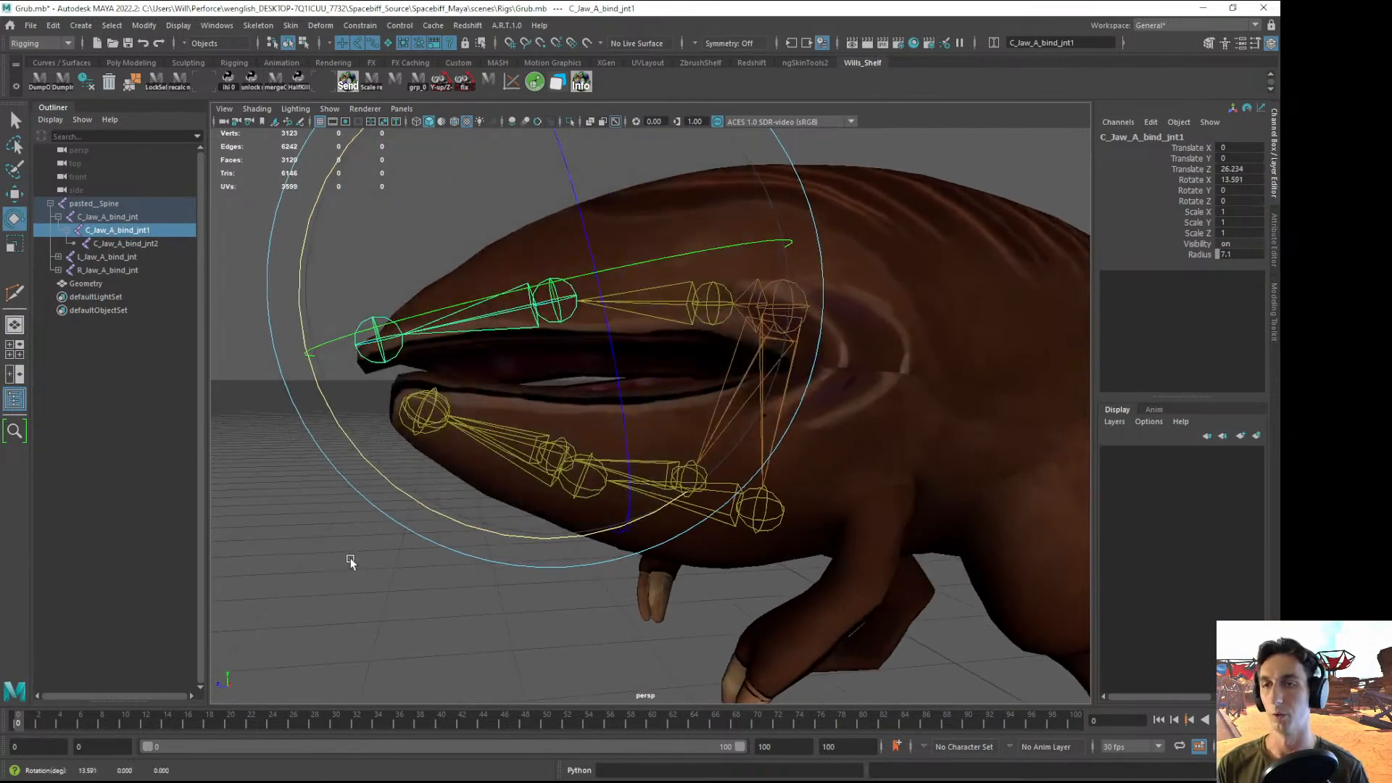
middle_click_drag(351, 559, 352, 565)
left_click_drag(354, 566, 282, 485, "alt")
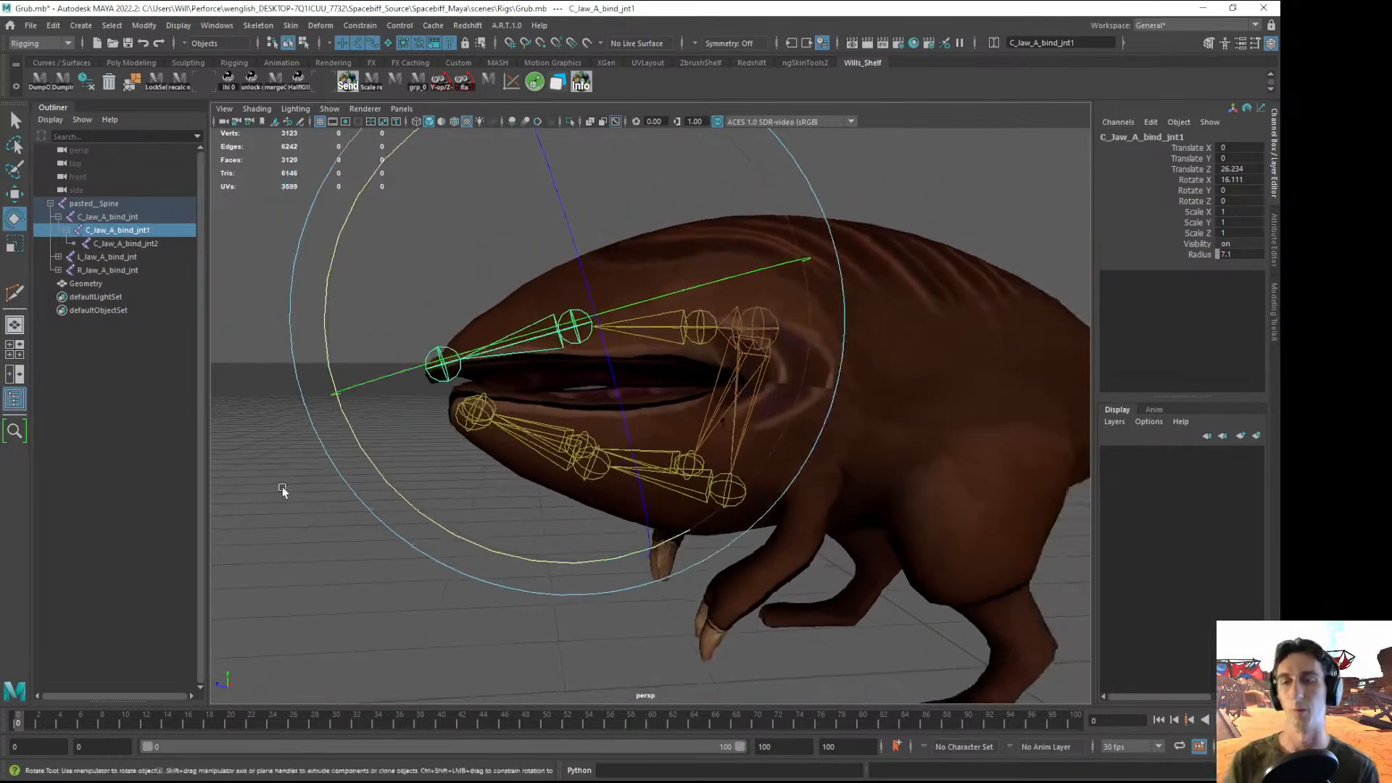
key("ctrl+z")
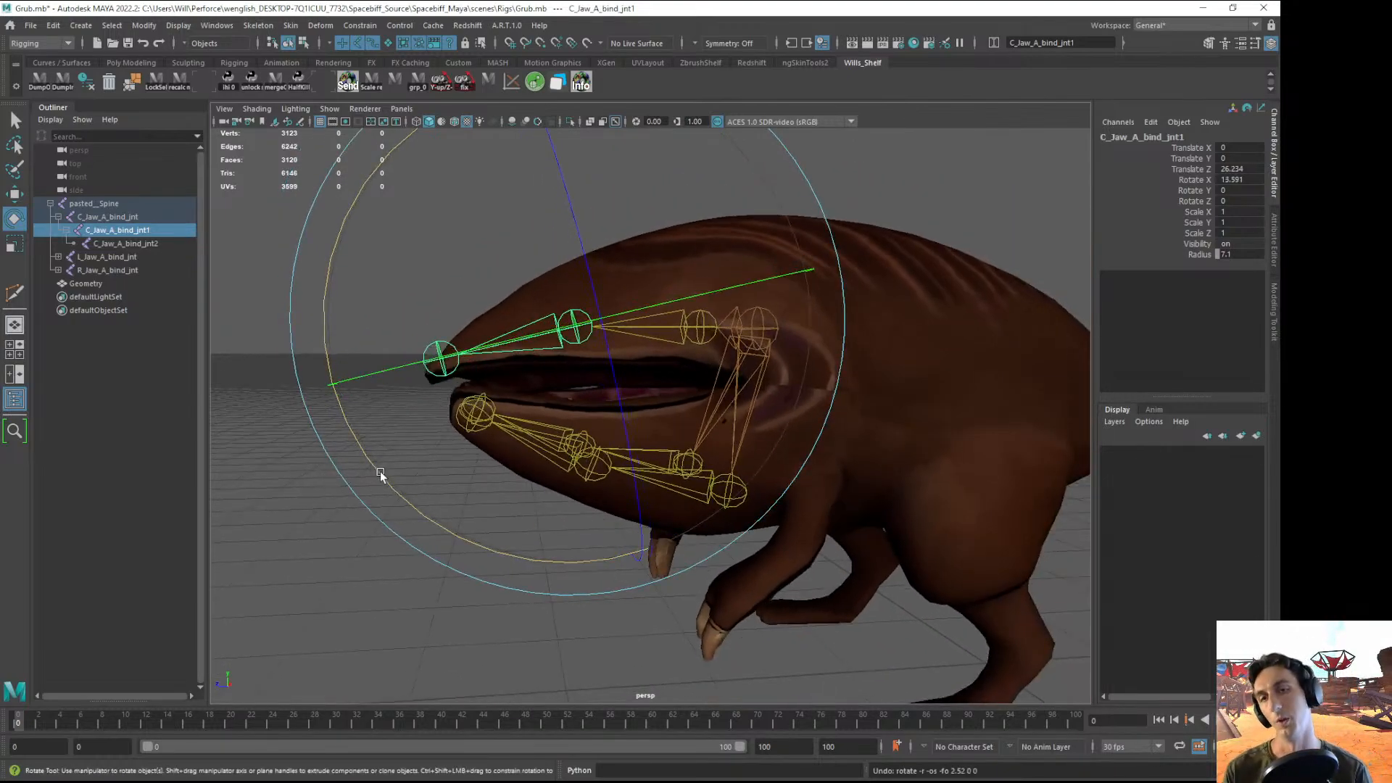
key("ctrl+z")
- Move the middle upper jaw joint back to a Translate Z of about 20.6 and rotate it about 11.1 degrees in X
key("w")
left_click_drag(420, 328, 451, 332)
key("e")
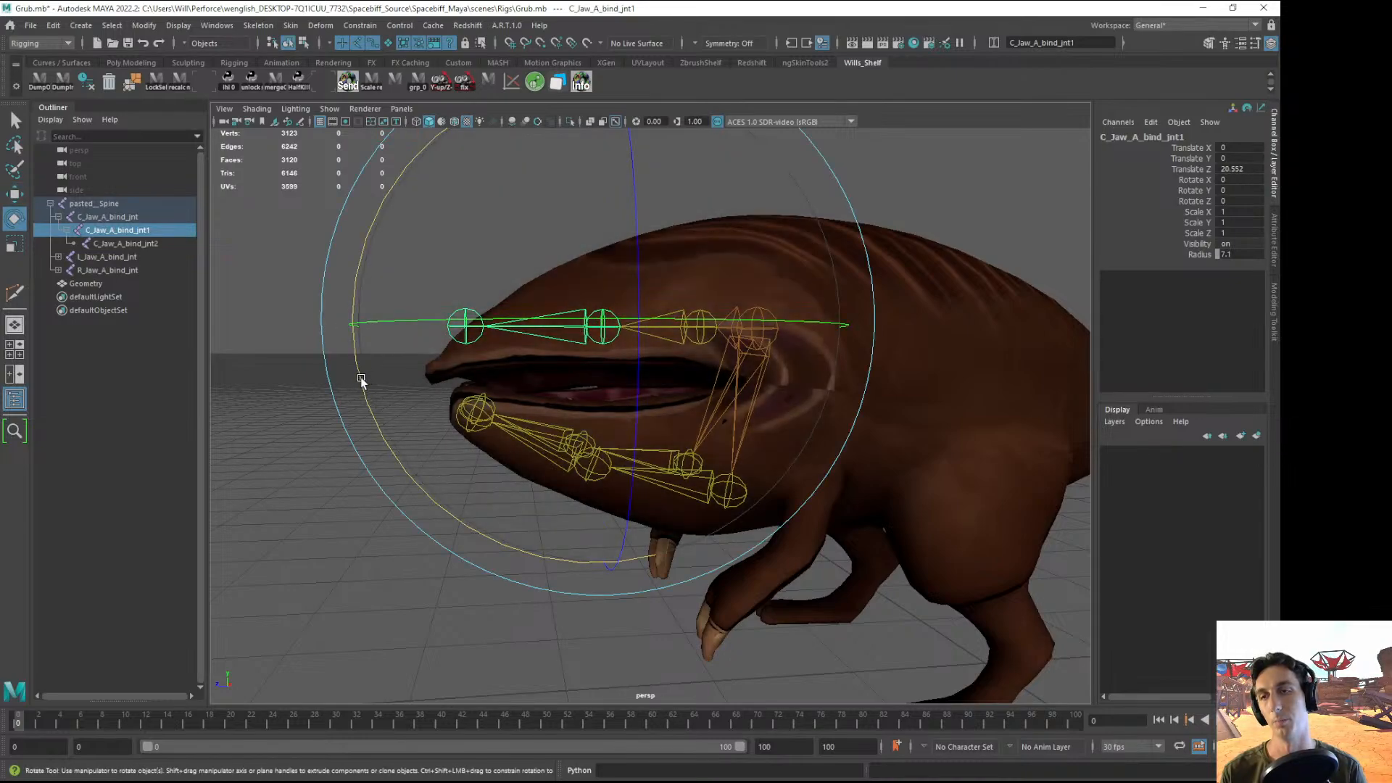
left_click_drag(359, 377, 377, 422)
left_click_drag(358, 425, 393, 423, "alt")
right_click_drag(393, 423, 438, 447, "alt")
left_click(228, 398)
- Move the upper jaw's tip joint back slightly along its local axis to a Translate Z of about 26.9
left_click(115, 243)
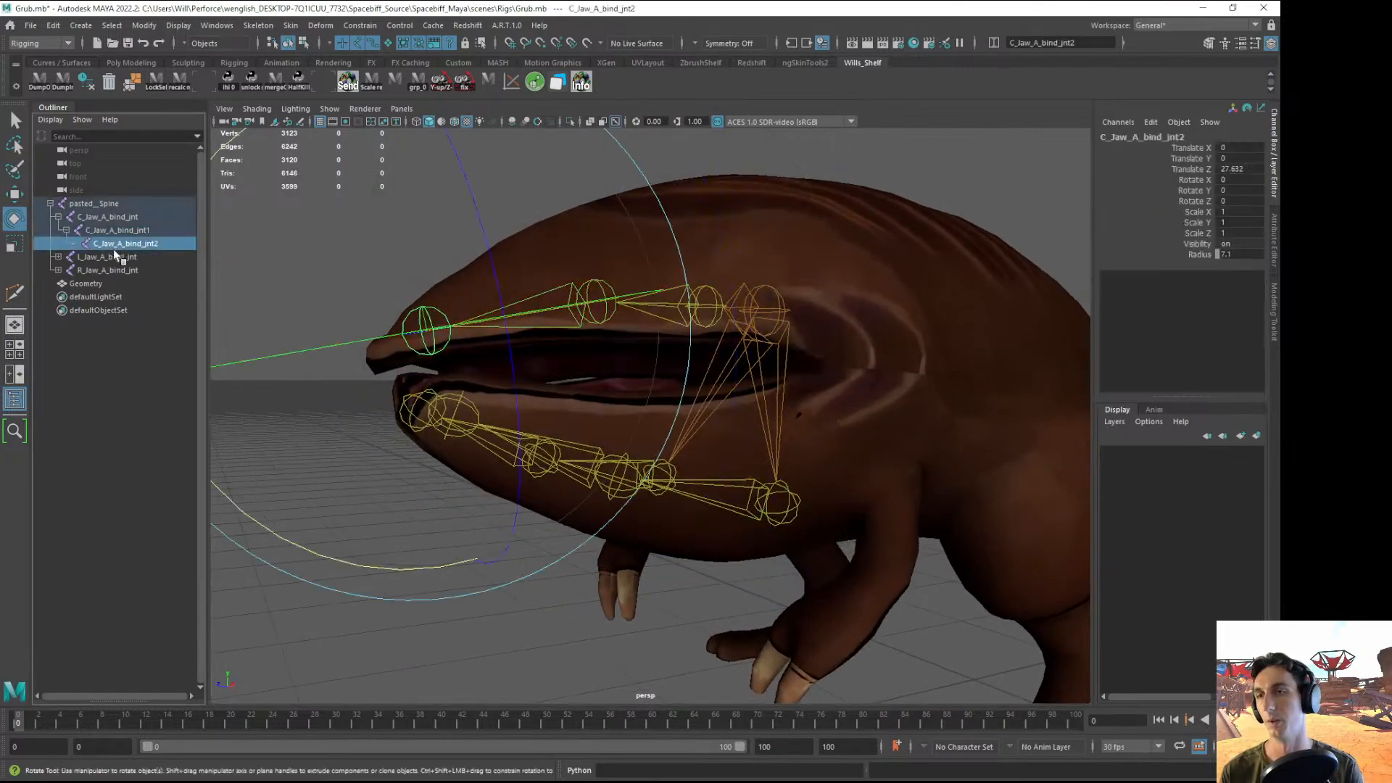
key("w")
left_click_drag(392, 365, 364, 370, "alt")
middle_click_drag(364, 370, 417, 330, "alt")
mouse_move(417, 330)
left_mouse_down()
mouse_move(397, 335)
mouse_move(409, 335)
left_mouse_up()
left_click_drag(410, 342, 352, 341, "alt")
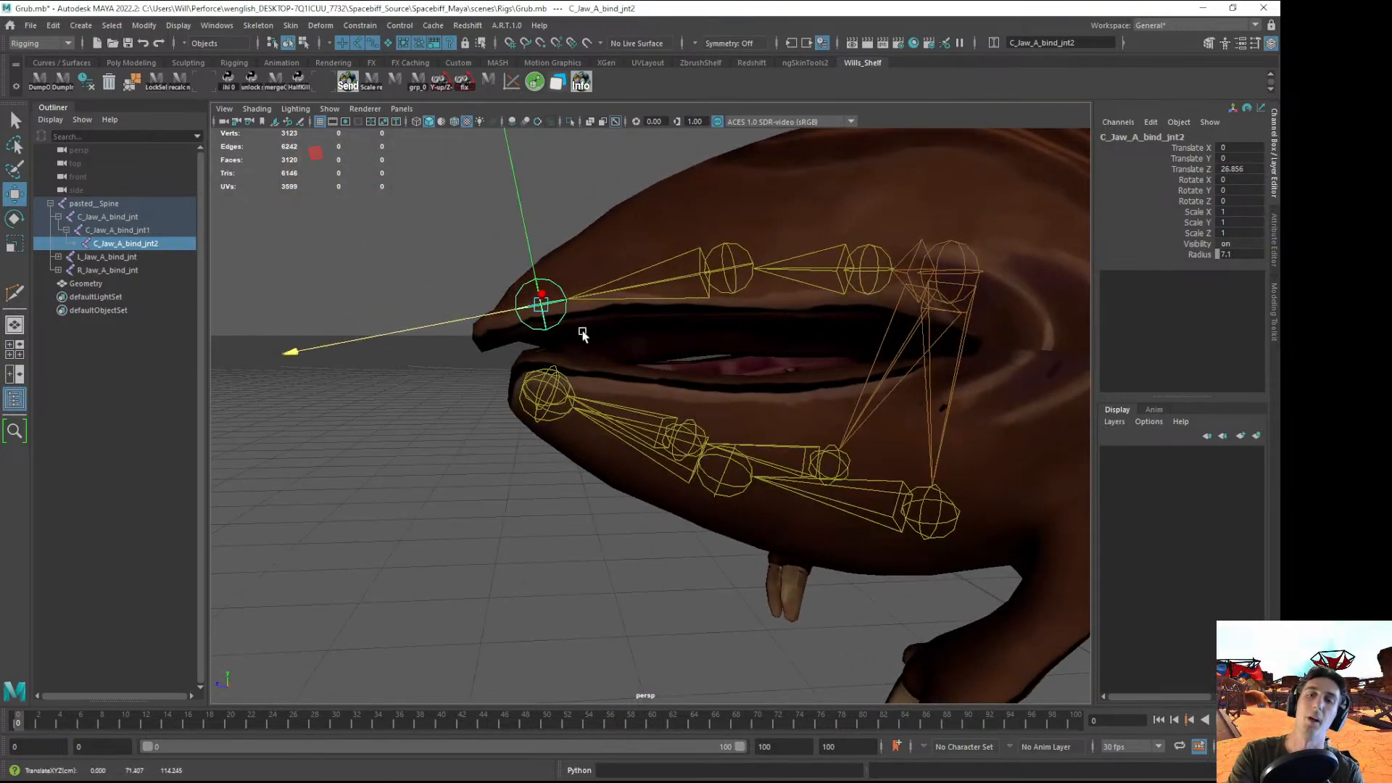
- Change the move axis orientation to follow the base segment and shift the middle upper jaw joint's pivot forward to a Translate Z of about 21.8
middle_click_drag(618, 305, 557, 314, "alt")
scroll(580, 316, "down", 1)
left_click(676, 317)
key("d")
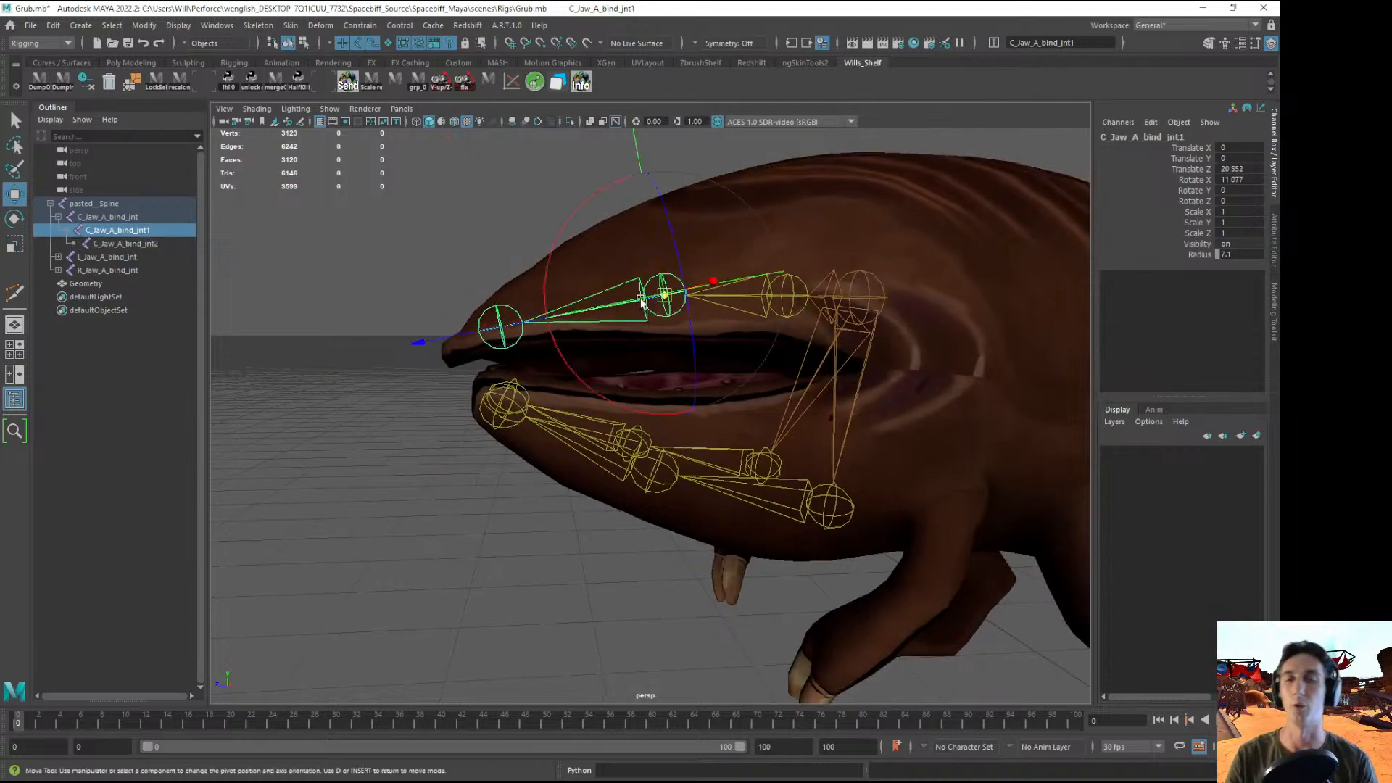
right_click_drag(620, 326, 576, 328, "ctrl+shift")
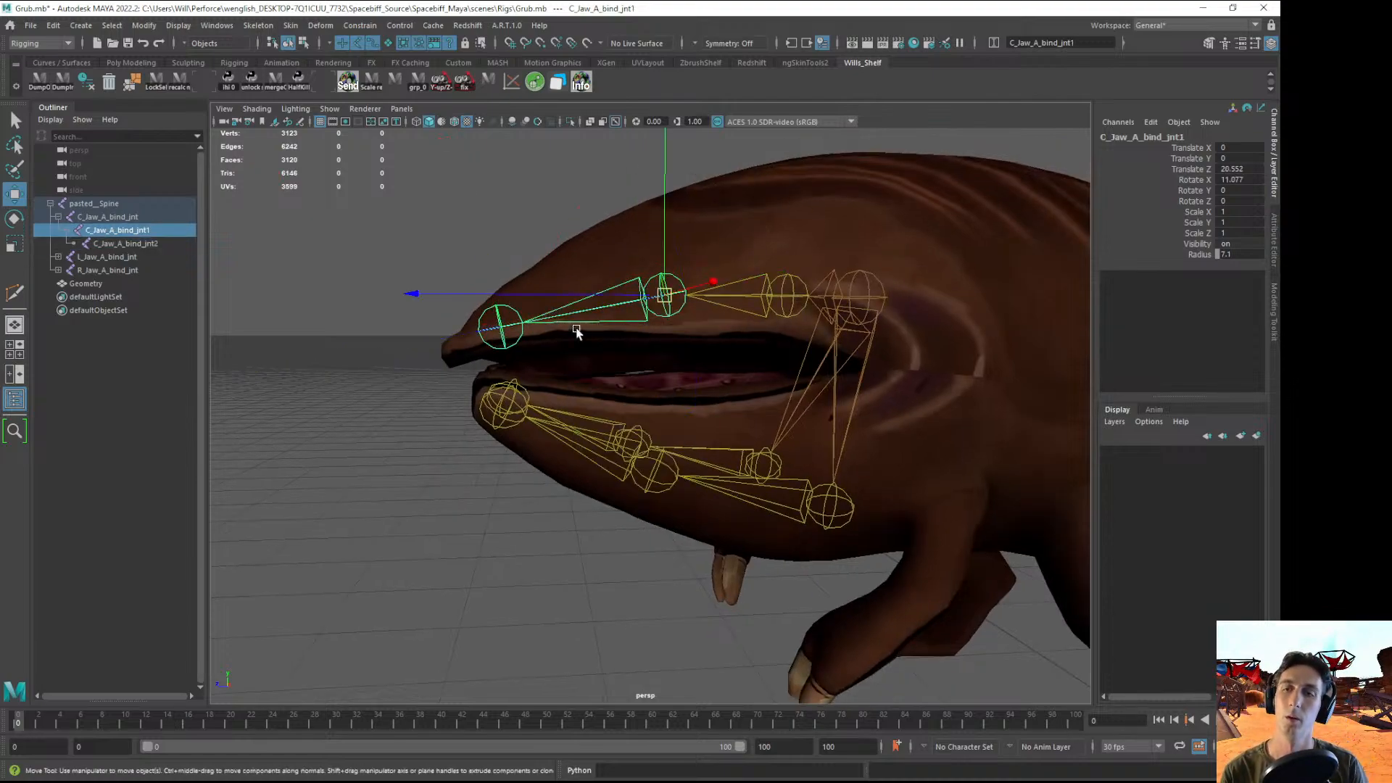
key("d")
left_click_drag(469, 295, 471, 293)
left_click_drag(480, 353, 472, 297, "alt")
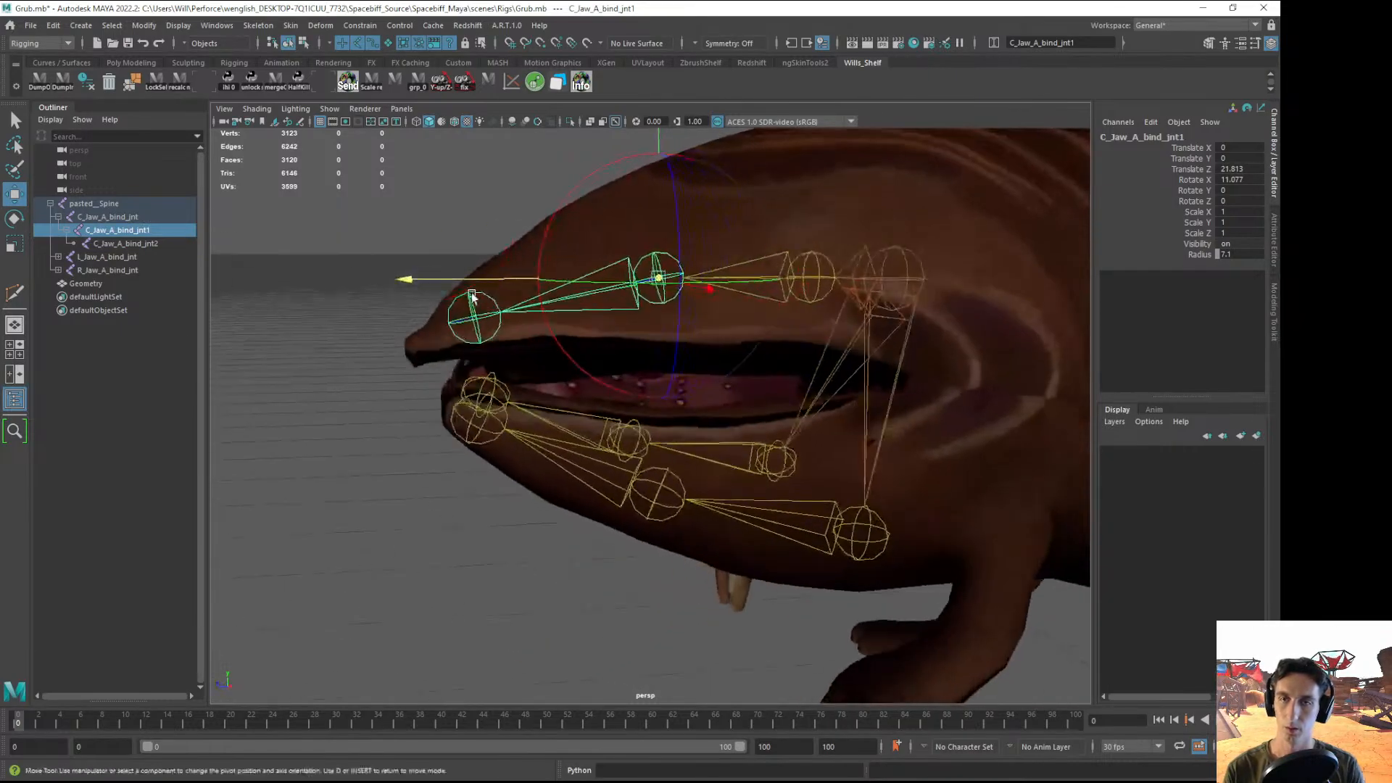
- Inspect the upper jaw's base joint with its pivot editing handles and save the scene
left_click(374, 448)
scroll(443, 372, "down", 5)
left_click_drag(622, 392, 594, 394, "alt")
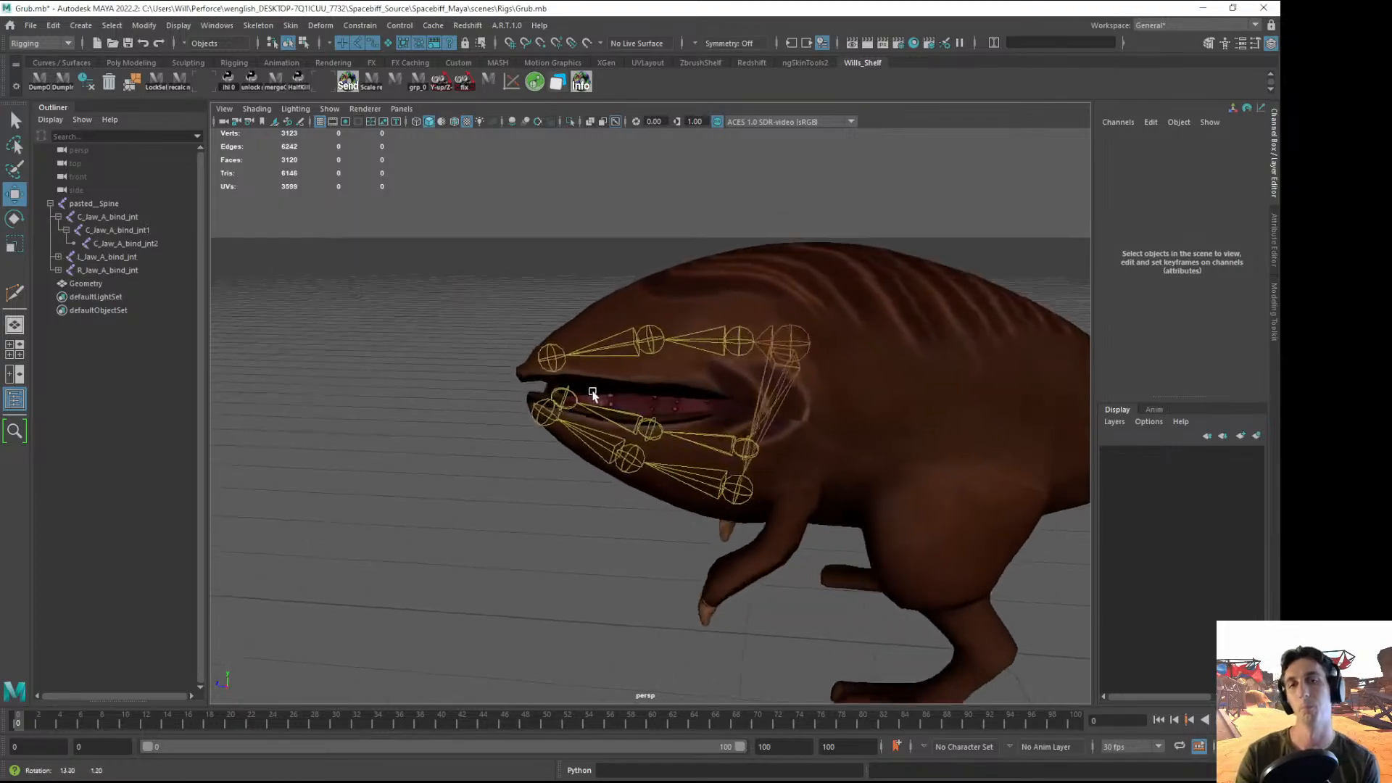
right_click_drag(594, 395, 678, 396, "alt")
left_click(760, 308)
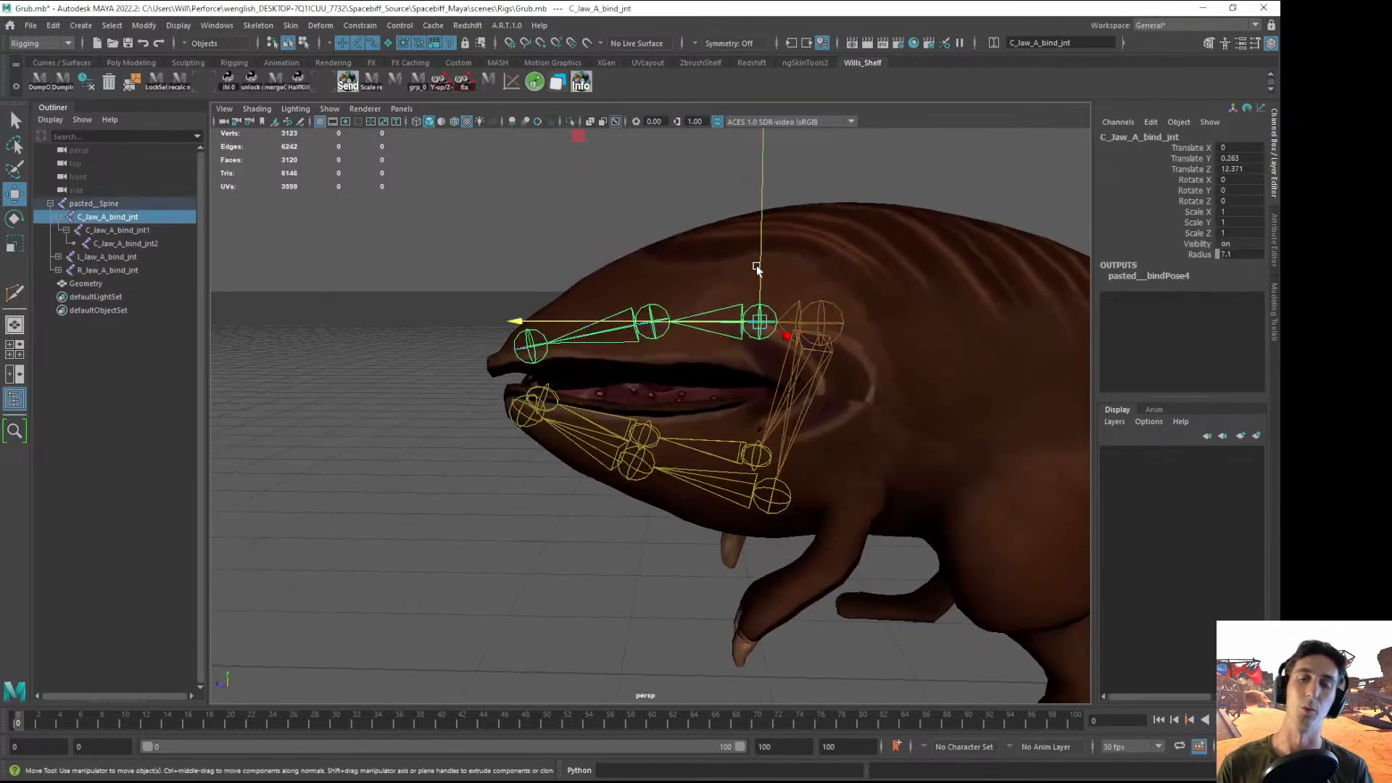
key("d")
middle_click_drag(755, 270, 668, 333, "alt")
scroll(668, 333, "up", 2)
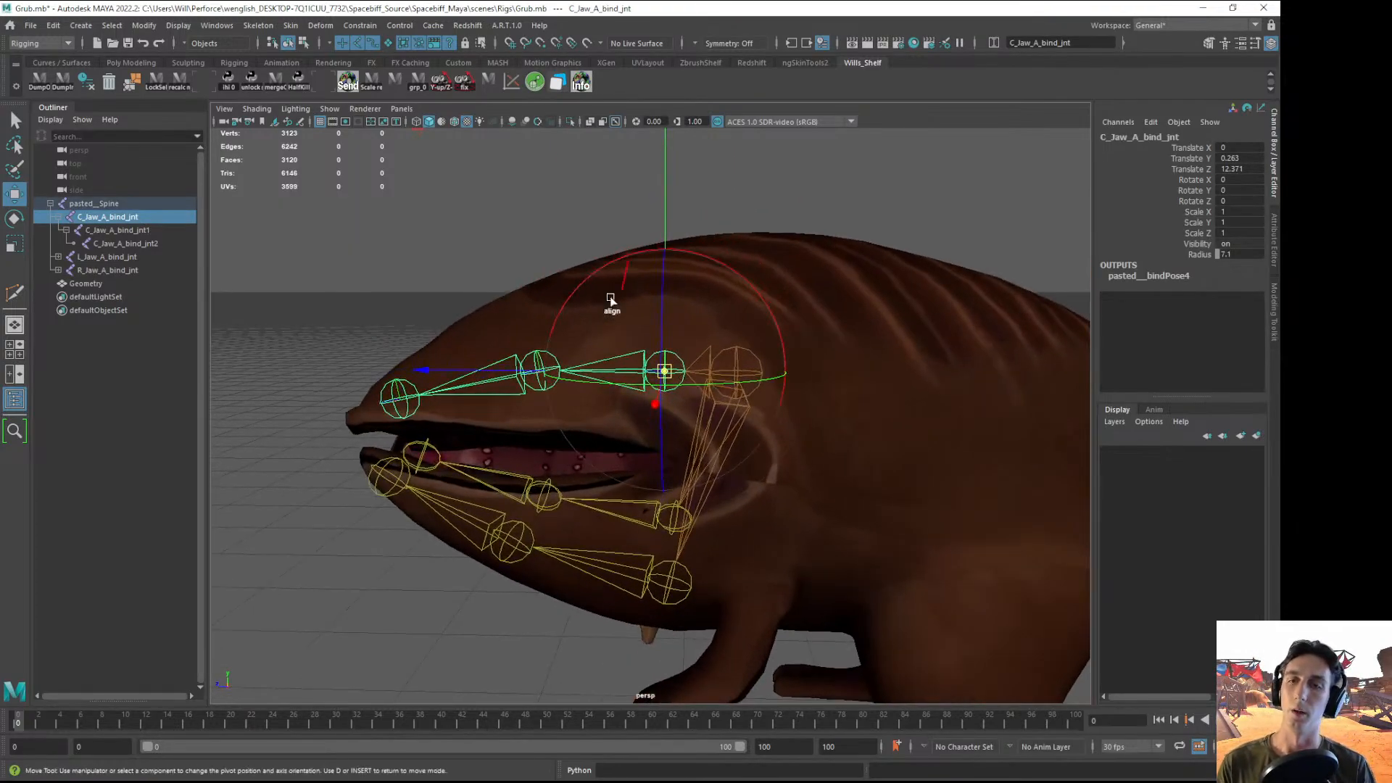
key("d")
key("ctrl+s")
left_click_drag(580, 438, 616, 367, "alt")
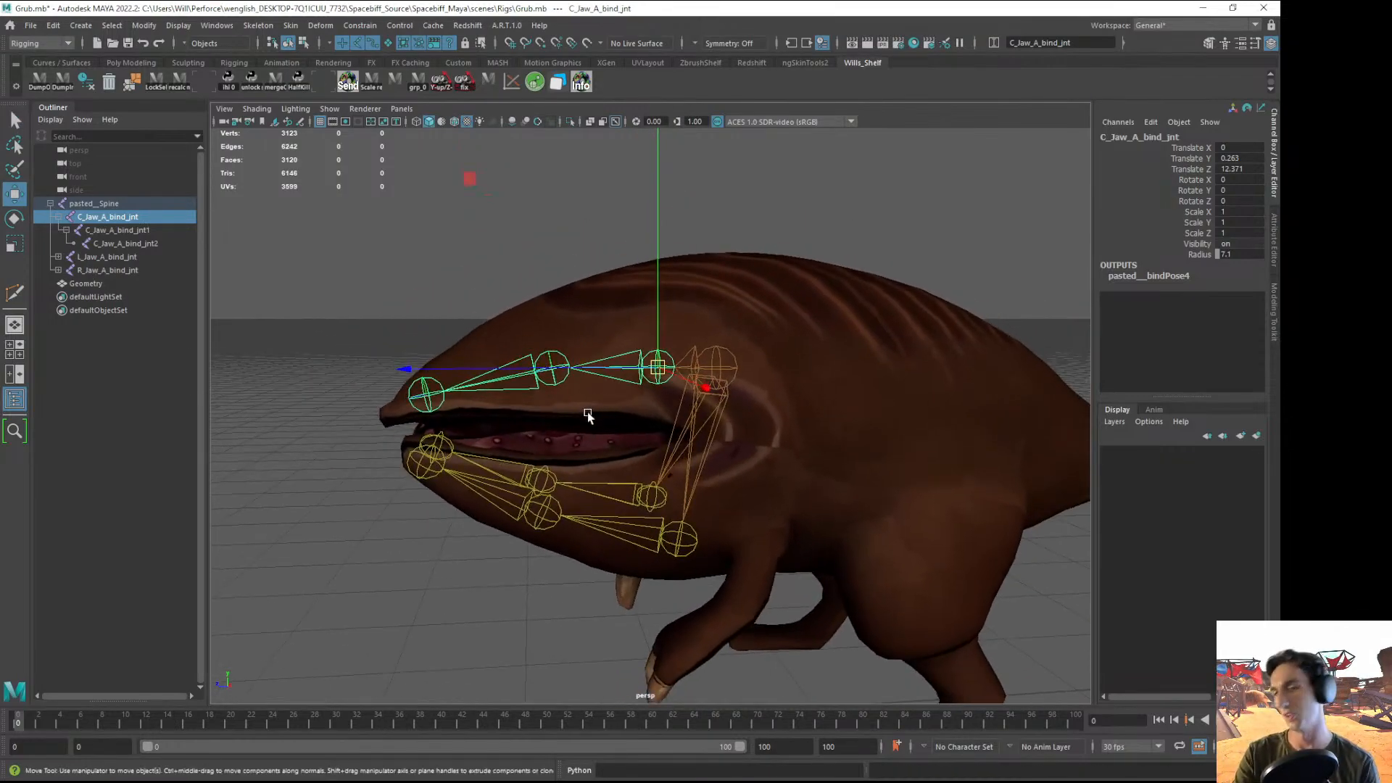
- Examine each upper jaw joint's axes by selecting them one at a time, then clear the selection
left_click_drag(587, 412, 645, 310, "alt")
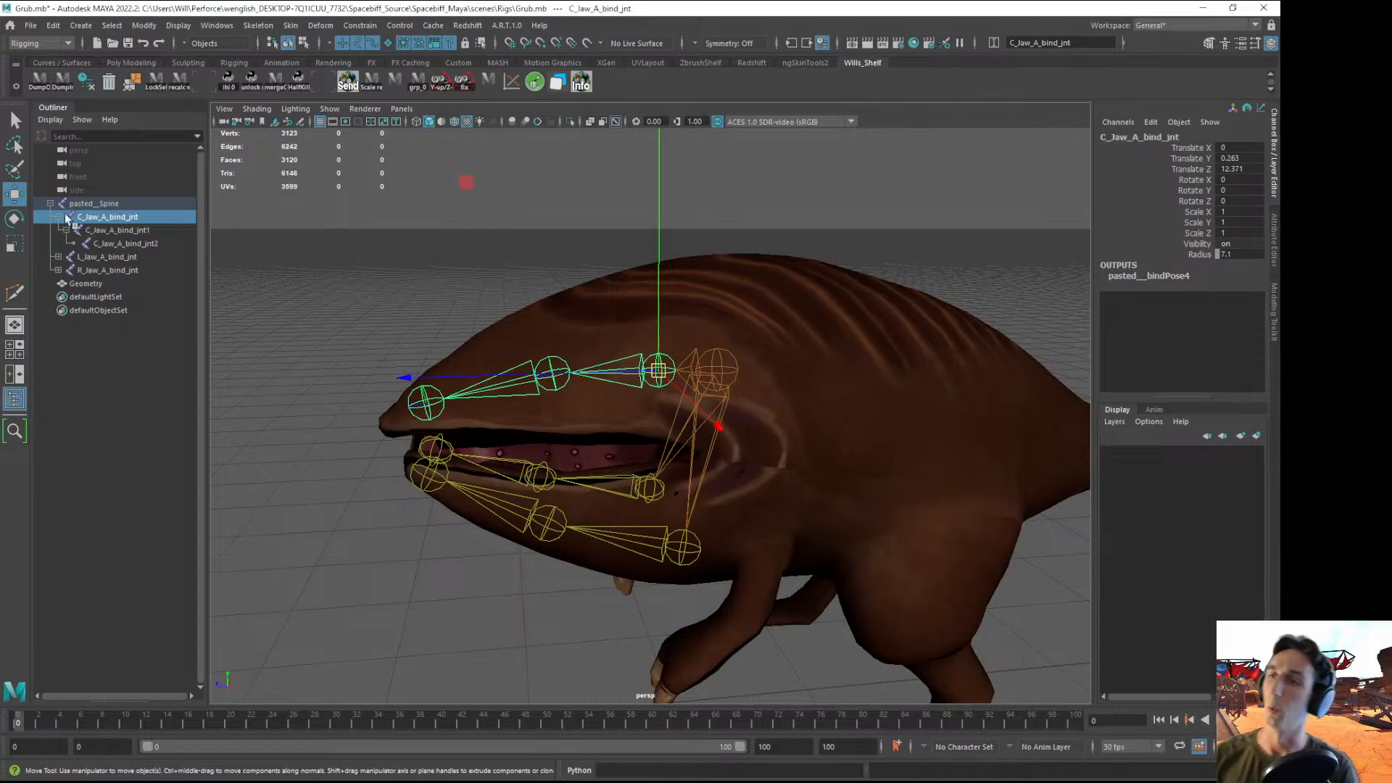
left_click(111, 232)
left_click(120, 245)
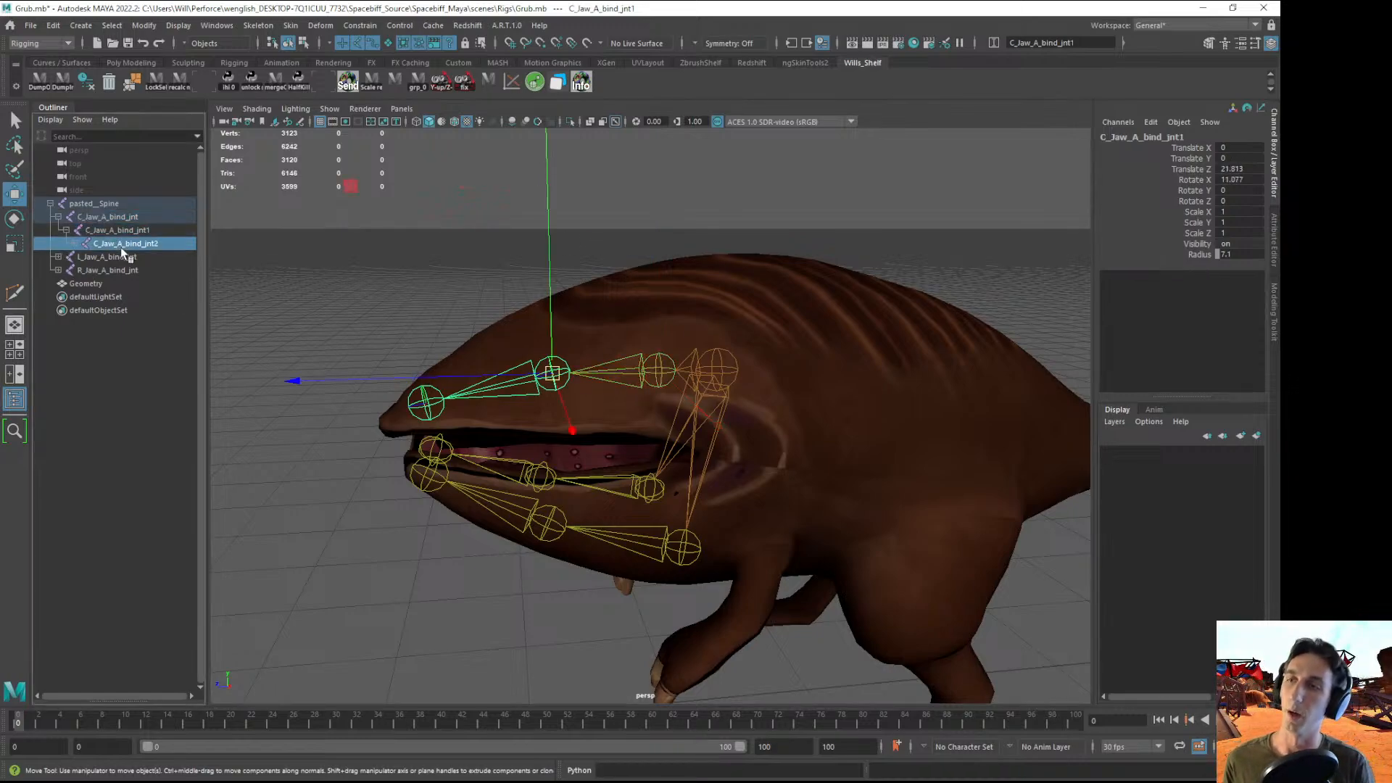
left_click(121, 233)
left_click(113, 220)
left_click(364, 544)
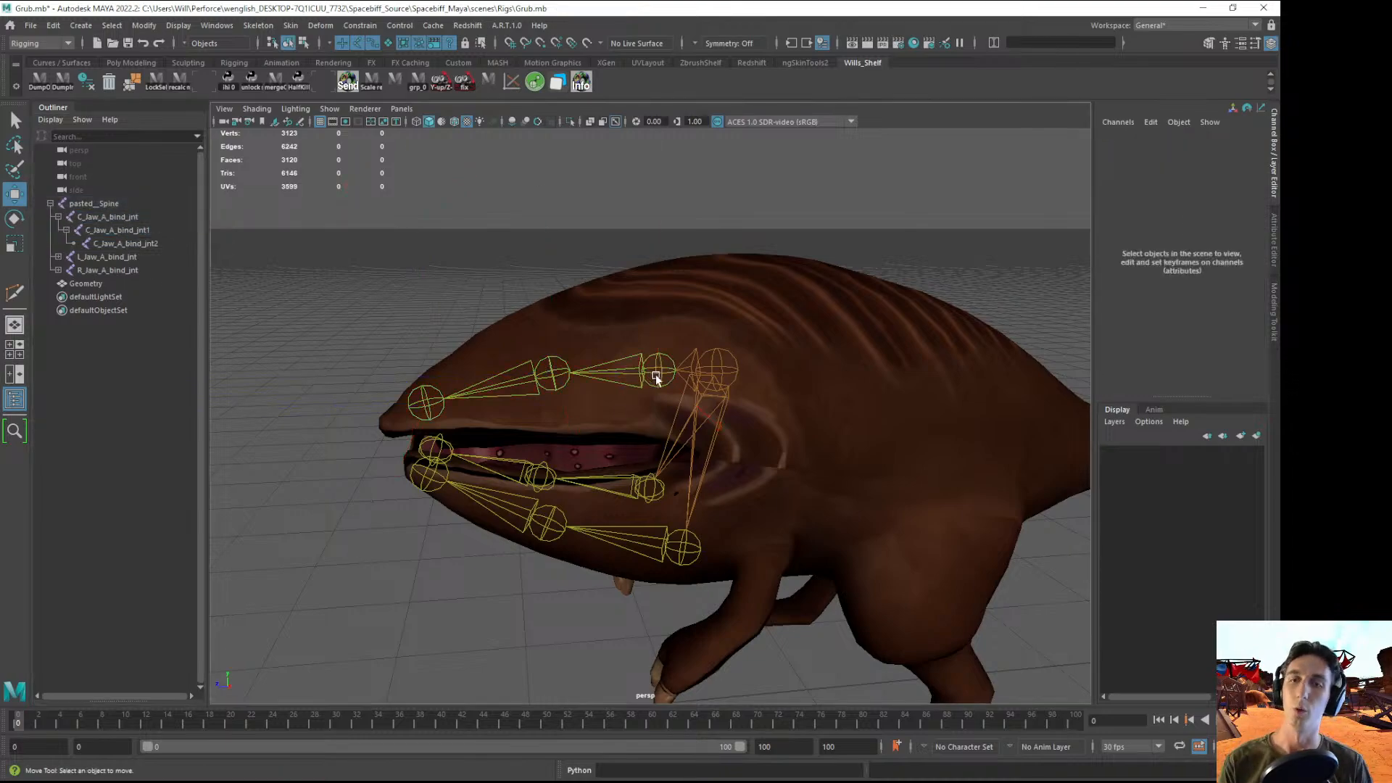
- Try moving the upper jaw chain upward from its base joint, and undo the move
left_click(657, 373)
left_click_drag(595, 414, 562, 370, "alt")
right_click_drag(573, 403, 630, 455, "alt")
mouse_move(630, 456)
left_mouse_down("alt")
mouse_move(699, 482)
mouse_move(655, 294)
mouse_move(654, 189)
mouse_move(681, 211)
left_mouse_up("alt")
key("ctrl+z")
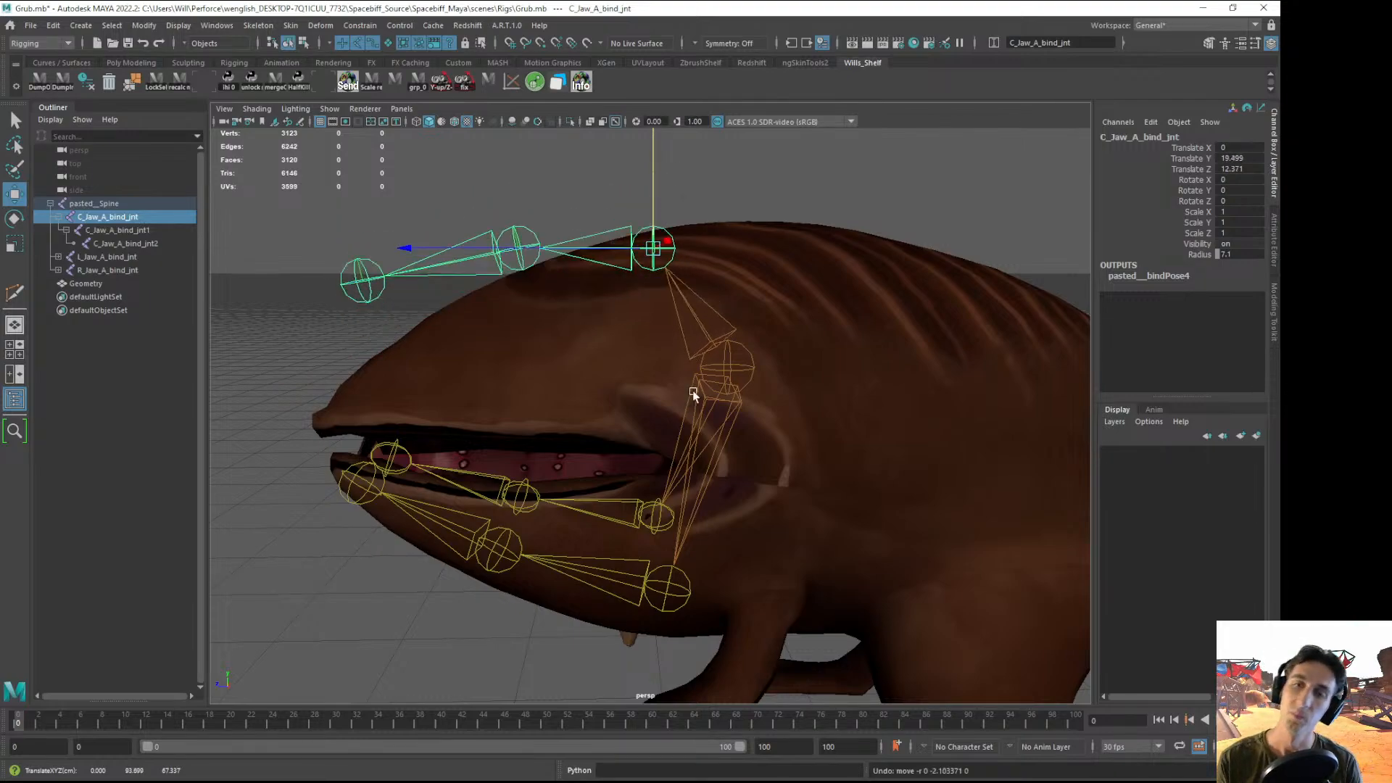
key("ctrl+z")
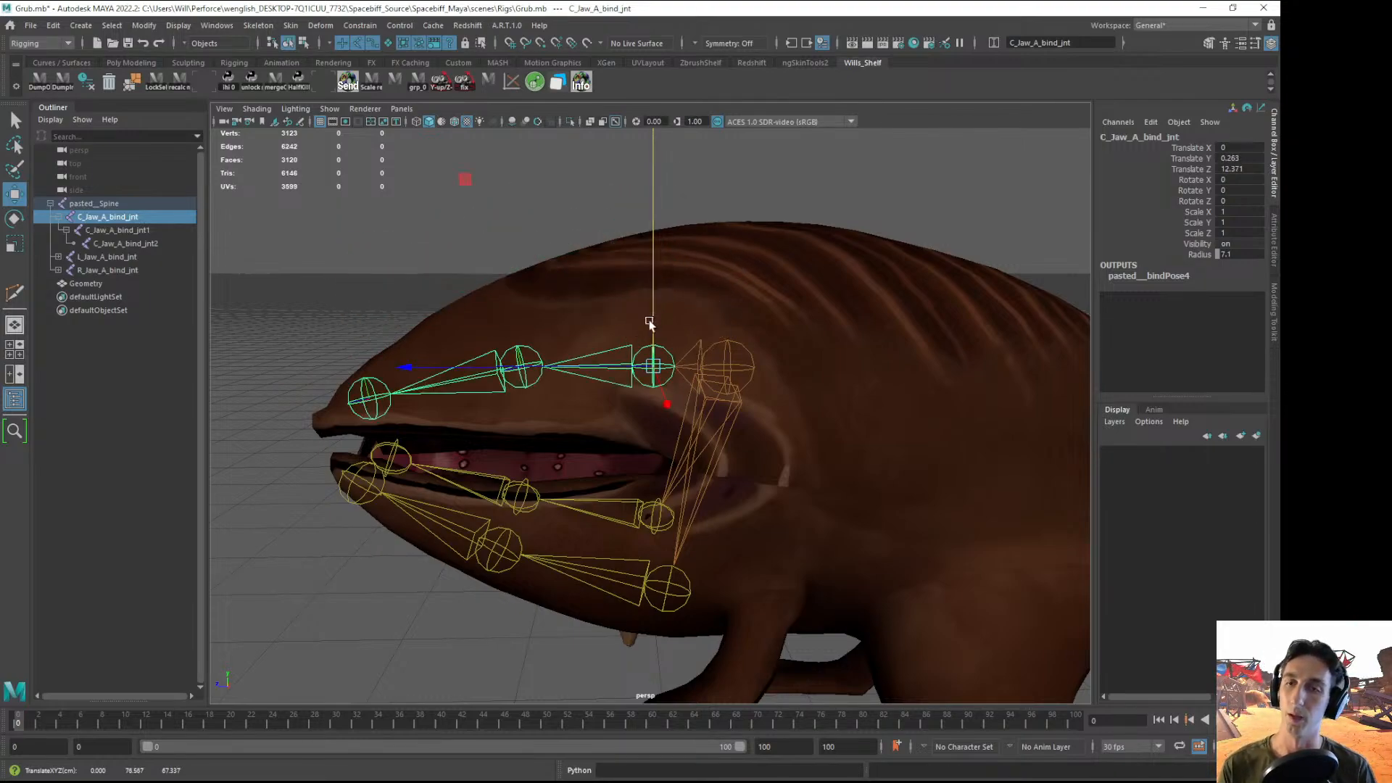
- Try raising the upper jaw's base joint and lowering its middle joint, and undo both moves
left_click_drag(631, 263, 656, 210)
left_click(115, 230)
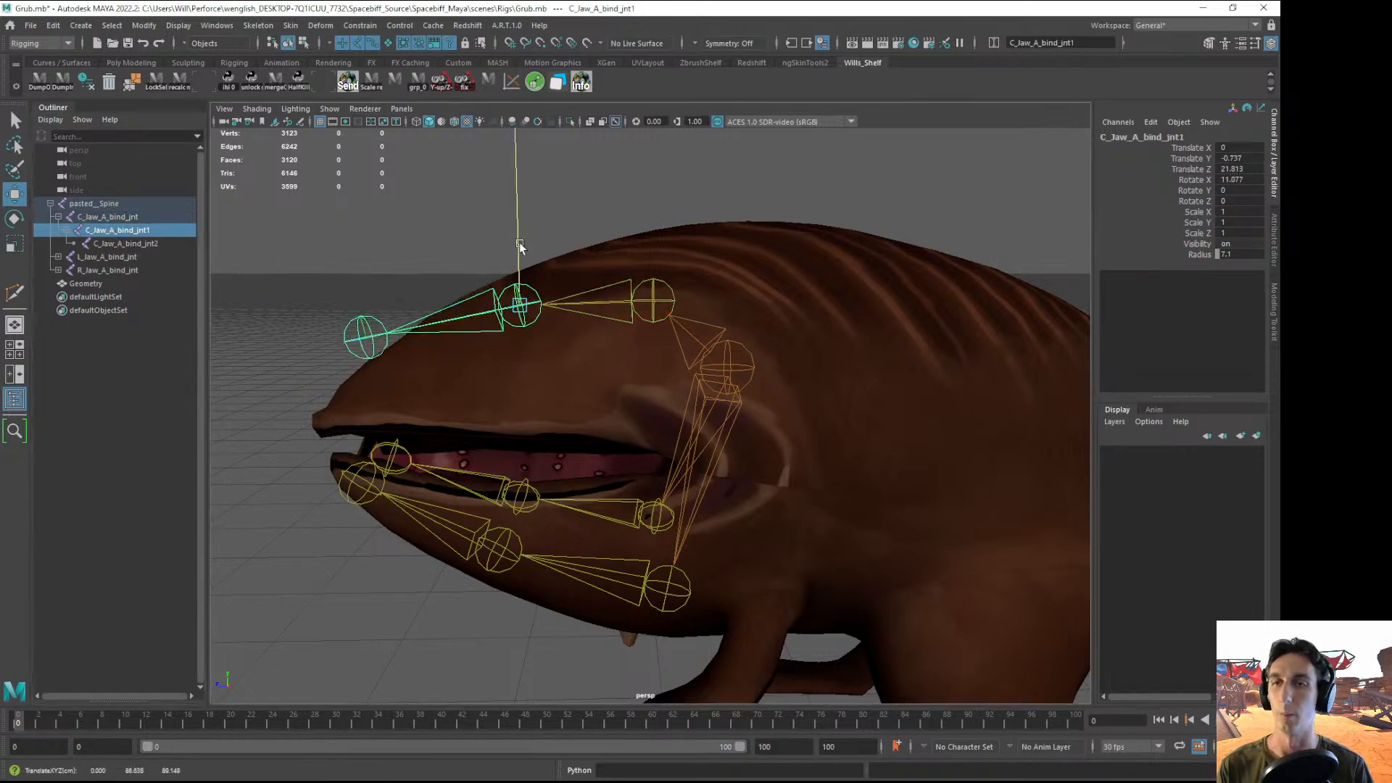
left_click_drag(519, 242, 518, 311)
key("ctrl+z")
key("ctrl+z")
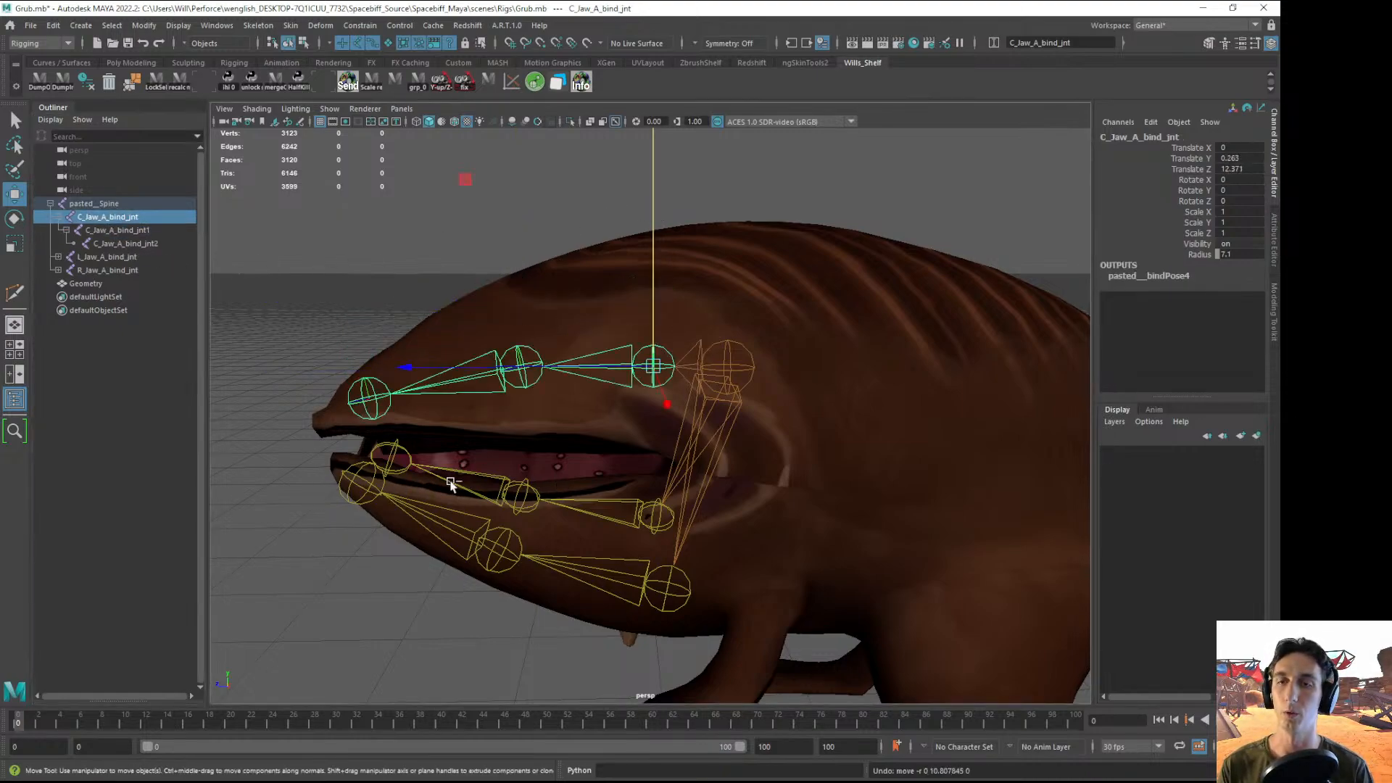
- Raise only the upper jaw base joint's pivot to a Translate Y of about 9.4, leaving its child joints in place
left_click(112, 217)
left_click_drag(697, 304, 622, 331, "alt")
key("d")
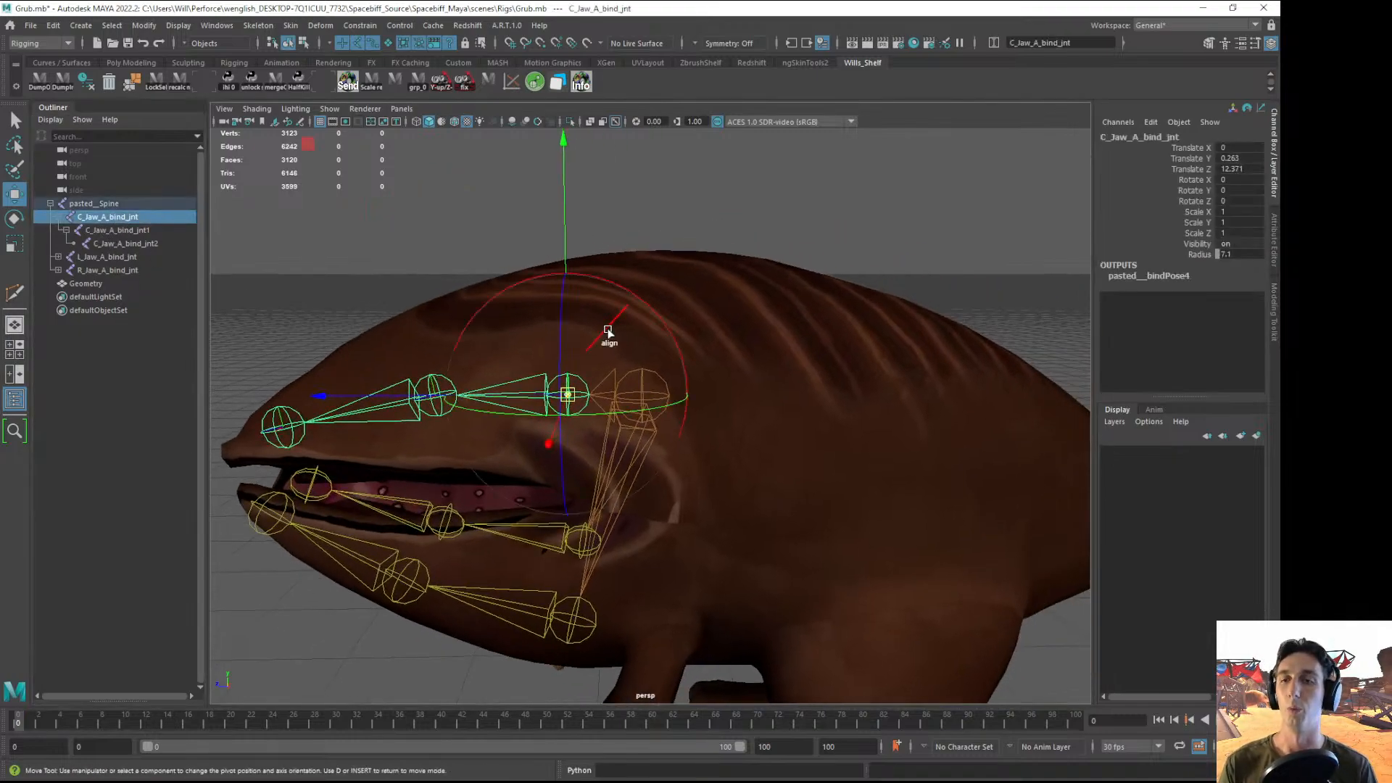
left_click_drag(714, 286, 572, 282, "alt")
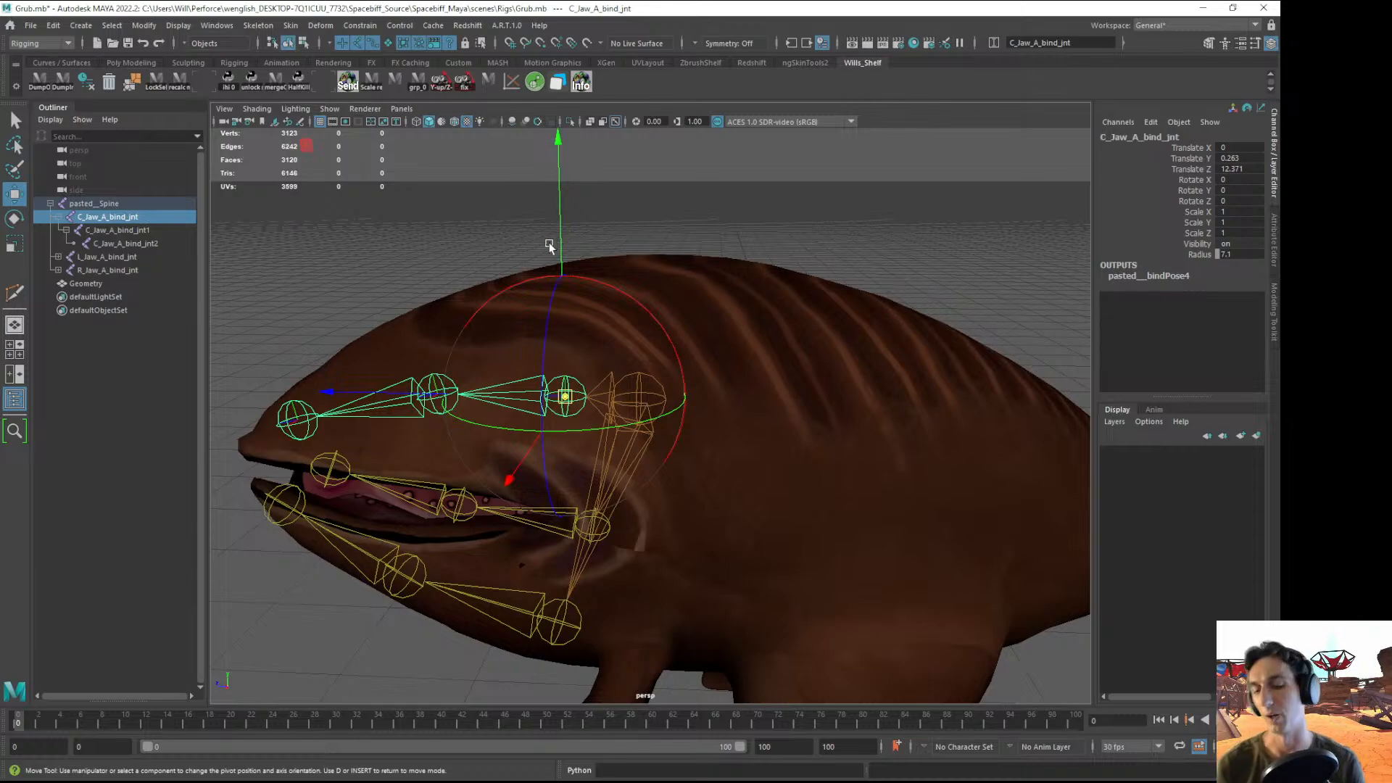
left_click_drag(480, 310, 504, 269, "alt")
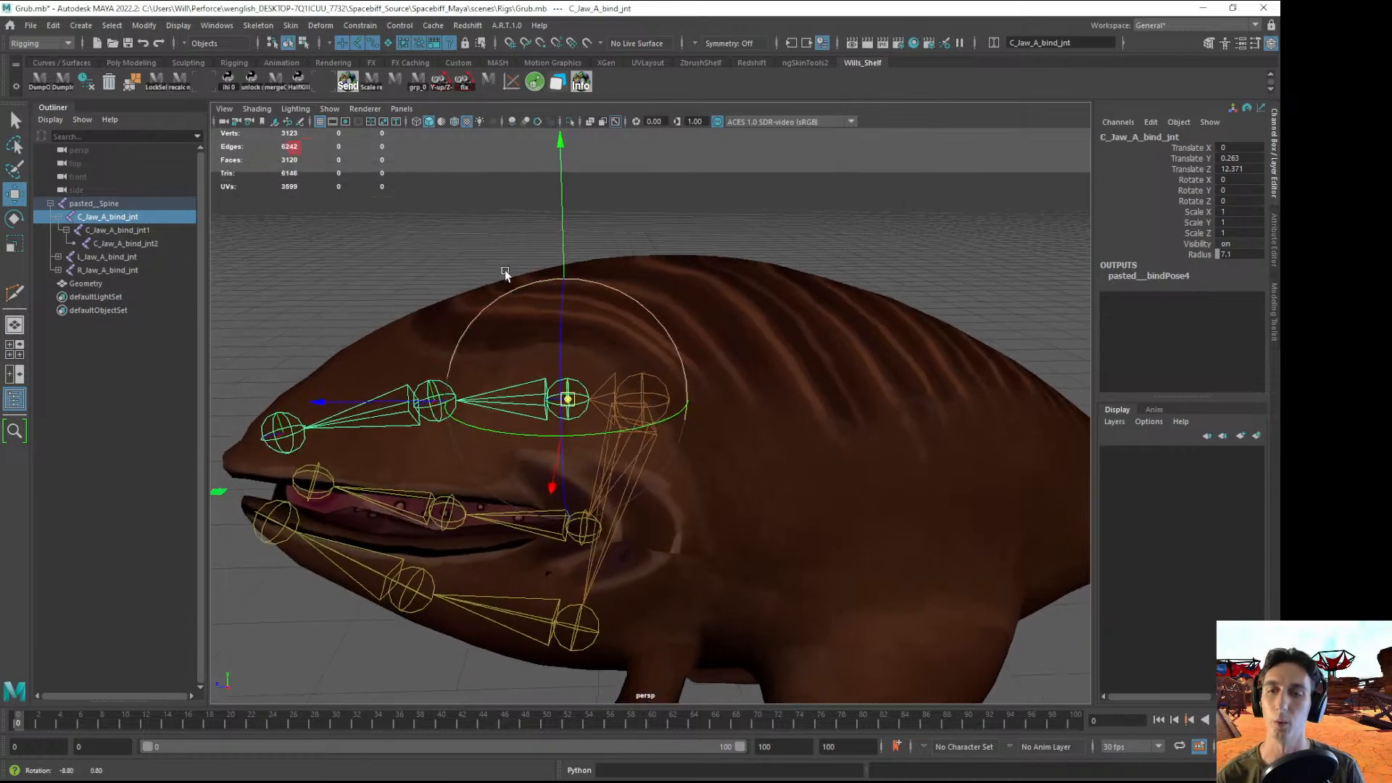
right_click_drag(504, 269, 561, 276, "alt")
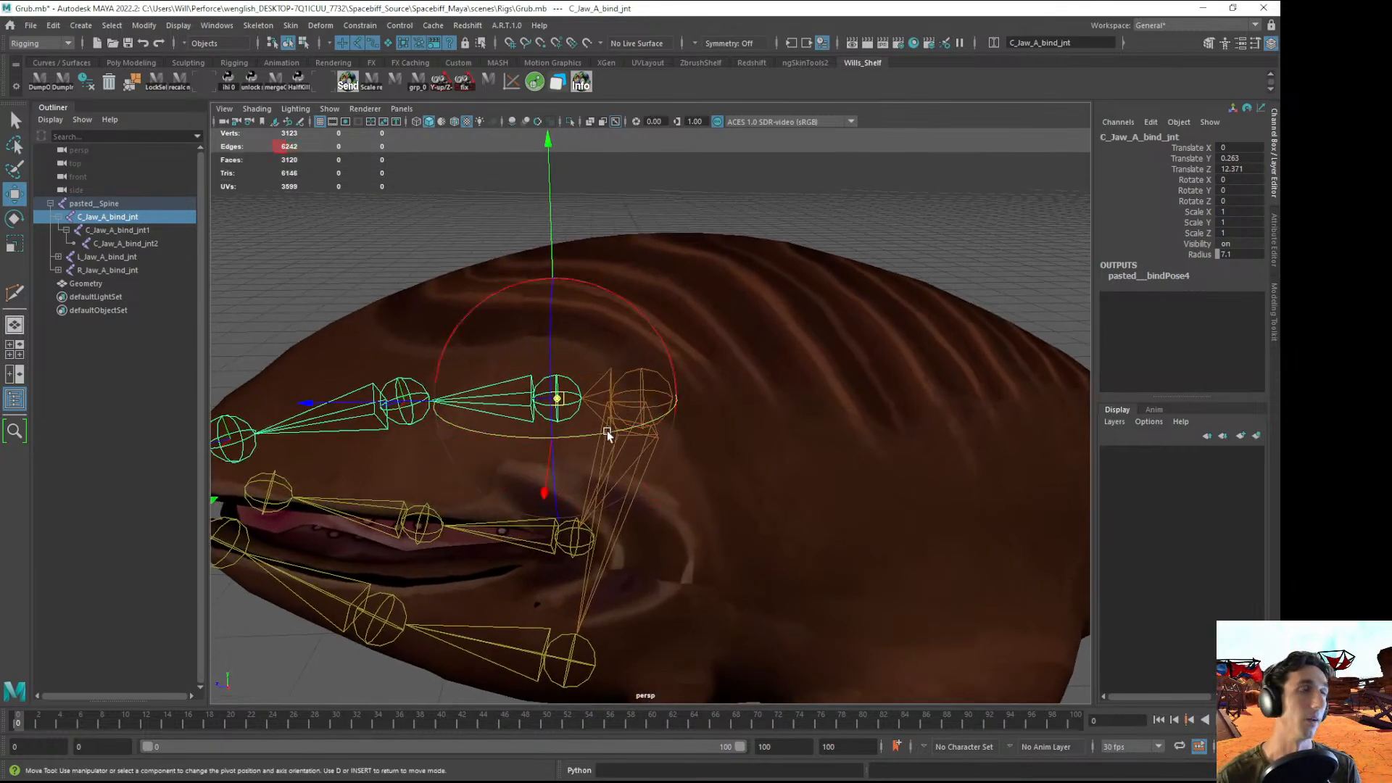
middle_click_drag(621, 469, 693, 493, "alt")
left_click_drag(693, 493, 669, 481, "alt")
right_click_drag(669, 482, 630, 464, "alt")
key("d")
key("d")
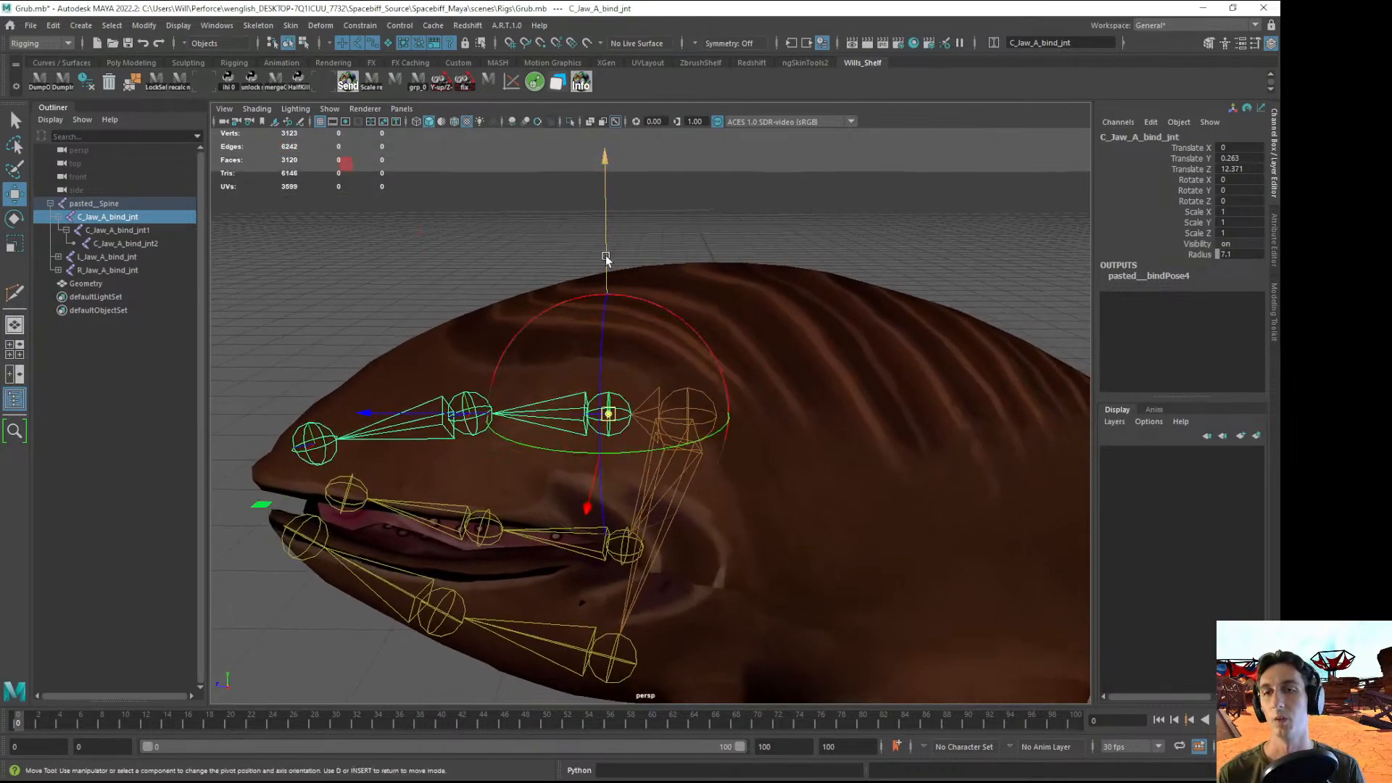
left_click_drag(606, 259, 611, 190)
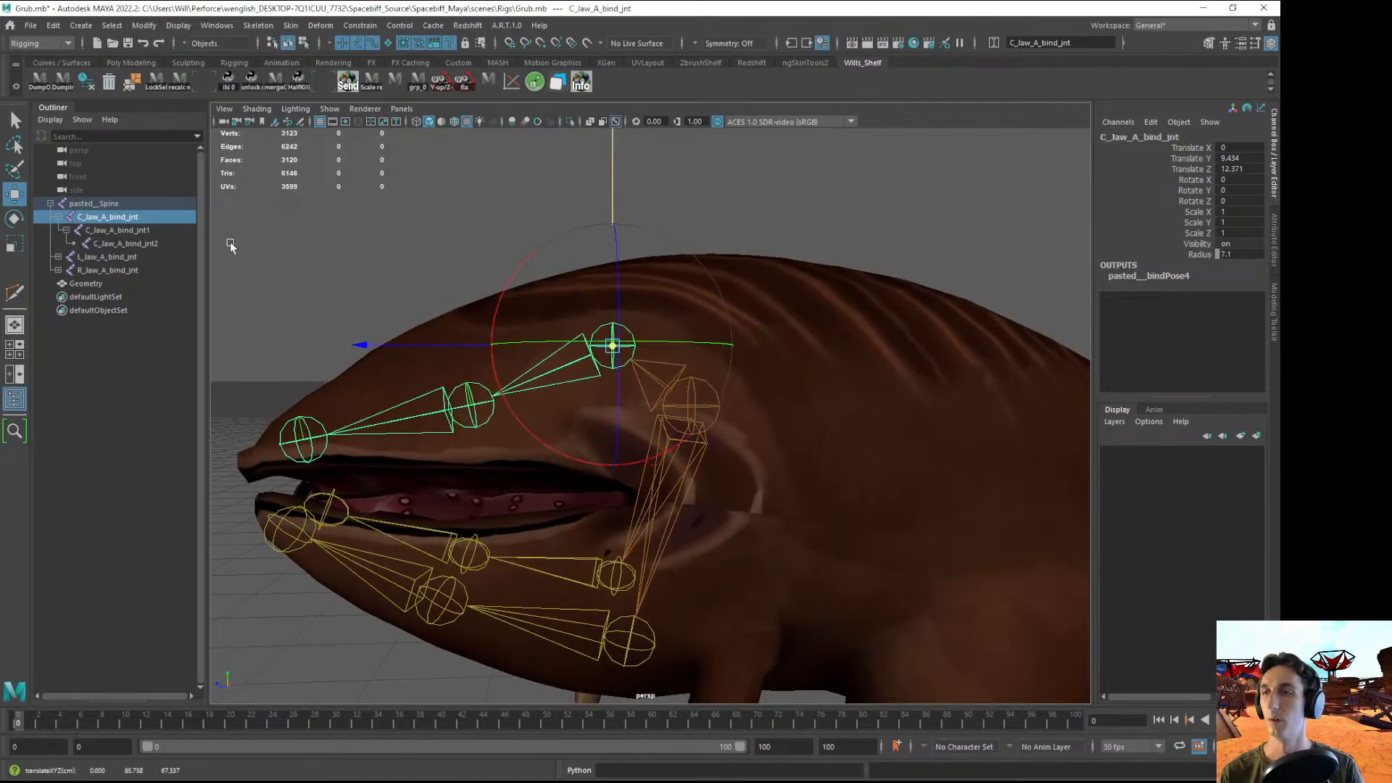
- Raise the pivots of the upper jaw's middle and tip joints to Translate Y values of about -4.4 and -3.5
left_click(117, 231)
left_click_drag(462, 263, 473, 233)
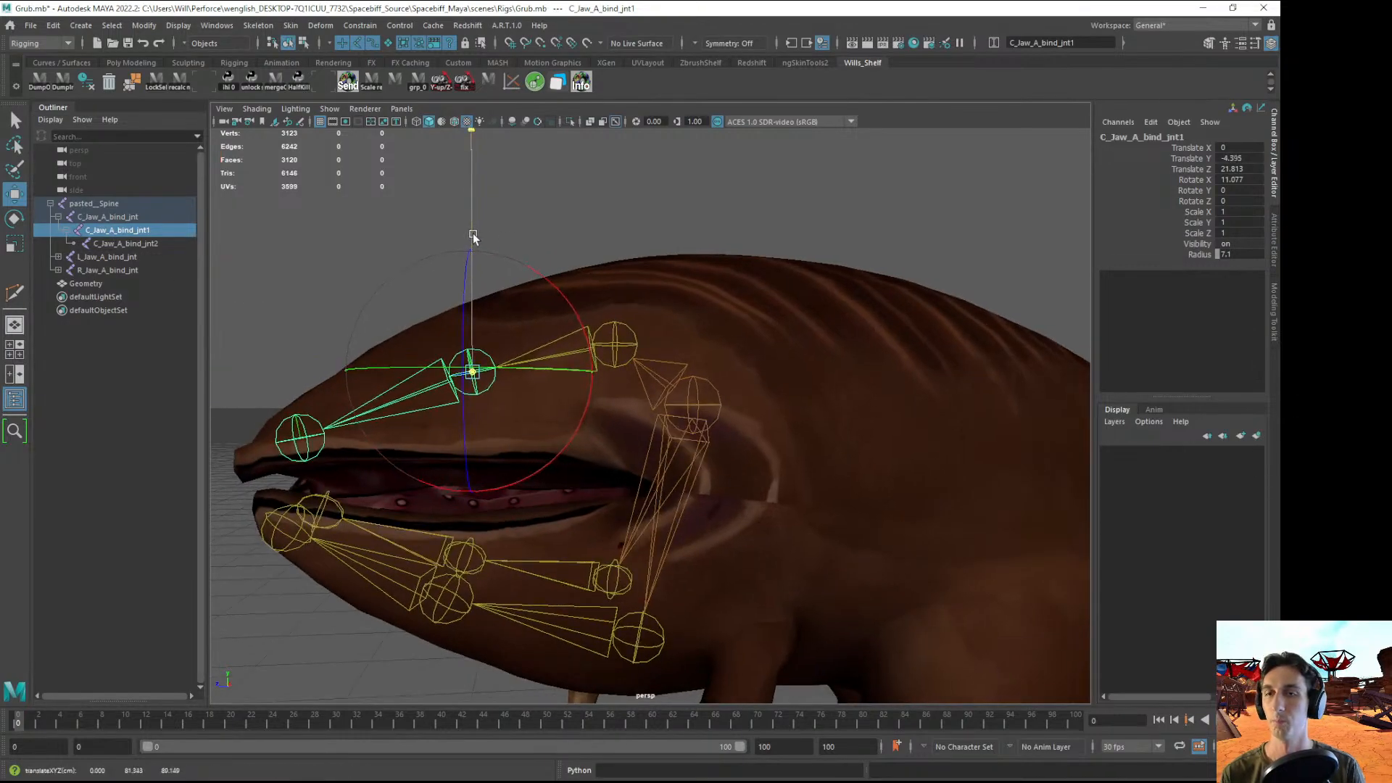
right_click_drag(580, 373, 377, 382, "alt")
left_click_drag(377, 383, 390, 381, "alt")
left_click(106, 244)
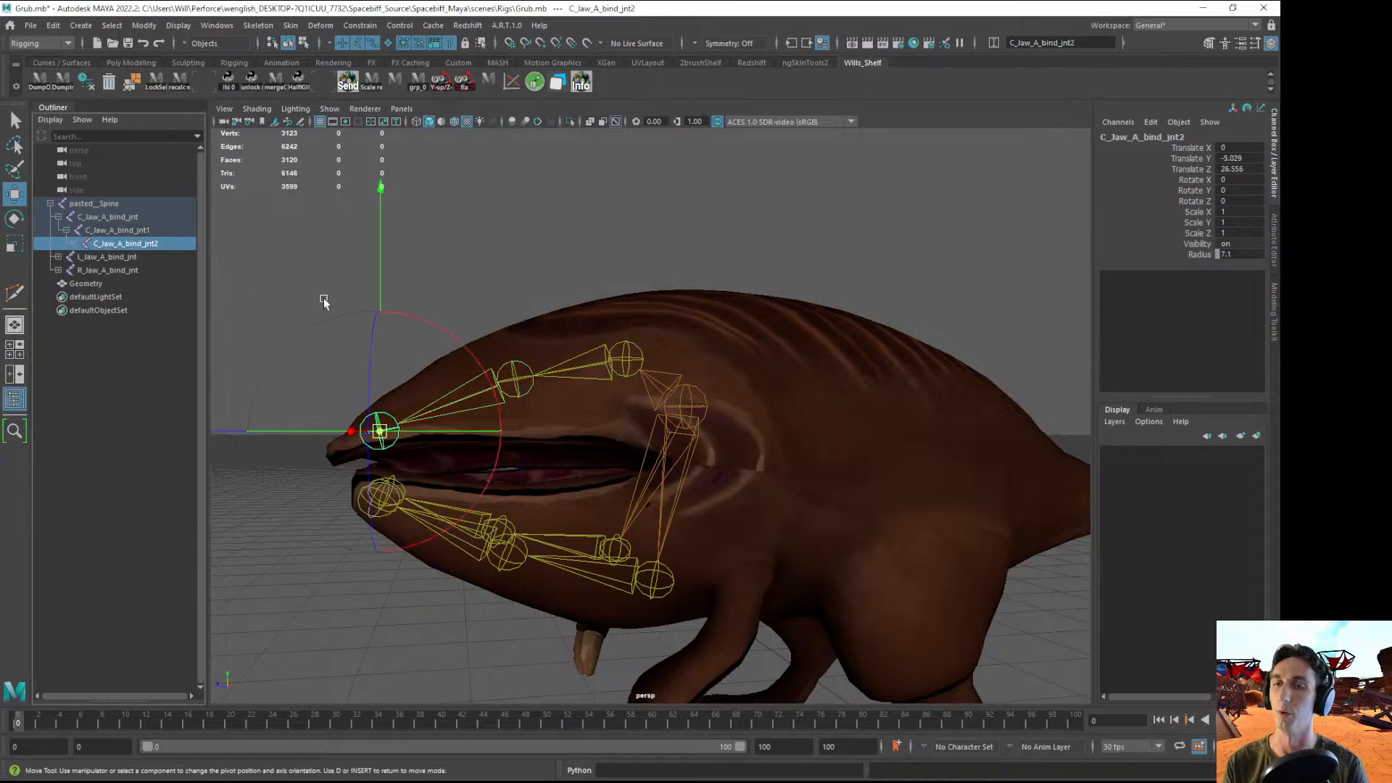
left_click_drag(379, 328, 381, 320)
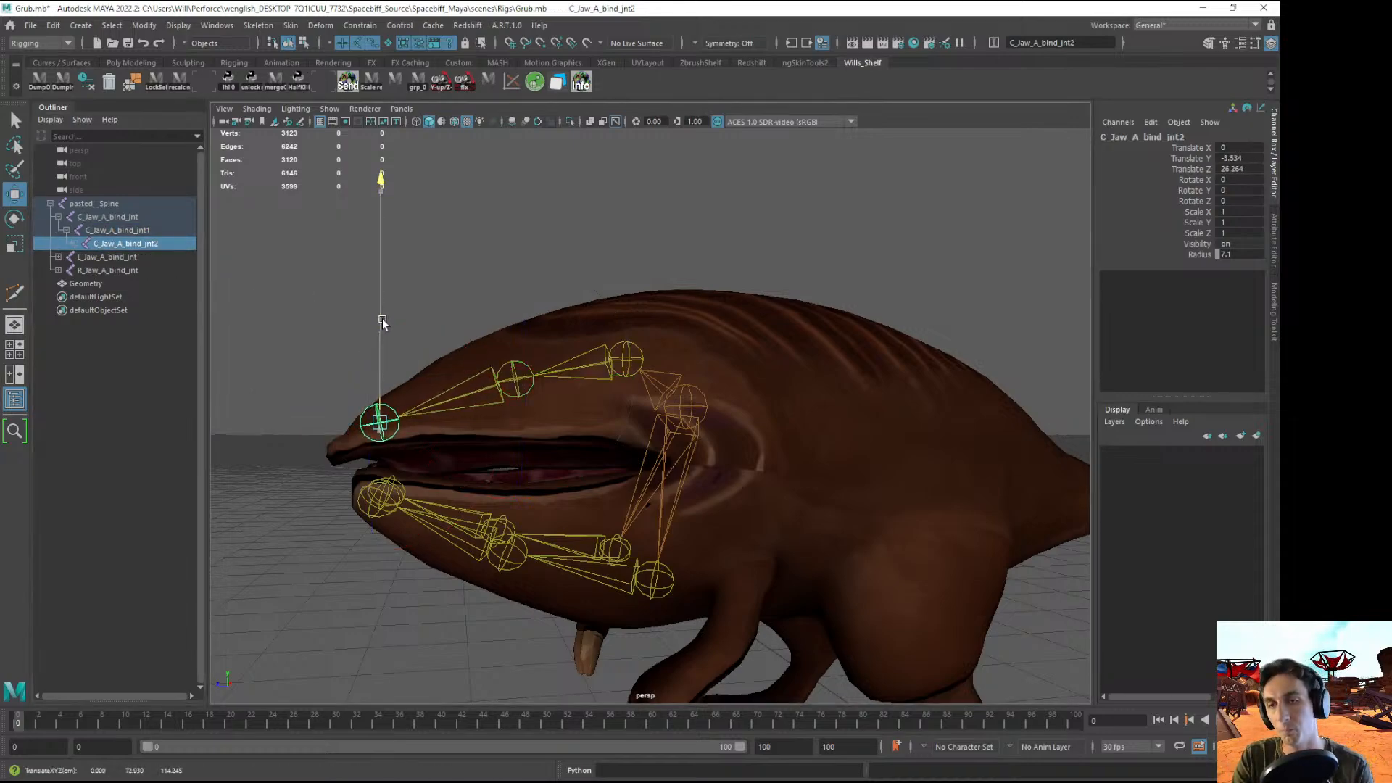
left_click(450, 278)
- Test the curl of the upper jaw by rotating its three joints together about X, and undo the last rotation
left_click_drag(107, 244, 102, 219)
key("e")
left_click_drag(444, 320, 820, 342, "alt")
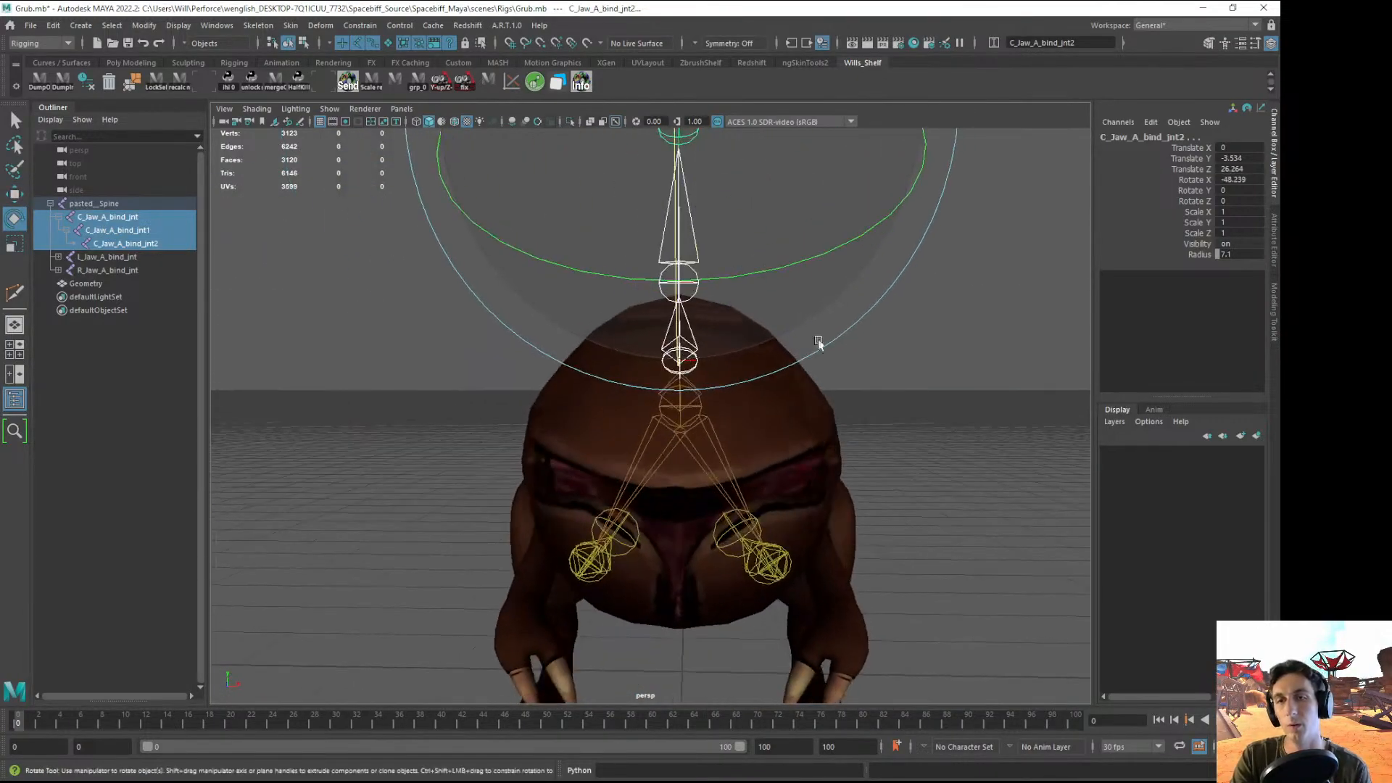
left_click_drag(965, 428, 819, 443, "alt")
middle_click_drag(834, 442, 872, 415)
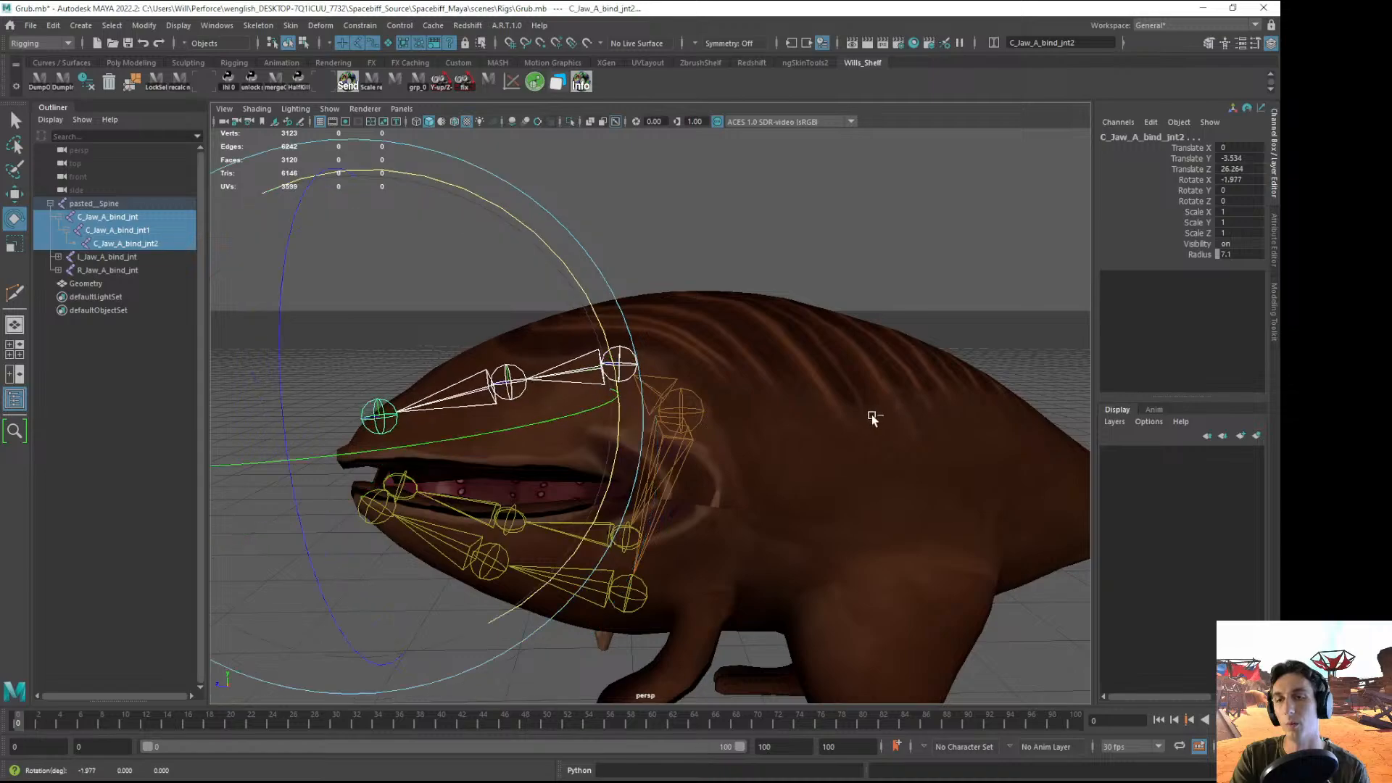
key("ctrl+z")
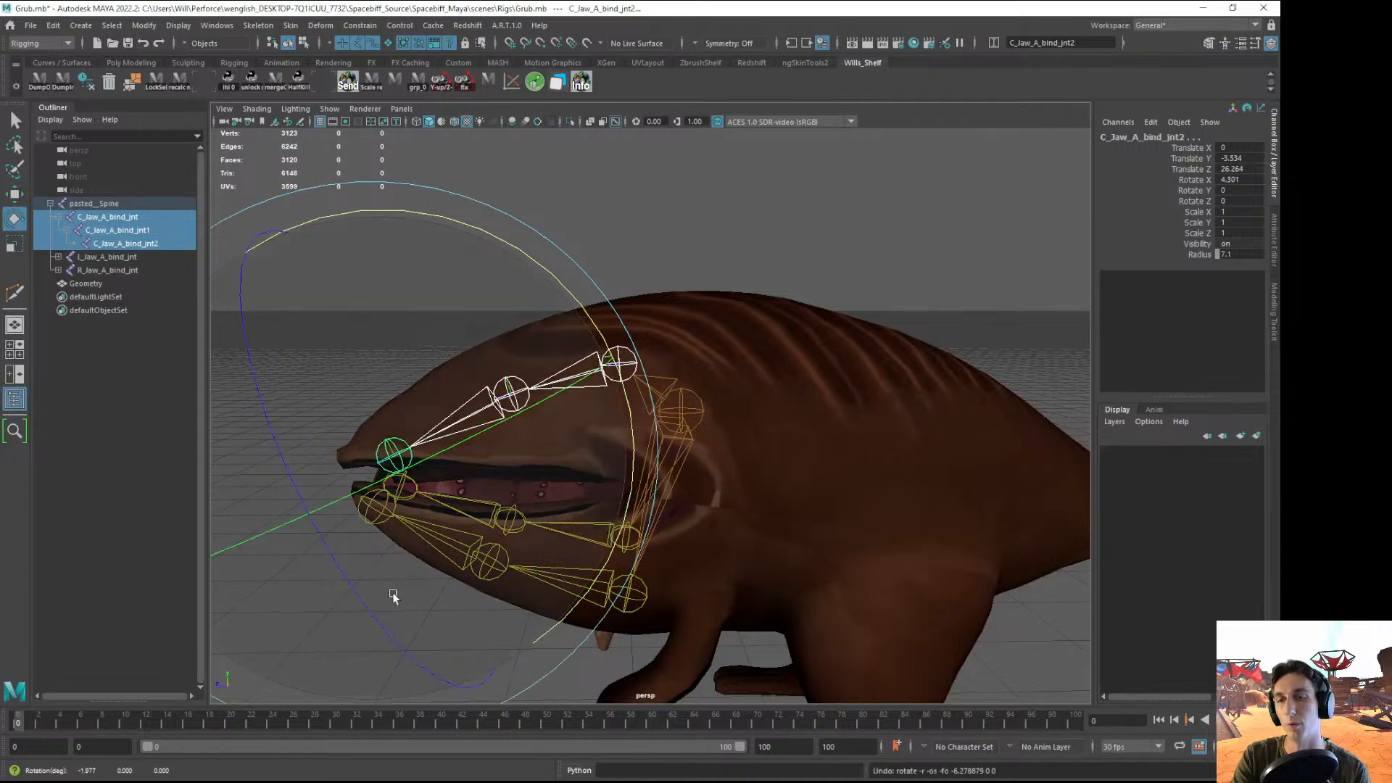
- Expand the left and right lower jaw chains in the hierarchy to list their child joints
left_click(58, 257)
left_click(66, 296)
left_click(66, 269)
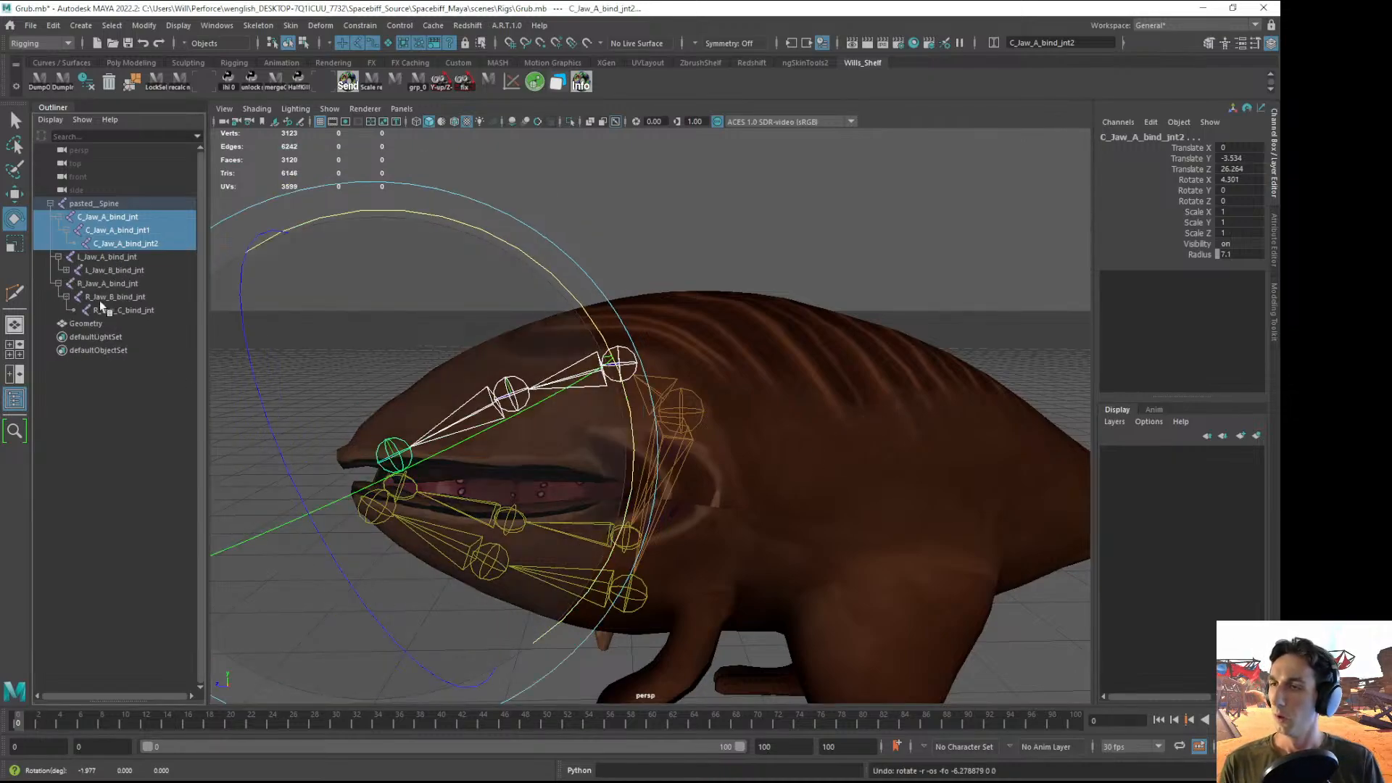
- Test rotating all nine upper and lower jaw joints together about X, undo the rotation and clear the selection
left_click_drag(99, 326, 107, 218)
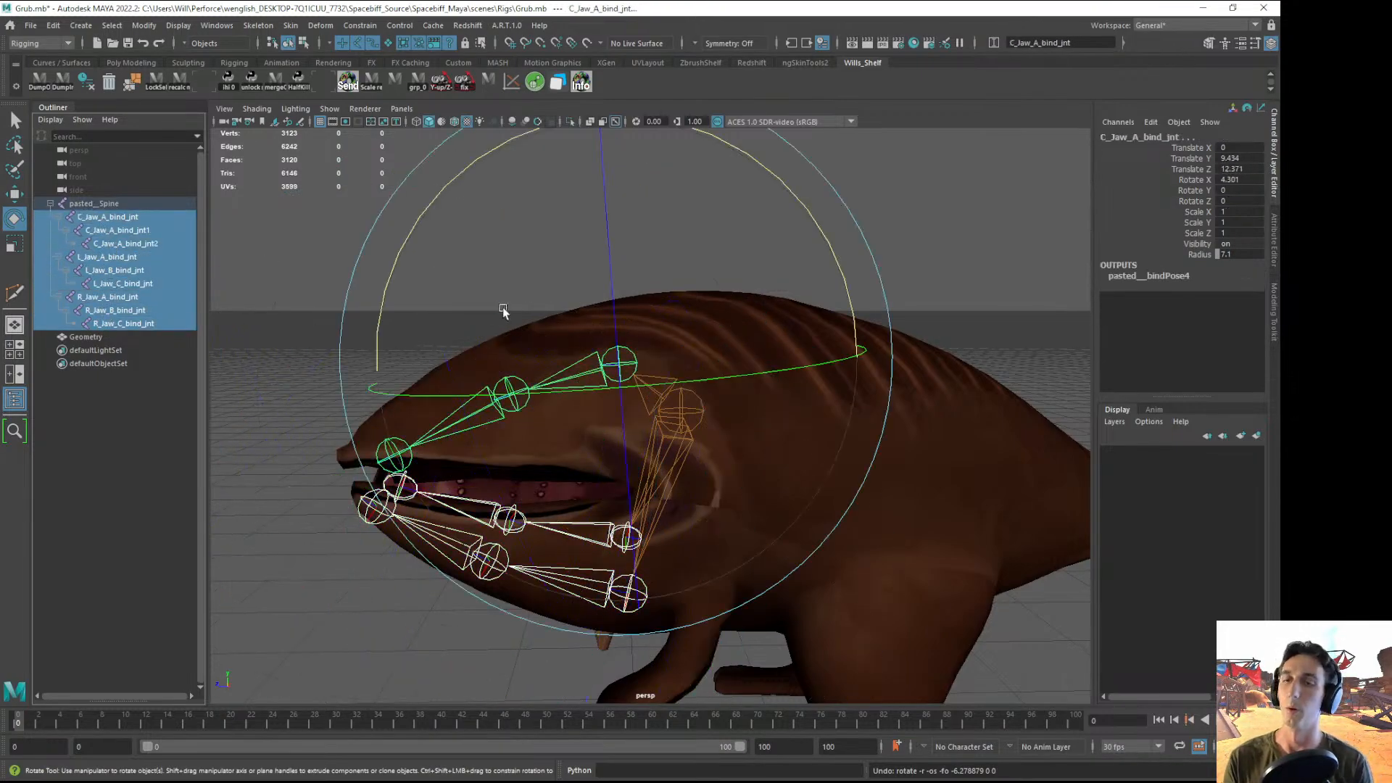
left_click_drag(502, 307, 549, 299, "alt")
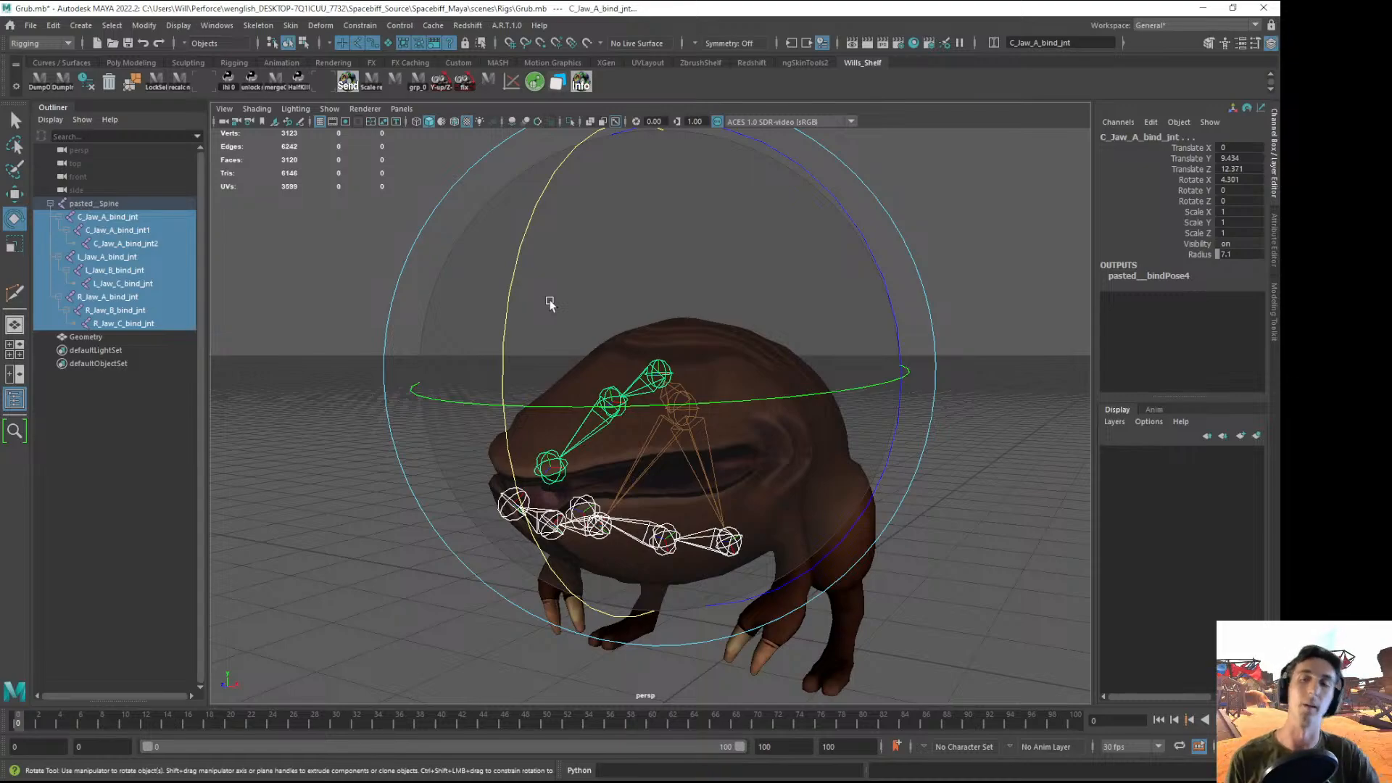
left_click_drag(690, 279, 590, 317, "alt")
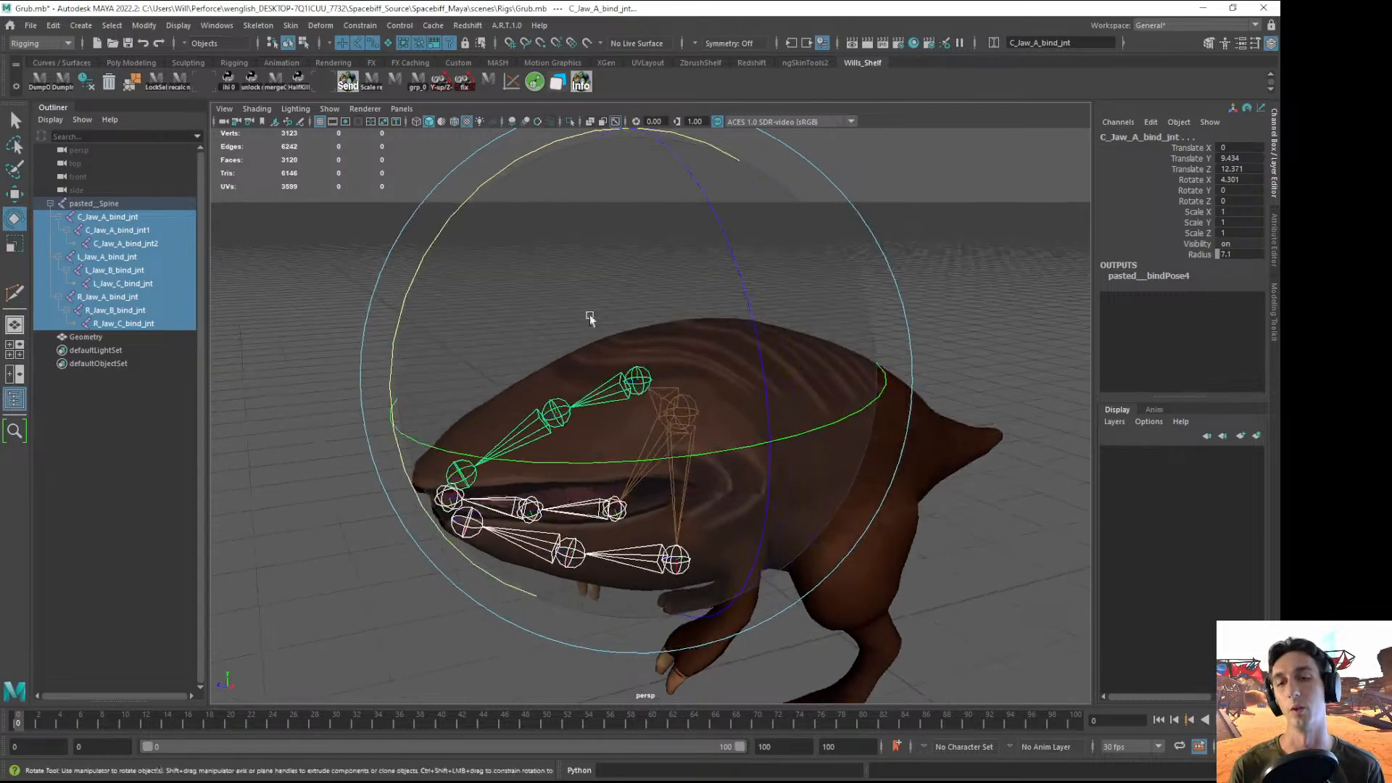
left_click_drag(398, 332, 497, 512)
left_click_drag(508, 507, 663, 168, "alt")
key("ctrl+z")
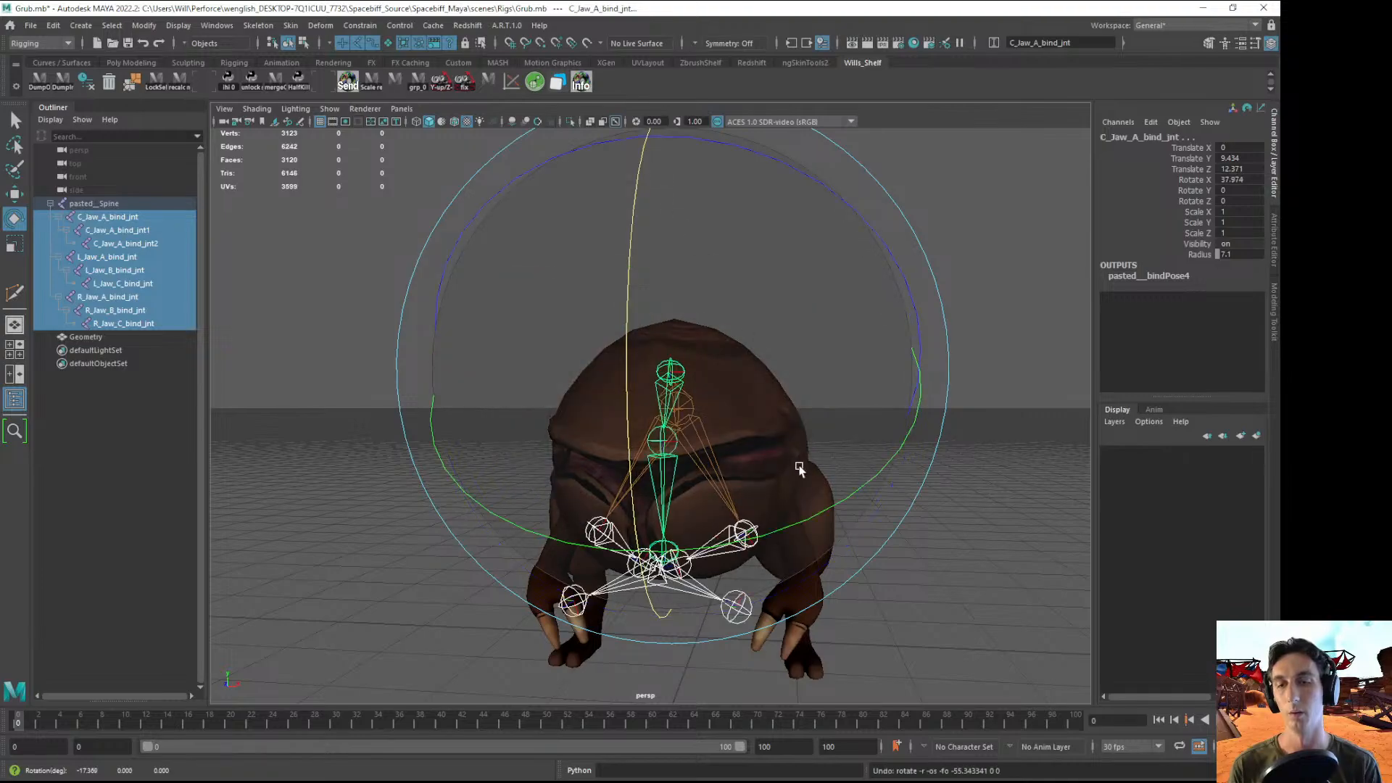
left_click_drag(799, 468, 581, 442, "alt")
left_click(328, 450)
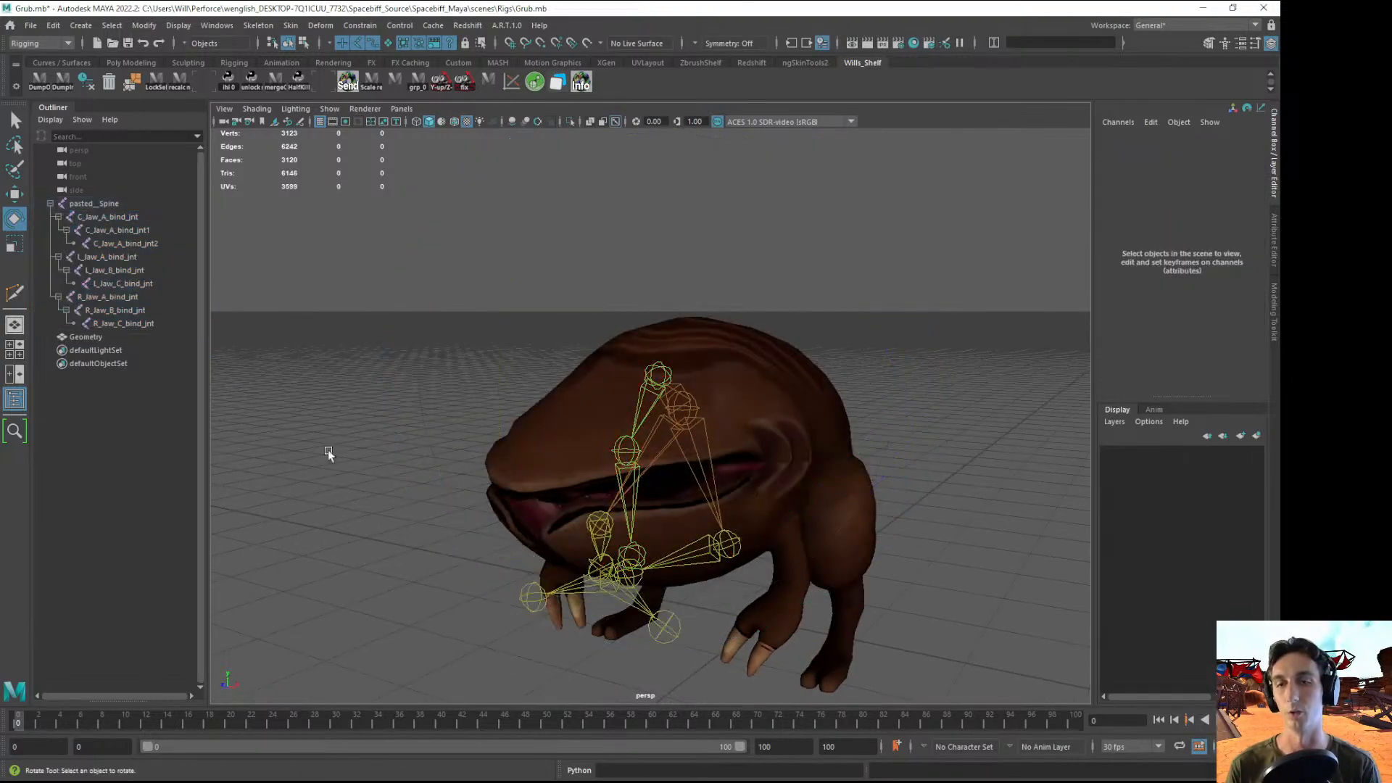
key("ctrl+z")
key("ctrl+z")
left_click(384, 560)
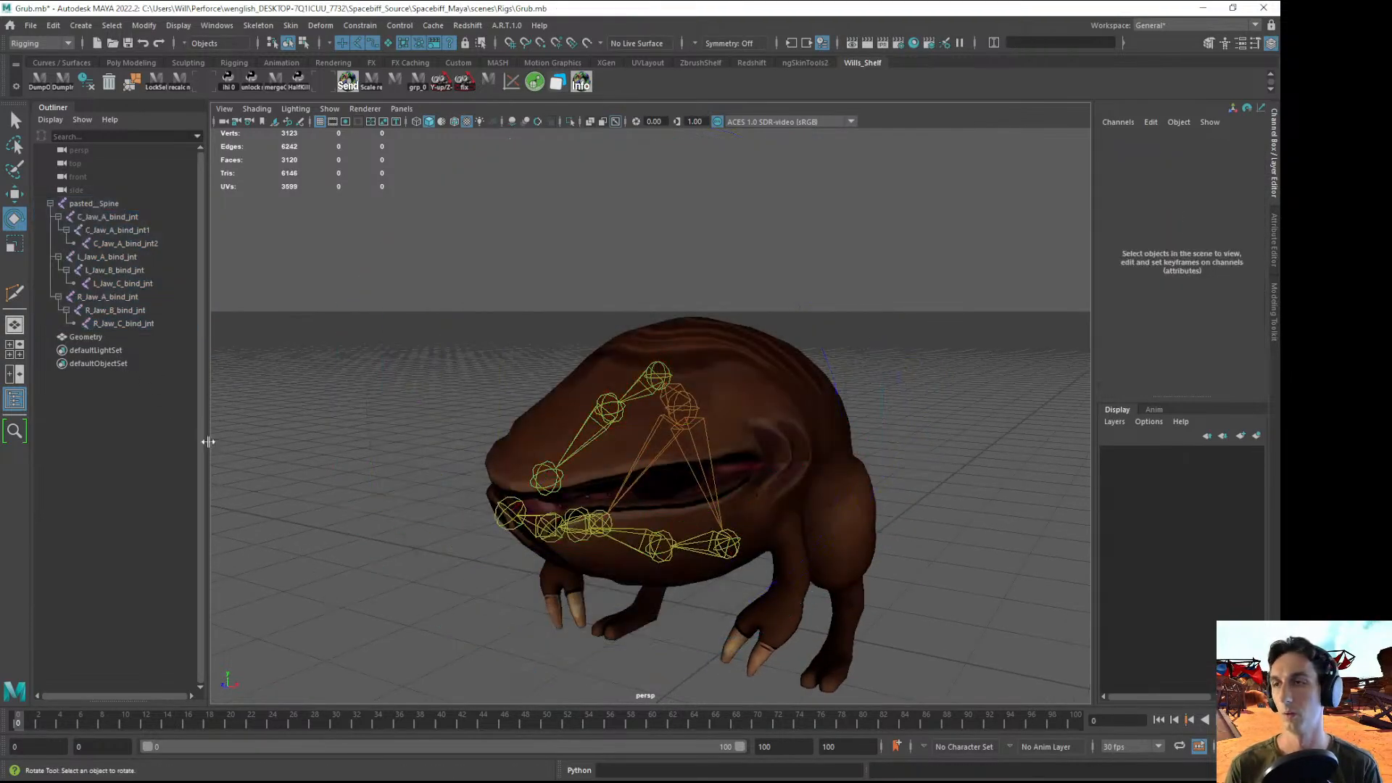
- Try rotating all left and right lower jaw joints together, and undo the rotation
left_click_drag(98, 261, 109, 323)
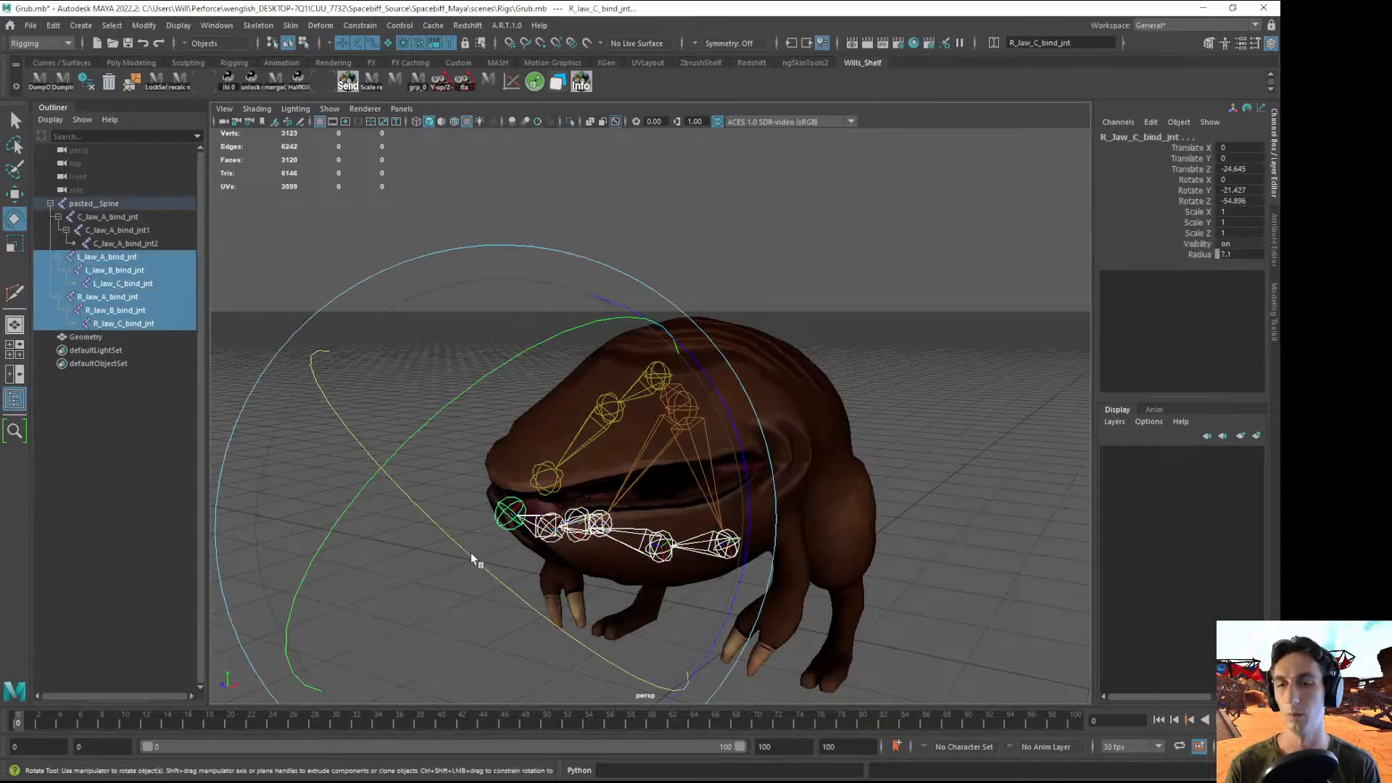
left_click_drag(471, 553, 354, 408)
key("ctrl+z")
left_click_drag(773, 462, 689, 534, "alt")
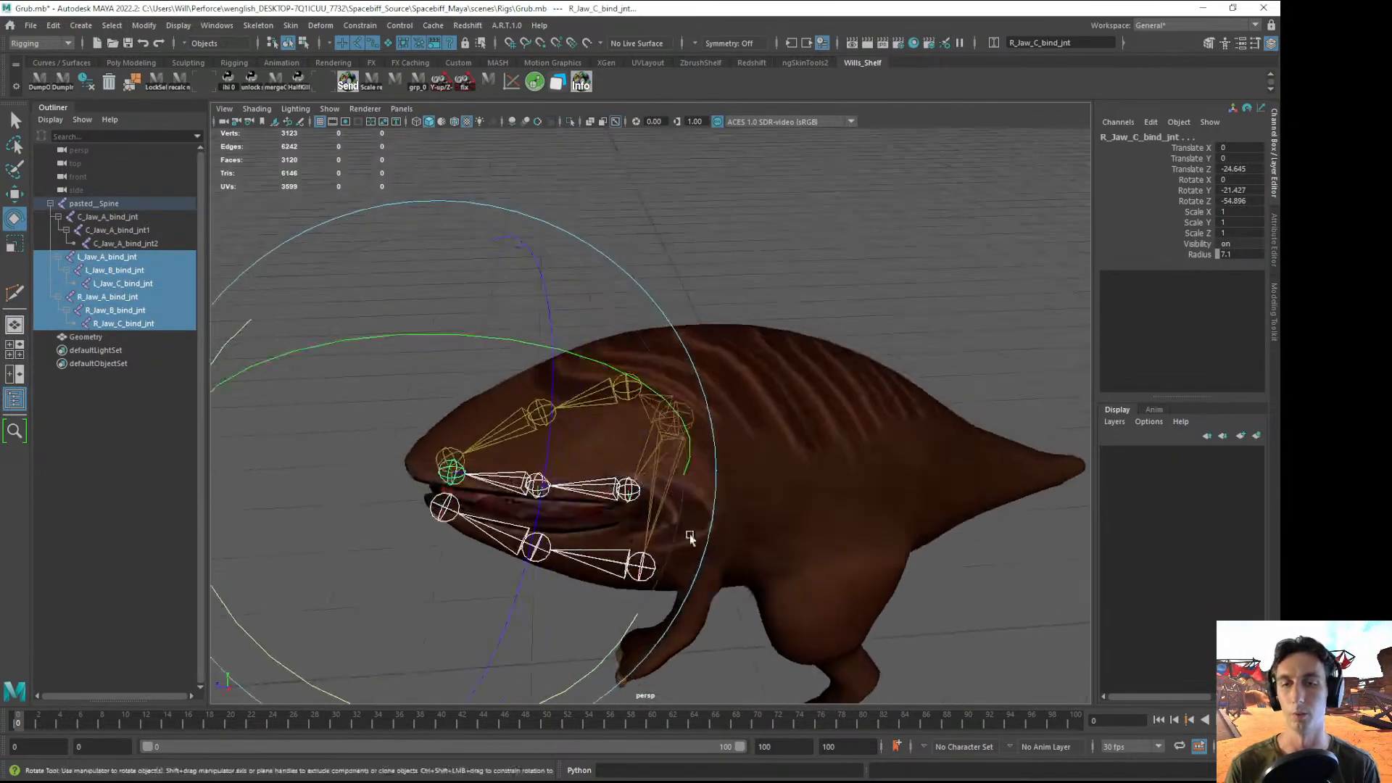
middle_click_drag(689, 534, 768, 410, "alt")
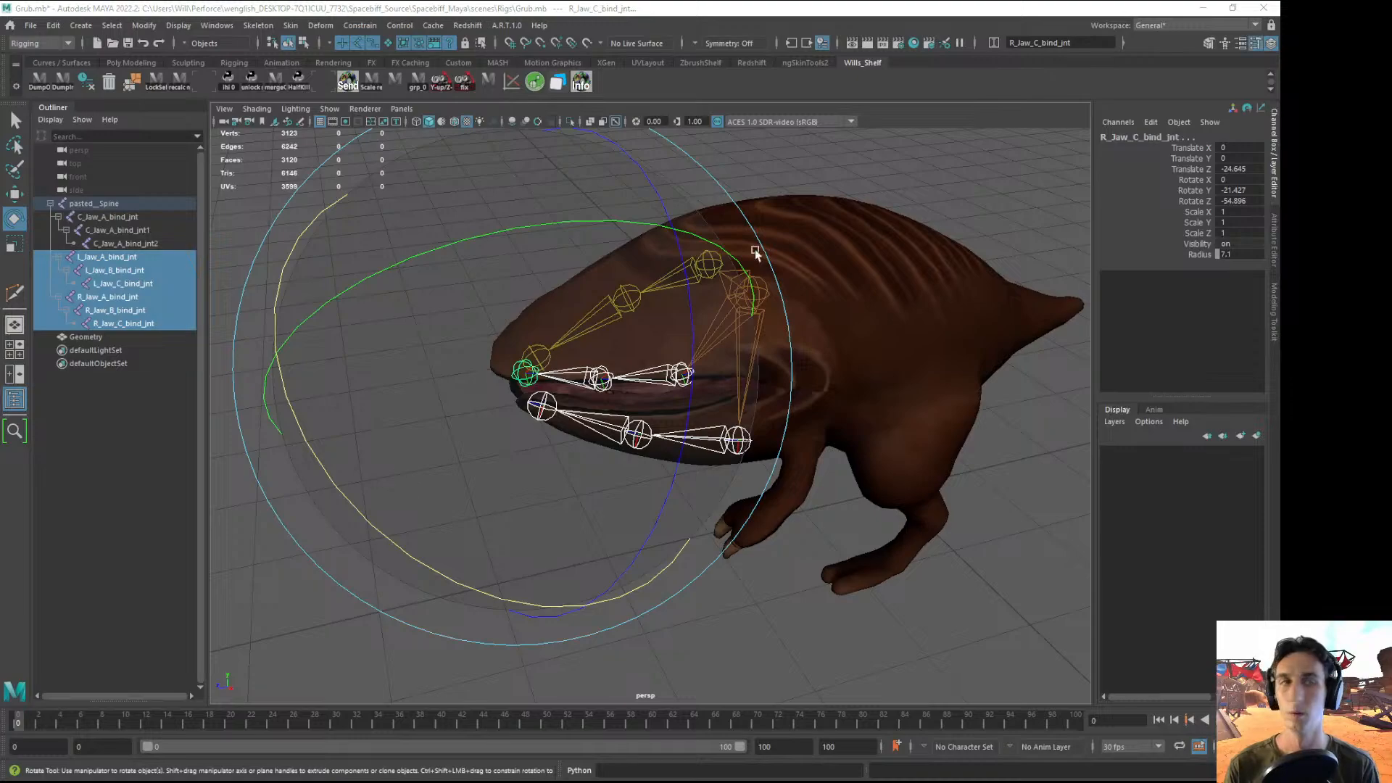
- Check the Rotate tool's settings and clear the joint selection
double_click(14, 219)
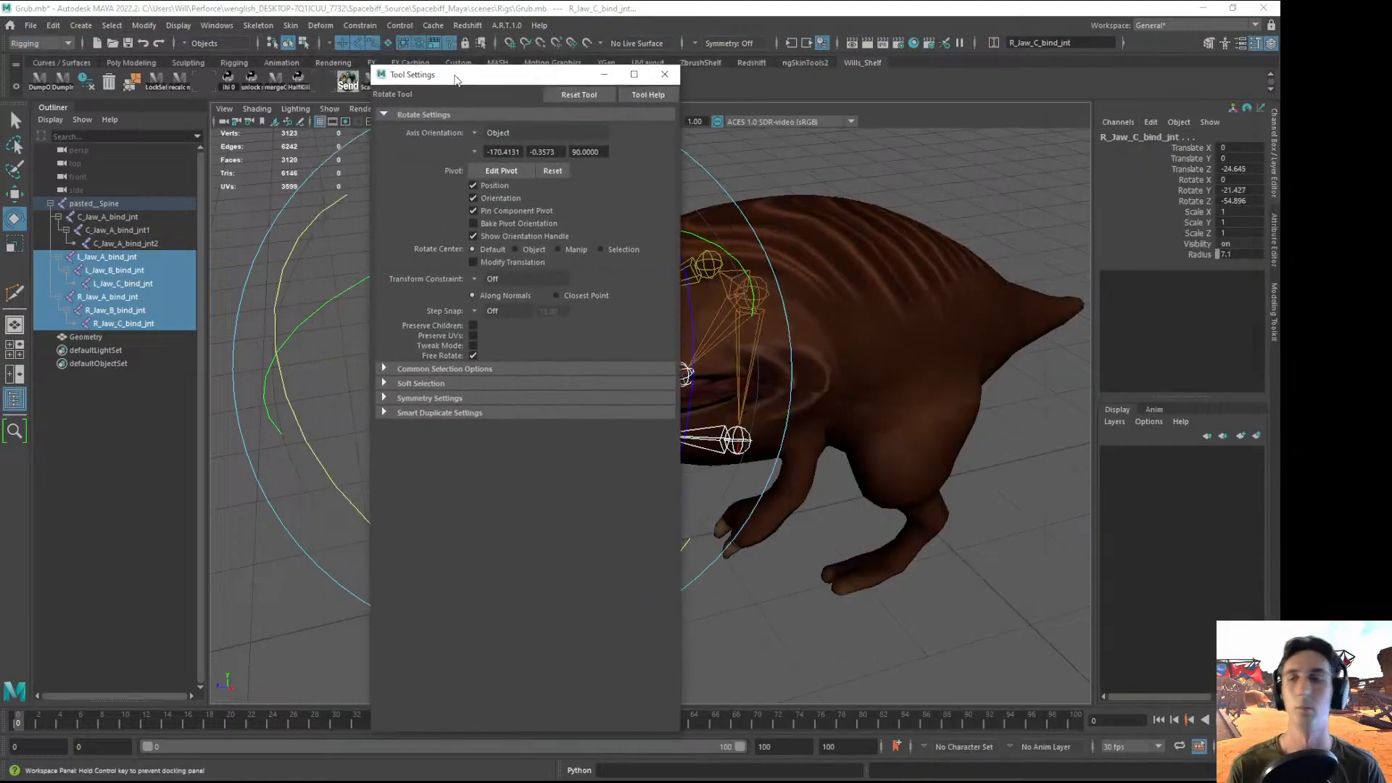
left_click(679, 84)
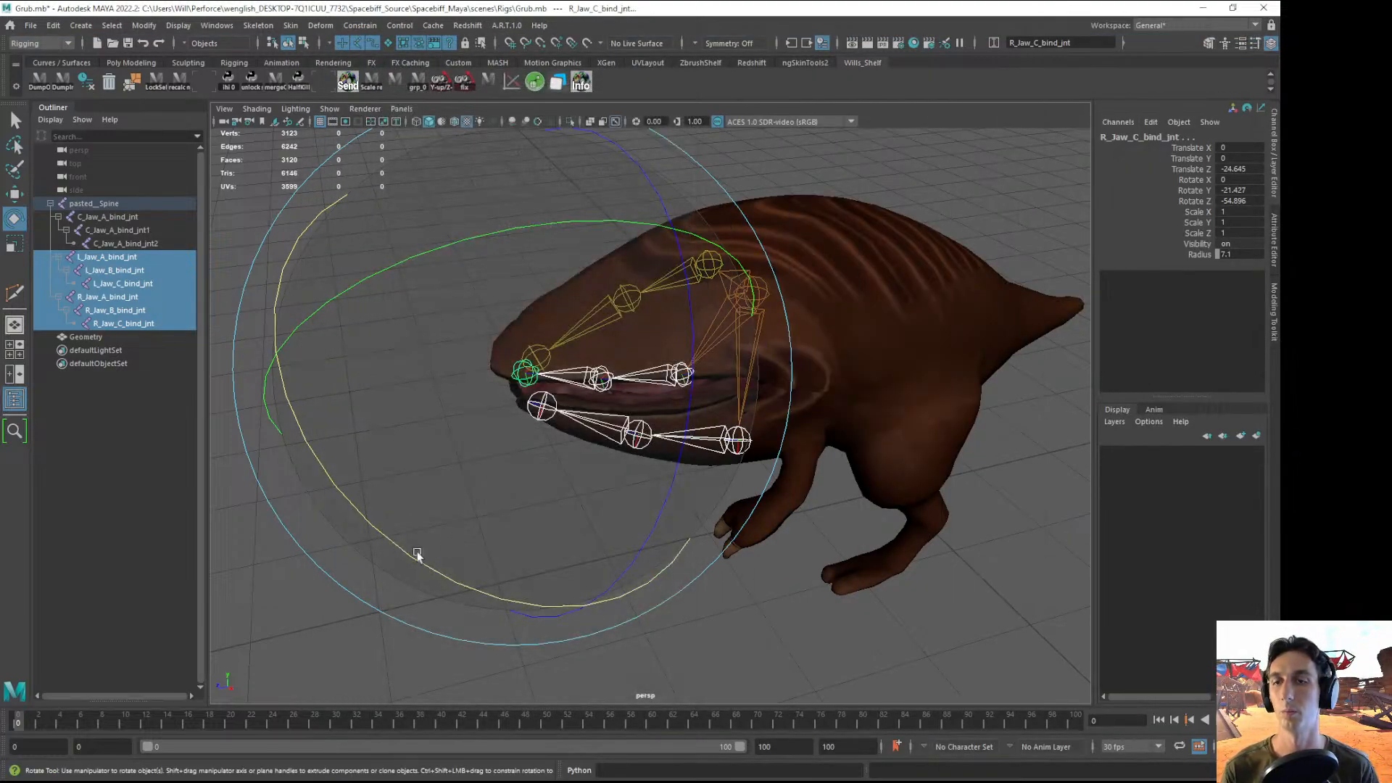
left_click(307, 607)
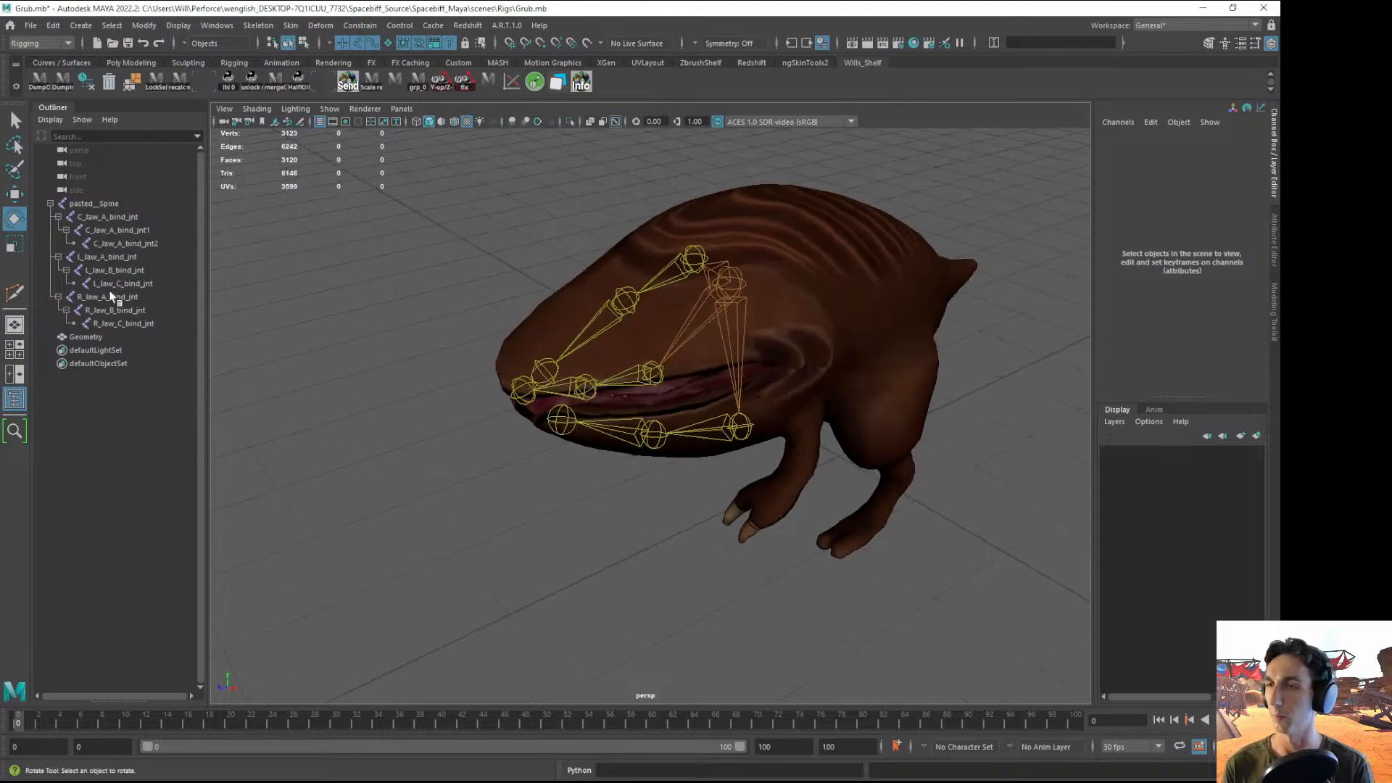
- Try rotating the three right lower jaw joints together, undo it and inspect their rotation axes
left_click_drag(109, 294, 113, 326)
left_click_drag(547, 465, 634, 385, "alt")
key("ctrl+z")
left_click_drag(806, 431, 705, 575, "alt")
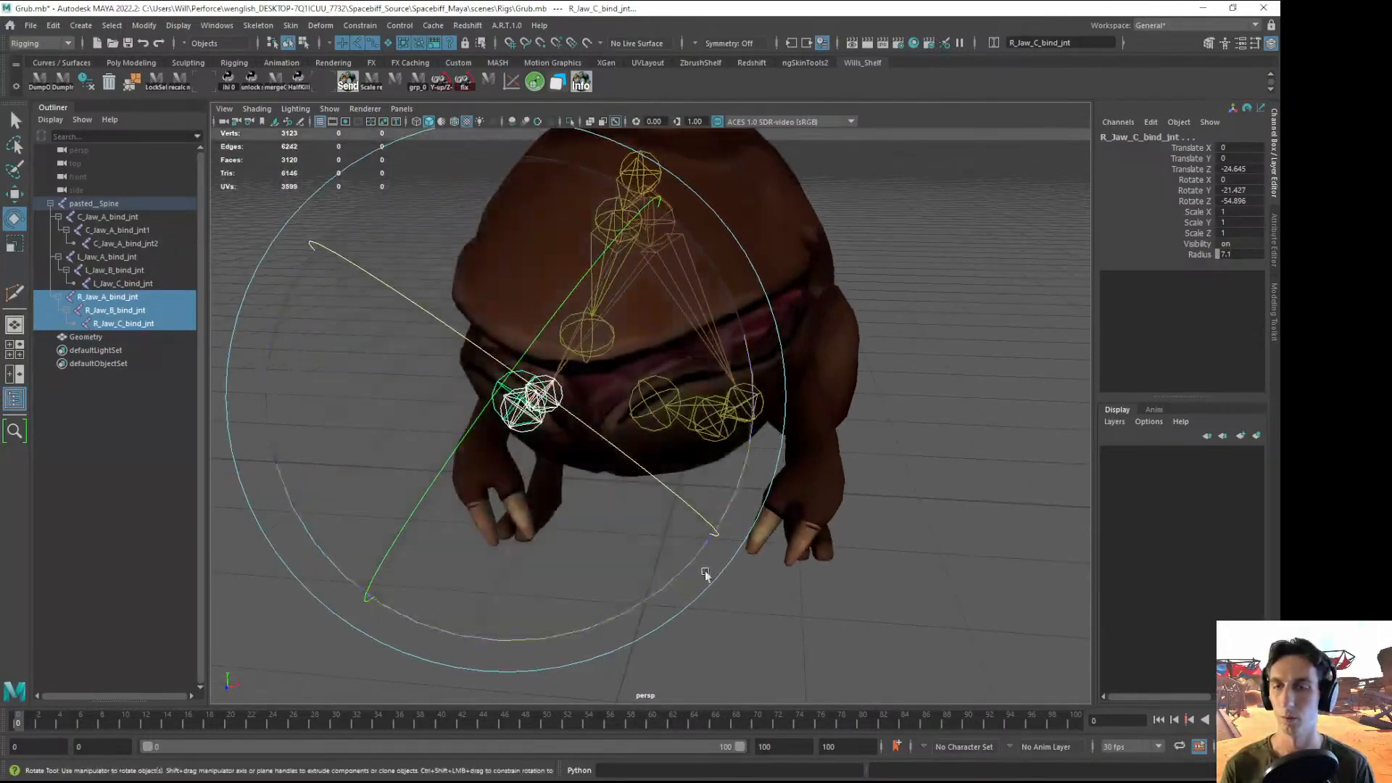
left_click_drag(771, 622, 537, 493, "alt")
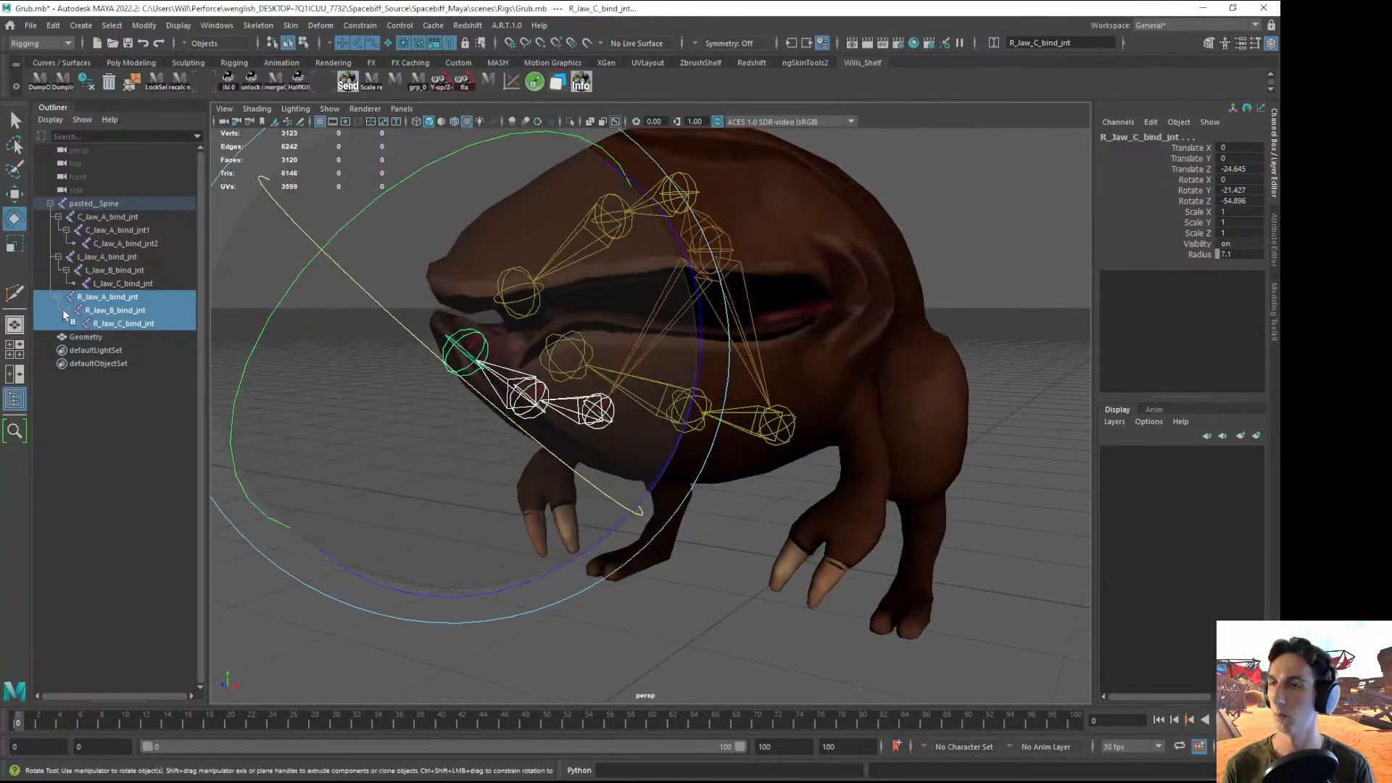
- Try rotating the left lower jaw joints together from the tip up to the base, and undo the rotation
left_click(97, 288)
left_click_drag(718, 436, 624, 435, "alt")
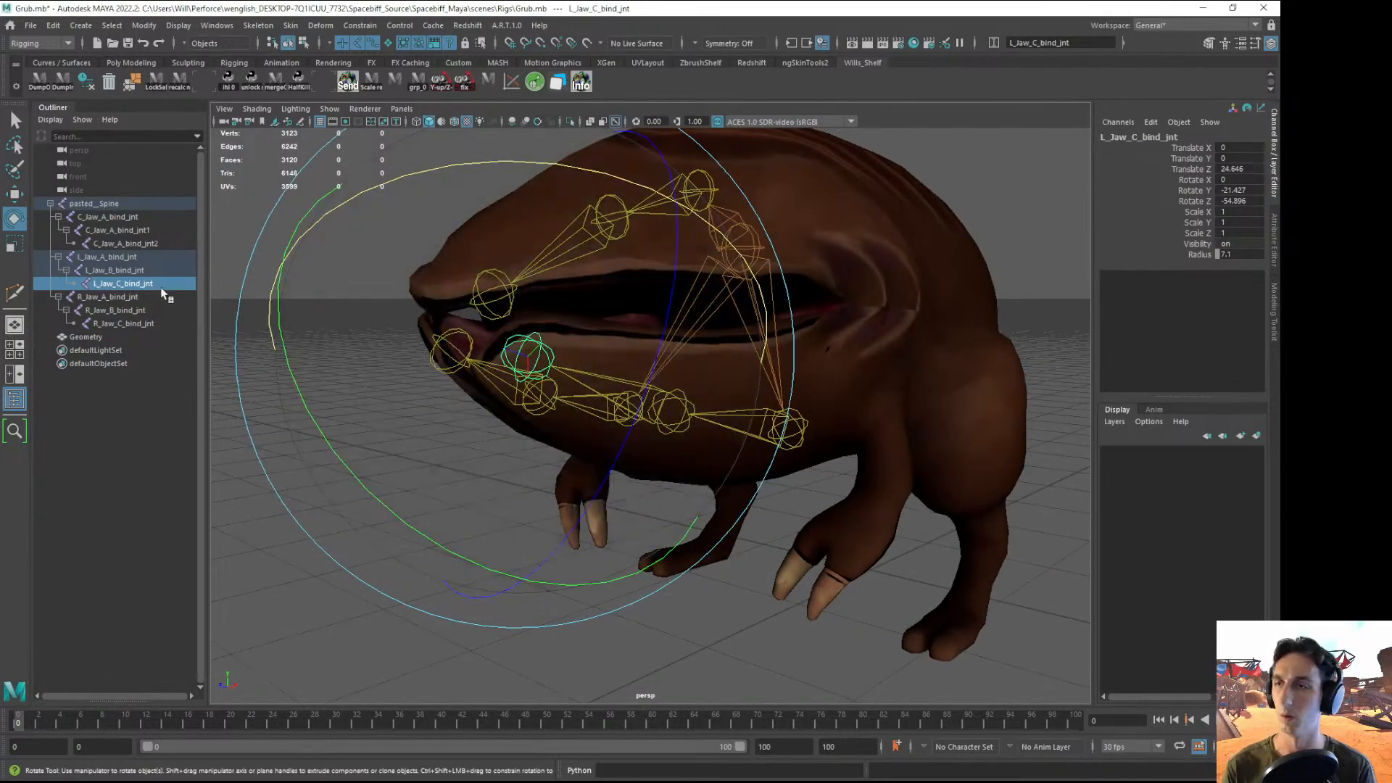
key("Up")
left_click_drag(750, 451, 813, 534, "alt")
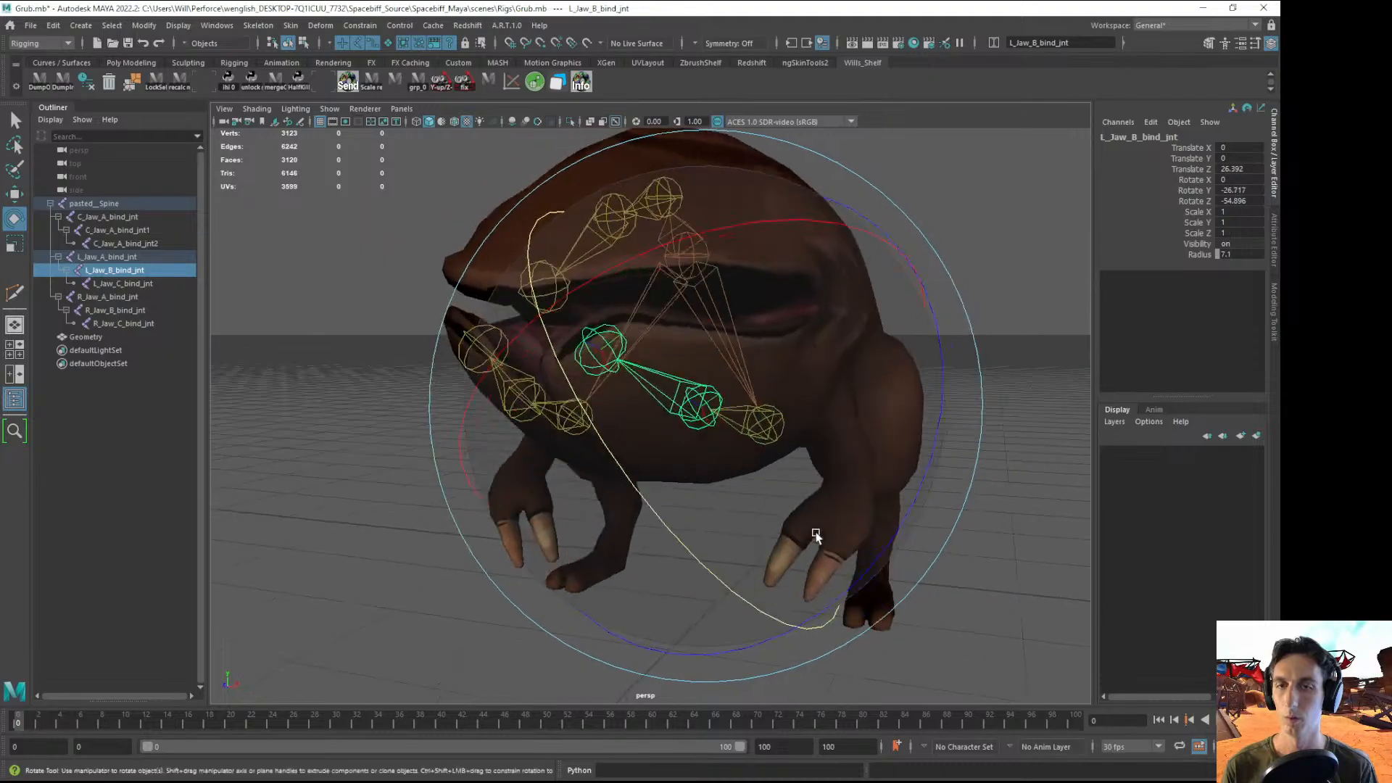
left_click(104, 285)
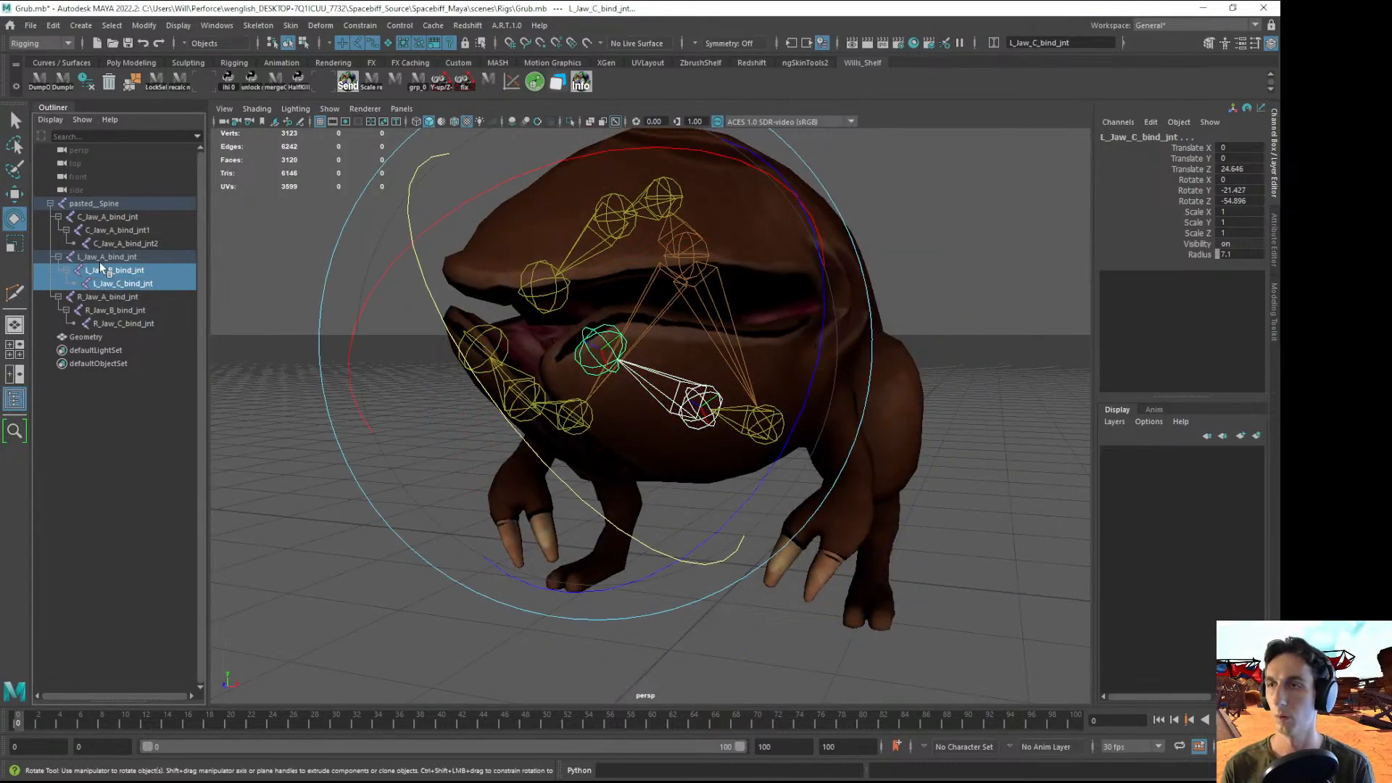
key("Up")
key("Up")
left_click_drag(684, 458, 547, 544)
key("ctrl+z")
- Try rotating the six left and right lower jaw joints together about different axes, undo the rotations and clear the selection
left_click(120, 322, "shift")
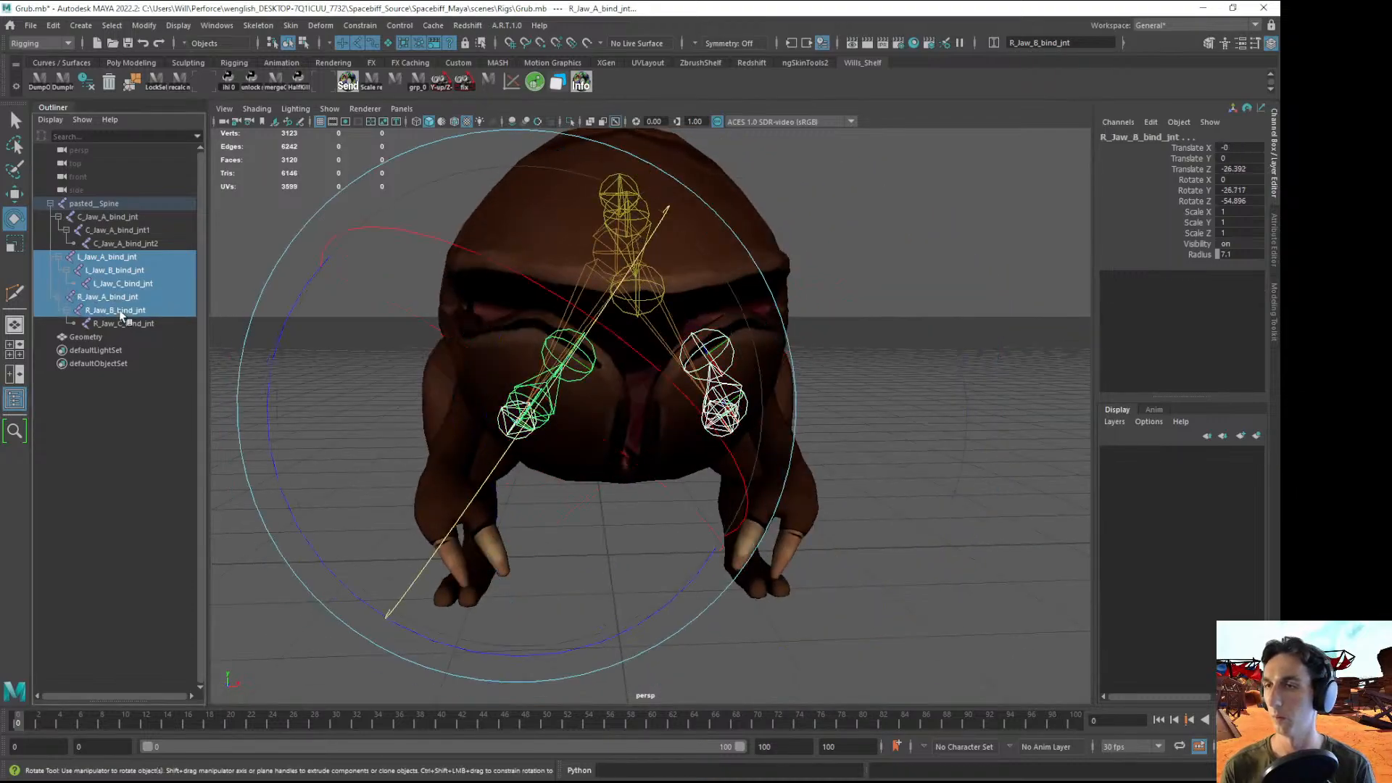
left_click_drag(531, 433, 433, 527)
left_click_drag(345, 389, 539, 344)
key("ctrl+z")
left_click_drag(749, 469, 708, 438, "alt")
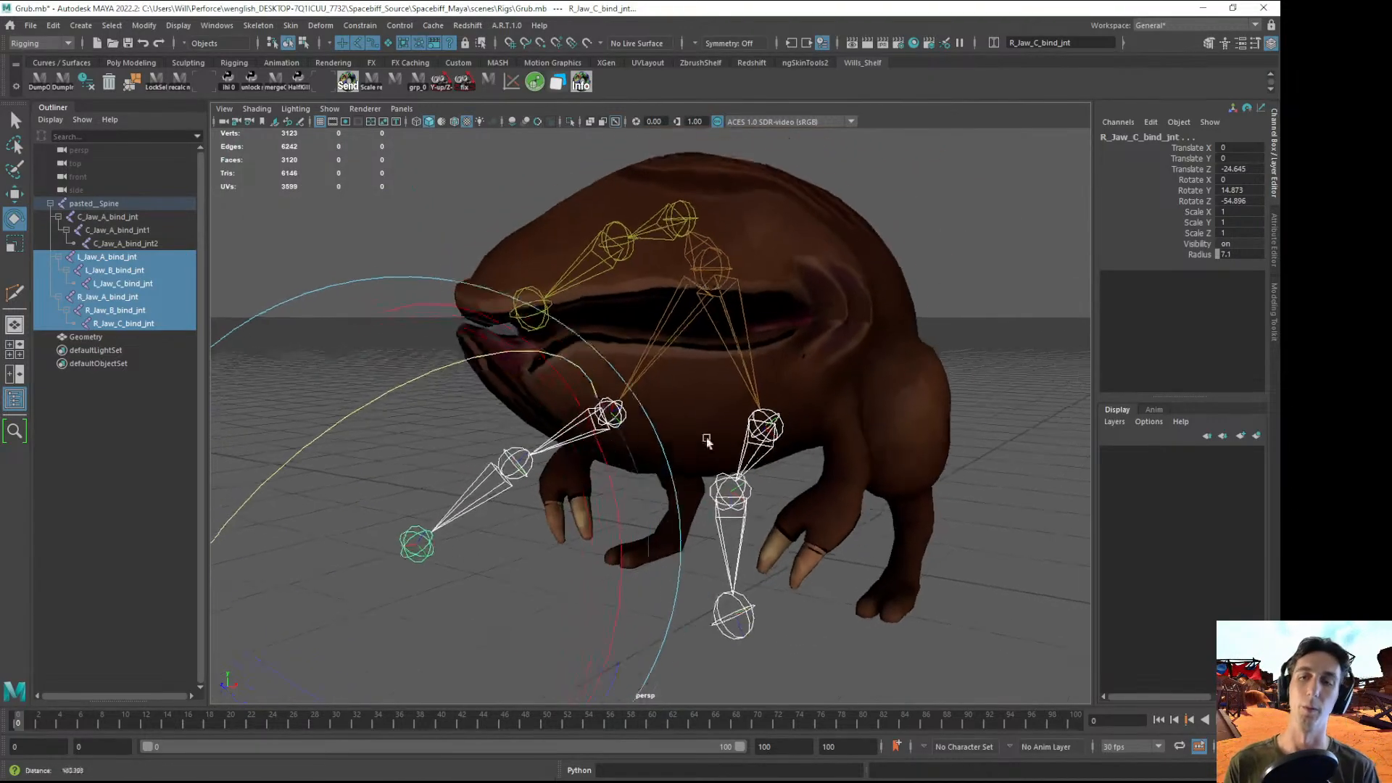
right_click_drag(708, 438, 709, 484, "alt")
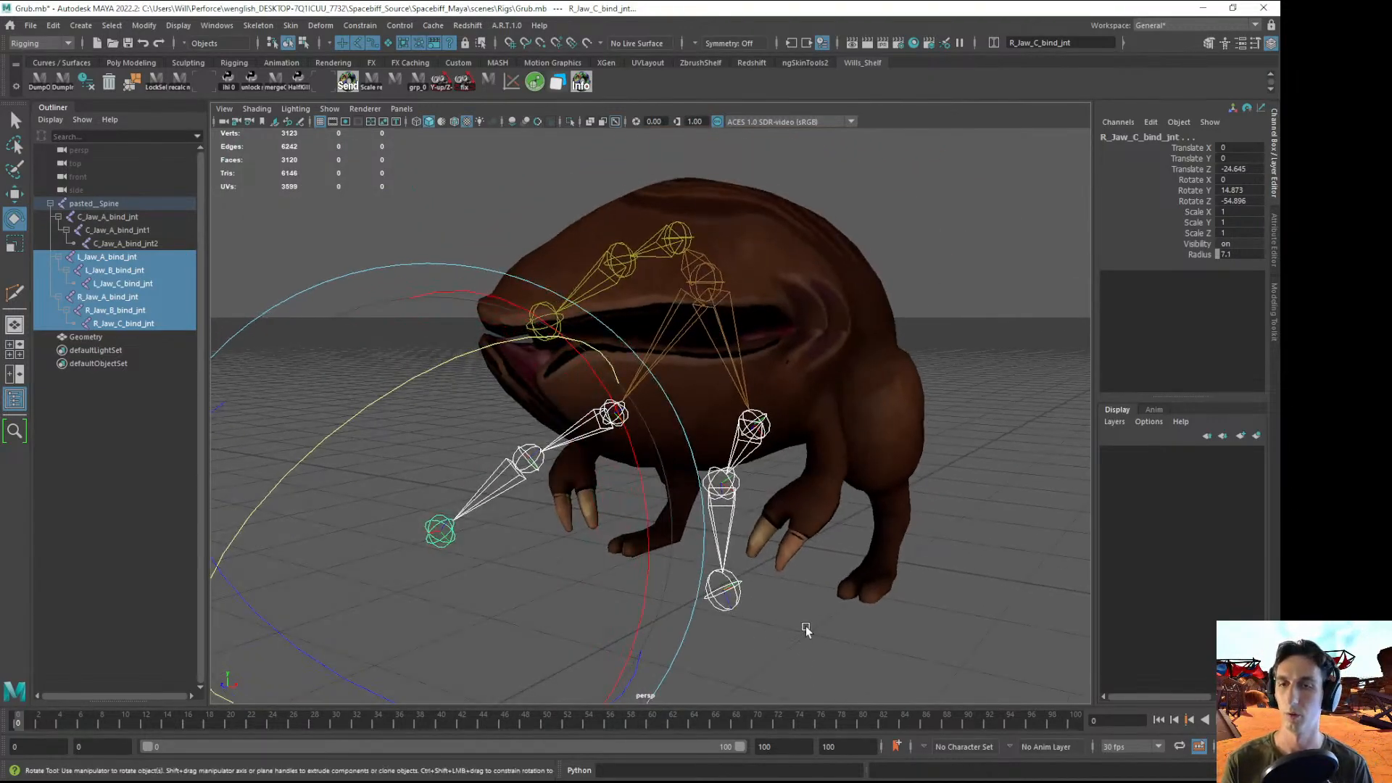
left_click_drag(806, 629, 828, 630, "alt")
left_click(828, 629)
key("ctrl+z")
key("ctrl+z")
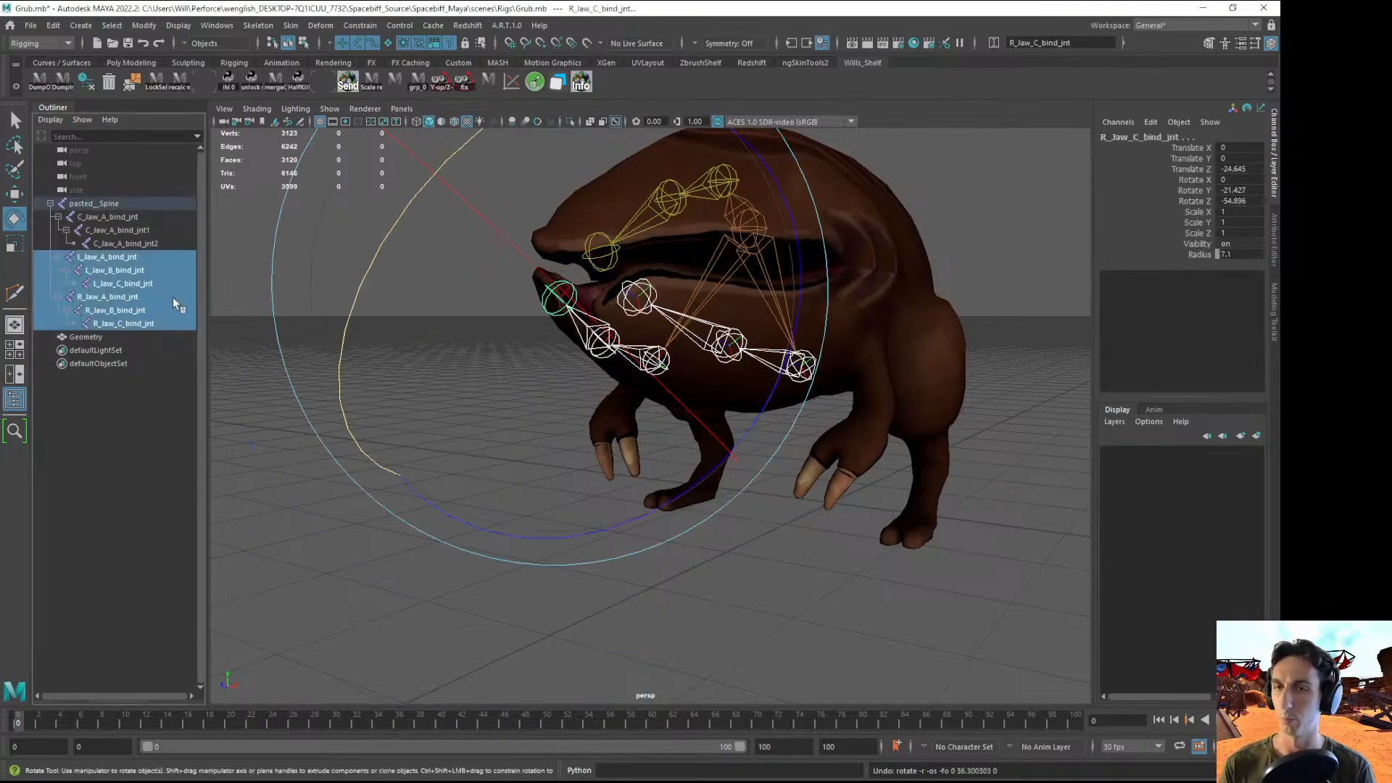
left_click_drag(371, 267, 333, 429)
key("ctrl+z")
left_click(759, 523)
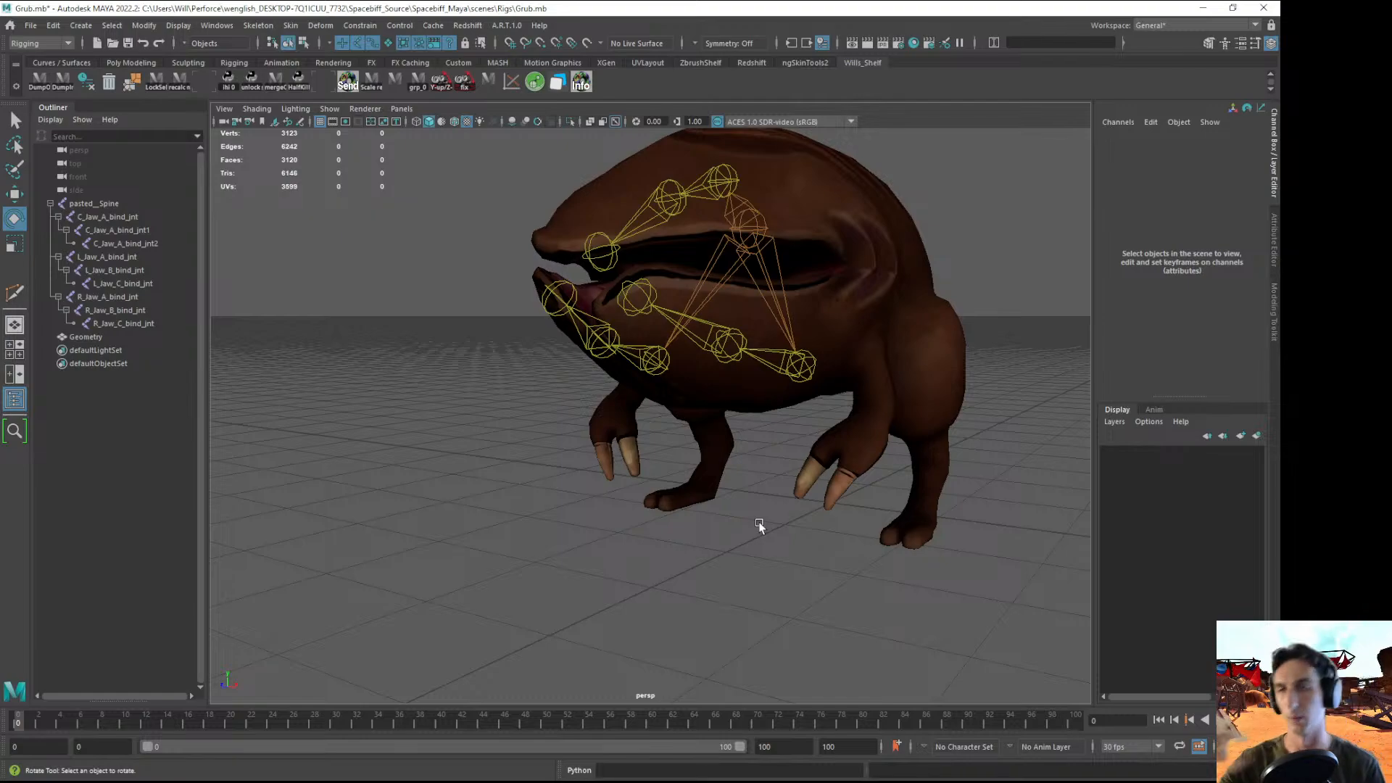
- Select all nine central, left and right jaw joints, try rotating them together, and undo the rotations
left_click_drag(93, 218, 131, 324)
left_click_drag(627, 375, 655, 424, "alt")
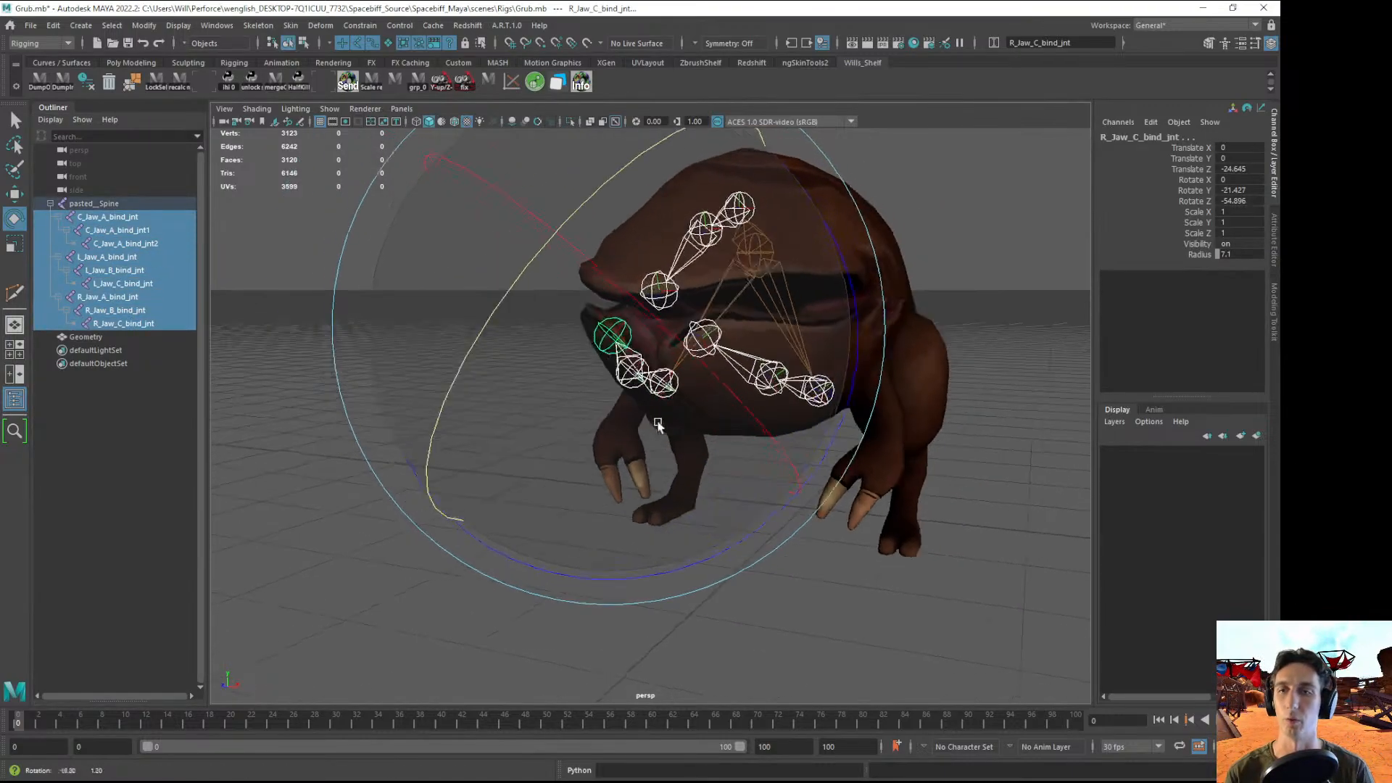
left_click_drag(486, 319, 455, 498)
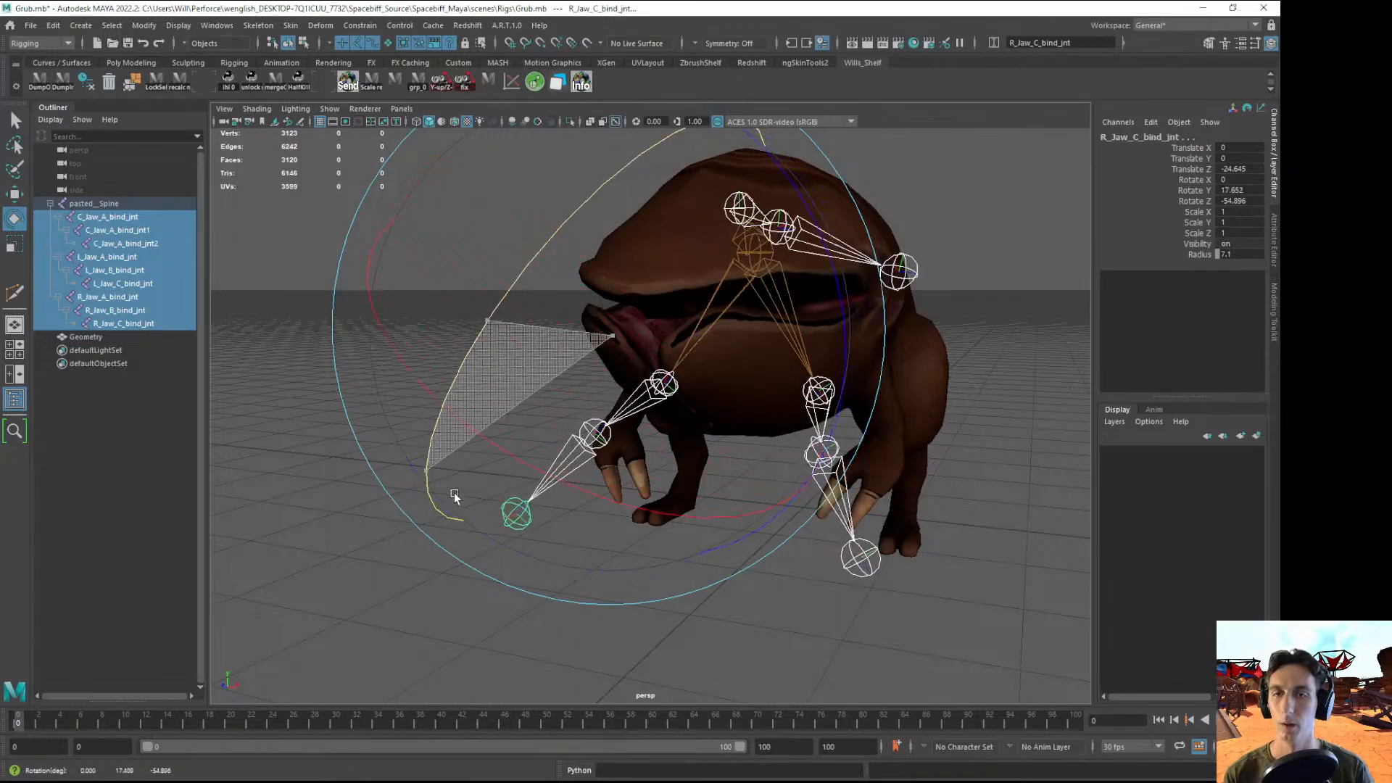
left_click_drag(605, 355, 513, 373, "alt")
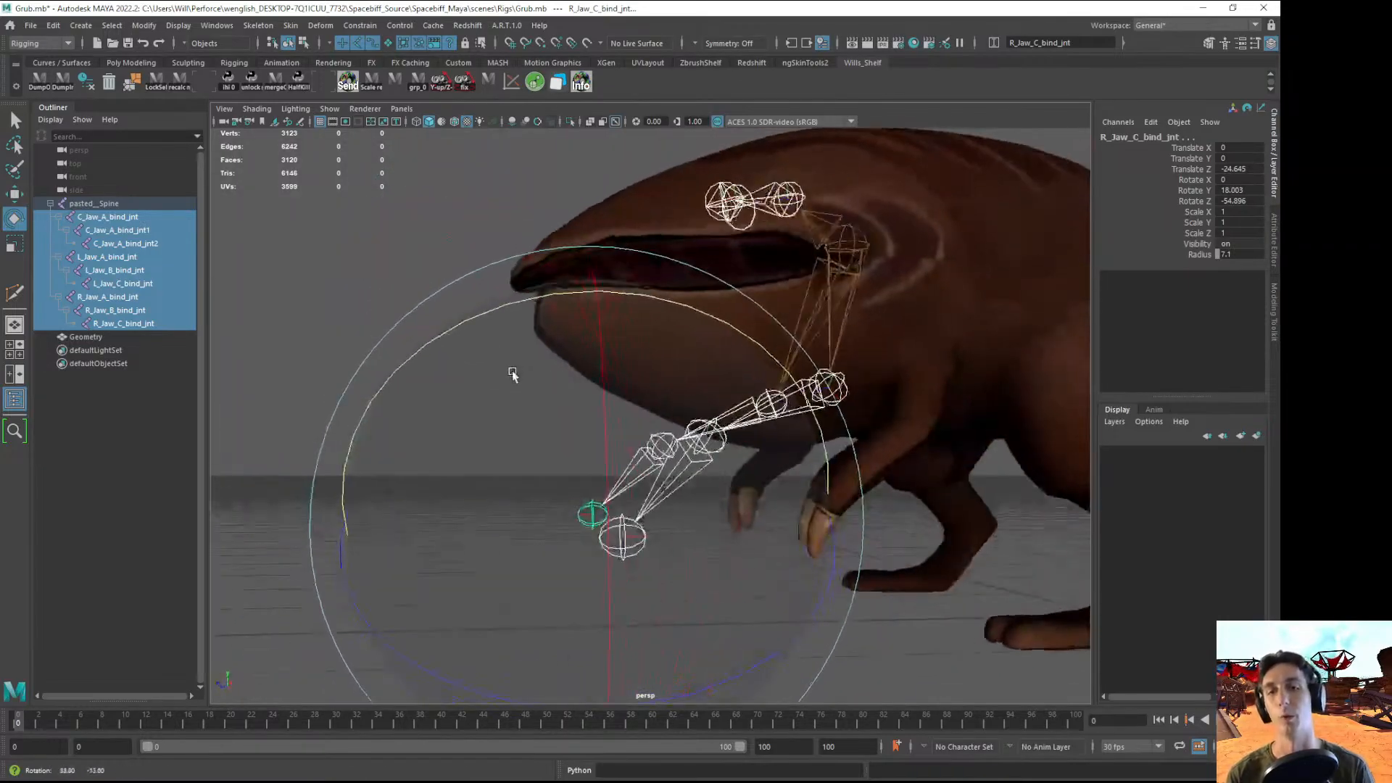
left_click_drag(446, 332, 560, 357)
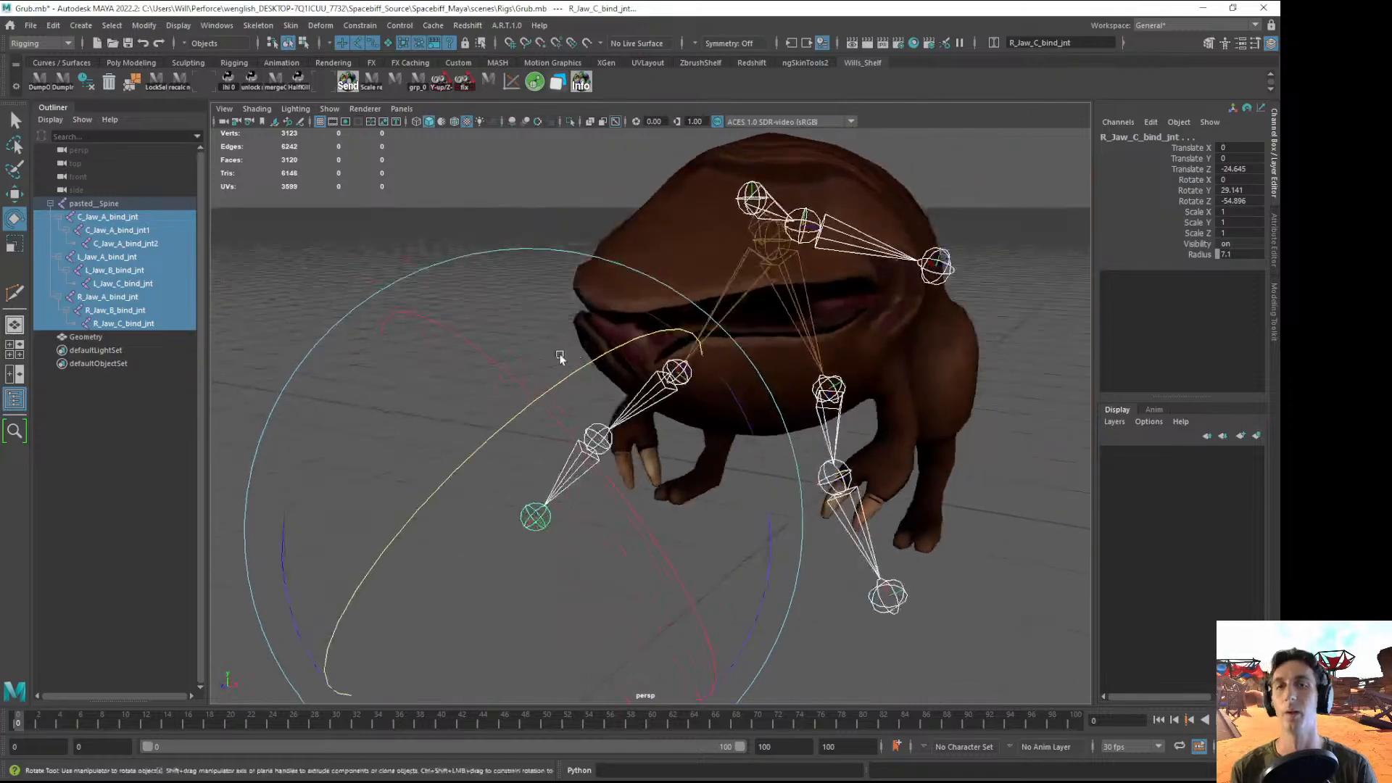
left_click_drag(789, 217, 745, 225, "alt")
key("ctrl+z")
key("ctrl+z")
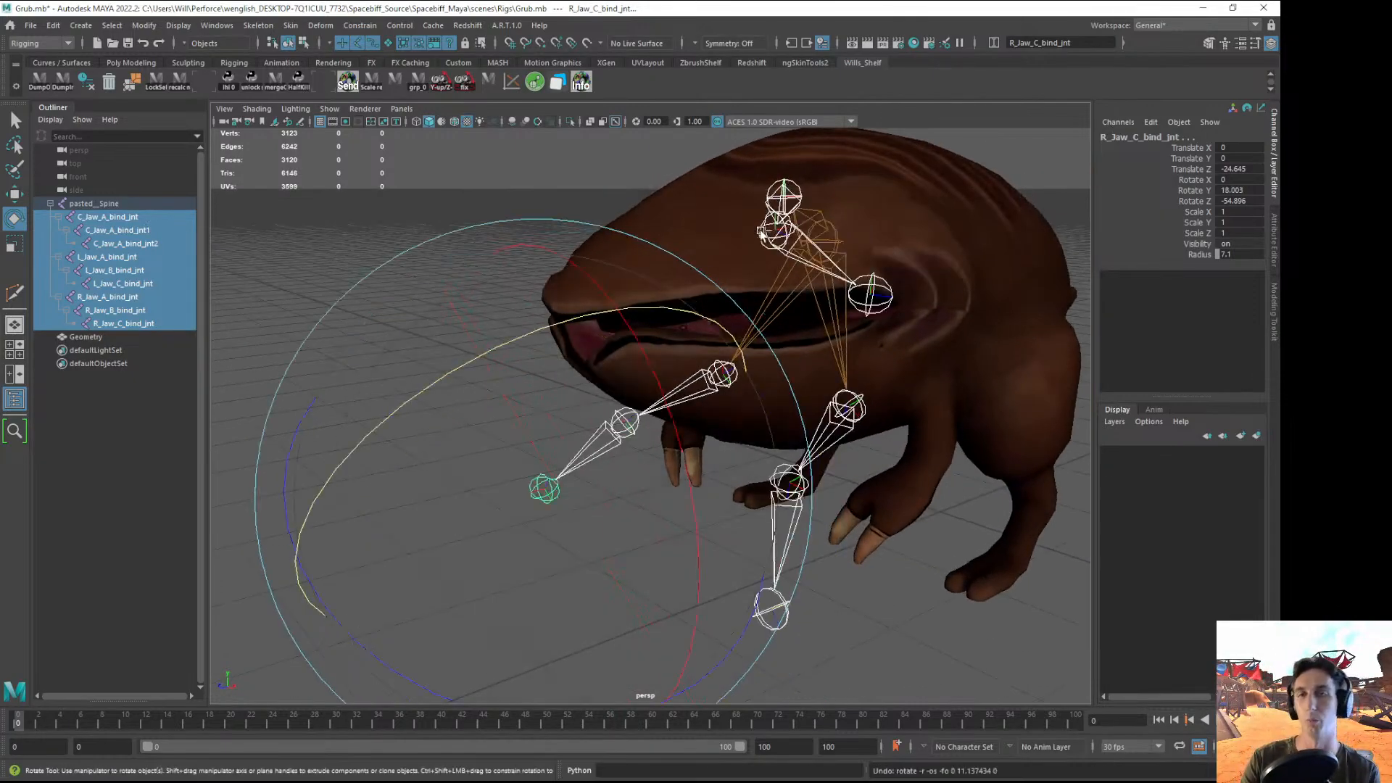
- Examine the local rotation axes of the upper and lower jaw joints up close from several angles
left_click_drag(695, 276, 849, 448, "alt")
scroll(850, 448, "up", 3)
middle_click_drag(839, 361, 734, 365, "alt")
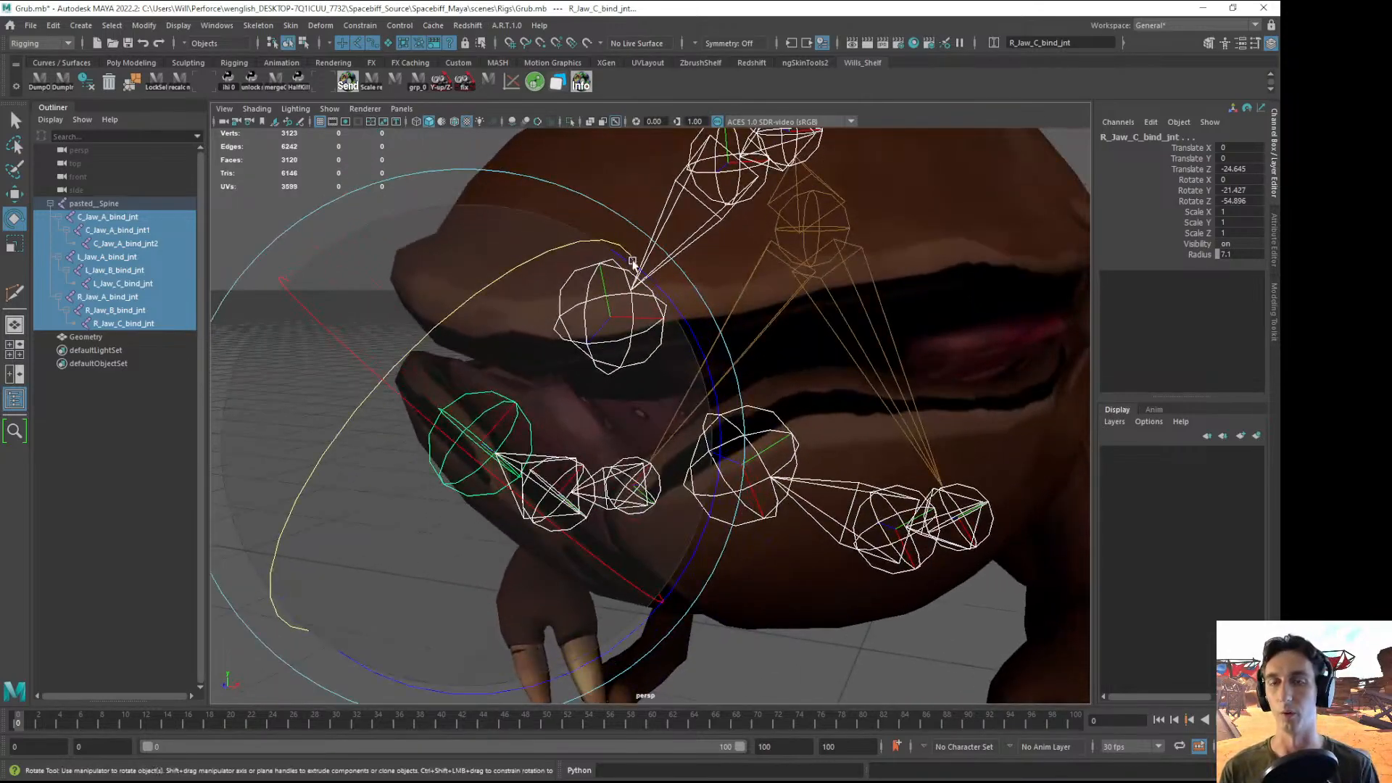
left_click_drag(633, 262, 608, 391, "alt")
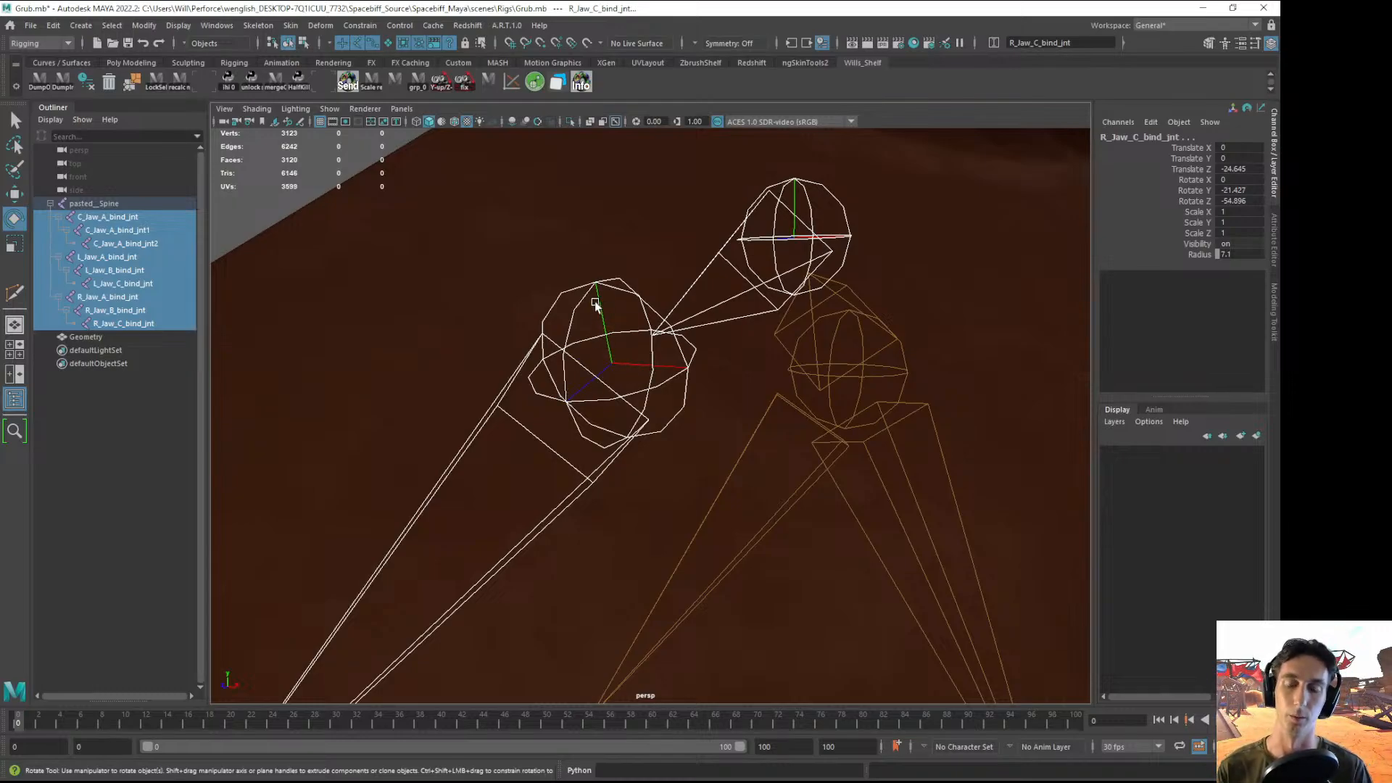
right_click_drag(861, 432, 541, 453, "alt")
left_click_drag(541, 454, 601, 352, "alt")
right_click_drag(601, 352, 790, 446, "alt")
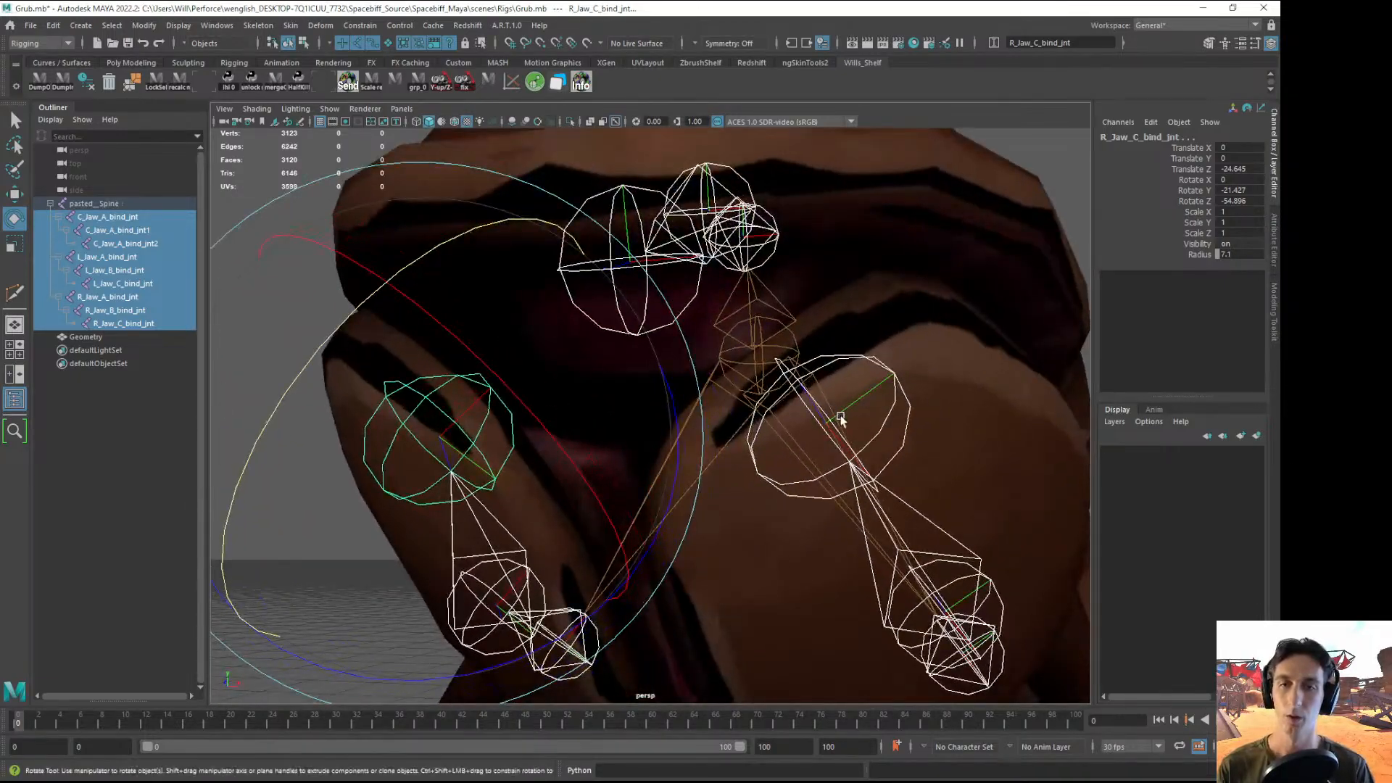
left_click_drag(840, 419, 743, 453, "alt")
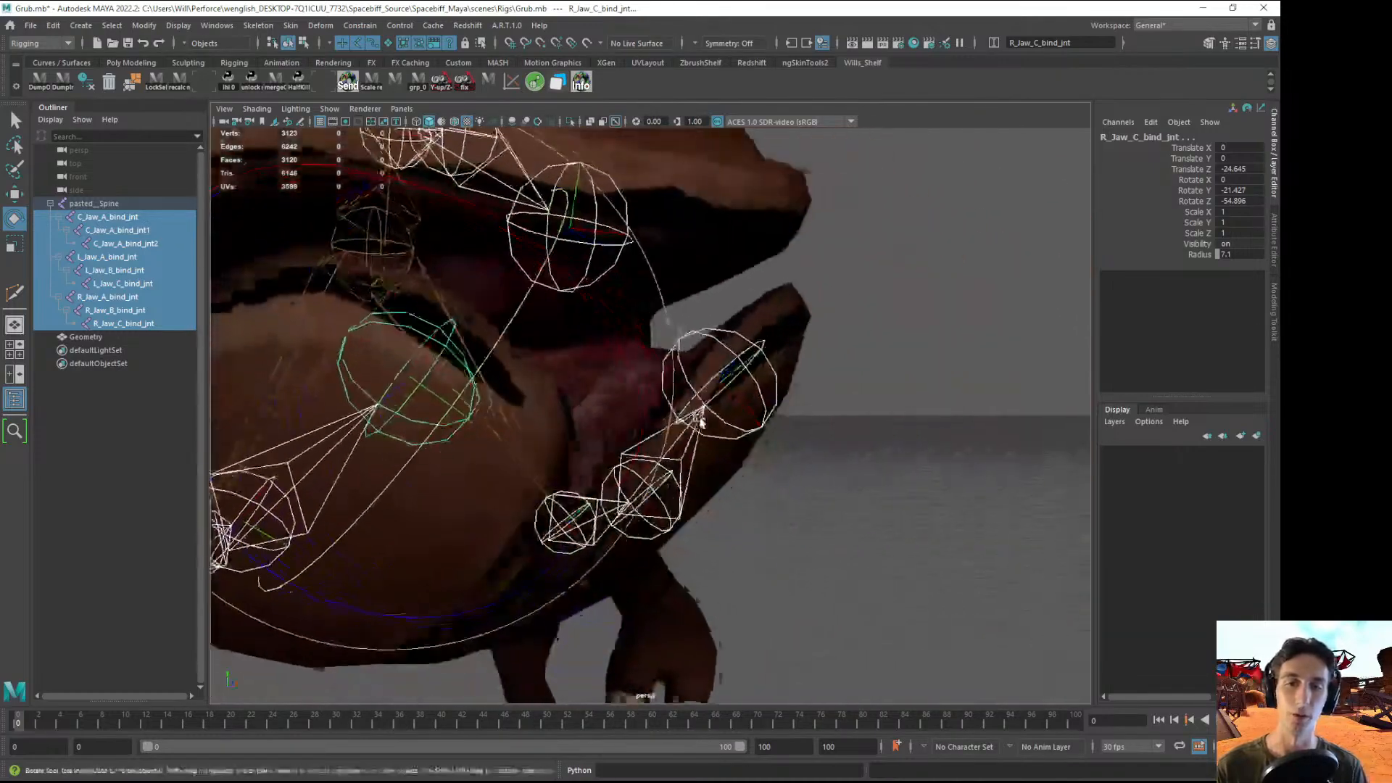
- Select the left lower jaw's tip joint and examine its axes with the Move tool
left_click(748, 453)
right_click_drag(747, 453, 883, 494, "alt")
left_click(766, 437)
key("w")
middle_click_drag(882, 495, 820, 515, "alt")
right_click_drag(701, 435, 643, 412, "ctrl+shift")
left_click_drag(795, 450, 699, 420, "alt")
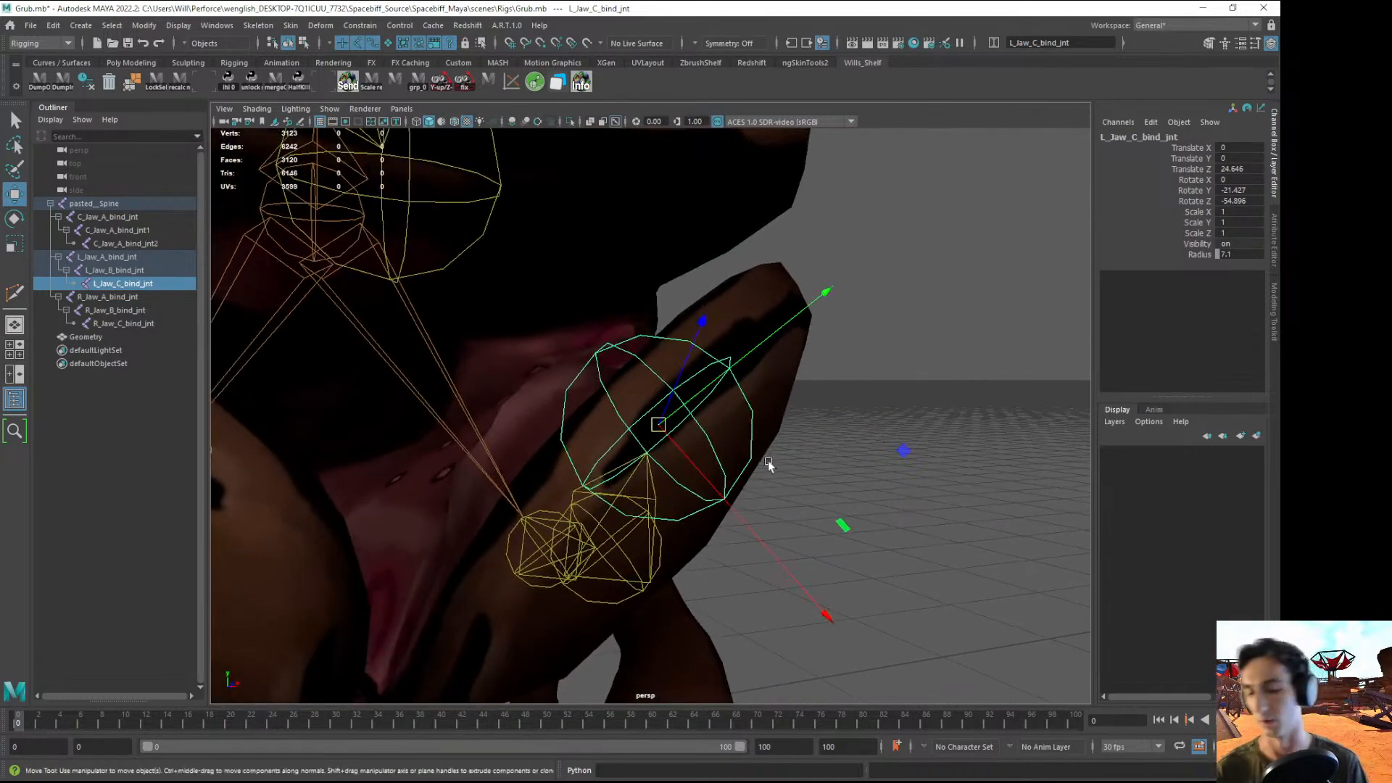
key("3")
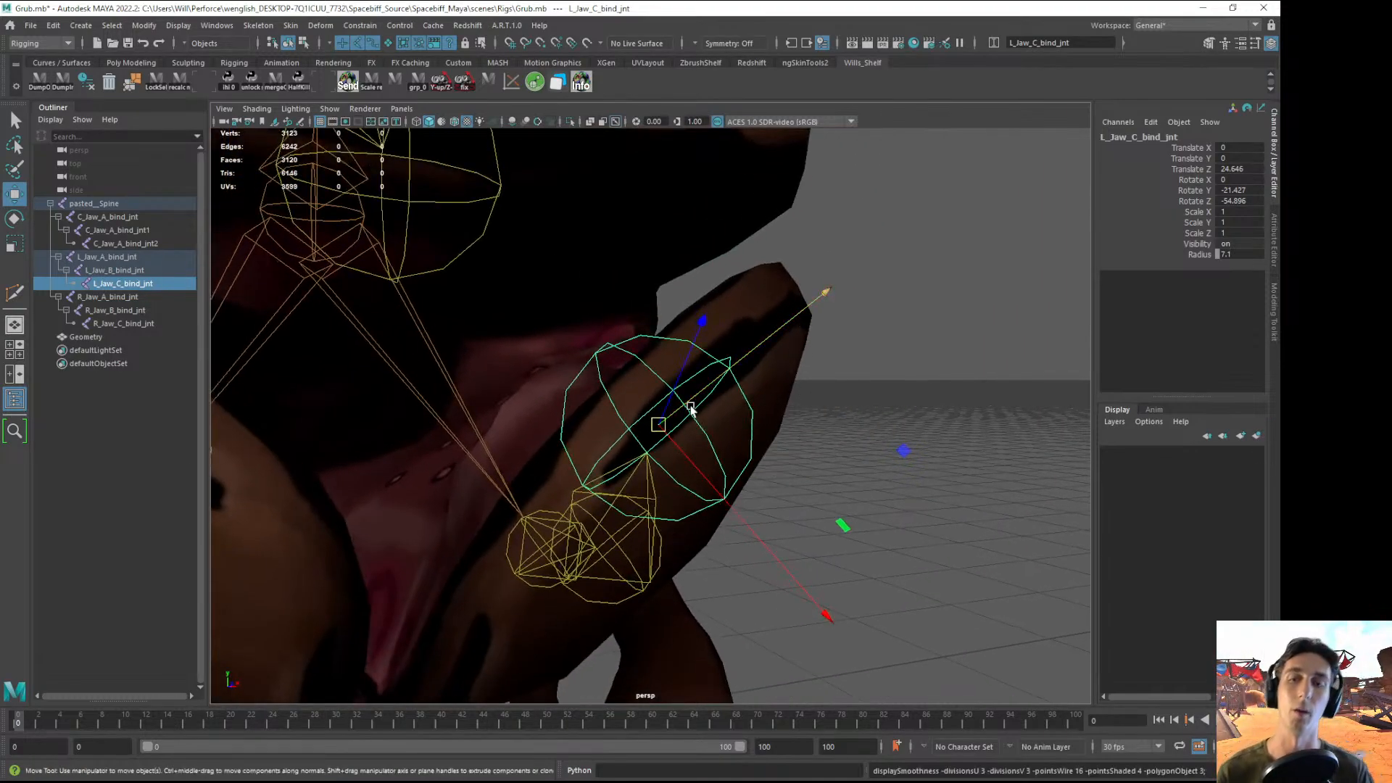
- Try rotating the left lower jaw's tip joint, undo it, and check the rotation axes of that chain's base joint
left_click_drag(690, 411, 643, 363, "alt")
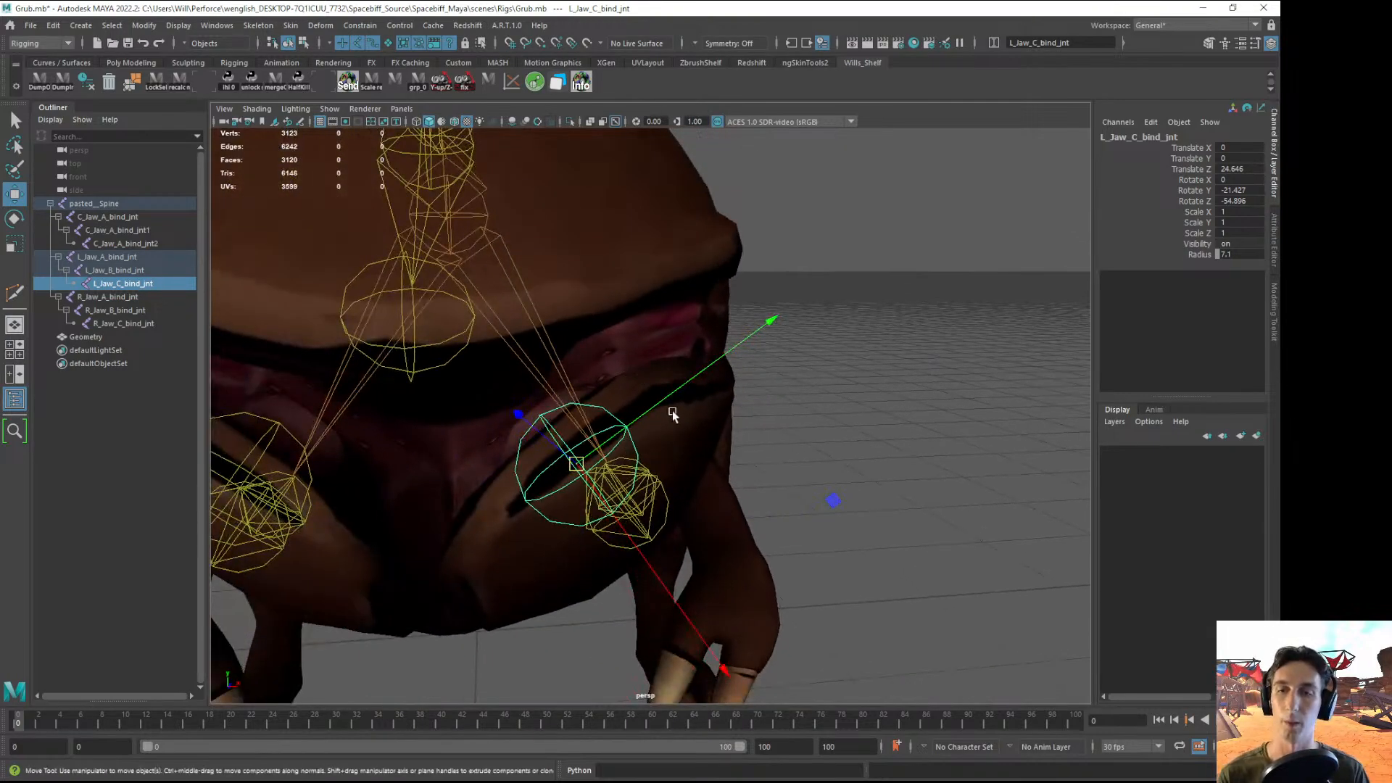
key("e")
left_click_drag(566, 475, 616, 536)
key("ctrl+z")
key("w")
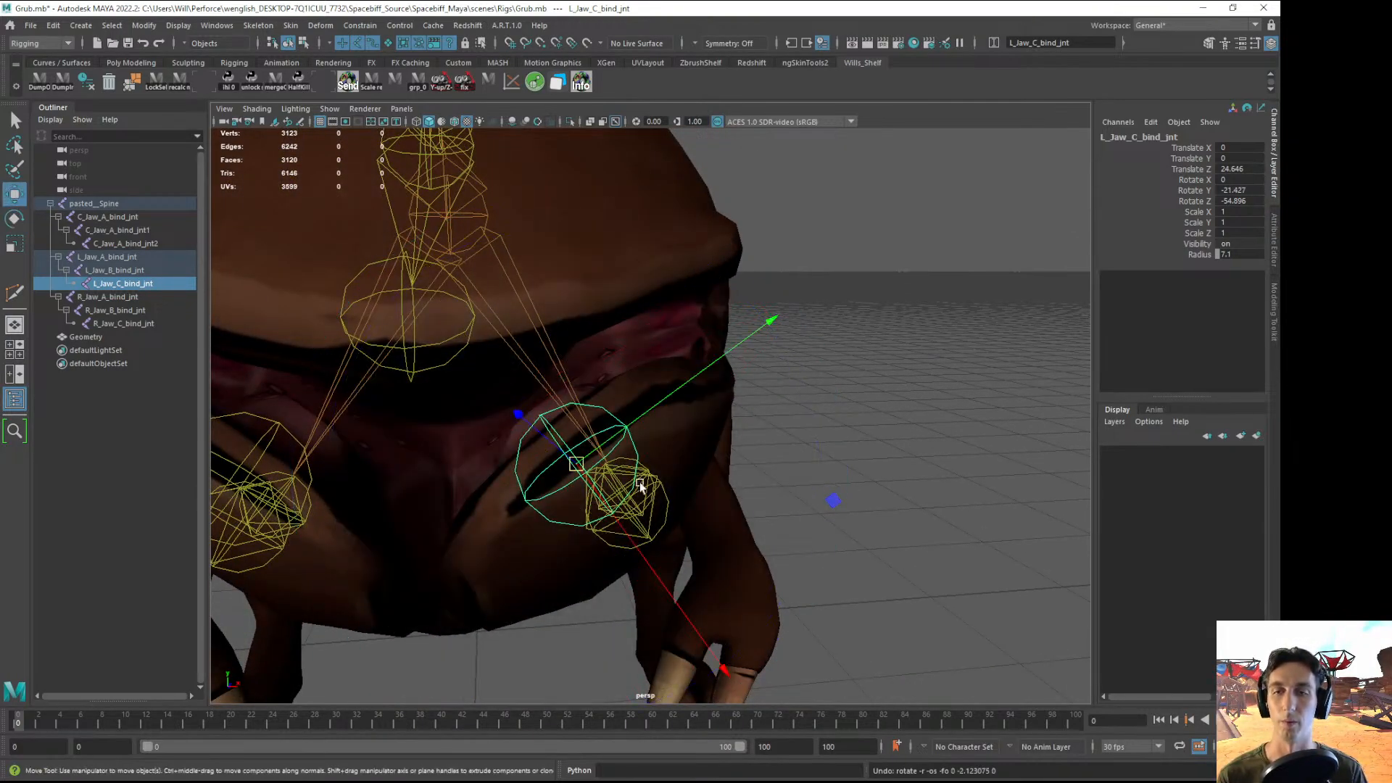
left_click_drag(639, 481, 673, 525, "alt")
left_click(672, 529)
key("e")
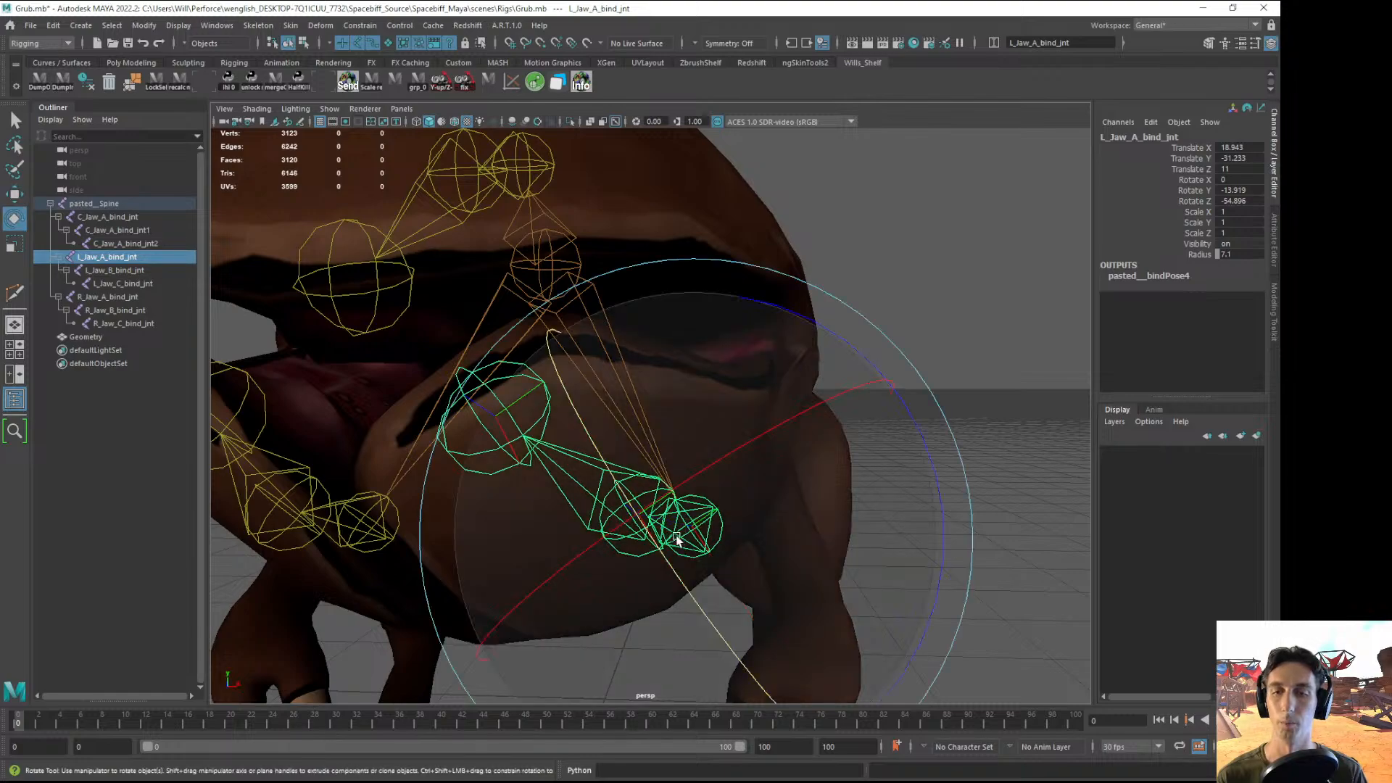
left_click(960, 464)
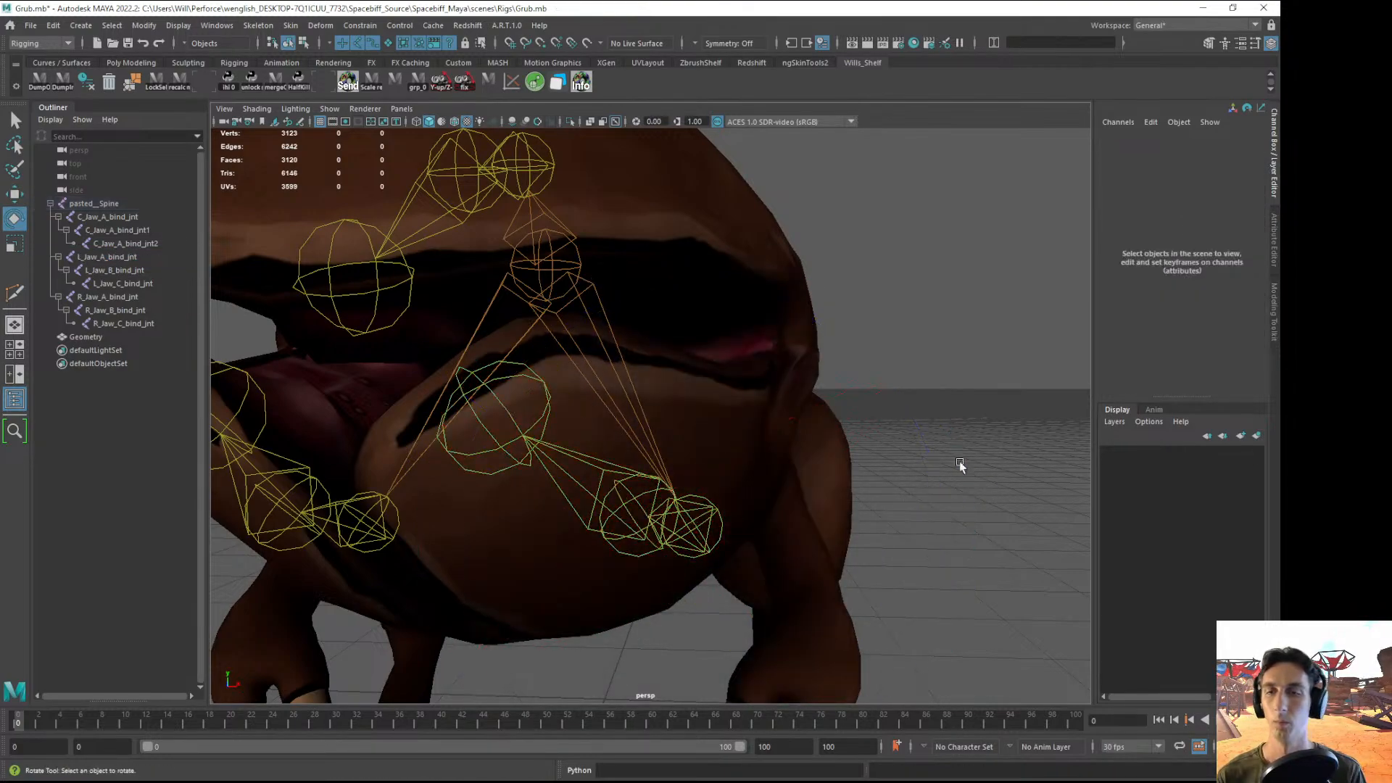
- Try rotating the central upper jaw's middle joint, and undo the rotation
left_click_drag(959, 464, 666, 448, "alt")
left_click(558, 261)
key("w")
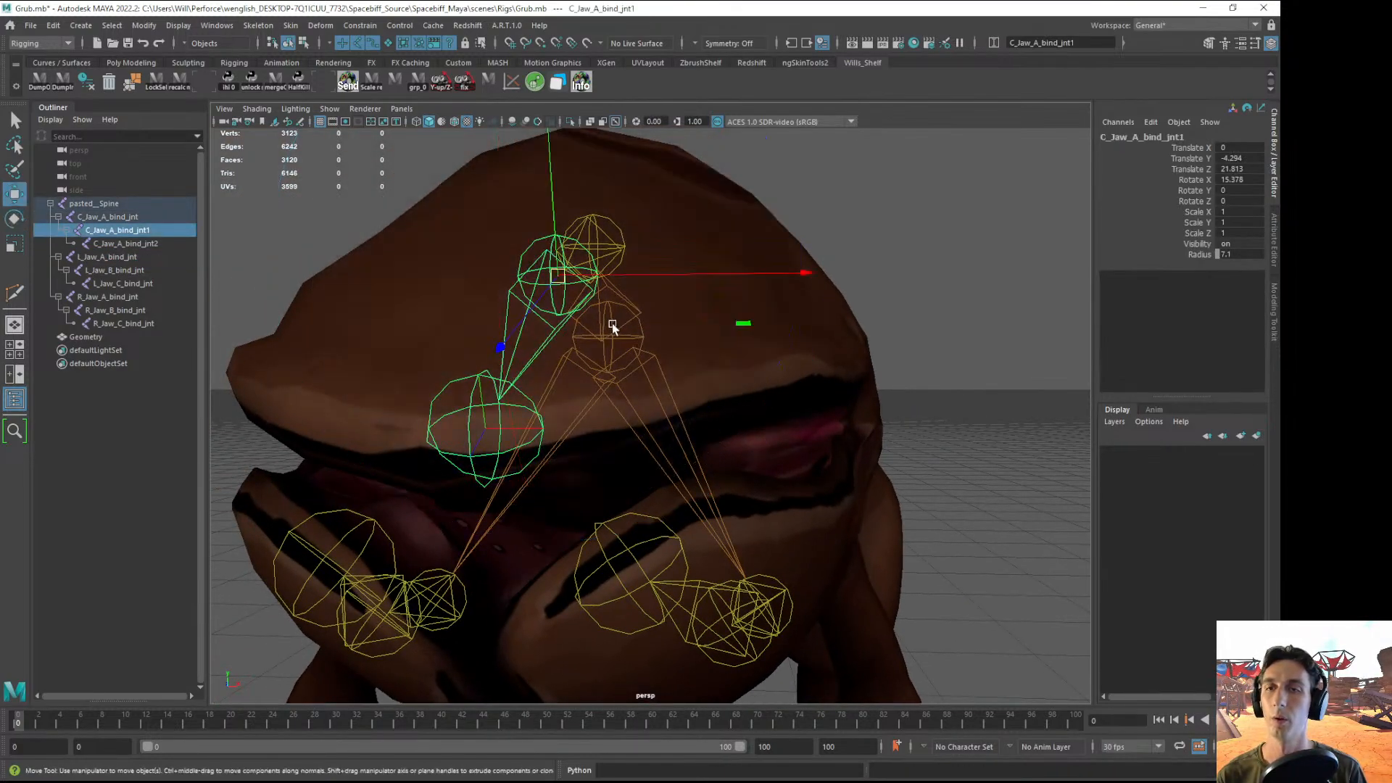
left_click_drag(611, 310, 733, 331, "alt")
key("e")
left_click_drag(631, 584, 879, 494)
key("ctrl+z")
right_click_drag(878, 497, 668, 441, "alt")
left_click_drag(668, 441, 676, 440, "alt")
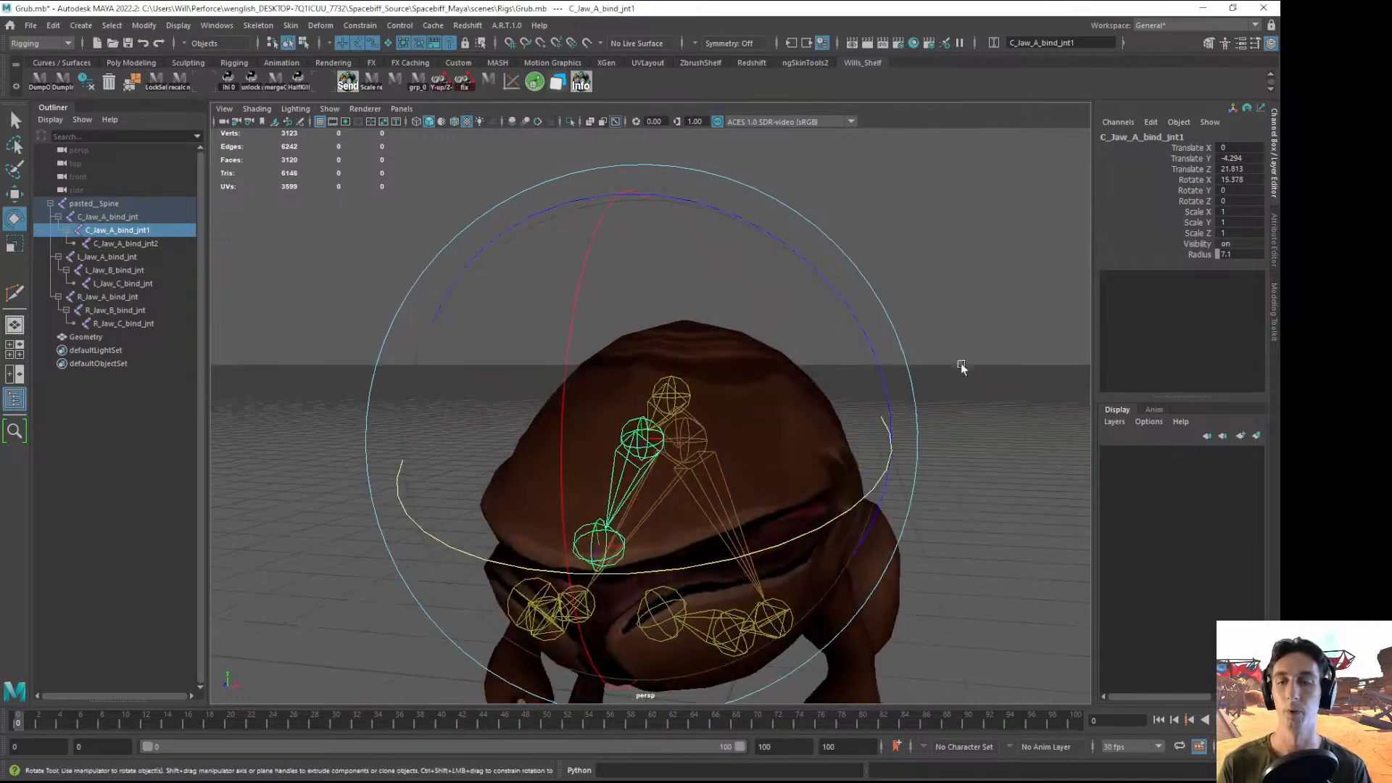
- Try rotating the three central upper jaw joints together, undo it and clear the selection
left_click(961, 366)
left_click_drag(961, 366, 833, 386, "alt")
left_click_drag(87, 220, 110, 246)
left_click_drag(557, 393, 454, 351, "alt")
key("ctrl+z")
left_click(888, 268)
- Rotate the central upper jaw's middle joint slightly about X, to a Rotate X of about 10.4
left_click_drag(851, 341, 676, 365, "alt")
left_click_drag(604, 438, 571, 516, "alt")
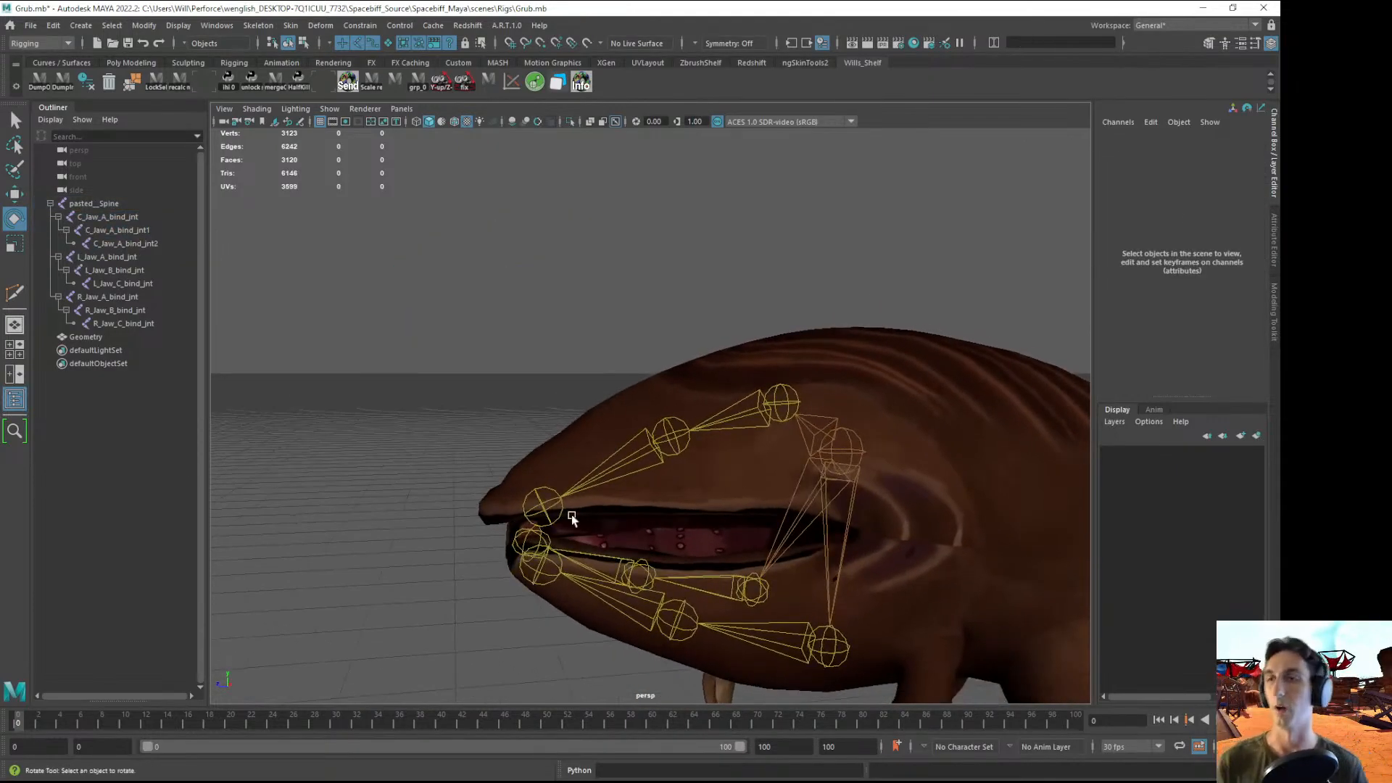
left_click_drag(510, 453, 669, 446, "alt")
left_click(668, 446)
left_click_drag(444, 361, 459, 351)
left_click(429, 450)
left_click_drag(429, 450, 692, 409, "alt")
left_click(662, 432)
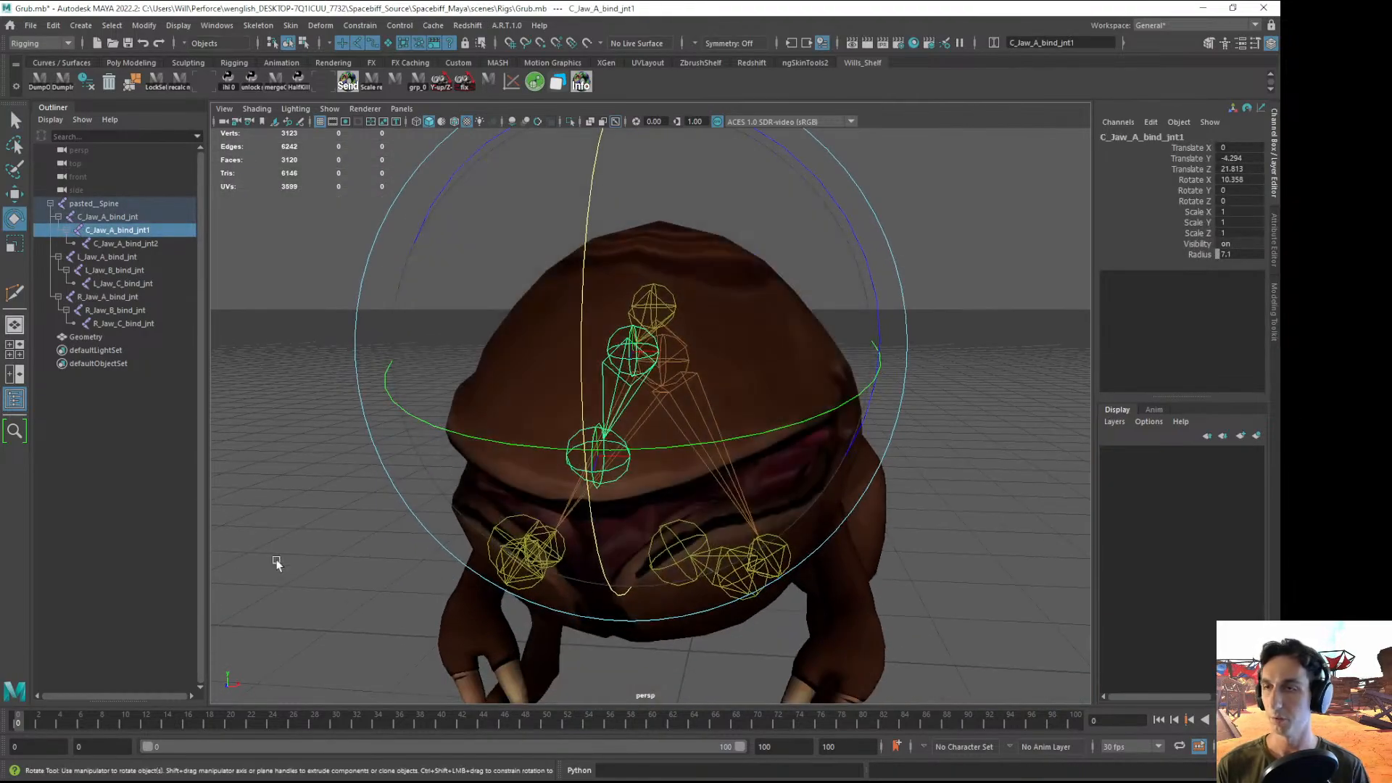
- Select the central upper jaw's tip joint and save the scene
left_click(107, 244)
left_click_drag(500, 397, 435, 393, "alt")
right_click_drag(435, 393, 538, 447, "alt")
key("ctrl+s")
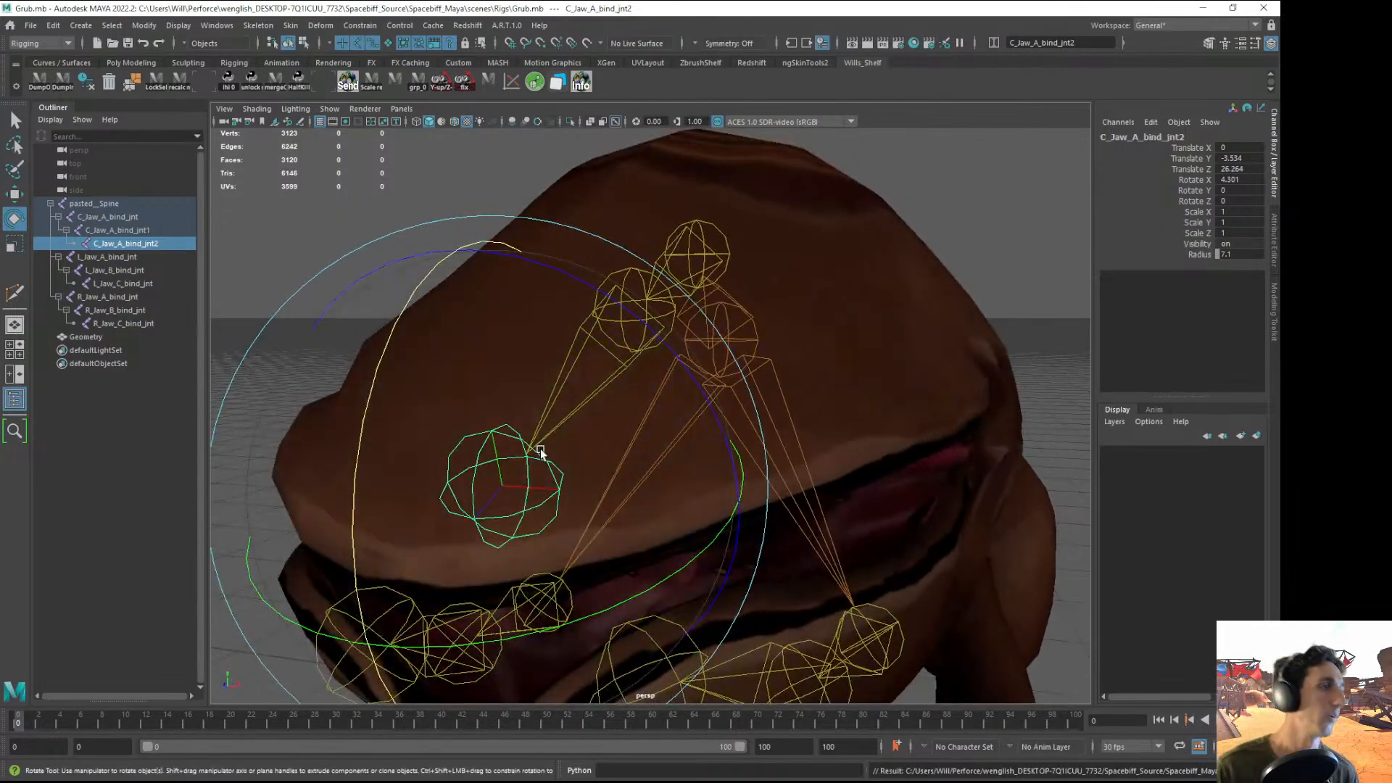
- Try reorienting the pivot axes of the central upper jaw's tip joint, and undo the change
key("d")
left_click_drag(623, 464, 696, 497, "alt")
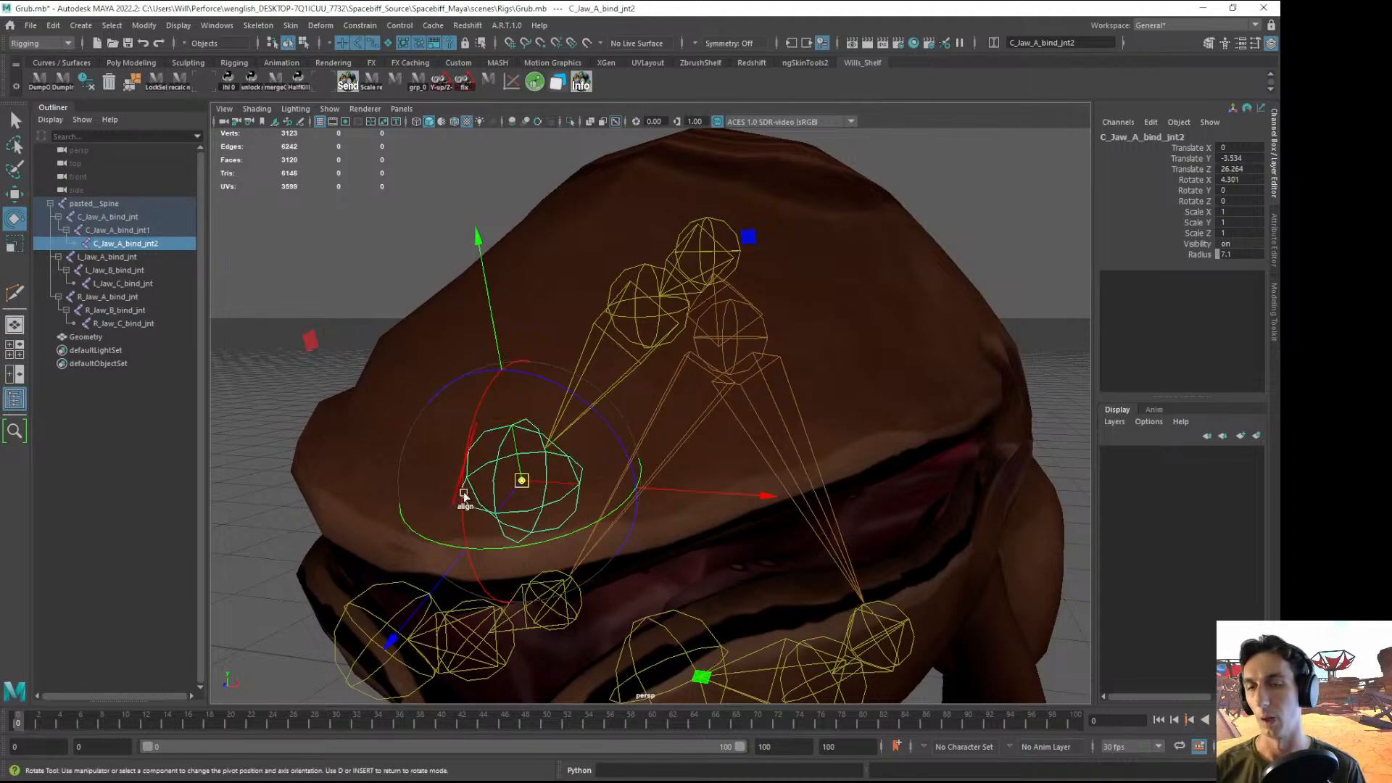
left_click_drag(606, 423, 546, 376)
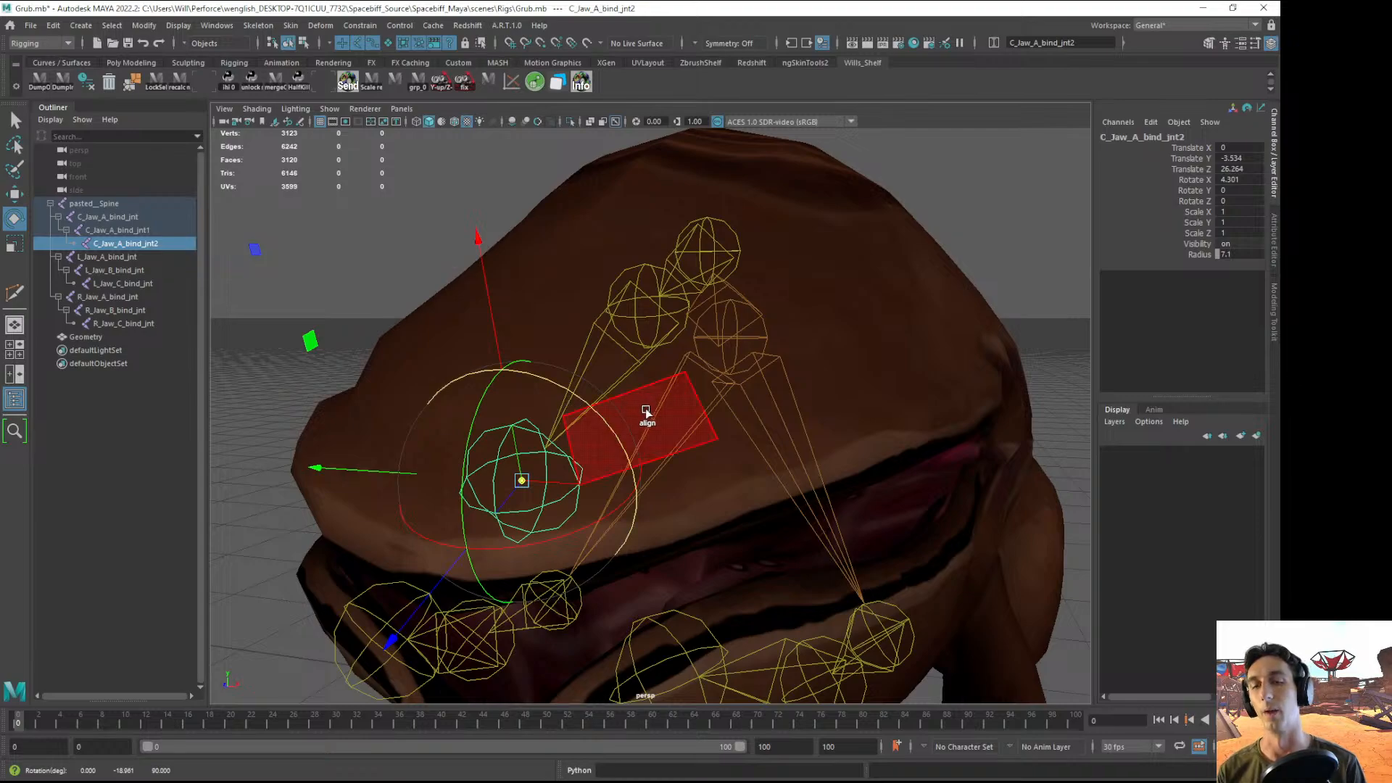
left_click_drag(646, 411, 518, 233, "alt")
key("d")
key("ctrl+z")
- Try editing the pivot of the central upper jaw's middle joint, and undo the change
left_click_drag(738, 355, 649, 229, "alt")
left_click(654, 259)
key("d")
scroll(771, 301, "up", 2)
key("ctrl+z")
key("d")
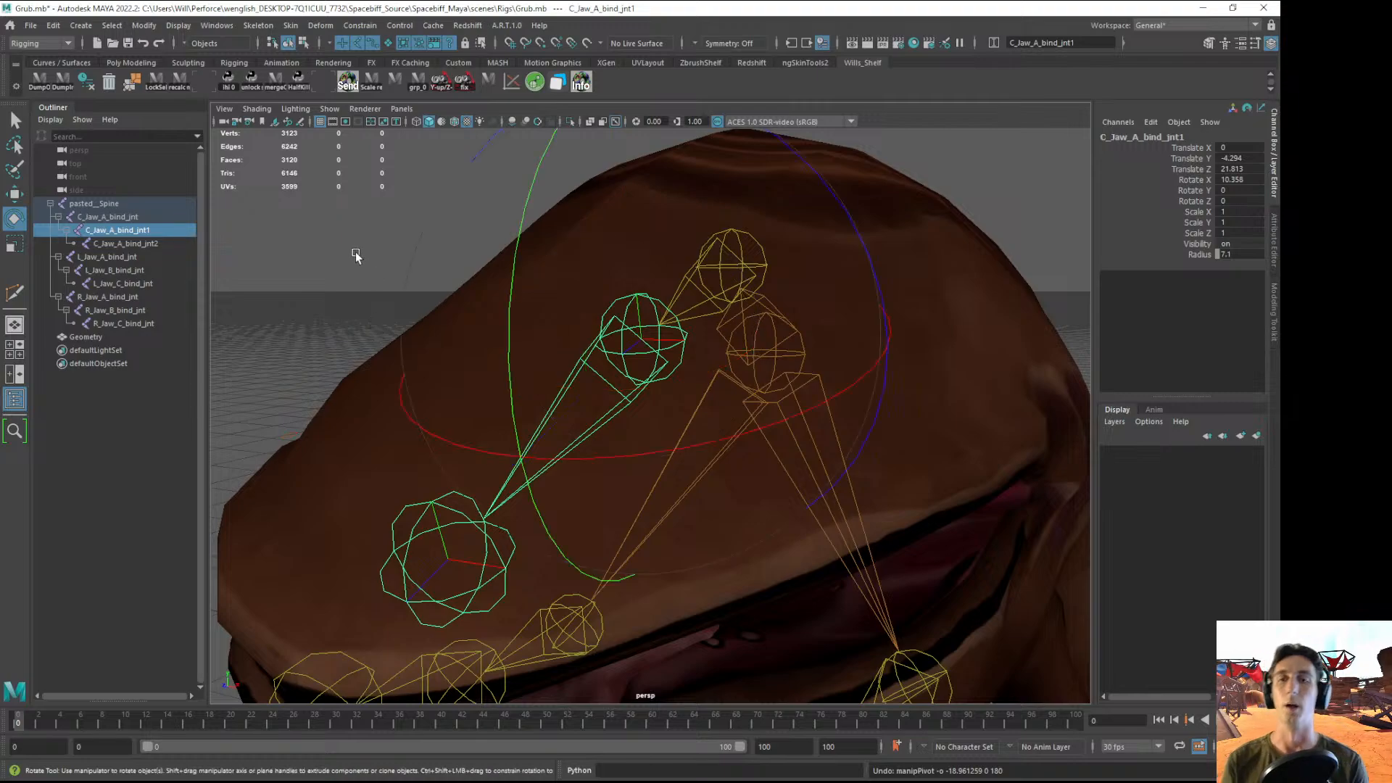
- Clear the joint selection and save the scene again
left_click(399, 304)
right_click_drag(409, 312, 368, 288, "alt")
key("ctrl+s")
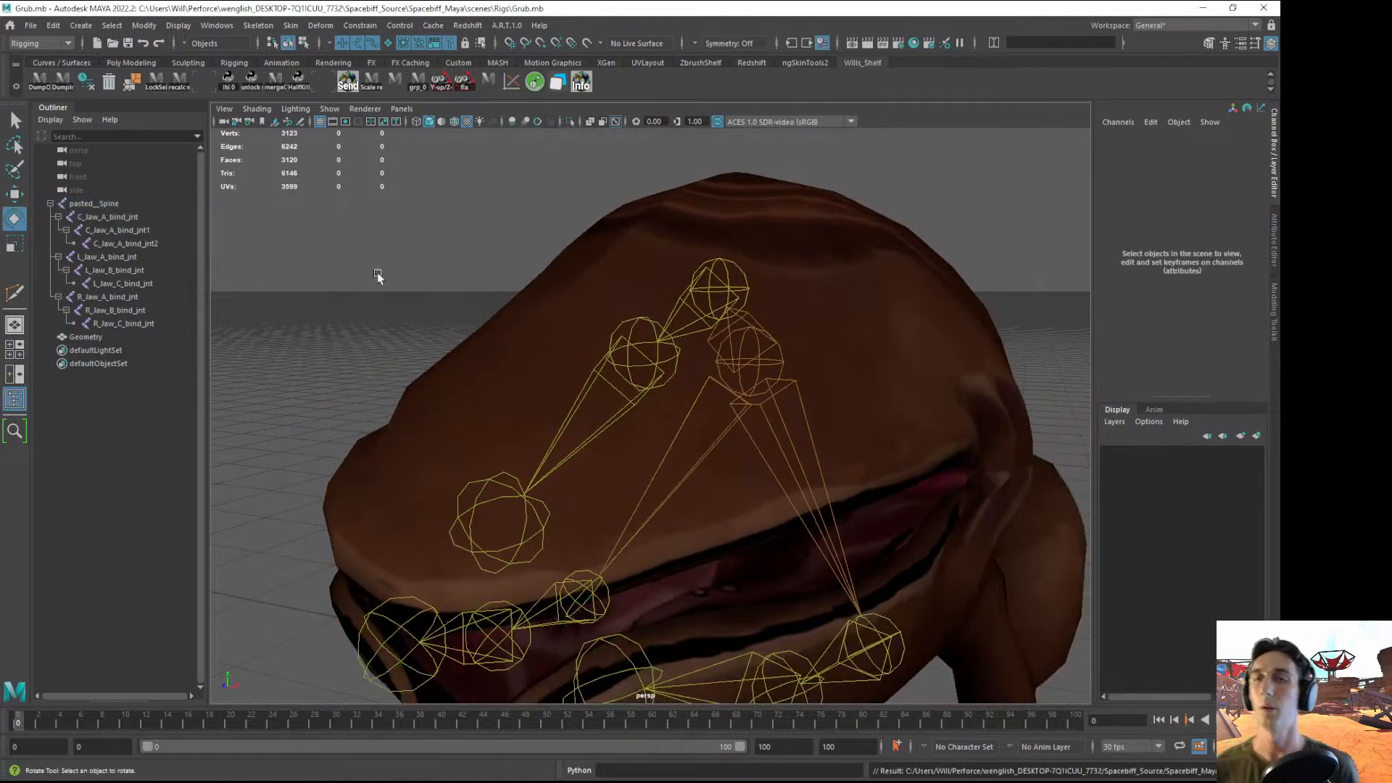
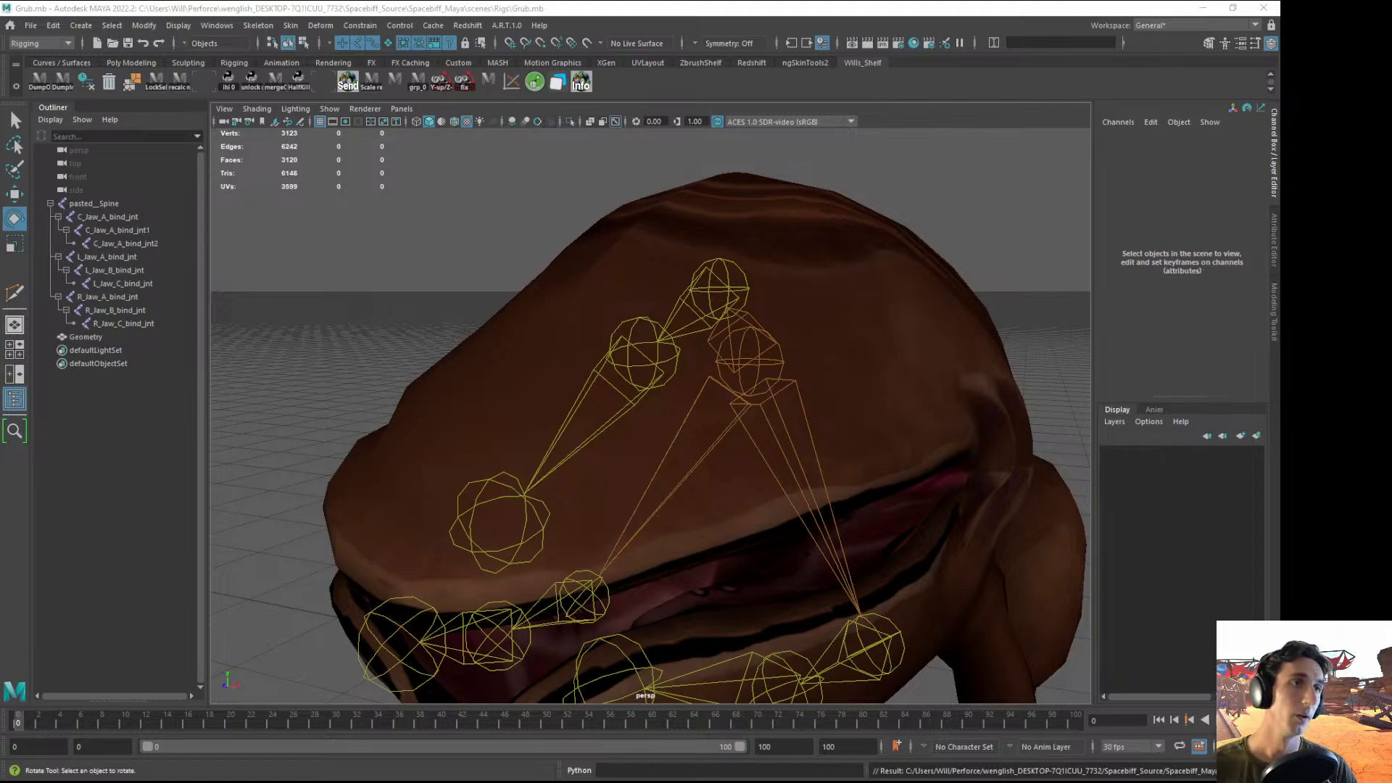
- Switch to File Explorer, open the jammOrientJoint folder within Maya 2022's scripts folder, and select jammOrientJoint.py
left_click_drag(1280, 171, 591, 158)
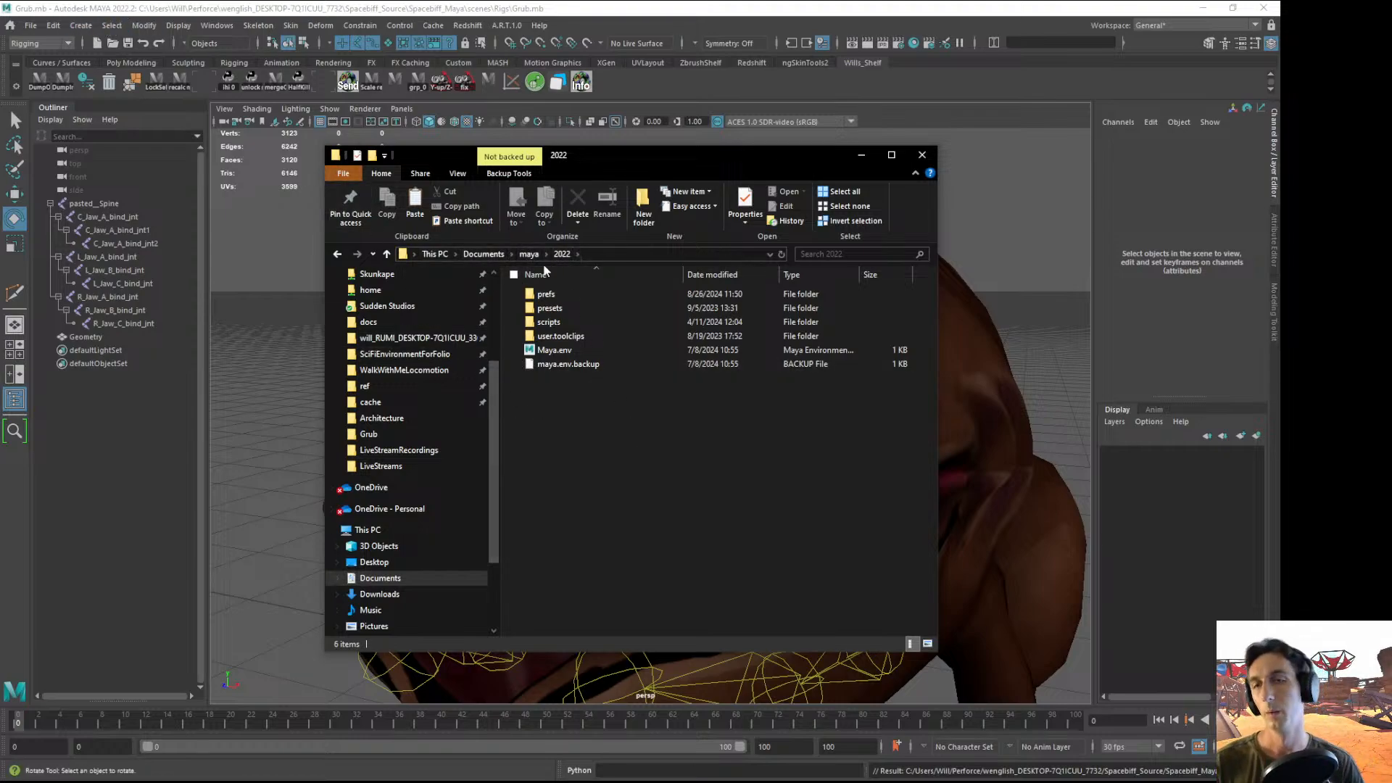
left_click_drag(629, 155, 648, 140)
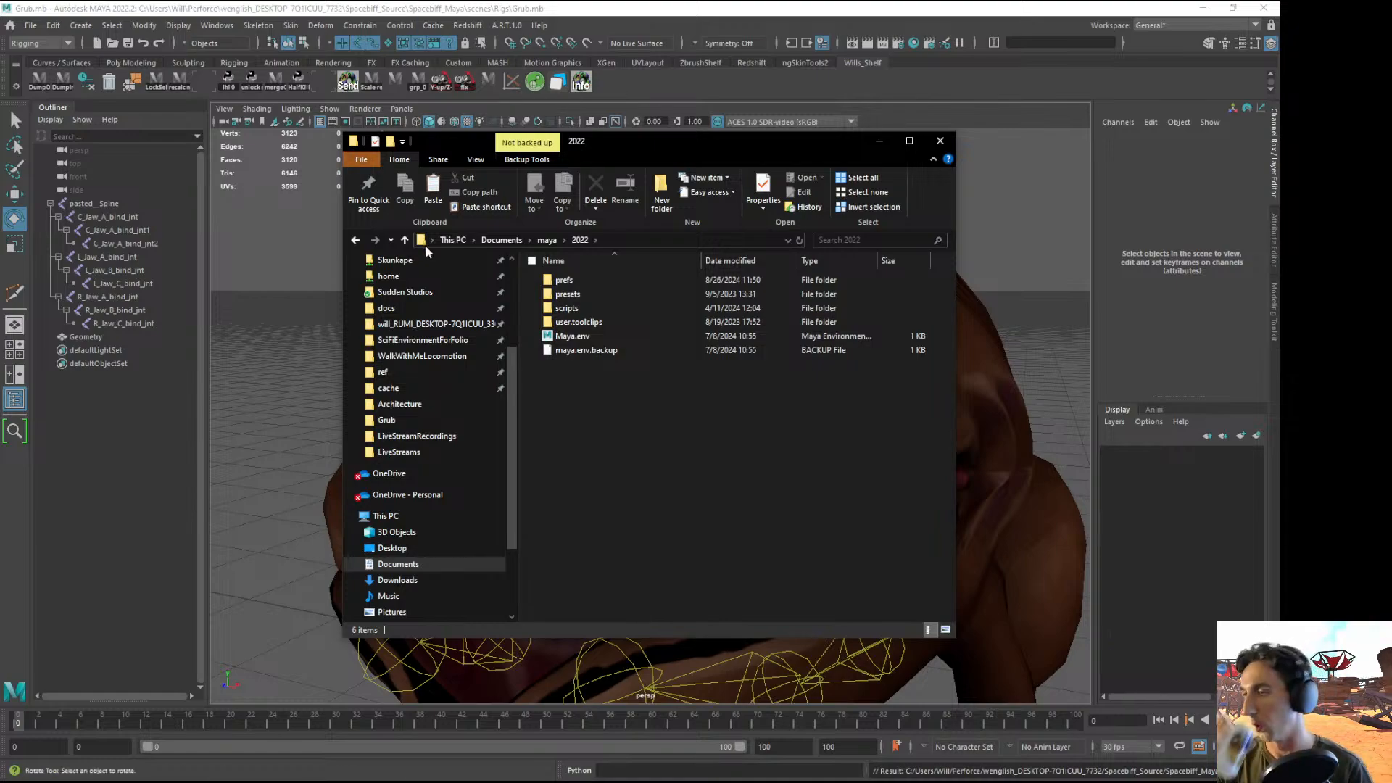
double_click(567, 308)
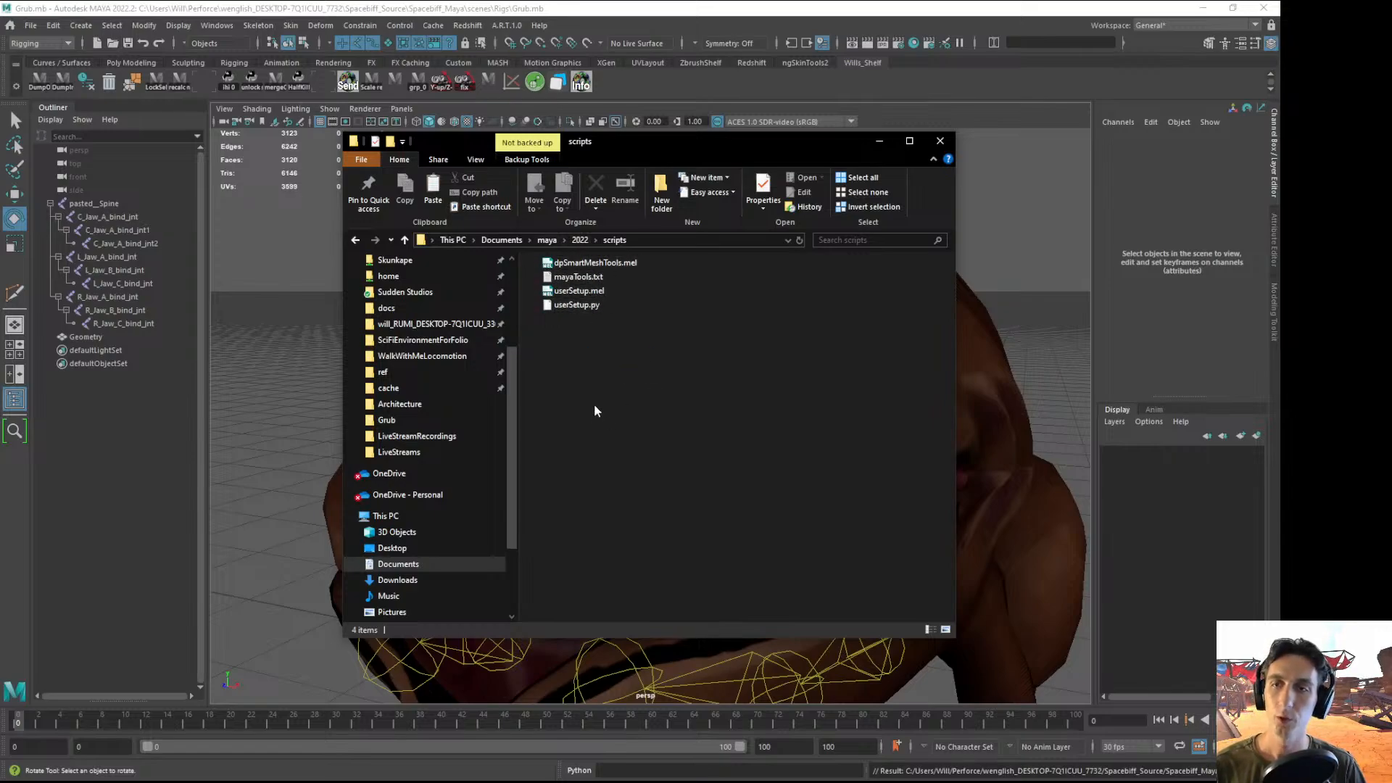
double_click(584, 264)
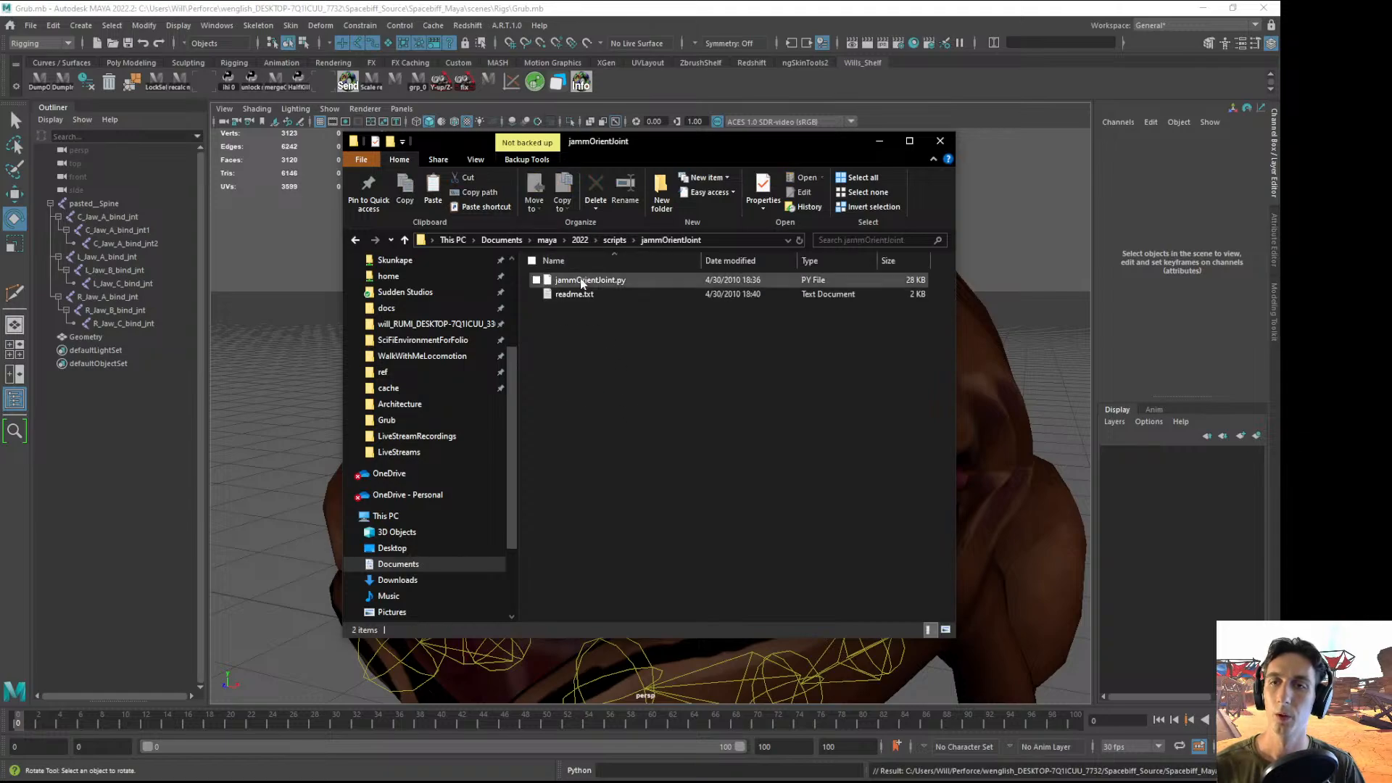
left_click(581, 281)
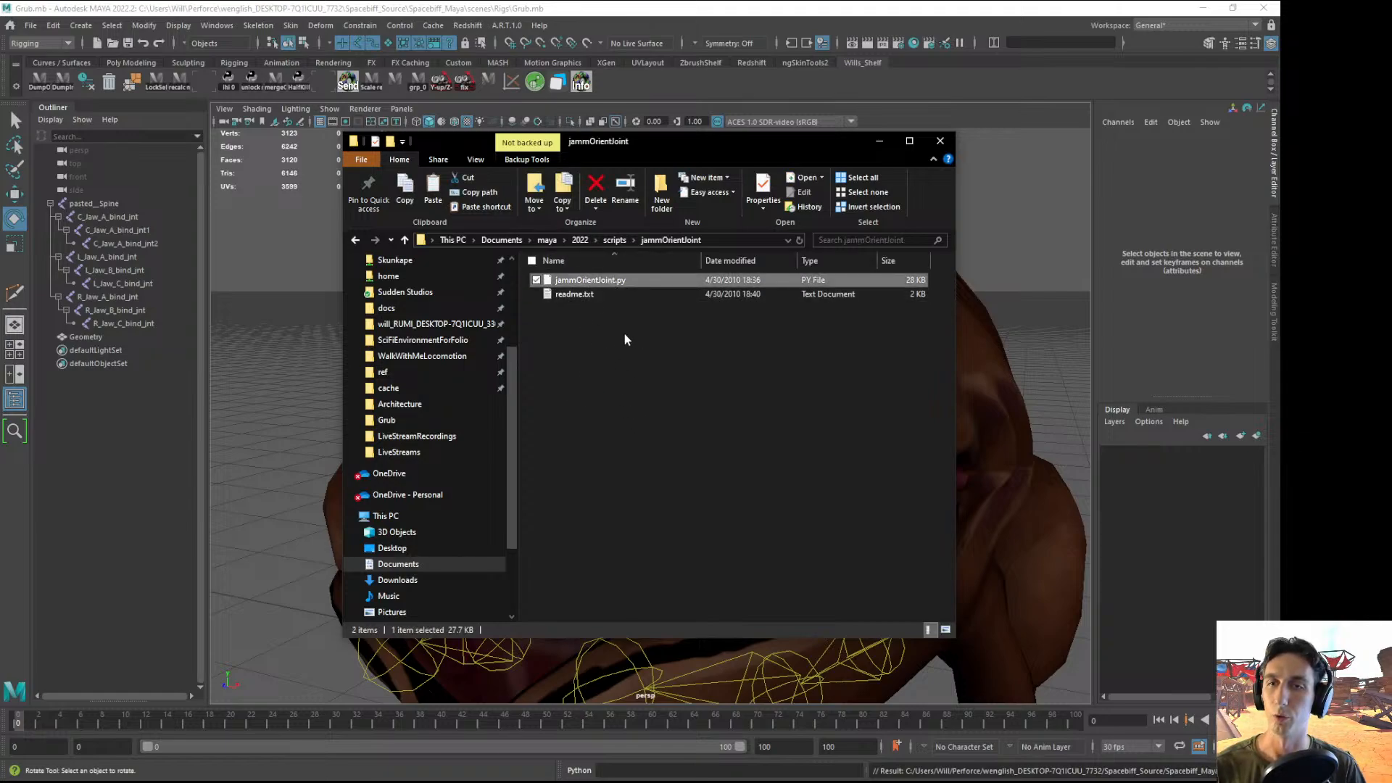
- Move jammOrientJoint.py and readme.txt from the jammOrientJoint folder up into Maya 2022's scripts folder
left_click_drag(566, 323, 584, 285)
key("ctrl+x")
left_click(613, 240)
left_click(567, 407)
key("ctrl+v")
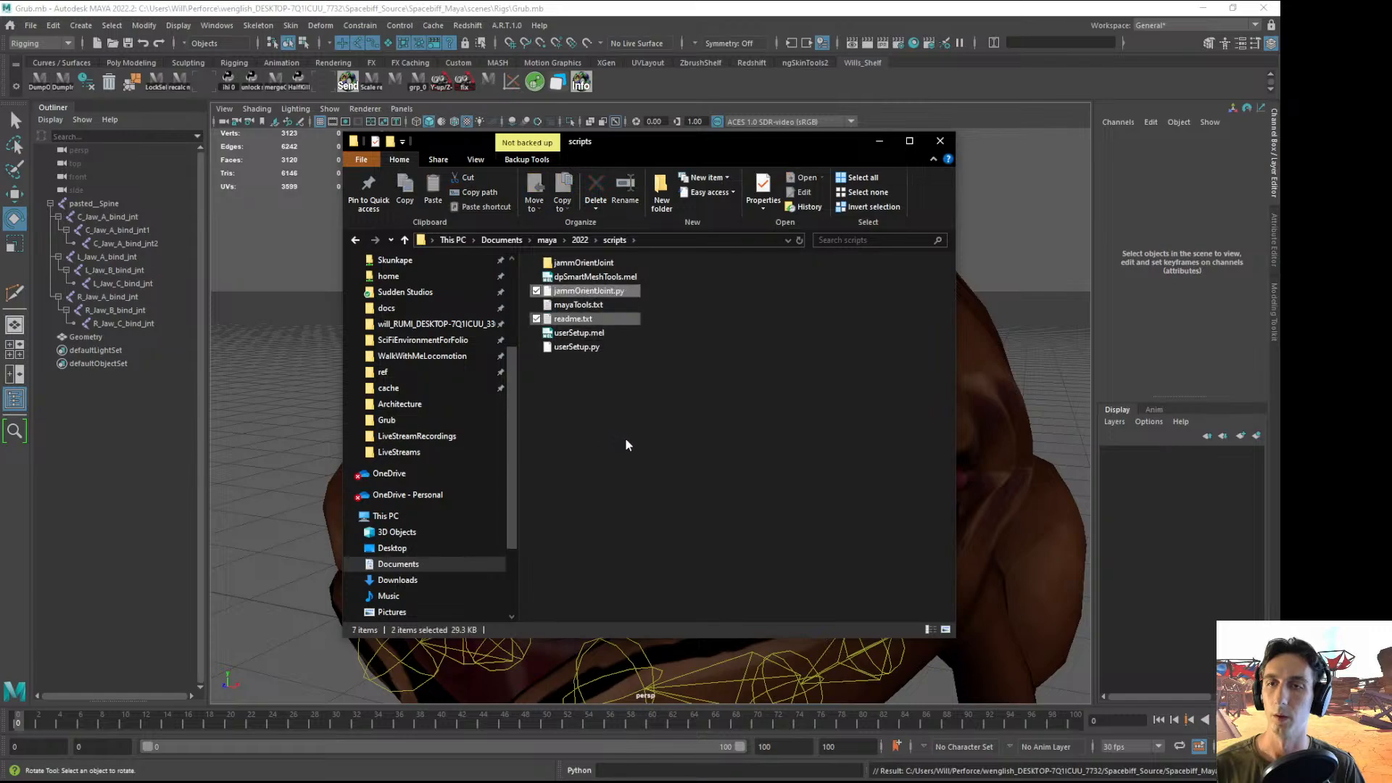
left_click(628, 445)
- Open readme.txt in Notepad and read the installation instructions for the JAMMSoft Joint Orient Tool
left_click(573, 319)
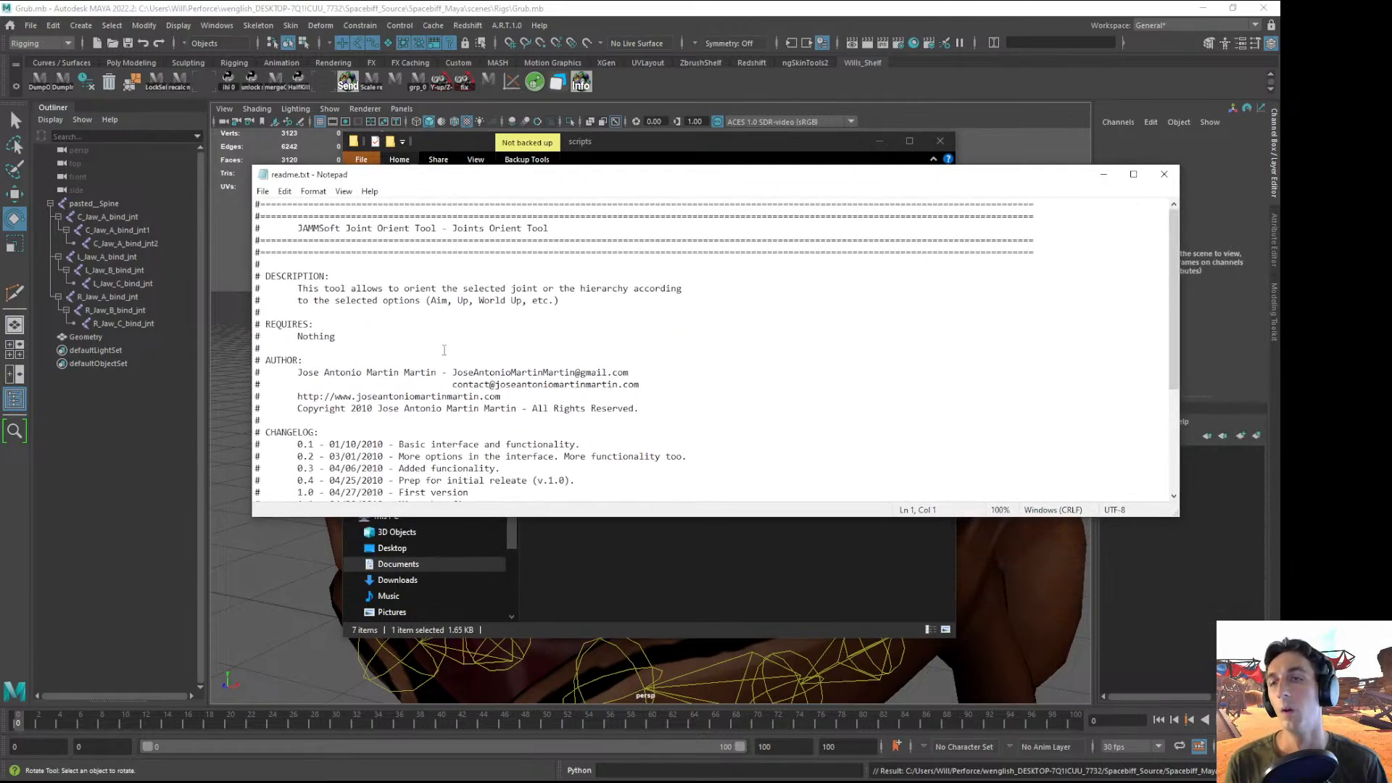
scroll(487, 339, "down", 1)
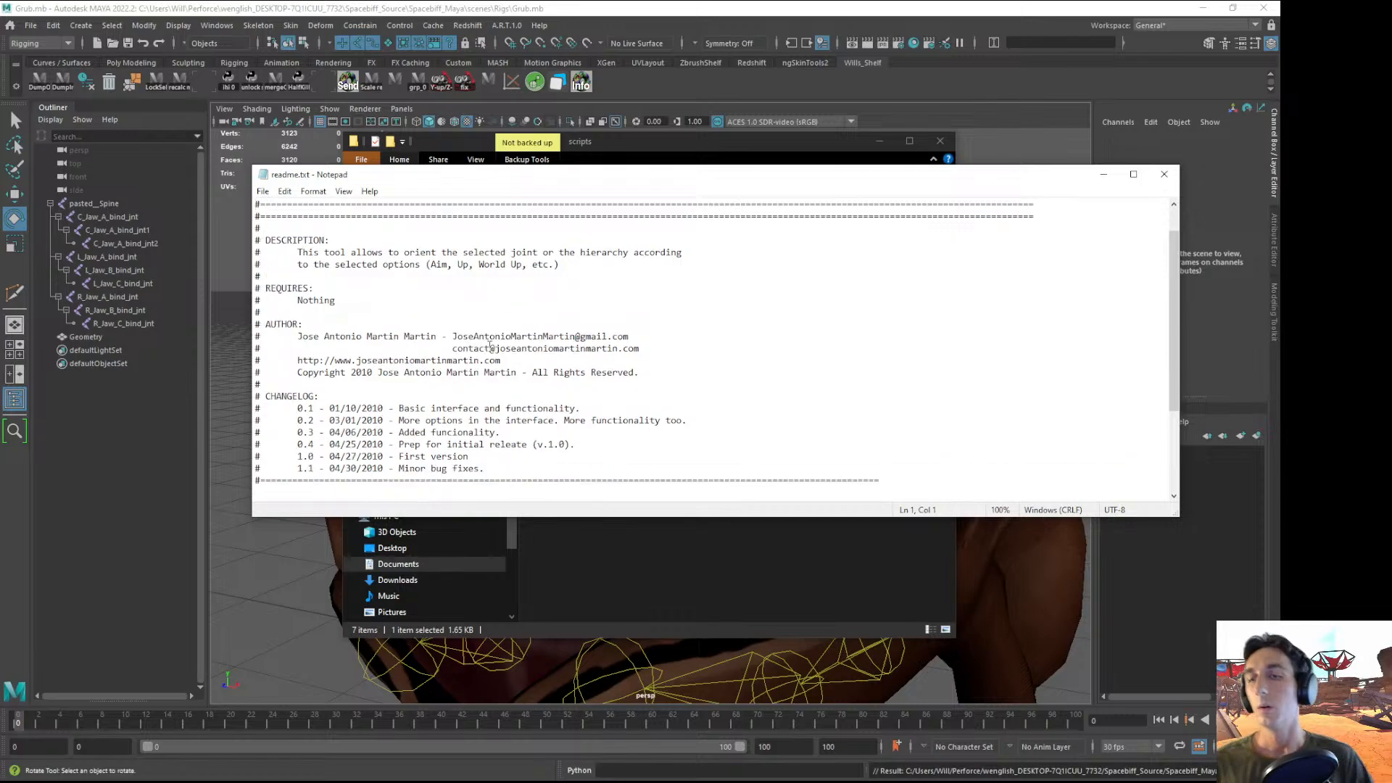
double_click(484, 166)
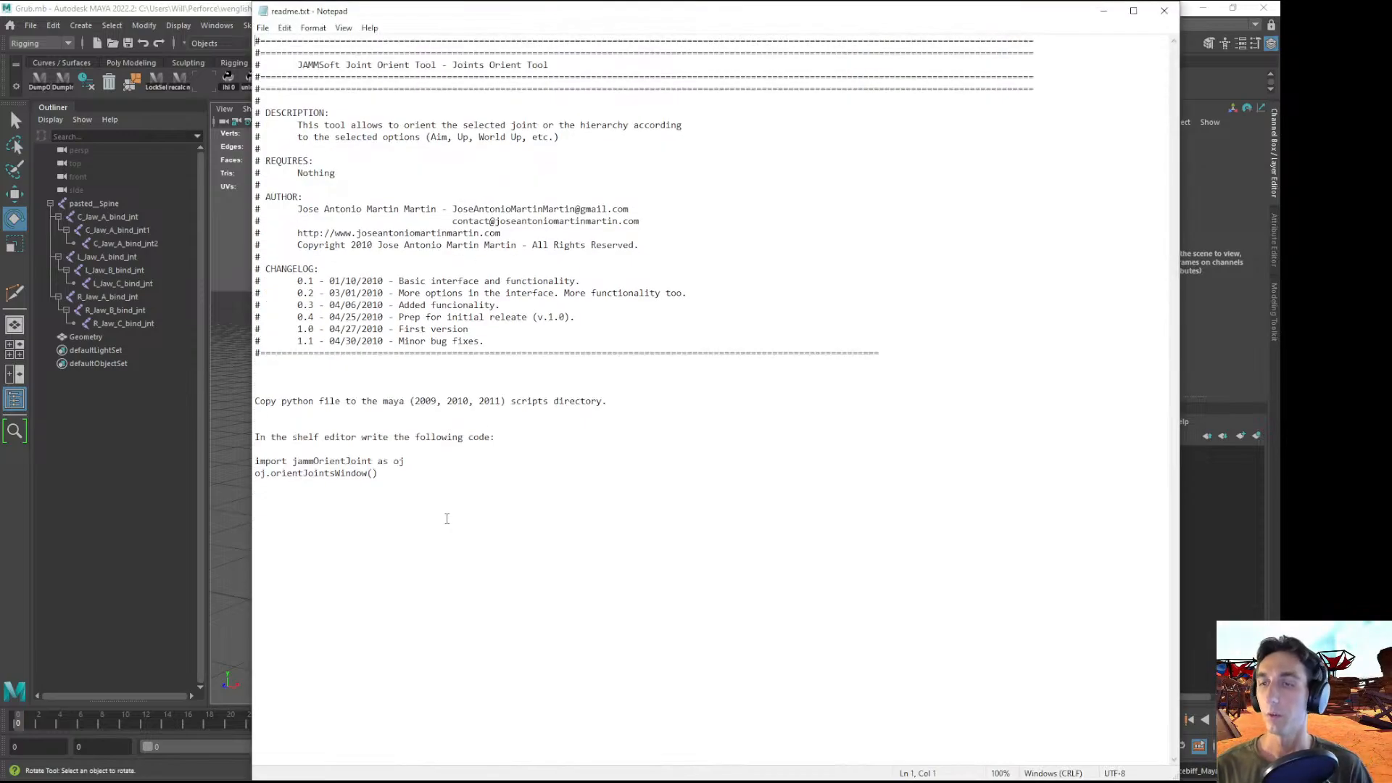
left_click(447, 519)
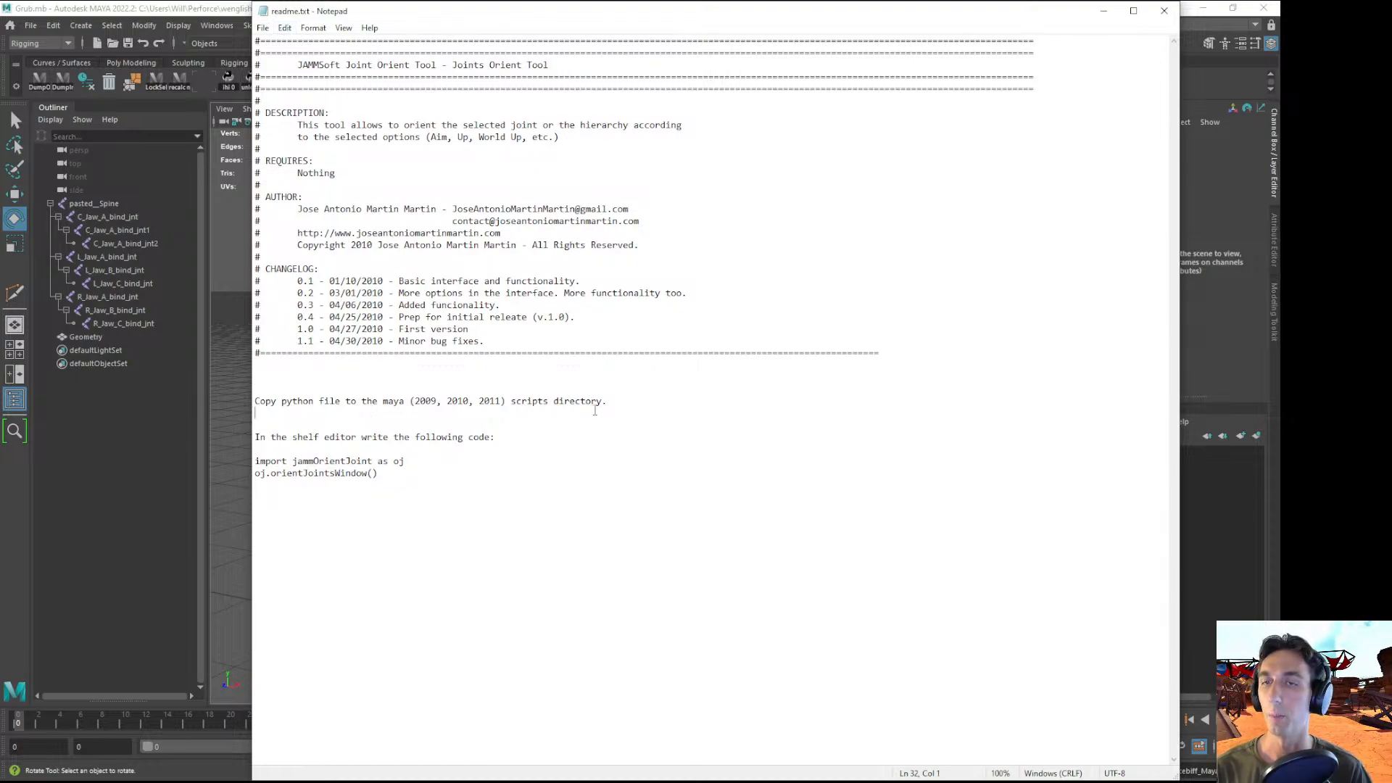
left_click_drag(596, 411, 311, 406)
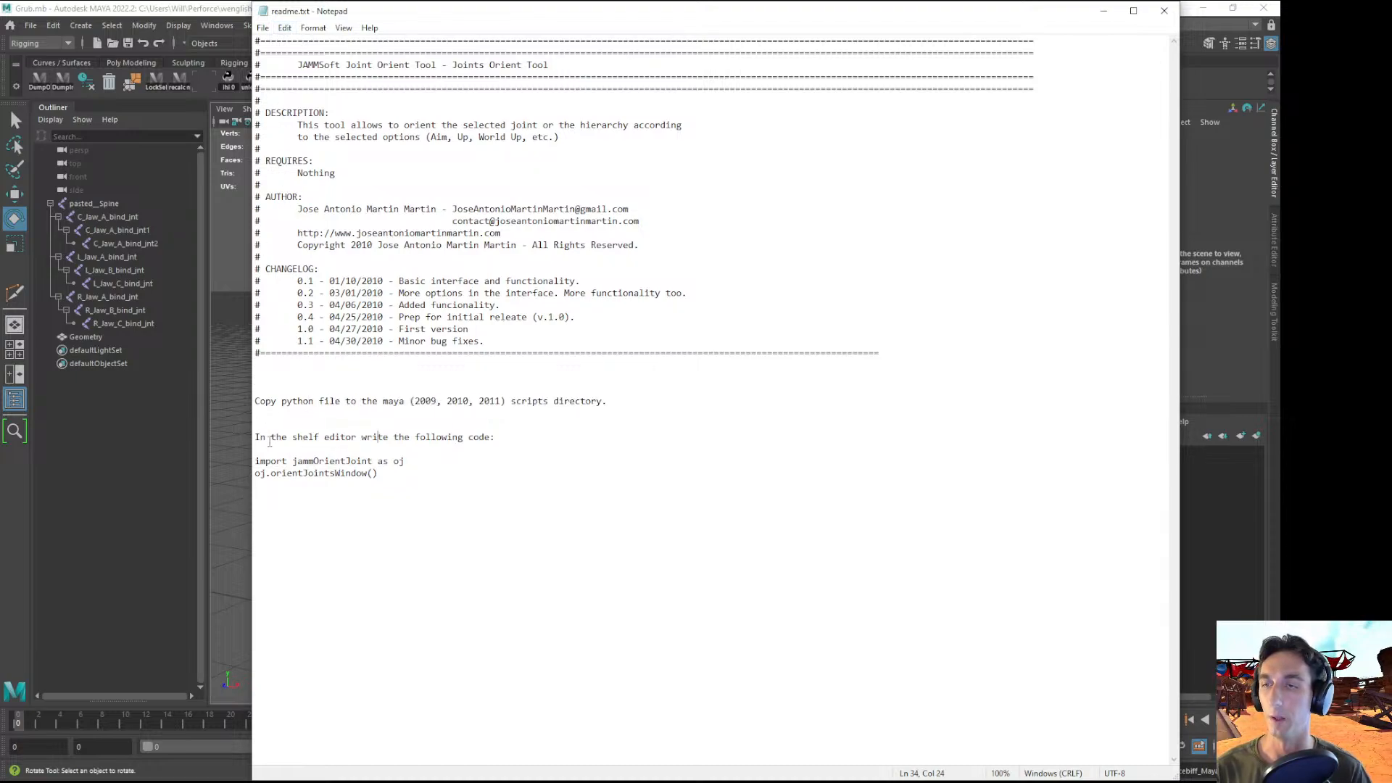
left_click_drag(492, 442, 247, 440)
left_click(441, 460)
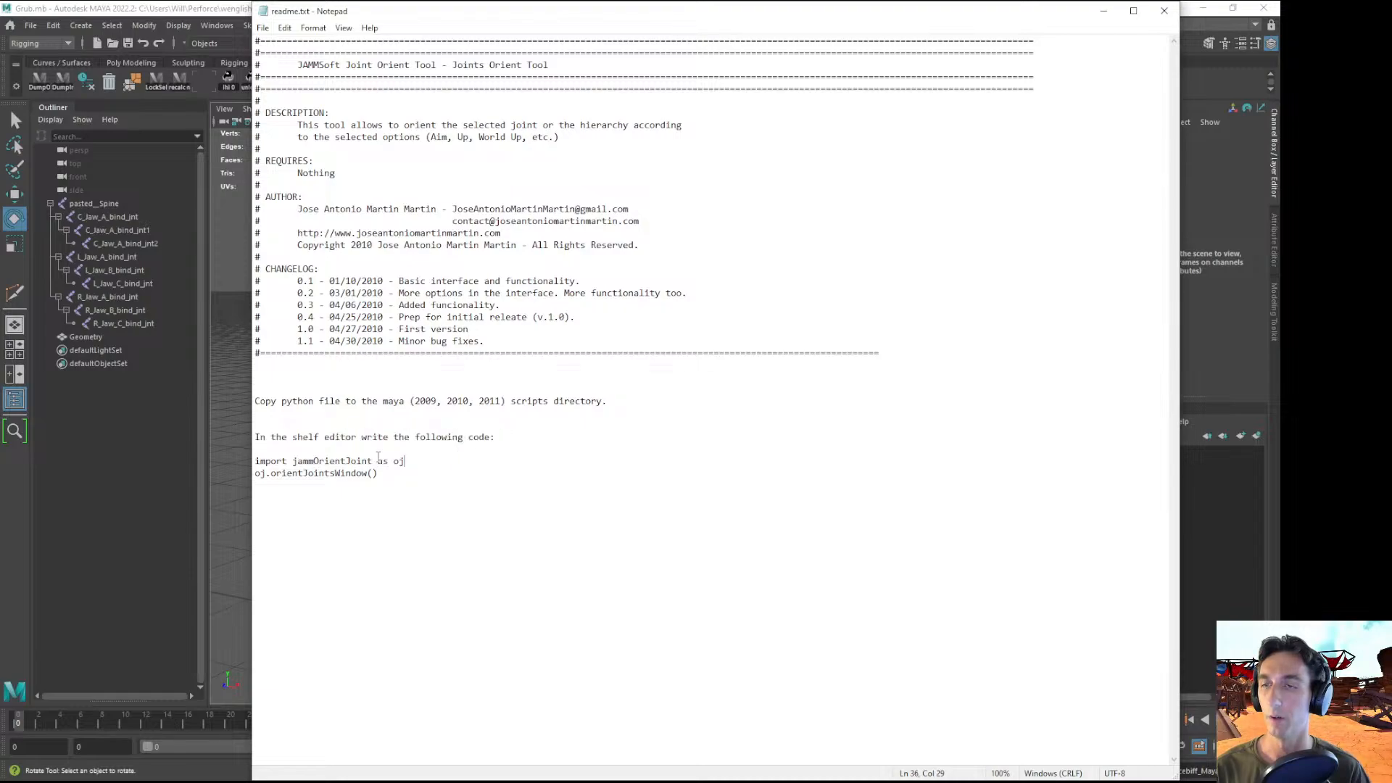
- Copy the two lines of shelf code from the readme and return to Maya
left_click_drag(392, 478, 257, 456)
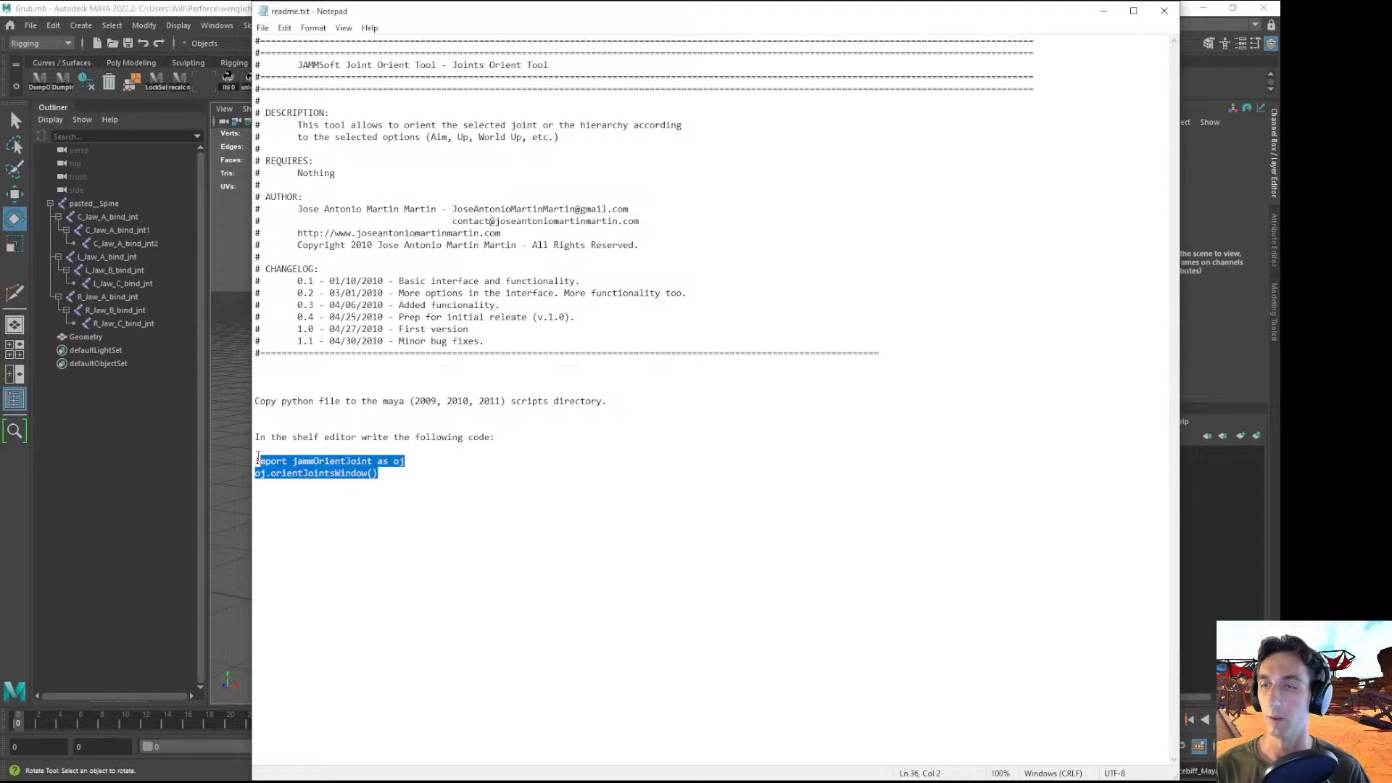
left_click(431, 546)
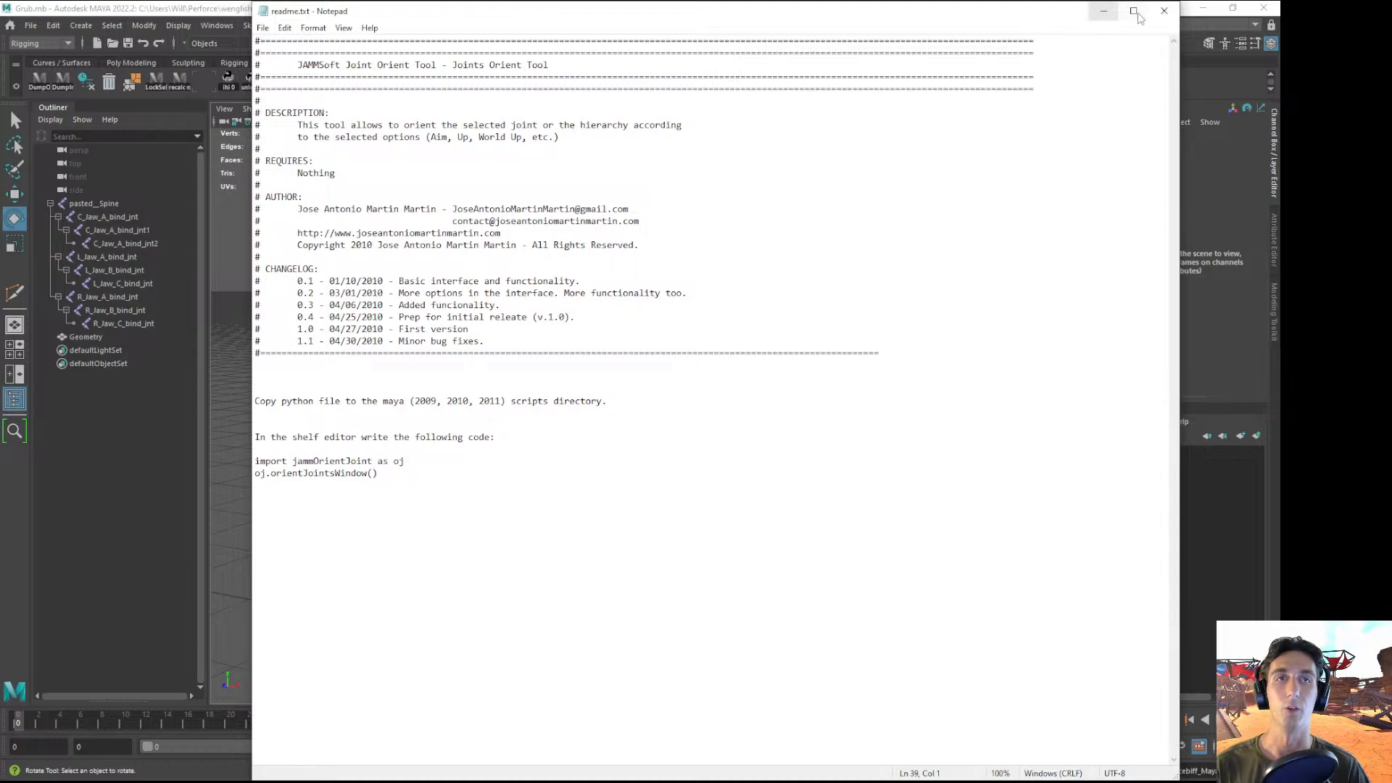
left_click(1164, 11)
left_click(1008, 193)
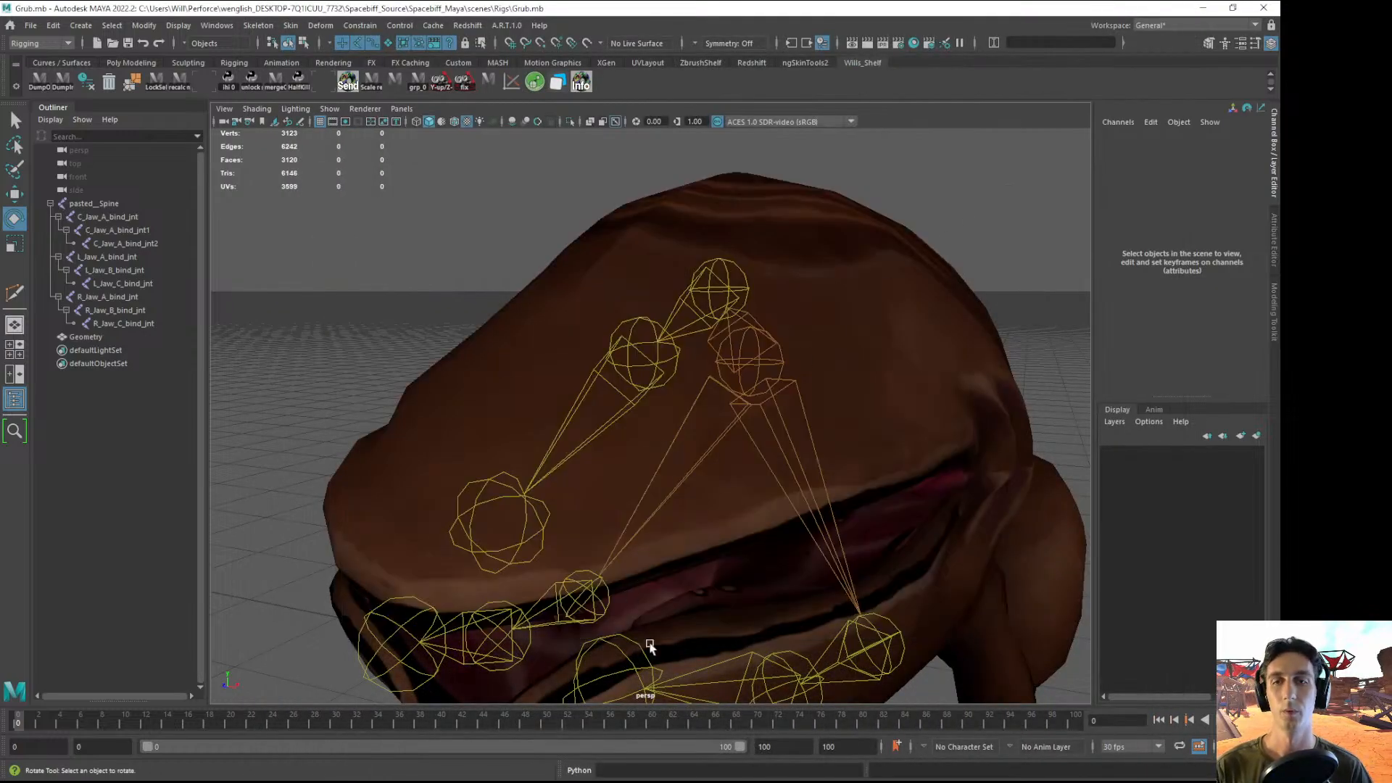
- Try to run the copied jammOrientJoint code as MEL from the command line and from the Script Editor
left_click(701, 767)
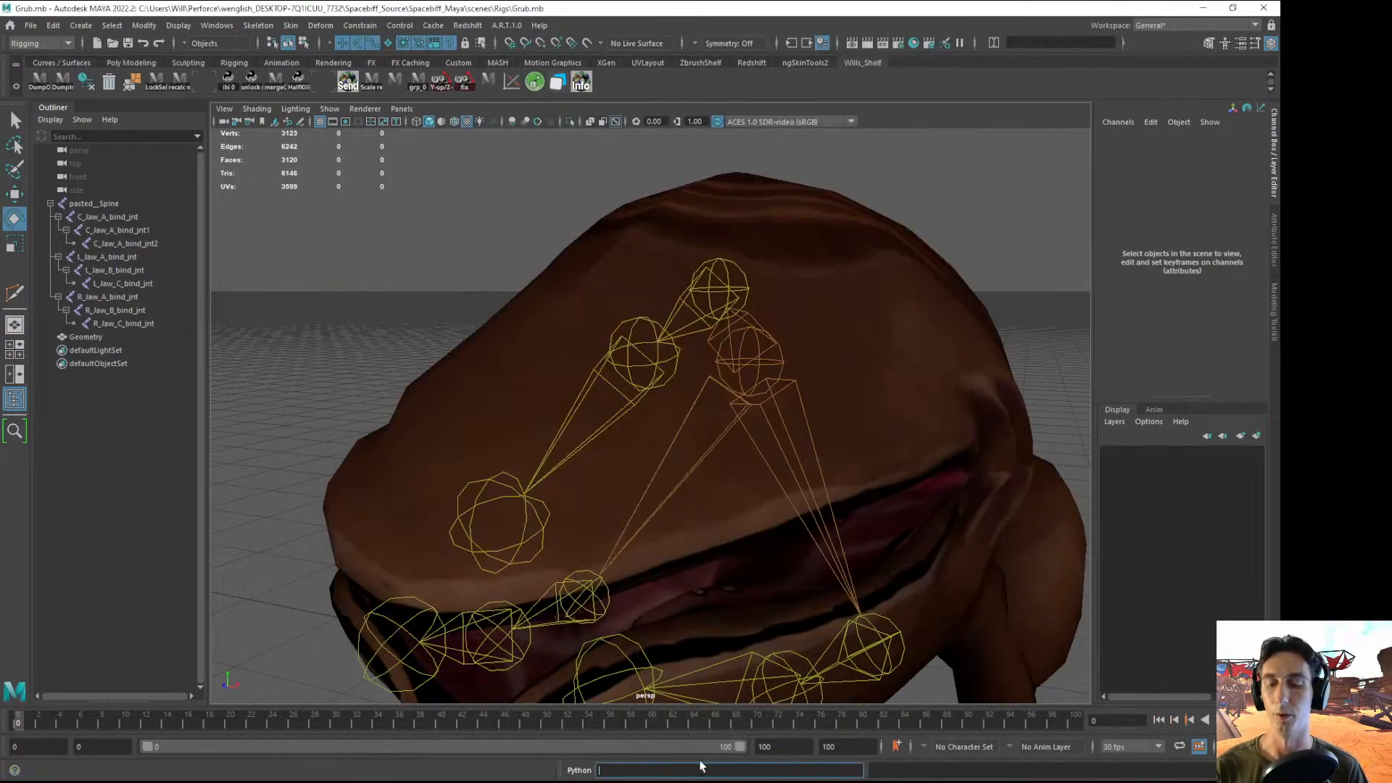
left_click(580, 771)
key("ctrl+v")
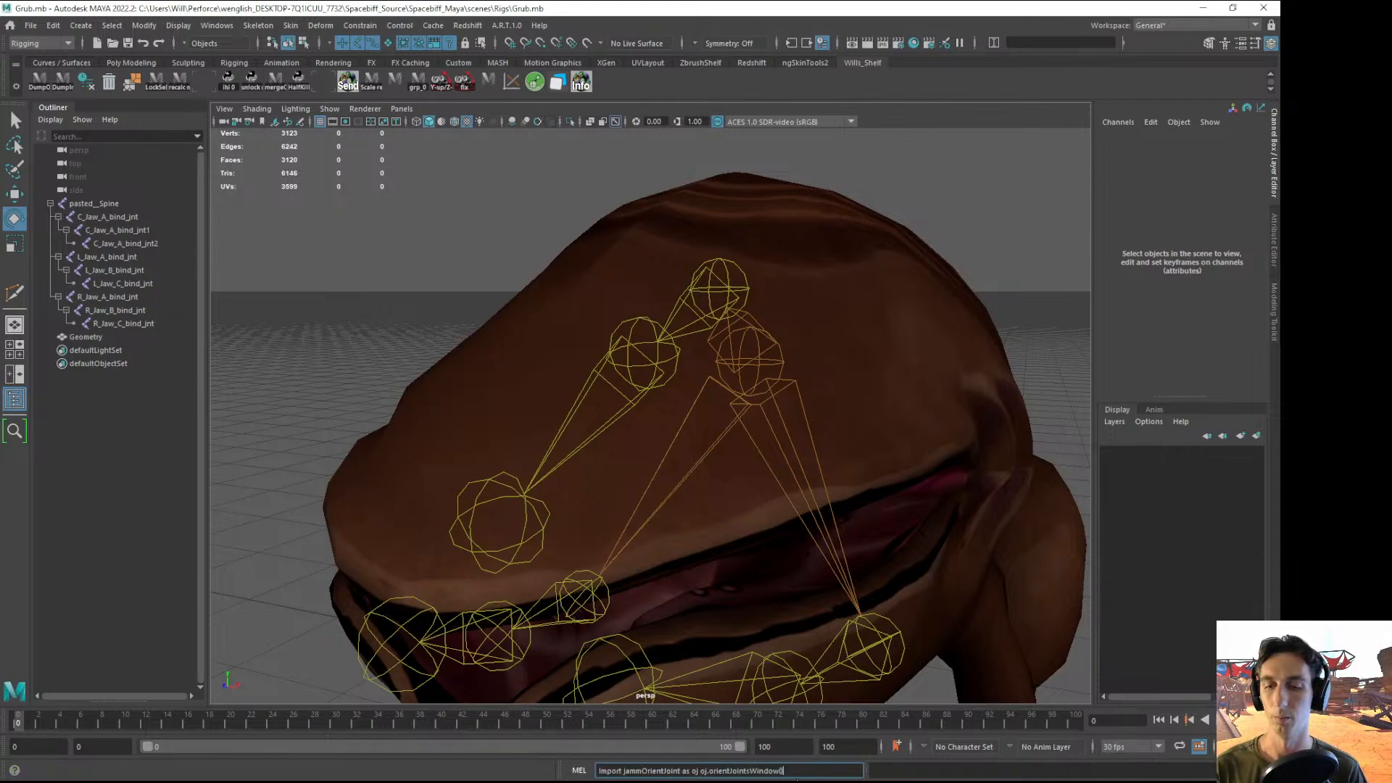
key("Return")
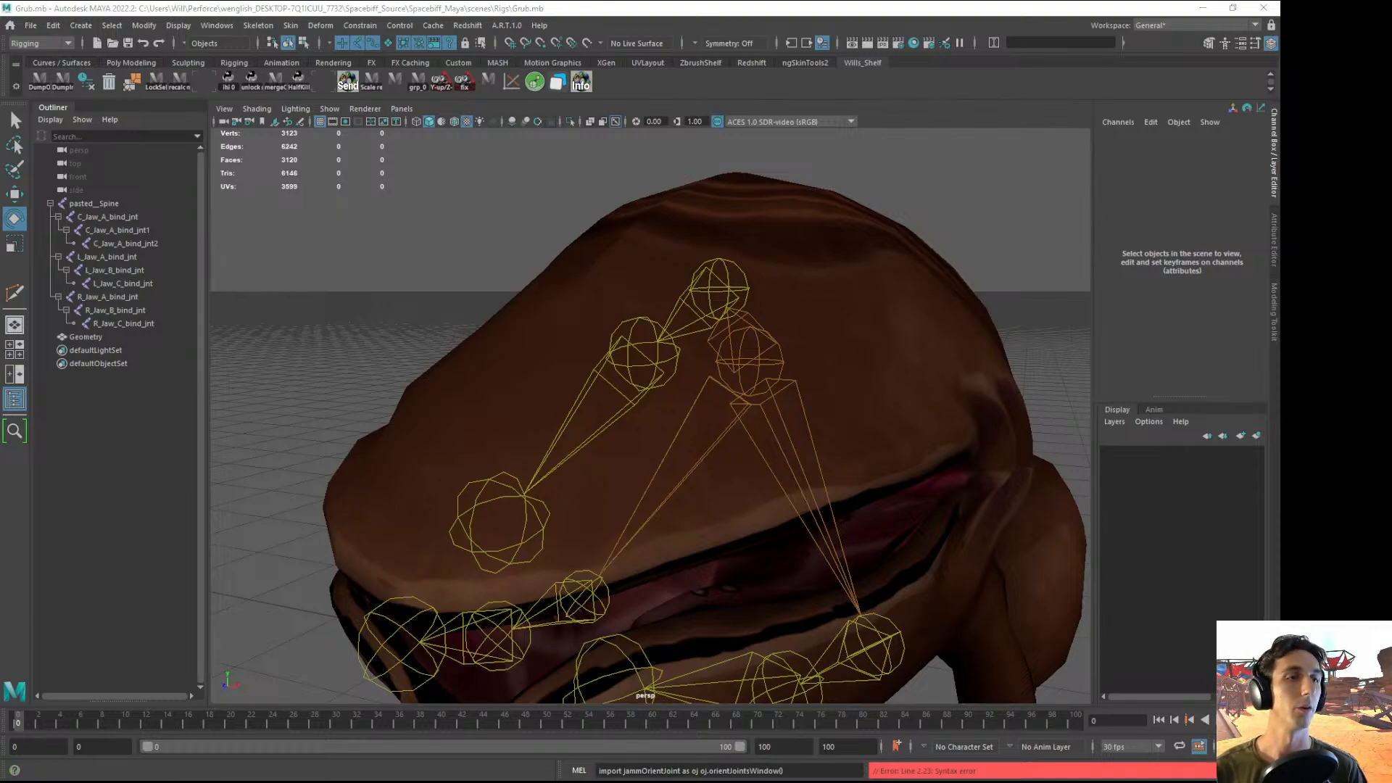
left_click_drag(1278, 149, 538, 145)
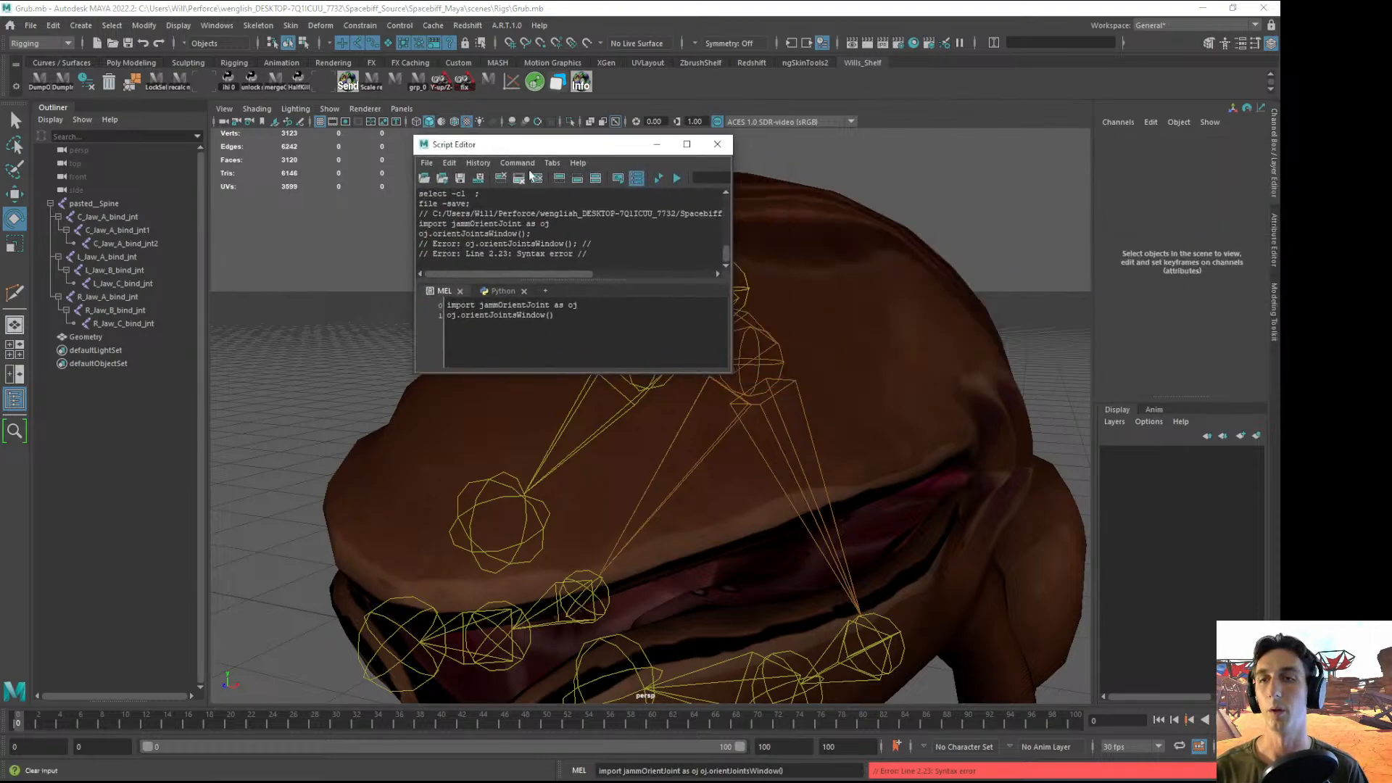
left_click(657, 178)
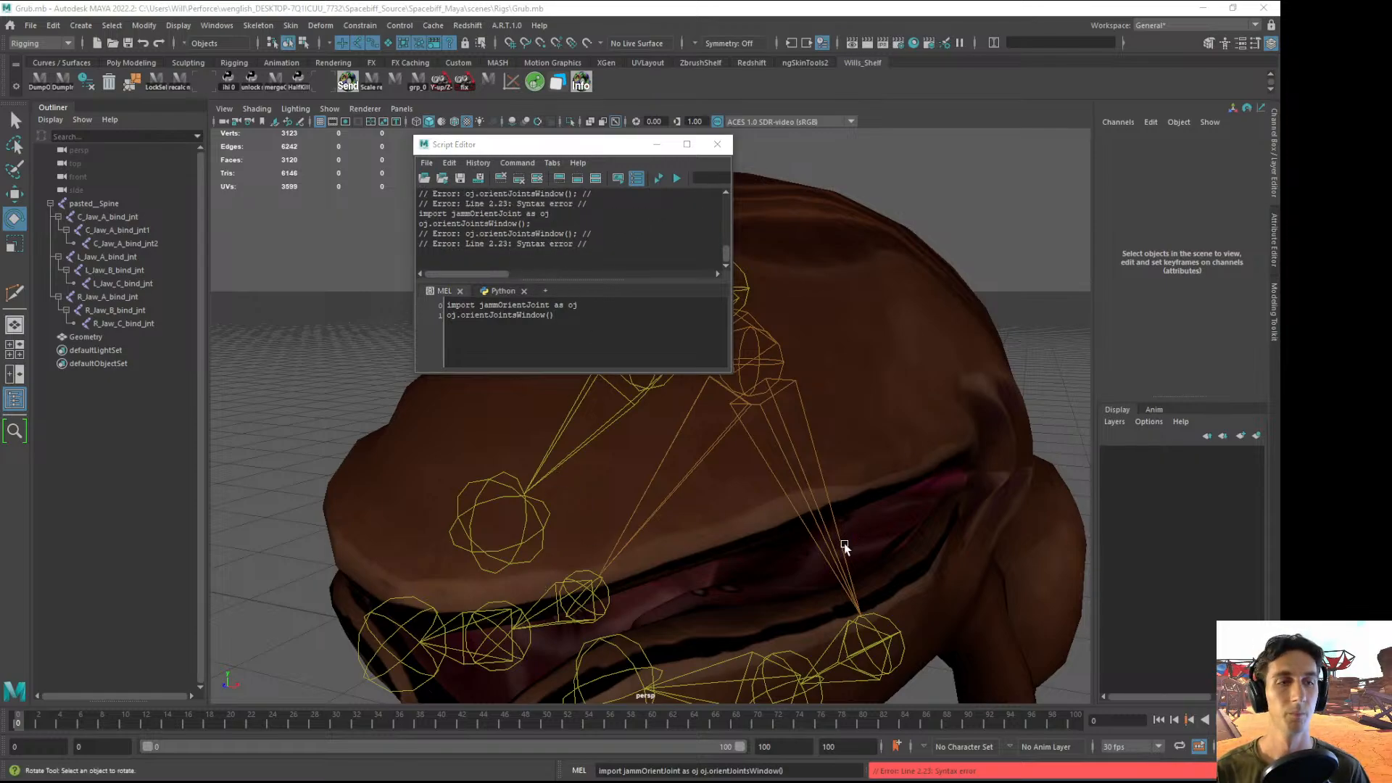
- Recheck the code in the readme, and run "import jammOrientJoint as oj" and "oj.orientJointsWindow()" as Python in the Script Editor
left_click(507, 780)
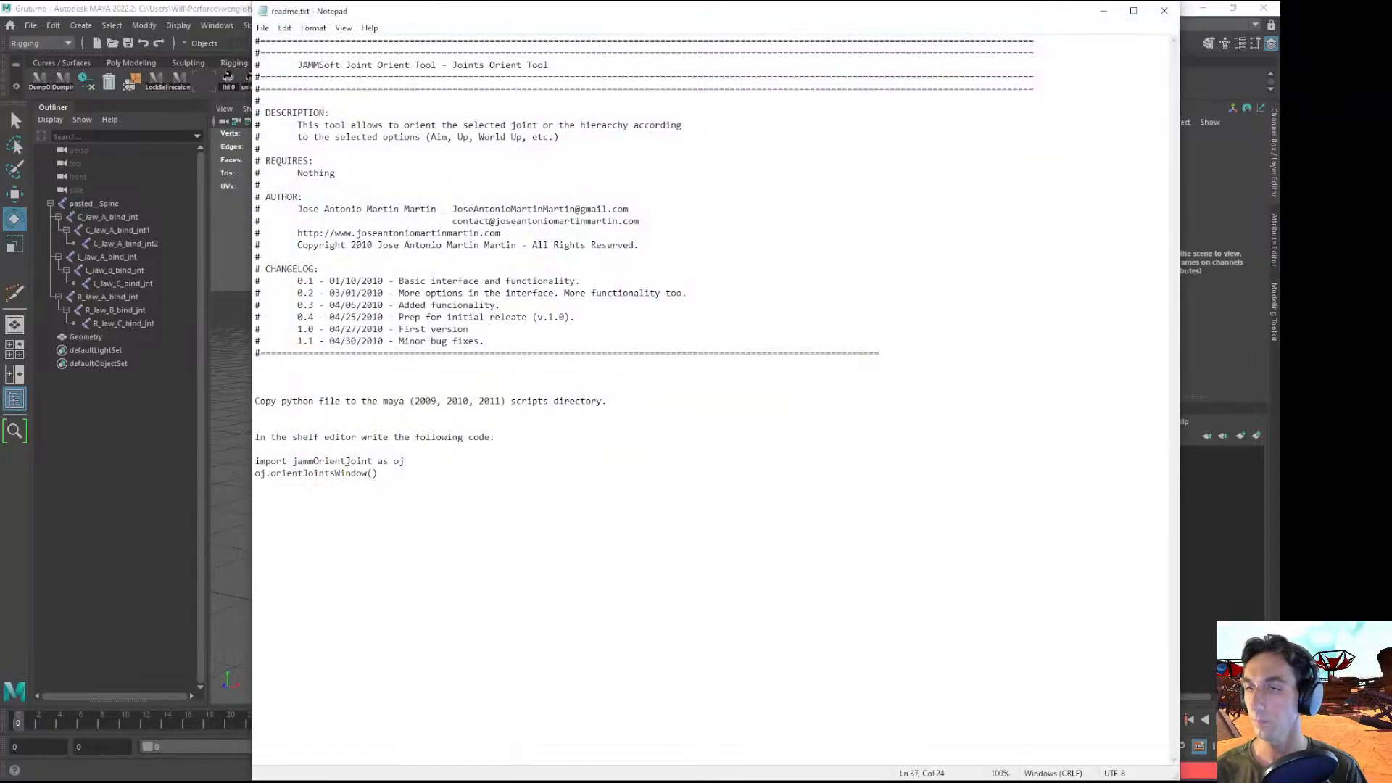
left_click(1103, 11)
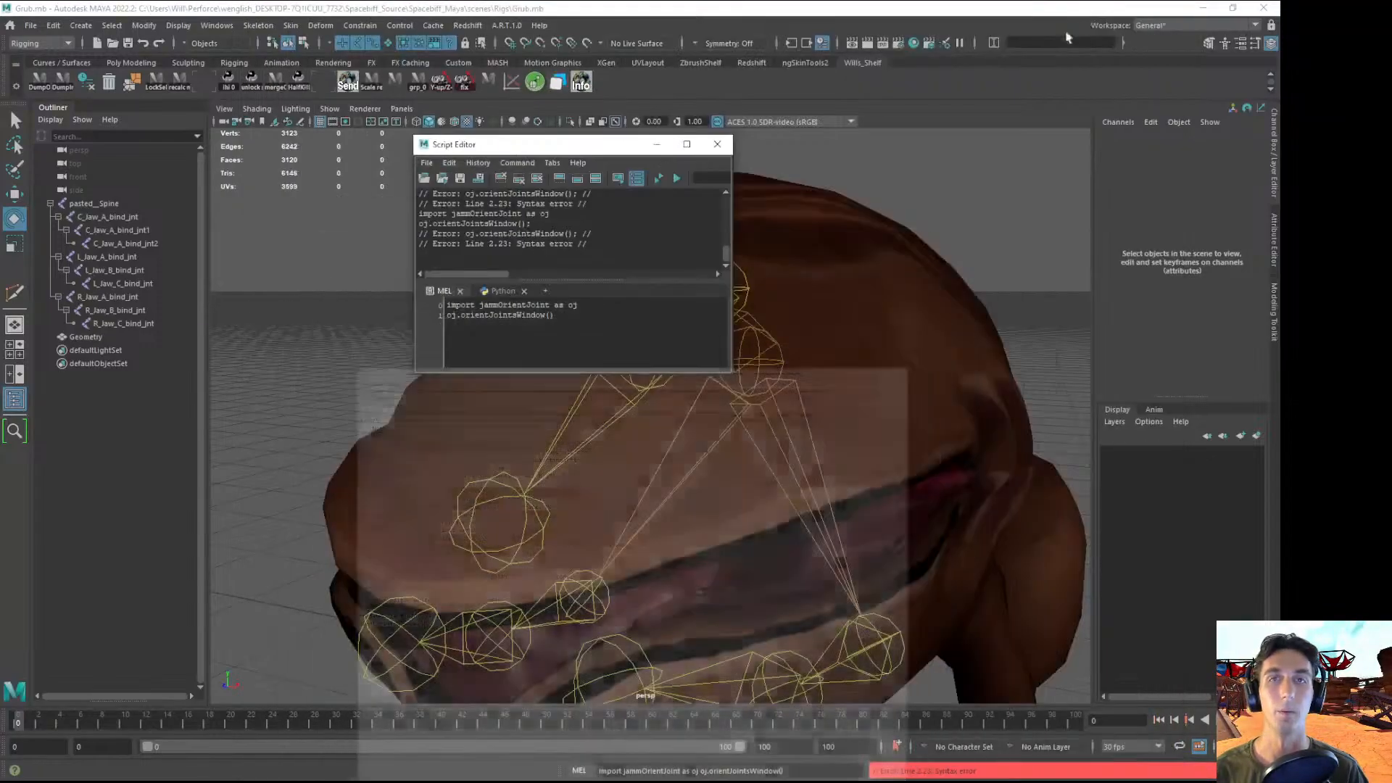
left_click(502, 291)
key("ctrl+a")
type("import jammOrientJoint as oj oj.orientJointsWindow()")
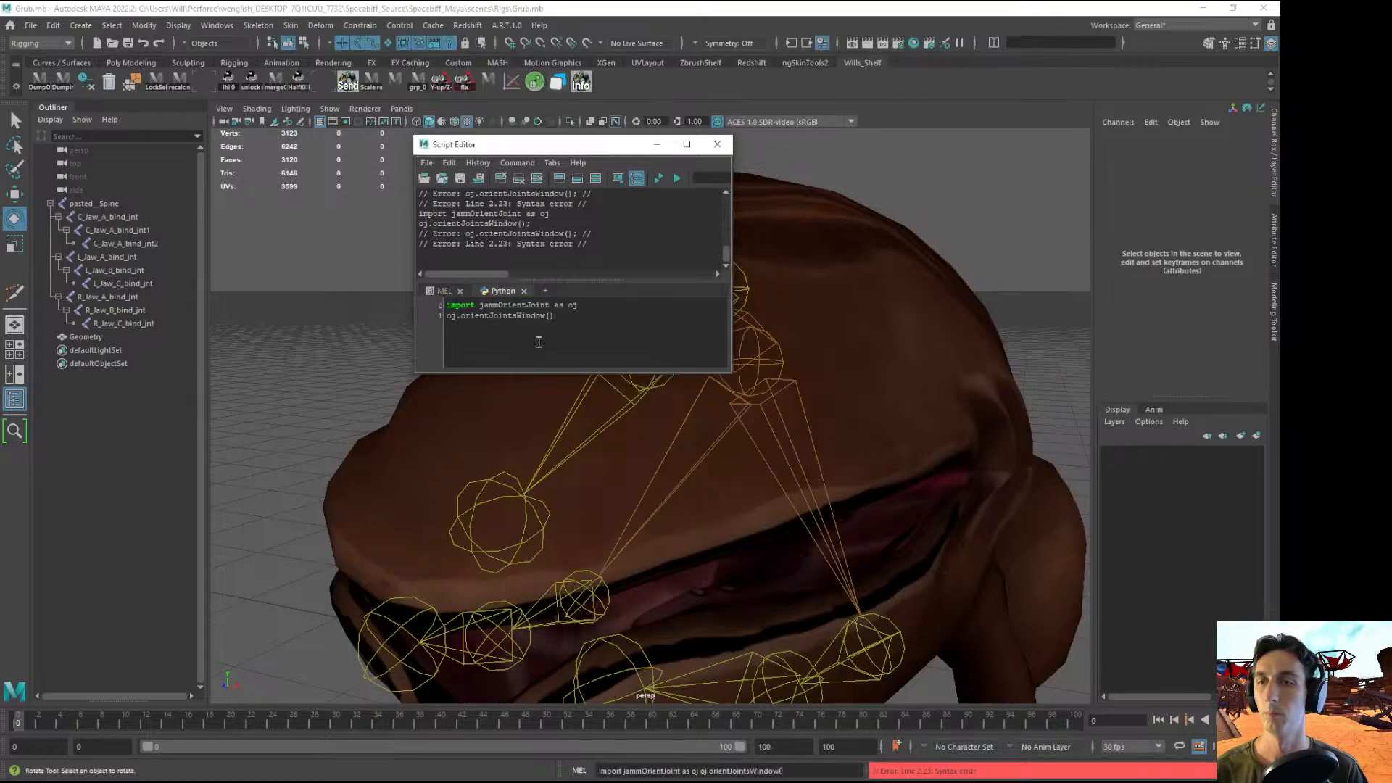
left_click(658, 178)
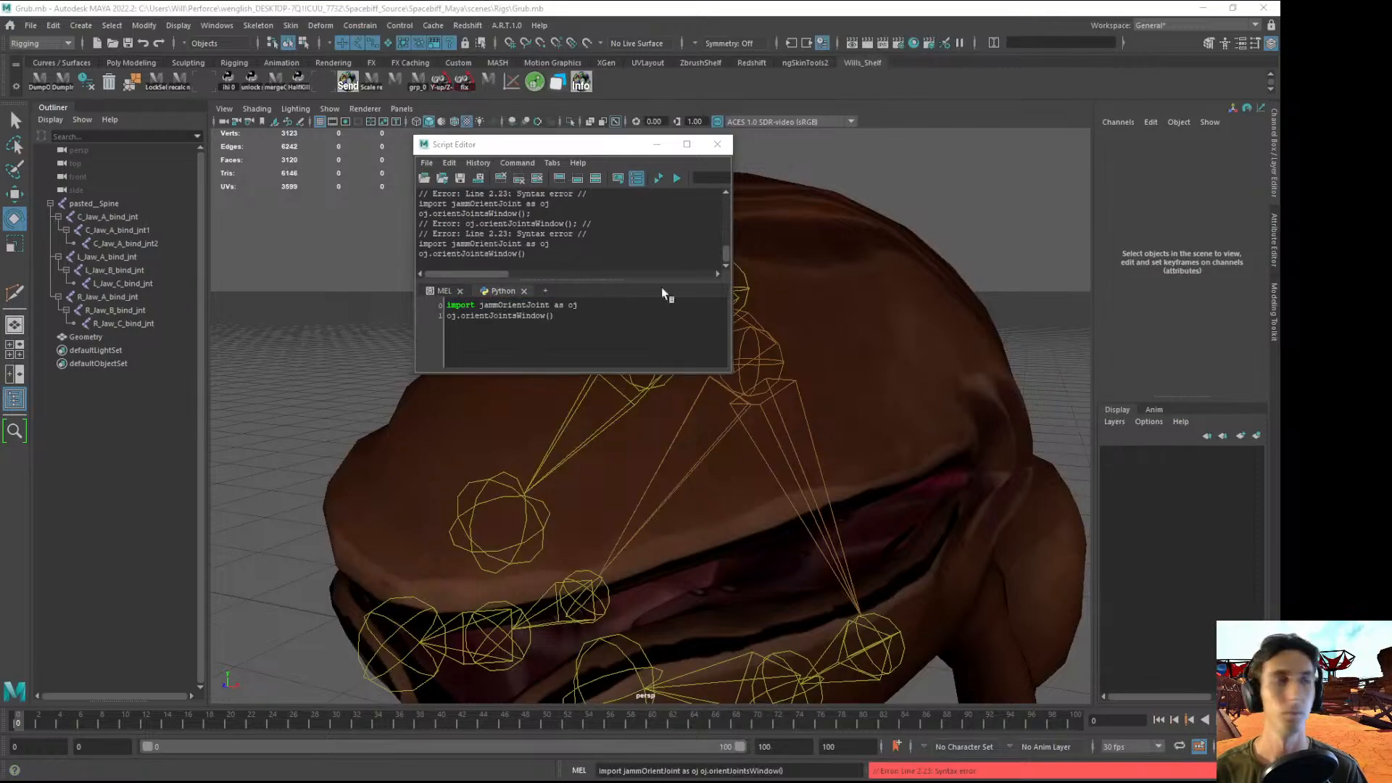
- Reposition and resize the JAMMSoft Joint Orient Tool window beside the creature, and close the Script Editor
left_click_drag(833, 330, 288, 175)
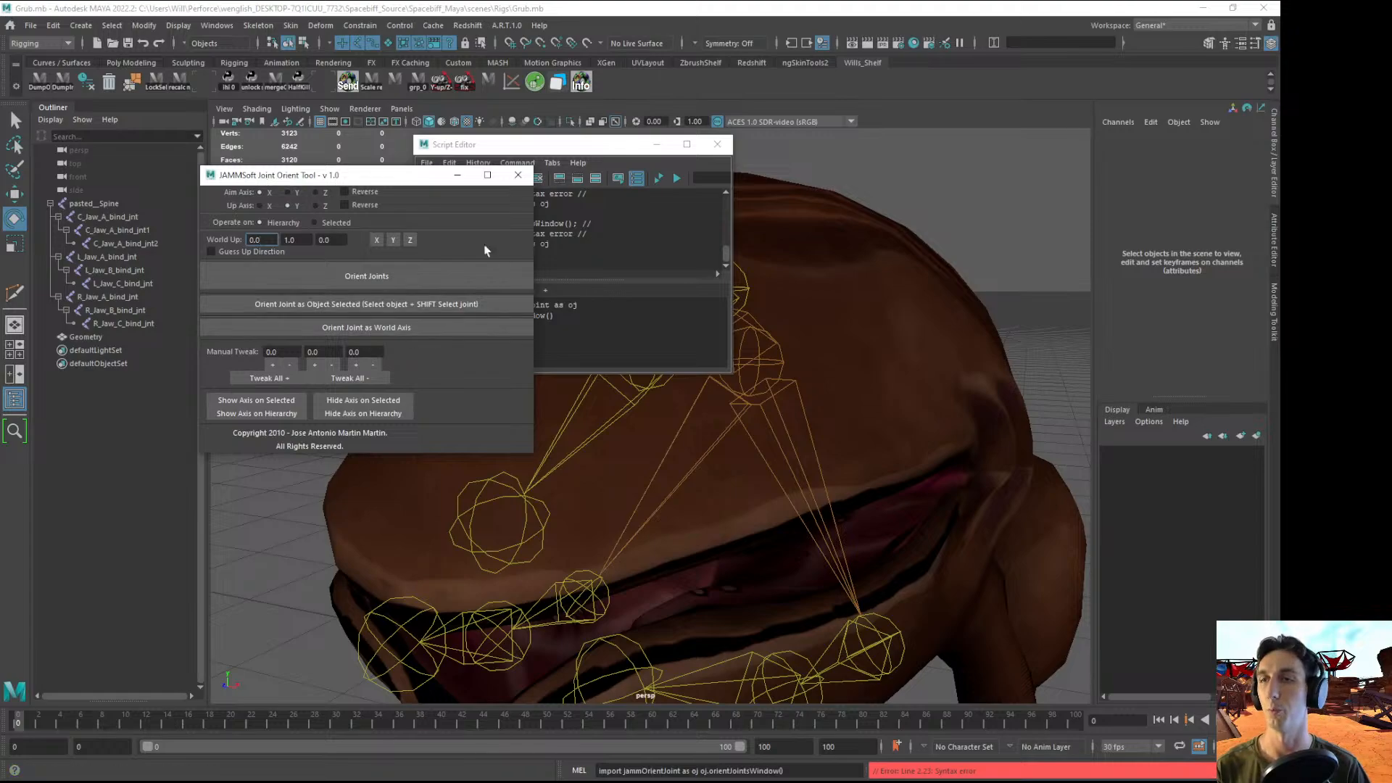
left_click(718, 145)
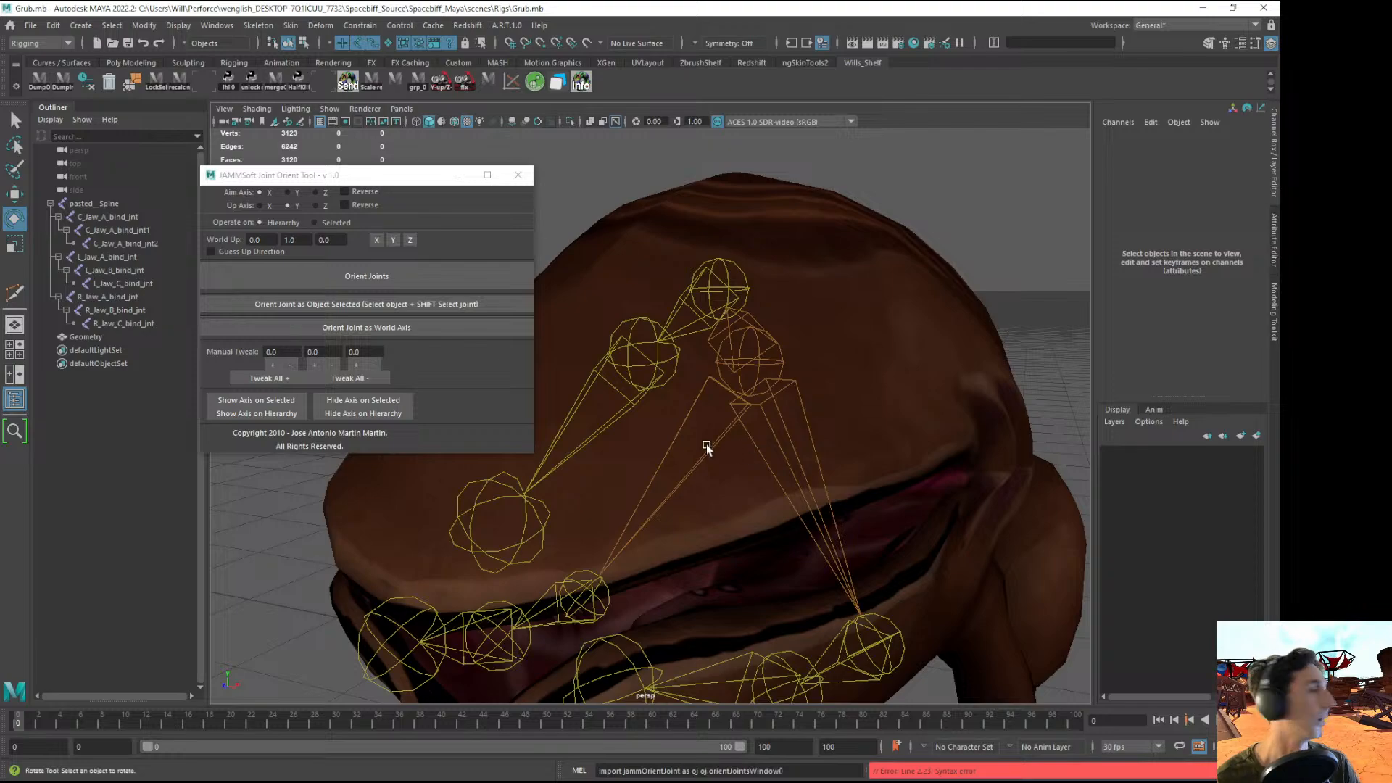
left_click_drag(535, 453, 467, 578)
- Inspect the move axes of the central upper jaw's middle and tip joints from several angles
middle_click_drag(612, 419, 643, 419, "alt")
left_click_drag(643, 419, 587, 428, "alt")
left_click(734, 367)
key("w")
left_click_drag(771, 403, 684, 491, "alt")
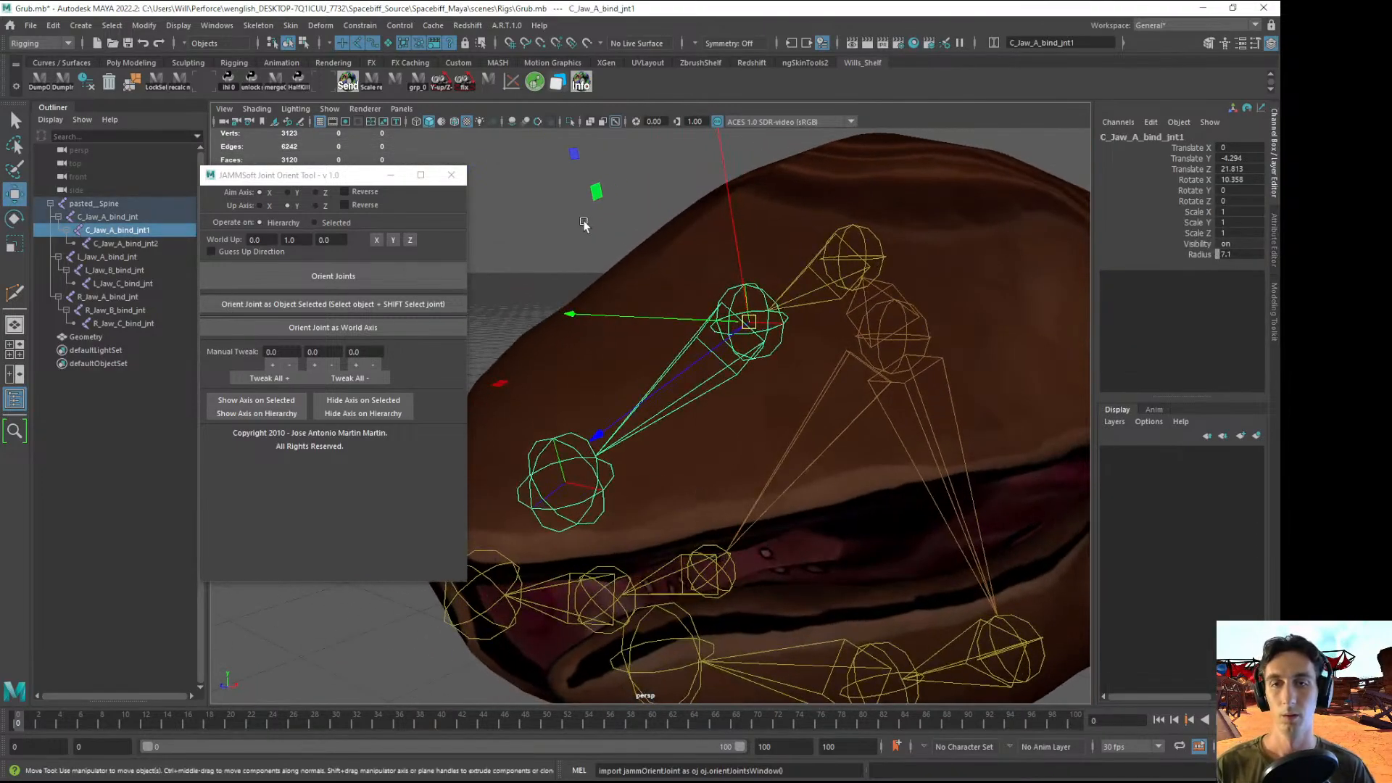
left_click(685, 304)
left_click(553, 446)
left_click_drag(606, 444, 620, 311, "alt")
left_click(718, 304)
key("w")
left_click_drag(770, 340, 573, 466, "alt")
left_click(609, 484)
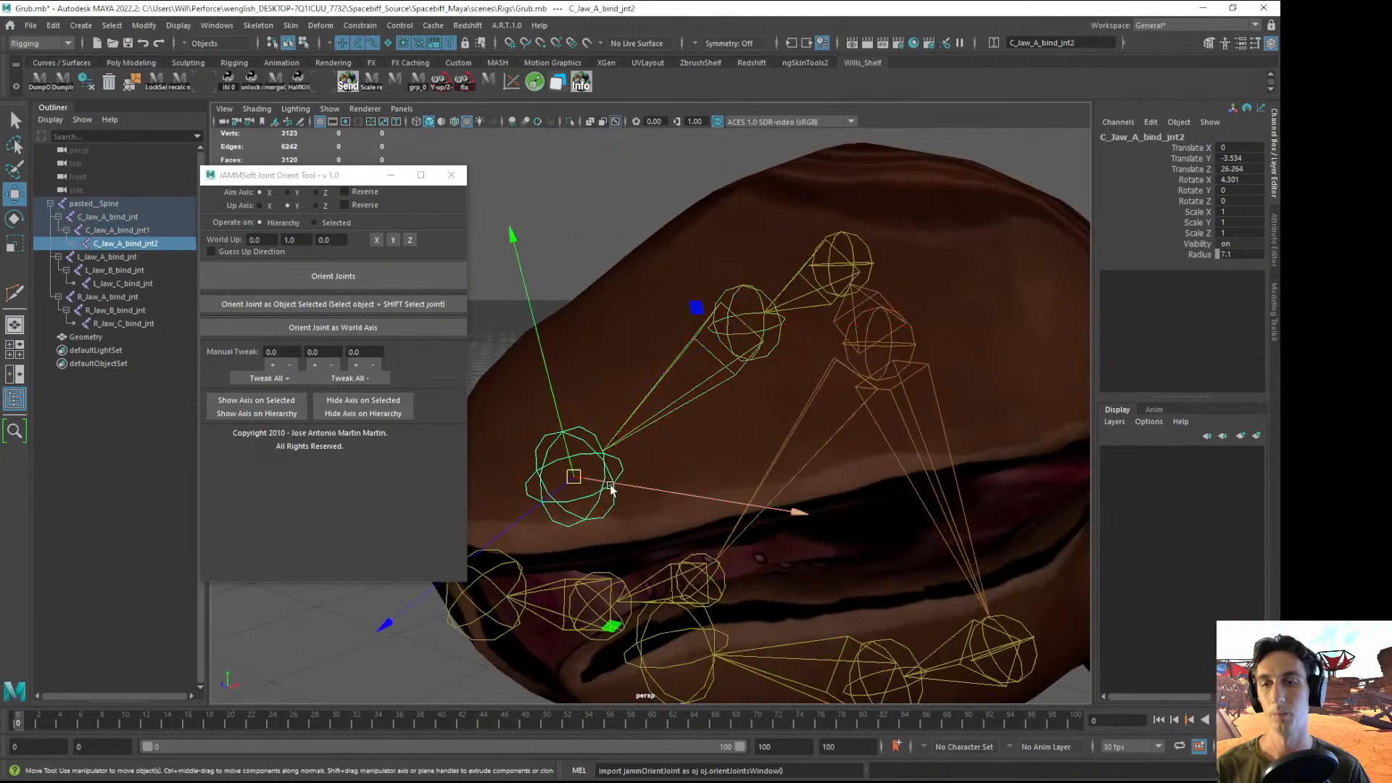
left_click_drag(649, 489, 587, 350, "alt")
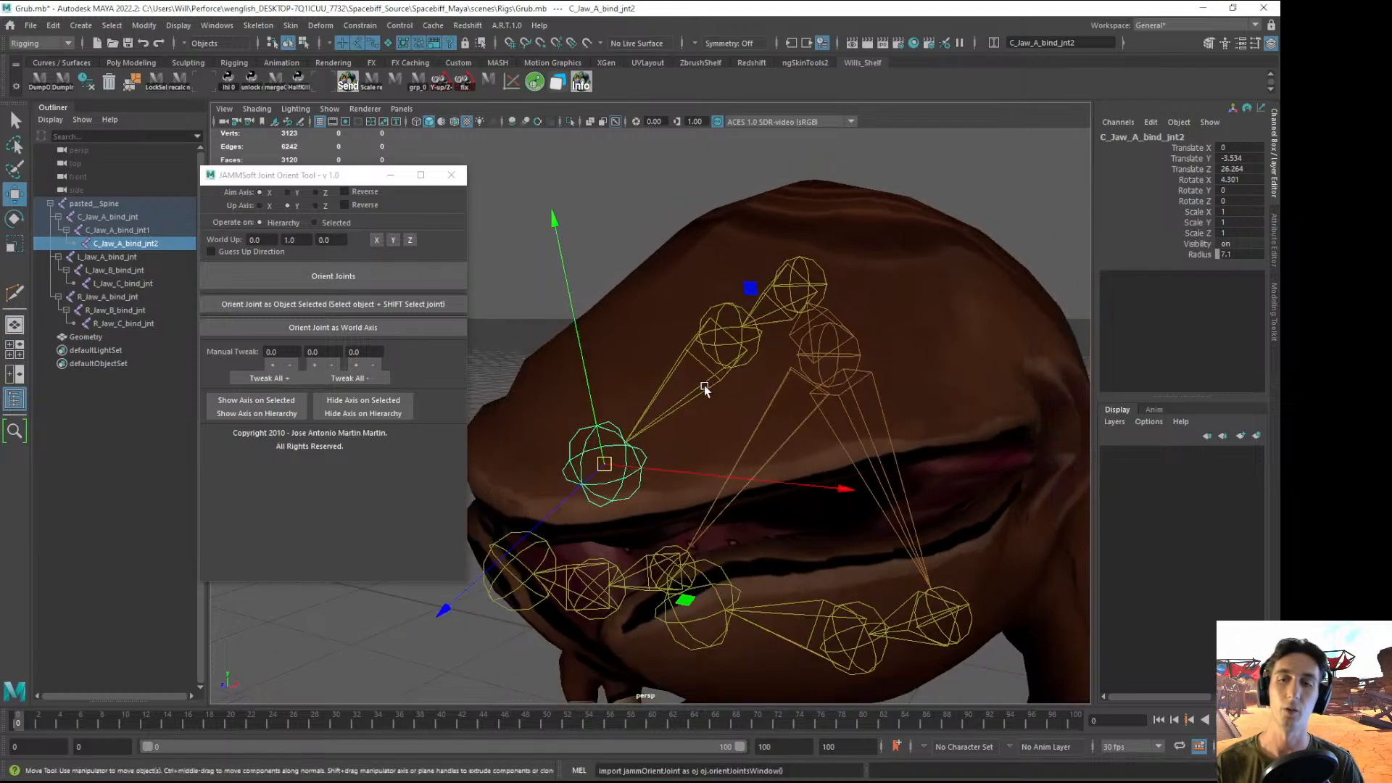
left_click_drag(706, 389, 703, 378, "alt")
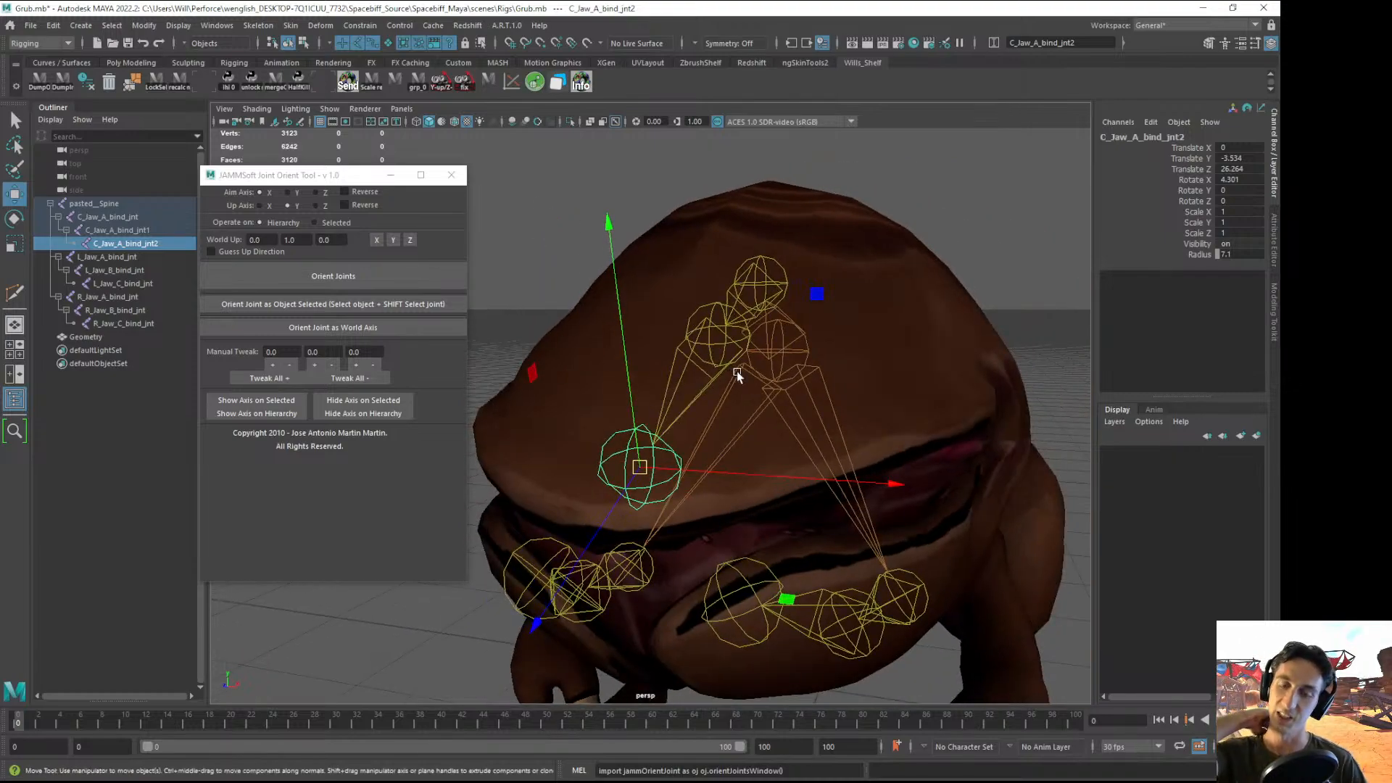
- Compare the axis directions of the spine joint, the left jaw's tip joint and the central upper jaw's middle joint
left_click(741, 332)
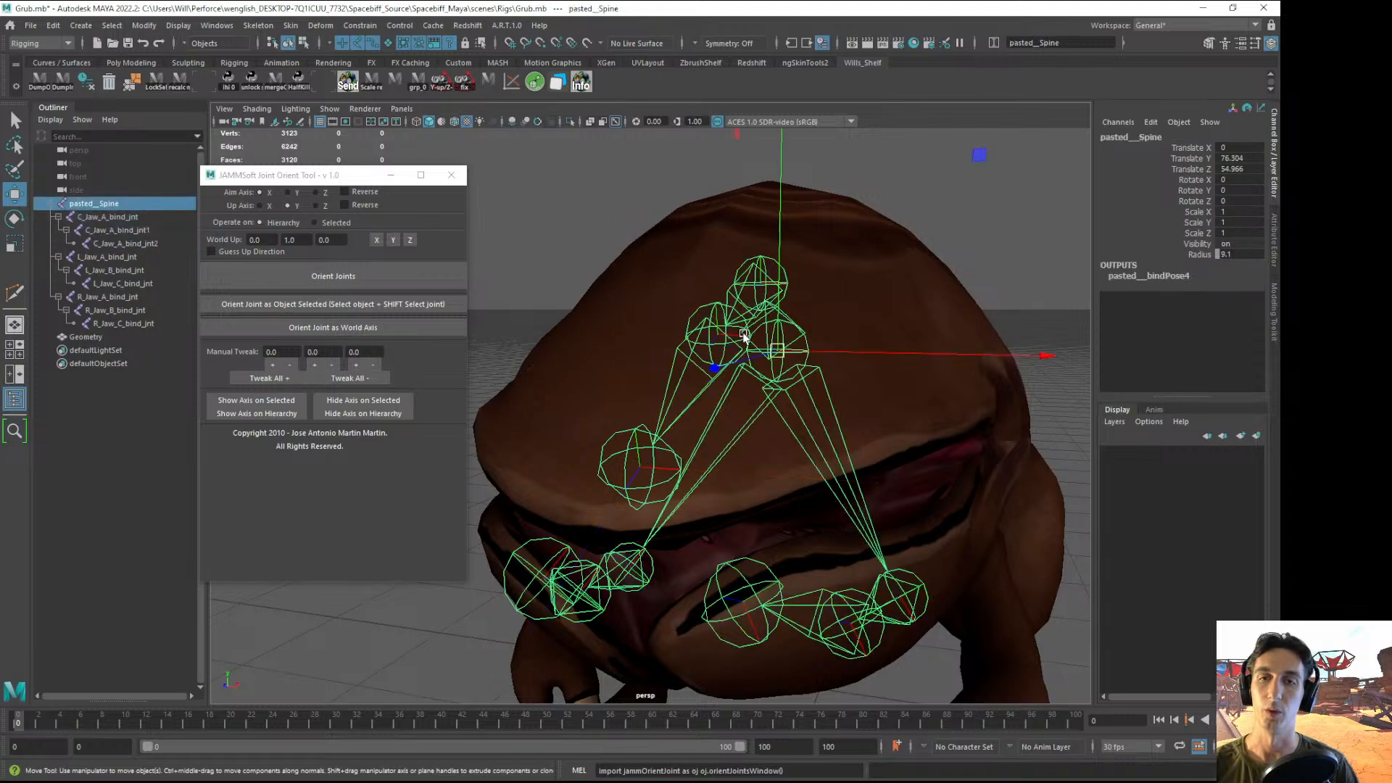
left_click(699, 304)
left_click(765, 622)
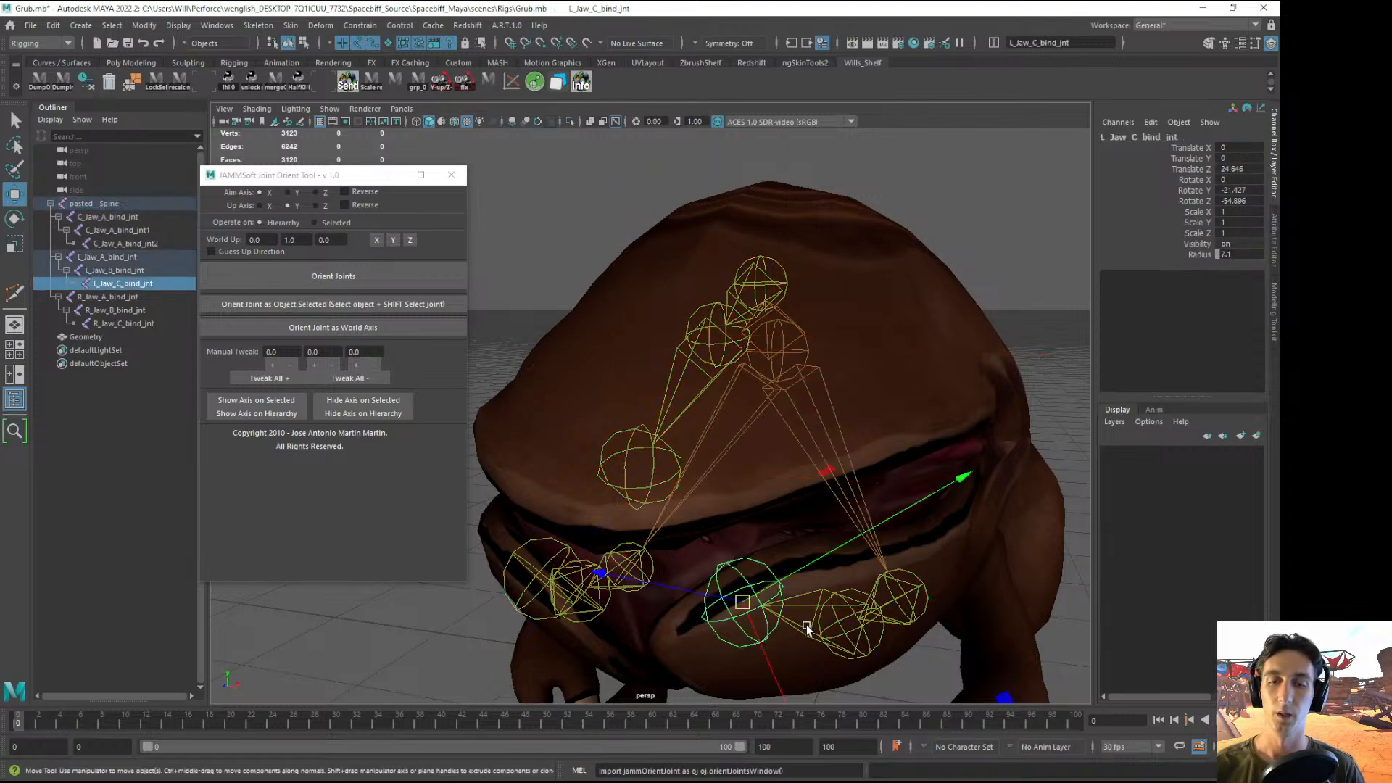
left_click_drag(806, 625, 795, 624, "alt")
left_click(725, 305)
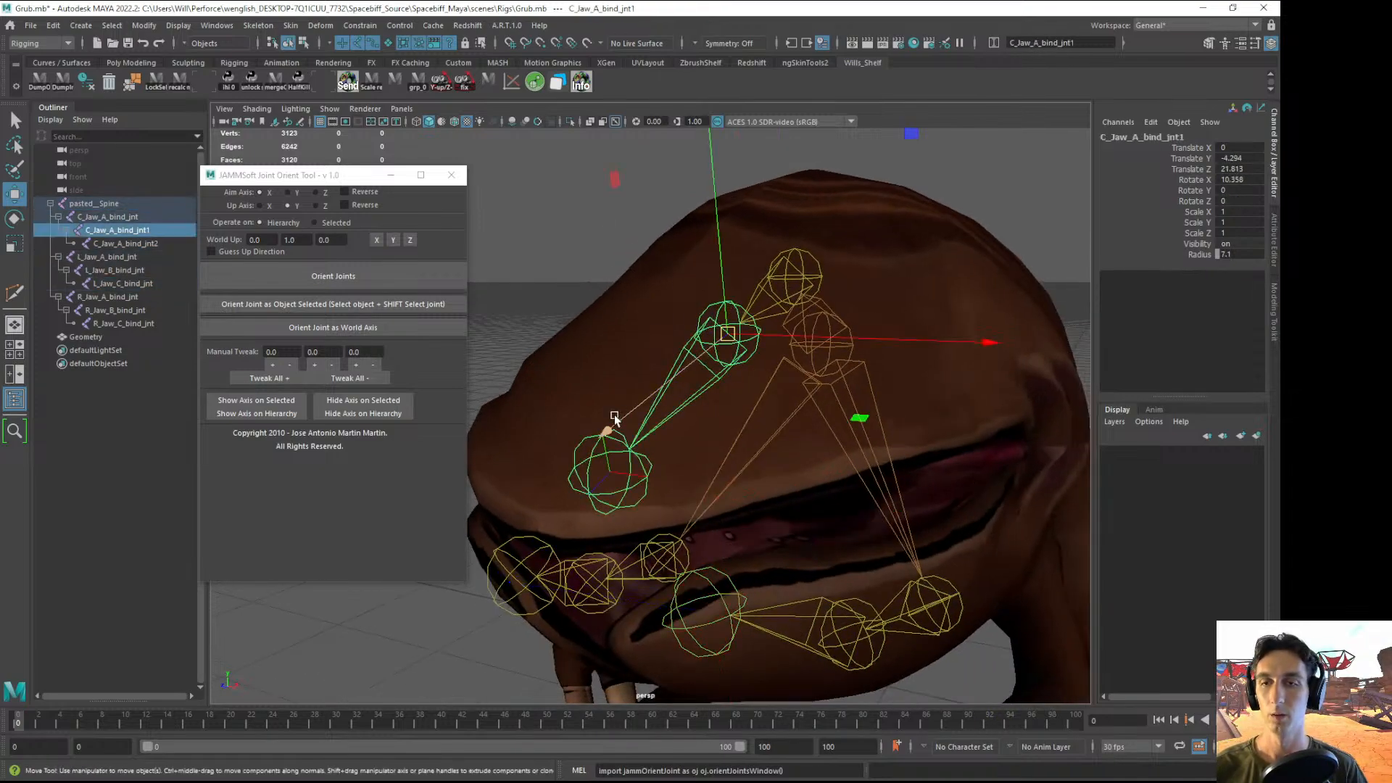
left_click_drag(787, 249, 771, 258, "alt")
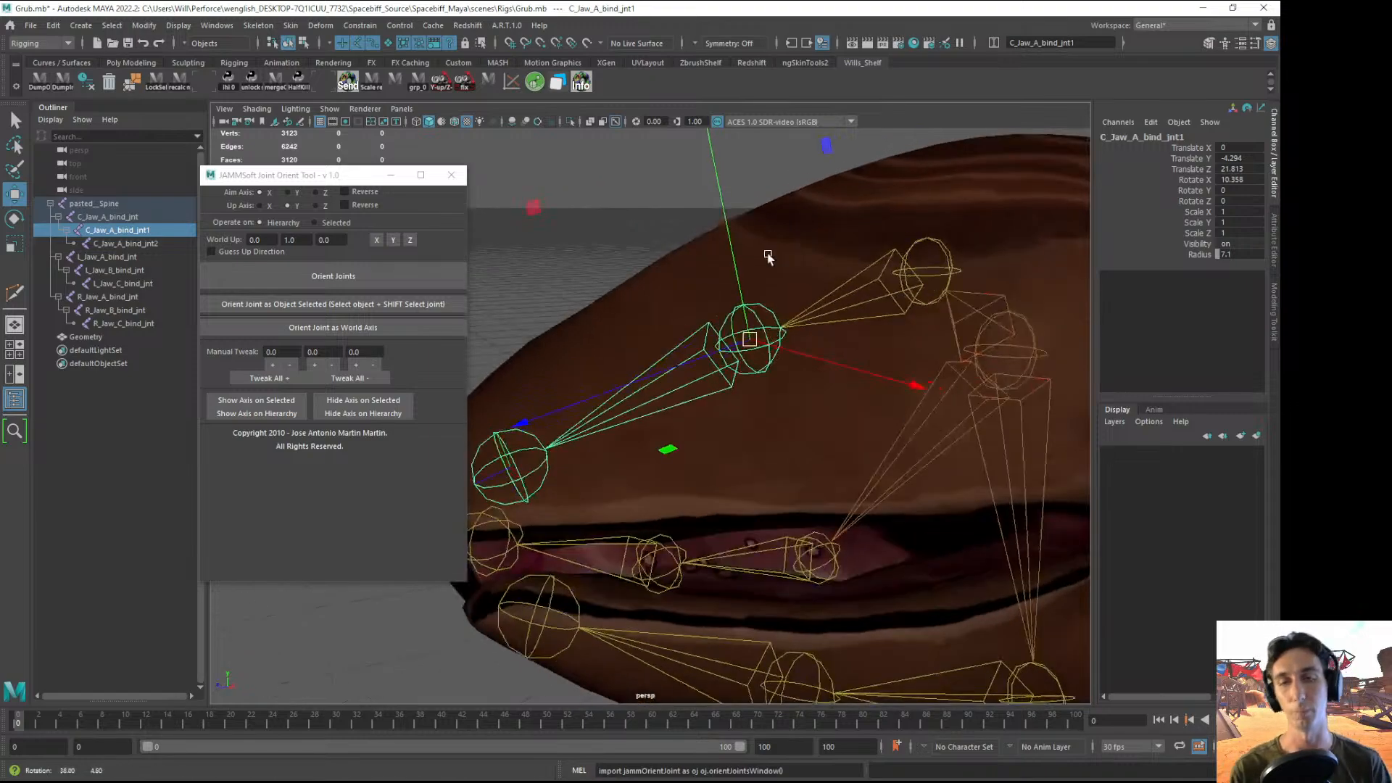
- Select the central upper jaw's base joint, inspect its axes from several angles, and shift the Joint Orient Tool window
left_click(933, 245)
left_click_drag(709, 352, 670, 324, "alt")
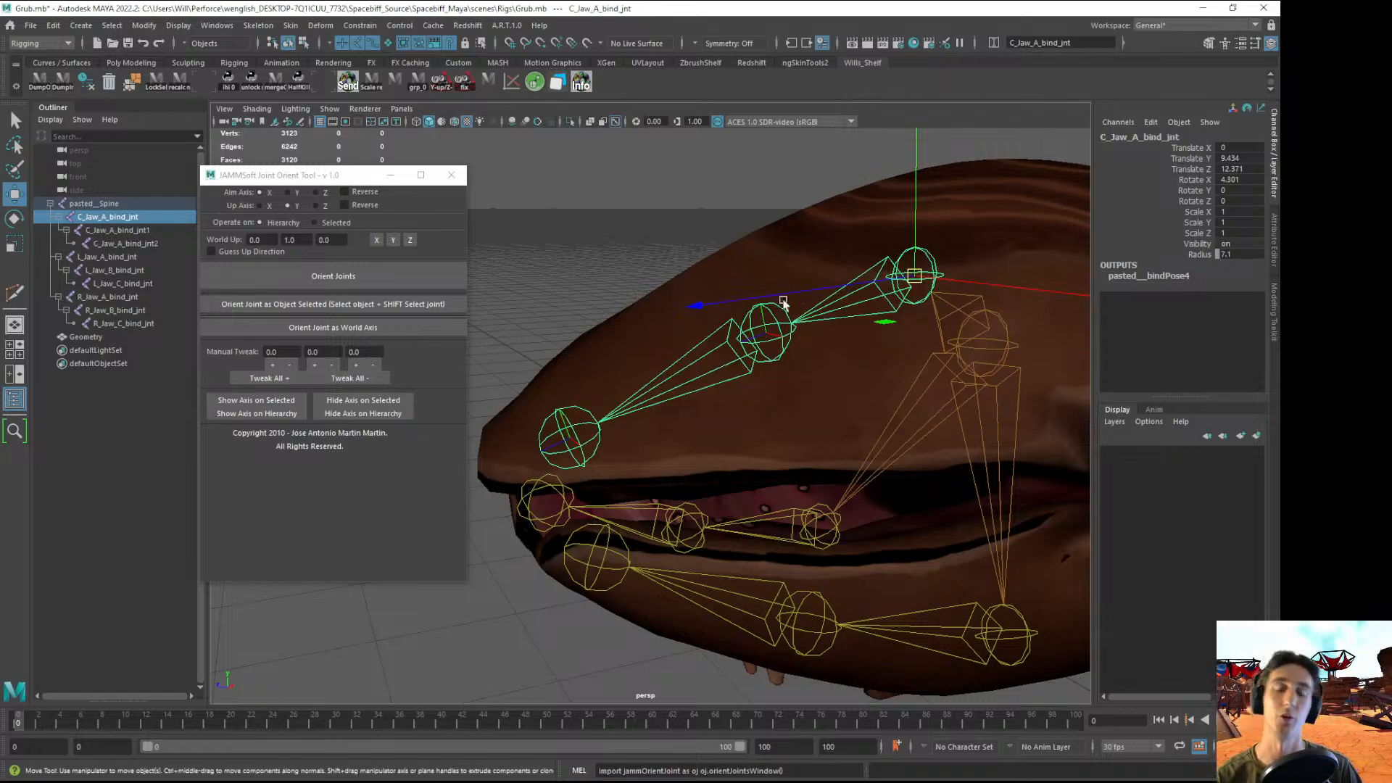
left_click_drag(798, 300, 767, 260, "alt")
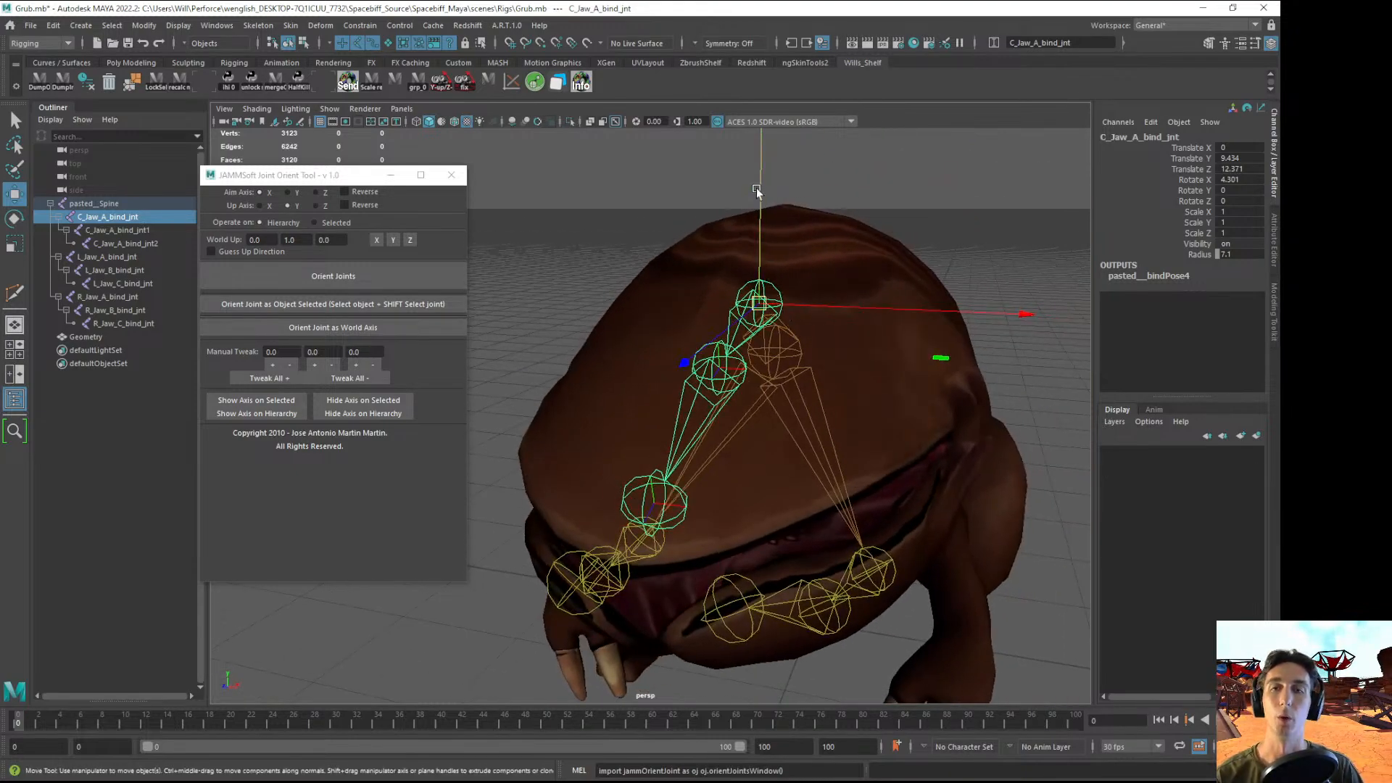
left_click_drag(758, 193, 795, 203, "alt")
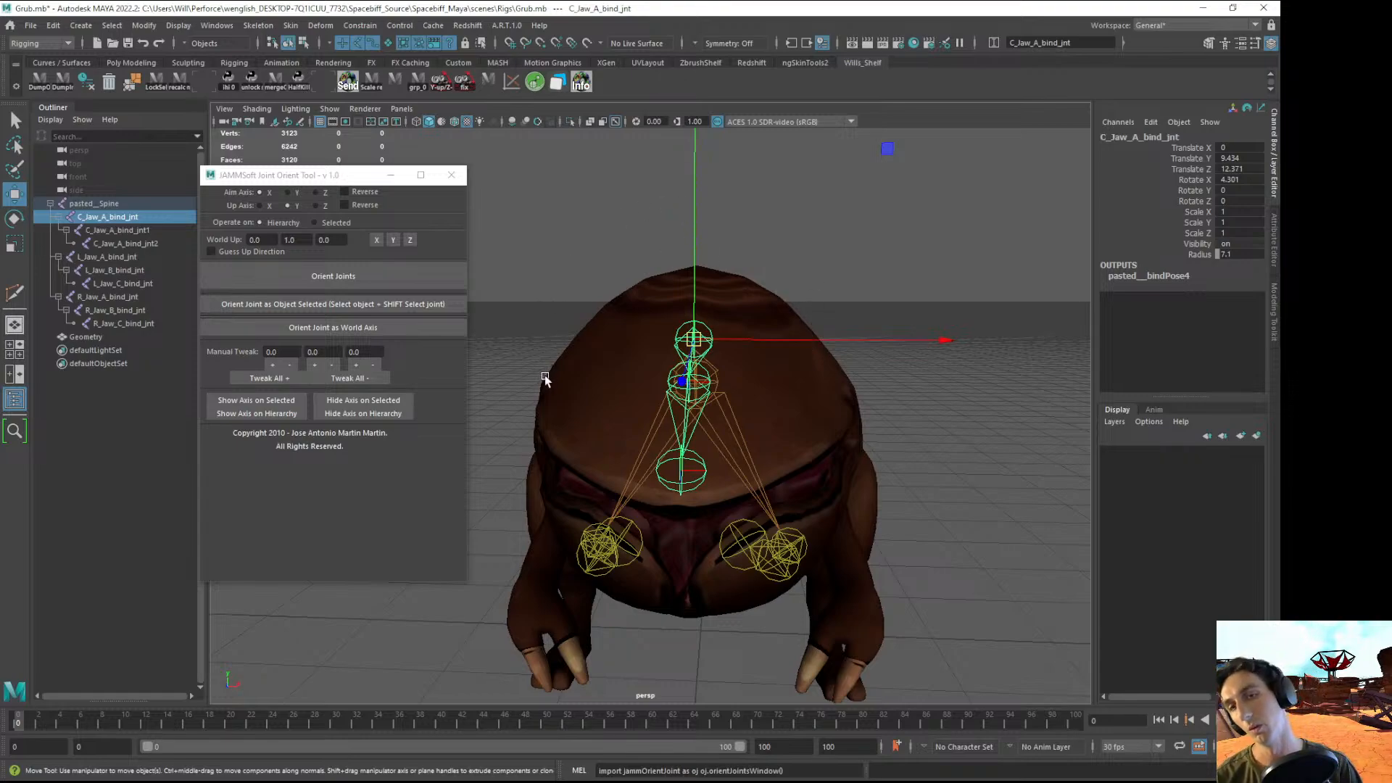
left_click_drag(715, 319, 698, 320, "alt")
left_click_drag(781, 334, 879, 351, "alt")
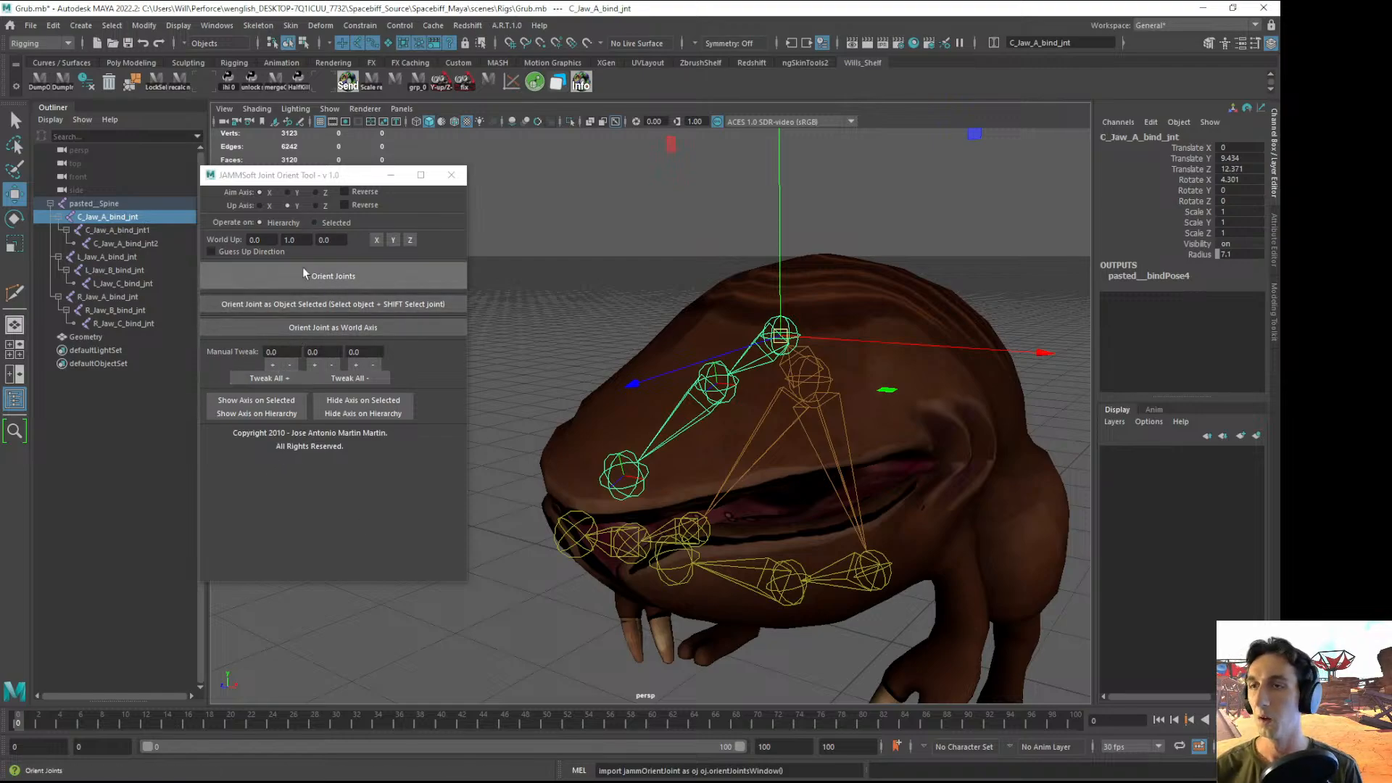
left_click_drag(285, 178, 321, 171)
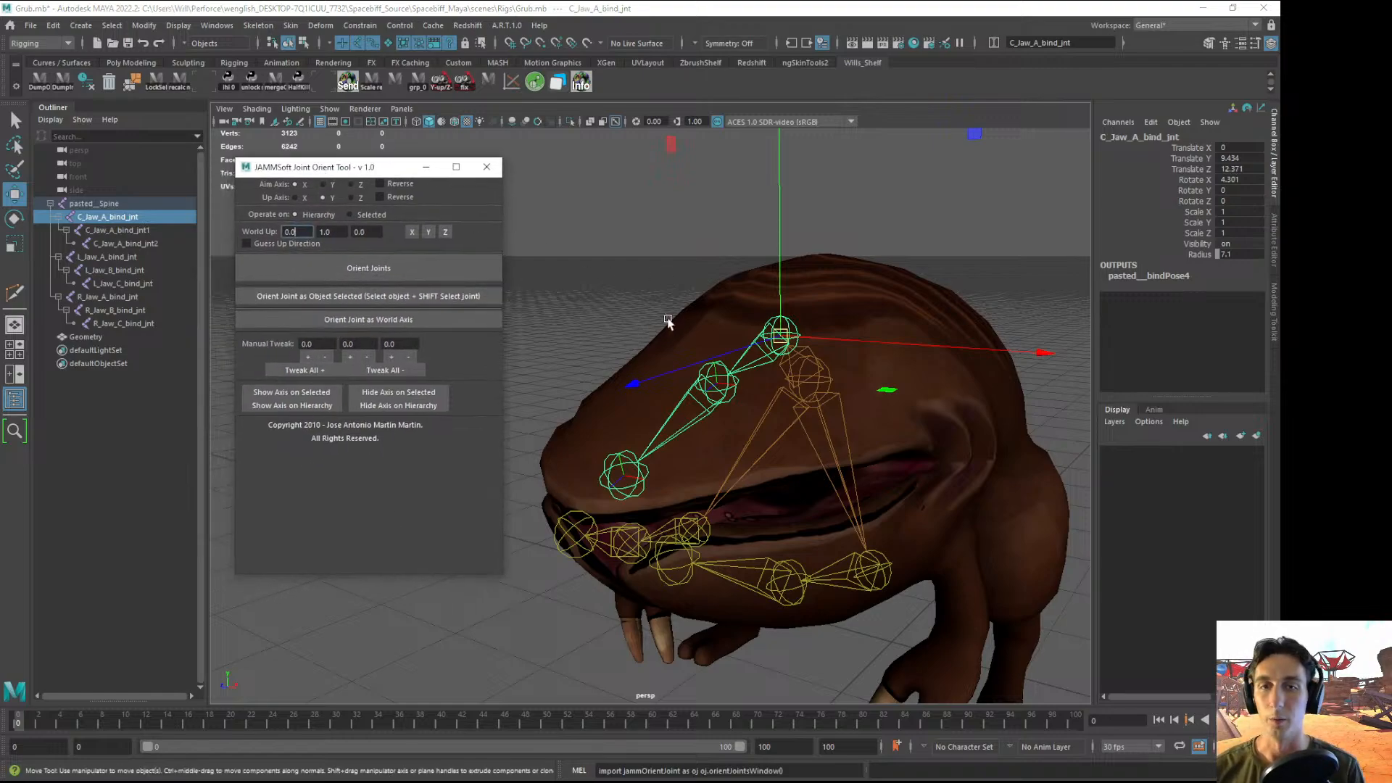
scroll(662, 320, "up", 5)
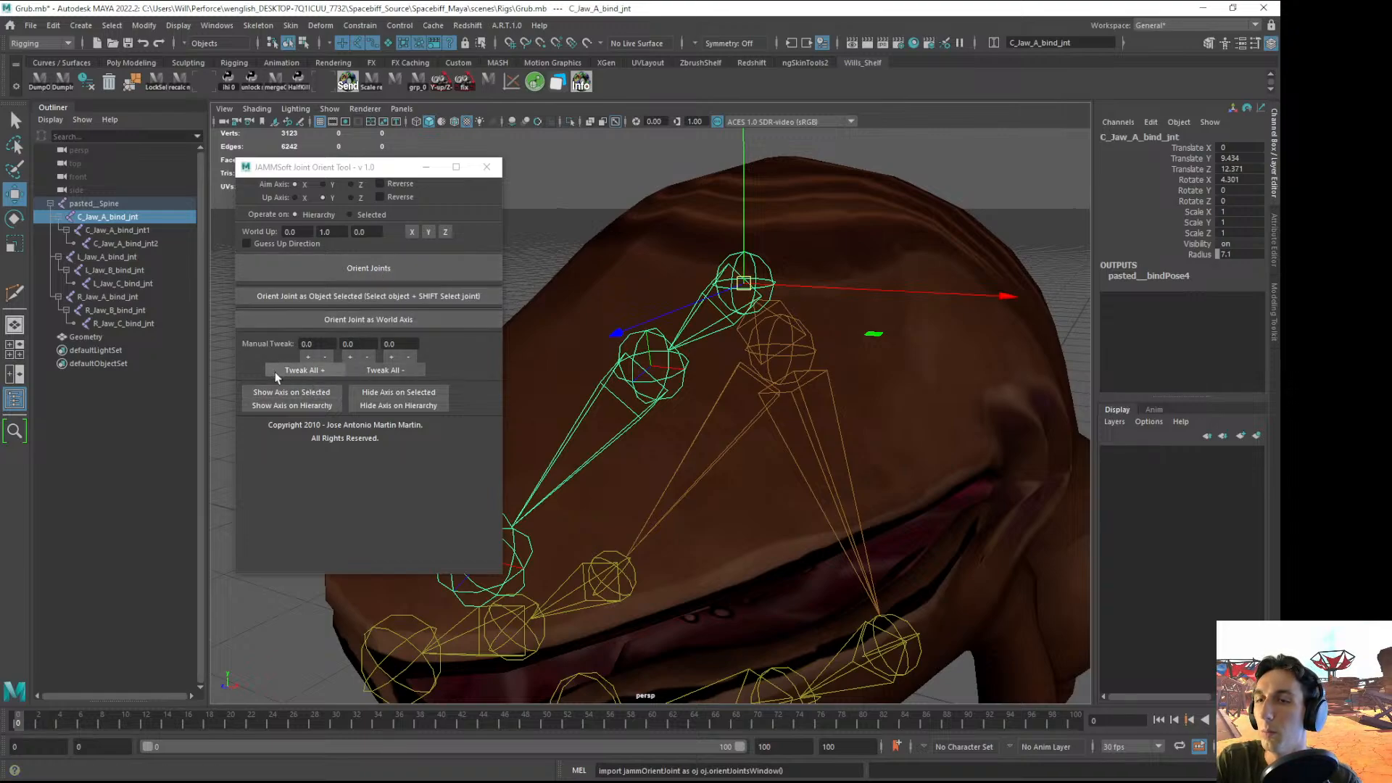
- Set the aim axis to Z with Y as the up axis and orient the central upper jaw hierarchy
left_click(392, 370)
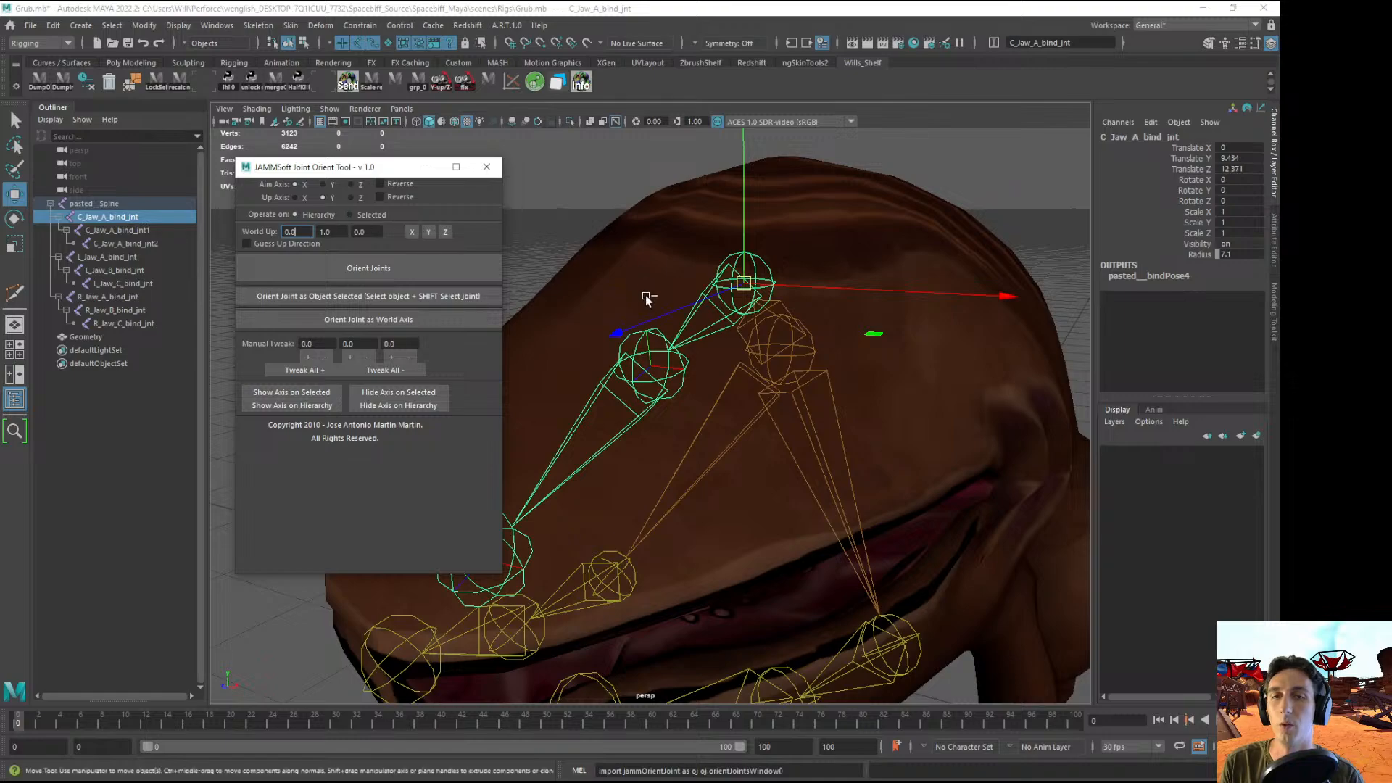
left_click_drag(639, 300, 632, 298, "alt")
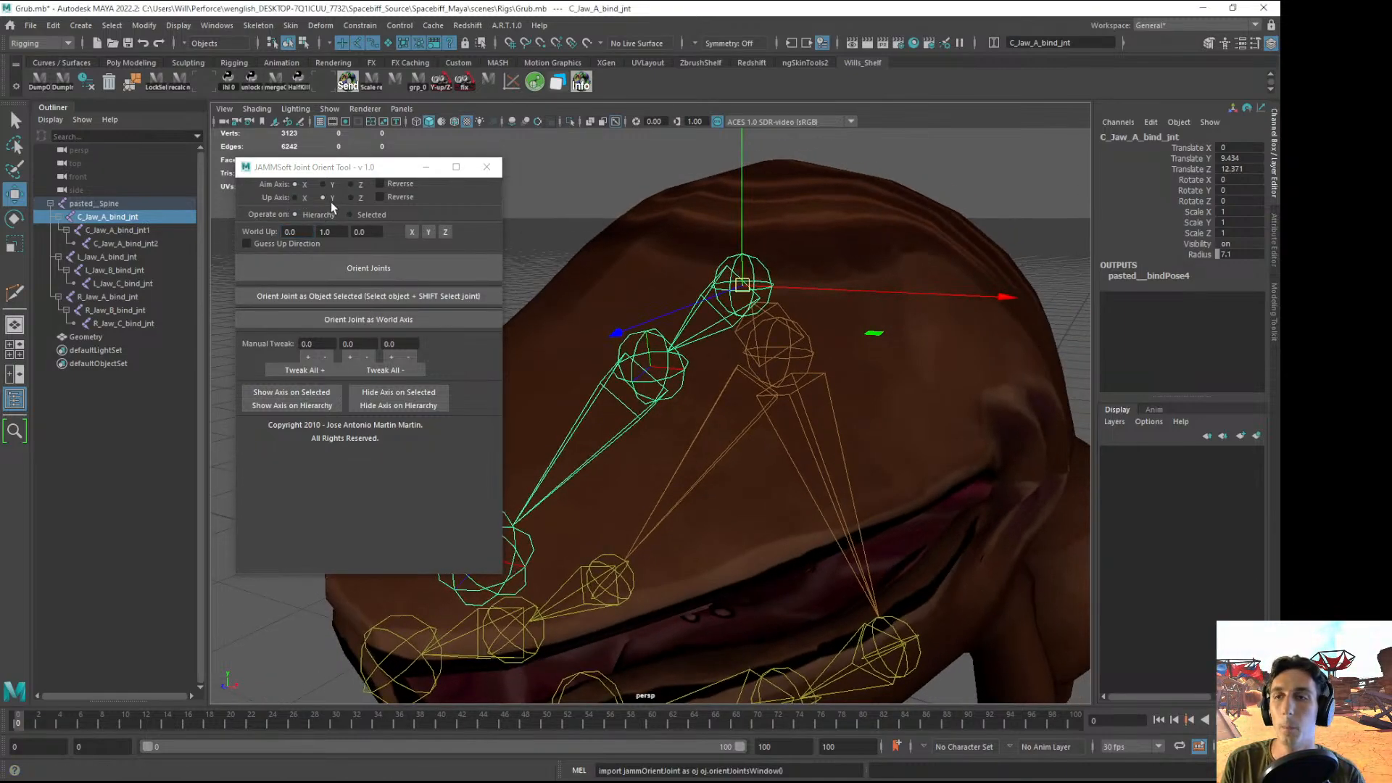
left_click(350, 184)
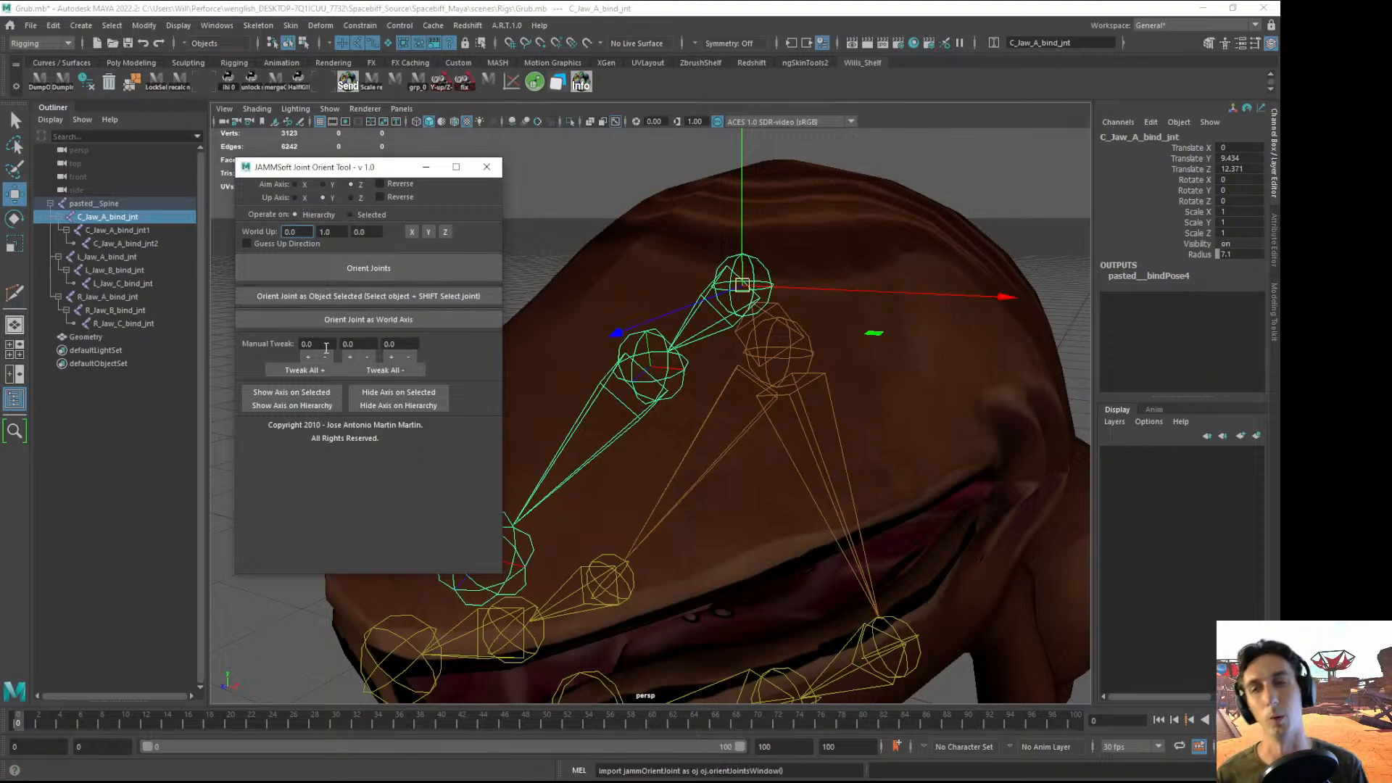
left_click(363, 269)
left_click_drag(733, 319, 672, 307, "alt")
middle_click_drag(671, 307, 662, 315, "alt")
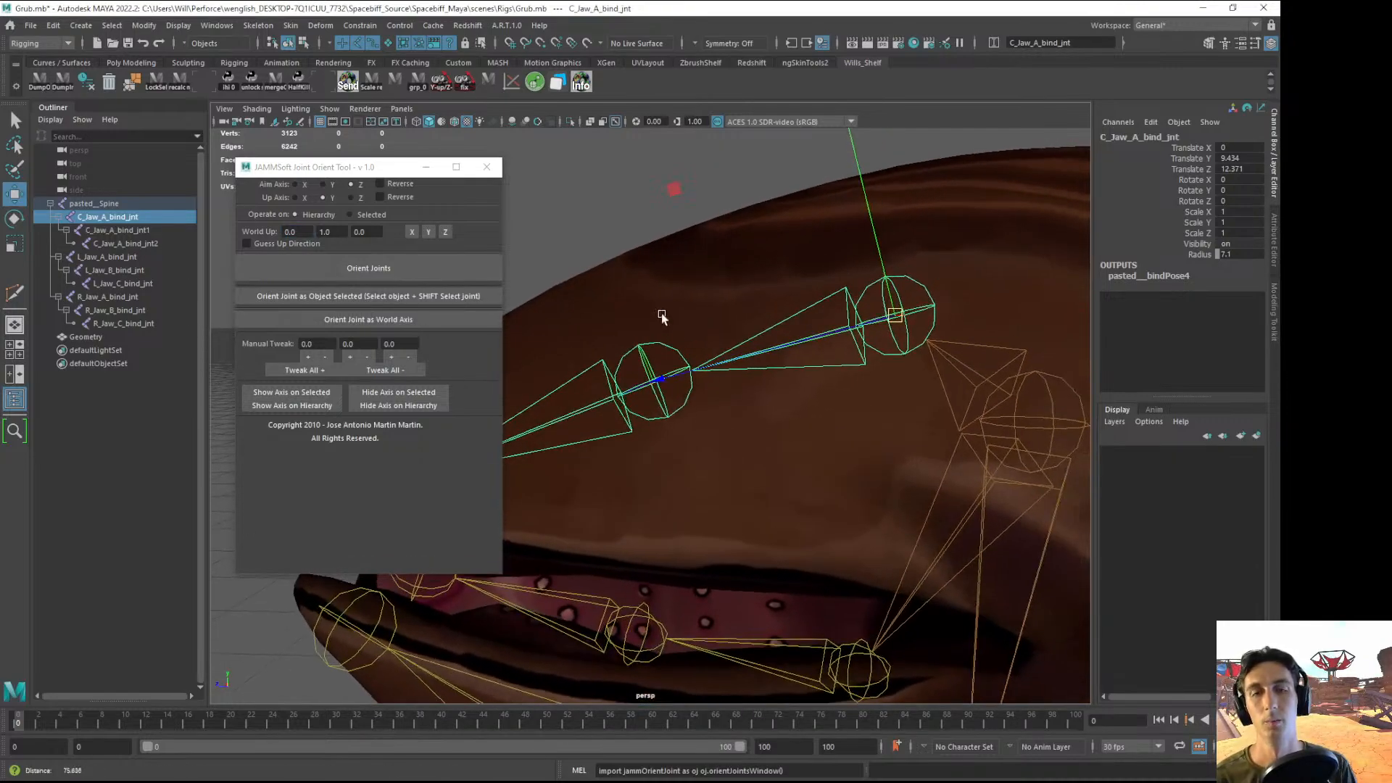
right_click_drag(662, 315, 653, 317, "alt")
- Undo the joint orientation, examine the original axes, and orient the central upper jaw hierarchy again with the same settings
key("ctrl+z")
left_click_drag(536, 329, 513, 324, "alt")
right_click_drag(770, 317, 756, 317, "alt")
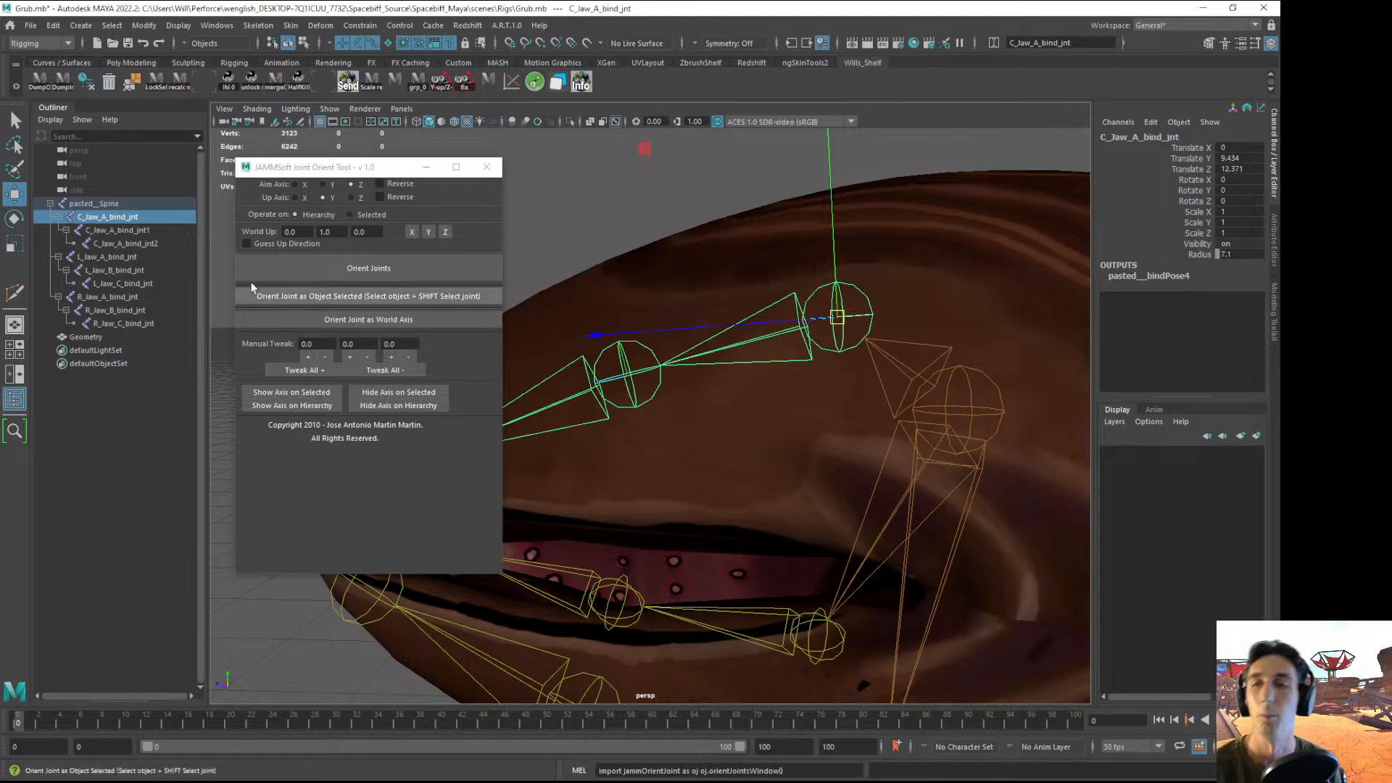
left_click(302, 273)
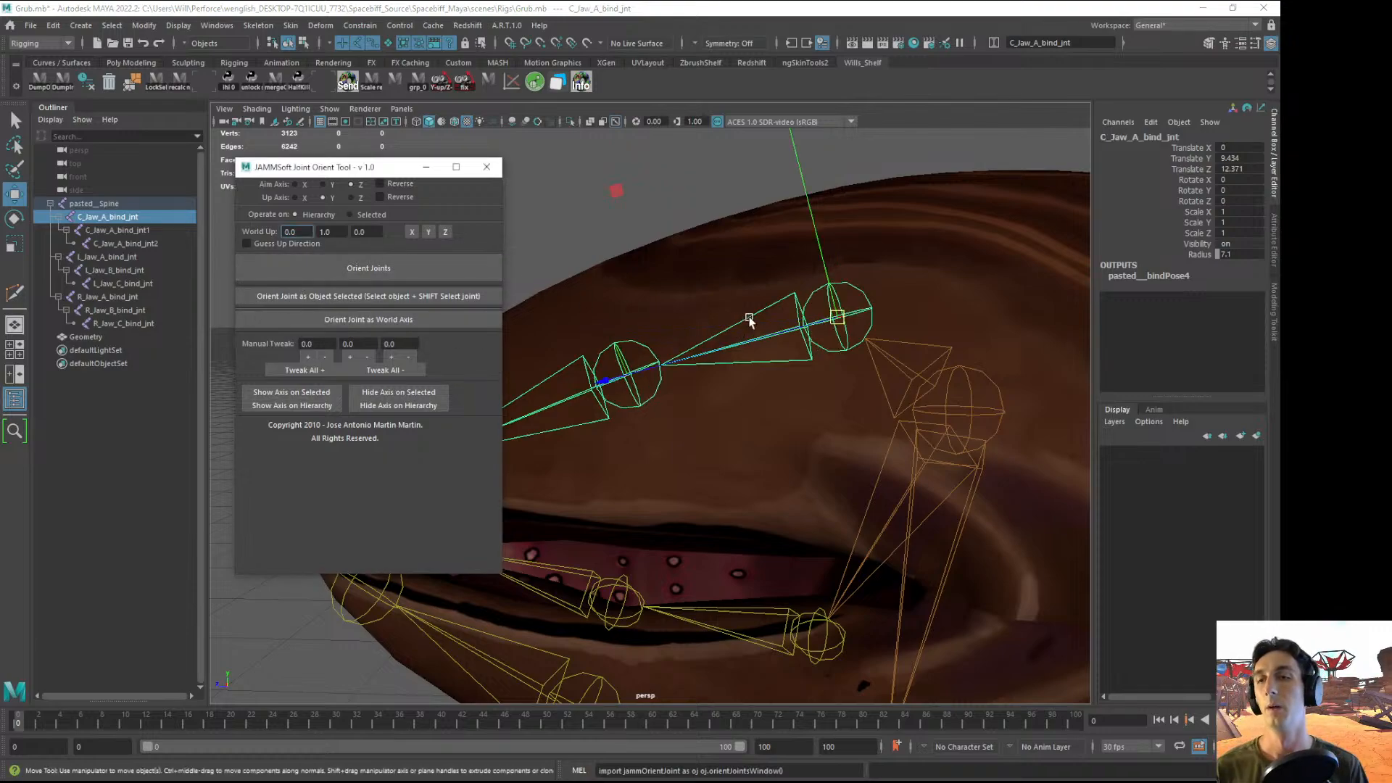
left_click_drag(743, 316, 763, 303, "alt")
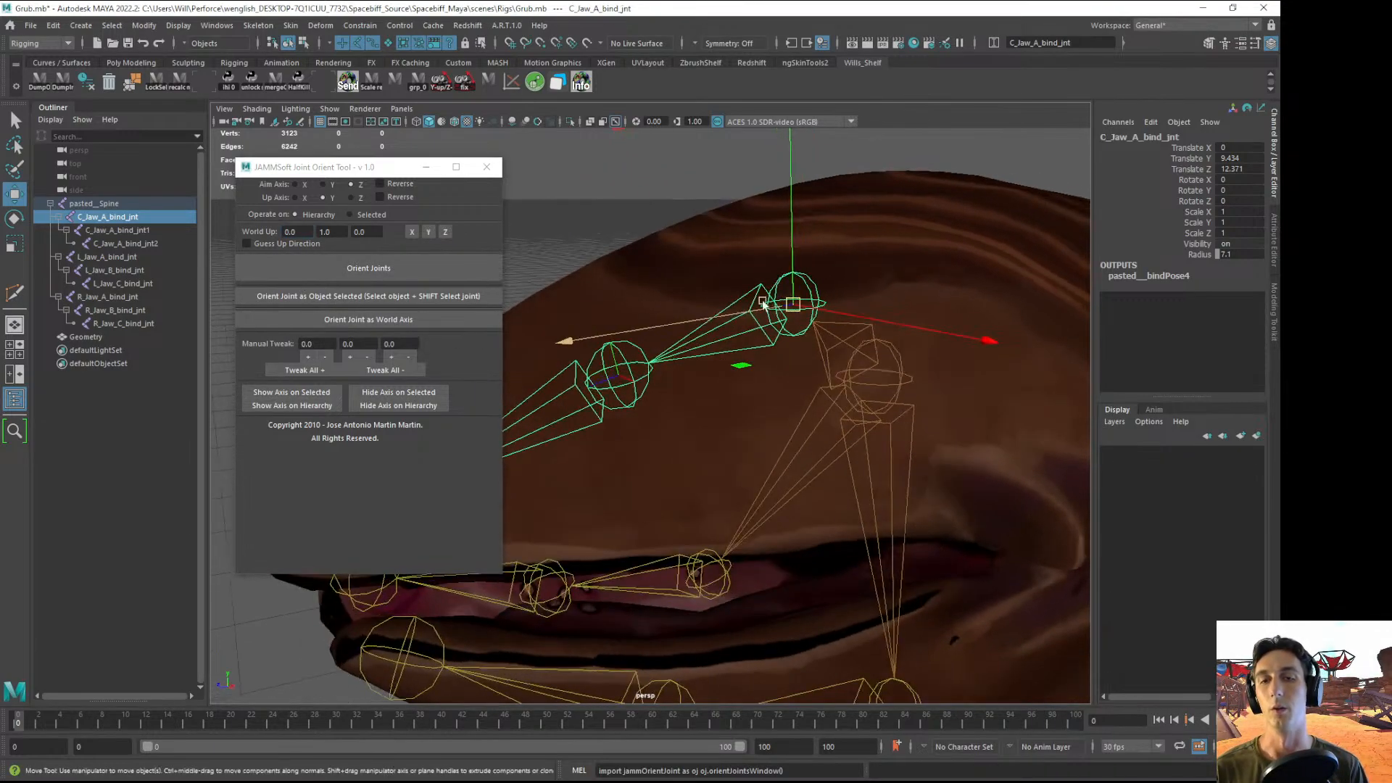
- Change the up axis to X and reorient the central upper jaw hierarchy
left_click(296, 197)
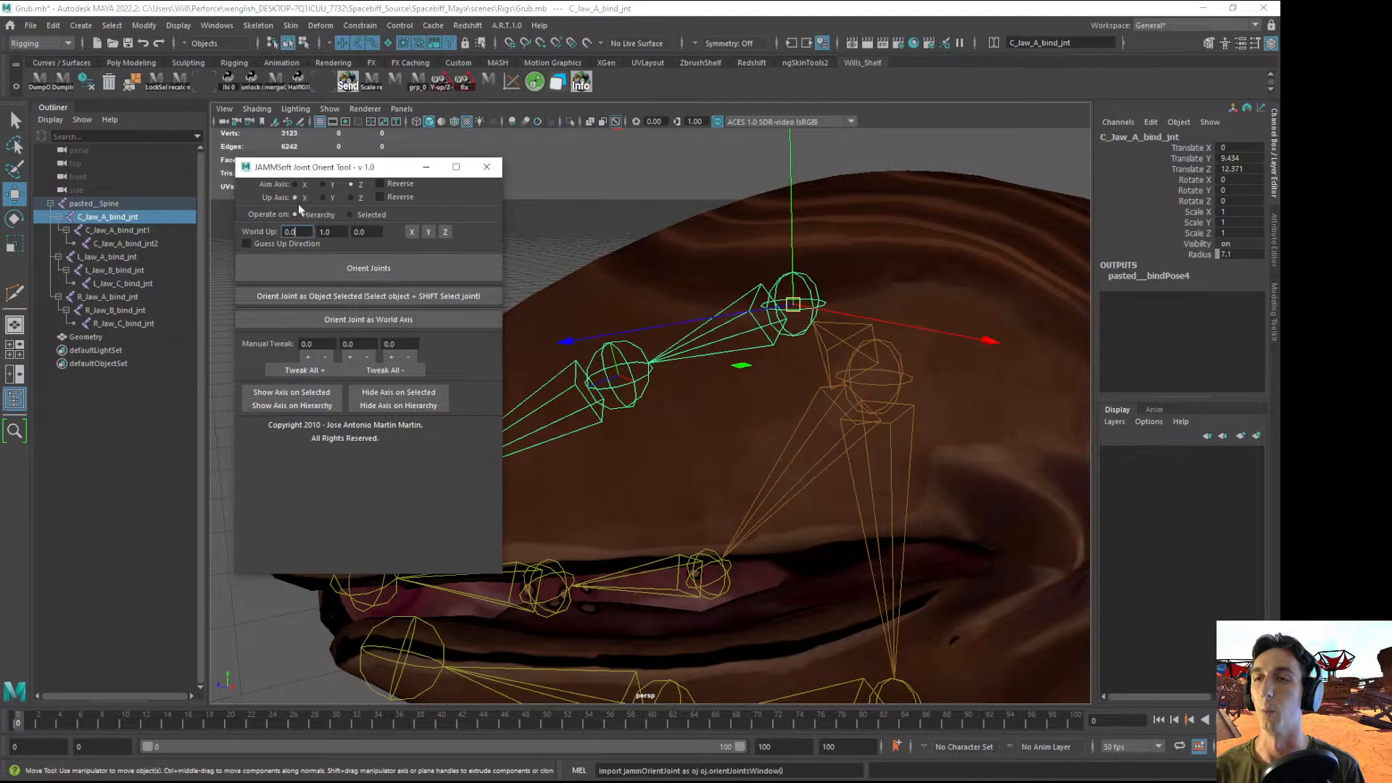
left_click(381, 268)
left_click_drag(776, 330, 679, 288, "alt")
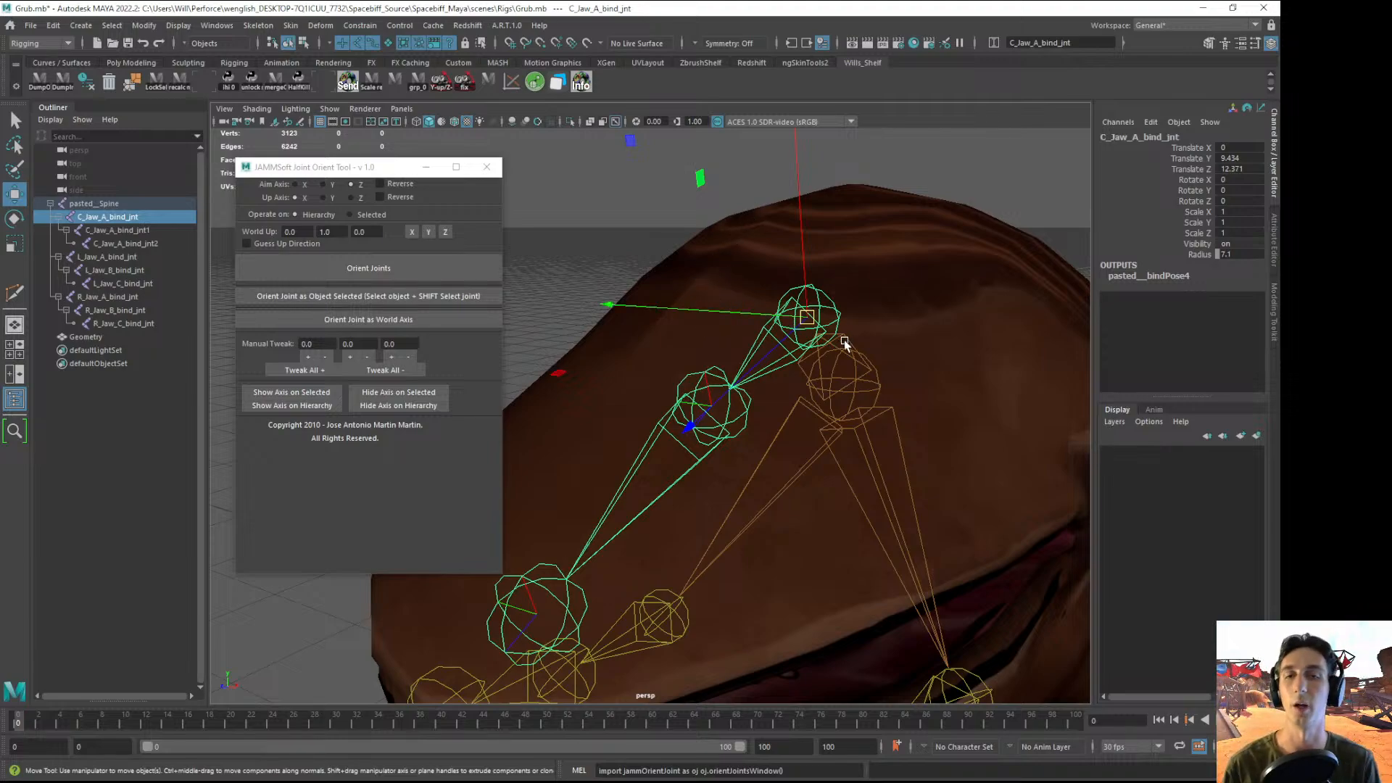
- Test-rotate the central upper jaw's base joint and undo the rotation
left_click_drag(845, 343, 725, 348, "alt")
key("e")
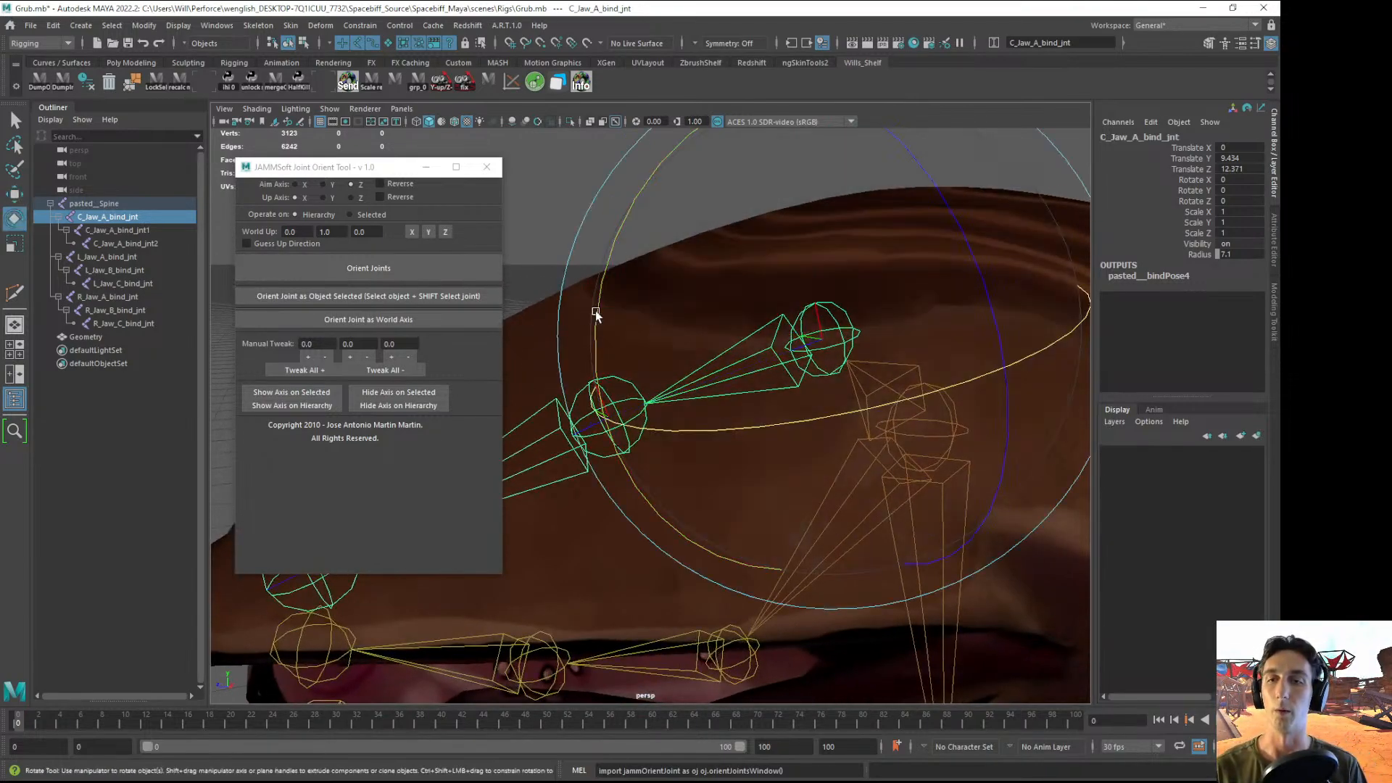
mouse_move(596, 312)
left_mouse_down()
mouse_move(629, 290)
mouse_move(616, 293)
left_mouse_up()
key("ctrl+z")
left_click_drag(796, 348, 680, 367, "alt")
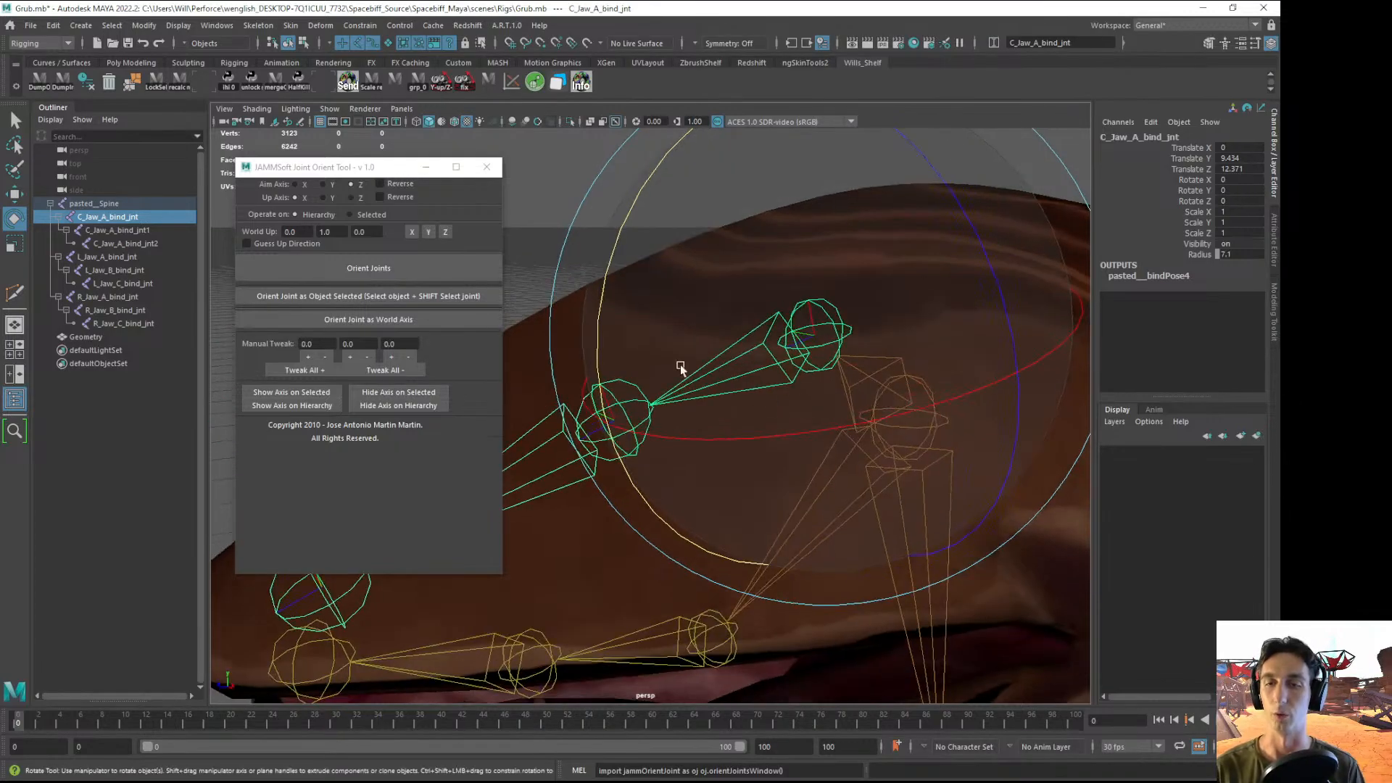
- Inspect the central upper jaw's middle joint axes and step down the chain to its tip joint
left_click(522, 258)
left_click(633, 433)
mouse_move(631, 438)
left_mouse_down("alt")
mouse_move(747, 425)
mouse_move(674, 403)
mouse_move(741, 374)
mouse_move(686, 364)
mouse_move(729, 419)
mouse_move(622, 424)
mouse_move(796, 491)
mouse_move(678, 460)
mouse_move(608, 411)
mouse_move(707, 443)
mouse_move(694, 403)
mouse_move(649, 427)
left_mouse_up("alt")
key("w")
scroll(804, 499, "up", 3)
key("Down")
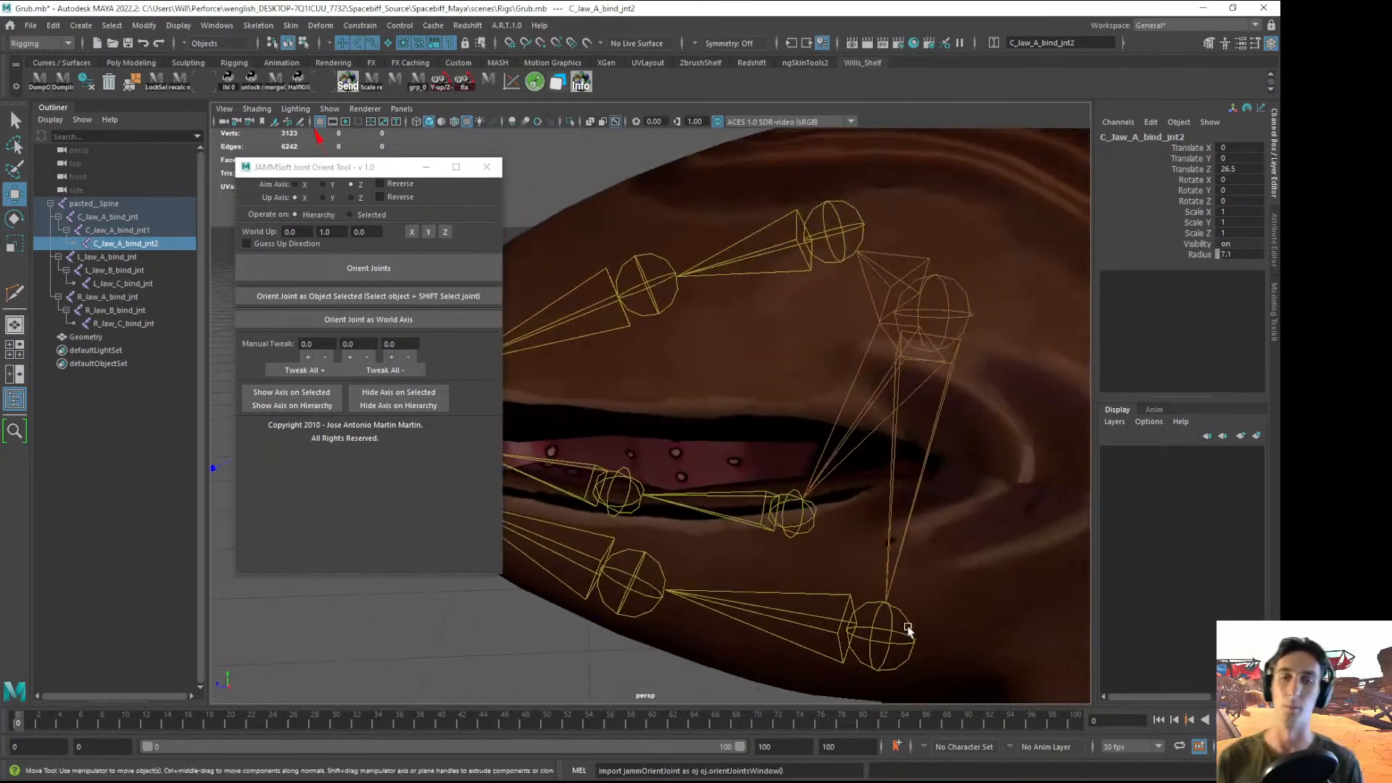
- Inspect the move axes of the left jaw's base and middle joints
left_click(896, 637)
left_click(886, 644)
middle_click_drag(835, 639, 777, 490, "alt")
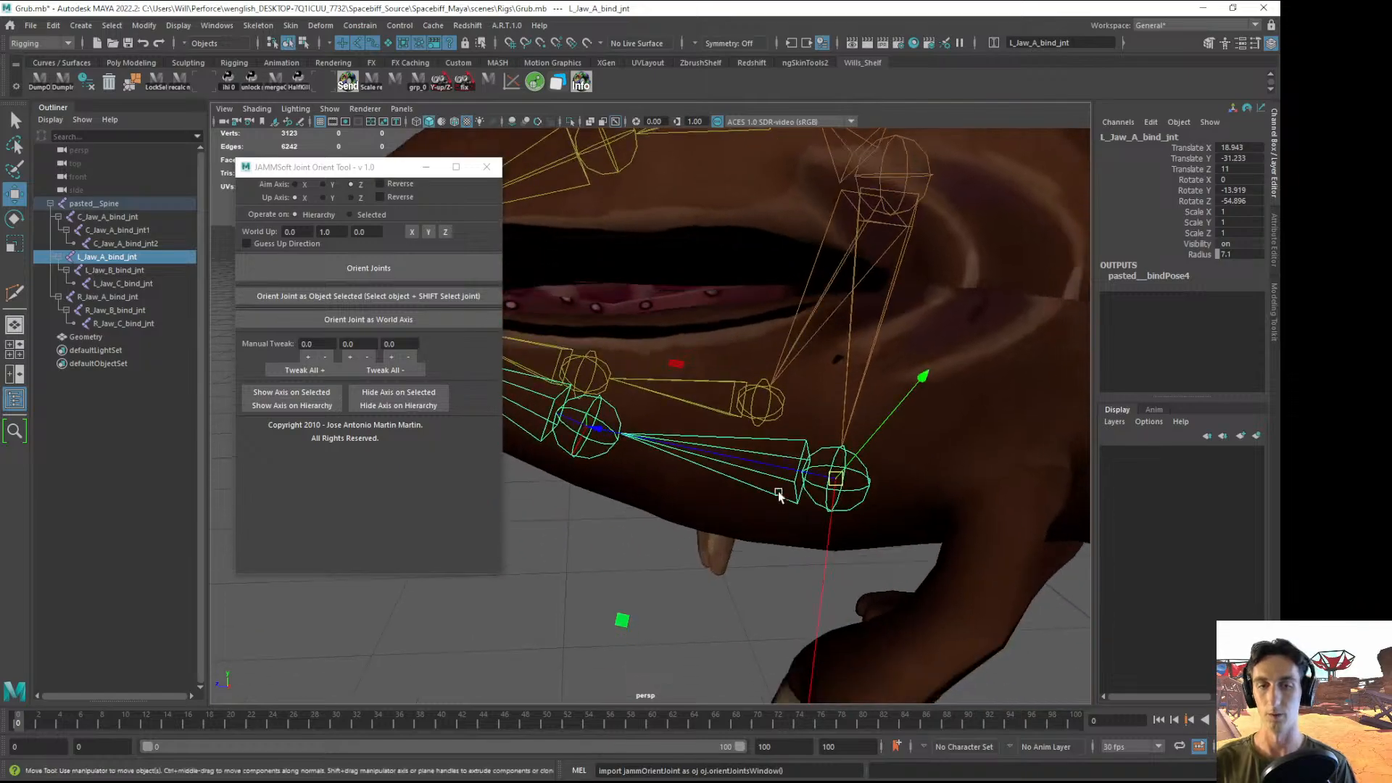
mouse_move(777, 490)
left_mouse_down("alt")
mouse_move(857, 498)
mouse_move(773, 494)
left_mouse_up("alt")
right_click_drag(773, 494, 812, 497, "alt")
left_click_drag(812, 498, 885, 507, "alt")
left_click(618, 395)
left_click(791, 507)
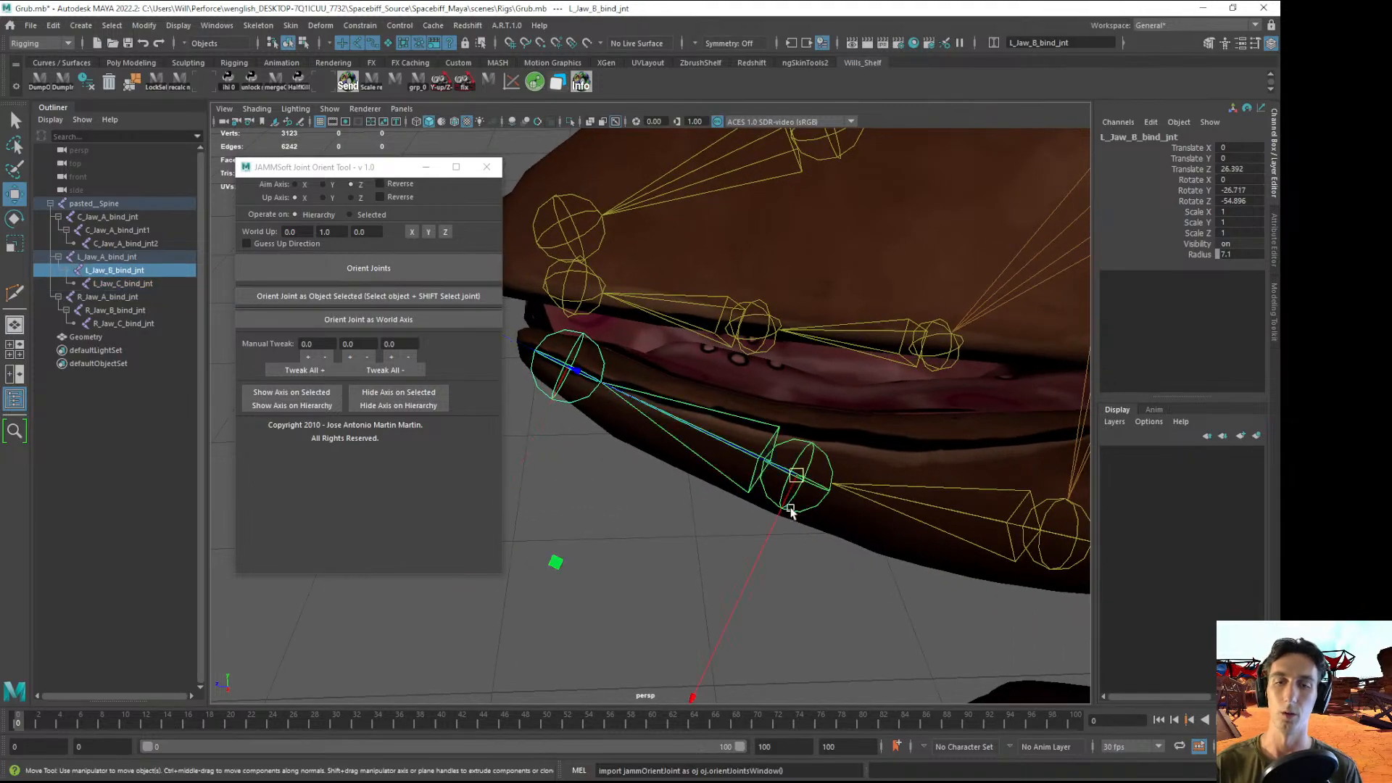
- Inspect the right jaw base joint's axes from several angles and save the scene
left_click(938, 356)
left_click_drag(911, 388, 707, 362, "alt")
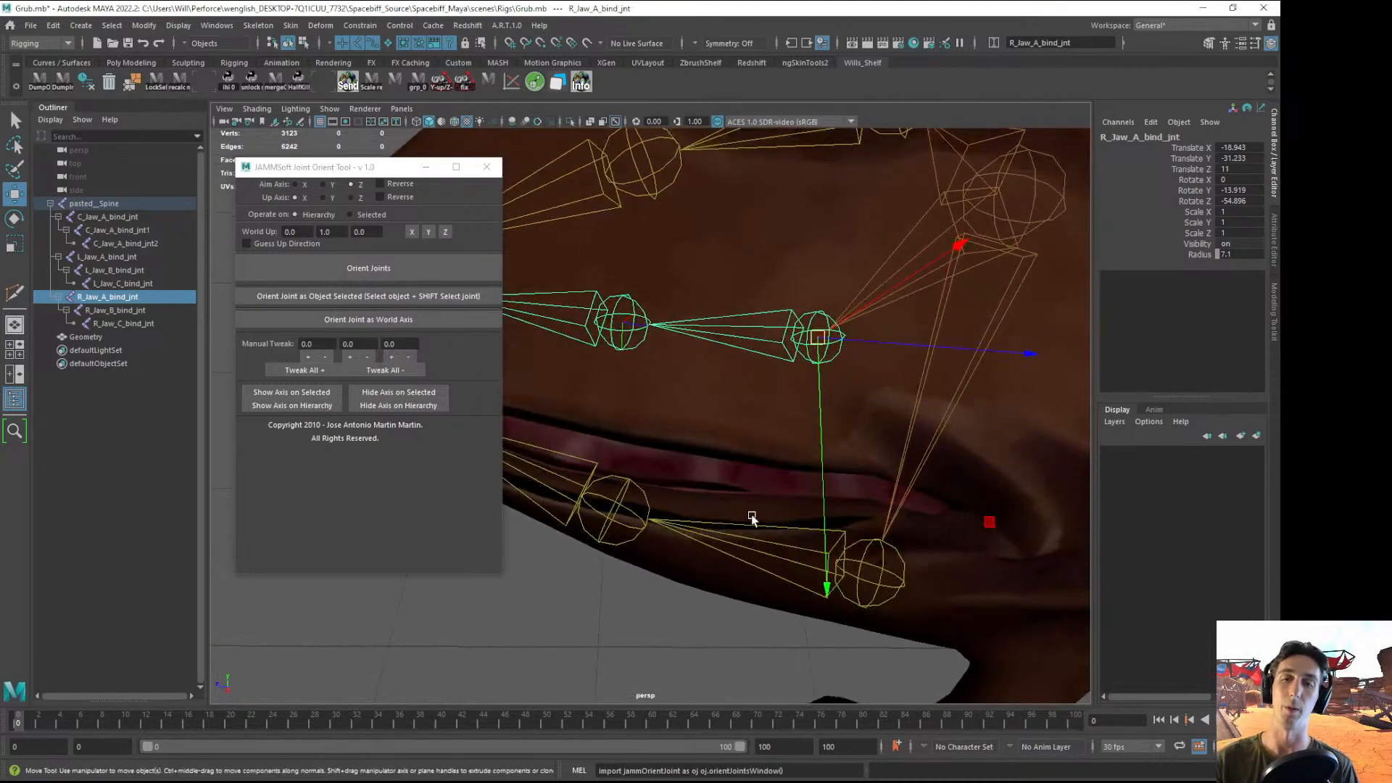
left_click_drag(644, 335, 664, 373, "alt")
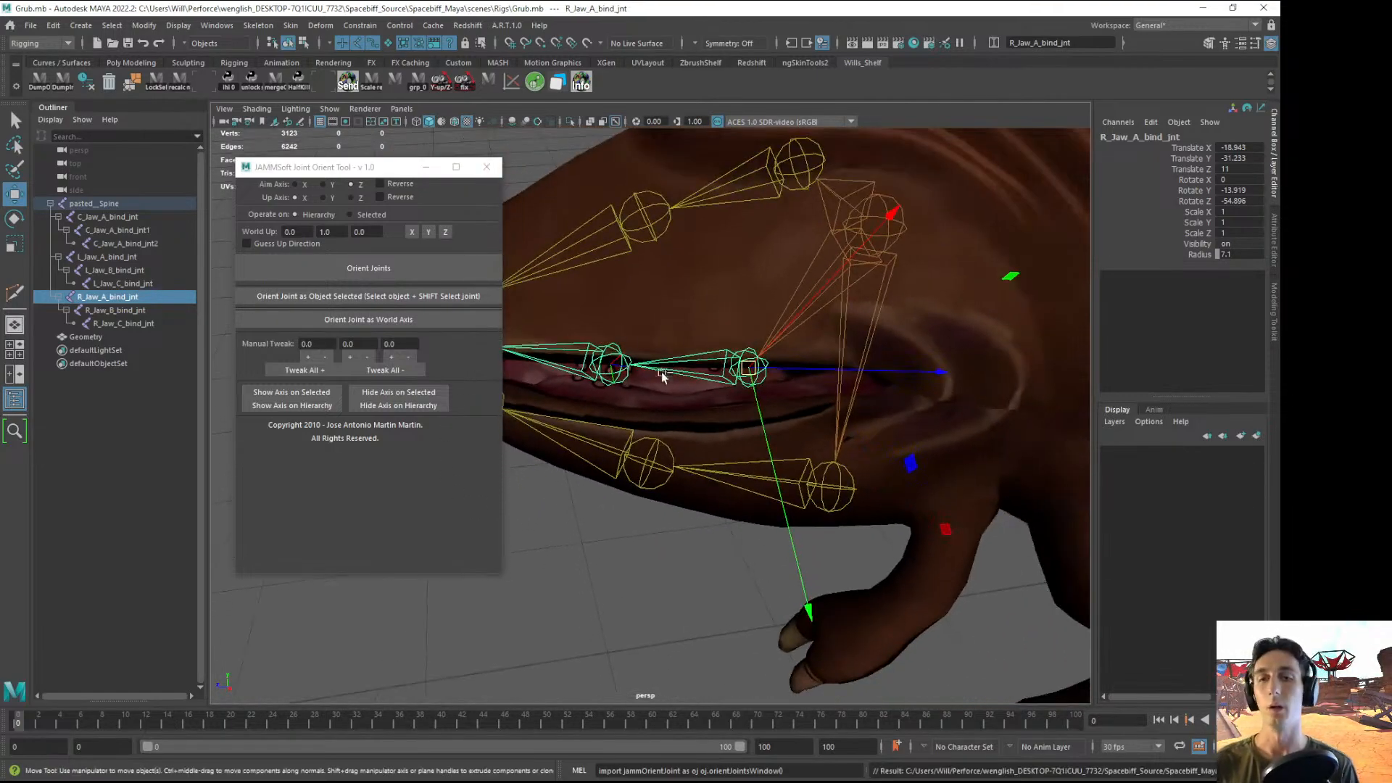
- Clear the joint selection and minimize the Joint Orient Tool window
left_click(514, 318)
left_click(426, 167)
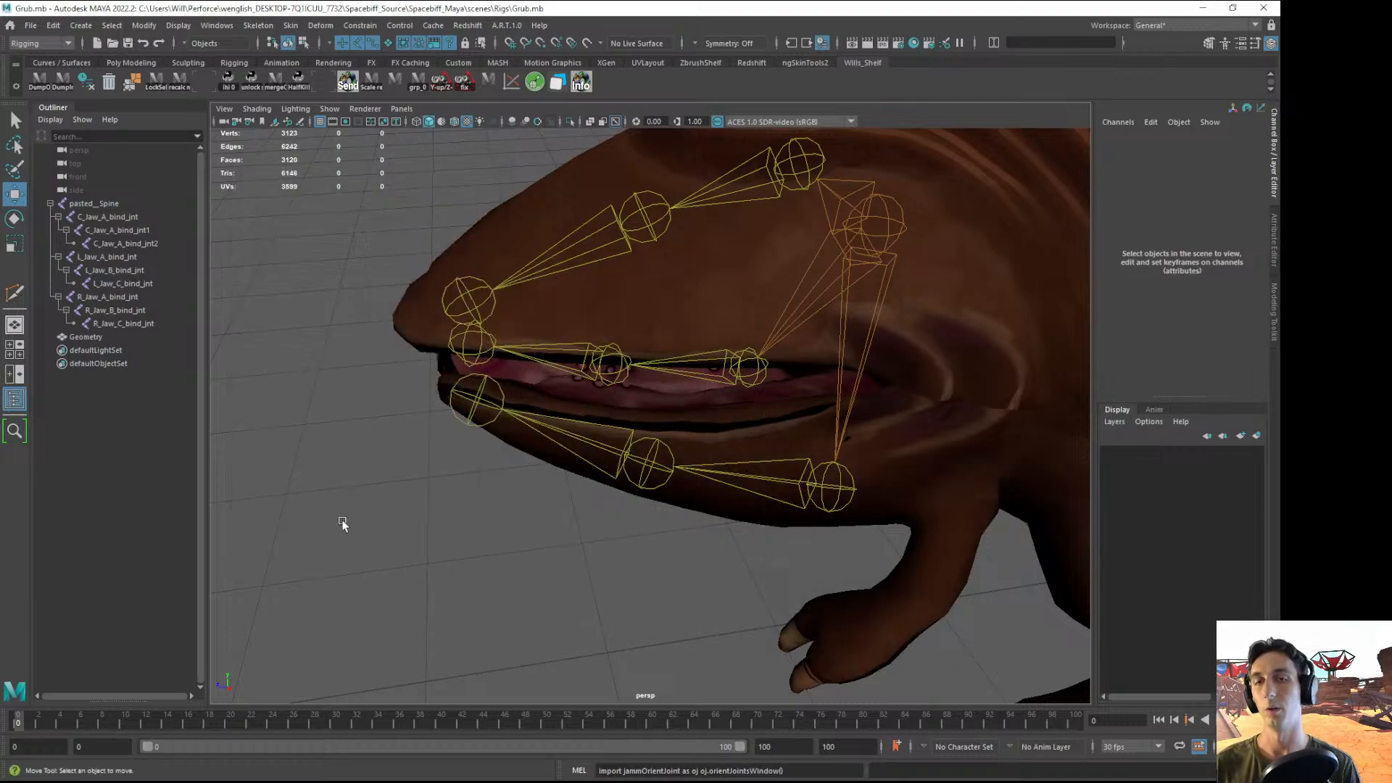
left_click_drag(342, 519, 757, 453, "alt")
- Select all nine jaw joints, test-rotate them together in both directions, and undo the rotations
left_click(815, 435)
left_click_drag(94, 217, 108, 323)
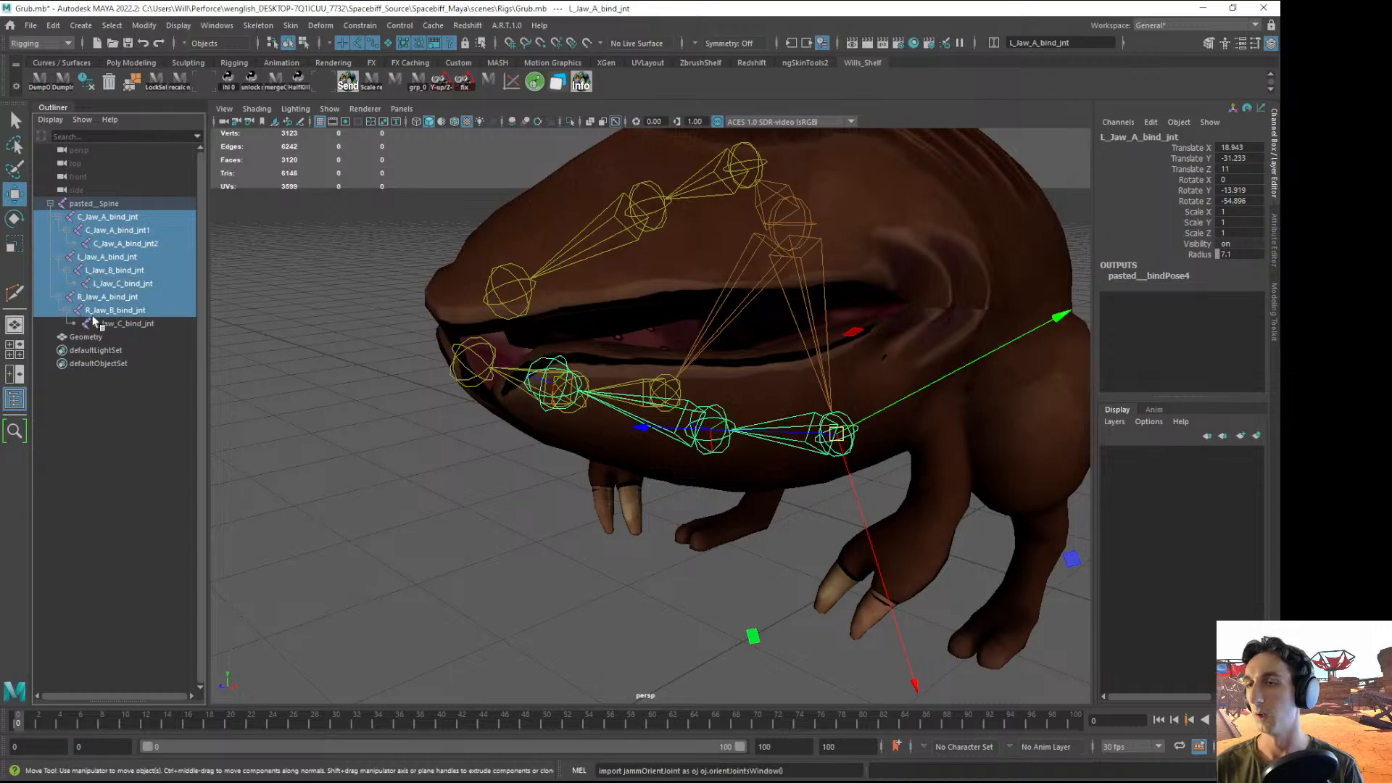
key("e")
left_click_drag(624, 384, 665, 376, "alt")
left_click_drag(442, 243, 296, 378)
right_click_drag(515, 394, 485, 319, "alt")
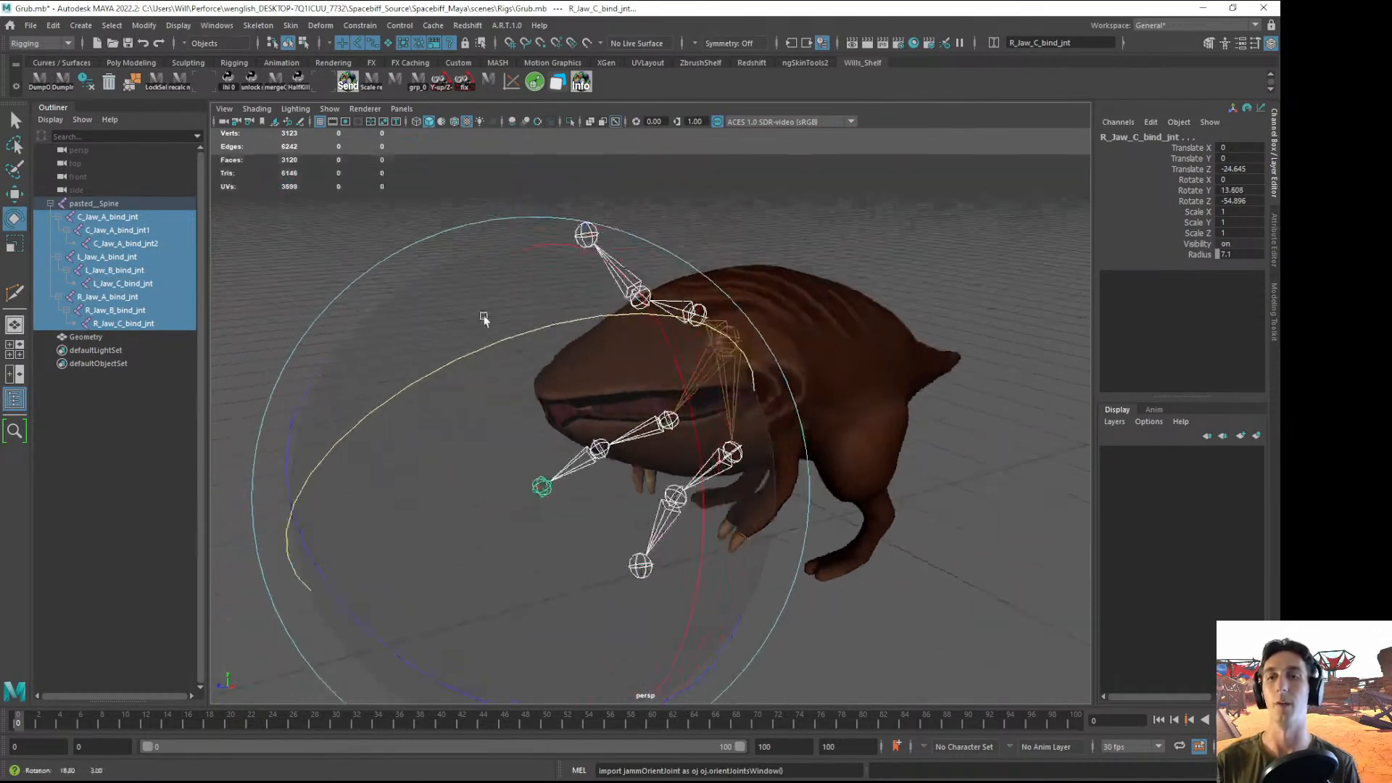
left_click_drag(485, 319, 450, 441, "alt")
left_click_drag(466, 324, 402, 519)
key("ctrl+z")
key("ctrl+z")
key("ctrl+z")
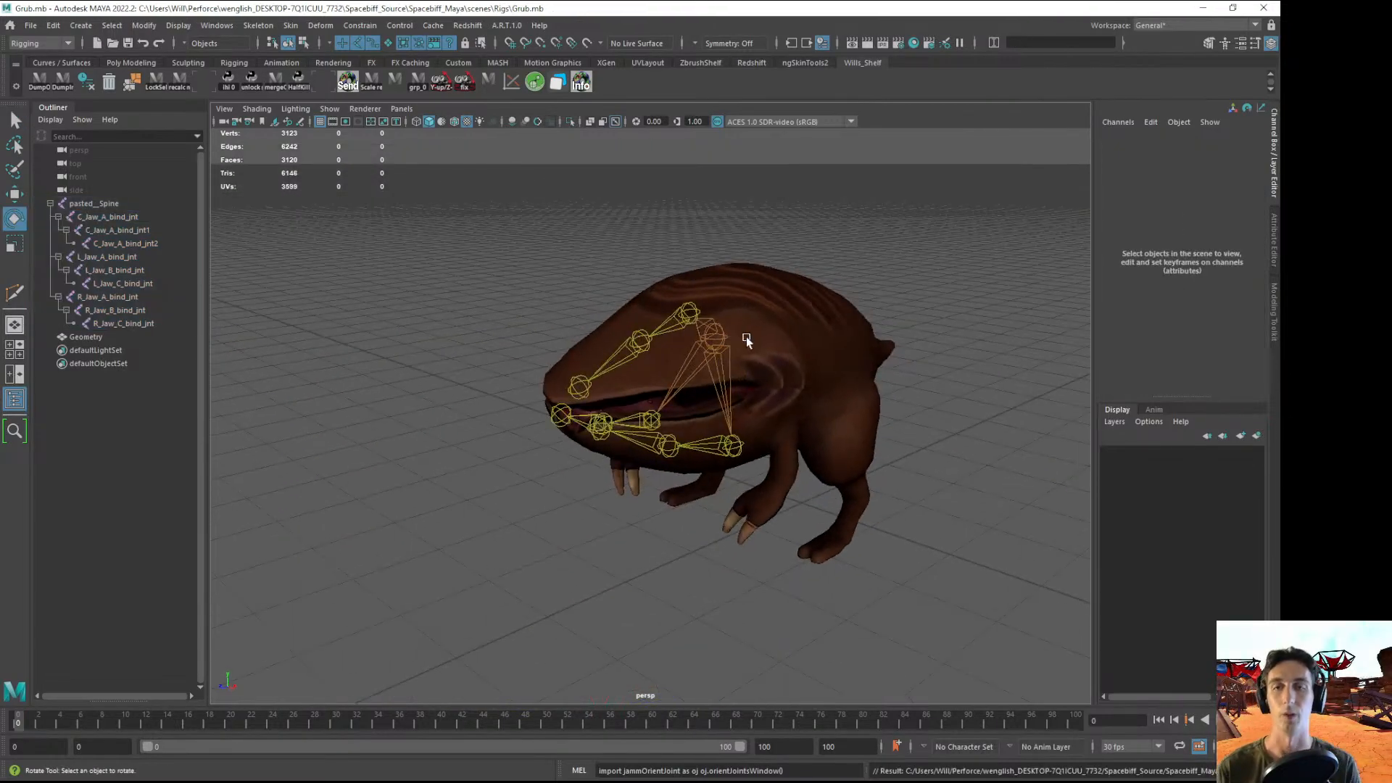
- Test-rotate the spine joint with its whole jaw hierarchy and undo the rotation
scroll(746, 336, "up", 8)
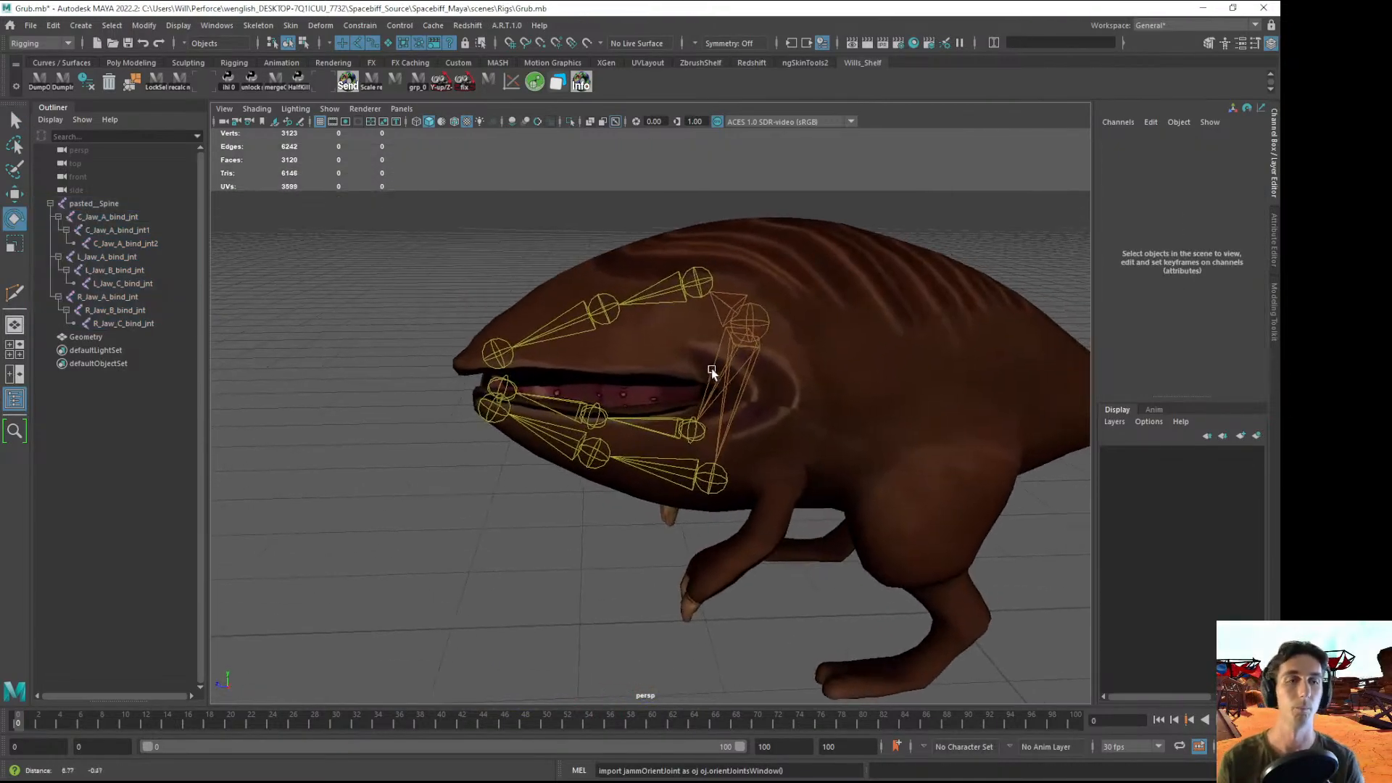
left_click_drag(607, 447, 685, 407, "alt")
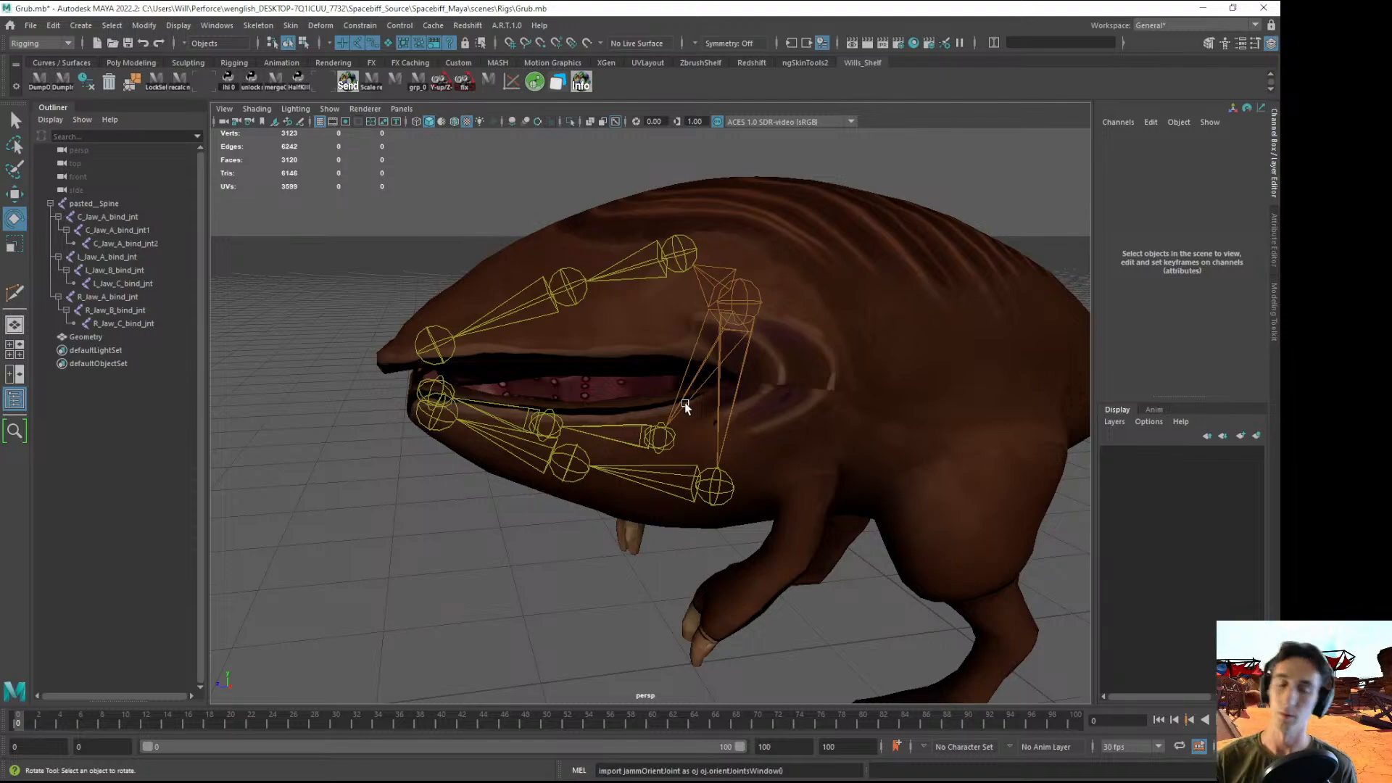
left_click(743, 307)
key("w")
left_click_drag(764, 401, 746, 495, "alt")
left_click_drag(465, 377, 716, 337, "alt")
key("e")
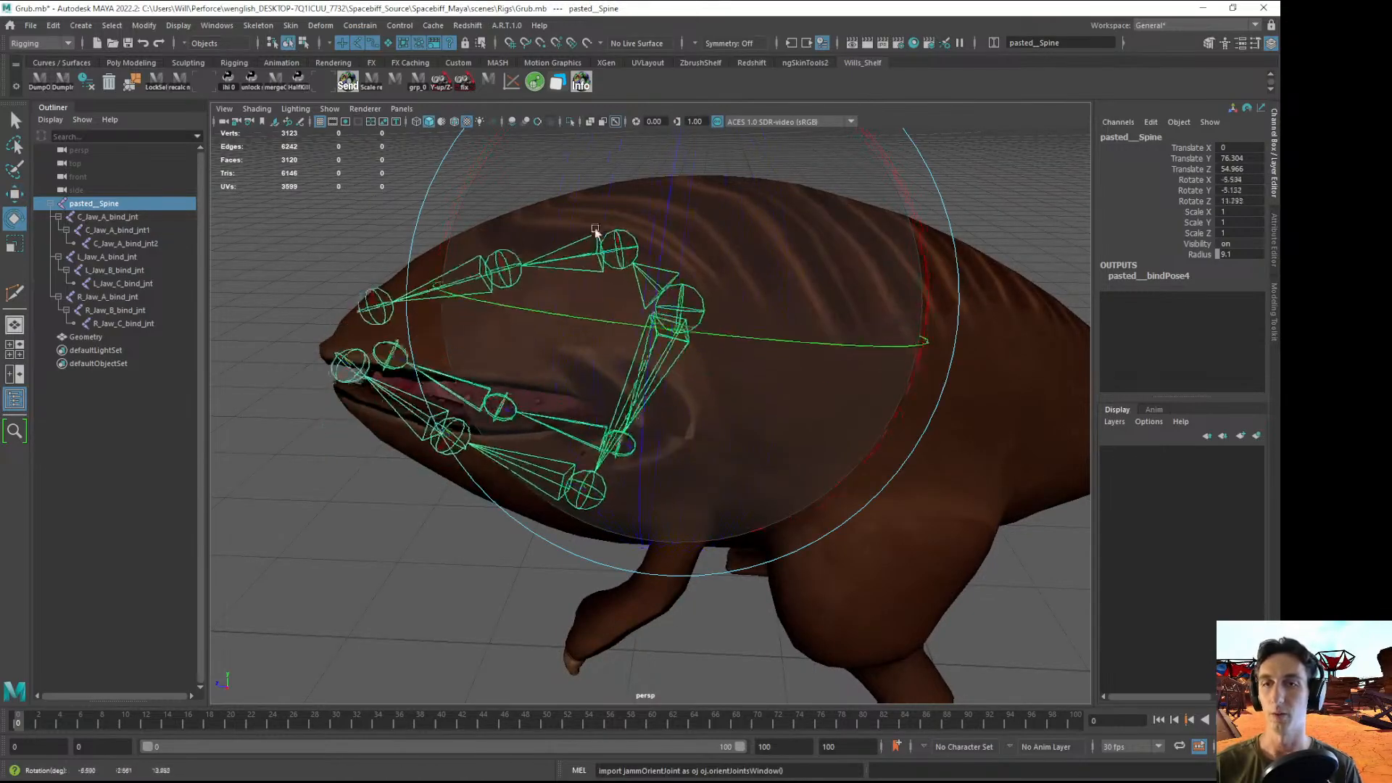
key("ctrl+z")
left_click_drag(541, 569, 636, 420, "alt")
left_click(371, 607)
left_click_drag(724, 362, 612, 338, "alt")
left_click_drag(858, 419, 586, 338, "alt")
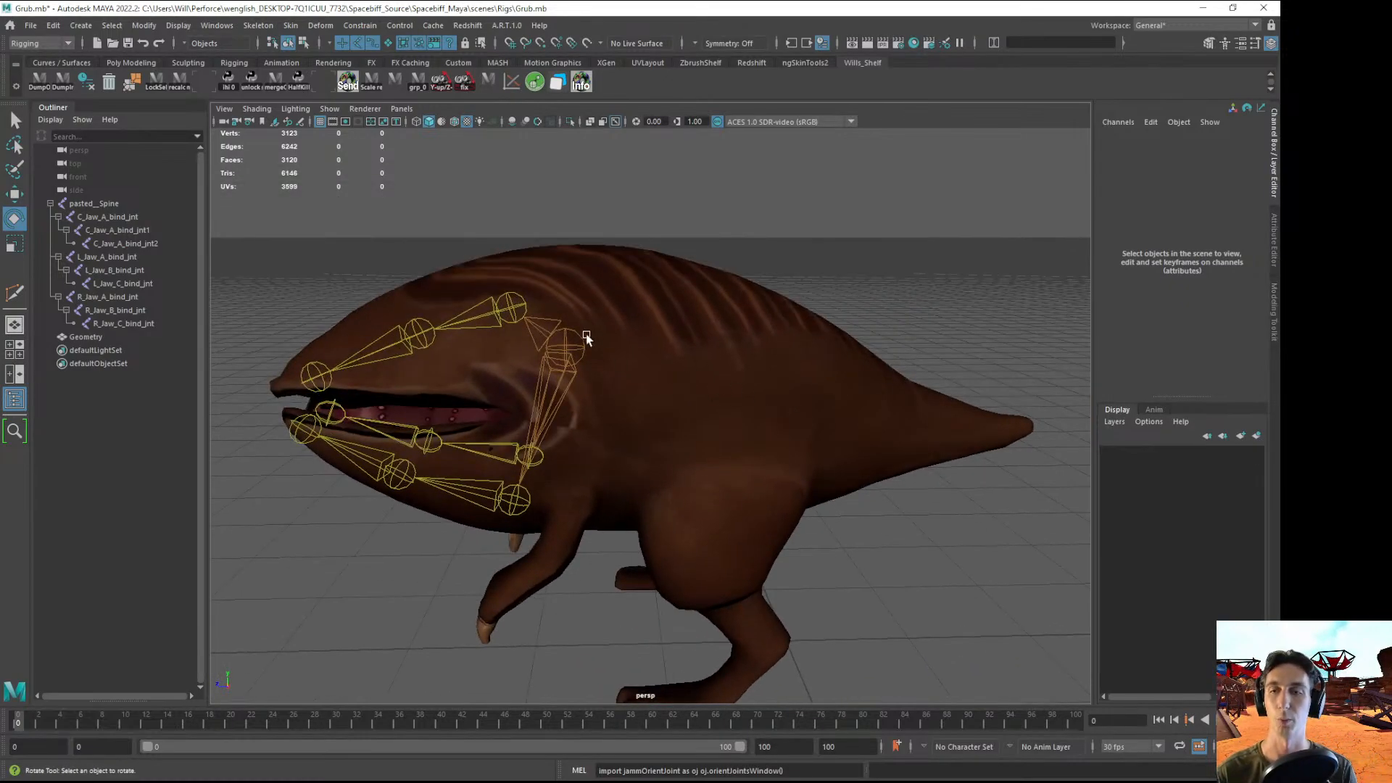
left_click(574, 348)
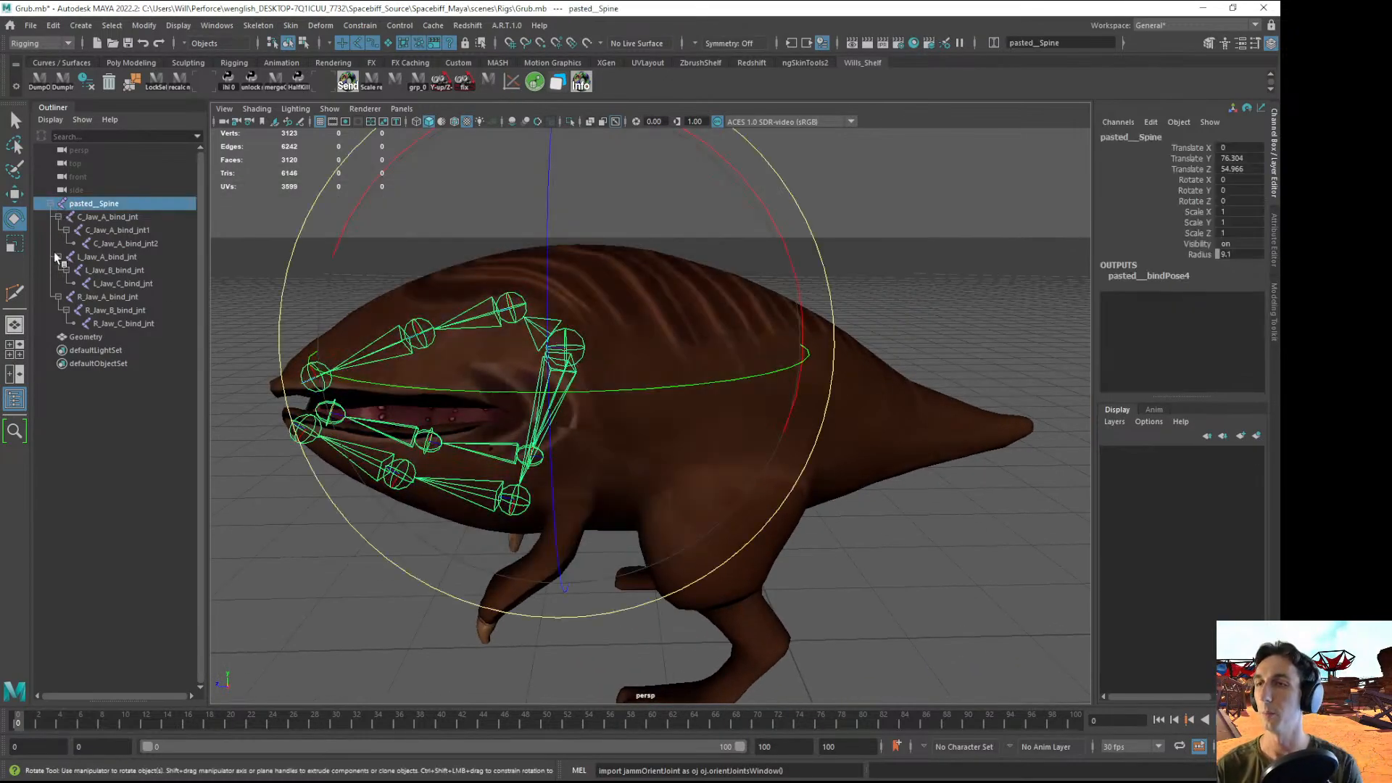
left_click_drag(293, 568, 311, 568, "alt")
left_click(304, 624)
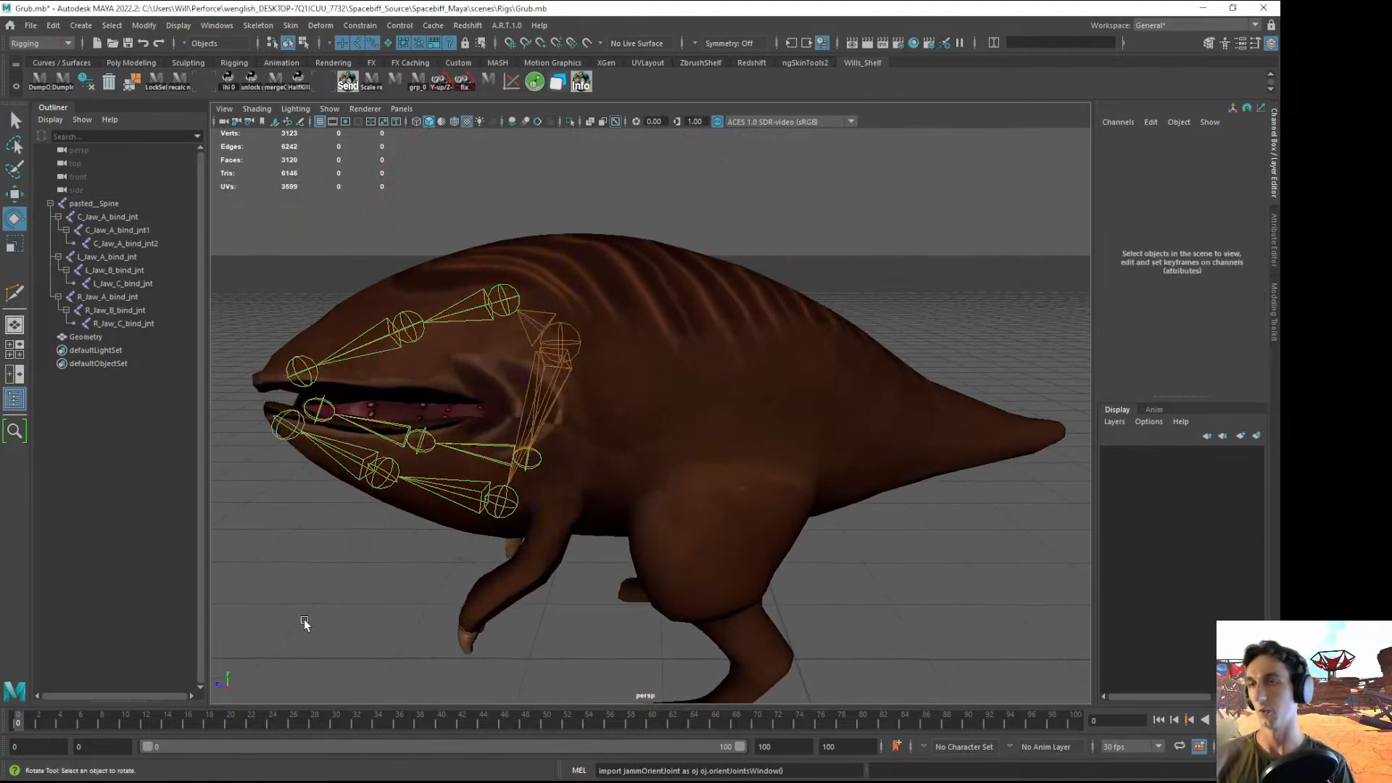
- Duplicate the pasted__Spine joint and delete the three jaw chains under the copy
left_click(97, 205)
key("ctrl+d")
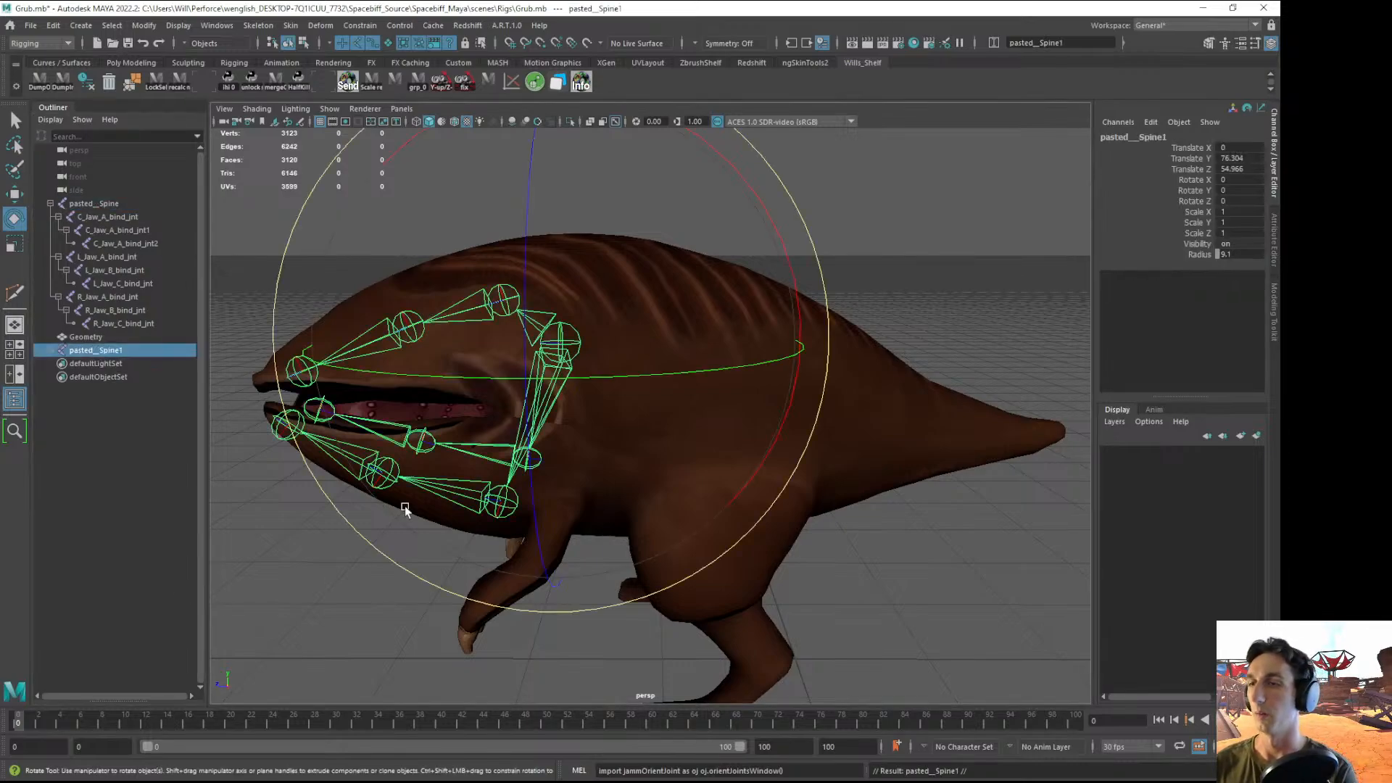
left_click(81, 389)
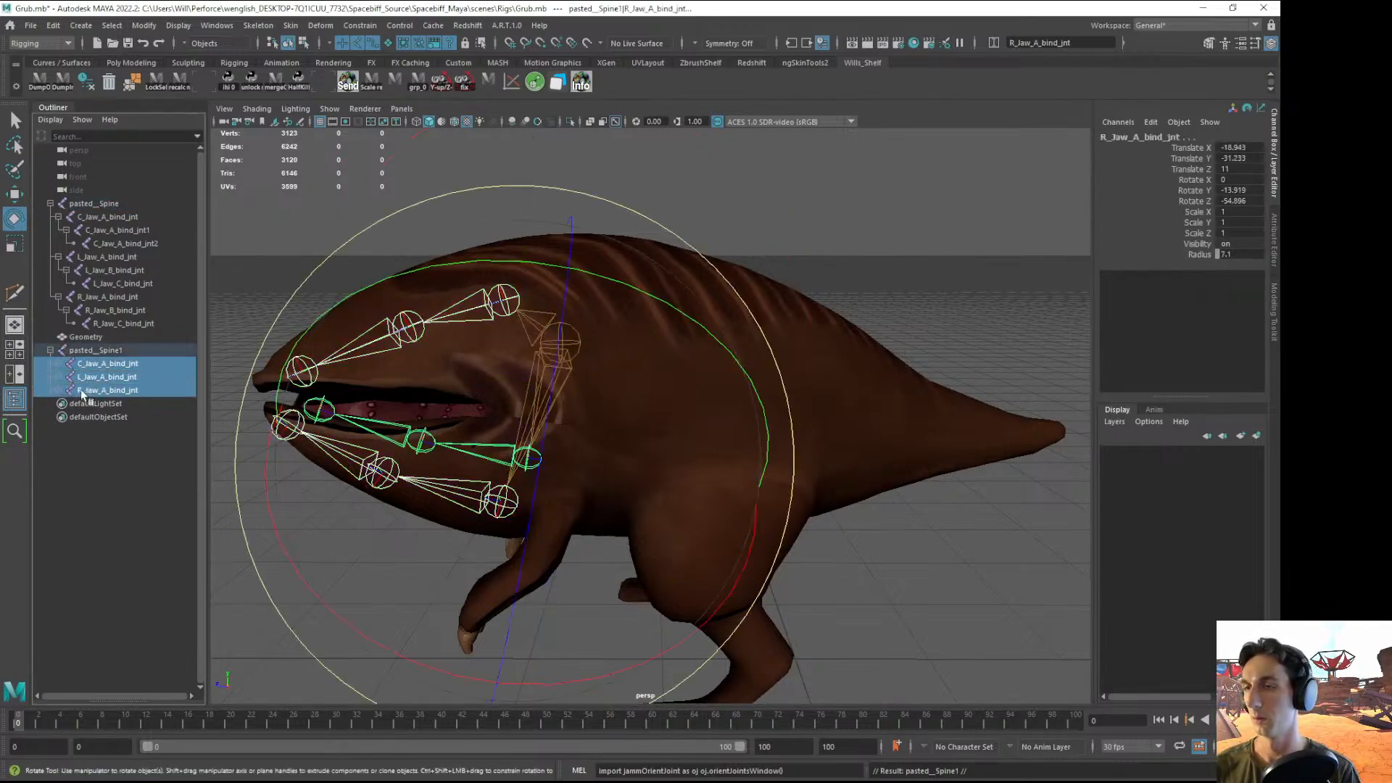
left_click(81, 350)
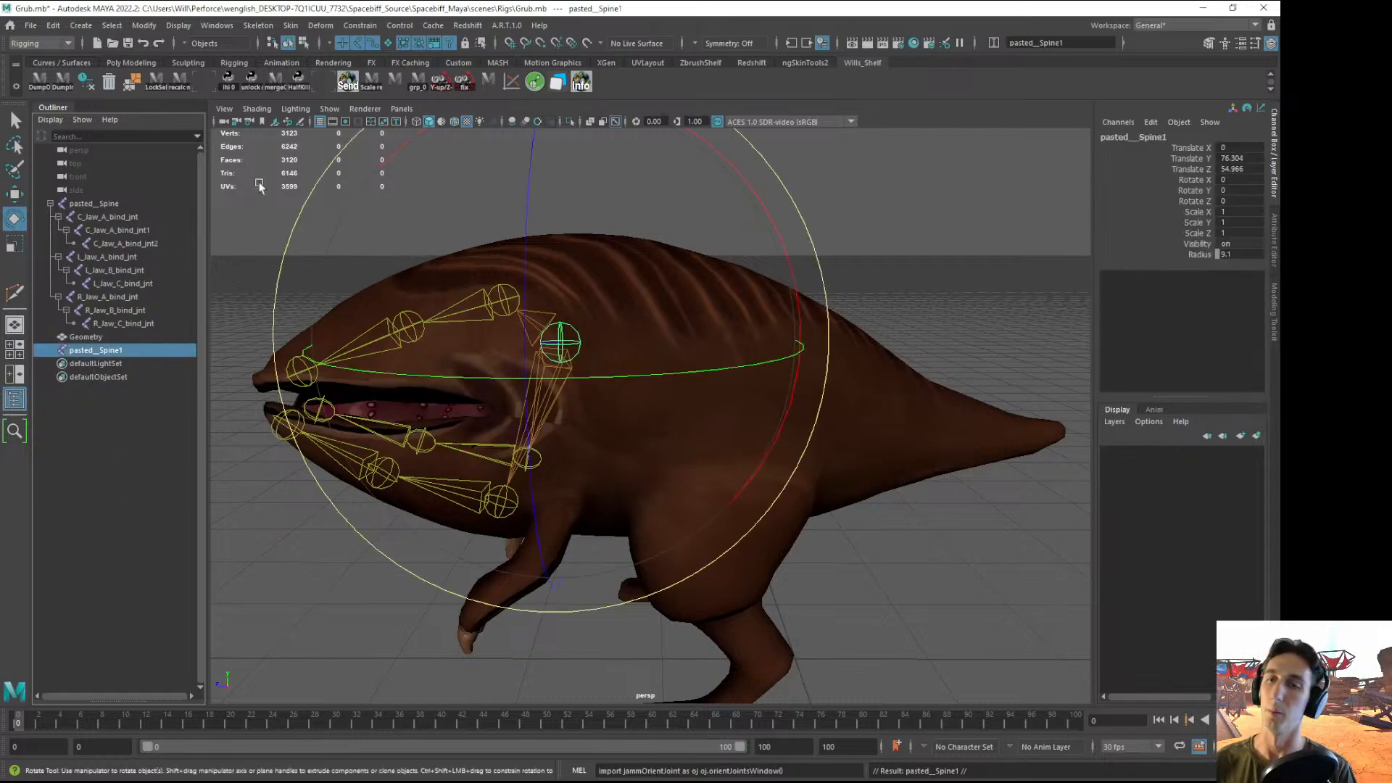
- Move the duplicated spine joint back into the body, to about Y 75.3 and Z 34
key("w")
left_click_drag(377, 334, 388, 338, "alt")
middle_click_drag(389, 338, 491, 347)
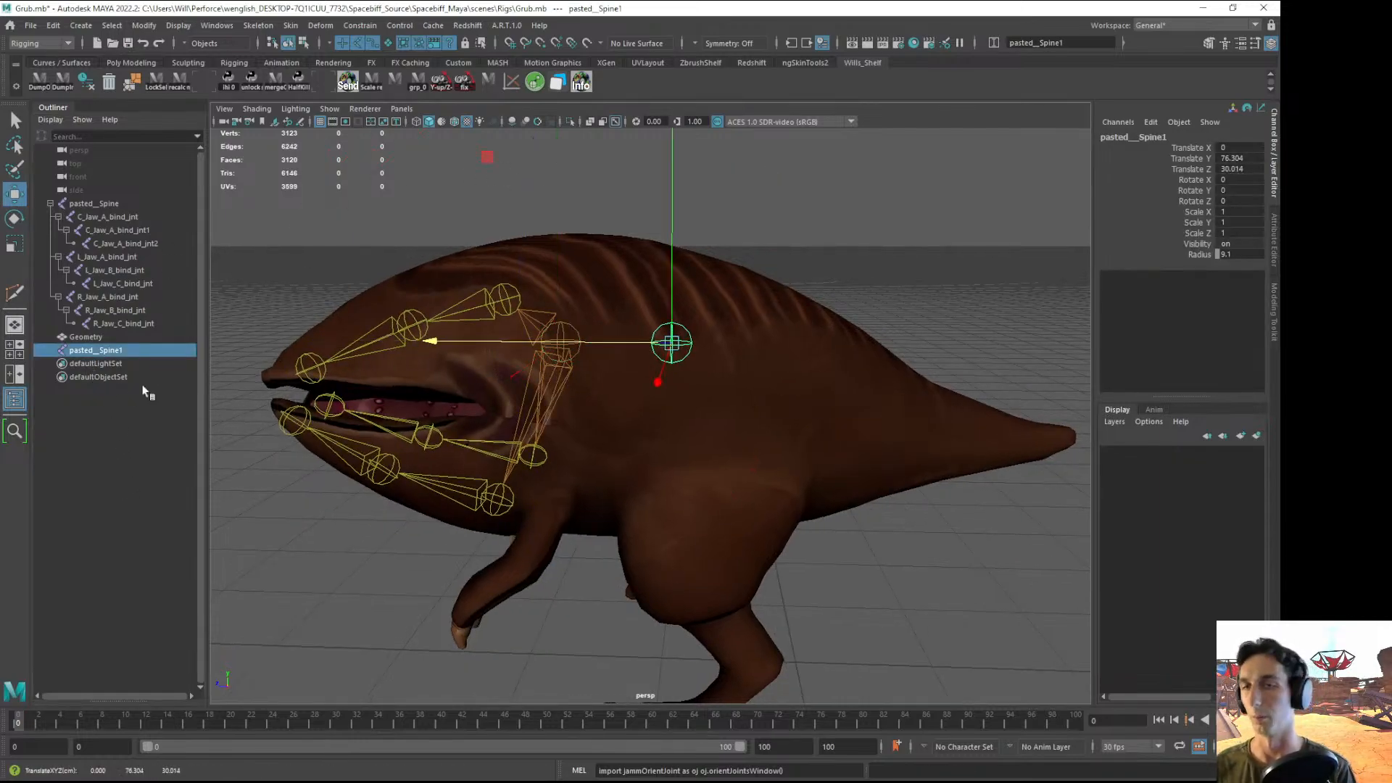
left_click_drag(508, 373, 483, 335, "alt")
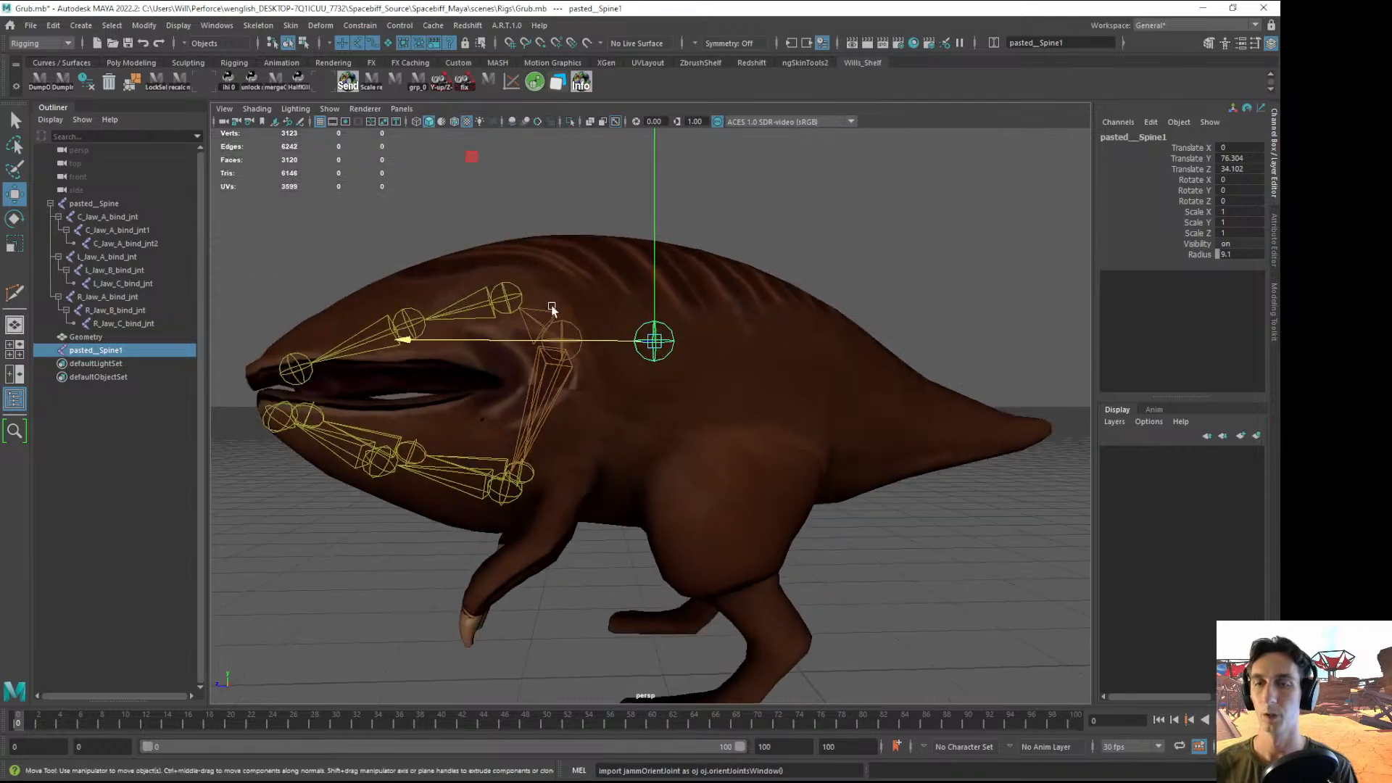
left_click_drag(552, 307, 544, 326, "alt")
left_click_drag(472, 158, 475, 164)
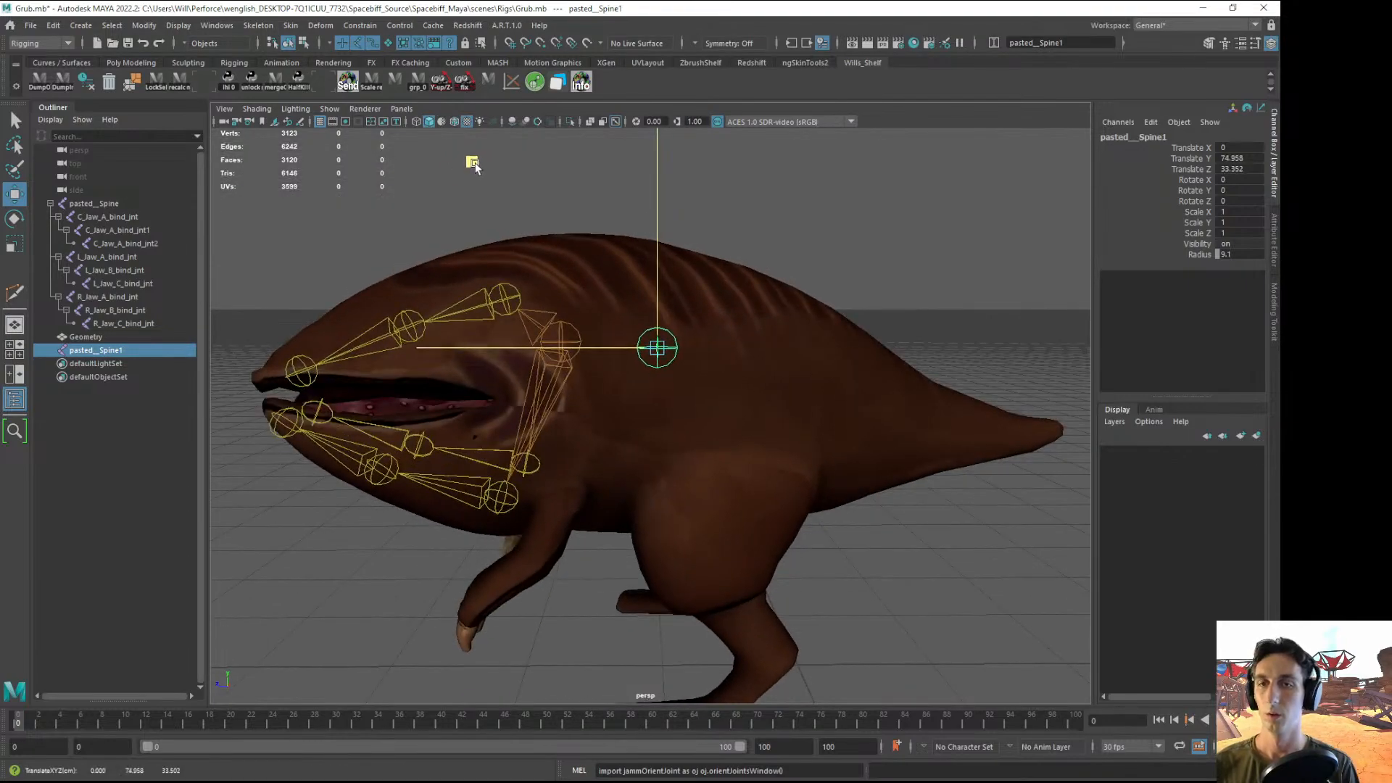
- Rename the duplicated joint Spine and move it slightly up and forward, to about Y 77.8 and Z 37.5
double_click(84, 350)
type("spi")
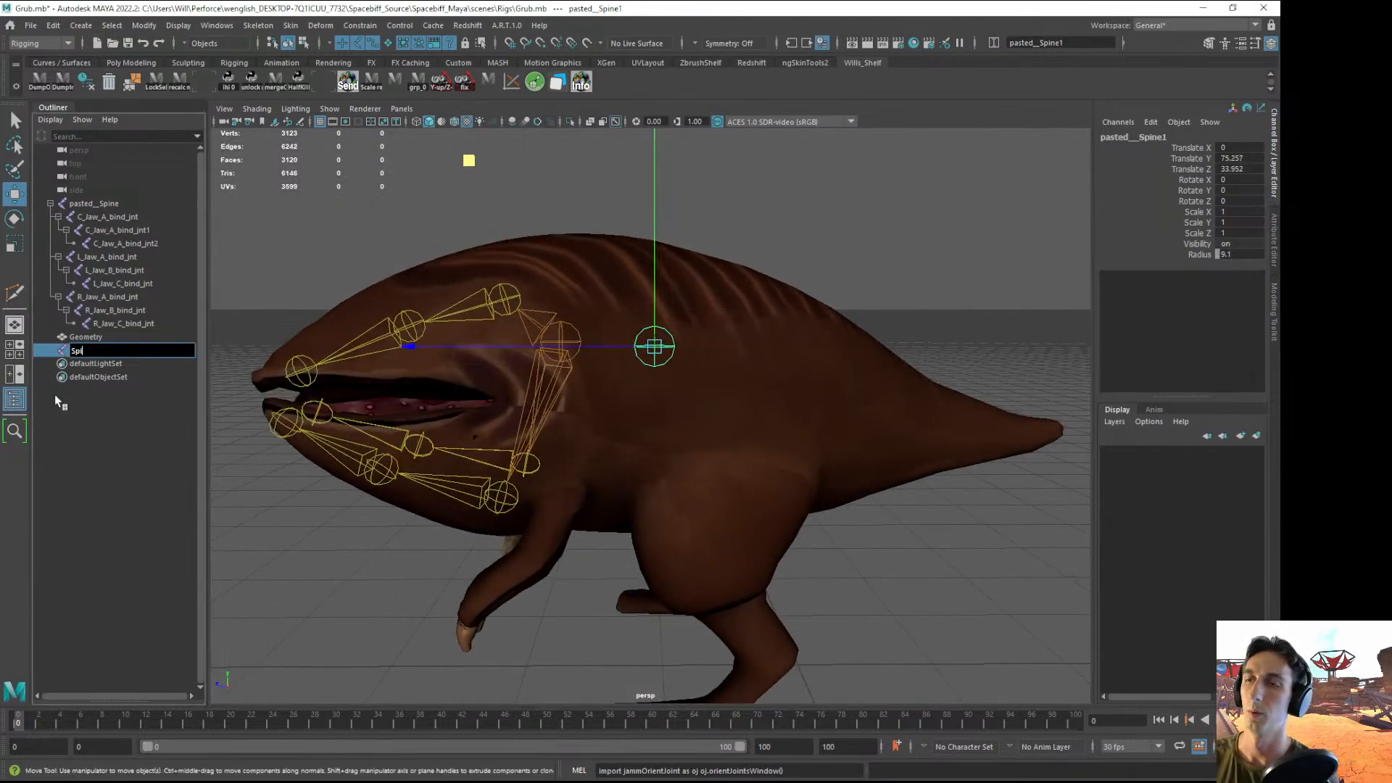
type("ne")
key("Return")
left_click_drag(638, 342, 644, 356, "alt")
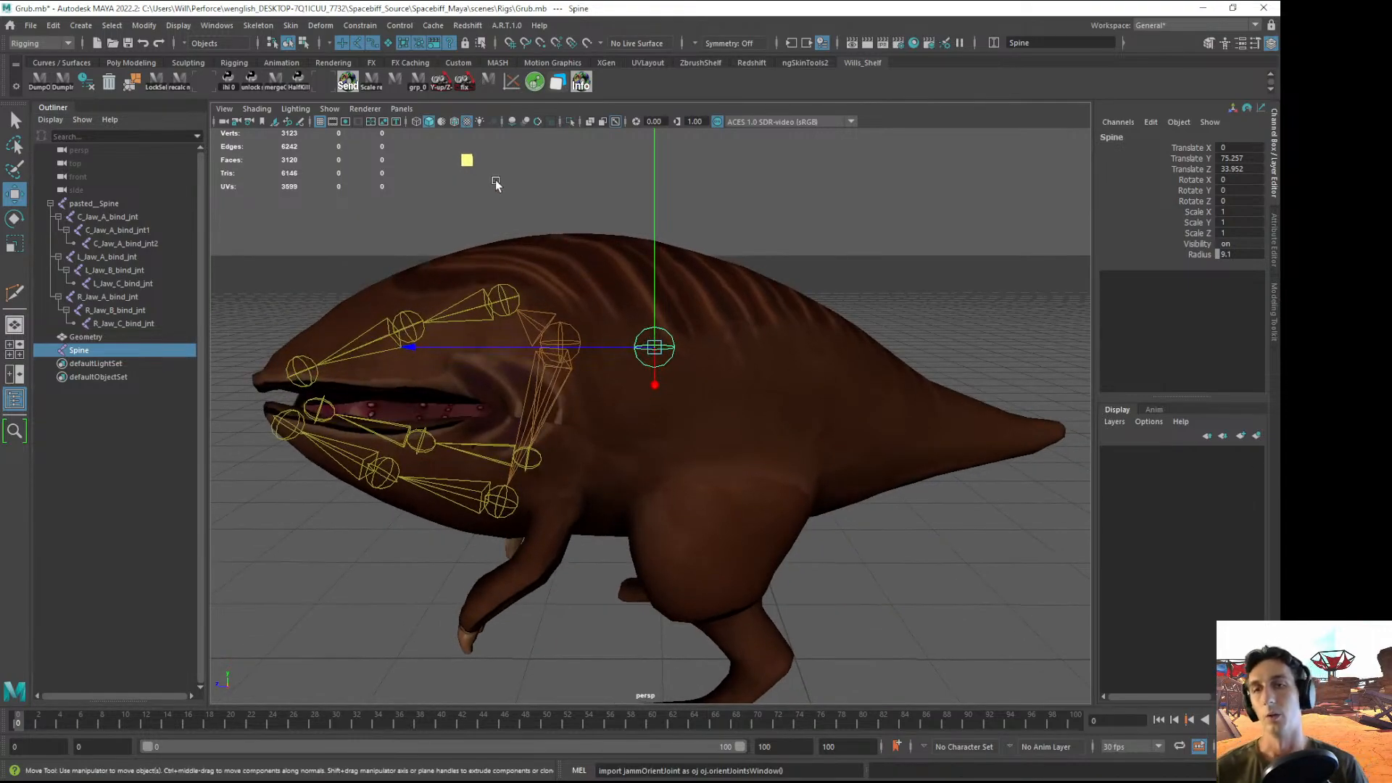
mouse_move(468, 161)
left_mouse_down()
mouse_move(457, 161)
mouse_move(494, 208)
mouse_move(475, 146)
left_mouse_up()
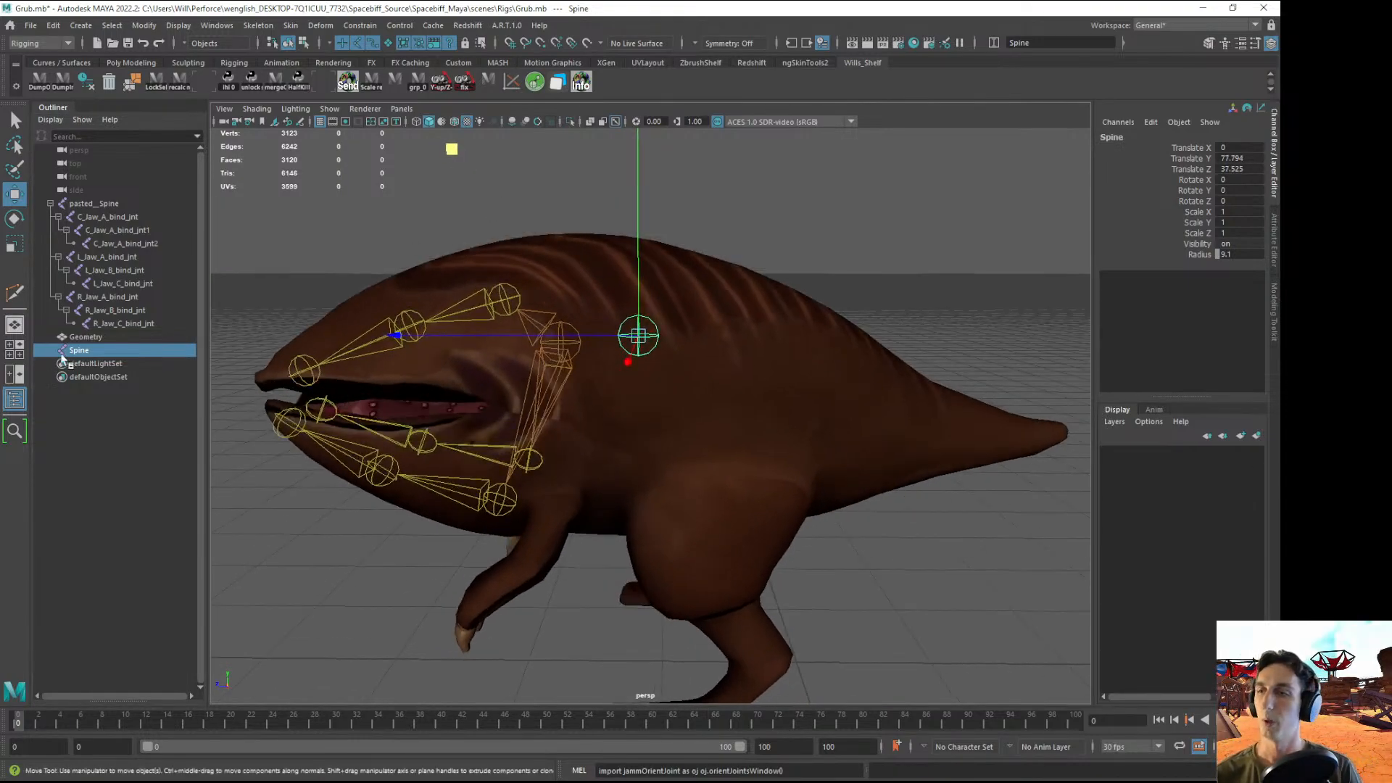
key("ctrl+d")
middle_click_drag(81, 357, 88, 351)
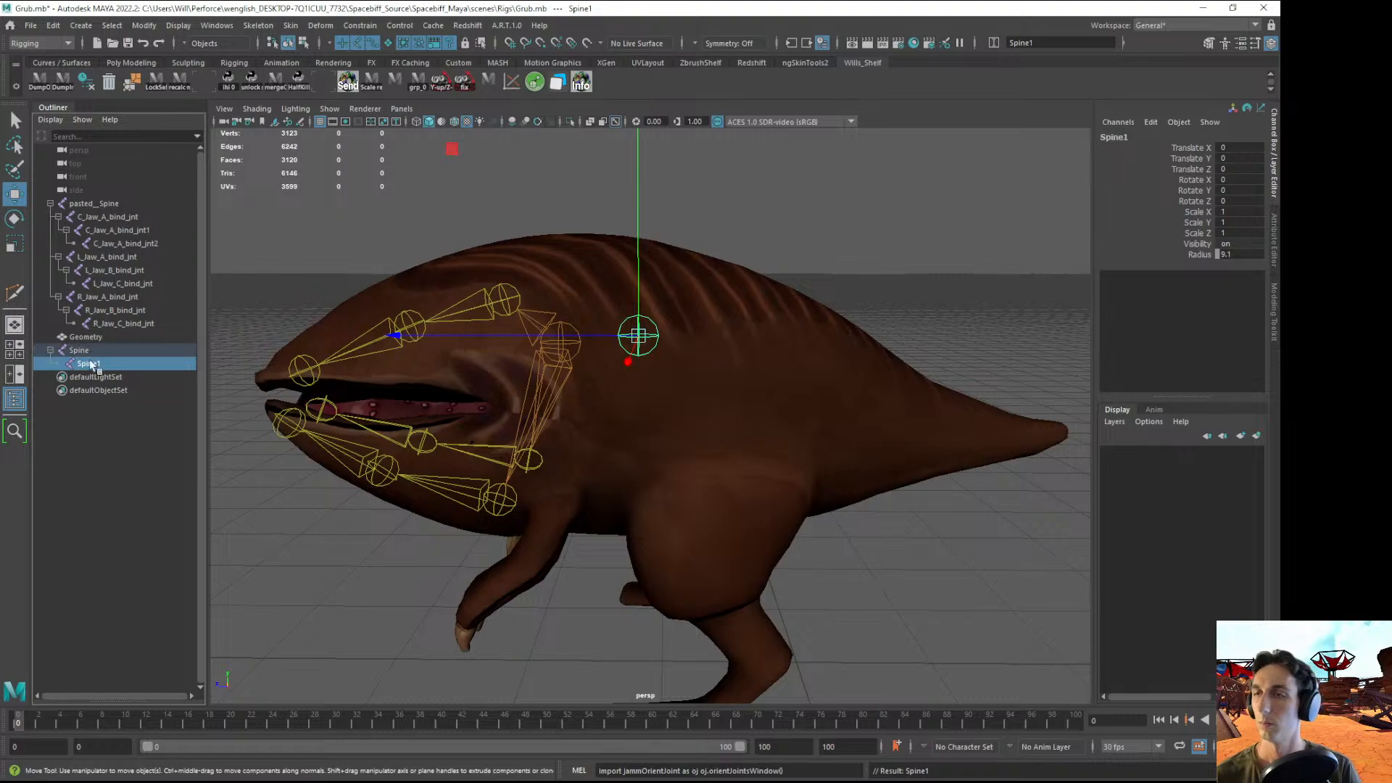
left_click_drag(456, 151, 522, 163)
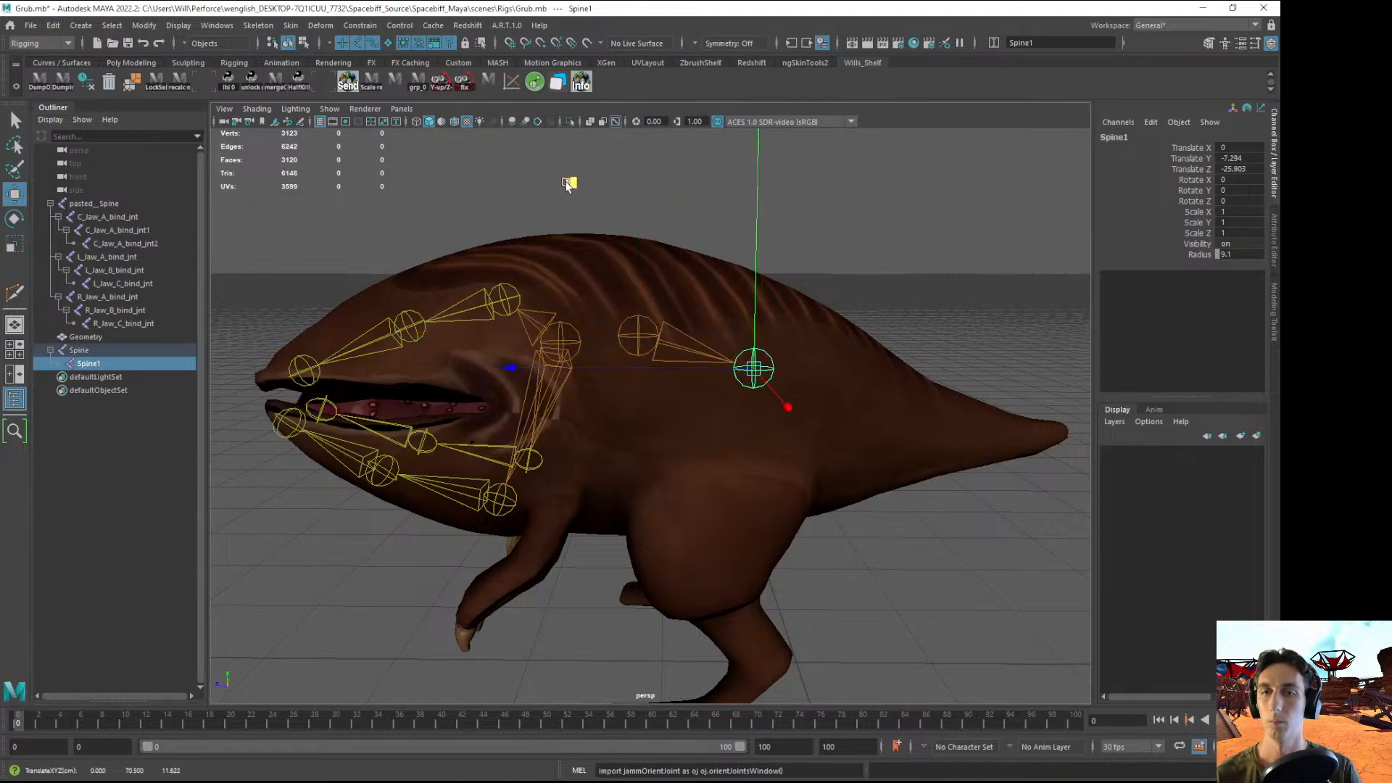
key("ctrl+z")
key("ctrl+z")
key("ctrl+z")
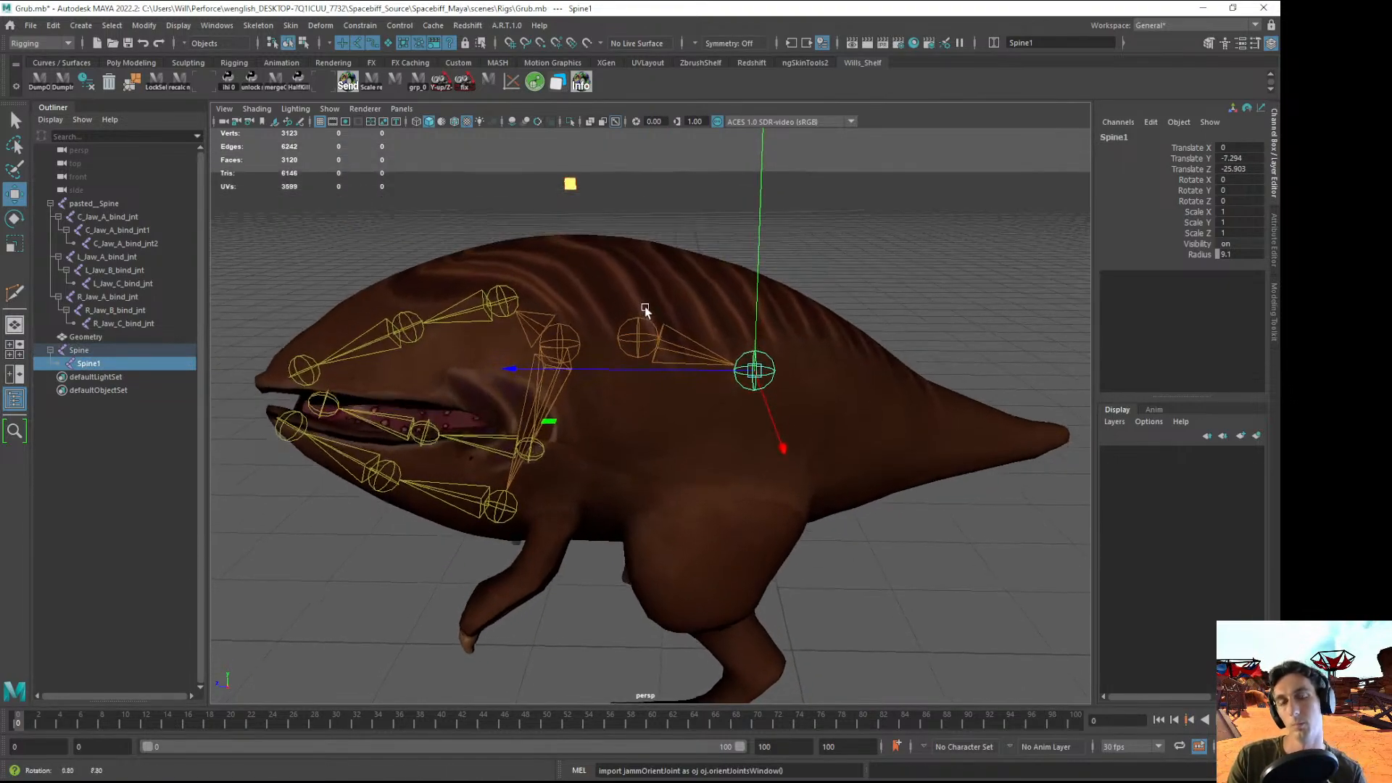
left_click_drag(720, 440, 658, 411, "alt")
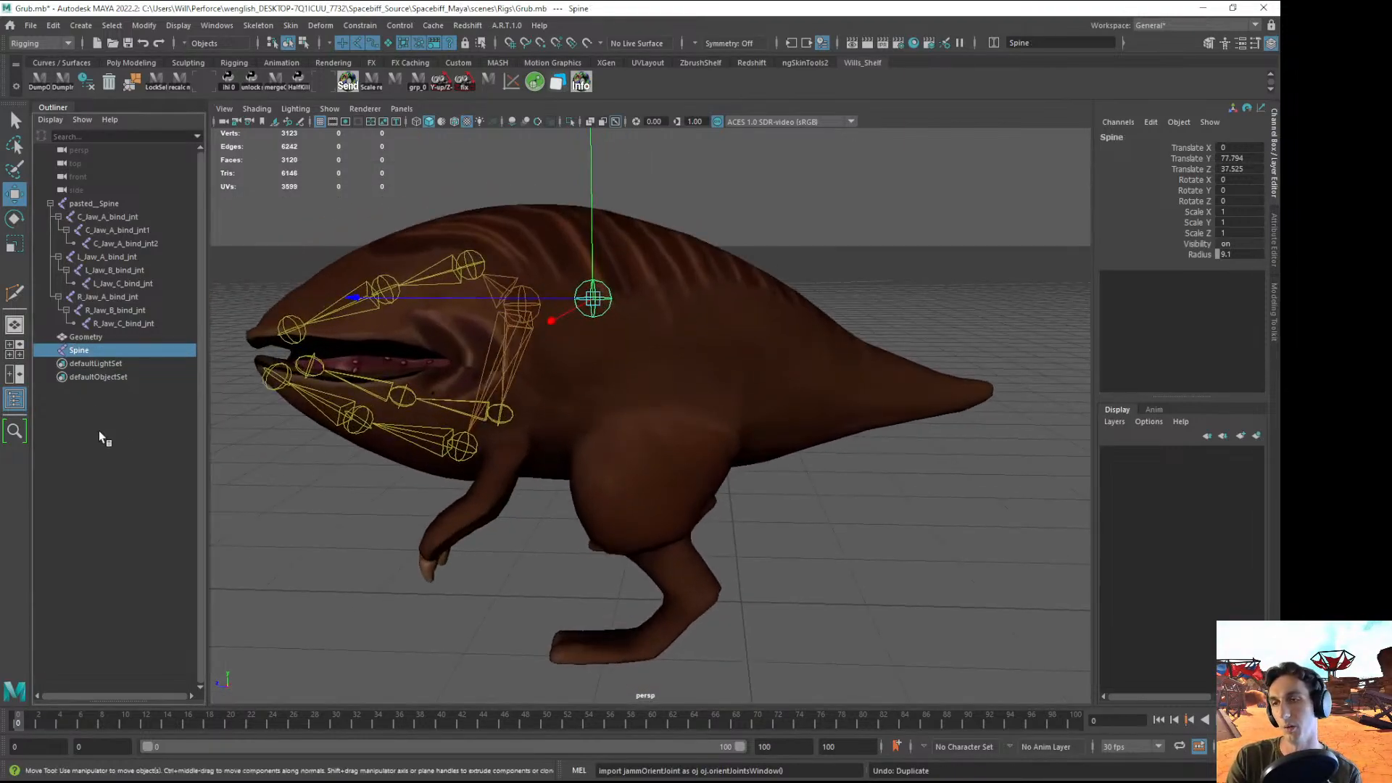
key("ctrl+z")
- Duplicate the Spine joint and move the copy down and back into the pelvis, to about Y 59.2 and Z 20.7
key("ctrl+d")
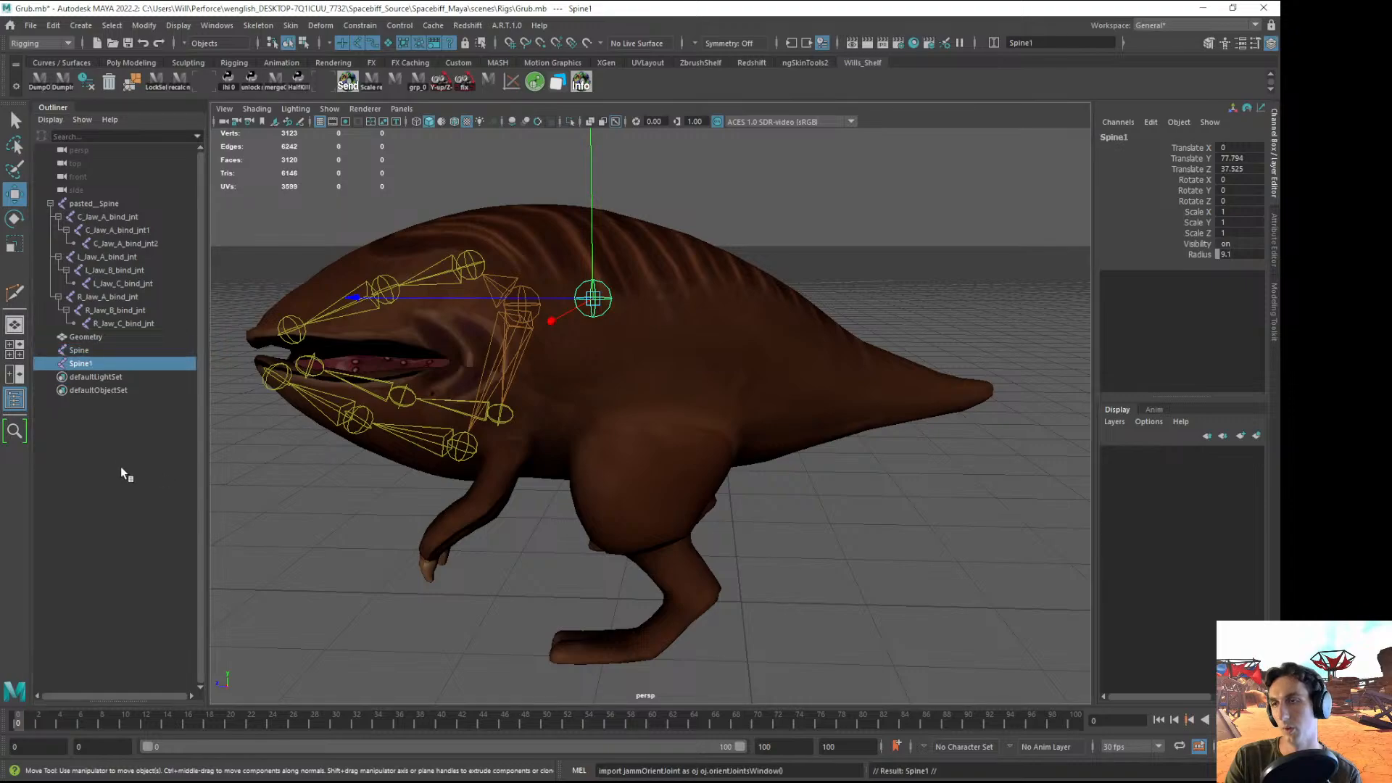
scroll(567, 243, "down", 2)
middle_click_drag(467, 215, 461, 275, "alt")
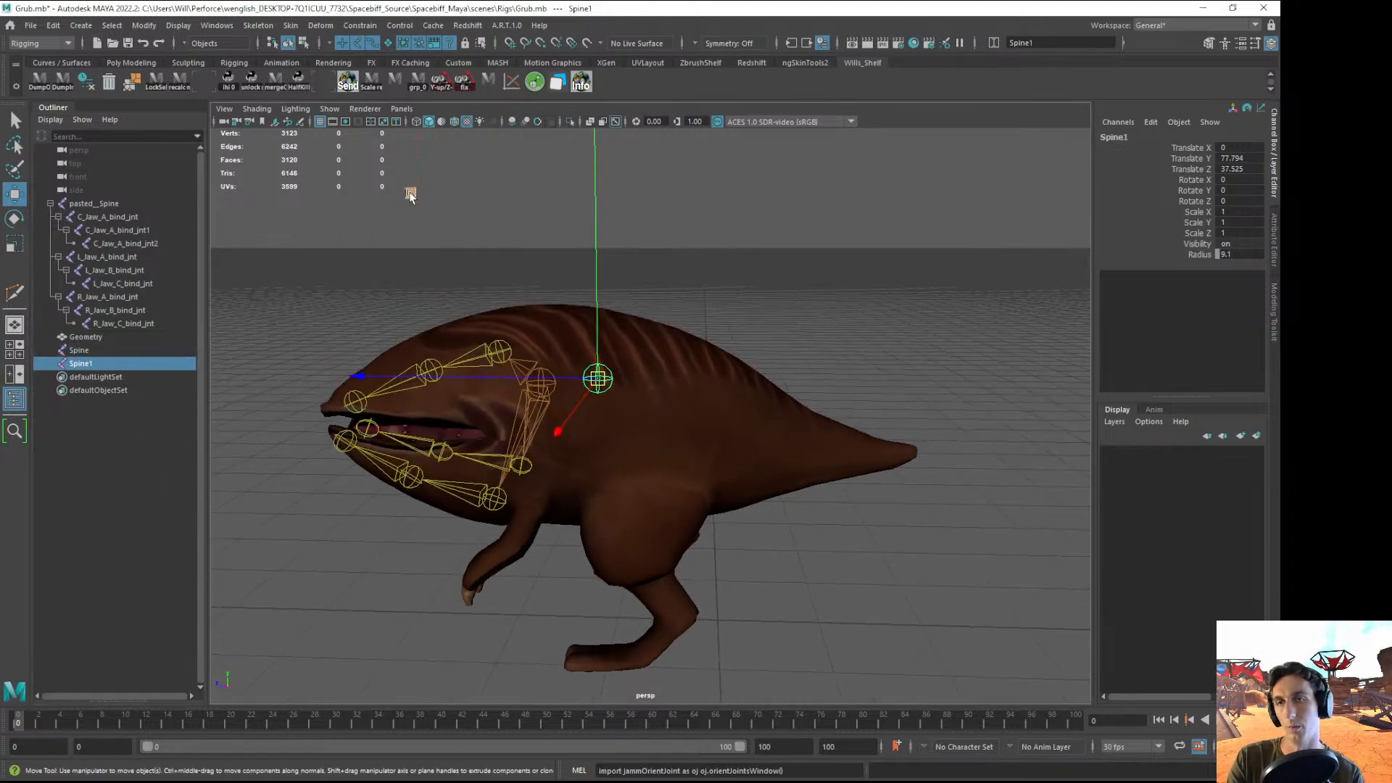
left_click_drag(410, 193, 602, 290)
right_click_drag(601, 290, 718, 413, "alt")
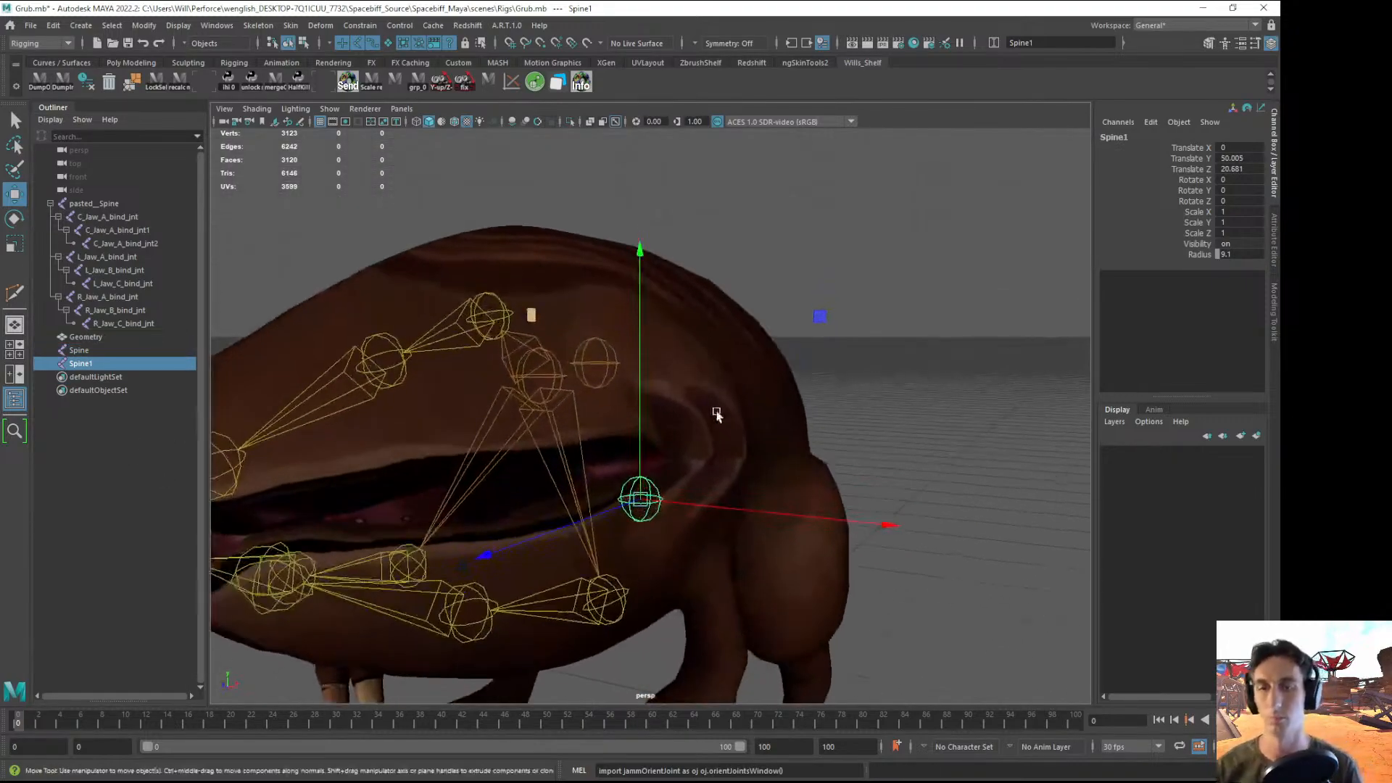
left_click_drag(717, 413, 656, 444, "alt")
middle_click_drag(656, 444, 643, 420, "alt")
left_click_drag(635, 403, 646, 361)
left_click_drag(666, 369, 601, 372, "alt")
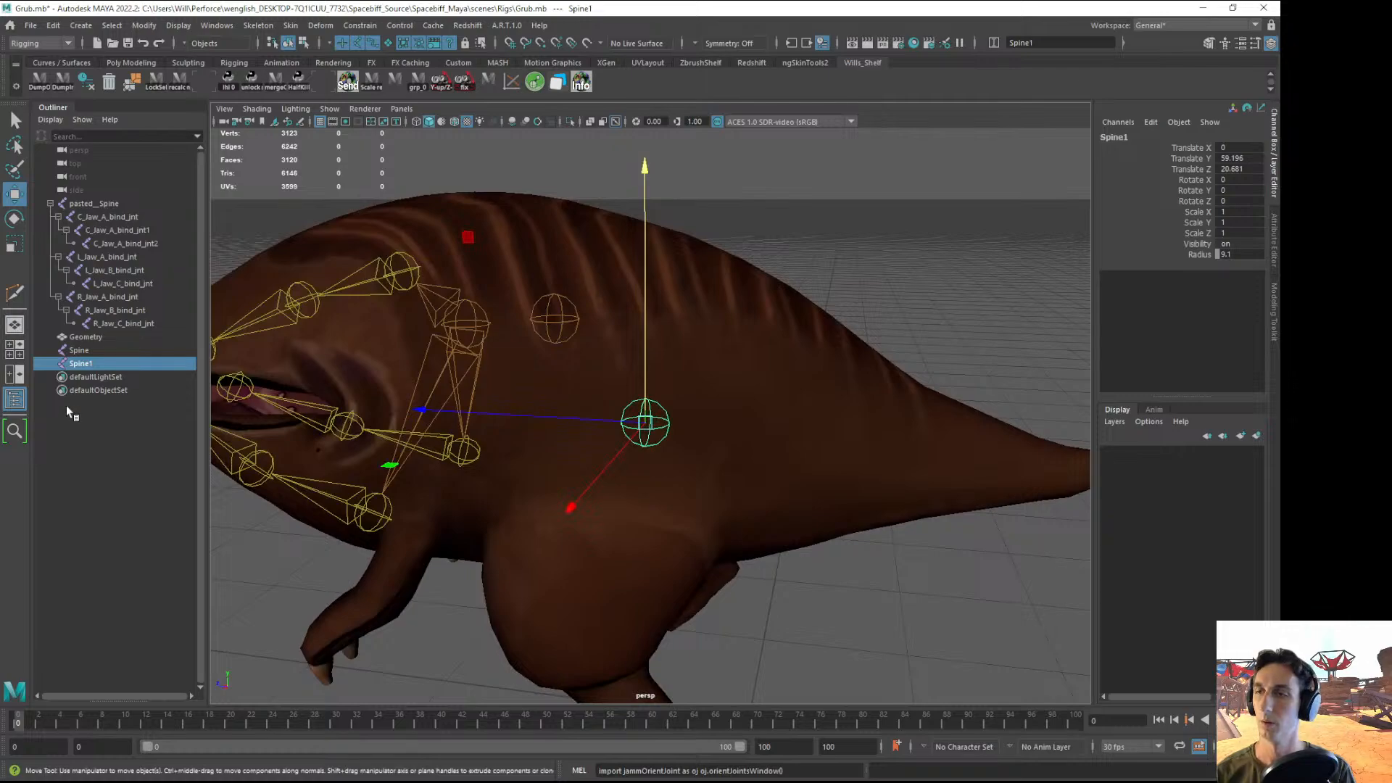
- Duplicate the pelvis joint, parent the copy under Spine1 and move it sideways into the hip, to about X 26.8 and Y -10.5
key("ctrl+d")
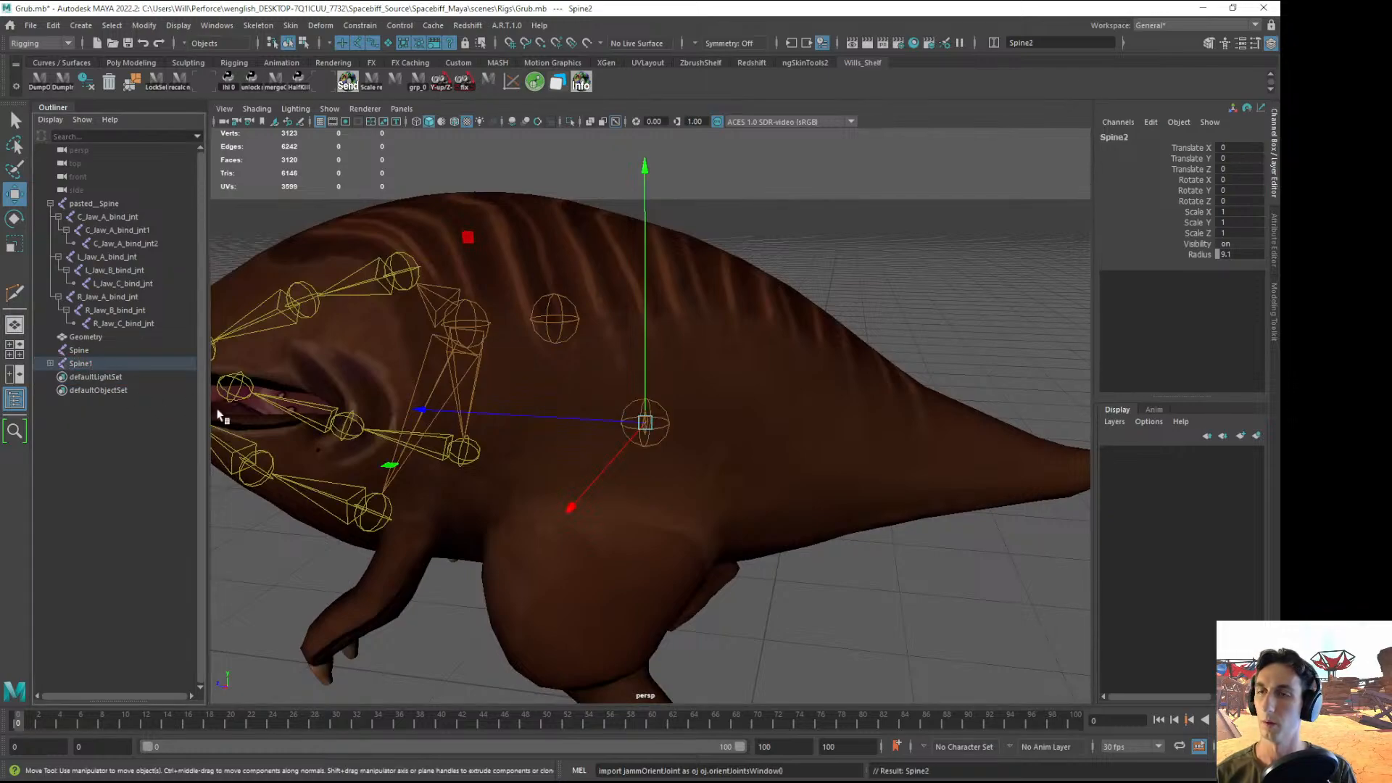
left_click_drag(219, 414, 522, 285, "alt")
middle_click_drag(486, 246, 335, 296)
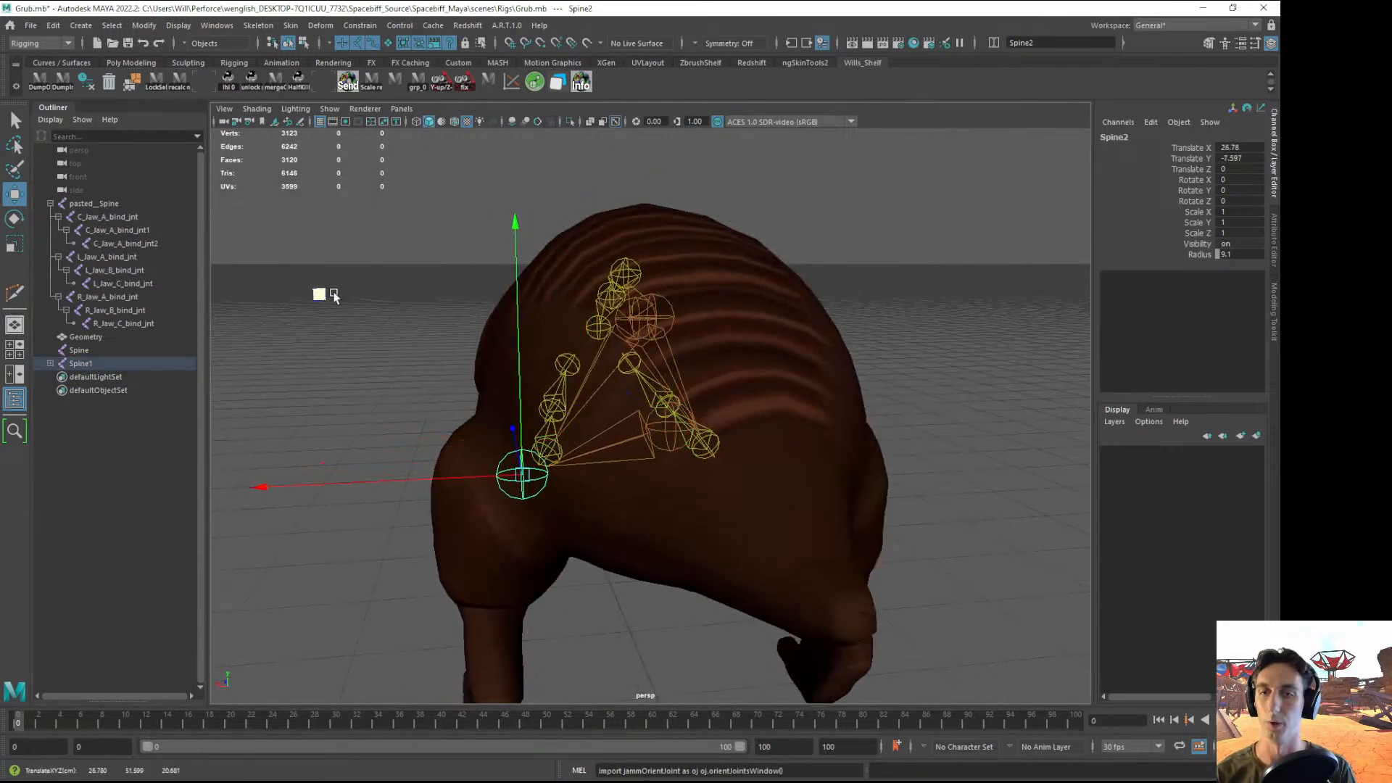
left_click_drag(335, 296, 619, 331, "alt")
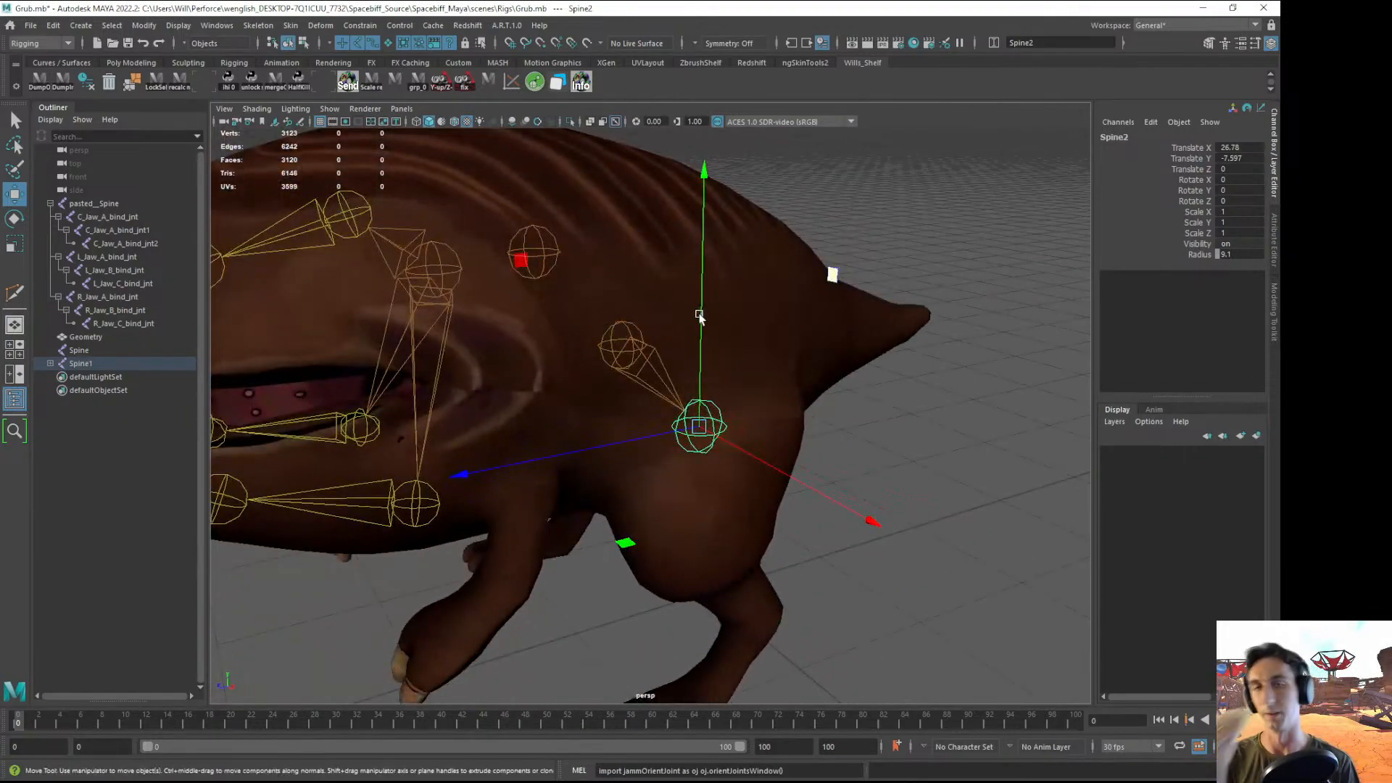
left_click_drag(701, 353, 600, 353)
right_click_drag(762, 433, 805, 495, "alt")
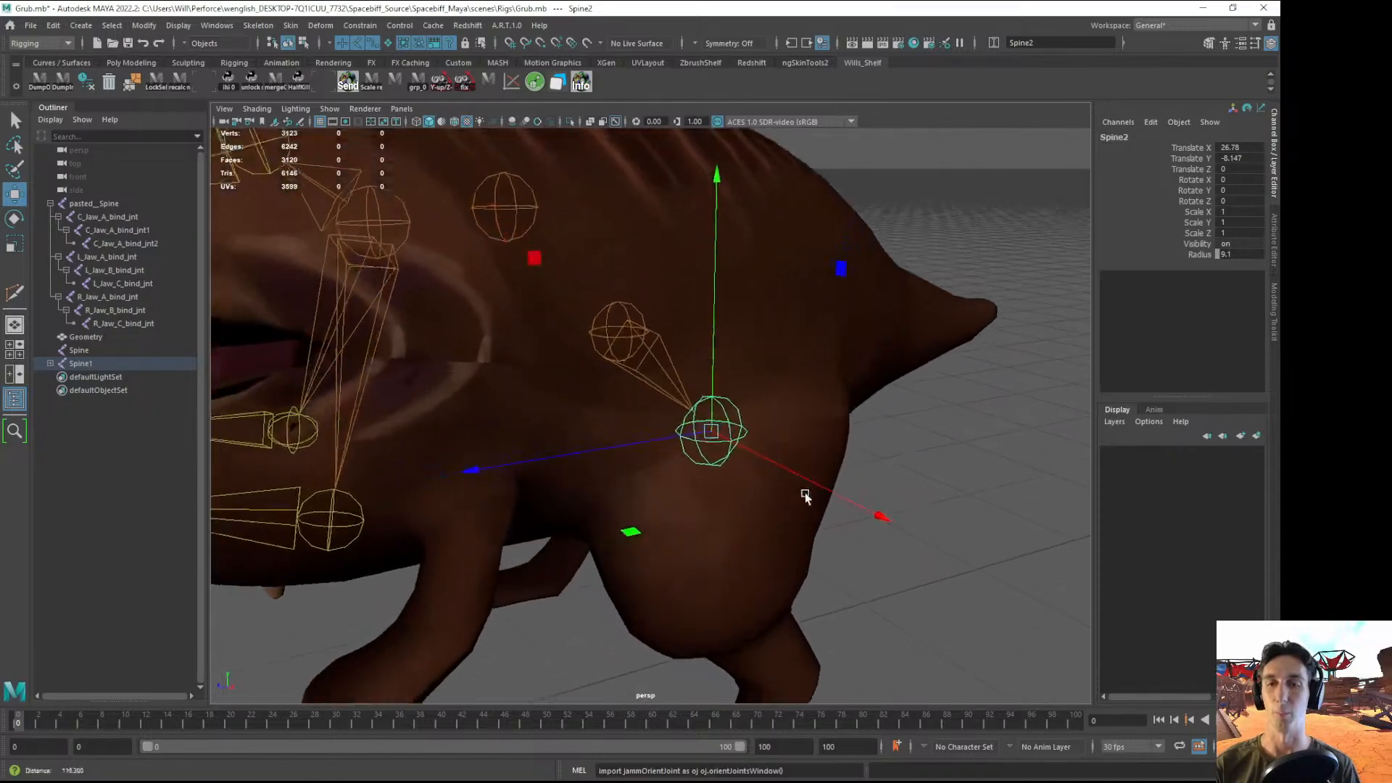
left_click_drag(805, 494, 764, 426, "alt")
left_click_drag(731, 371, 731, 398)
left_click_drag(731, 397, 578, 430, "alt")
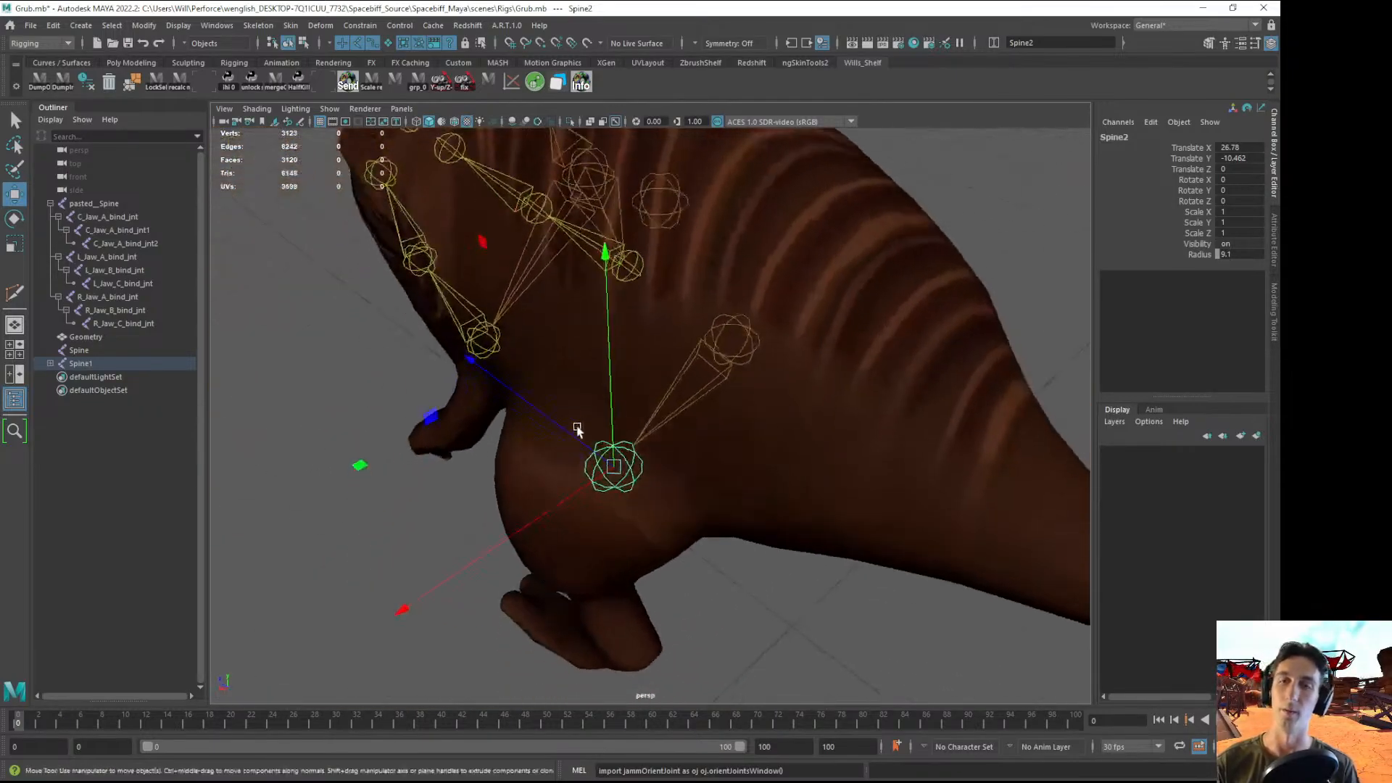
- Refine the hip joint inside the thigh to about X 30.4, Y -11.5, Z 2.9, and save the scene
left_click_drag(551, 512, 566, 502)
left_click_drag(566, 502, 606, 460, "alt")
mouse_move(537, 595)
left_mouse_down()
mouse_move(520, 598)
mouse_move(525, 555)
mouse_move(412, 529)
mouse_move(537, 596)
left_mouse_up()
left_click_drag(551, 471, 544, 472)
left_click_drag(543, 472, 563, 428, "alt")
left_click(796, 439)
left_click(563, 428)
left_click_drag(379, 247, 365, 250)
left_click_drag(365, 250, 422, 300, "alt")
key("ctrl+s")
middle_click_drag(644, 482, 645, 475, "alt")
left_click_drag(646, 475, 535, 408, "alt")
scroll(715, 481, "up", 6)
left_click_drag(535, 408, 645, 447, "alt")
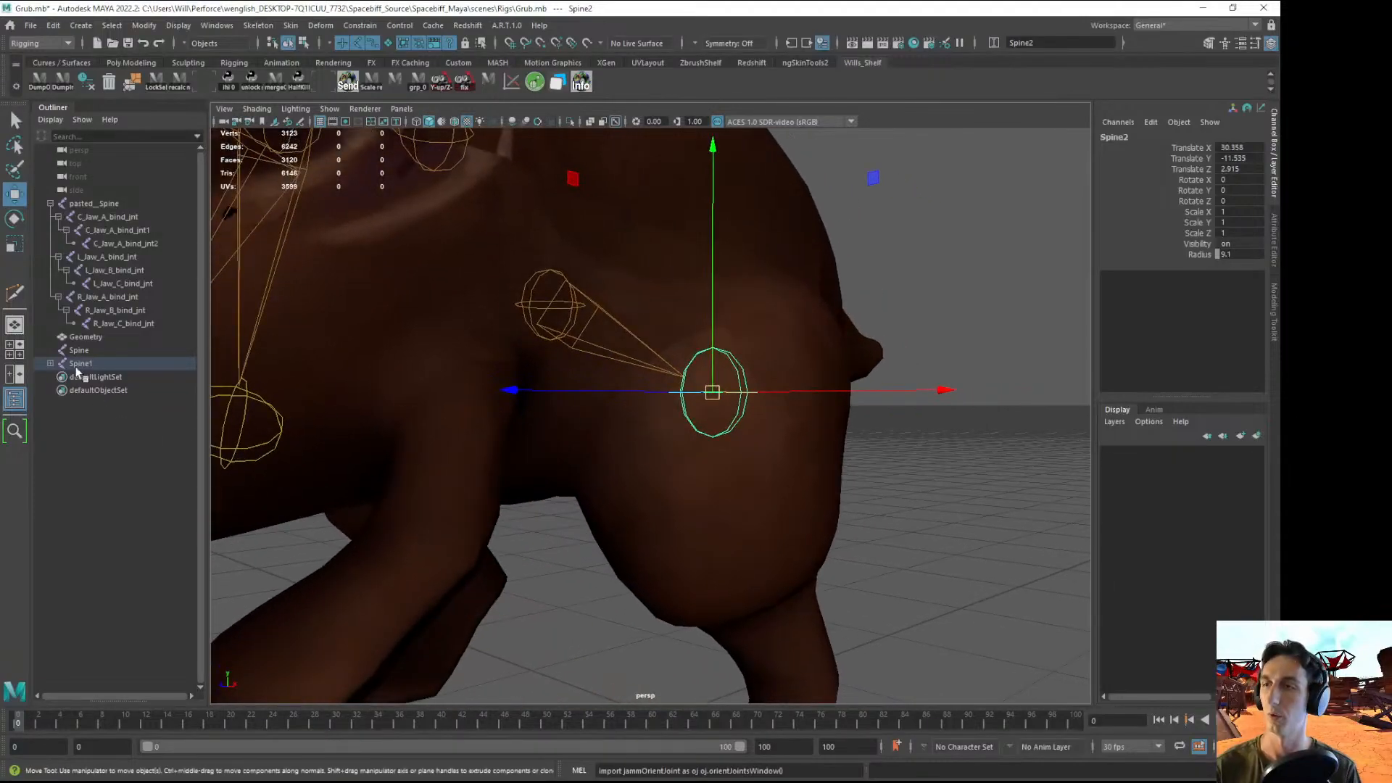
- Duplicate the hip joint Spine2, move the copy straight down the thigh and parent it under Spine2, at about Y -21.4
left_click(50, 363)
key("ctrl+d")
left_click_drag(760, 517, 724, 559, "alt")
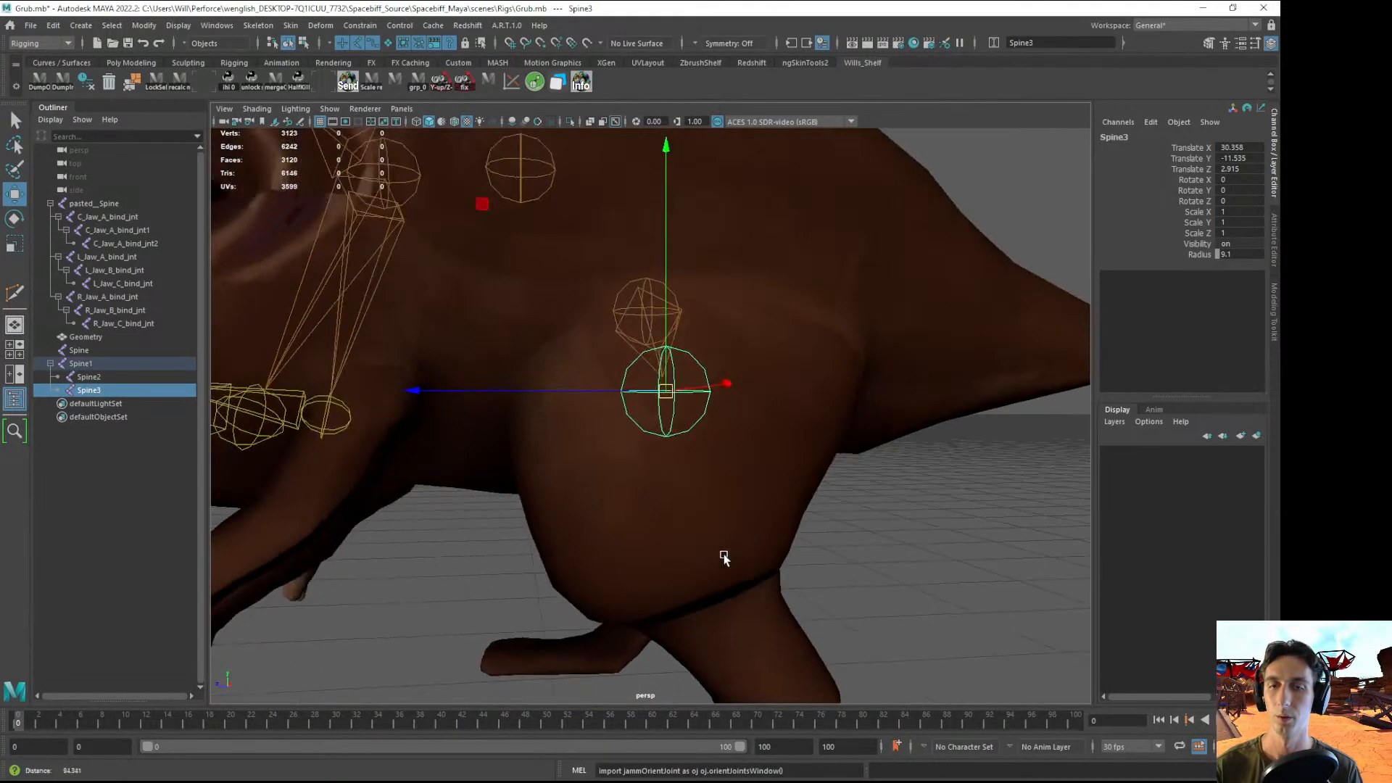
right_click_drag(723, 559, 630, 535, "alt")
mouse_move(631, 534)
left_mouse_down("alt")
mouse_move(616, 524)
mouse_move(622, 551)
mouse_move(626, 536)
left_mouse_up("alt")
left_click_drag(628, 339, 726, 545)
middle_click_drag(122, 395, 109, 386)
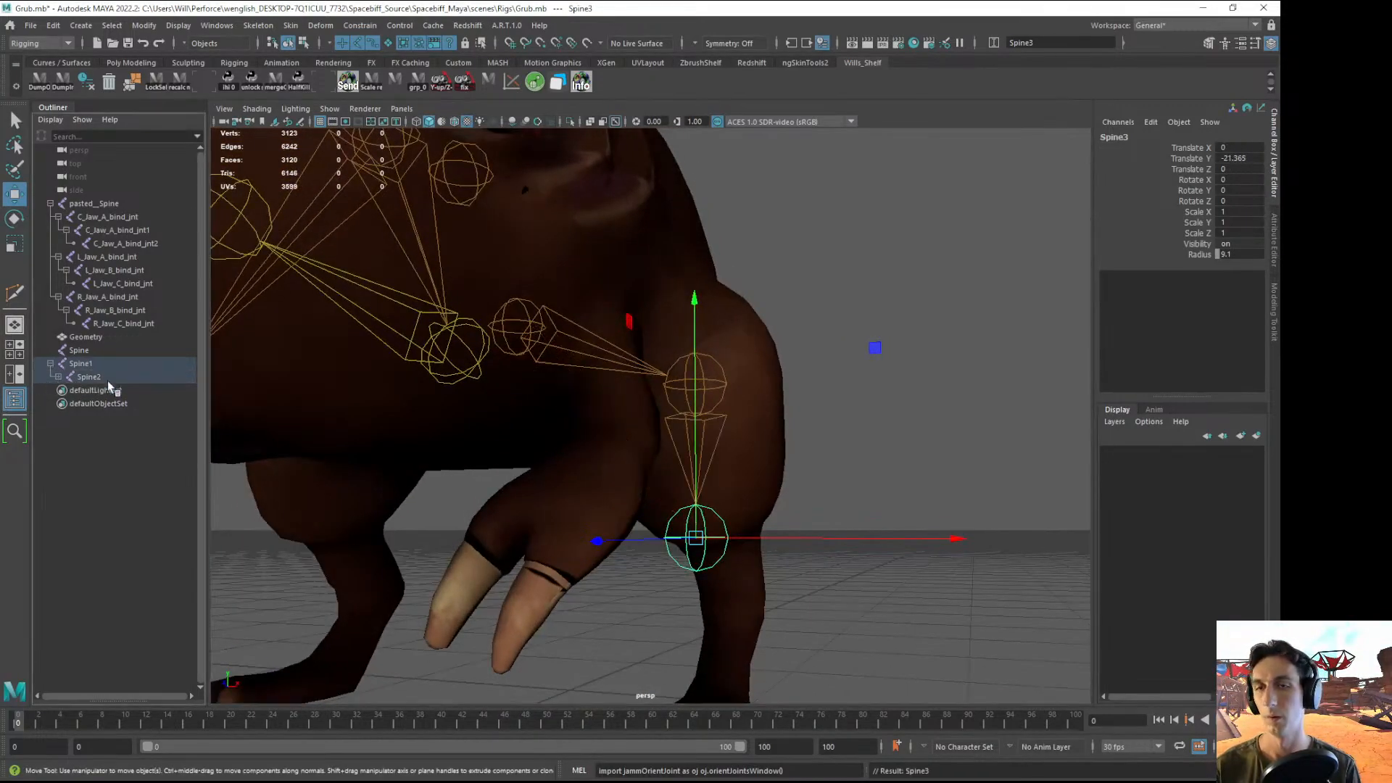
- Reposition the Spine3 knee joint within the leg to about X 3.3, Y -17.6, Z -1.8
left_click_drag(573, 373, 459, 455, "alt")
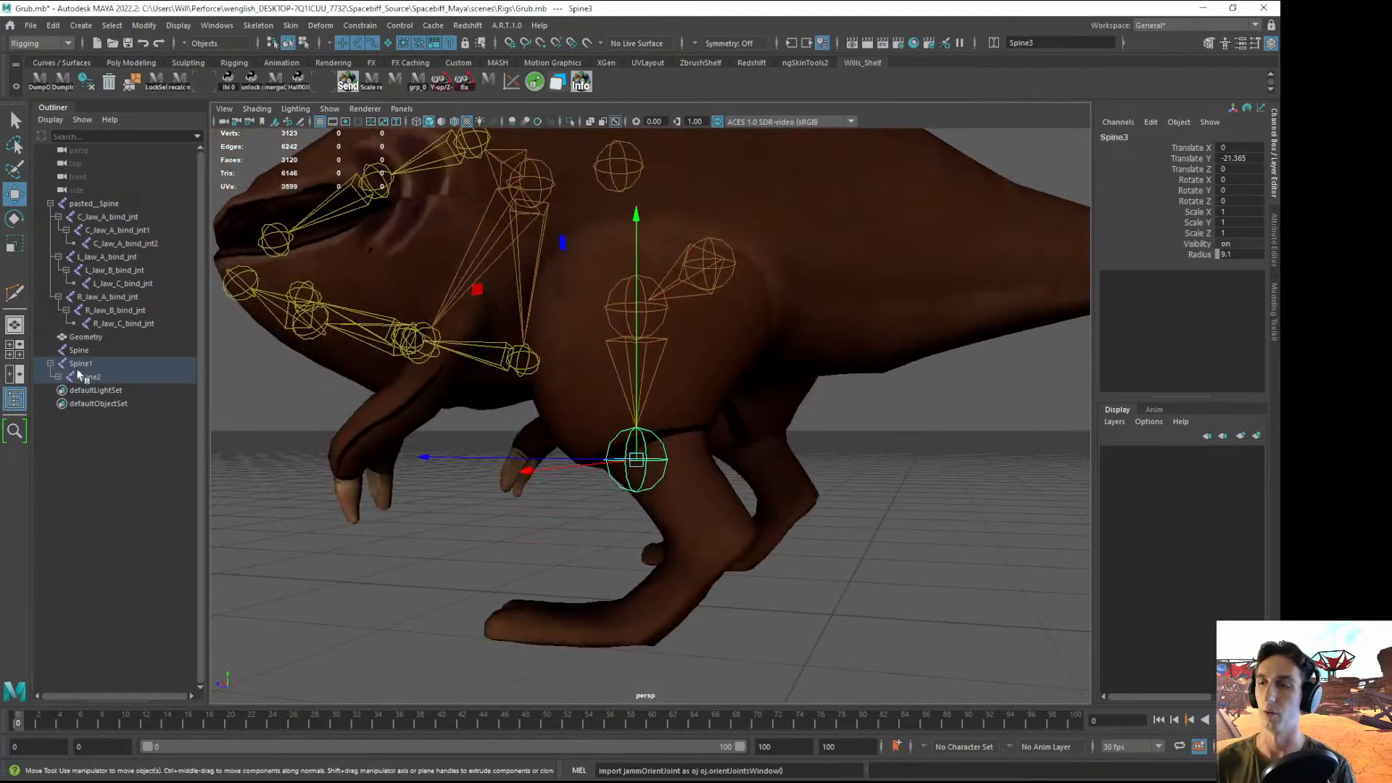
left_click(58, 376)
left_click_drag(637, 464, 670, 470)
left_click_drag(670, 470, 772, 475, "alt")
right_click_drag(772, 475, 786, 540, "alt")
left_click_drag(786, 540, 675, 489, "alt")
right_click_drag(676, 489, 615, 419, "alt")
mouse_move(749, 430)
left_mouse_down("alt")
mouse_move(808, 432)
mouse_move(749, 420)
left_mouse_up("alt")
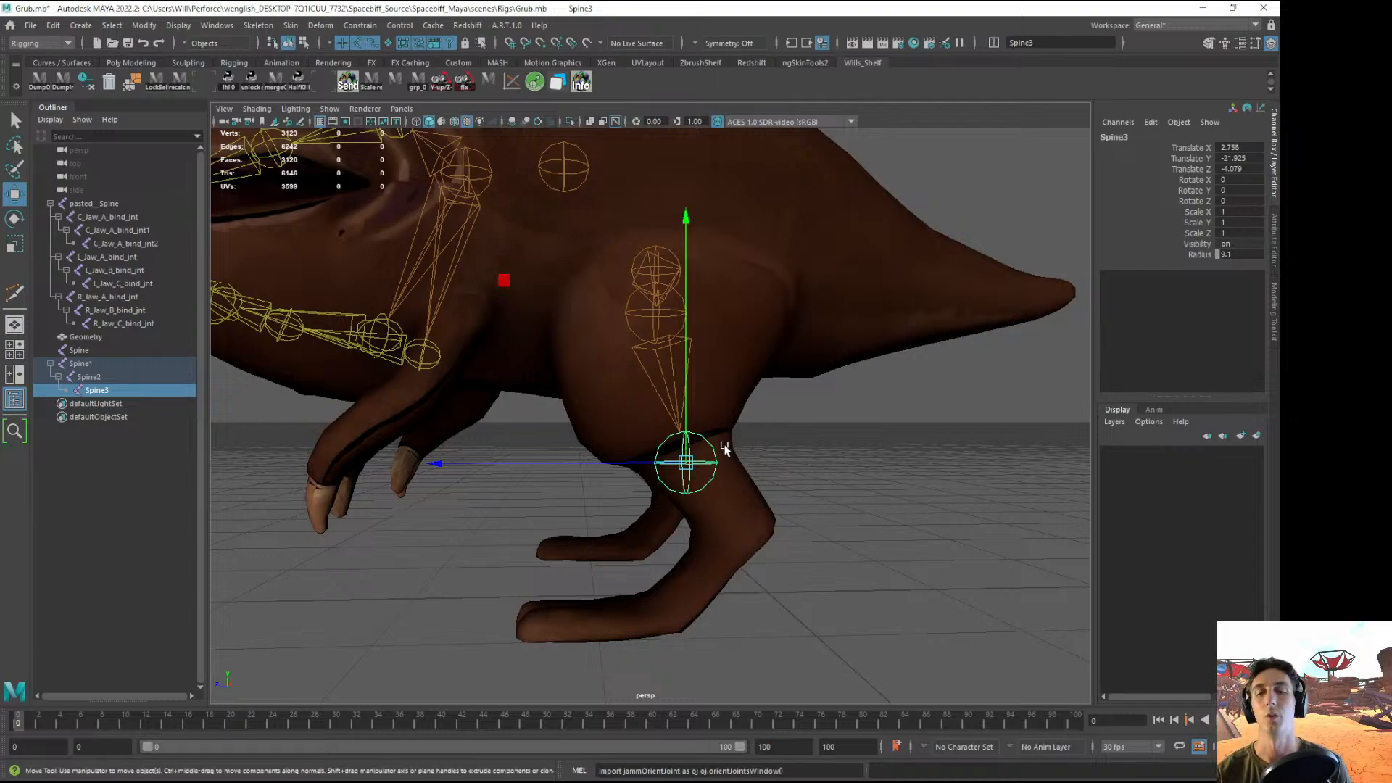
left_click_drag(684, 471, 635, 444)
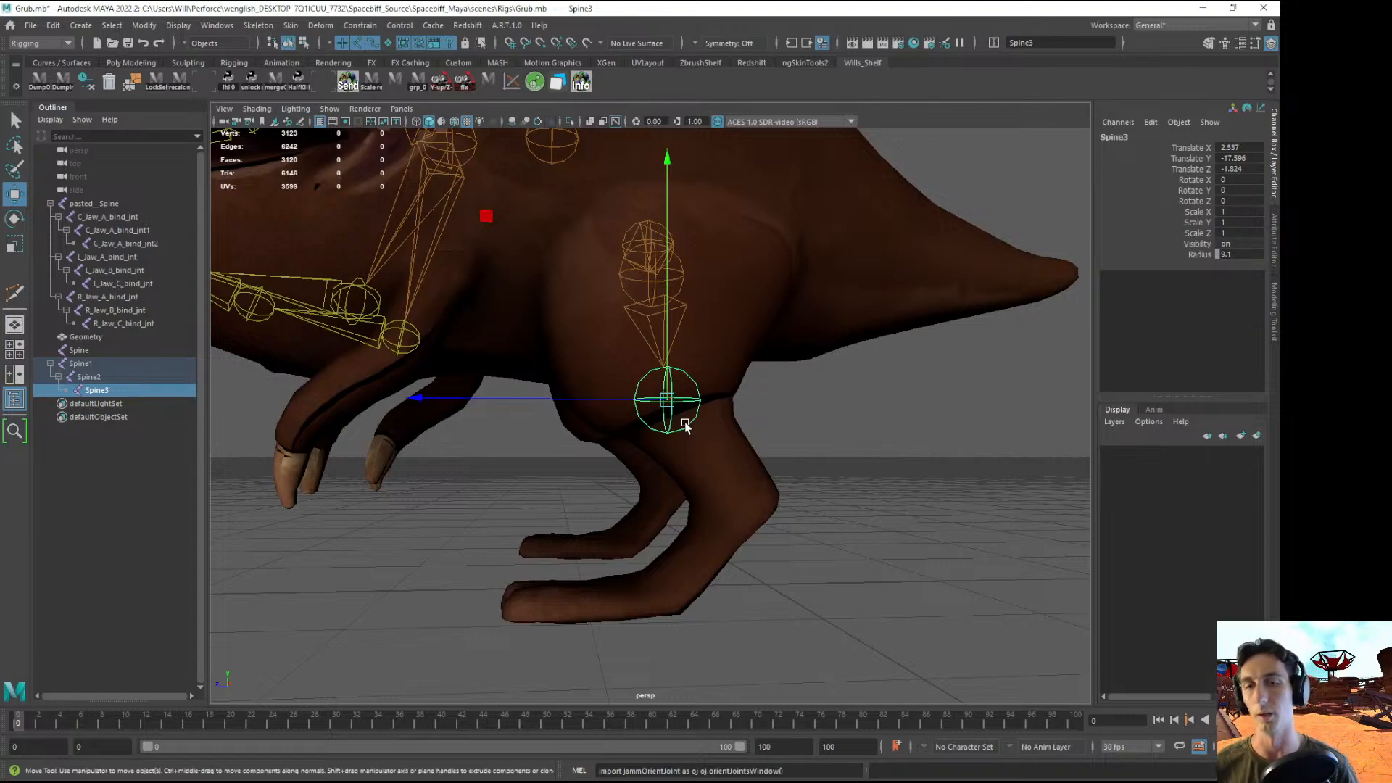
left_click_drag(798, 498, 697, 470, "alt")
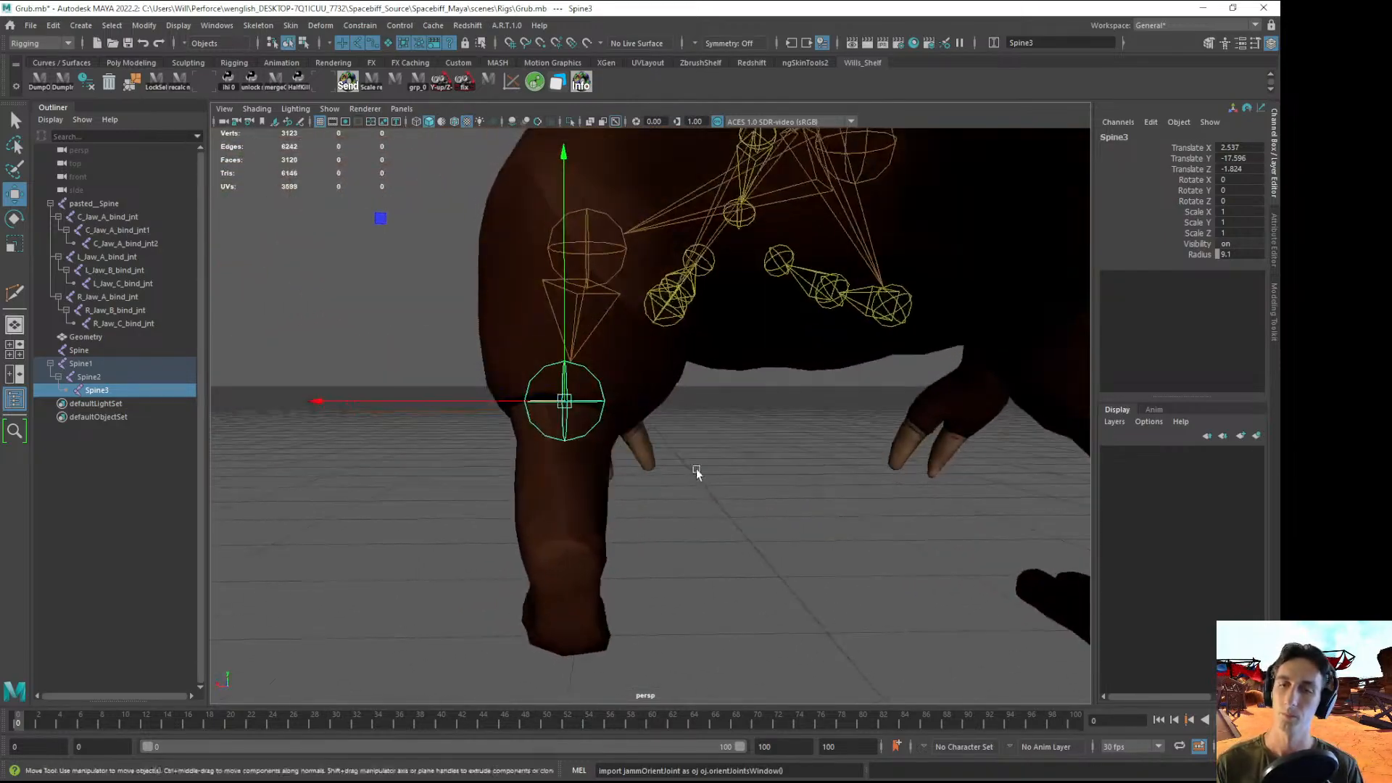
left_click_drag(565, 402, 615, 412)
- Duplicate the knee joint, parent the copy under Spine3 and place it at the leg's rear bend, about X -1.3, Y -12.3, Z -10.4
key("ctrl+d")
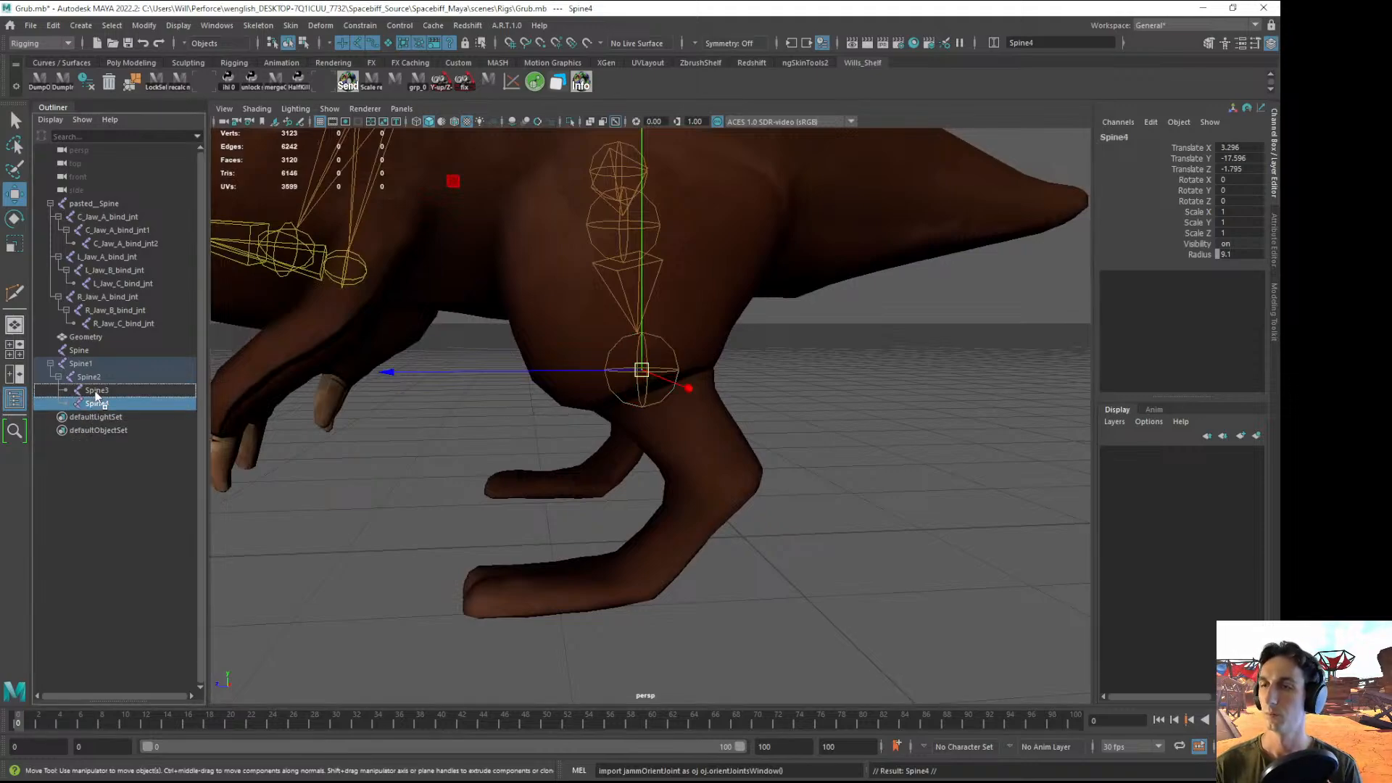
left_click_drag(594, 471, 718, 464, "alt")
left_click_drag(721, 466, 581, 463, "alt")
left_click_drag(580, 465, 365, 484, "alt")
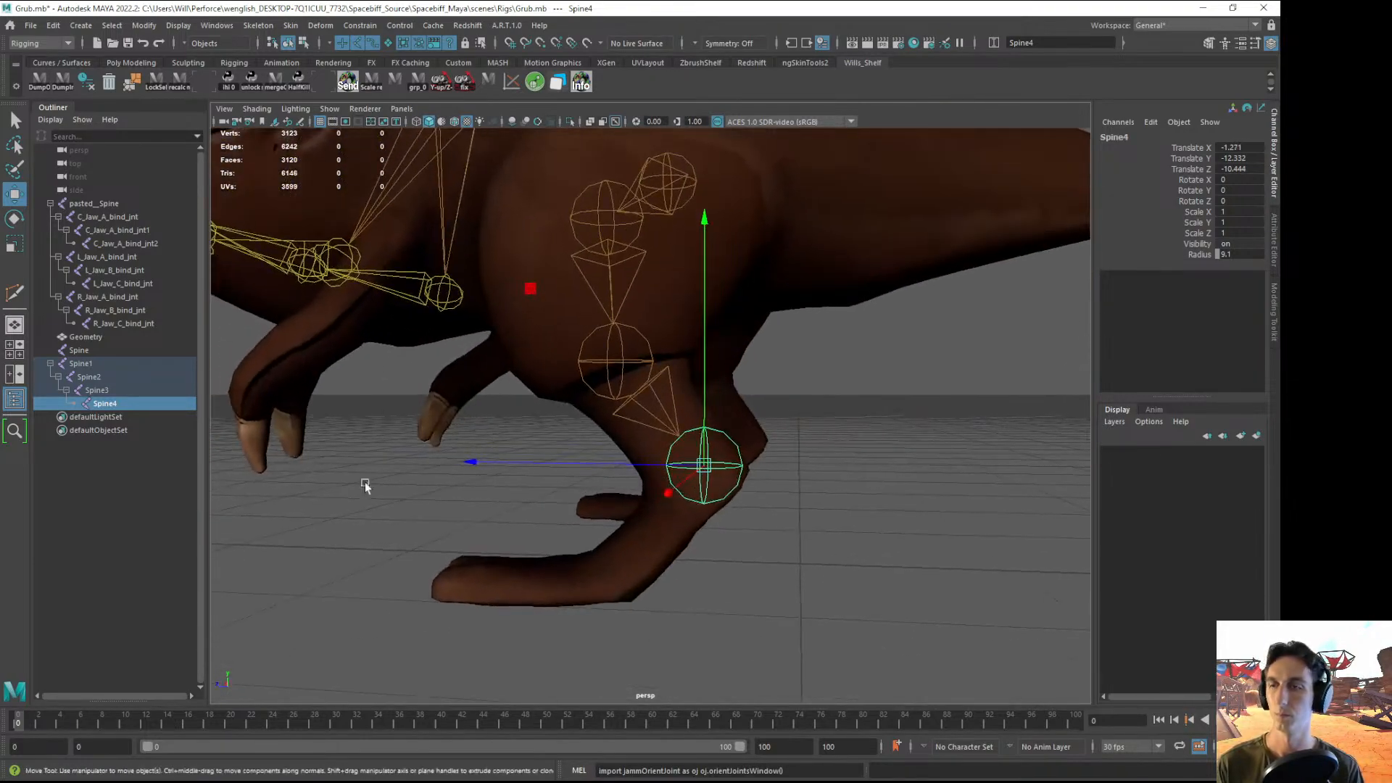
- Duplicate Spine4 as its own child and place the copy at the heel, about X 0.7, Y -13.2, Z 10.6
key("ctrl+d")
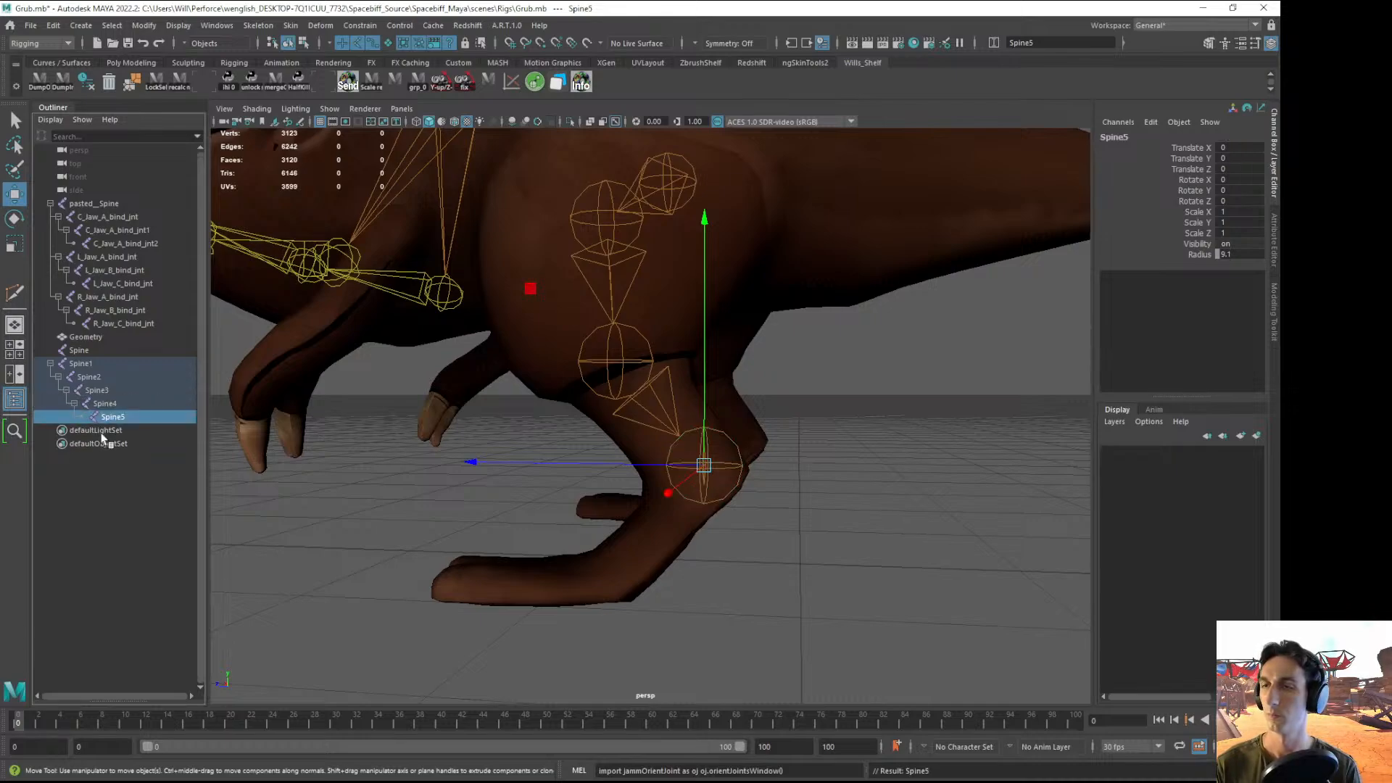
left_click_drag(675, 561, 694, 567, "alt")
left_click_drag(528, 290, 434, 402)
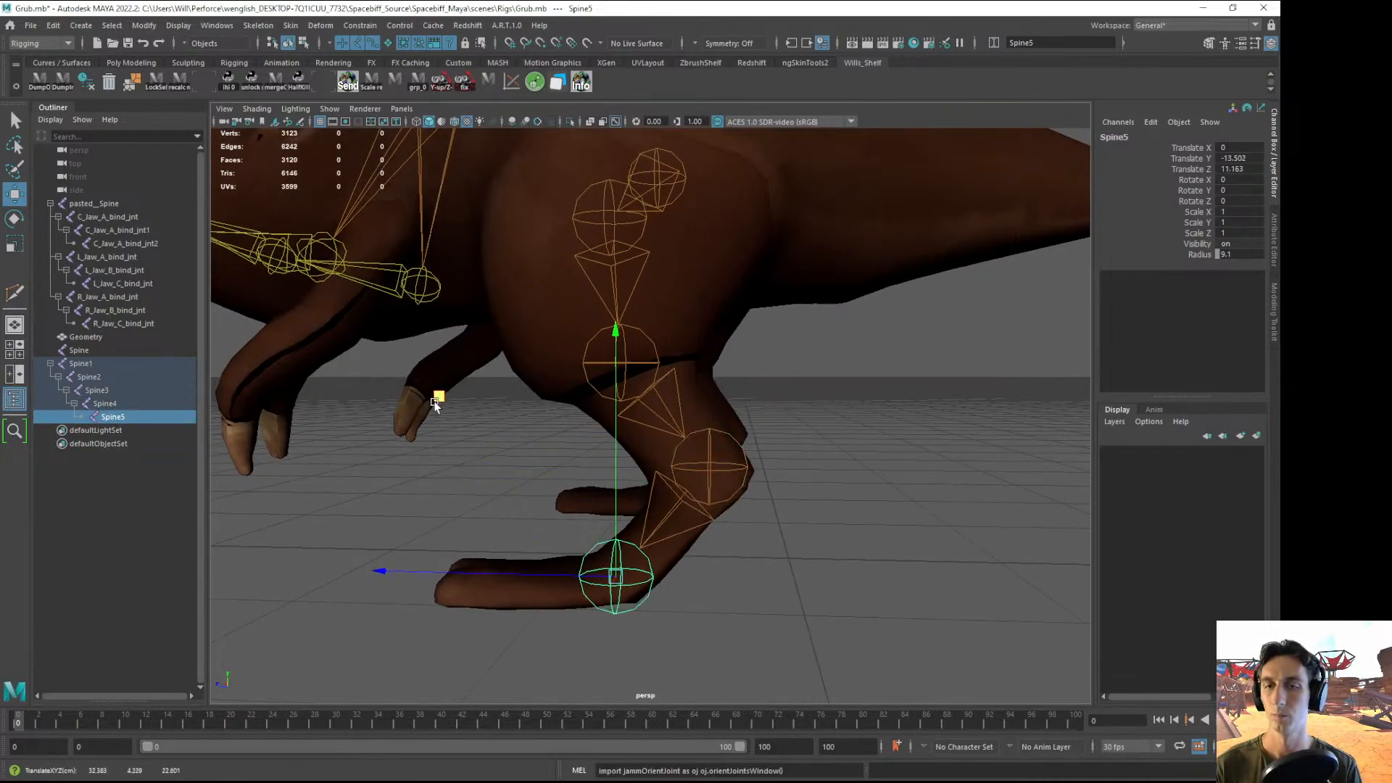
left_click_drag(573, 464, 771, 498, "alt")
left_click_drag(722, 547, 734, 548)
left_click_drag(734, 549, 589, 475, "alt")
right_click_drag(588, 475, 518, 370, "alt")
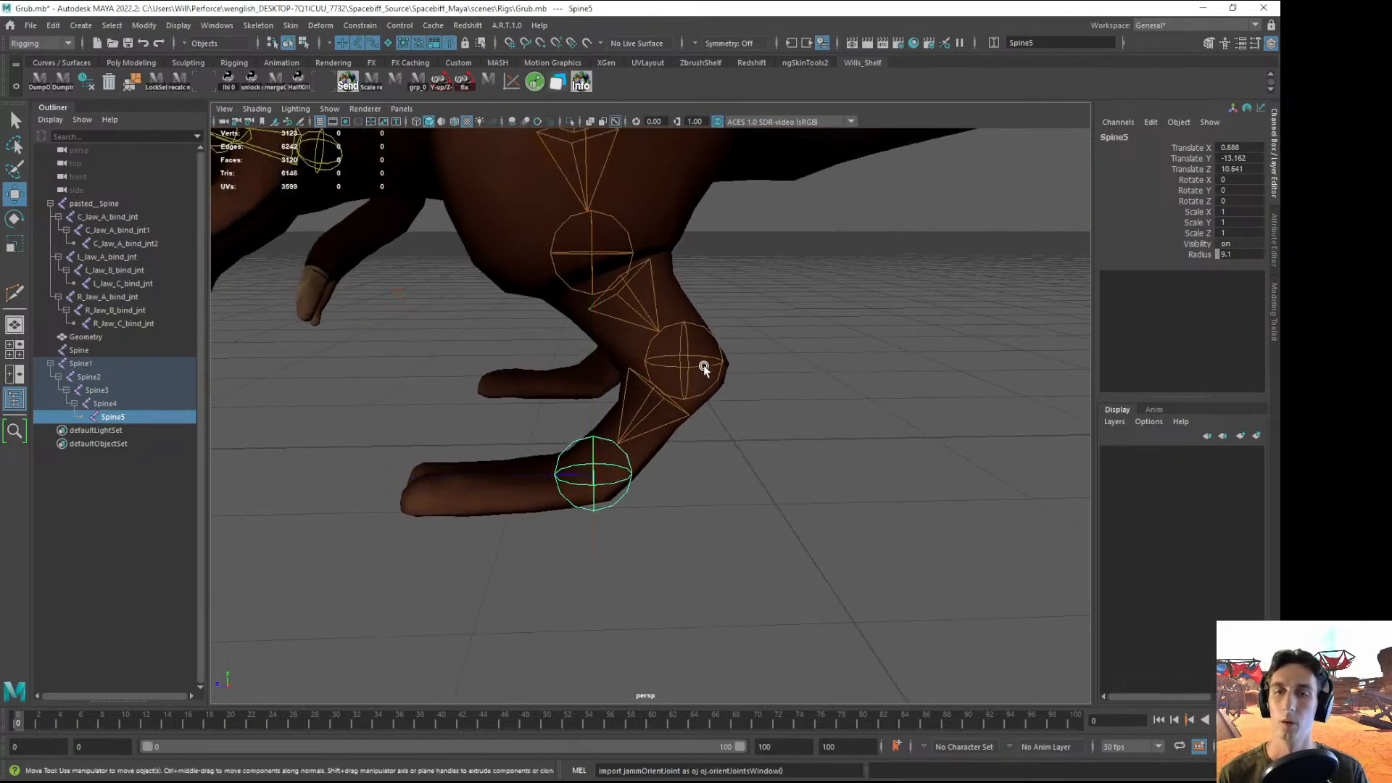
- Reduce the radius of Spine3, Spine4 and Spine5 together to about 4.5
middle_click_drag(633, 260, 622, 463, "alt")
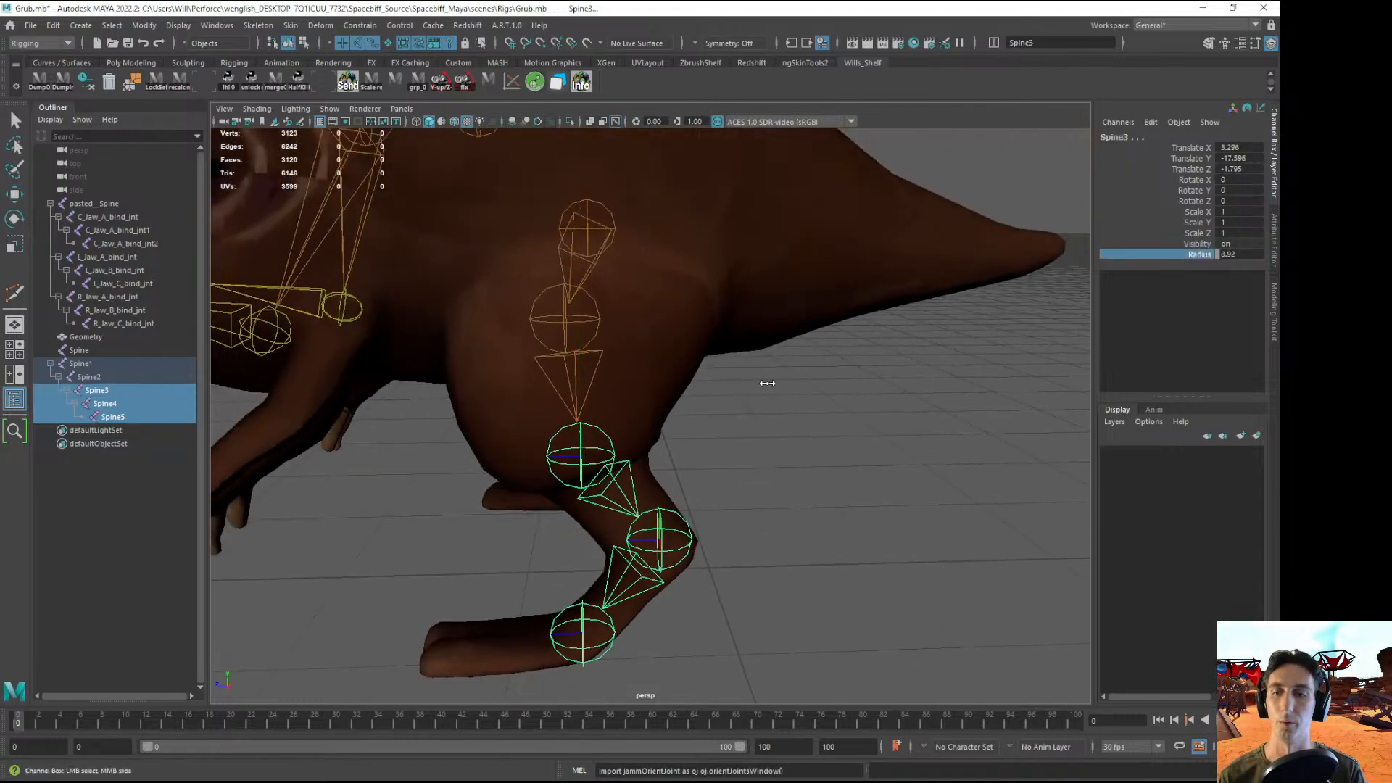
middle_click_drag(768, 383, 637, 413)
left_click_drag(637, 414, 796, 367, "alt")
middle_click_drag(795, 366, 786, 367)
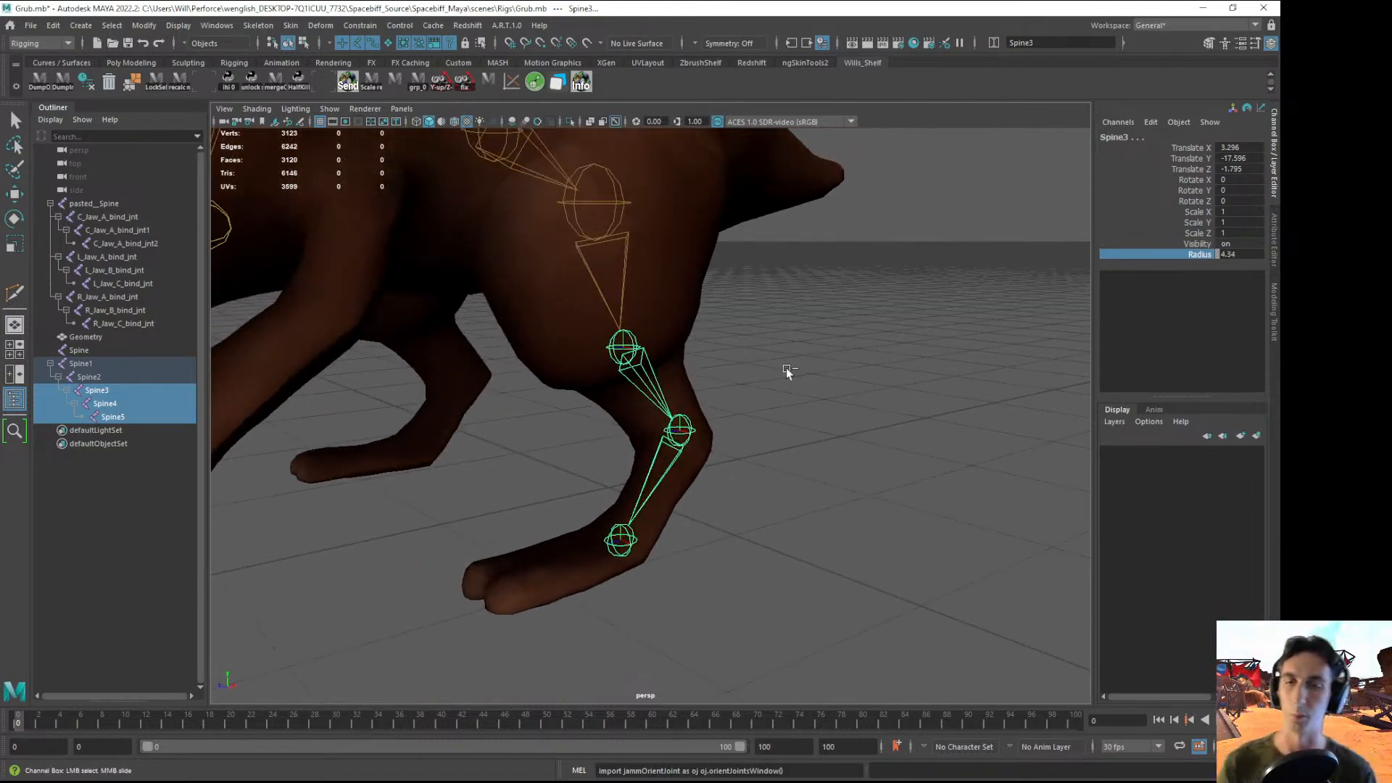
left_click_drag(786, 367, 826, 395, "alt")
middle_click_drag(826, 395, 834, 395)
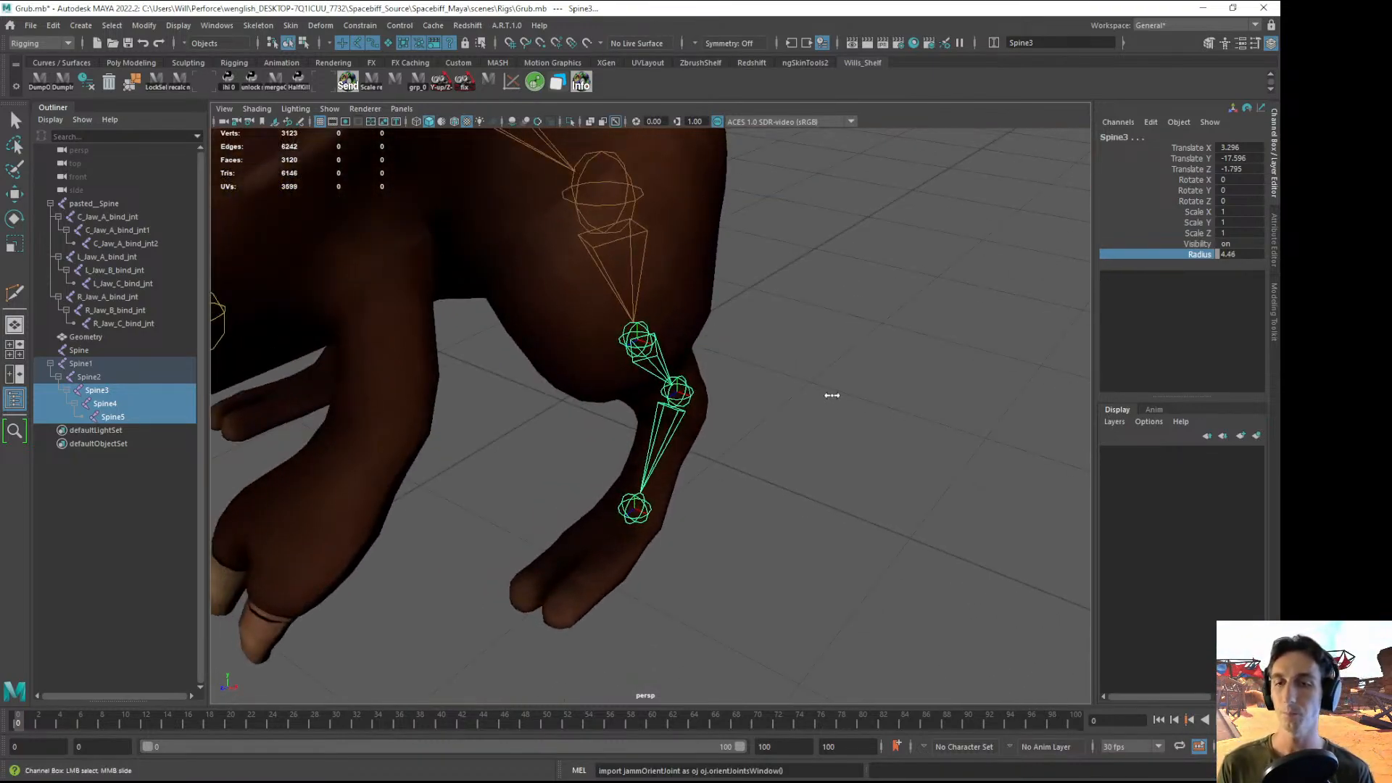
left_click_drag(820, 442, 715, 445, "alt")
left_click(616, 587)
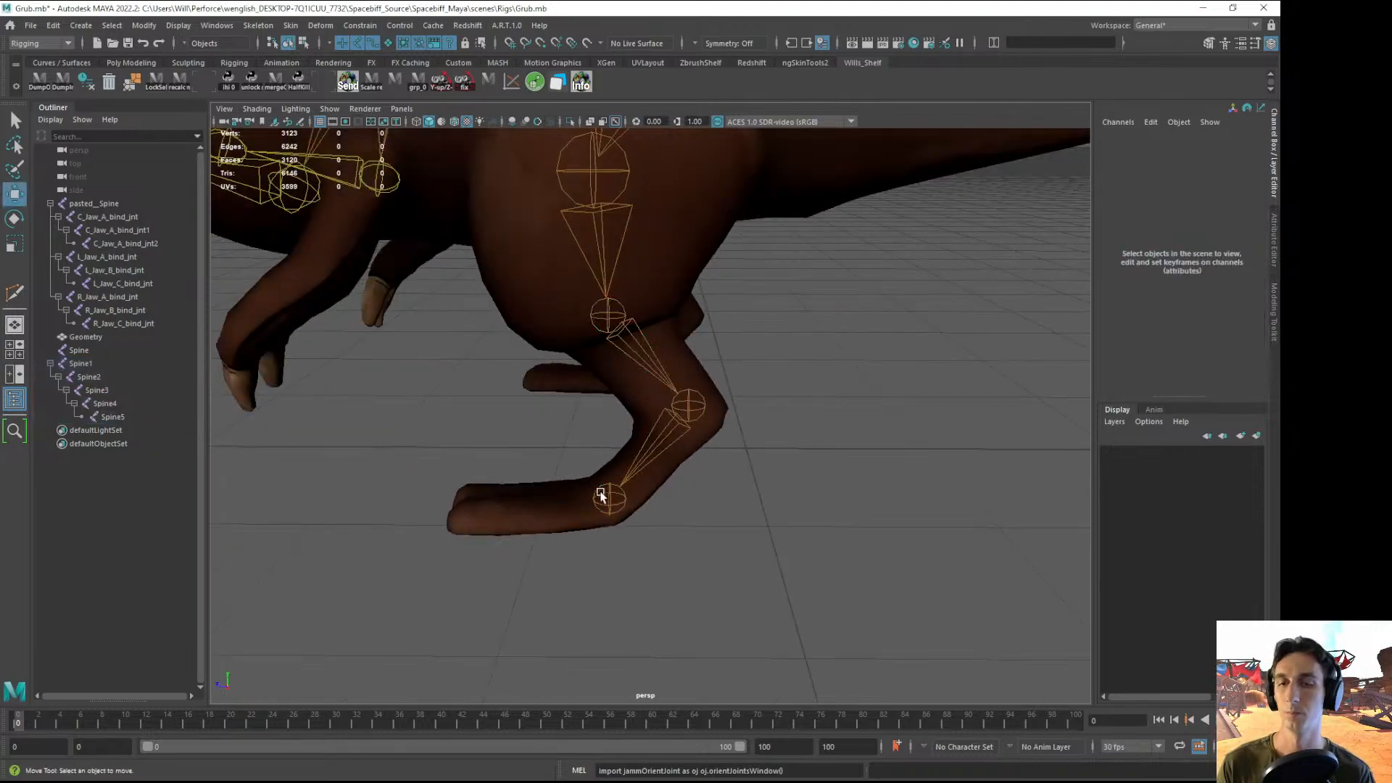
- Duplicate the heel joint Spine5, move the copy forward into the toes and parent it under Spine5
left_click(609, 508)
key("w")
left_click_drag(546, 546, 571, 557, "alt")
key("ctrl+d")
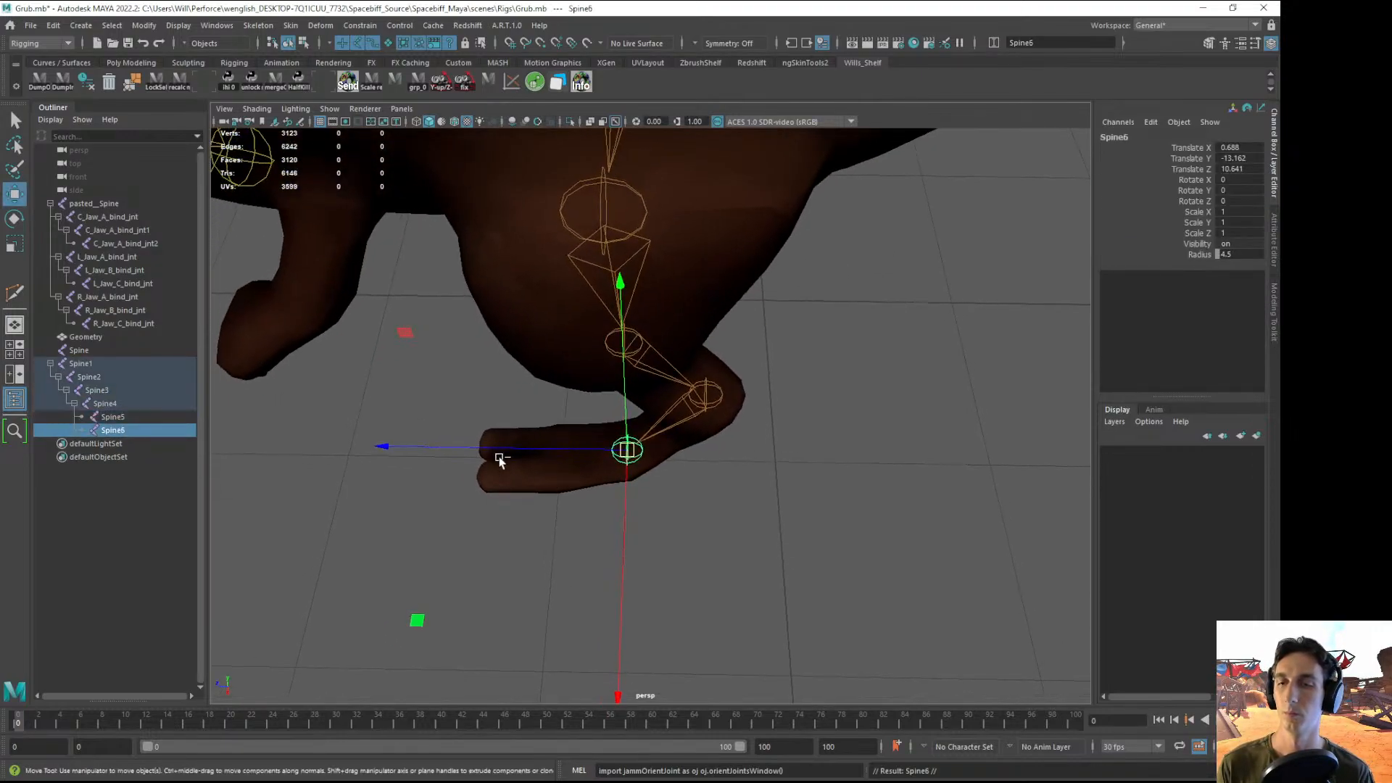
left_click_drag(498, 452, 368, 469)
middle_click_drag(130, 430, 118, 417)
left_click(279, 532)
left_click_drag(455, 514, 621, 481, "alt")
right_click_drag(622, 481, 675, 533, "alt")
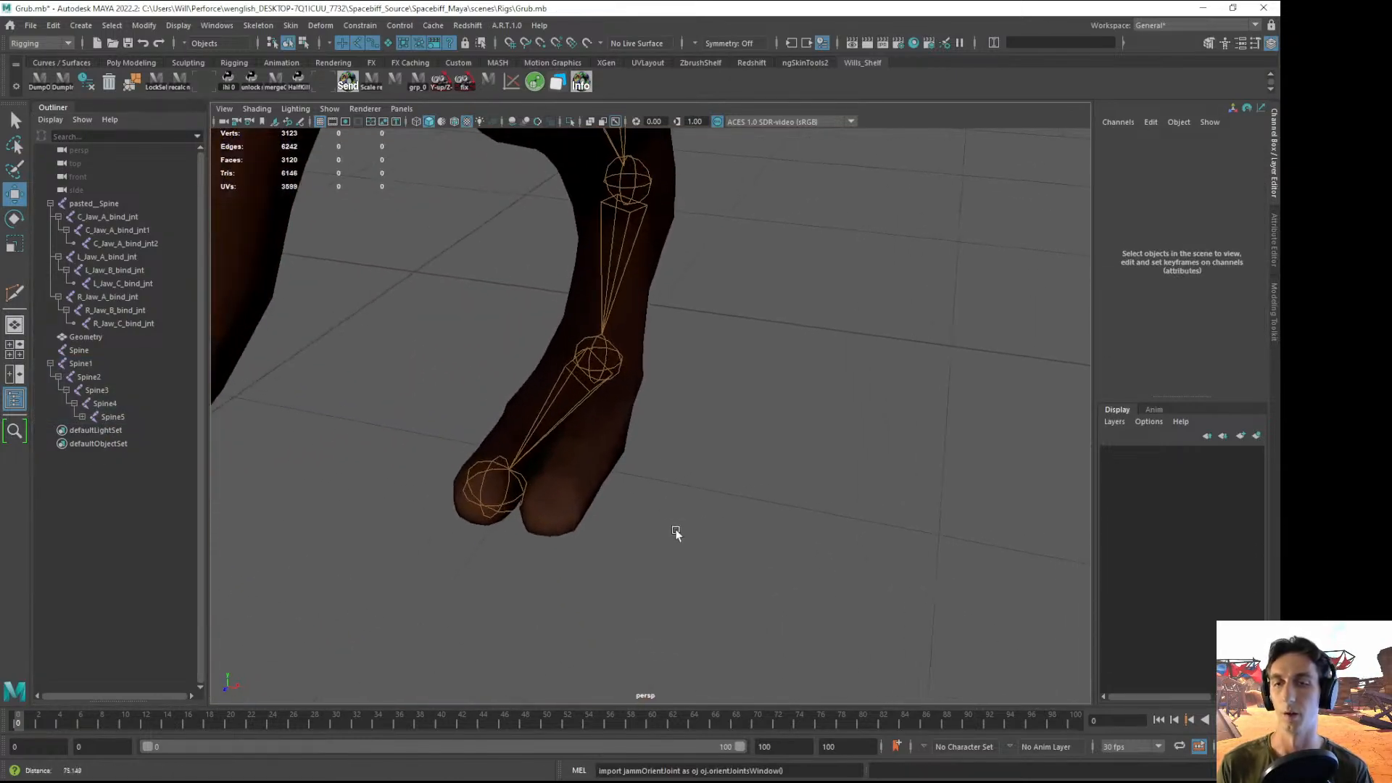
- Adjust the toe joint Spine6 to sit back within the foot, at about X 1.6, Y 0, Z 11.3
left_click(492, 509)
left_click_drag(582, 512, 585, 512)
key("ctrl+z")
left_click_drag(585, 512, 458, 445, "alt")
left_click_drag(628, 517, 581, 398, "alt")
left_click_drag(620, 464, 449, 268)
middle_click_drag(507, 304, 534, 447, "alt")
left_click_drag(535, 450, 758, 433, "alt")
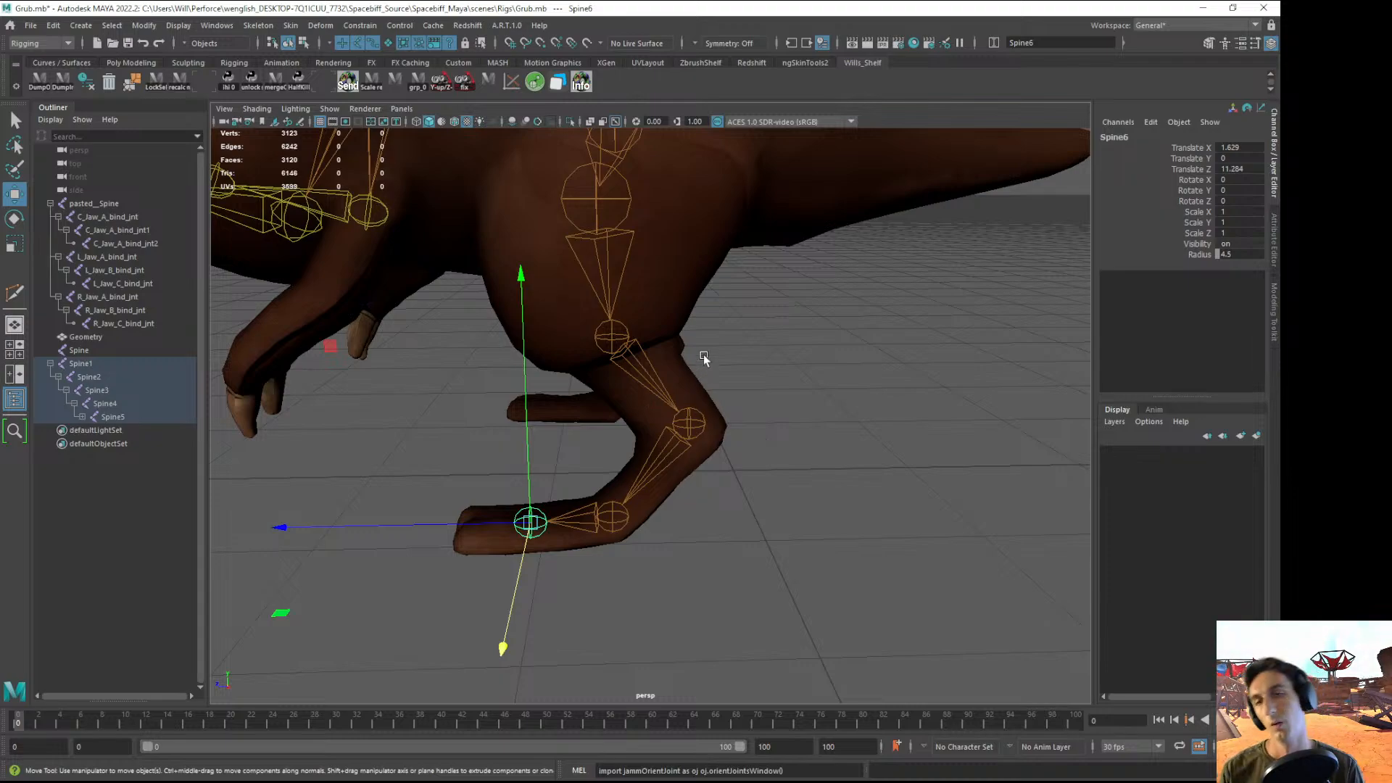
- Reparent Spine4 with its foot joints directly under Spine2, and select the Spine3 knee joint
left_click(606, 340)
left_click_drag(606, 340, 443, 390, "alt")
left_click(101, 403)
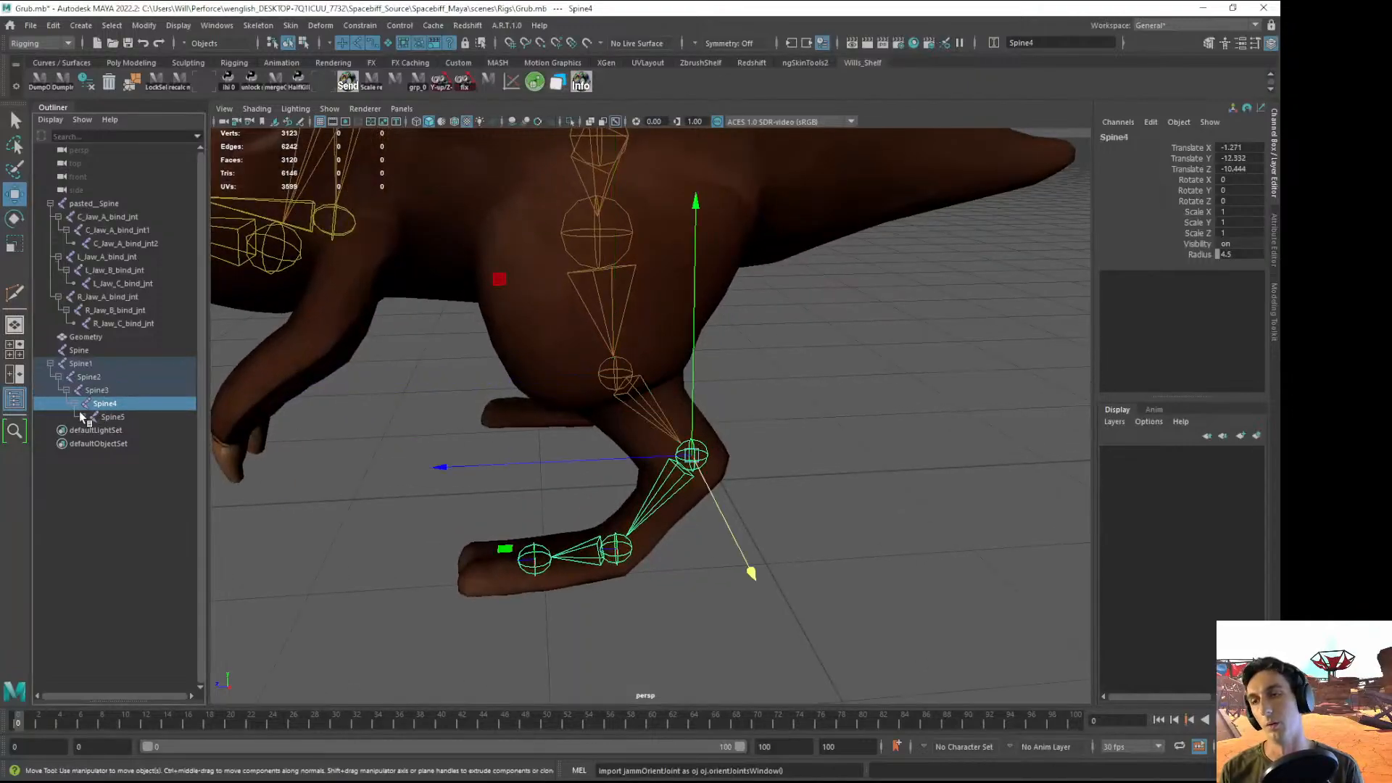
middle_click_drag(105, 404, 100, 376)
left_click(93, 484)
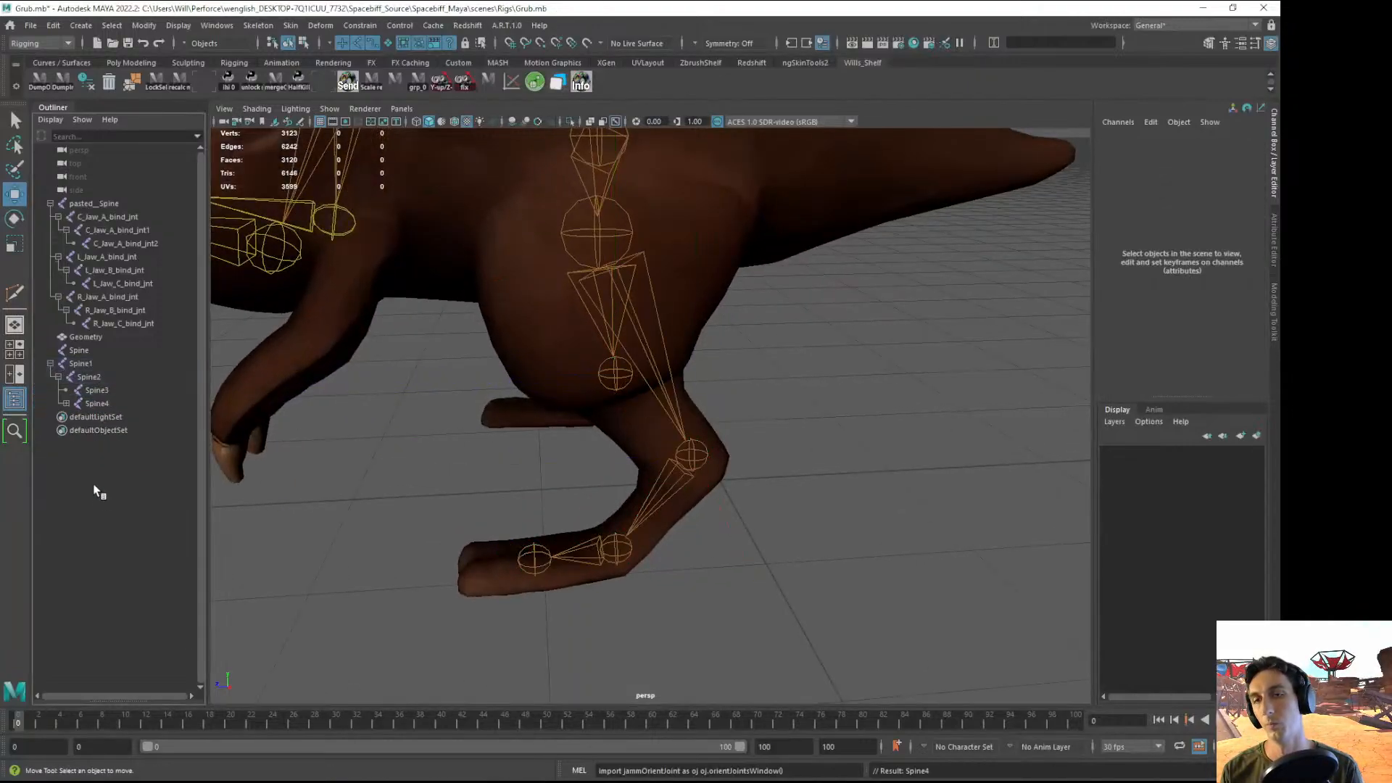
left_click(102, 391)
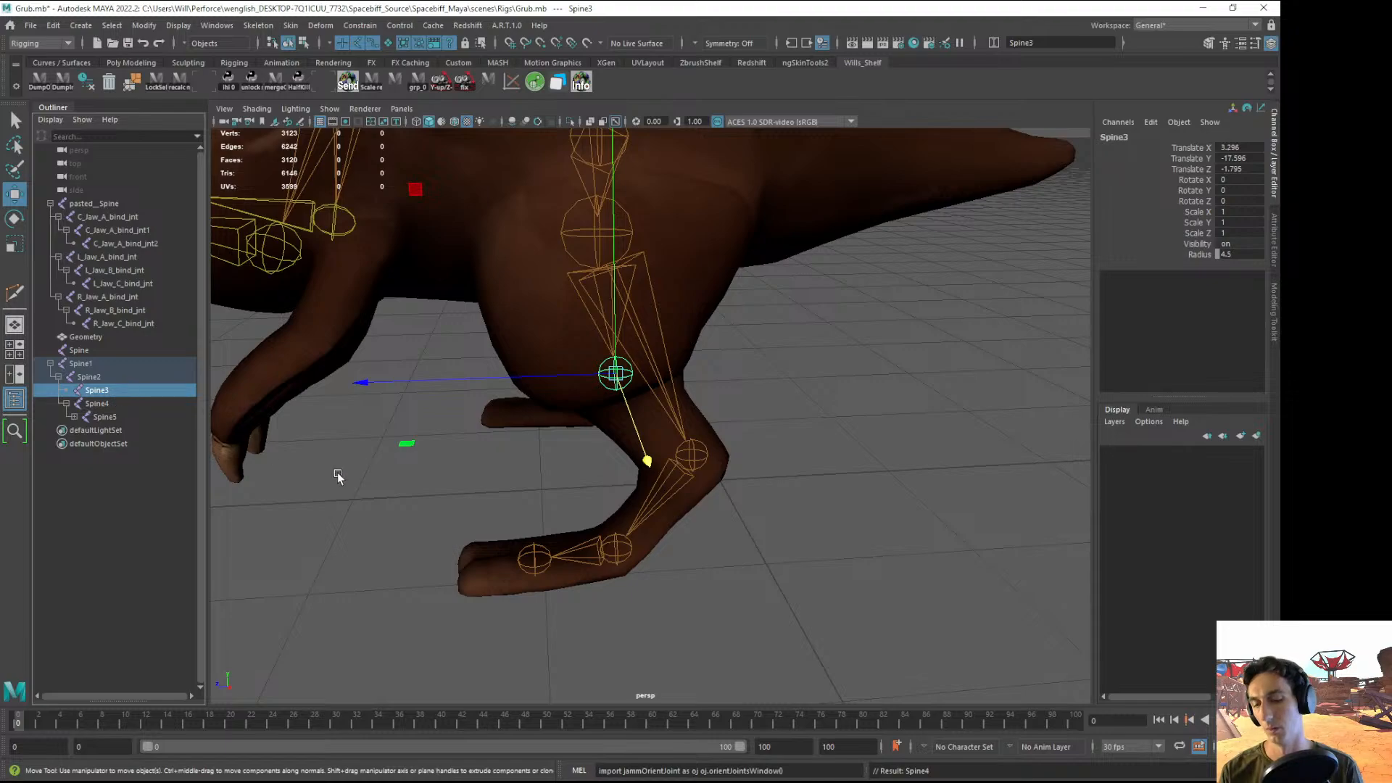
- Delete the redundant Spine3 knee joint, select the hip joint Spine2 and undo its last move
key("Delete")
left_click(593, 243)
left_click_drag(559, 271, 615, 280, "alt")
key("ctrl+z")
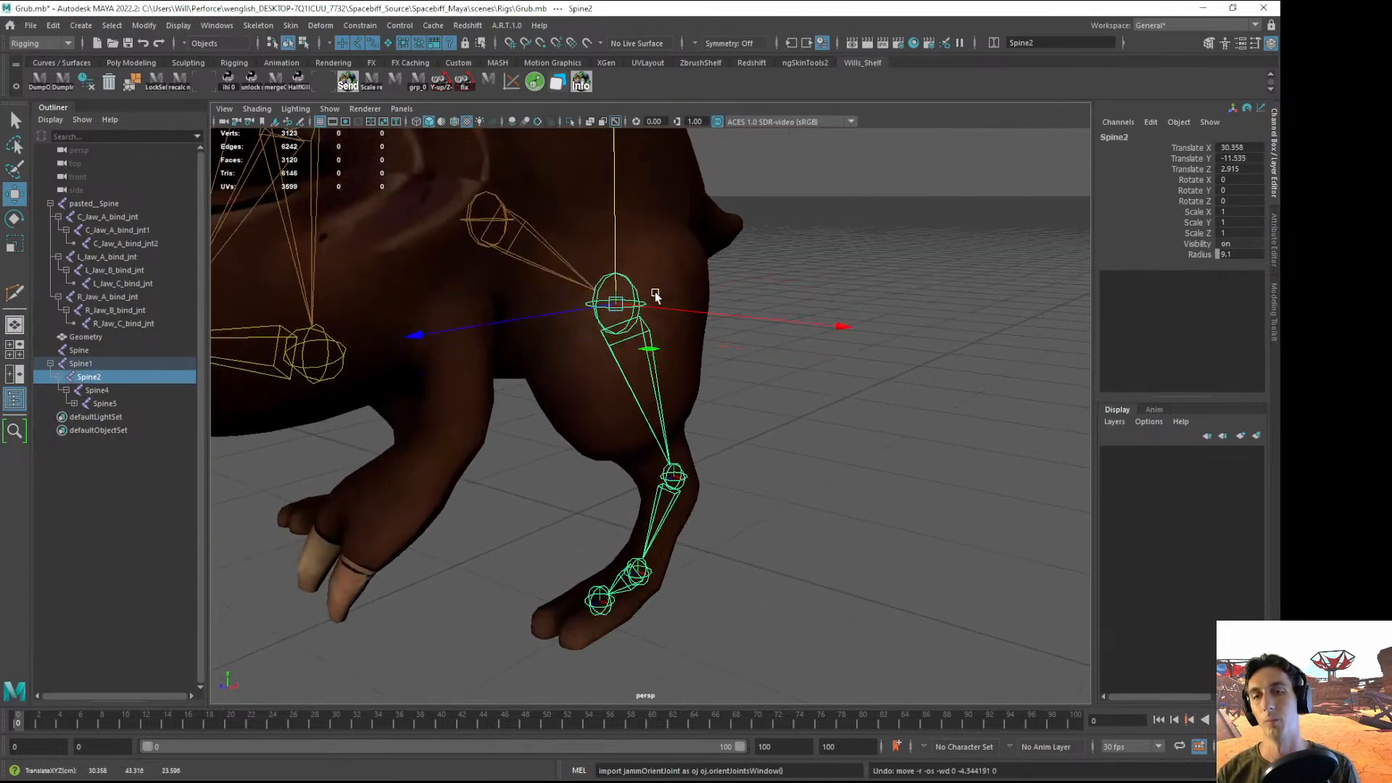
- Move only the hip joint Spine2 down and outward to about X 33.3, Y -20.6, Z 6.5, leaving its child joints in place
key("d")
left_click_drag(617, 154, 619, 215)
left_click_drag(666, 259, 505, 296, "alt")
left_click_drag(646, 173, 726, 387)
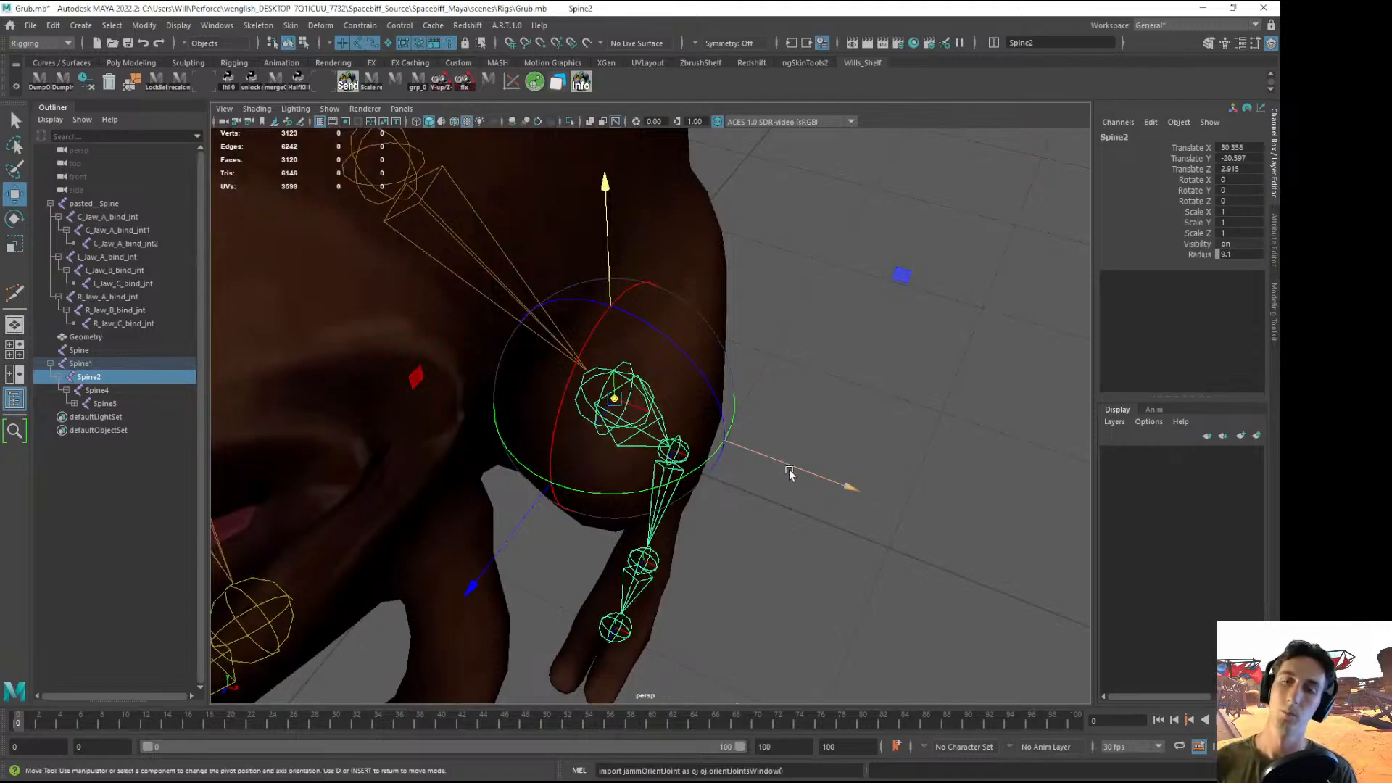
left_click_drag(834, 508, 656, 415, "alt")
left_click_drag(366, 341, 350, 341)
left_click_drag(349, 340, 841, 349, "alt")
left_click_drag(842, 356, 747, 533, "alt")
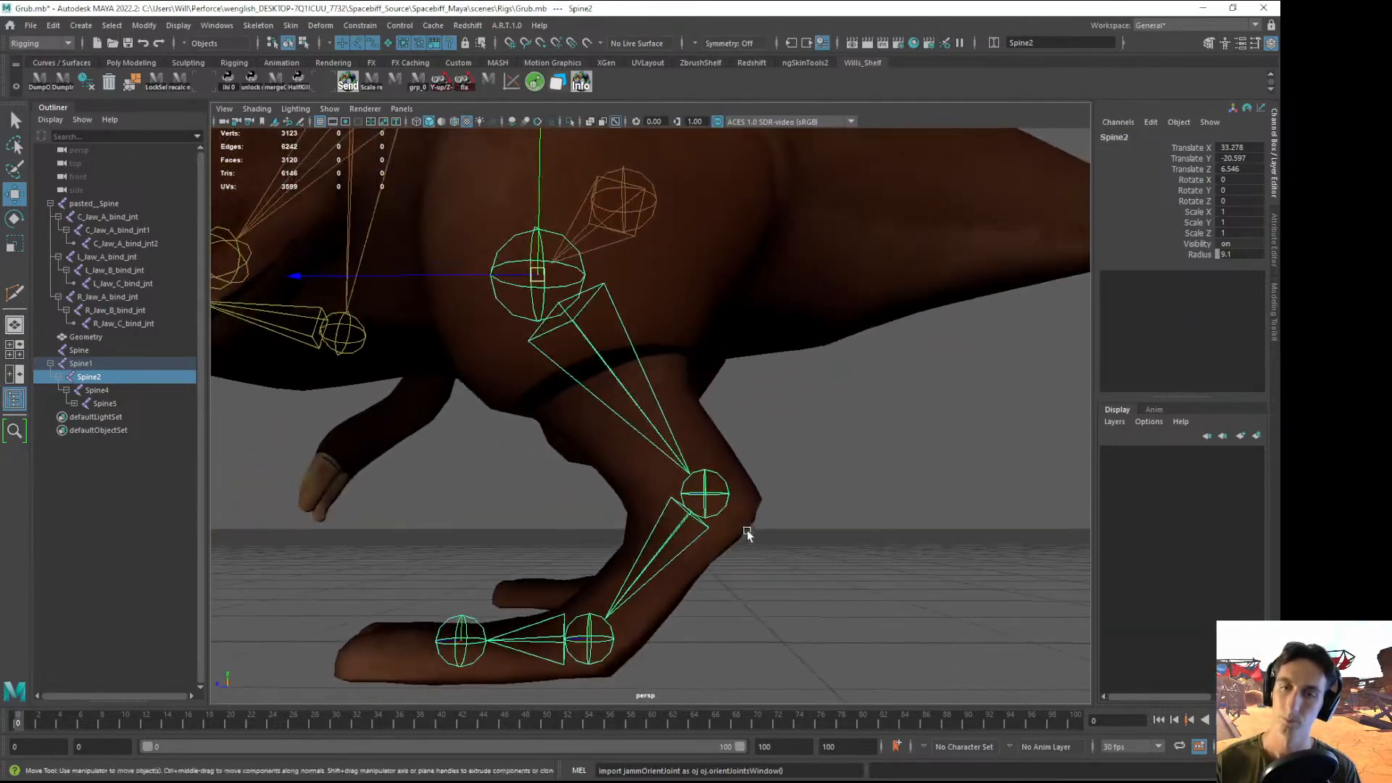
- Shift the Spine4 joint slightly forward at the back bend of the leg, to about X -0.9, Y -20.9, Z -15.6
left_click(728, 498)
left_click_drag(605, 468, 599, 468, "alt")
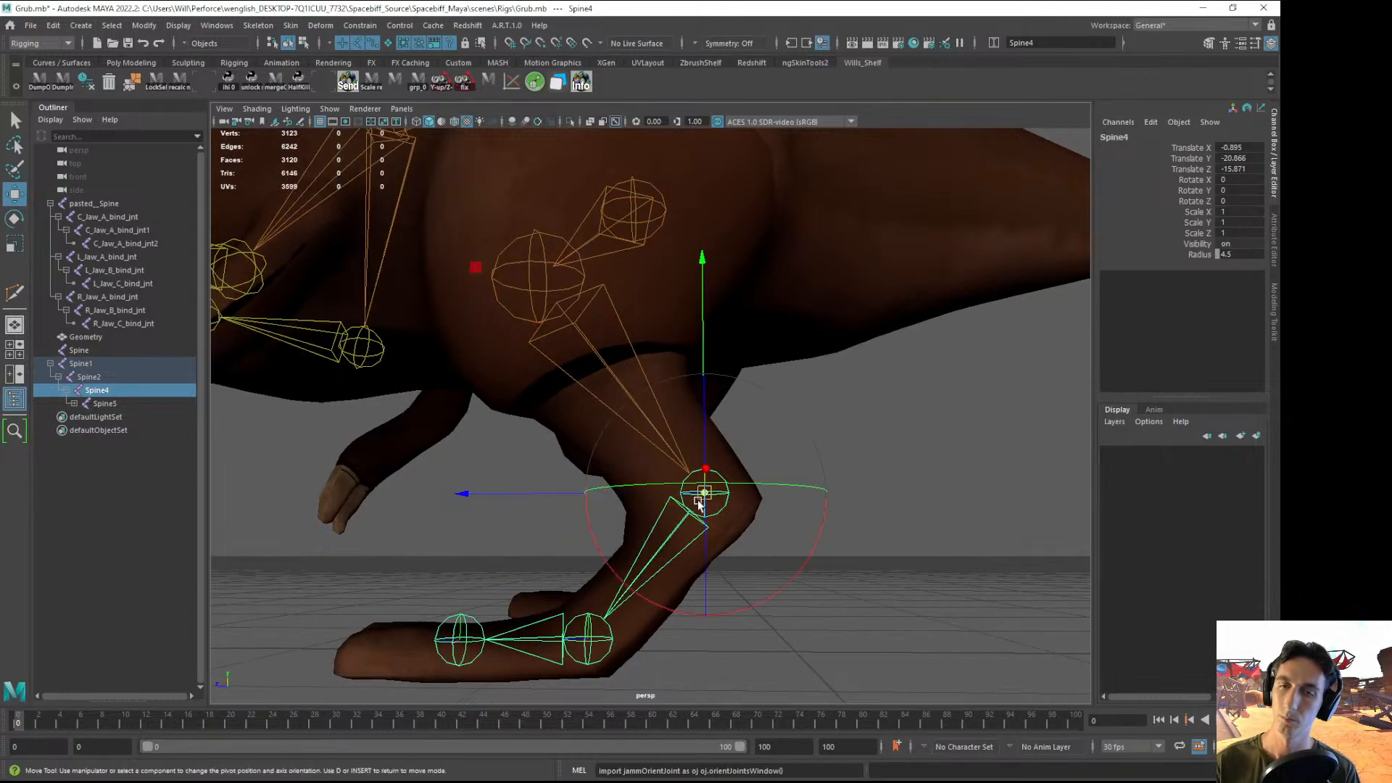
left_click_drag(708, 499, 613, 576)
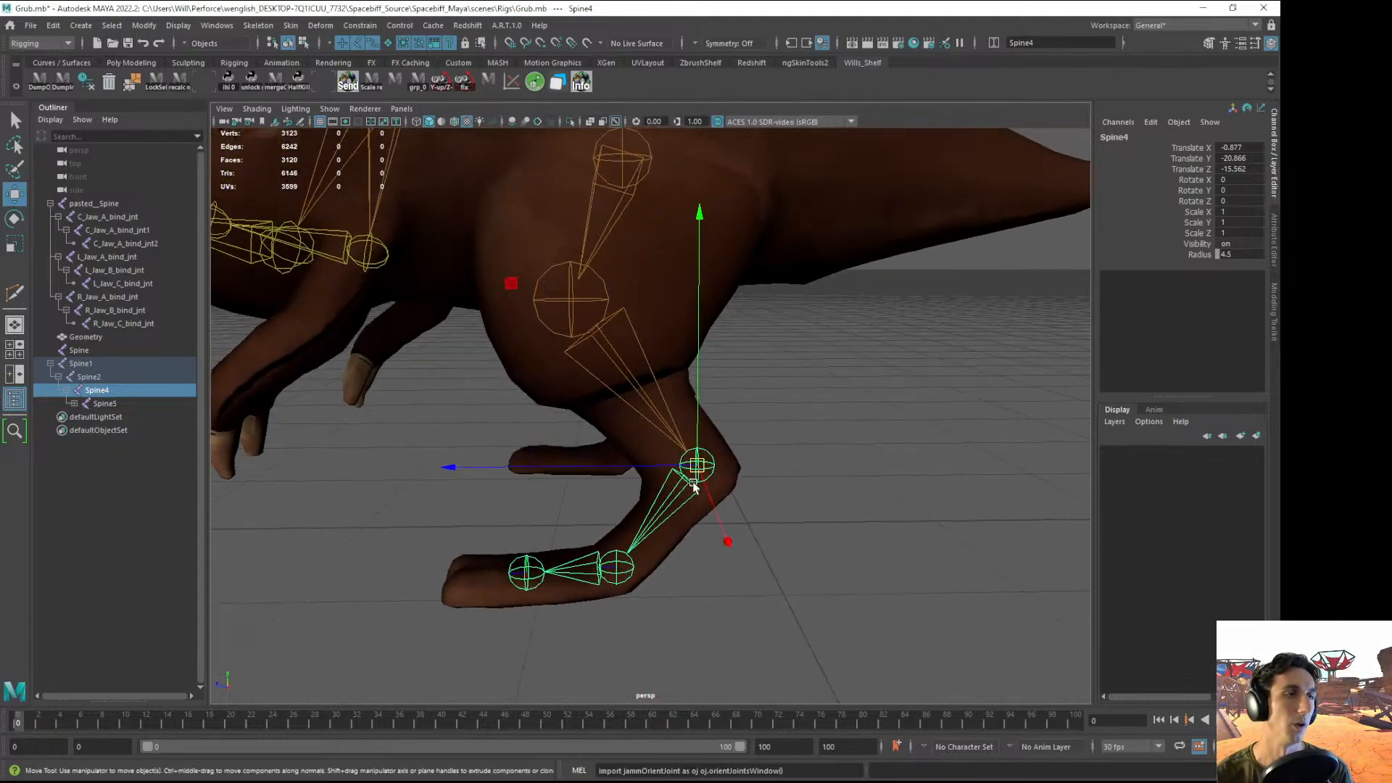
- Reposition the hip joint Spine2 without its children to about X 31.2, Y -18.1, Z 5.7
left_click_drag(694, 487, 619, 486, "alt")
right_click_drag(619, 486, 649, 424, "alt")
left_click_drag(704, 428, 624, 430, "alt")
right_click_drag(623, 430, 653, 408, "alt")
left_click_drag(652, 409, 663, 481, "alt")
mouse_move(572, 390)
left_mouse_down("alt")
mouse_move(559, 407)
mouse_move(585, 398)
mouse_move(559, 404)
mouse_move(570, 412)
mouse_move(584, 393)
left_mouse_up("alt")
left_click(578, 402)
key("d")
left_click_drag(584, 393, 658, 396, "alt")
left_click_drag(761, 458, 593, 471, "alt")
right_click_drag(593, 471, 729, 514, "alt")
left_click_drag(679, 451, 743, 441, "alt")
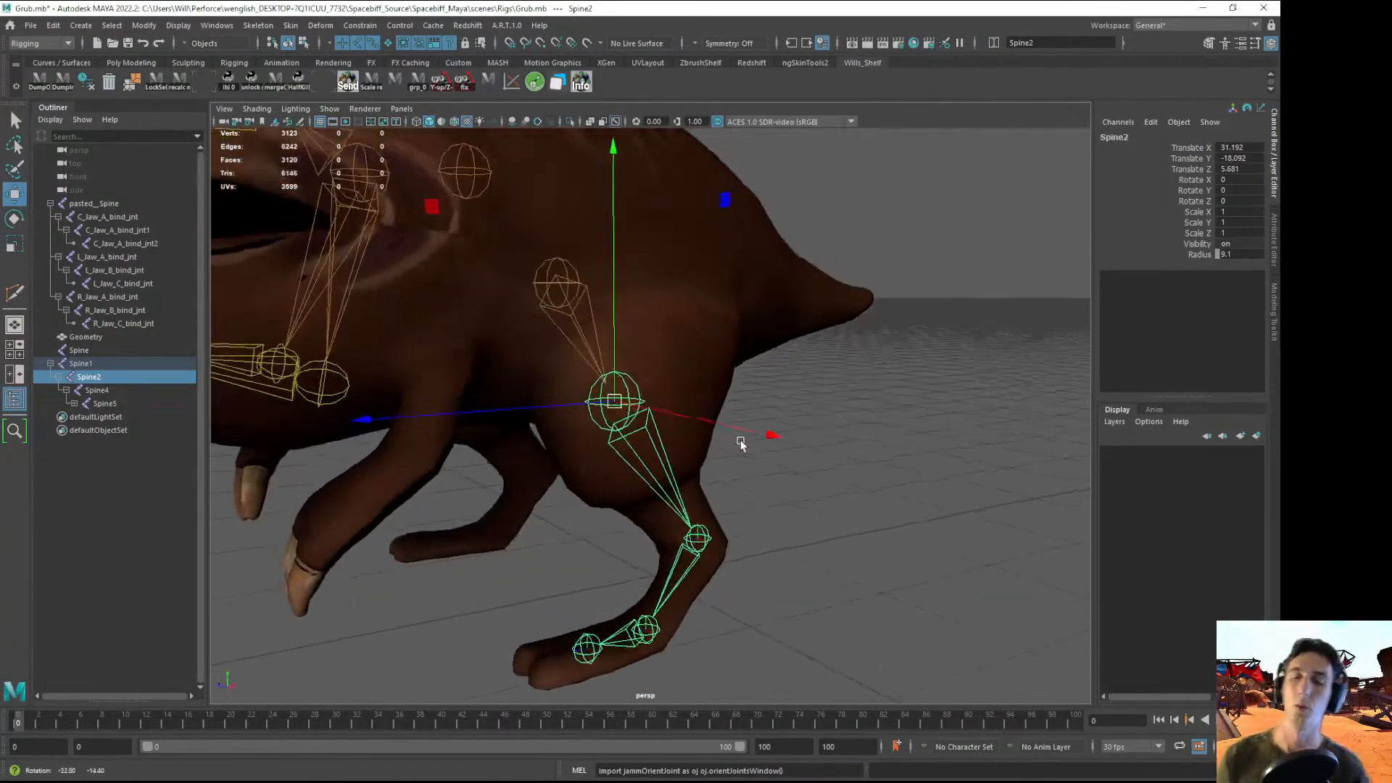
- Orient the leg joints Spine2 through Spine6 with the JAMMSoft Joint Orient Tool and check the axes of the individual joints
right_click_drag(742, 442, 805, 525, "alt")
middle_click_drag(805, 525, 741, 402, "alt")
left_click_drag(741, 402, 658, 352, "alt")
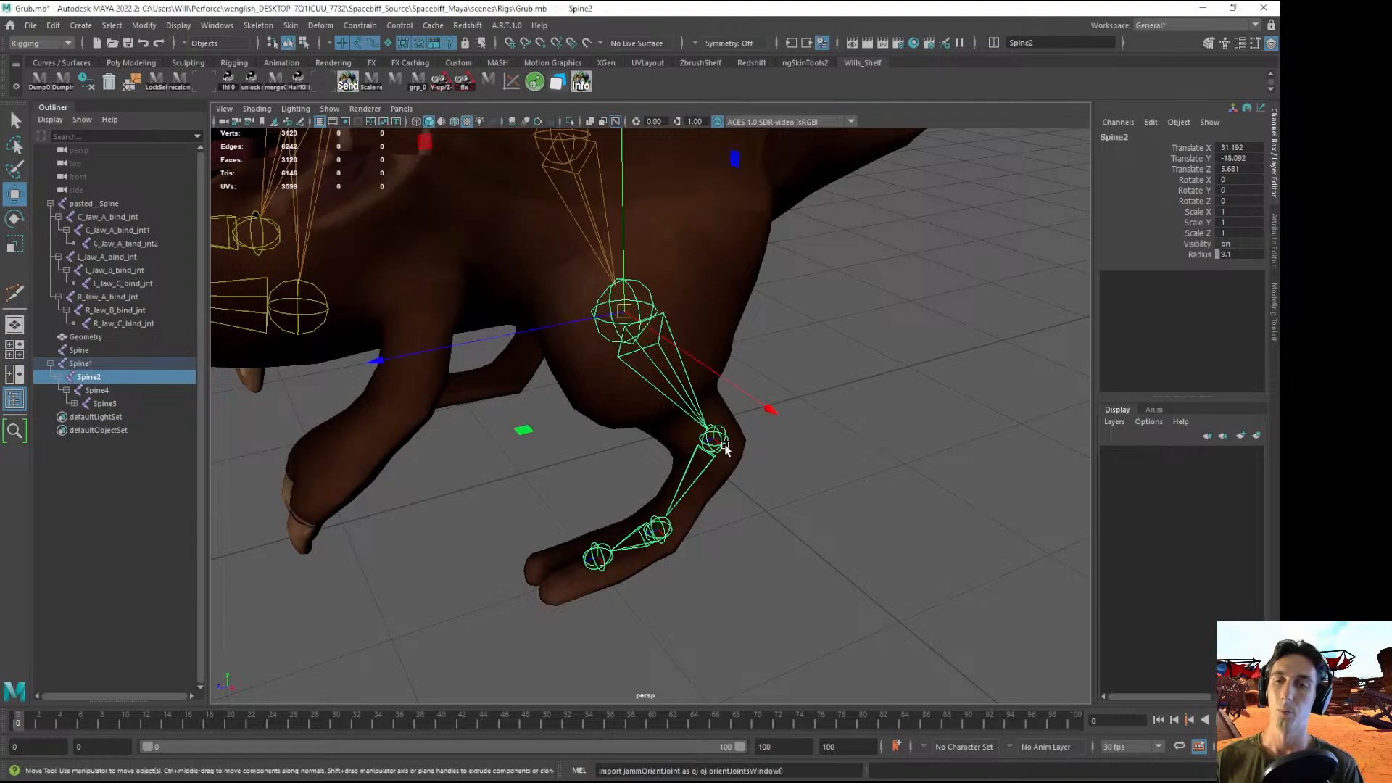
right_click_drag(688, 407, 628, 384, "ctrl+shift")
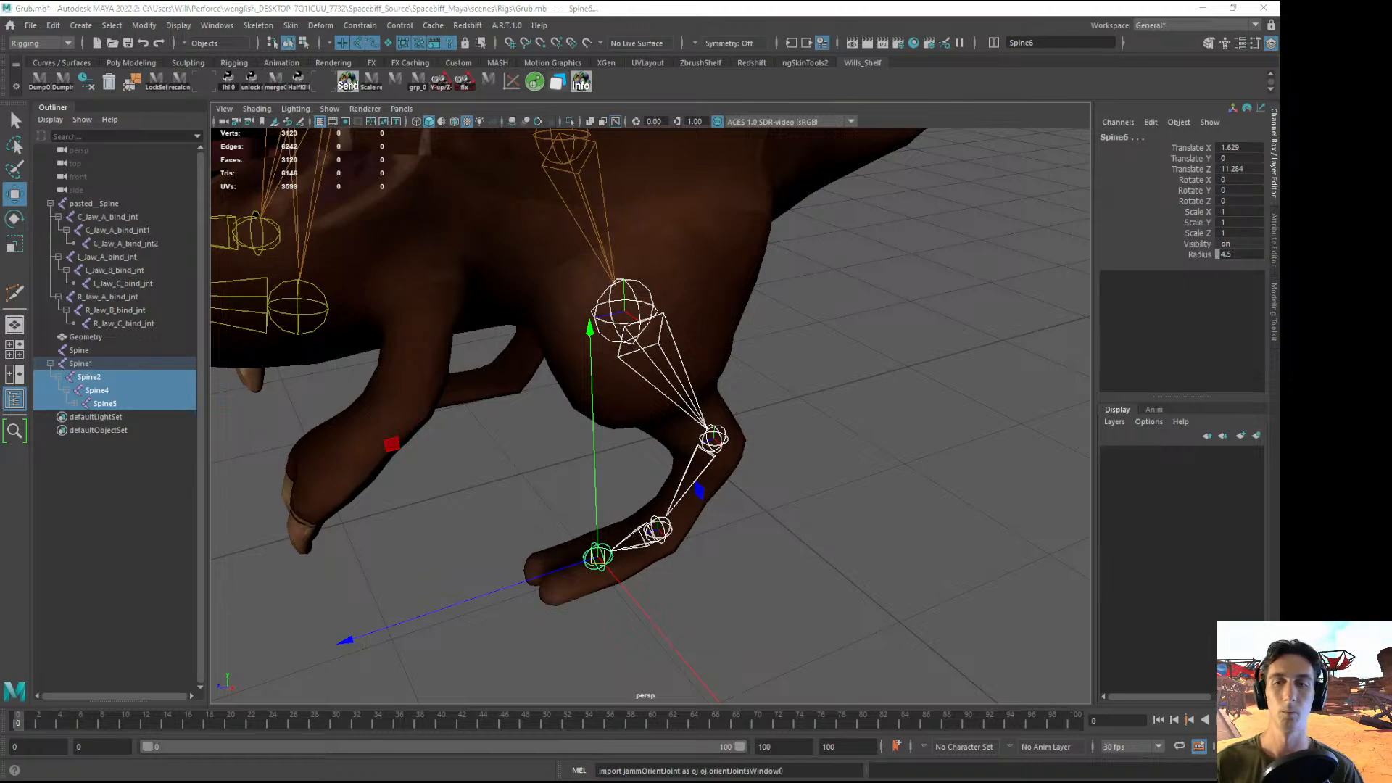
key("Return")
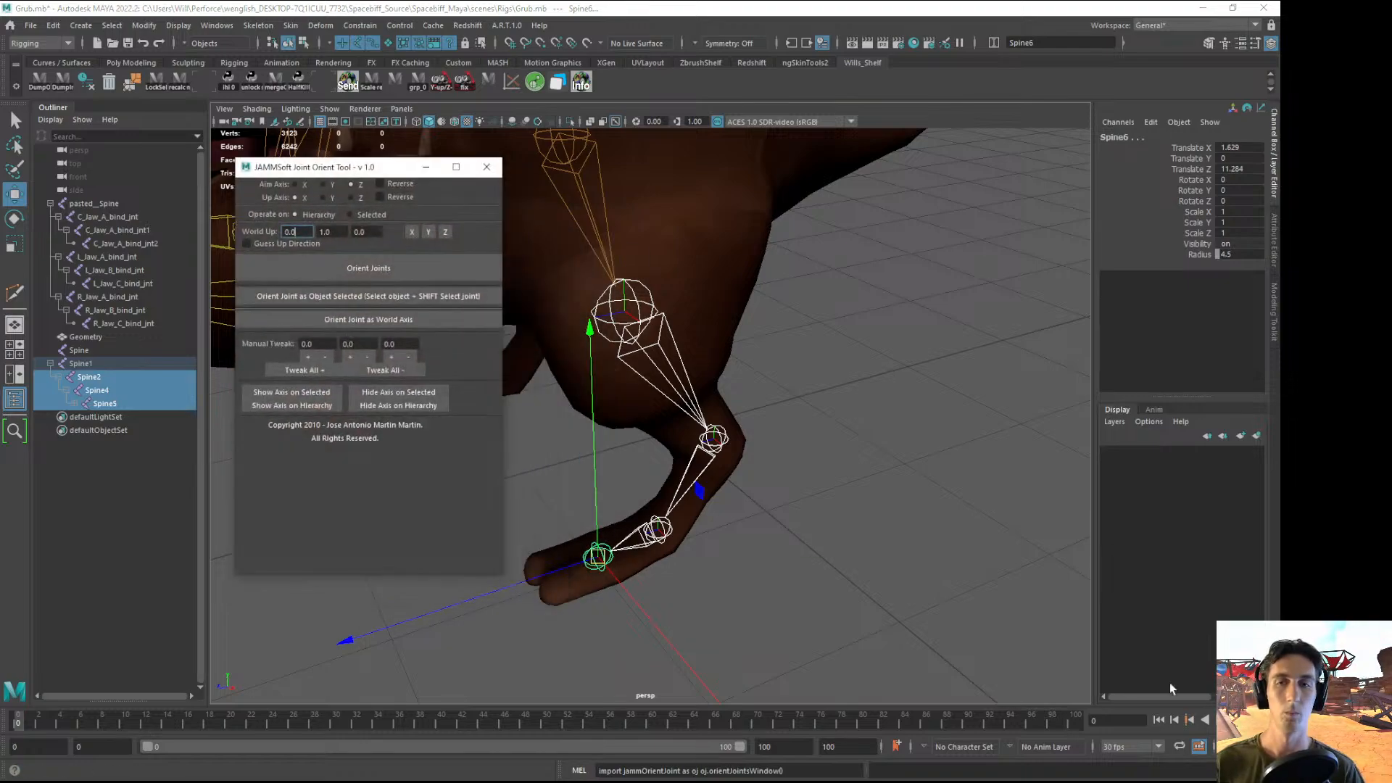
left_click(363, 263)
left_click_drag(617, 290, 662, 299, "alt")
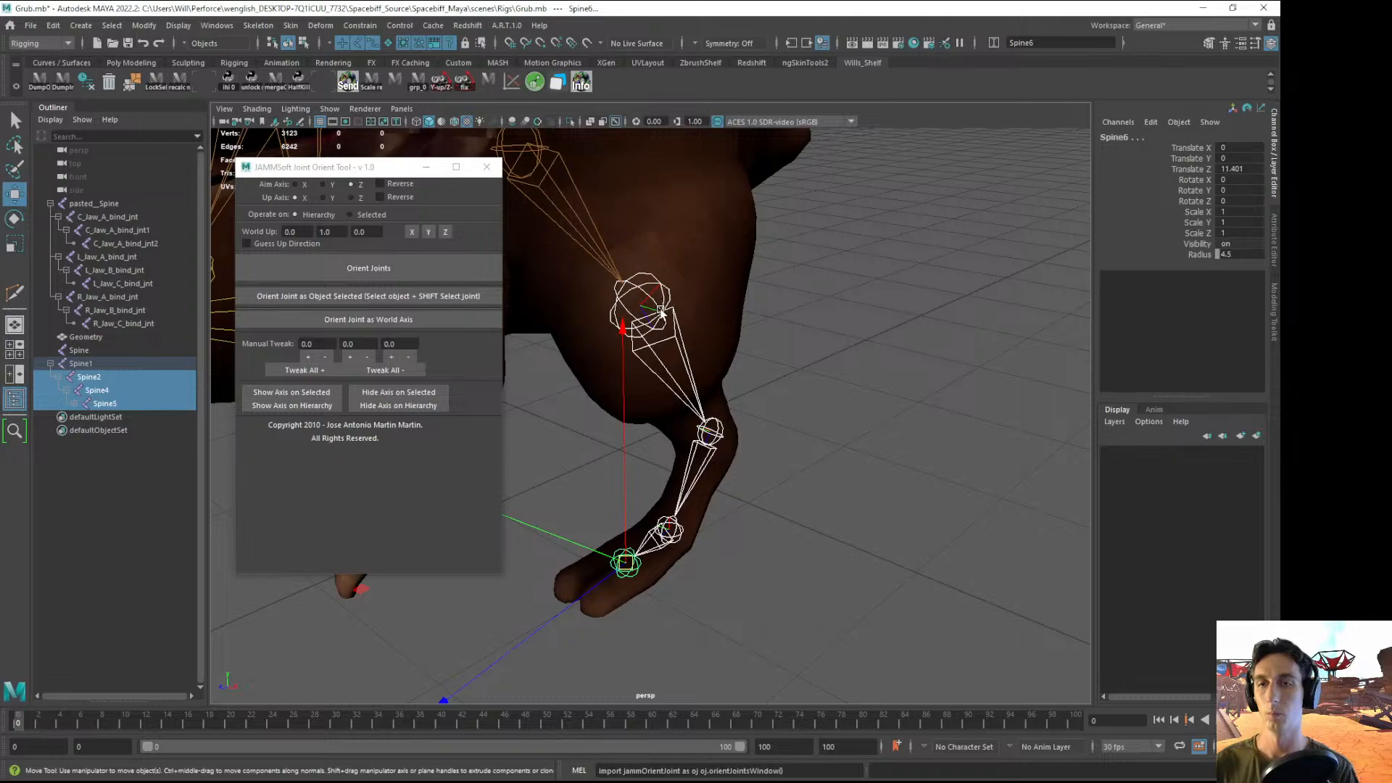
left_click(661, 313)
left_click_drag(733, 412, 882, 537, "alt")
left_click(722, 445)
left_click(625, 557)
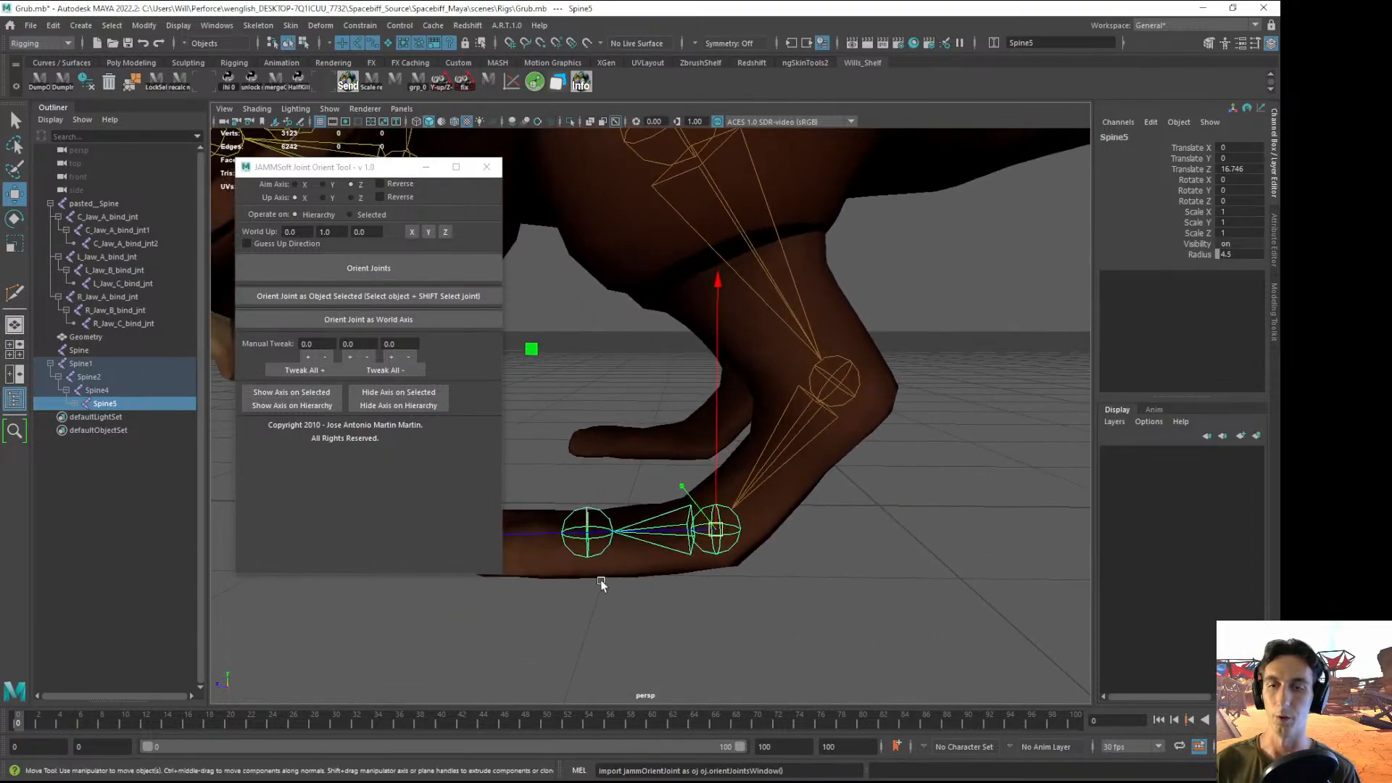
- Lower the toe joint Spine6 to about X -0.94, Z 11.4 and orient it again together with Spine5
left_click_drag(601, 580, 719, 508, "alt")
left_click(715, 460)
left_click(712, 457)
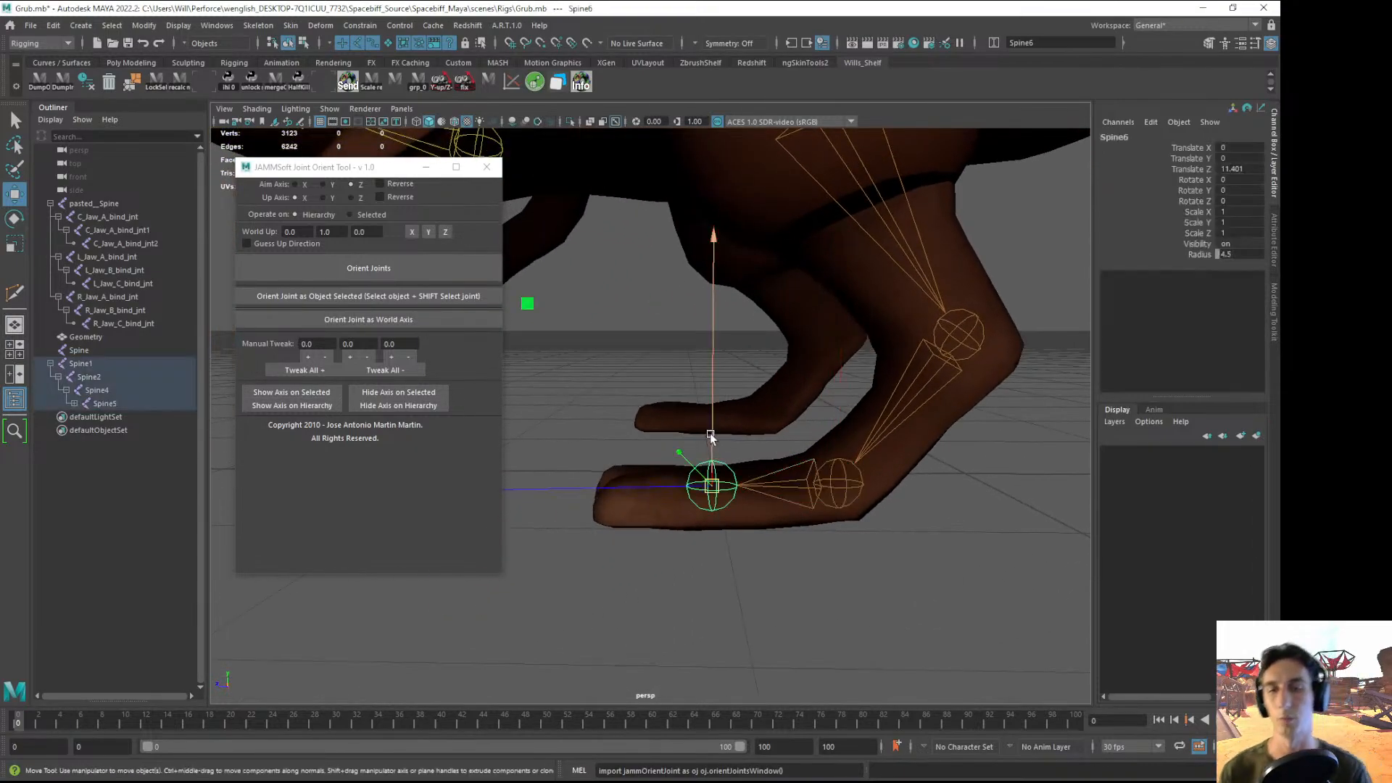
left_click_drag(710, 448, 824, 495, "alt")
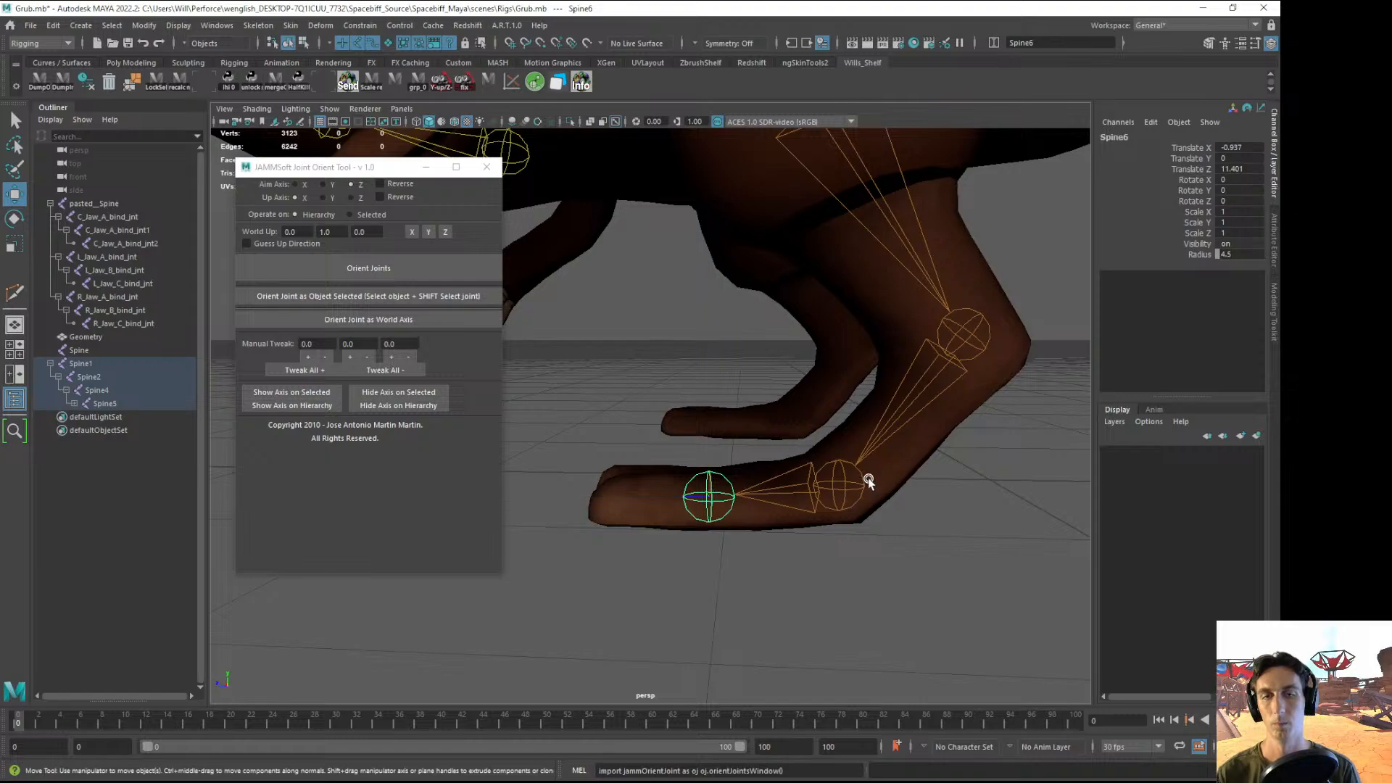
left_click(840, 485, "shift")
left_click(355, 266)
left_click(505, 472)
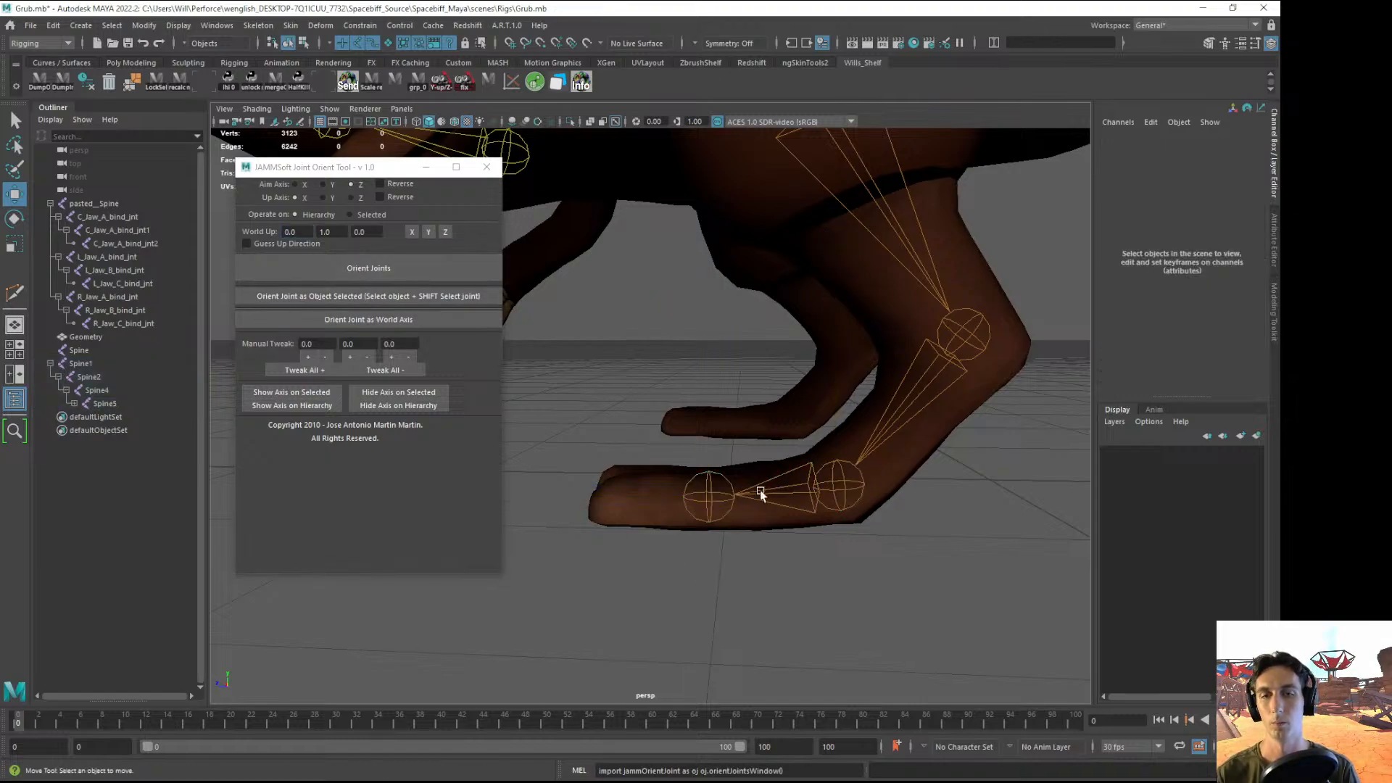
- Examine the axis orientation of the toe, foot and hip joints along the leg chain
left_click(712, 475)
left_click(836, 476)
scroll(850, 441, "down", 2)
left_click_drag(850, 414, 741, 406, "alt")
left_click(888, 363)
left_click(919, 415)
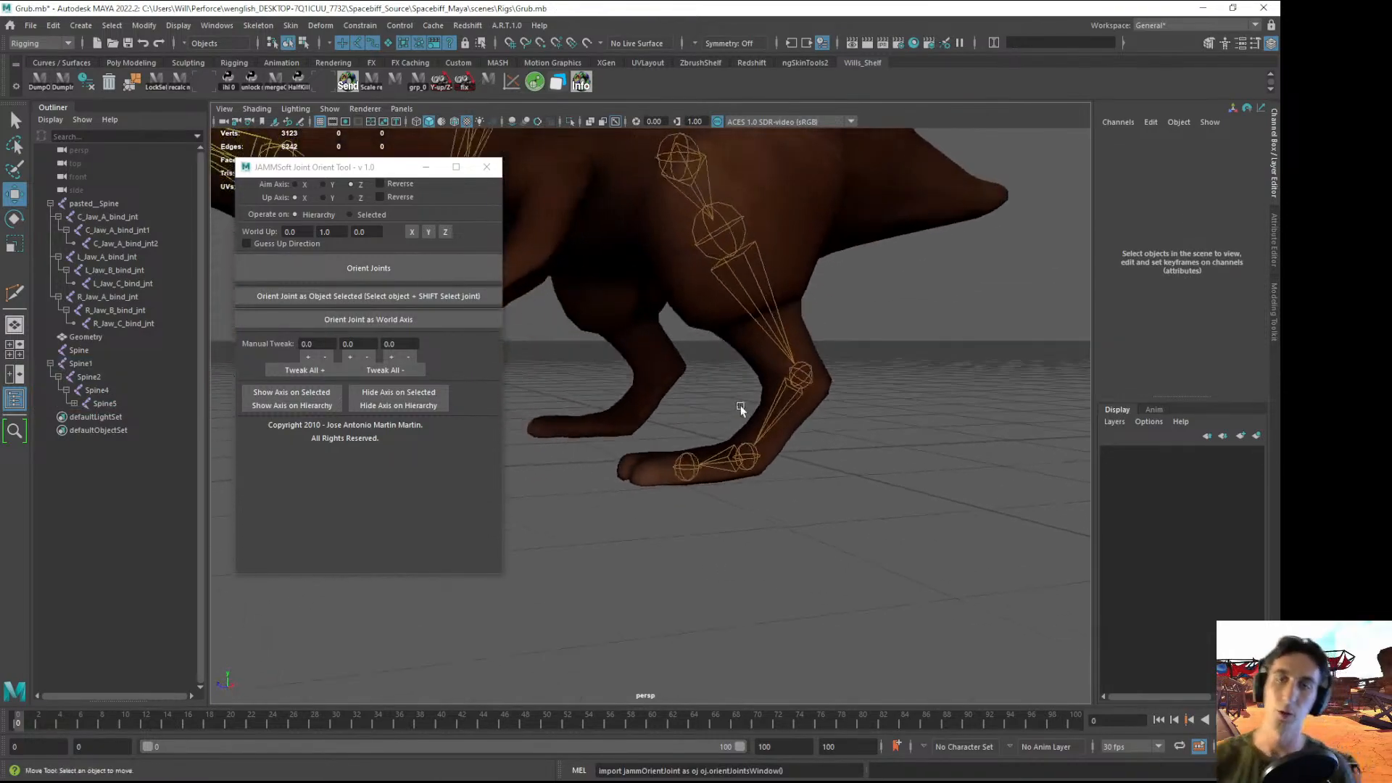
left_click_drag(821, 333, 753, 470, "alt")
left_click(684, 468)
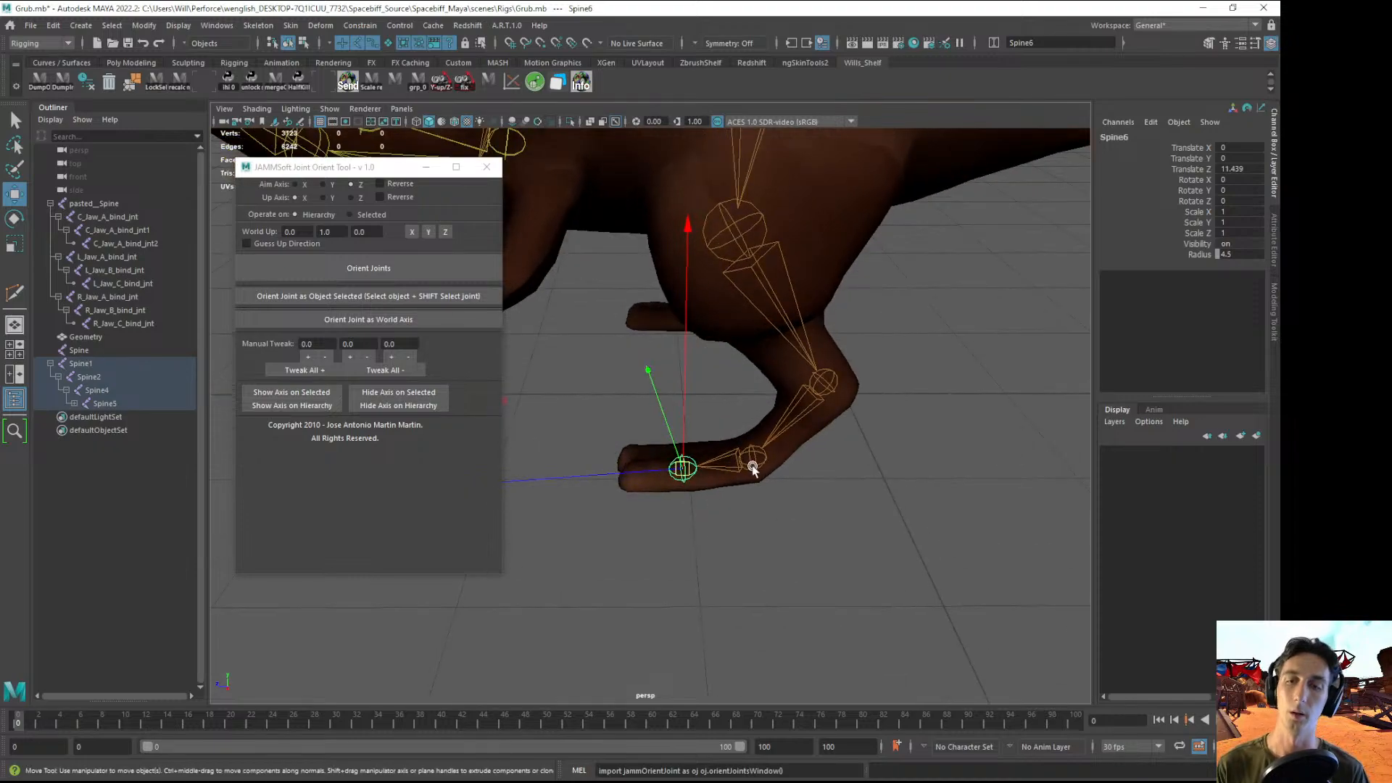
left_click(724, 225)
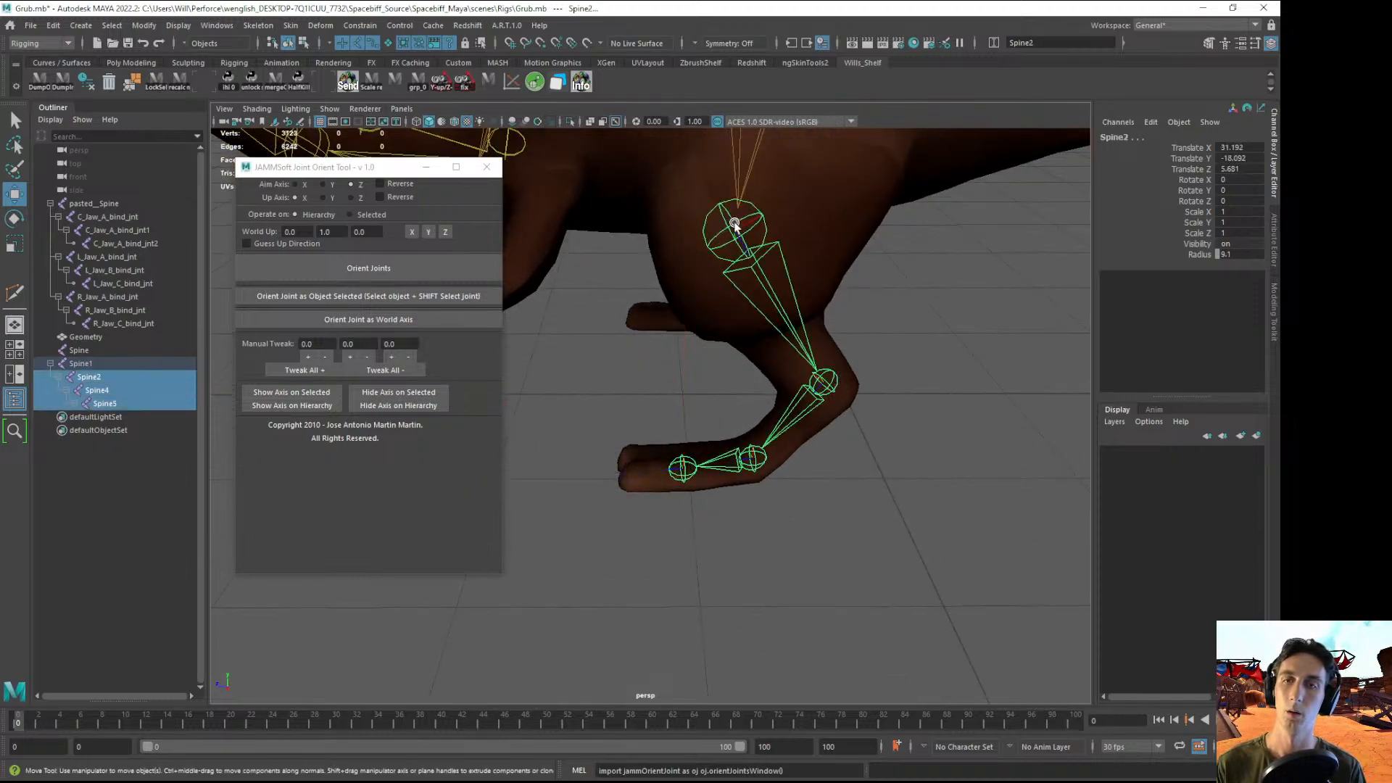
key("e")
left_click_drag(724, 225, 716, 330, "alt")
middle_click_drag(717, 331, 739, 375, "alt")
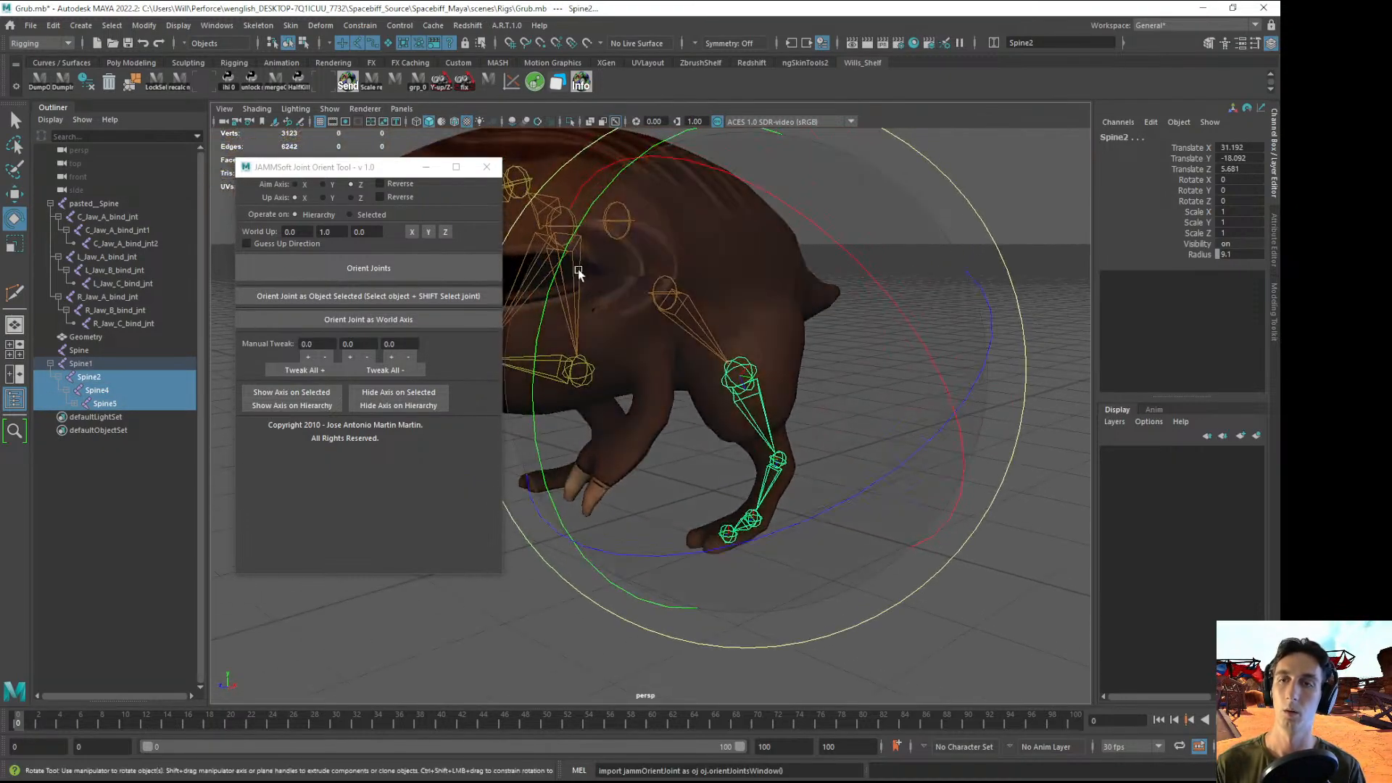
left_click_drag(562, 266, 852, 460)
- Deselect all joints and minimize the Joint Orient Tool window
left_click(950, 616)
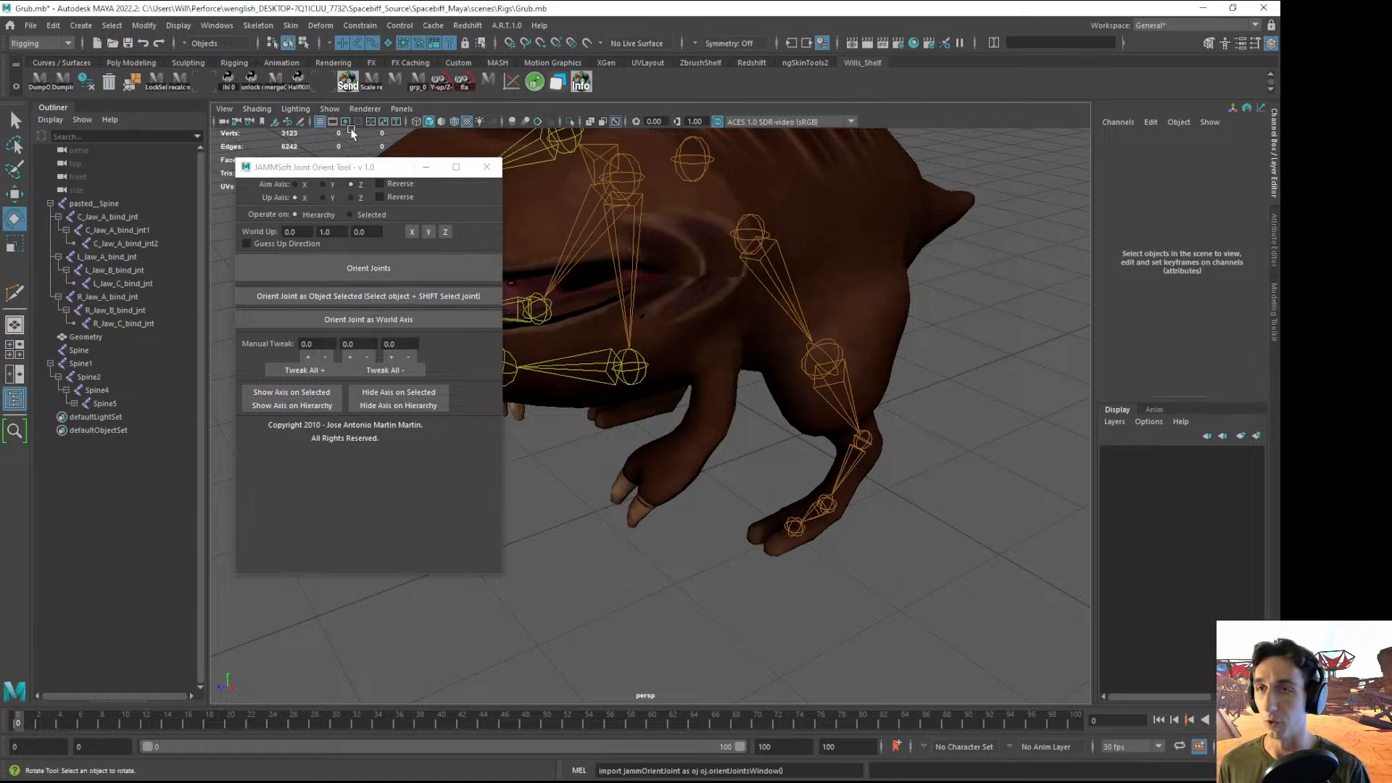
left_click_drag(319, 167, 312, 173)
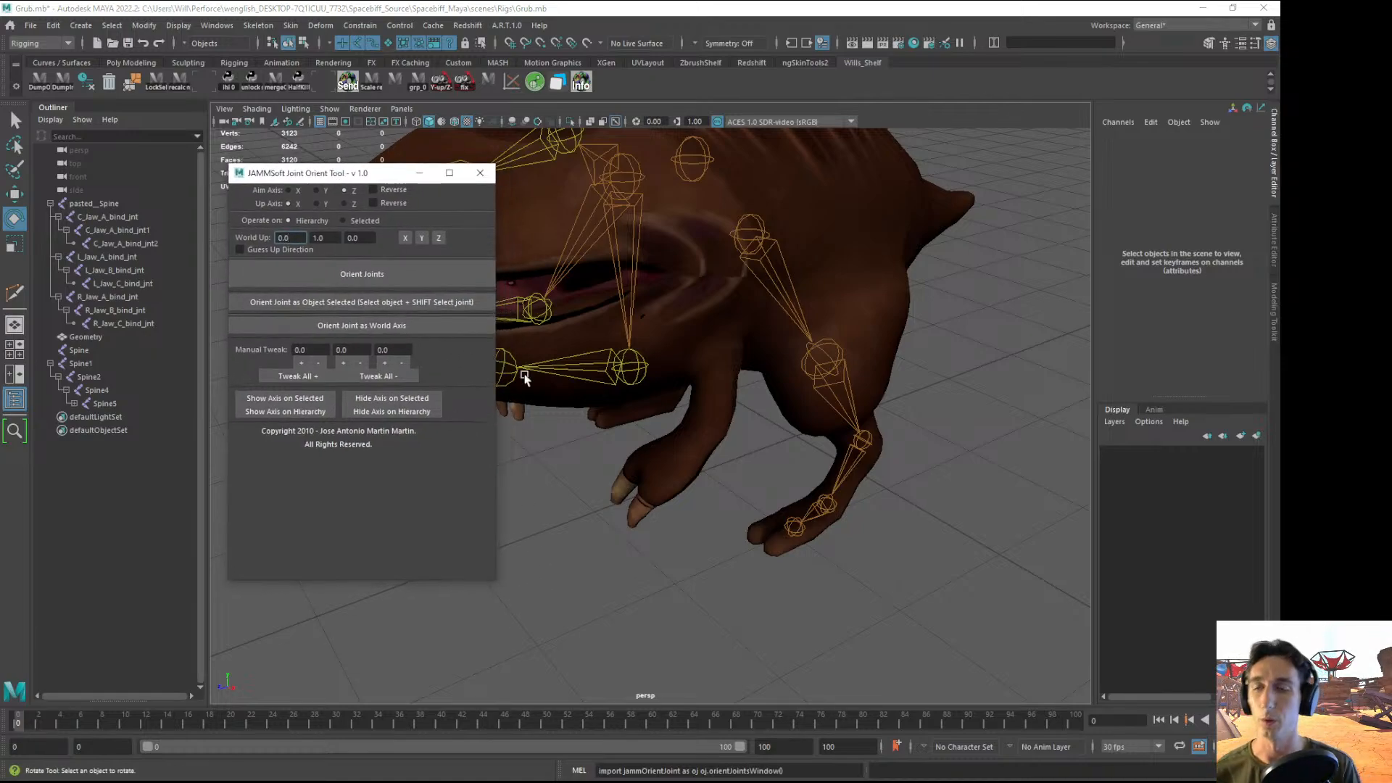
left_click(419, 173)
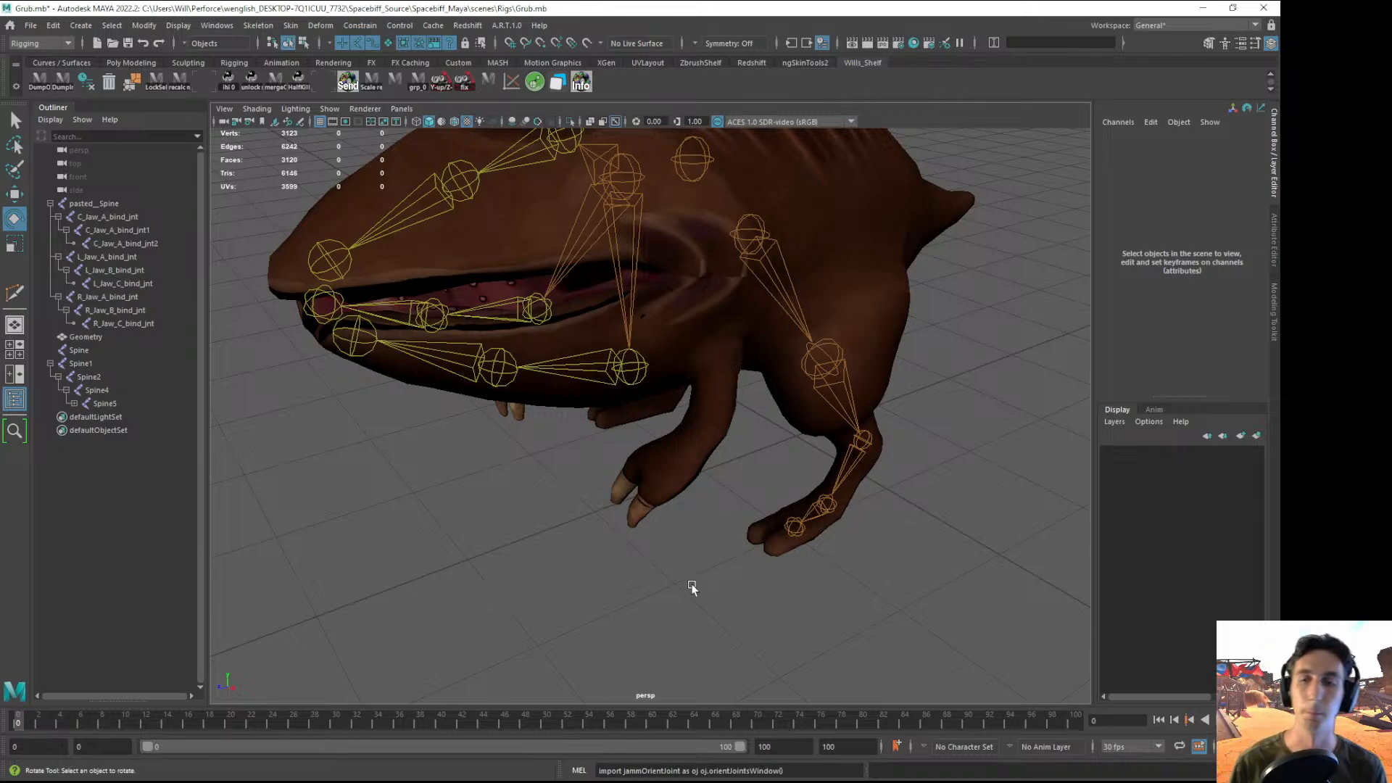
- Rename the hip joint Spine2 as L_Hip_bind_jnt
left_click_drag(832, 326, 710, 475, "alt")
scroll(766, 402, "up", 2)
left_click(788, 331)
key("w")
scroll(873, 432, "down", 1)
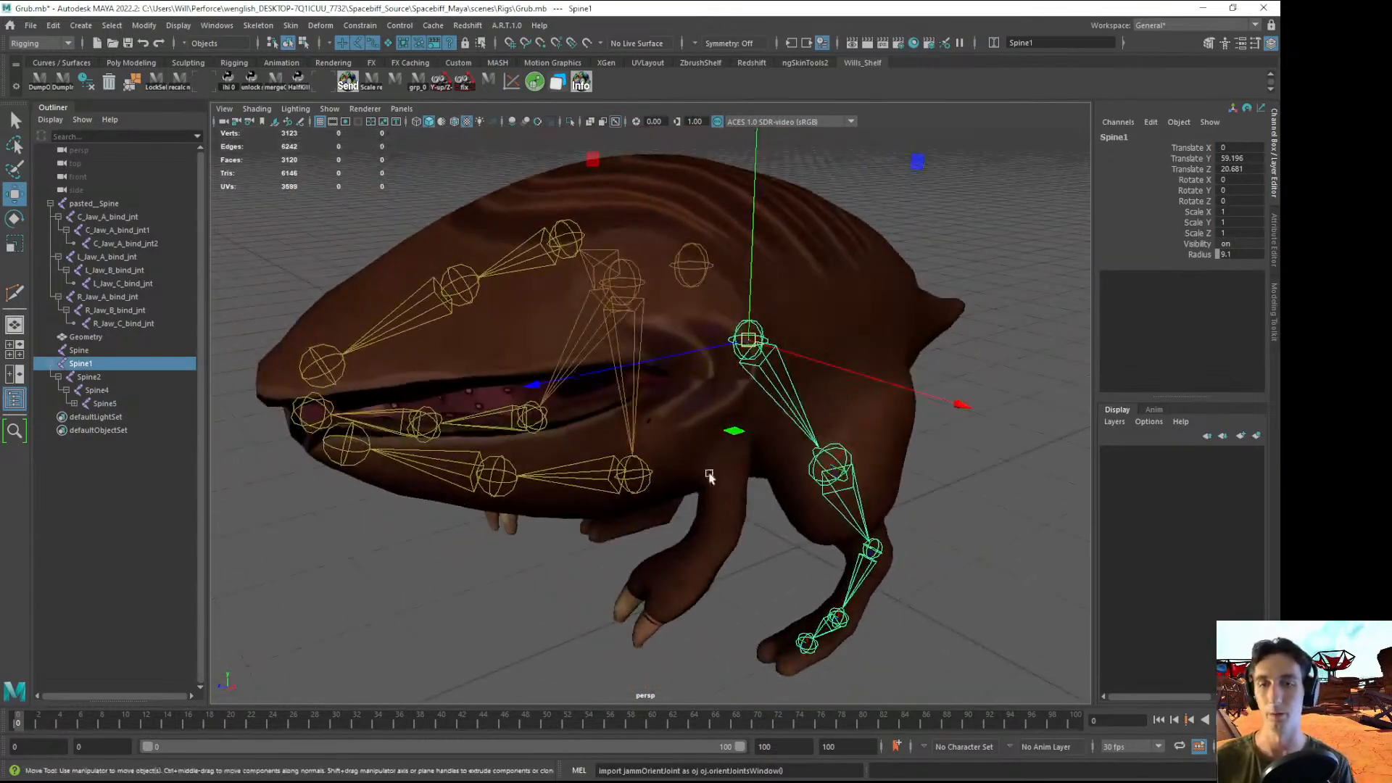
left_click(91, 377)
double_click(90, 378)
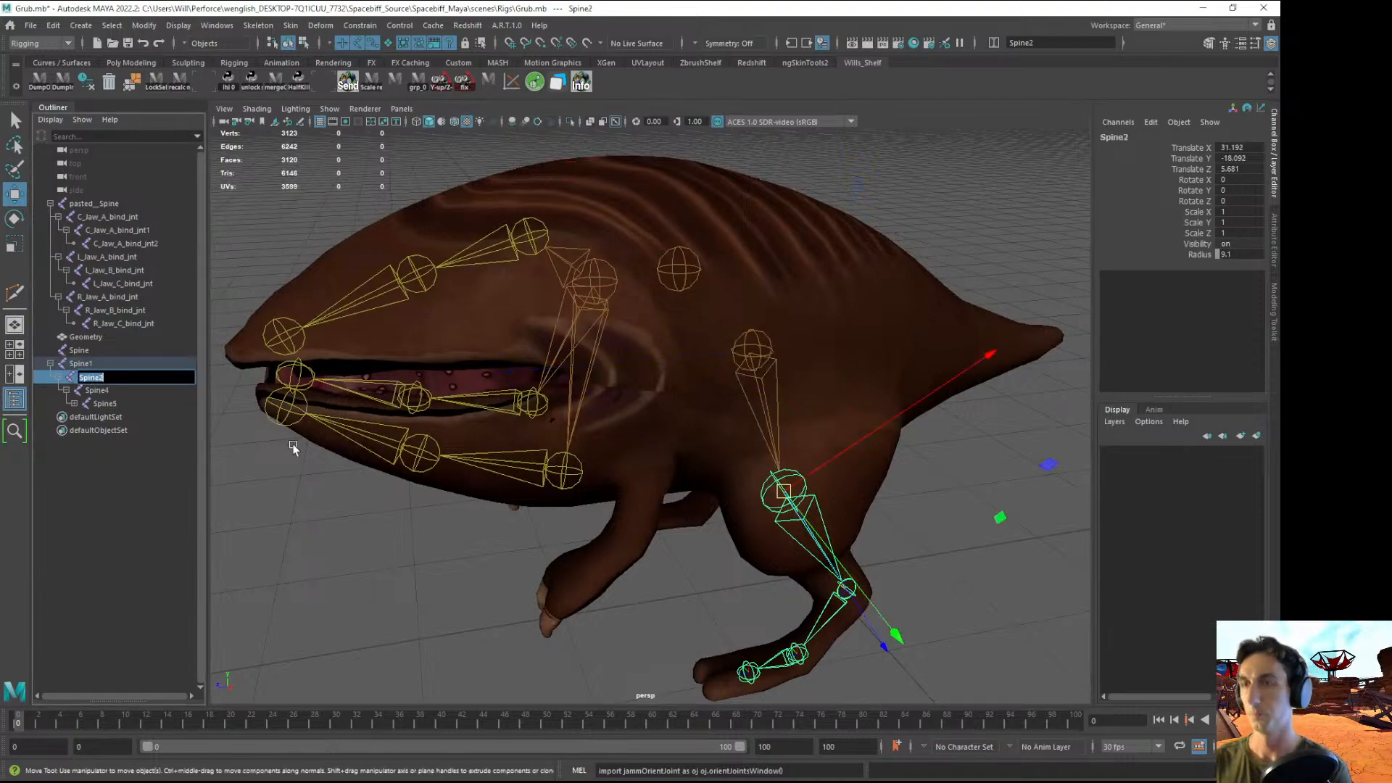
type("L Hip b")
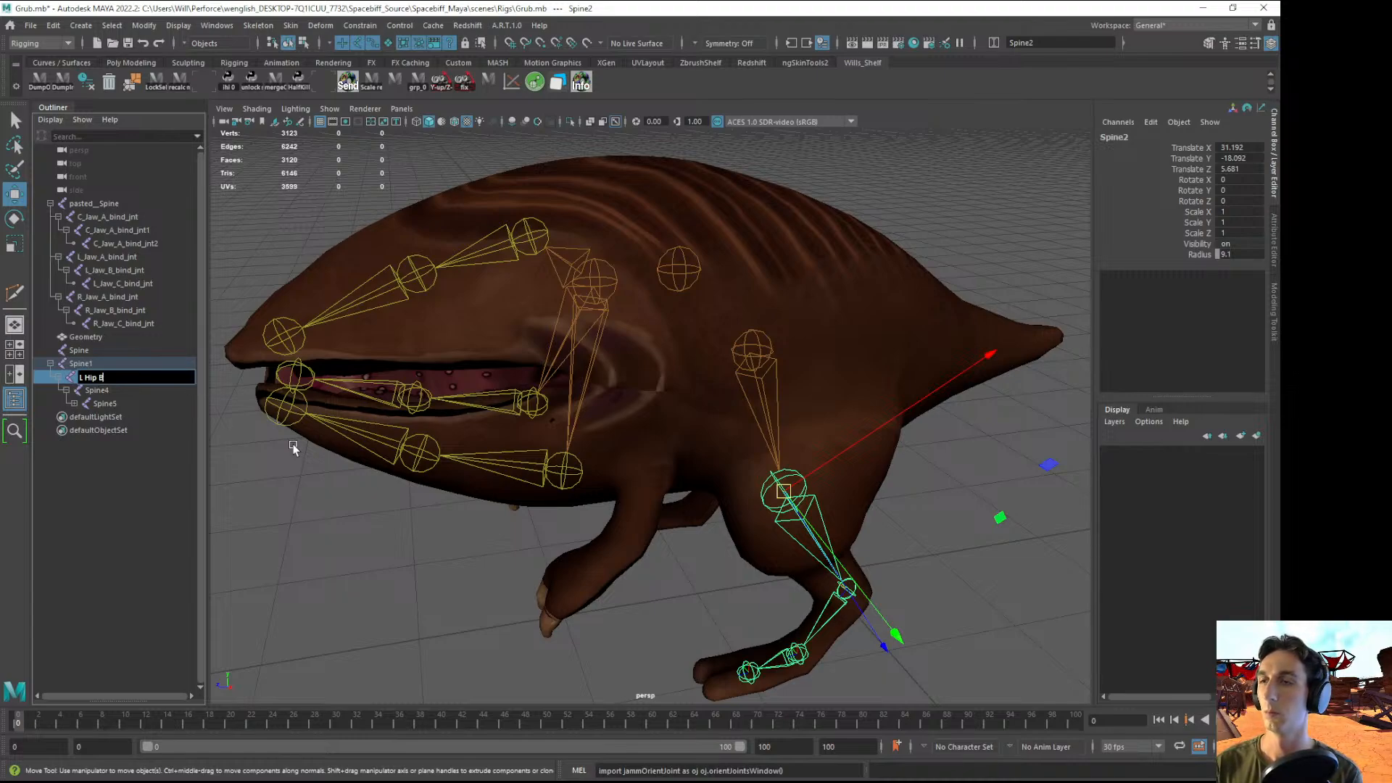
type("_Hip_bind_jnt")
key("Return")
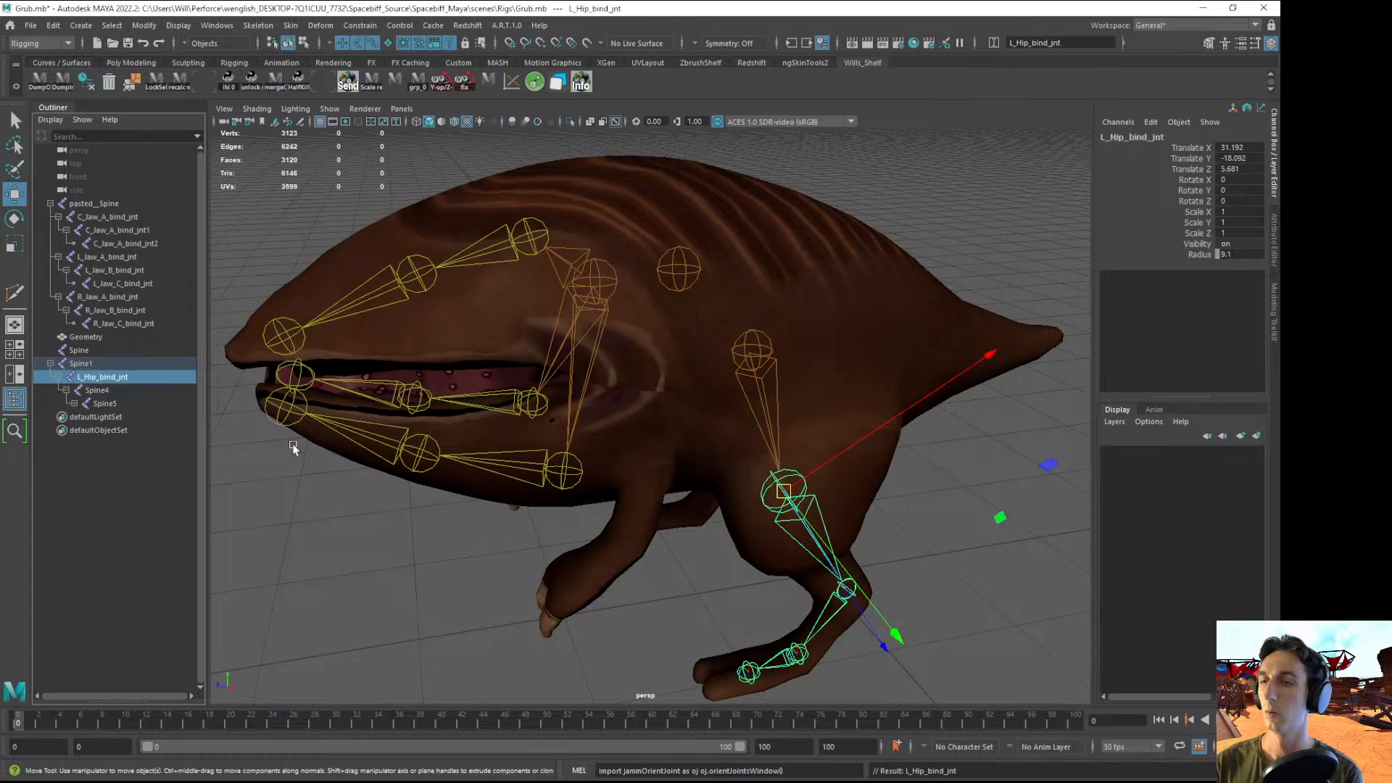
- Rename the Spine4 joint below the hip as L_Knee_bind_jnt
left_click(97, 391)
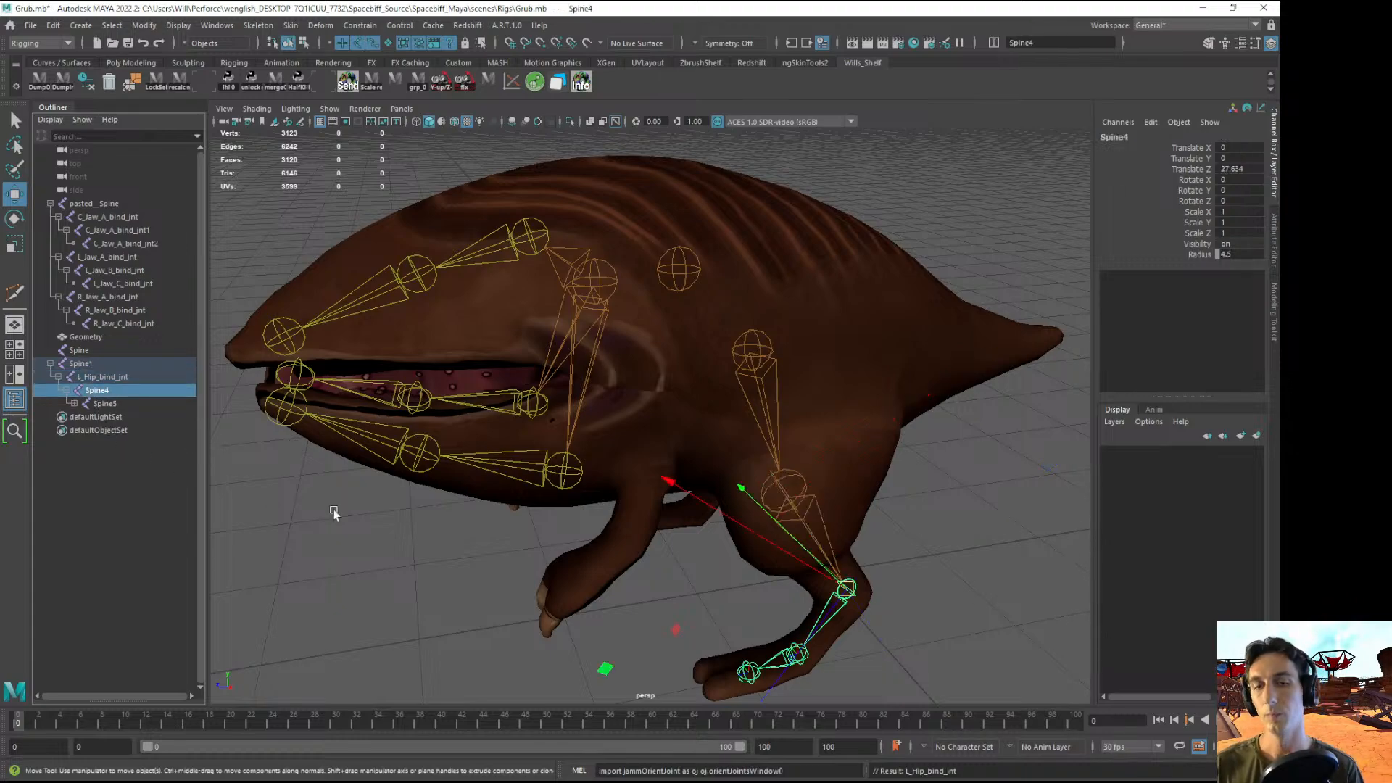
key("f")
left_click(74, 404)
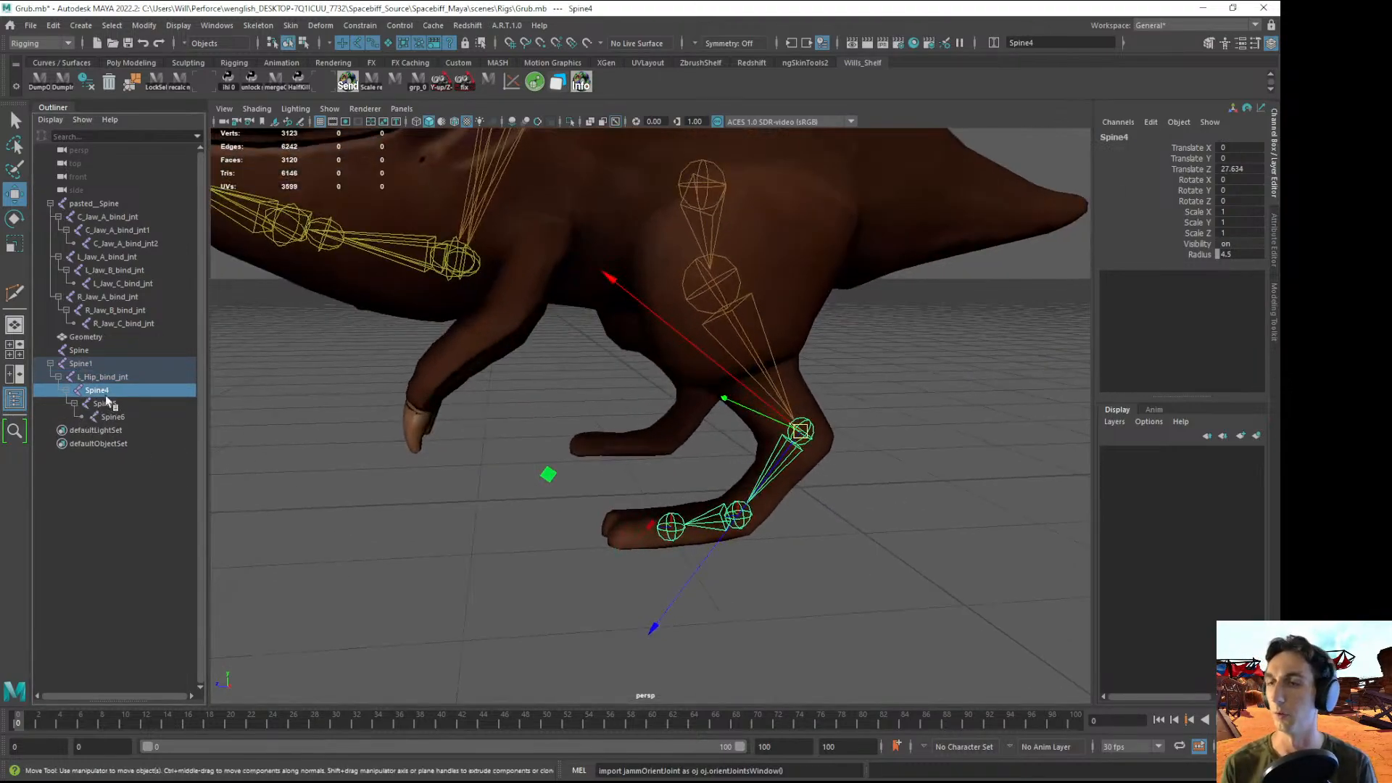
double_click(101, 393)
type("L Knee")
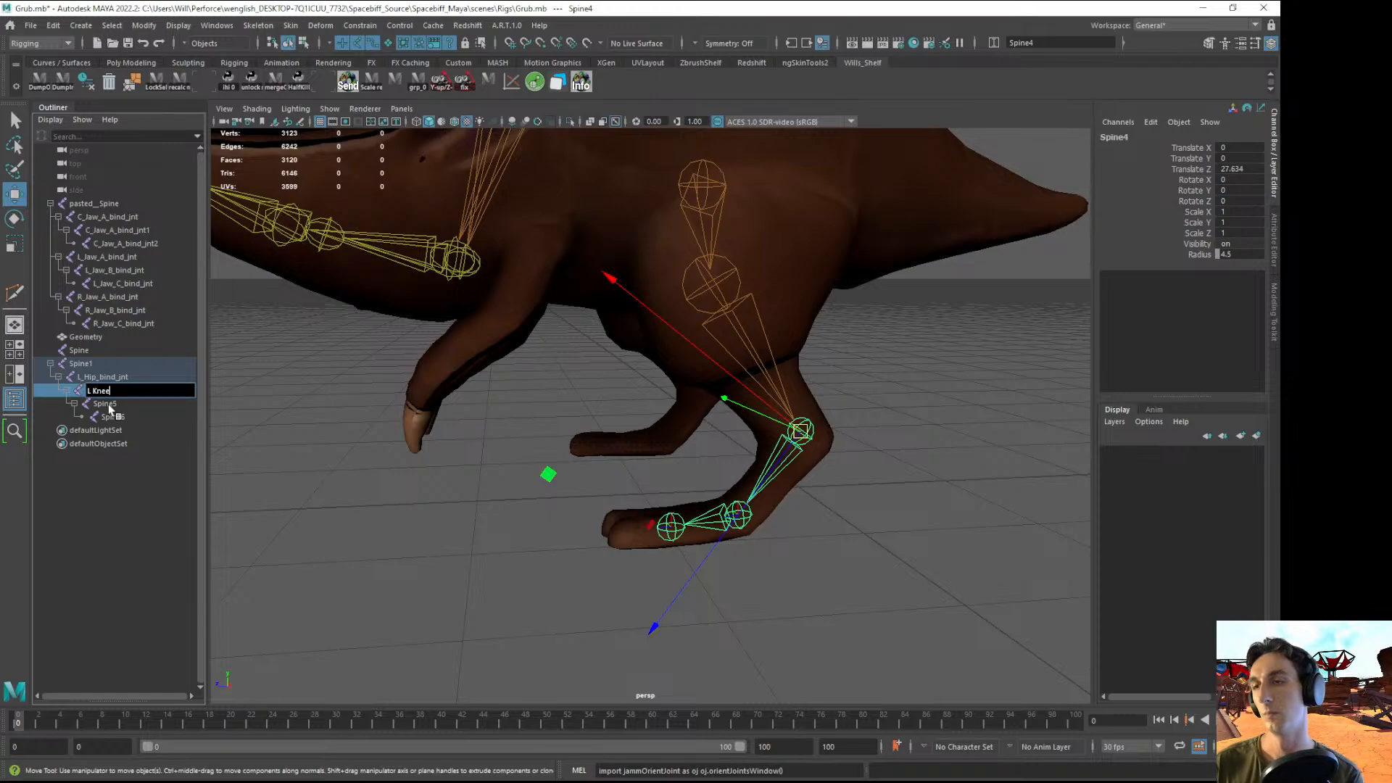
type("_Knee_bind_jnt")
key("Return")
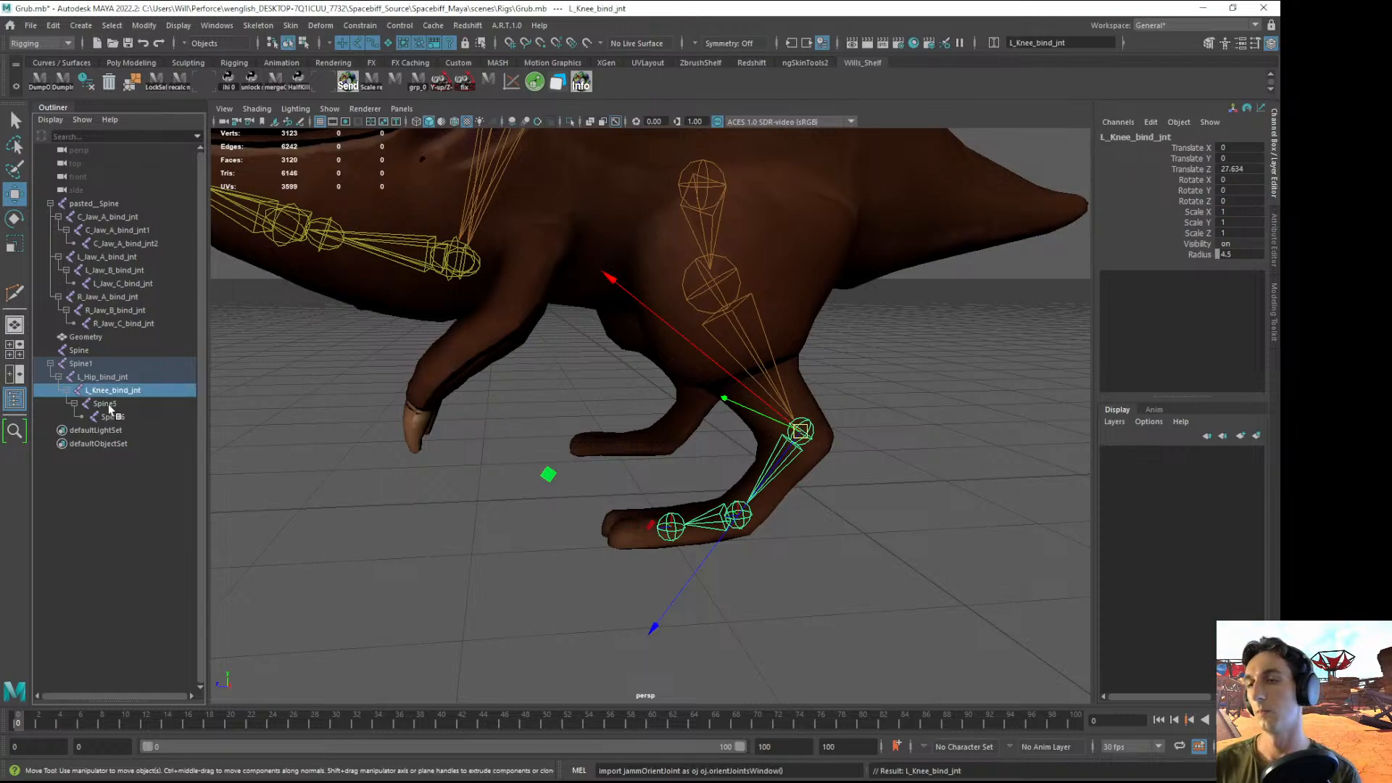
- Rename the Spine5 joint as L_Foot_bind_Jnt
double_click(107, 403)
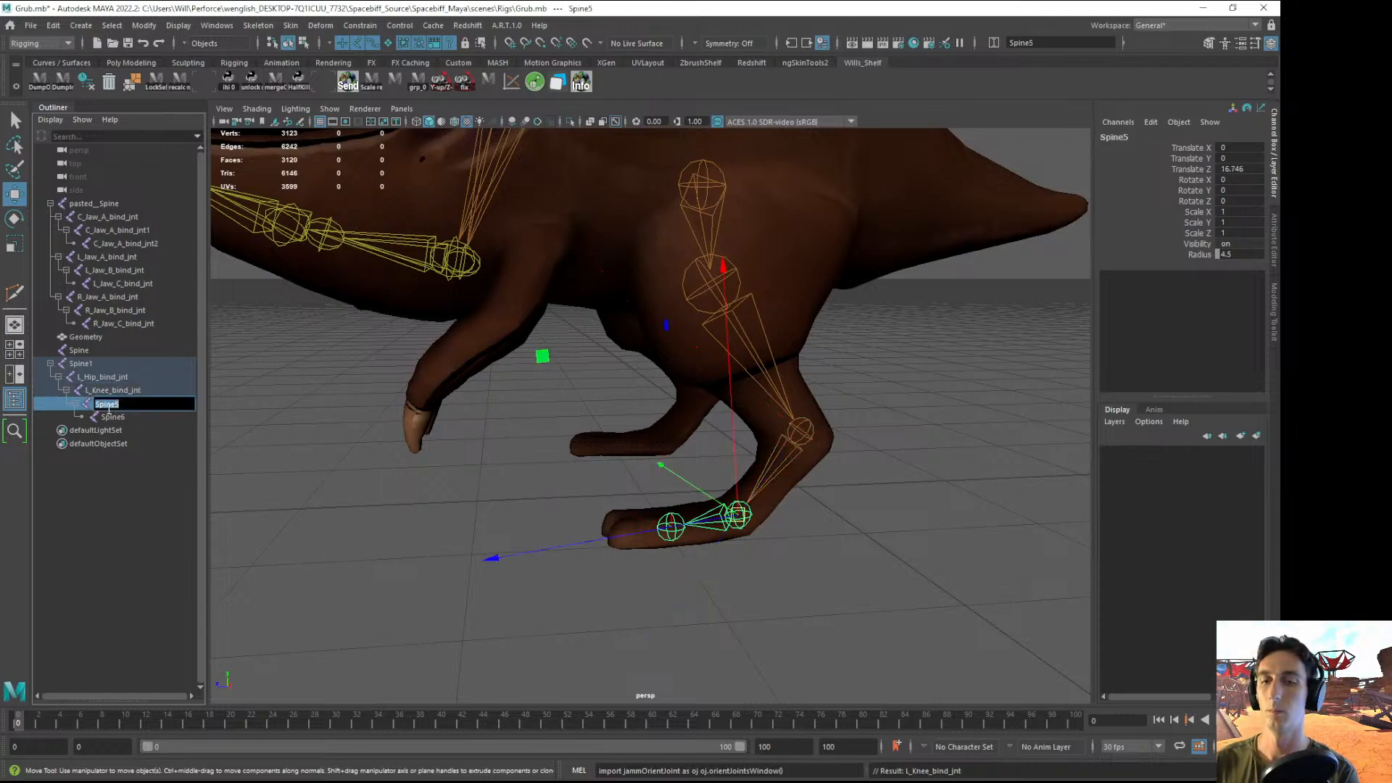
type("L_F")
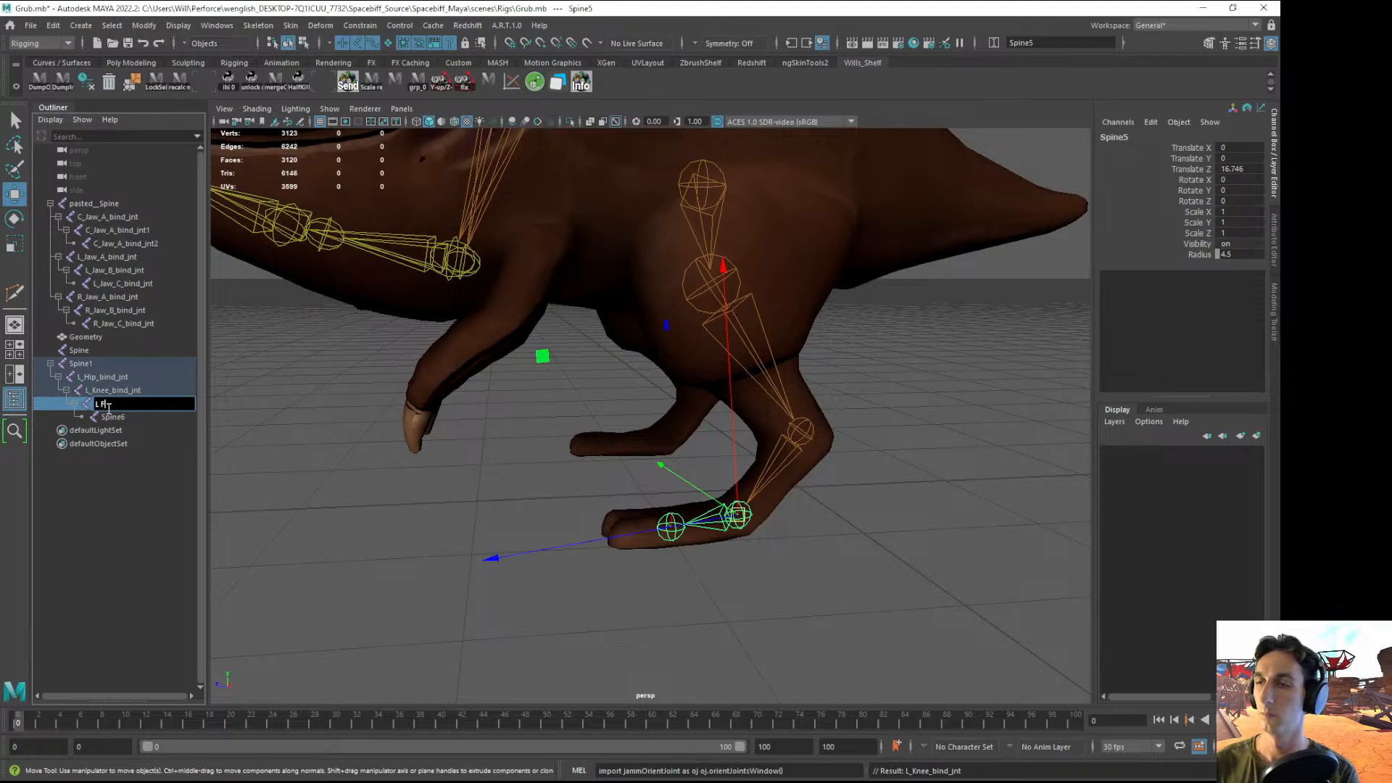
type("oot_bind_j")
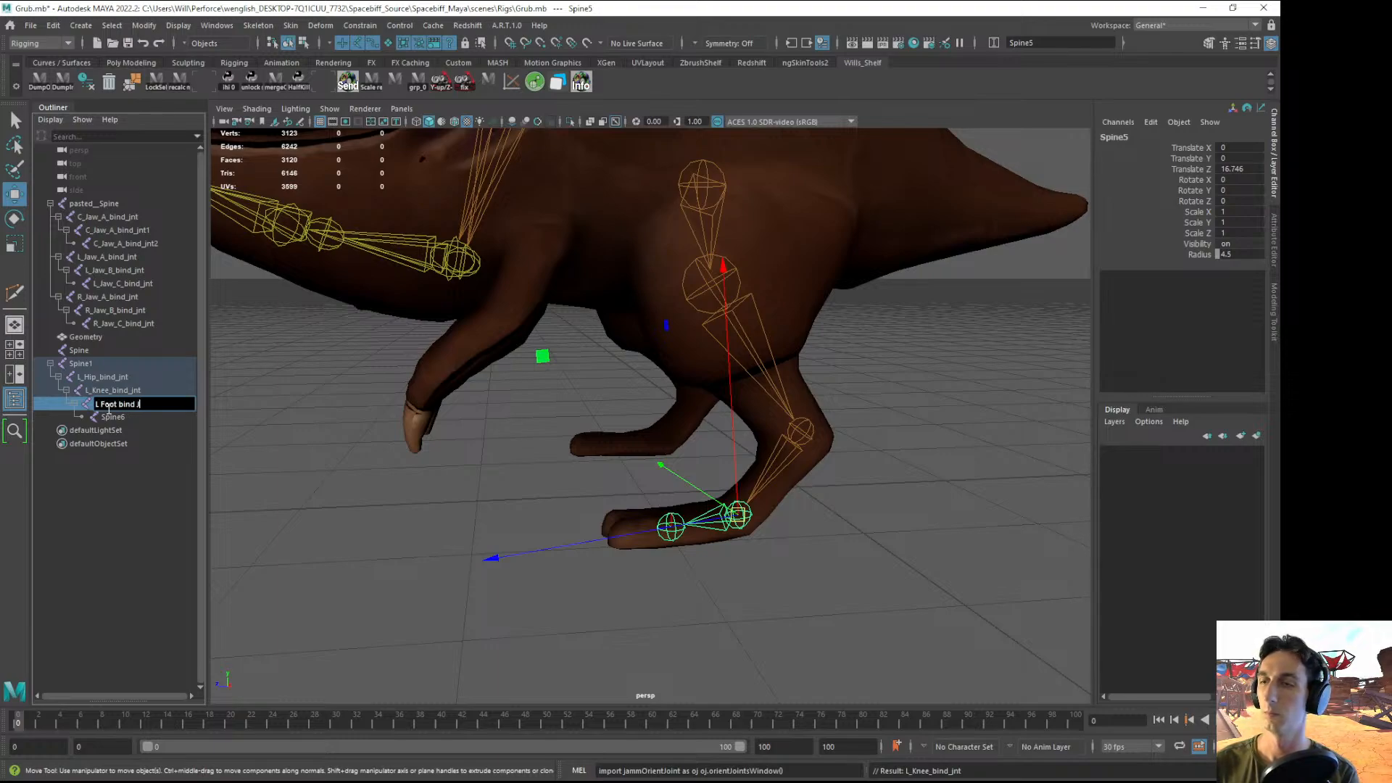
type("nt")
key("Return")
- Reopen the foot joint's name for editing
double_click(107, 403)
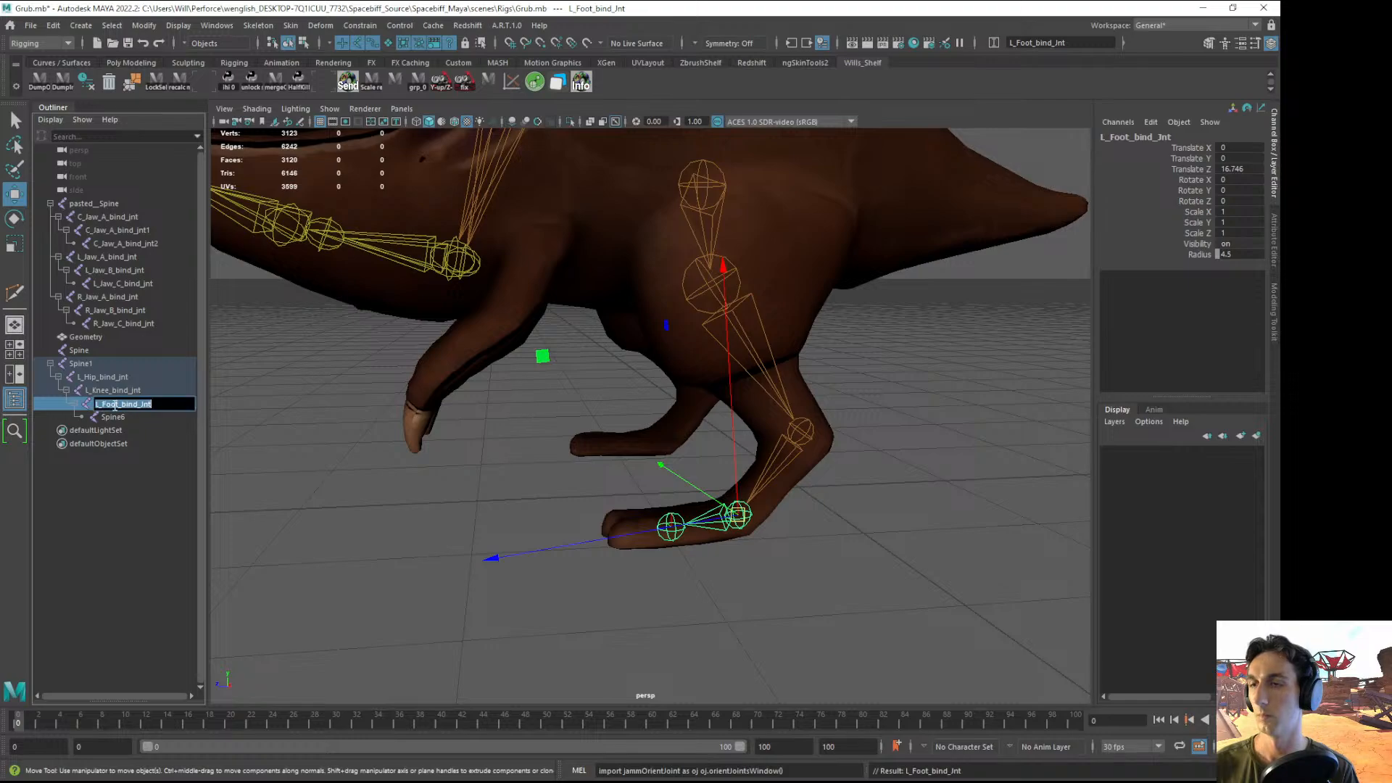
key("Right")
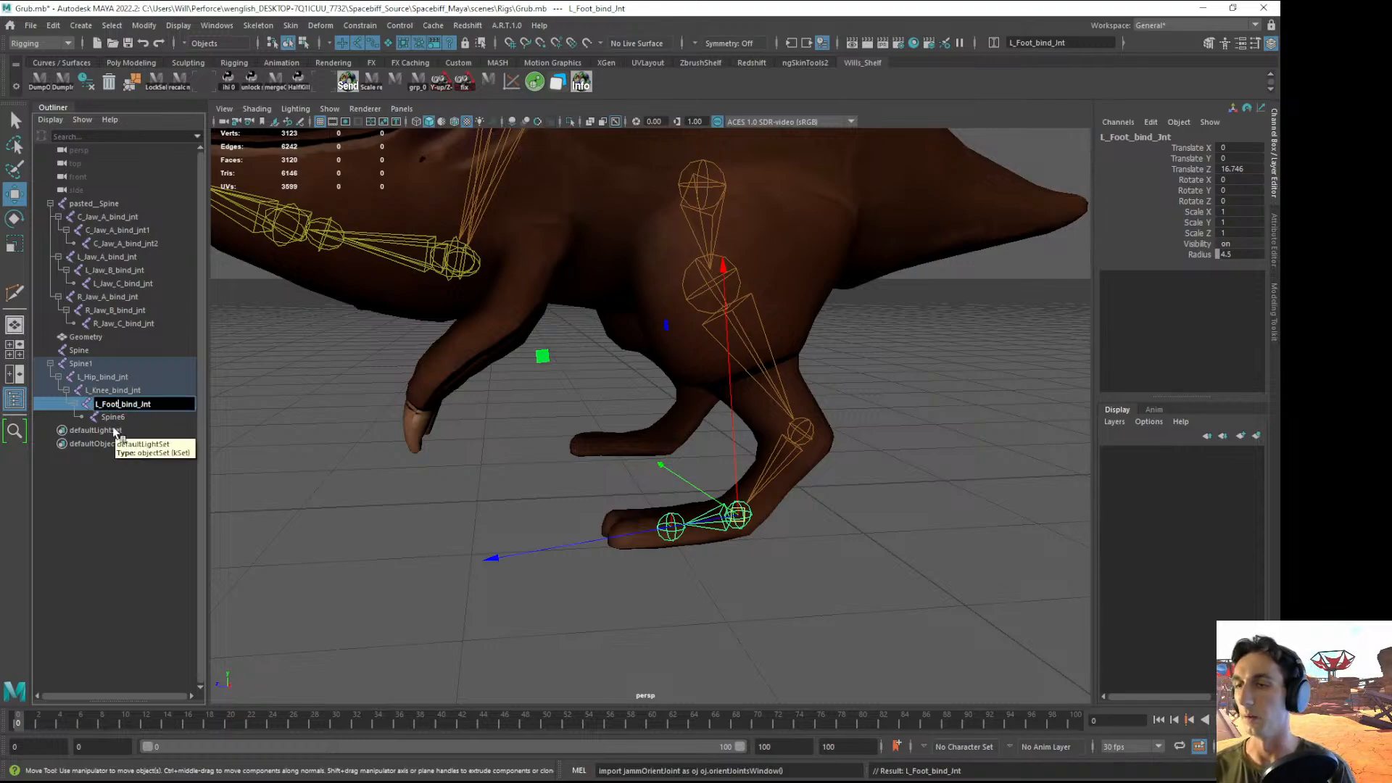
- Rename the ankle joint below L_Knee_bind_jnt as L_Heel_bind_jnt
key("BackSpace")
key("BackSpace")
key("BackSpace")
key("BackSpace")
type("Heel")
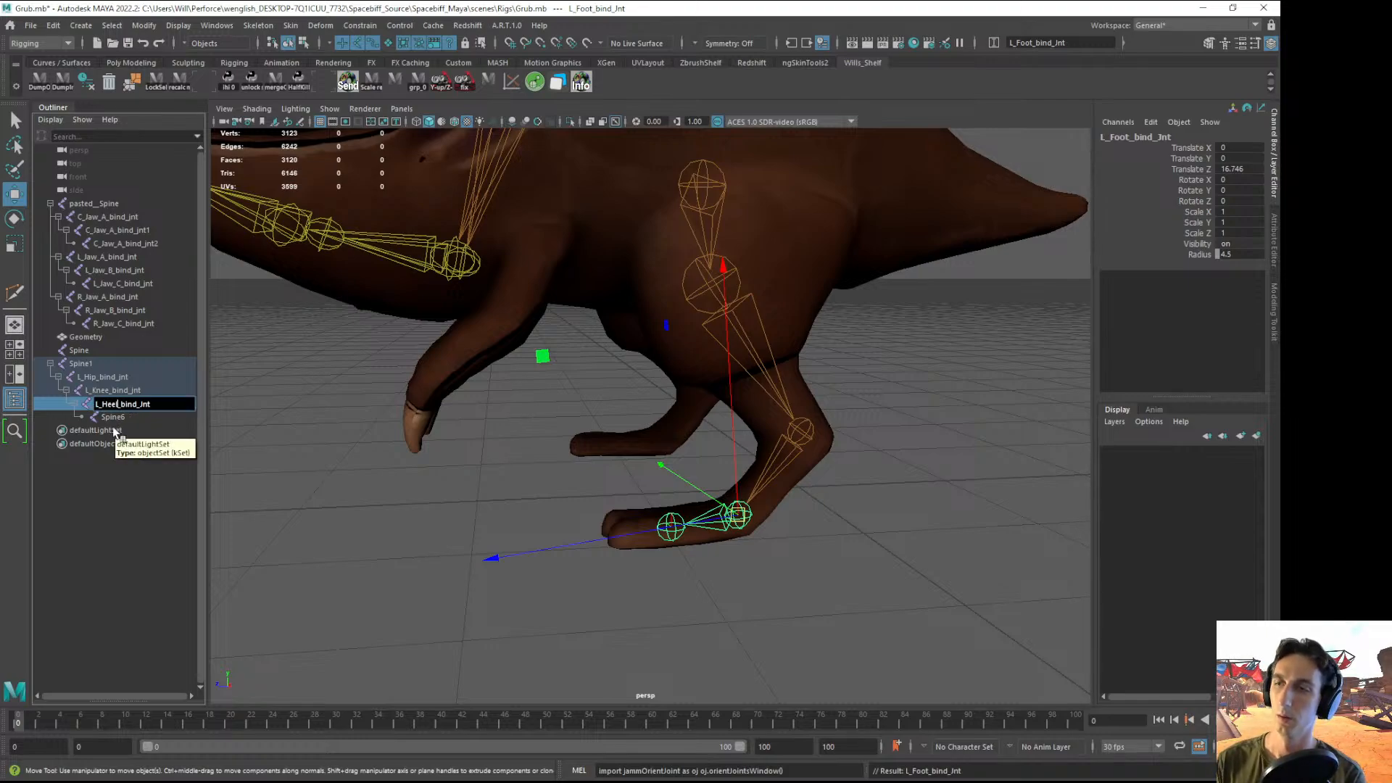
key("Return")
- Rename the Spine6 joint at the end of the leg chain as L_Foot_bind_jnt
double_click(114, 418)
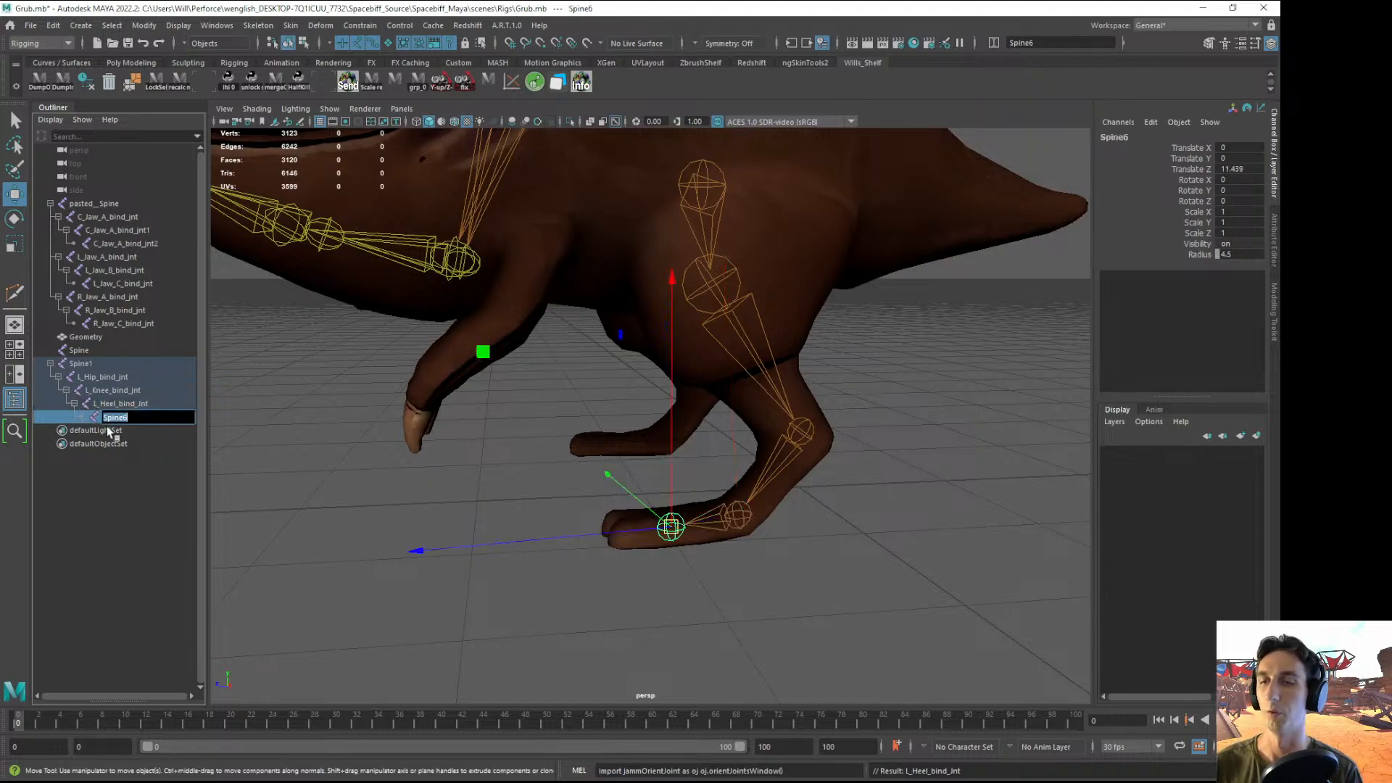
type("L_F")
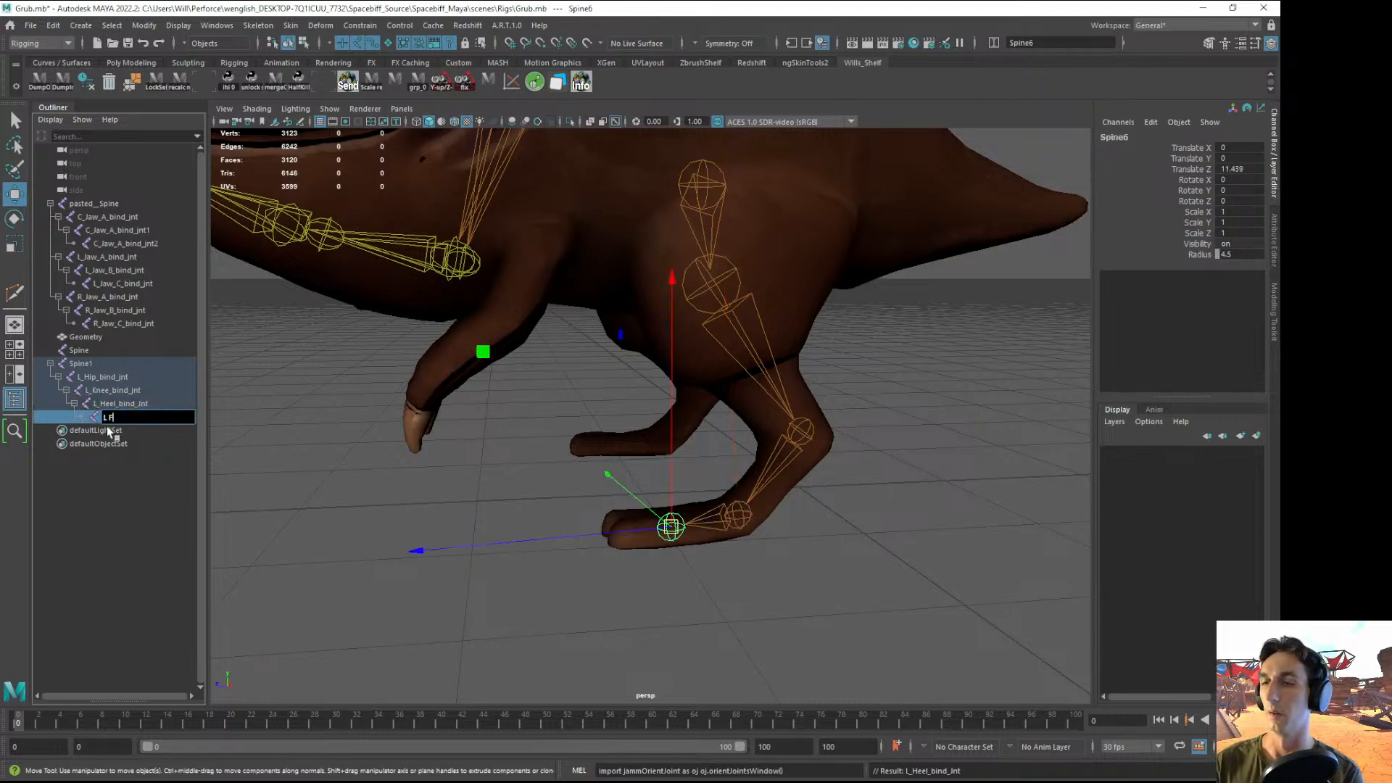
type("oot_bind_j")
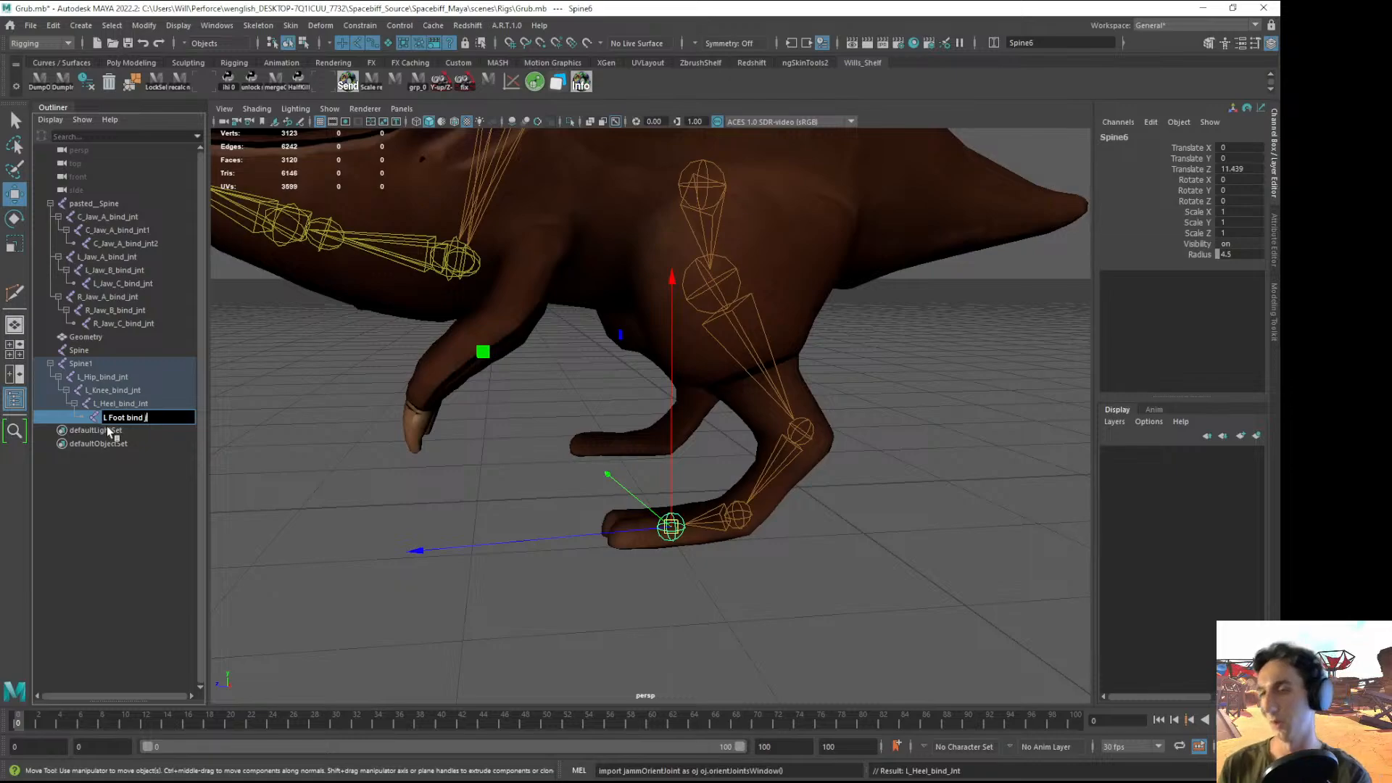
type("nt")
key("Return")
- Clear the joint selection and save the scene
left_click(578, 590)
left_click_drag(578, 590, 631, 537, "alt")
key("ctrl+s")
key("ctrl+s")
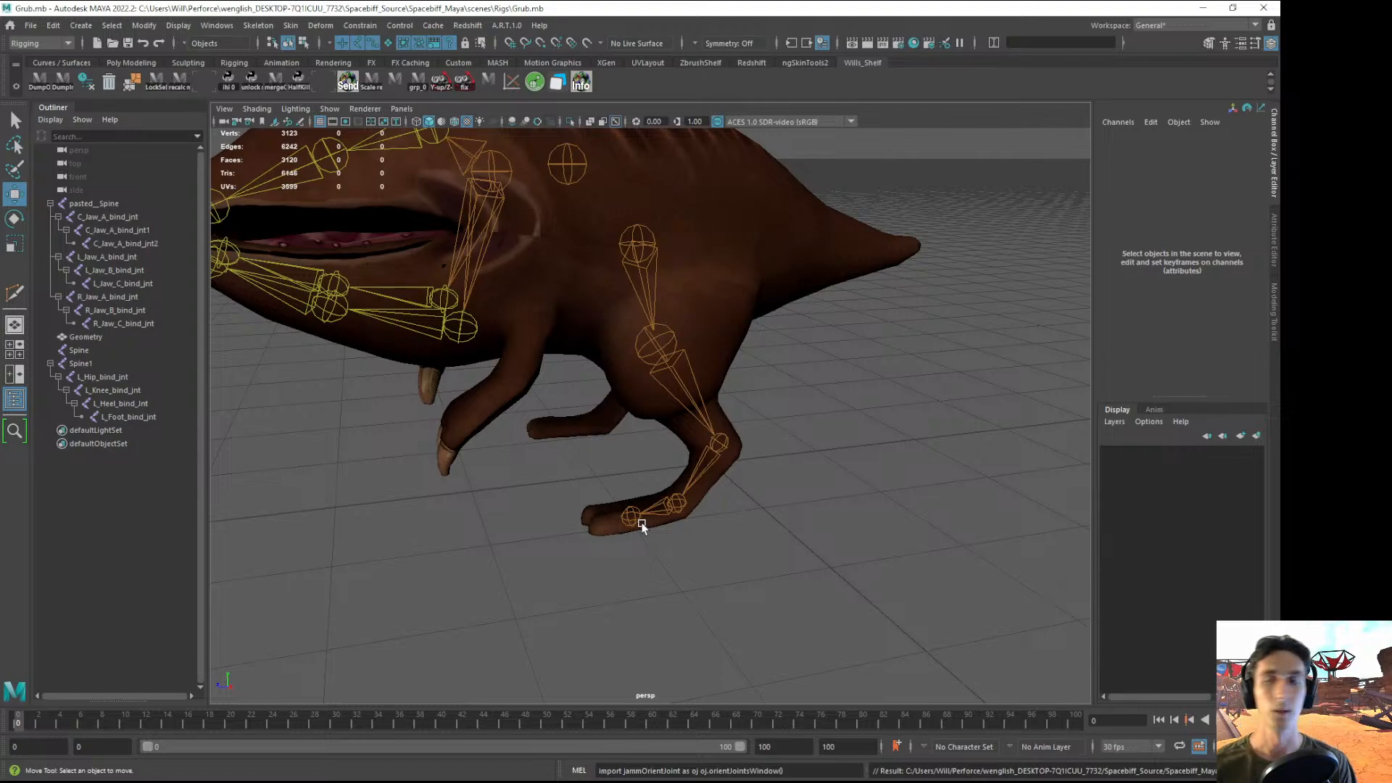
- Examine the placement of the left leg joint chain inside the creature mesh from several angles
mouse_move(715, 460)
left_mouse_down("alt")
mouse_move(758, 447)
mouse_move(736, 470)
left_mouse_up("alt")
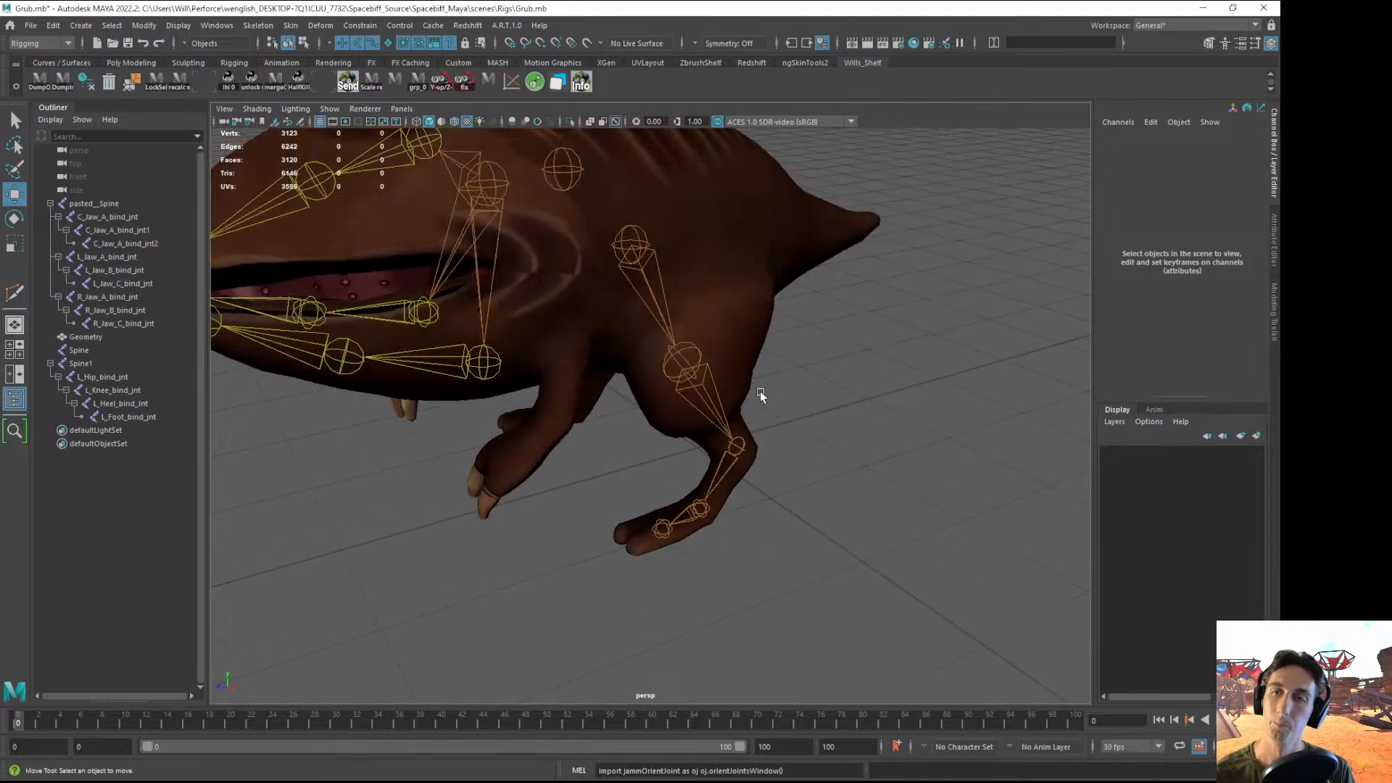
left_click_drag(759, 390, 641, 442, "alt")
left_click(630, 365)
left_click_drag(672, 358, 744, 447, "alt")
left_click(661, 469)
left_click(656, 472)
left_click(633, 569)
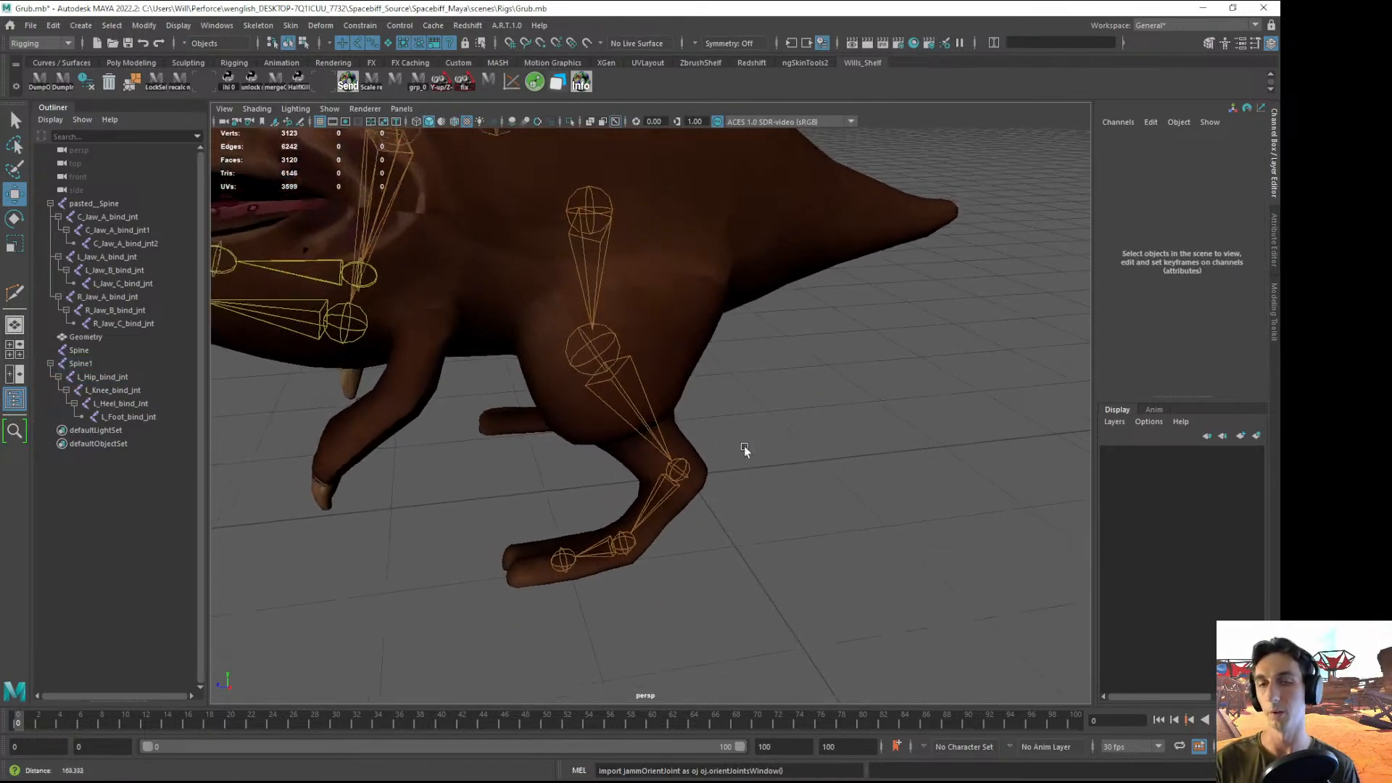
right_click_drag(744, 446, 663, 344, "alt")
left_click_drag(663, 343, 634, 382, "alt")
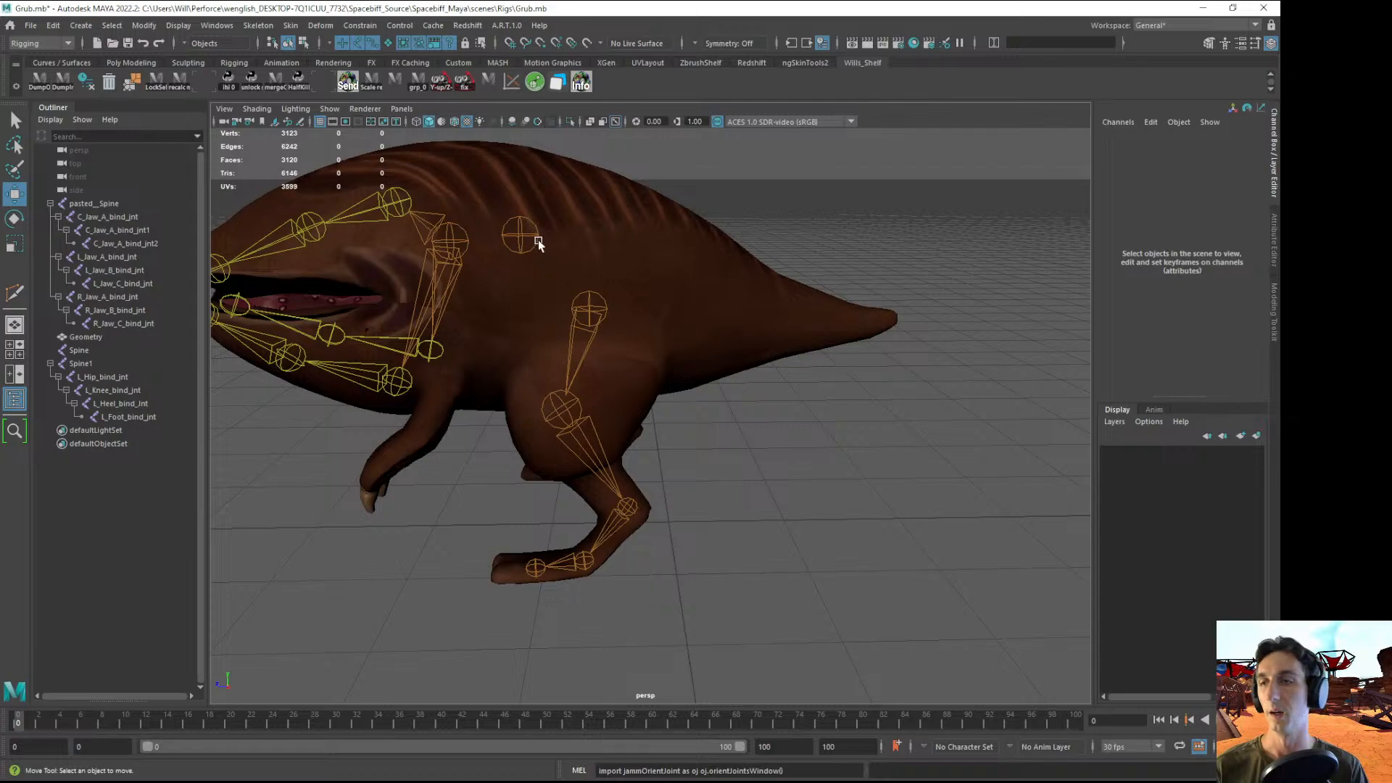
- Reposition the standalone Spine joint within the upper body to about Translate Y 74.4 and Translate Z 36.7
left_click(77, 353)
left_click_drag(547, 297, 659, 407, "alt")
right_click_drag(659, 407, 640, 413, "alt")
left_click_drag(640, 413, 595, 258, "alt")
left_click_drag(438, 163, 437, 158)
mouse_move(559, 215)
left_mouse_down("alt")
mouse_move(551, 241)
mouse_move(559, 230)
left_mouse_up("alt")
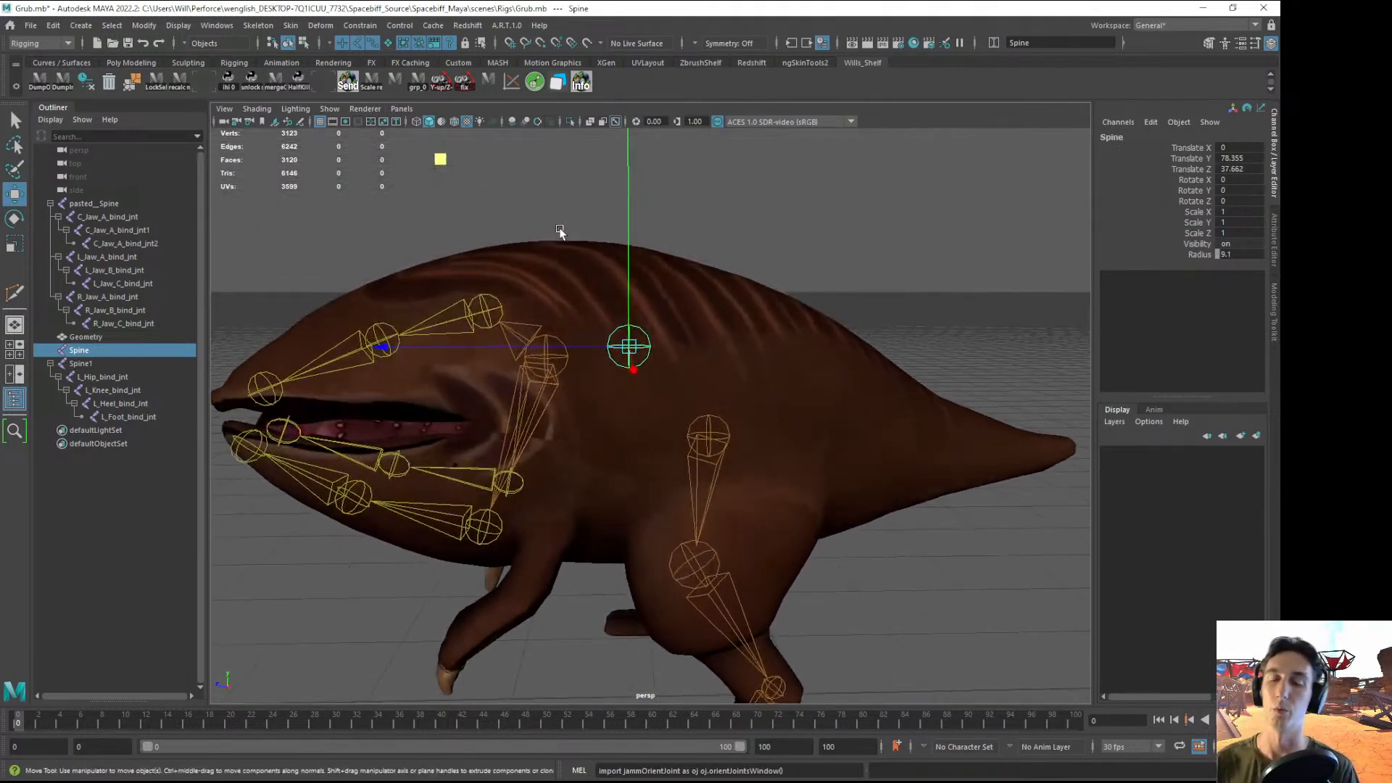
mouse_move(439, 160)
left_mouse_down()
mouse_move(454, 192)
mouse_move(443, 175)
left_mouse_up()
mouse_move(695, 236)
left_mouse_down("alt")
mouse_move(638, 239)
mouse_move(699, 280)
mouse_move(705, 258)
left_mouse_up("alt")
left_click_drag(442, 174, 450, 183)
left_click_drag(690, 249, 685, 294, "alt")
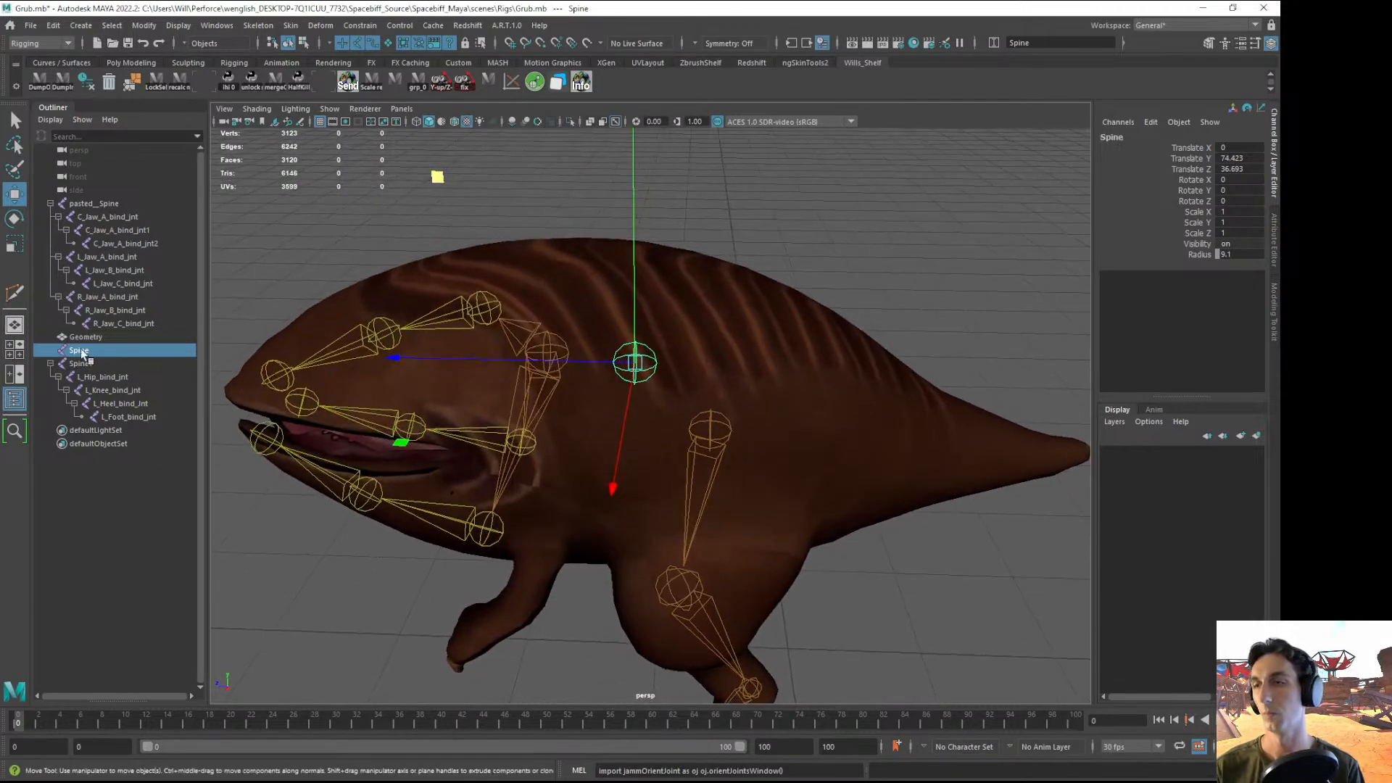
- Rename Spine1, the parent joint of the left leg chain, as C_Spine_base_jnt
left_click(50, 363)
left_click(54, 364)
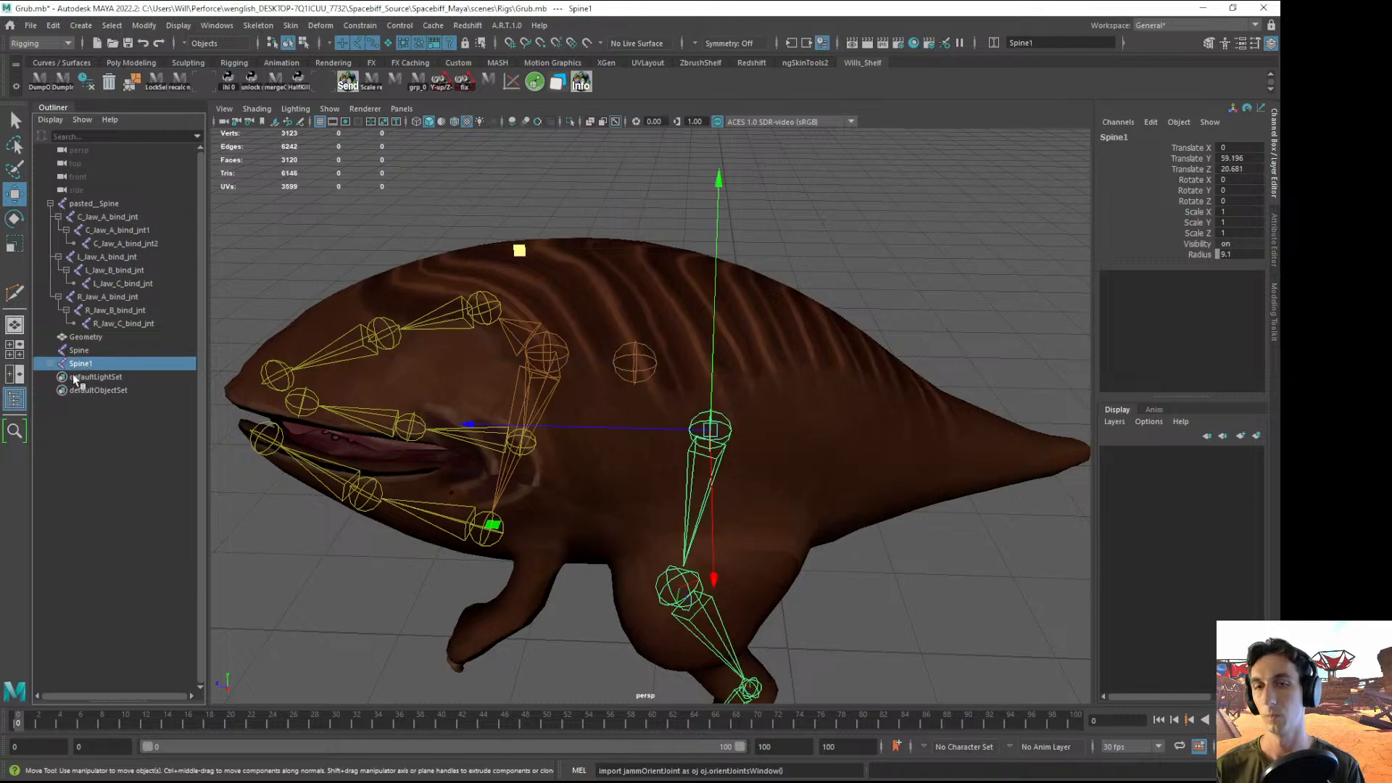
key("f")
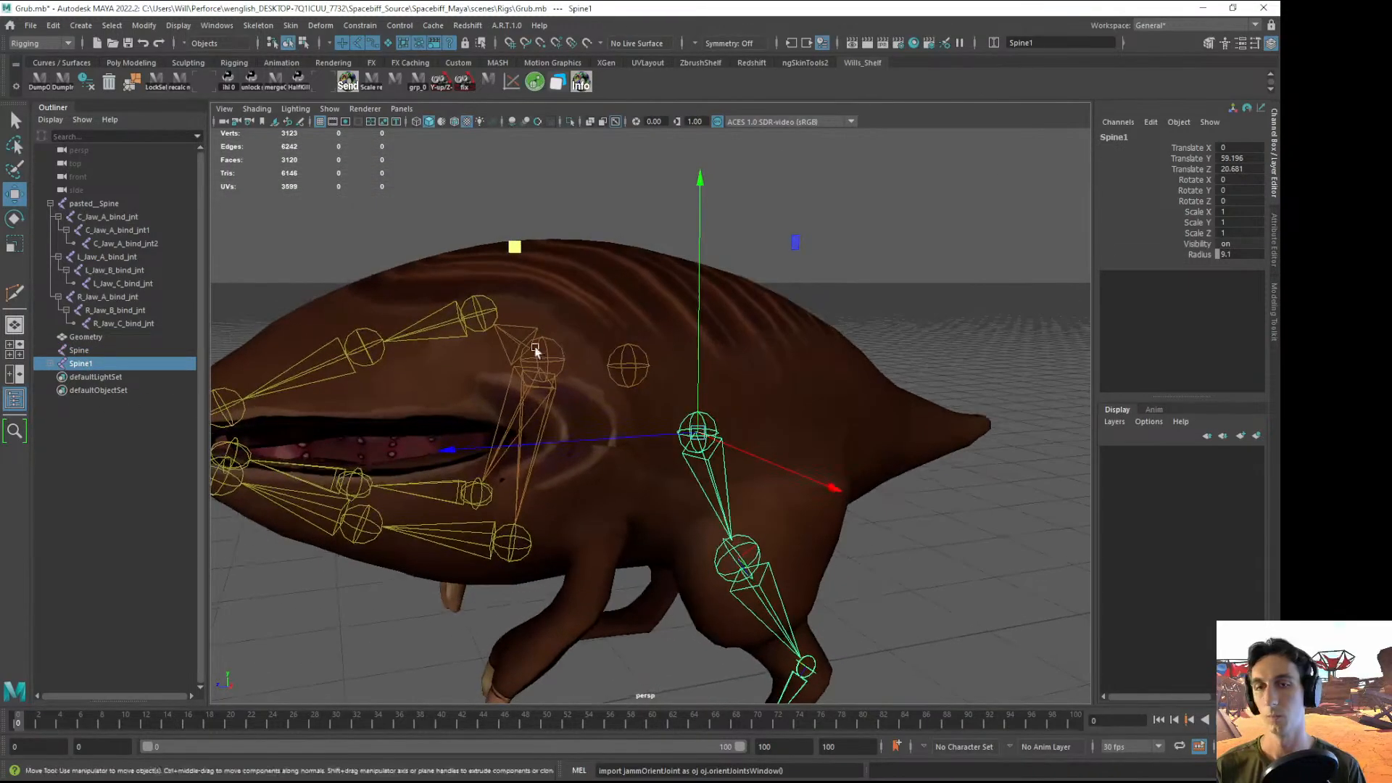
left_click(51, 363)
double_click(88, 365)
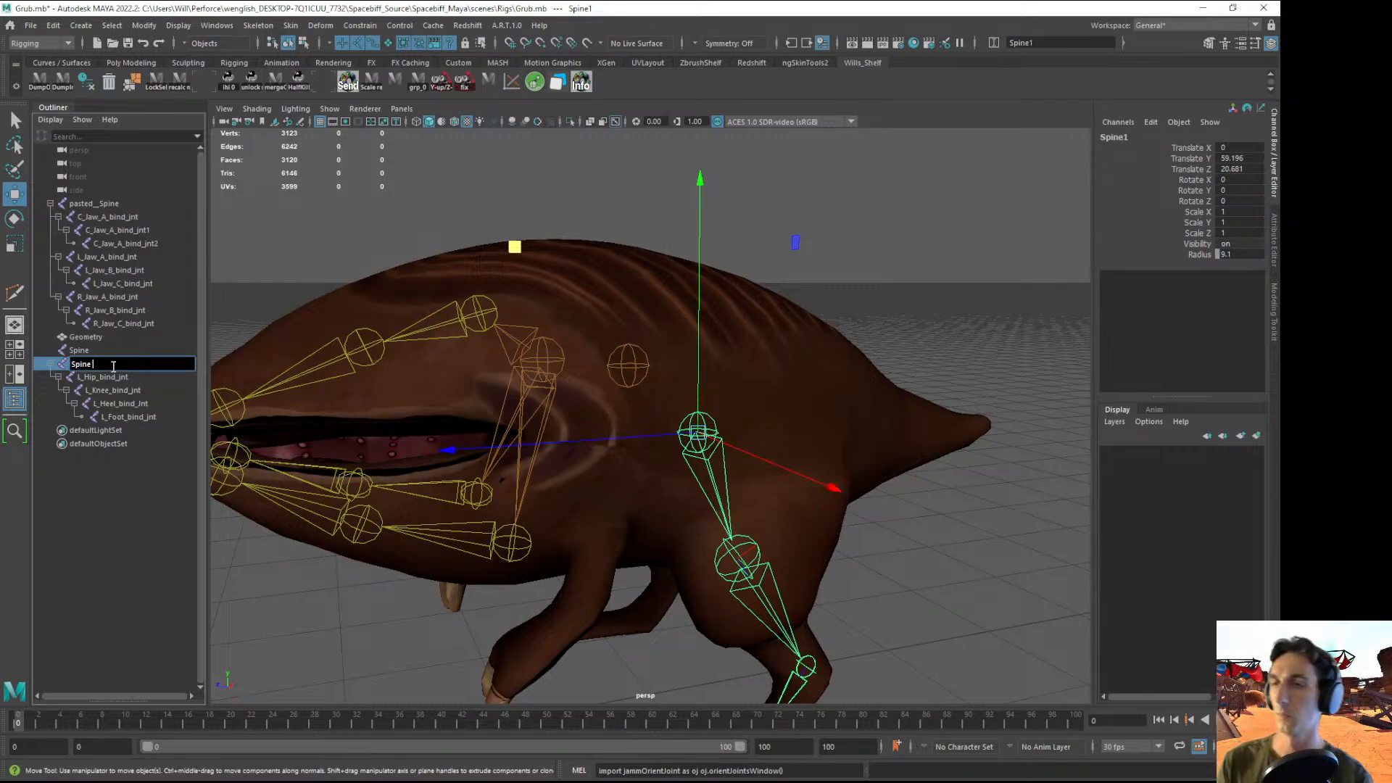
key("BackSpace")
key("BackSpace")
key("BackSpace")
key("BackSpace")
key("BackSpace")
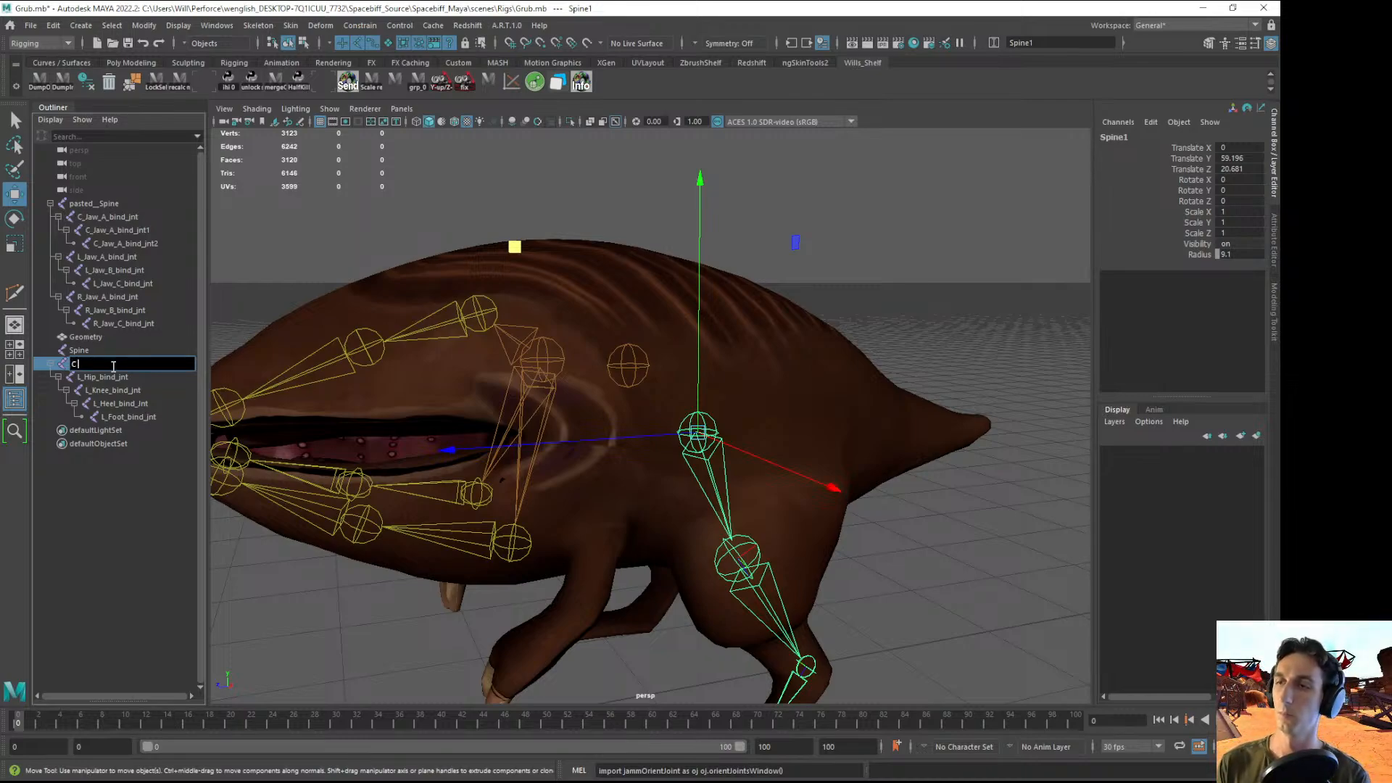
type("C_Spine")
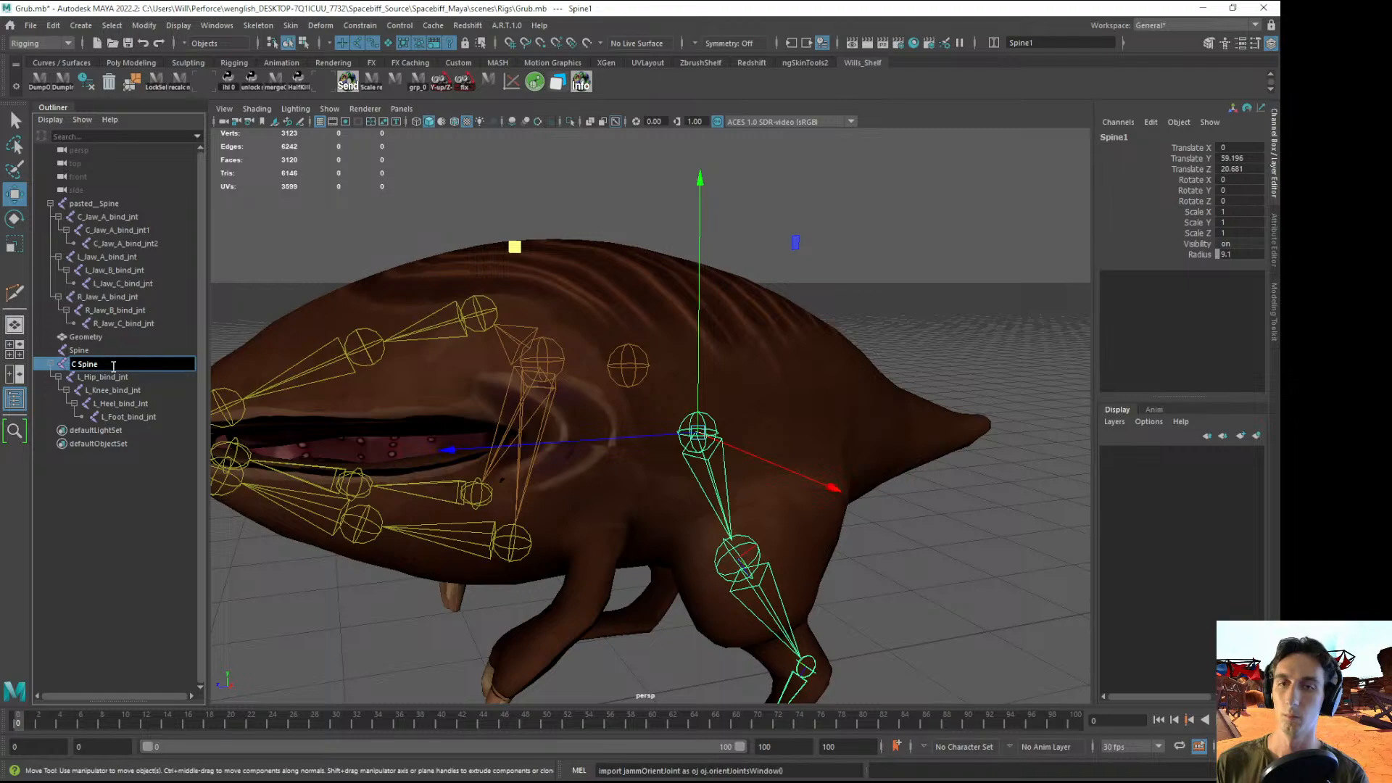
type("_base_jnt")
key("Return")
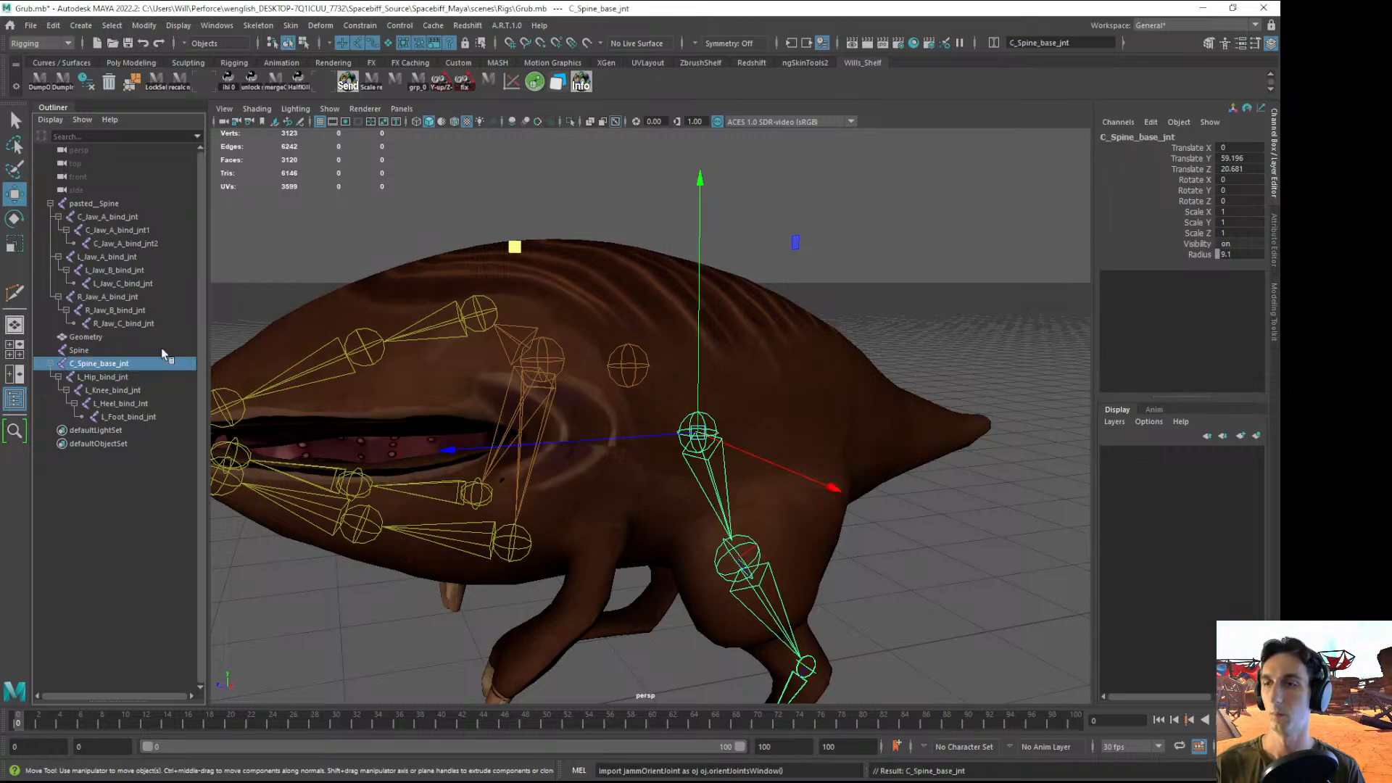
- Rename the standalone Spine joint as C_Spine_A_bind_jnt
double_click(81, 351)
type("d")
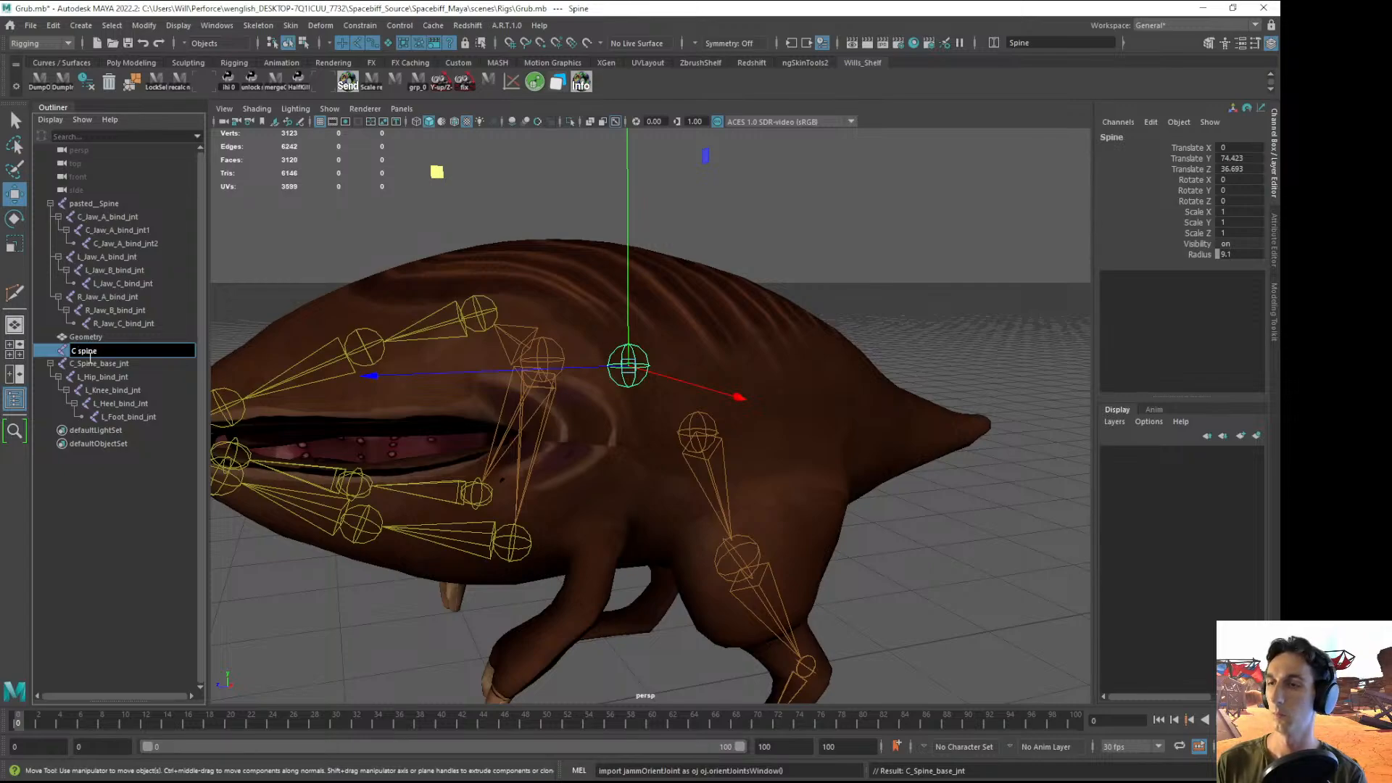
type("C_Spine")
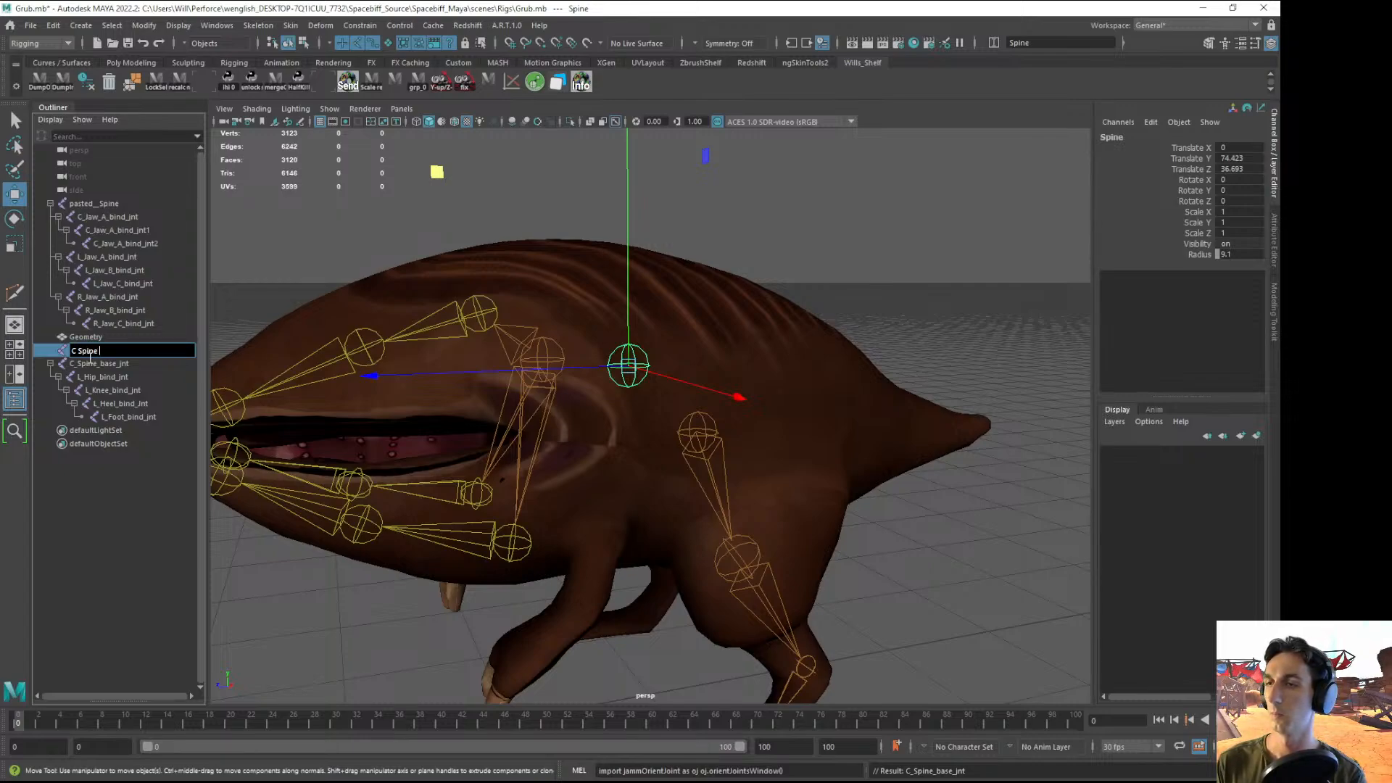
type("_A_bind_")
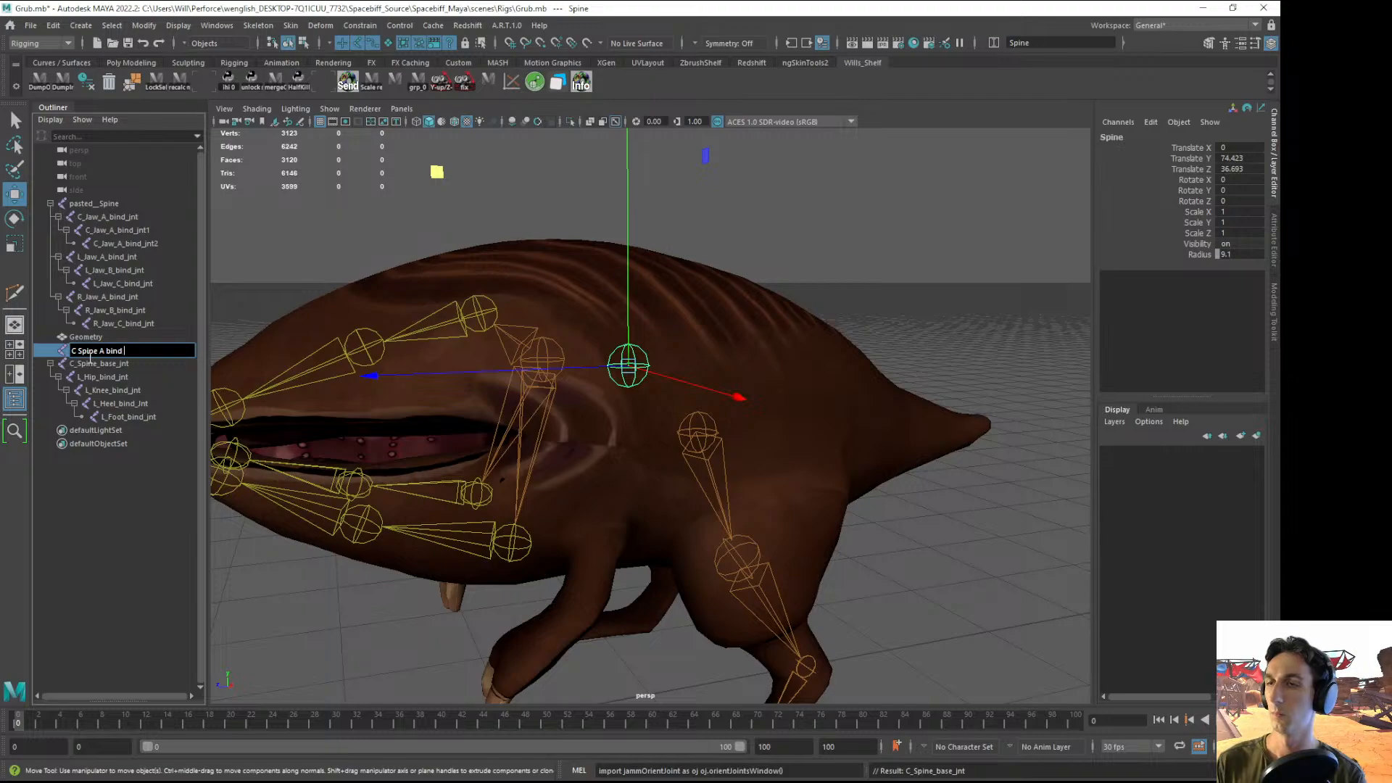
type("jnt")
key("Return")
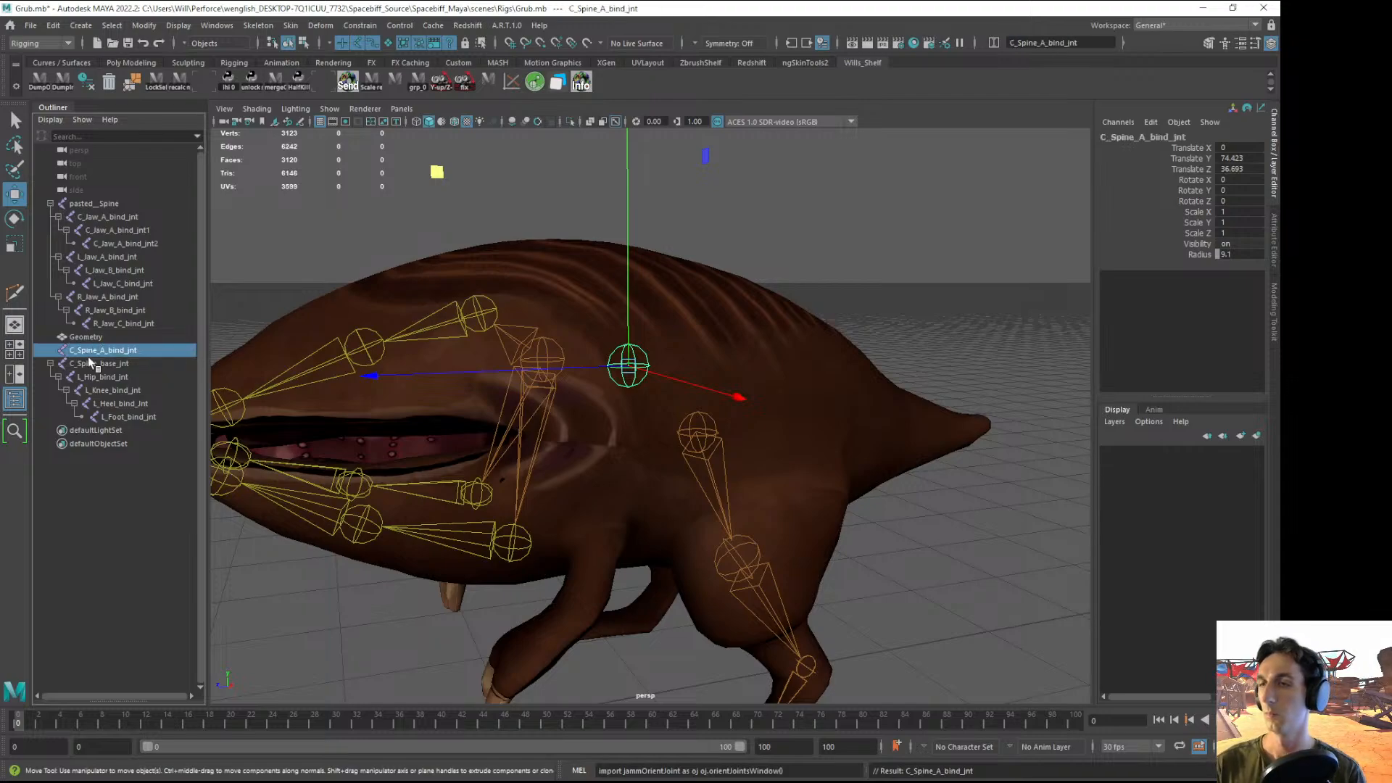
- Add "_bind" to the spine base joint's name so it reads C_Spine_base_bind_jnt
double_click(114, 364)
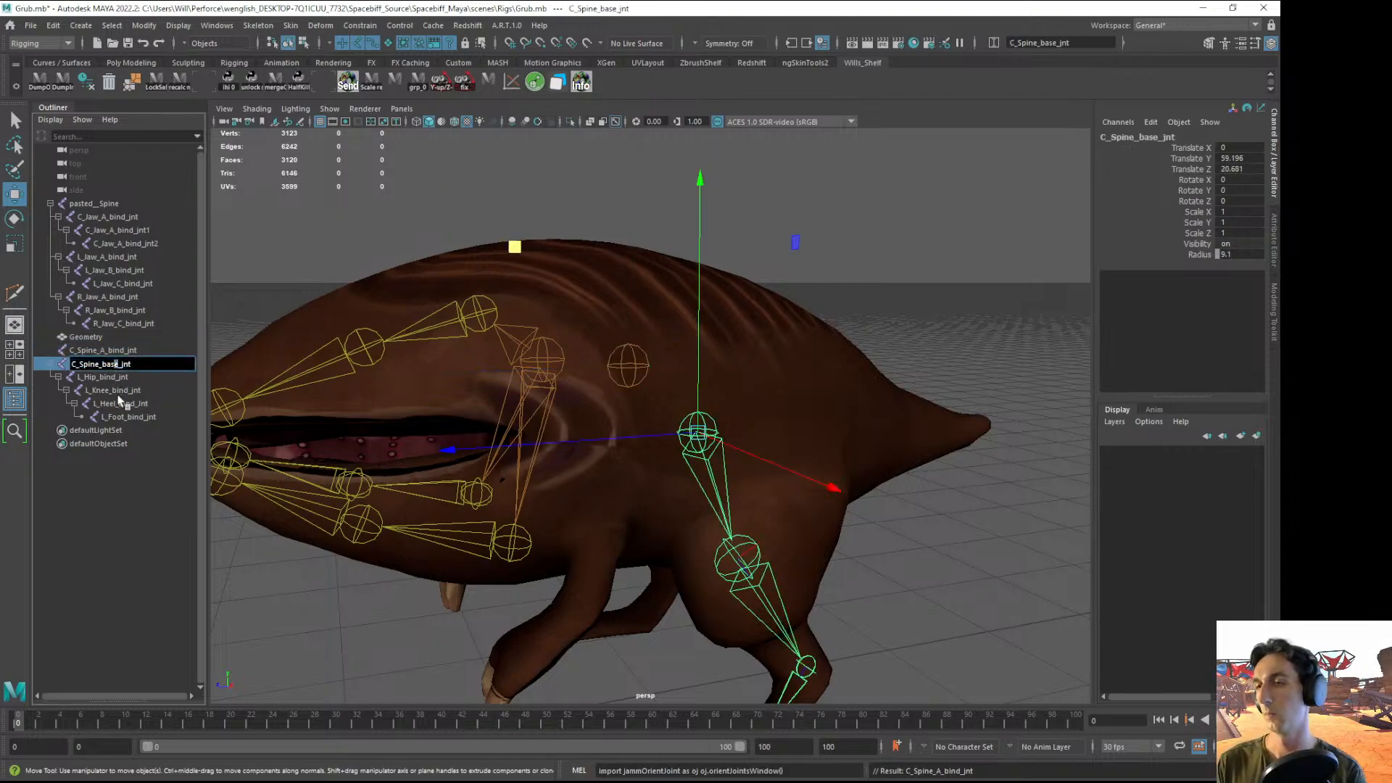
key("Right")
type("_bind")
key("Return")
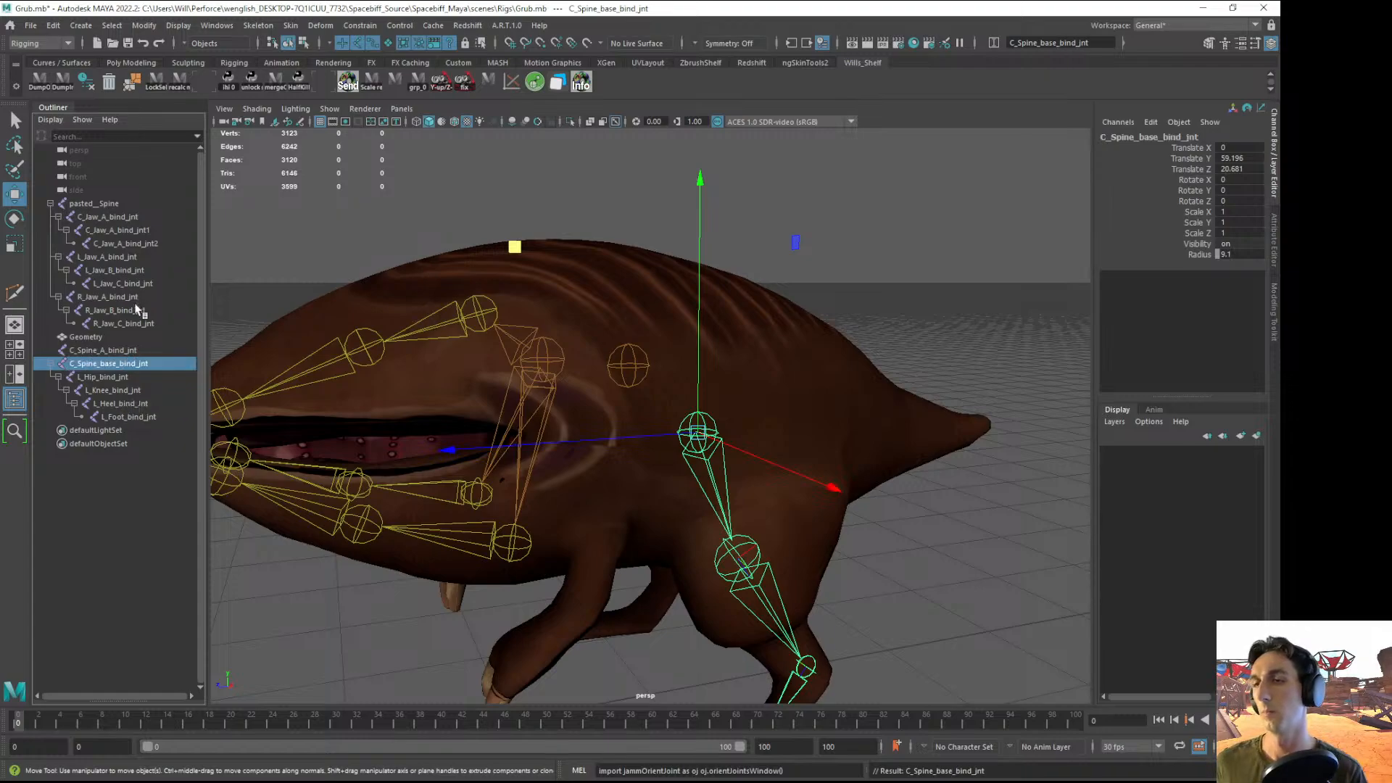
- Check the positions of C_Spine_A_bind_jnt and C_Spine_base_bind_jnt in the body by selecting each and viewing it from different angles
left_click(103, 352)
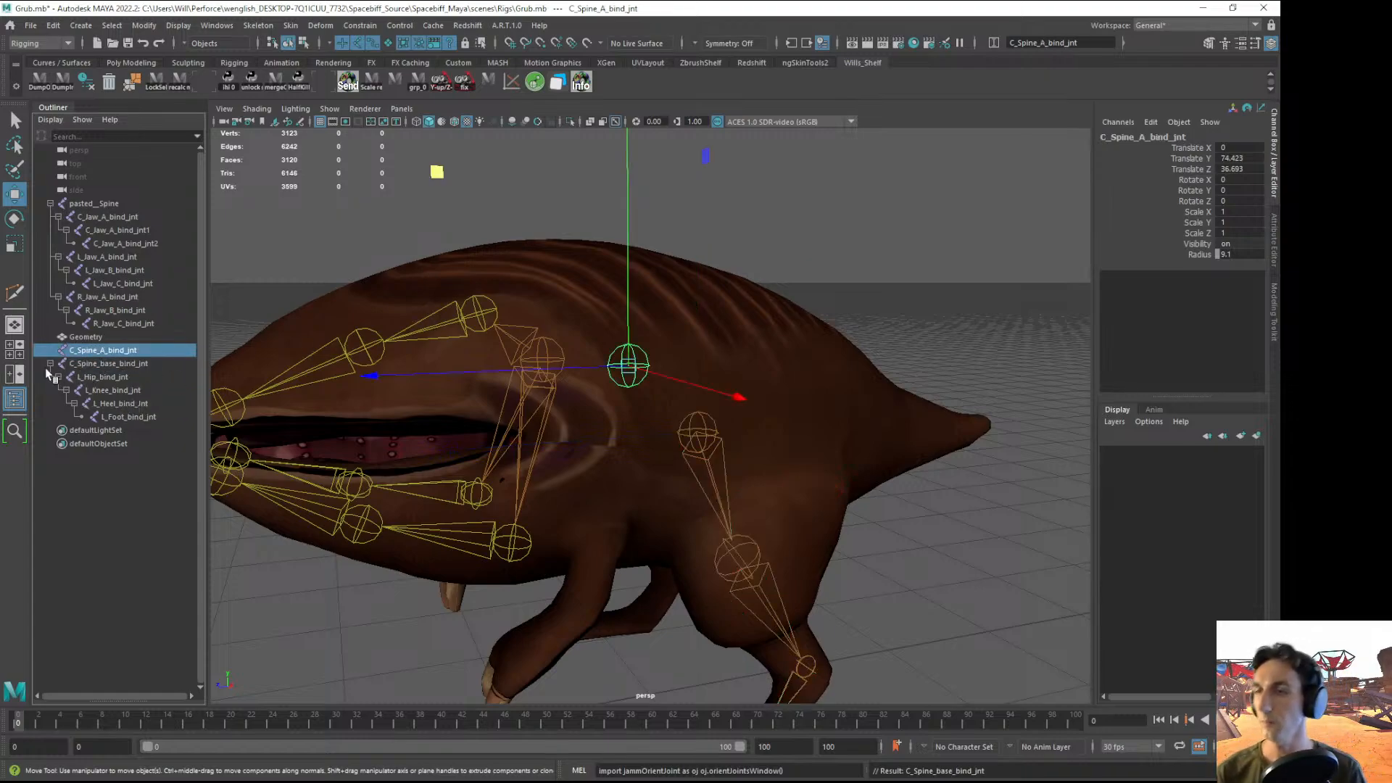
left_click(100, 365)
left_click_drag(475, 321, 399, 350, "alt")
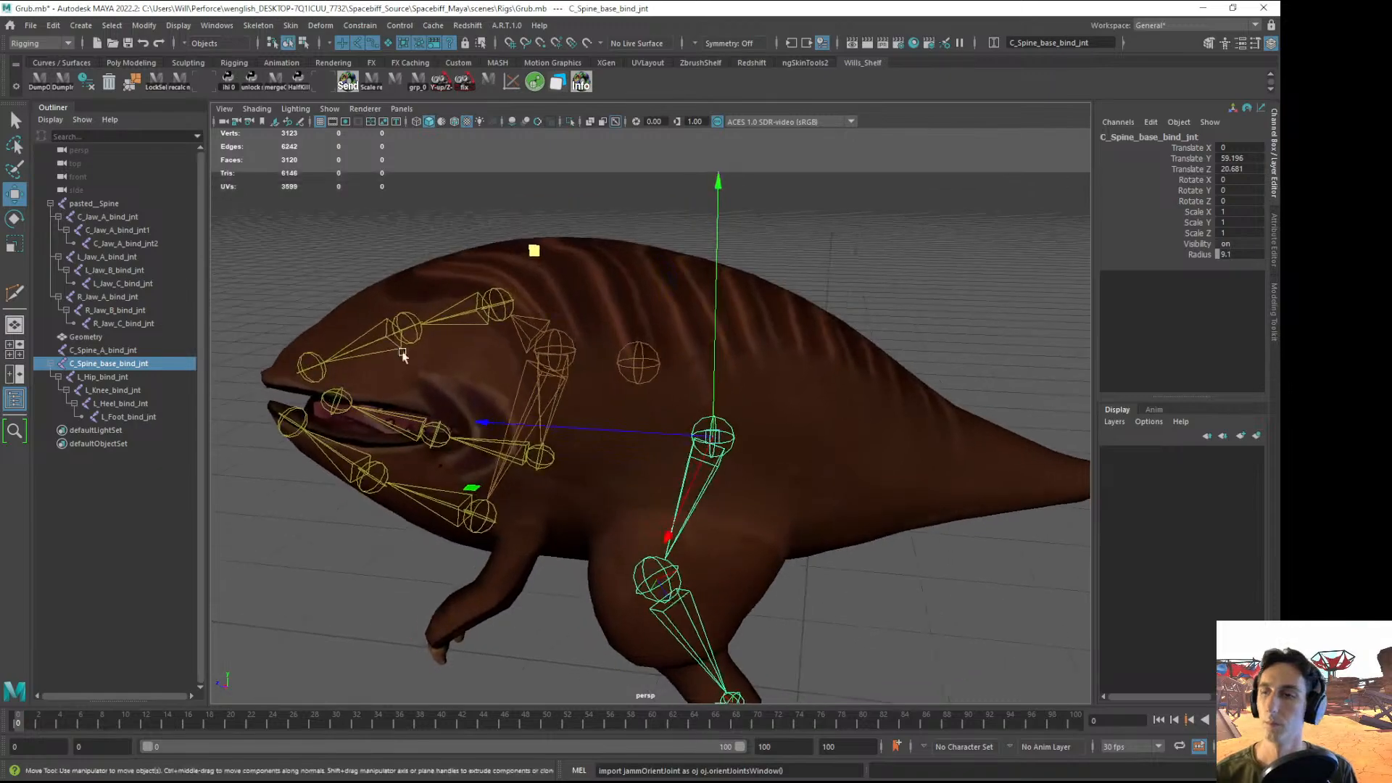
left_click_drag(537, 270, 511, 269, "alt")
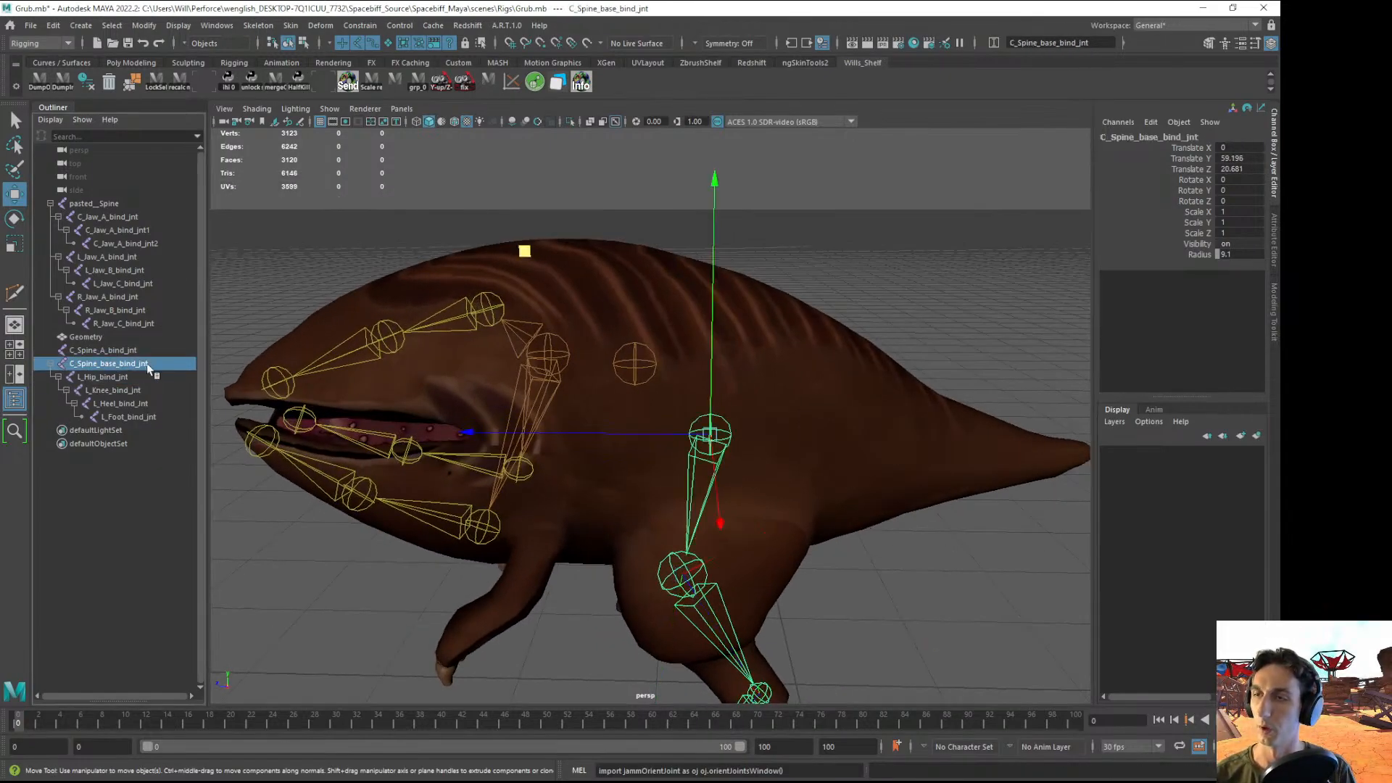
left_click_drag(619, 399, 607, 403, "alt")
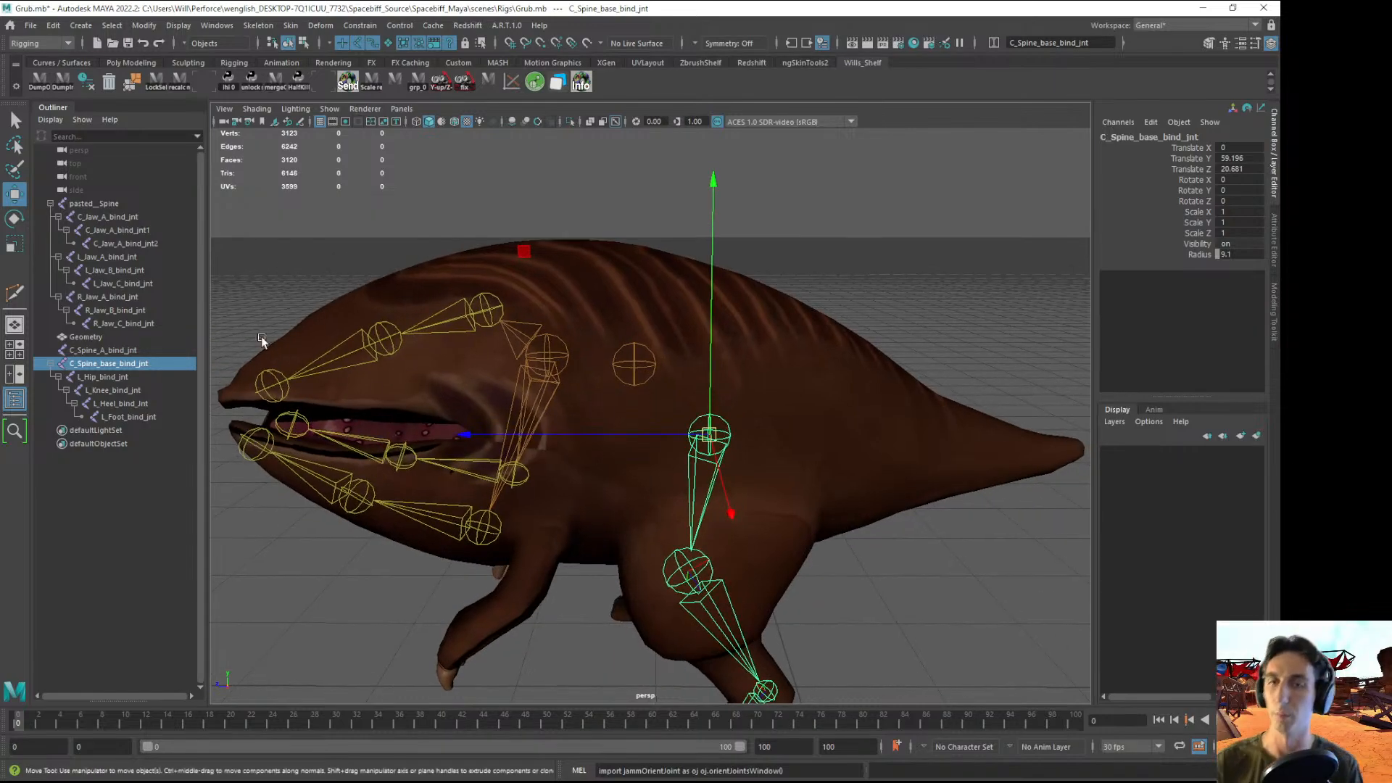
left_click(105, 352)
left_click_drag(628, 294, 573, 344, "alt")
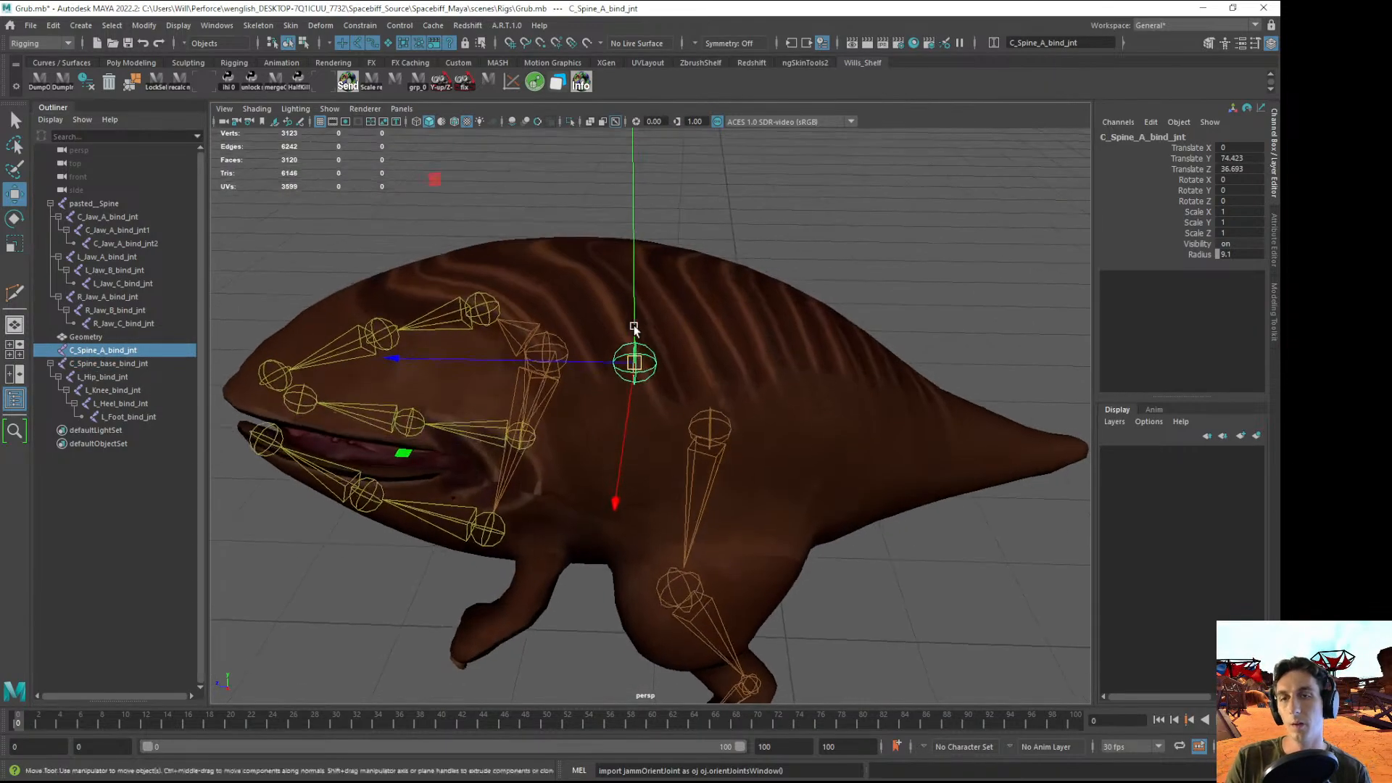
- Rename pasted__Spine, the parent joint of the jaw chains, as C_Spine_B_bind_jnt
left_click(565, 356)
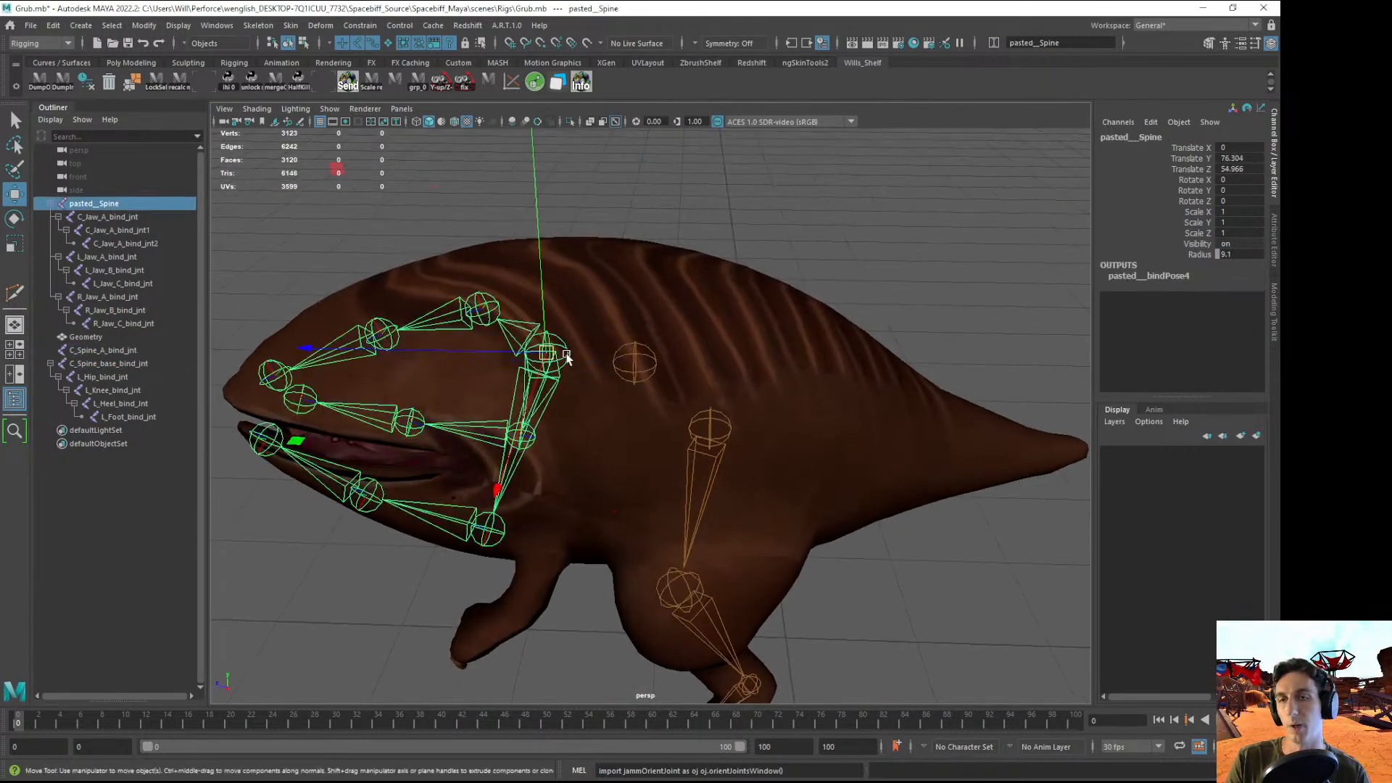
double_click(91, 205)
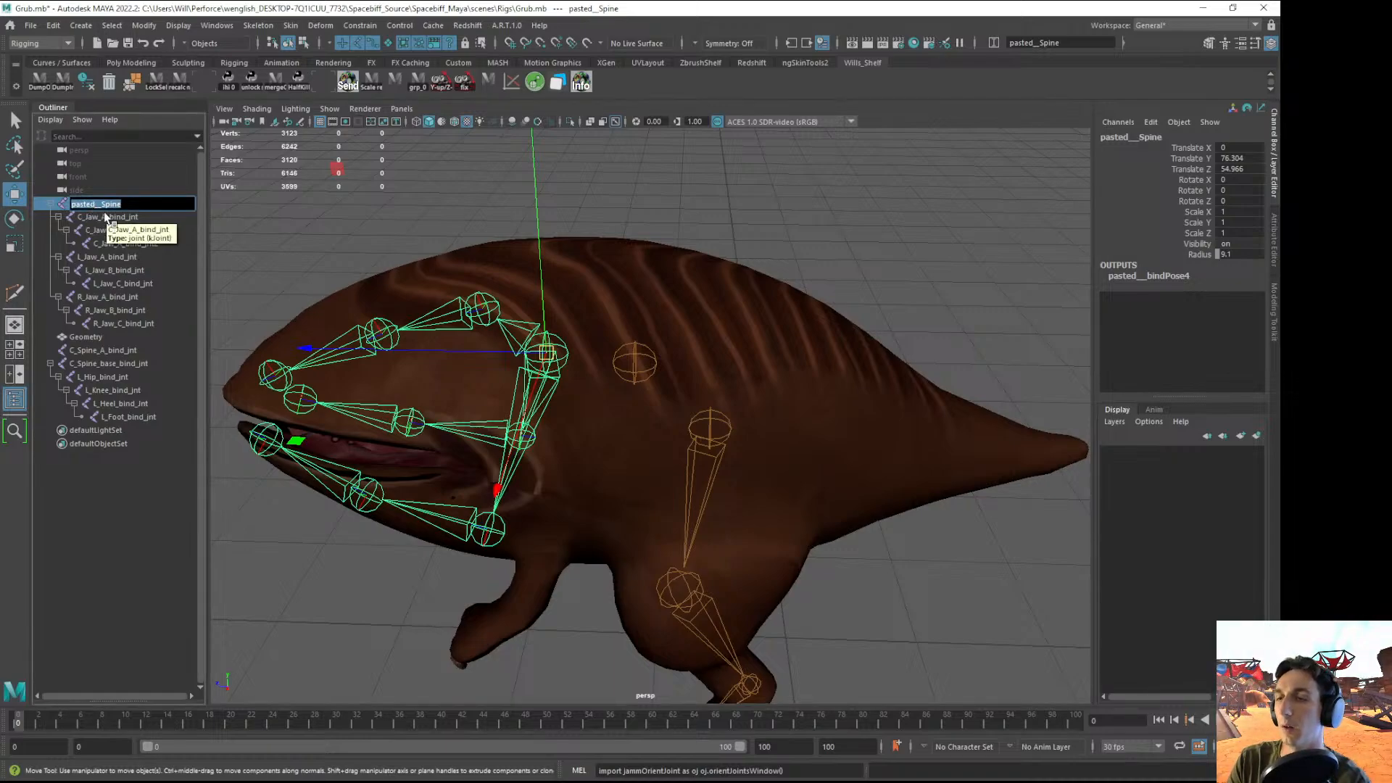
type("C")
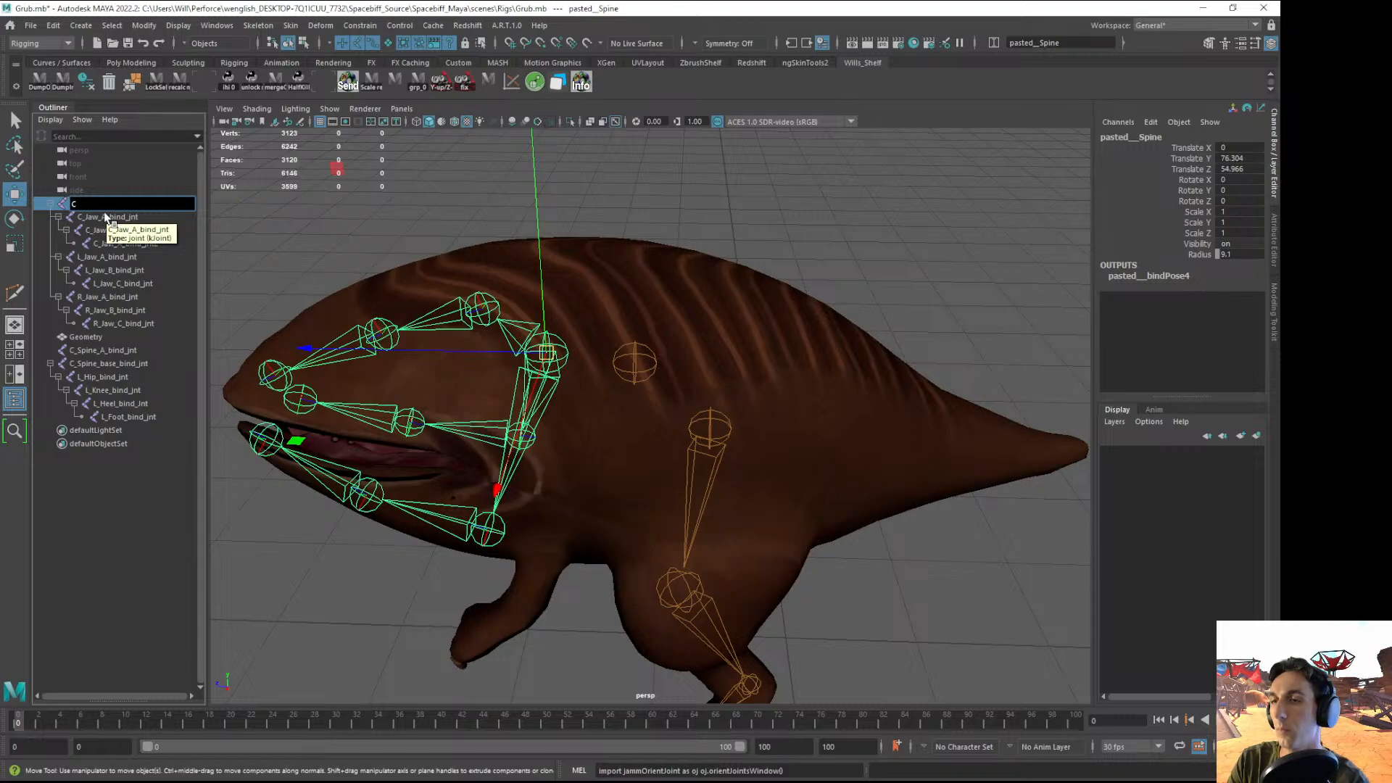
type("_Spine_")
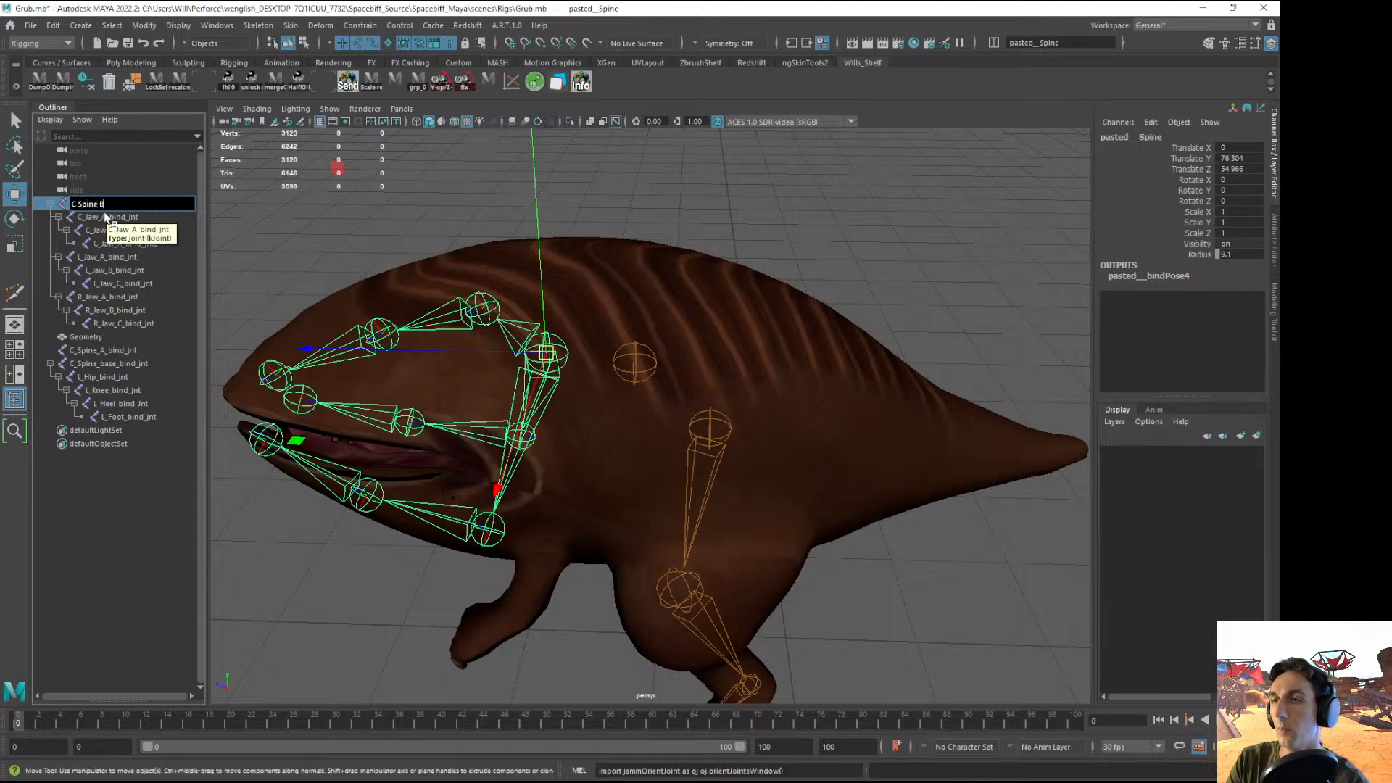
type("B_bind_jn")
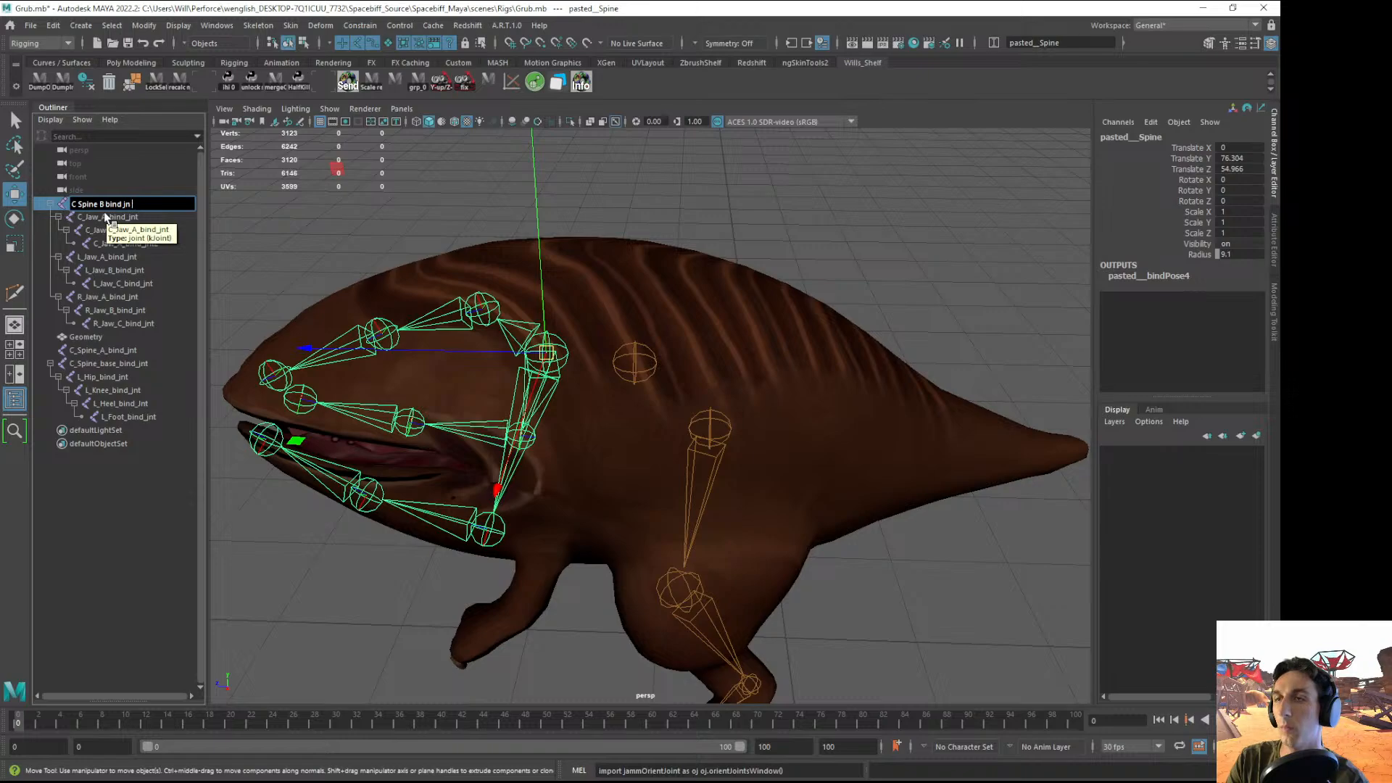
type("t")
key("Return")
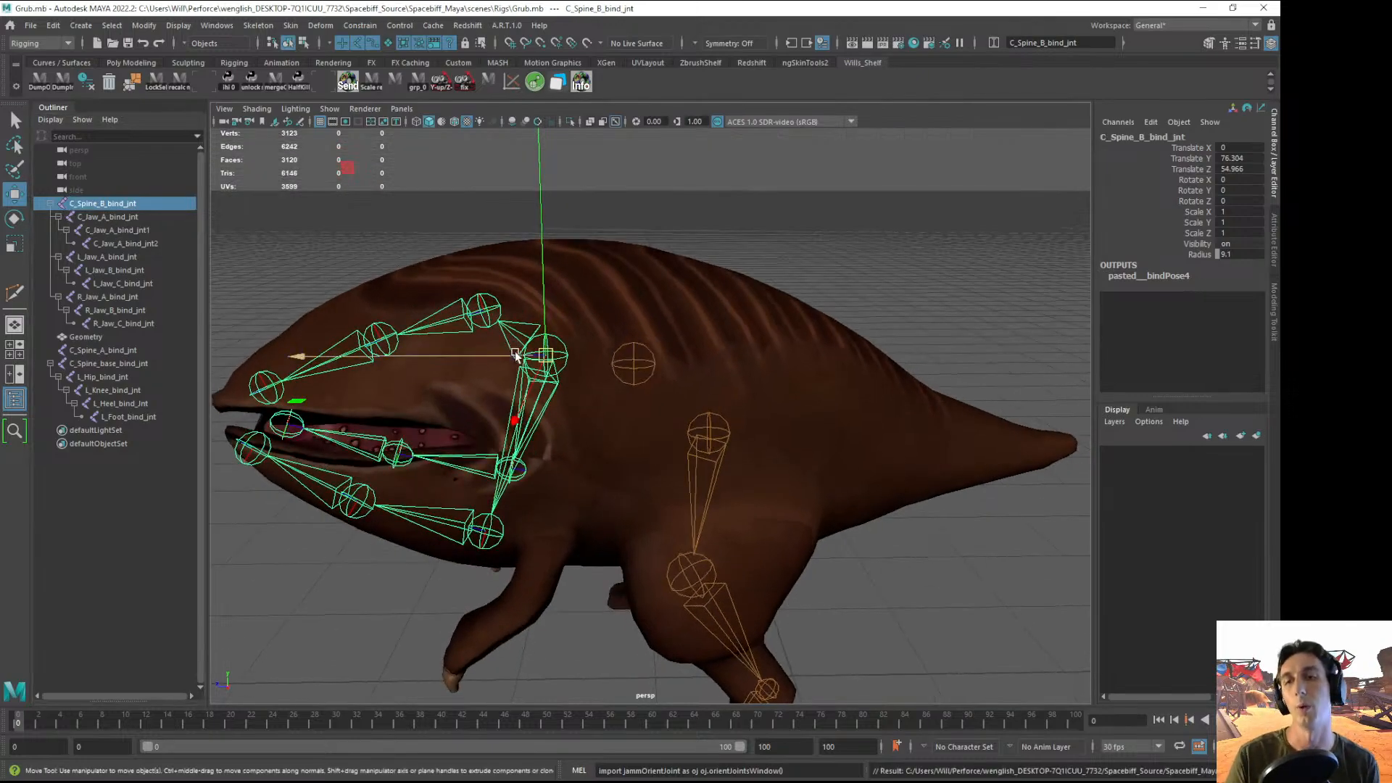
- Collapse the C_Spine_B_bind_jnt hierarchy in the Outliner and select the L_Hip_bind_jnt joint
left_click_drag(514, 352, 505, 350, "alt")
left_click(50, 204)
left_click(116, 439)
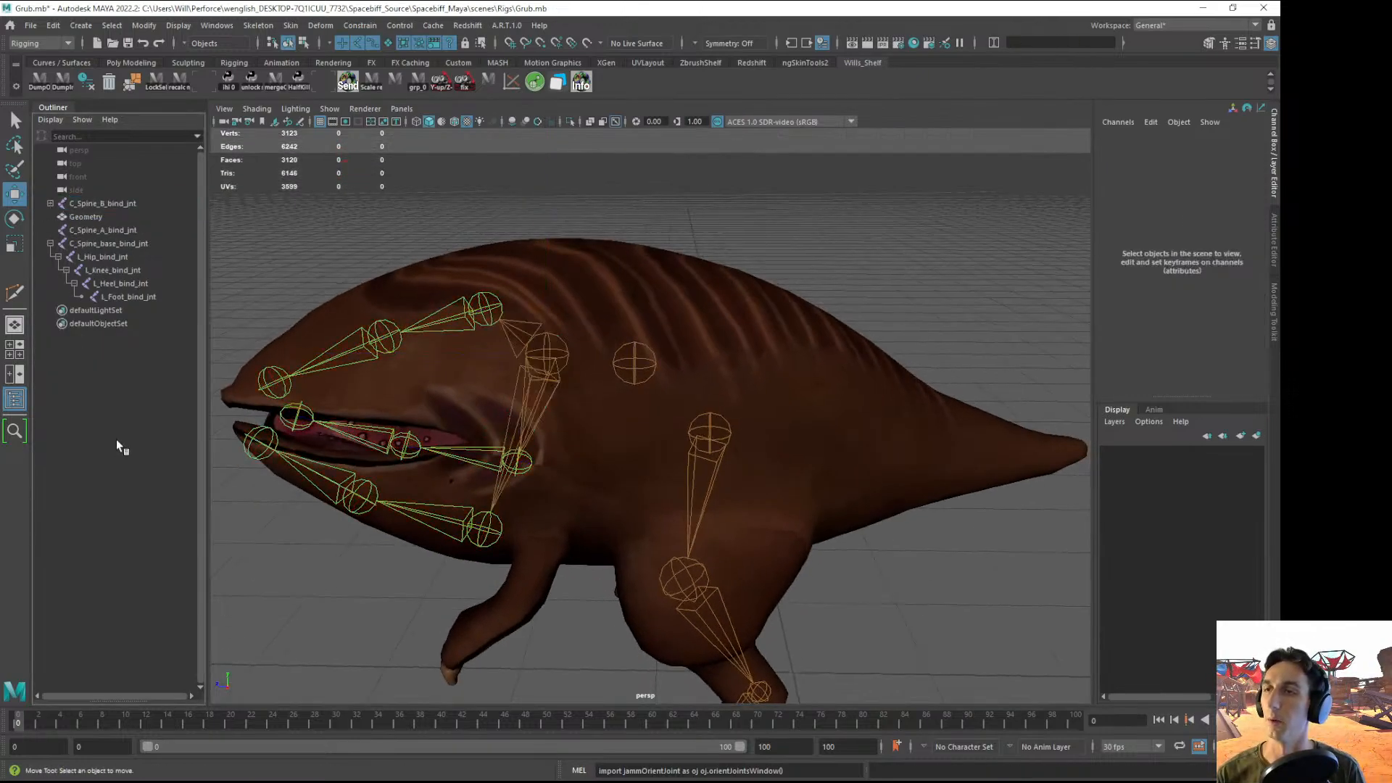
left_click(105, 270)
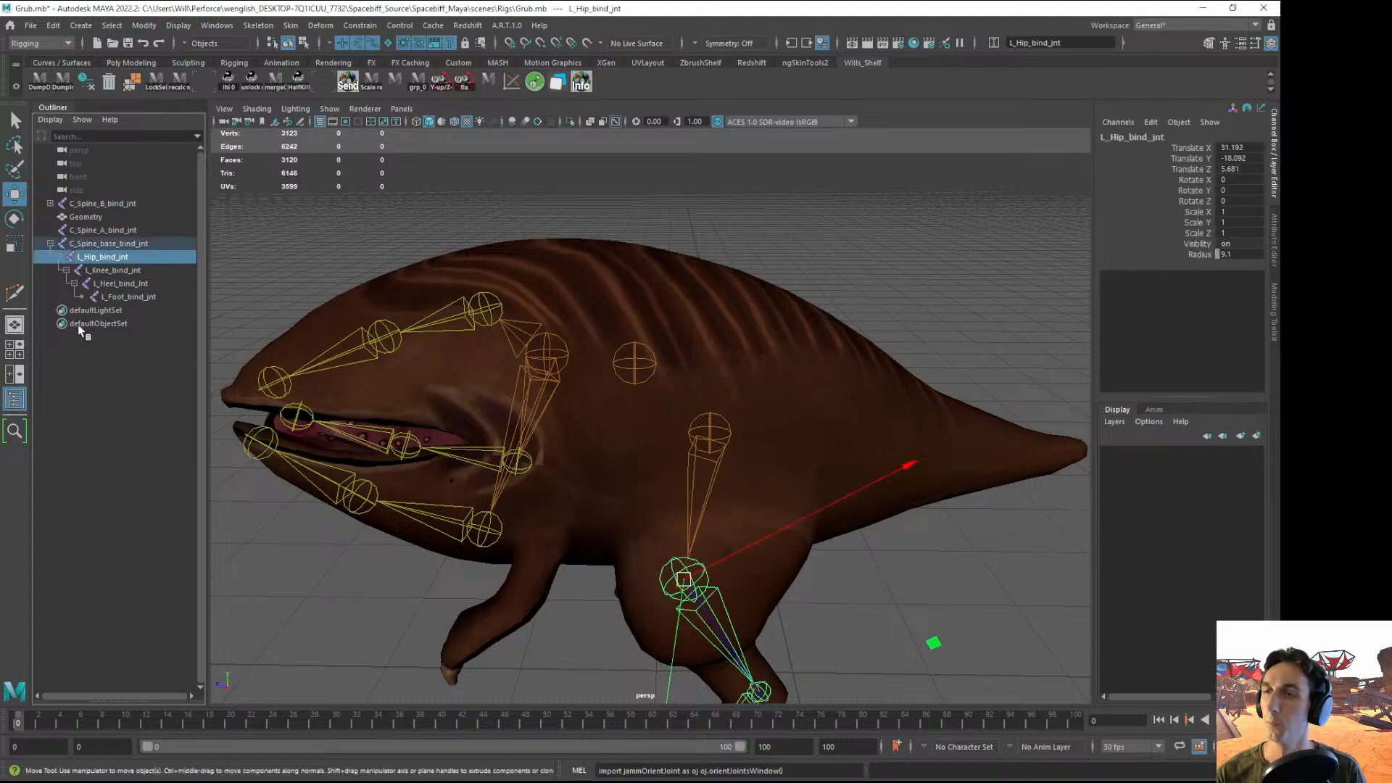
- Parent C_Spine_A_bind_jnt under C_Spine_base_bind_jnt in the Outliner
left_click(87, 358)
left_click(115, 245)
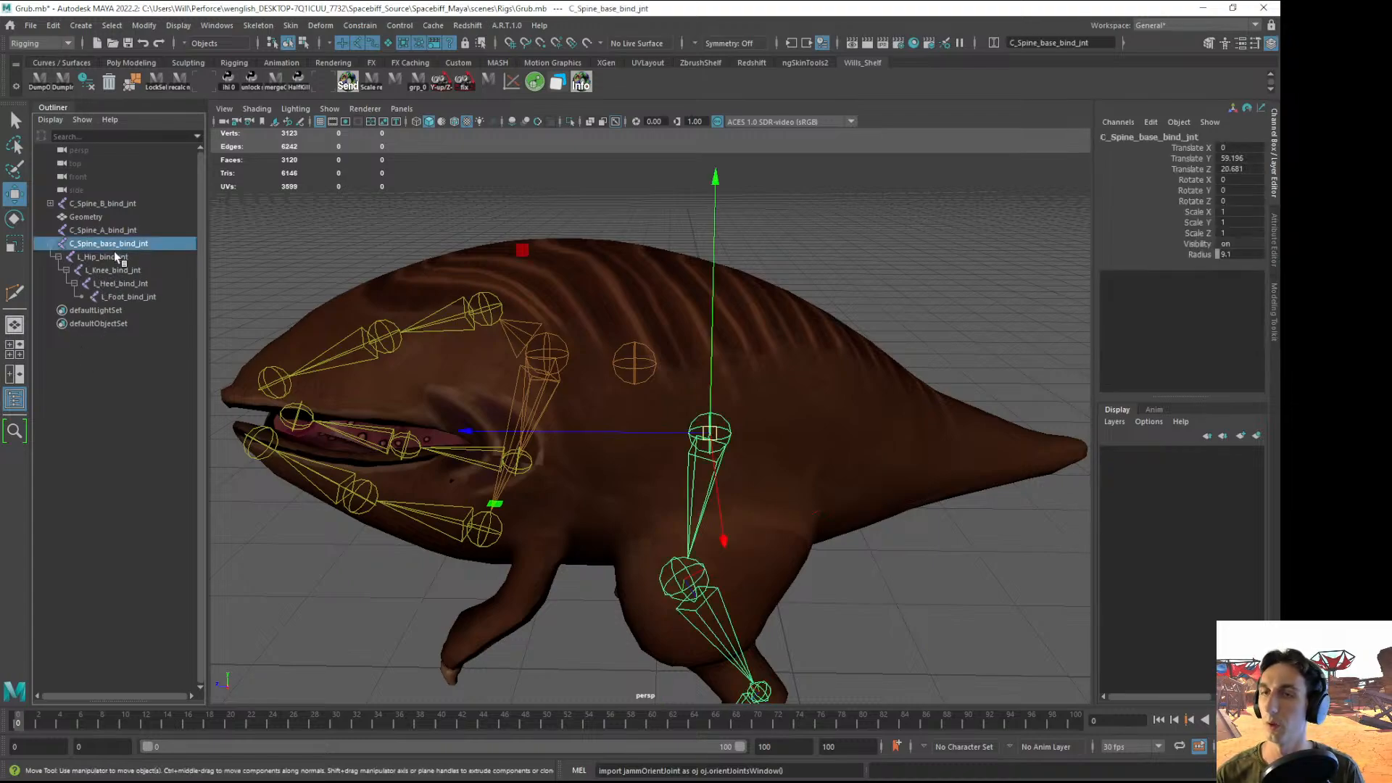
left_click(97, 231)
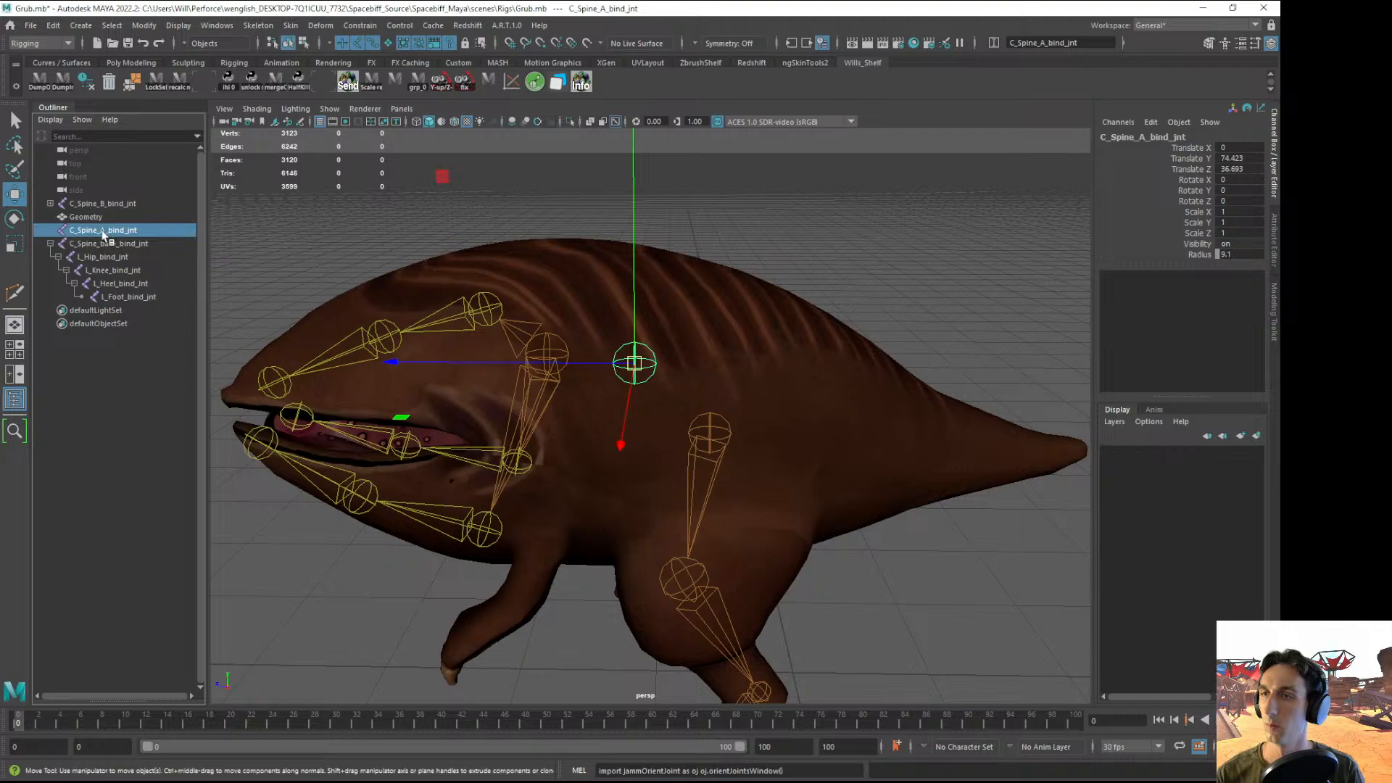
middle_click_drag(104, 232, 95, 256)
left_click(95, 435)
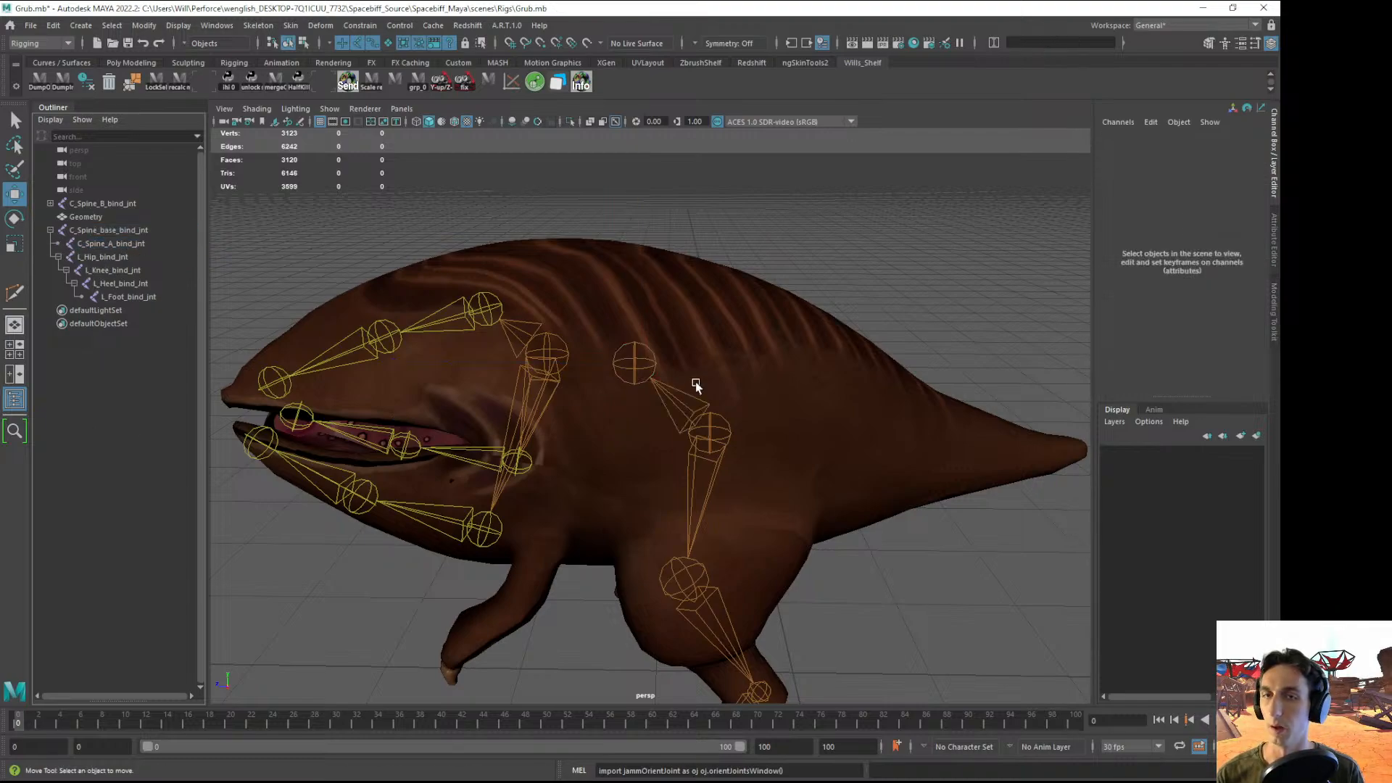
- Parent C_Spine_B_bind_jnt, with its jaw chains, under C_Spine_A_bind_jnt in the Outliner
left_click_drag(694, 382, 706, 510, "alt")
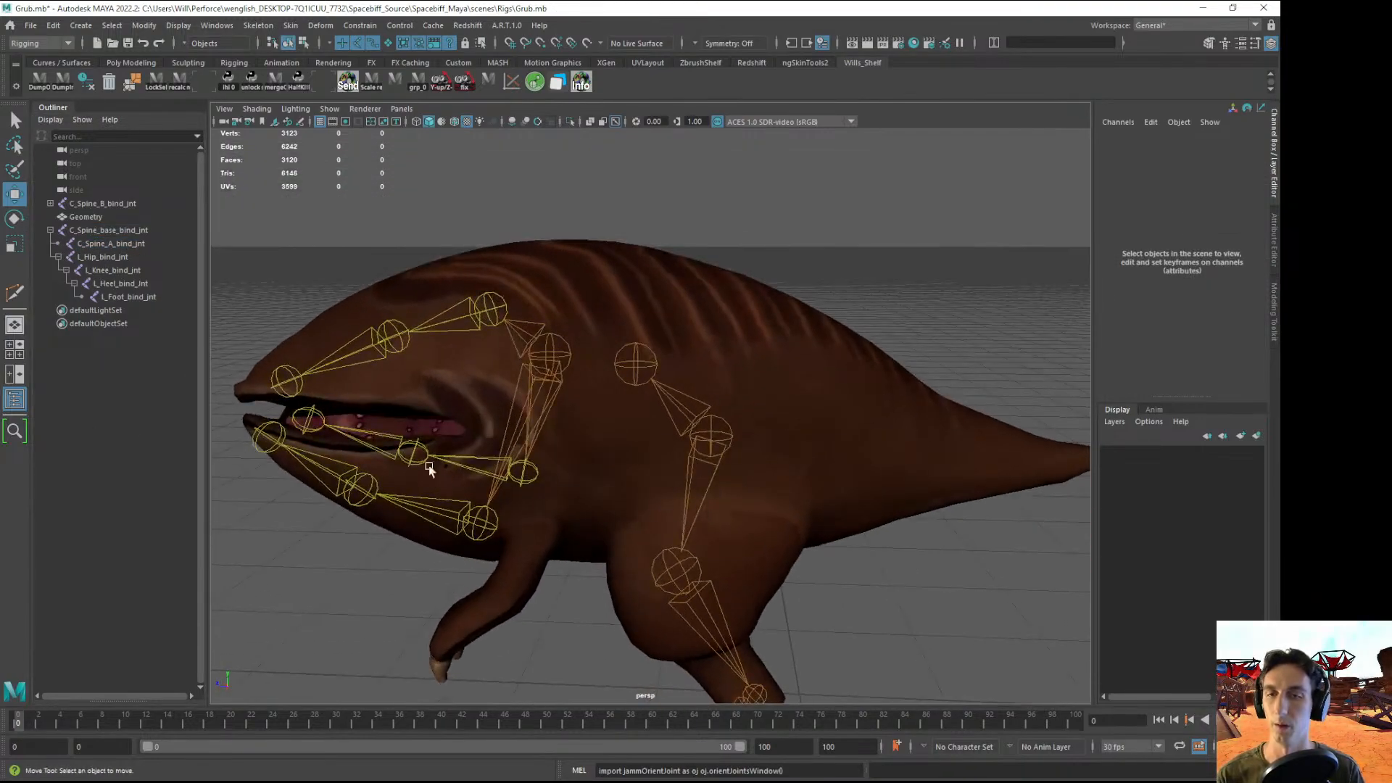
left_click(78, 204)
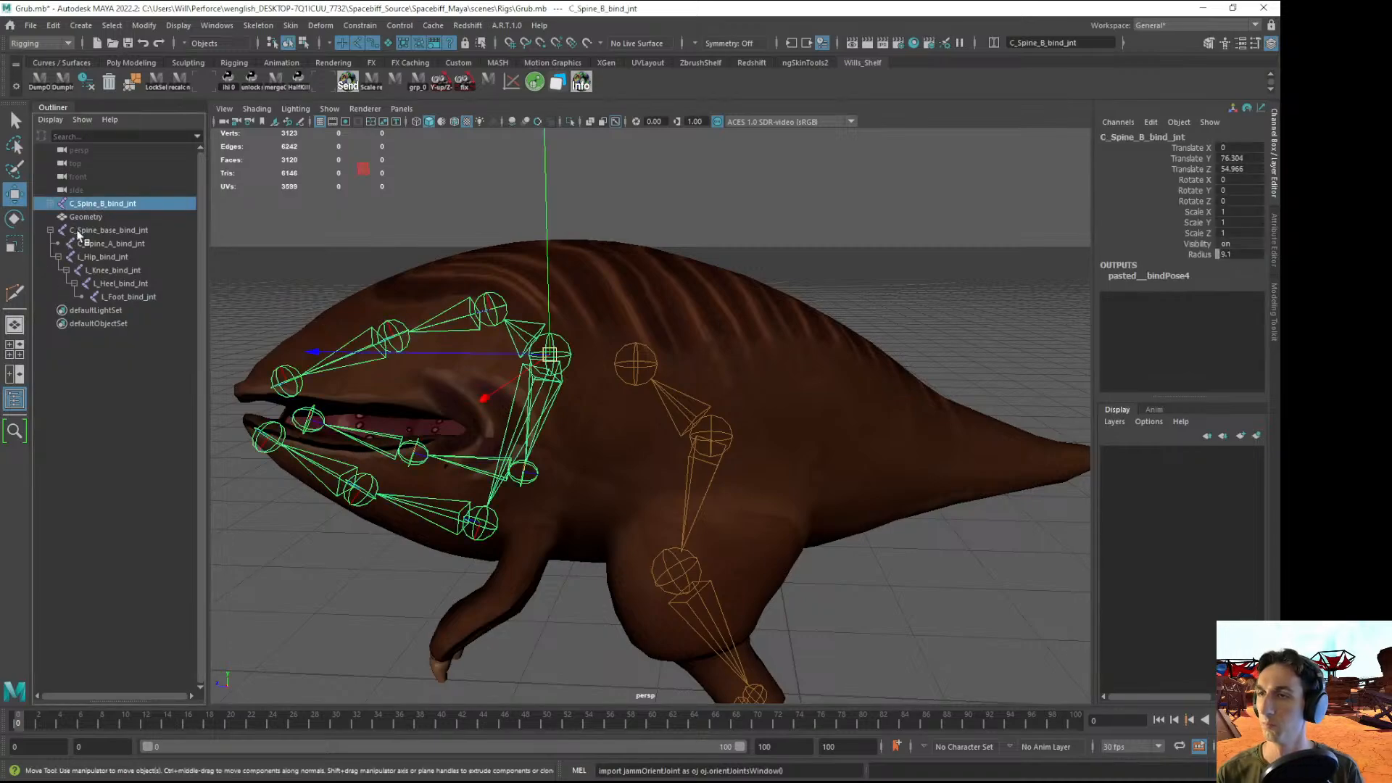
middle_click_drag(90, 203, 99, 245)
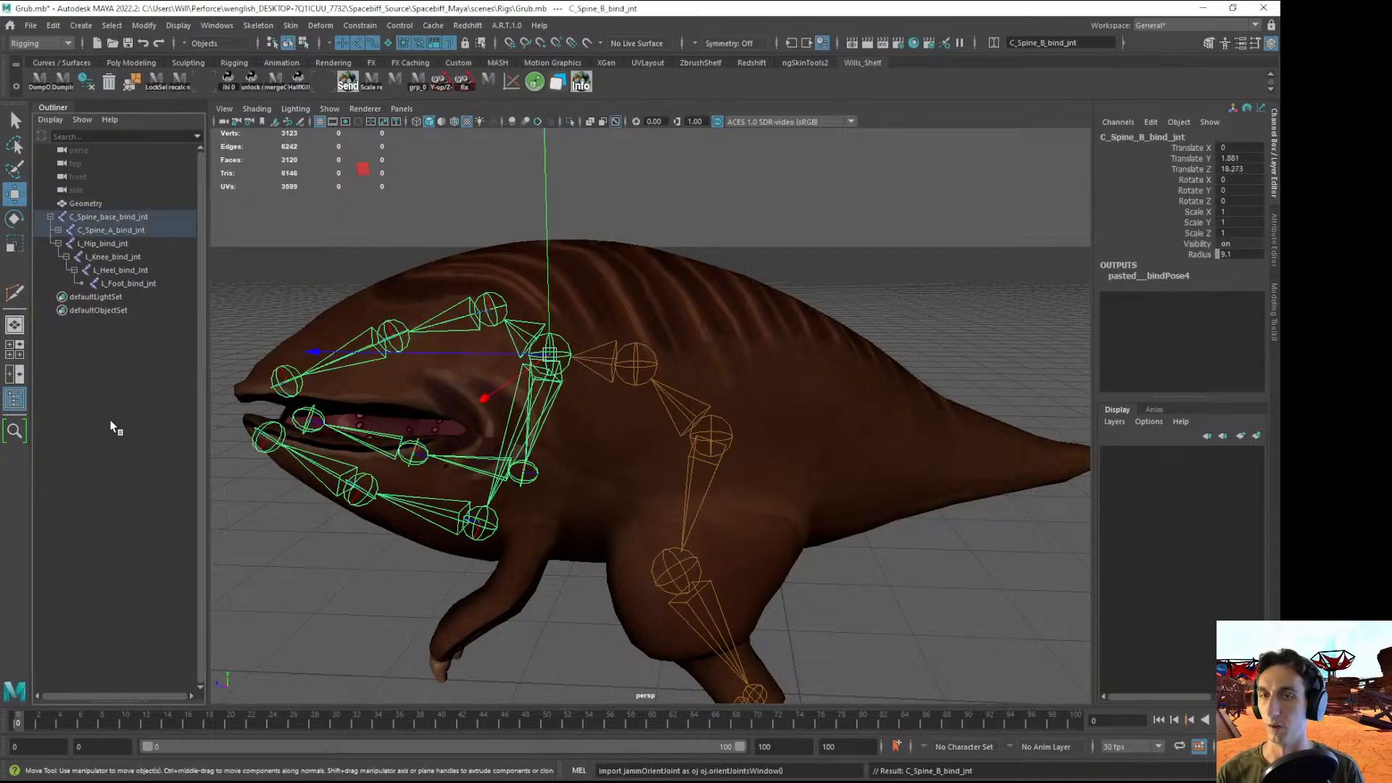
- Try rotating C_Spine_base_bind_jnt to test the connected hierarchy, and undo the rotation
left_click(129, 217)
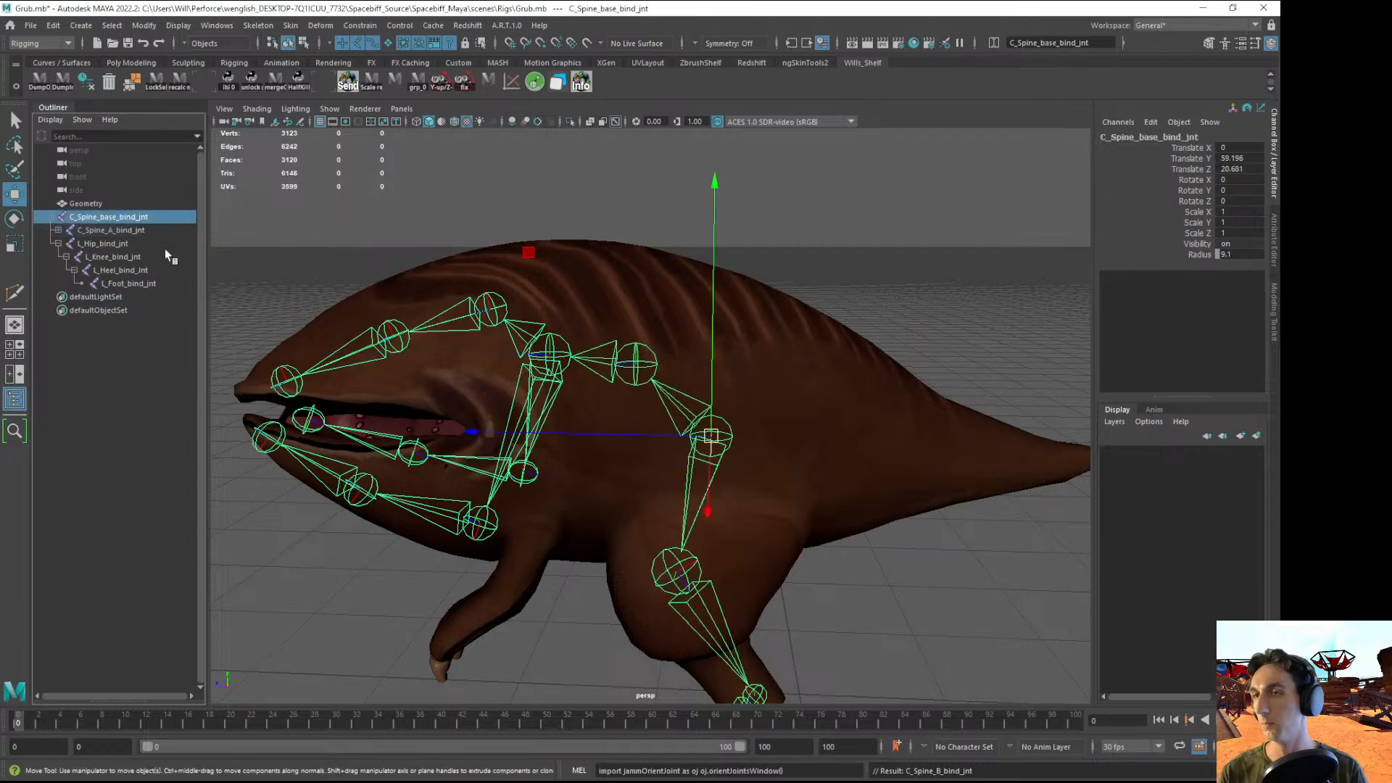
key("e")
left_click_drag(622, 389, 589, 397, "alt")
left_click_drag(794, 324, 768, 321, "alt")
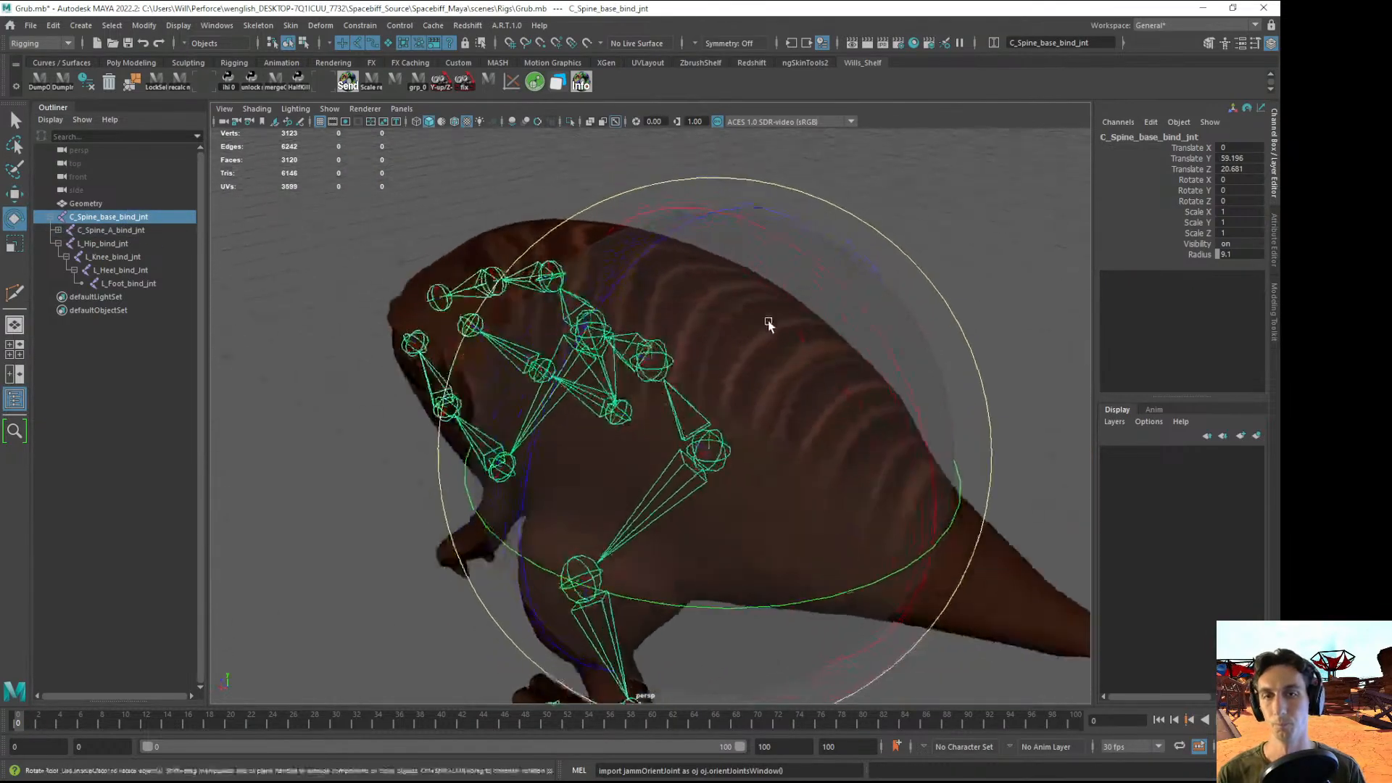
left_click_drag(838, 282, 845, 290)
key("ctrl+z")
left_click_drag(403, 550, 348, 471, "alt")
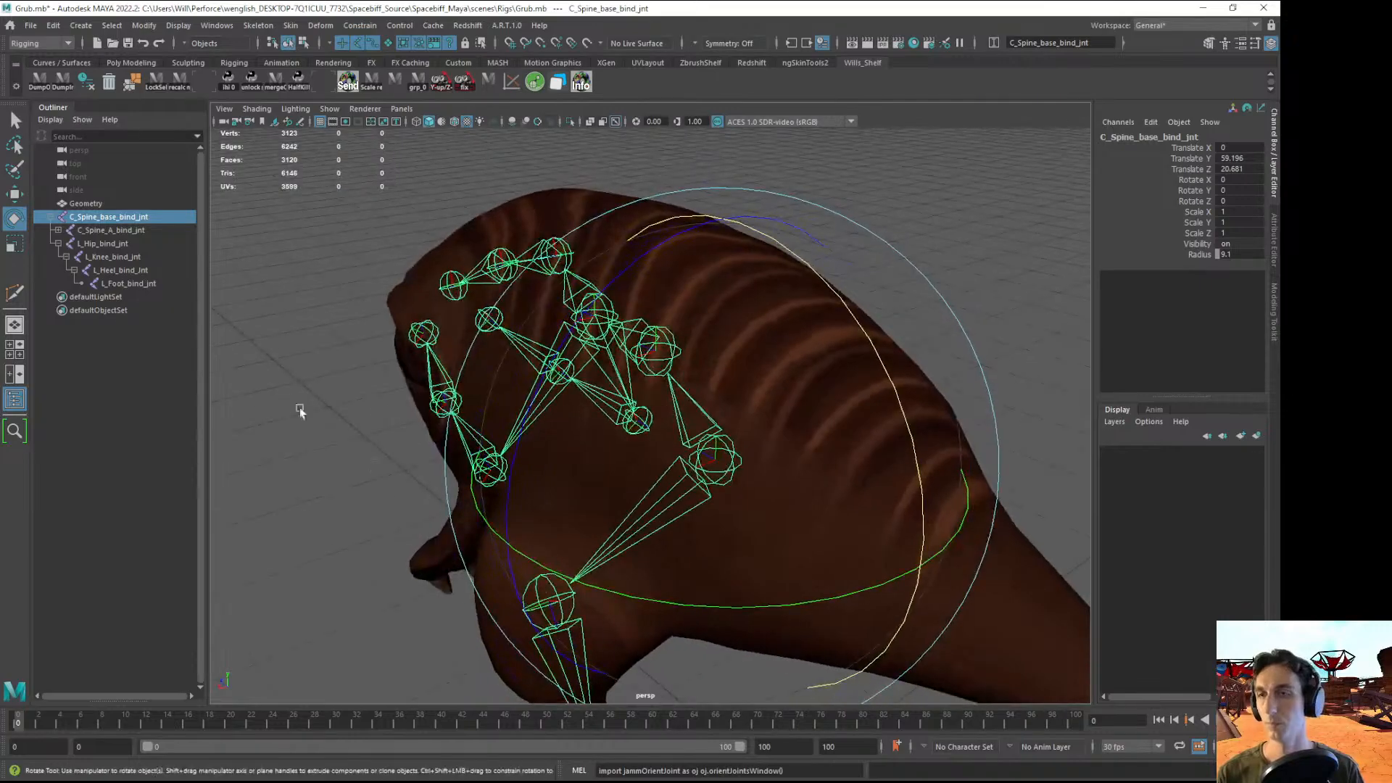
- Expand the spine chain and check the axis directions of C_Spine_A_bind_jnt and C_Spine_B_bind_jnt
left_click(58, 230)
left_click(112, 232)
left_click_drag(363, 270, 451, 273, "alt")
key("w")
left_click_drag(705, 335, 681, 355, "alt")
left_click_drag(547, 360, 610, 352, "alt")
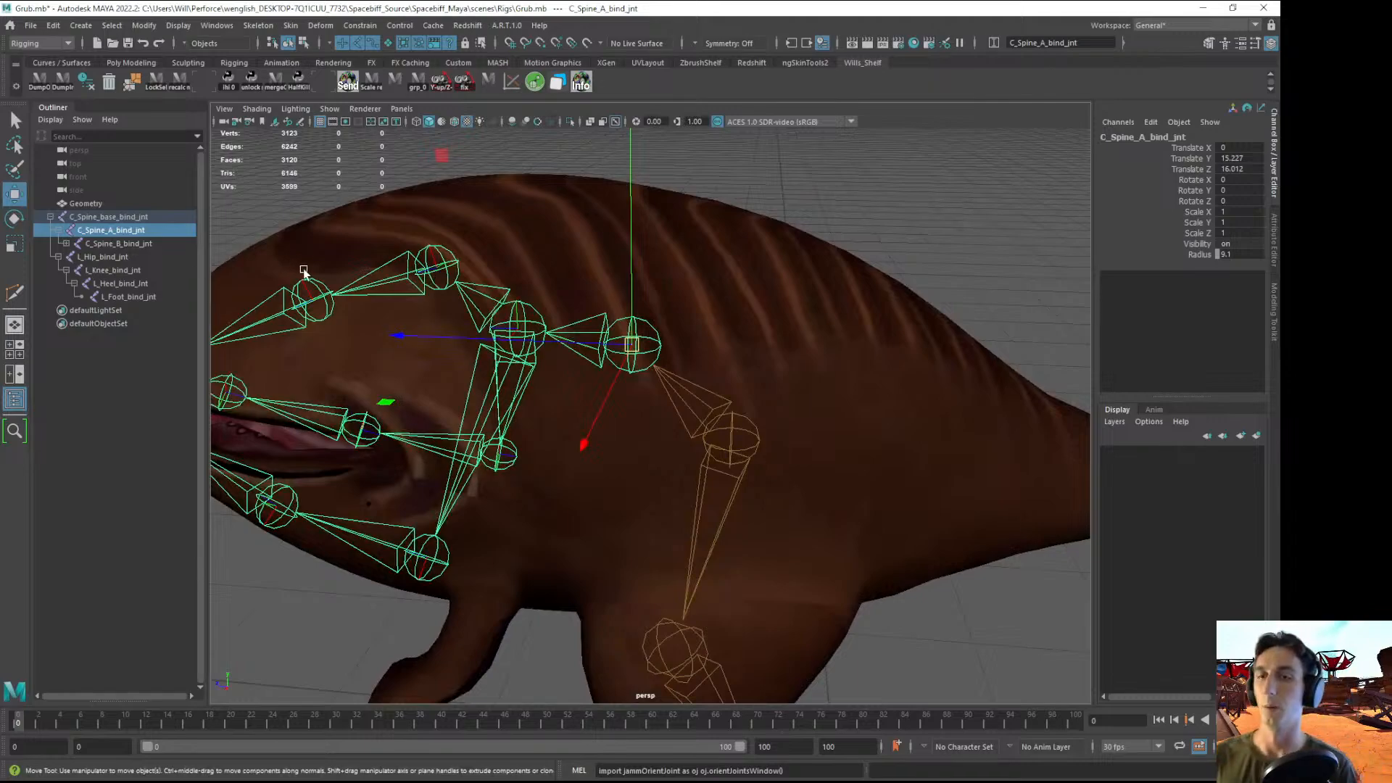
left_click(116, 244)
left_click_drag(333, 297, 400, 325, "alt")
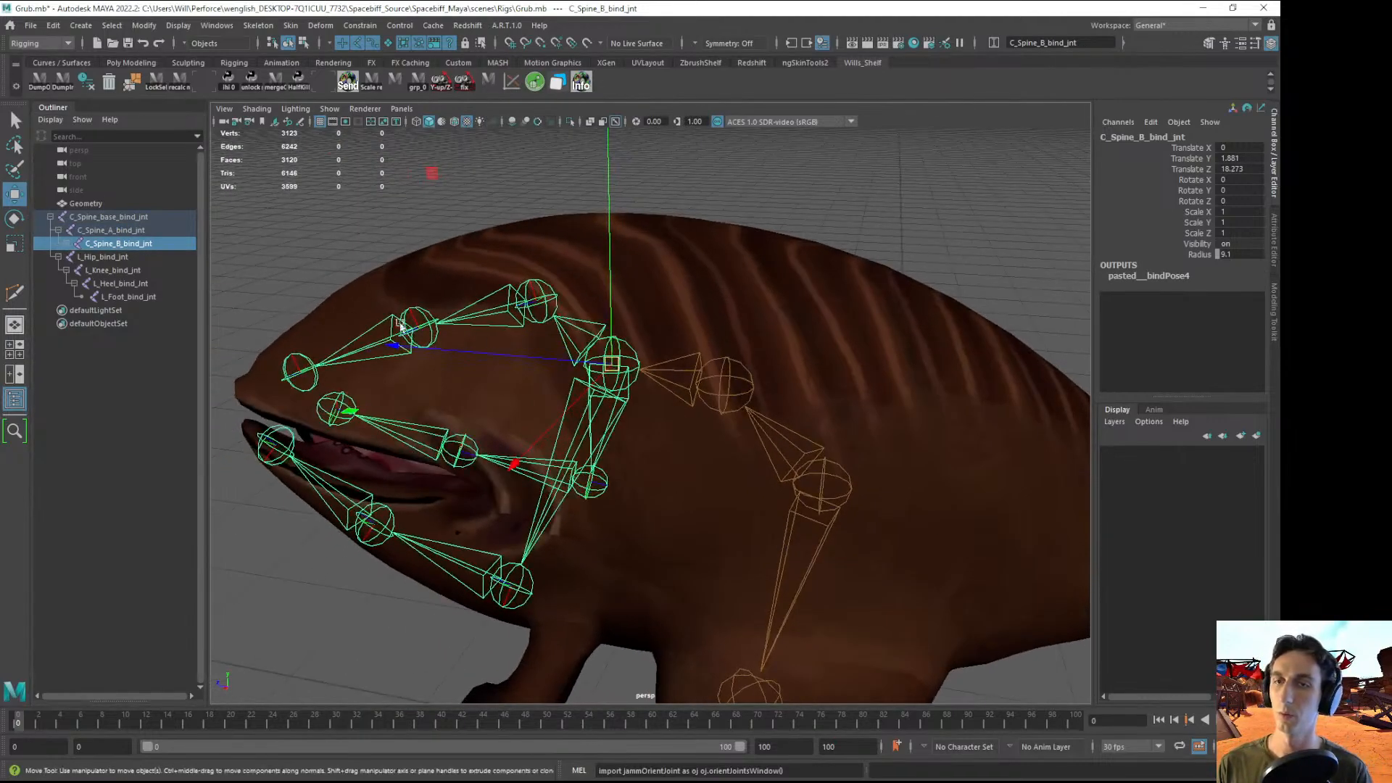
- Try to orient the three spine joints and their hierarchy with the JAMMSoft Joint Orient Tool, and close the tool
left_click(102, 217, "shift")
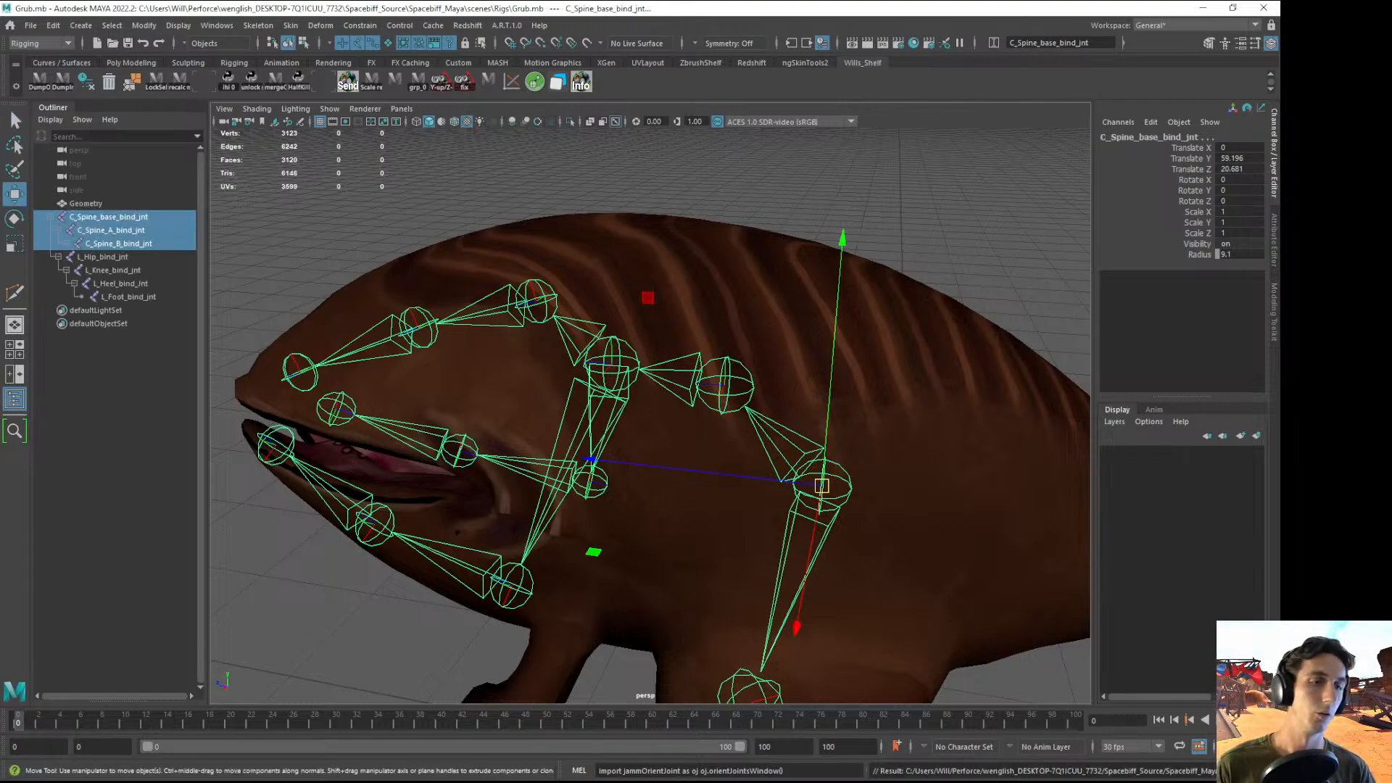
key("alt+Tab")
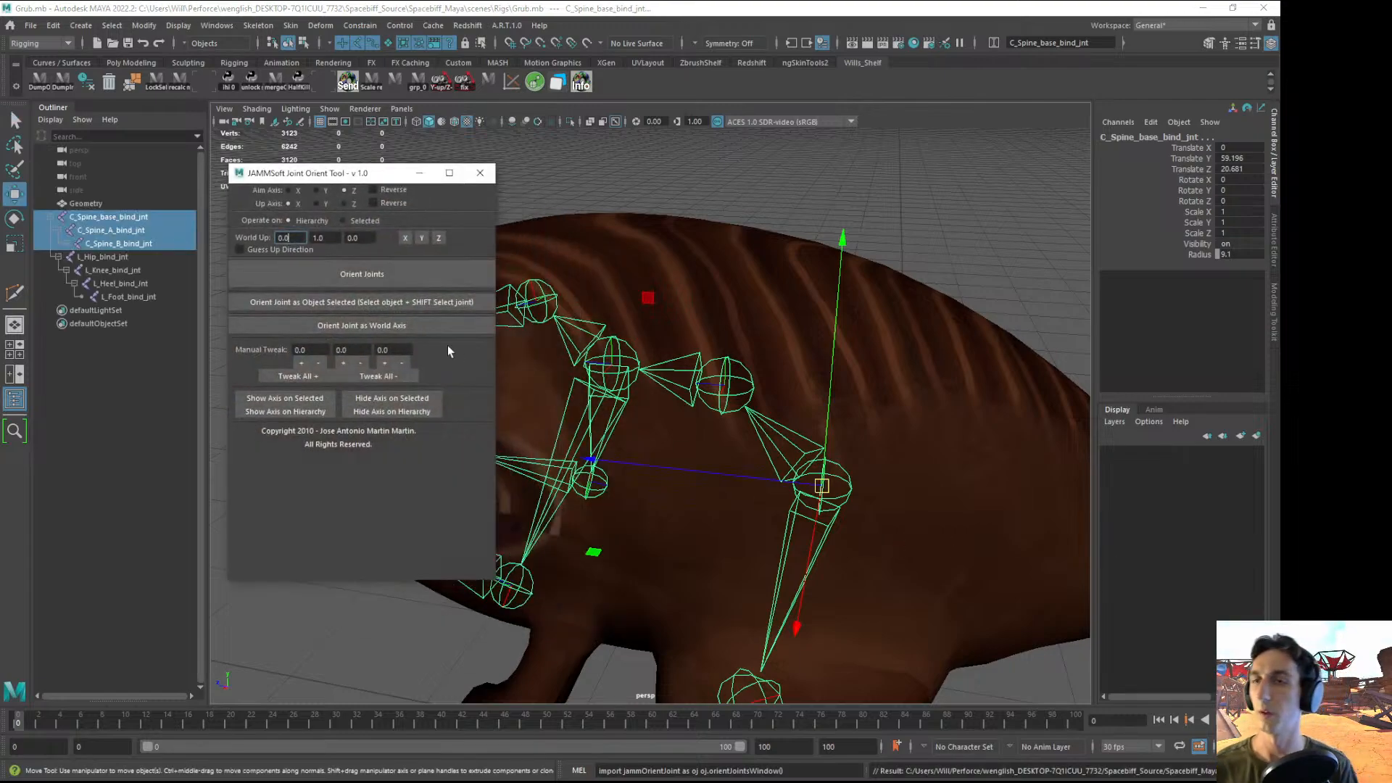
left_click(320, 371)
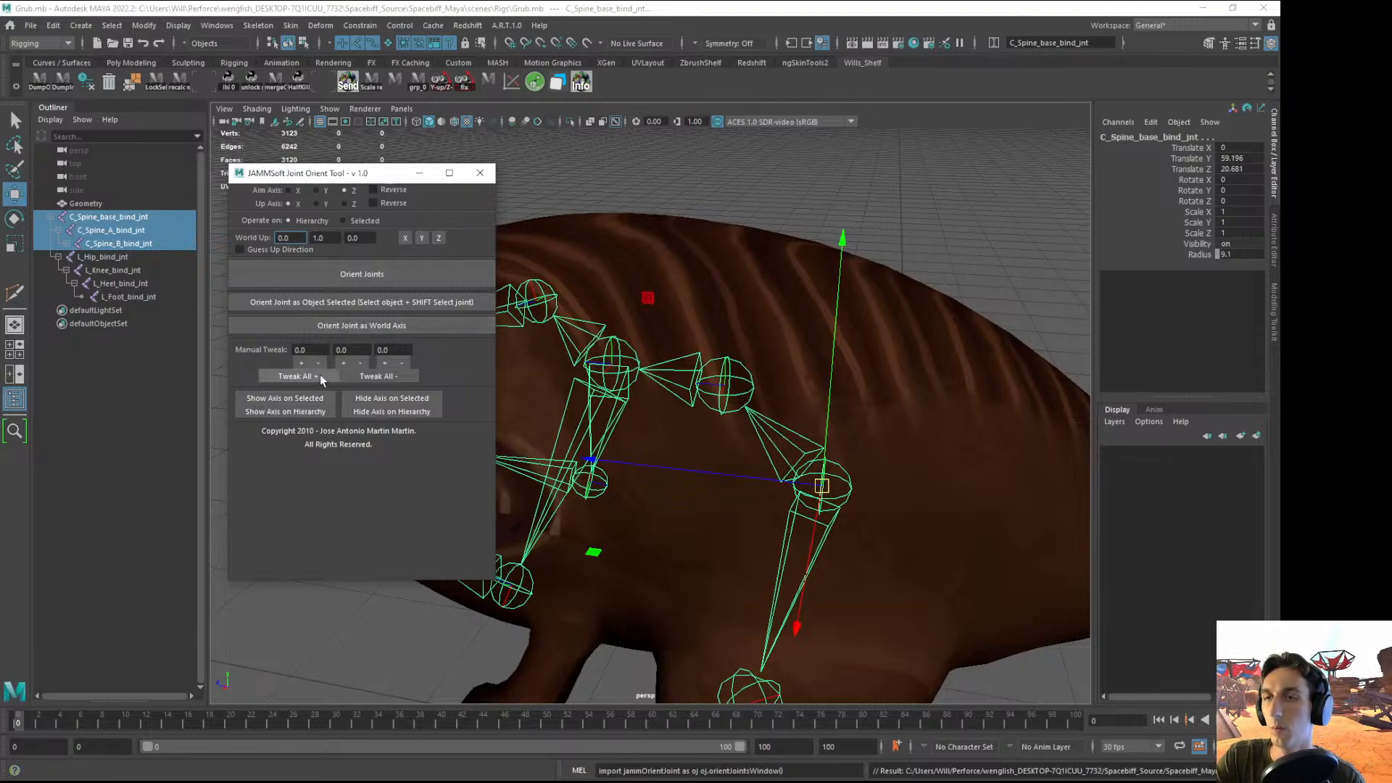
left_click(361, 275)
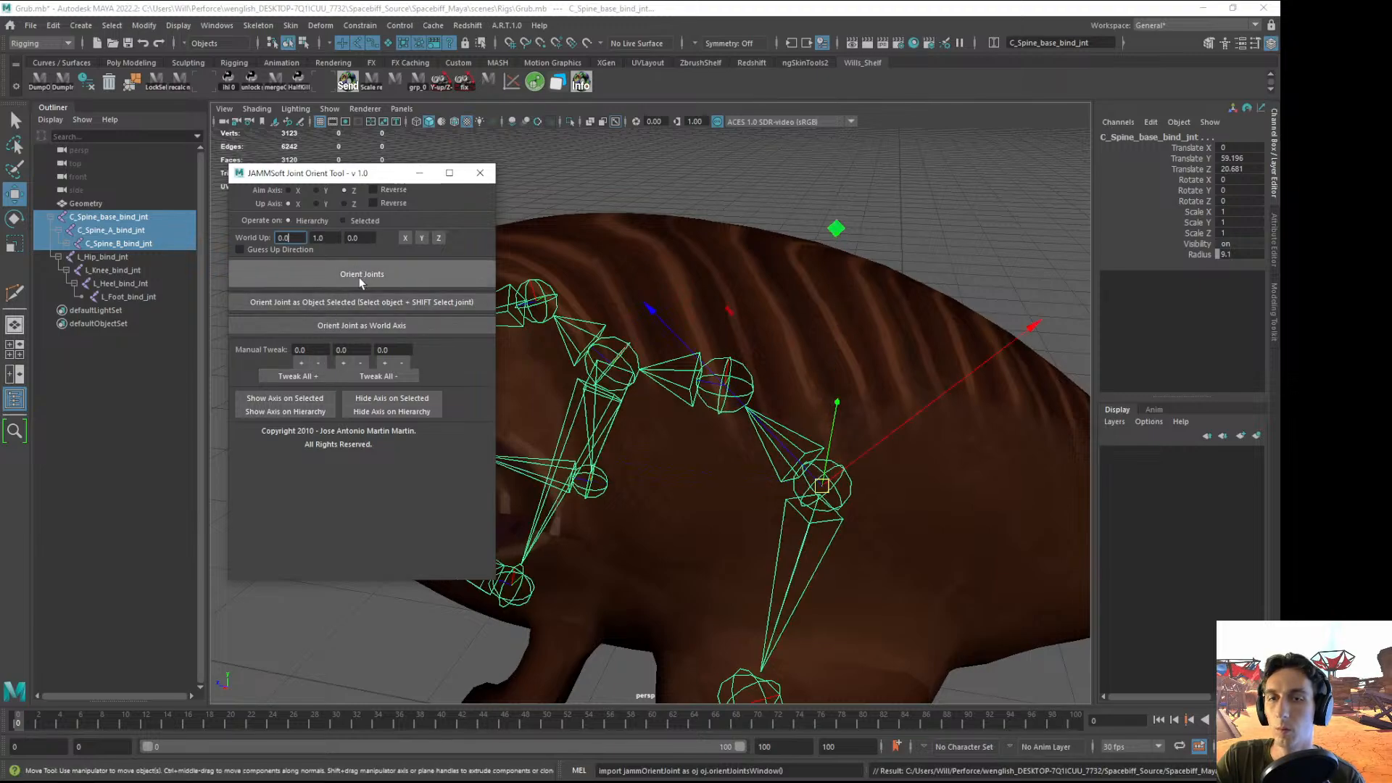
left_click(481, 174)
- Inspect the axis orientation of the spine joints and the upper, lower and side jaw joints from several angles
left_click_drag(754, 368, 646, 307, "alt")
left_click(734, 361)
left_click(836, 499)
left_click(703, 371)
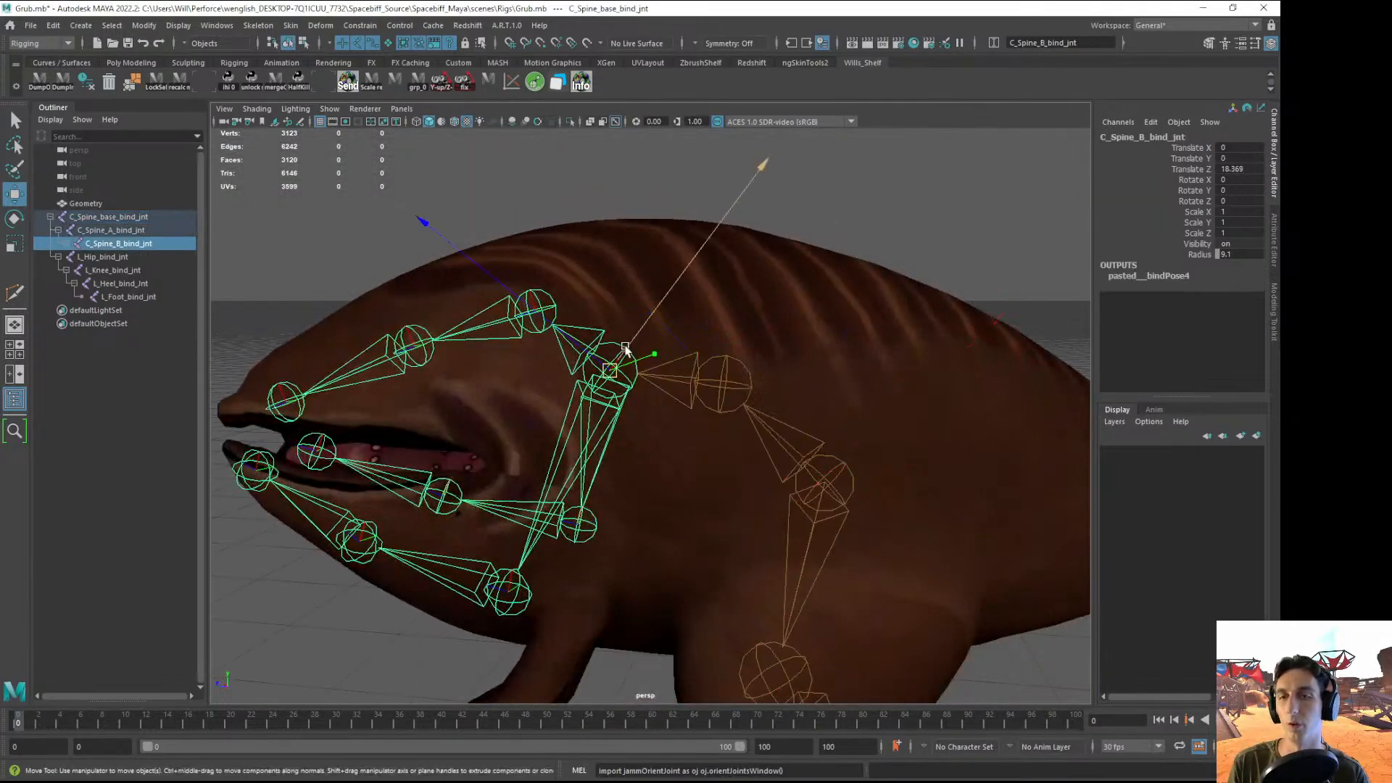
left_click_drag(704, 371, 569, 285, "alt")
left_click(569, 285)
left_click_drag(612, 372, 592, 475, "alt")
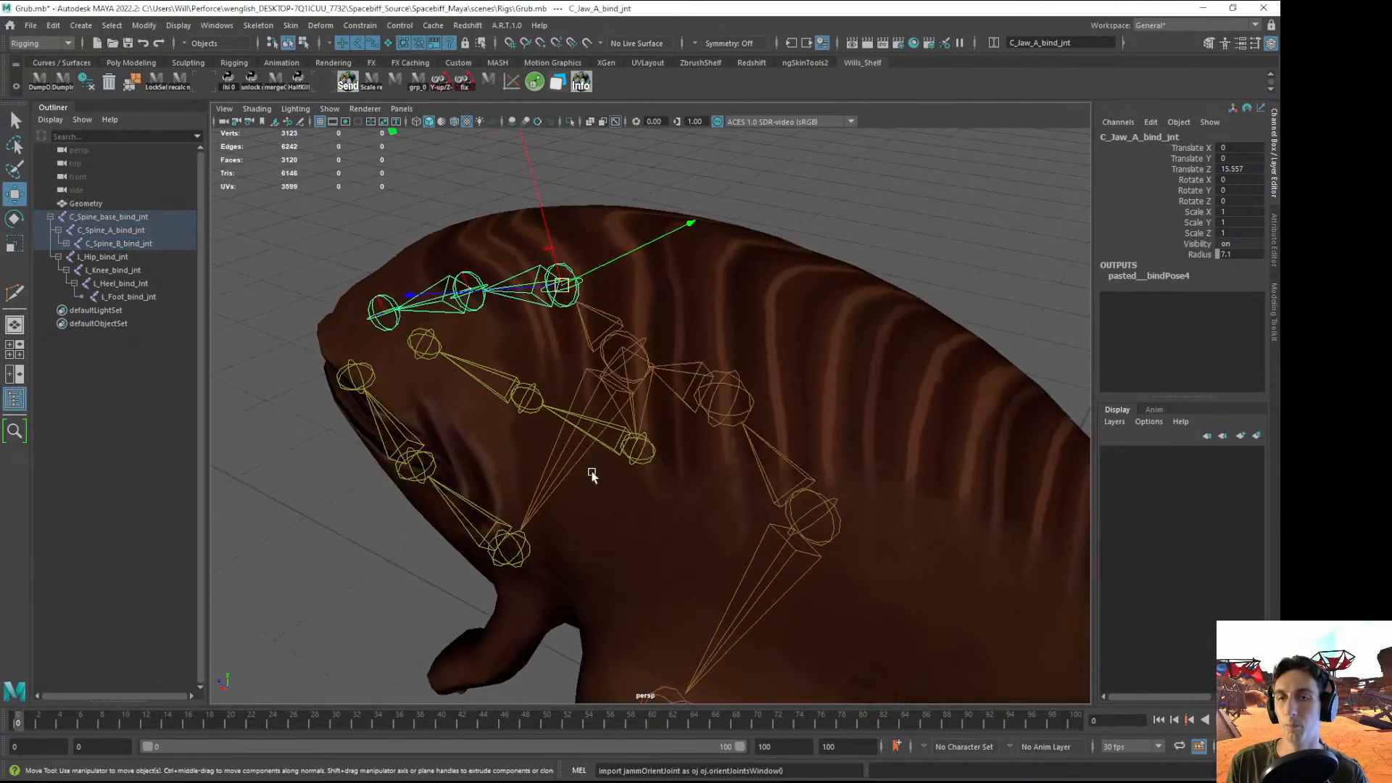
left_click(517, 551)
left_click_drag(546, 534, 644, 465, "alt")
left_click(683, 435)
left_click(618, 475)
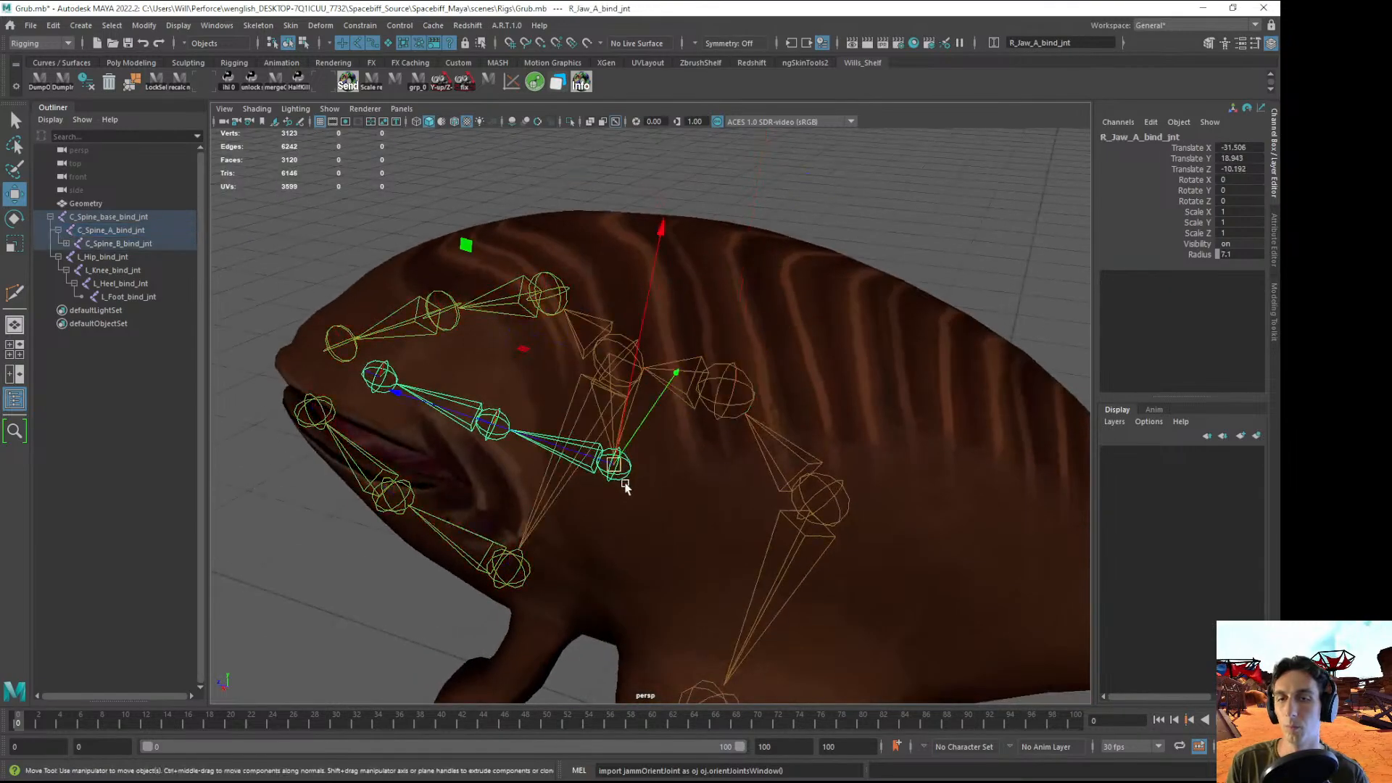
left_click(626, 483)
left_click(631, 473)
- Undo the joint selections and the orient operation applied to the spine hierarchy
key("ctrl+z")
key("ctrl+z")
key("ctrl+z")
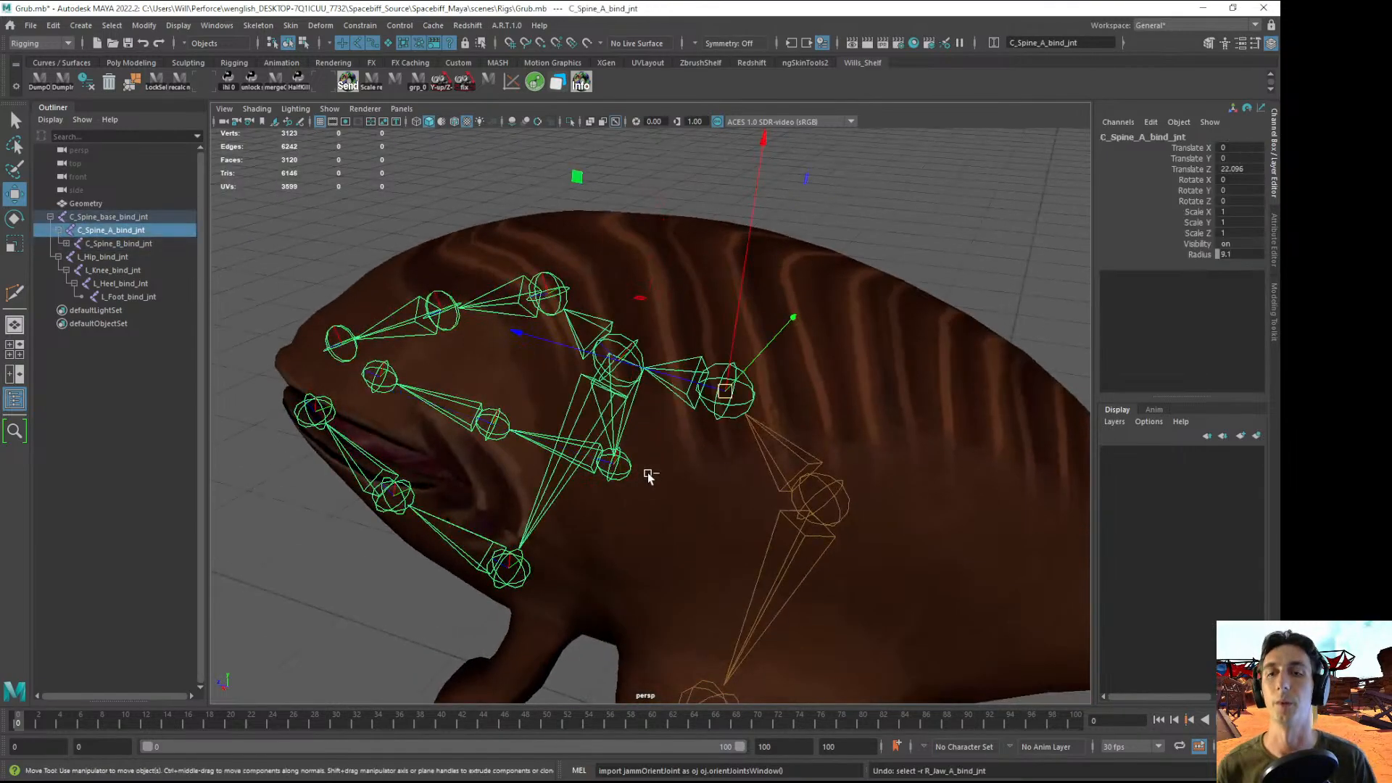
key("ctrl+z")
key("ctrl+z")
key("ctrl+z")
key("ctrl+z")
key("ctrl+z")
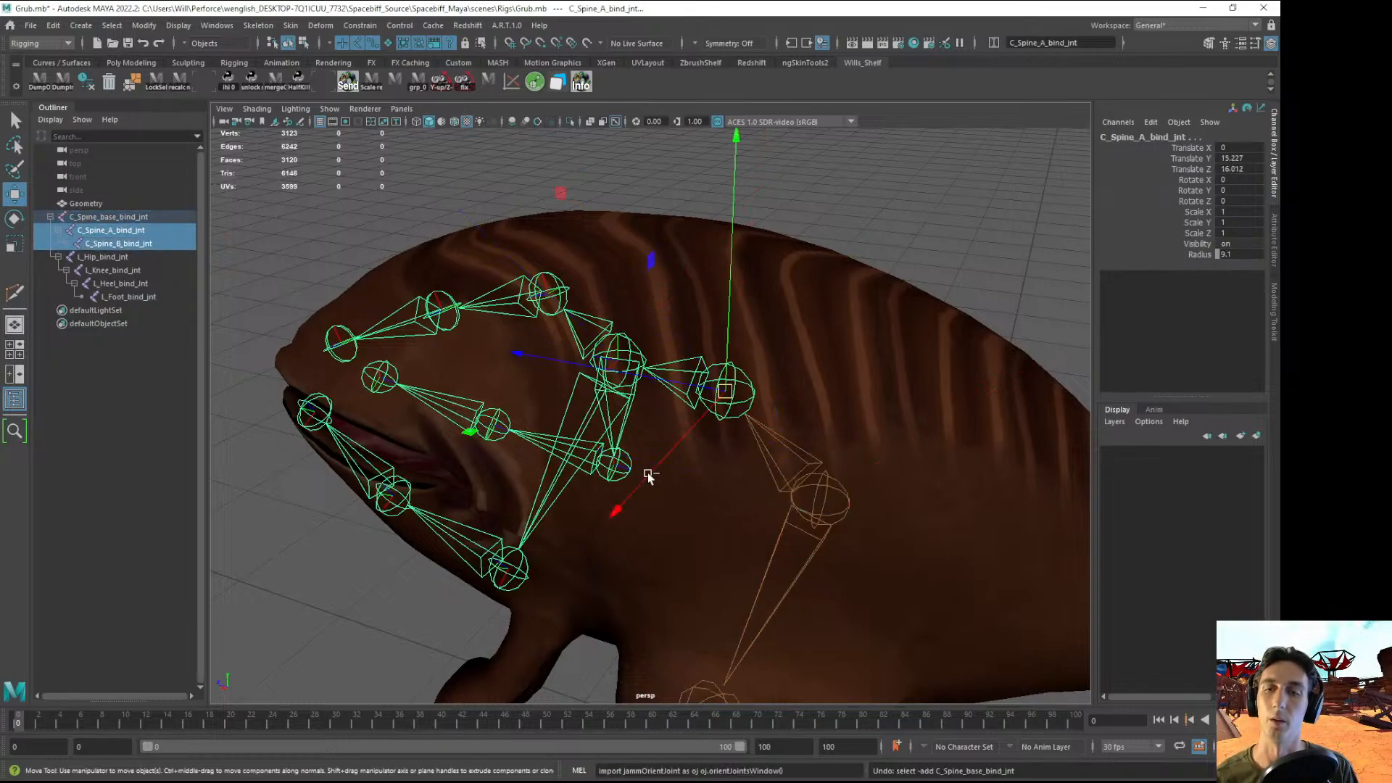
- Select only C_Spine_A_bind_jnt and save the Grub scene
left_click(793, 298)
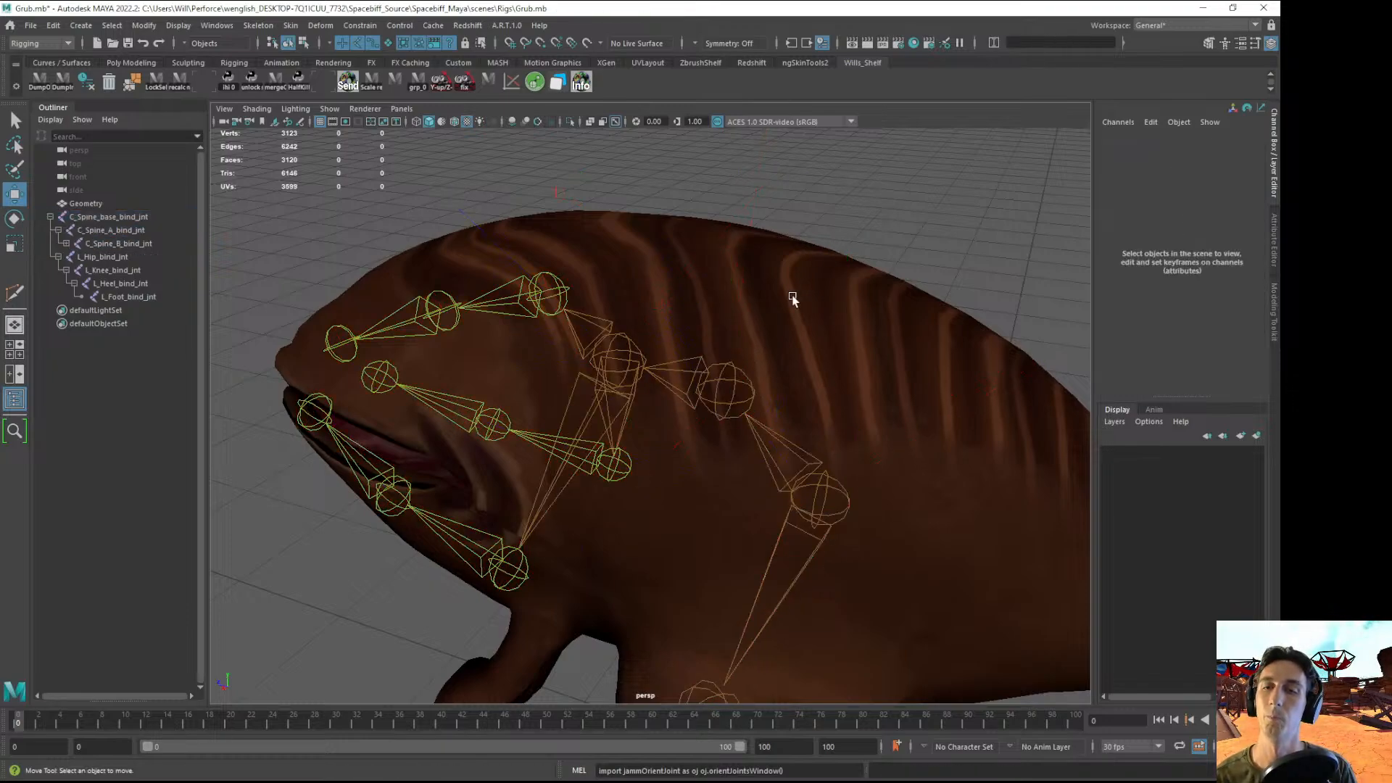
left_click(729, 402)
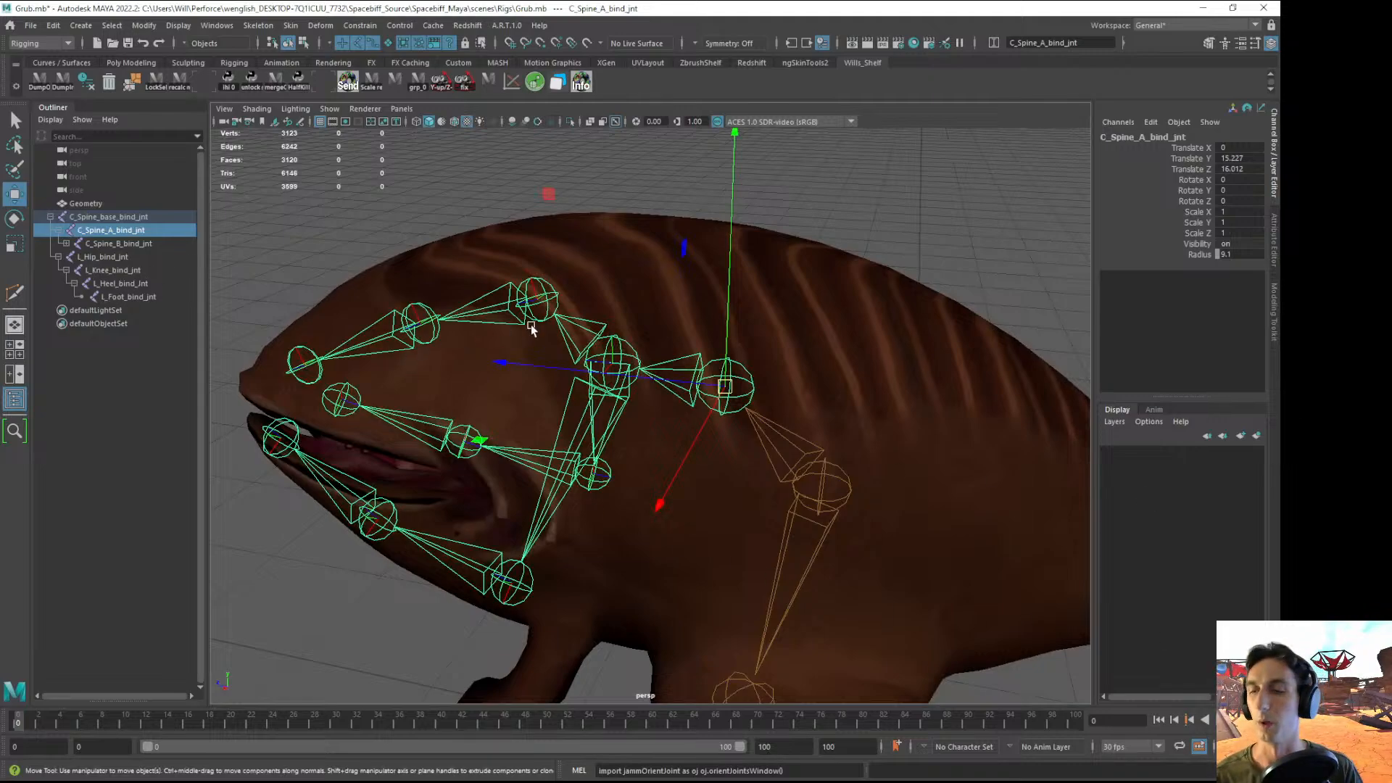
left_click_drag(530, 324, 567, 393, "alt")
key("ctrl+s")
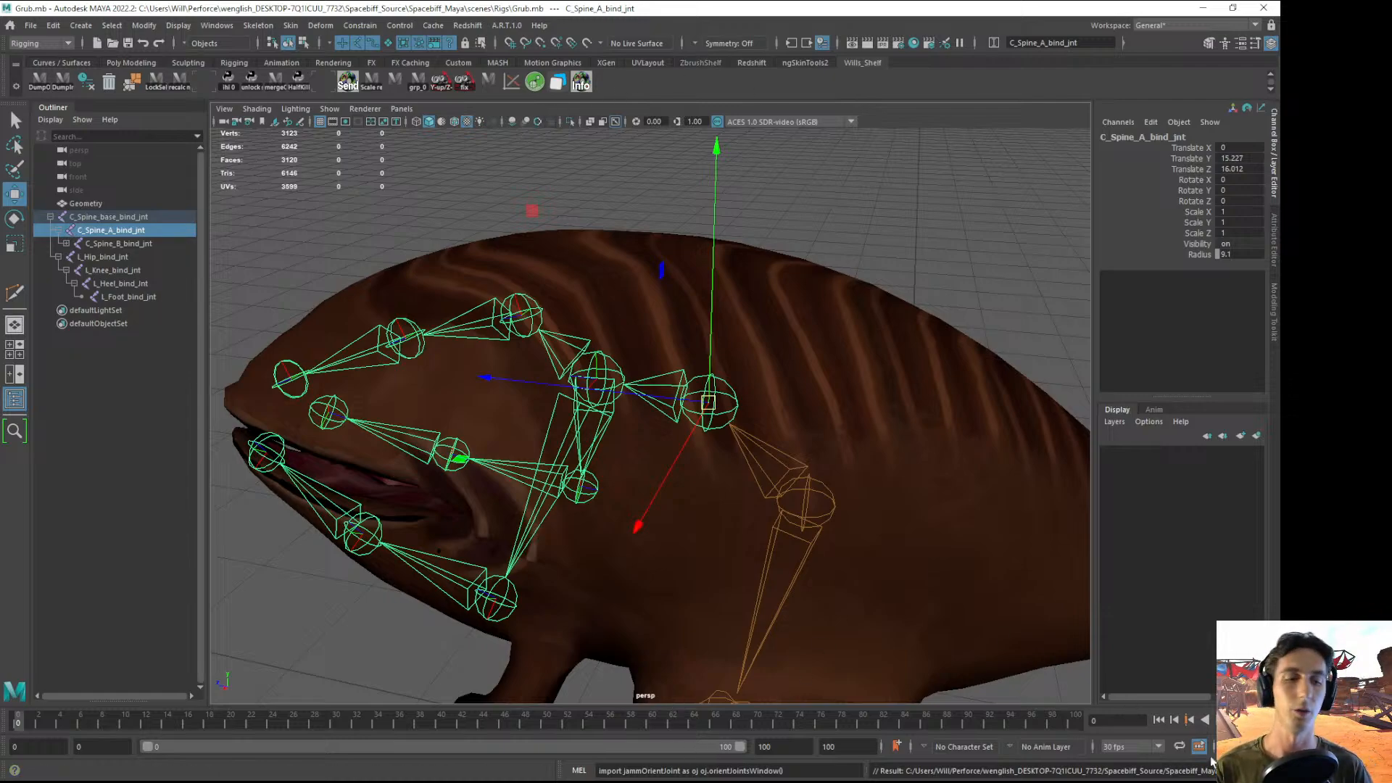
- Reopen the JAMMSoft Joint Orient Tool by running its Python script, and minimize the Script Editor
left_click(1273, 770)
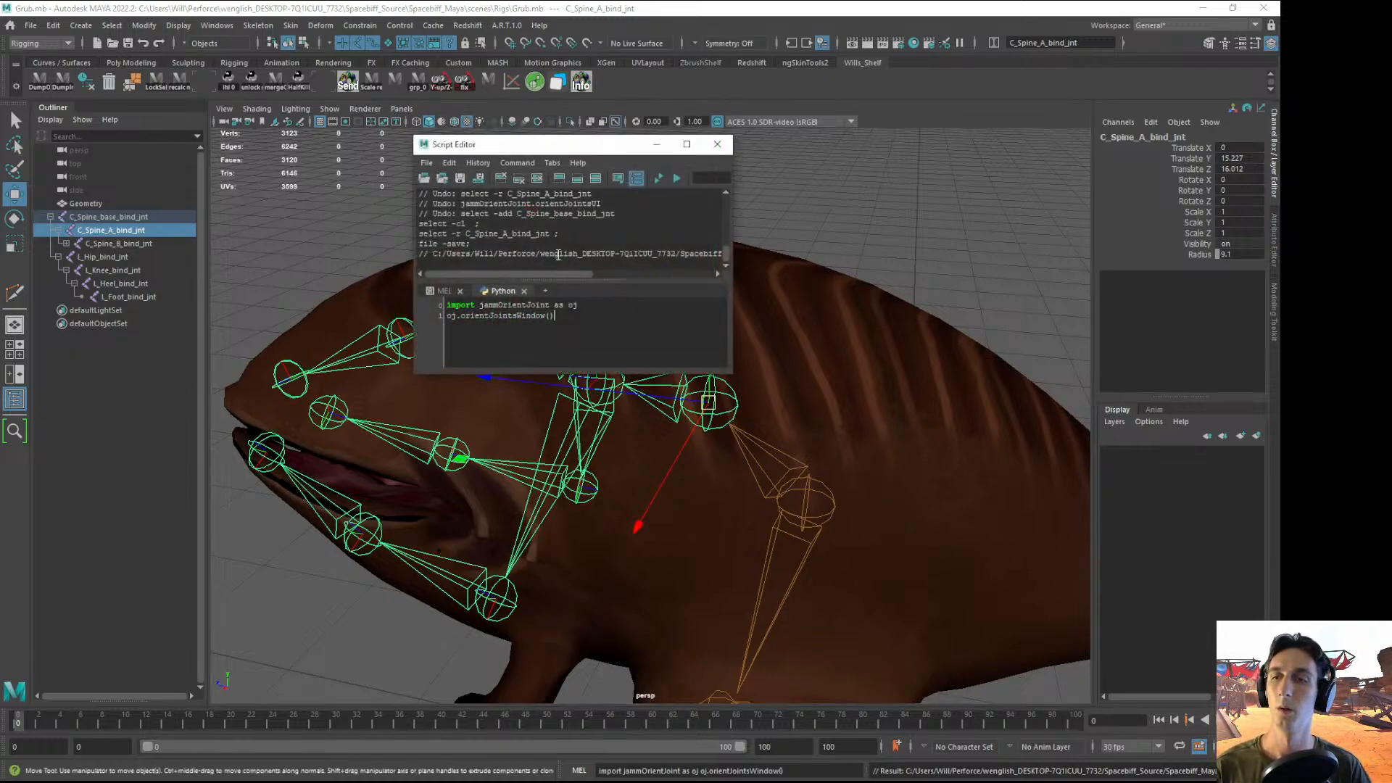
left_click(677, 178)
left_click(661, 145)
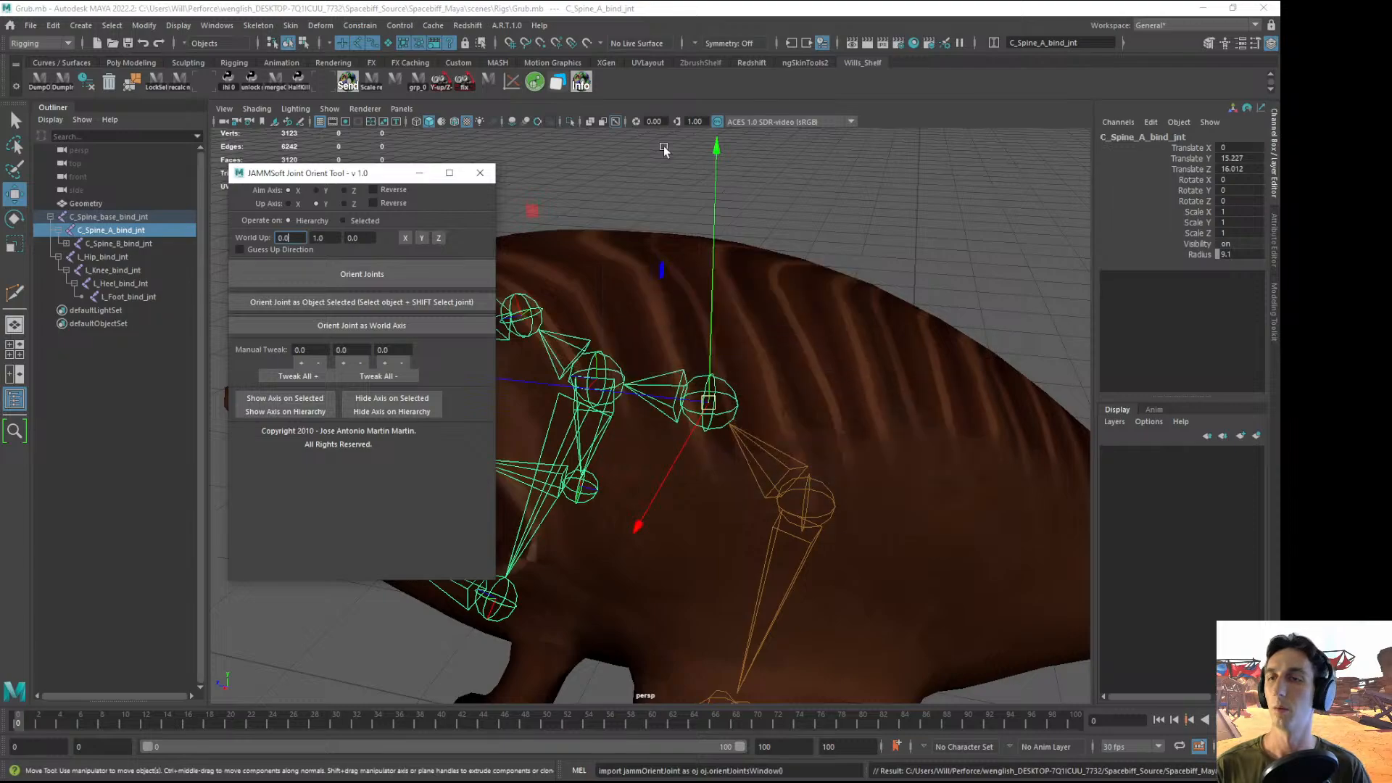
left_click_drag(728, 424, 514, 447, "alt")
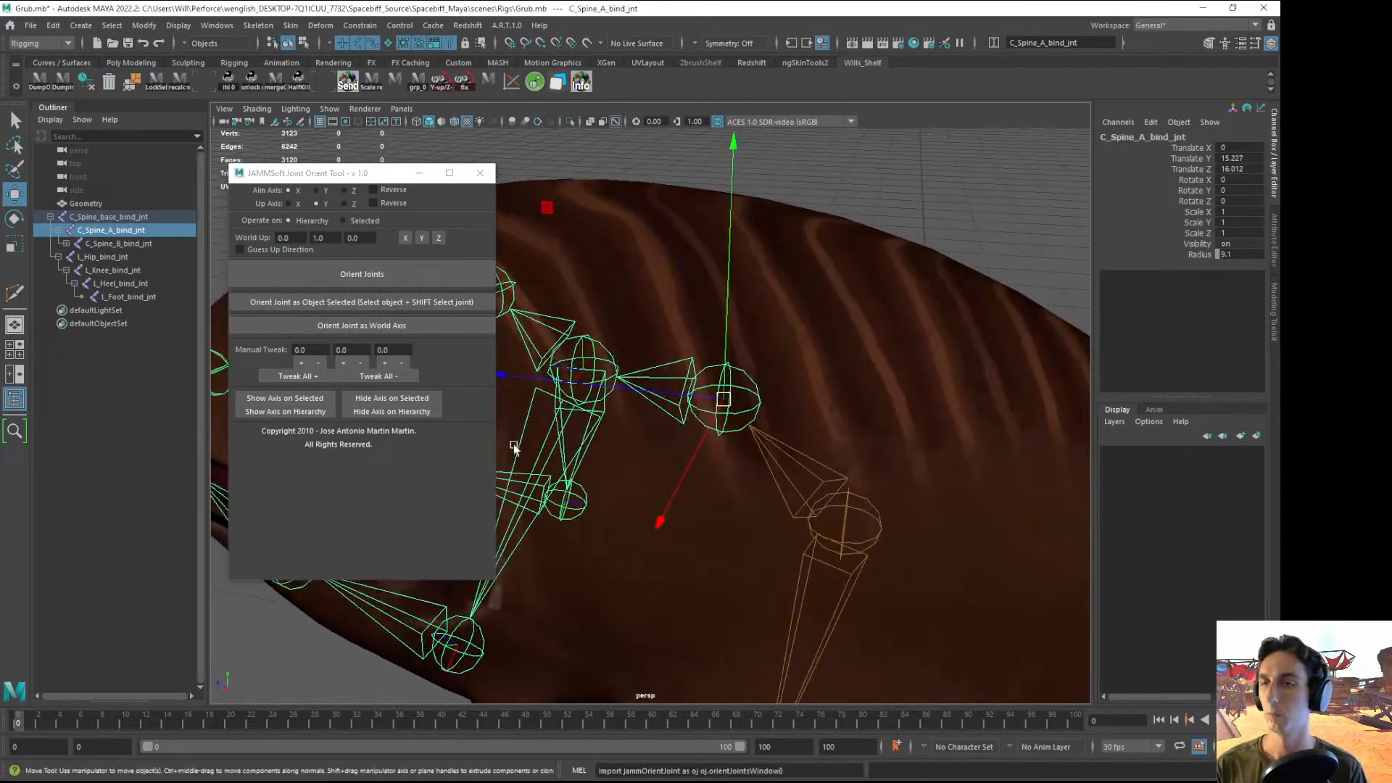
left_click(298, 413)
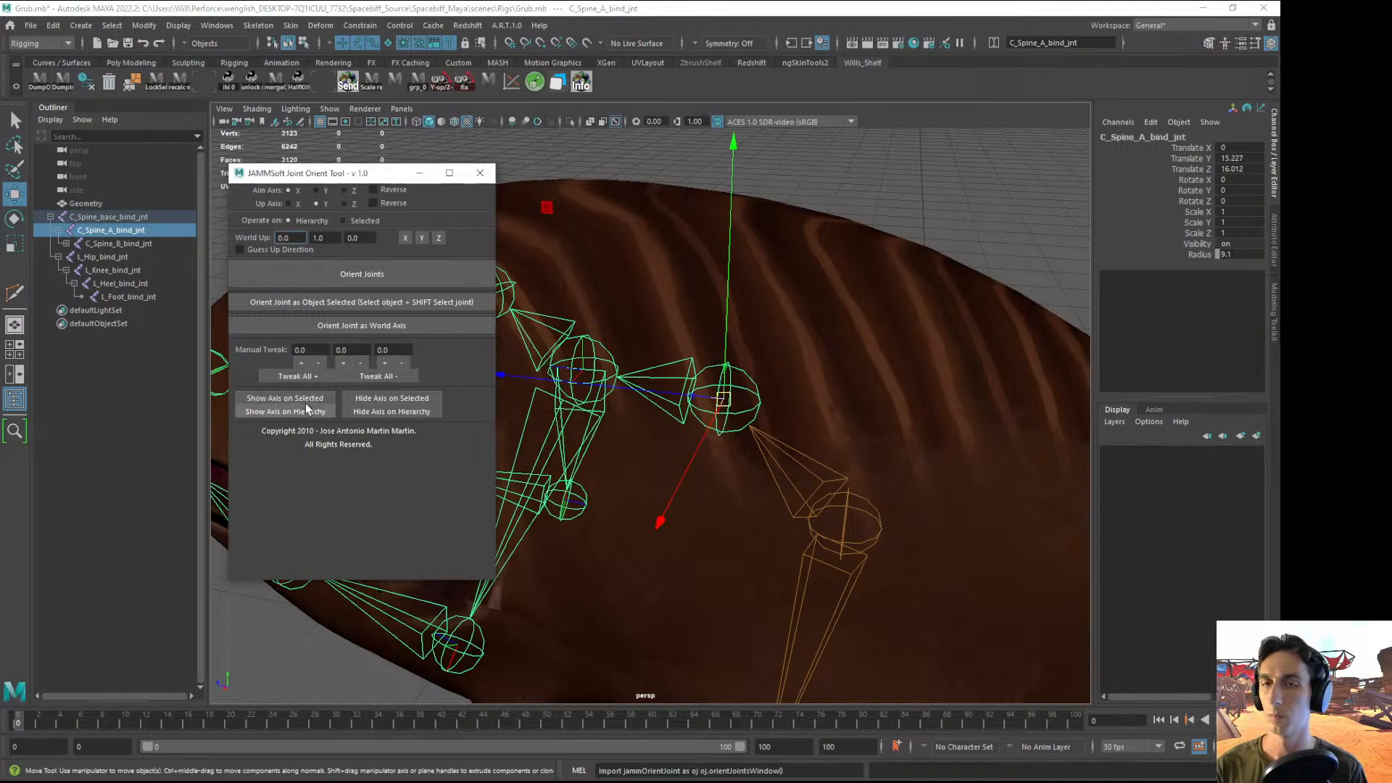
left_click(380, 399)
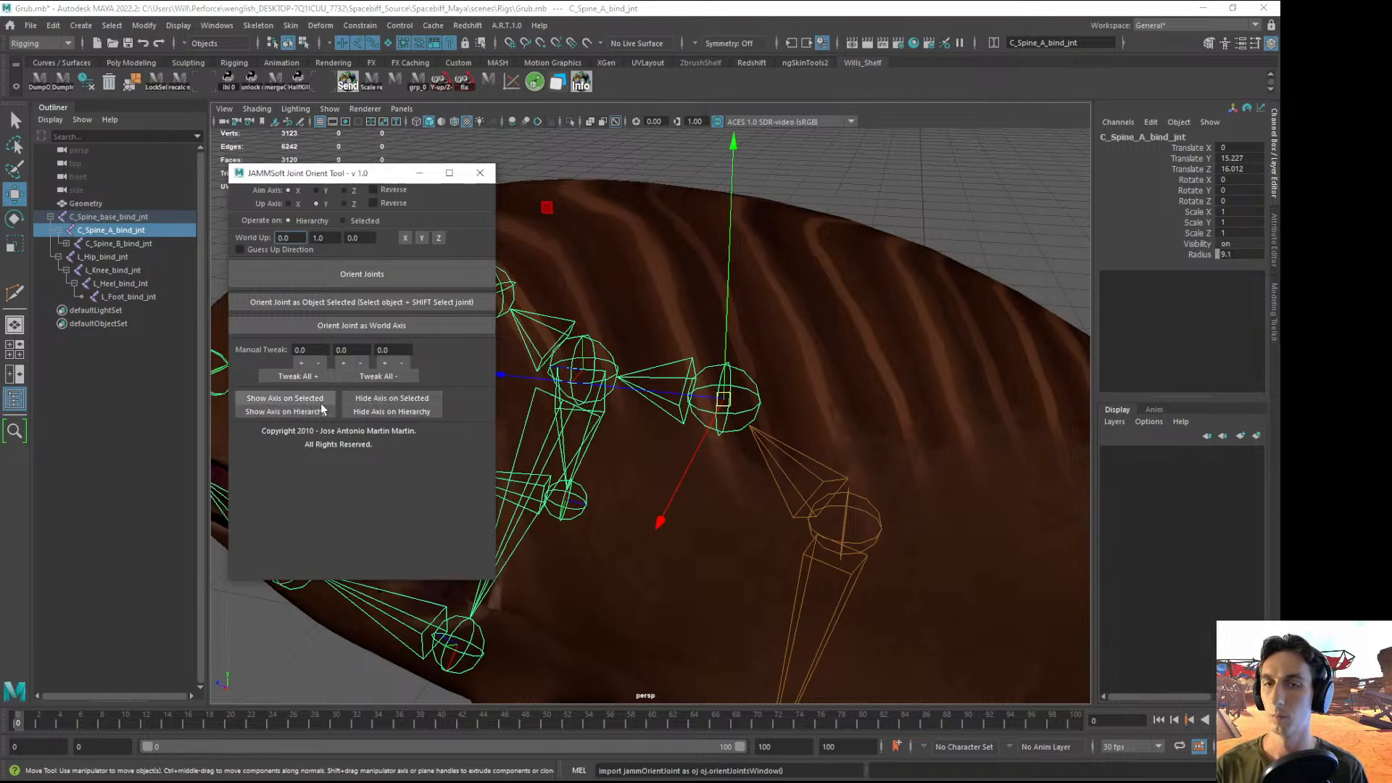
left_click_drag(553, 388, 628, 405, "alt")
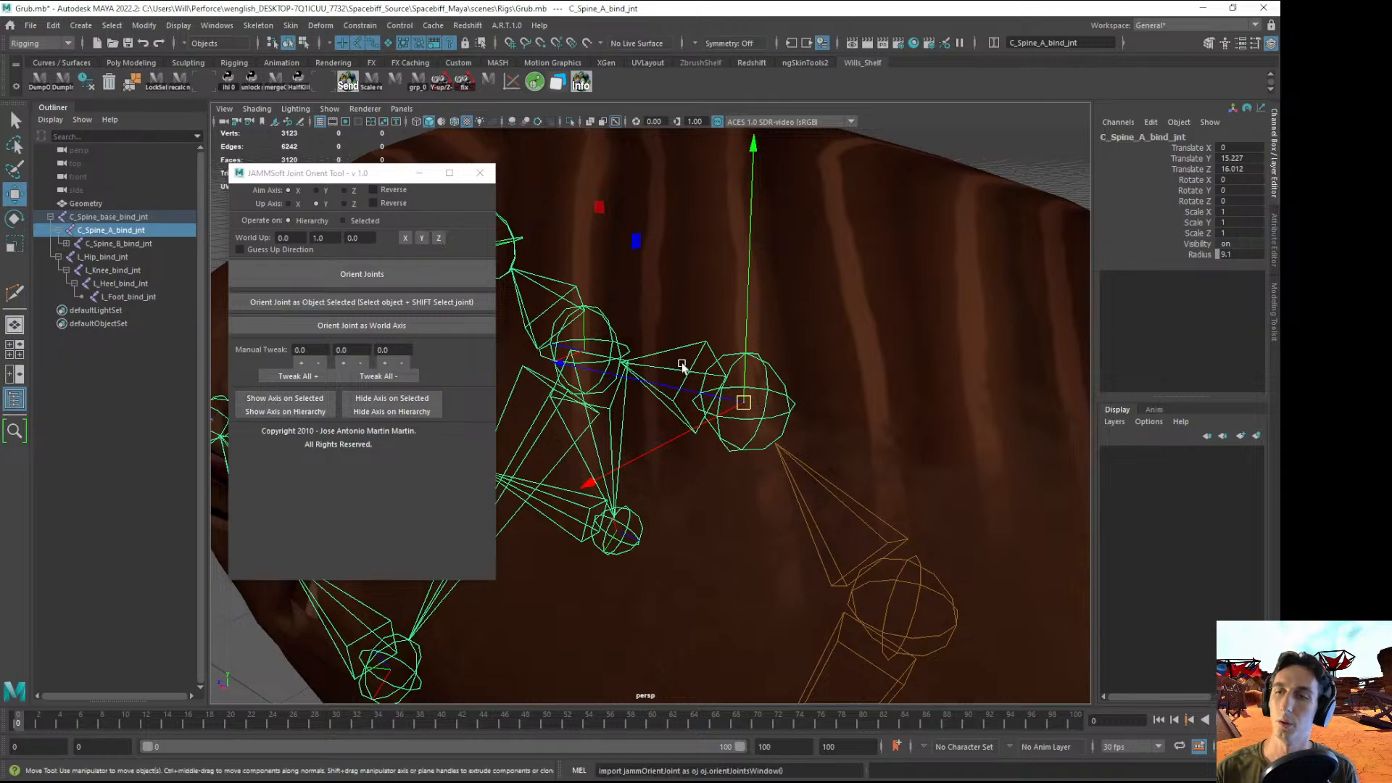
left_click_drag(680, 366, 708, 375, "alt")
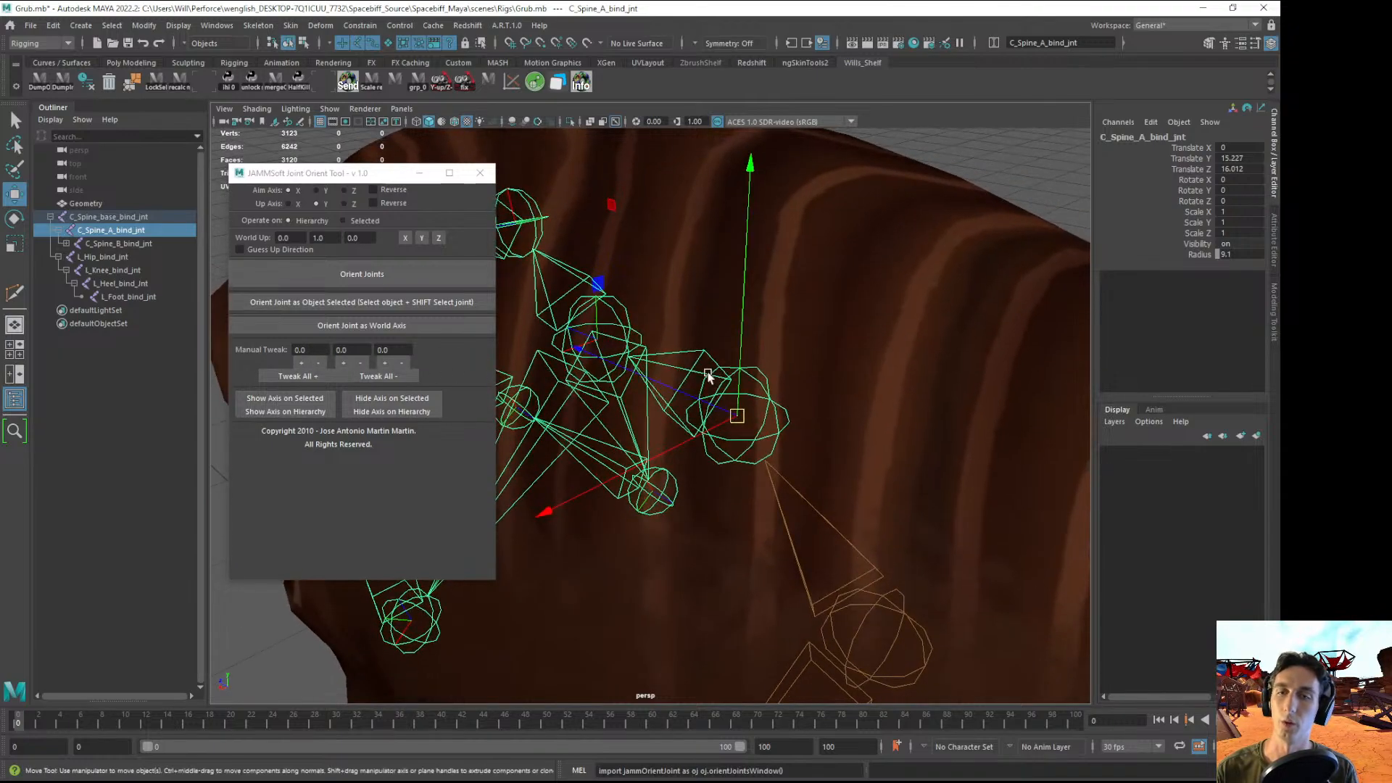
- Set the manual Z tweak to 90, apply it positively to C_Spine_A_bind_jnt's orientation and check its axes
left_click(390, 352)
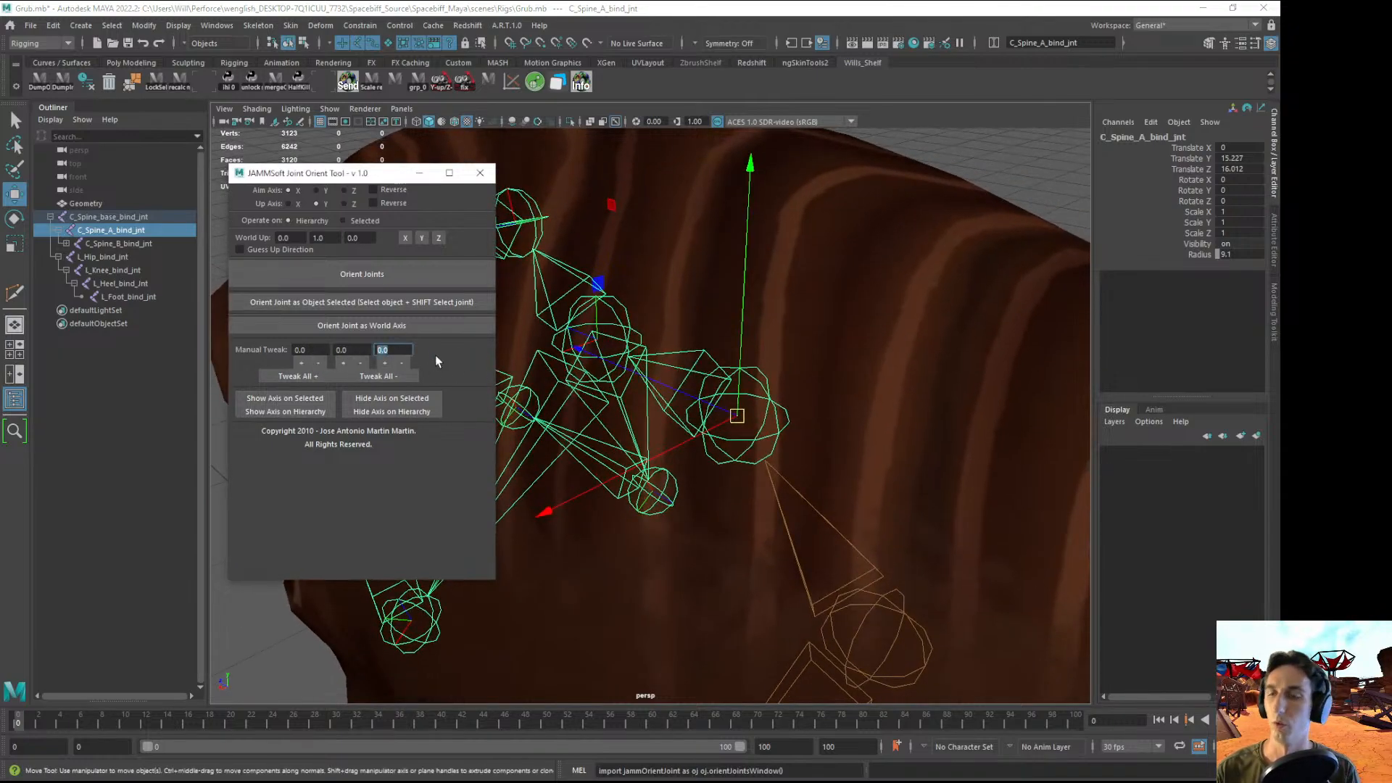
type("90")
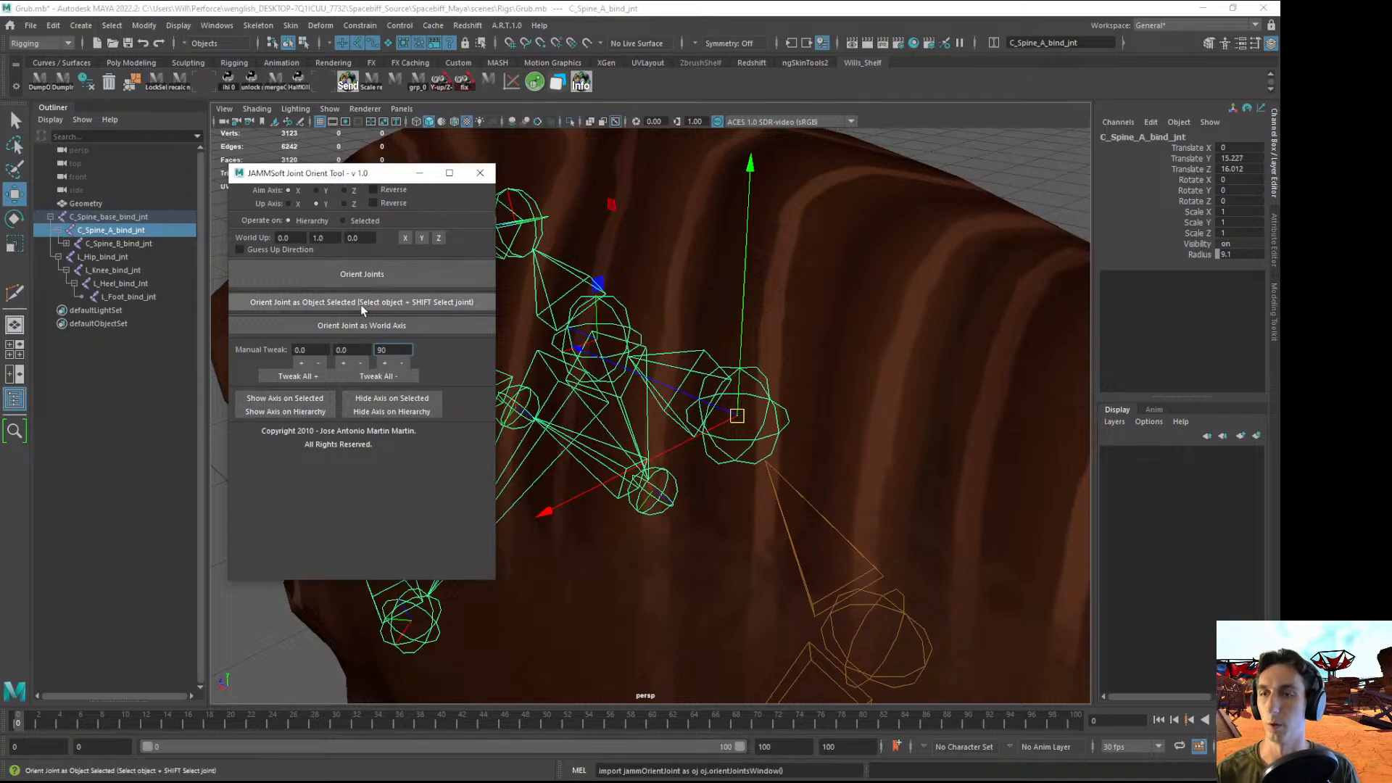
left_click(314, 377)
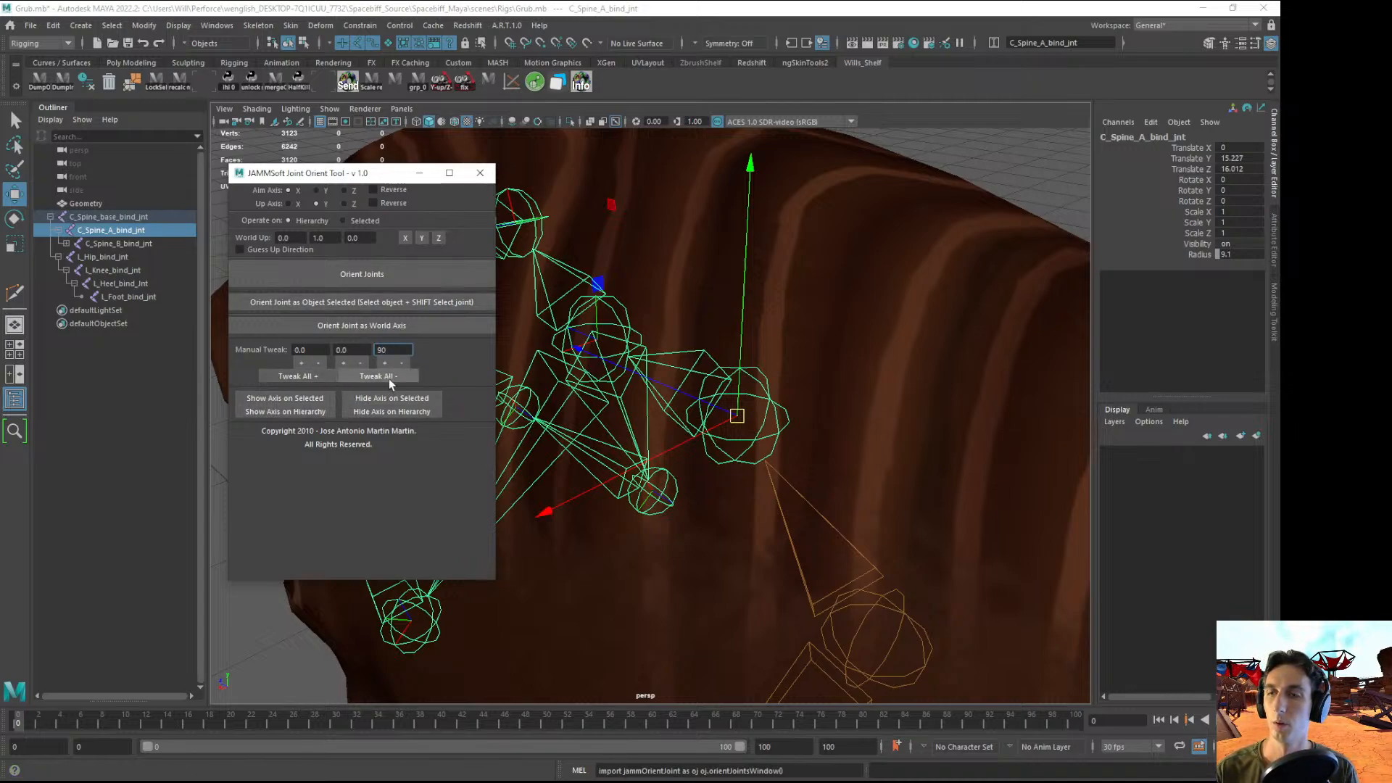
left_click(310, 377)
left_click_drag(670, 392, 636, 399, "alt")
left_click(666, 517)
left_click(736, 443)
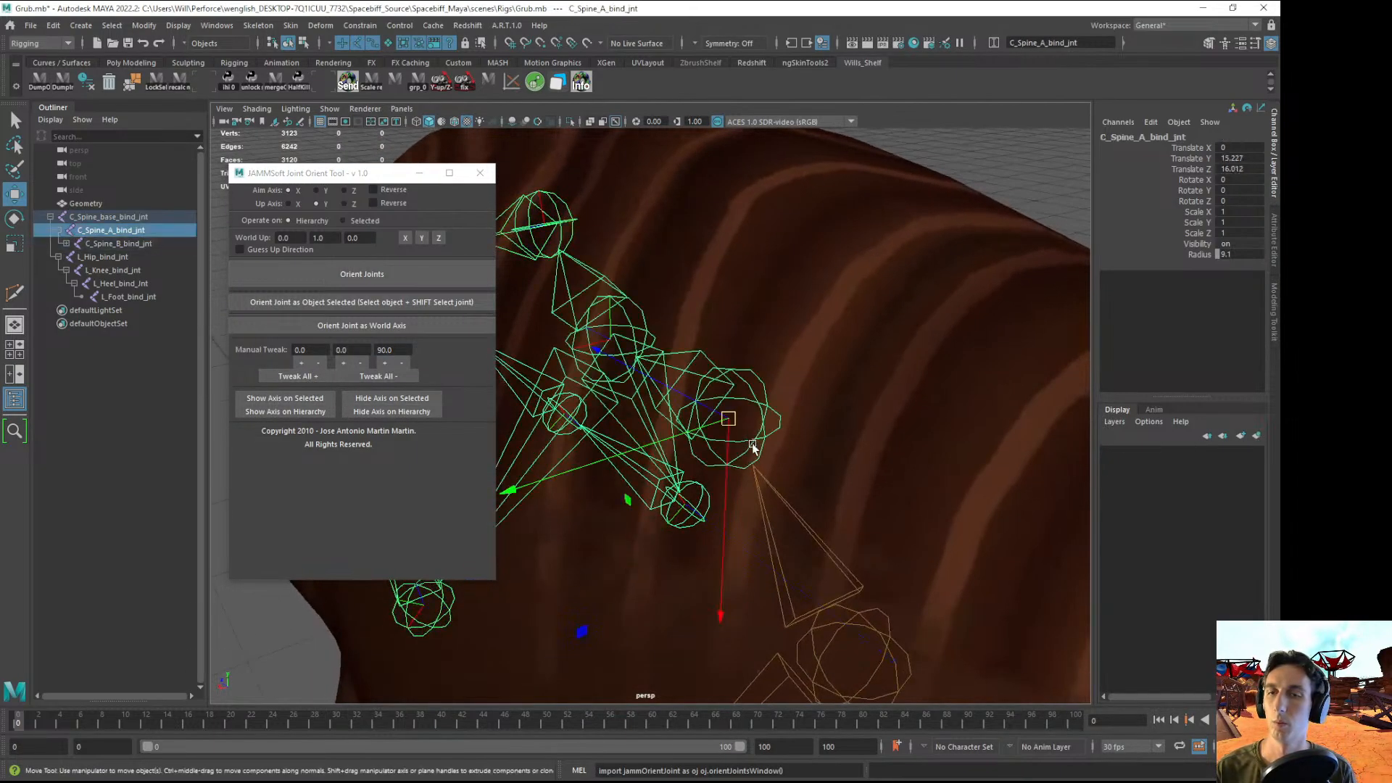
left_click_drag(752, 441, 792, 458, "alt")
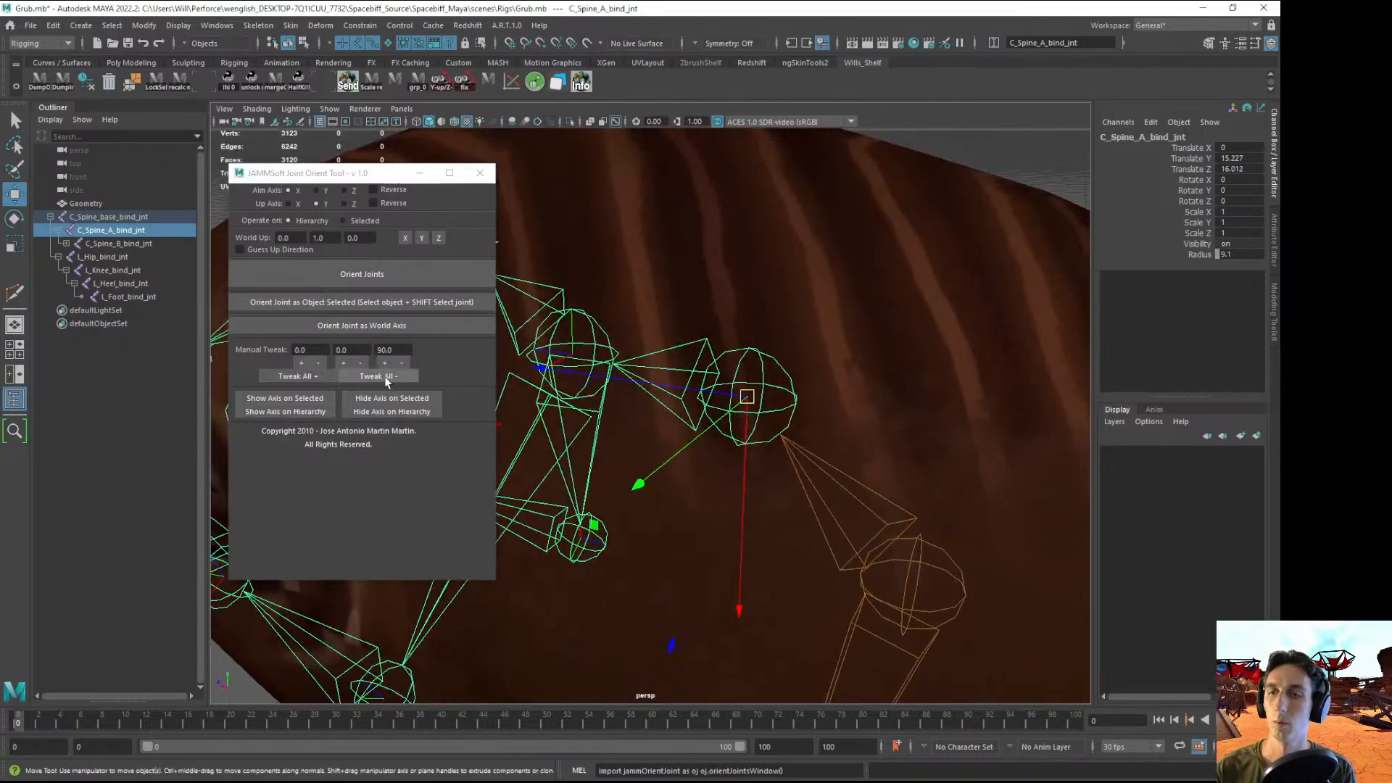
- Apply the 90 Z tweak negatively to C_Spine_A_bind_jnt and C_Spine_B_bind_jnt, checking how their axes line up
left_click(385, 378)
left_click(391, 380)
left_click_drag(666, 398, 739, 413, "alt")
left_click(720, 368)
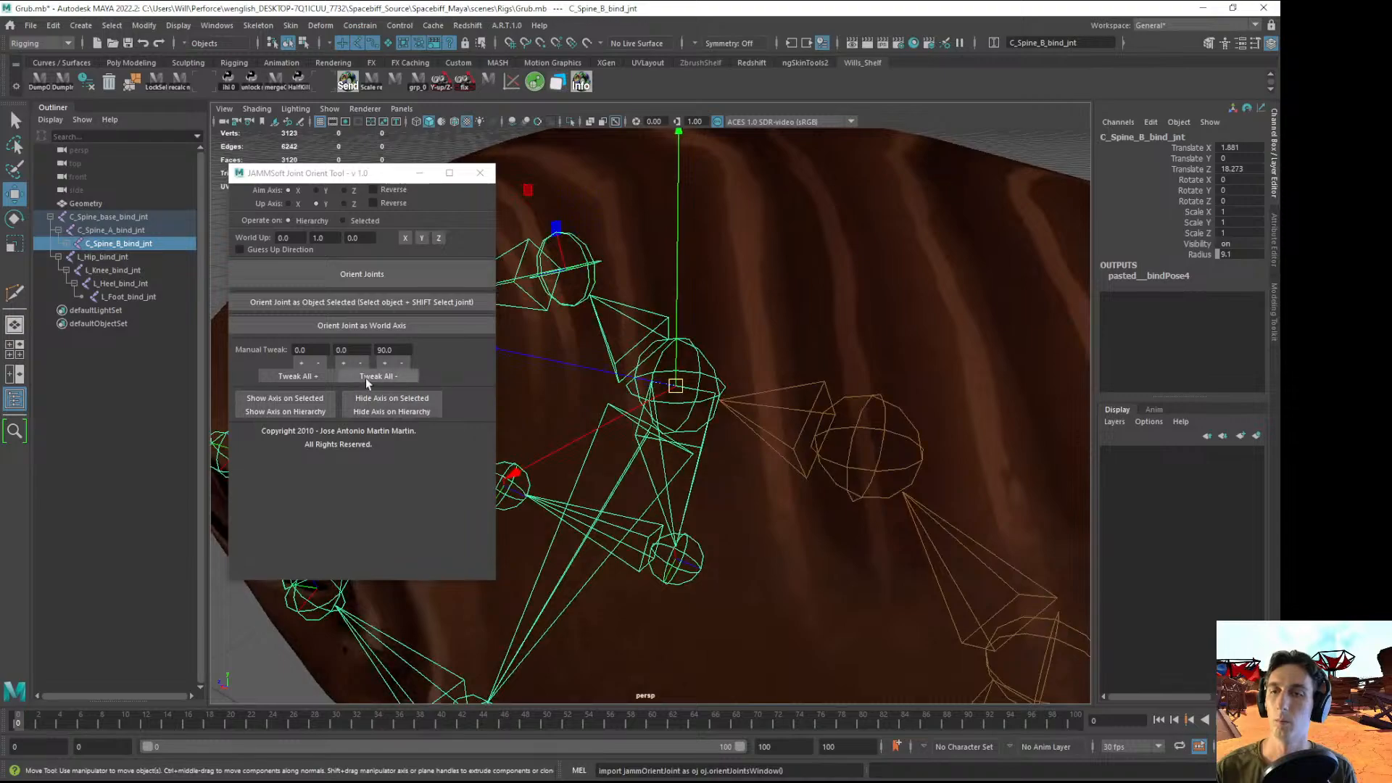
left_click(371, 377)
left_click_drag(629, 399, 674, 443, "alt")
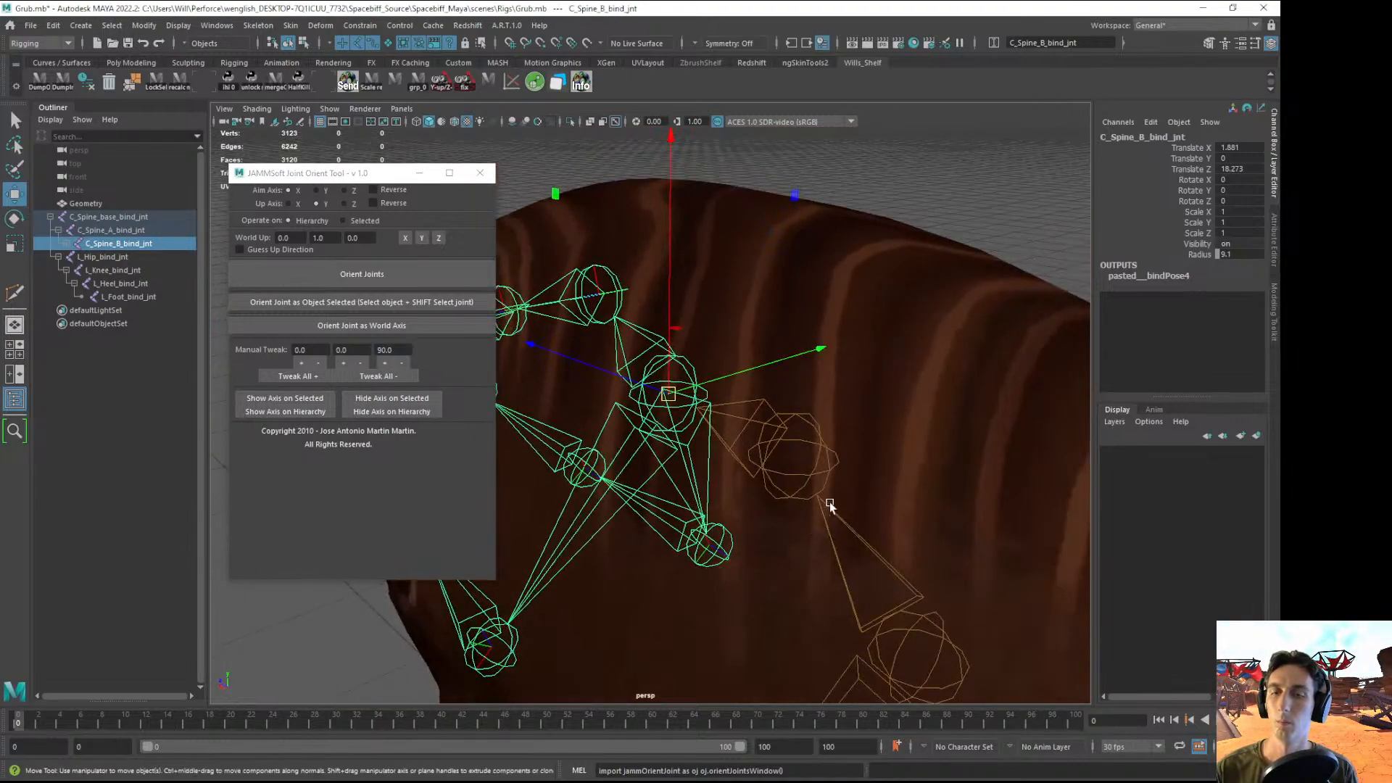
- Check the axis directions of R_Jaw_A_bind_jnt, and select C_Spine_base_bind_jnt to examine its axes
left_click(752, 516)
left_click(721, 544)
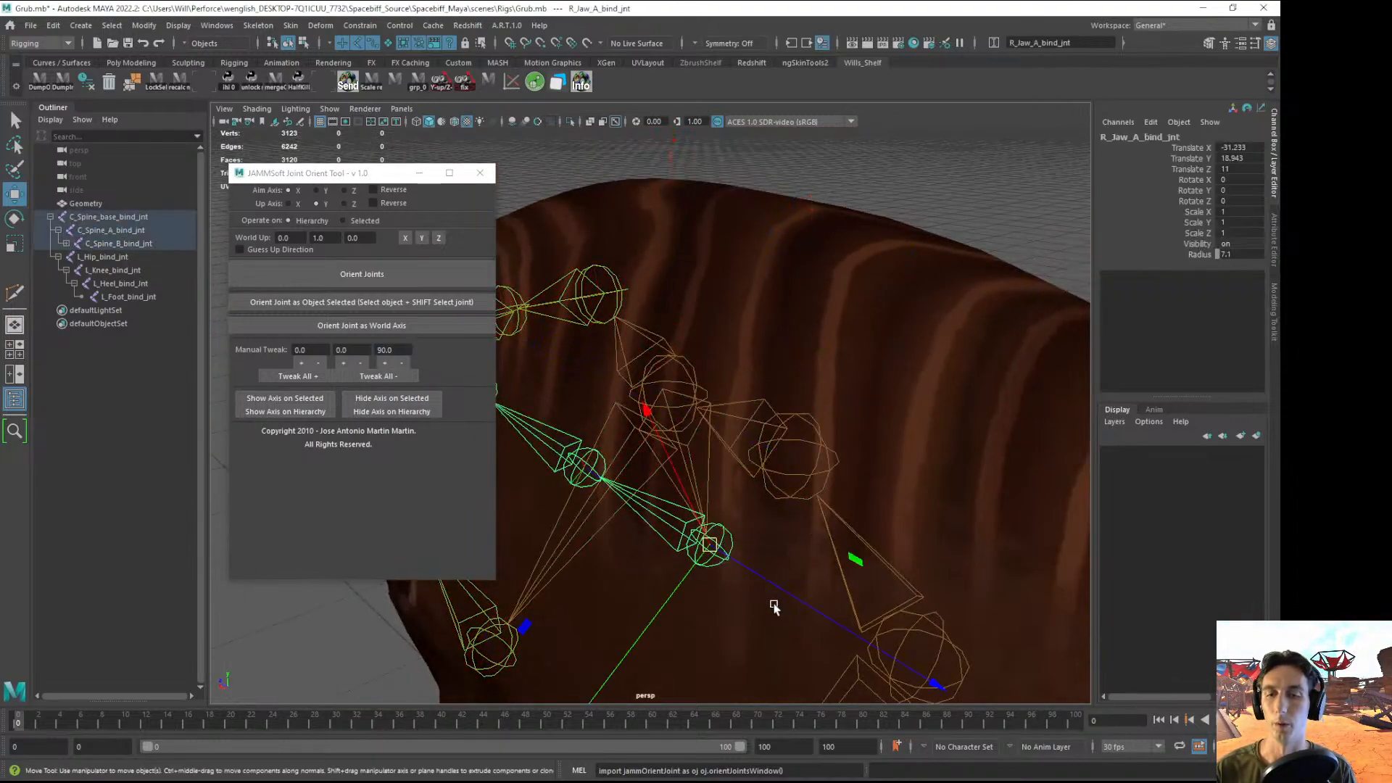
left_click_drag(774, 606, 761, 502, "alt")
left_click(817, 395)
left_click_drag(817, 395, 762, 425, "alt")
left_click(763, 424)
left_click_drag(654, 412, 675, 376, "alt")
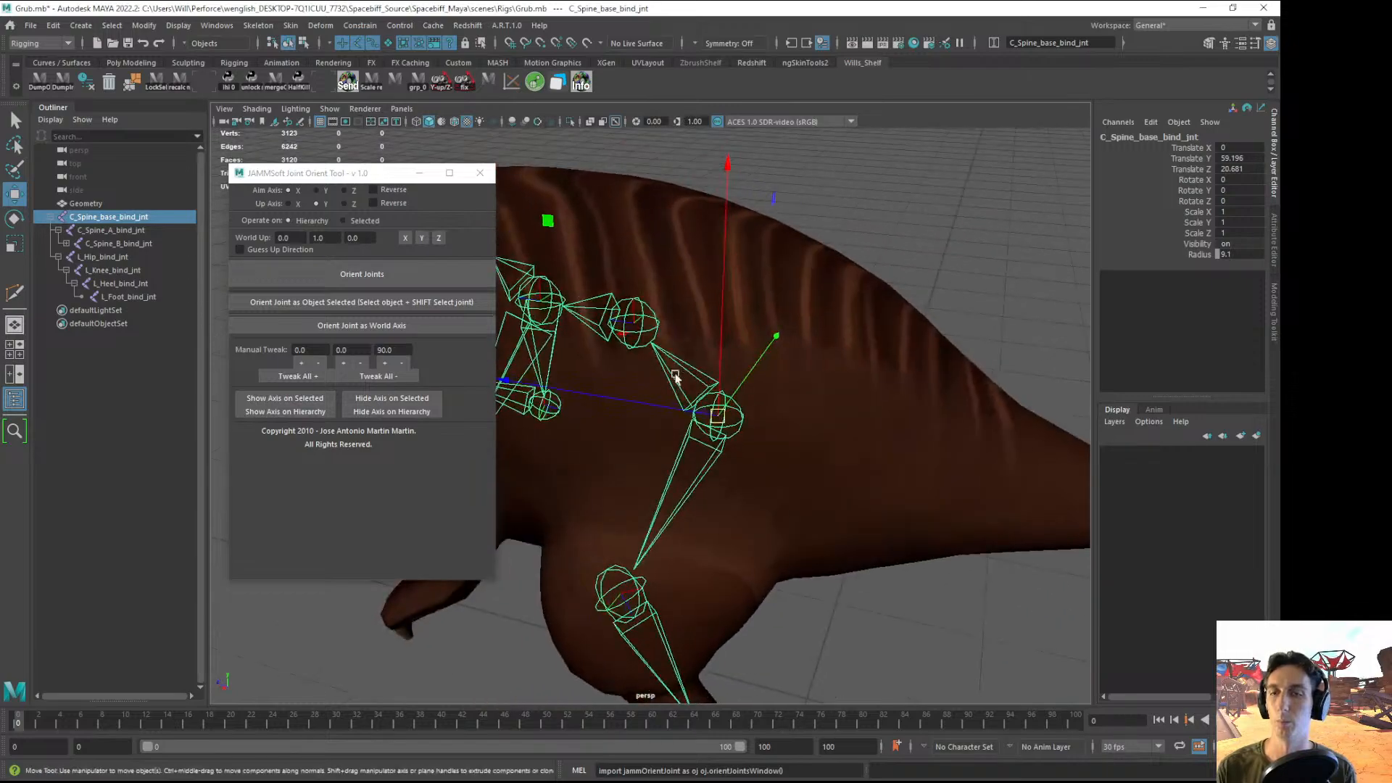
right_click_drag(565, 386, 677, 414, "alt")
left_click_drag(677, 415, 715, 435, "alt")
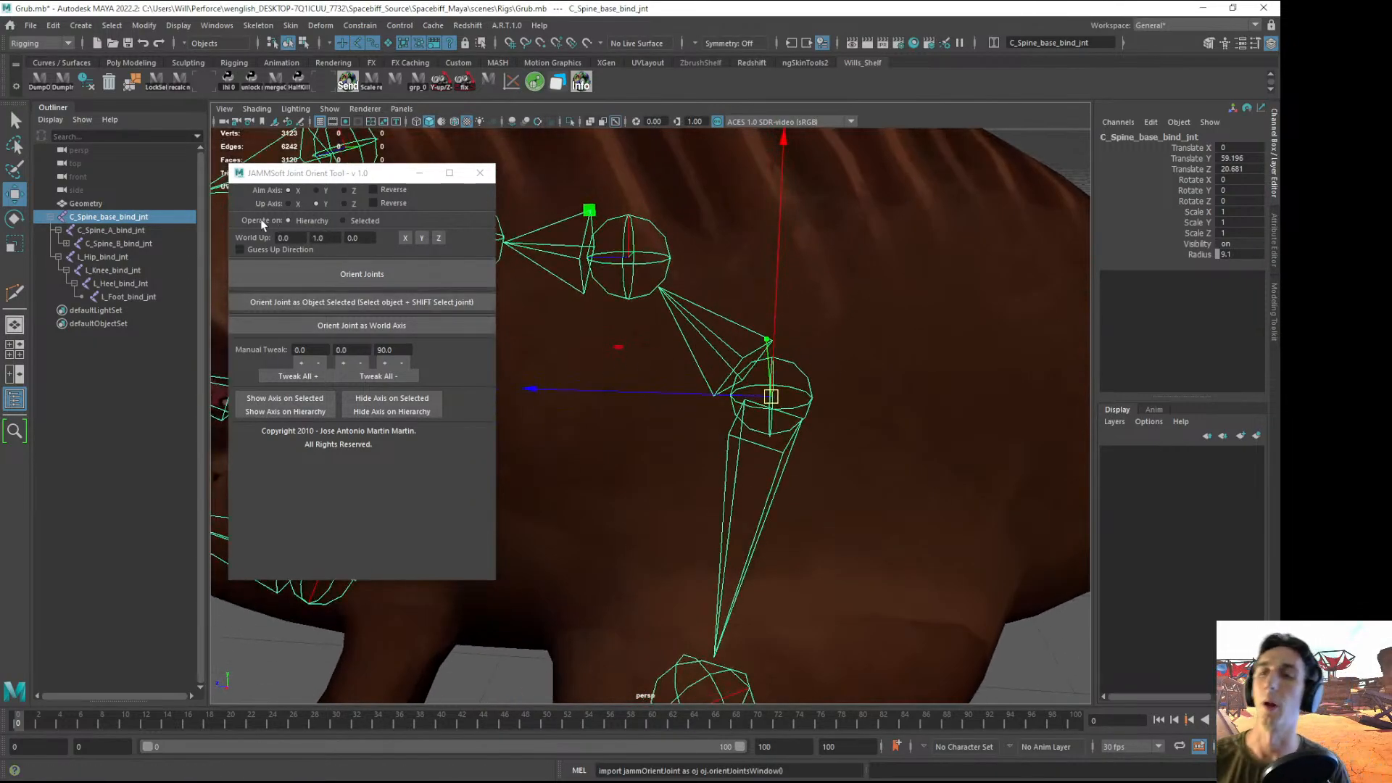
- Orient C_Spine_base_bind_jnt, C_Spine_A_bind_jnt and C_Spine_B_bind_jnt with the tool operating on selected joints only
left_click(343, 220)
middle_click_drag(636, 288, 700, 327, "alt")
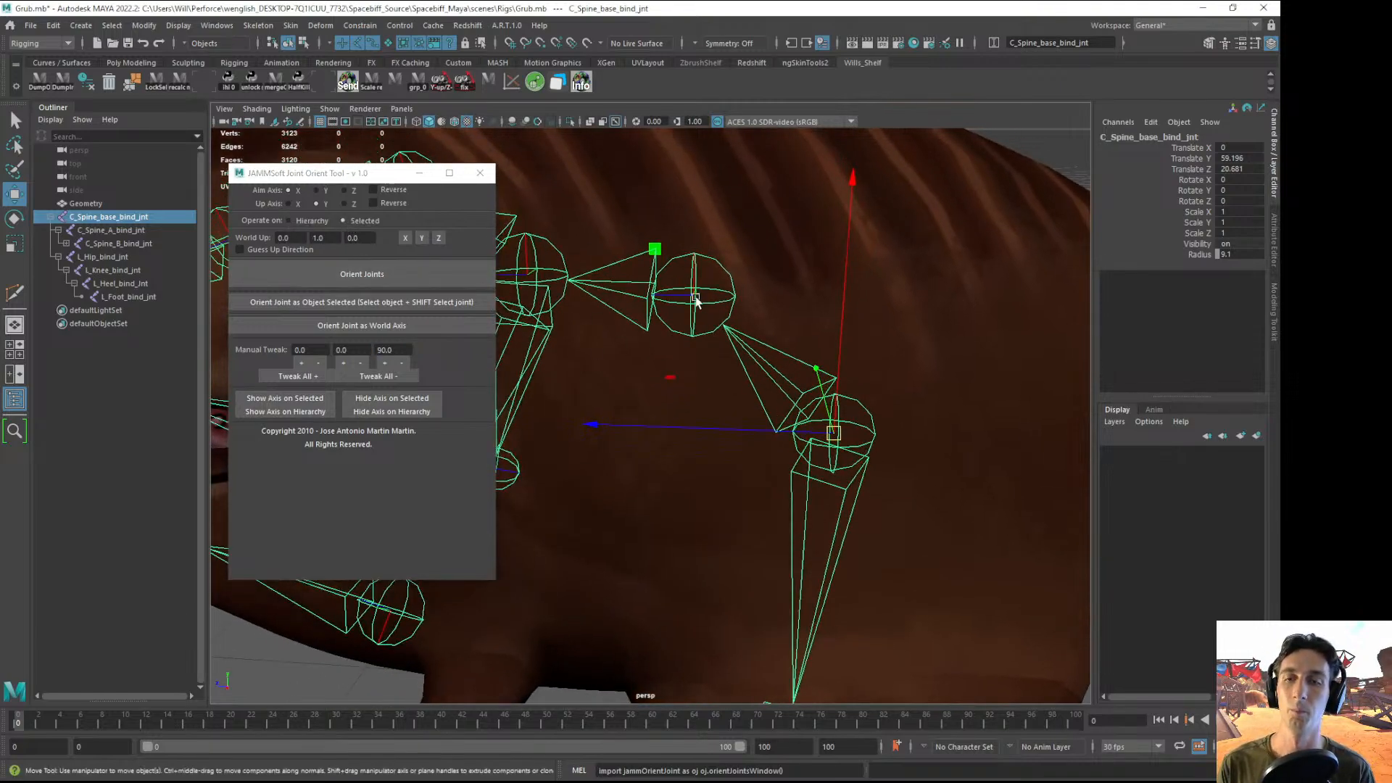
left_click(696, 297, "shift")
middle_click_drag(547, 271, 647, 290, "alt")
left_click(652, 269, "shift")
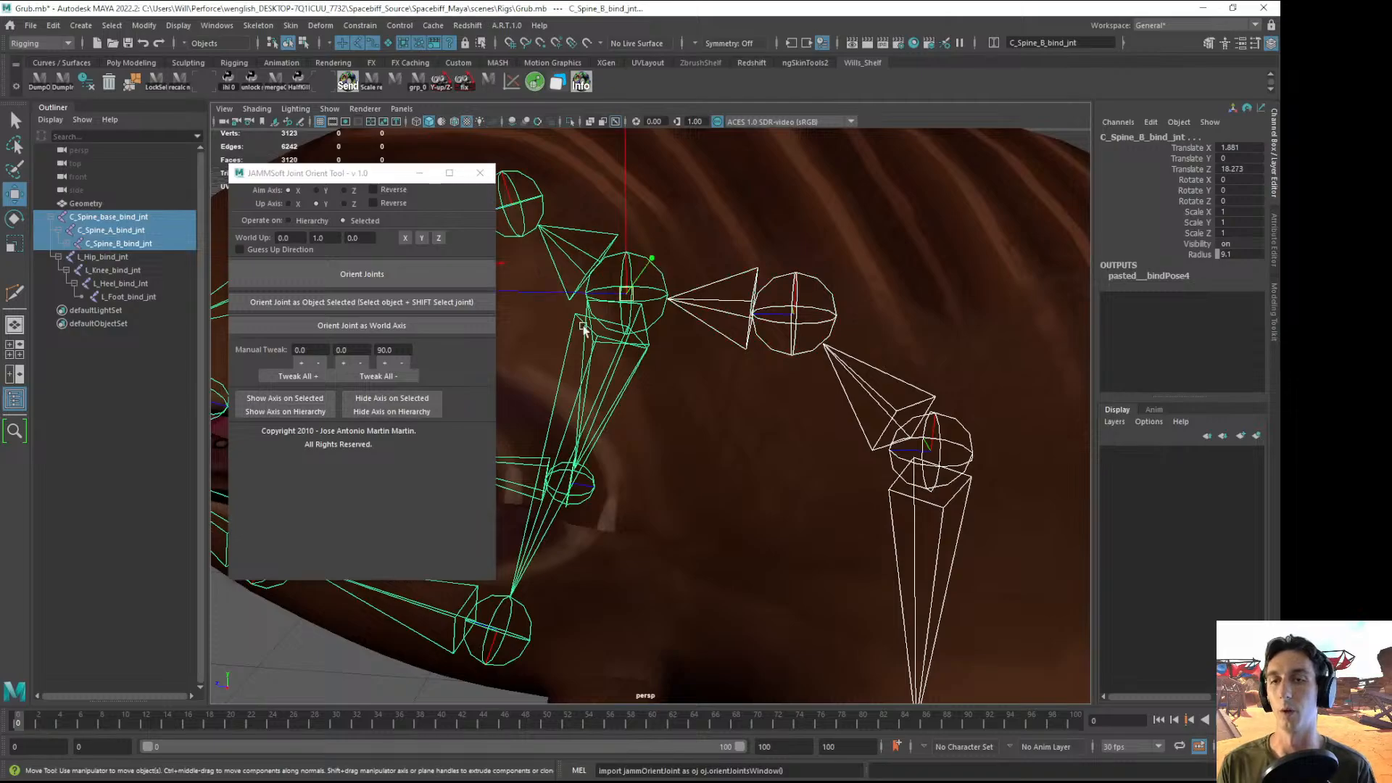
left_click(401, 270)
left_click_drag(782, 416, 832, 274, "alt")
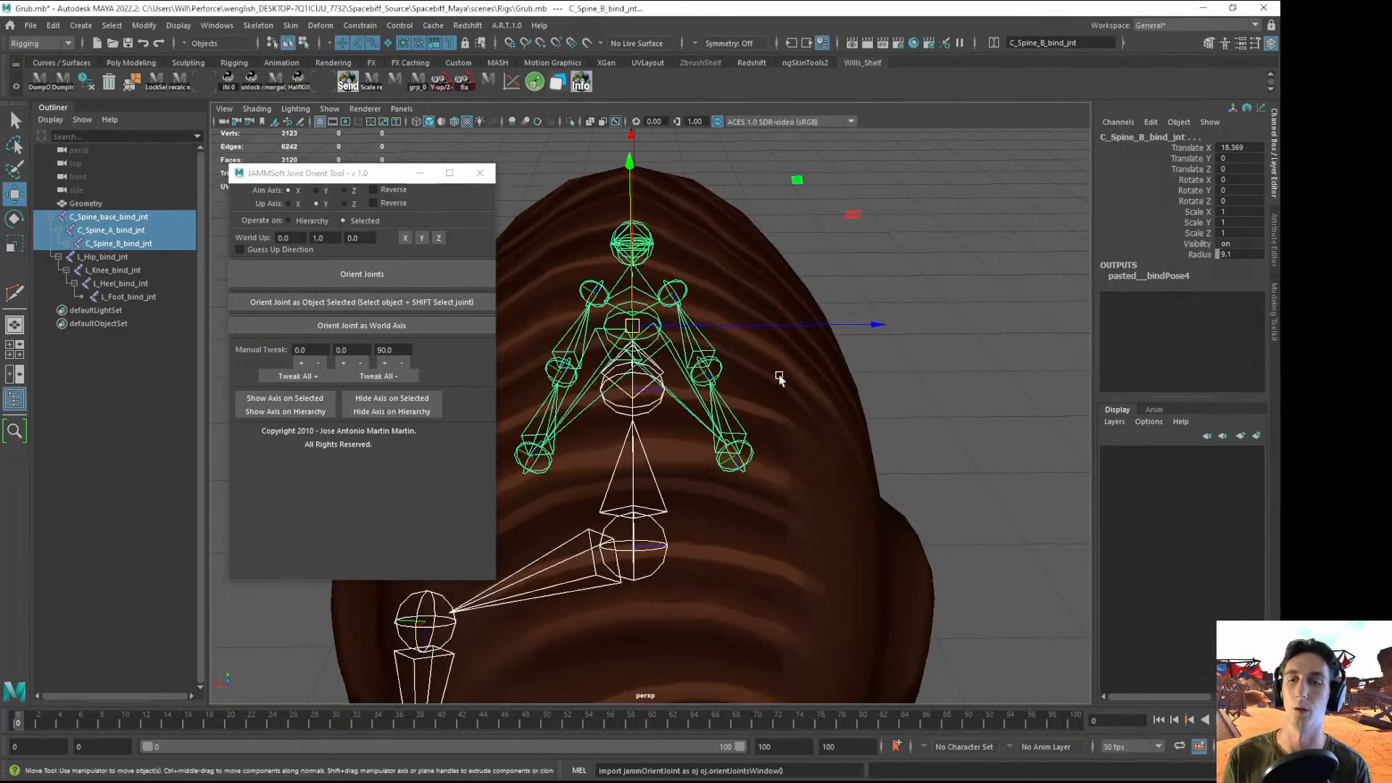
- Compare the axes of R_Jaw_A_bind_jnt and C_Spine_base_bind_jnt from several angles
left_click_drag(779, 378, 853, 381, "alt")
left_click(667, 434)
left_click_drag(657, 482, 900, 327, "alt")
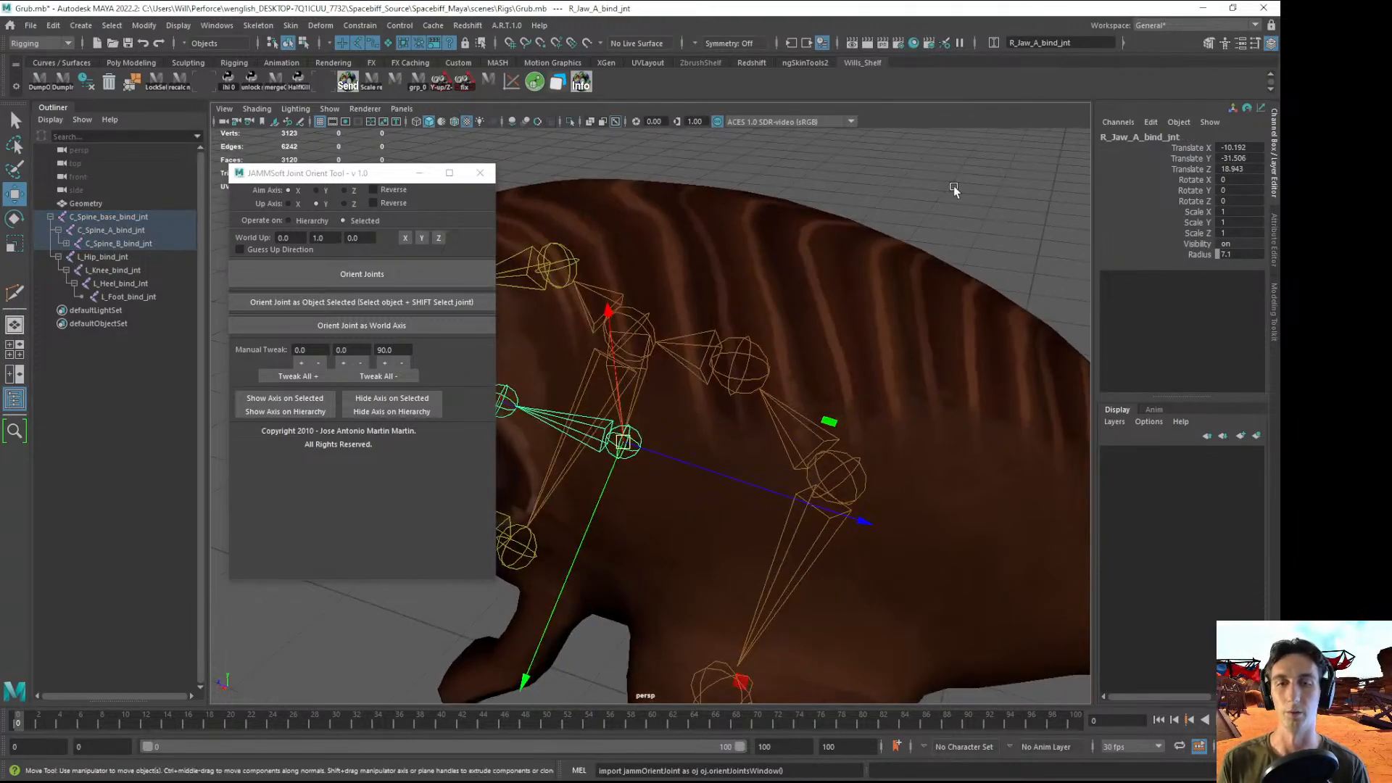
left_click(954, 186)
left_click_drag(954, 185, 791, 341, "alt")
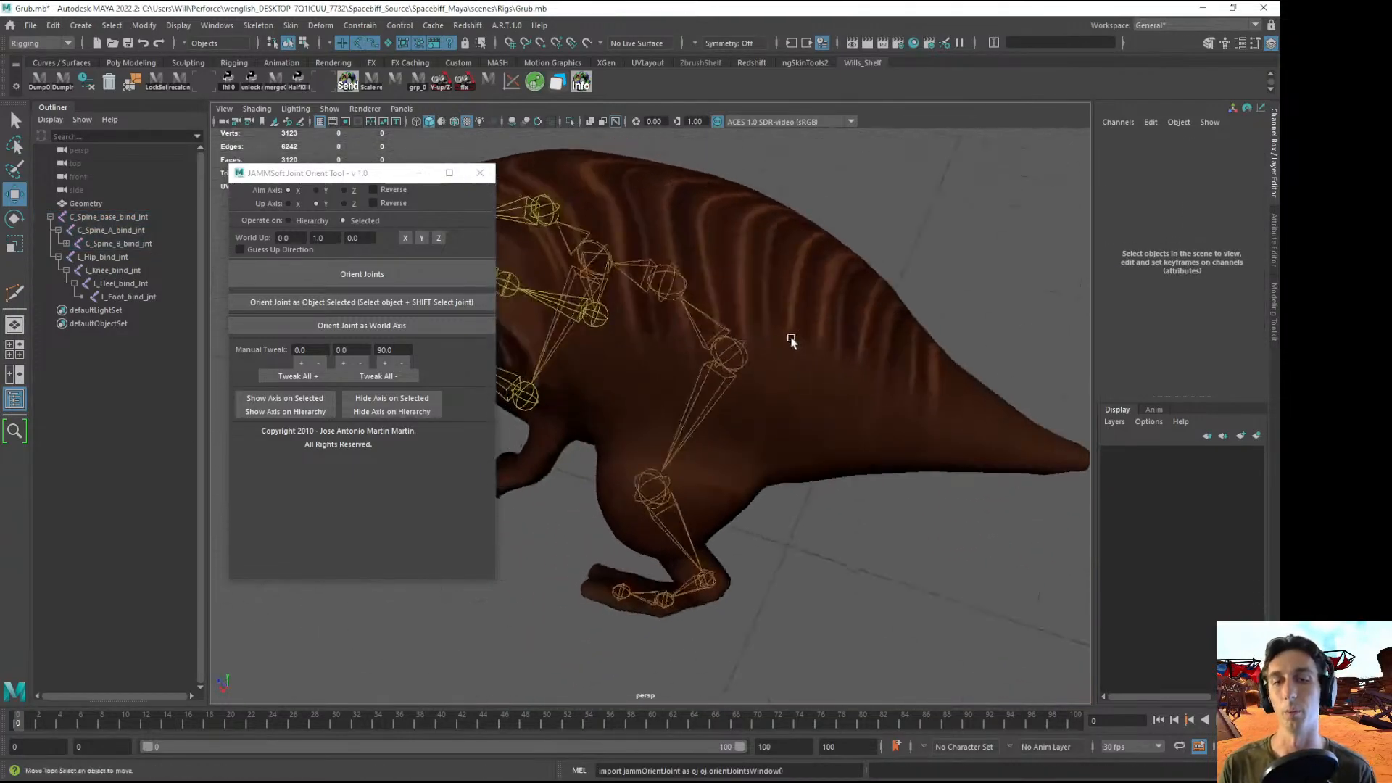
left_click(741, 350)
left_click_drag(880, 367, 652, 379, "alt")
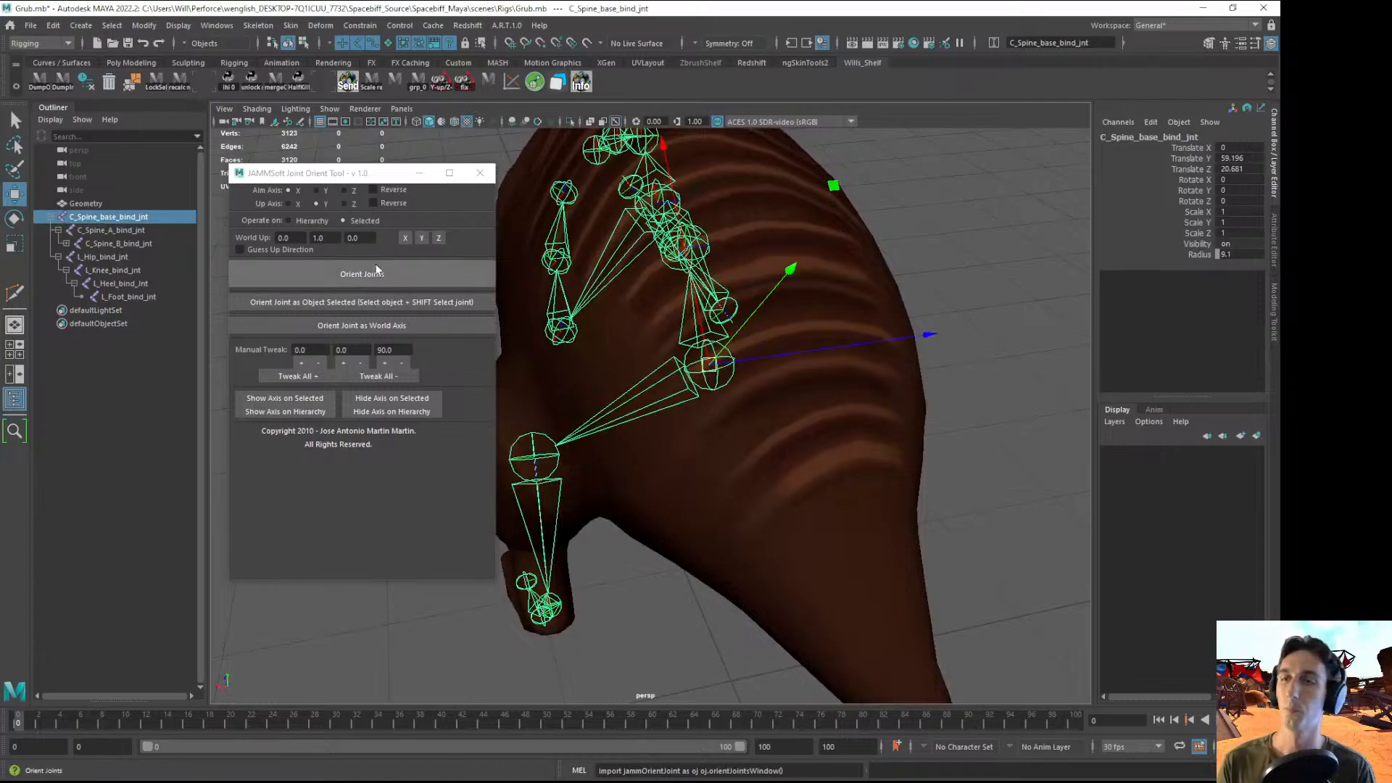
left_click(490, 360)
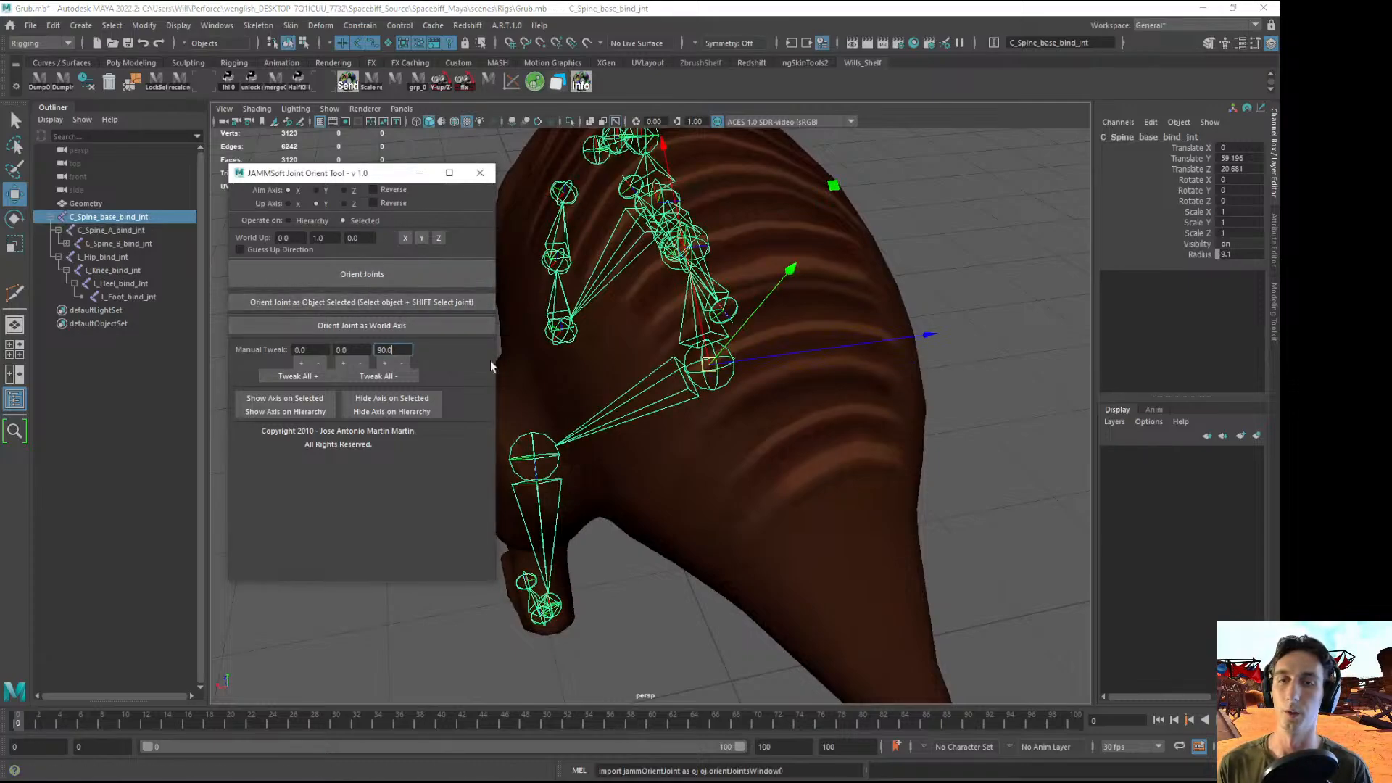
mouse_move(776, 334)
left_mouse_down("alt")
mouse_move(880, 317)
mouse_move(757, 311)
mouse_move(777, 320)
left_mouse_up("alt")
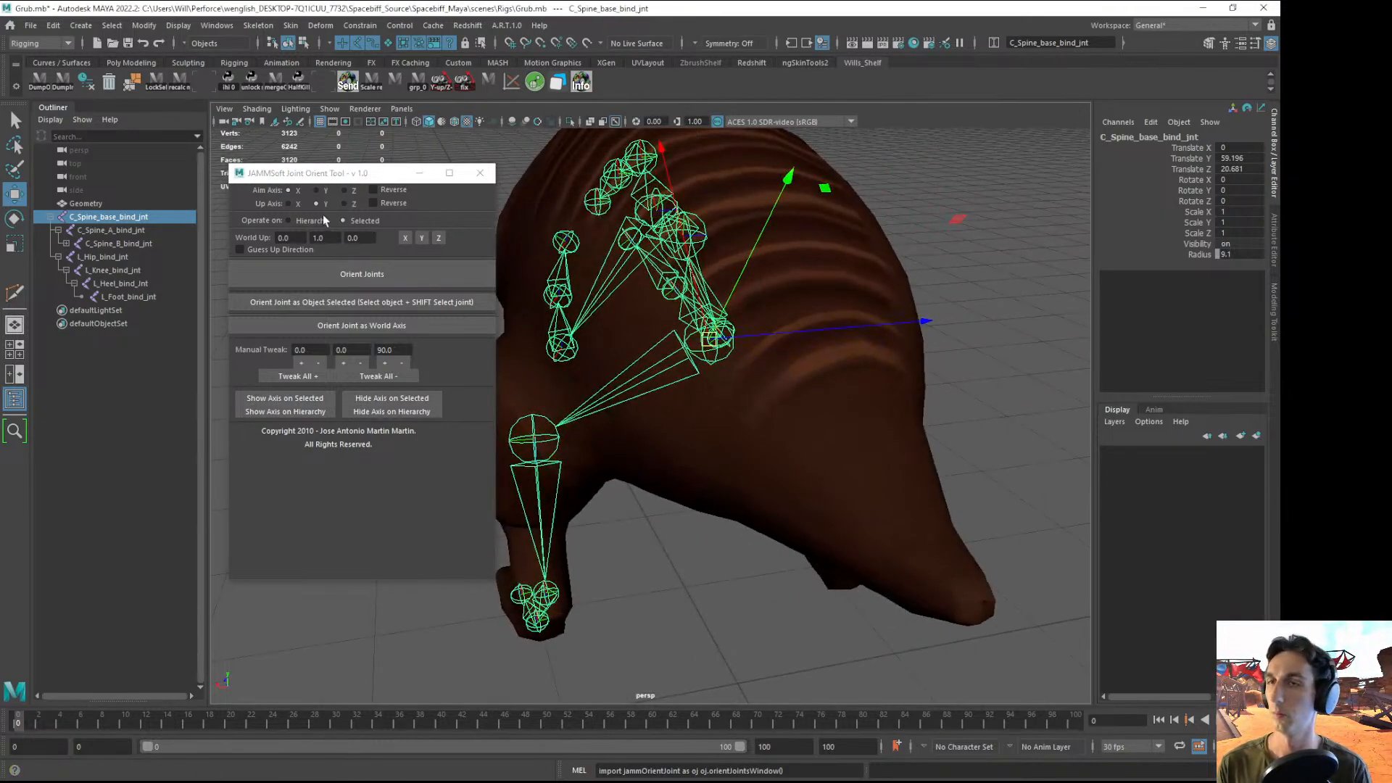
- Orient only C_Spine_base_bind_jnt and repeatedly apply the 90 Z tweak negatively to compare its axis directions
left_click(357, 274)
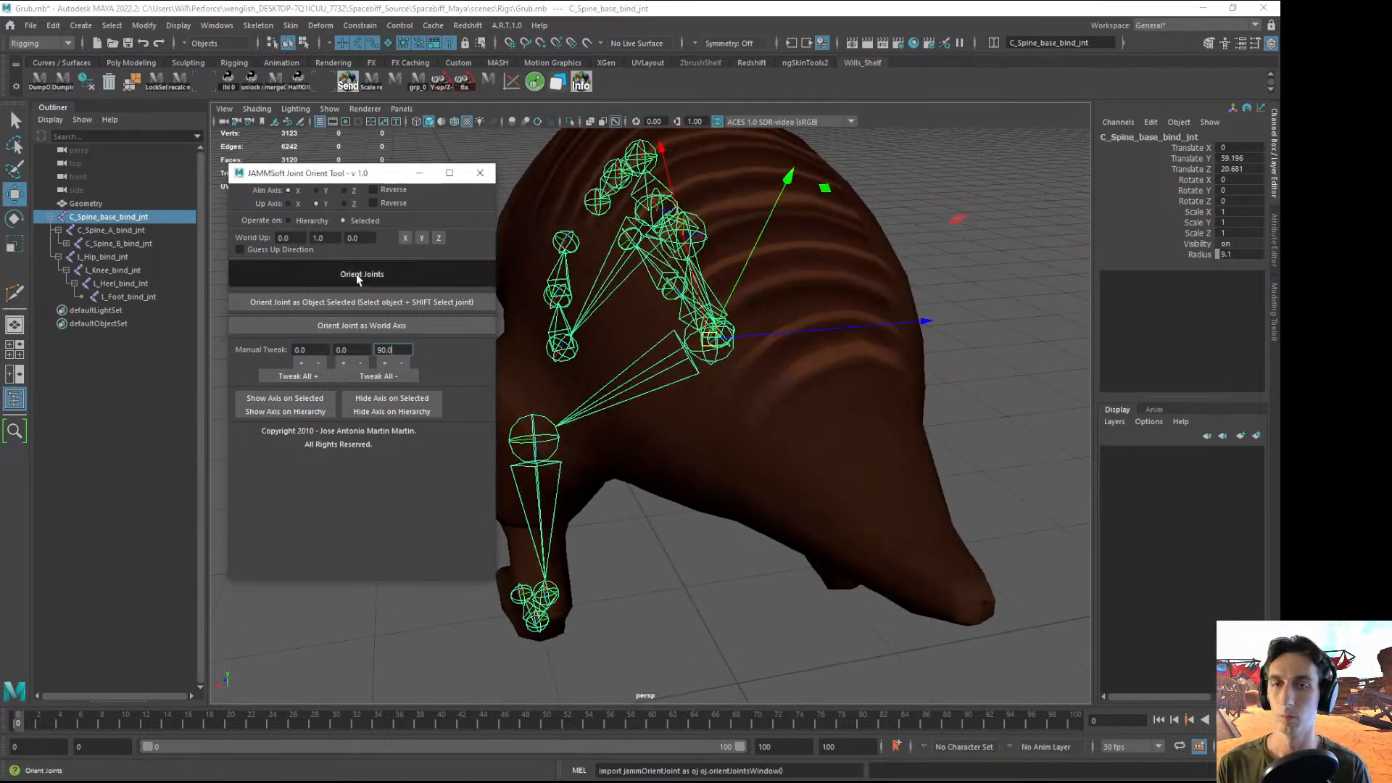
left_click(389, 379)
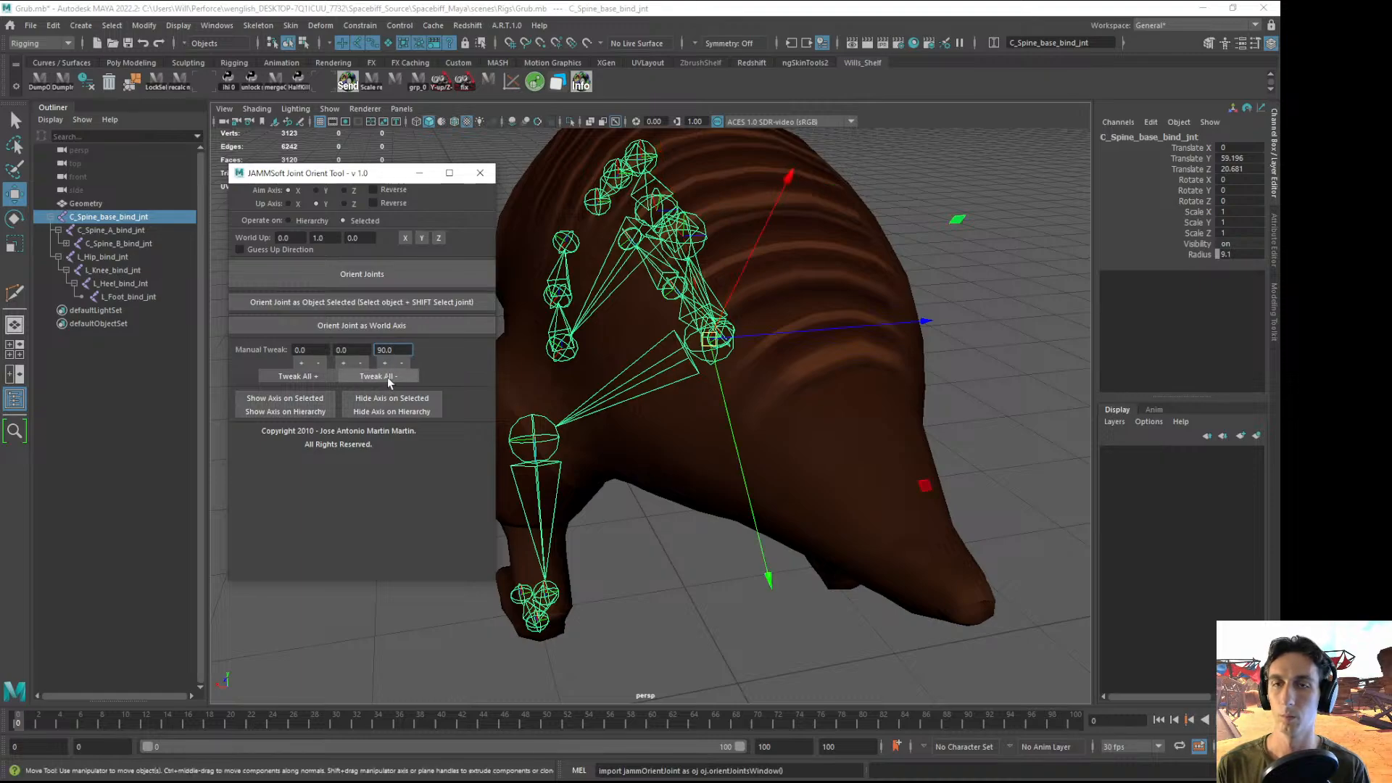
left_click(388, 376)
left_click(388, 376)
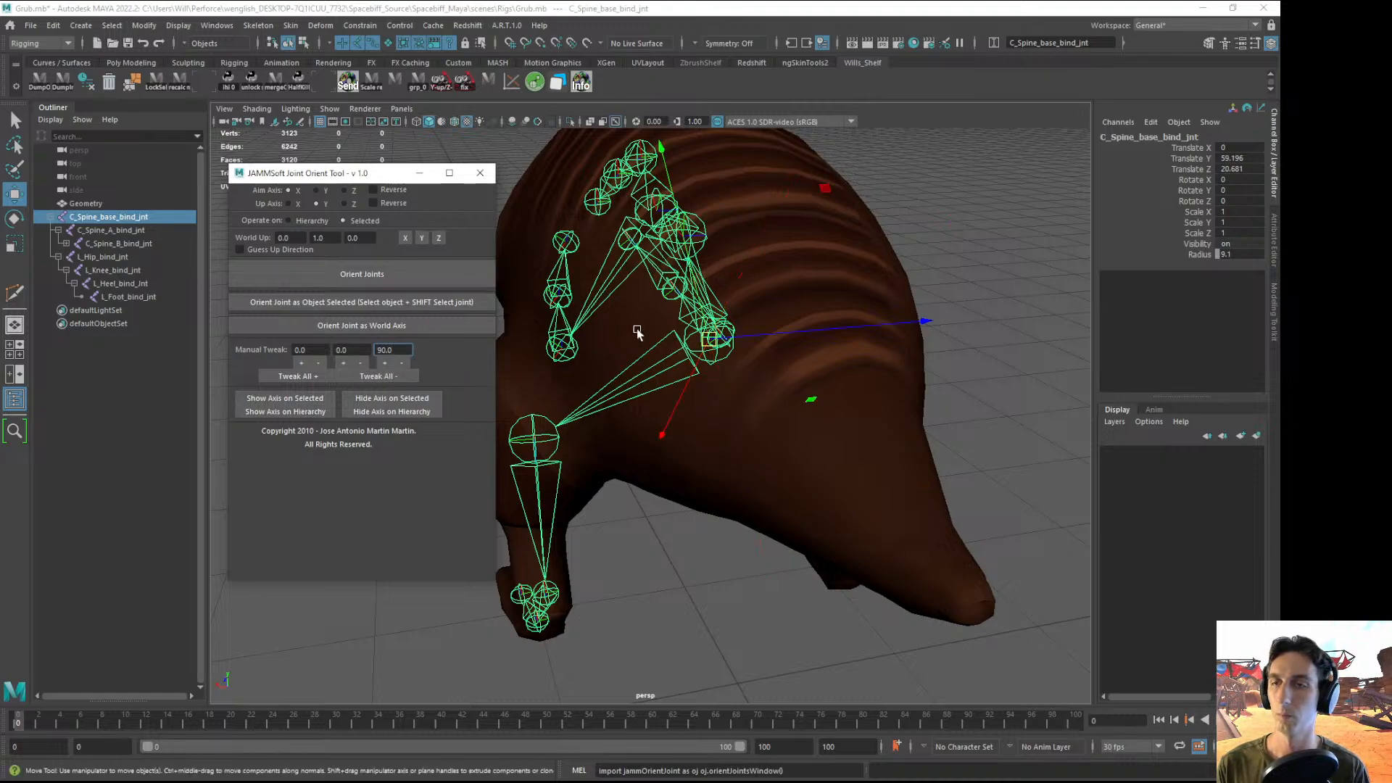
left_click_drag(676, 329, 721, 336, "alt")
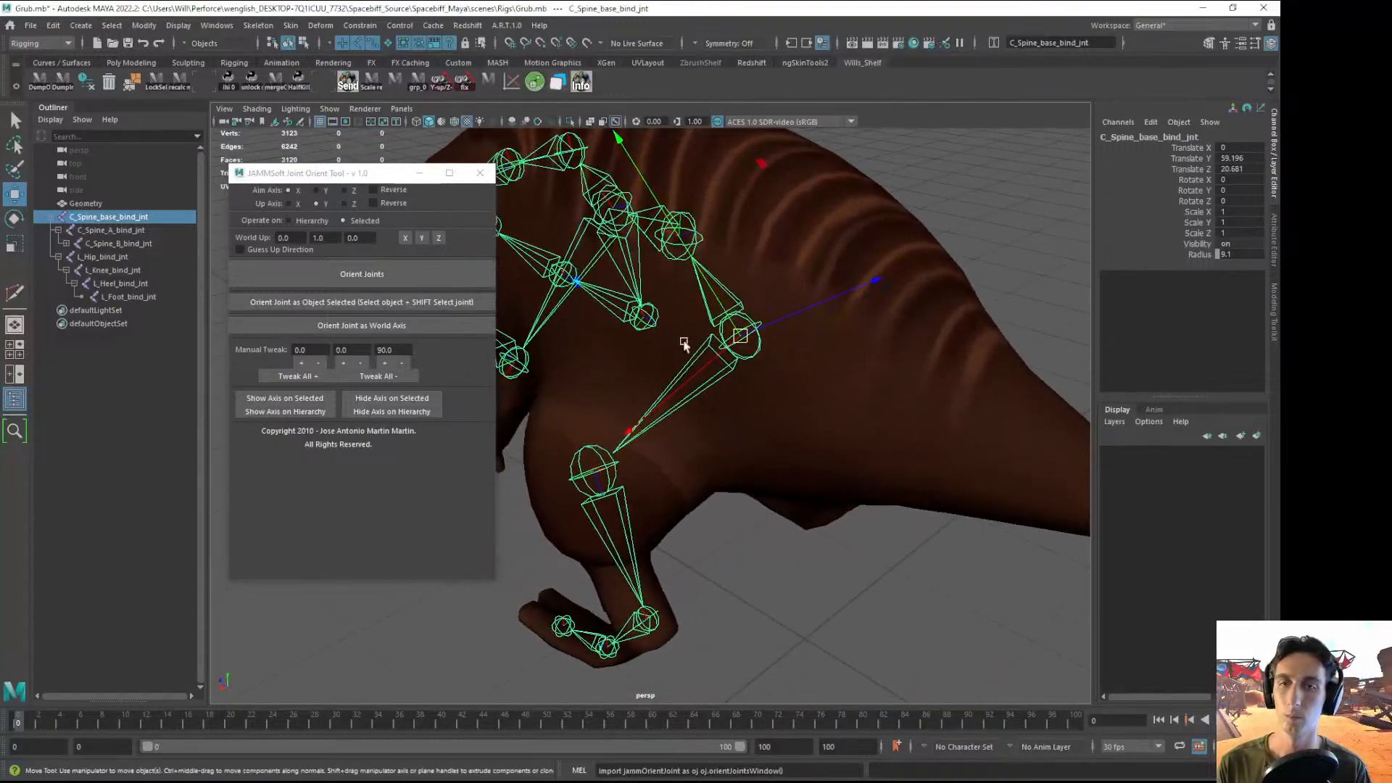
left_click(378, 377)
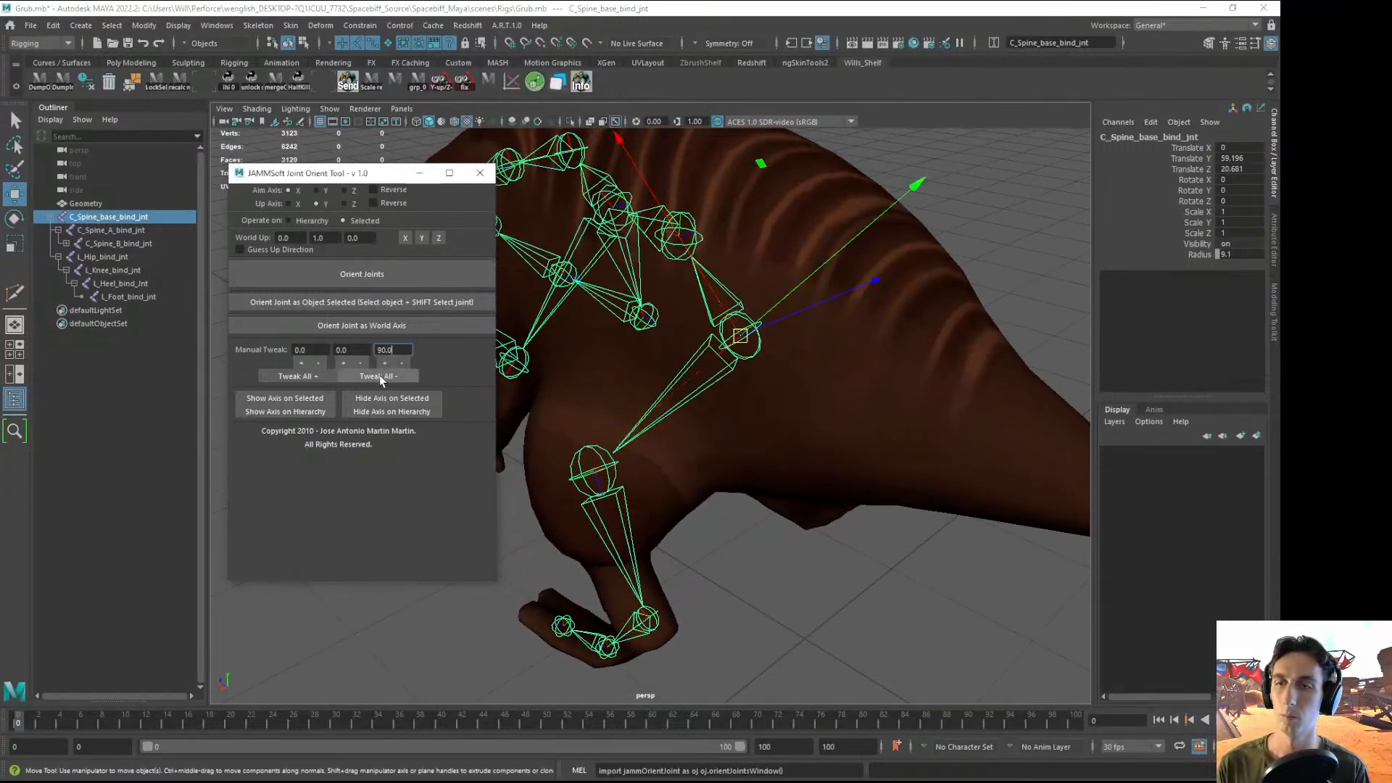
- Reorient C_Spine_base_bind_jnt with Y as its up axis and inspect its axes
left_click(363, 275)
scroll(508, 304, "up", 3)
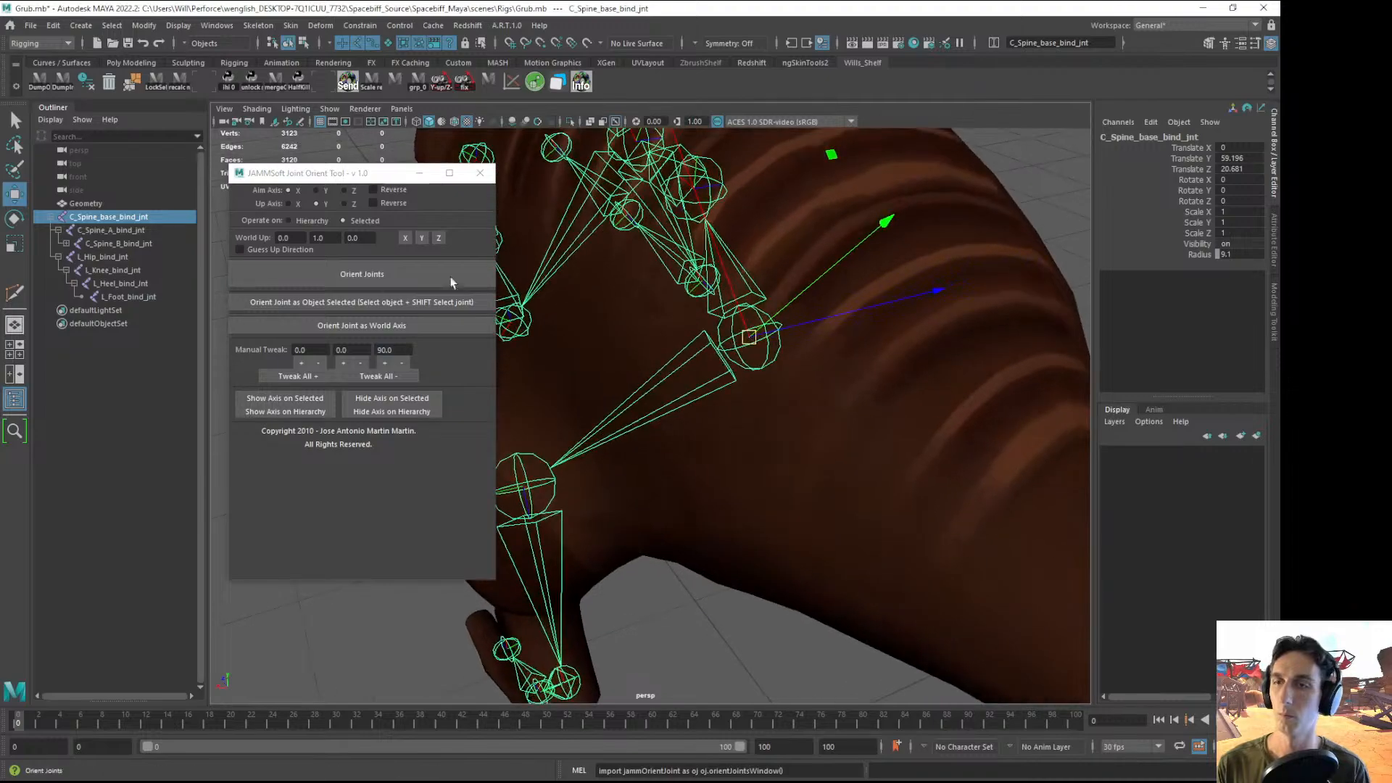
left_click(293, 200)
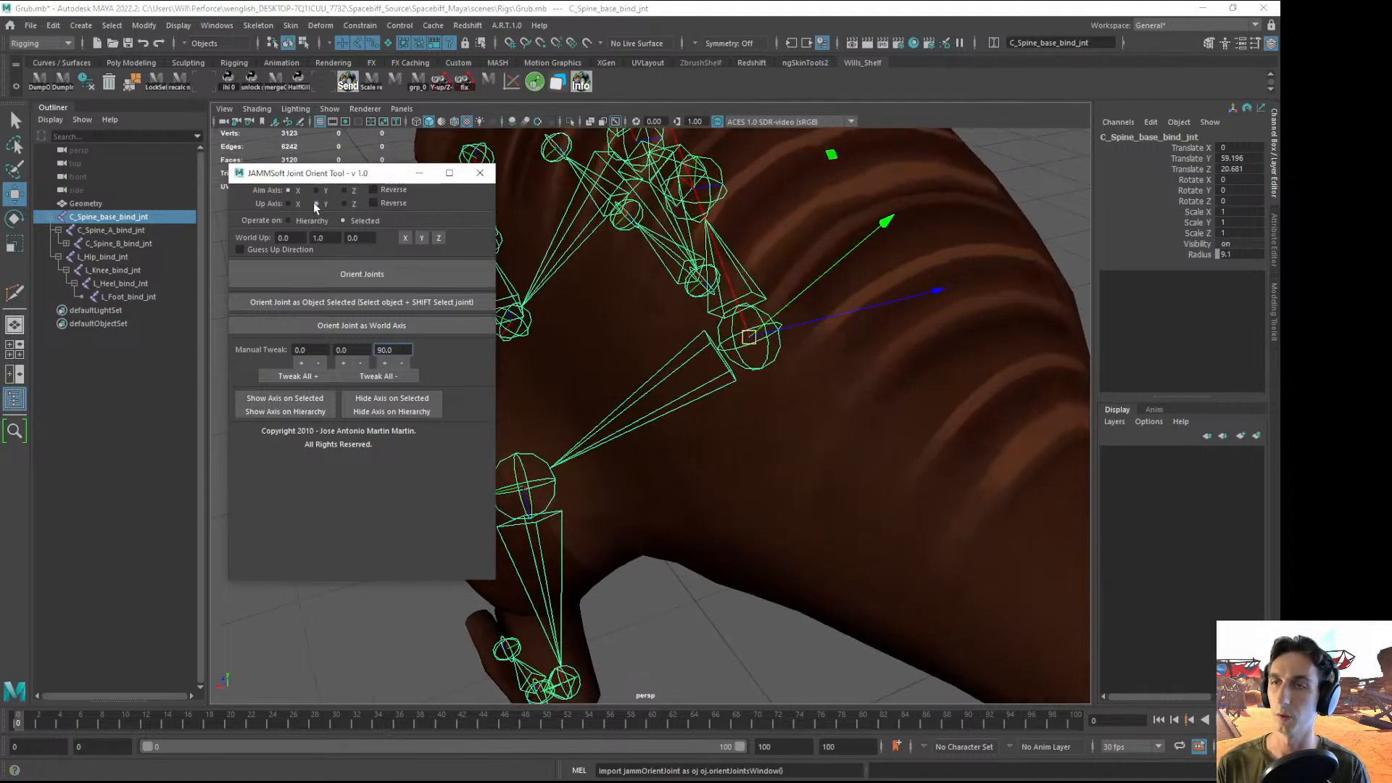
left_click(315, 204)
left_click(386, 272)
left_click_drag(596, 316, 817, 326, "alt")
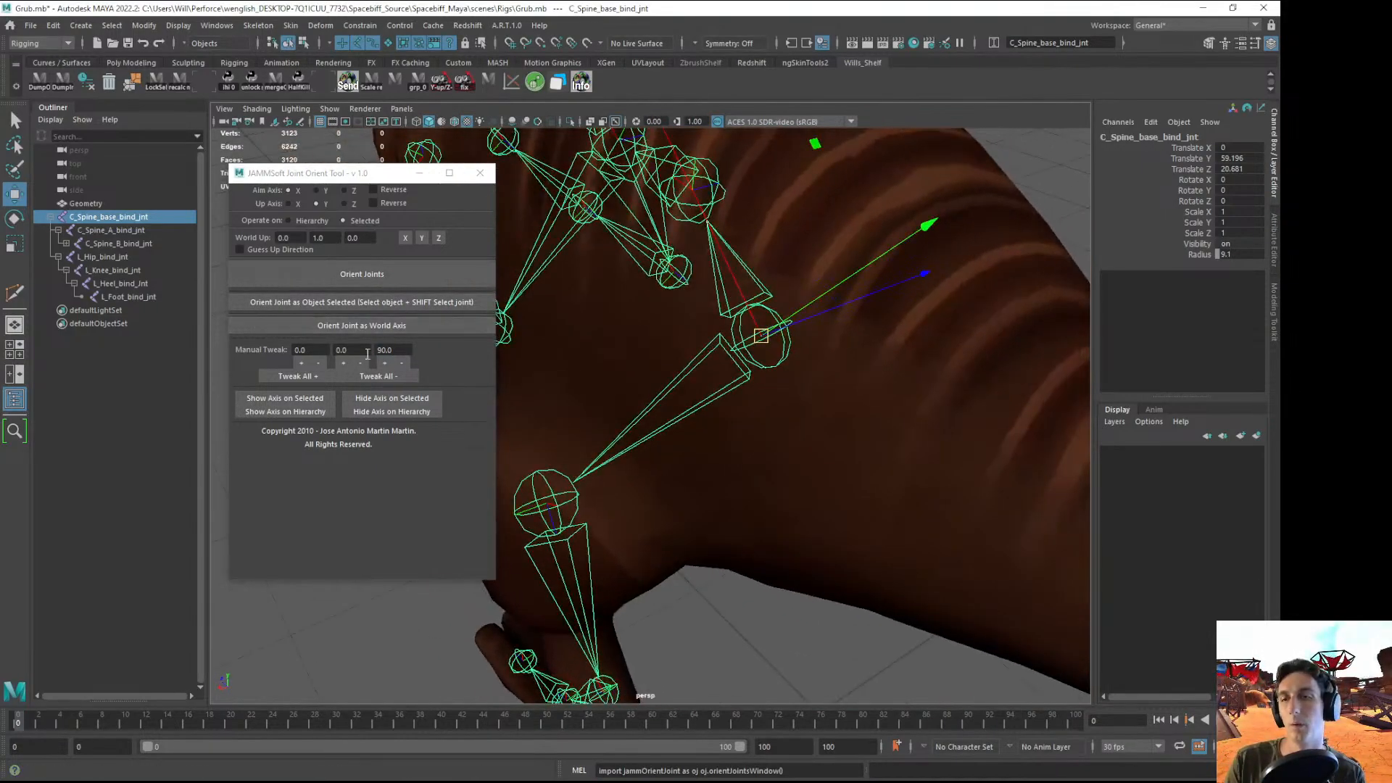
- Set the manual tweak to 90 in X and 0 in Z, and apply it negatively to C_Spine_base_bind_jnt until its Z axis points up
double_click(399, 350)
left_click_drag(668, 342, 486, 345, "alt")
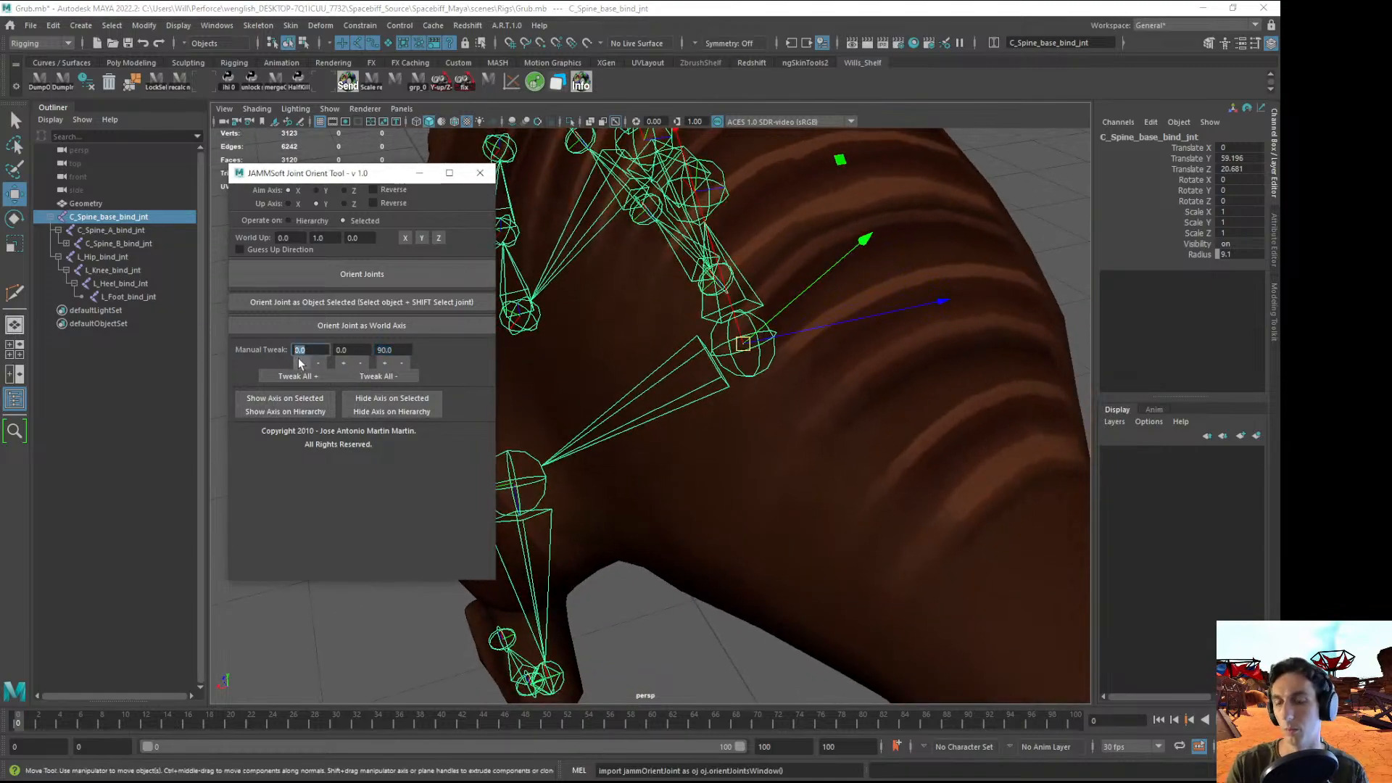
type("90")
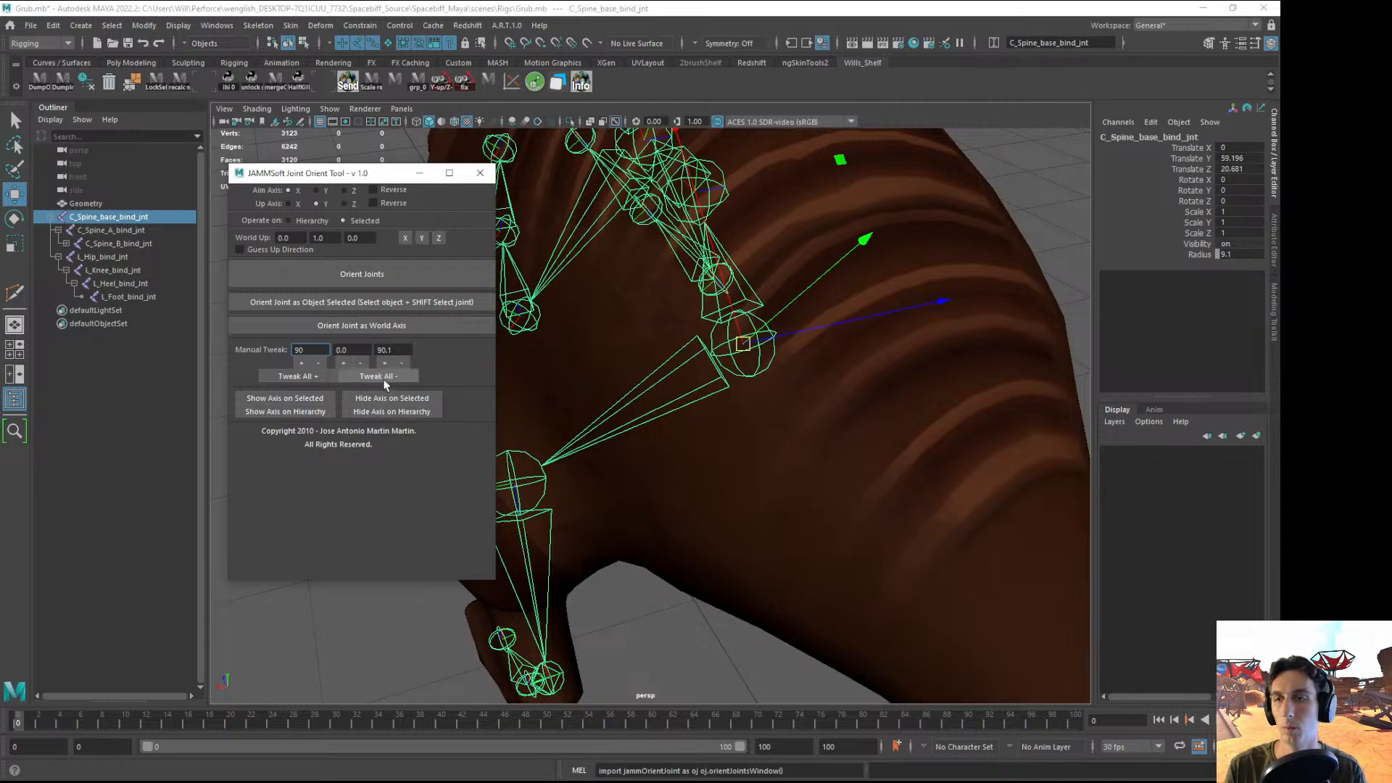
left_click_drag(392, 354, 364, 354)
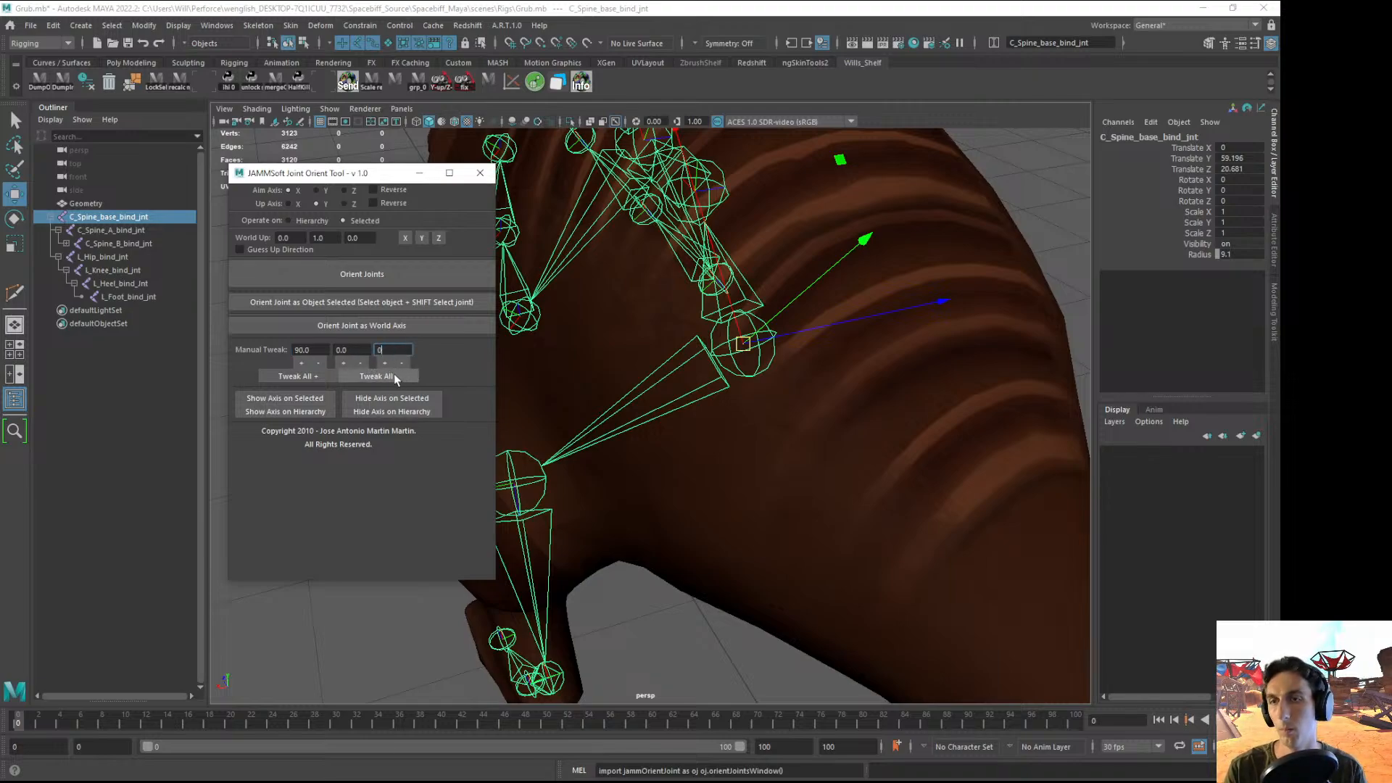
left_click(368, 376)
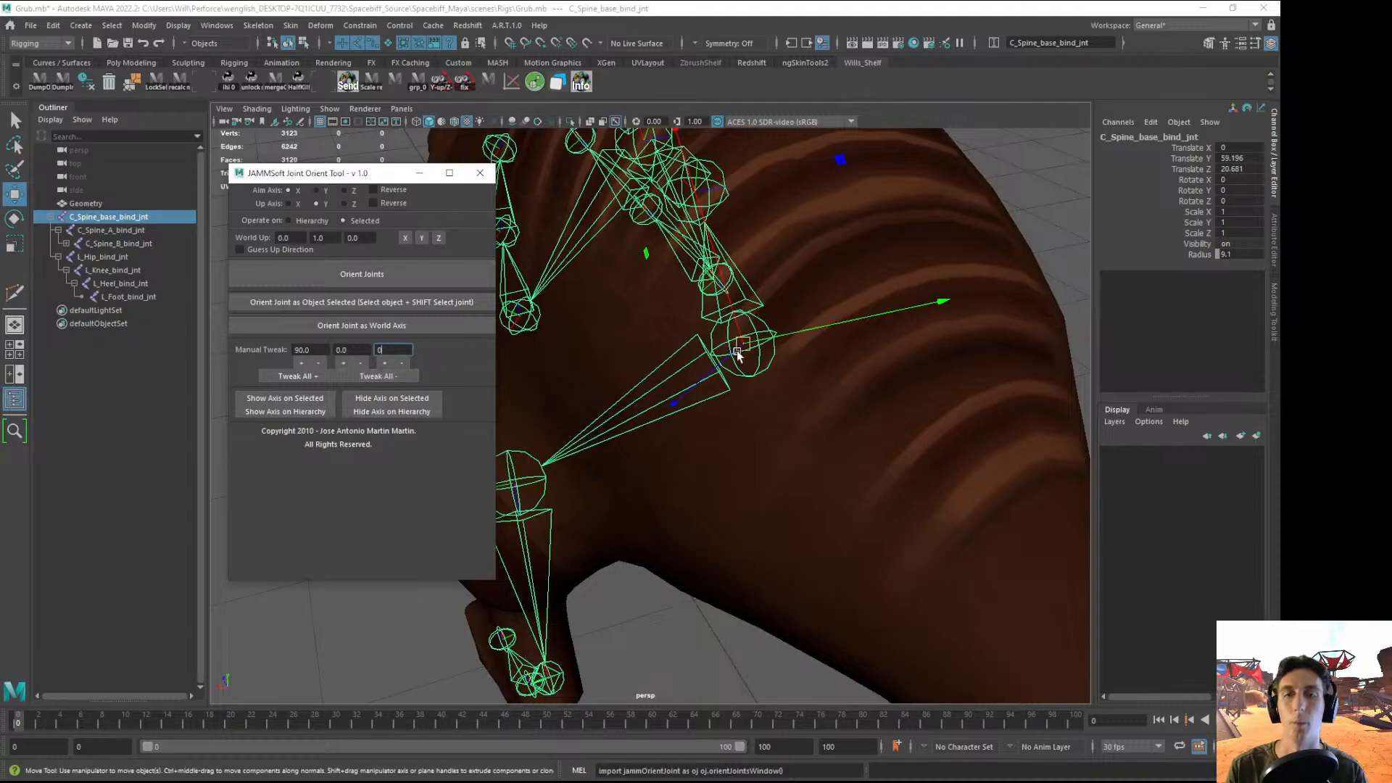
left_click_drag(812, 377, 985, 447, "alt")
left_click(380, 375)
left_click_drag(805, 406, 859, 397, "alt")
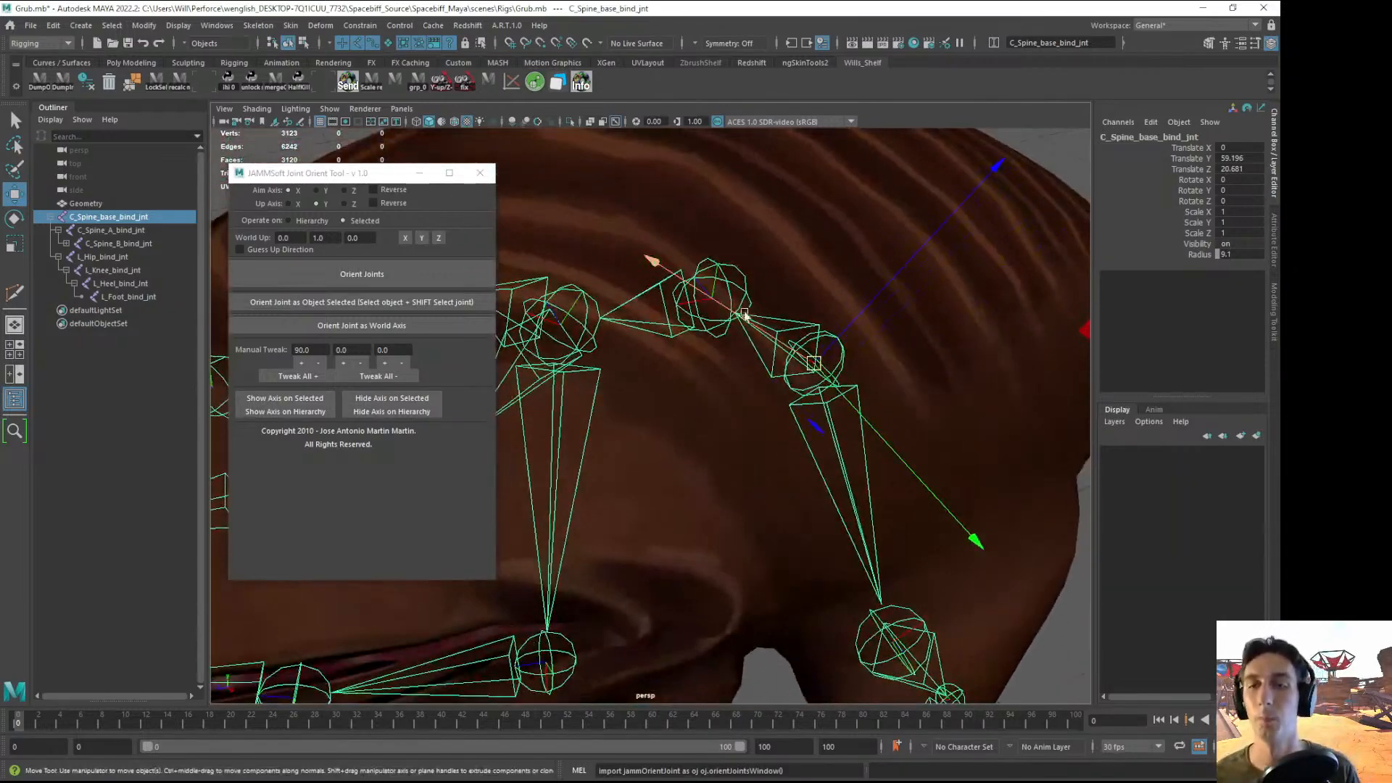
- Apply the 90 X tweak positively to C_Spine_B_bind_jnt and check that its axes match the spine base
left_click(728, 295)
left_click(725, 292)
left_click_drag(761, 309, 617, 258, "alt")
left_click(589, 231)
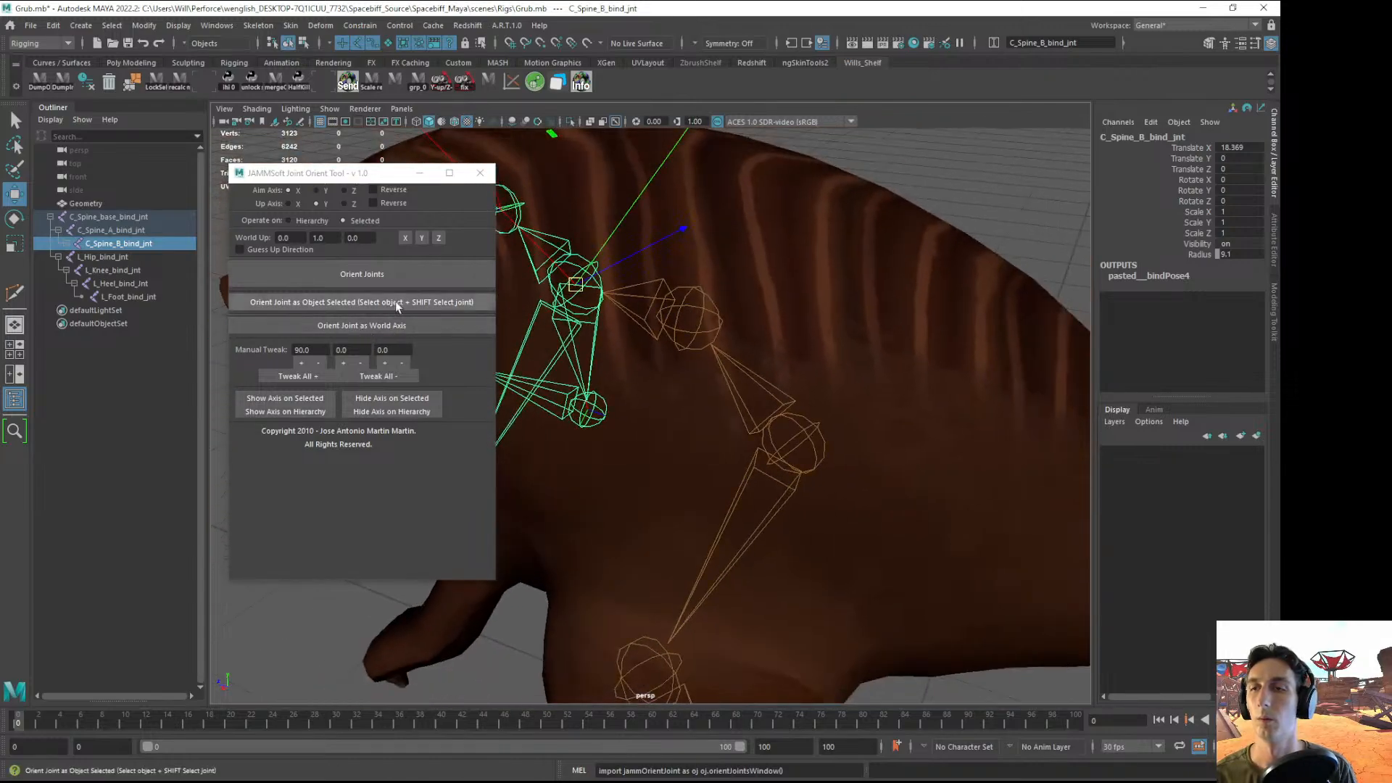
left_click(301, 377)
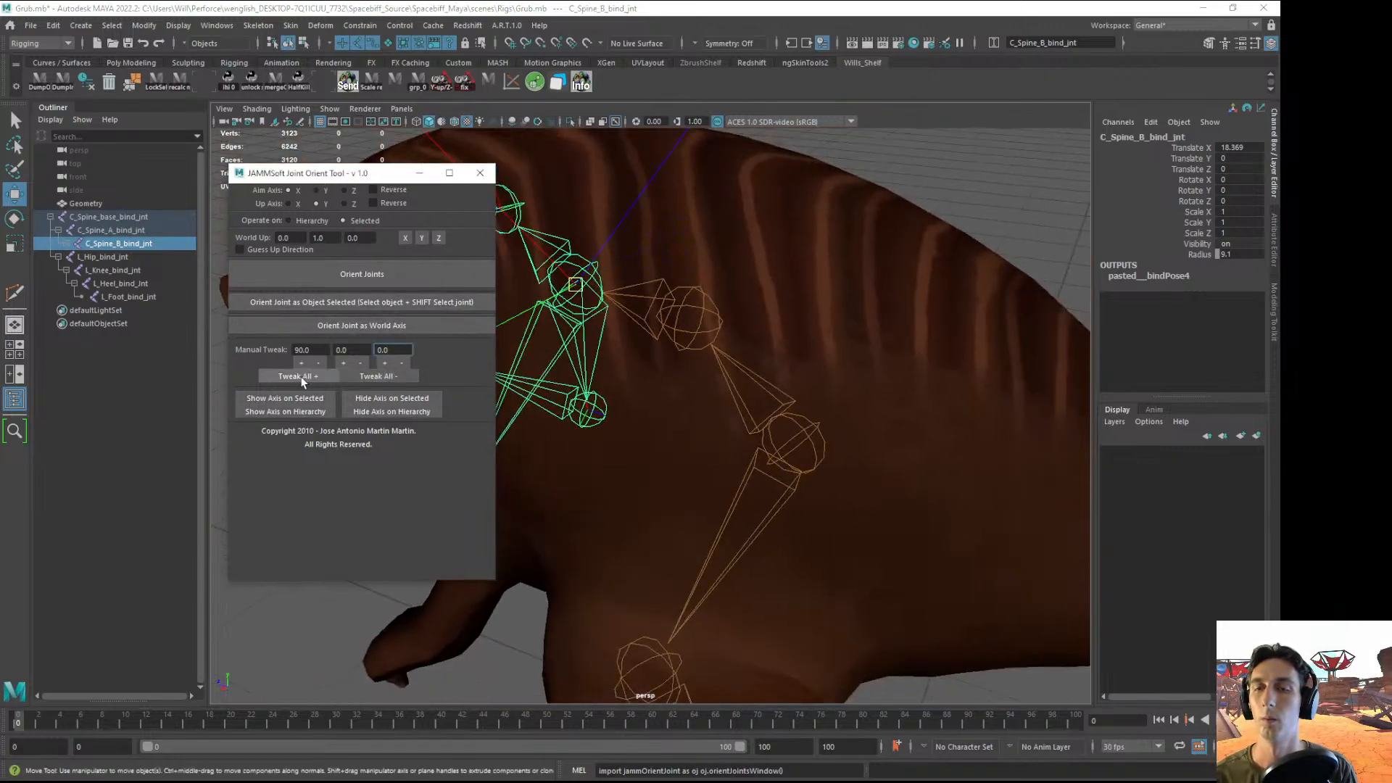
left_click_drag(524, 333, 709, 311, "alt")
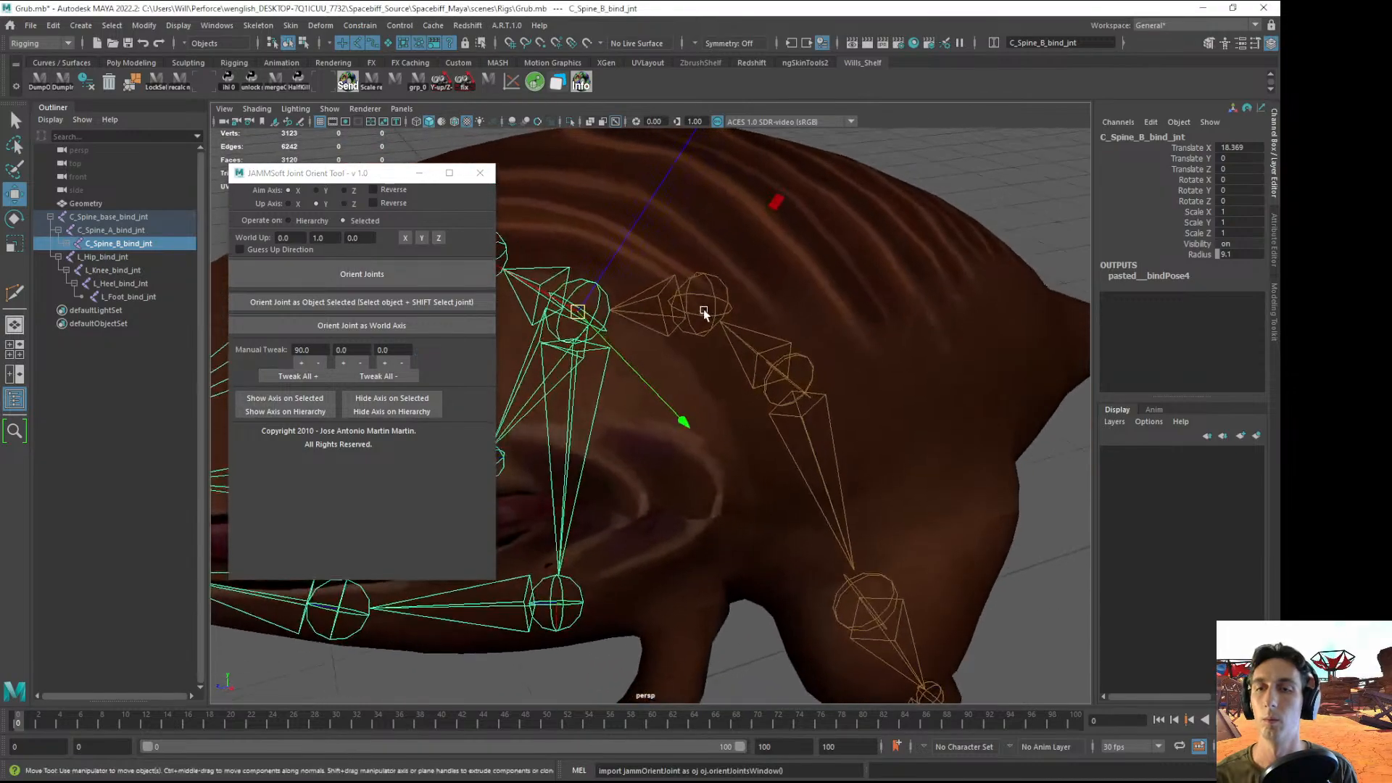
- Apply the 90 X tweak positively to C_Spine_A_bind_jnt and compare its axes with C_Spine_base_bind_jnt
left_click(709, 313)
left_click(709, 319)
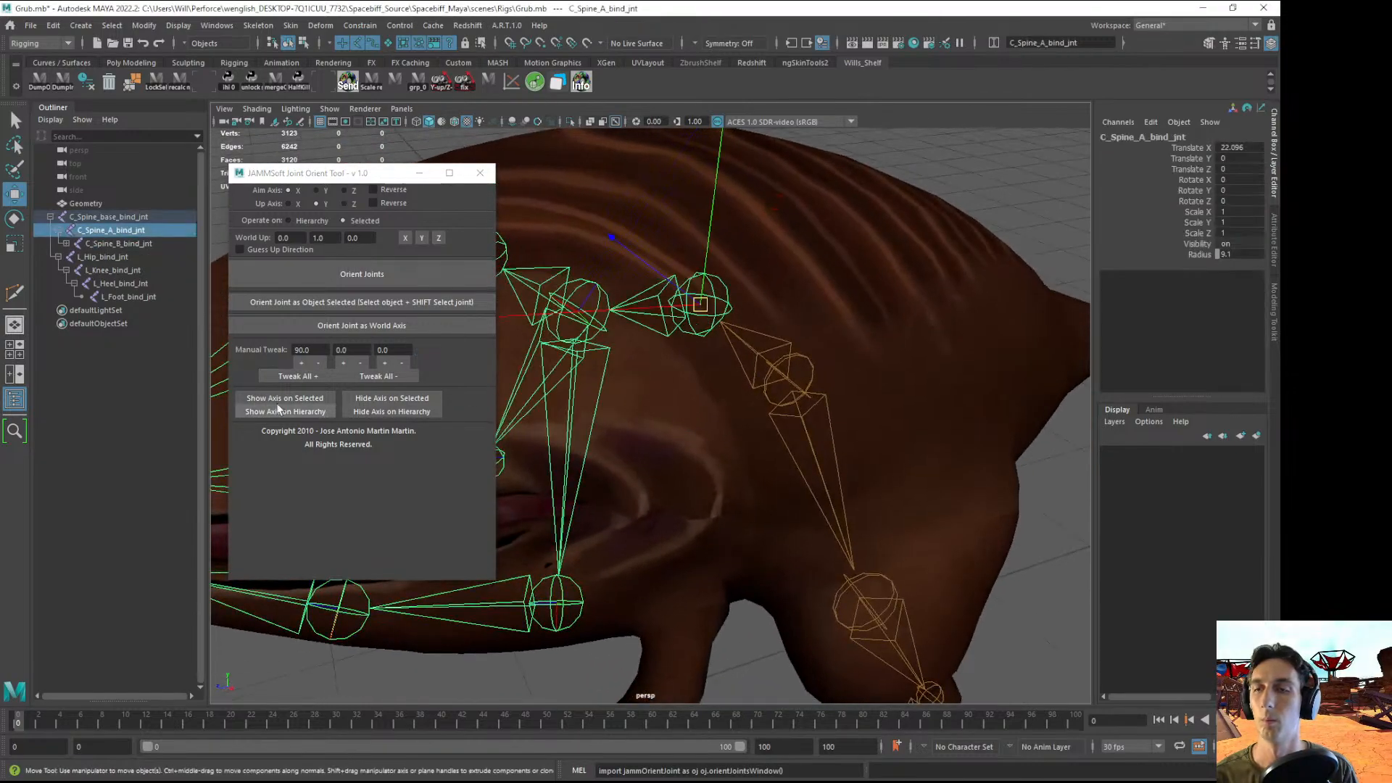
left_click(304, 376)
left_click_drag(877, 374, 826, 372, "alt")
left_click(834, 410)
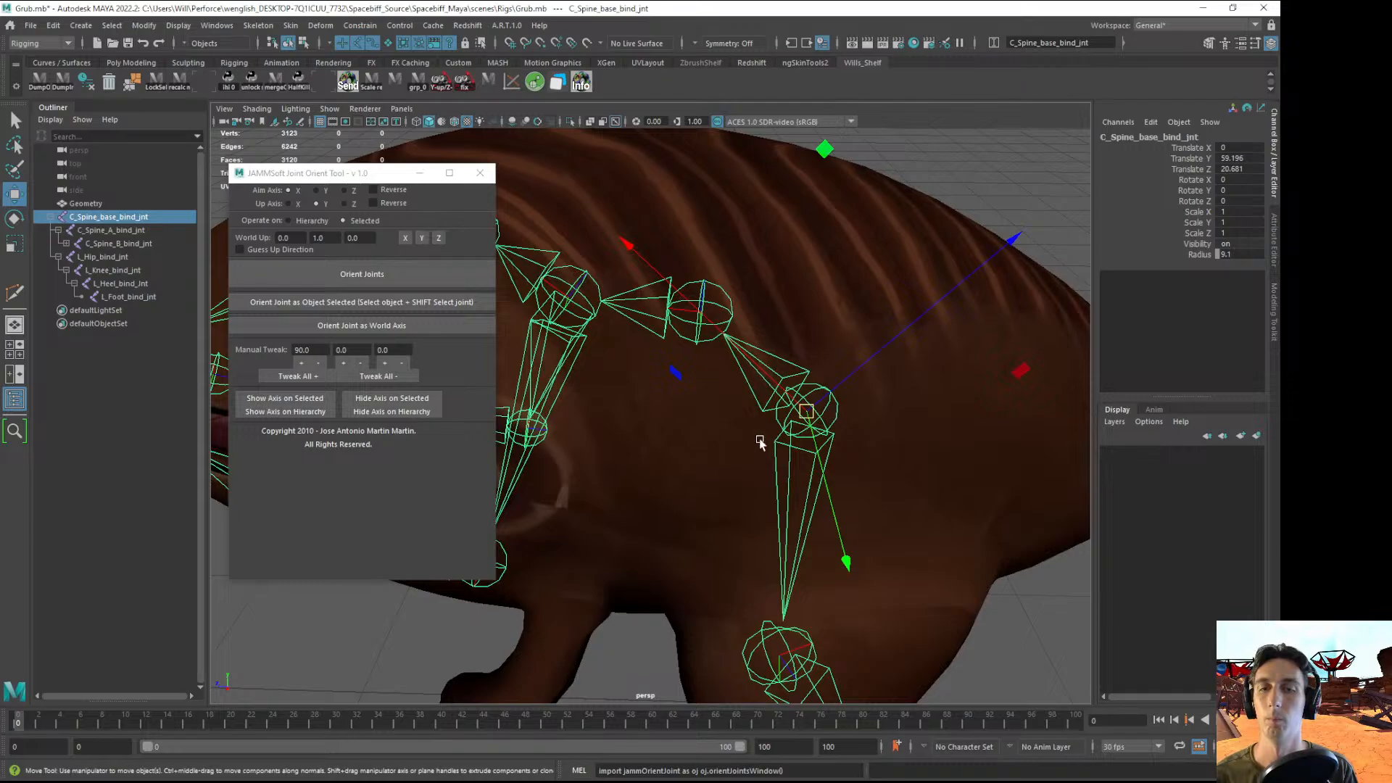
left_click_drag(760, 441, 711, 418, "alt")
- Select L_Hip_bind_jnt, check its axes and close the JAMMSoft Joint Orient Tool
scroll(712, 417, "down", 4)
left_click(893, 315)
left_click_drag(893, 315, 773, 341, "alt")
scroll(768, 340, "down", 2)
right_click_drag(773, 341, 892, 494, "alt")
middle_click_drag(892, 494, 859, 370, "alt")
left_click(737, 389)
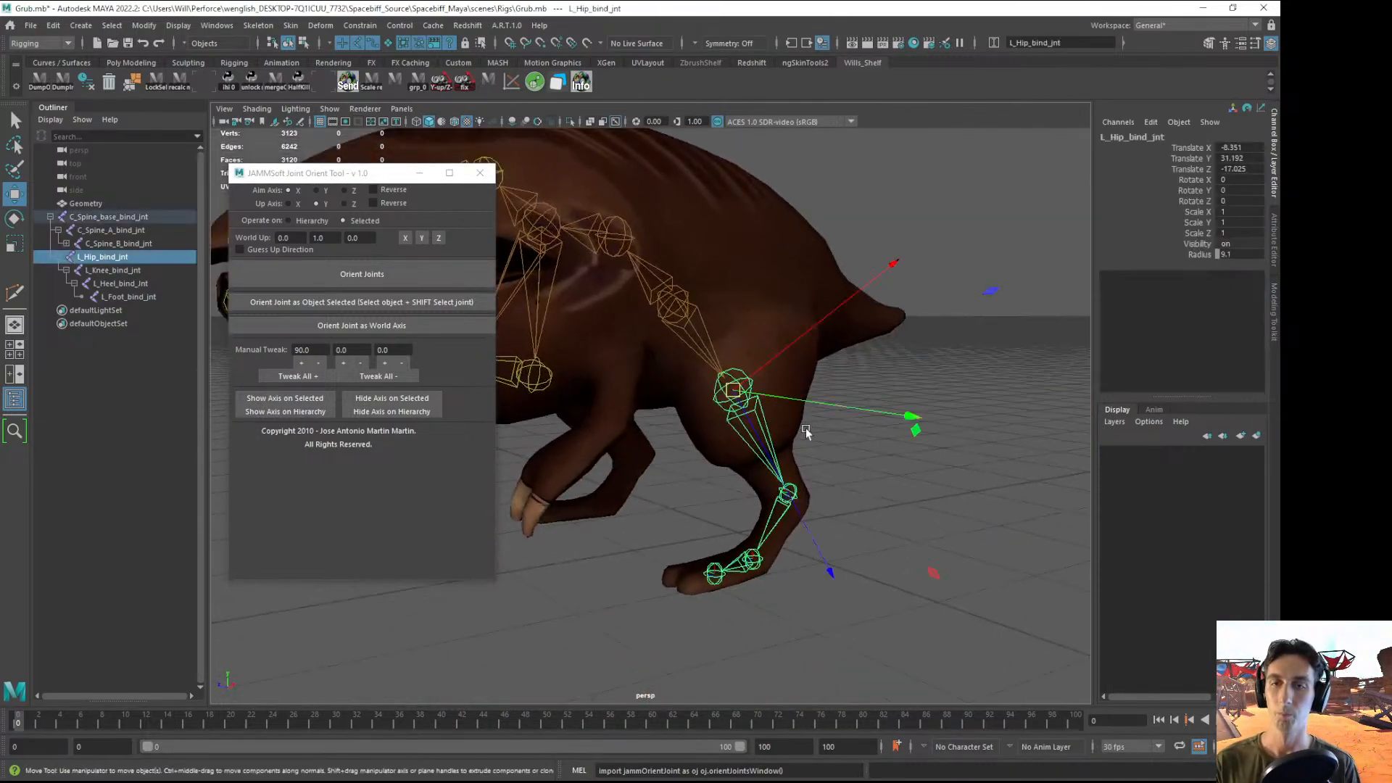
left_click_drag(807, 428, 855, 451, "alt")
left_click(480, 173)
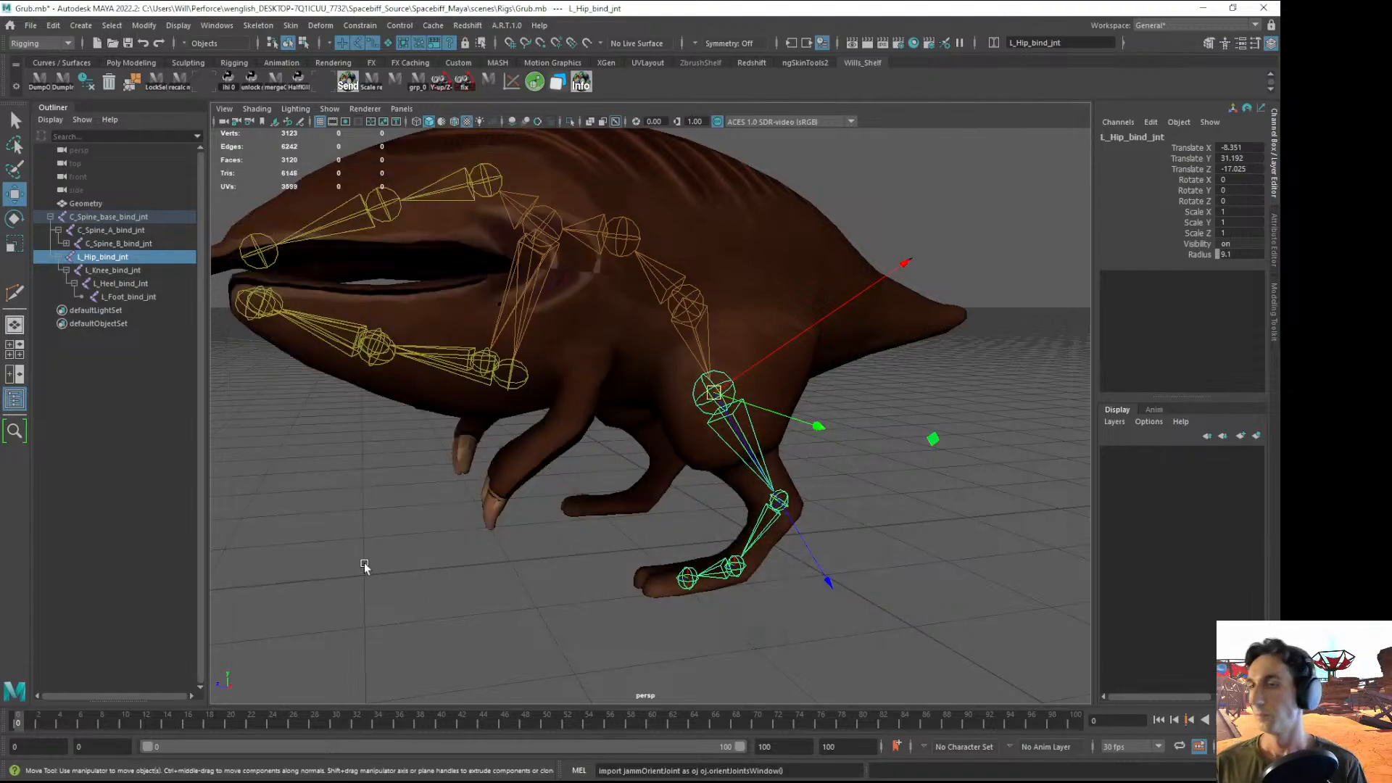
- Try to mirror all four selected left leg joints across YZ with Behavior, replacing L_ with R_ in the names
left_click(122, 284, "shift")
left_click(123, 297, "shift")
left_click_drag(397, 395, 597, 531, "alt")
left_click(407, 26)
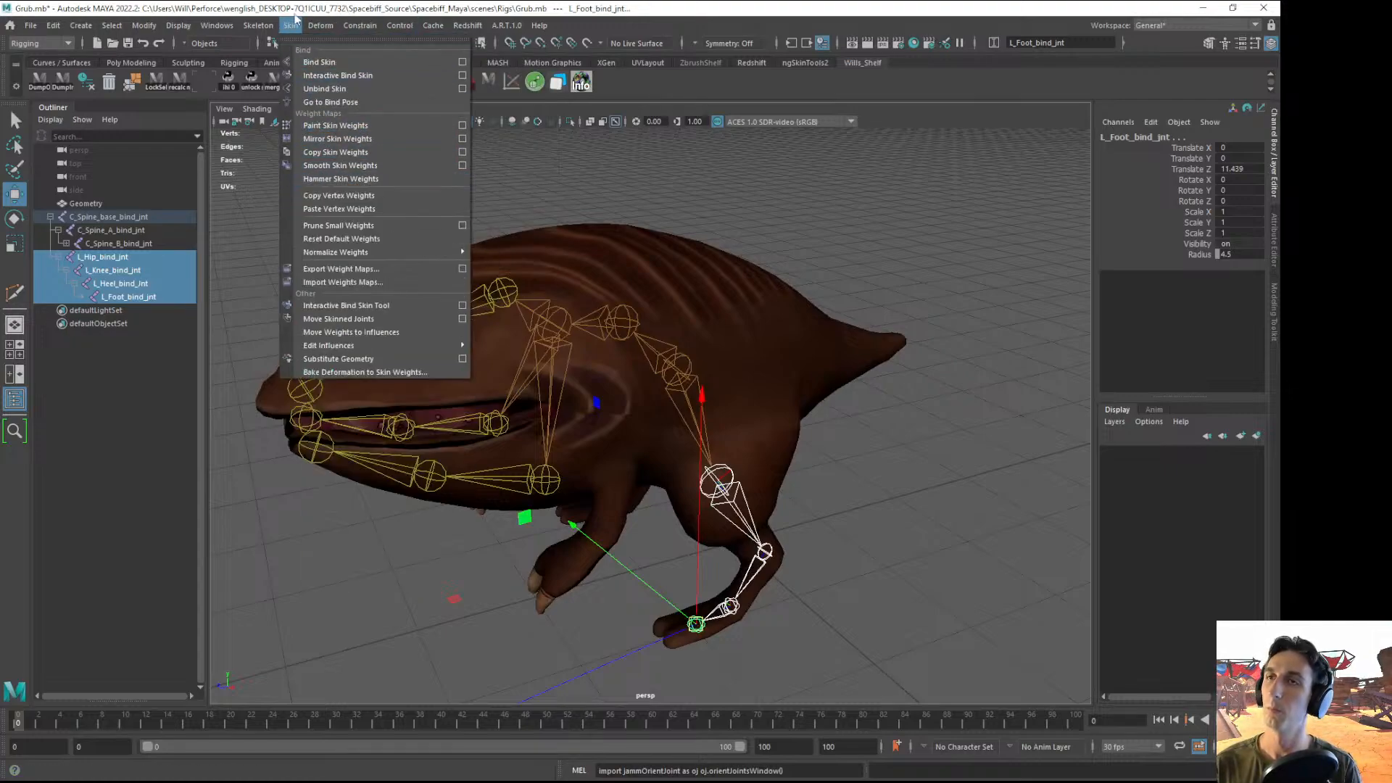
mouse_move(271, 29)
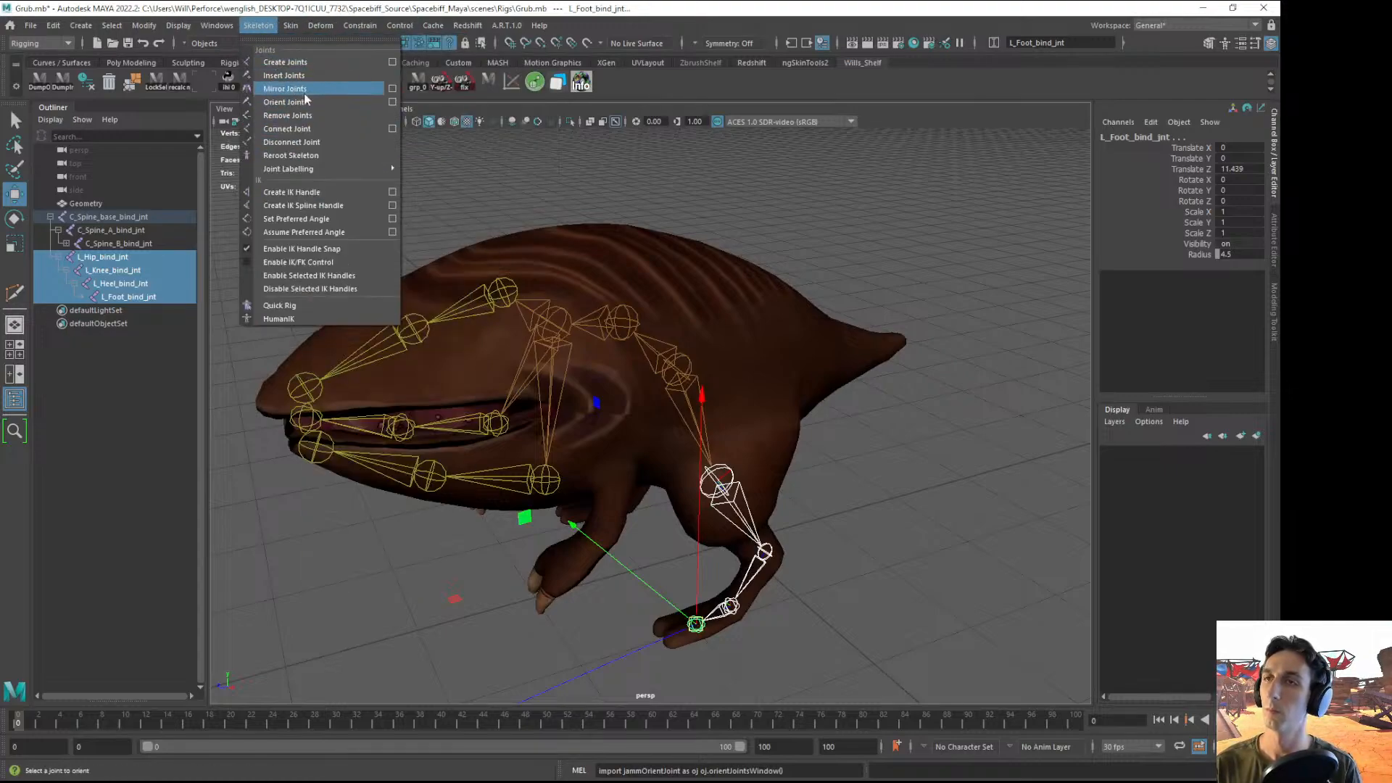
left_click(393, 89)
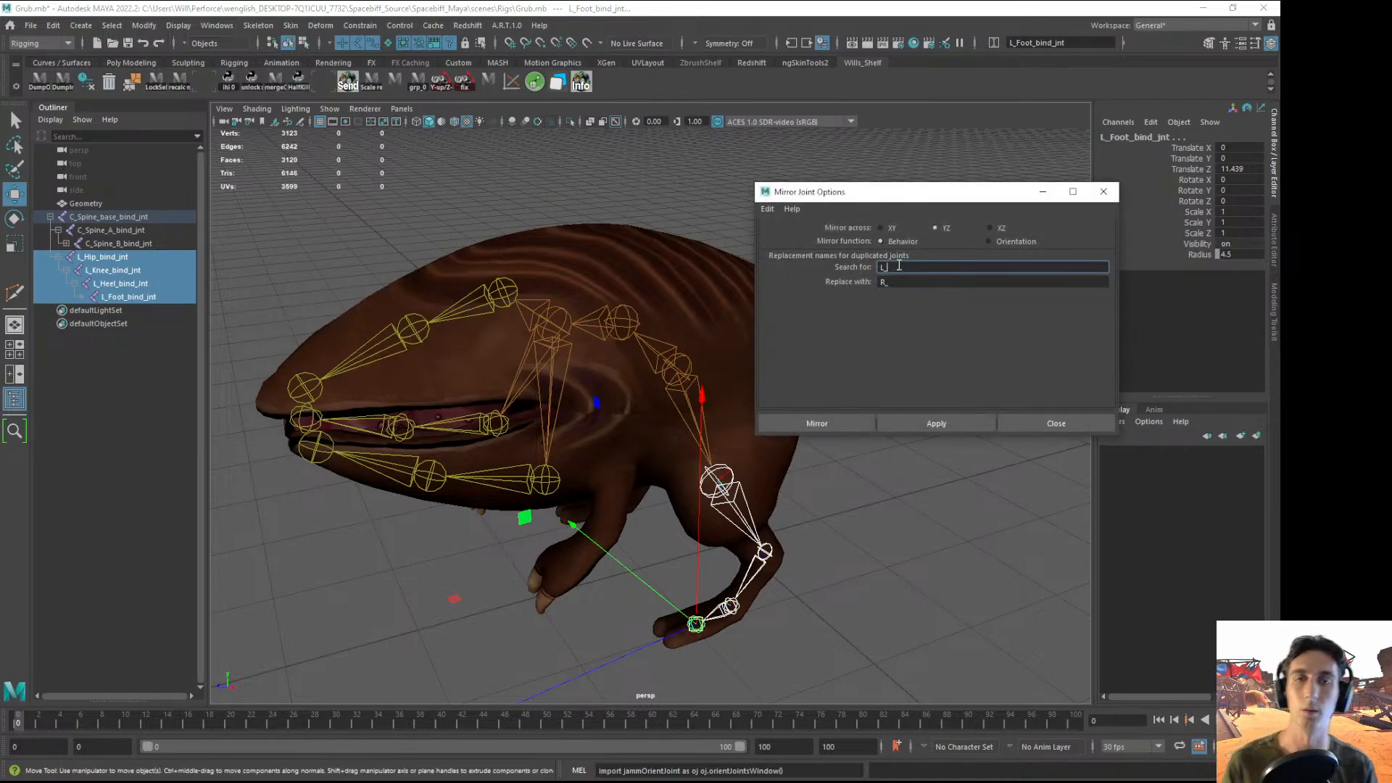
left_click(825, 419)
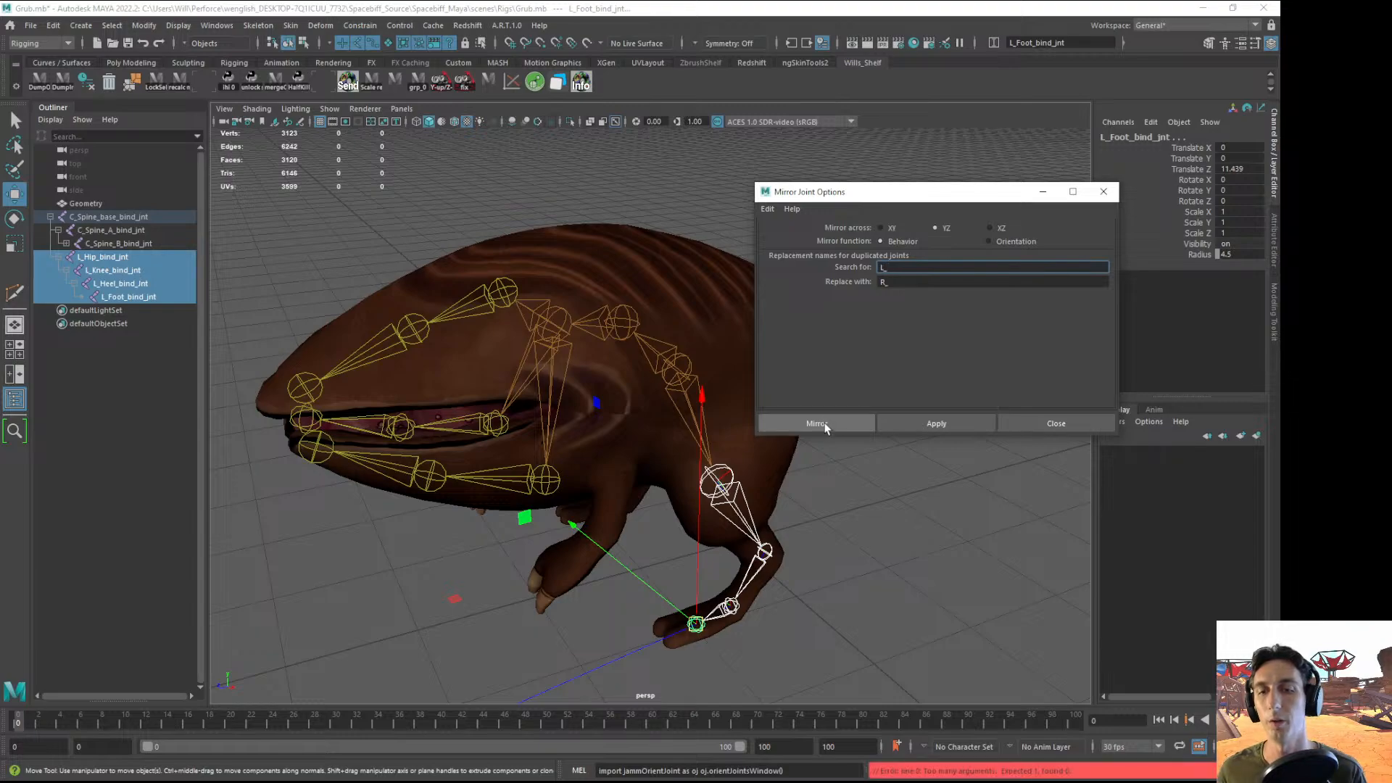
- Mirror the leg chain across YZ with only L_Hip_bind_jnt selected, using Behavior and replacing L_ with R_
left_click(90, 257)
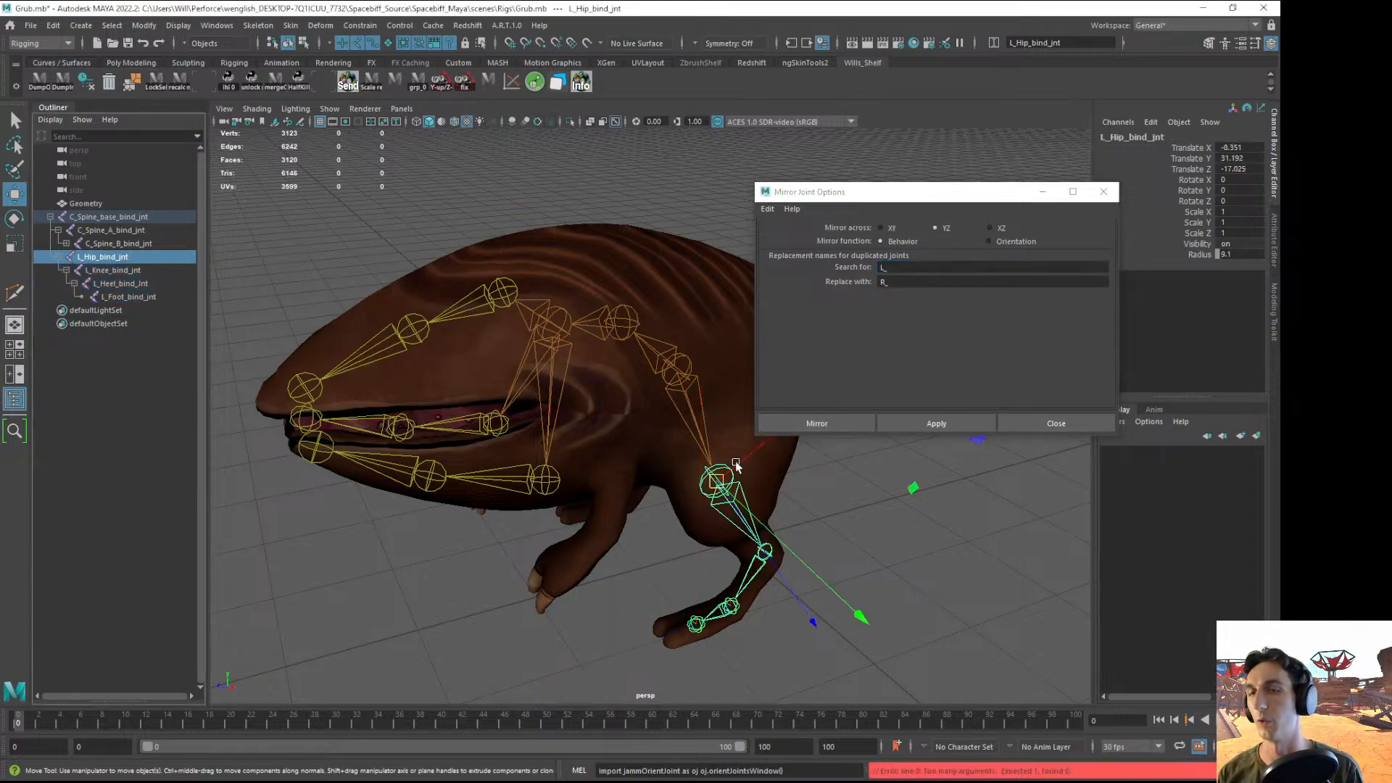
left_click_drag(736, 466, 660, 434, "alt")
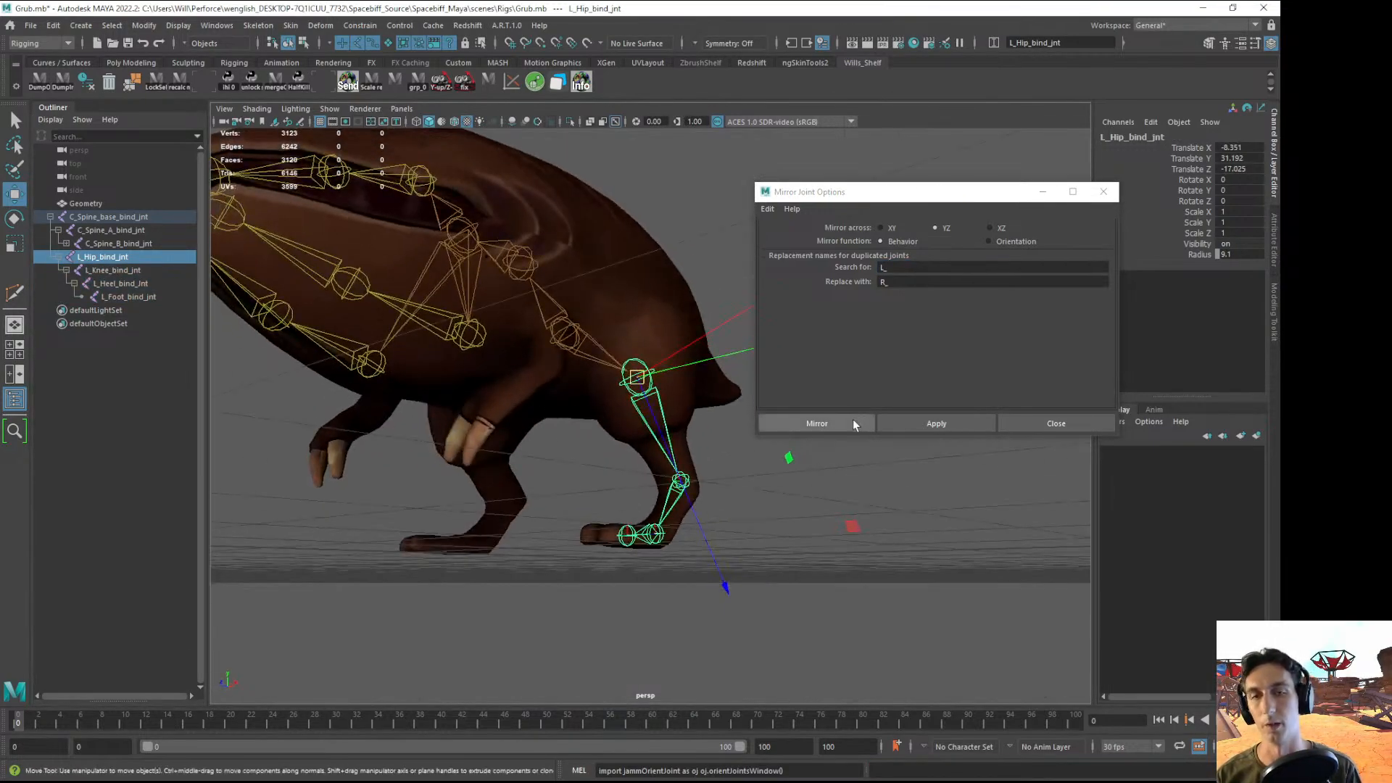
left_click(817, 423)
left_click_drag(464, 522, 554, 586, "alt")
left_click(556, 612)
left_click_drag(642, 526, 555, 512, "alt")
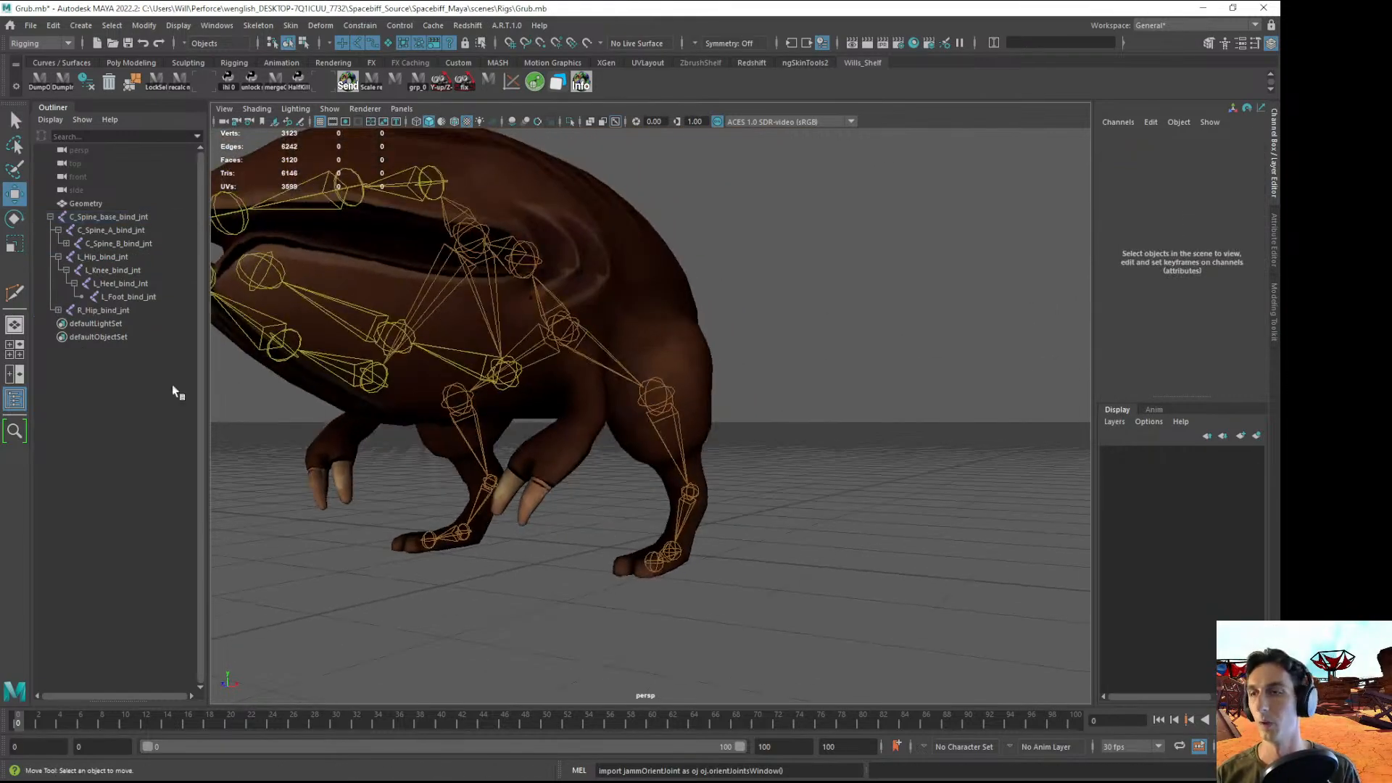
- Test-rotate the left and right leg joints together to check their mirrored behaviour, undo each rotation and clear the selection
left_click(59, 311)
left_click(95, 338)
left_click(106, 325)
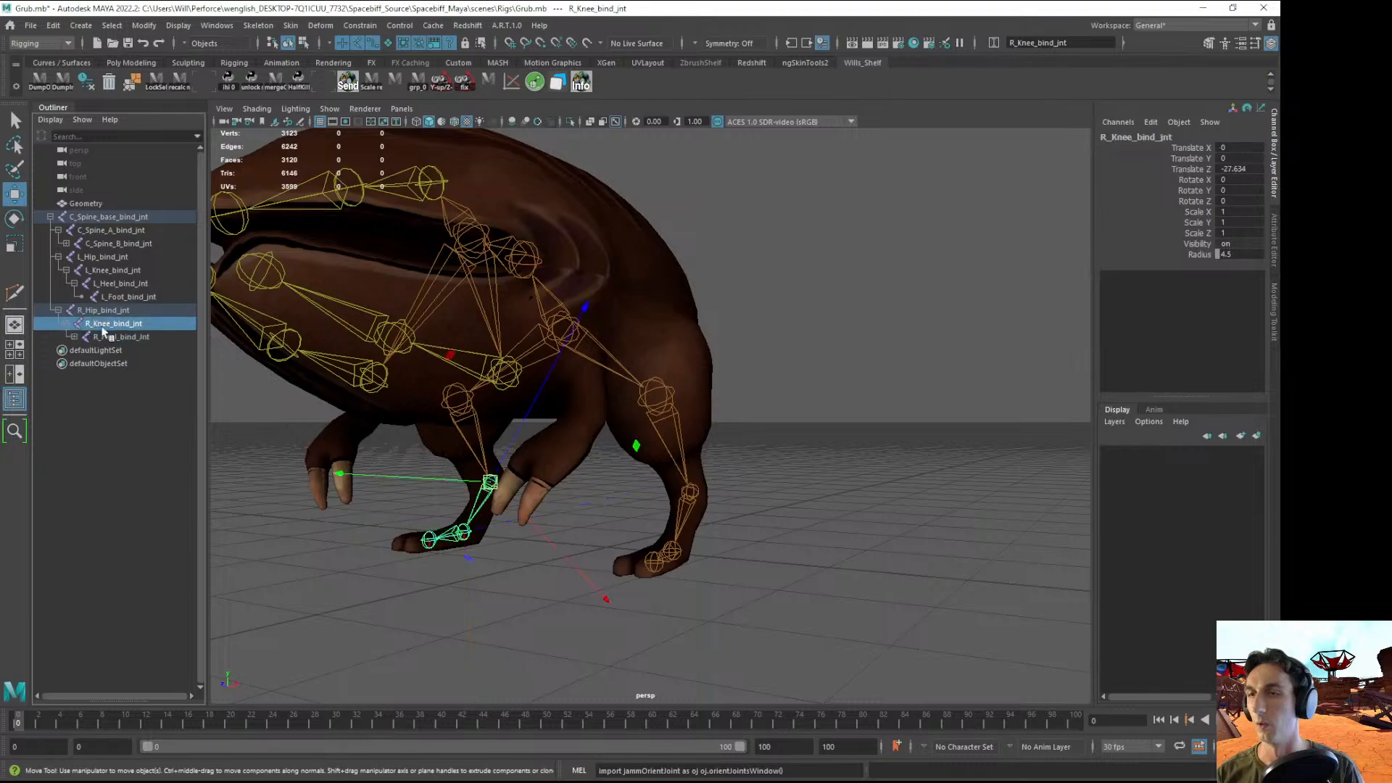
left_click(105, 312)
left_click(108, 324, "ctrl")
left_click(106, 336, "ctrl")
left_click(99, 258, "ctrl")
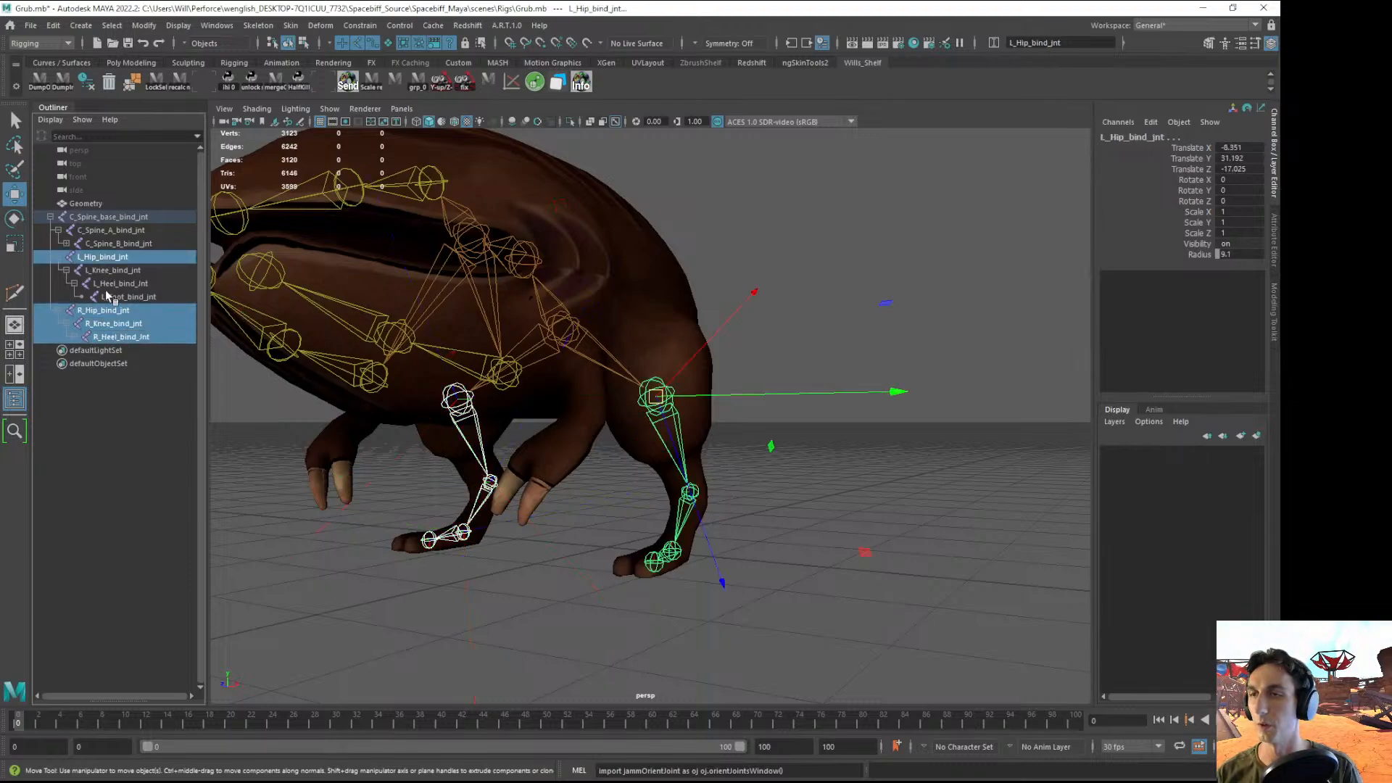
left_click(105, 295, "ctrl")
left_click(105, 283, "ctrl")
left_click(105, 271, "ctrl")
key("e")
left_click_drag(573, 452, 791, 446)
key("ctrl+z")
left_click_drag(771, 375, 1003, 445)
key("ctrl+z")
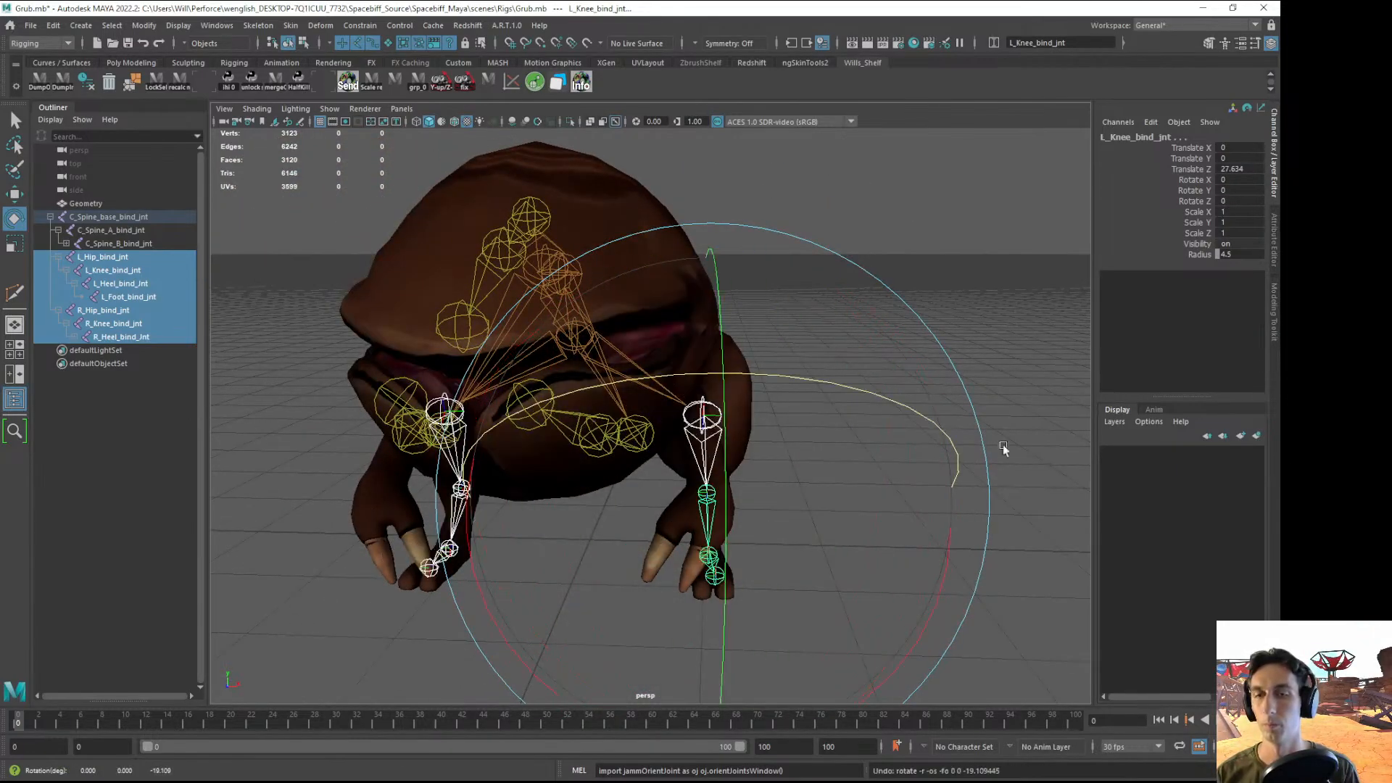
left_click(967, 377)
- Look over the skeleton with both legs from several angles and save the Grub.mb scene
left_click_drag(966, 376, 724, 354, "alt")
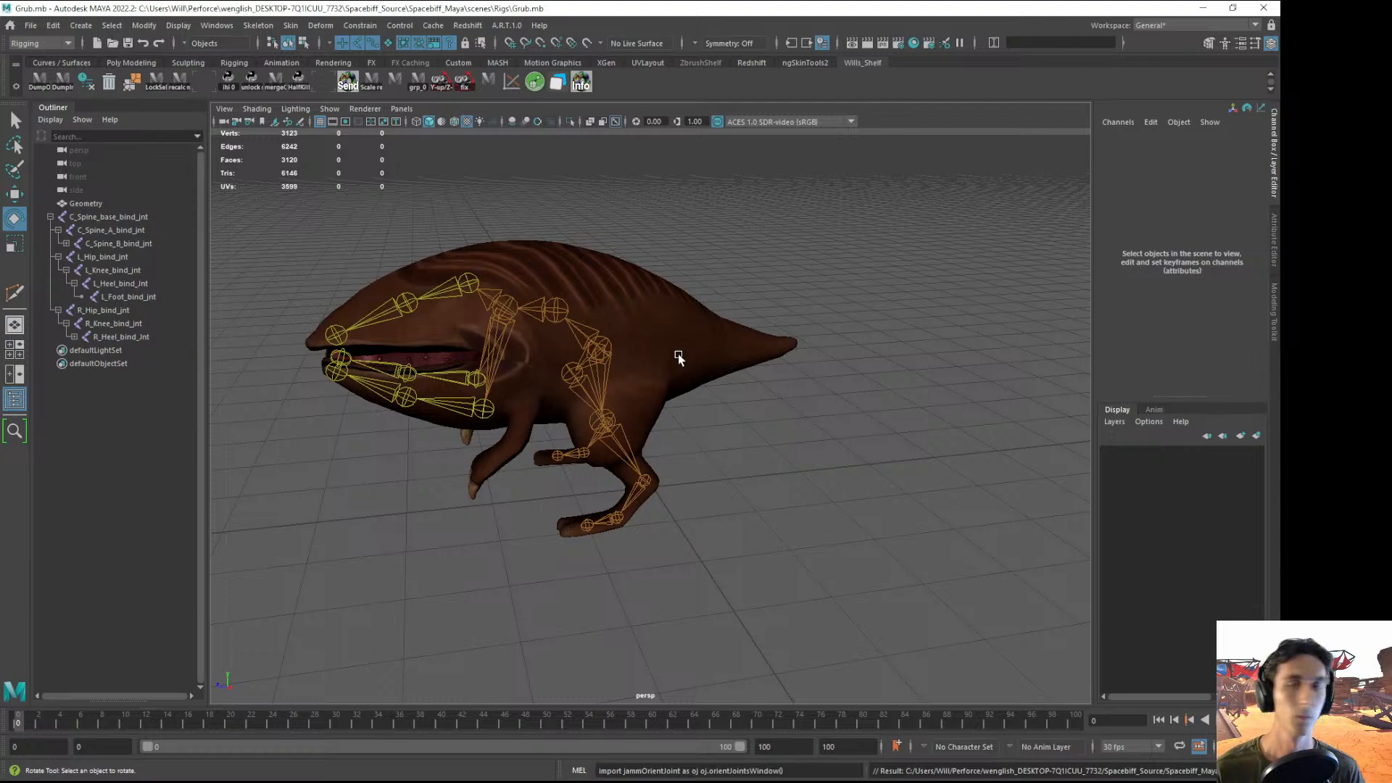
left_click_drag(636, 354, 698, 440, "alt")
key("ctrl+s")
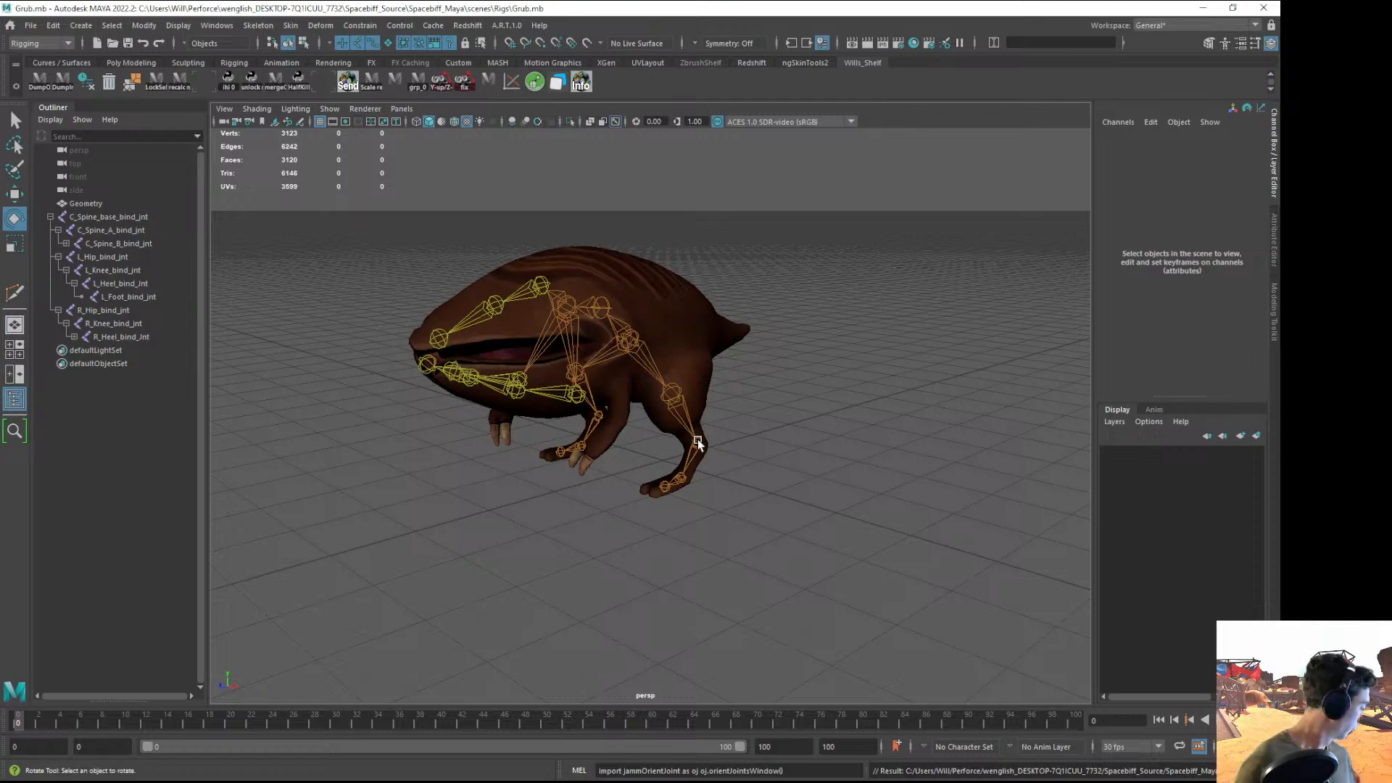
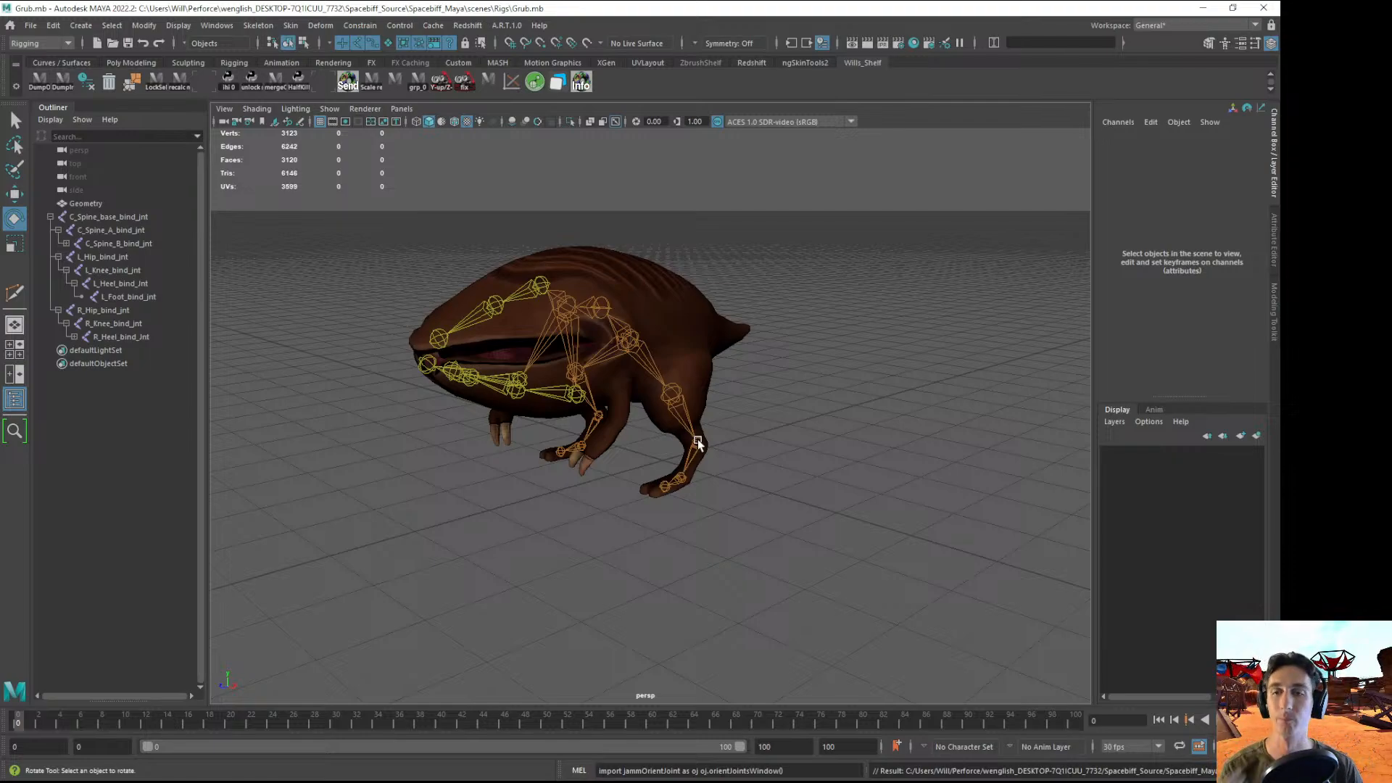
left_click_drag(857, 273, 631, 448, "alt")
right_click_drag(630, 448, 683, 432, "alt")
left_click_drag(683, 432, 657, 456, "alt")
left_click_drag(428, 549, 638, 489, "alt")
mouse_move(415, 478)
left_mouse_down("alt")
mouse_move(609, 416)
mouse_move(683, 375)
mouse_move(621, 370)
left_mouse_up("alt")
key("ctrl+s")
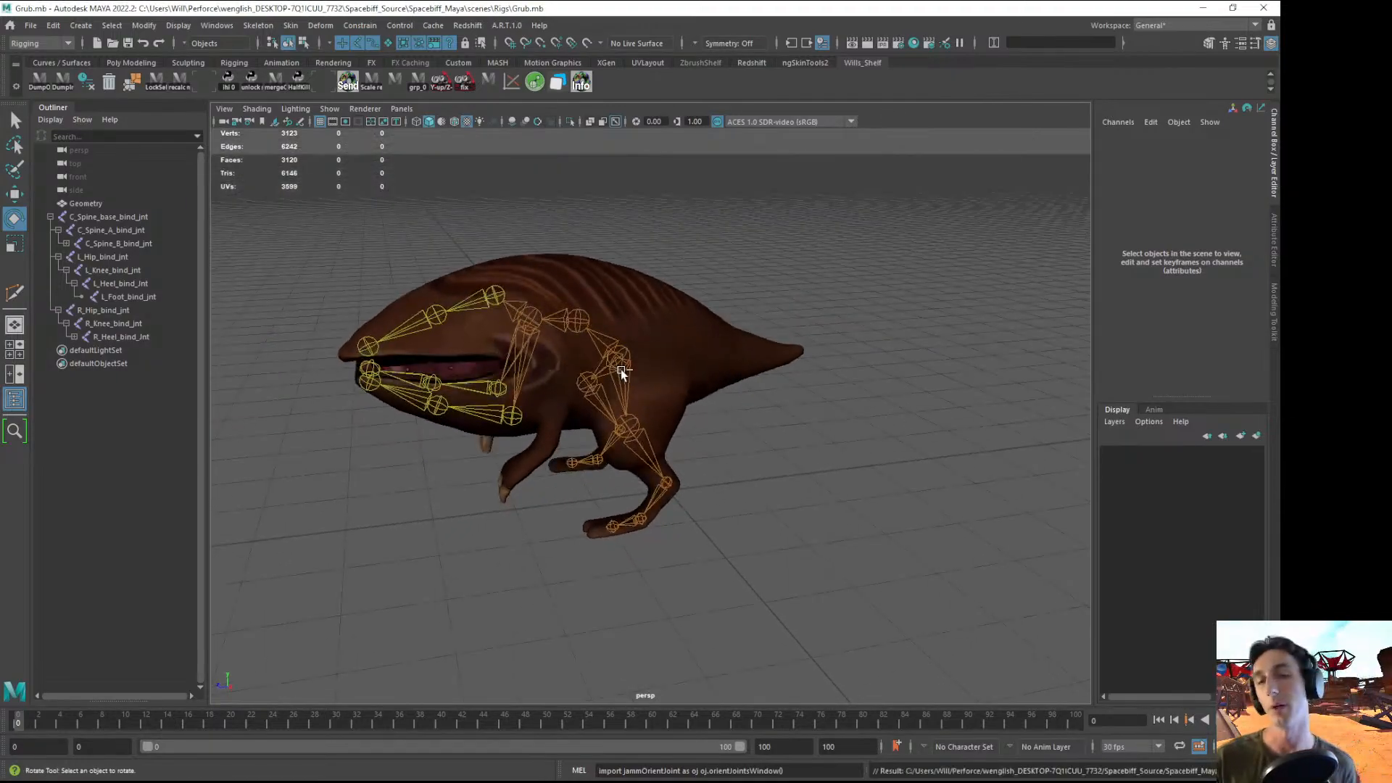
key("ctrl+s")
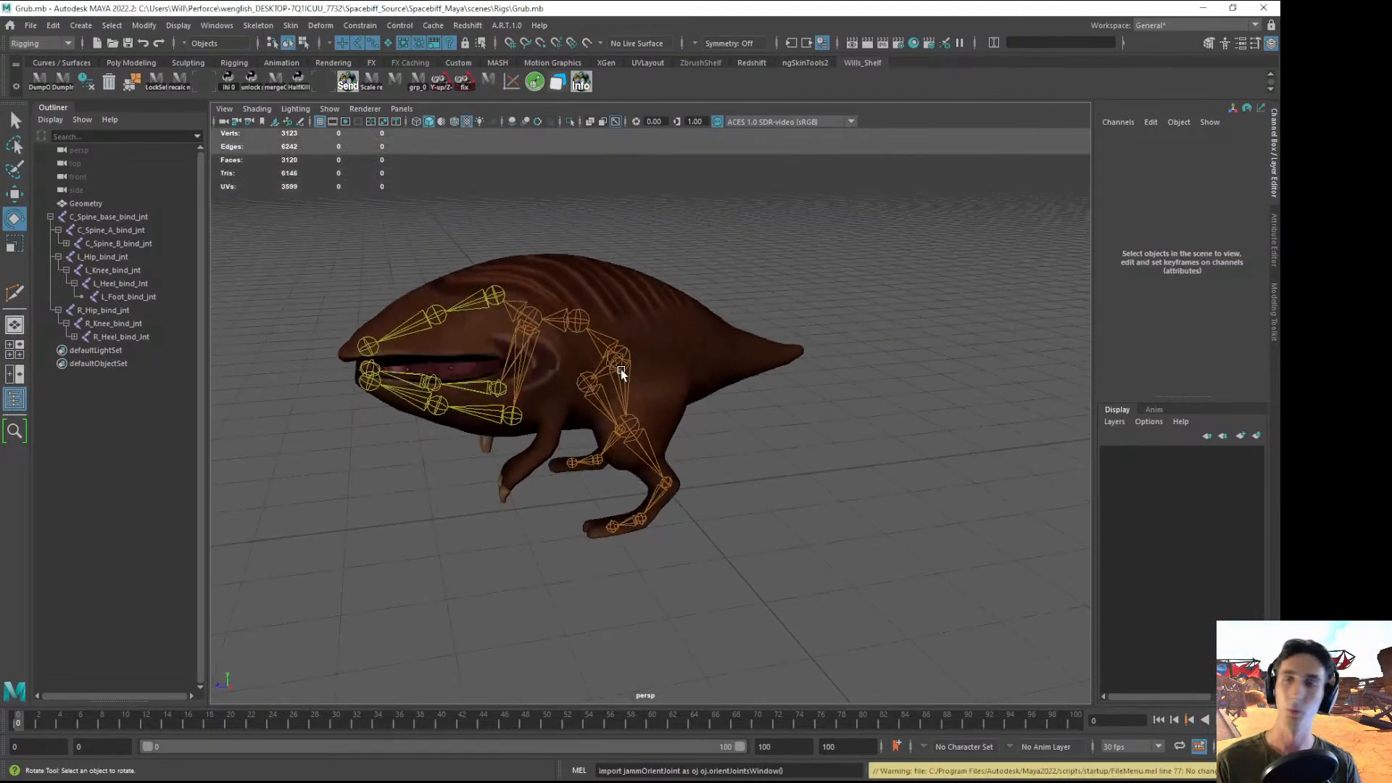
- Duplicate C_Spine_base_bind_jnt with its hierarchy and move the copy back toward the tail to about -9 in Z
scroll(470, 388, "up", 3)
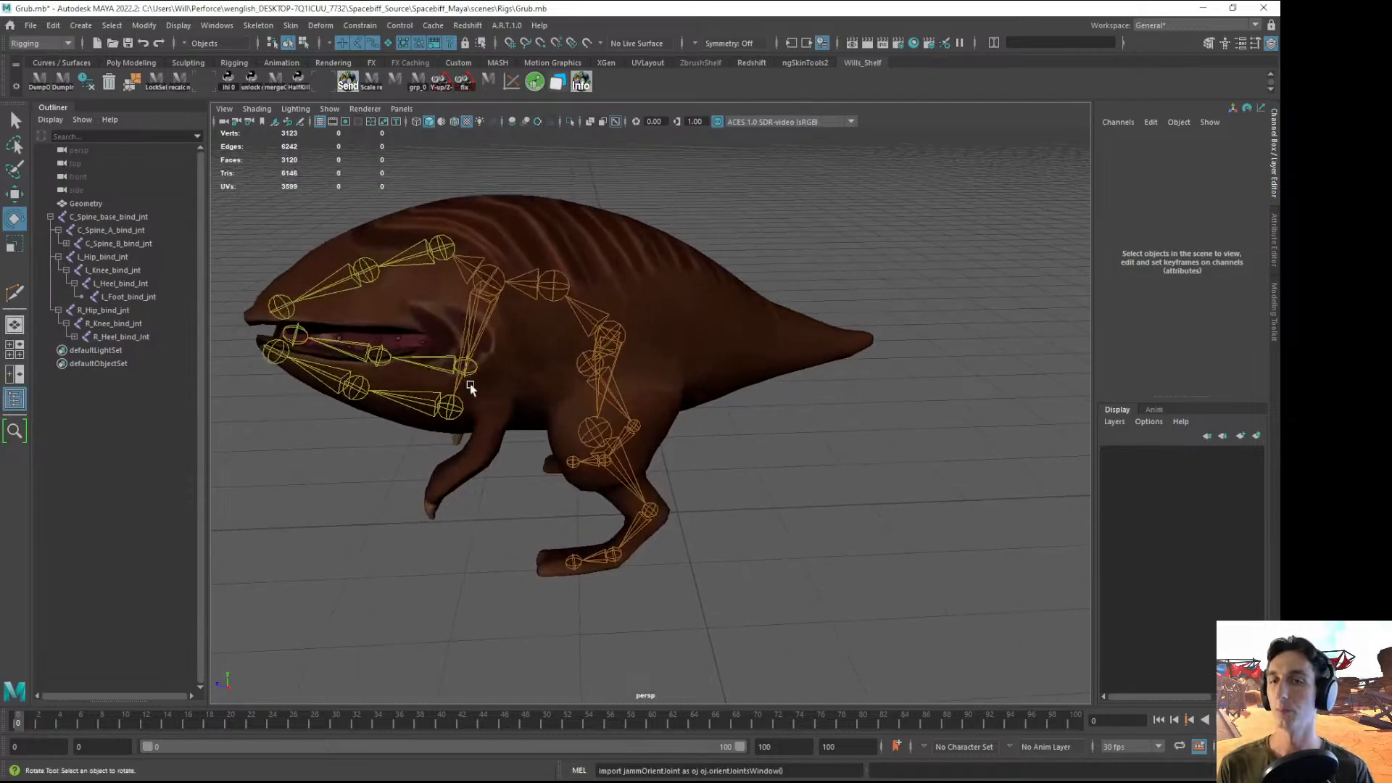
left_click(623, 328)
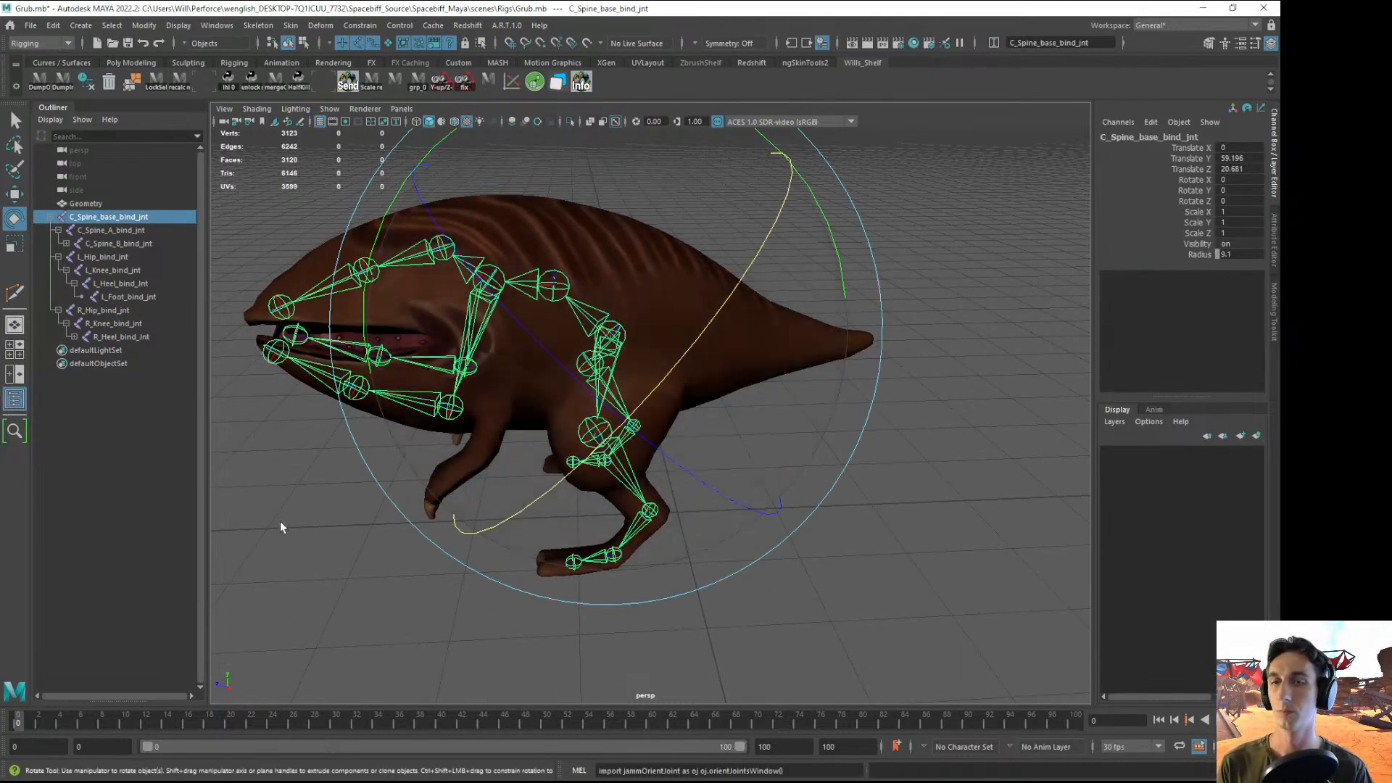
left_click(101, 428)
left_click(94, 217)
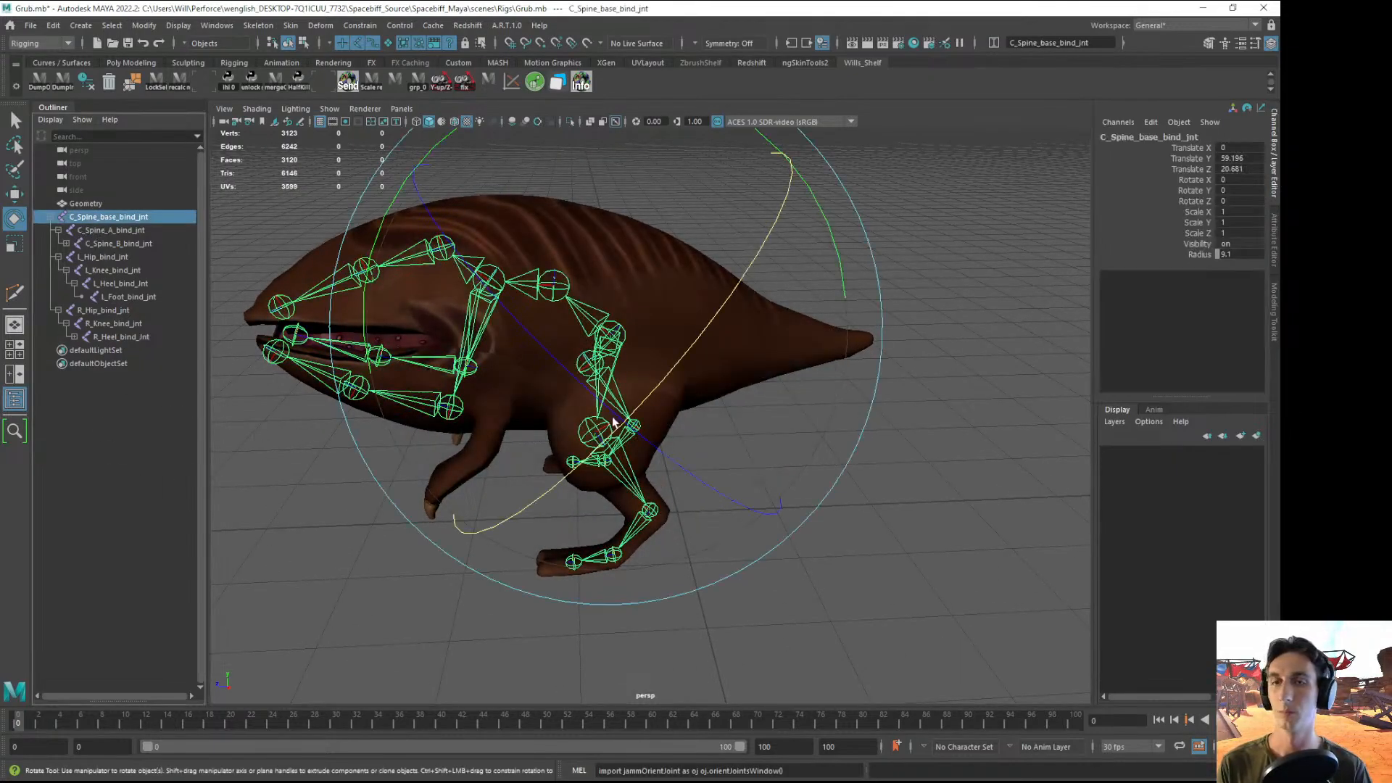
key("ctrl+d")
key("w")
key("w")
left_click_drag(673, 345, 627, 336)
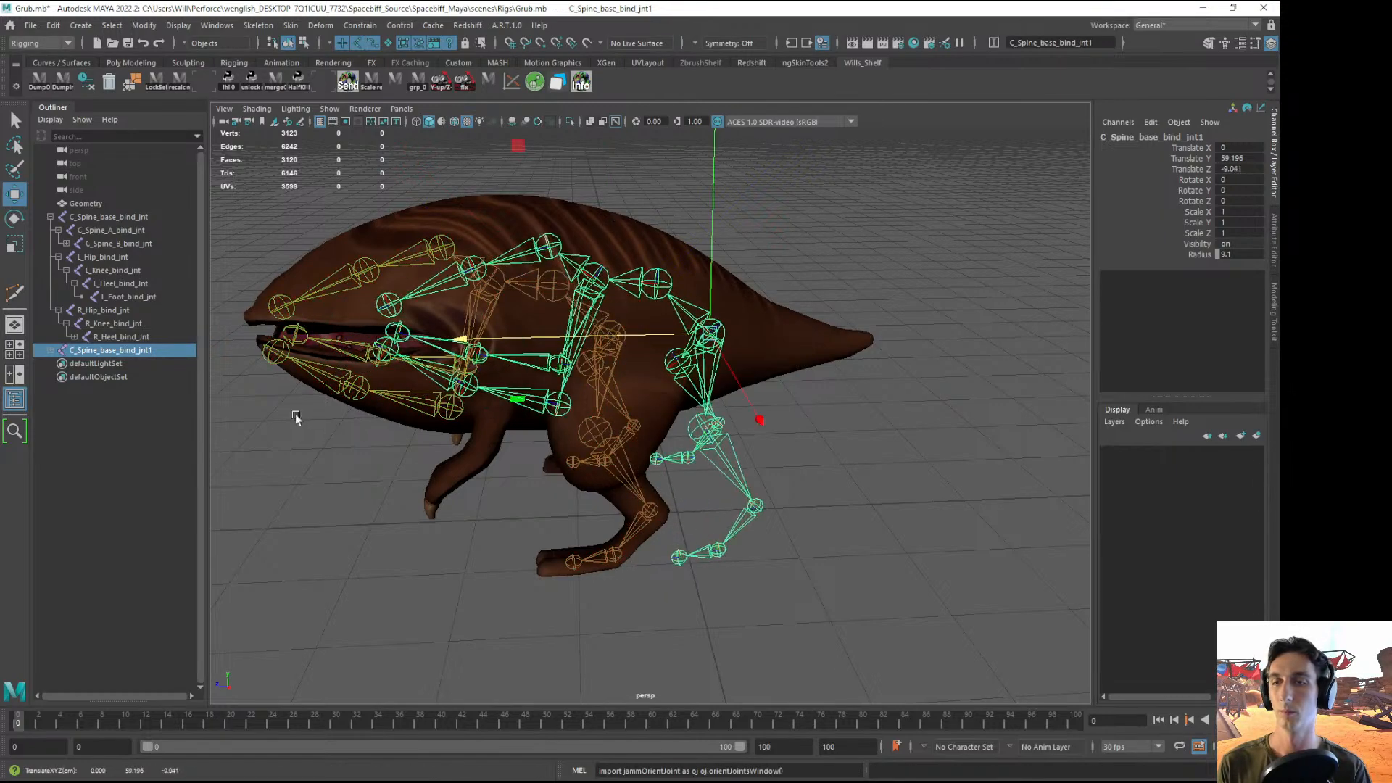
- Delete all child joints of the duplicated spine base joint
left_click(51, 350)
left_click_drag(93, 366, 92, 392)
key("Delete")
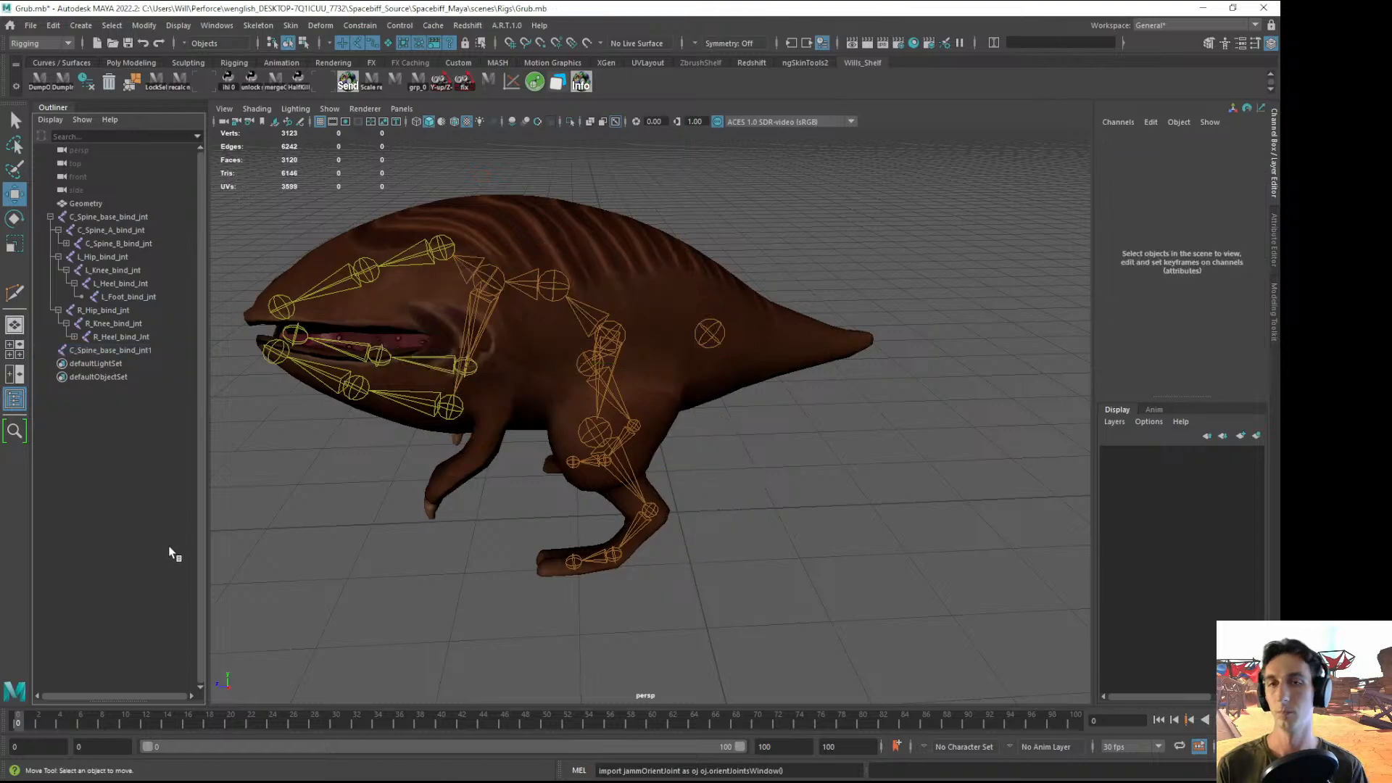
- Move the remaining duplicate joint along Z to about 0.04, keeping it level with the spine base
left_click(109, 350)
scroll(790, 454, "up", 5)
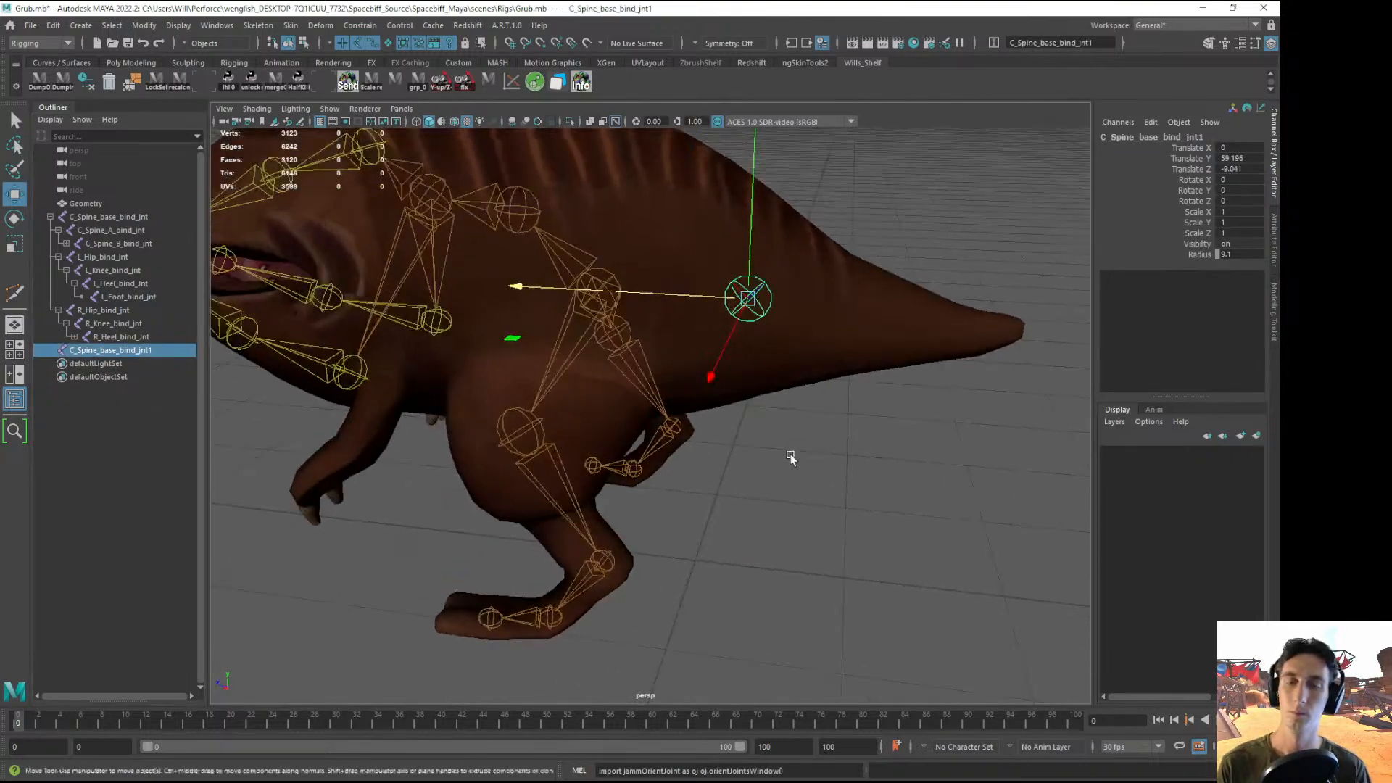
left_click_drag(736, 326, 836, 281, "alt")
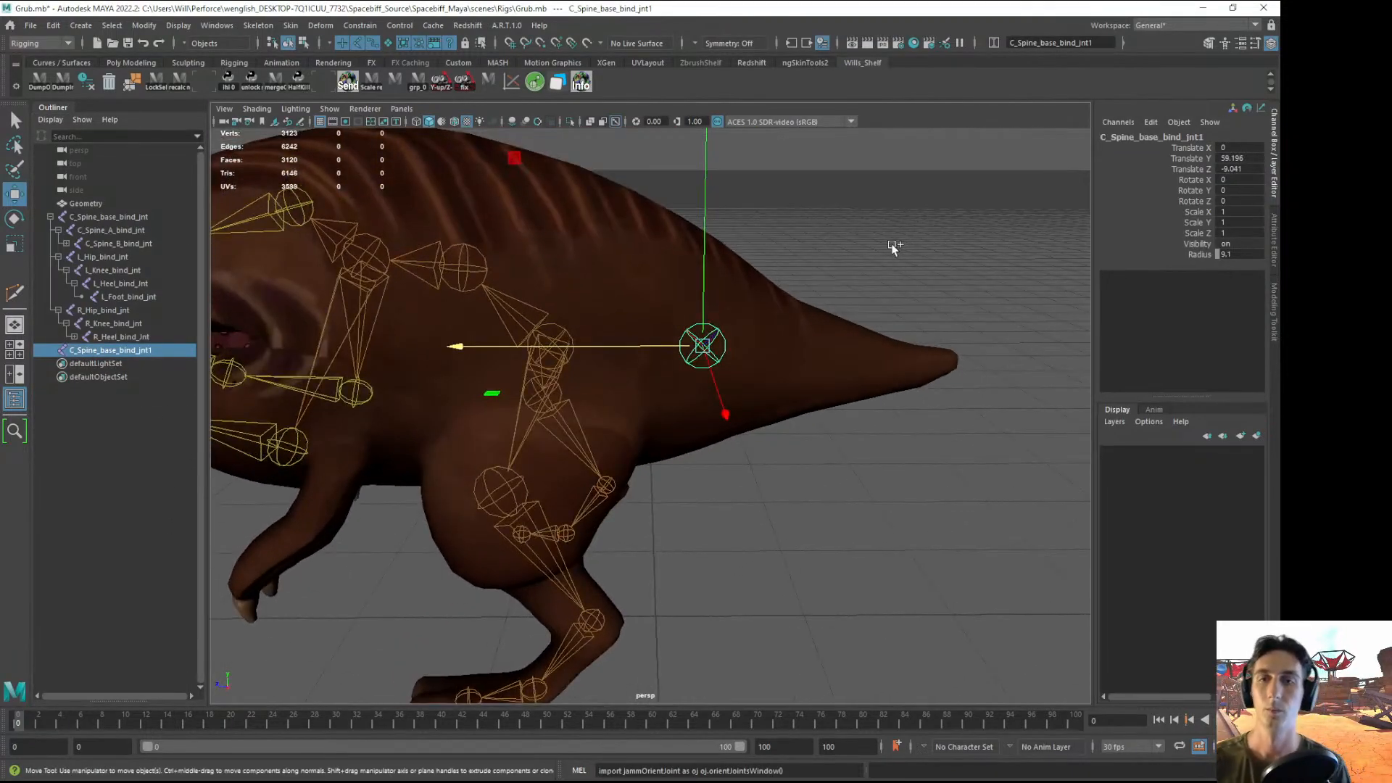
key("shift+0")
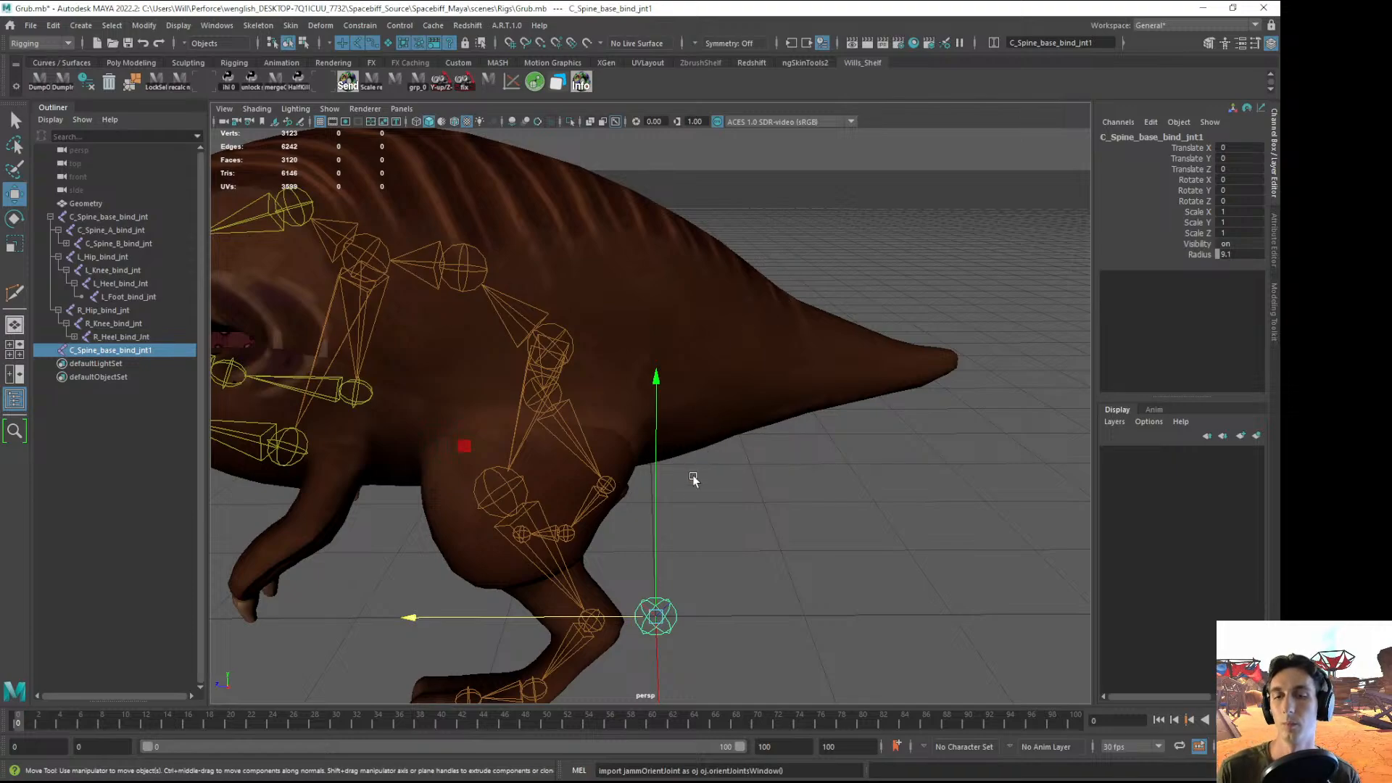
key("ctrl+z")
left_click_drag(733, 488, 724, 493, "alt")
left_click_drag(556, 372, 553, 402)
left_click_drag(570, 347, 556, 348)
left_click_drag(557, 379, 569, 351, "alt")
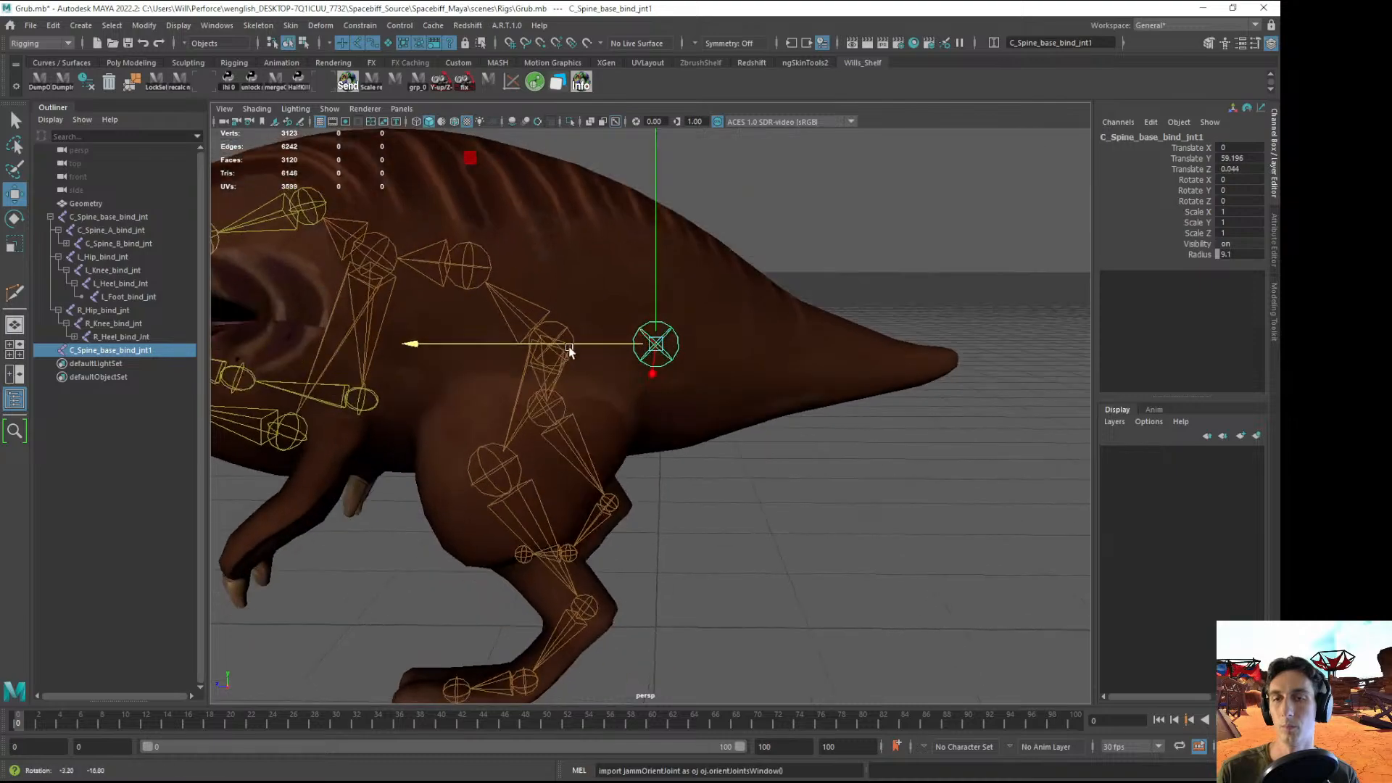
- Raise the duplicate joint to about 70.7 in Y and rotate it to about -70.5 in Y so Z points down the tail
left_click_drag(662, 308, 696, 301, "alt")
right_click_drag(696, 302, 598, 283, "alt")
mouse_move(599, 283)
left_mouse_down("alt")
mouse_move(586, 290)
mouse_move(659, 273)
mouse_move(660, 258)
mouse_move(715, 312)
mouse_move(618, 297)
mouse_move(621, 286)
left_mouse_up("alt")
key("w")
left_click_drag(637, 342, 646, 370, "alt")
key("e")
left_click_drag(873, 261, 476, 507)
key("w")
left_click_drag(617, 492, 725, 485, "alt")
key("e")
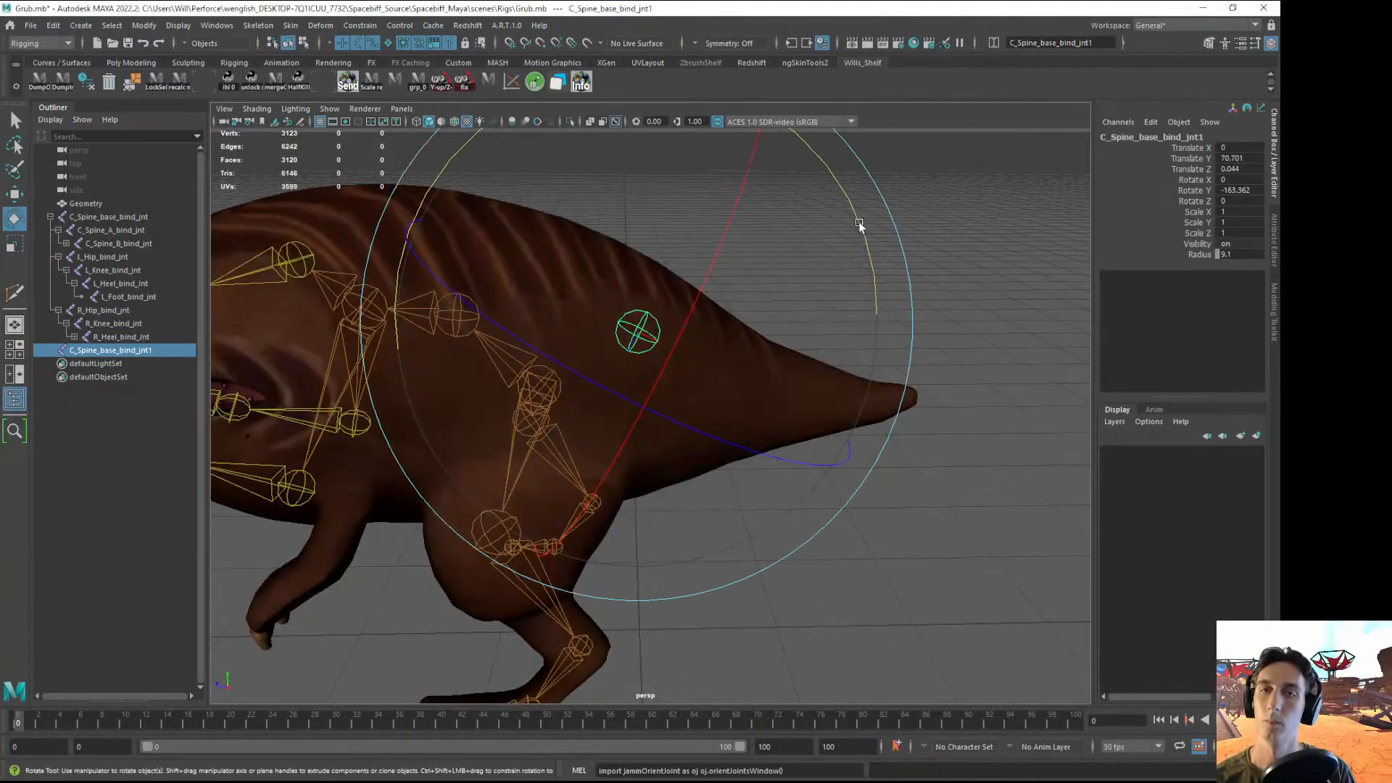
left_click_drag(858, 224, 725, 217)
key("w")
- Duplicate the first tail joint, place the copy mid-tail at about Y 63 and Z -17.3, and rotate it to about -63.2 in Y
left_click_drag(704, 362, 802, 392, "alt")
key("e")
key("w")
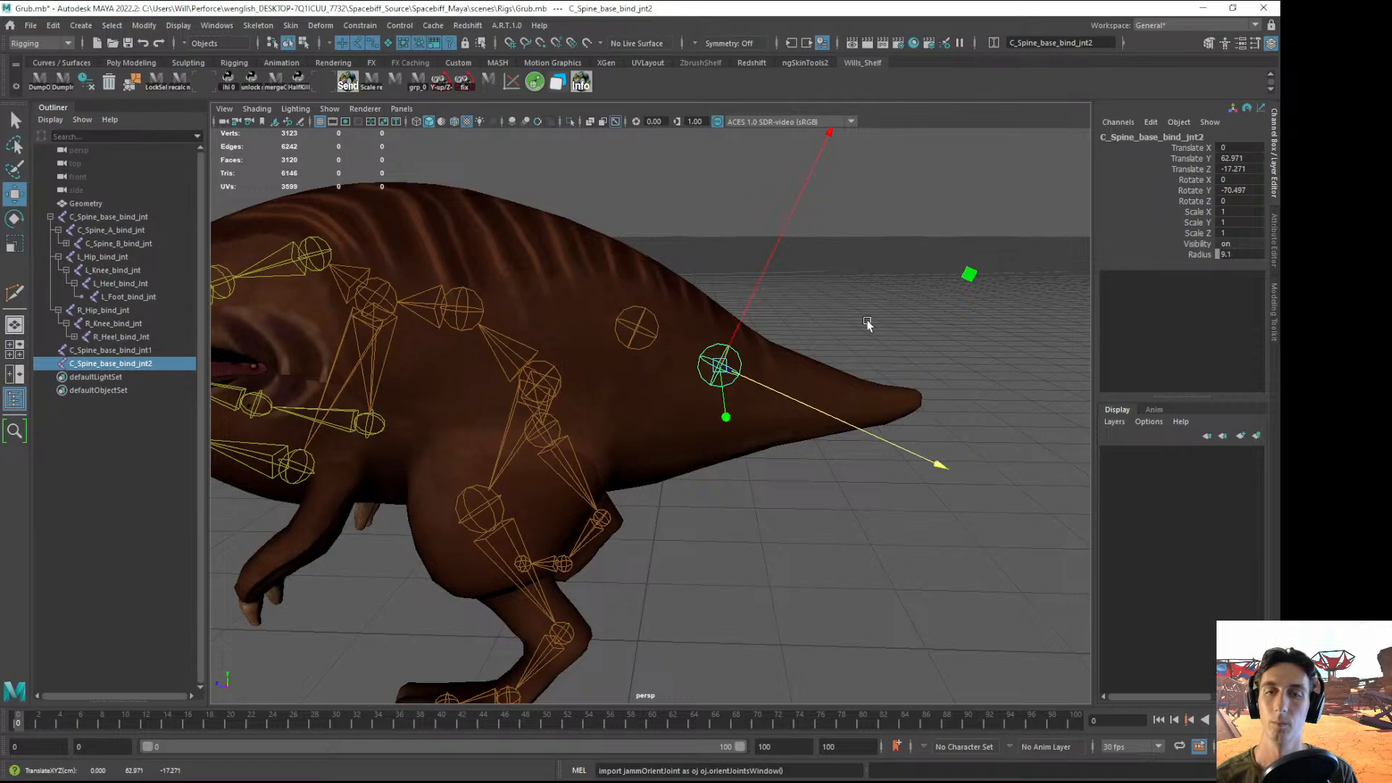
key("e")
left_click_drag(950, 273, 934, 243)
key("w")
middle_click_drag(828, 381, 681, 363, "alt")
left_click_drag(680, 362, 661, 350, "alt")
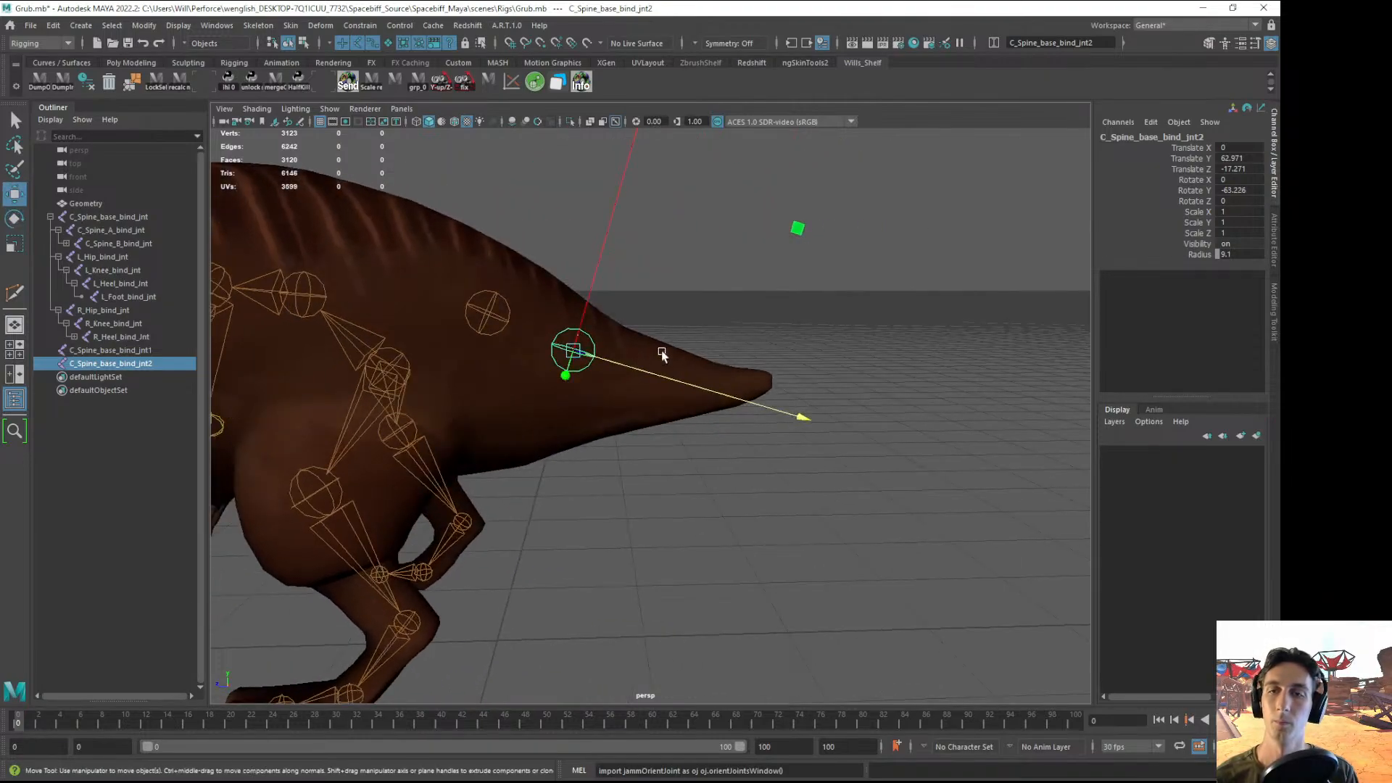
- Duplicate the middle tail joint to about Y 55.4 and Z -47.7 near the tip, and shift the middle one to about Y 61.3, Z -20.6
key("ctrl+d")
left_click_drag(799, 229, 942, 264)
left_click(575, 346)
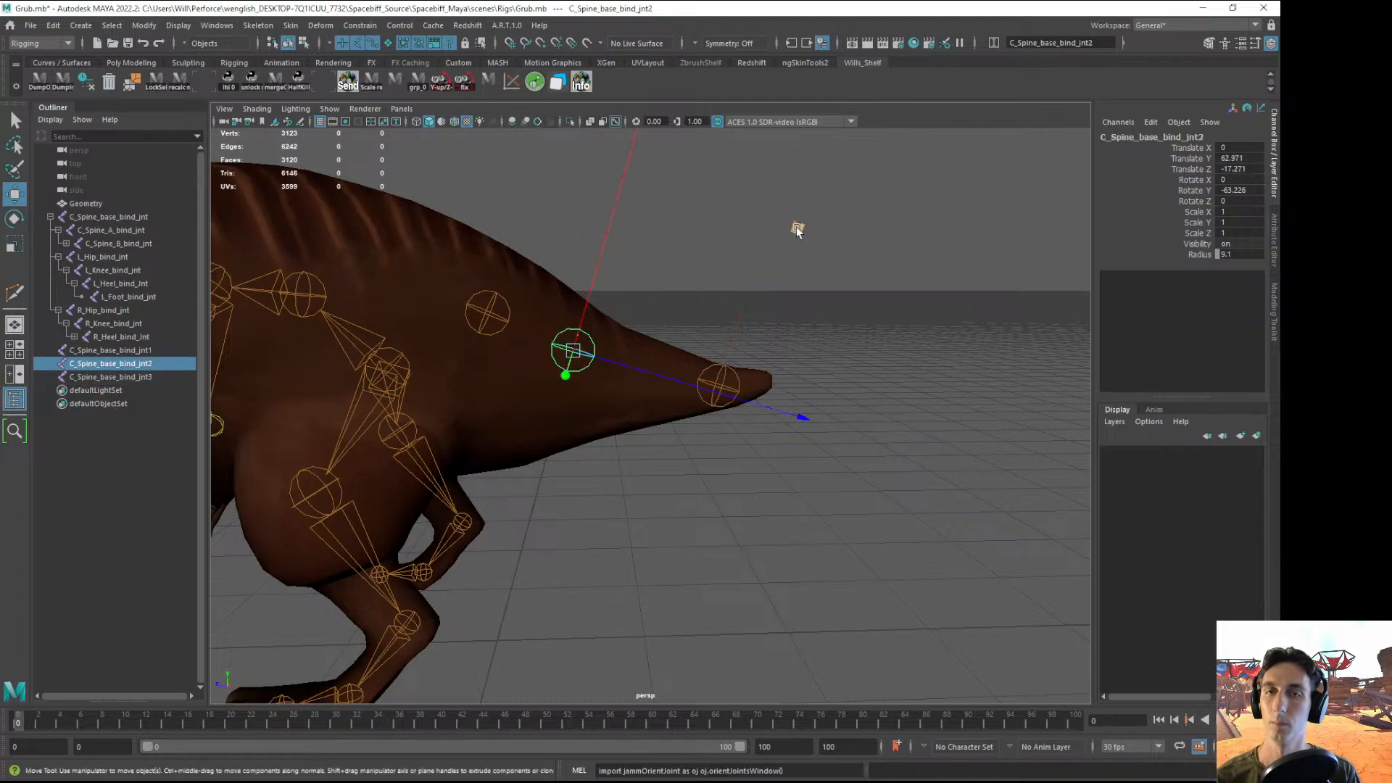
middle_click_drag(796, 229, 812, 233)
- Chain the tail joints by parenting the tip joint under the middle joint and the middle joint under the first tail joint
left_click(87, 377)
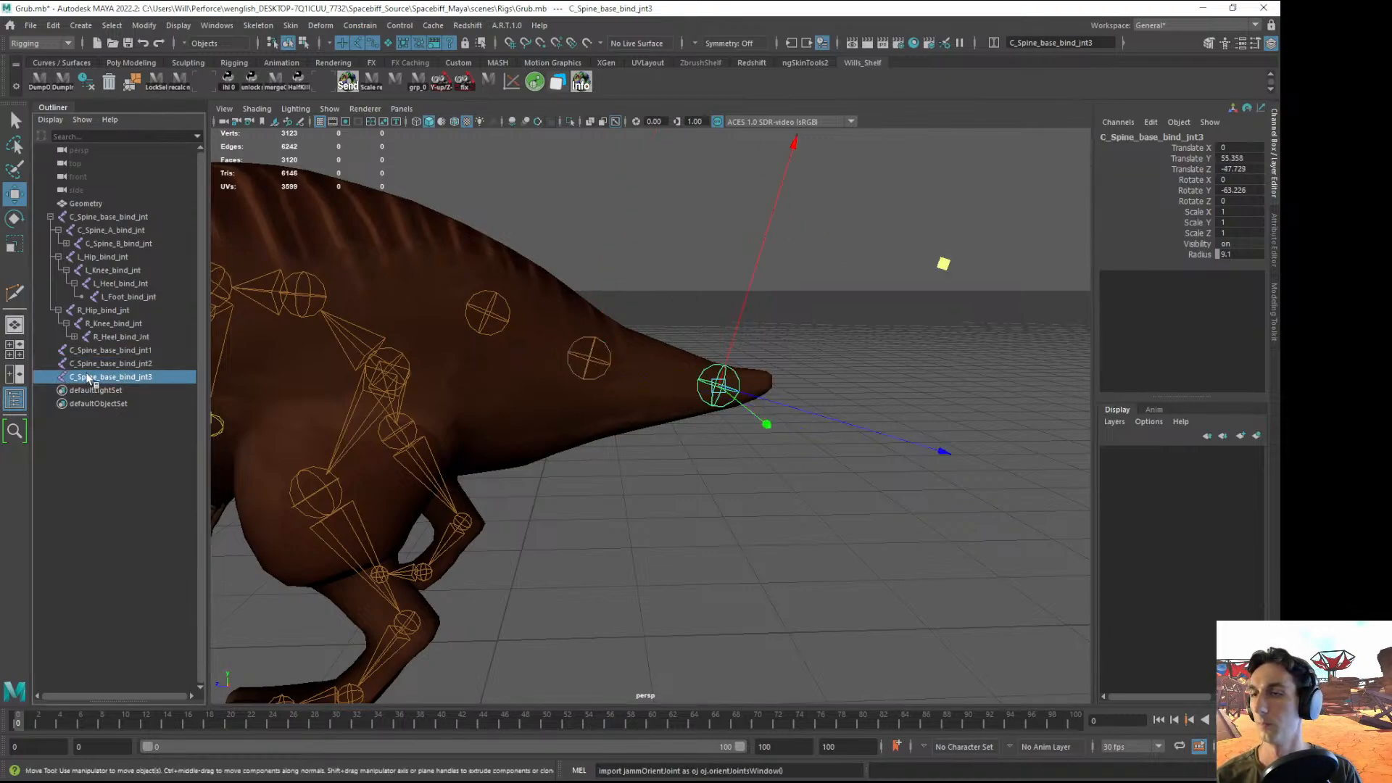
middle_click_drag(87, 378, 87, 352)
left_click(88, 352)
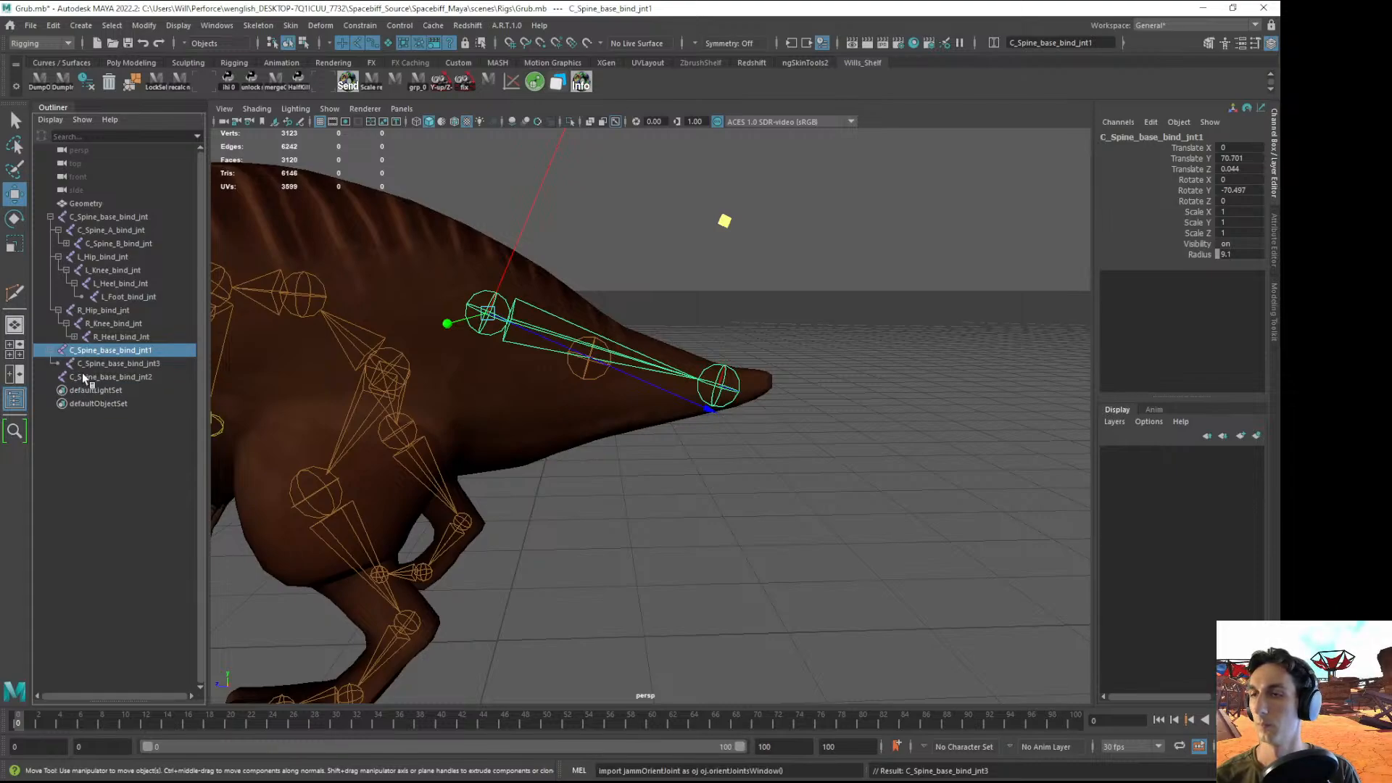
left_click(81, 375)
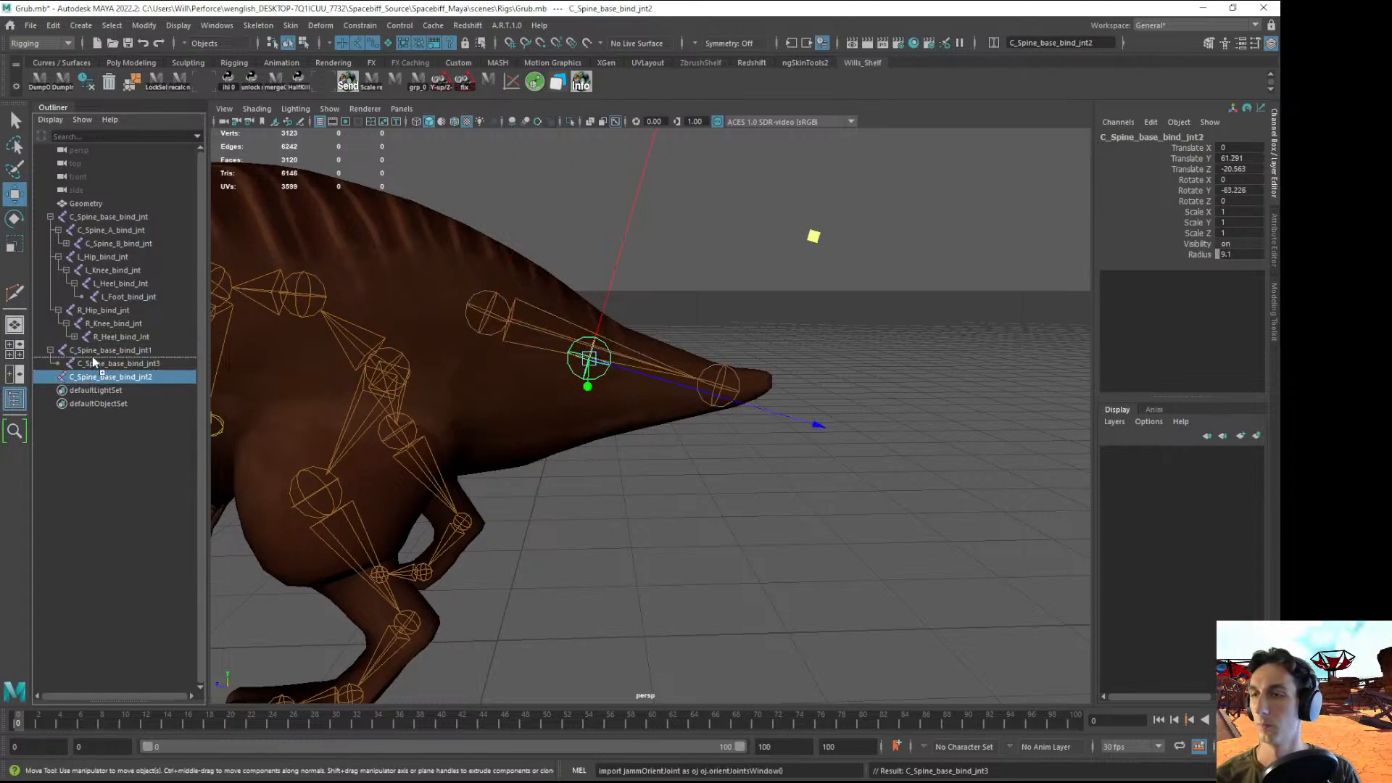
left_click(93, 363)
middle_click_drag(93, 363, 98, 371)
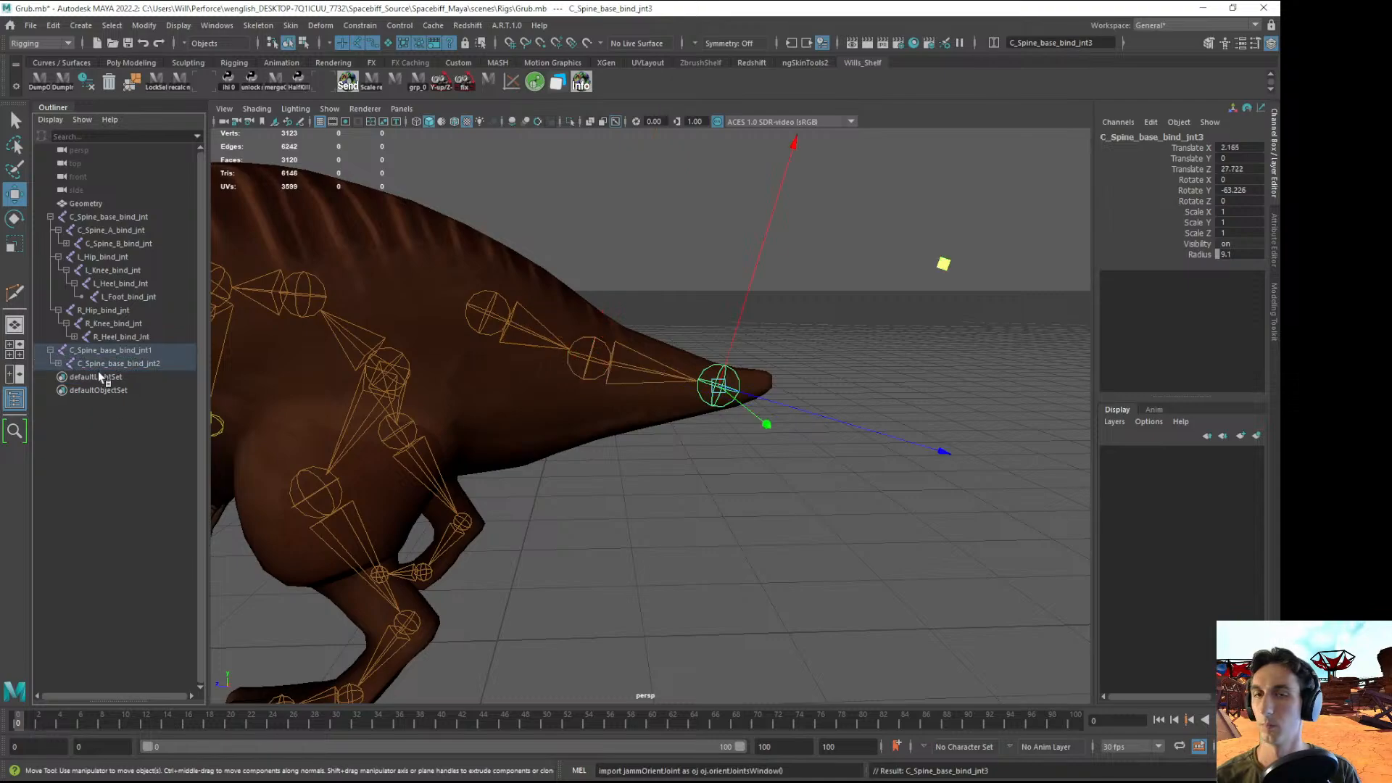
left_click(742, 553)
- Move the first tail joint slightly forward and down without moving its child joints
right_click_drag(742, 553, 628, 446, "alt")
middle_click_drag(628, 447, 803, 438, "alt")
right_click_drag(803, 437, 884, 490, "alt")
left_click_drag(884, 490, 820, 478, "alt")
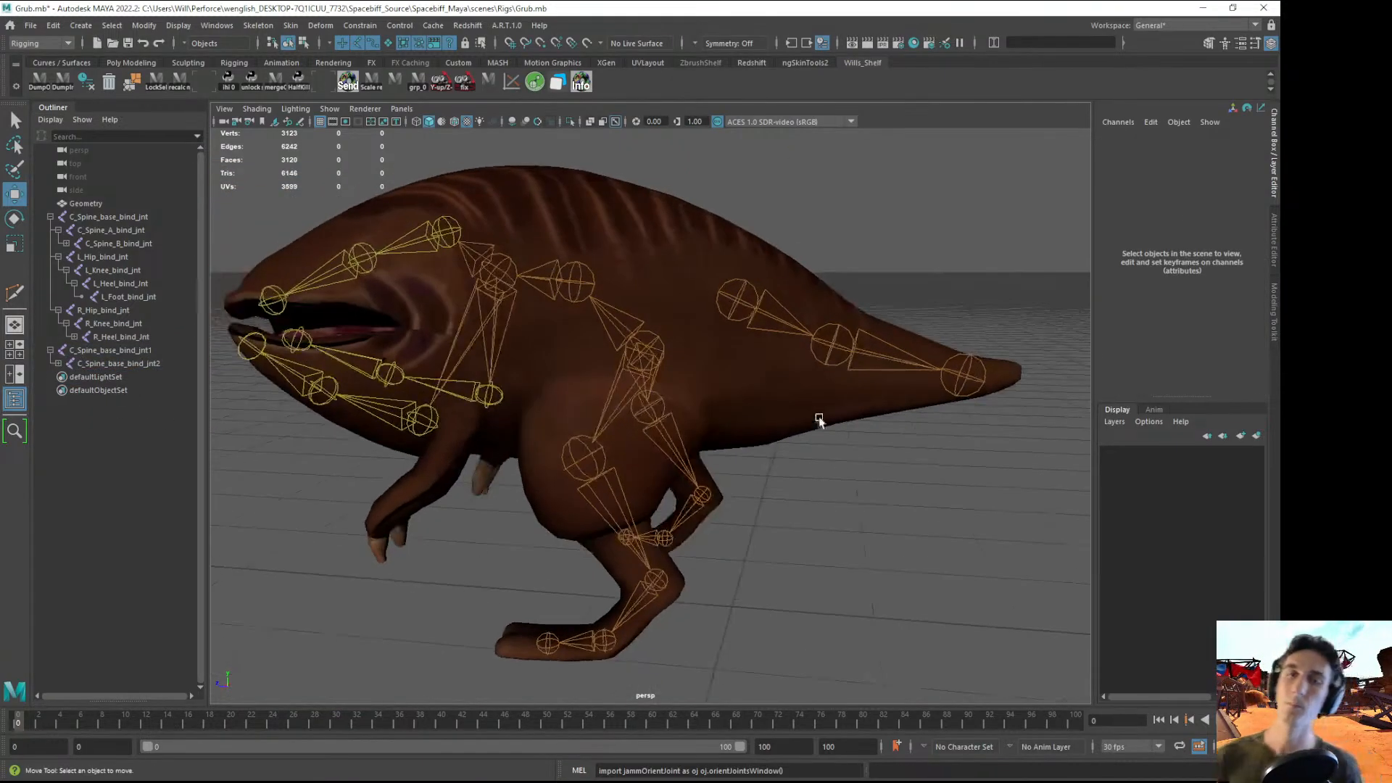
left_click(735, 301)
left_click_drag(689, 336, 707, 335, "alt")
key("d")
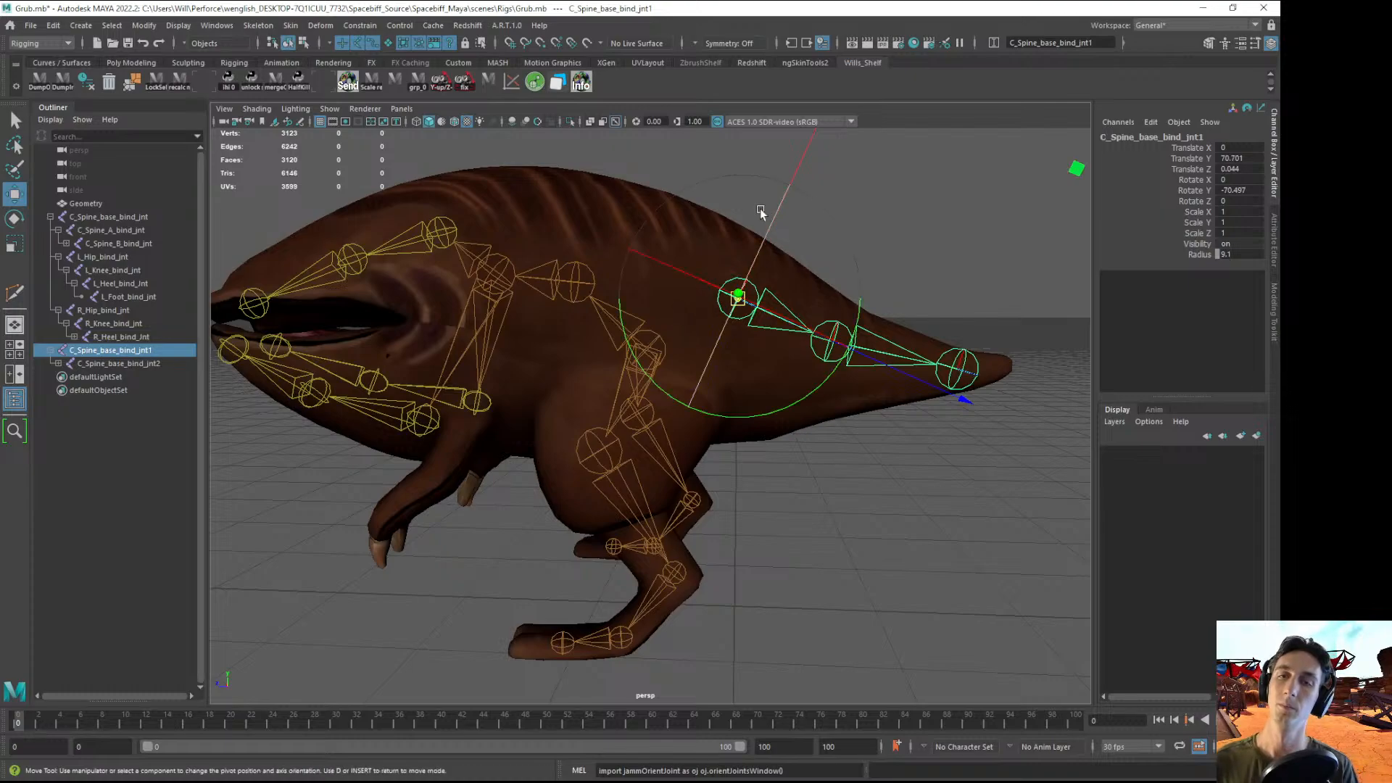
middle_click_drag(760, 207, 727, 231, "alt")
left_click_drag(1039, 194, 1015, 212)
key("d")
- Shift the middle tail joint slightly down to about Translate X 2.3 and Z 26.2 without moving its child joint
left_click(821, 349)
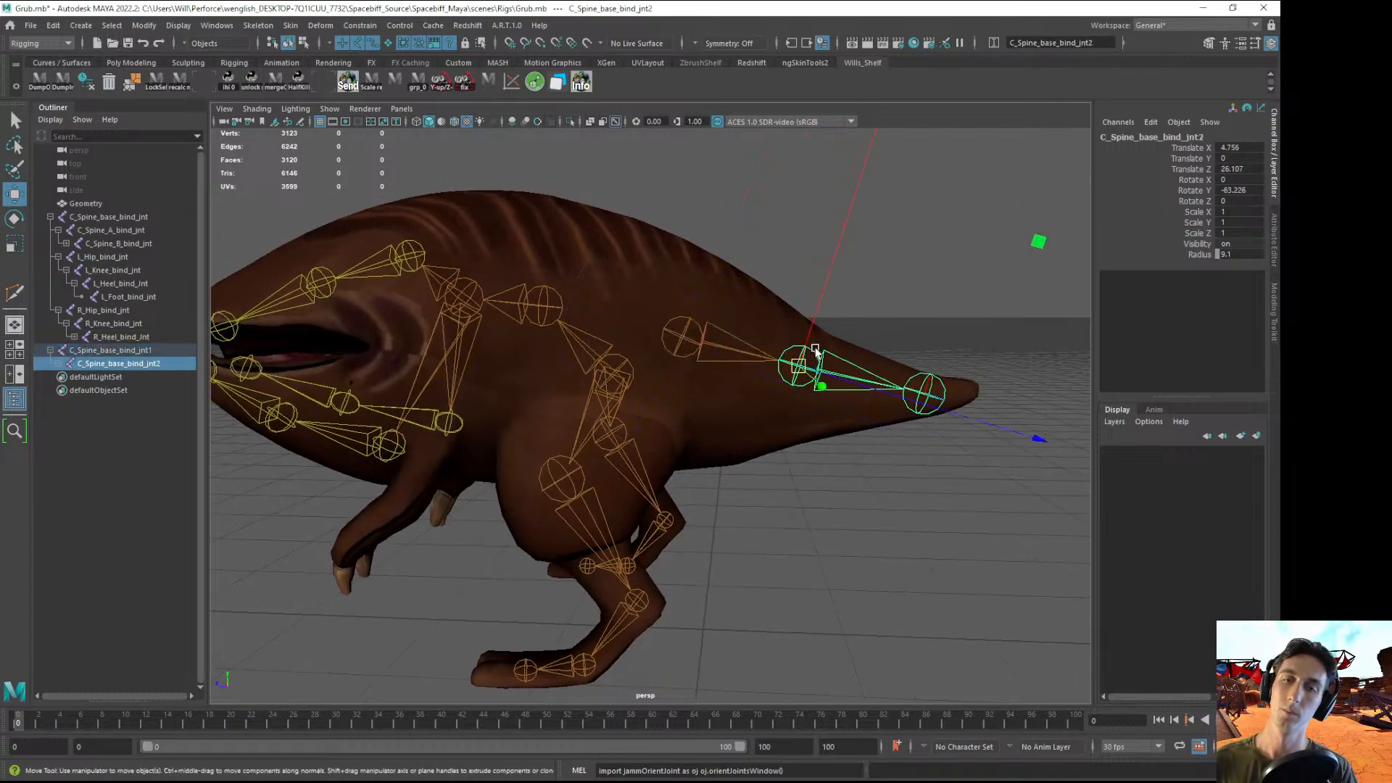
middle_click_drag(840, 360, 722, 378, "alt")
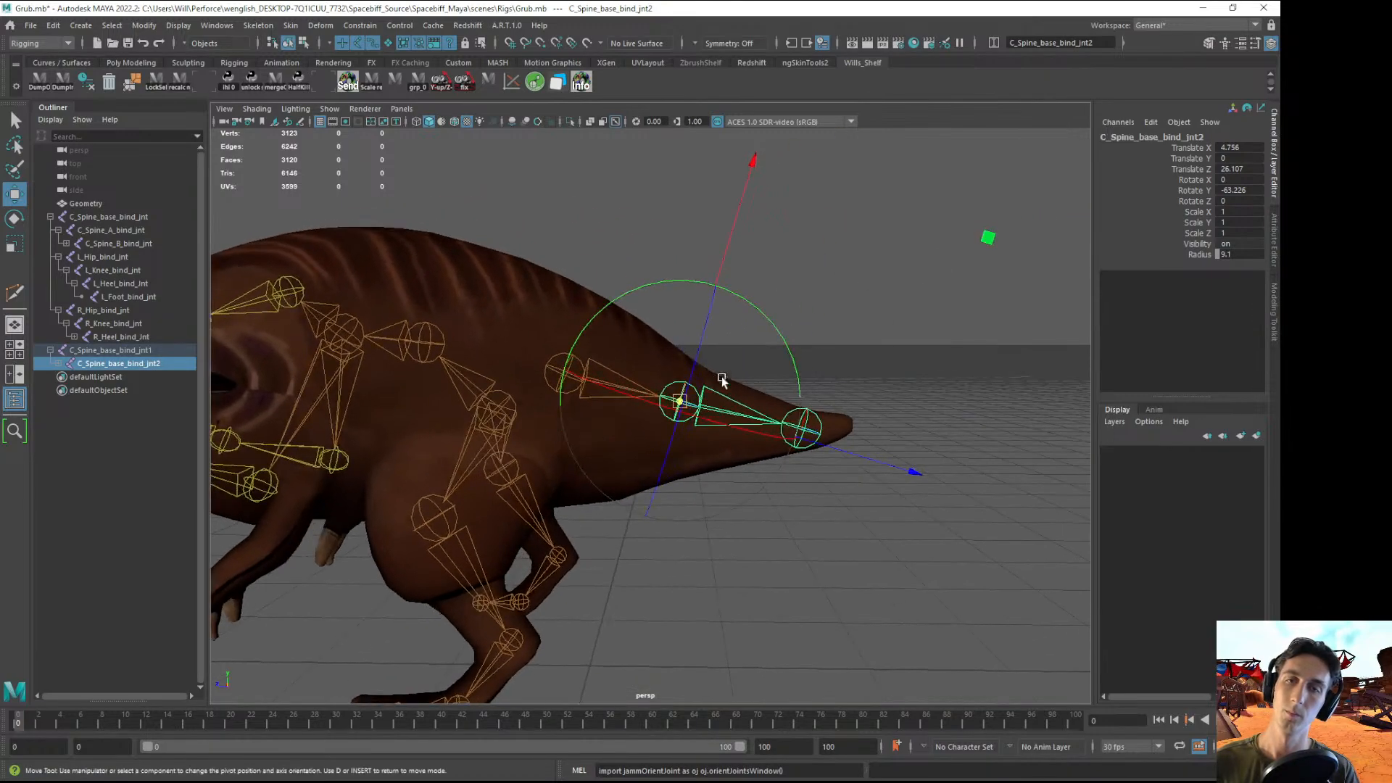
mouse_move(986, 234)
left_mouse_down()
mouse_move(970, 245)
mouse_move(982, 244)
left_mouse_up()
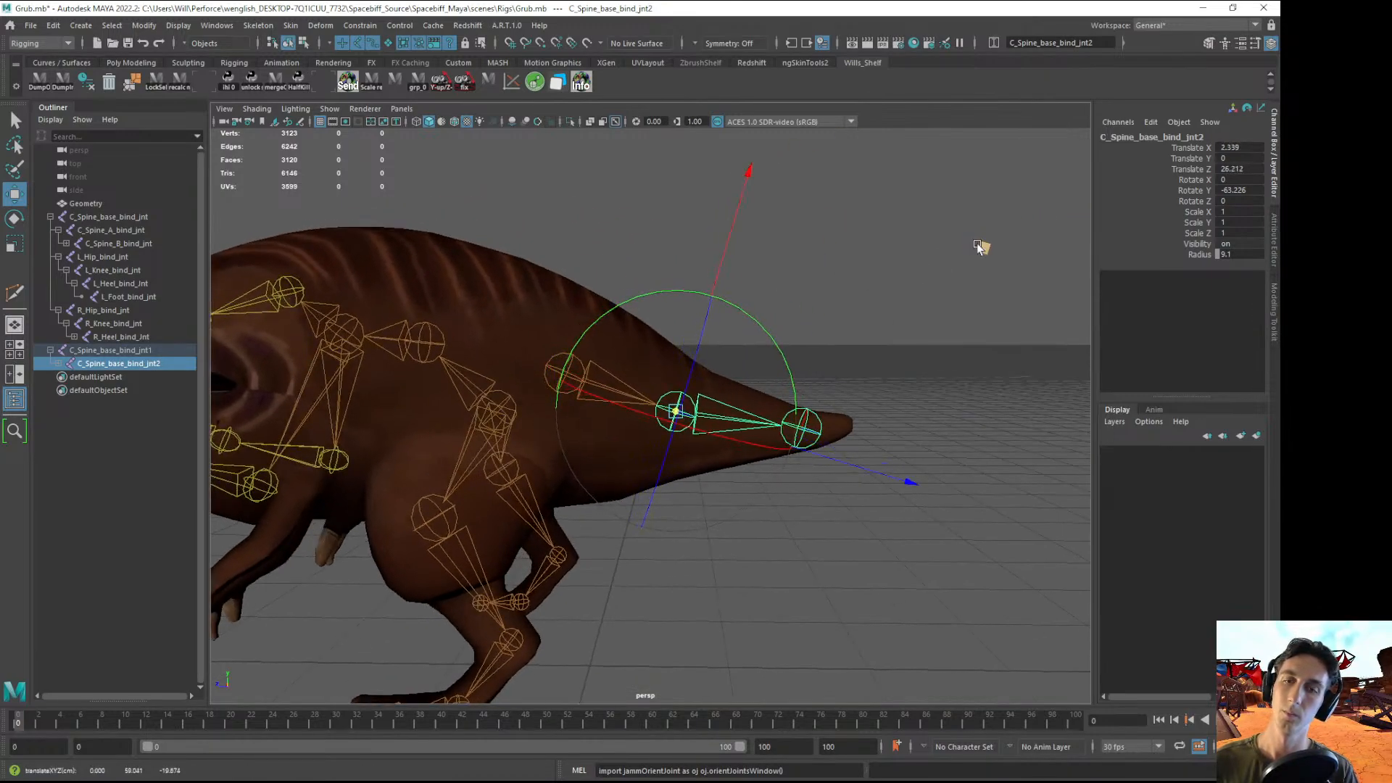
key("d")
- Set the display radius of all three tail joints to 7.55
left_click(562, 370, "shift")
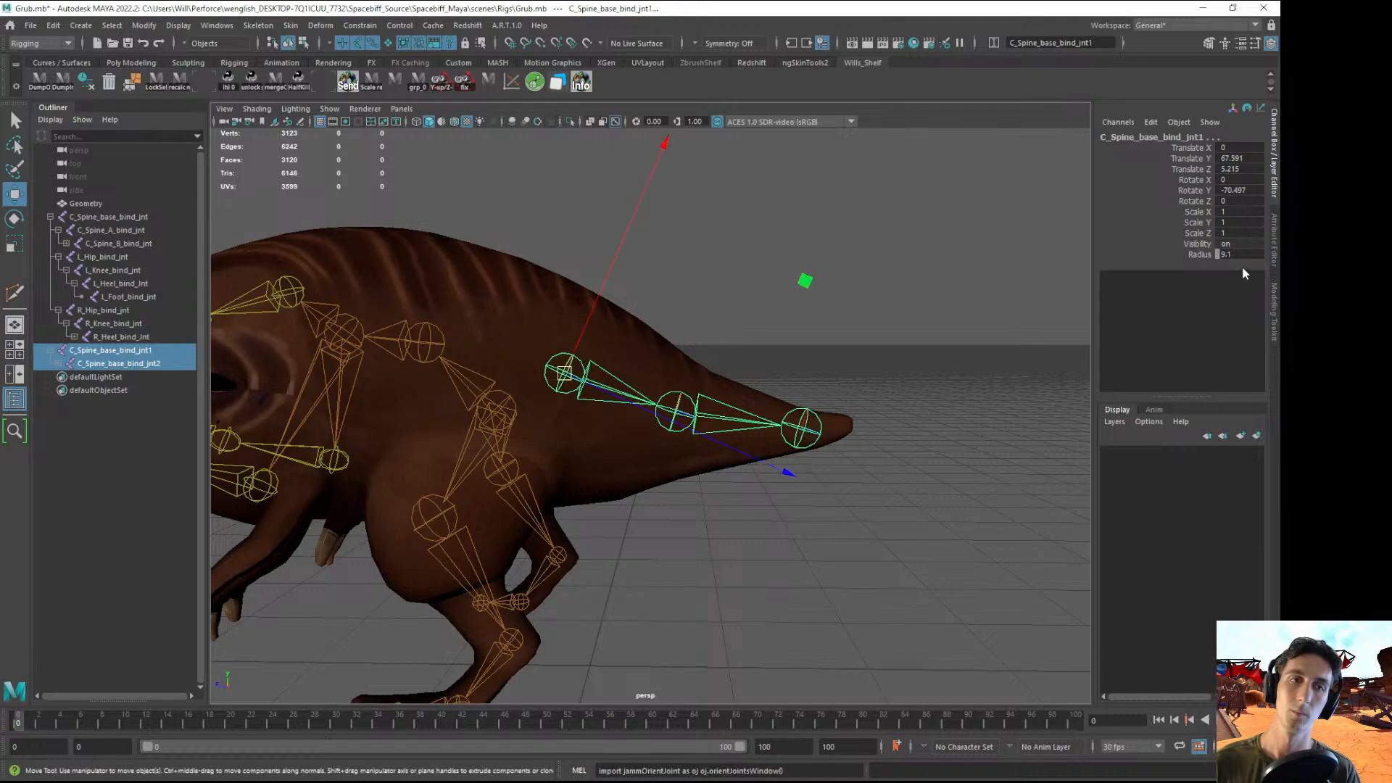
left_click(1197, 255)
middle_click_drag(899, 330, 893, 334)
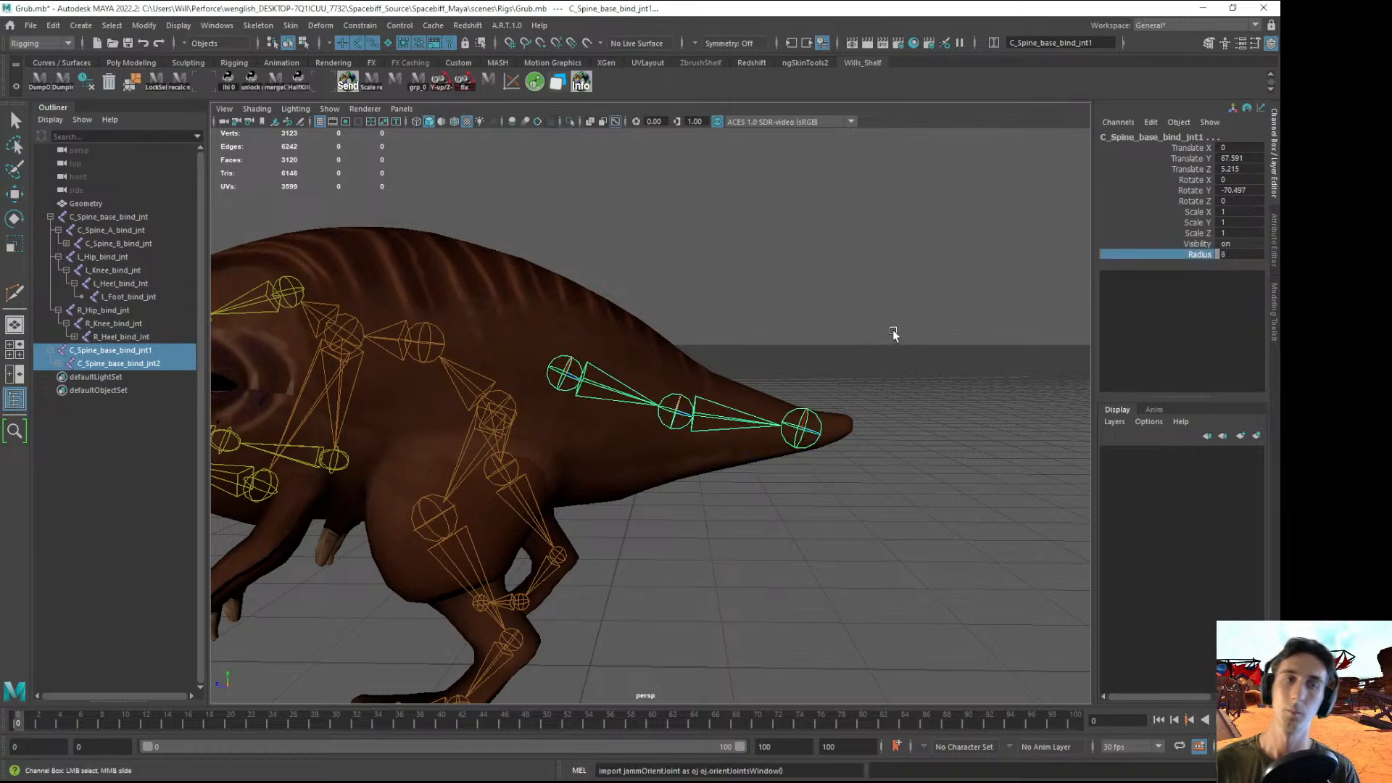
left_click(813, 444)
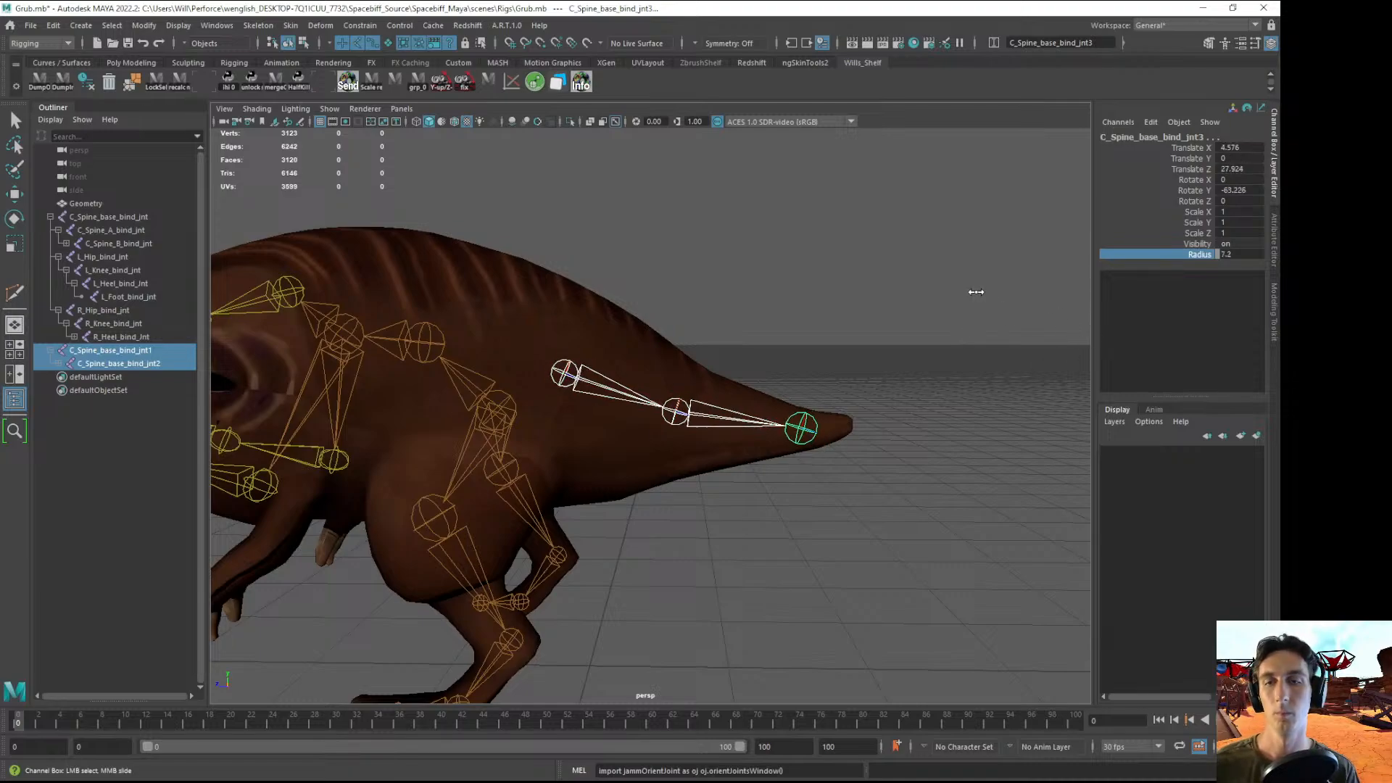
left_click(1240, 254)
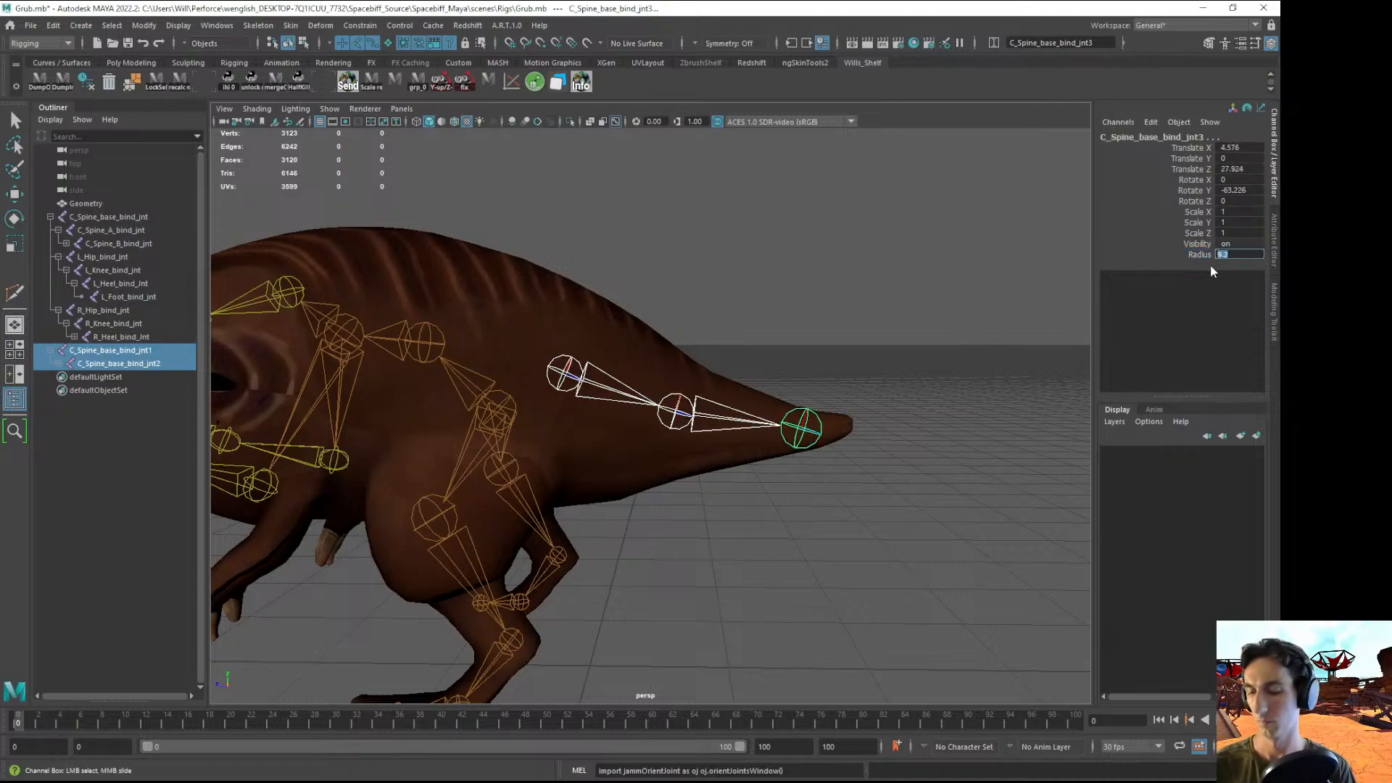
type("7")
key("Return")
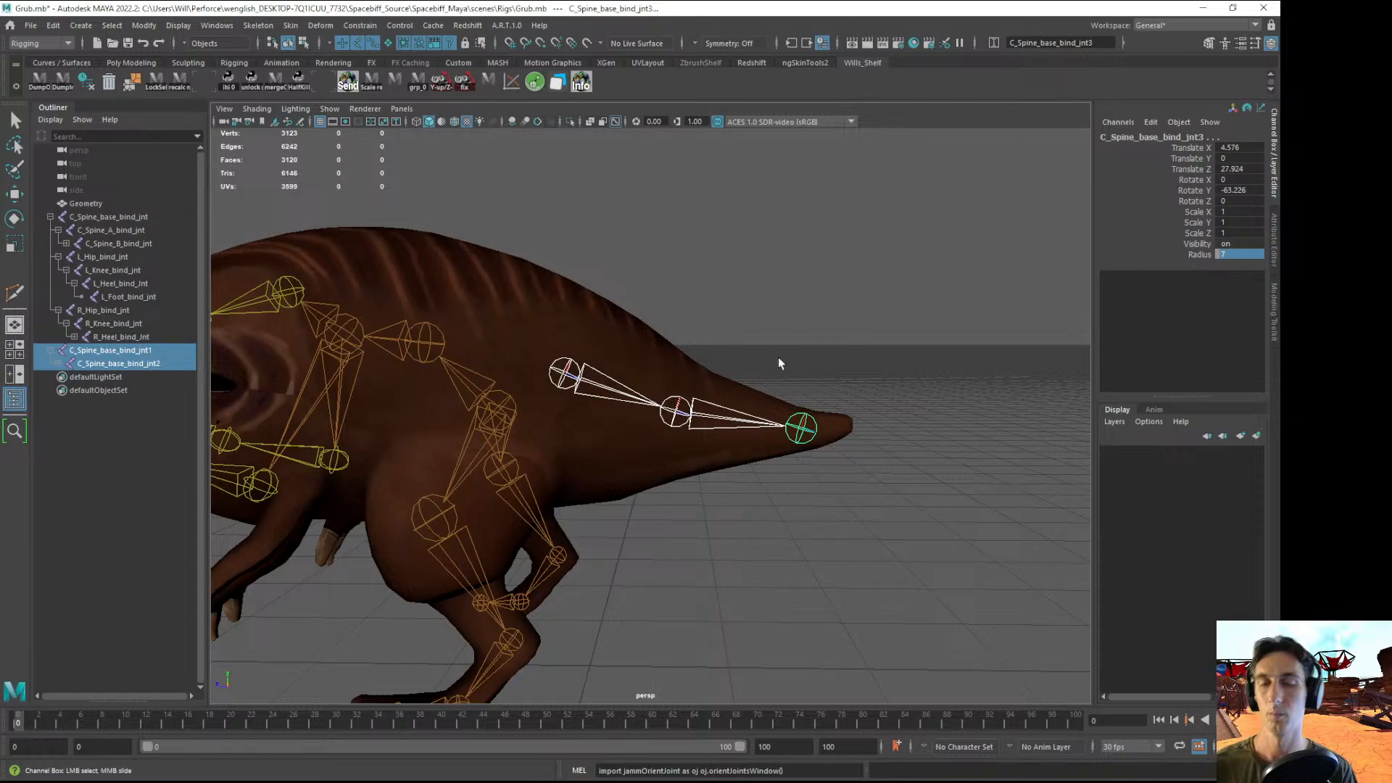
left_click(1175, 254)
middle_click_drag(910, 310, 973, 314)
- Check the radius of the tip and middle tail joints and inspect the chain's placement inside the tail
left_click(918, 350)
key("w")
left_click(810, 427)
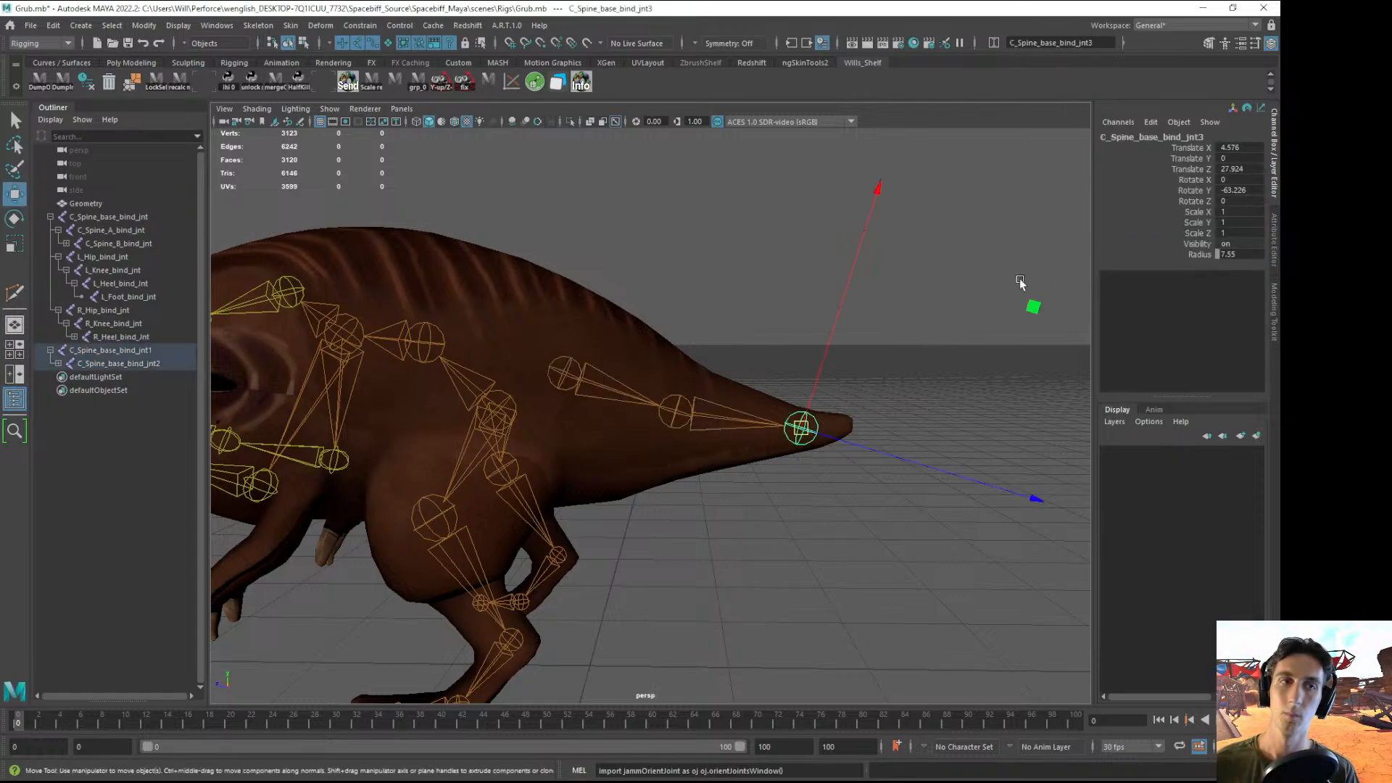
left_click(1225, 254)
left_click(673, 413)
key("w")
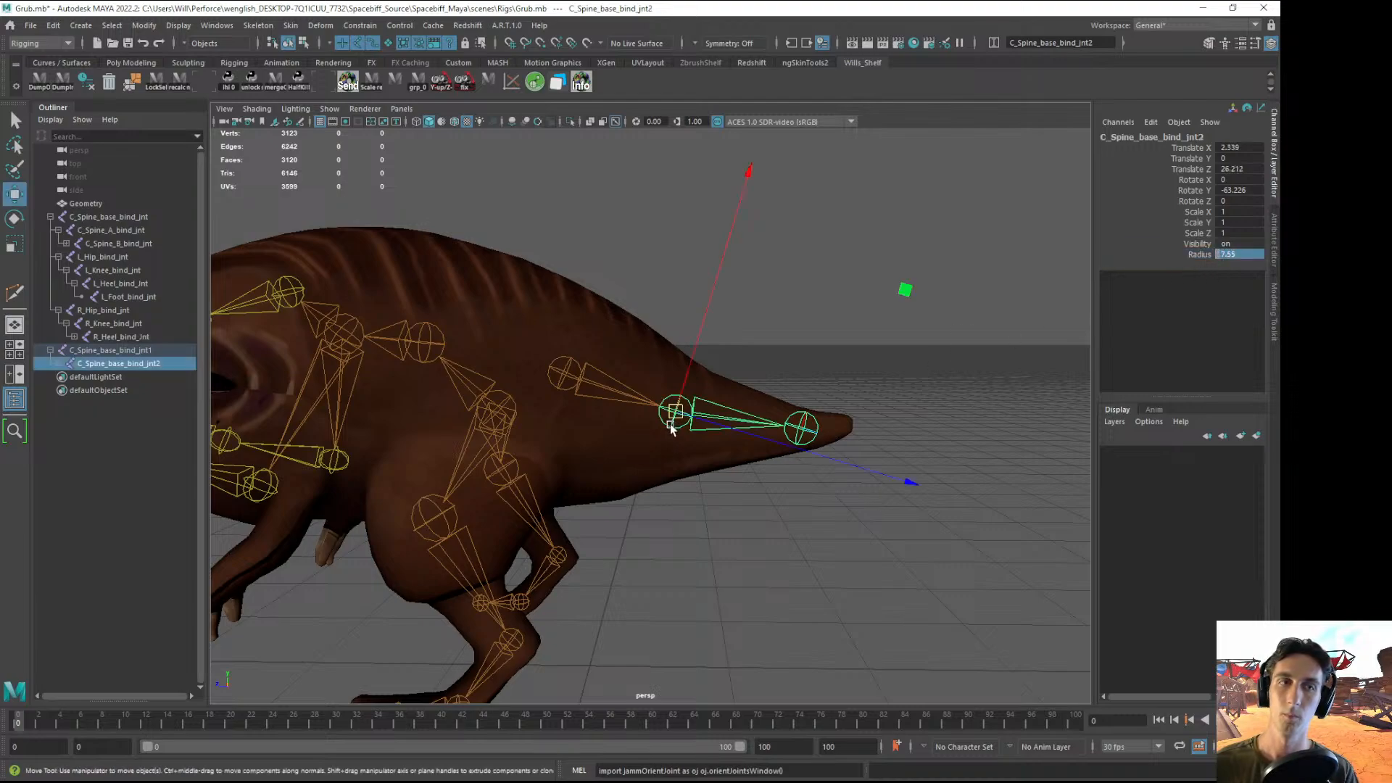
left_click(852, 369)
left_click(806, 422)
left_click_drag(874, 398, 756, 508, "alt")
left_click(708, 602)
right_click_drag(756, 509, 829, 464, "alt")
- Rename the first tail joint as C_tail_A_bind_jnt
left_click(630, 308)
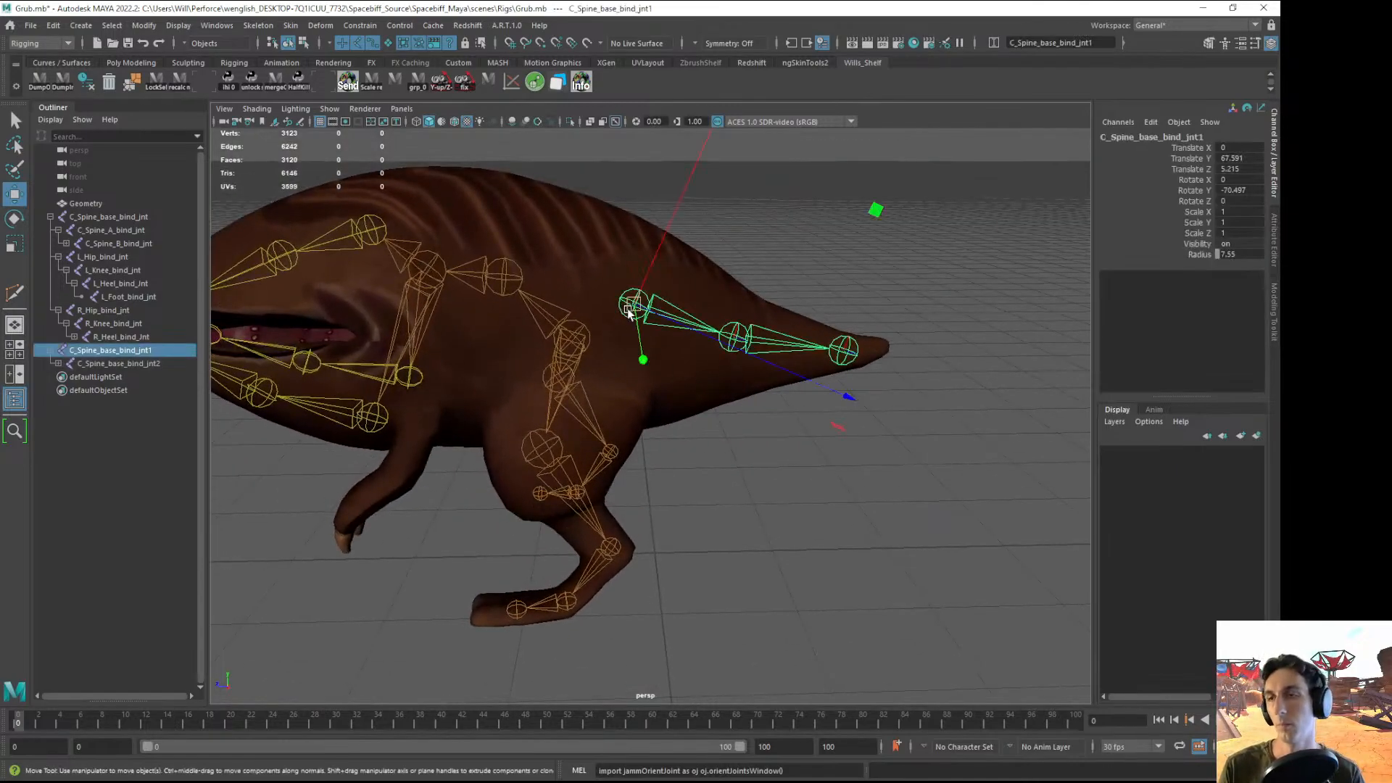
double_click(72, 351)
type("cr")
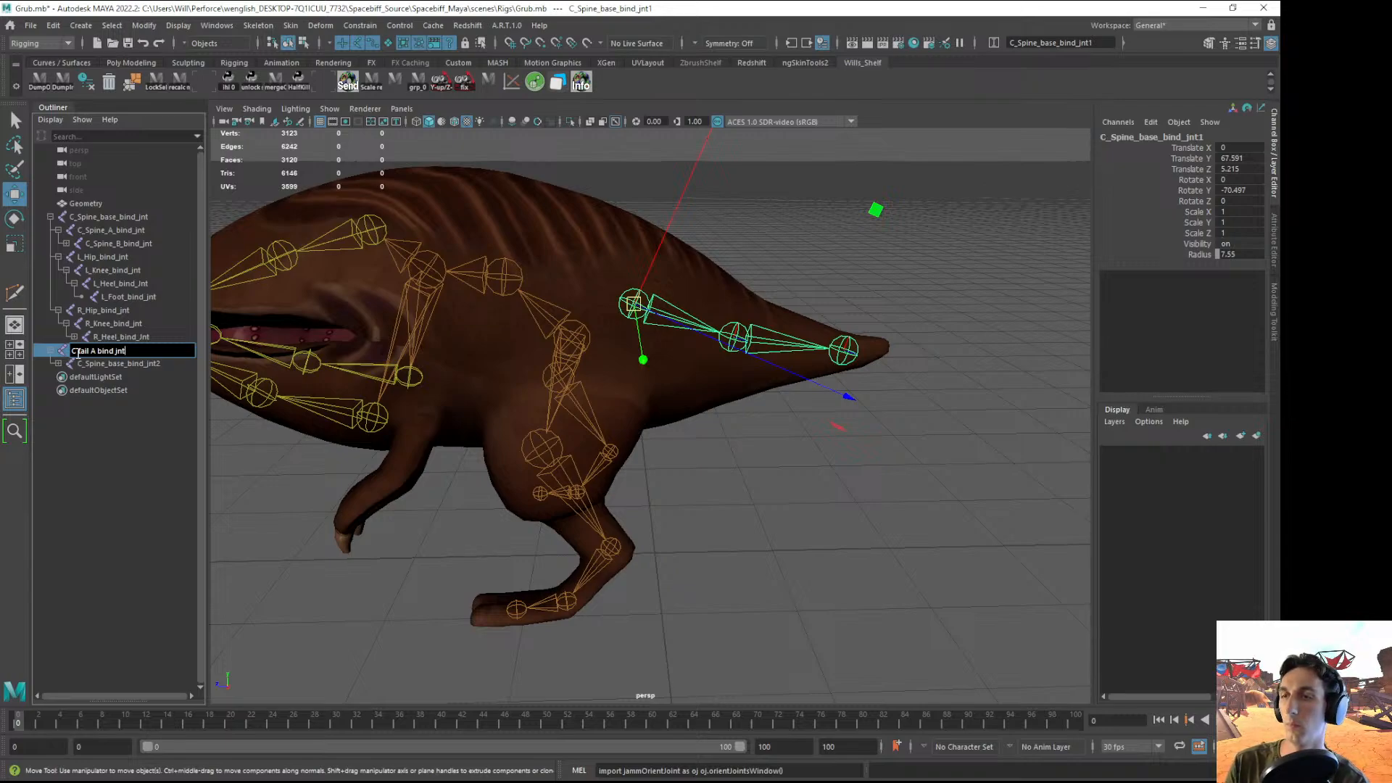
key("Return")
- Reveal the tail's child joints and rename the middle tail joint as C_tail_B_bind_jnt
left_click(58, 363)
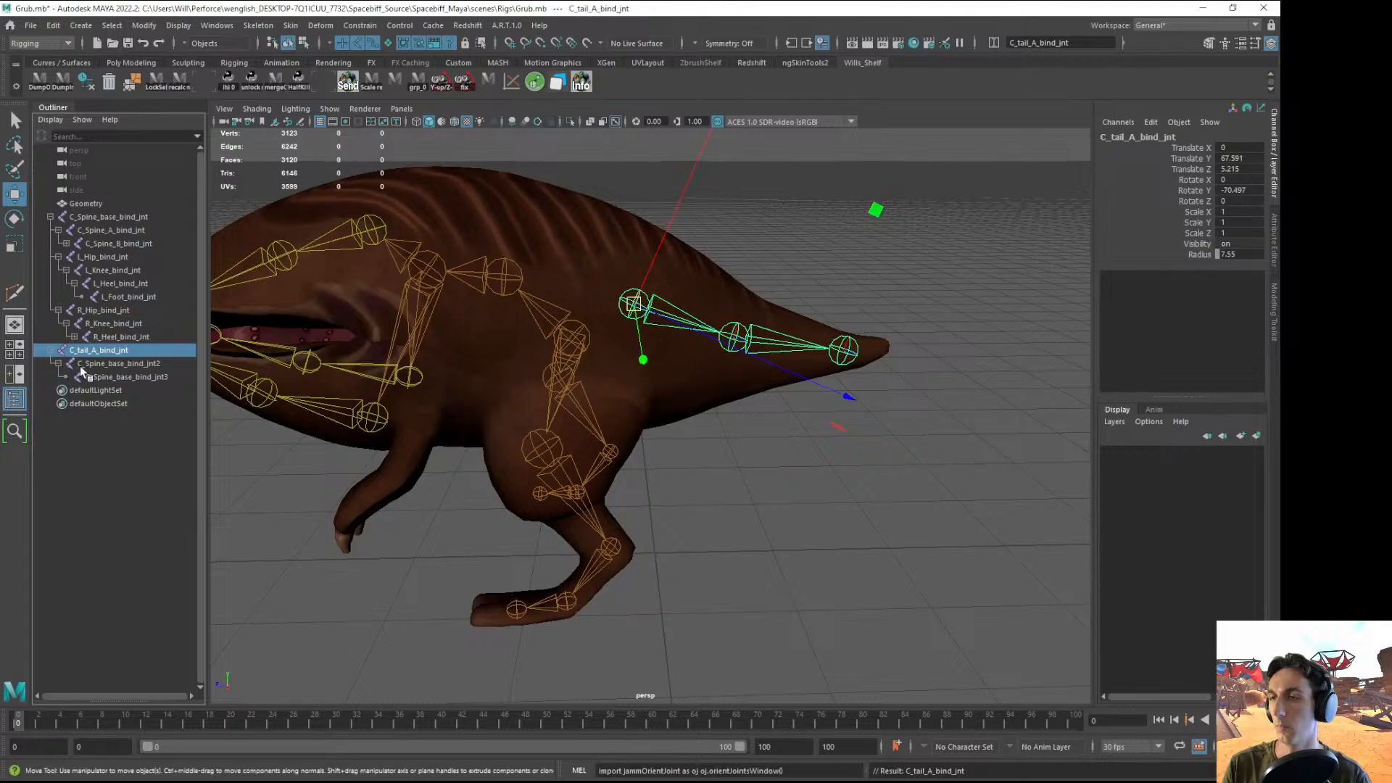
double_click(102, 364)
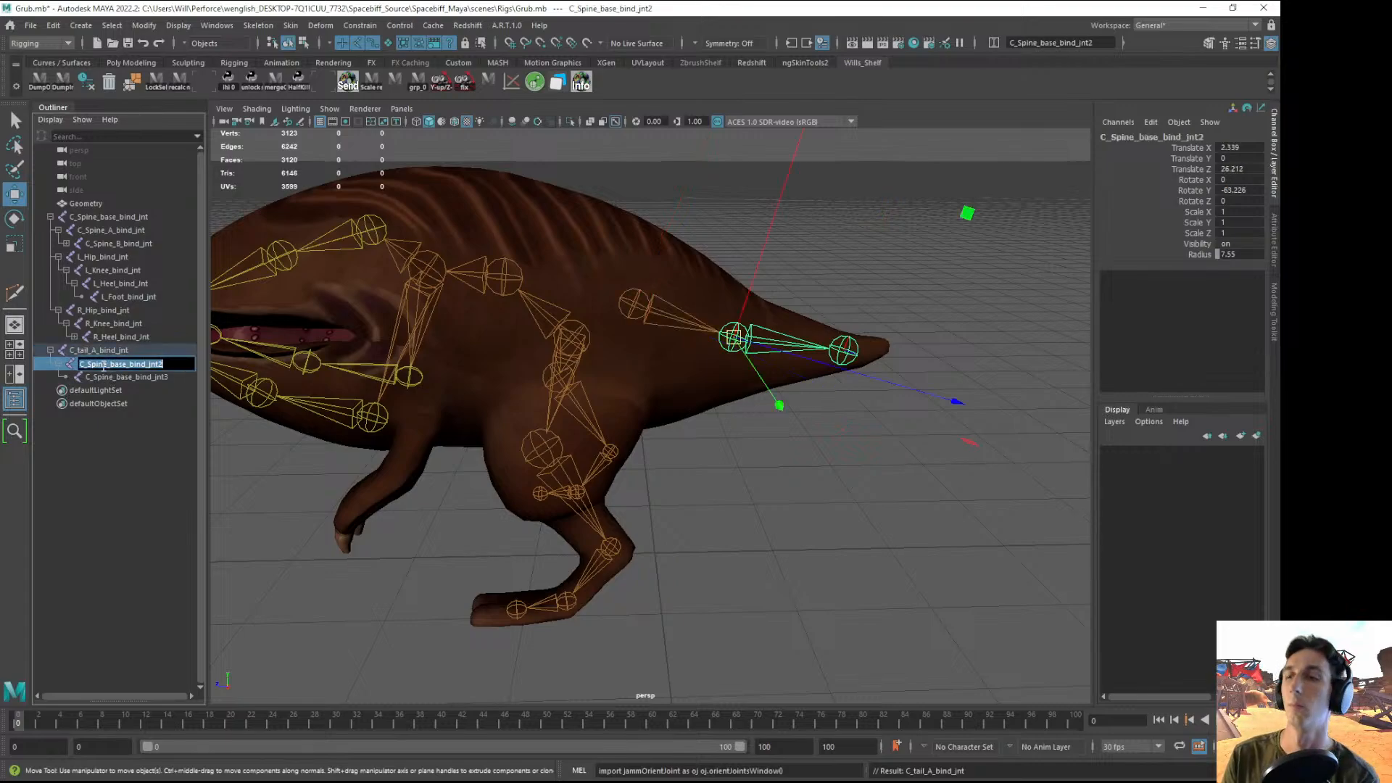
type("C_tail_B")
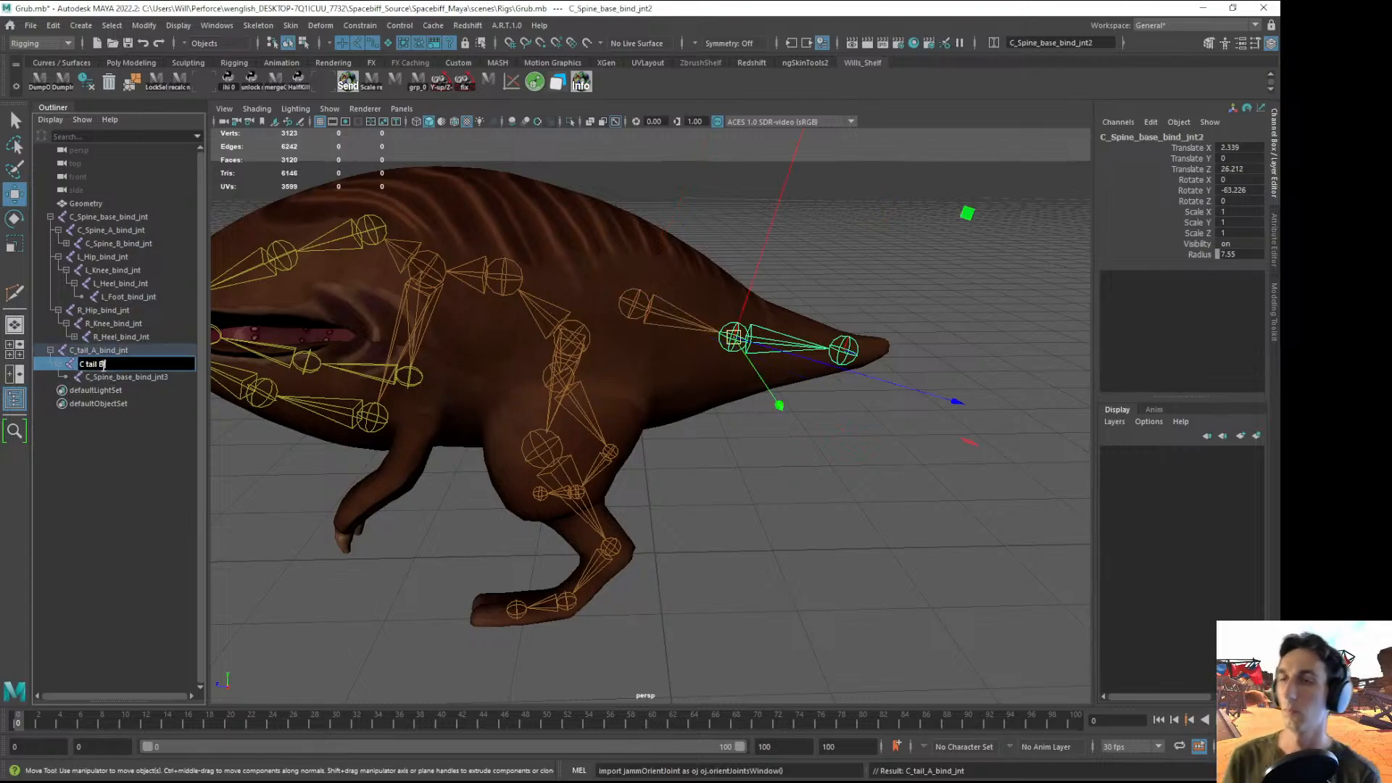
type("_bind_jnt")
key("Return")
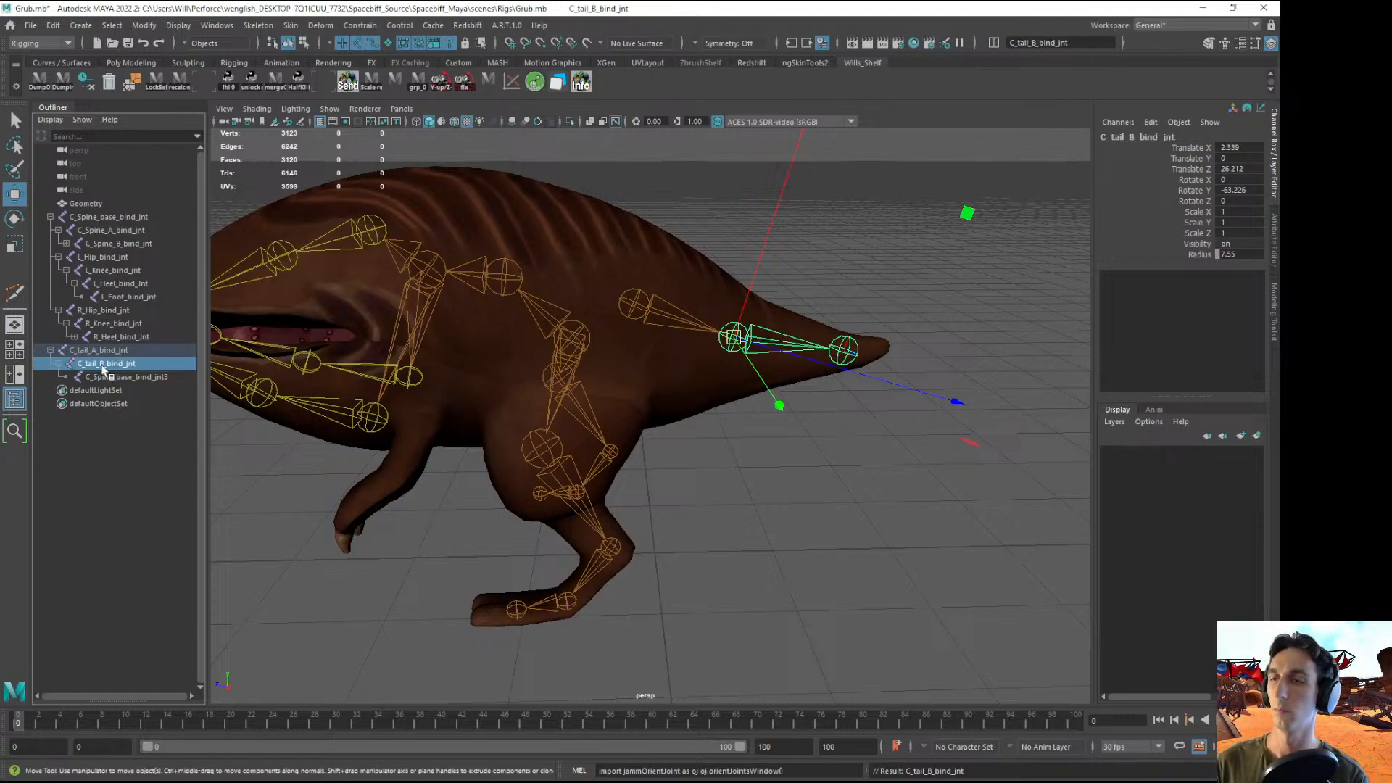
- Rename the tip tail joint as C_Tail_C_bind_jnt and save the scene
double_click(94, 377)
type("C_tail_C_bind_jnt")
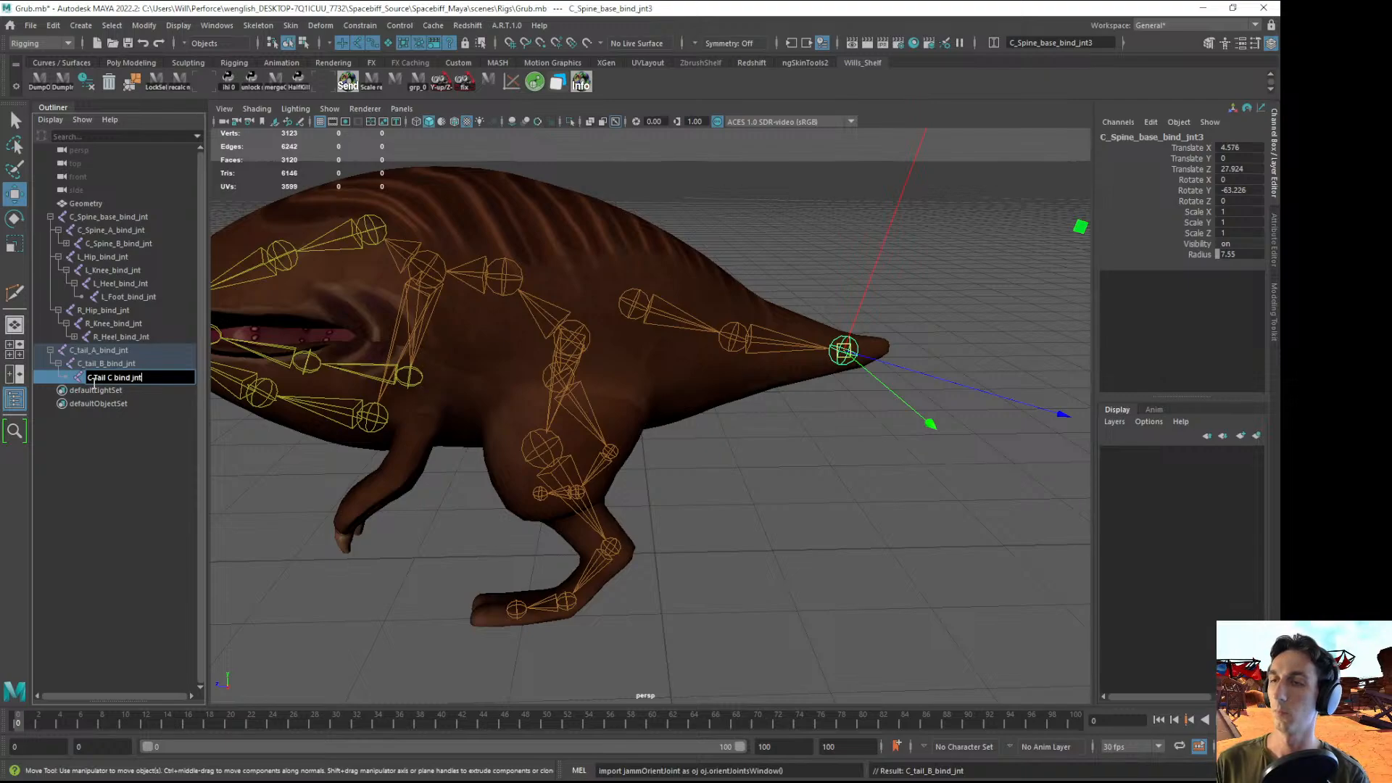
key("Return")
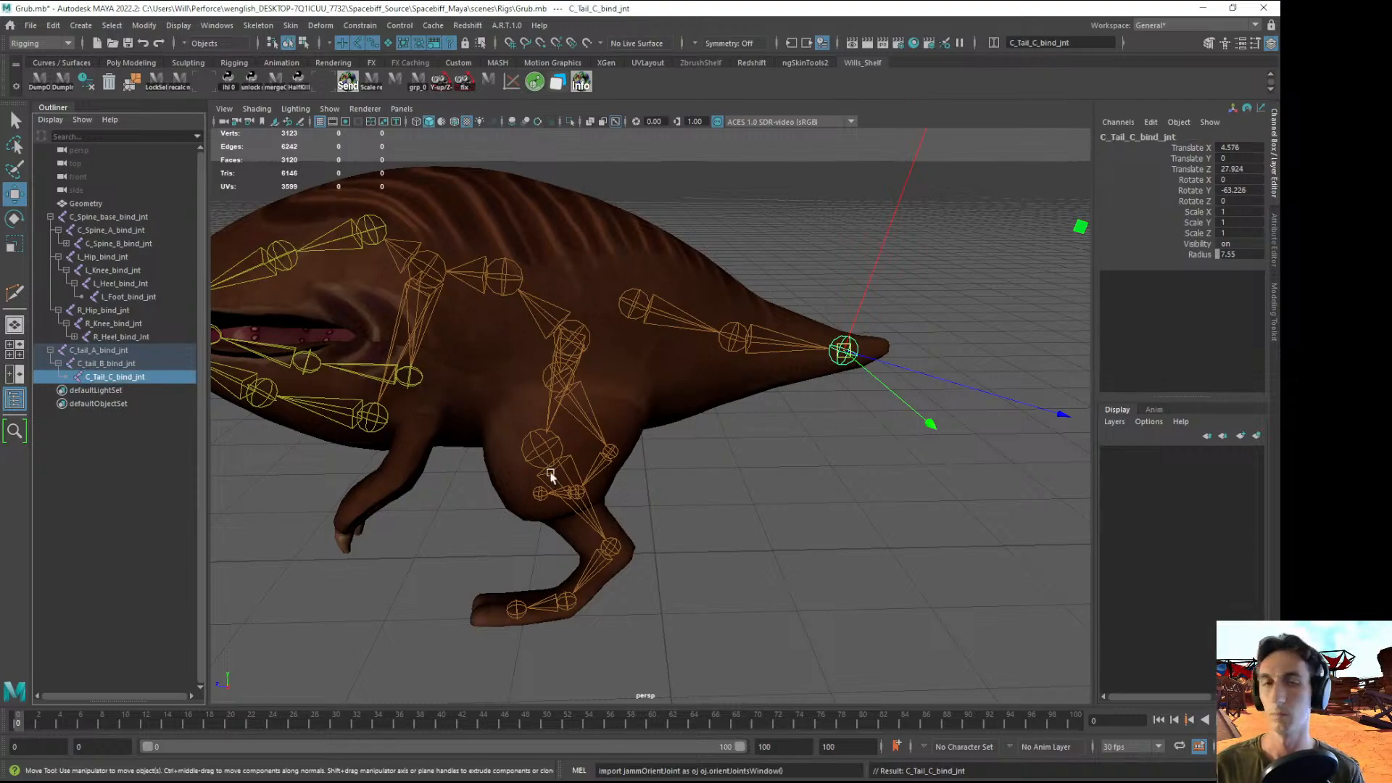
left_click(715, 531)
left_click_drag(715, 532, 707, 518, "alt")
key("ctrl+s")
- Collapse the spine and hip hierarchies and parent C_tail_A_bind_jnt under C_Spine_base_bind_jnt
left_click(87, 351)
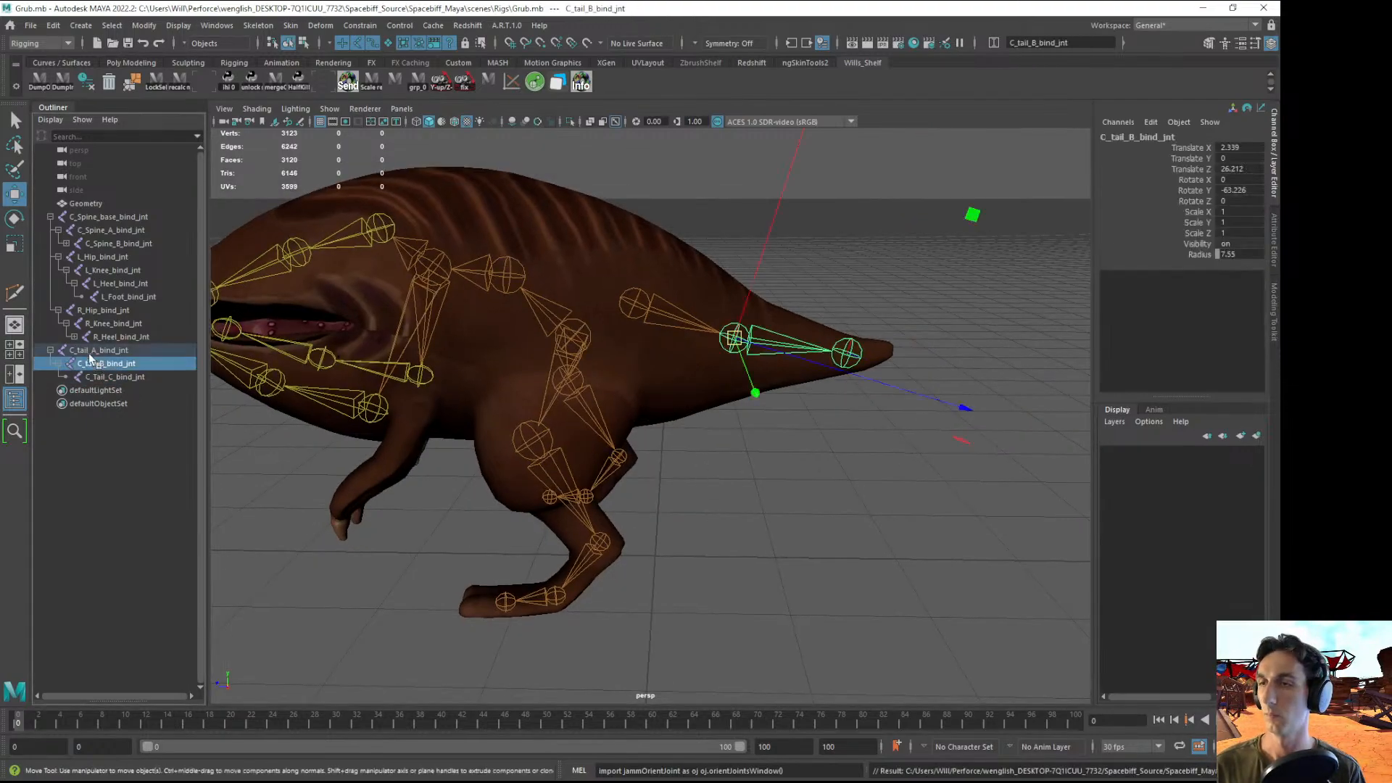
left_click(570, 333)
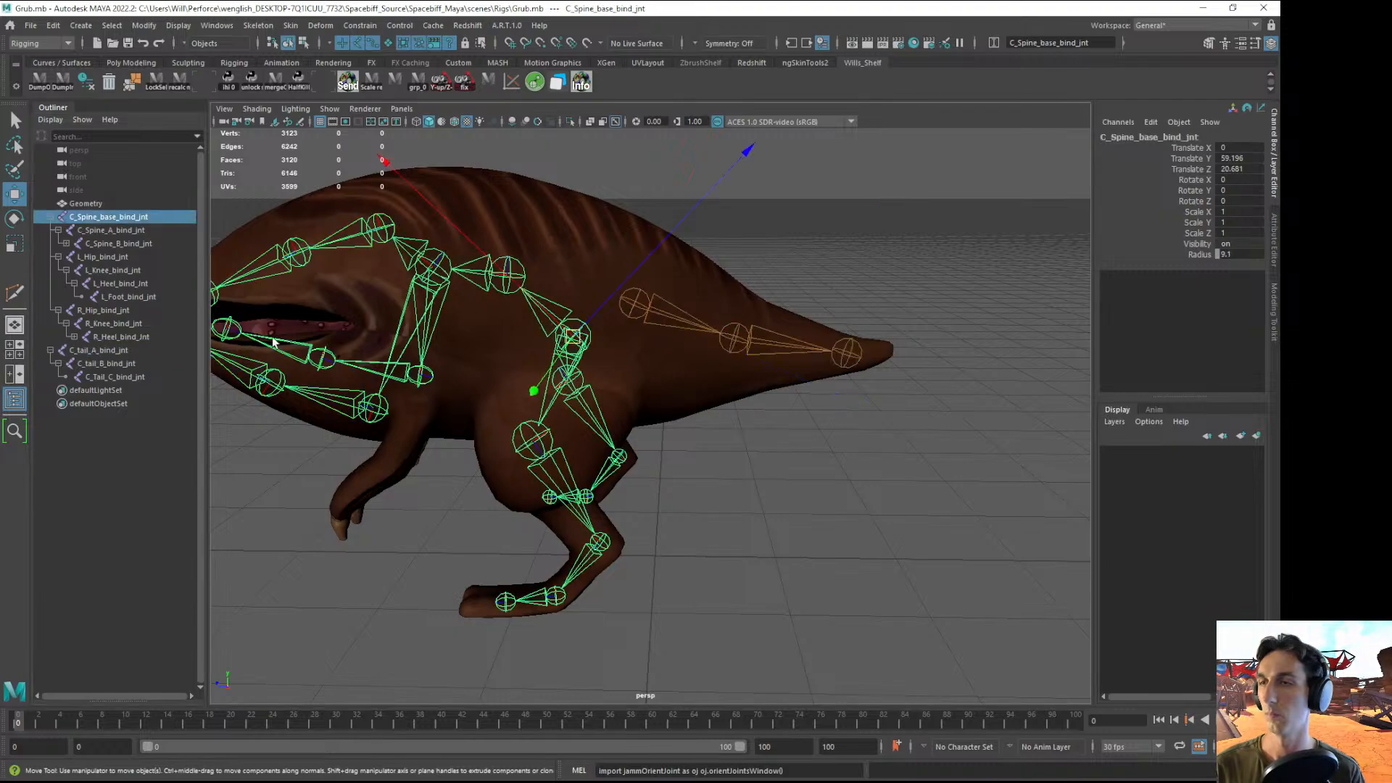
key("ctrl+z")
key("ctrl+z")
left_click(102, 216)
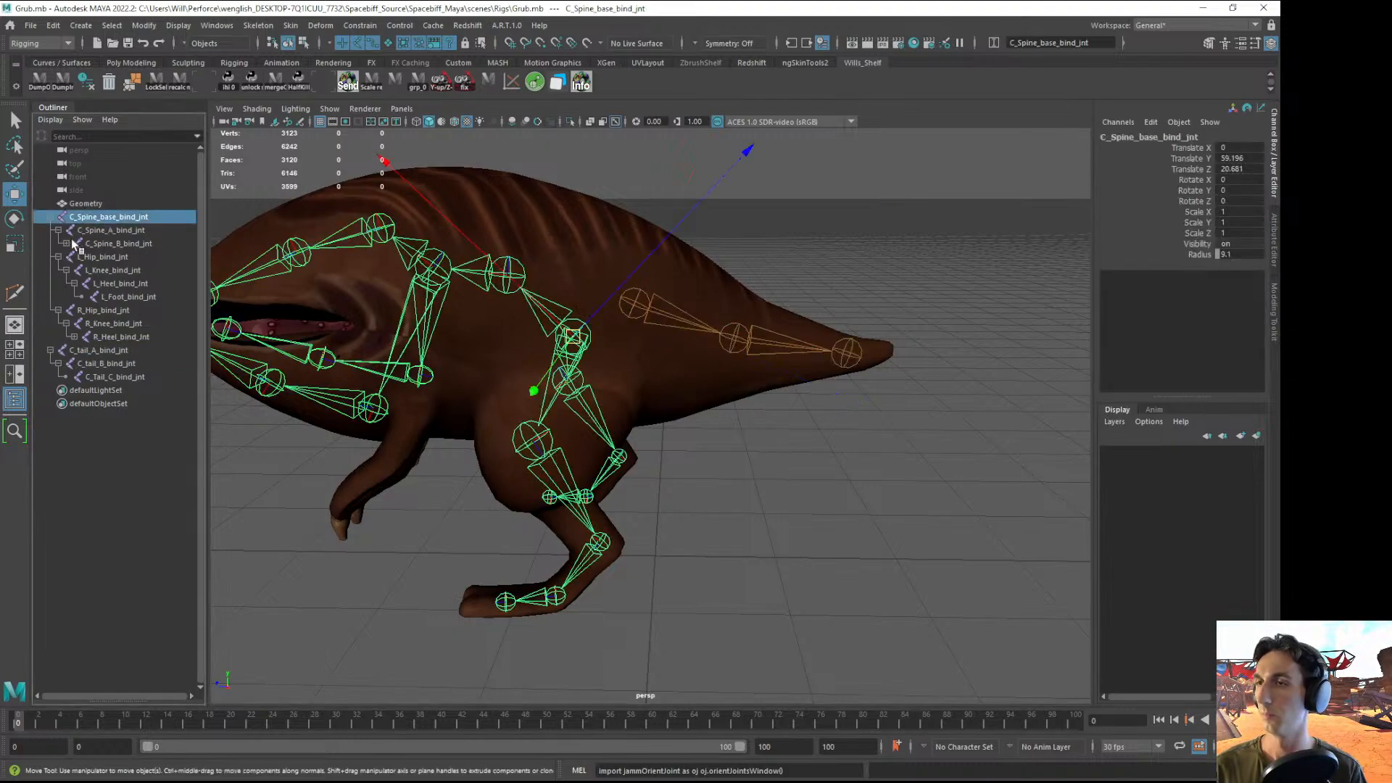
left_click(58, 257)
left_click(58, 229)
left_click(79, 373)
left_click(59, 257)
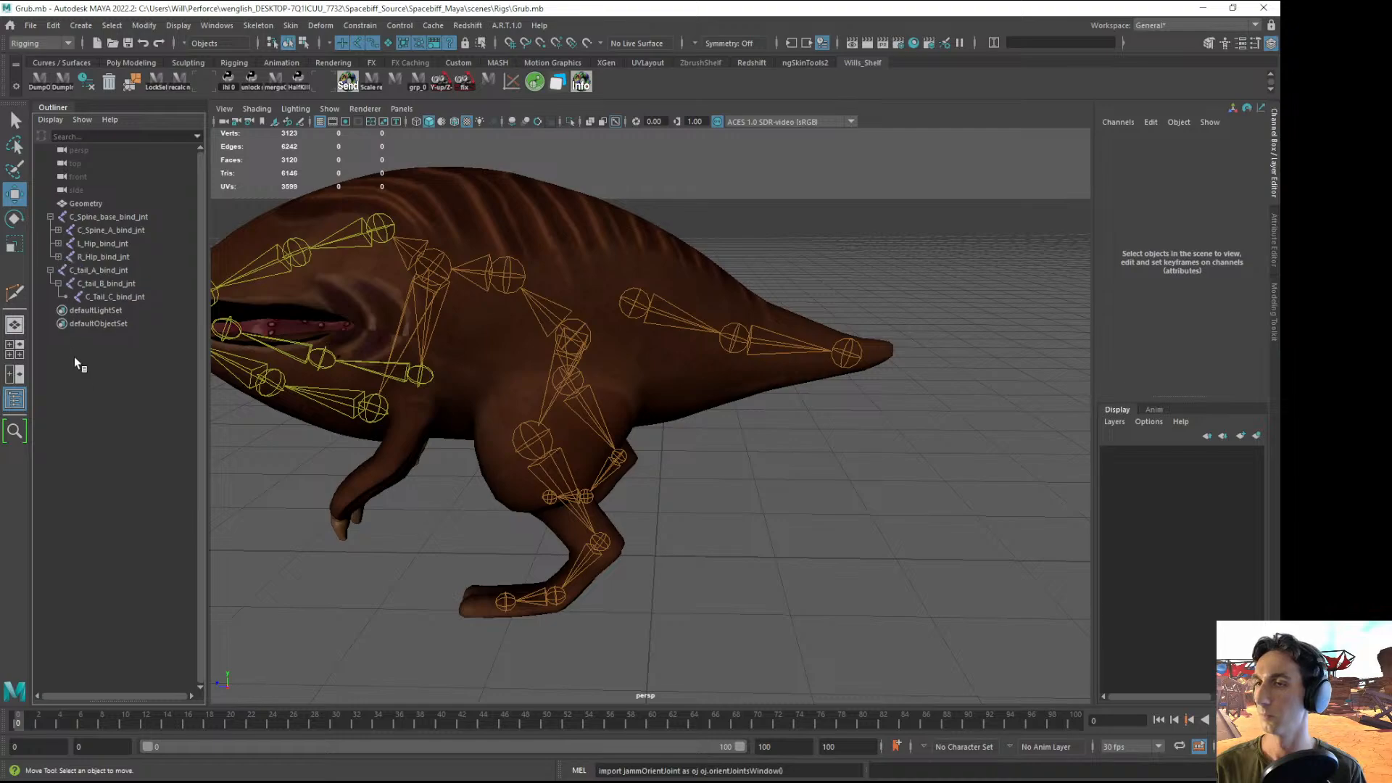
left_click_drag(89, 273, 102, 219)
left_click(808, 500)
- Move C_tail_B_bind_jnt slightly forward to about Translate X 1.64 and Z 24.28, leaving its child joint in place
right_click_drag(808, 500, 652, 401, "alt")
left_click_drag(653, 401, 724, 435, "alt")
right_click_drag(724, 435, 807, 446, "alt")
left_click_drag(740, 324, 749, 330, "alt")
left_click(749, 329)
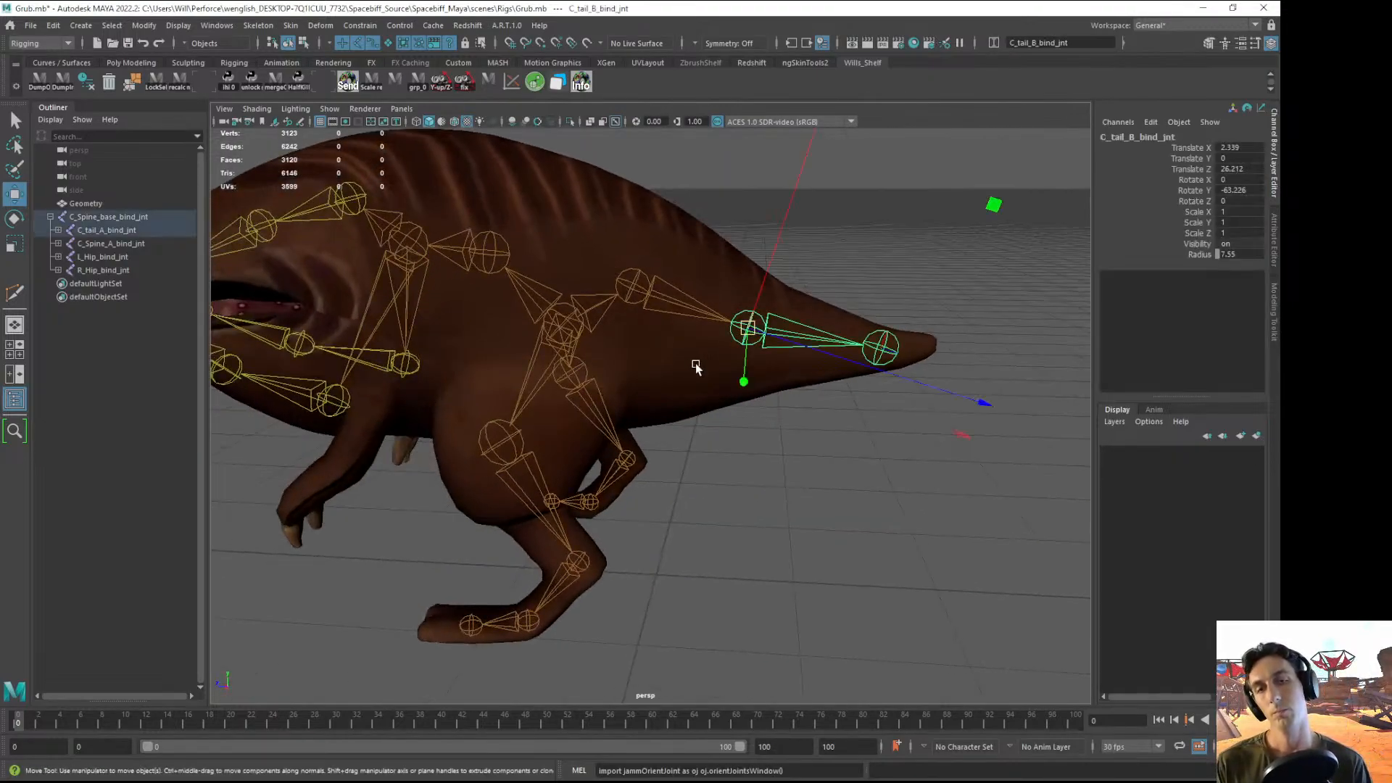
left_click_drag(696, 367, 718, 349, "alt")
middle_click_drag(797, 298, 722, 309, "alt")
key("d")
left_click_drag(983, 177, 977, 175)
left_click_drag(908, 225, 911, 228, "alt")
left_click_drag(973, 171, 970, 171)
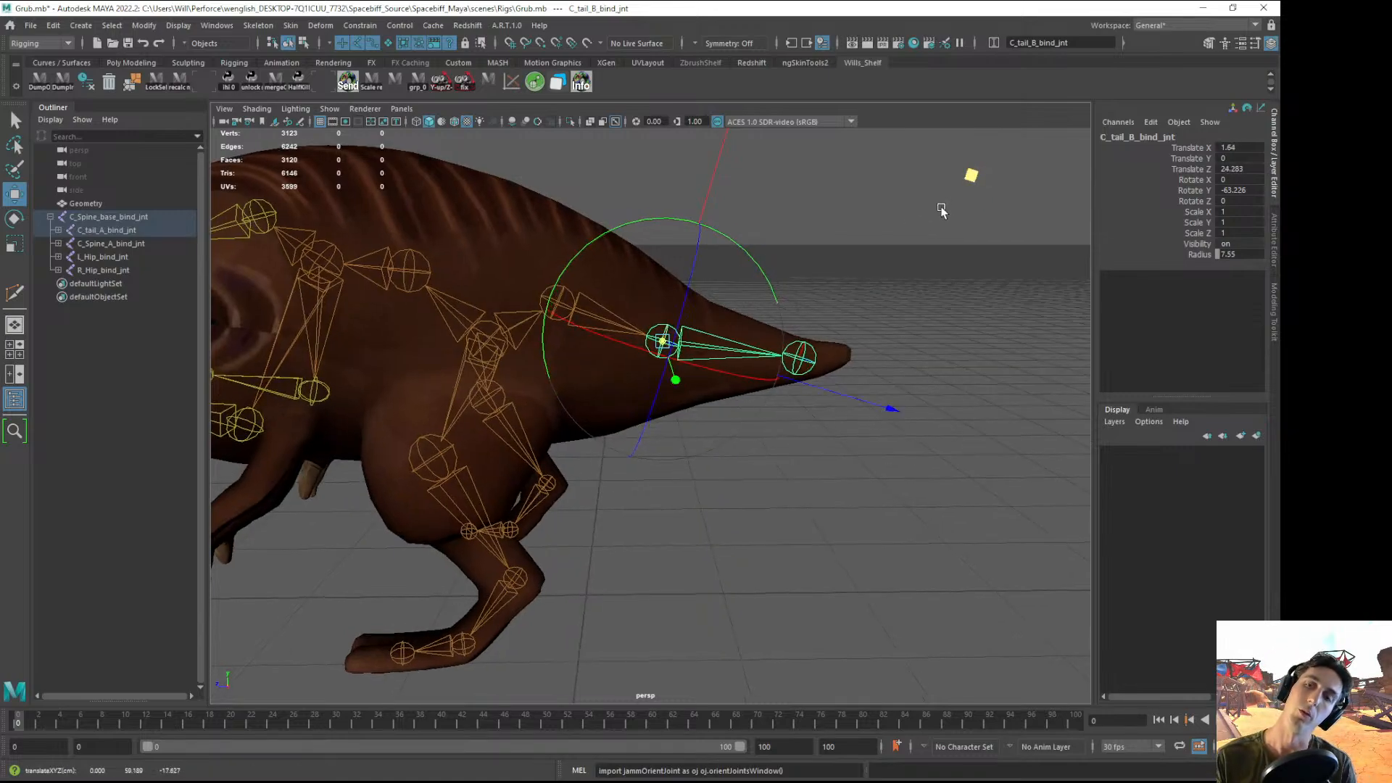
key("d")
left_click(812, 308)
left_click_drag(865, 272, 764, 306, "alt")
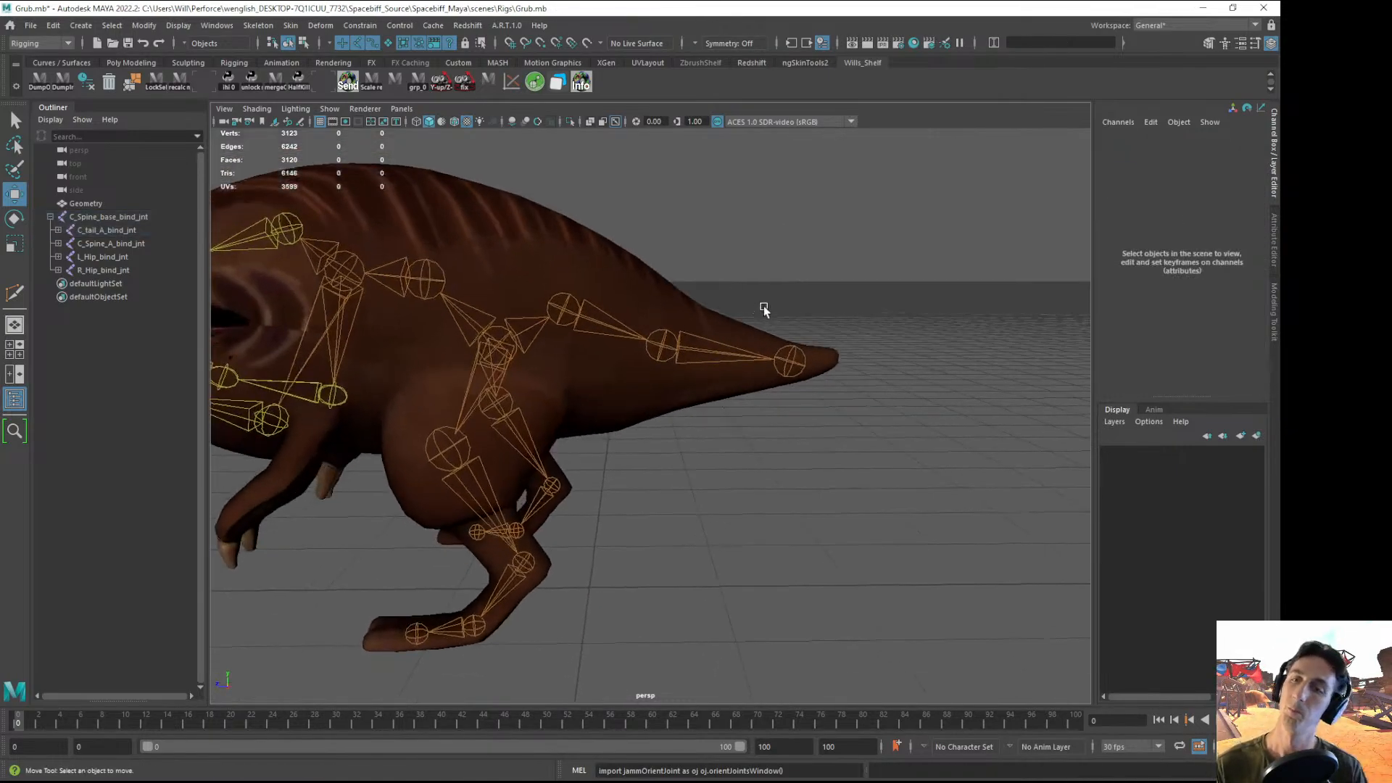
- Save the scene and orient the three tail joints with the JAMMSoft Joint Orient Tool, using aim axis X and up axis Y
left_click(662, 344)
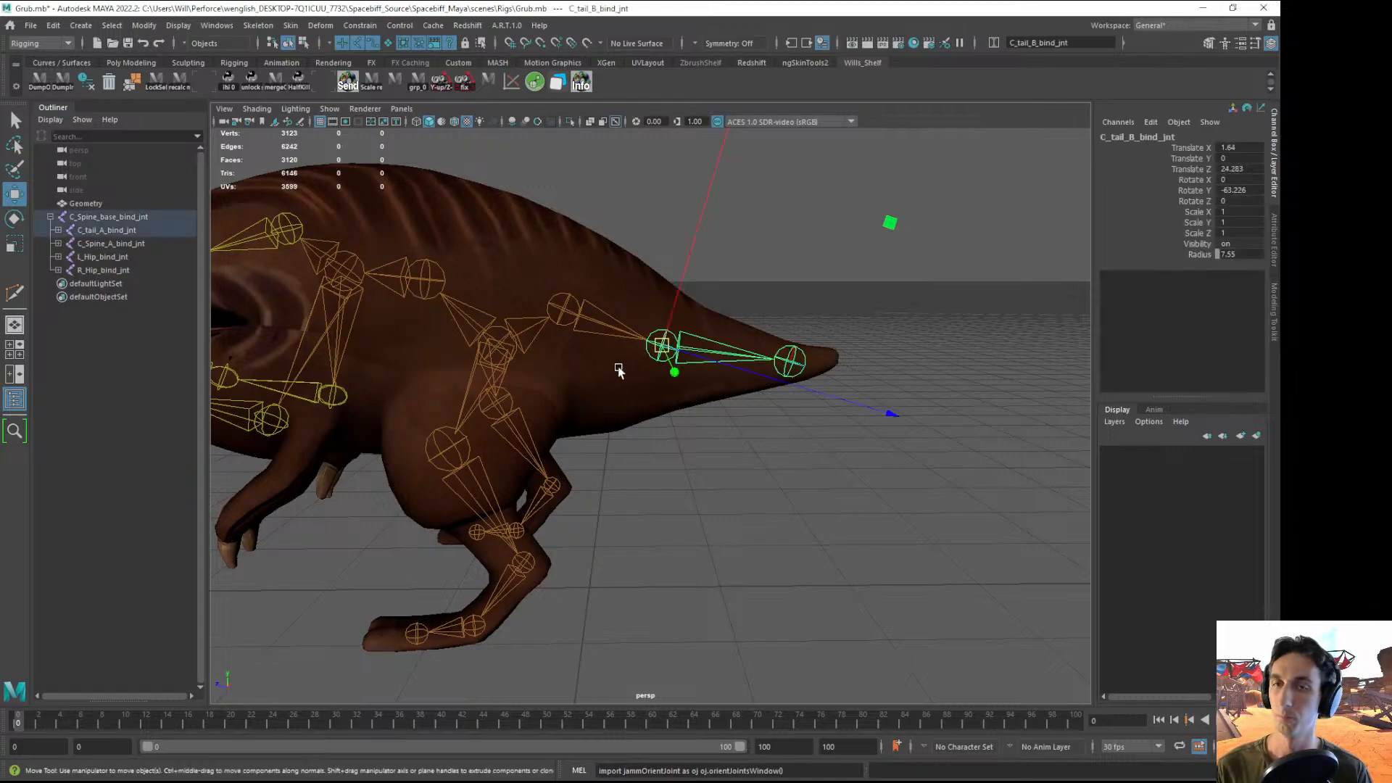
left_click(58, 230)
left_click(66, 244)
left_click_drag(113, 256, 109, 230)
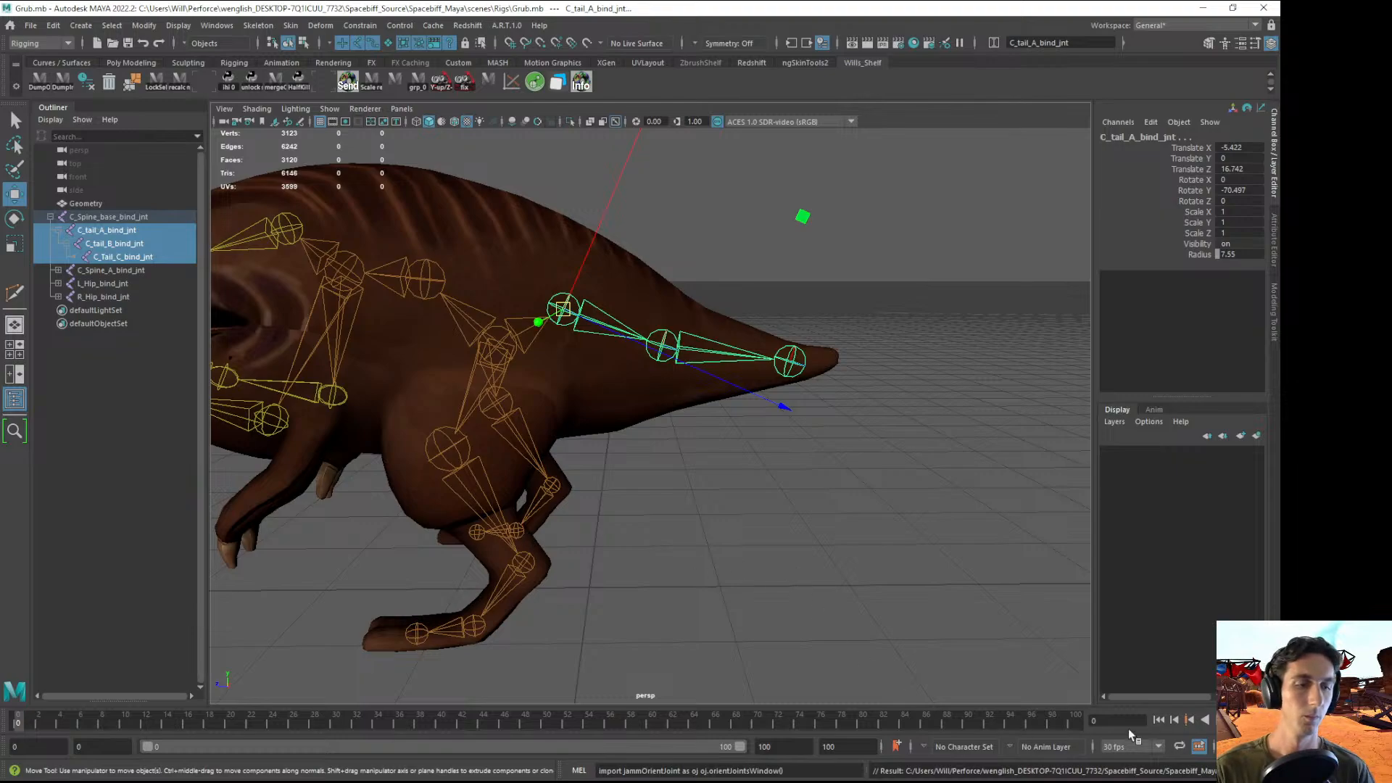
key("ctrl+s")
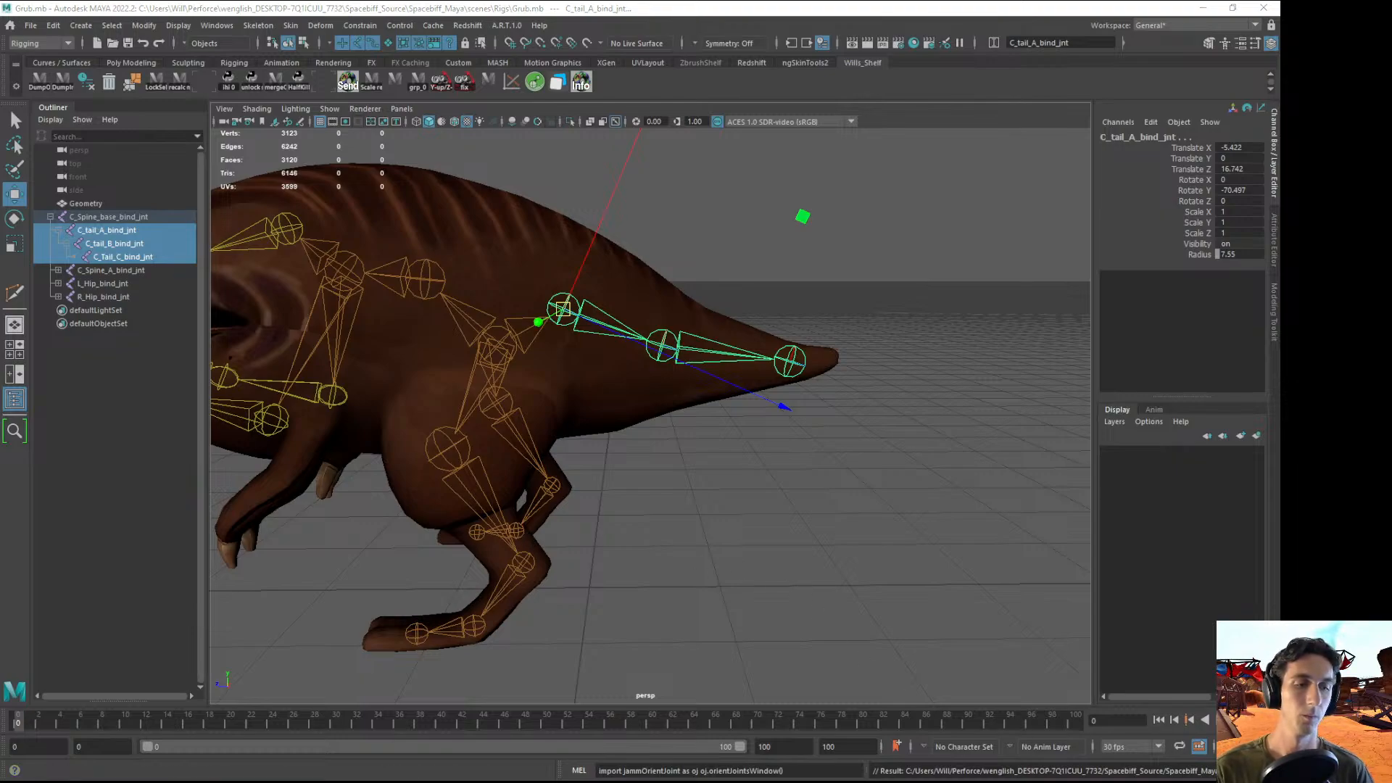
left_click_drag(396, 188, 362, 173)
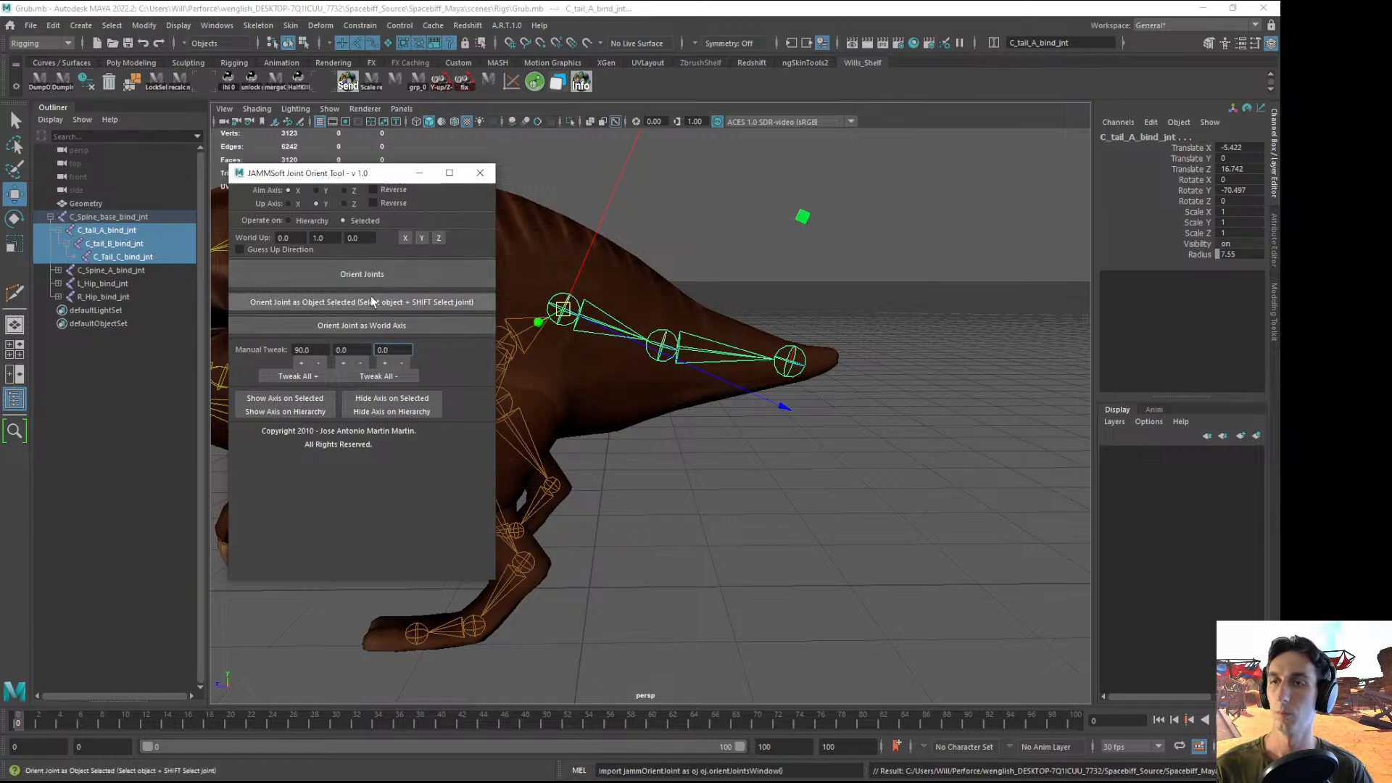
left_click(385, 275)
middle_click_drag(729, 377, 783, 404, "alt")
left_click_drag(783, 404, 834, 393, "alt")
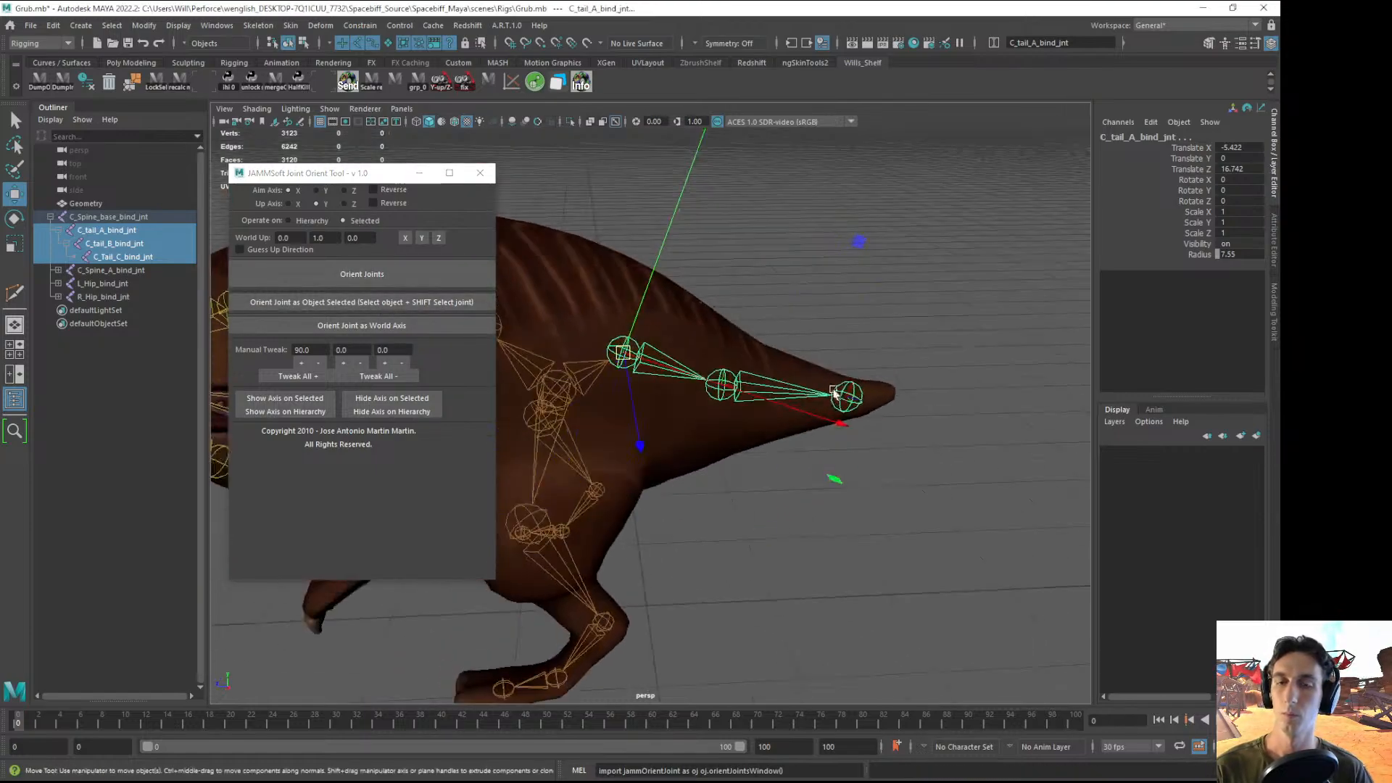
- Check the orientation axes of the middle and tip tail joints and close the joint orient tool
left_click(721, 383)
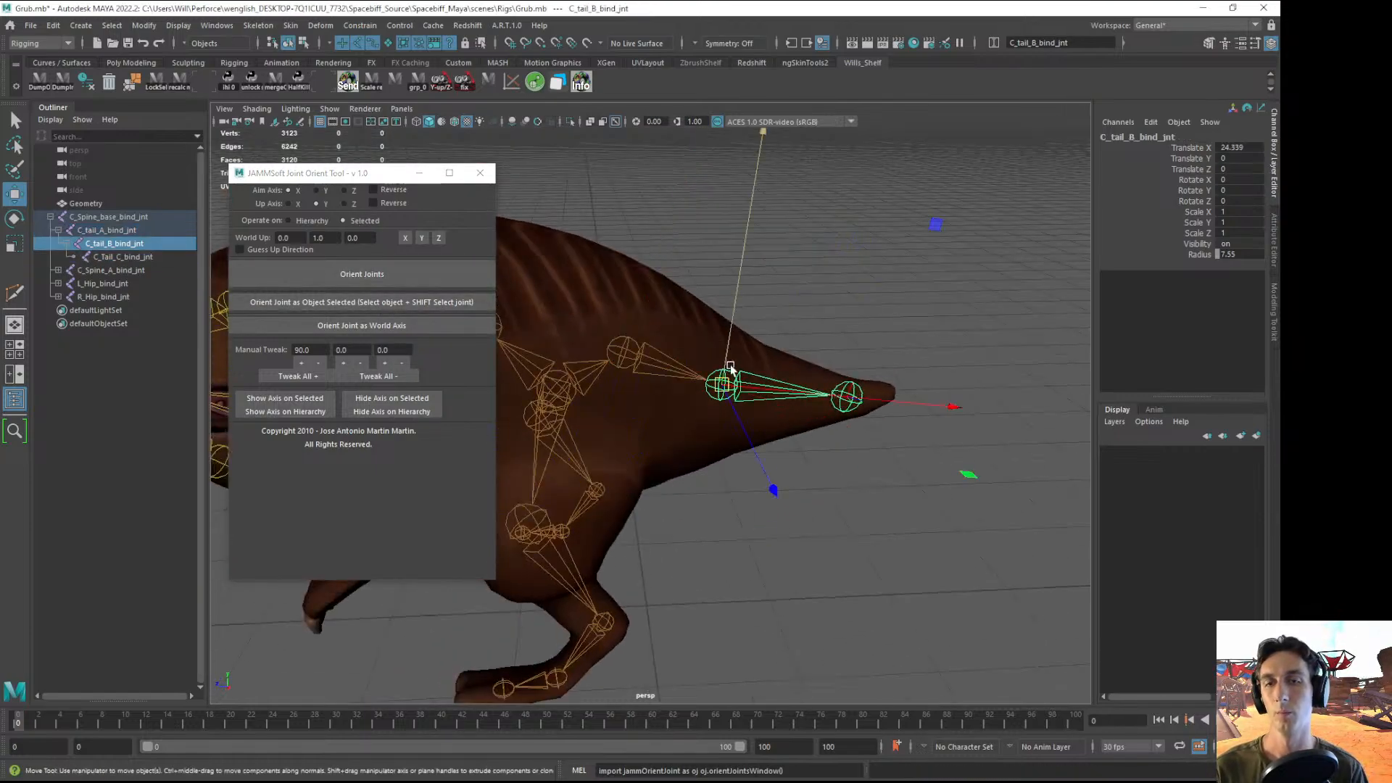
left_click(847, 396)
left_click(934, 349)
left_click_drag(934, 350, 728, 358, "alt")
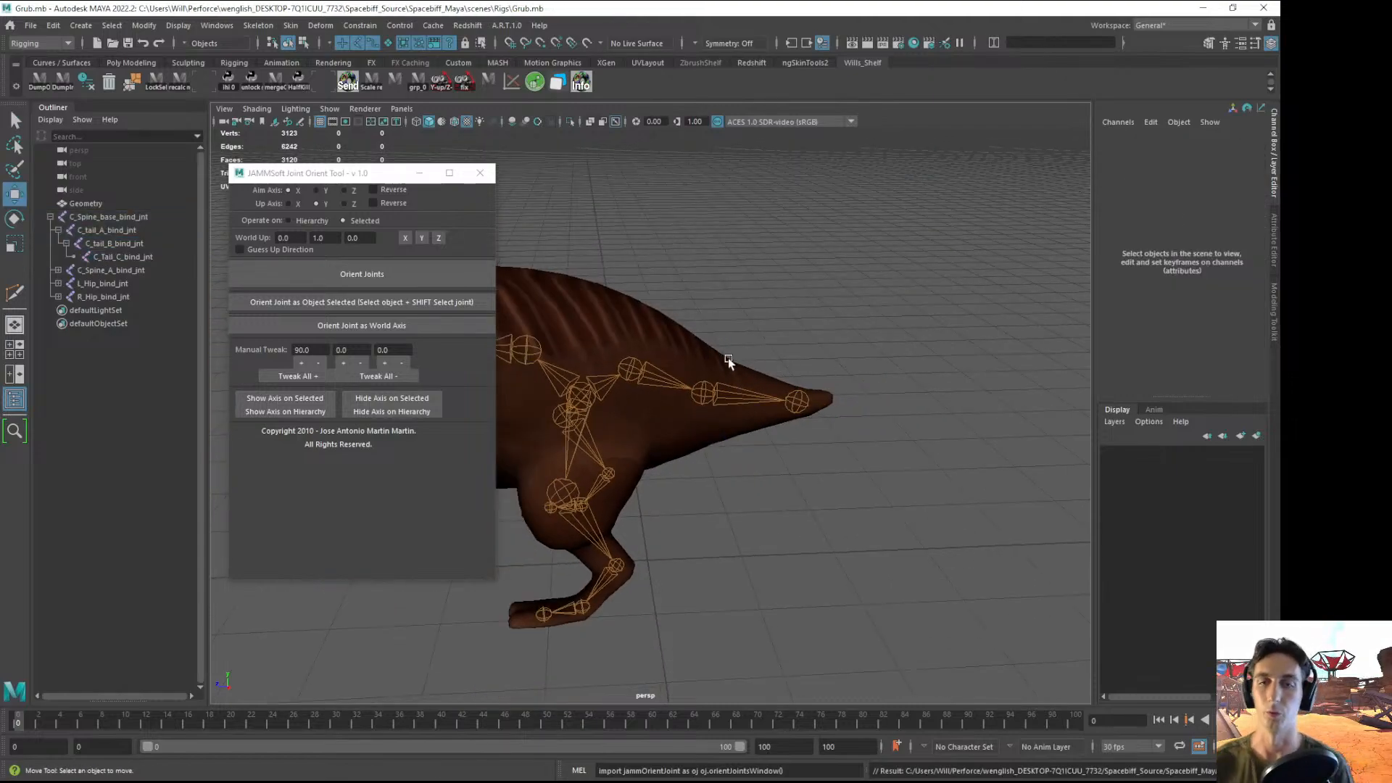
left_click(479, 172)
- Save the scene with the oriented tail chain and look over the whole skeleton
left_click_drag(655, 243, 596, 367, "alt")
key("q")
right_click_drag(597, 367, 605, 457, "alt")
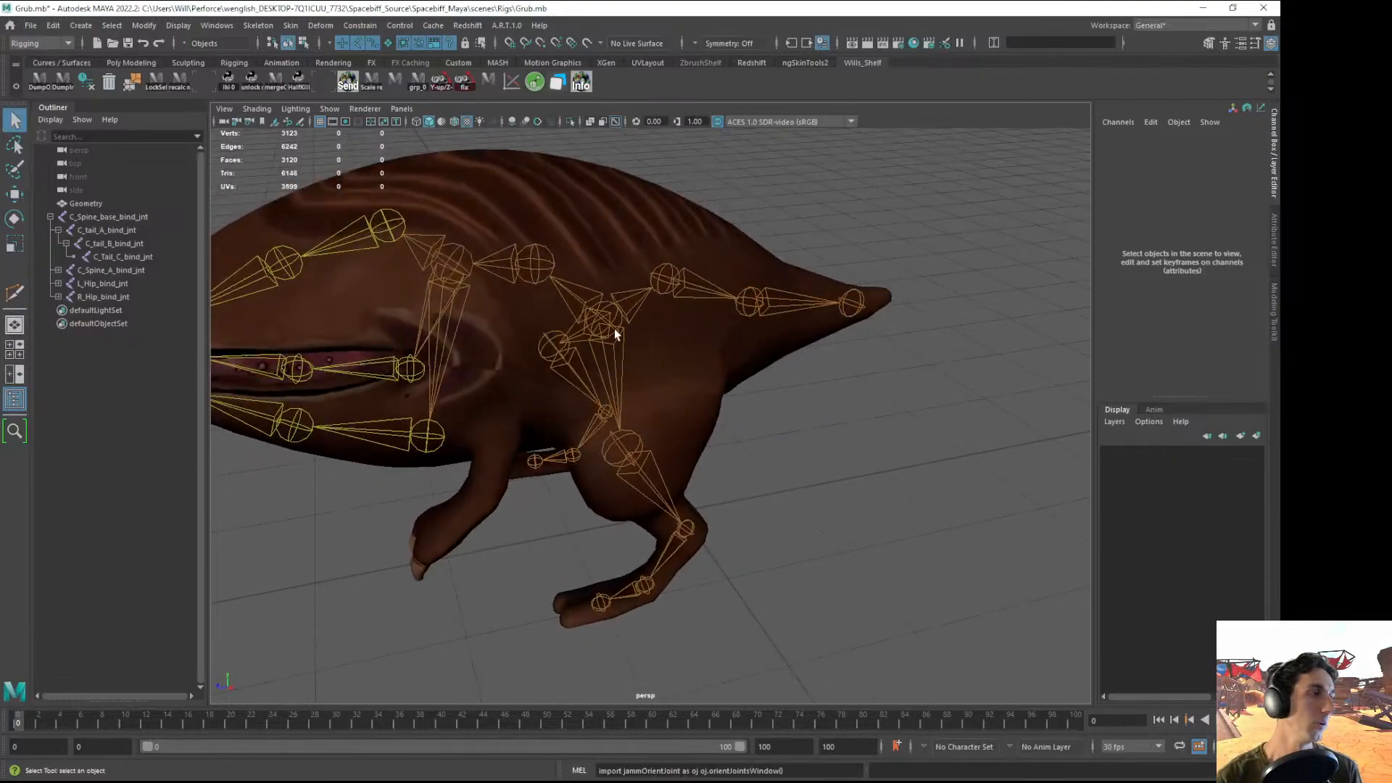
left_click_drag(647, 386, 519, 447, "alt")
key("ctrl+s")
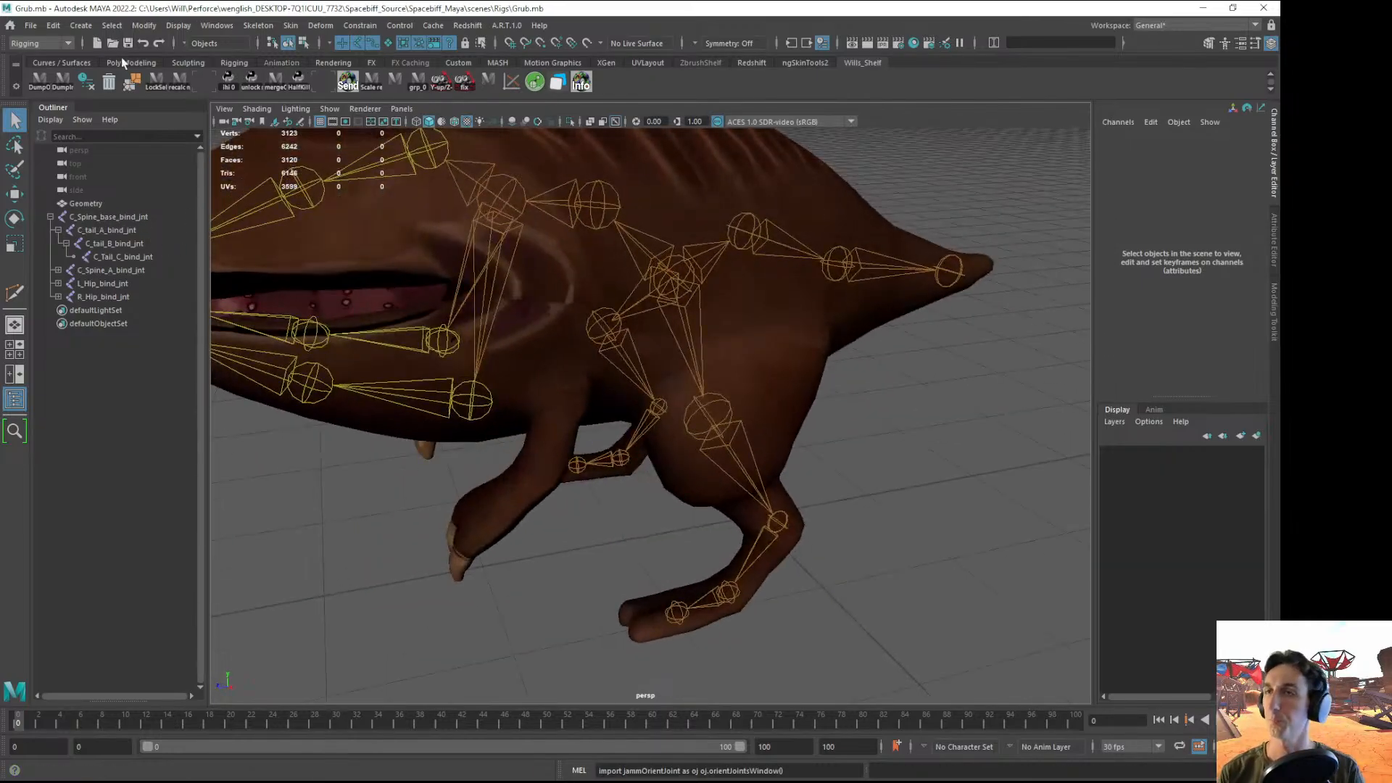
left_click_drag(374, 361, 517, 390, "alt")
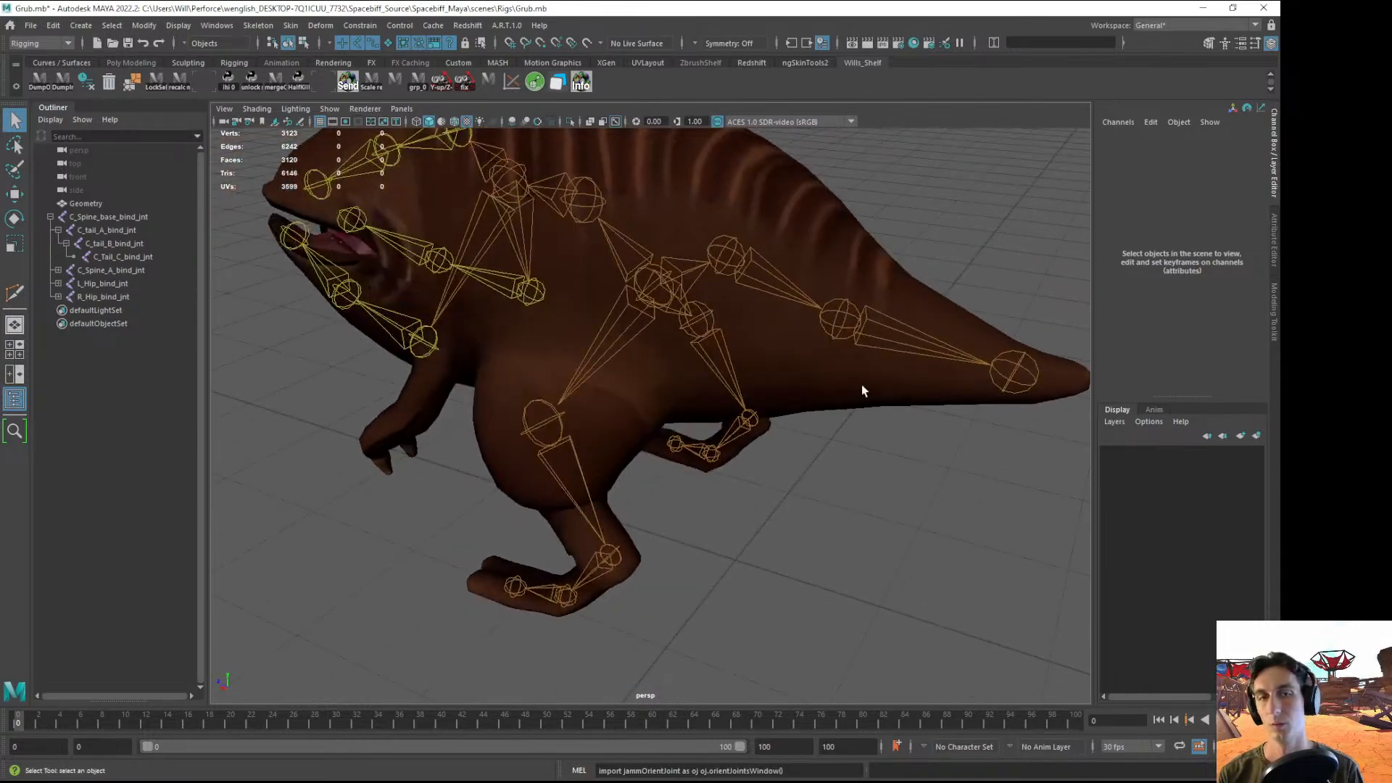
- Duplicate the tail tip joint, unparent the copy, and move it beside the left shoulder at about X 31.8, Y 54.2, Z 57.6
left_click(1031, 382)
key("ctrl+d")
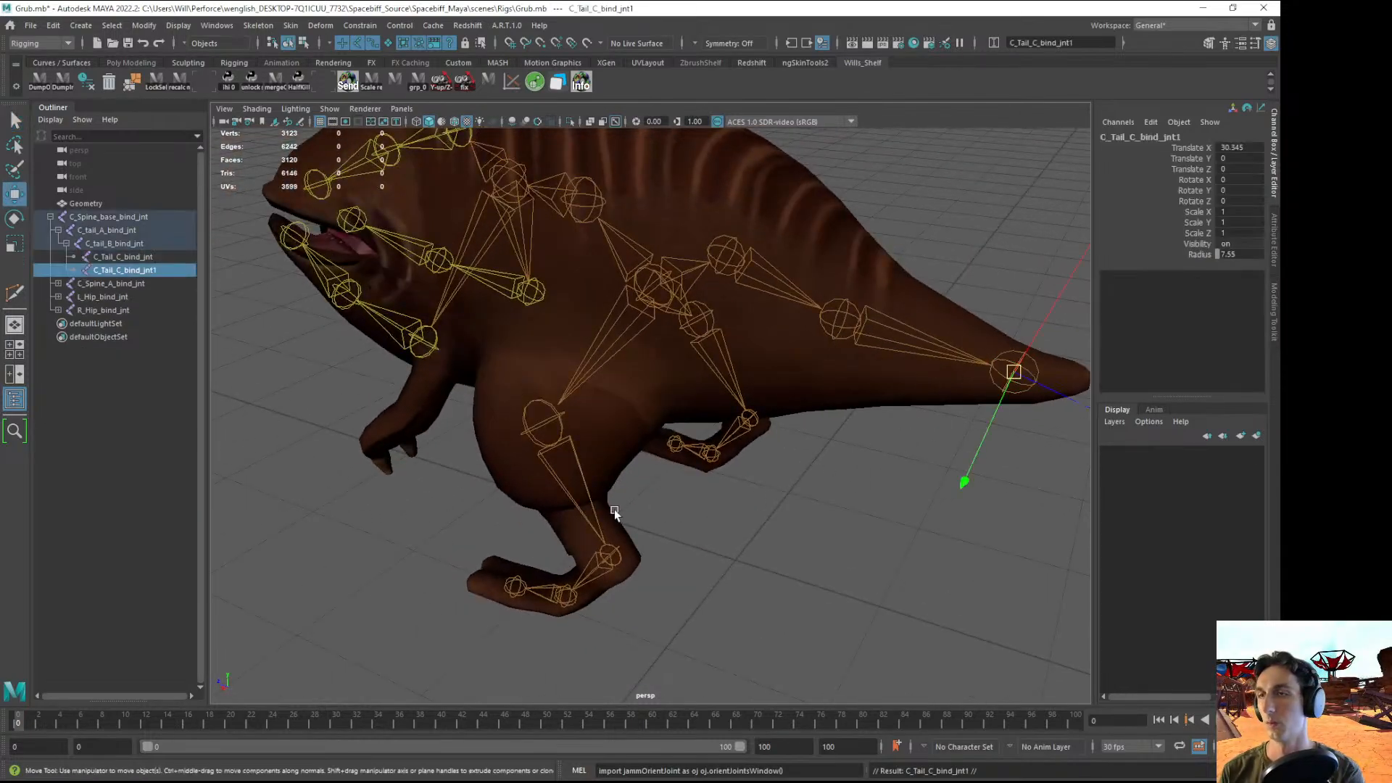
key("shift+p")
left_click_drag(543, 387, 576, 392, "alt")
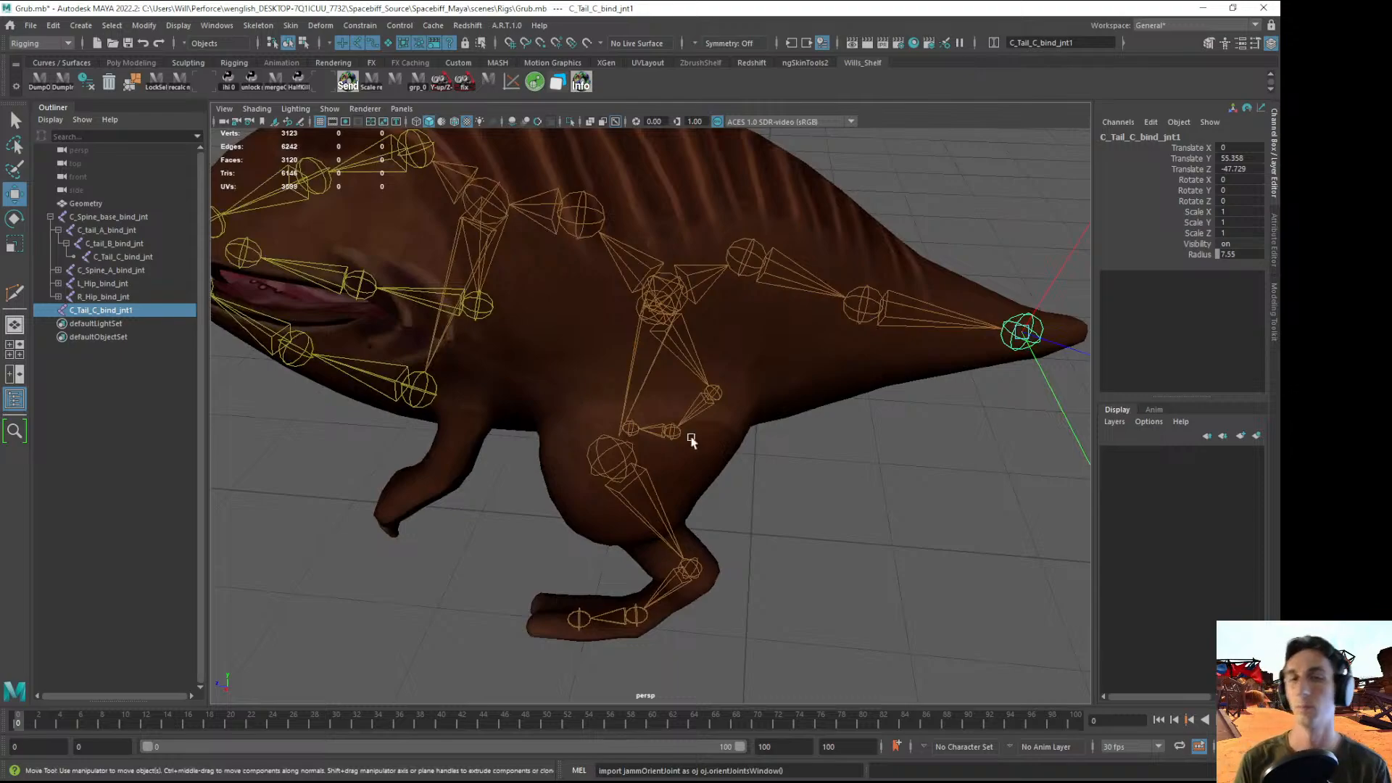
left_click_drag(1013, 347, 500, 481, "alt")
- Rotate the loose joint to about X -1.2, Y 10.9, Z 4.3 and move it into the left shoulder at about X 21.4, Y 46.5, Z 53.7
key("e")
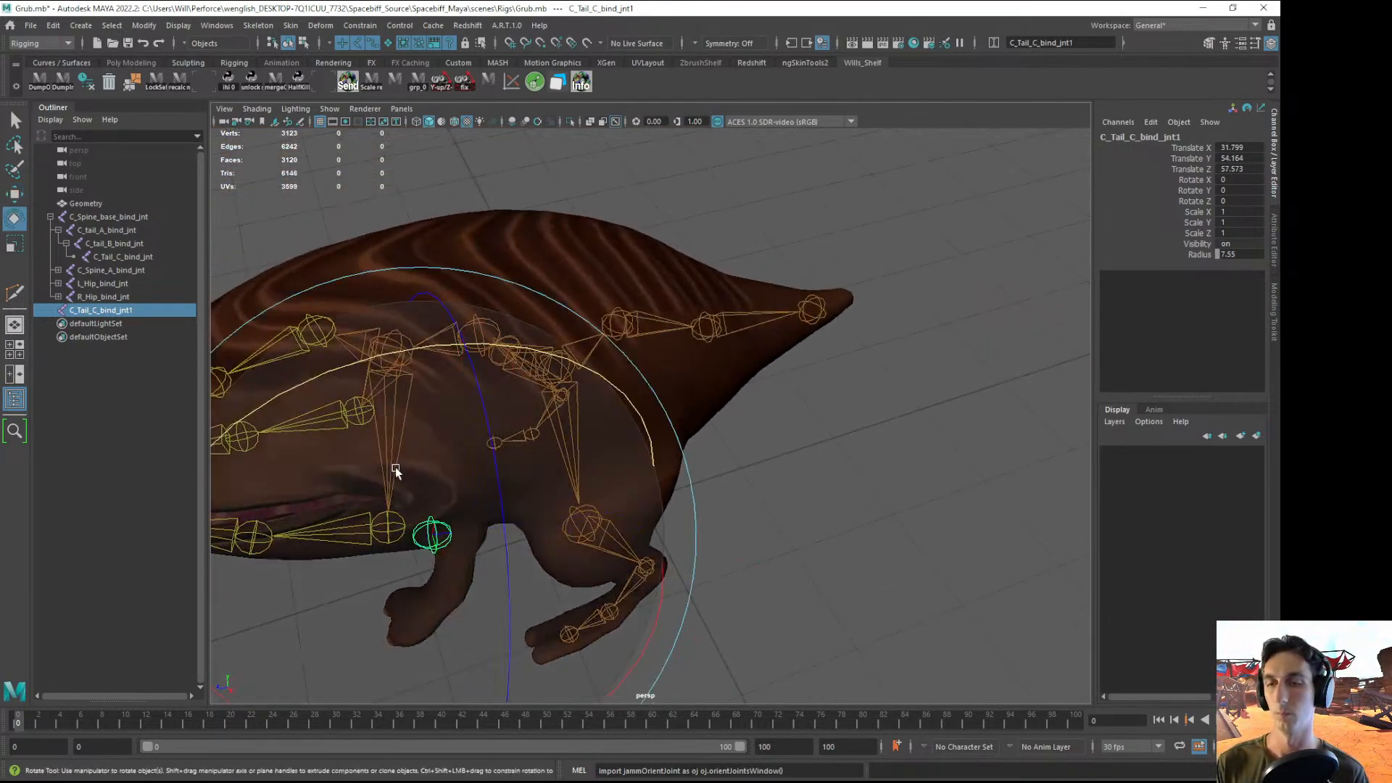
left_click_drag(395, 467, 322, 427)
key("w")
key("f")
left_click_drag(464, 536, 707, 435, "alt")
right_click_drag(707, 435, 665, 429, "alt")
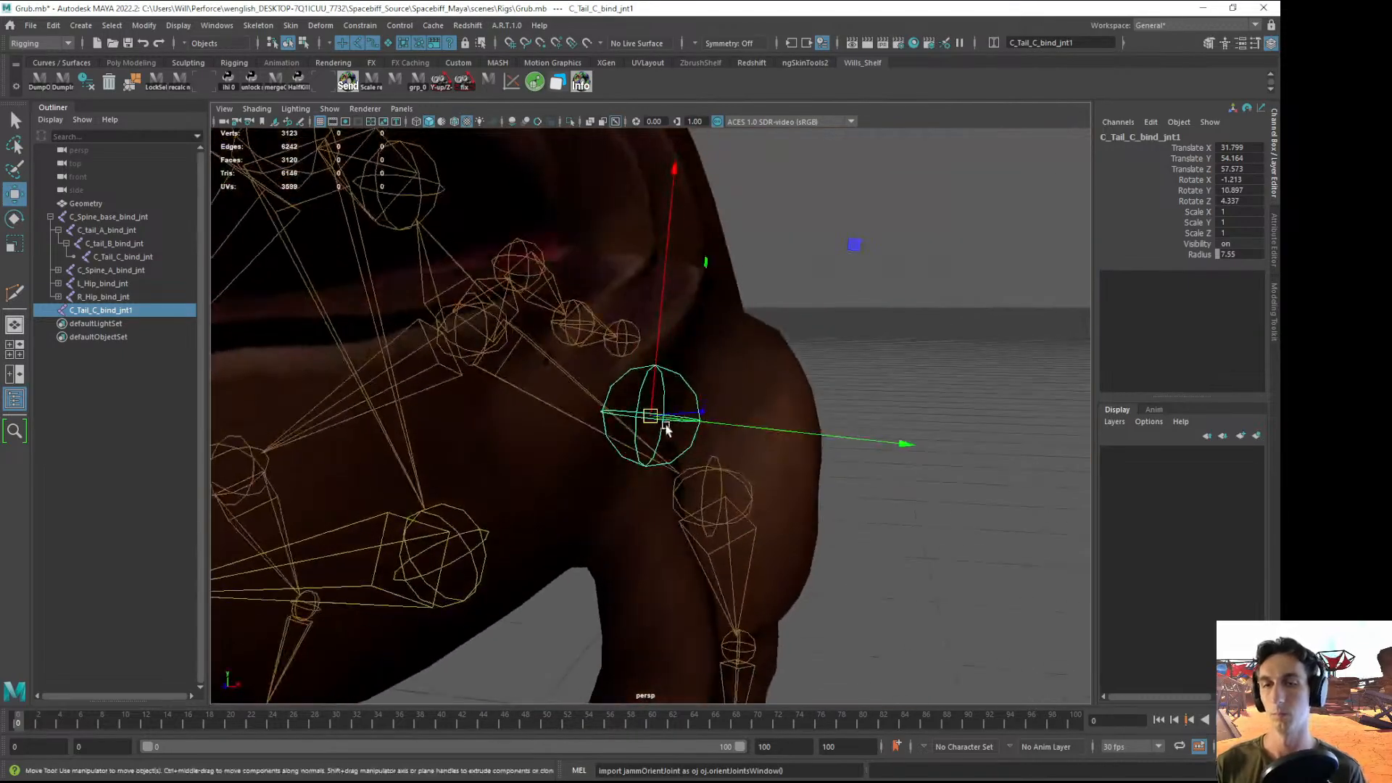
left_click_drag(651, 416, 496, 532)
left_click_drag(641, 463, 476, 488)
middle_click_drag(856, 642, 848, 609)
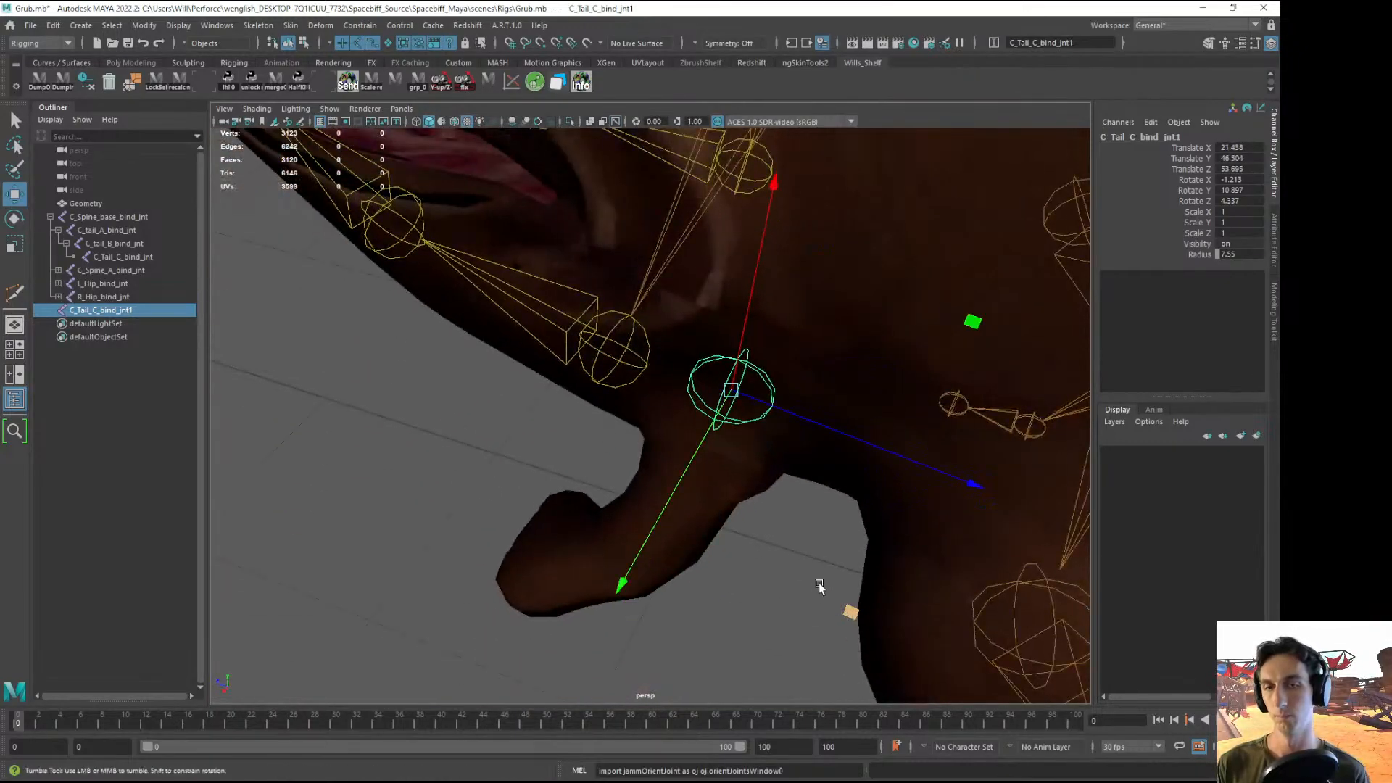
- Refine the shoulder joint to about X 21.2, Y 46.1, Z 53.4, rotated to about X -0.46, Y 10.95, Z 8.29
left_click_drag(849, 609, 810, 420, "alt")
left_click_drag(619, 364, 645, 312, "alt")
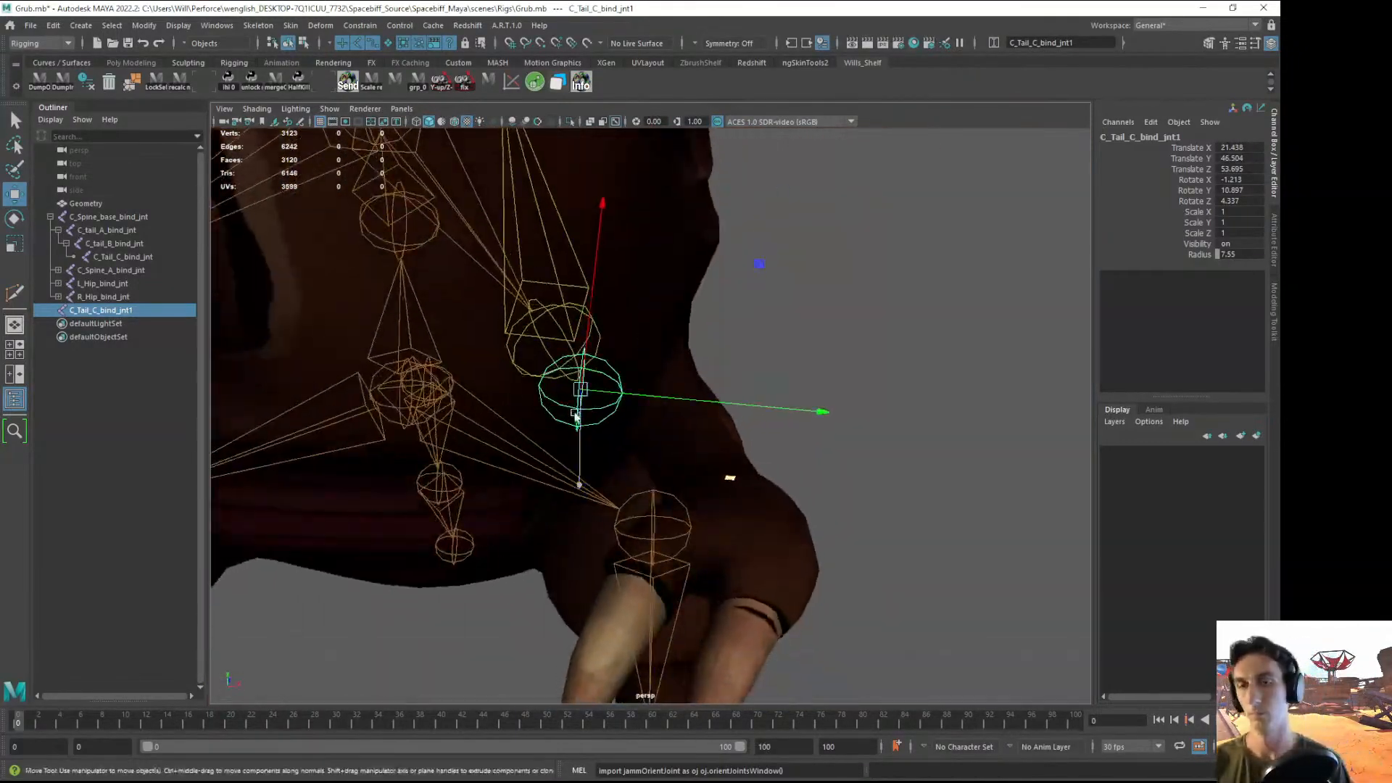
left_click_drag(575, 415, 619, 381, "alt")
left_click_drag(535, 384, 532, 385)
left_click_drag(532, 385, 673, 393, "alt")
key("e")
left_click_drag(877, 324, 883, 344)
key("w")
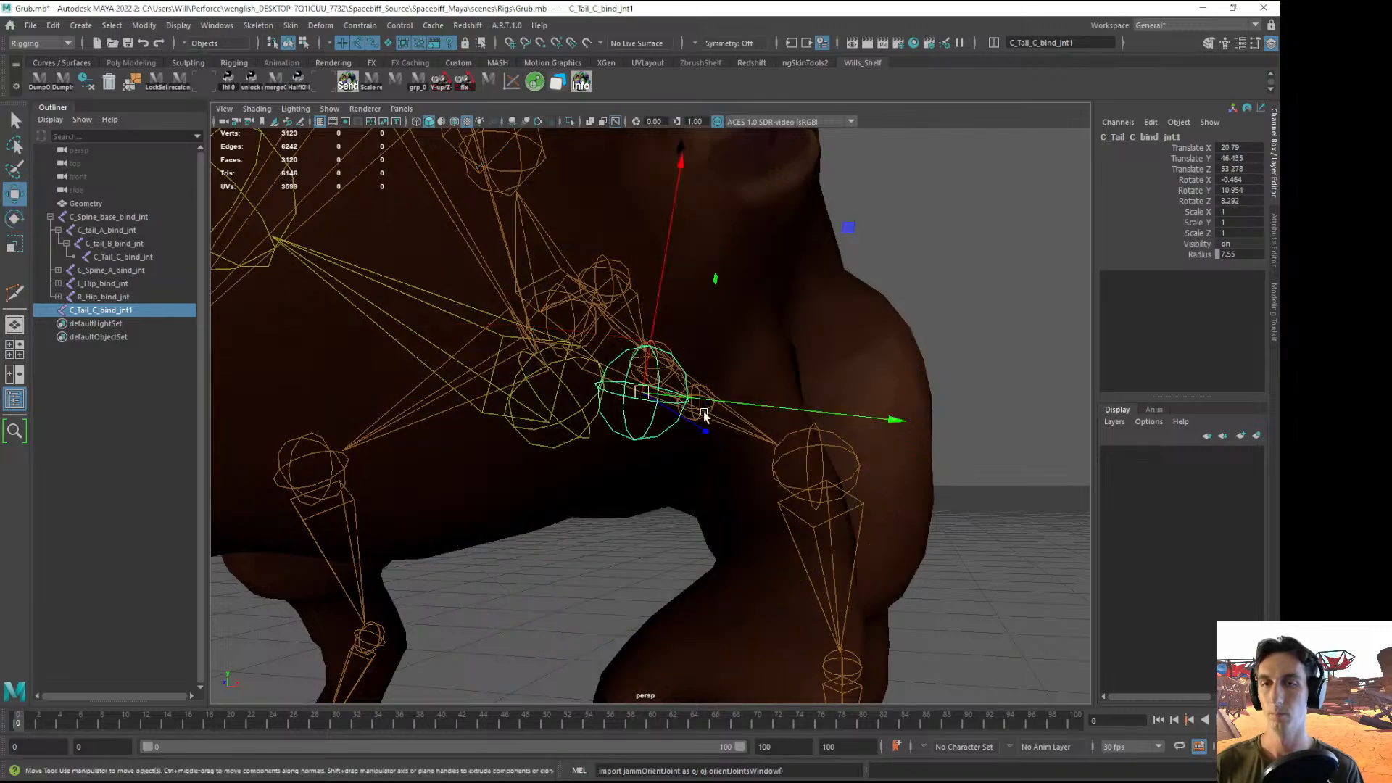
left_click_drag(703, 413, 615, 450, "alt")
left_click_drag(652, 397, 658, 405)
left_click_drag(638, 406, 654, 382, "alt")
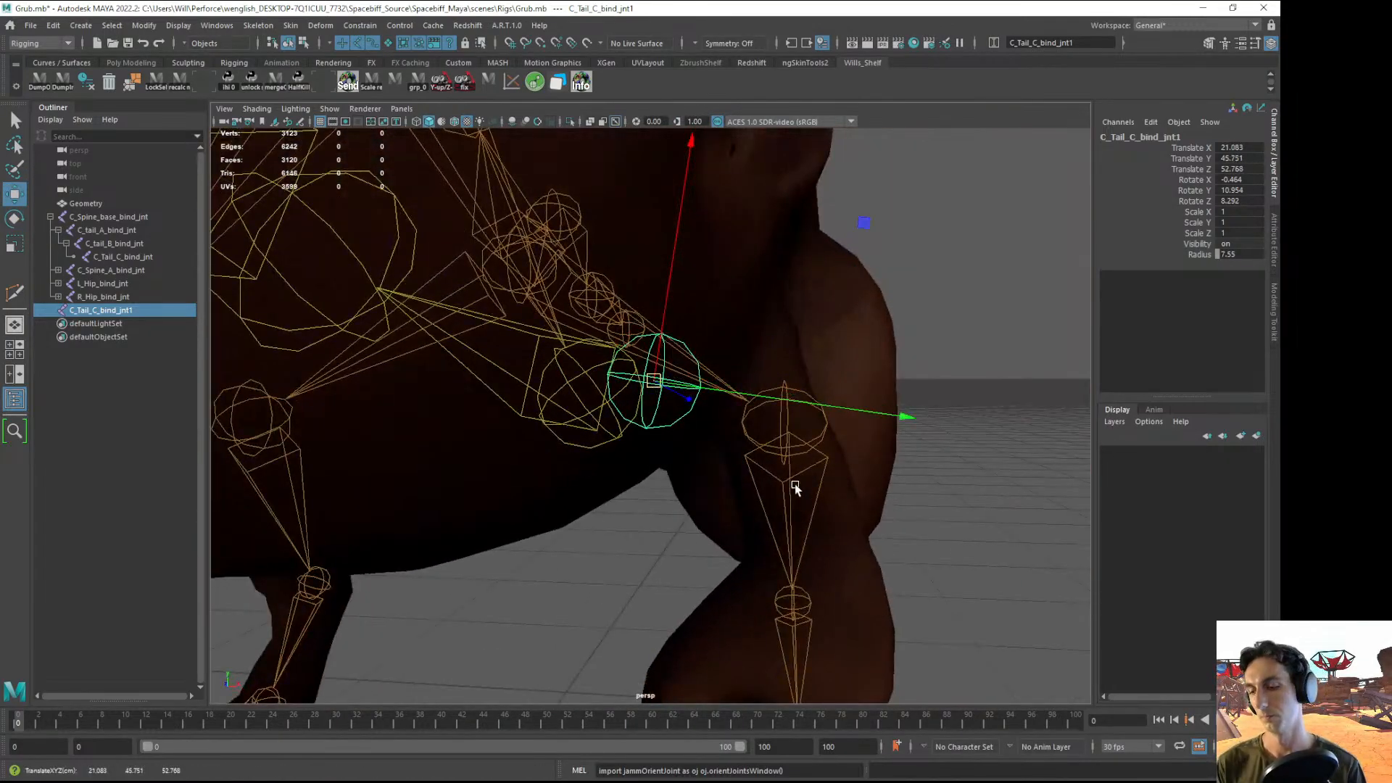
left_click_drag(790, 434, 657, 396, "alt")
- Duplicate the shoulder joint and place the copy inside the mesh at the left elbow
left_click_drag(657, 396, 609, 445, "alt")
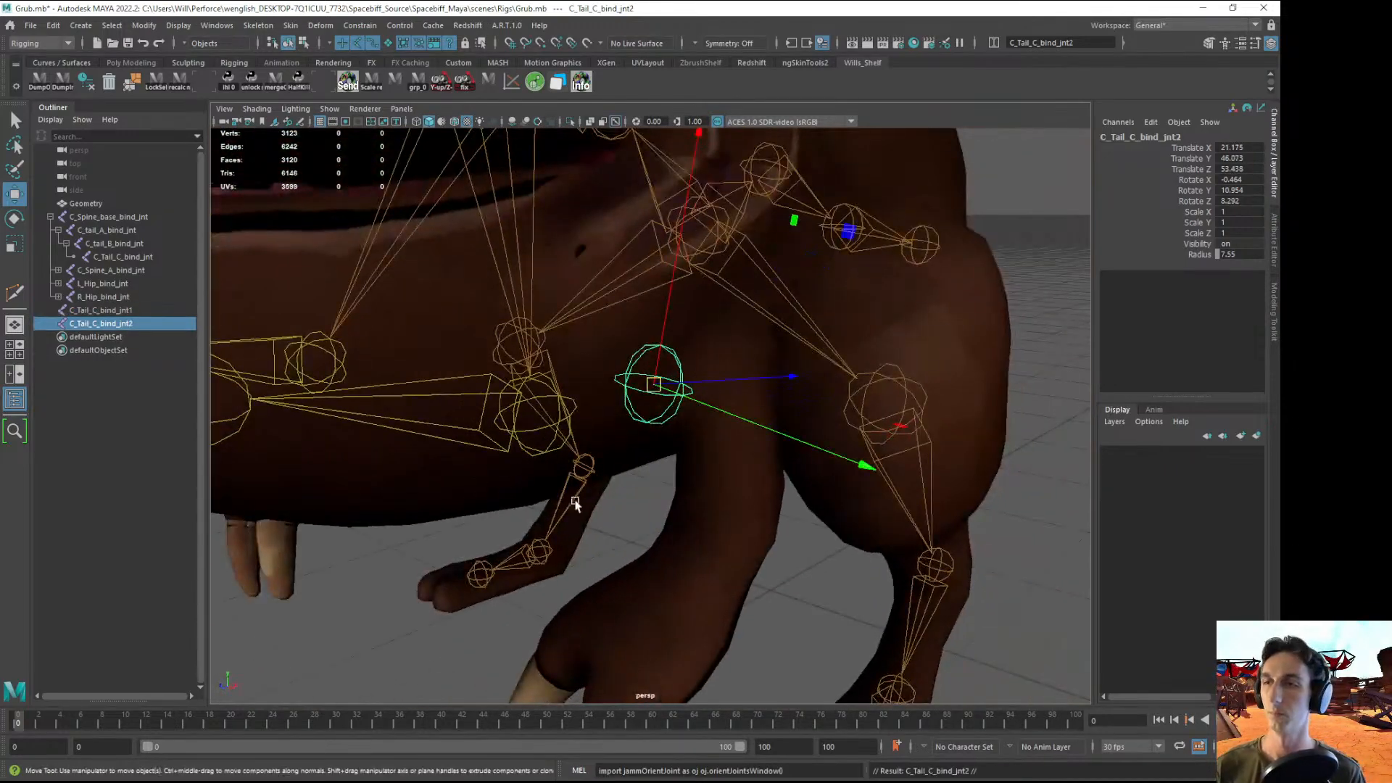
left_click_drag(575, 503, 702, 366, "alt")
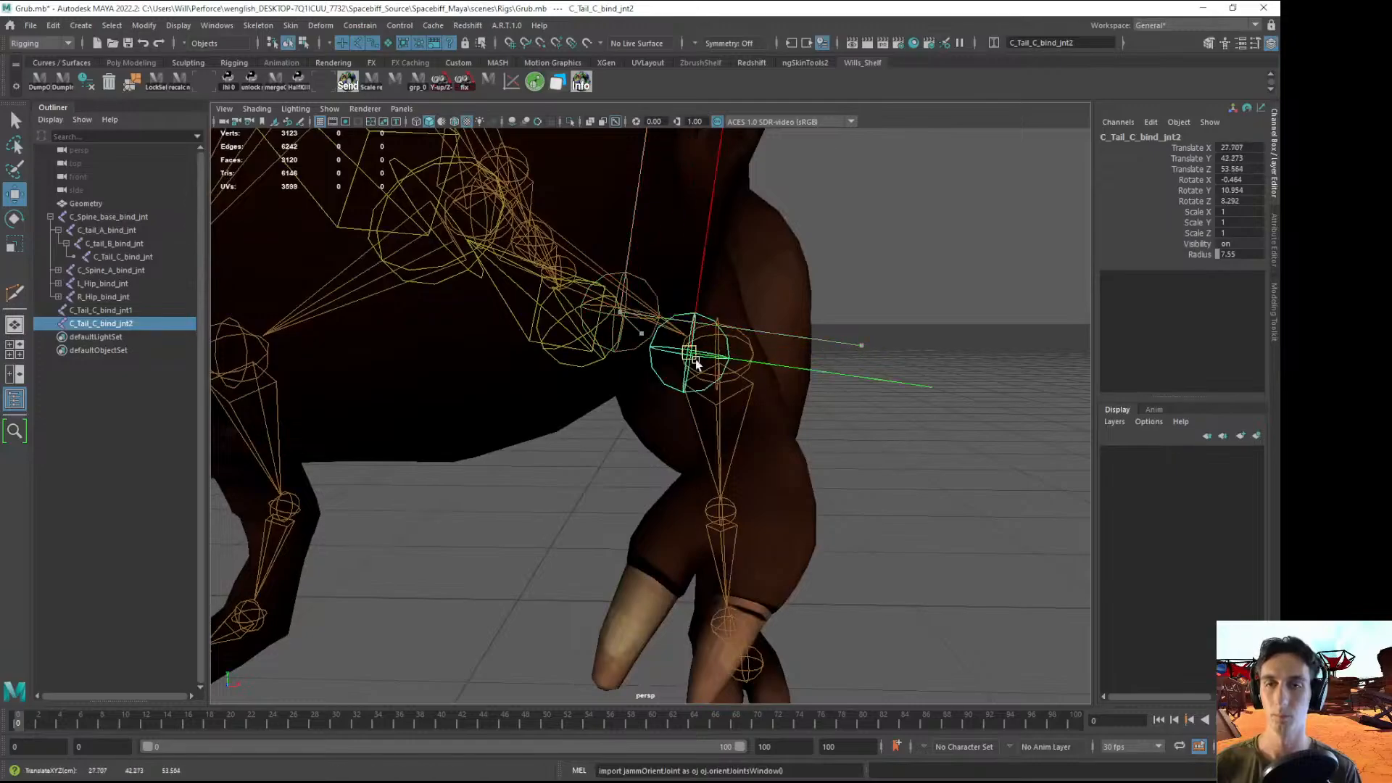
left_click_drag(734, 419, 669, 453, "alt")
left_click_drag(669, 453, 733, 414, "alt")
left_click_drag(733, 414, 698, 480, "alt")
left_click_drag(698, 480, 679, 450, "alt")
- Duplicate the elbow joint and center the copy in the left hand at about X 31.1, Y 29.3, Z 67.3
key("ctrl+d")
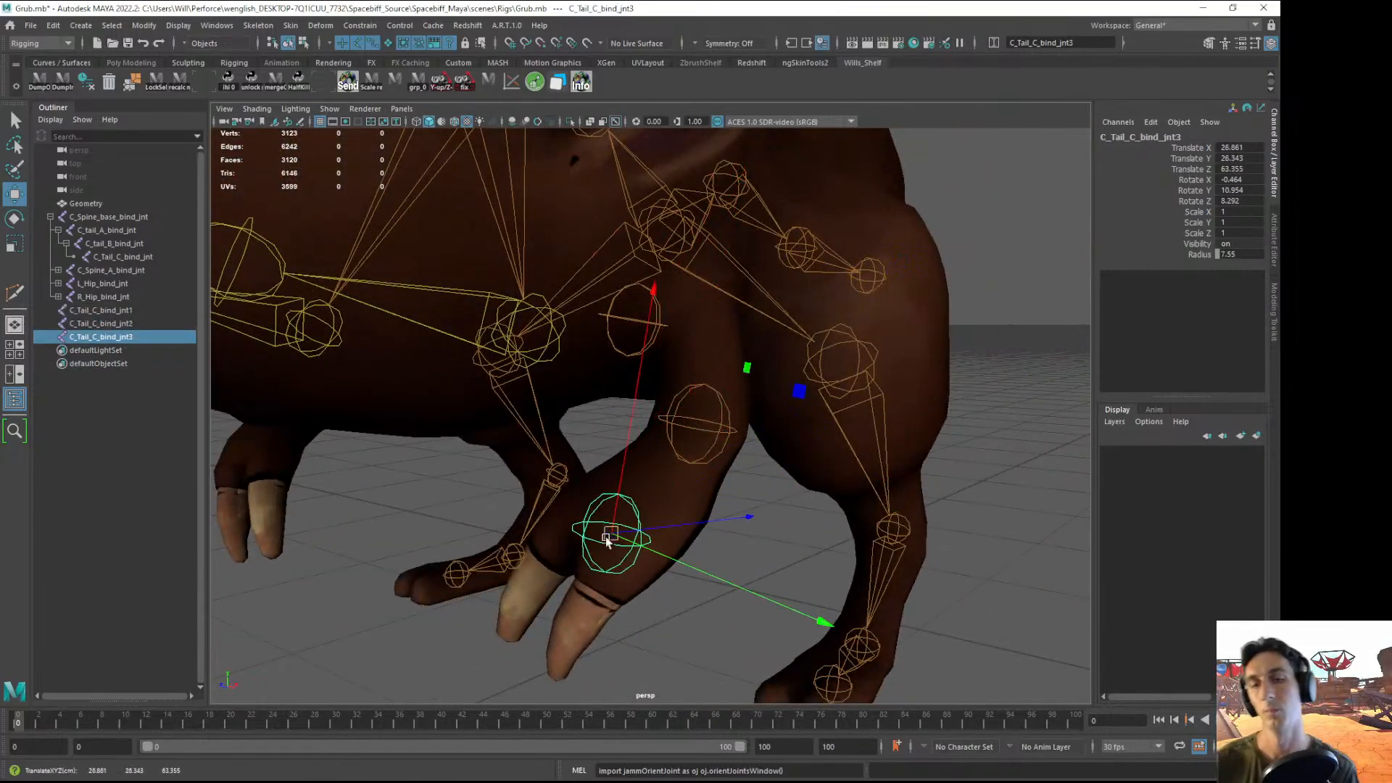
left_click_drag(608, 540, 580, 444, "alt")
left_click_drag(490, 459, 738, 455)
left_click_drag(738, 455, 589, 511, "alt")
left_click_drag(457, 414, 779, 464)
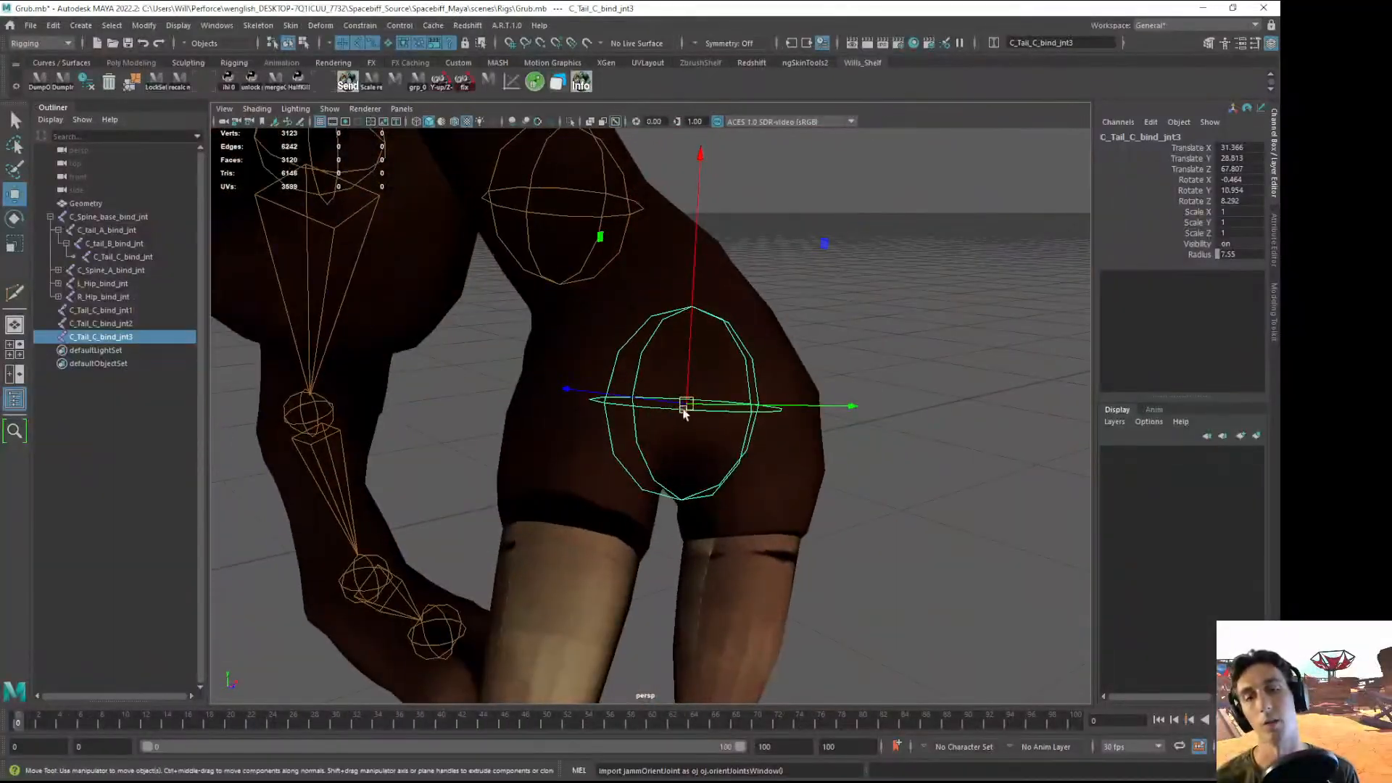
left_click_drag(684, 409, 595, 390)
left_click_drag(594, 390, 670, 477, "alt")
- Duplicate the wrist joint, move the copy toward the inner claw, and reduce its radius to 3.45
key("ctrl+d")
left_click_drag(626, 393, 466, 493)
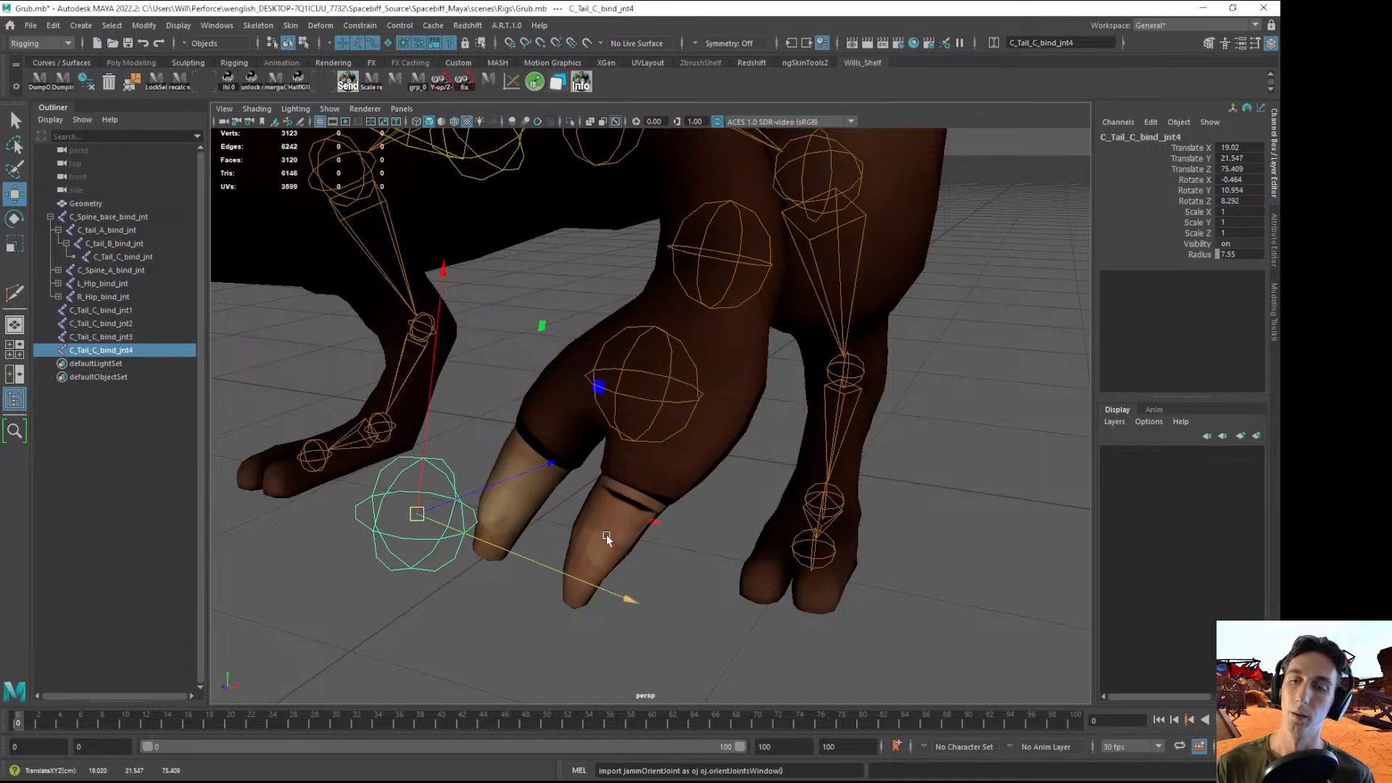
left_click(825, 545)
left_click(425, 563)
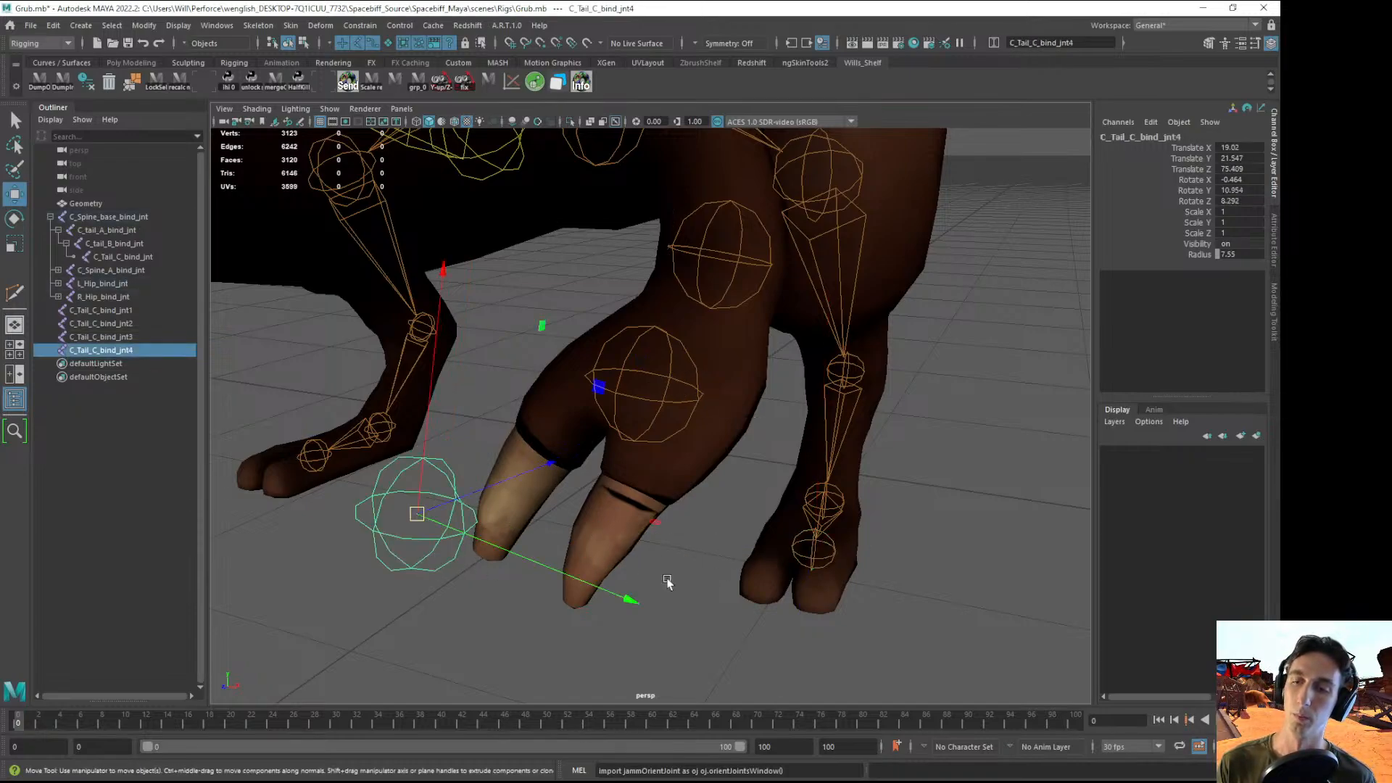
left_click_drag(664, 584, 899, 542, "alt")
right_click_drag(752, 493, 690, 482, "alt")
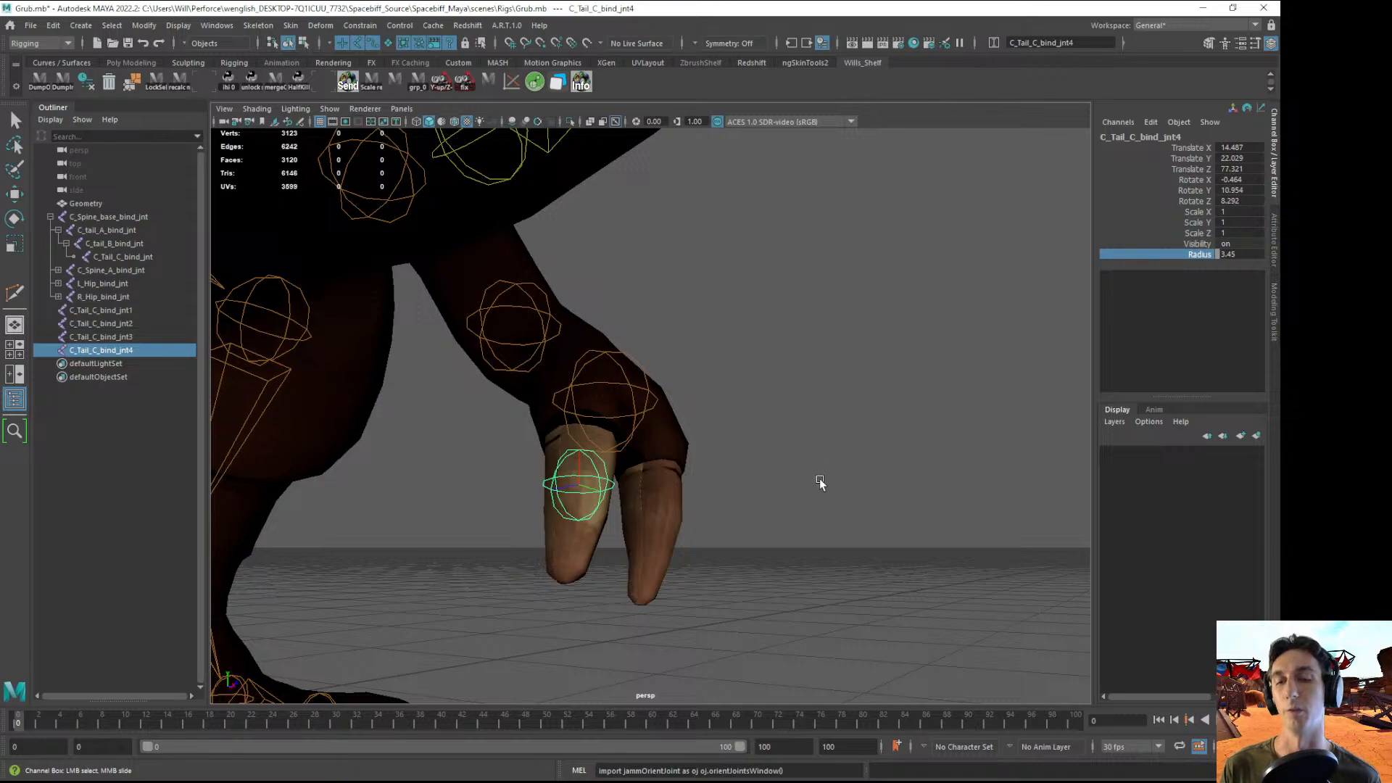
- Center the small joint at the base of the left hand's inner claw, at about X 24.2, Y 24.1, Z 69.7
left_click_drag(819, 483, 746, 498, "alt")
key("w")
left_click_drag(374, 552, 724, 436)
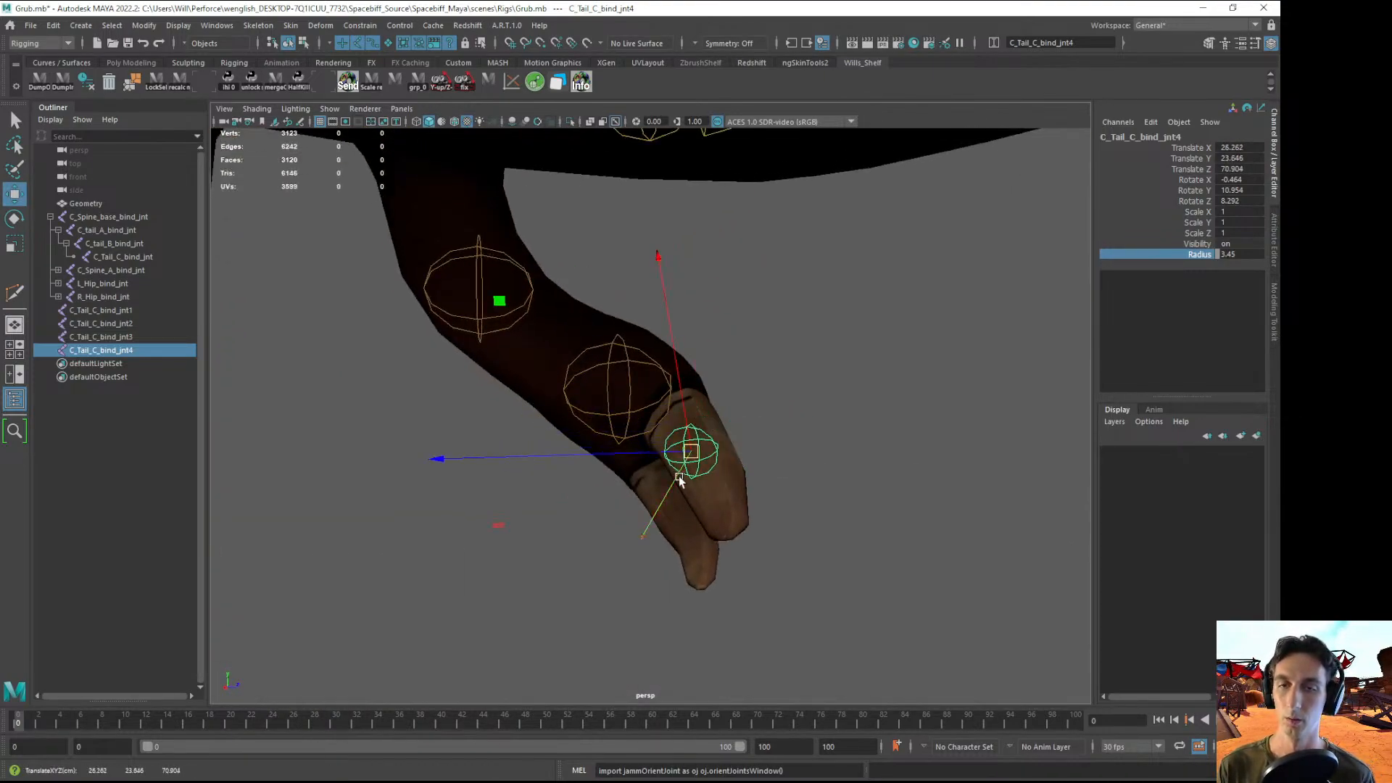
left_click_drag(678, 476, 812, 497, "alt")
key("f")
right_click_drag(812, 497, 642, 448, "alt")
left_click_drag(649, 414, 740, 446)
left_click_drag(737, 446, 594, 420)
left_click_drag(682, 424, 609, 468, "alt")
left_click_drag(619, 373, 627, 393)
left_click_drag(638, 453, 679, 397, "alt")
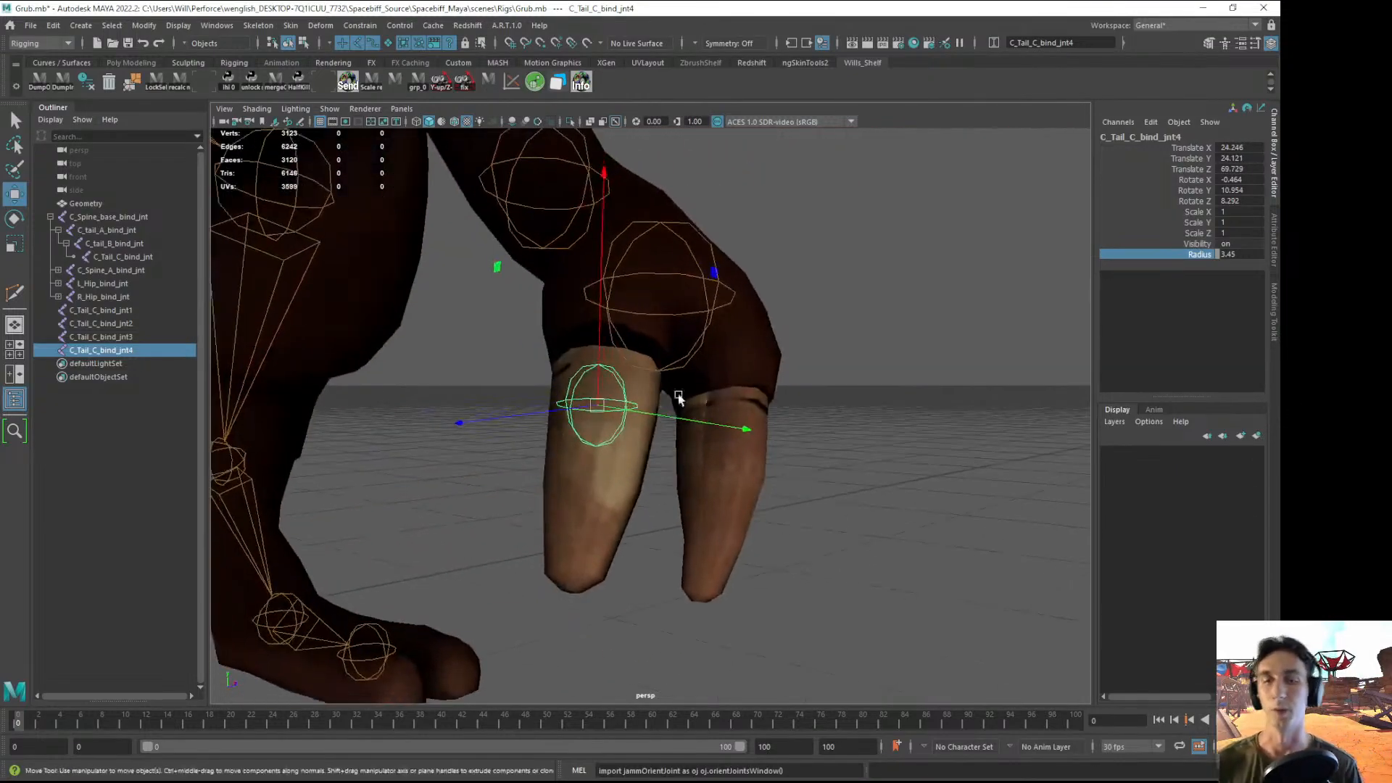
- Duplicate the inner claw joint and place the copy at the base of the outer claw, at about X 31.4, Y 22.3, Z 71.3
left_click_drag(593, 406, 766, 420)
key("ctrl+d")
left_click_drag(766, 419, 773, 434)
left_click_drag(773, 434, 594, 429, "alt")
left_click_drag(594, 429, 633, 399, "alt")
left_click_drag(633, 399, 729, 410, "alt")
left_click_drag(717, 418, 710, 414)
left_click_drag(711, 414, 620, 393, "alt")
left_click_drag(620, 393, 826, 409, "alt")
left_click_drag(712, 408, 703, 408)
left_click_drag(702, 407, 929, 417, "alt")
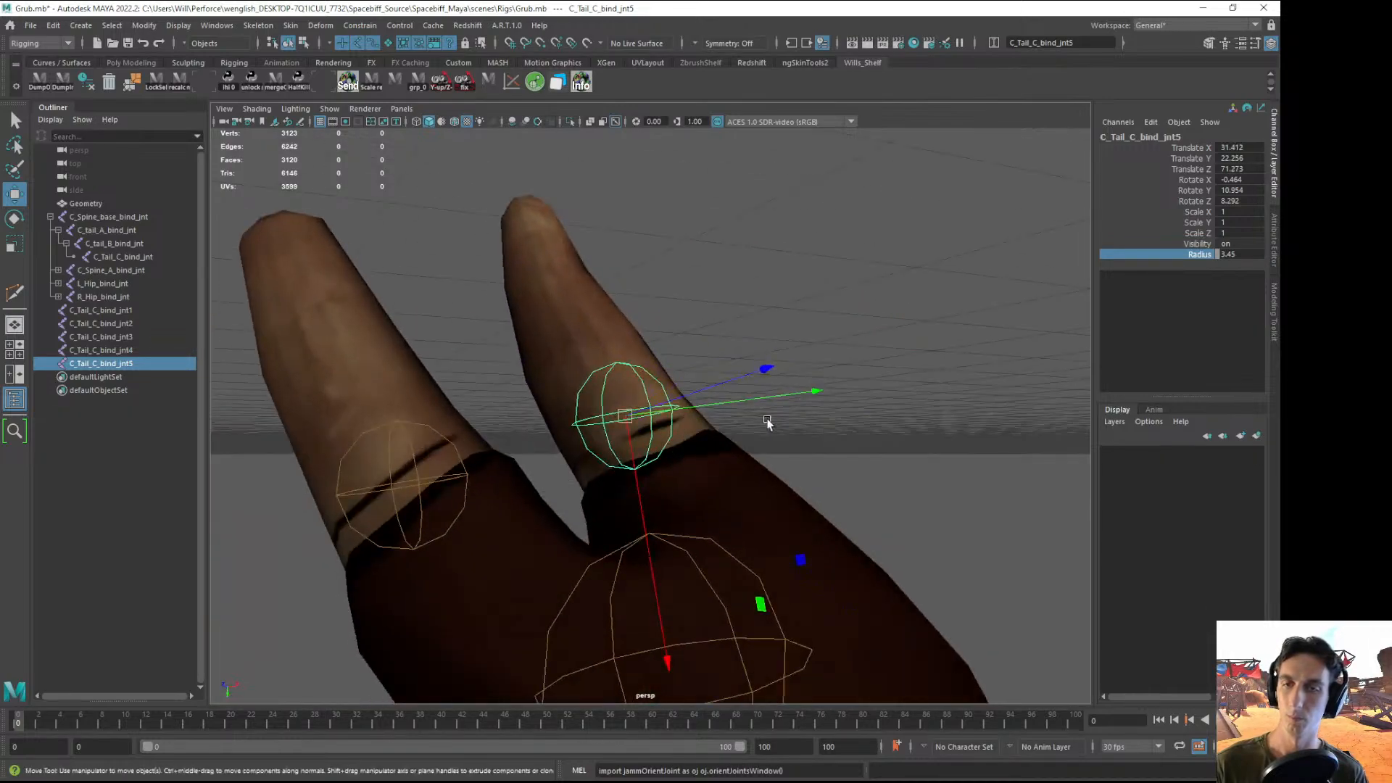
- Fine-tune the two claw base joints, centering the outer one at about X 30.9, Y 22.1, Z 71.4
left_click_drag(767, 422, 464, 471, "alt")
left_click(459, 473)
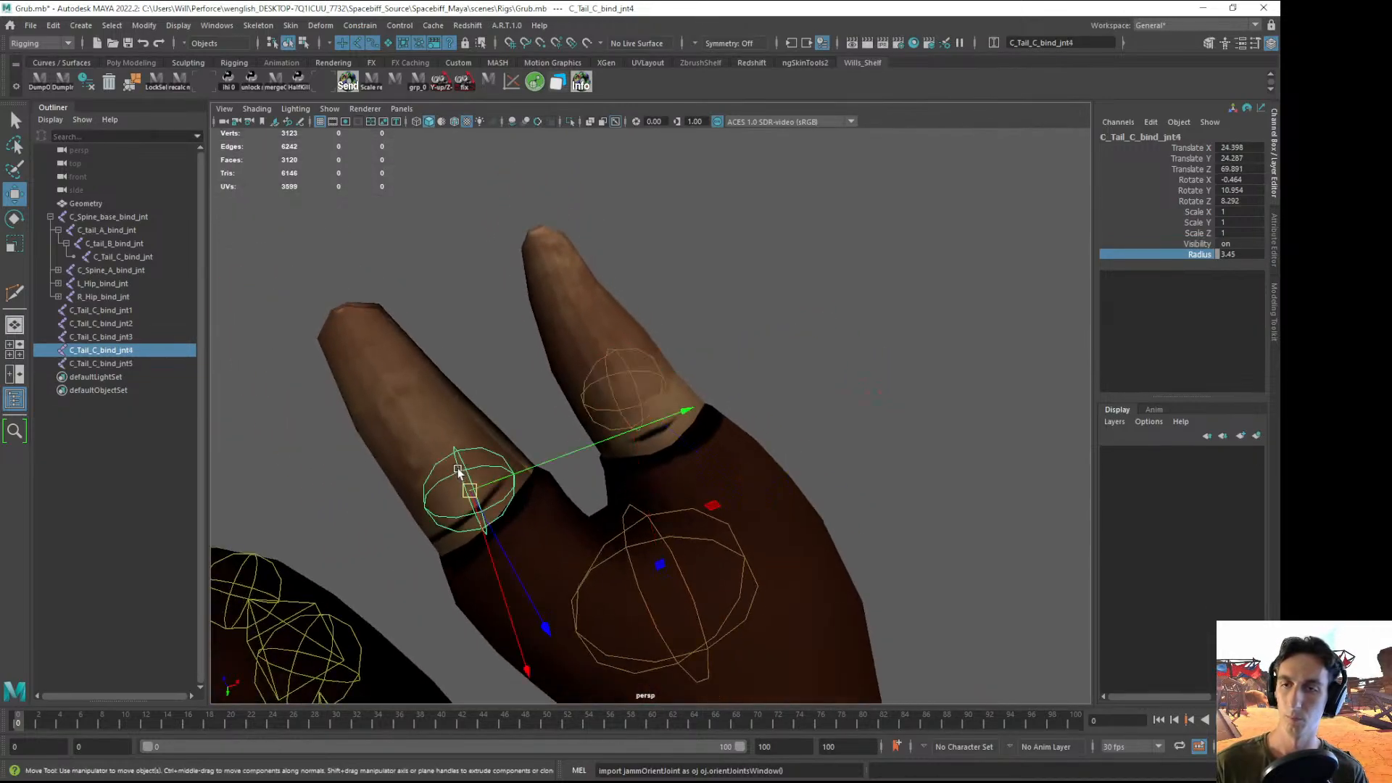
left_click(631, 384)
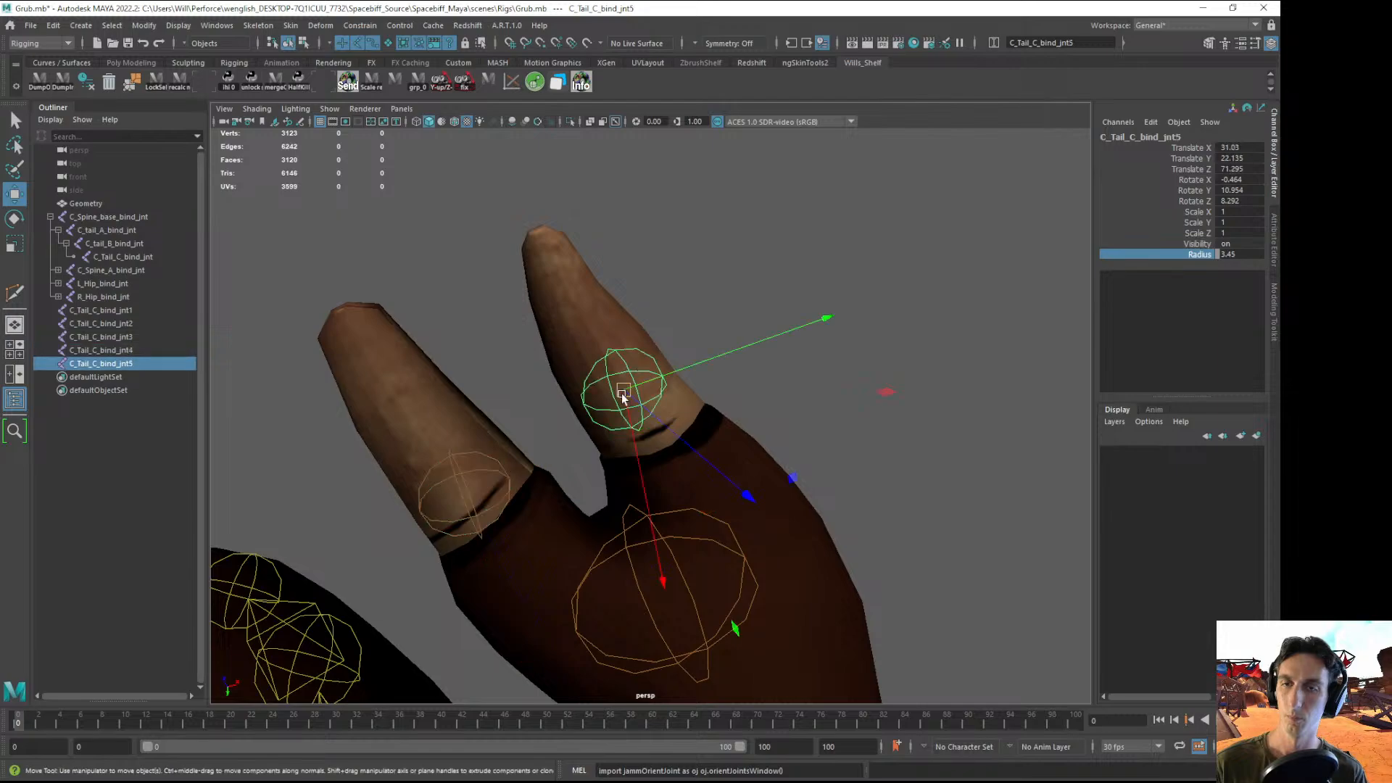
left_click_drag(632, 384, 804, 377, "alt")
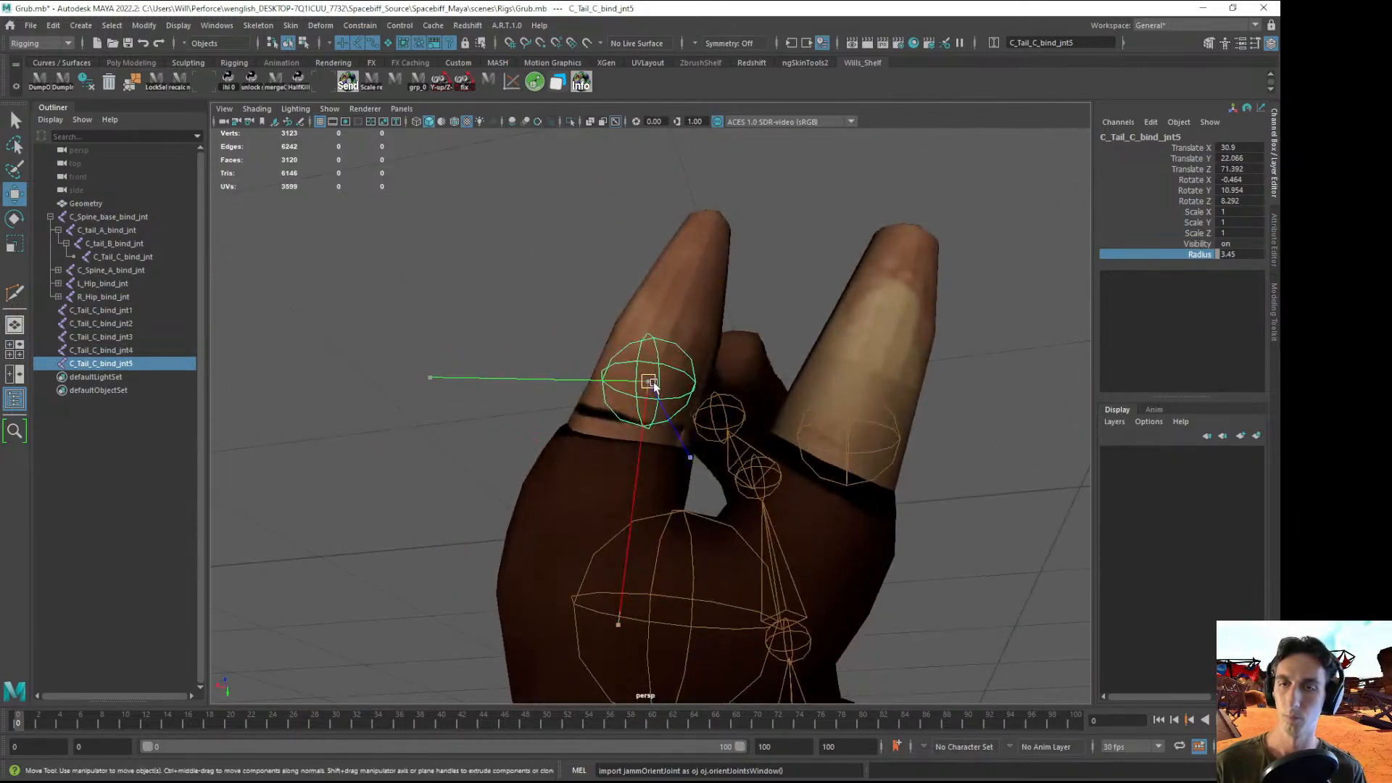
left_click_drag(653, 382, 645, 383)
left_click_drag(645, 383, 529, 370, "alt")
- Duplicate the outer claw's base joint and place the copy farther along that claw toward its tip
key("ctrl+d")
left_click_drag(573, 294, 693, 280)
left_click_drag(693, 280, 668, 320, "alt")
- Duplicate the inner claw's base joint and center the copy near the claw tip at about X 22.3, Y 20.2, Z 71.1
left_click(810, 610)
left_click_drag(669, 320, 790, 292, "alt")
left_click_drag(844, 344, 646, 268, "alt")
left_click_drag(646, 268, 638, 287)
left_click_drag(638, 287, 727, 270, "alt")
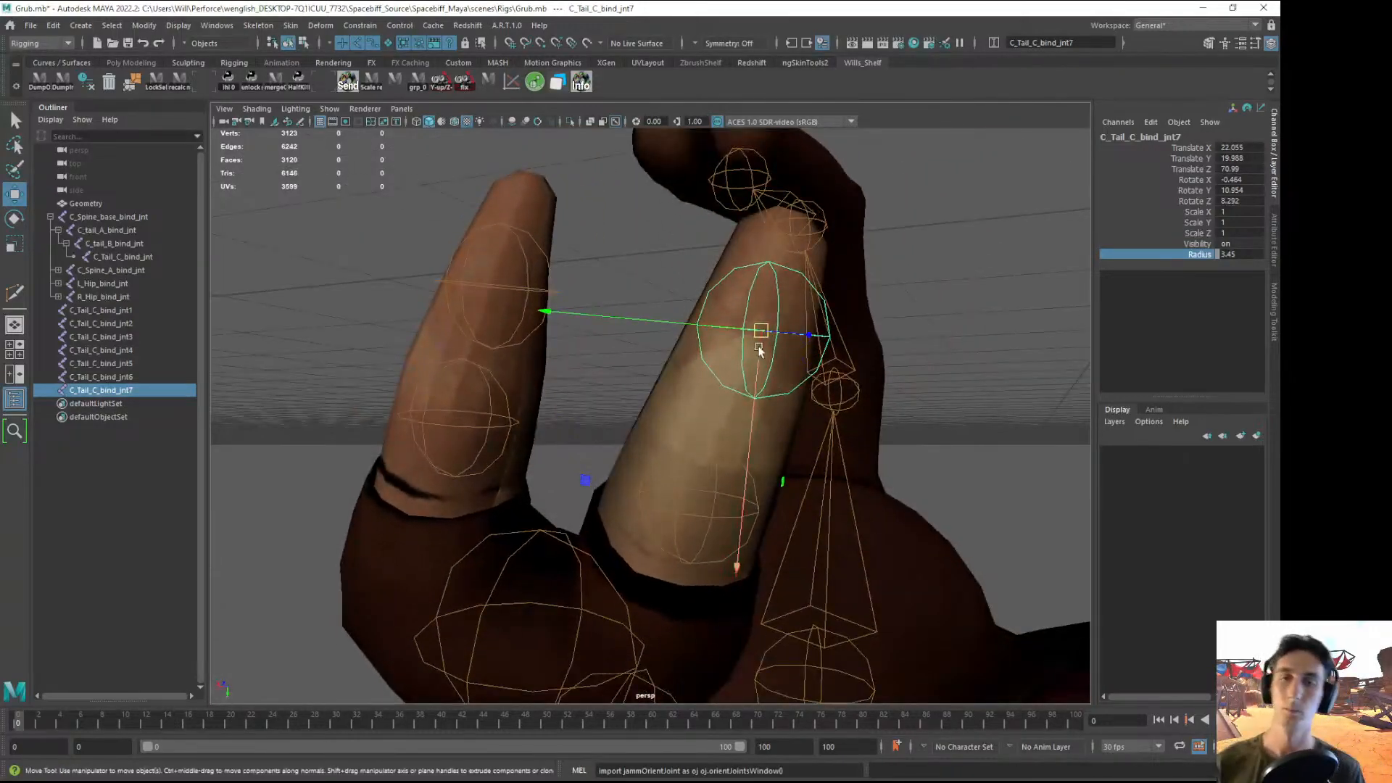
left_click_drag(759, 350, 601, 500)
left_click(702, 289)
- Select all seven unparented arm and claw joints and rename them together as Arm
right_click_drag(601, 501, 606, 400, "alt")
middle_click_drag(606, 400, 585, 447, "alt")
left_click_drag(585, 448, 594, 357, "alt")
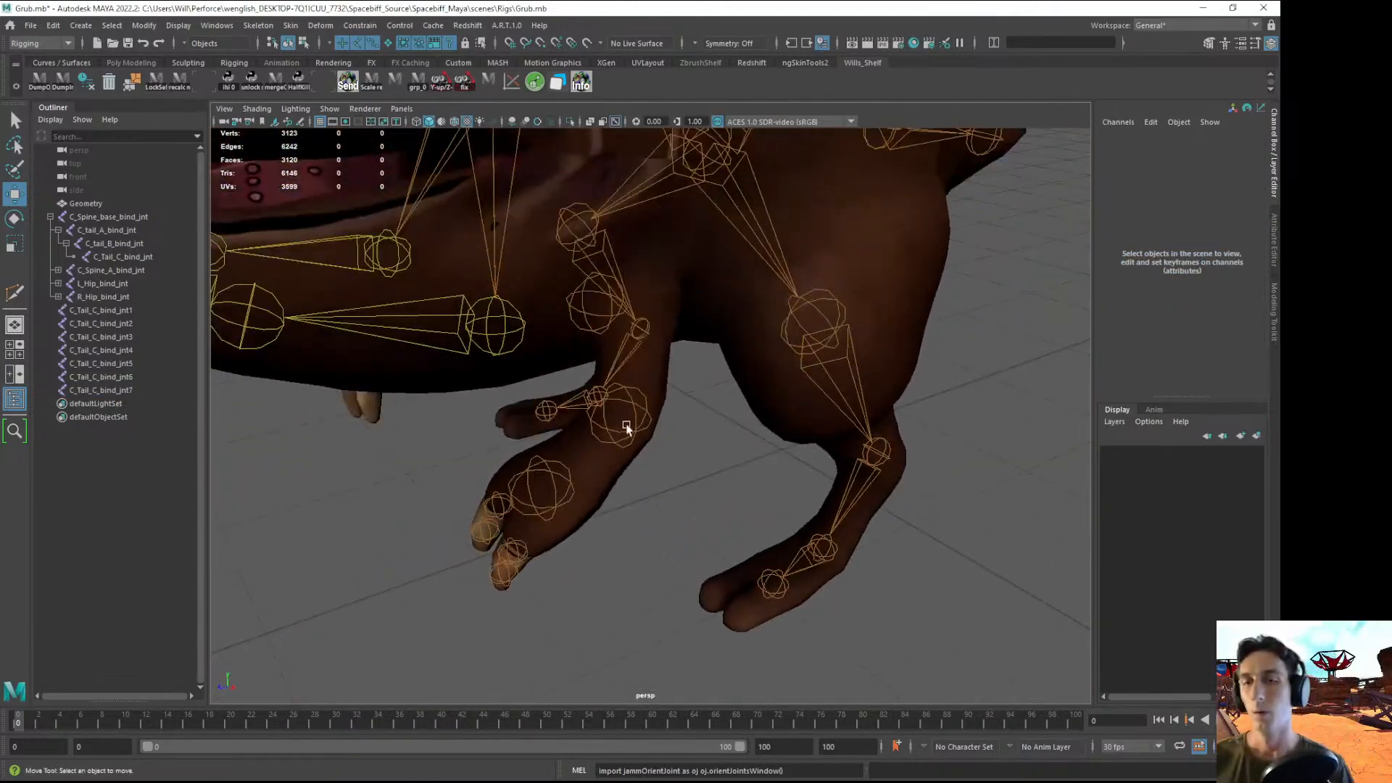
left_click(639, 438)
left_click_drag(80, 310, 94, 390)
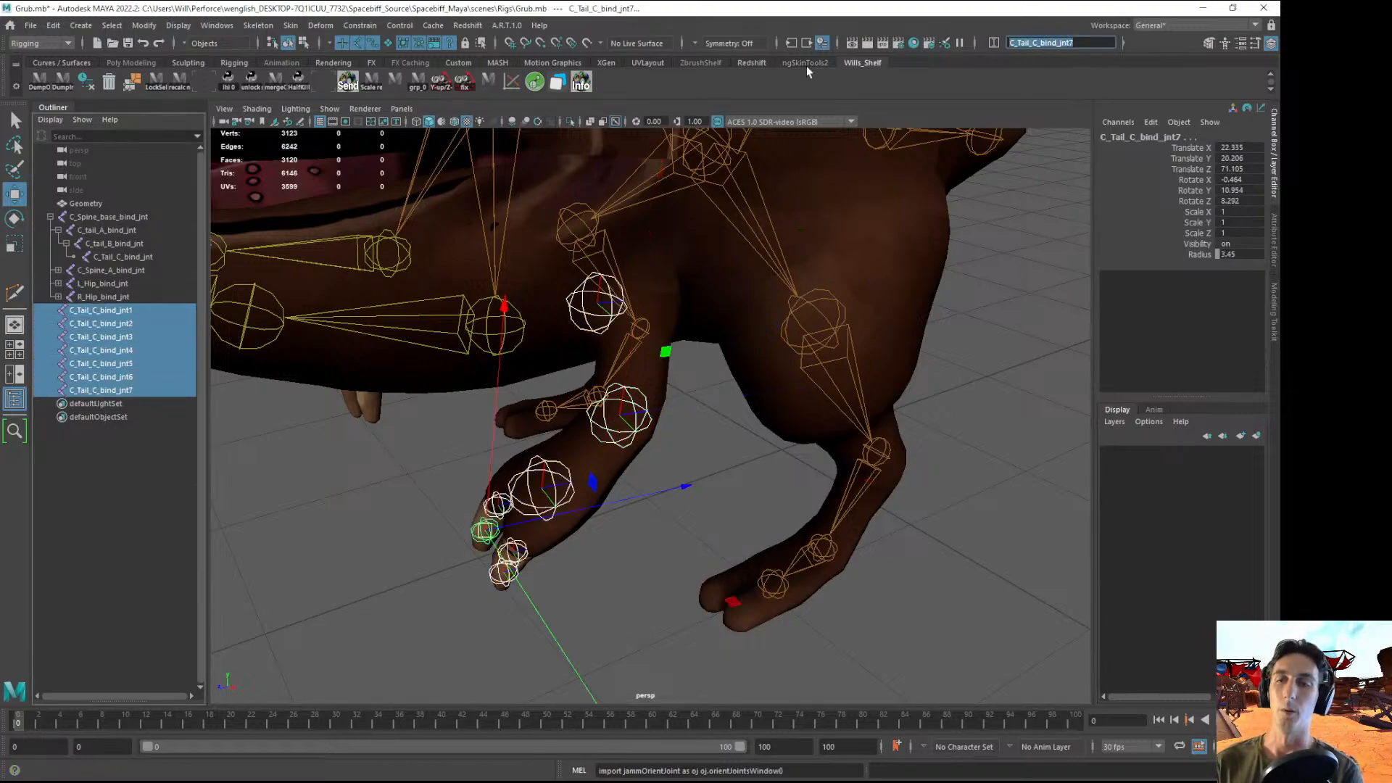
type("Arm")
key("Return")
left_click(378, 526)
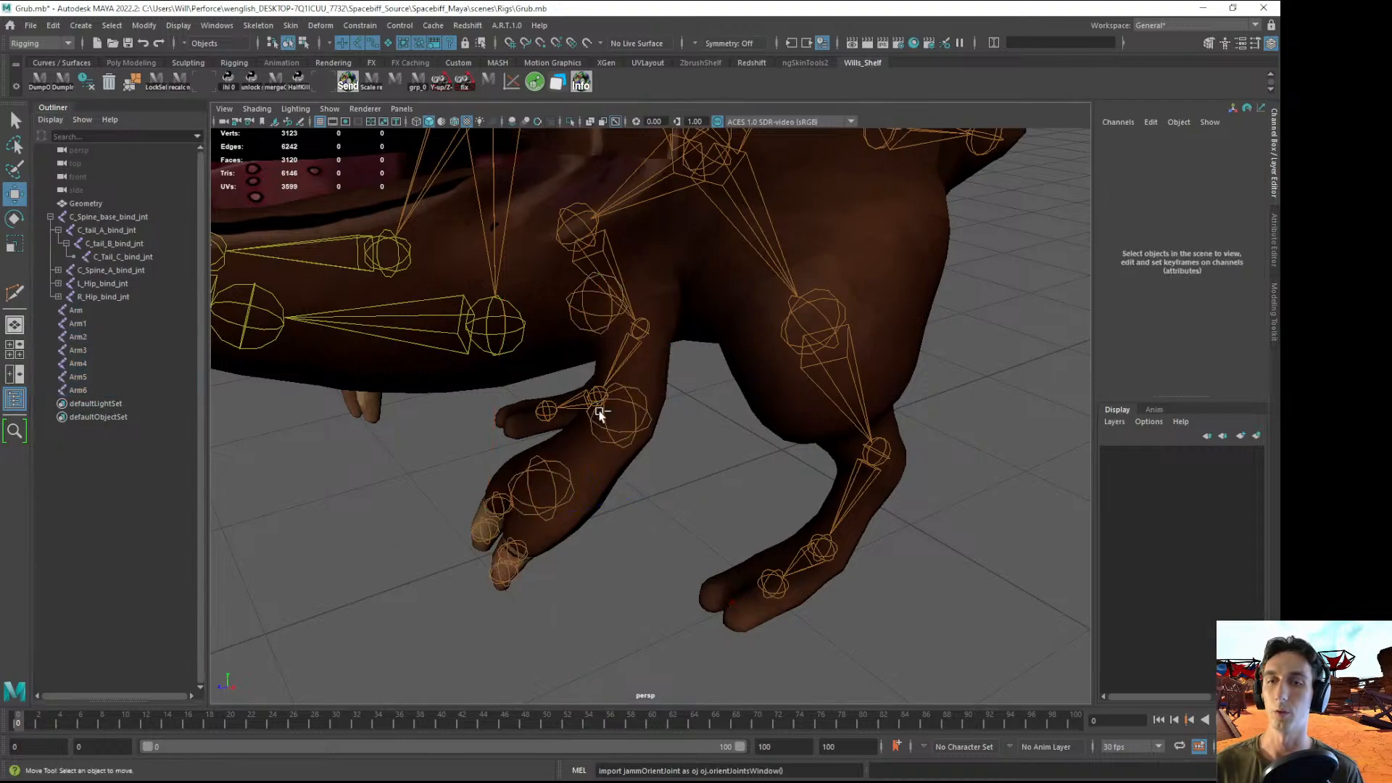
- Parent the elbow joint Arm1 under the shoulder joint Arm, and the wrist joint Arm2 under Arm1
right_click_drag(600, 413, 751, 404, "alt")
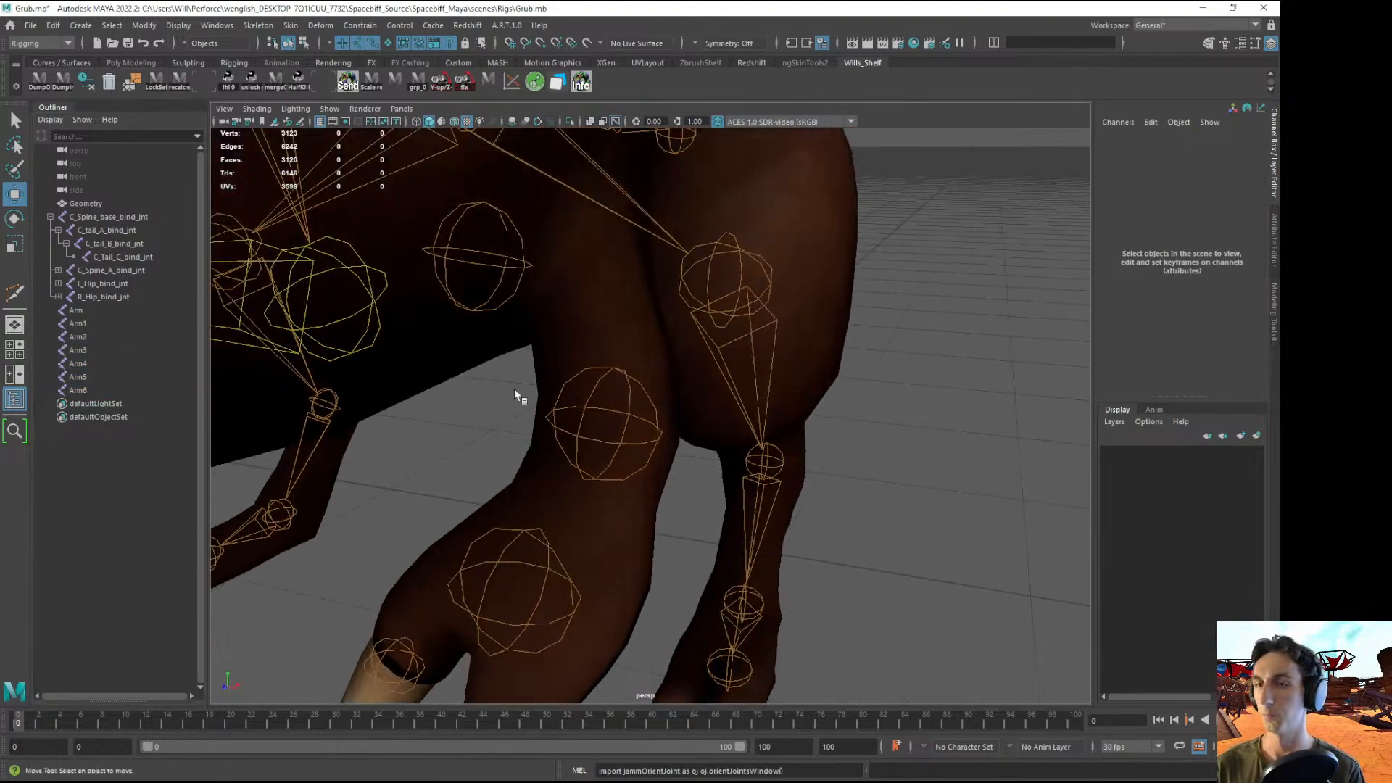
left_click(575, 422)
middle_click_drag(84, 326, 83, 313)
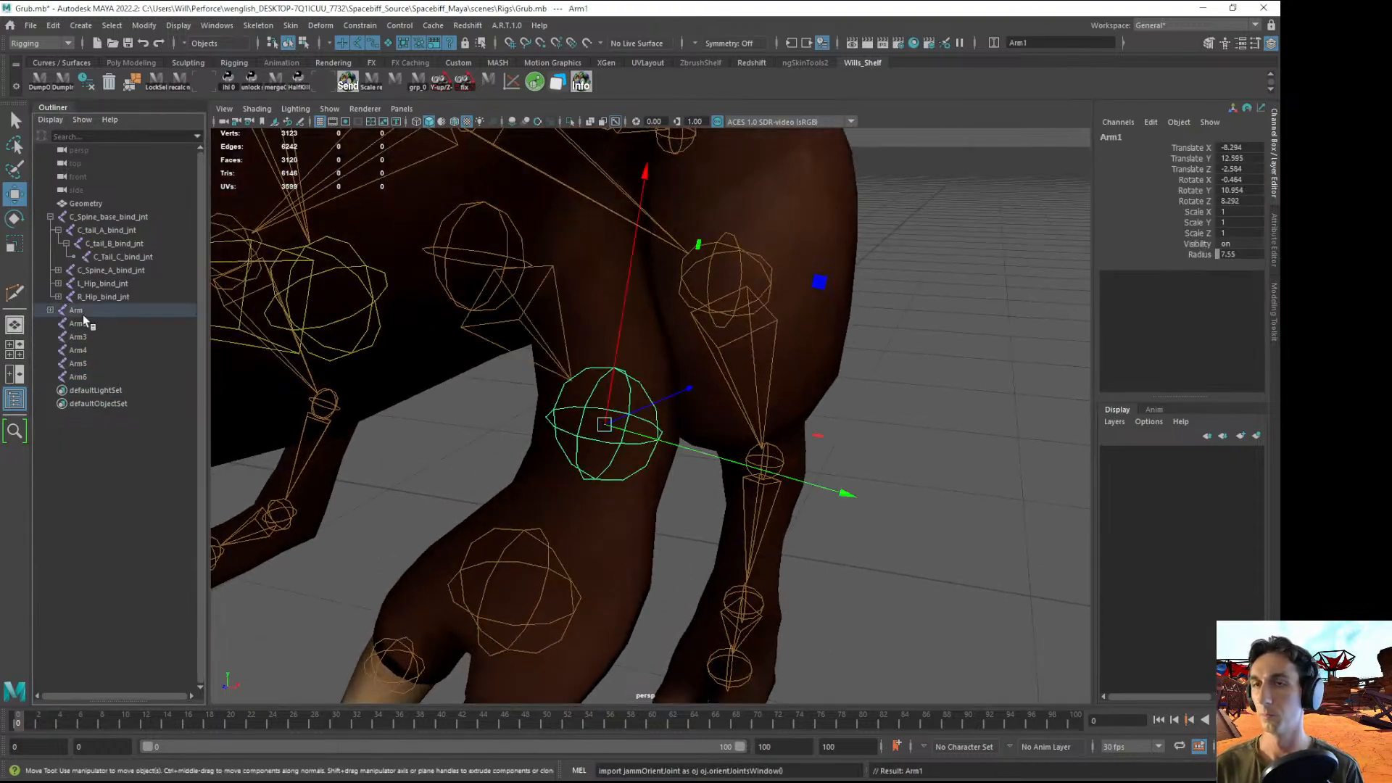
left_click(82, 314)
left_click(81, 337)
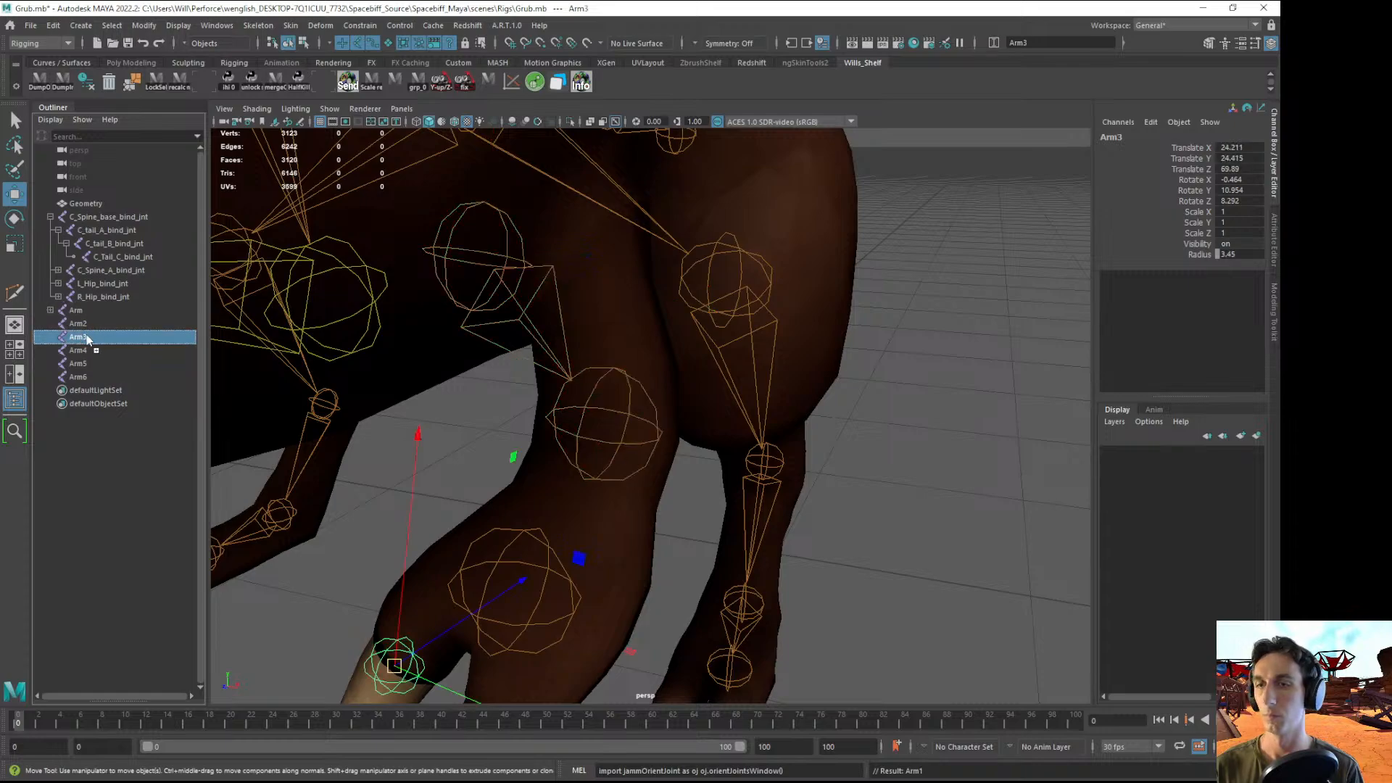
left_click(537, 550)
left_click(511, 530)
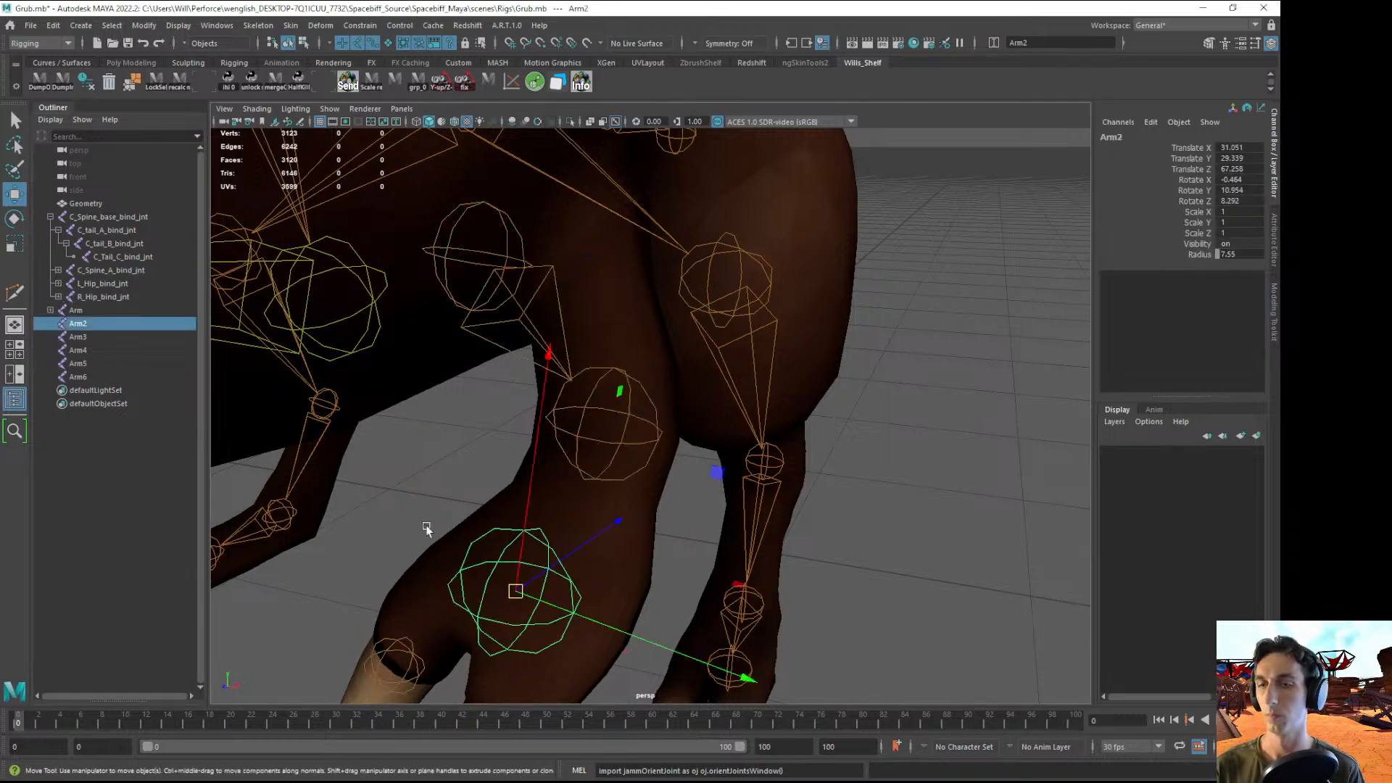
middle_click_drag(73, 323, 51, 312)
- Reduce the wrist joint's radius to about 6.05 and the elbow joint's radius to about 5.35
left_click_drag(255, 411, 1022, 318, "alt")
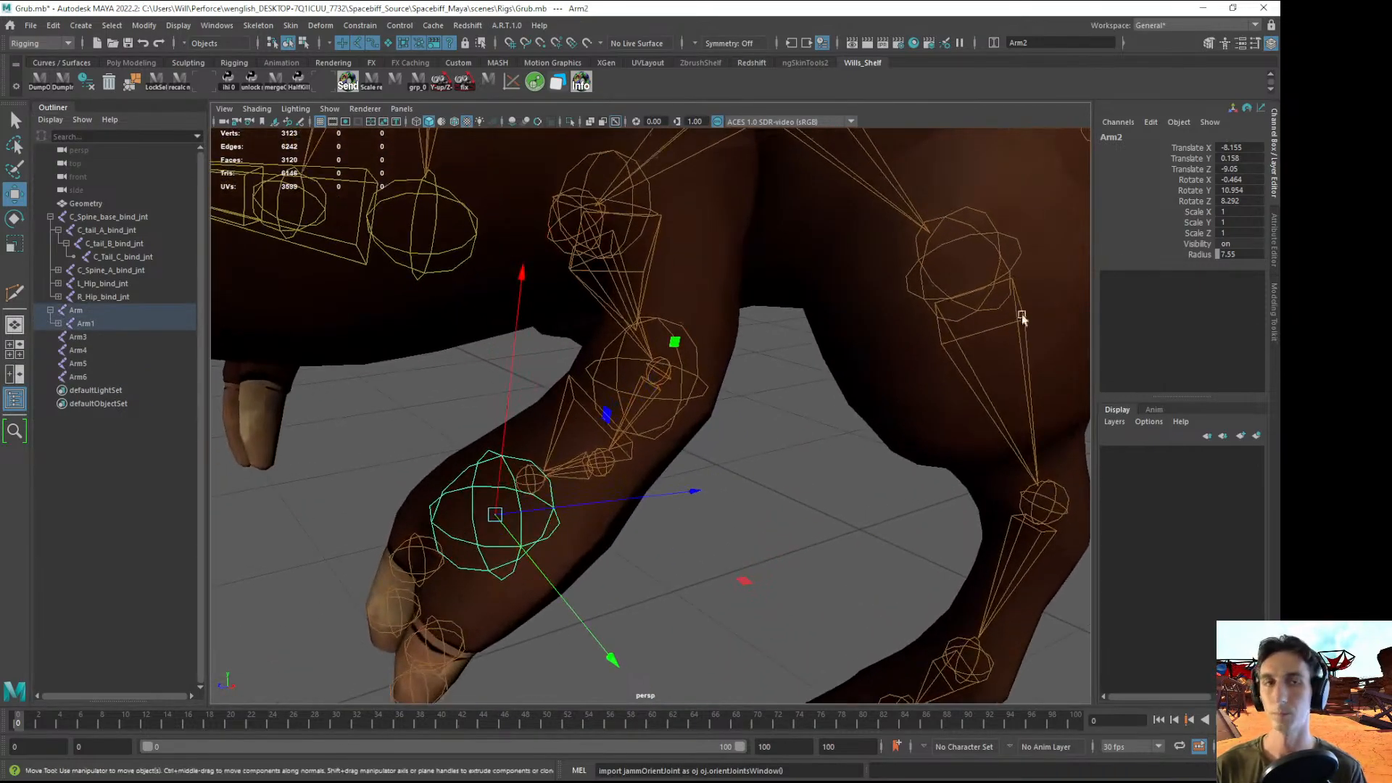
left_click(1195, 256)
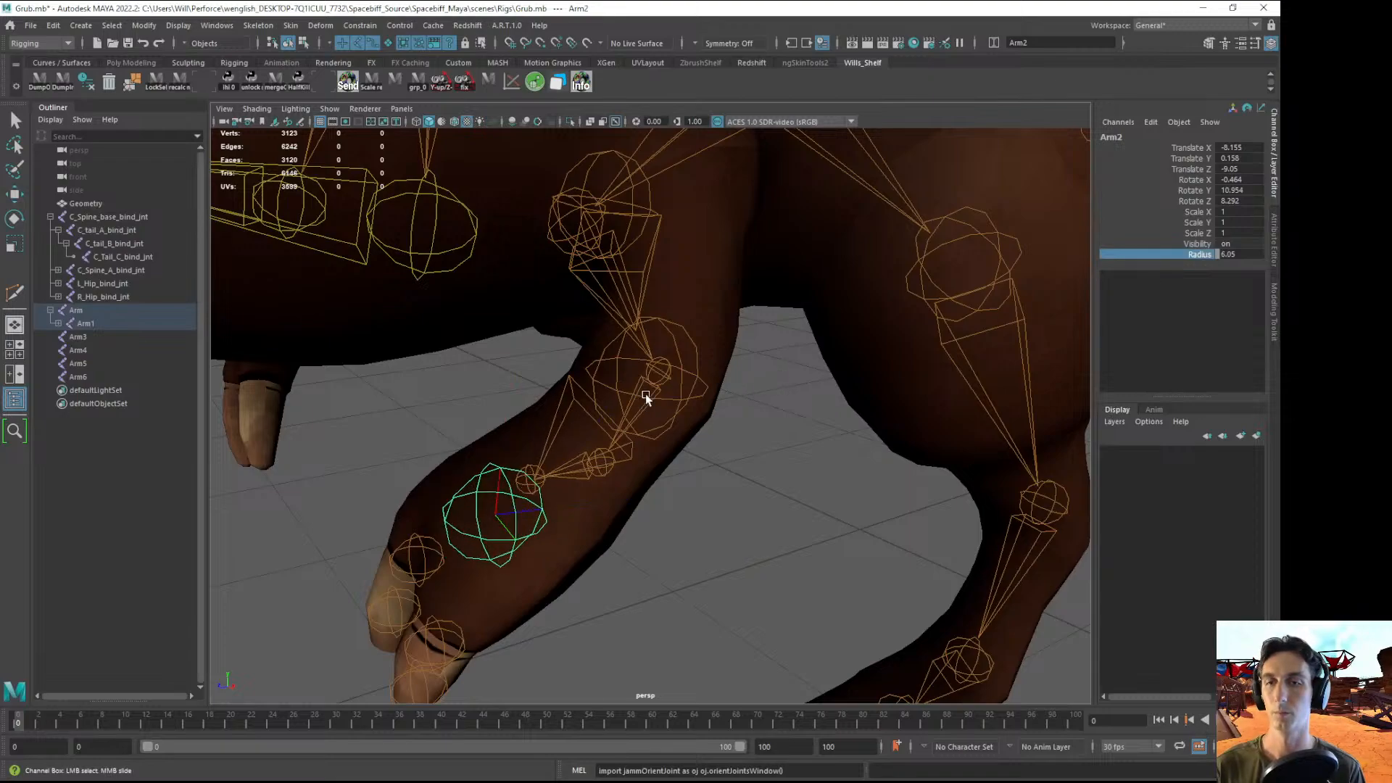
left_click(695, 399)
left_click_drag(724, 398, 929, 354, "alt")
middle_click_drag(914, 312, 824, 348)
left_click_drag(824, 348, 679, 237, "alt")
- Rename the arm's root joint L_Shoulder_bind_jnt and its child Arm1 L_Elbow_bind_jnt
left_click(664, 166)
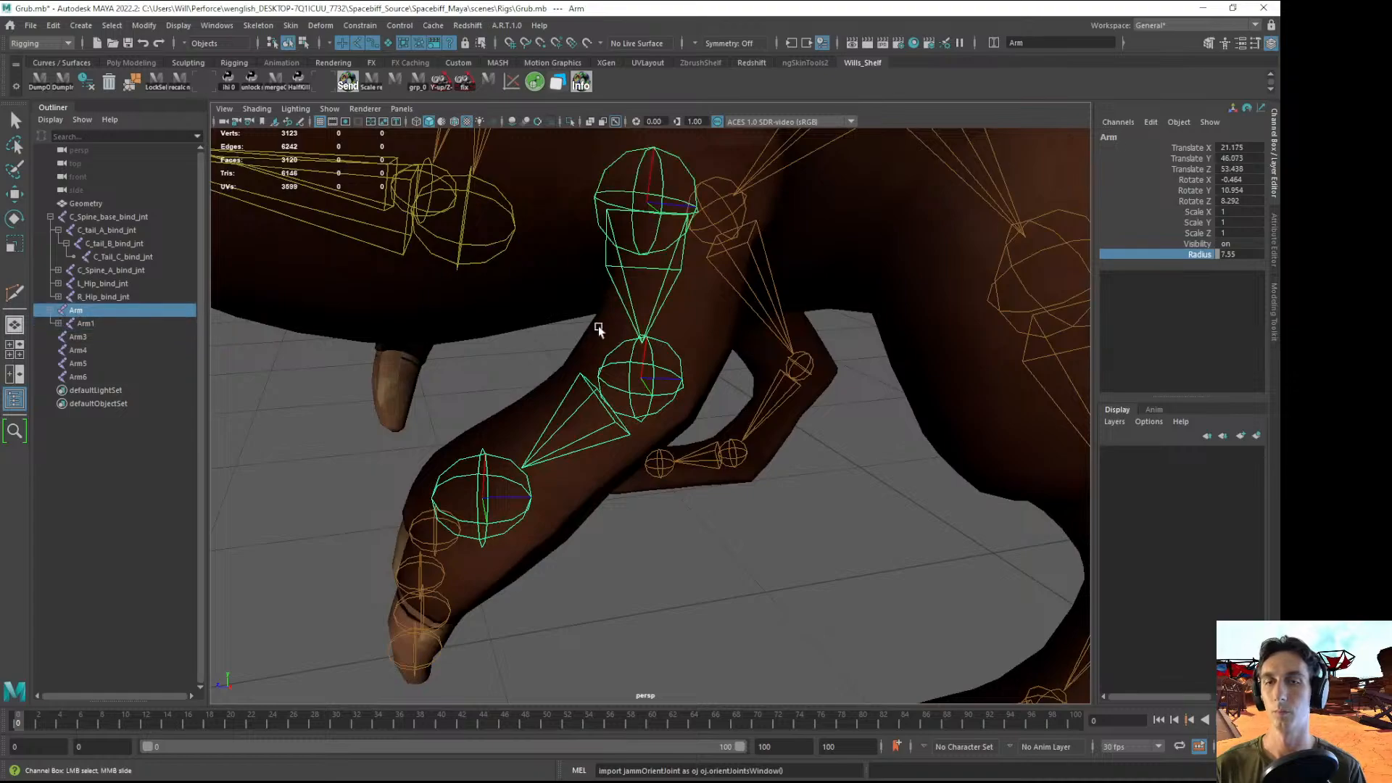
left_click_drag(600, 320, 312, 350, "alt")
double_click(80, 311)
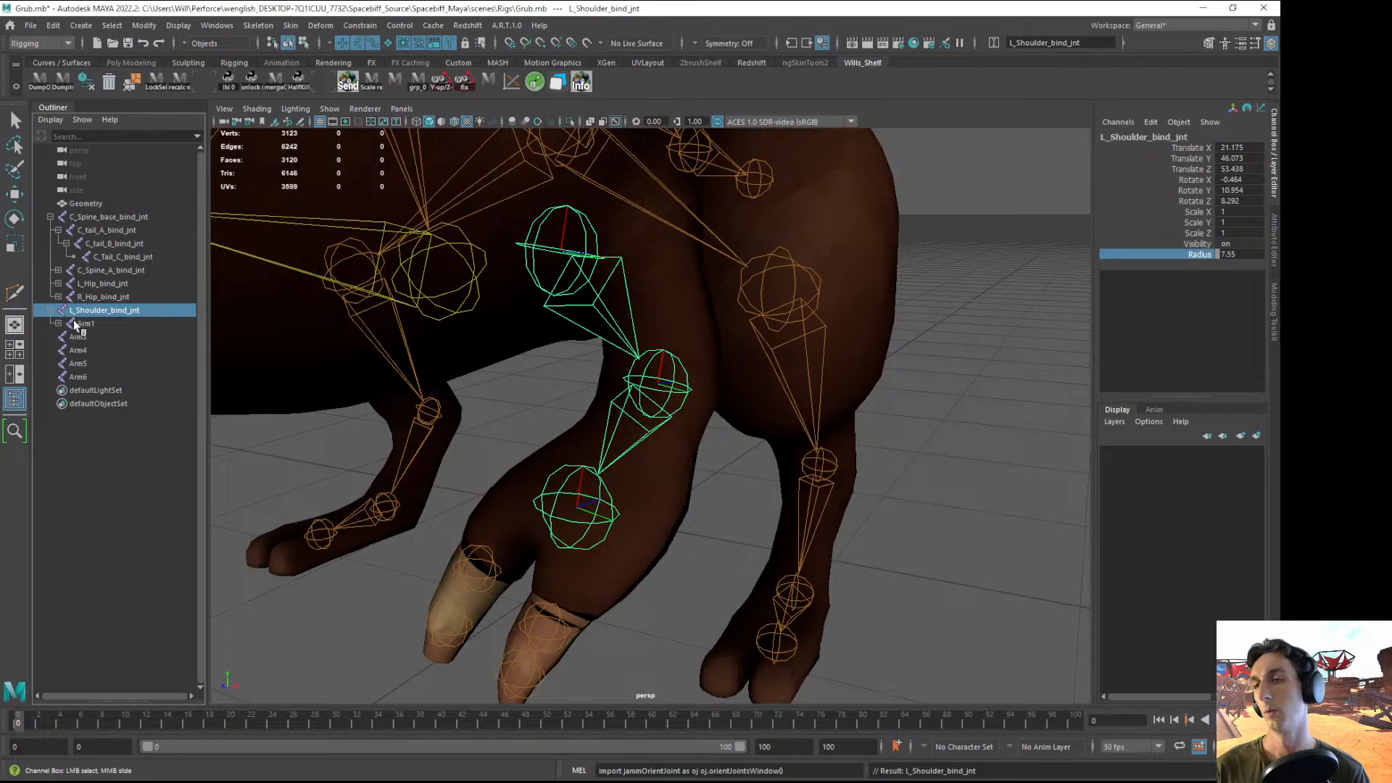
left_click(87, 324)
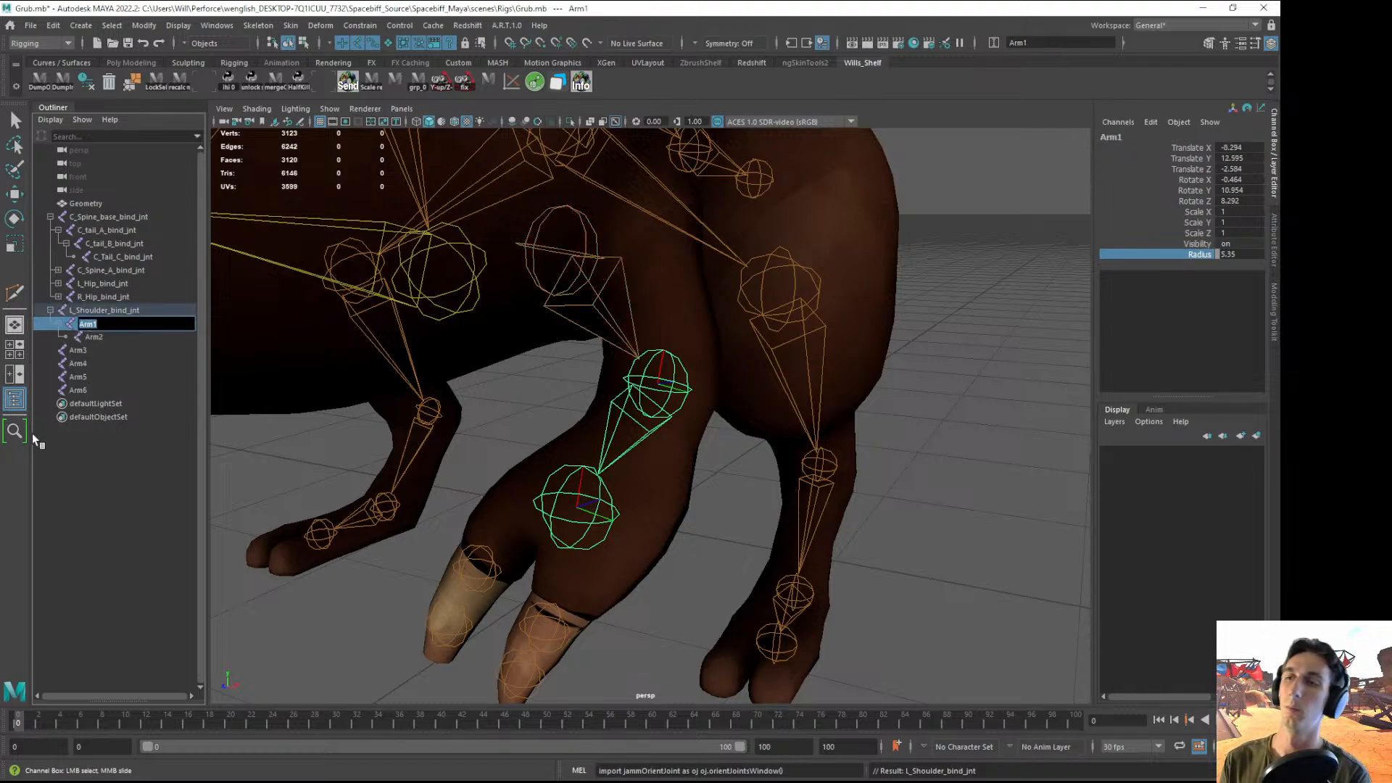
type("L_El")
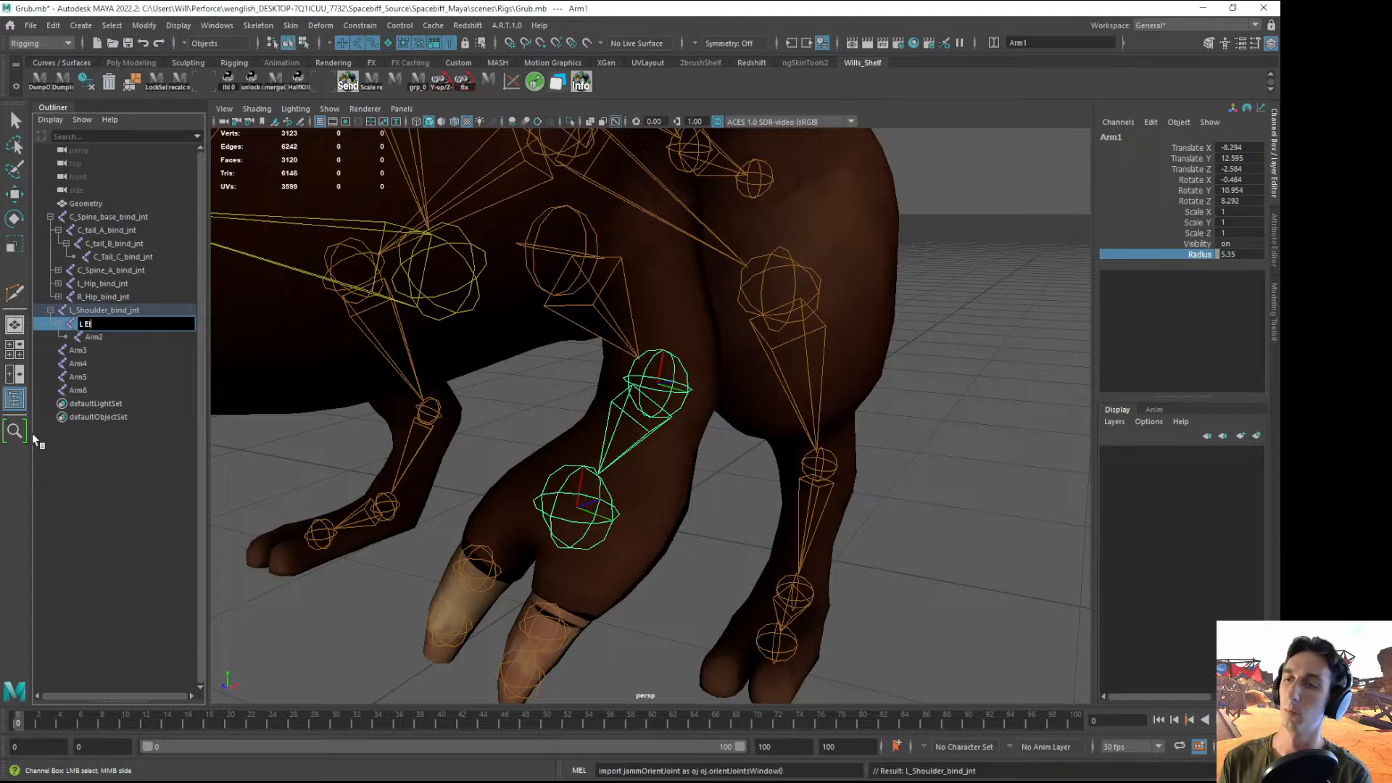
type("bow_bind_jnt")
key("Return")
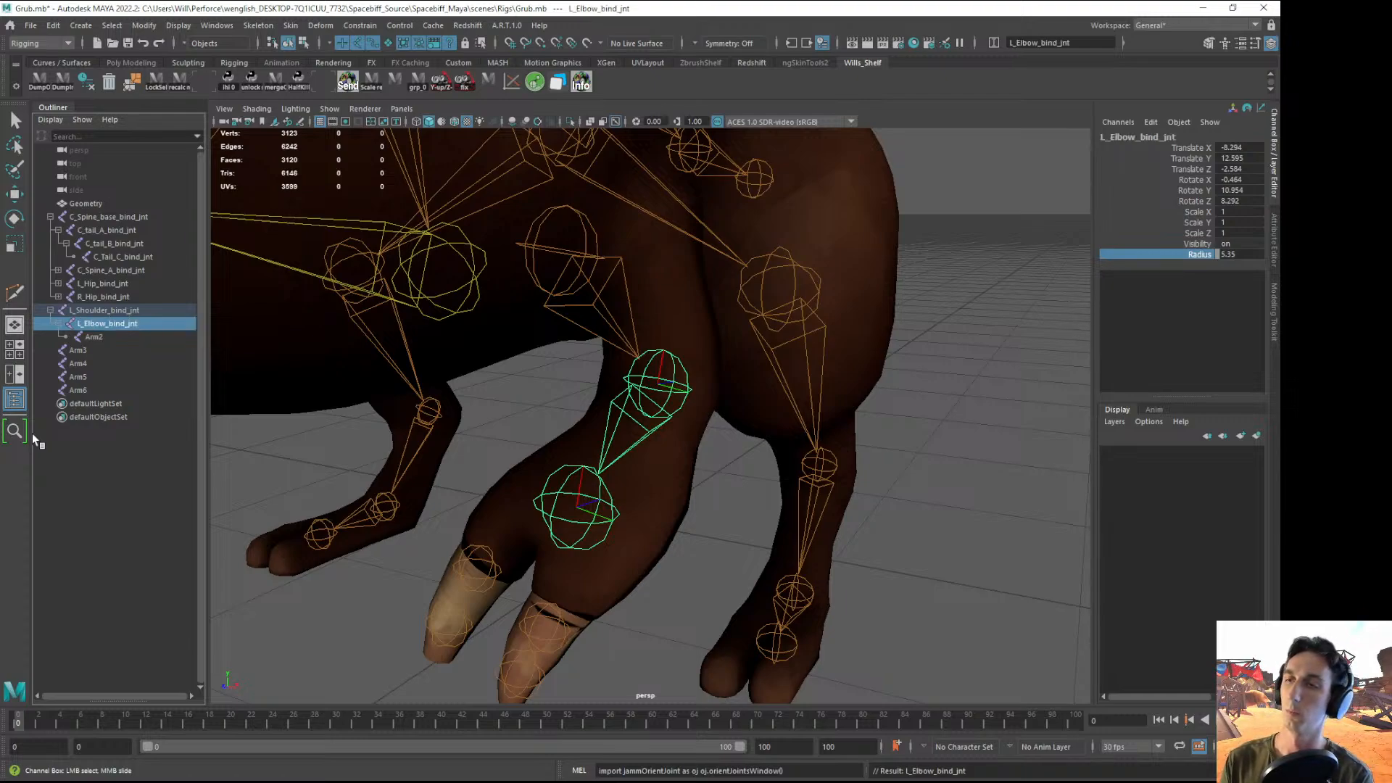
- Rename Arm2 as L_Hand_bind_jnt with its radius reduced to about 4.55, and save the scene
double_click(96, 335)
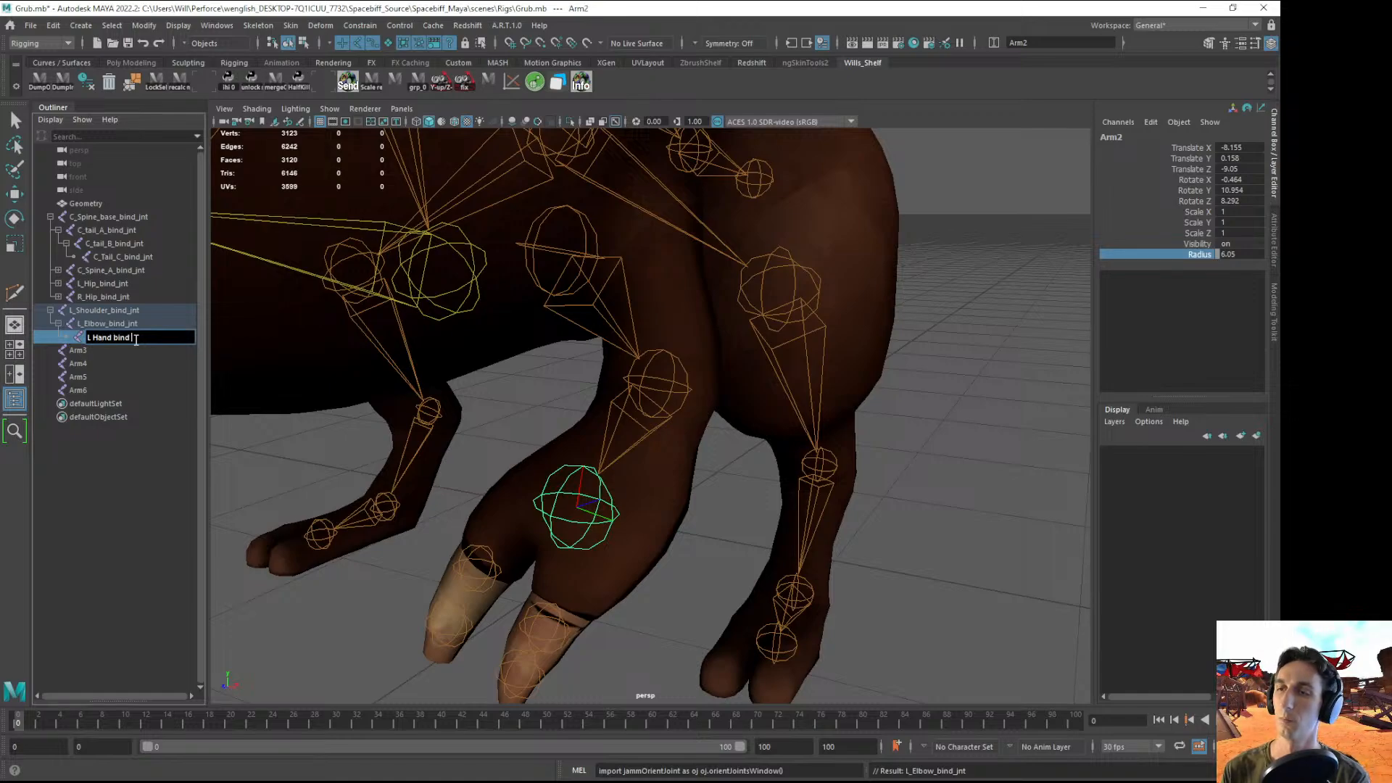
left_click_drag(471, 487, 517, 454, "alt")
middle_click_drag(693, 415, 697, 413)
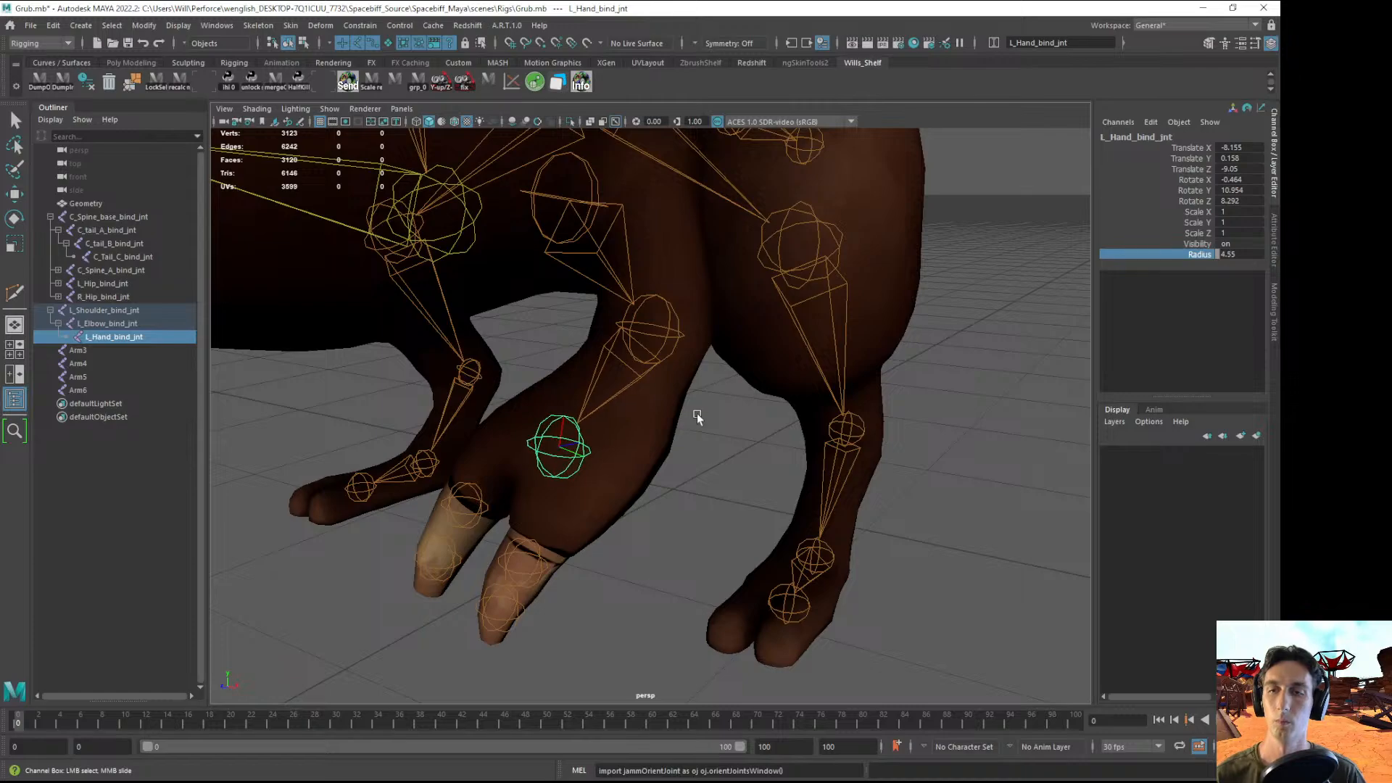
key("ctrl+s")
- Examine the left hand's claw joints from several angles to decide which claw is the index and which the pinky
left_click(79, 350)
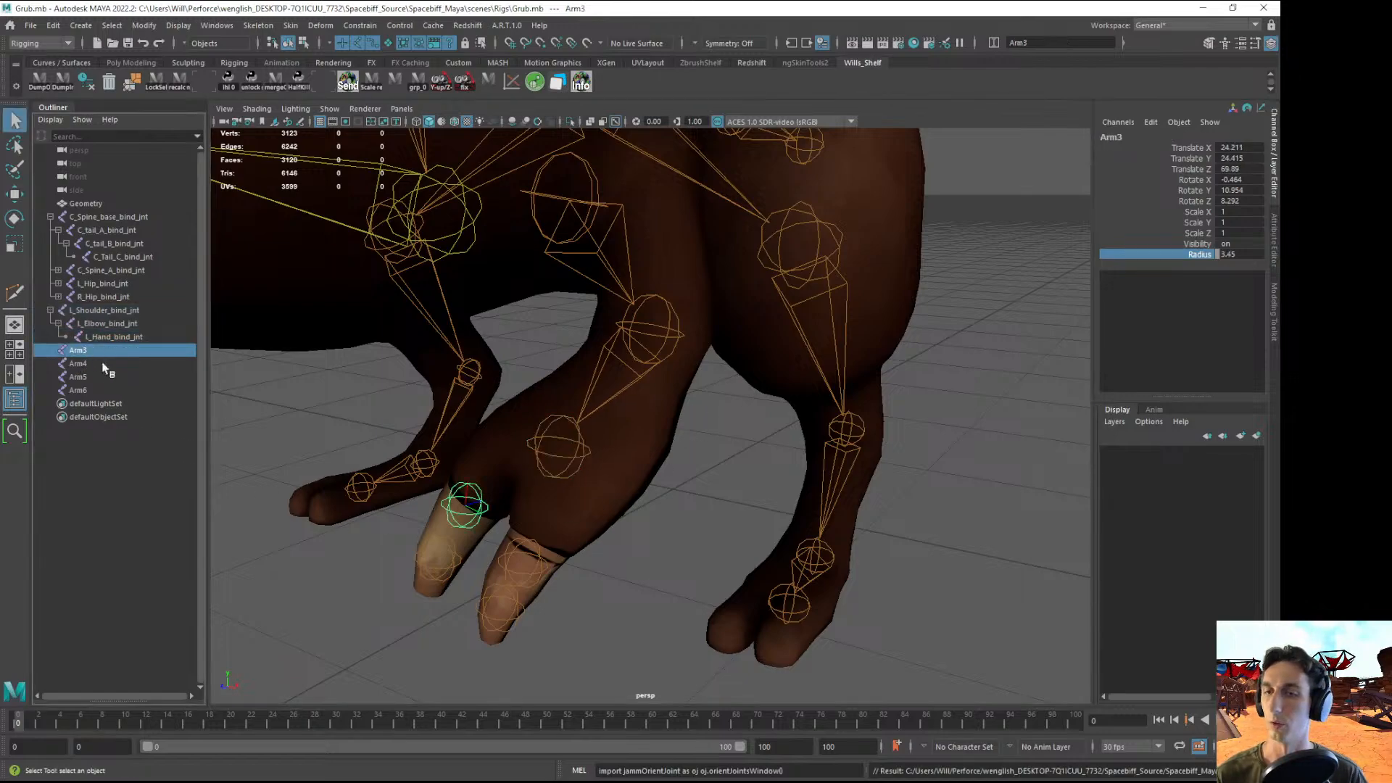
double_click(83, 352)
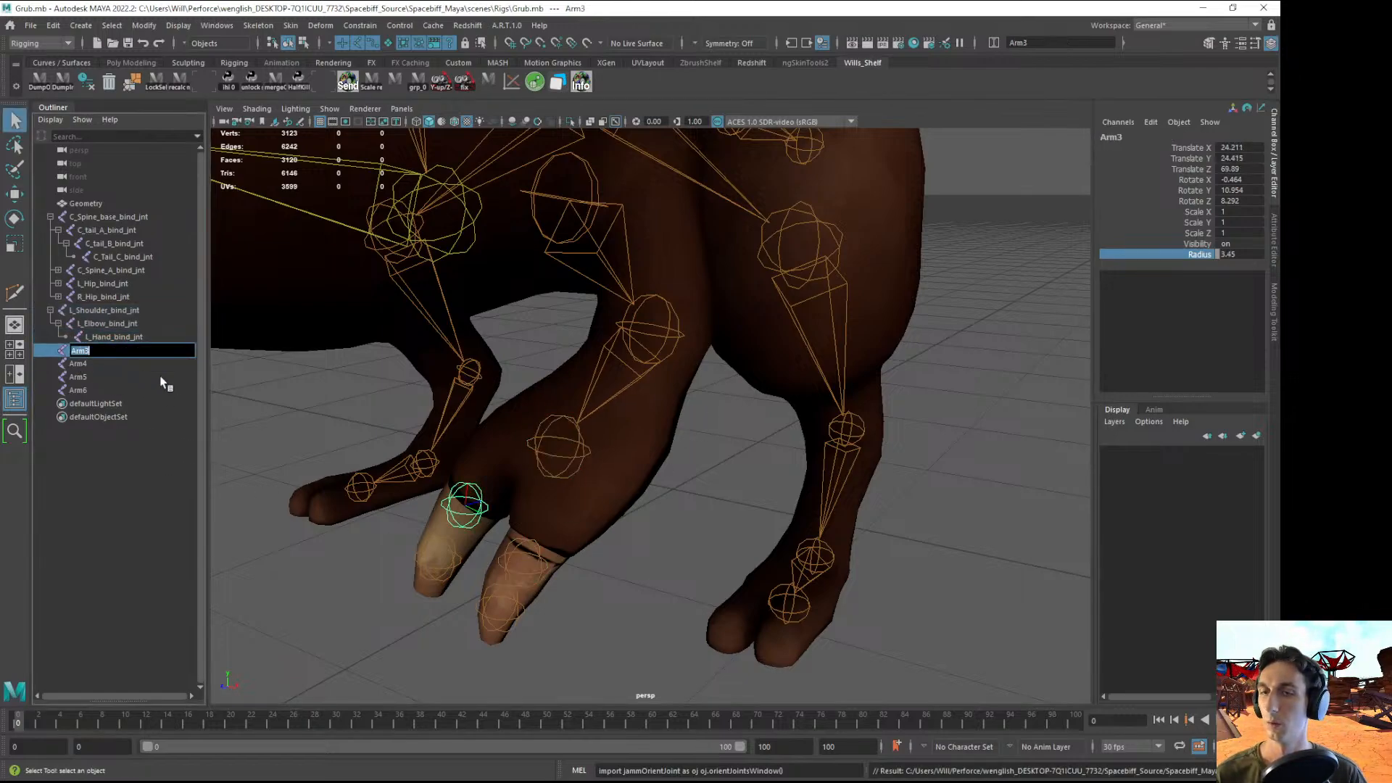
left_click_drag(464, 451, 584, 411, "alt")
double_click(82, 351)
left_click(489, 417)
middle_click_drag(594, 506, 585, 430, "alt")
left_click_drag(584, 430, 581, 412, "alt")
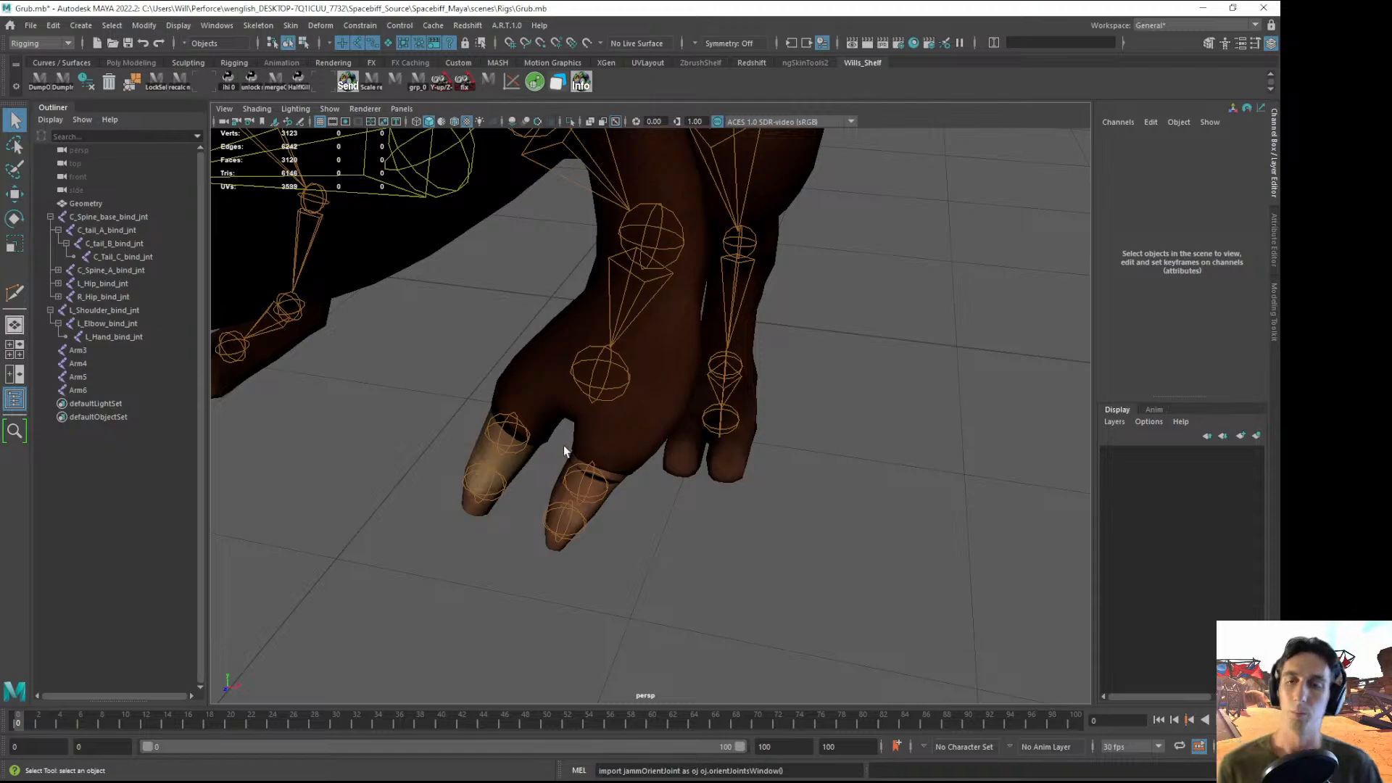
left_click(607, 486)
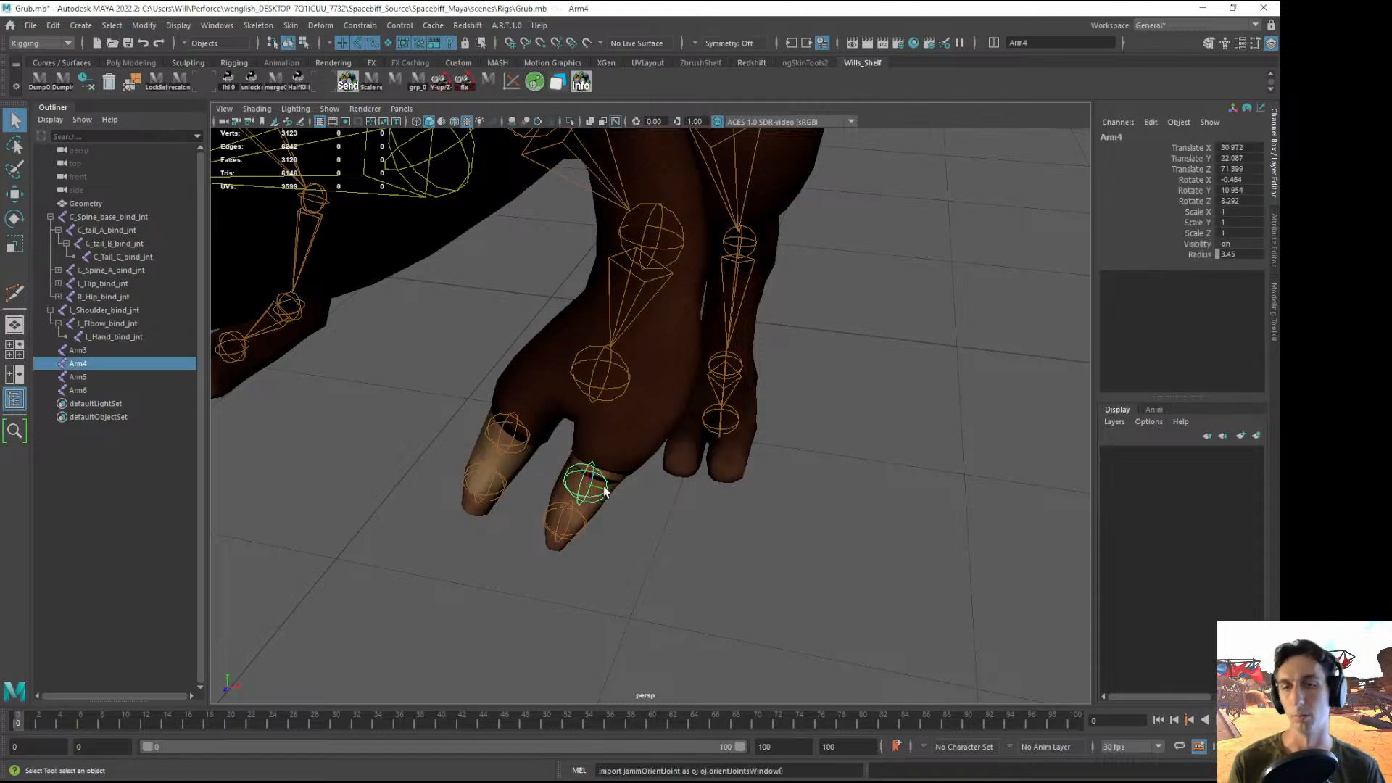
left_click_drag(627, 516, 551, 510, "alt")
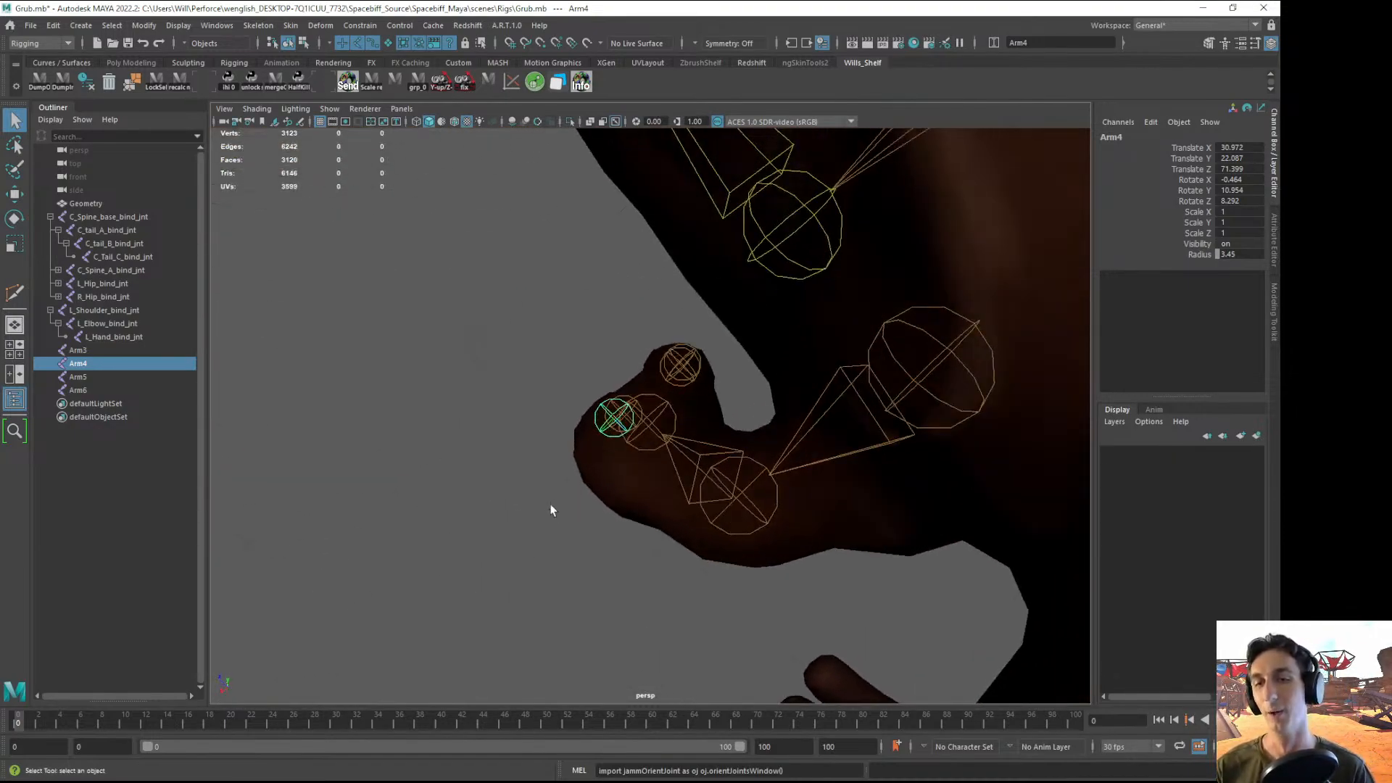
left_click(682, 377)
left_click_drag(683, 377, 724, 376, "alt")
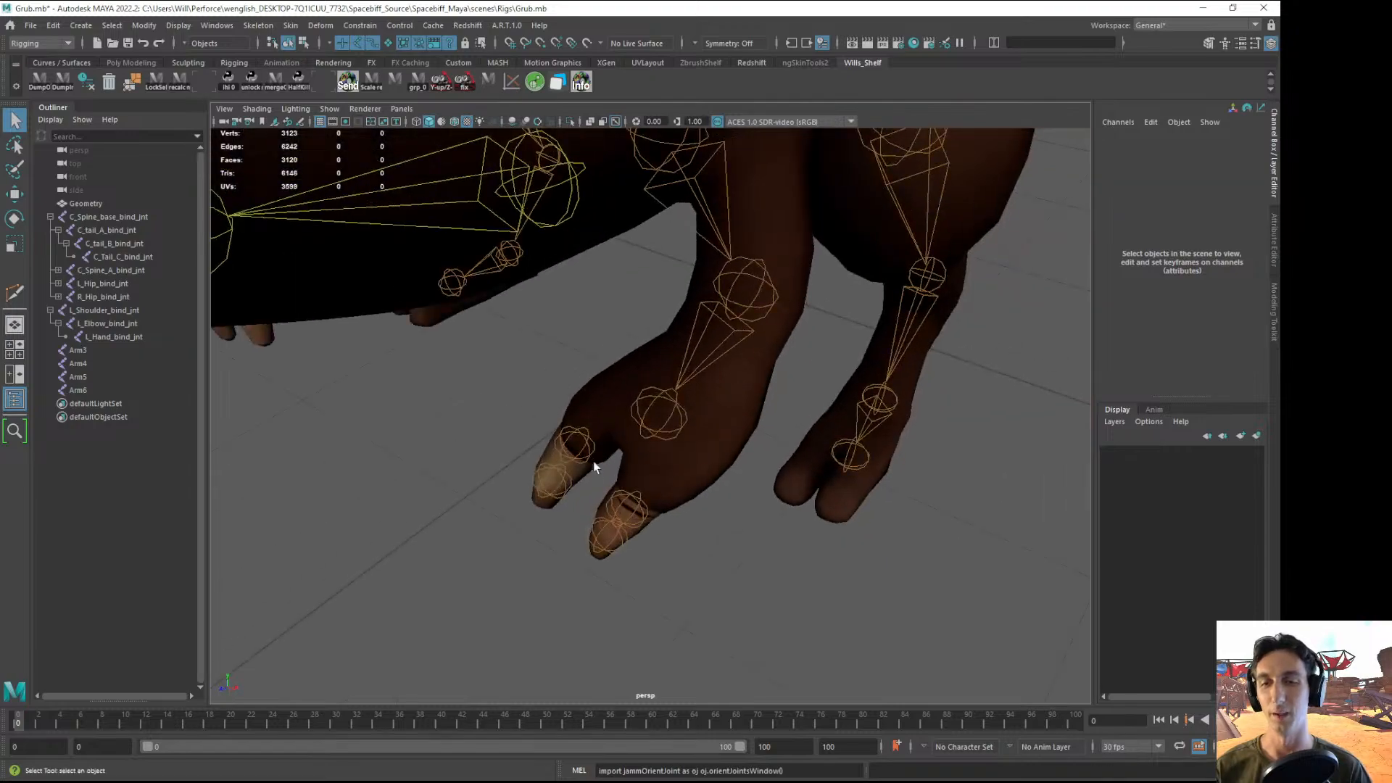
left_click(592, 459)
left_click_drag(593, 484, 610, 451, "alt")
- Rename the inner claw's base joint Arm3 as L_Index_A_bind_jnt
double_click(78, 351)
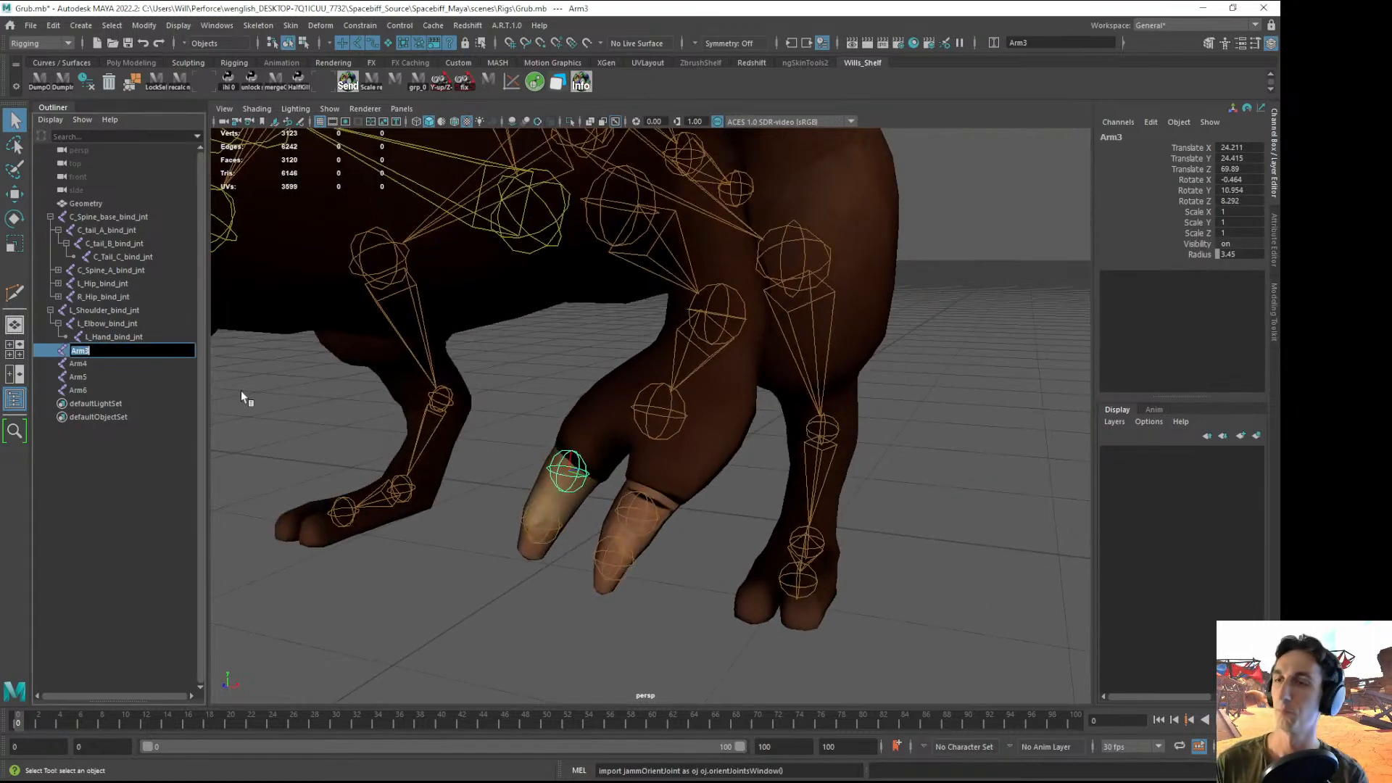
type("L_Inde")
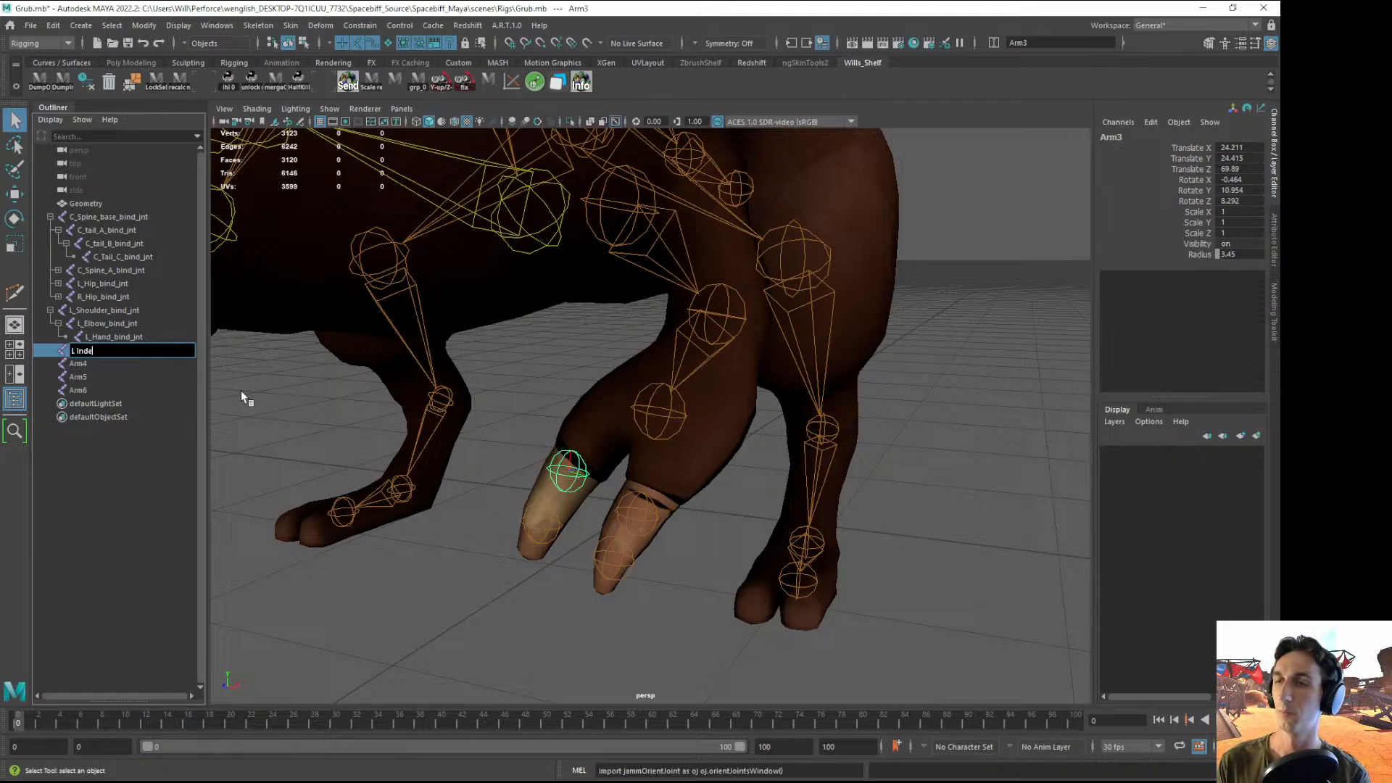
type("x_A")
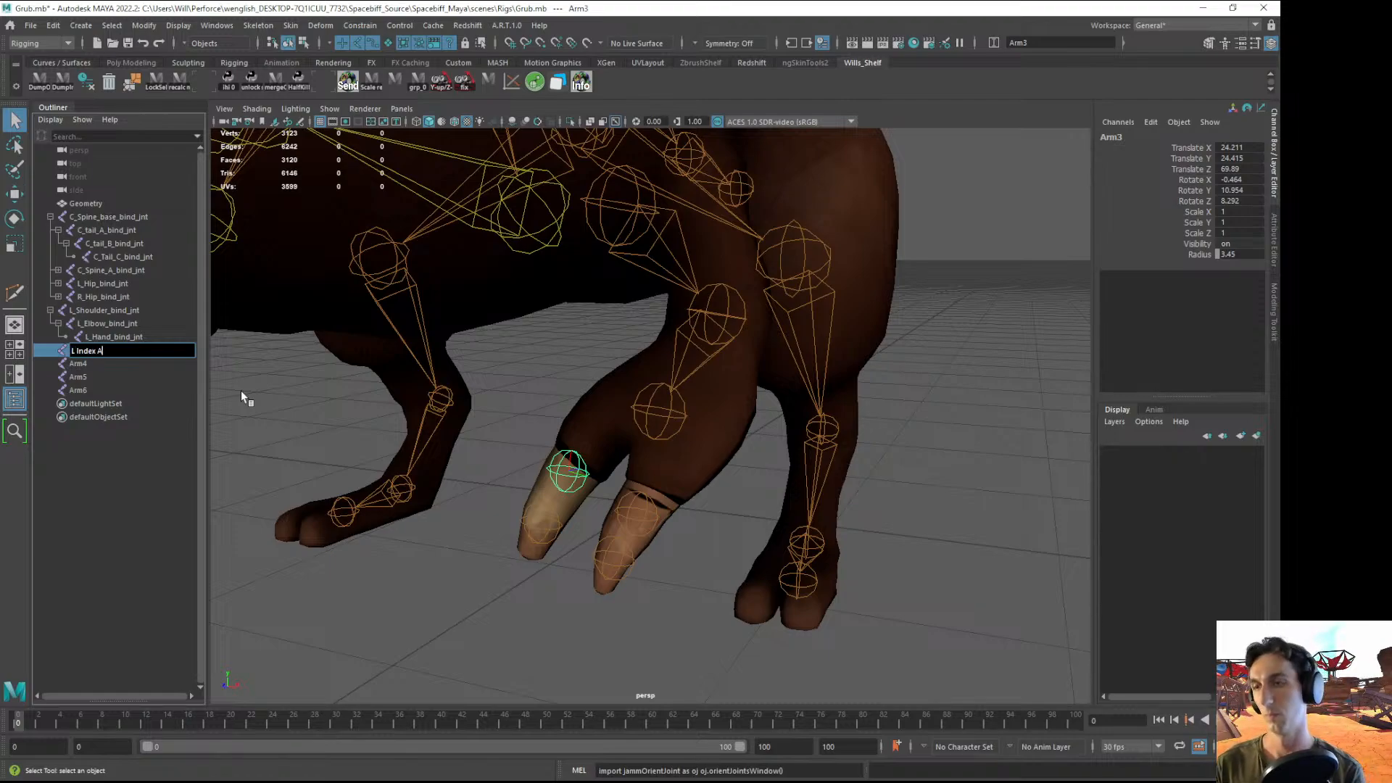
type("_bind_jnt")
key("Return")
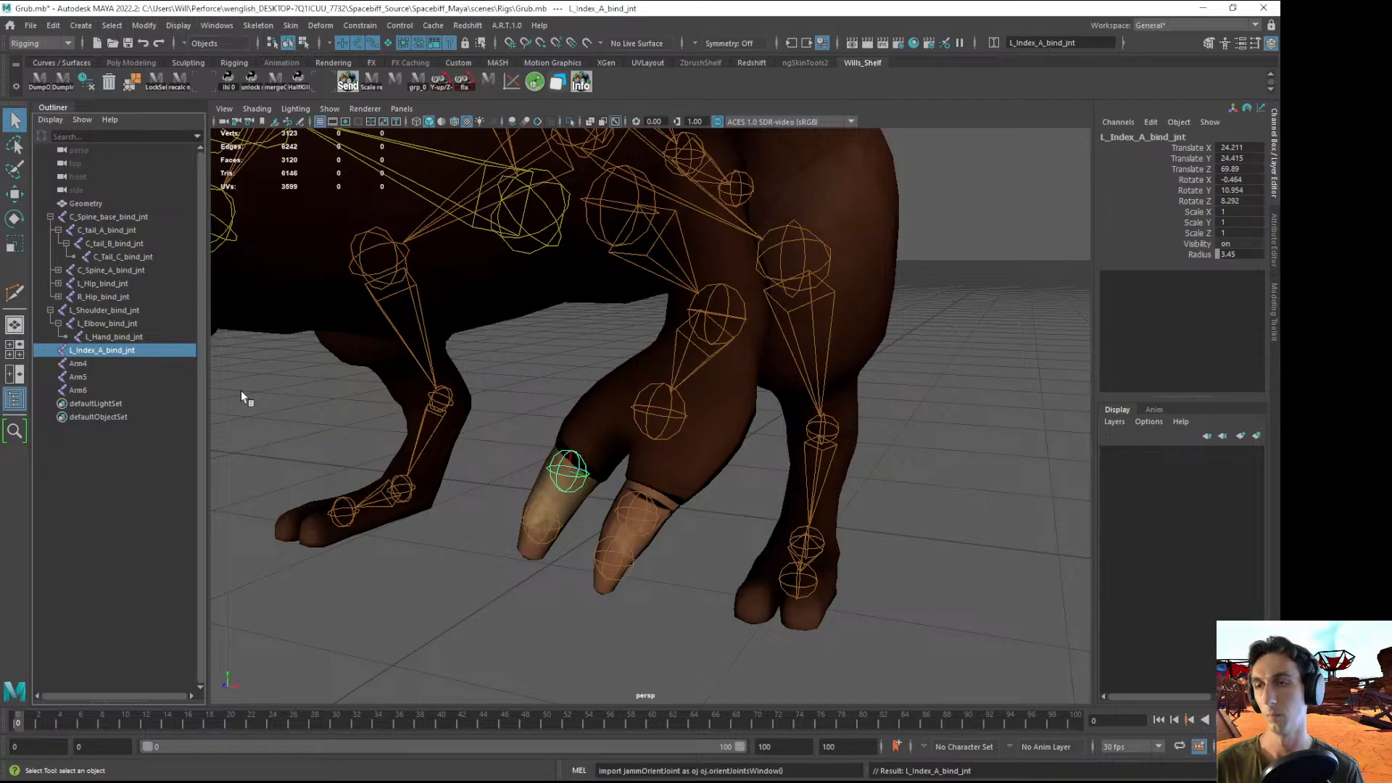
- Rename the outer claw's base joint Arm4 as L_Pinky_A_bind_jnt and its tip joint Arm5 as L_Pinky_B_bind_jnt
left_click(80, 364)
double_click(82, 365)
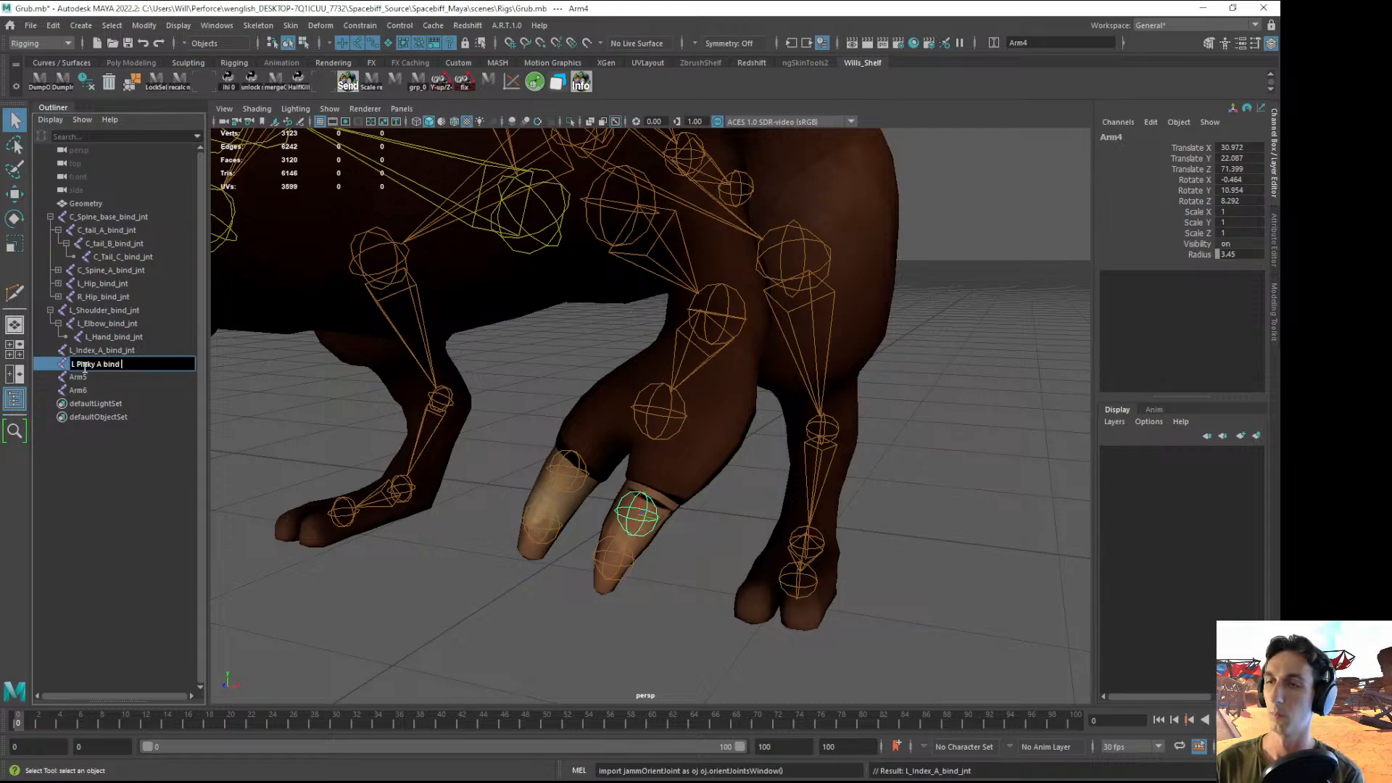
key("Return")
left_click(72, 377)
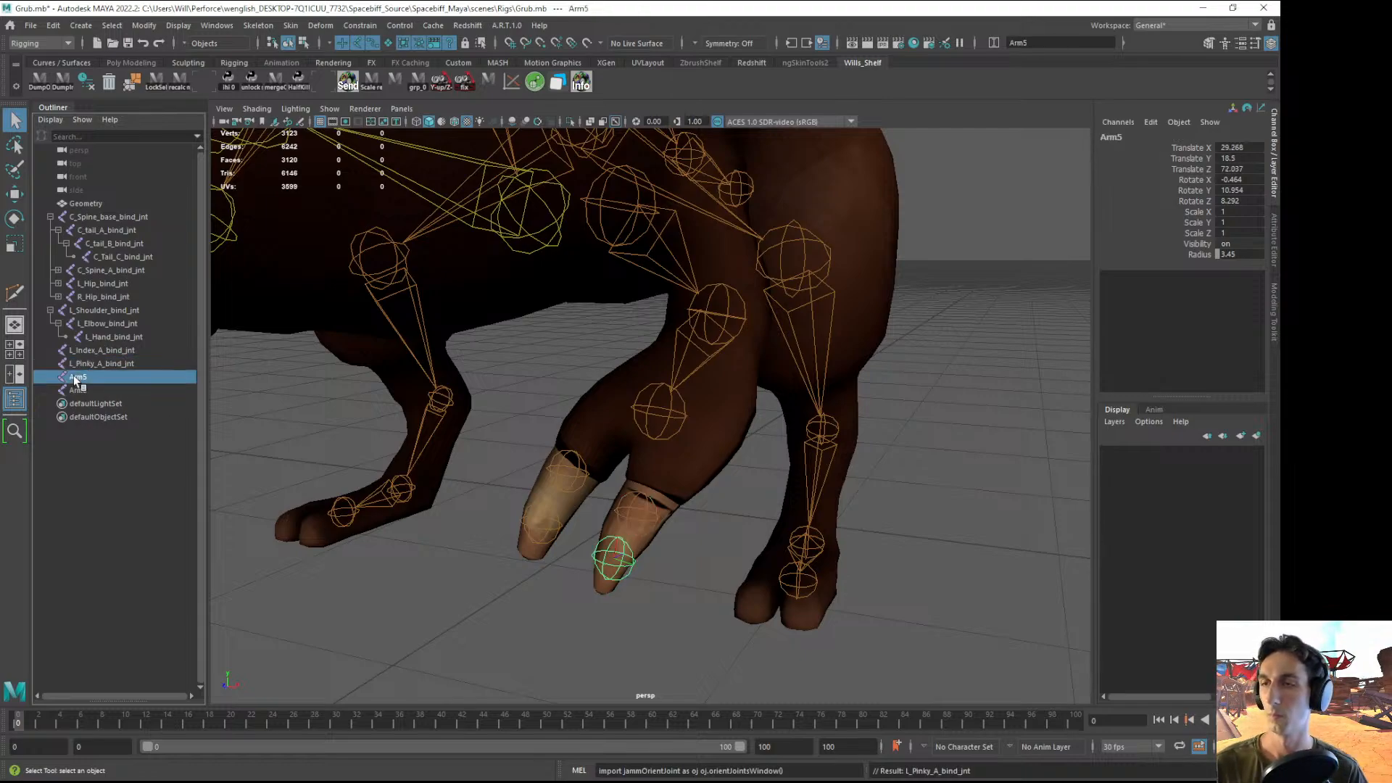
double_click(73, 377)
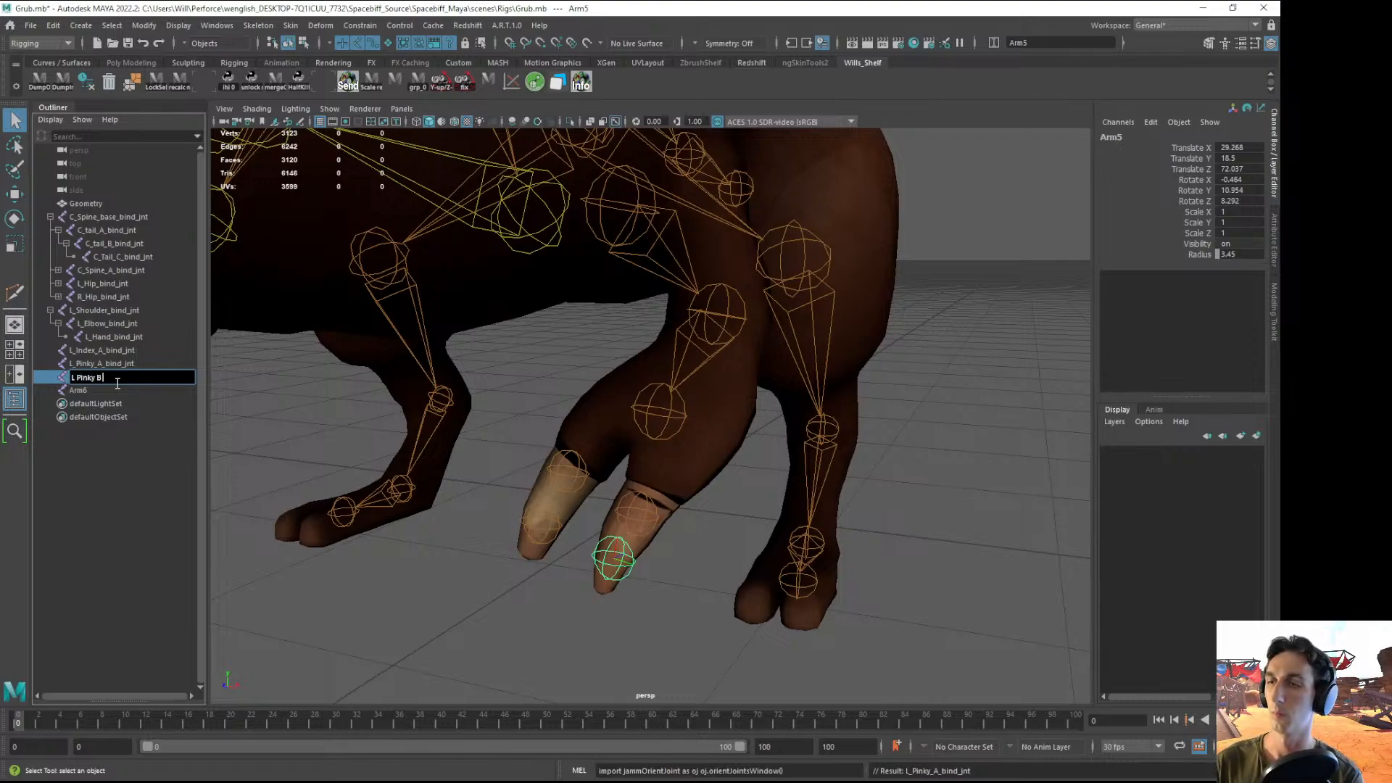
type("L_Pinky_B_bind_jnt")
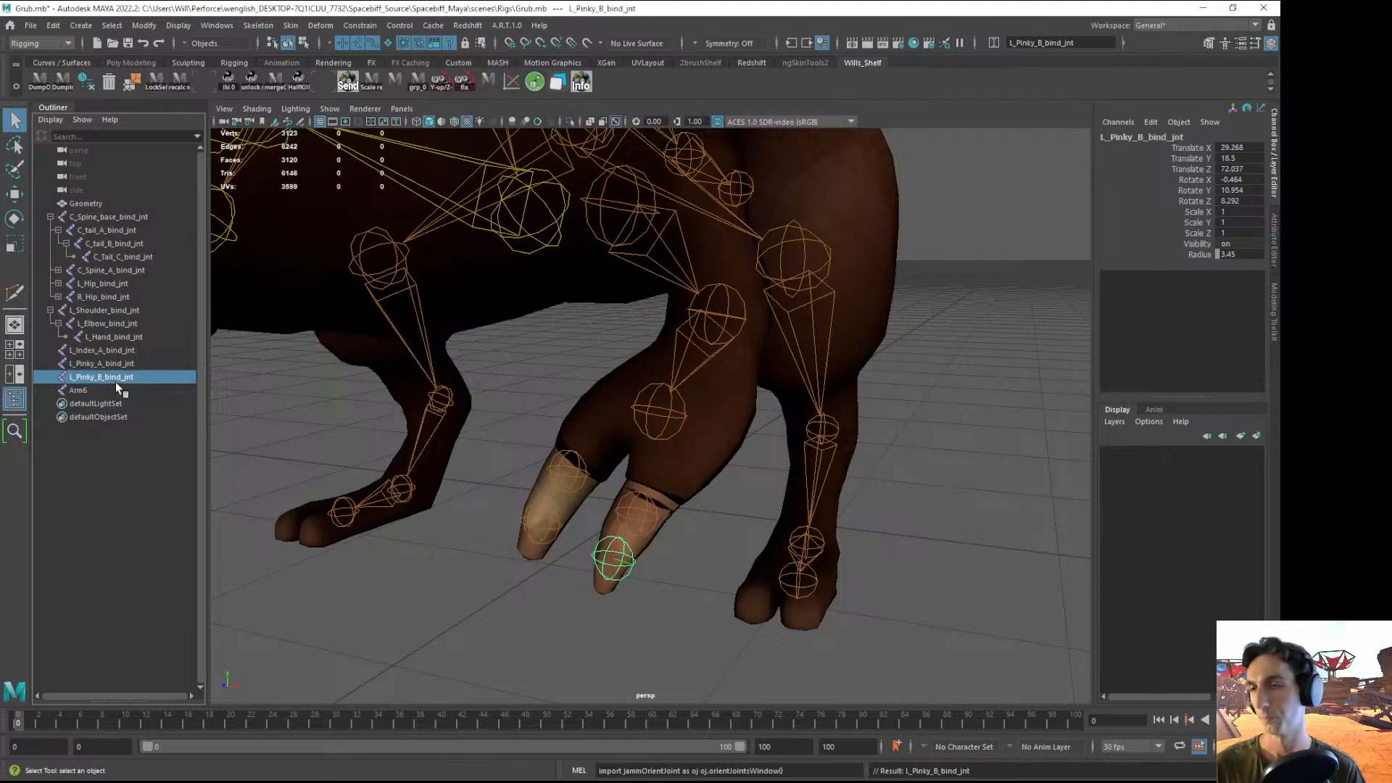
- Rename the inner claw's tip joint Arm6 as L_Index_B_bind_jnt
left_click(85, 390)
double_click(86, 391)
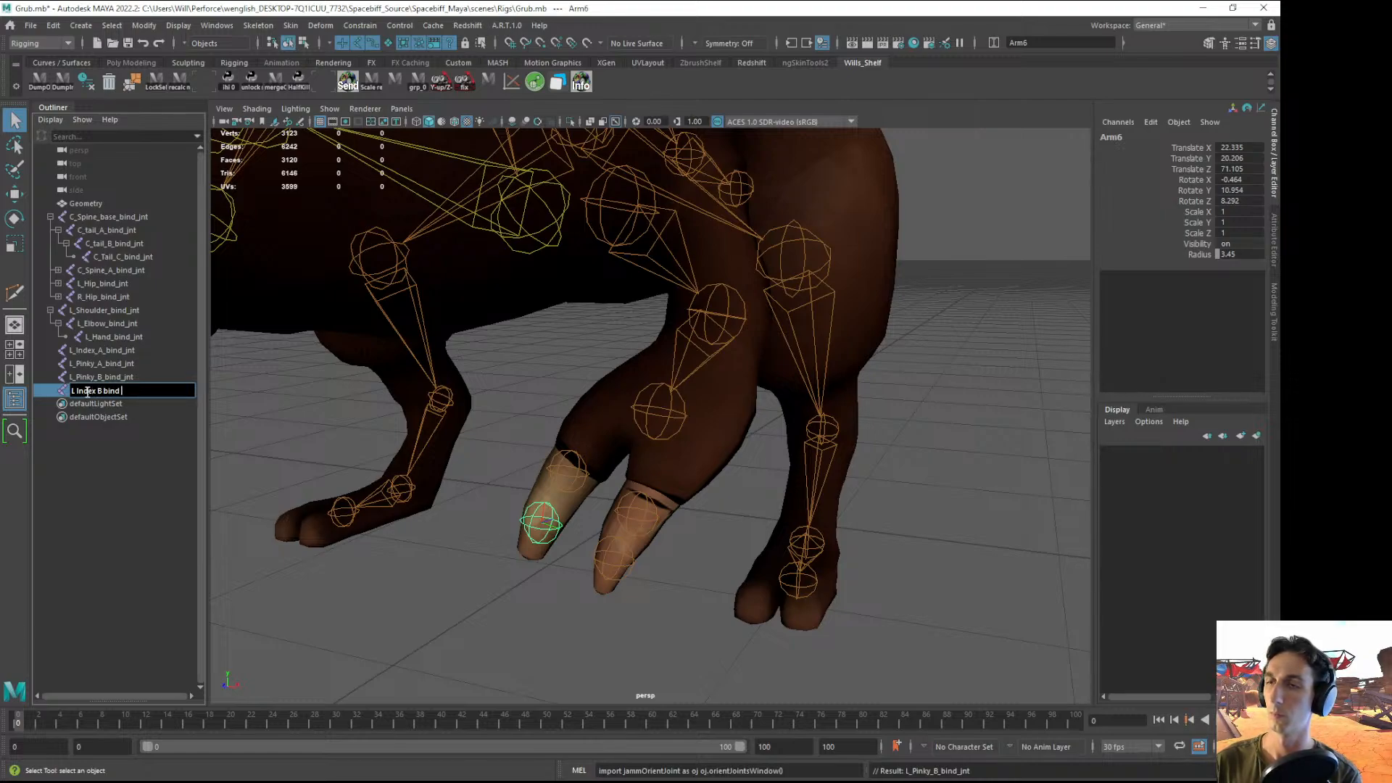
type("t")
key("Return")
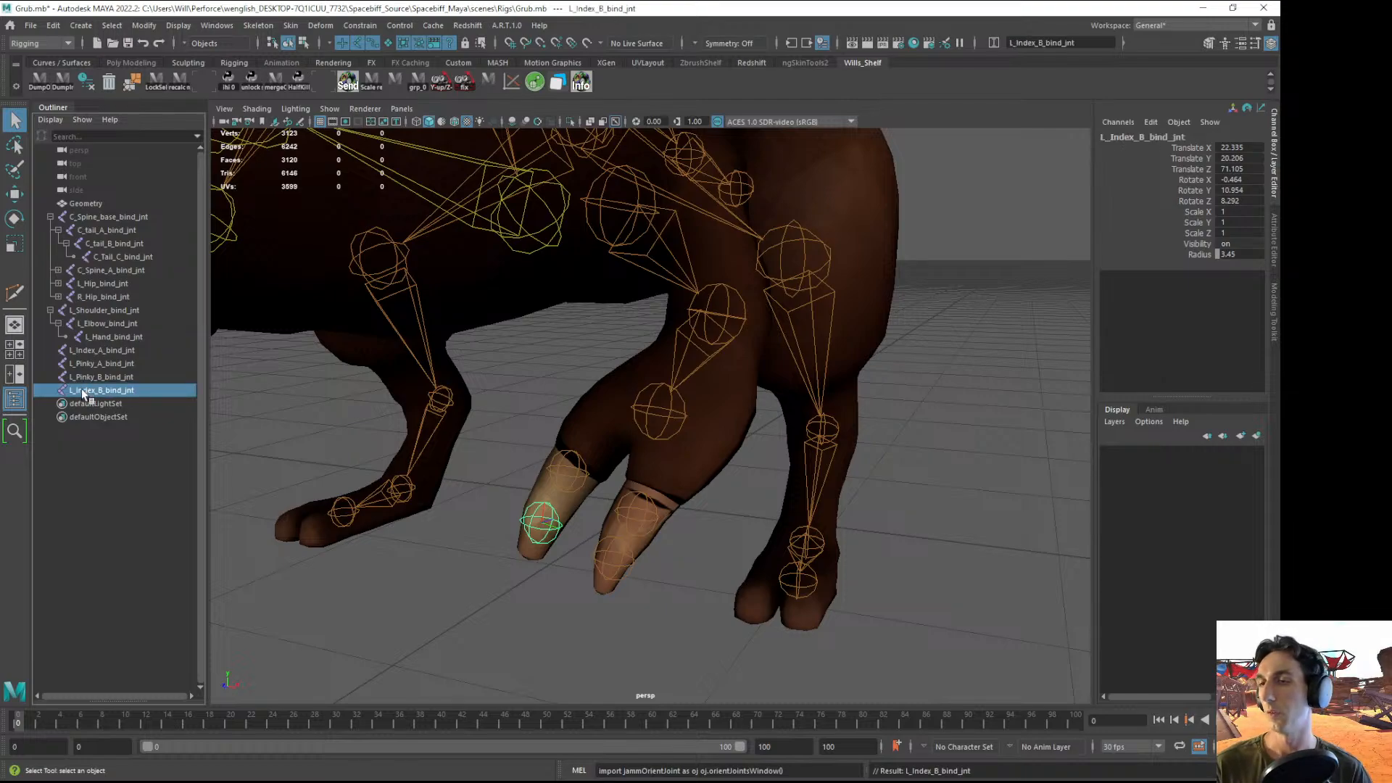
- Parent the index and pinky tip joints under their matching A joints, and save the scene
middle_click_drag(82, 390, 94, 363)
left_click(97, 378)
left_click(464, 597)
key("ctrl+s")
left_click_drag(609, 540, 566, 555, "alt")
left_click(87, 364)
left_click(84, 352)
middle_click_drag(508, 466, 454, 458, "alt")
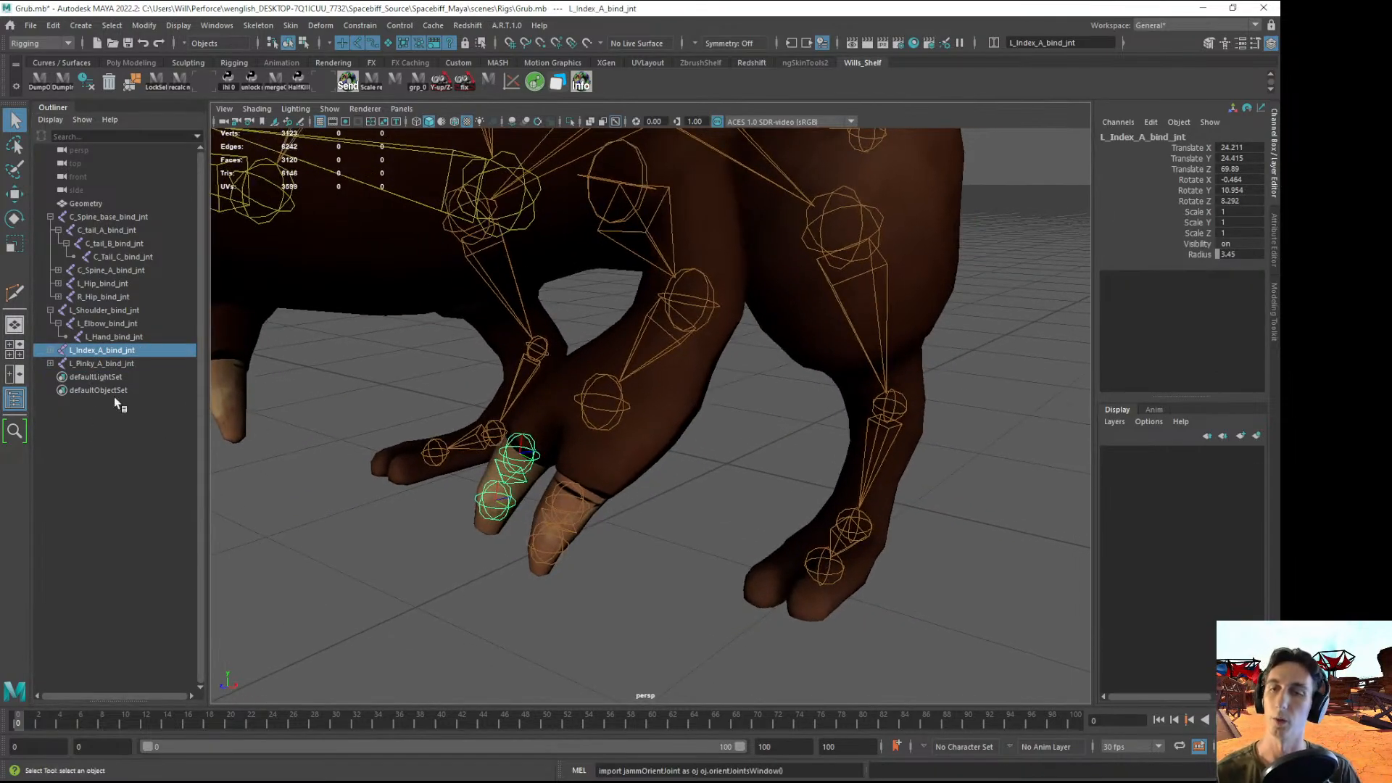
left_click(50, 363)
left_click(50, 351)
left_click(105, 453)
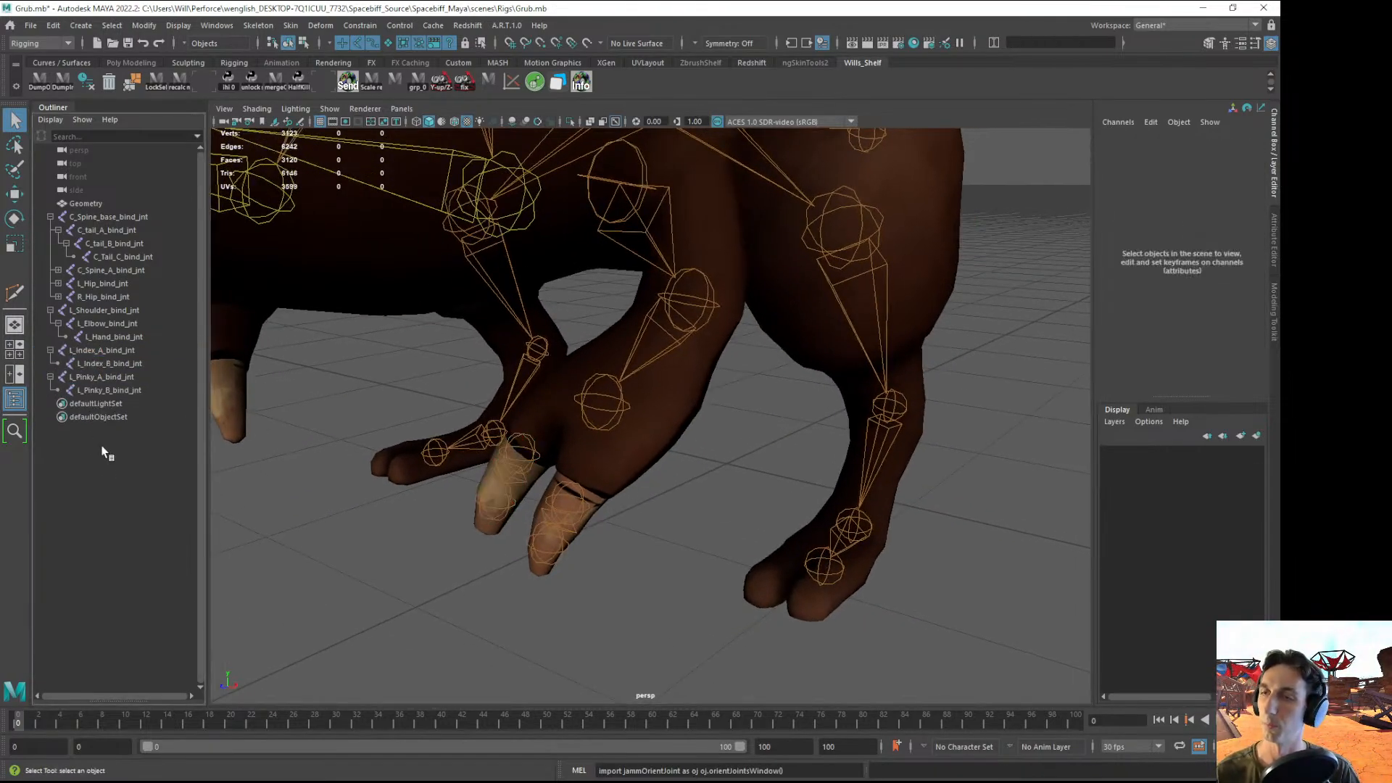
- Parent both claw chains, L_Index_A_bind_jnt and L_Pinky_A_bind_jnt, under L_Hand_bind_jnt
left_click(98, 339)
left_click(72, 351)
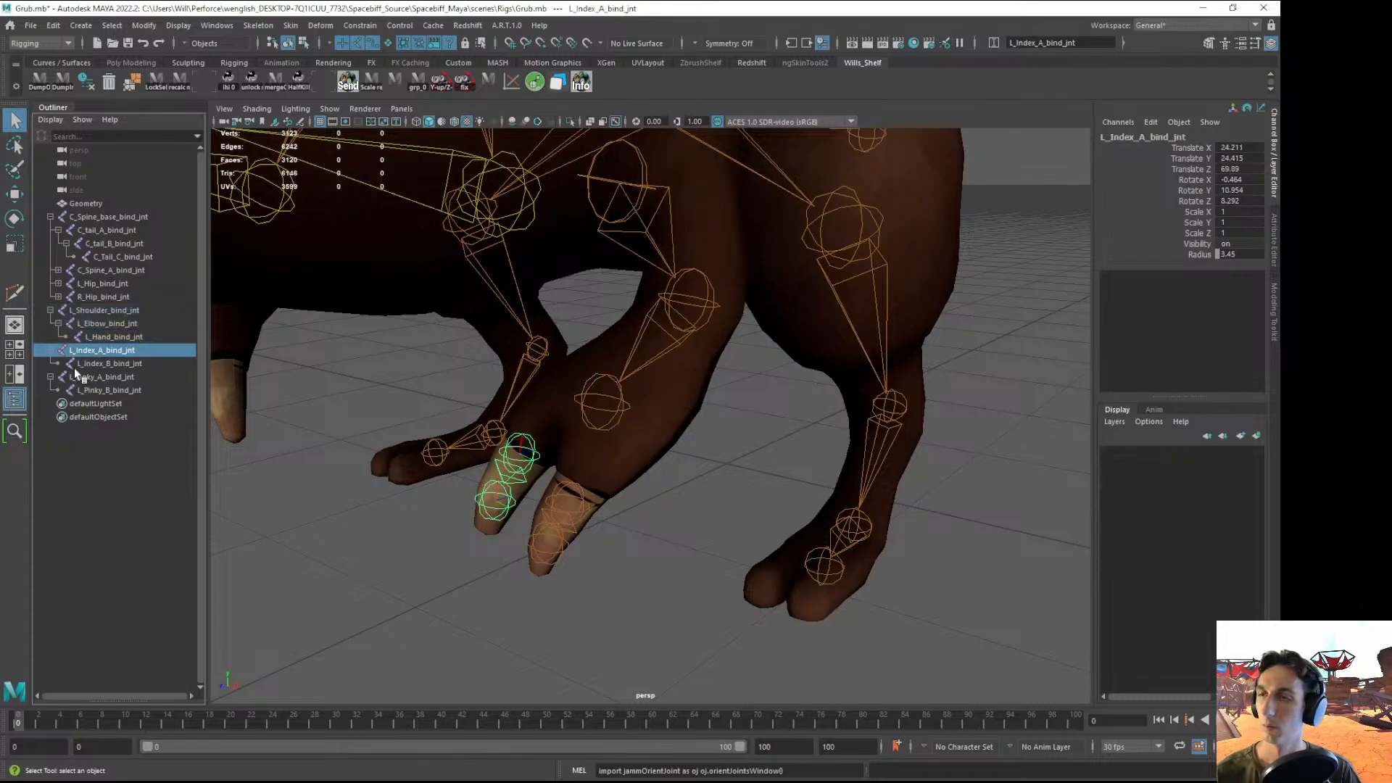
left_click(81, 373, "ctrl")
middle_click_drag(82, 373, 107, 336)
left_click(310, 453)
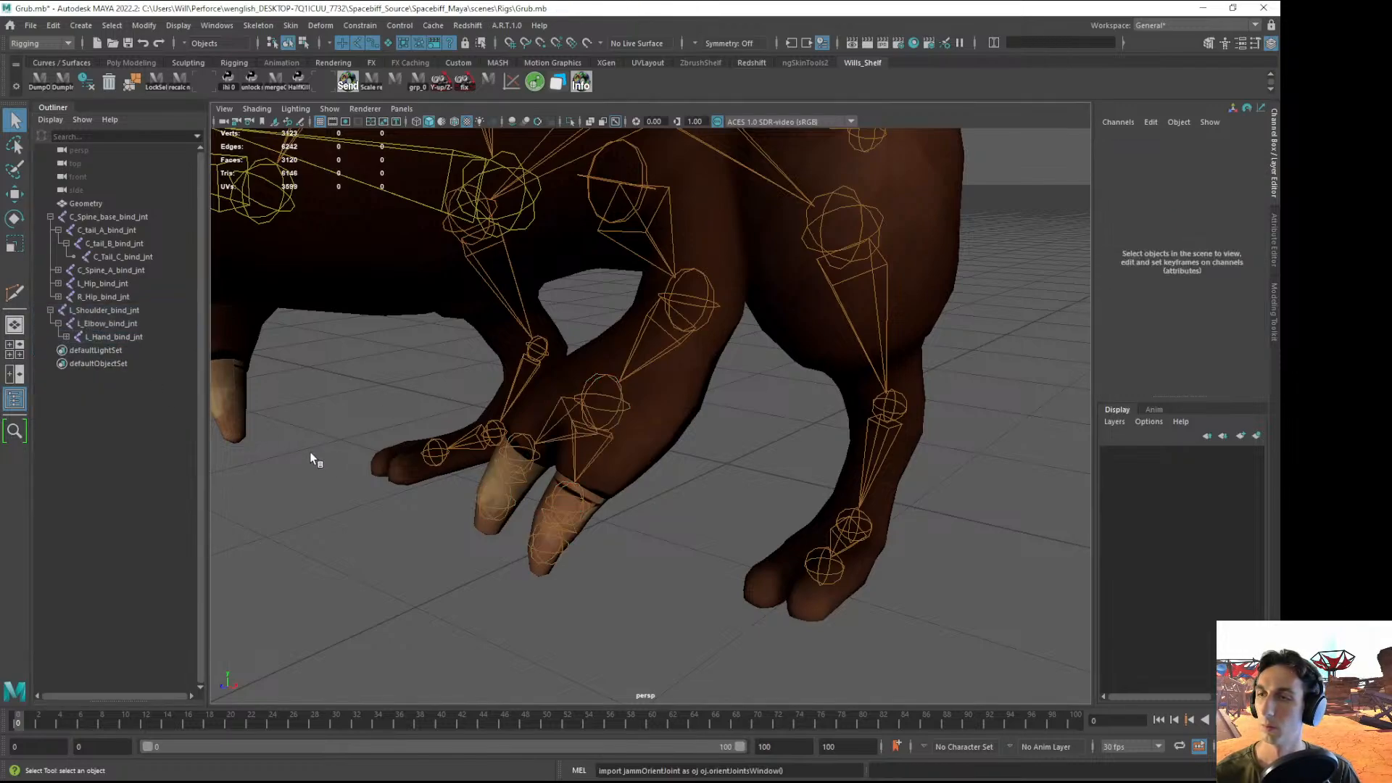
- Select all four index and pinky claw joints and reduce their radius to about 2.45
left_click(66, 337)
left_click(74, 351)
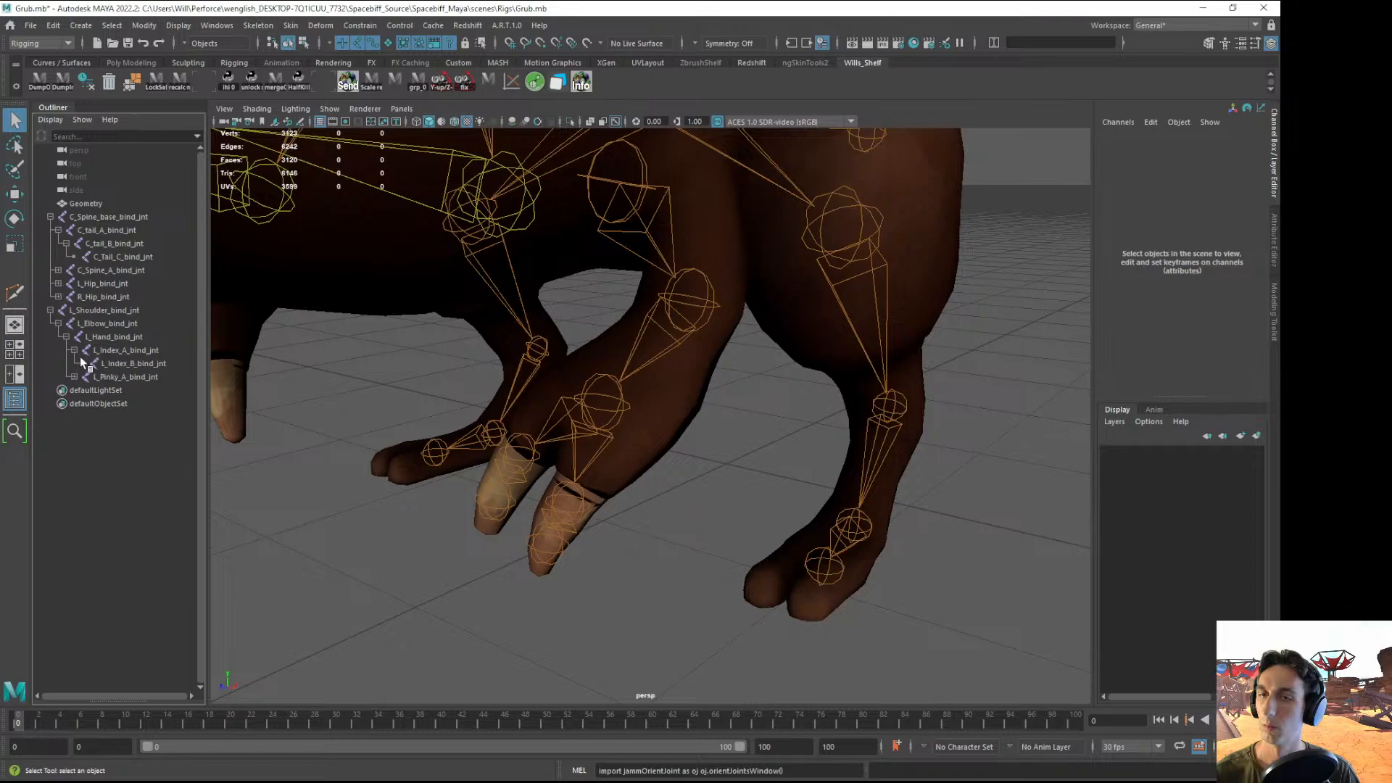
left_click(74, 377)
left_click(132, 390)
left_click(126, 350, "shift")
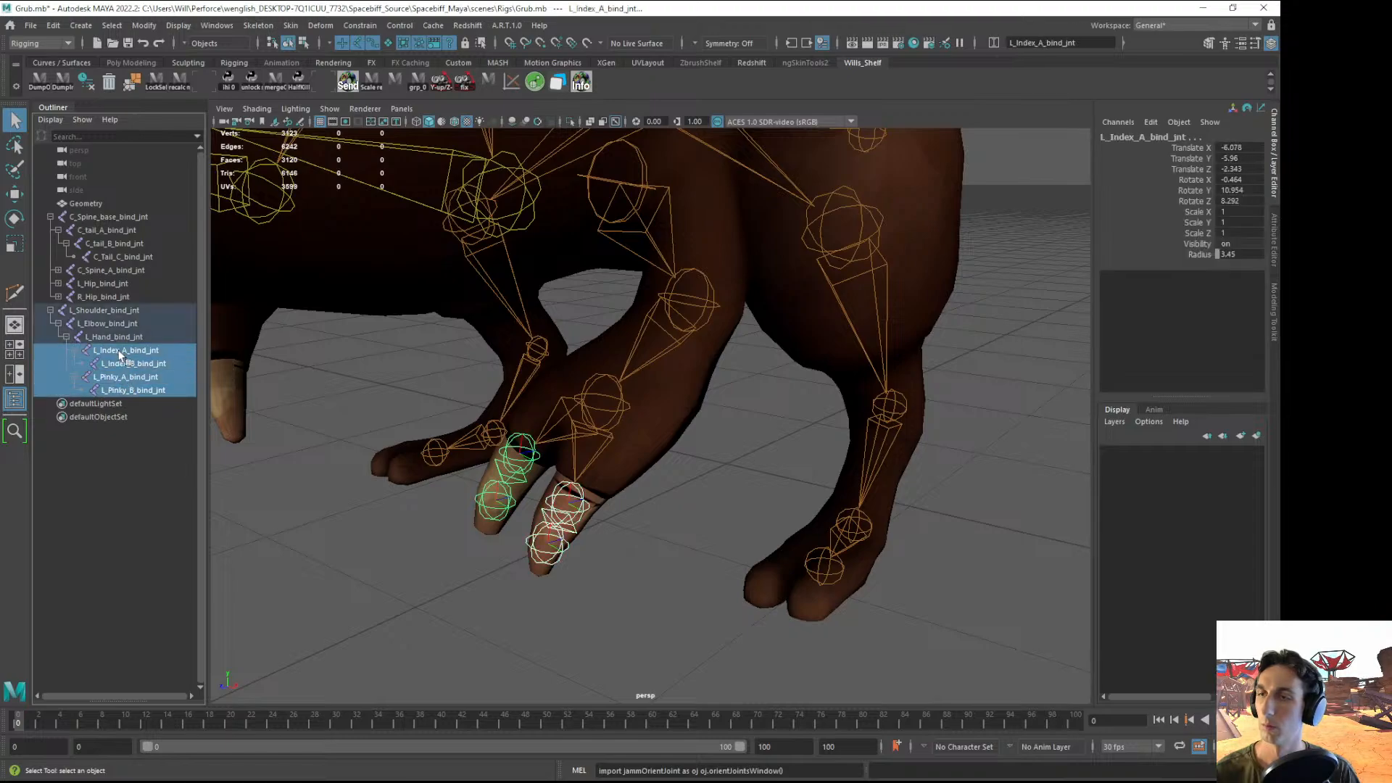
left_click_drag(389, 396, 509, 390, "alt")
left_click(1198, 254)
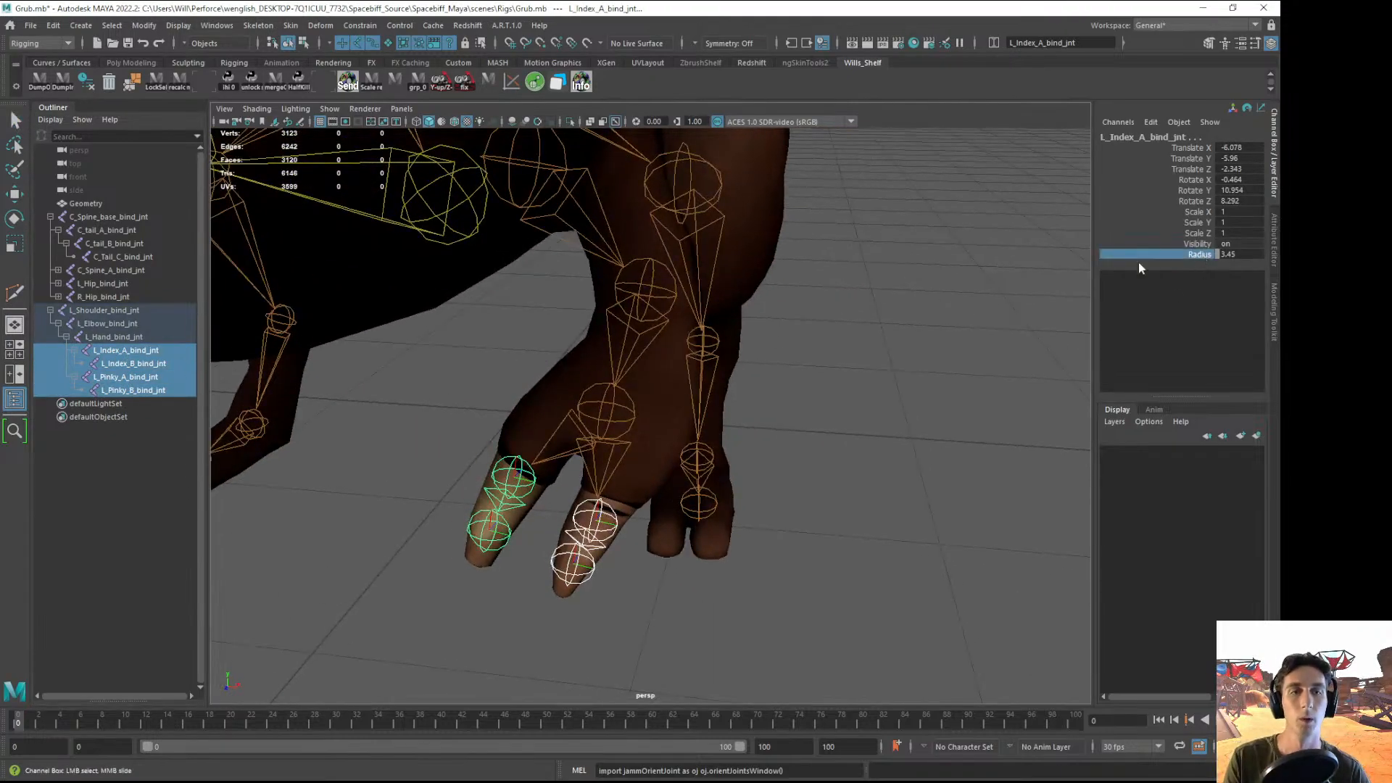
middle_click_drag(835, 323, 823, 325)
- Try to nudge the pinky claw's base joint by its pivot, and undo the move
left_click_drag(824, 325, 778, 329, "alt")
left_click(676, 490)
left_click_drag(676, 490, 580, 554, "alt")
left_click(589, 511)
key("w")
key("d")
left_click_drag(580, 554, 582, 552)
left_click_drag(457, 525, 511, 500, "alt")
left_click(448, 505)
key("ctrl+z")
key("ctrl+z")
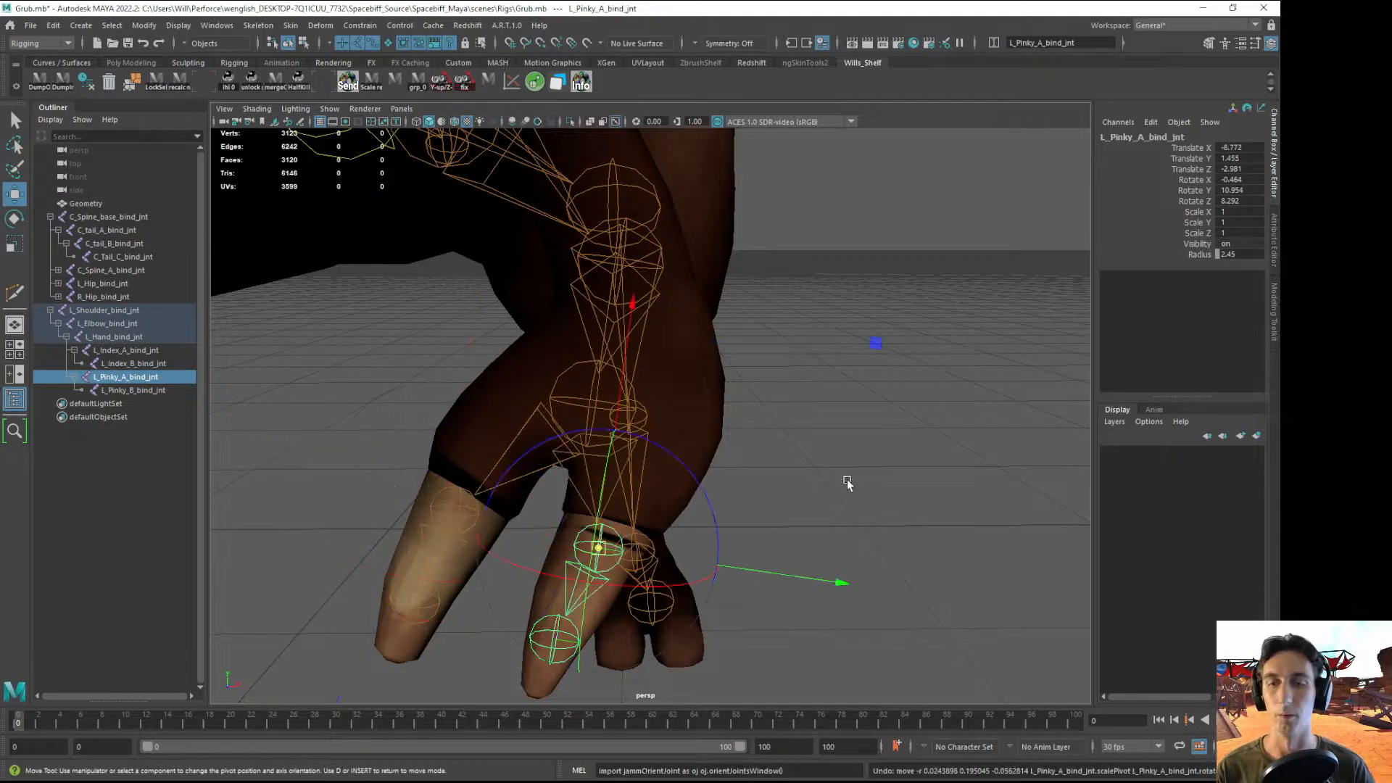
left_click(847, 483)
- Reposition the index claw's base joint to about X -5.4, Y -5.7, Z -2.2 relative to the hand
left_click(435, 504)
left_click_drag(453, 511, 492, 475, "alt")
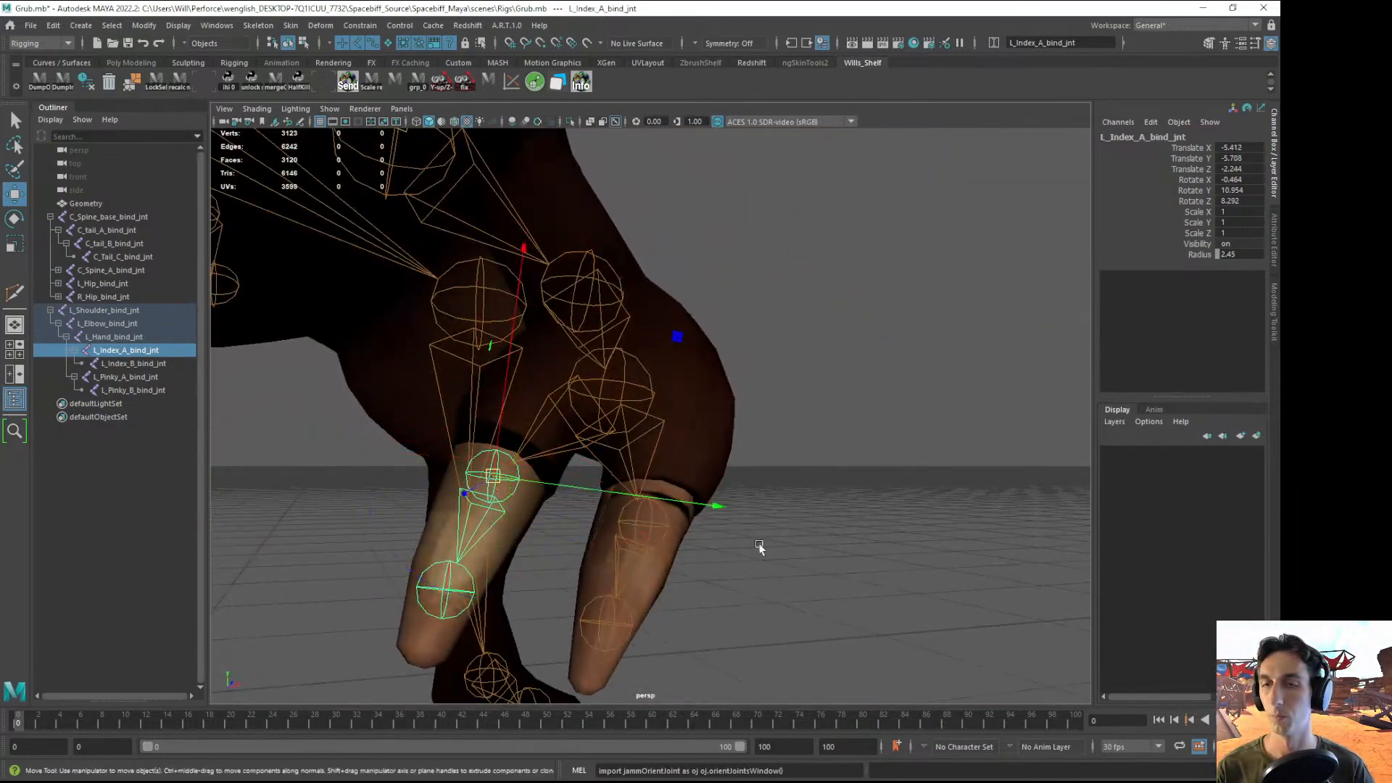
left_click(838, 554)
left_click_drag(839, 553, 732, 535, "alt")
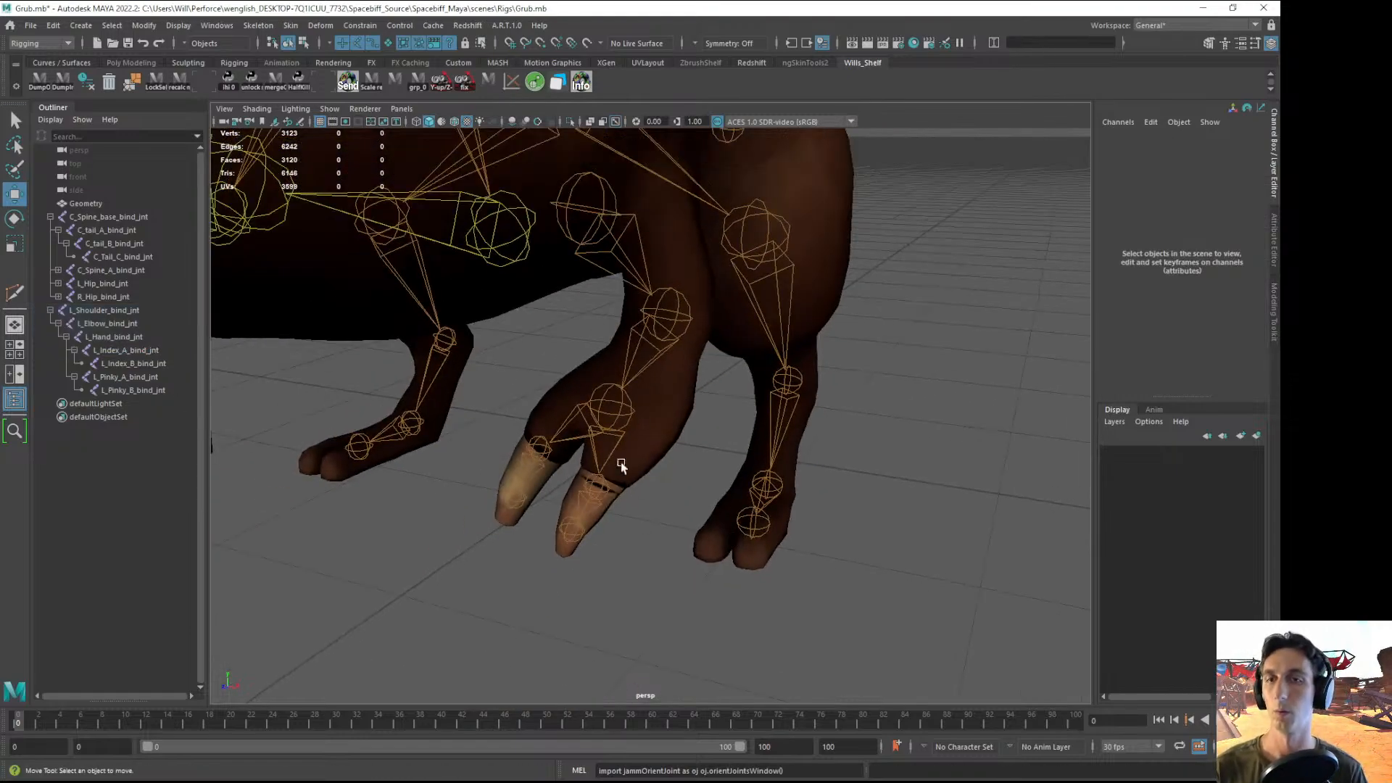
- Select the left shoulder, elbow and hand joints and launch the JAMMSoft Joint Orient Tool from its saved Python script, clear of the arm
left_click_drag(621, 466, 607, 326, "alt")
left_click(578, 267)
left_click(662, 372, "shift")
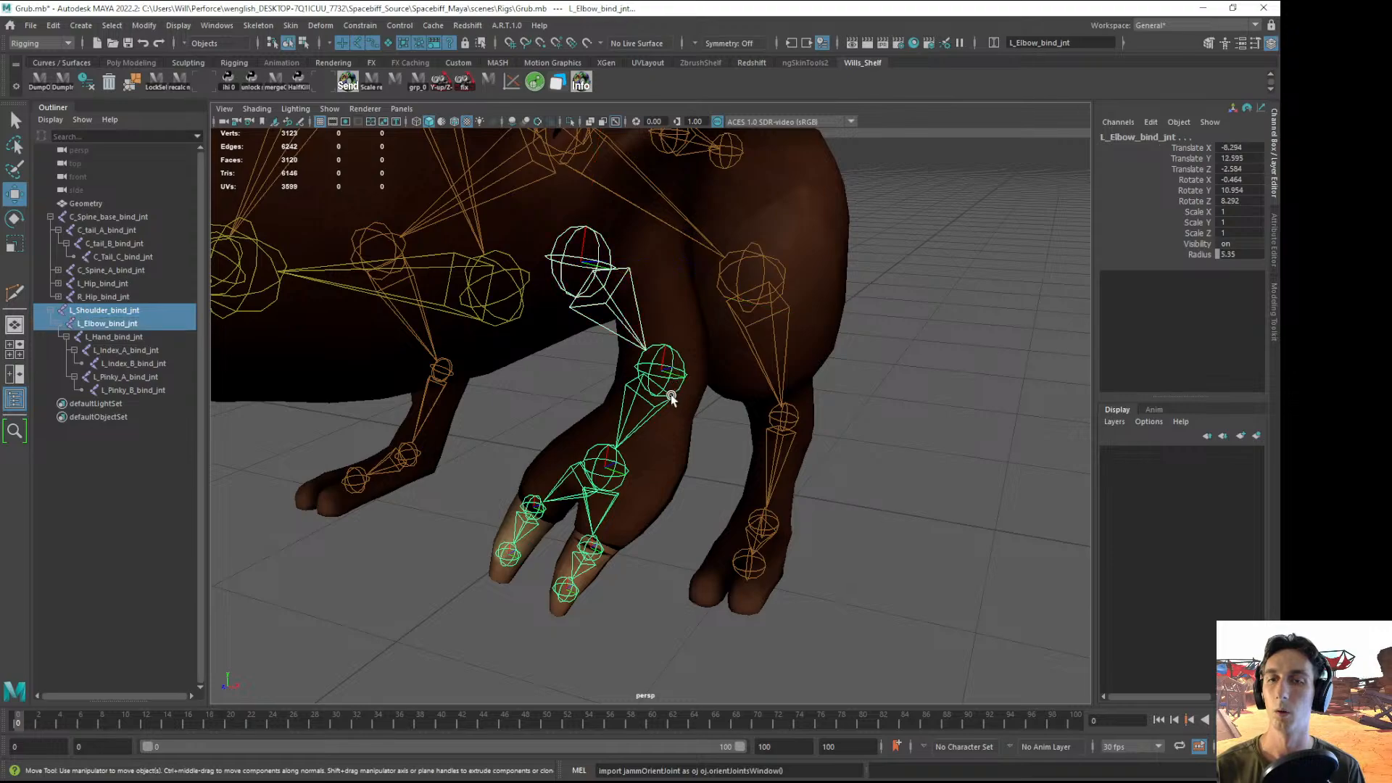
left_click(623, 468, "shift")
left_click_drag(667, 502, 694, 490, "alt")
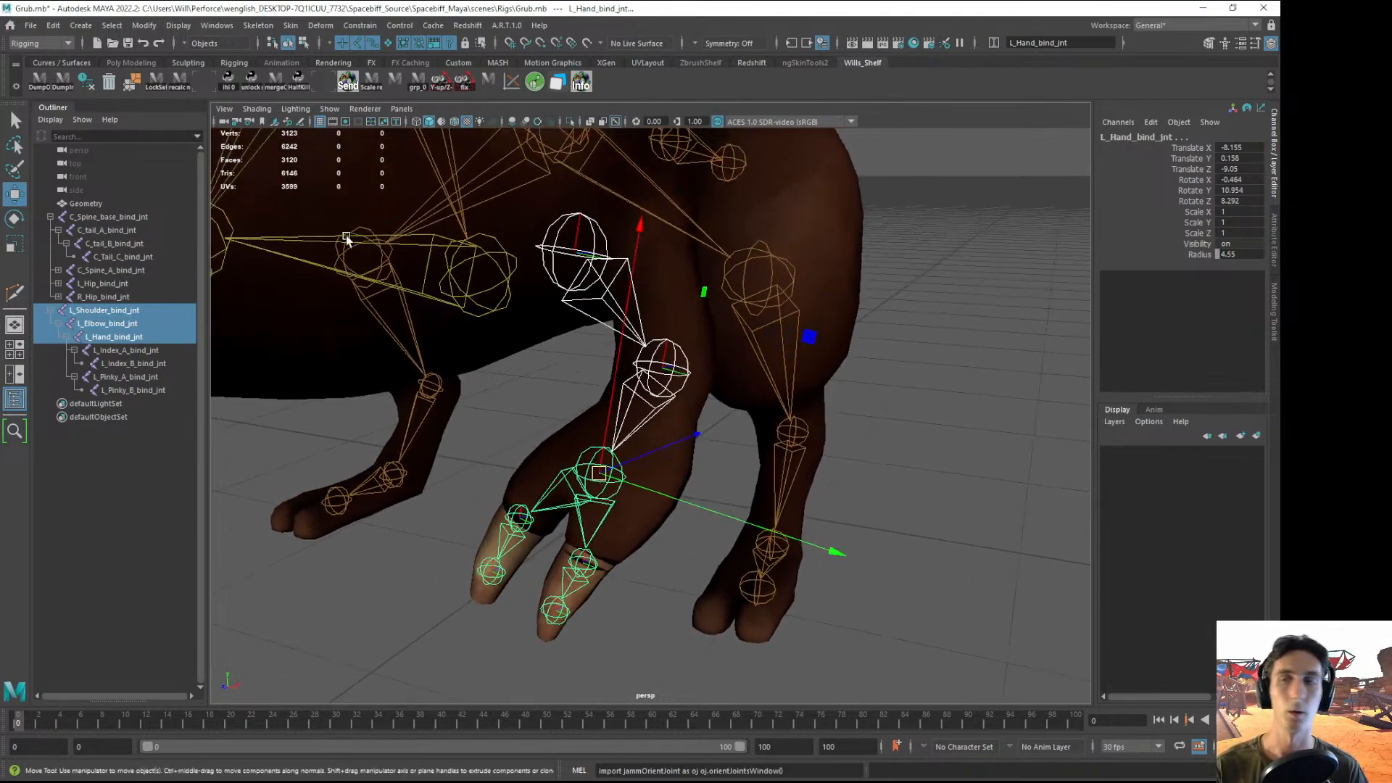
left_click(1264, 770)
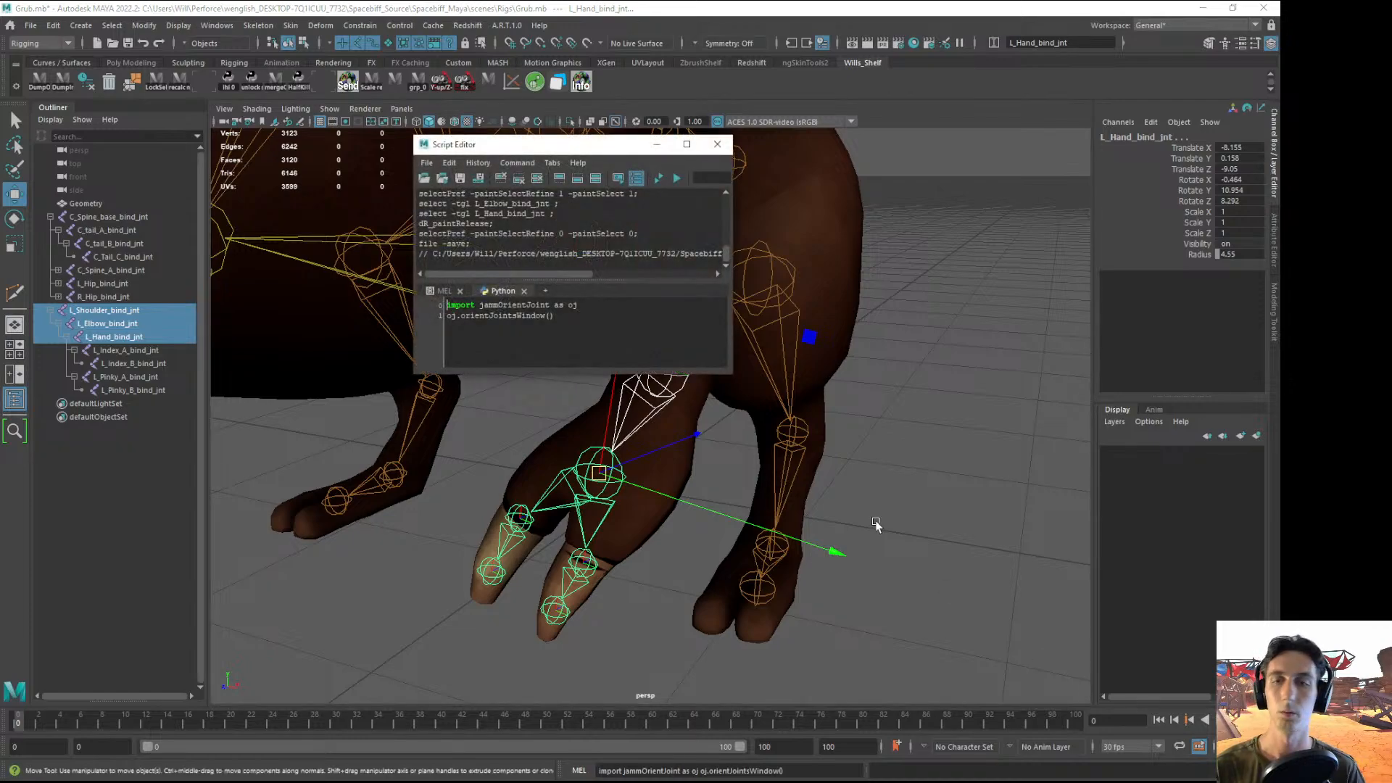
left_click(658, 178)
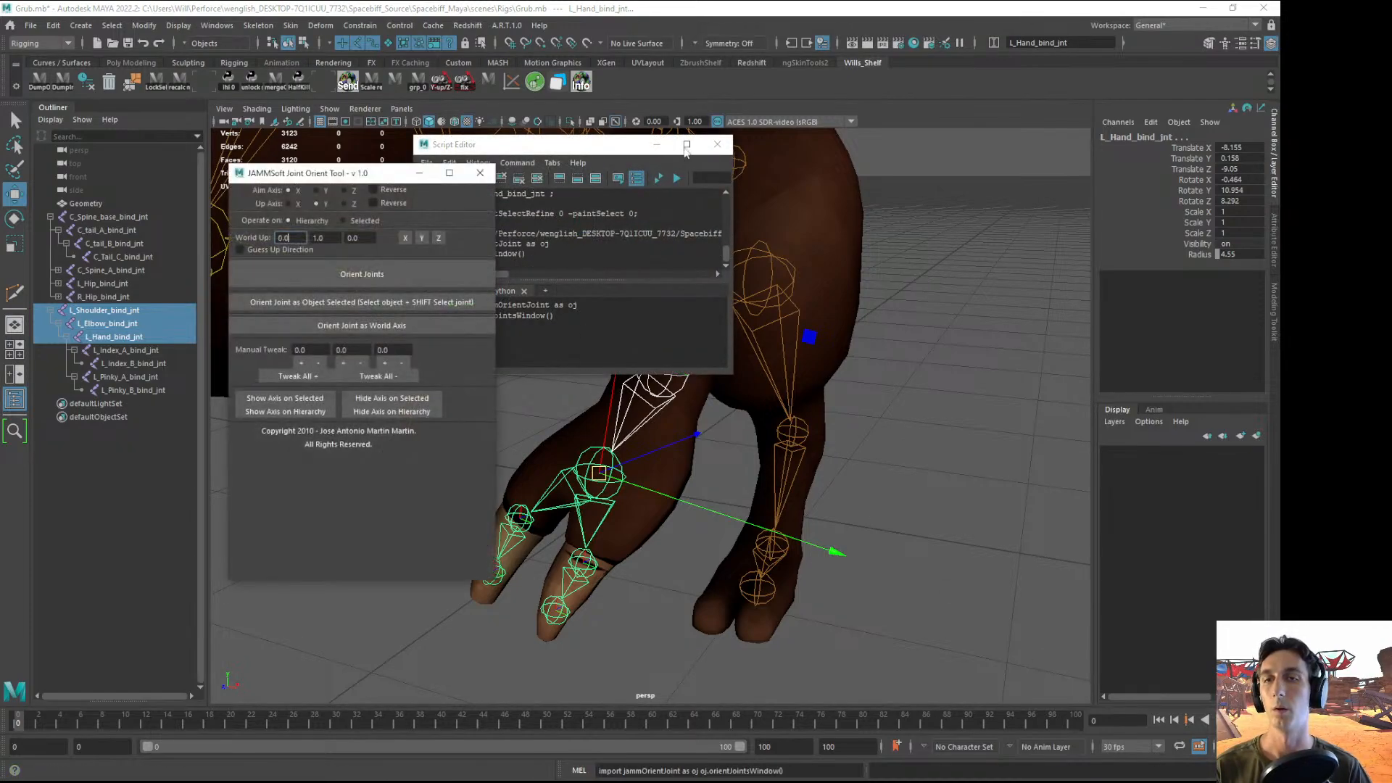
left_click(657, 144)
left_click_drag(319, 172, 948, 163)
middle_click_drag(667, 365, 580, 369, "alt")
left_click_drag(580, 370, 609, 378, "alt")
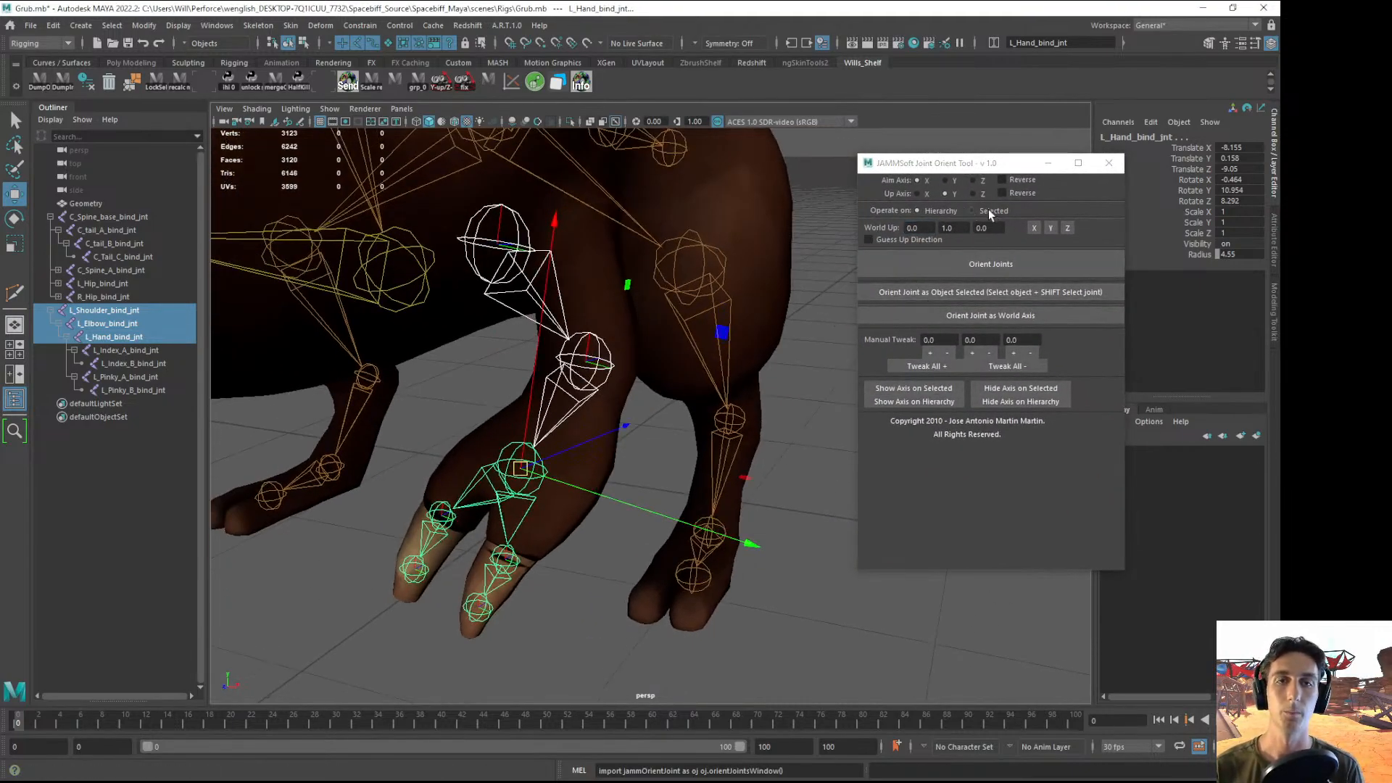
- Orient only the selected shoulder, elbow and hand joints with aim axis X and up axis Z
left_click(990, 211)
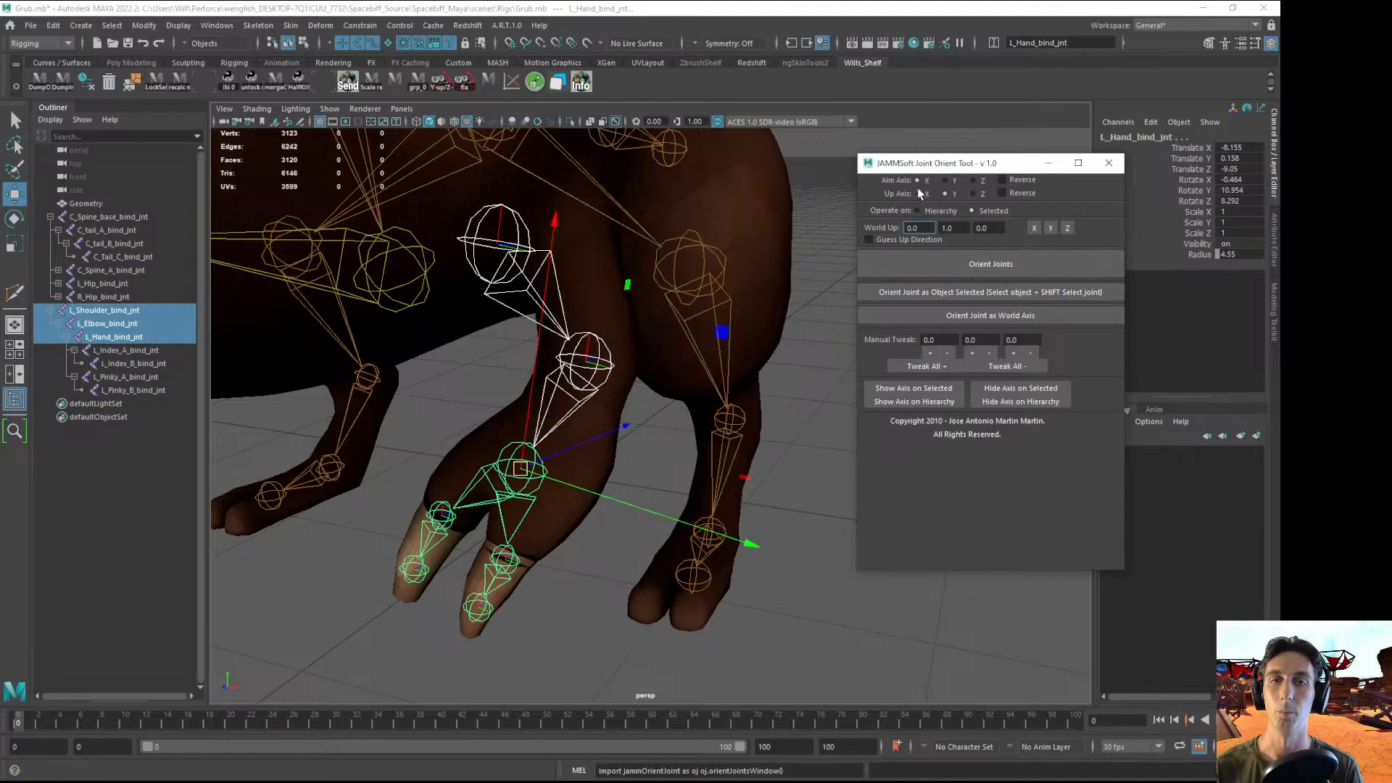
left_click_drag(712, 309, 662, 342, "alt")
left_click(1051, 273)
left_click_drag(745, 403, 619, 433, "alt")
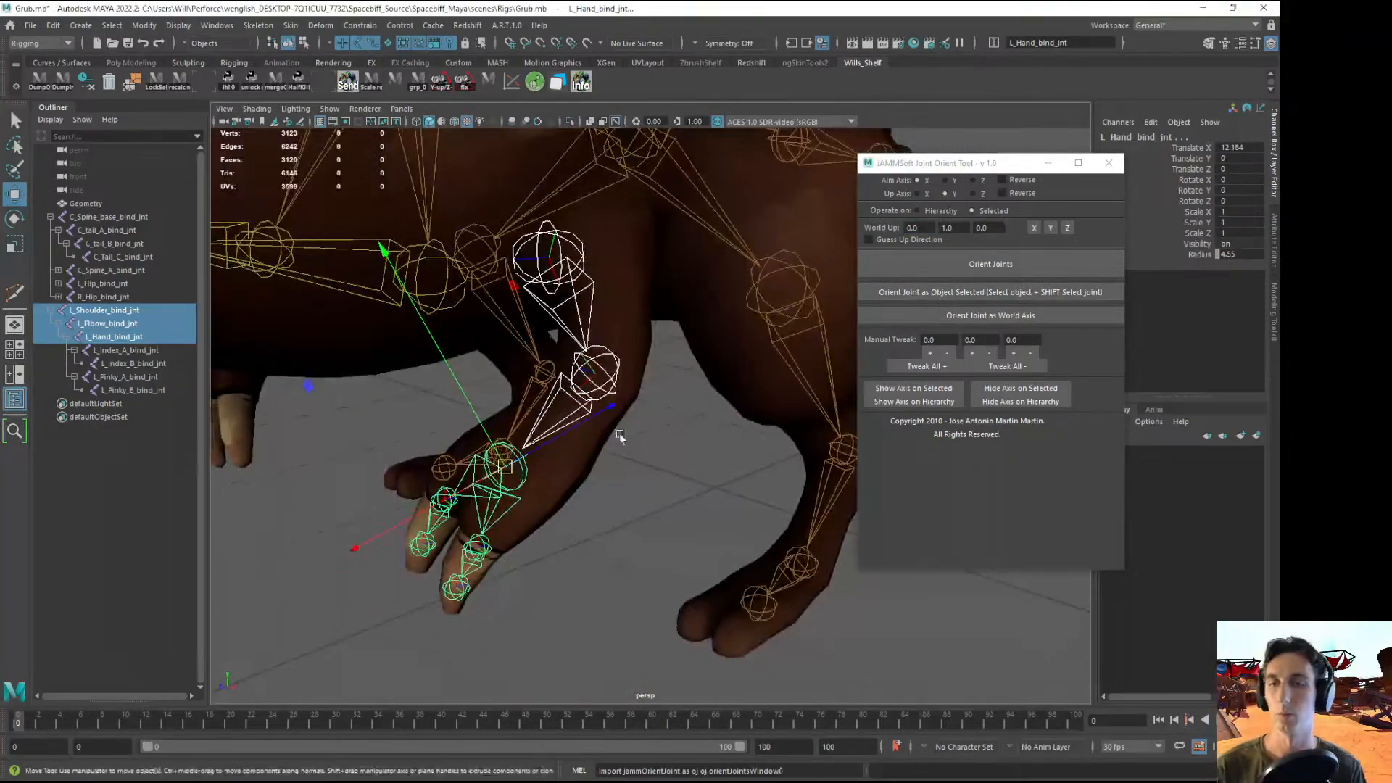
left_click(982, 194)
left_click(990, 264)
- Rotate L_Hand_bind_jnt's orientation about Z with manual tweaks of 10, ending in the negative direction, until its X axis points toward the claws
left_click_drag(607, 485, 694, 453, "alt")
left_click(572, 429)
key("e")
key("w")
left_click_drag(1025, 339, 987, 340)
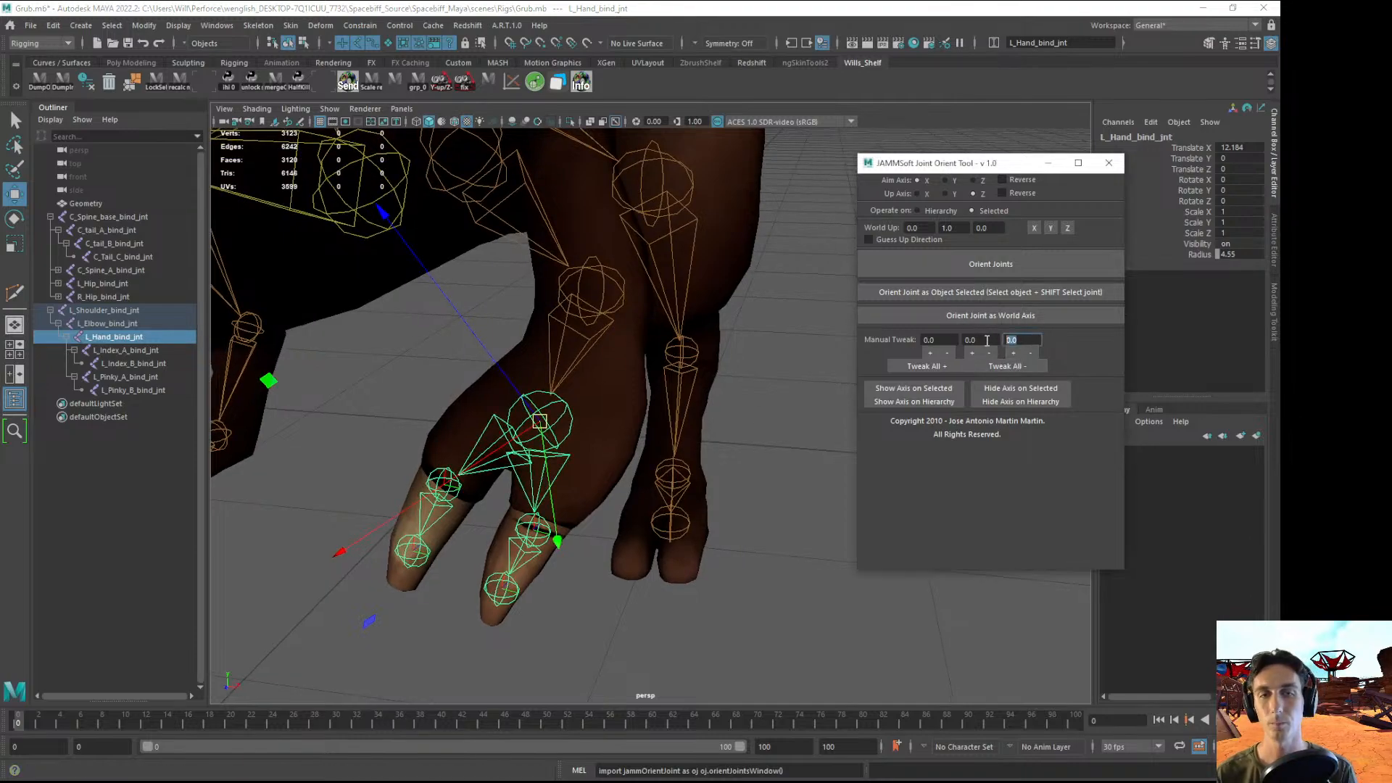
type("10")
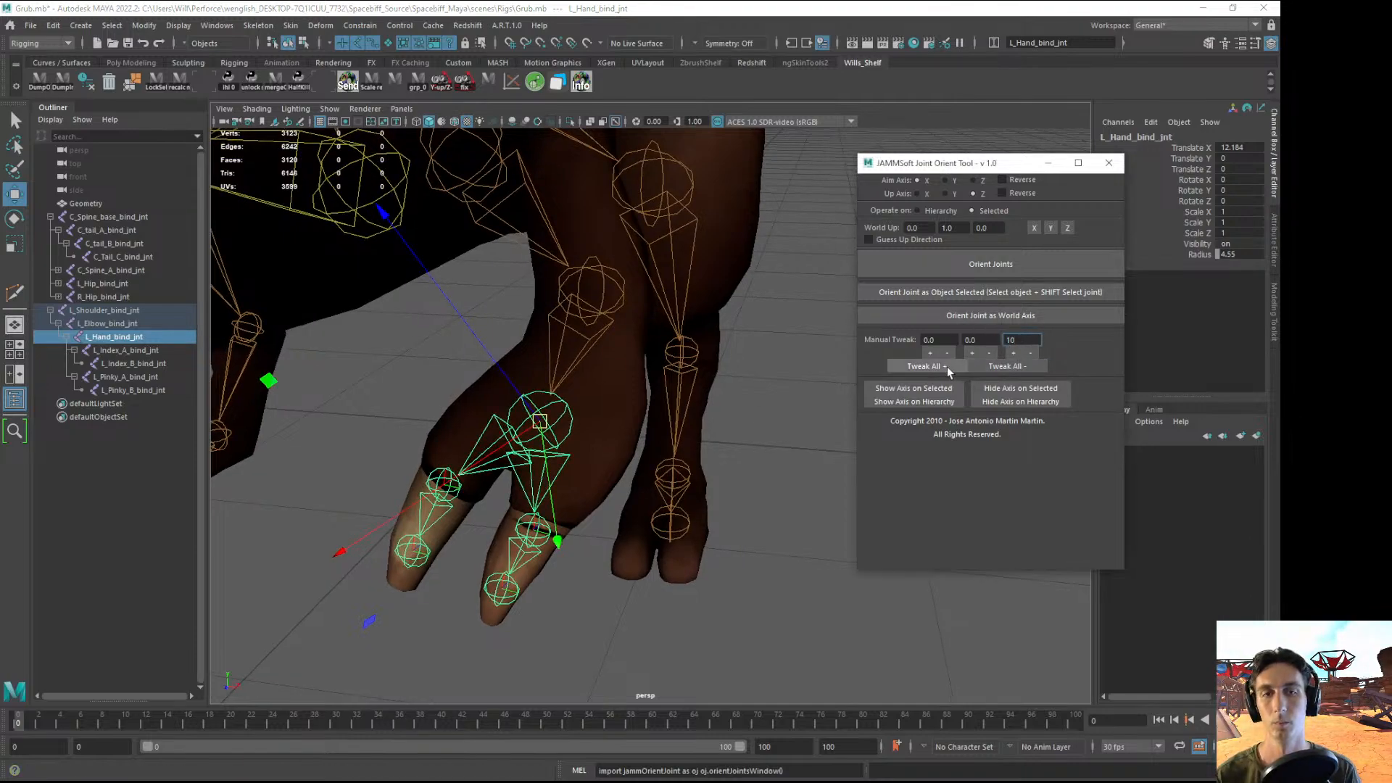
left_click(946, 365)
left_click(942, 364)
left_click(943, 365)
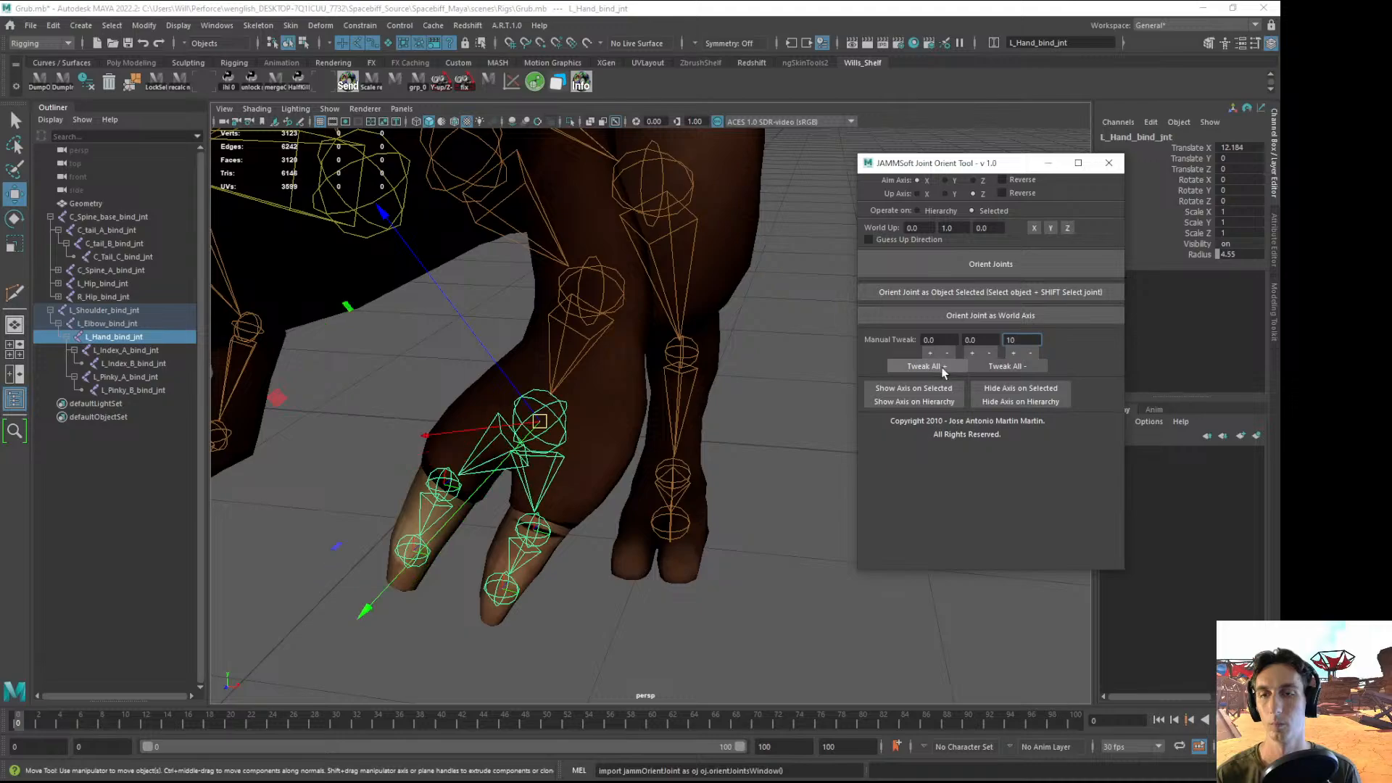
left_click(1001, 367)
left_click(999, 368)
left_click(999, 368)
left_click(999, 368)
left_click(999, 368)
left_click(998, 368)
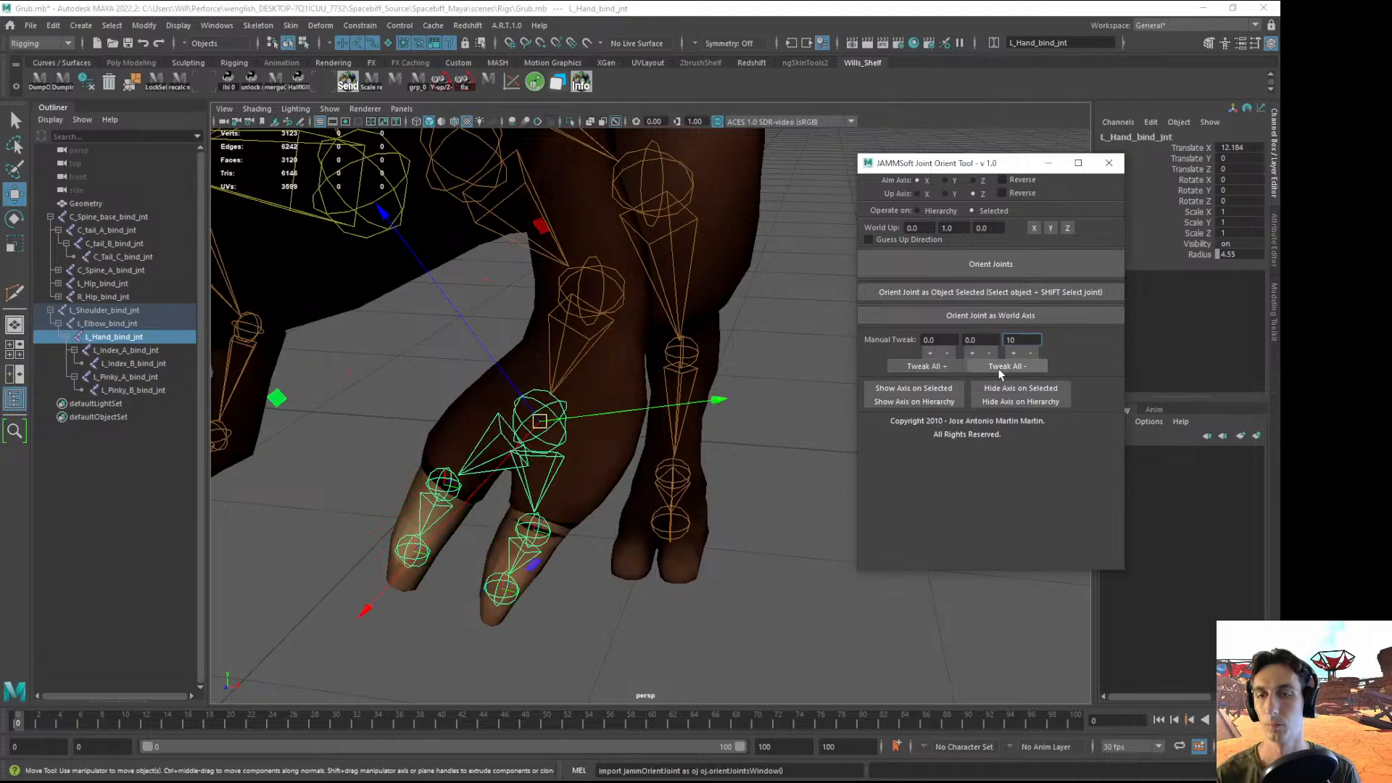
left_click(999, 368)
left_click_drag(798, 418, 656, 456, "alt")
- Reset the Z tweak to 0 and roll the hand joint's orientation about X with repeated positive tweaks of 10
double_click(1021, 339)
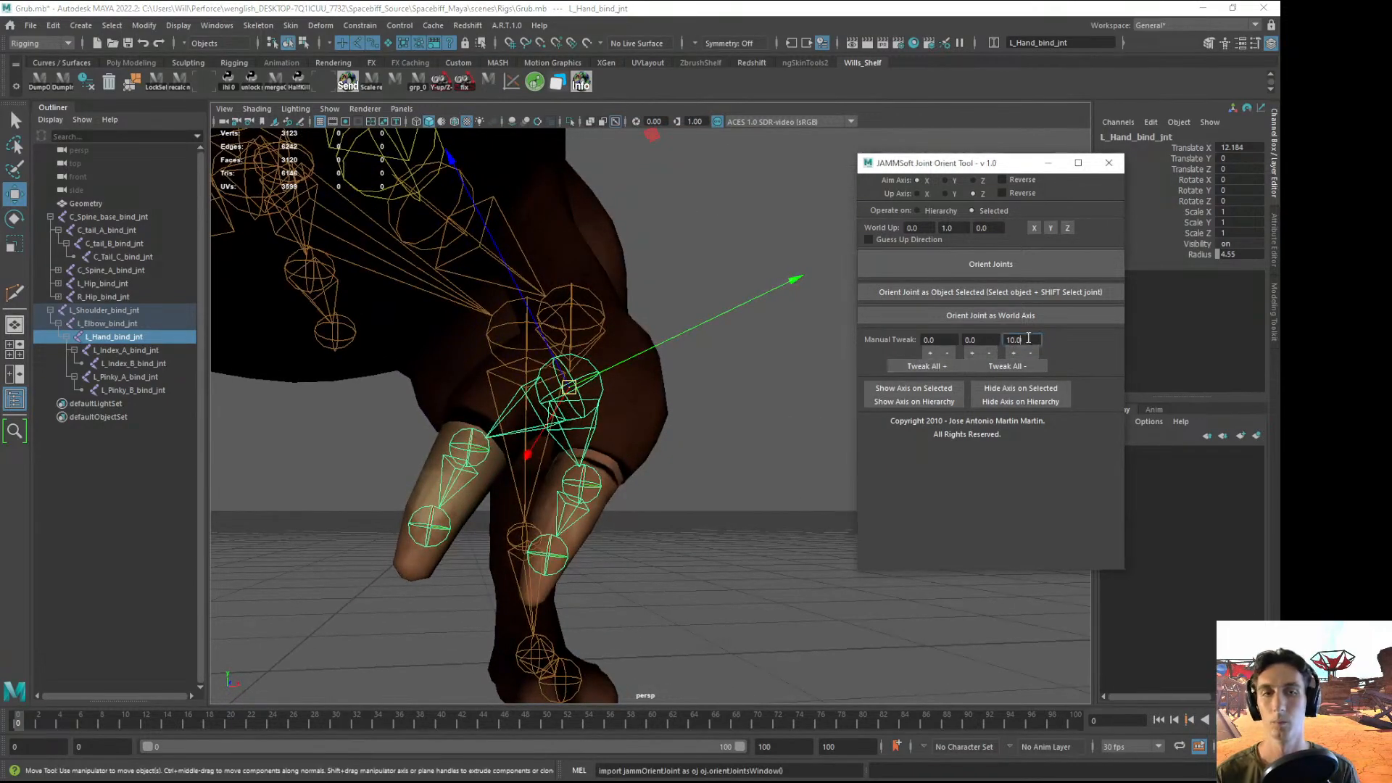
type("0")
left_click_drag(936, 340, 908, 340)
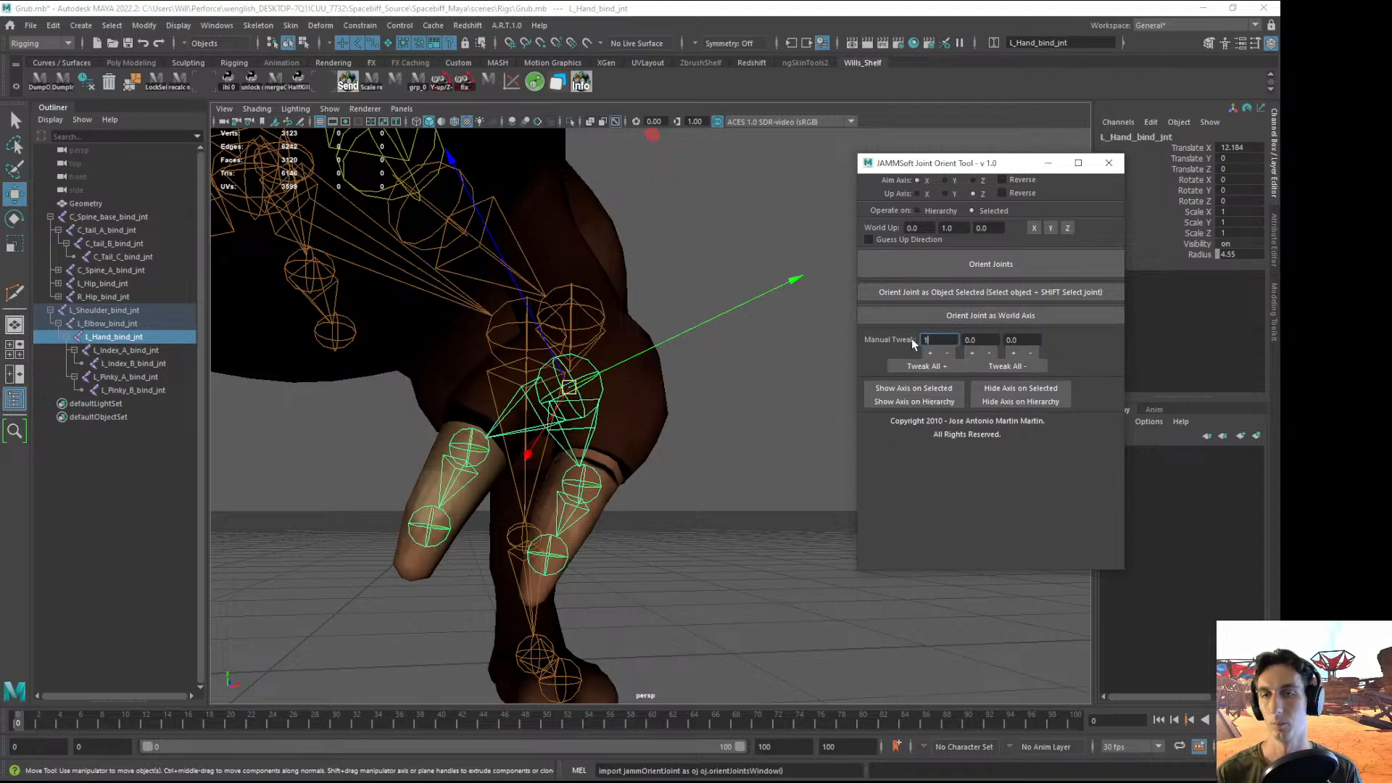
left_click(942, 367)
left_click(942, 366)
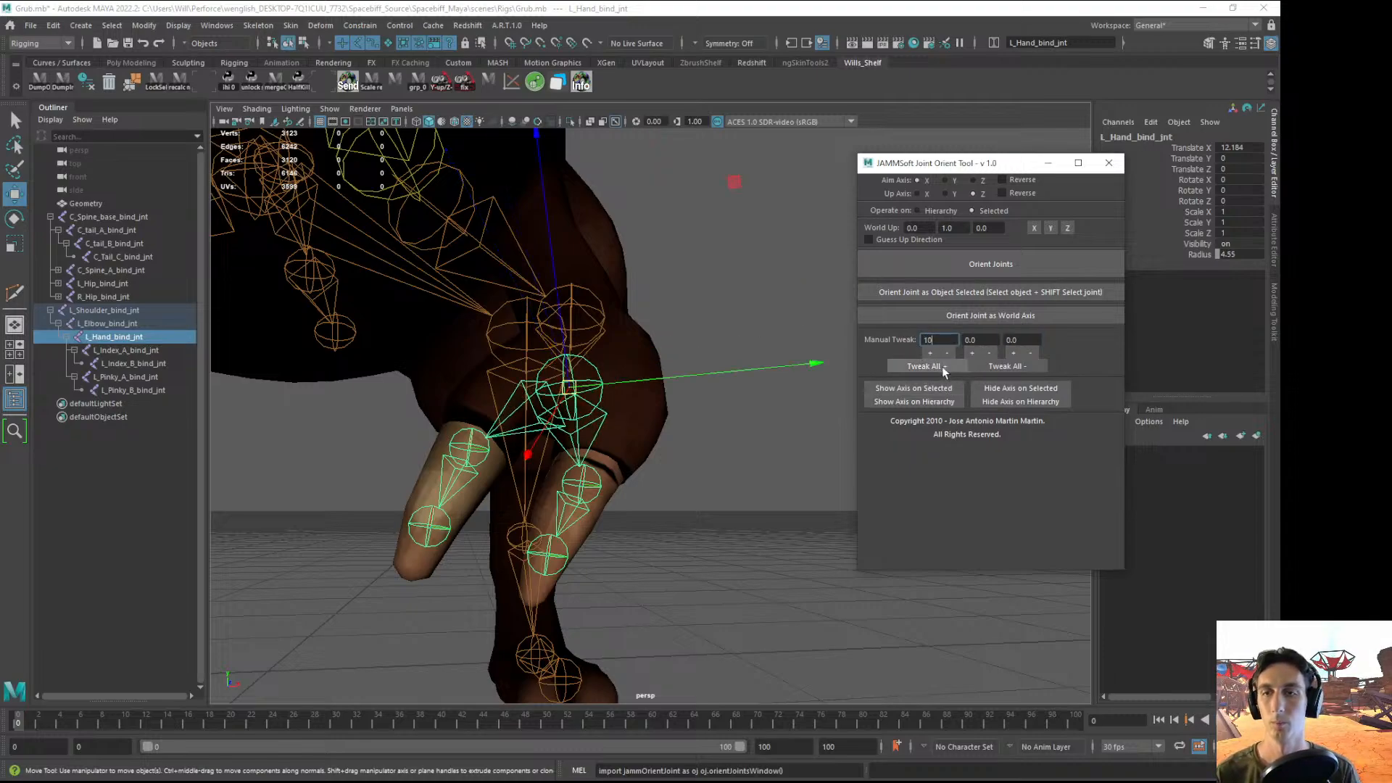
left_click(942, 366)
left_click(942, 367)
left_click(941, 368)
left_click(939, 369)
left_click_drag(773, 422, 707, 435, "alt")
left_click_drag(627, 429, 655, 422, "alt")
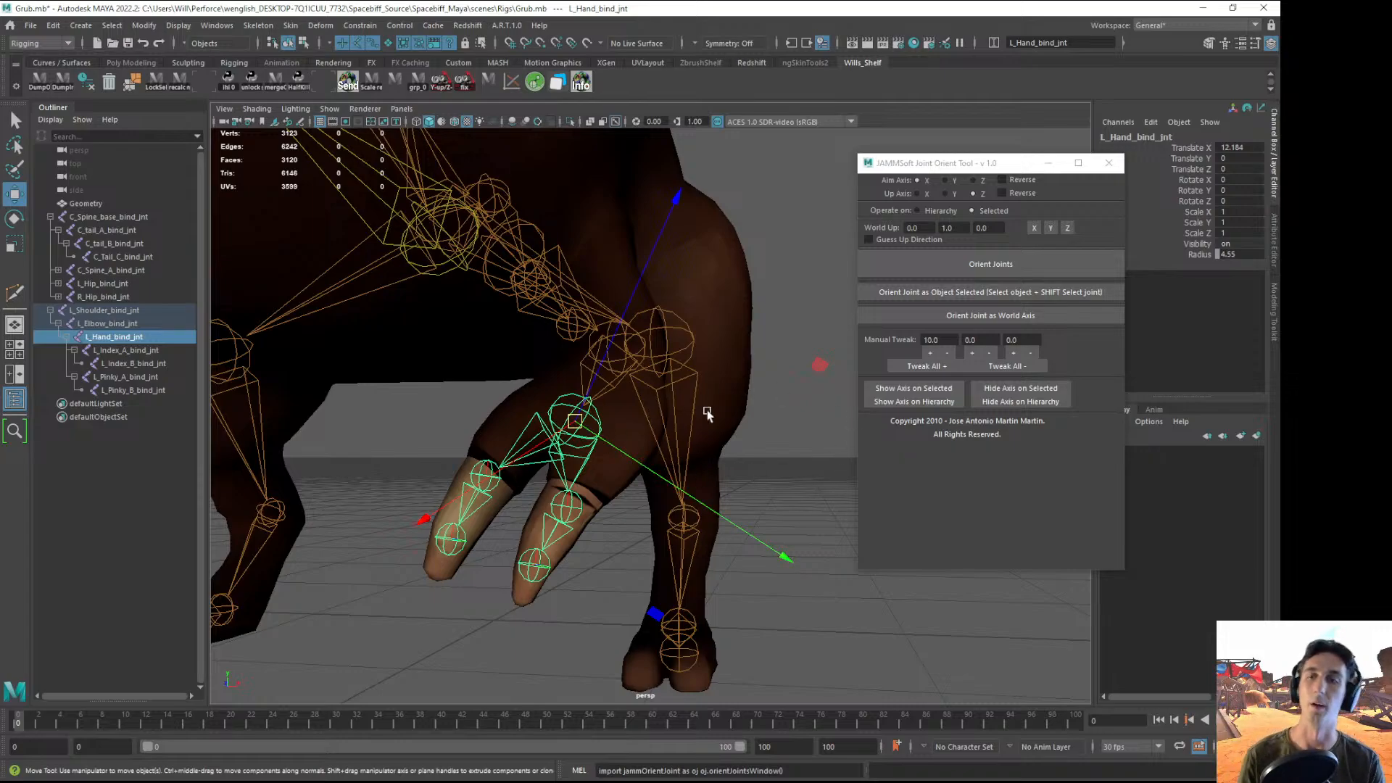
- Roll the orientations of L_Elbow_bind_jnt and L_Shoulder_bind_jnt about X with positive tweaks of 10
left_click_drag(708, 382, 768, 358, "alt")
left_click(664, 316)
left_click(945, 364)
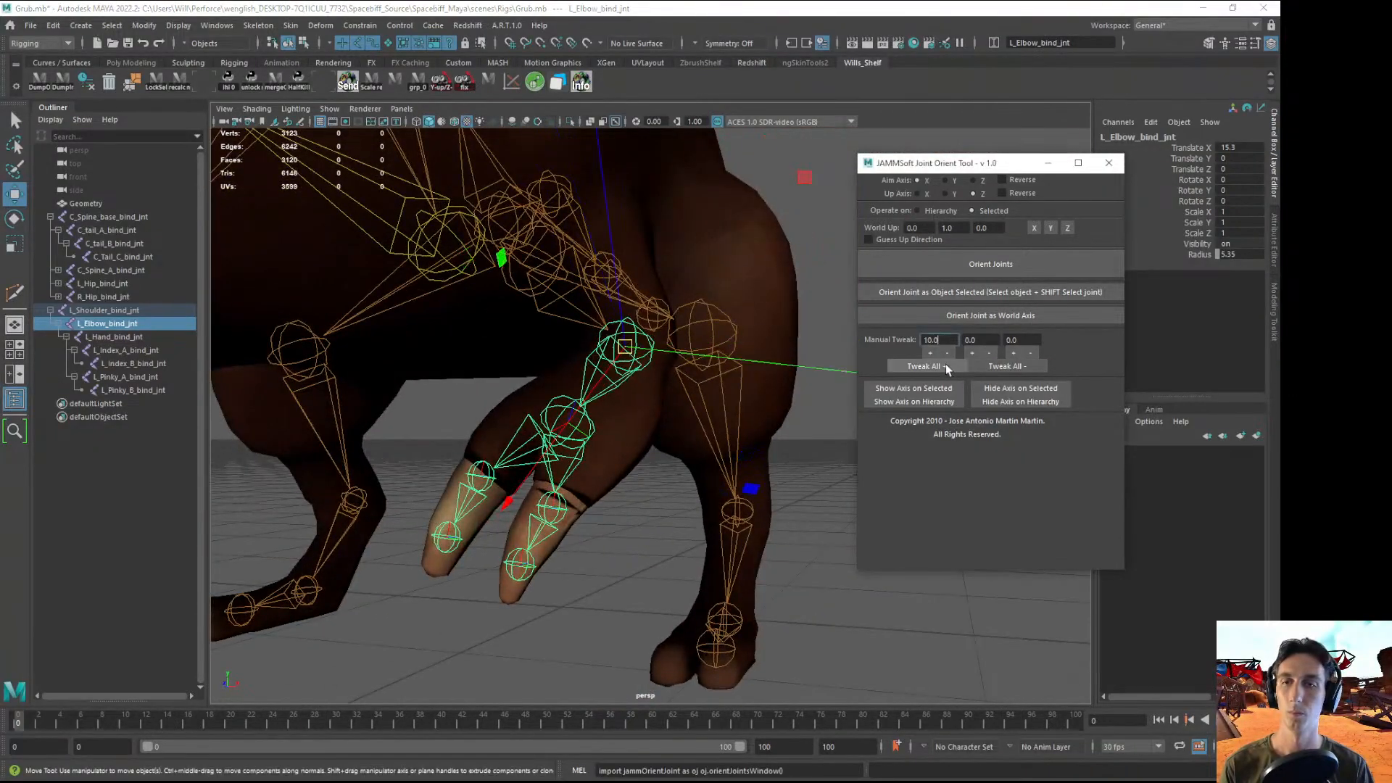
left_click(946, 365)
left_click_drag(623, 451, 668, 435, "alt")
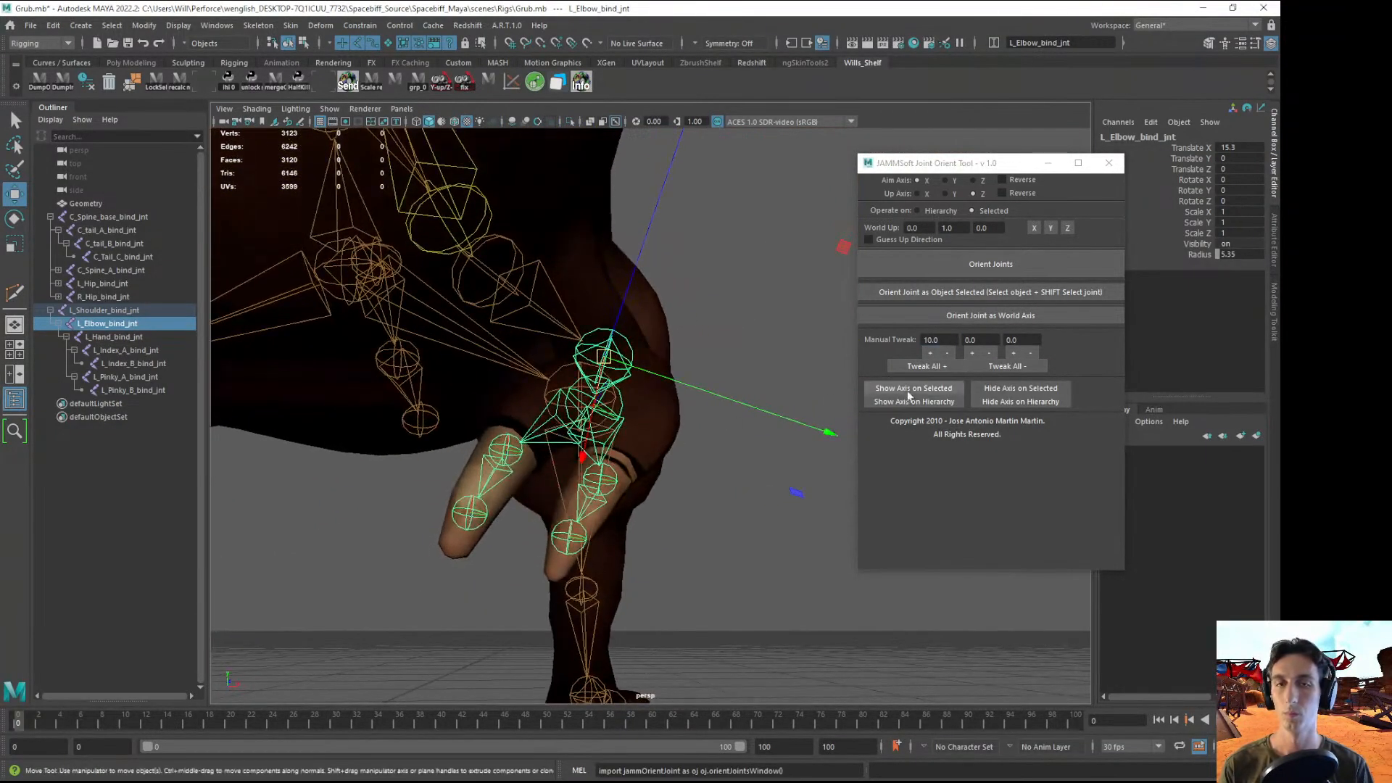
left_click(941, 365)
left_click_drag(760, 424, 596, 306, "alt")
left_click(919, 368)
left_click(564, 320)
left_click(936, 367)
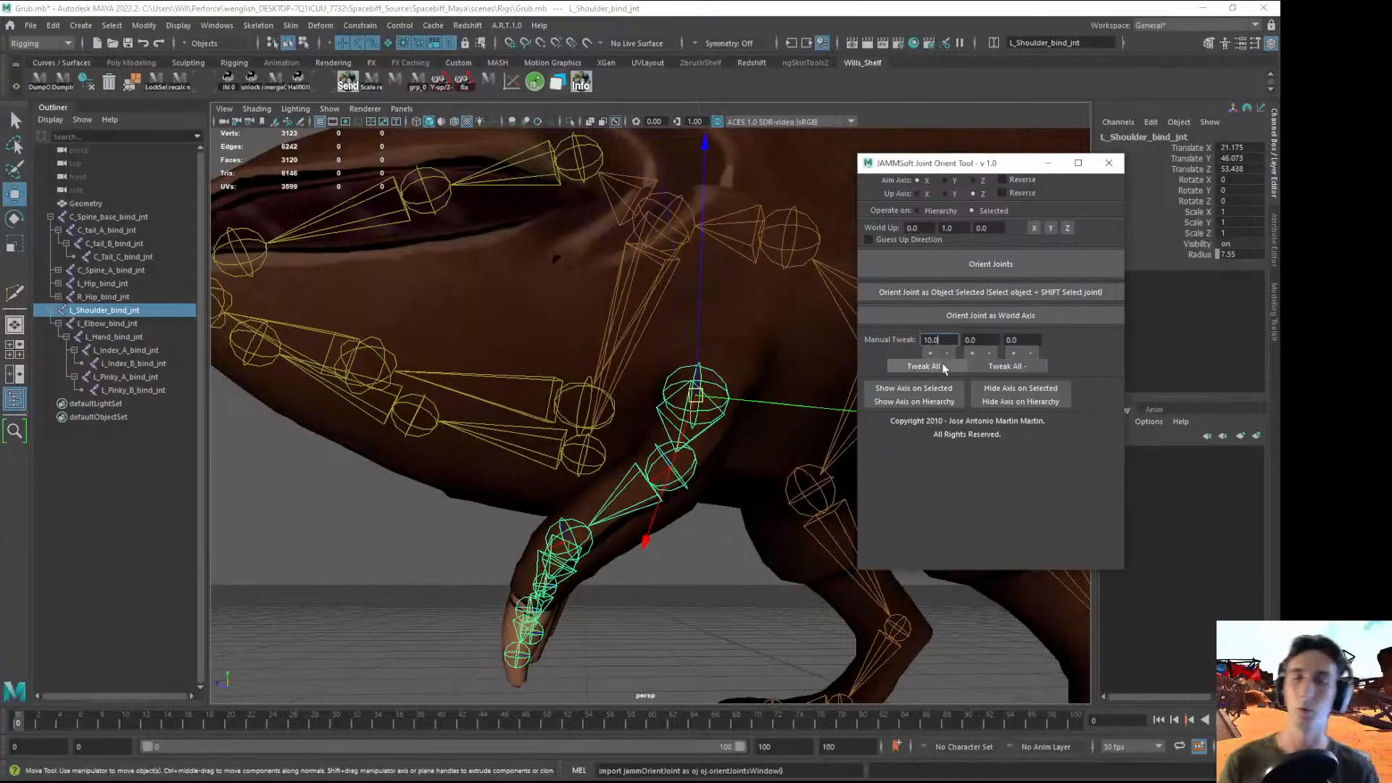
- Select all four index and pinky claw joints and orient them with aim axis X and up axis Z
left_click_drag(718, 522, 746, 497, "alt")
left_click(687, 441)
left_click(635, 450)
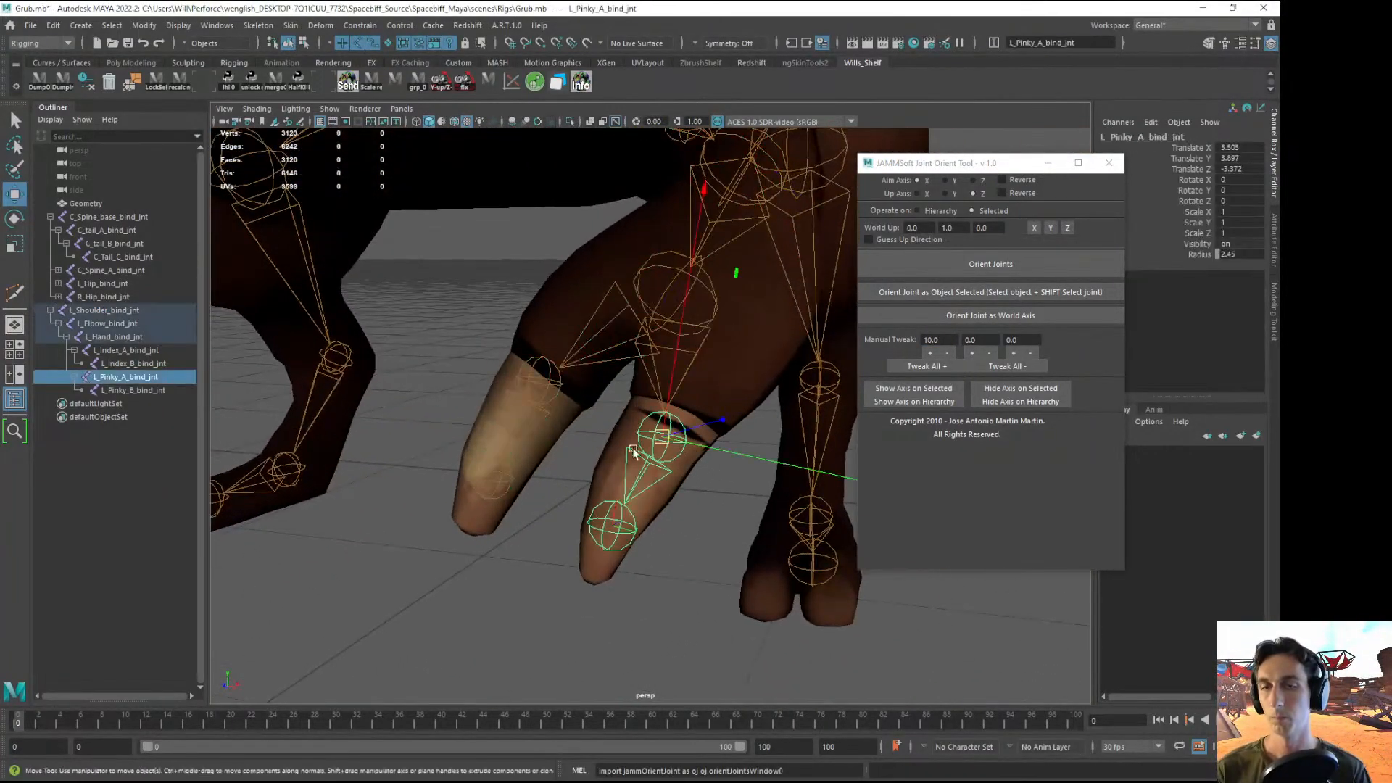
left_click(559, 382, "shift")
left_click(528, 499, "shift")
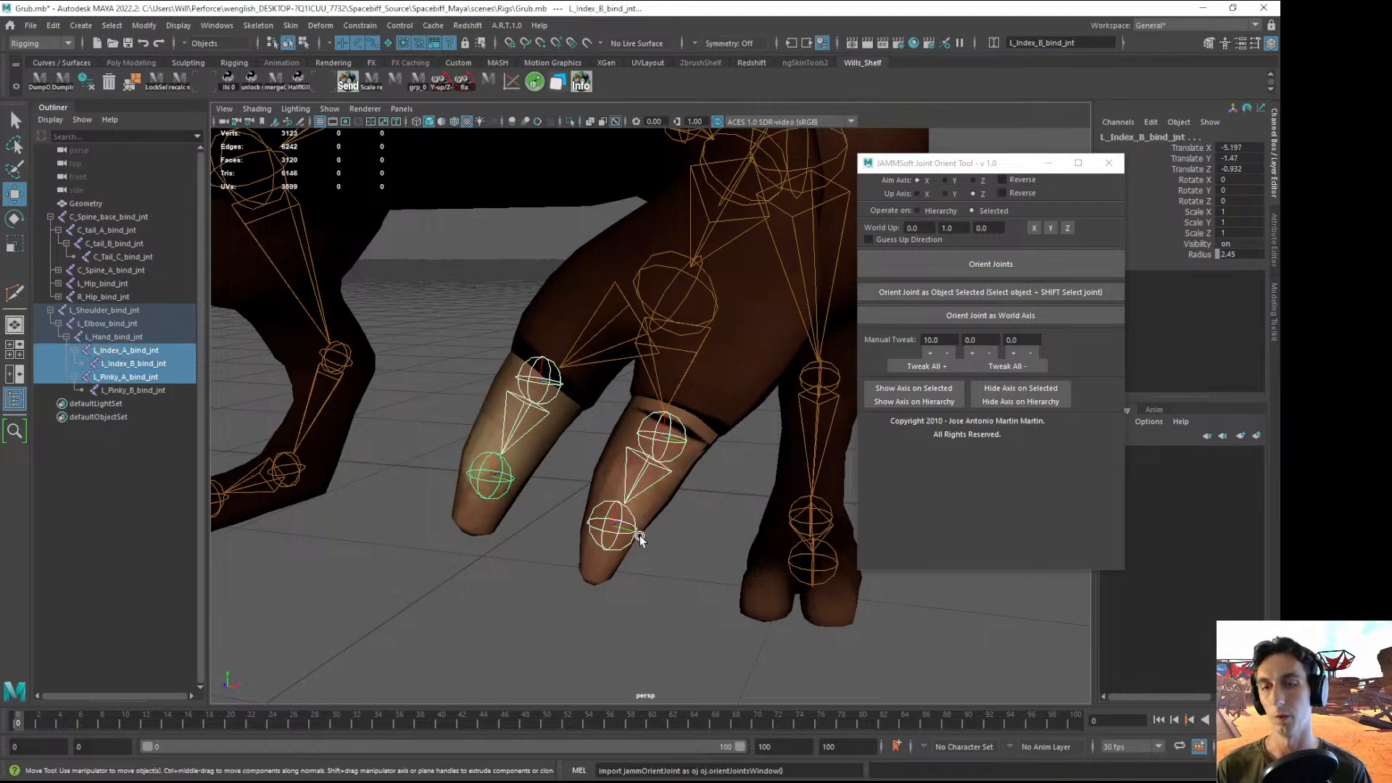
left_click(638, 535, "shift")
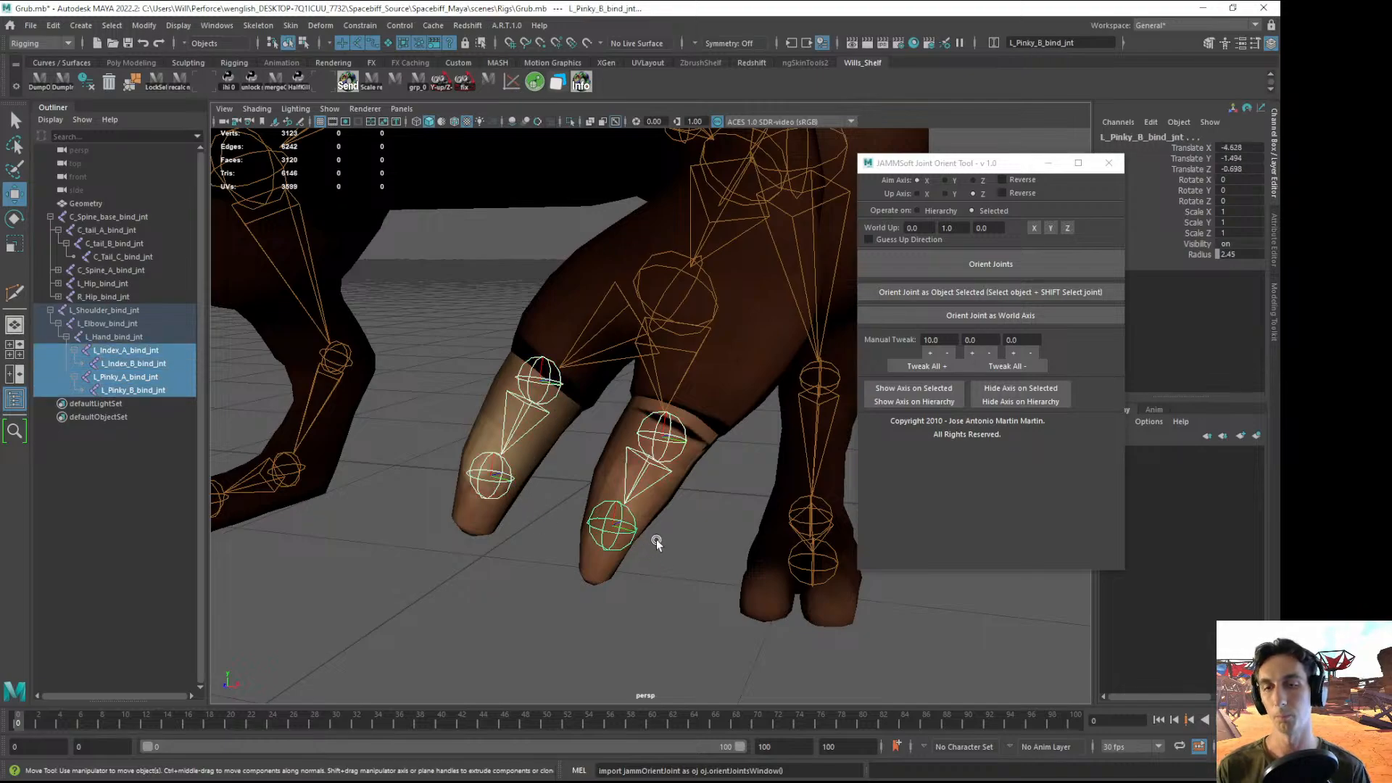
left_click(956, 273)
- Roll the orientations of both claw base joints, L_Pinky_A_bind_jnt and L_Index_A_bind_jnt, together about X with positive tweaks of 10
left_click(684, 444)
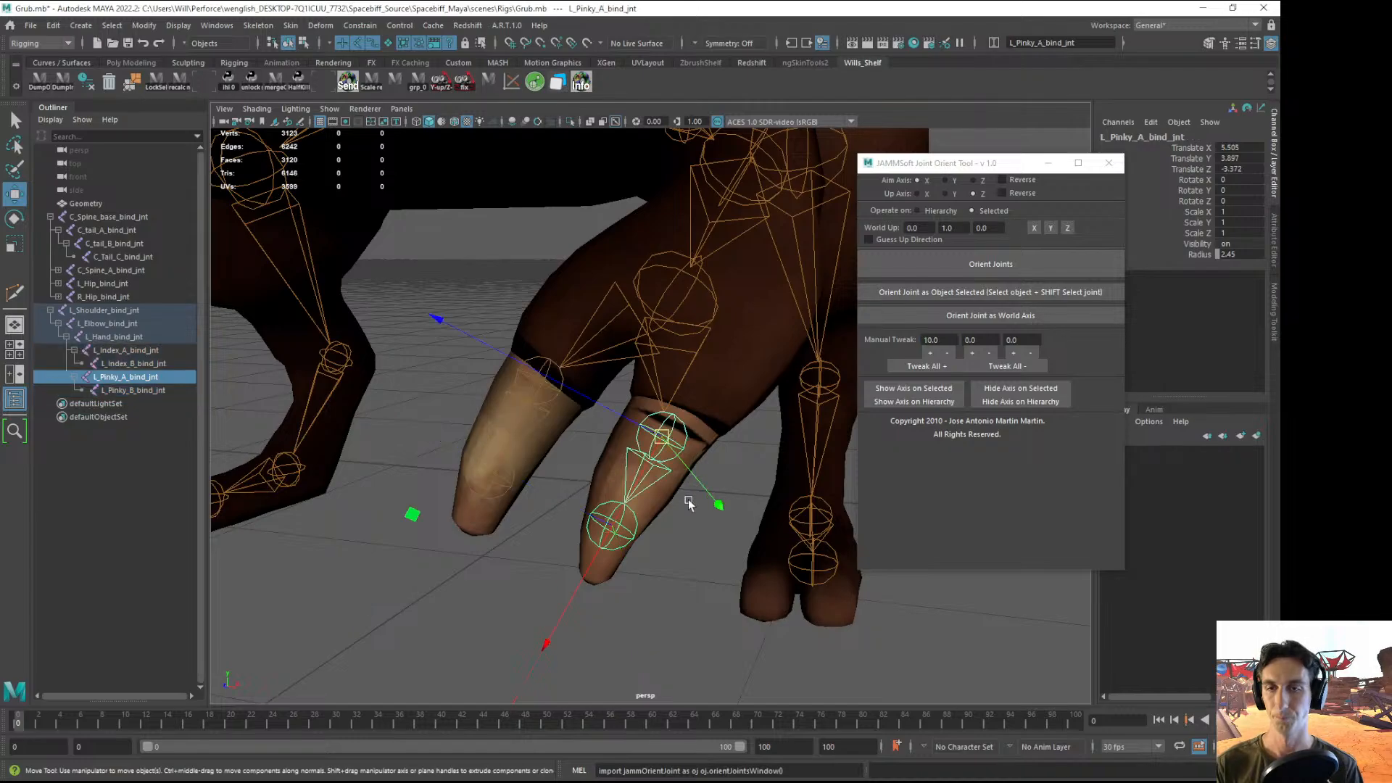
left_click_drag(679, 544, 573, 385, "alt")
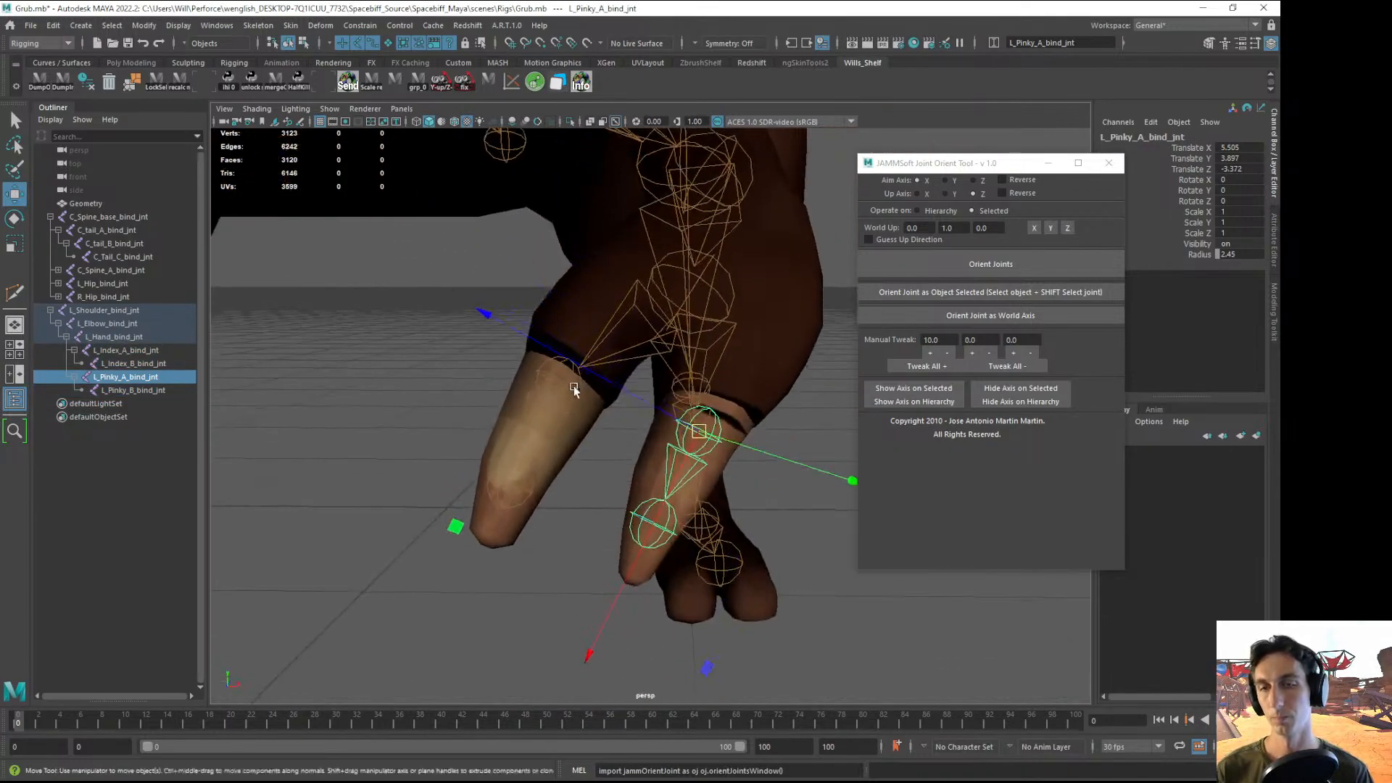
left_click(570, 386, "shift")
left_click_drag(613, 505, 653, 471, "alt")
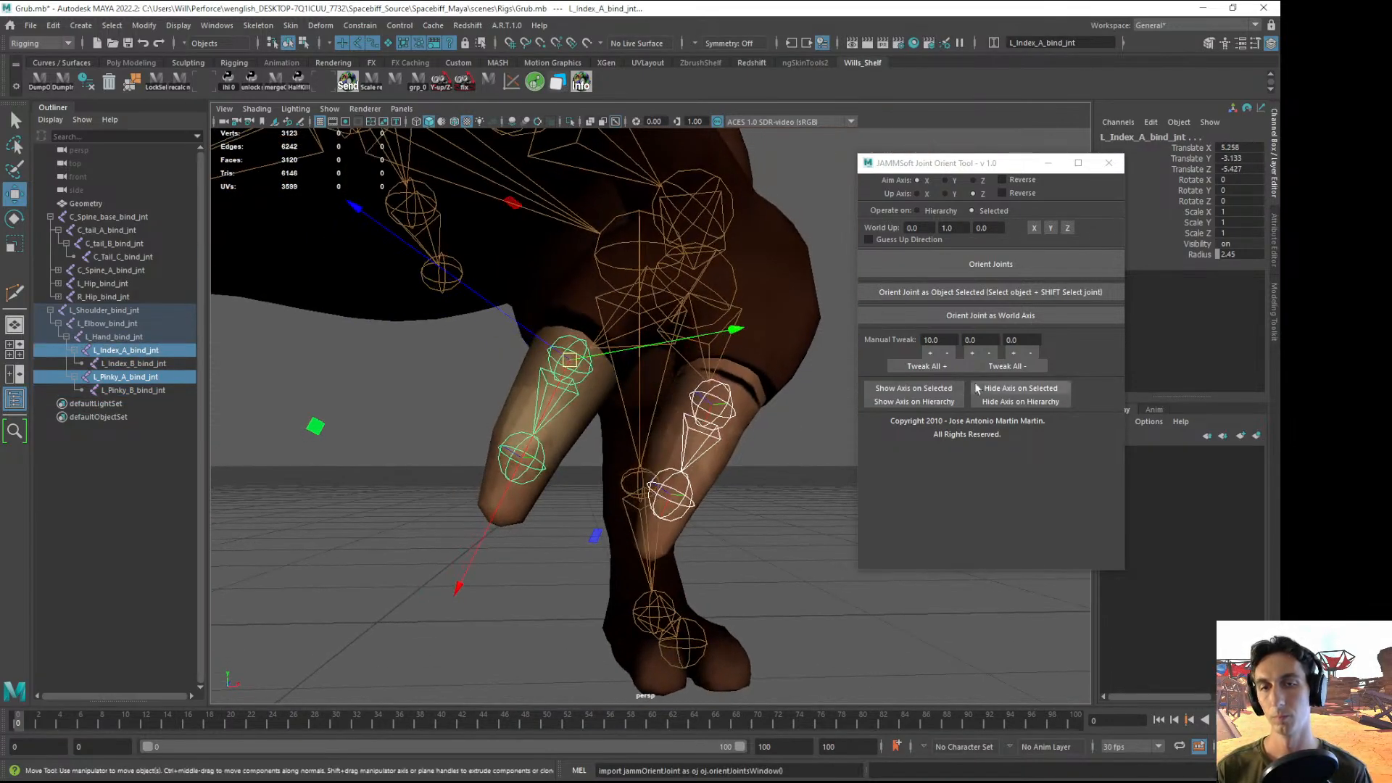
left_click(926, 366)
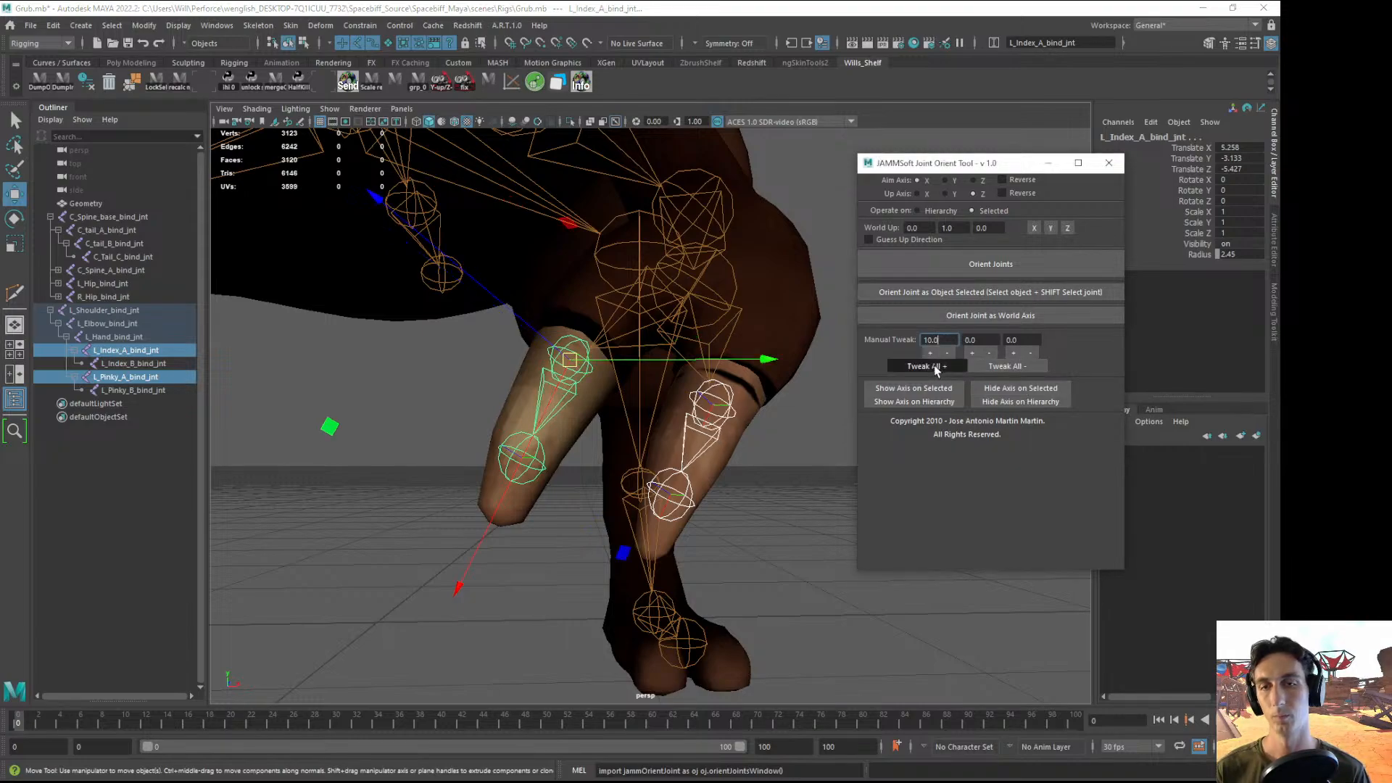
left_click(931, 368)
left_click(934, 367)
left_click_drag(746, 457, 796, 426, "alt")
left_click(927, 364)
- Roll the claw tip joints L_Index_B_bind_jnt and L_Pinky_B_bind_jnt about X with positive tweaks of 10, then clear the selection
left_click(537, 426)
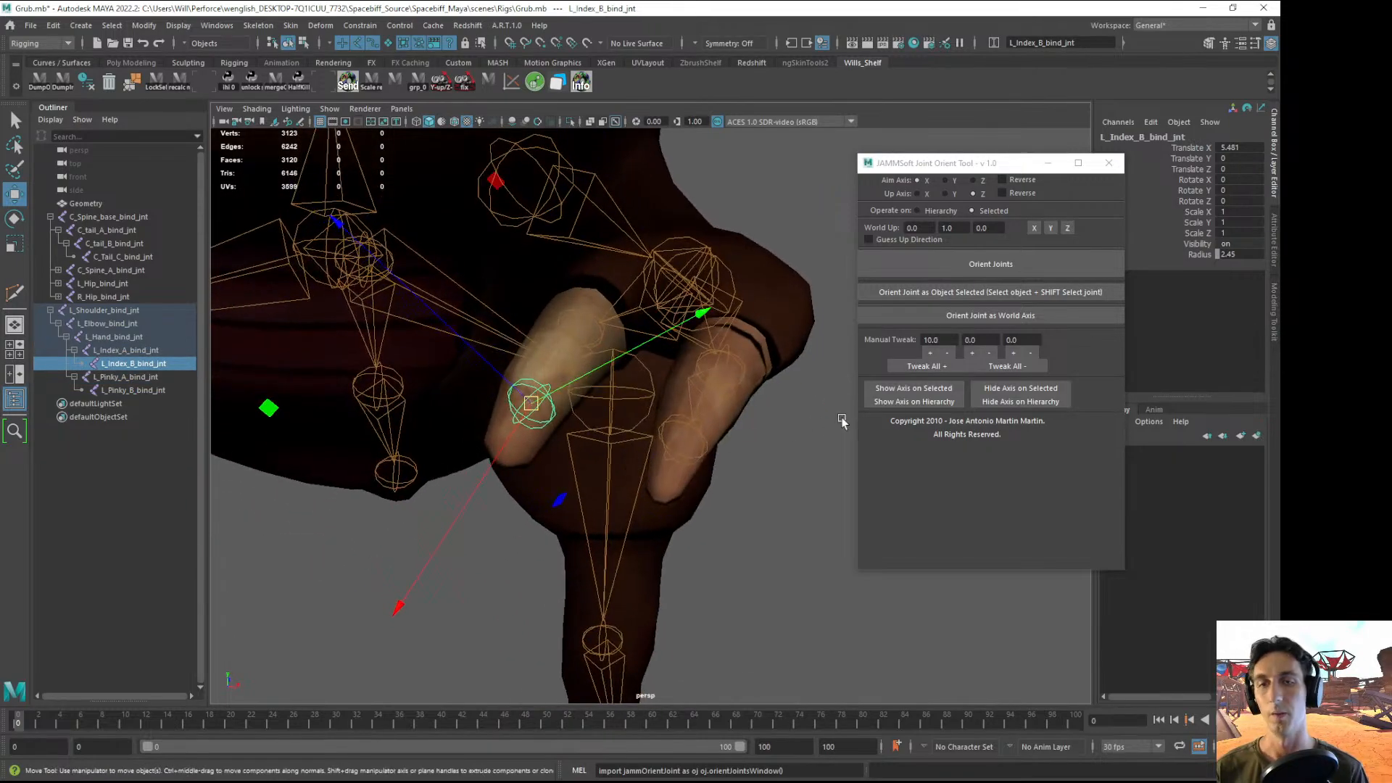
left_click(930, 367)
left_click(930, 367)
left_click(928, 364)
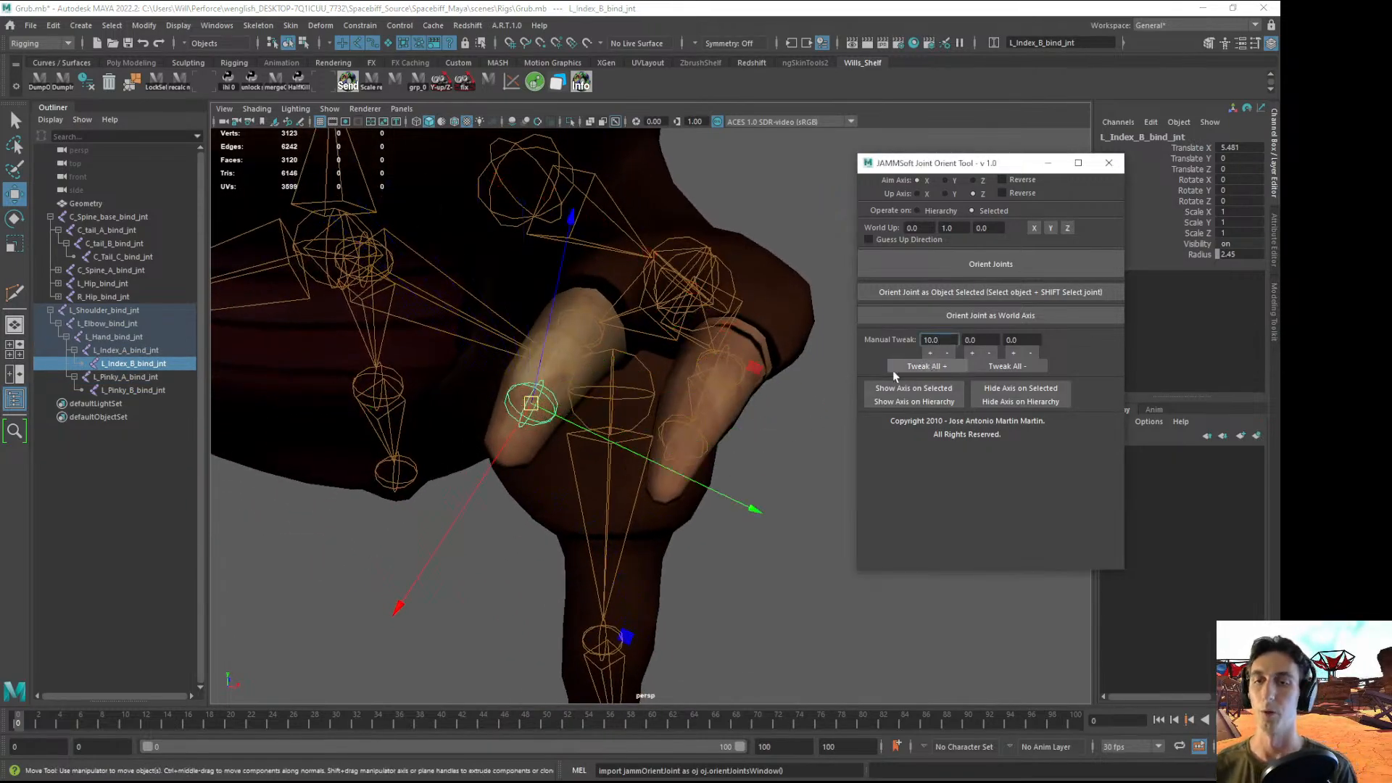
left_click(701, 457)
left_click(915, 366)
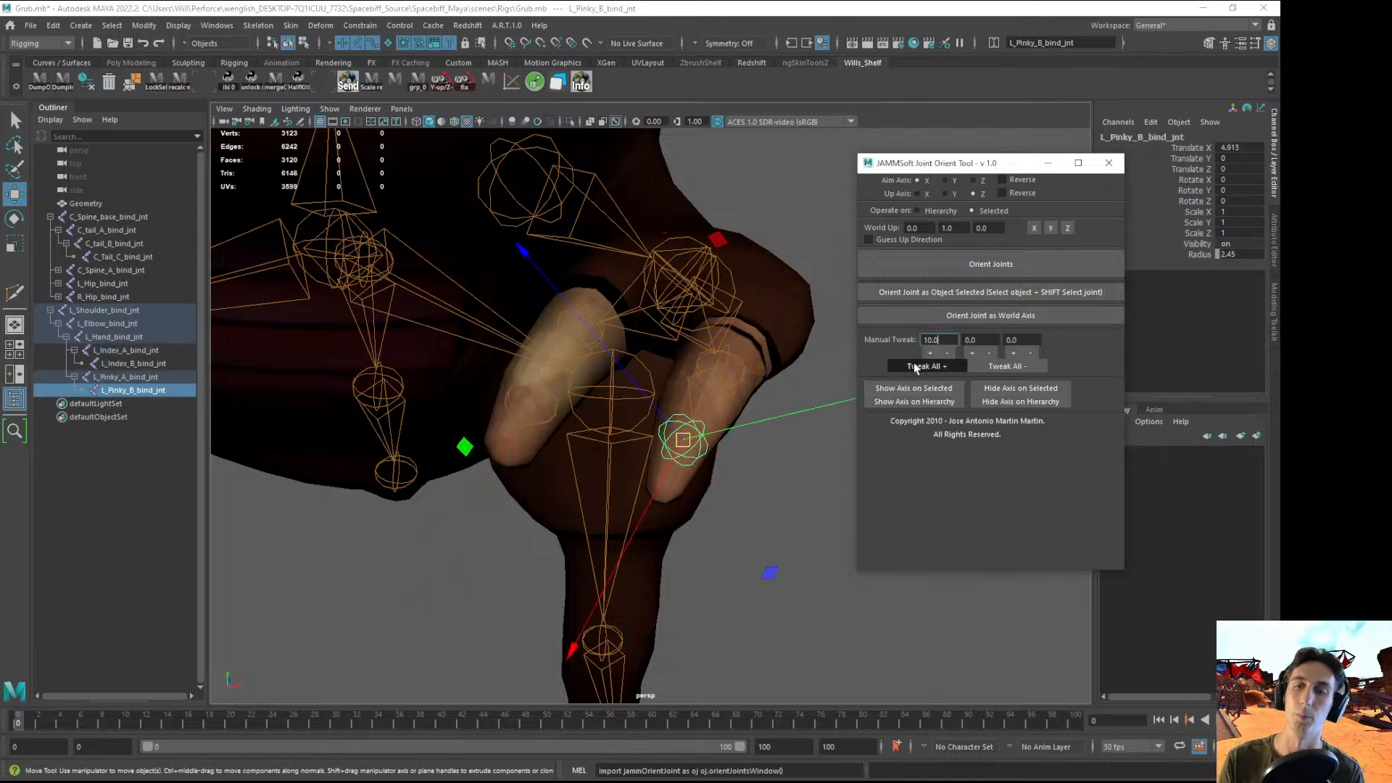
left_click(915, 367)
left_click(793, 441)
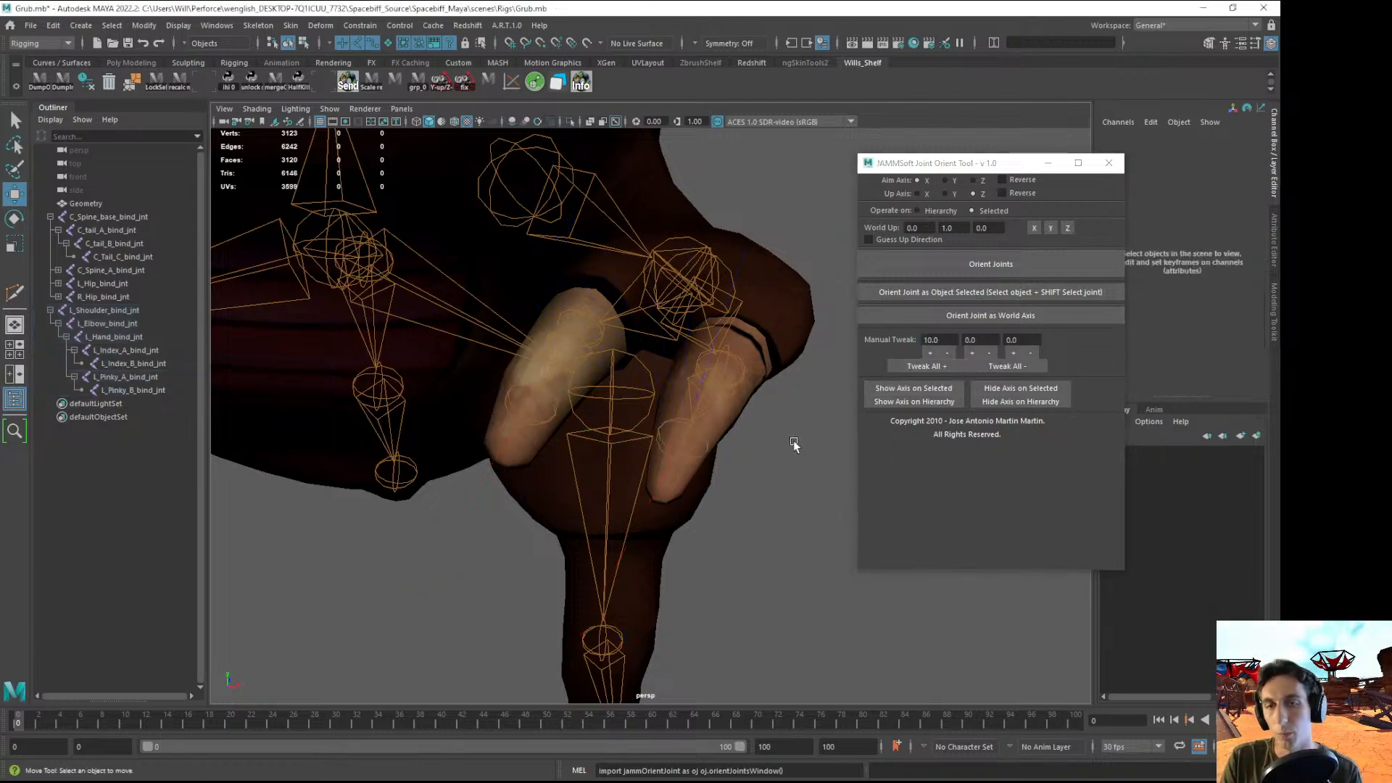
- Check the oriented left arm by selecting every joint from L_Shoulder_bind_jnt through L_Pinky_B_bind_jnt
left_click_drag(793, 441, 550, 434, "alt")
left_click_drag(513, 370, 567, 432, "alt")
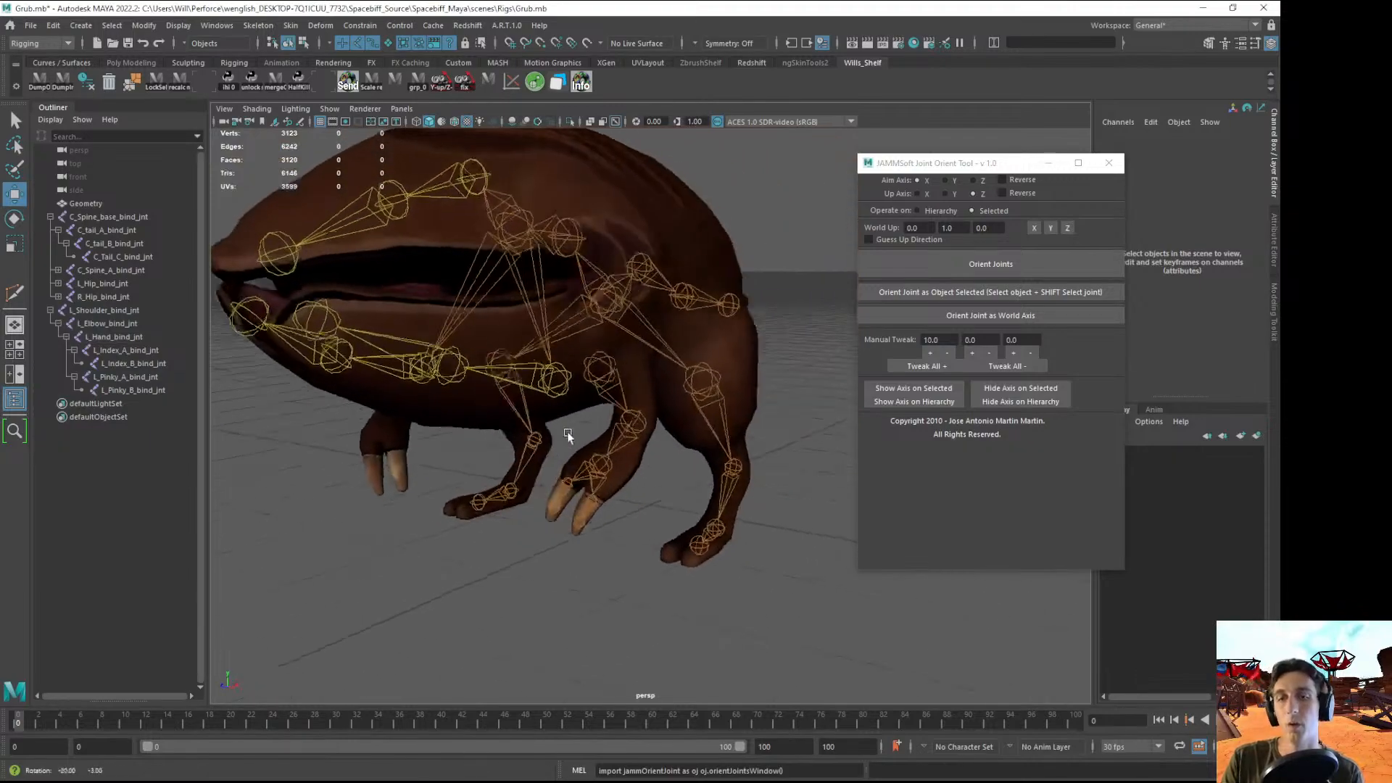
right_click_drag(567, 432, 665, 446, "alt")
left_click_drag(666, 447, 596, 367, "alt")
left_click(596, 367)
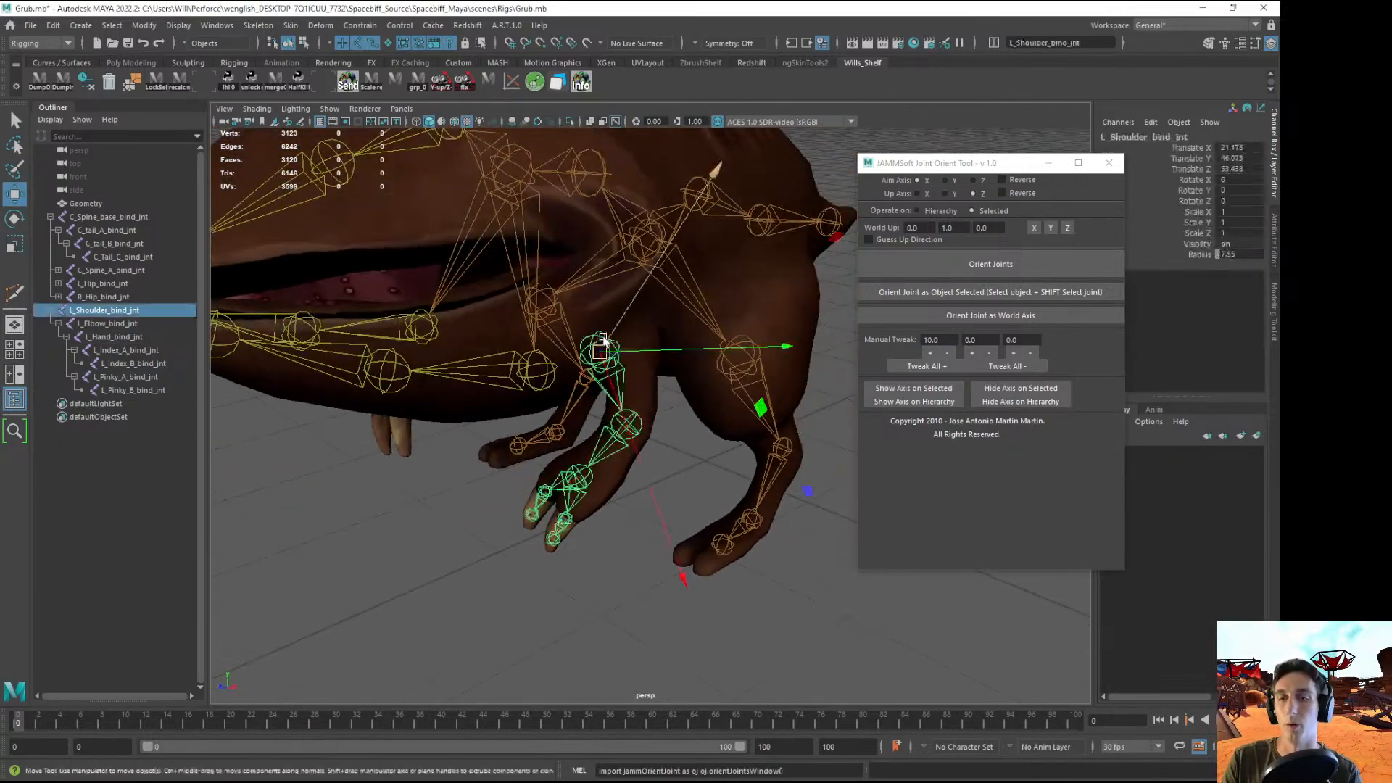
key("f")
left_click(110, 326, "ctrl")
left_click_drag(107, 344, 114, 392, "ctrl")
right_click_drag(557, 406, 516, 392, "alt")
left_click_drag(516, 392, 525, 342, "alt")
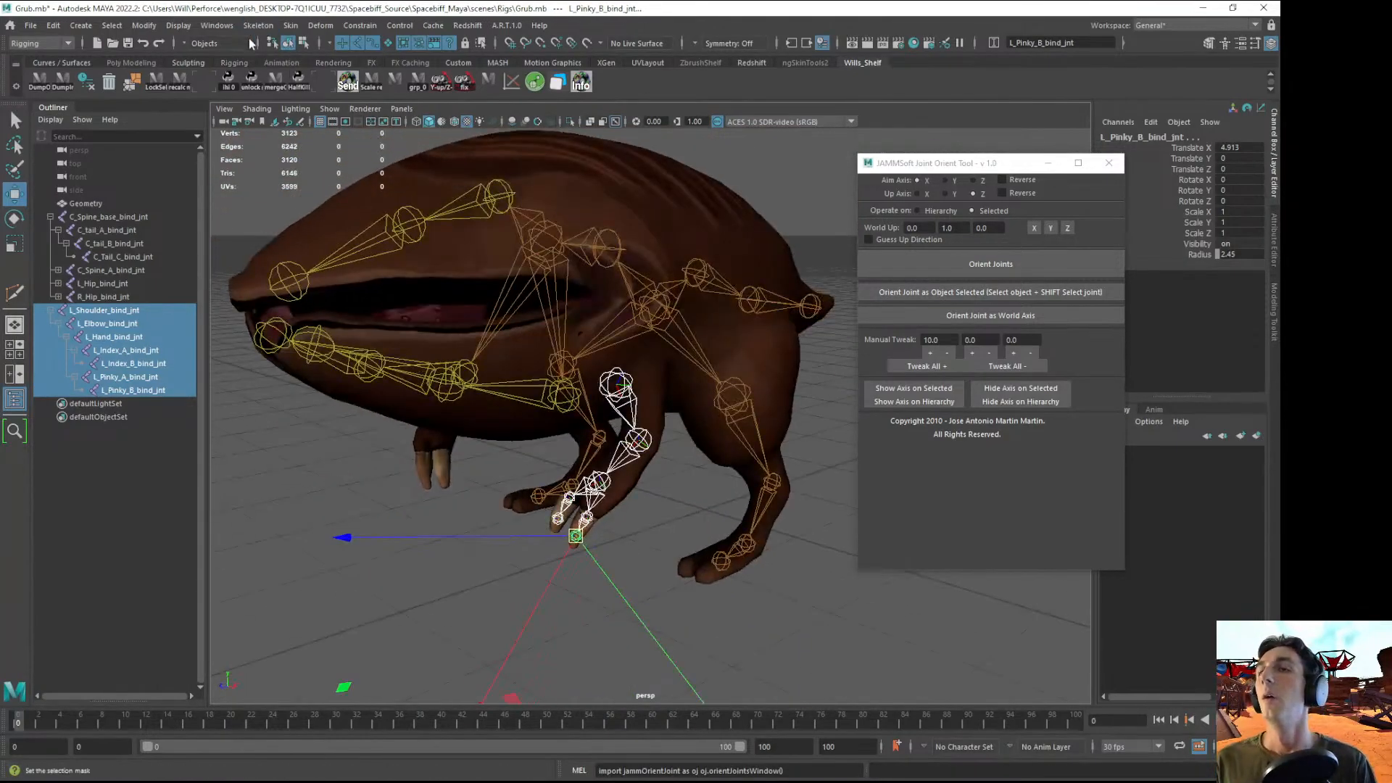
left_click_drag(498, 477, 517, 419, "alt")
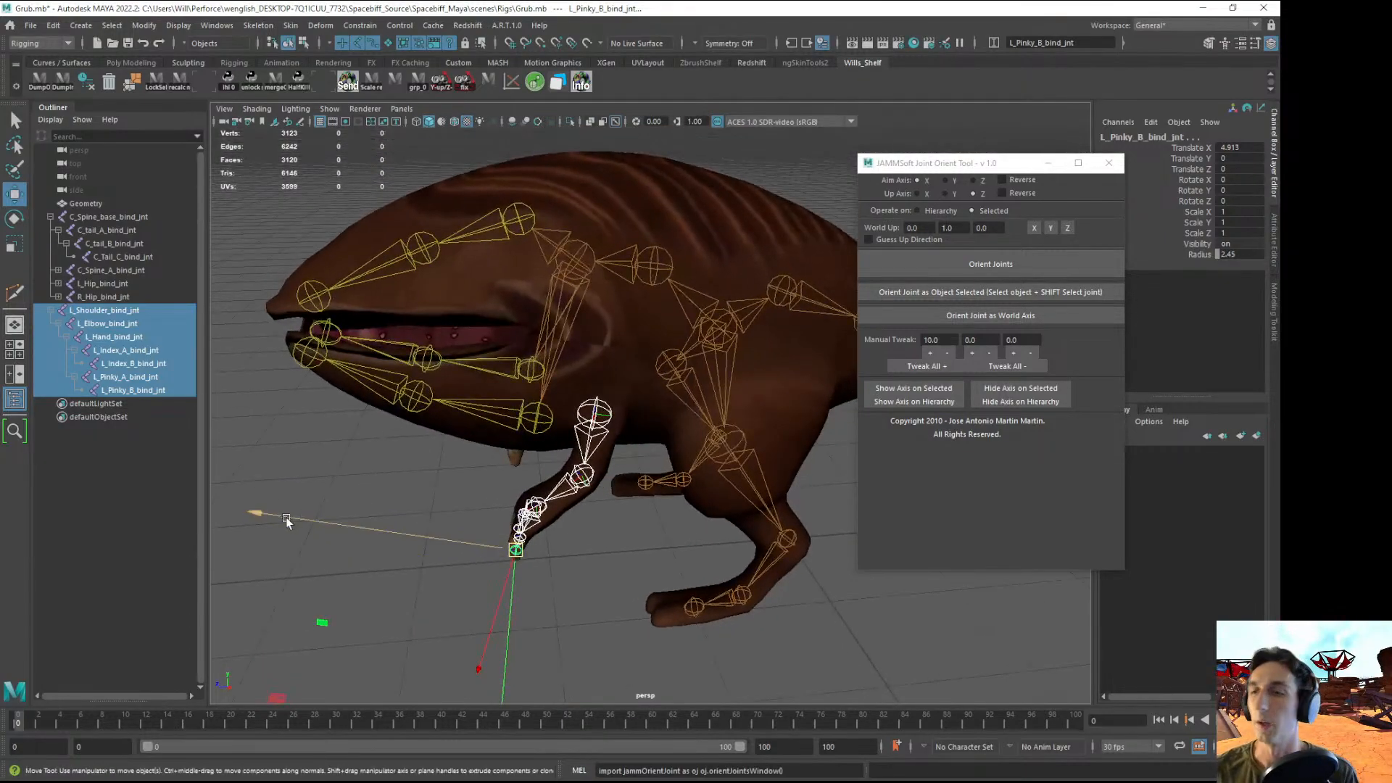
- Parent L_Shoulder_bind_jnt under C_Spine_base_bind_jnt
left_click(111, 310)
left_click(116, 283)
left_click(123, 269)
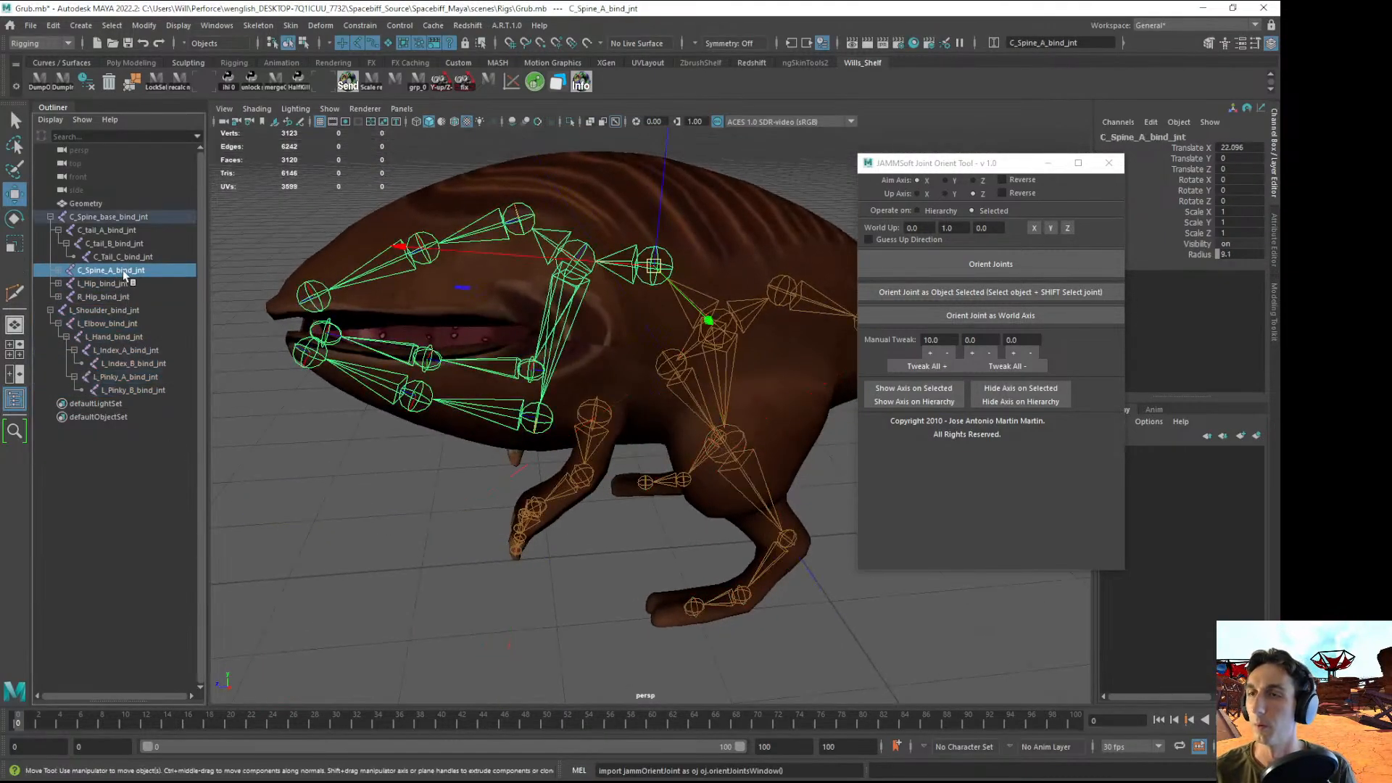
left_click(728, 330)
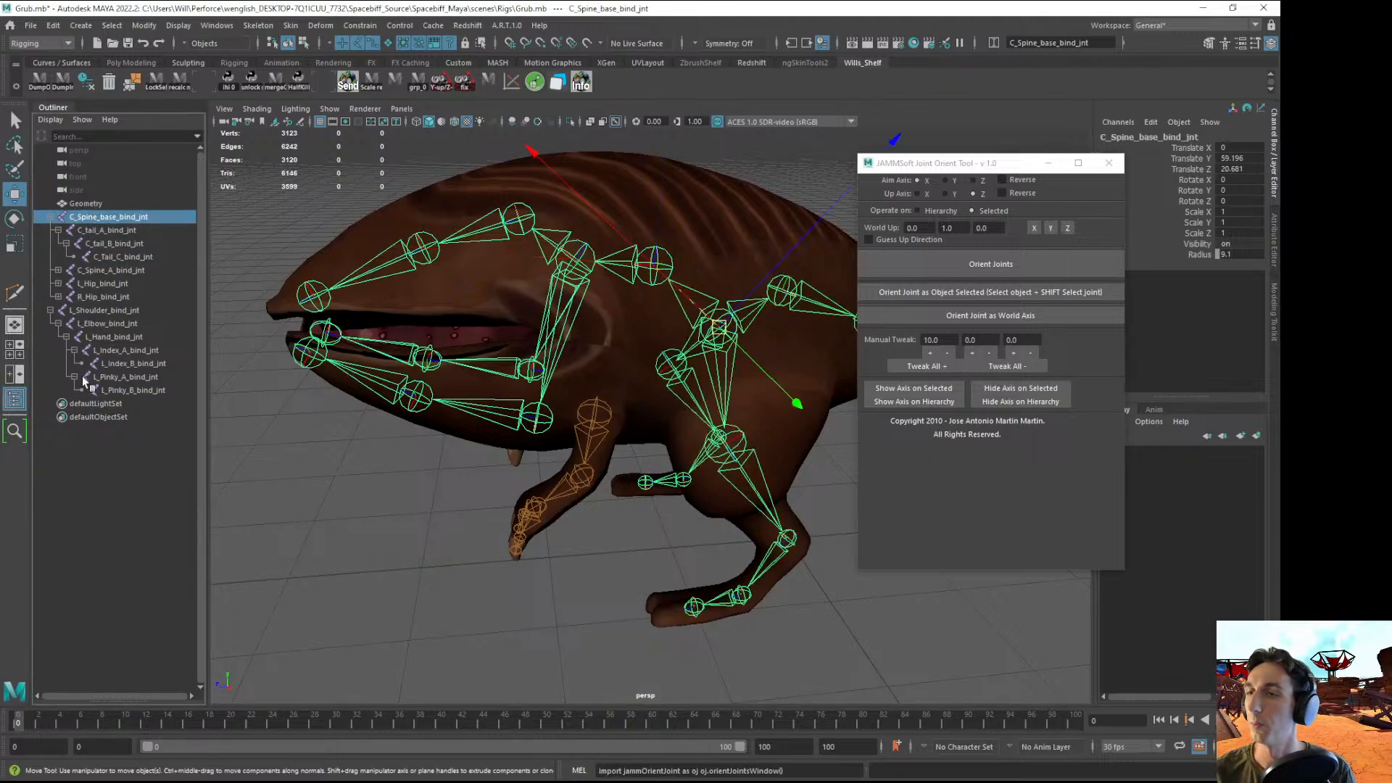
left_click(94, 311)
middle_click_drag(93, 314, 114, 219)
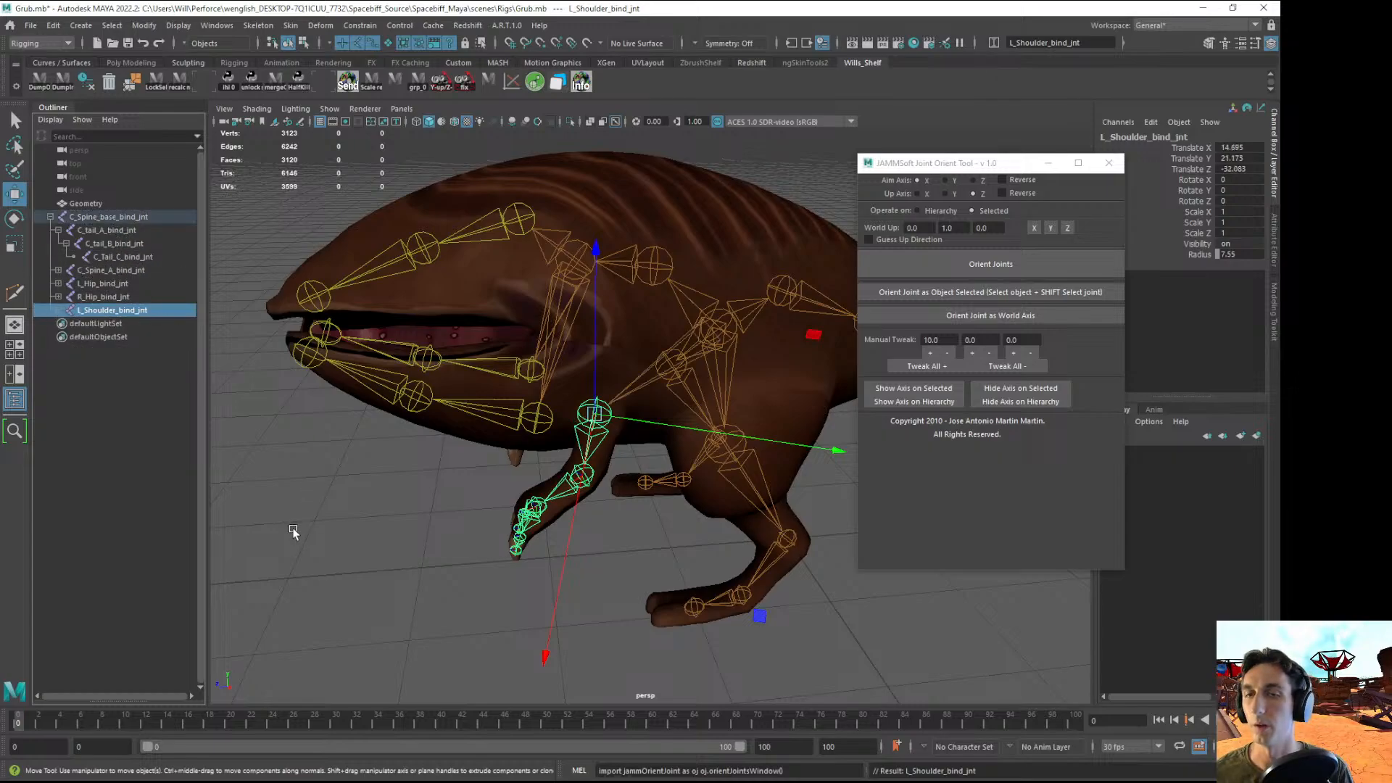
- Reparent L_Shoulder_bind_jnt under C_Spine_A_bind_jnt, check its place in the hierarchy, and clear the selection
mouse_move(446, 478)
left_mouse_down("alt")
mouse_move(540, 472)
mouse_move(515, 493)
mouse_move(441, 488)
left_mouse_up("alt")
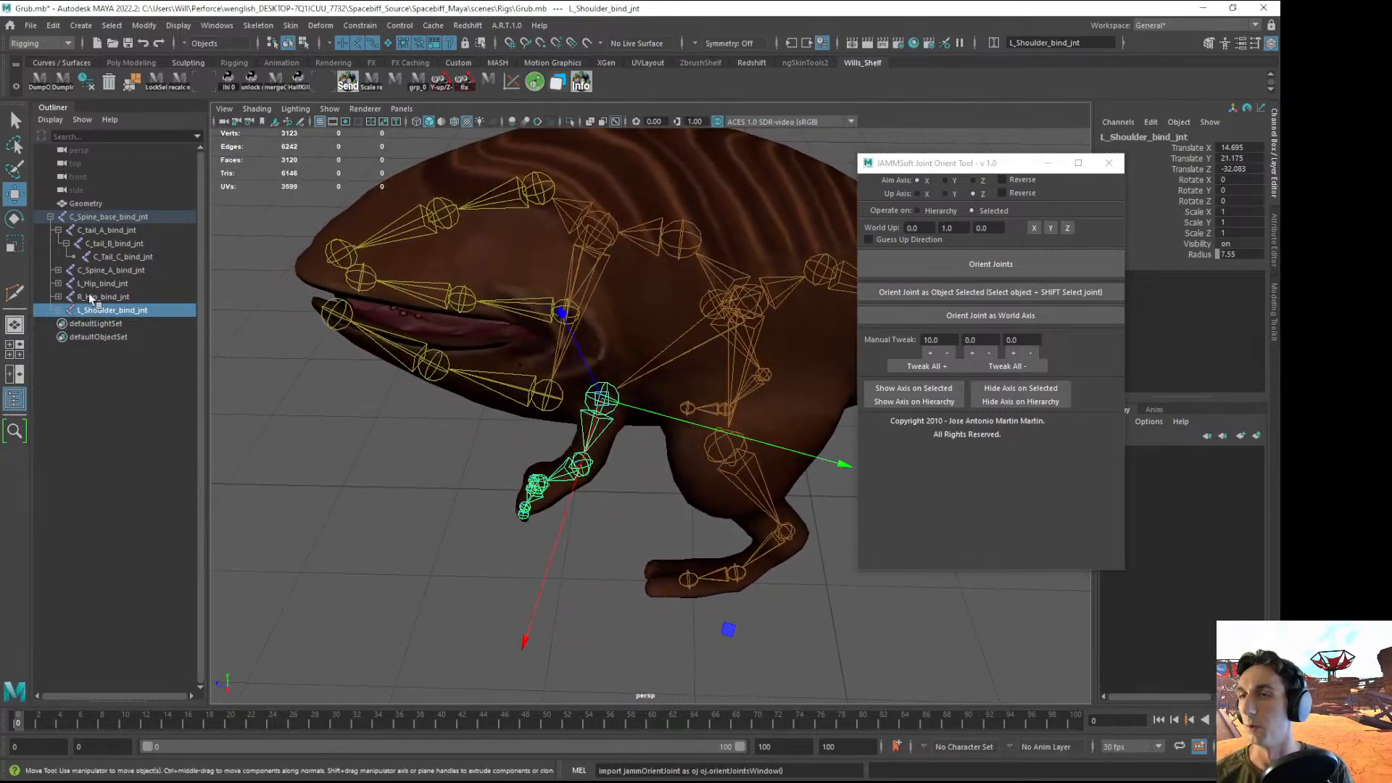
left_click(58, 230)
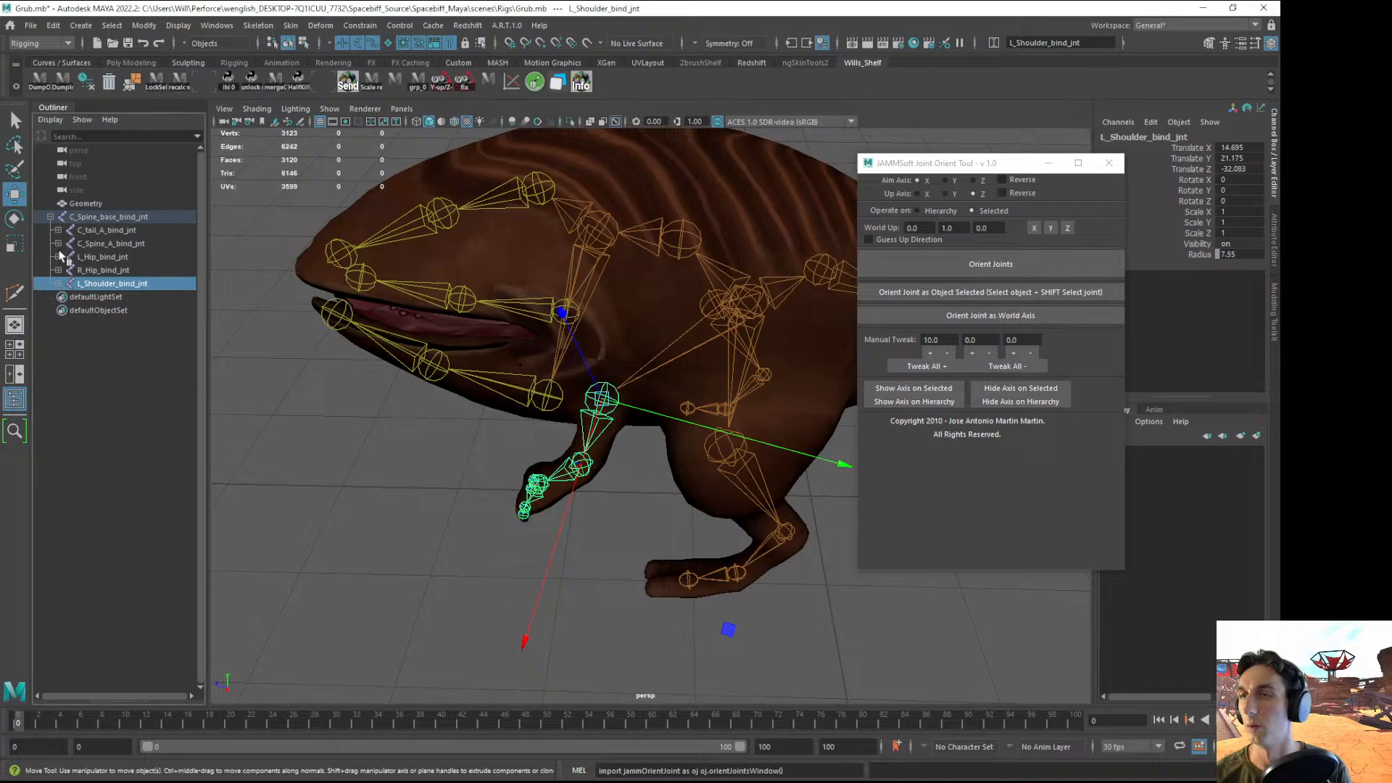
left_click(98, 245)
left_click_drag(94, 287, 123, 249)
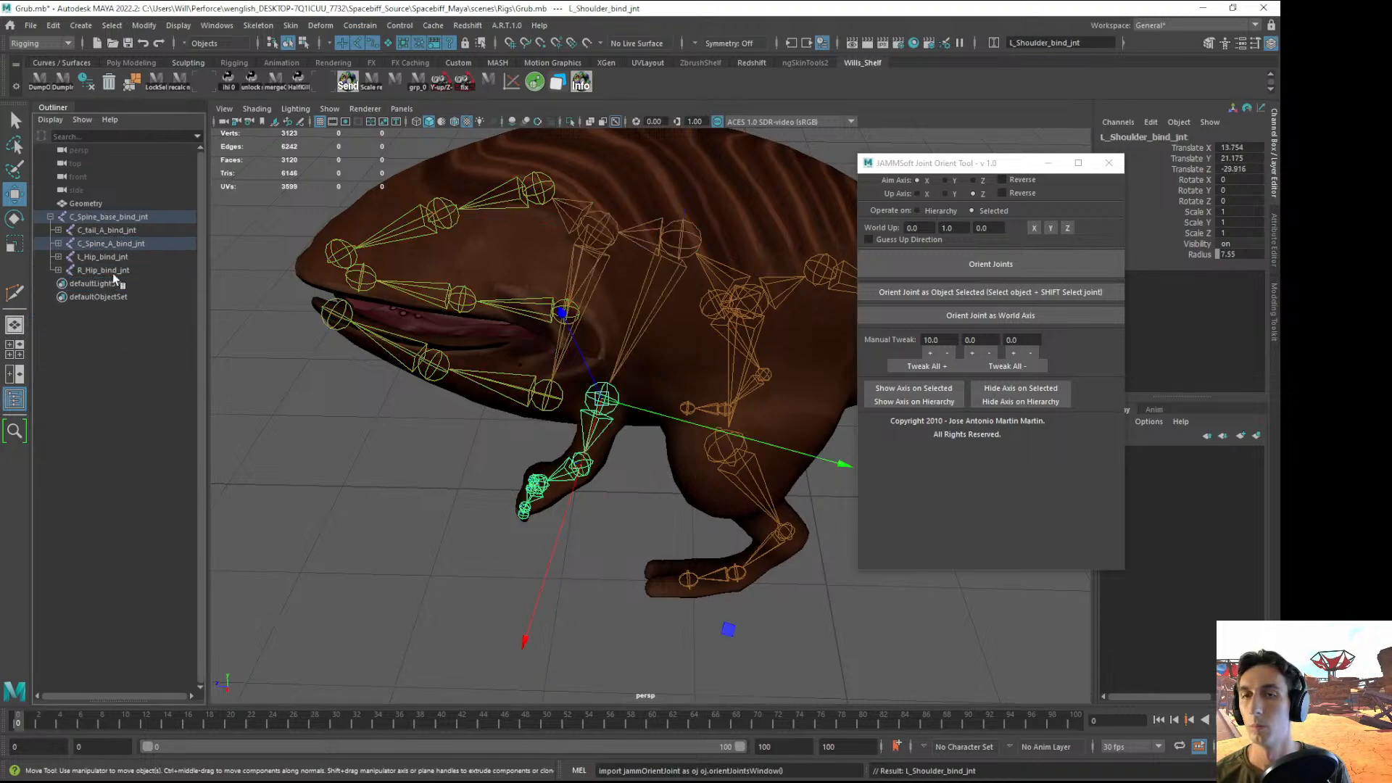
left_click(58, 244)
left_click(114, 257)
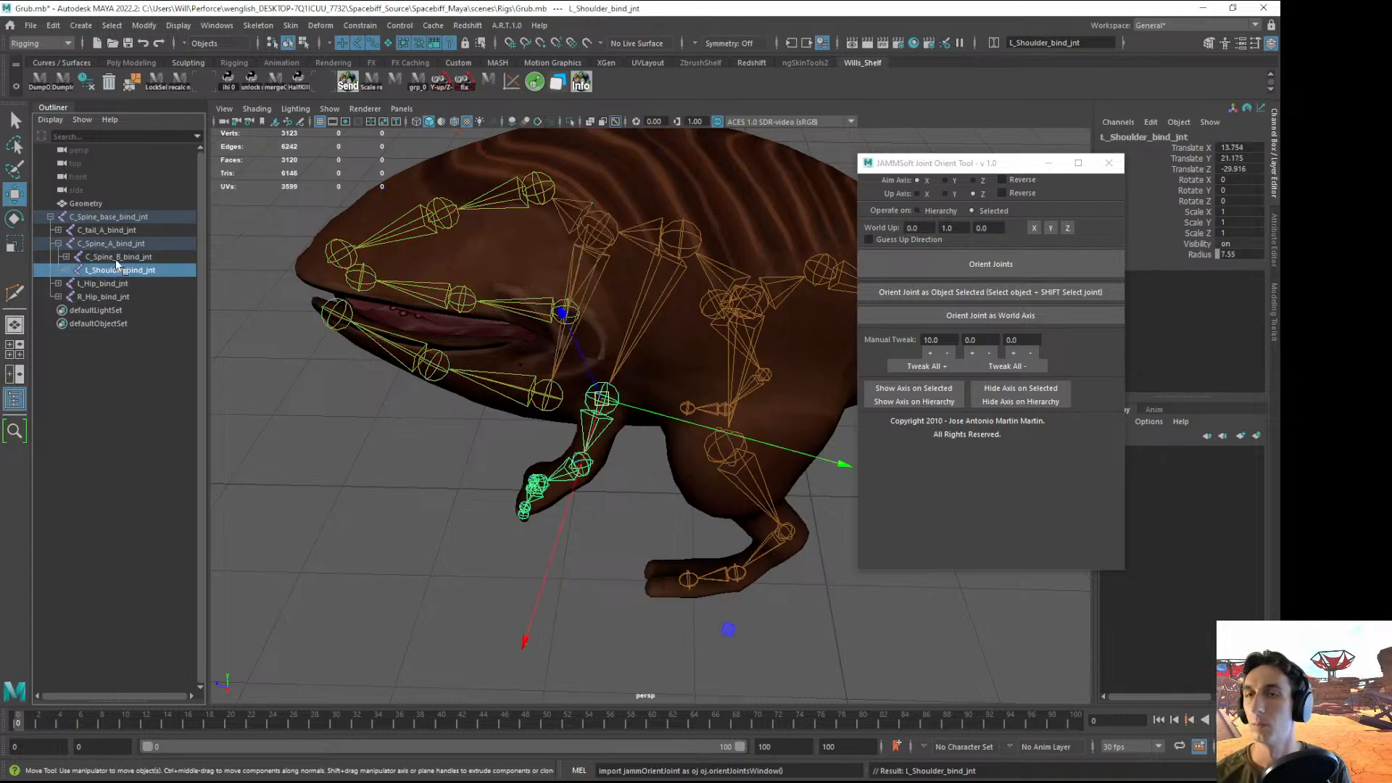
left_click(288, 399)
- Test-rotate C_Spine_A_bind_jnt to check how the head and left arm follow, and undo each rotation
left_click_drag(288, 399, 638, 294, "alt")
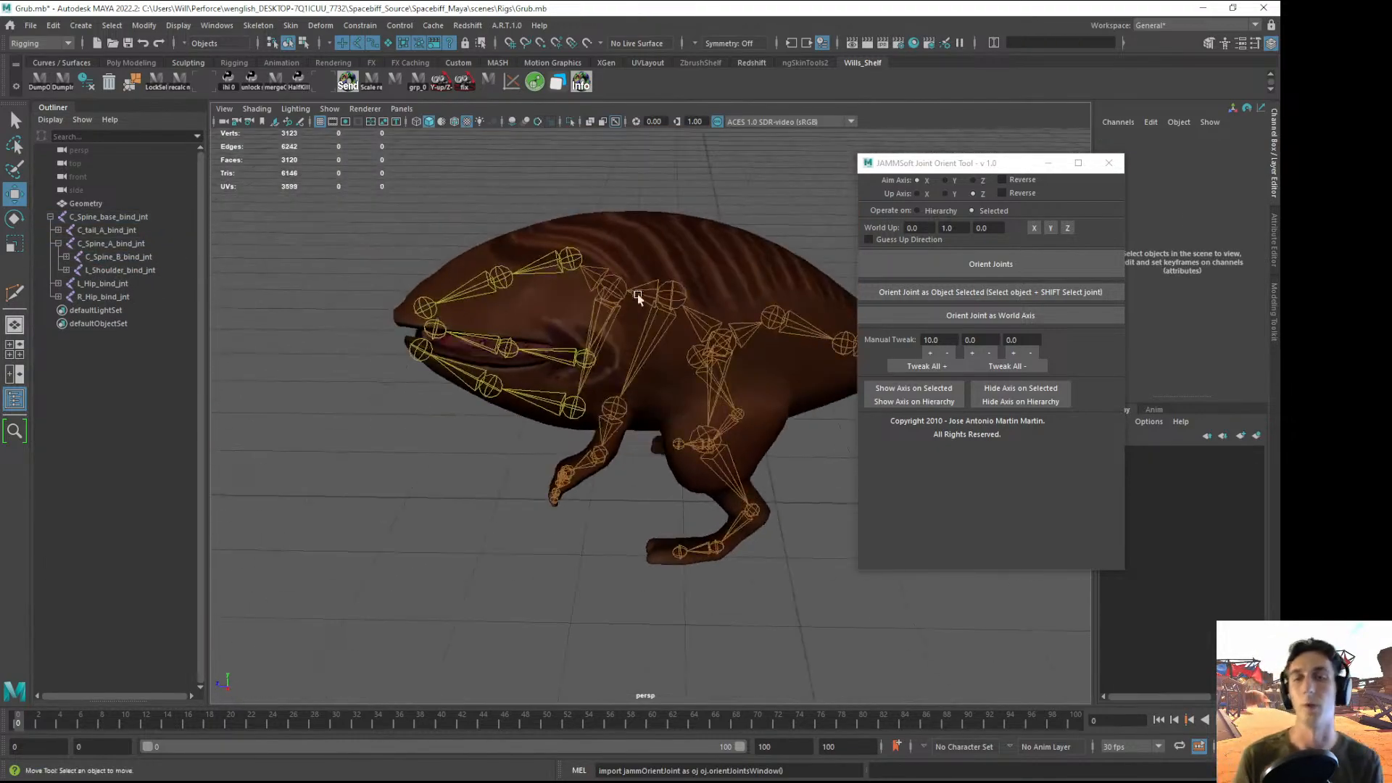
left_click(638, 294)
key("e")
left_click_drag(570, 266, 631, 324)
key("ctrl+z")
right_click_drag(489, 533, 612, 559, "alt")
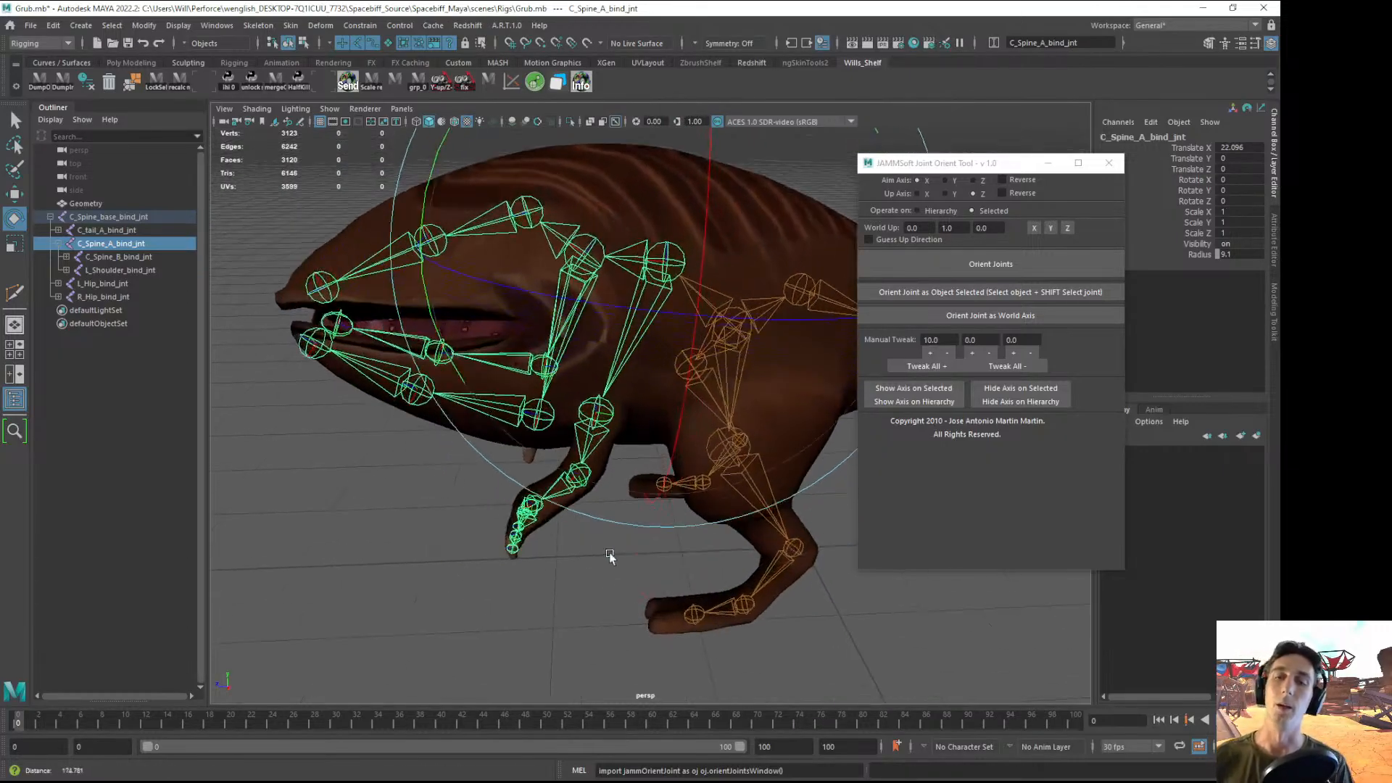
left_click_drag(612, 254, 474, 557)
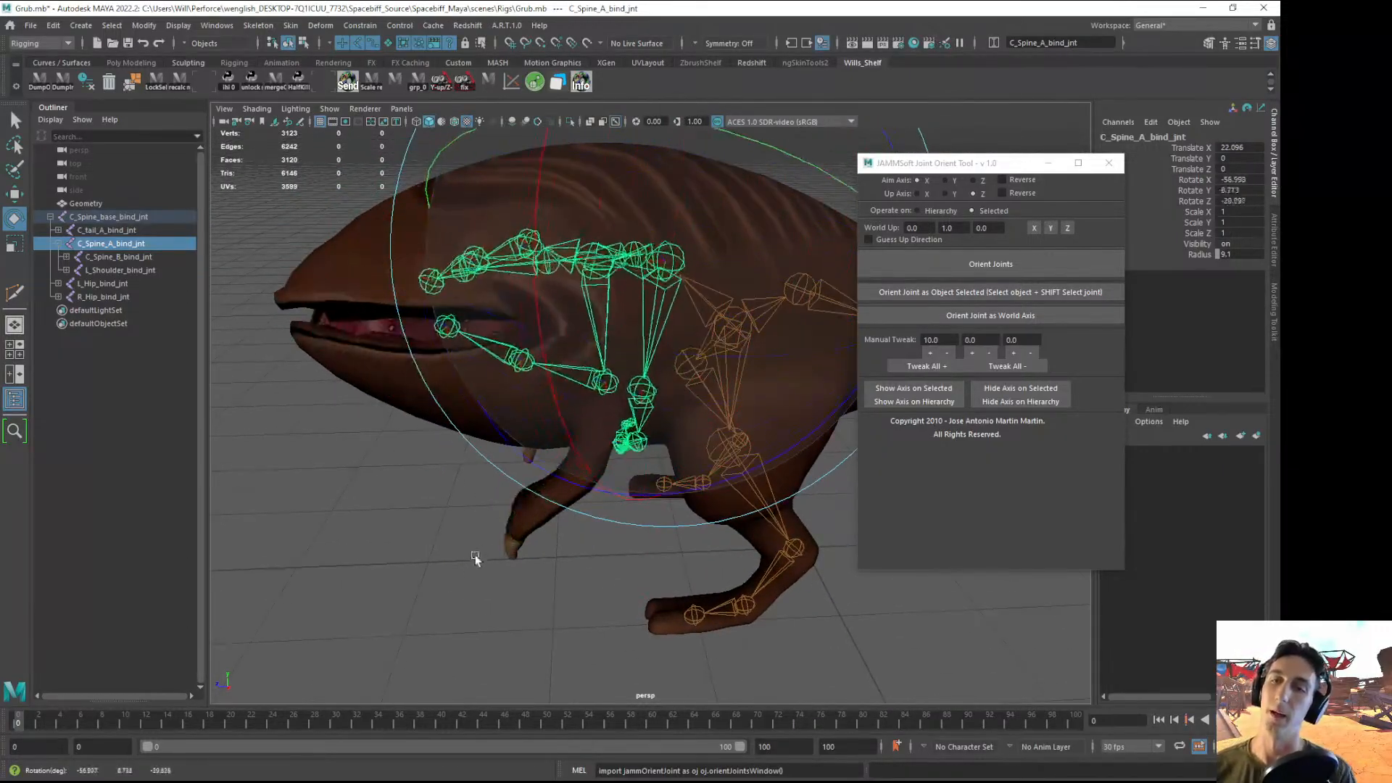
key("ctrl+z")
- Test-rotate C_Spine_B_bind_jnt to check the head joints, undo the rotation, and clear the selection
left_click(418, 587)
left_click(593, 238)
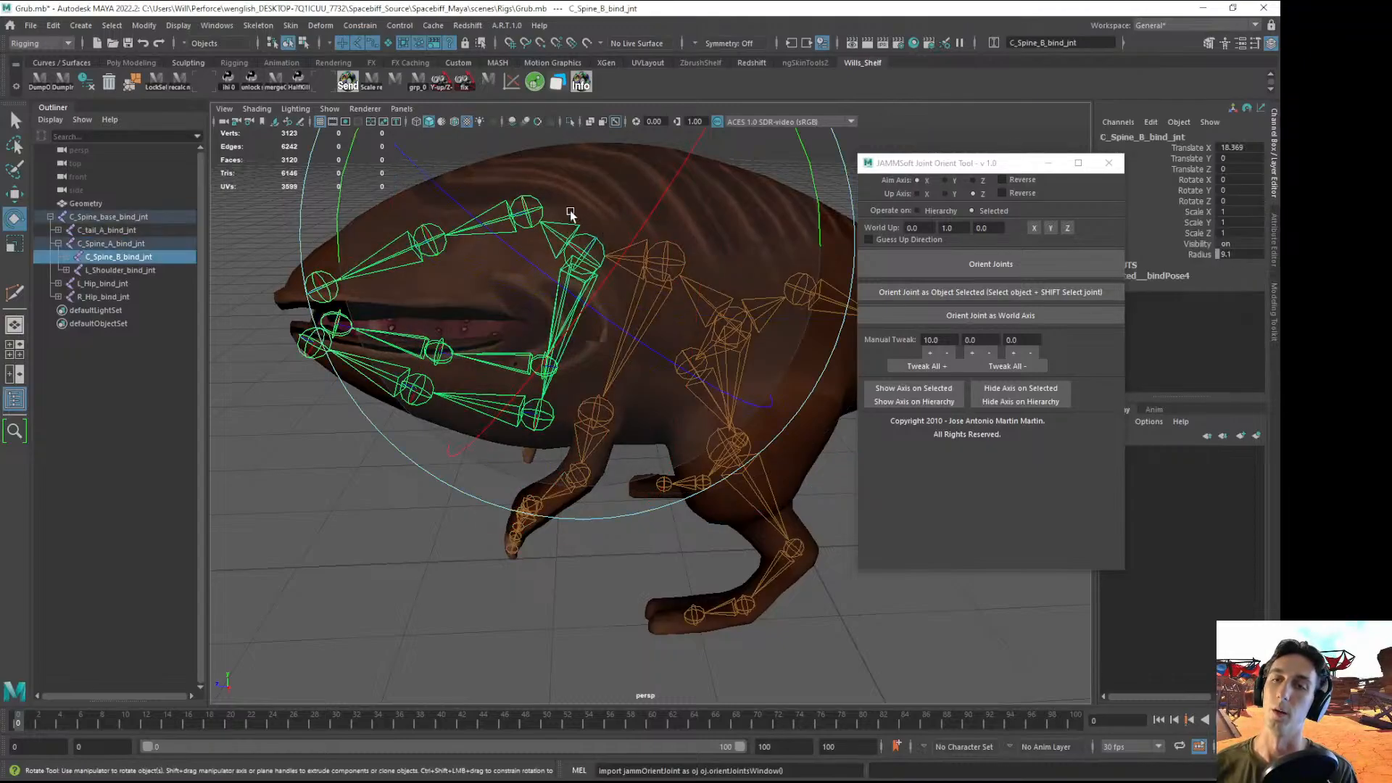
left_click_drag(570, 211, 462, 481)
key("ctrl+z")
left_click(580, 529)
- Close the joint orient tool and mirror L_Shoulder_bind_jnt across YZ with Behavior, replacing L_ with R_ in the names
right_click_drag(609, 529, 561, 512, "alt")
left_click_drag(561, 512, 475, 429, "alt")
left_click(108, 271)
right_click_drag(423, 374, 547, 441, "alt")
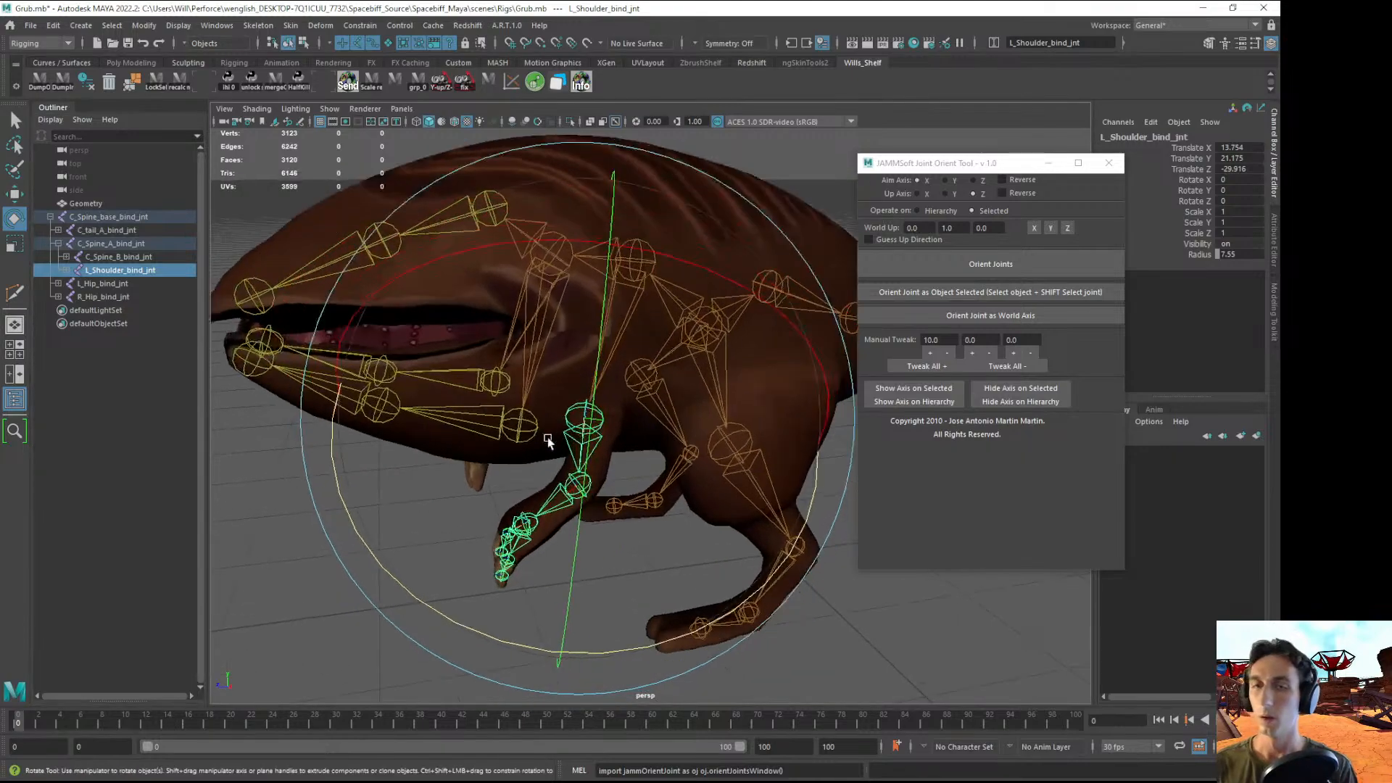
left_click(1108, 163)
left_click_drag(633, 379, 580, 373, "alt")
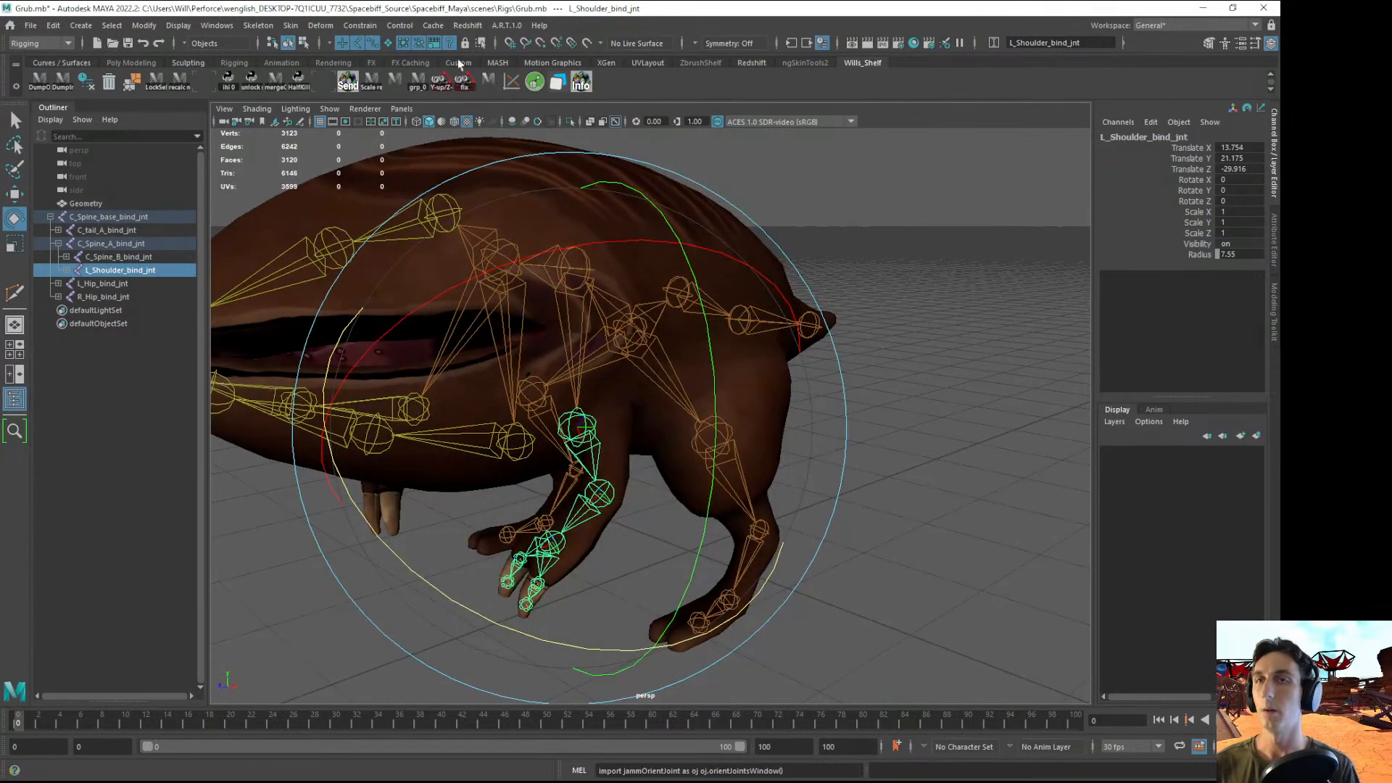
left_click(257, 26)
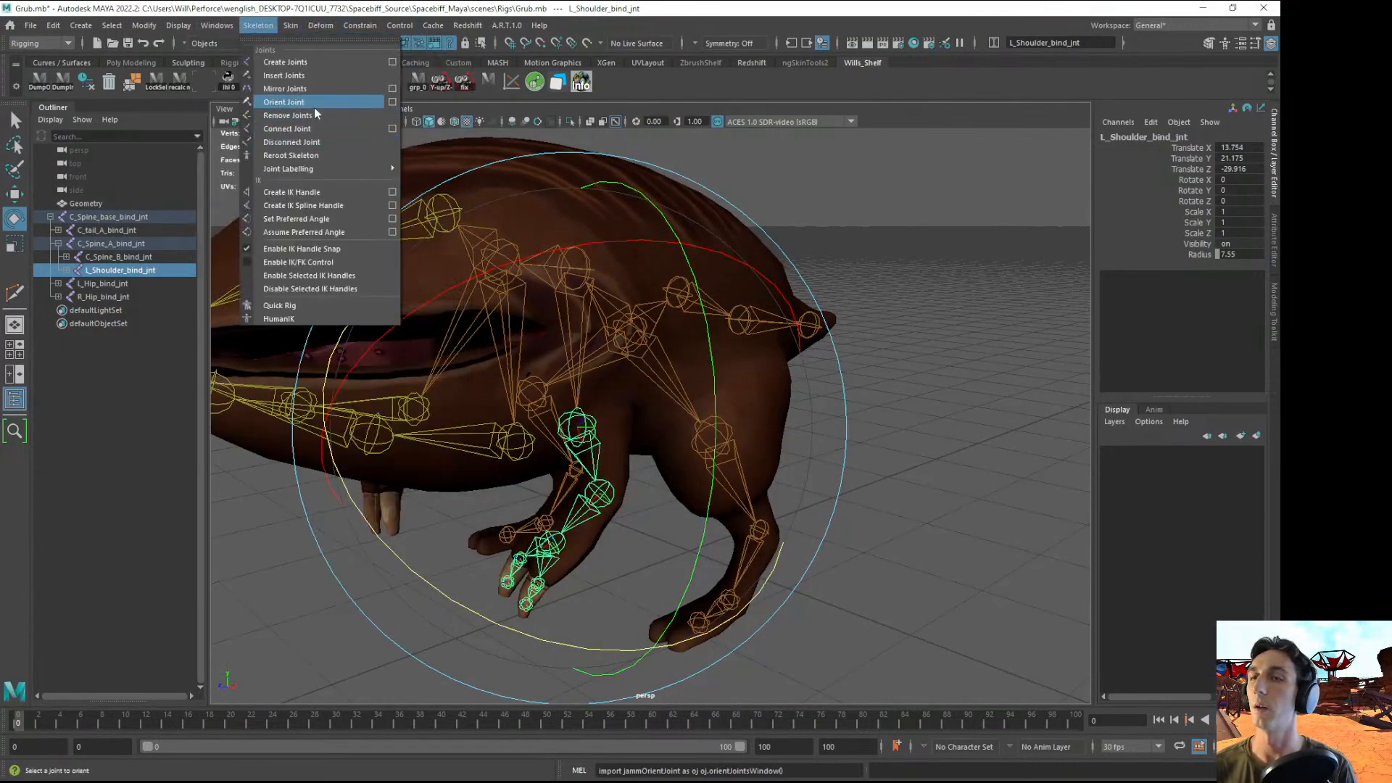
left_click(392, 102)
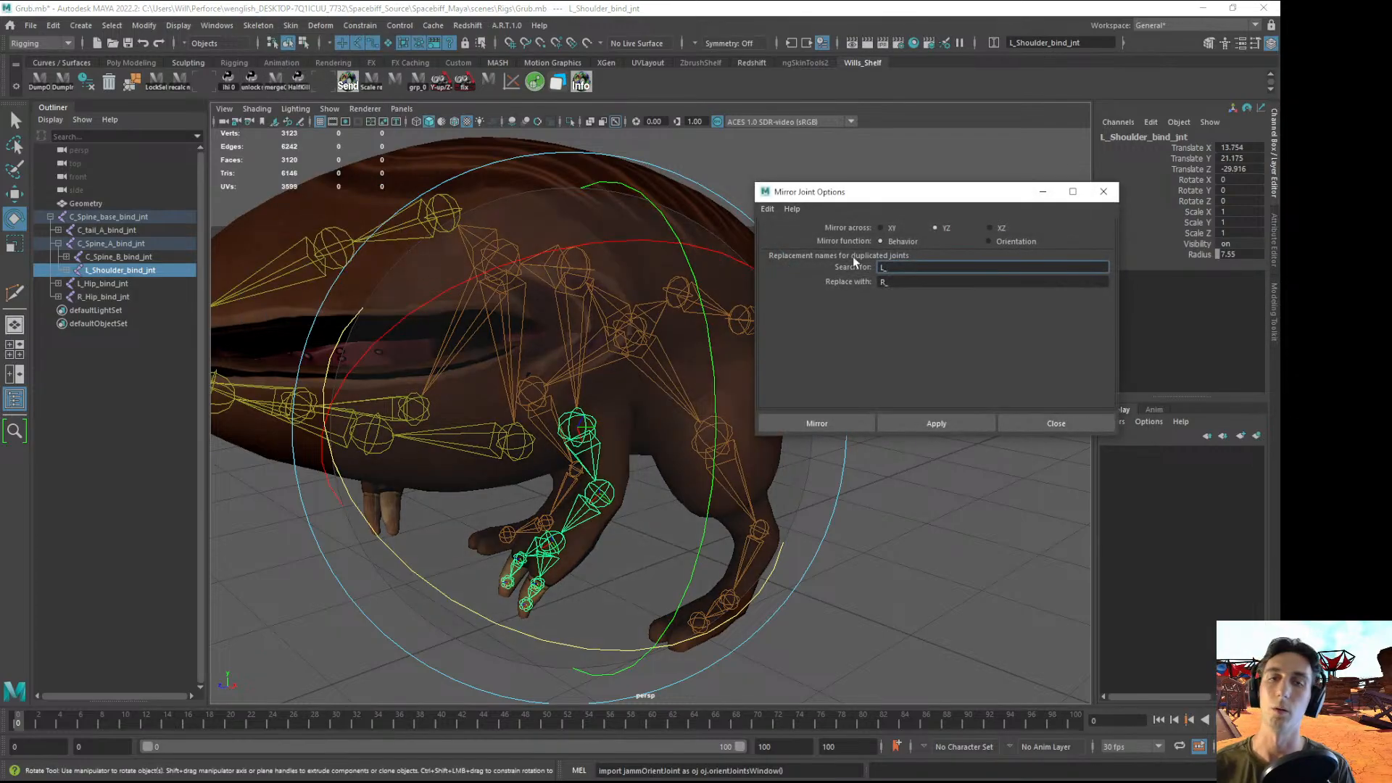
left_click(818, 421)
- Check the mirrored right arm, clear the selection, and save the scene
left_click_drag(522, 537, 715, 497, "alt")
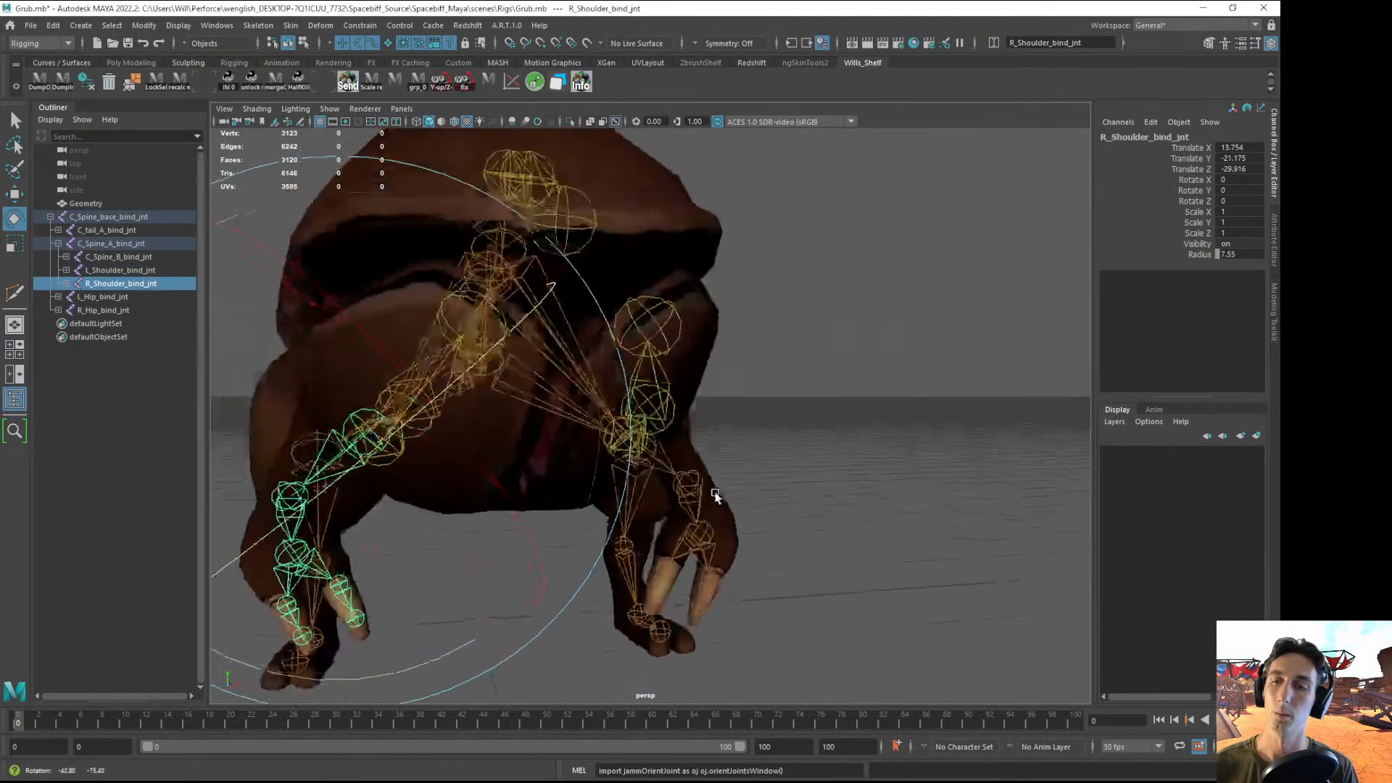
left_click_drag(464, 442, 689, 493, "alt")
left_click(926, 581)
left_click_drag(926, 581, 658, 424, "alt")
key("ctrl+s")
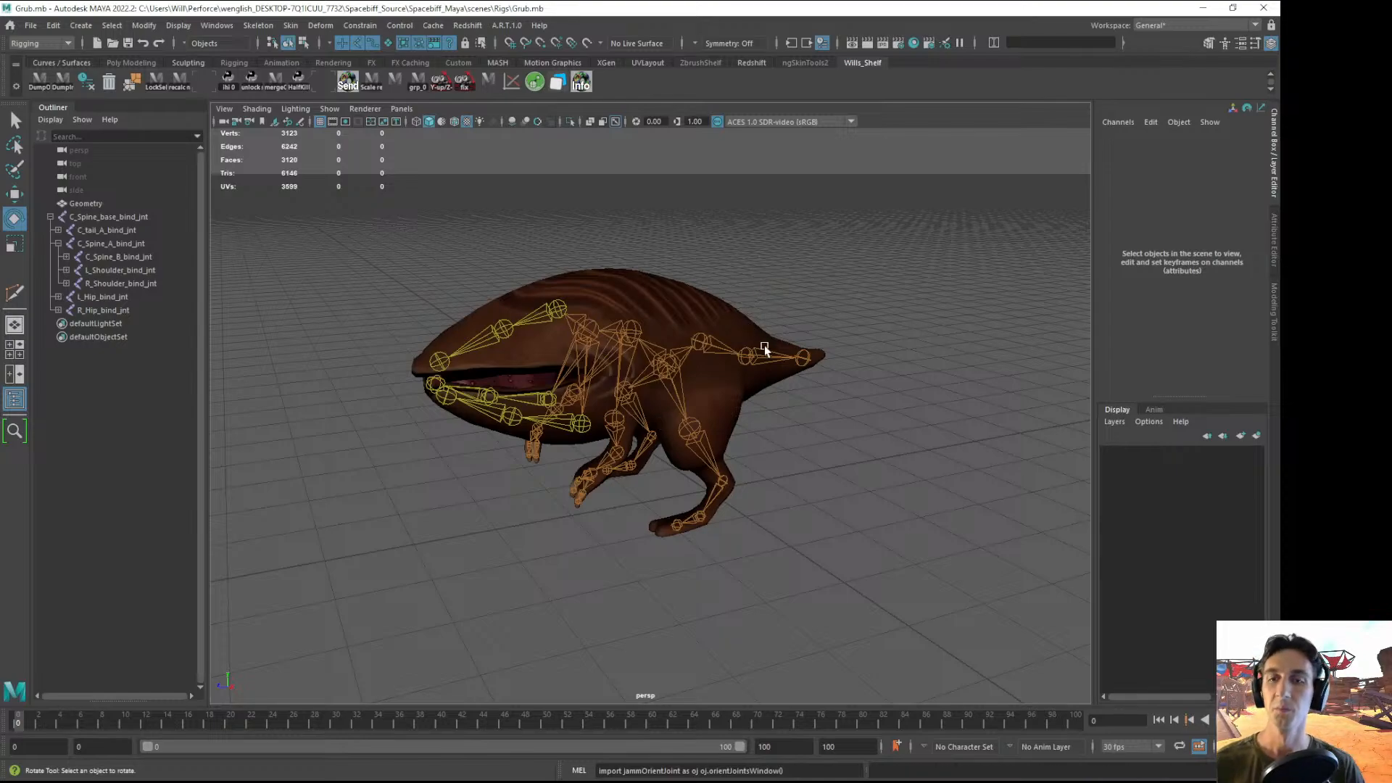
- Submit Grub.mb to Perforce in a changelist described as "Grub rig bind skeleton"
left_click_drag(764, 345, 645, 385, "alt")
scroll(668, 378, "down", 1)
scroll(666, 375, "up", 4)
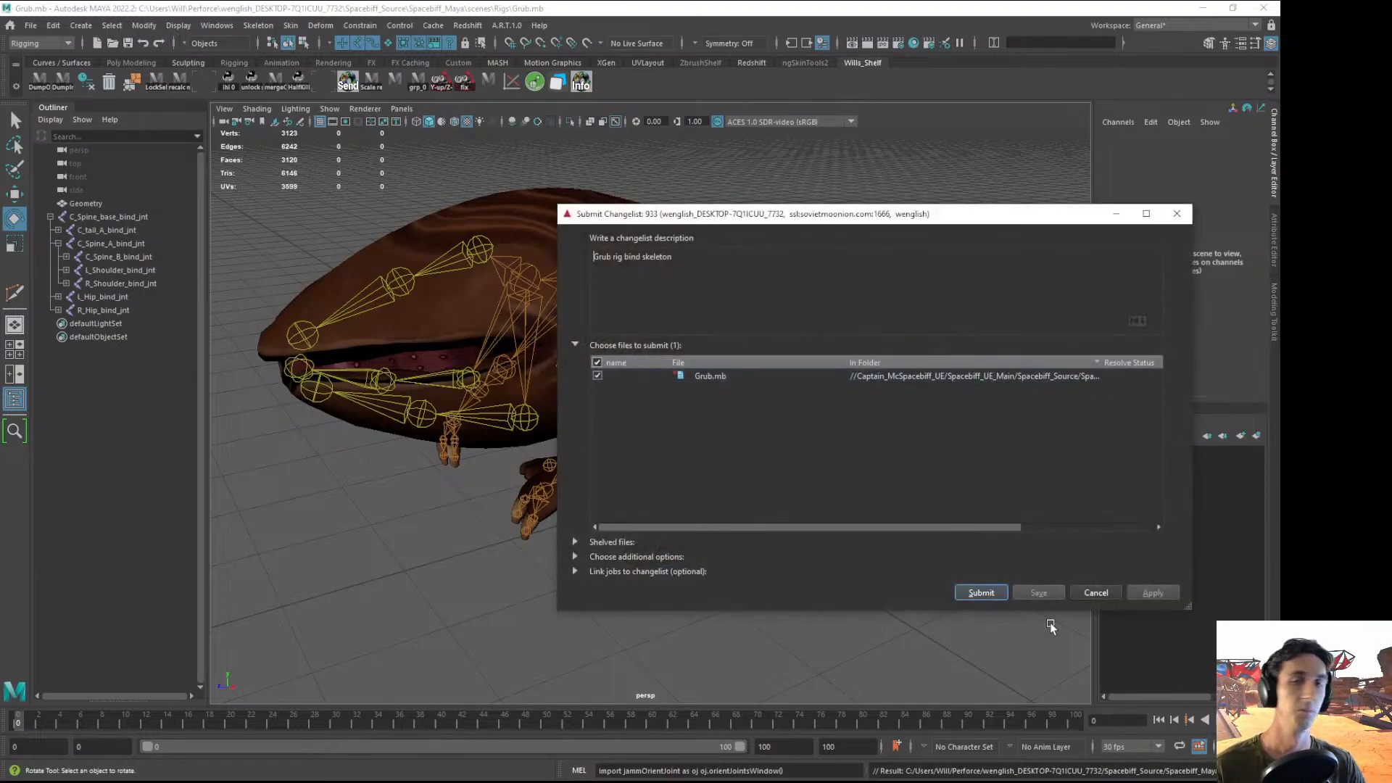
left_click(981, 593)
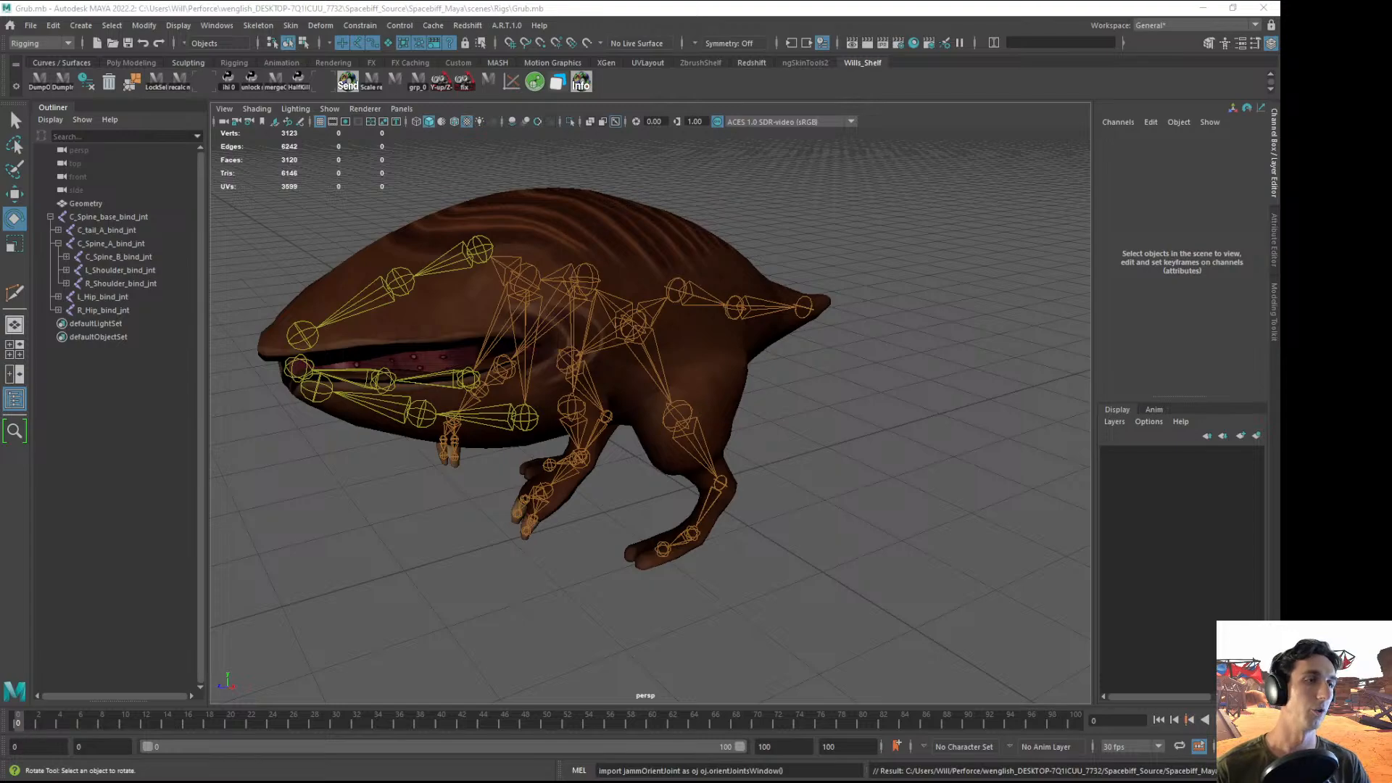
- Save the Grub scene again
middle_click_drag(842, 330, 882, 330, "alt")
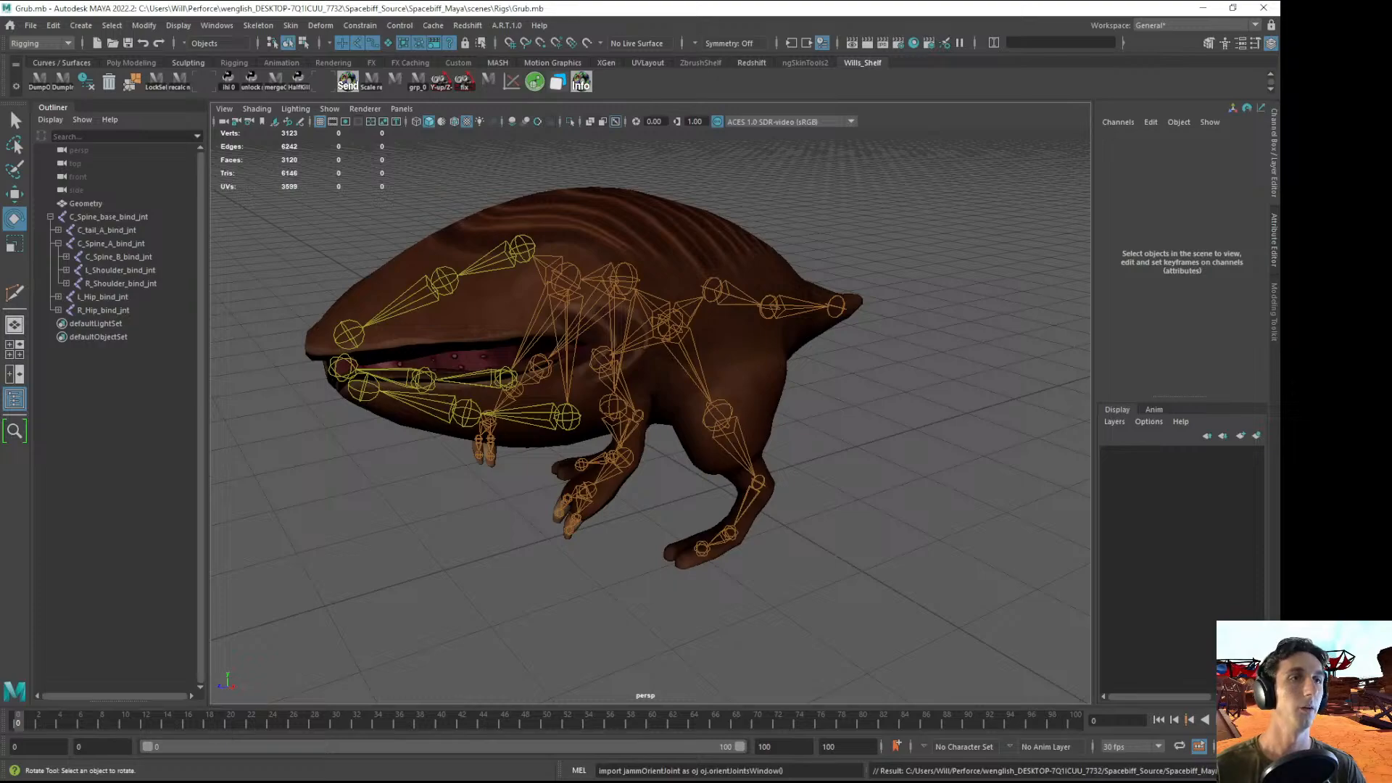
left_click_drag(788, 571, 569, 433, "alt")
key("ctrl+s")
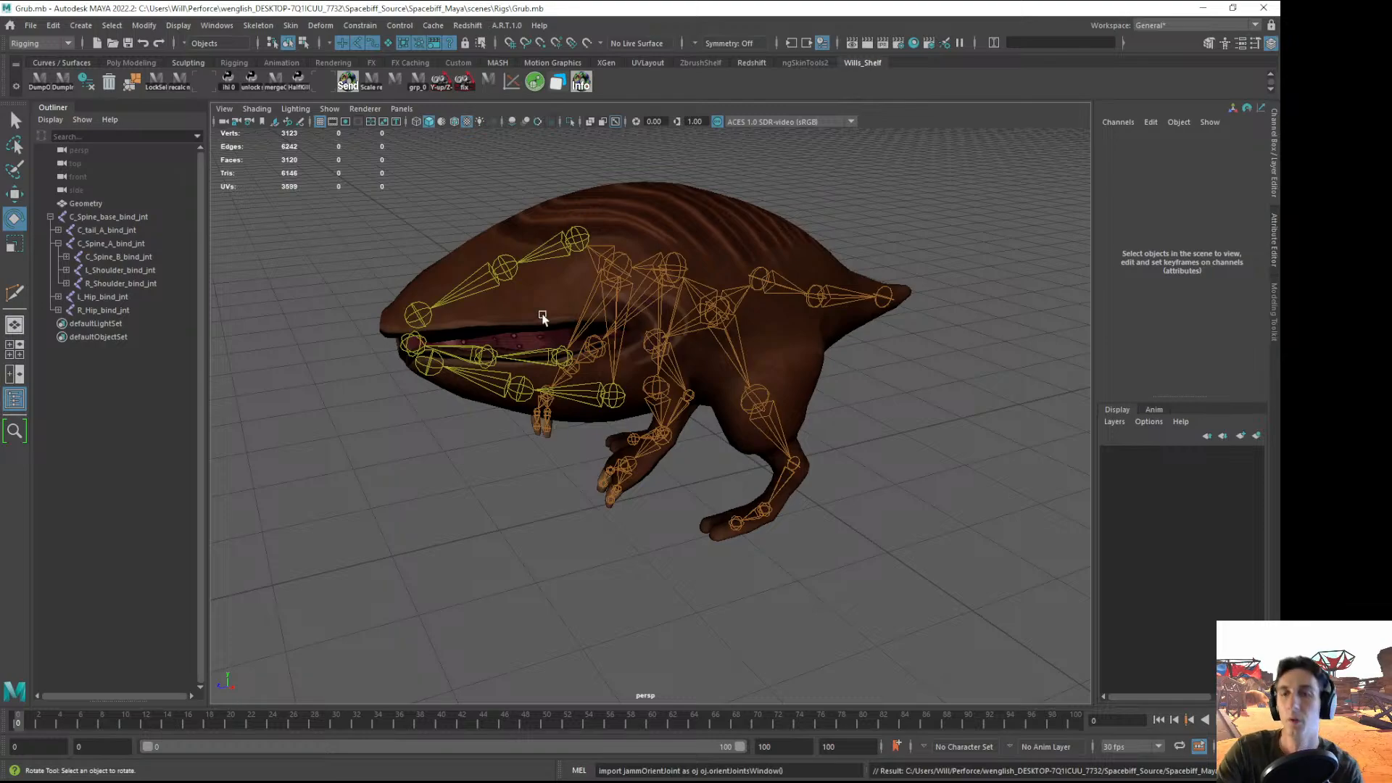
left_click(628, 264)
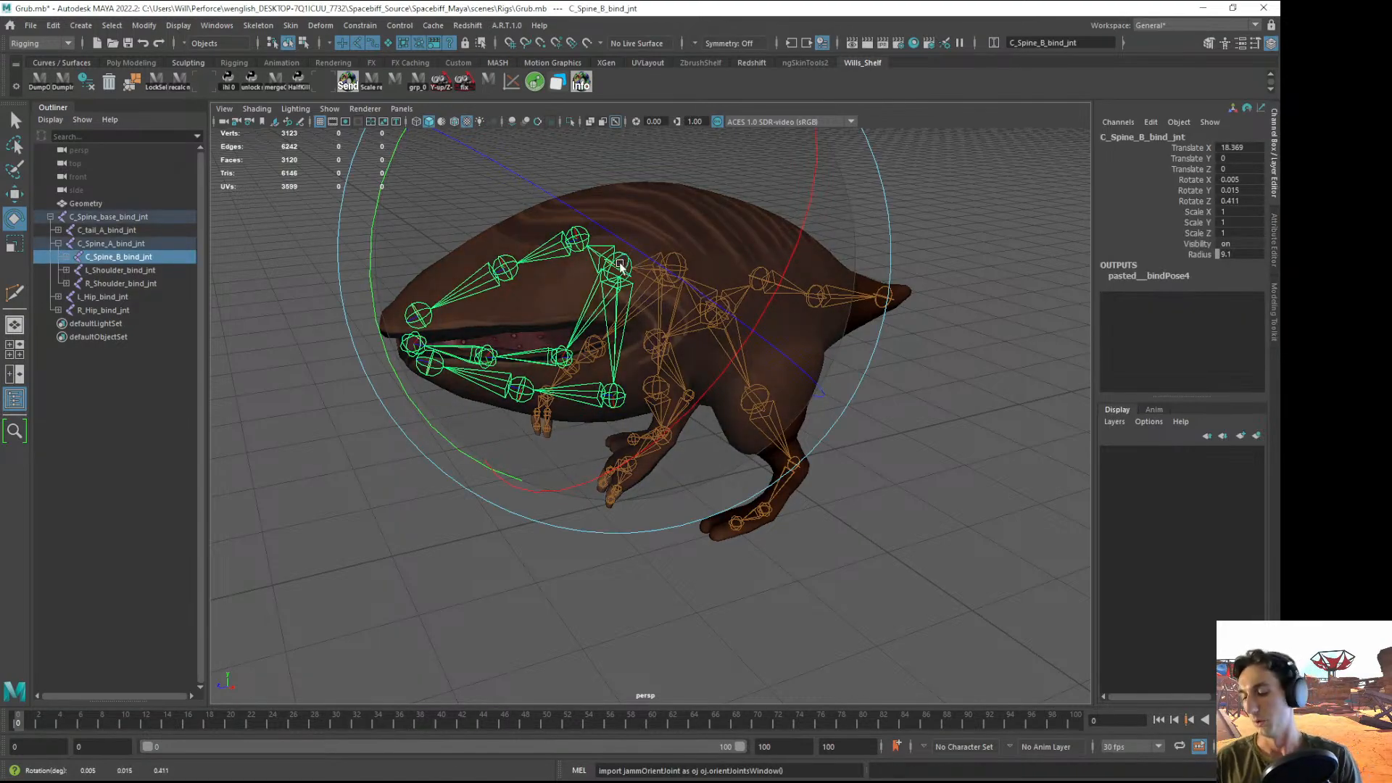
key("ctrl+s")
left_click(820, 538)
- Examine the head chain under C_Spine_B_bind_jnt and the complete skeleton from several angles, with the Select tool active
left_click_drag(638, 491, 581, 438, "alt")
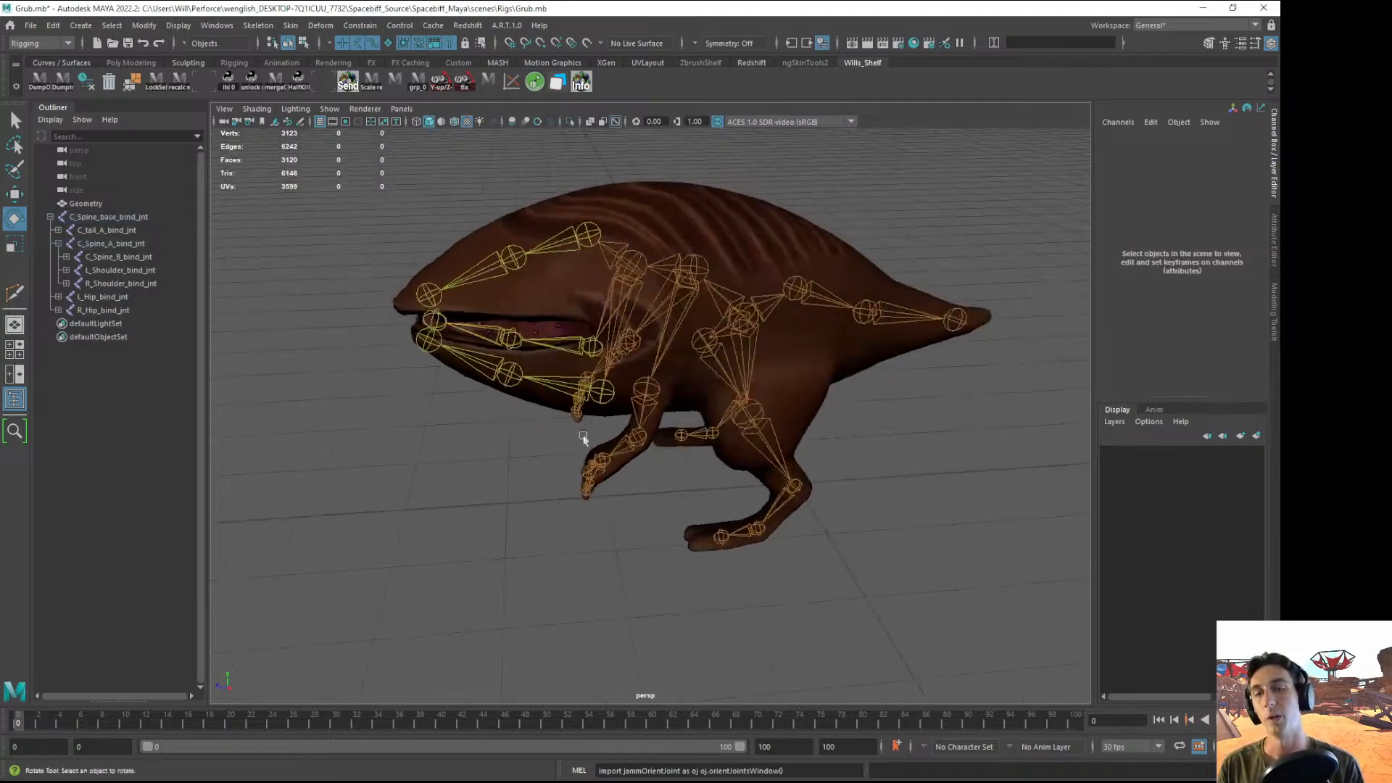
right_click_drag(581, 438, 655, 414, "alt")
left_click(647, 208)
middle_click_drag(672, 201, 649, 211, "alt")
left_click_drag(649, 211, 540, 210, "alt")
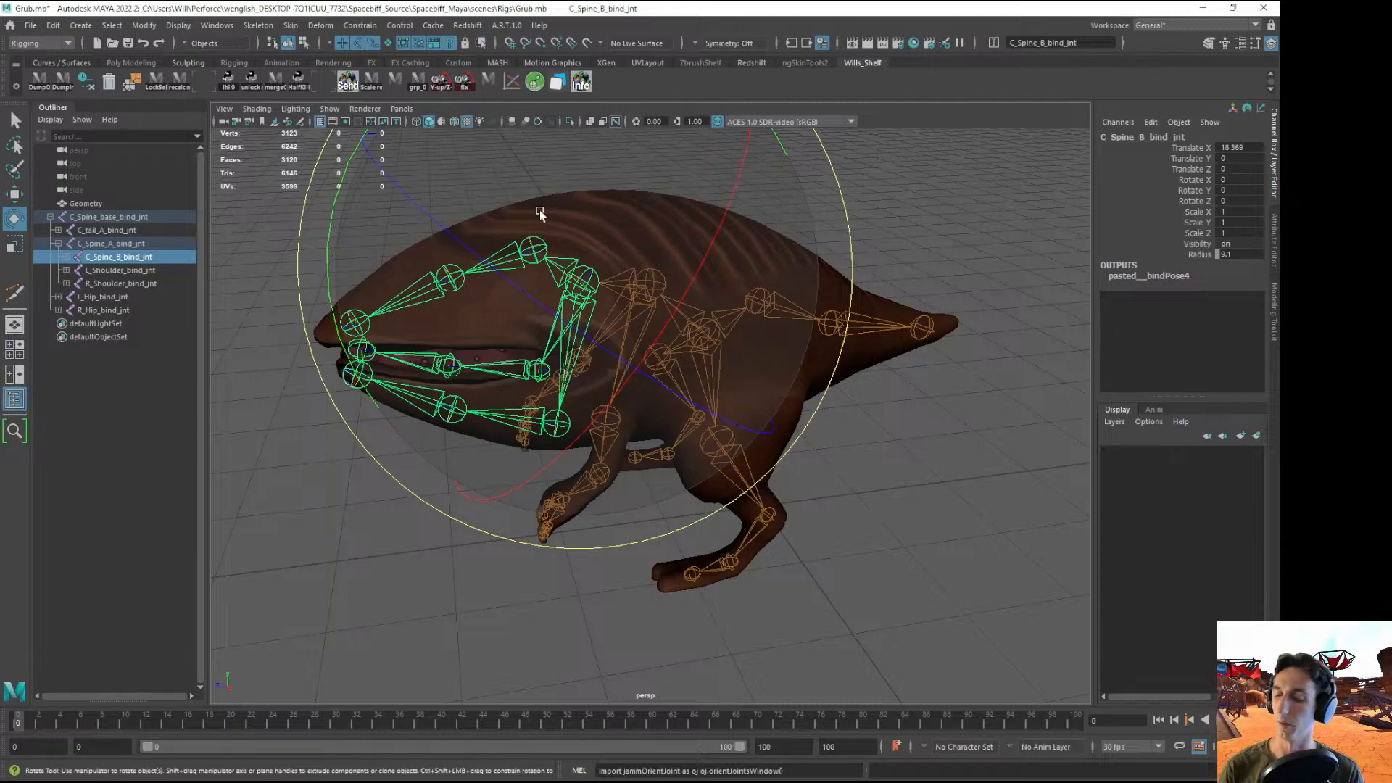
left_click(863, 555)
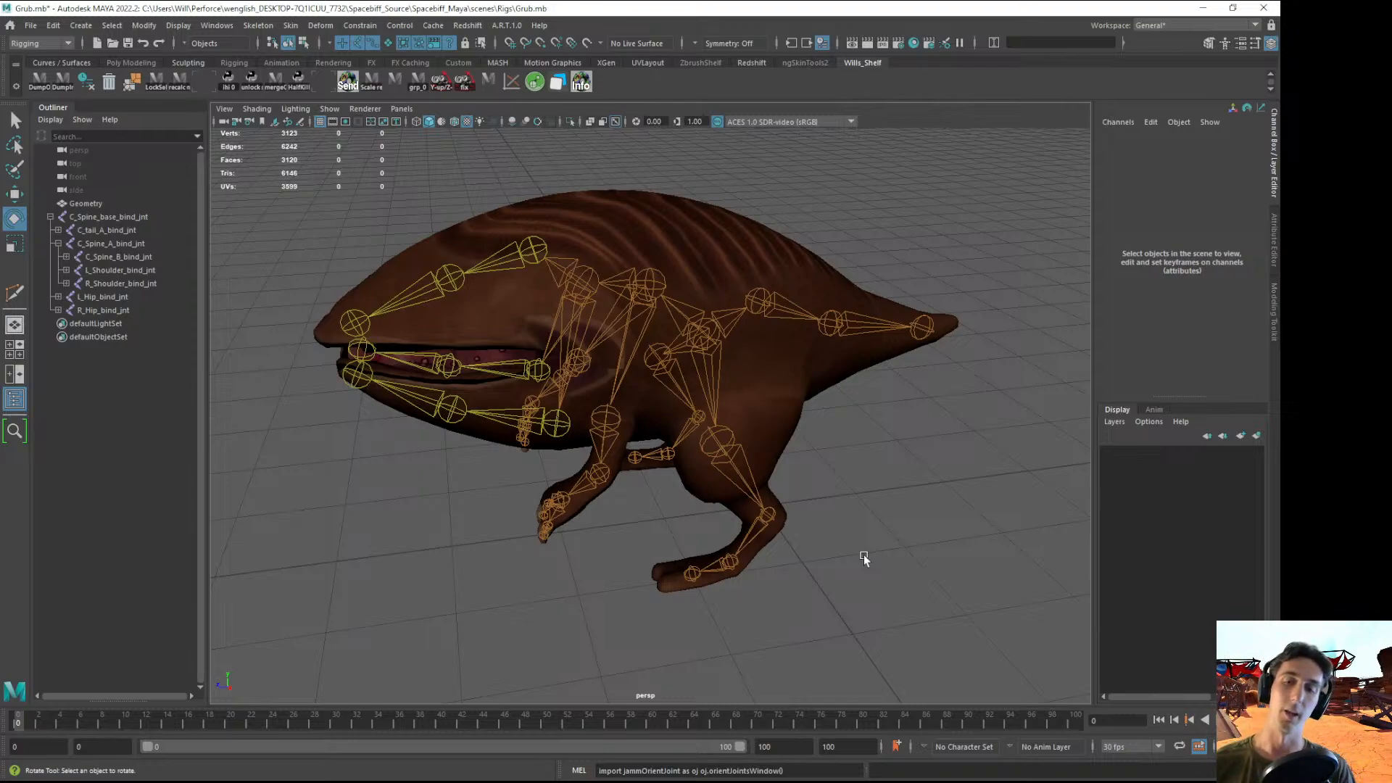
left_click_drag(734, 431, 730, 437, "alt")
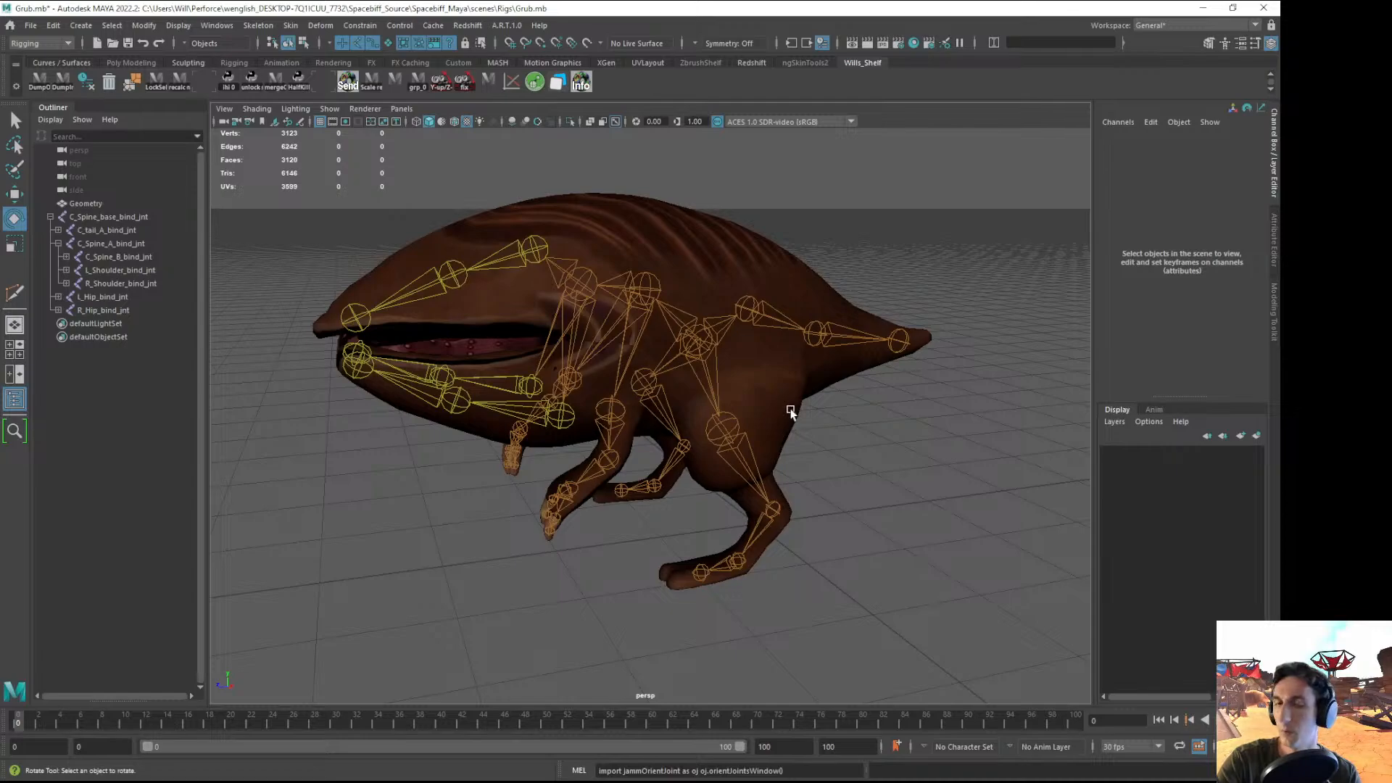
key("q")
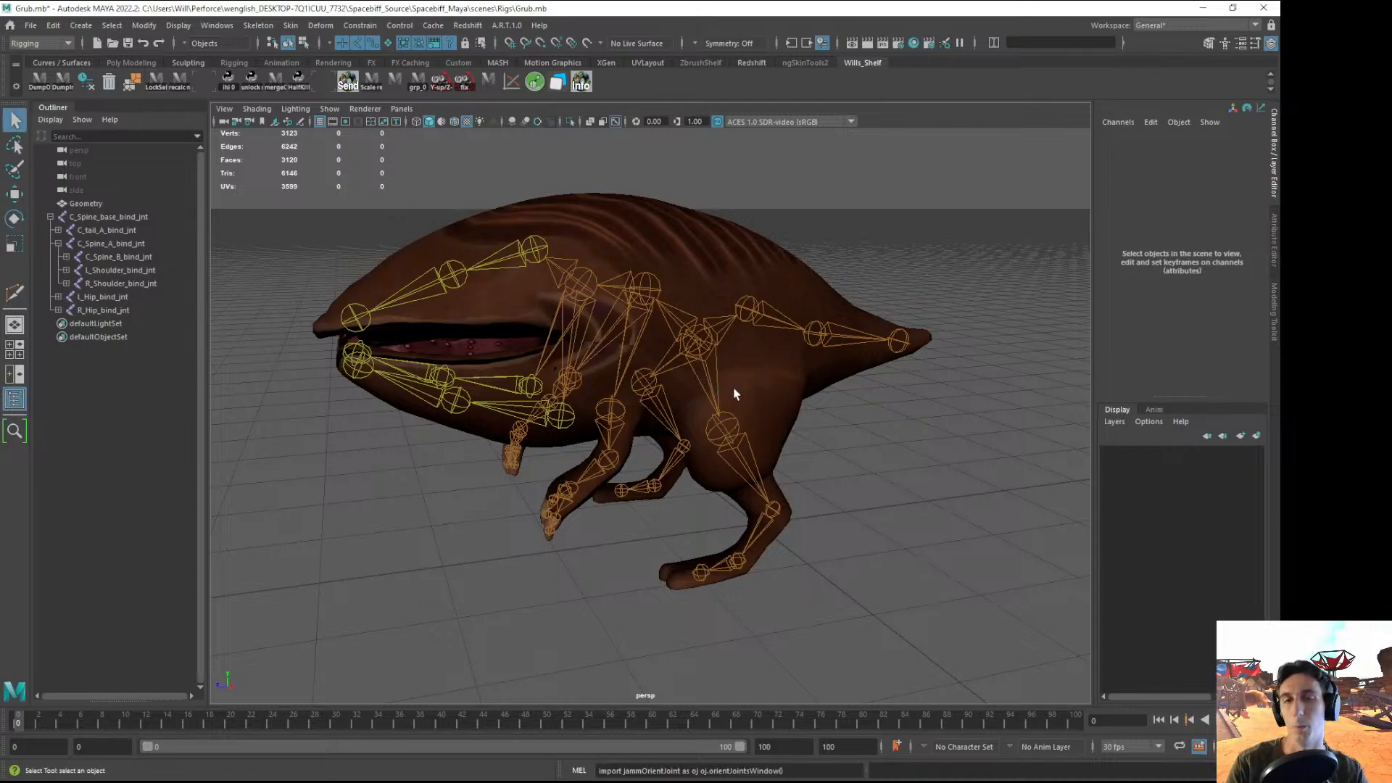
left_click_drag(721, 373, 758, 376, "alt")
right_click_drag(759, 376, 759, 392, "alt")
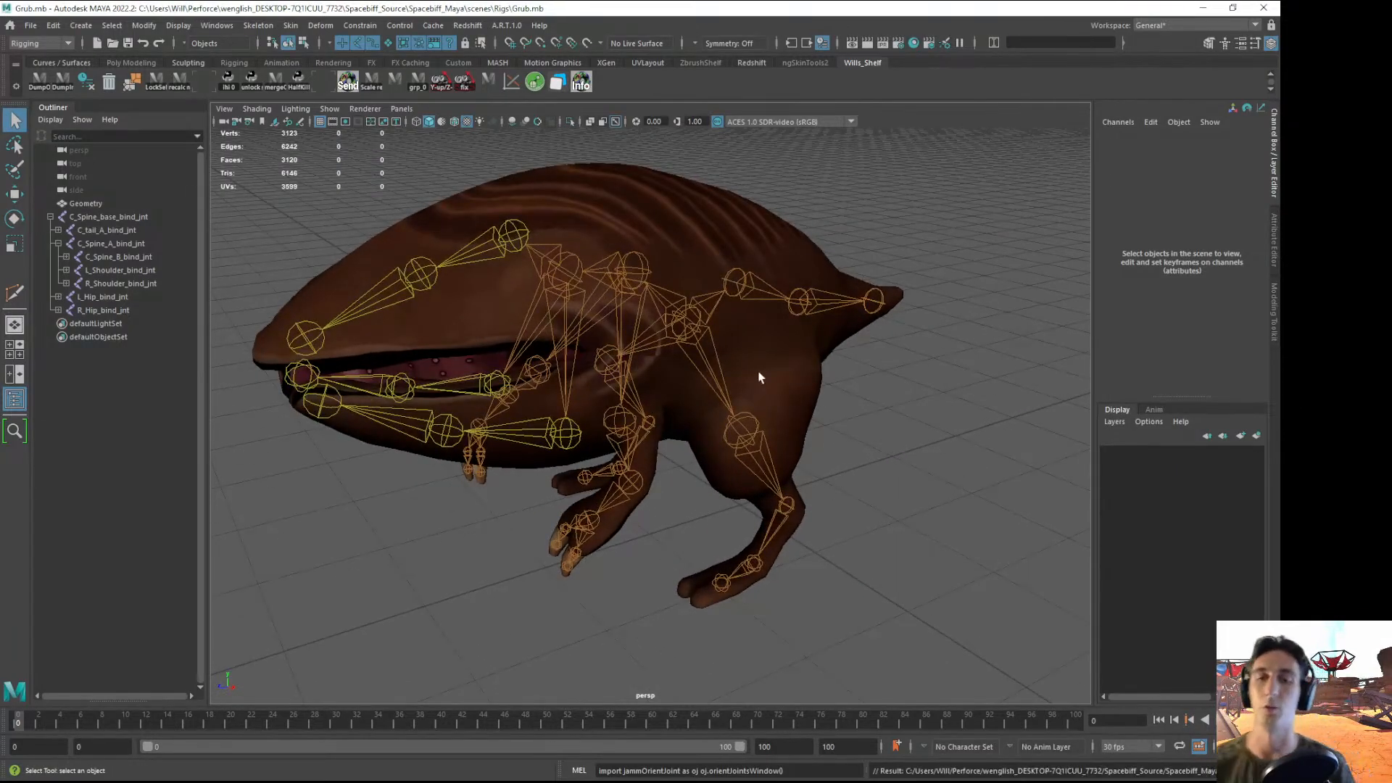
left_click_drag(759, 376, 742, 366, "alt")
right_click_drag(741, 366, 709, 348, "alt")
left_click_drag(710, 349, 698, 351, "alt")
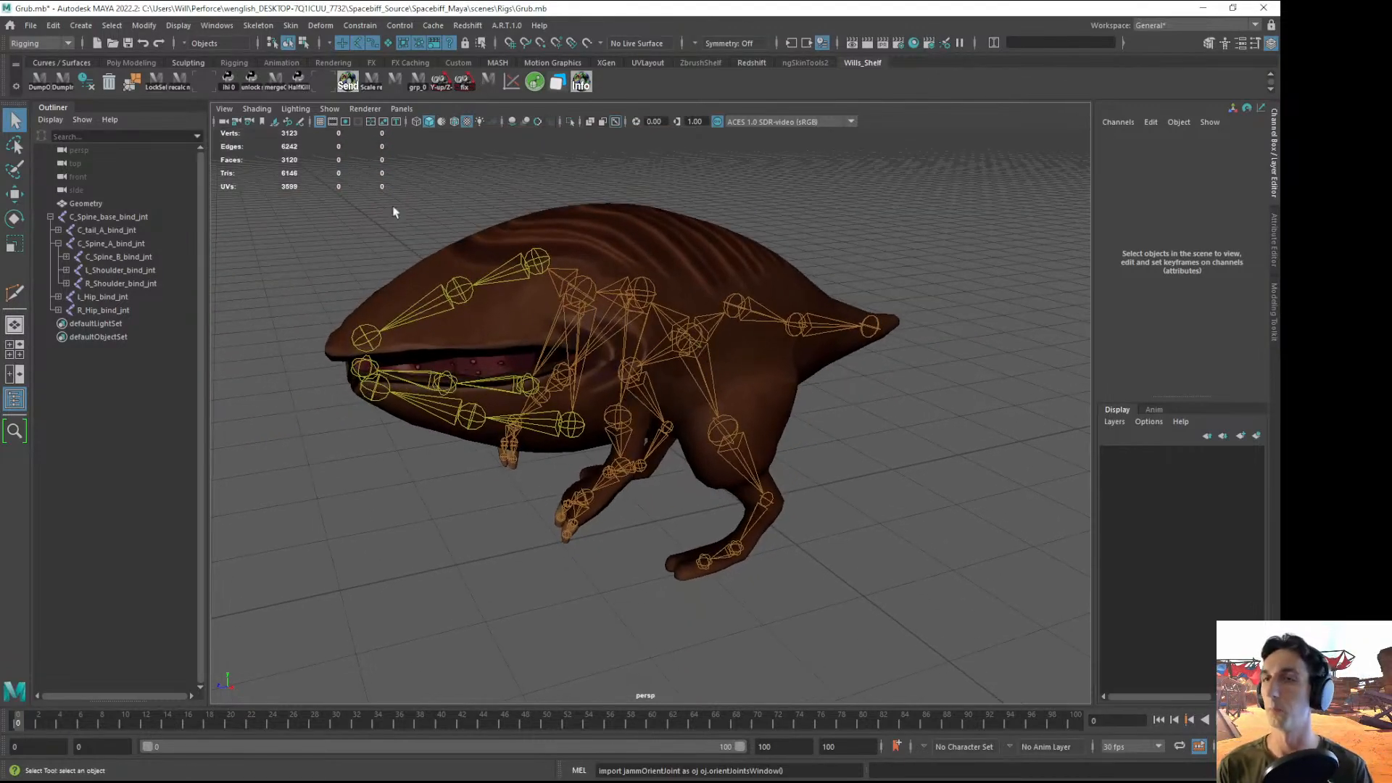
- Collapse the C_Spine_base_bind_jnt hierarchy and select that root together with every joint beneath it
left_click(50, 217)
left_click(86, 216)
left_click_drag(363, 396, 341, 373, "alt")
left_click(75, 227)
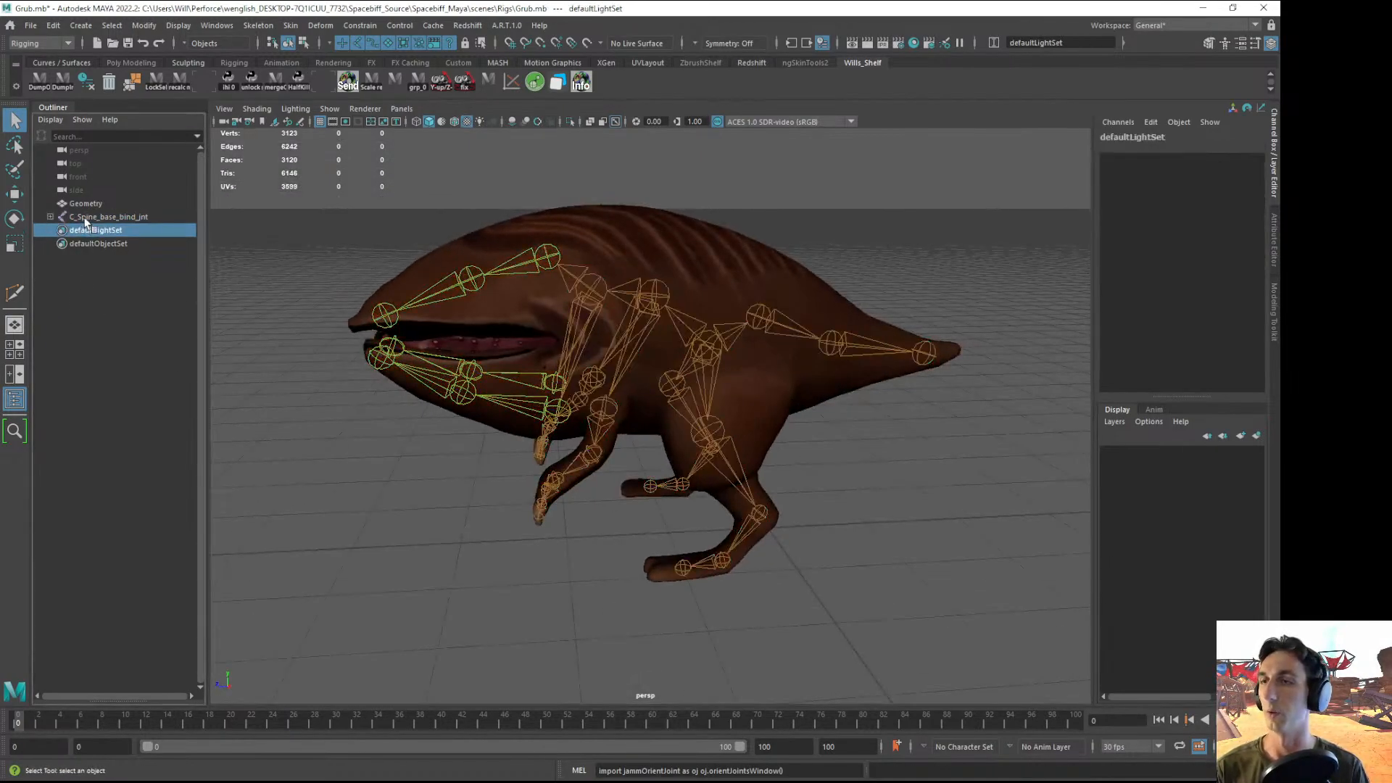
left_click(82, 219)
left_click(178, 25)
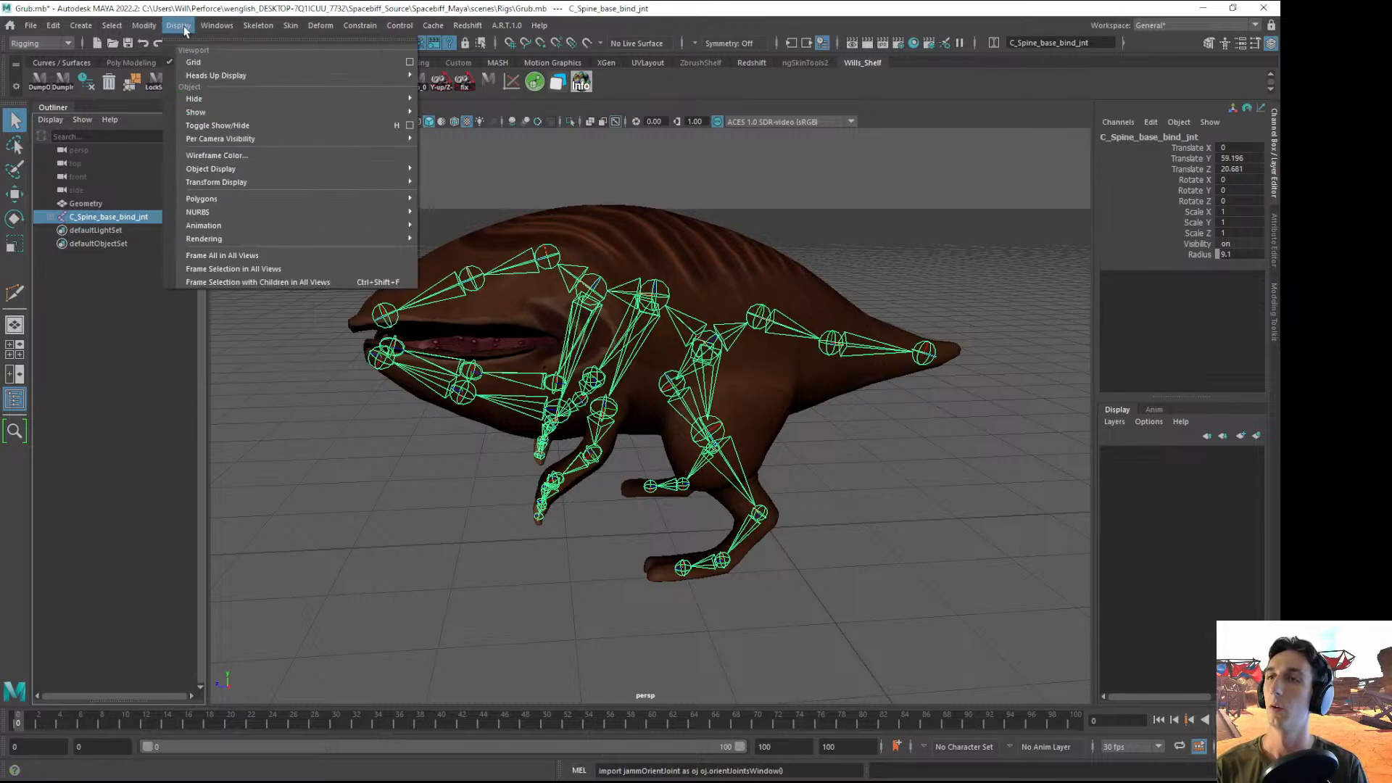
left_click(133, 84)
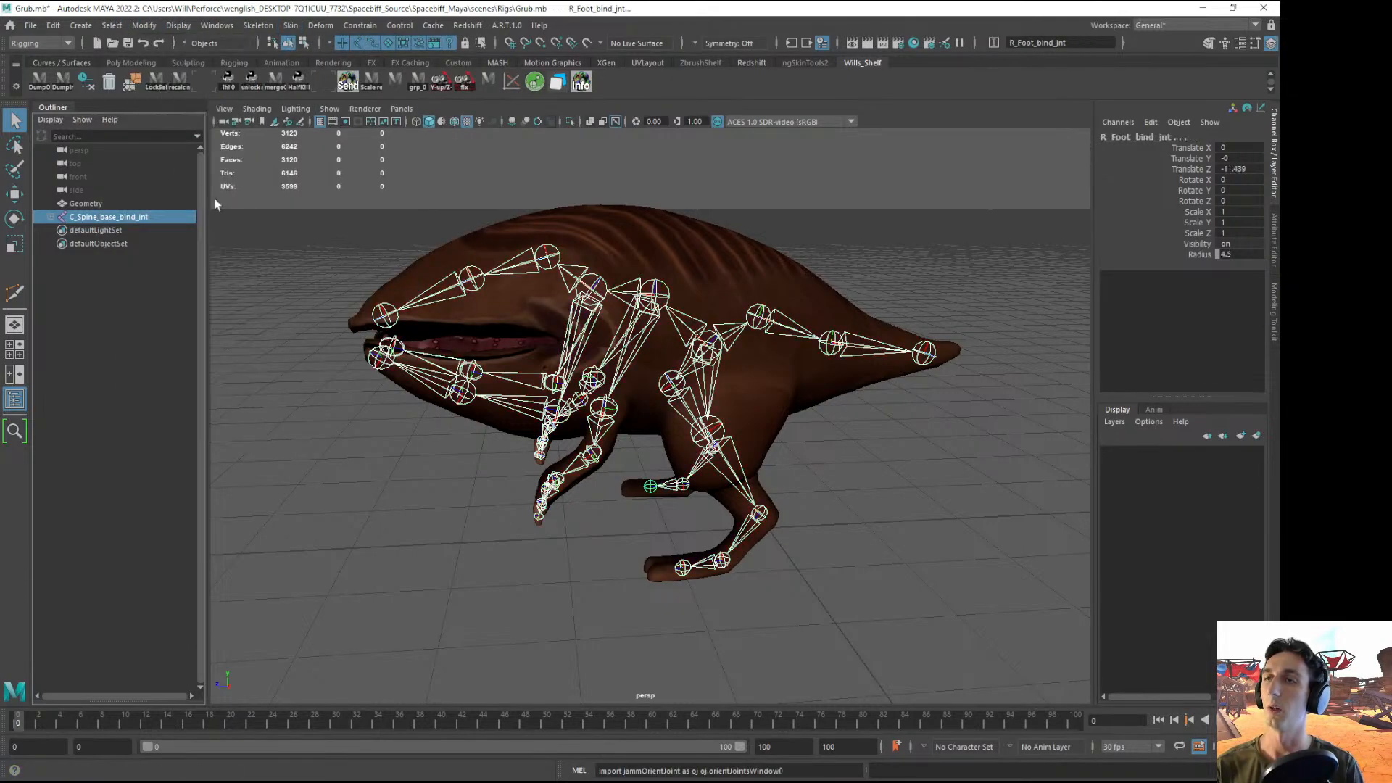
- Add the Geometry mesh to the joint selection and bind the skin to the skeleton
left_click(563, 252)
left_click(290, 25)
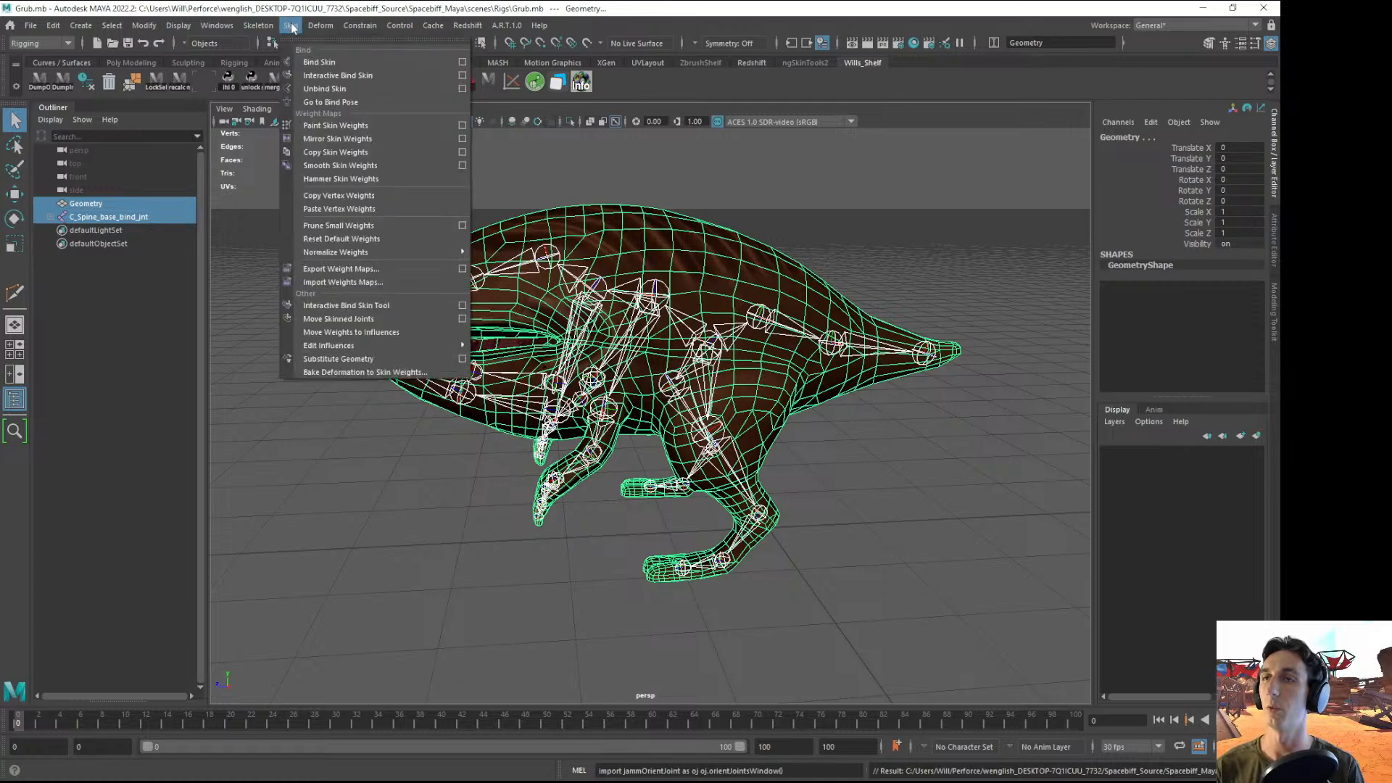
left_click(307, 63)
- Inspect the bound Grub mesh by selecting Geometry and checking it for a skin cluster, and clear the selection
left_click_drag(565, 317, 804, 307, "alt")
left_click(823, 348)
left_click_drag(779, 393, 625, 312, "alt")
right_click_drag(625, 312, 706, 348, "alt")
middle_click_drag(705, 348, 739, 443, "alt")
left_click(565, 320)
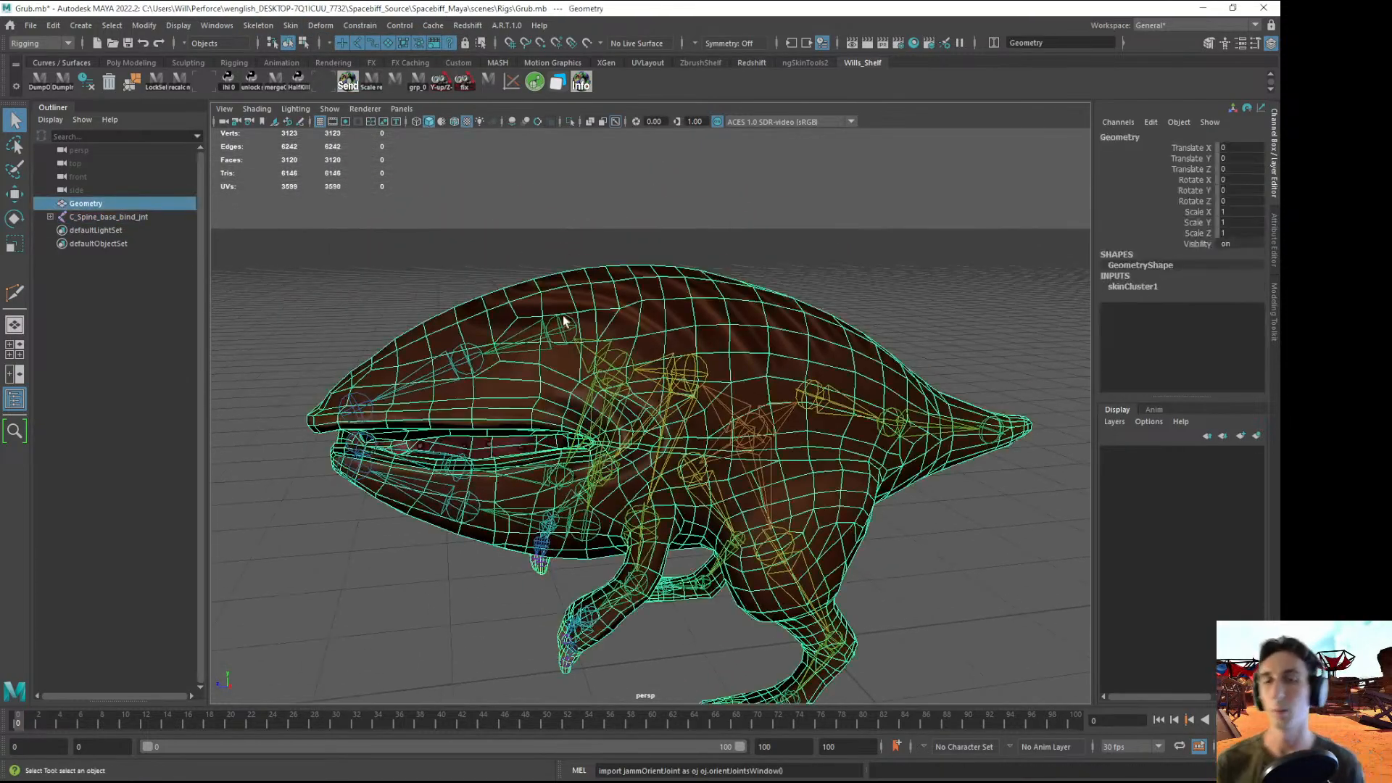
left_click(475, 182)
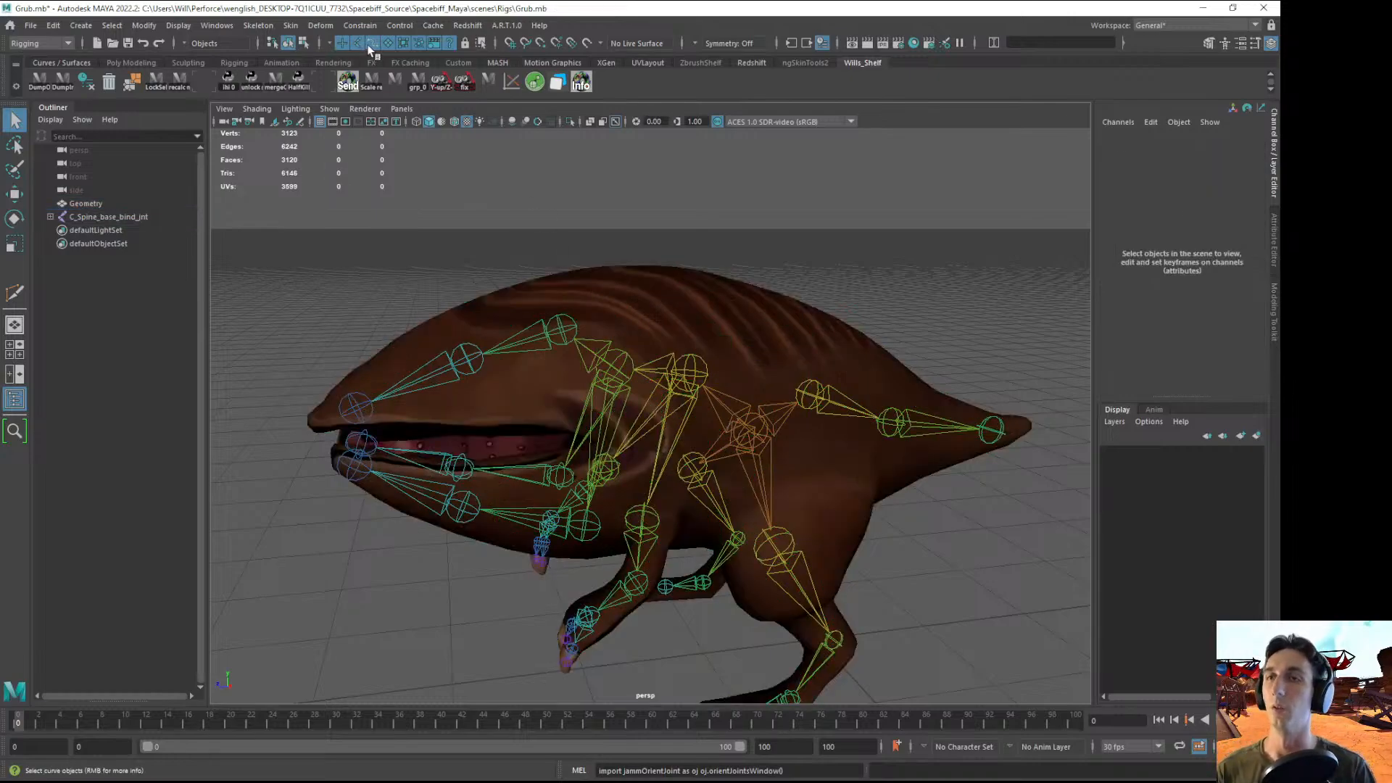
- Test-rotate C_Jaw_A_bind_jnt about Y to check the upper jaw's deformation, undo the rotations, and clear the selection
left_click(565, 327)
key("e")
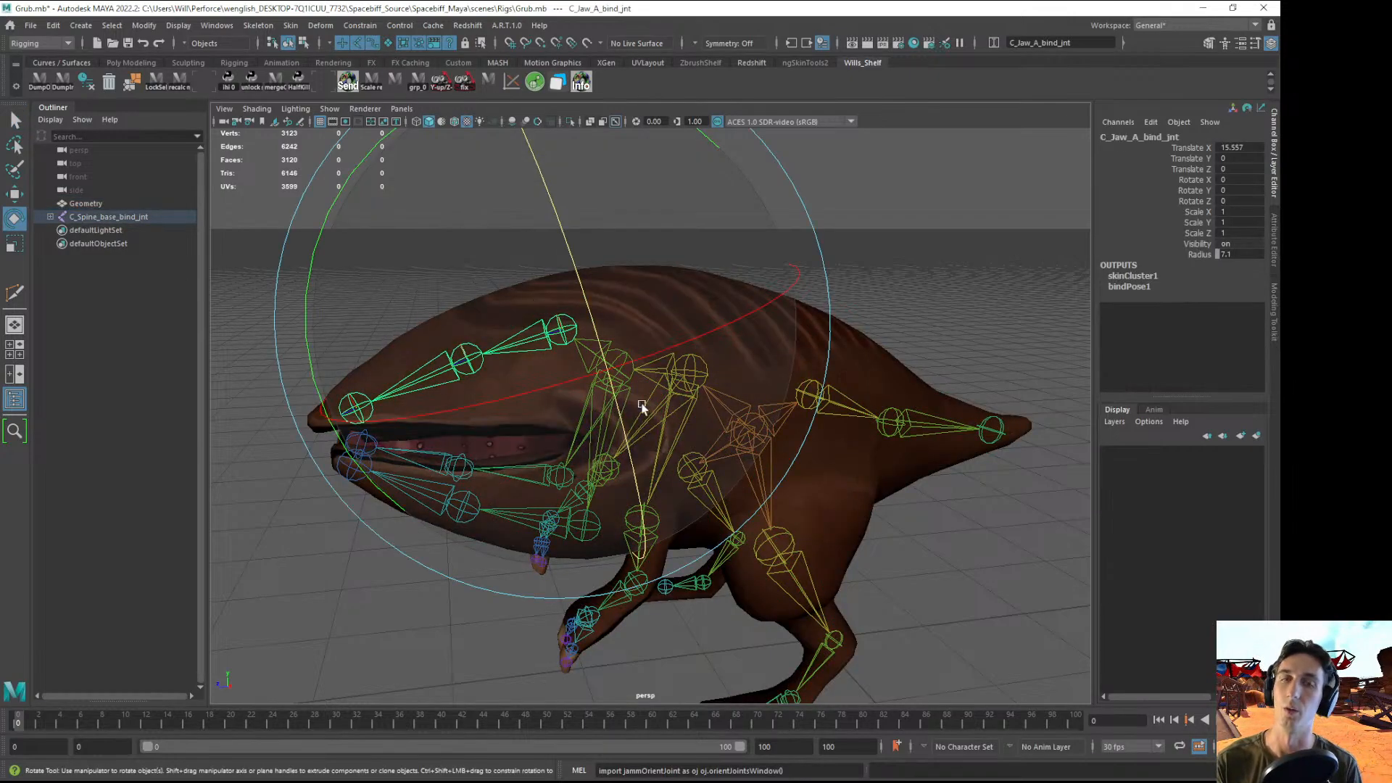
left_click_drag(402, 276, 537, 163)
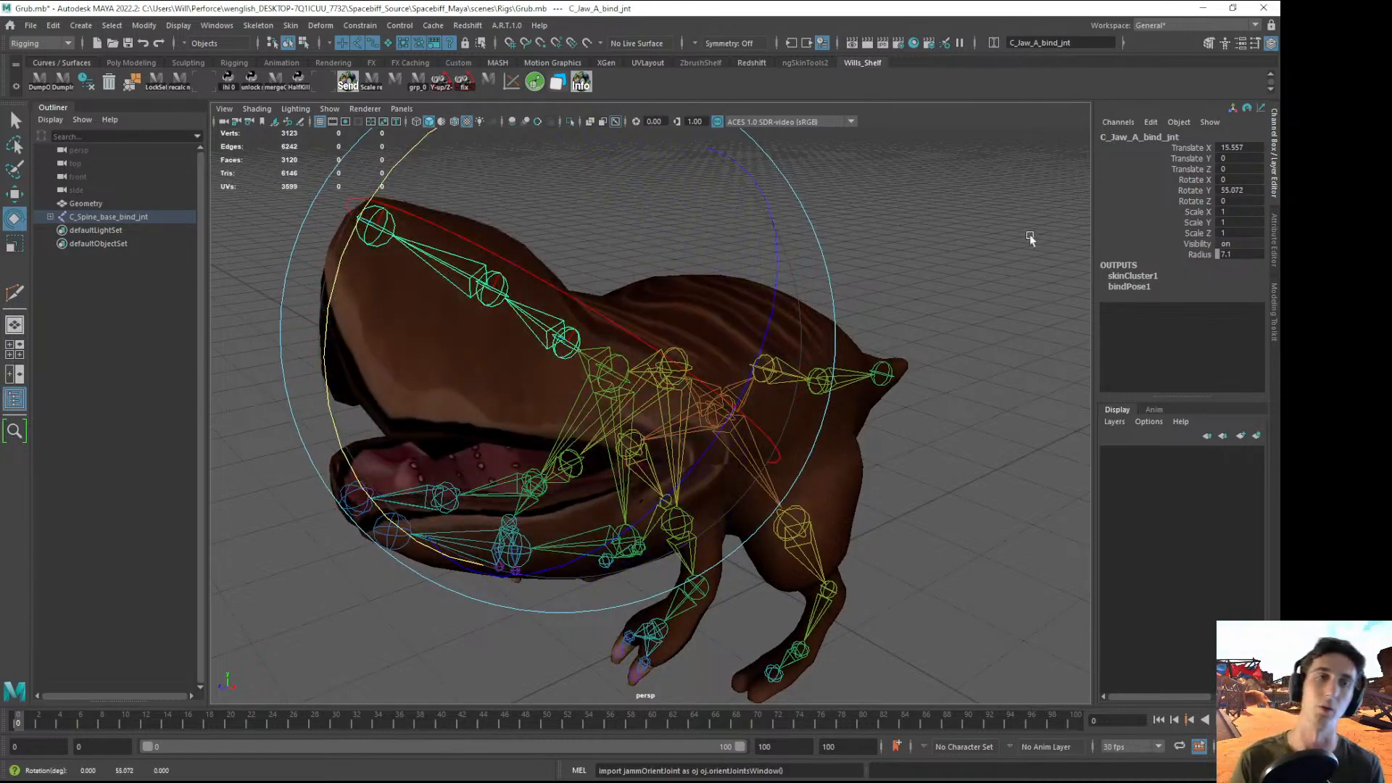
key("ctrl+z")
left_click_drag(884, 330, 725, 330, "alt")
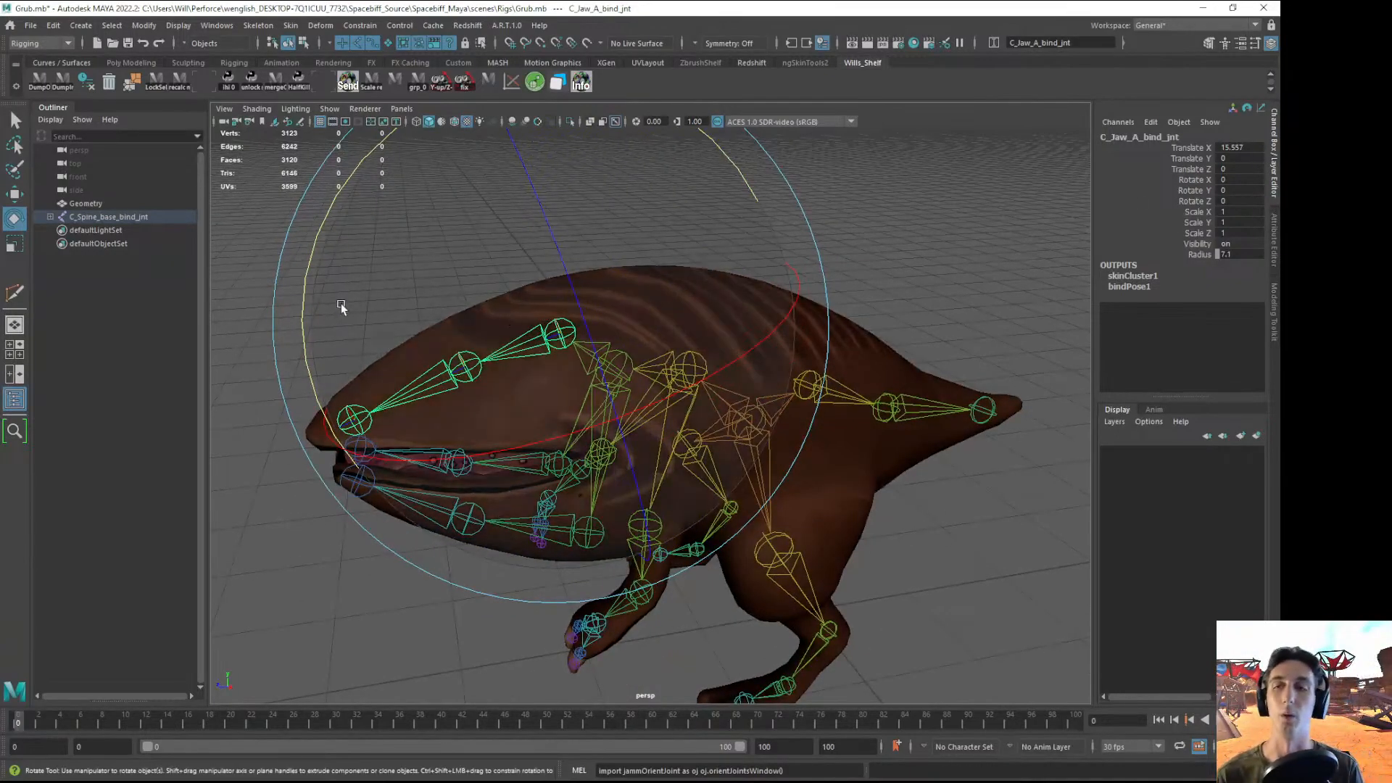
left_click_drag(302, 293, 451, 170)
key("ctrl+z")
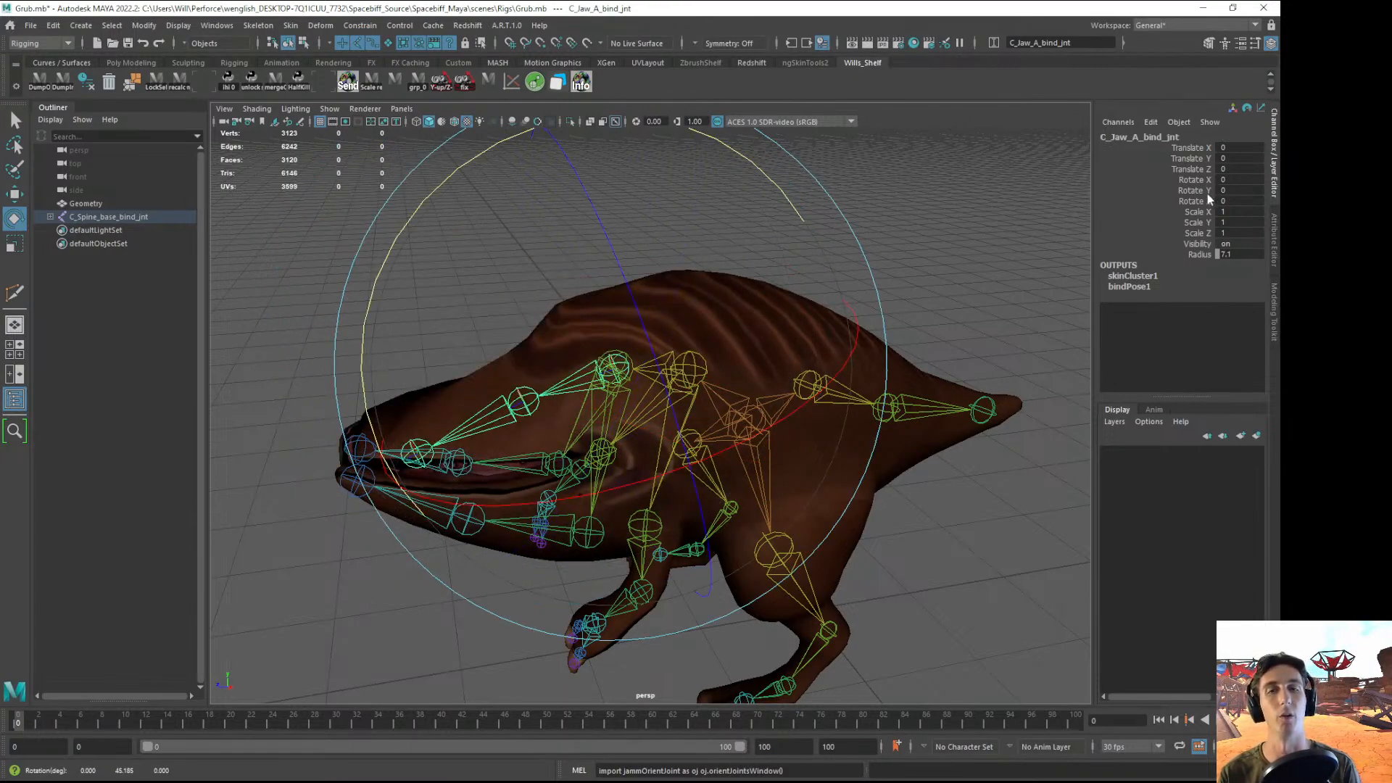
key("shift+z")
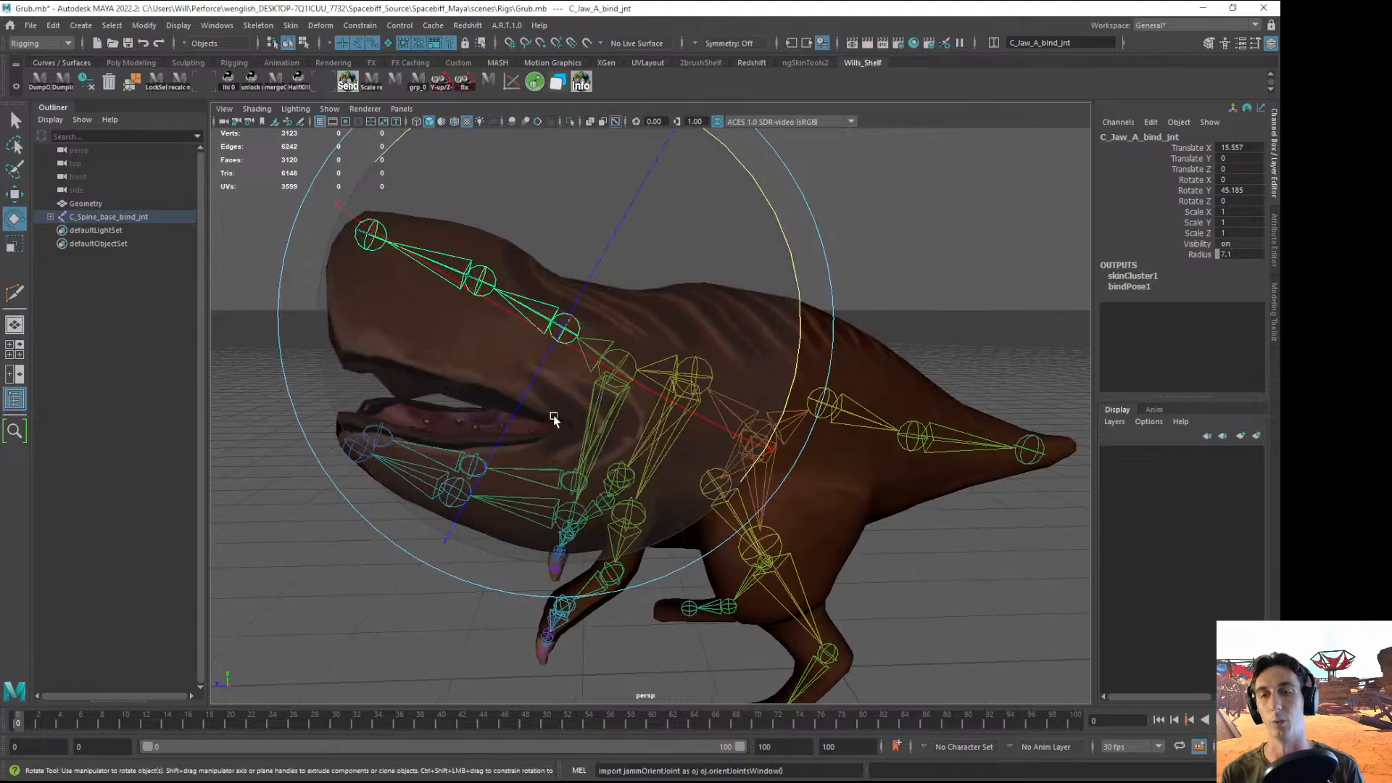
key("ctrl+z")
left_click(917, 283)
- Examine the bound Grub mesh and its joints from several angles, with the Select tool active
left_click_drag(827, 336, 783, 337, "alt")
right_click_drag(783, 338, 808, 361, "alt")
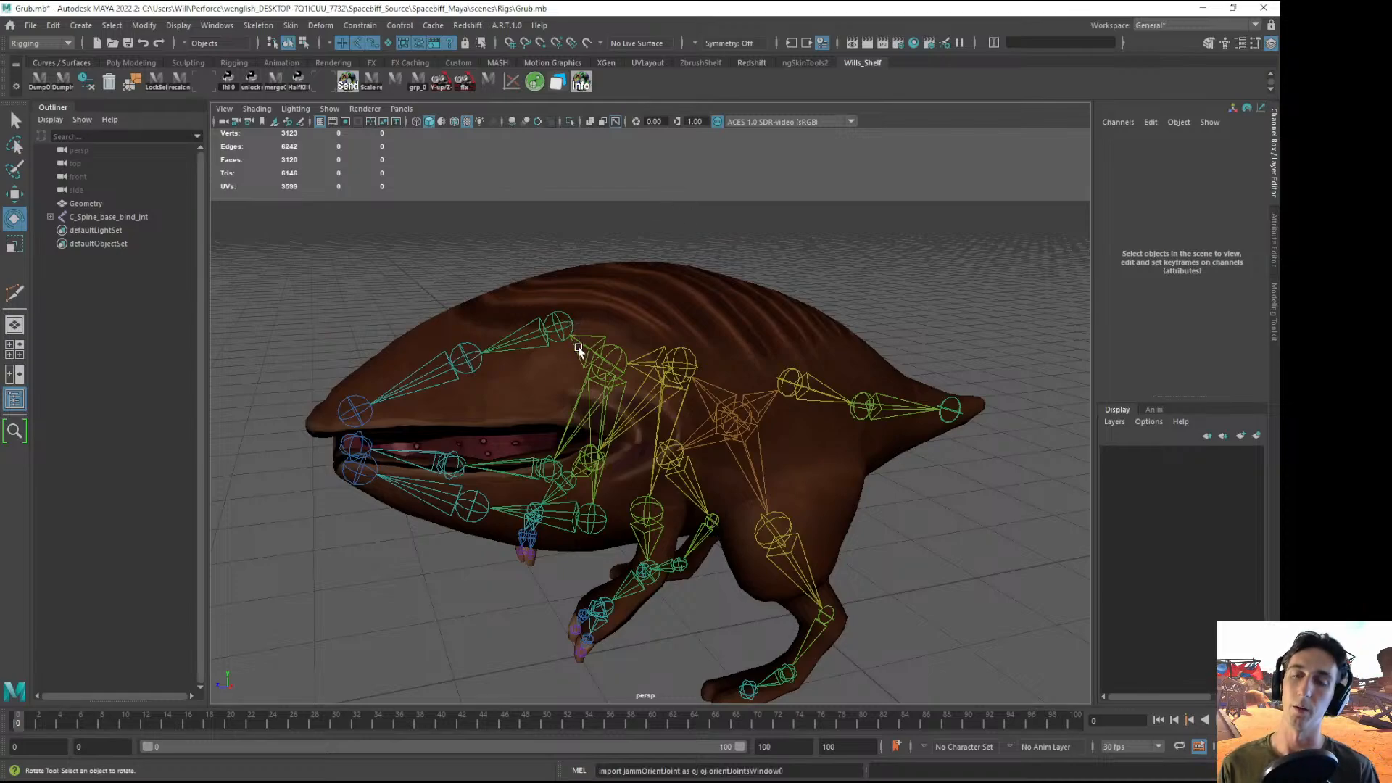
left_click_drag(686, 562, 641, 310, "alt")
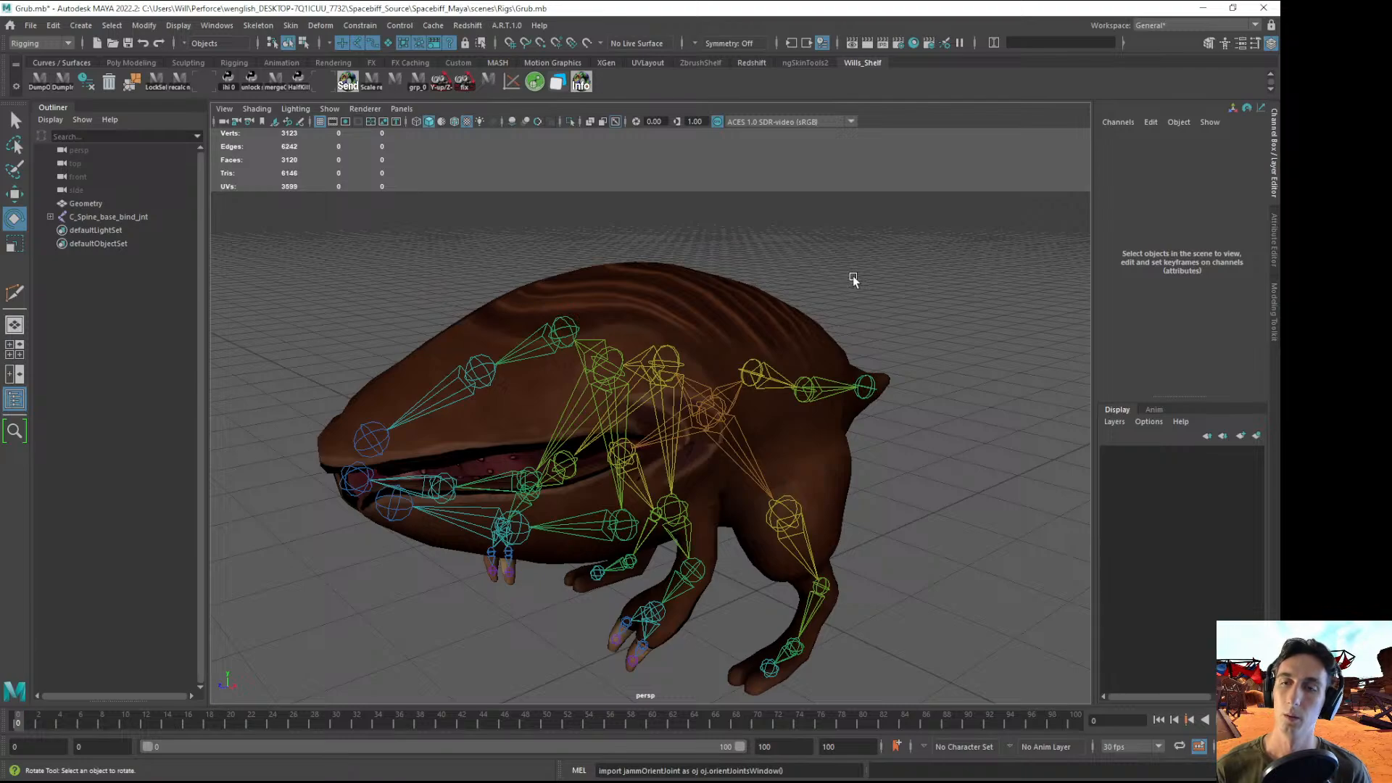
left_click_drag(708, 330, 690, 298, "alt")
right_click_drag(690, 298, 692, 323, "alt")
left_click(155, 374)
left_click_drag(612, 192, 592, 268, "alt")
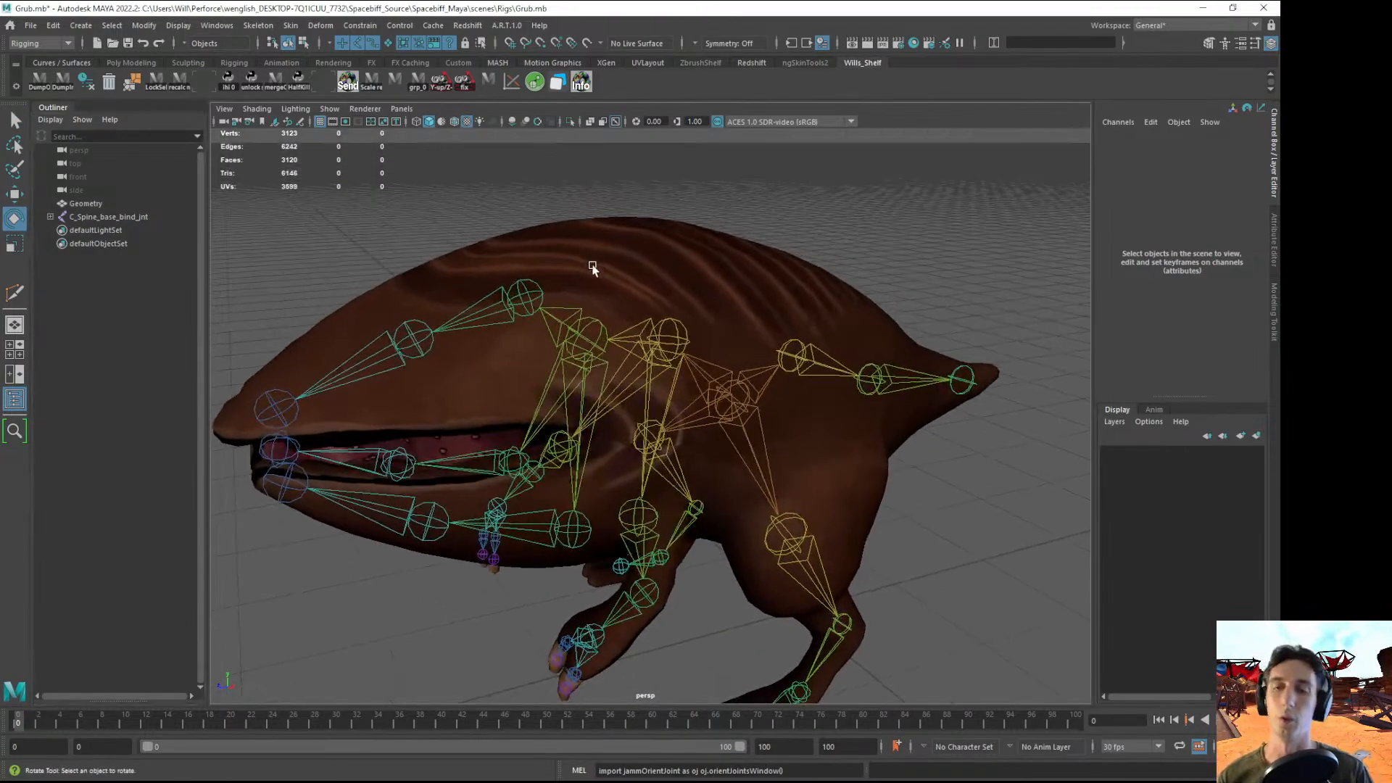
key("q")
left_click_drag(649, 305, 671, 319, "alt")
right_click_drag(671, 320, 559, 295, "alt")
mouse_move(559, 296)
left_mouse_down("alt")
mouse_move(594, 292)
mouse_move(571, 294)
left_mouse_up("alt")
middle_click_drag(599, 294, 612, 291, "alt")
left_click_drag(611, 291, 544, 304, "alt")
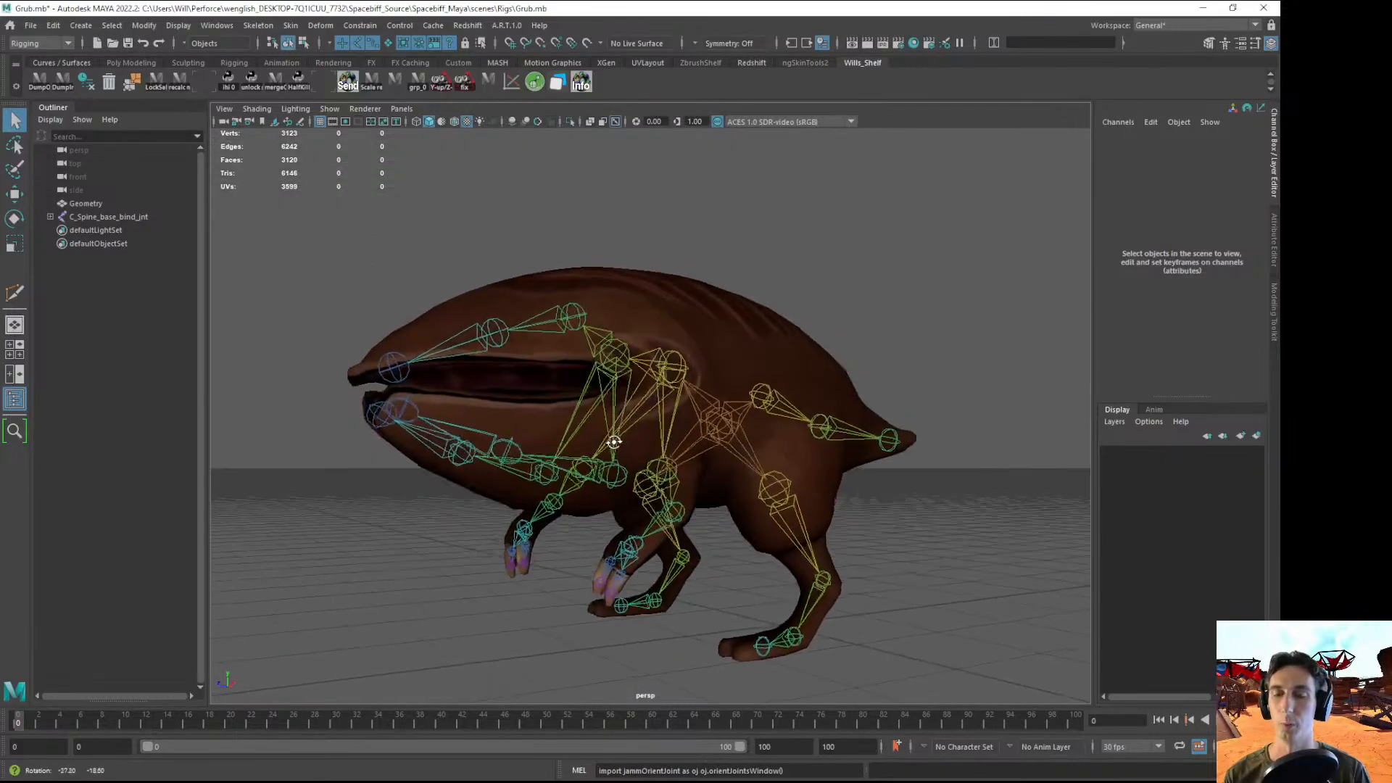
left_click_drag(575, 460, 681, 399, "alt")
right_click_drag(681, 399, 733, 402, "alt")
left_click_drag(733, 403, 771, 404, "alt")
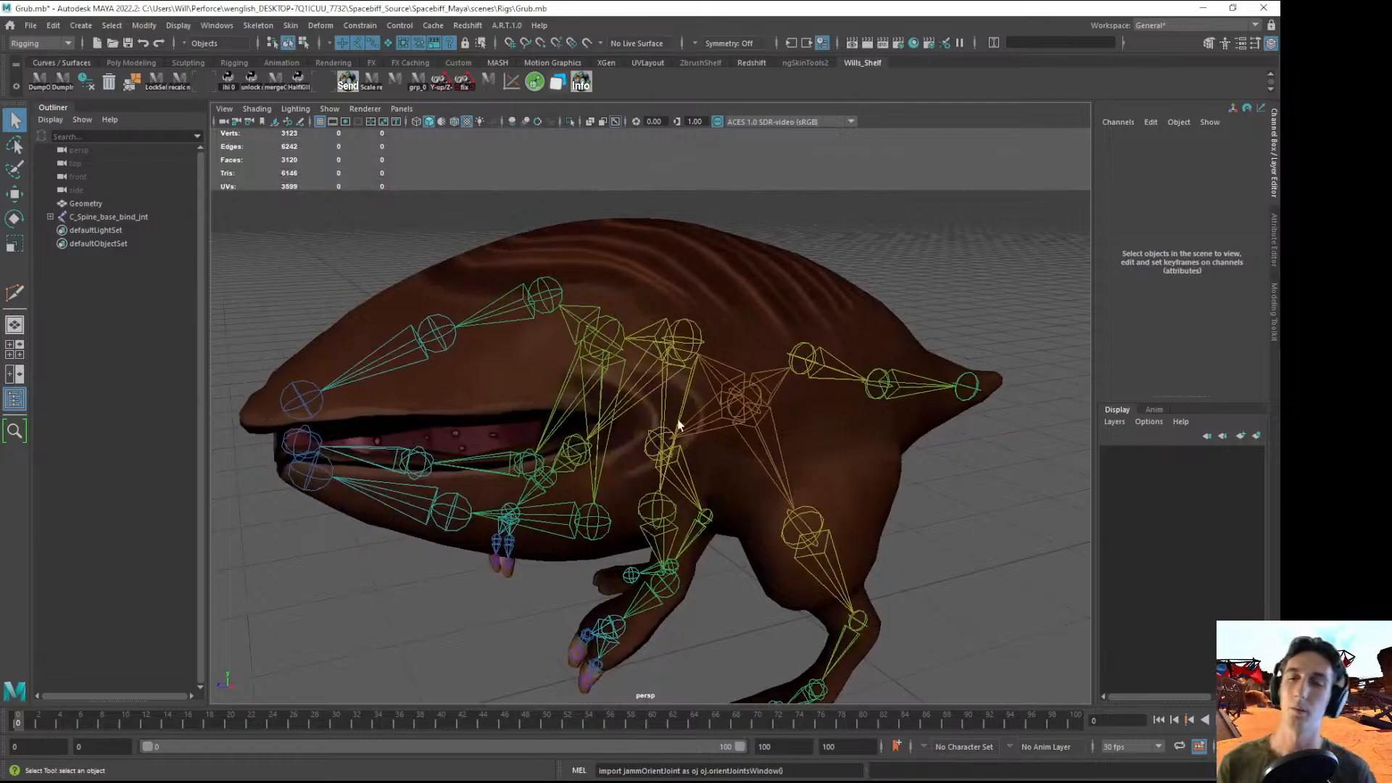
left_click_drag(695, 377, 605, 399, "alt")
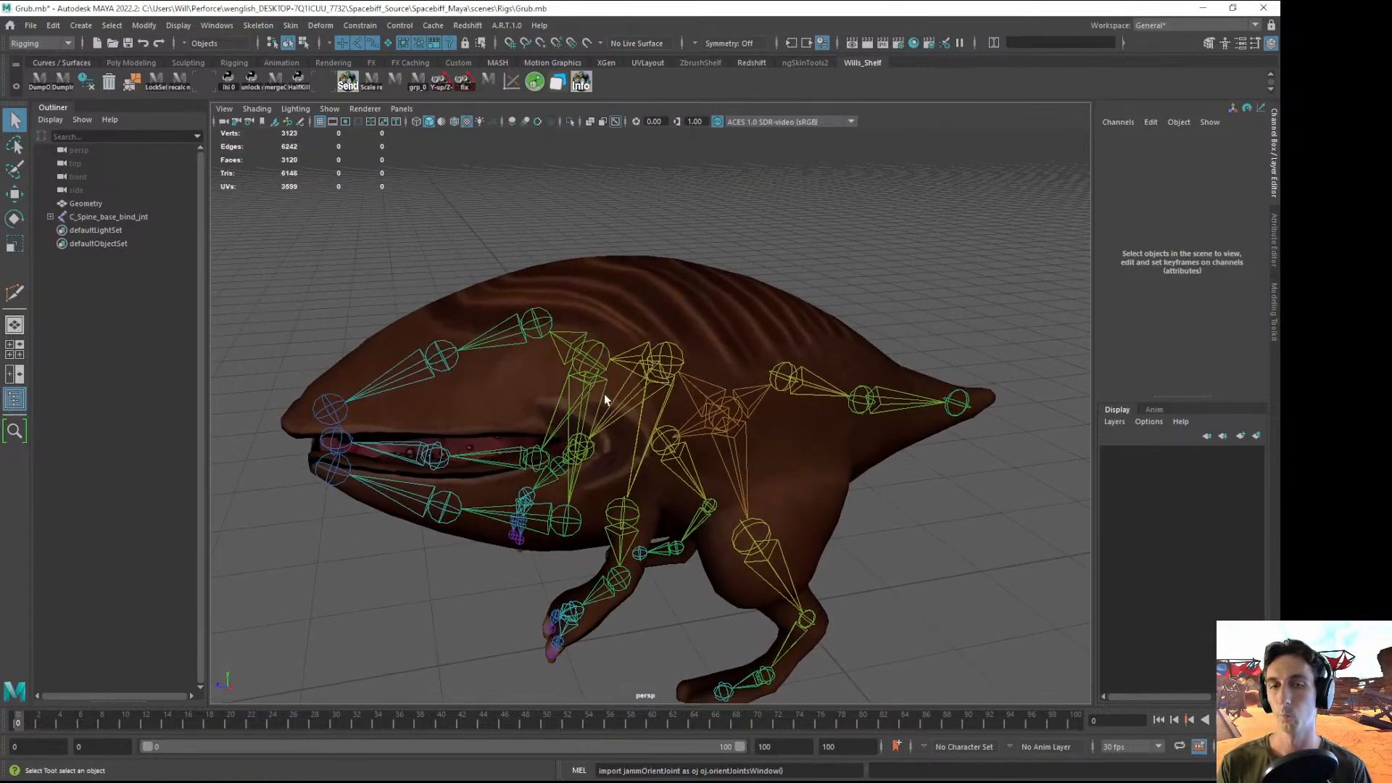
- Create a NURBS circle at the origin and bring it into view beneath the creature
left_click(122, 26)
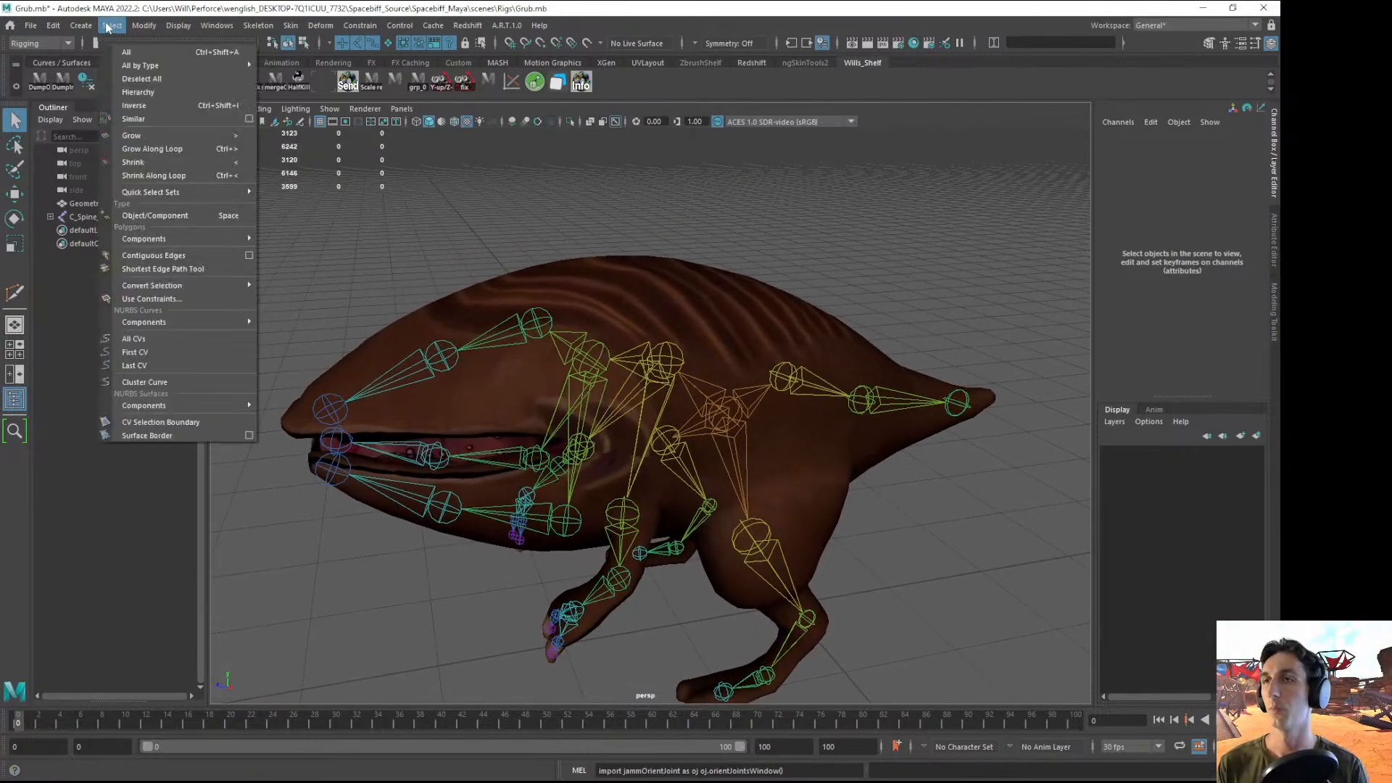
mouse_move(81, 26)
mouse_move(181, 62)
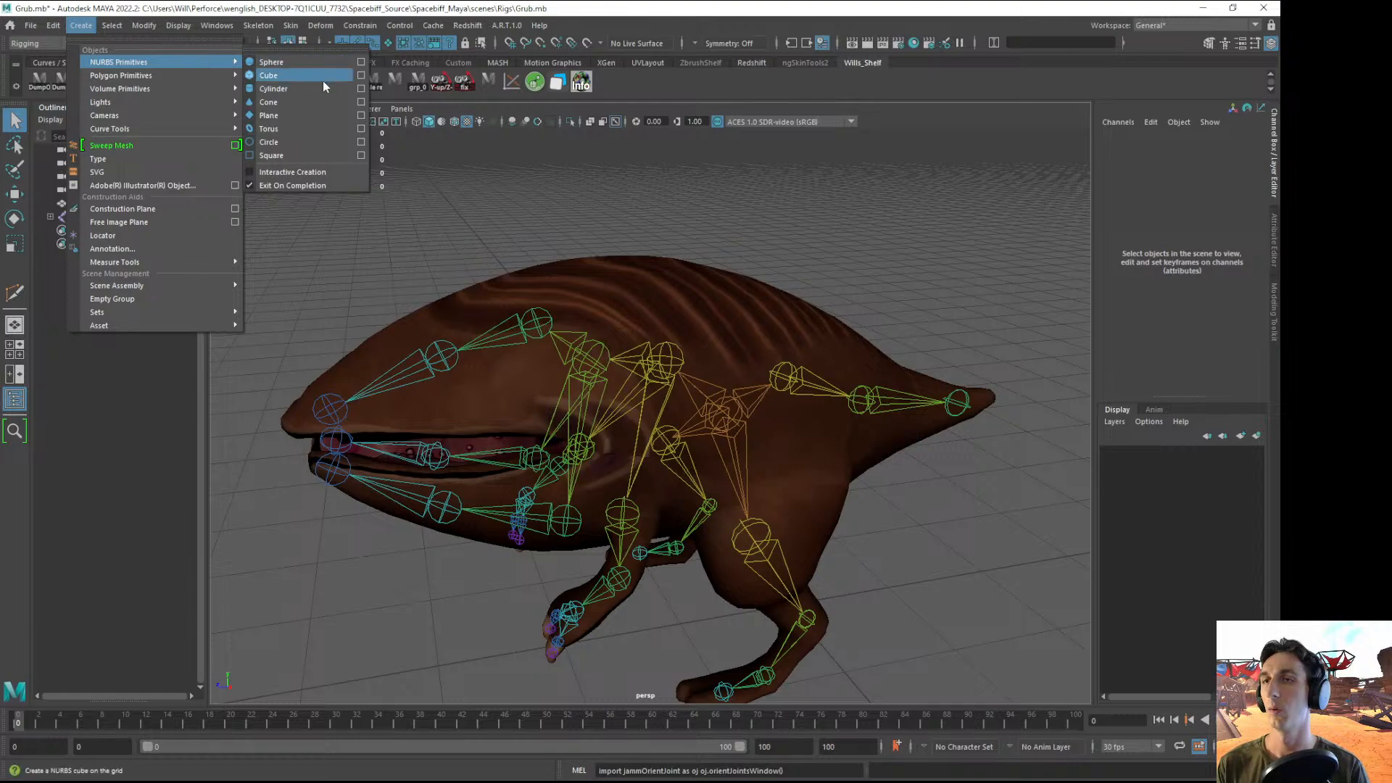
left_click(273, 142)
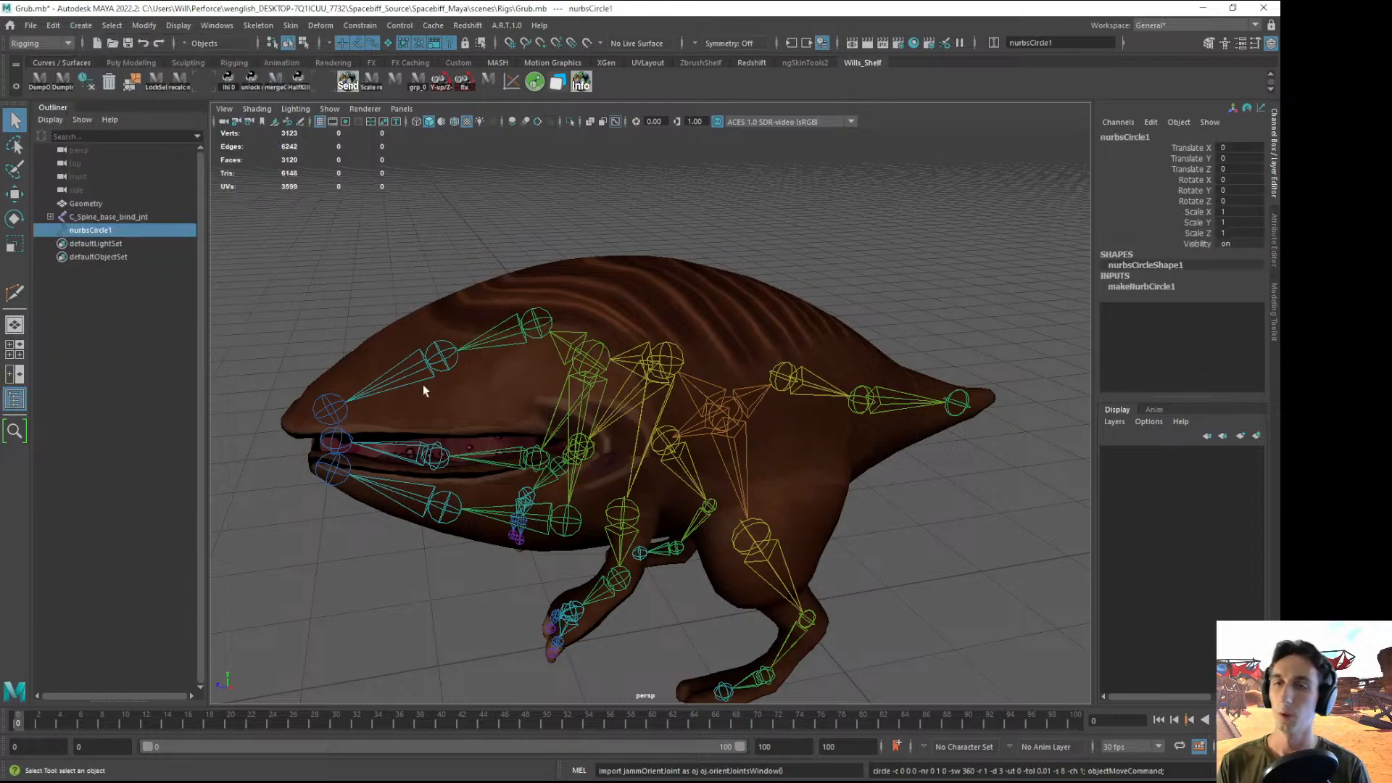
left_click_drag(629, 535, 671, 522, "alt")
middle_click_drag(672, 522, 585, 464, "alt")
right_click_drag(585, 464, 725, 478, "alt")
- Enlarge the circle by scaling all its control vertices, return to object mode, and activate the Move tool
right_click_drag(612, 503, 537, 464)
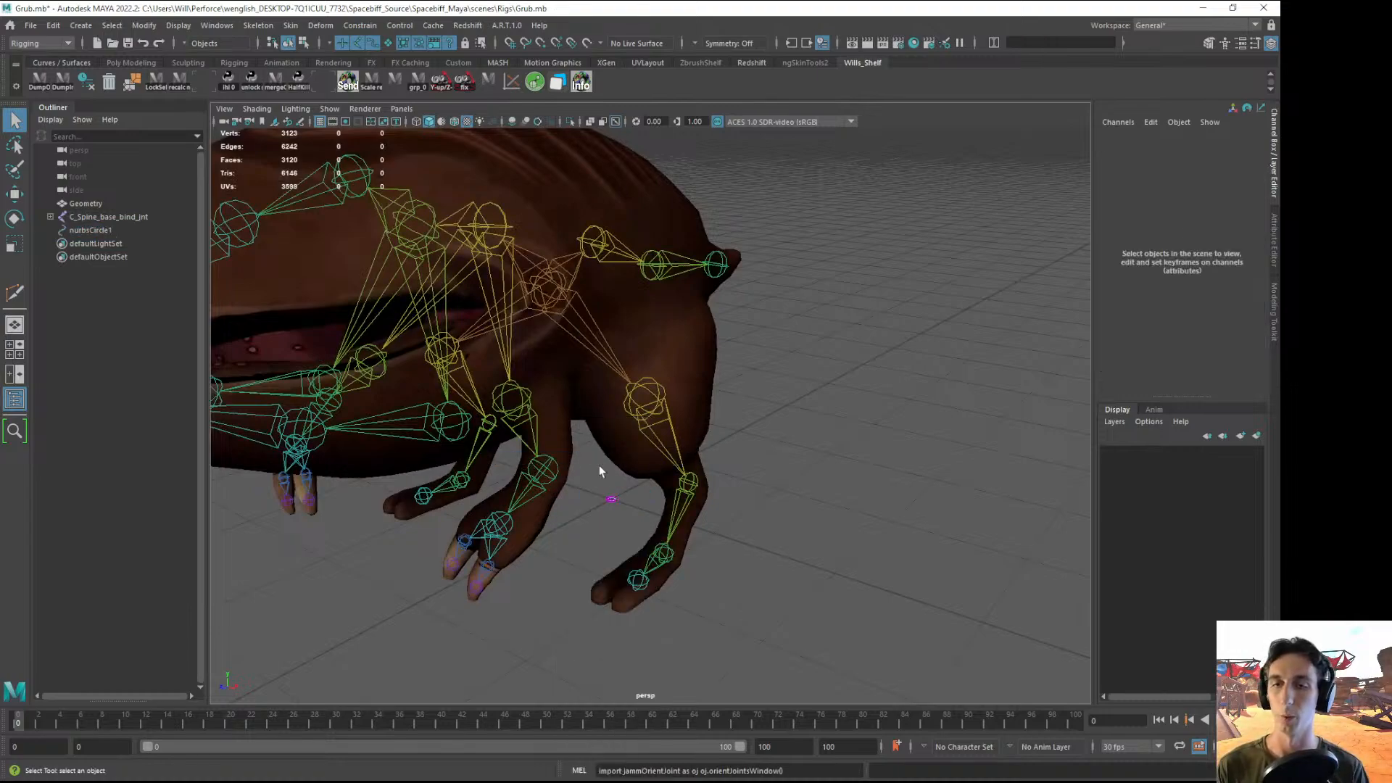
key("r")
left_click_drag(608, 494, 776, 460)
right_click_drag(824, 449, 660, 475, "alt")
left_click_drag(645, 475, 590, 494, "alt")
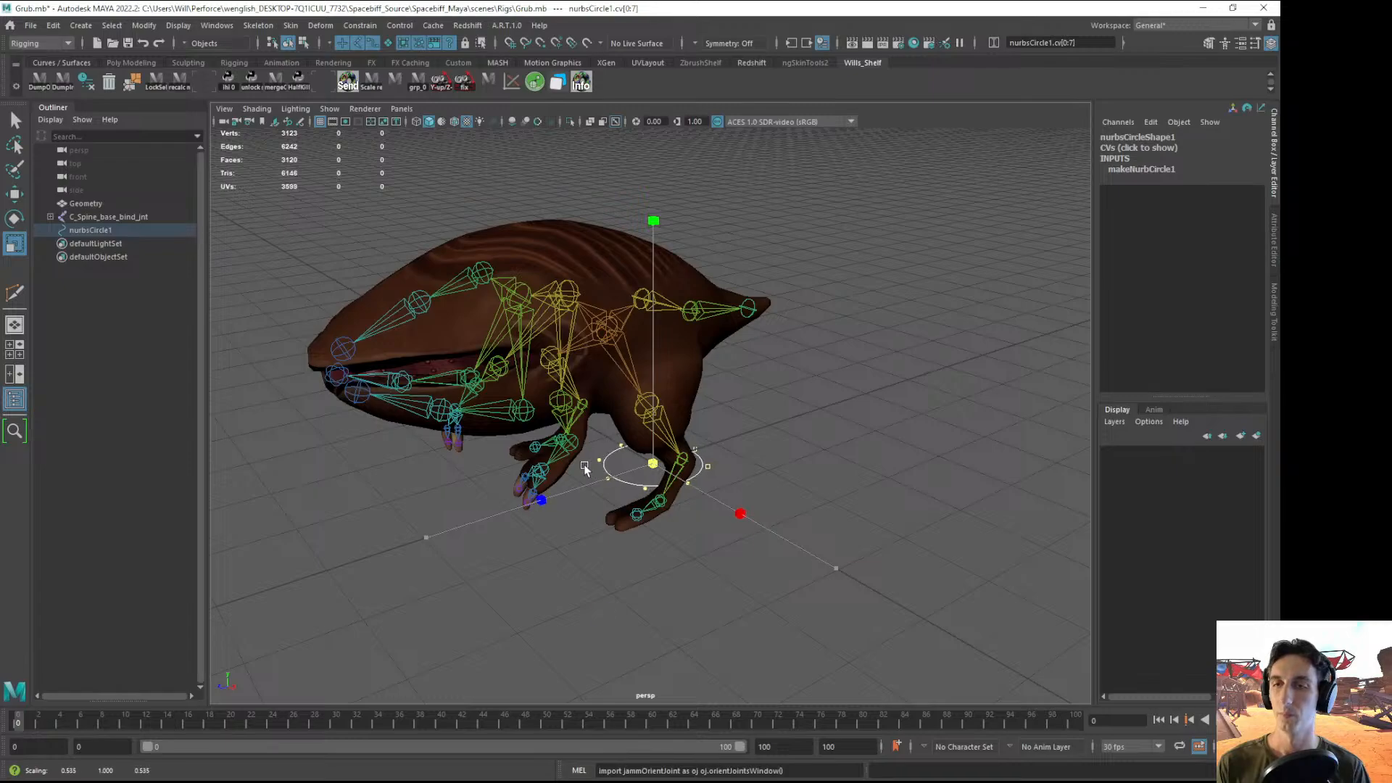
key("F8")
mouse_move(590, 494)
middle_mouse_down("alt")
mouse_move(635, 506)
mouse_move(615, 493)
middle_mouse_up("alt")
scroll(615, 493, "up", 3)
key("w")
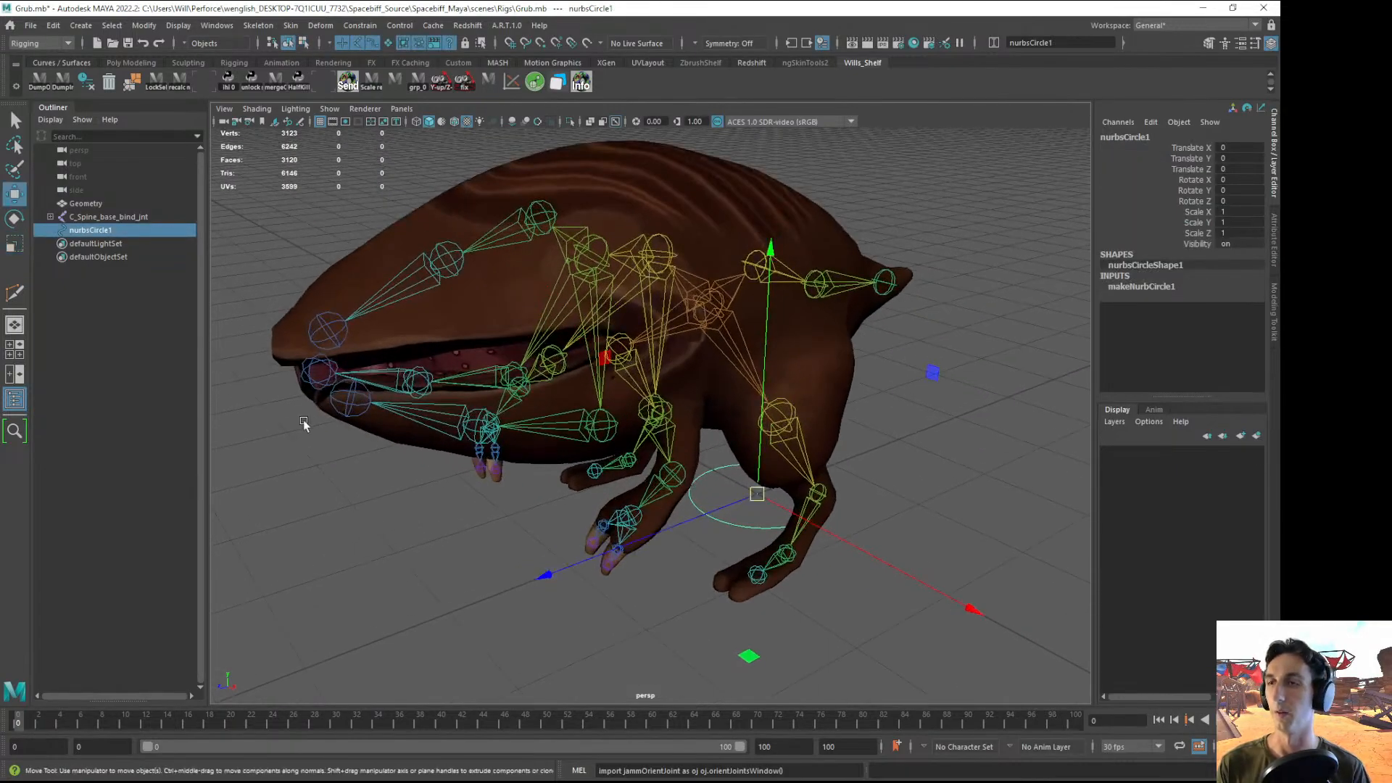
- Expand the C_Spine_base_bind_jnt hierarchy, locate C_Jaw_A_bind_jnt in it, and reselect the NURBS circle
left_click(50, 217)
left_click_drag(585, 446, 592, 461, "alt")
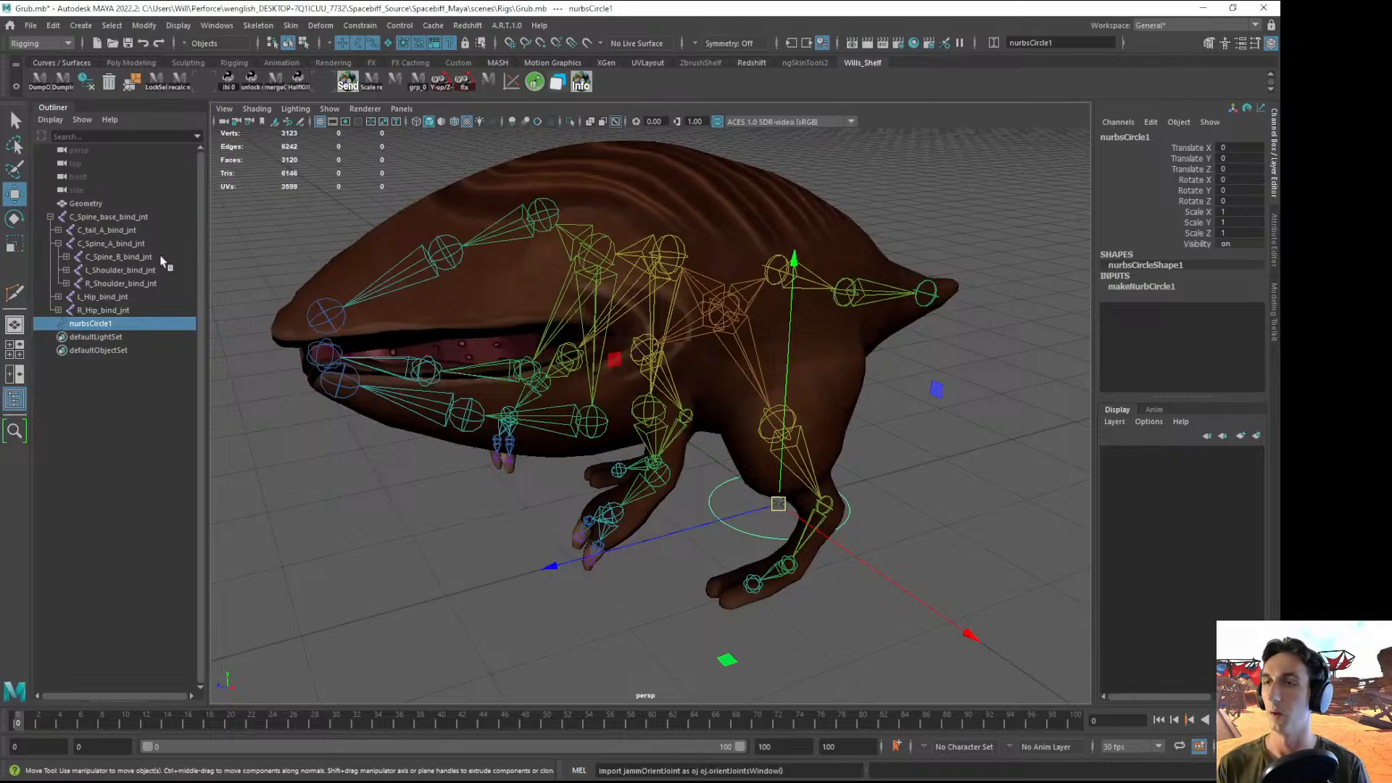
left_click(542, 221)
key("f")
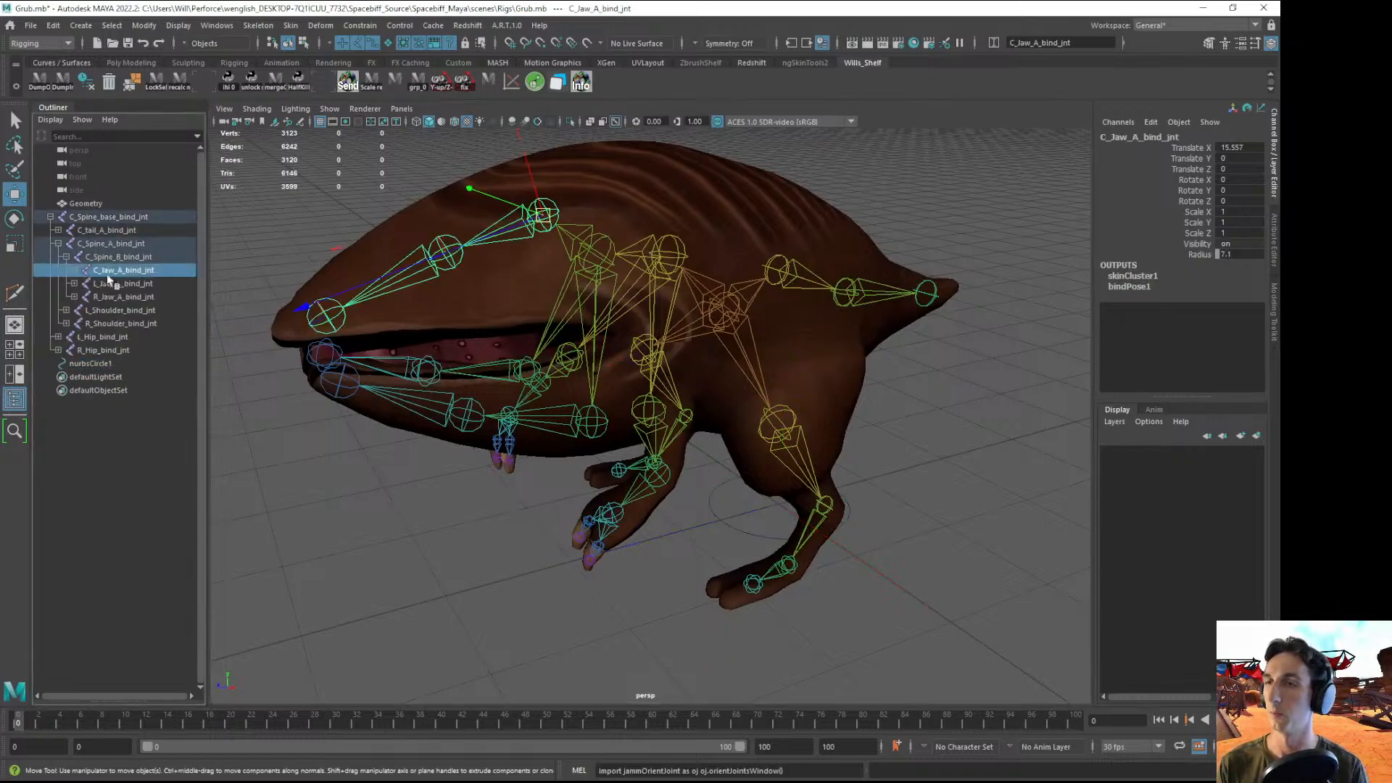
left_click(716, 523)
left_click_drag(680, 547, 609, 435, "alt")
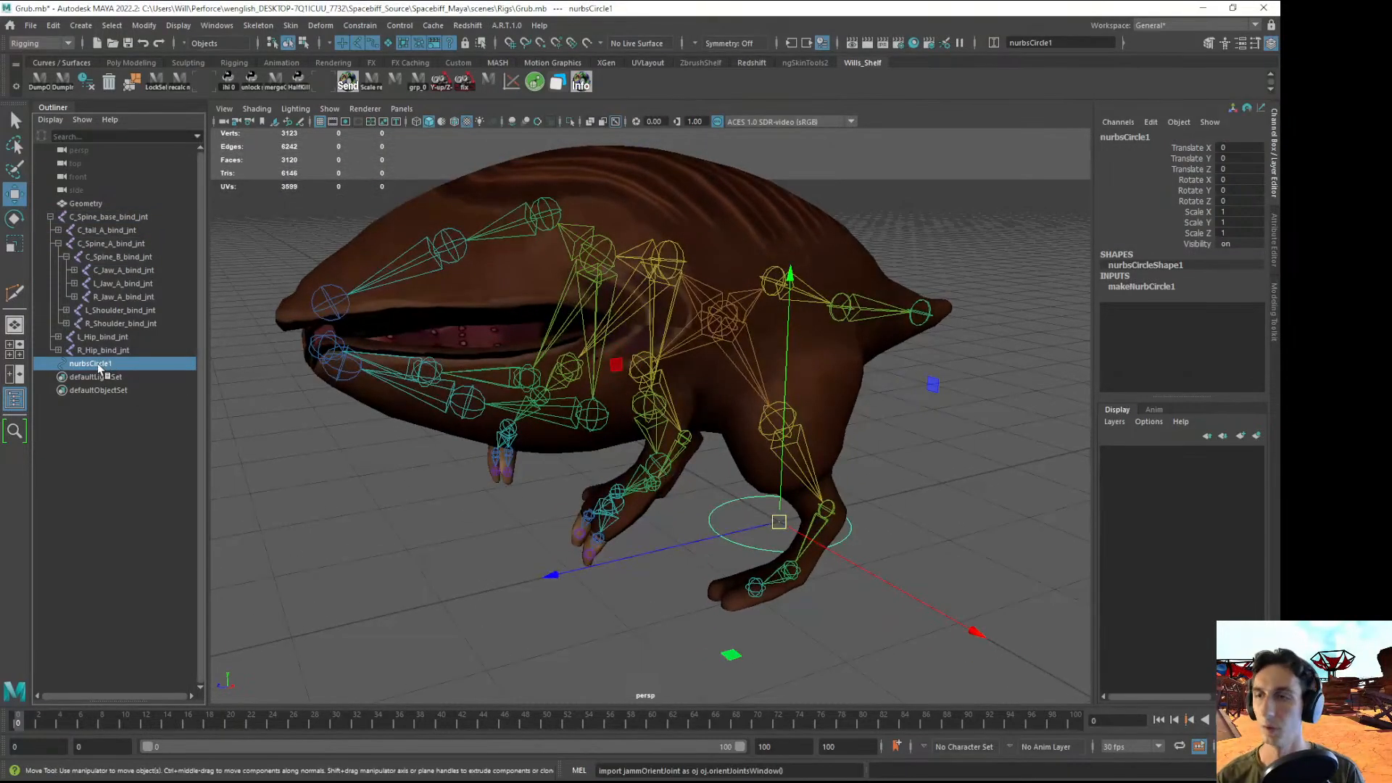
- Parent the NURBS circle under C_Jaw_A_bind_jnt and zero its translation and rotation so it snaps to that joint
left_click(642, 602)
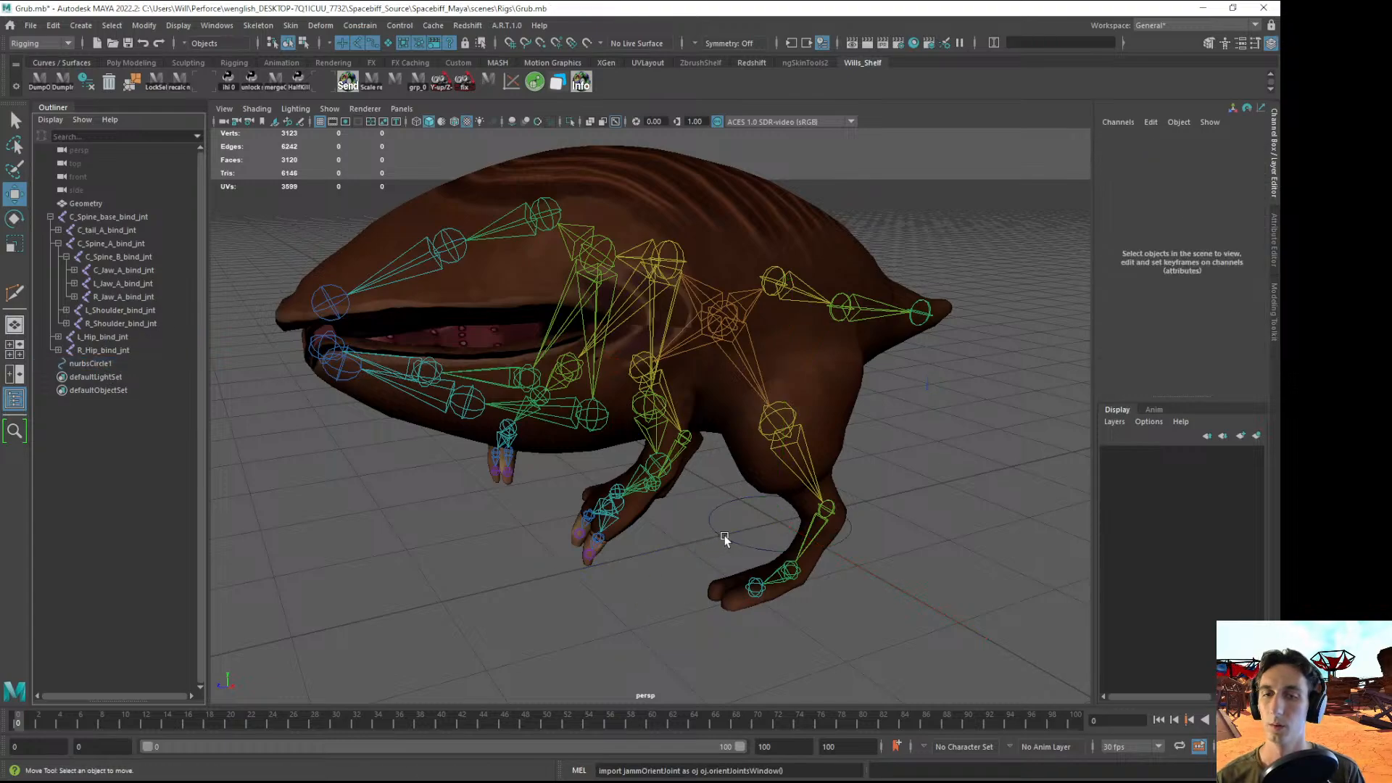
left_click(724, 537)
left_click(553, 216, "shift")
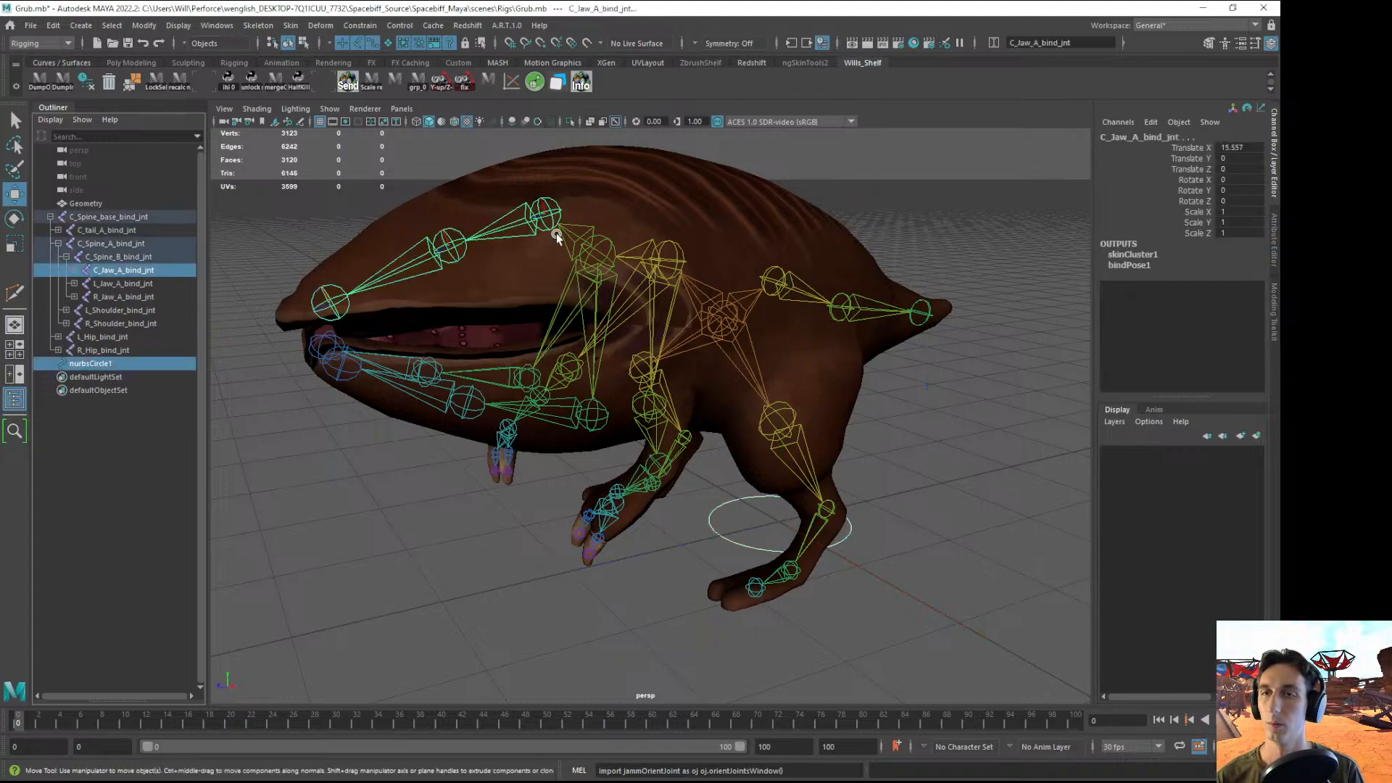
key("p")
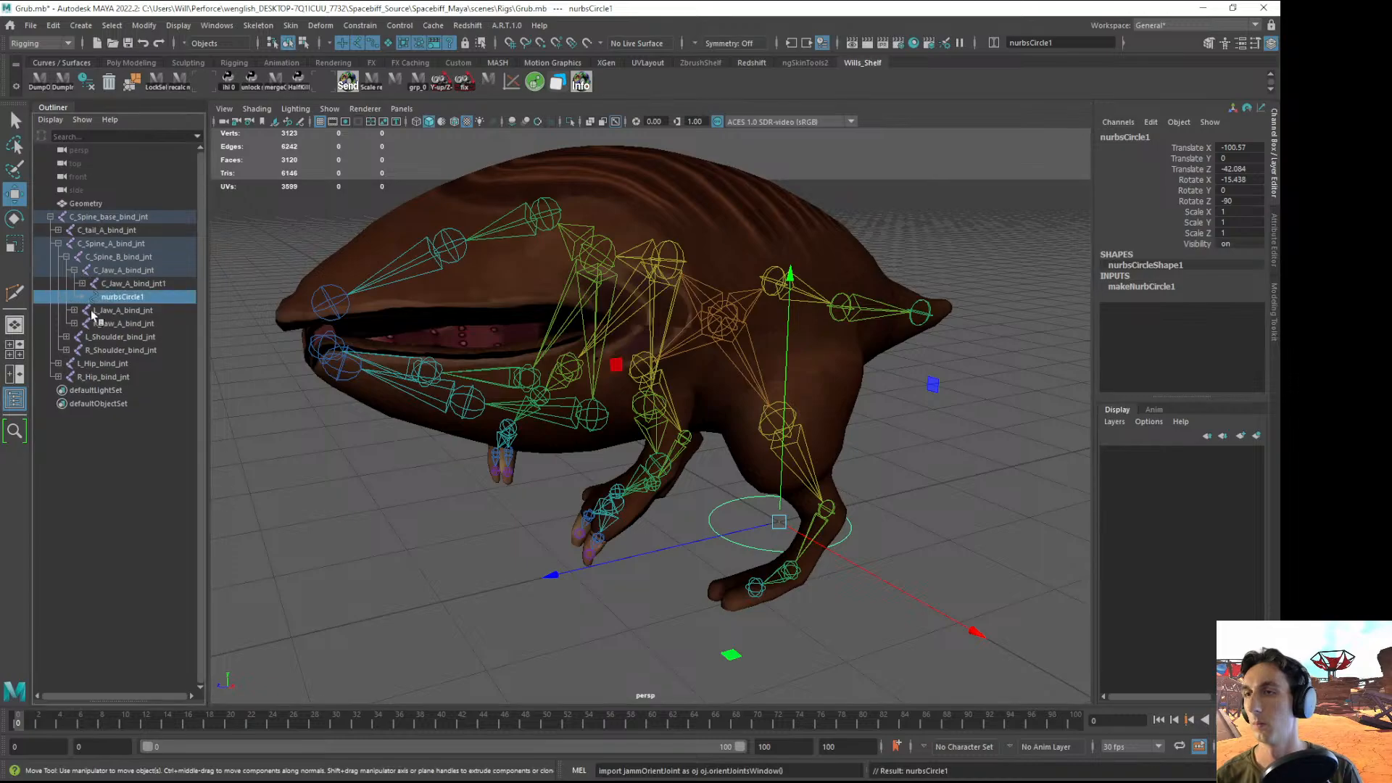
left_click(116, 284)
left_click(116, 297)
key("g")
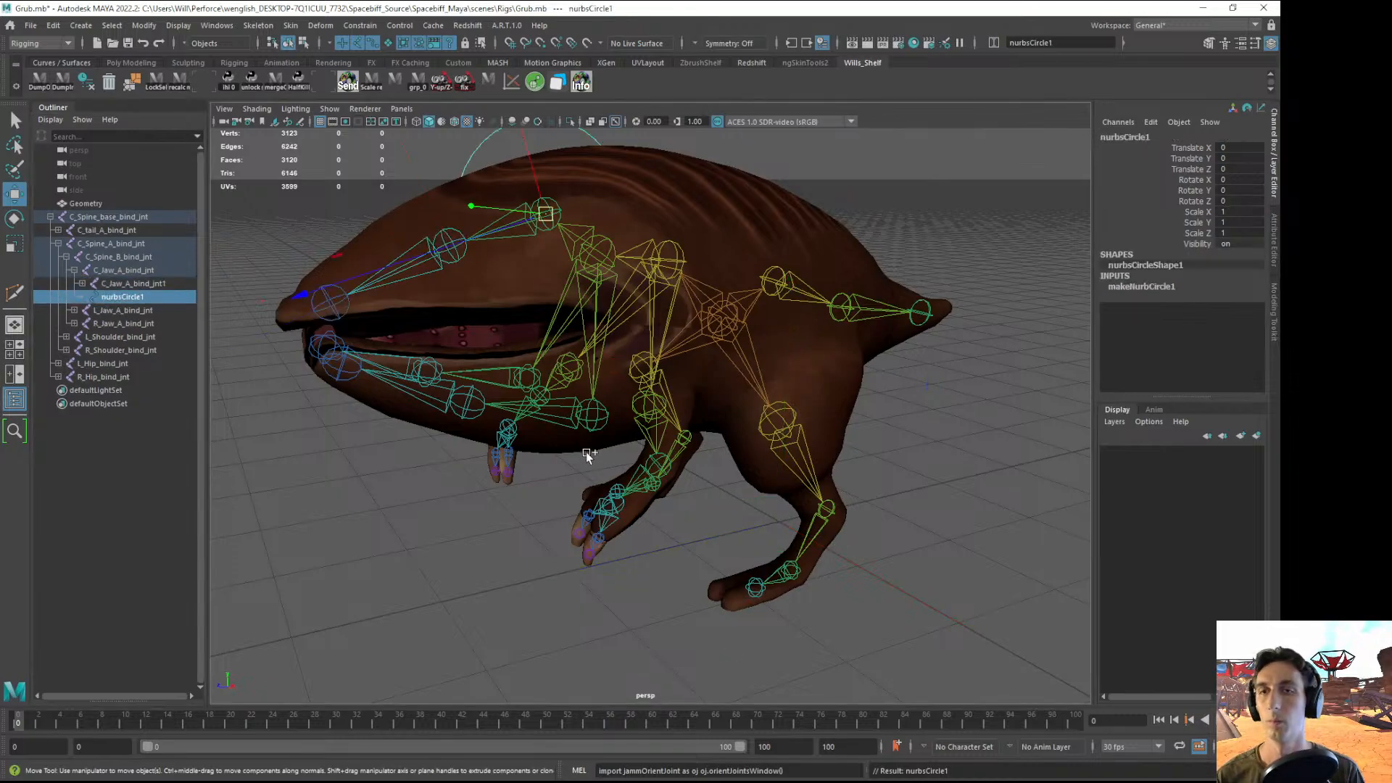
left_click_drag(586, 453, 551, 230, "alt")
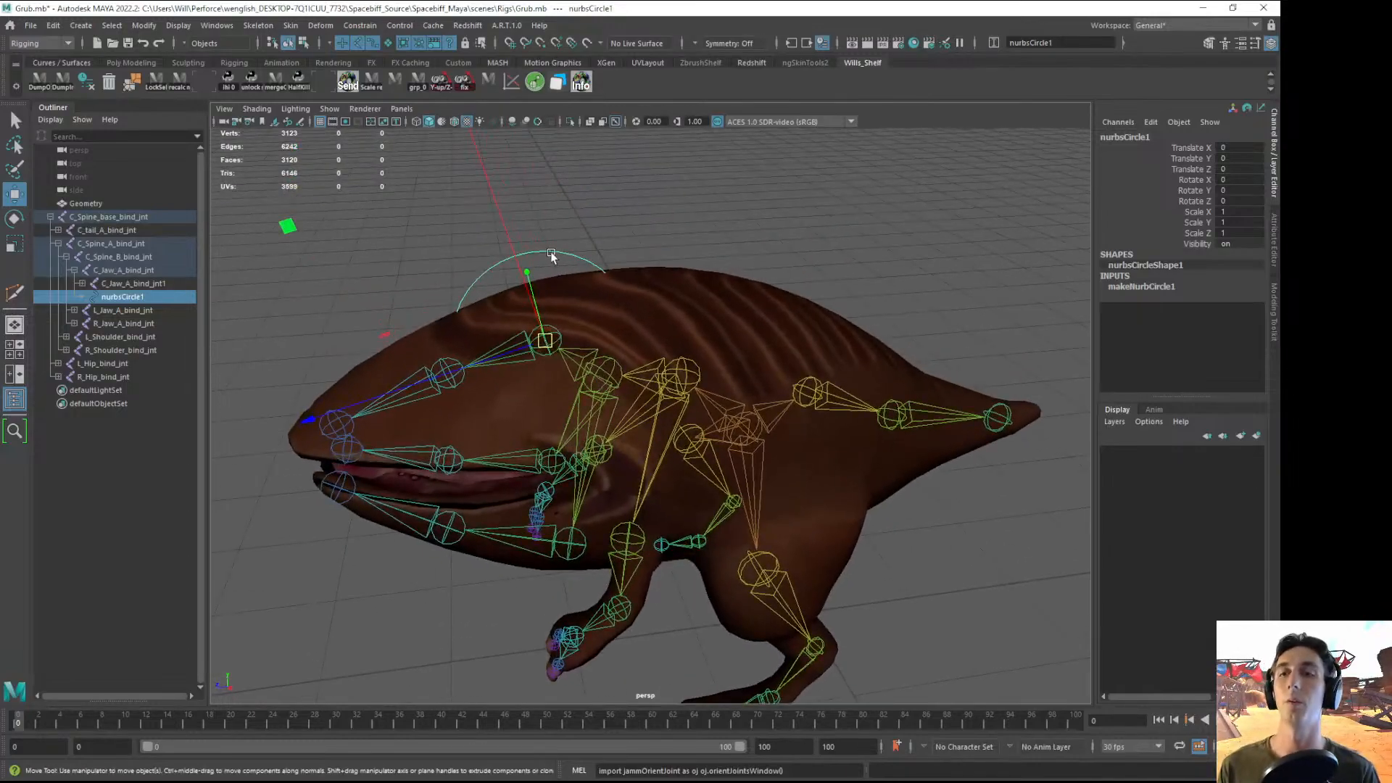
- Show the circle's control vertices in wireframe display and restrict selection to curves
right_click_drag(551, 253, 468, 254)
key("4")
left_click_drag(512, 249, 471, 217, "alt")
left_click_drag(408, 200, 443, 233)
left_click(705, 468)
key("ctrl+z")
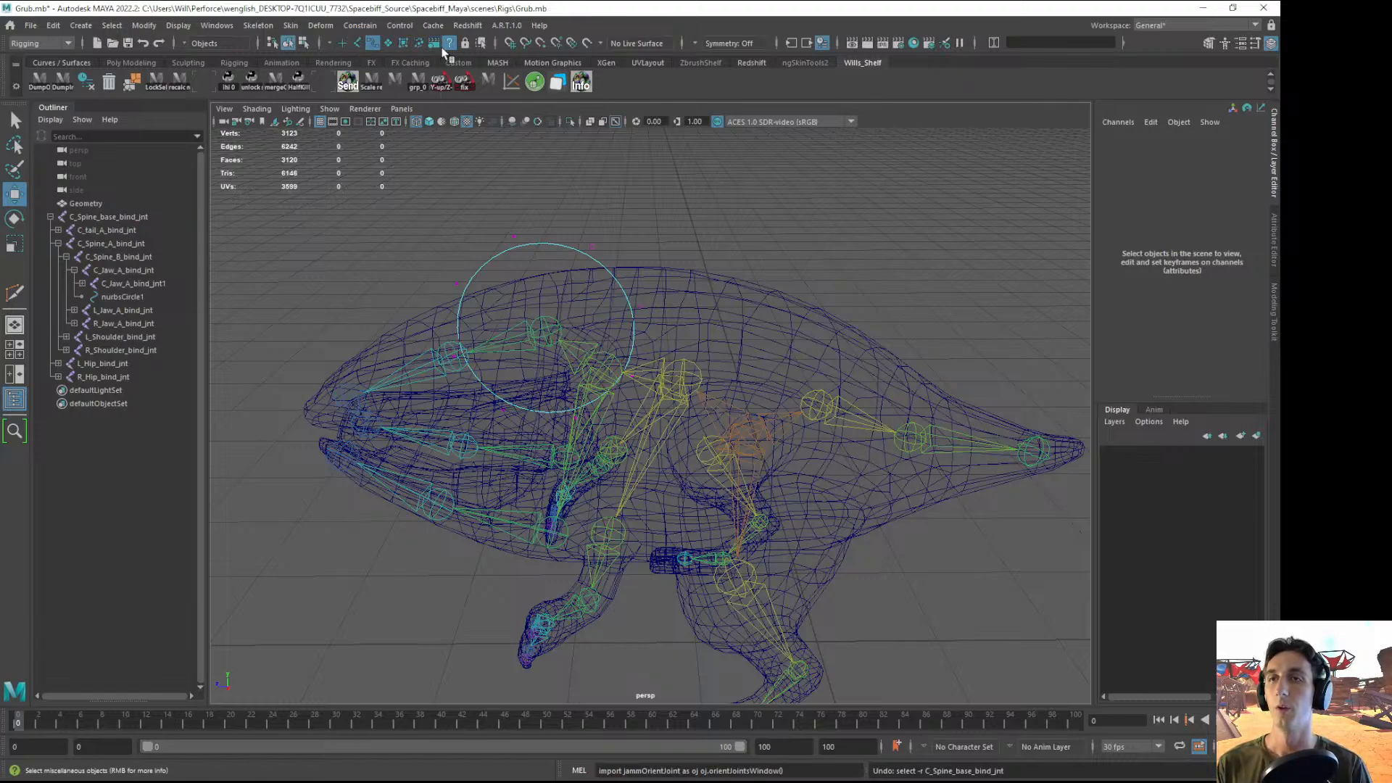
- Select all the circle's control vertices and rotate them so the circle faces forward around the head
left_click_drag(417, 205, 718, 517)
mouse_move(522, 442)
left_mouse_down("alt")
mouse_move(640, 466)
mouse_move(529, 434)
mouse_move(578, 536)
mouse_move(671, 502)
mouse_move(655, 511)
left_mouse_up("alt")
key("e")
key("5")
left_click_drag(686, 403, 726, 396, "alt")
mouse_move(740, 280)
left_mouse_down("alt")
mouse_move(705, 326)
mouse_move(650, 357)
mouse_move(656, 329)
mouse_move(686, 331)
left_mouse_up("alt")
key("4")
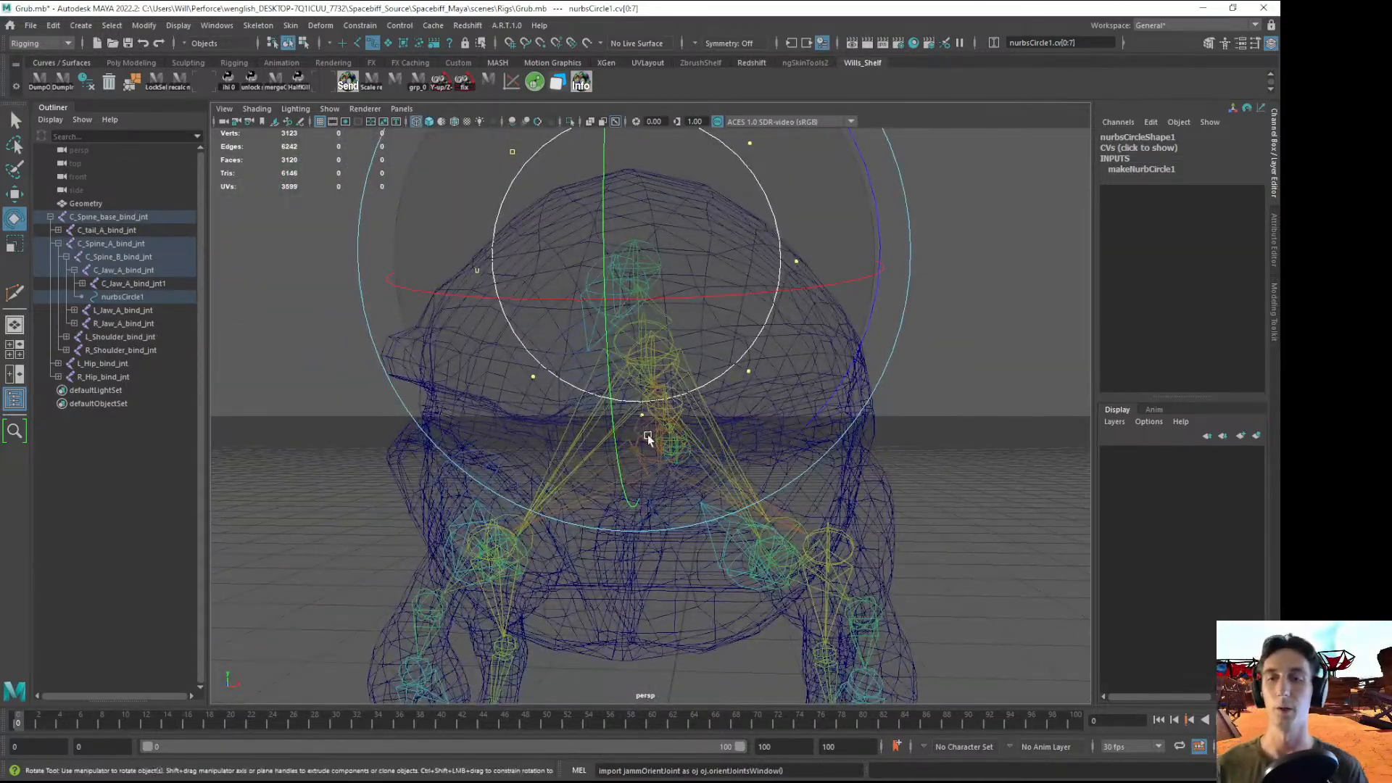
left_click_drag(809, 388, 730, 415, "alt")
key("q")
left_click(628, 446)
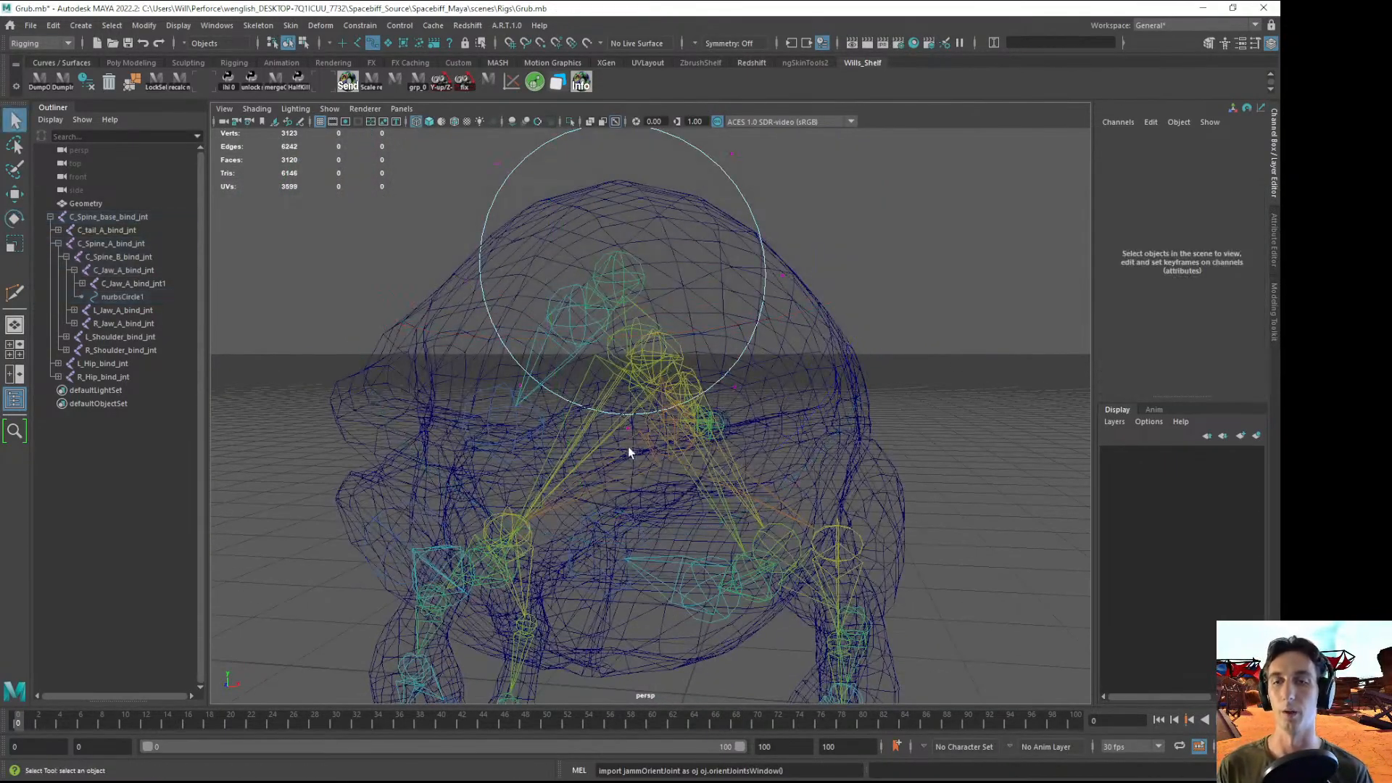
- Undo the last control vertex edits, return the circle to object mode, and restore textured shading
key("ctrl+z")
key("ctrl+z")
key("ctrl+z")
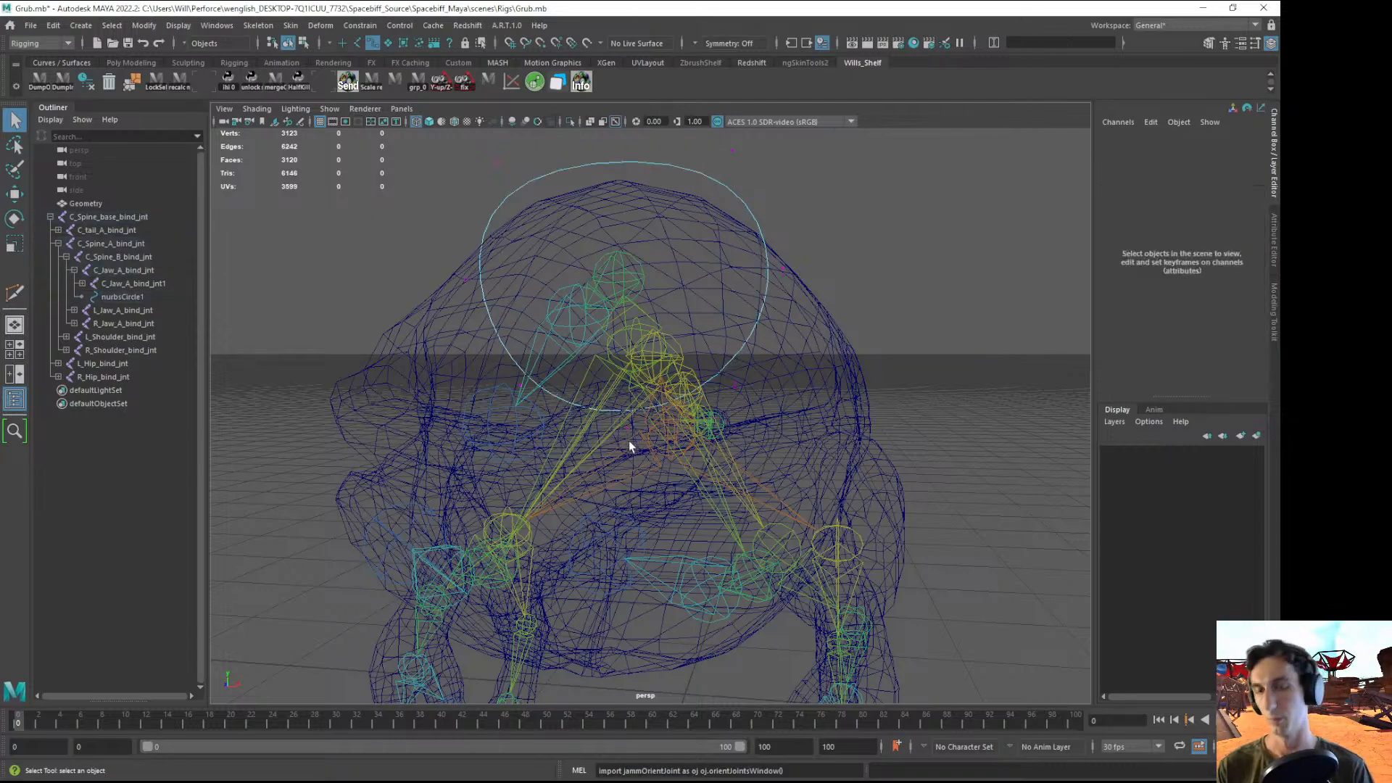
key("ctrl+z")
mouse_move(627, 421)
left_mouse_down("alt")
mouse_move(572, 404)
mouse_move(639, 361)
mouse_move(639, 389)
mouse_move(515, 341)
mouse_move(659, 302)
mouse_move(565, 323)
mouse_move(578, 325)
mouse_move(540, 314)
left_mouse_up("alt")
key("F8")
key("F8")
key("5")
key("6")
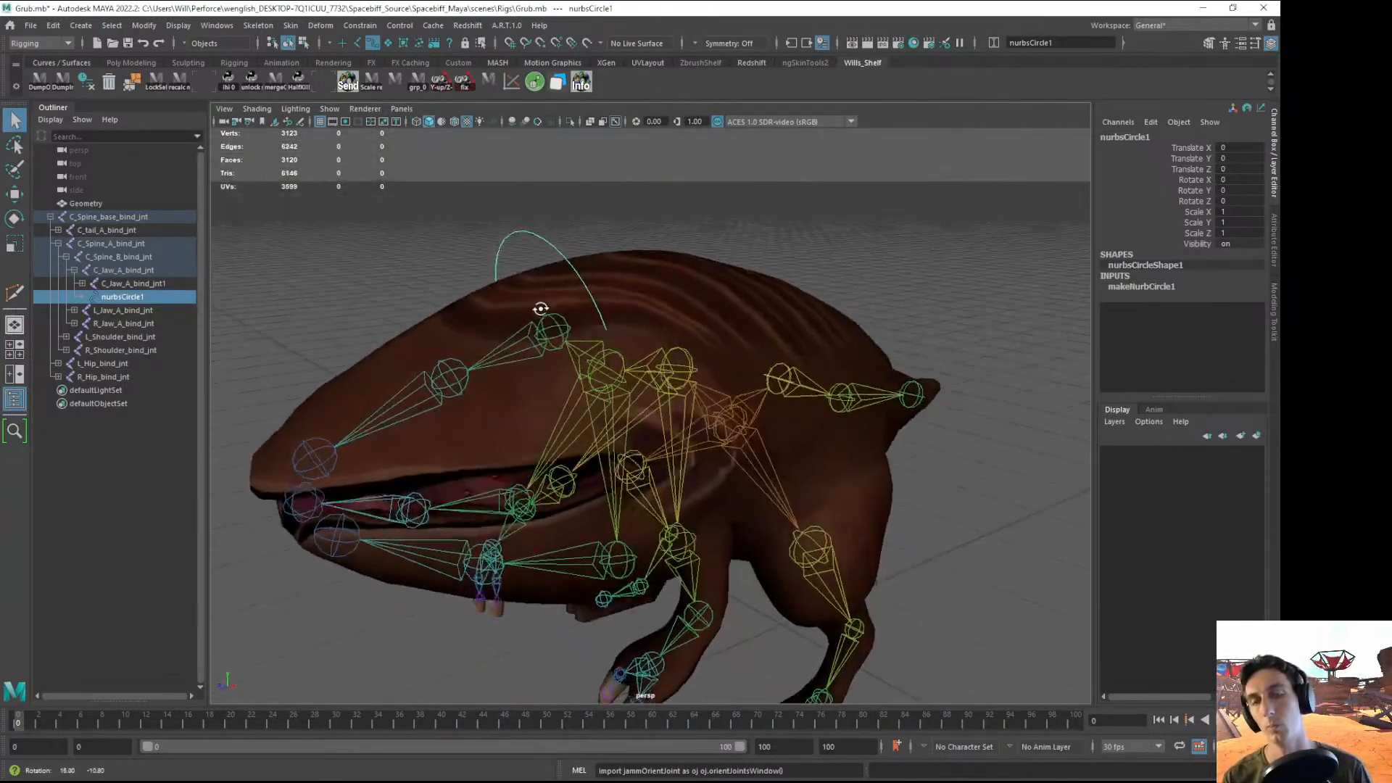
- Check selecting the circle above the head, clear the selection, and restrict selection to surfaces
left_click(604, 193)
left_click(555, 240)
left_click_drag(559, 233, 586, 236, "alt")
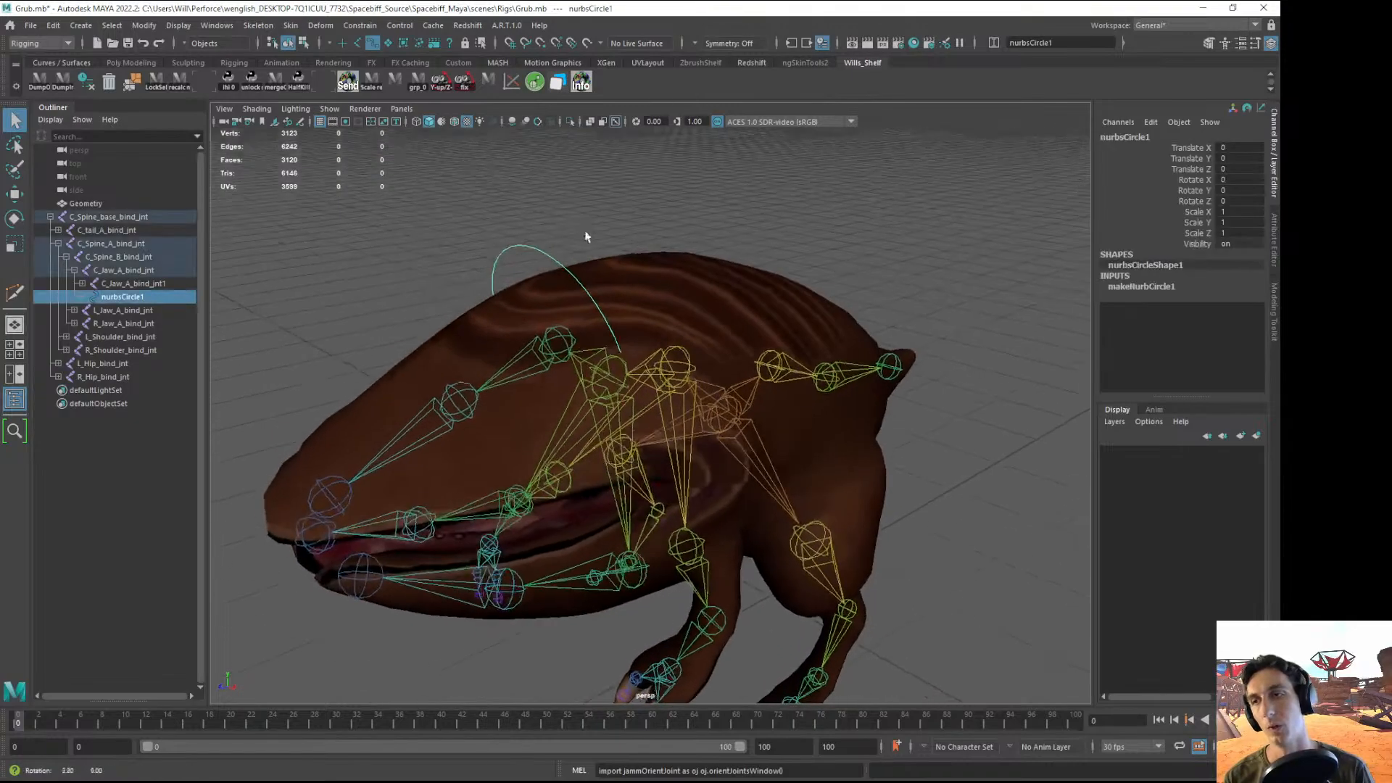
left_click(555, 235)
left_click(537, 250)
left_click(512, 304)
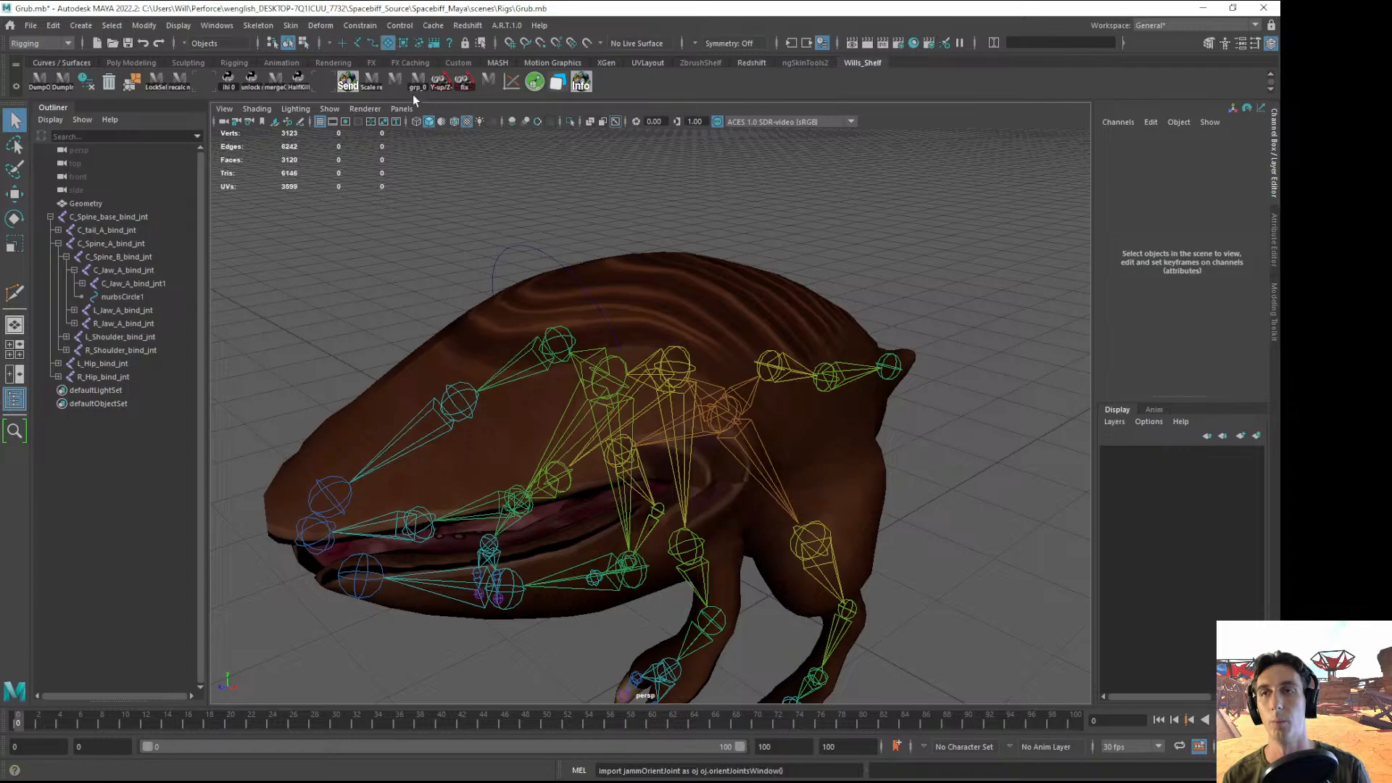
- Switch the Geometry mesh to edge mode and select a run of adjoining edges across the top of the head
left_click(621, 302)
left_click_drag(621, 301, 659, 324, "alt")
key("F8")
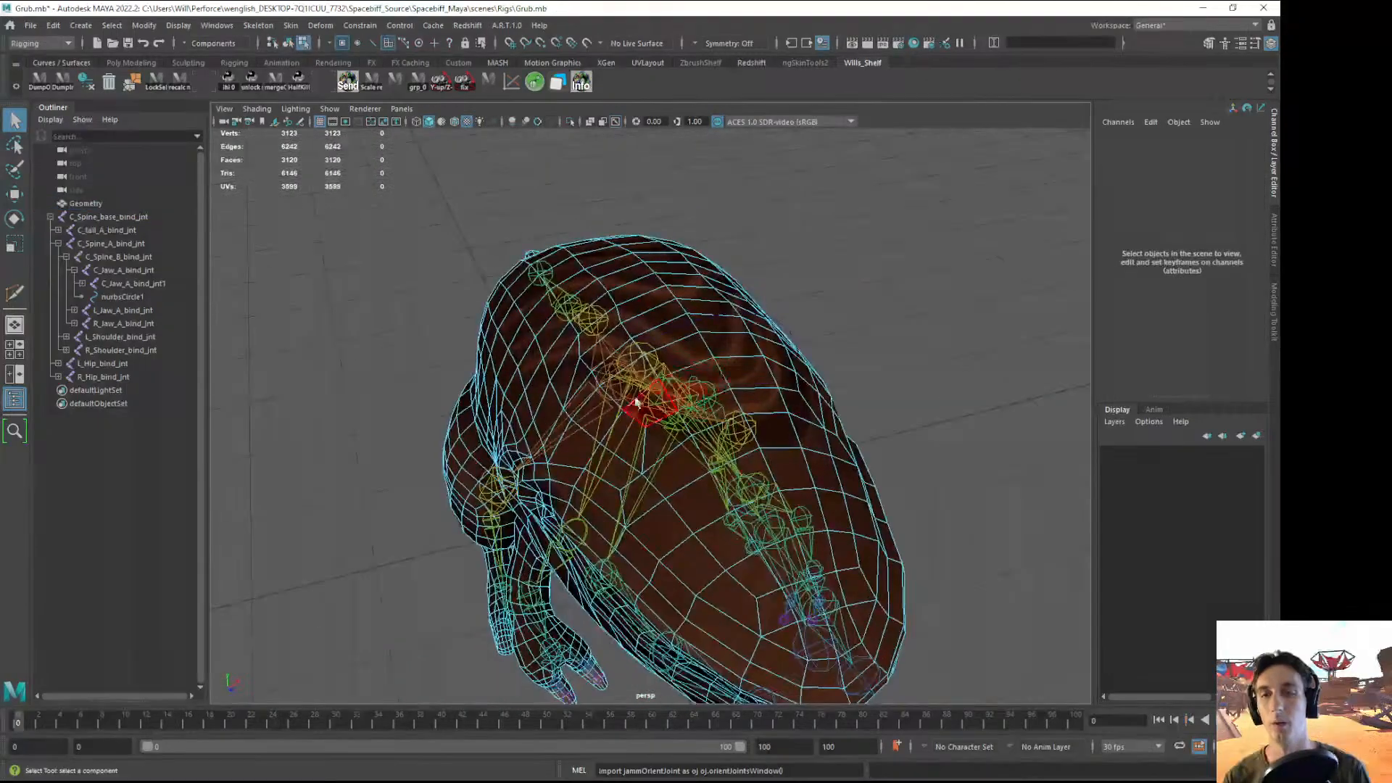
key("F10")
left_click(630, 403)
left_click_drag(619, 404, 689, 368, "alt")
left_click(648, 314, "shift")
left_click(699, 314, "shift")
left_click(618, 379, "shift")
left_click(641, 403, "shift")
left_click(619, 357, "shift")
- Convert the selected run of edges across the top of the head into a curve with Polygon Edges to Curve
left_click_drag(810, 377, 284, 205, "alt")
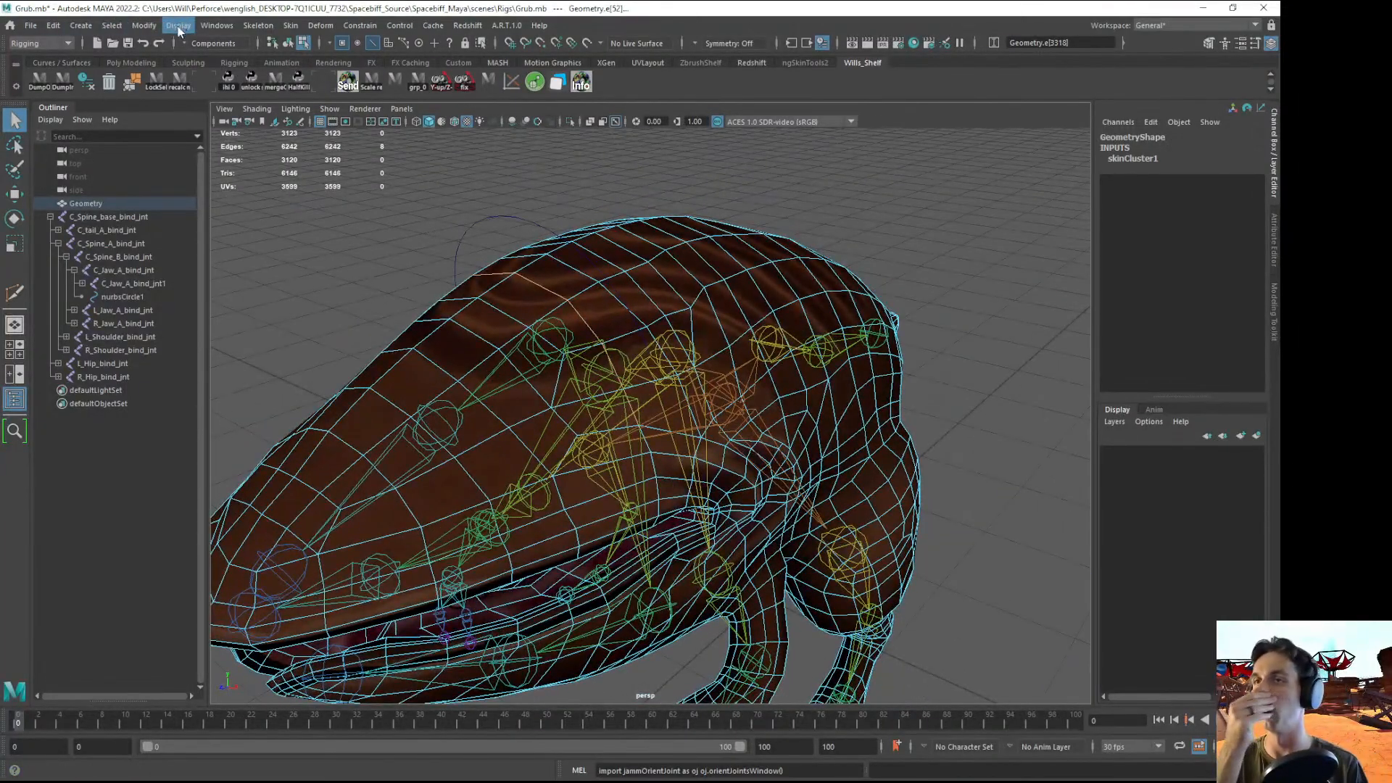
left_click(144, 25)
mouse_move(211, 352)
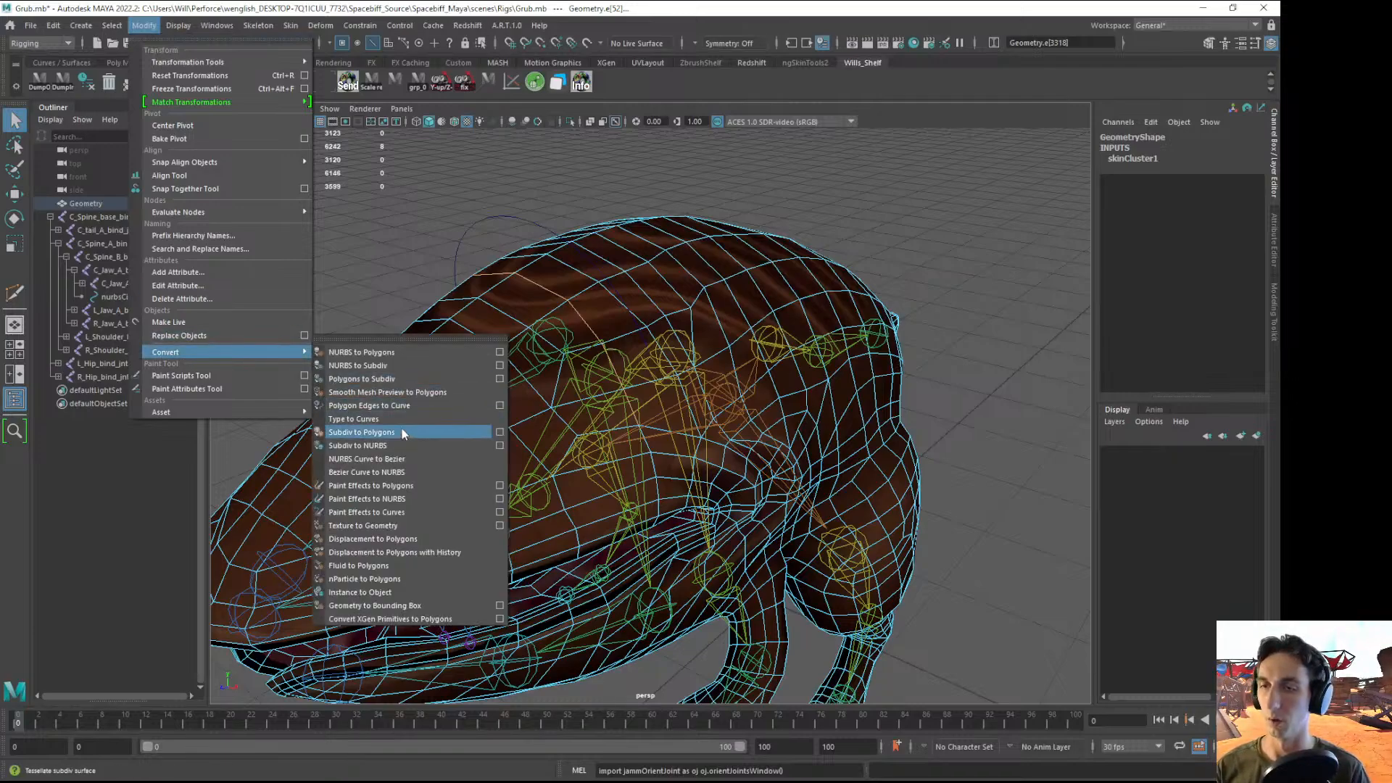
left_click(407, 403)
left_click_drag(662, 351, 744, 223, "alt")
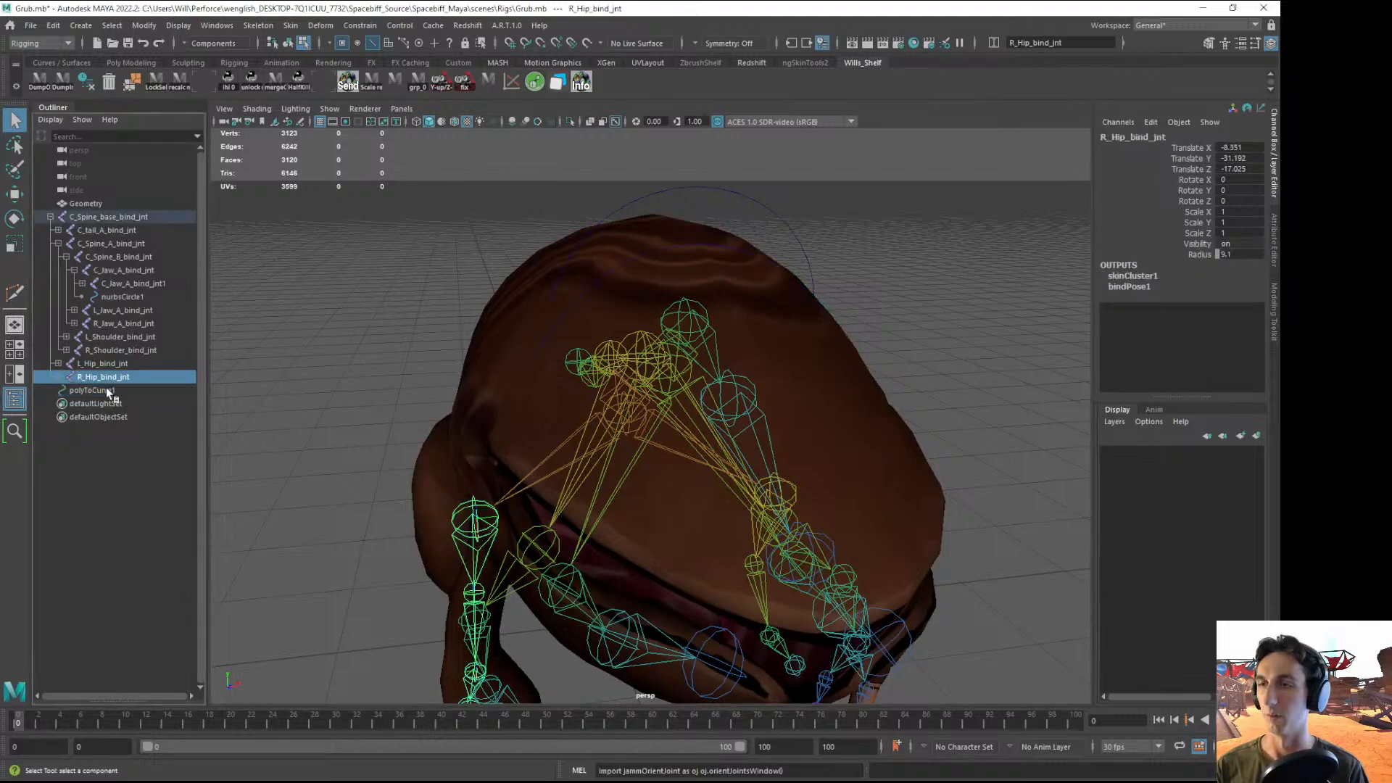
- Scale all the new curve's control vertices outward from the head, and return to object mode with textured shading
right_click_drag(744, 256, 649, 257)
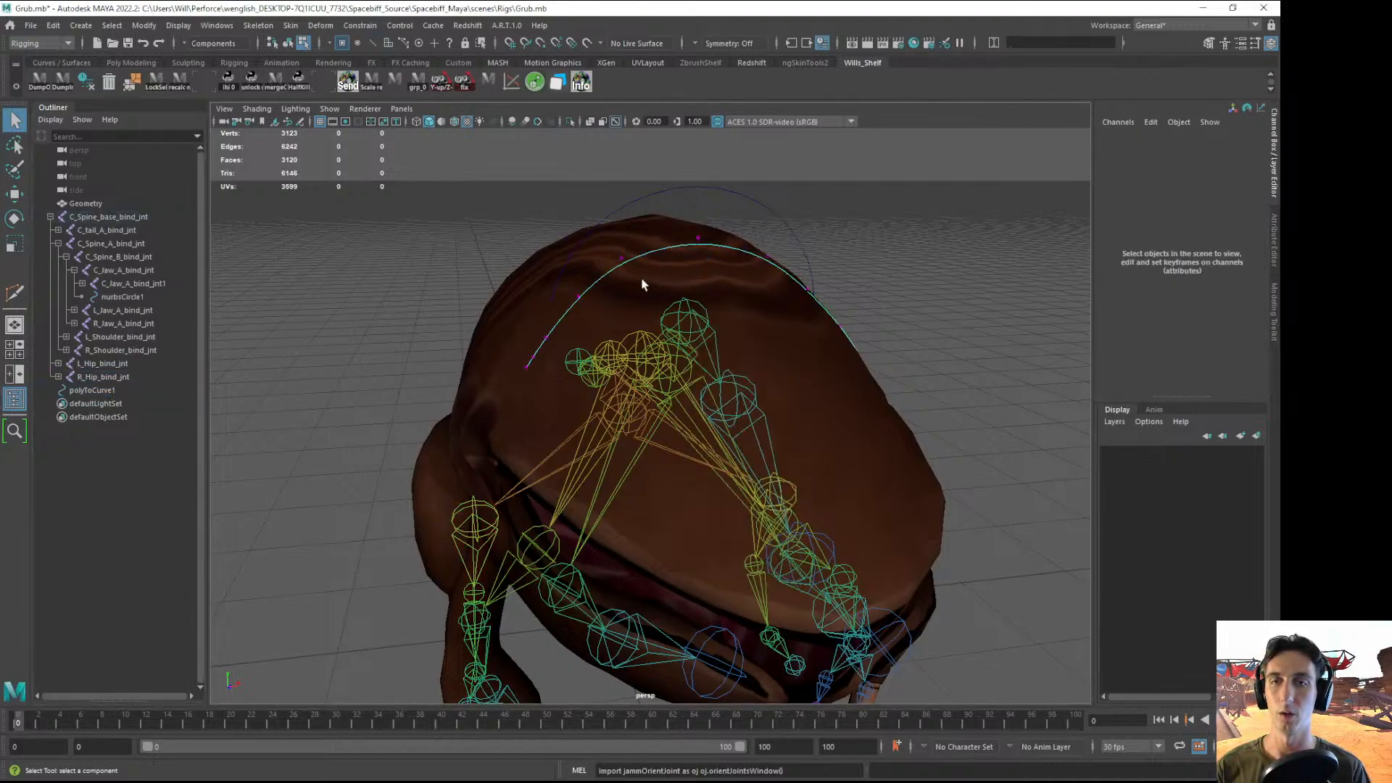
key("4")
left_click_drag(643, 283, 535, 255, "alt")
left_click_drag(449, 209, 864, 435)
key("5")
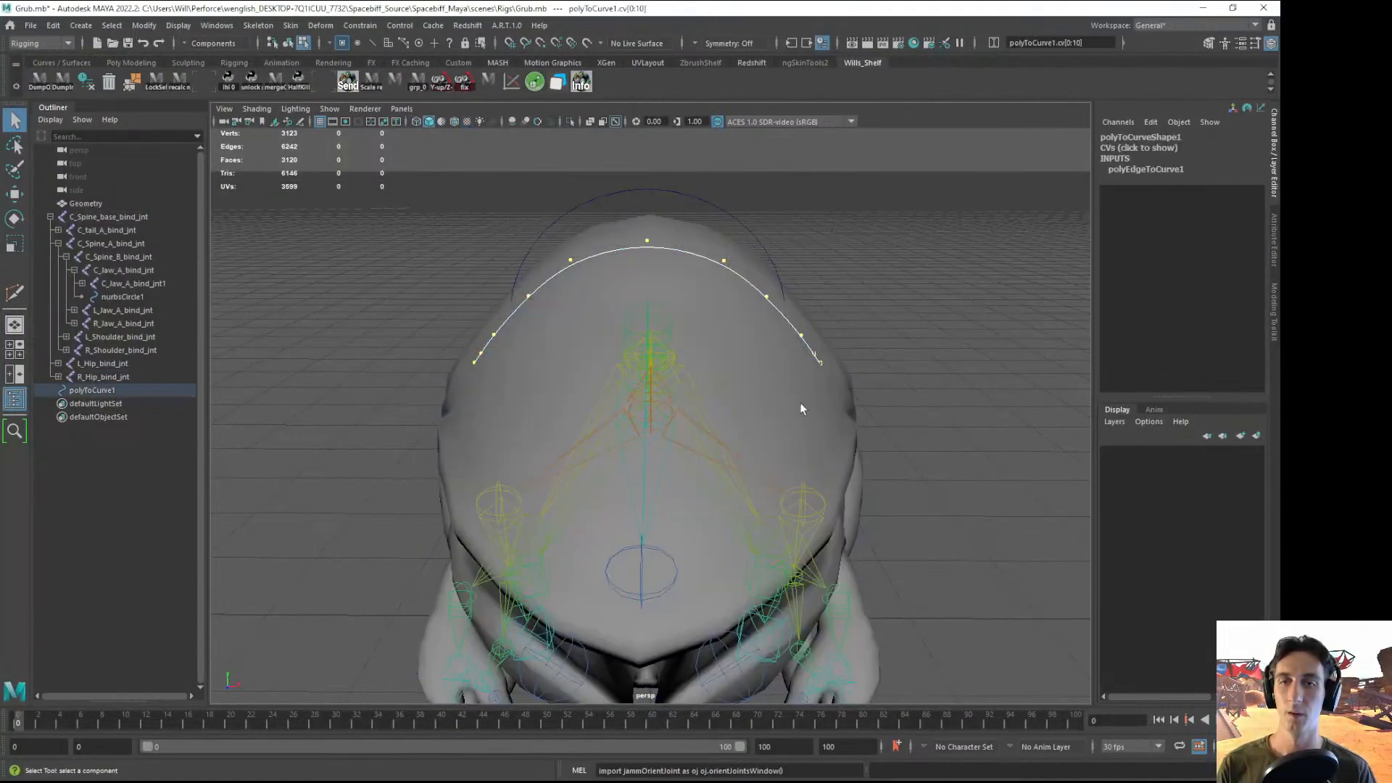
key("r")
left_click_drag(647, 302, 771, 294)
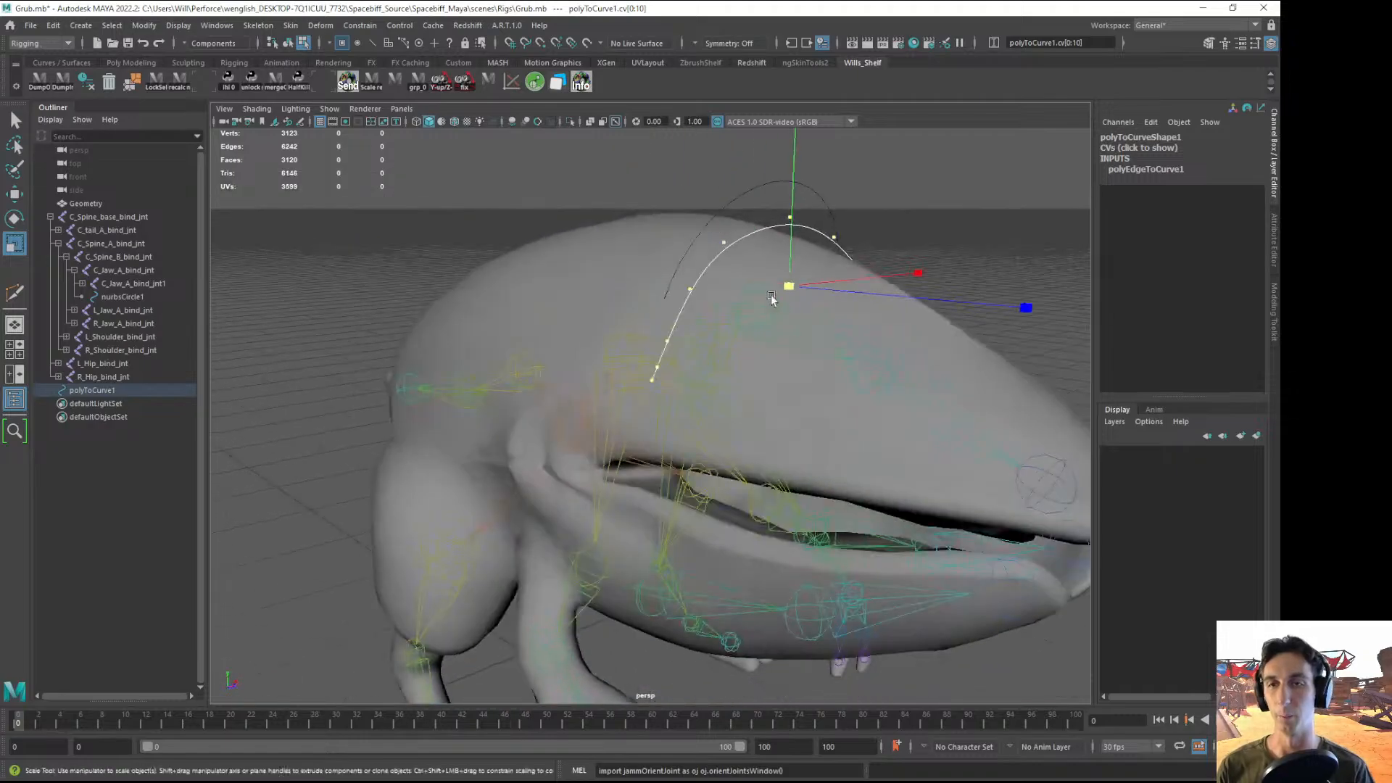
key("F8")
left_click(963, 225)
key("6")
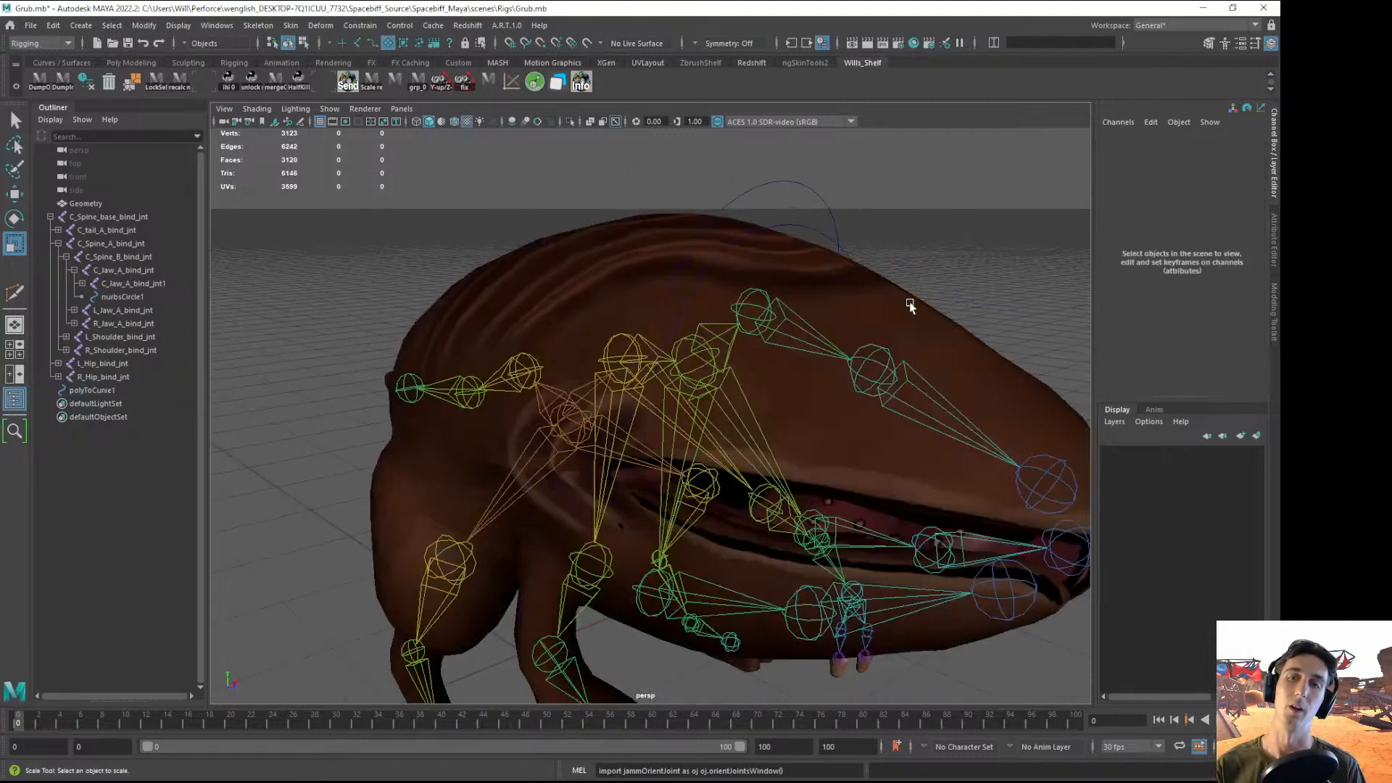
- Delete nurbsCircle1 above the head and select polyToCurve1 instead
right_click_drag(909, 302, 793, 296, "alt")
left_click_drag(793, 293, 547, 259, "alt")
key("q")
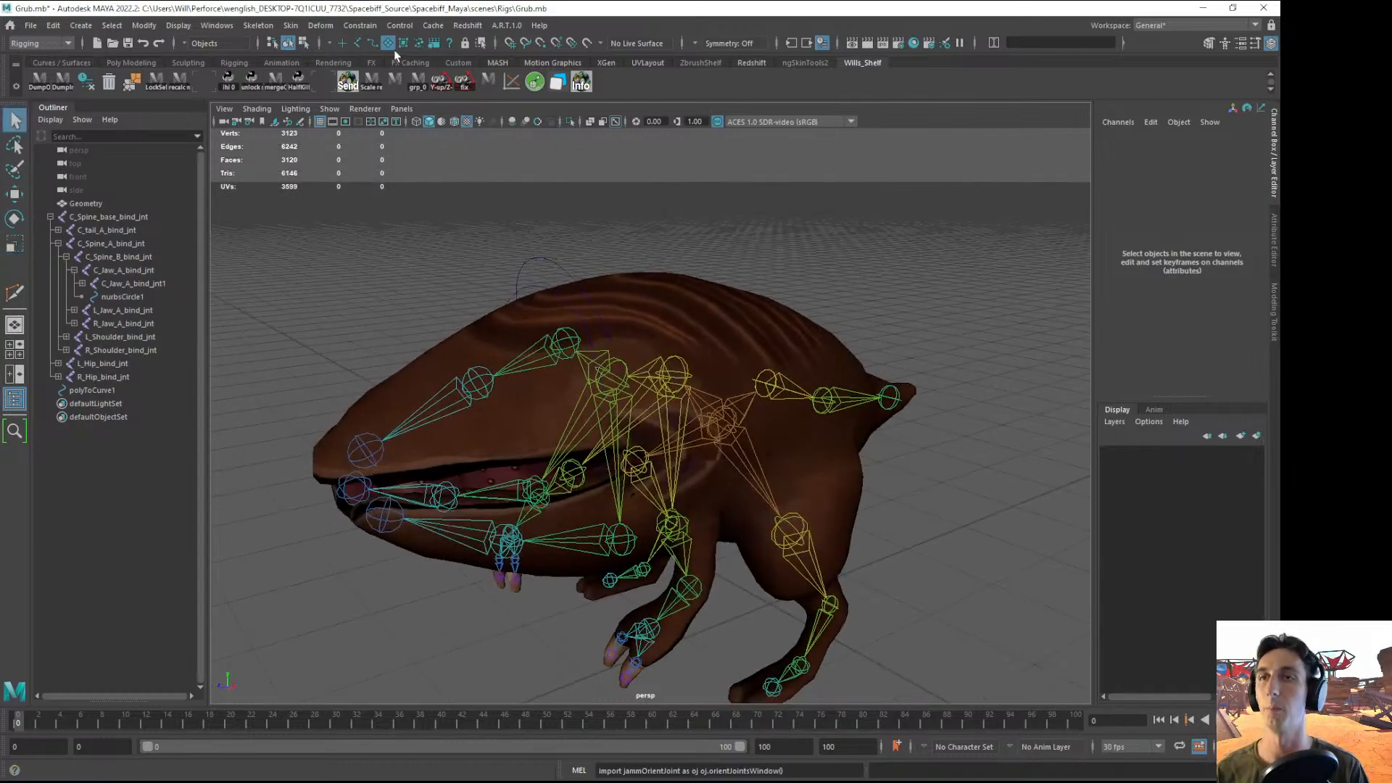
left_click(537, 261)
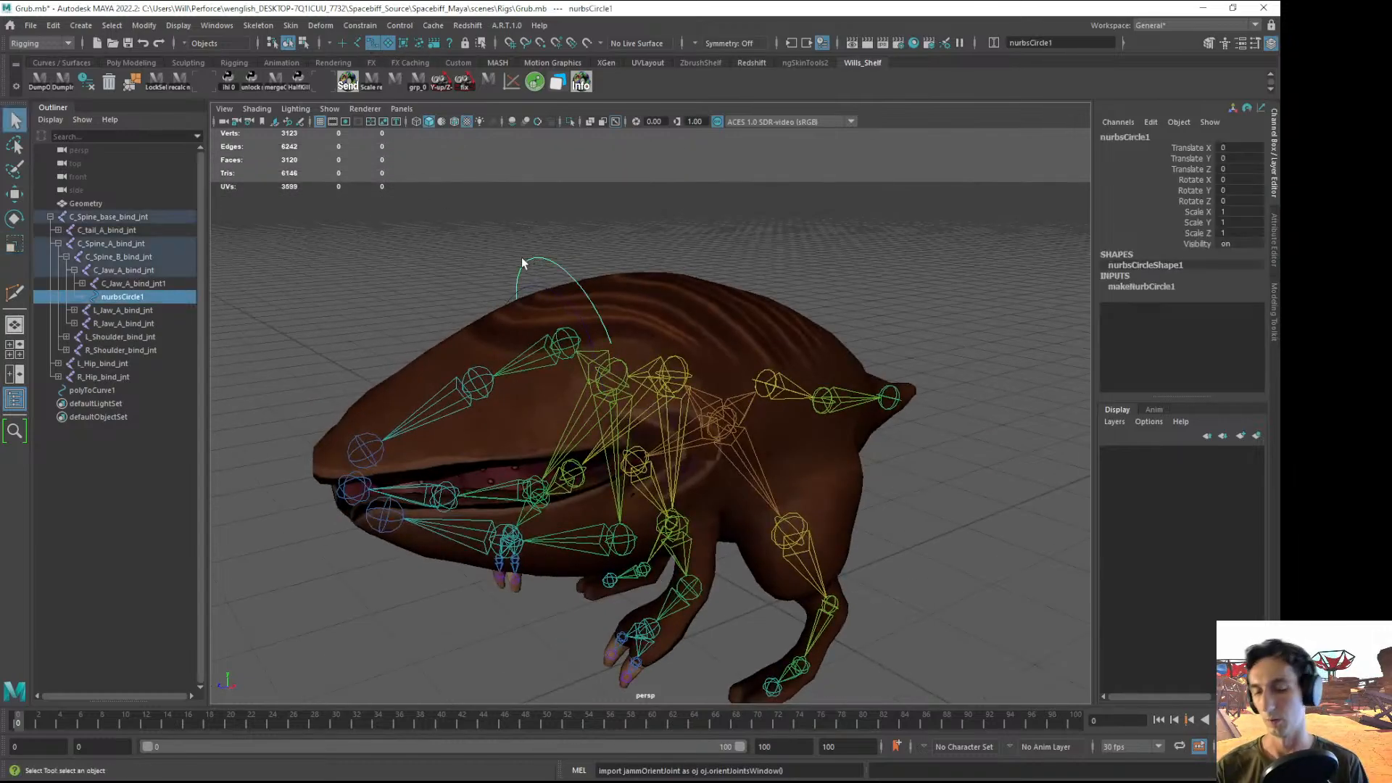
key("Delete")
left_click(531, 290)
left_click_drag(531, 289, 650, 348, "alt")
scroll(650, 348, "up", 4)
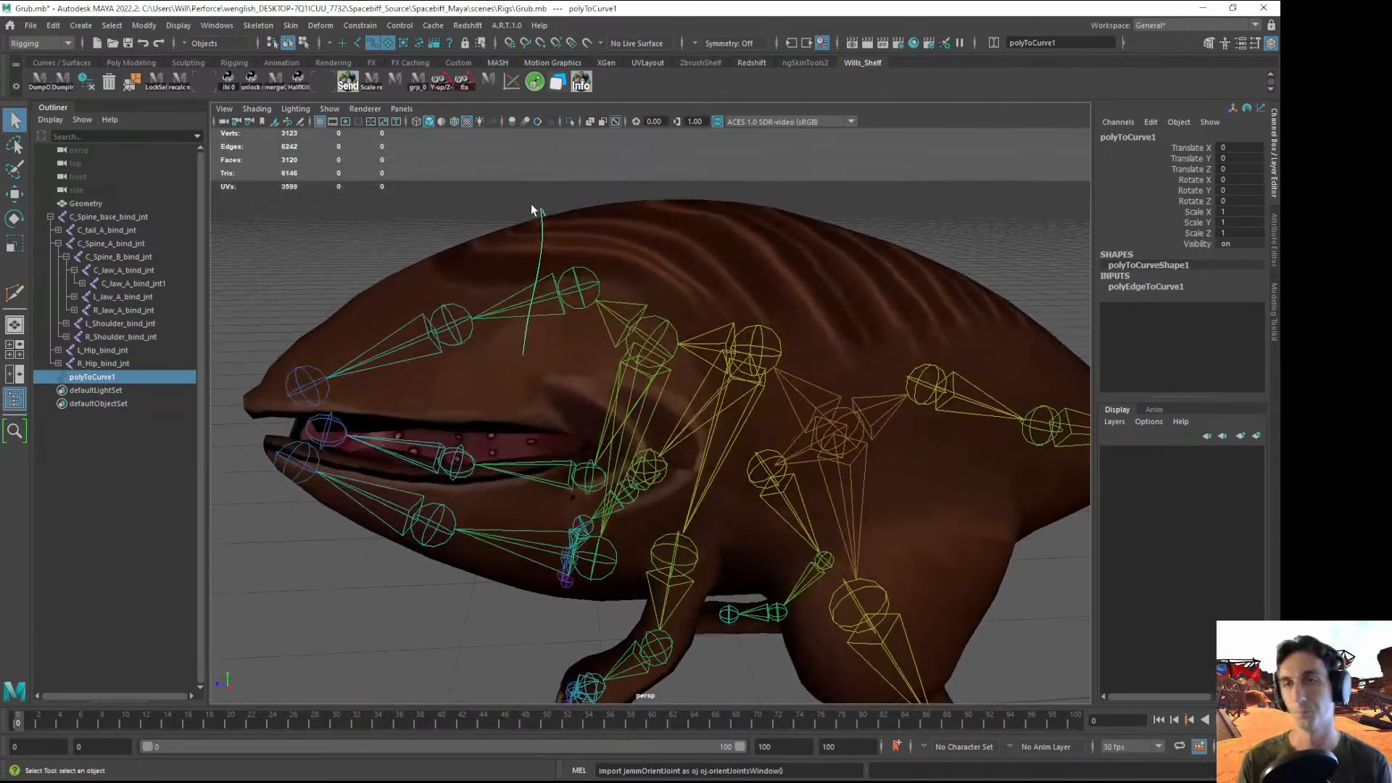
- Select all of polyToCurve1's control vertices and flatten them along the body's length into one upright plane
right_click_drag(543, 207, 541, 162)
left_click_drag(461, 165, 618, 400)
key("r")
left_click_drag(296, 266, 633, 254)
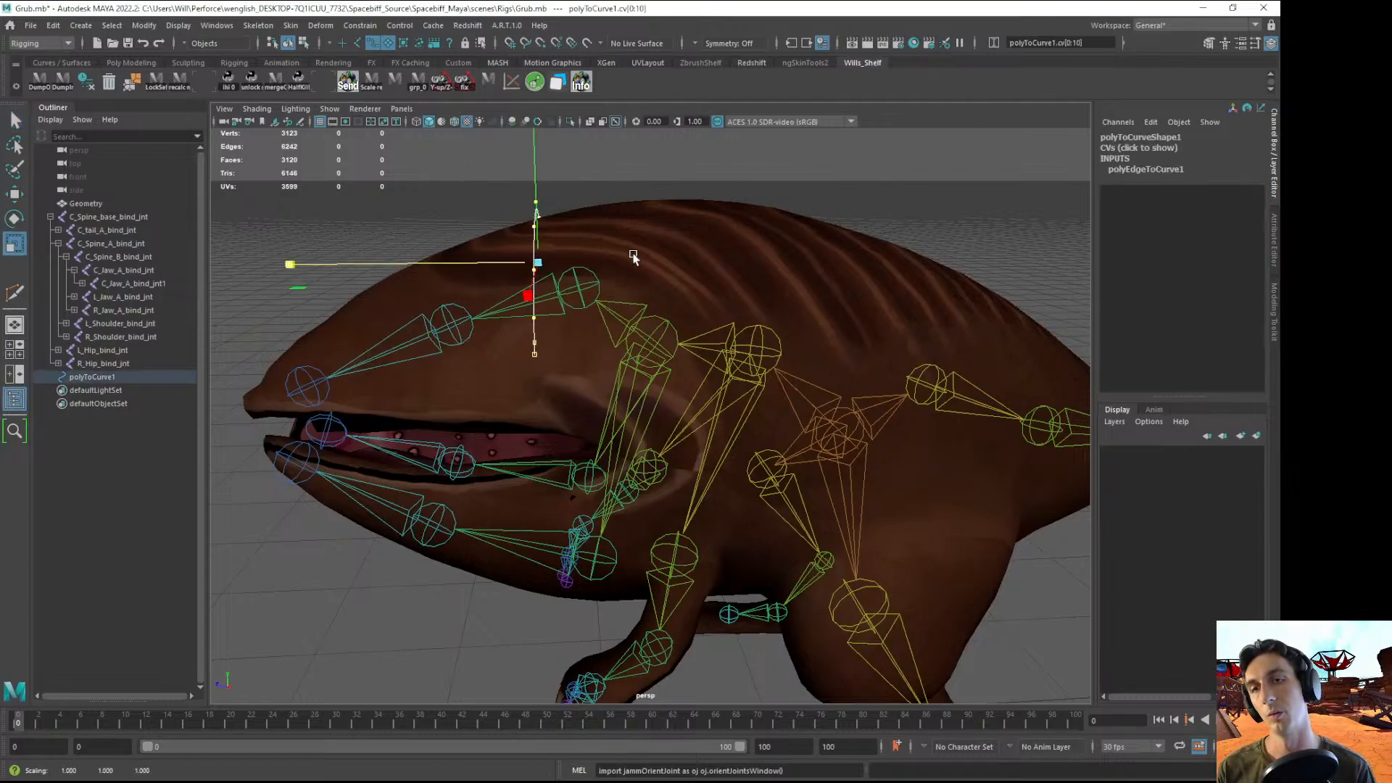
- Move and scale the curve's control vertices so the arc stands clear of the head, and return to object mode
key("w")
left_click_drag(450, 264, 696, 283)
key("r")
key("w")
key("r")
left_click_drag(870, 262, 892, 259)
left_click(911, 377)
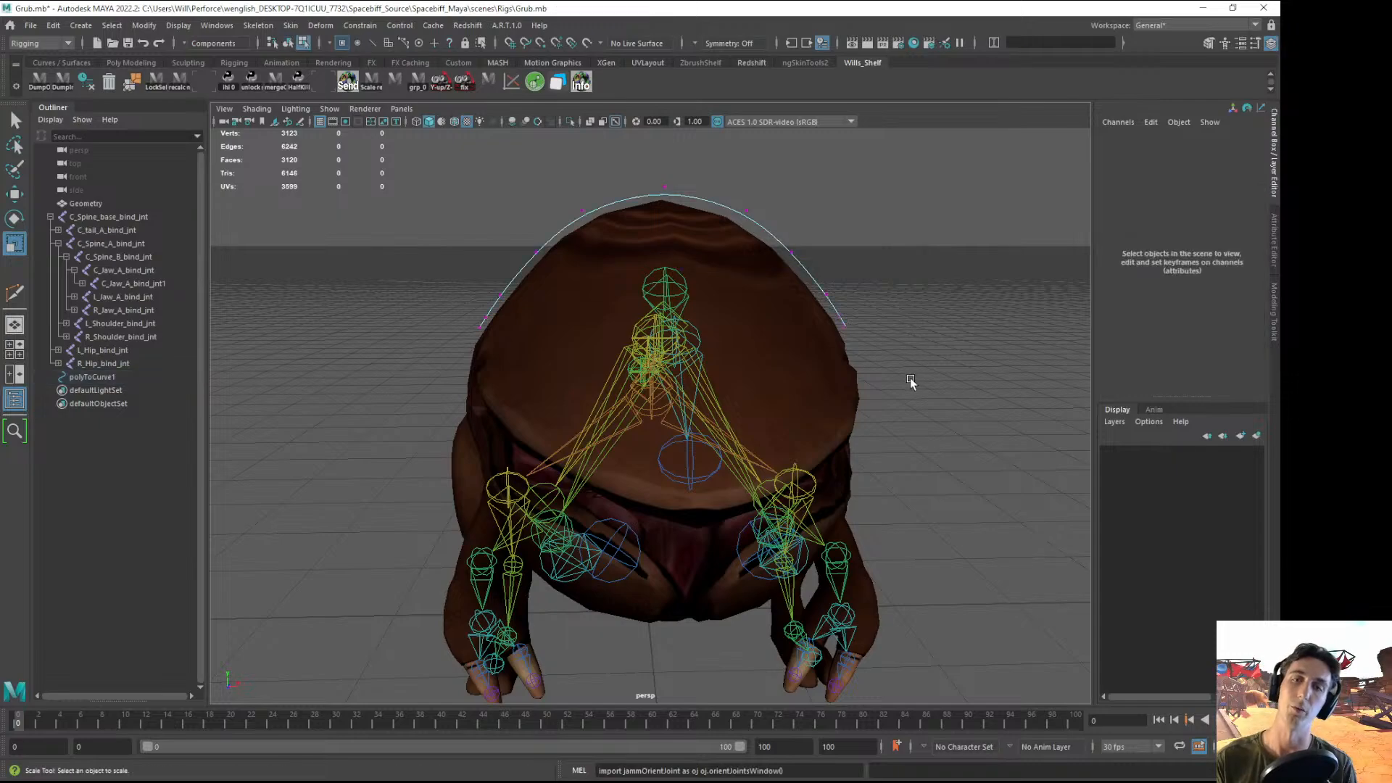
key("F8")
left_click(934, 399)
- Examine the curve's fit over the head from several angles in plain and textured shading
key("5")
mouse_move(934, 399)
left_mouse_down("alt")
mouse_move(802, 394)
mouse_move(509, 328)
left_mouse_up("alt")
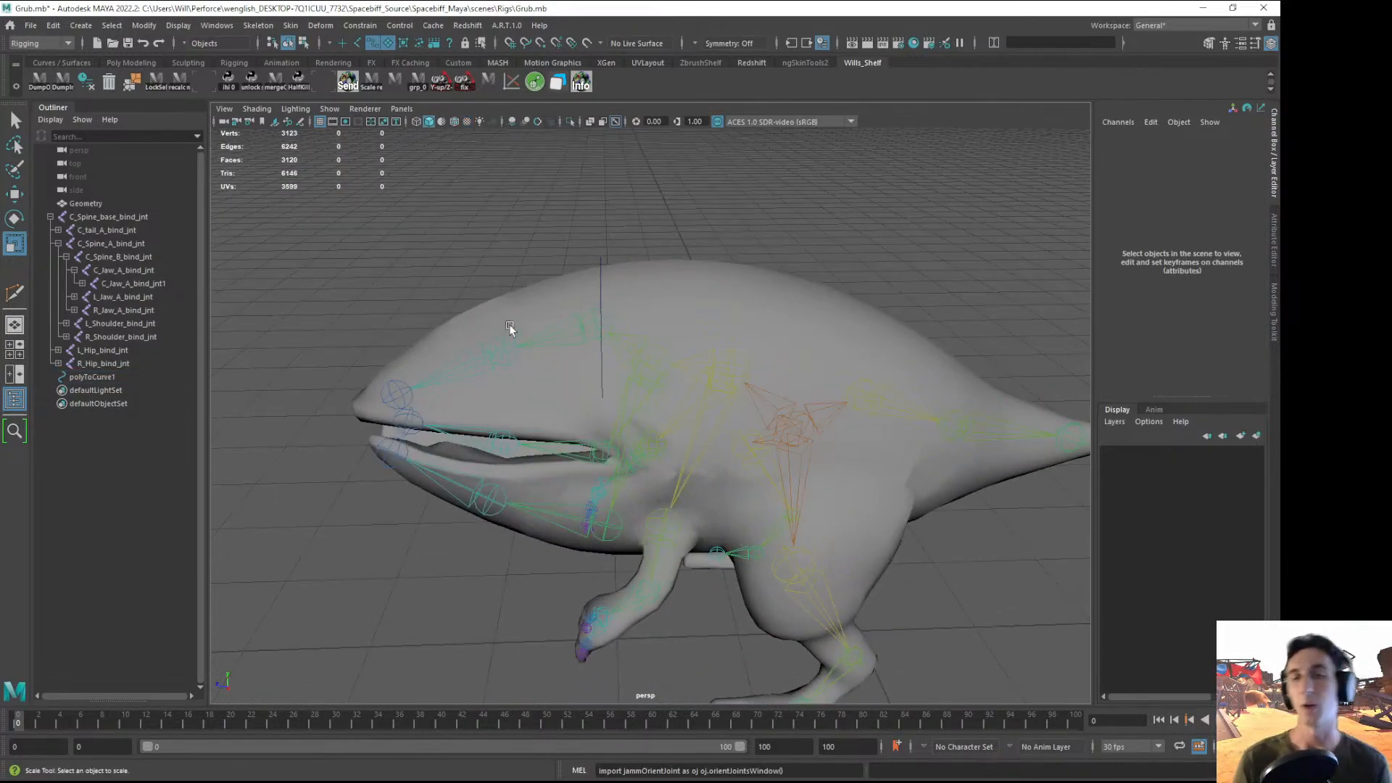
left_click(602, 258)
left_click_drag(602, 258, 615, 250, "alt")
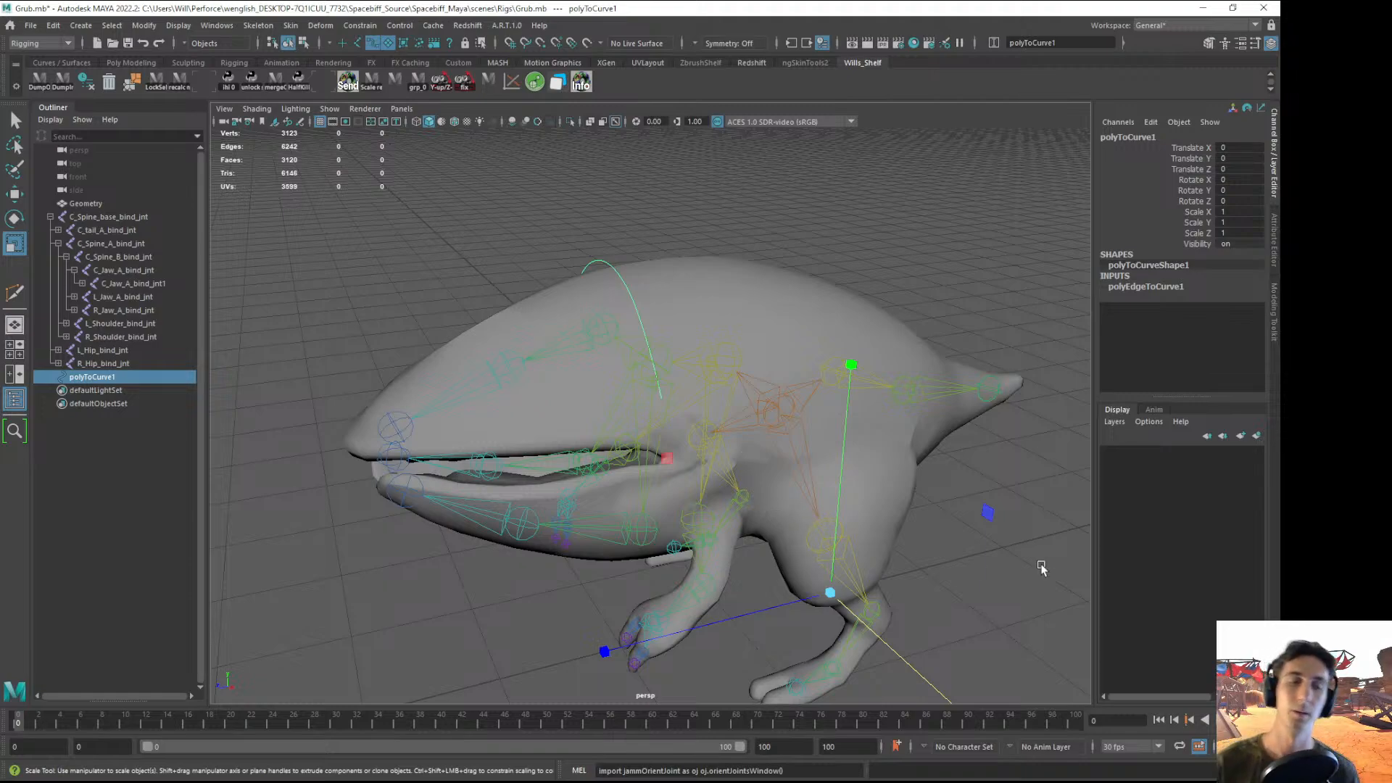
key("6")
left_click_drag(585, 246, 643, 384, "alt")
left_click(662, 225)
left_click(600, 262)
left_click_drag(619, 259, 674, 356, "alt")
- Check where polyToCurve1's pivot sits relative to the upper jaw joints
key("w")
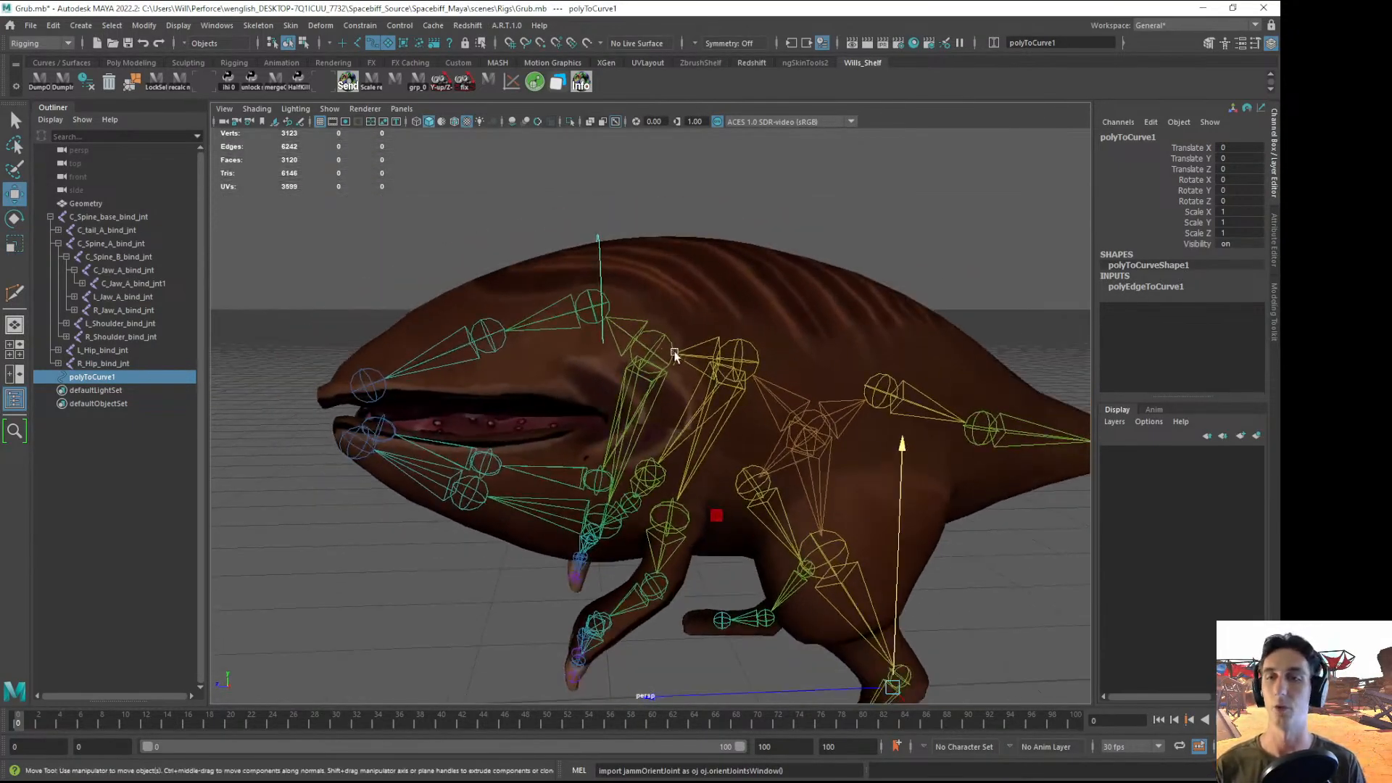
middle_click_drag(805, 513, 741, 430, "alt")
mouse_move(741, 430)
left_mouse_down("alt")
mouse_move(802, 435)
mouse_move(727, 450)
left_mouse_up("alt")
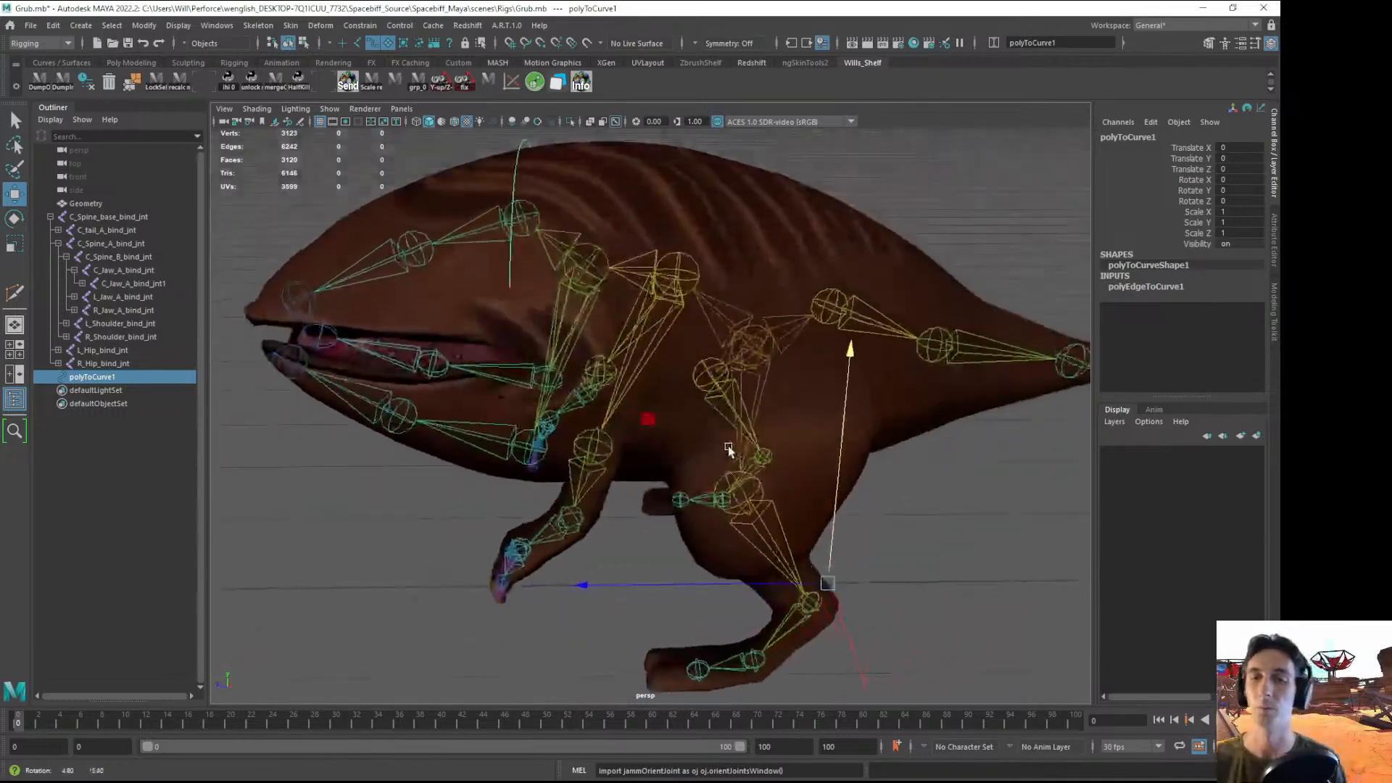
middle_click_drag(727, 450, 712, 457, "alt")
left_click_drag(712, 457, 724, 425, "alt")
left_click_drag(565, 353, 551, 250, "alt")
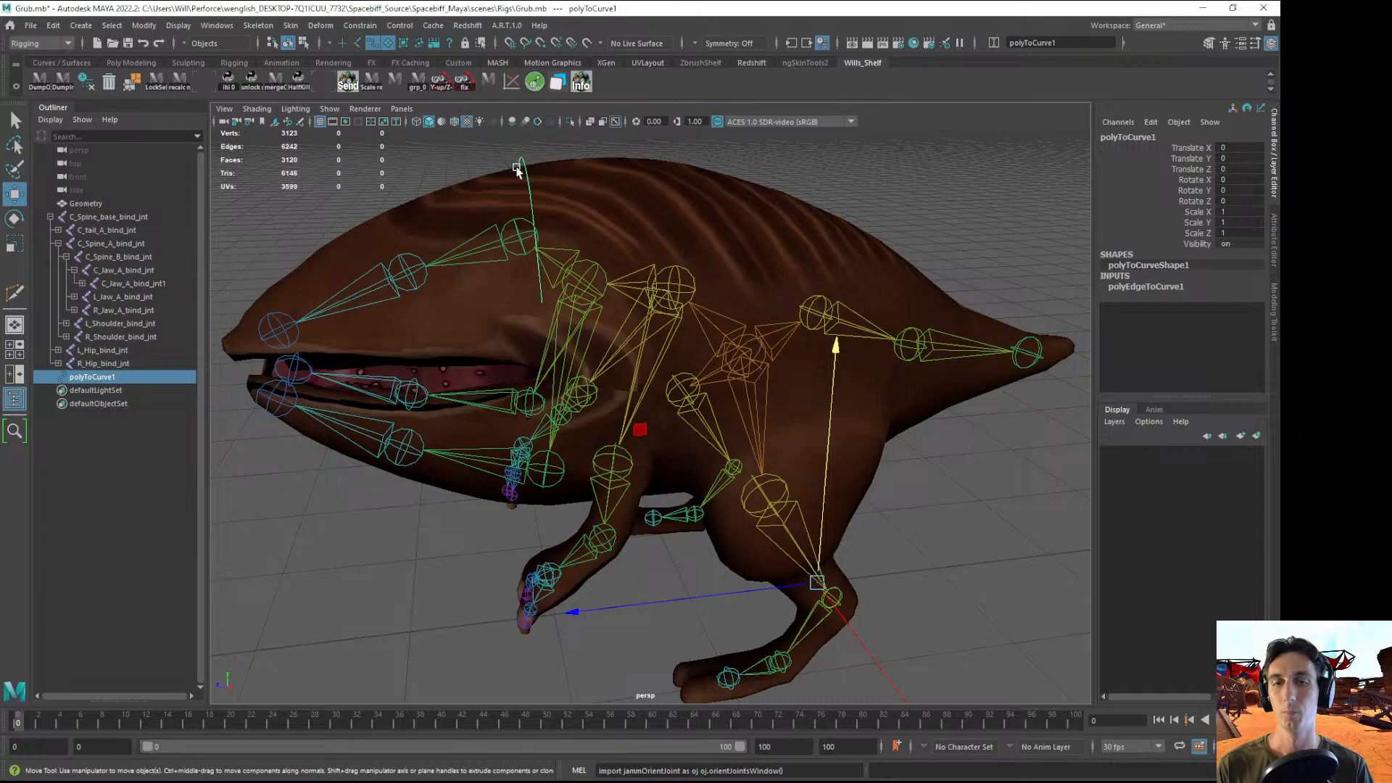
right_click_drag(653, 311, 559, 217, "alt")
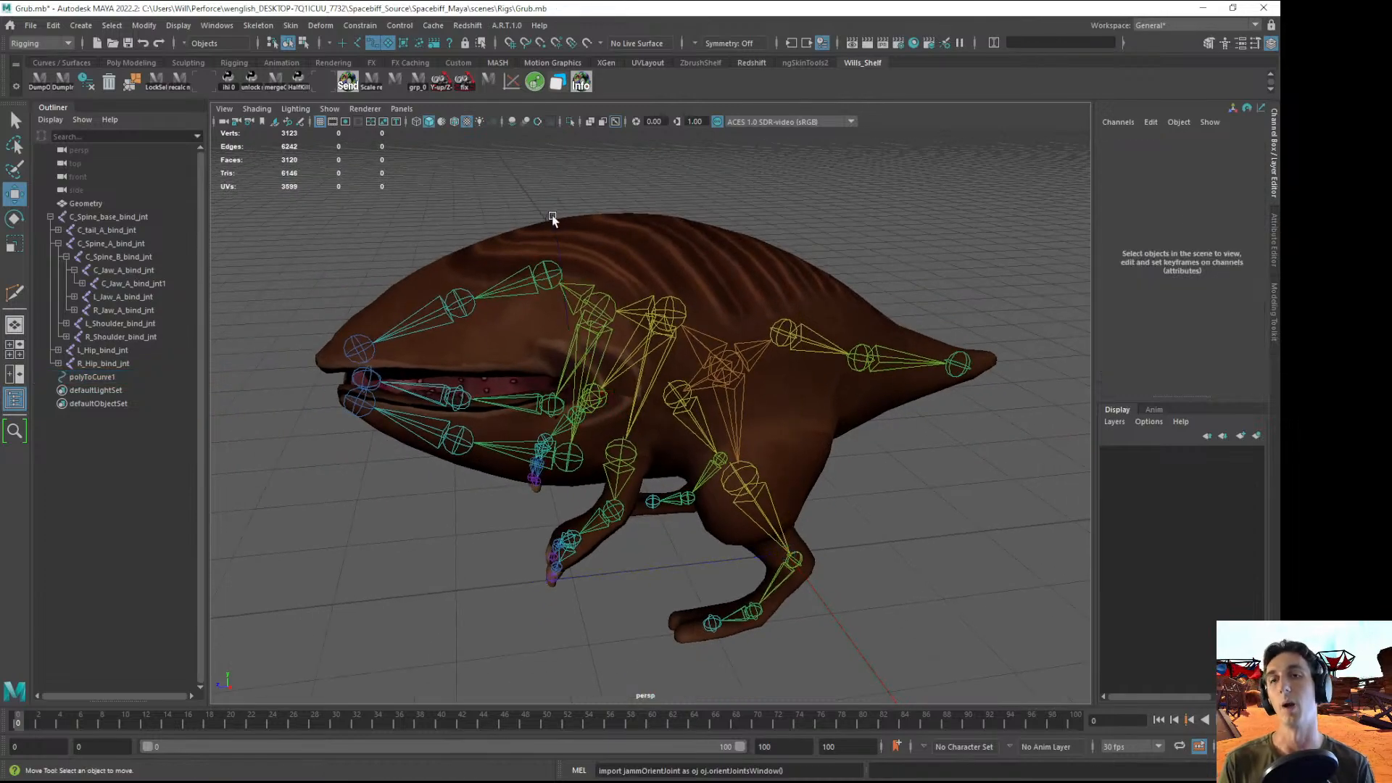
left_click_drag(788, 571, 820, 559, "alt")
left_click_drag(496, 408, 467, 412, "alt")
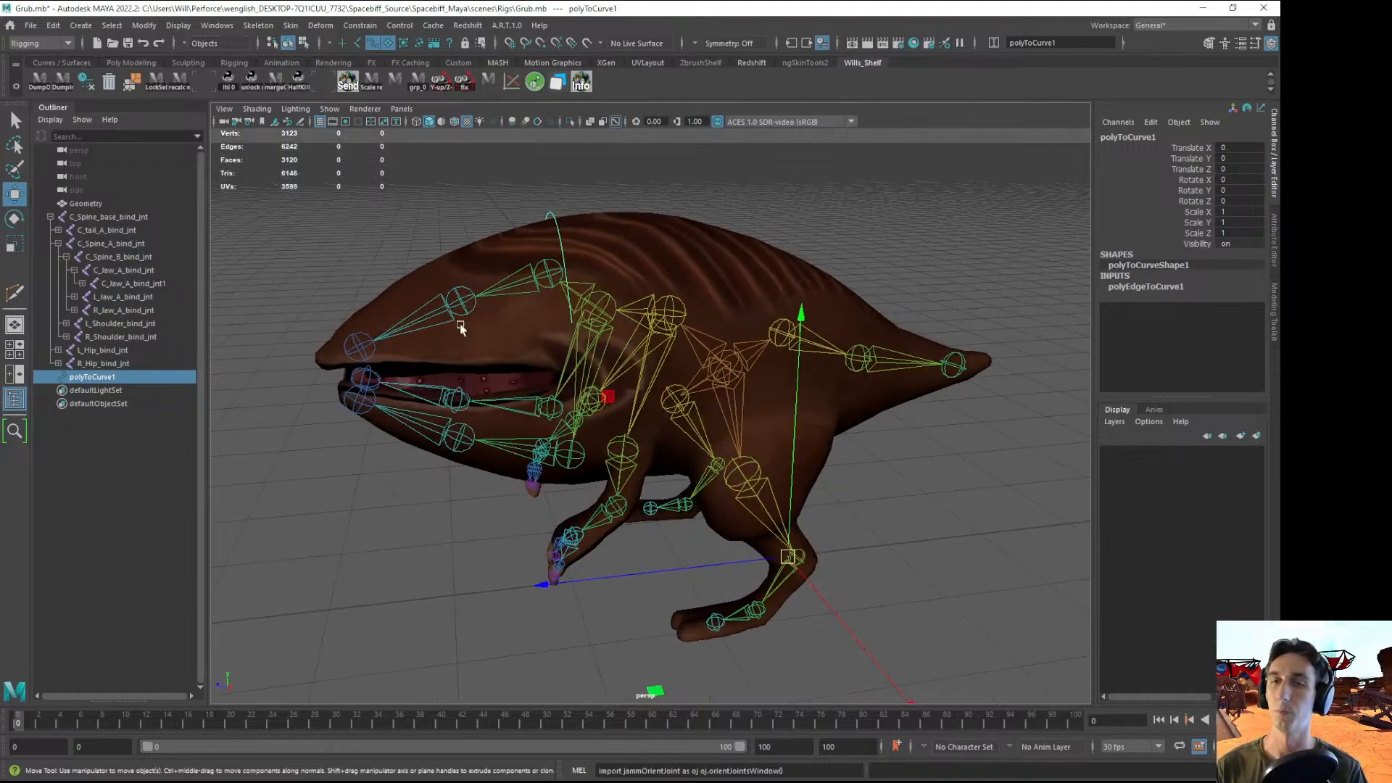
- Parent polyToCurve1 under C_Jaw_A_bind_jnt1 and zero its translation and rotation
middle_click_drag(104, 383, 115, 285)
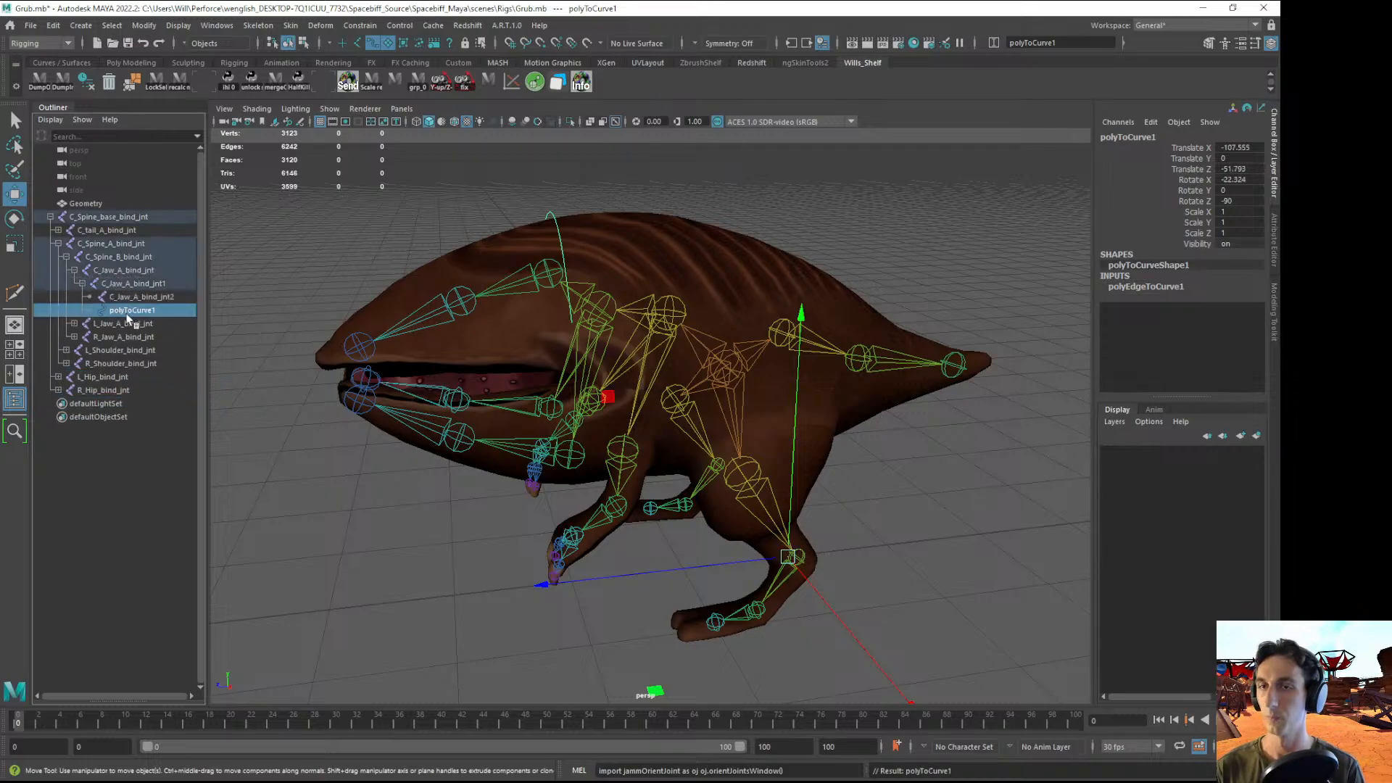
left_click_drag(488, 385, 424, 332, "alt")
left_click(423, 331)
left_click(423, 332)
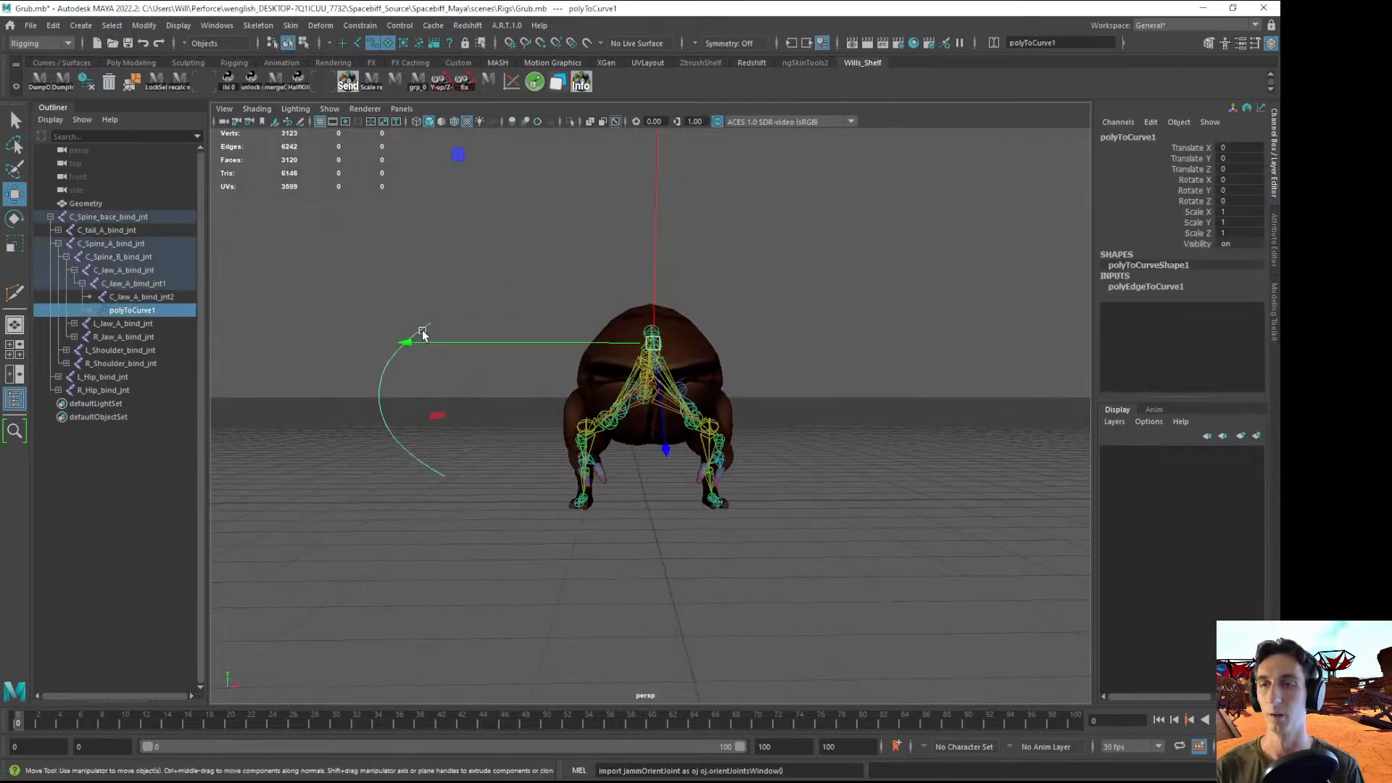
- Select all the displaced curve's control vertices and rotate them so the arc opens downward
right_click_drag(423, 333, 348, 326)
left_click_drag(320, 280, 435, 384)
key("e")
left_click_drag(575, 230, 657, 410)
key("w")
- Move the curve's control vertices back over the Grub's head, centred above the upper jaw joints
left_click_drag(732, 351, 711, 407, "alt")
scroll(711, 407, "down", 2)
middle_click_drag(547, 487, 683, 396, "alt")
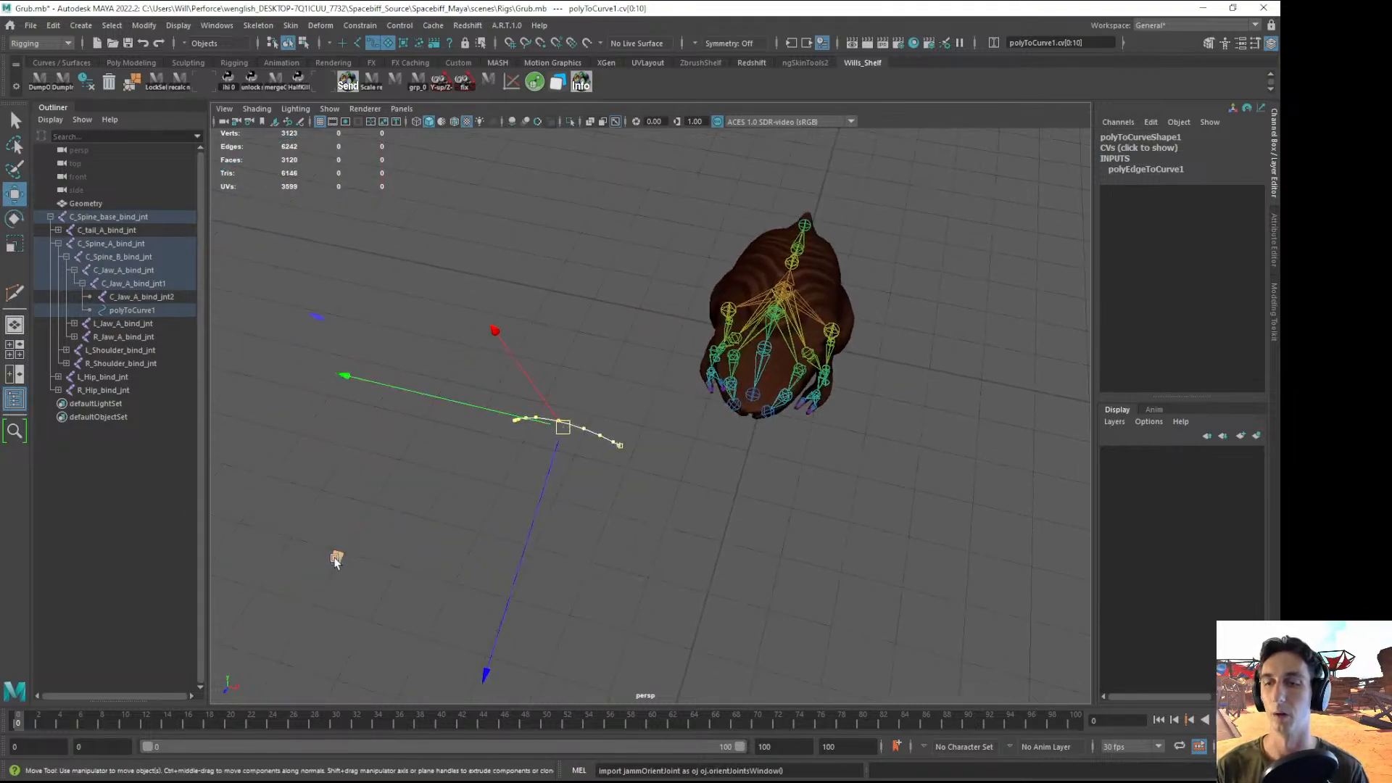
left_click_drag(337, 560, 544, 452)
key("f")
left_click_drag(712, 503, 440, 424, "alt")
left_click_drag(478, 512, 445, 532)
left_click_drag(445, 532, 638, 498, "alt")
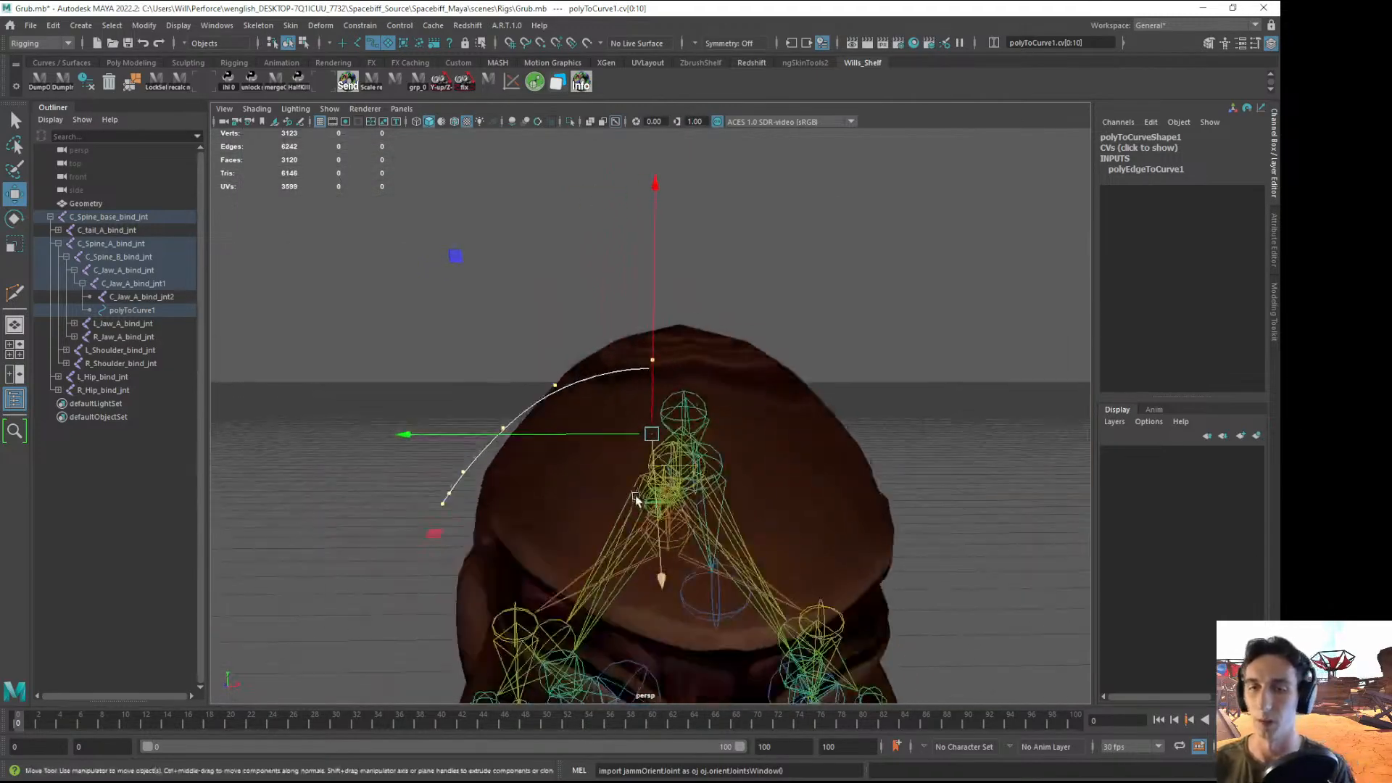
left_click_drag(520, 435, 566, 435)
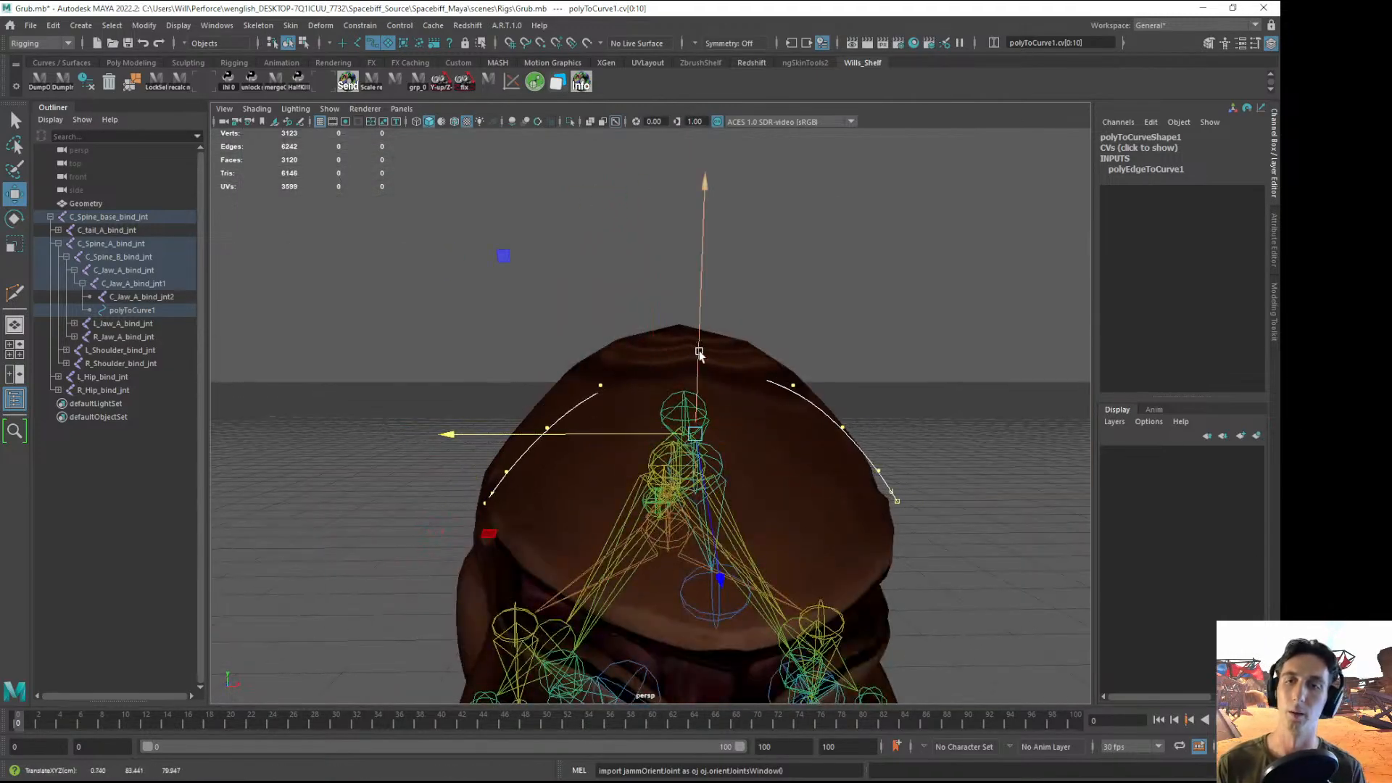
left_click_drag(702, 355, 581, 372)
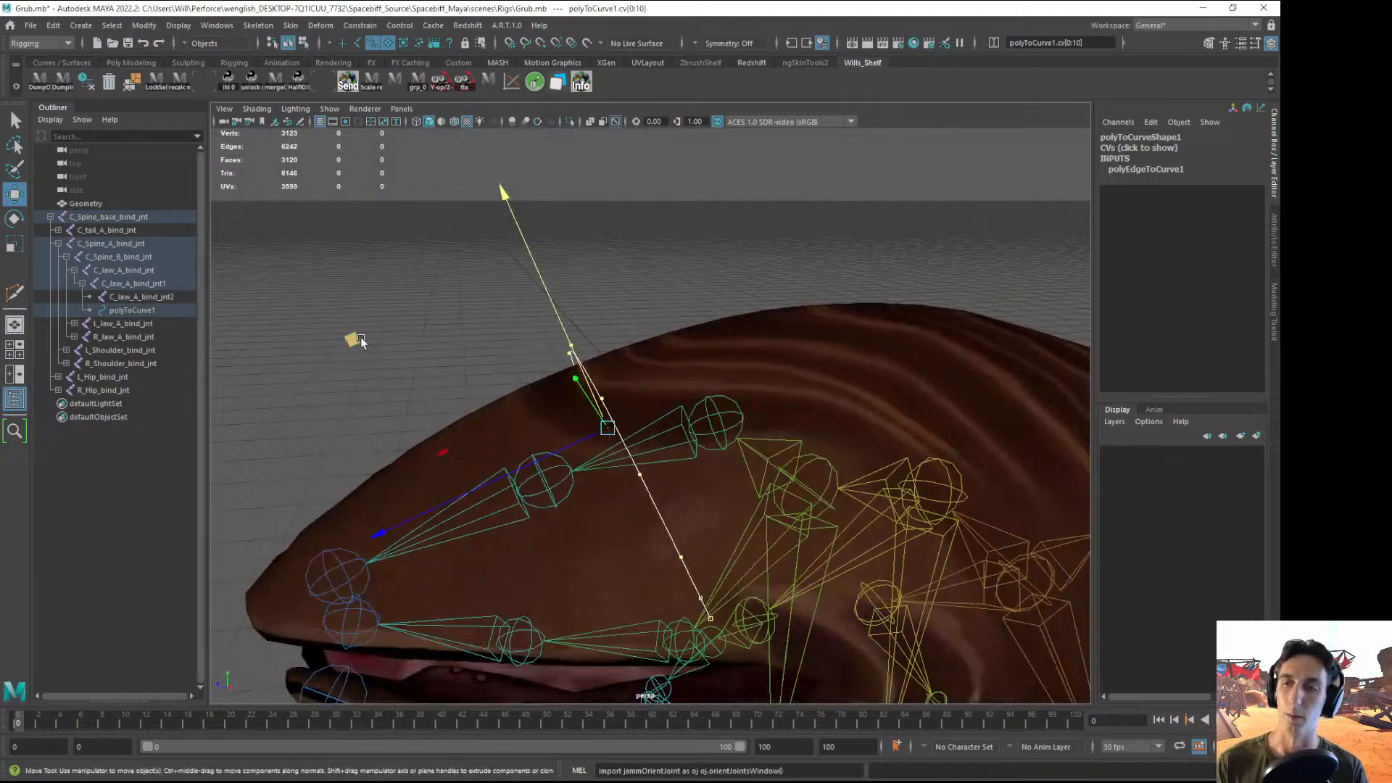
left_click_drag(360, 343, 662, 301)
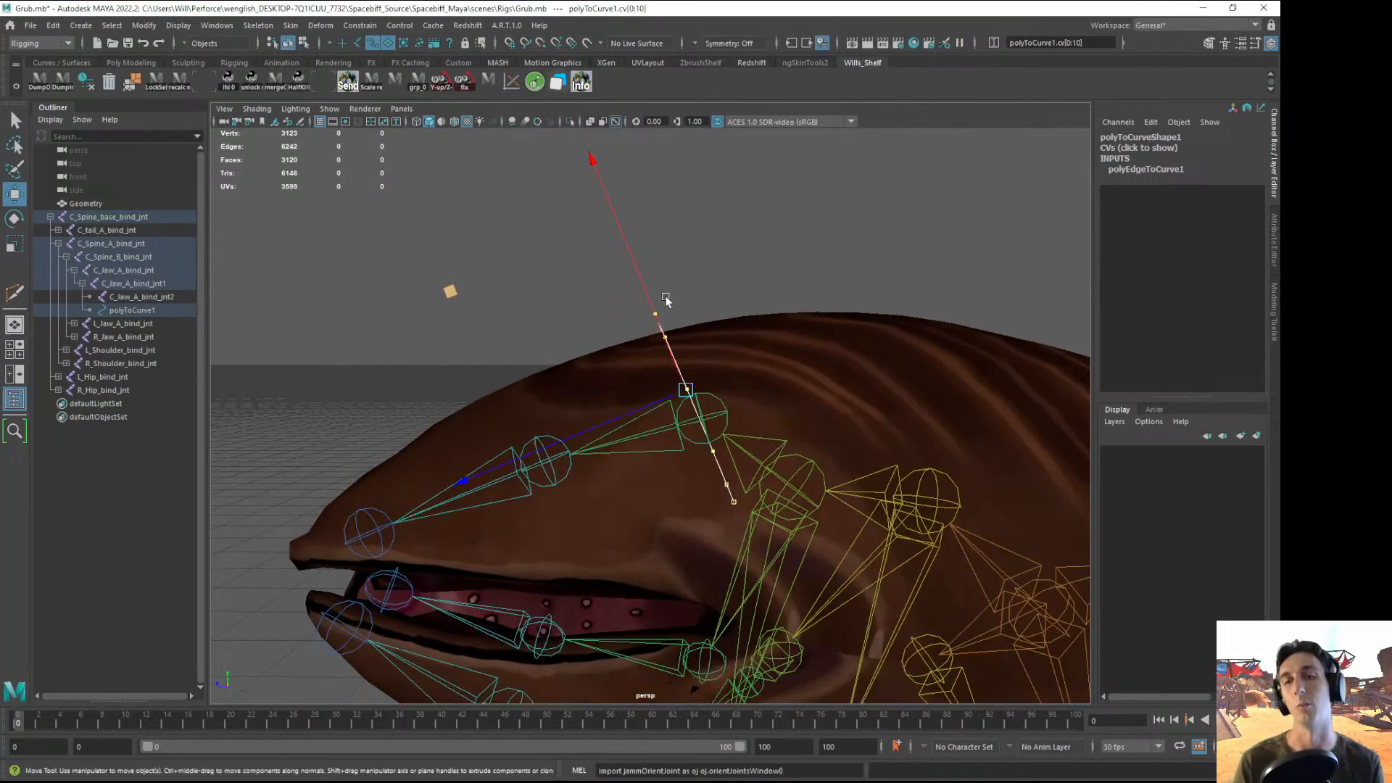
- Rotate the curve's control vertices nearly upright, adjust their position around the head, and clear the selection
key("e")
left_click_drag(748, 159, 830, 190)
key("w")
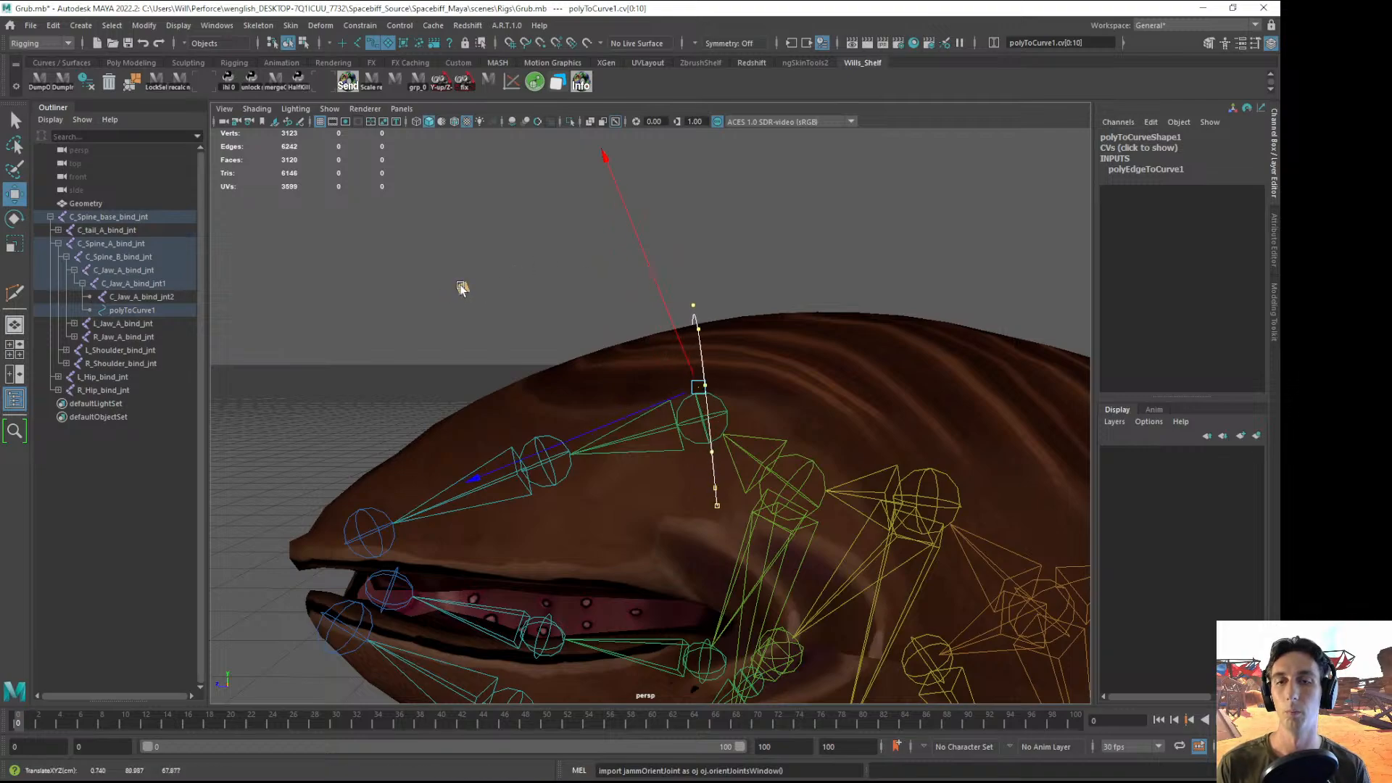
left_click_drag(460, 286, 622, 364, "alt")
left_click(609, 388)
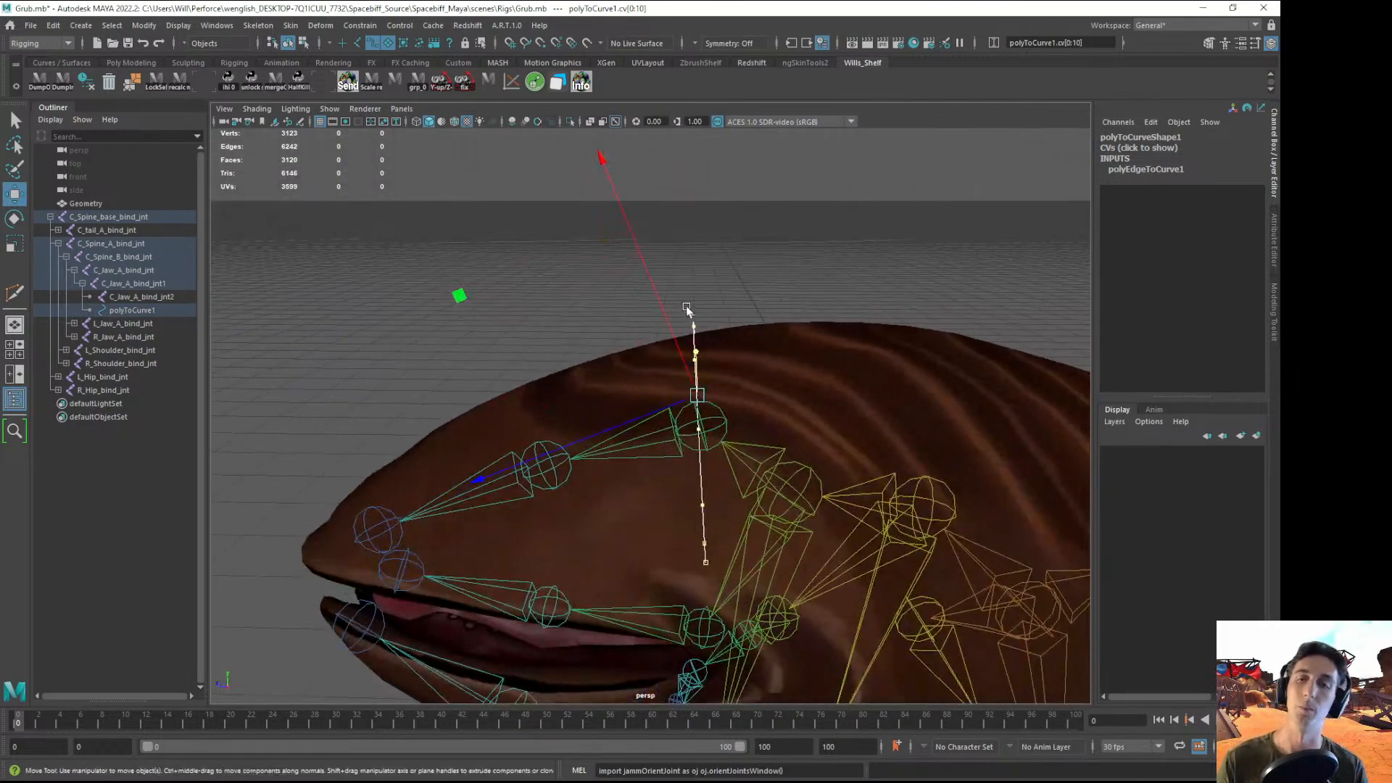
left_click(729, 269)
mouse_move(732, 273)
left_mouse_down("alt")
mouse_move(581, 285)
mouse_move(816, 337)
mouse_move(698, 350)
mouse_move(700, 377)
mouse_move(728, 343)
left_mouse_up("alt")
- Try moving the jaw curve's control vertices to refine its fit in plain shading, and undo the move
key("5")
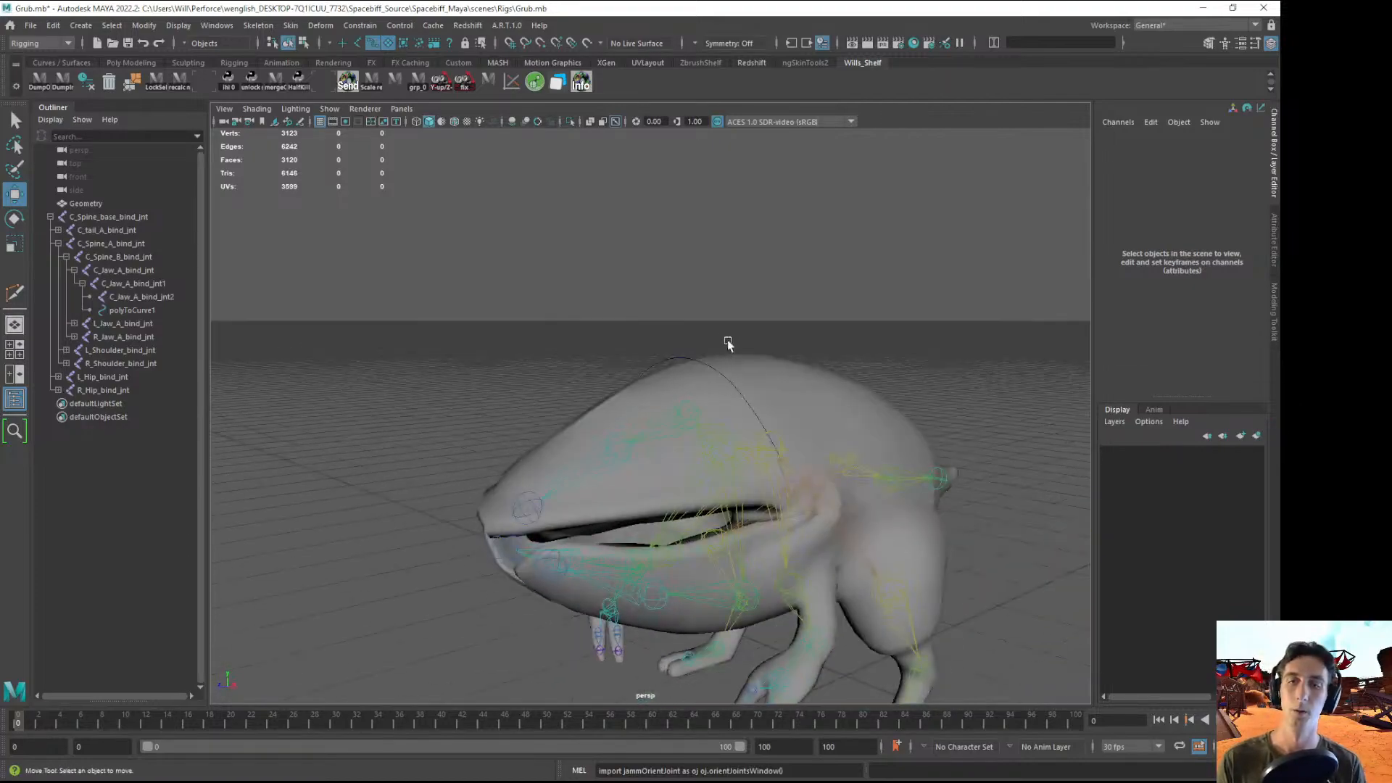
left_click(684, 359)
scroll(671, 348, "up", 5)
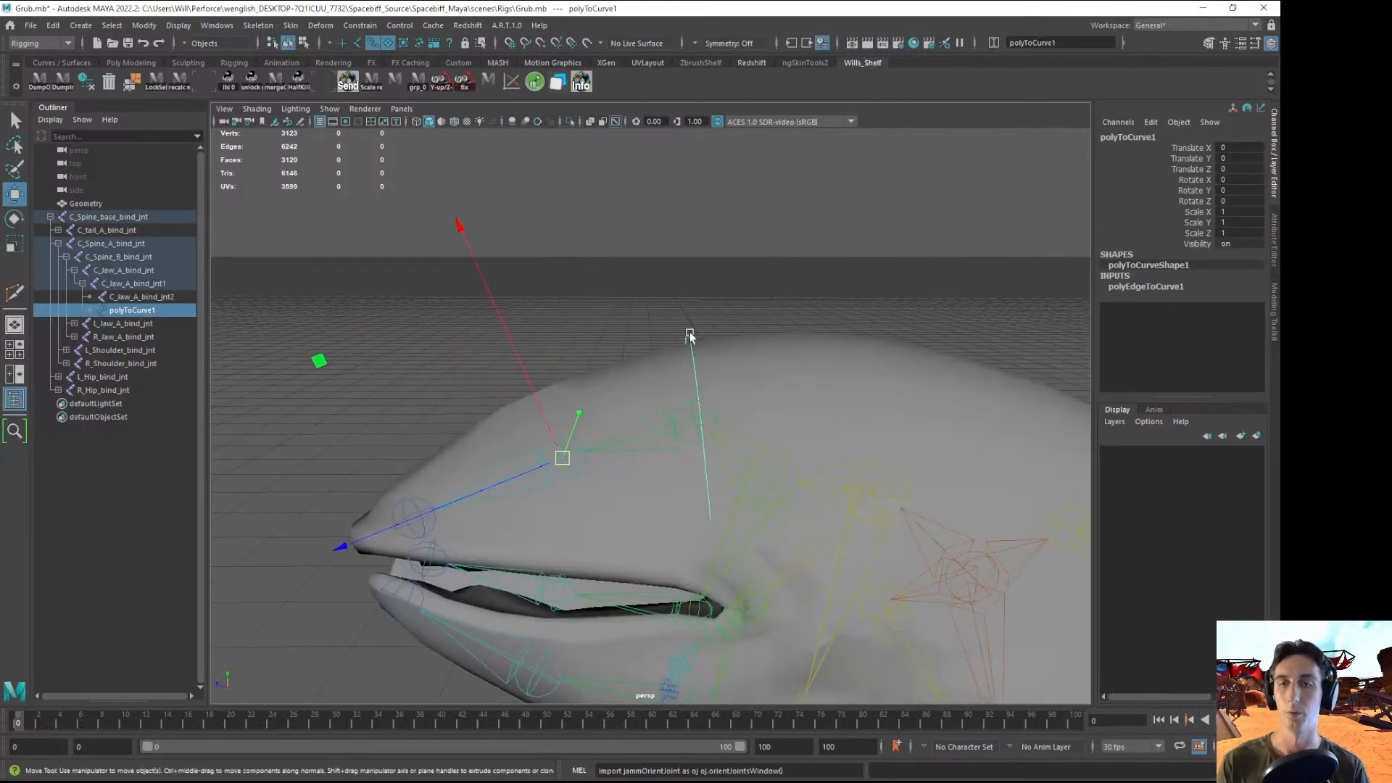
right_click_drag(690, 335, 690, 294)
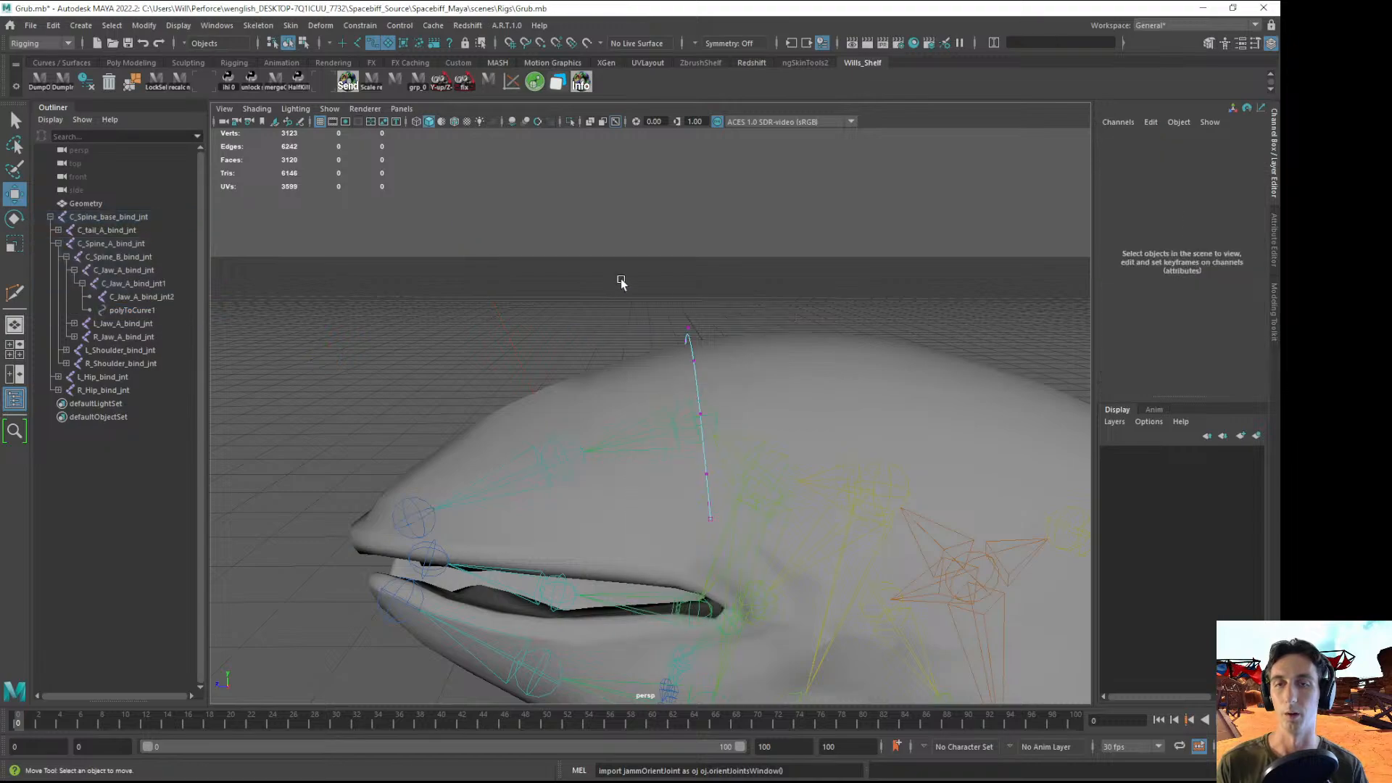
left_click_drag(621, 282, 759, 577)
left_click_drag(455, 307, 449, 349, "alt")
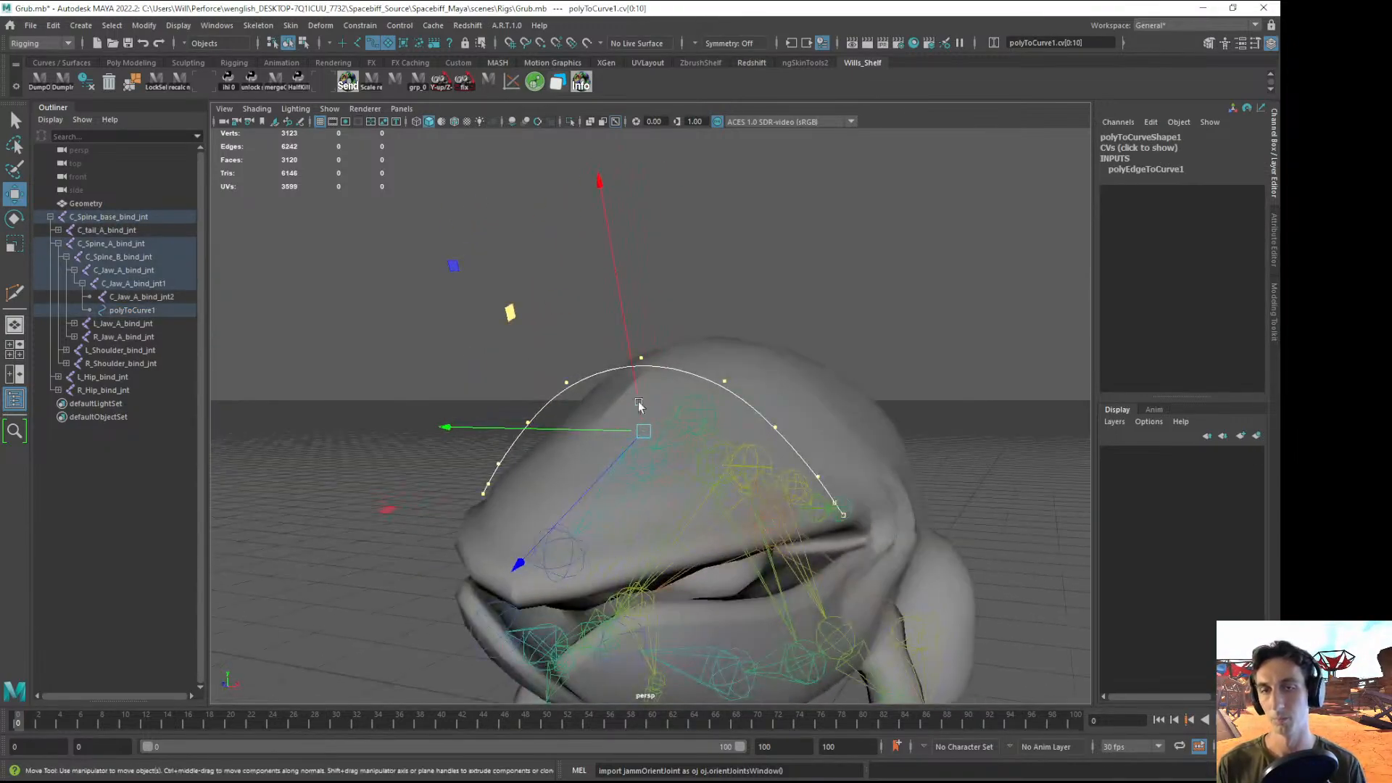
left_click_drag(838, 392, 746, 425, "alt")
key("ctrl+z")
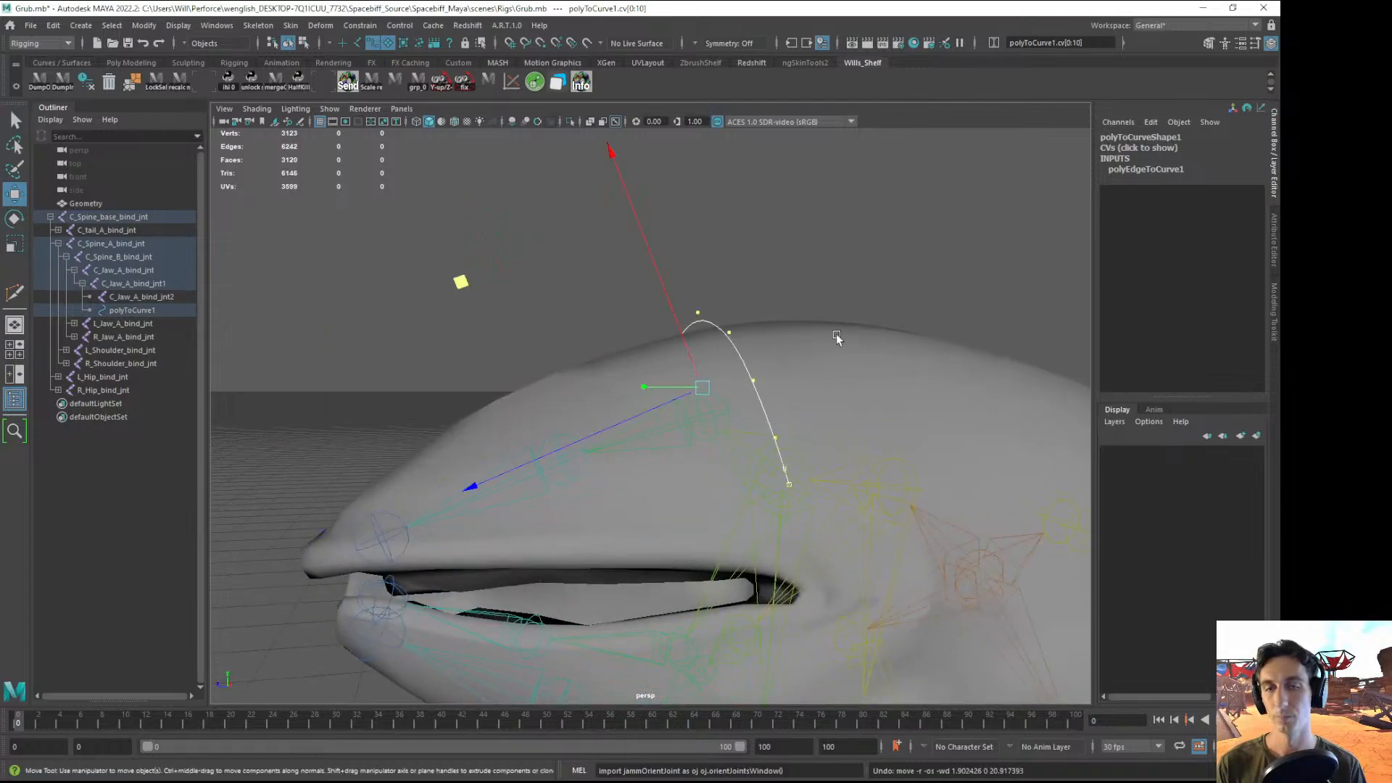
- Reparent polyToCurve1 under C_Jaw_A_bind_jnt and collapse the C_Jaw_A_bind_jnt1 hierarchy
left_click(123, 310)
mouse_move(114, 314)
left_mouse_down()
mouse_move(122, 301)
mouse_move(121, 315)
left_mouse_up()
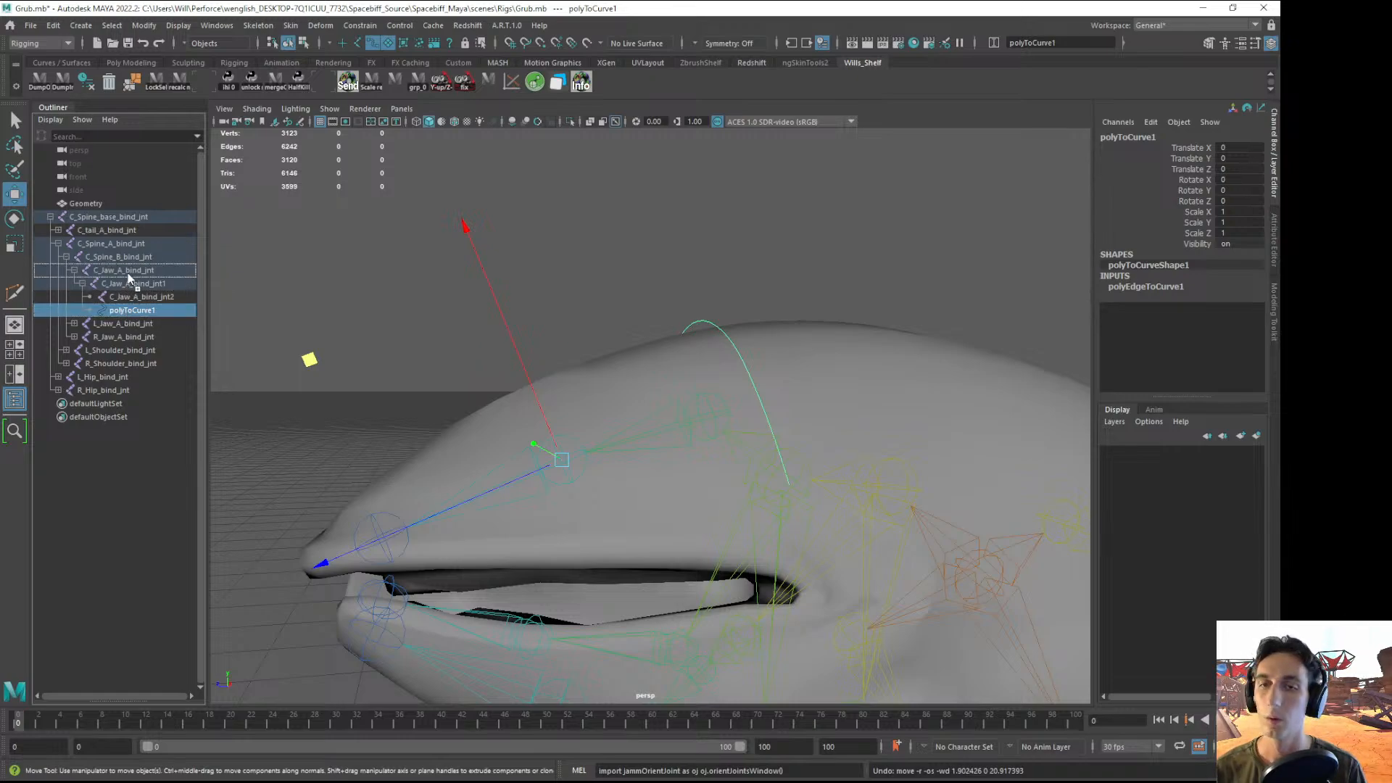
left_click_drag(128, 273, 127, 276)
left_click(83, 284)
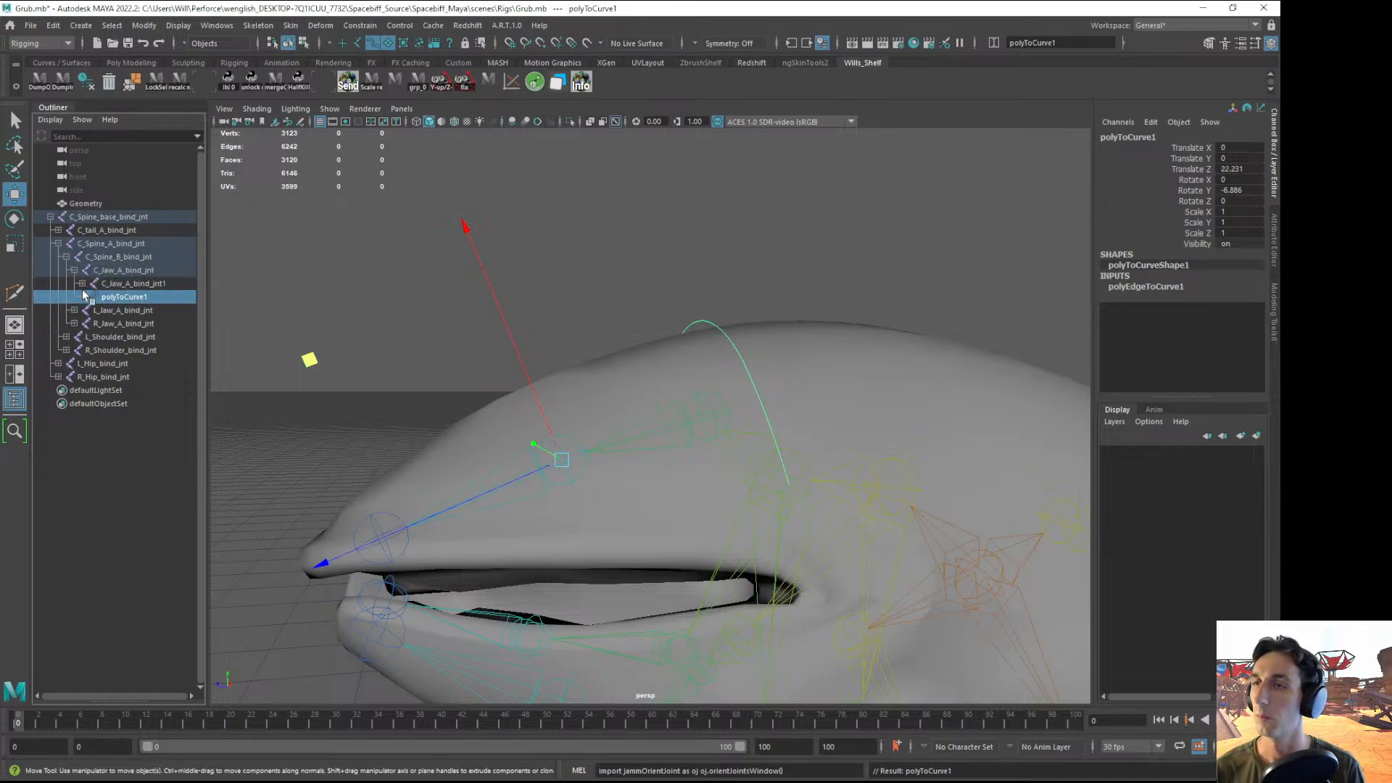
- Zero out polyToCurve1's translation and rotation, and select all of its control vertices
key("ctrl+0")
left_click_drag(605, 403, 594, 417, "alt")
right_click_drag(823, 325, 723, 319)
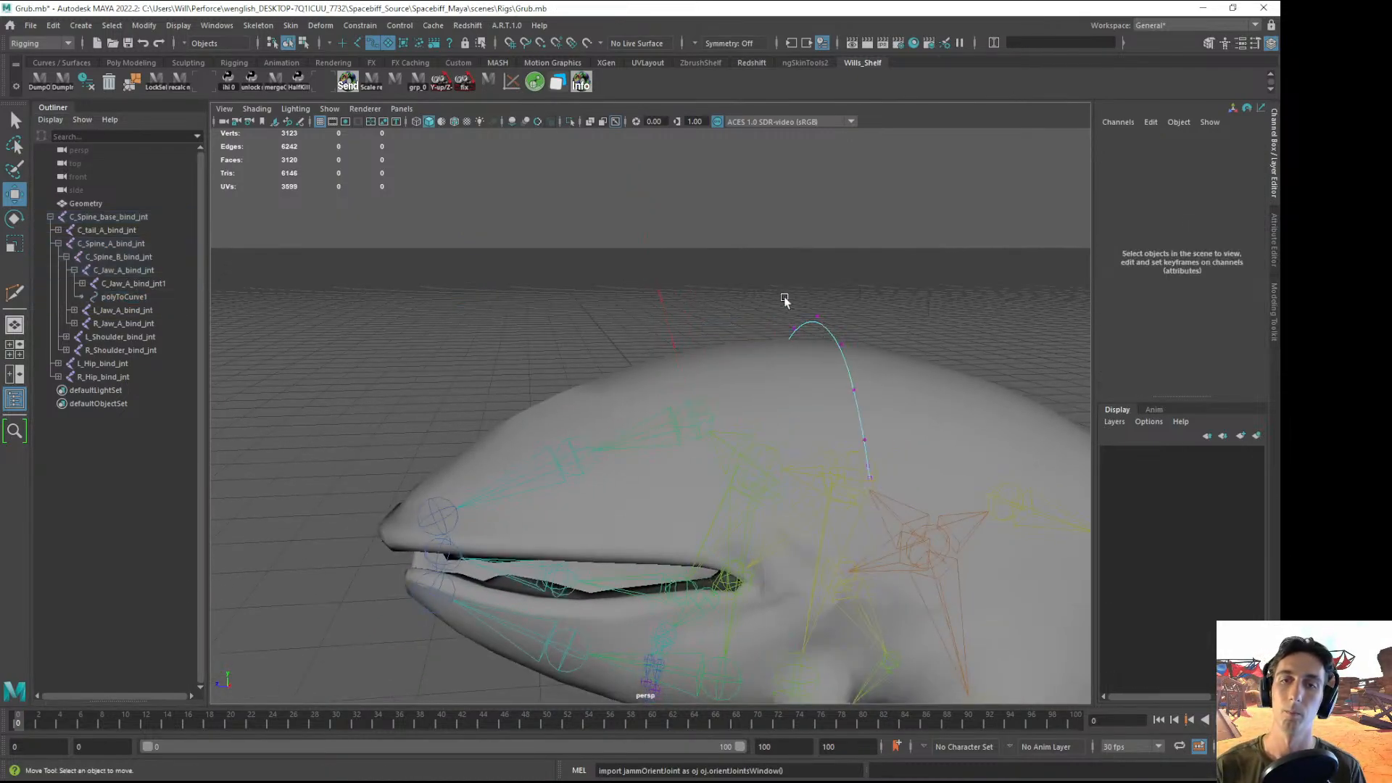
key("4")
left_click_drag(785, 299, 859, 499, "alt")
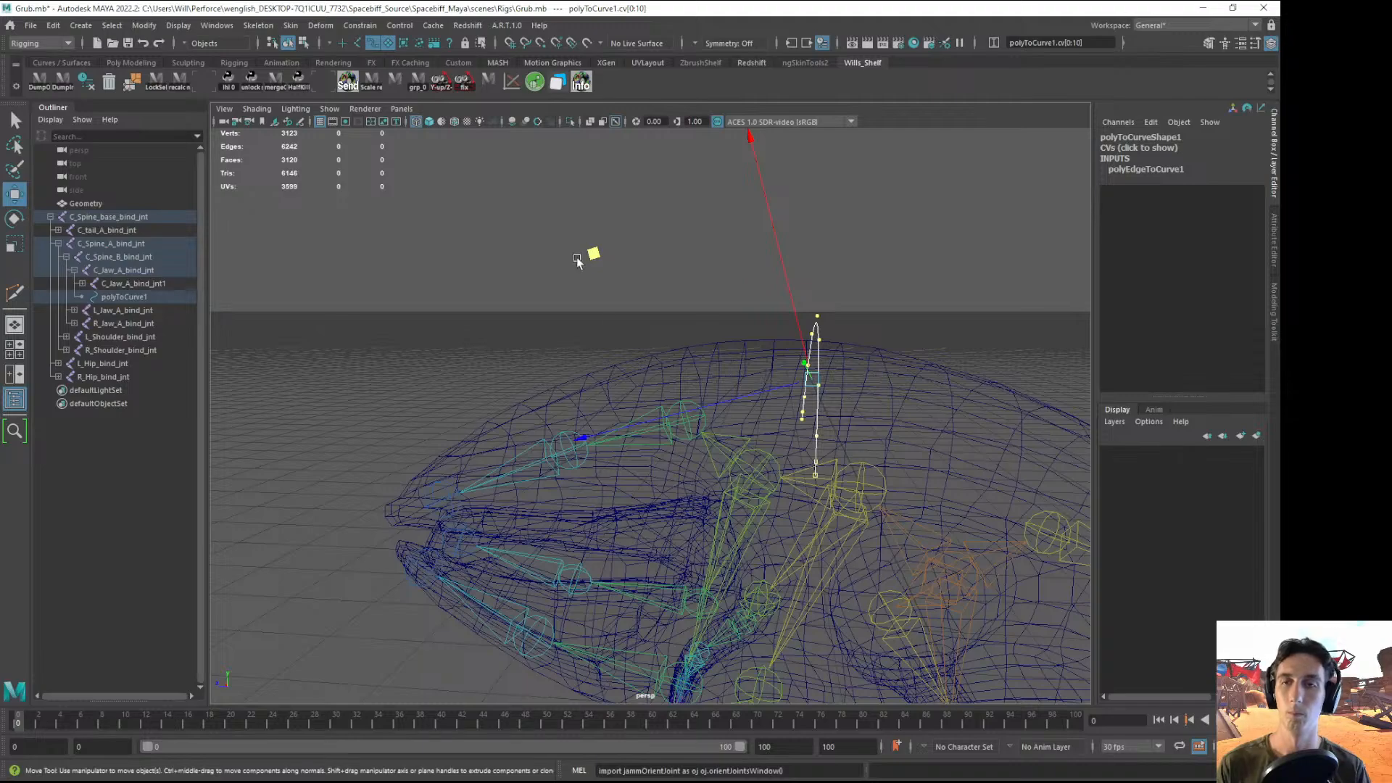
- Move the curve's control vertices forward over the head and rotate them so the top of the arc leans towards the snout
left_click_drag(578, 261, 467, 273, "alt")
key("e")
key("5")
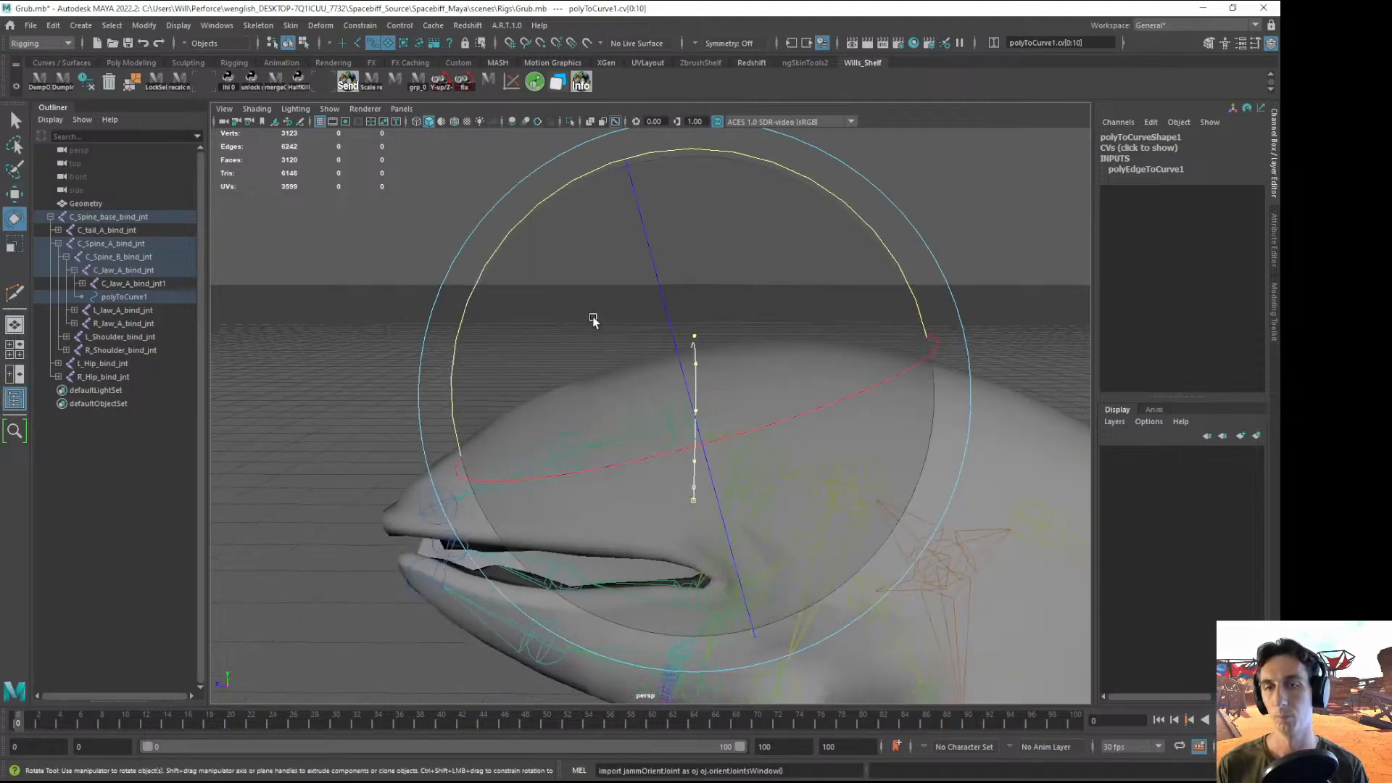
left_click_drag(833, 193, 761, 162)
key("w")
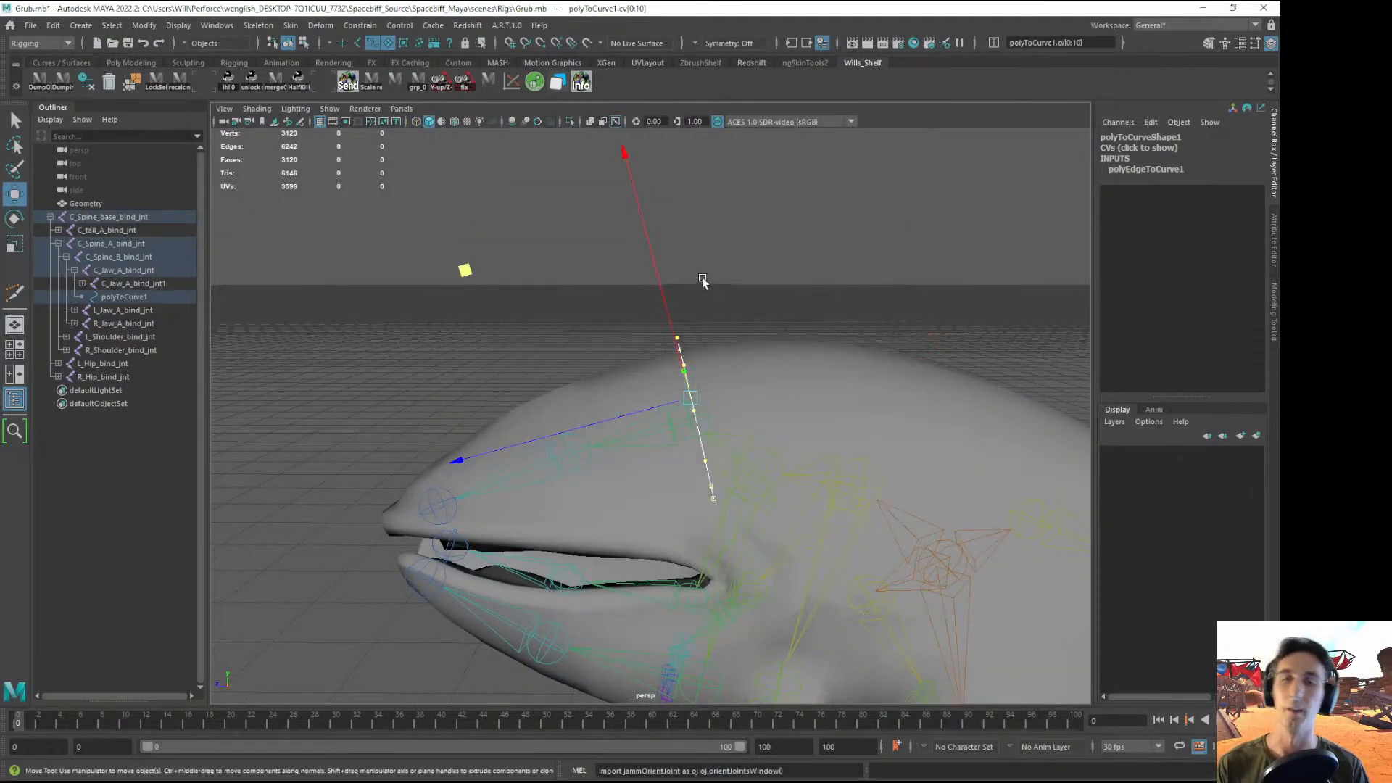
- Fine-tune the position of the control vertices around the head above the upper jaw joint, and return to object selection
key("4")
mouse_move(702, 277)
left_mouse_down("alt")
mouse_move(687, 290)
mouse_move(743, 307)
mouse_move(702, 227)
mouse_move(537, 240)
left_mouse_up("alt")
left_click_drag(429, 264, 428, 255)
left_click_drag(414, 250, 480, 269, "alt")
key("5")
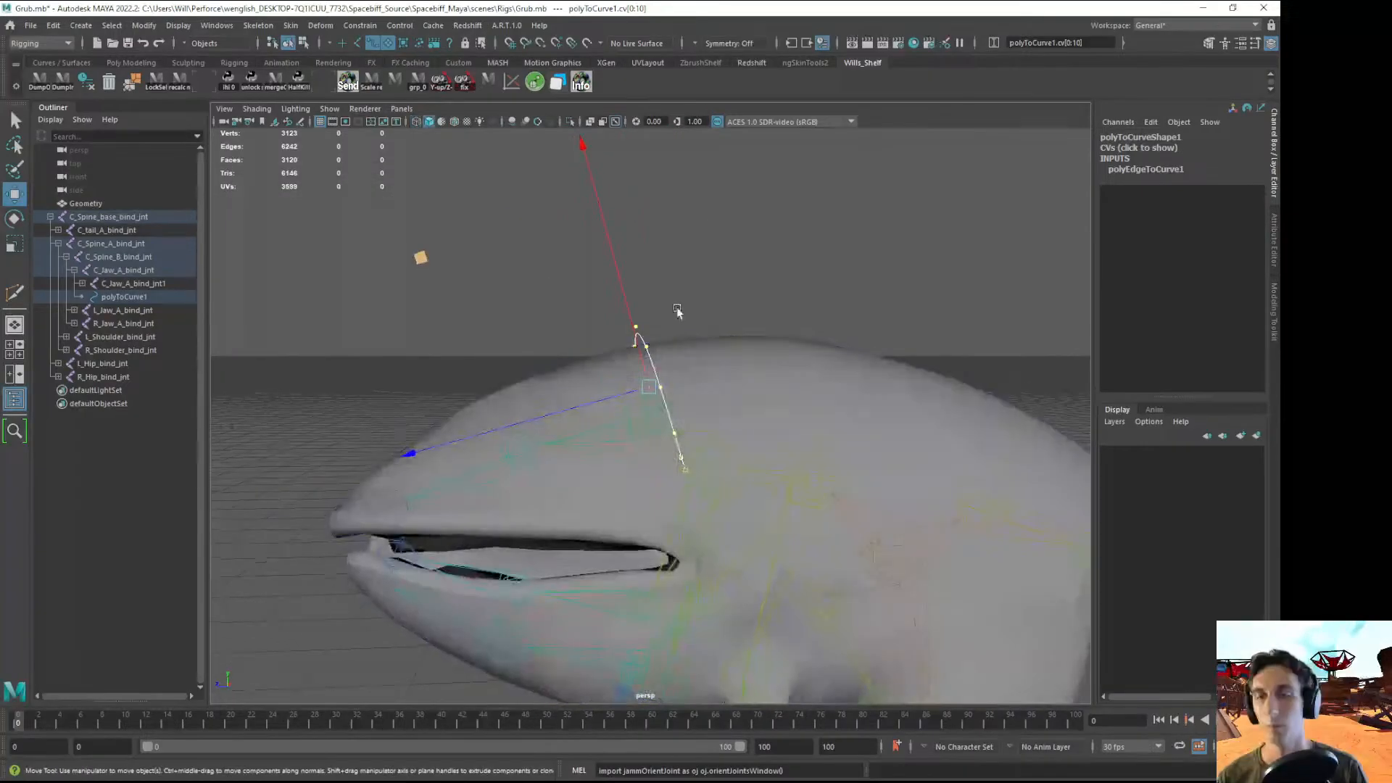
left_click_drag(677, 309, 674, 316, "alt")
scroll(674, 317, "up", 1)
left_click_drag(417, 255, 414, 273)
key("F8")
key("F8")
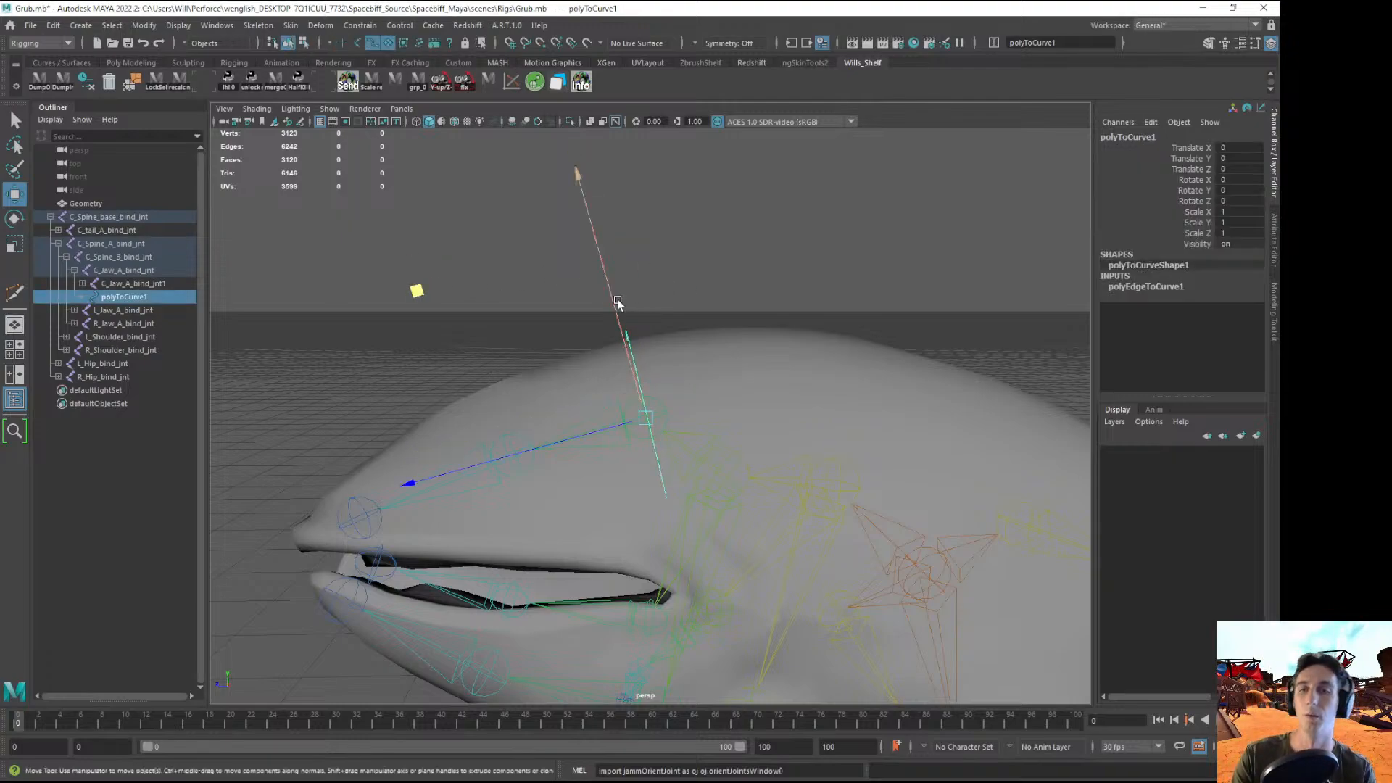
- Deselect the jaw curve and display the Grub with textured shading
left_click_drag(619, 302, 917, 301, "alt")
left_click(917, 301)
left_click_drag(886, 352, 799, 383, "alt")
key("6")
right_click_drag(798, 383, 727, 334, "alt")
left_click_drag(726, 333, 615, 338, "alt")
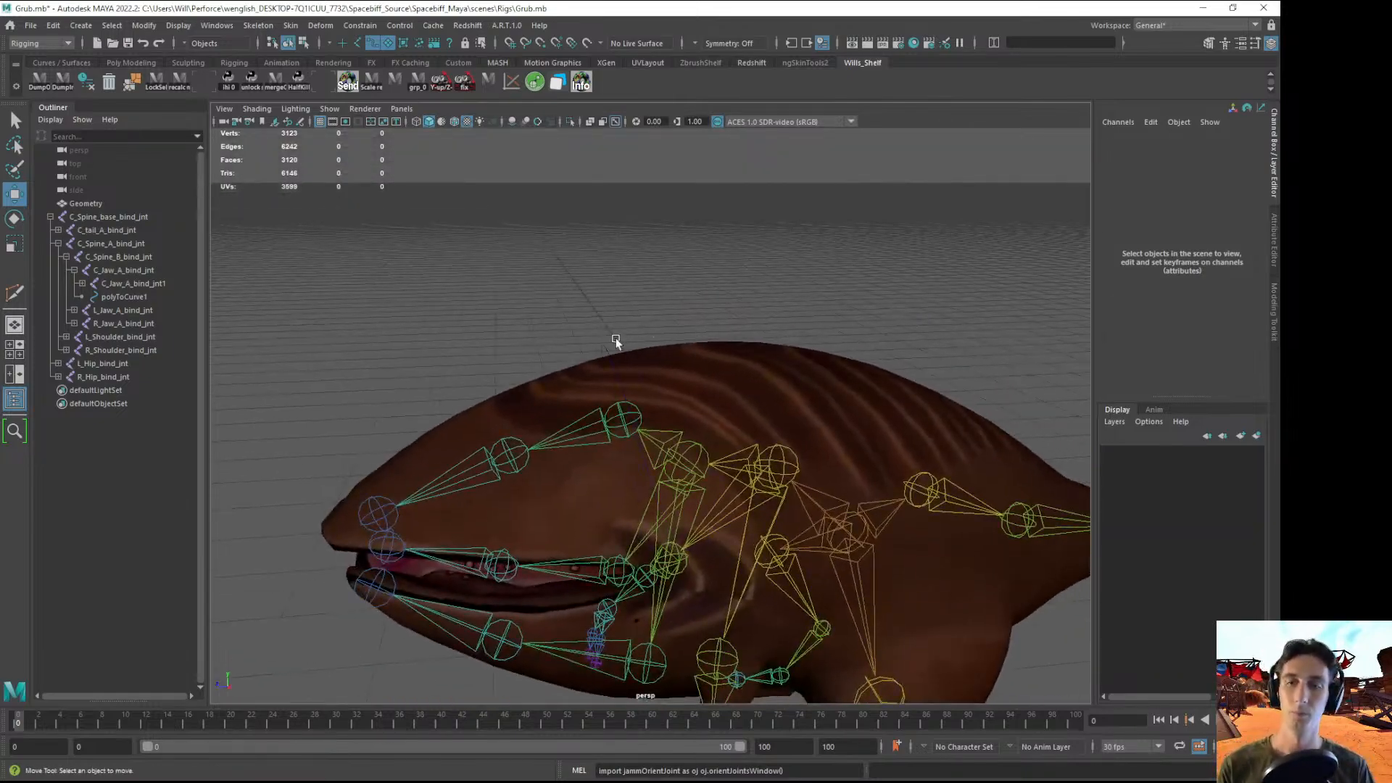
- Select polyToCurve1 again on the textured Grub and save the scene
left_click(637, 383)
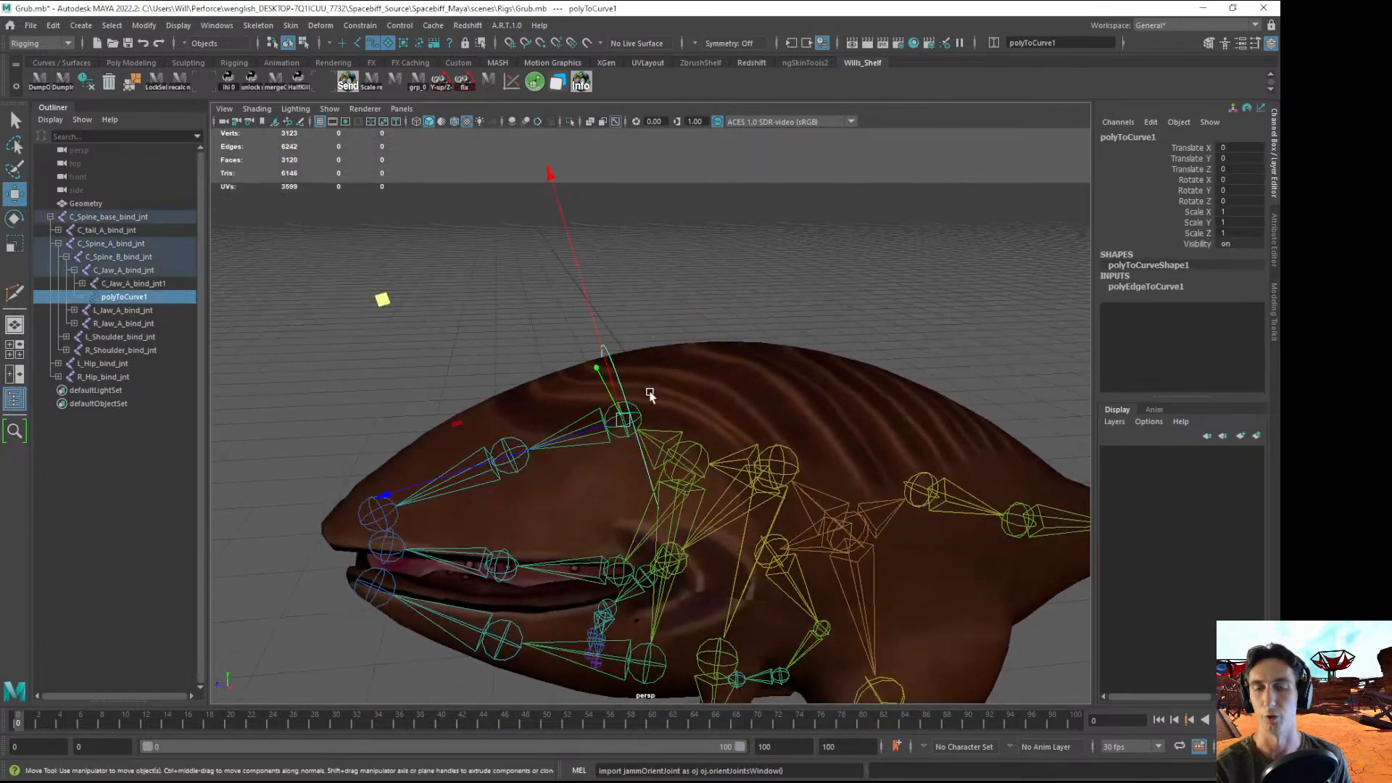
left_click_drag(611, 418, 676, 311, "alt")
left_click(830, 323)
left_click(705, 339)
key("ctrl+s")
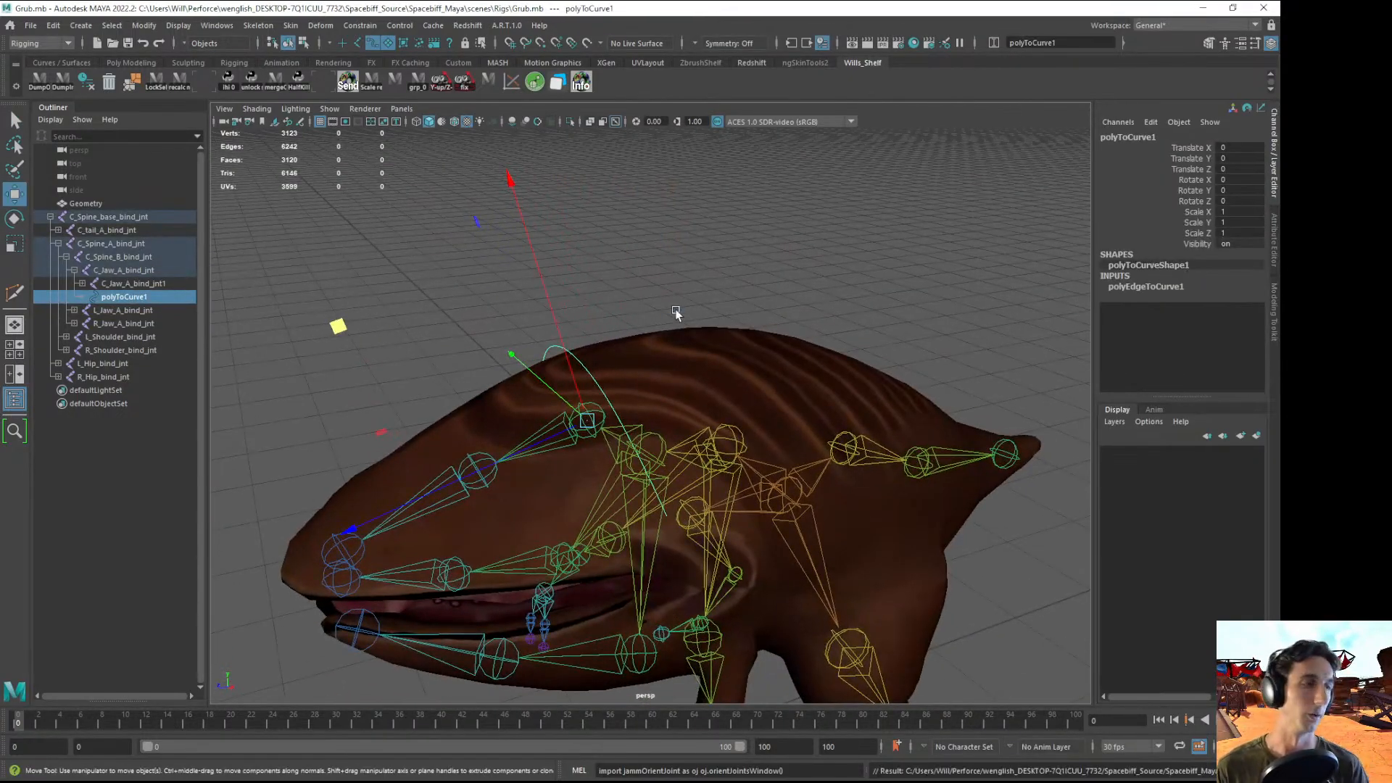
- Open the SMG.mb weapon rig scene and examine the gun's root control and overall rig
left_click(29, 24)
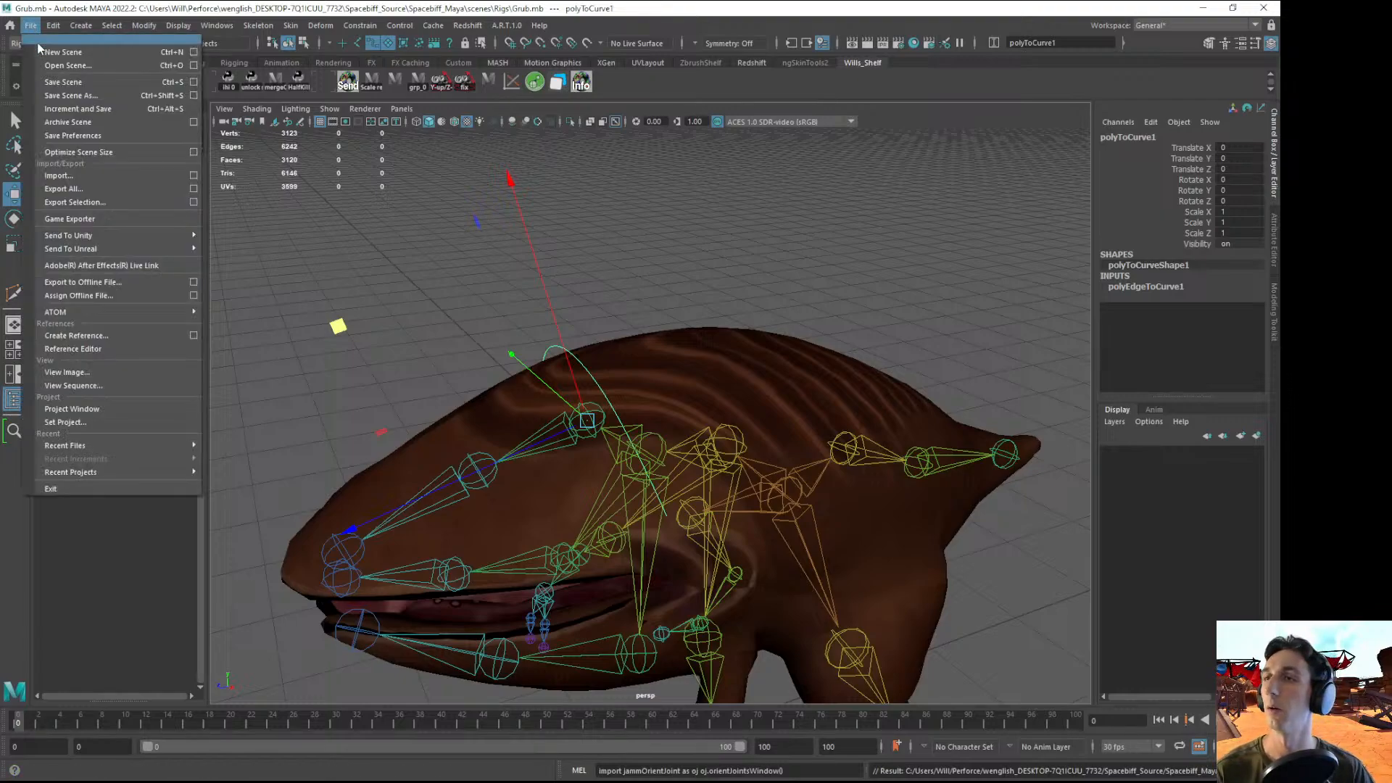
left_click(73, 64)
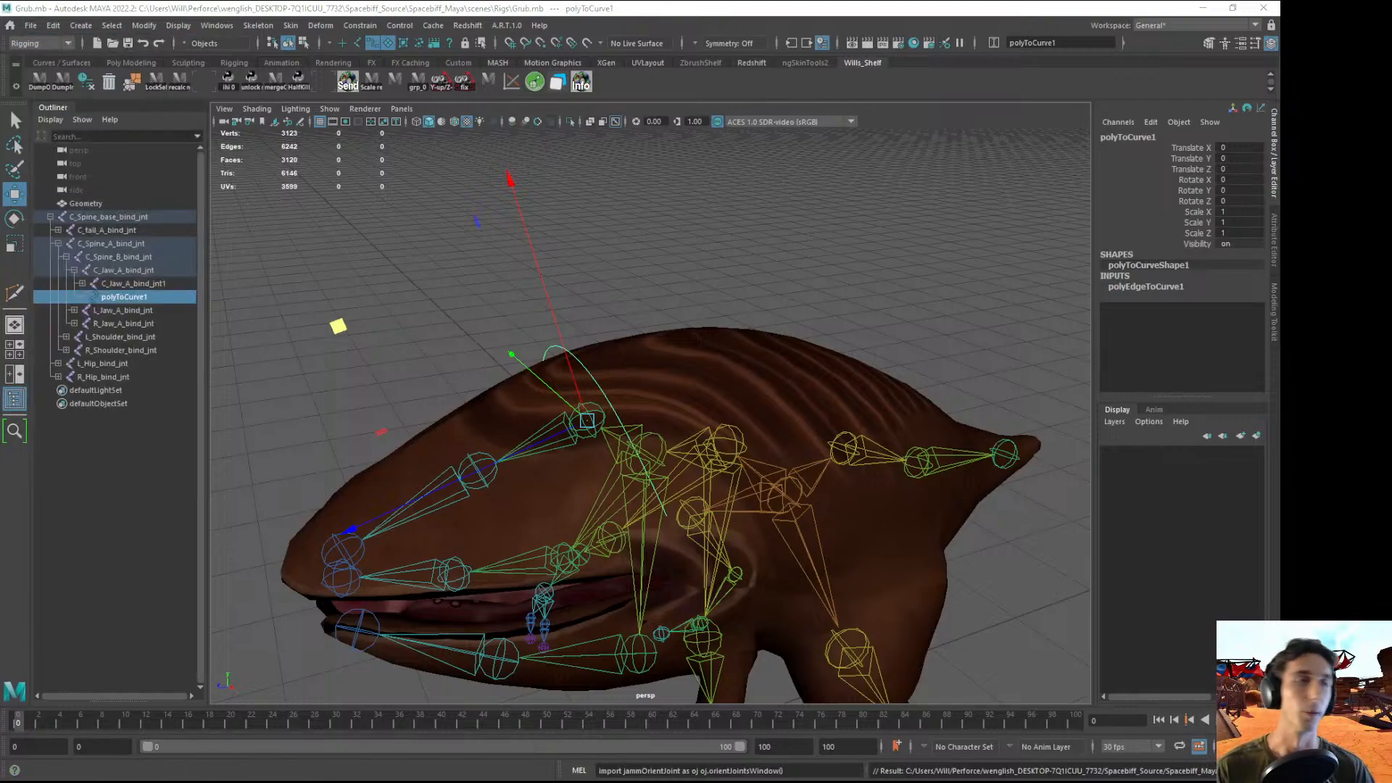
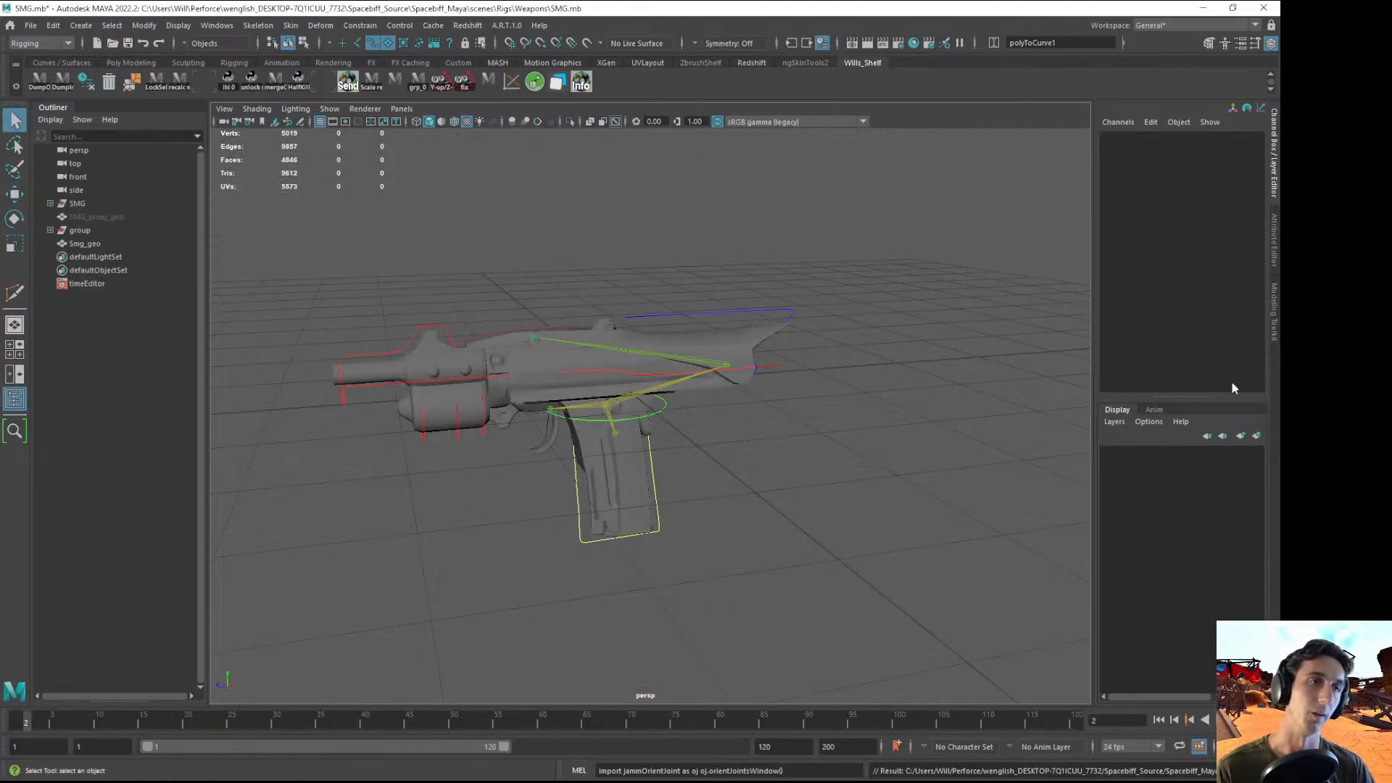
scroll(573, 449, "up", 5)
scroll(551, 451, "down", 3)
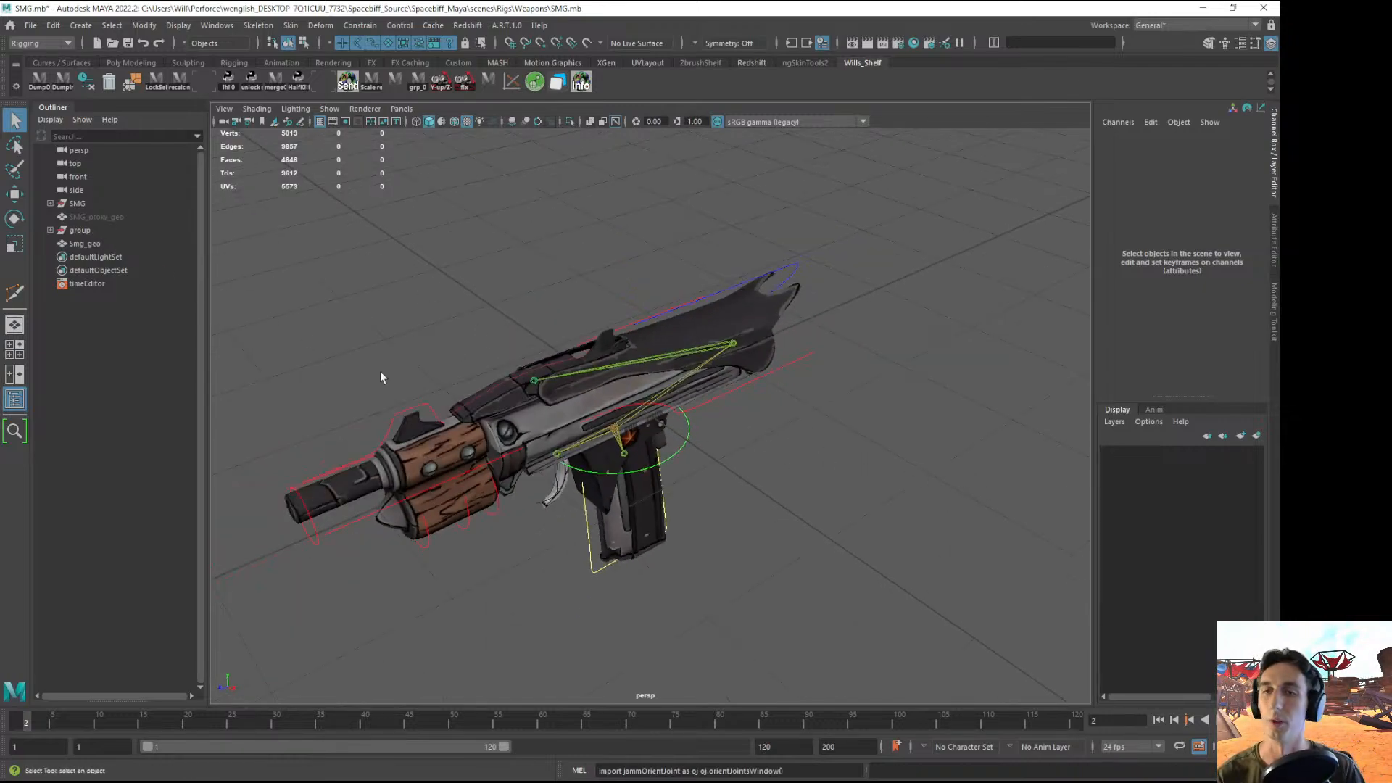
left_click(422, 527)
left_click(427, 541)
key("f")
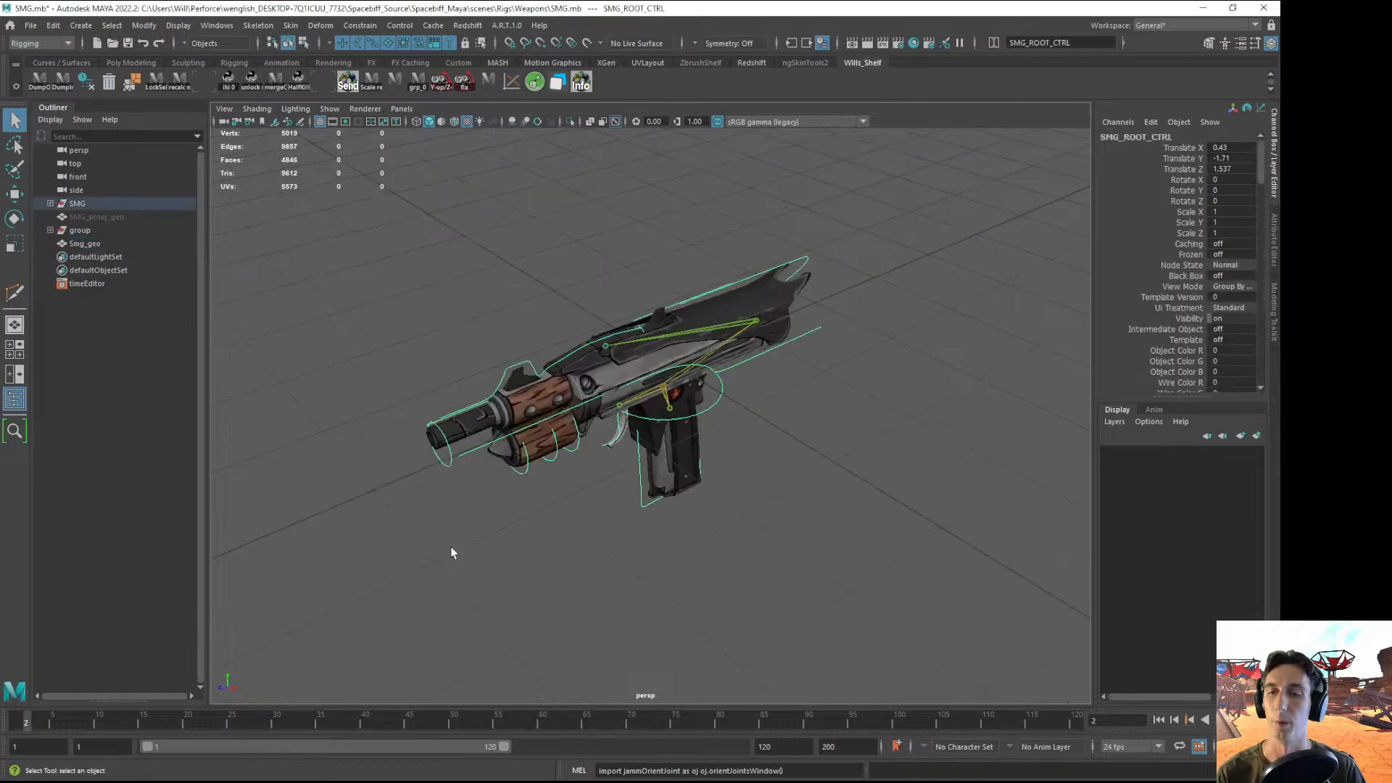
left_click_drag(593, 523, 552, 494, "alt")
left_click(570, 505)
scroll(611, 503, "up", 6)
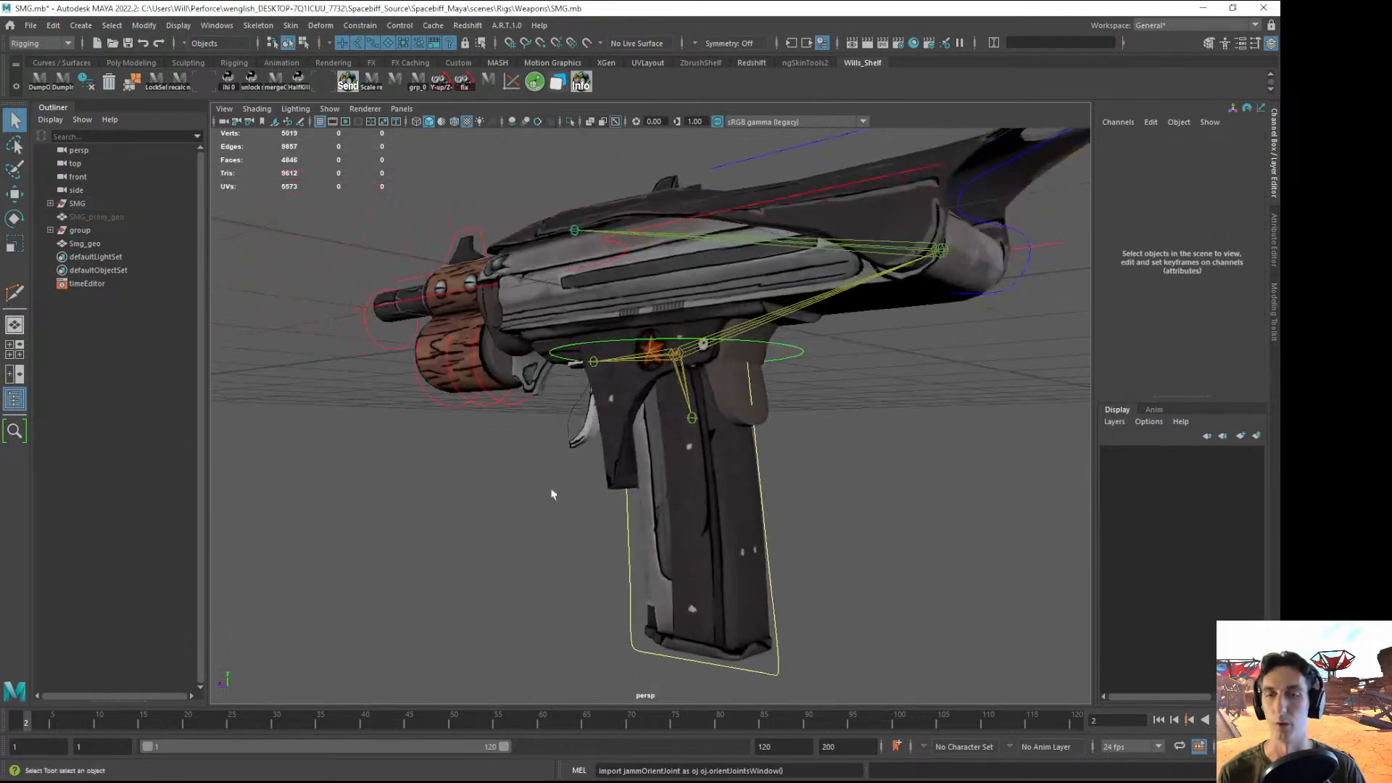
- Move the SMG's clip control straight down to pull the magazine out of the grip
left_click(760, 481)
key("w")
left_click_drag(740, 497, 781, 491, "alt")
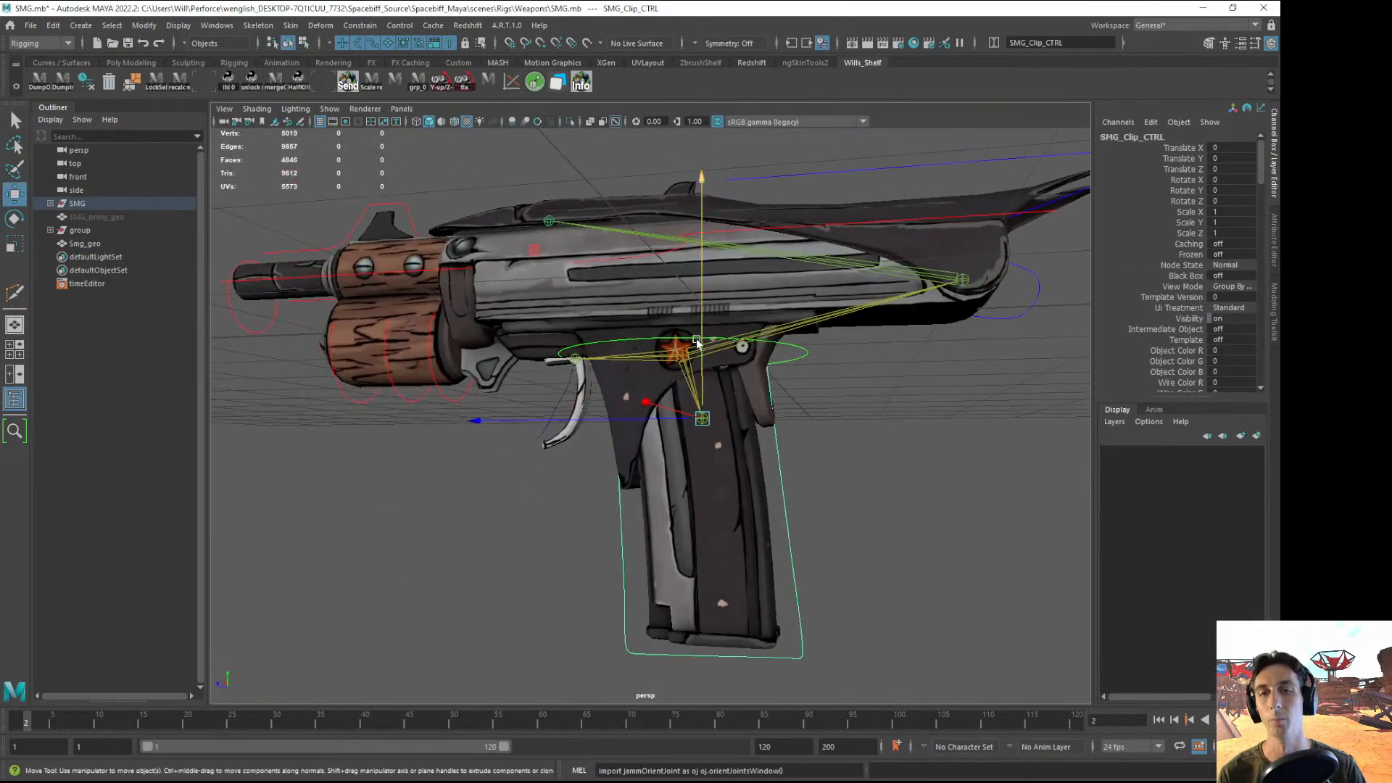
left_click_drag(700, 348, 801, 511)
middle_click_drag(801, 511, 806, 392, "alt")
left_click(806, 392)
middle_click_drag(870, 593, 794, 451, "alt")
middle_click_drag(704, 252, 746, 441, "alt")
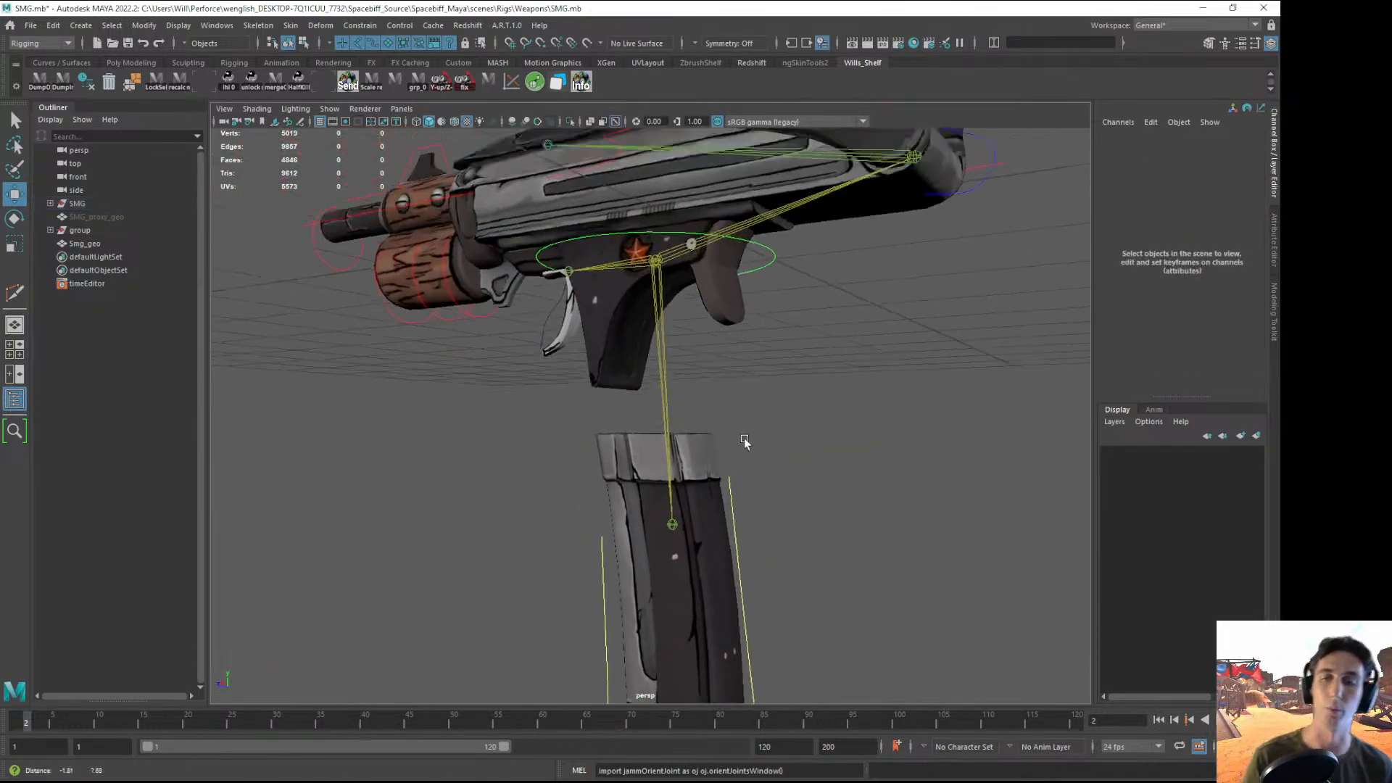
left_click_drag(787, 341, 802, 398, "alt")
middle_click_drag(867, 369, 806, 437, "alt")
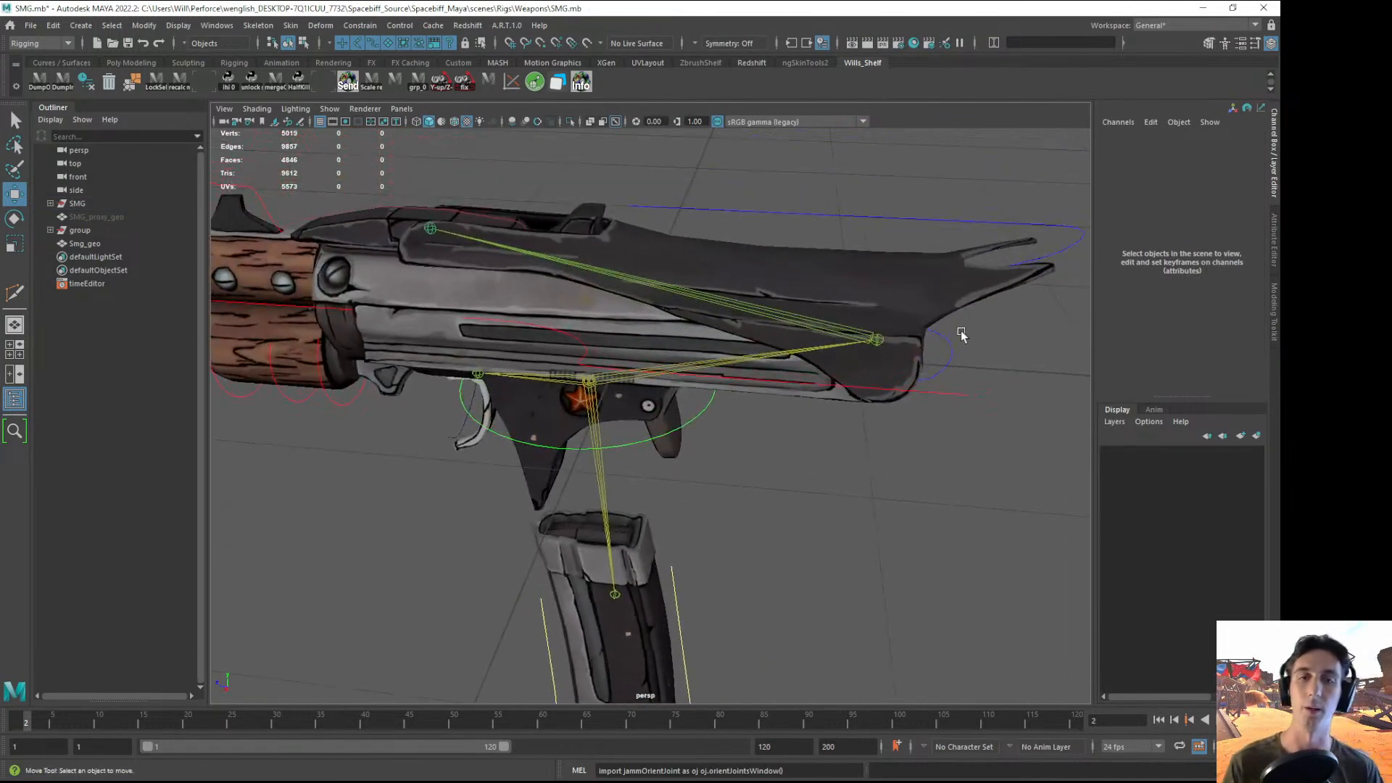
- Rotate the SMG's stock control to swing the folded stock out behind the gun
left_click(812, 214)
key("e")
left_click_drag(736, 289, 569, 302, "alt")
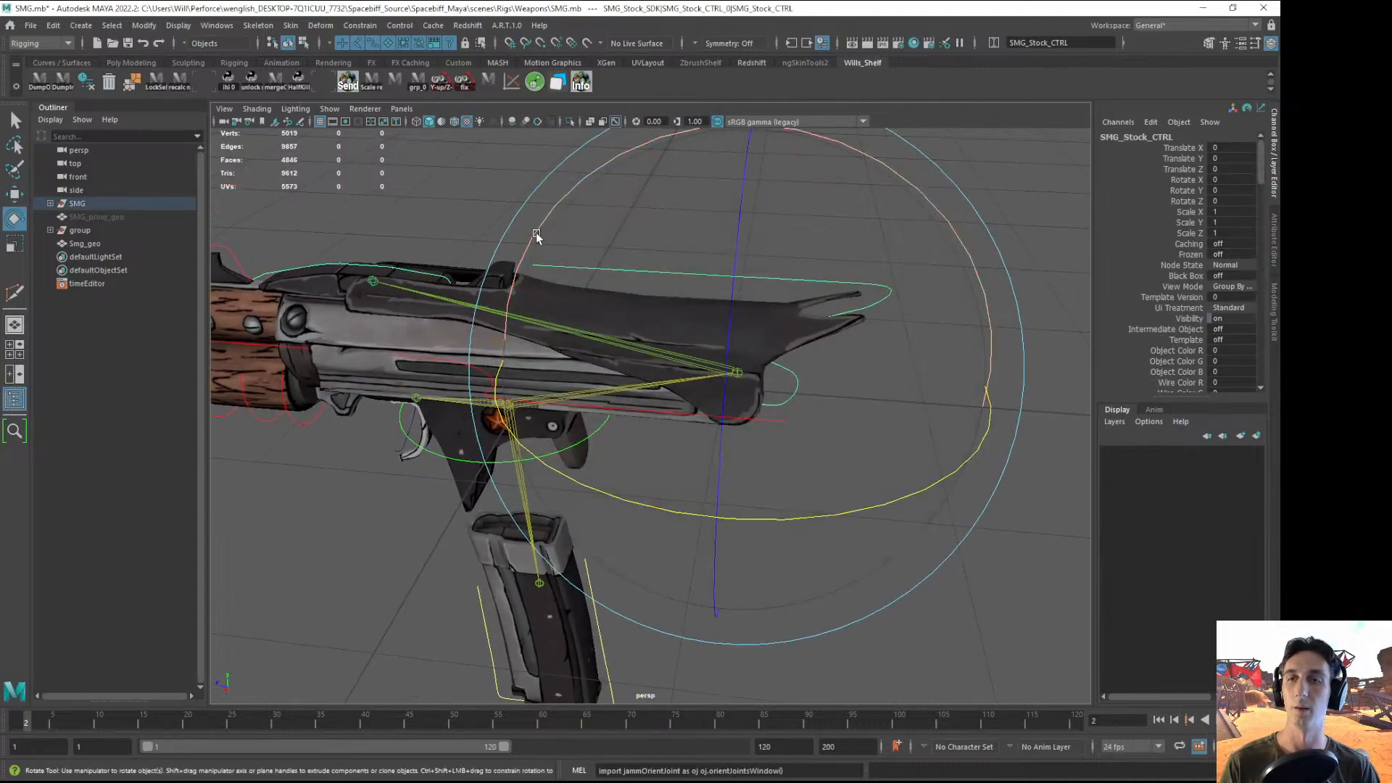
left_click_drag(537, 233, 867, 216)
right_click_drag(868, 216, 811, 282, "alt")
middle_click_drag(811, 283, 668, 289, "alt")
left_click_drag(667, 289, 886, 622)
left_click(932, 443)
left_click_drag(933, 443, 922, 349, "alt")
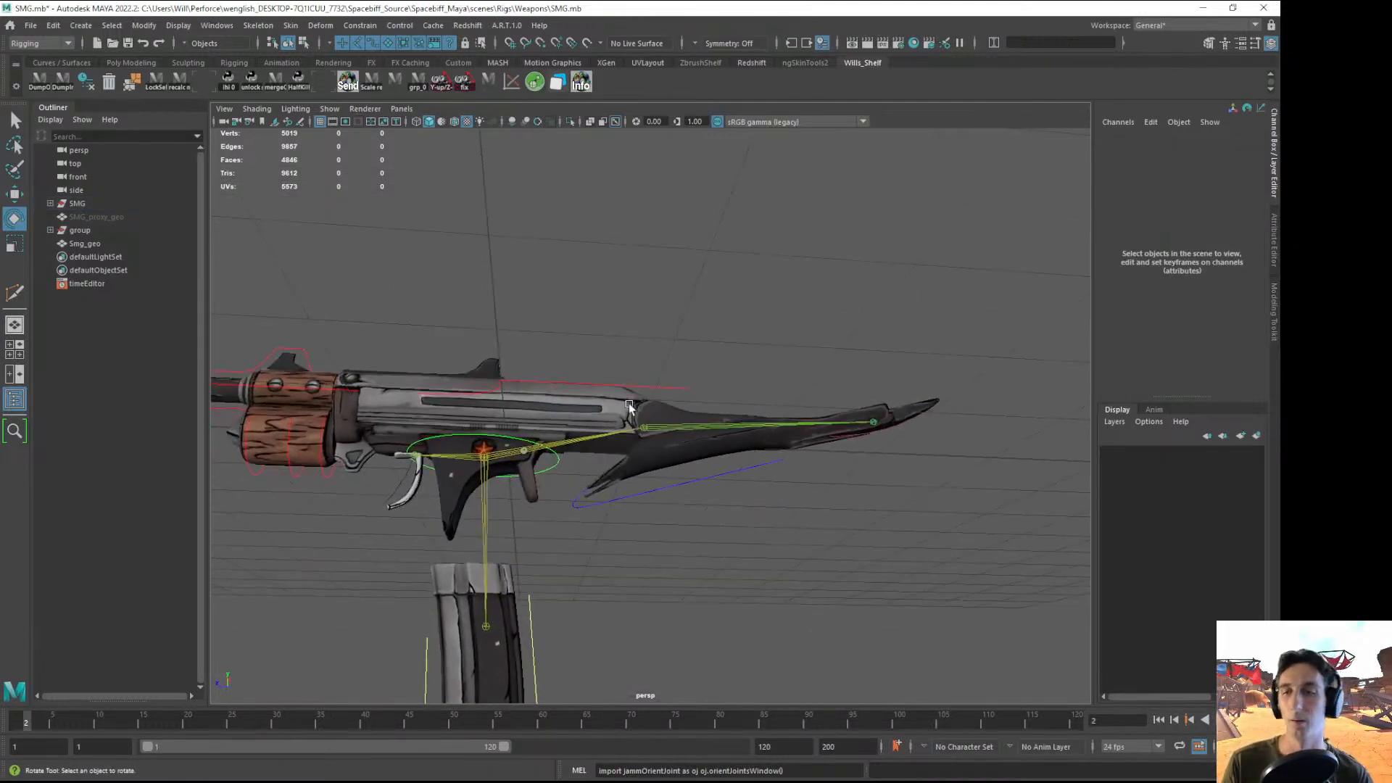
- Test the SMG's trigger control by rotating it and undo the rotation
left_click_drag(628, 403, 360, 488, "alt")
left_click(339, 509)
left_click_drag(387, 538, 503, 513)
left_click(503, 513)
left_click(562, 458)
scroll(516, 470, "up", 2)
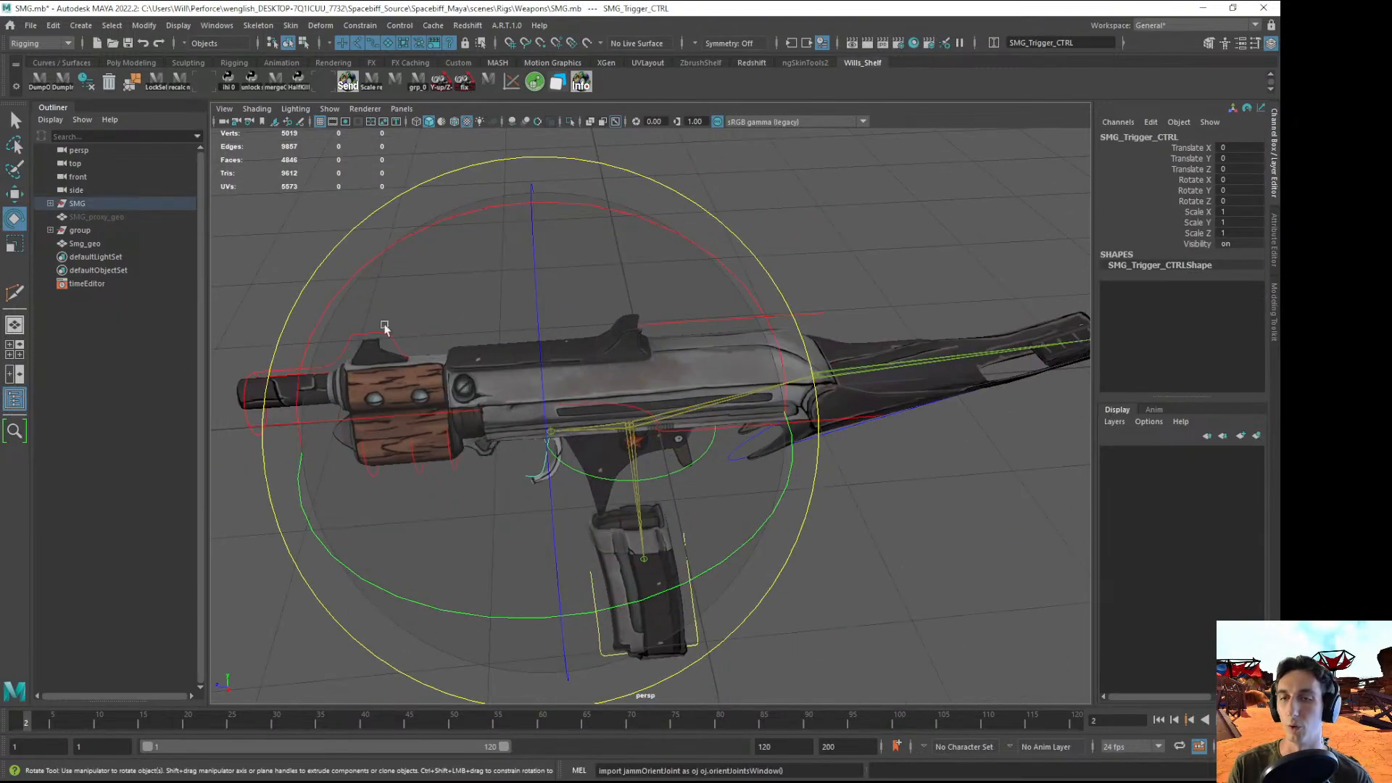
left_click_drag(382, 258, 713, 422)
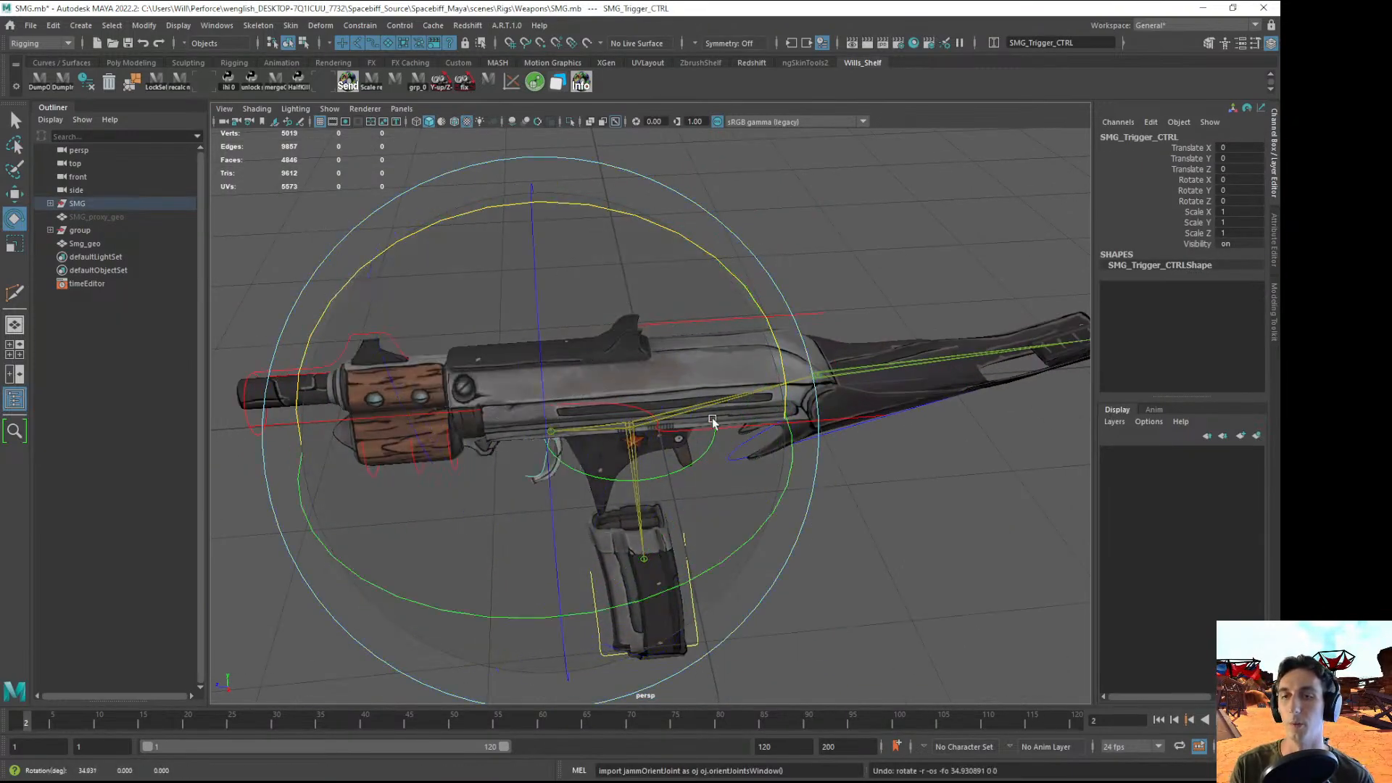
left_click(873, 563)
left_click_drag(873, 563, 706, 377, "alt")
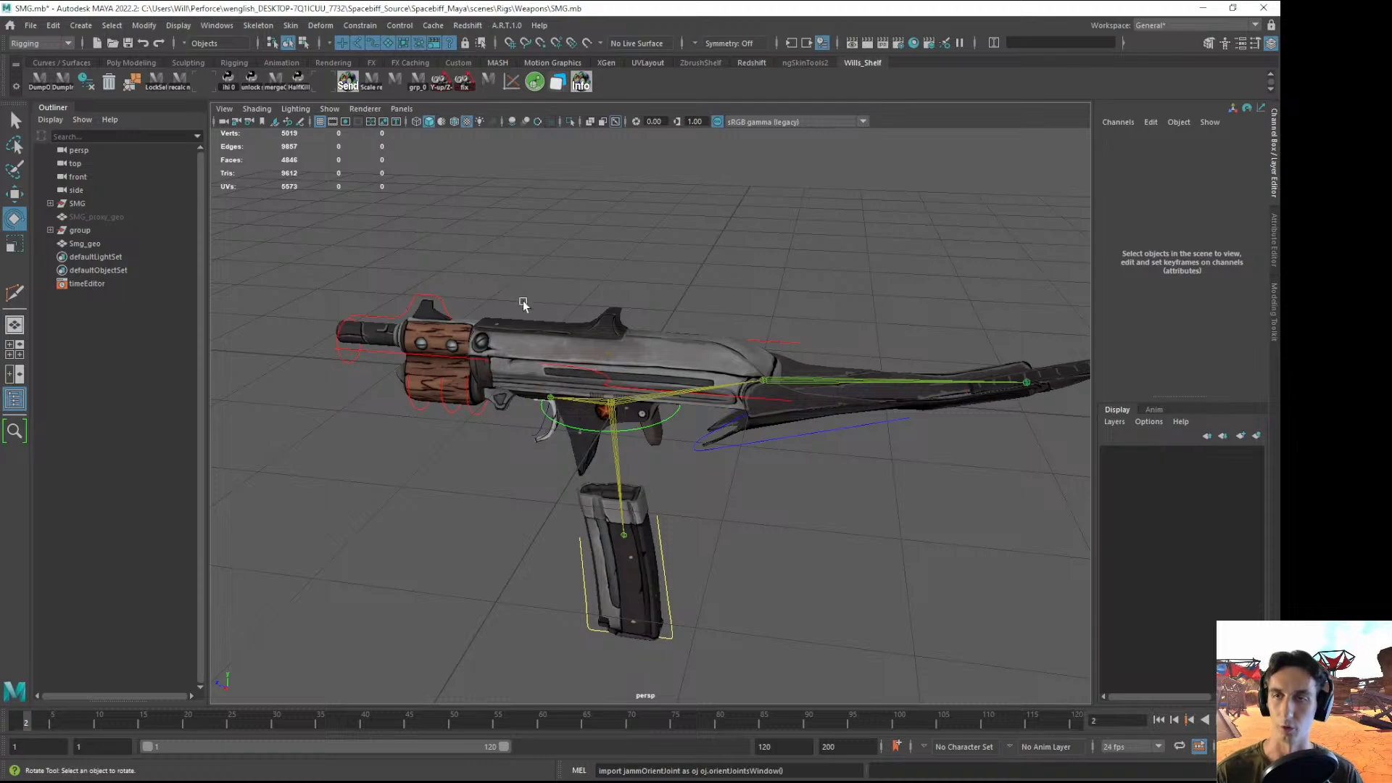
left_click_drag(523, 303, 615, 319, "alt")
- Reopen the recent Grub.mb rig scene without saving the changes to SMG.mb
left_click(31, 24)
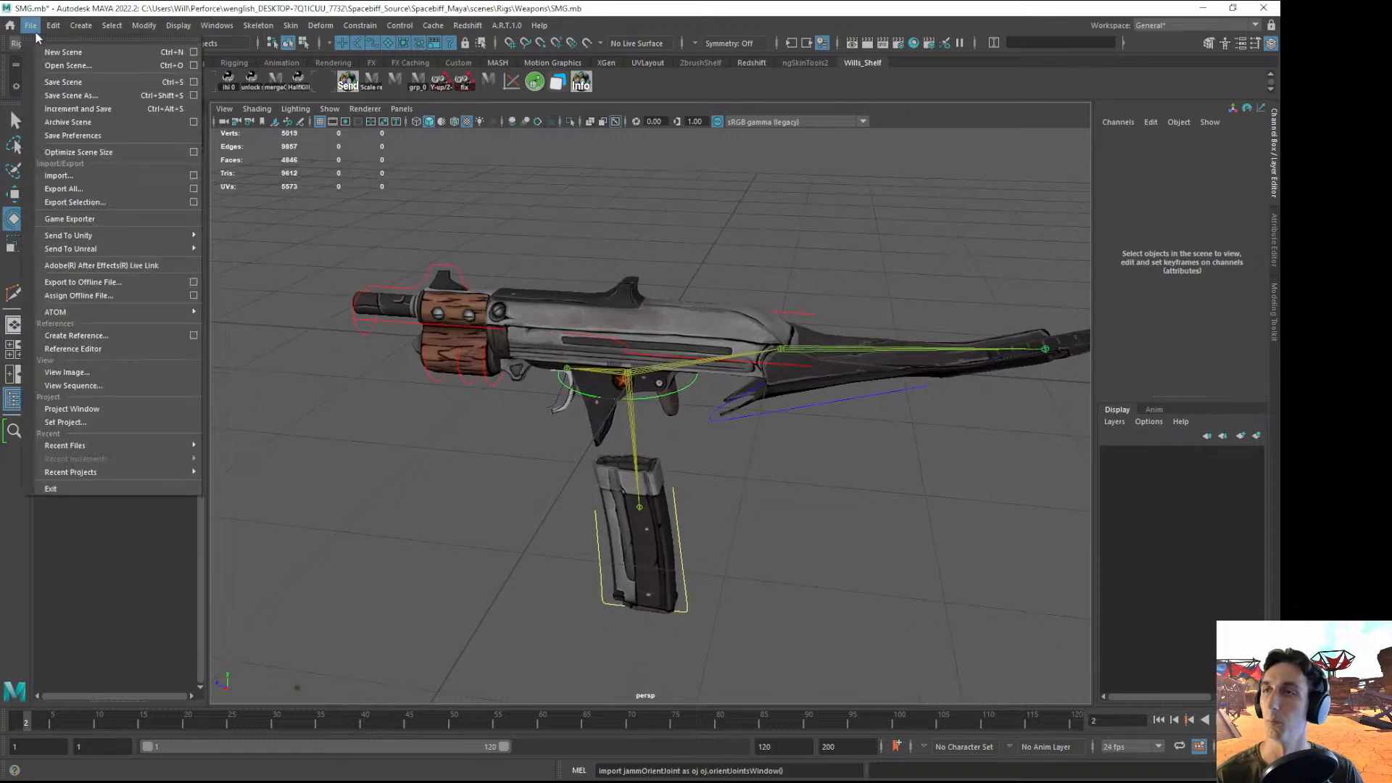
mouse_move(116, 444)
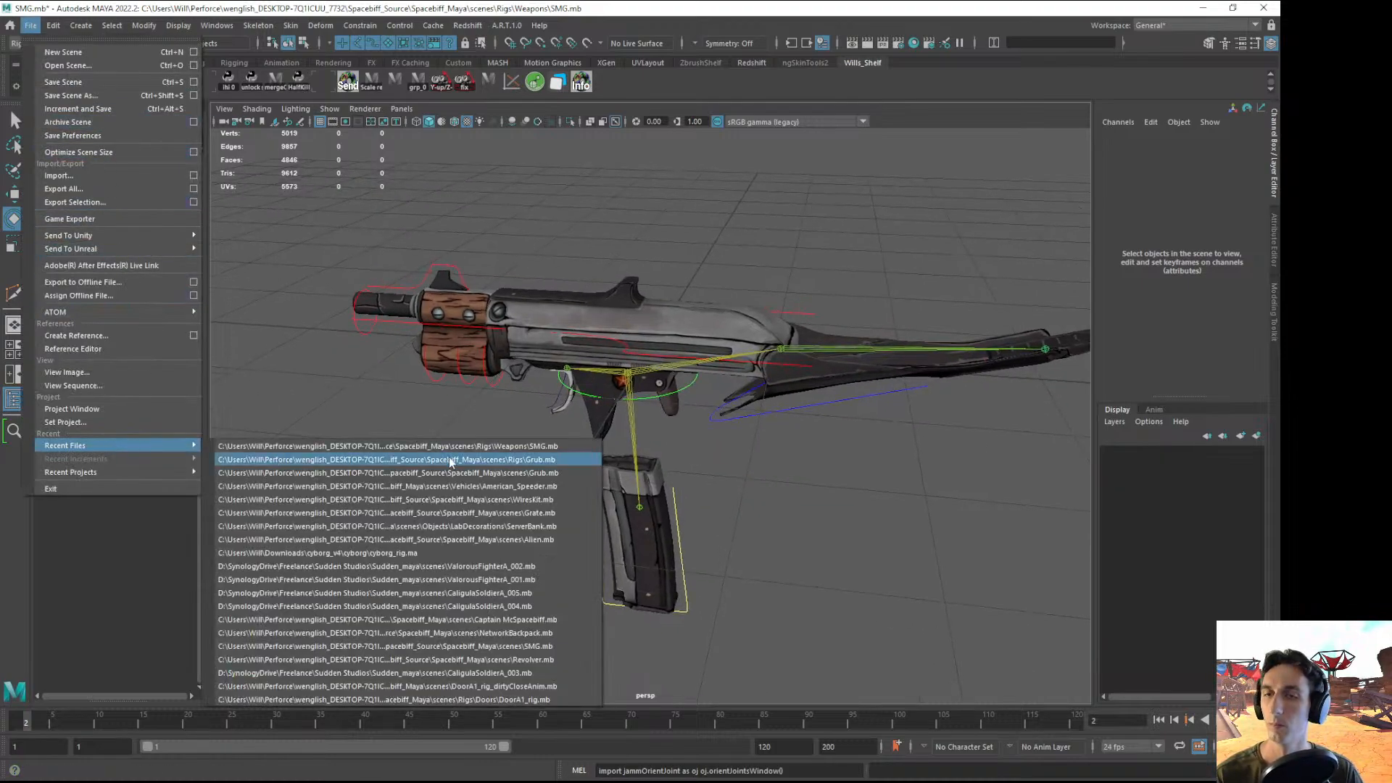
left_click(476, 446)
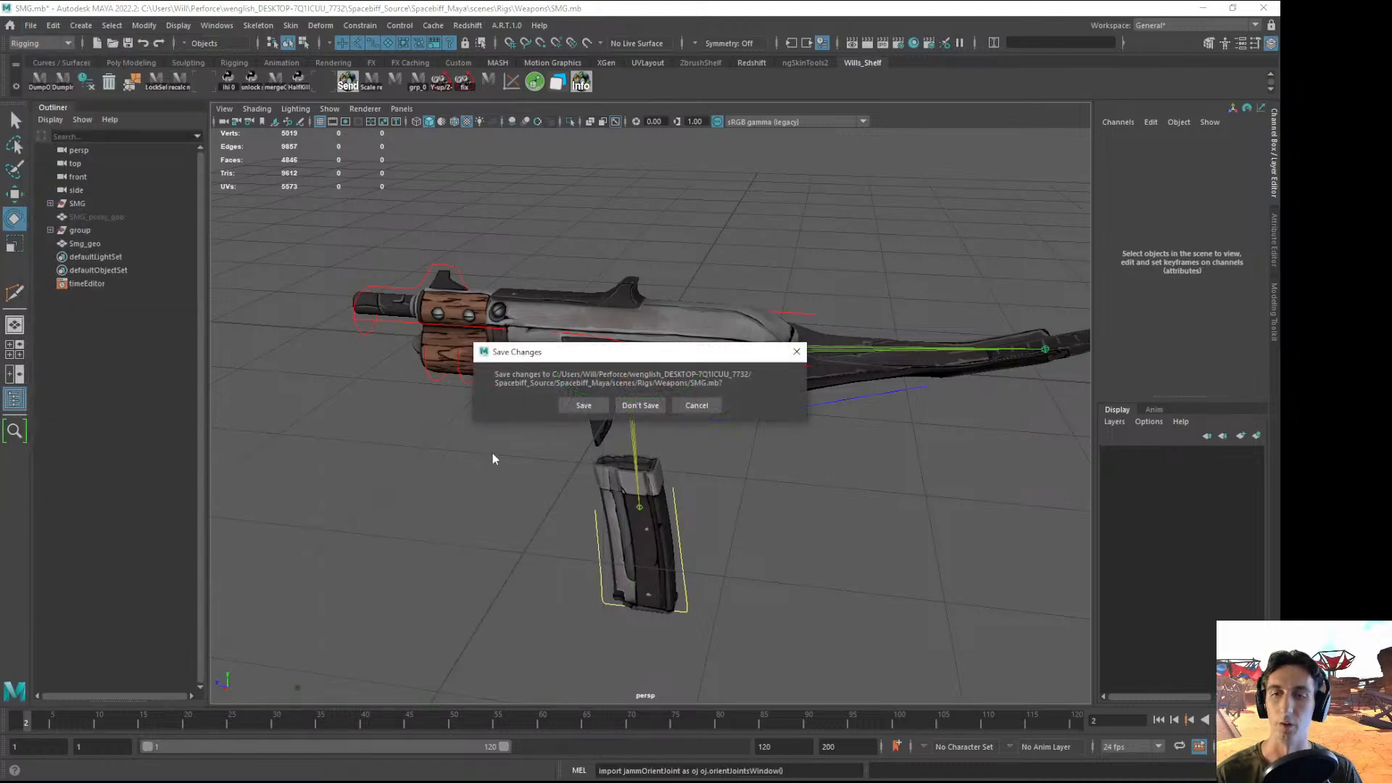
left_click(636, 406)
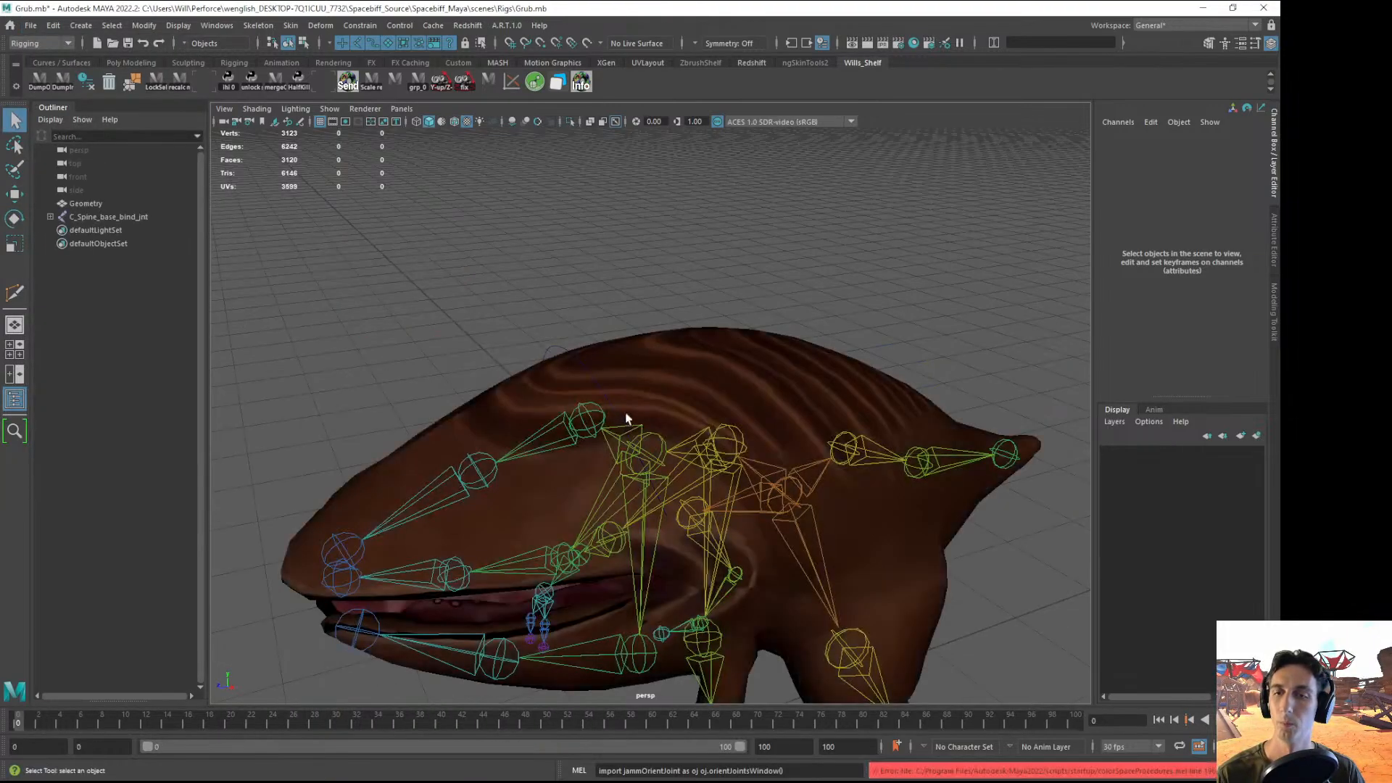
- Raise the line width to 4.2 in the general display preferences, keeping the grub's head curve in view
left_click(560, 338)
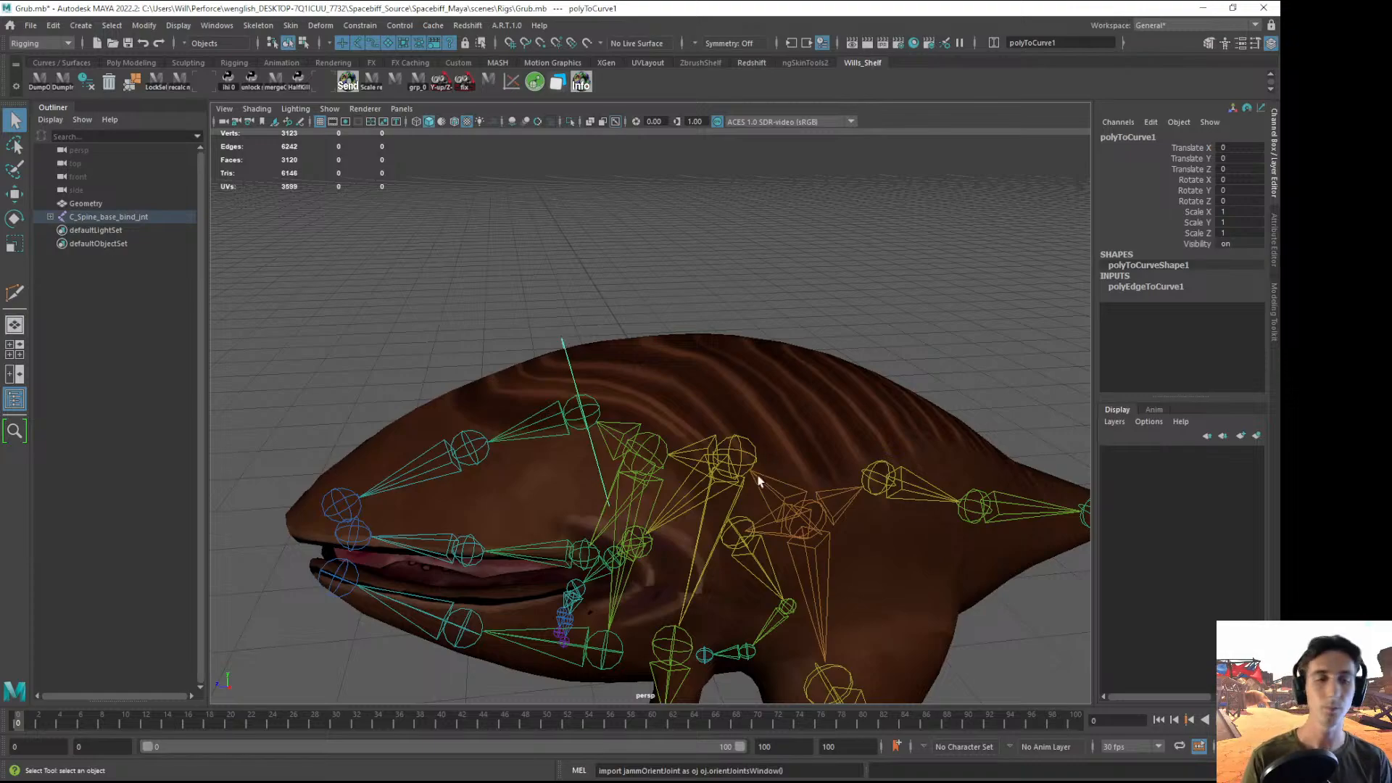
left_click(1259, 746)
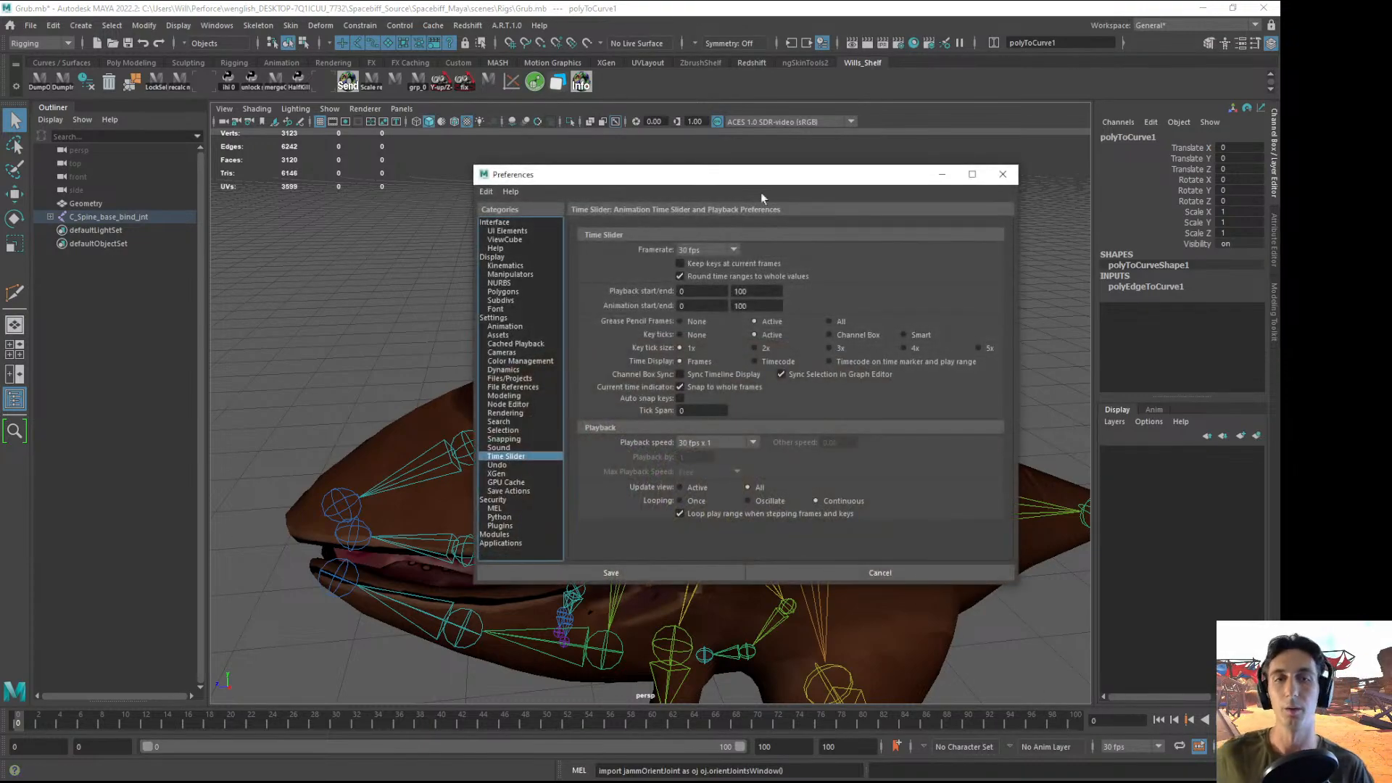
left_click_drag(680, 181, 698, 142)
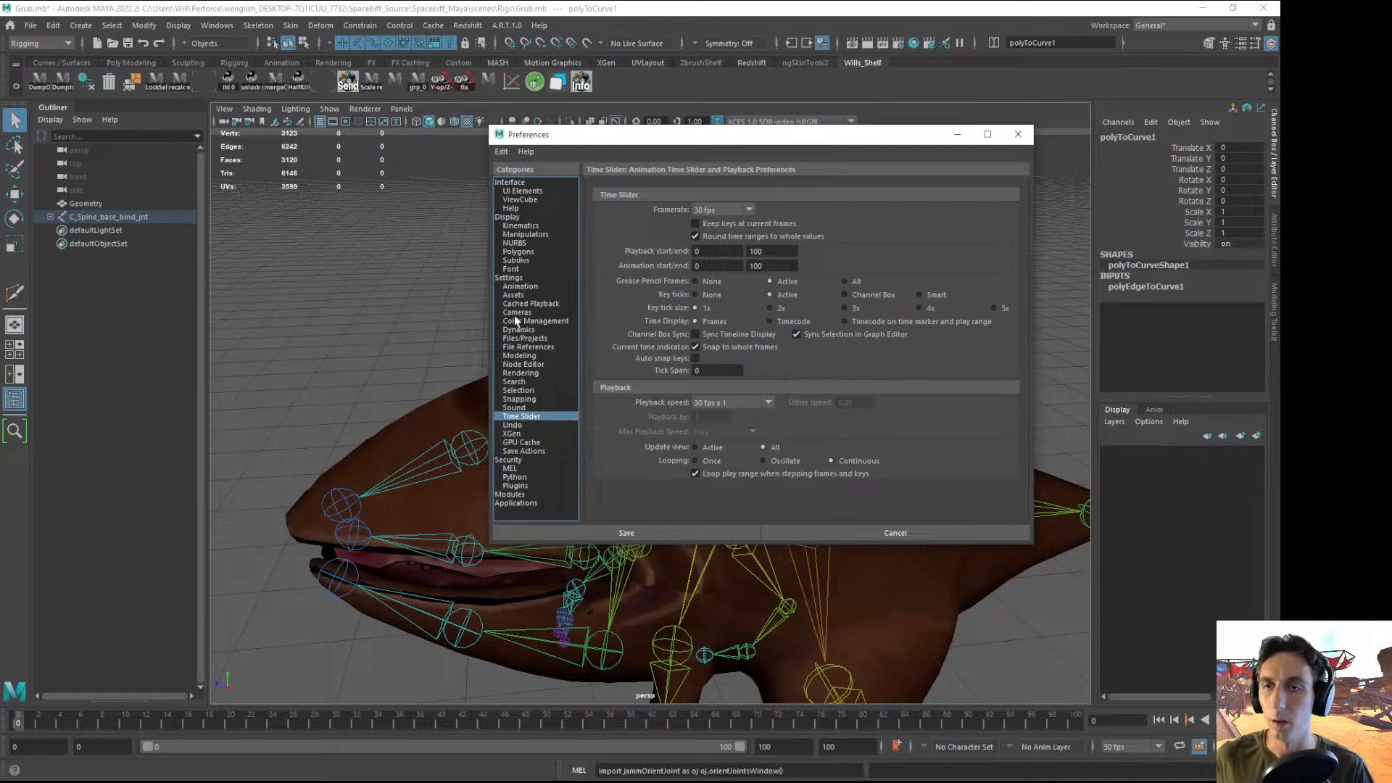
left_click(522, 279)
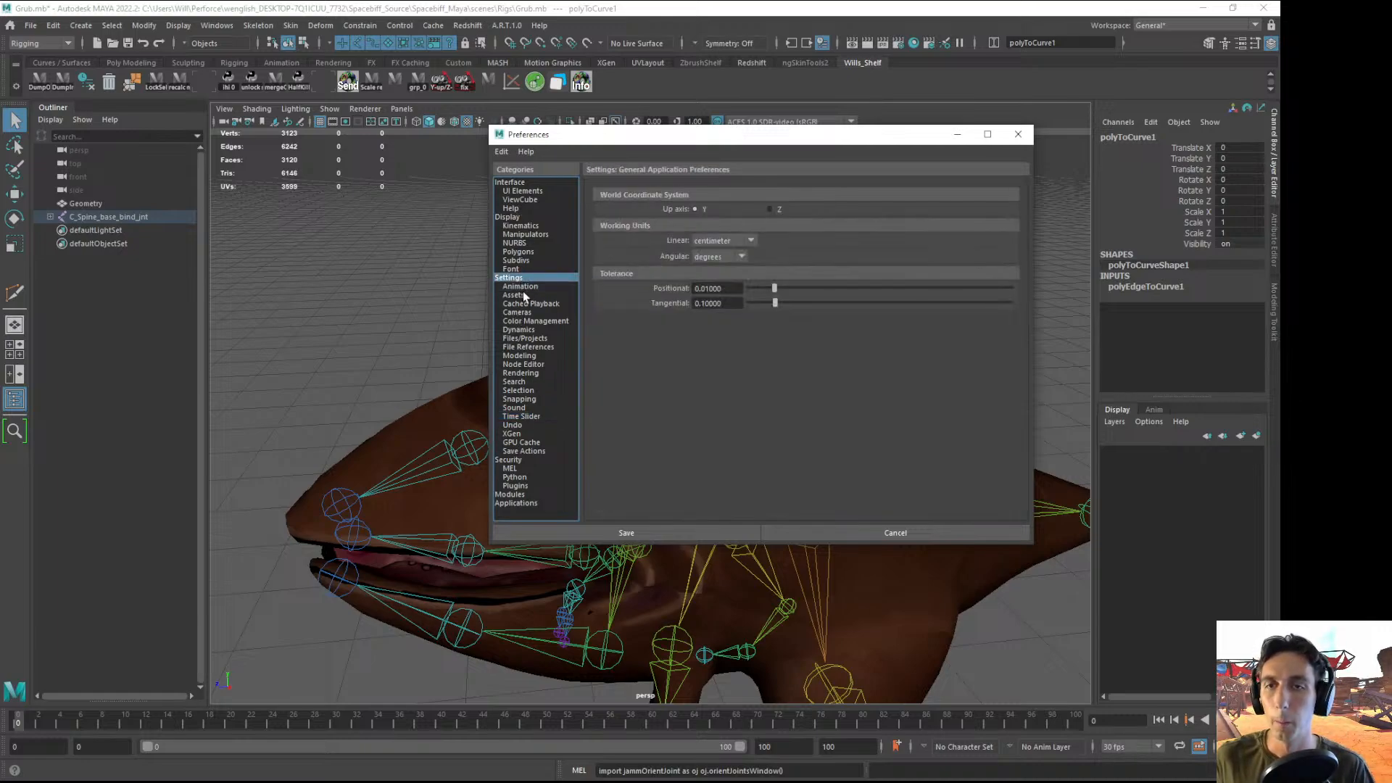
left_click(512, 218)
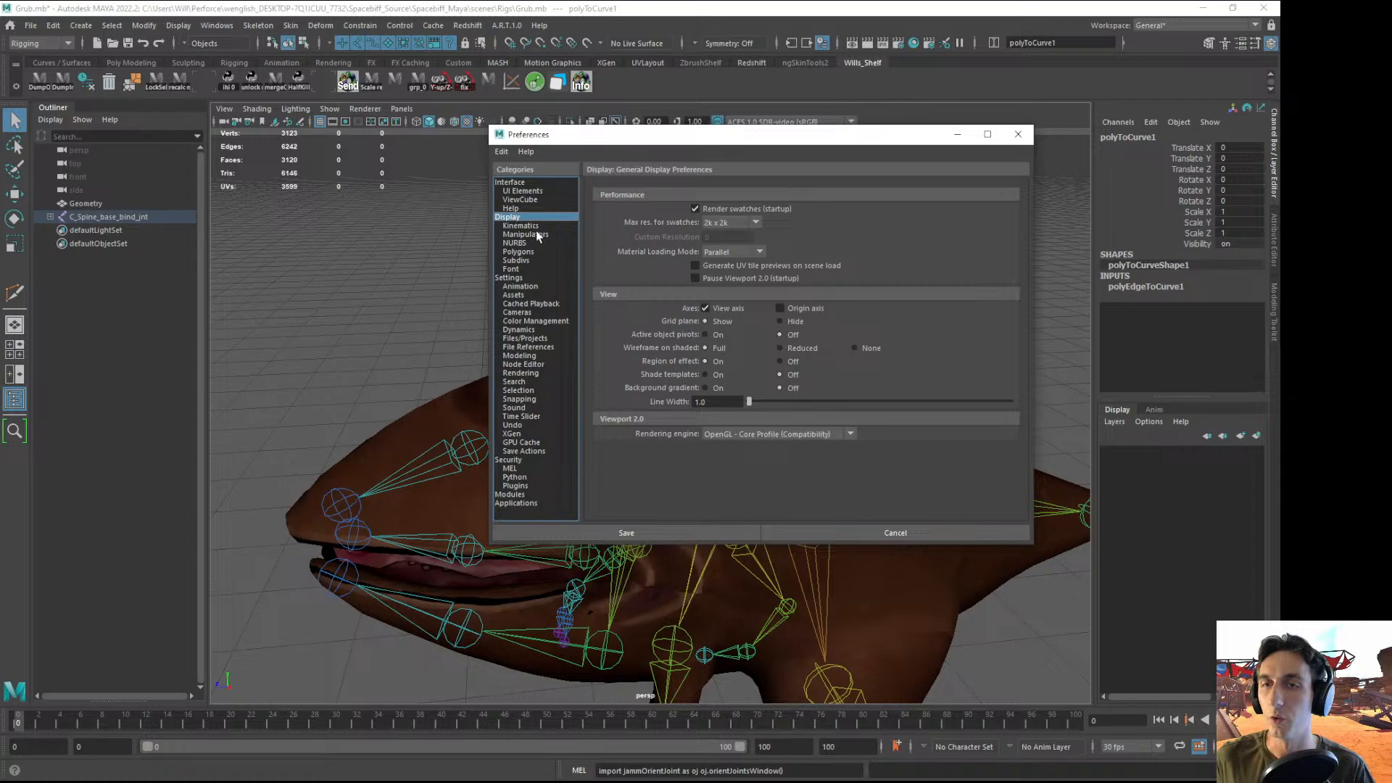
left_click_drag(751, 402, 842, 403)
left_click_drag(702, 139, 932, 324)
- Check the thickened curve over the grub's head and reduce the display line width to 2.6
left_click_drag(681, 378, 638, 351, "alt")
middle_click_drag(638, 351, 576, 305, "alt")
left_click(571, 260)
left_click_drag(571, 260, 527, 284, "alt")
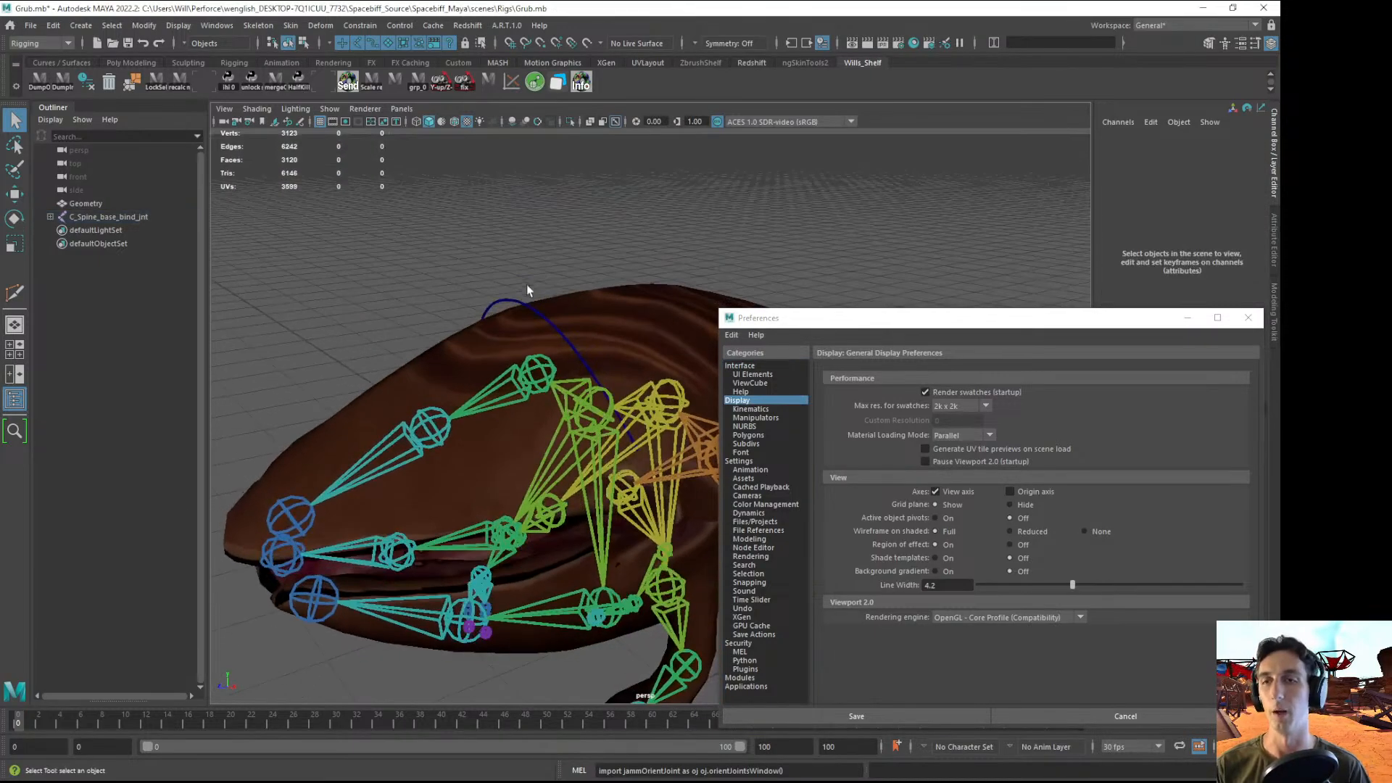
left_click(533, 310)
left_click_drag(538, 335, 616, 300, "alt")
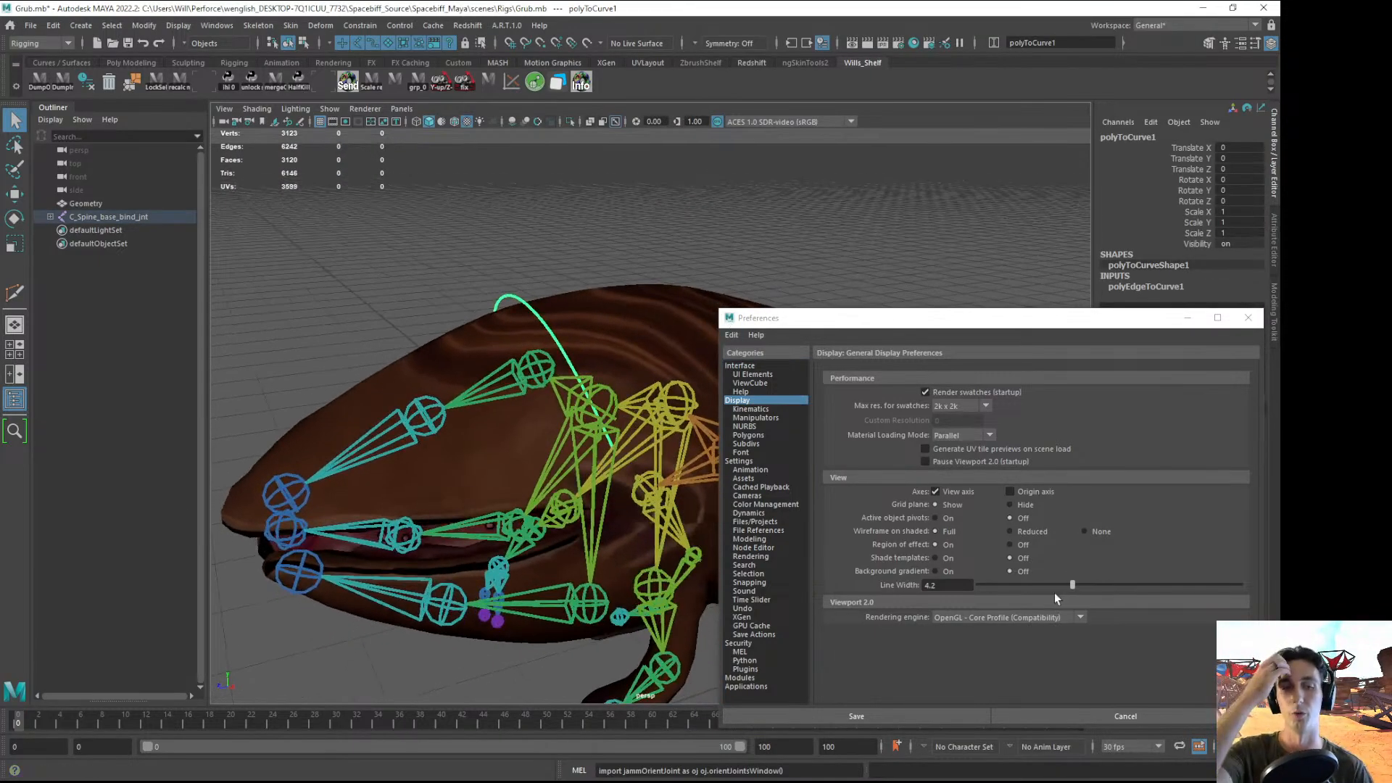
left_click_drag(1072, 585, 1025, 584)
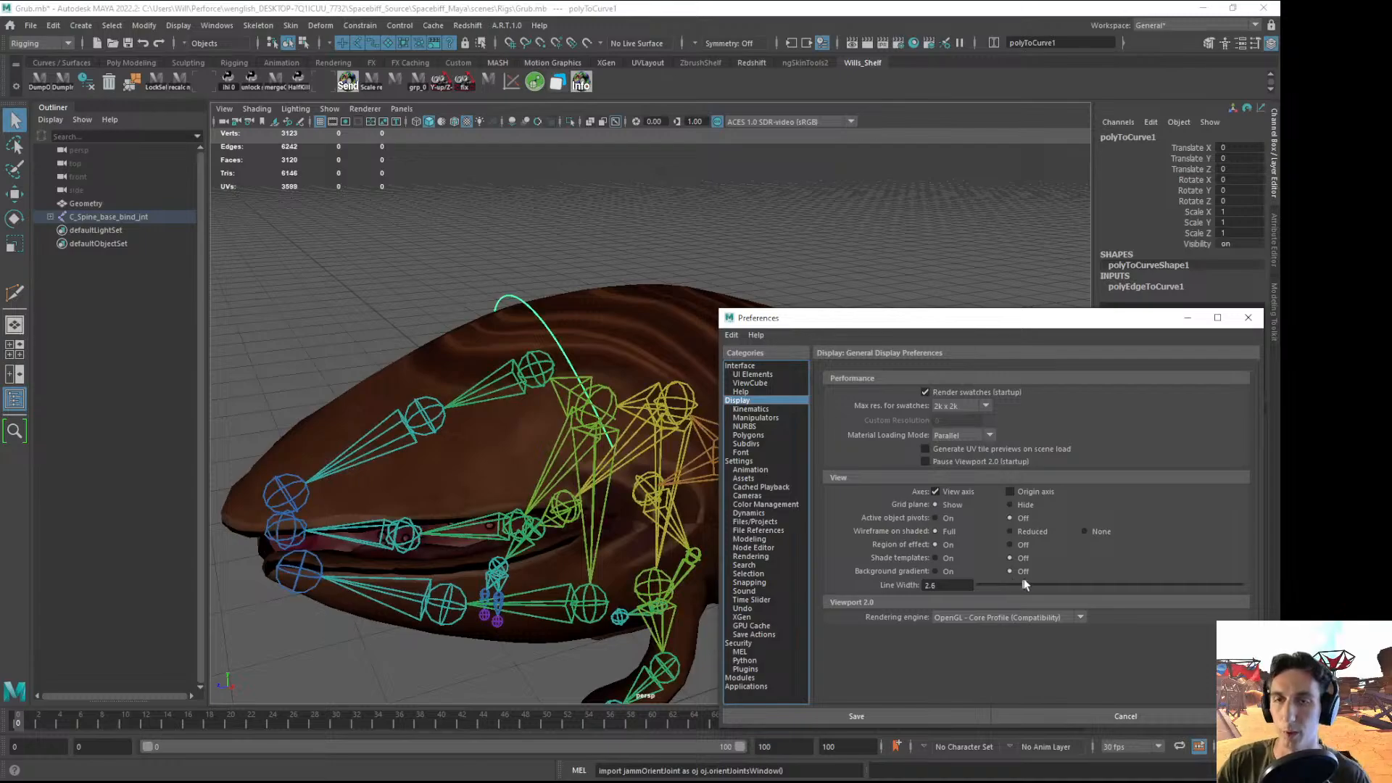
left_click_drag(1121, 318, 1085, 240)
left_click(1155, 243)
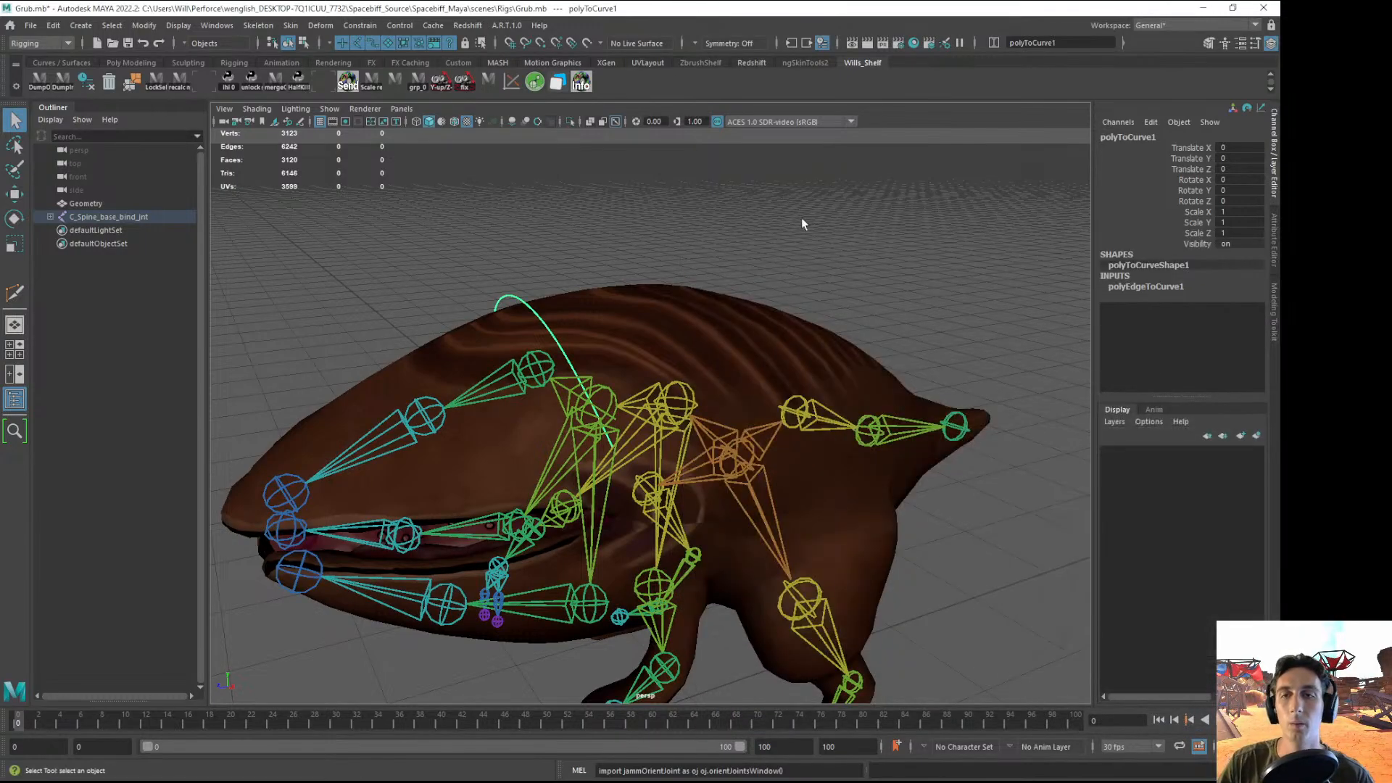
- Examine the shape of the curve over the grub's head and its position relative to the upper jaw joints
left_click(515, 268)
mouse_move(628, 303)
left_mouse_down("alt")
mouse_move(584, 285)
mouse_move(645, 298)
left_mouse_up("alt")
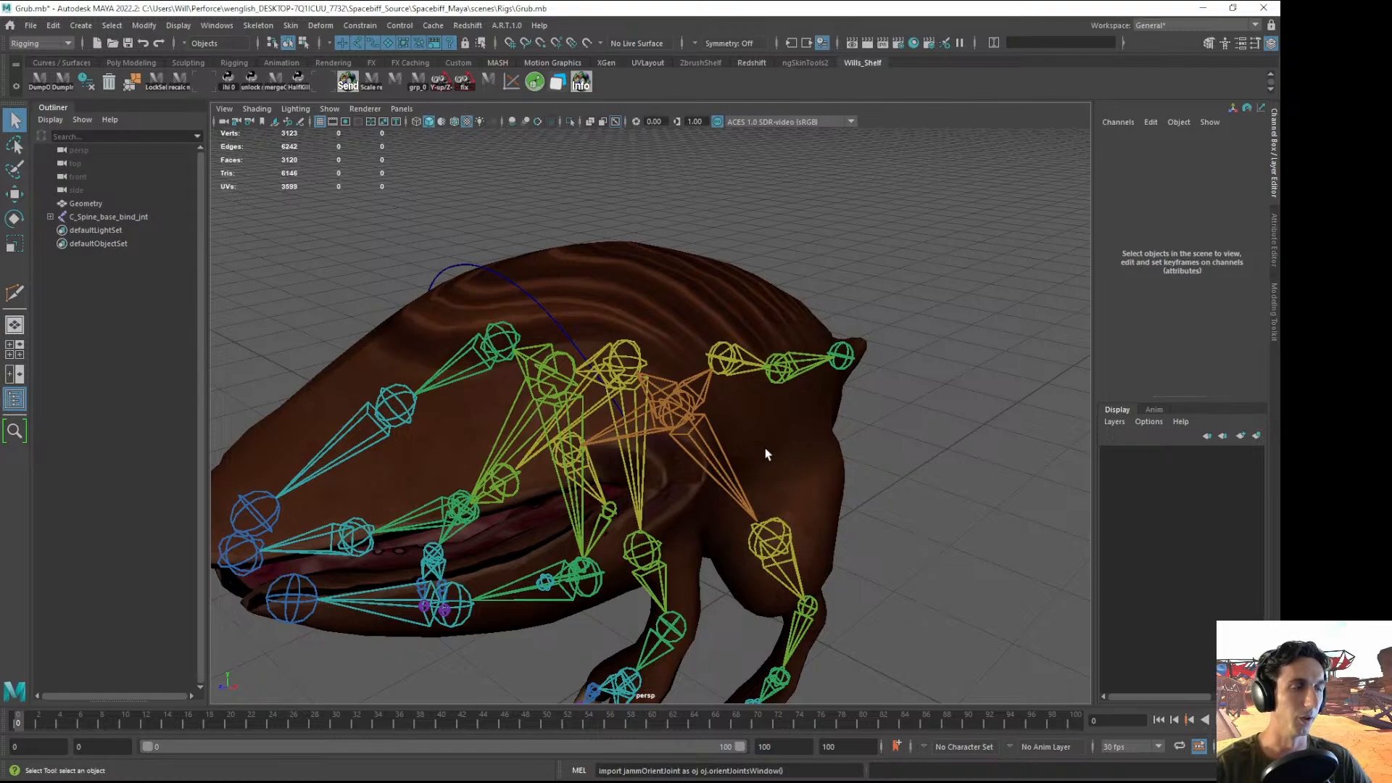
left_click(453, 272)
left_click_drag(454, 272, 567, 290, "alt")
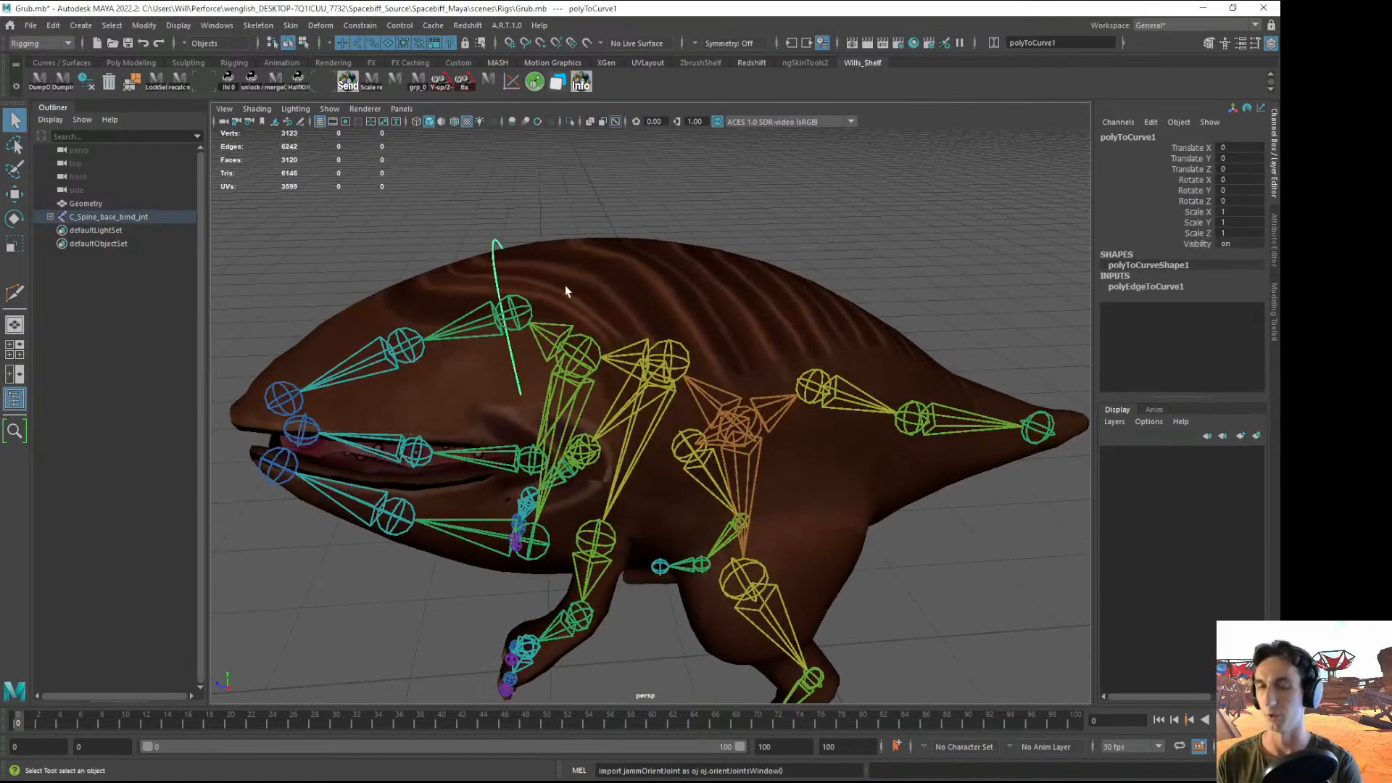
left_click_drag(437, 339, 773, 245, "alt")
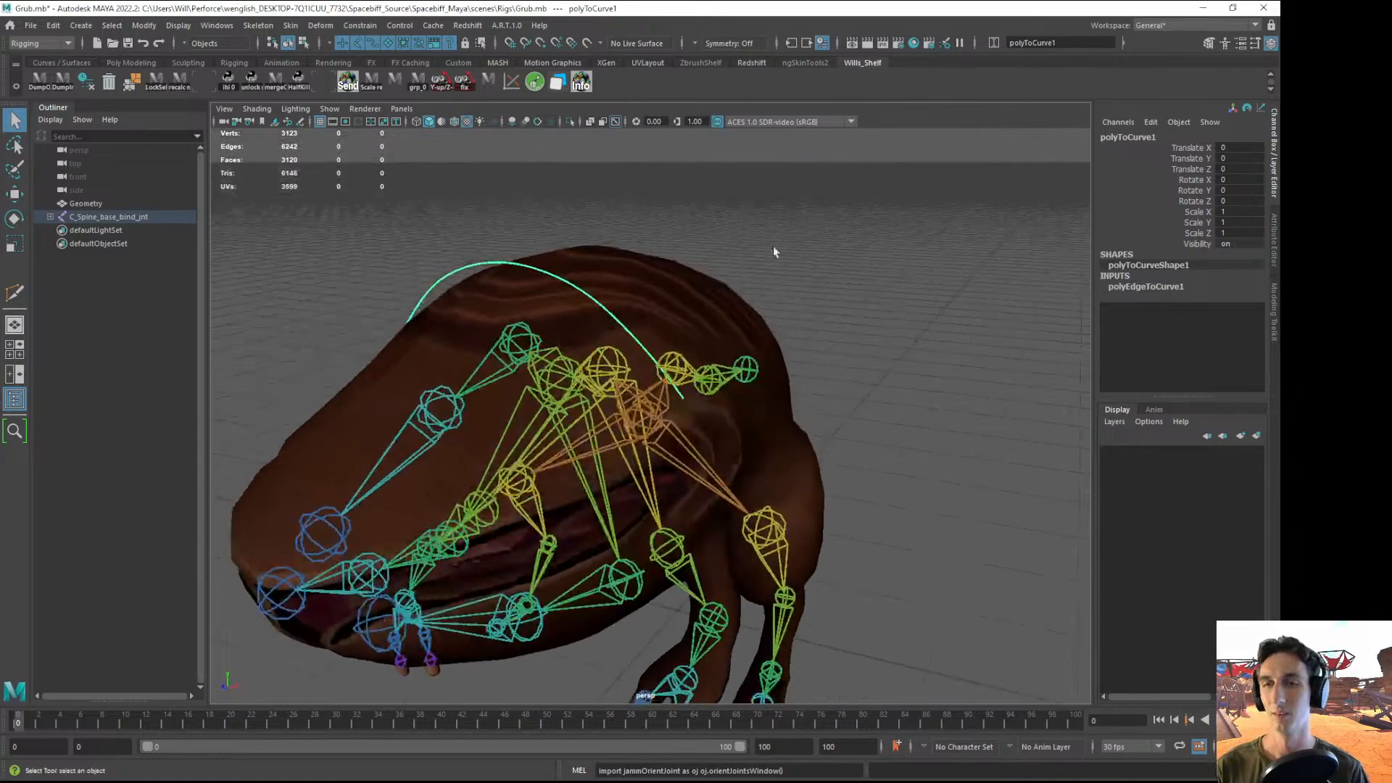
left_click(773, 246)
left_click_drag(624, 275, 749, 273, "alt")
left_click_drag(770, 320, 182, 320, "alt")
left_click(470, 280)
key("f")
left_click_drag(373, 288, 522, 239, "alt")
right_click_drag(523, 240, 576, 239, "alt")
middle_click_drag(575, 239, 598, 319, "alt")
left_click_drag(598, 319, 568, 341, "alt")
- Unparent polyToCurve1 from the C_Jaw_A_bind_jnt joint and display the grub in untextured shading
key("w")
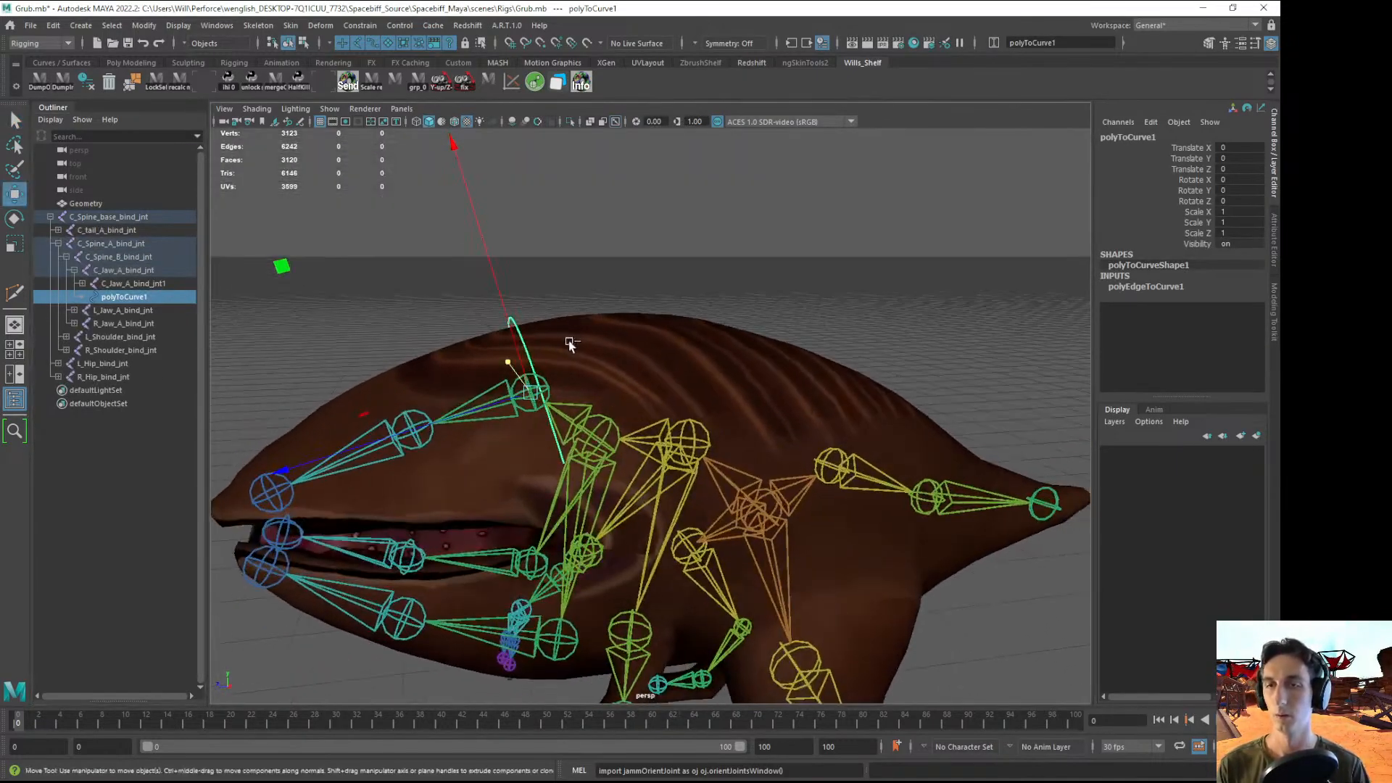
middle_click_drag(559, 369, 606, 327, "alt")
left_click(605, 236)
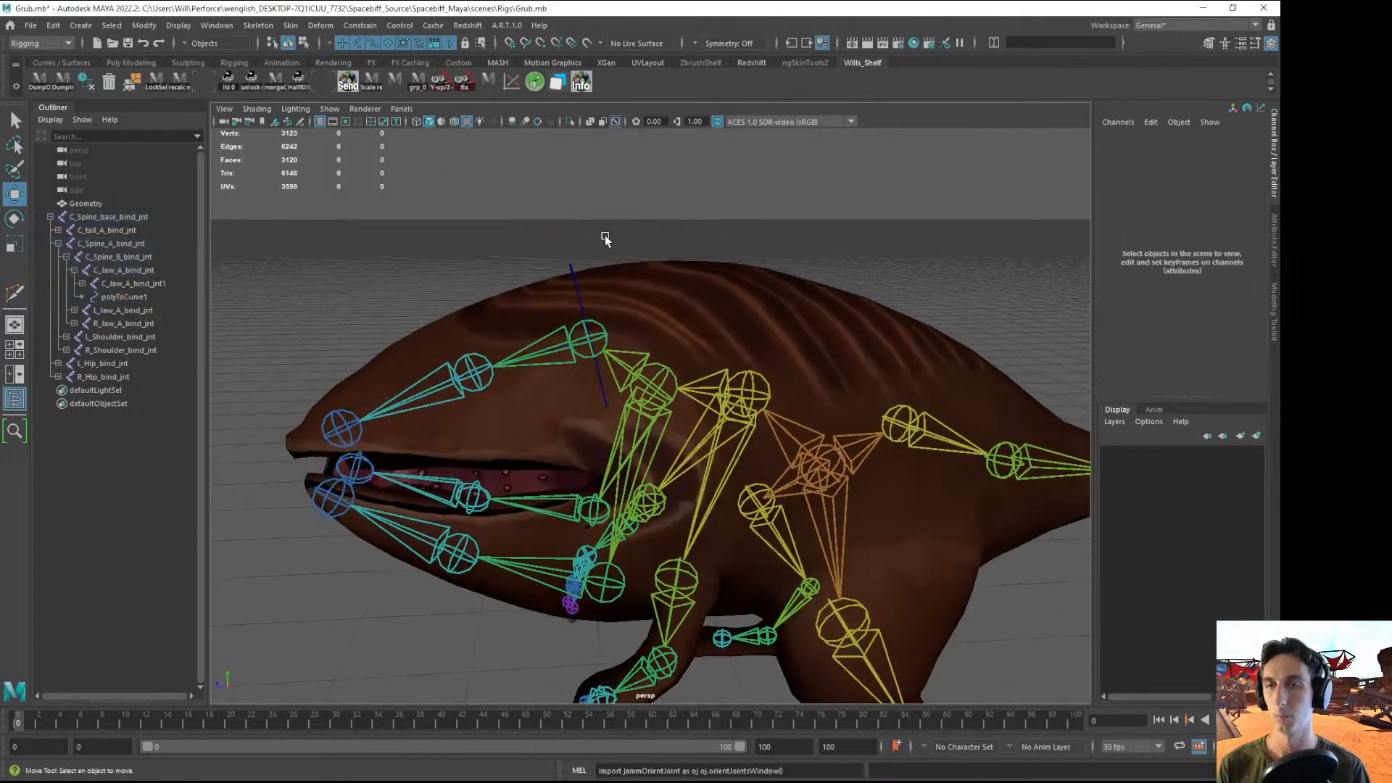
left_click(572, 259)
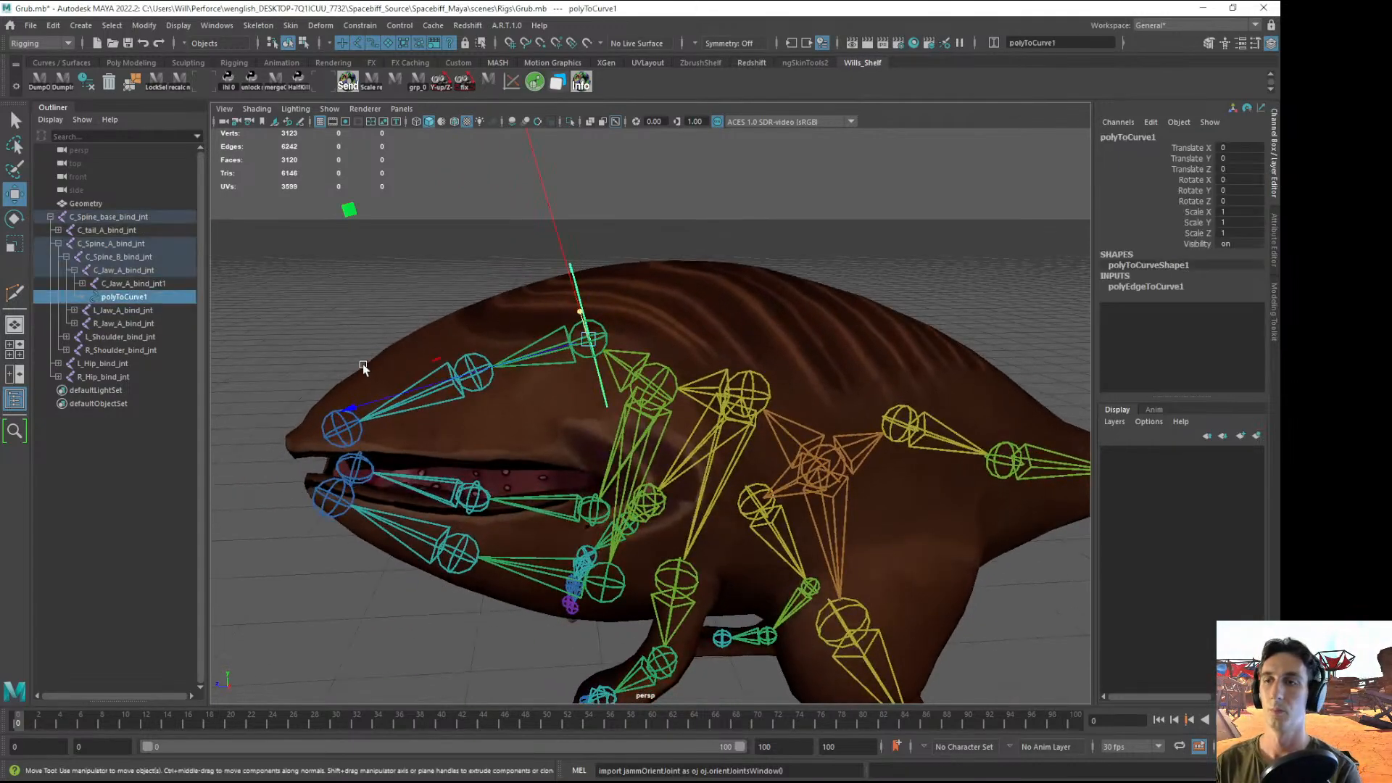
key("shift+p")
left_click(519, 277)
key("5")
- Inspect the unparented curve around the first upper jaw joint and save the scene
left_click_drag(520, 277, 616, 264, "alt")
left_click(589, 277)
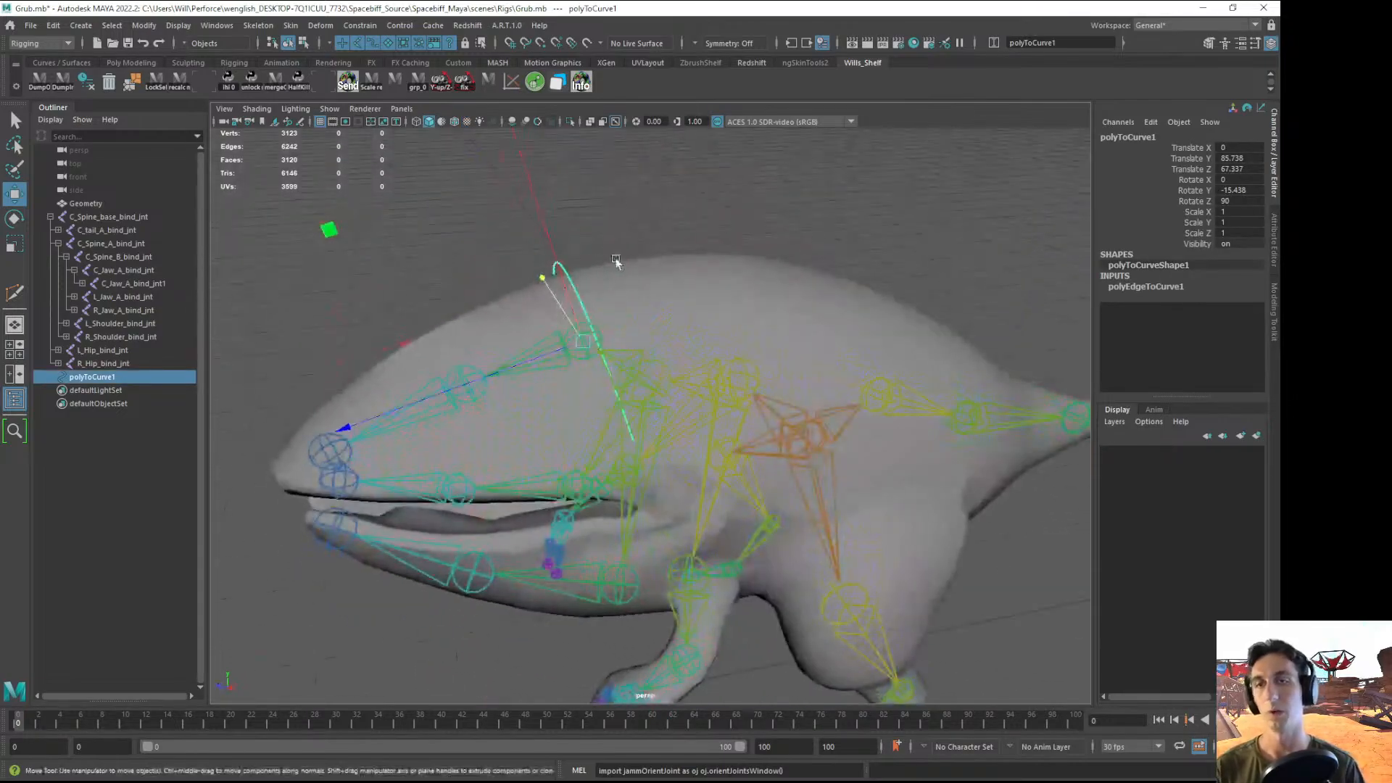
left_click(582, 339)
left_click_drag(704, 289, 587, 296, "alt")
left_click_drag(638, 351, 445, 388, "alt")
key("ctrl+s")
- Duplicate polyToCurve1 and parent the copy to the second upper jaw joint, C_Jaw_A_bind_jnt1
left_click(121, 454)
left_click(97, 379)
key("ctrl+d")
left_click(464, 393, "shift")
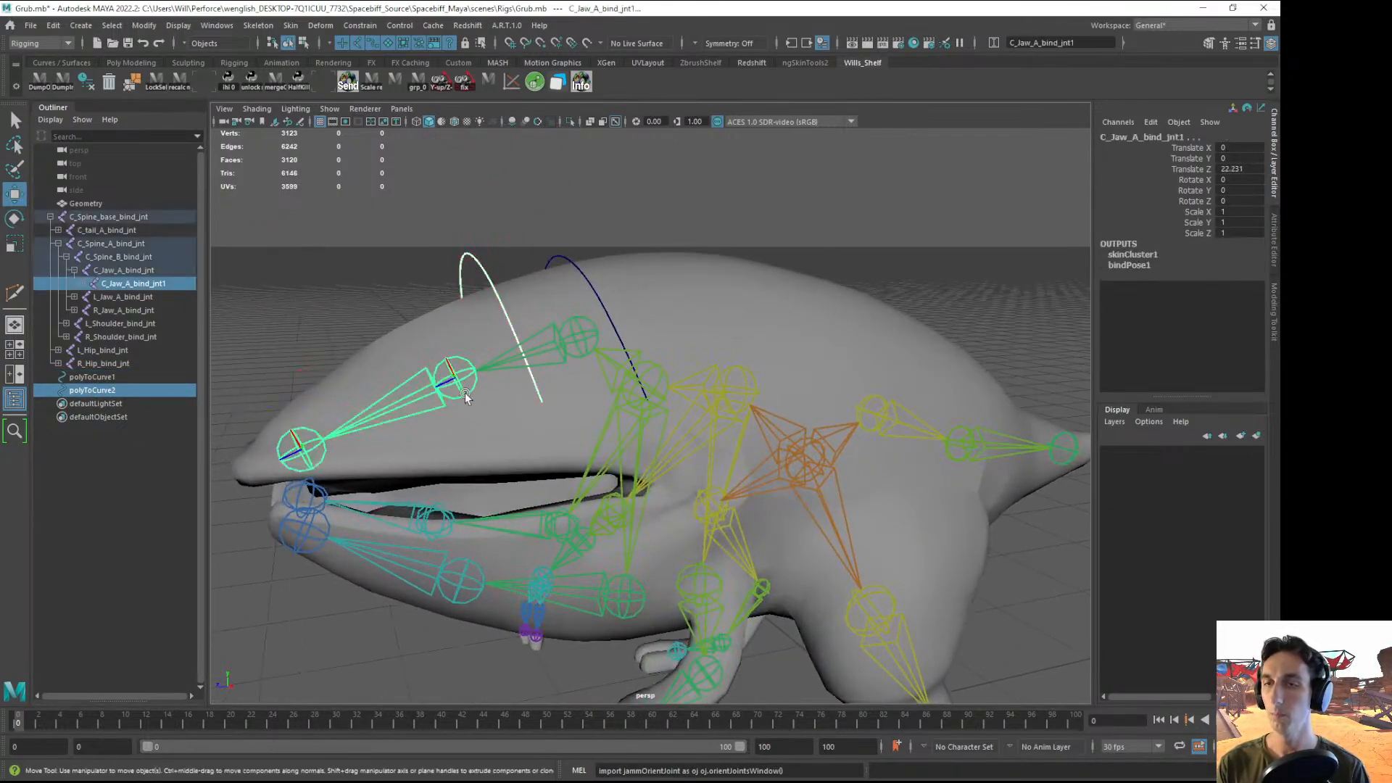
key("p")
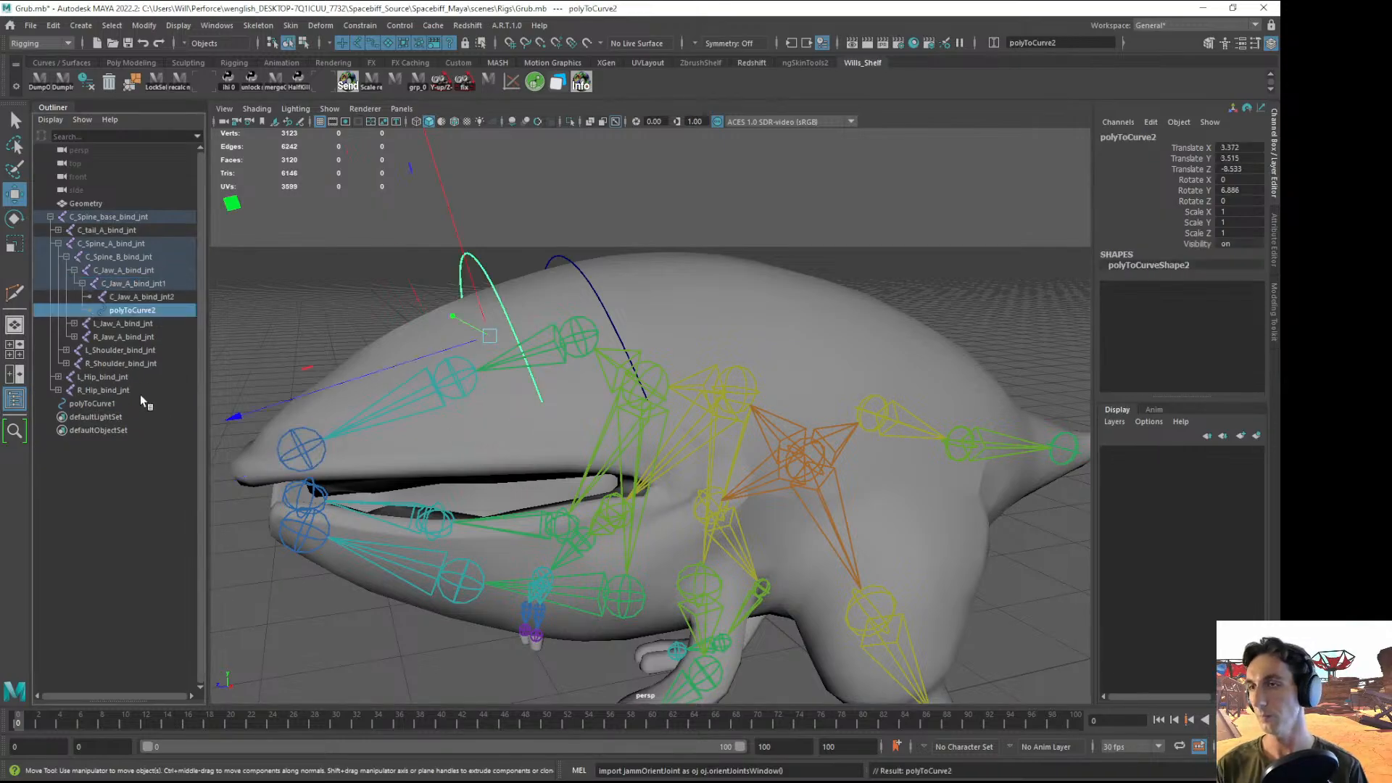
- Zero polyToCurve2's translation and rotation to align it with C_Jaw_A_bind_jnt1, and unparent it to the scene root
left_click_drag(450, 354, 507, 363, "alt")
left_click_drag(616, 379, 460, 311, "alt")
left_click(485, 261)
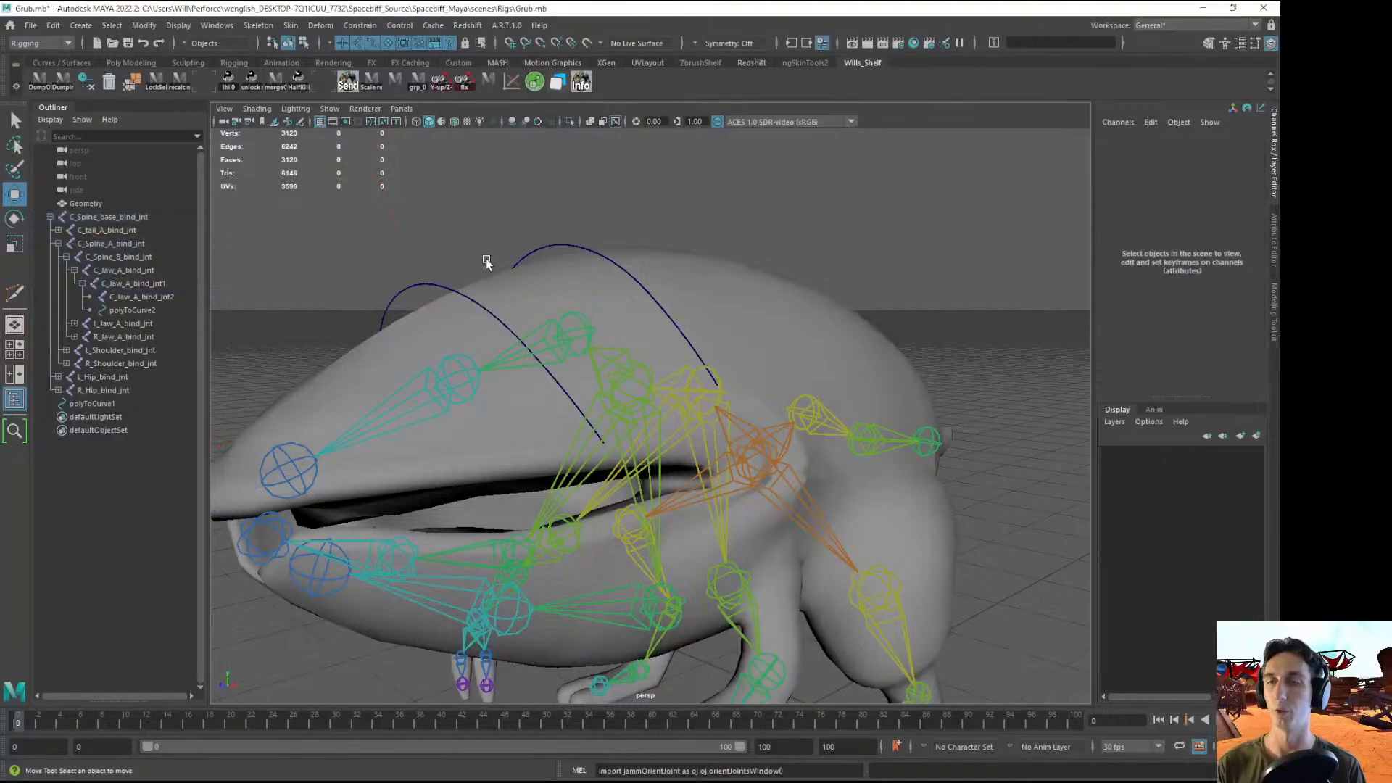
left_click_drag(485, 261, 537, 276, "alt")
left_click(416, 290)
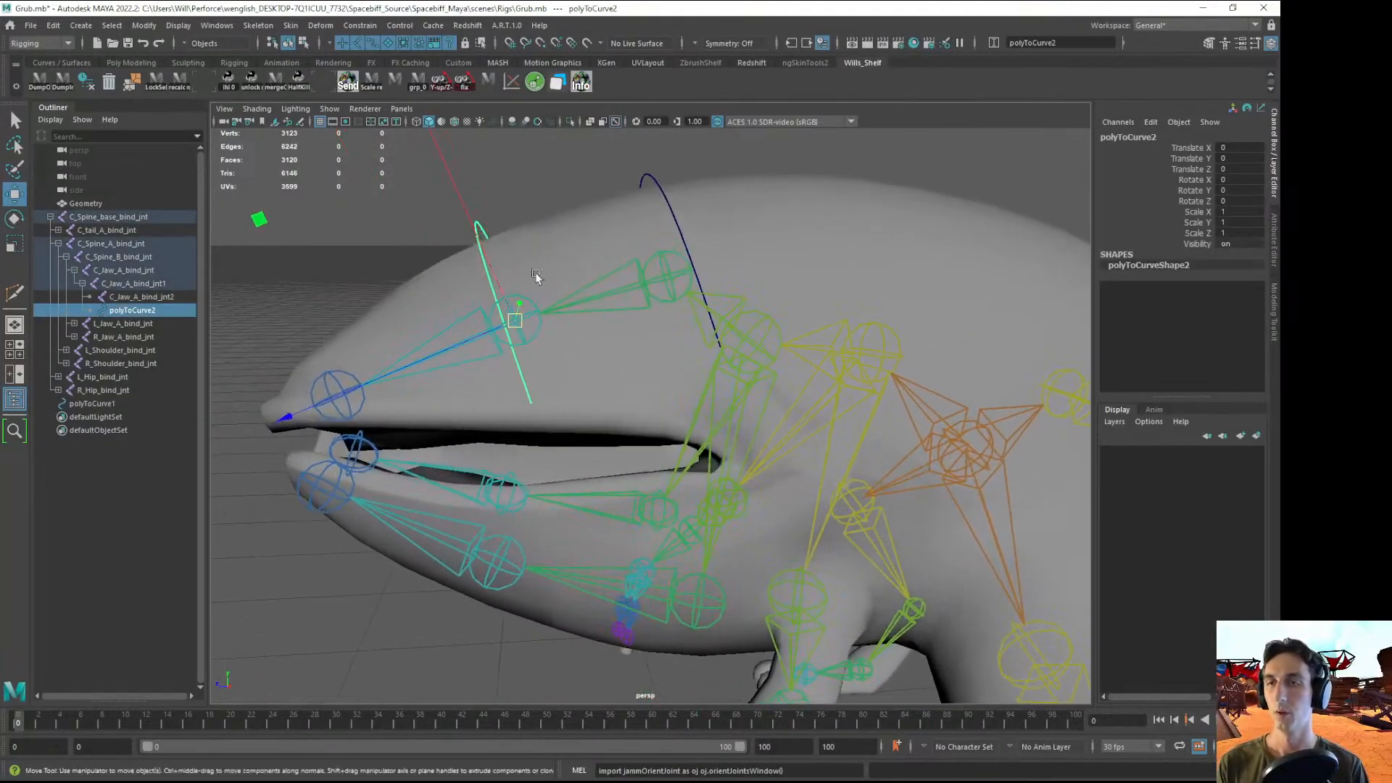
left_click(379, 258)
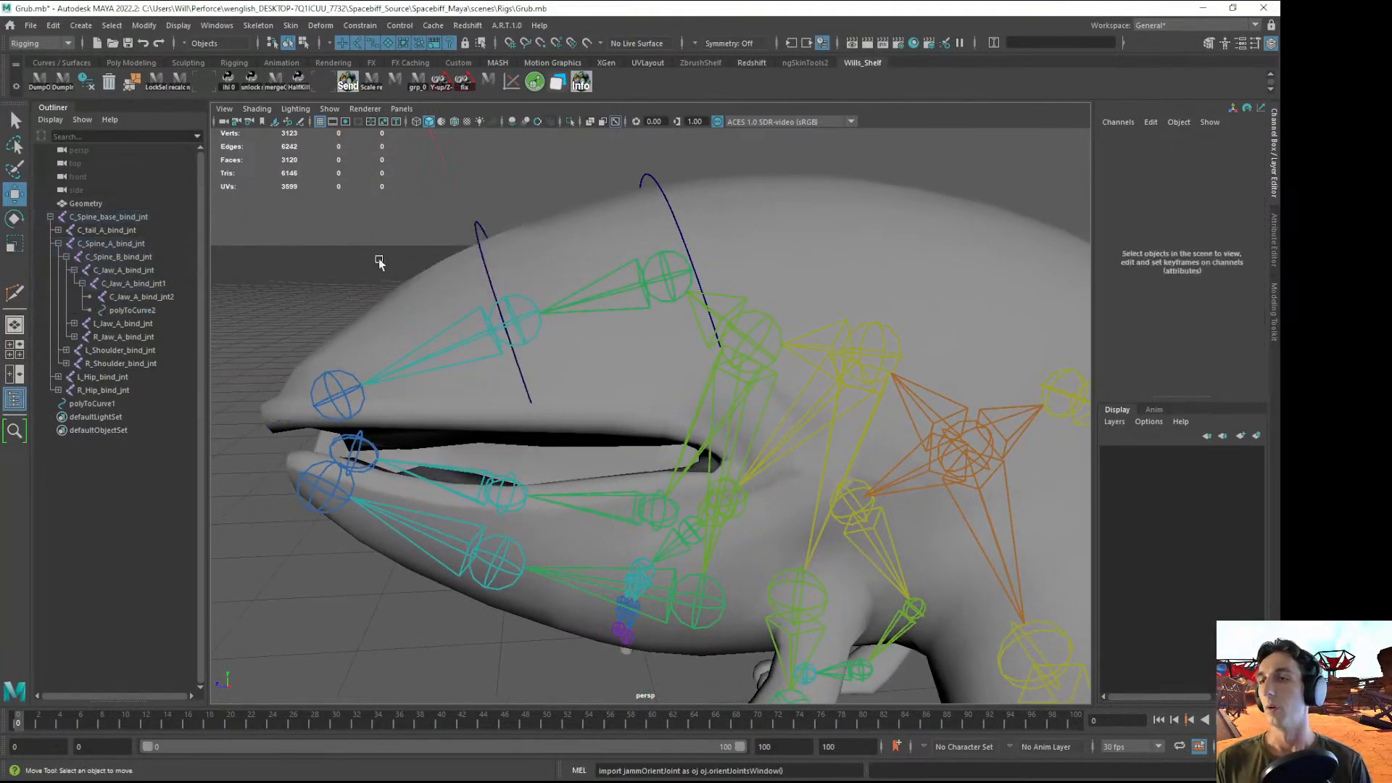
left_click(138, 310)
key("shift+p")
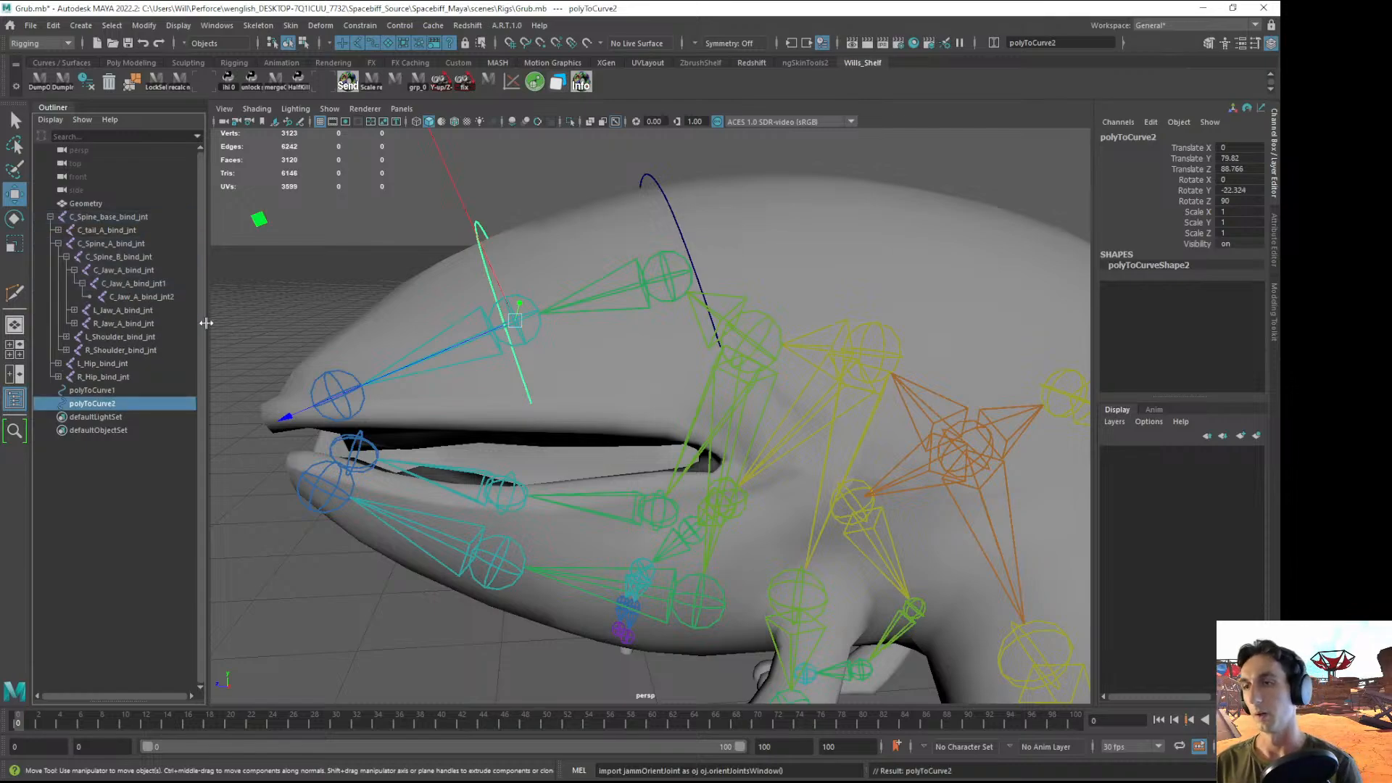
- Show polyToCurve2's control vertices and restrict the selection mask so that joints cannot be picked
left_click_drag(511, 271, 524, 276, "alt")
left_click(506, 213)
left_click(472, 229)
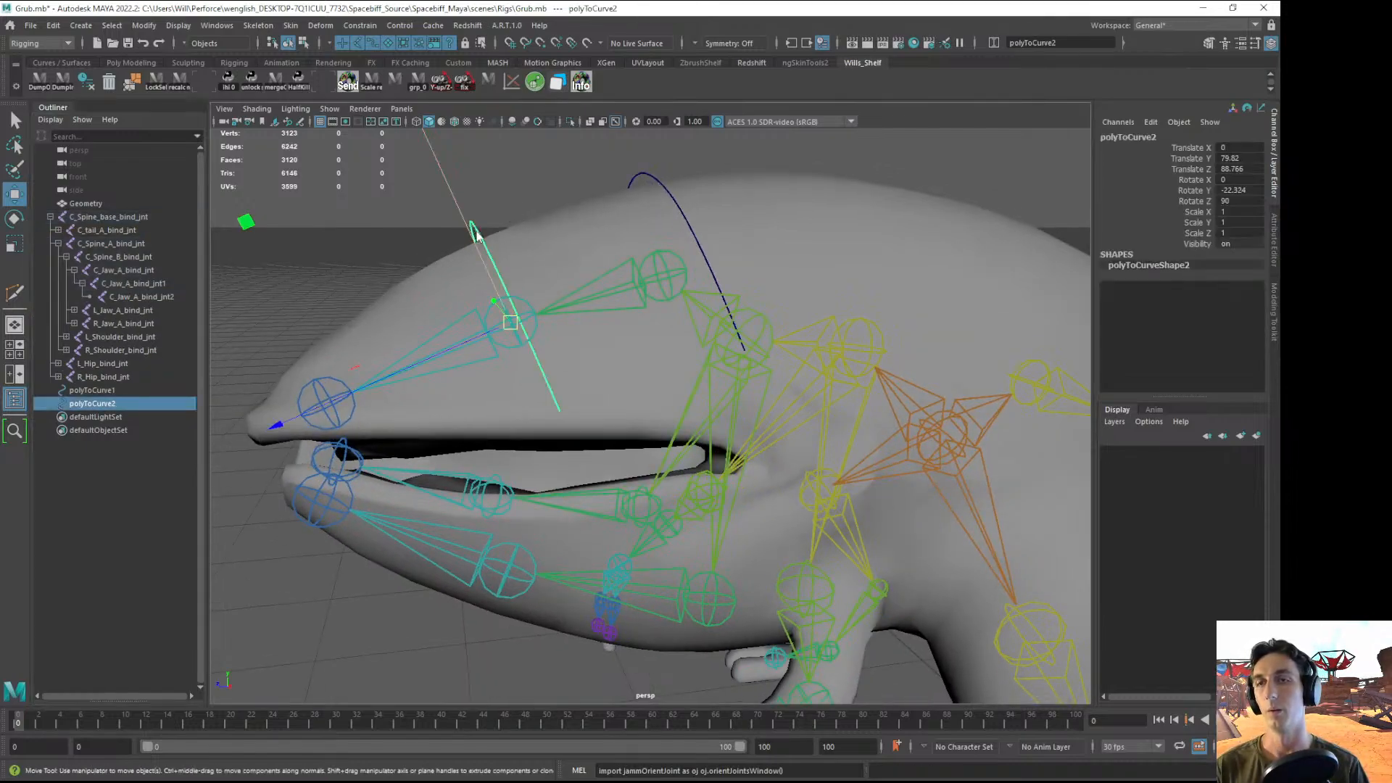
right_click_drag(477, 234, 454, 244)
left_click_drag(520, 315, 531, 385)
key("ctrl+z")
left_click(340, 43)
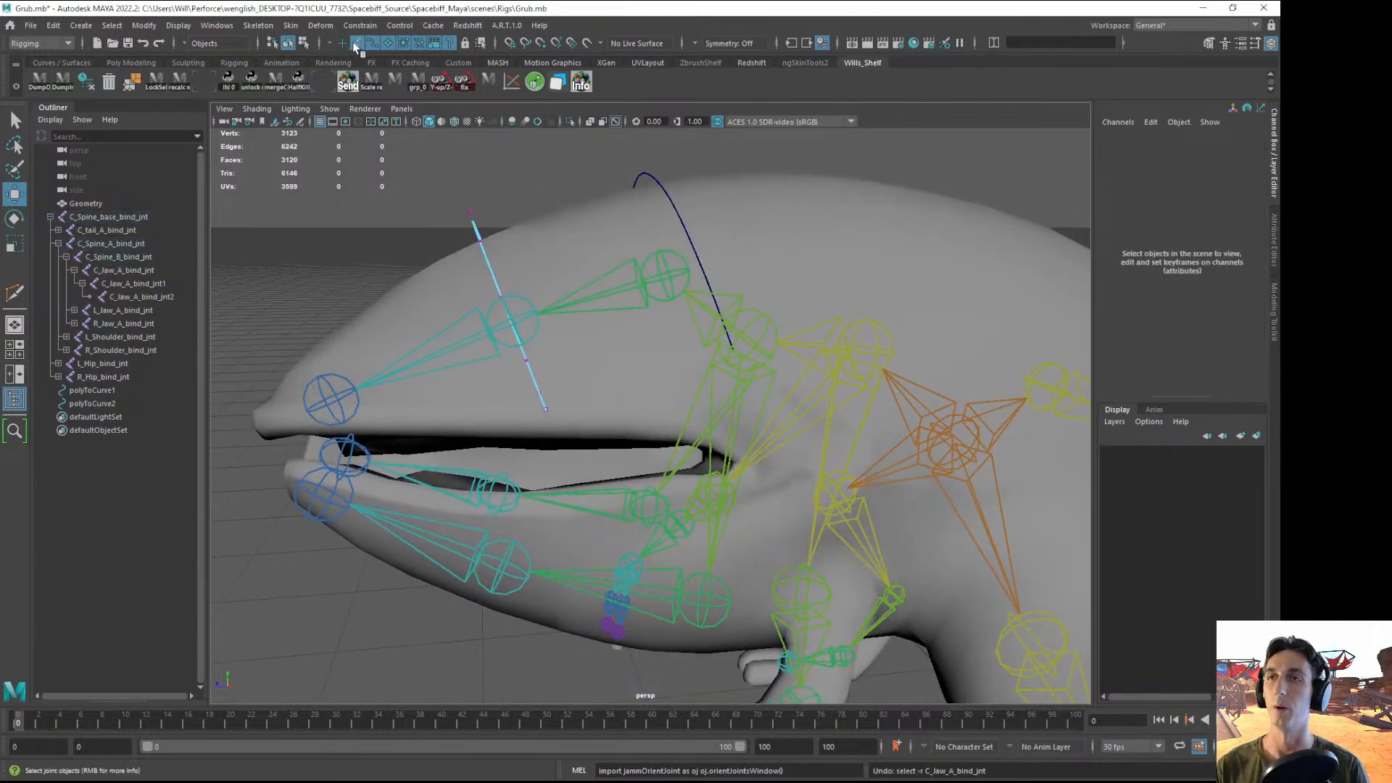
left_click(357, 43)
left_click(387, 43)
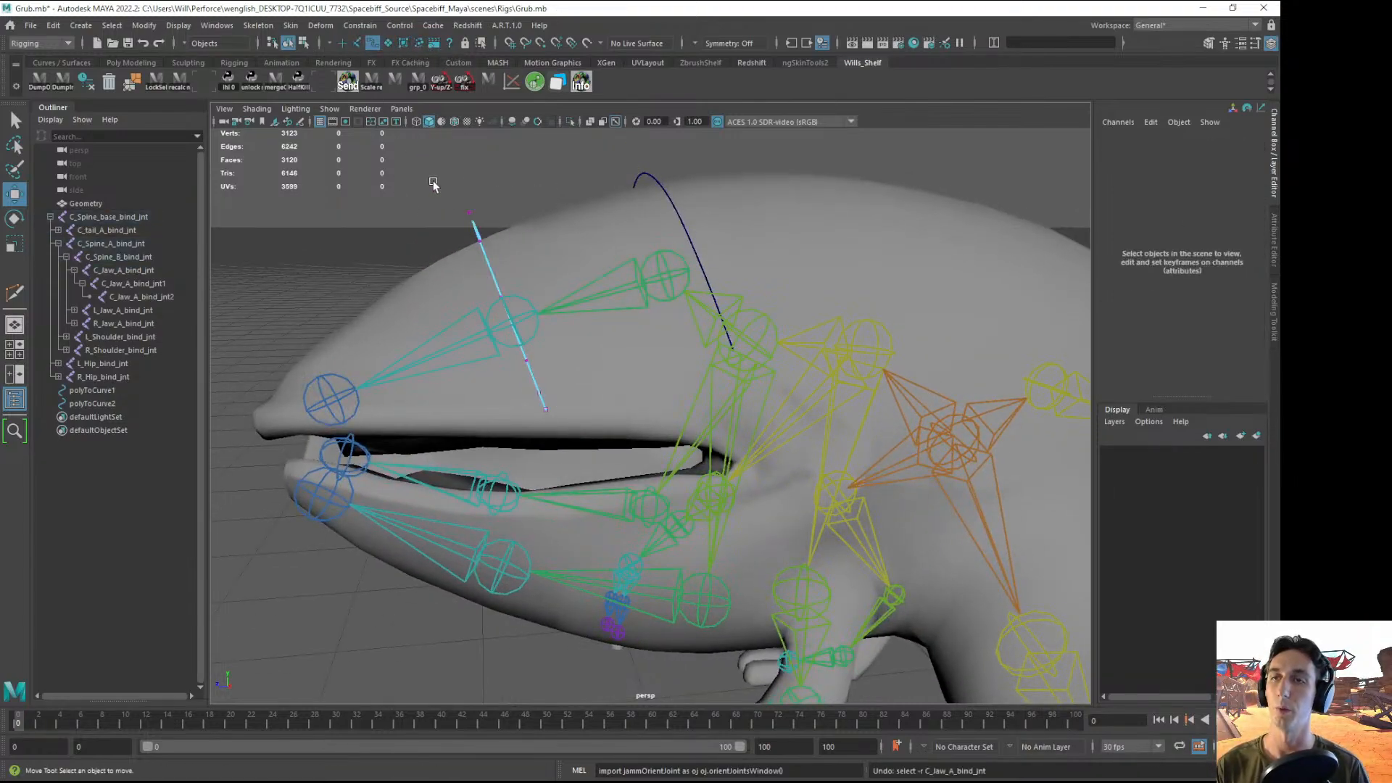
- Shorten polyToCurve2 by deleting the outermost control vertices at both of its ends
left_click_drag(433, 184, 575, 466)
key("e")
left_click_drag(461, 225, 827, 354, "alt")
left_click(841, 390)
left_click_drag(901, 368, 886, 385, "alt")
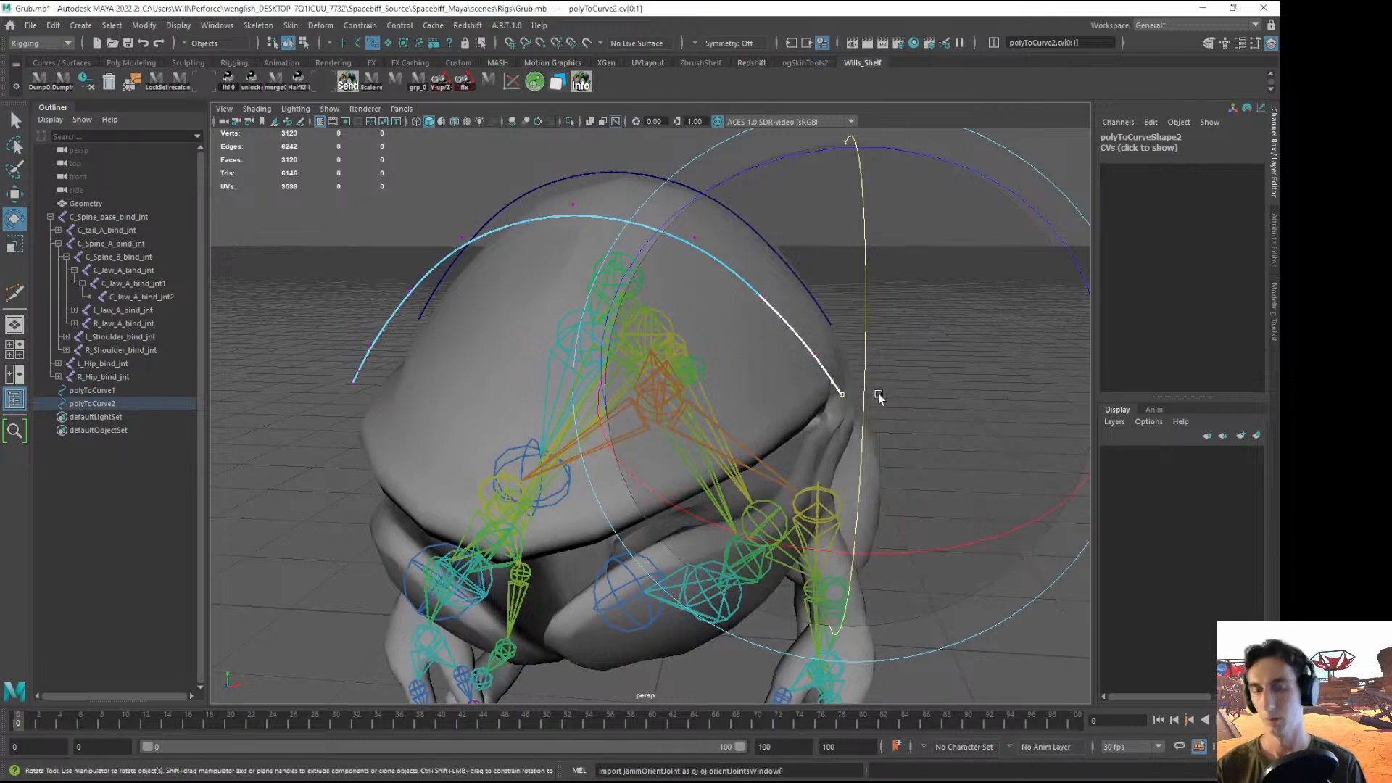
key("Delete")
left_click_drag(331, 367, 366, 401)
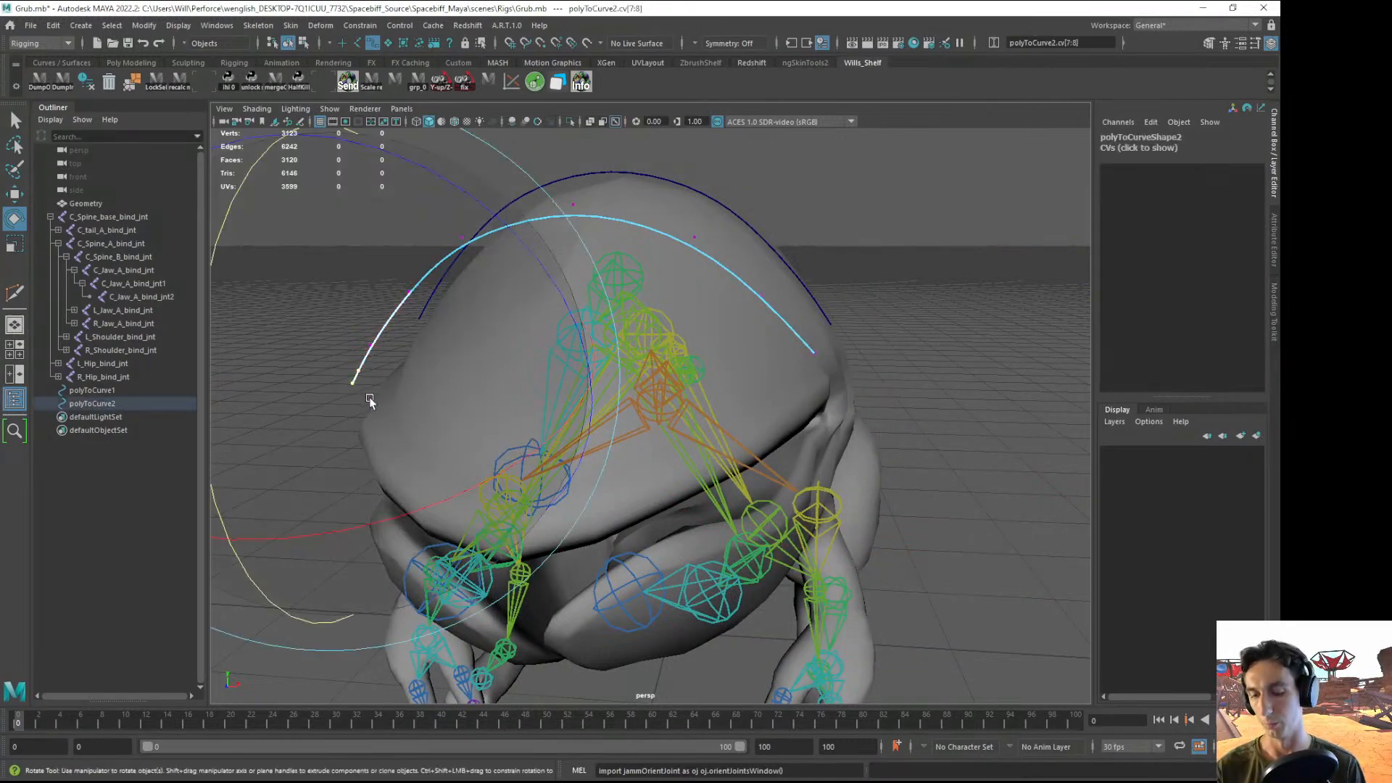
left_click(370, 402)
left_click_drag(614, 346, 582, 333, "alt")
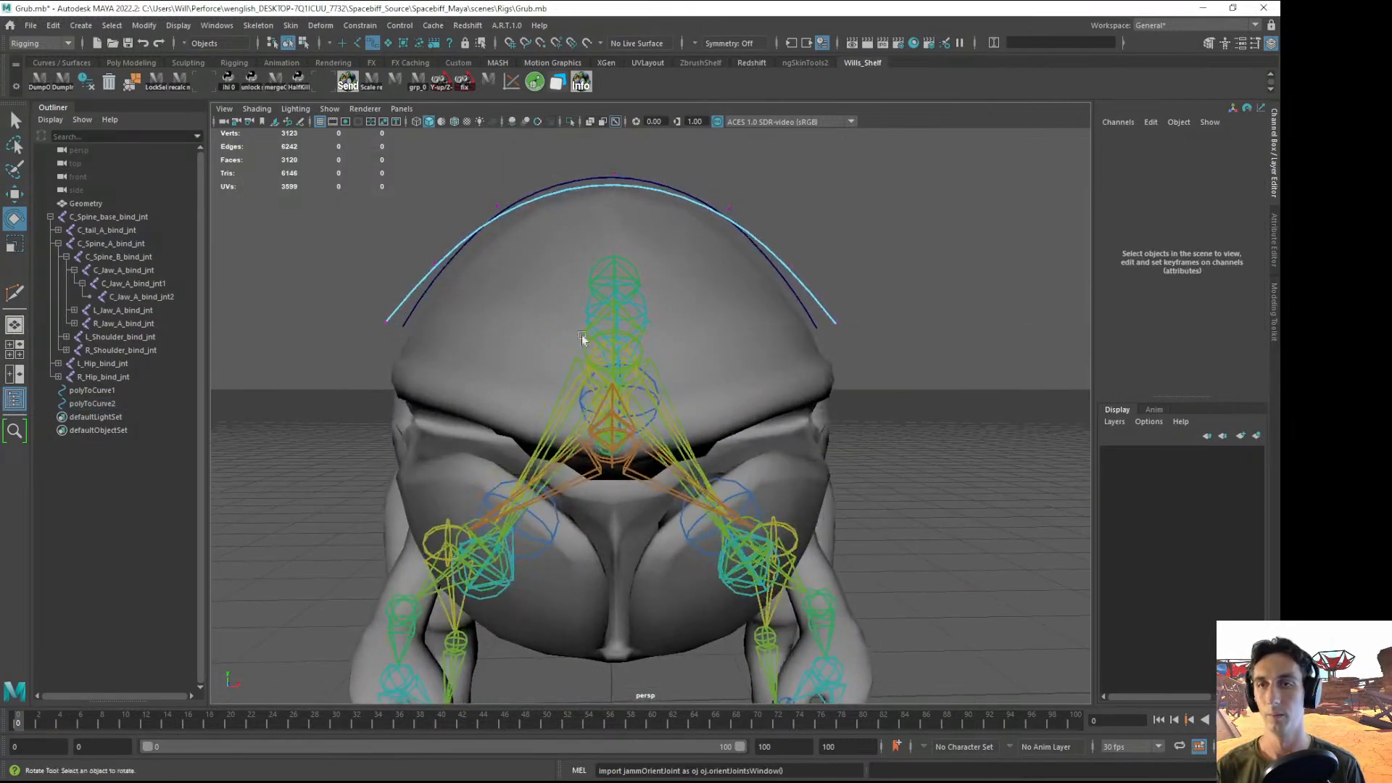
- Scale polyToCurve2's two end control vertices inward to follow the width of the grub's head
left_click(387, 318)
left_click_drag(863, 333, 801, 360, "alt")
left_click(823, 334, "shift")
key("r")
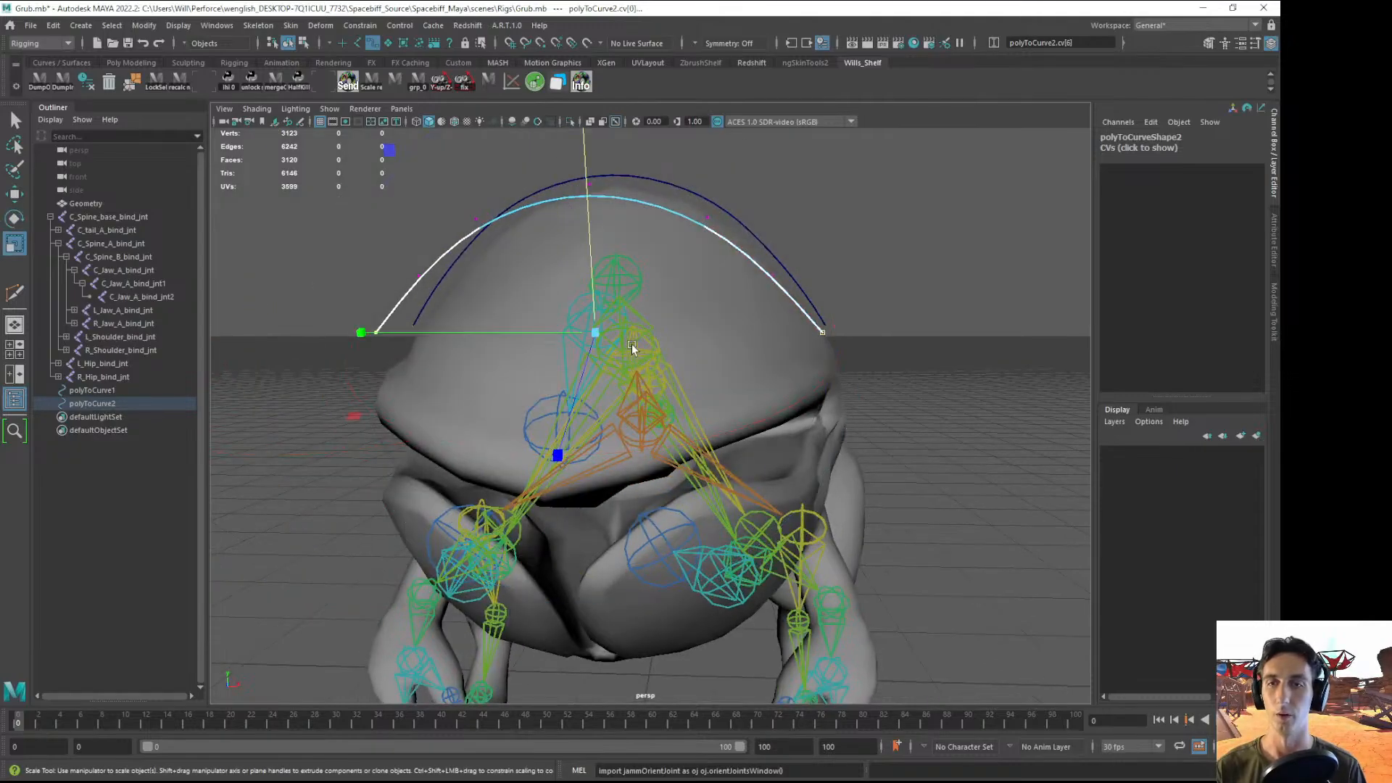
left_click_drag(633, 343, 466, 364, "alt")
left_click_drag(372, 348, 632, 262)
- Try selecting polyToCurve2's control vertices with World X symmetry enabled
left_click(417, 280)
left_click(789, 236)
key("F8")
left_click_drag(795, 245, 645, 163, "alt")
key("q")
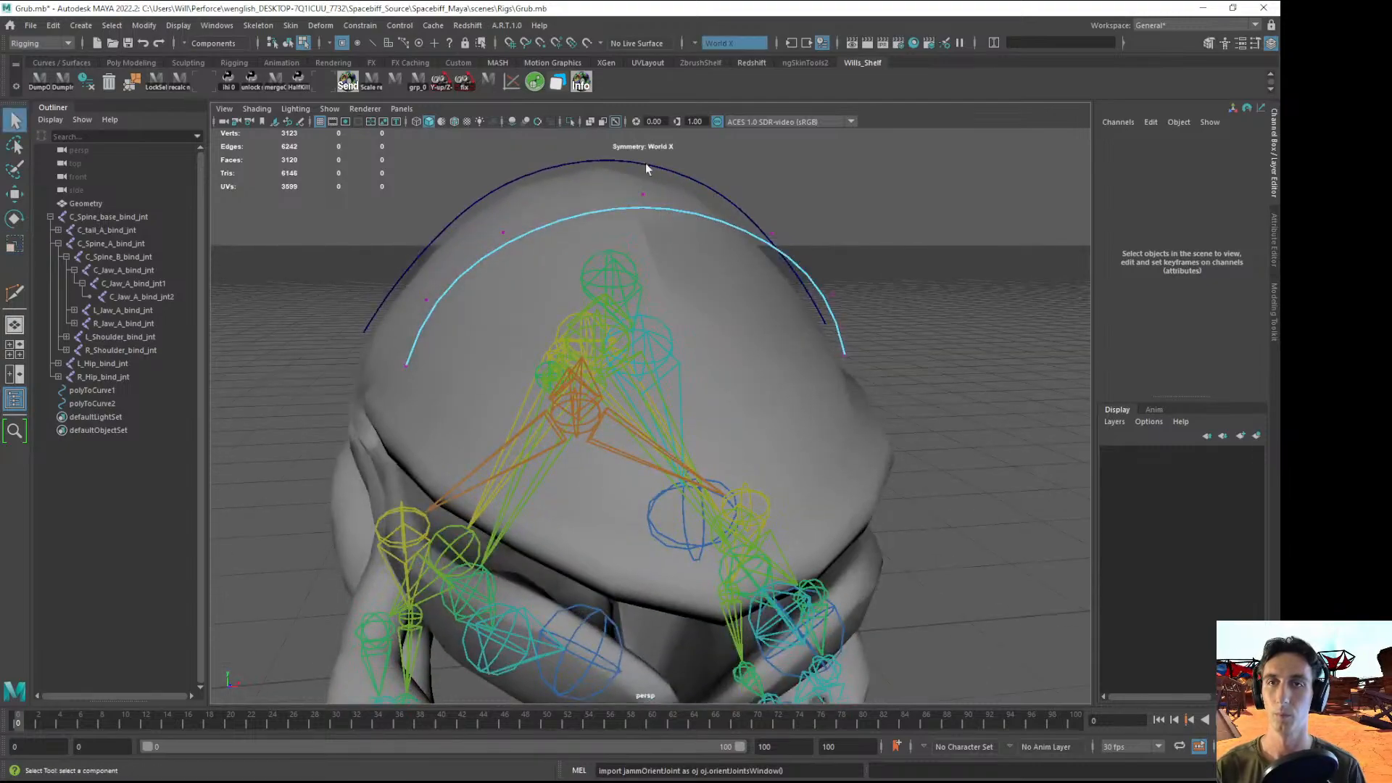
left_click_drag(435, 299, 438, 299)
key("ctrl+z")
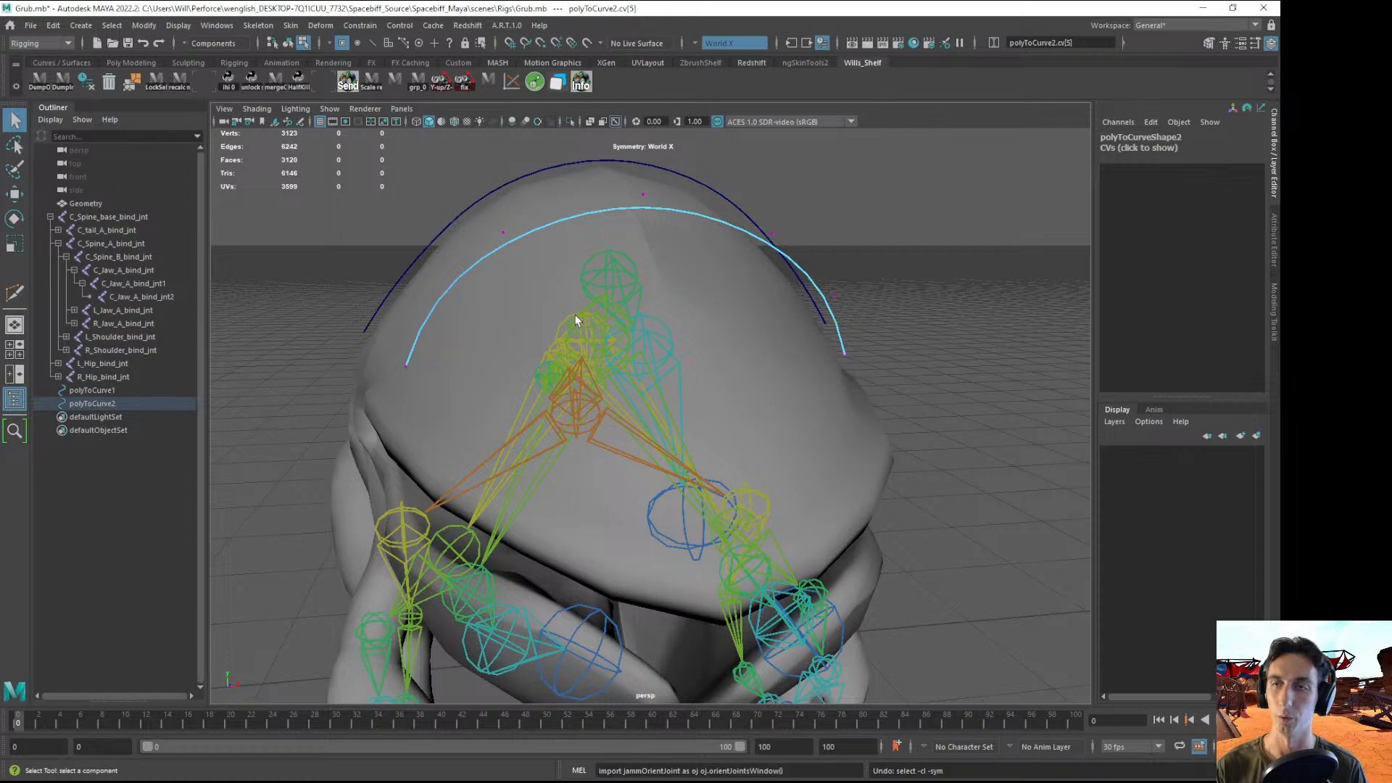
left_click_drag(576, 319, 353, 360, "alt")
left_click(353, 360)
- Scale the mirrored pairs of intermediate control vertices on polyToCurve2 to shape an even arc over the head
left_click(404, 313)
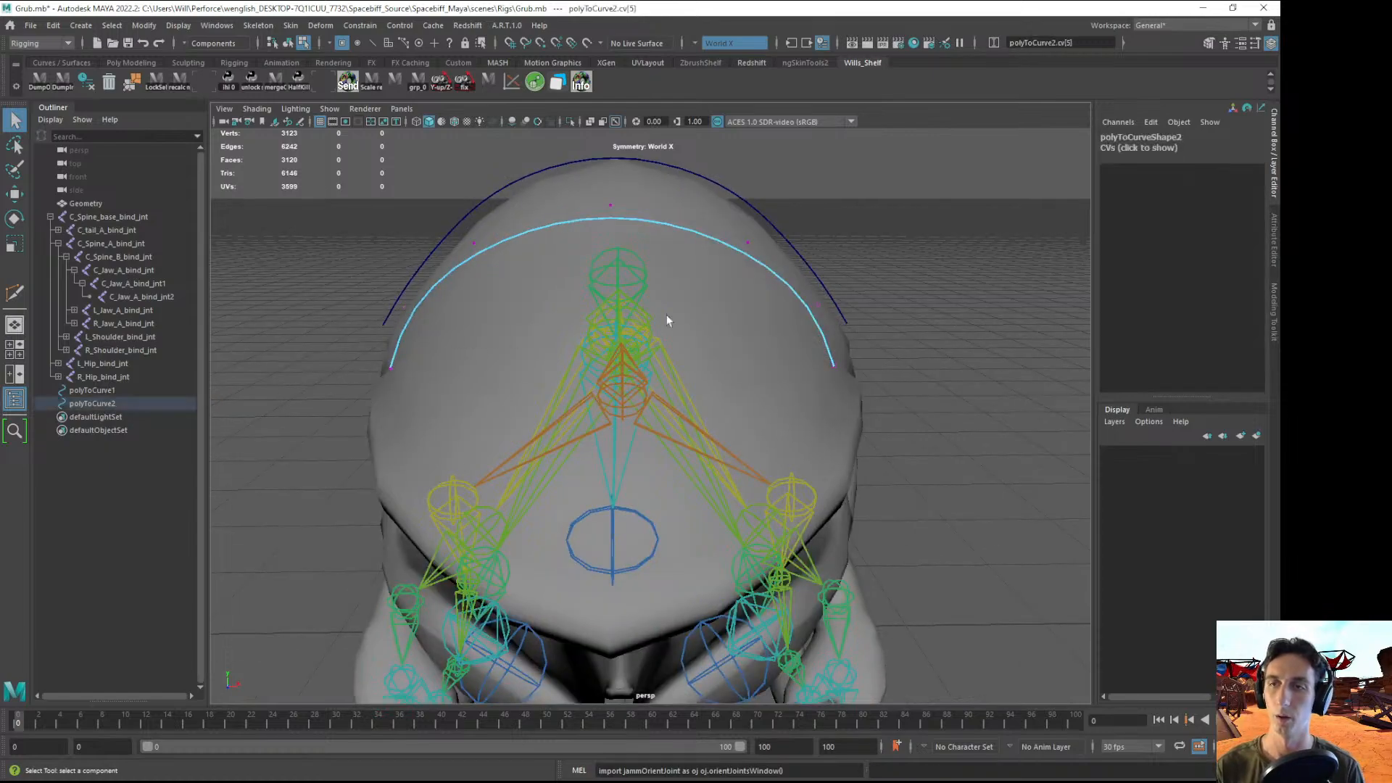
left_click(817, 309, "shift")
key("r")
key("q")
left_click_drag(669, 335, 664, 251)
key("r")
left_click_drag(371, 311, 401, 284)
left_click(384, 266)
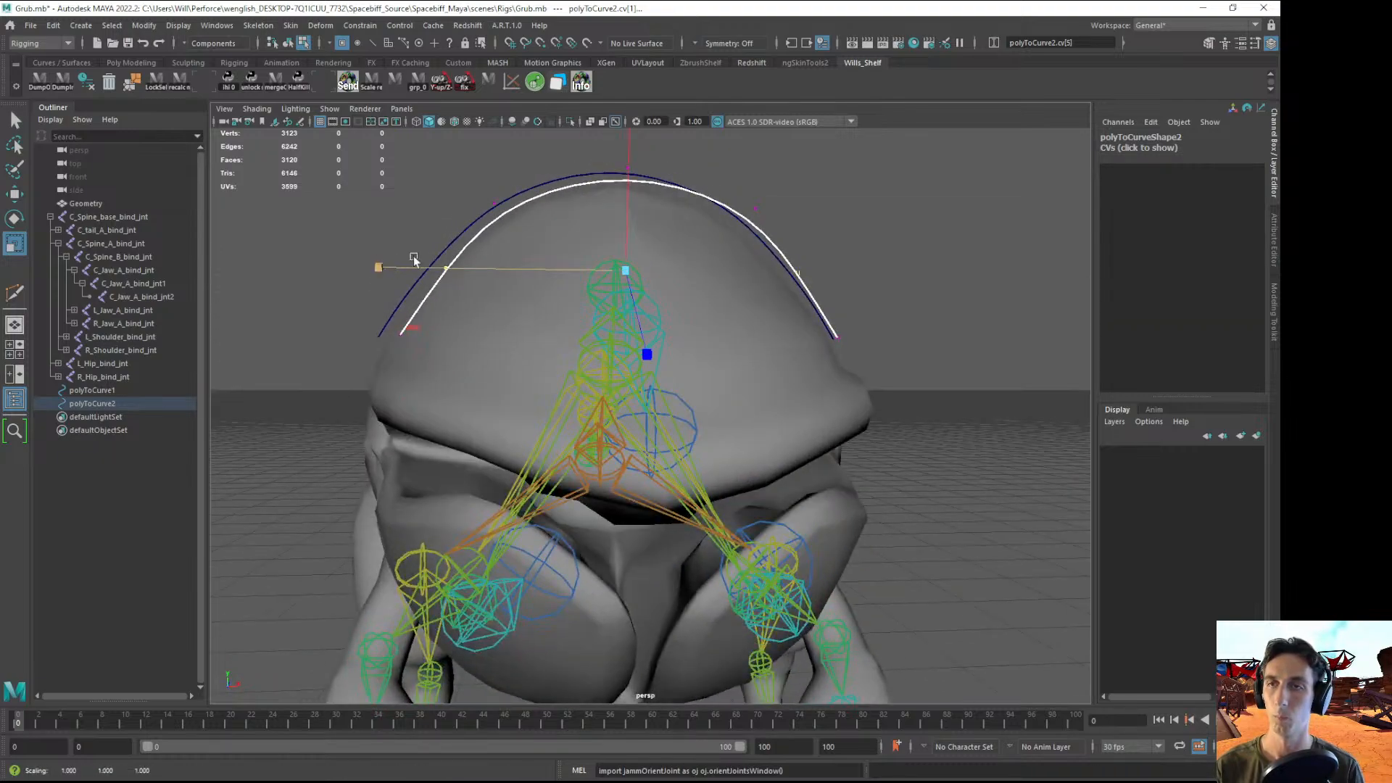
left_click(498, 198)
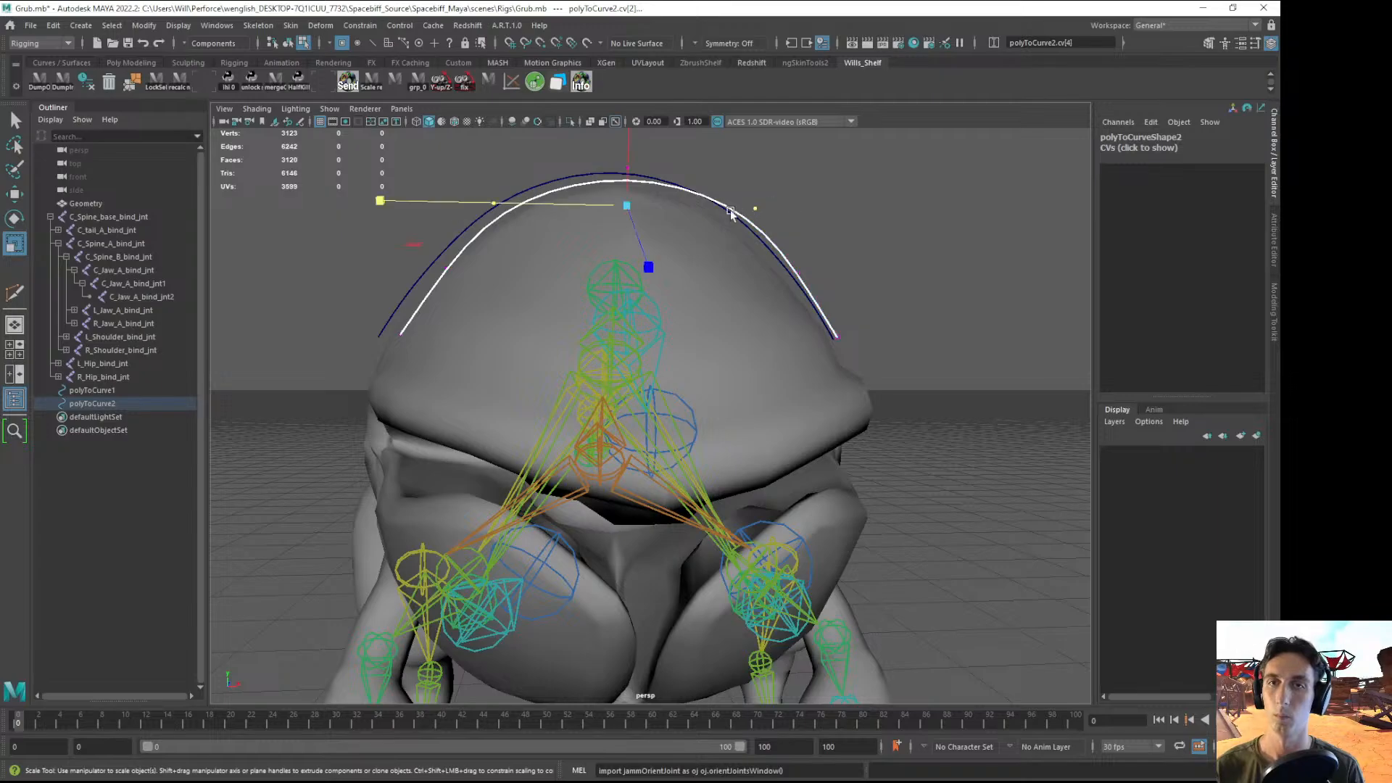
left_click_drag(379, 202, 411, 204)
- Finish editing polyToCurve2's control vertices, return to object selection and save the scene
left_click_drag(450, 194, 561, 306, "alt")
key("w")
left_click(518, 222)
left_click(509, 233)
left_click(551, 216)
key("ctrl+s")
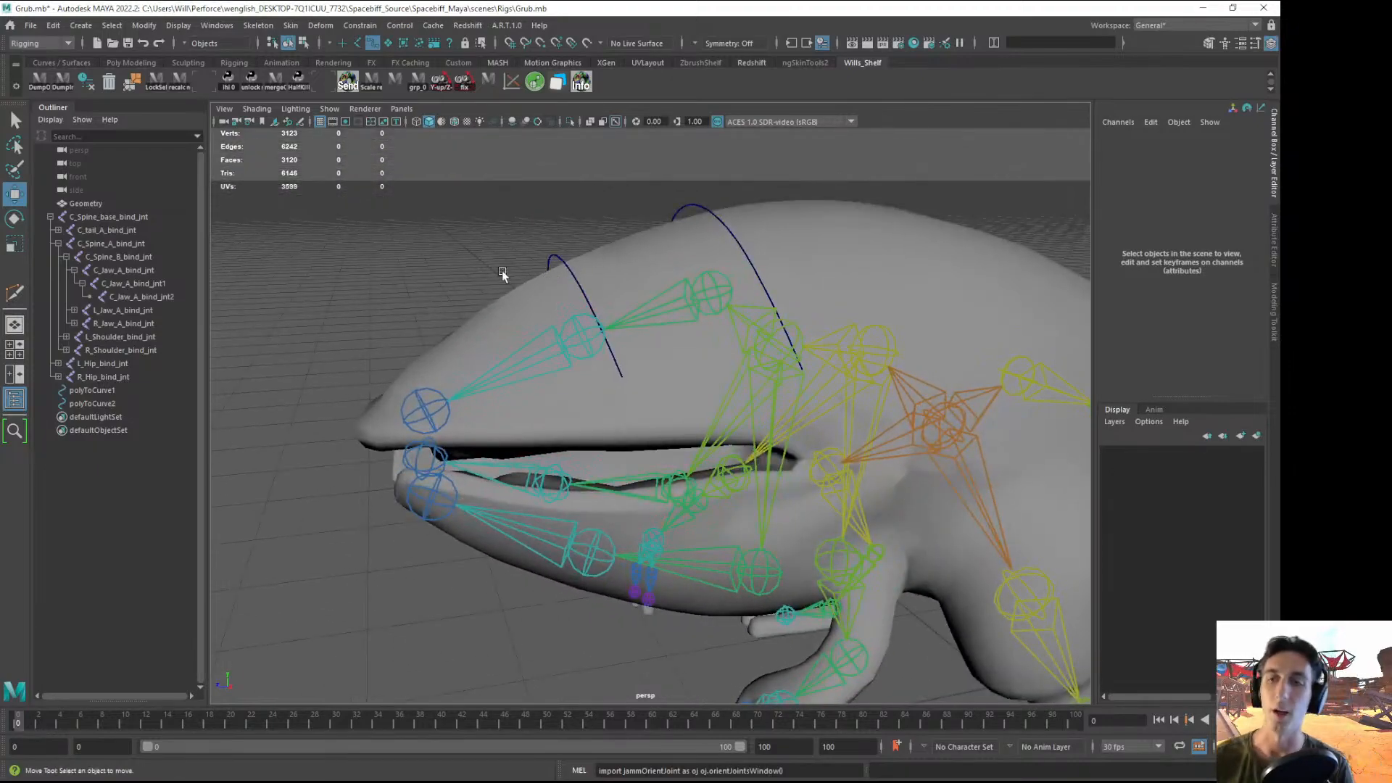
- Duplicate polyToCurve2 and parent the copy to the front upper jaw joint, C_Jaw_A_bind_jnt2
left_click(571, 266)
left_click_drag(620, 272, 456, 424, "alt")
key("ctrl+d")
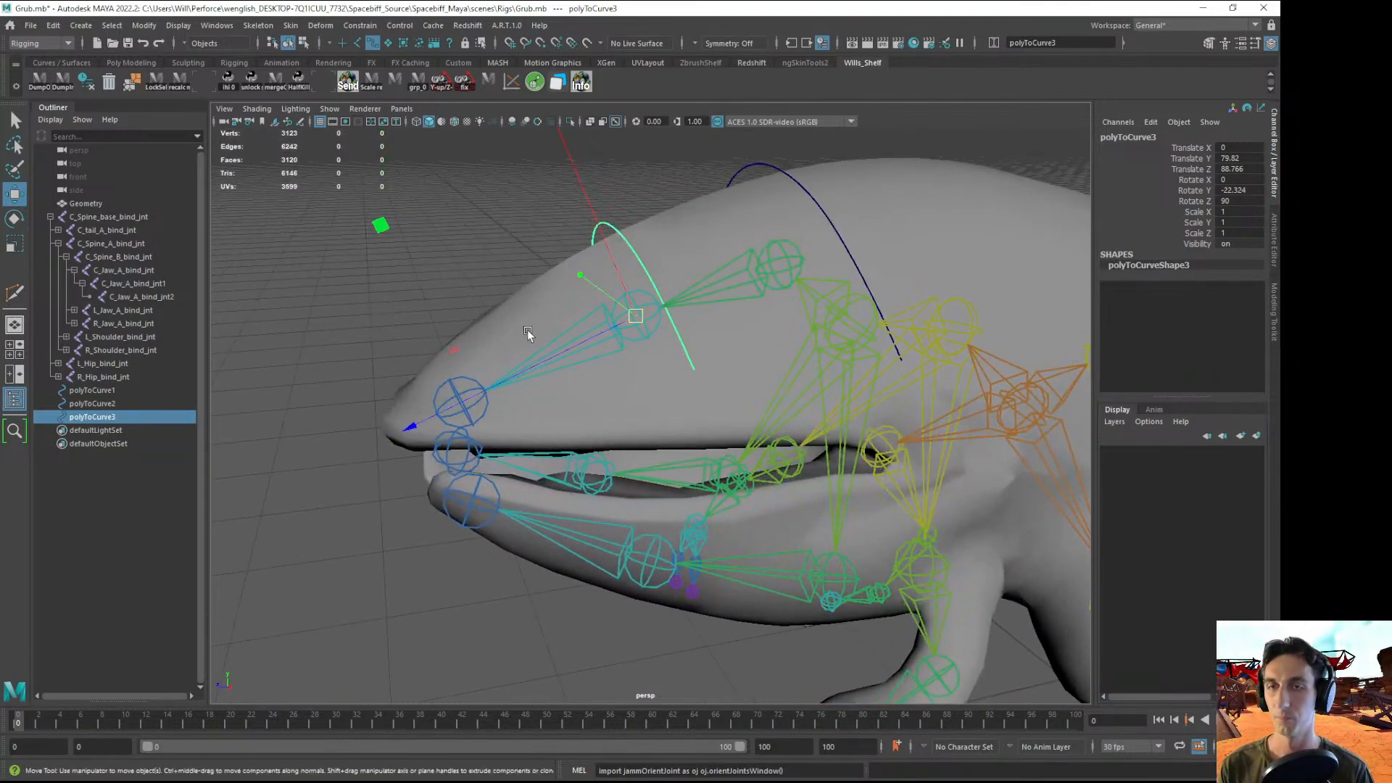
left_click(470, 401)
key("p")
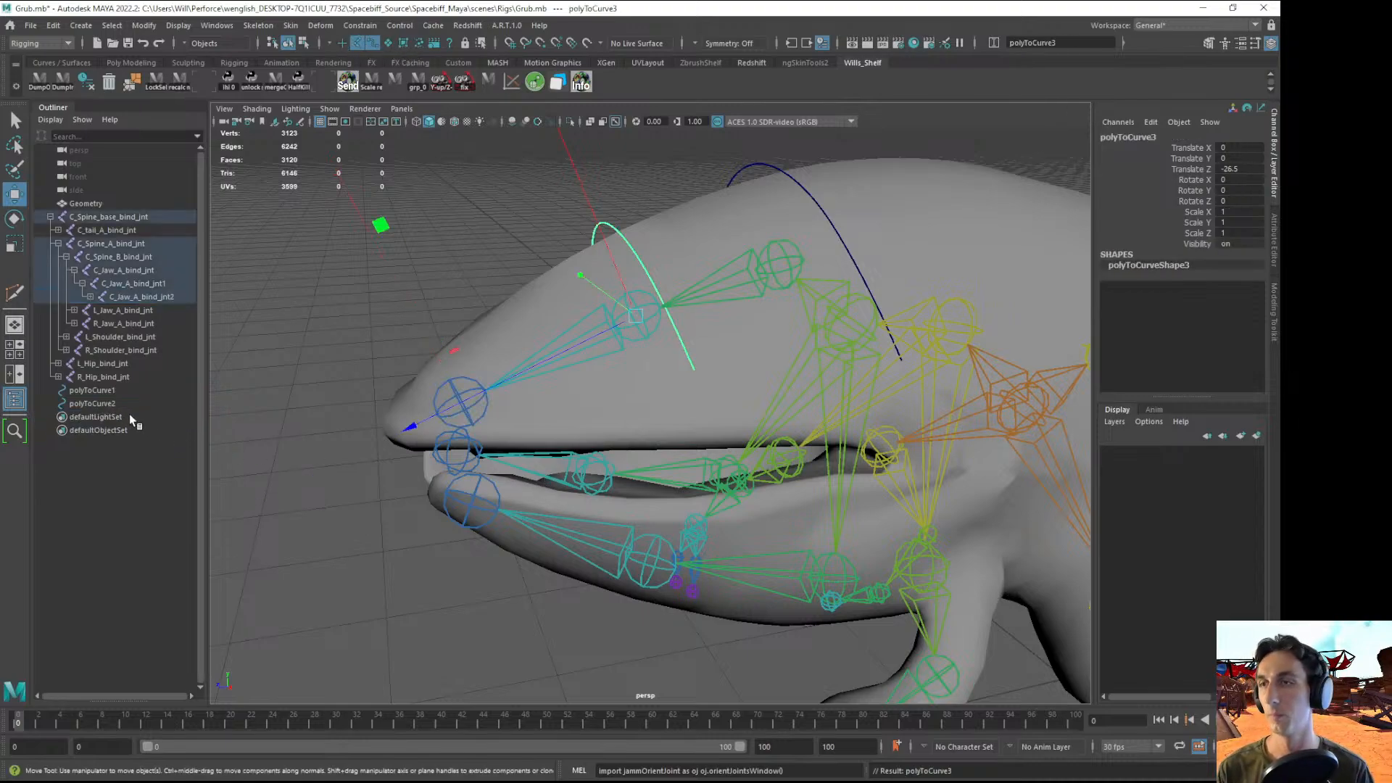
- Snap polyToCurve3 onto the C_Jaw_A_bind_jnt2 joint near the tip of the upper jaw
key("f")
left_click(146, 298)
left_click(145, 310)
key("v")
middle_click(467, 396)
left_click_drag(629, 507, 552, 493, "alt")
- Show polyToCurve3's control vertices and delete the outermost ones at both ends
left_click(528, 274)
left_click_drag(507, 285, 837, 243, "alt")
left_click(449, 316)
right_click_drag(838, 244, 761, 245)
left_click_drag(761, 246, 805, 279, "alt")
left_click(902, 347)
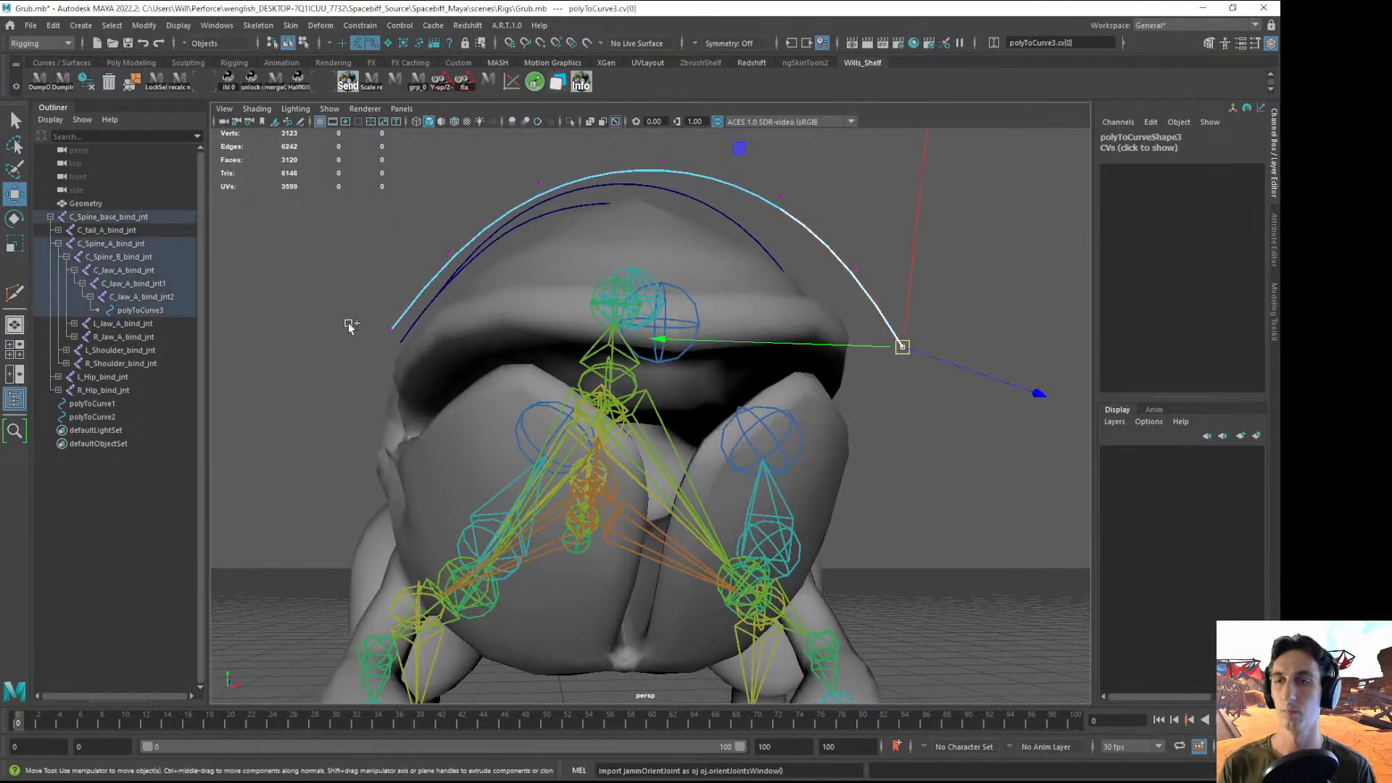
key("Delete")
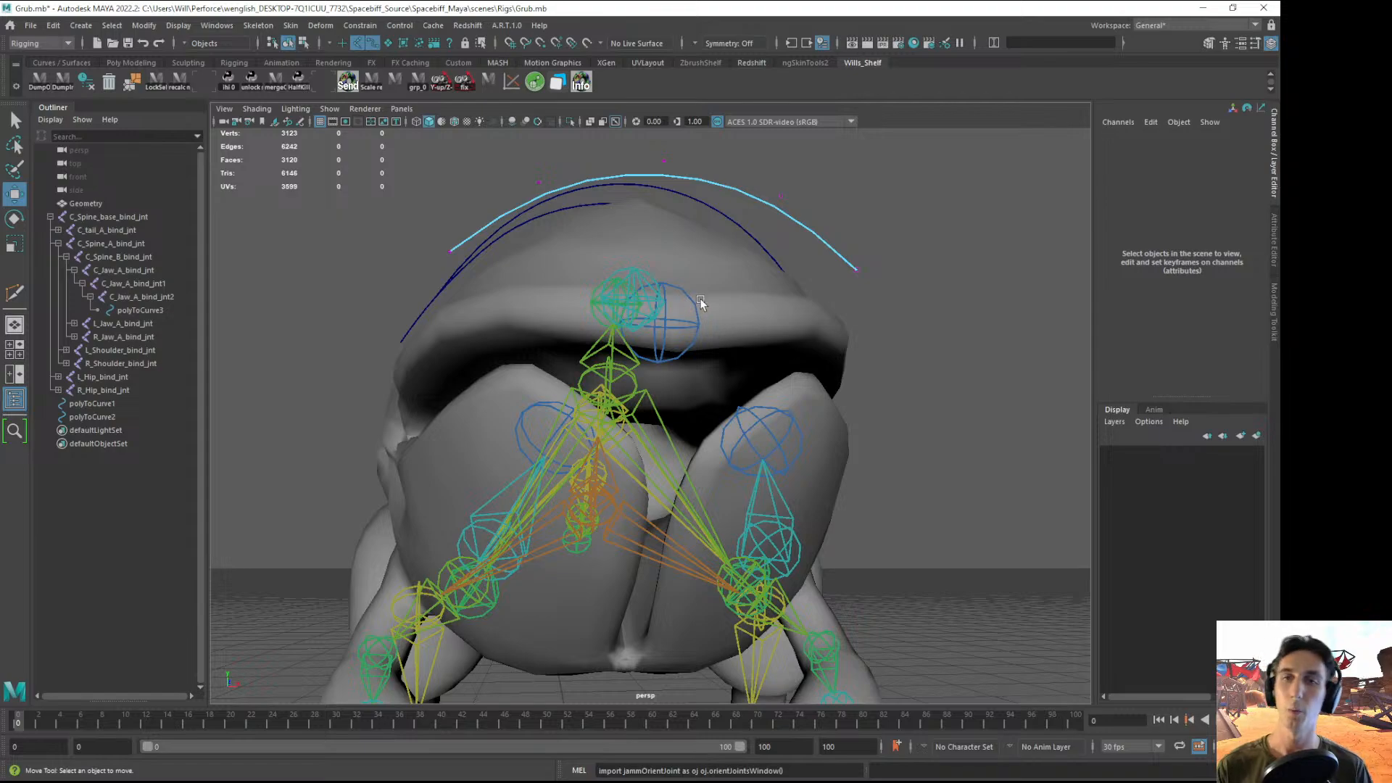
- Scale polyToCurve3's end and intermediate control vertex pairs inward to form a narrower arc over the snout
left_click_drag(699, 298, 675, 319, "alt")
left_click(408, 328)
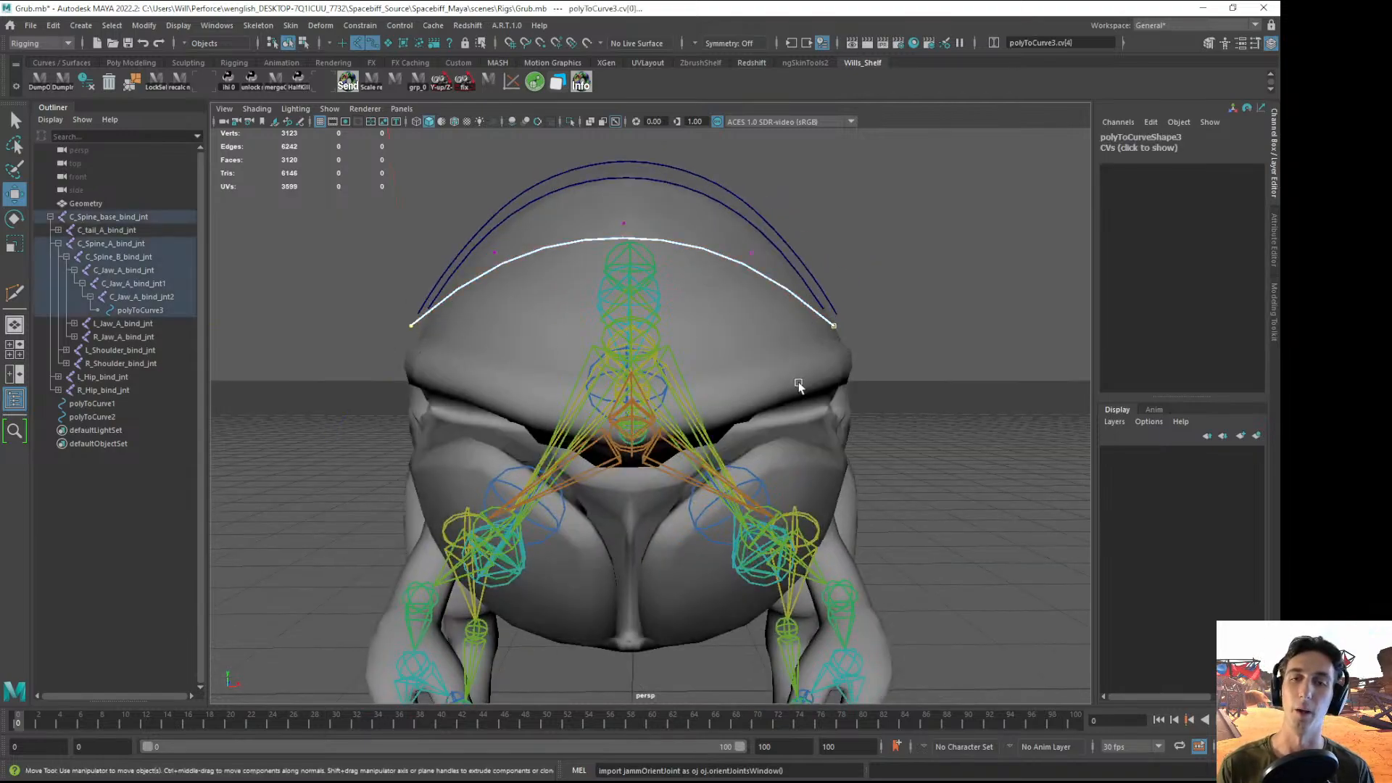
key("r")
left_click_drag(383, 329, 633, 284)
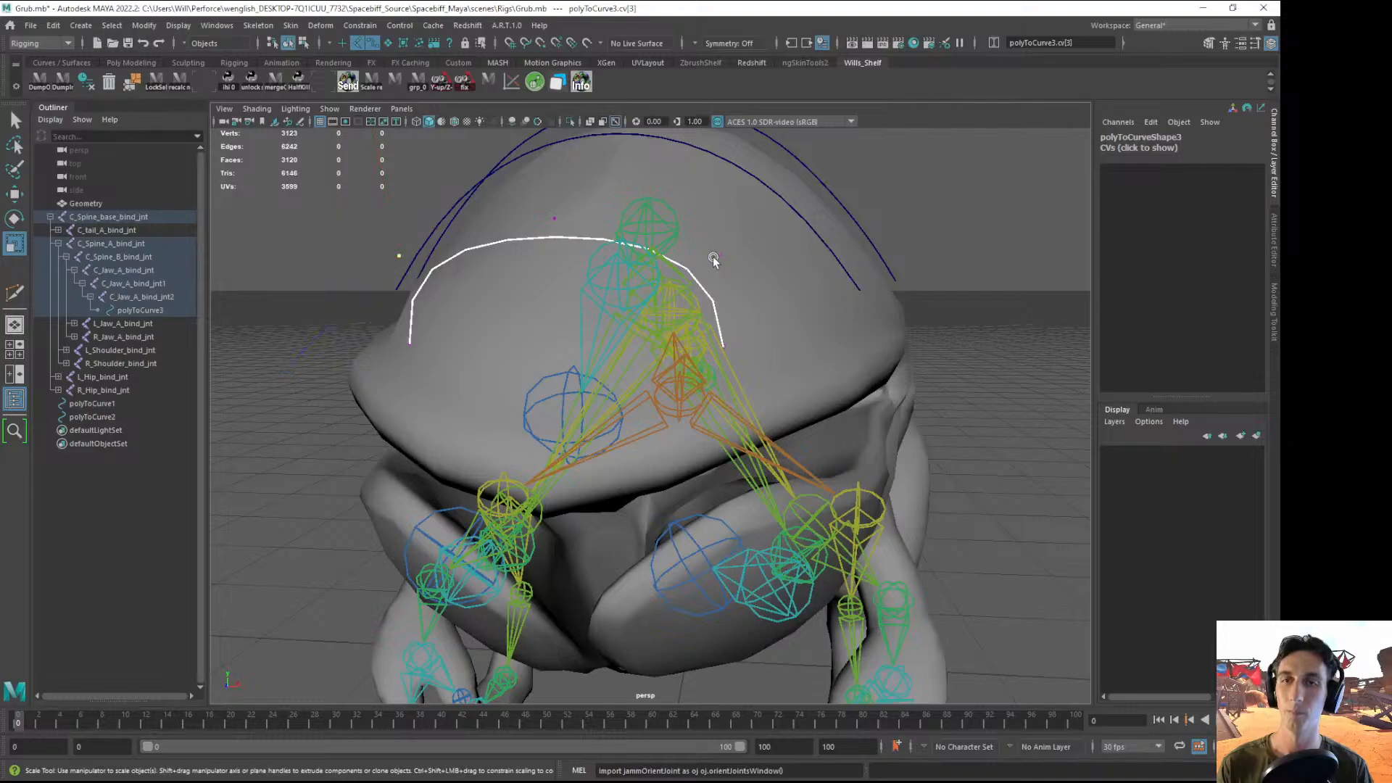
left_click_drag(327, 255, 372, 214)
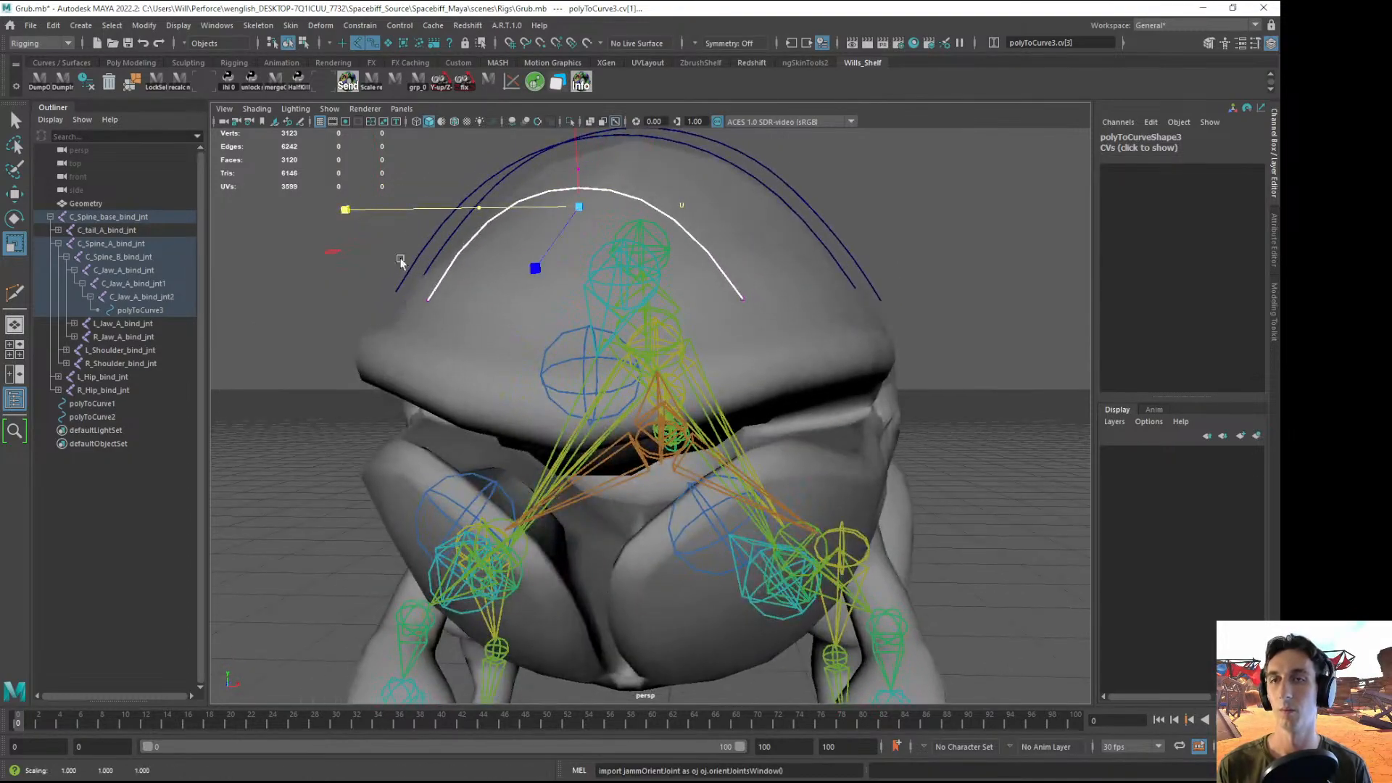
key("F8")
key("F8")
left_click(246, 385)
- Select all of polyToCurve3's control vertices and scale them sideways to fit the snout's width
left_click_drag(718, 386, 454, 332, "alt")
right_click_drag(453, 333, 572, 338, "alt")
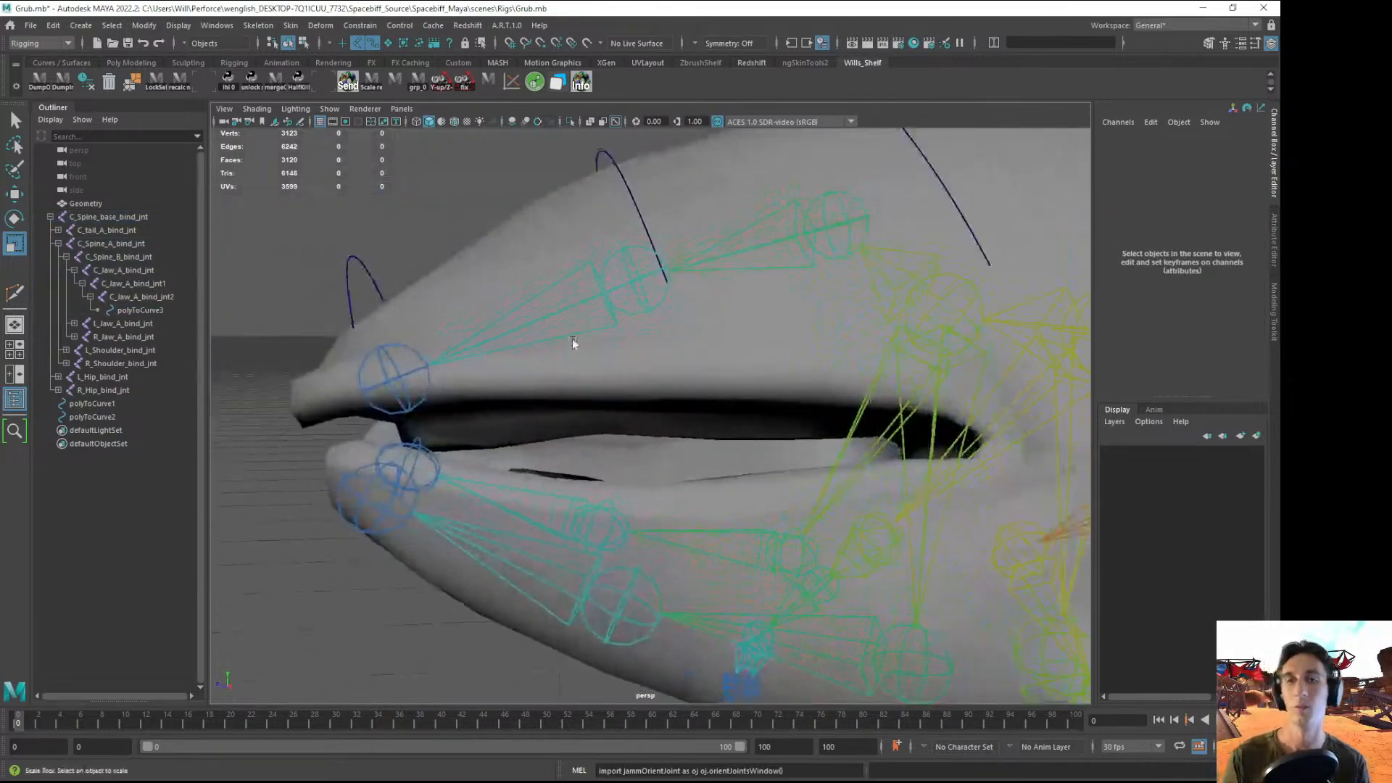
left_click_drag(572, 338, 404, 347, "alt")
left_click_drag(375, 292, 403, 297, "alt")
left_click(384, 325)
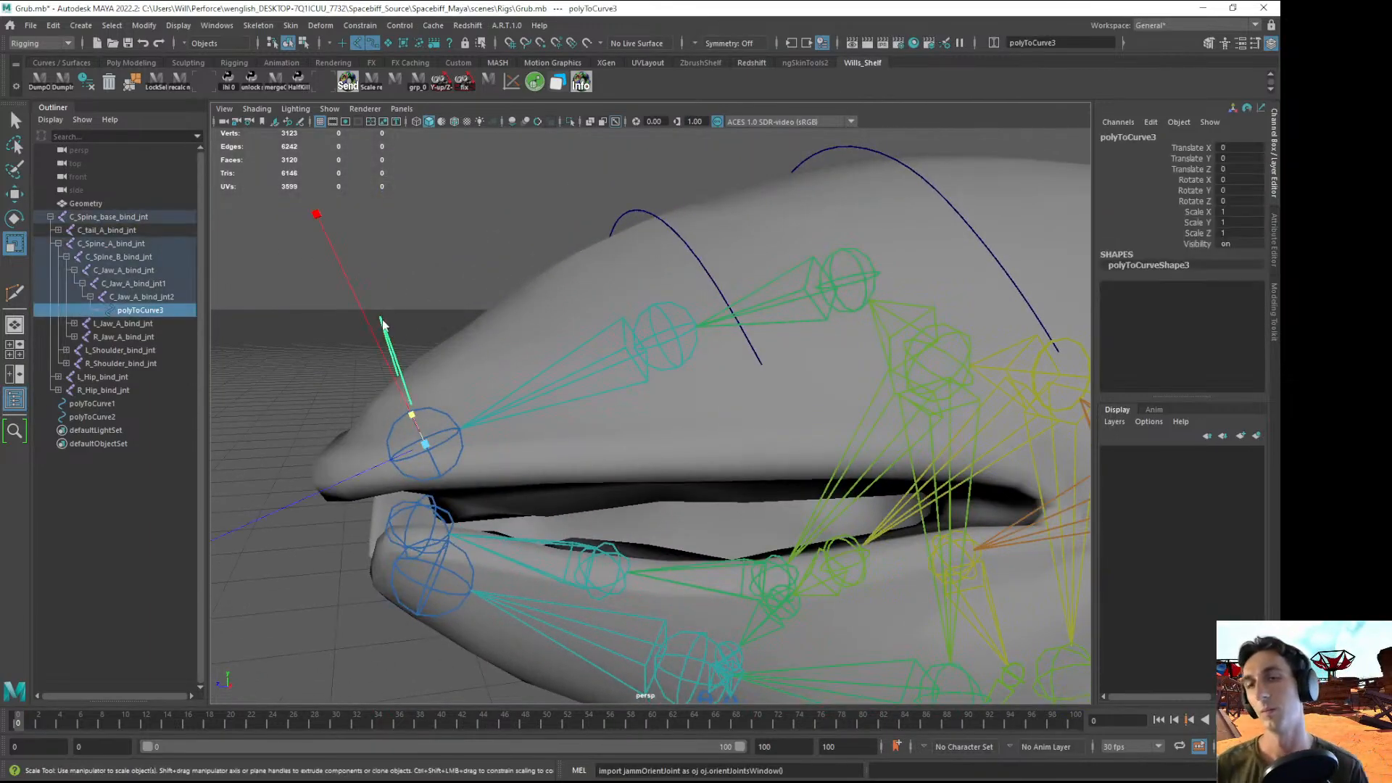
right_click_drag(382, 321, 319, 317)
left_click_drag(359, 286, 341, 285, "alt")
left_click_drag(418, 397, 420, 399)
key("w")
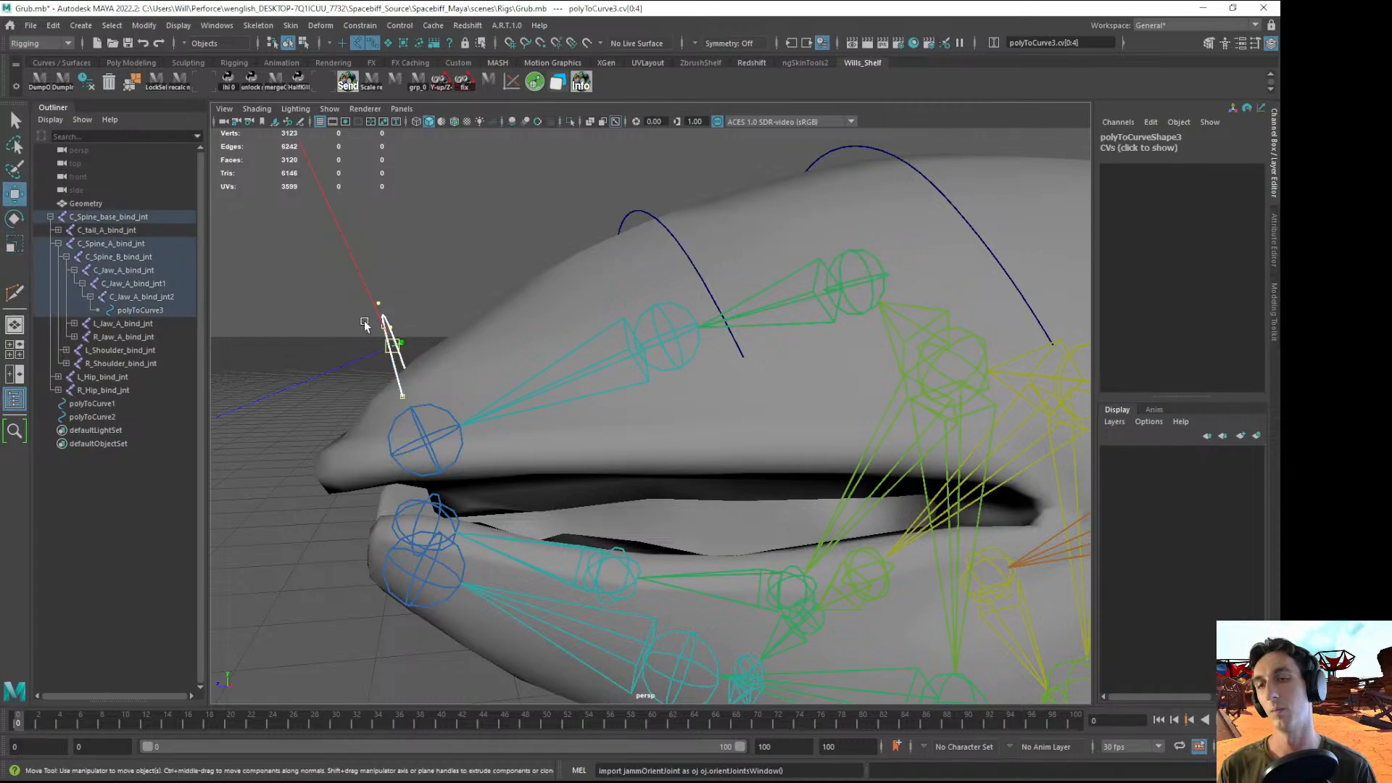
right_click_drag(364, 320, 397, 254, "alt")
left_click_drag(397, 254, 797, 348)
key("r")
left_click_drag(531, 377, 475, 376)
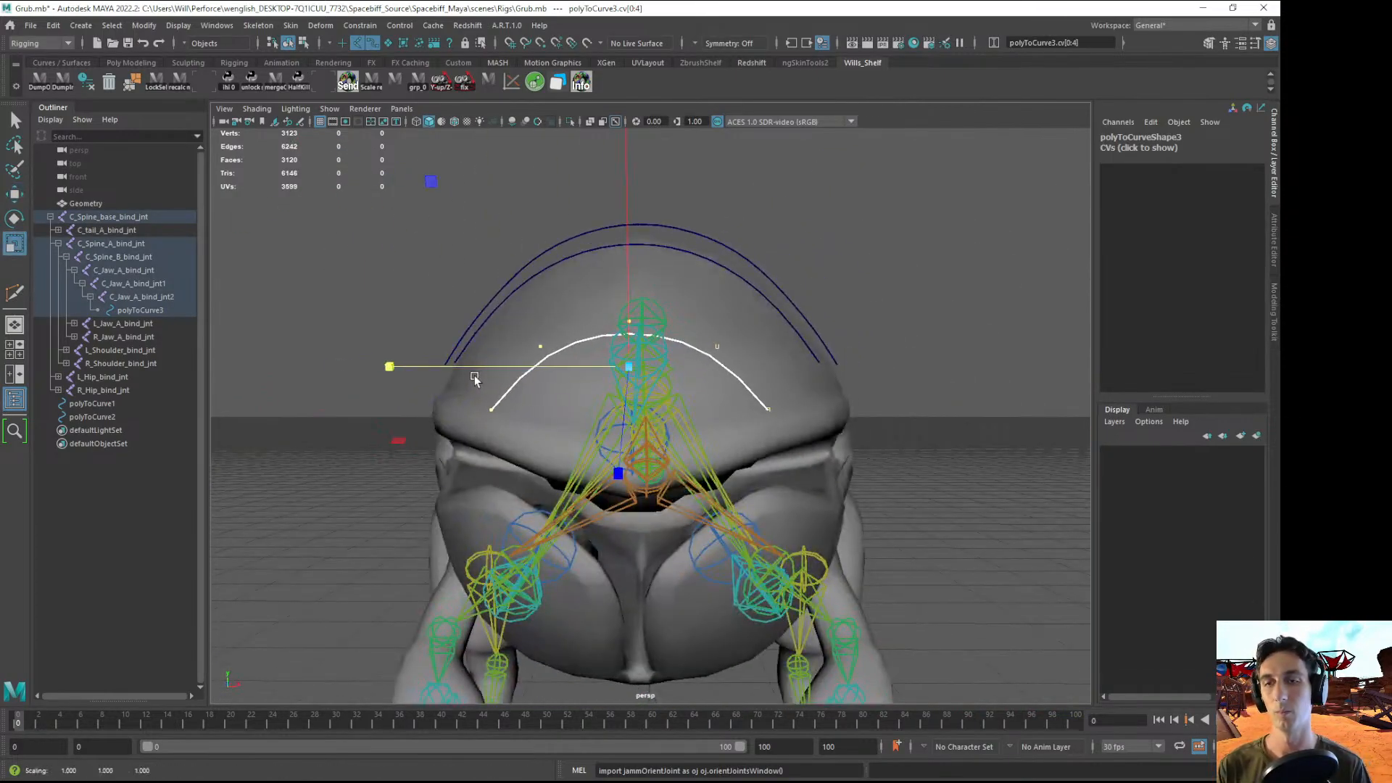
- Move and slightly rotate polyToCurve3's control vertices to follow the slope of the snout above the front joint
left_click_drag(553, 392, 472, 377, "alt")
key("w")
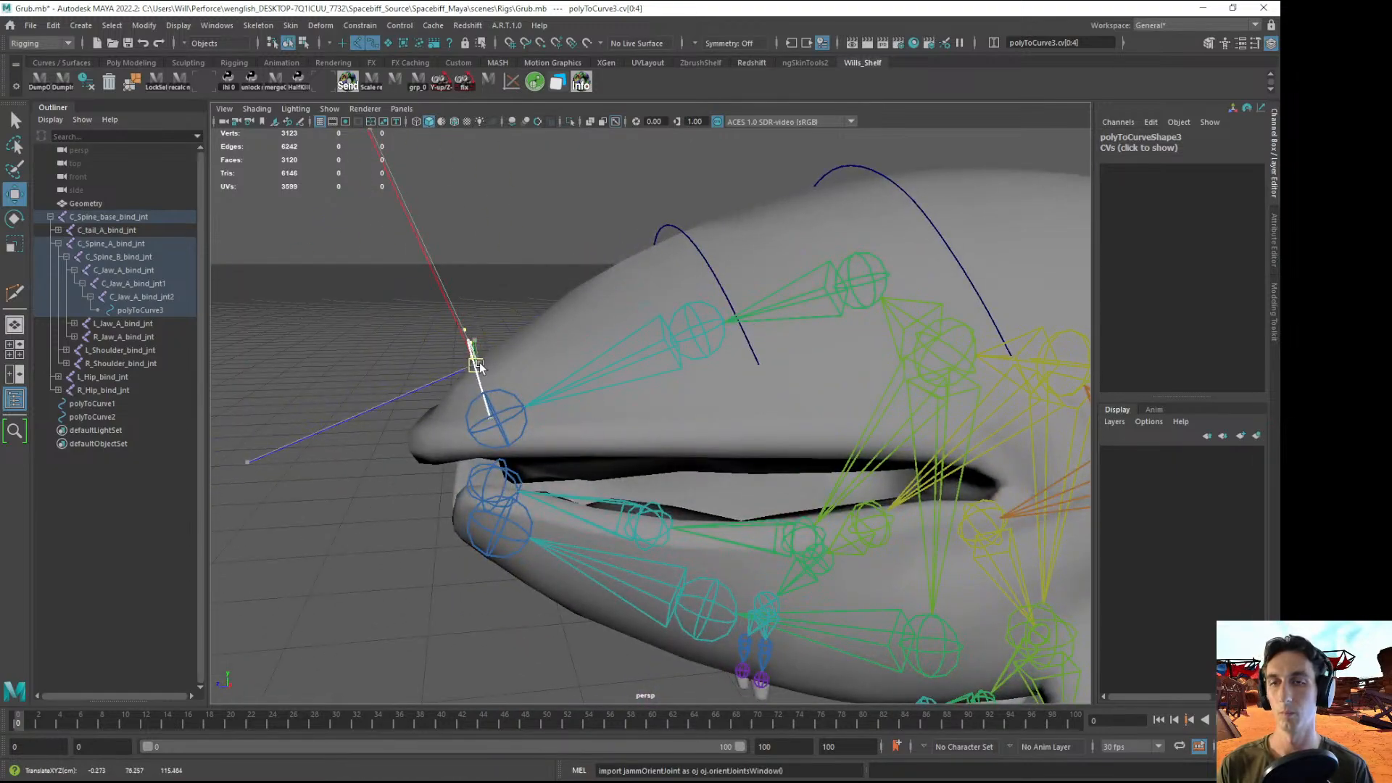
key("e")
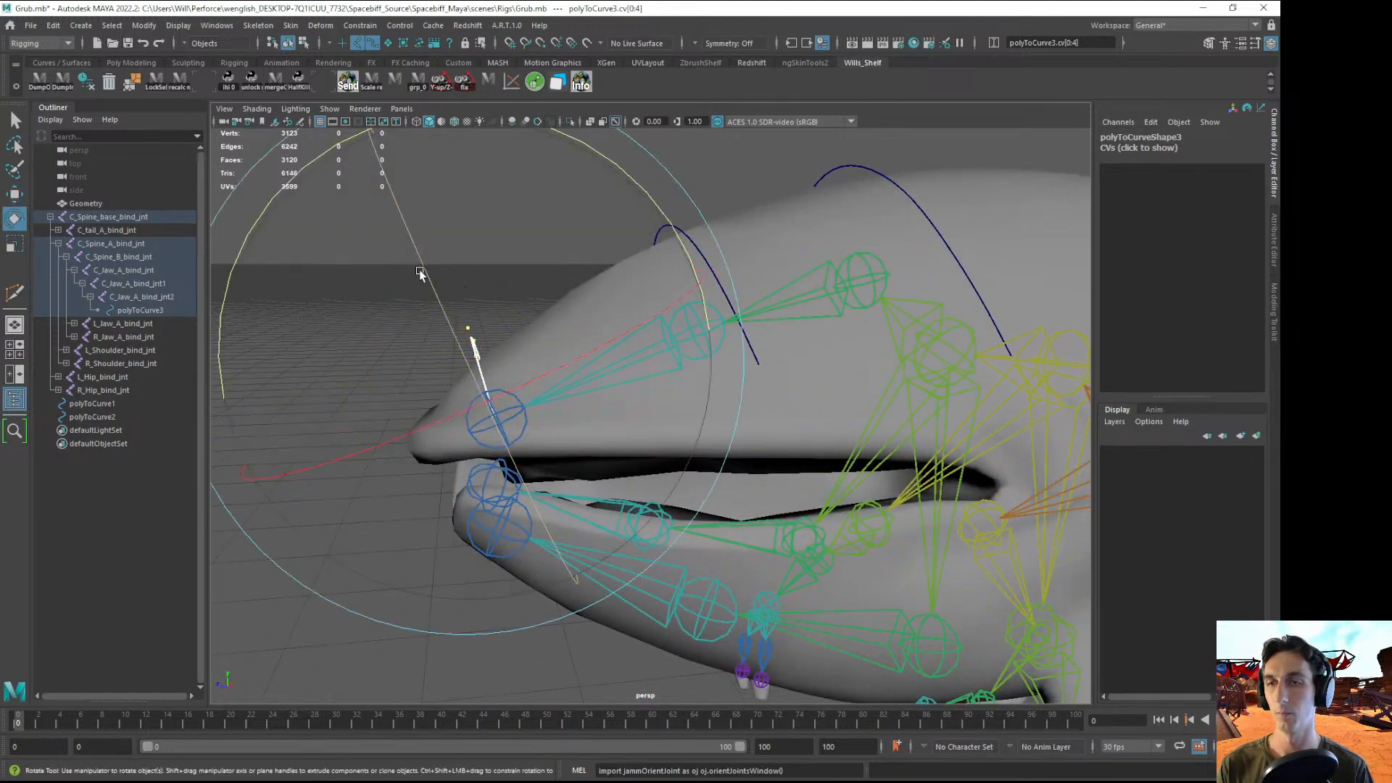
left_click_drag(611, 149, 590, 147)
key("w")
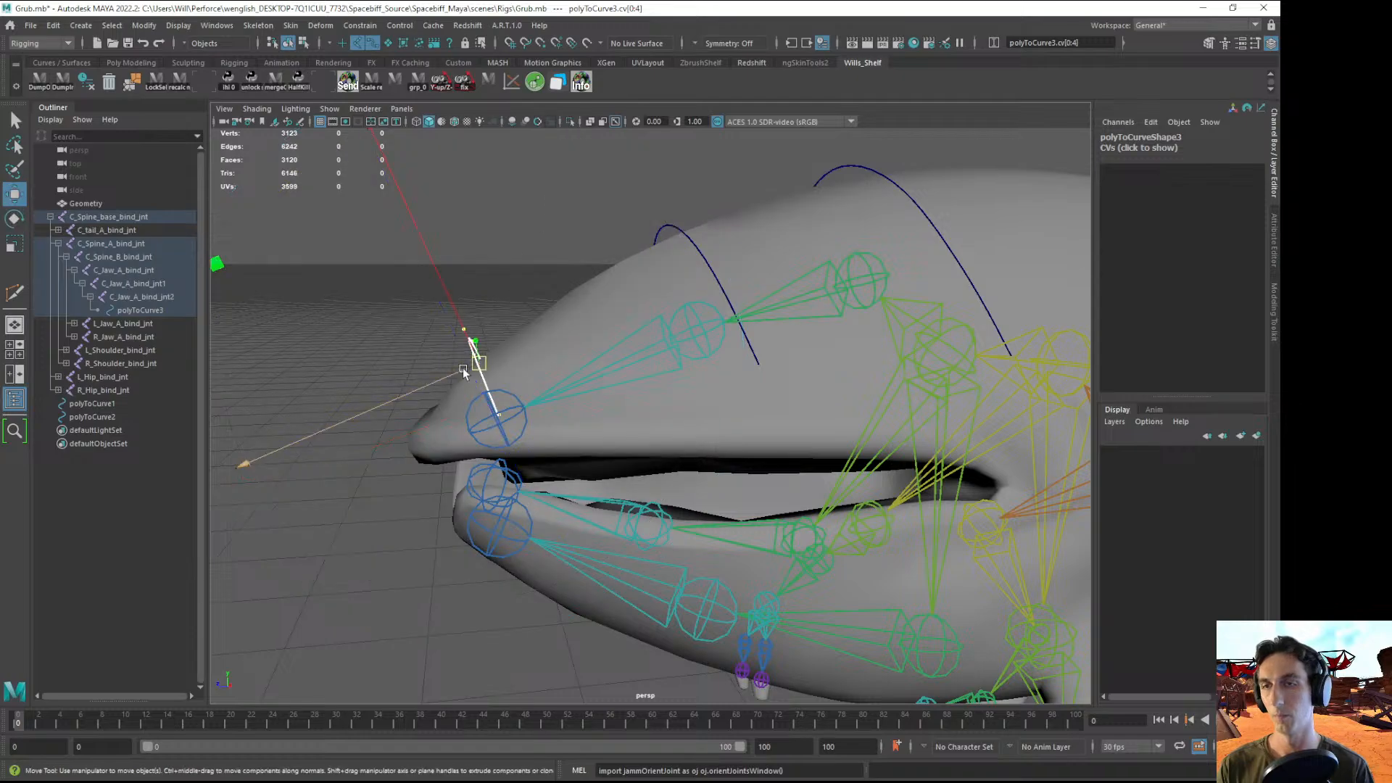
- Fine-tune the scale of polyToCurve3's control vertices from the front and return to object selection
left_click_drag(476, 363, 690, 348, "alt")
key("r")
left_click_drag(534, 415, 376, 459)
key("F8")
key("F8")
left_click(373, 565)
- Inspect the three upper jaw curves and the lower jaw joints from the side and from below
scroll(540, 478, "down", 5)
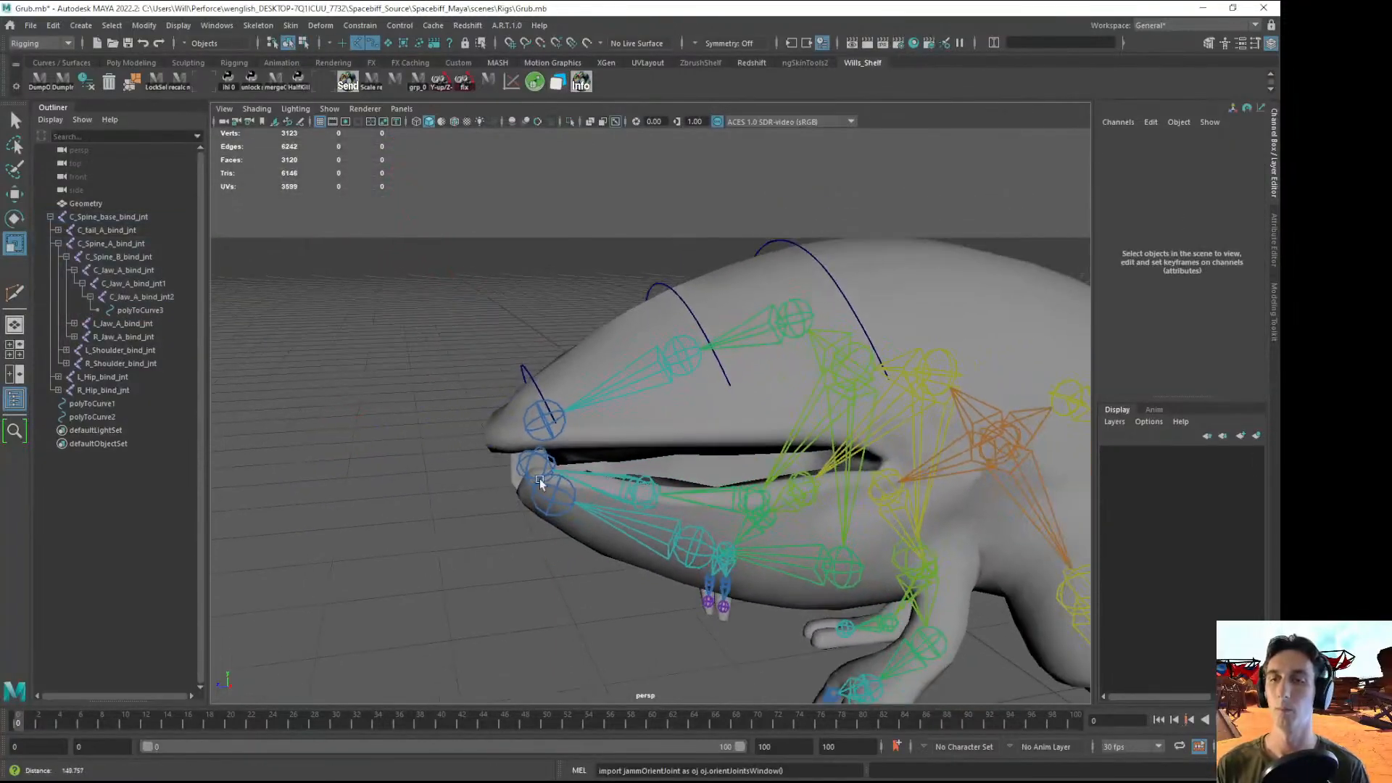
left_click_drag(540, 479, 707, 366, "alt")
right_click_drag(707, 366, 728, 381, "alt")
left_click_drag(728, 380, 685, 456, "alt")
right_click_drag(685, 455, 704, 462, "alt")
left_click_drag(705, 462, 655, 452, "alt")
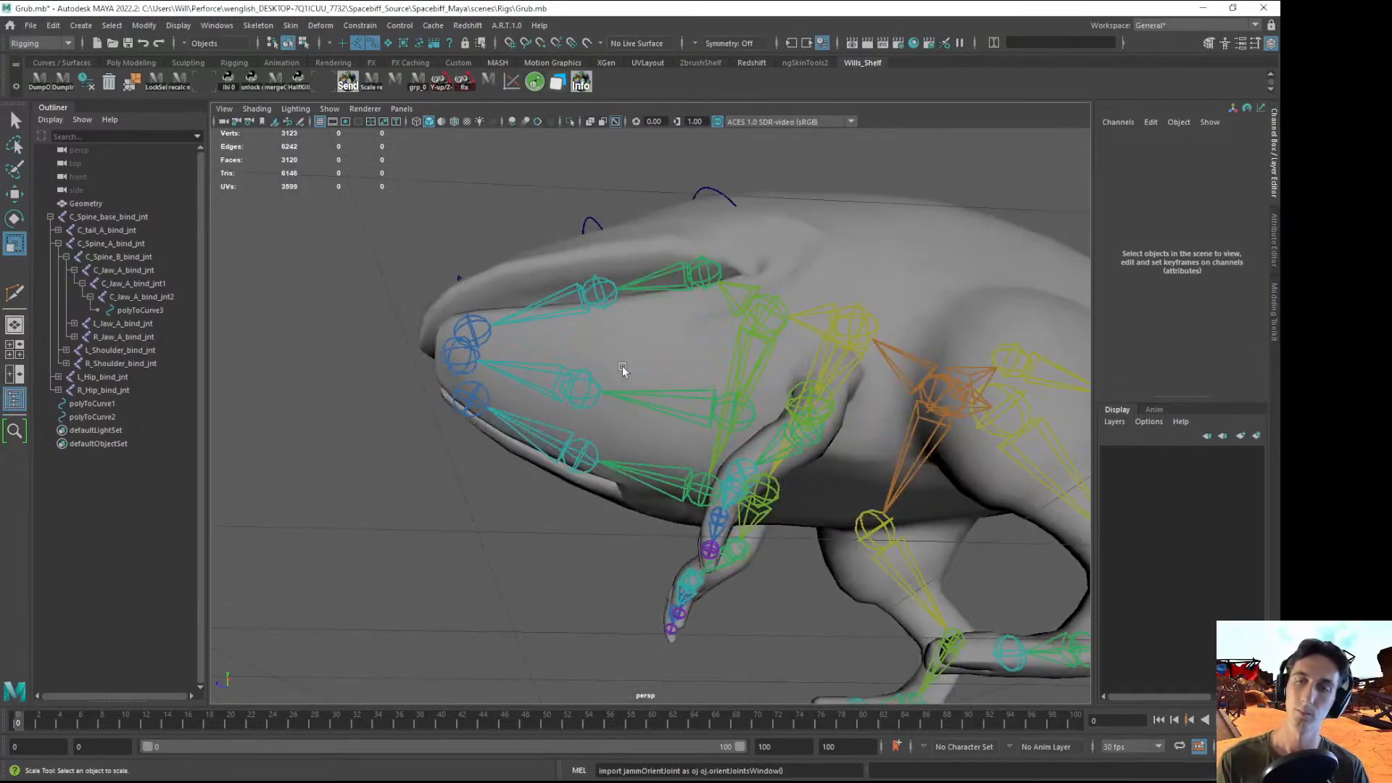
- Unparent polyToCurve3 from the front upper jaw joint so it sits at the world level
left_click_drag(455, 196, 587, 306, "alt")
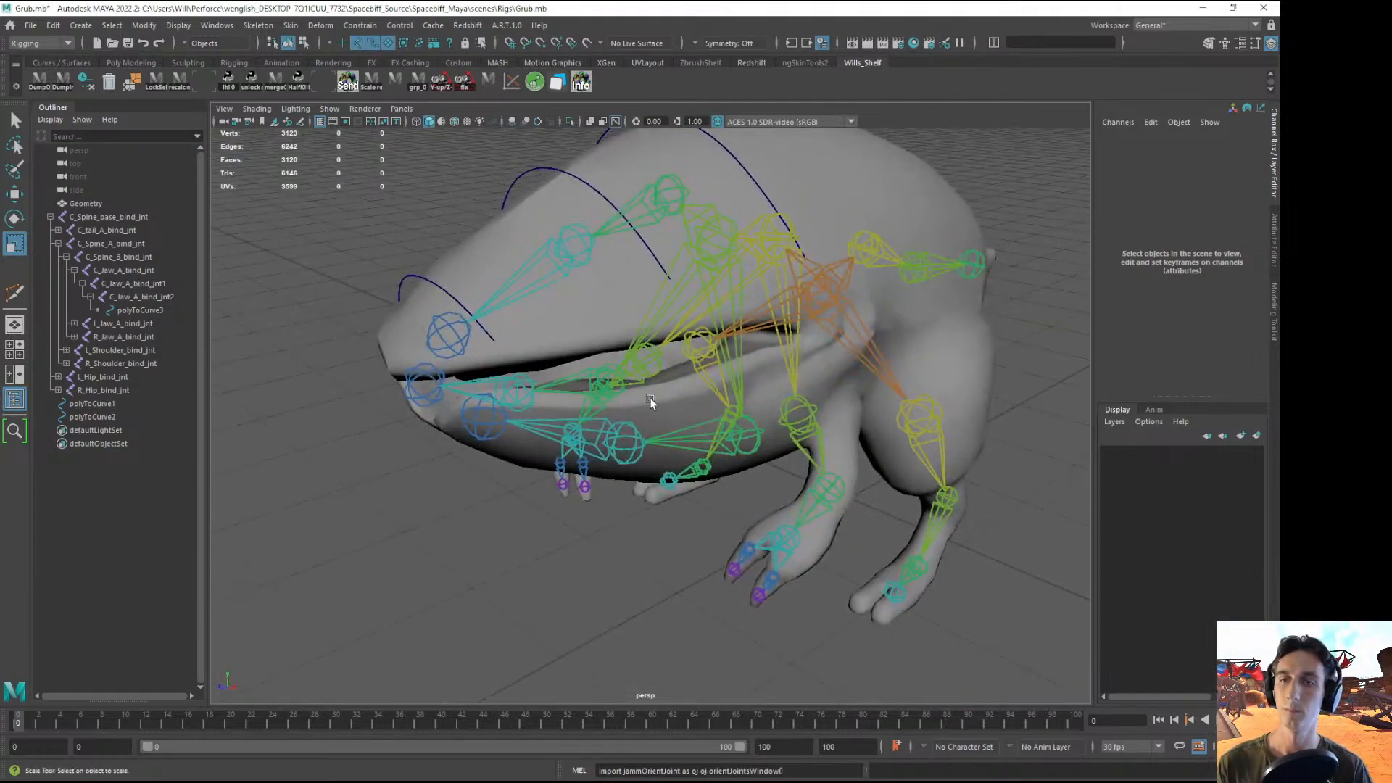
left_click(417, 281)
key("w")
left_click_drag(459, 316, 470, 314, "alt")
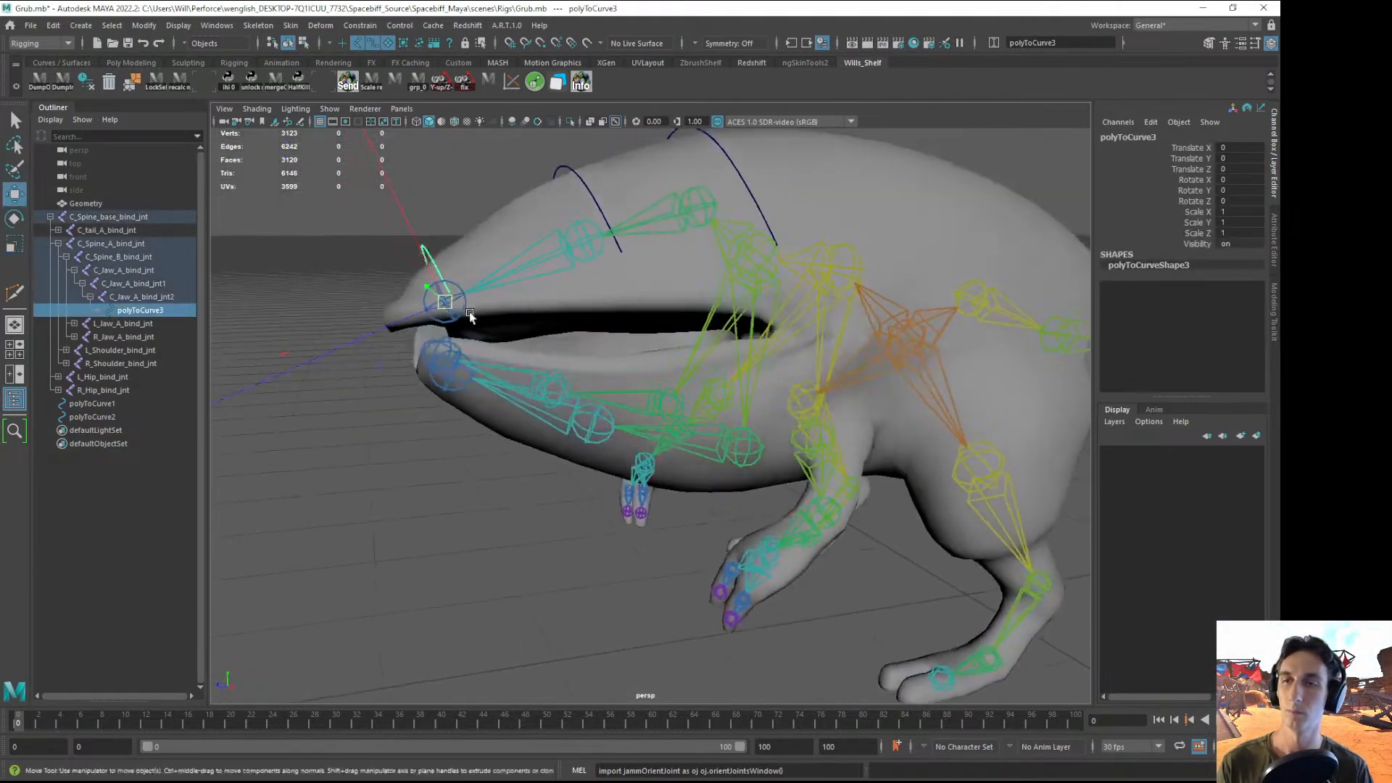
key("Up")
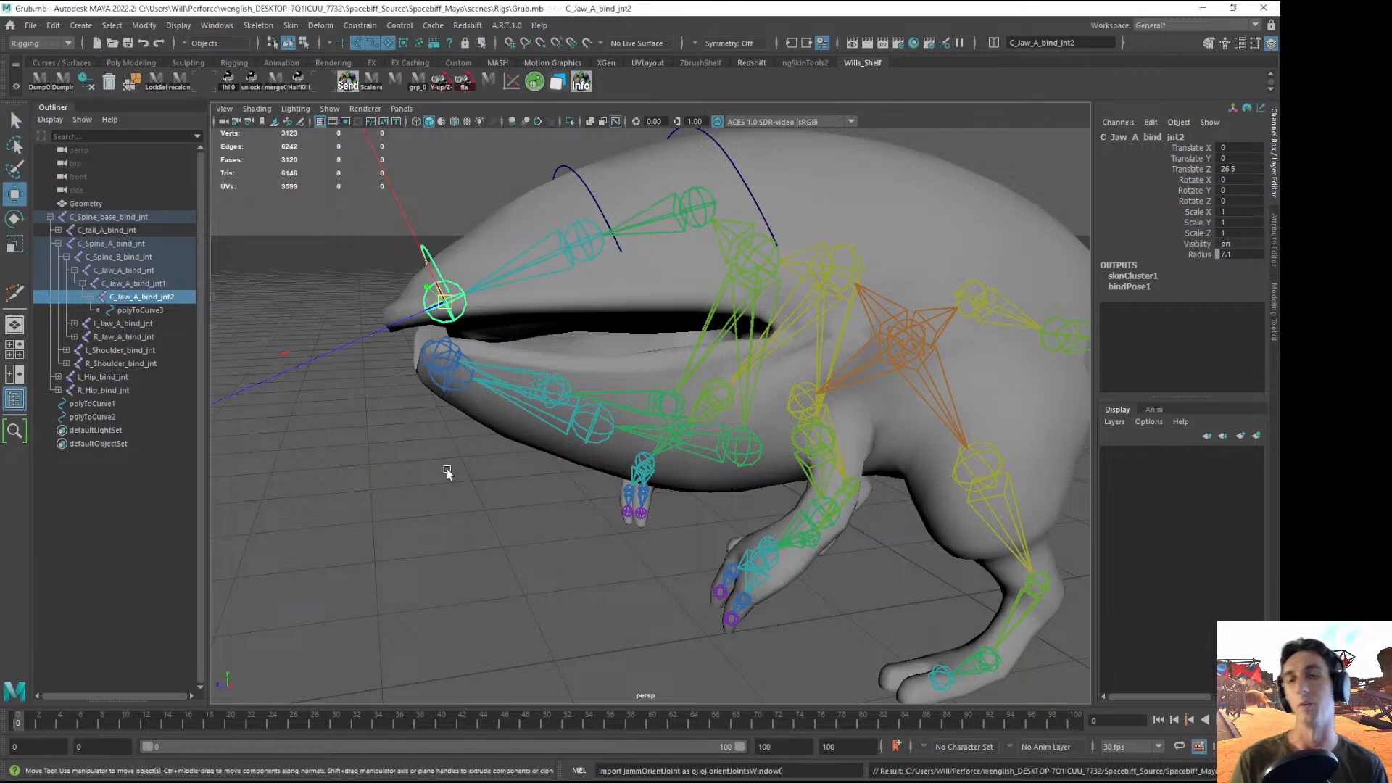
left_click(466, 475)
left_click_drag(466, 475, 532, 302, "alt")
left_click(548, 328)
right_click_drag(548, 327, 638, 331, "alt")
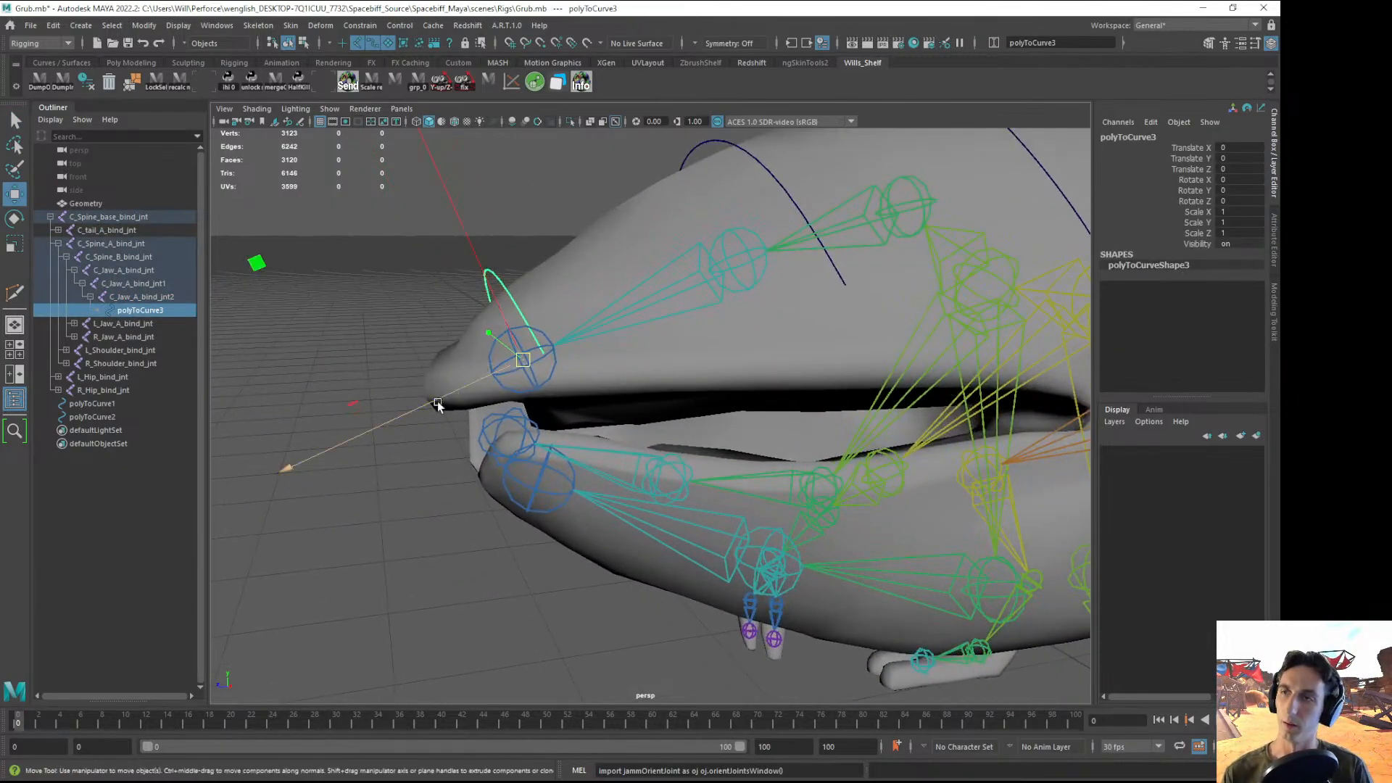
key("shift+p")
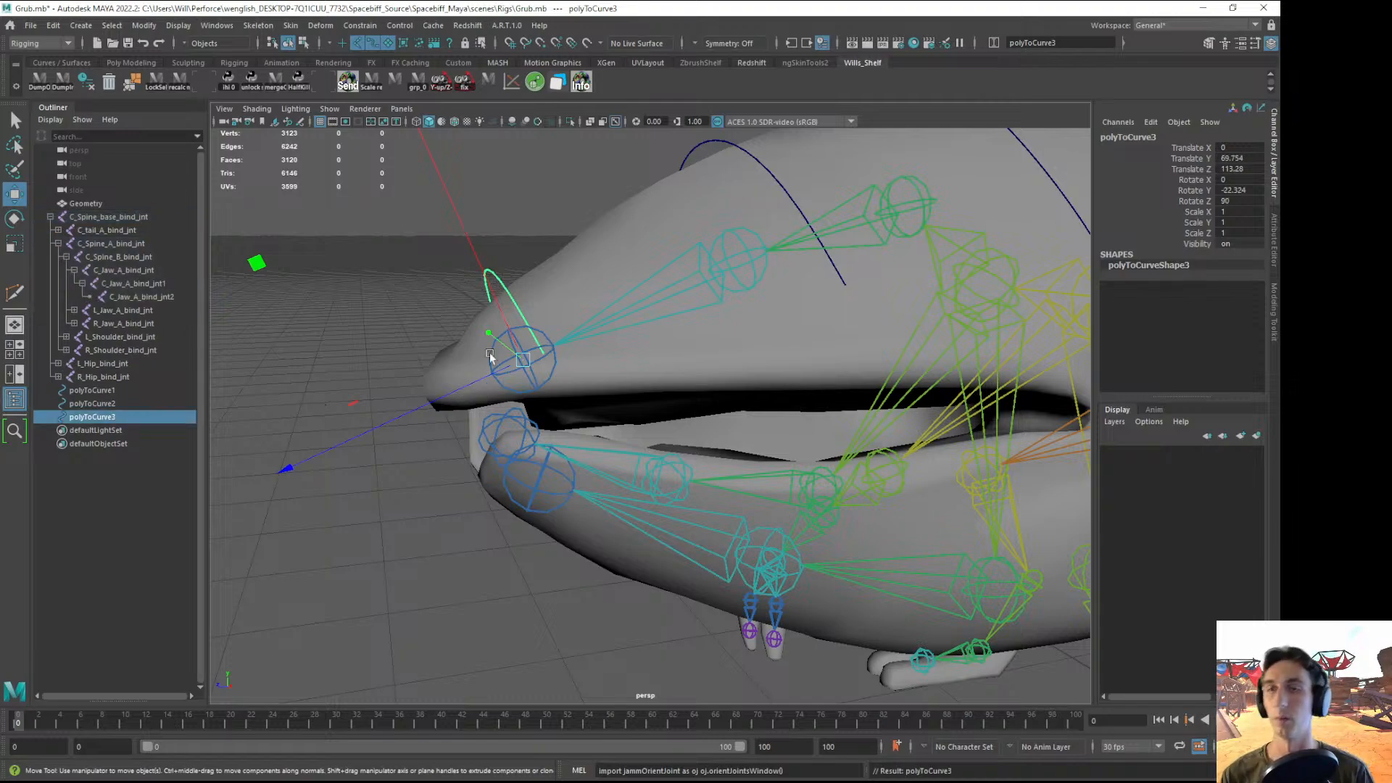
- Compare each upper jaw joint's pivot and orientation with its matching control curve, selecting joints and curves in turn
left_click_drag(399, 413, 444, 404, "alt")
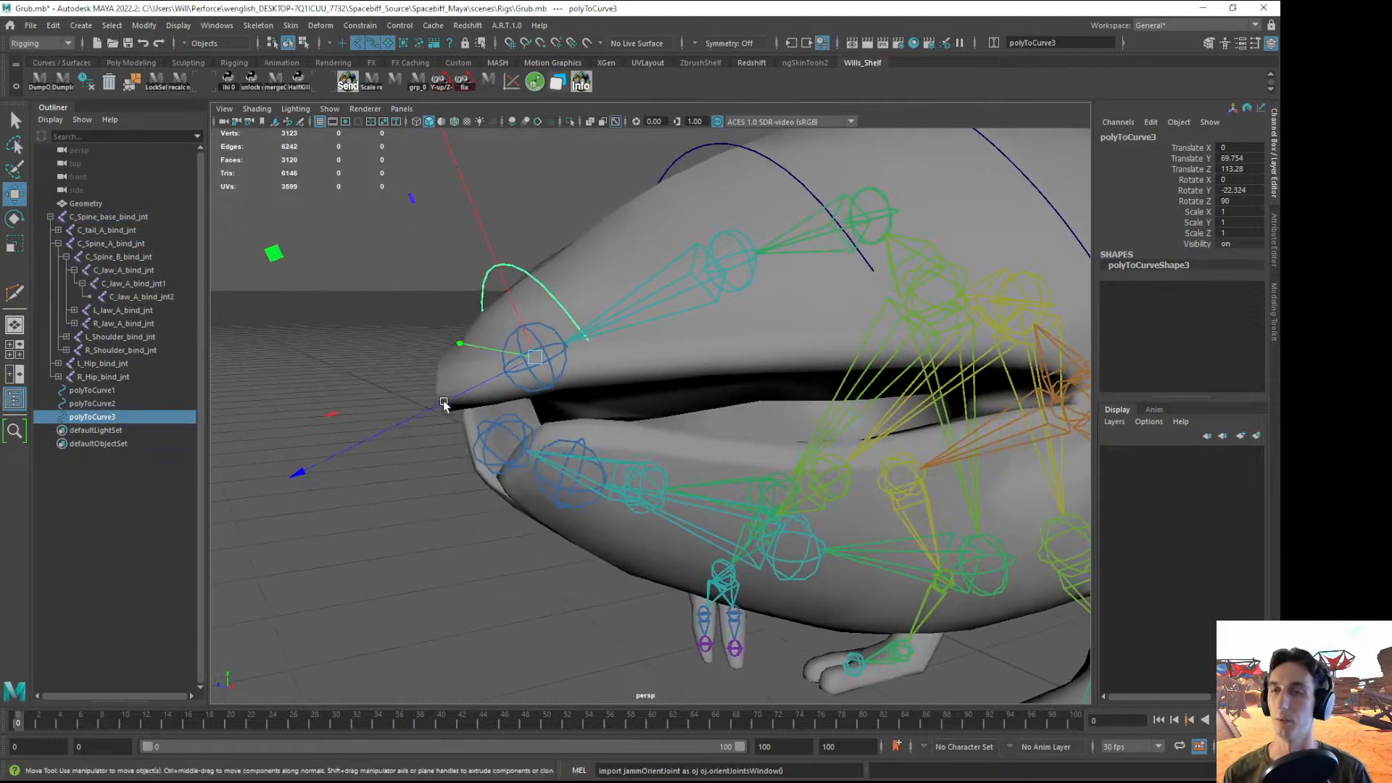
left_click(548, 393)
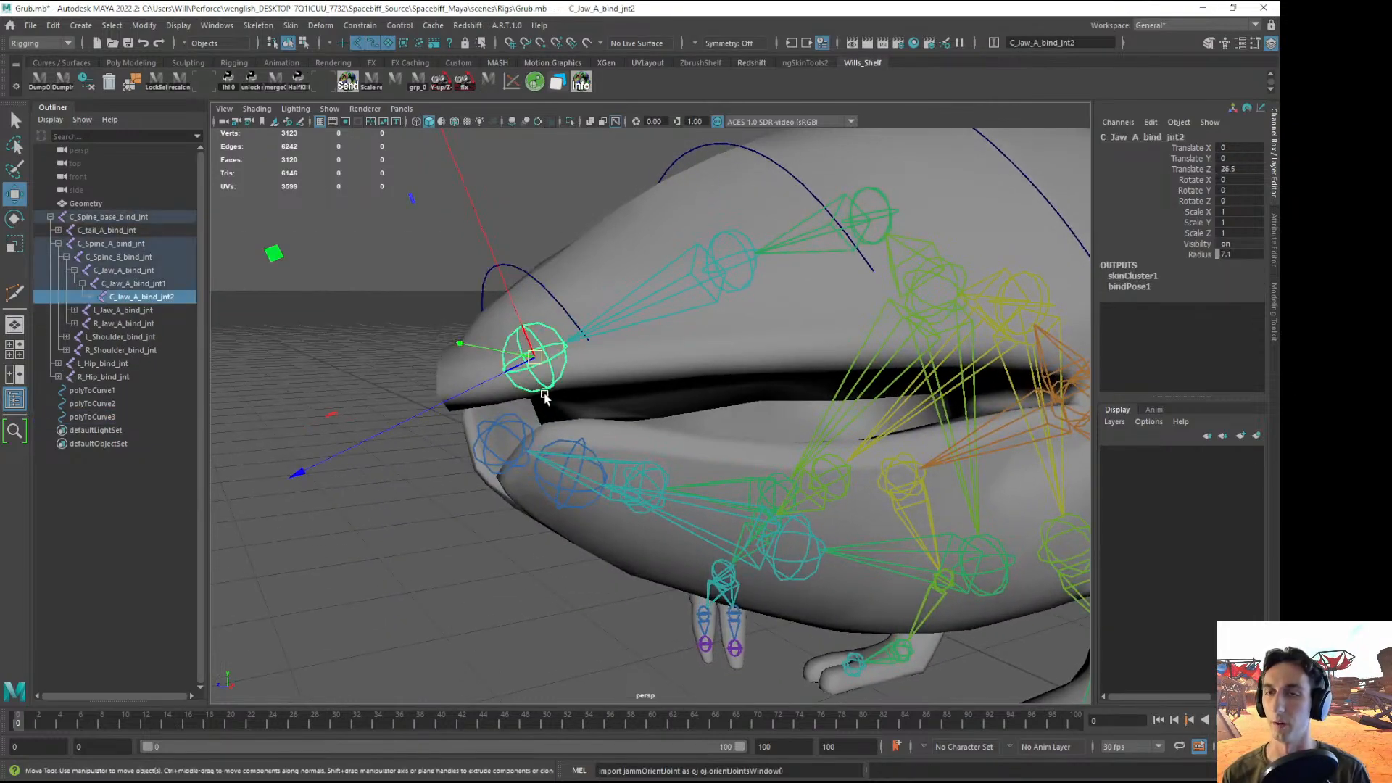
left_click(722, 145)
left_click(744, 283)
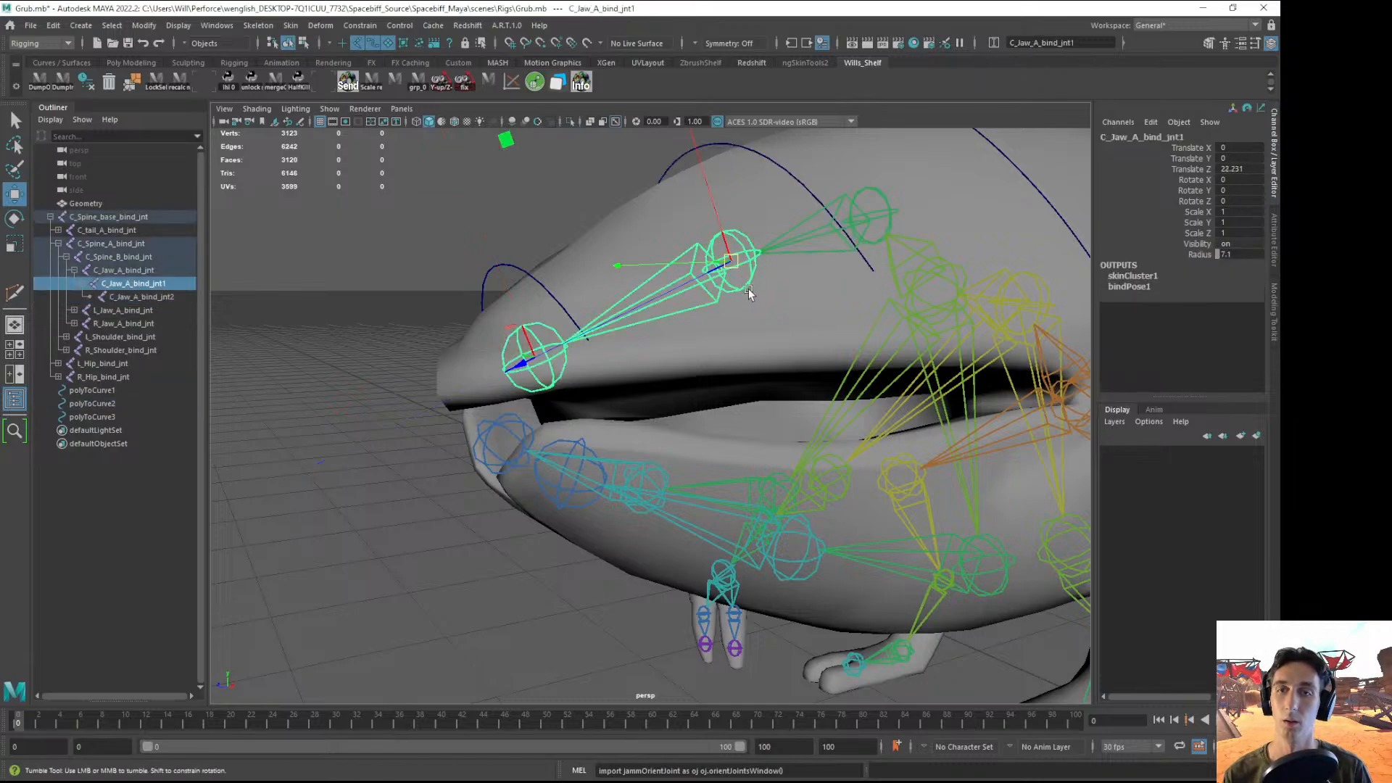
left_click_drag(749, 289, 768, 158, "alt")
left_click(561, 244)
left_click(781, 156)
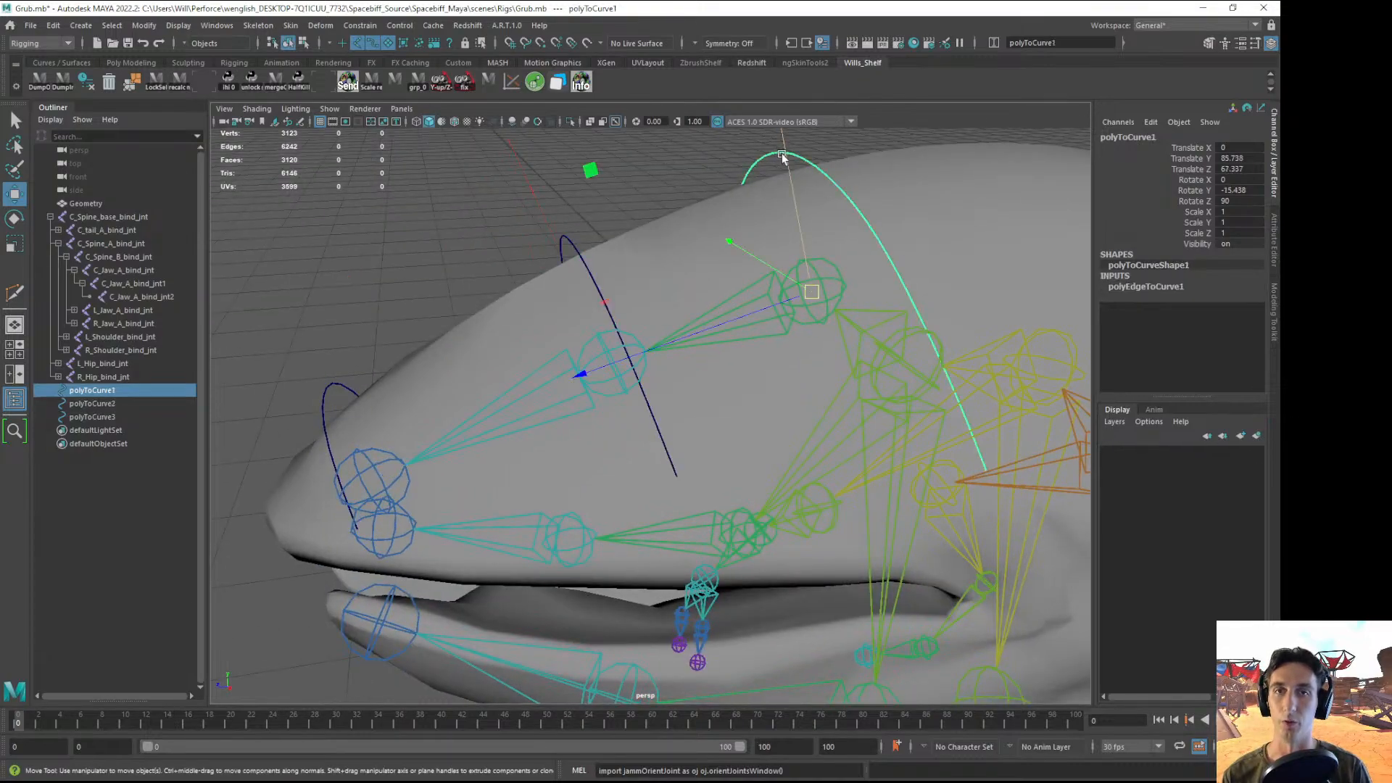
left_click(812, 320)
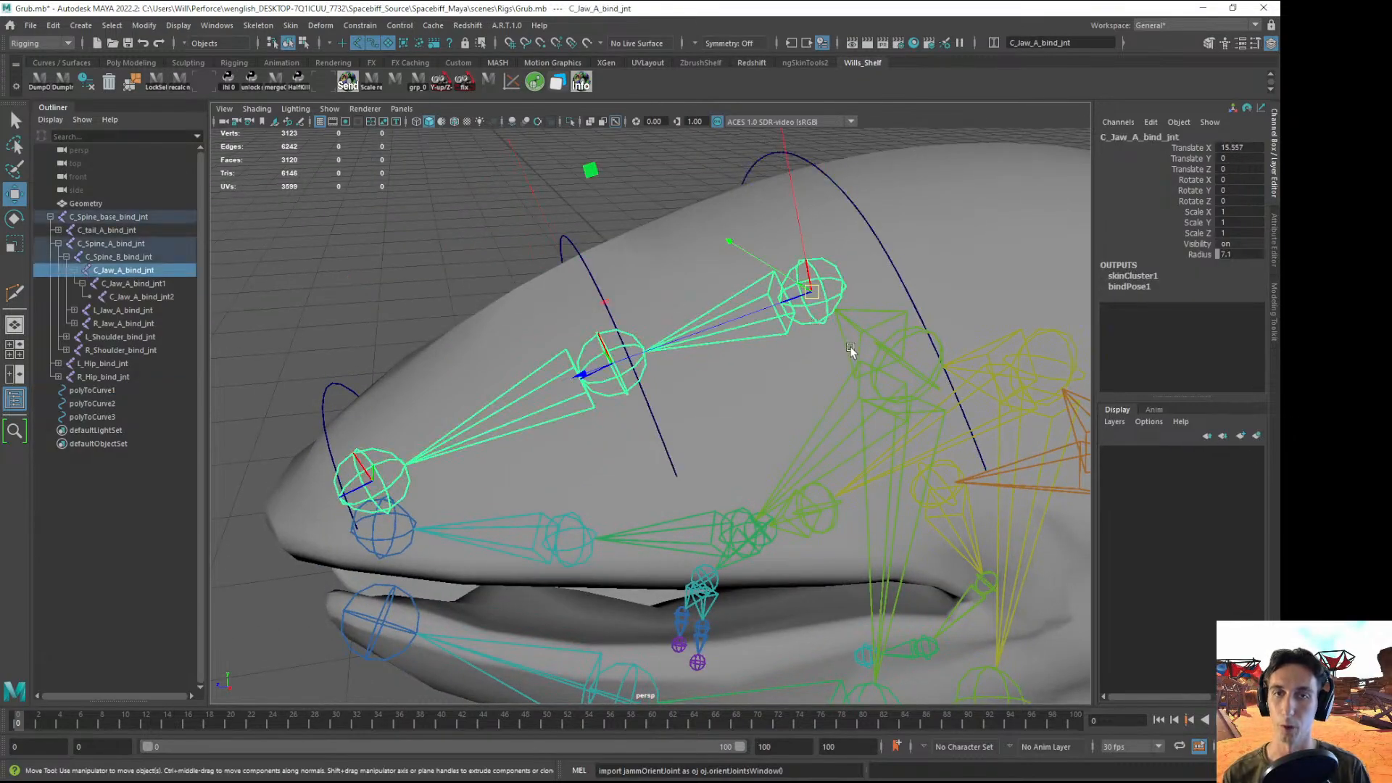
left_click_drag(851, 351, 801, 242, "alt")
left_click(770, 225)
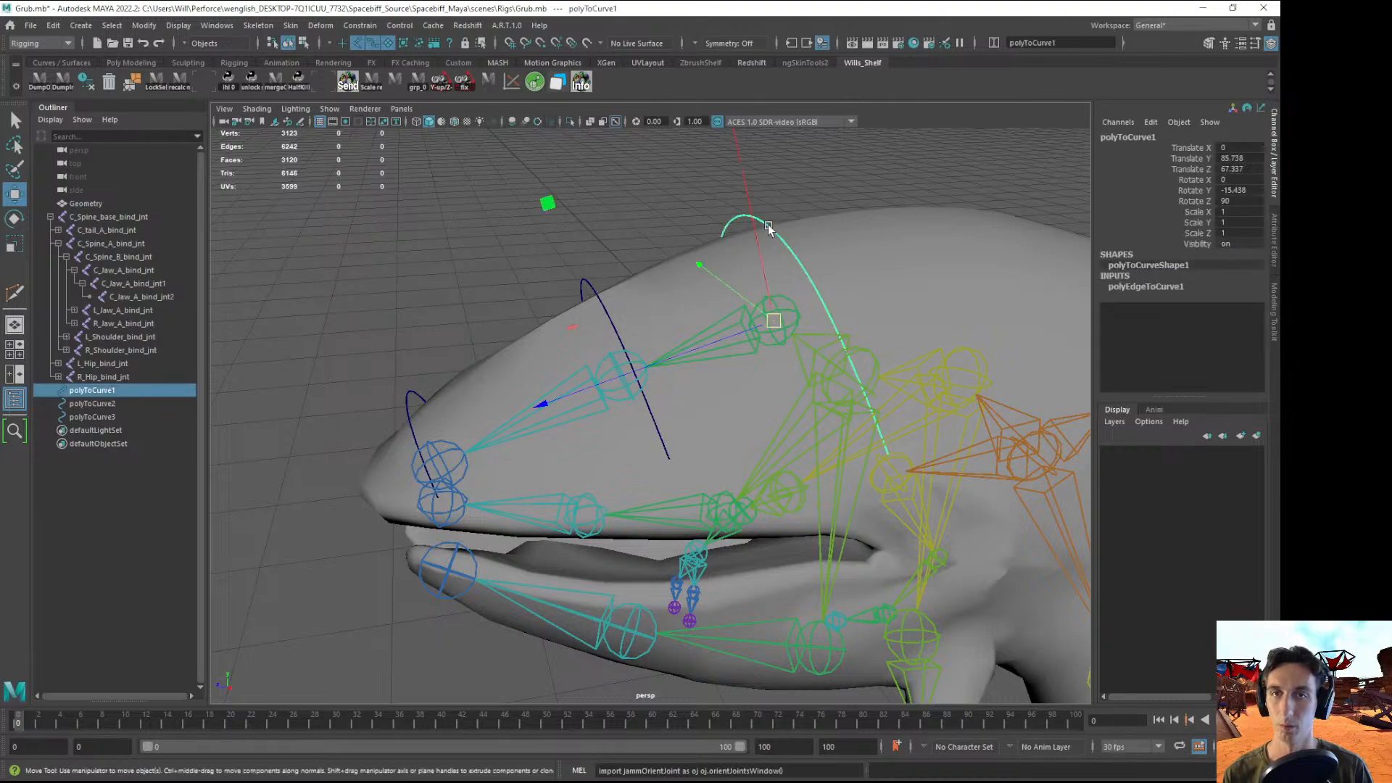
left_click(770, 342)
left_click(678, 313)
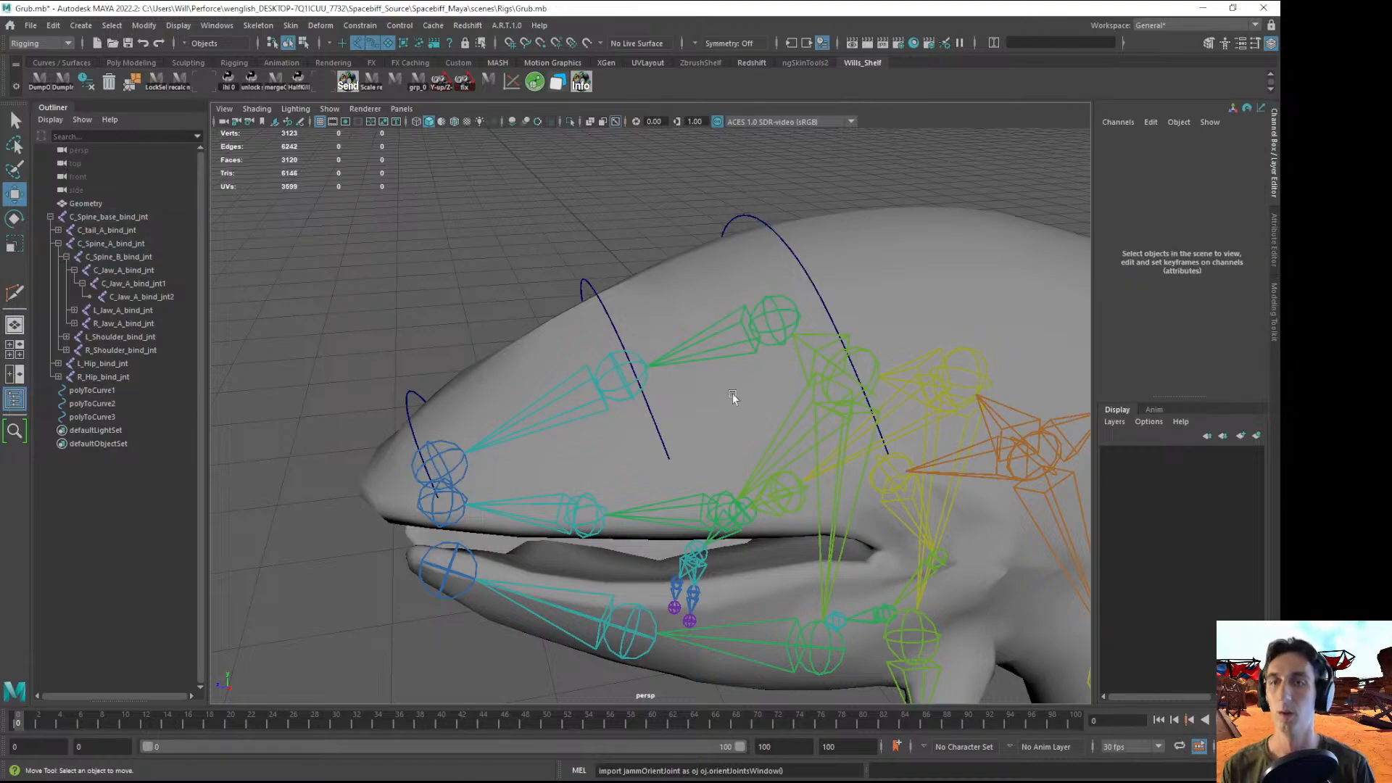
left_click_drag(732, 393, 605, 373, "alt")
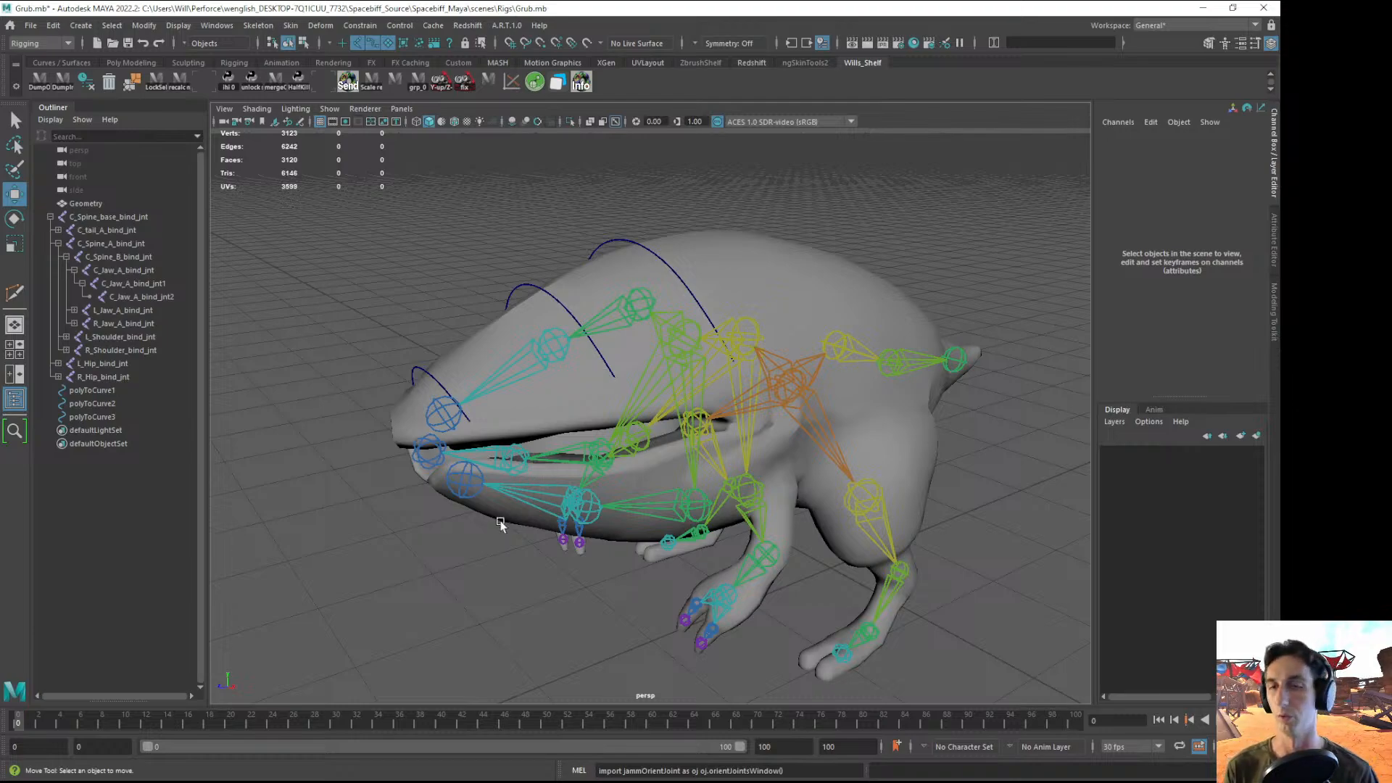
mouse_move(535, 572)
left_mouse_down("alt")
mouse_move(639, 459)
mouse_move(767, 433)
mouse_move(581, 395)
mouse_move(621, 413)
mouse_move(735, 418)
mouse_move(693, 444)
left_mouse_up("alt")
key("6")
key("5")
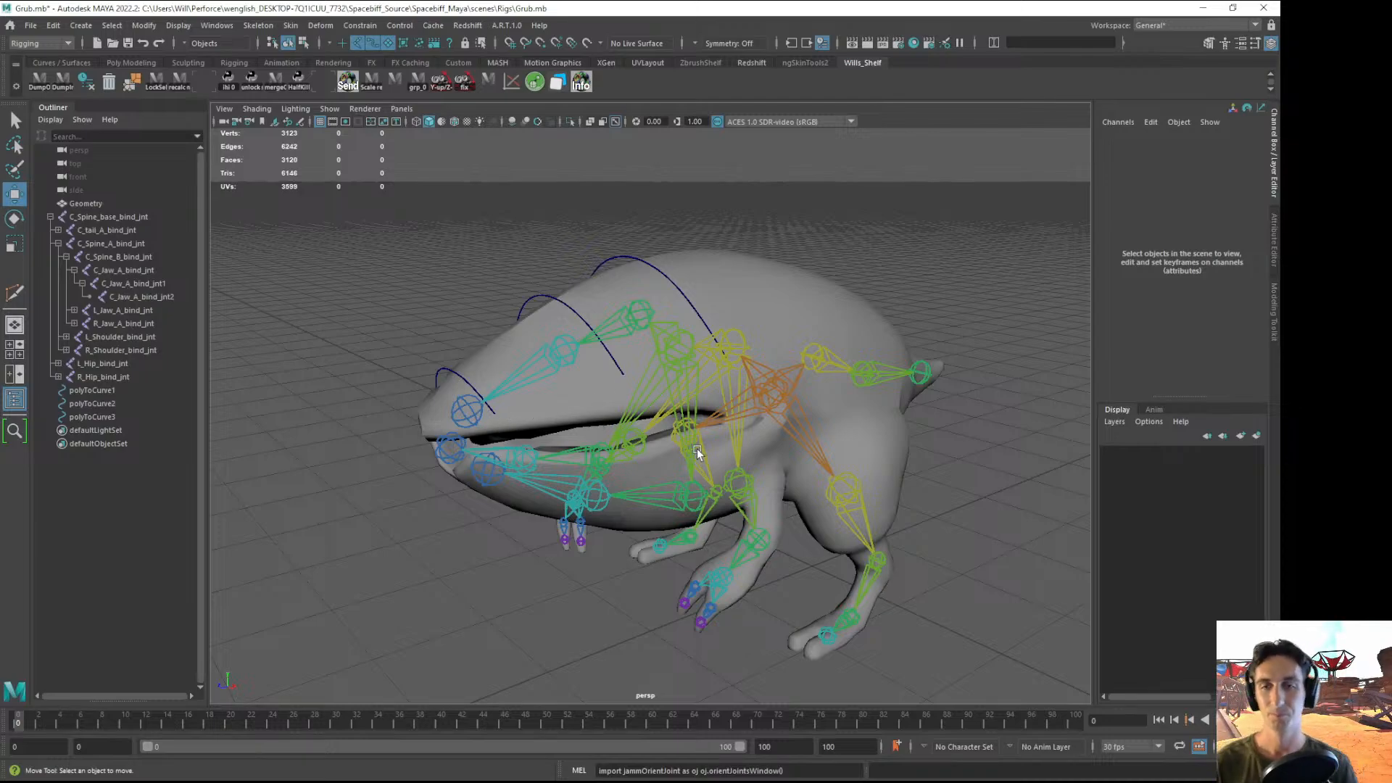
- Select the grub mesh and set the viewport display line width to 1.0 in the preferences
left_click_drag(698, 453, 489, 331, "alt")
right_click_drag(489, 331, 524, 403, "alt")
middle_click_drag(446, 413, 547, 441, "alt")
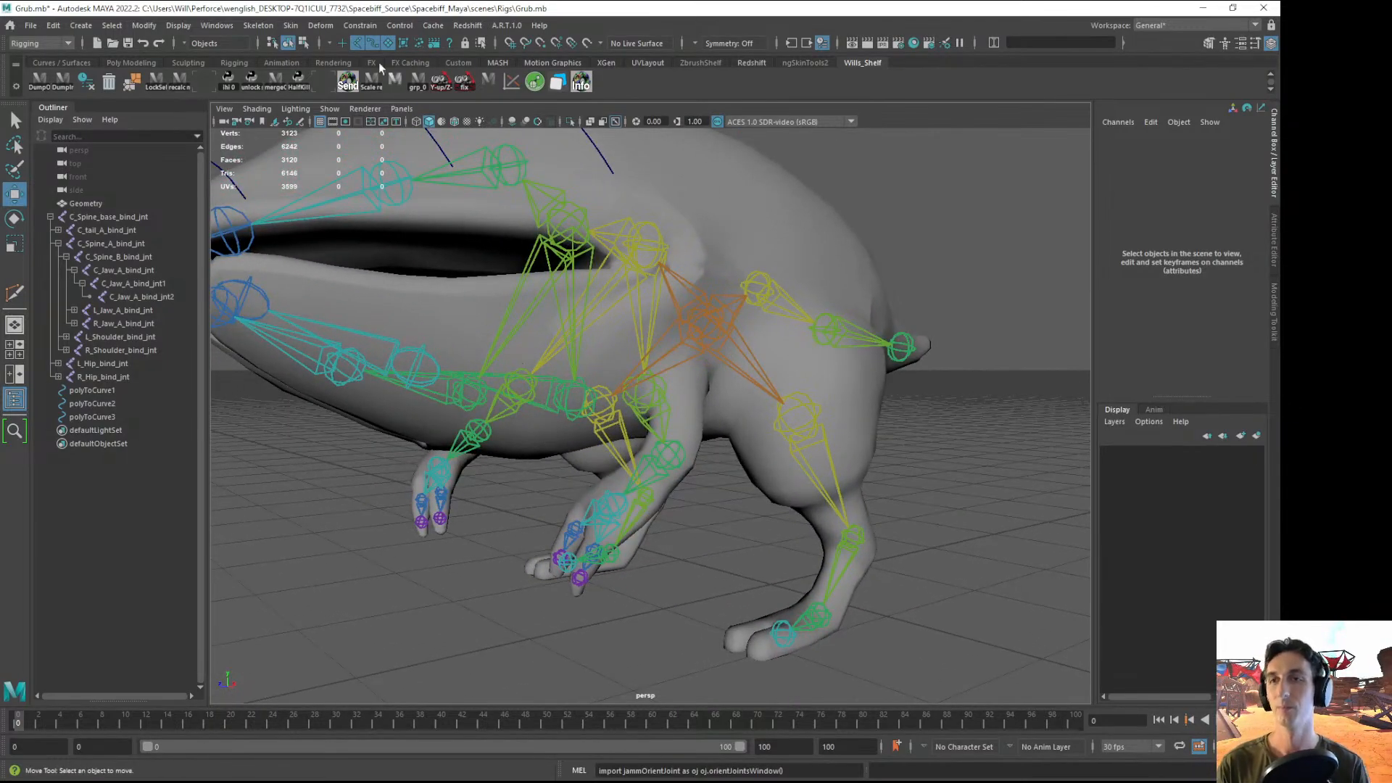
key("q")
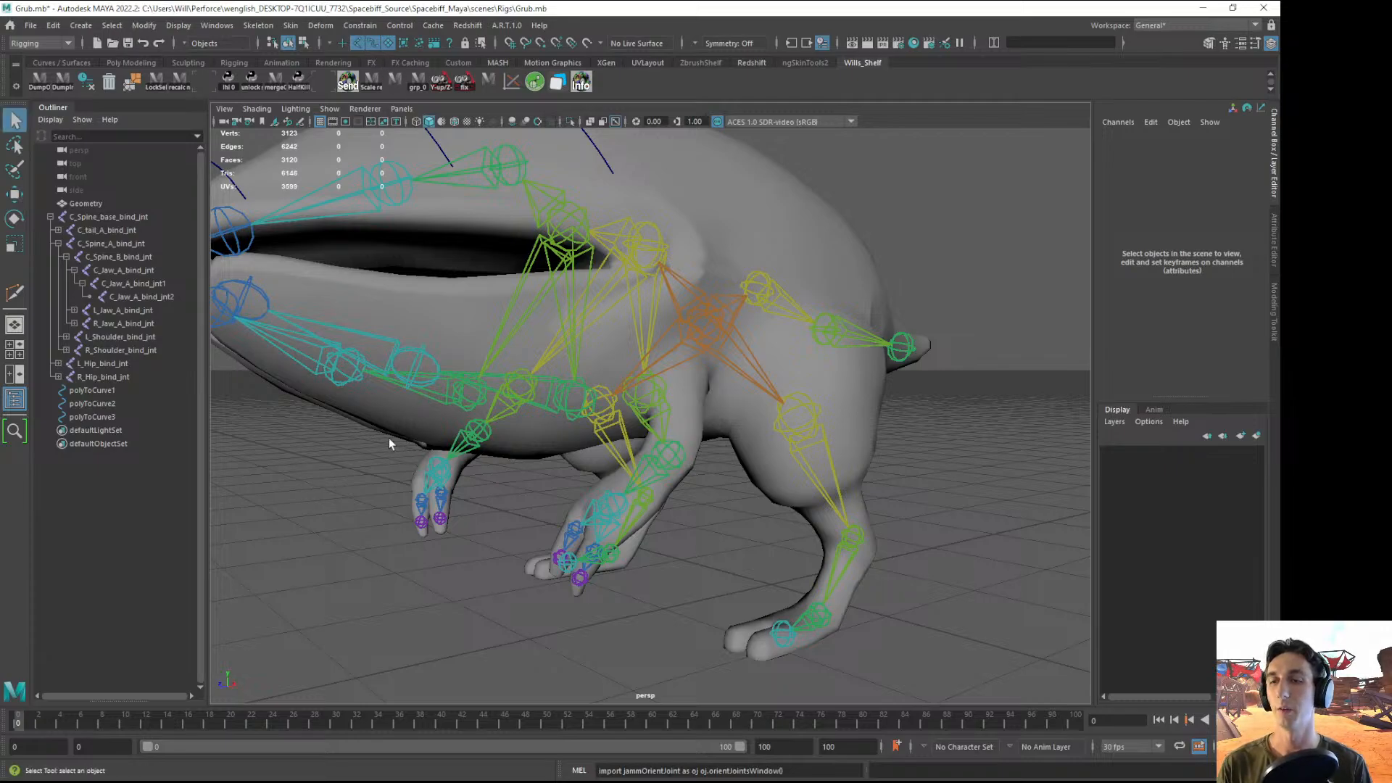
left_click(488, 449)
left_click_drag(553, 486, 589, 457, "alt")
left_click(1199, 747)
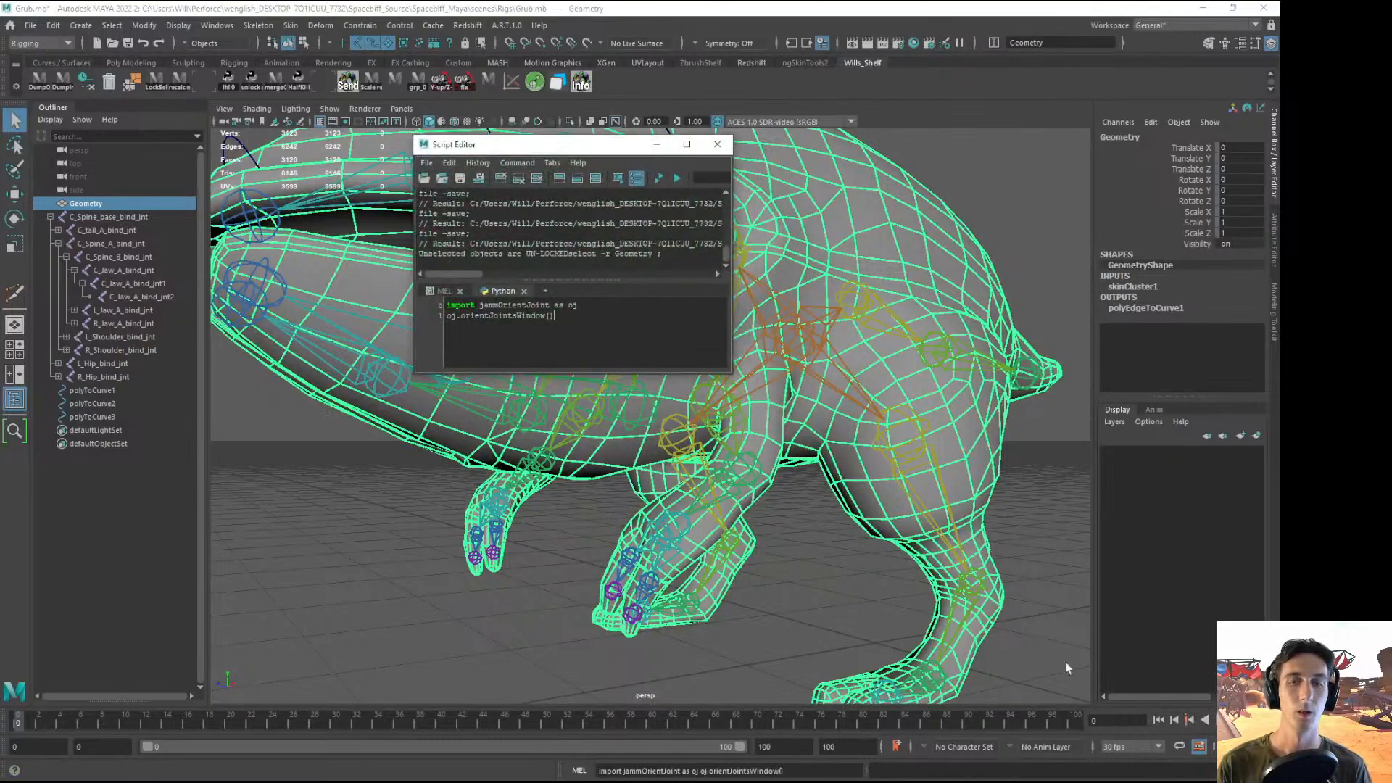
left_click(717, 144)
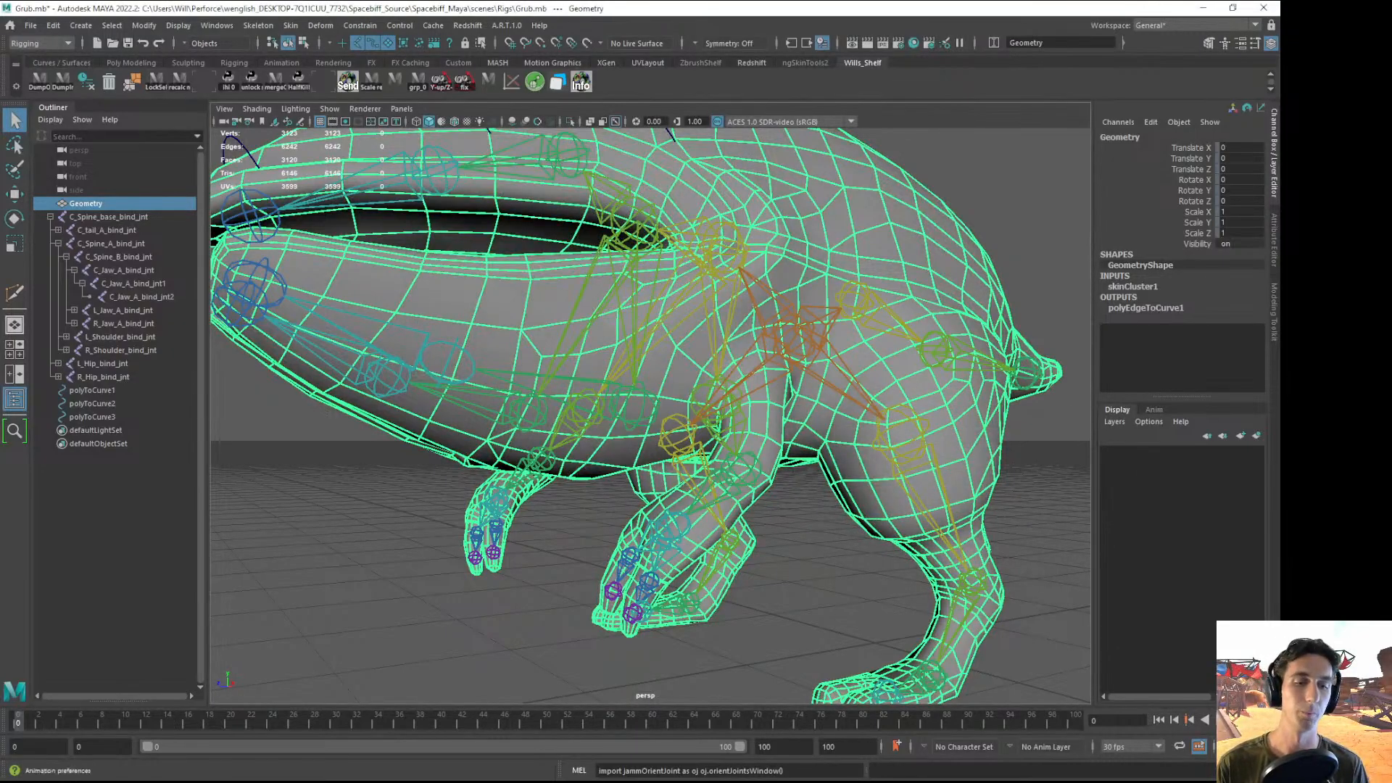
left_click(1199, 747)
left_click(703, 385)
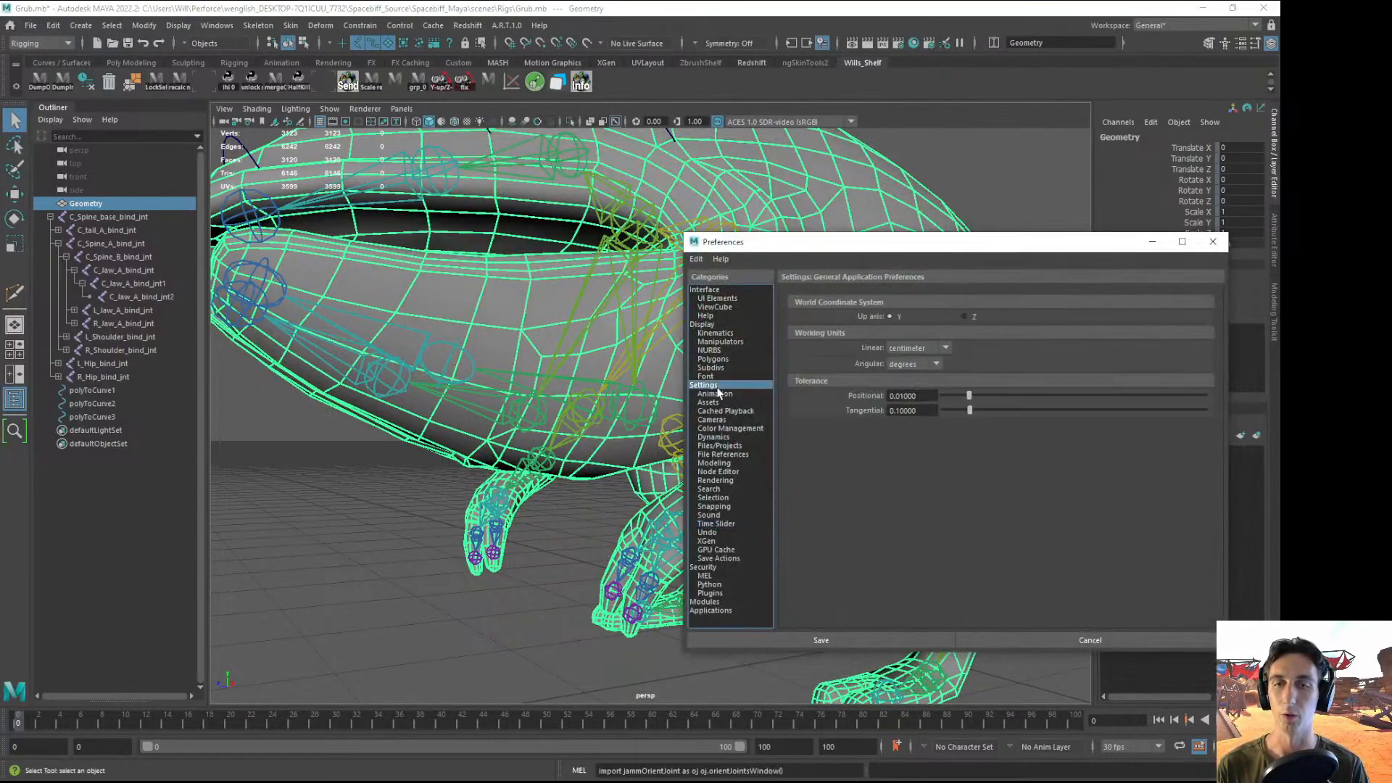
left_click(702, 325)
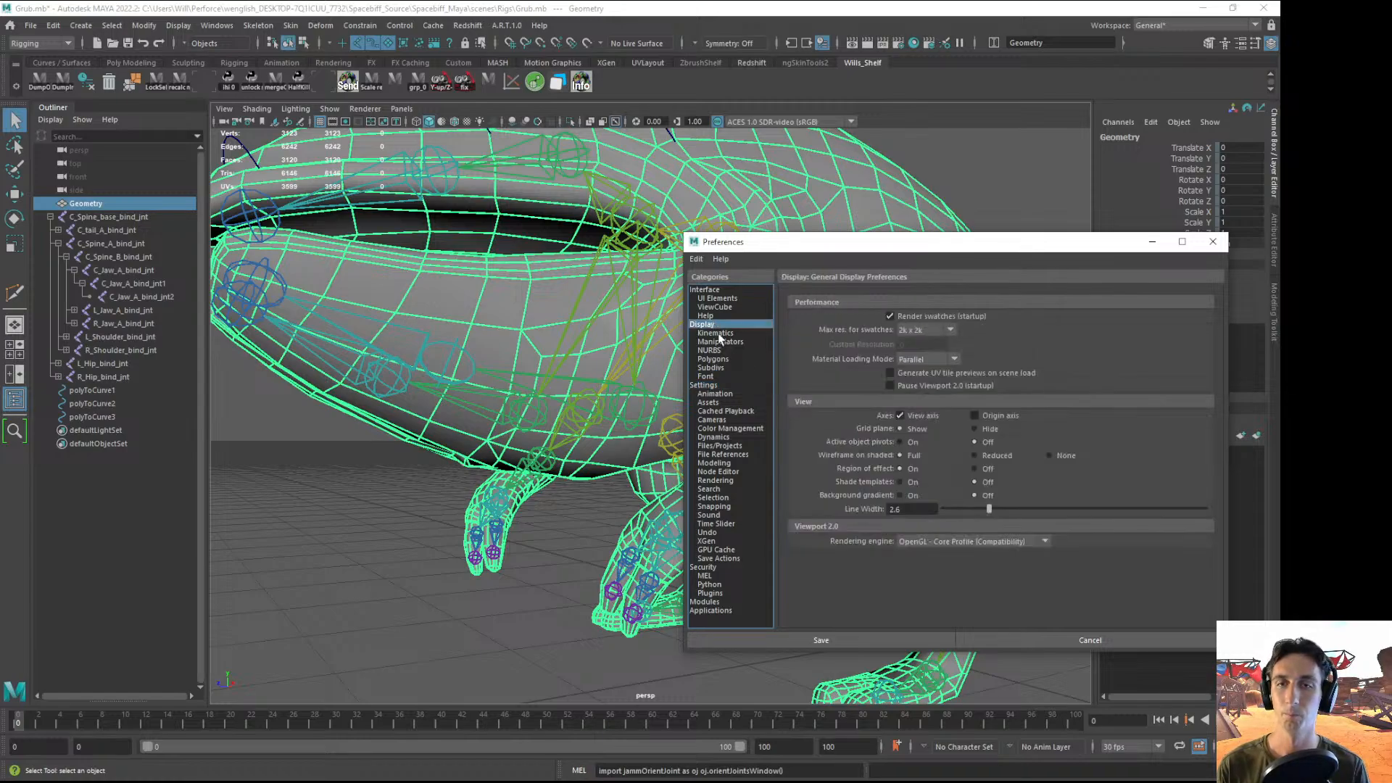
left_click_drag(978, 509, 927, 503)
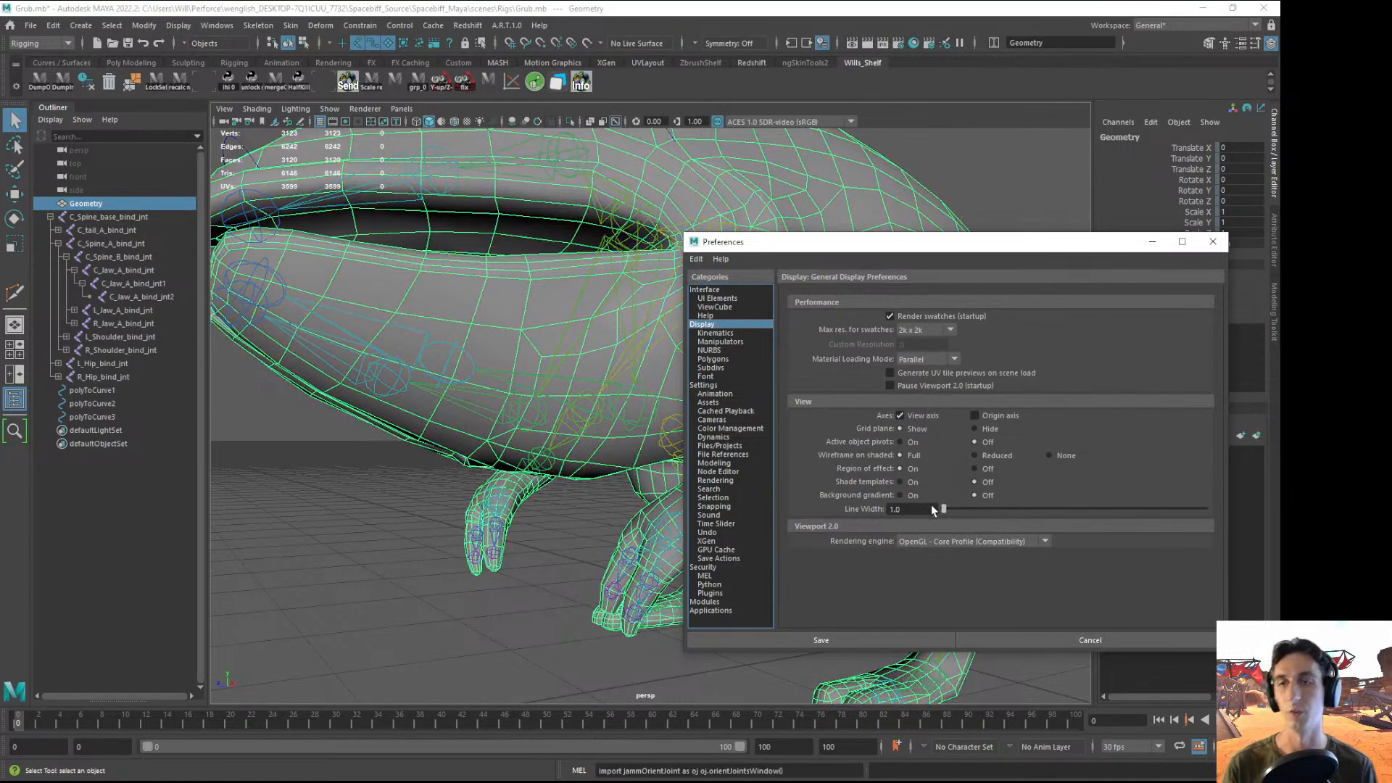
- Switch the grub mesh to edge selection with the lower jaw and front leg in view
left_click_drag(458, 511, 455, 537, "alt")
right_click_drag(436, 461, 457, 416)
left_click_drag(457, 416, 444, 508, "alt")
- Try a display line width of 1.4 on the mesh wireframe and return it to 1.0
left_click(943, 510)
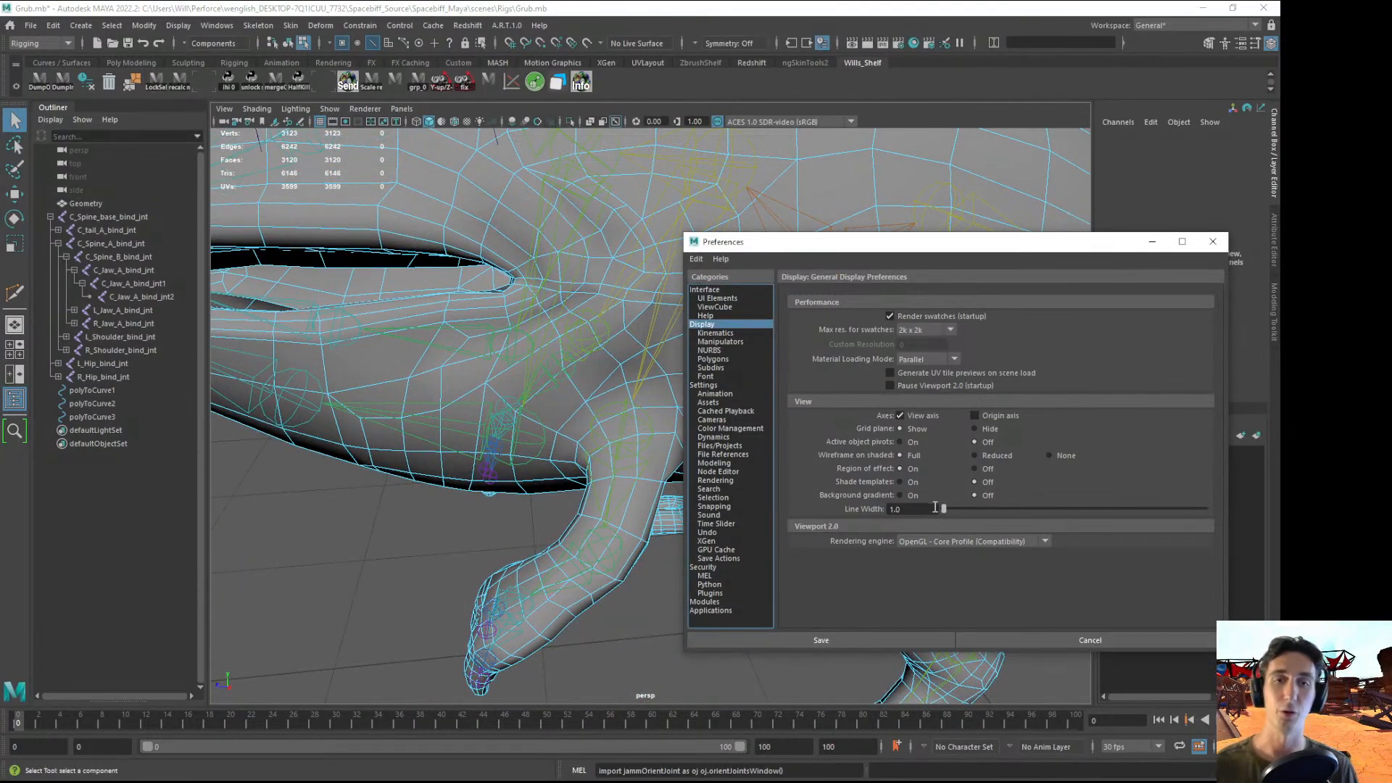
mouse_move(947, 510)
left_mouse_down()
mouse_move(1153, 513)
mouse_move(940, 517)
left_mouse_up()
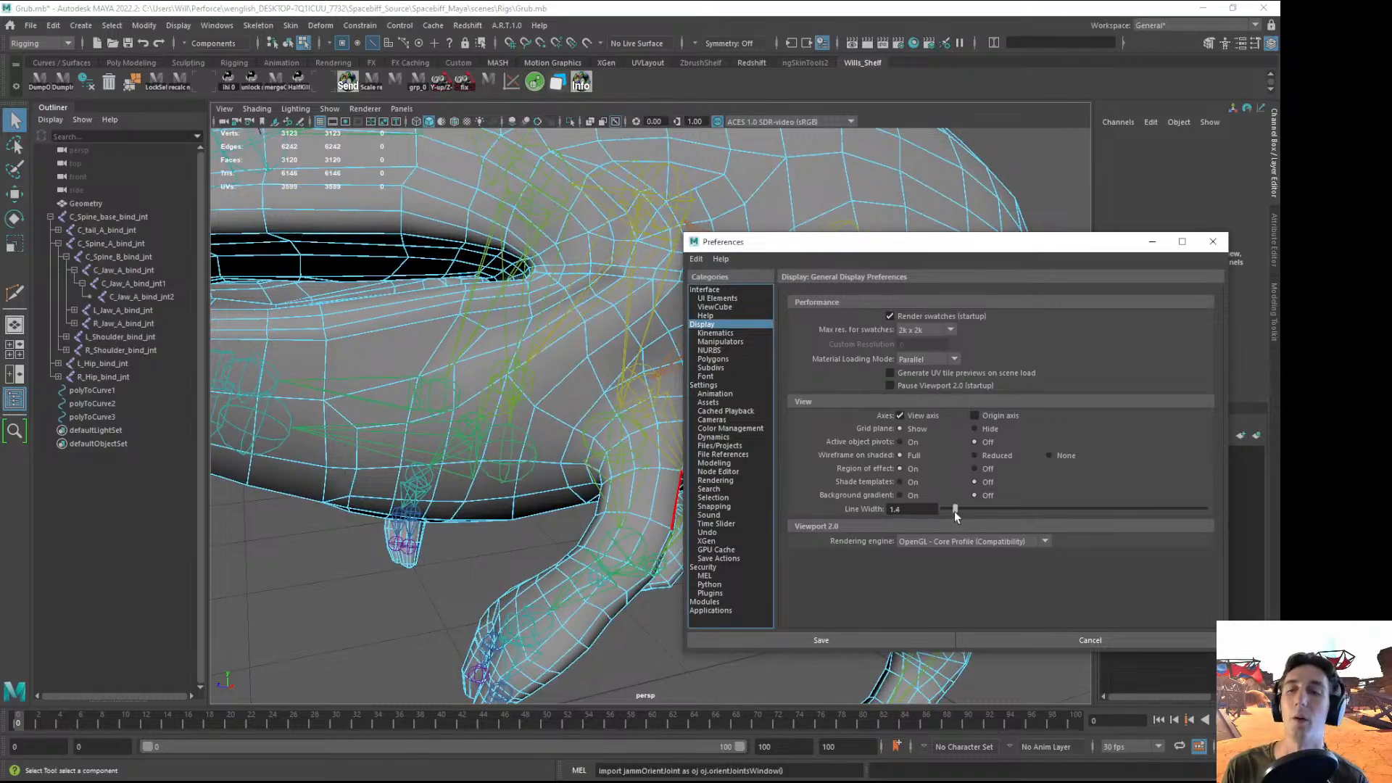
left_click_drag(522, 516, 602, 516, "alt")
left_click_drag(961, 510, 864, 521)
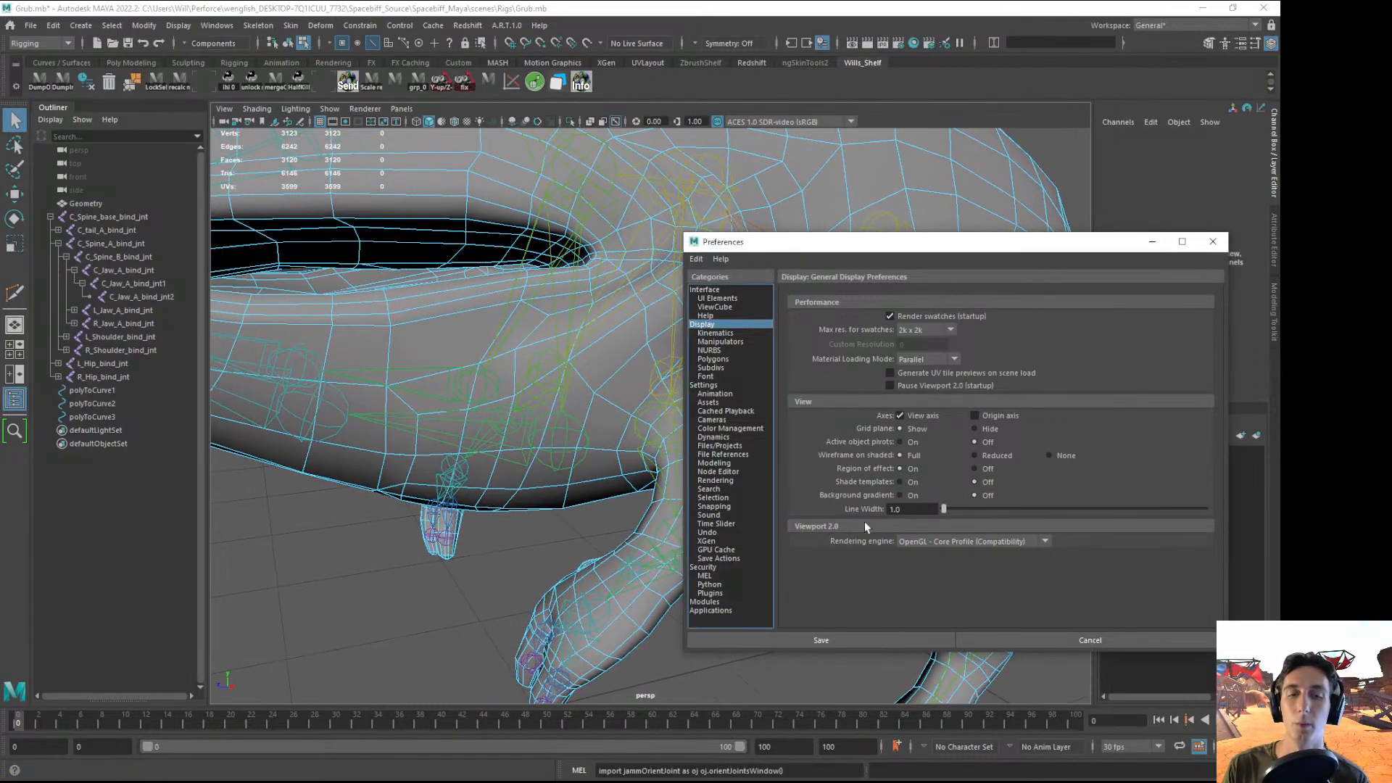
- Select a vertical run of edges on the side of the lower jaw and convert these polygon edges to a curve
left_click_drag(478, 536, 537, 457, "alt")
left_click(503, 488)
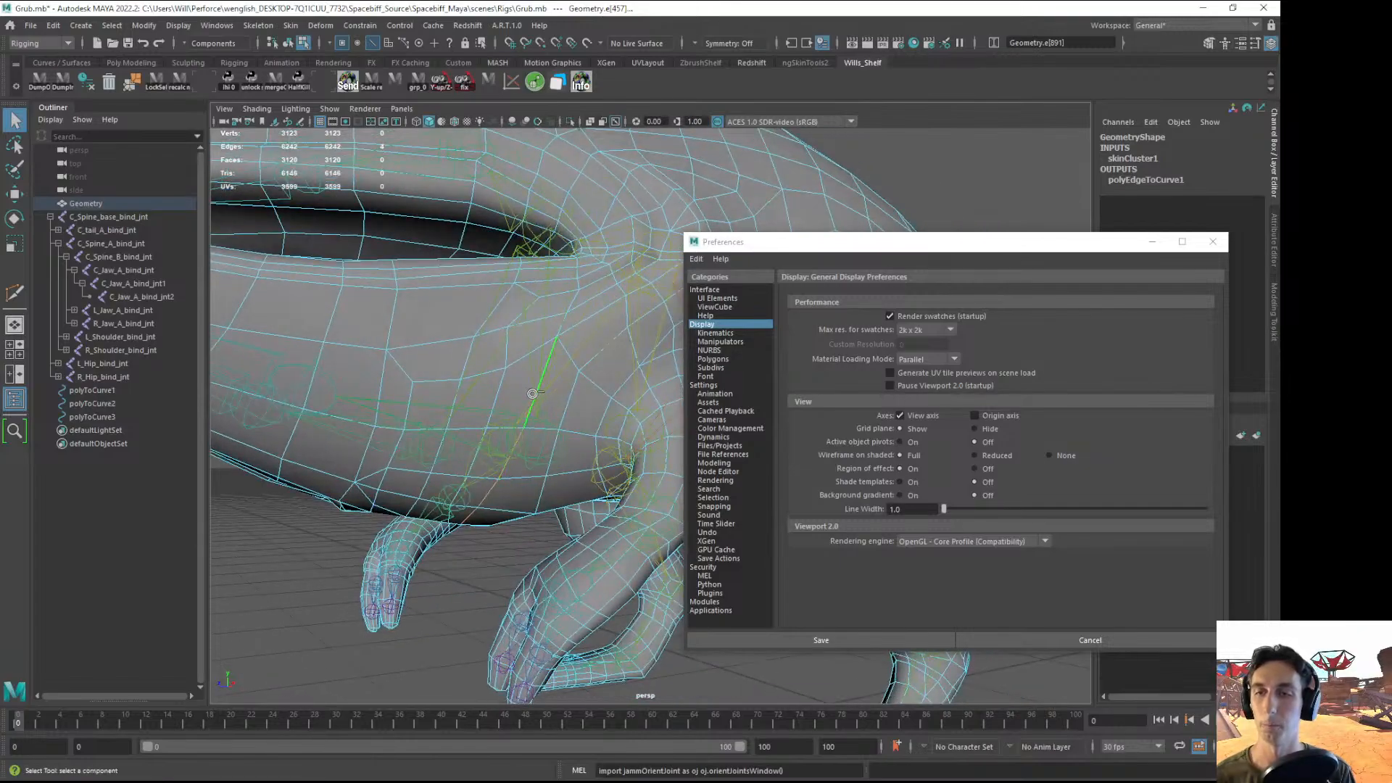
left_click_drag(532, 393, 456, 414, "alt")
left_click(155, 26)
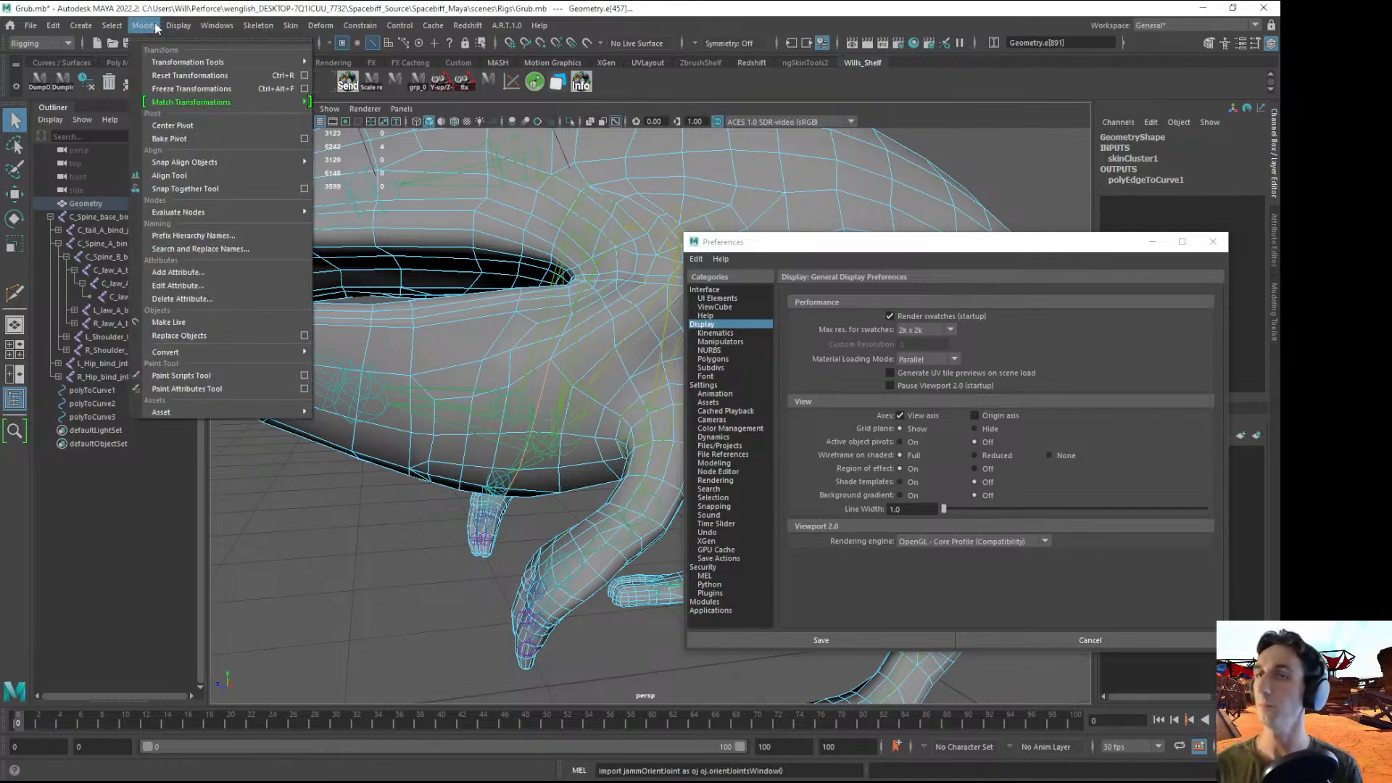
mouse_move(120, 27)
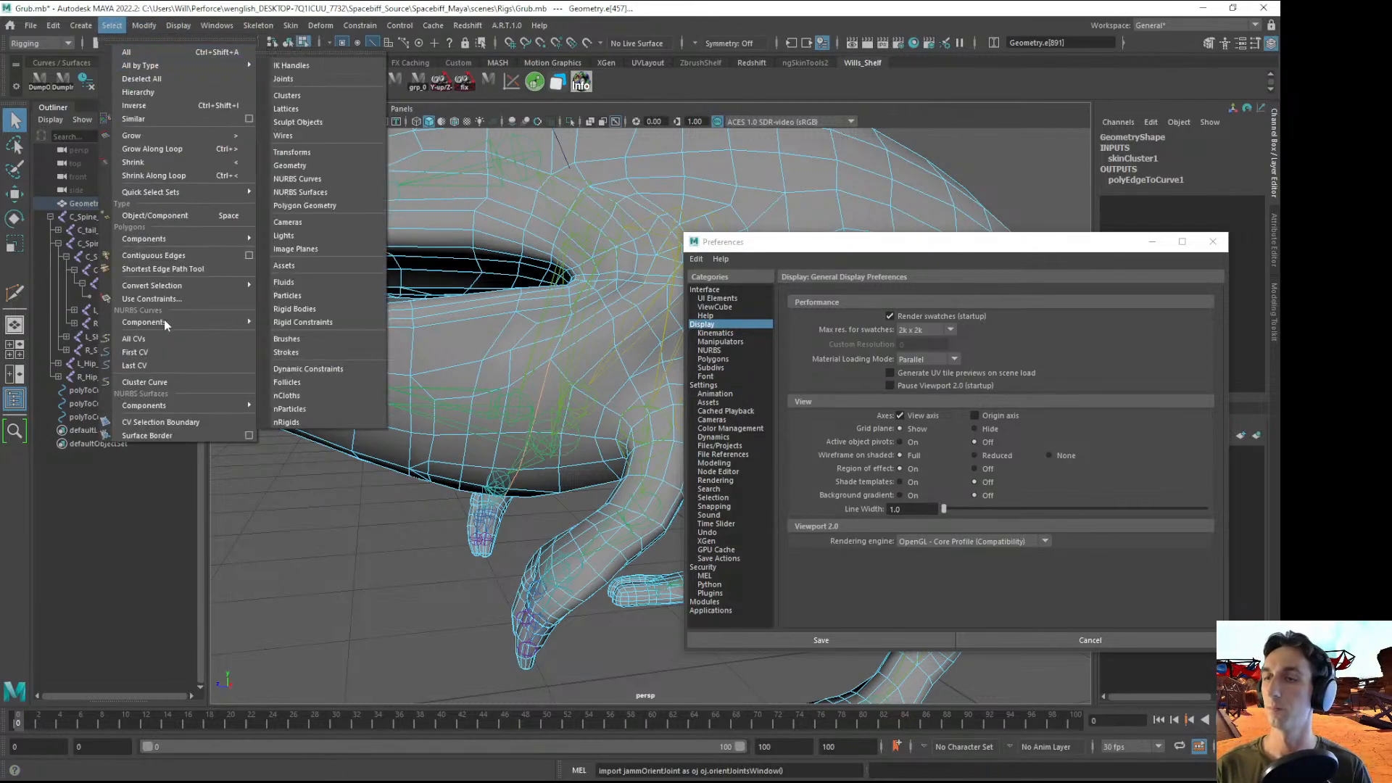
mouse_move(218, 353)
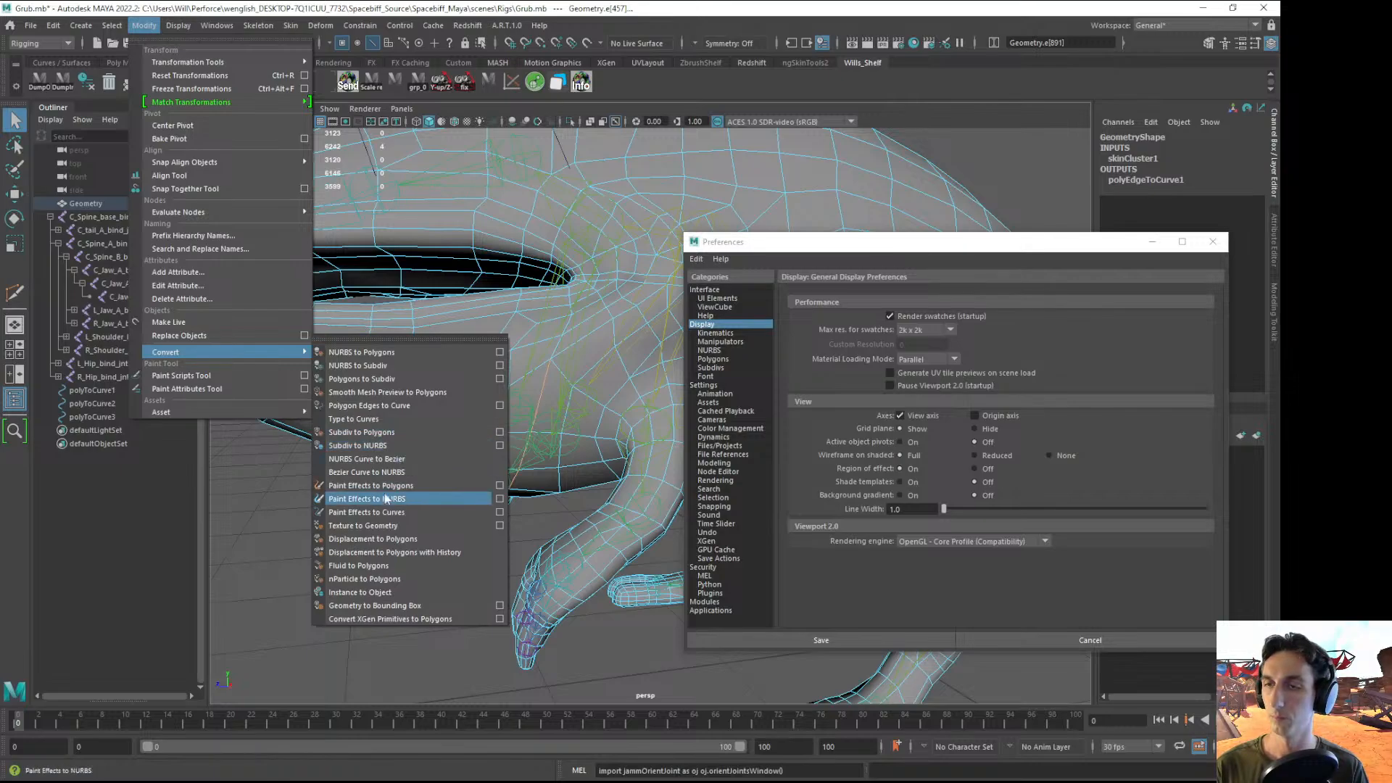
left_click(411, 407)
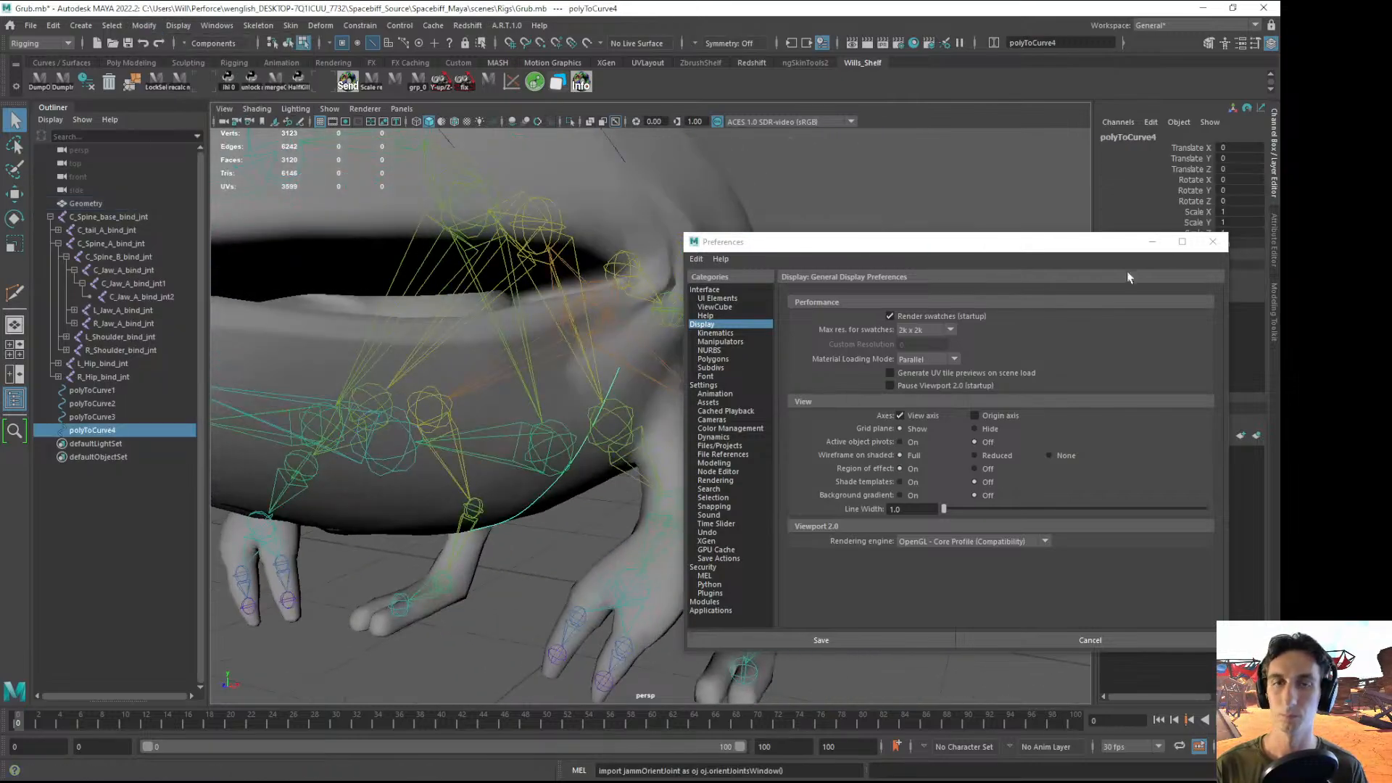
- Close the preferences, return to object selection and check the new lower jaw curve from below and the front
left_click(1213, 243)
left_click_drag(617, 508, 562, 453, "alt")
left_click(741, 308)
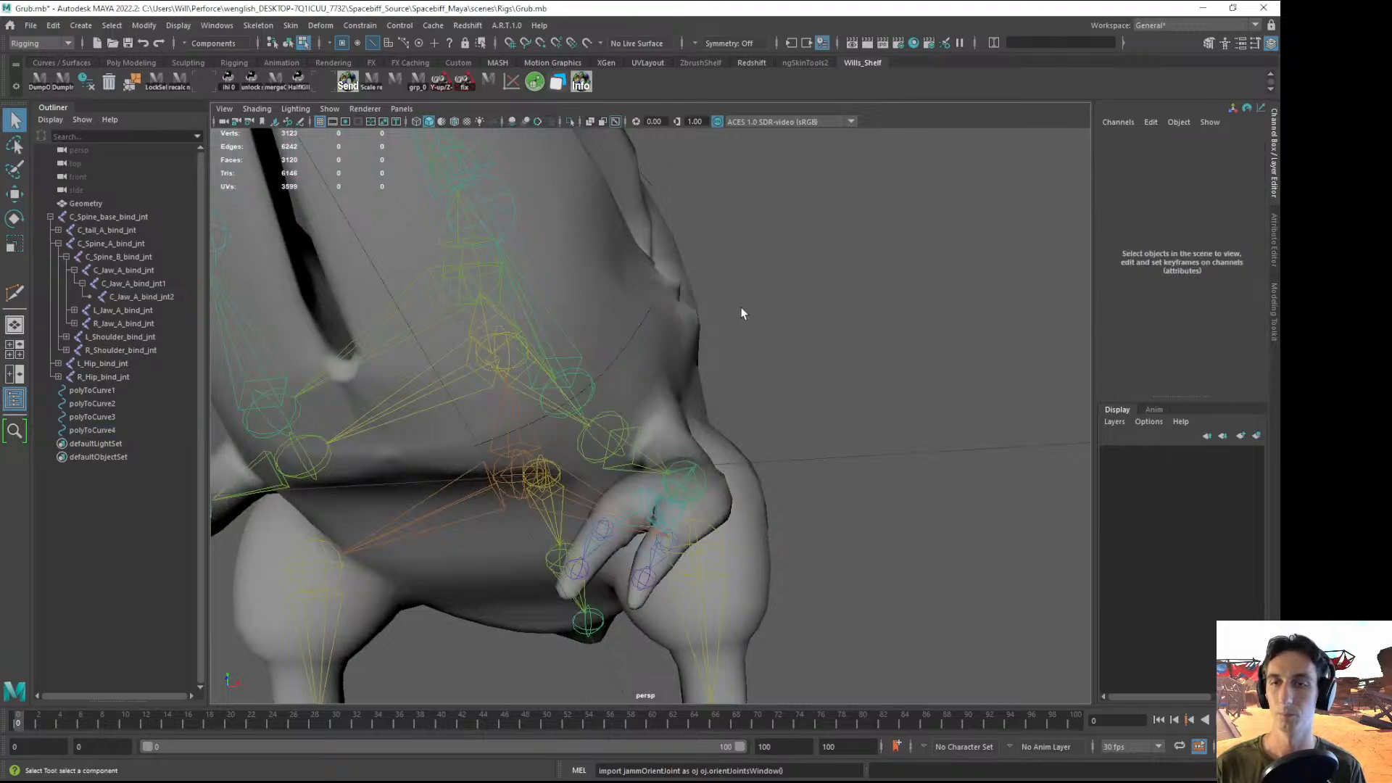
key("F8")
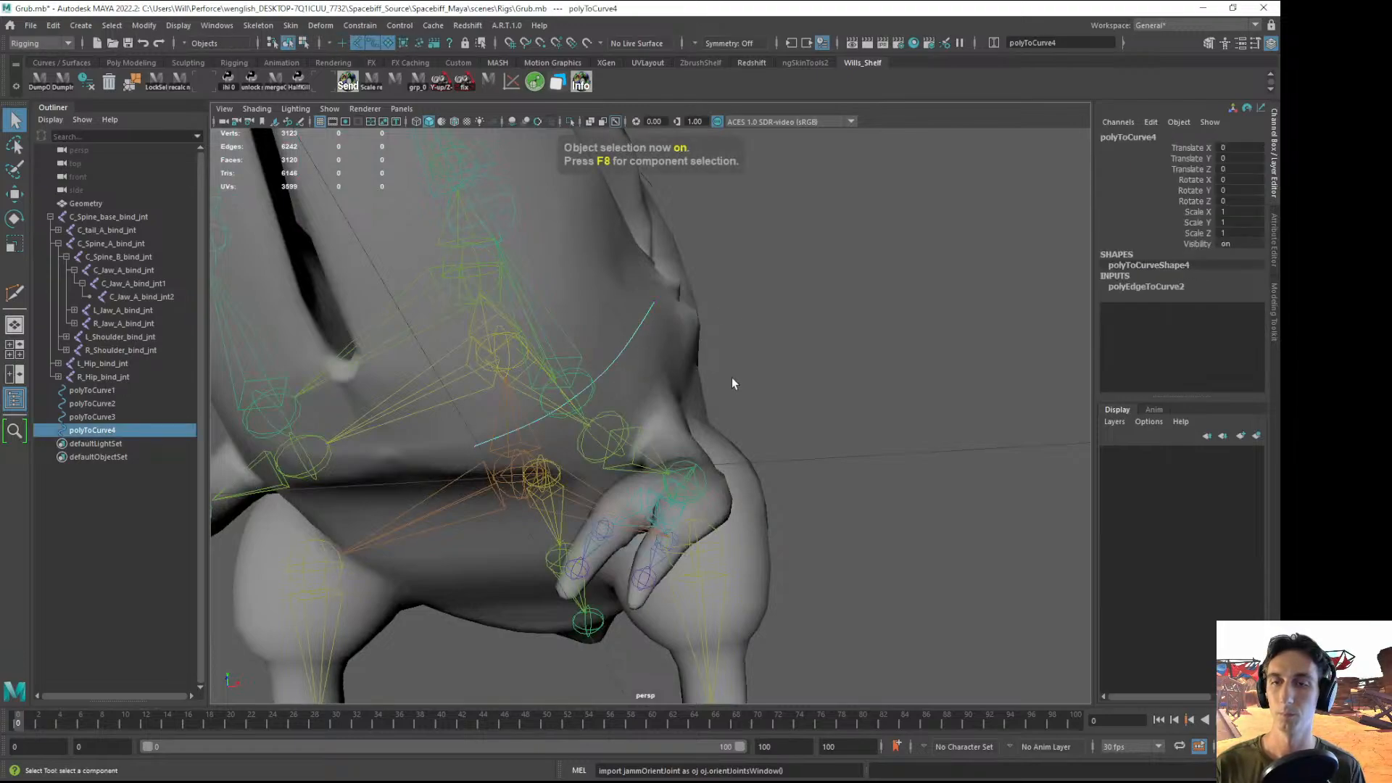
left_click_drag(732, 377, 905, 538, "alt")
right_click_drag(880, 438, 736, 353, "alt")
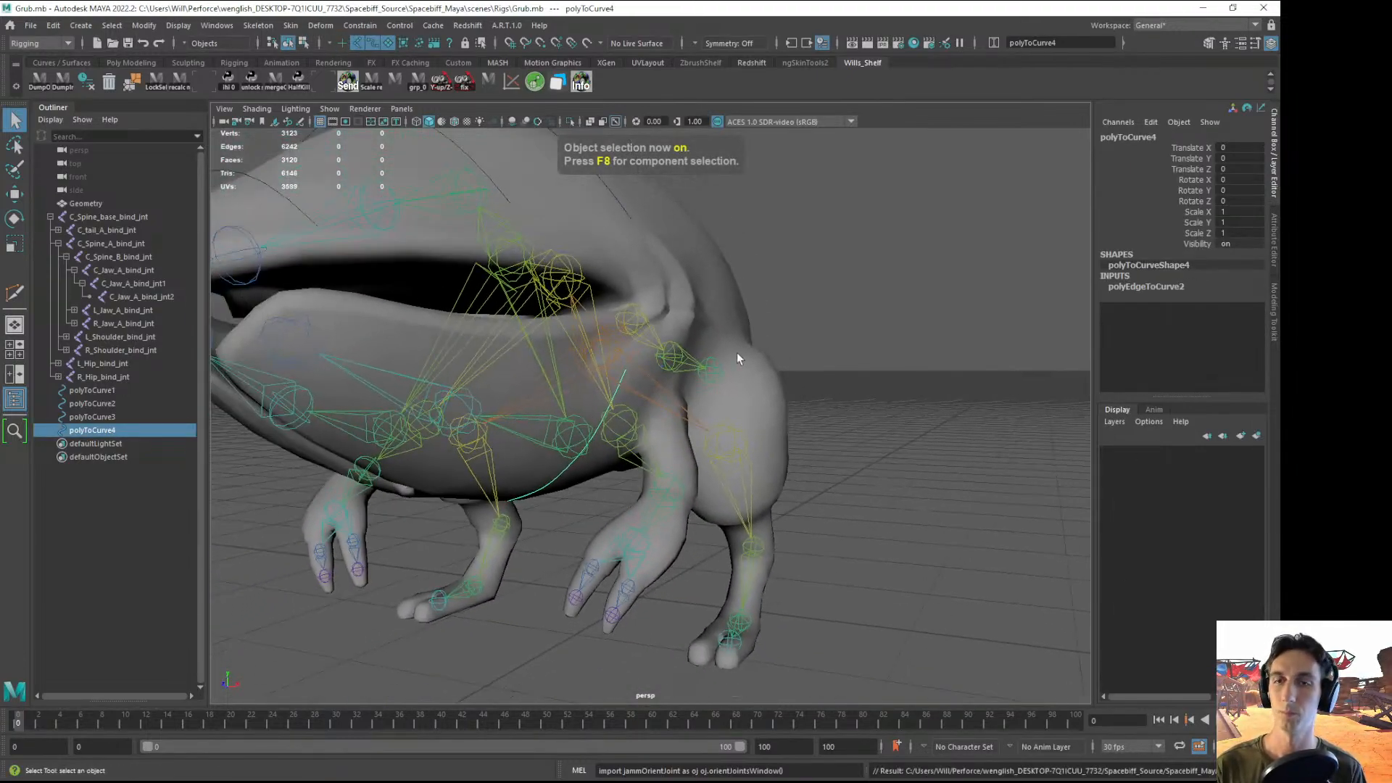
left_click_drag(737, 353, 729, 370, "alt")
- Create a display layer named Bones with the white color swatch
left_click(990, 472)
left_click(1242, 438)
double_click(1171, 454)
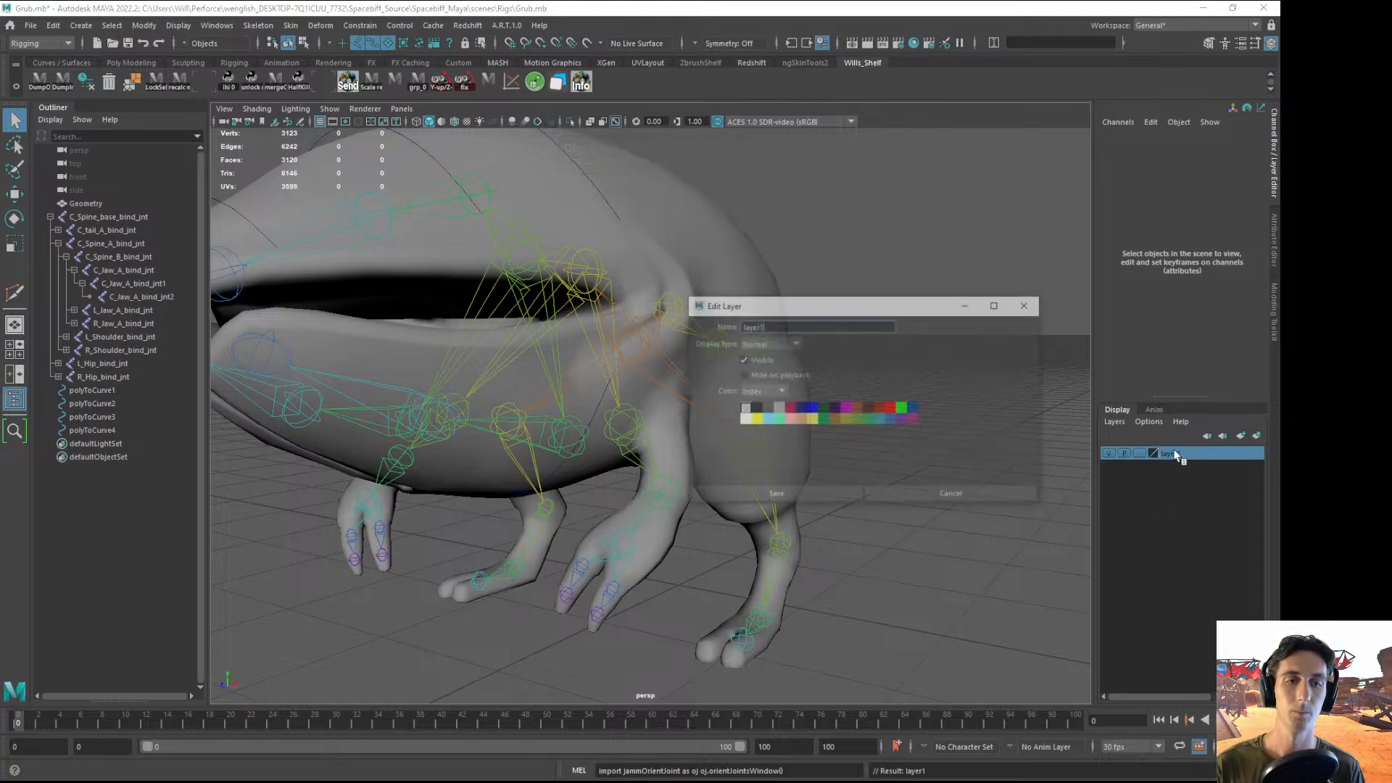
type("Bones")
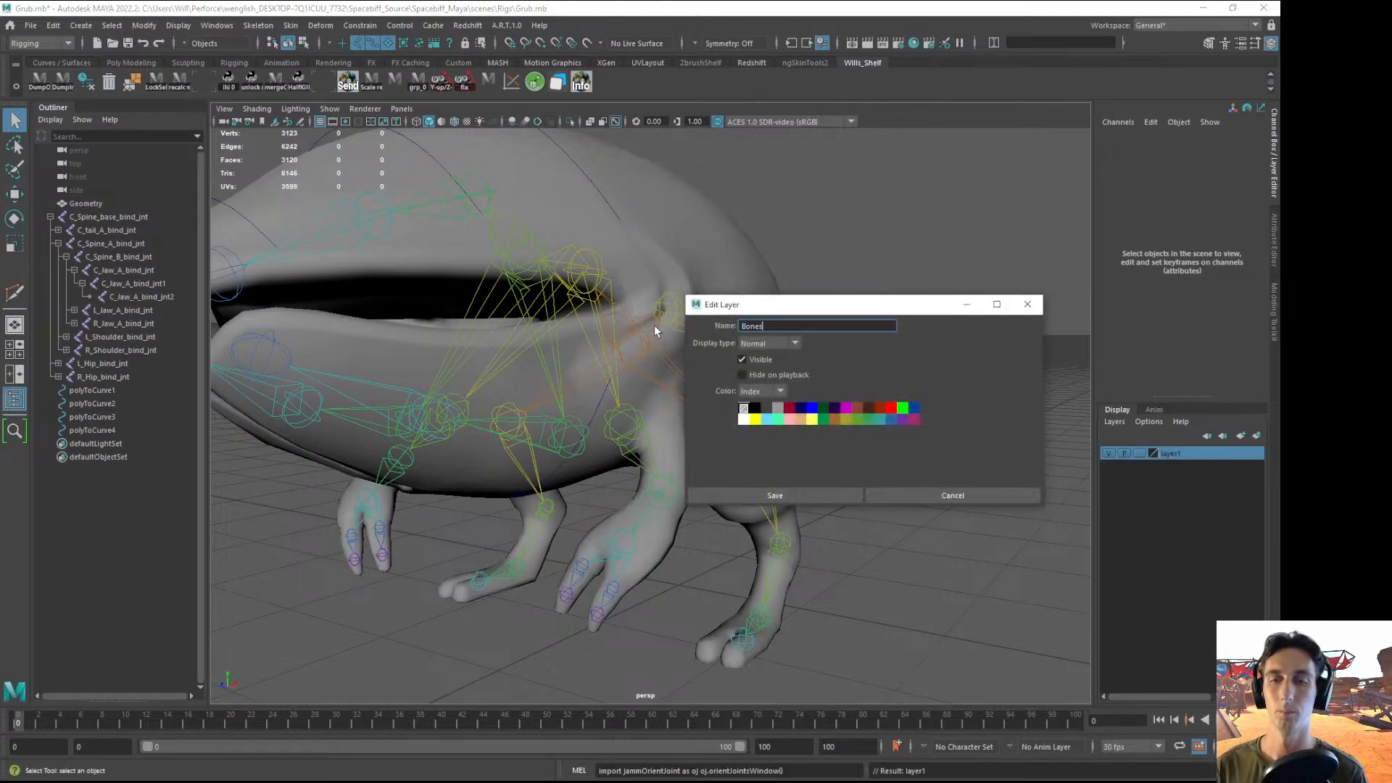
left_click(744, 419)
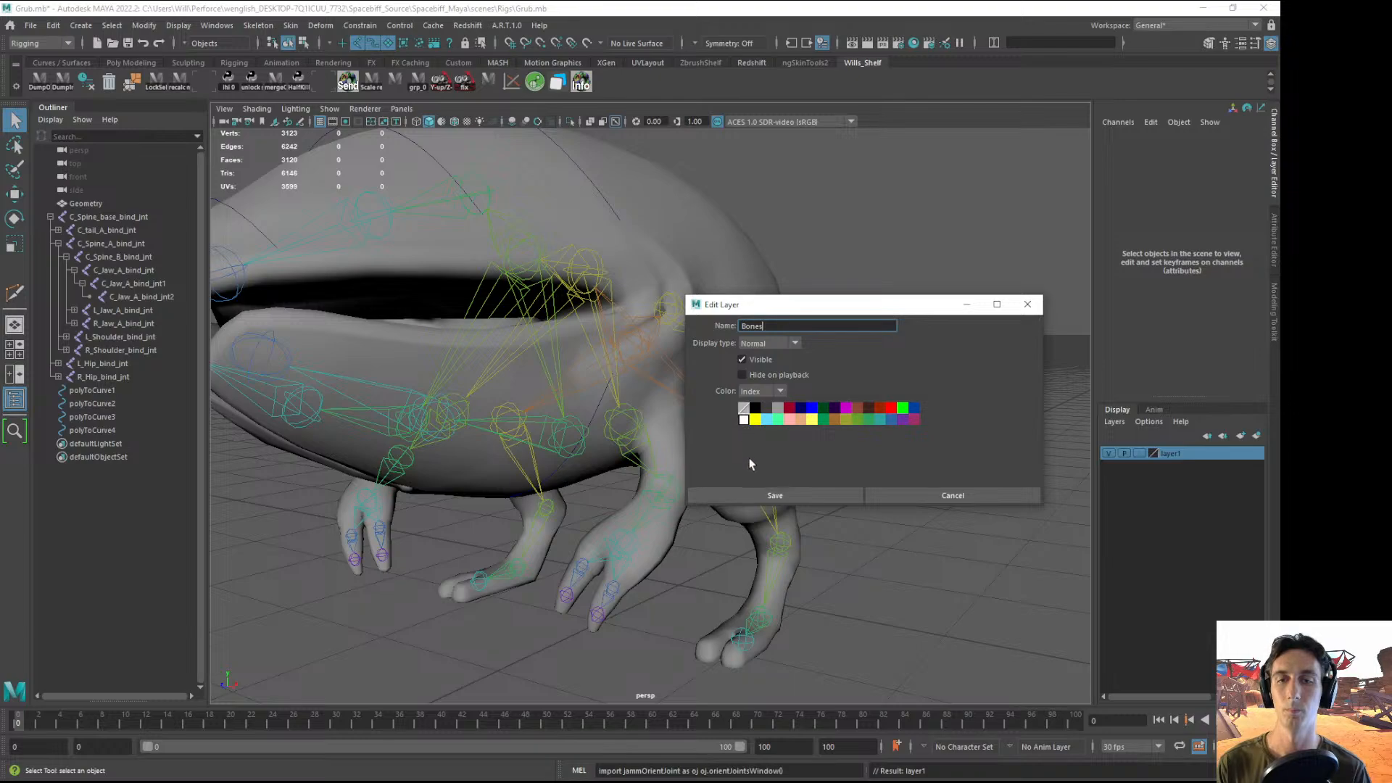
left_click(775, 496)
- Add the C_Spine_base_bind_jnt hierarchy to the Bones display layer and hide that layer
left_click(50, 217)
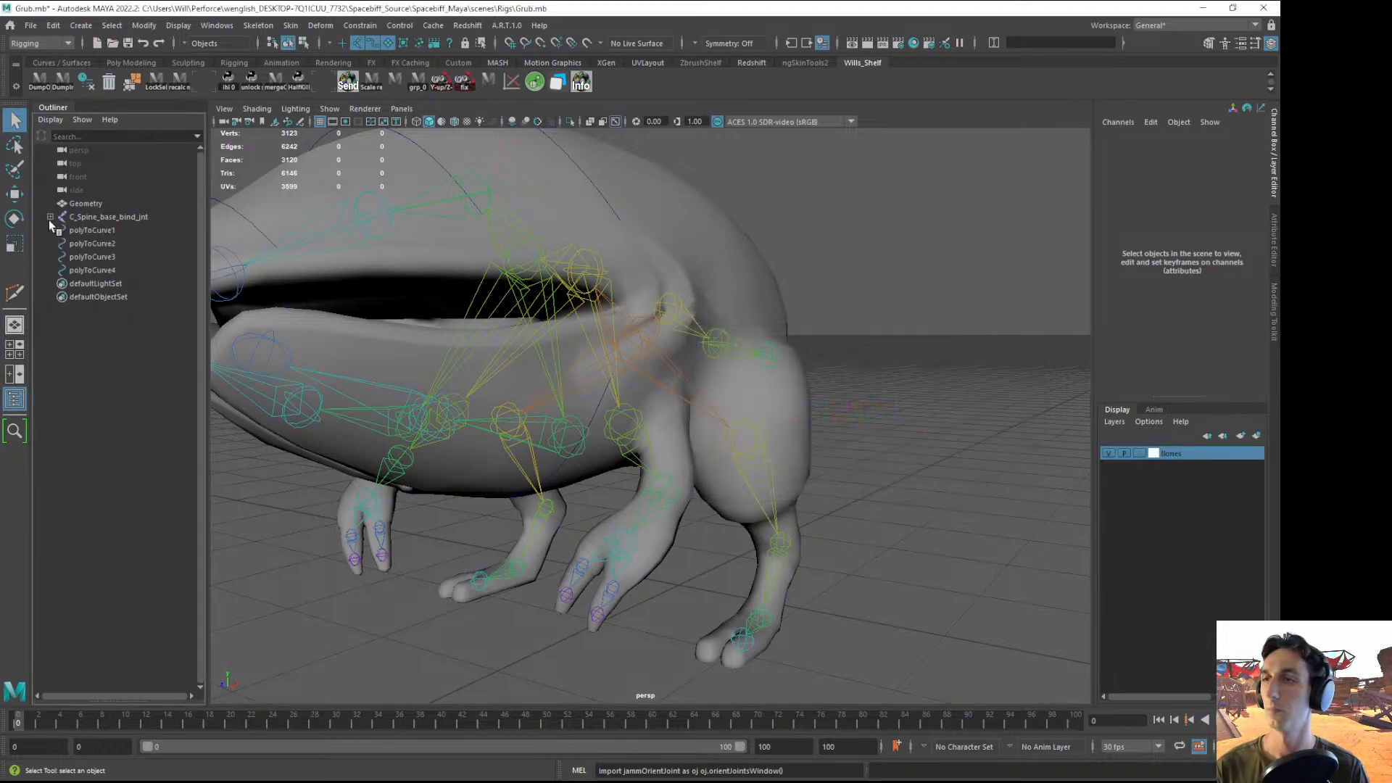
left_click(103, 217)
right_click(1181, 454)
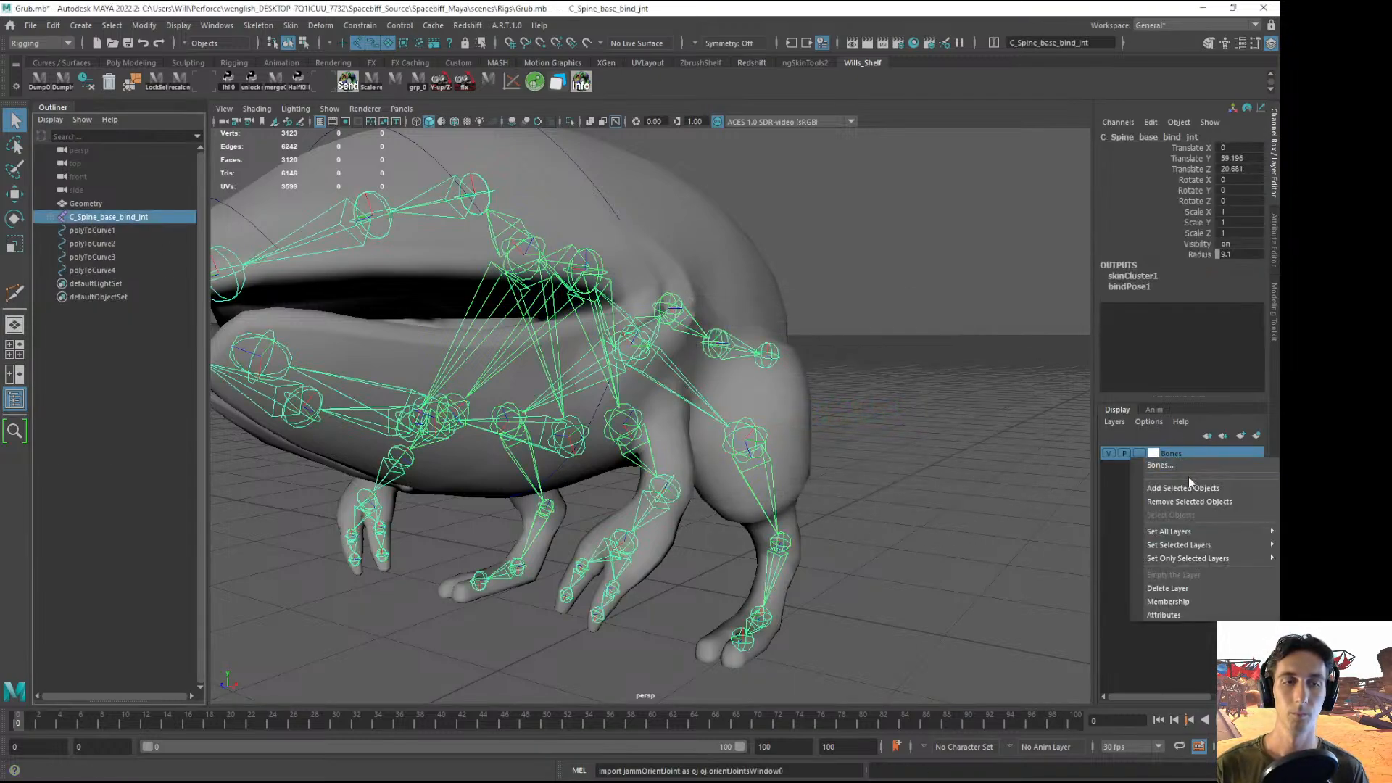
left_click(1190, 479)
left_click(1108, 453)
left_click(943, 478)
mouse_move(714, 507)
left_mouse_down("alt")
mouse_move(562, 392)
mouse_move(729, 513)
left_mouse_up("alt")
- Set the viewport display line width to 3.4 and close the preferences
left_click(1199, 747)
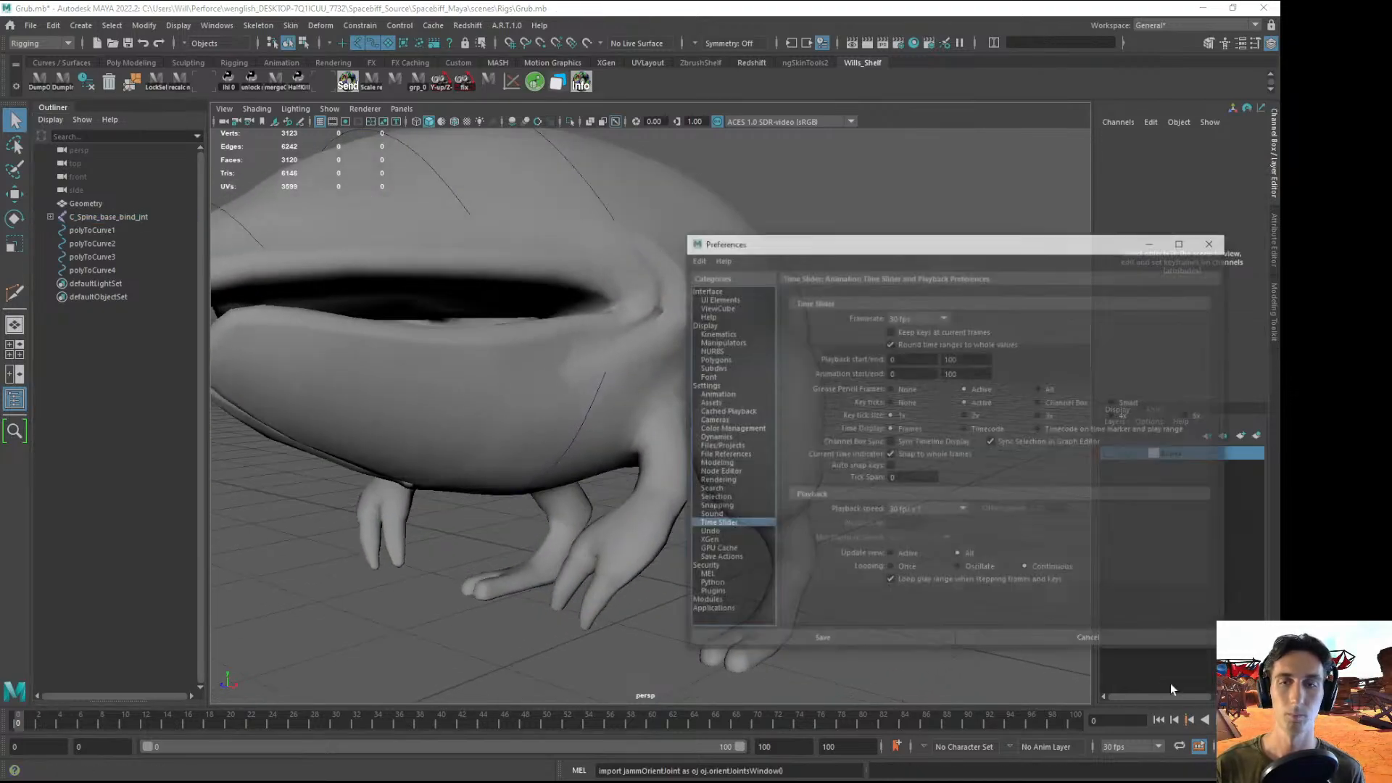
left_click(703, 325)
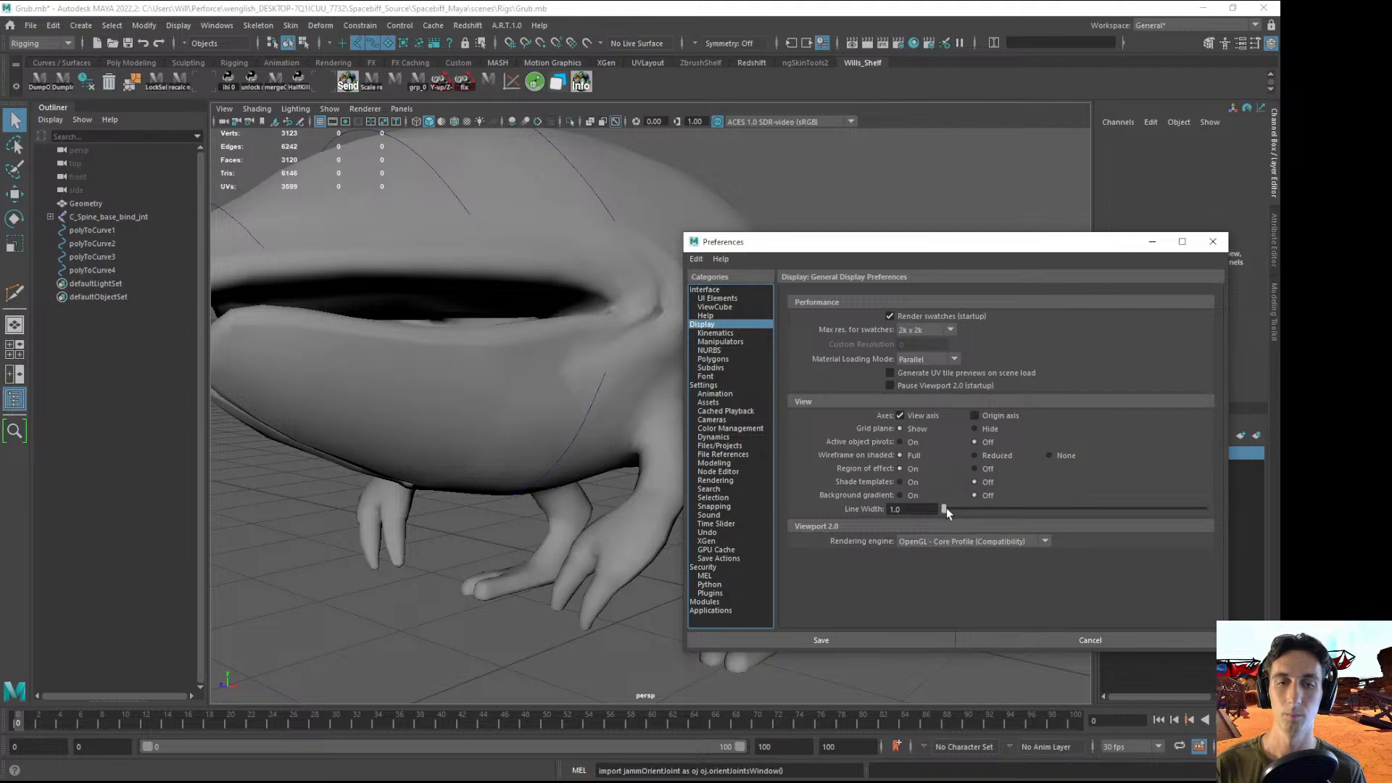
left_click_drag(947, 509, 1012, 512)
left_click(1212, 242)
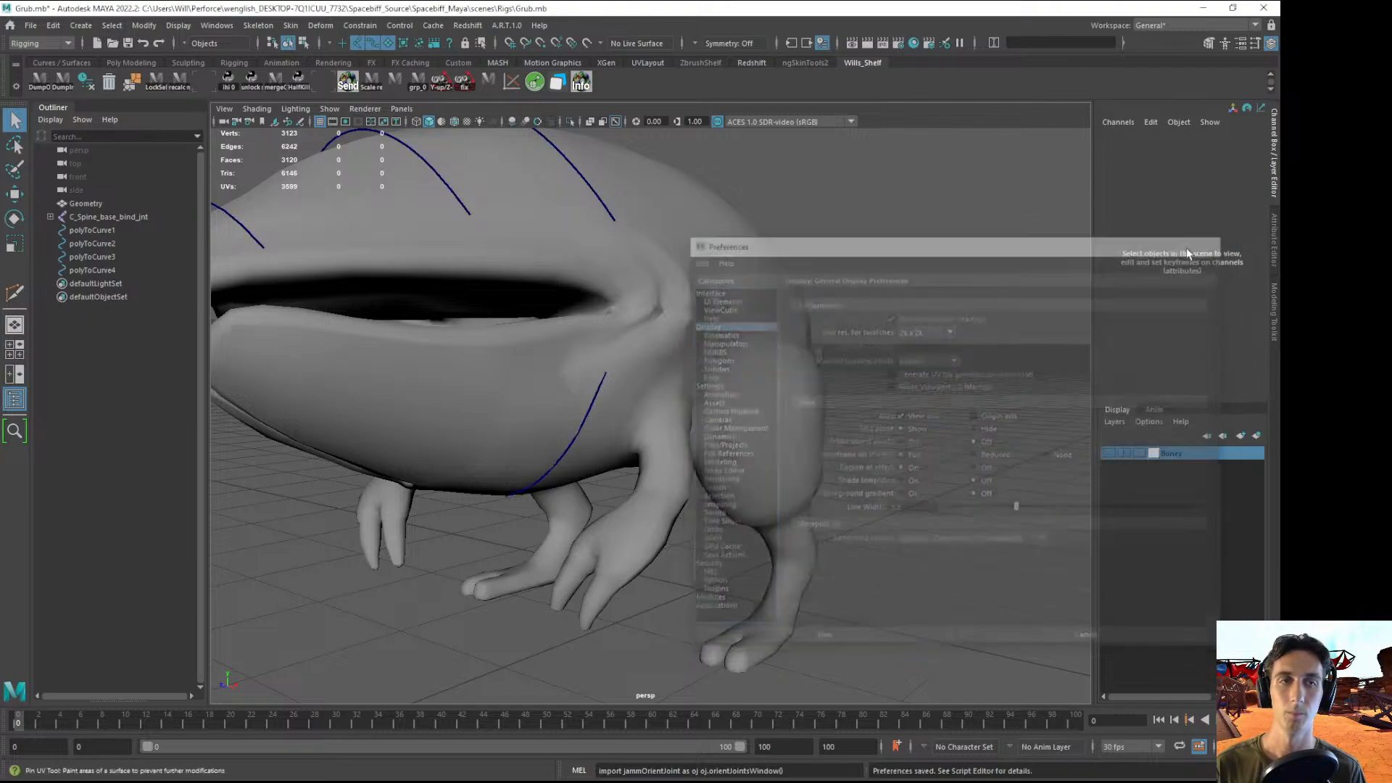
- Select all control vertices of the lower jaw curve polyToCurve4 and scale them flat along the Z axis
left_click(582, 424)
right_click_drag(611, 439, 700, 471, "alt")
left_click_drag(700, 472, 502, 319, "alt")
right_click(561, 419)
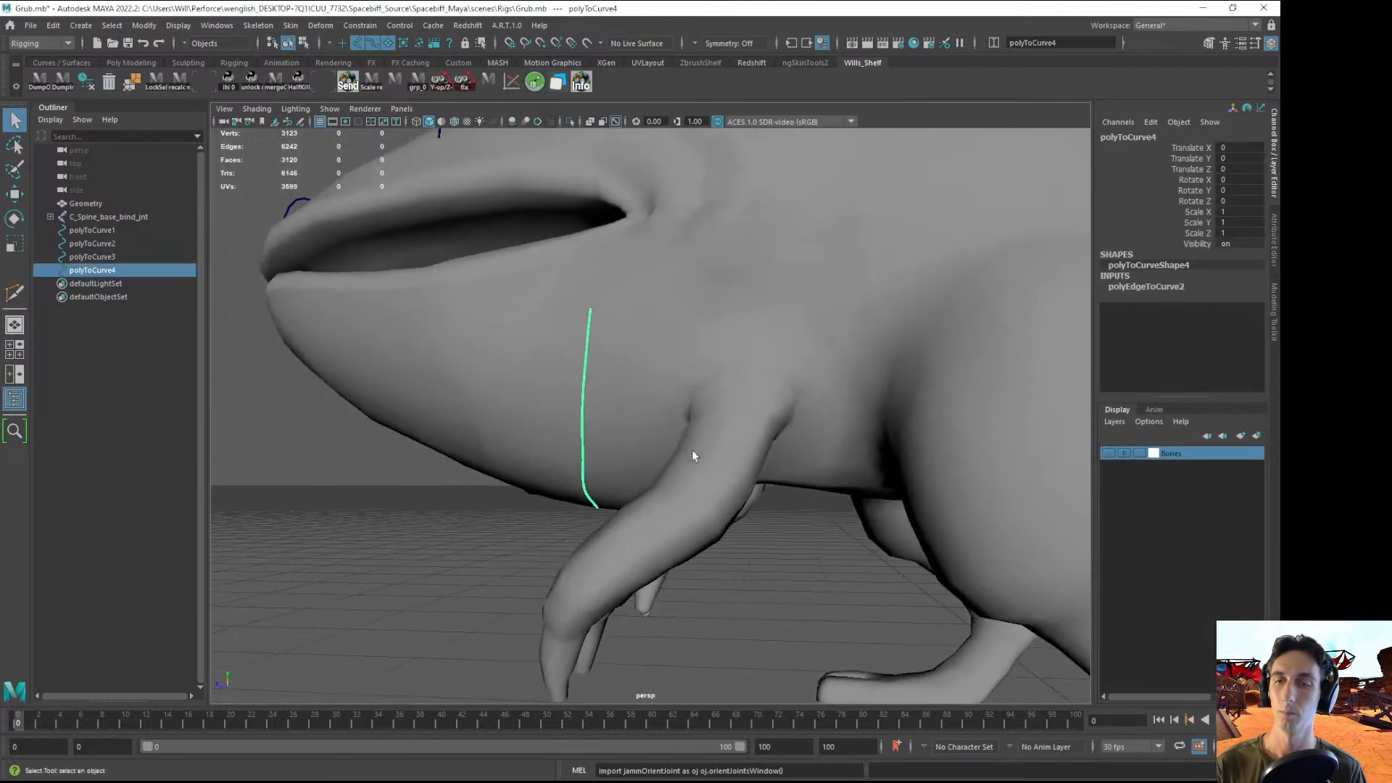
left_click(488, 413)
key("4")
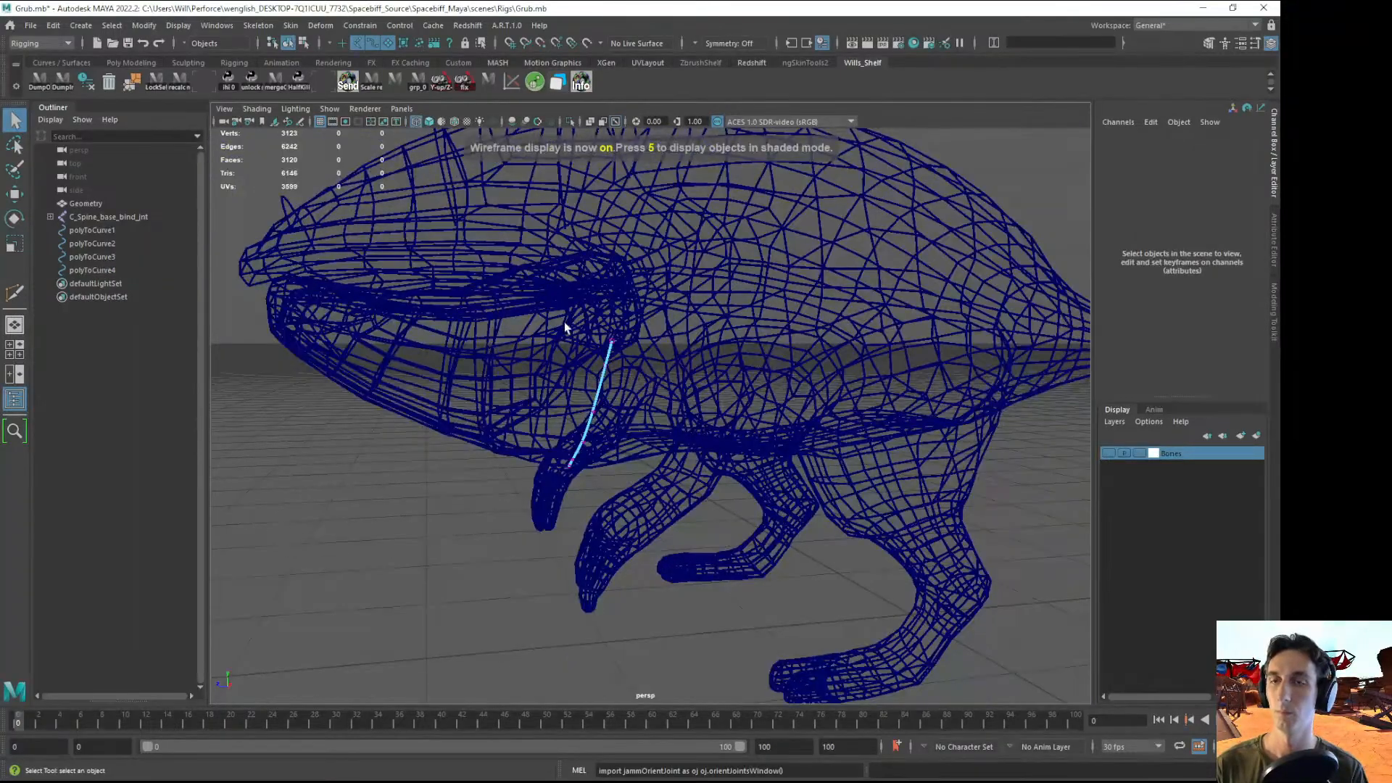
key("F8")
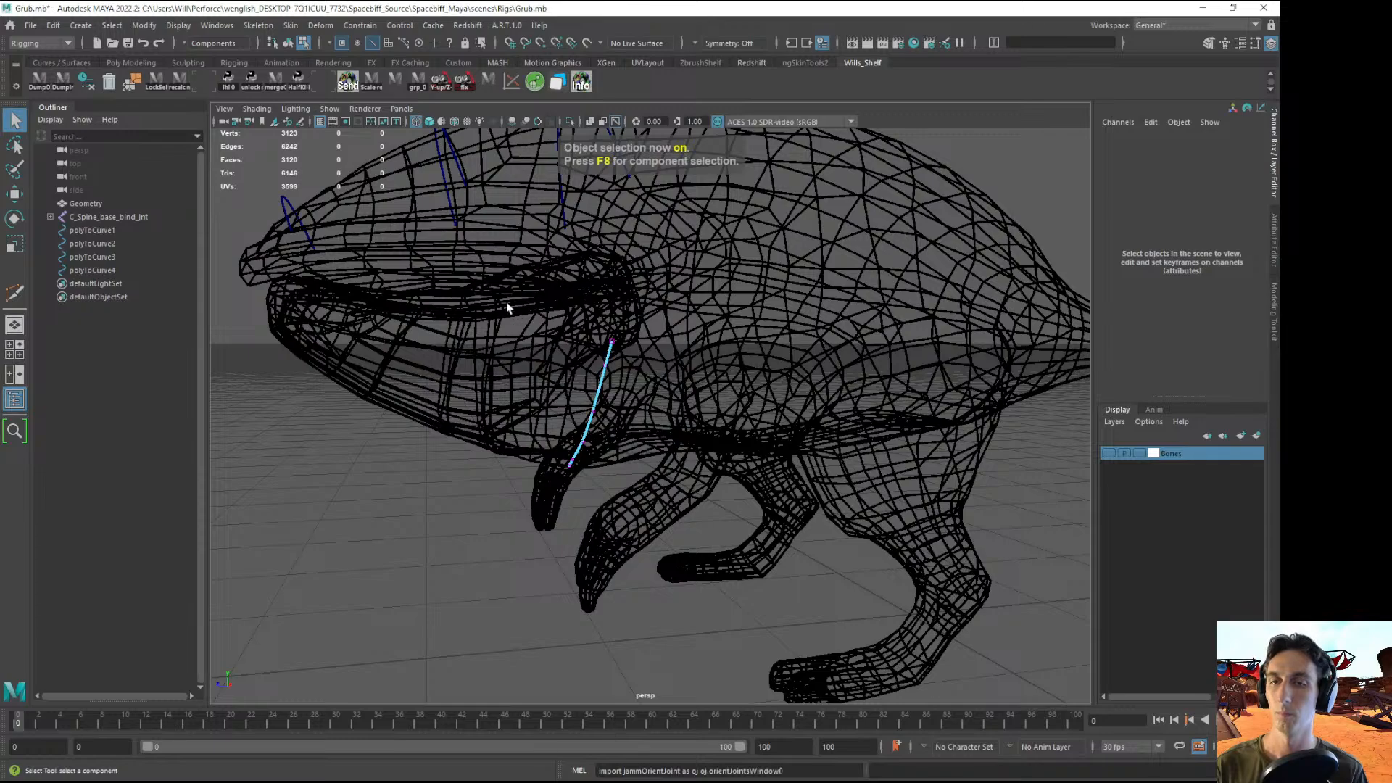
left_click_drag(506, 302, 649, 502)
left_click_drag(649, 502, 592, 496, "alt")
right_click_drag(593, 496, 591, 520, "alt")
key("r")
key("5")
left_click_drag(590, 520, 566, 495, "alt")
left_click_drag(306, 415, 610, 439)
left_click_drag(690, 455, 744, 438, "alt")
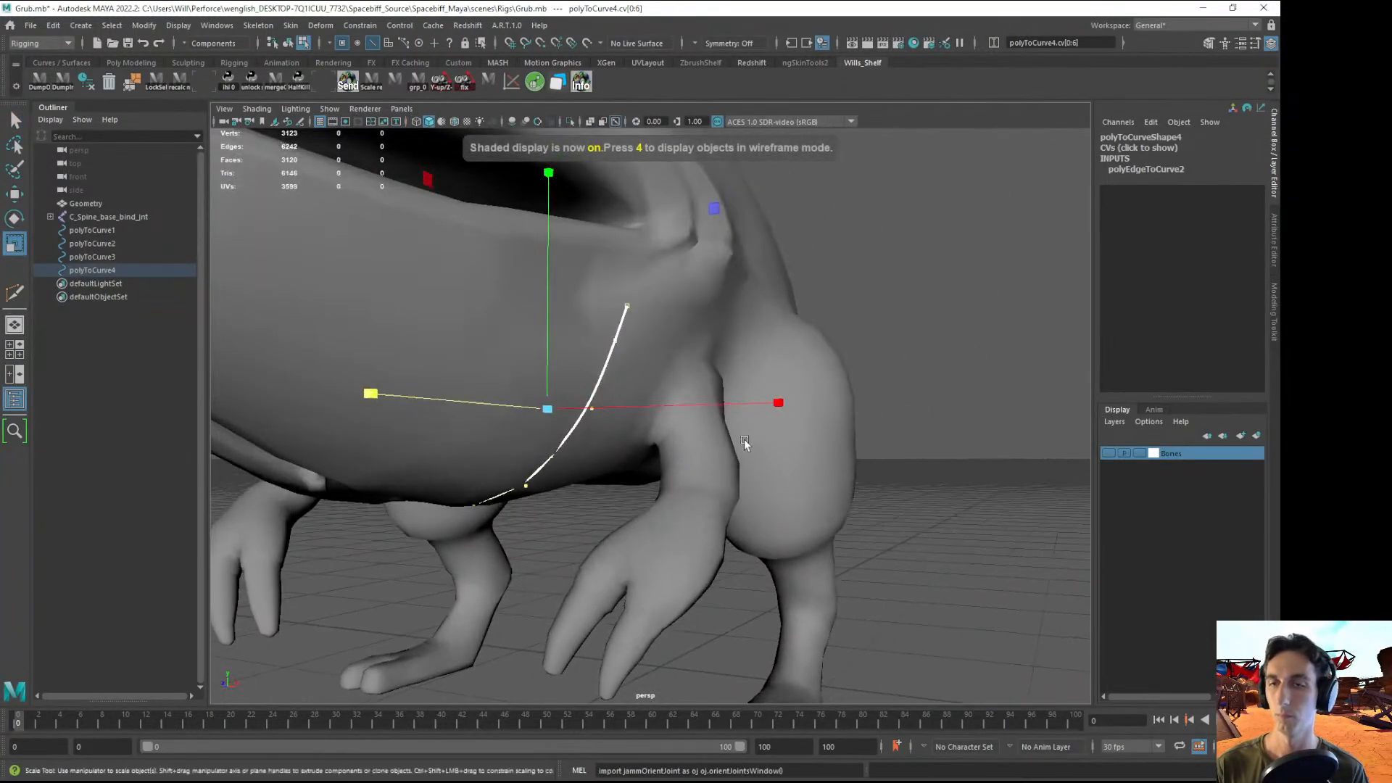
- Move all control vertices of the lower jaw curve slightly outward and down from the jaw surface
key("e")
right_click_drag(404, 320, 442, 320, "alt")
left_click_drag(442, 320, 562, 271, "alt")
key("w")
left_click_drag(629, 388, 770, 372, "alt")
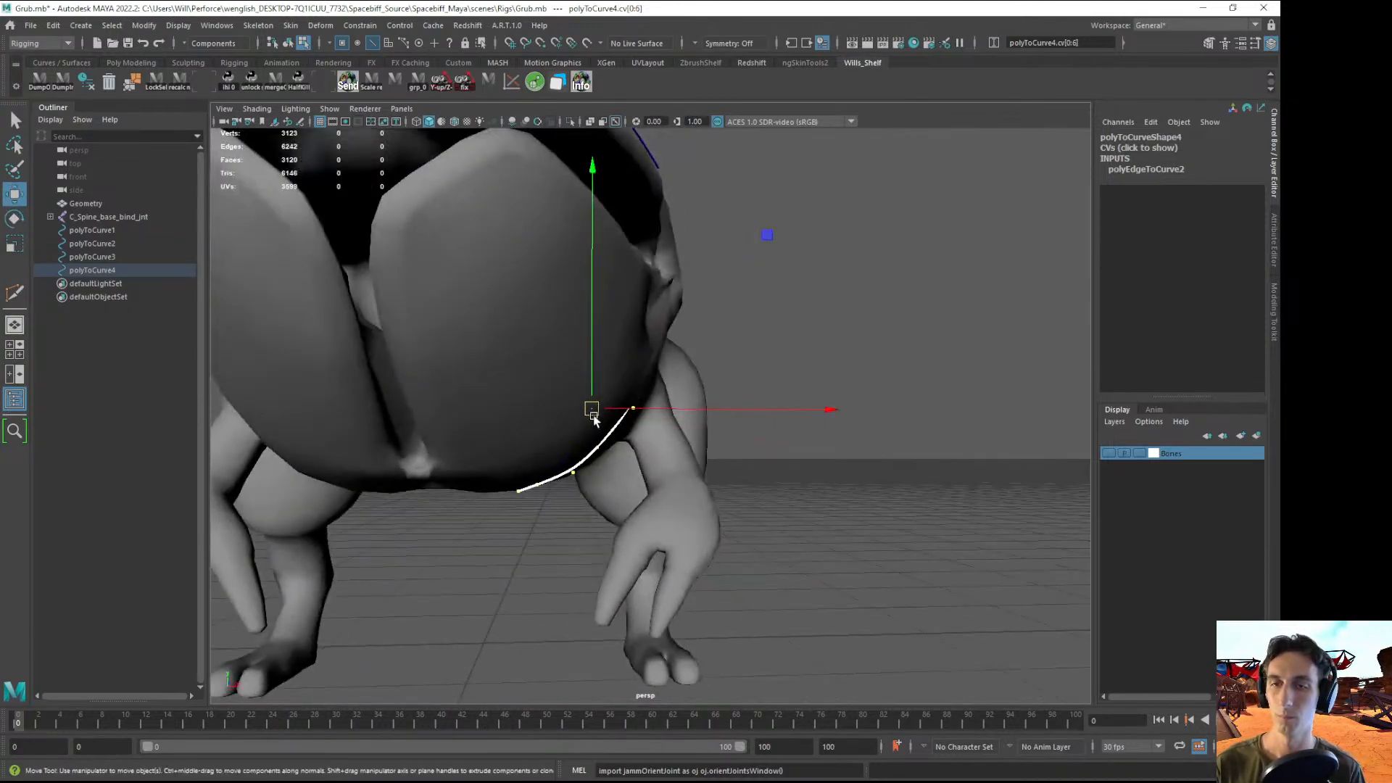
left_click_drag(591, 411, 457, 463)
left_click_drag(580, 453, 481, 446, "alt")
left_click(480, 446)
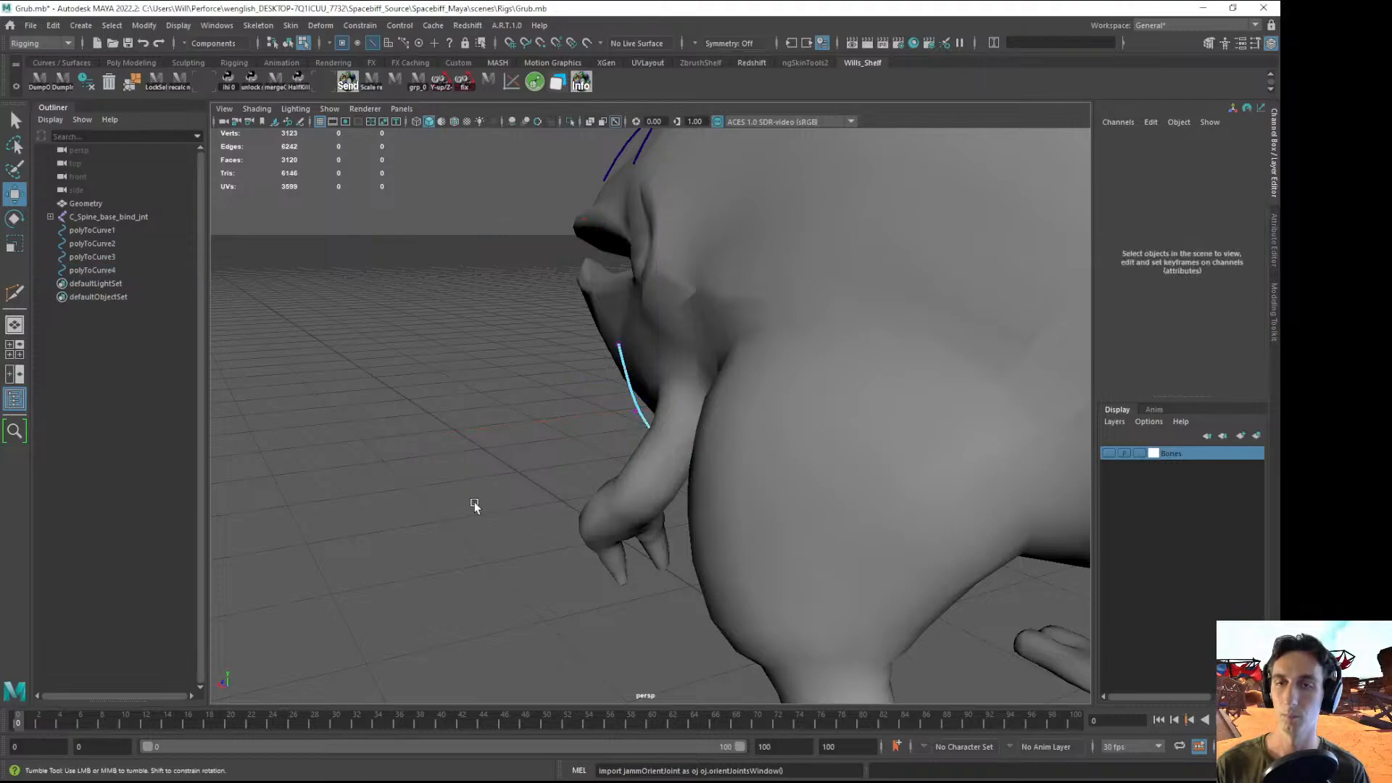
- Delete one control vertex near the lower end of the jaw curve and reposition individual vertices into a smooth arc
left_click_drag(472, 503, 698, 315, "alt")
left_click(667, 340)
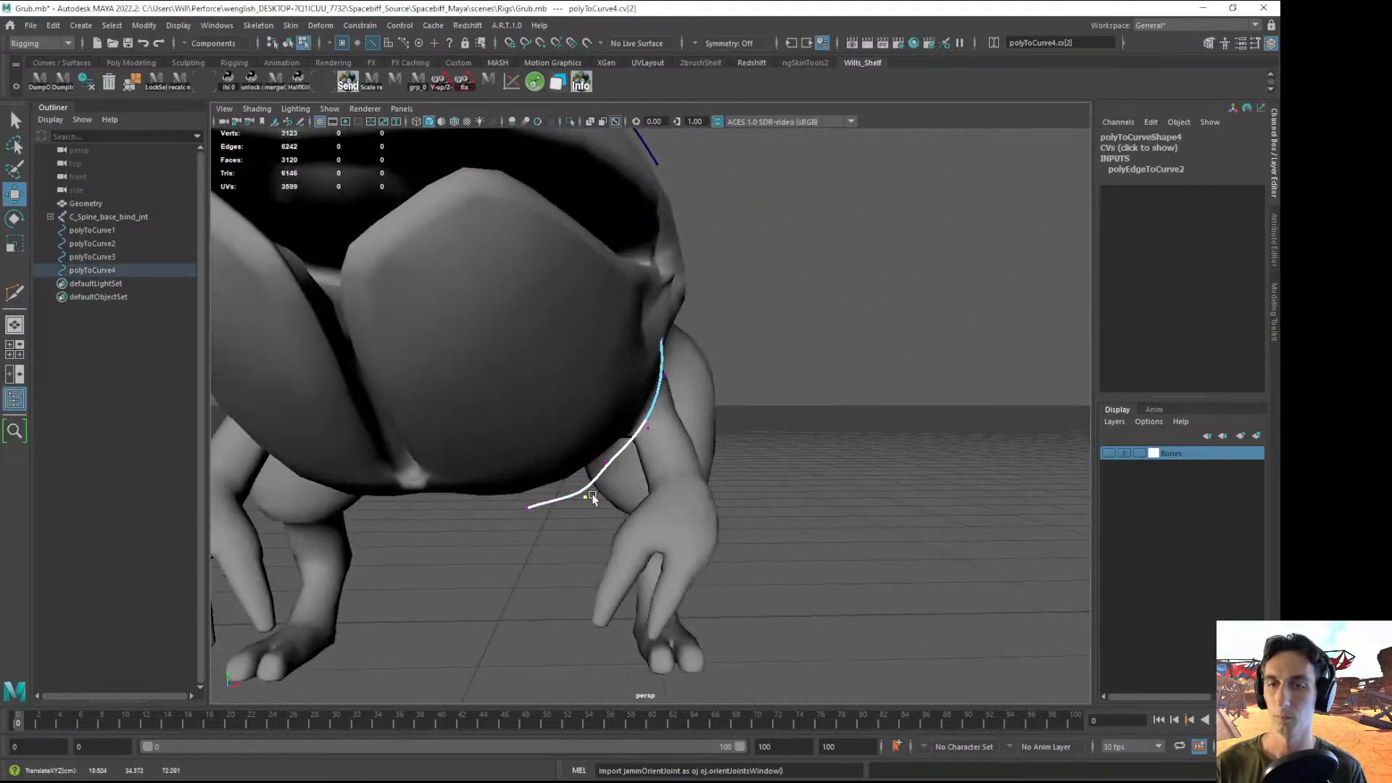
left_click(554, 520)
left_click(528, 608)
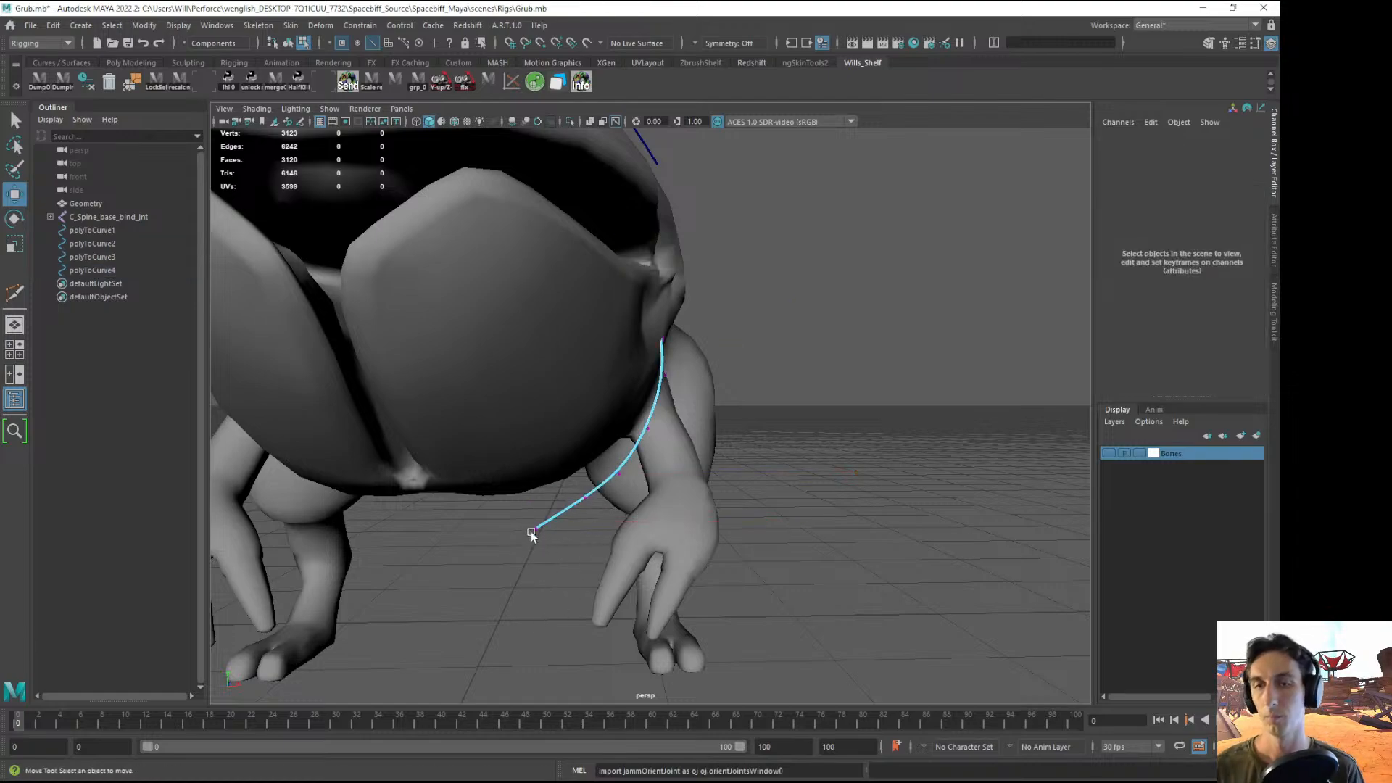
left_click(533, 507)
left_click_drag(626, 515, 641, 538, "alt")
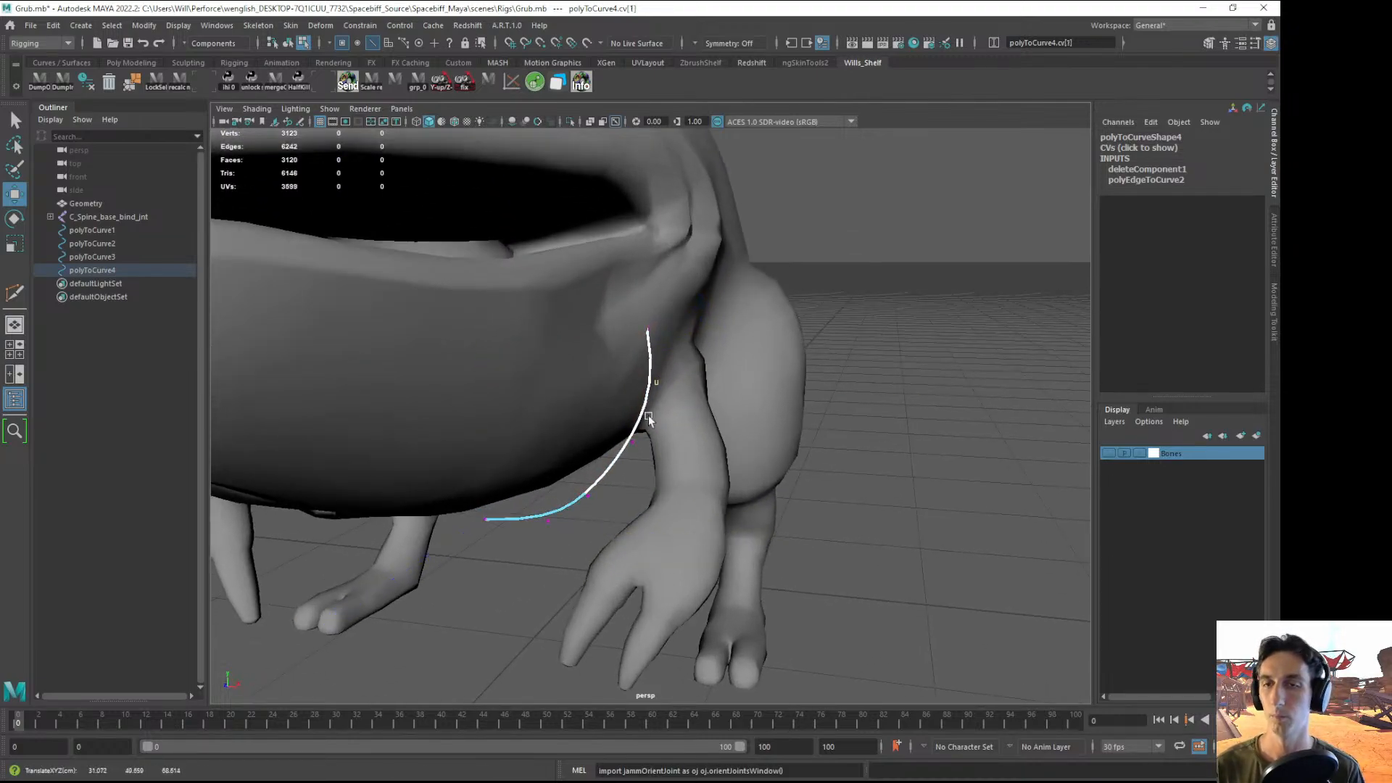
mouse_move(649, 415)
left_mouse_down("alt")
mouse_move(620, 506)
mouse_move(544, 468)
left_mouse_up("alt")
left_click(576, 530)
- Select all remaining control vertices of the jaw curve, scale them flat along Z again and return to object selection
key("4")
key("q")
mouse_move(498, 528)
left_mouse_down()
mouse_move(685, 300)
mouse_move(466, 559)
left_mouse_up()
key("5")
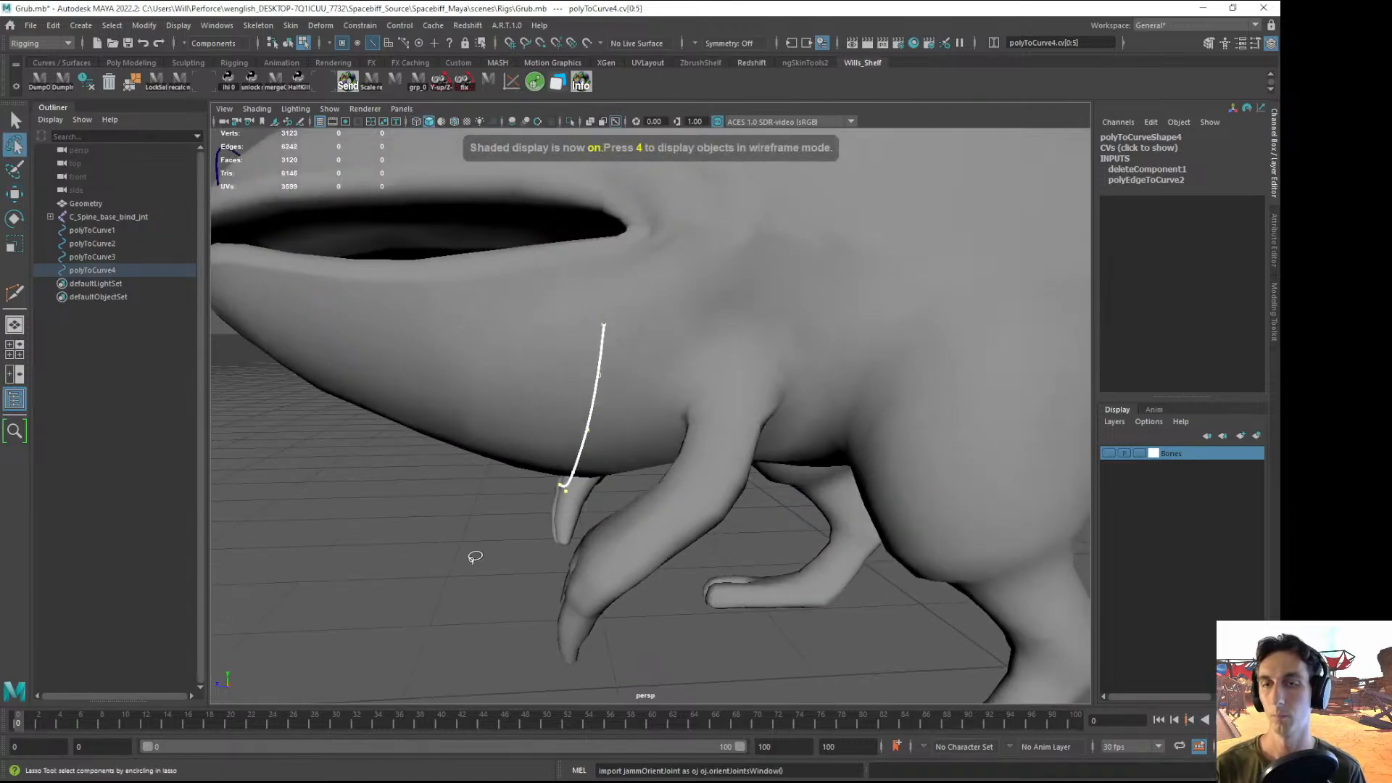
key("r")
left_click_drag(445, 417, 691, 429)
key("F8")
left_click_drag(567, 481, 620, 471, "alt")
key("w")
left_click_drag(471, 462, 549, 477, "alt")
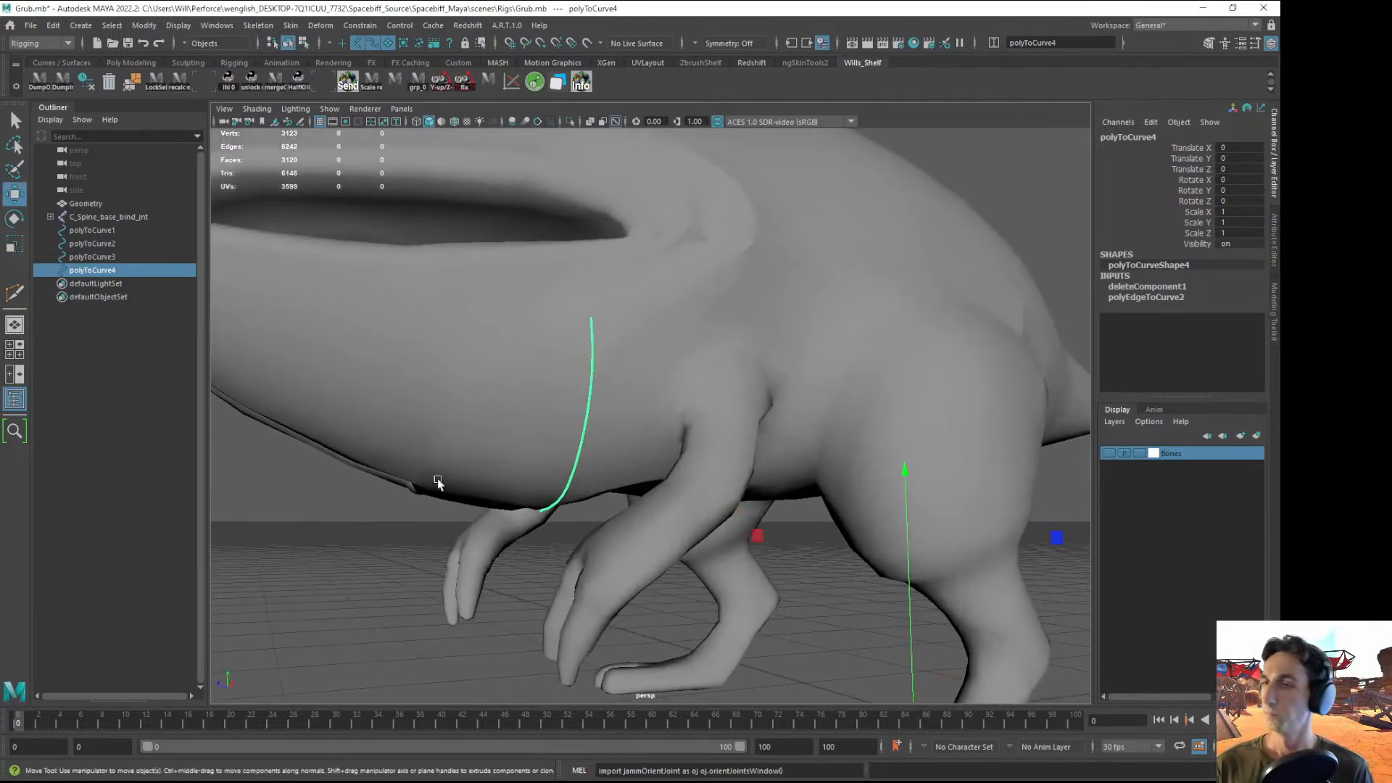
- Show the Bones layer and parent the lower jaw curve to L_Jaw_A_bind_jnt
left_click(1109, 453)
left_click_drag(1070, 456, 565, 480, "alt")
left_click(487, 519)
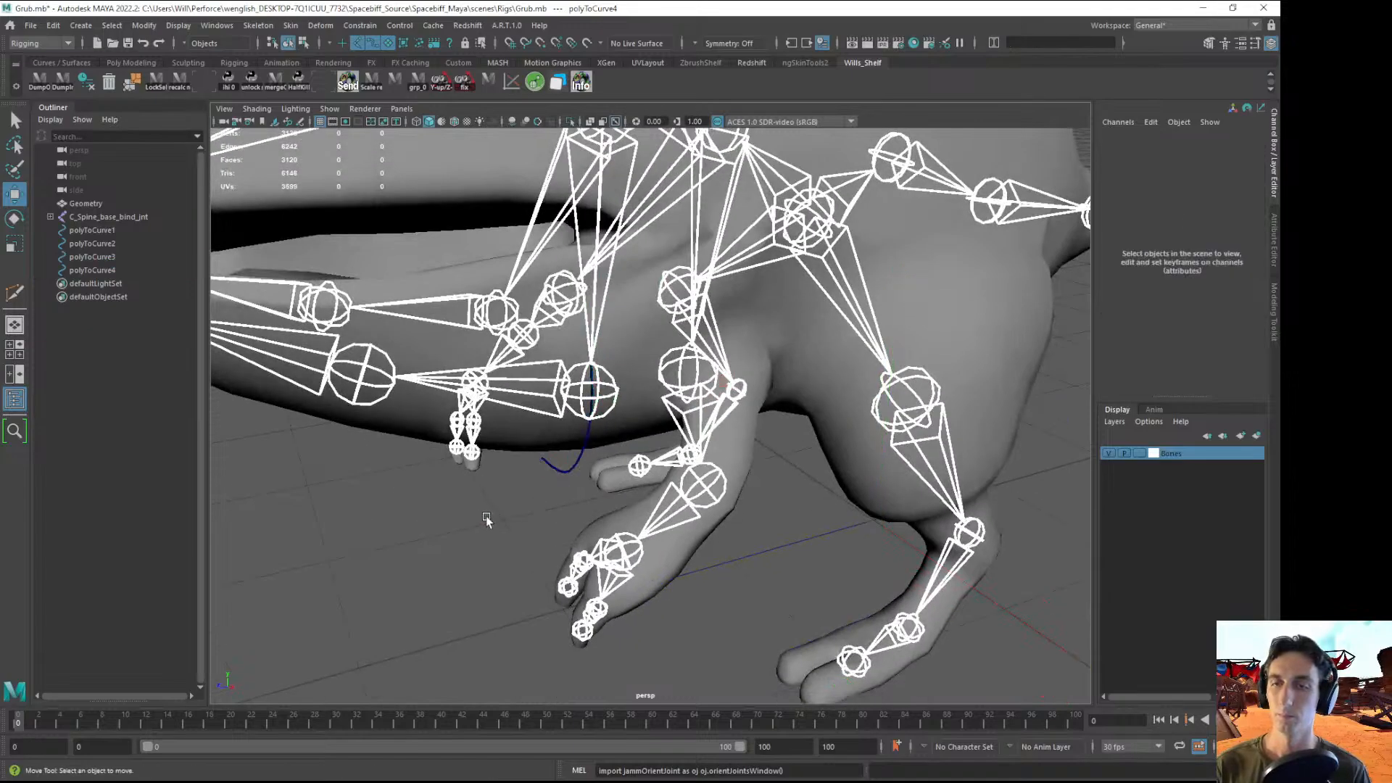
left_click(561, 468)
left_click(615, 417, "shift")
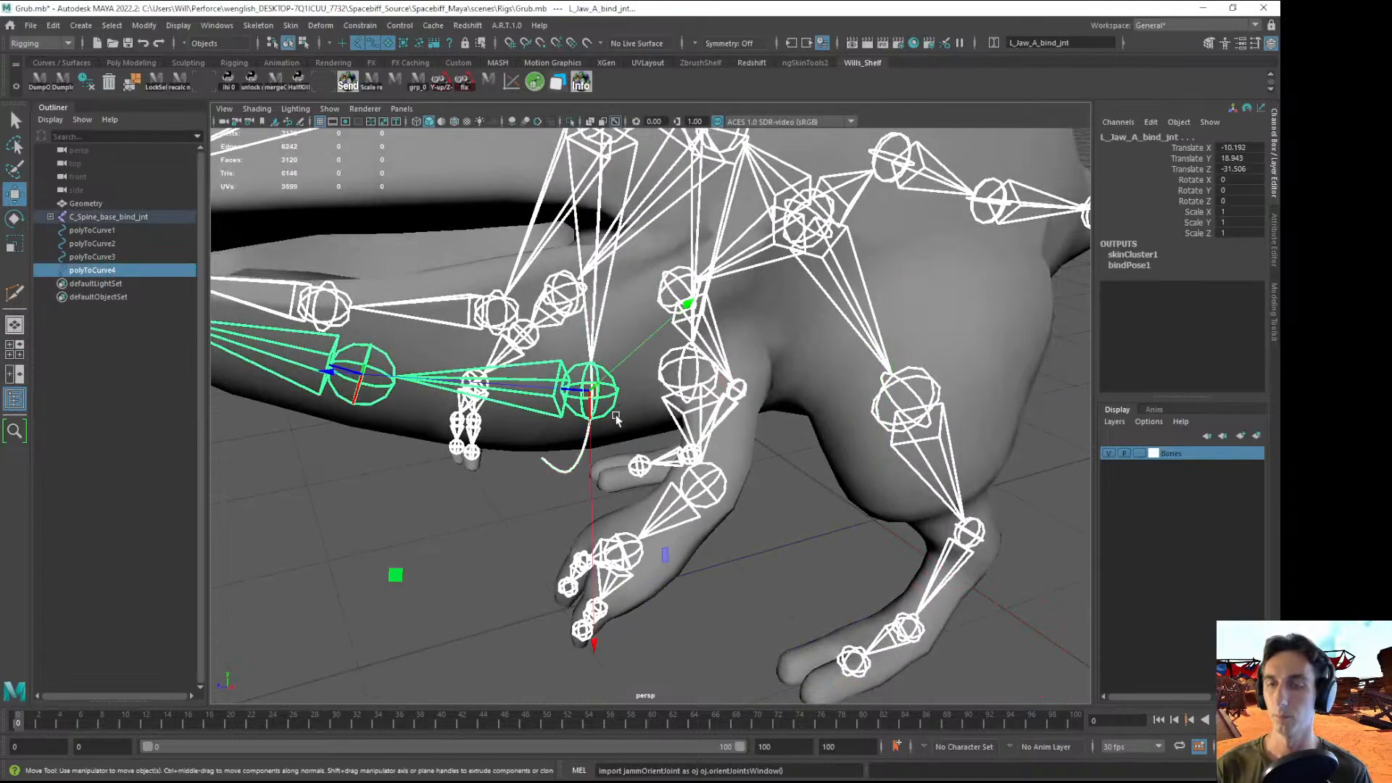
key("p")
- Select polyToCurve4 under L_Jaw_A_bind_jnt in the hierarchy and zero its transforms so its pivot matches the joint
left_click(554, 469)
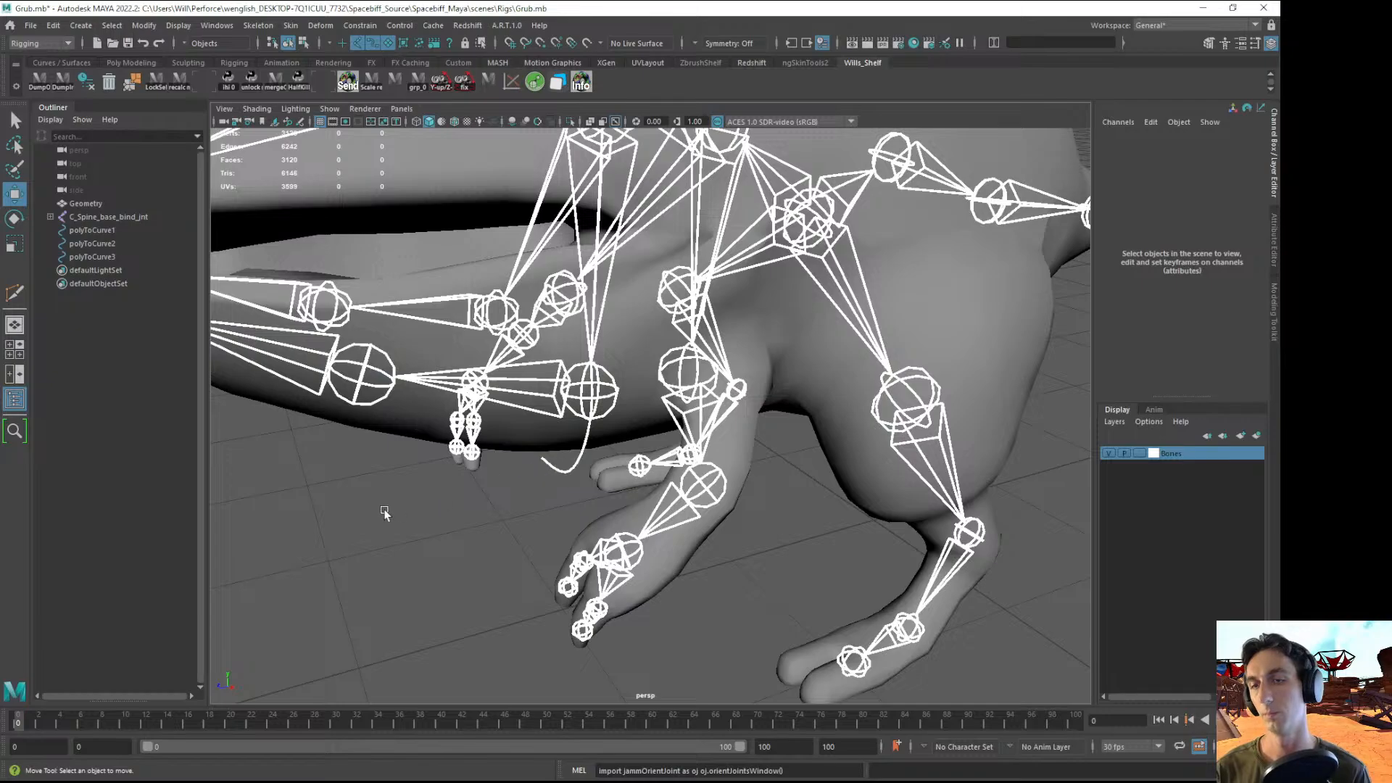
left_click(550, 464)
key("f")
left_click(125, 323)
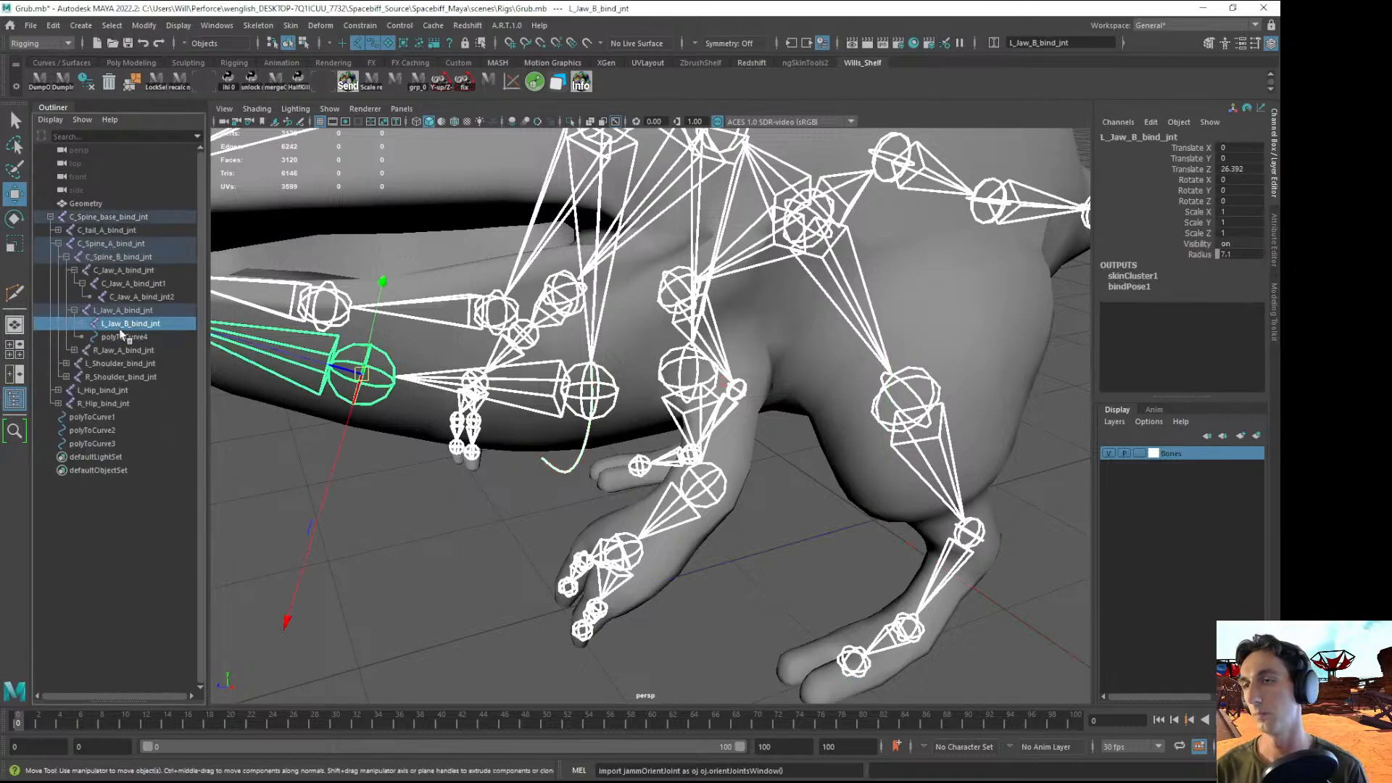
left_click(123, 336)
key("g")
right_click_drag(758, 566, 392, 442, "alt")
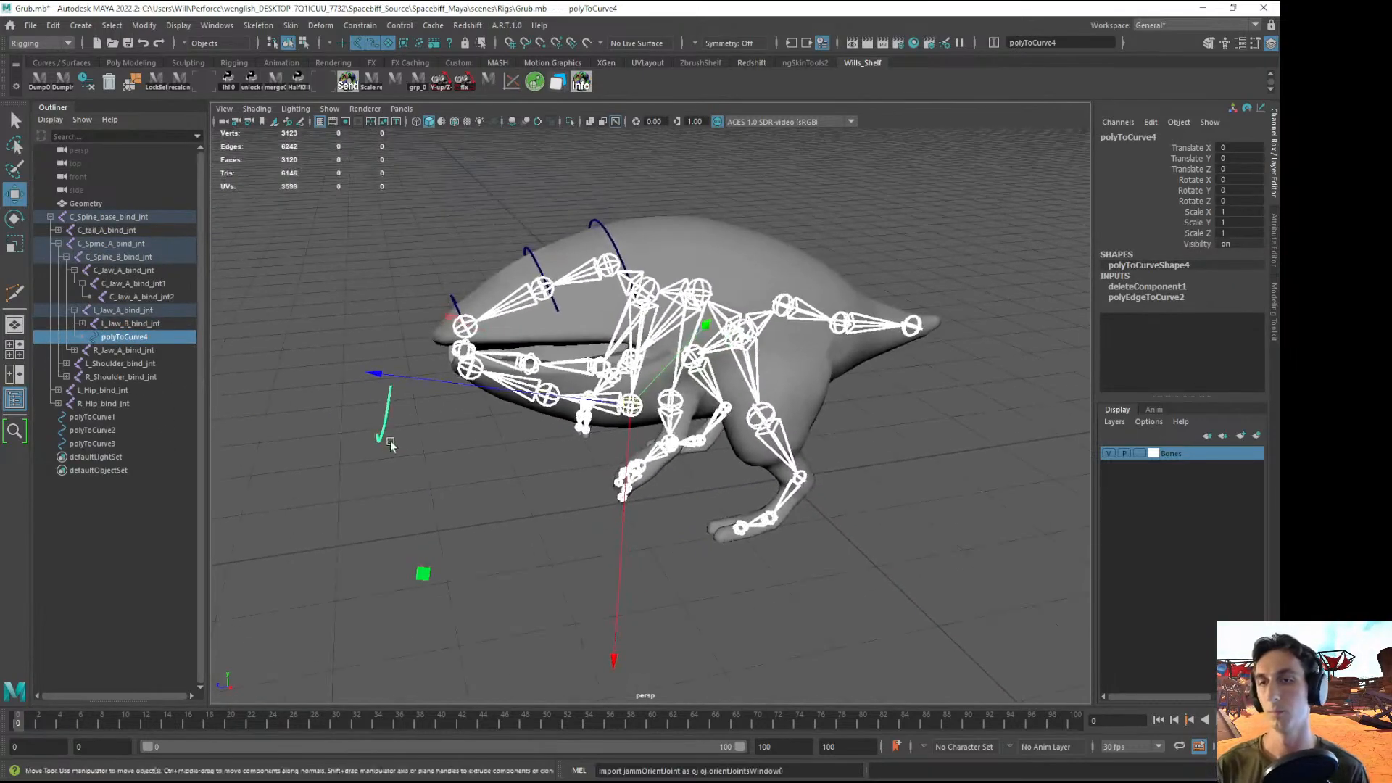
- Select all control vertices of the displaced jaw curve and rotate them to match the lower jaw's orientation
right_click(381, 438)
left_click(312, 436)
left_click_drag(403, 472, 406, 475)
key("e")
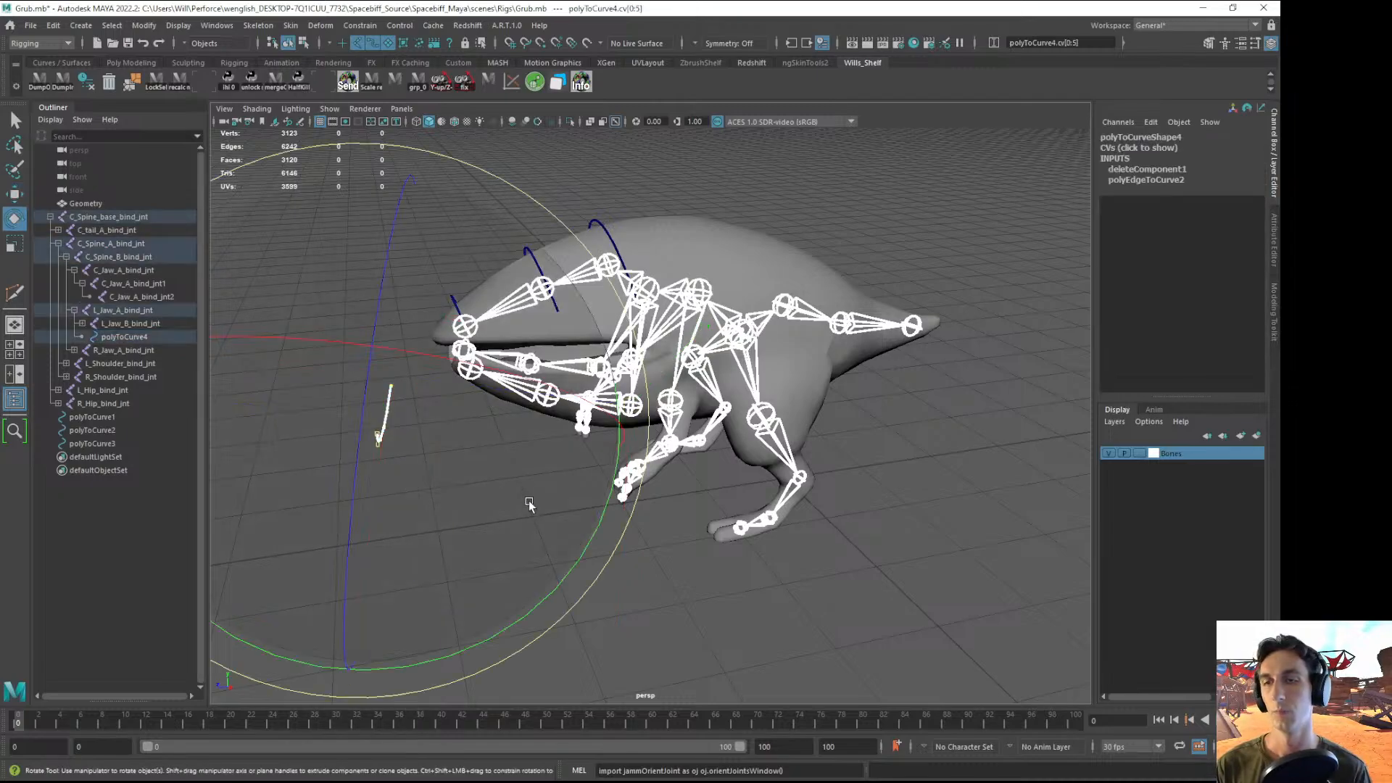
left_click_drag(529, 500, 570, 440, "alt")
key("f")
right_click_drag(821, 488, 811, 360, "alt")
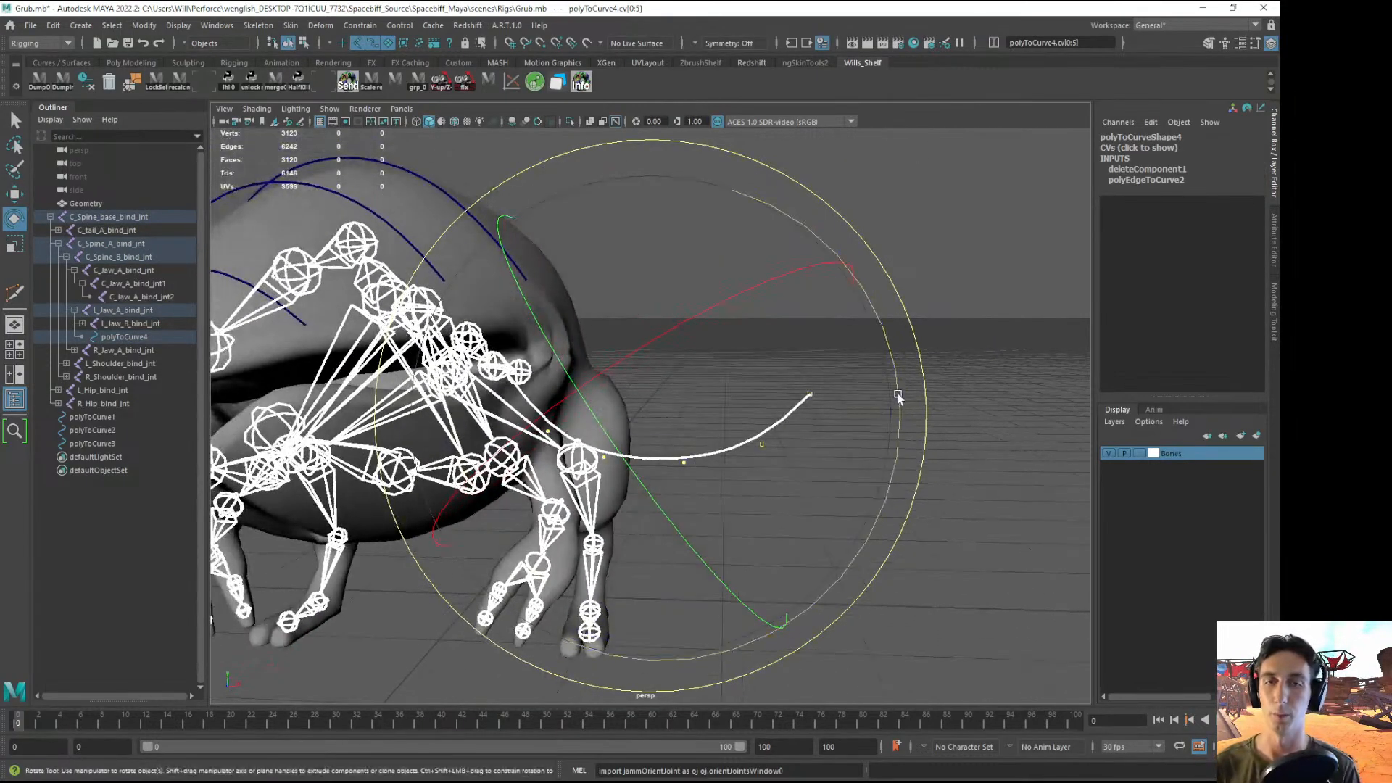
left_click_drag(898, 395, 687, 191)
- Move the rotated control vertices back onto the side of the lower jaw near L_Jaw_A_bind_jnt
key("w")
left_click_drag(854, 383, 360, 426, "alt")
left_click_drag(484, 403, 563, 510, "alt")
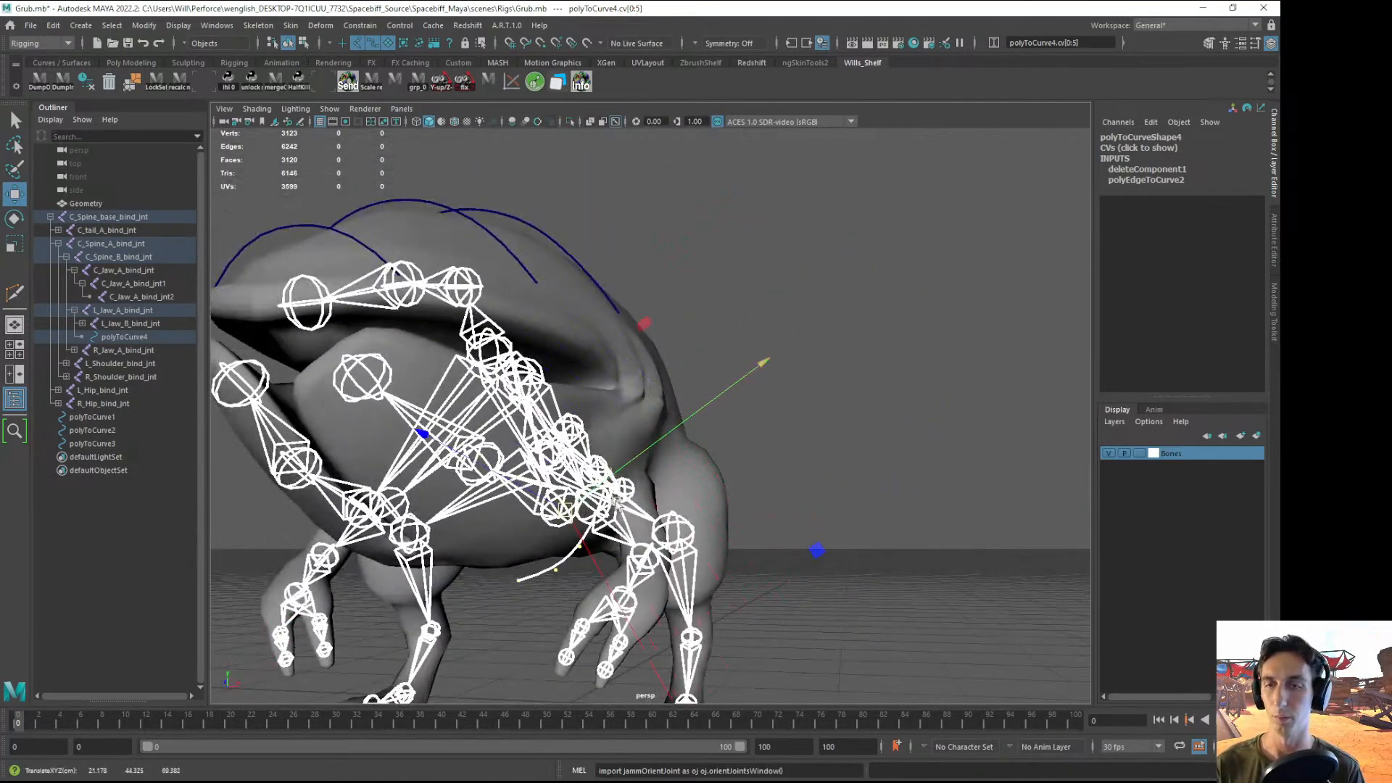
- Fine-tune the position of the curve's control vertices along the lower jaw so they wrap below L_Jaw_A_bind_jnt
key("f")
left_click_drag(943, 518, 790, 478, "alt")
right_click_drag(790, 479, 754, 436, "alt")
left_click_drag(755, 437, 641, 409, "alt")
left_click_drag(641, 409, 547, 425, "alt")
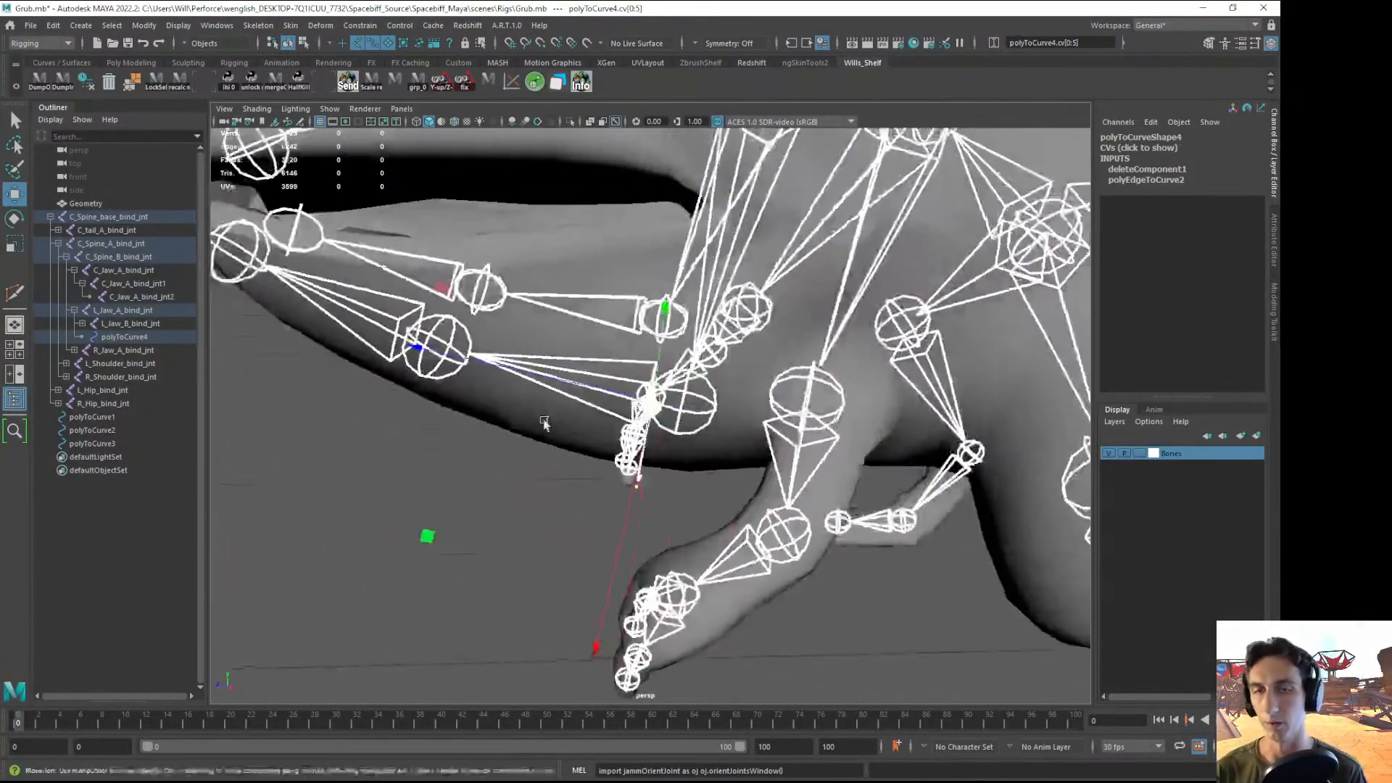
right_click_drag(547, 426, 671, 419, "alt")
left_click_drag(653, 397, 764, 366)
mouse_move(670, 372)
left_mouse_down()
mouse_move(653, 347)
mouse_move(660, 357)
left_mouse_up()
left_click_drag(779, 362, 657, 458, "alt")
left_click_drag(597, 375, 648, 411)
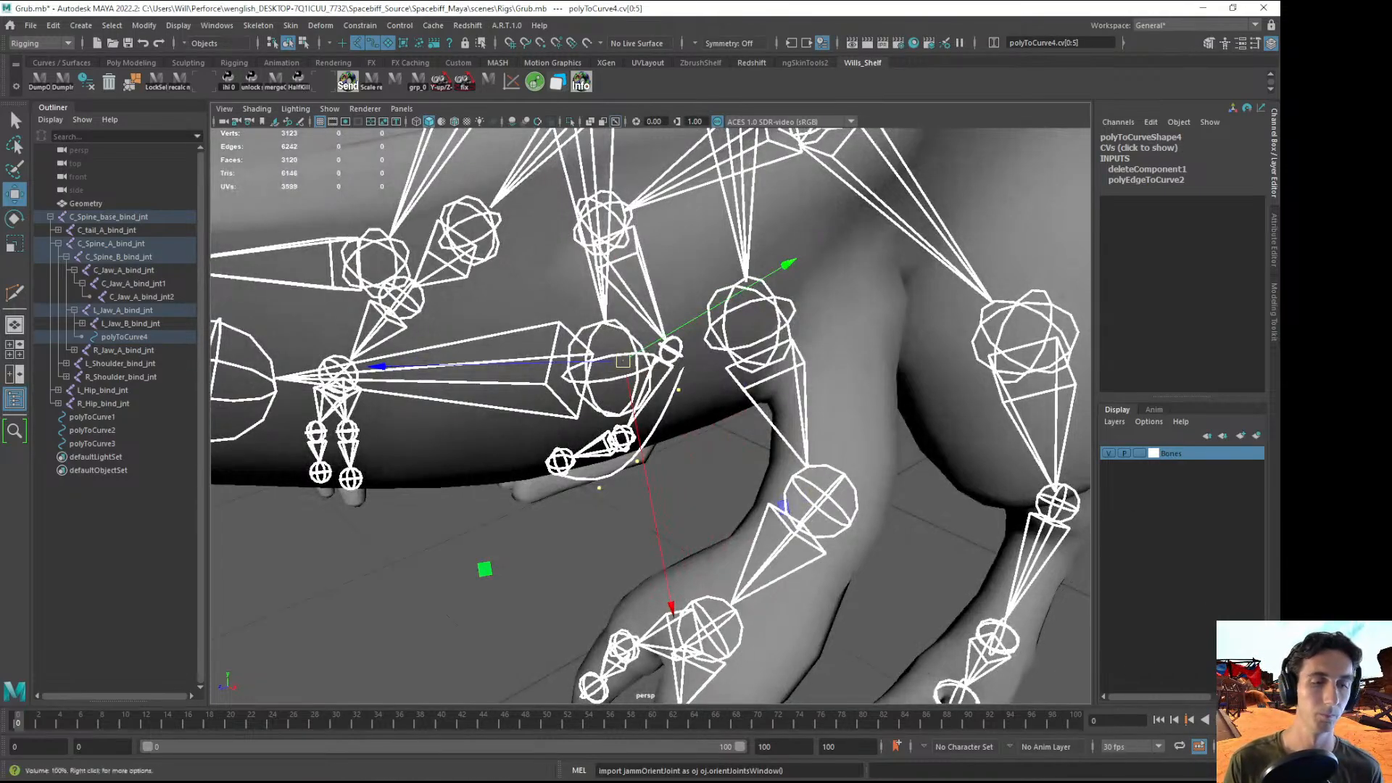
- Reduce the viewport display line width to thin lines and put the preferences window away
left_click(1199, 746)
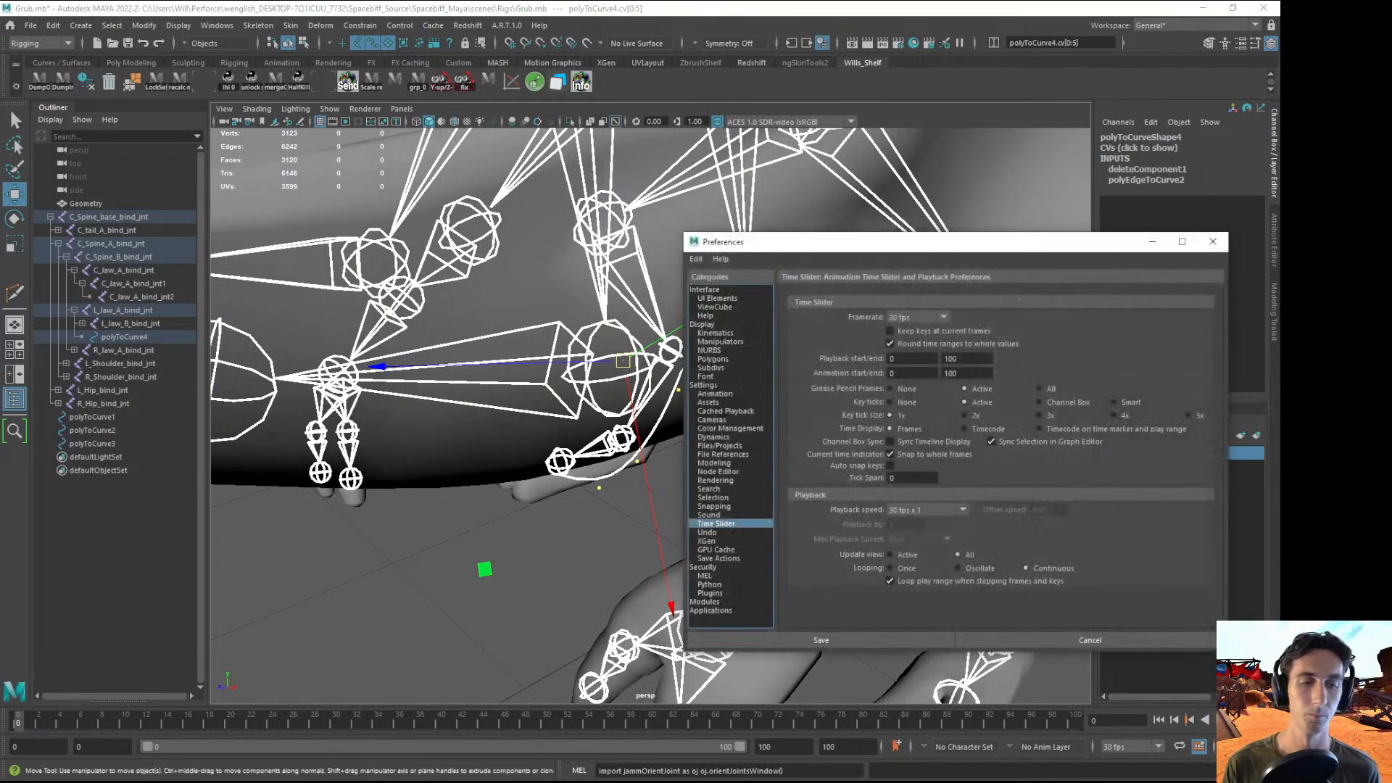
left_click(703, 385)
left_click(710, 325)
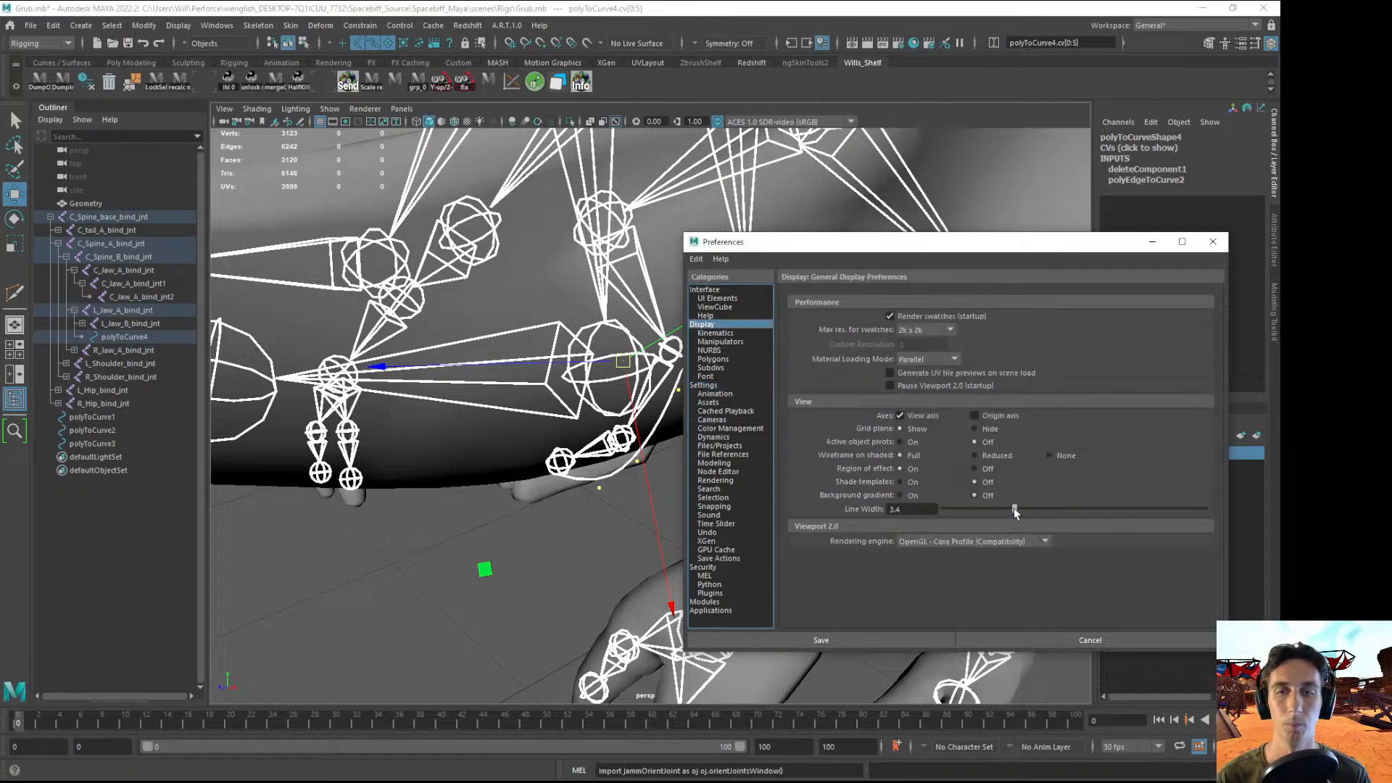
left_click_drag(1014, 510, 948, 509)
left_click(1153, 243)
- Move the curve's control vertices outward from the side of the lower jaw, checking against the wireframe
mouse_move(652, 479)
left_mouse_down("alt")
mouse_move(515, 463)
mouse_move(536, 485)
mouse_move(777, 464)
left_mouse_up("alt")
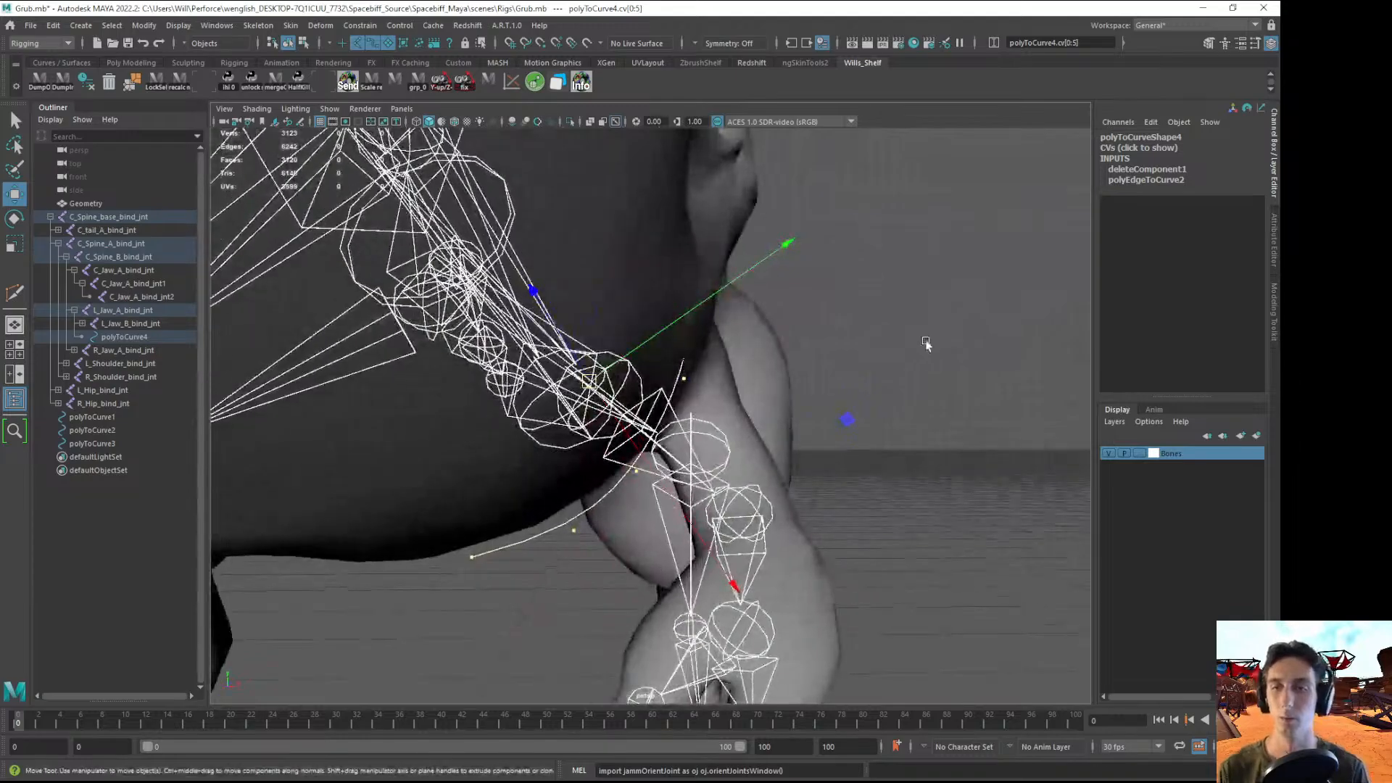
mouse_move(926, 345)
left_mouse_down("alt")
mouse_move(834, 363)
mouse_move(861, 360)
mouse_move(817, 390)
left_mouse_up("alt")
key("4")
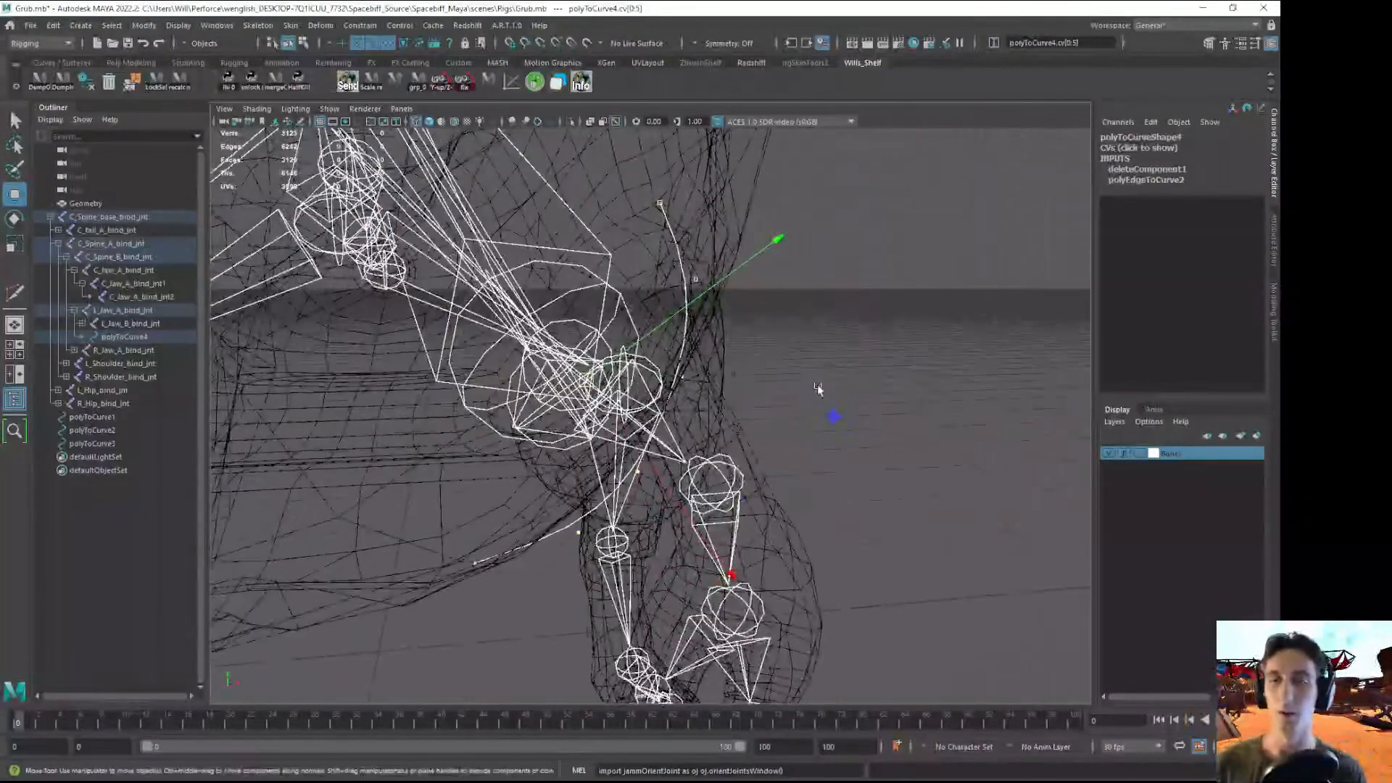
mouse_move(589, 383)
left_mouse_down()
mouse_move(628, 391)
mouse_move(618, 380)
mouse_move(537, 407)
mouse_move(582, 372)
mouse_move(472, 407)
mouse_move(714, 421)
mouse_move(729, 410)
mouse_move(715, 341)
left_mouse_up()
key("5")
- Move the upper and lower control vertices of the side jaw curve outward from the mesh silhouette
left_click(471, 408)
key("4")
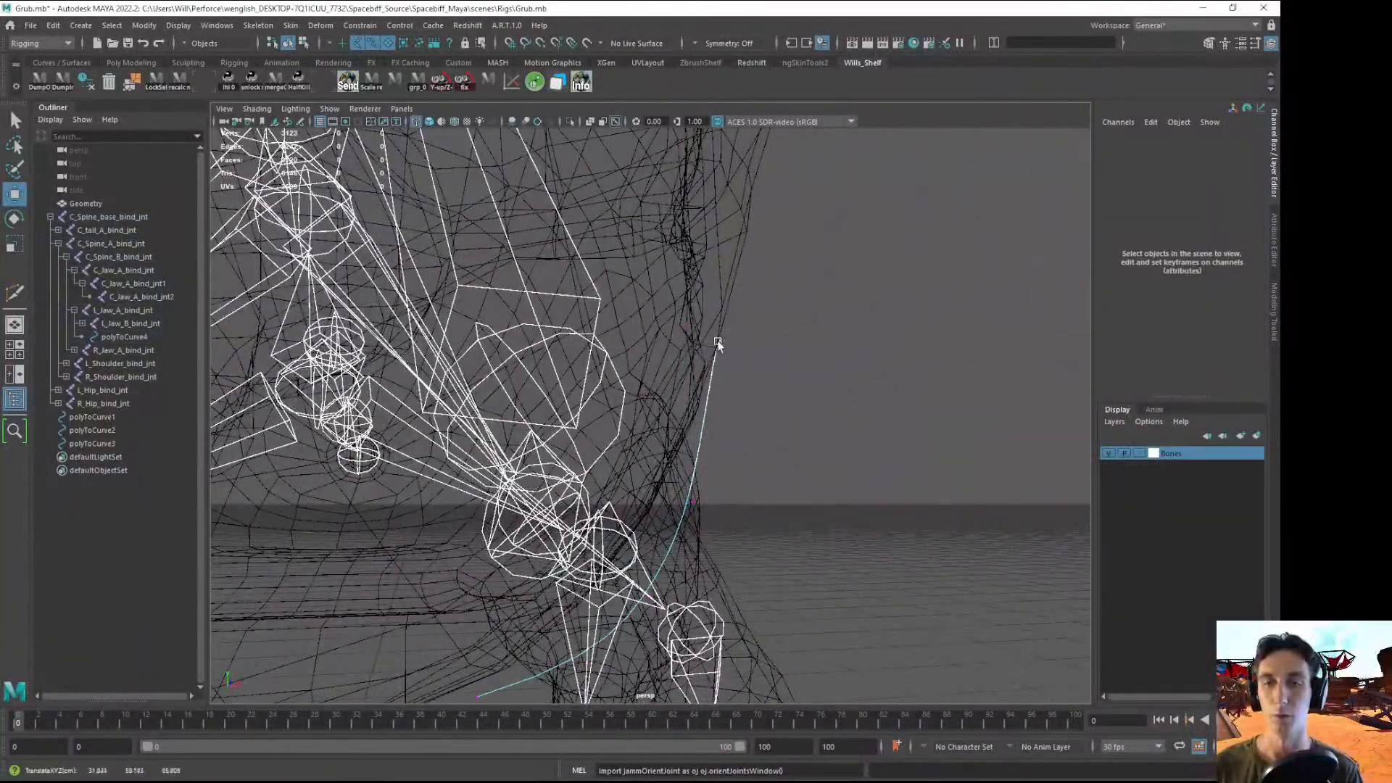
left_click(717, 342)
left_click_drag(706, 413, 718, 412)
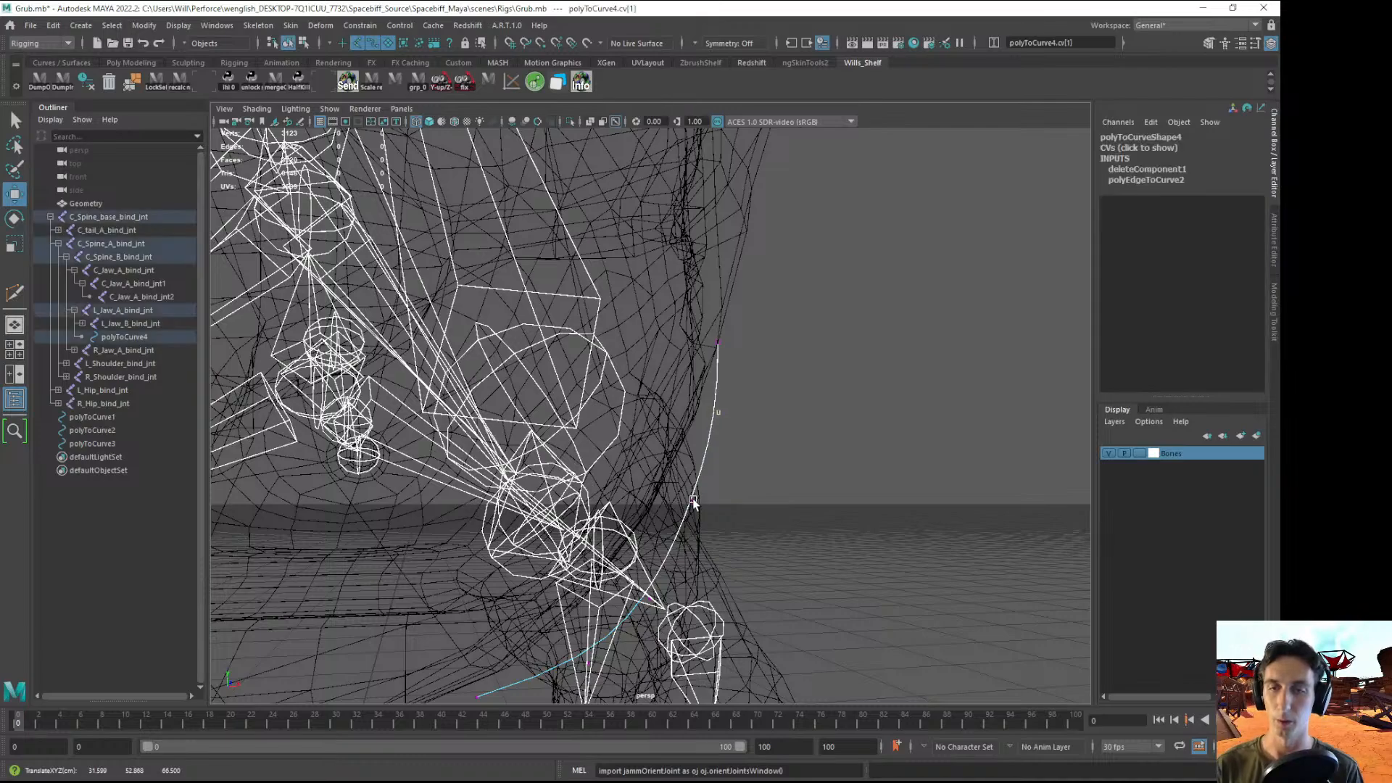
key("5")
mouse_move(738, 573)
left_mouse_down("alt")
mouse_move(685, 484)
mouse_move(617, 474)
mouse_move(675, 410)
mouse_move(468, 480)
left_mouse_up("alt")
left_click(609, 505)
left_click(577, 514)
left_click(578, 510)
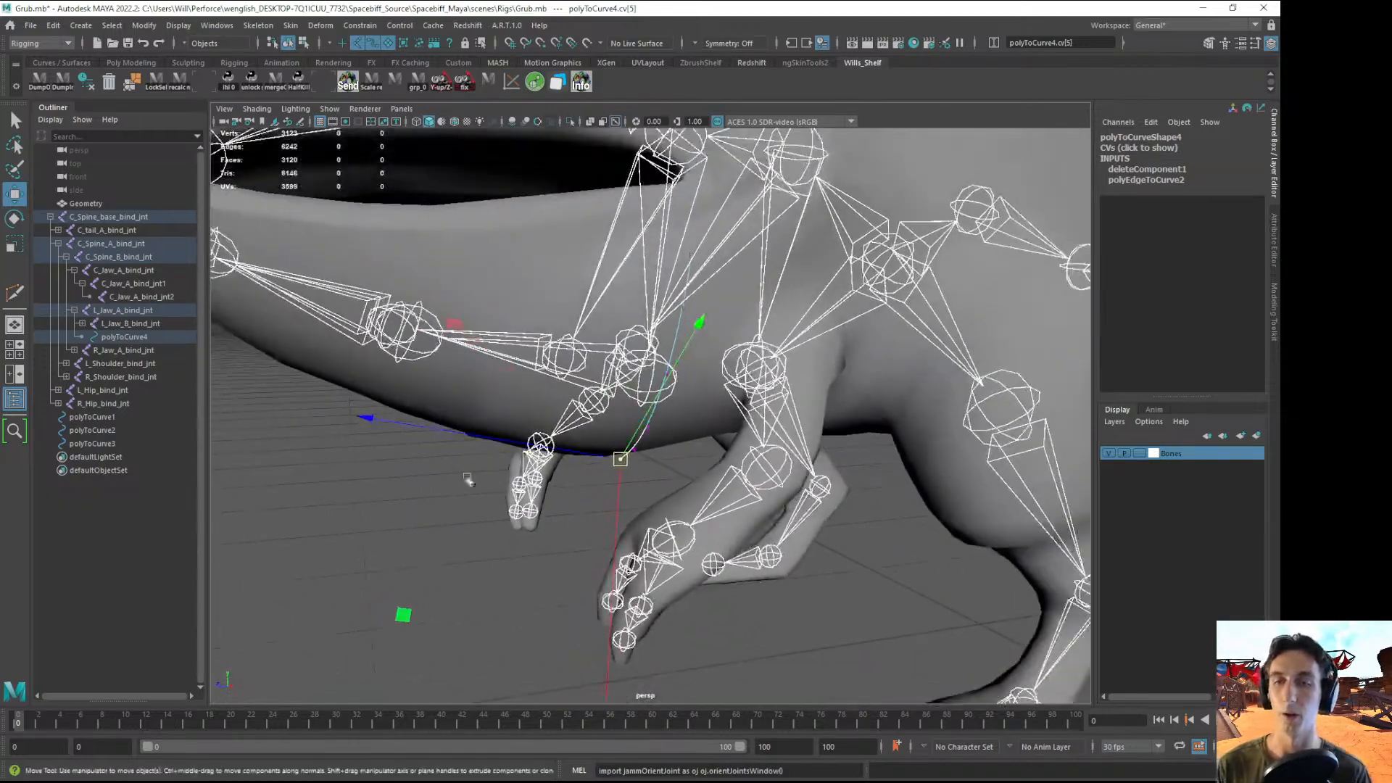
- Leave control vertex editing, show the model textured, and unparent the side jaw curve from L_Jaw_A_bind_jnt to the world
key("F8")
left_click(412, 573)
left_click_drag(413, 574, 600, 491, "alt")
key("6")
left_click_drag(642, 389, 730, 379, "alt")
left_click(645, 563)
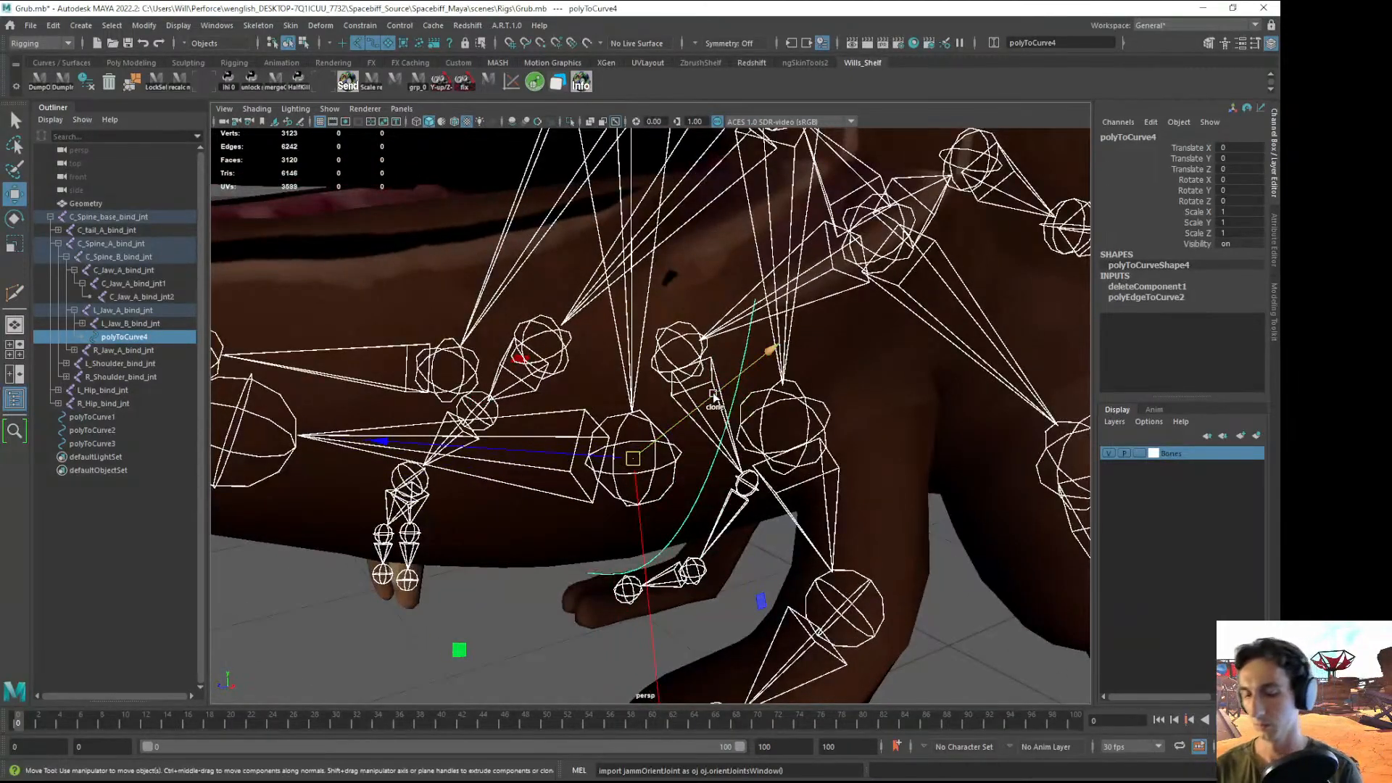
key("shift+p")
- Move the upper control vertices of the unparented jaw curve closer to the side of the jaw
left_click_drag(678, 442, 613, 553, "alt")
right_click_drag(615, 557, 575, 476)
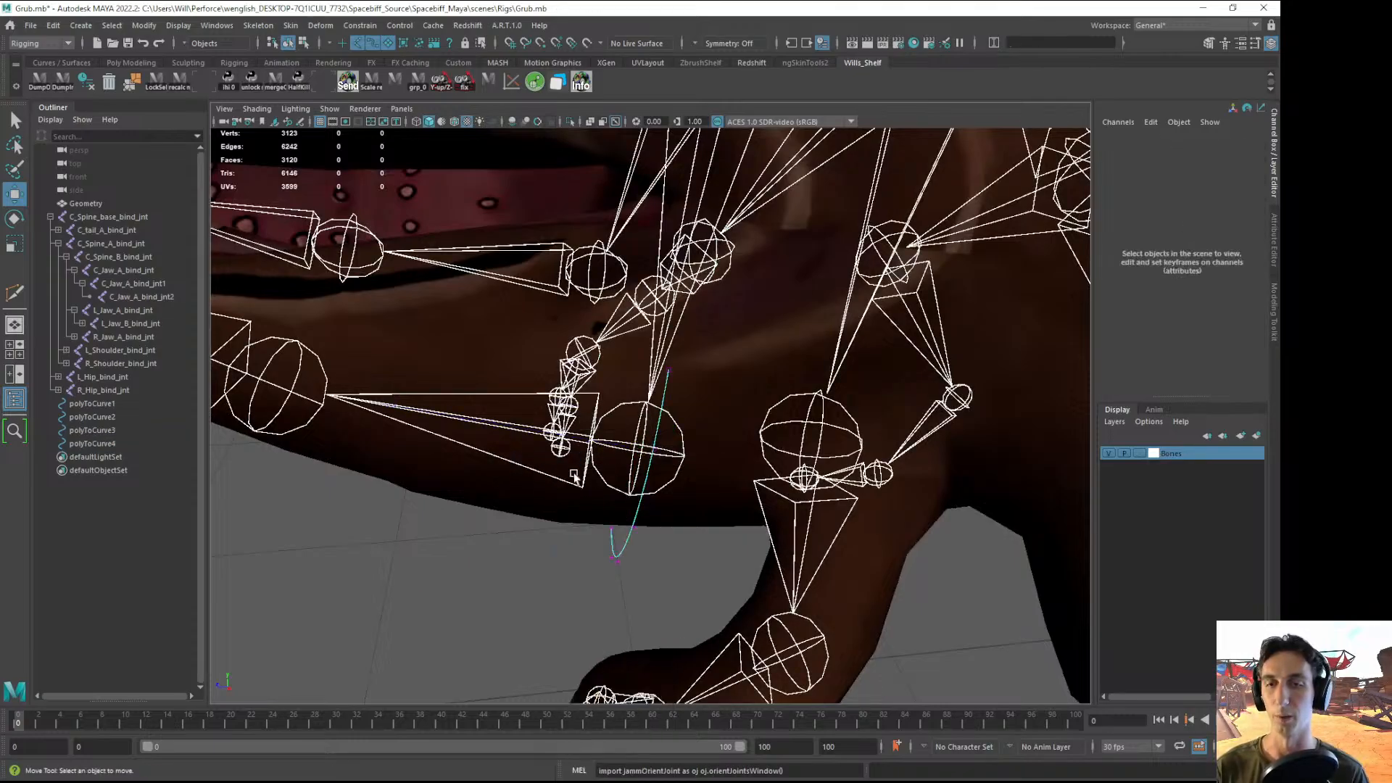
left_click_drag(575, 476, 782, 368, "alt")
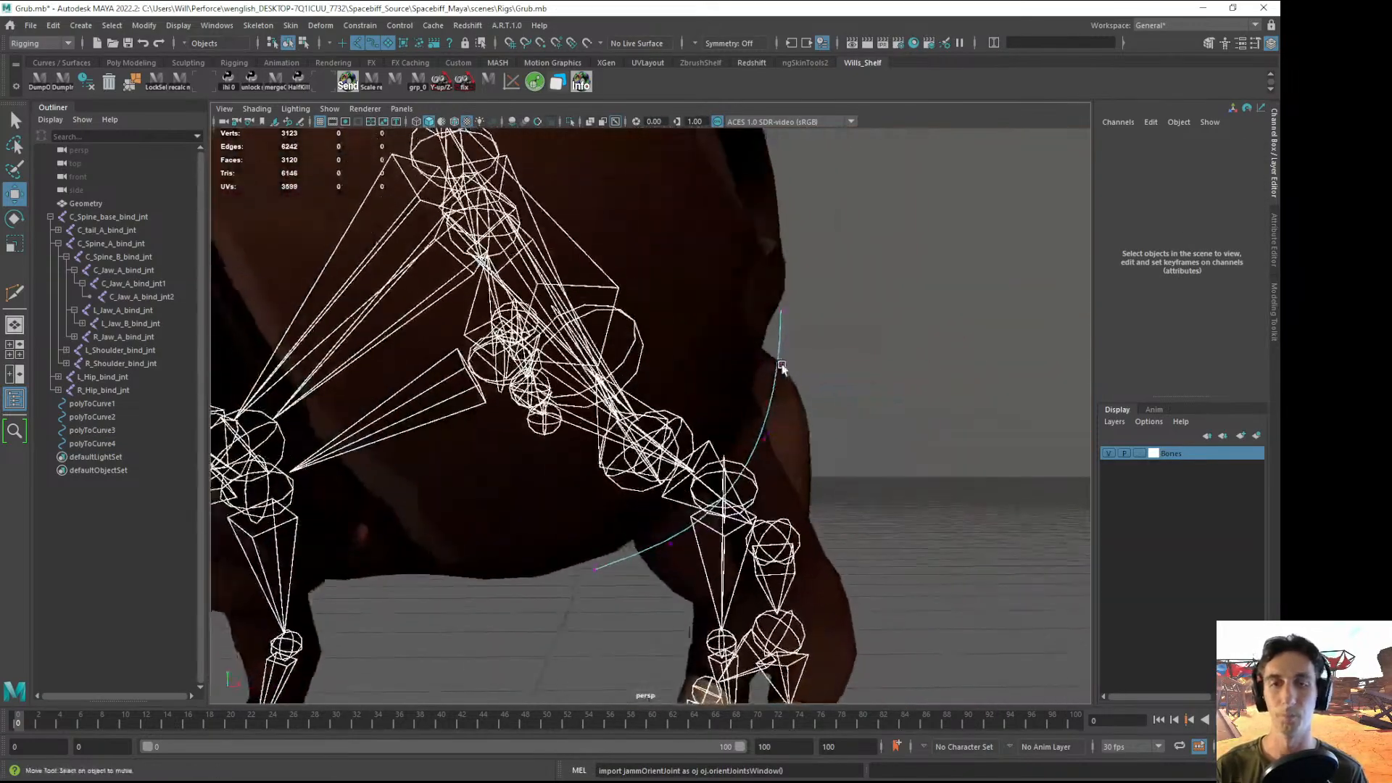
left_click(770, 372)
left_click(753, 445)
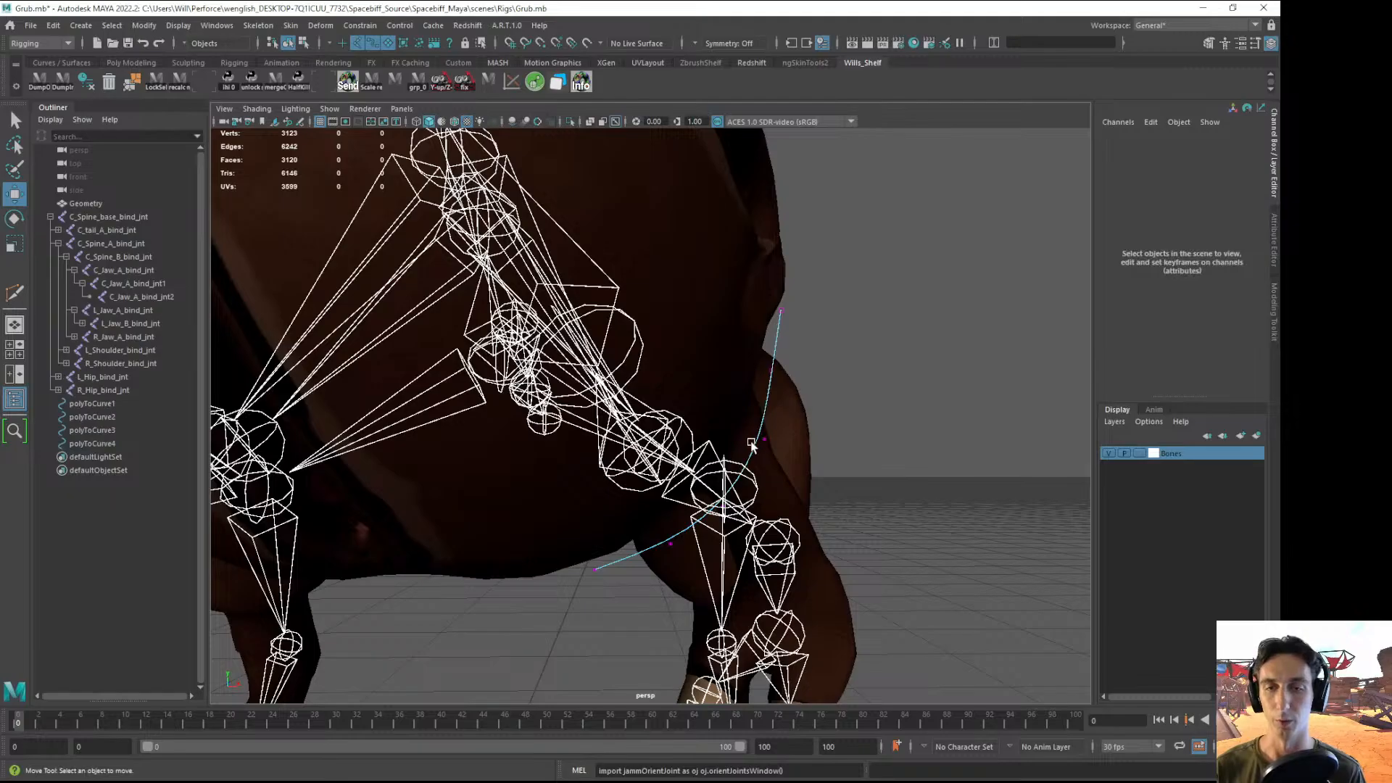
mouse_move(770, 435)
left_mouse_down()
mouse_move(746, 458)
mouse_move(750, 439)
left_mouse_up()
left_click_drag(749, 439, 569, 514, "alt")
left_click(568, 514)
left_click_drag(549, 455, 580, 503)
- Adjust the lower control vertices of the jaw curve beneath the jaw and return to object mode
left_click_drag(573, 503, 700, 504, "alt")
left_click(700, 504)
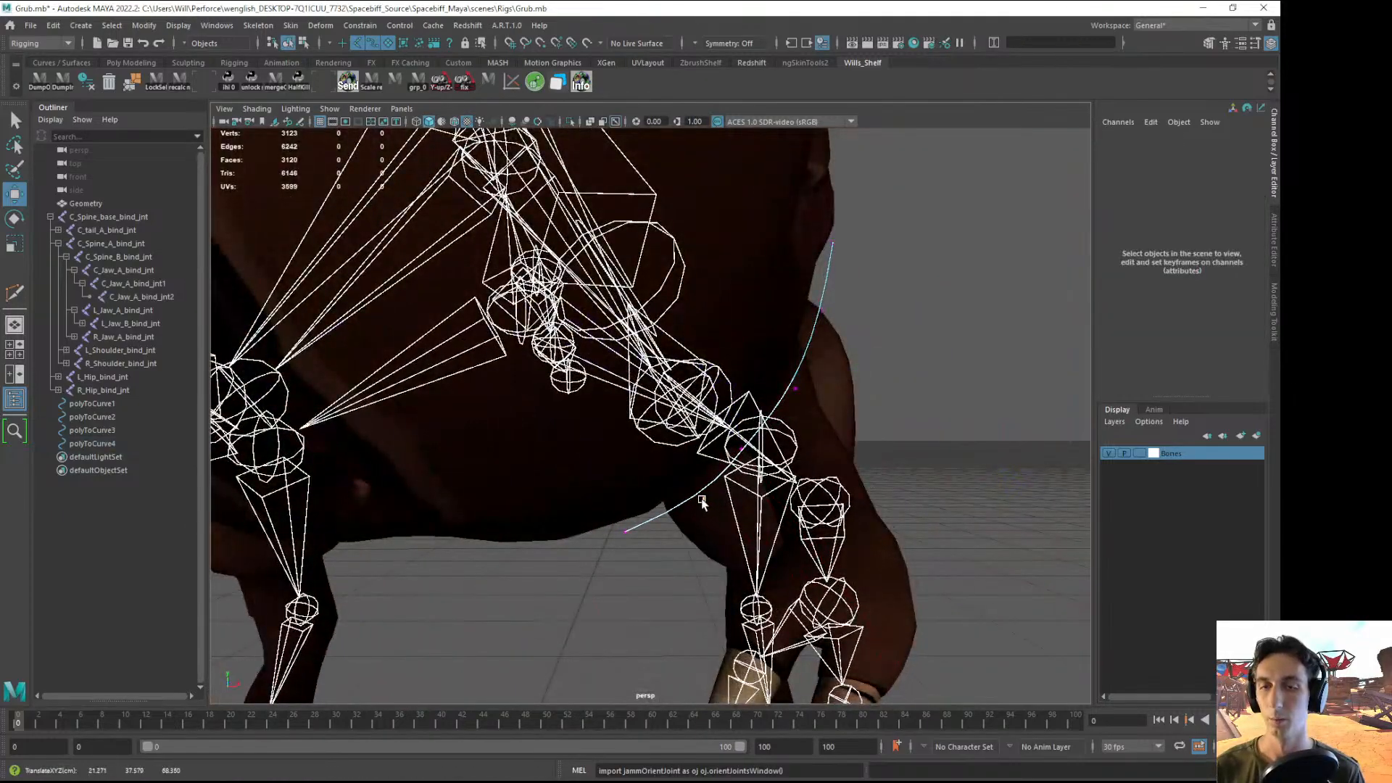
left_click(695, 500)
left_click_drag(628, 532, 618, 526)
left_click(633, 594)
right_click_drag(634, 594, 733, 551)
left_click(765, 565)
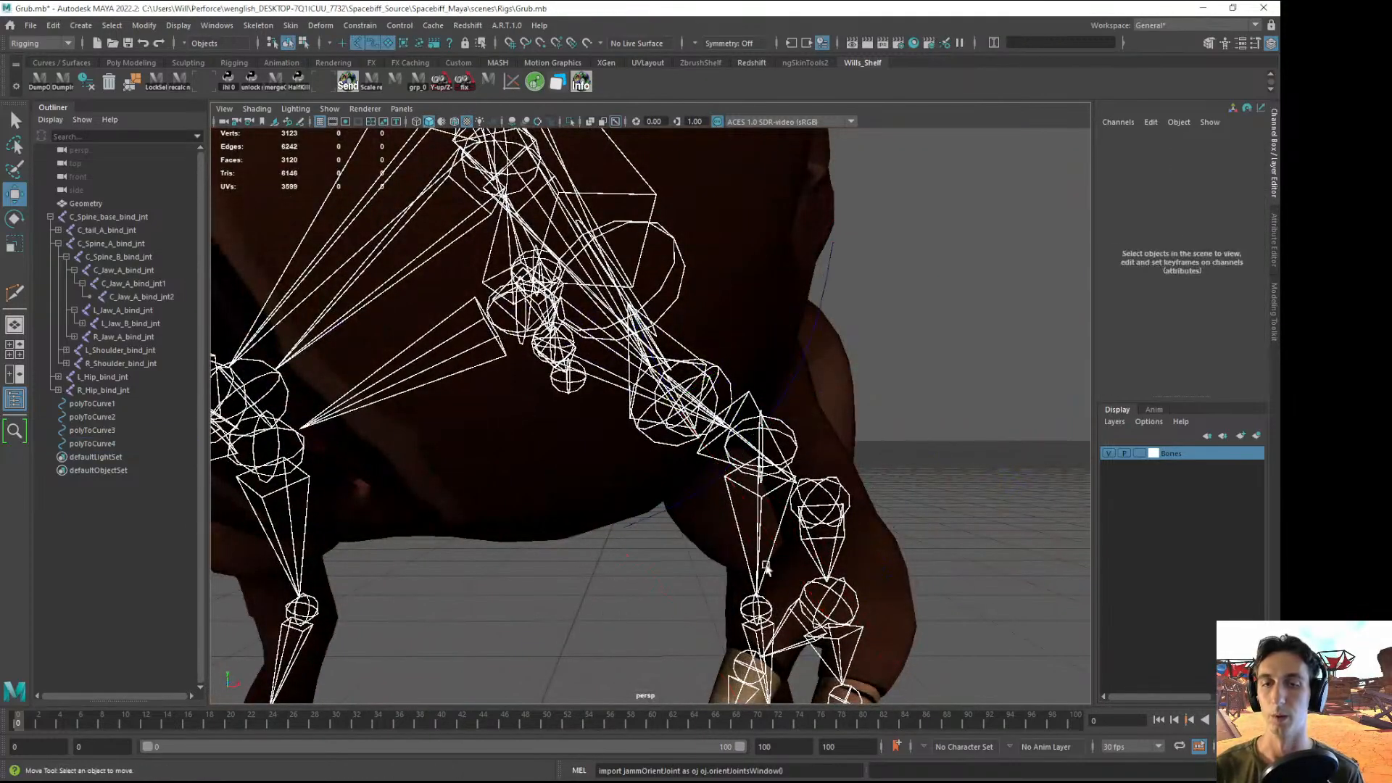
- Show the jaw curve's control vertices again over the textured model and pick the one at its upper end
mouse_move(766, 565)
left_mouse_down("alt")
mouse_move(488, 459)
mouse_move(739, 544)
mouse_move(786, 535)
mouse_move(680, 440)
mouse_move(585, 431)
mouse_move(651, 460)
left_mouse_up("alt")
key("5")
key("6")
left_click(725, 447)
right_click_drag(650, 460, 572, 460)
left_click_drag(609, 465, 763, 352, "alt")
left_click(749, 340)
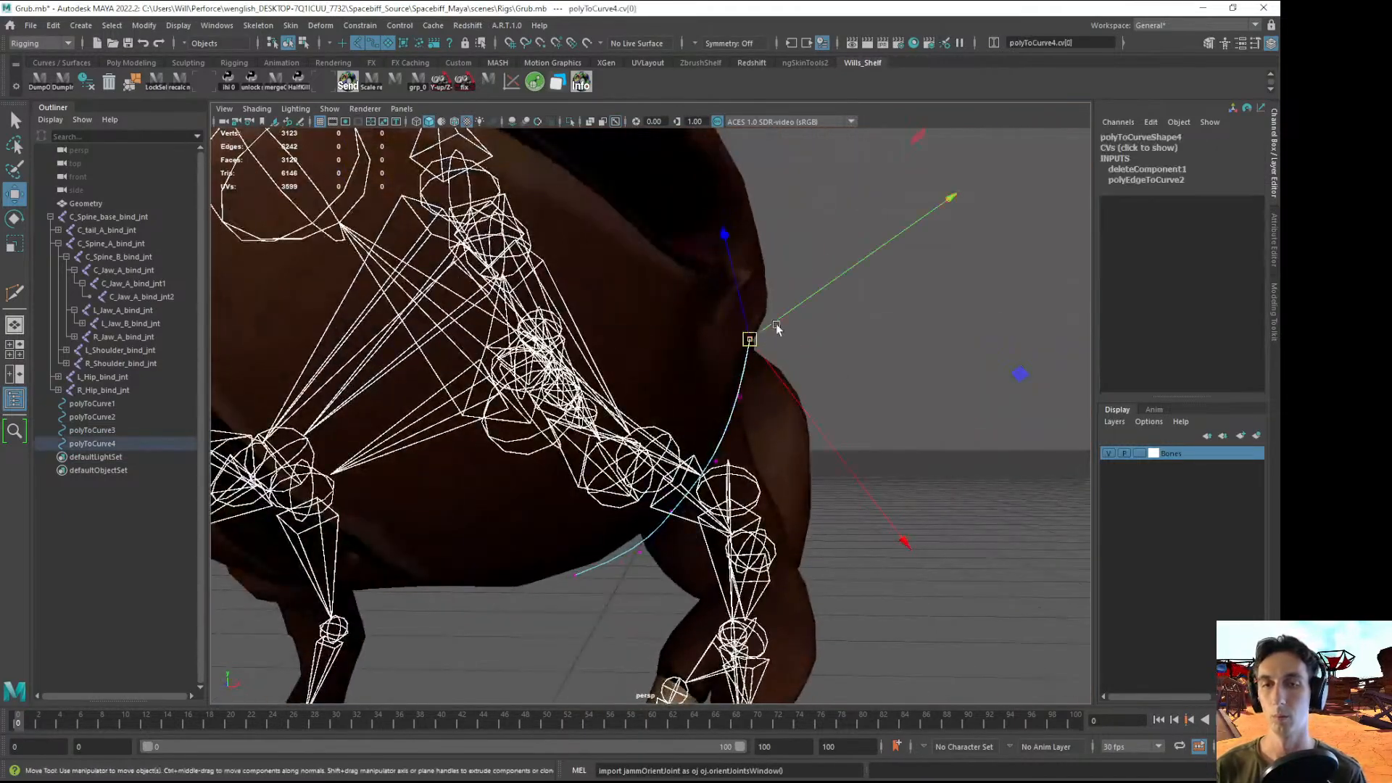
- Try deleting a control vertex near the upper end of the jaw curve
left_click(736, 393)
key("ctrl+z")
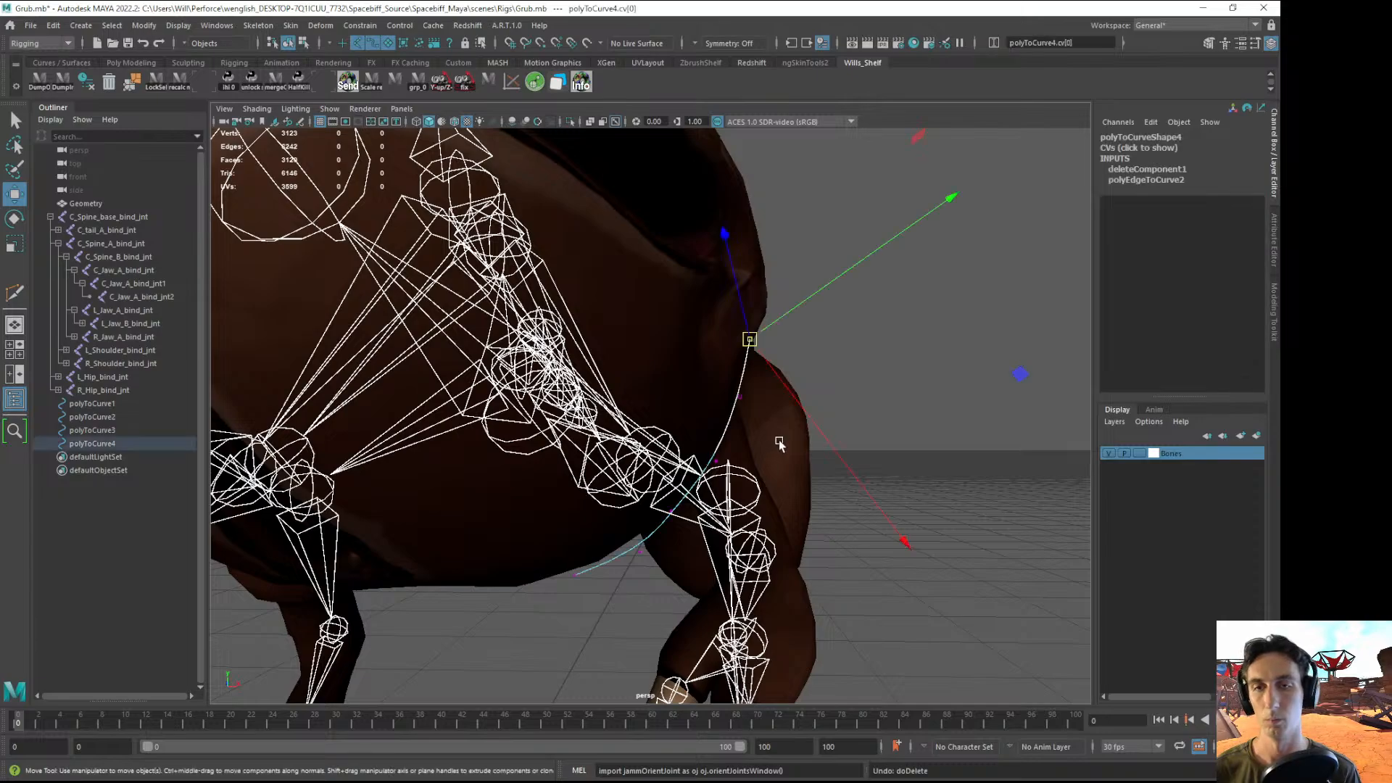
left_click_drag(780, 441, 879, 373, "alt")
left_click(823, 389)
left_click(735, 403)
left_click_drag(800, 435, 808, 416, "alt")
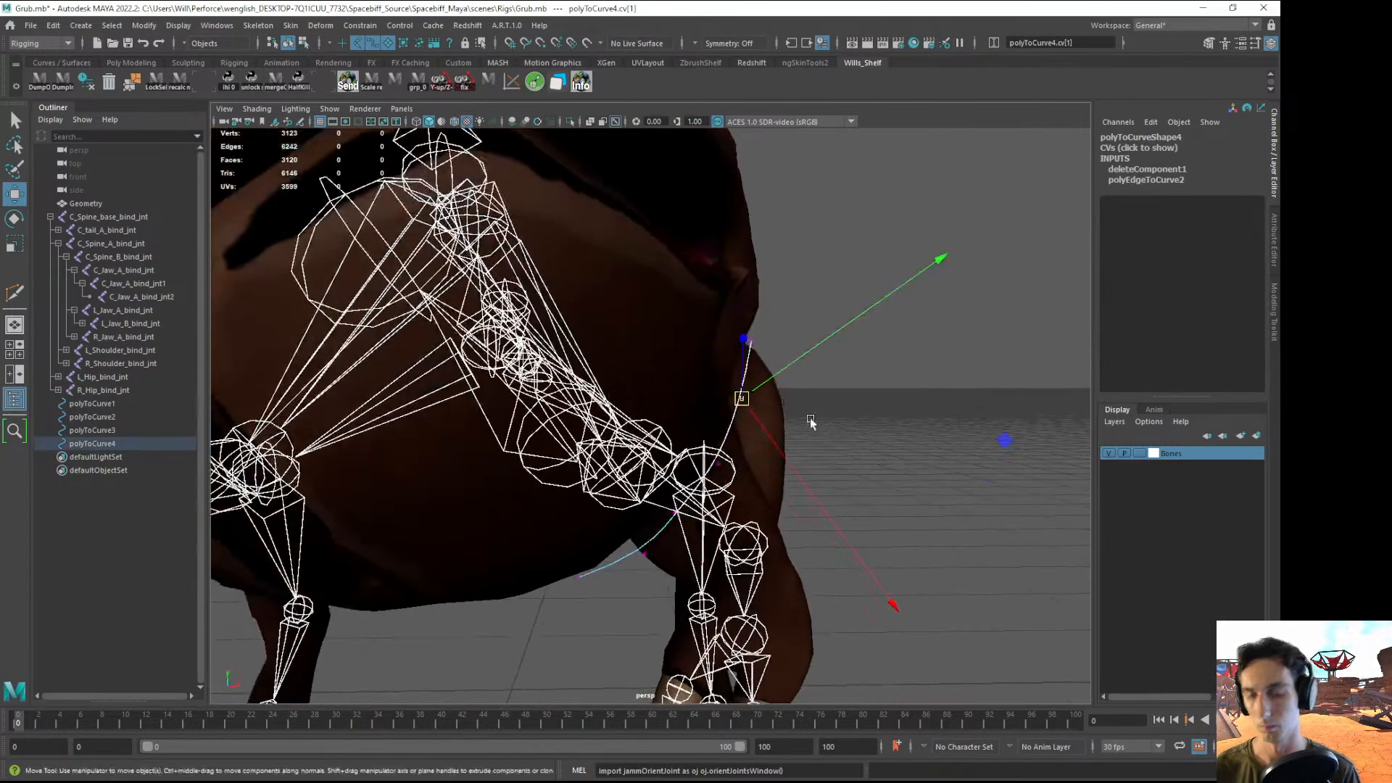
left_click(827, 423)
key("ctrl+z")
key("ctrl+z")
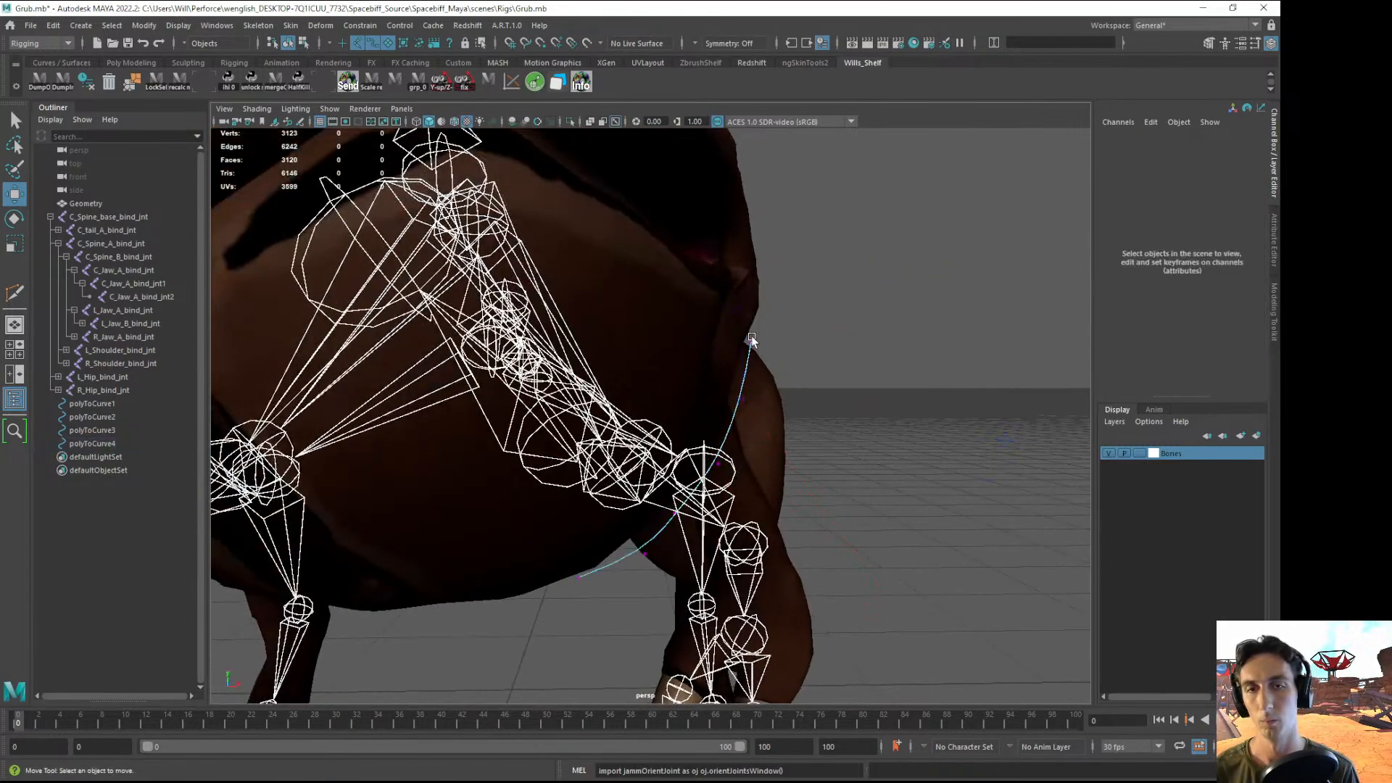
- Reposition the upper and middle control vertices of the jaw curve so it follows the jaw beside L_Jaw_A_bind_jnt
left_click(752, 340)
left_click_drag(752, 340, 560, 366)
left_click(747, 381)
left_click_drag(559, 366, 600, 422, "alt")
left_click_drag(645, 428, 647, 429)
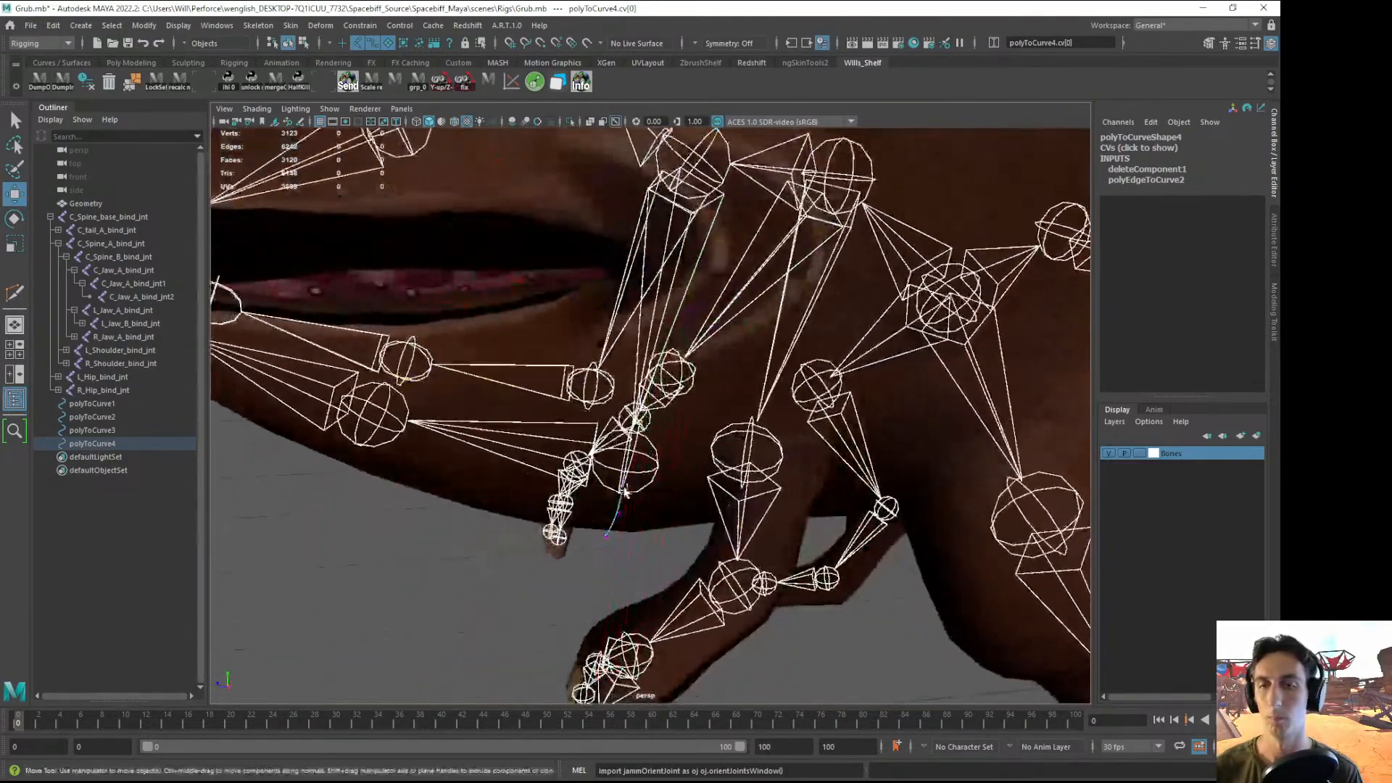
left_click_drag(609, 511, 653, 485, "alt")
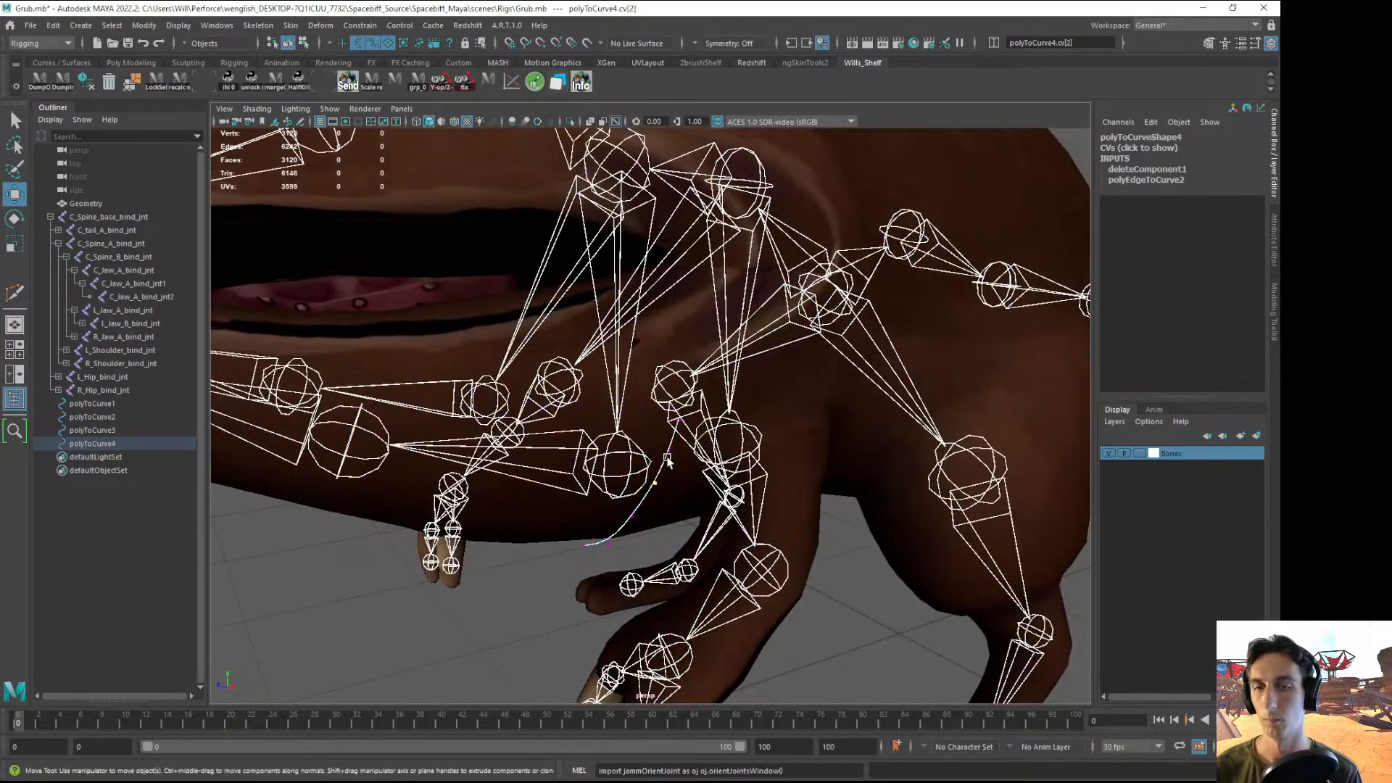
- Switch back to untextured shading, check the jaw curve from several angles, and save the scene
left_click(508, 637)
right_click_drag(508, 637, 457, 612, "alt")
mouse_move(457, 612)
left_mouse_down("alt")
mouse_move(585, 576)
mouse_move(500, 536)
left_mouse_up("alt")
key("5")
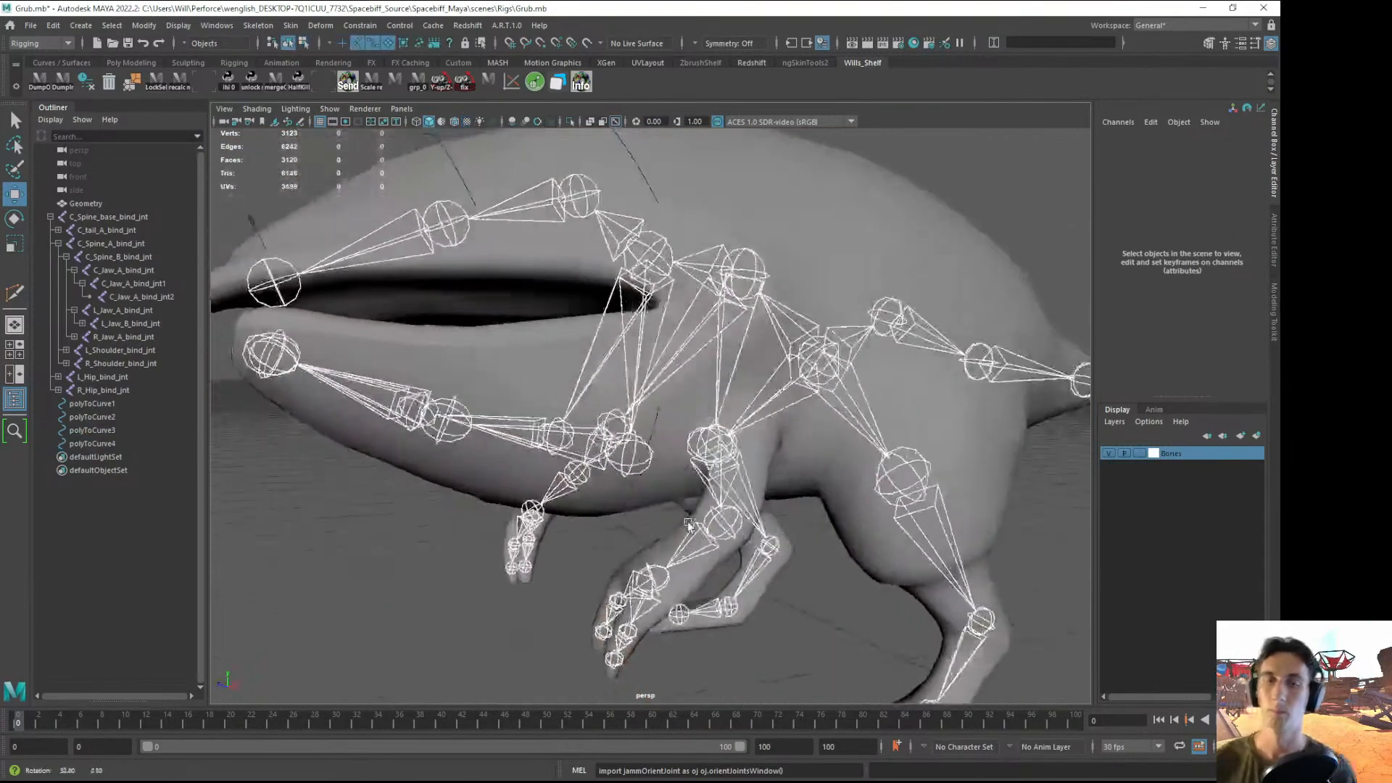
right_click_drag(500, 537, 558, 471, "alt")
left_click_drag(559, 471, 673, 467, "alt")
key("ctrl+s")
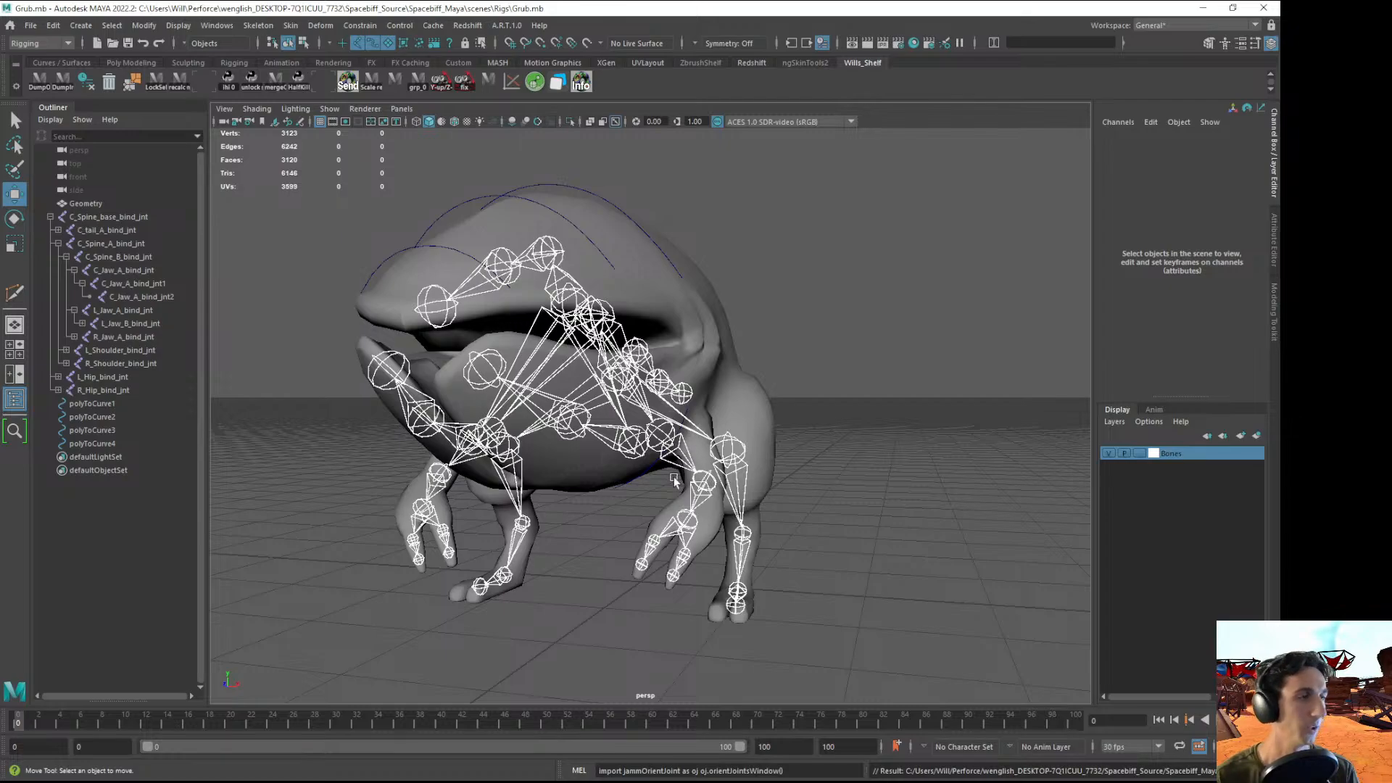
- Fine-tune a middle control vertex of polyToCurve4 against the underside of the jaw and return to object mode
left_click_drag(702, 504, 580, 522, "alt")
right_click_drag(580, 522, 718, 655, "alt")
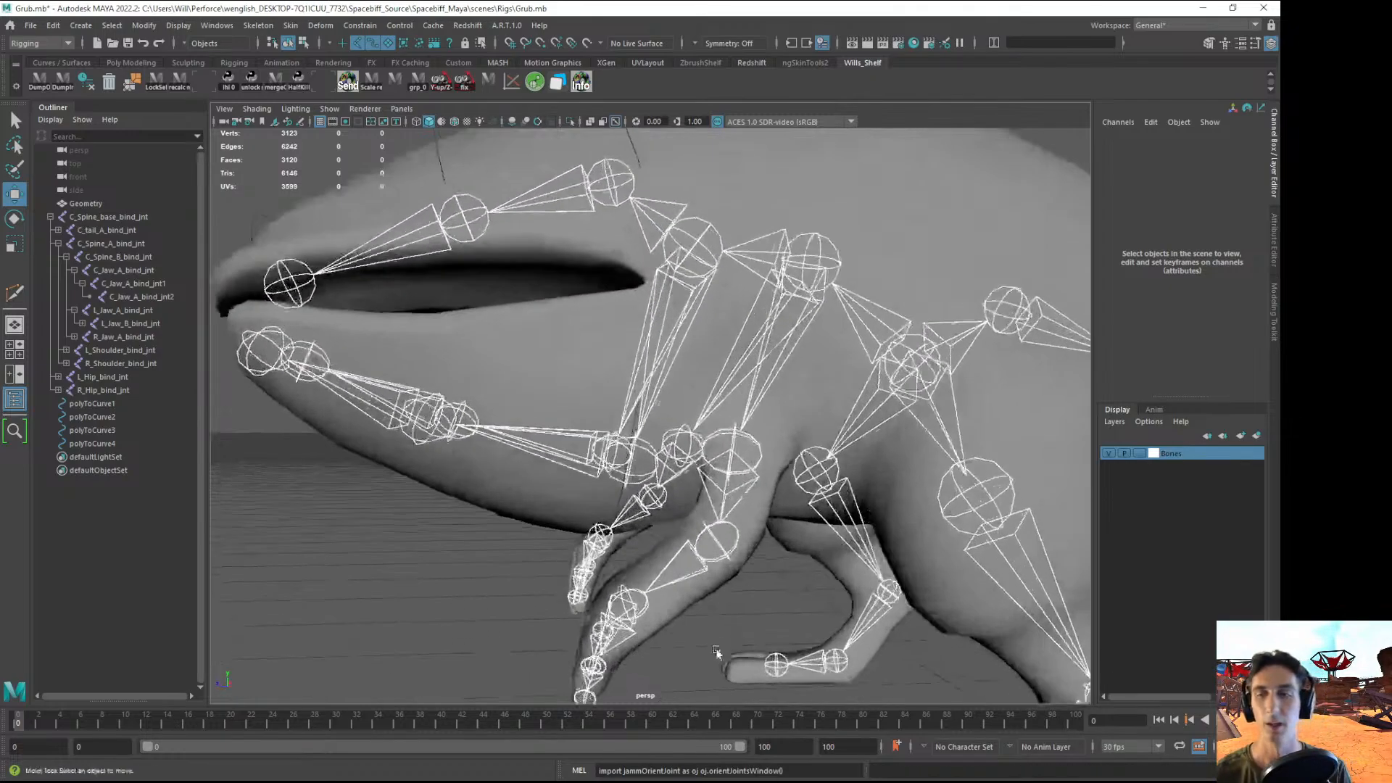
middle_click_drag(718, 655, 609, 491, "alt")
left_click_drag(609, 490, 733, 507, "alt")
left_click(651, 516)
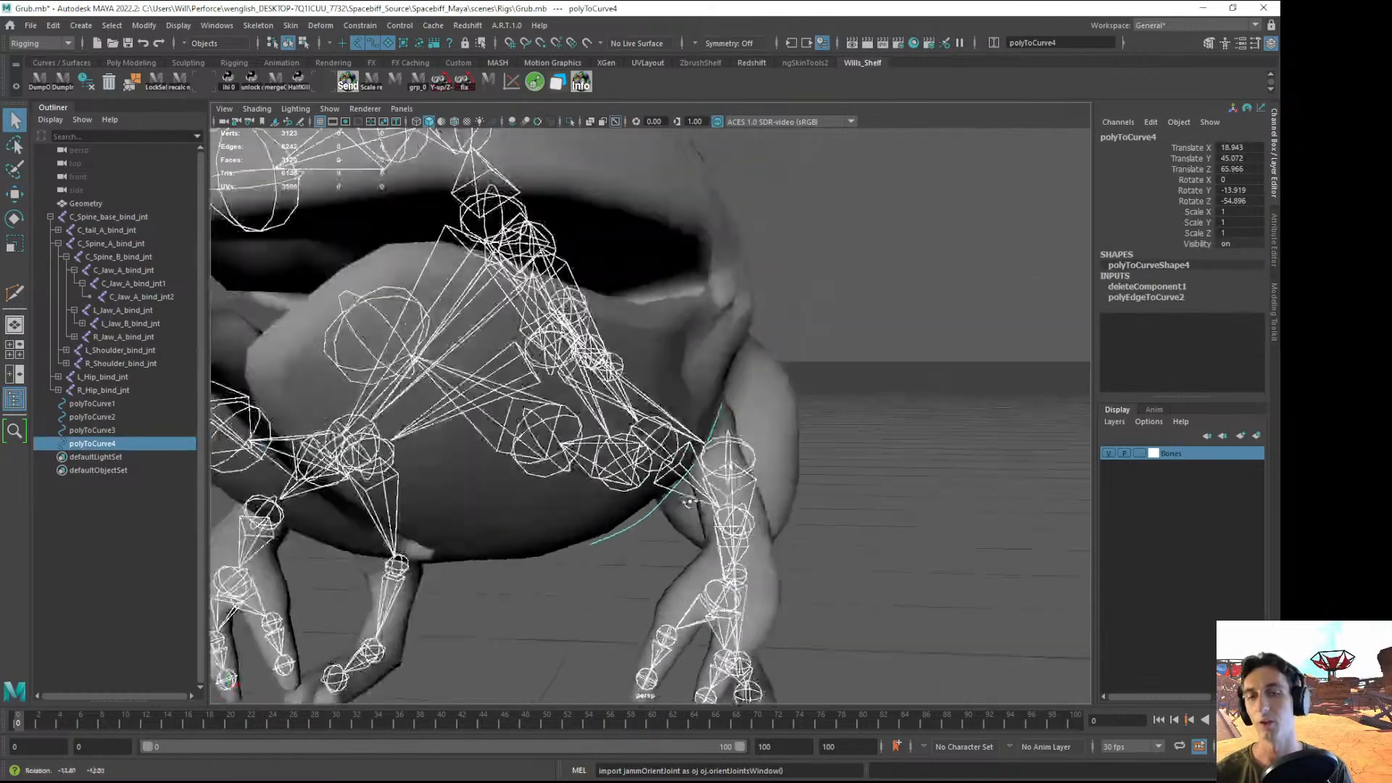
middle_click_drag(732, 508, 727, 496, "alt")
left_click_drag(727, 496, 676, 452, "alt")
right_click_drag(677, 452, 661, 445)
left_click_drag(661, 450, 607, 451, "alt")
left_click(722, 428)
key("q")
key("w")
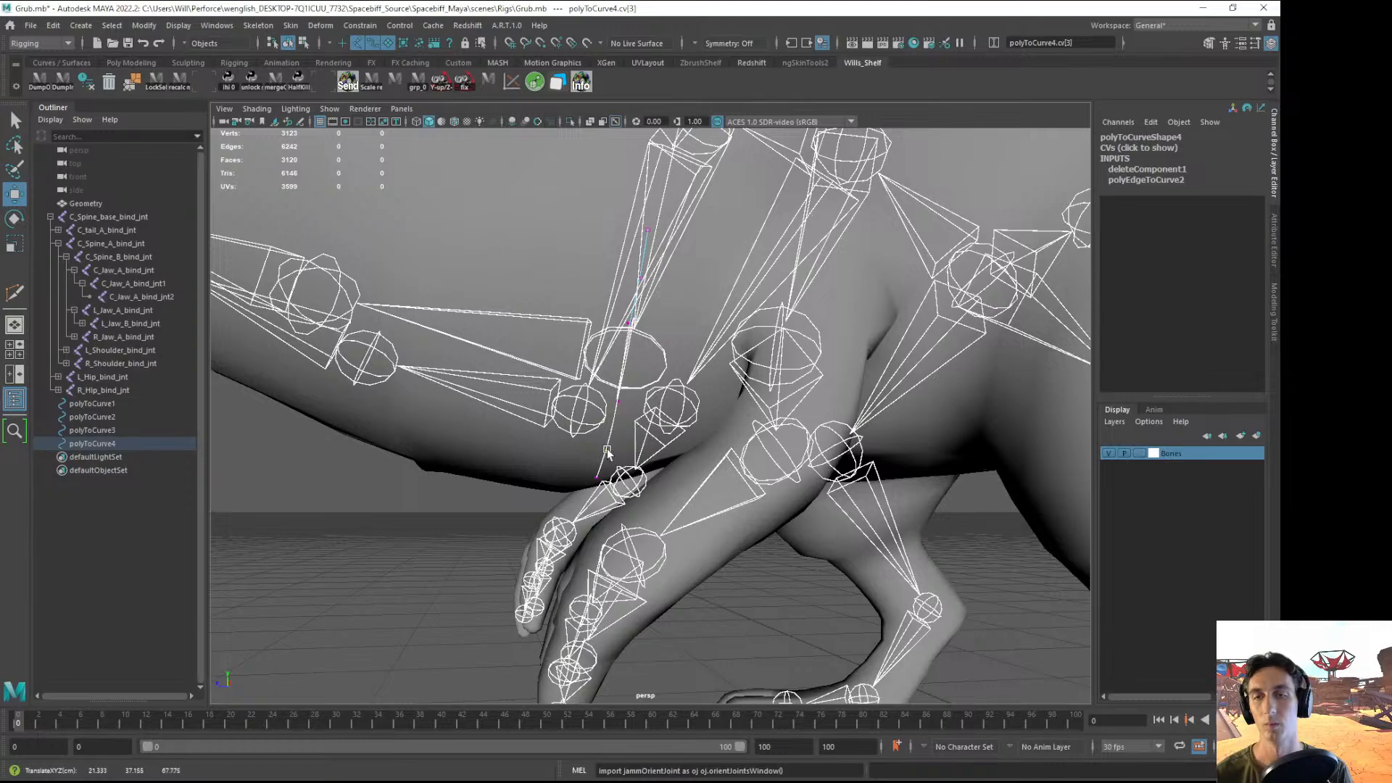
key("q")
left_click(382, 550)
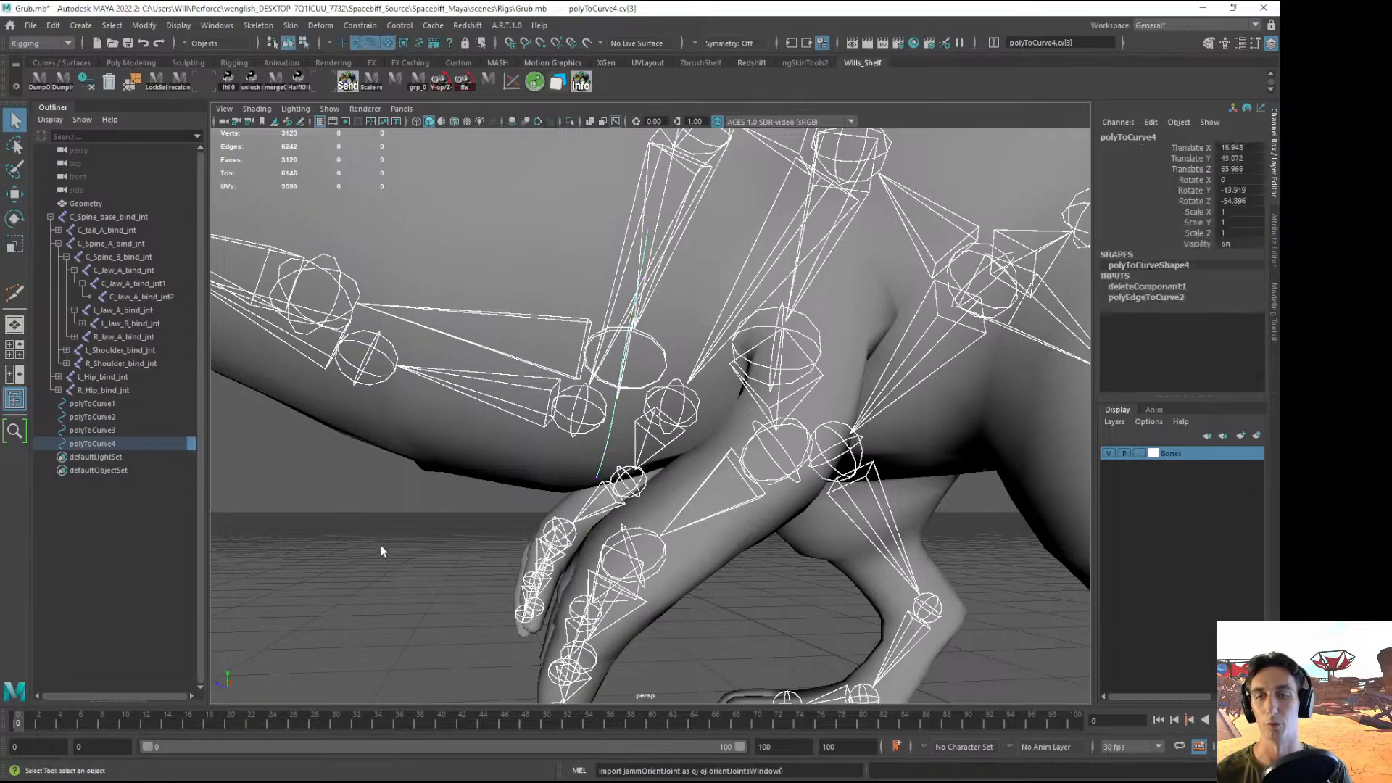
- Duplicate polyToCurve4 and parent the copy to L_Jaw_B_bind_jnt
left_click_drag(382, 550, 588, 467, "alt")
left_click(639, 433)
key("w")
middle_click_drag(588, 466, 596, 457, "alt")
key("ctrl+d")
left_click_drag(537, 428, 471, 410, "alt")
scroll(435, 391, "up", 2)
left_click(427, 361, "shift")
key("p")
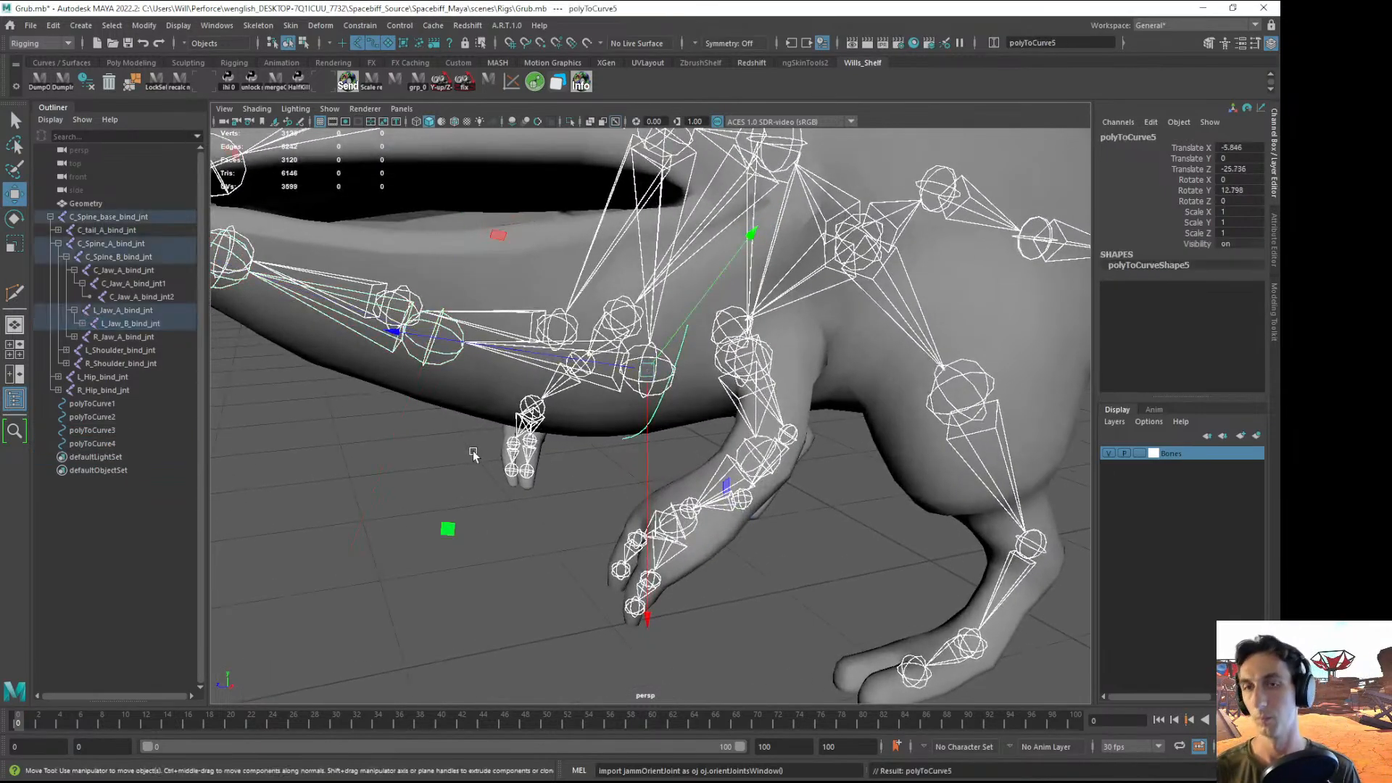
- Set the translation and rotation of the duplicated curve under L_Jaw_B_bind_jnt to 0
left_click(83, 324)
left_click(124, 337)
left_click(130, 351)
key("0")
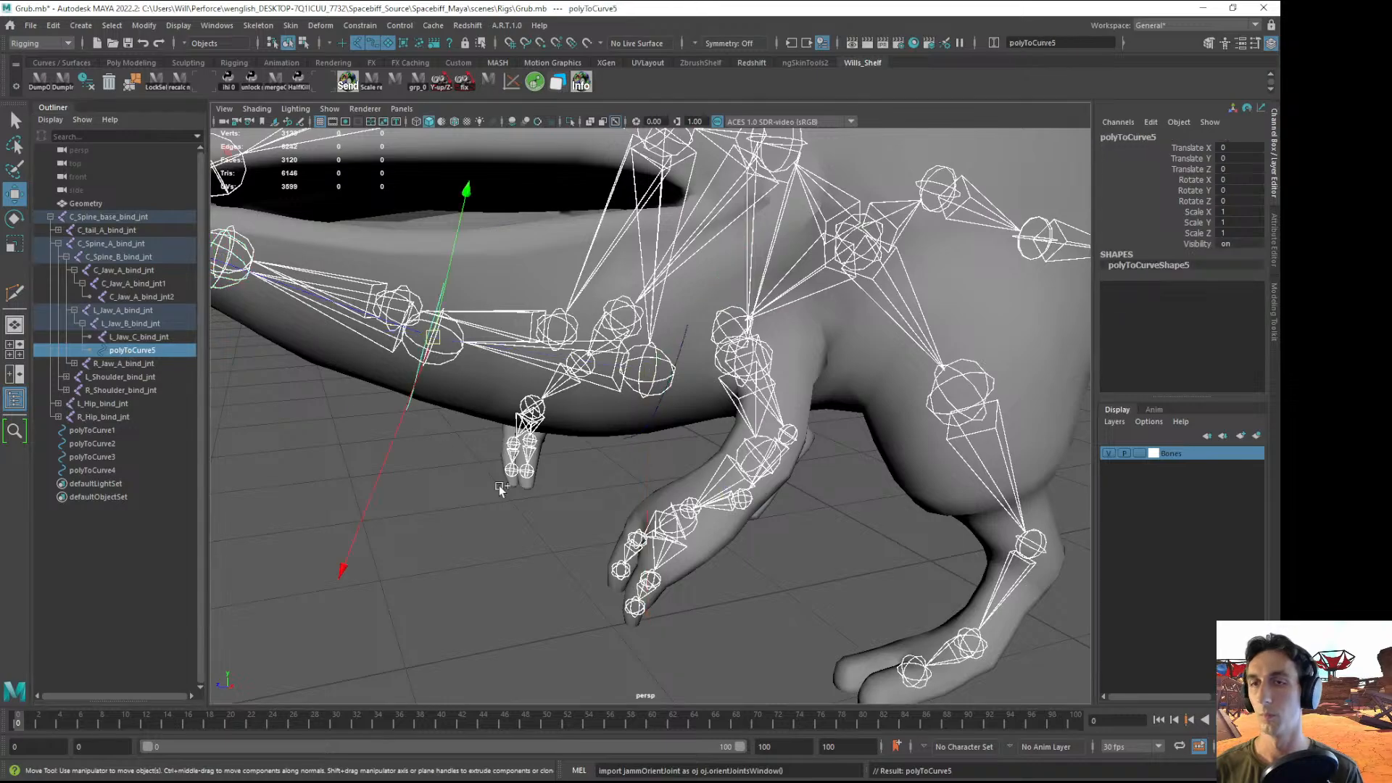
- Duplicate polyToCurve5, parent the copy to L_Jaw_C_bind_jnt, and set its translation and rotation to 0
left_click_drag(506, 500, 482, 457, "alt")
key("ctrl+d")
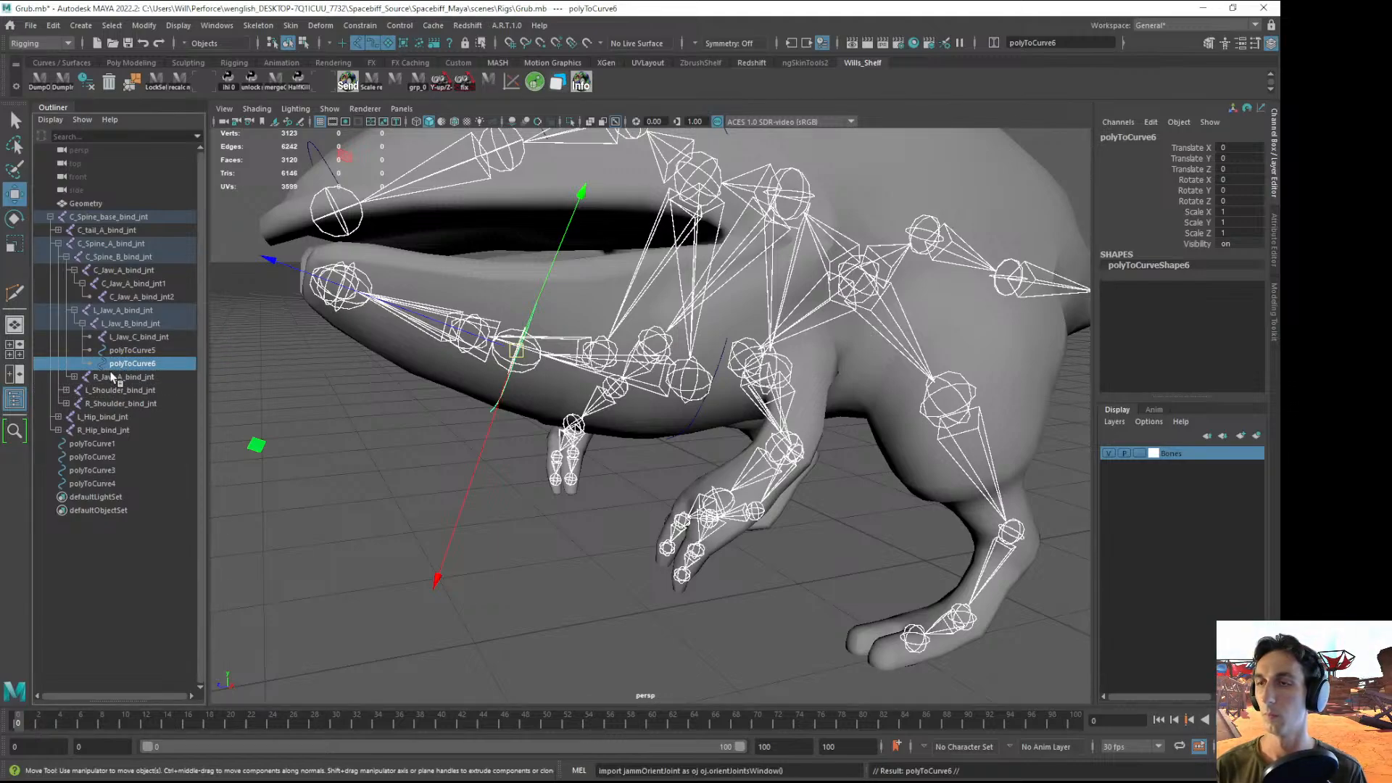
left_click_drag(339, 313, 366, 340, "alt")
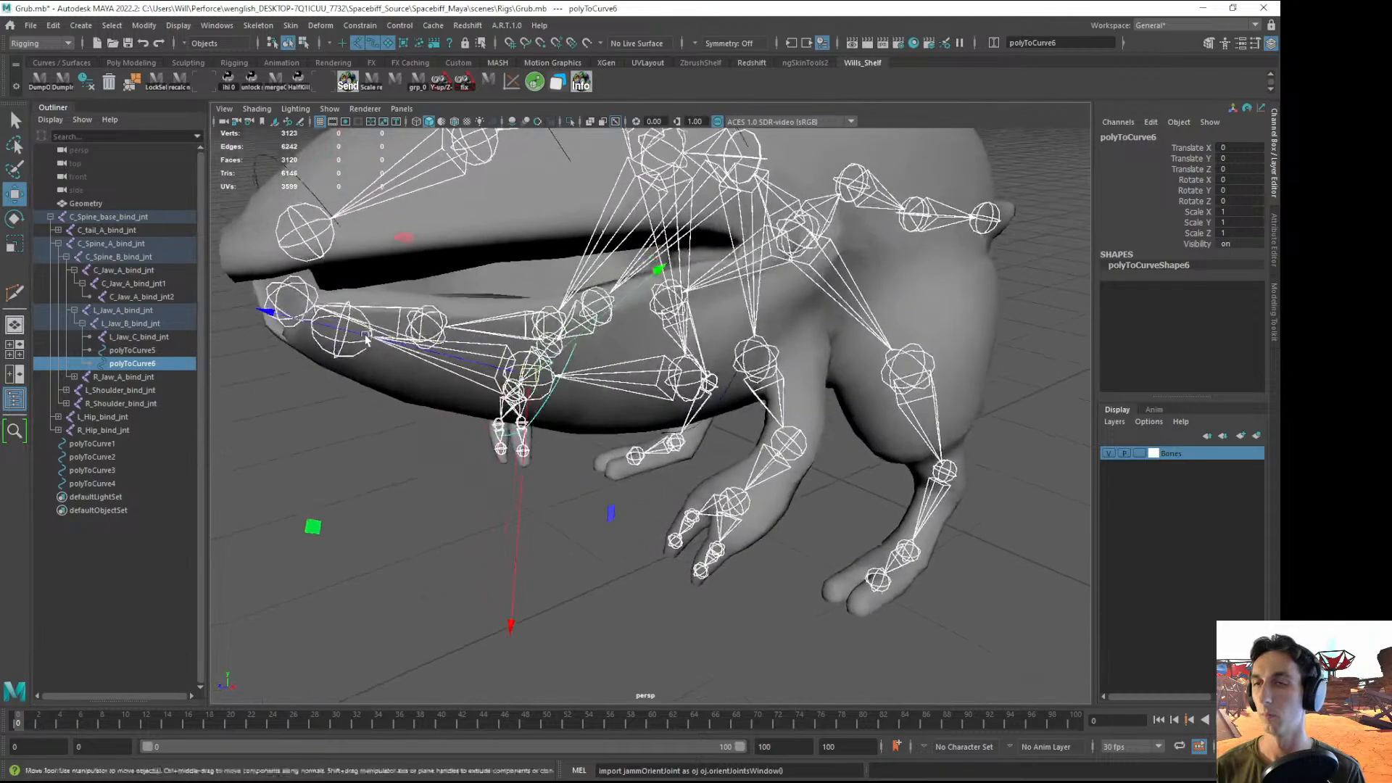
left_click(339, 358, "shift")
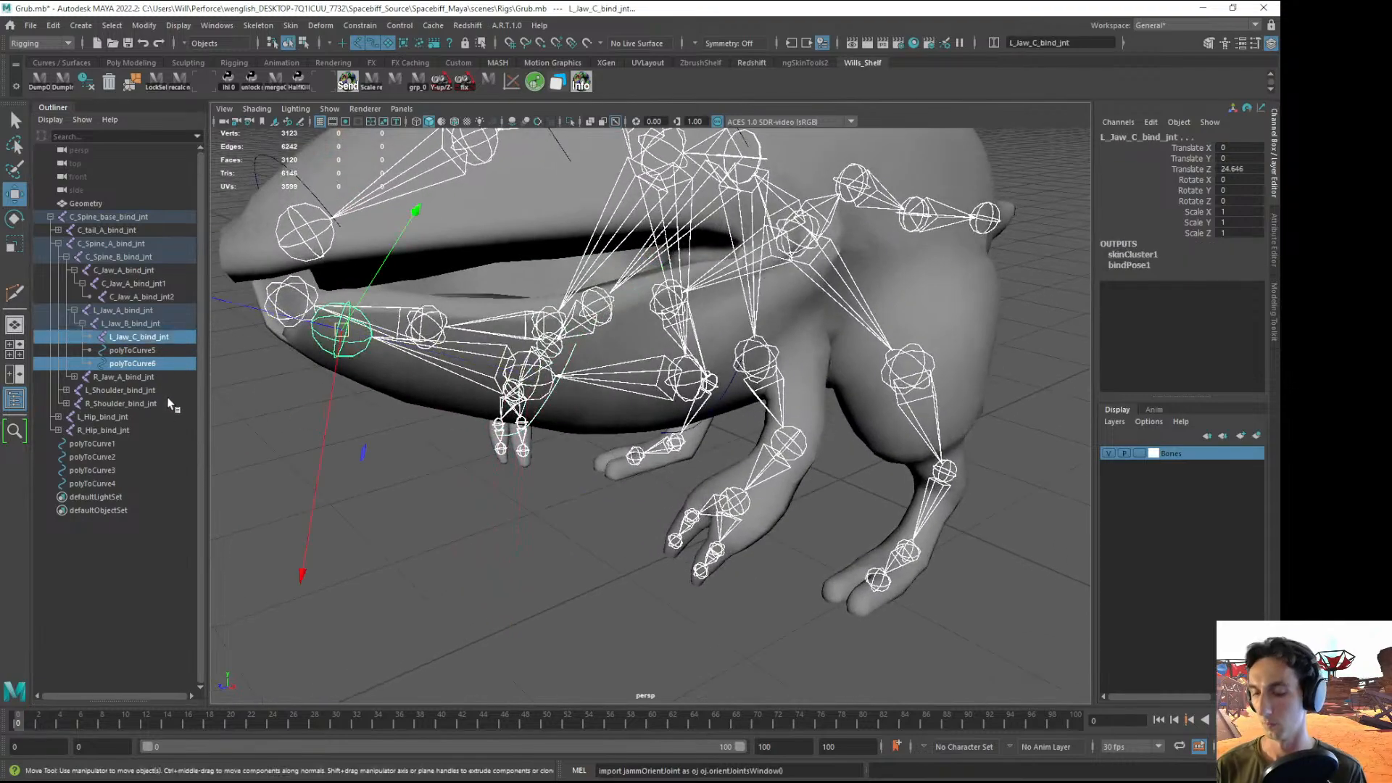
key("p")
key("p")
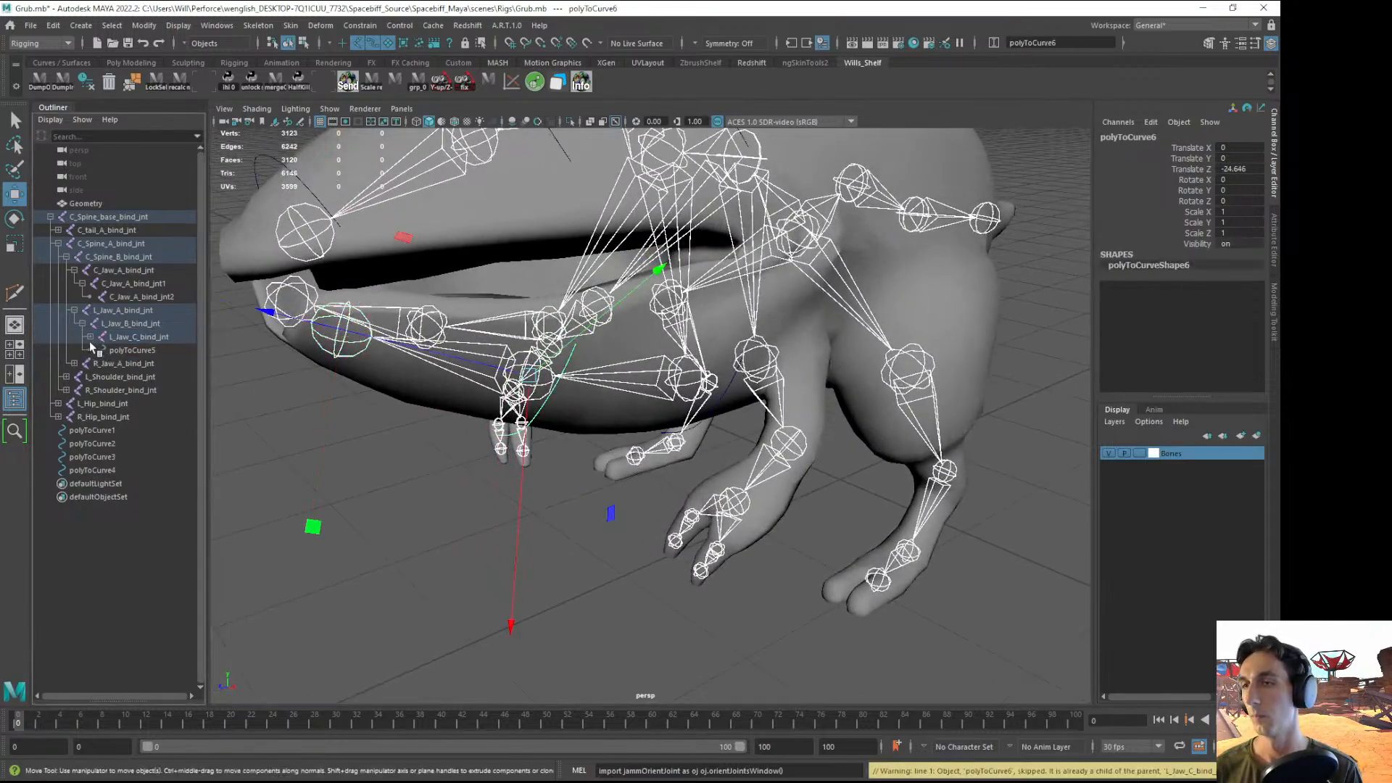
left_click(89, 337)
left_click_drag(215, 386, 348, 455, "alt")
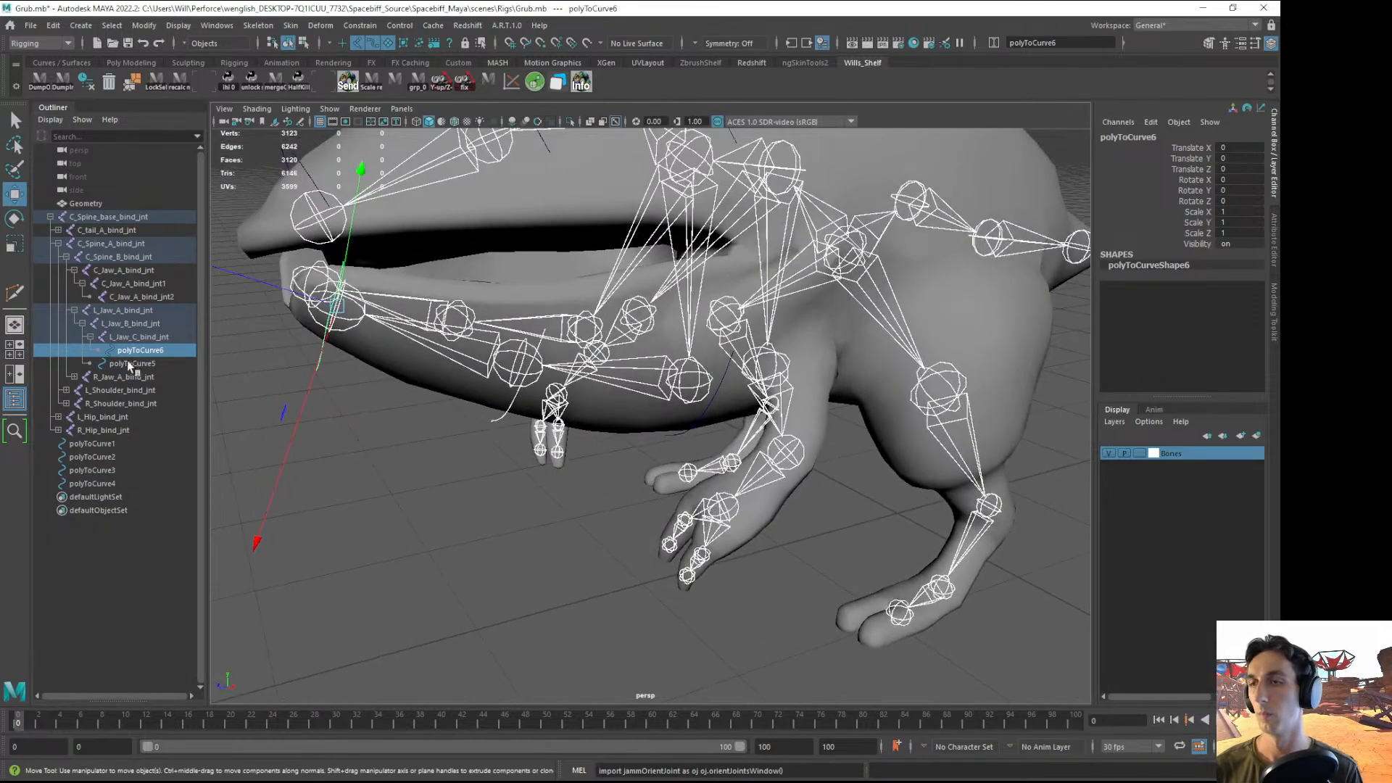
- Unparent polyToCurve5 and polyToCurve6 to the world and hide the Bones layer
left_click(132, 363, "ctrl")
key("shift+p")
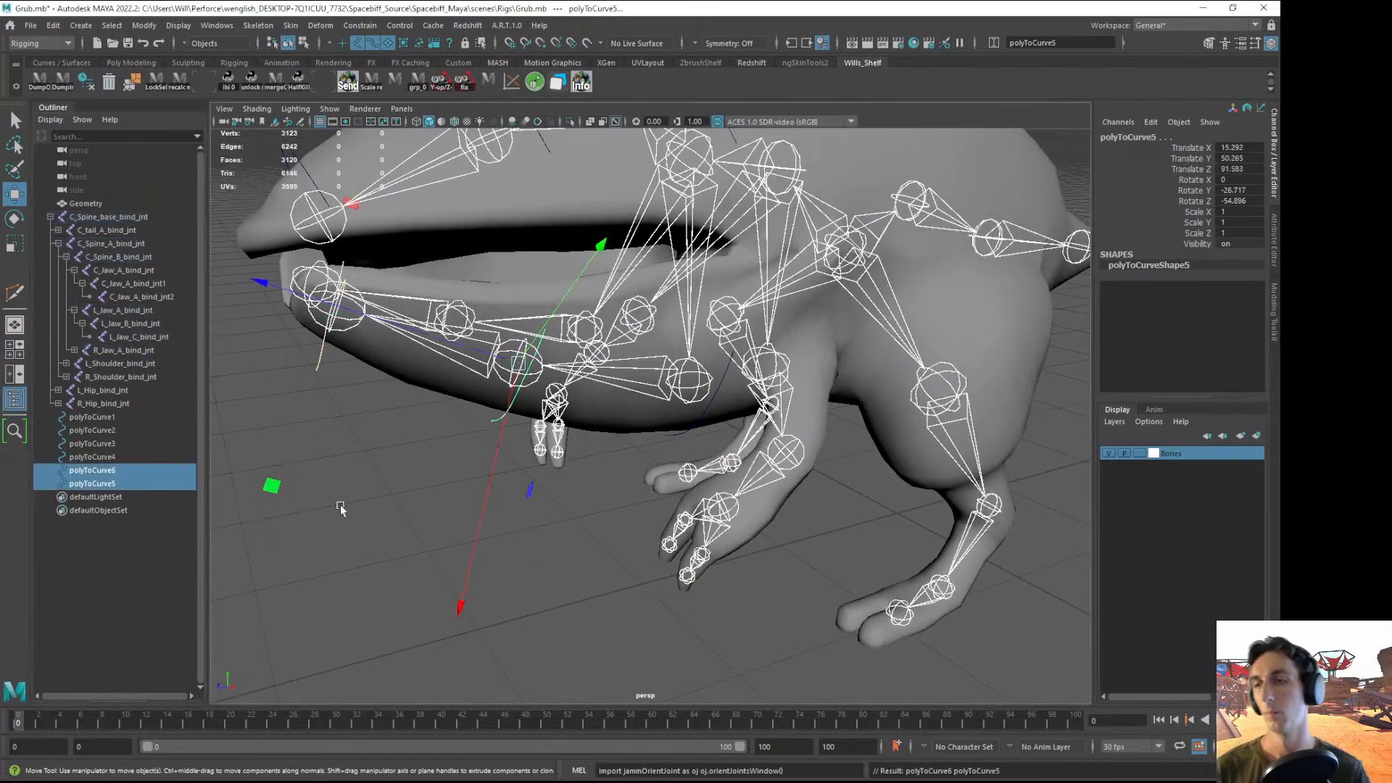
left_click(324, 607)
left_click_drag(324, 607, 1033, 511, "alt")
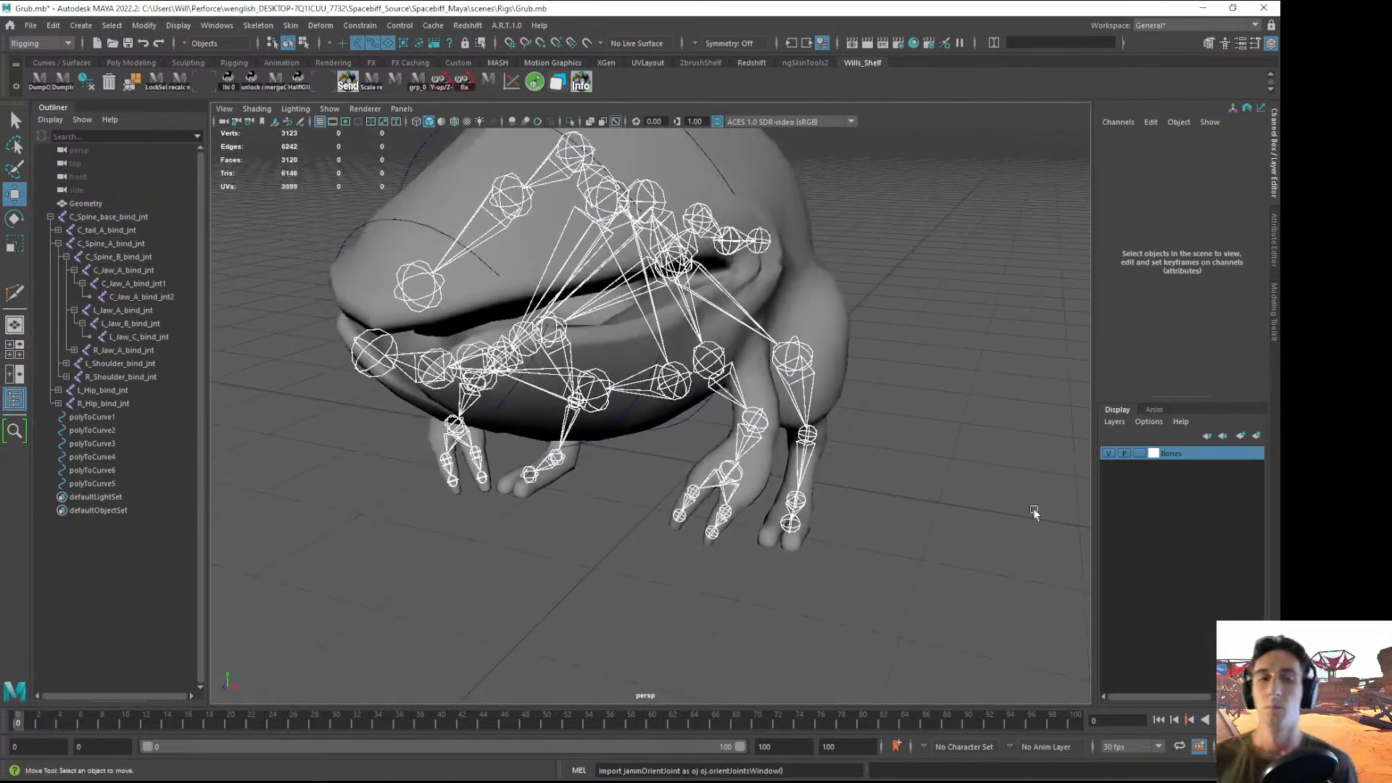
left_click(1107, 453)
- Move the end control vertices of polyToCurve6 to fit around the front of the left lower jaw
left_click_drag(834, 515, 744, 505, "alt")
left_click(654, 323)
right_click_drag(739, 476, 701, 477)
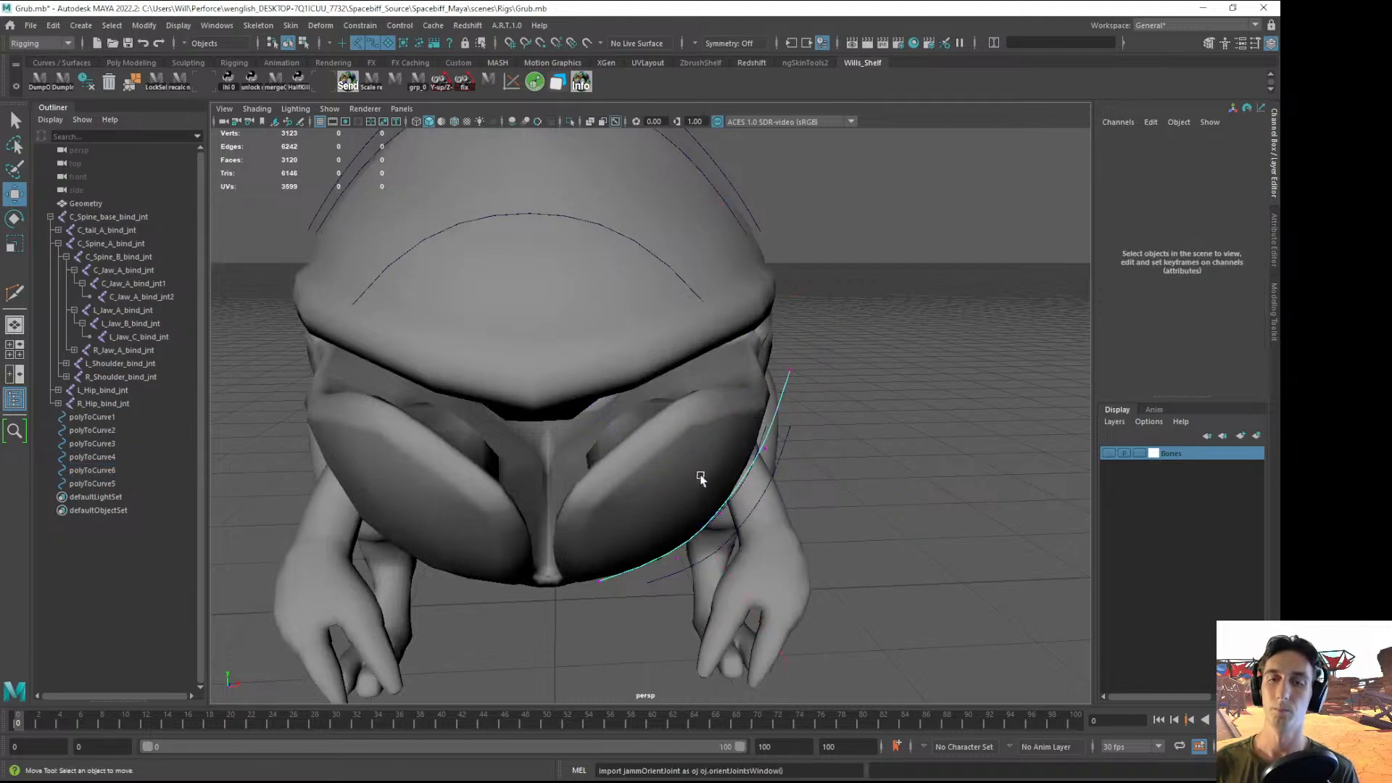
left_click_drag(700, 476, 777, 331, "alt")
left_click(794, 259)
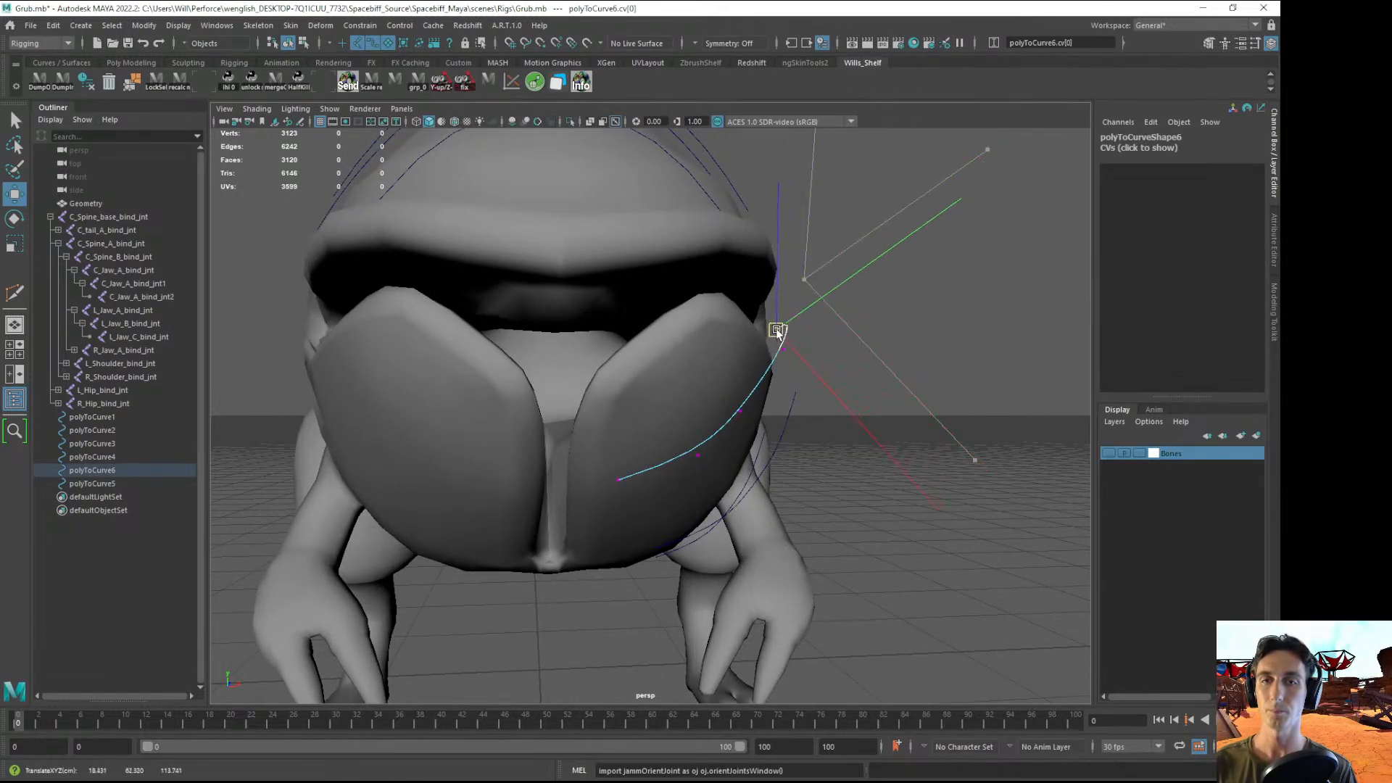
left_click_drag(773, 413, 585, 467, "alt")
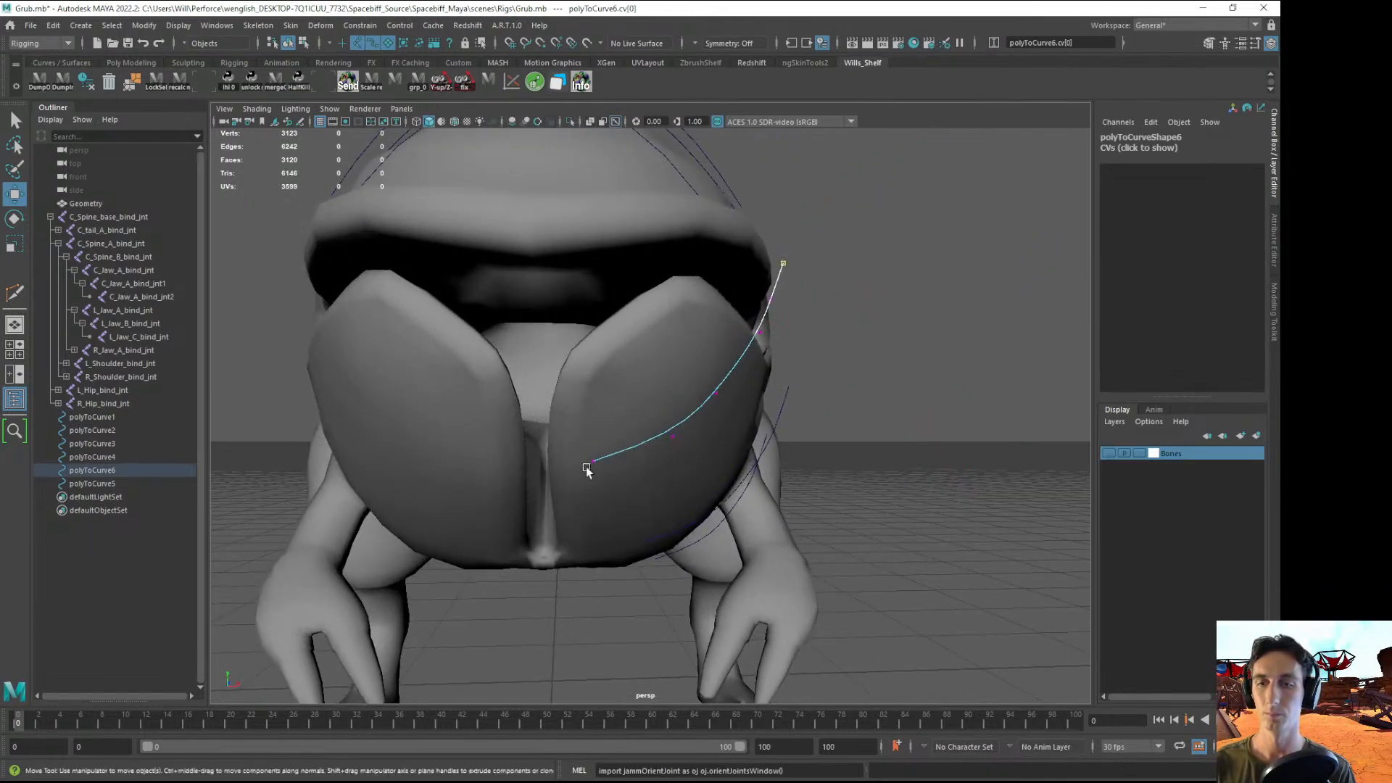
left_click(573, 467)
left_click_drag(672, 439, 650, 458)
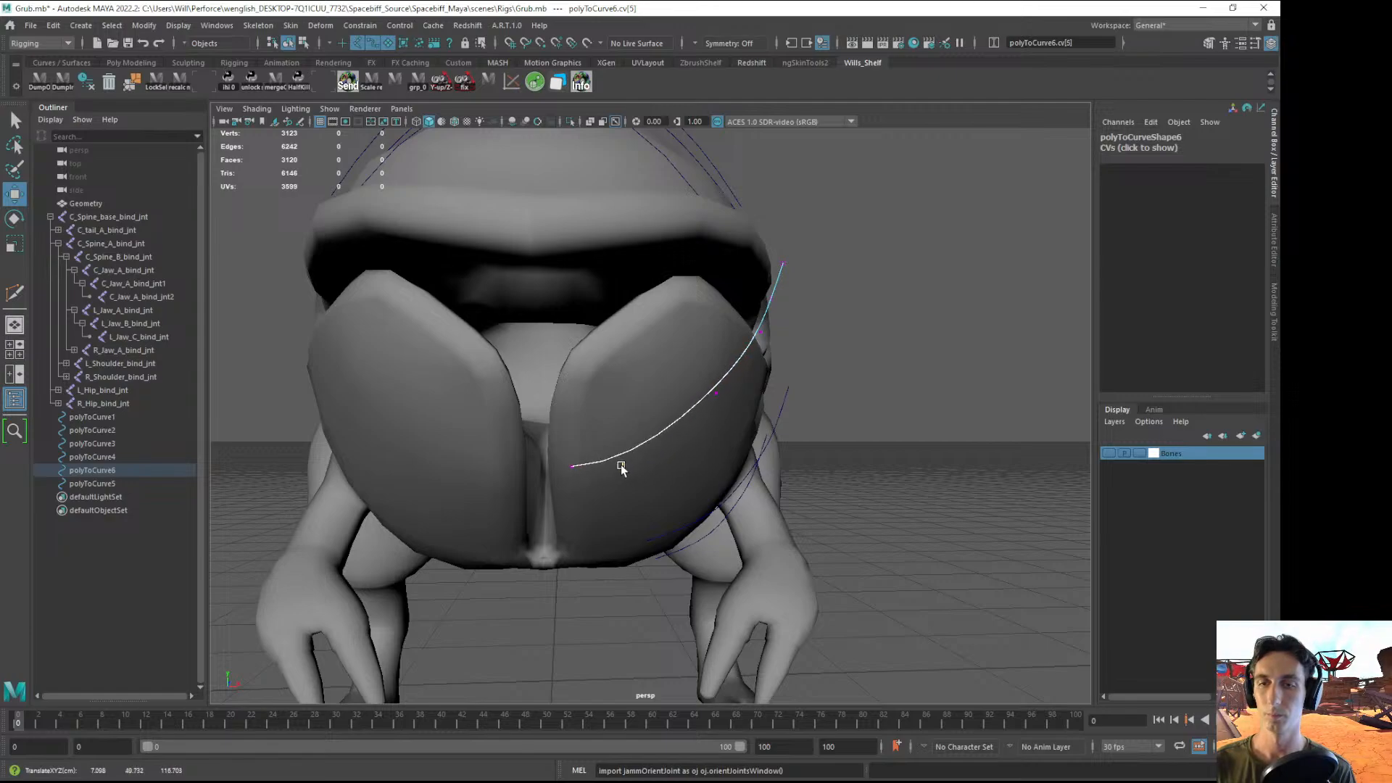
- Try moving the middle control vertices of polyToCurve6 down and inward along the front of the jaw
left_click_drag(714, 392, 667, 438)
left_click_drag(762, 335, 747, 362)
left_click_drag(746, 362, 546, 491, "alt")
middle_click_drag(547, 491, 671, 438, "alt")
key("ctrl+z")
key("ctrl+z")
key("ctrl+z")
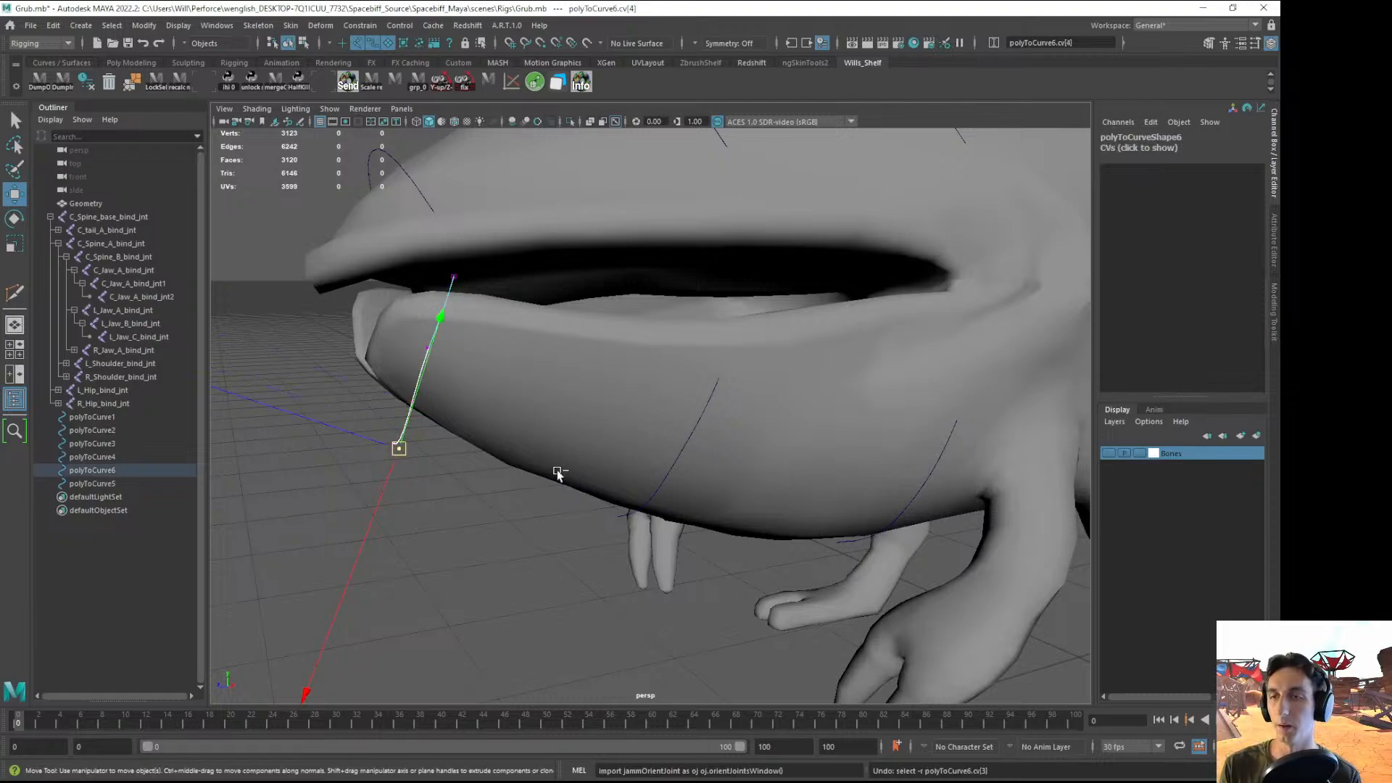
- Undo the last control vertex moves on polyToCurve6
middle_click_drag(541, 491, 639, 461, "alt")
key("ctrl+z")
key("ctrl+z")
key("ctrl+z")
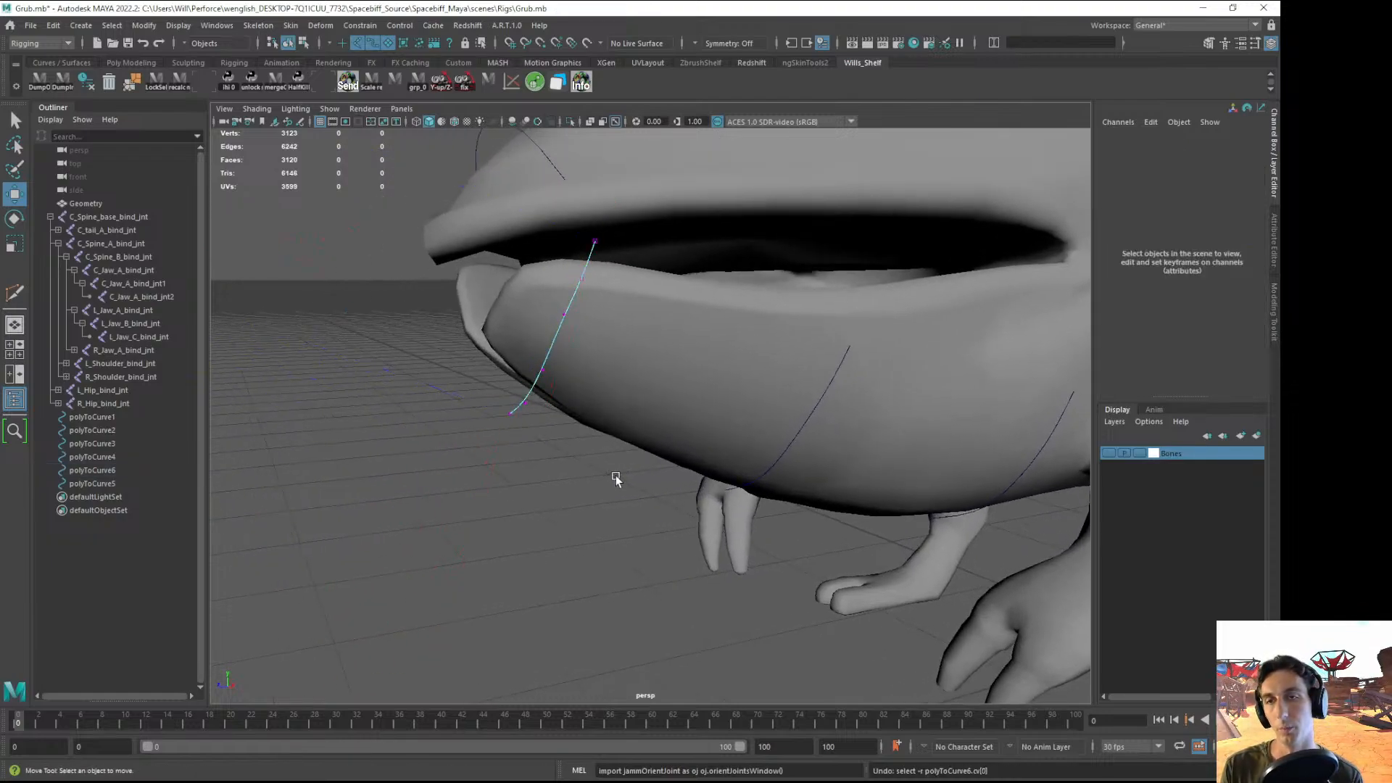
- Rotate control vertices 3 to 5 of polyToCurve6 to angle the inner end around the front of the left lower jaw
left_click_drag(616, 478, 696, 417, "alt")
key("e")
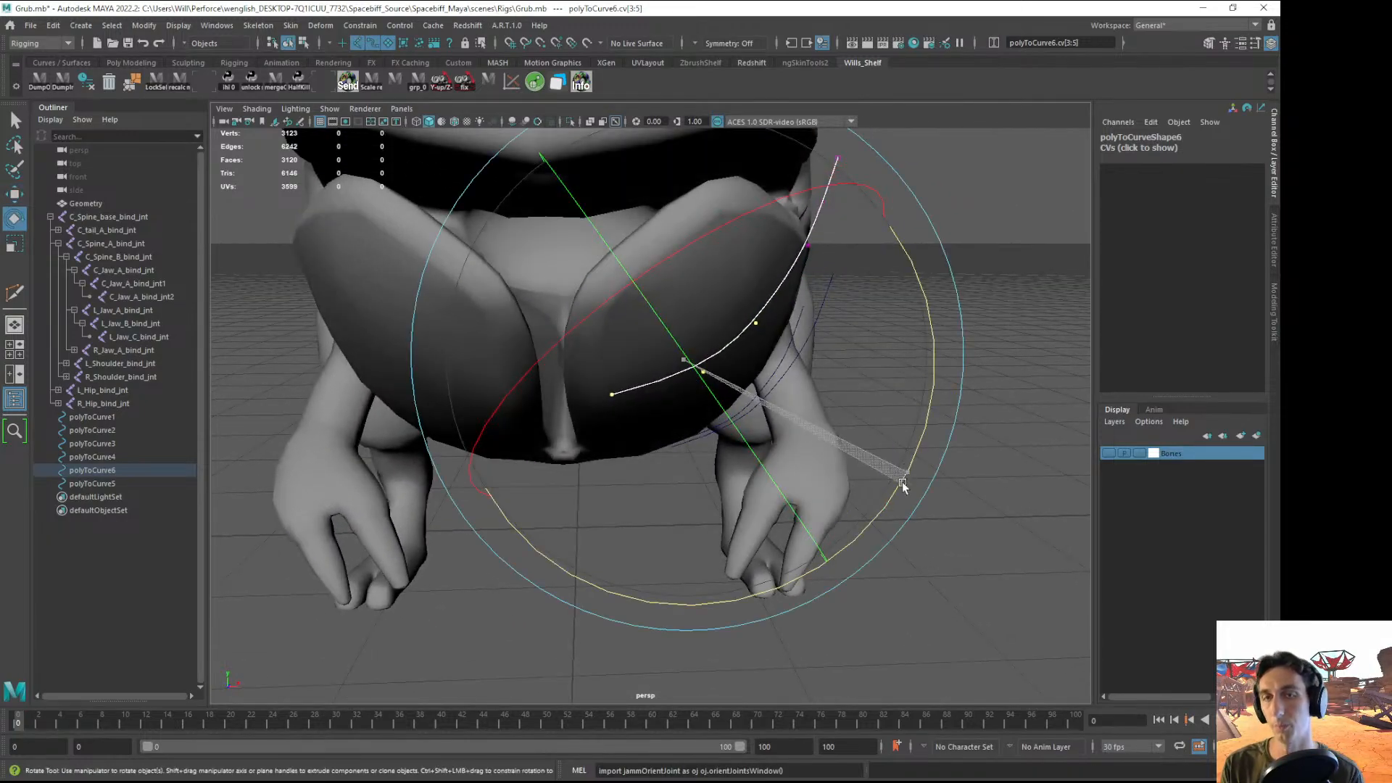
left_click_drag(902, 481, 886, 505)
key("w")
left_click_drag(811, 450, 699, 336, "alt")
key("e")
left_click_drag(727, 418, 677, 428, "alt")
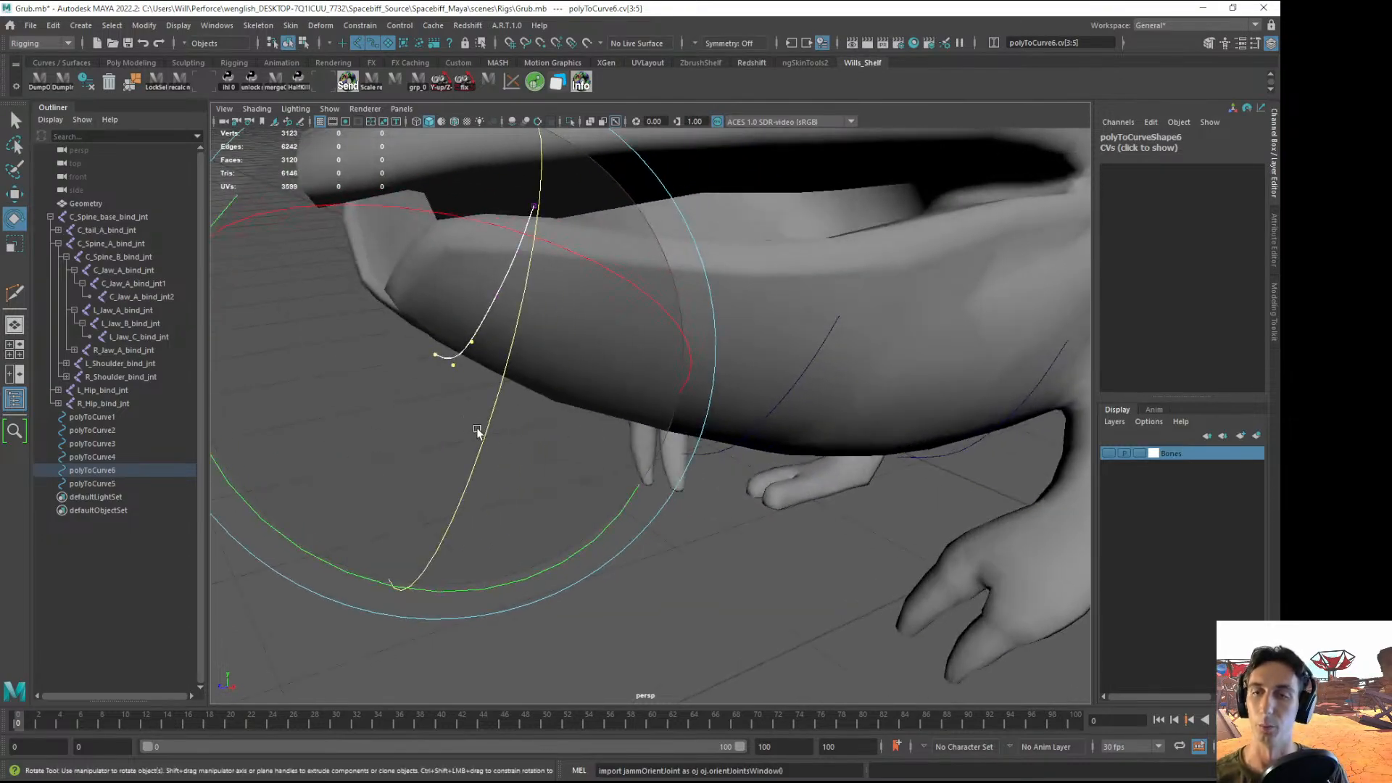
left_click_drag(477, 430, 819, 302, "alt")
- Move the upper control vertices of polyToCurve6, down to vertex 2, closer to the outer side of the left jaw
key("w")
left_click(826, 212)
left_click(819, 265)
left_click(809, 307)
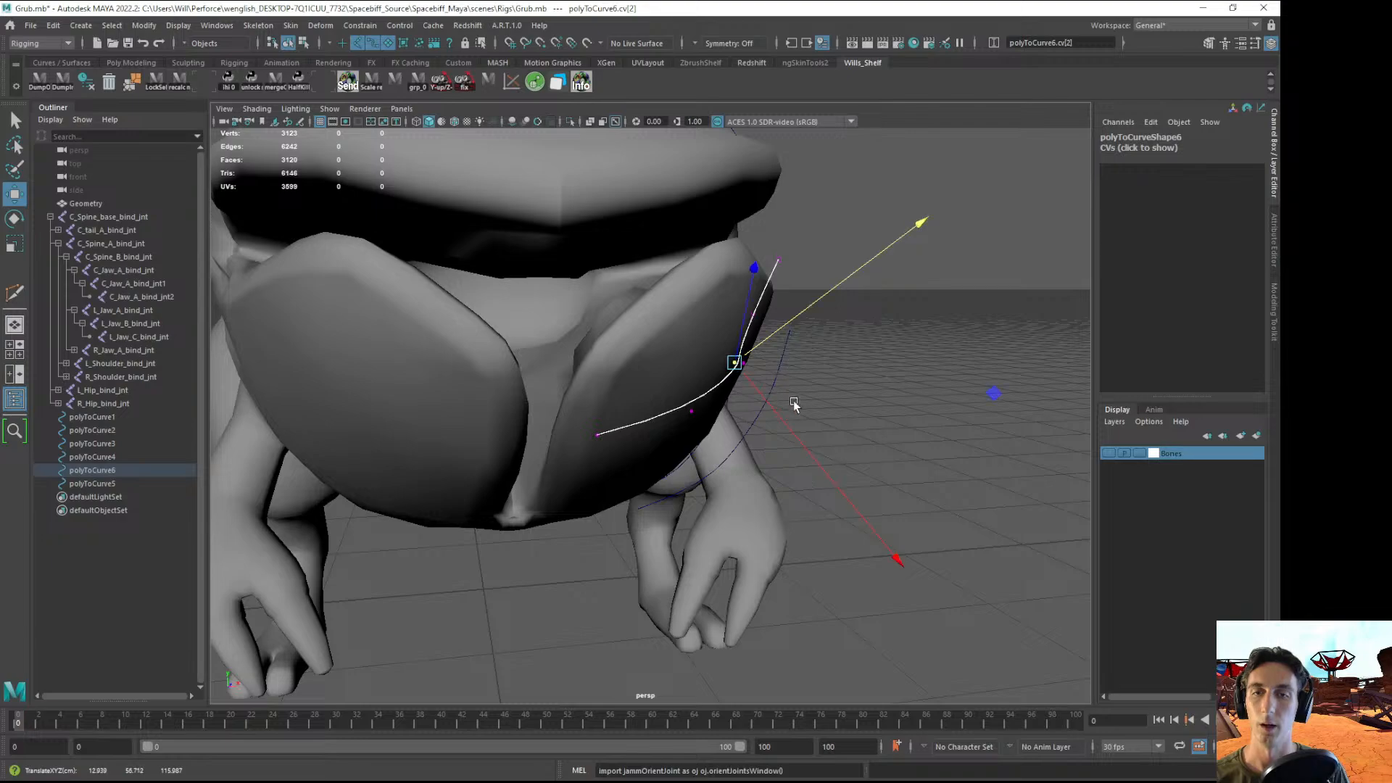
scroll(795, 404, "up", 2)
left_click(767, 347)
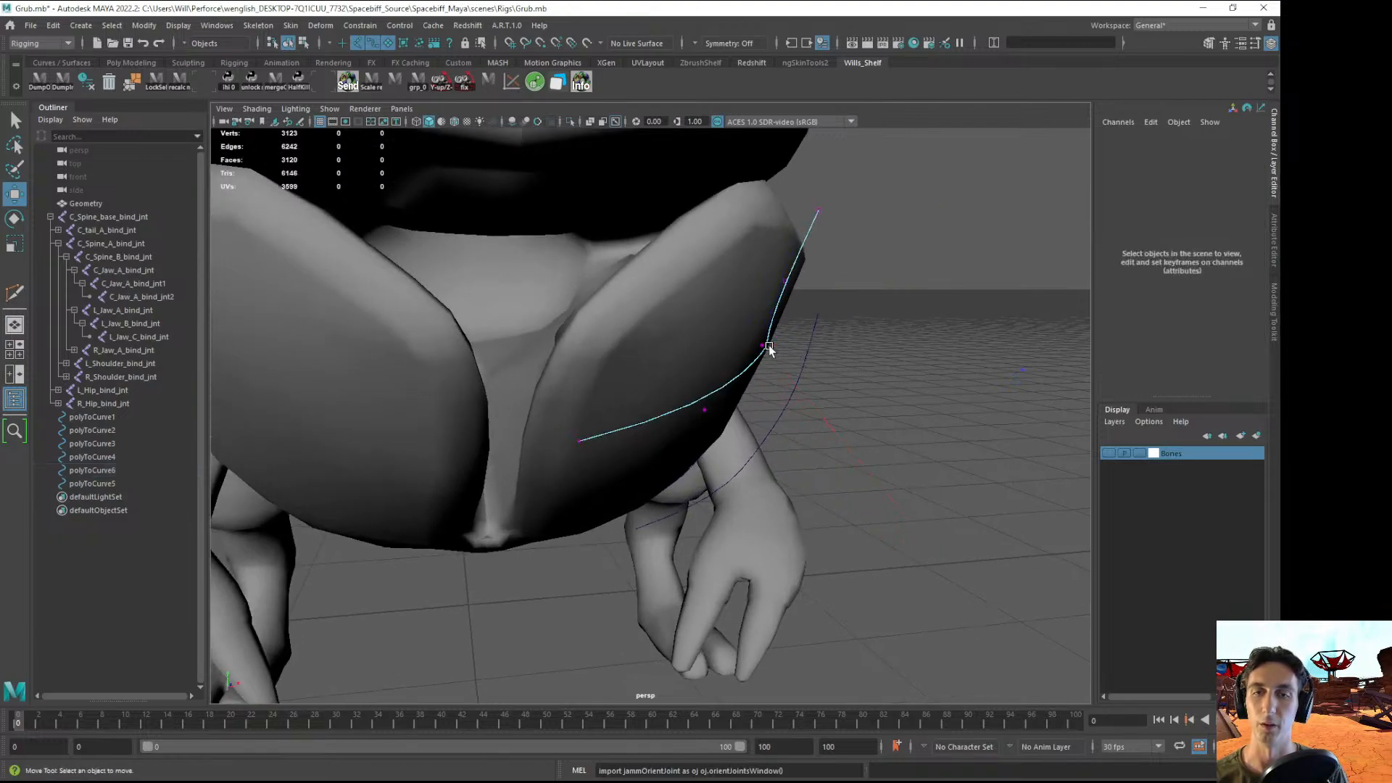
- Move control vertices 3 and 4 of polyToCurve6 down and inward to round the curve along the lower jaw
left_click(772, 346)
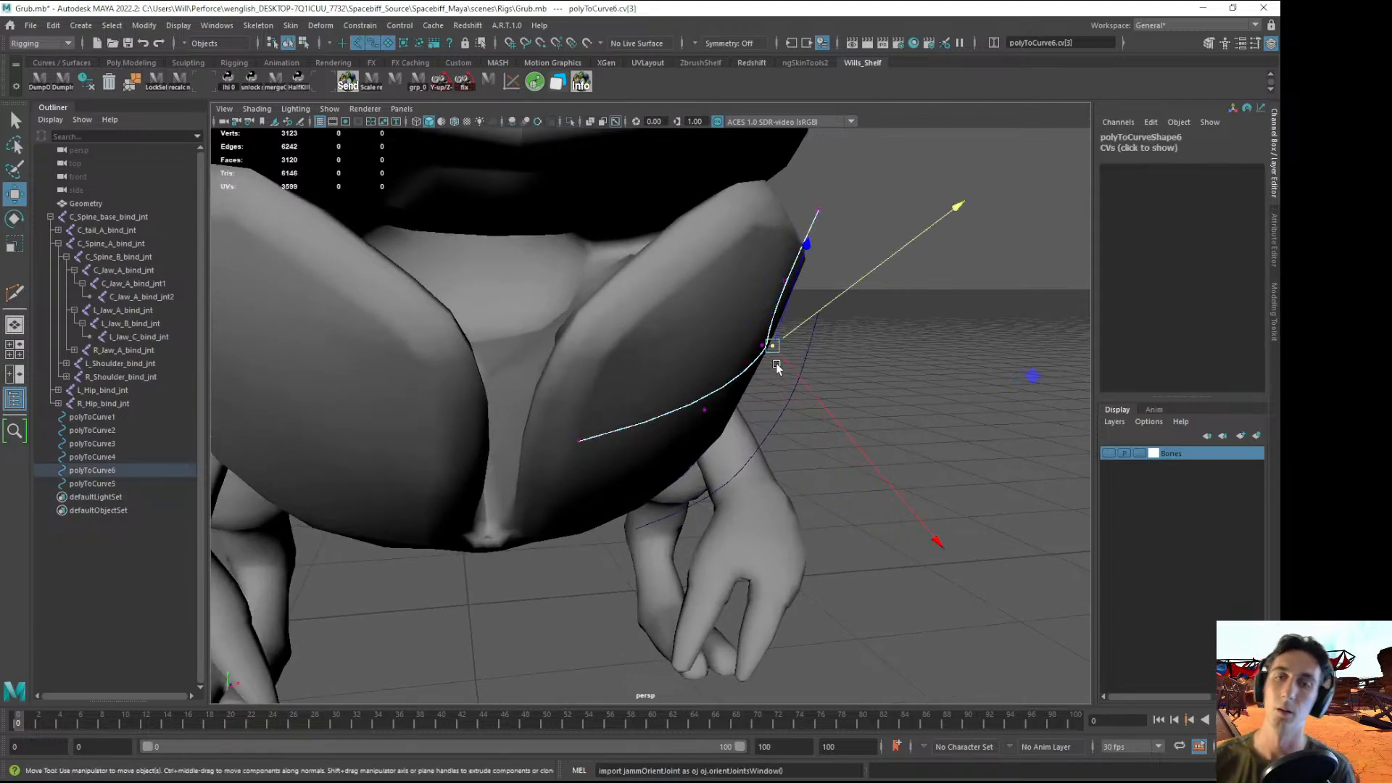
left_click(727, 412)
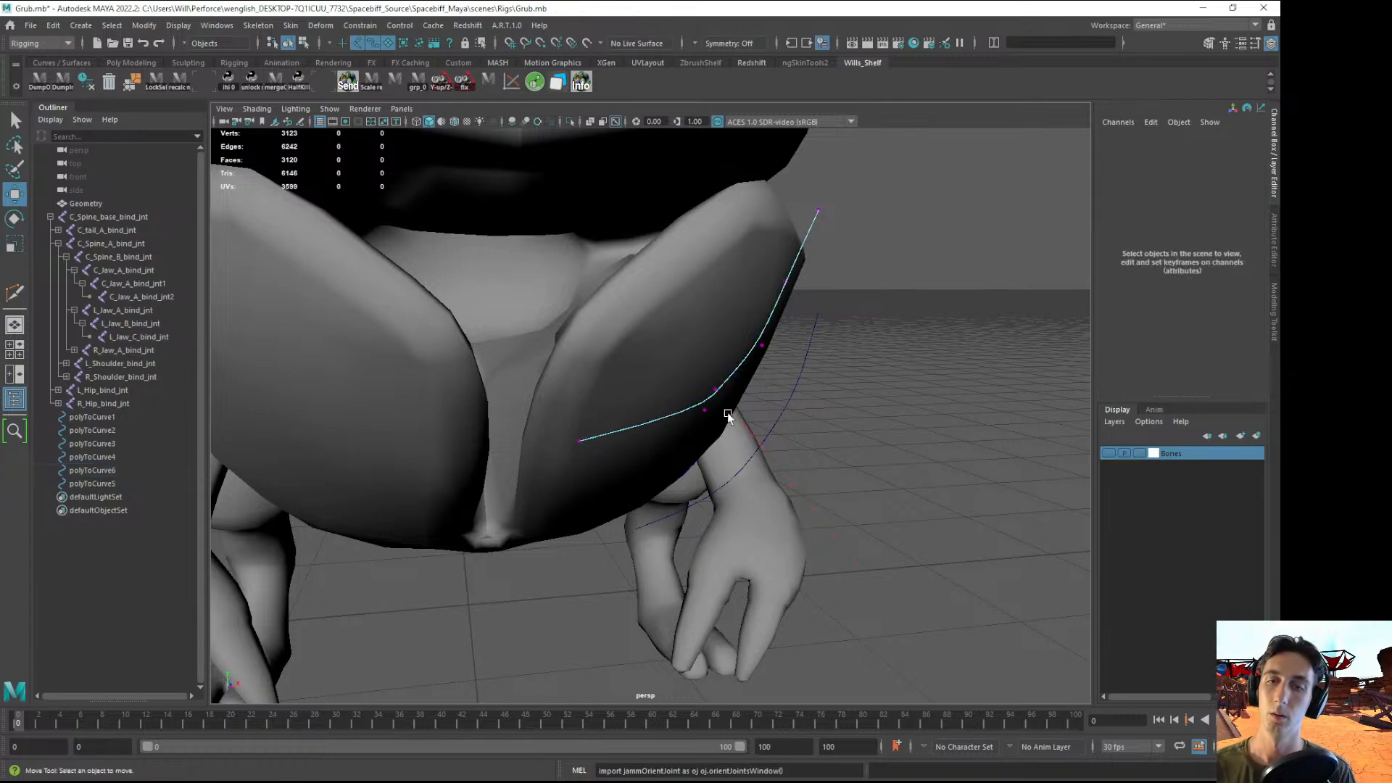
left_click(704, 409)
left_click_drag(753, 378, 697, 425)
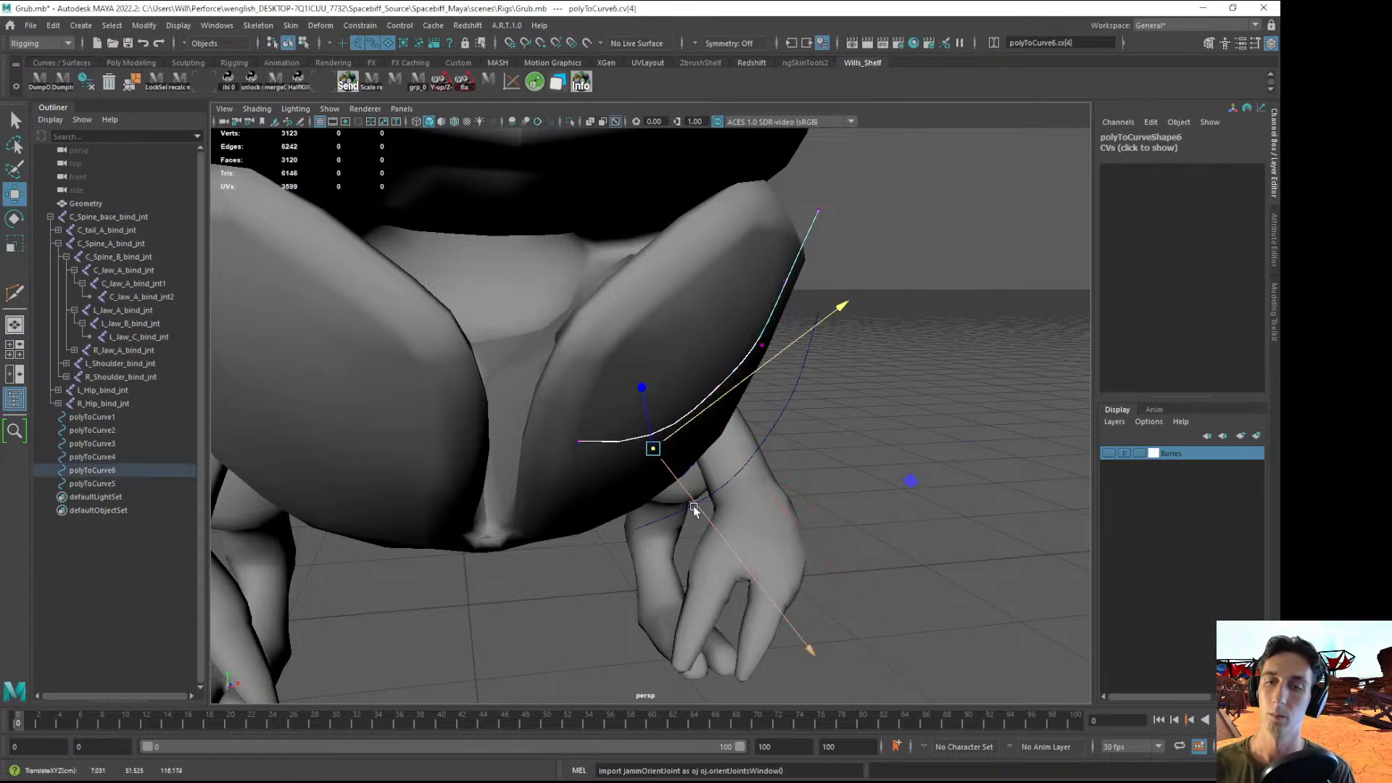
left_click_drag(689, 491, 481, 398, "alt")
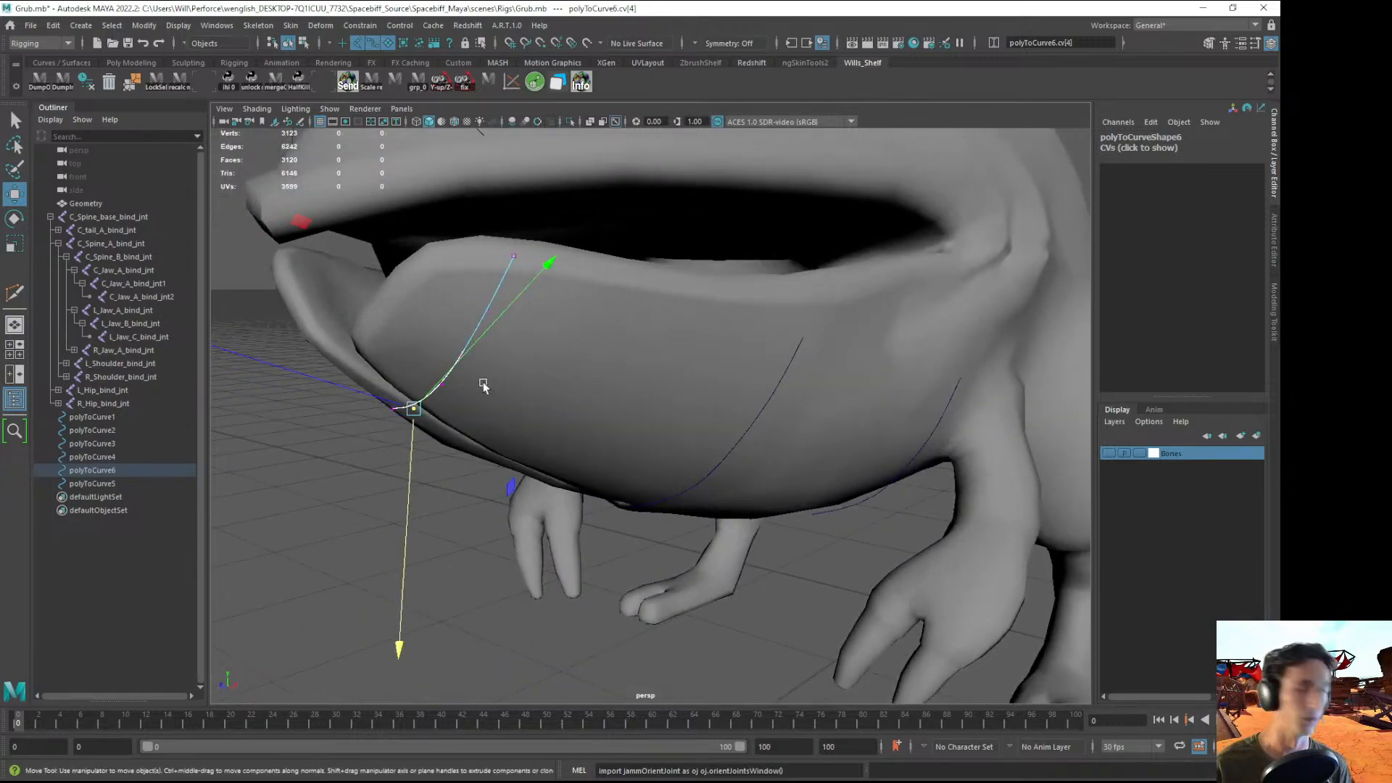
left_click_drag(621, 436, 773, 362, "alt")
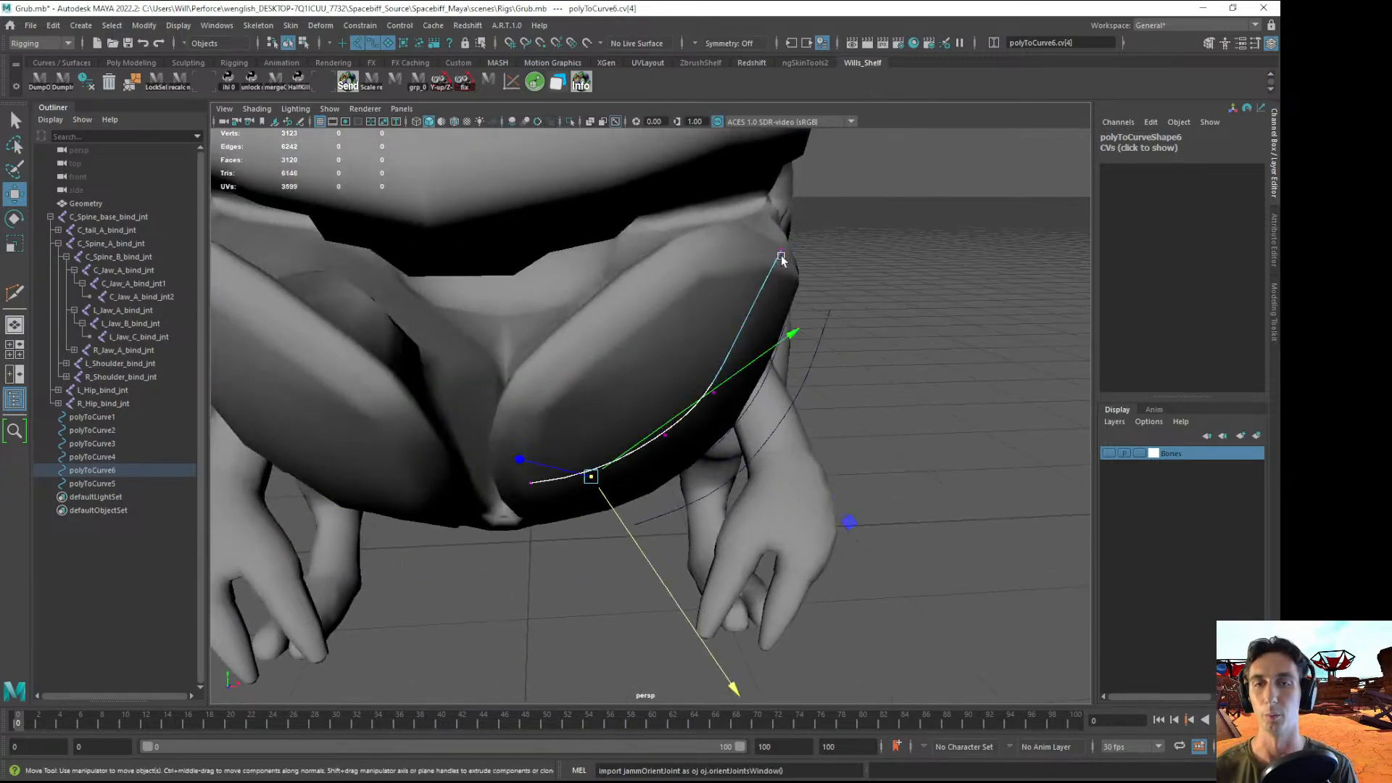
- Pull the top and middle control vertices of polyToCurve6 in to the jaw surface and return to object selection
left_click(781, 255)
mouse_move(781, 255)
left_mouse_down("alt")
mouse_move(833, 227)
mouse_move(804, 267)
mouse_move(786, 245)
left_mouse_up("alt")
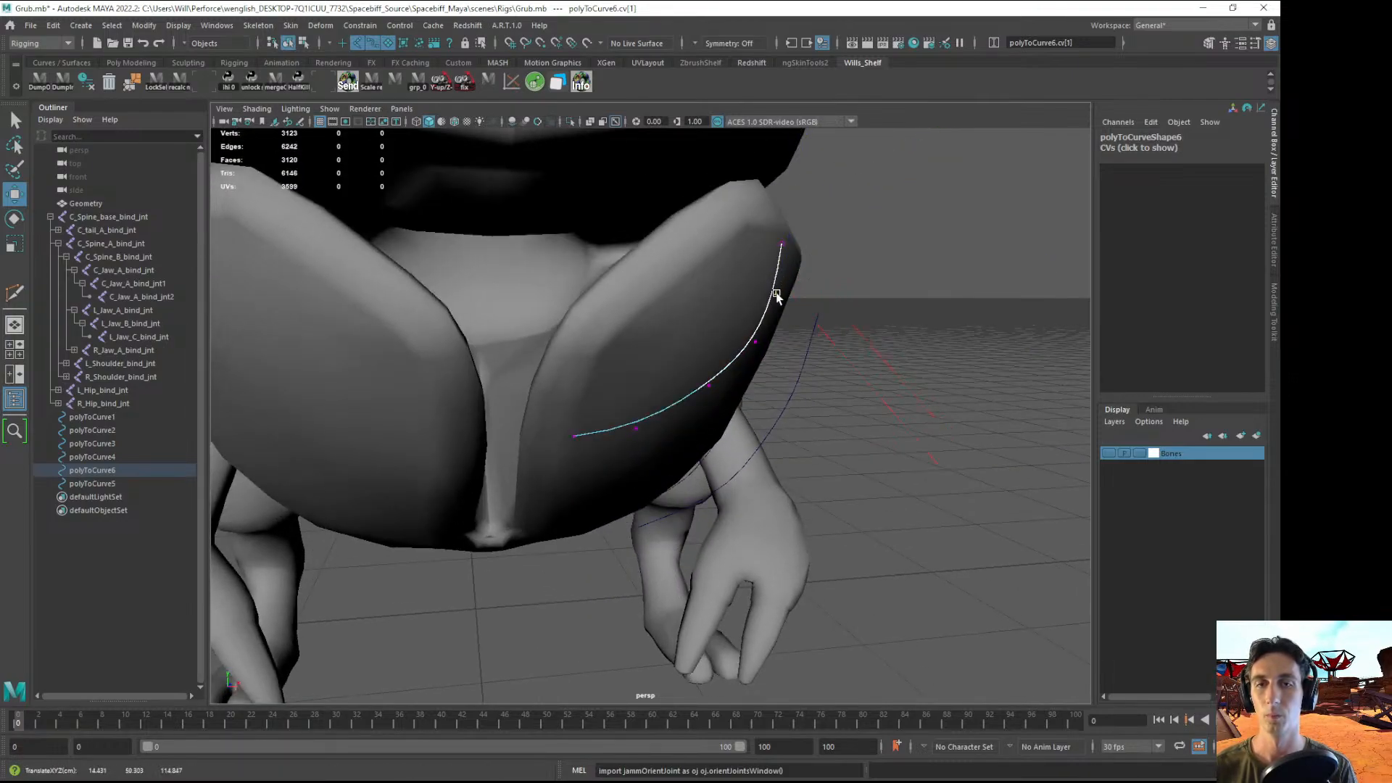
left_click(751, 341)
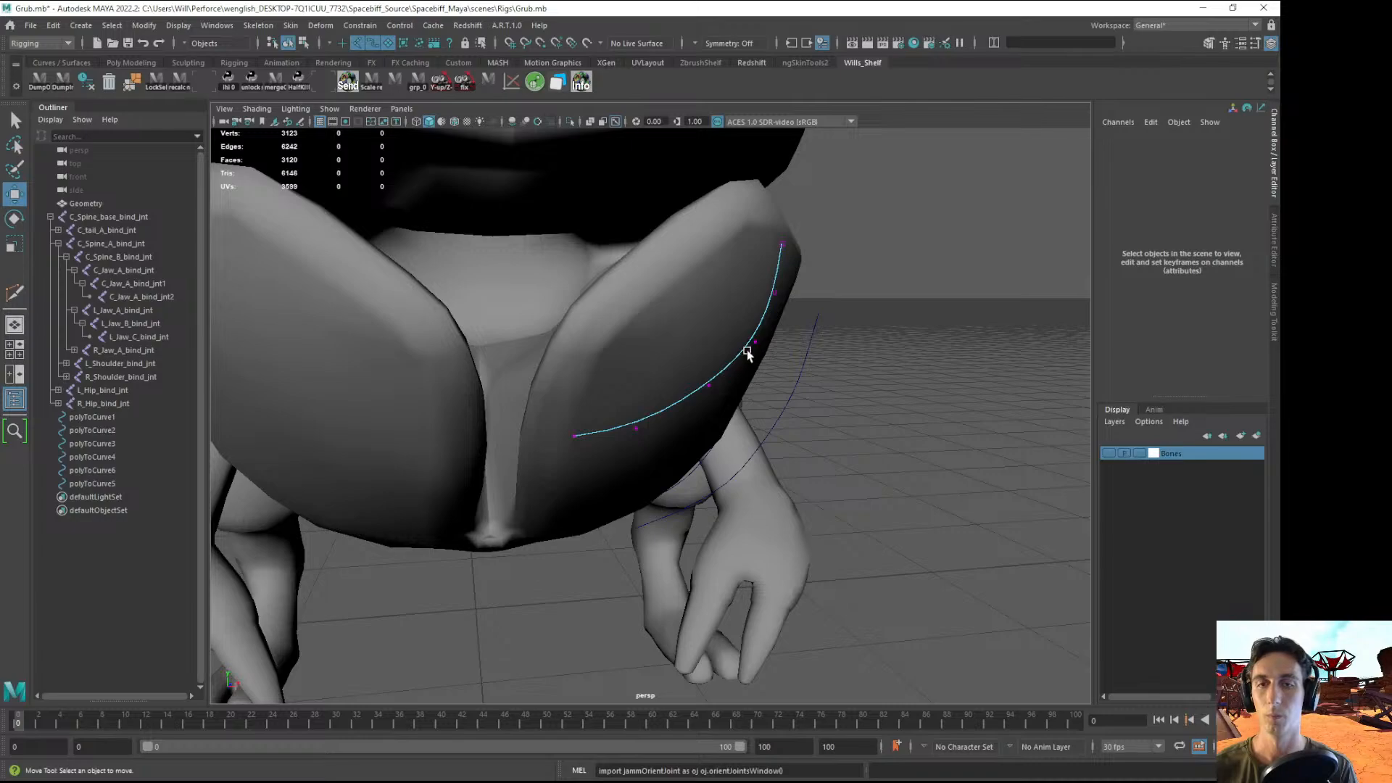
left_click(747, 353)
left_click_drag(749, 336, 569, 459, "alt")
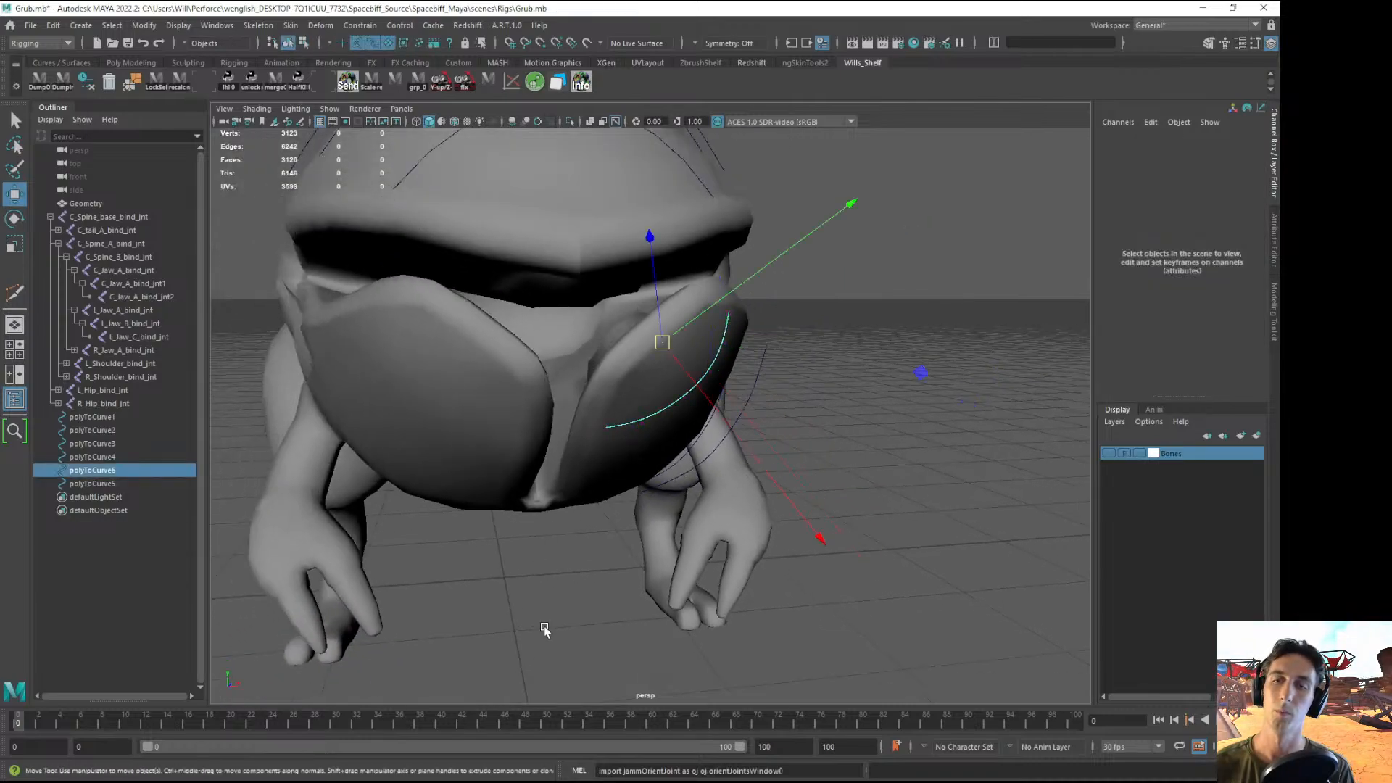
left_click(545, 628)
left_click_drag(545, 628, 448, 596, "alt")
right_click_drag(448, 596, 494, 515, "alt")
left_click_drag(493, 515, 415, 383, "alt")
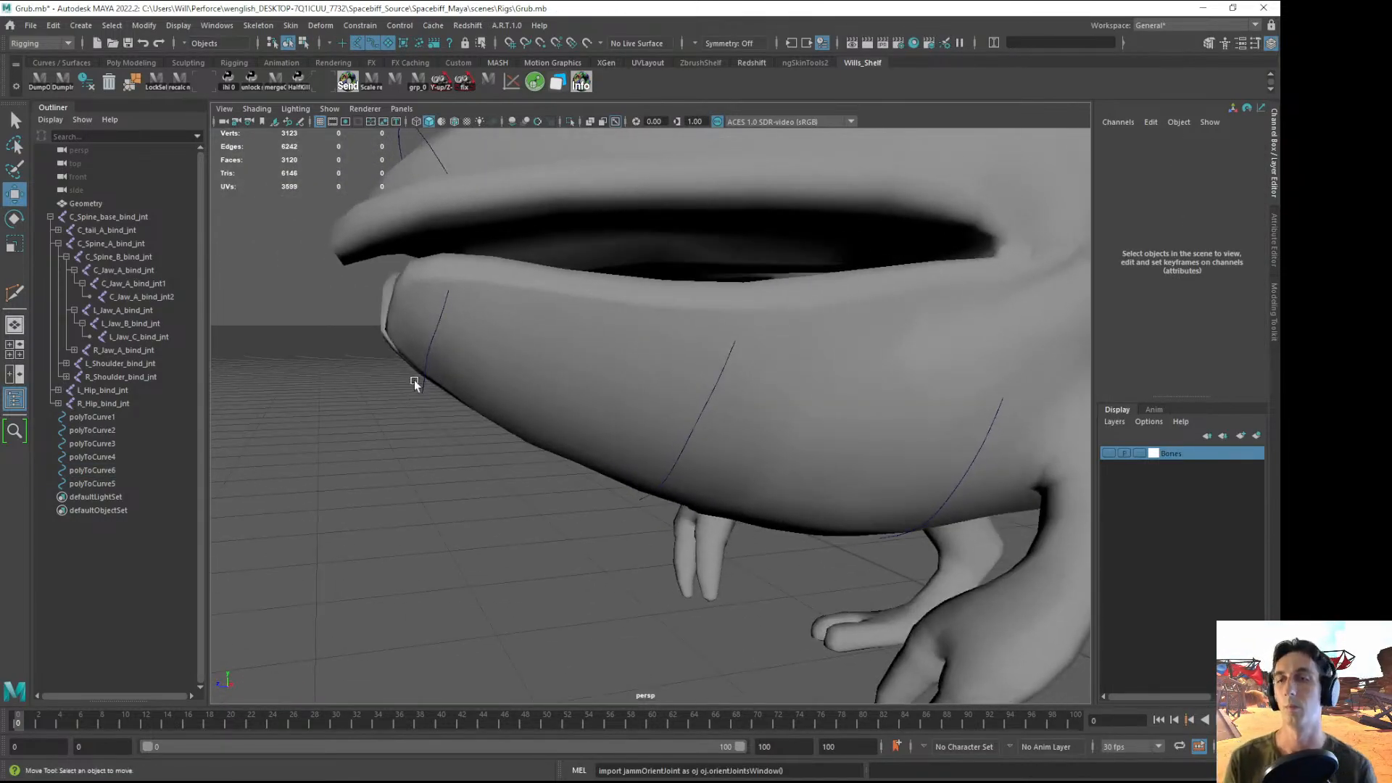
- Scale all control vertices of polyToCurve6 along one axis to flatten the curve on the front of the jaw
left_click(424, 384)
middle_click_drag(424, 384, 488, 411, "alt")
right_click_drag(483, 403, 406, 401)
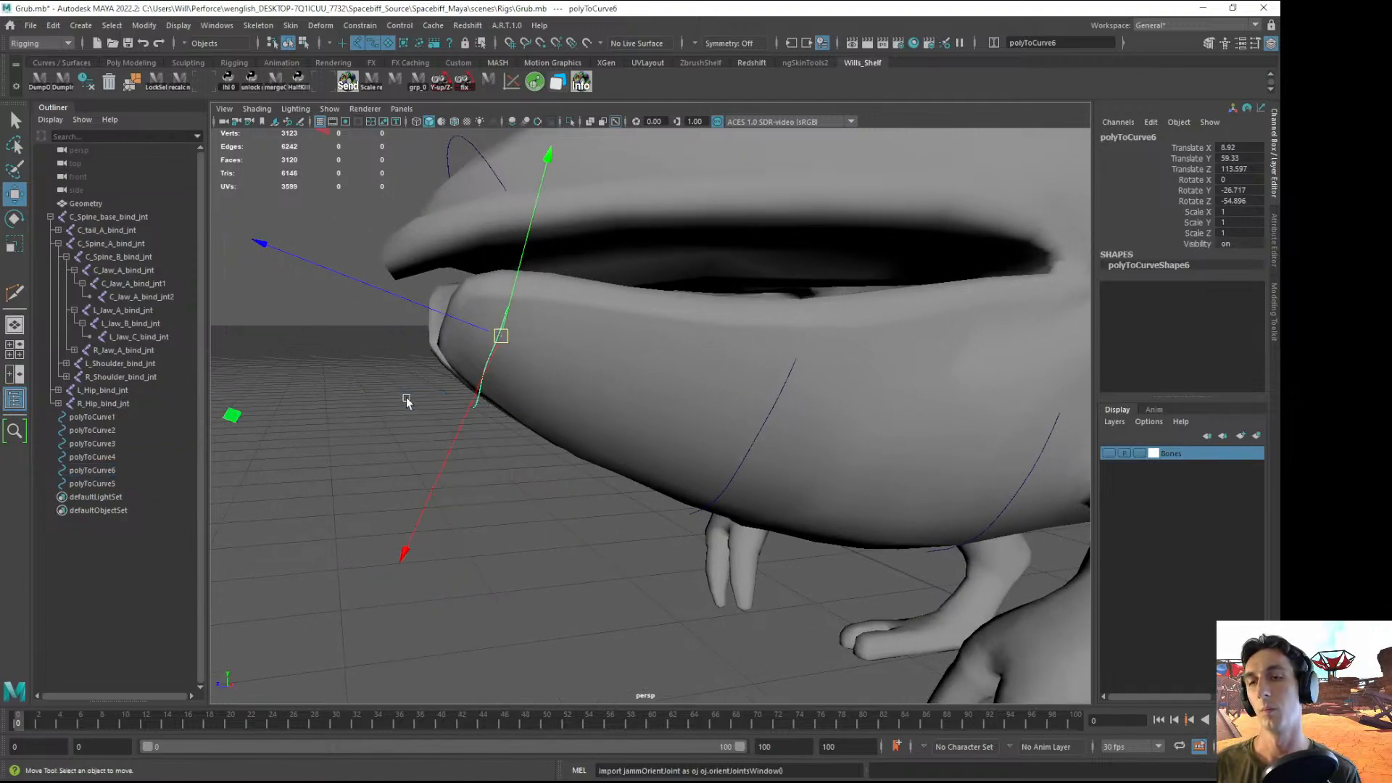
mouse_move(462, 412)
left_mouse_down("alt")
mouse_move(445, 408)
mouse_move(494, 443)
left_mouse_up("alt")
key("r")
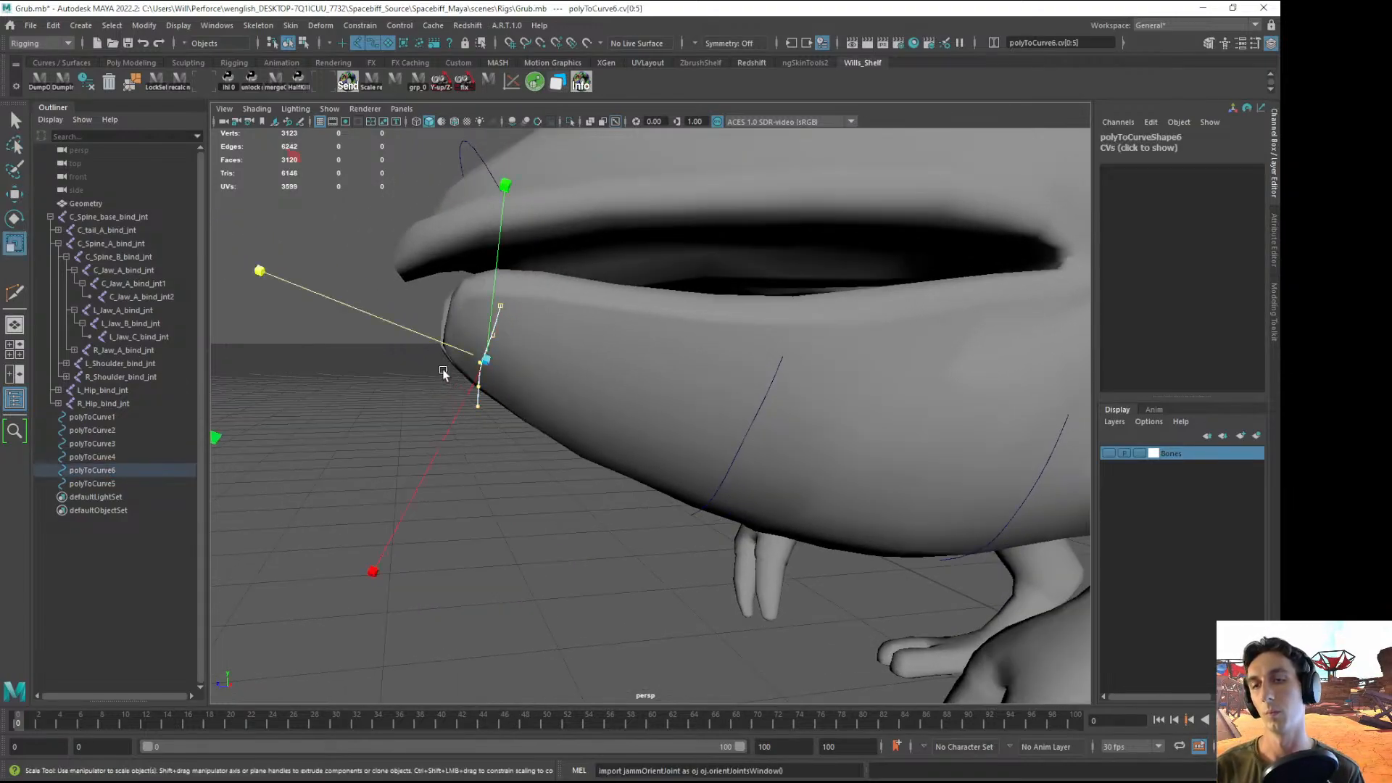
mouse_move(499, 358)
left_mouse_down()
mouse_move(550, 359)
mouse_move(490, 360)
left_mouse_up()
key("w")
key("e")
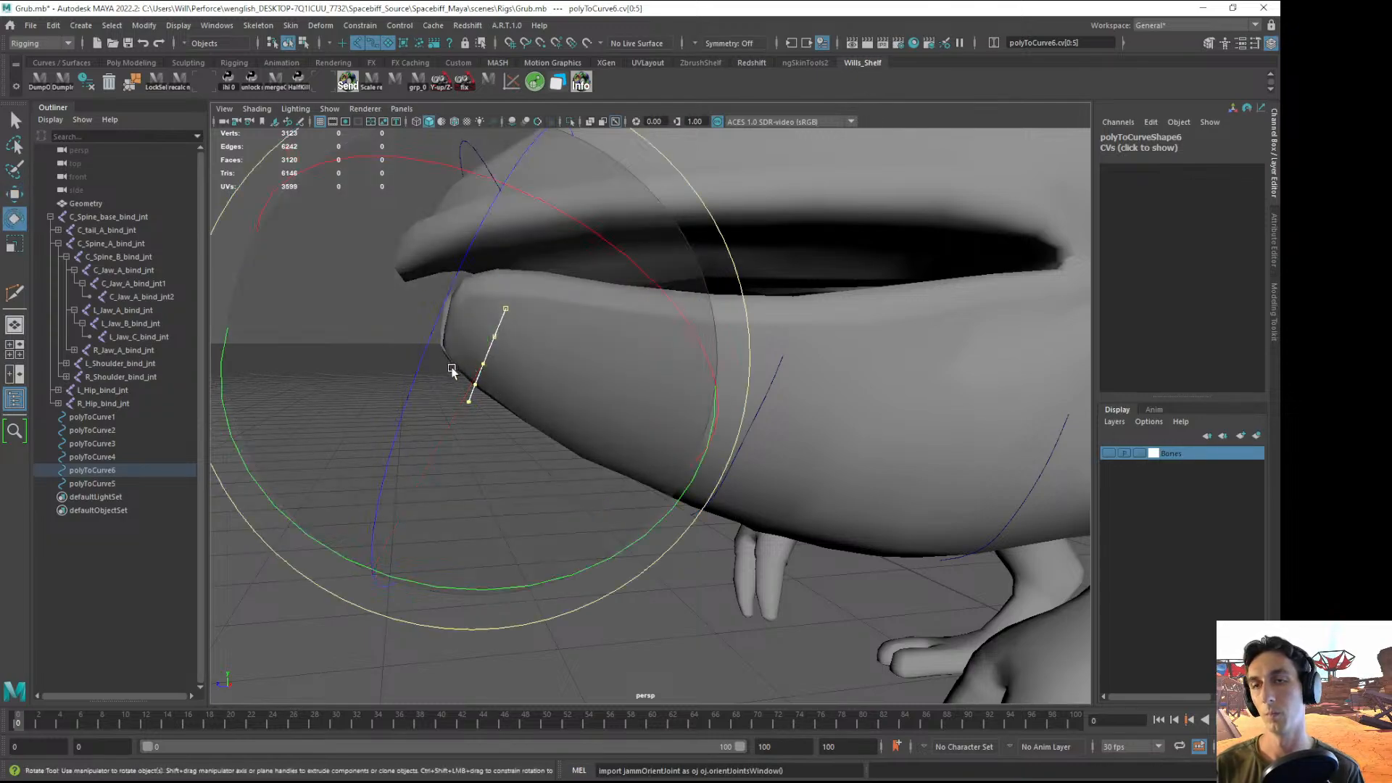
key("F8")
left_click(608, 642)
left_click_drag(608, 642, 721, 451, "alt")
- Move the control vertices of polyToCurve5 inward, from the top end to the bottom end, to fit the middle of the left jaw
left_click(720, 451)
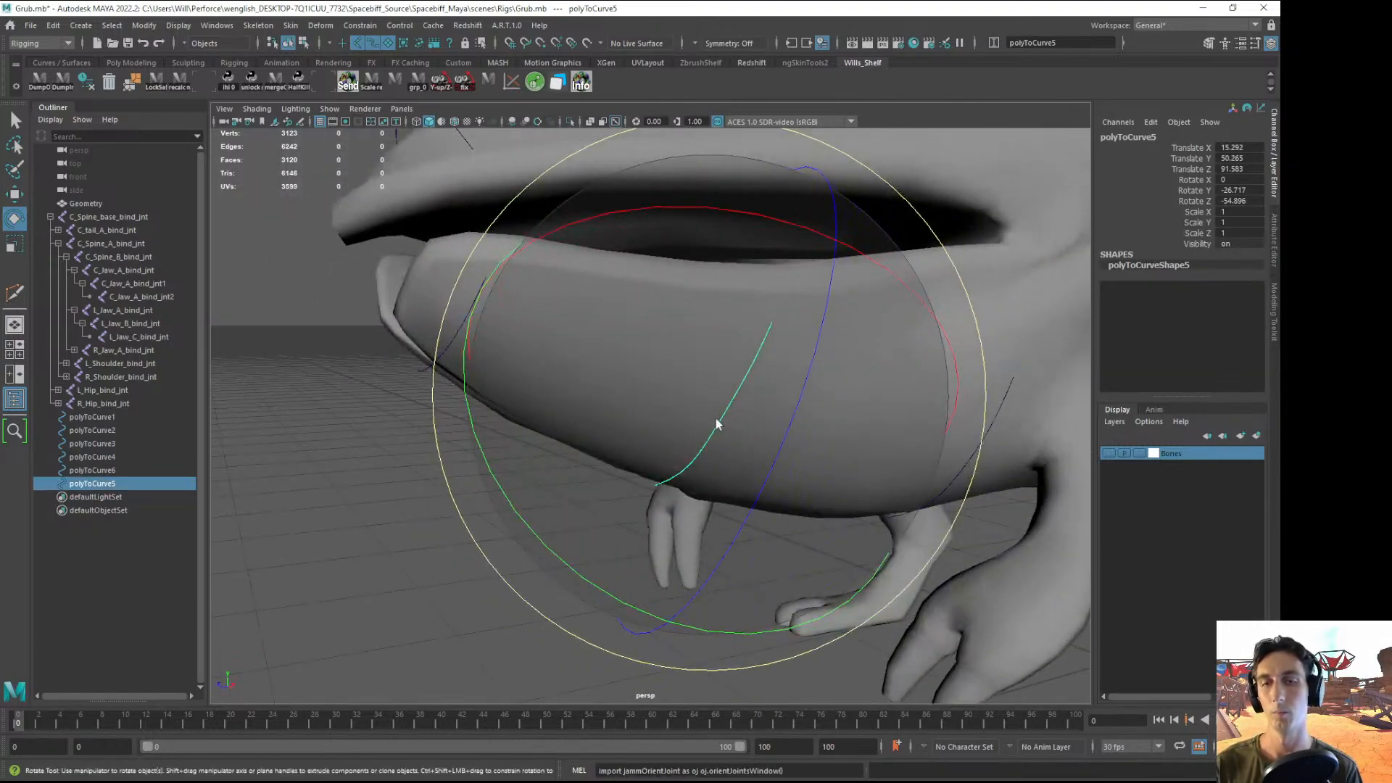
right_click_drag(718, 425, 638, 418)
left_click_drag(638, 418, 702, 464, "alt")
left_click(722, 310)
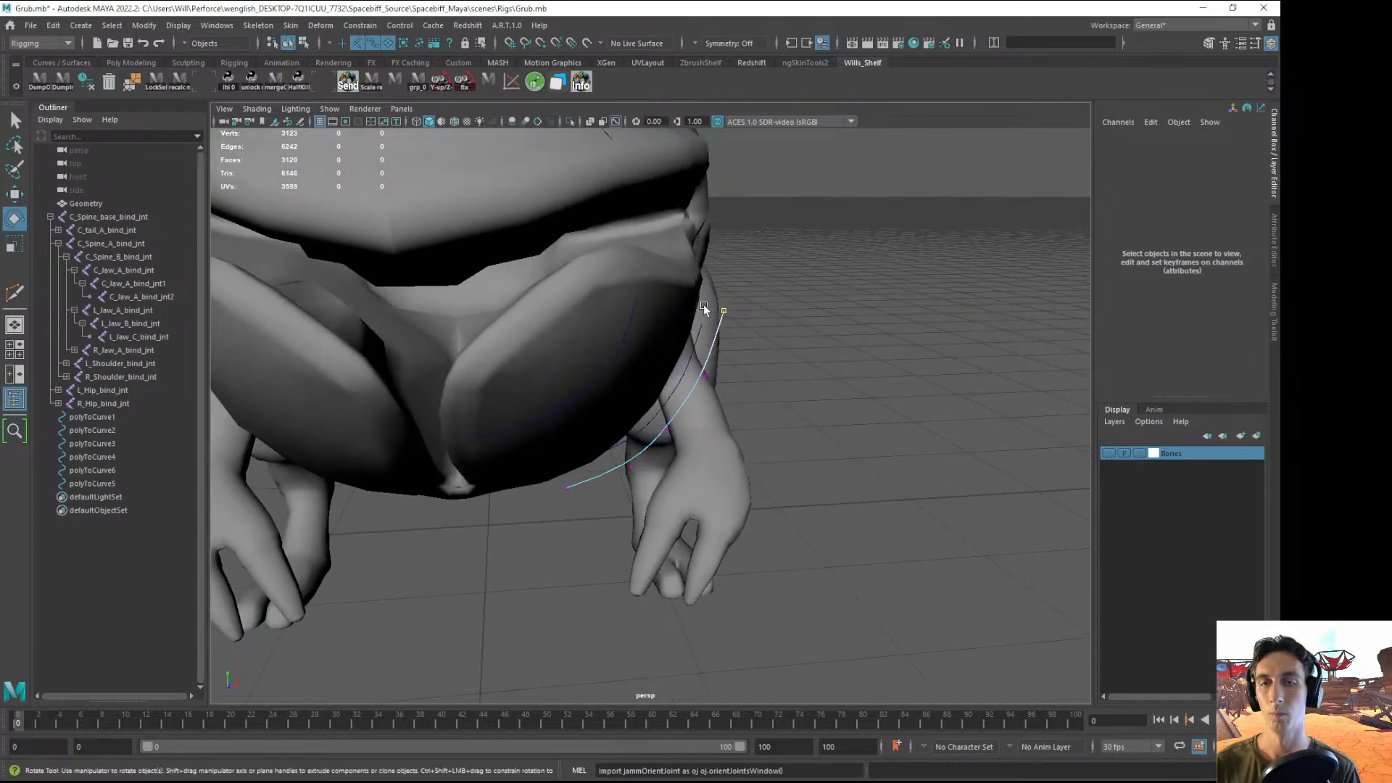
key("w")
left_click_drag(724, 311, 689, 375)
left_click_drag(670, 423, 615, 452)
left_click(620, 454)
left_click(558, 480)
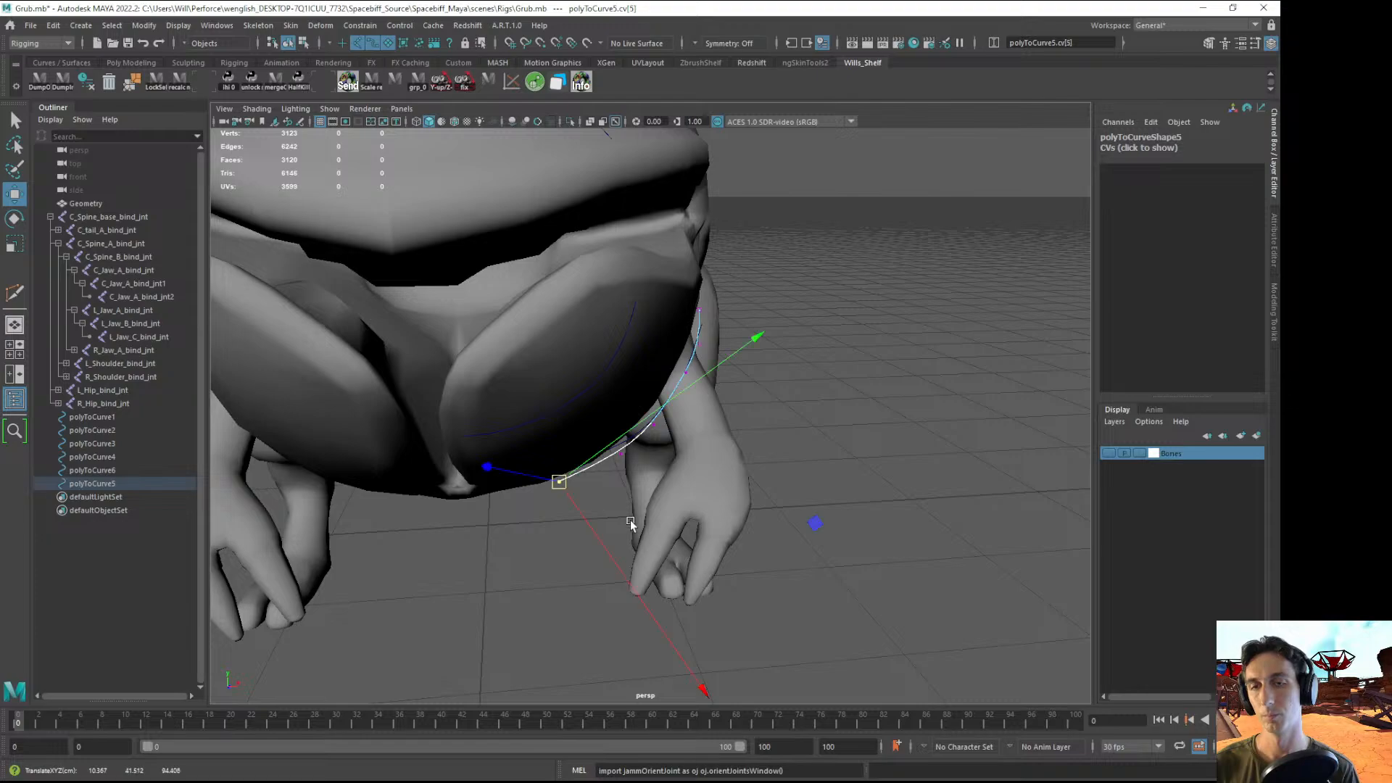
left_click_drag(631, 525, 432, 549, "alt")
left_click(432, 549)
- Save the scene
scroll(502, 570, "down", 5)
left_click_drag(464, 392, 736, 464, "alt")
key("q")
key("ctrl+s")
key("w")
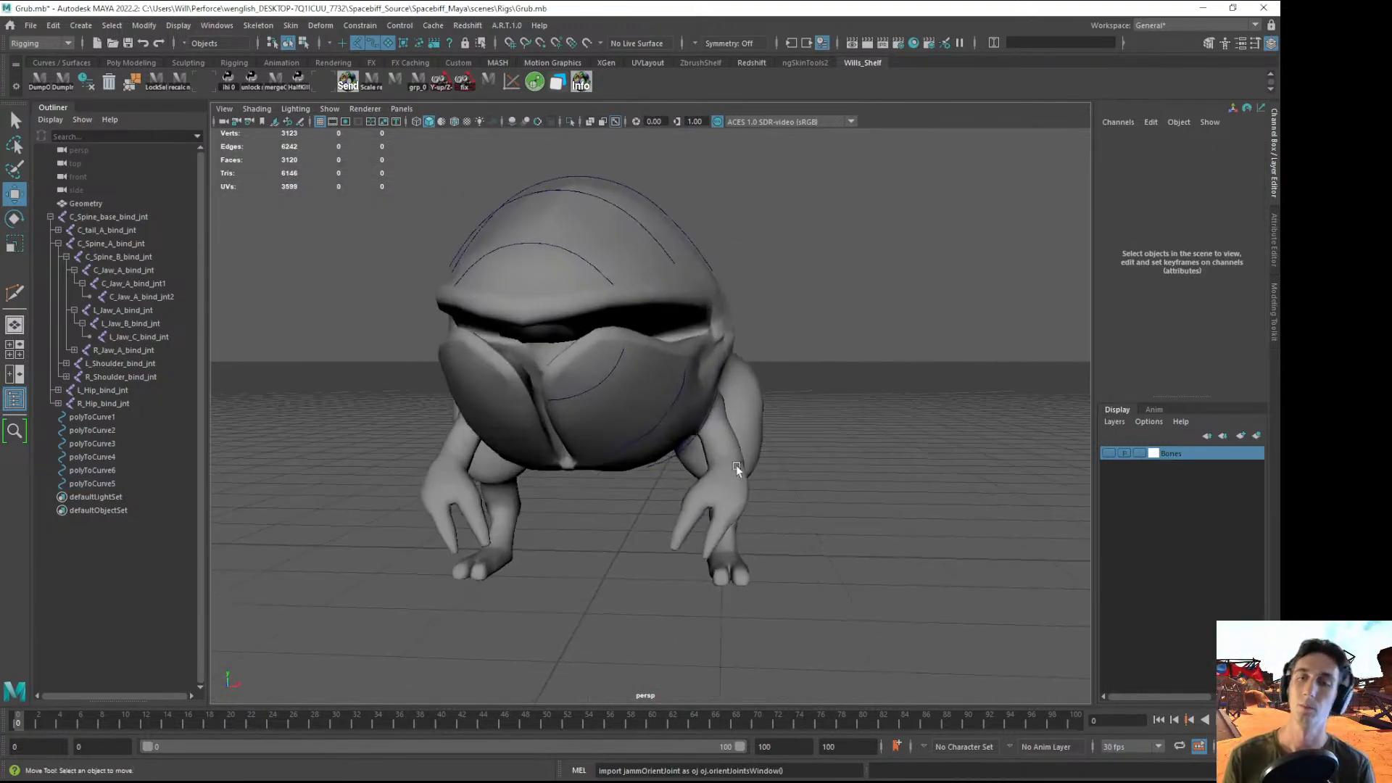
- Move the inner end control vertex of polyToCurve6 outward to shorten the curve on the jaw front
left_click(600, 381)
right_click_drag(600, 381, 628, 414, "alt")
left_click_drag(628, 415, 541, 407, "alt")
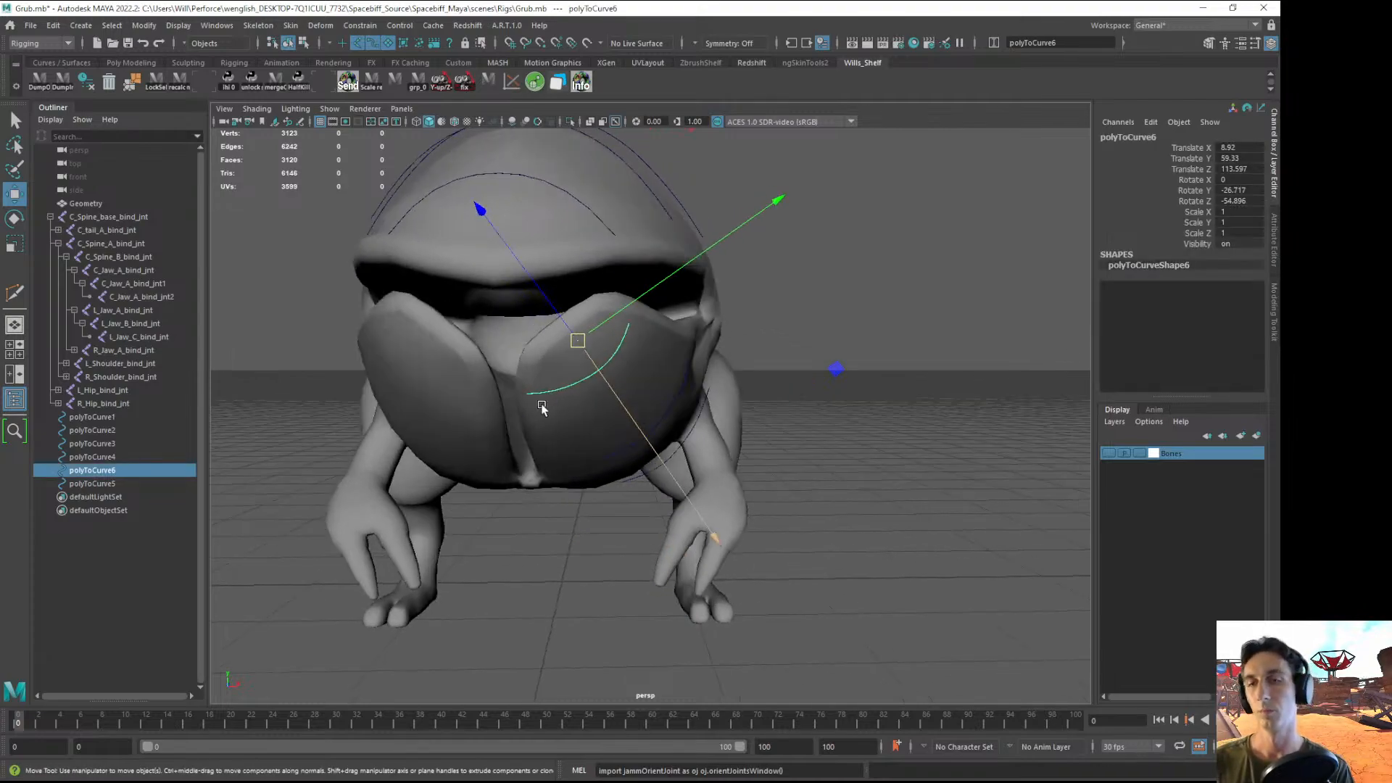
key("F8")
left_click(526, 392)
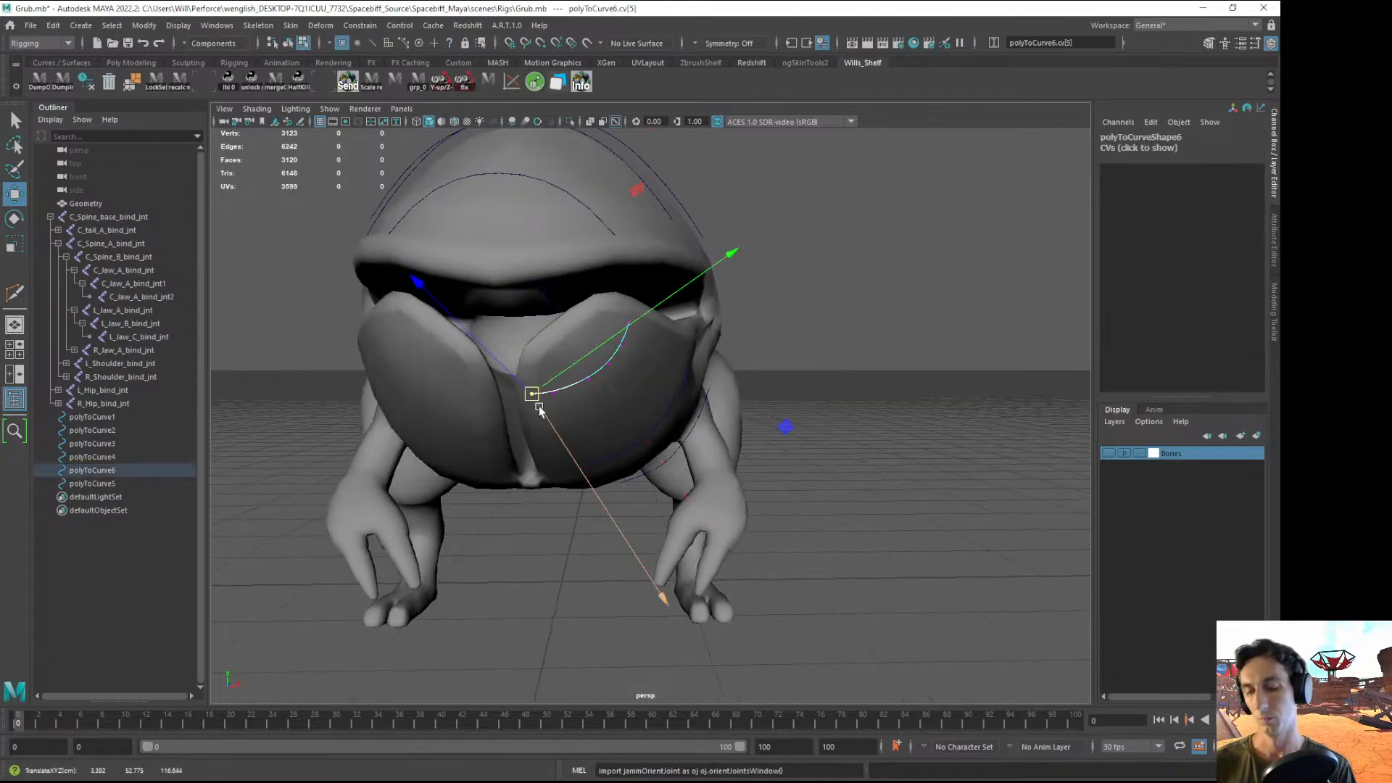
left_click(592, 568)
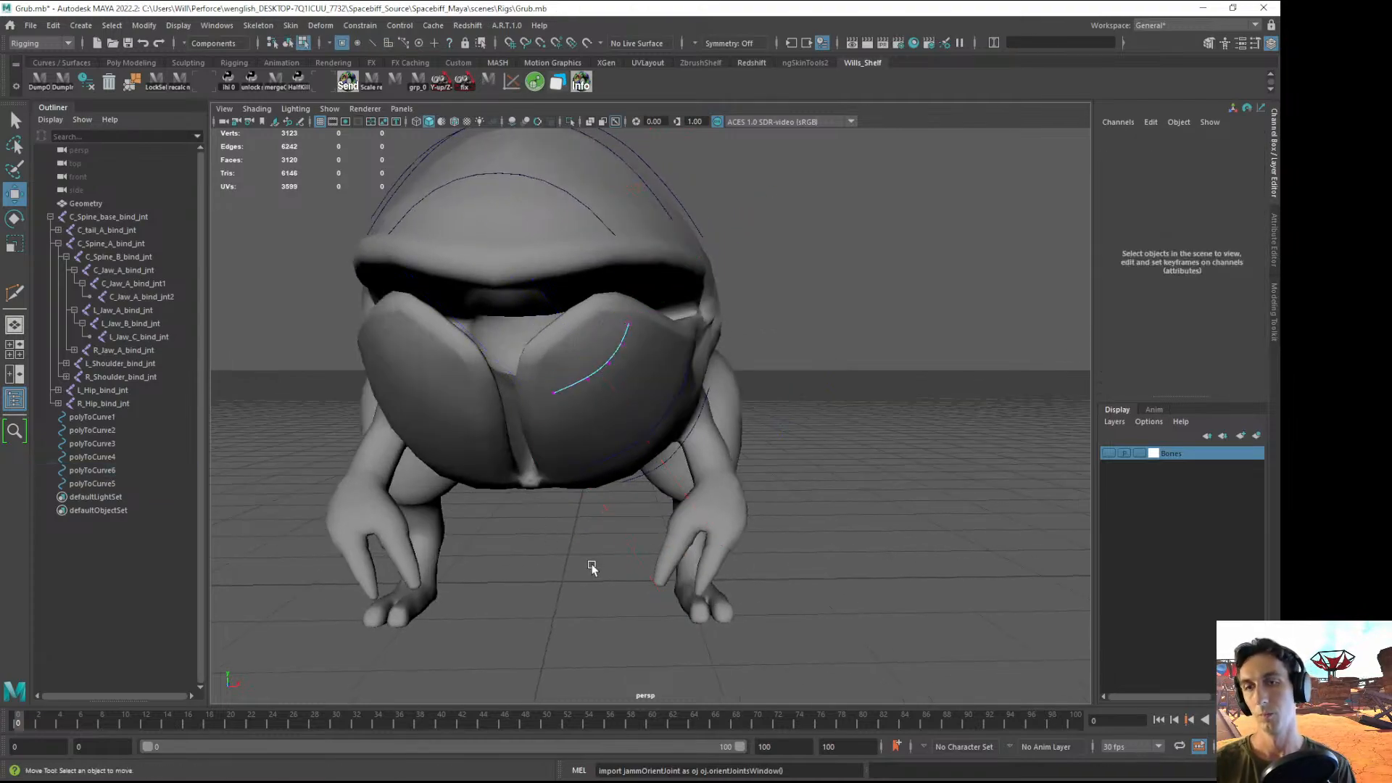
left_click(585, 385)
left_click(867, 438)
key("F8")
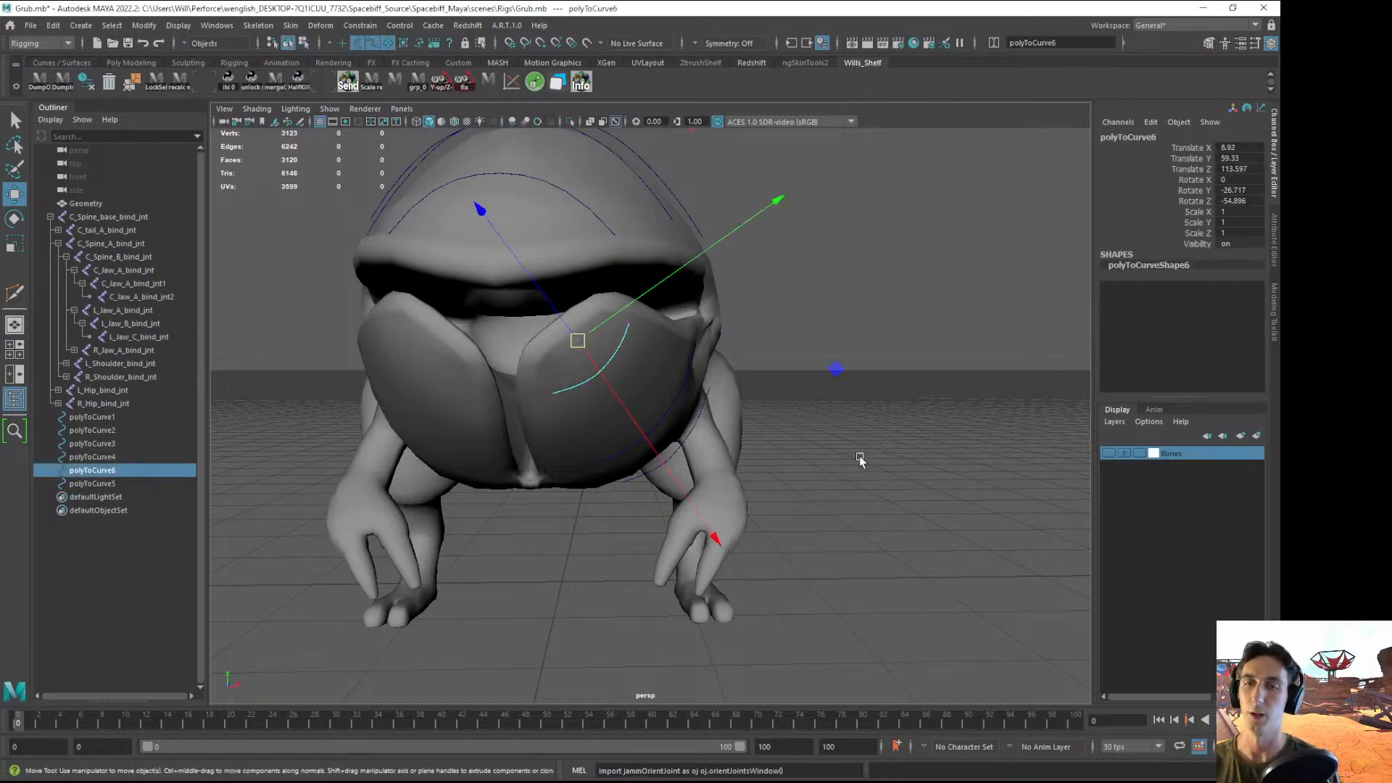
- Adjust control vertex 3 of polyToCurve5 so the curve follows the contour of the left lower jaw
left_click_drag(858, 455, 760, 439, "alt")
left_click_drag(656, 442, 713, 454, "alt")
left_click(676, 404)
right_click_drag(677, 404, 761, 457, "alt")
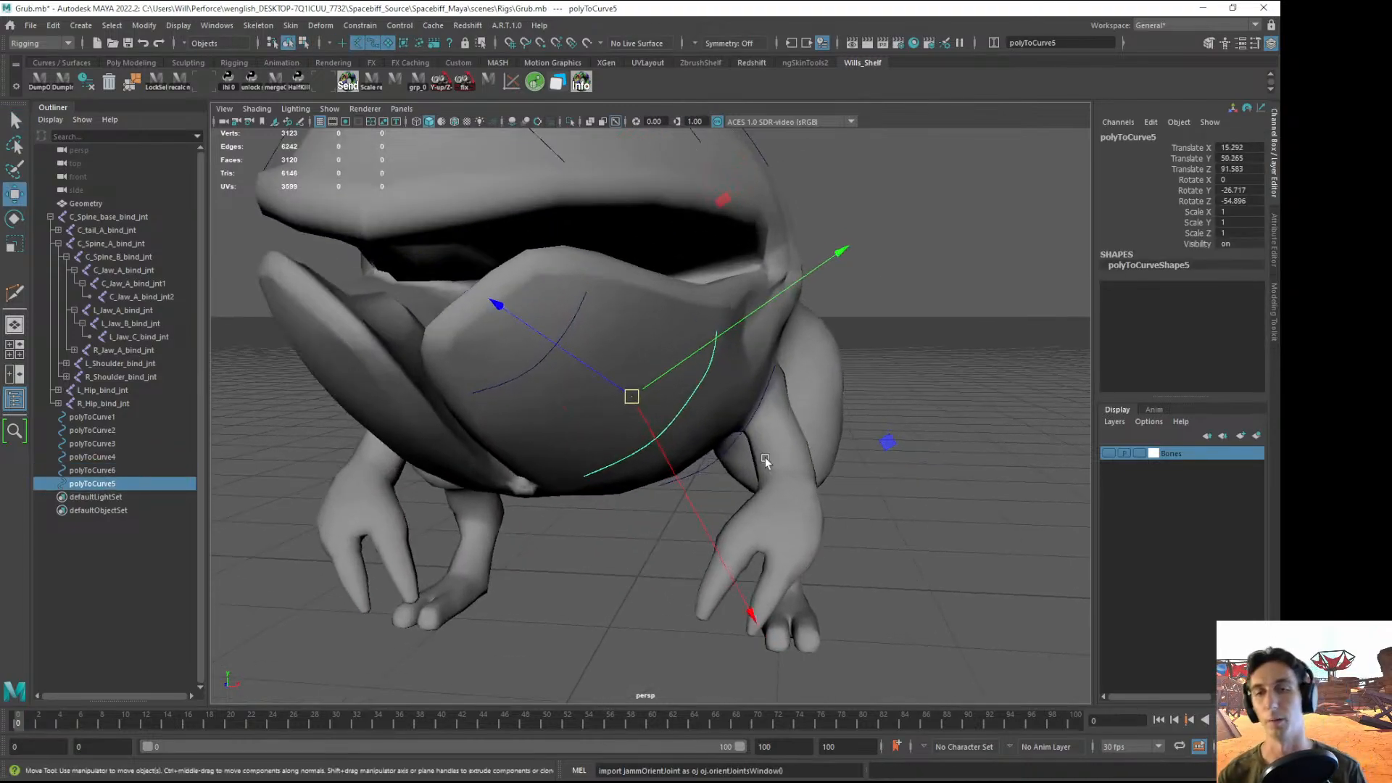
key("F8")
left_click_drag(694, 406, 660, 429, "alt")
key("F8")
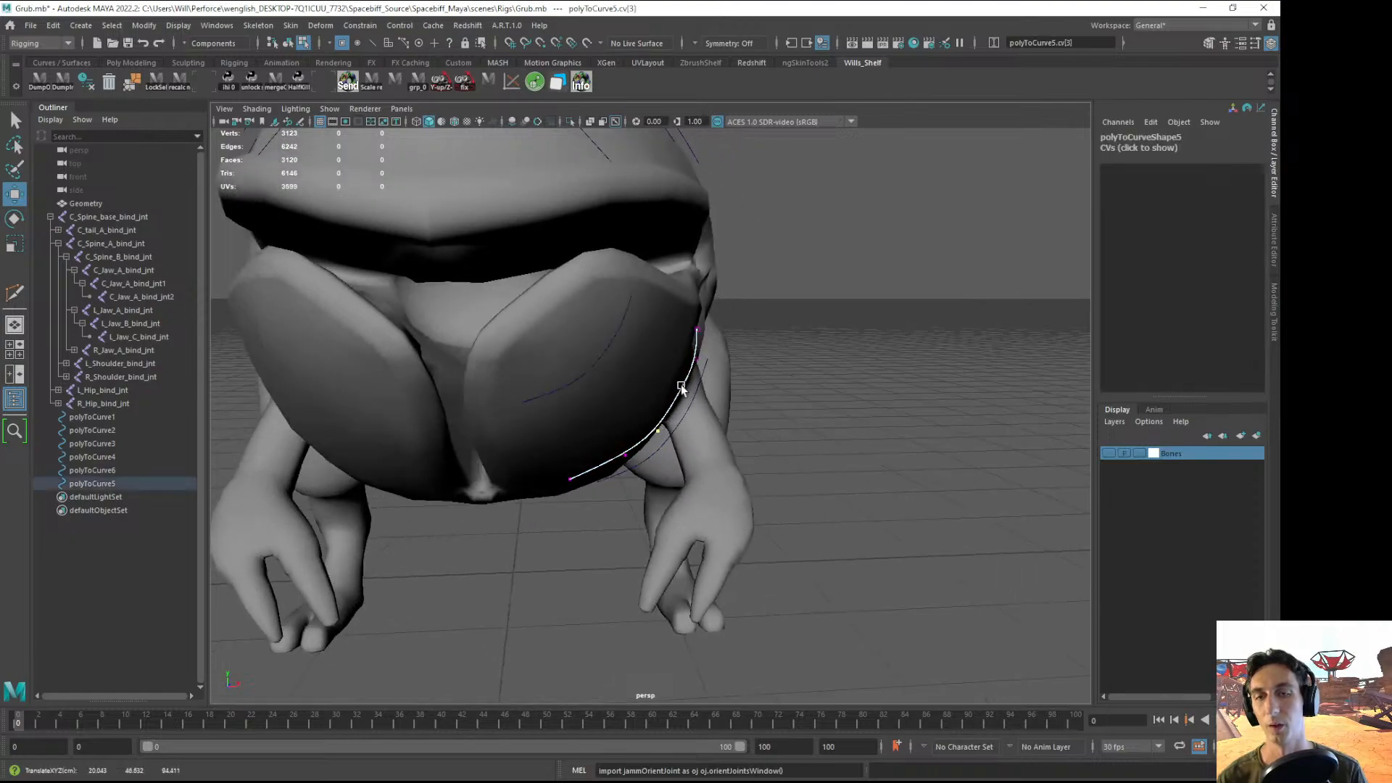
left_click(812, 432)
left_click_drag(811, 432, 469, 401, "alt")
mouse_move(593, 401)
left_mouse_down("alt")
mouse_move(561, 397)
mouse_move(581, 401)
left_mouse_up("alt")
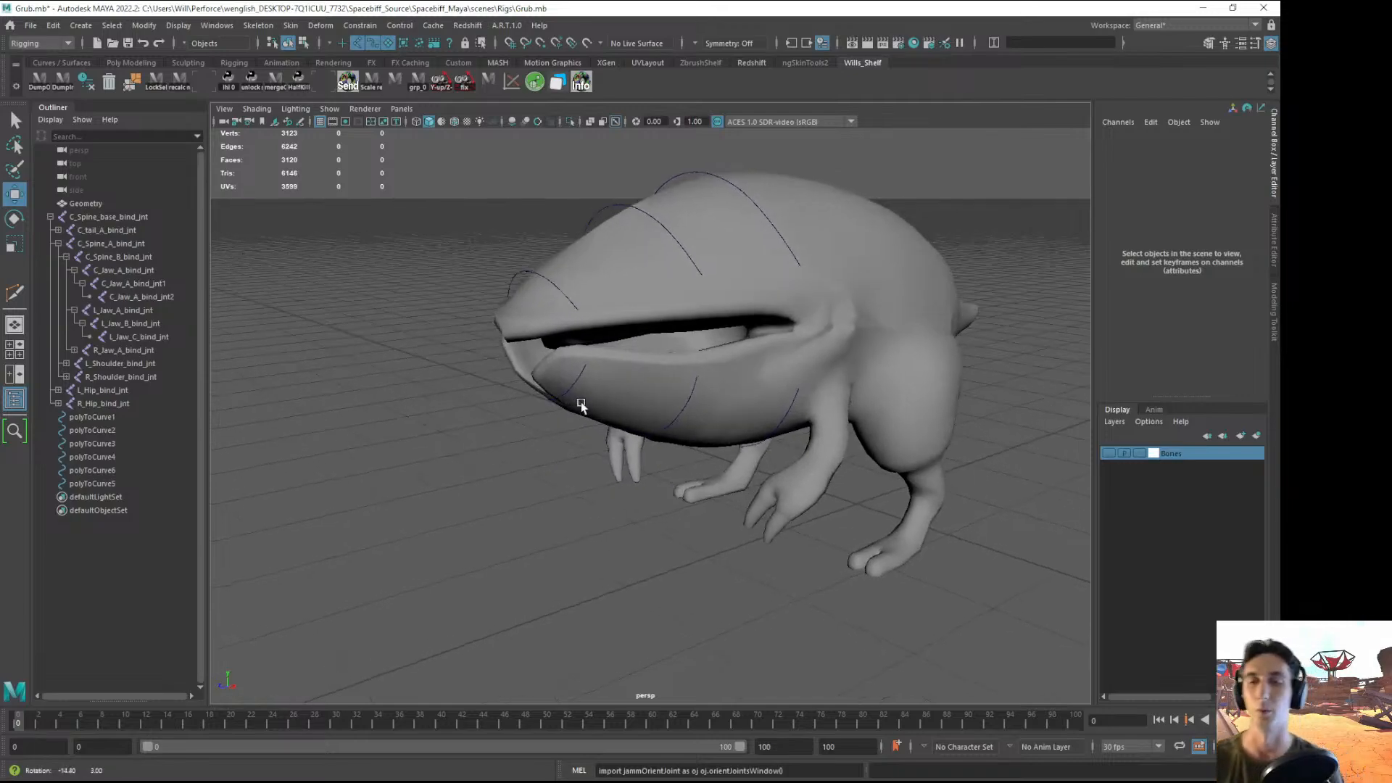
- Duplicate the three left jaw curves polyToCurve4, polyToCurve5 and polyToCurve6 and group the copies
left_click(572, 379)
left_click(683, 415, "shift")
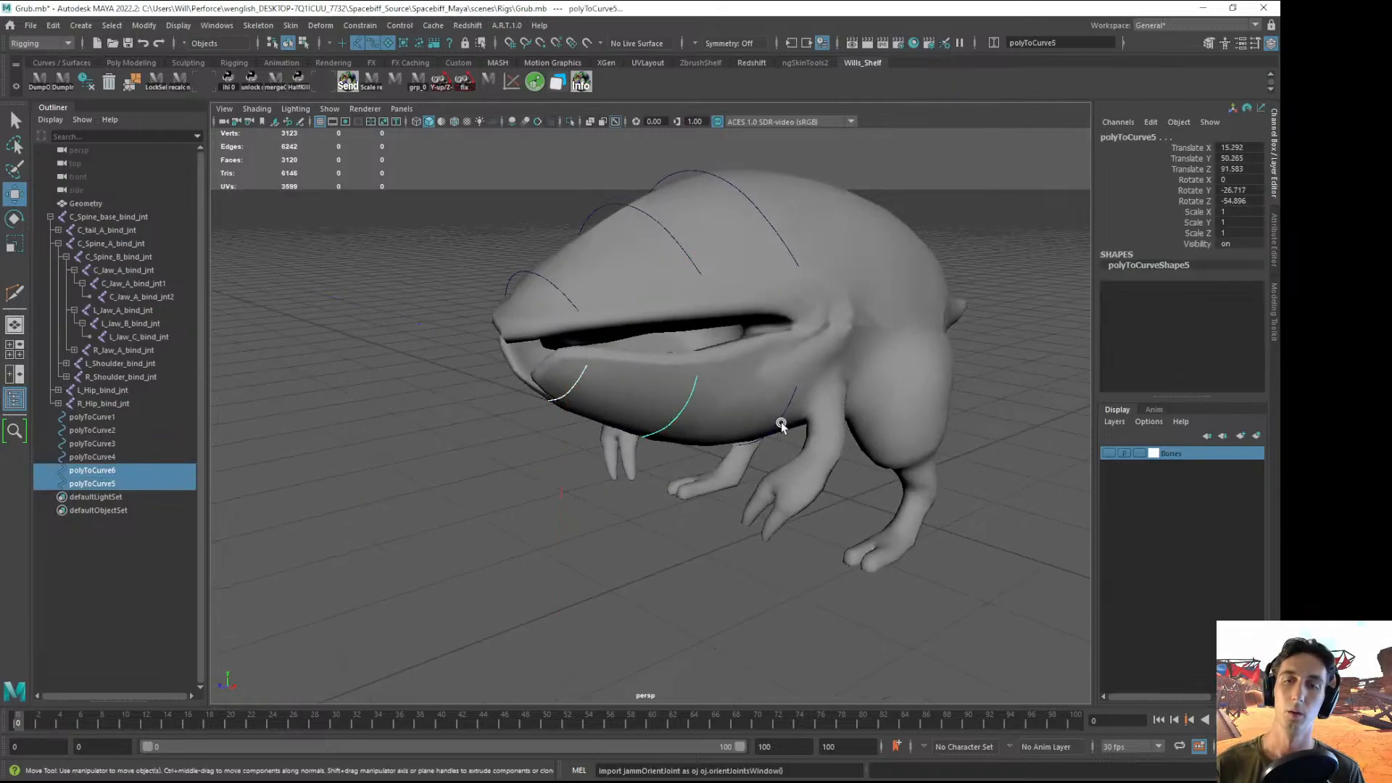
left_click(767, 422, "shift")
left_click_drag(665, 493, 660, 522, "alt")
key("g")
key("ctrl+z")
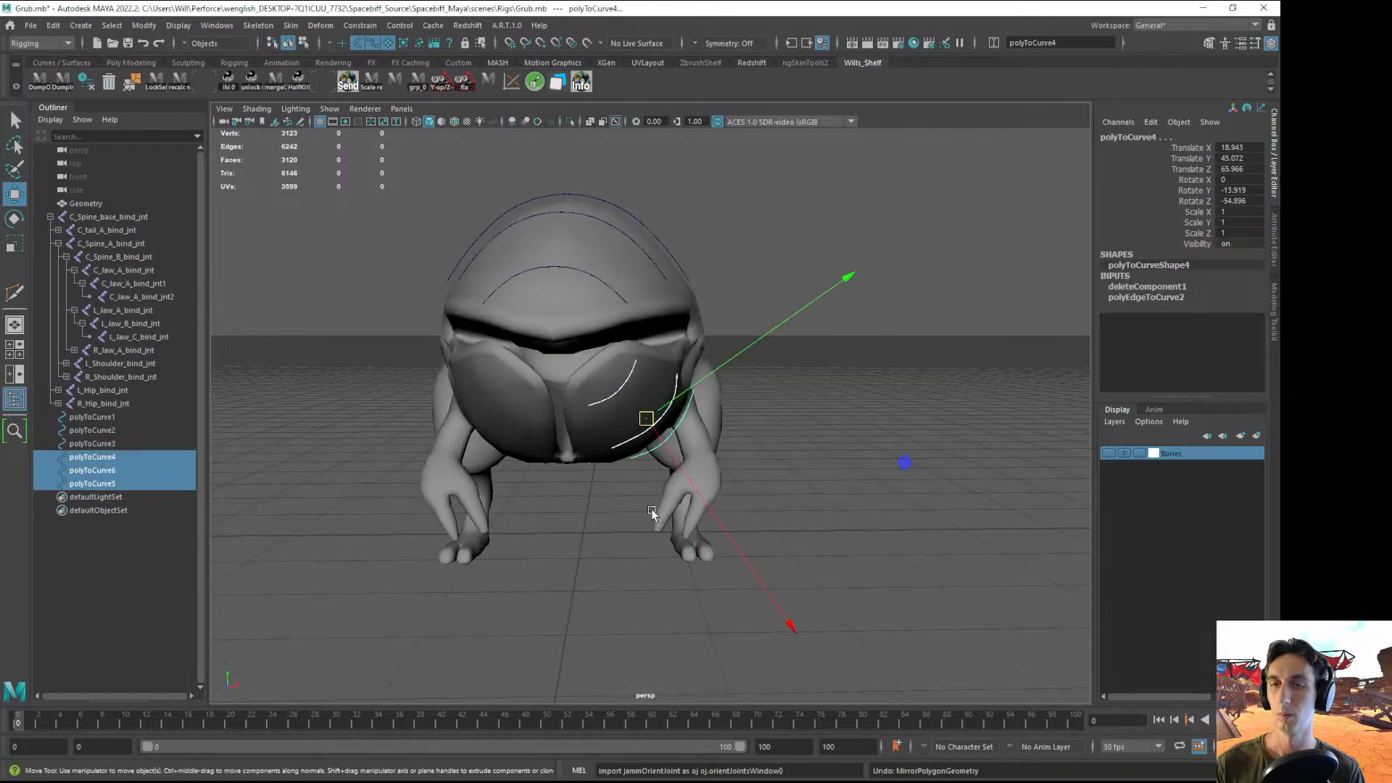
key("ctrl+d")
key("r")
key("ctrl+g")
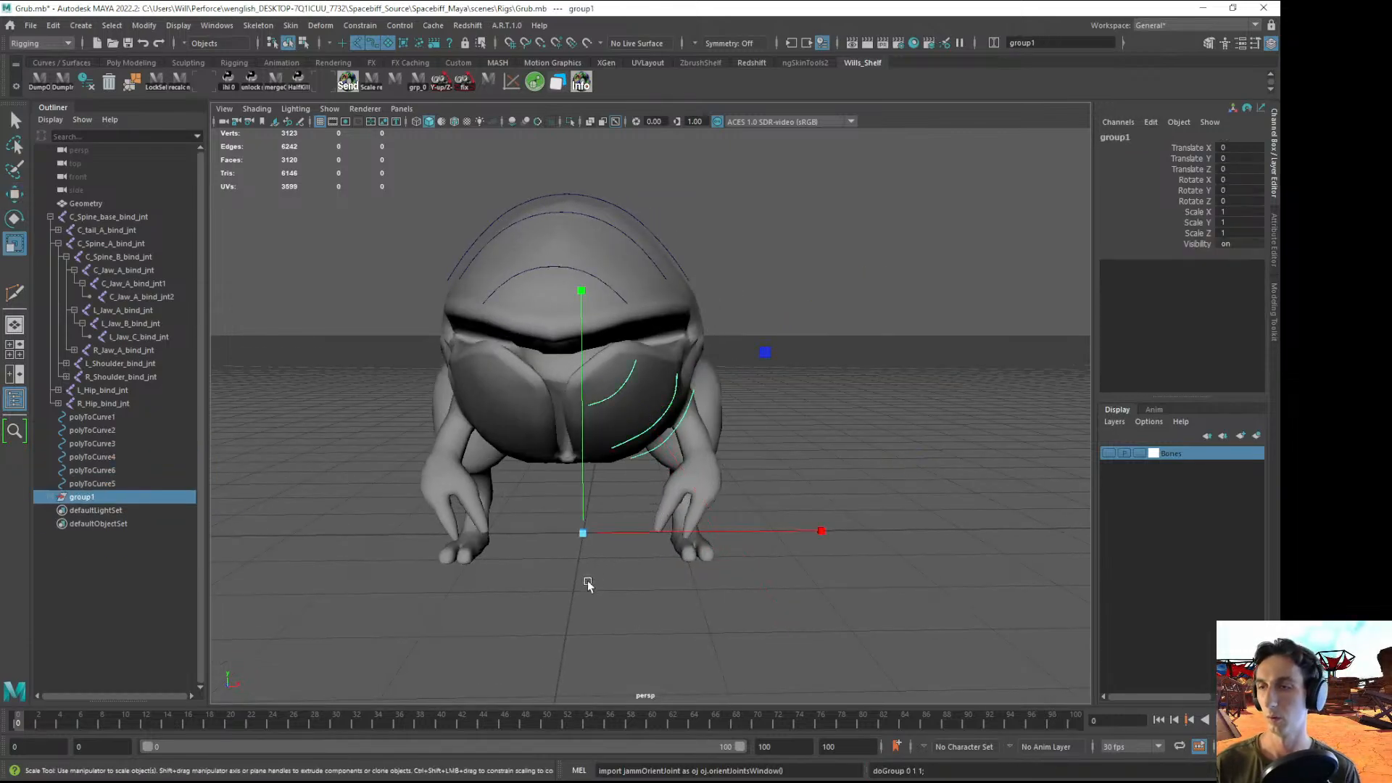
- Mirror the grouped curve copies to the right jaw by scaling the group to -1 in X
left_click_drag(815, 534, 388, 519)
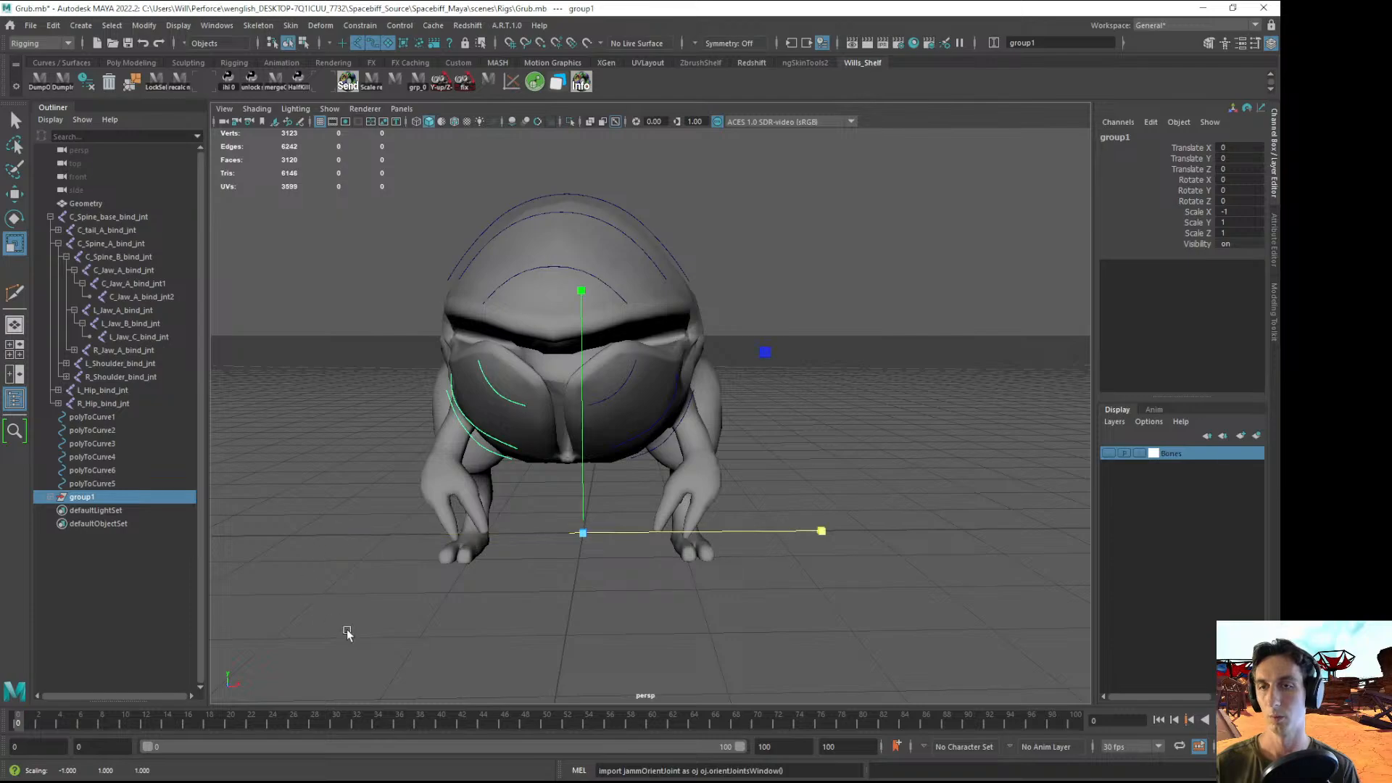
left_click(520, 497)
left_click_drag(520, 498, 582, 463, "alt")
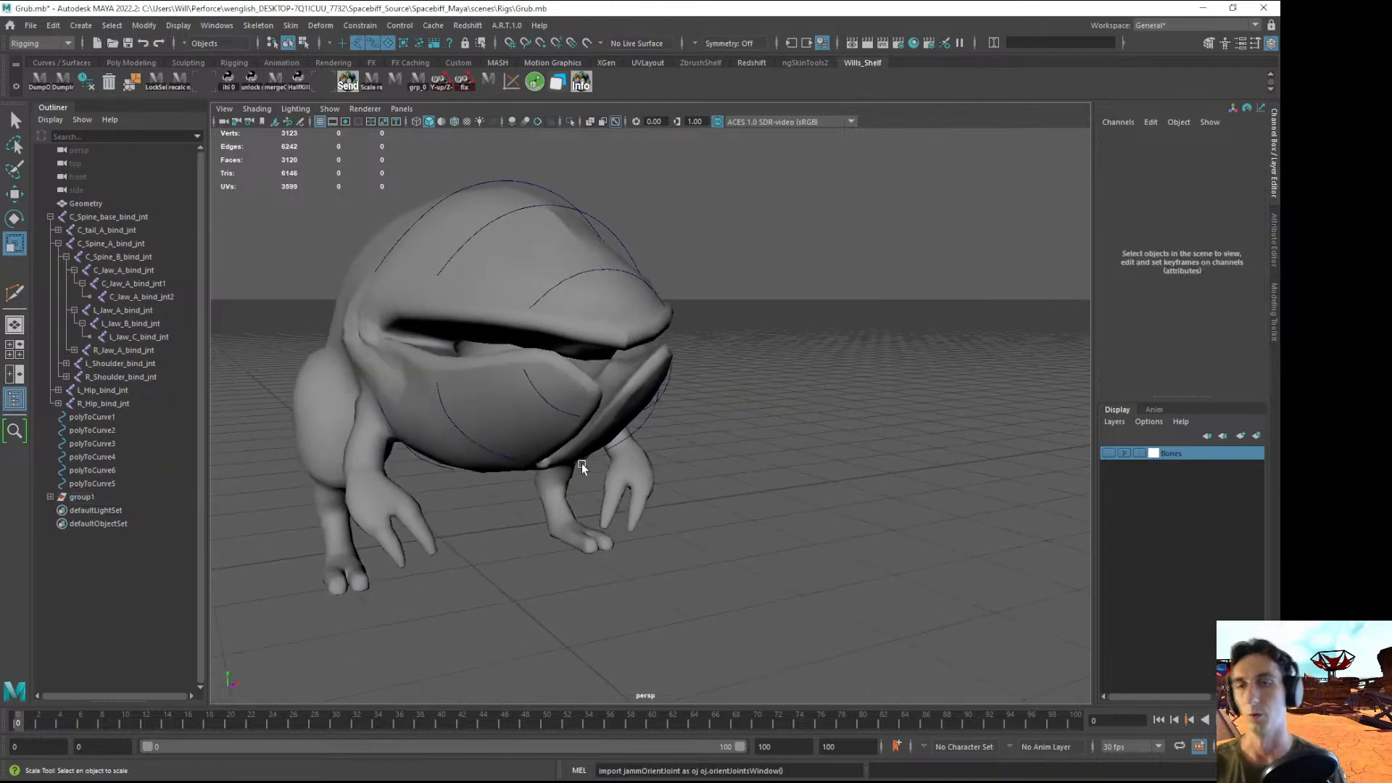
- Unparent the mirrored curves polyToCurve7, polyToCurve8 and polyToCurve9 from group1 and delete the empty group
left_click(551, 405)
left_click(50, 496)
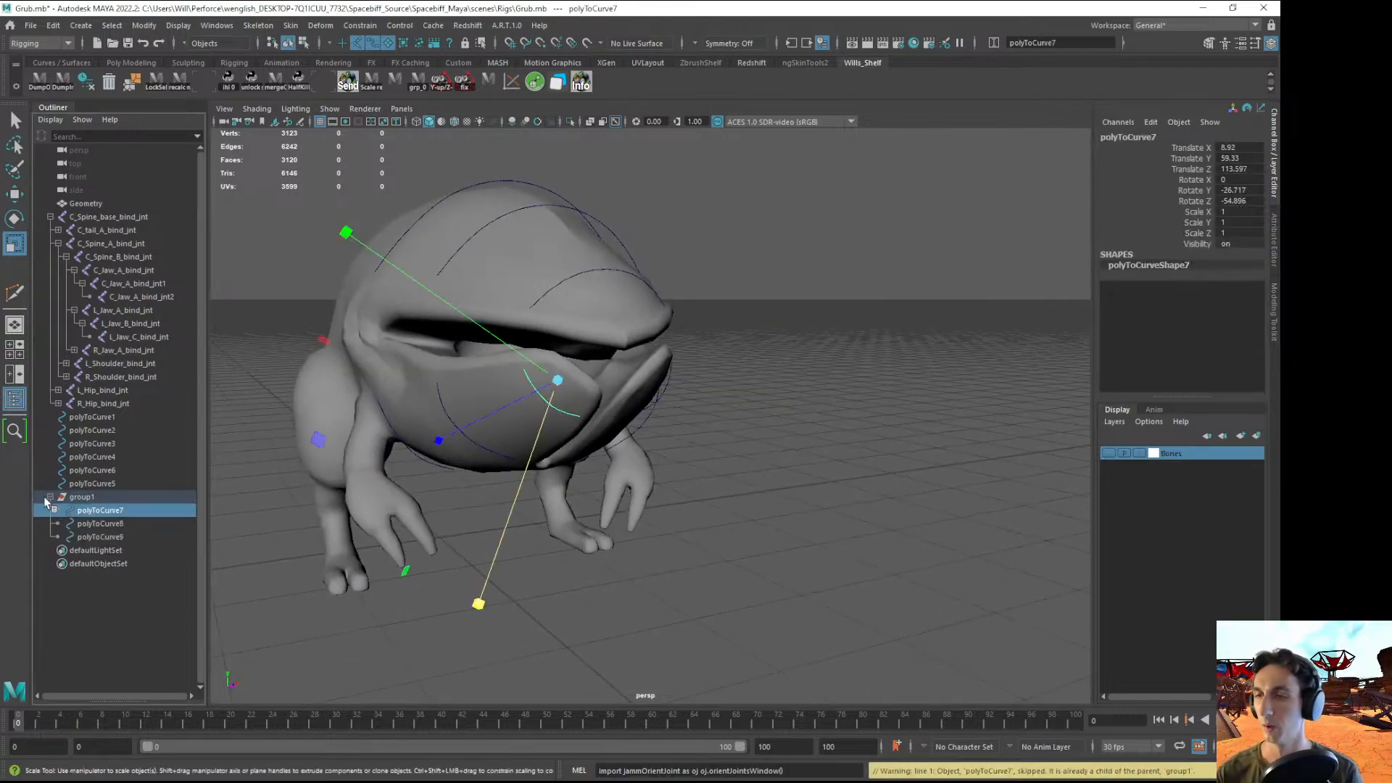
left_click(81, 534, "shift")
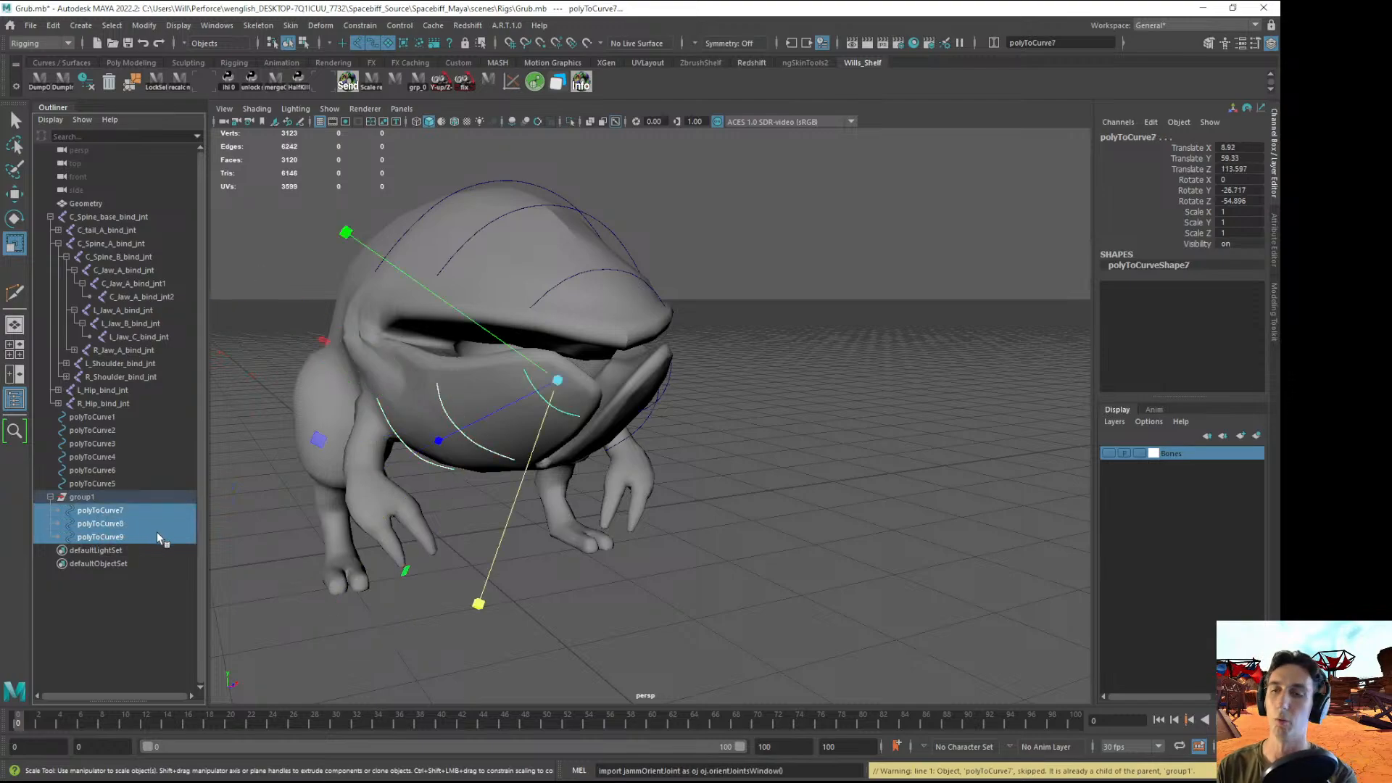
key("shift+p")
left_click(112, 499)
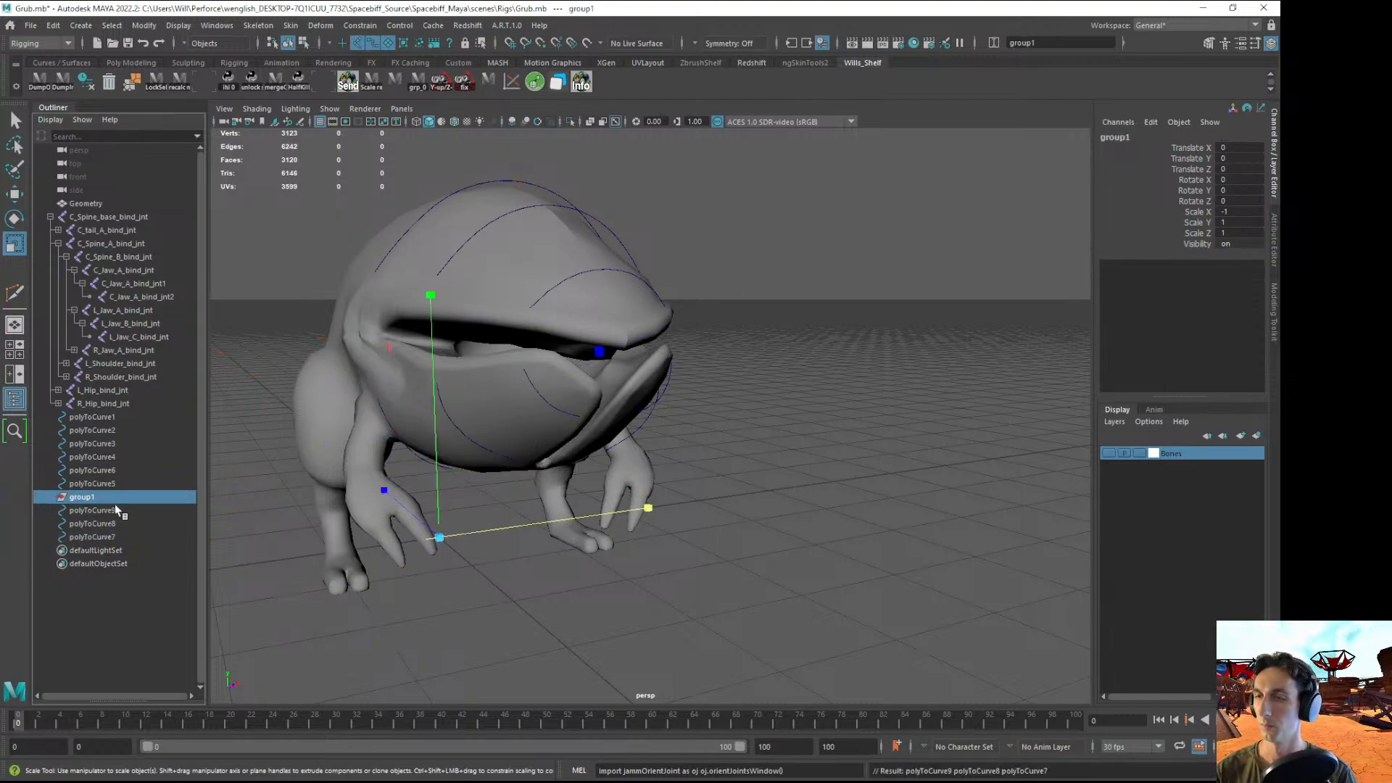
key("Delete")
- Freeze the scale channels of the three right jaw curves polyToCurve7, polyToCurve8 and polyToCurve9
left_click_drag(658, 460, 465, 432, "alt")
left_click(588, 391)
key("w")
left_click(515, 401)
left_click(469, 437, "shift")
left_click(442, 479, "shift")
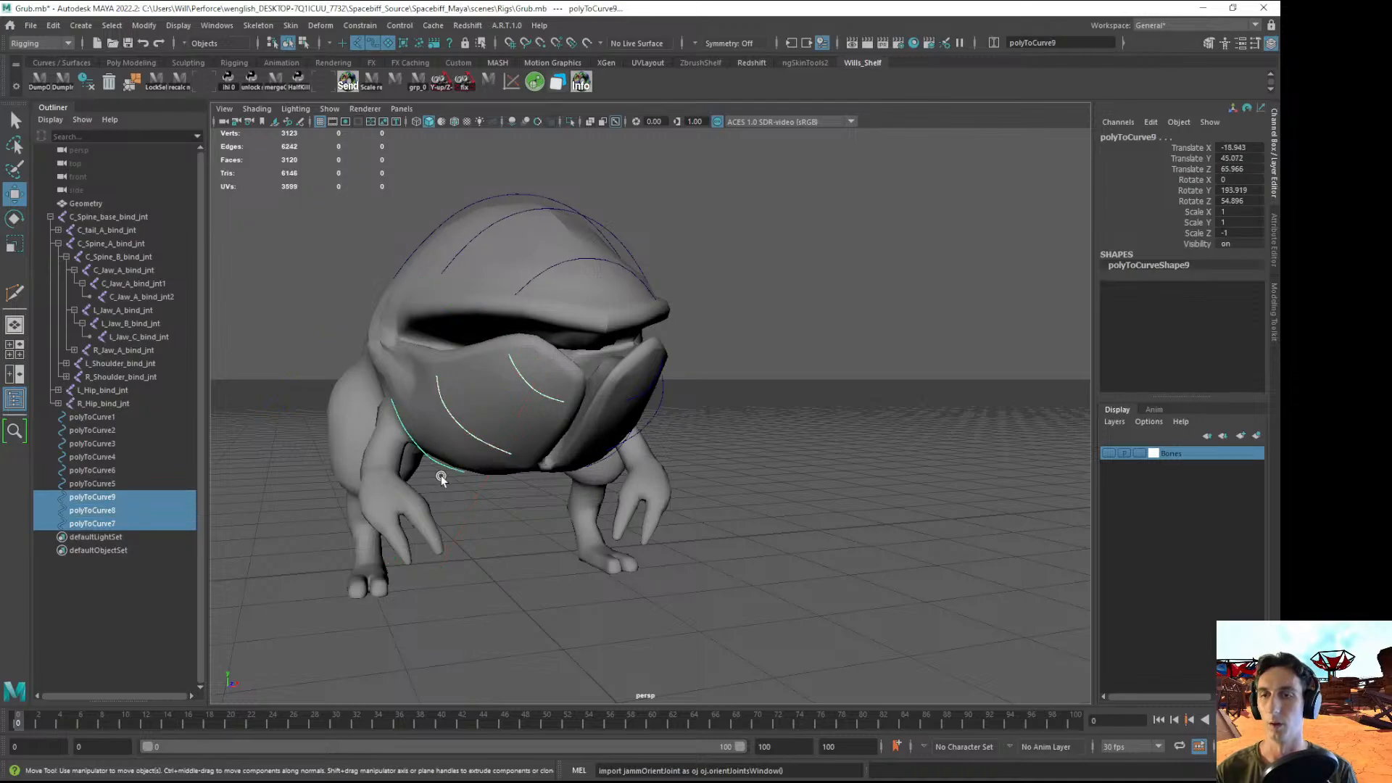
left_click_drag(1199, 213, 1190, 231)
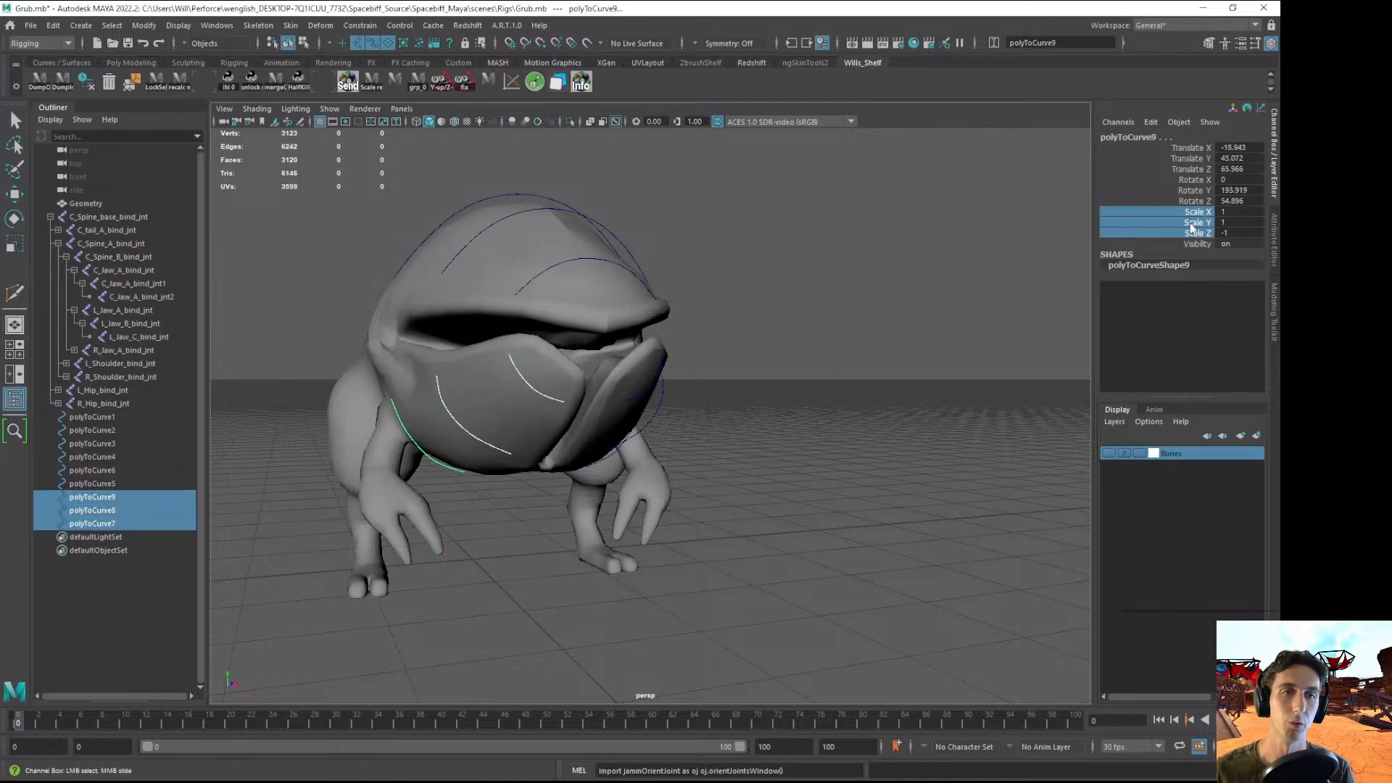
right_click(1188, 228)
mouse_move(1141, 462)
left_click(1051, 490)
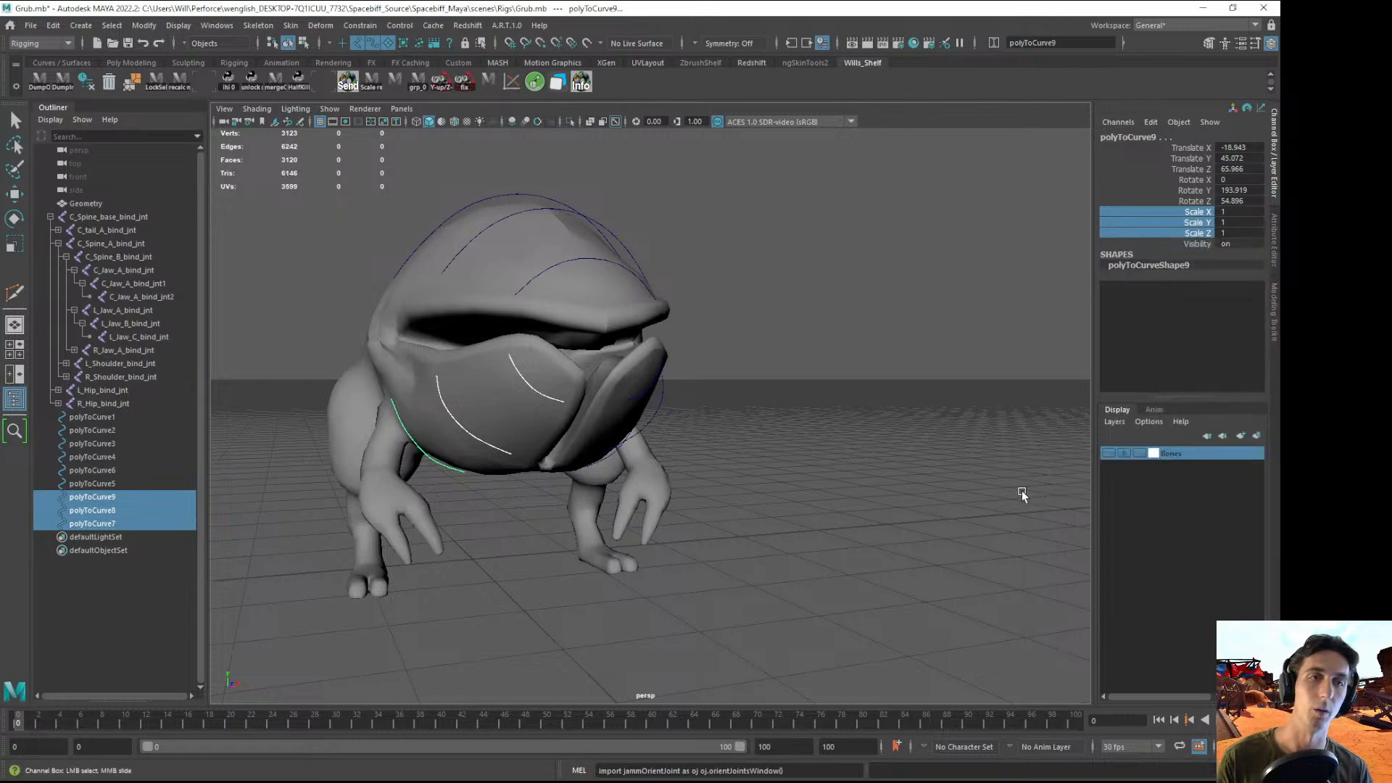
left_click(512, 567)
key("w")
left_click(456, 427)
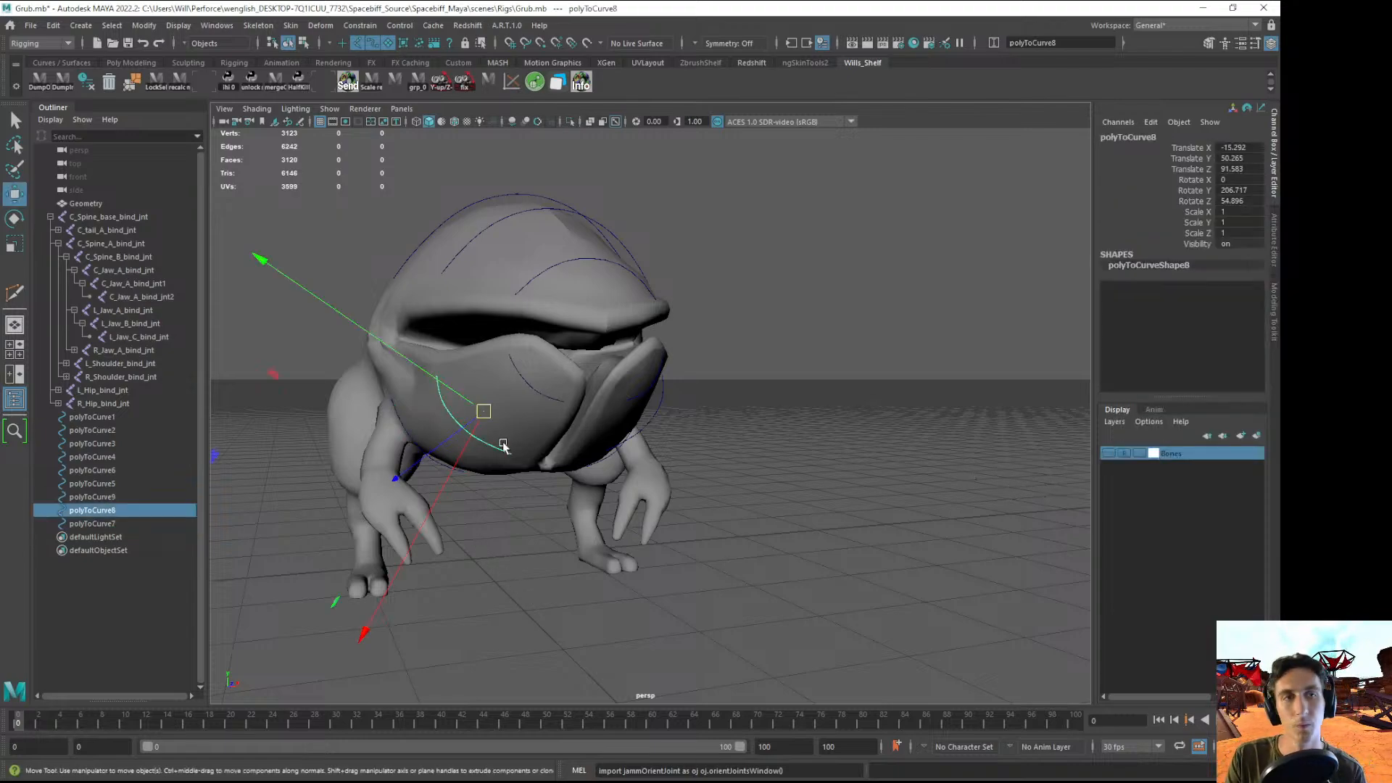
- Deselect the middle right jaw curve and save the Grub.mb scene
left_click_drag(503, 444, 554, 516, "alt")
right_click_drag(535, 548, 370, 535, "alt")
left_click(370, 534)
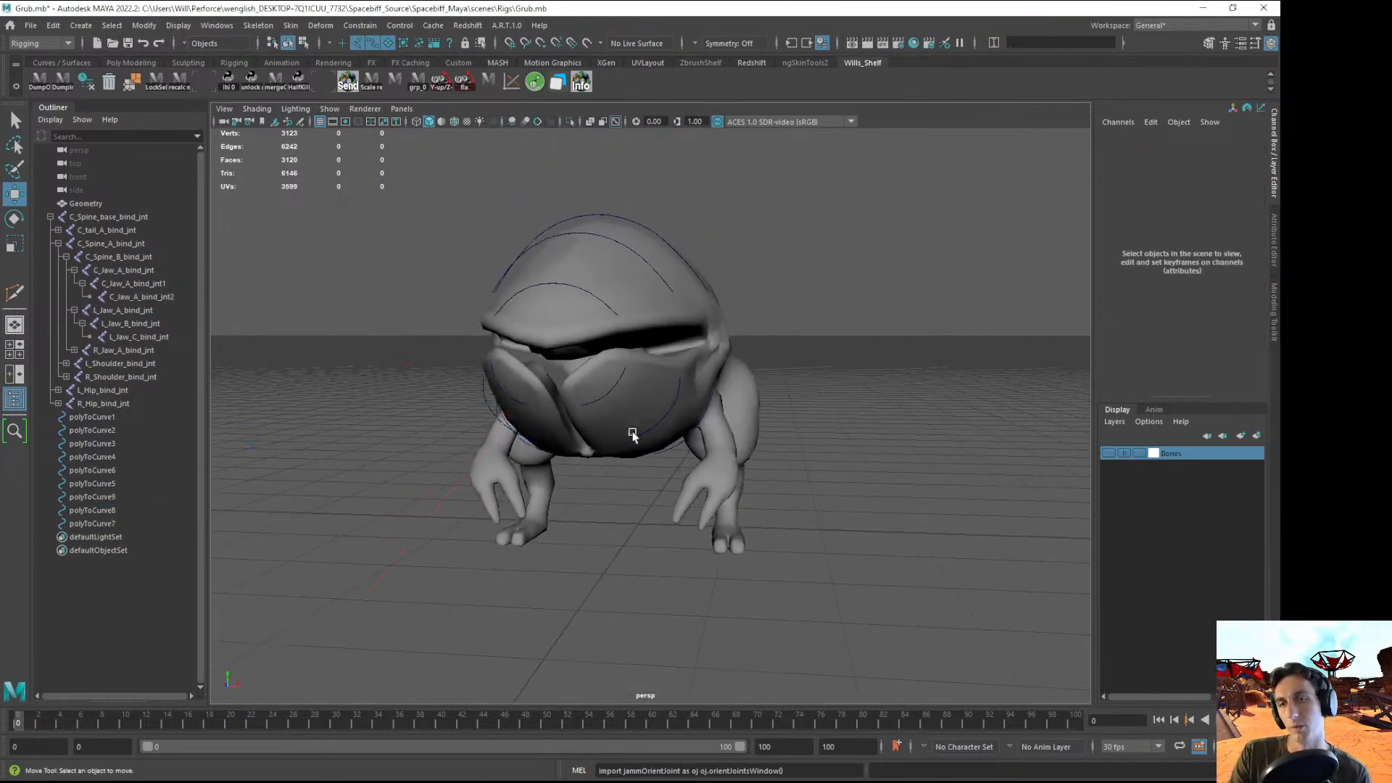
key("ctrl+s")
- Examine how the upper and lower jaw curves sit around the textured grub mesh from several angles
mouse_move(631, 435)
left_mouse_down("alt")
mouse_move(650, 409)
mouse_move(568, 469)
left_mouse_up("alt")
key("6")
right_click_drag(568, 469, 647, 493, "alt")
middle_click_drag(646, 493, 529, 481, "alt")
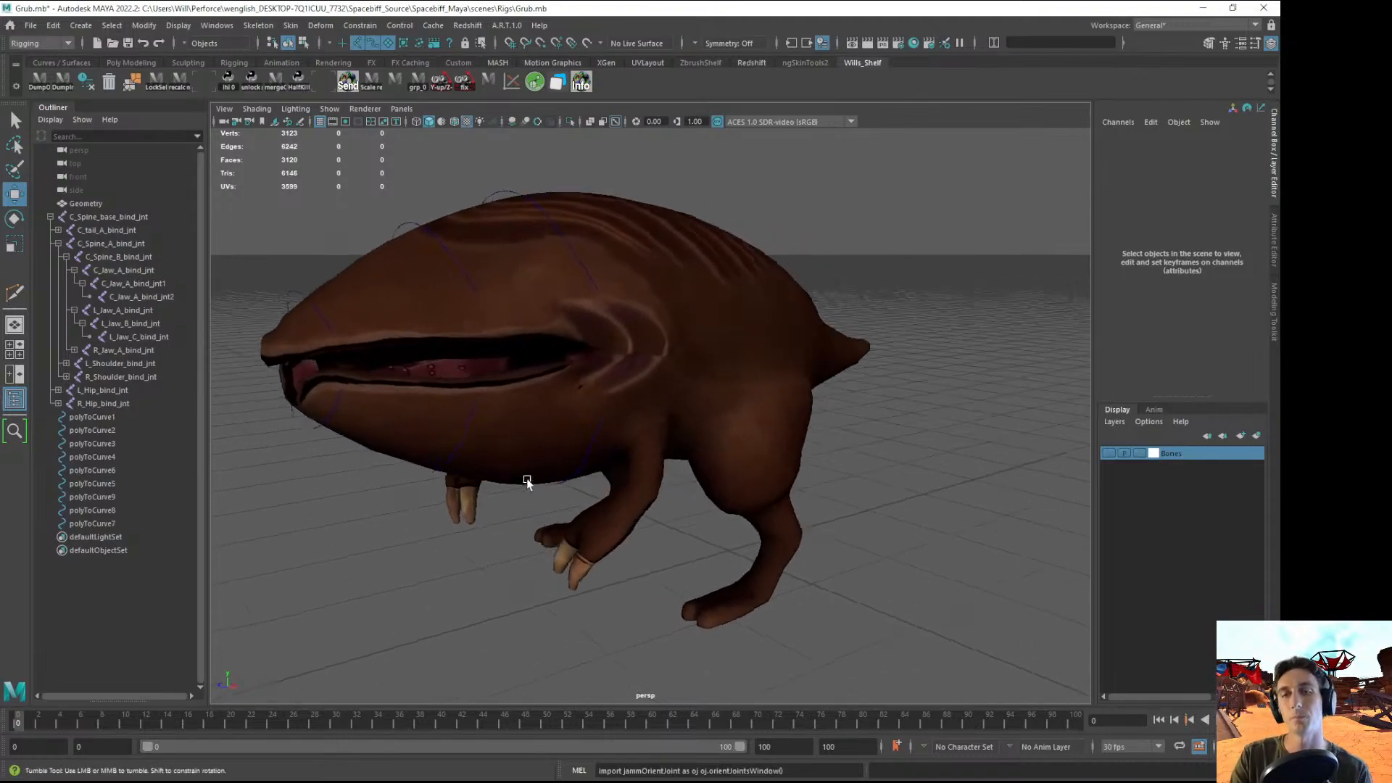
left_click_drag(528, 482, 630, 469, "alt")
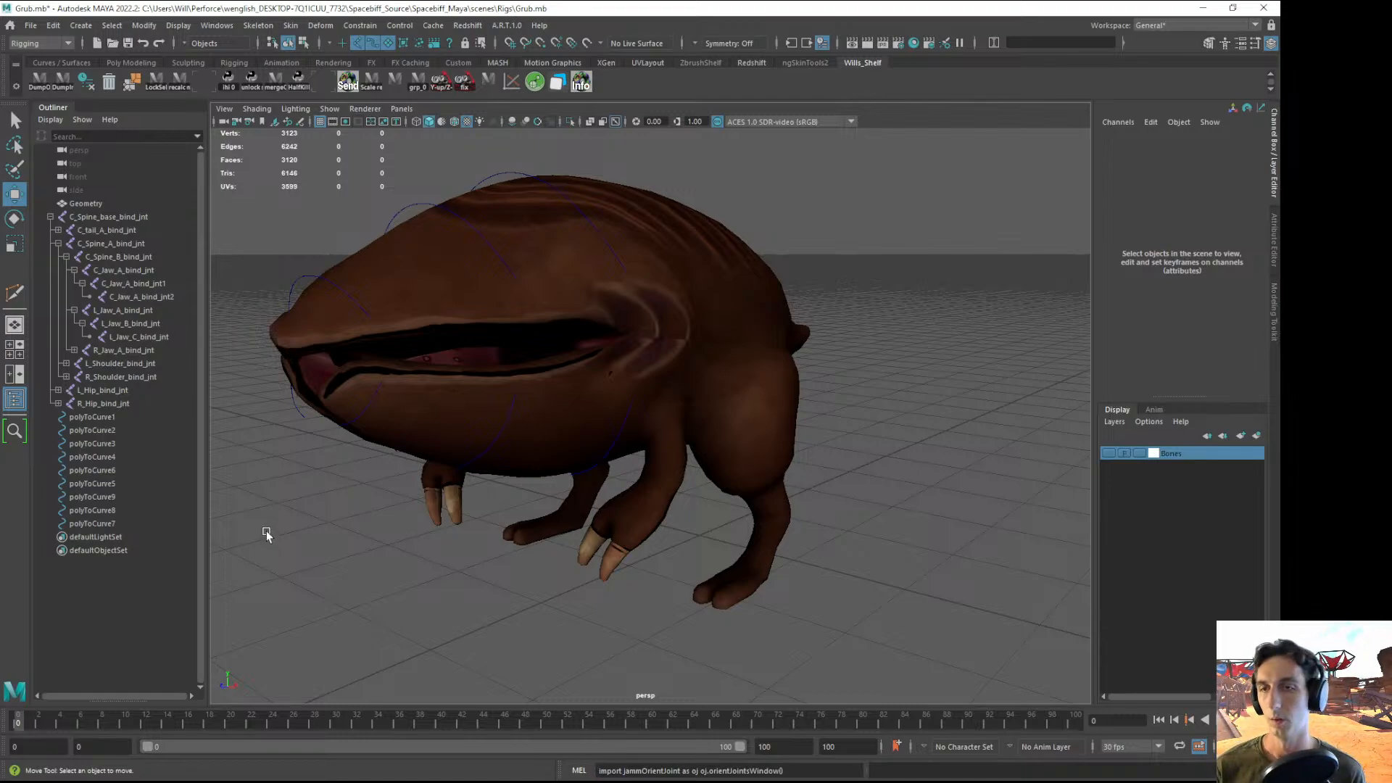
left_click_drag(711, 439, 585, 425, "alt")
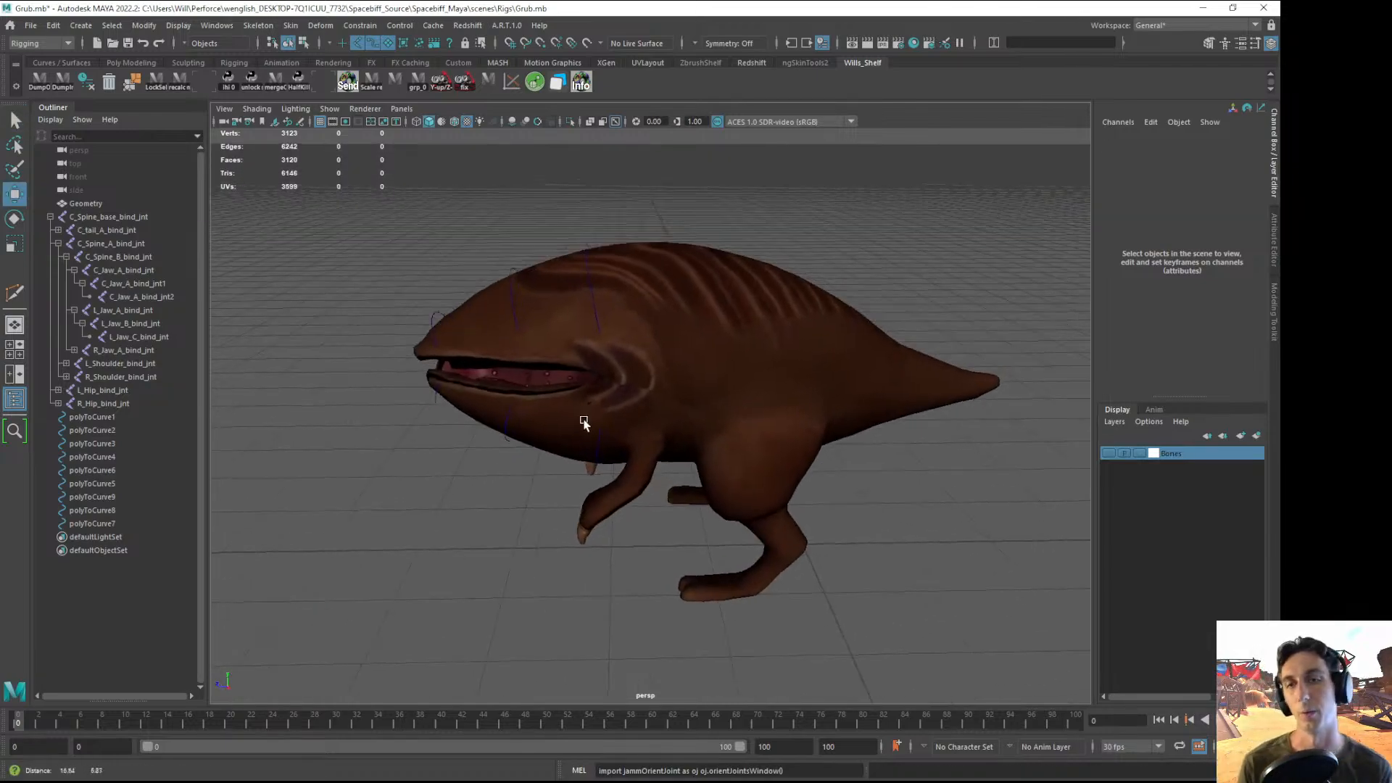
right_click_drag(585, 426, 582, 363, "alt")
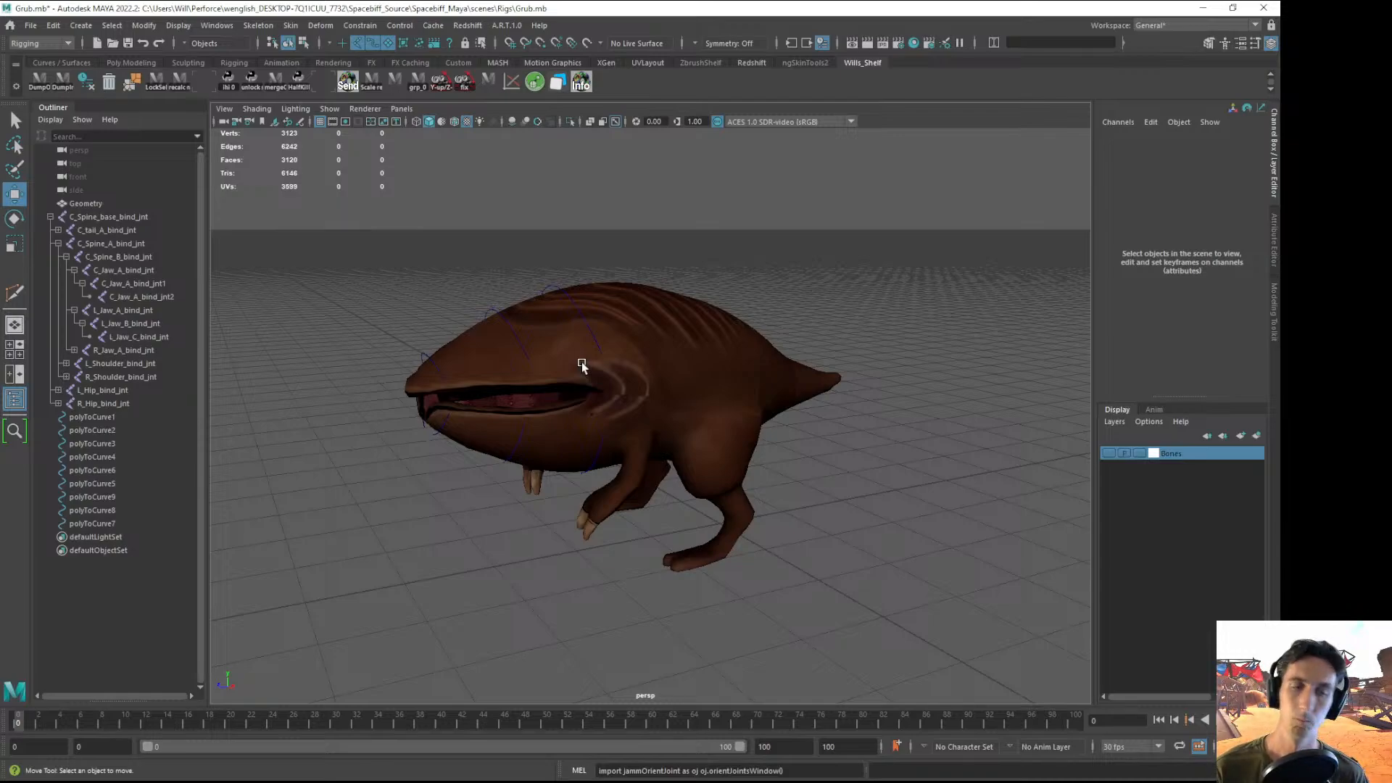
left_click_drag(480, 459, 512, 448, "alt")
right_click_drag(513, 448, 559, 528, "alt")
left_click_drag(559, 528, 580, 540, "alt")
left_click(443, 284)
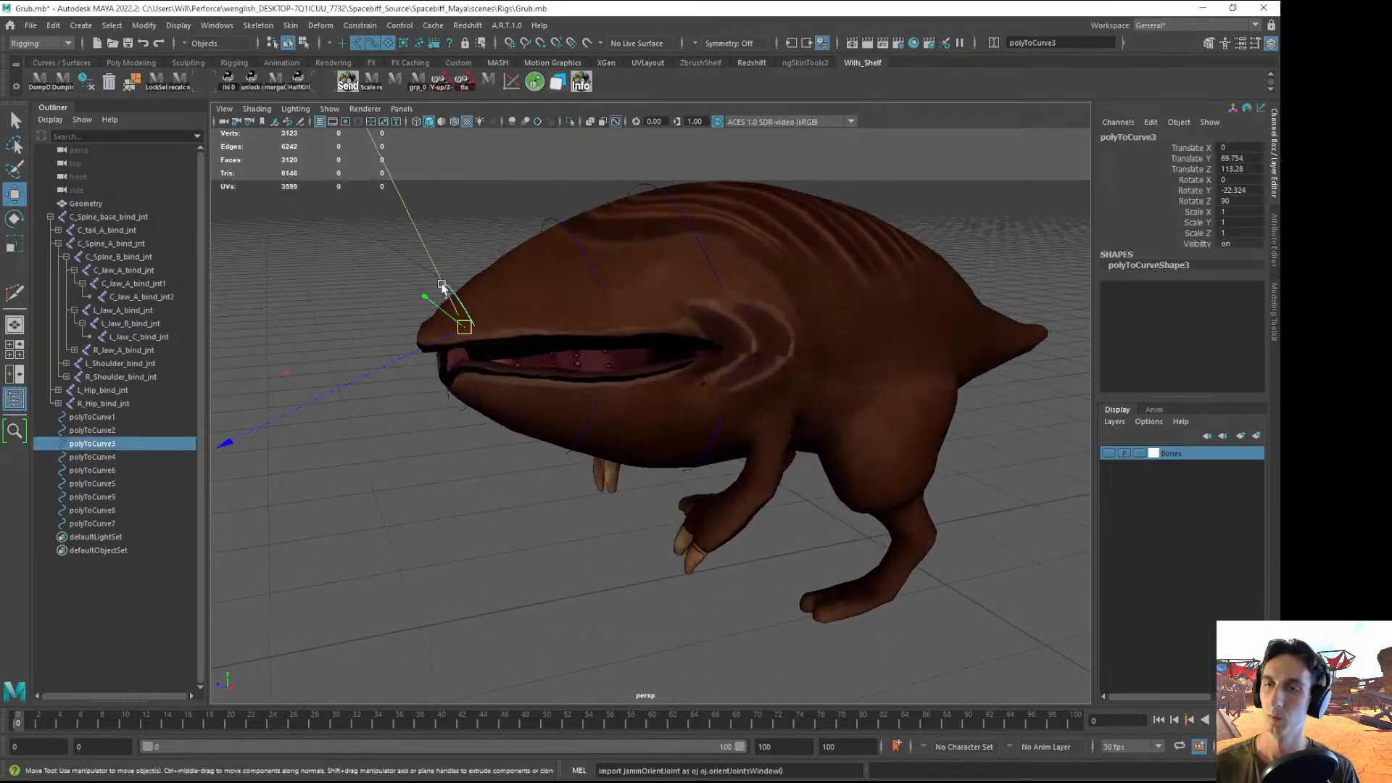
left_click_drag(443, 286, 488, 357, "alt")
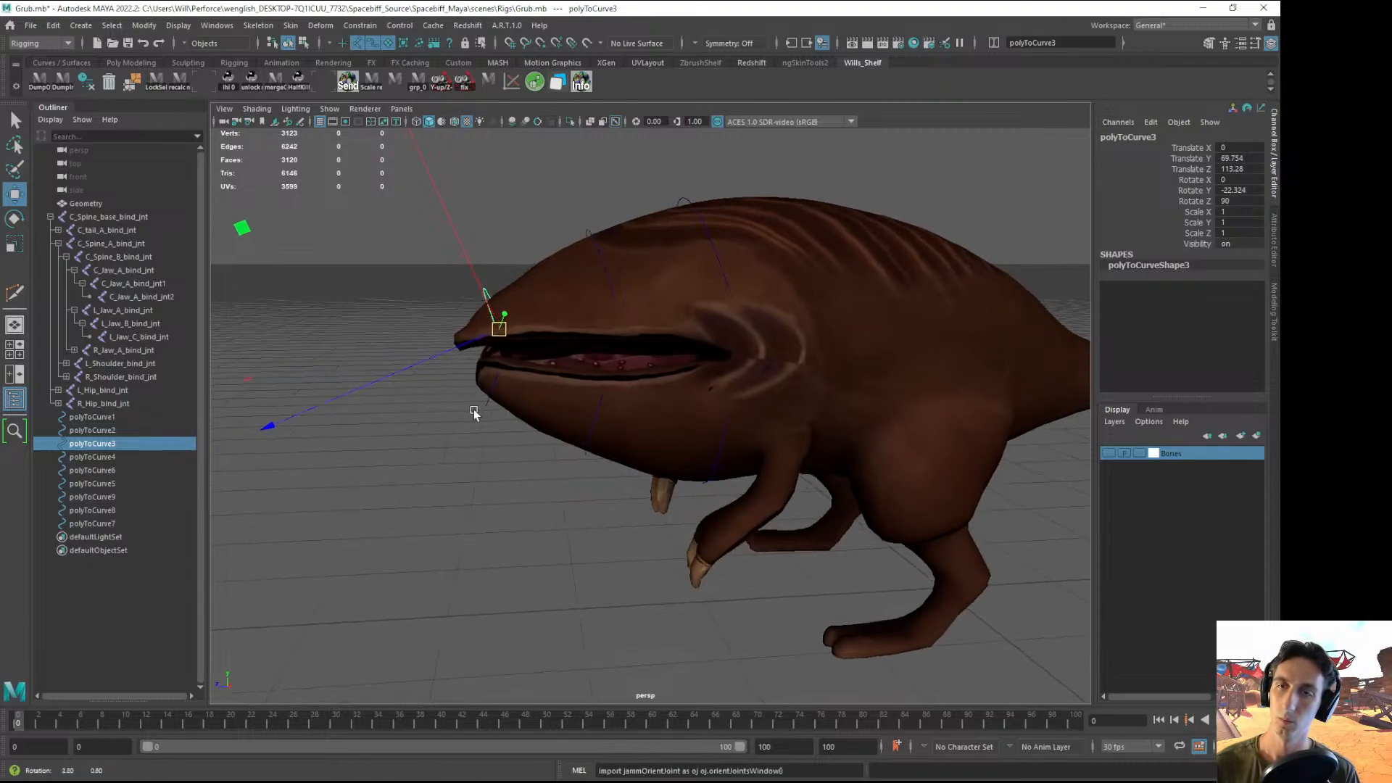
left_click_drag(468, 406, 596, 412, "alt")
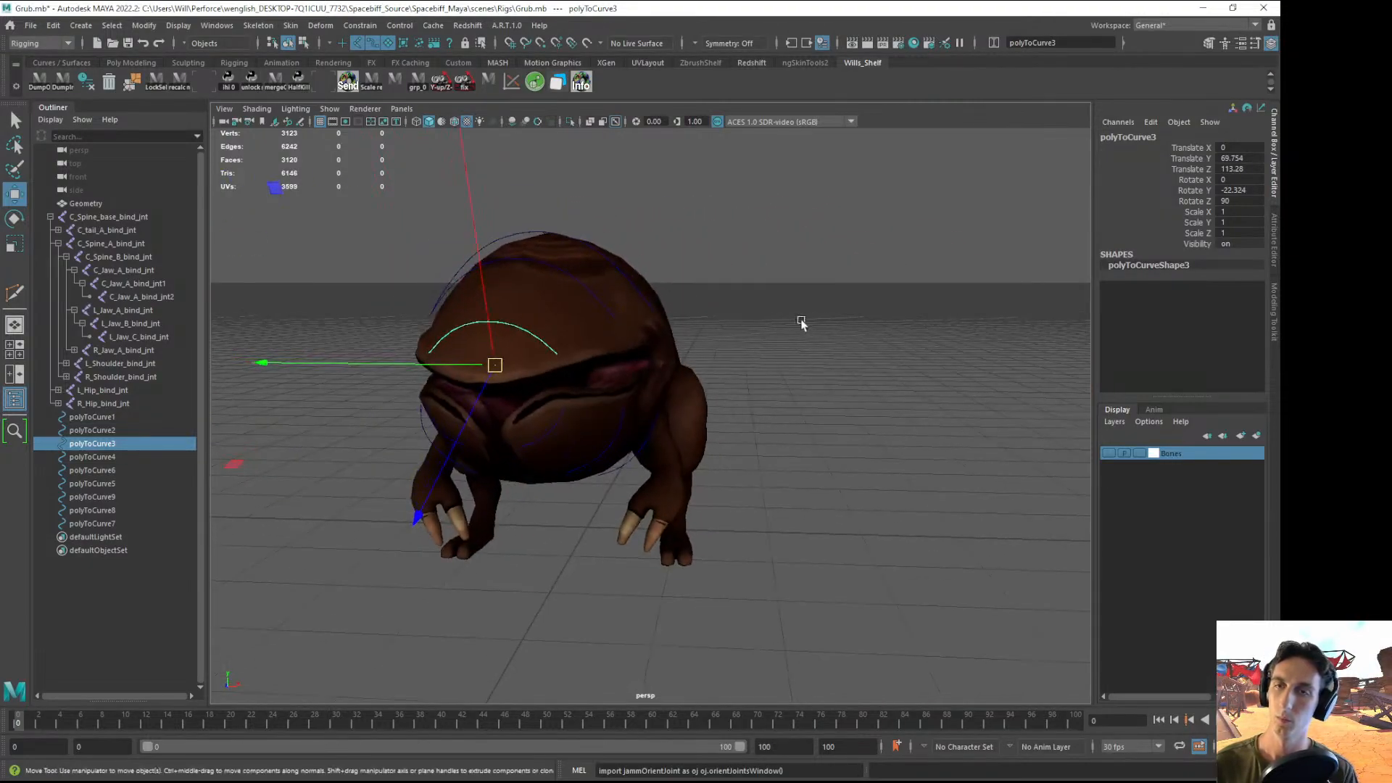
left_click(801, 320)
left_click_drag(801, 320, 678, 333, "alt")
left_click(483, 312)
left_click_drag(600, 364, 563, 274, "alt")
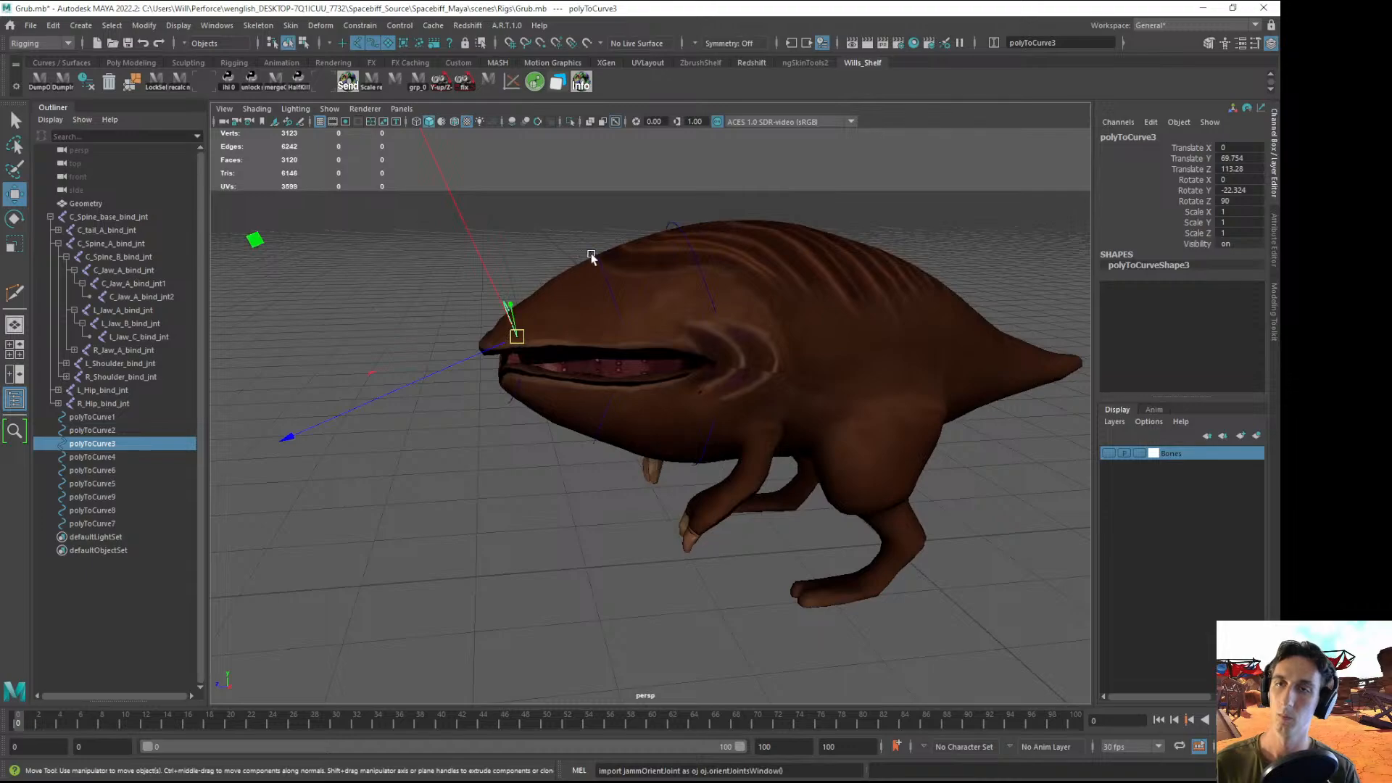
left_click(590, 255)
left_click(428, 440)
- Make the Bones layer visible and select polyToCurve3 at the tip of the upper jaw
left_click(1111, 453)
middle_click_drag(631, 451, 643, 471, "alt")
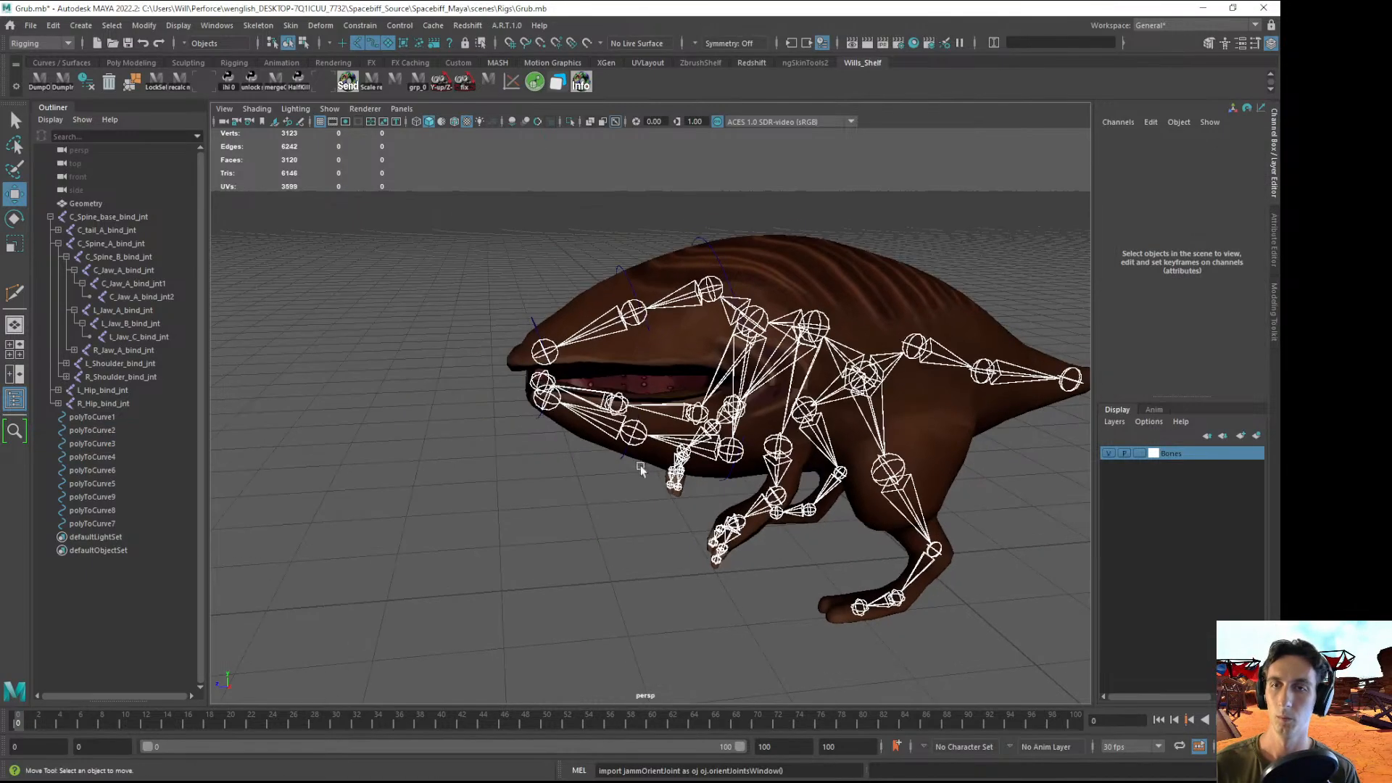
right_click_drag(643, 472, 780, 564, "alt")
left_click_drag(397, 283, 431, 253, "alt")
left_click(451, 305)
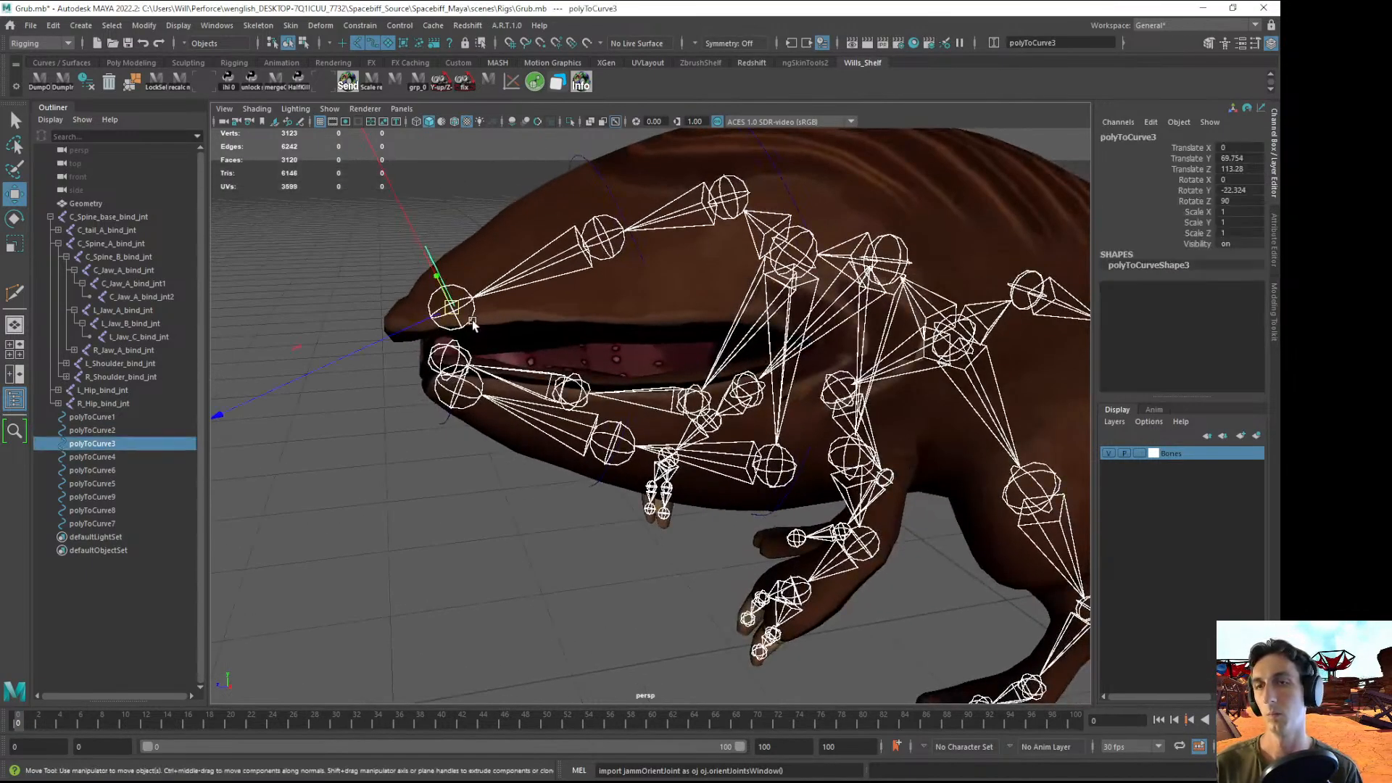
- Compare the left lower jaw curves with the jaw joints they belong to, including polyToCurve4 with L_Jaw_A_bind_jnt
left_click_drag(471, 326, 644, 445, "alt")
left_click(425, 458)
left_click(458, 410)
left_click(405, 425)
left_click(422, 408)
left_click(410, 426)
left_click(523, 450)
left_click(687, 483)
left_click(608, 507)
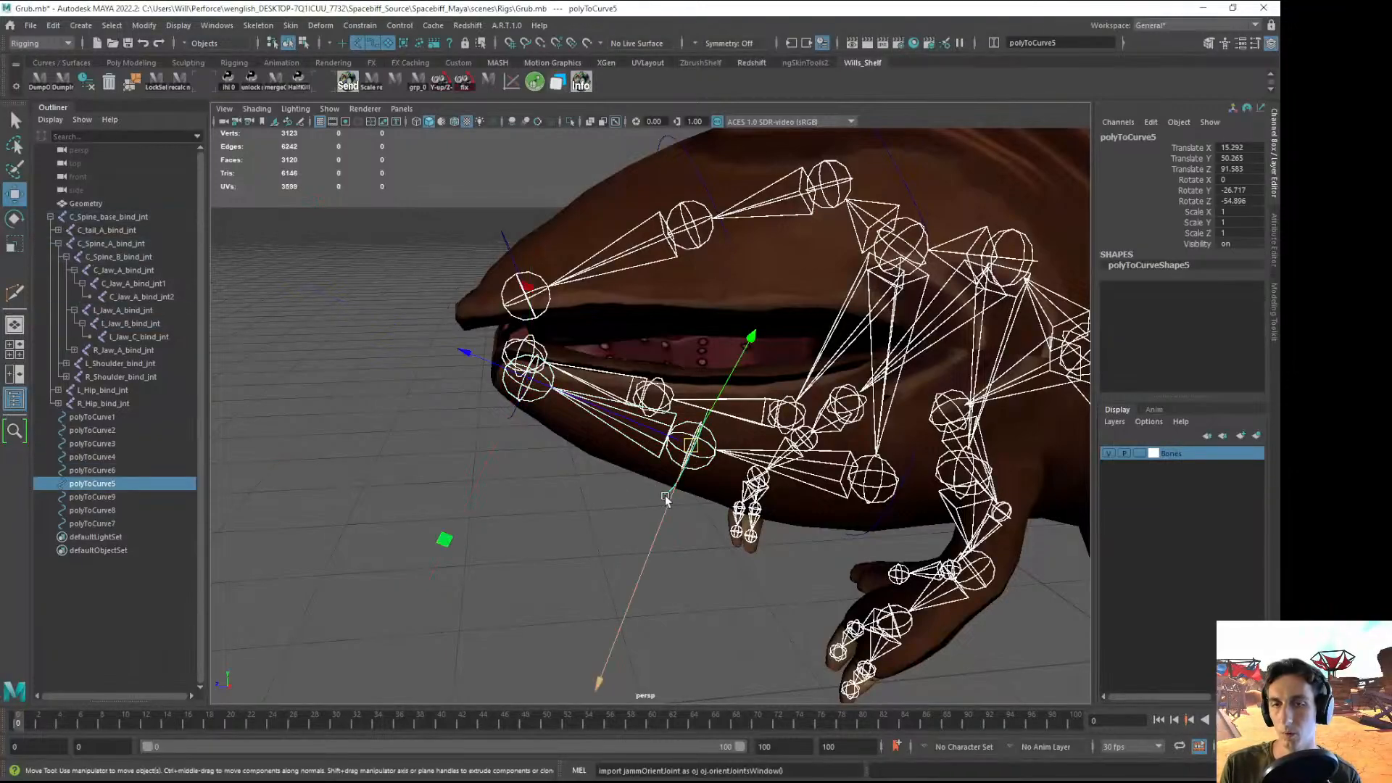
left_click(717, 452)
middle_click_drag(716, 451, 541, 423, "alt")
left_click(720, 512)
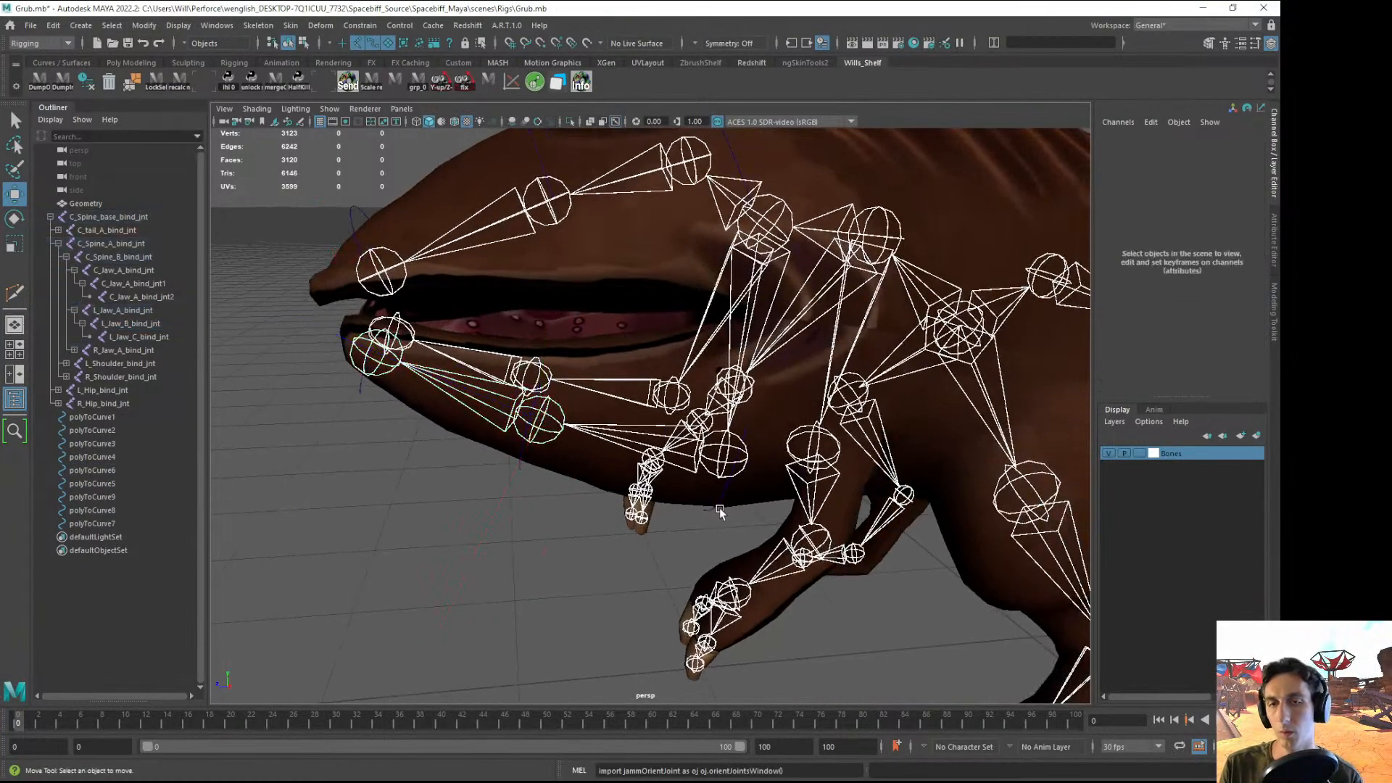
left_click(722, 499)
left_click_drag(752, 506, 727, 511, "alt")
left_click(745, 458, "shift")
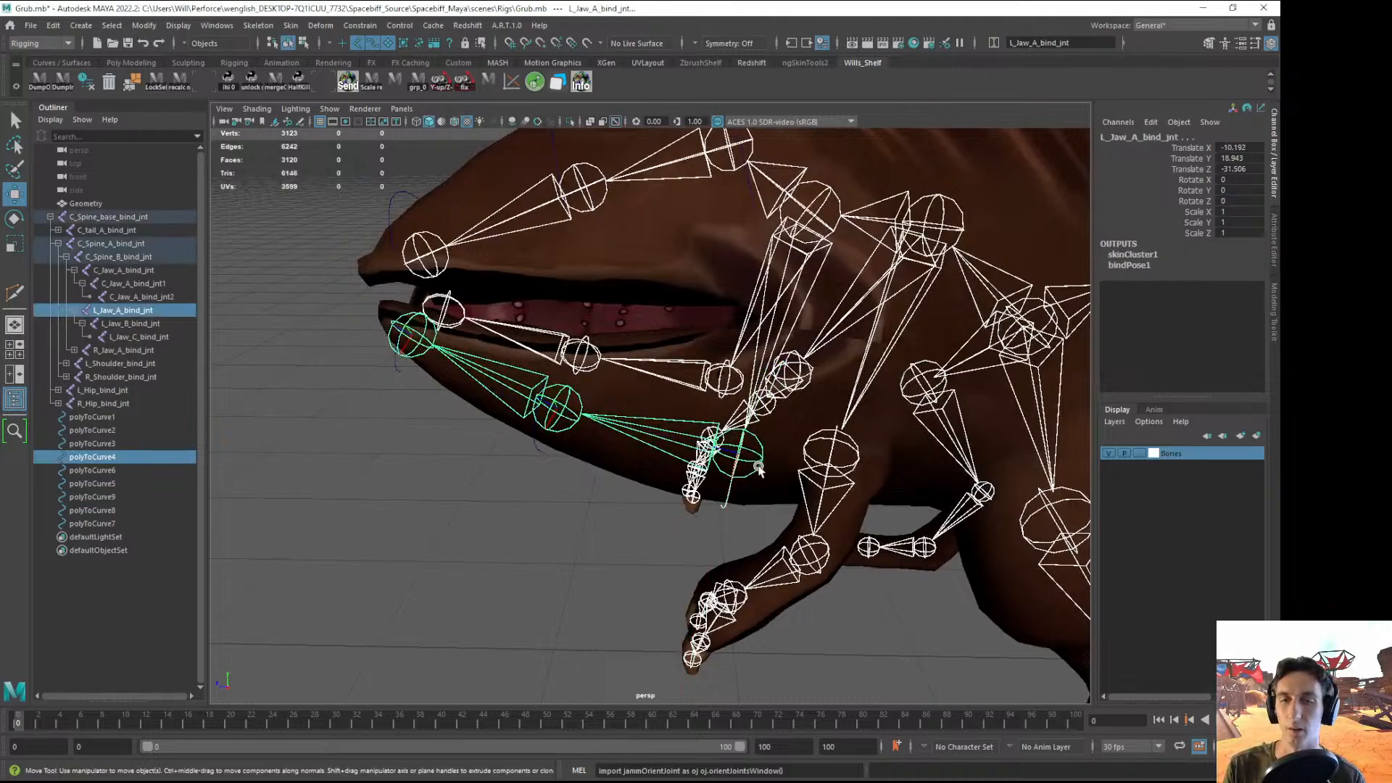
- Clear the selection of the jaw curve and joint and save the scene
left_click(393, 618)
left_click_drag(492, 607, 638, 536, "alt")
right_click_drag(638, 537, 536, 435, "alt")
key("ctrl+s")
- Switch the viewport from textured to plain shaded display so the curves stand out against the mesh
key("5")
left_click_drag(479, 406, 638, 385, "alt")
right_click_drag(639, 384, 533, 377, "alt")
key("6")
left_click_drag(533, 377, 591, 476, "alt")
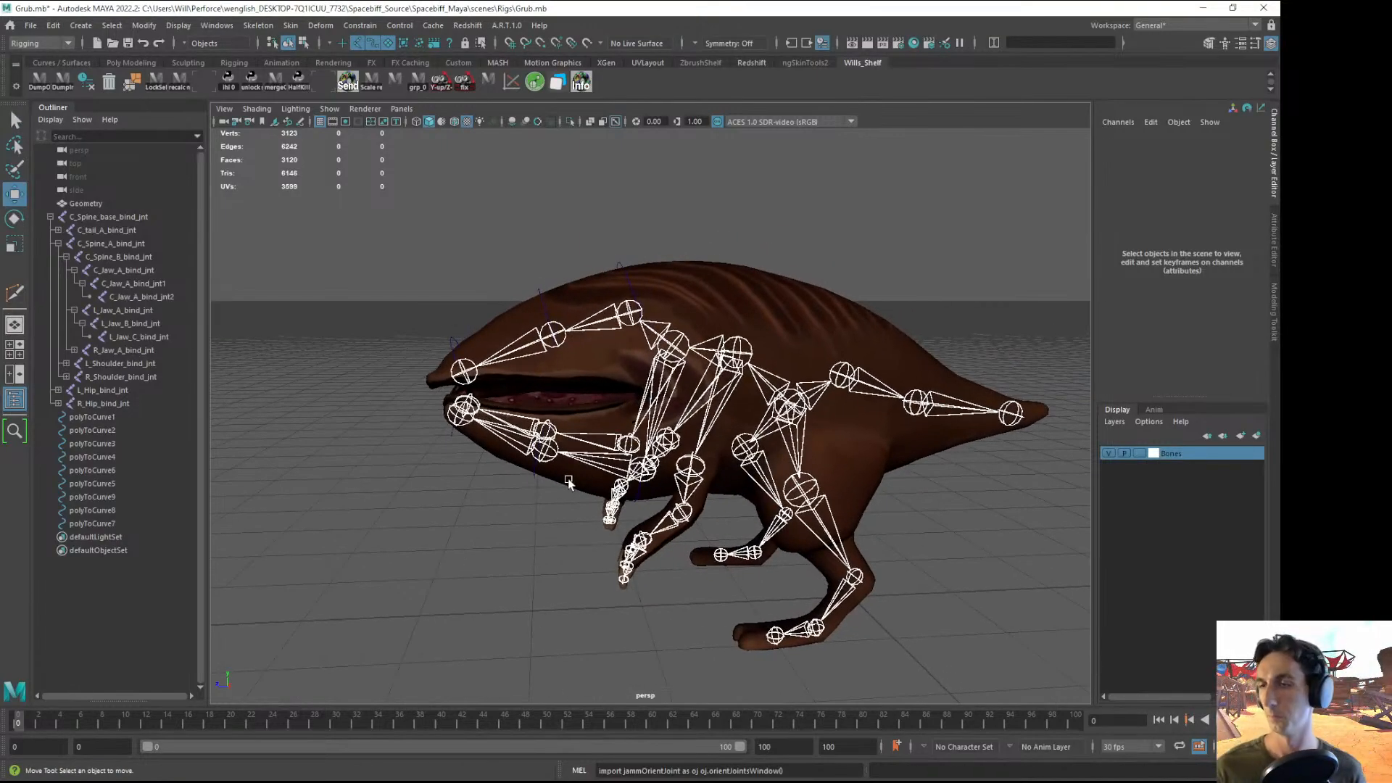
key("5")
left_click_drag(551, 395, 559, 419, "alt")
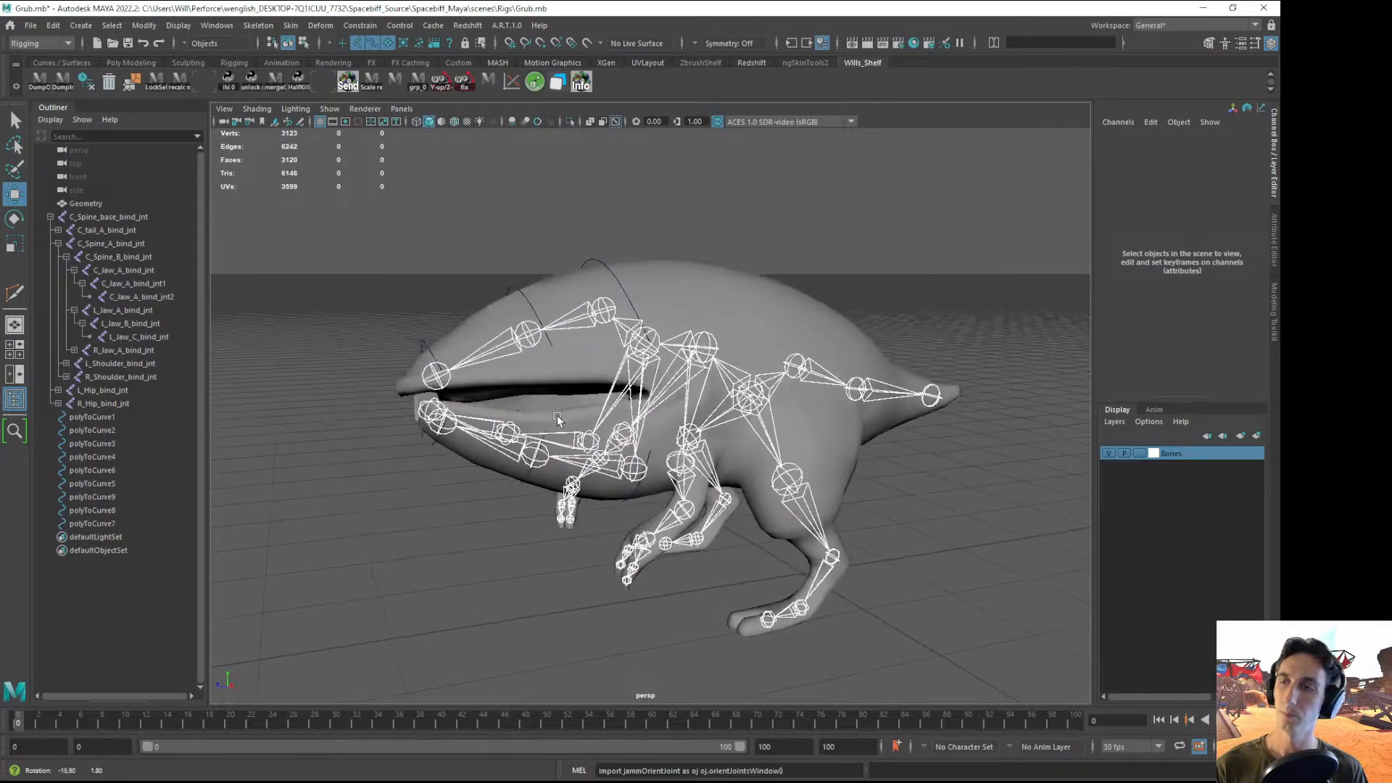
- Parent the upper jaw curves in a chain, with polyToCurve3 under polyToCurve2 and polyToCurve2 under polyToCurve1
left_click(422, 346)
left_click(512, 287, "shift")
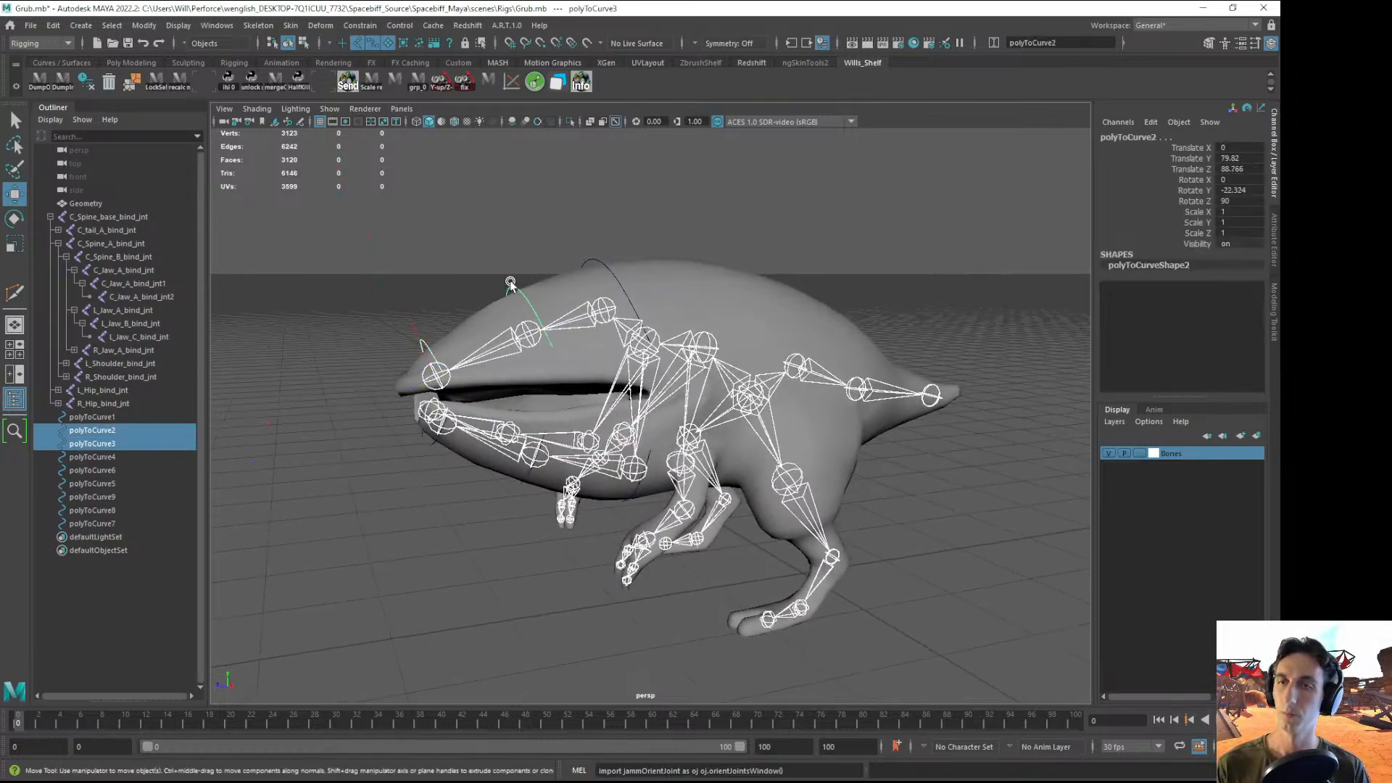
left_click(592, 262, "shift")
left_click(385, 336)
left_click(423, 345)
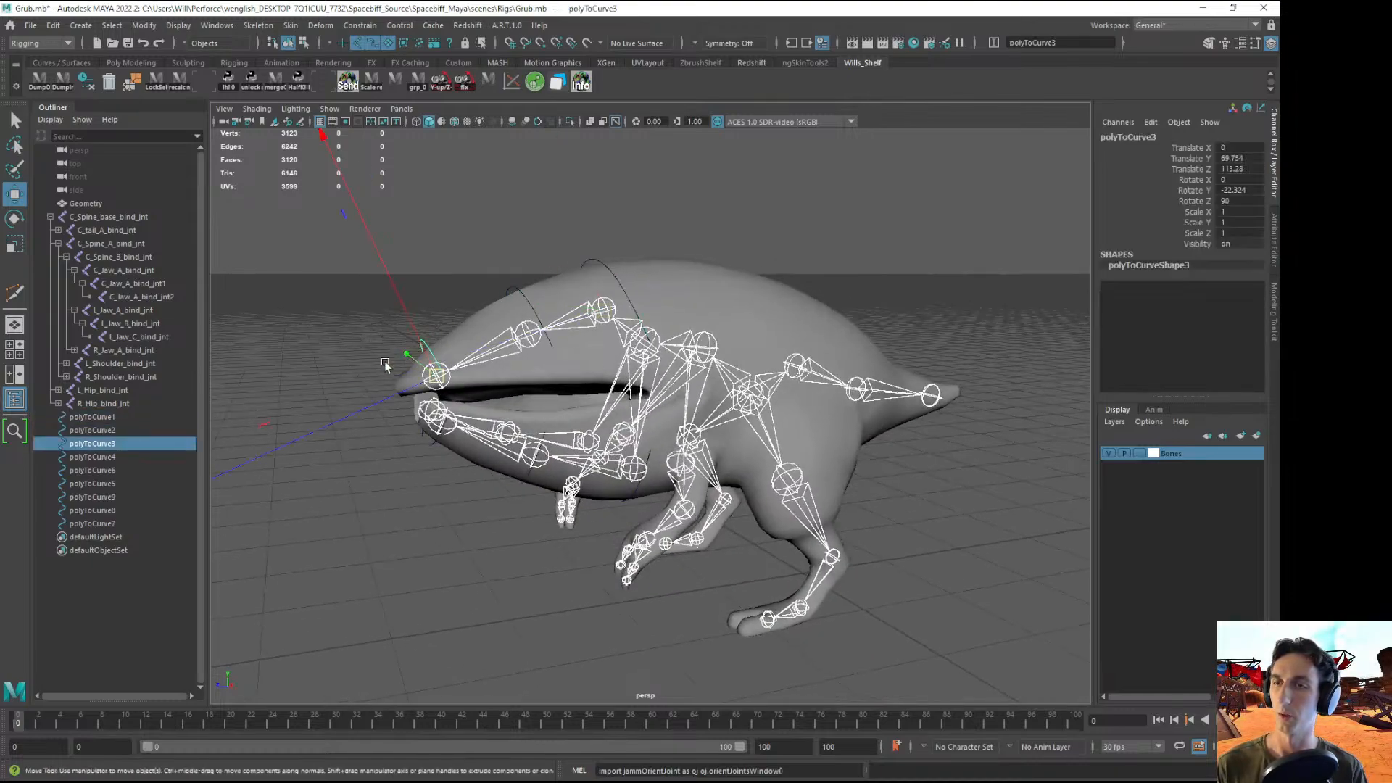
middle_click_drag(84, 443, 91, 418)
left_click(88, 432)
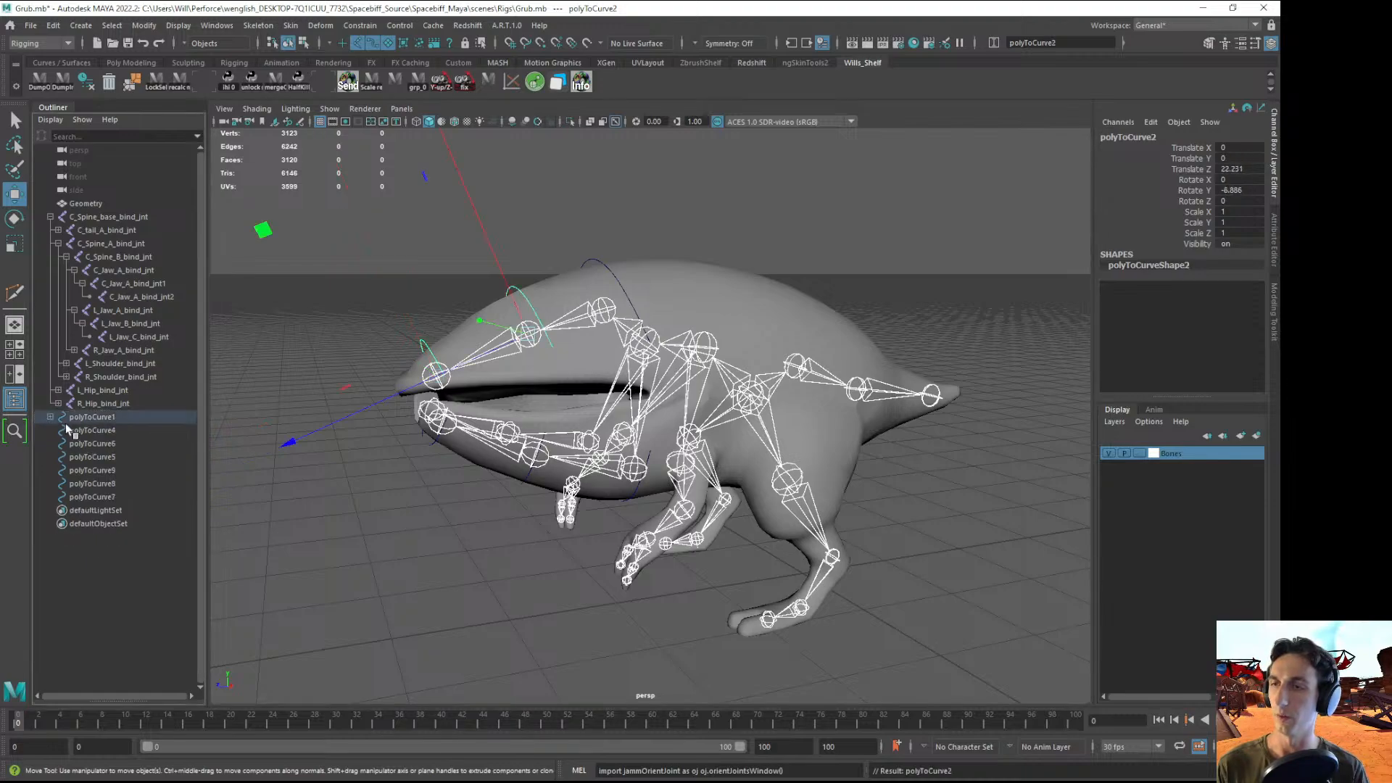
left_click(50, 417)
left_click(58, 430)
left_click(91, 445)
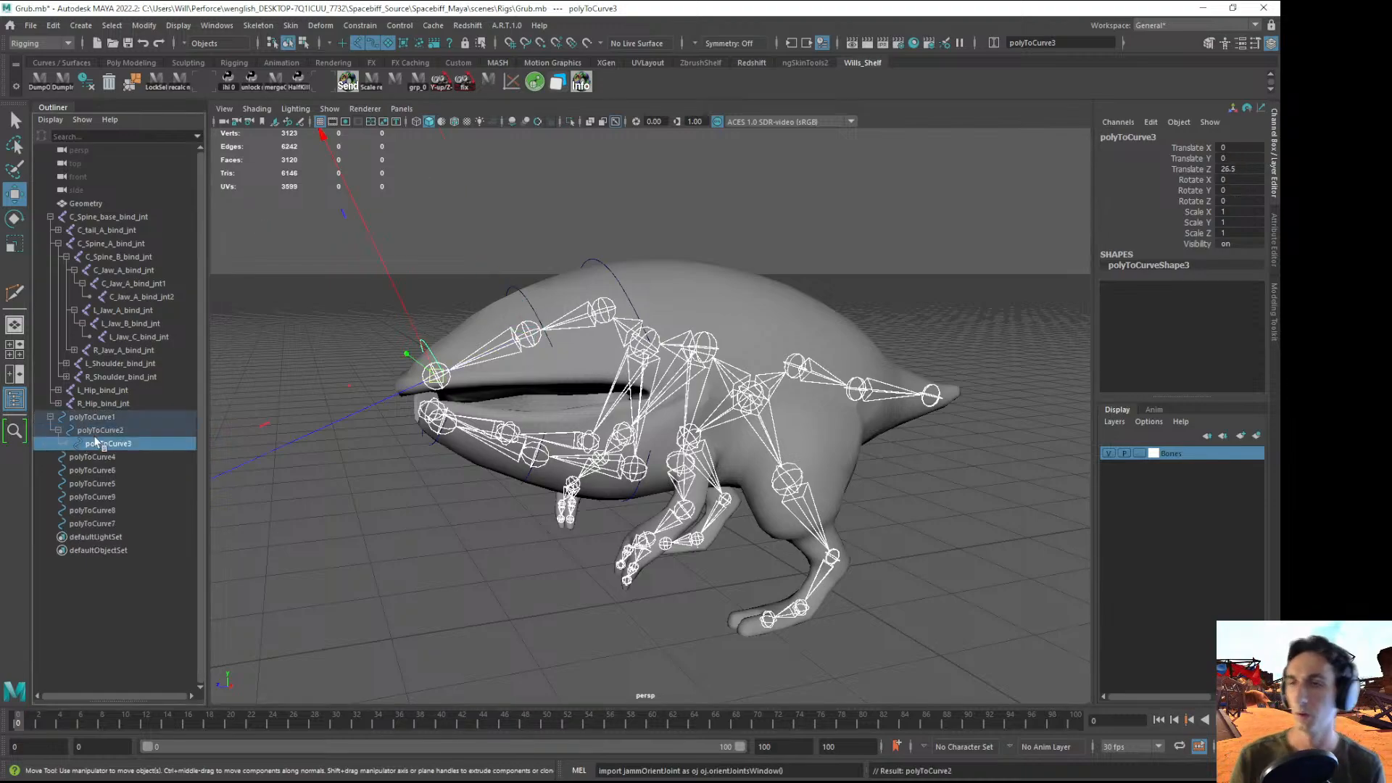
- Rename the upper jaw's root curve polyToCurve1 as CTRL_Jaw_Top_A
left_click(92, 417)
scroll(683, 402, "up", 5)
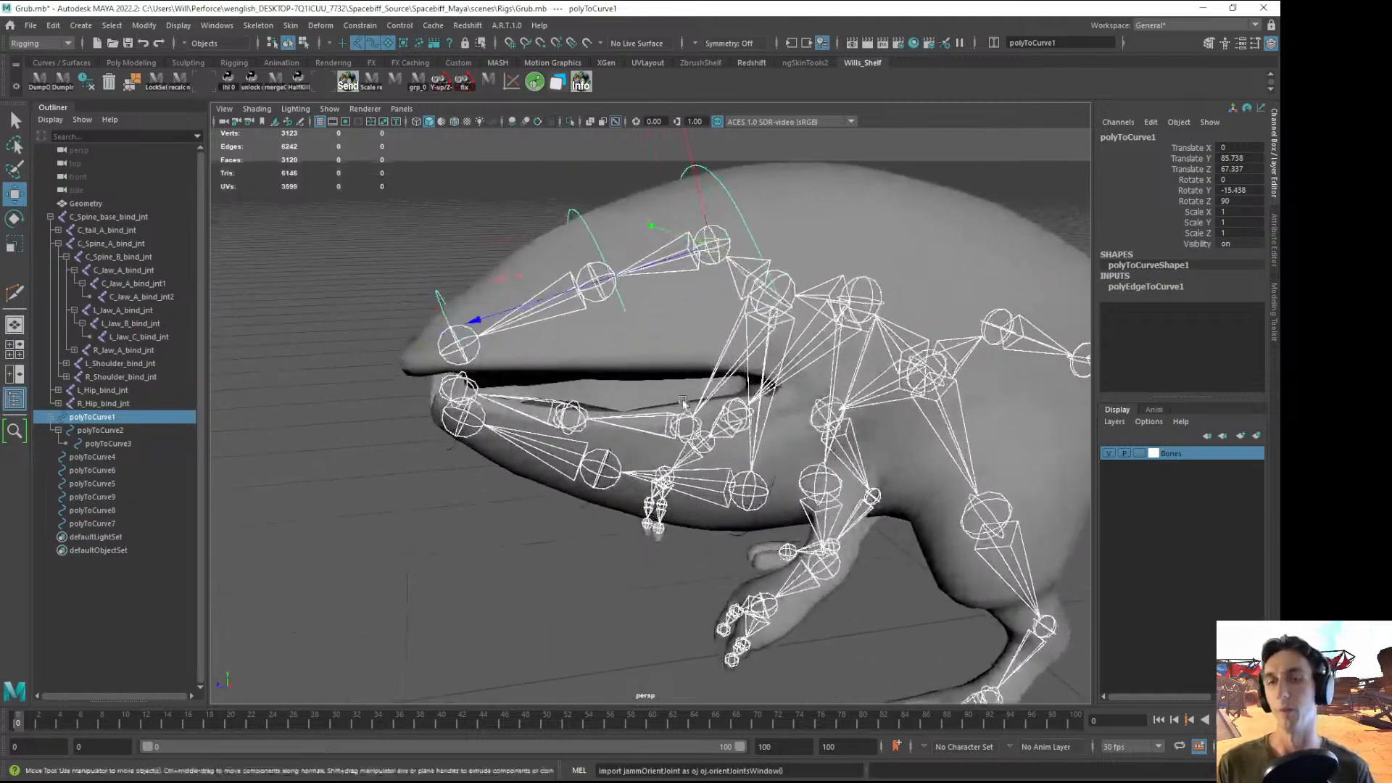
scroll(683, 403, "down", 2)
scroll(646, 380, "down", 2)
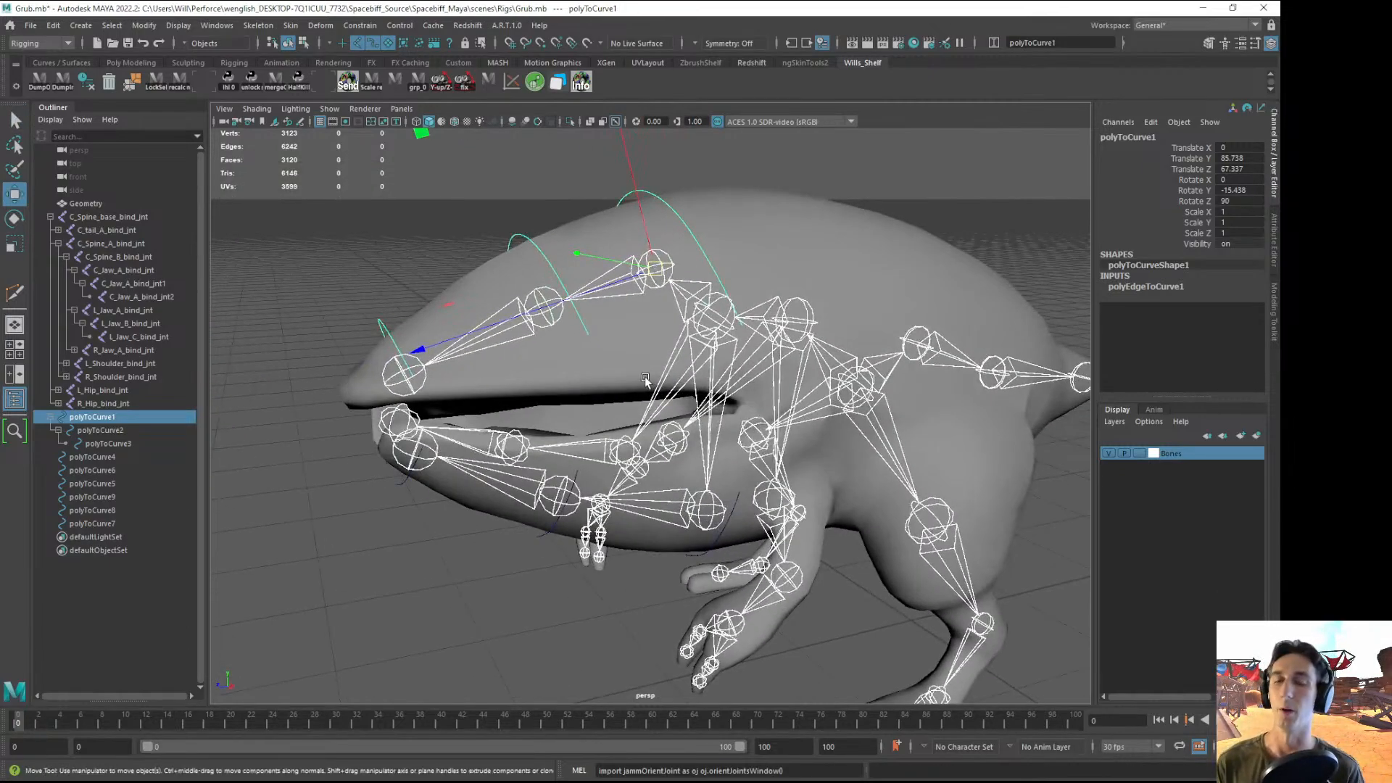
double_click(105, 417)
type("Ctl")
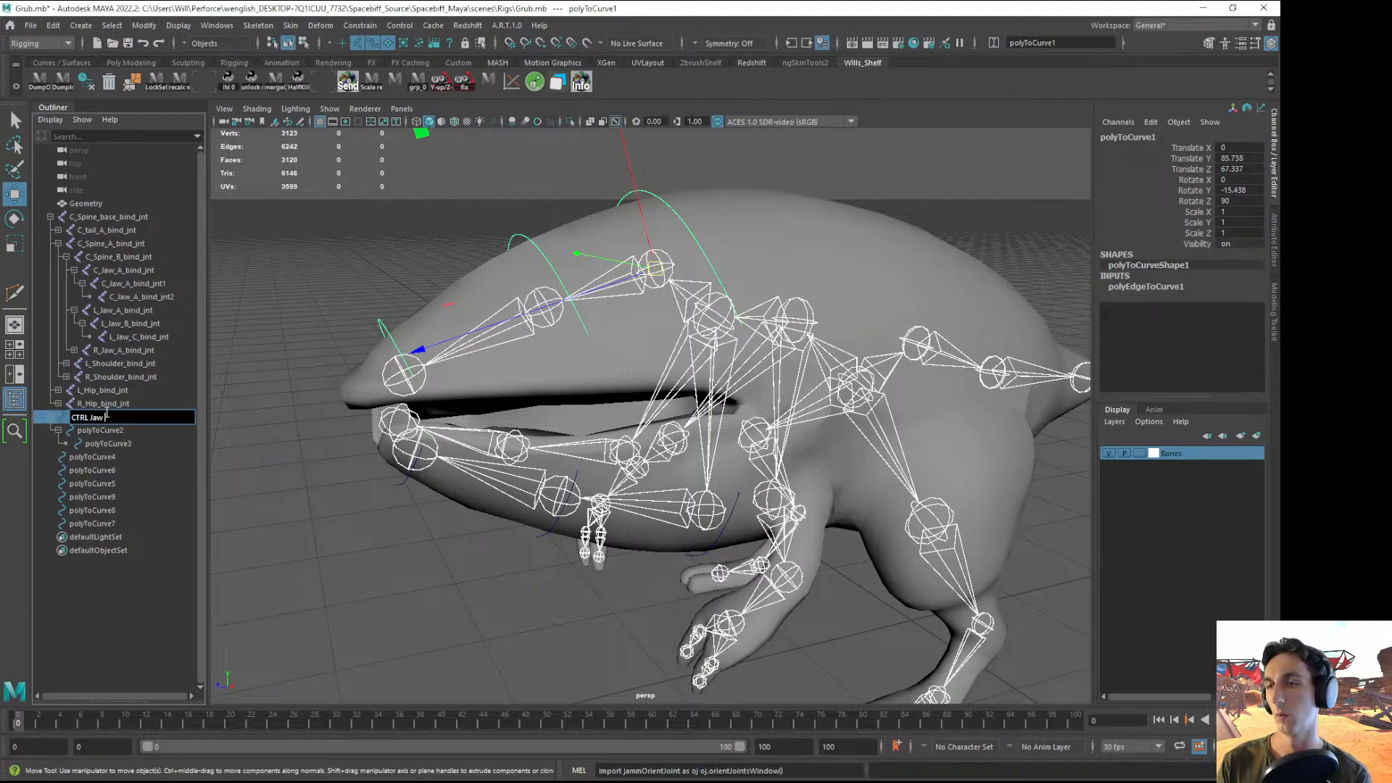
key("Return")
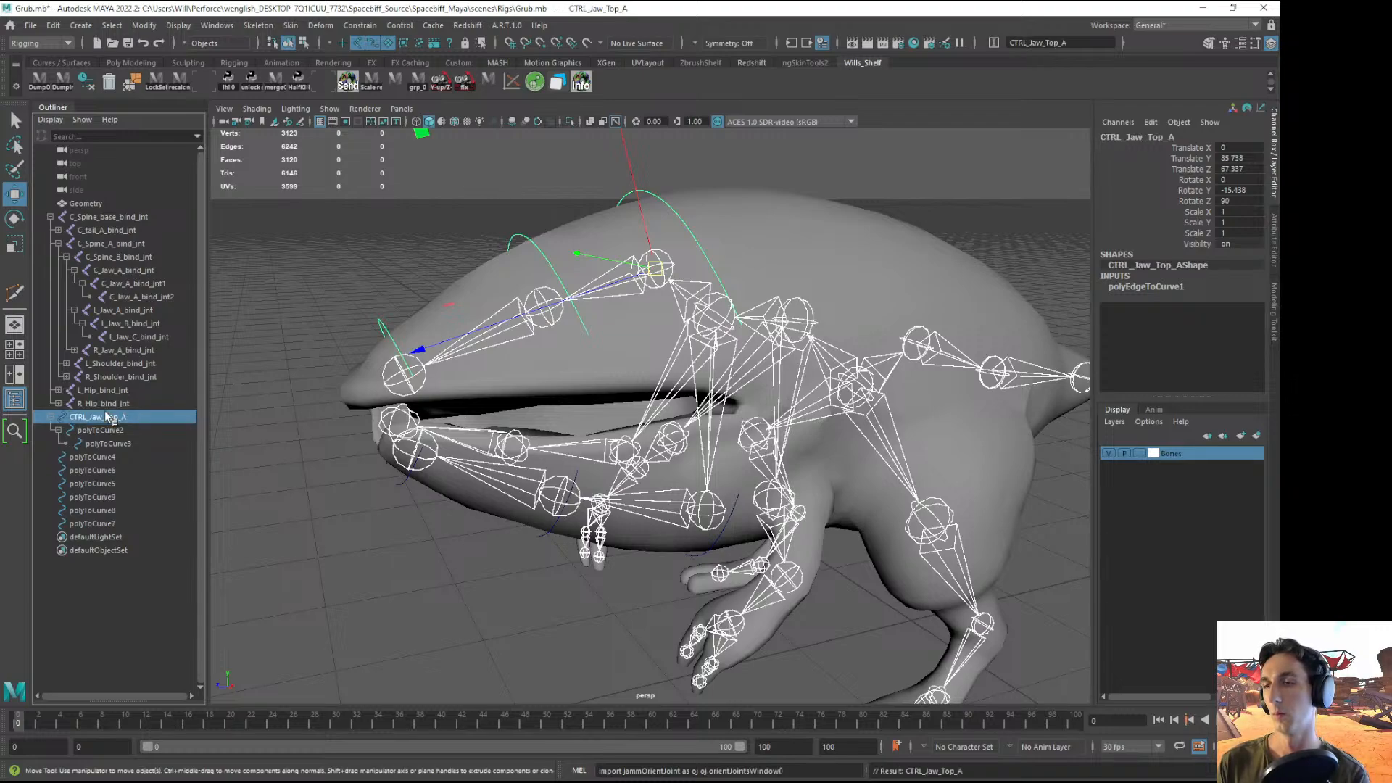
- Rename the middle upper jaw curve polyToCurve2 as CTRL_Jaw_Top_B
double_click(95, 431)
type("CTRL_Jaw")
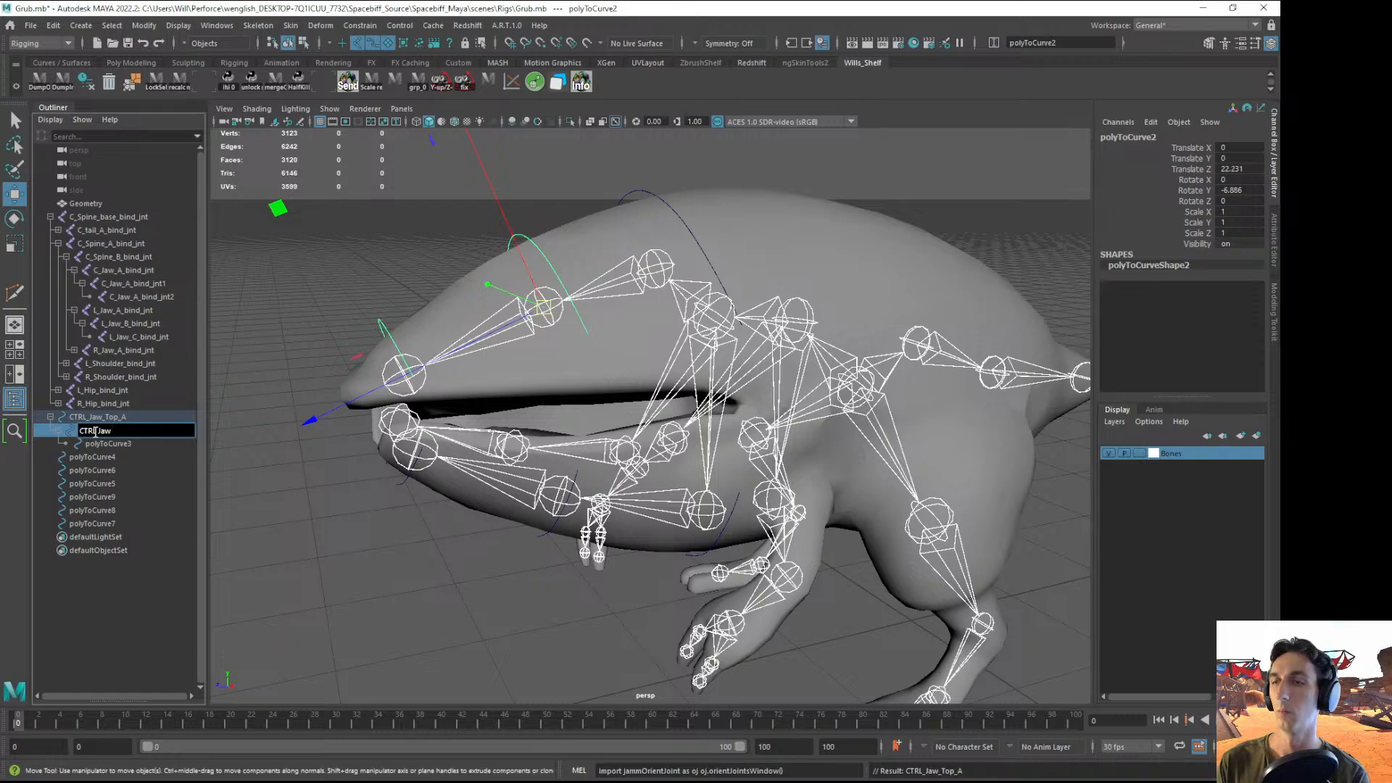
type("_Top_B")
key("Return")
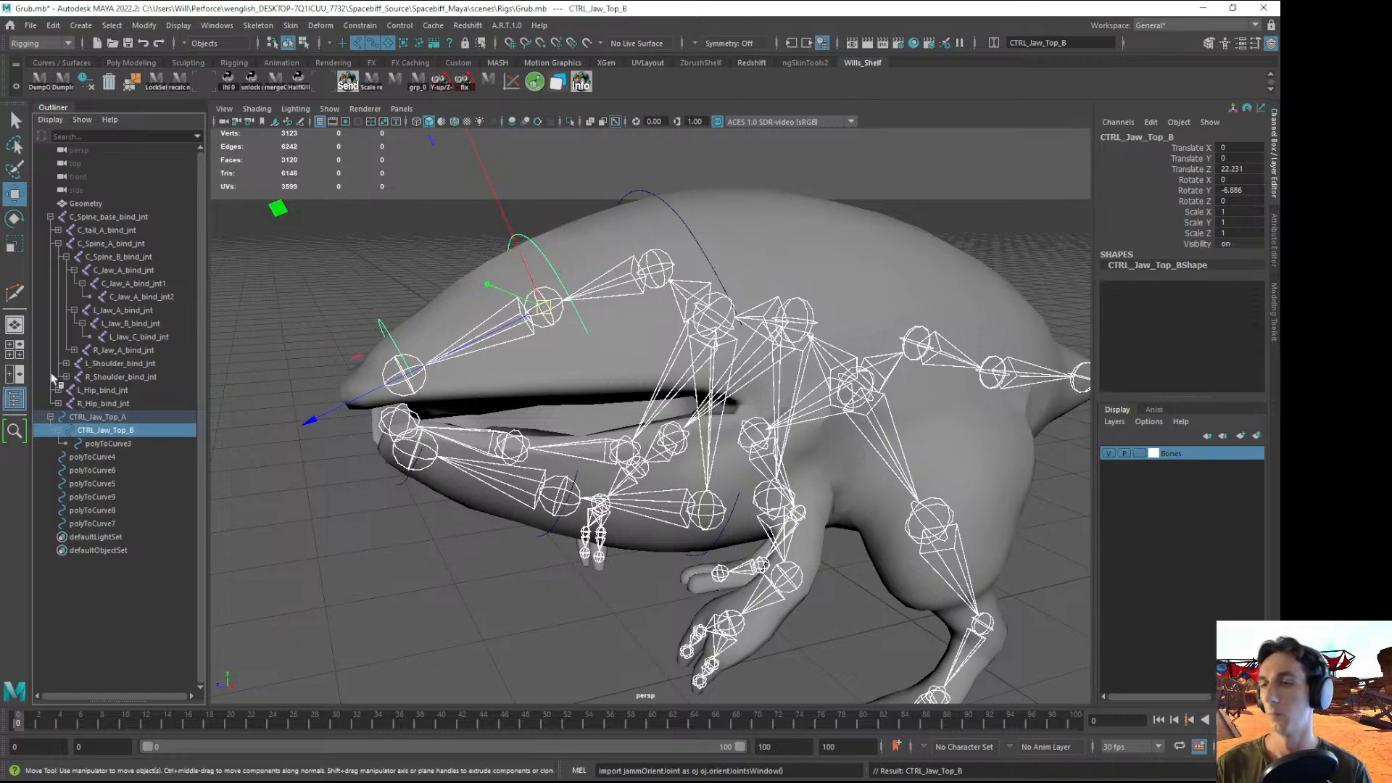
- Rename the front upper jaw curve polyToCurve3 as CTRL_Jaw_Top_C and select the tip joint C_Jaw_A_bind_jnt2
double_click(97, 444)
type("Gr")
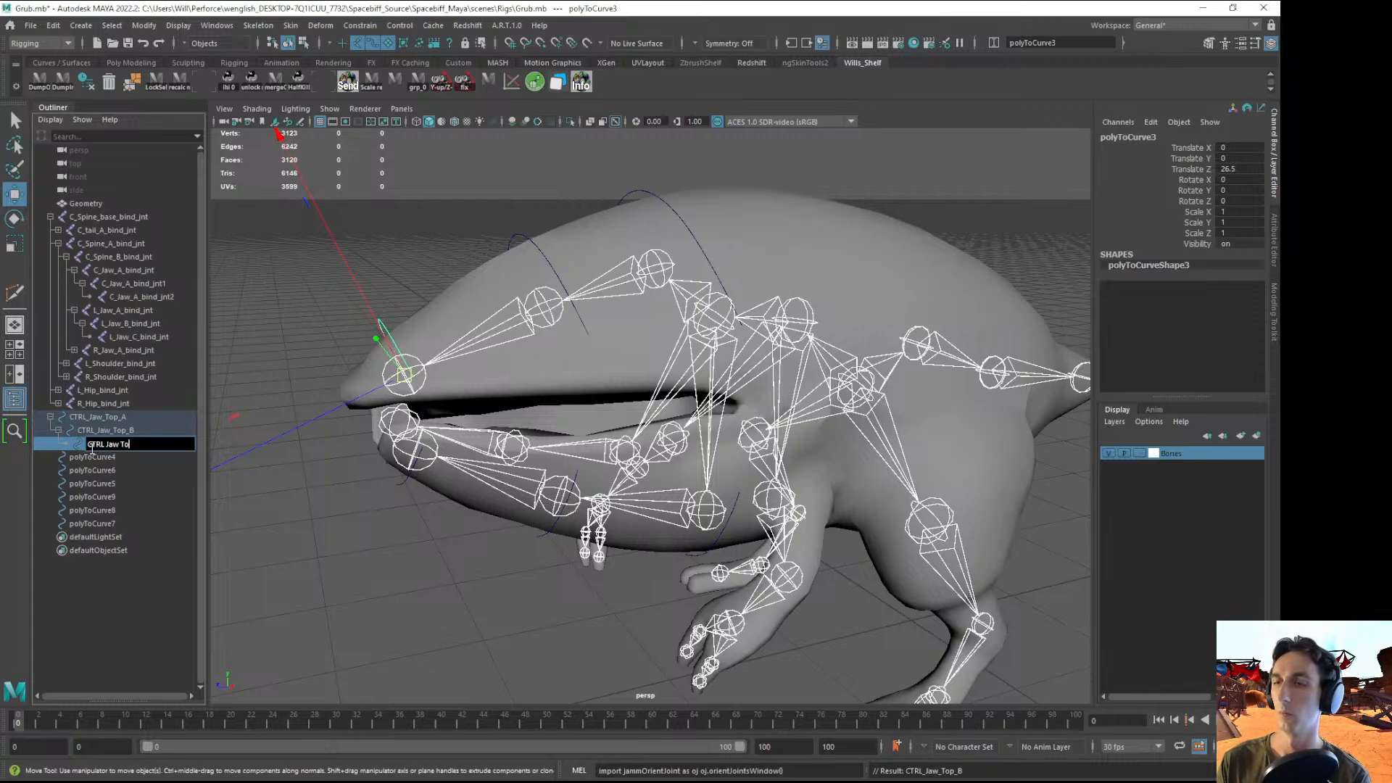
type("RL_Jaw_Top_C")
key("Return")
left_click(403, 376)
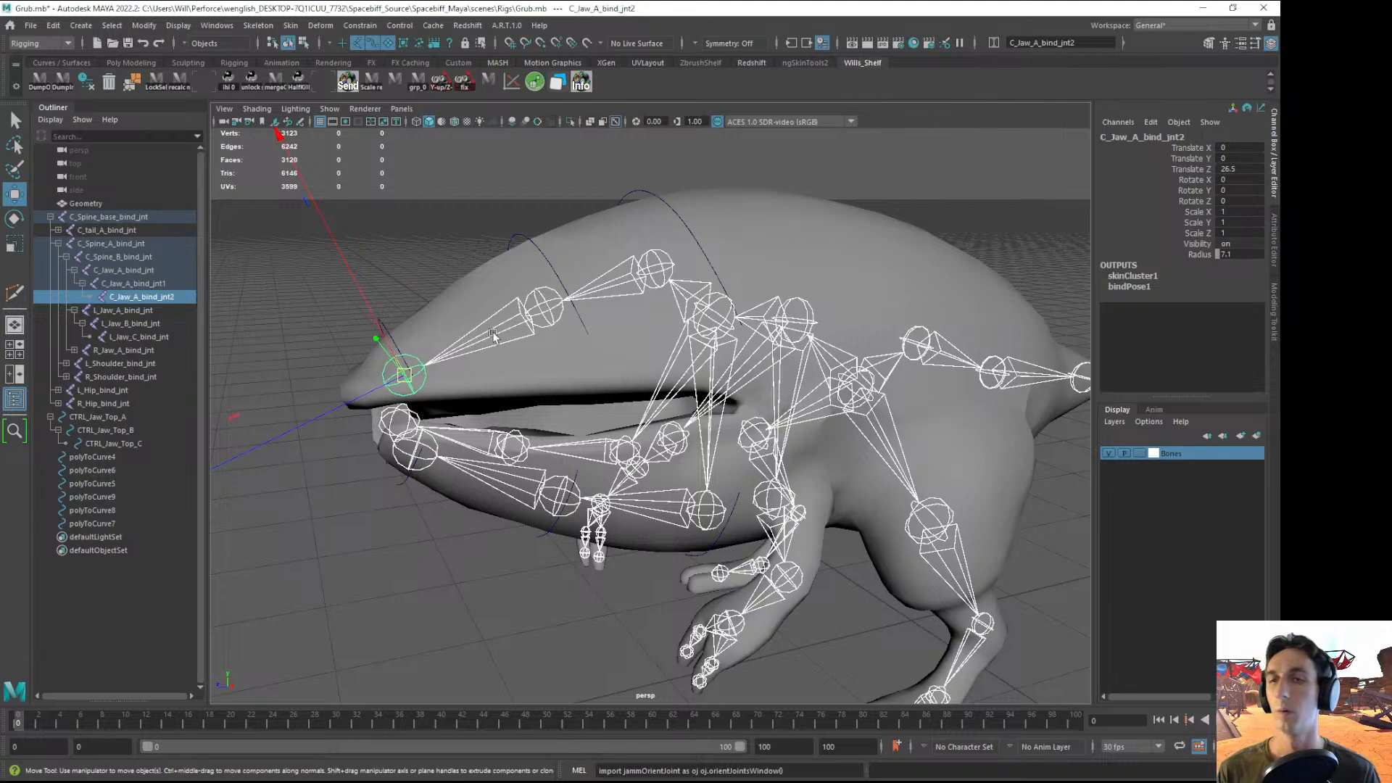
- Check the upper jaw joints against the CTRL_Jaw_Top curve chain by selecting the joints and controls in turn
left_click(554, 325)
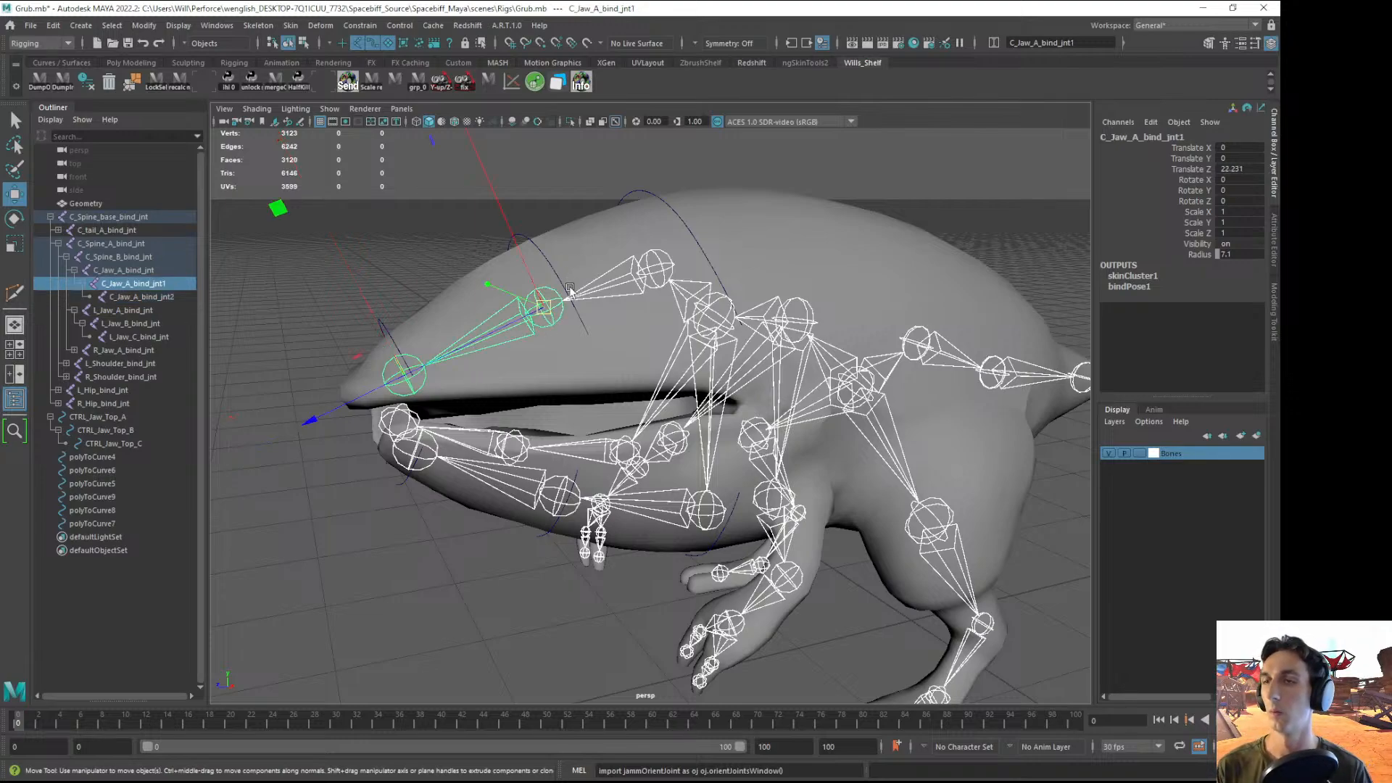
left_click(658, 279)
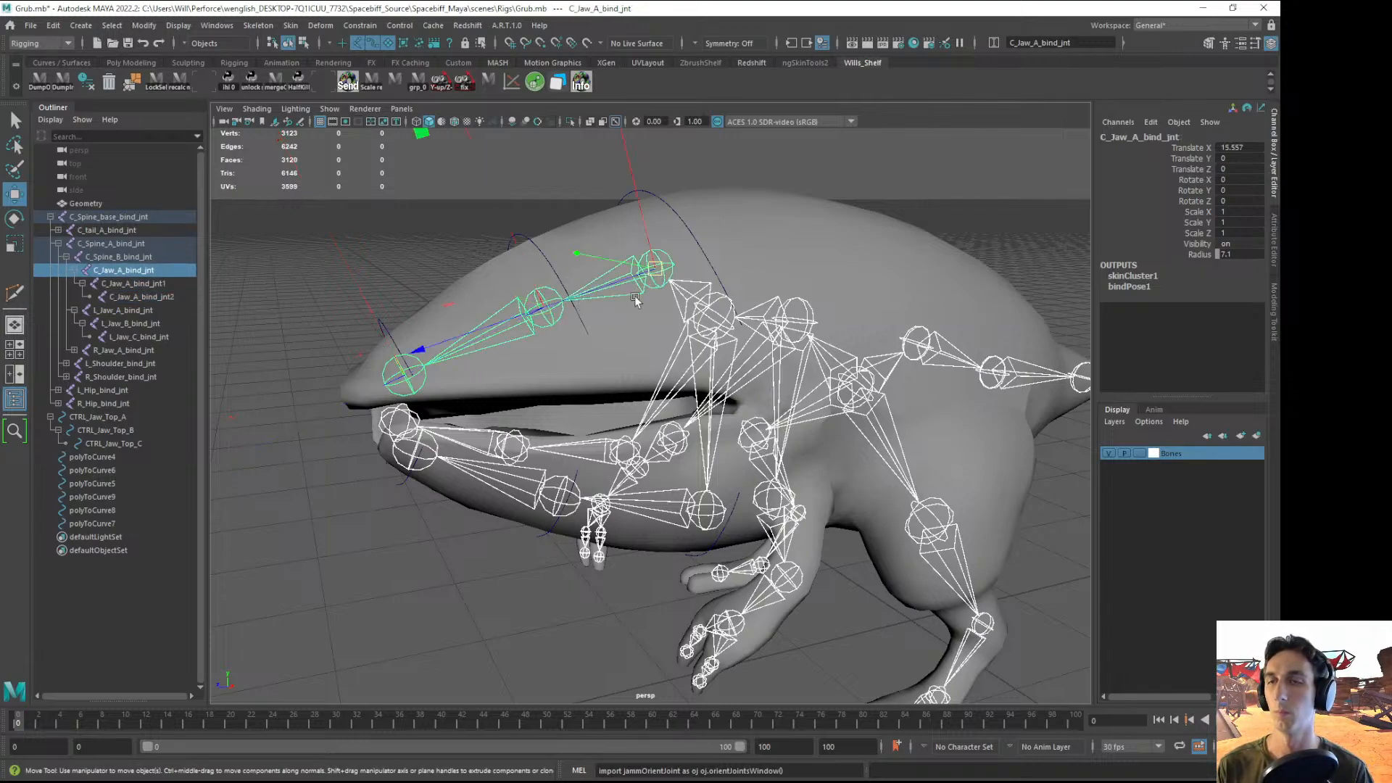
left_click(358, 584)
left_click(108, 418)
left_click(114, 431)
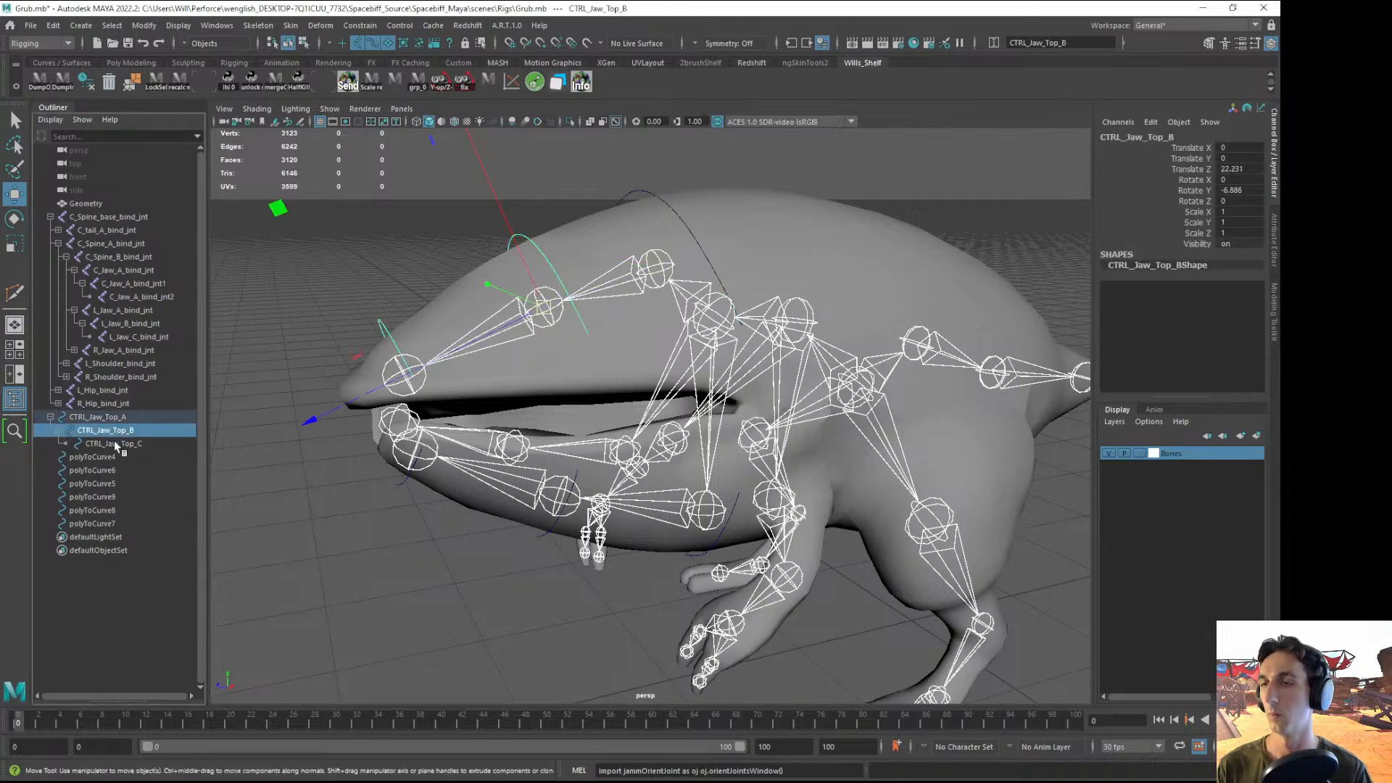
left_click(114, 443)
double_click(95, 418)
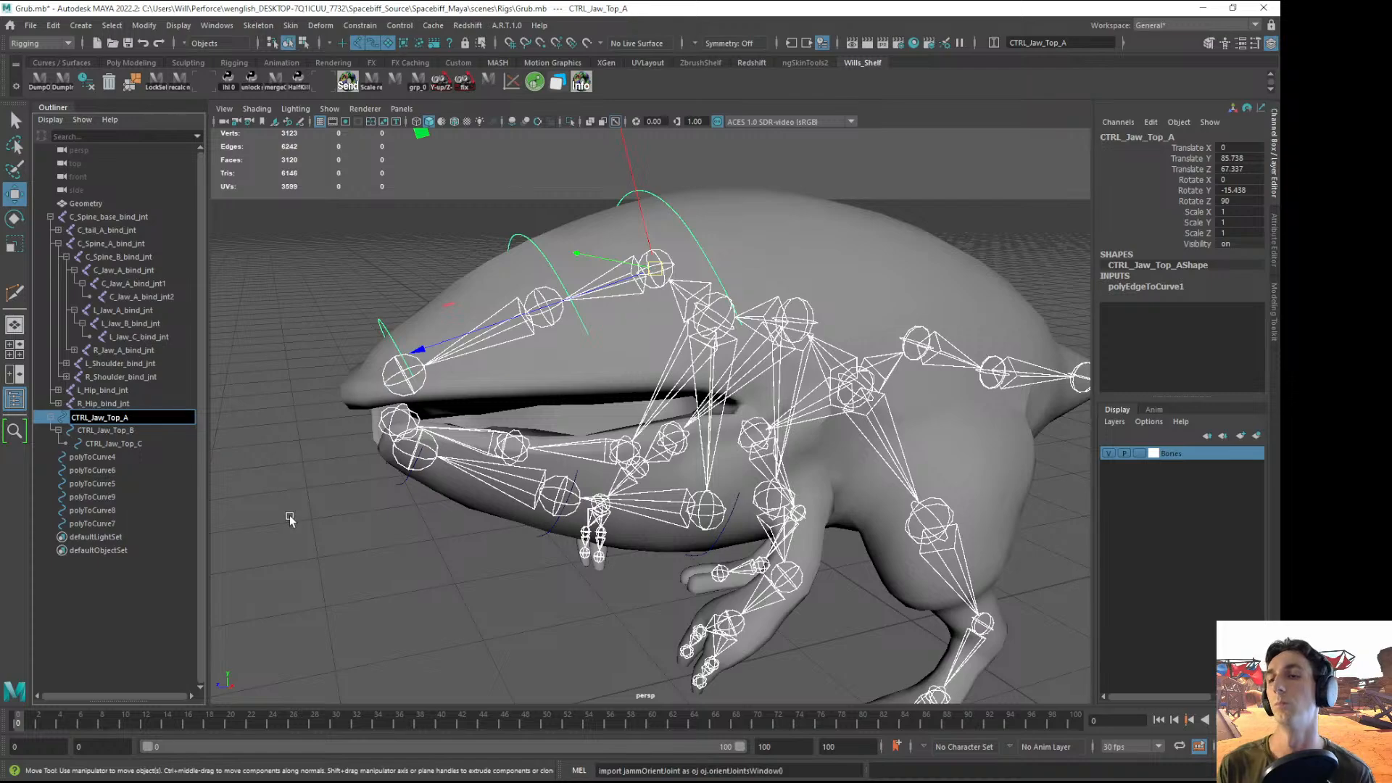
left_click(290, 519)
left_click(89, 429)
left_click(94, 443)
- Parent the left lower jaw curves in a chain, with polyToCurve5 under polyToCurve4 and polyToCurve6 under polyToCurve5
left_click(93, 458)
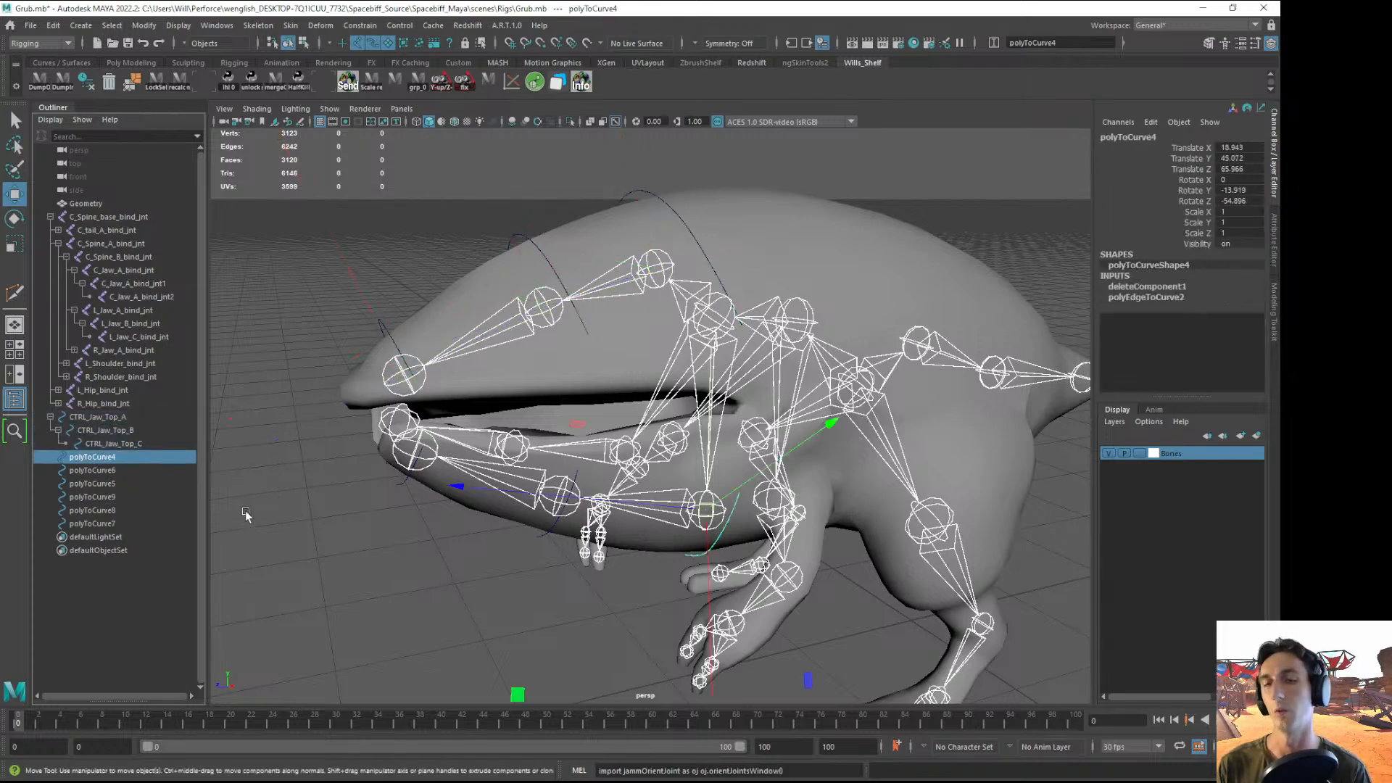
left_click_drag(246, 515, 449, 519, "alt")
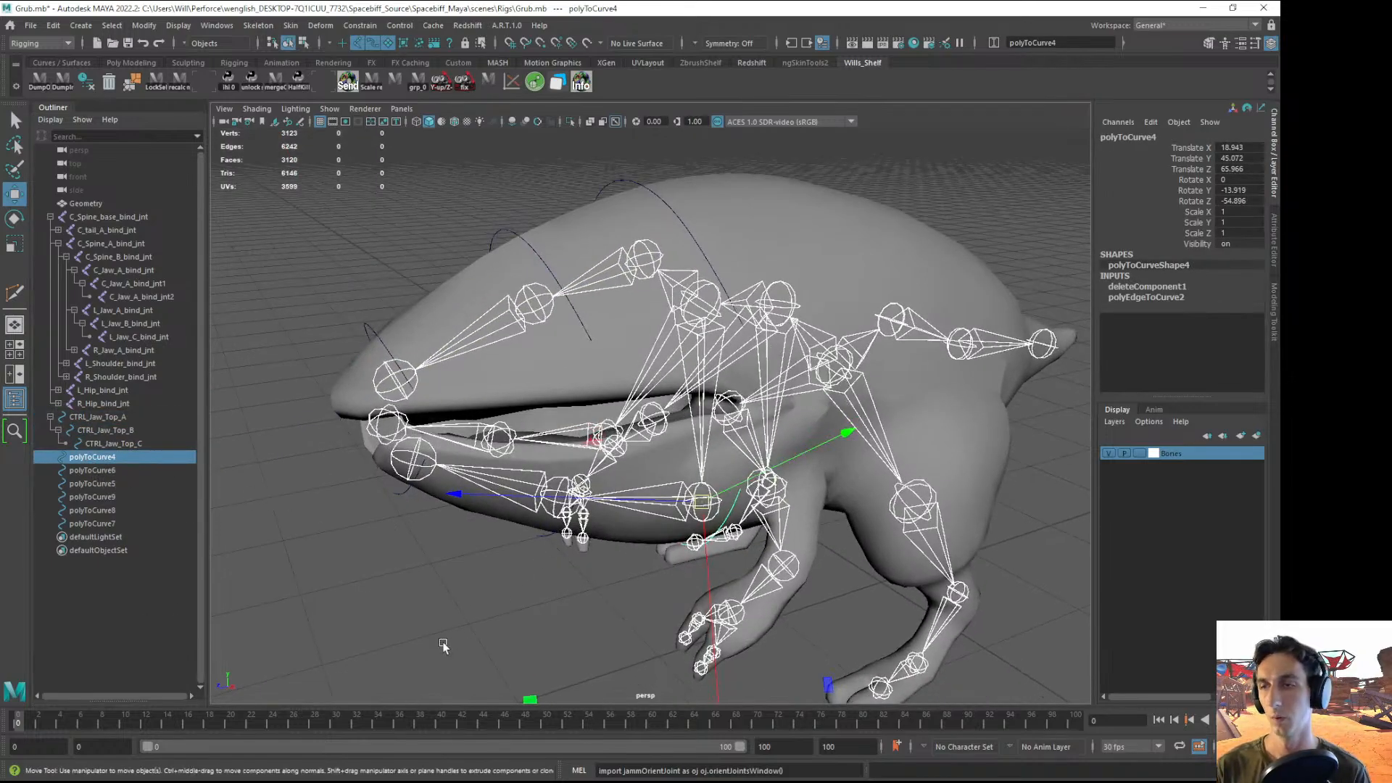
left_click(93, 484)
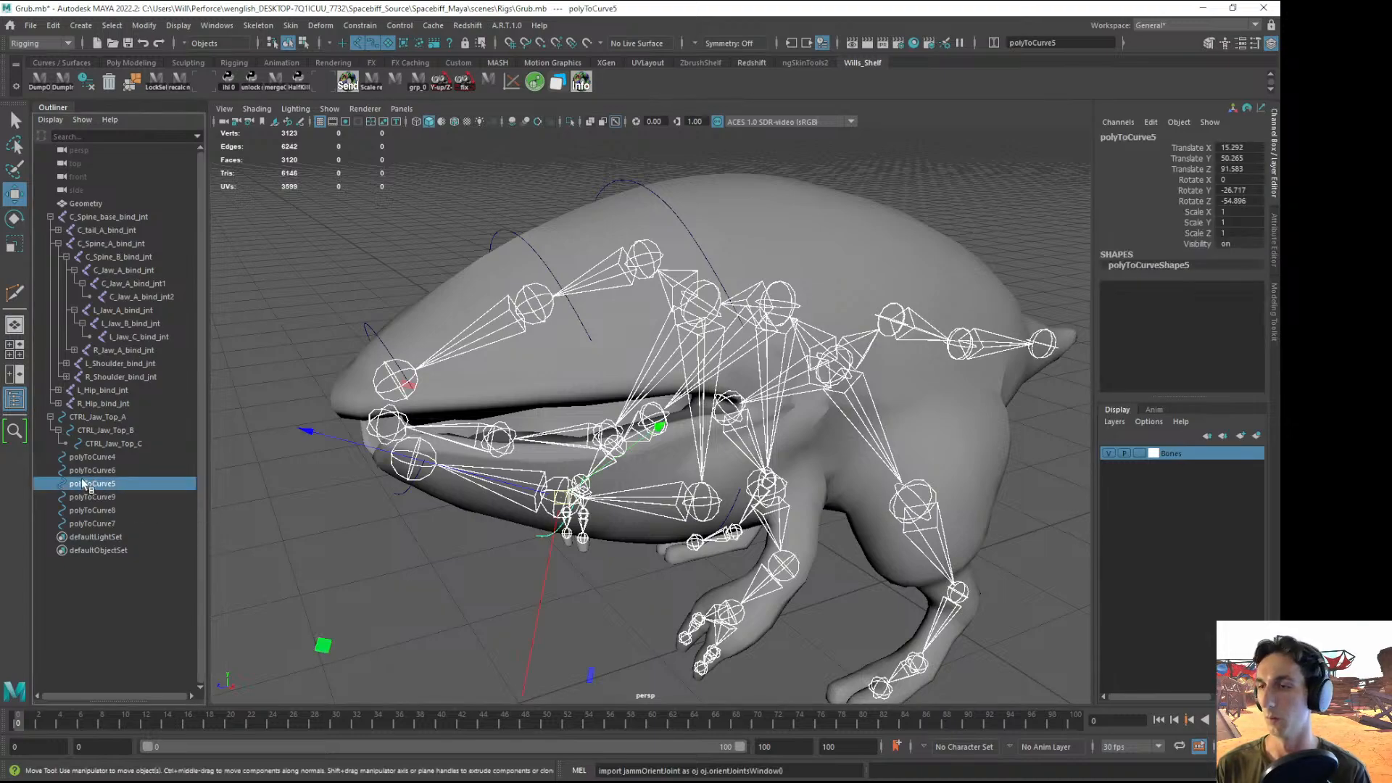
middle_click_drag(84, 482, 90, 458)
left_click(50, 457)
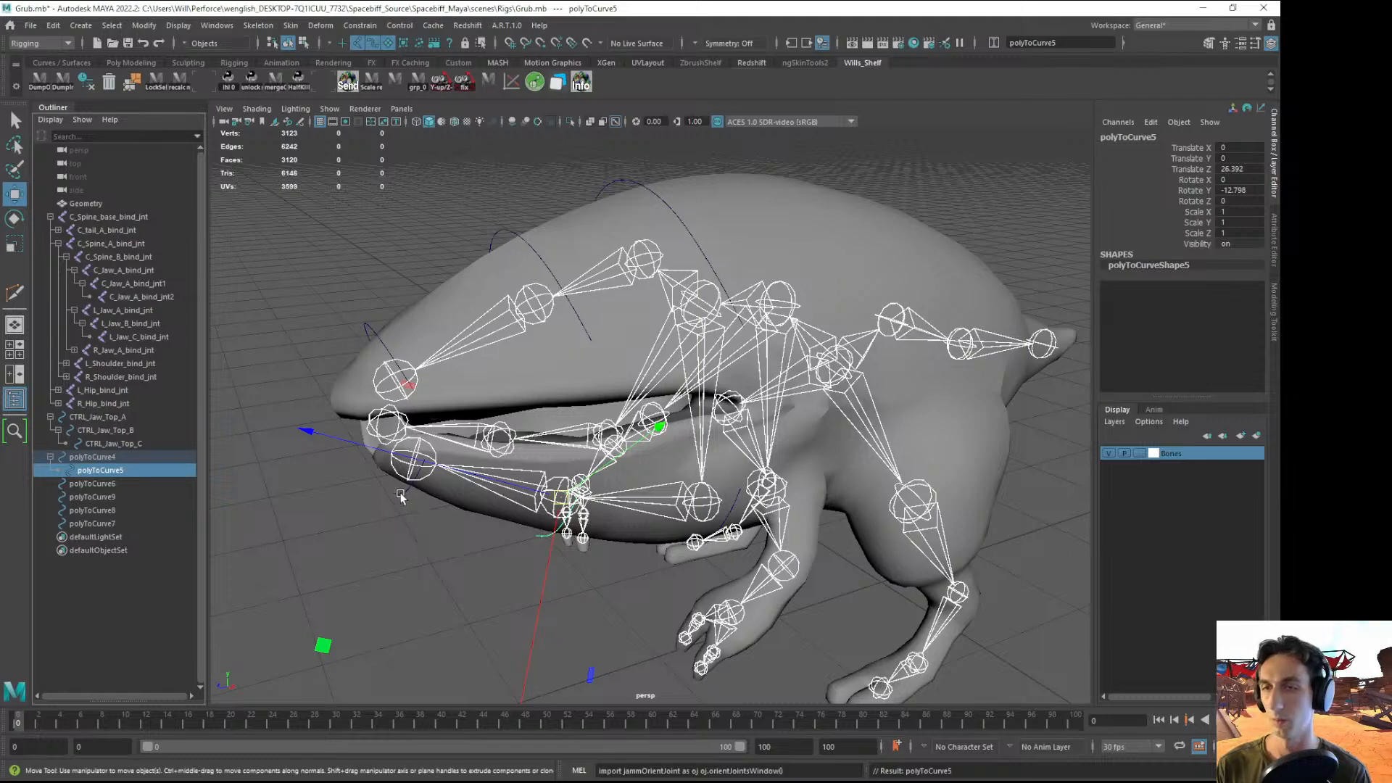
left_click(88, 483)
middle_click_drag(89, 483, 102, 477)
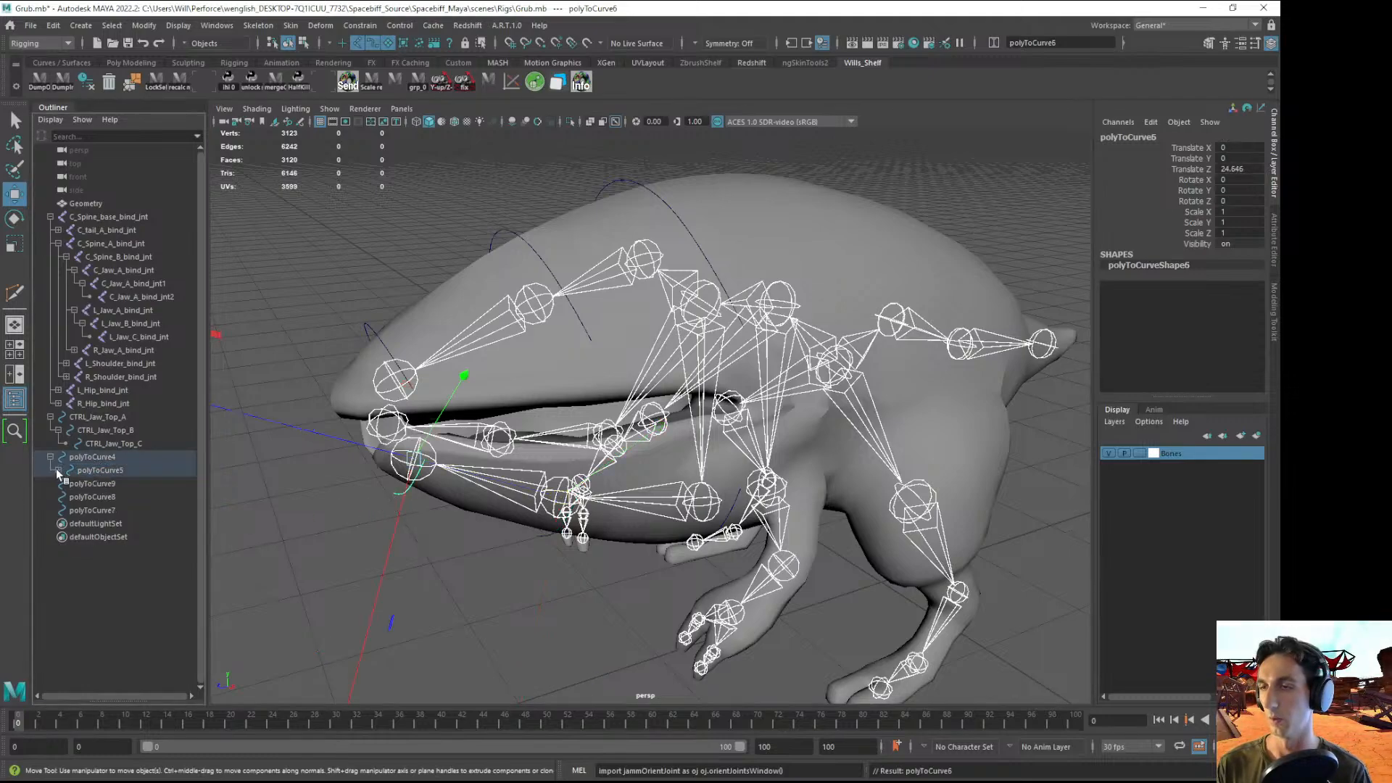
left_click(58, 470)
left_click(99, 472)
- Rename the left jaw's root curve polyToCurve4 as CTRL_Jaw_Left_A
left_click(98, 457)
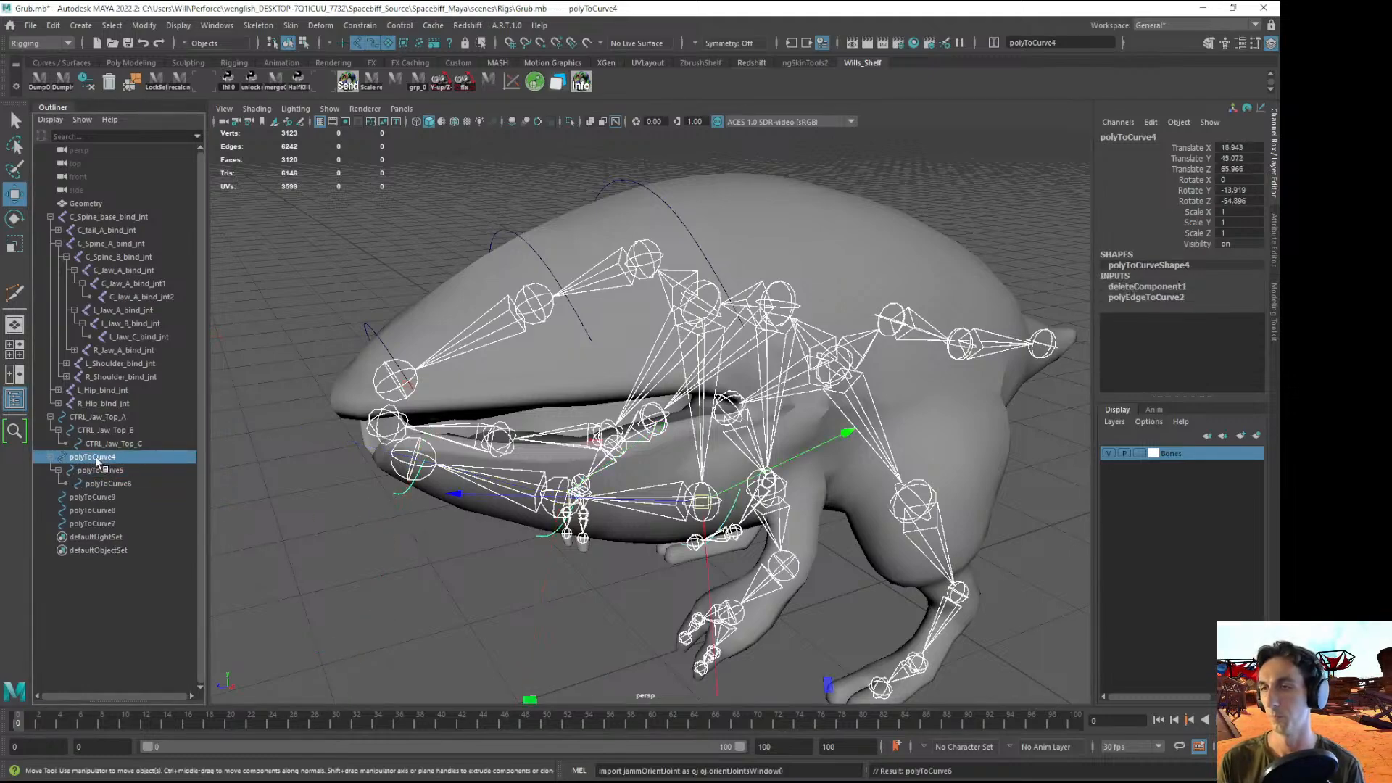
double_click(97, 460)
type("CTRL_Jaw_L")
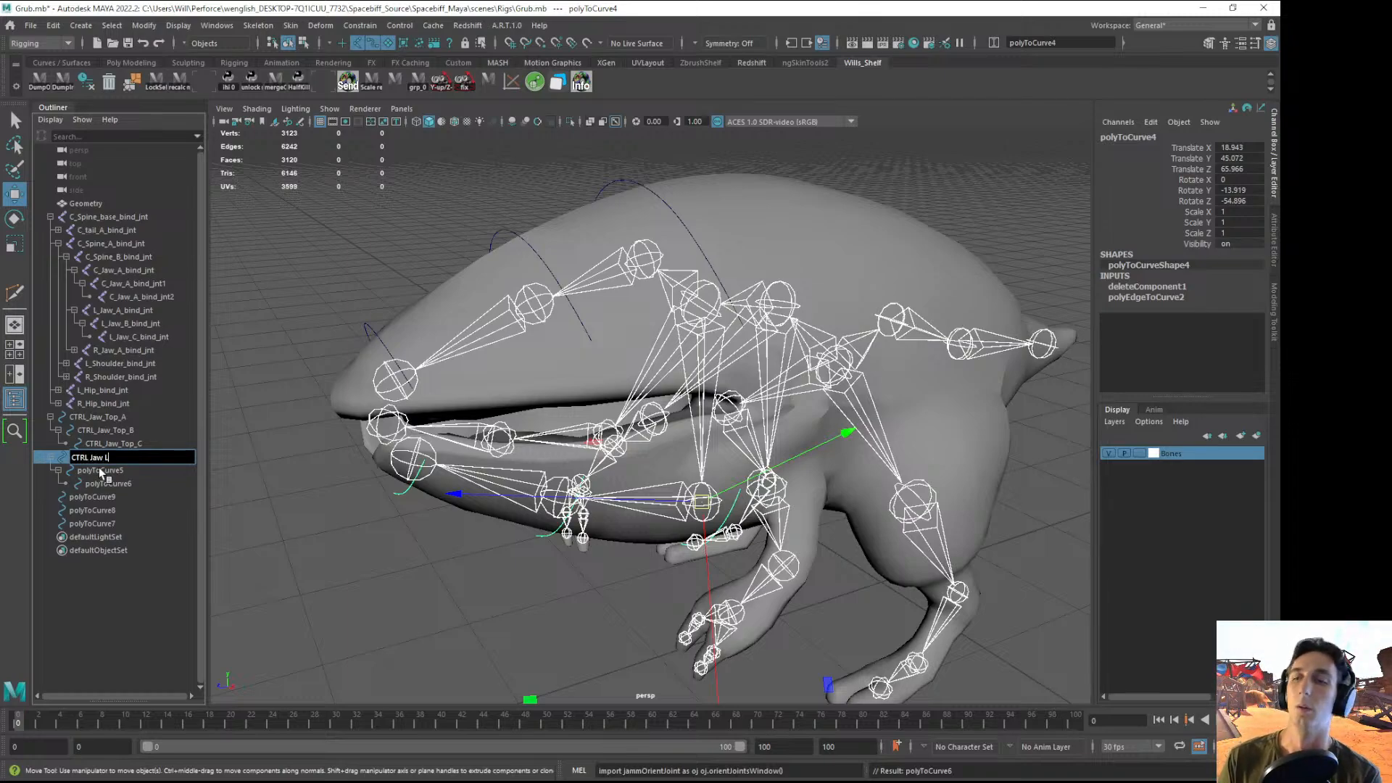
type("eft_A")
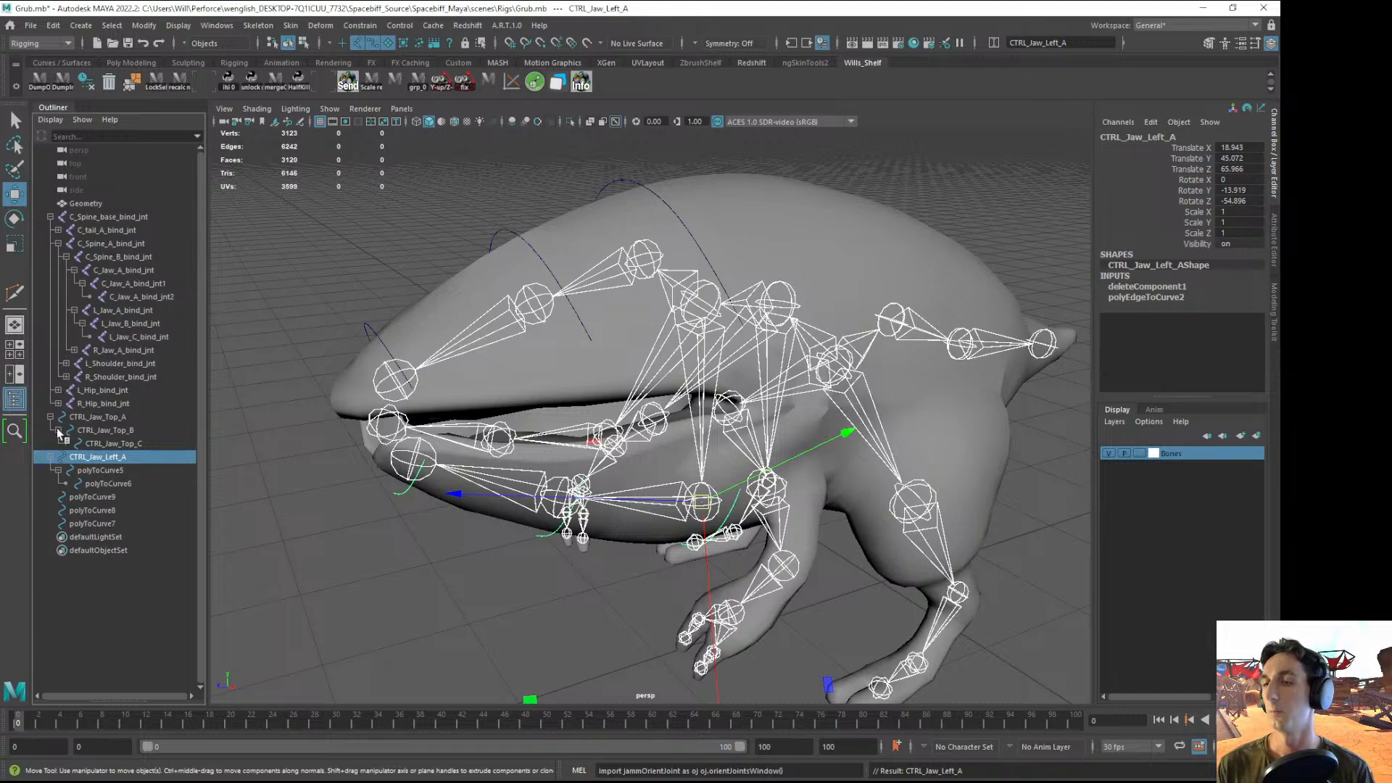
- Rename the middle left jaw curve polyToCurve5 as CTRL_Jaw_Left_B
double_click(93, 470)
type("CTR")
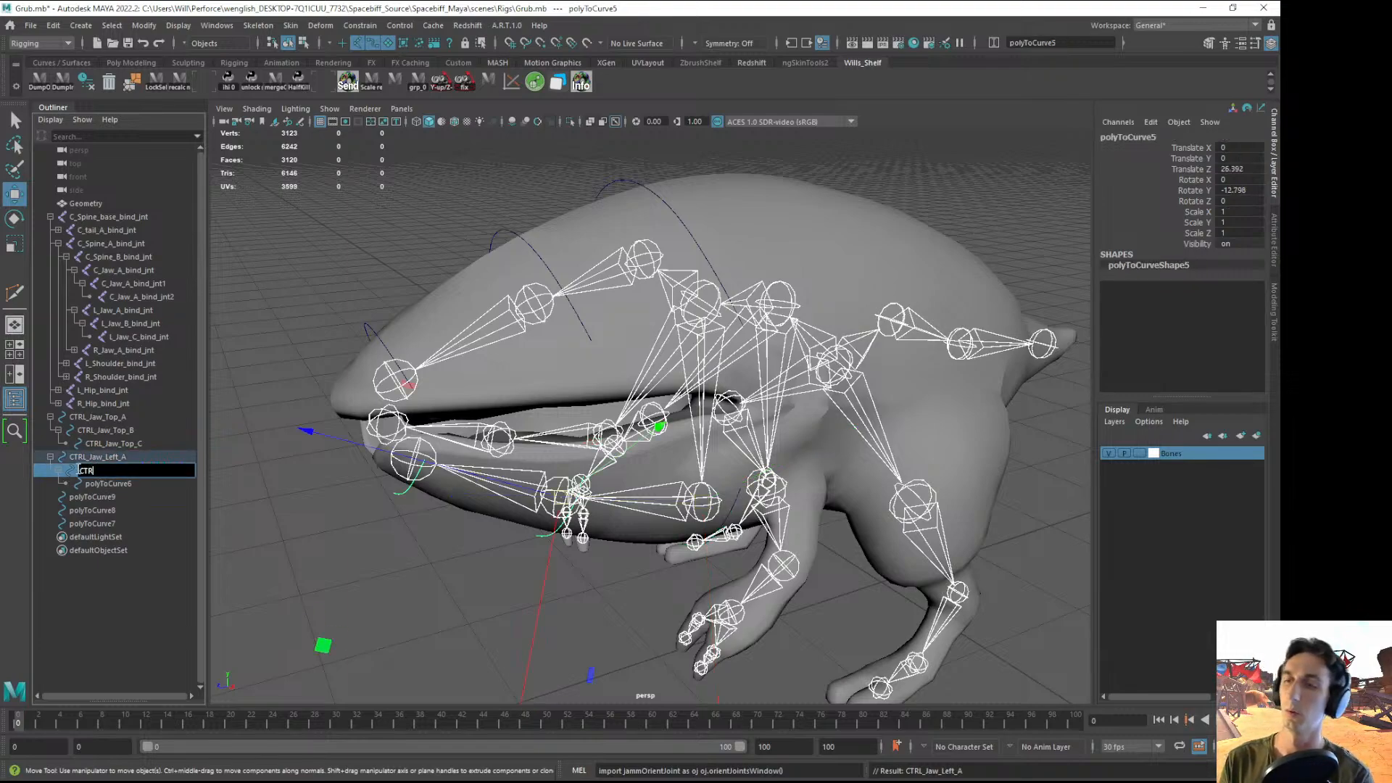
type("L_Jaw_Left_")
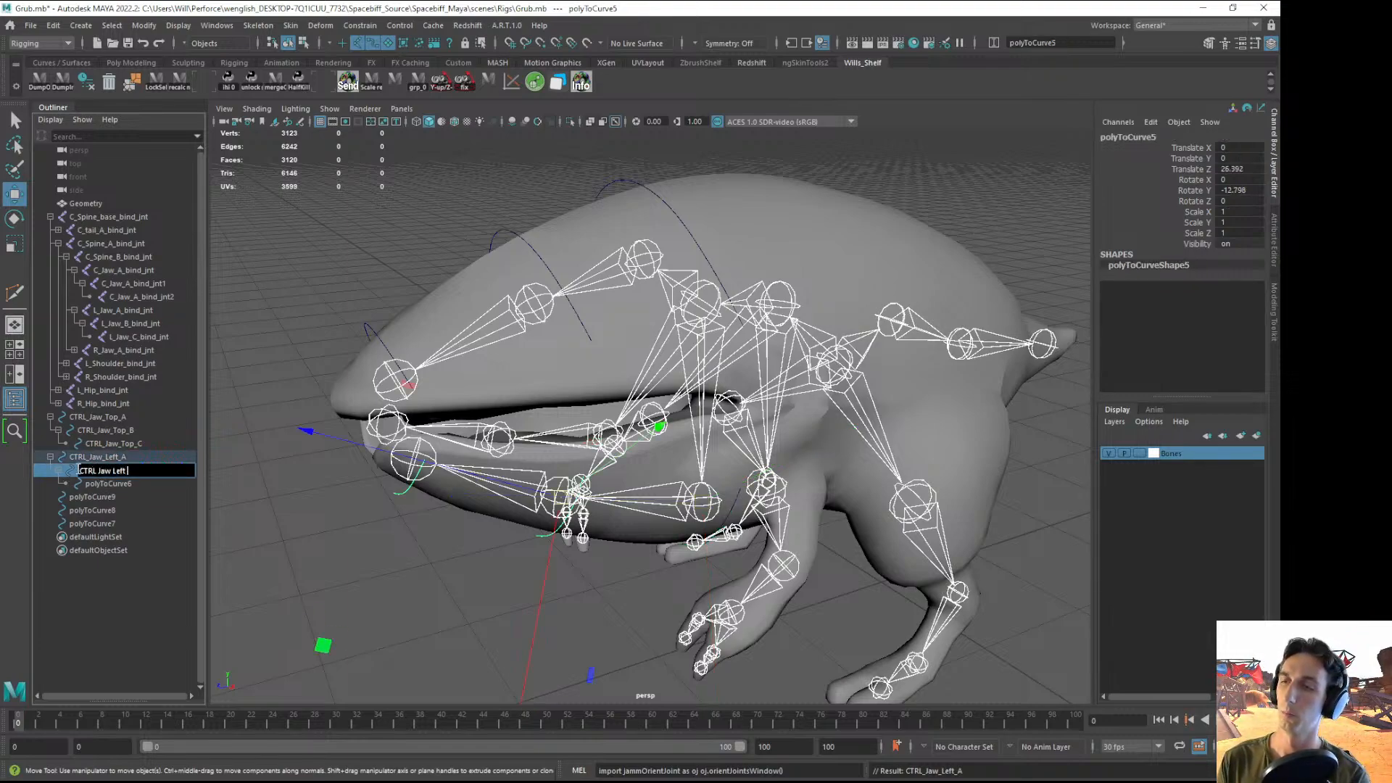
type("B")
key("Return")
- Rename the front left jaw curve polyToCurve6 as CTRL_Jaw_Left_C and collapse the left jaw control hierarchy
double_click(95, 483)
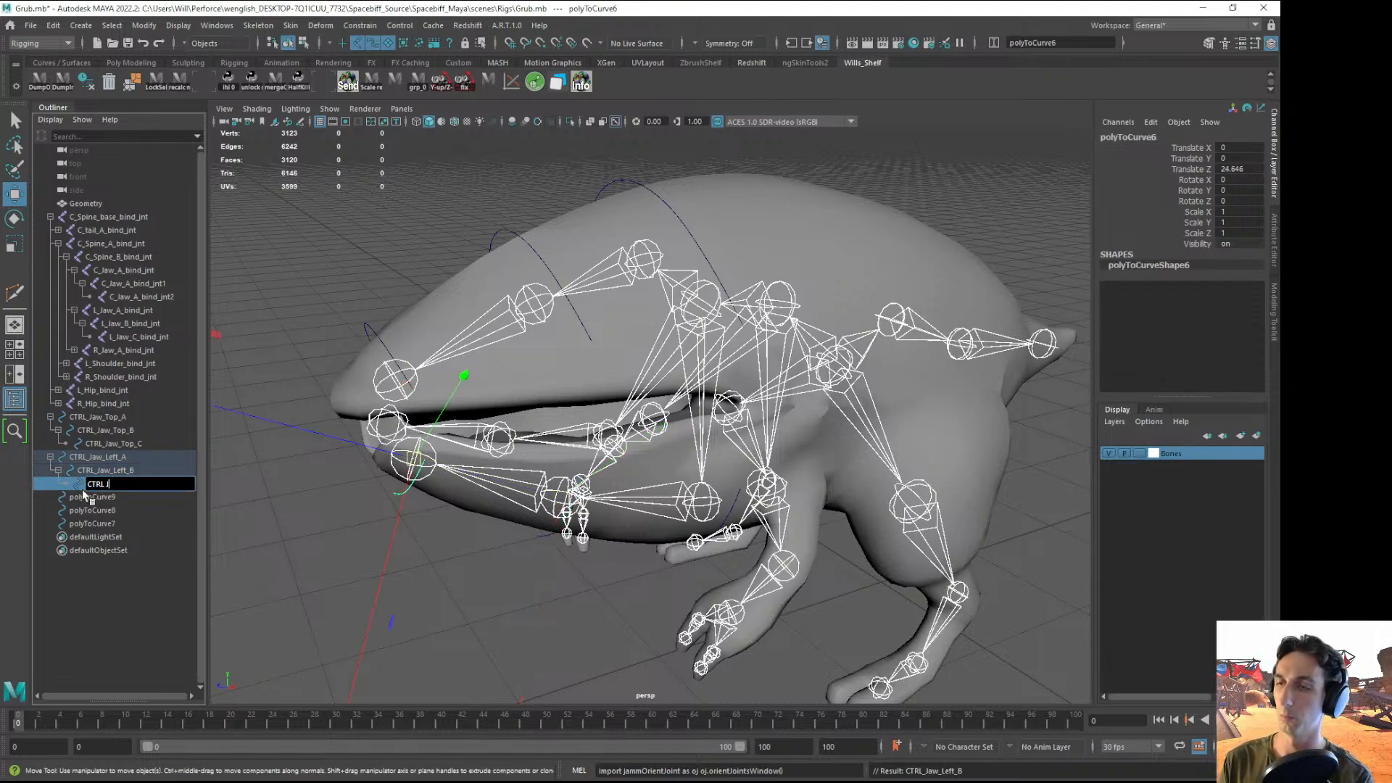
type("CTRL_Jaw_Left_")
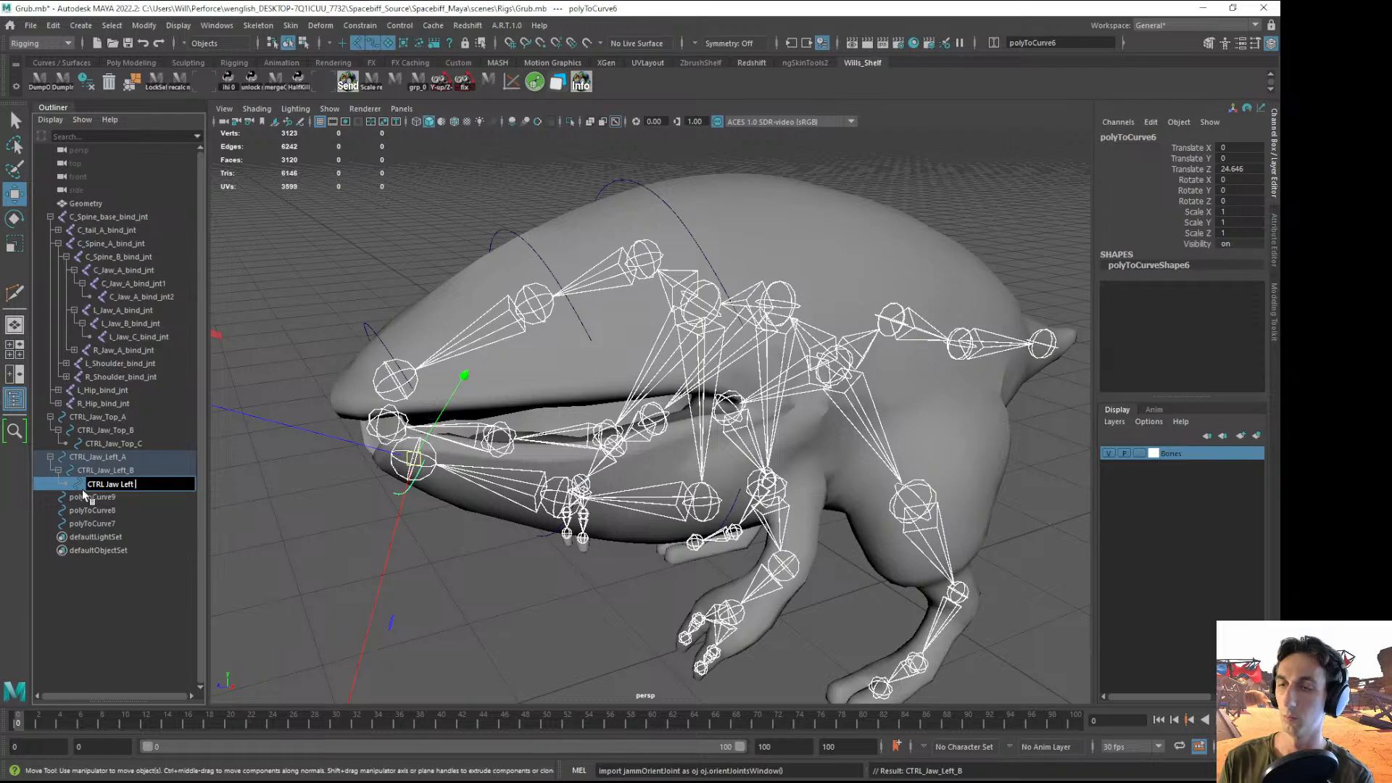
type("C")
key("Return")
left_click(263, 538)
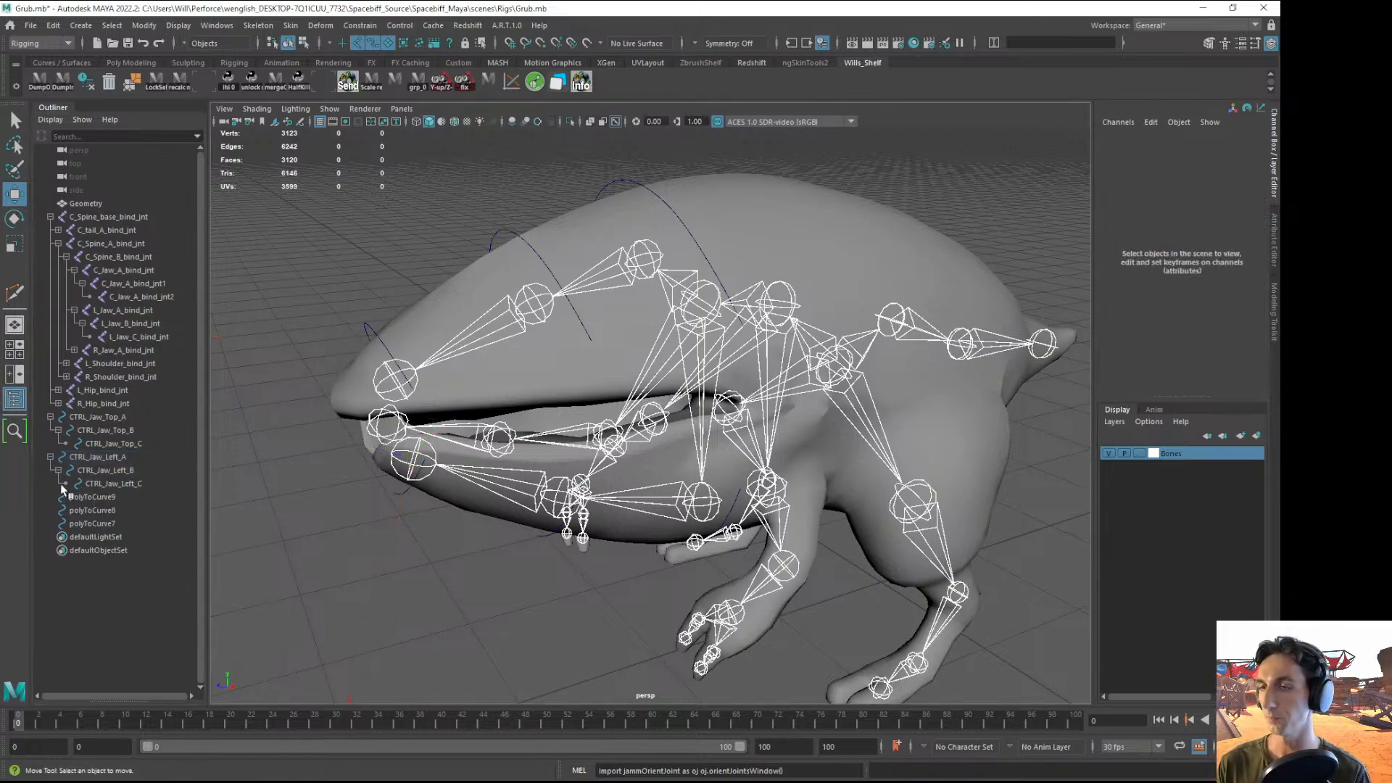
left_click(50, 457)
- Parent the right lower jaw curves in a chain, with polyToCurve8 under polyToCurve9 and polyToCurve7 under polyToCurve8
left_click(91, 471)
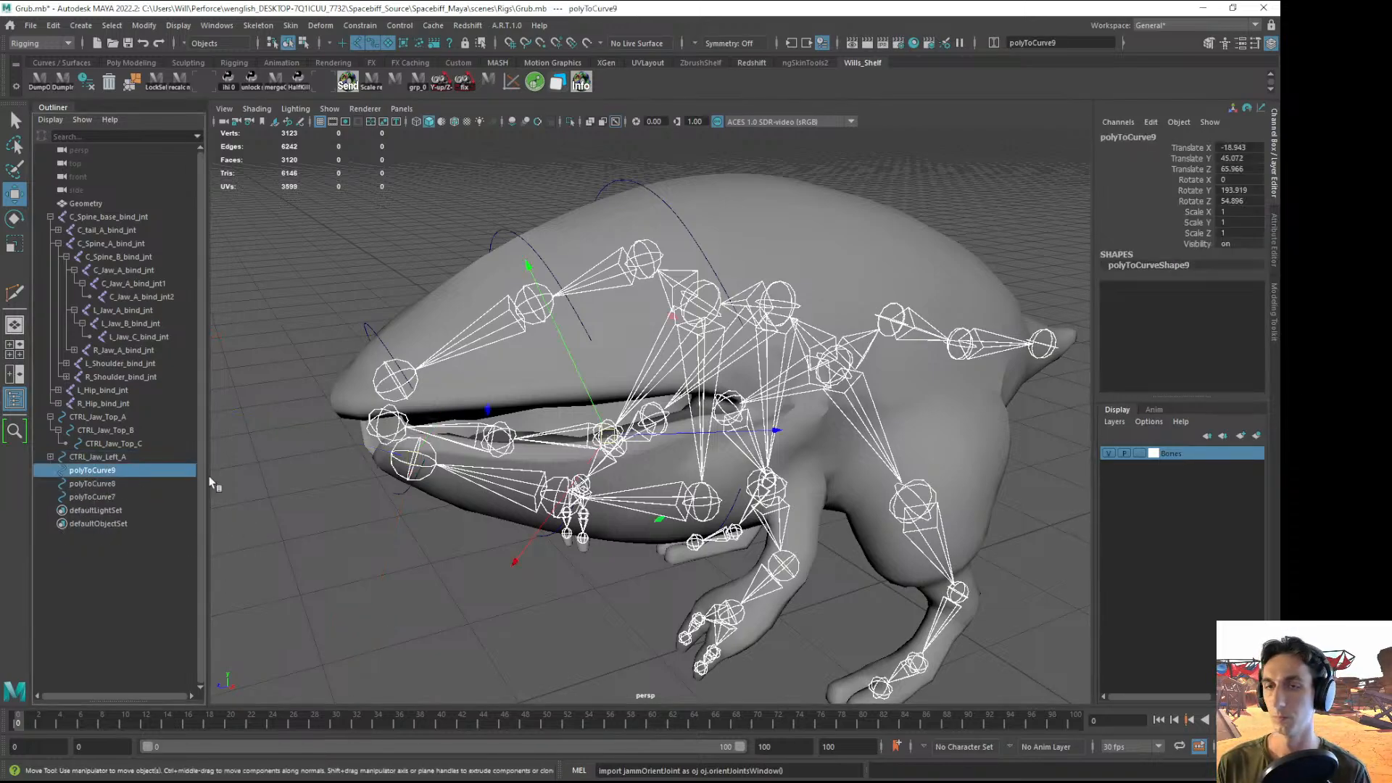
left_click_drag(208, 476, 292, 516, "alt")
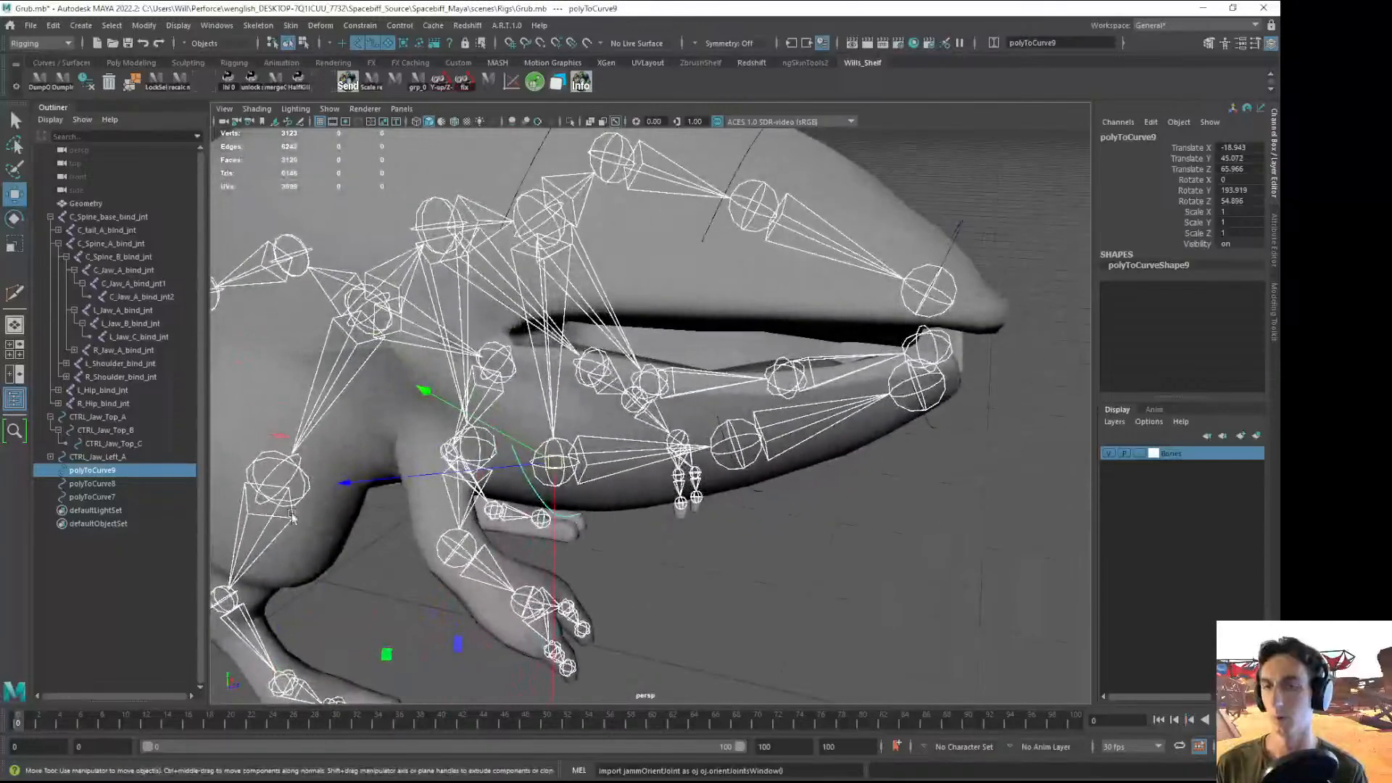
mouse_move(97, 483)
left_mouse_down()
mouse_move(58, 471)
mouse_move(86, 486)
left_mouse_up()
left_click(91, 483)
left_click(90, 484)
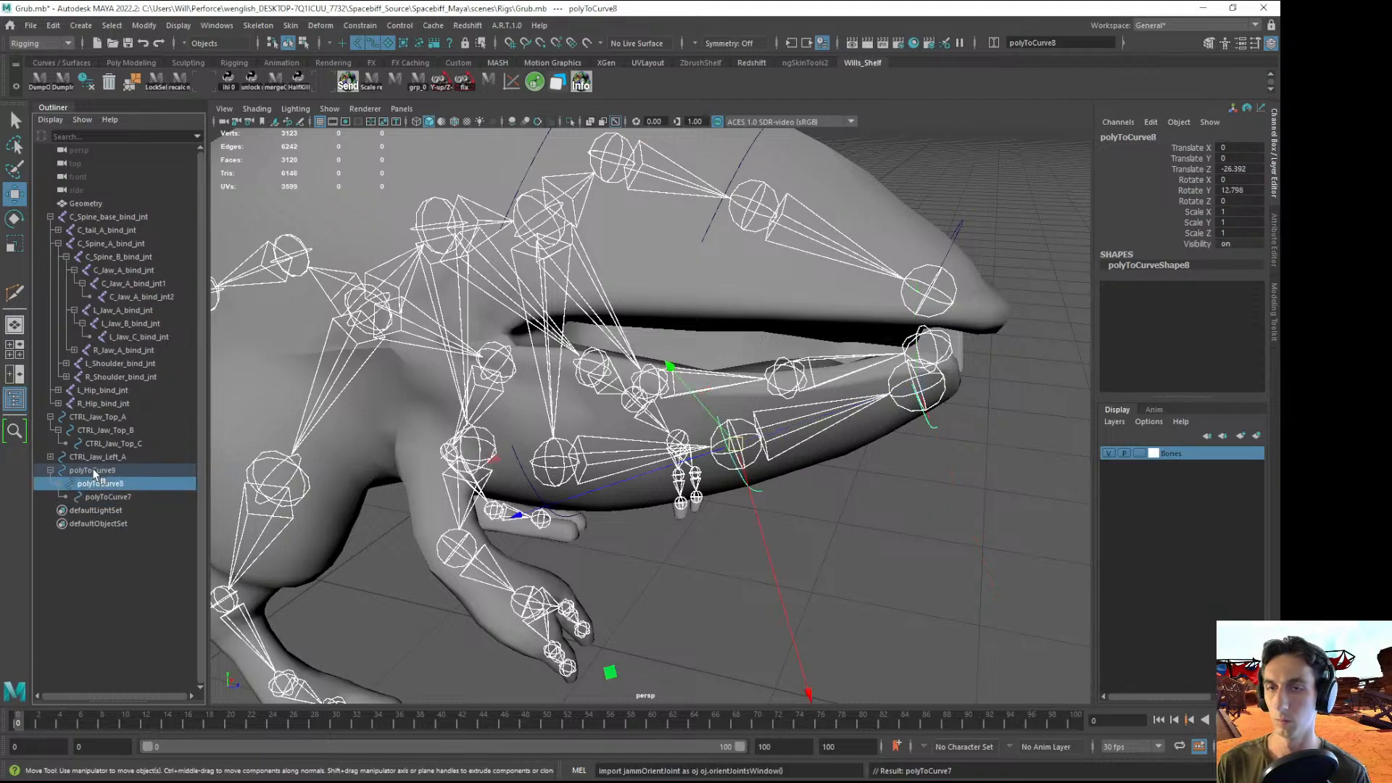
- Rename the right jaw's root curve polyToCurve9 as CTRL_Jaw_Right_A
left_click(92, 471)
double_click(93, 471)
type("c")
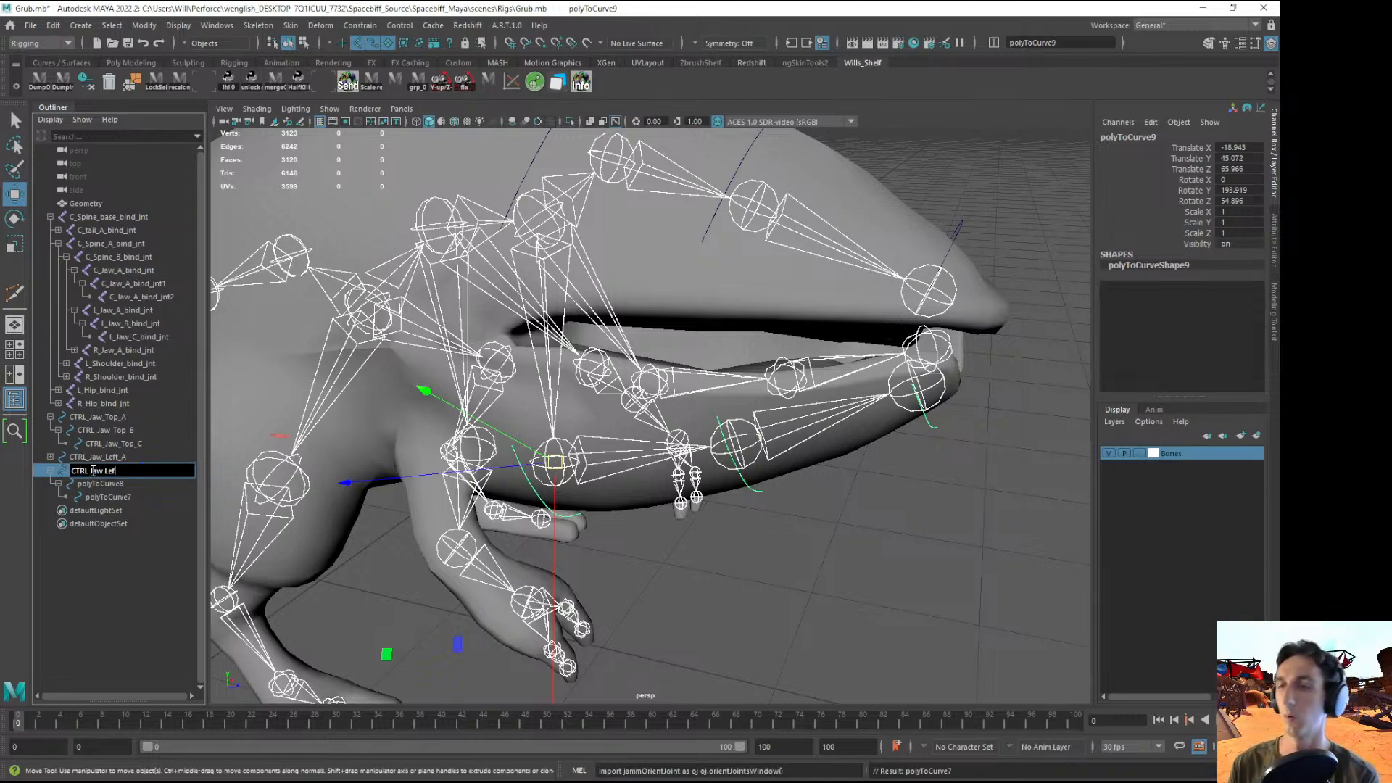
type("TRL_Jaw_Rig")
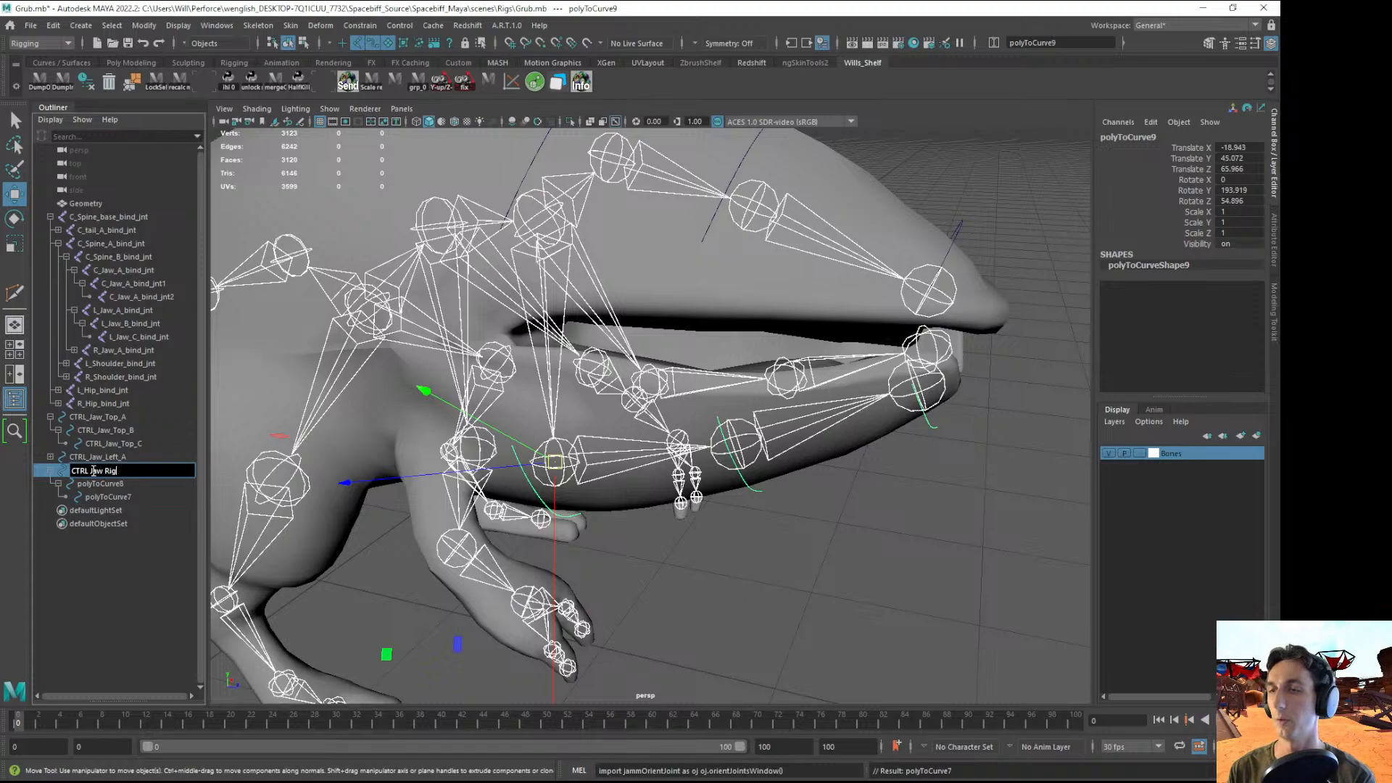
type("ht")
key("Return")
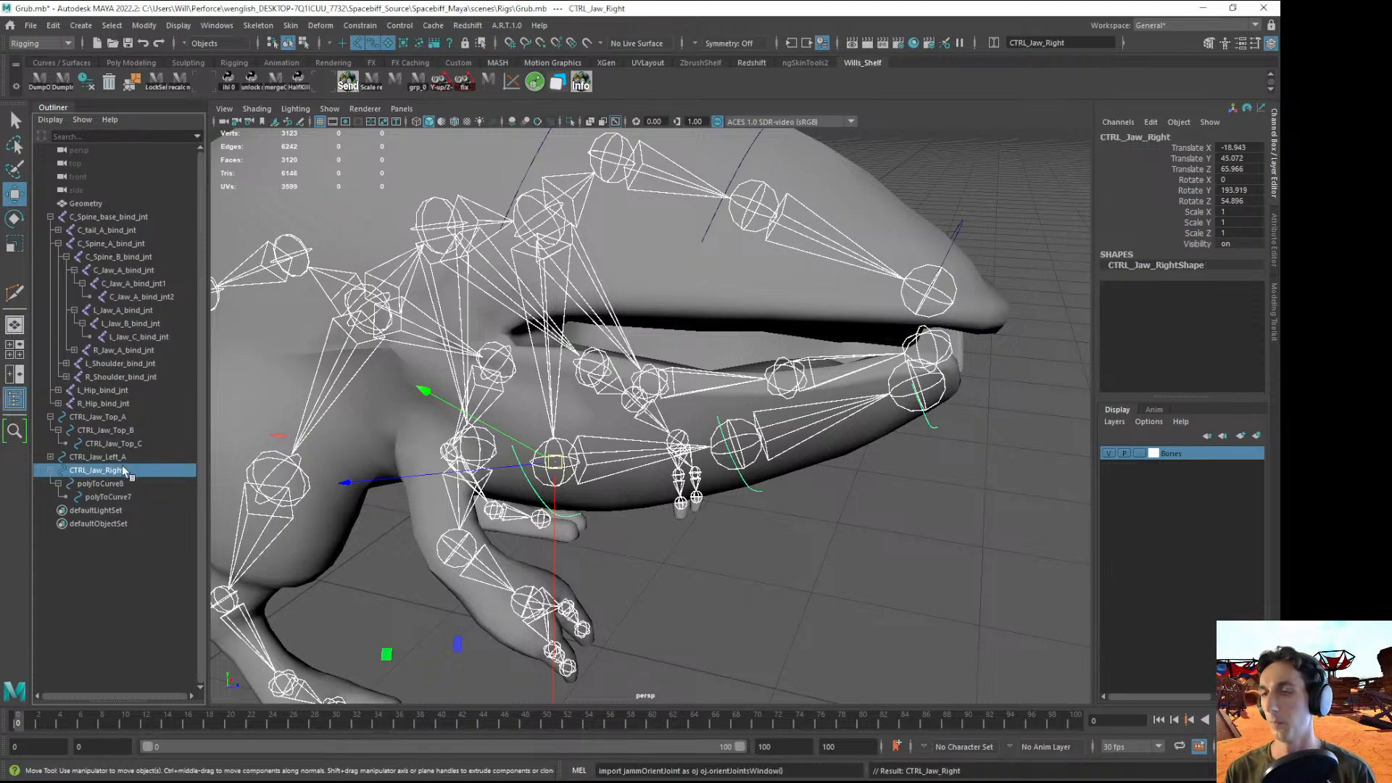
double_click(137, 470)
key("Return")
- Rename the middle right jaw curve polyToCurve8 as CTRL_Jaw_Right_B
left_click(121, 485)
double_click(121, 485)
type("c")
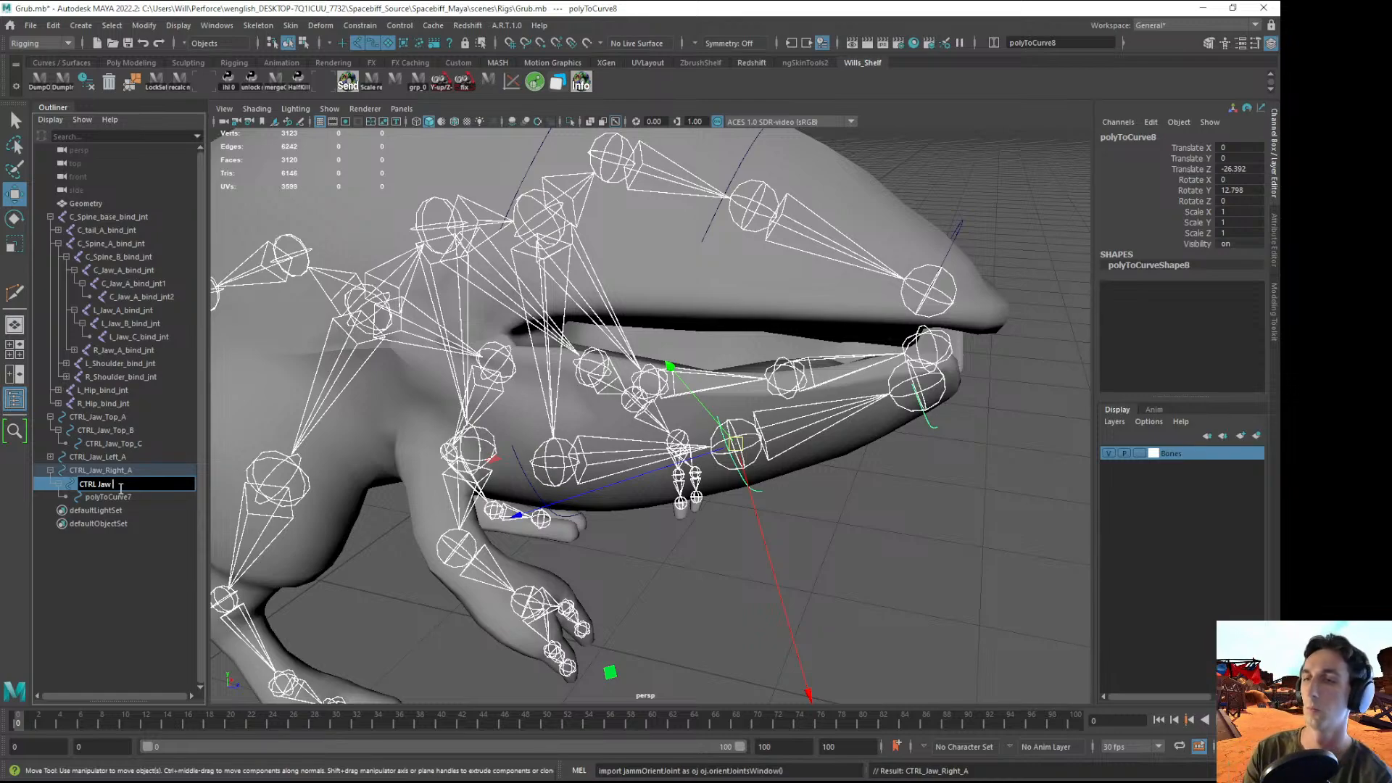
key("Return")
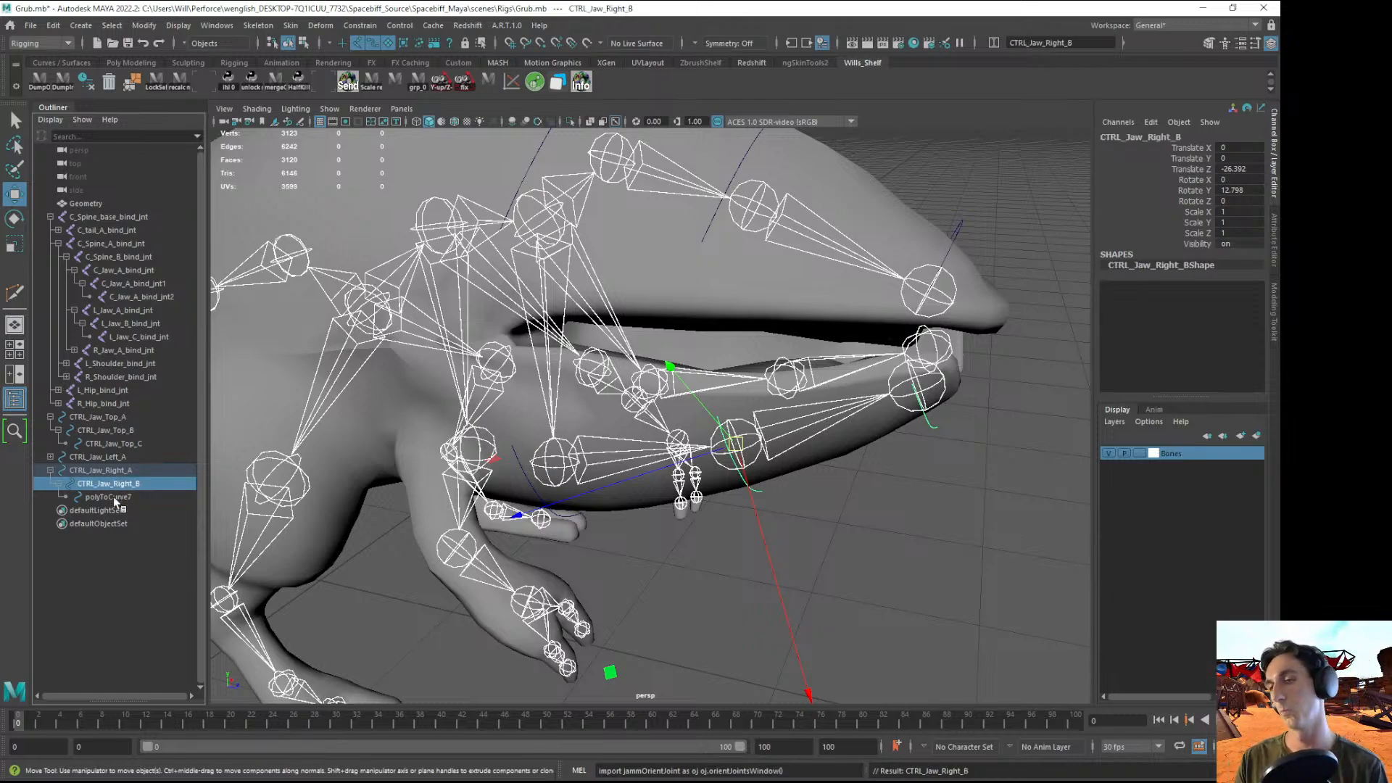
- Rename the front right jaw curve polyToCurve7 as CTRL_Jaw_Right_C and clear the selection
left_click(109, 498)
double_click(108, 498)
type("CTR")
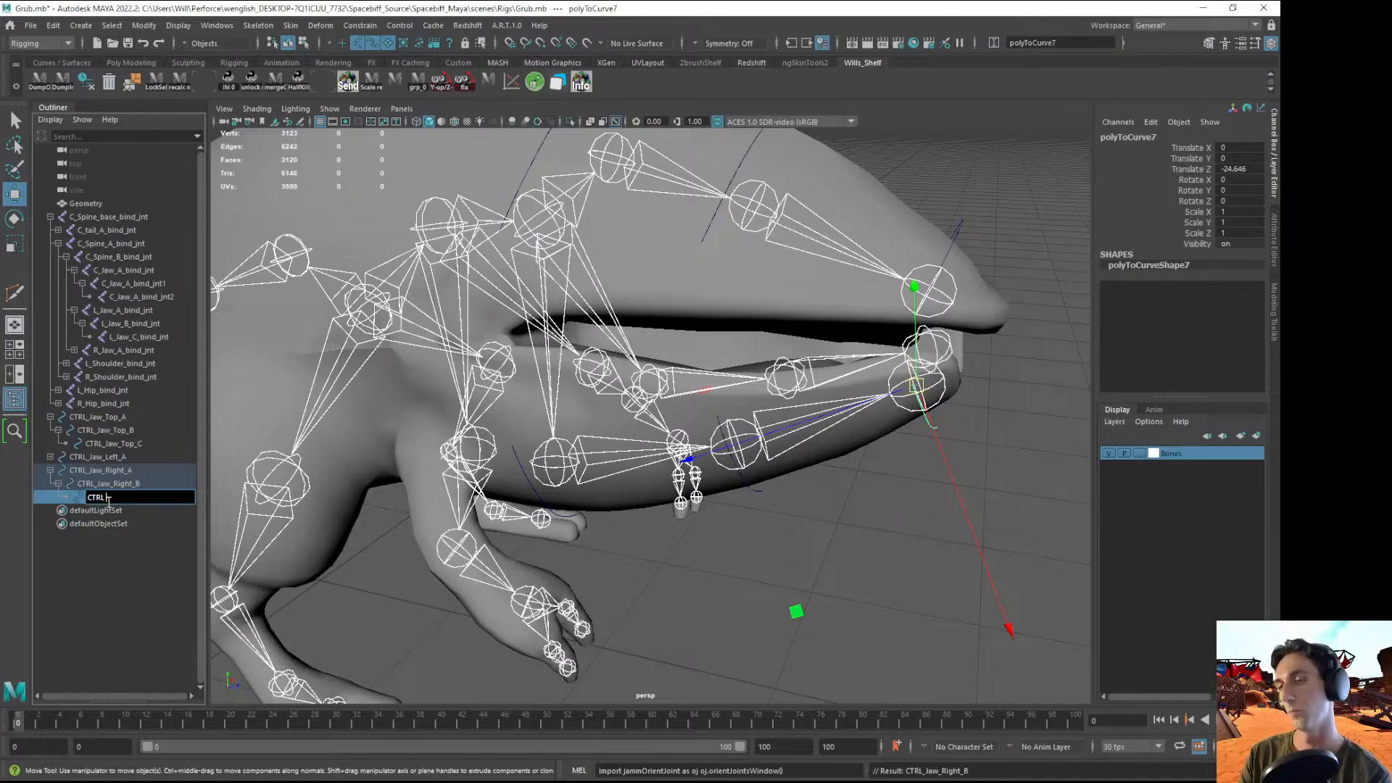
type("L_Jaw_Right_C")
key("Return")
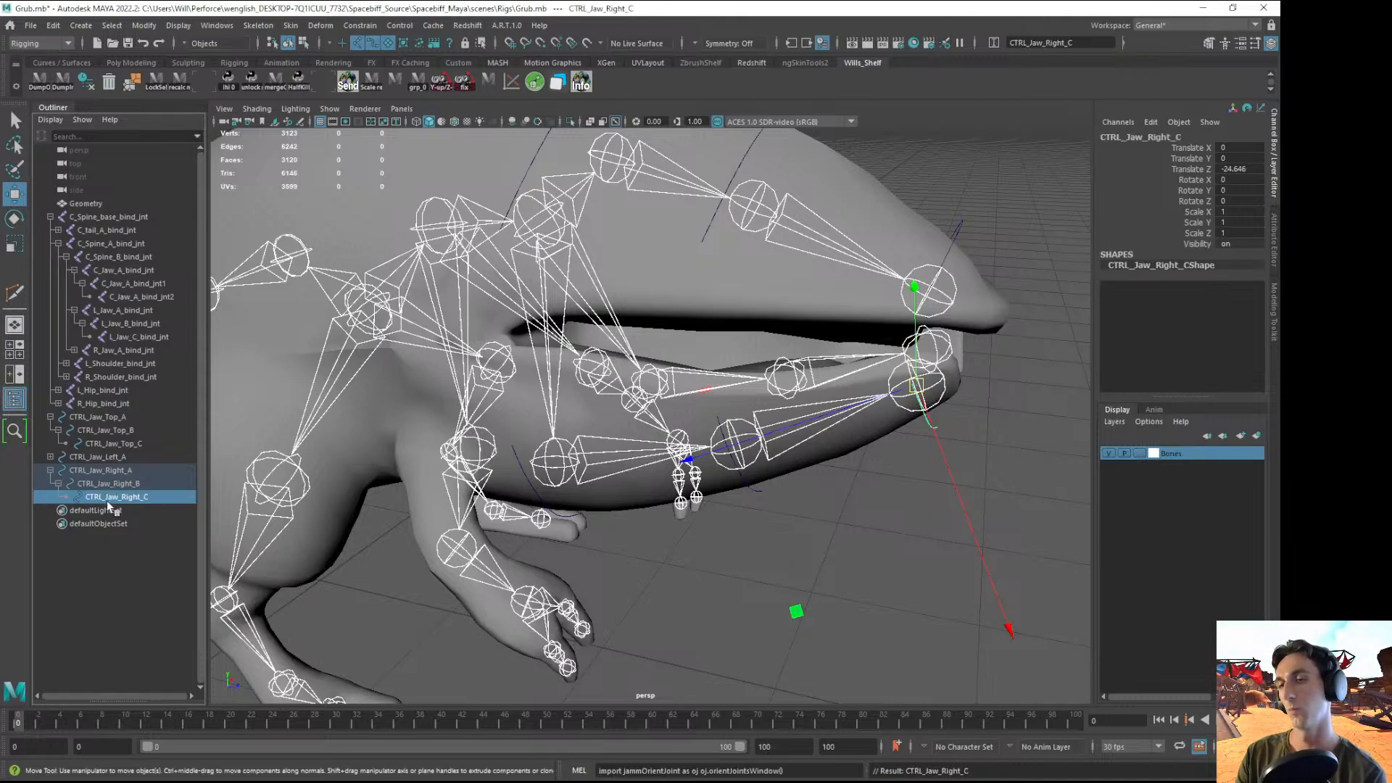
left_click(713, 590)
- Check the CTRL_Jaw_Right A, B and C controls on the model by selecting each one in turn
right_click_drag(771, 553, 682, 558, "alt")
left_click_drag(682, 559, 726, 563, "alt")
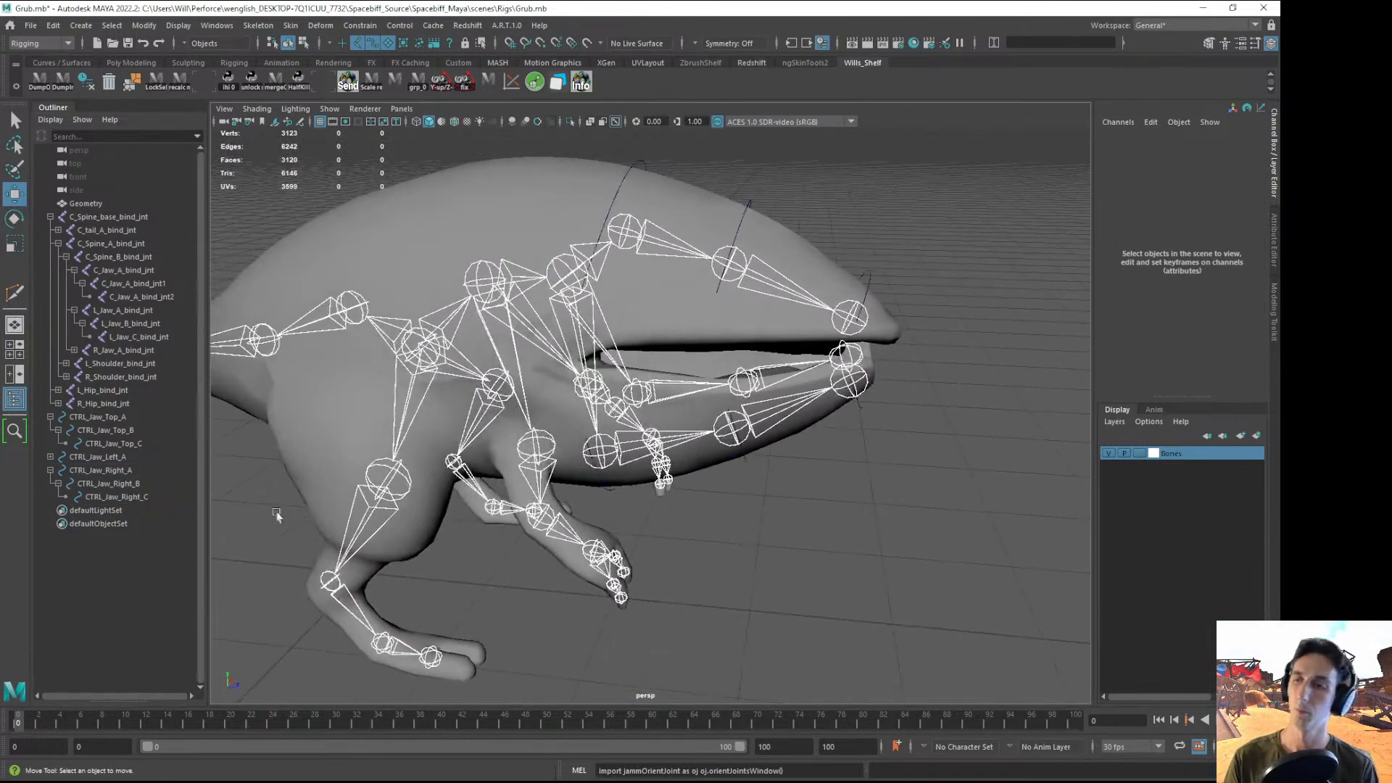
left_click(130, 498)
left_click(129, 471)
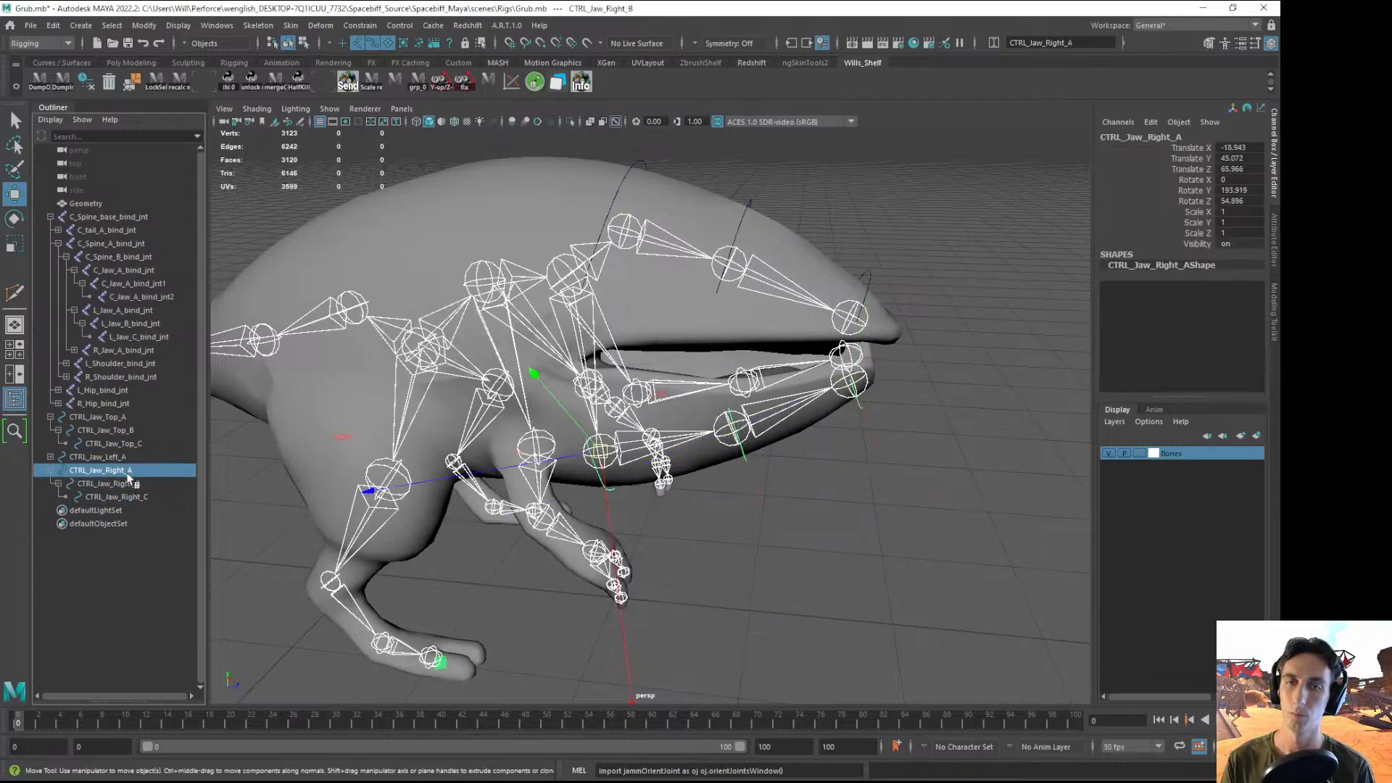
left_click(137, 484)
left_click(135, 497)
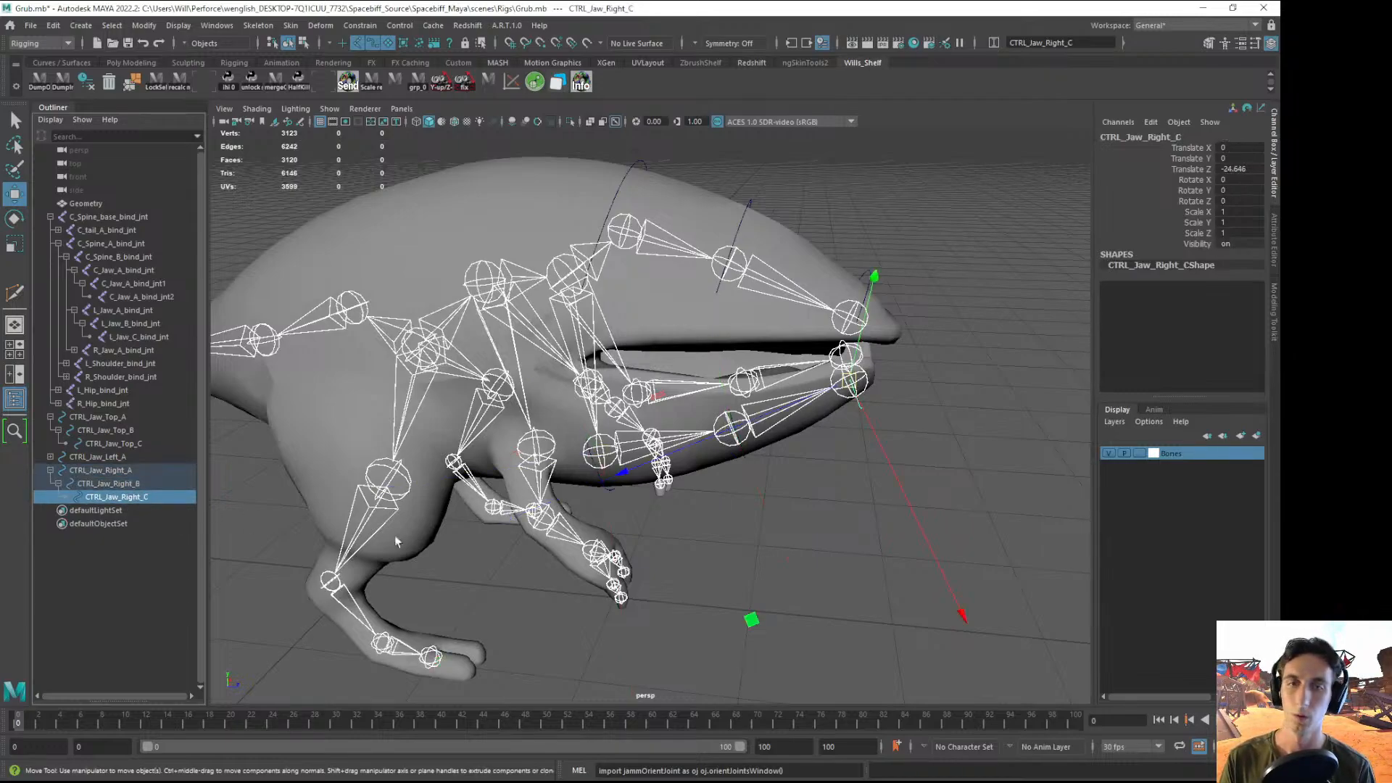
left_click_drag(841, 559, 720, 577, "alt")
- Save the scene and hide the Bones display layer so only the mesh and controls are displayed
left_click(890, 548)
key("ctrl+s")
left_click_drag(891, 547, 578, 497, "alt")
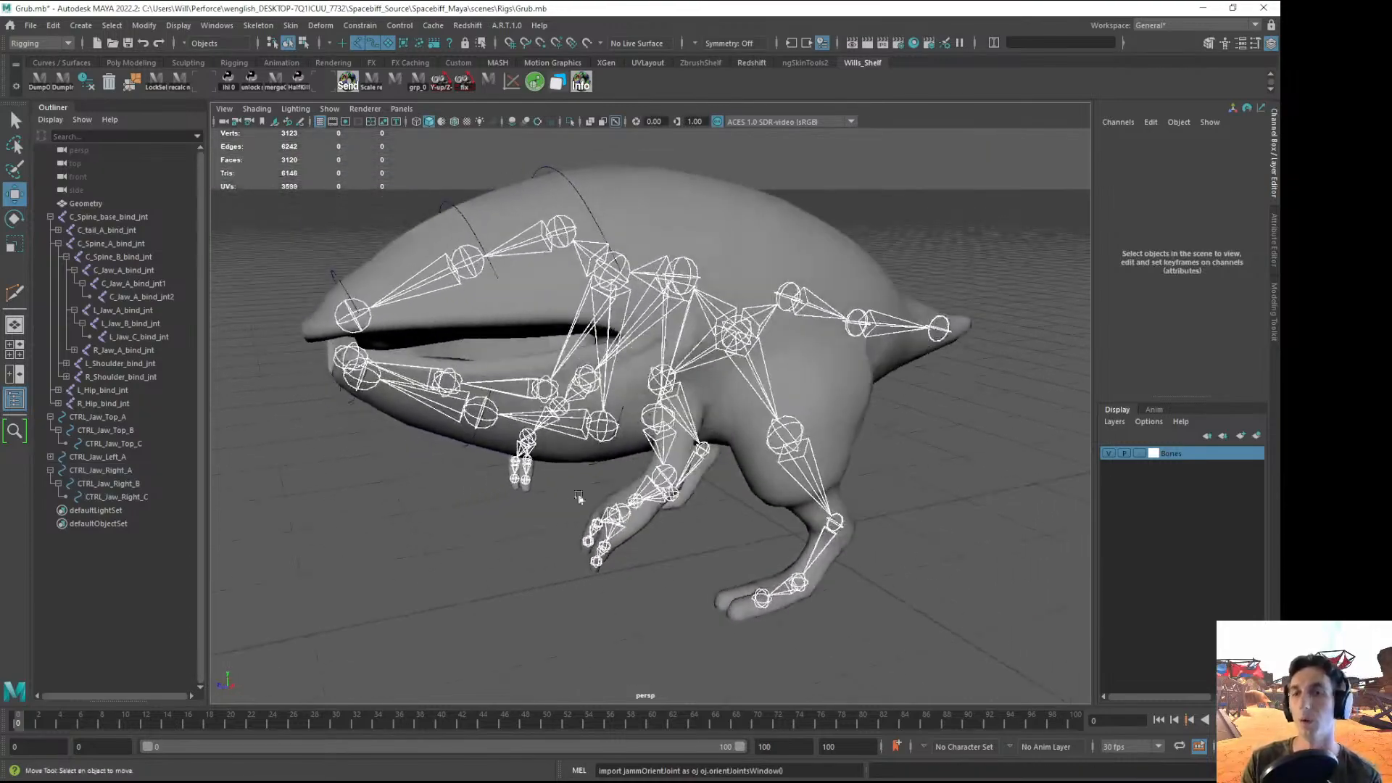
left_click(1107, 454)
left_click_drag(516, 478, 360, 498, "alt")
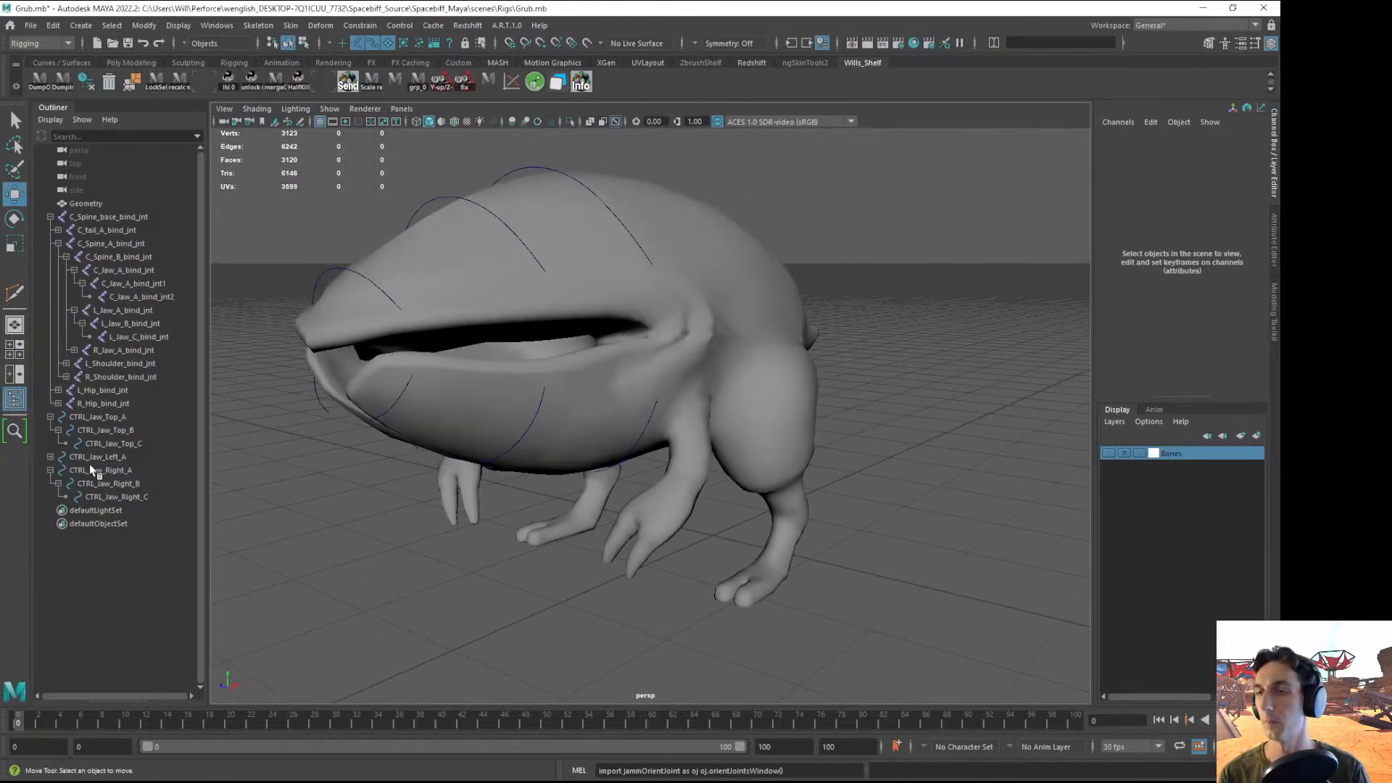
- Test-rotate the three right jaw controls together about their Y axis and return them to the rest pose
left_click_drag(89, 469, 109, 497)
key("e")
left_click_drag(544, 533, 633, 510, "alt")
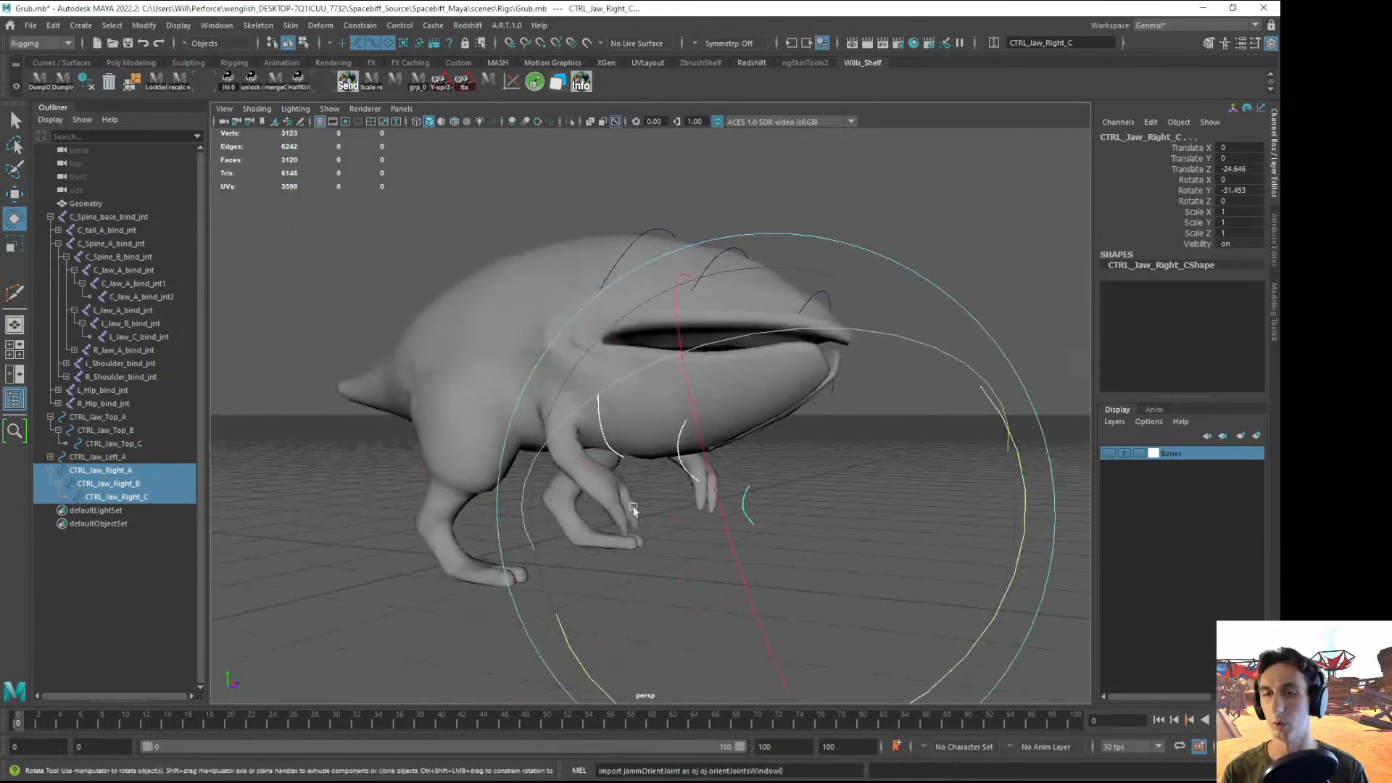
left_click_drag(1026, 521, 901, 426)
left_click(376, 552)
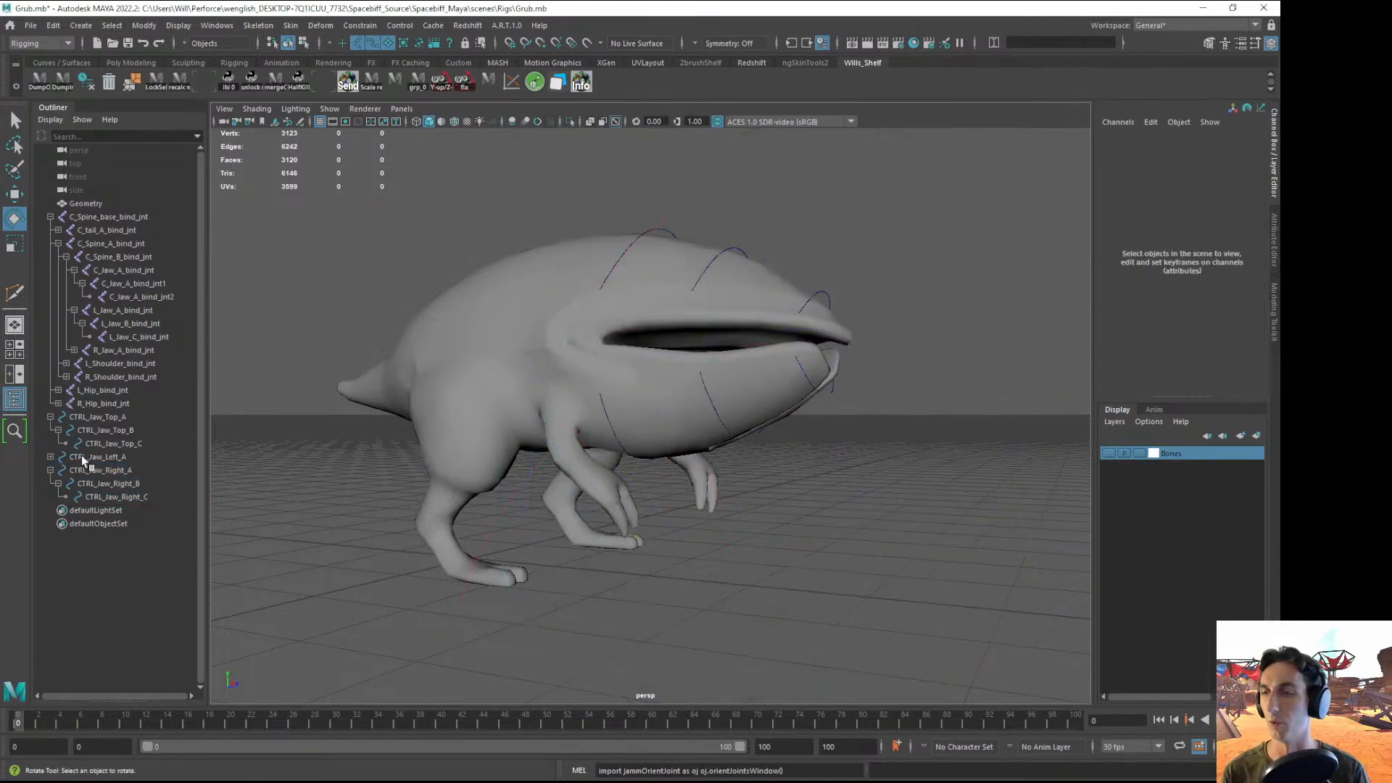
- Test-rotate the top, left and right jaw controls together, undo each rotation, and clear the selection
left_click_drag(96, 419, 94, 497)
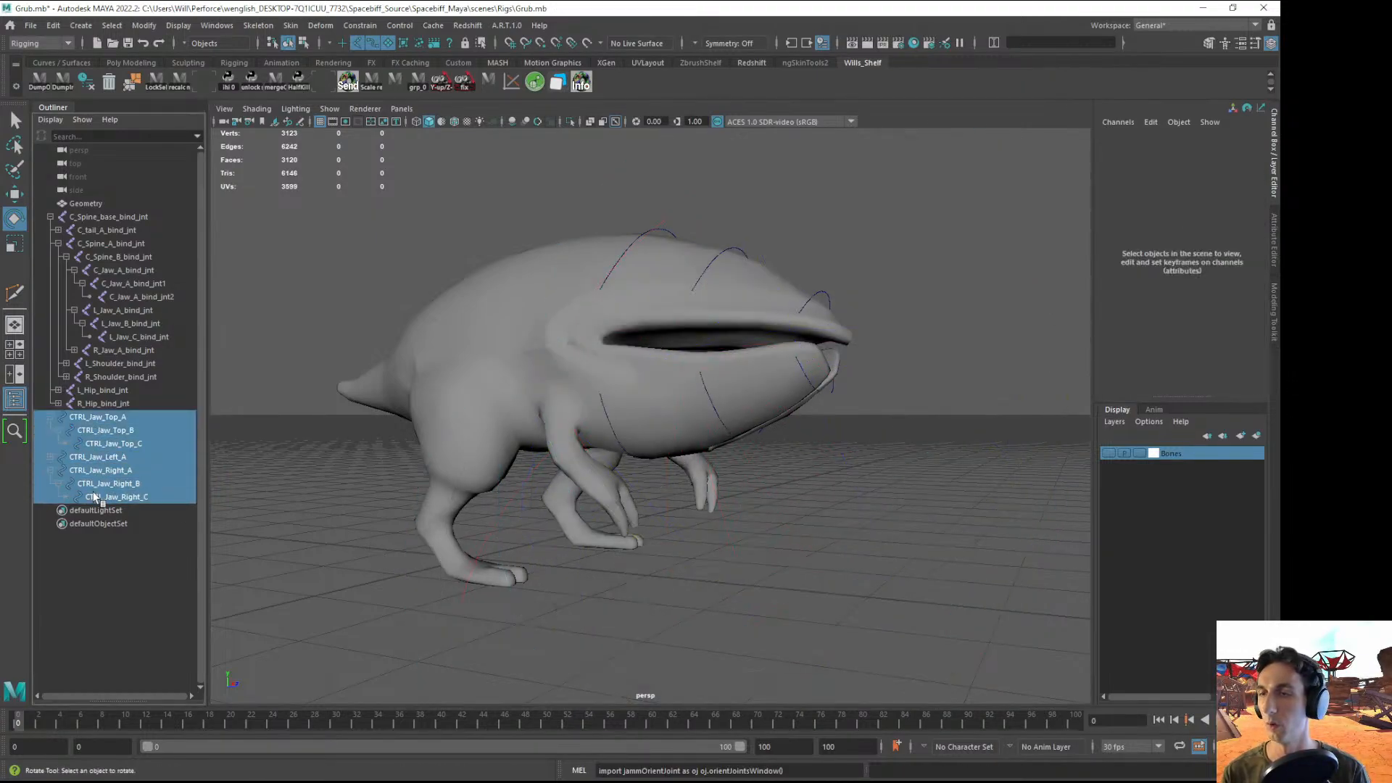
left_click_drag(935, 552, 457, 494)
key("ctrl+z")
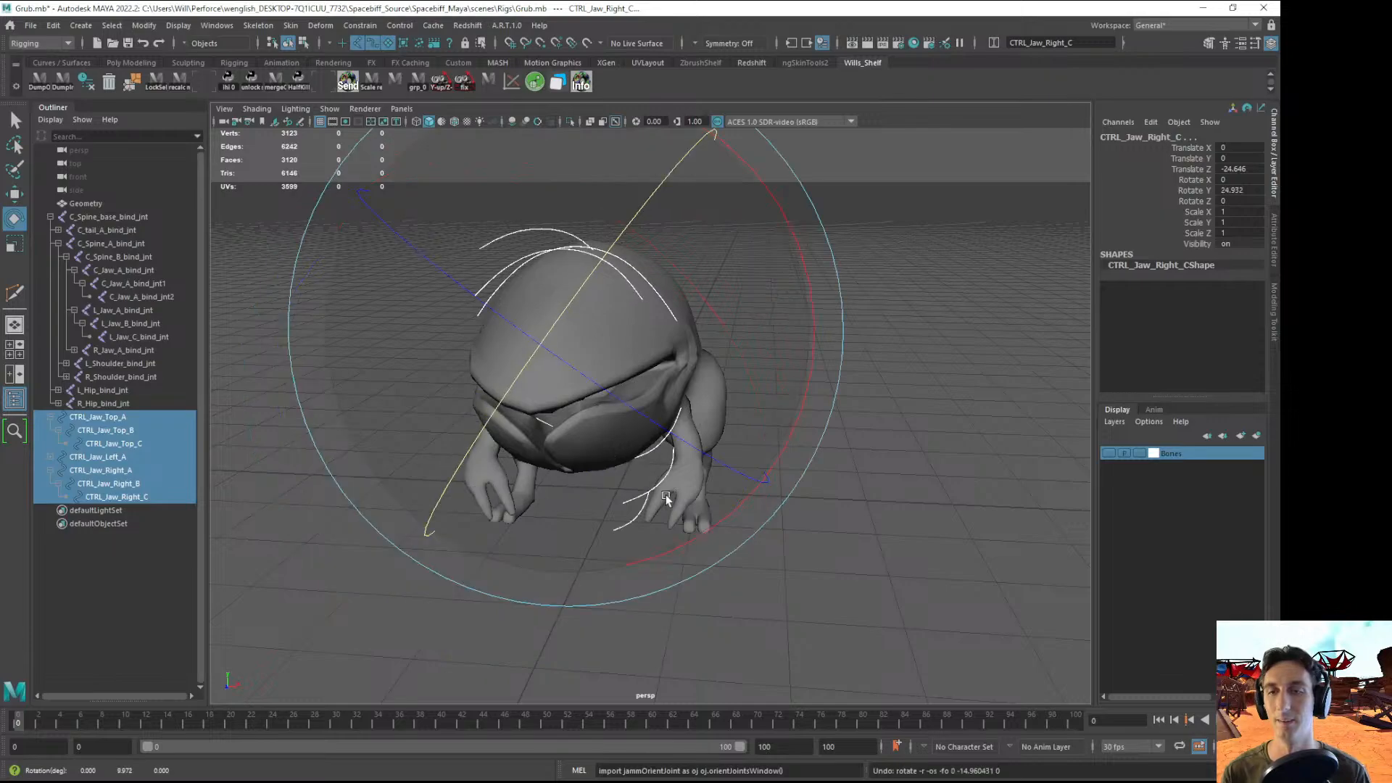
key("ctrl+z")
left_click_drag(628, 516, 672, 498, "alt")
left_click_drag(777, 457, 553, 429, "alt")
left_click_drag(338, 498, 380, 496, "alt")
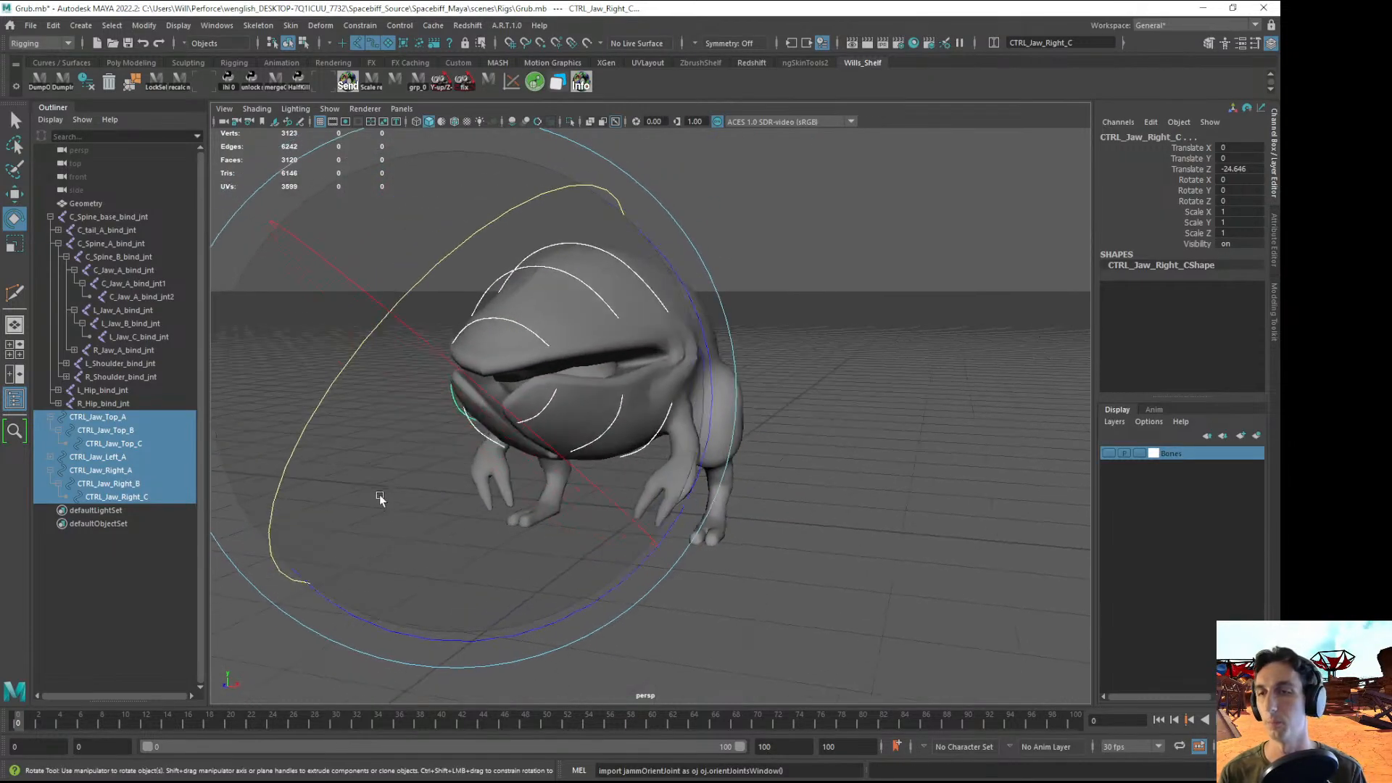
left_click_drag(466, 396, 647, 375)
key("ctrl+z")
left_click_drag(413, 287, 442, 308)
key("ctrl+z")
left_click(903, 375)
- Hide the CTRL_Jaw_Top_A control chain so only the left and right jaw controls are displayed
left_click_drag(827, 426, 822, 417, "alt")
scroll(666, 448, "up", 3)
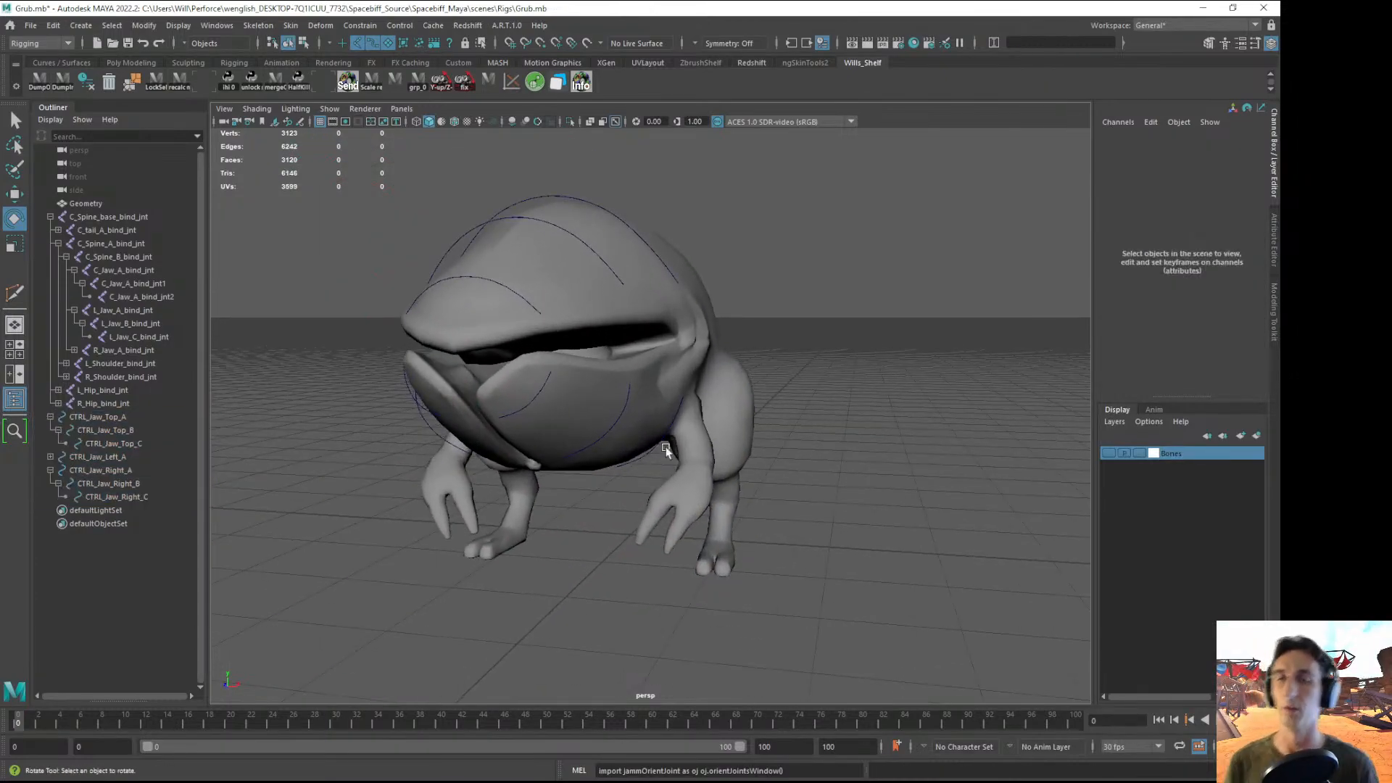
left_click_drag(666, 451, 615, 429, "alt")
left_click_drag(637, 274, 457, 366, "alt")
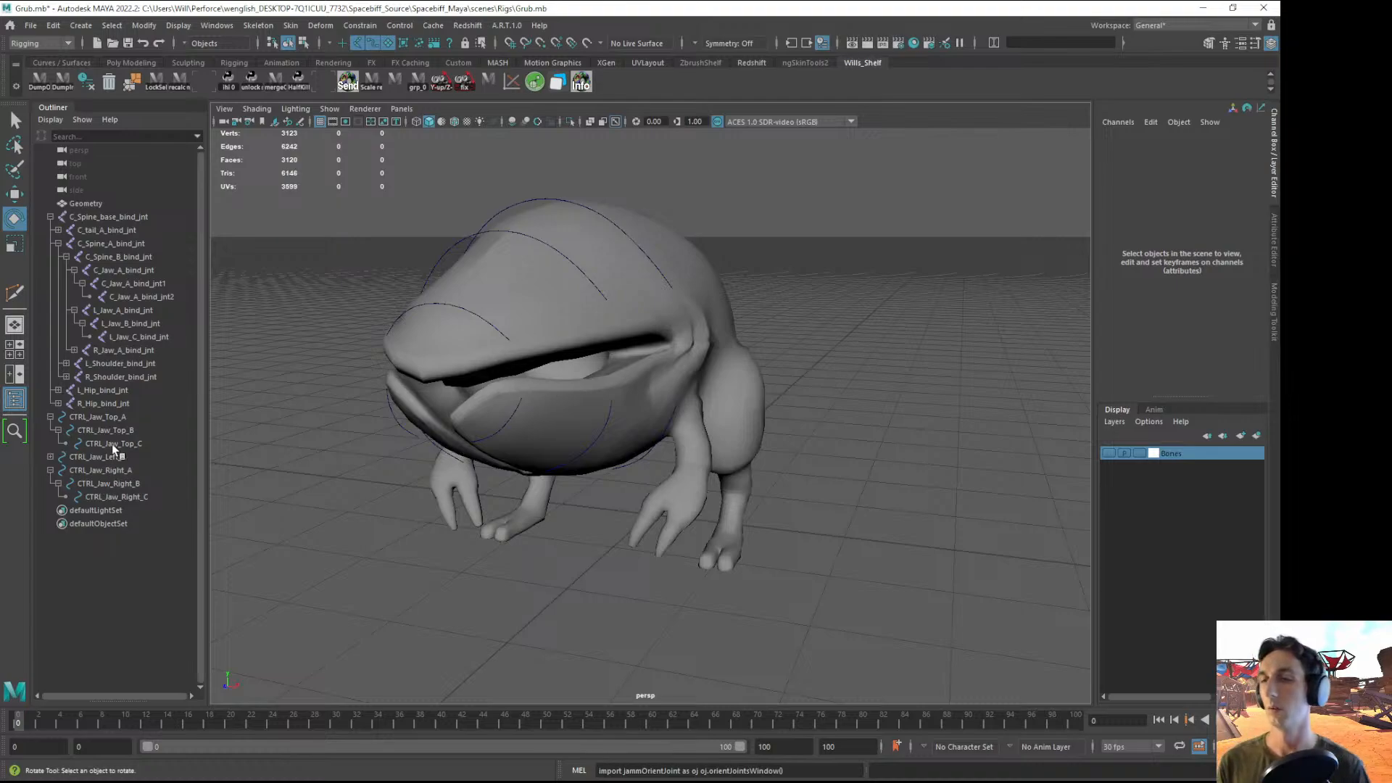
left_click(98, 420)
key("ctrl+h")
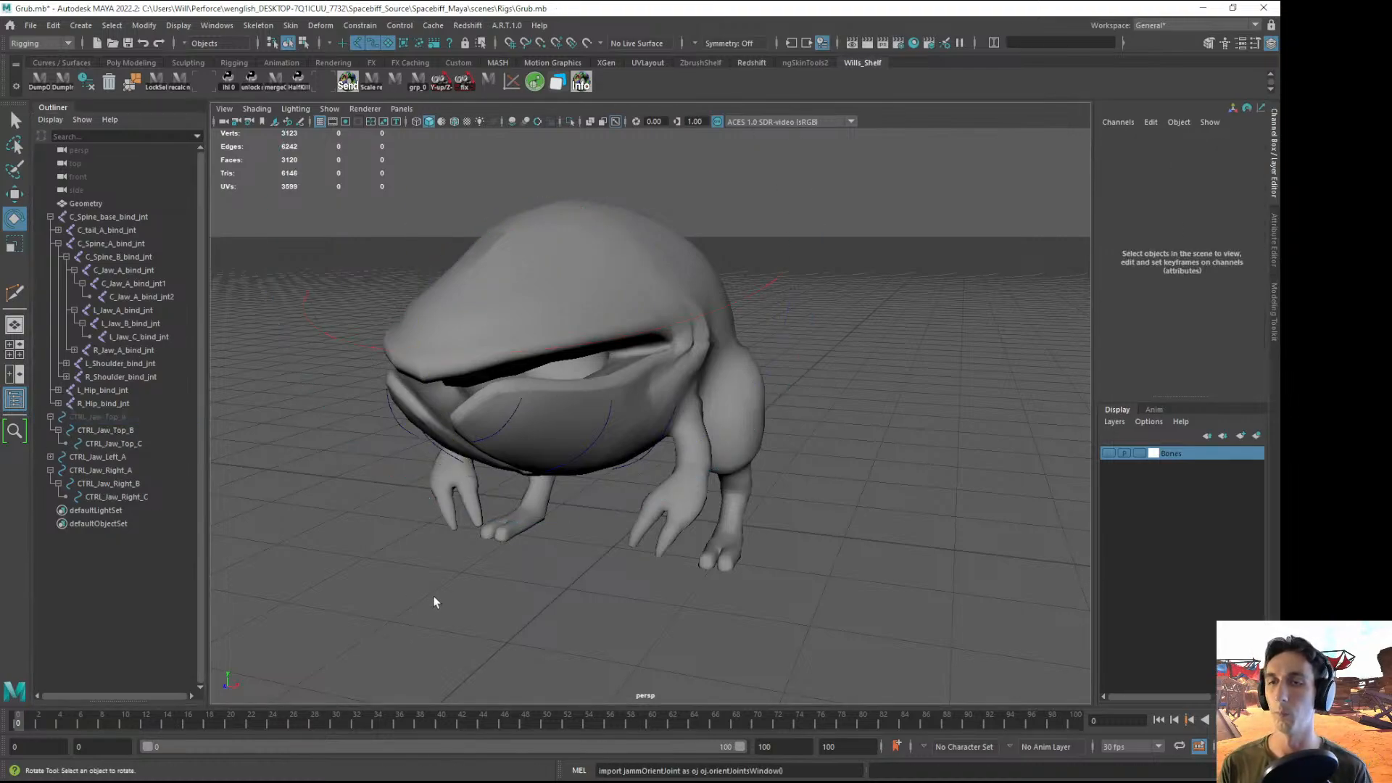
left_click_drag(434, 596, 532, 412, "alt")
- Test-rotate all left and right jaw controls, from CTRL_Jaw_Left_A through CTRL_Jaw_Right_C, about their Y axis and undo it
left_click(95, 470)
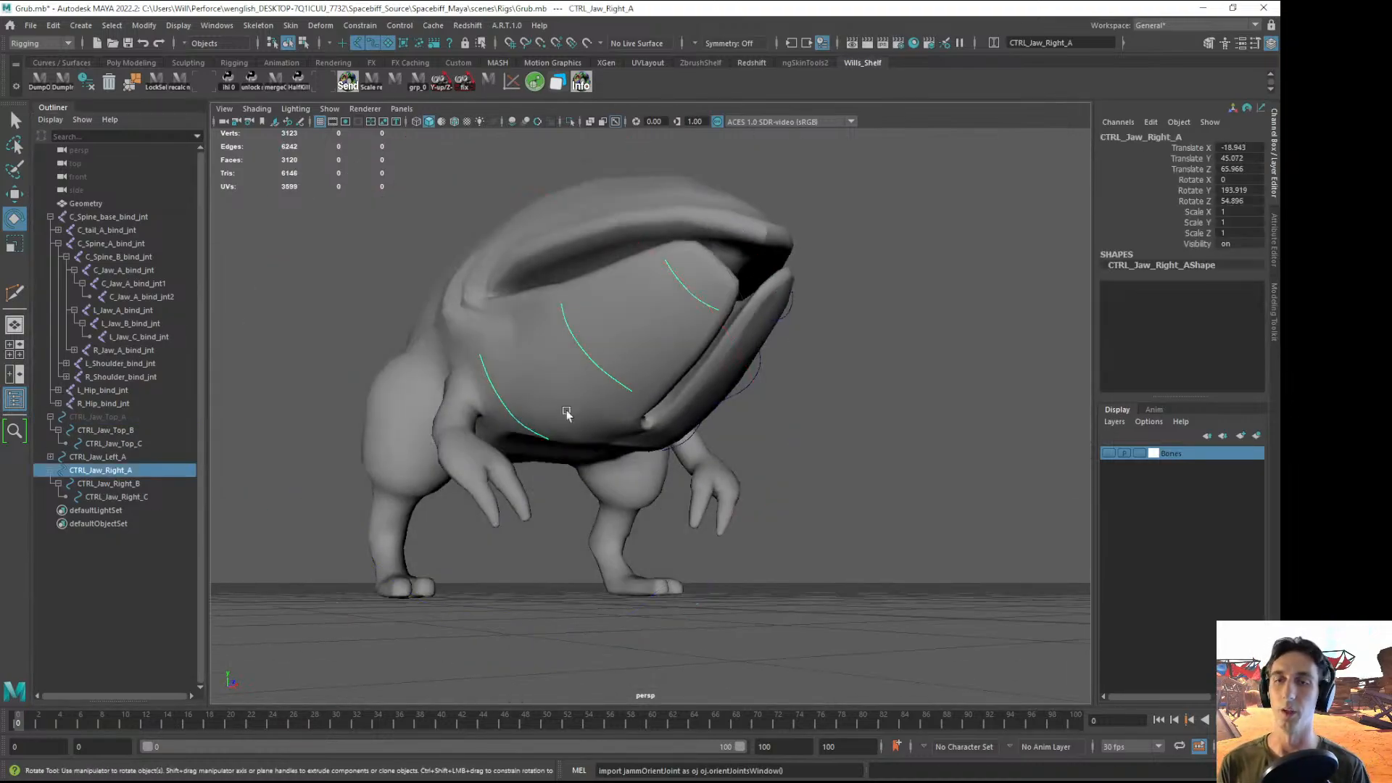
left_click(86, 458)
left_click(51, 457)
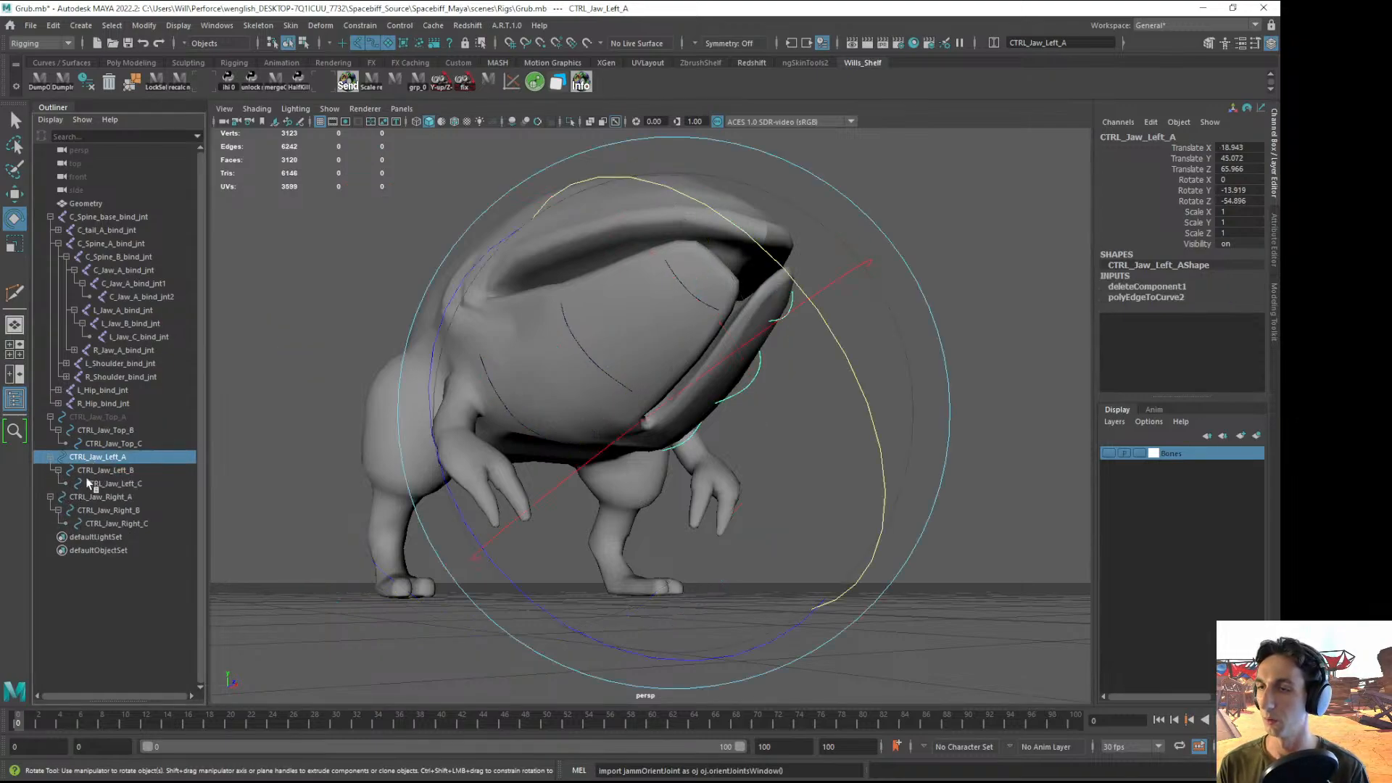
left_click(109, 523, "shift")
left_click_drag(725, 471, 504, 451, "alt")
left_click_drag(489, 367, 494, 392)
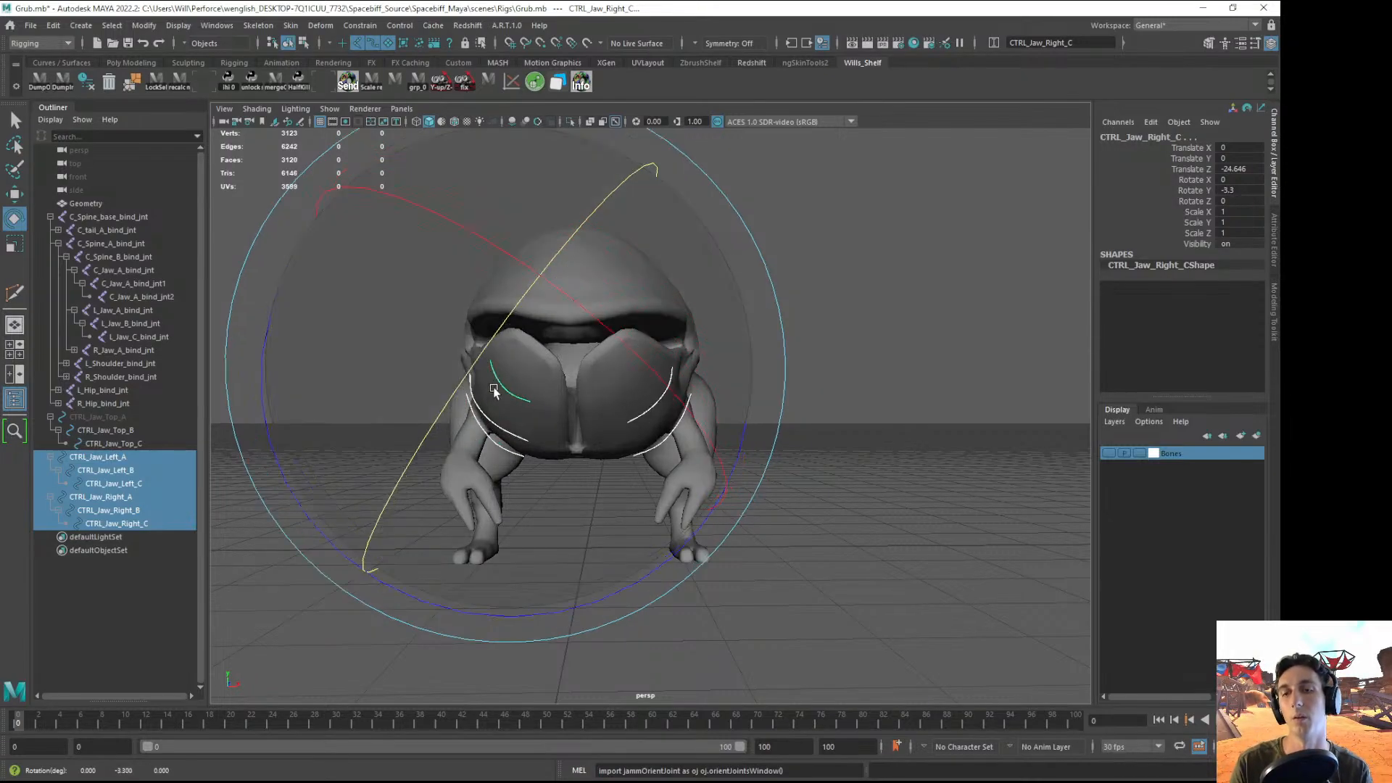
key("ctrl+z")
- Compare the move axes of CTRL_Jaw_Left_A and CTRL_Jaw_Right_A by selecting each control on the lower jaw
left_click_drag(733, 464, 773, 512, "alt")
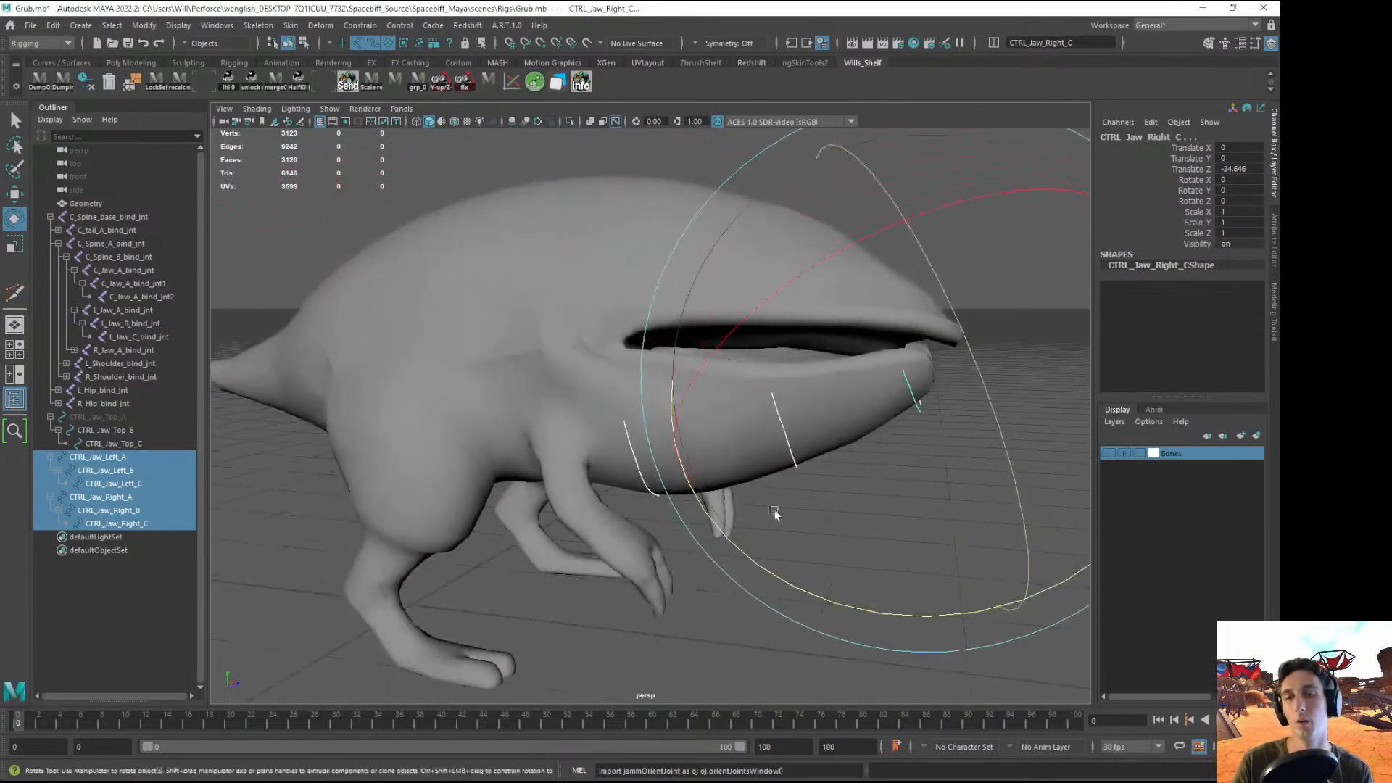
left_click(631, 447)
key("w")
middle_click_drag(743, 537, 682, 485, "alt")
left_click_drag(776, 431, 567, 418, "alt")
left_click(665, 364)
left_click_drag(665, 367, 871, 392, "alt")
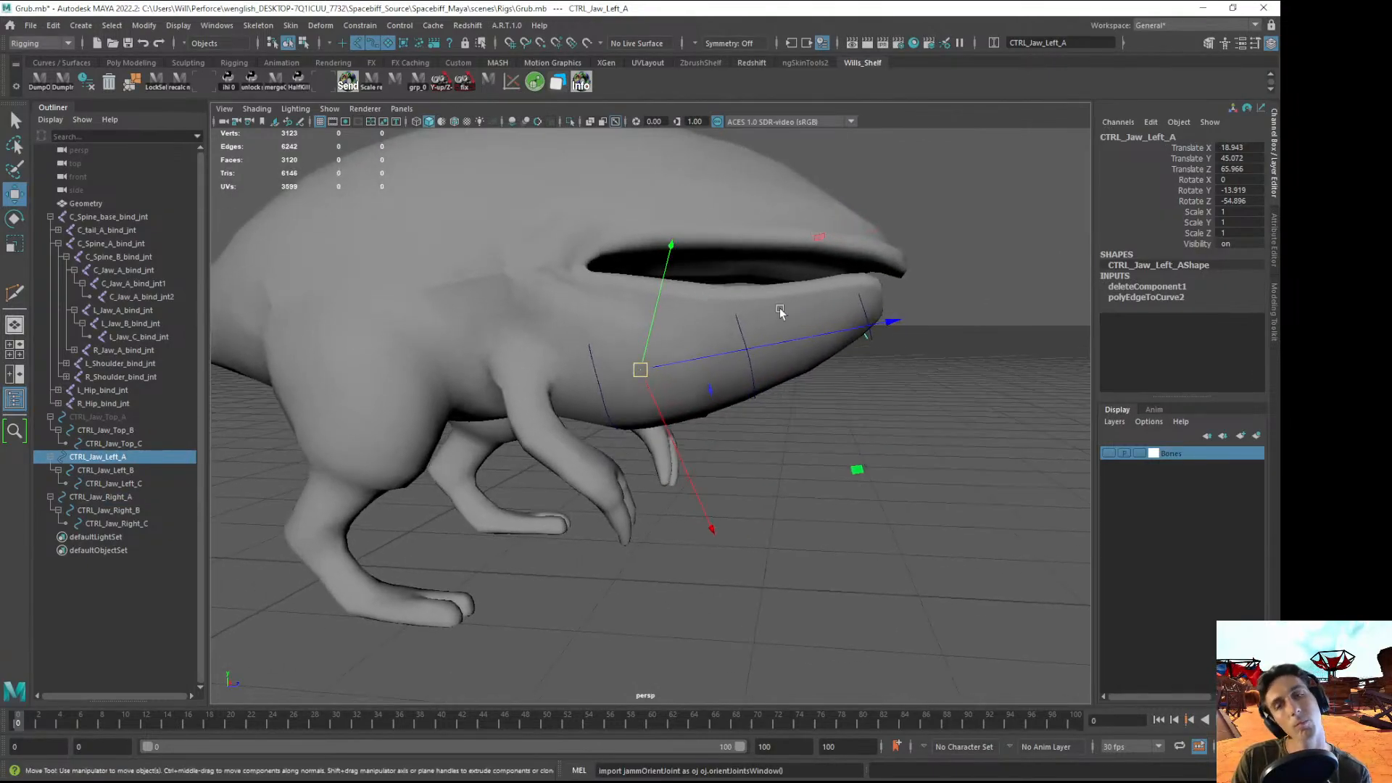
left_click(603, 410)
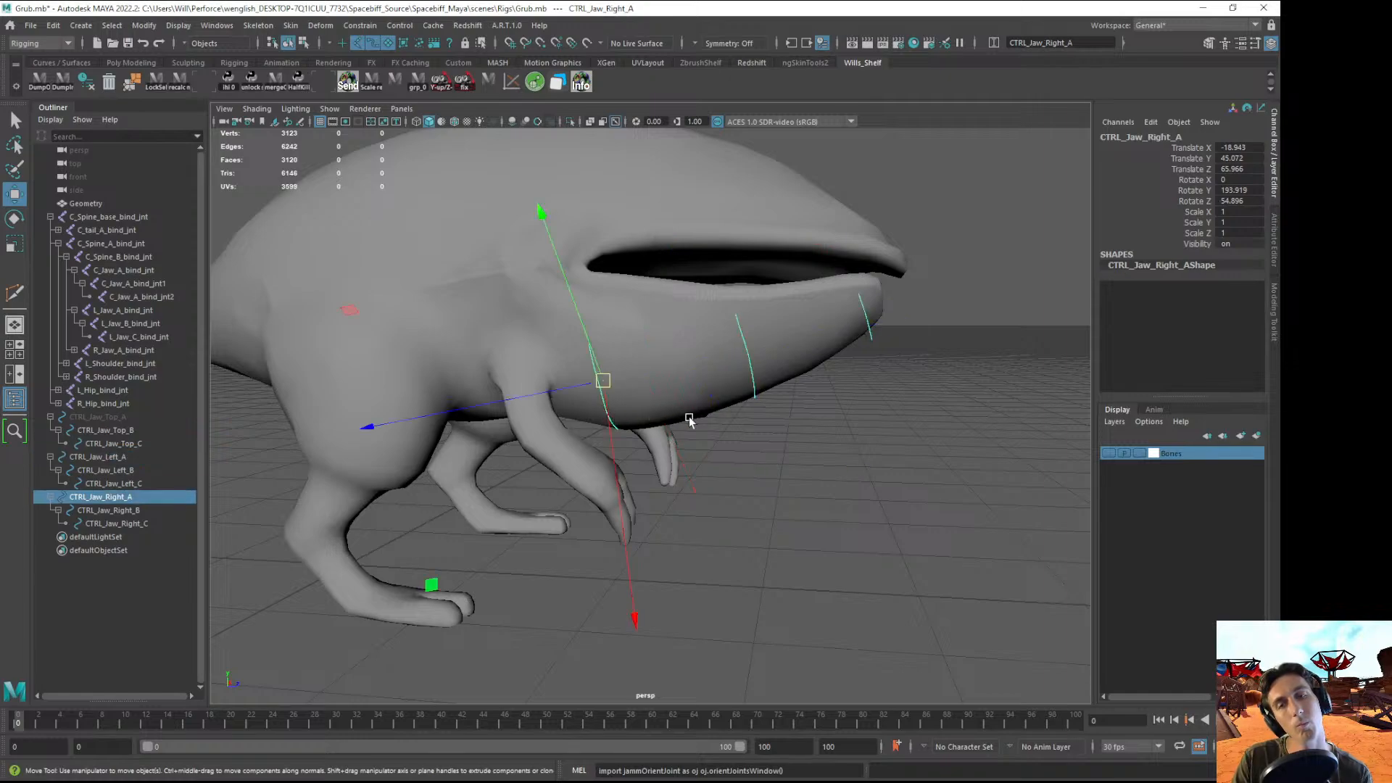
left_click_drag(691, 419, 657, 424, "alt")
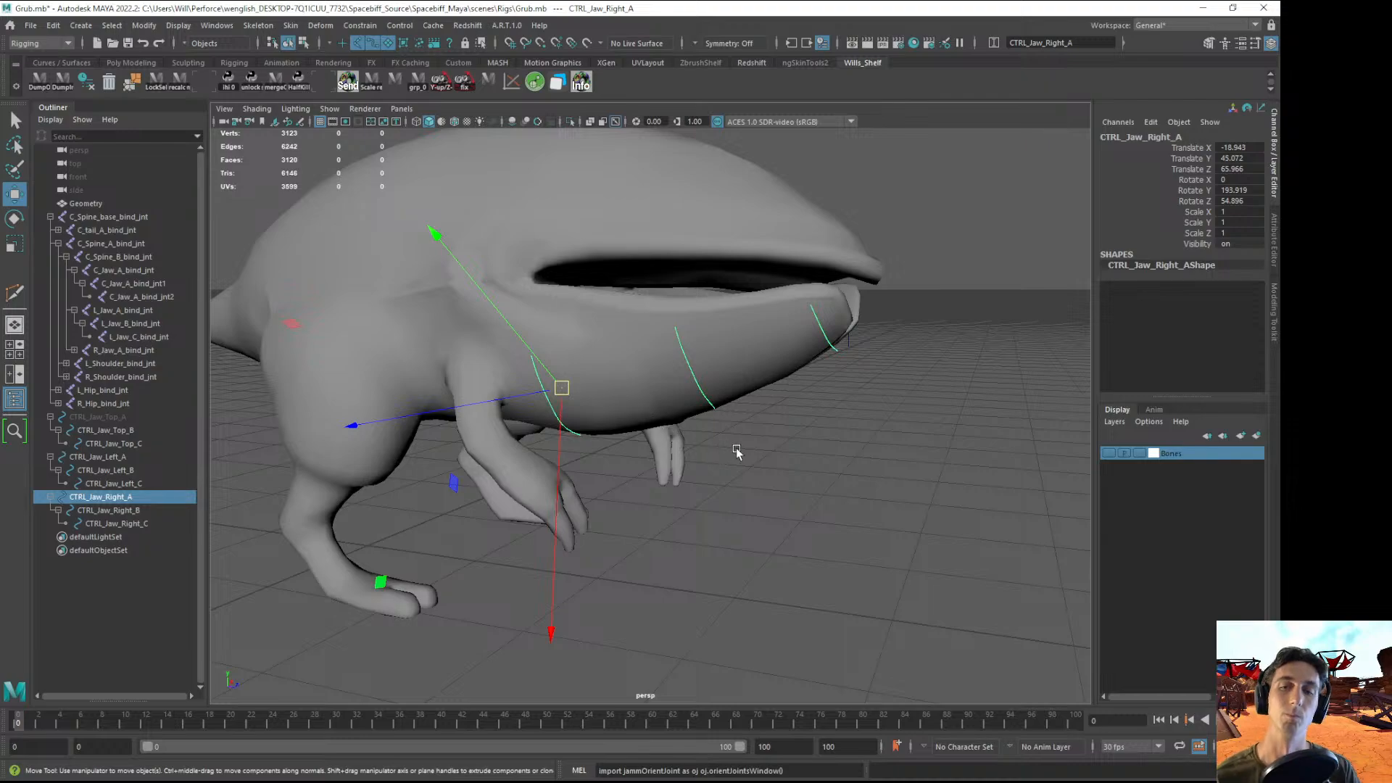
left_click_drag(737, 451, 657, 448, "alt")
left_click(1268, 770)
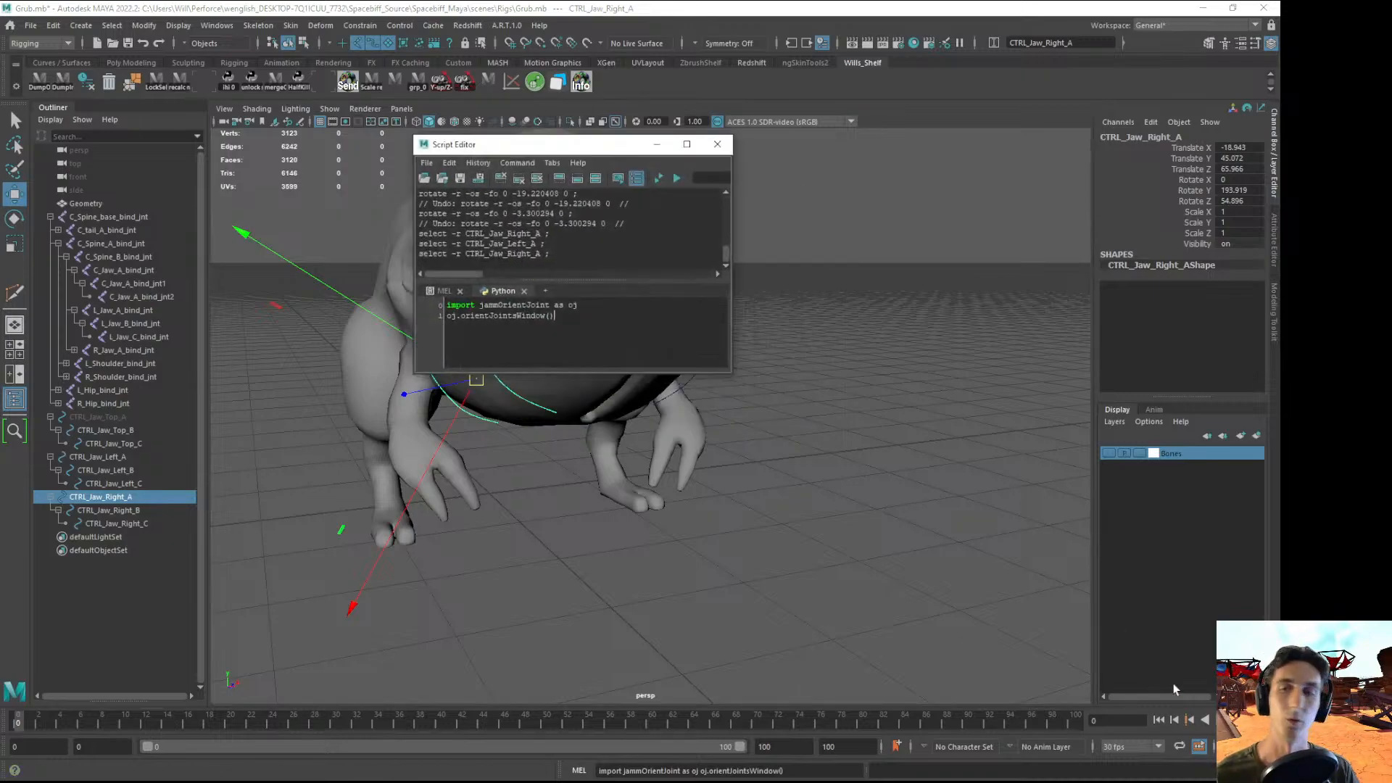
left_click(654, 142)
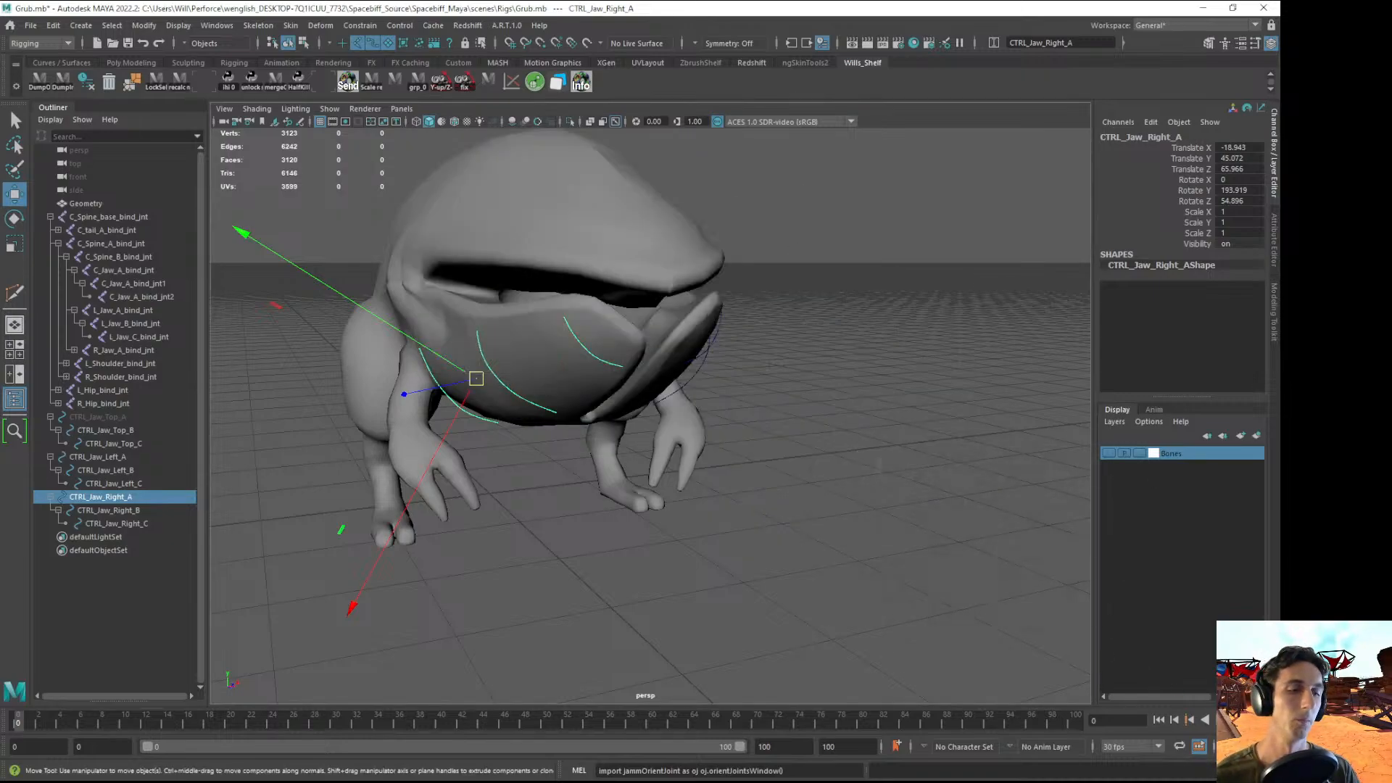
left_click(1213, 241)
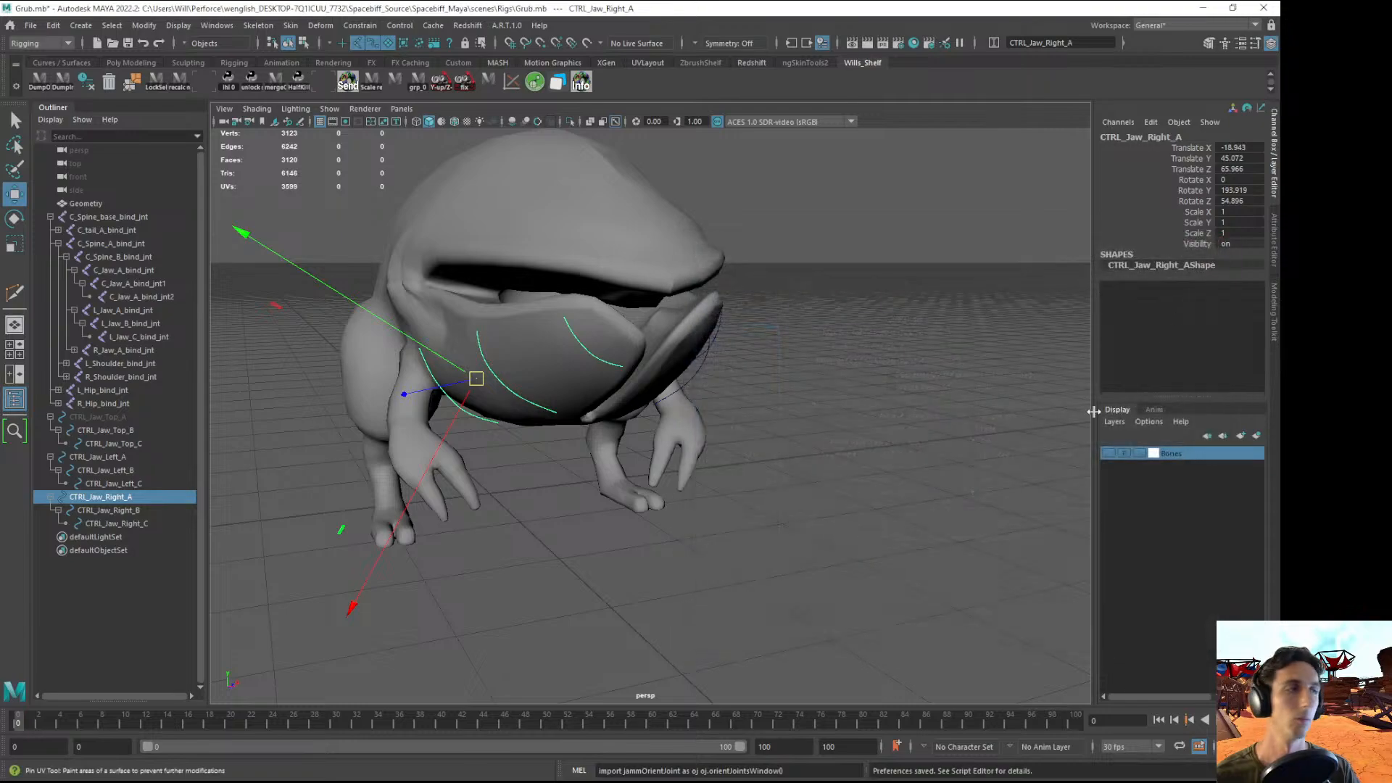
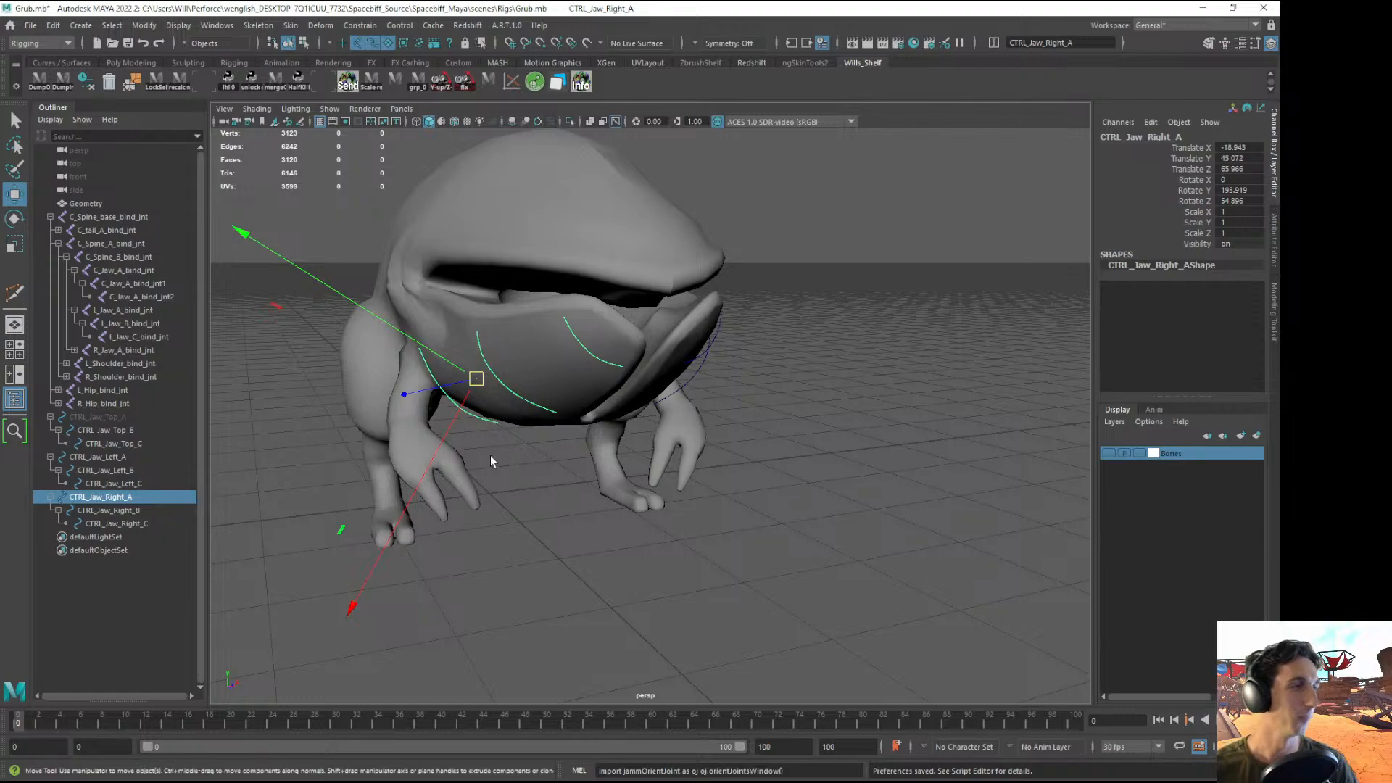
- Display the grub with its texture maps and turn the Bones display layer back on
left_click_drag(397, 461, 424, 450, "alt")
left_click(680, 550)
left_click_drag(680, 549, 487, 385, "alt")
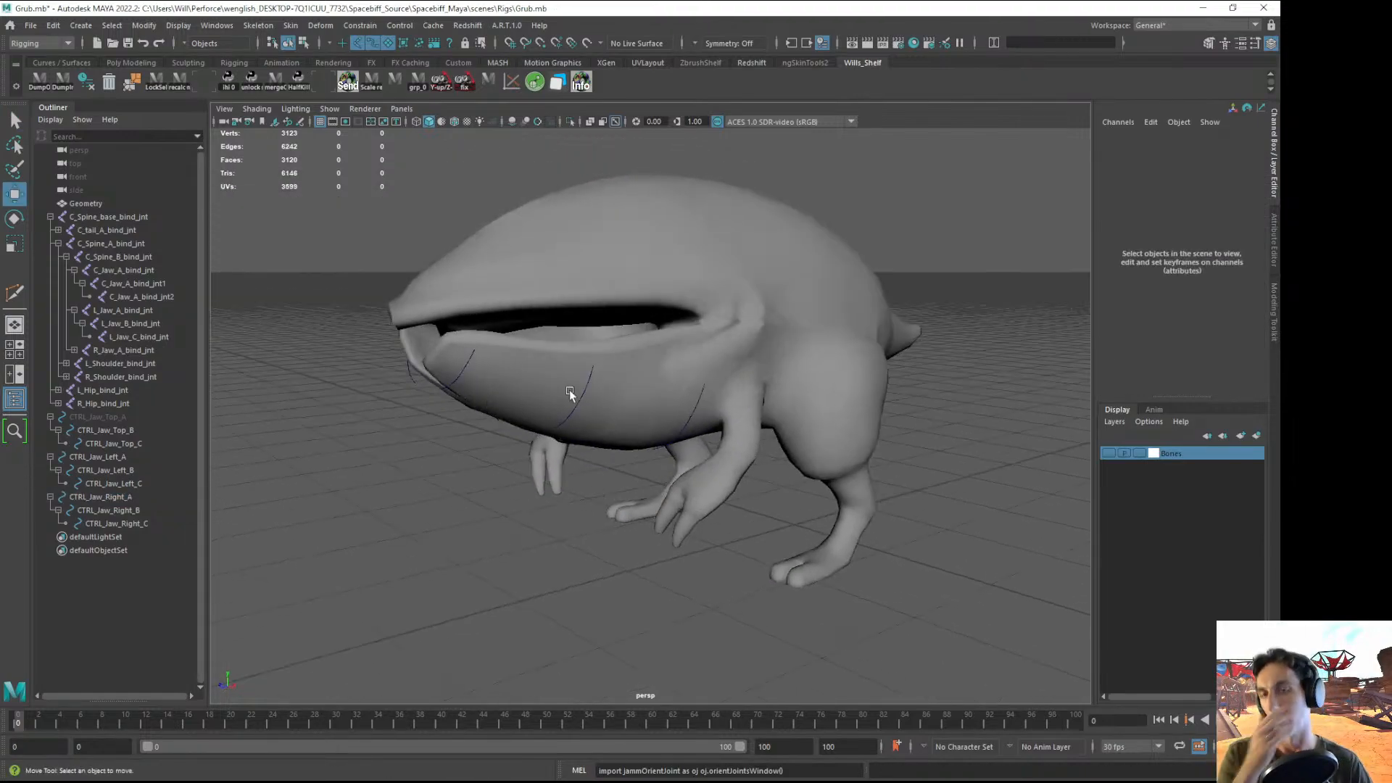
key("6")
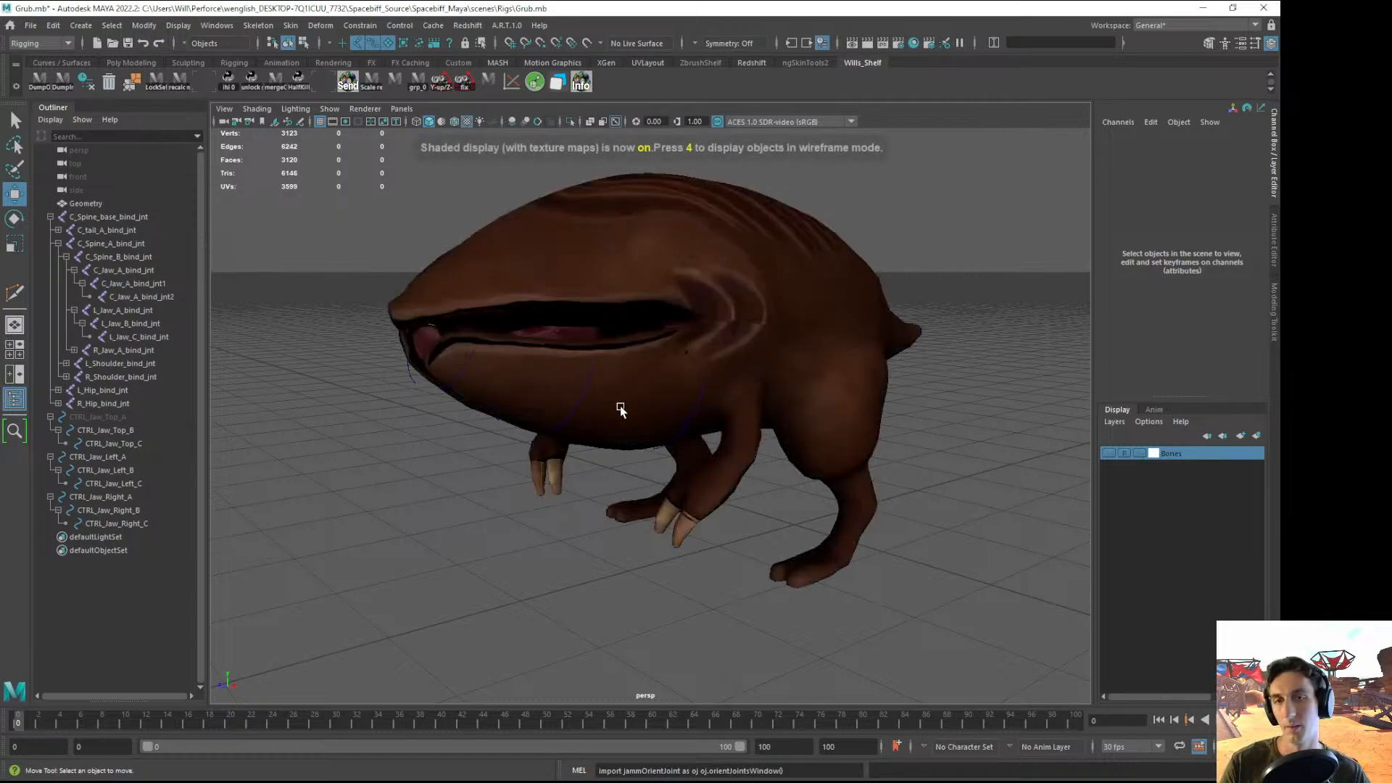
mouse_move(618, 407)
left_mouse_down("alt")
mouse_move(848, 420)
mouse_move(599, 461)
mouse_move(668, 482)
left_mouse_up("alt")
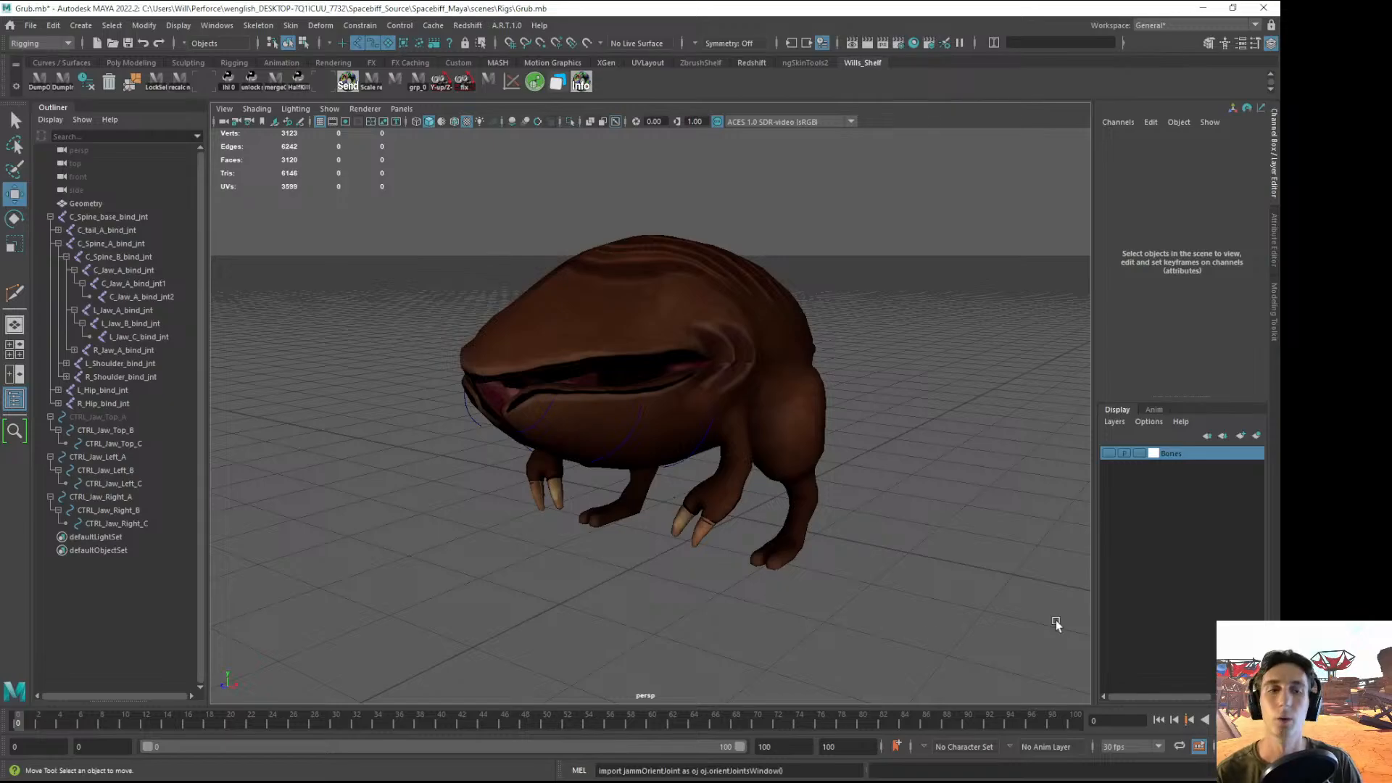
left_click(1109, 454)
left_click_drag(832, 450, 606, 243, "alt")
left_click_drag(923, 585, 783, 495, "alt")
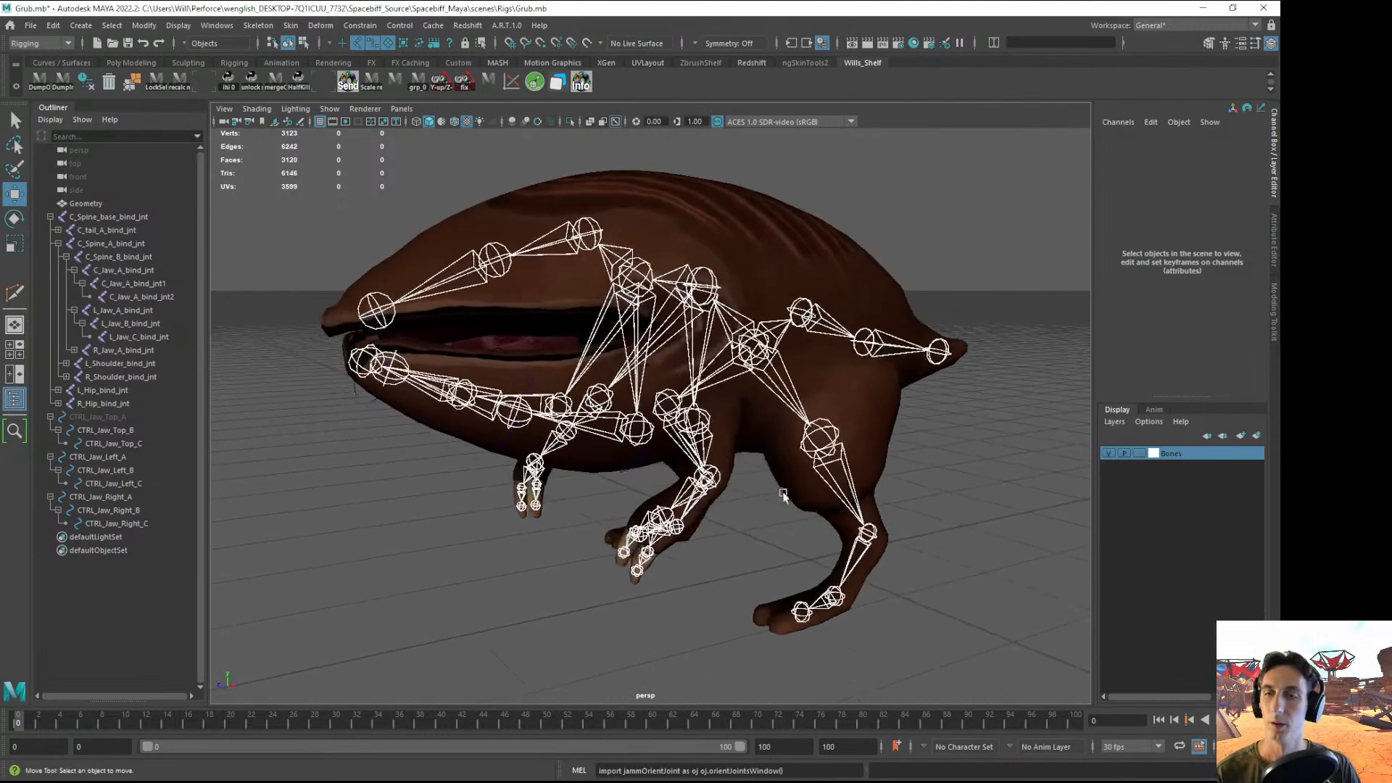
- Collapse the three jaw control hierarchies and toggle the visibility of CTRL_Jaw_Top_A, CTRL_Jaw_Left_A and CTRL_Jaw_Right_A together
left_click(49, 417)
left_click(50, 431)
left_click(48, 444)
left_click_drag(95, 446, 102, 429)
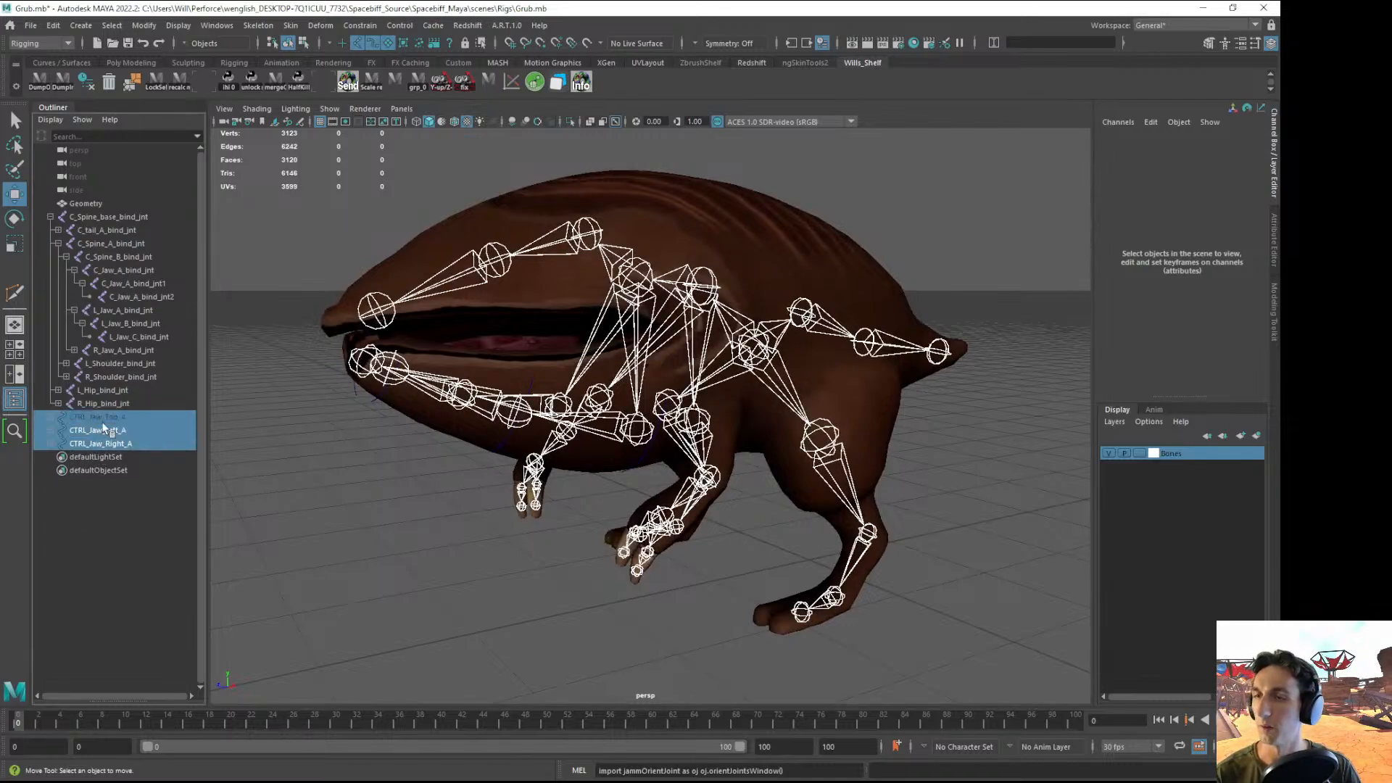
key("h")
left_click(341, 494)
- Try rotating the joints from C_Spine_A_bind_jnt through L_Jaw_C_bind_jnt about their Y axis and undo it
left_click(638, 435)
left_click_drag(312, 366, 285, 392, "alt")
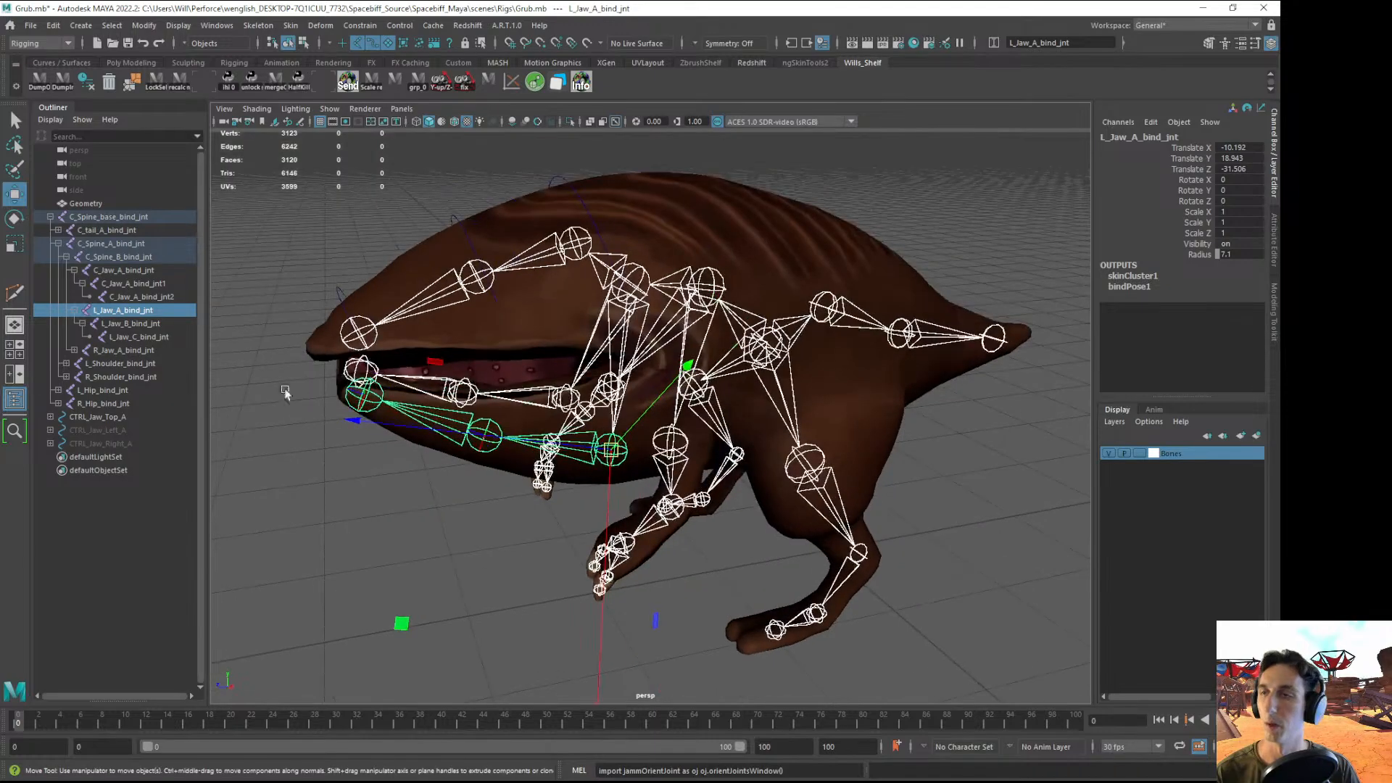
left_click_drag(143, 338, 143, 254)
key("e")
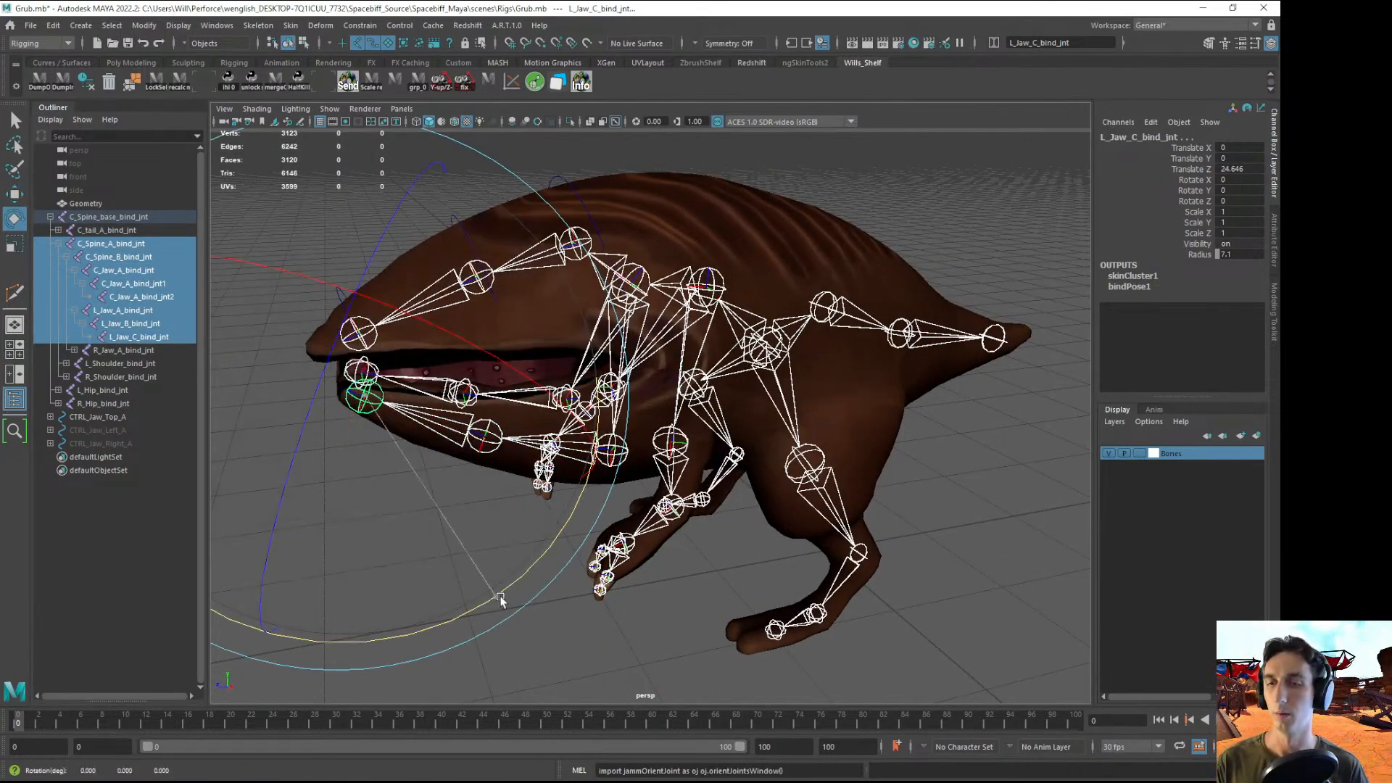
left_click_drag(498, 598, 444, 591)
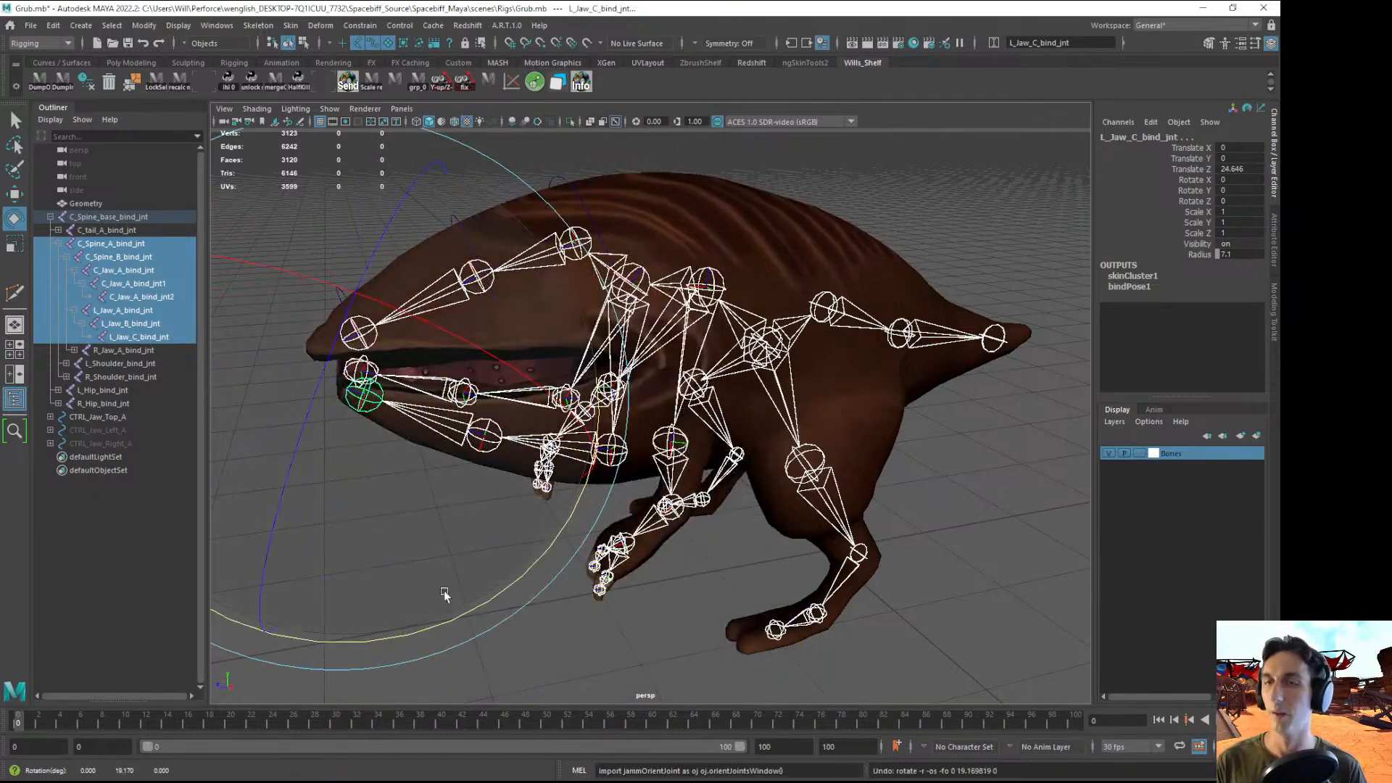
scroll(556, 587, "down", 2)
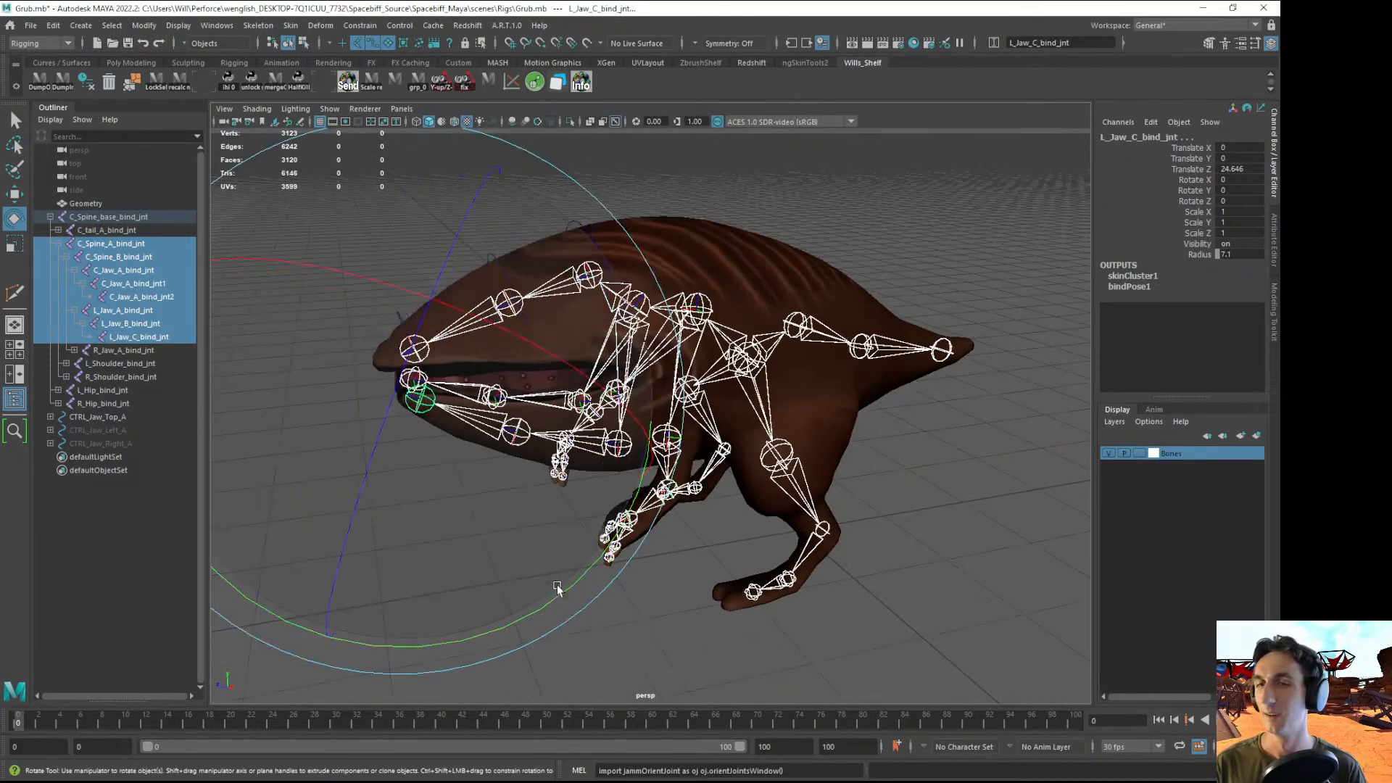
left_click(507, 599)
- Select the left and right jaw A, B and C bind joints, test-rotate them together, and undo the rotations
left_click_drag(102, 312, 127, 337)
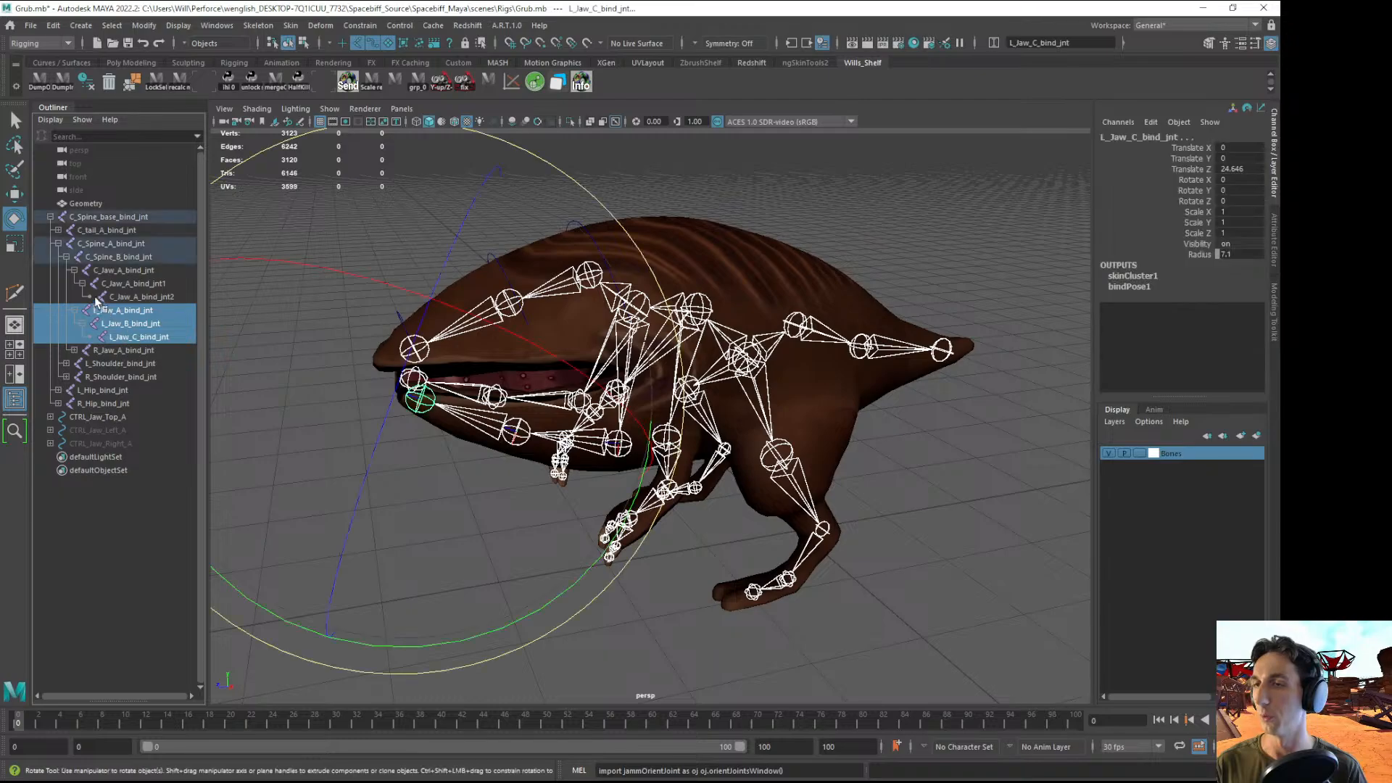
left_click(115, 353, "shift")
left_click(74, 350)
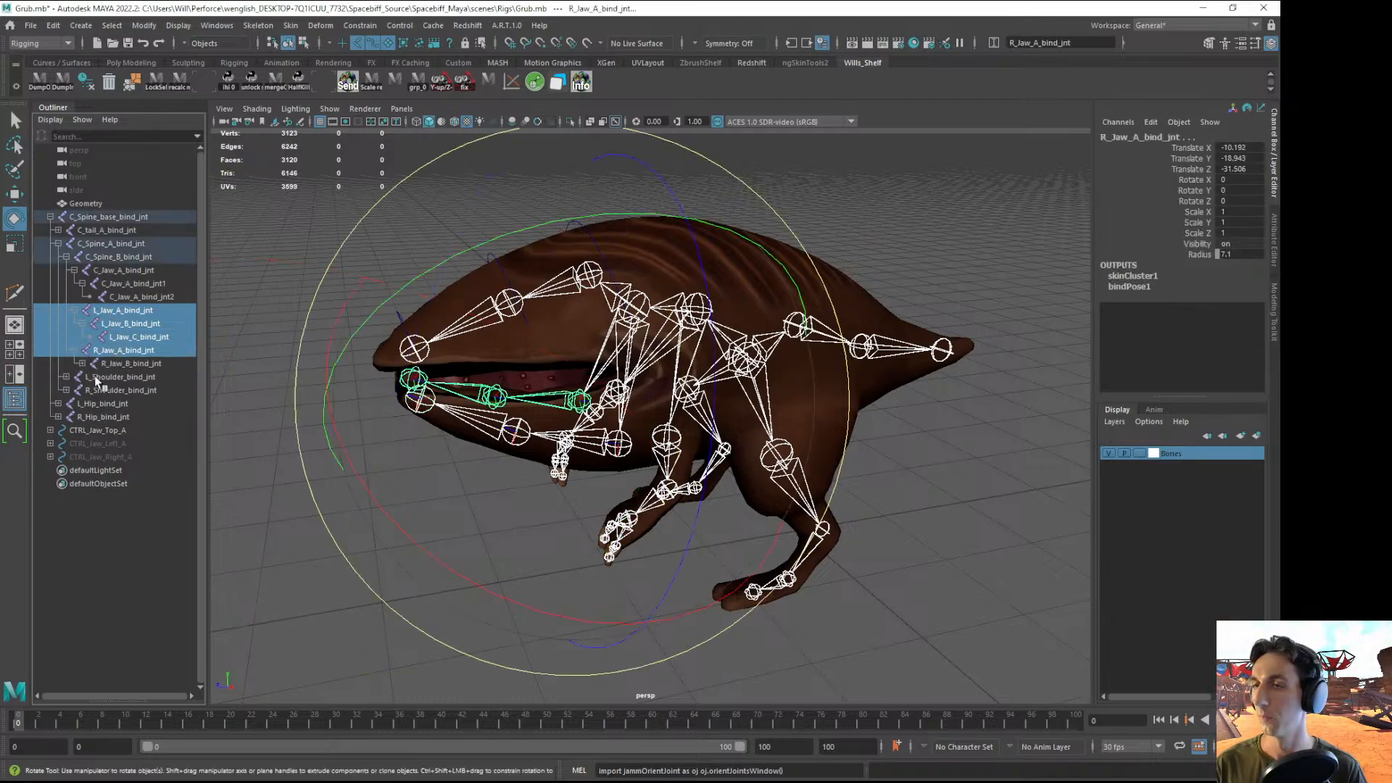
left_click(82, 363)
left_click(125, 377, "ctrl")
left_click(123, 364, "ctrl")
left_click_drag(271, 398, 406, 395, "alt")
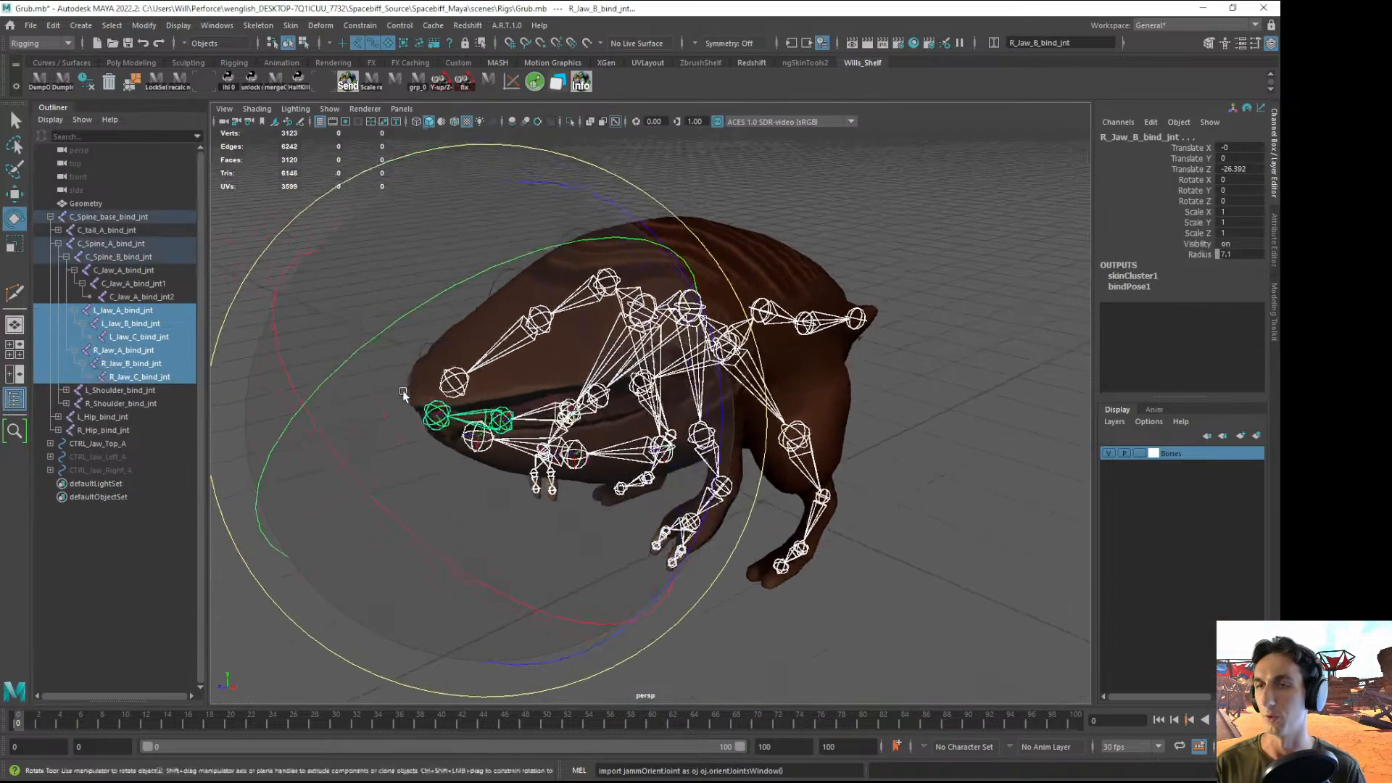
left_click_drag(390, 326, 365, 444)
left_click_drag(295, 334, 420, 267)
key("ctrl+z")
key("ctrl+z")
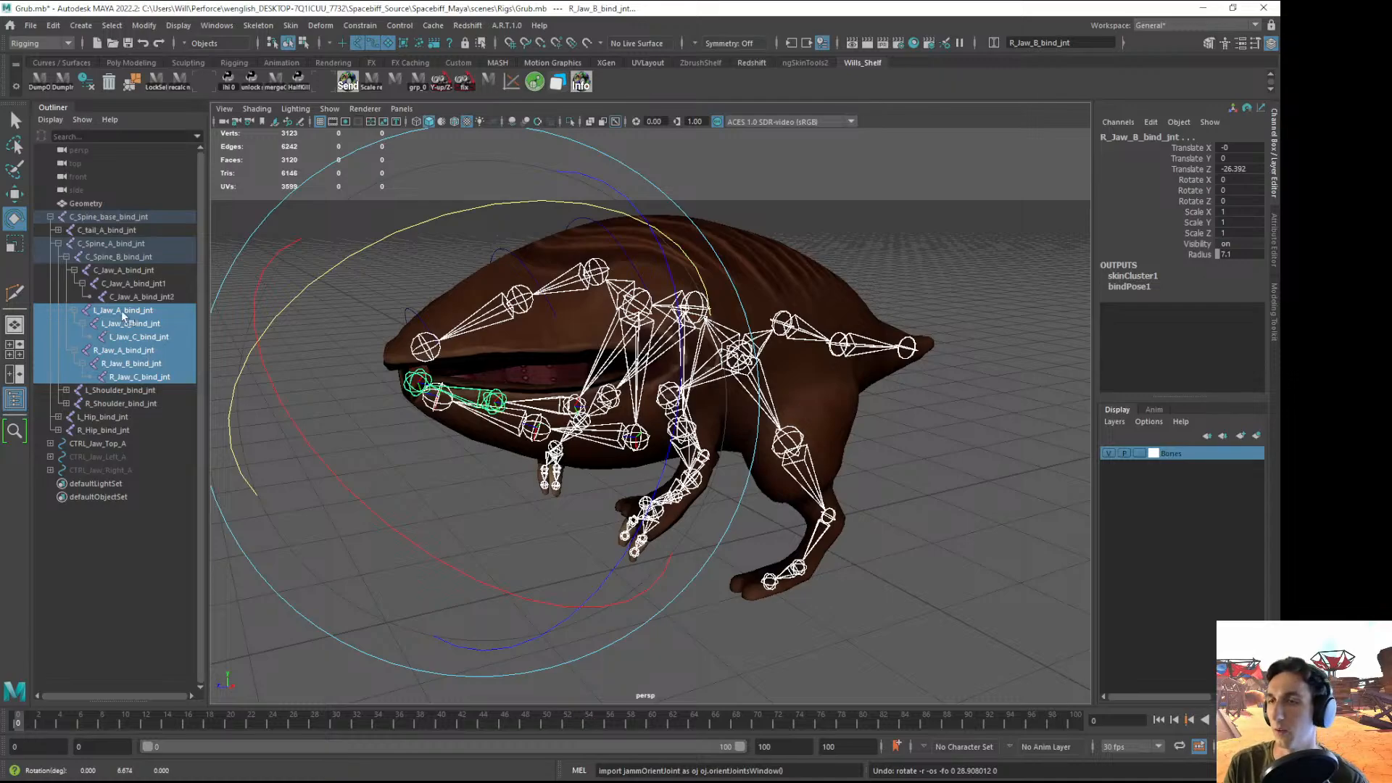
- Add the three centre jaw joints to the selection, test-rotate all jaw joints open about their Y axis, and undo it
left_click(112, 269, "shift")
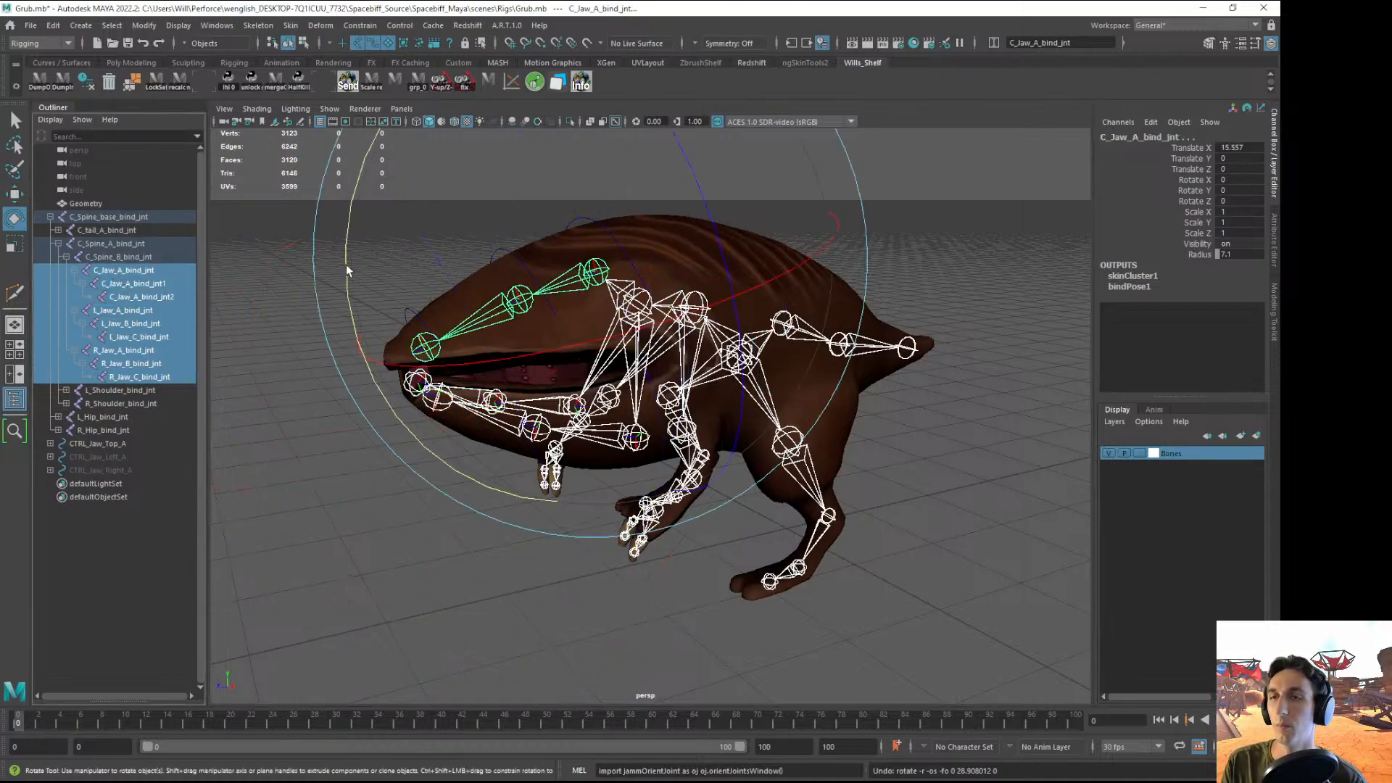
left_click_drag(346, 264, 449, 159)
left_click_drag(523, 370, 492, 342, "alt")
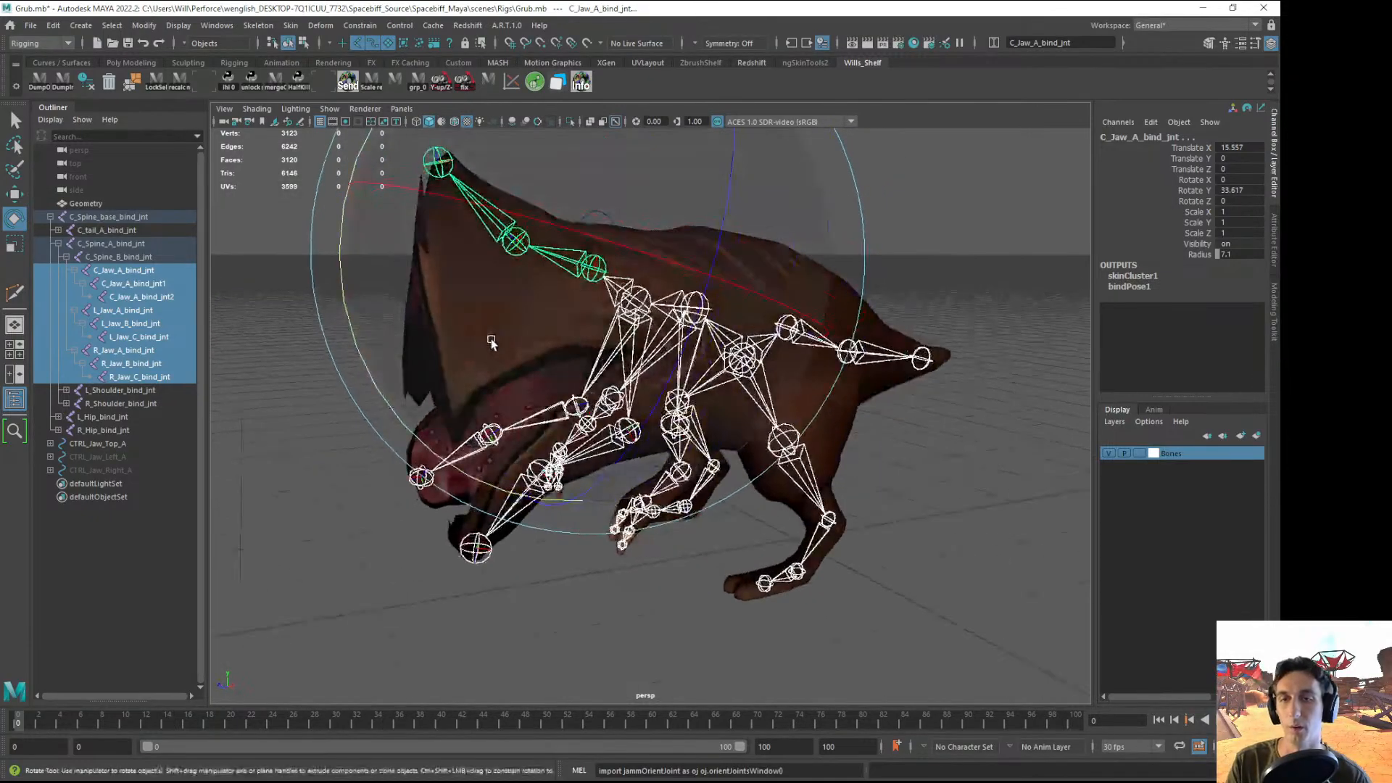
key("ctrl+z")
key("ctrl+z")
key("ctrl+z")
- Clear the joint selection and save the scene
left_click(411, 497)
left_click_drag(493, 440, 469, 457, "alt")
key("ctrl+s")
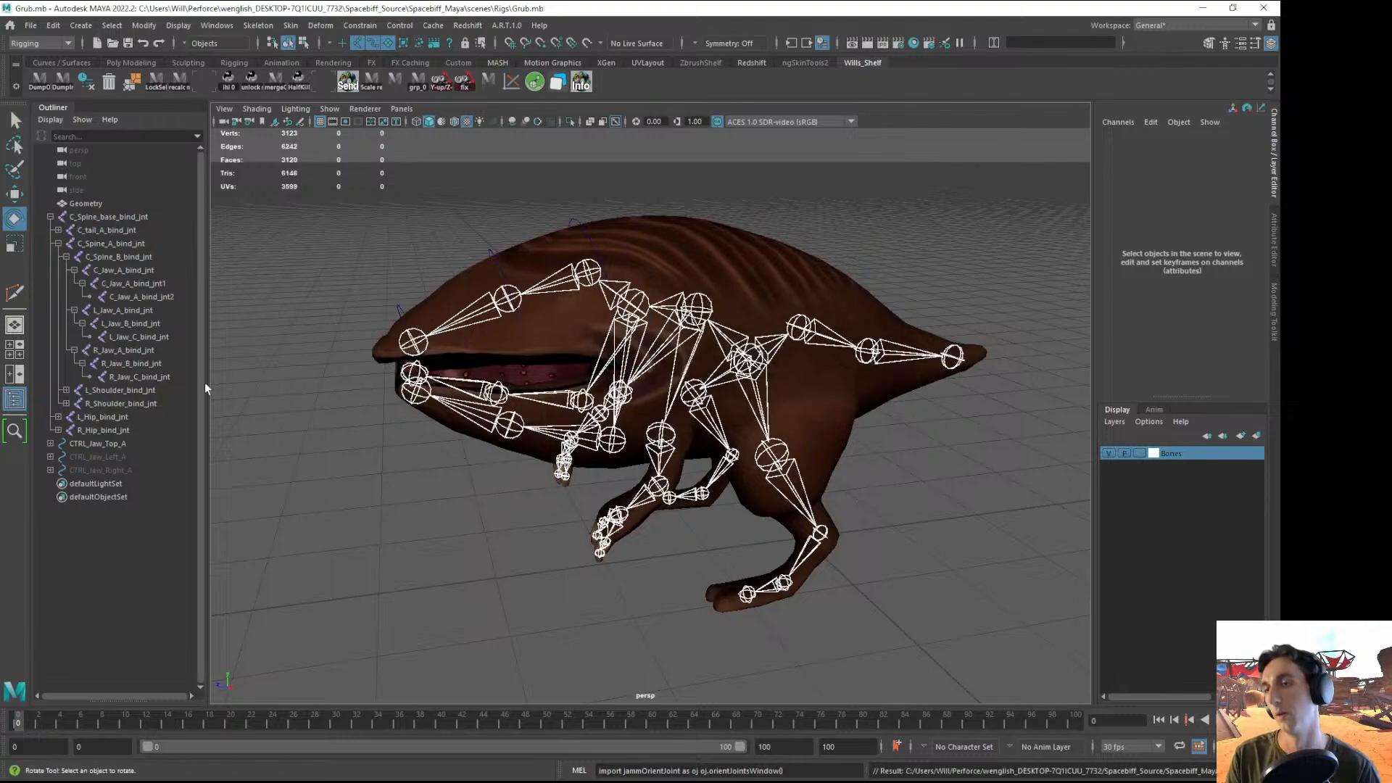
- Select the centre jaw joints one after another, from C_Jaw_A_bind_jnt to the tip joint, to examine the top jaw chain
left_click(100, 458)
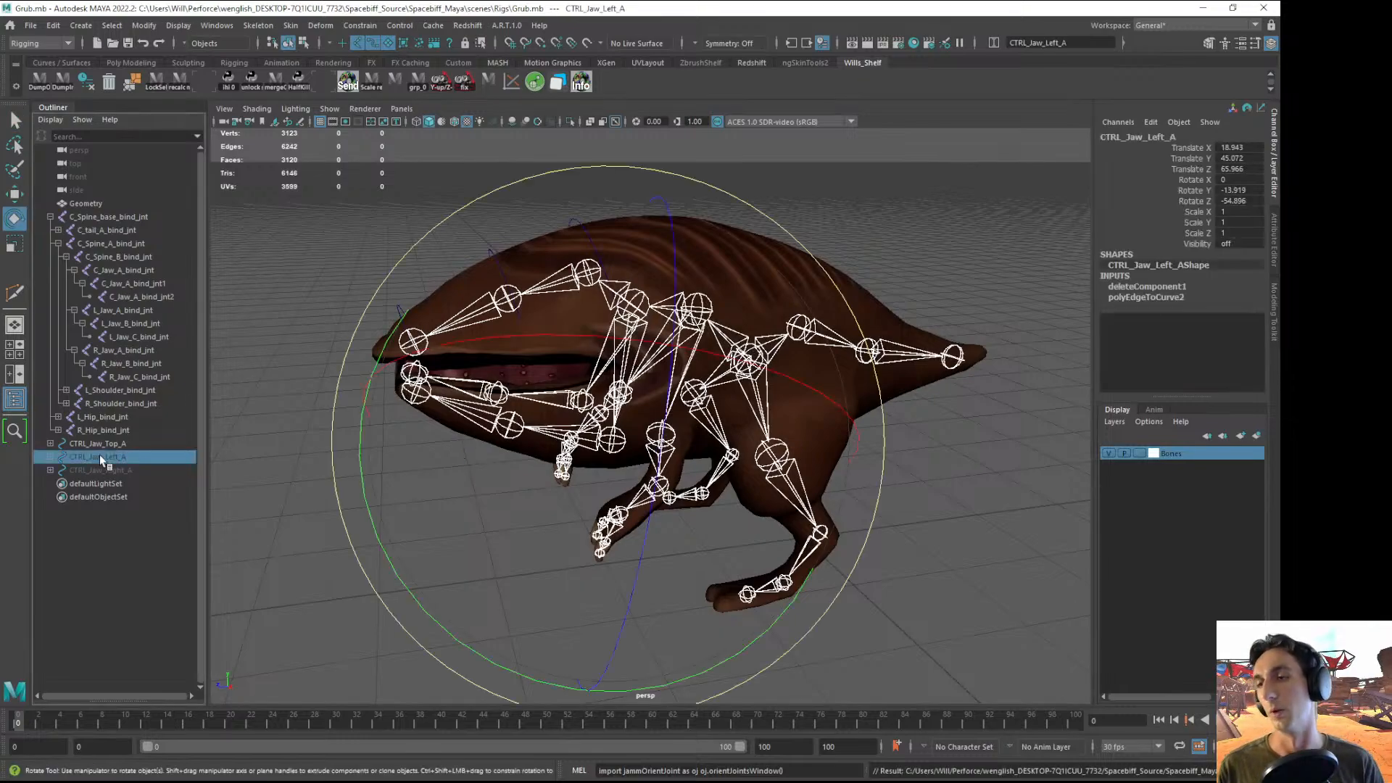
left_click(380, 375)
left_click(580, 276)
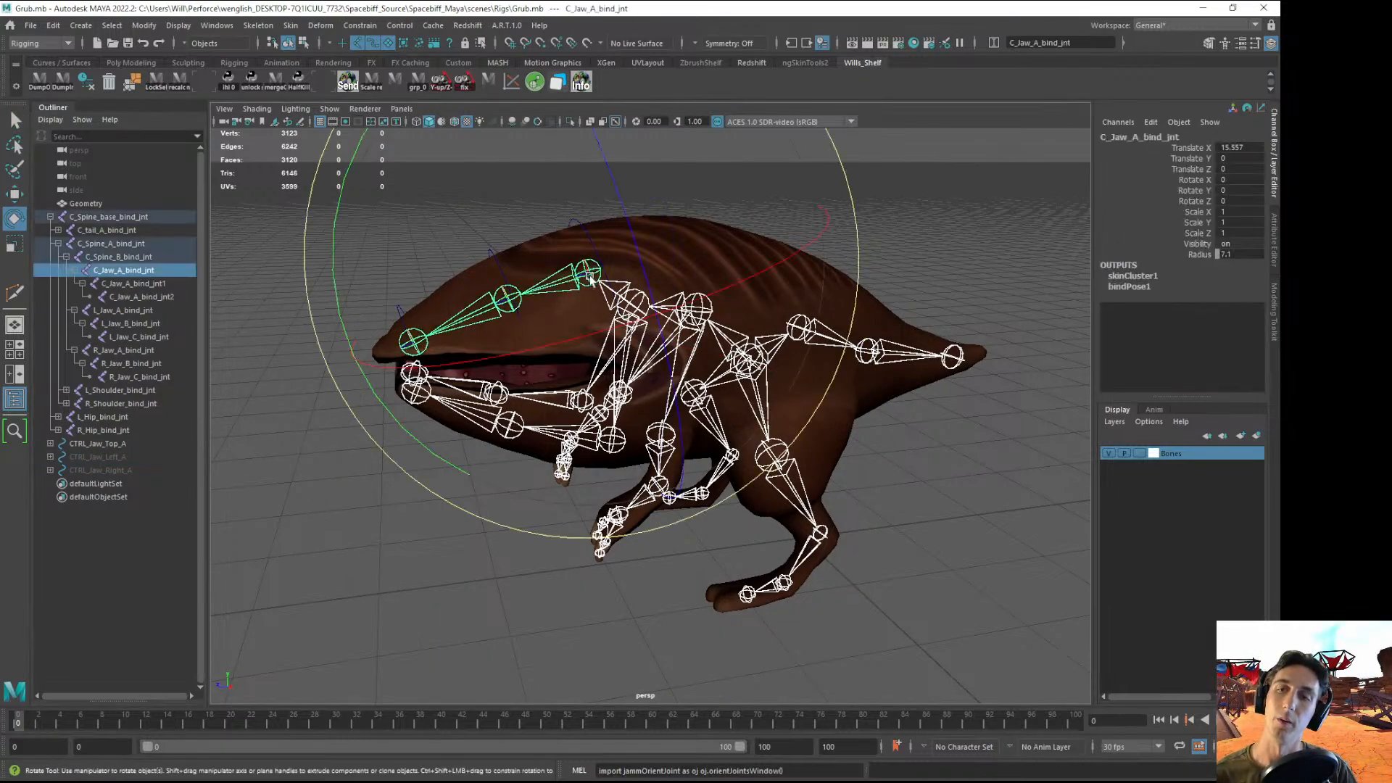
left_click(282, 433)
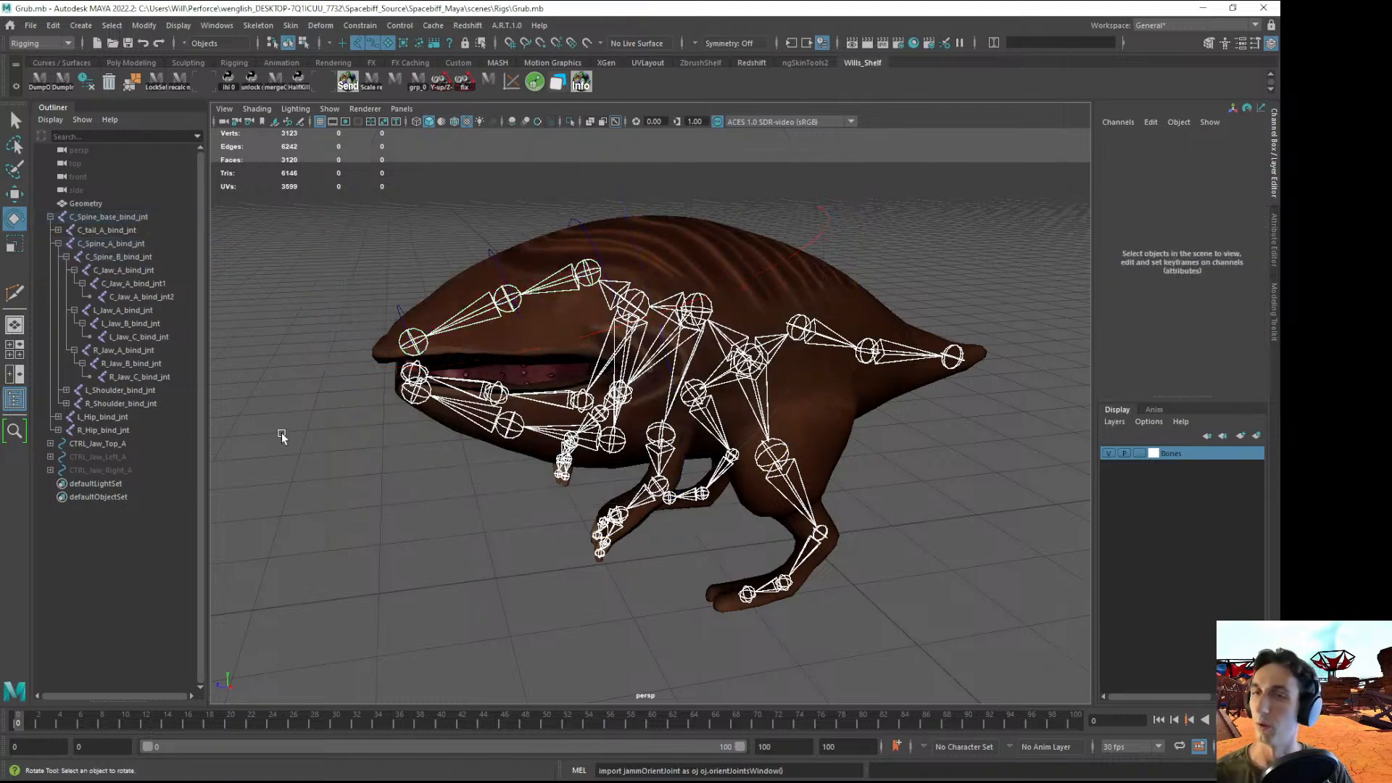
left_click(519, 302)
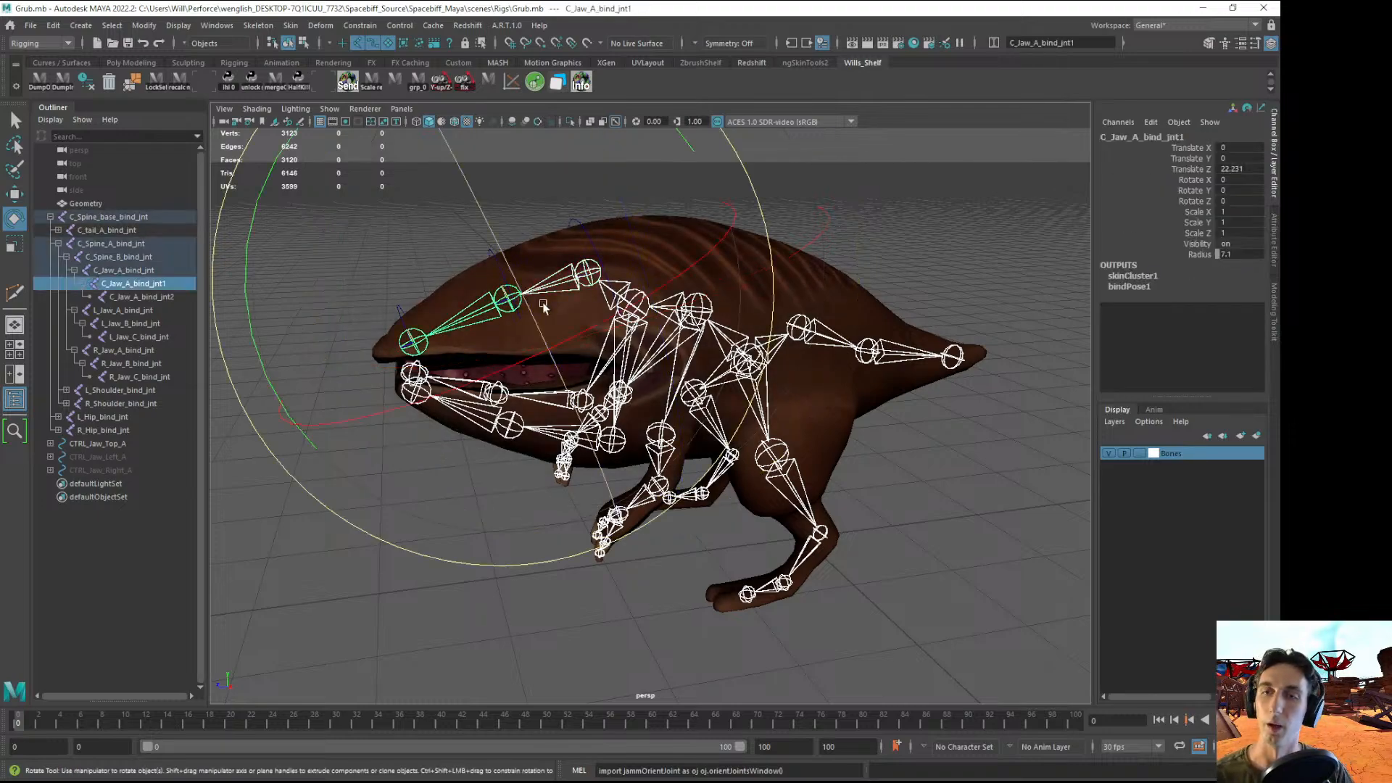
left_click(413, 591)
left_click(413, 341)
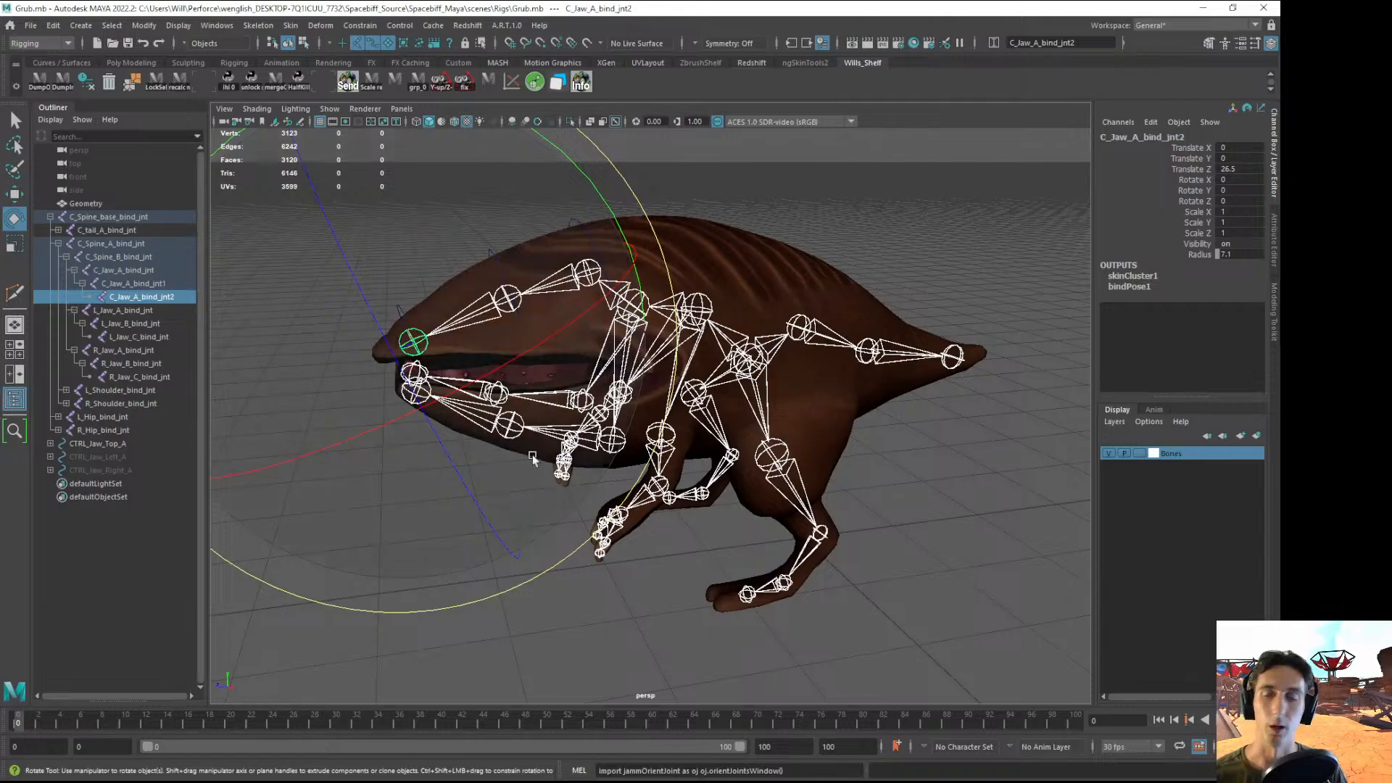
left_click(537, 637)
left_click_drag(537, 636, 520, 525, "alt")
- Select the top jaw control curves in the viewport from CTRL_Jaw_Top_C back to CTRL_Jaw_Top_A to examine their pivots and hierarchy
left_click(430, 303)
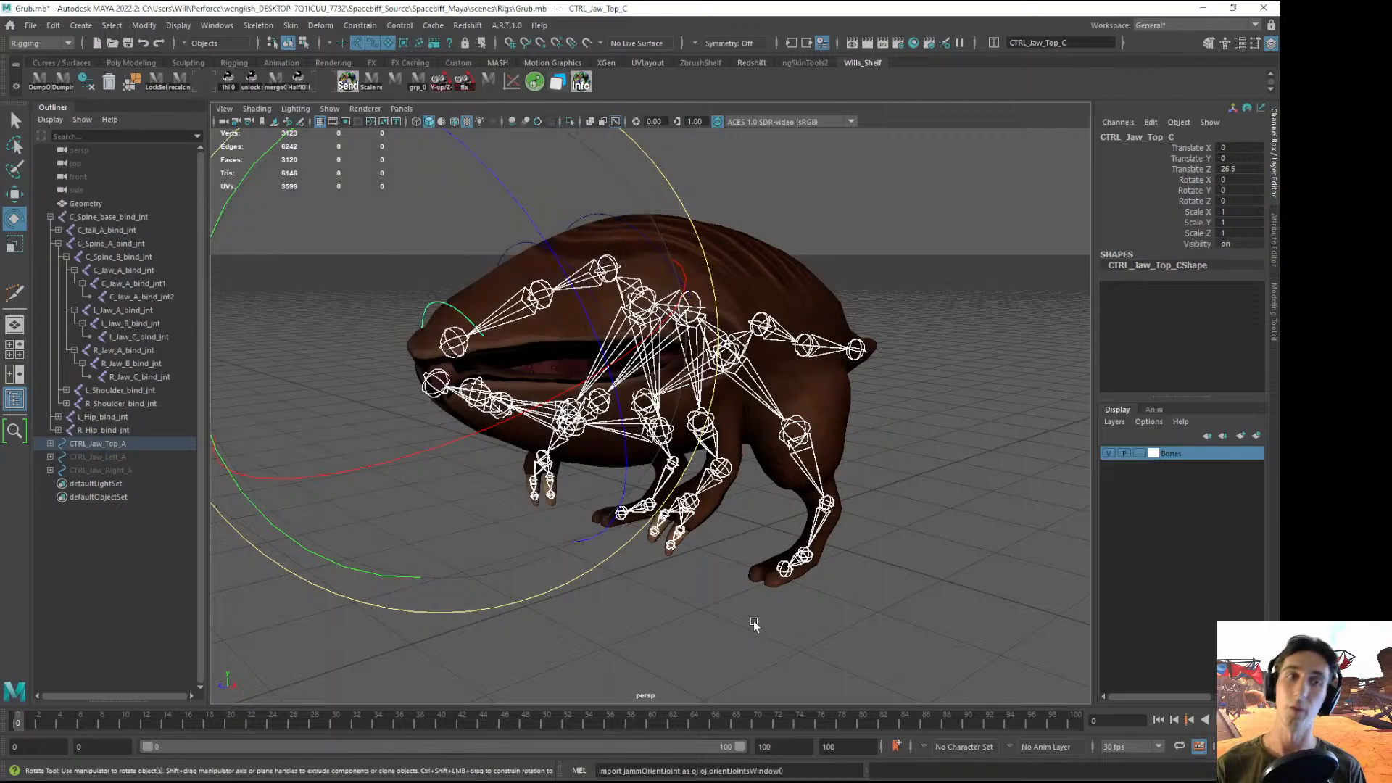
key("w")
left_click_drag(617, 560, 692, 497, "alt")
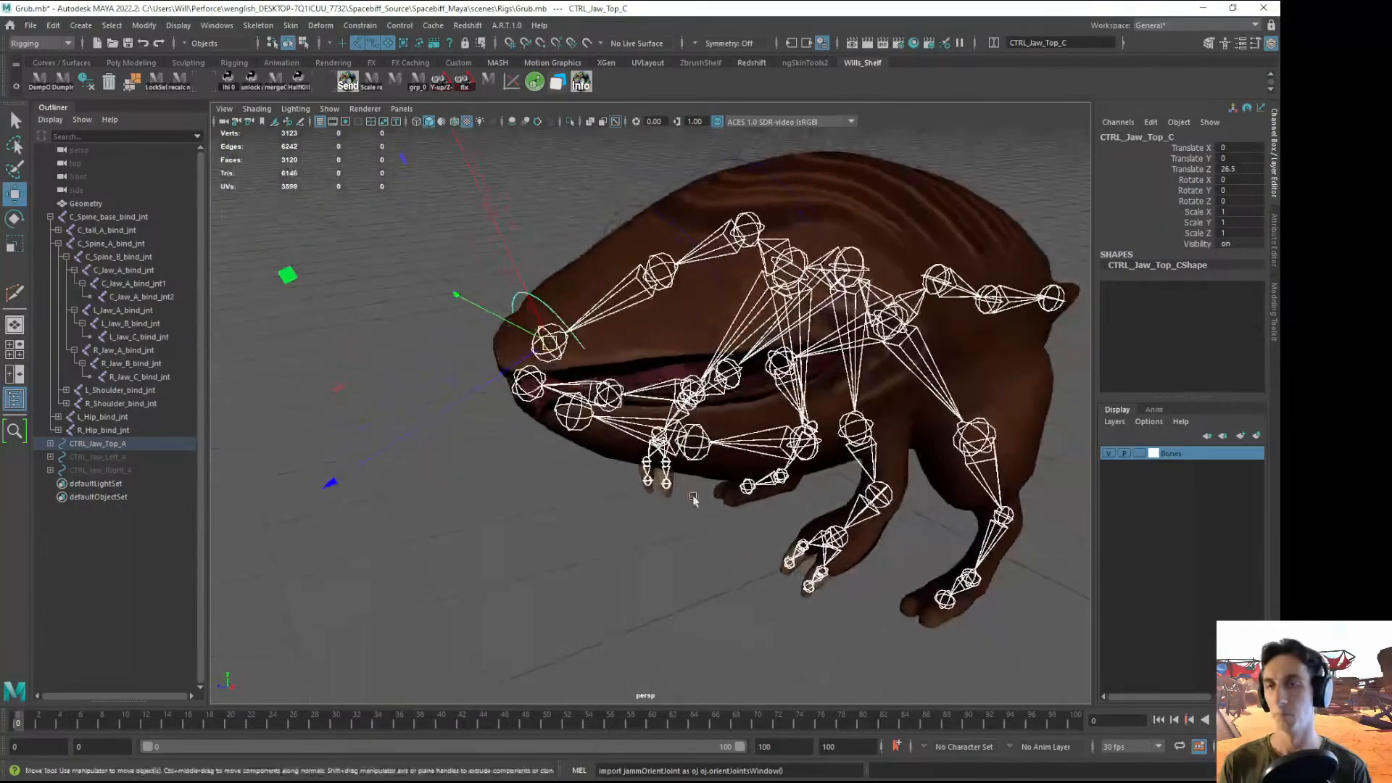
left_click(634, 215)
left_click(712, 171)
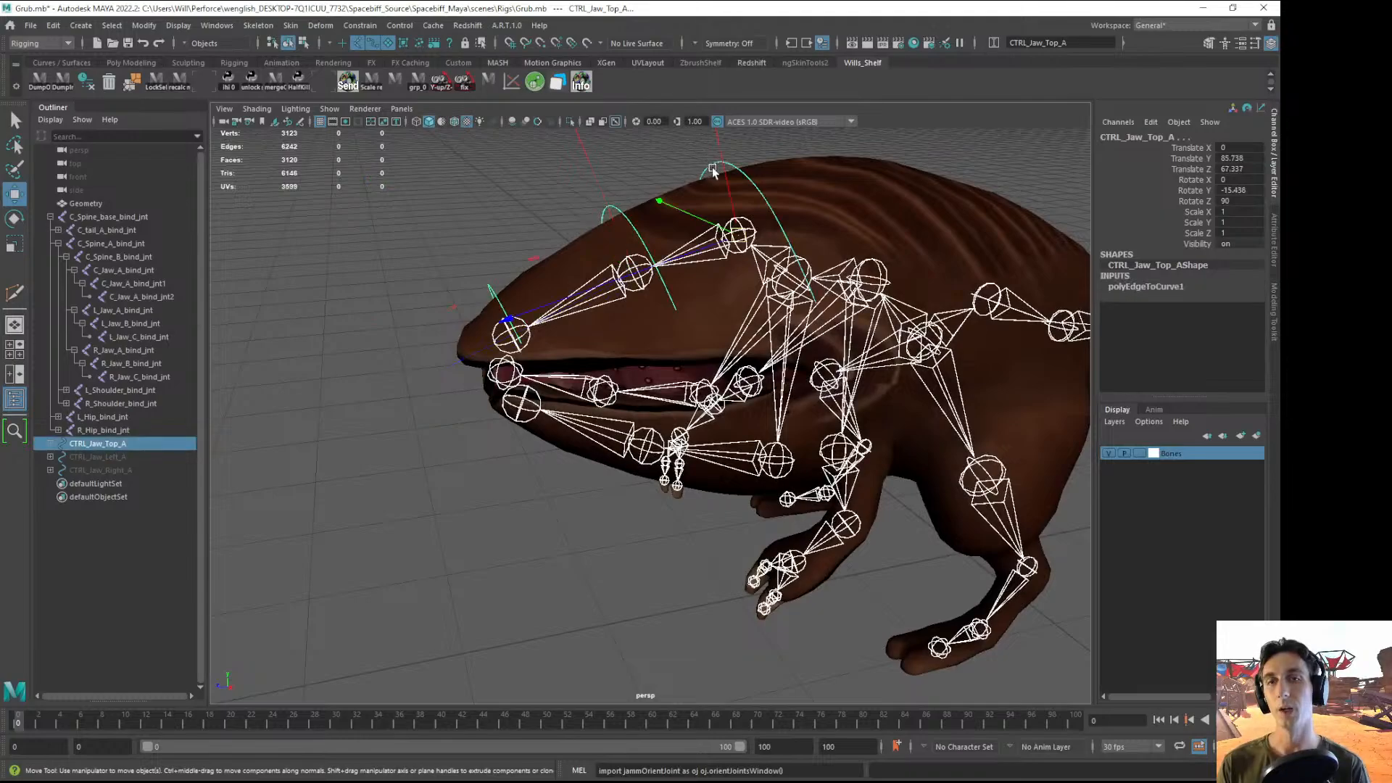
left_click(388, 320)
- Select CTRL_Jaw_Top_A, B and C together, test-rotate them about their Y axis, and undo the rotations
left_click(50, 444)
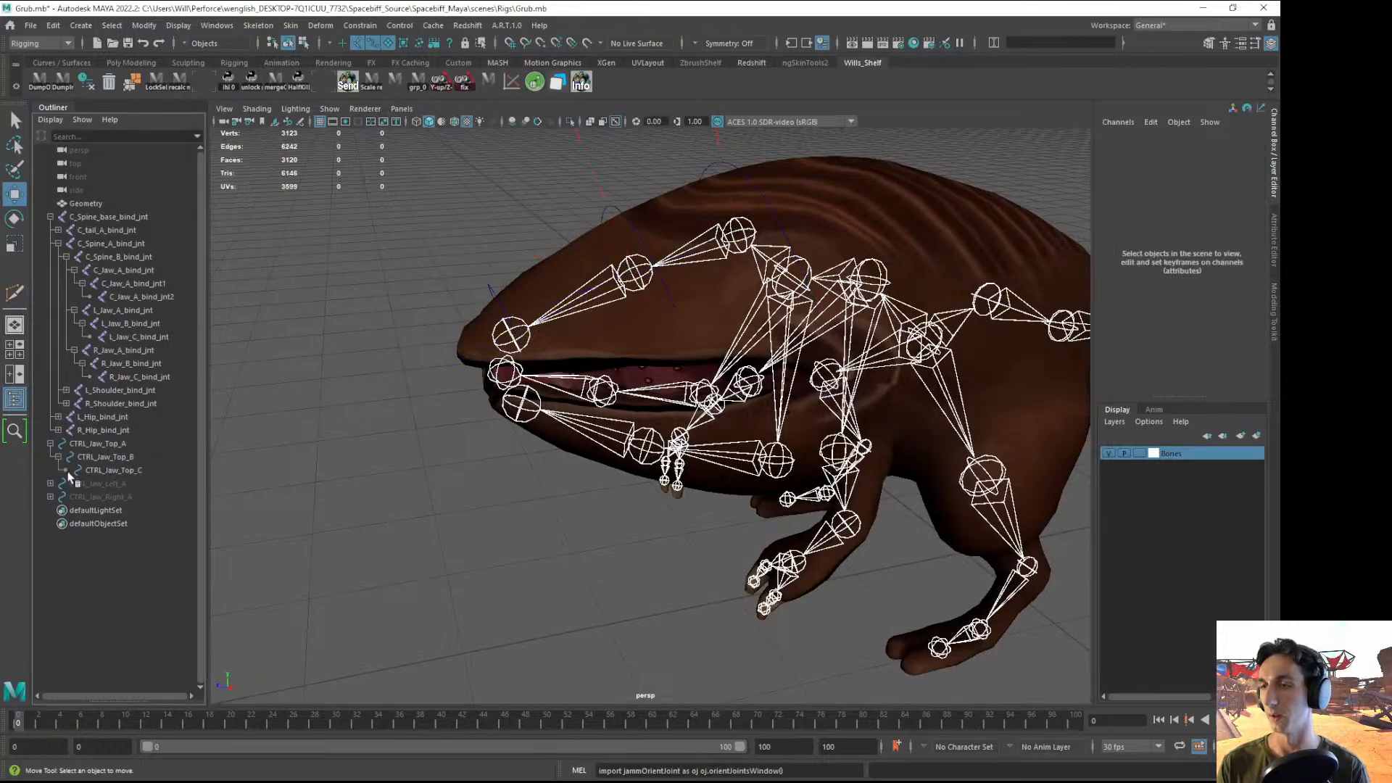
left_click(82, 471)
left_click_drag(98, 442, 95, 467)
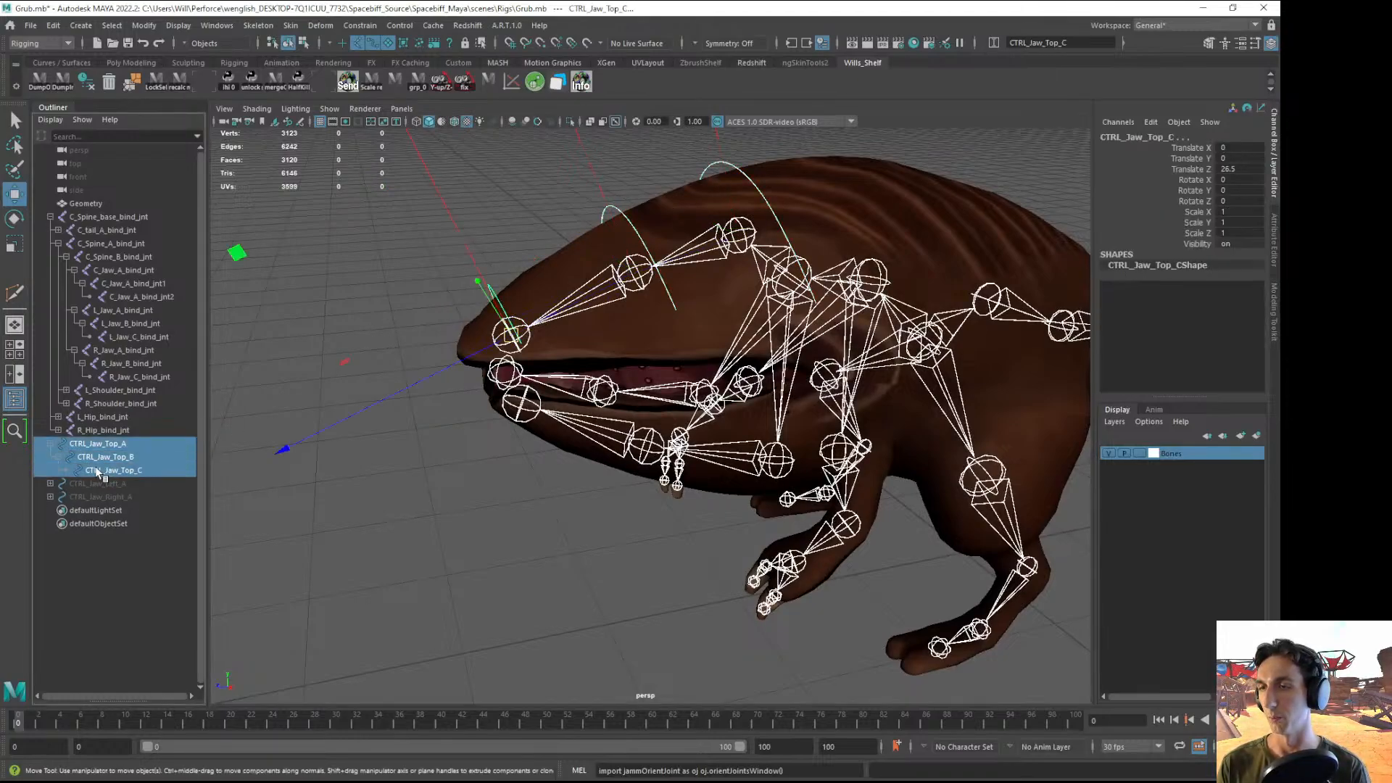
key("e")
middle_click_drag(617, 385, 619, 403, "alt")
left_click_drag(619, 403, 382, 302, "alt")
left_click_drag(321, 261, 517, 226)
left_click_drag(518, 226, 637, 294, "alt")
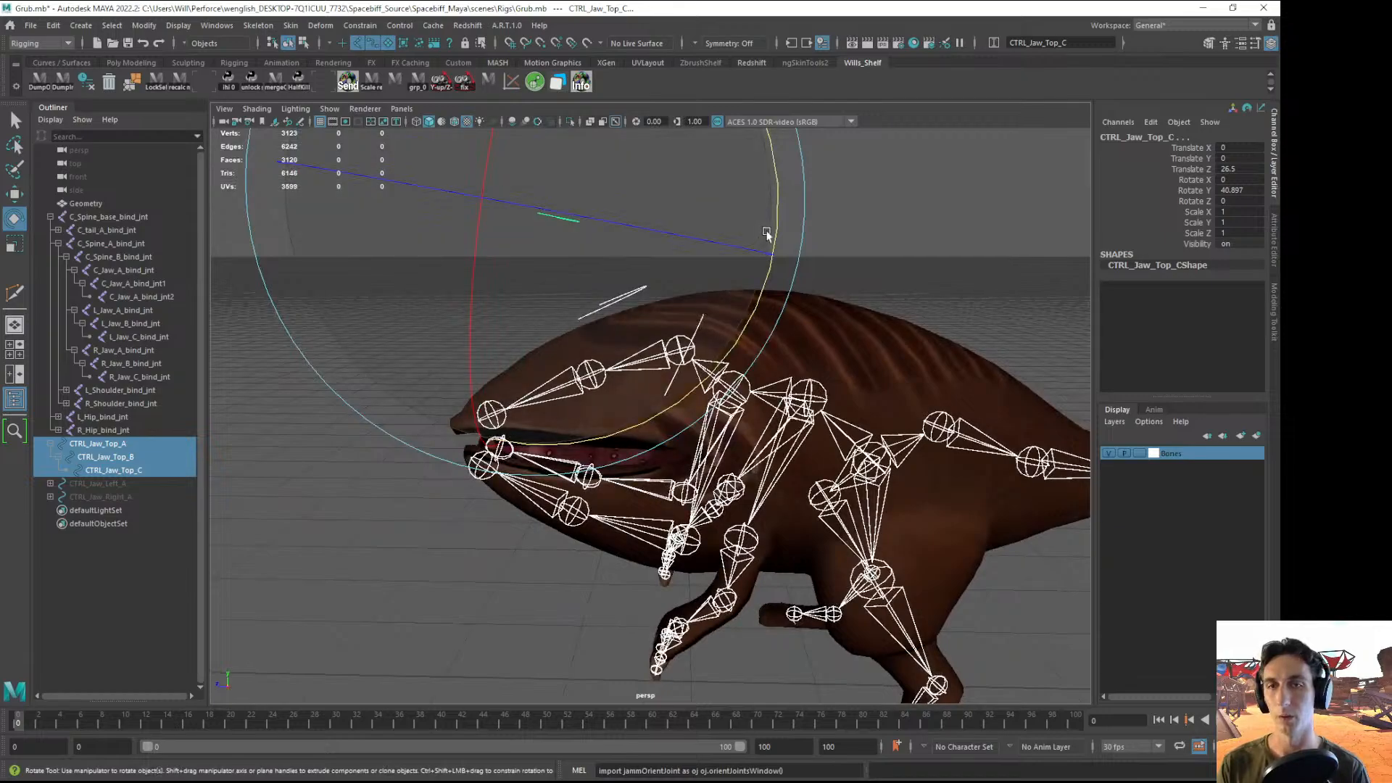
left_click_drag(768, 232, 774, 267)
key("ctrl+z")
key("ctrl+z")
- Hide the CTRL_Jaw_Top_A control chain and show the CTRL_Jaw_Left_A chain
left_click_drag(427, 488, 472, 462, "alt")
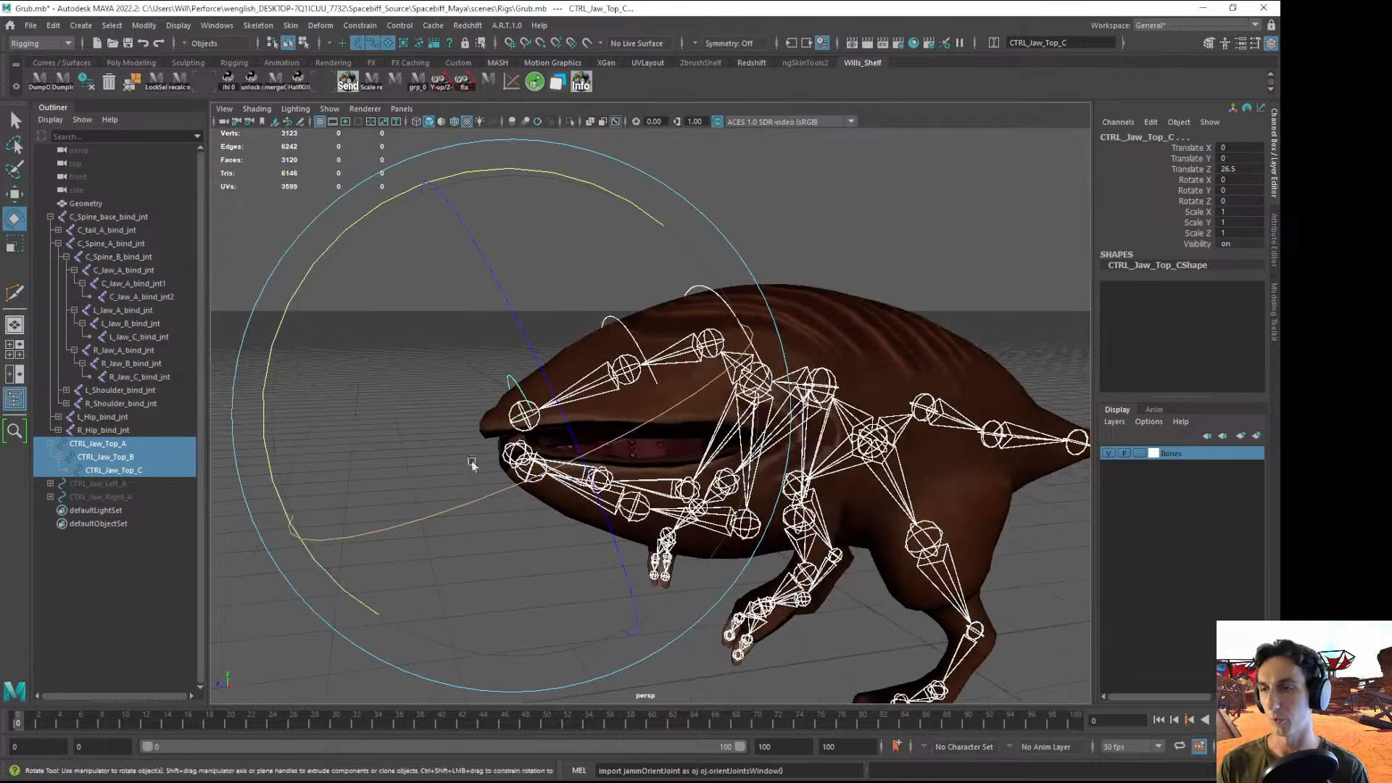
left_click(233, 646)
left_click(100, 443)
left_click(425, 485)
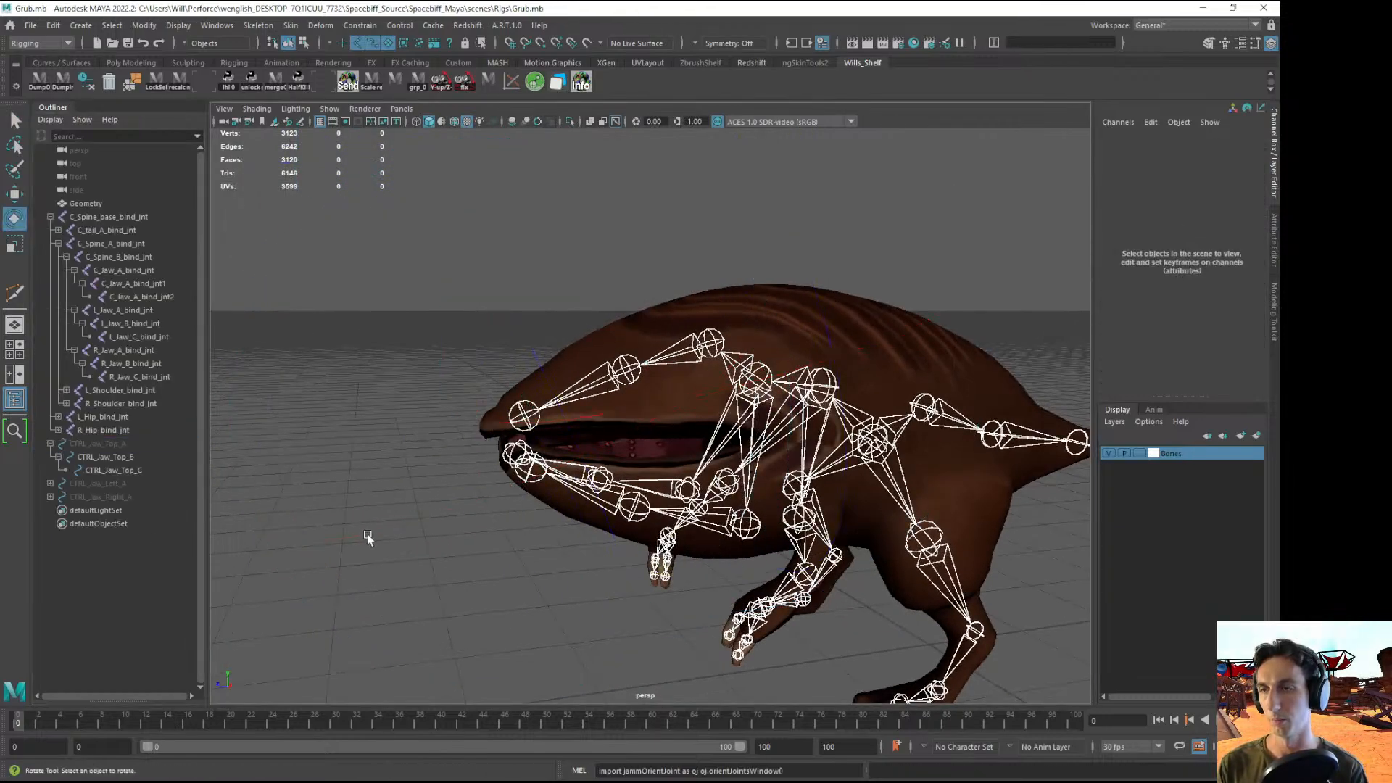
left_click(58, 457)
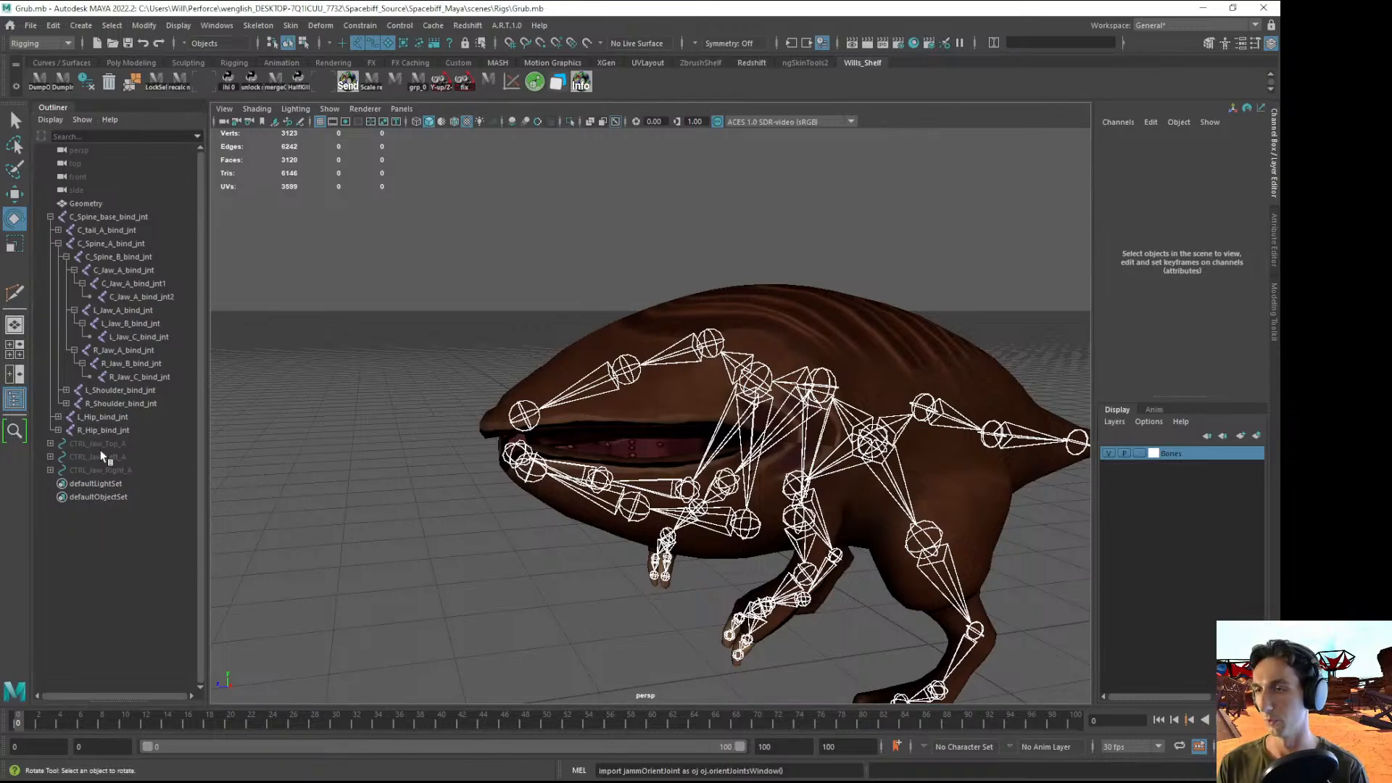
left_click(102, 456)
left_click(346, 596)
left_click_drag(346, 596, 275, 507, "alt")
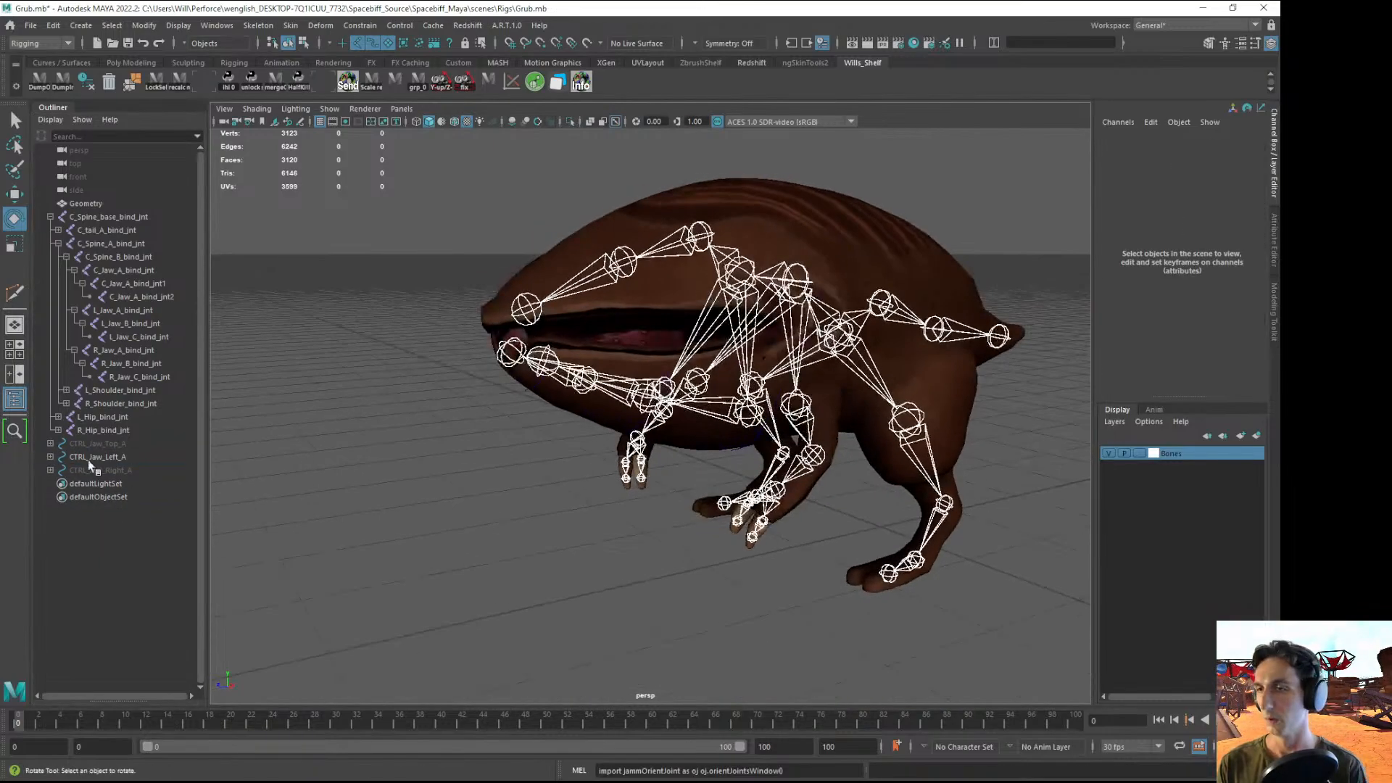
- Select CTRL_Jaw_Left_A, B and C together, test-rotate them about their Y axis, and undo the rotations
left_click(51, 457)
left_click(58, 470)
left_click(94, 457)
left_click_drag(152, 484, 703, 528, "alt")
key("w")
left_click(101, 483, "shift")
key("e")
key("ctrl+z")
key("ctrl+z")
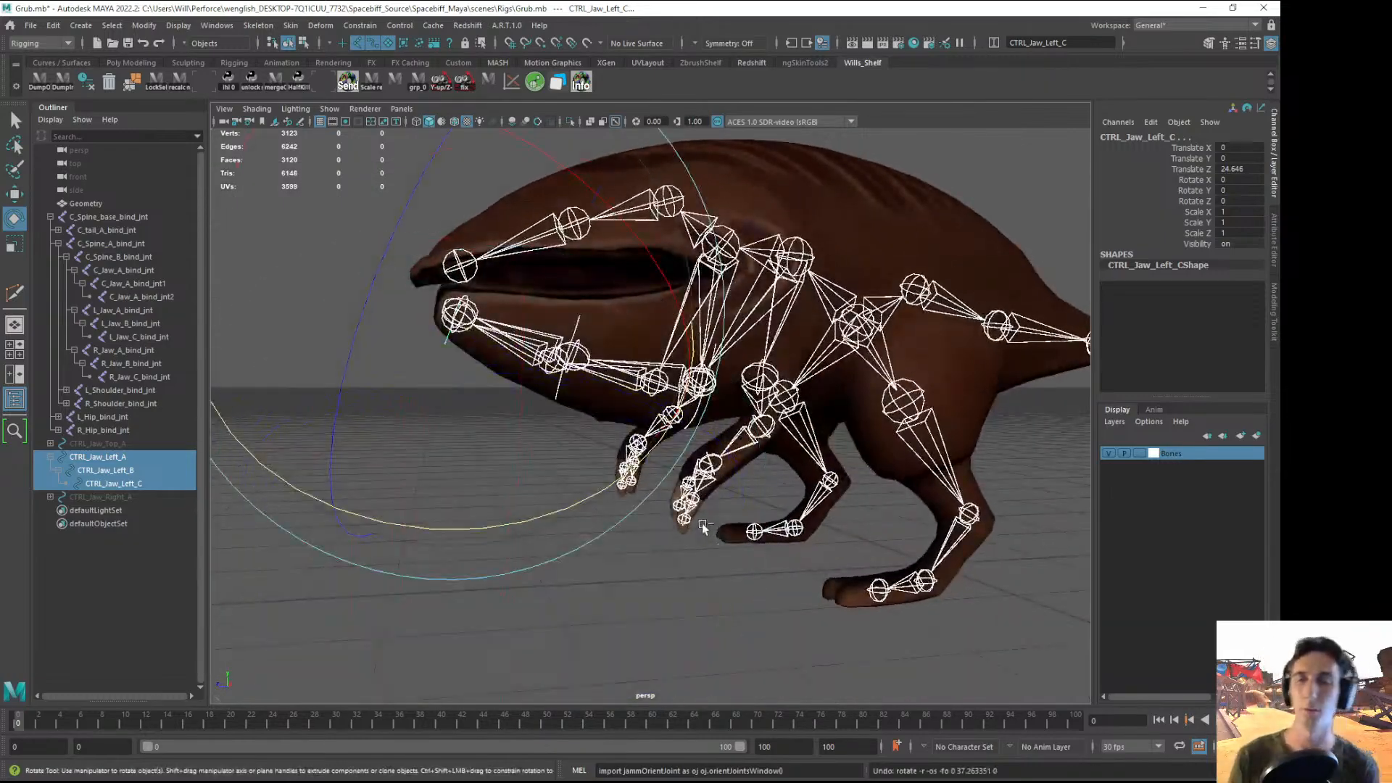
left_click(677, 650)
left_click_drag(674, 585, 713, 600, "alt")
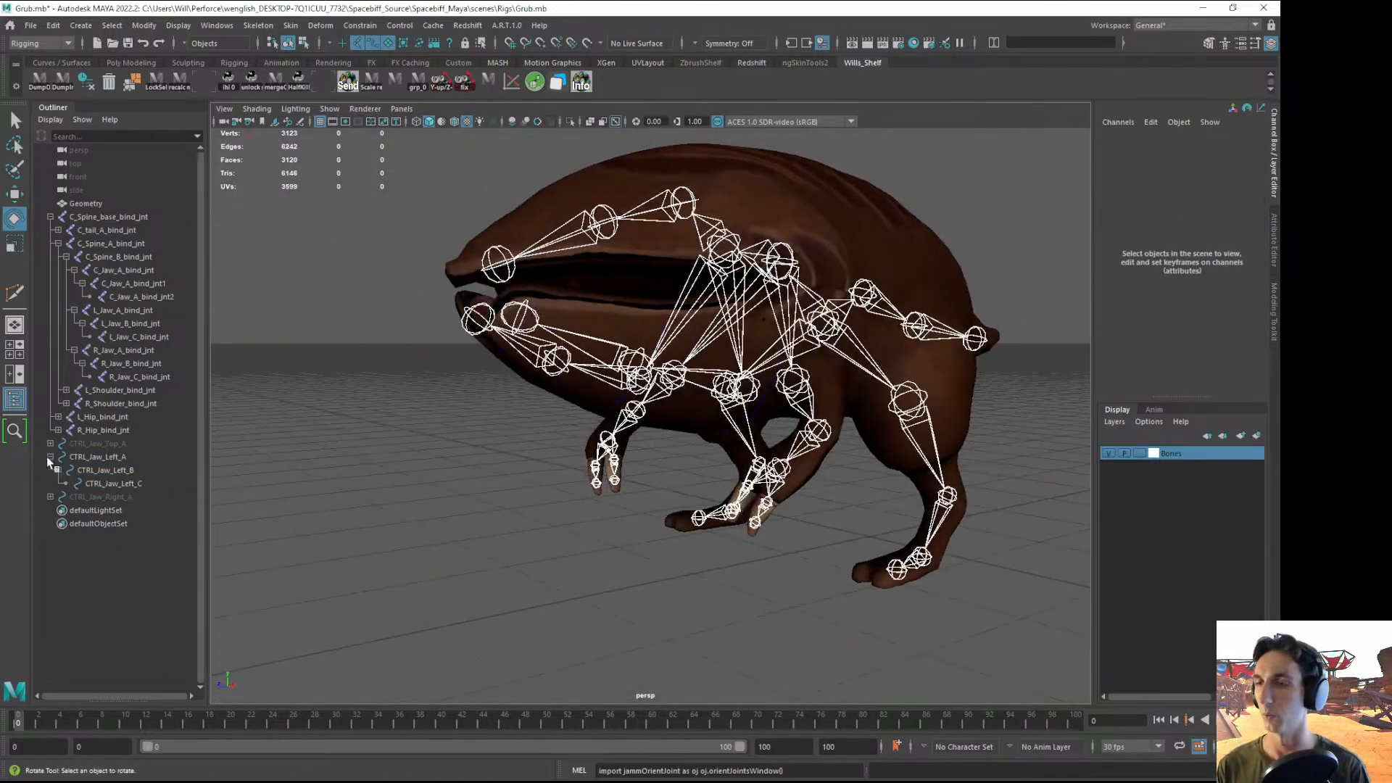
- Show the CTRL_Jaw_Right_A control chain and hide the CTRL_Jaw_Left_A chain
left_click(49, 457)
left_click(92, 469)
key("h")
left_click(94, 458)
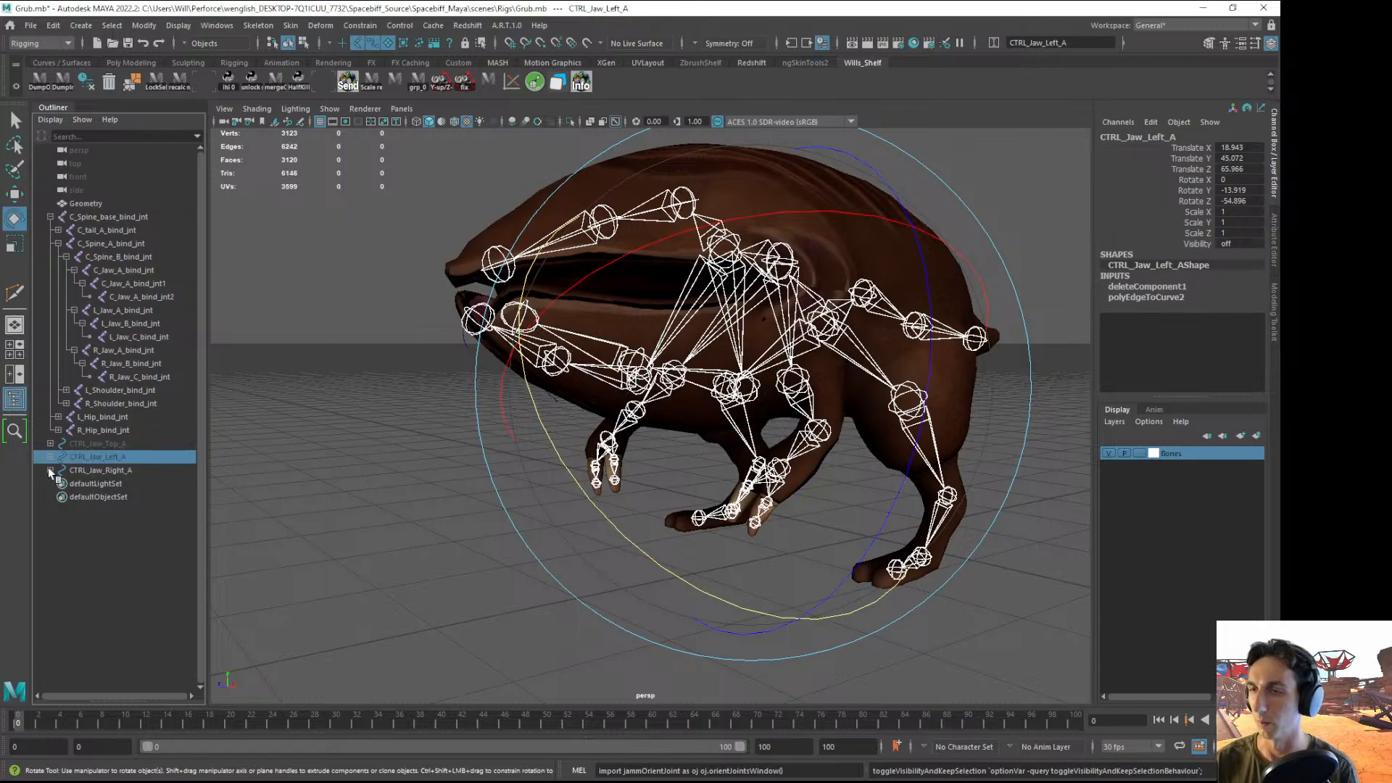
- Select CTRL_Jaw_Right_A, B and C together, test-rotate them, and return them to their original rotation
left_click(103, 484)
left_click_drag(319, 476, 424, 486, "alt")
key("w")
left_click_drag(471, 573, 572, 582, "alt")
left_click_drag(101, 471, 113, 497)
key("e")
left_click_drag(595, 435, 698, 426, "alt")
left_click_drag(796, 480, 319, 524)
left_click(436, 584)
- Hide the CTRL_Jaw_Right_A control chain and turn off the visibility of the Bones layer
left_click(50, 470)
left_click(95, 457)
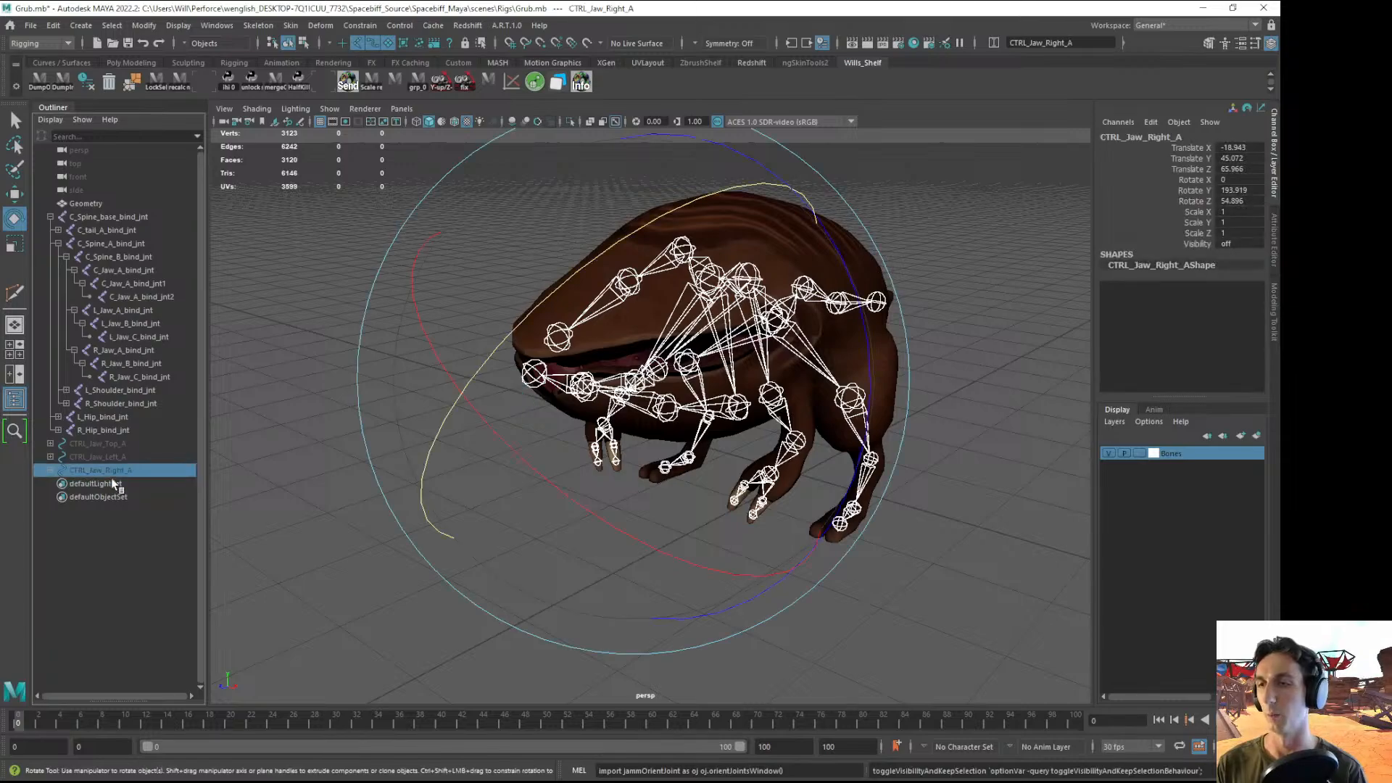
left_click(319, 515)
left_click(1106, 454)
left_click_drag(819, 544, 721, 530, "alt")
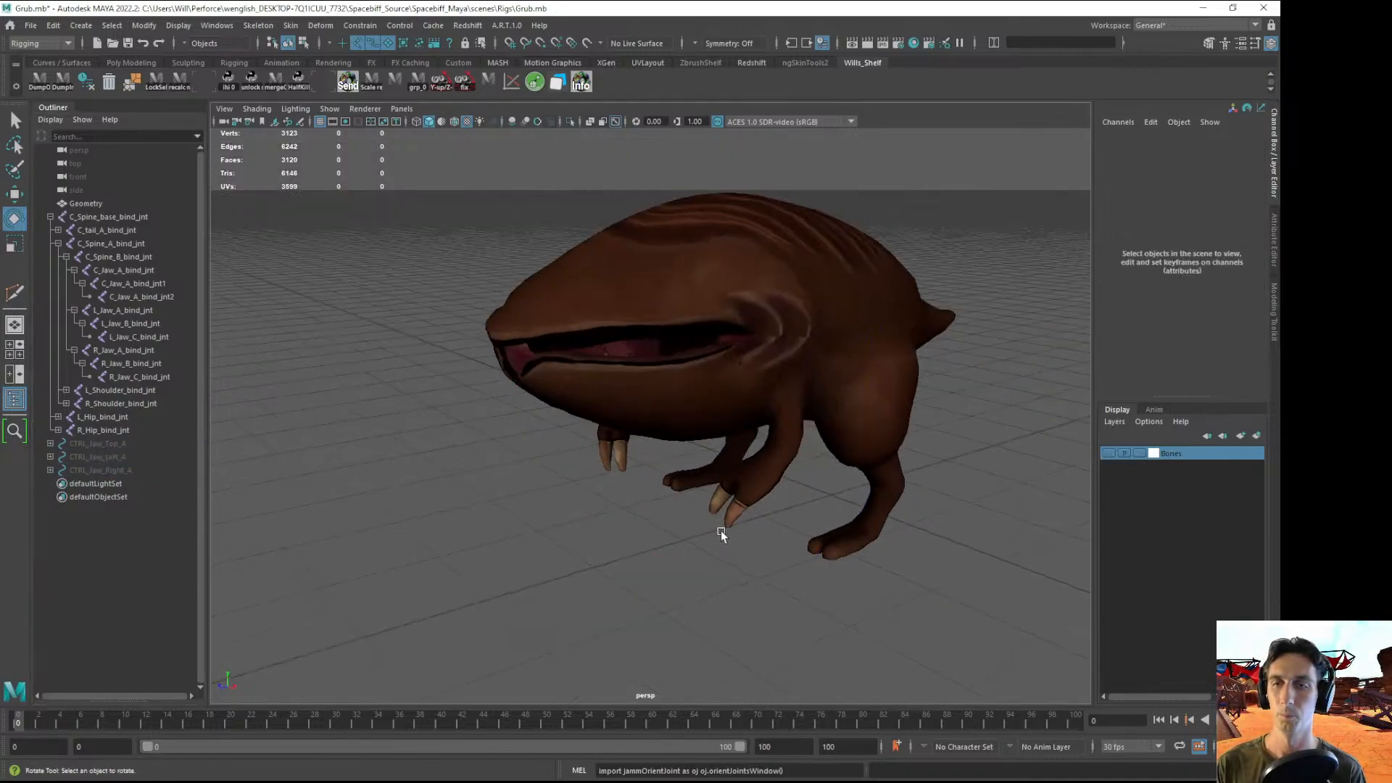
- Show the CTRL_Jaw_Top_A and CTRL_Jaw_Left_A control chains again and clear the selection
scroll(721, 529, "up", 2)
left_click(112, 444)
key("h")
left_click(119, 457)
key("h")
left_click(351, 508)
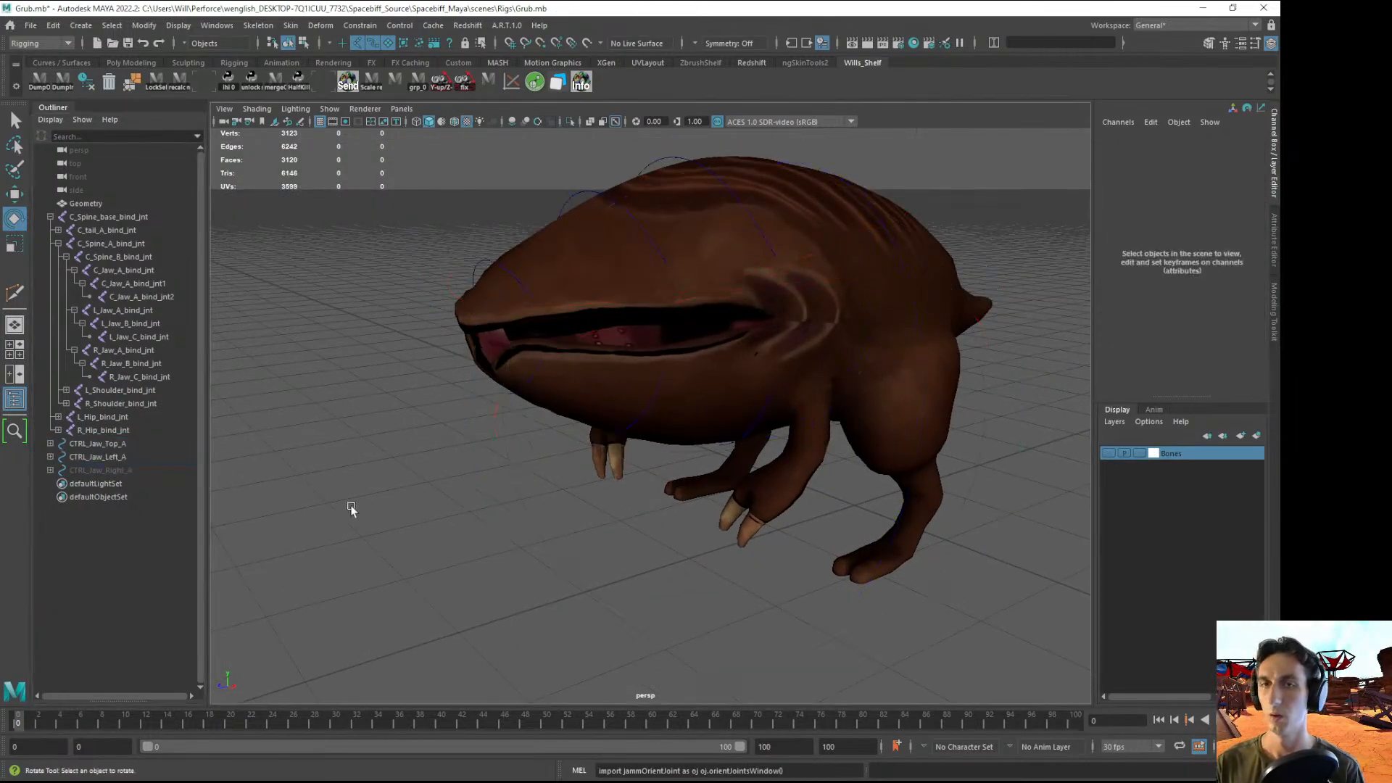
- Test-rotate the root controls CTRL_Jaw_Top_A and CTRL_Jaw_Left_A together about their Y axis and undo it
left_click(112, 444)
left_click(117, 458, "shift")
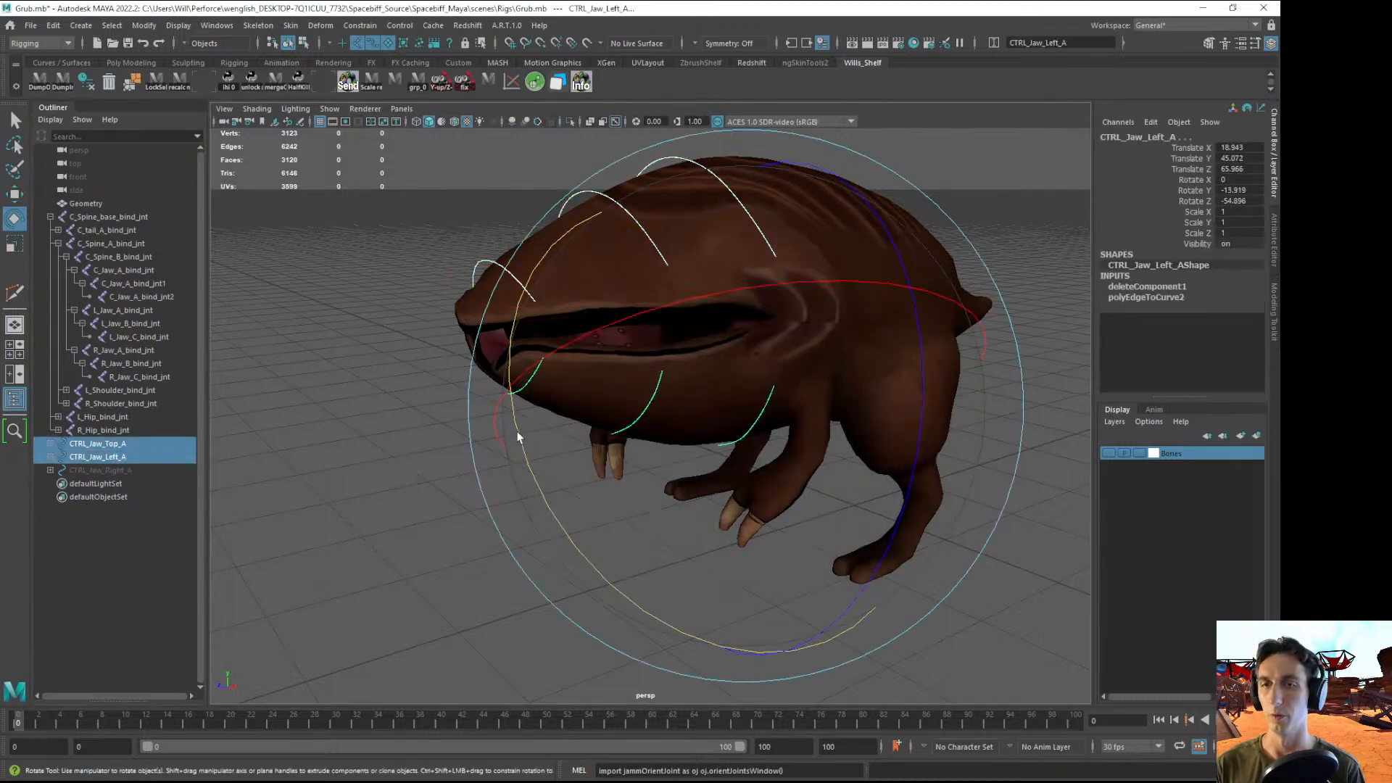
left_click_drag(519, 440, 705, 591)
scroll(612, 482, "down", 3)
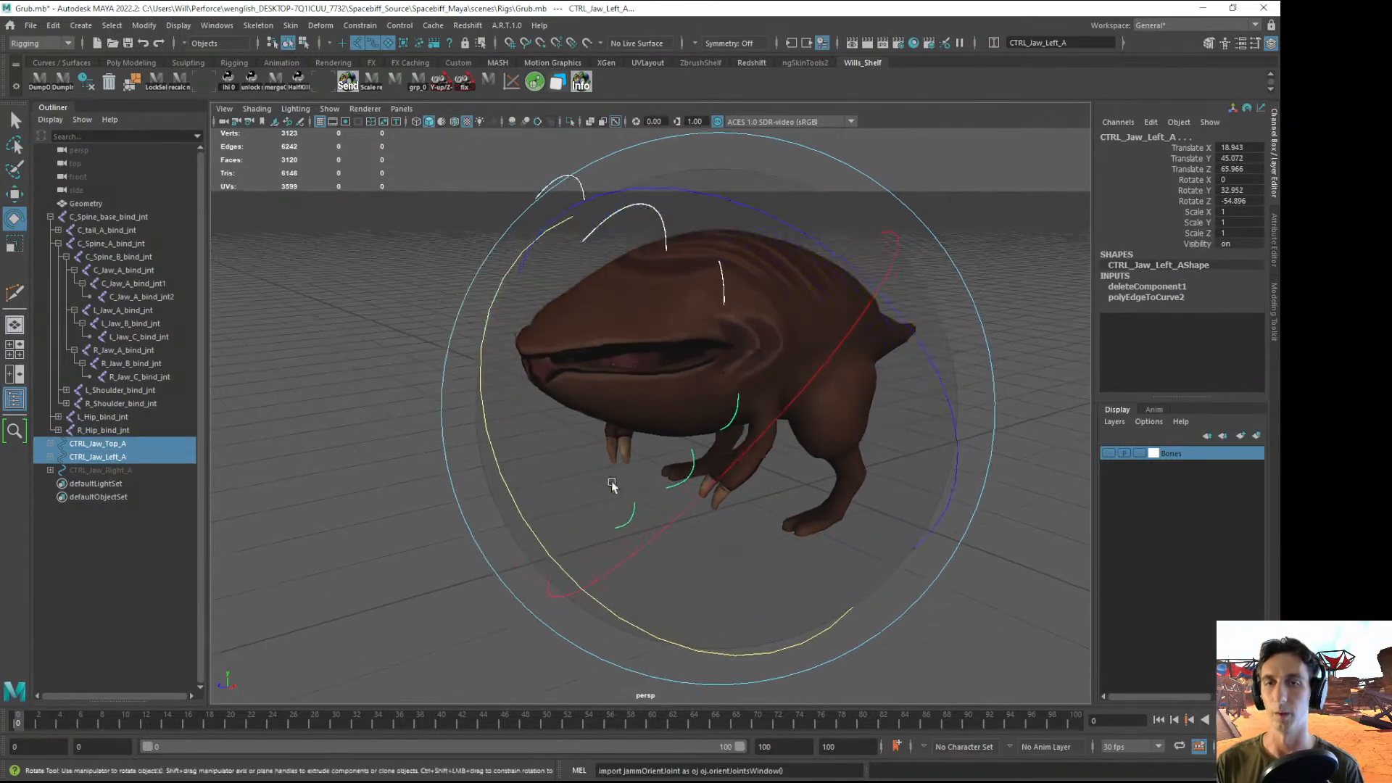
mouse_move(534, 481)
left_mouse_down()
mouse_move(564, 521)
mouse_move(480, 328)
mouse_move(580, 430)
mouse_move(568, 559)
mouse_move(532, 566)
mouse_move(530, 472)
left_mouse_up()
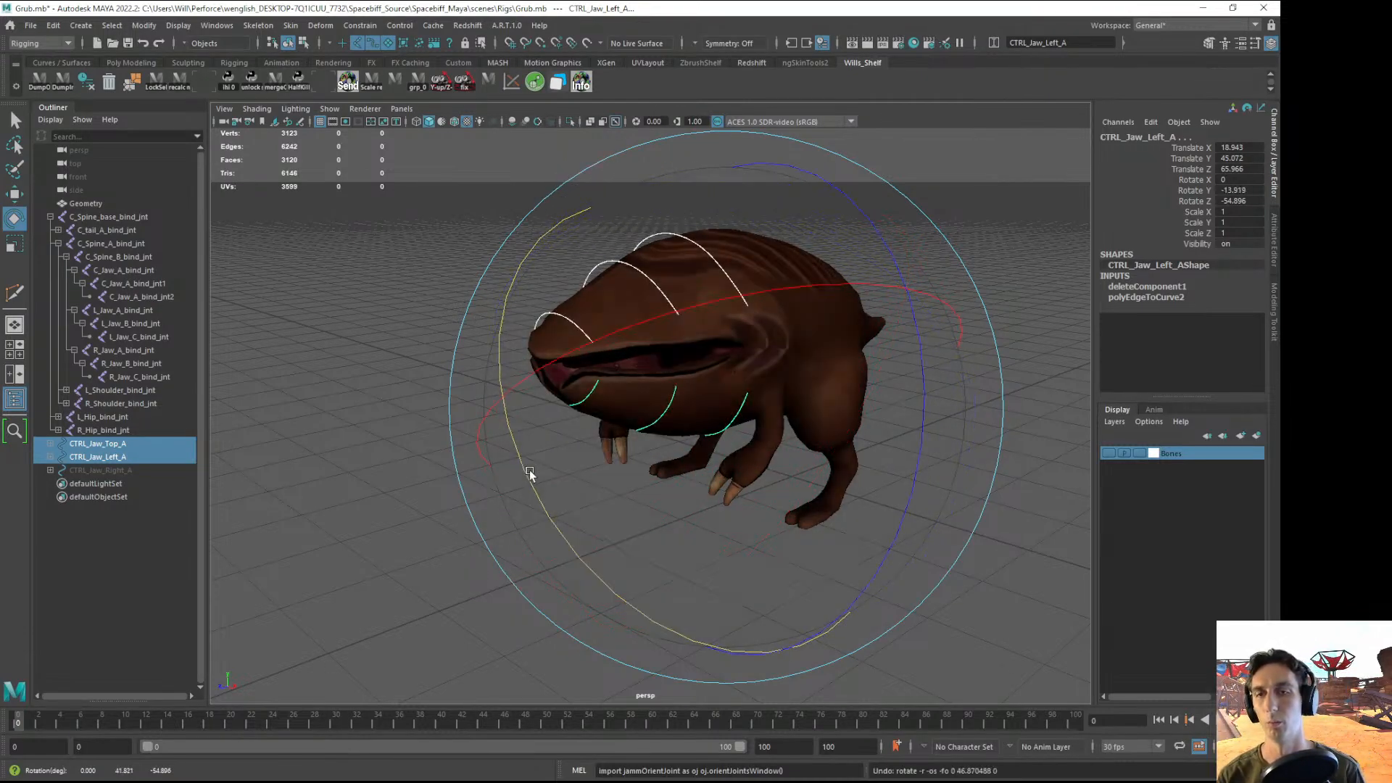
- Select the full hierarchies of CTRL_Jaw_Top_A and CTRL_Jaw_Left_A, test-rotate all their controls open, and undo the rotation
left_click(50, 456)
left_click(50, 443)
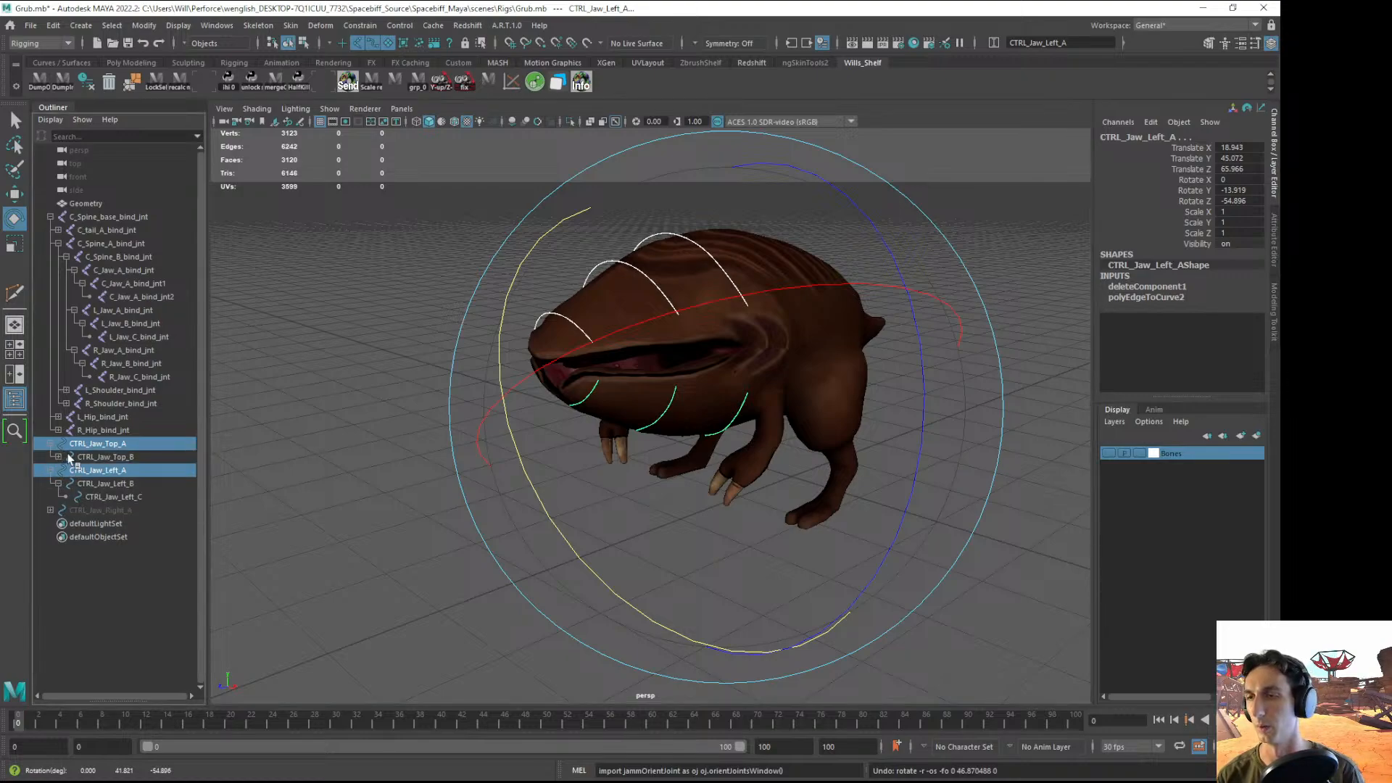
left_click(50, 470)
left_click(50, 443)
left_click(112, 25)
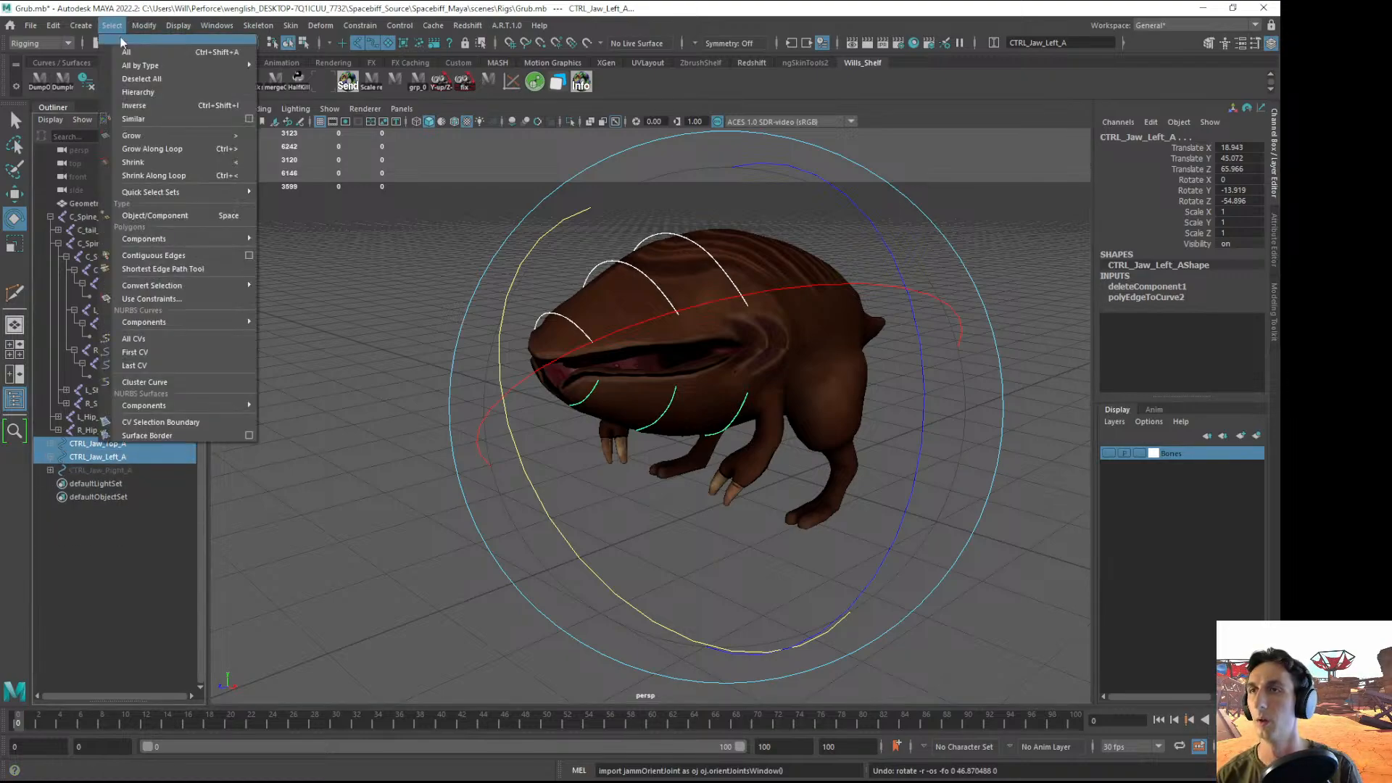
left_click(135, 92)
left_click_drag(370, 437, 466, 488)
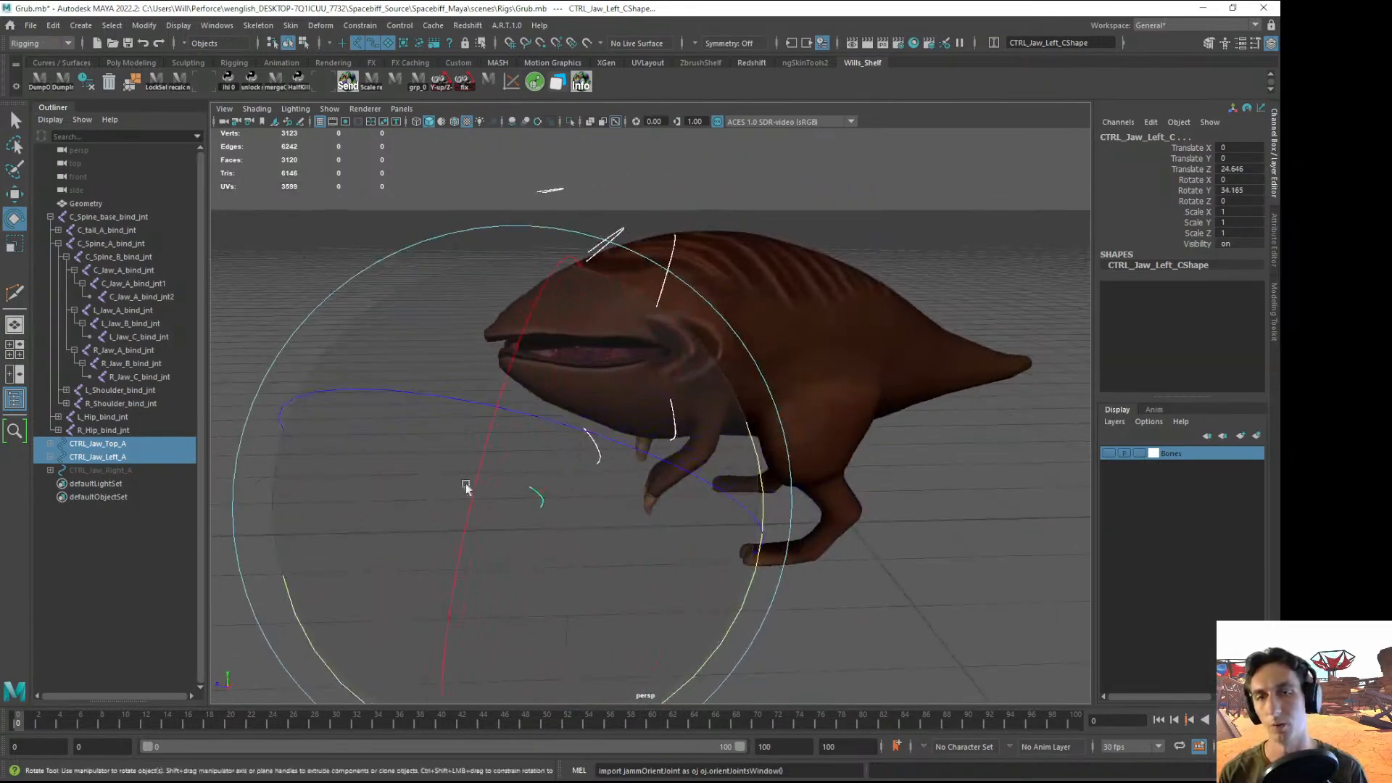
right_click_drag(466, 488, 708, 423, "alt")
key("ctrl+z")
key("ctrl+z")
left_click(429, 566)
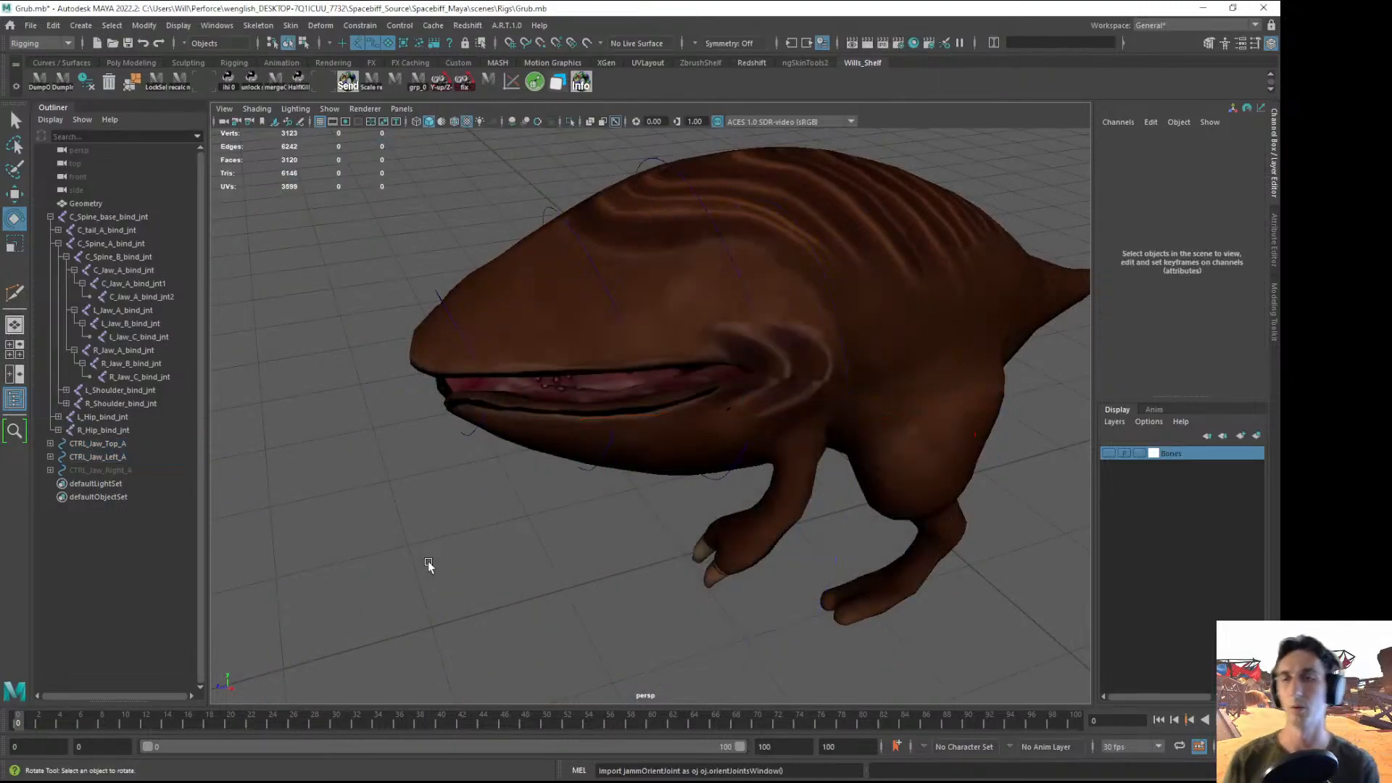
- Hide the top and left jaw control chains and show the CTRL_Jaw_Right_A chain
left_click_drag(429, 566, 519, 495, "alt")
left_click(102, 445)
left_click_drag(106, 451, 105, 458)
key("h")
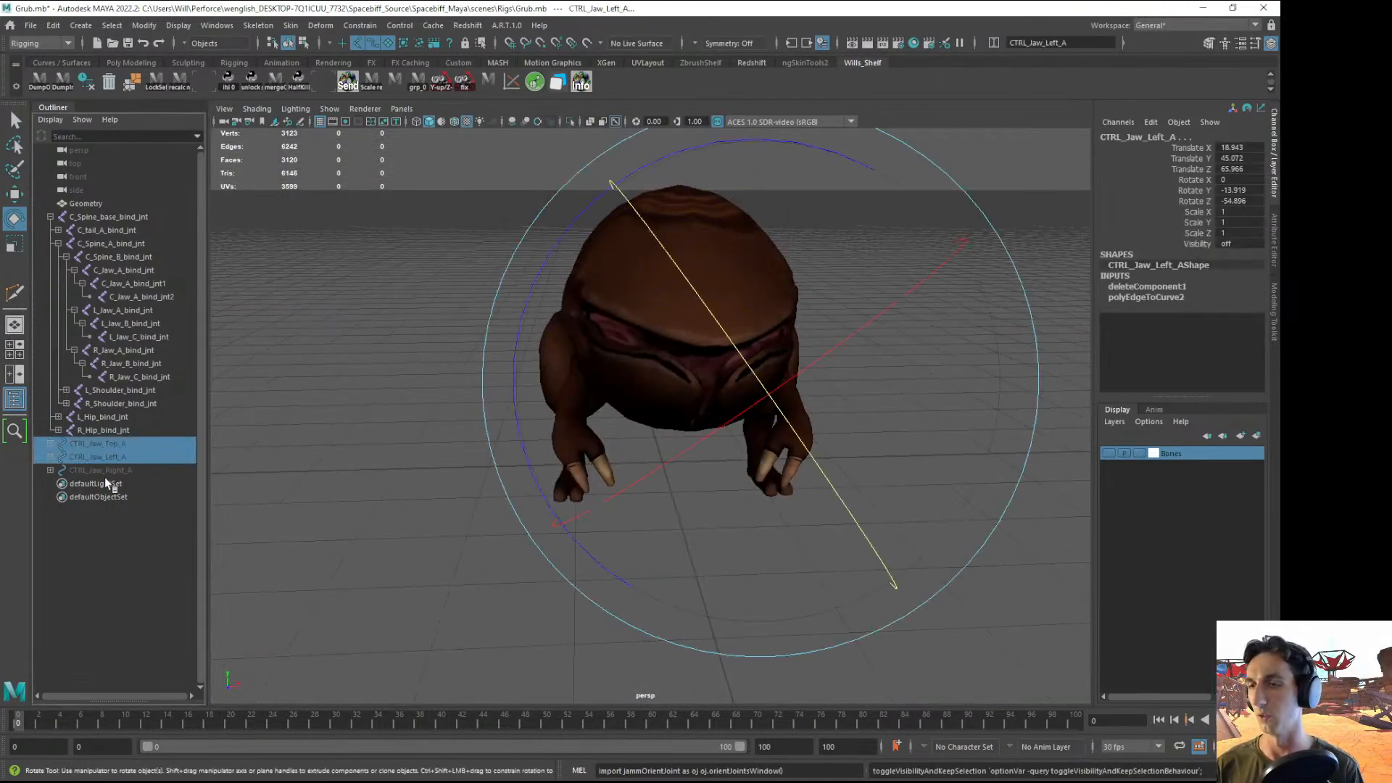
left_click(102, 473)
- Add CTRL_Jaw_Right_B and CTRL_Jaw_Right_C to the selection, test-rotate the right jaw chain open about Y, and undo it
left_click_drag(308, 499, 377, 494, "alt")
left_click(52, 471, "shift")
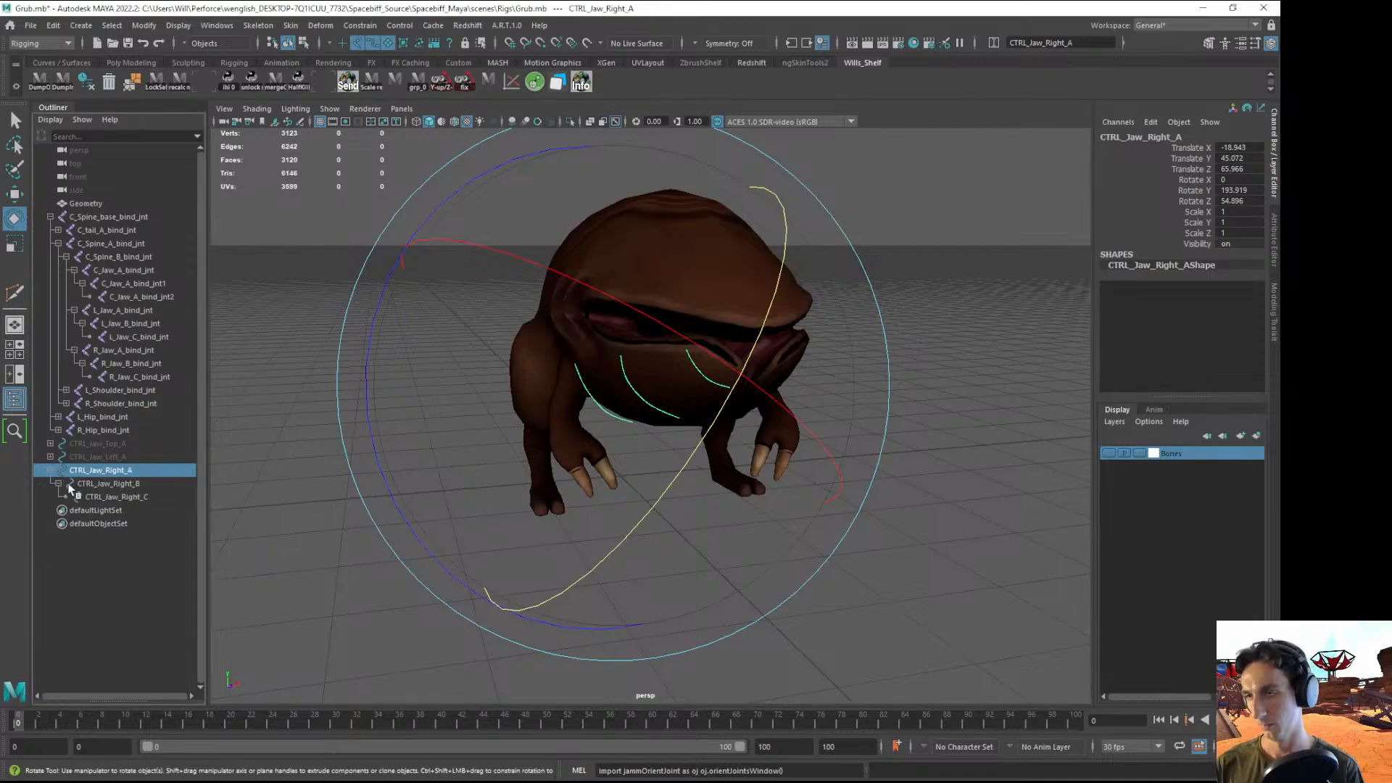
left_click(90, 483, "shift")
left_click(95, 496, "shift")
left_click_drag(443, 411, 490, 425, "alt")
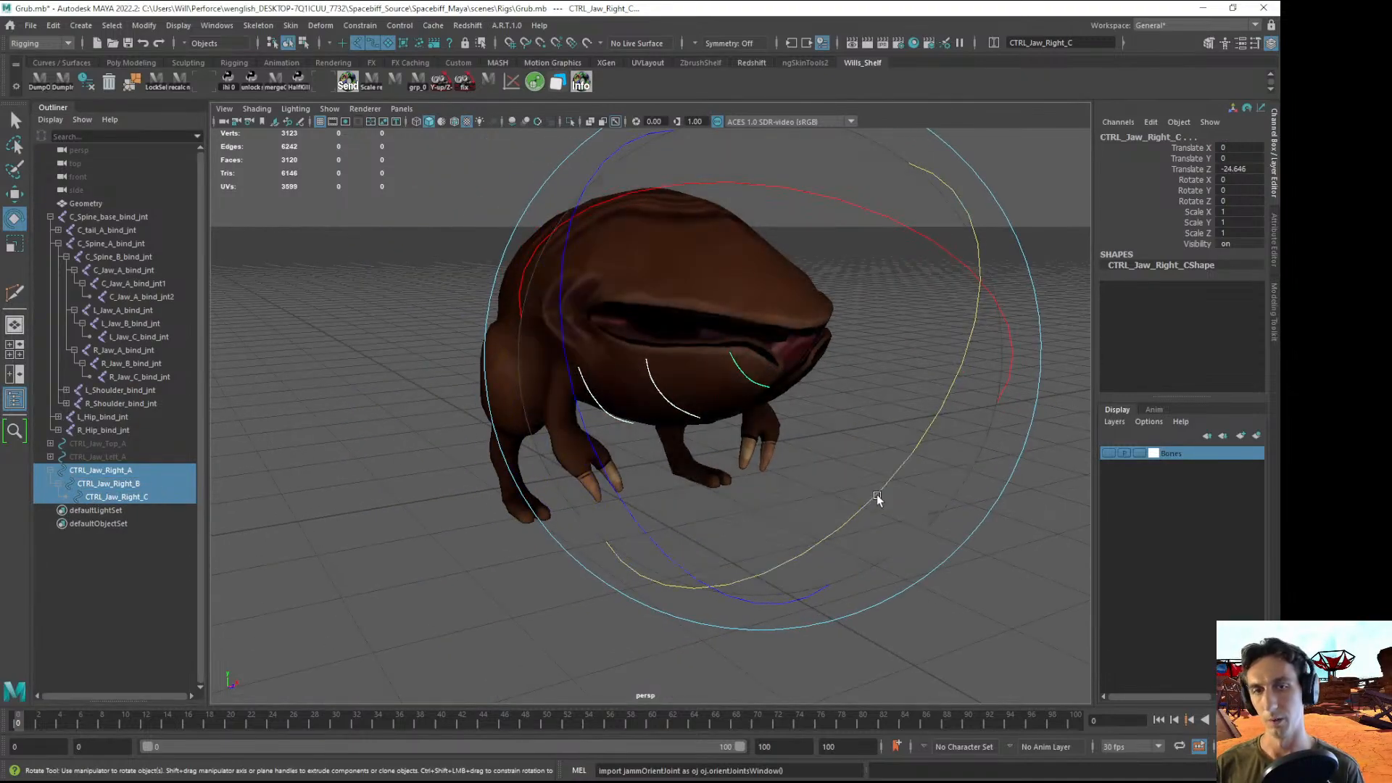
left_click_drag(873, 499, 733, 590)
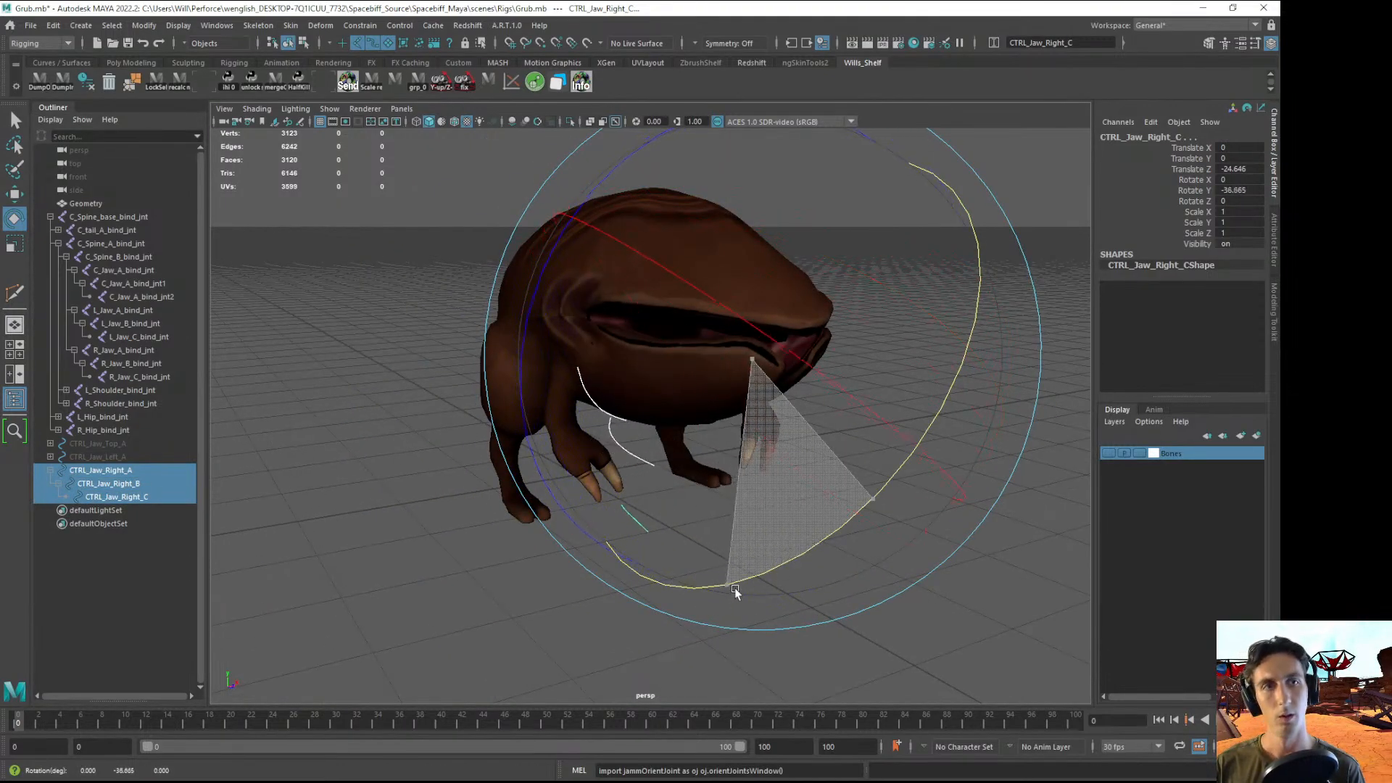
key("ctrl+z")
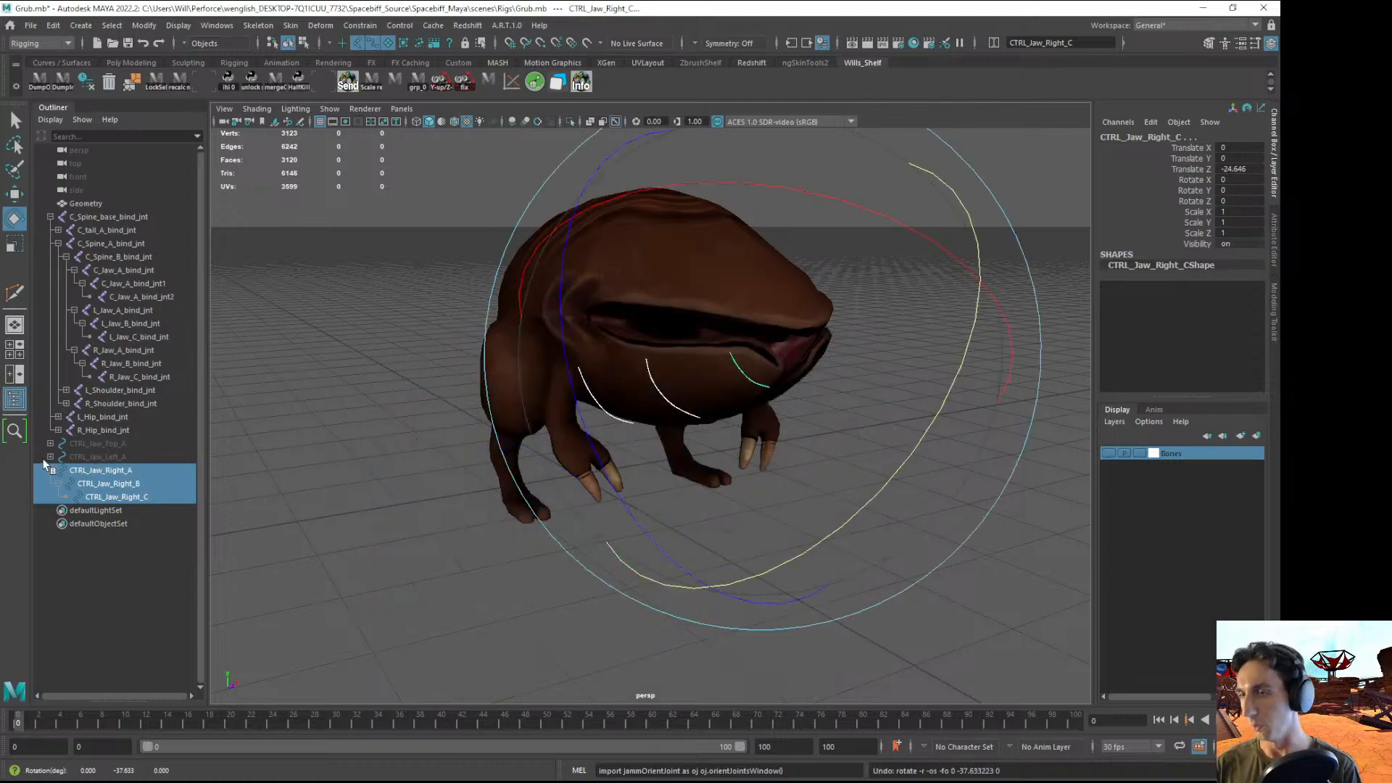
- Add CTRL_Jaw_Top_A and CTRL_Jaw_Left_A to the selected right jaw controls and toggle the visibility of them all
left_click(50, 456)
left_click(50, 444)
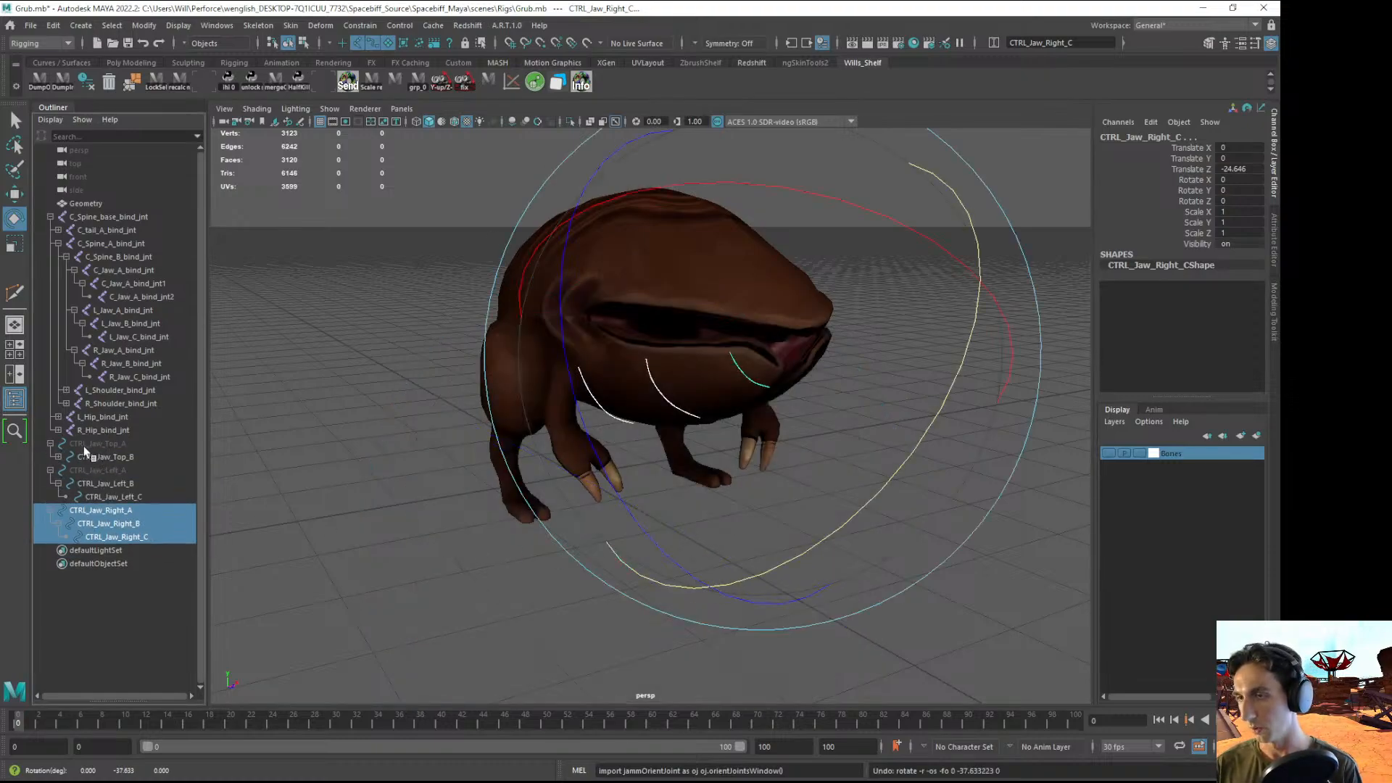
left_click(84, 447, "ctrl")
left_click(83, 472, "ctrl")
key("h")
left_click_drag(390, 489, 396, 484, "alt")
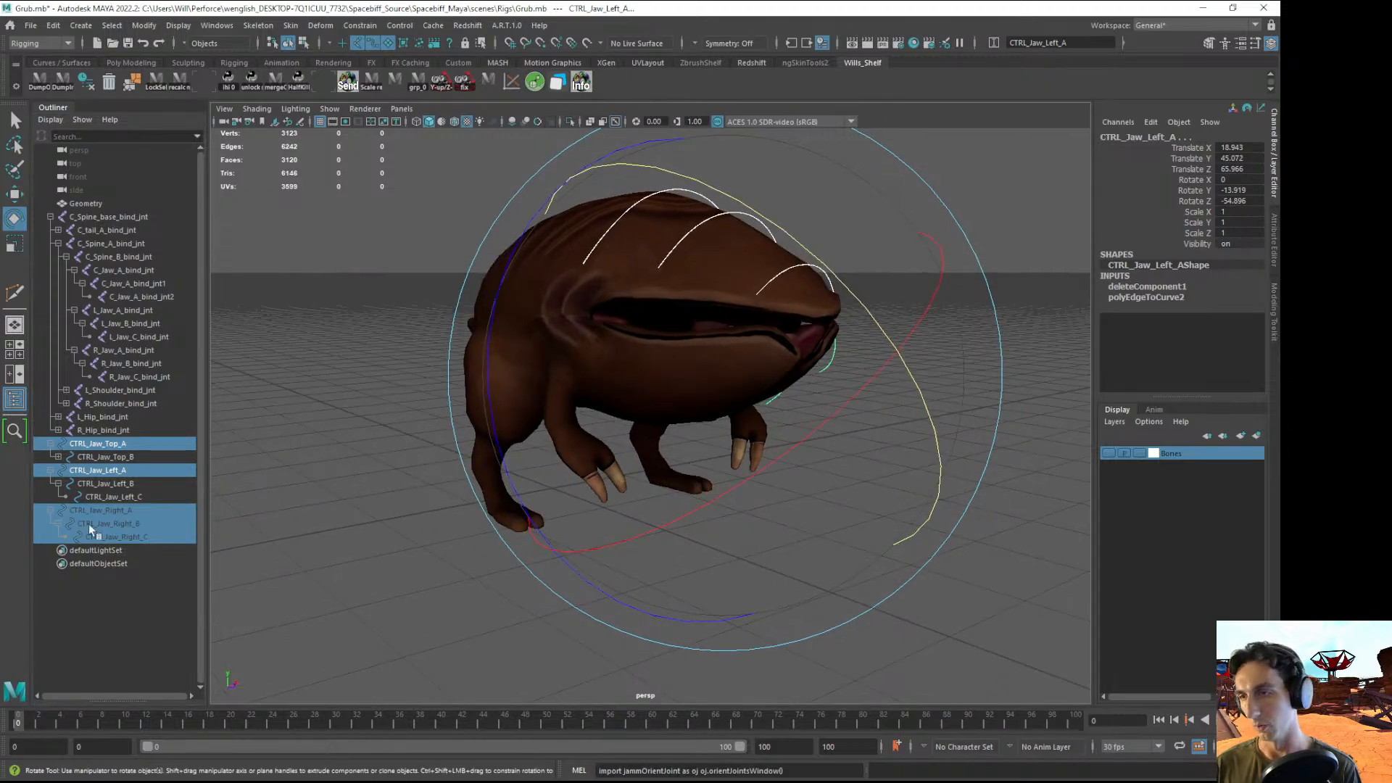
- Turn visibility back on for CTRL_Jaw_Right_A, CTRL_Jaw_Right_B and CTRL_Jaw_Right_C
left_click(84, 512)
key("h")
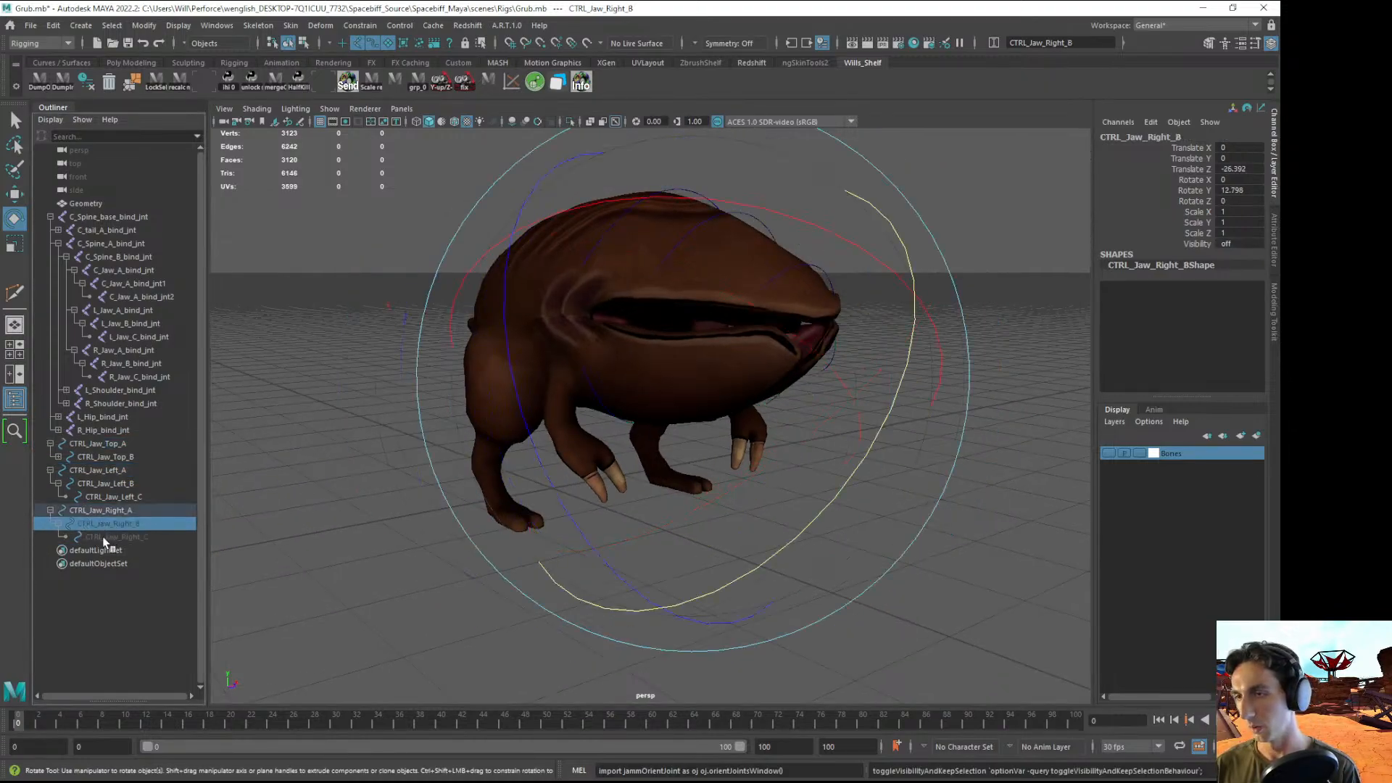
left_click(107, 538)
- Select all nine jaw controls: A, B and C of the left, right and top chains
left_click(92, 472)
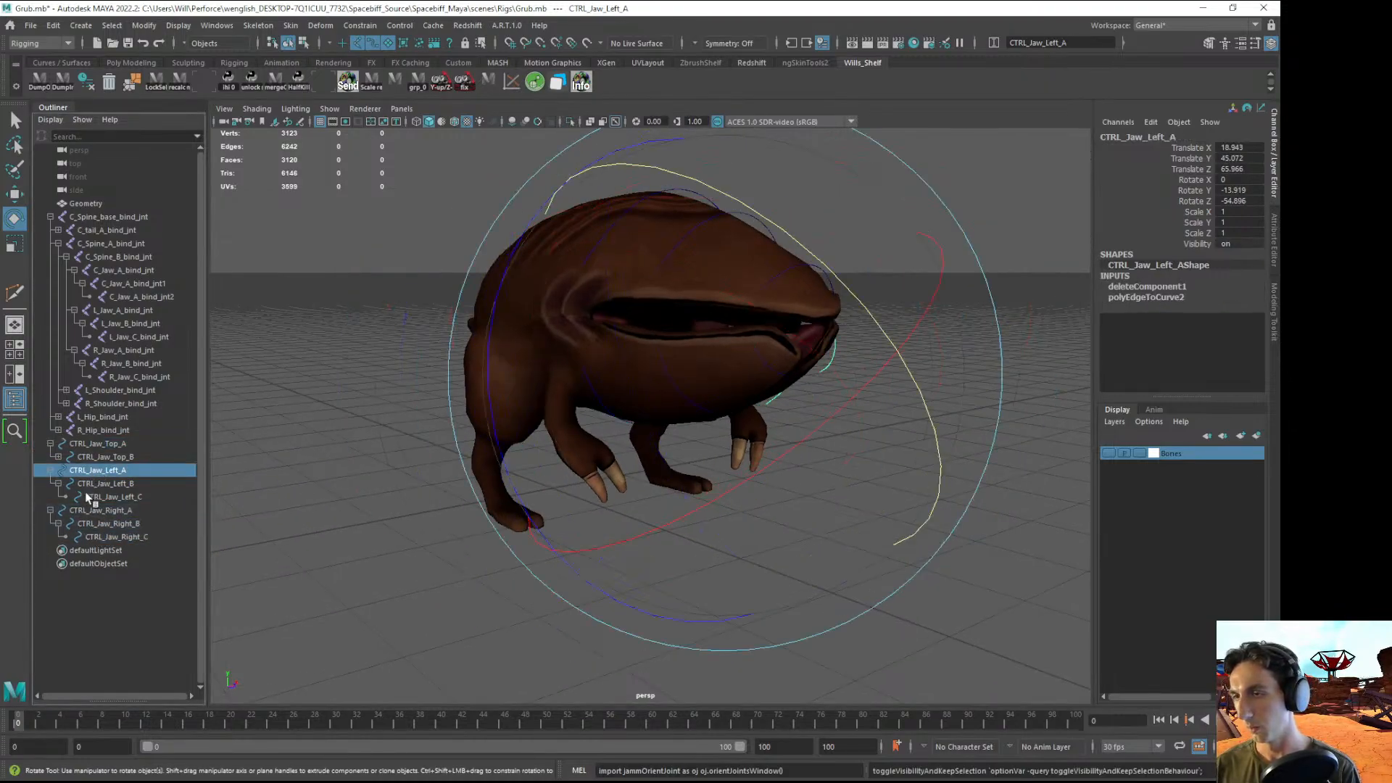
left_click(89, 481, "ctrl")
left_click(92, 495, "ctrl")
left_click(101, 512, "ctrl")
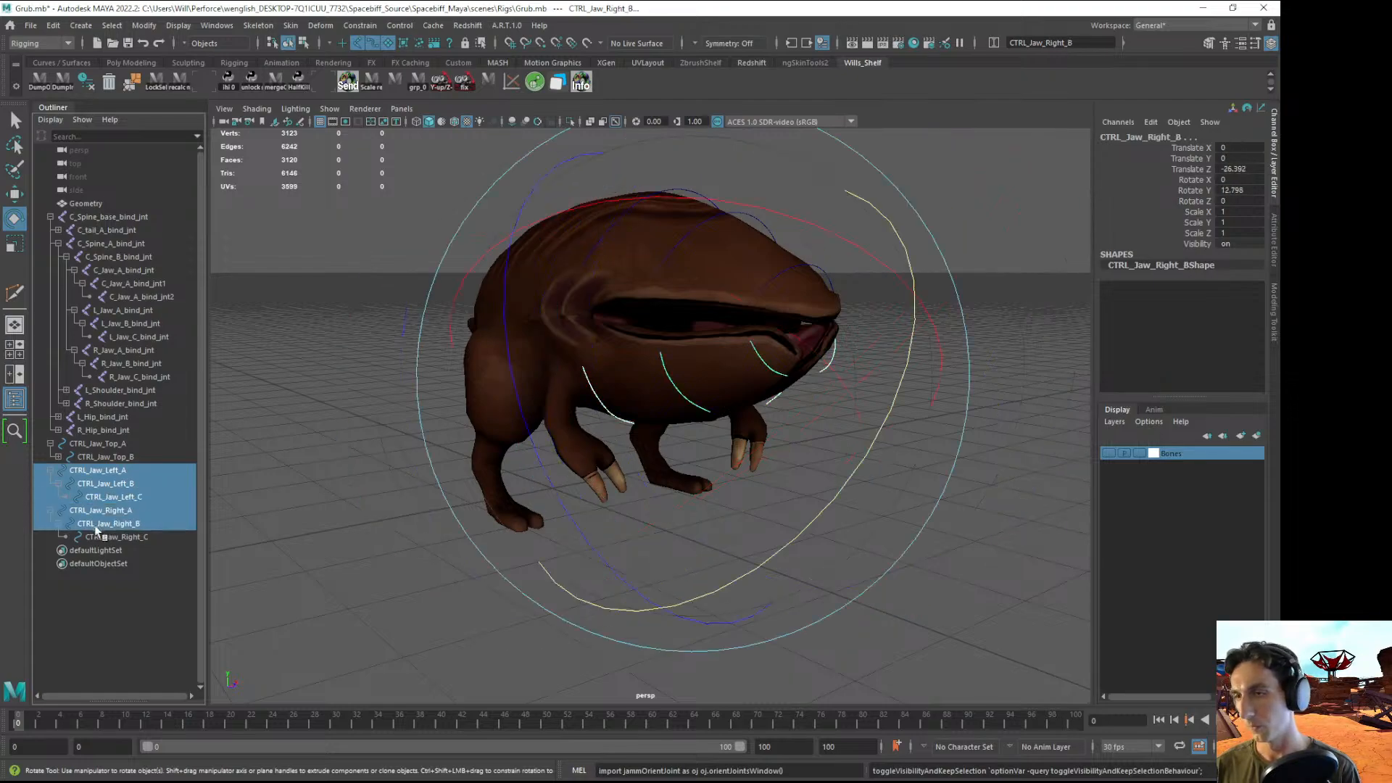
left_click(105, 524, "ctrl")
left_click(103, 538, "ctrl")
left_click(58, 457)
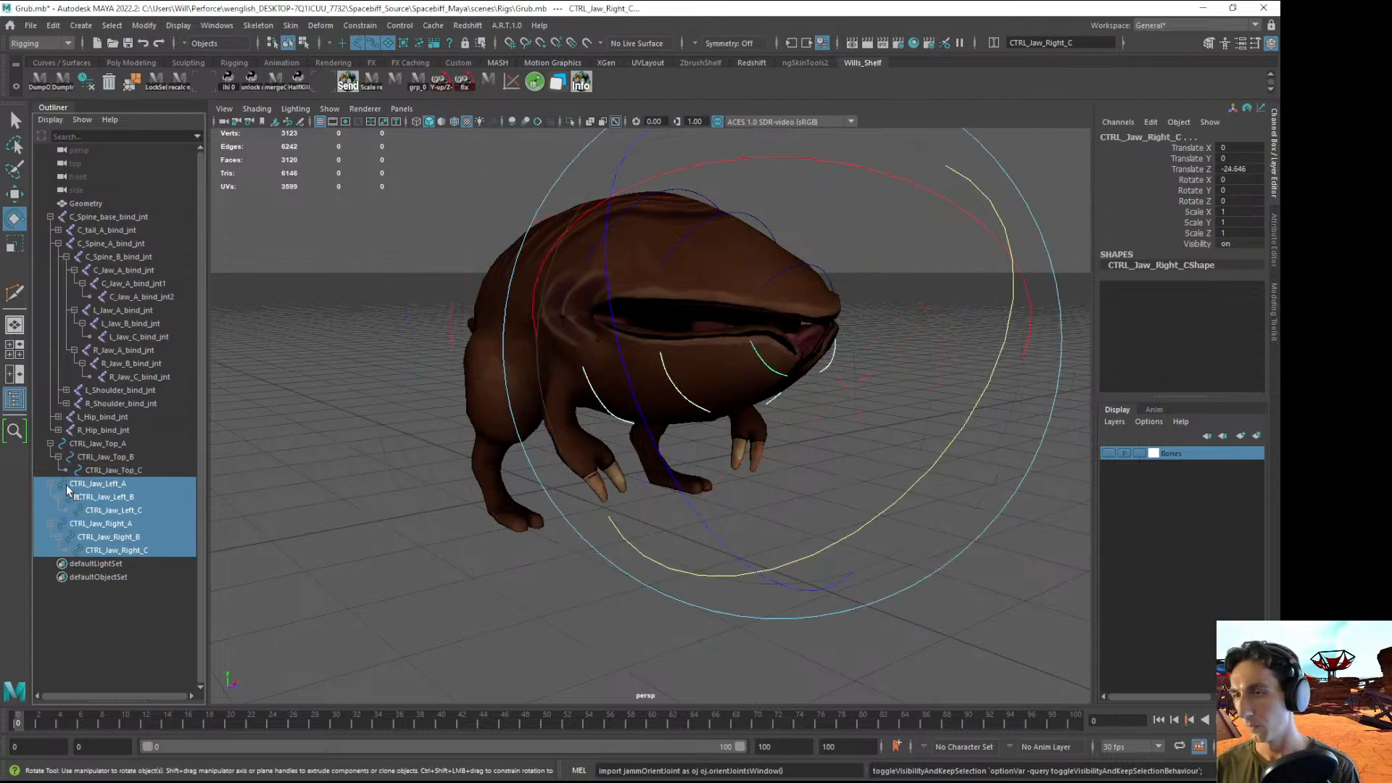
left_click(98, 444, "ctrl")
left_click(106, 457, "ctrl")
left_click(114, 470, "ctrl")
- Test-rotate the nine selected jaw controls together to check how the mouth opens, and undo the rotations
left_click_drag(927, 502, 832, 401)
key("ctrl+z")
key("ctrl+z")
key("ctrl+z")
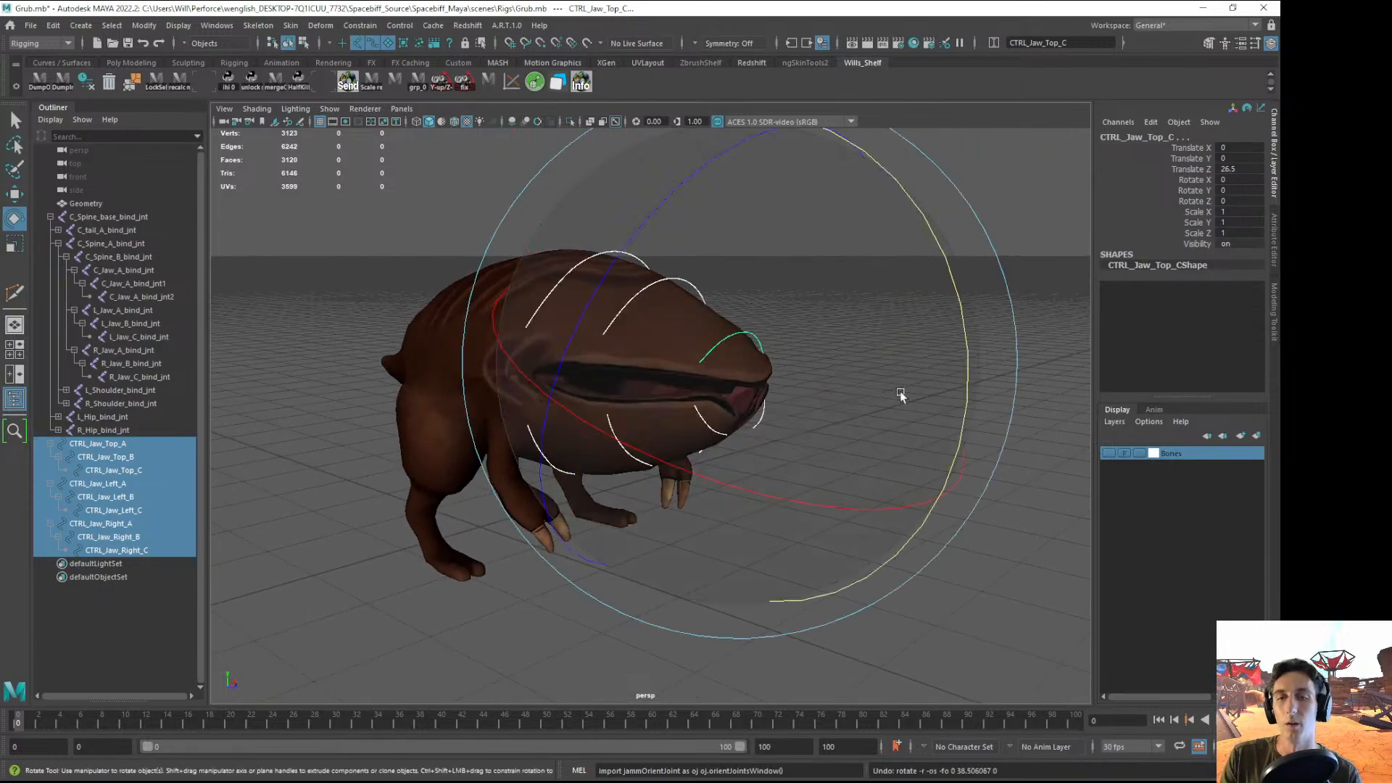
left_click_drag(967, 377, 877, 152)
key("ctrl+z")
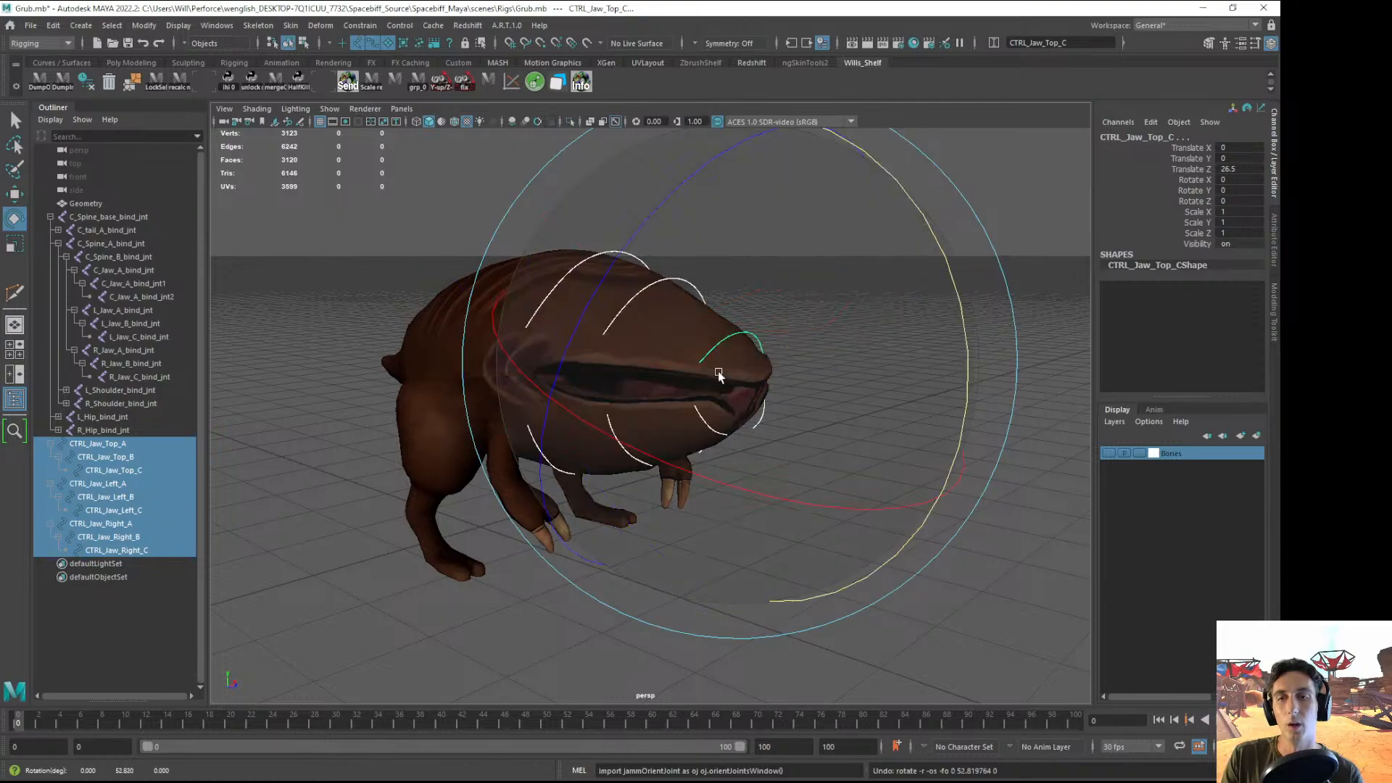
- Examine the move axes of CTRL_Jaw_Right_A and CTRL_Jaw_Left_C to compare their orientation
left_click(115, 563)
left_click(88, 524)
key("w")
left_click_drag(667, 493, 659, 444, "alt")
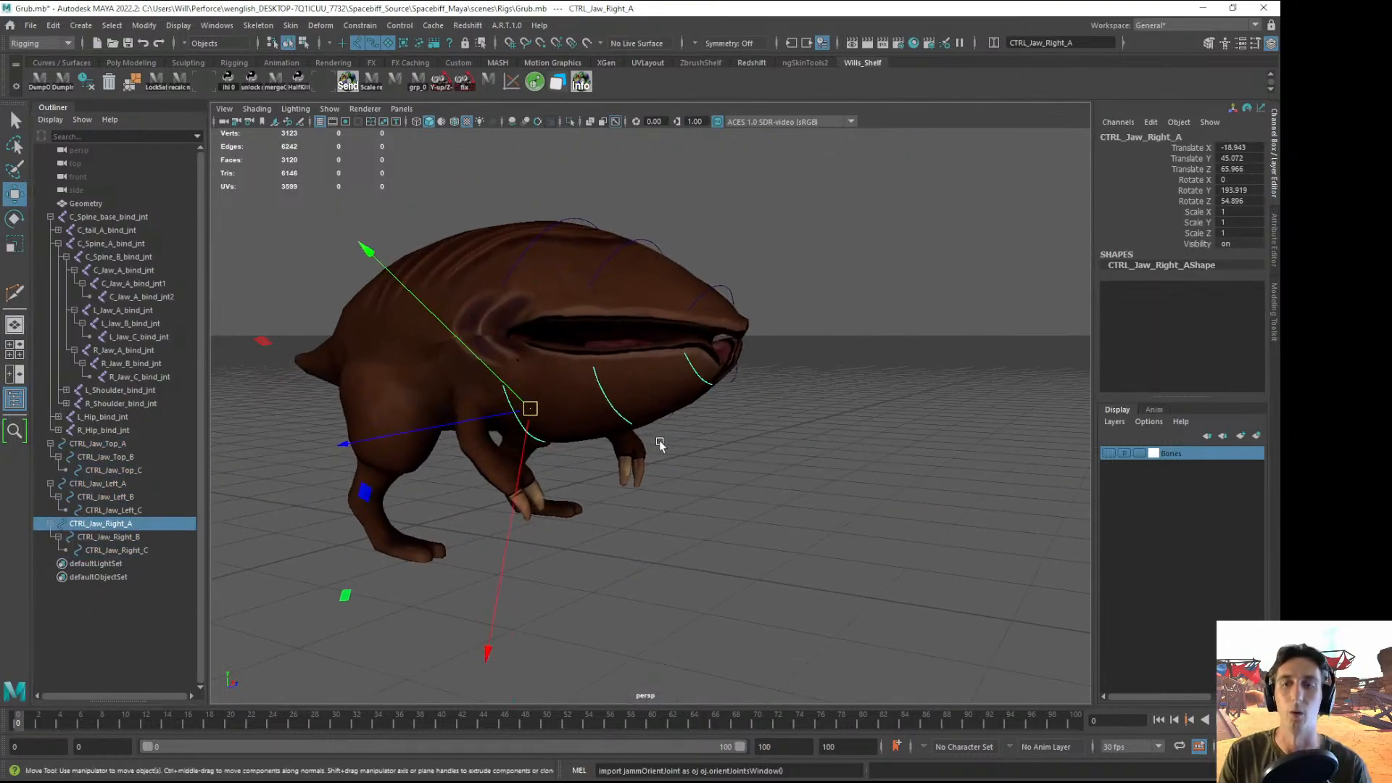
left_click(103, 510)
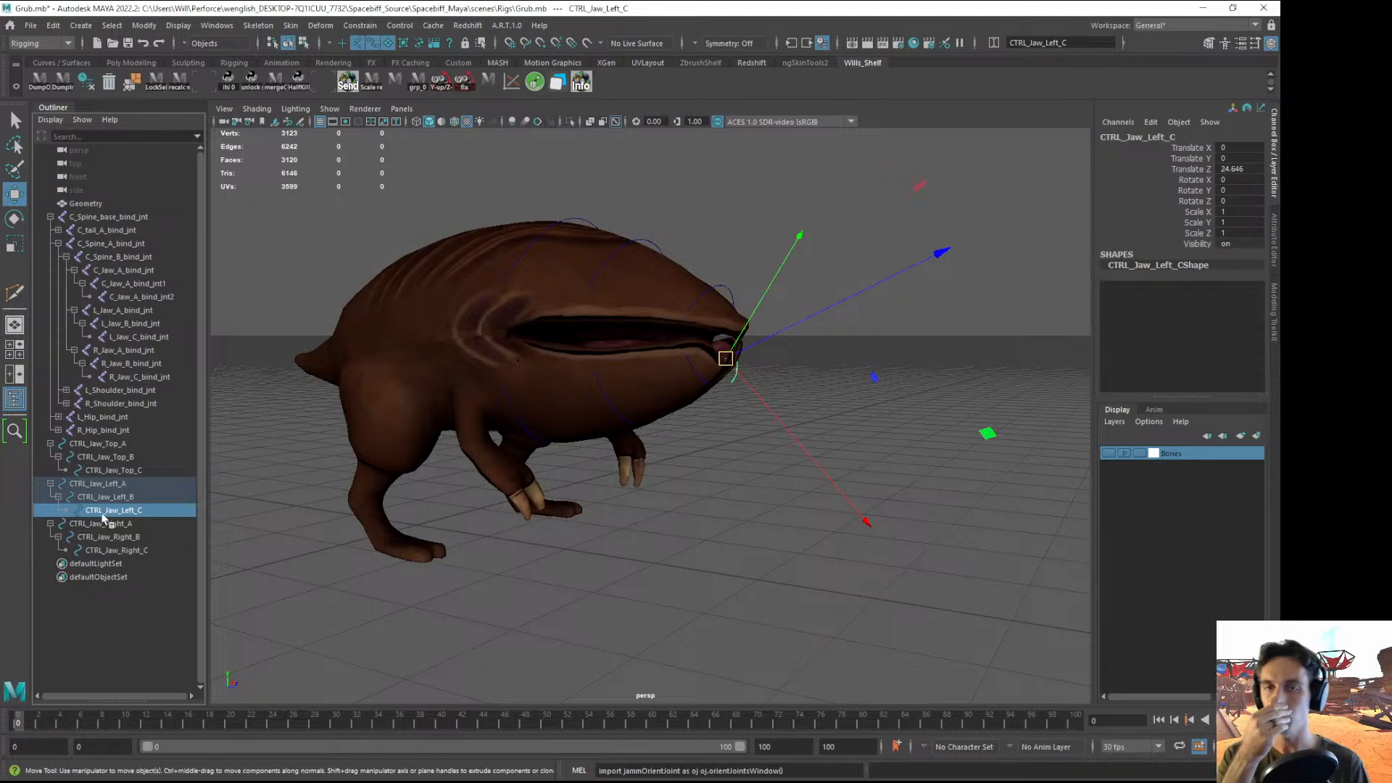
left_click(86, 527)
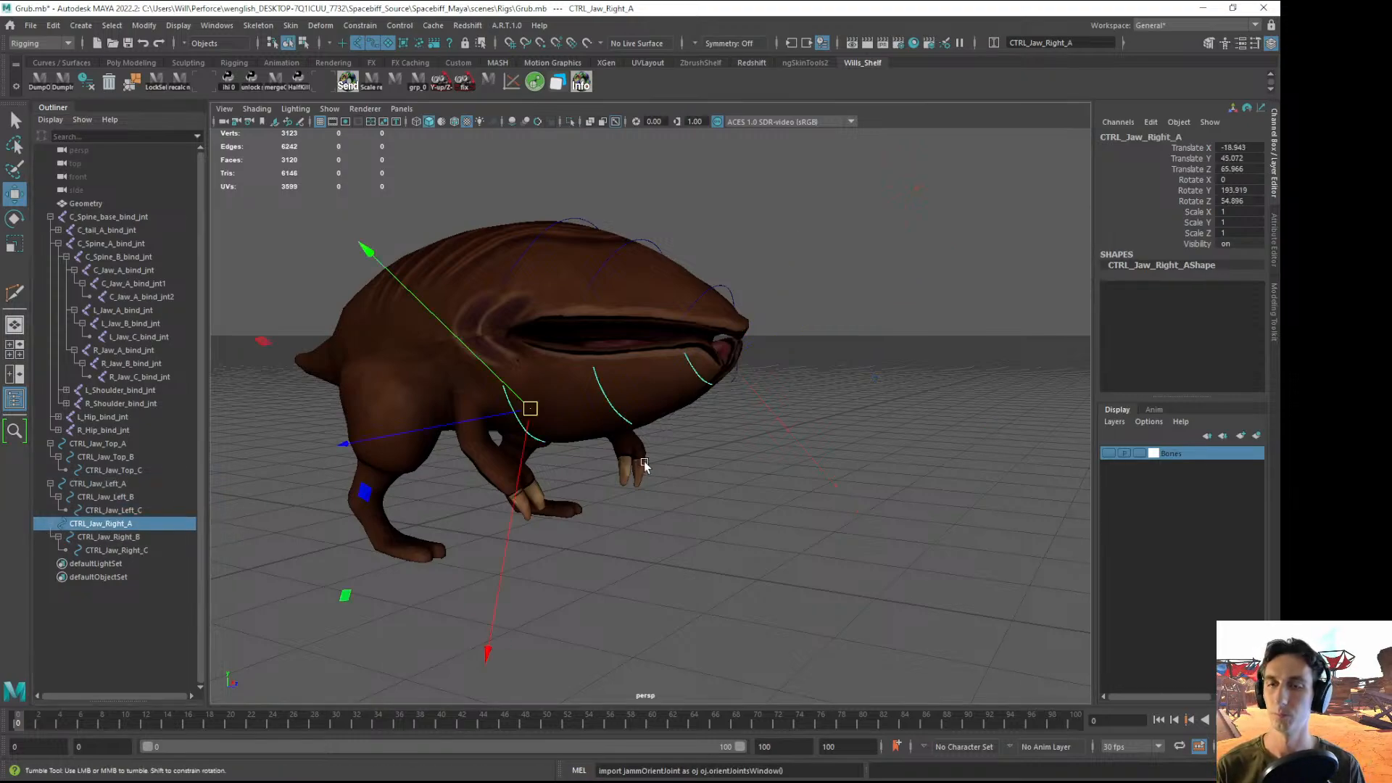
left_click_drag(643, 465, 656, 458, "alt")
- Select CTRL_Jaw_Right_A, B and C with the Rotate tool and inspect the chain's rotation axes
left_click(87, 537)
left_click_drag(93, 551, 95, 524)
key("e")
left_click_drag(693, 544, 802, 494)
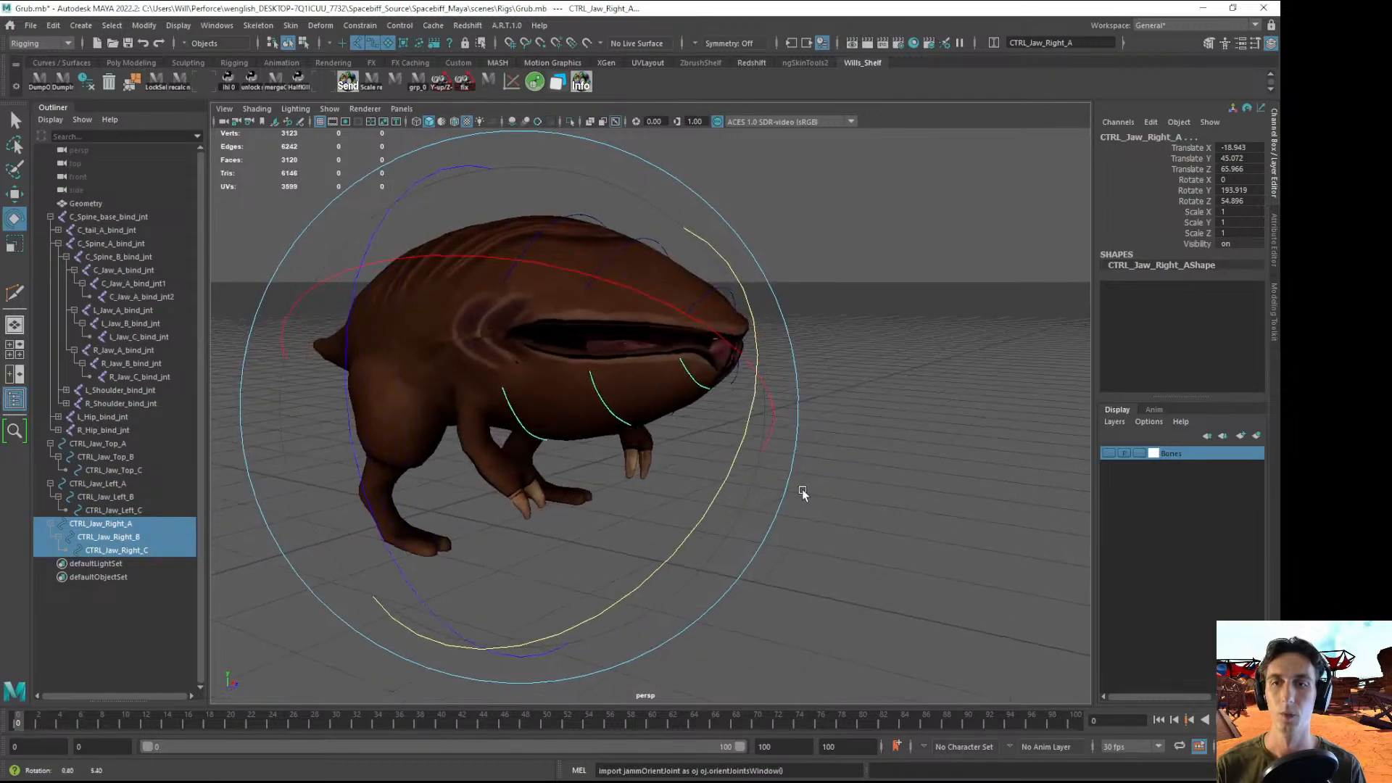
right_click_drag(802, 494, 1004, 500, "alt")
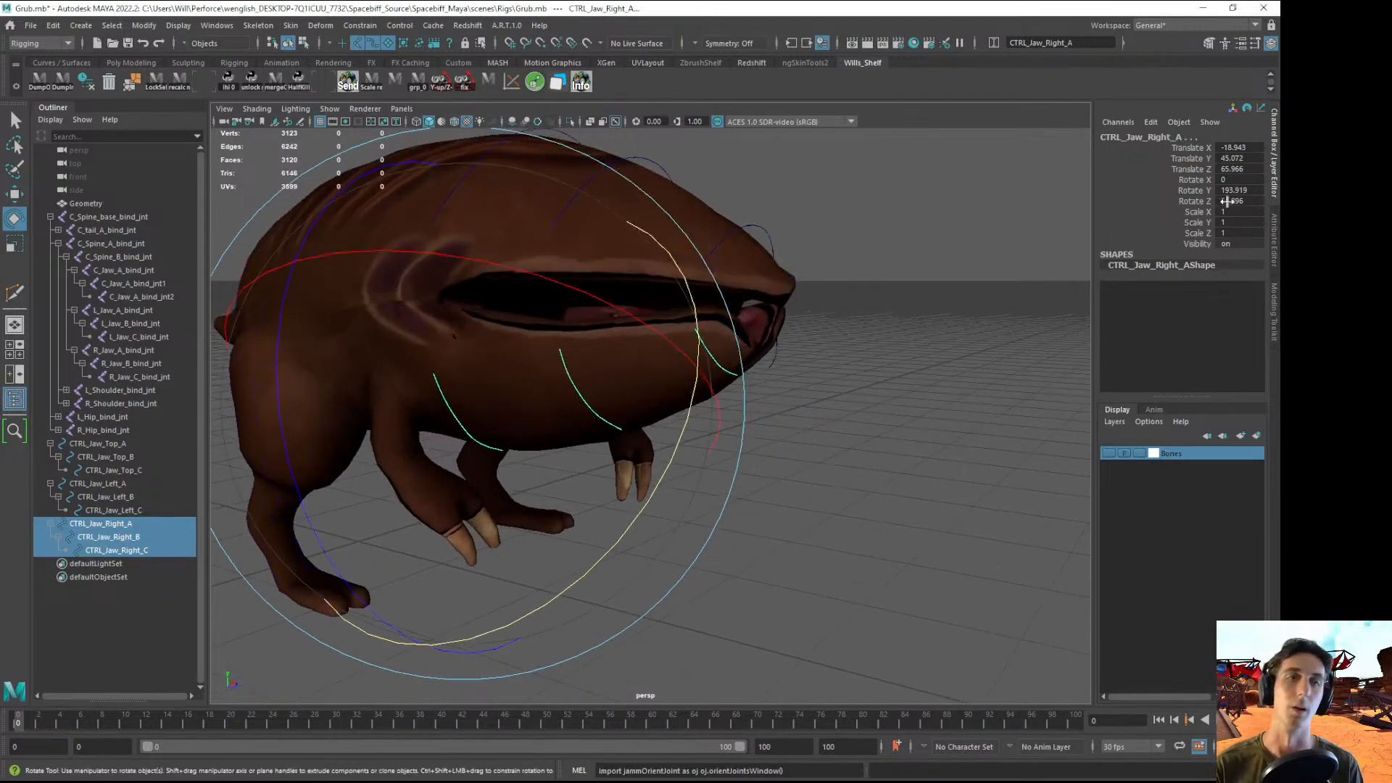
left_click(851, 506)
right_click_drag(851, 506, 754, 466, "alt")
- Clear the control selection and save the Grub scene
key("ctrl+s")
left_click(96, 524)
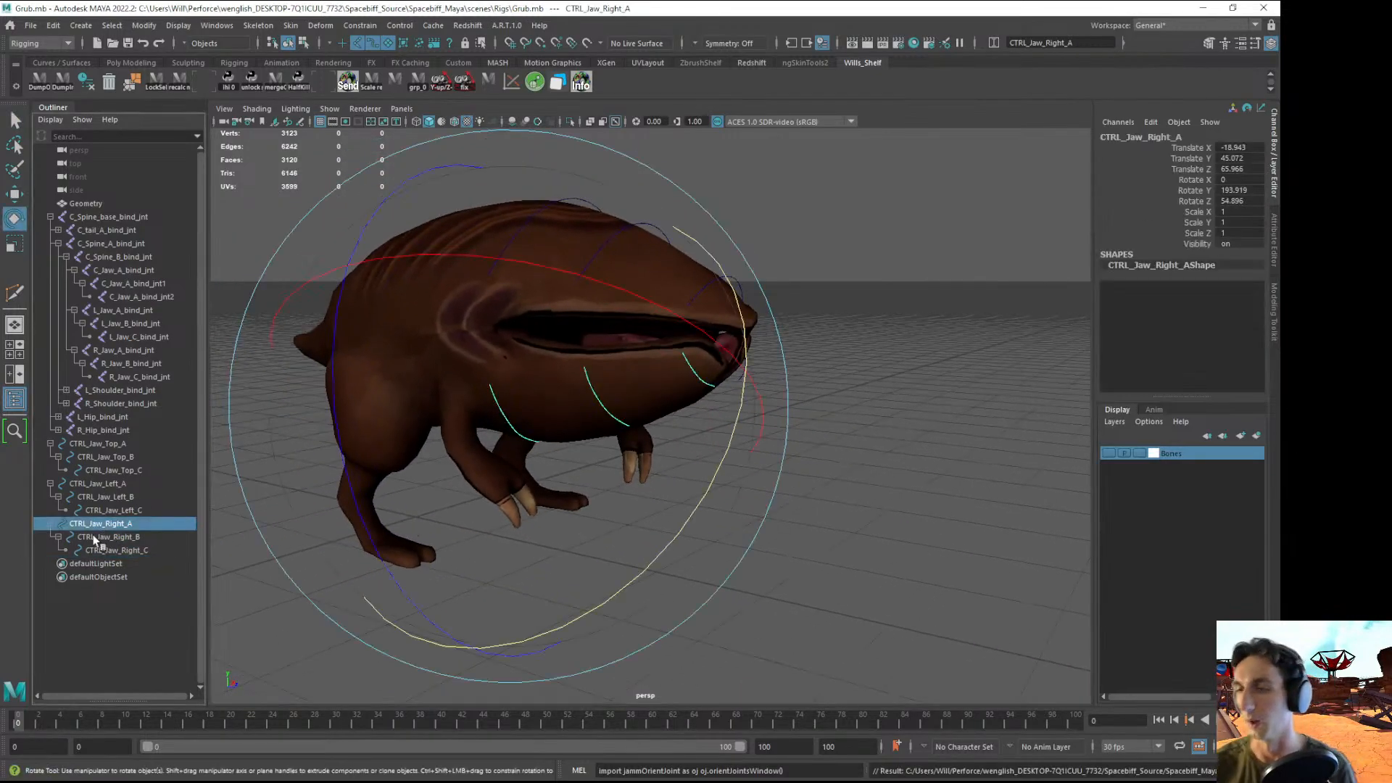
left_click_drag(829, 486, 838, 528, "alt")
left_click(837, 528)
key("ctrl+s")
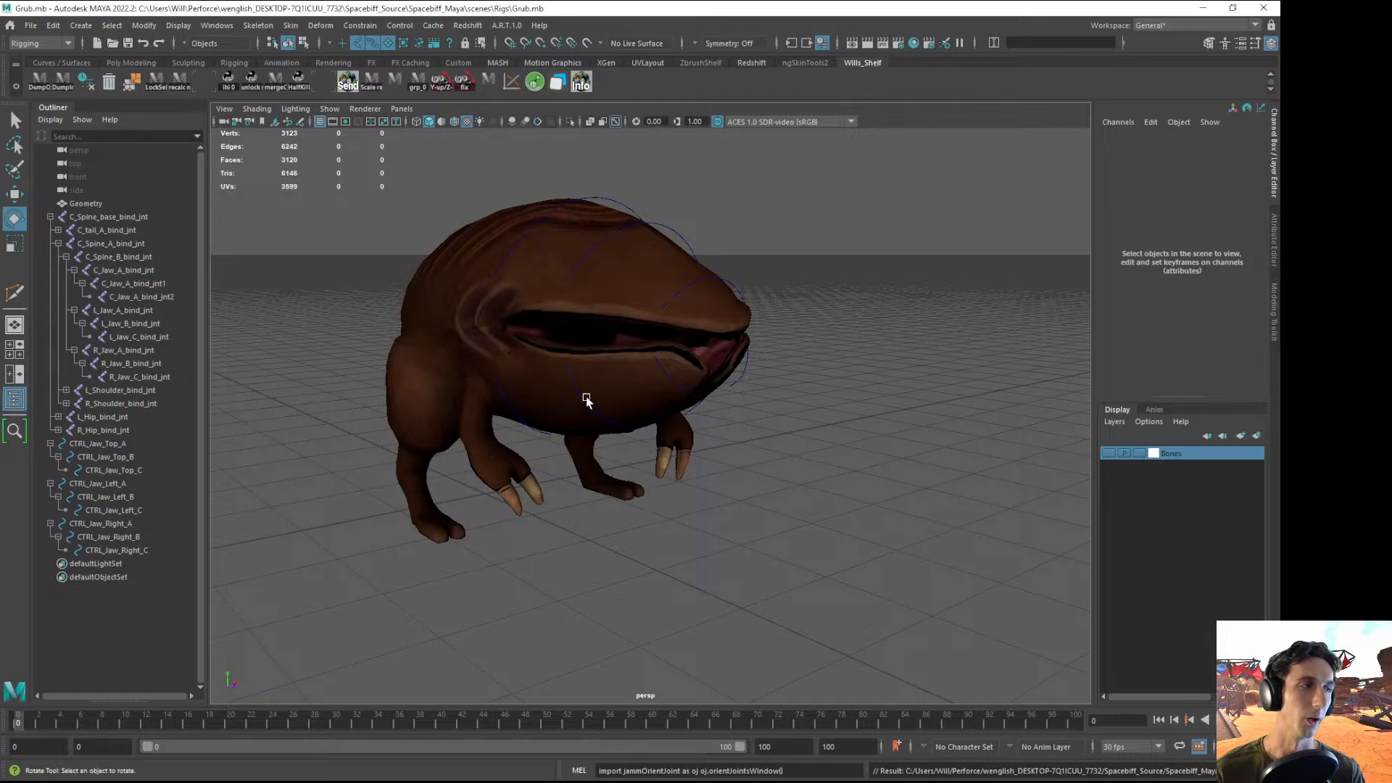
- Collapse and hide the CTRL_Jaw_Right_A chain, deselect it and save the scene
left_click(116, 550)
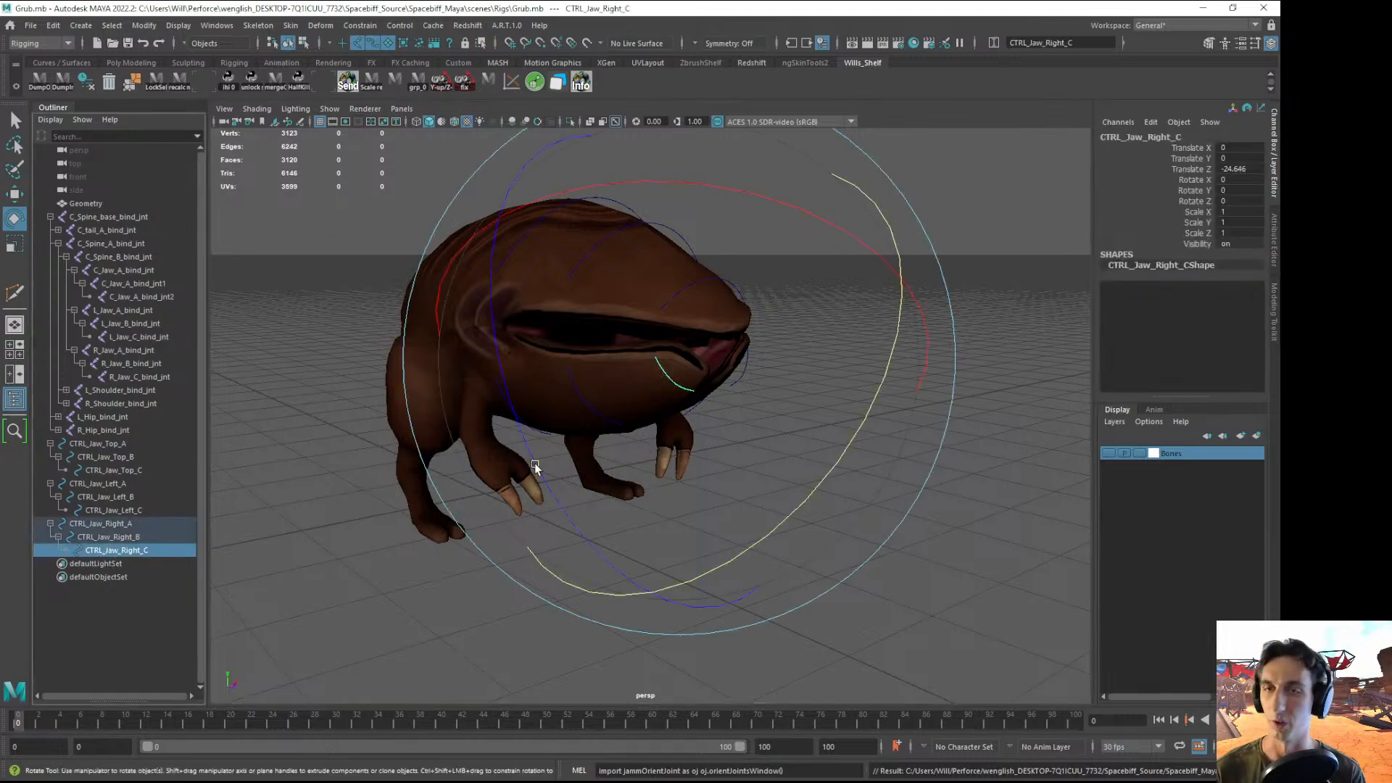
left_click_drag(534, 466, 653, 464, "alt")
left_click(102, 524)
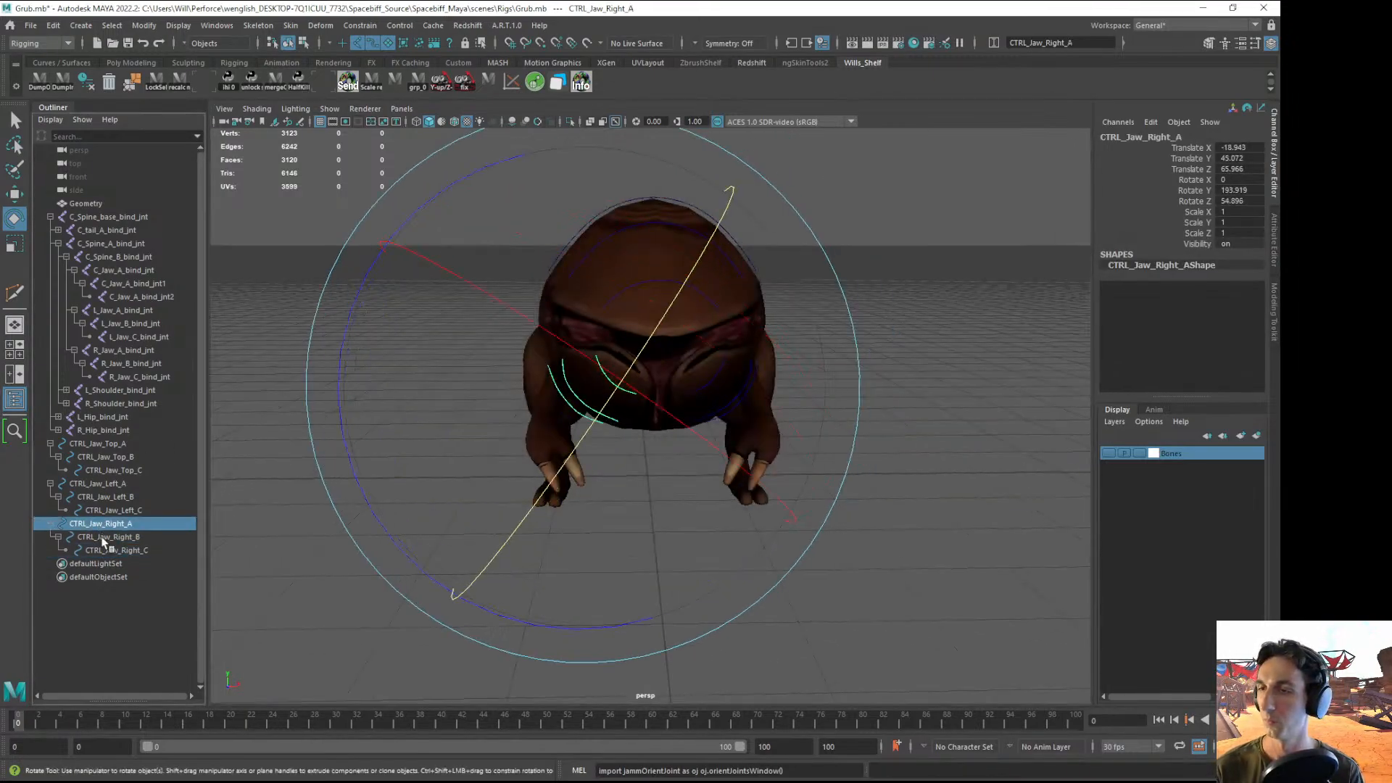
left_click_drag(620, 392, 464, 450, "alt")
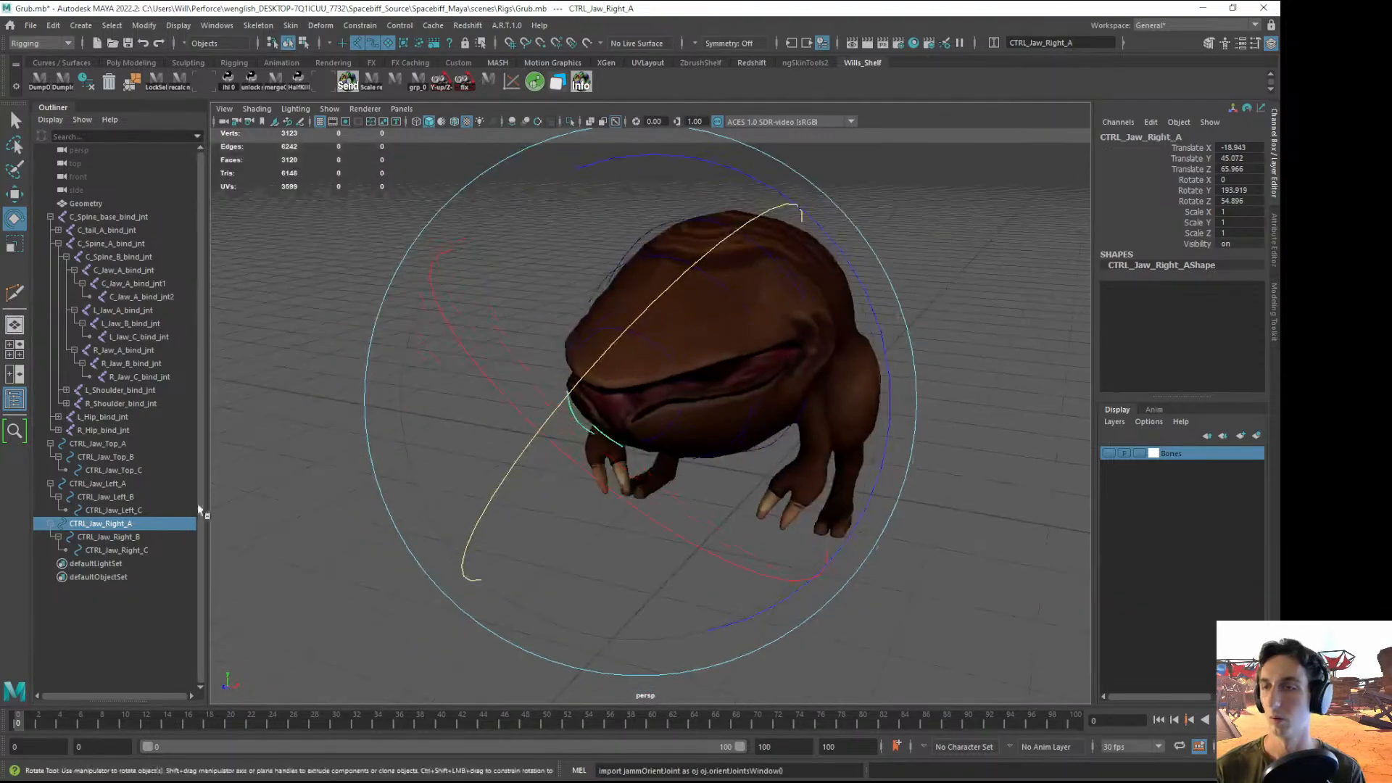
left_click(50, 524)
key("h")
left_click(224, 593)
key("ctrl+s")
- Create a zero offset group above CTRL_Jaw_Top_A with the grp_0 script while its child controls remain parented
left_click(97, 444)
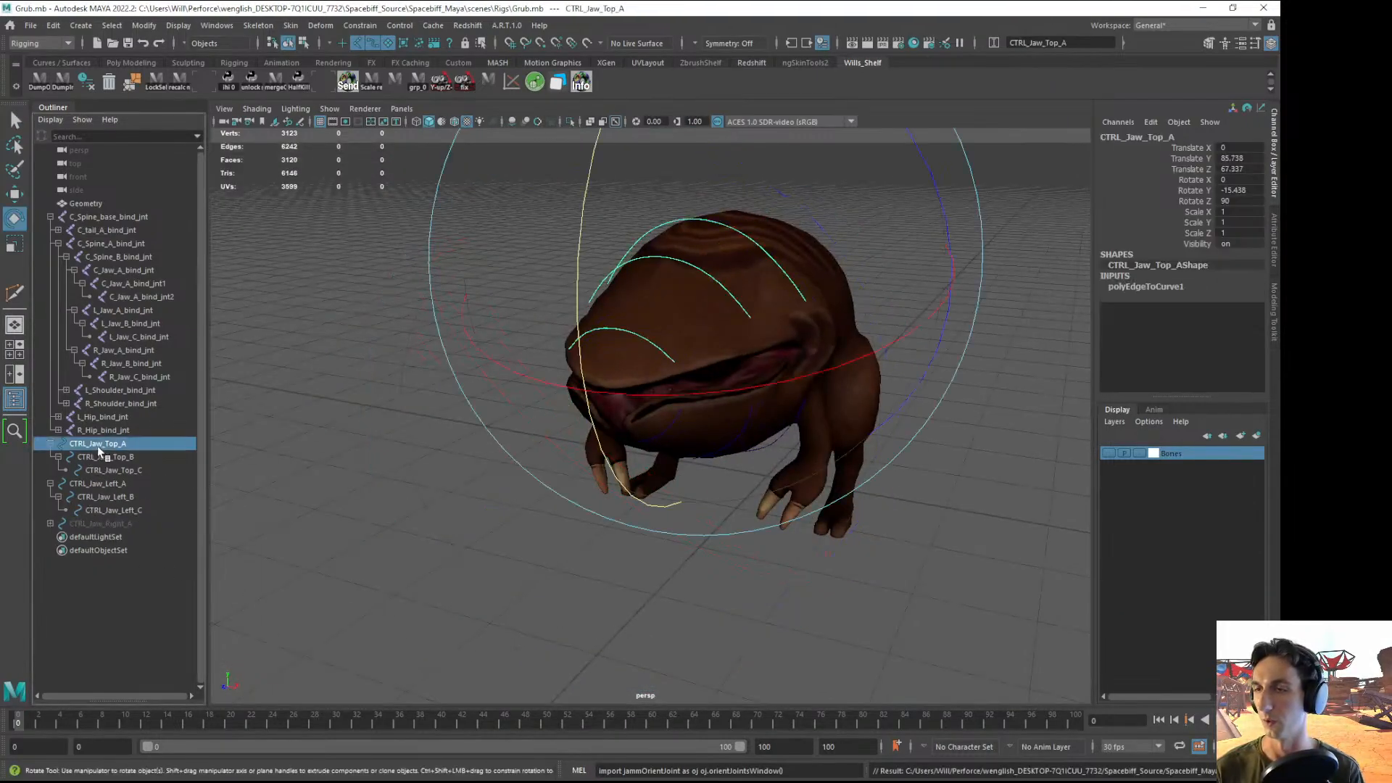
left_click(116, 457)
key("w")
left_click_drag(304, 487, 387, 492, "alt")
left_click(69, 445)
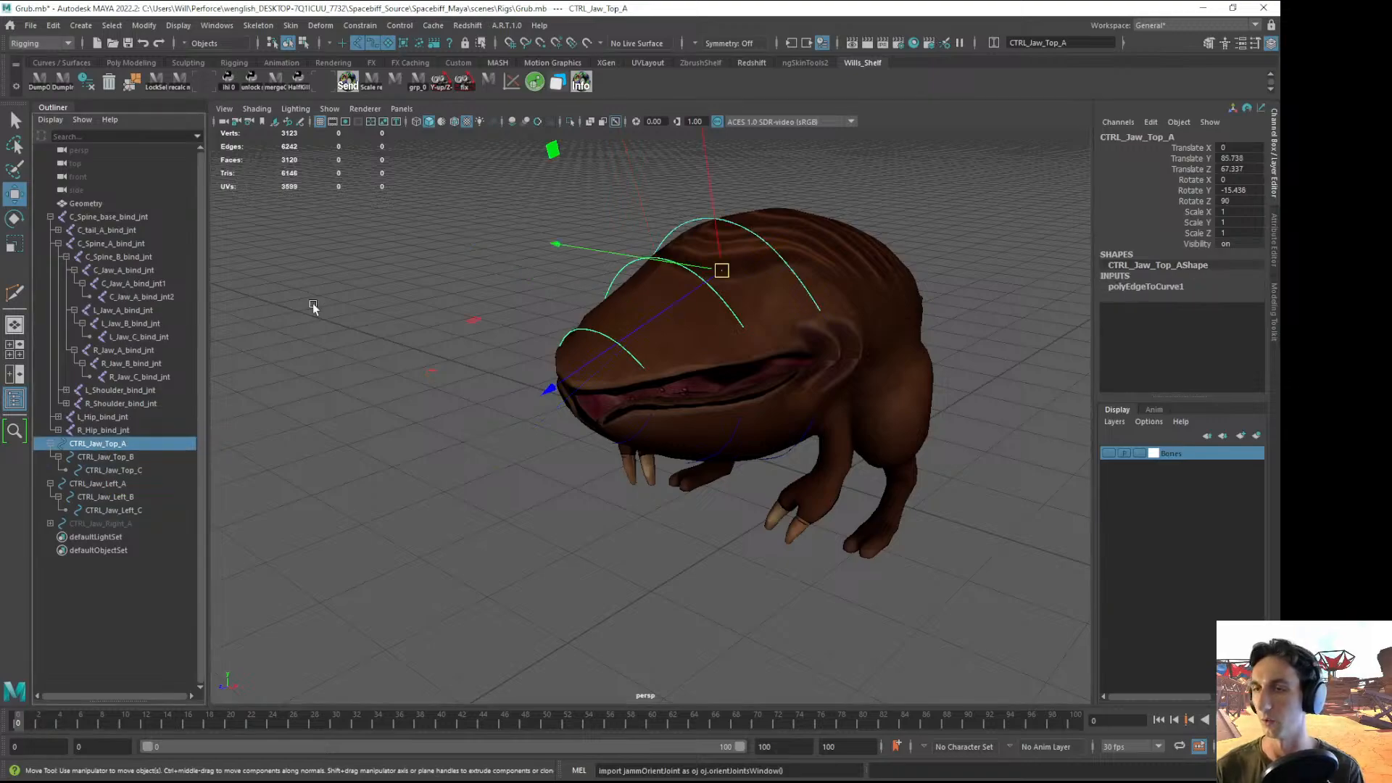
left_click_drag(359, 182, 380, 171, "alt")
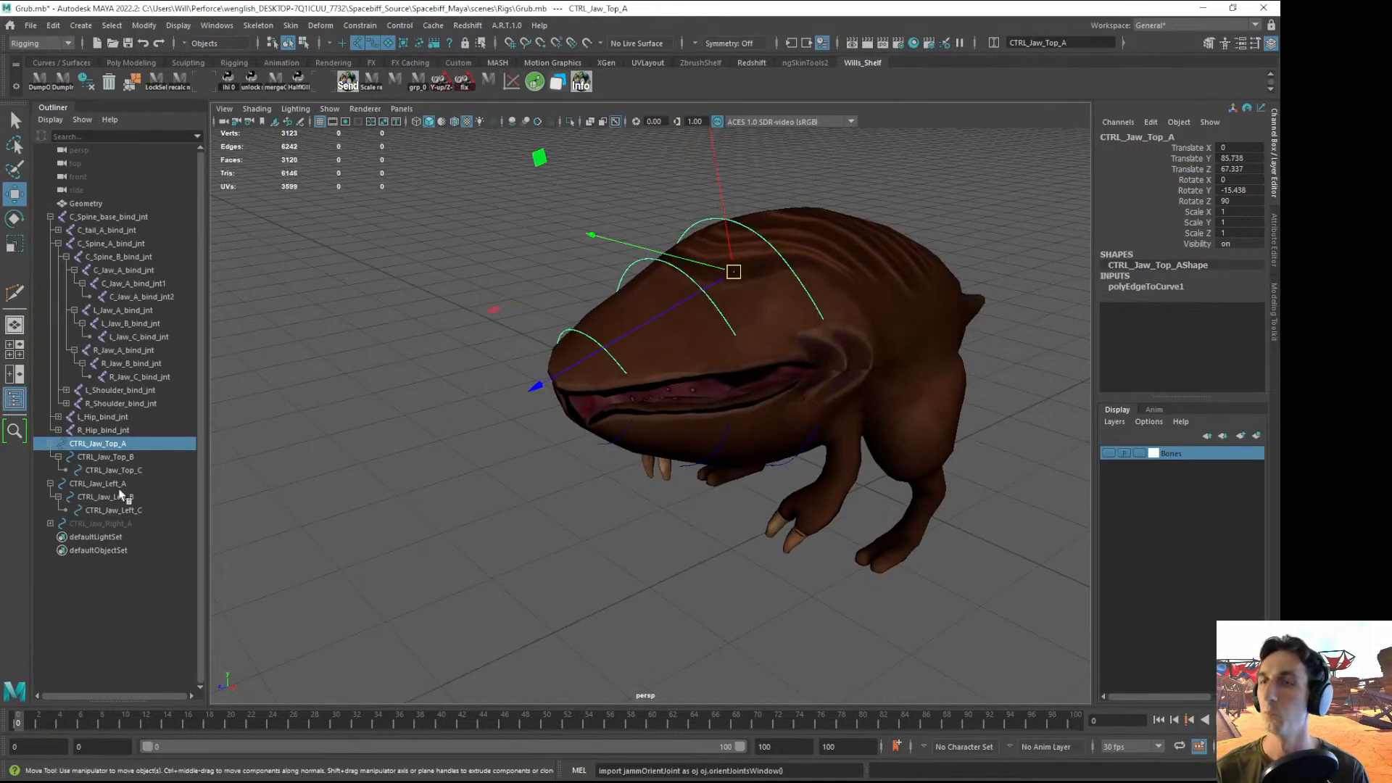
left_click(421, 87)
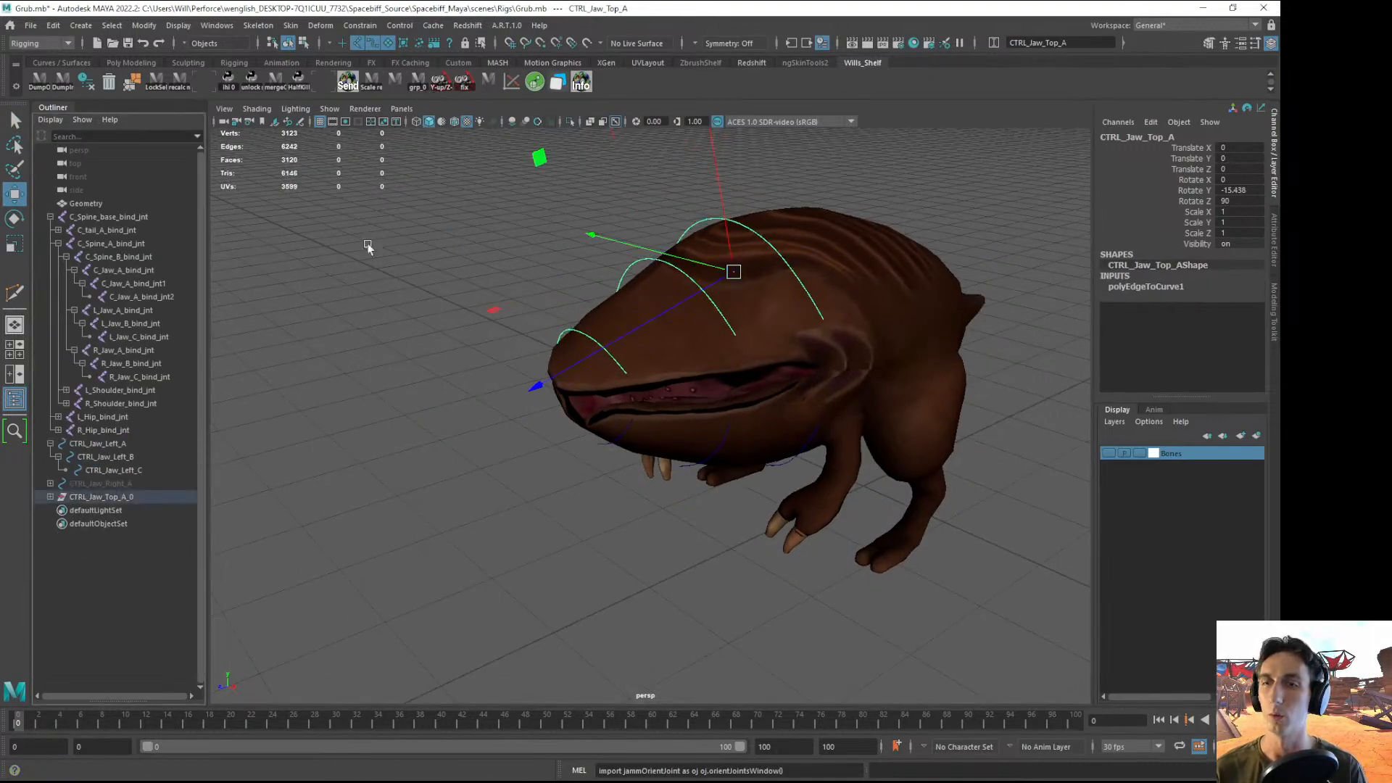
- Try to create a zero offset group for CTRL_Jaw_Top_B with the grp_0 script
left_click(50, 498)
left_click(59, 512)
left_click(98, 523)
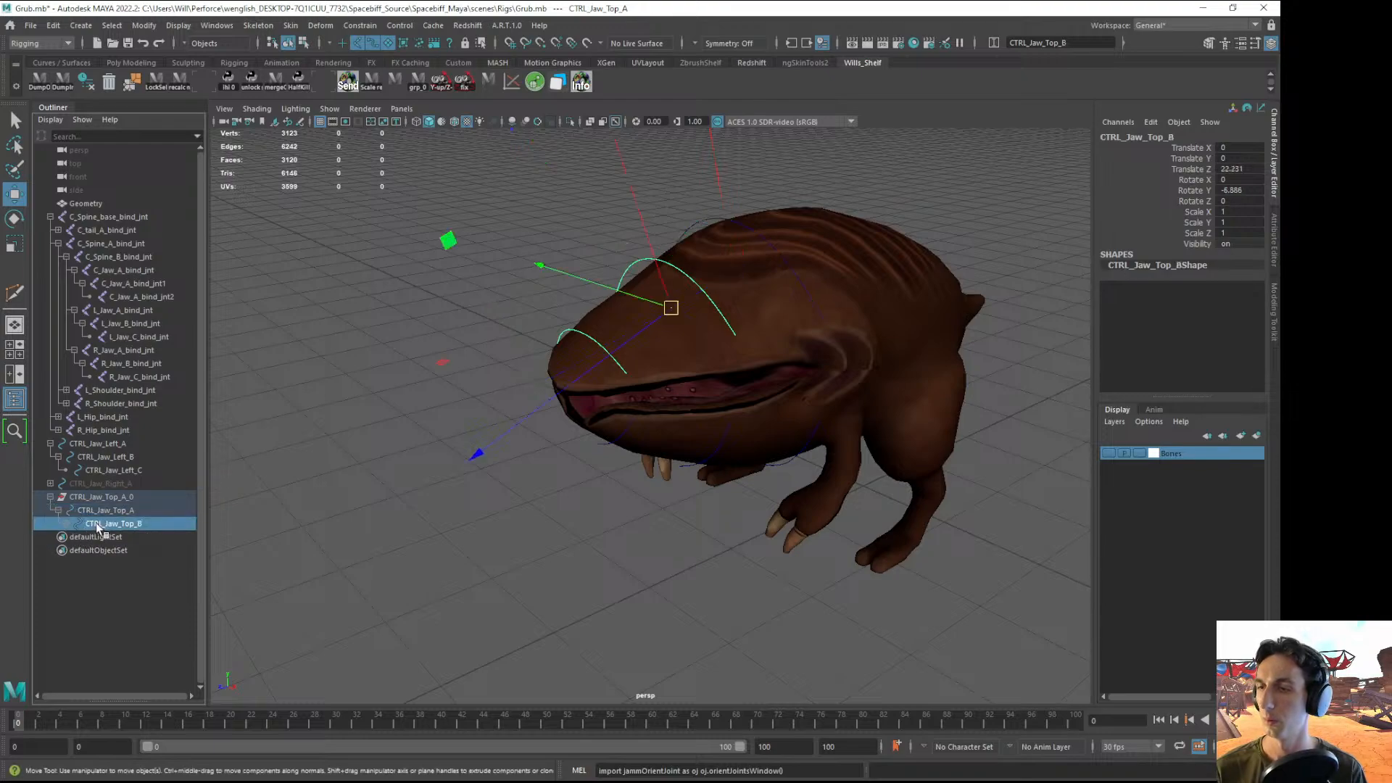
left_click(419, 81)
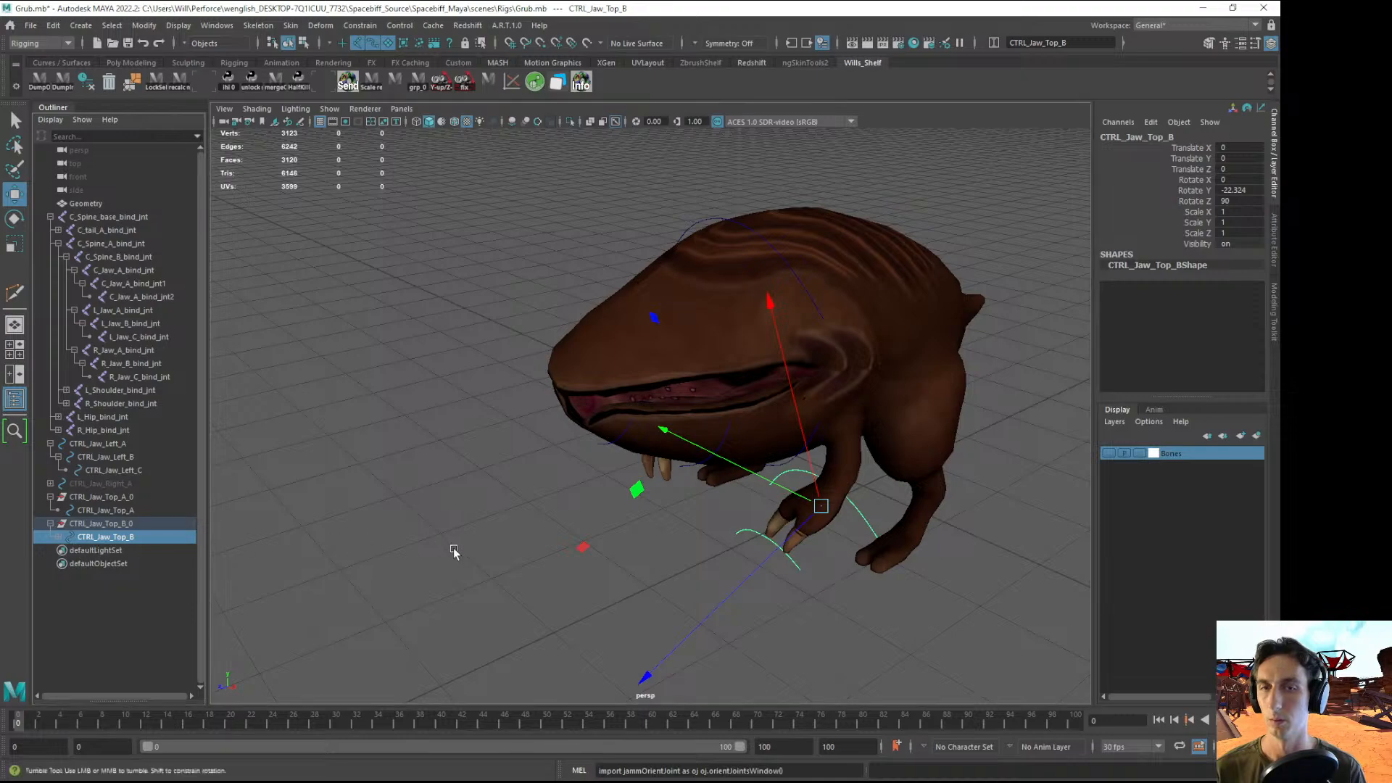
- Undo the offset groups made for CTRL_Jaw_Top_A and CTRL_Jaw_Top_B
left_click_drag(454, 550, 418, 546, "alt")
key("ctrl+z")
key("ctrl+z")
key("ctrl+z")
key("ctrl+z")
- Hide the CTRL_Jaw_Left_A chain so only the top jaw controls are shown
left_click(519, 606)
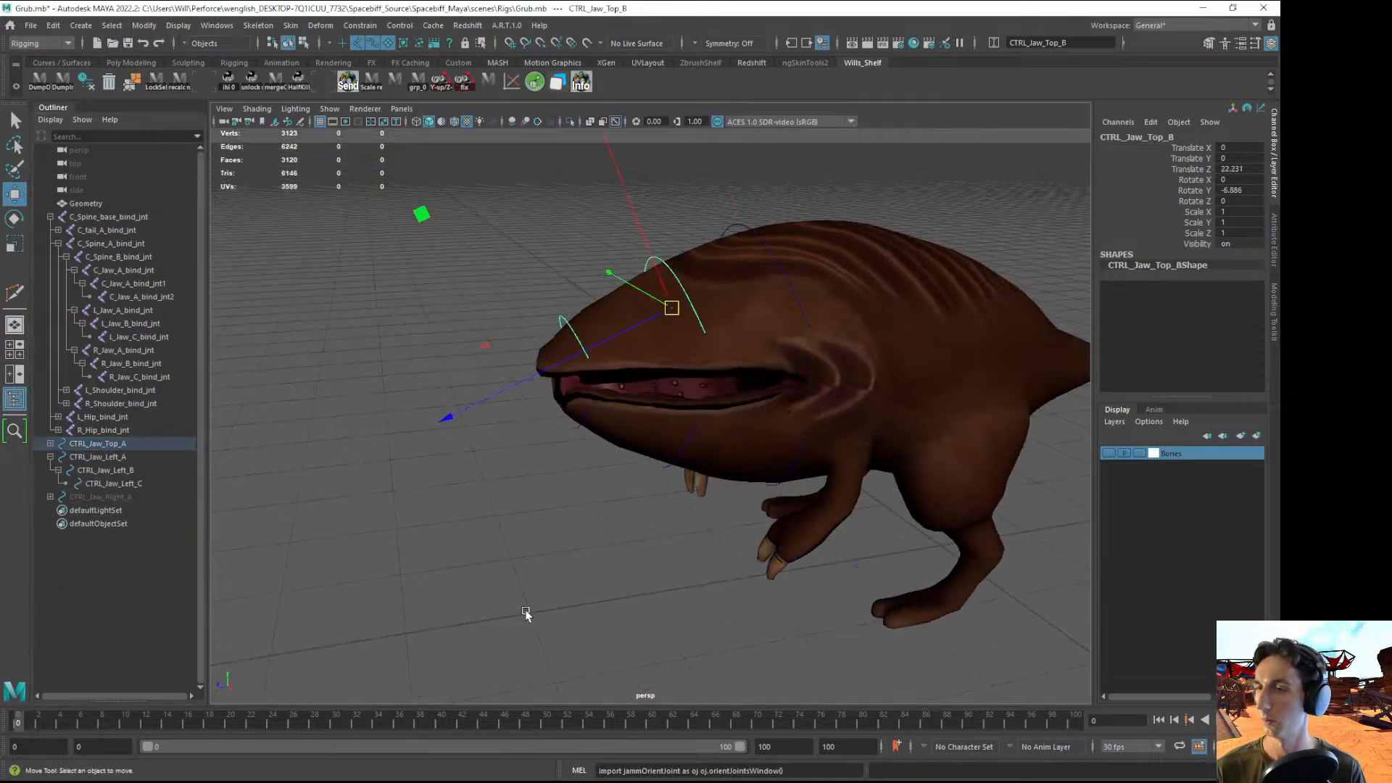
left_click(88, 456)
key("ctrl+h")
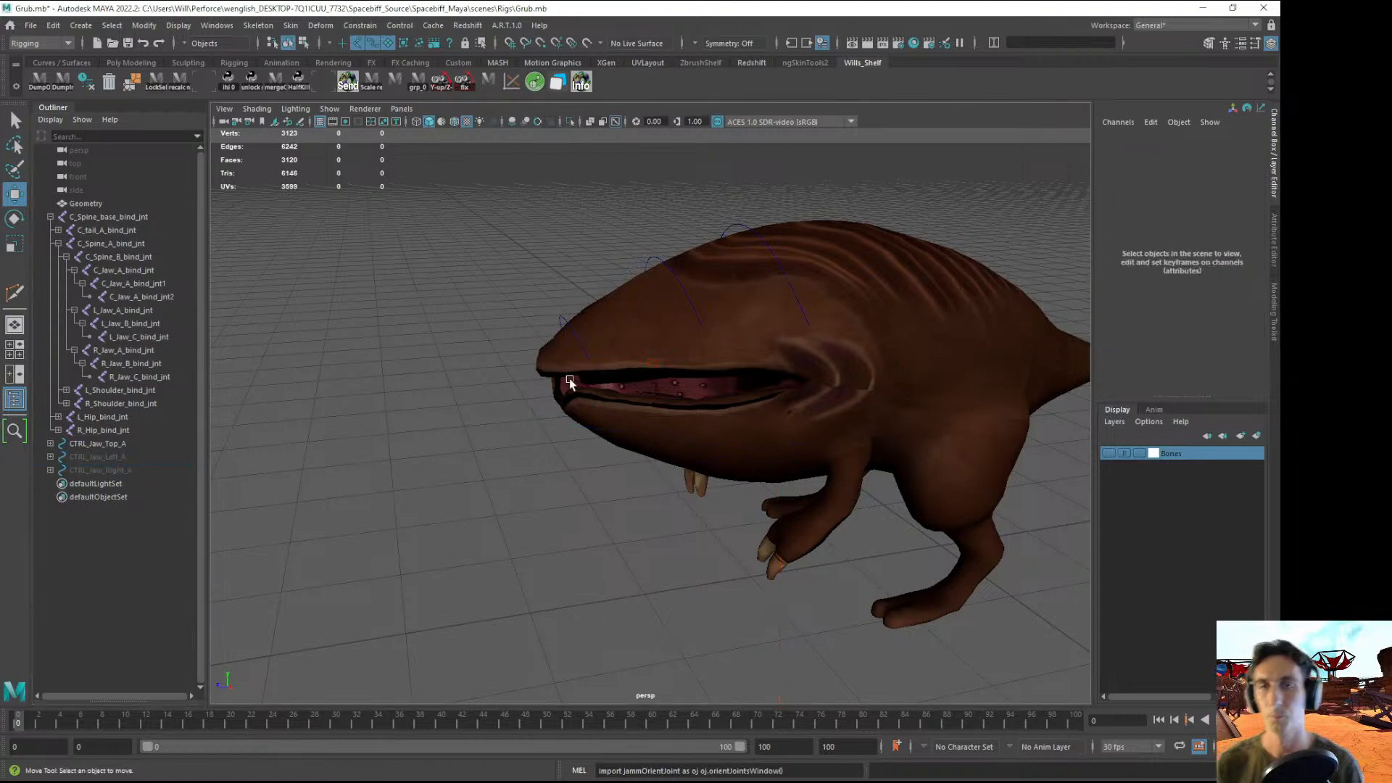
- Unparent CTRL_Jaw_Top_B and CTRL_Jaw_Top_C from the CTRL_Jaw_Top_A chain
left_click(741, 223)
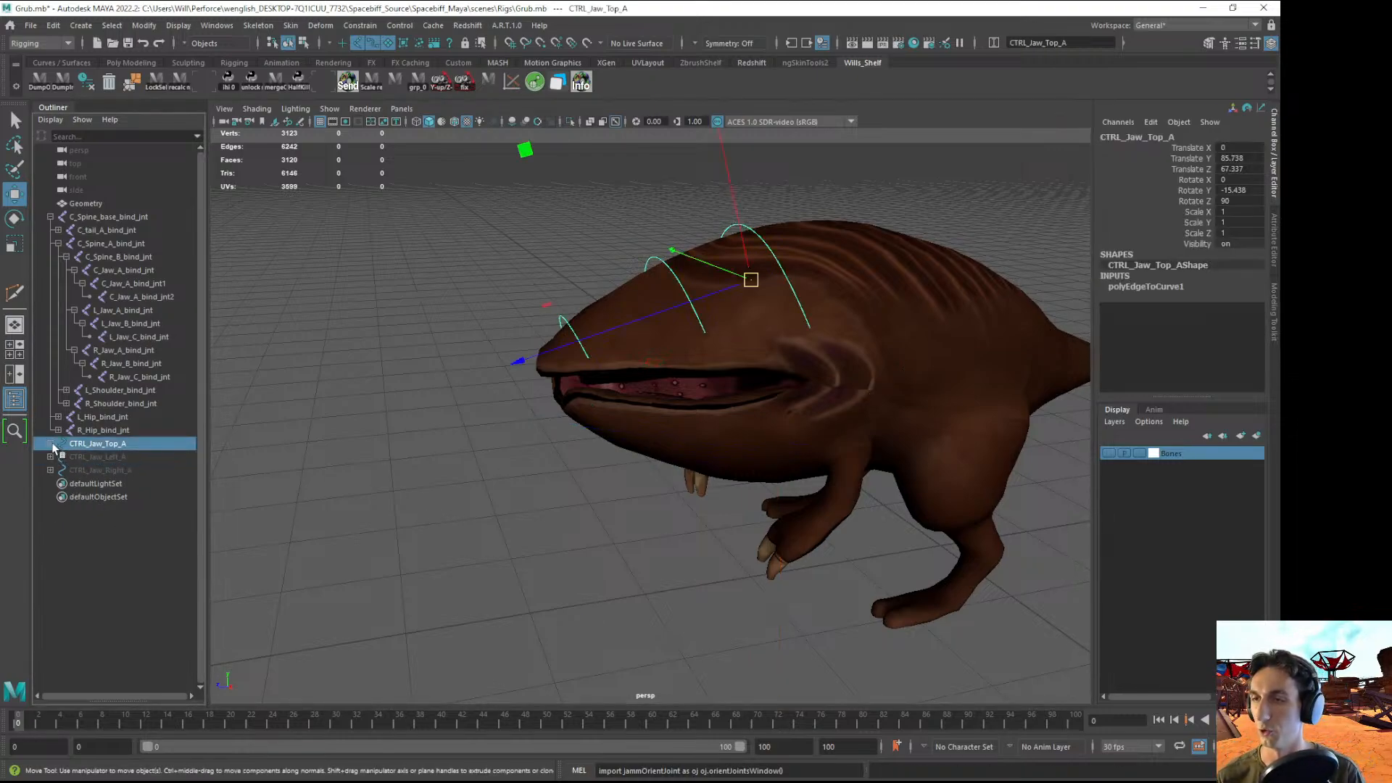
left_click_drag(88, 473, 100, 462)
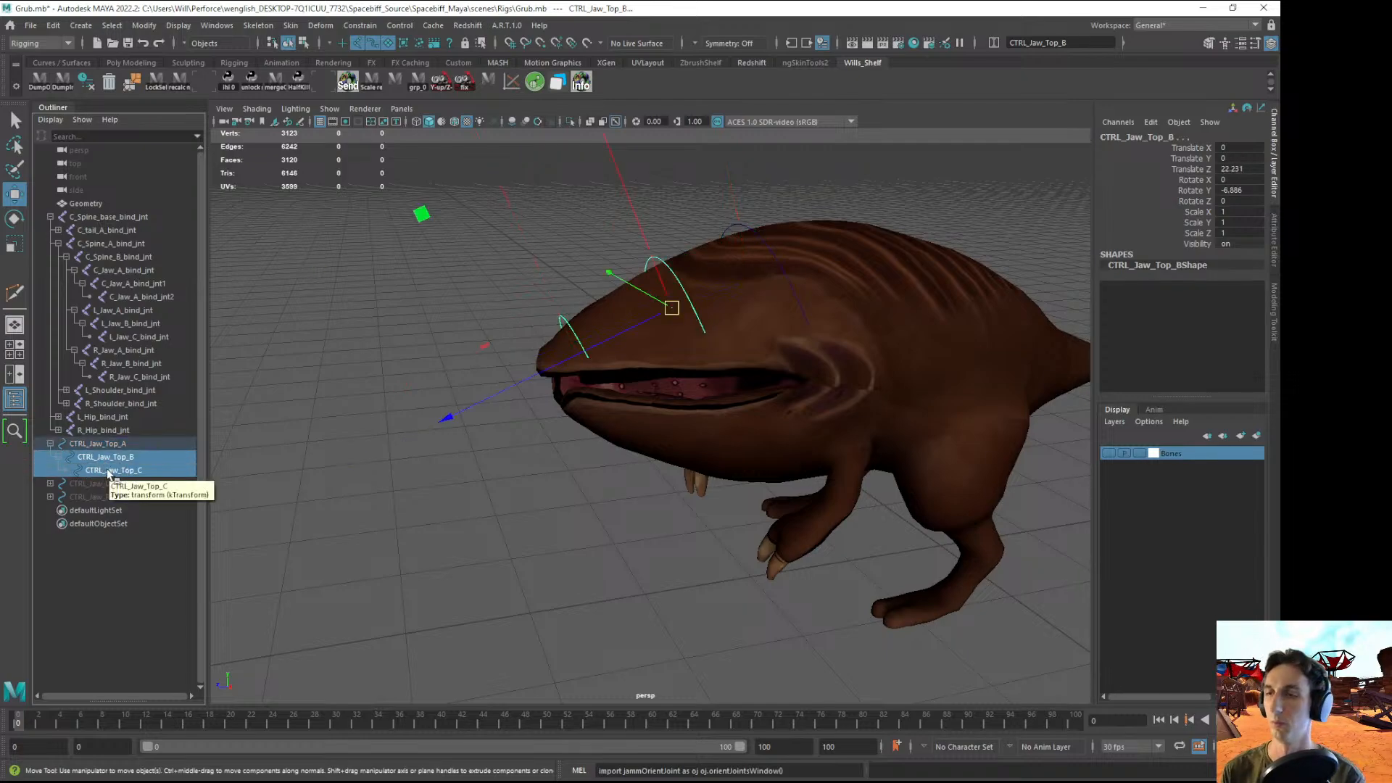
key("shift+p")
- Create a zero offset group above the unparented CTRL_Jaw_Top_A and expand the group
left_click(86, 445)
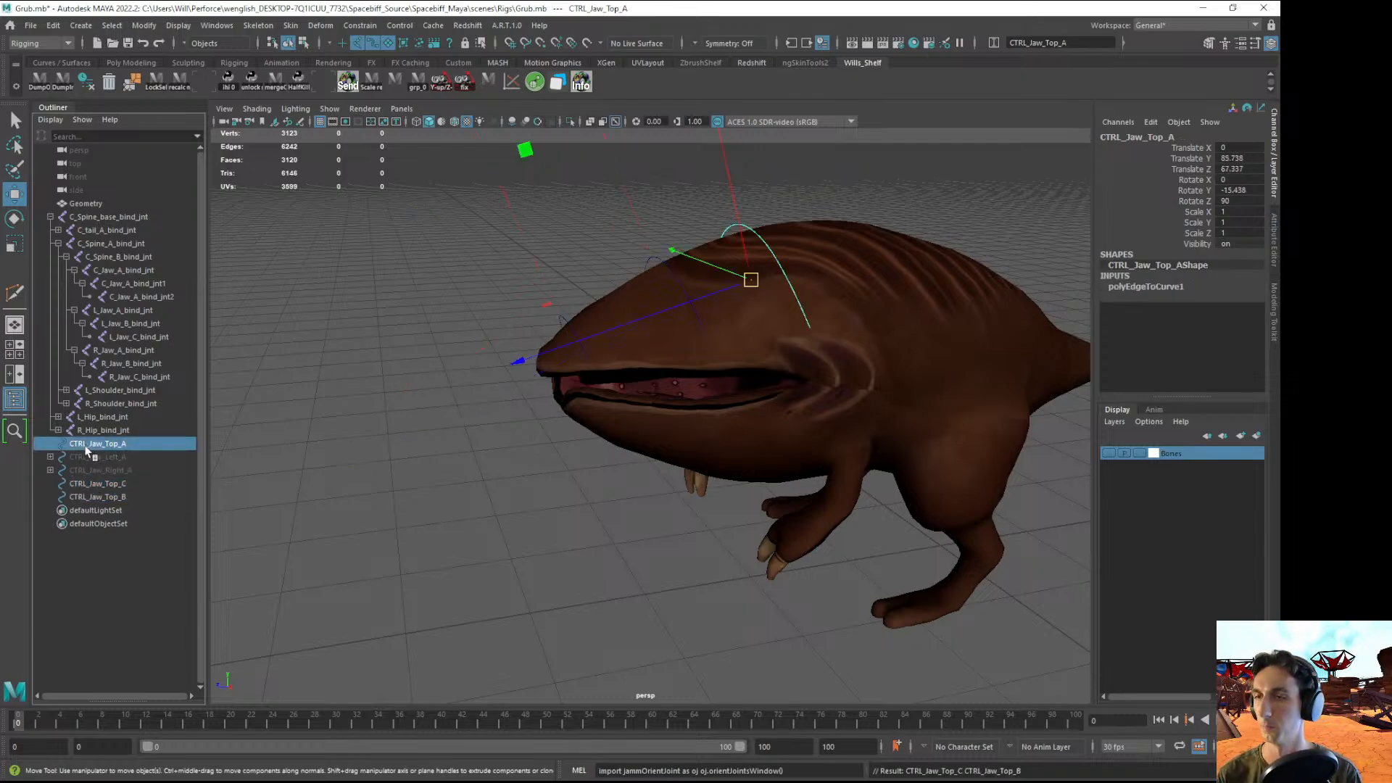
left_click_drag(430, 349, 299, 278, "alt")
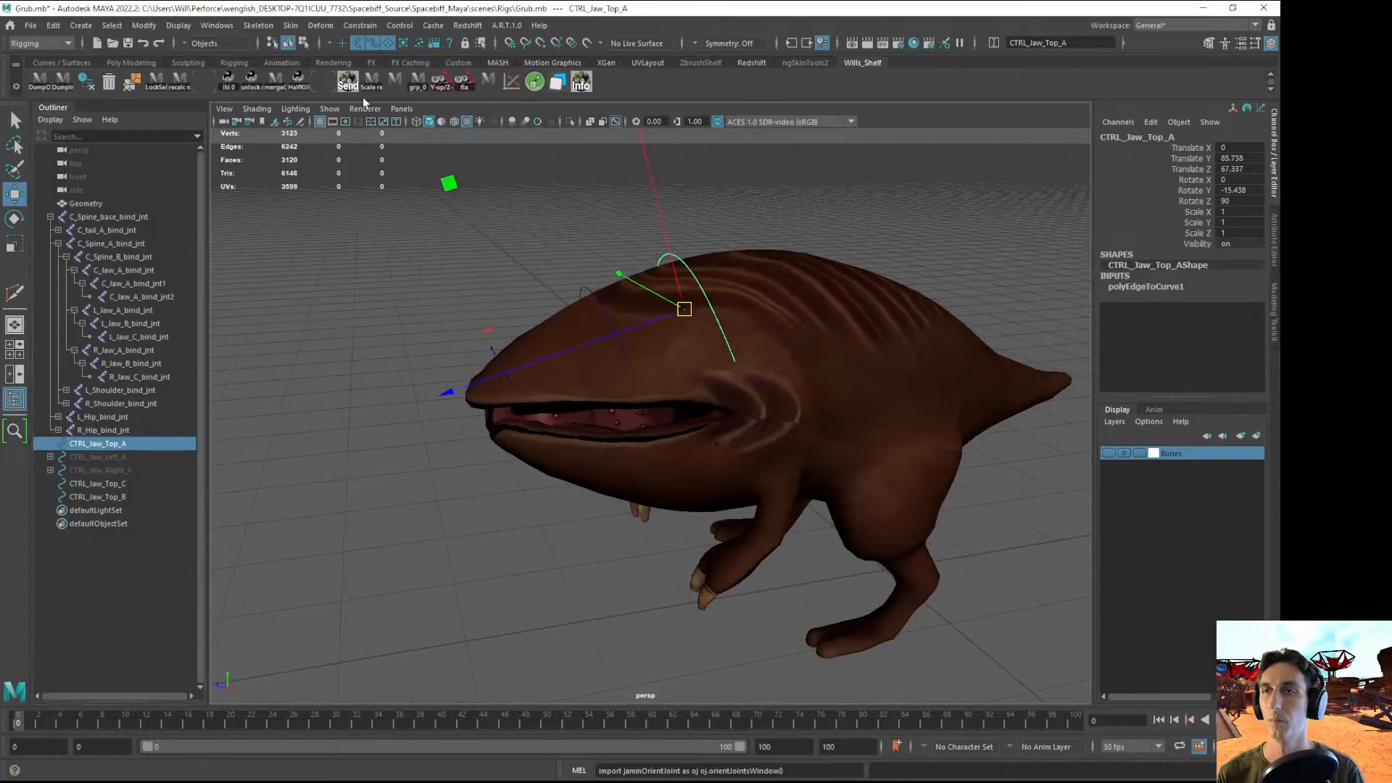
left_click(395, 81)
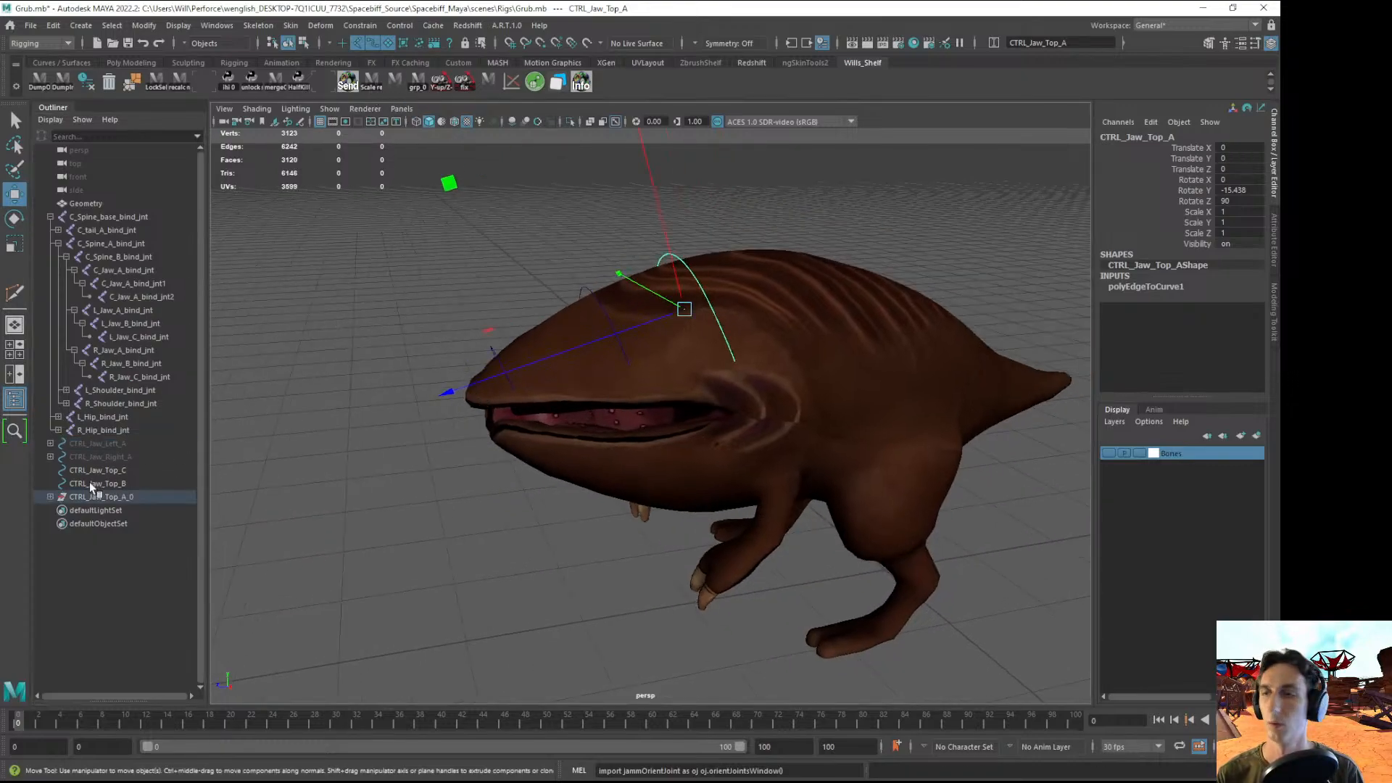
left_click(50, 497)
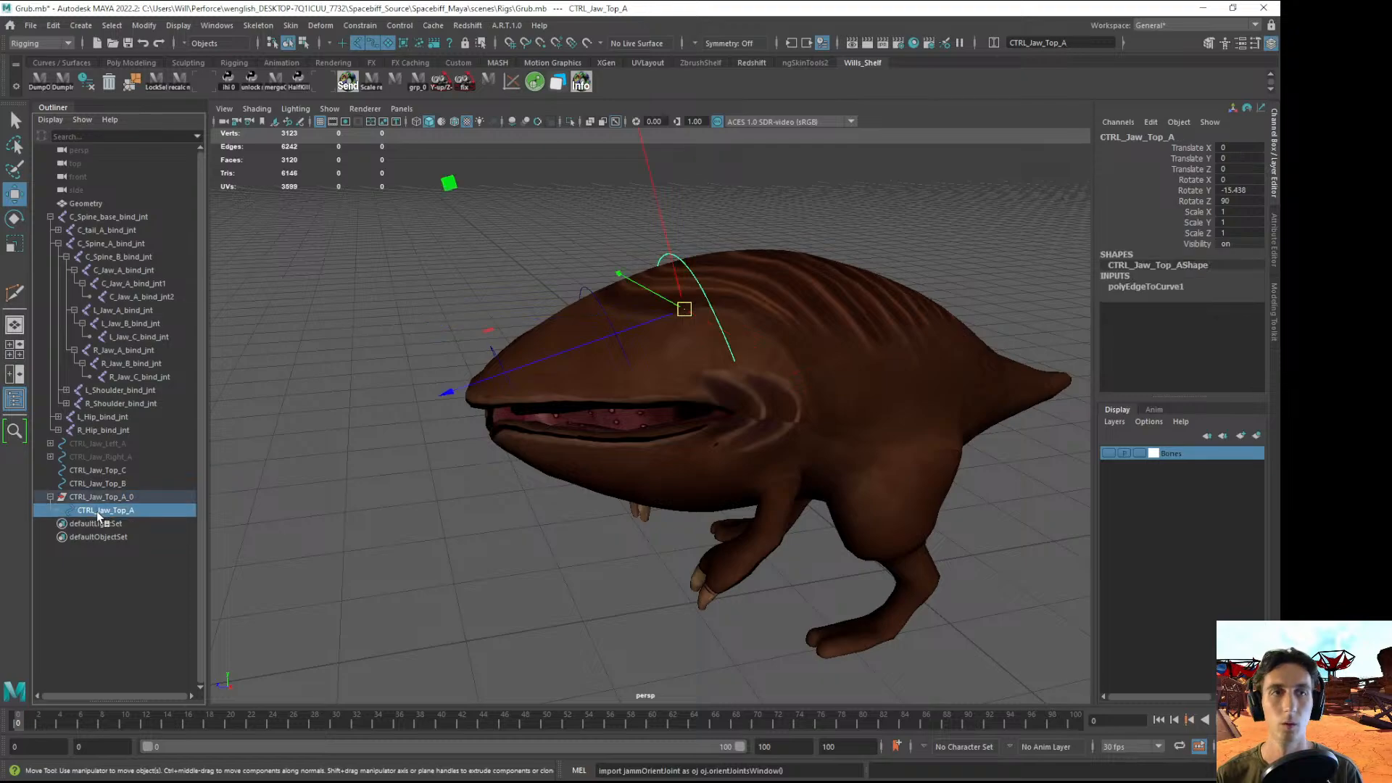
- Compare the transform values and axes of the CTRL_Jaw_Top_A_0 group and CTRL_Jaw_Top_A
left_click_drag(534, 430, 603, 433, "alt")
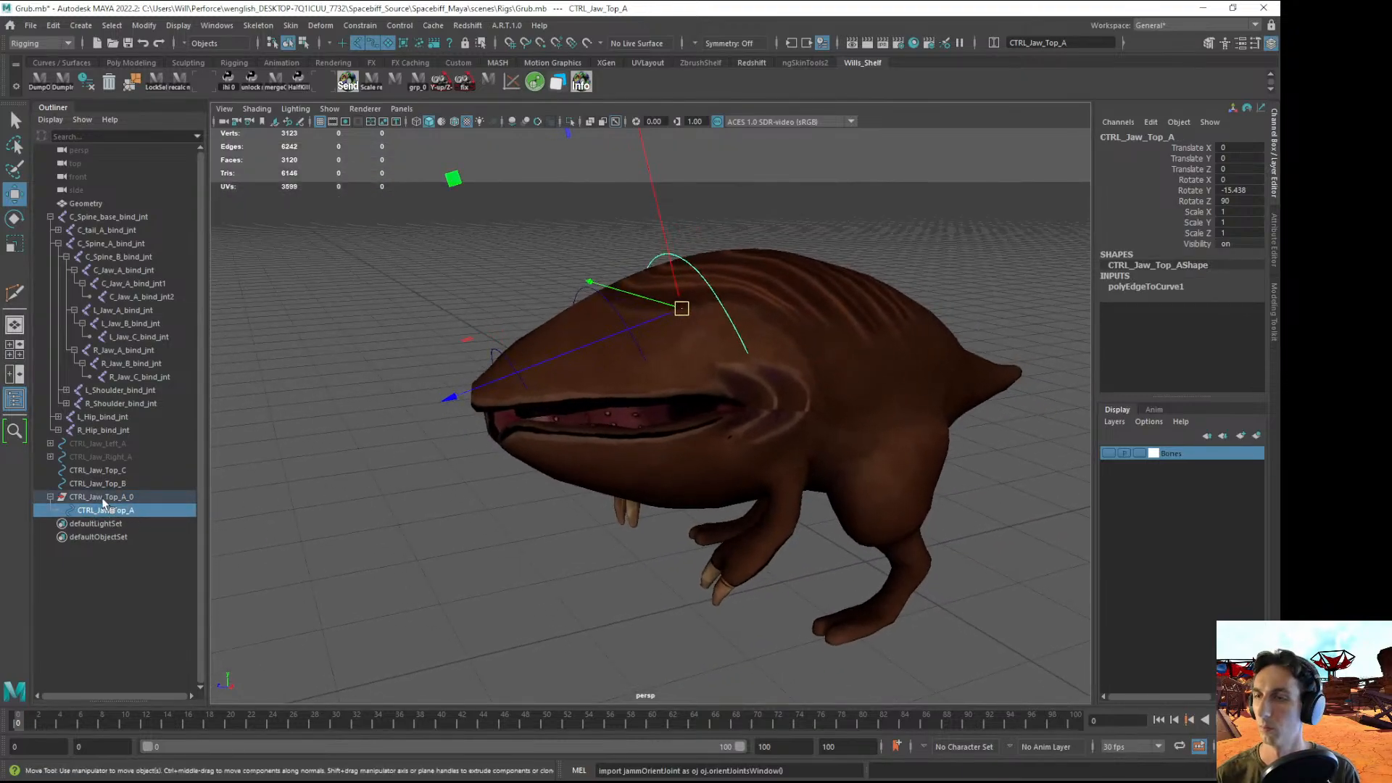
left_click(101, 498)
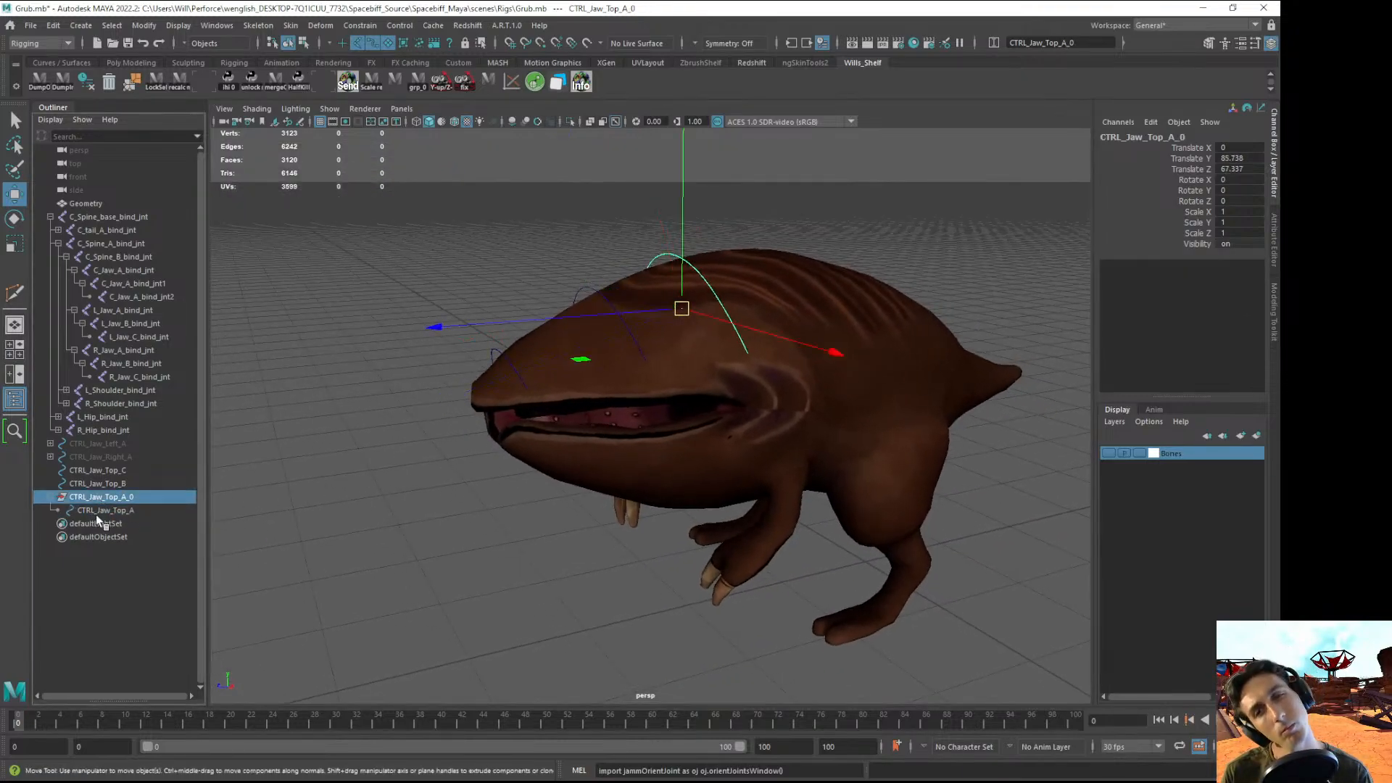
left_click(104, 511)
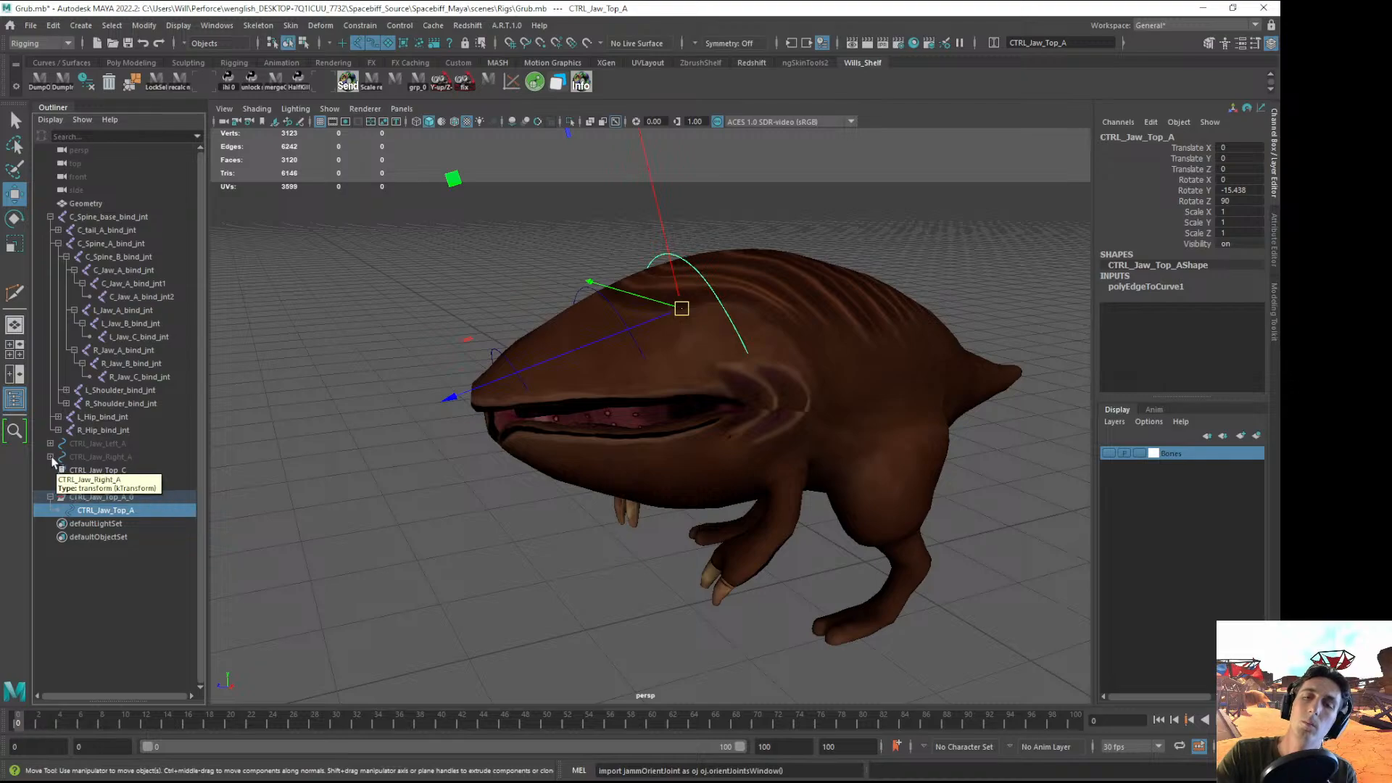
left_click(98, 498)
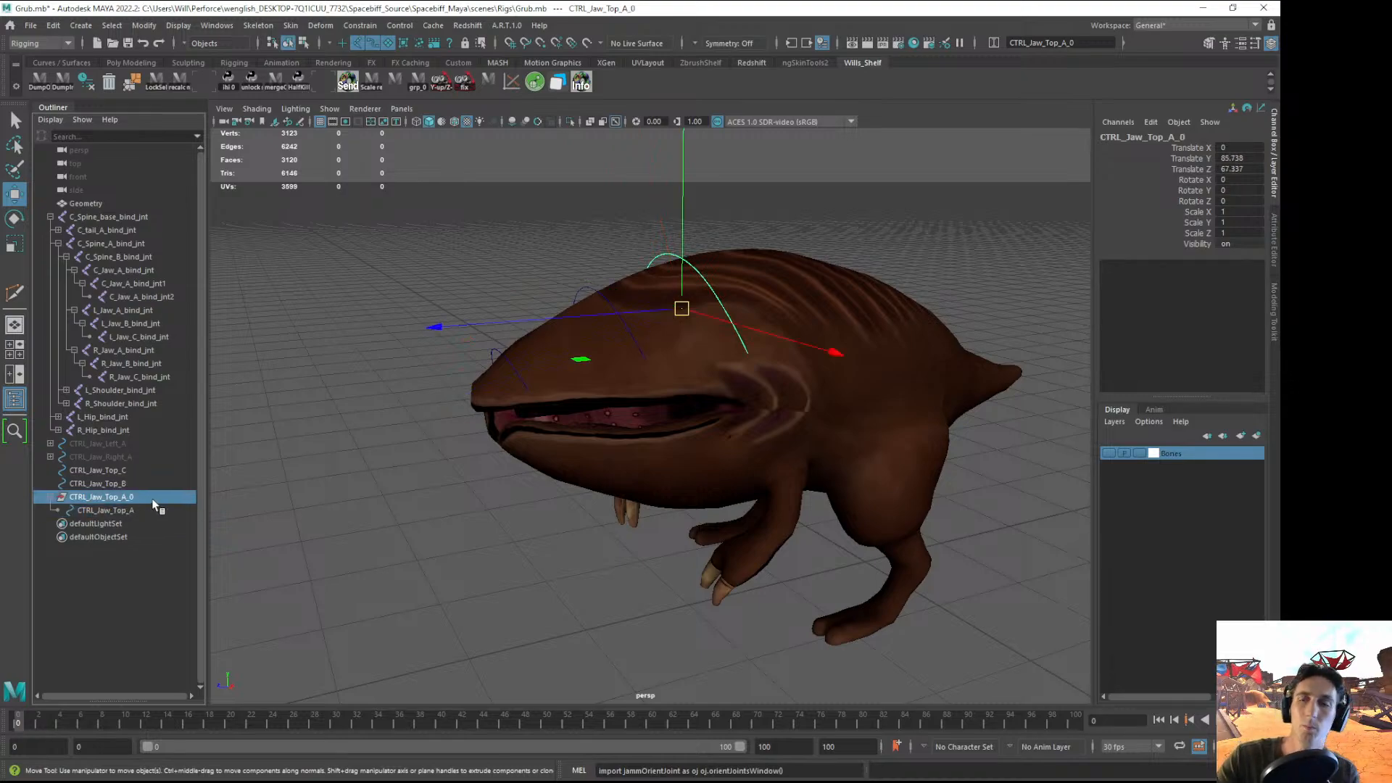
- Undo the creation of the CTRL_Jaw_Top_A_0 offset group and clear the selection
key("ctrl+z")
key("ctrl+z")
key("ctrl+z")
key("ctrl+z")
key("ctrl+z")
key("ctrl+z")
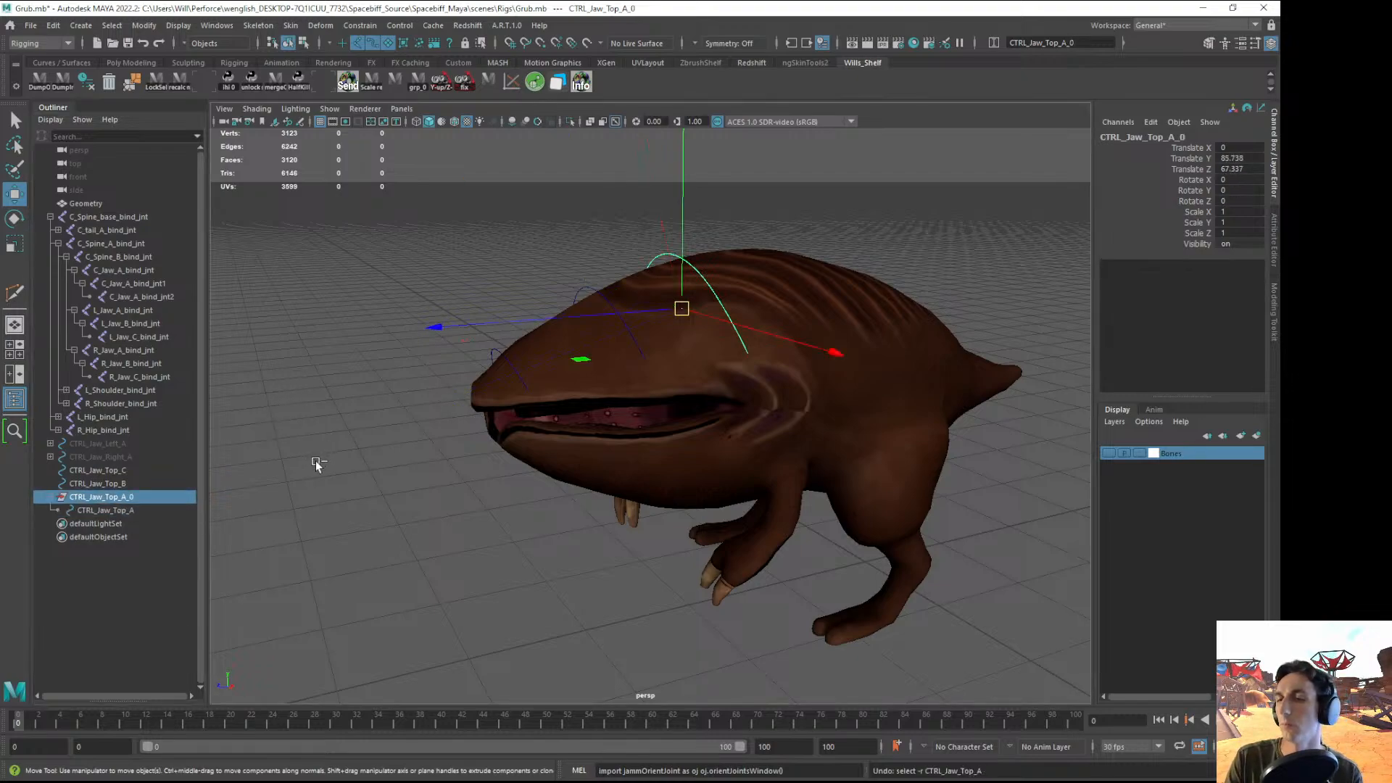
left_click(239, 520)
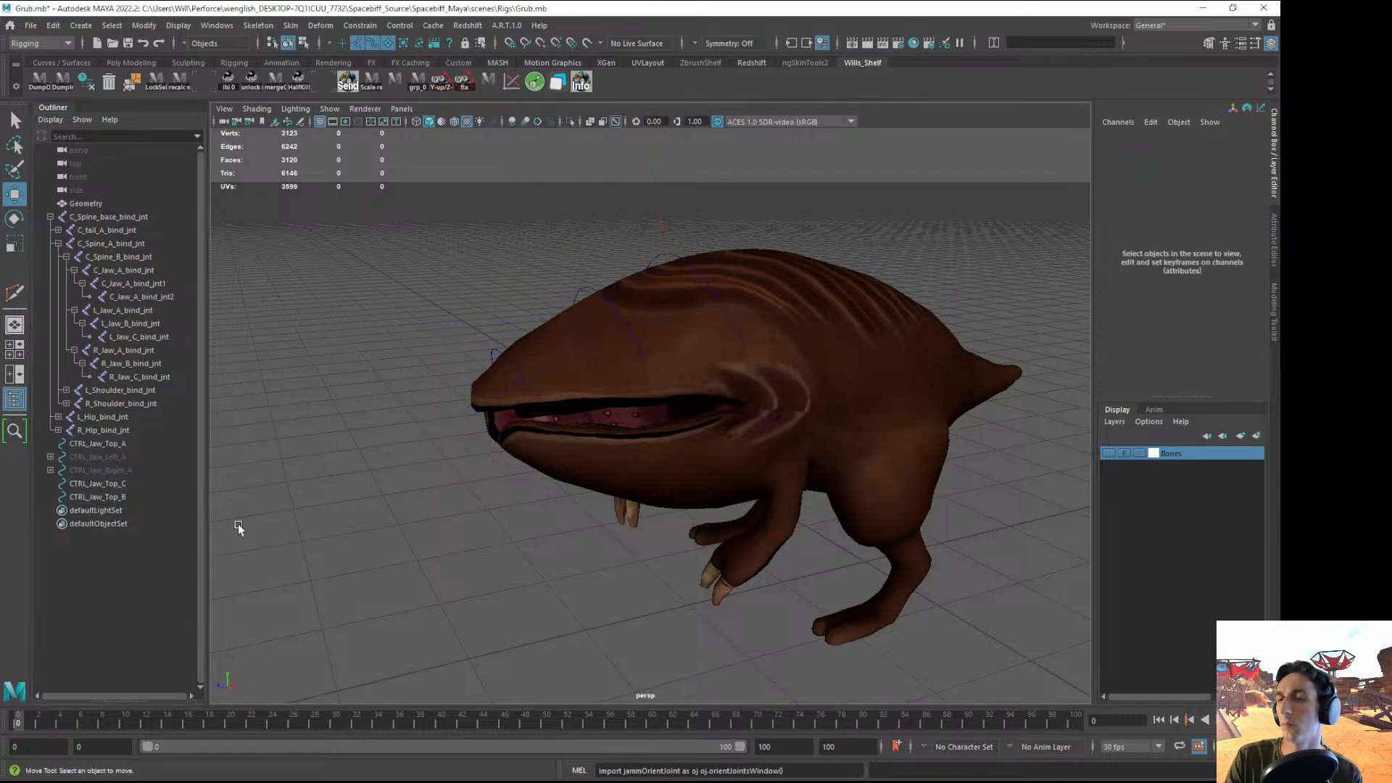
- Select the ungrouped CTRL_Jaw_Top_A and examine its transform values and axis orientation
left_click(135, 484)
left_click(124, 443)
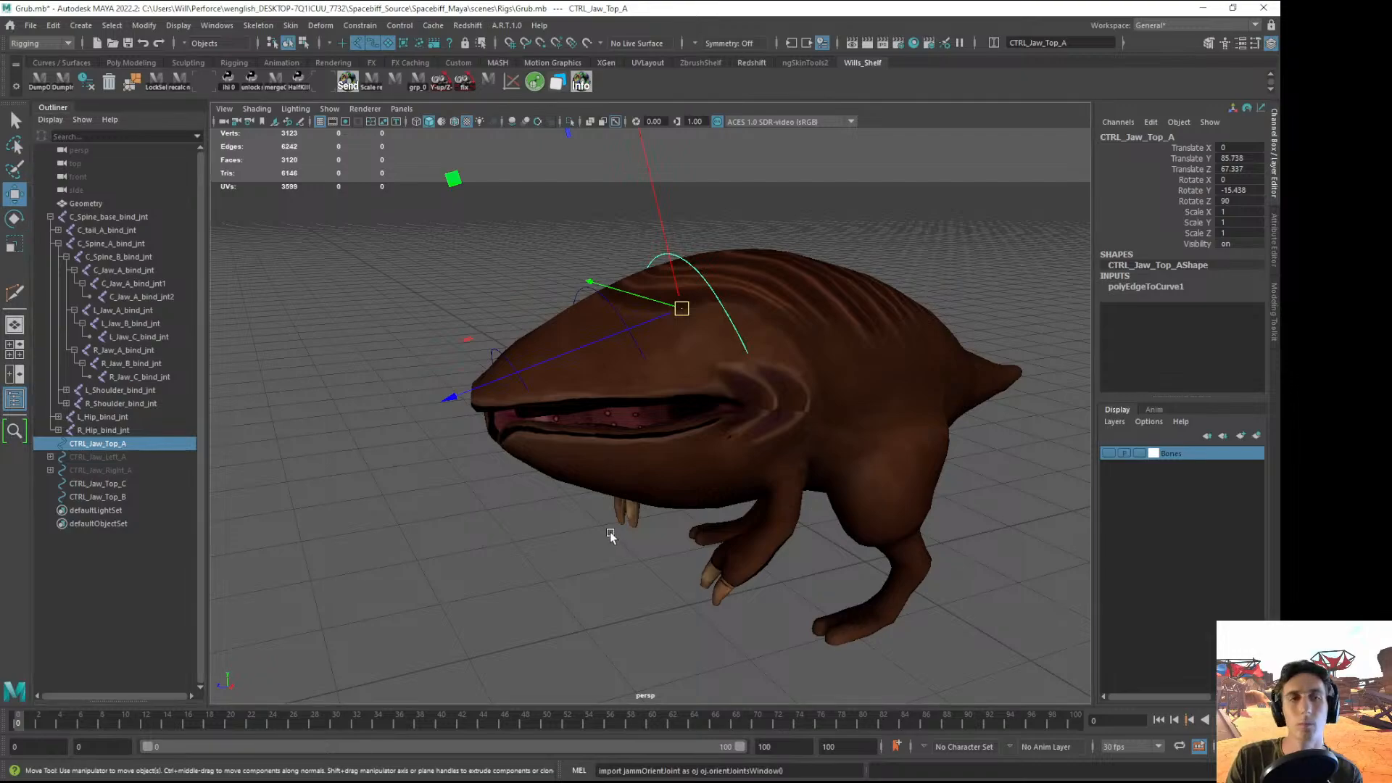
left_click_drag(611, 532, 638, 441, "alt")
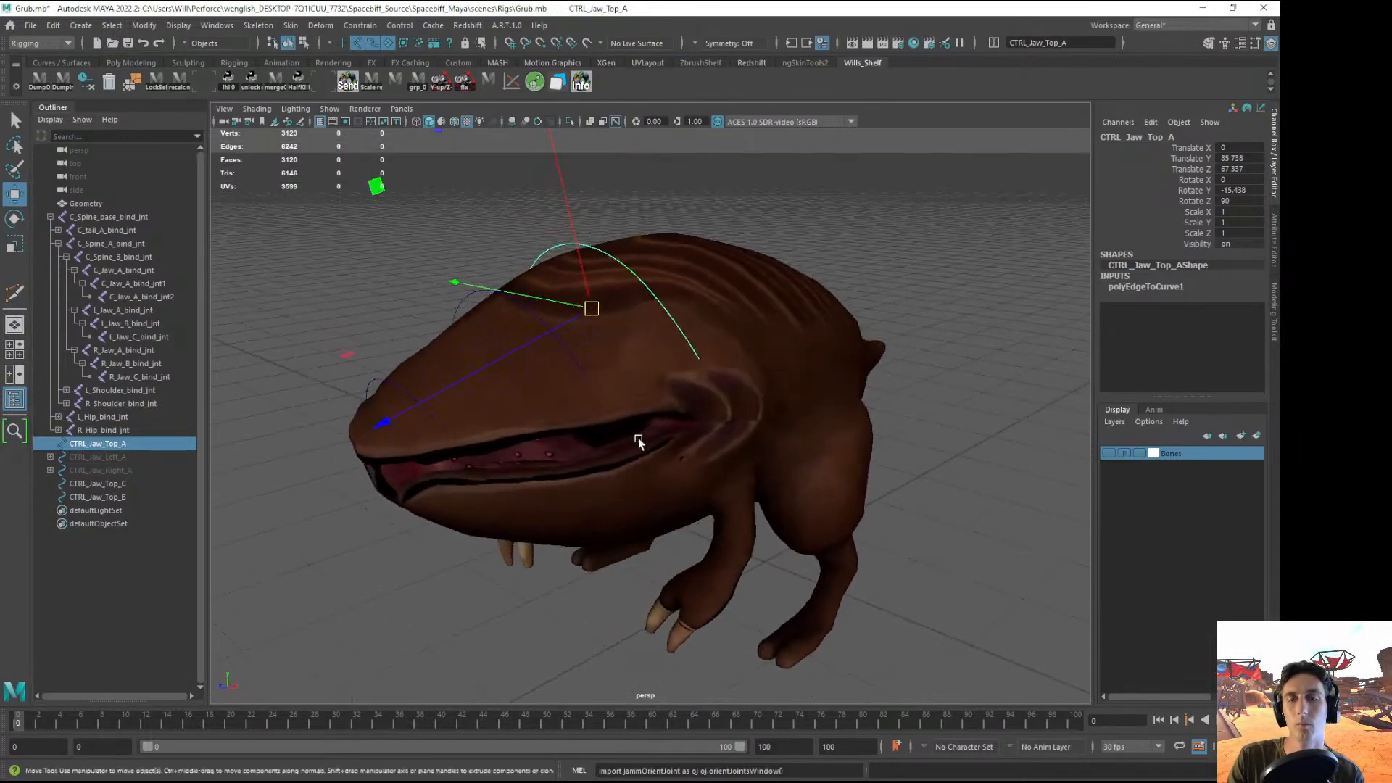
- Create an empty group, align it to CTRL_Jaw_Top_A by parenting it under the control and zeroing its transforms, and unparent it to the world
left_click(258, 362)
key("ctrl+g")
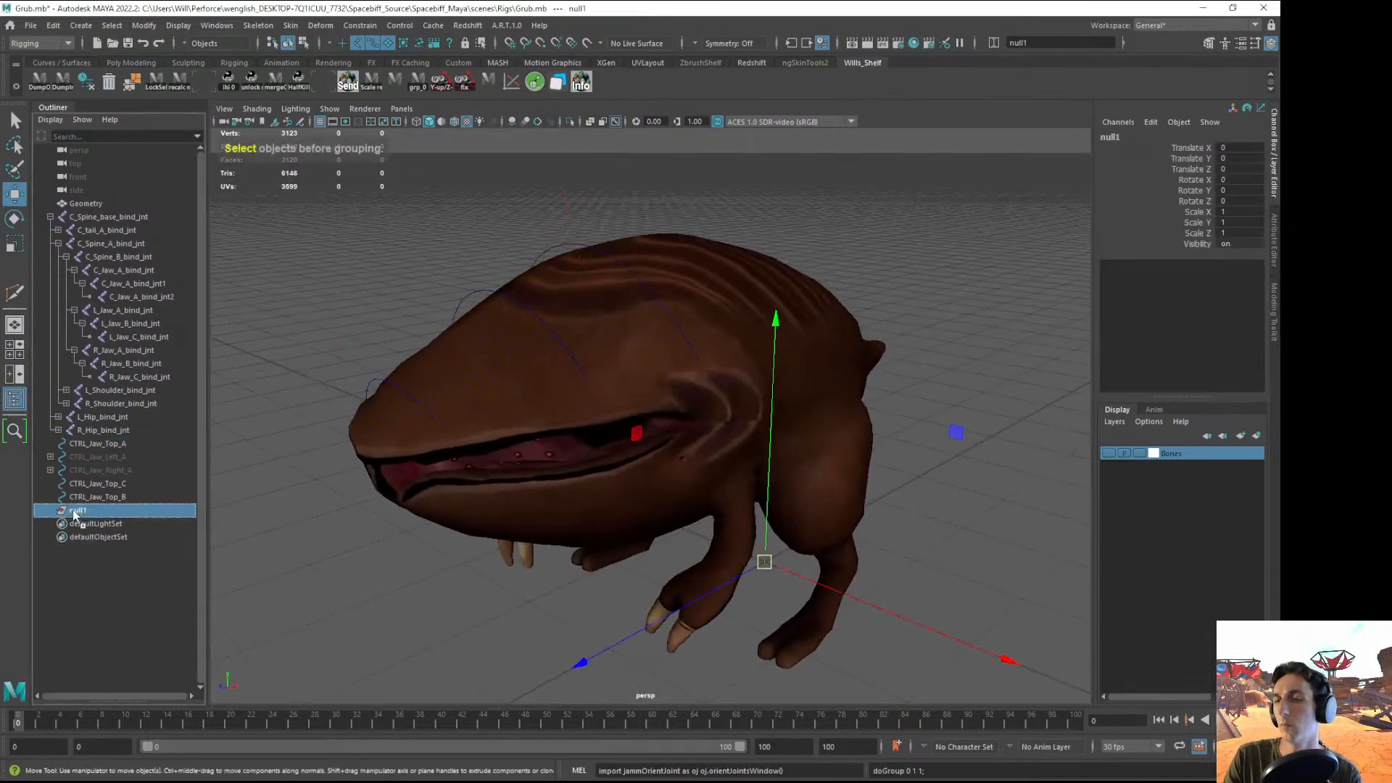
middle_click_drag(98, 448, 99, 446)
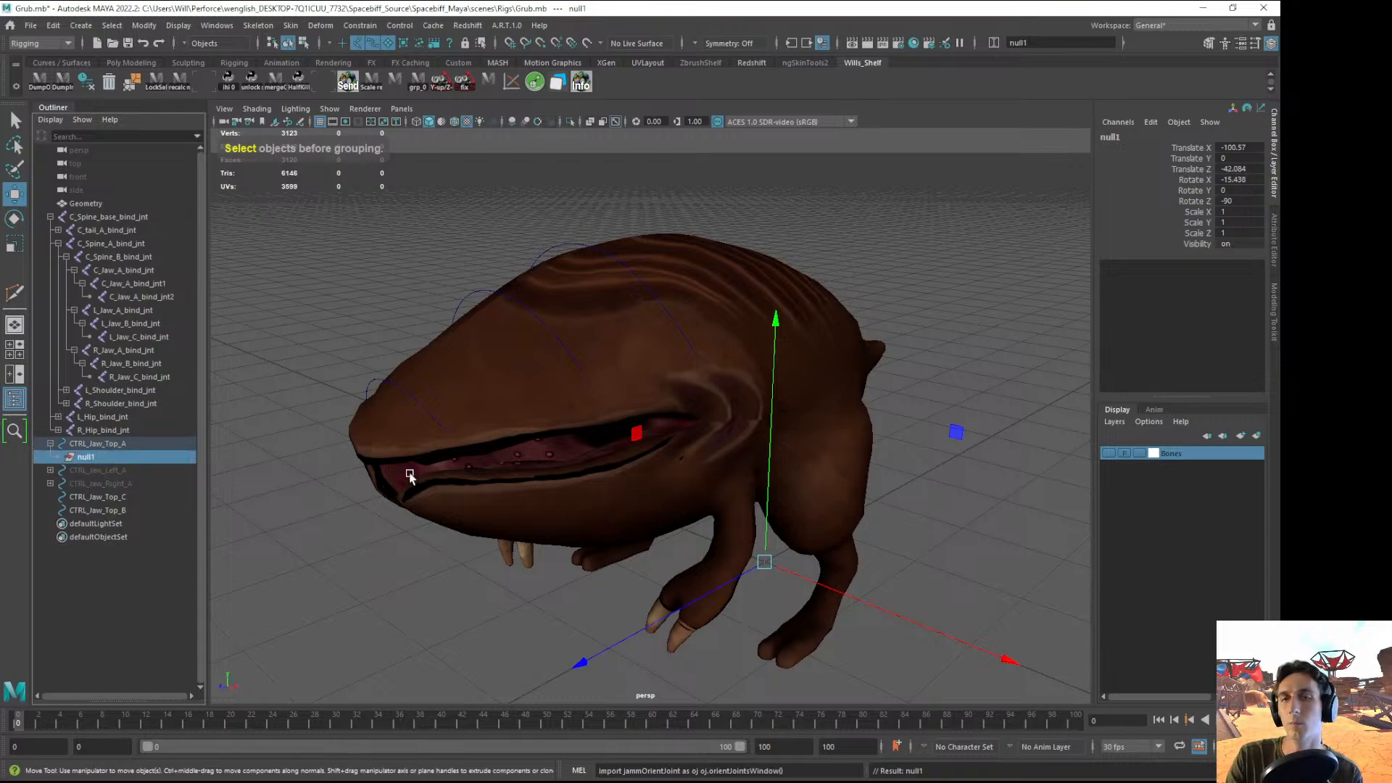
key("ctrl+0")
- Parent CTRL_Jaw_Top_A under the aligned empty group so the control's transforms are zeroed
left_click_drag(490, 478, 446, 476, "alt")
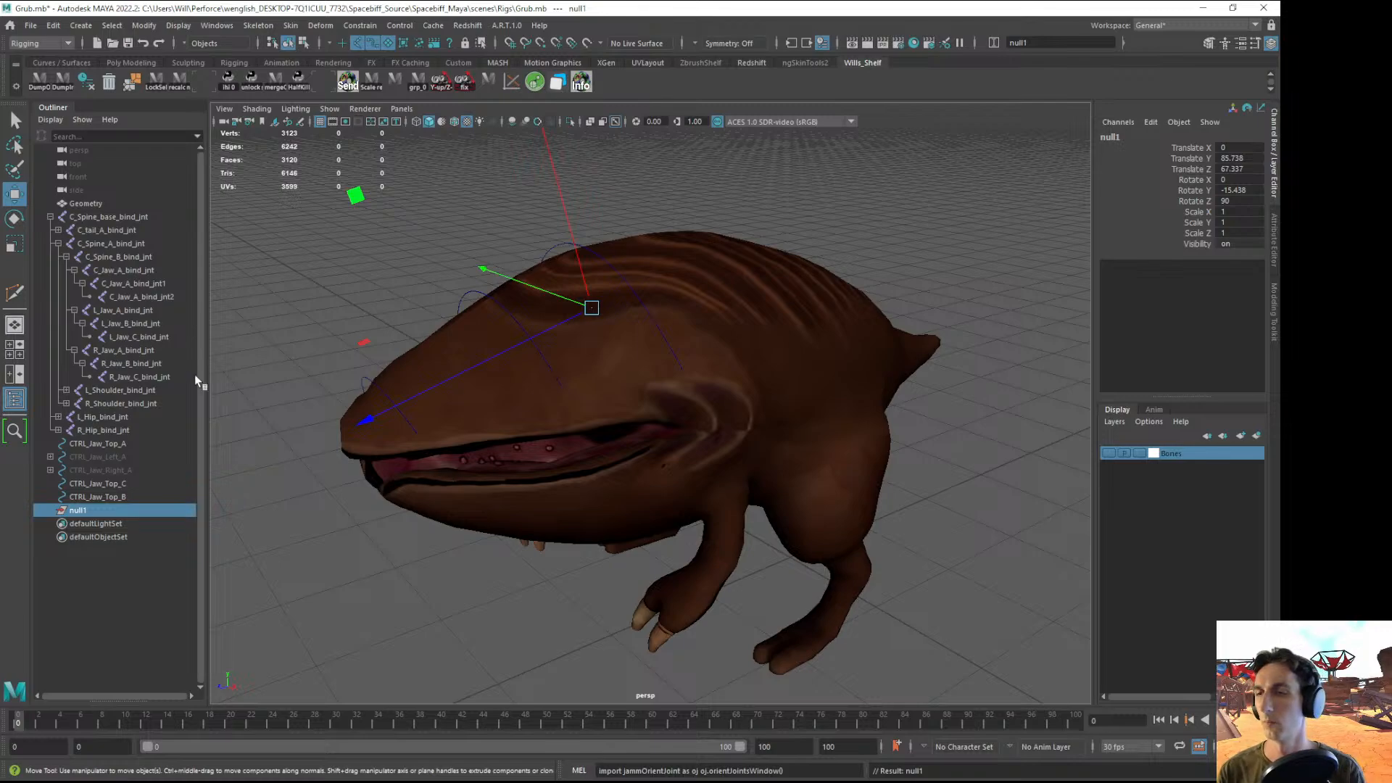
left_click(97, 443)
left_click_drag(85, 514, 86, 512)
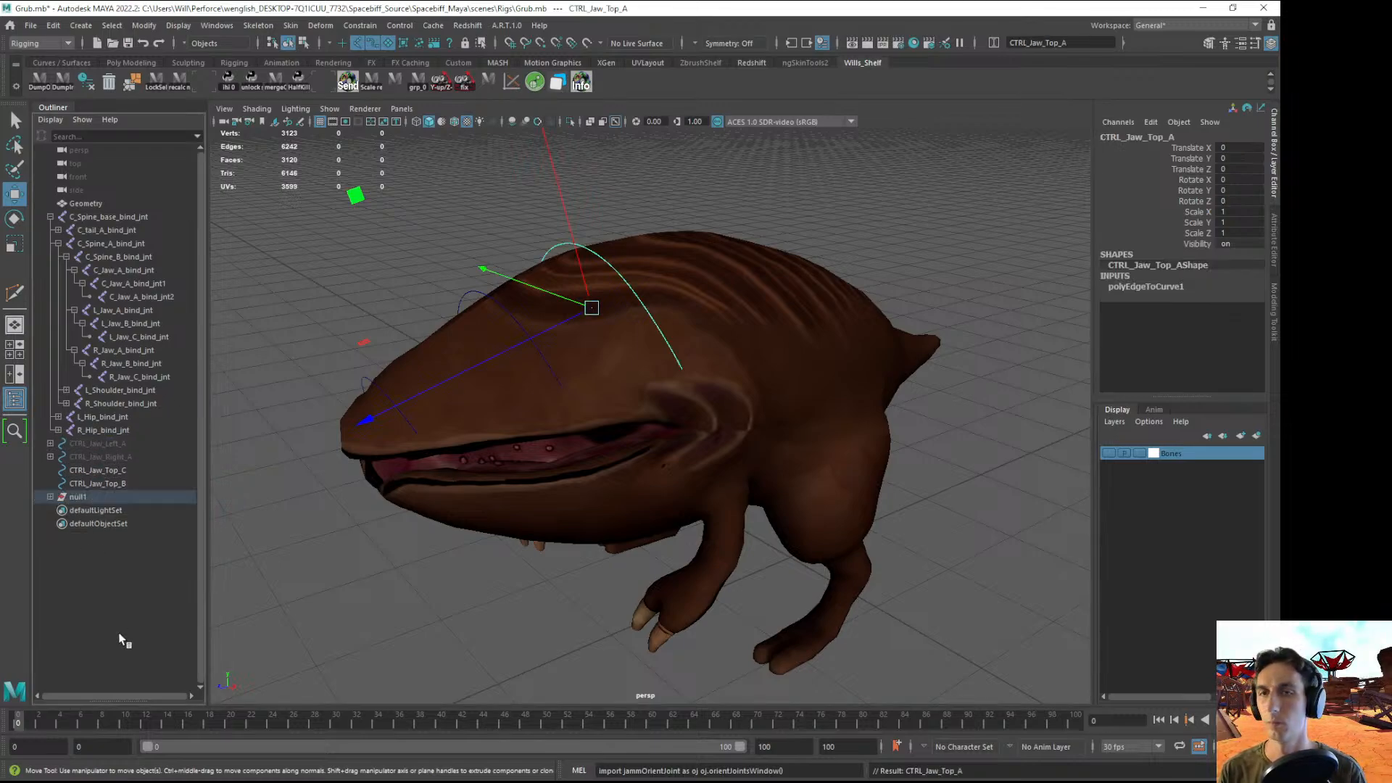
- Unparent CTRL_Jaw_Top_A to the world and parent it back under null1
key("shift+p")
left_click(81, 496)
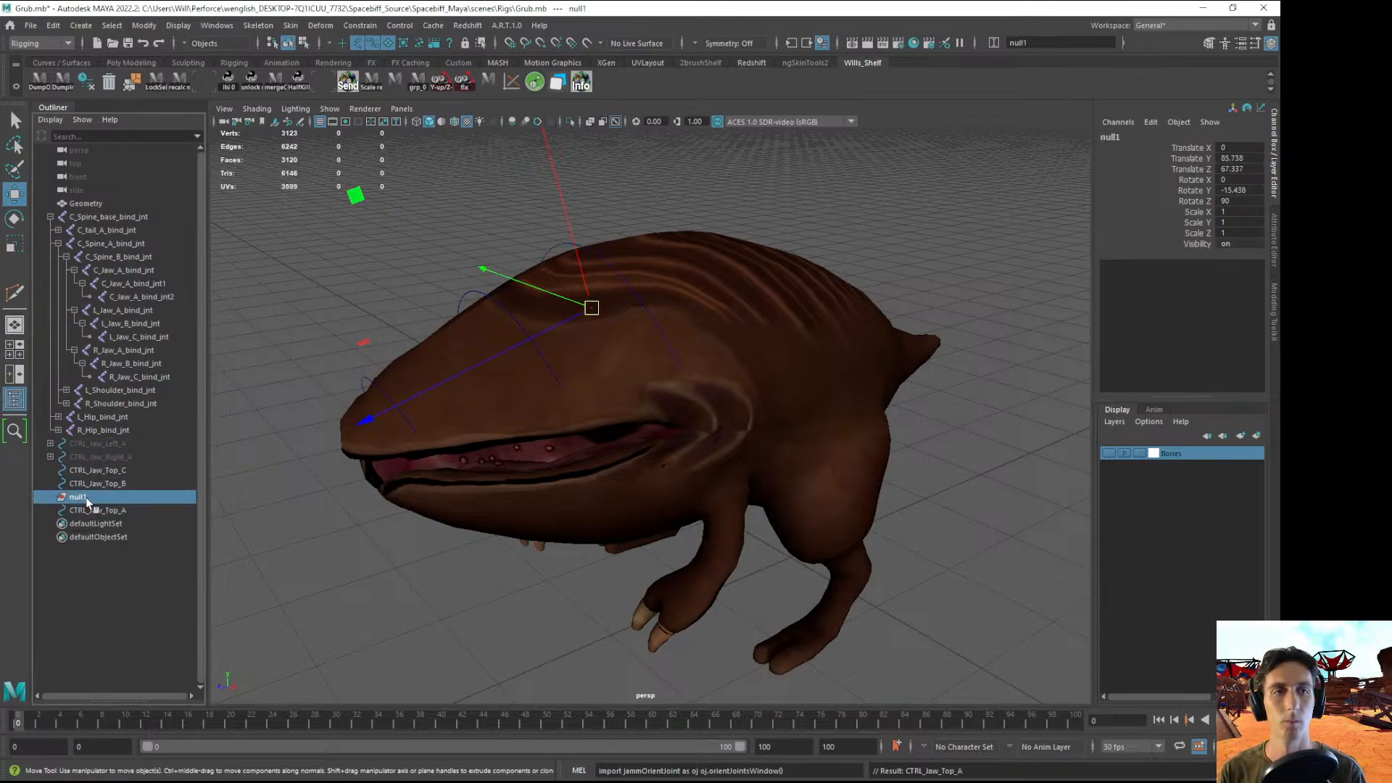
left_click_drag(64, 507, 84, 499)
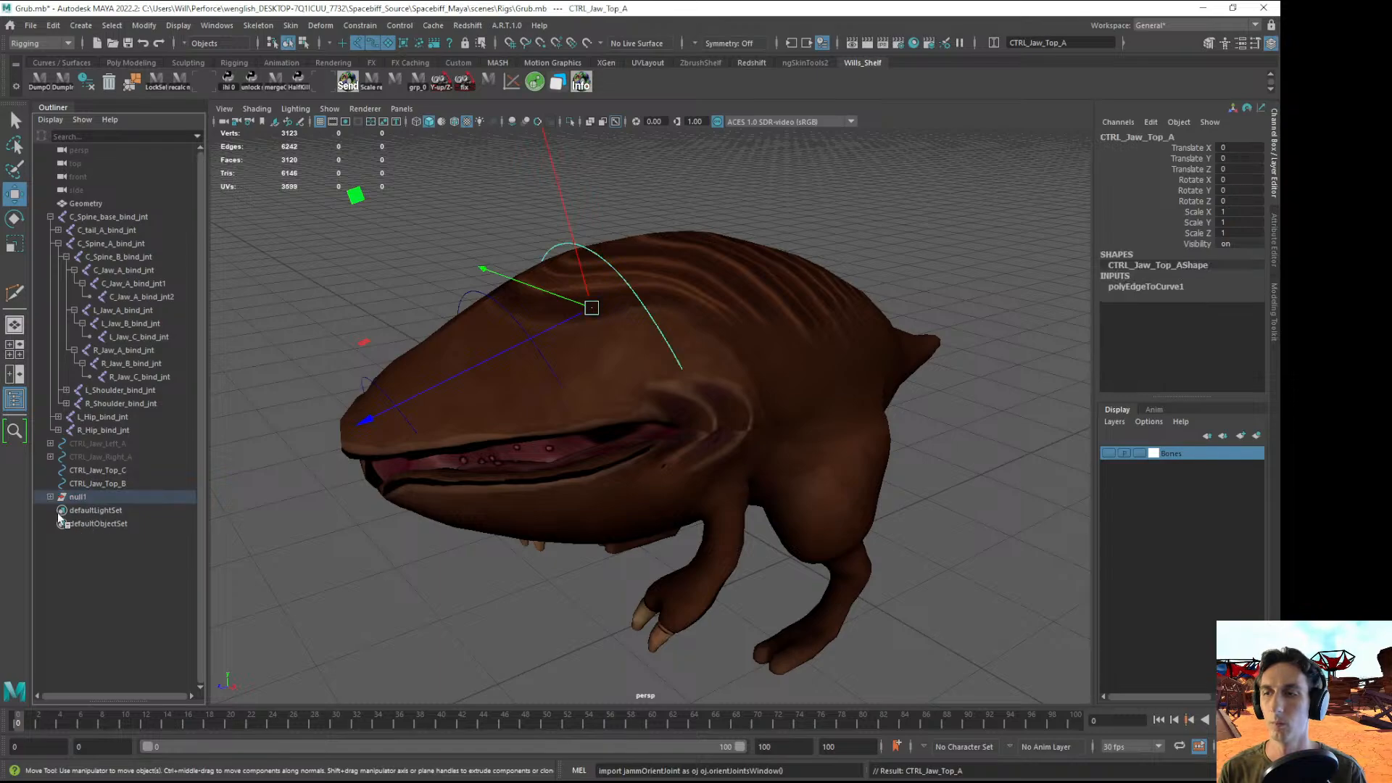
left_click(82, 496)
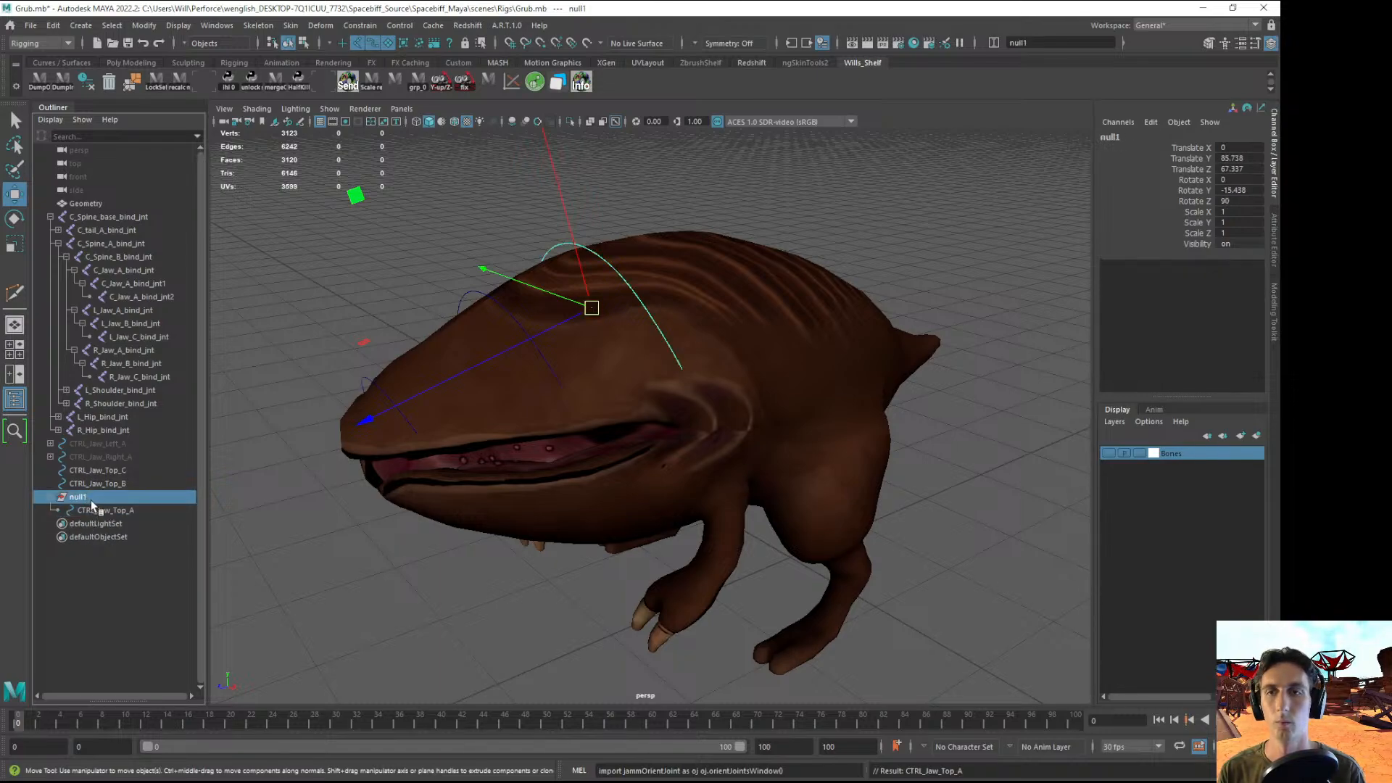
- Compare the translate and rotate values of null1 with those of its child curve CTRL_Jaw_Top_A
left_click(103, 512)
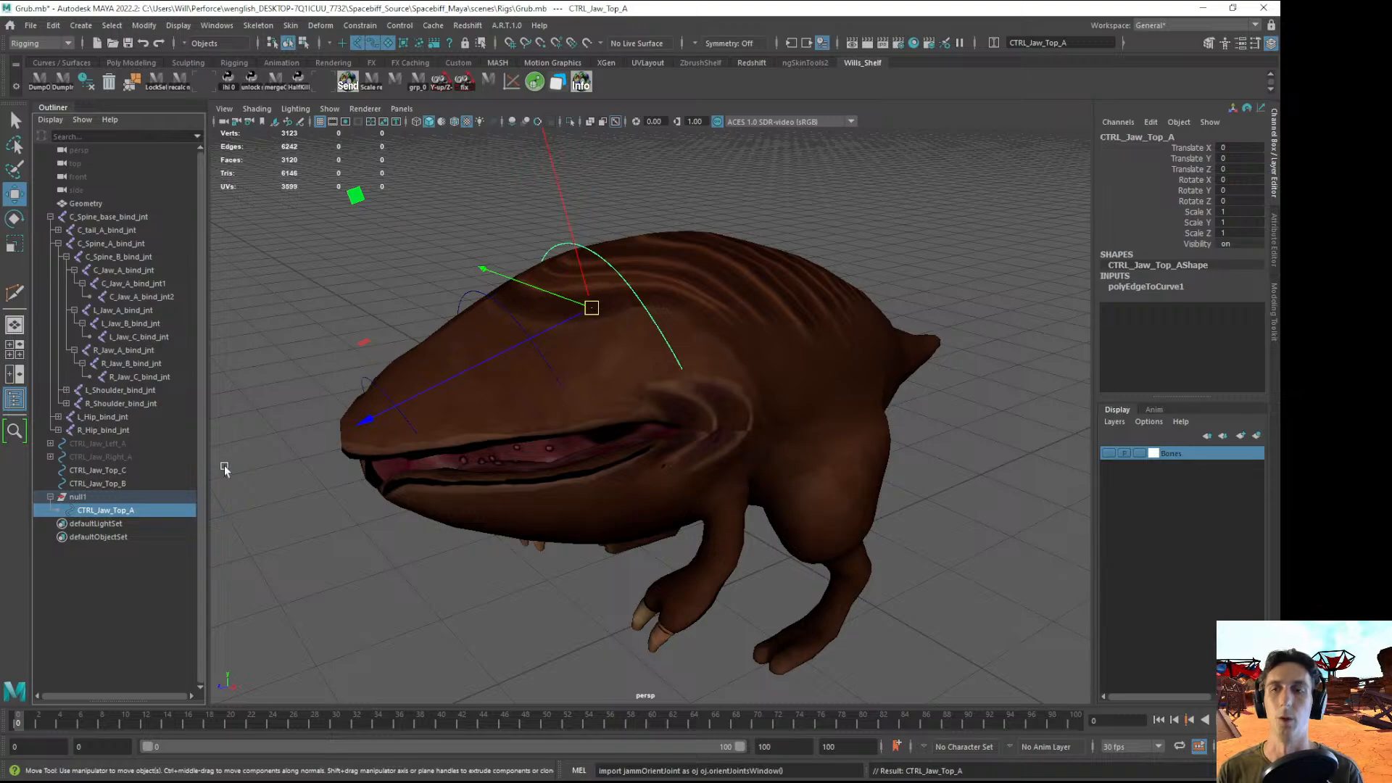
left_click(77, 497)
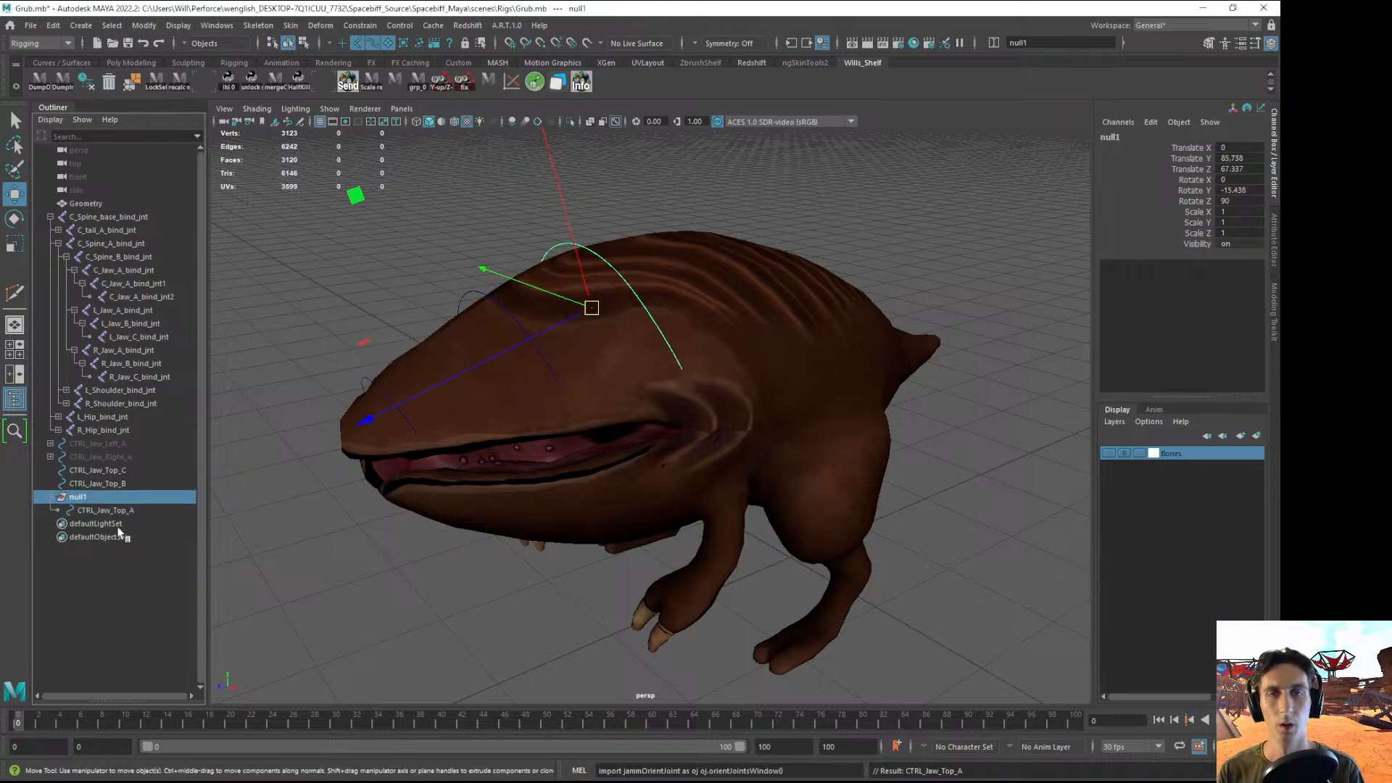
left_click(86, 511)
left_click_drag(527, 550, 339, 519, "alt")
left_click(119, 585)
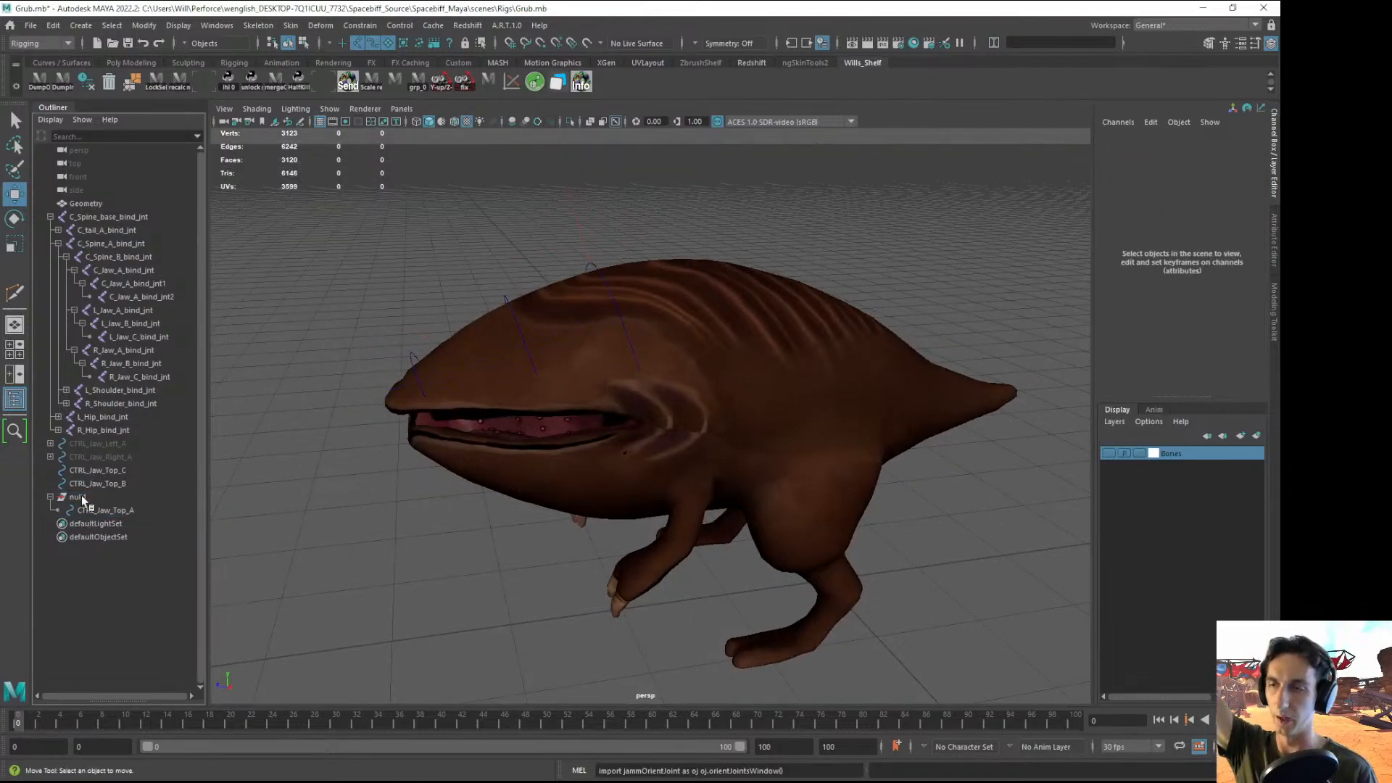
left_click(82, 497)
left_click(99, 511)
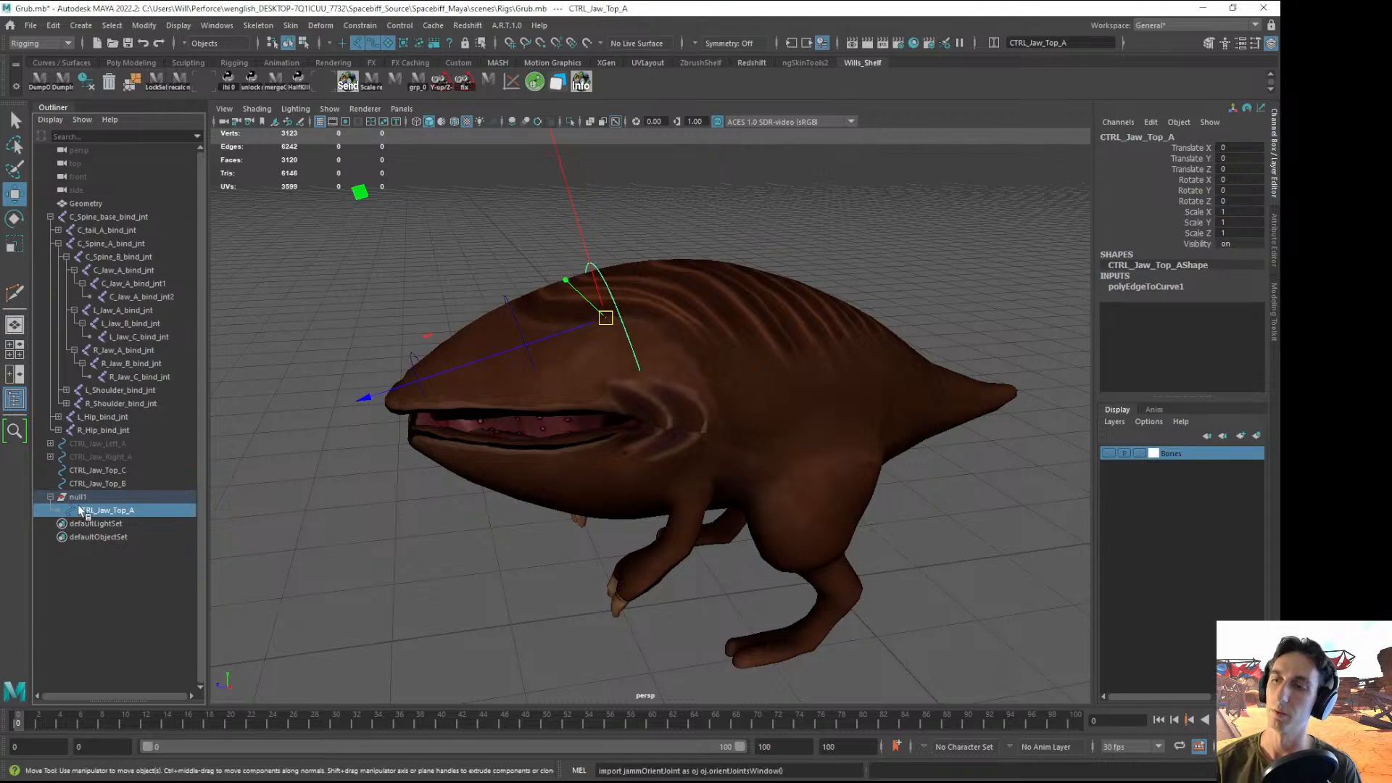
left_click(82, 496)
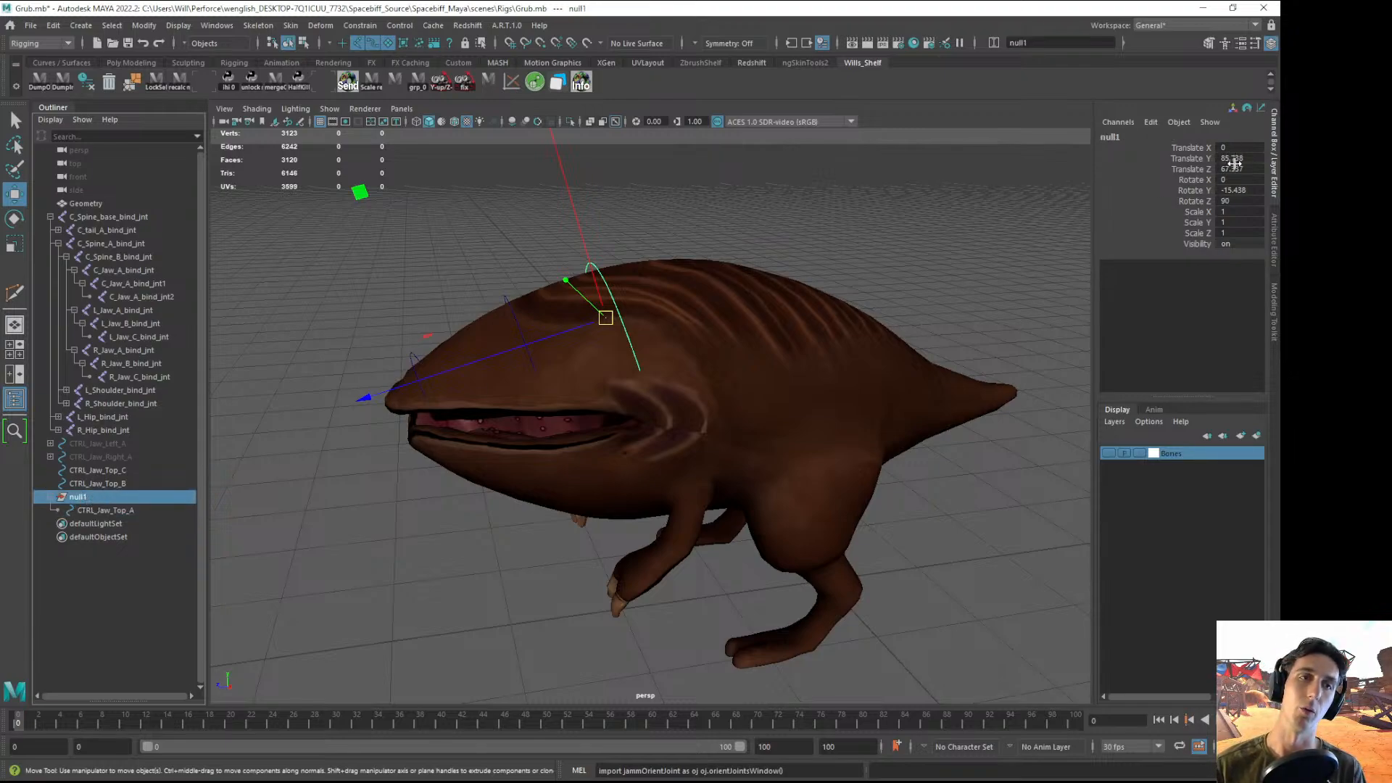
left_click(100, 512)
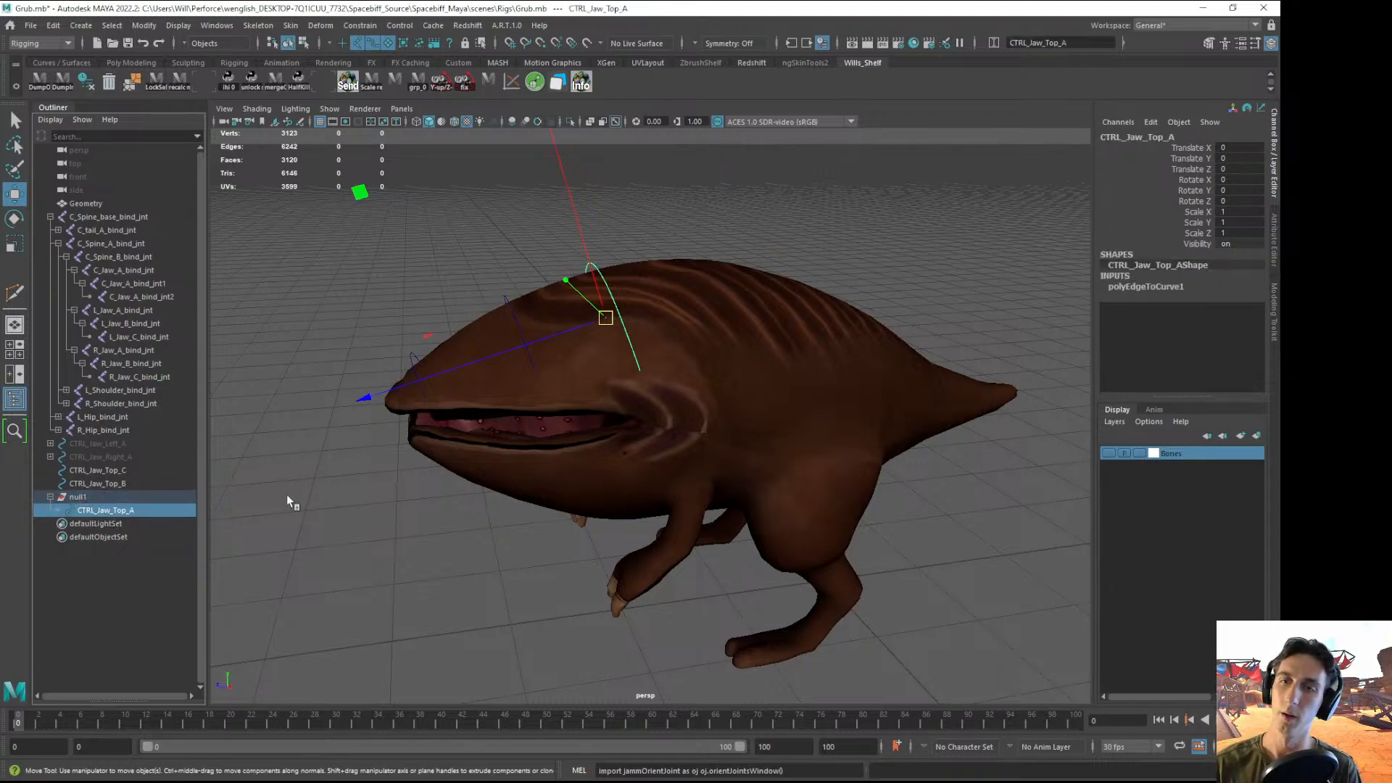
- Try rotating CTRL_Jaw_Top_A about 32 degrees around its Y axis and undo the rotation
key("e")
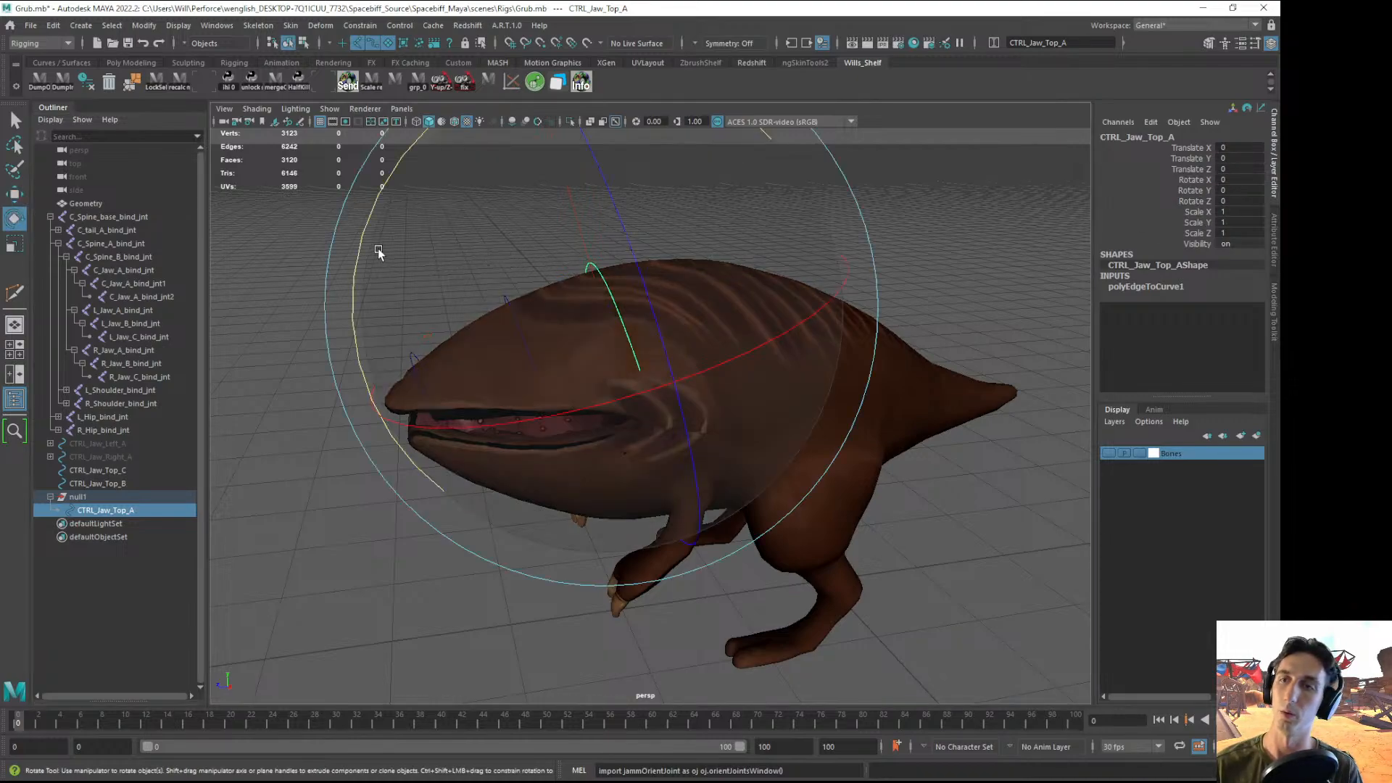
left_click_drag(377, 248, 493, 177)
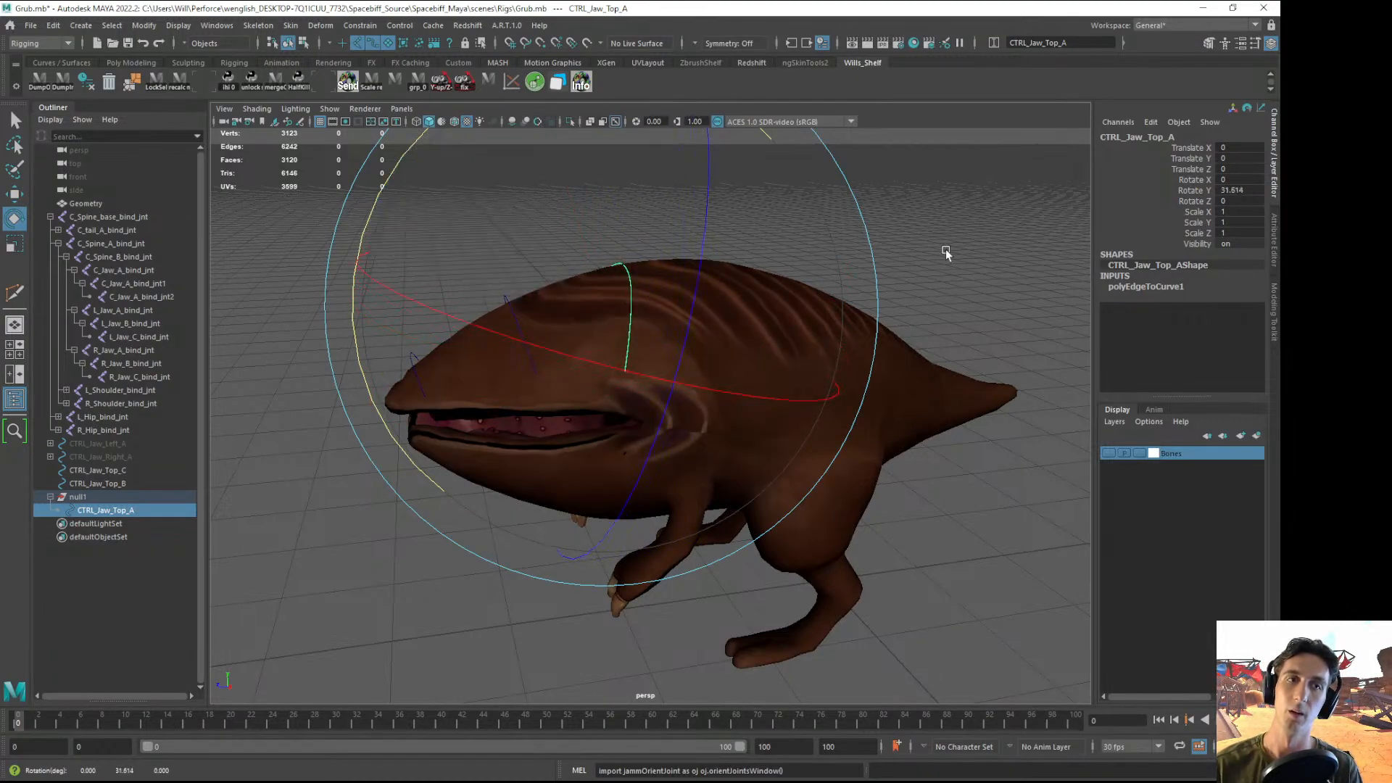
key("ctrl+z")
left_click_drag(758, 364, 466, 512, "alt")
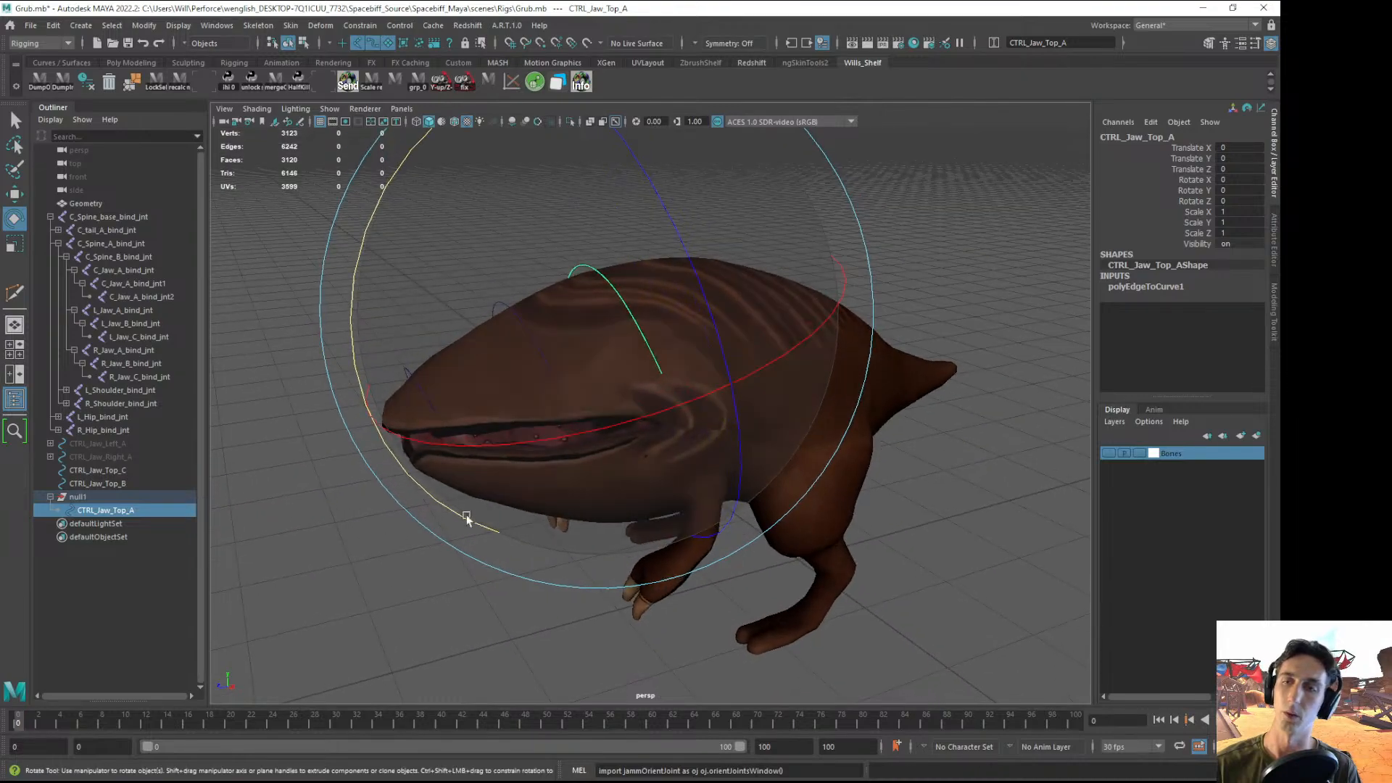
- Rename the null1 group above CTRL_Jaw_Top_A as CTRL_Jaw_Top_A_0
left_click(107, 547)
left_click(79, 497)
double_click(80, 497)
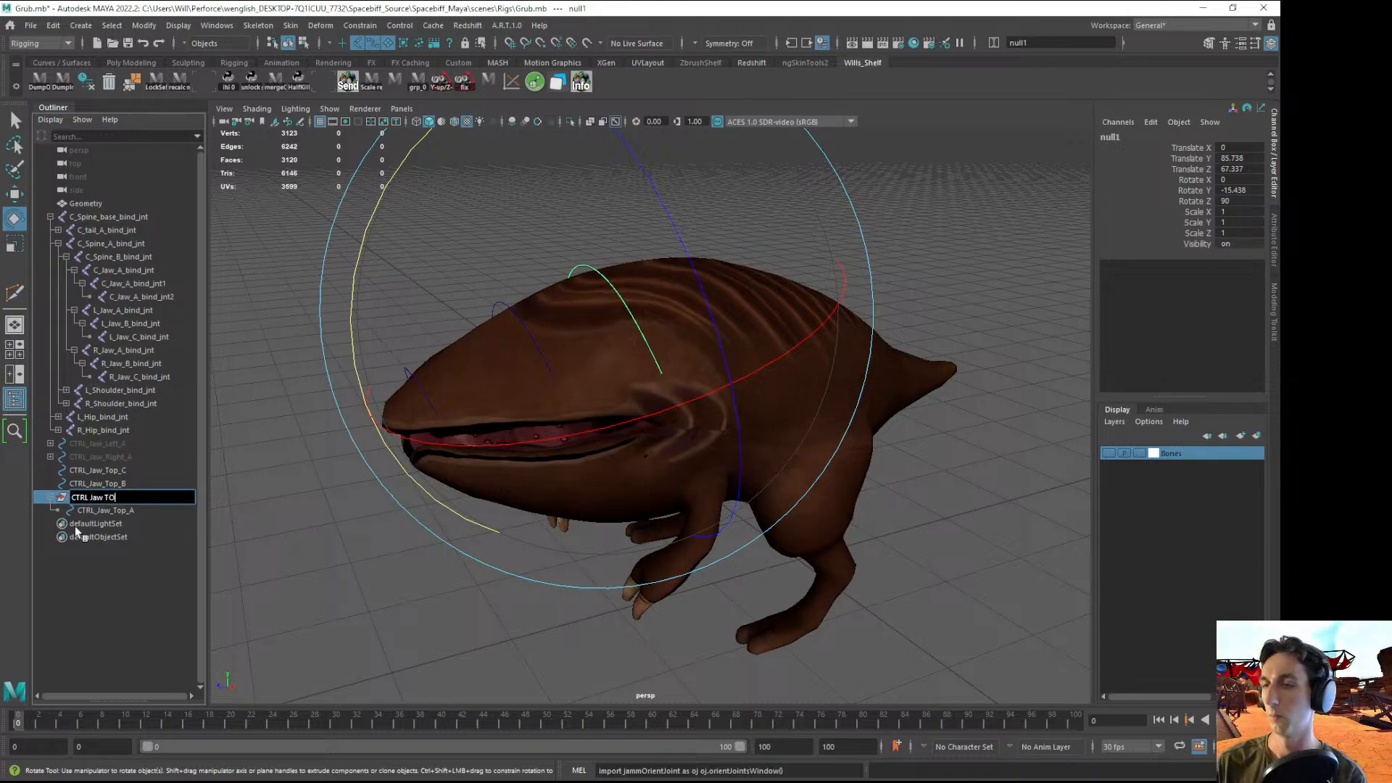
type("CTRL_Jaw_To")
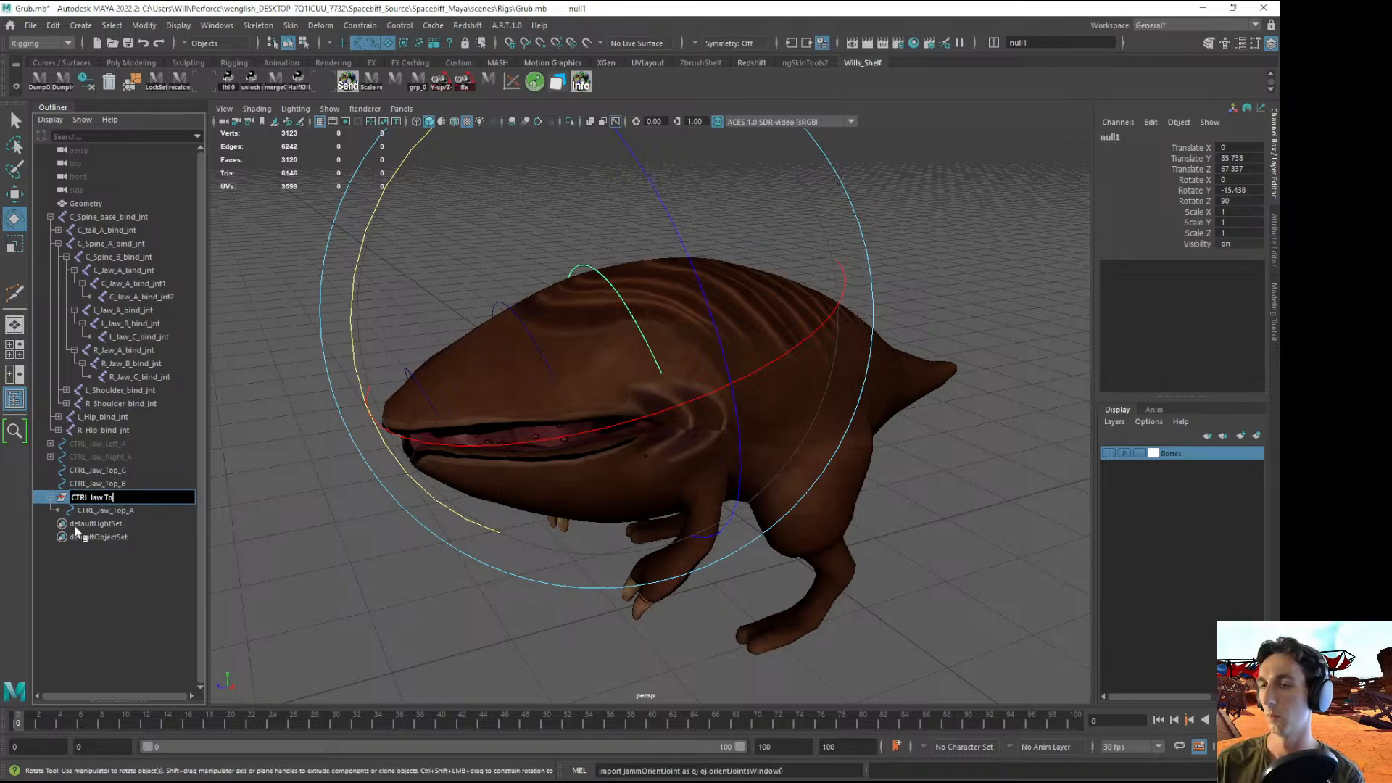
type("p_A_0")
key("Return")
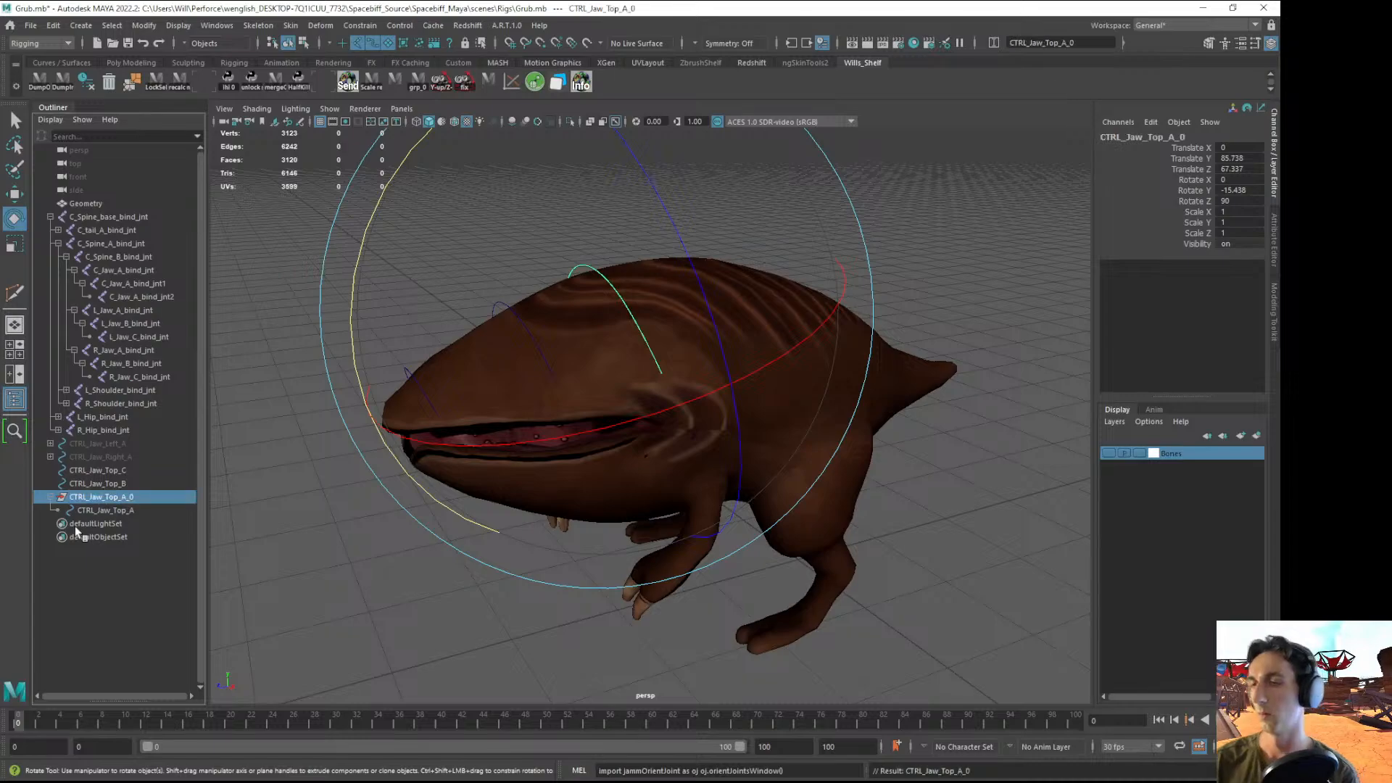
- Try the grp_0 grouping script on the CTRL_Jaw_Top_B curve and undo it
left_click(470, 585)
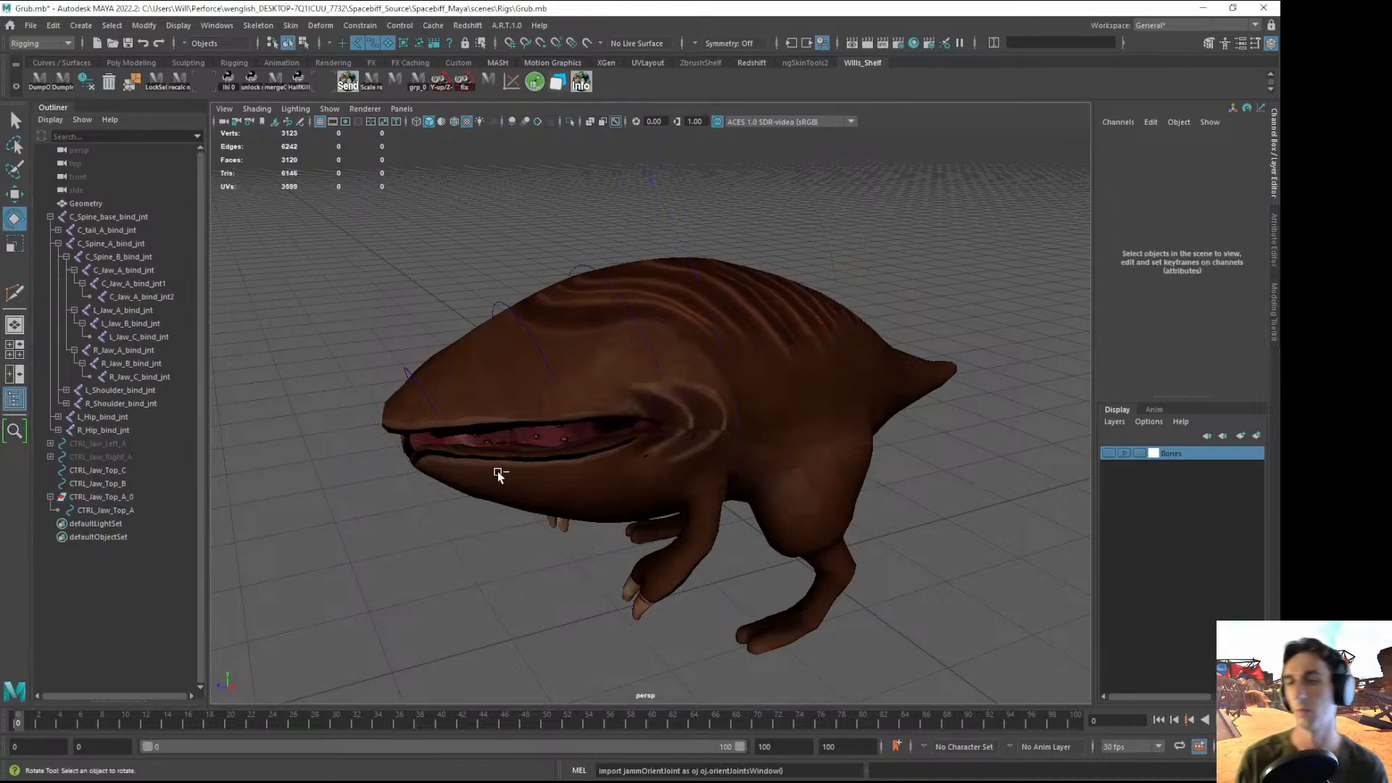
left_click(492, 309)
key("w")
middle_click_drag(576, 484, 593, 481, "alt")
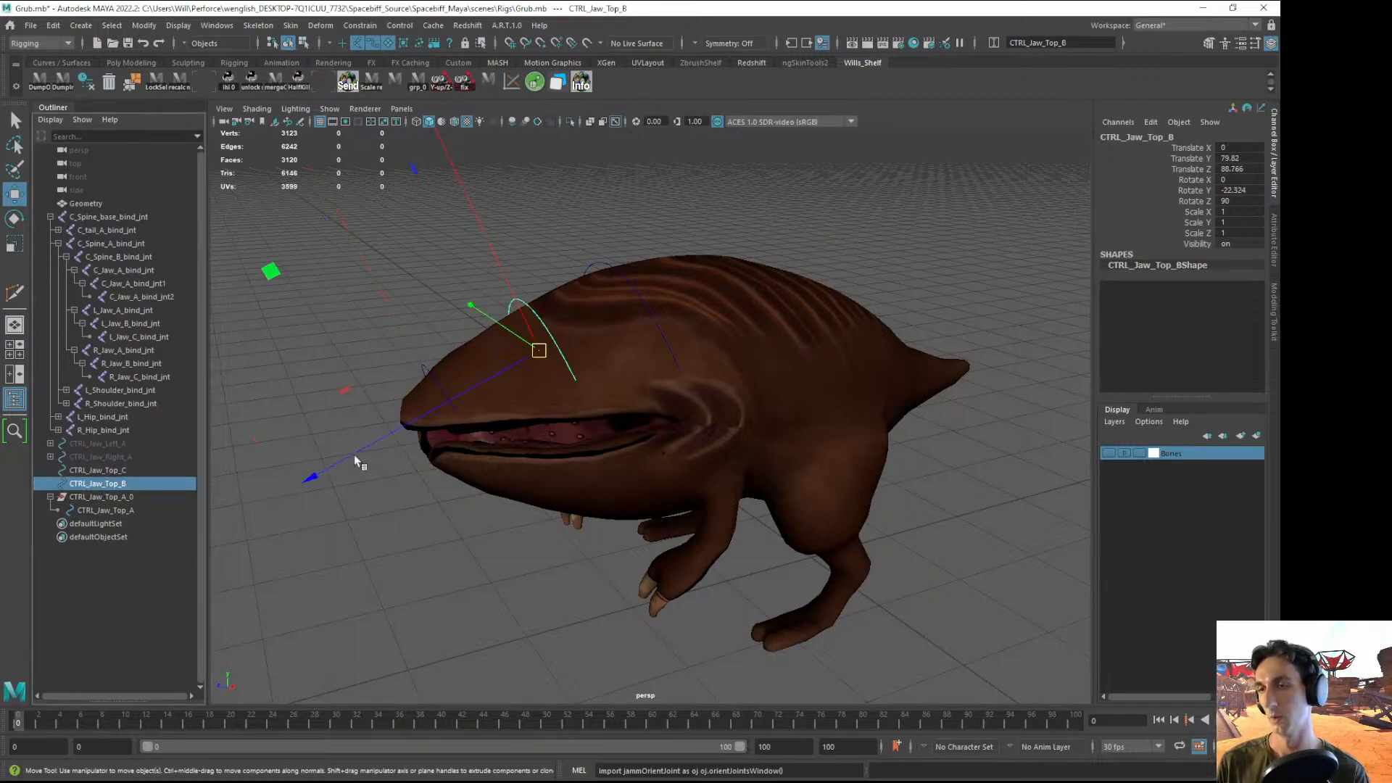
left_click(417, 79)
key("ctrl+z")
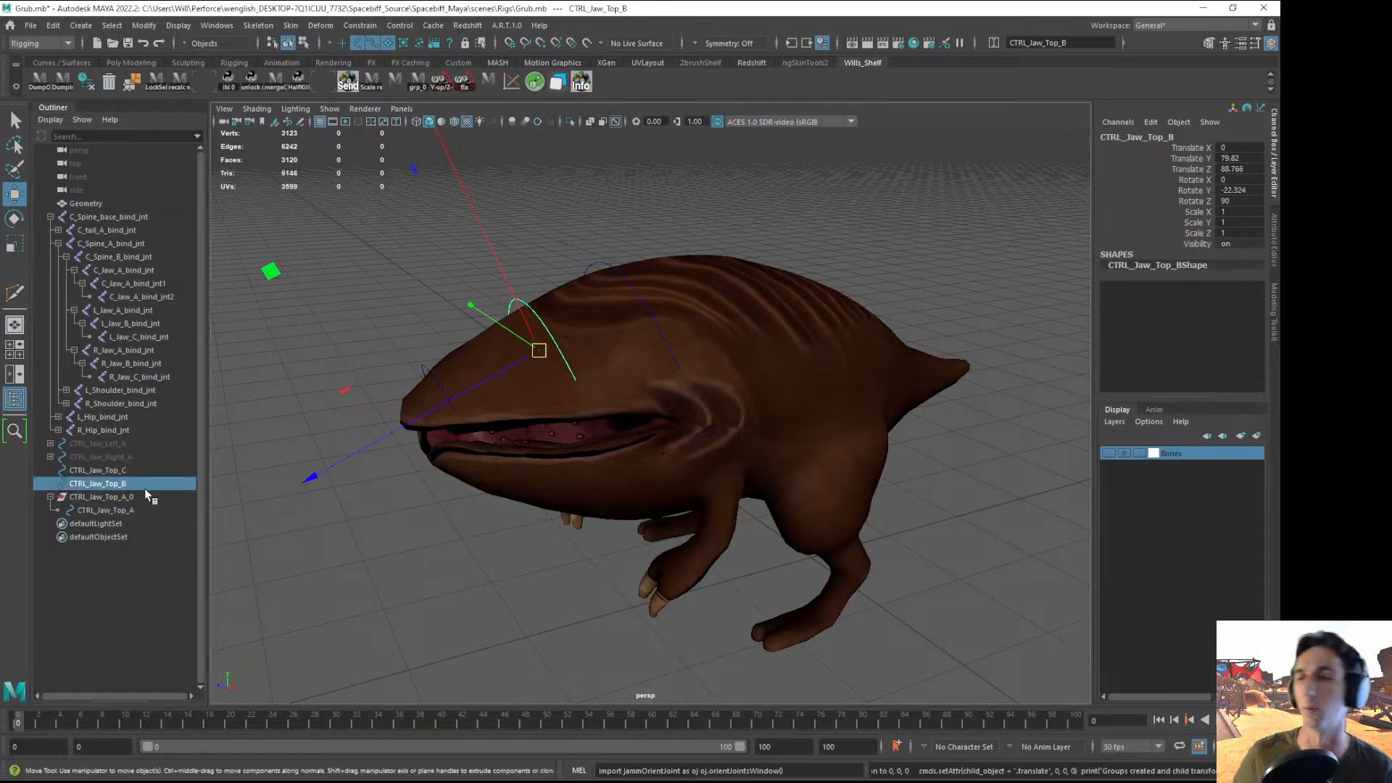
- Create an empty group with nothing selected and parent it under CTRL_Jaw_Top_B
left_click(101, 483, "ctrl")
left_click(100, 483)
left_click(104, 594)
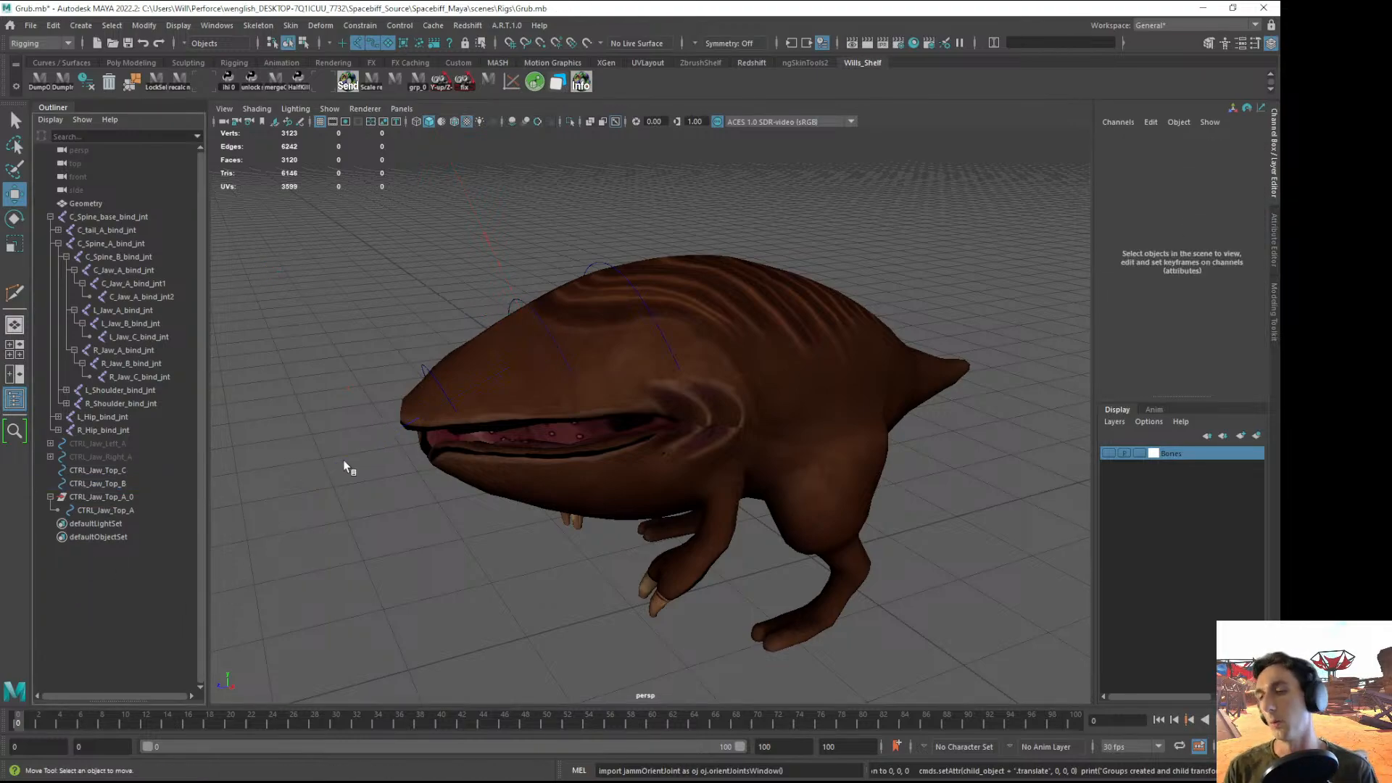
key("ctrl+g")
middle_click_drag(80, 524, 86, 486)
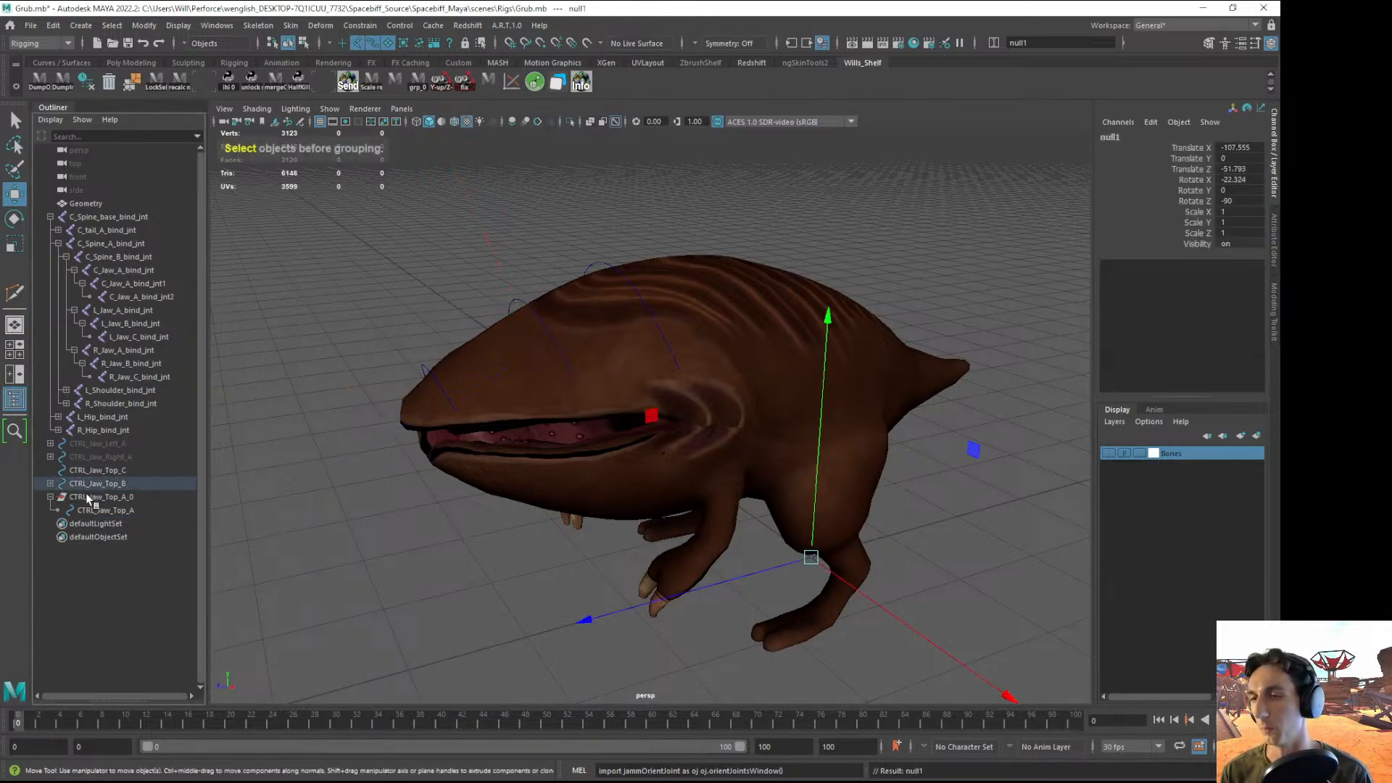
left_click(50, 483)
left_click(97, 484)
left_click(90, 498)
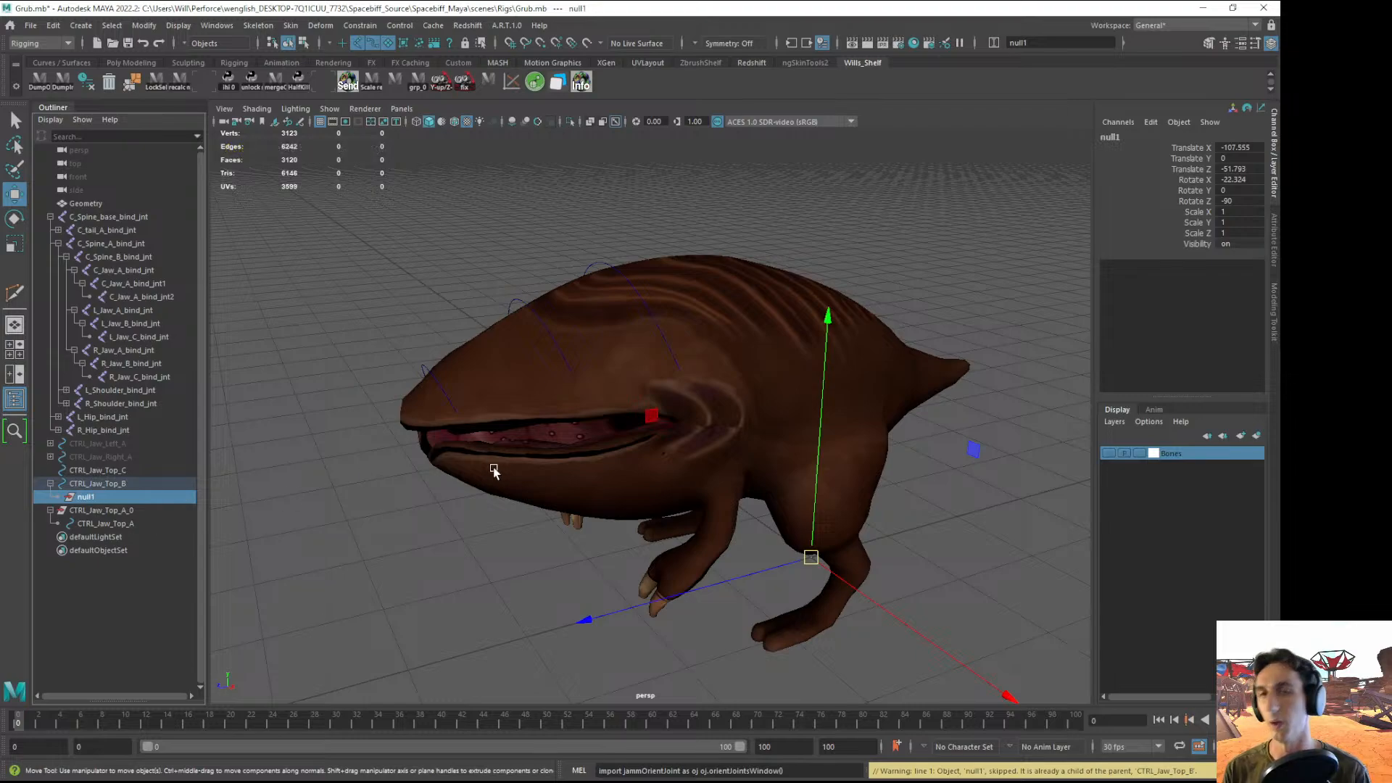
- Zero the translate and rotate values of null1 under CTRL_Jaw_Top_B and unparent it to the world
key("ctrl+0")
left_click(90, 498)
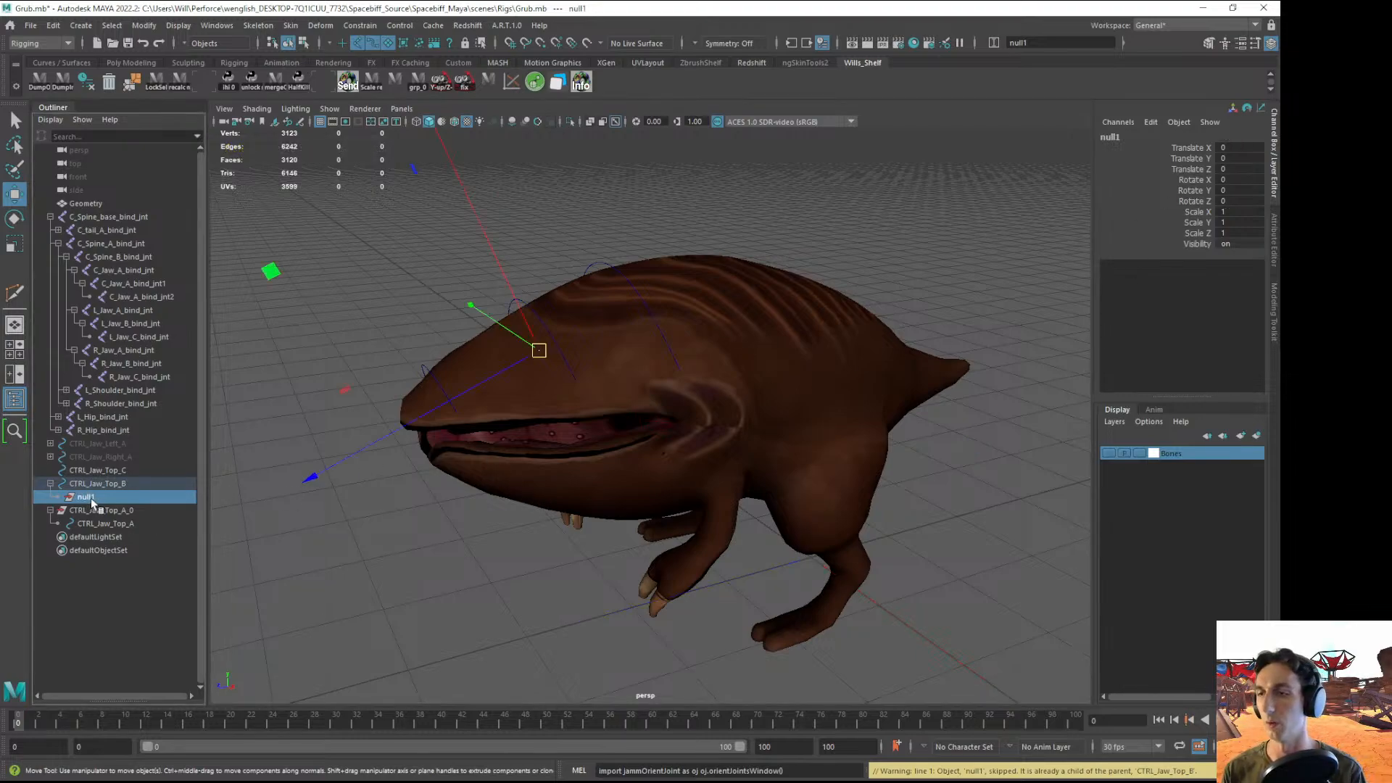
key("shift+p")
- Parent CTRL_Jaw_Top_B under the aligned null1 group and expand the group
left_click(90, 481)
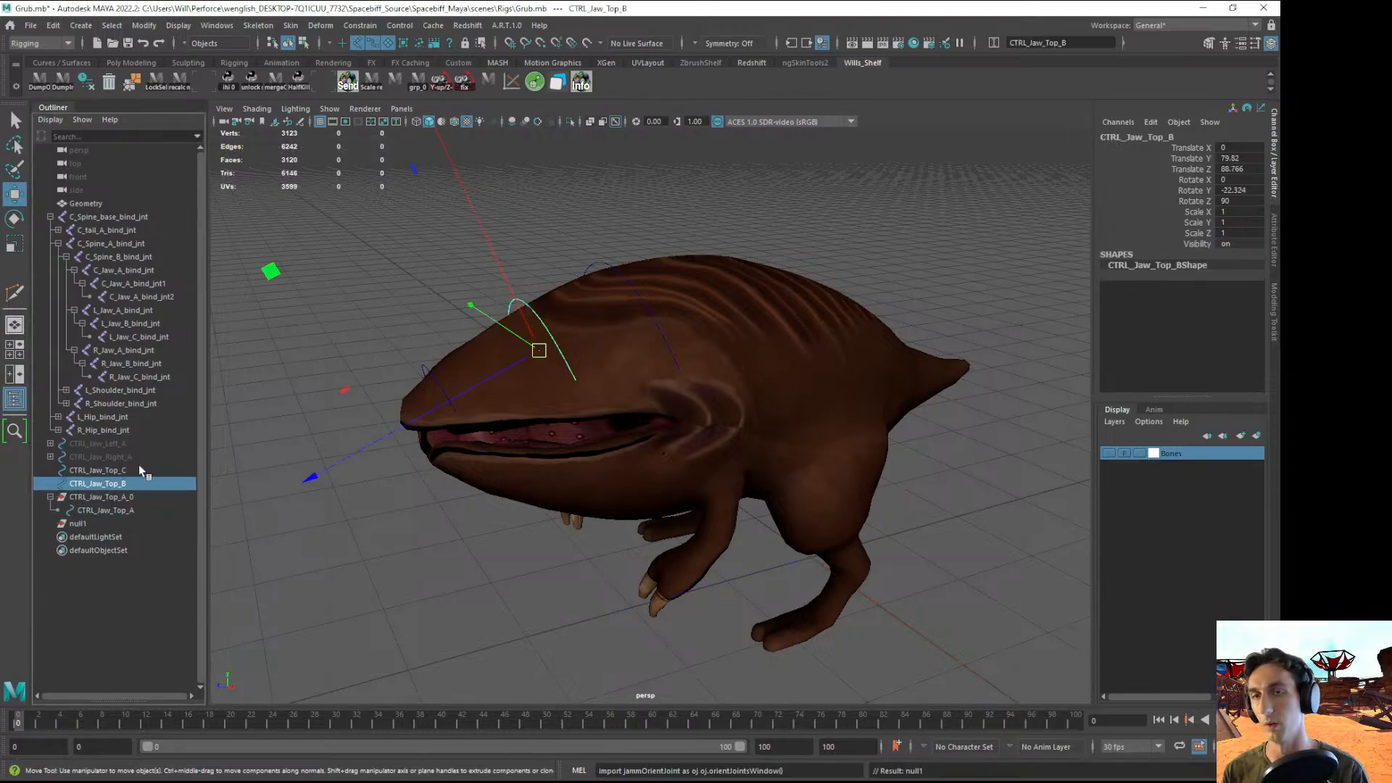
middle_click_drag(101, 485, 90, 525)
left_click(50, 510)
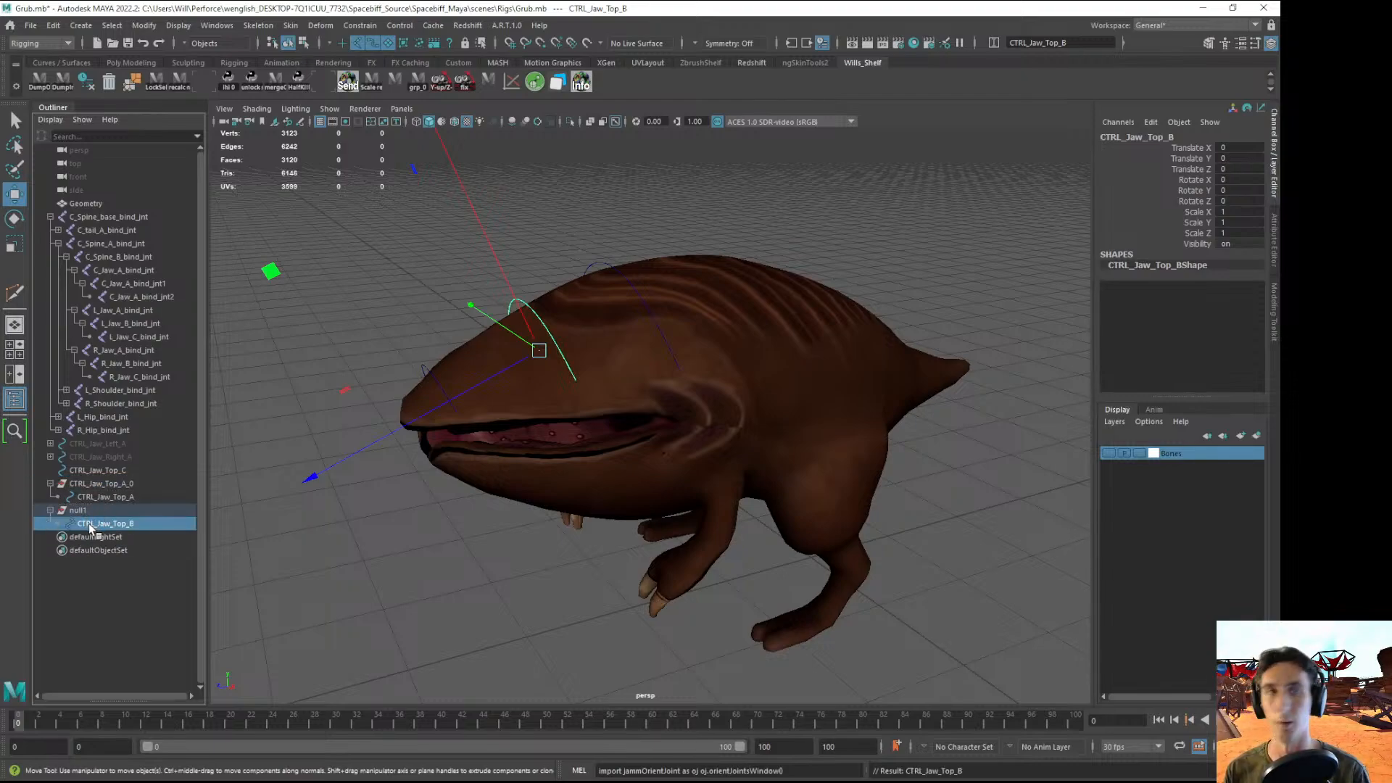
- Rename the null1 group above CTRL_Jaw_Top_B as CTRL_Jaw_Top_B_0
left_click(81, 510)
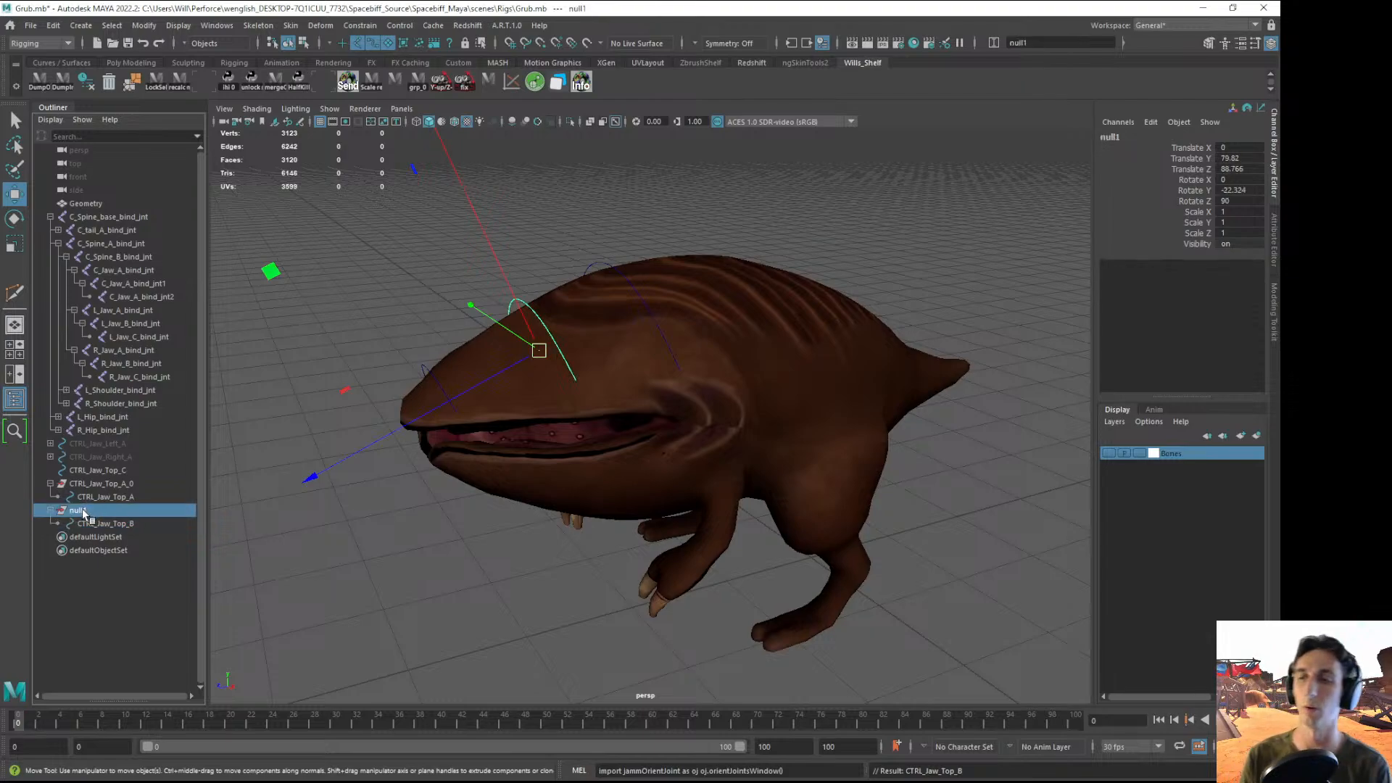
double_click(76, 511)
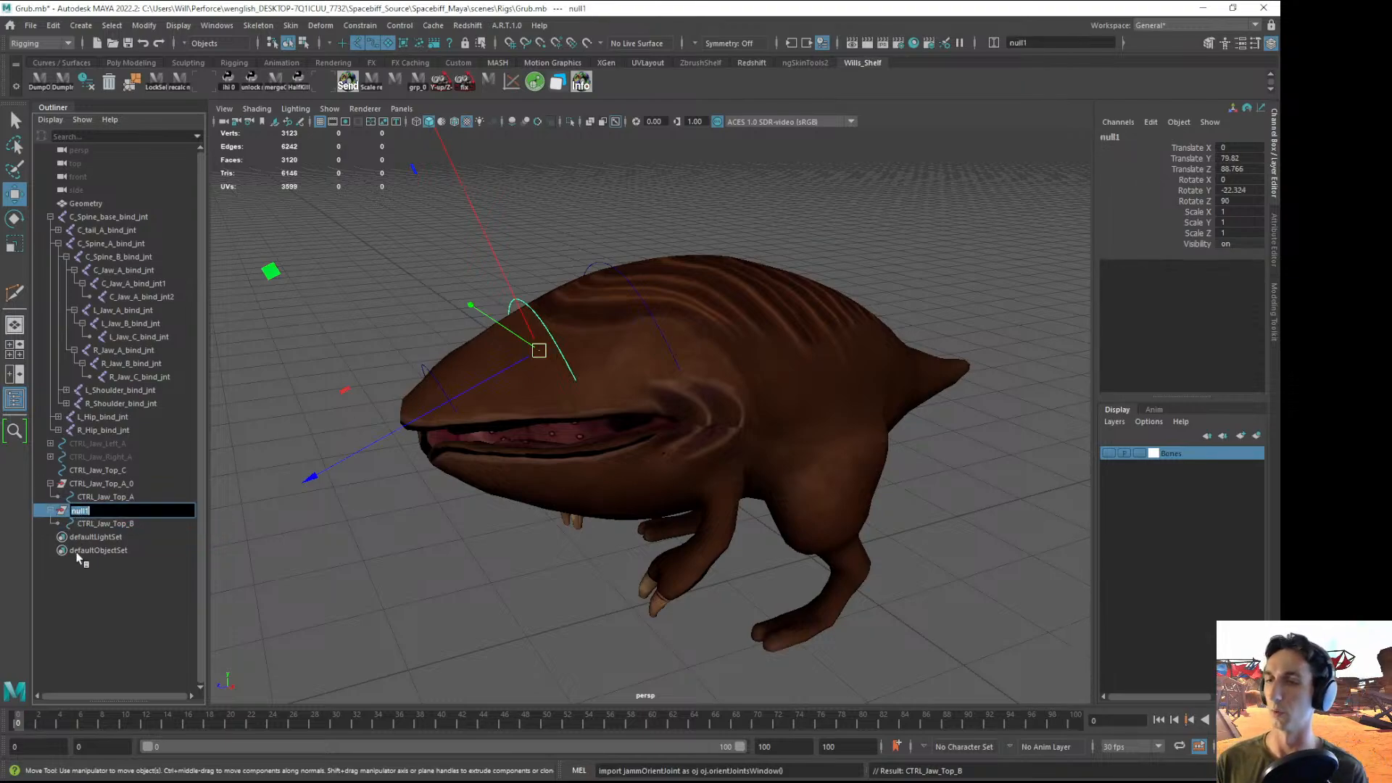
type("cTRL")
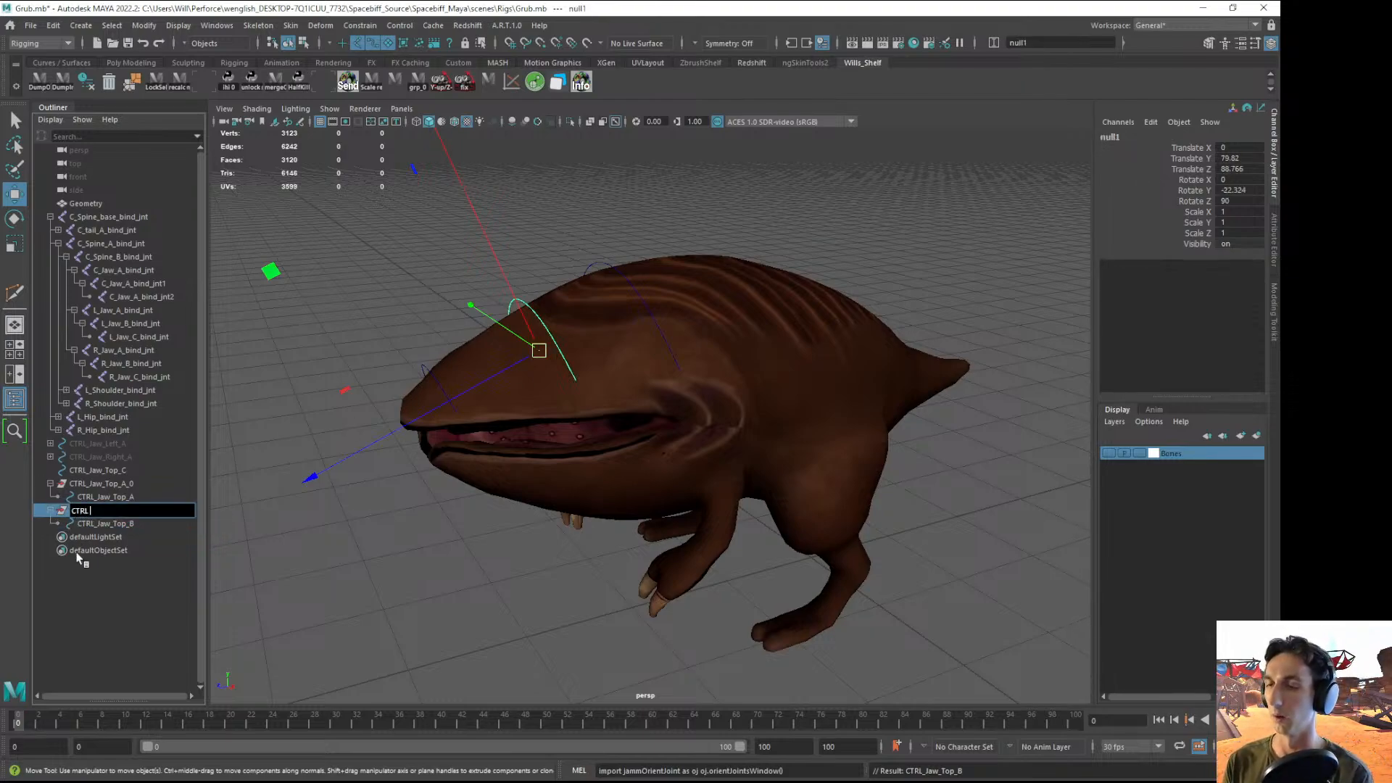
type("_Jaw_T")
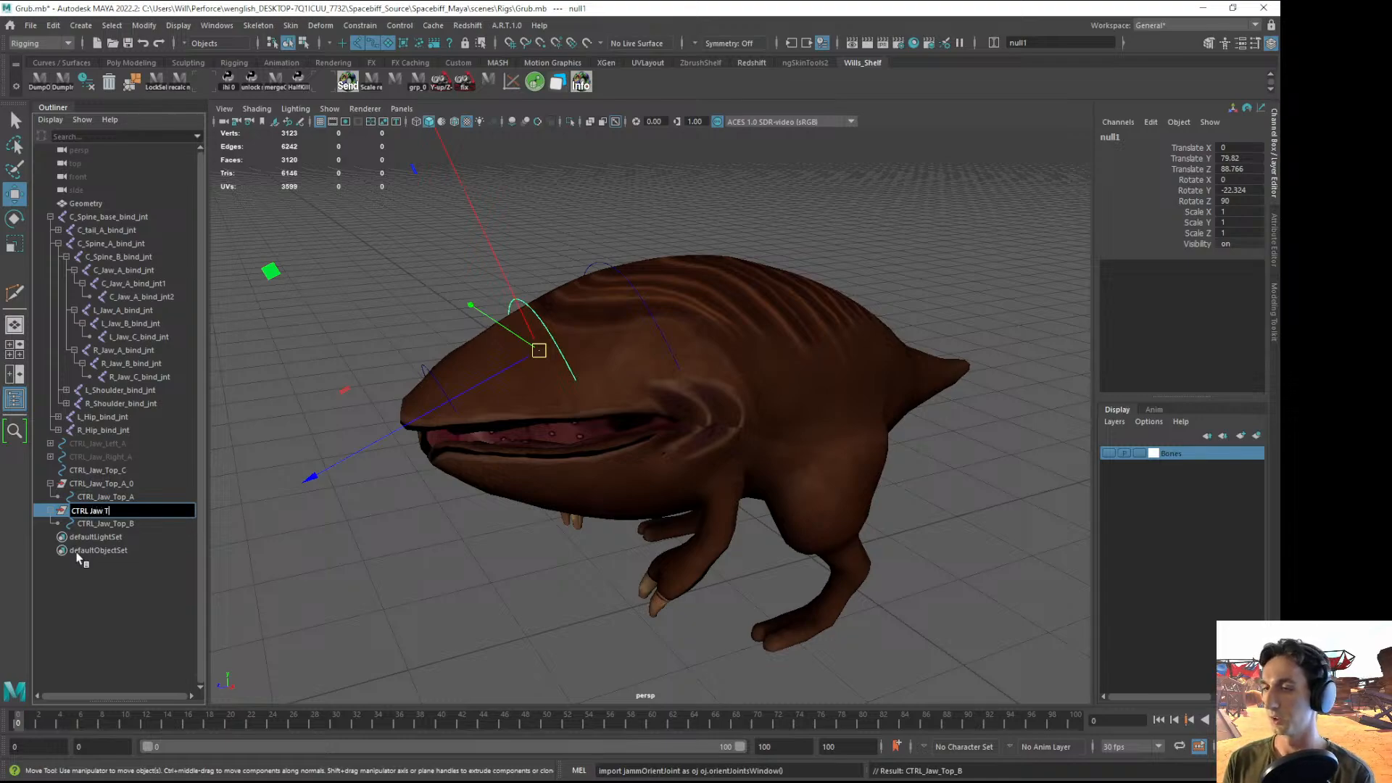
type("op_B_0")
key("Return")
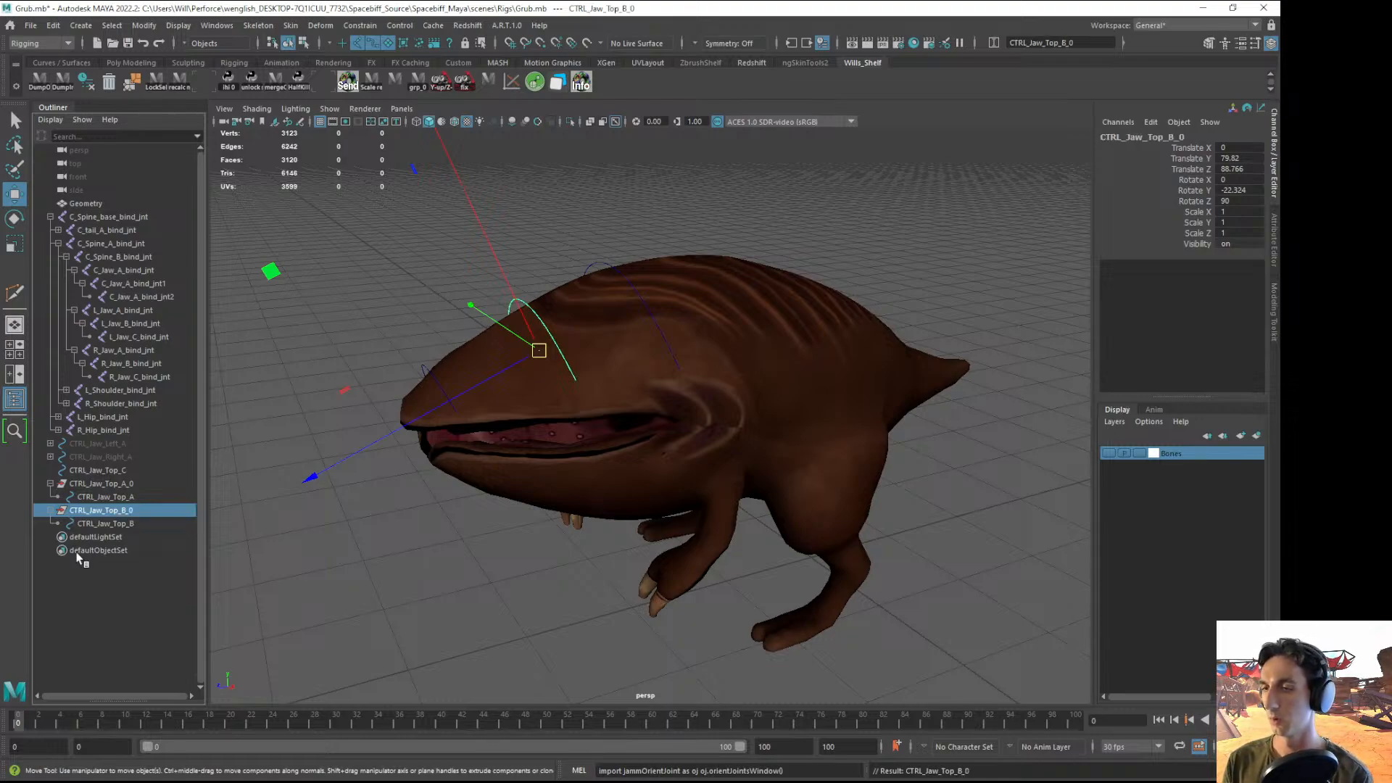
- Parent the CTRL_Jaw_Top_B_0 group under CTRL_Jaw_Top_A and expand the new hierarchy
left_click(60, 583)
left_click(50, 510)
left_click(94, 511)
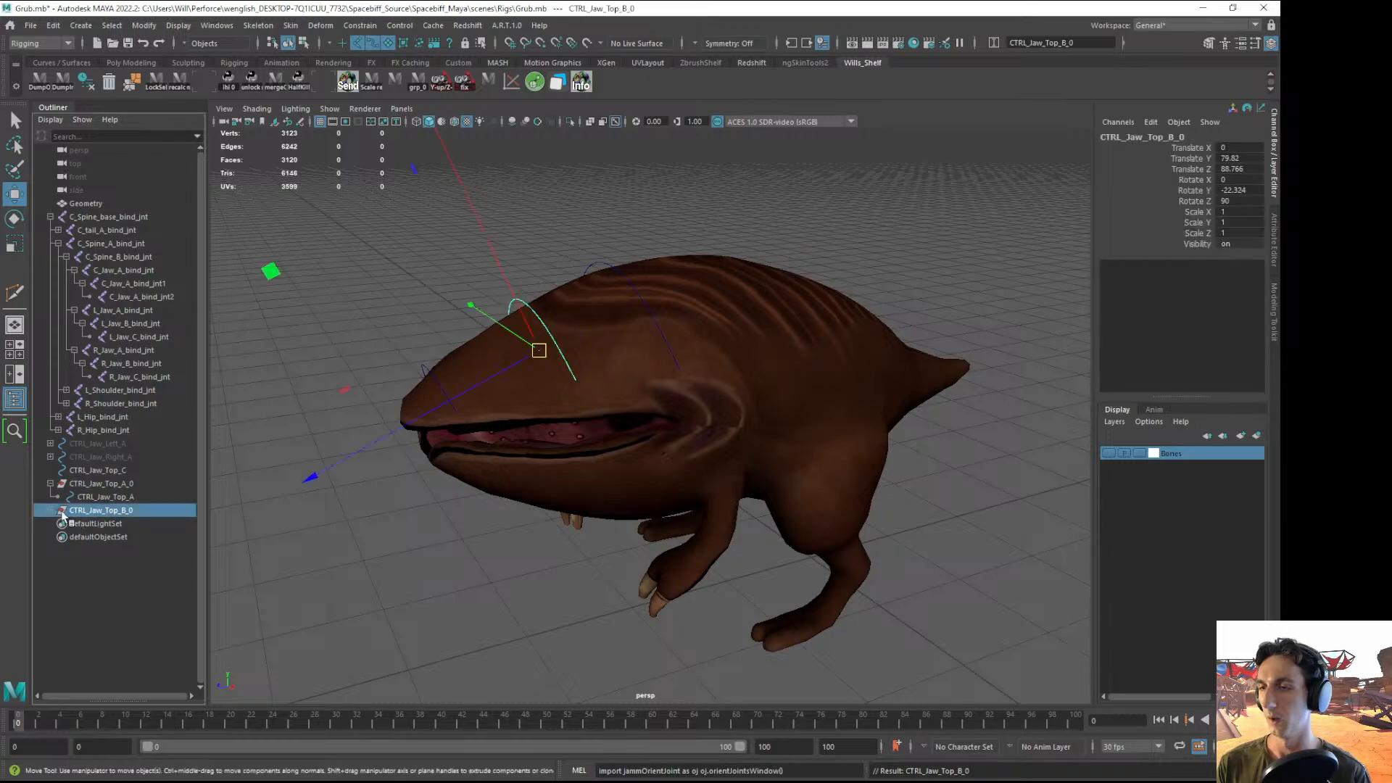
middle_click_drag(48, 510, 94, 498)
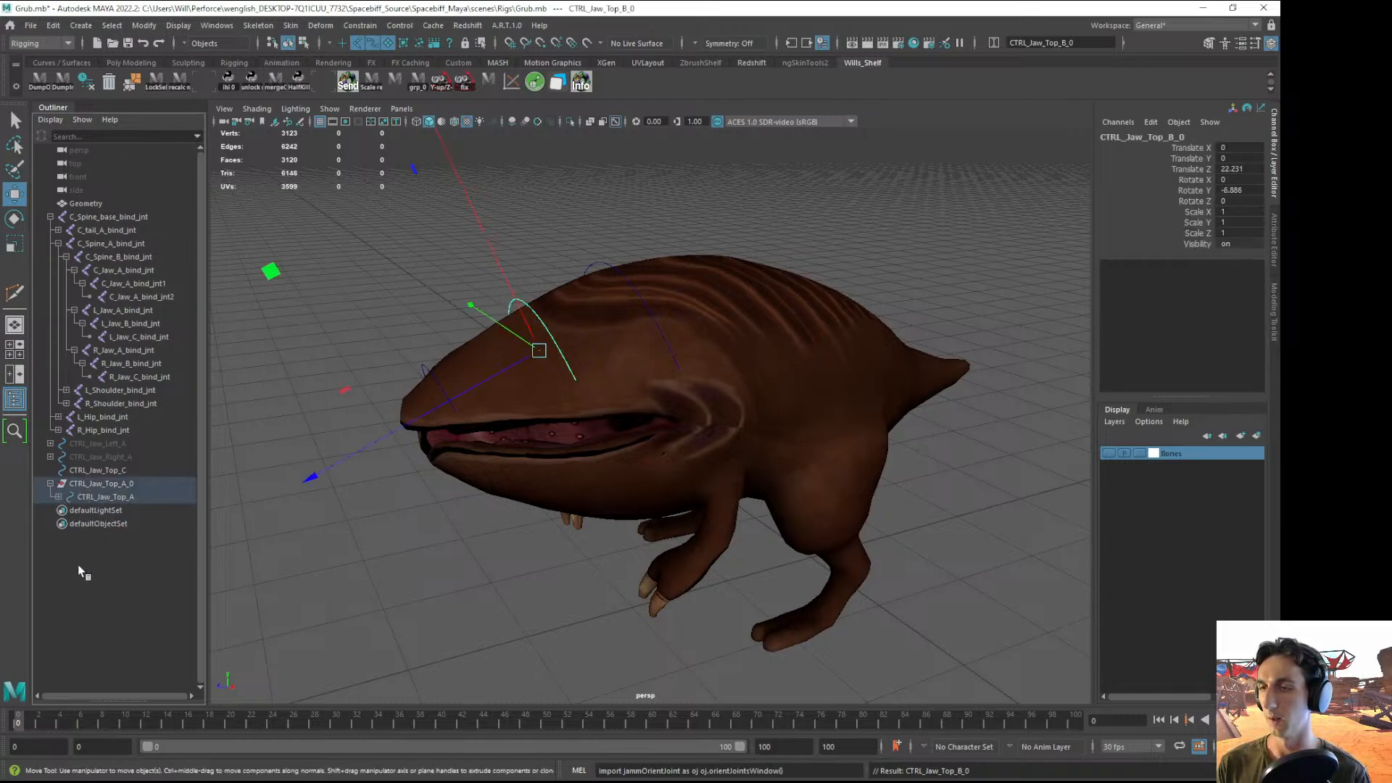
left_click(66, 511)
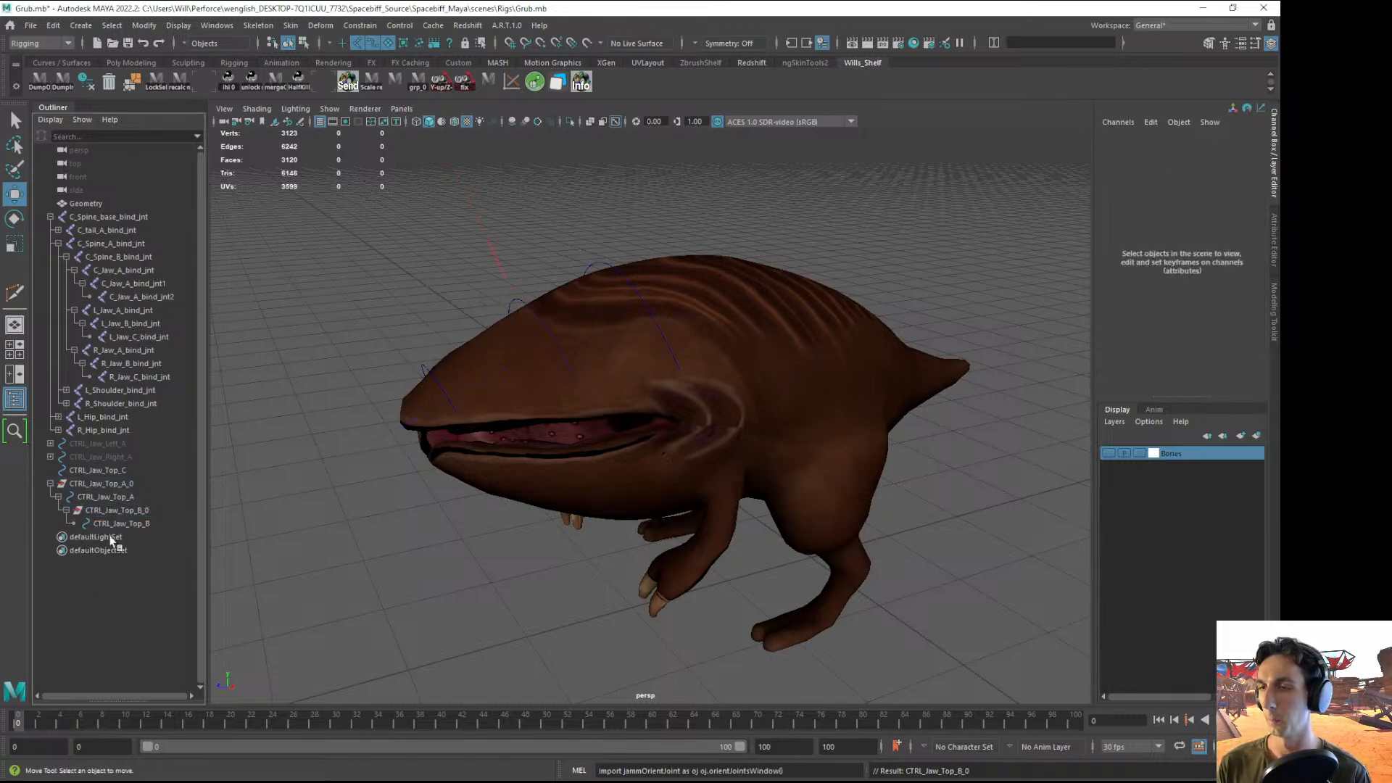
left_click(105, 523)
- Check the nested jaw controls by selecting CTRL_Jaw_Top_A and CTRL_Jaw_Top_B, and save the scene
left_click(112, 499)
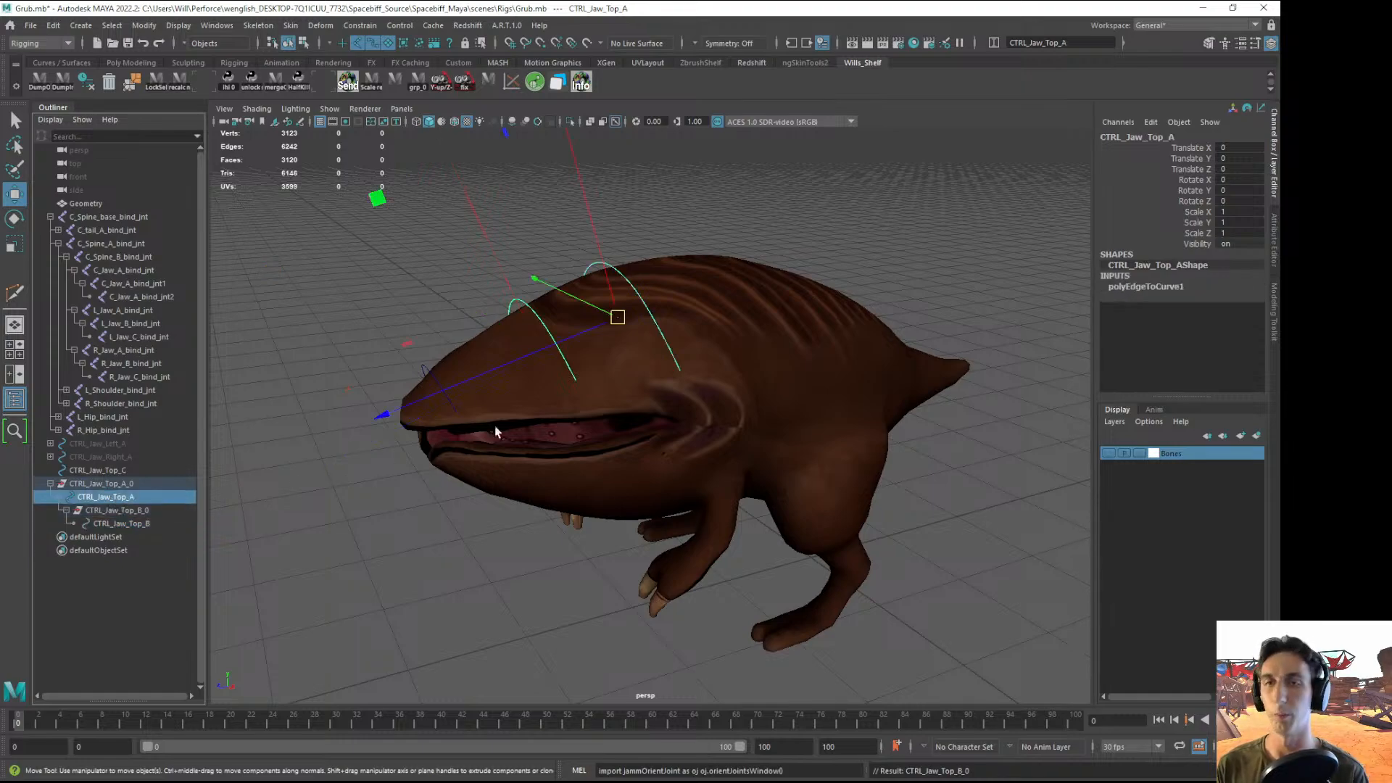
left_click(473, 634)
left_click(146, 524)
left_click(426, 596)
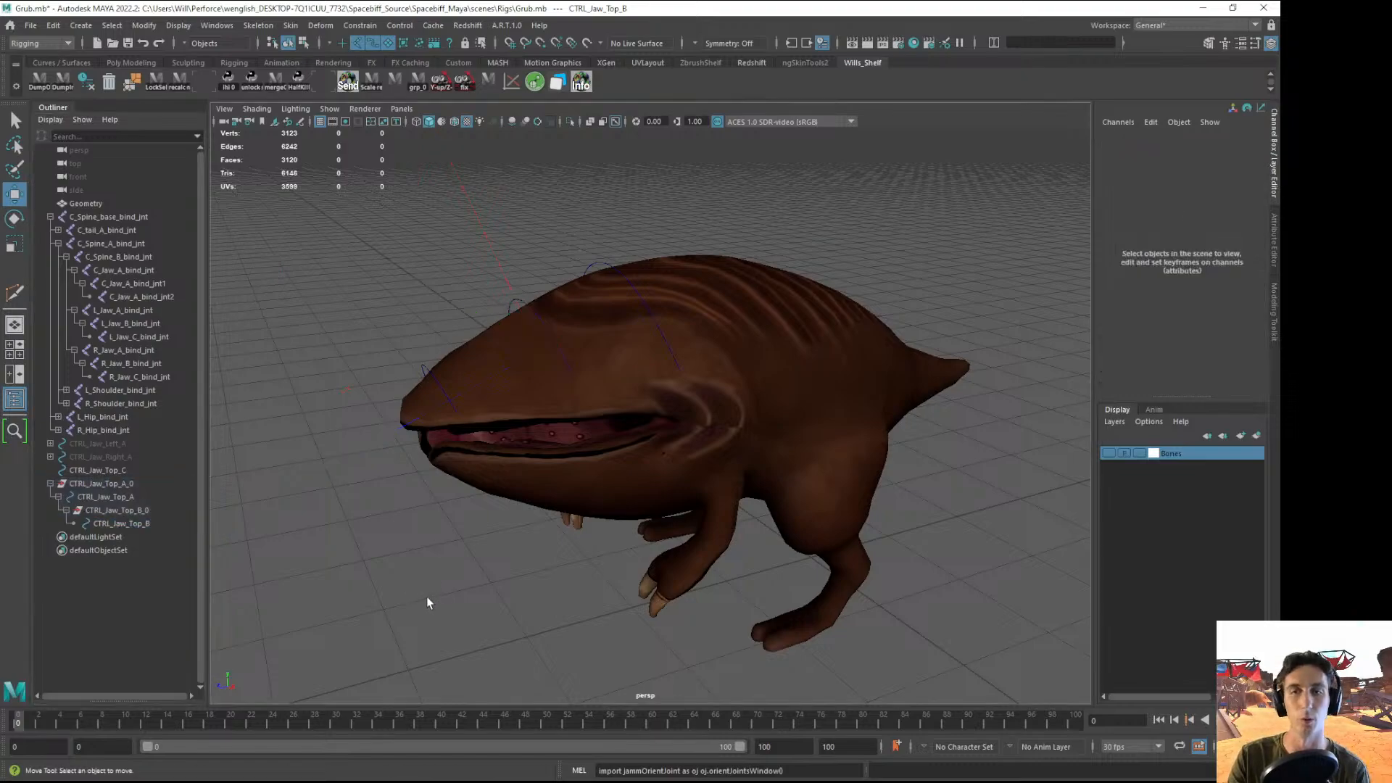
key("ctrl+s")
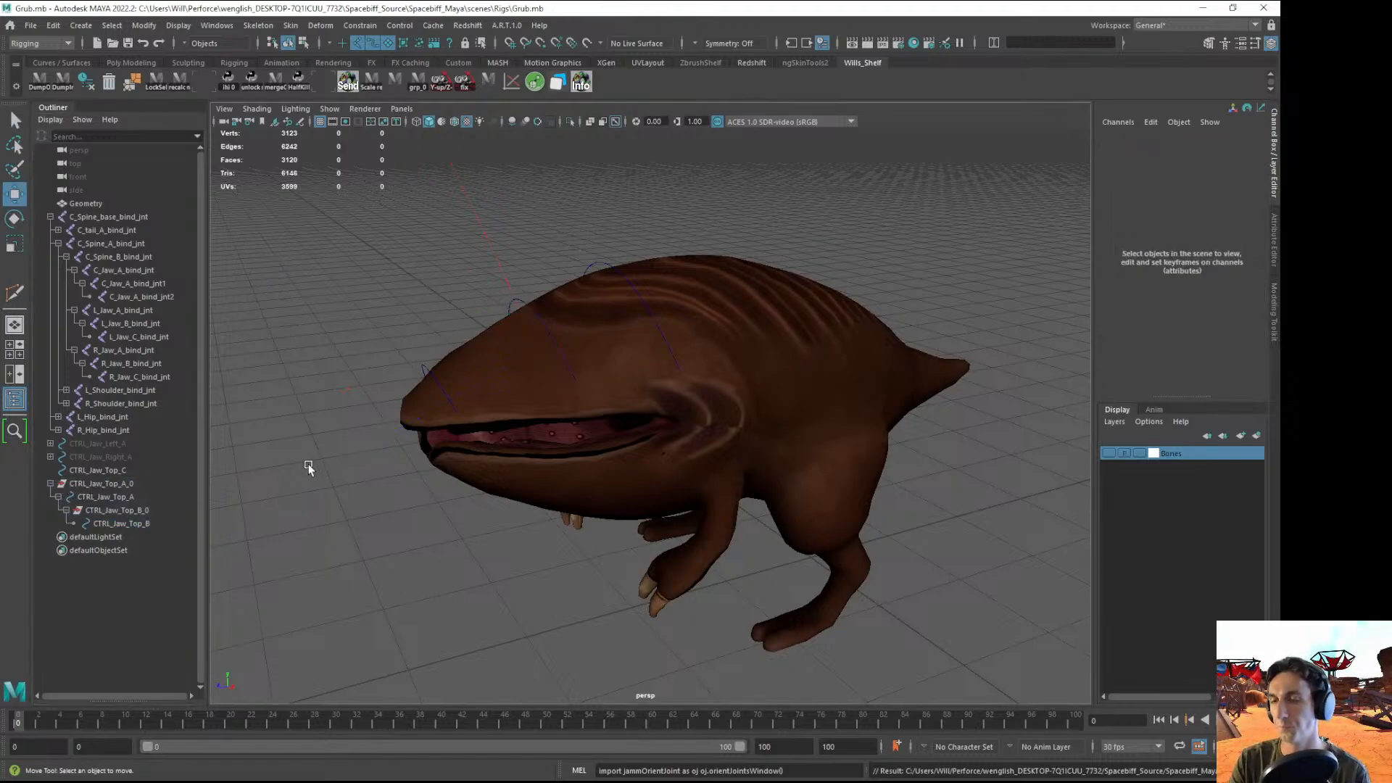
- Create an empty group, align it to CTRL_Jaw_Top_C by zeroing it beneath that control, and unparent it to the world
key("ctrl+g")
middle_click_drag(70, 538, 51, 472)
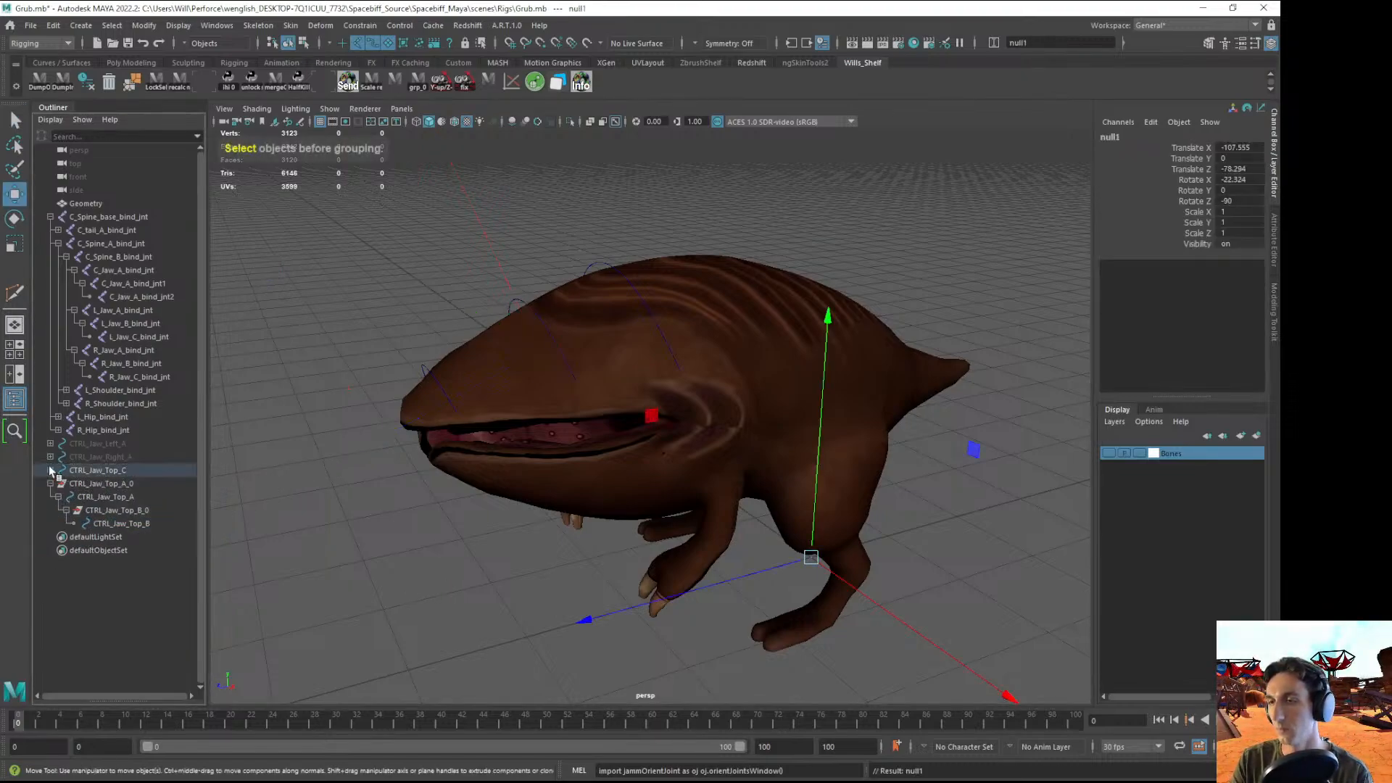
left_click(50, 470)
key("ctrl+0")
left_click(88, 471)
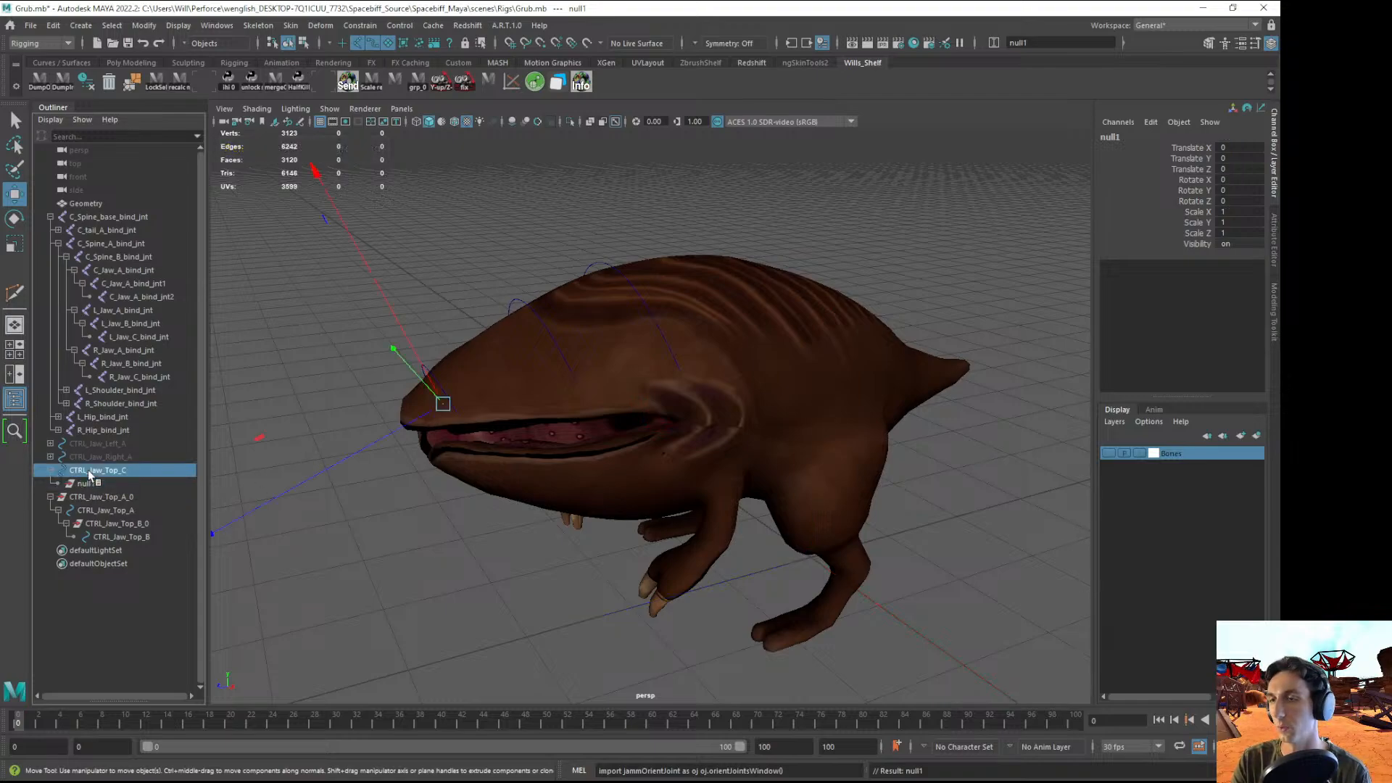
left_click(86, 483)
key("shift+p")
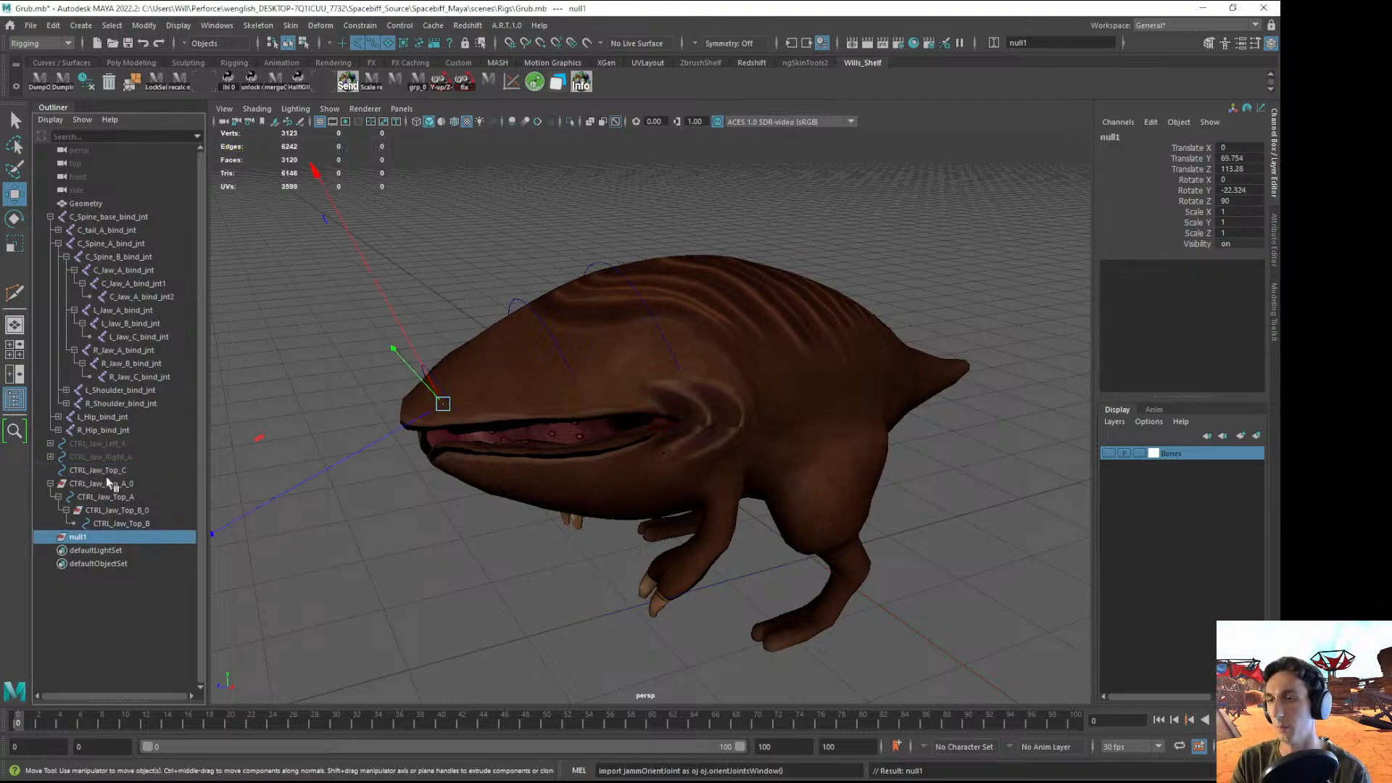
- Parent CTRL_Jaw_Top_C under the aligned null1 group and expand the group
left_click(102, 470)
middle_click_drag(102, 471, 88, 536)
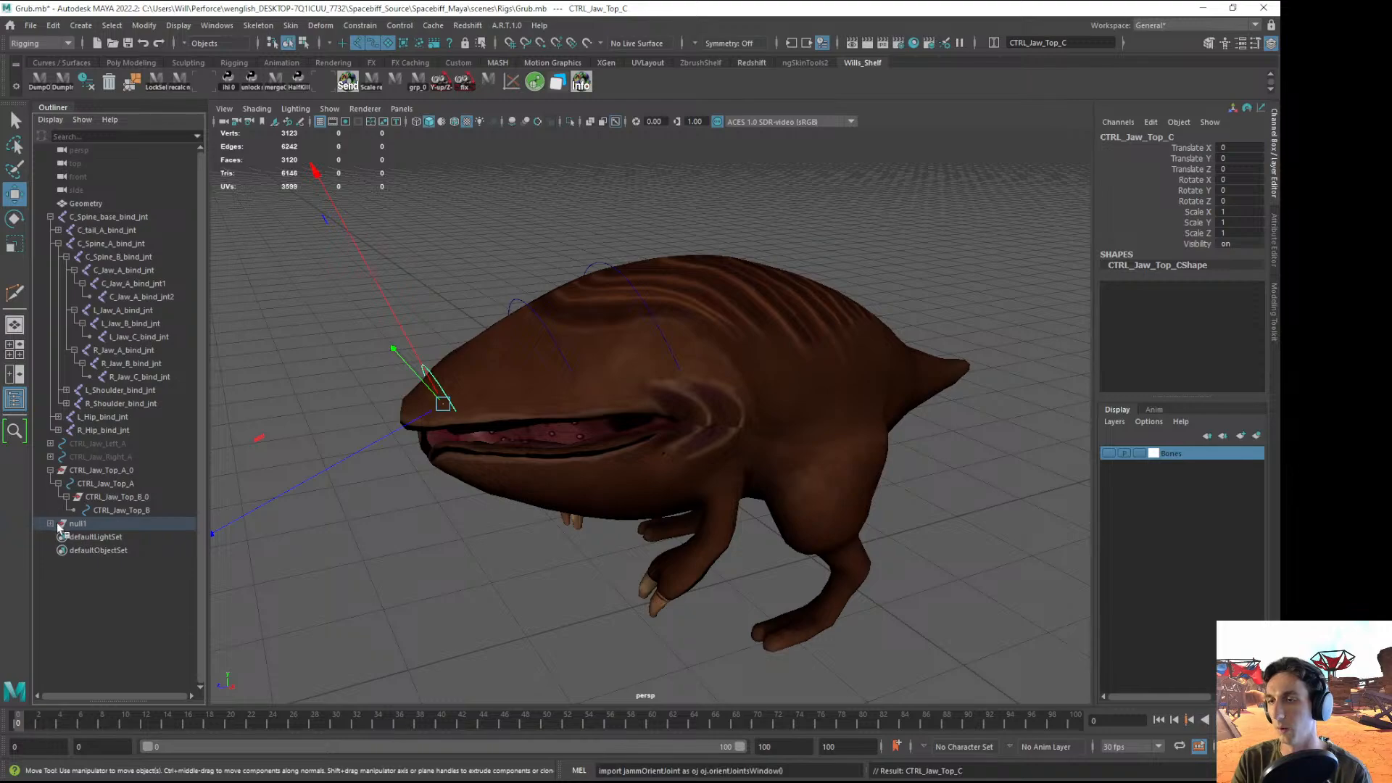
left_click(85, 524)
left_click(88, 535)
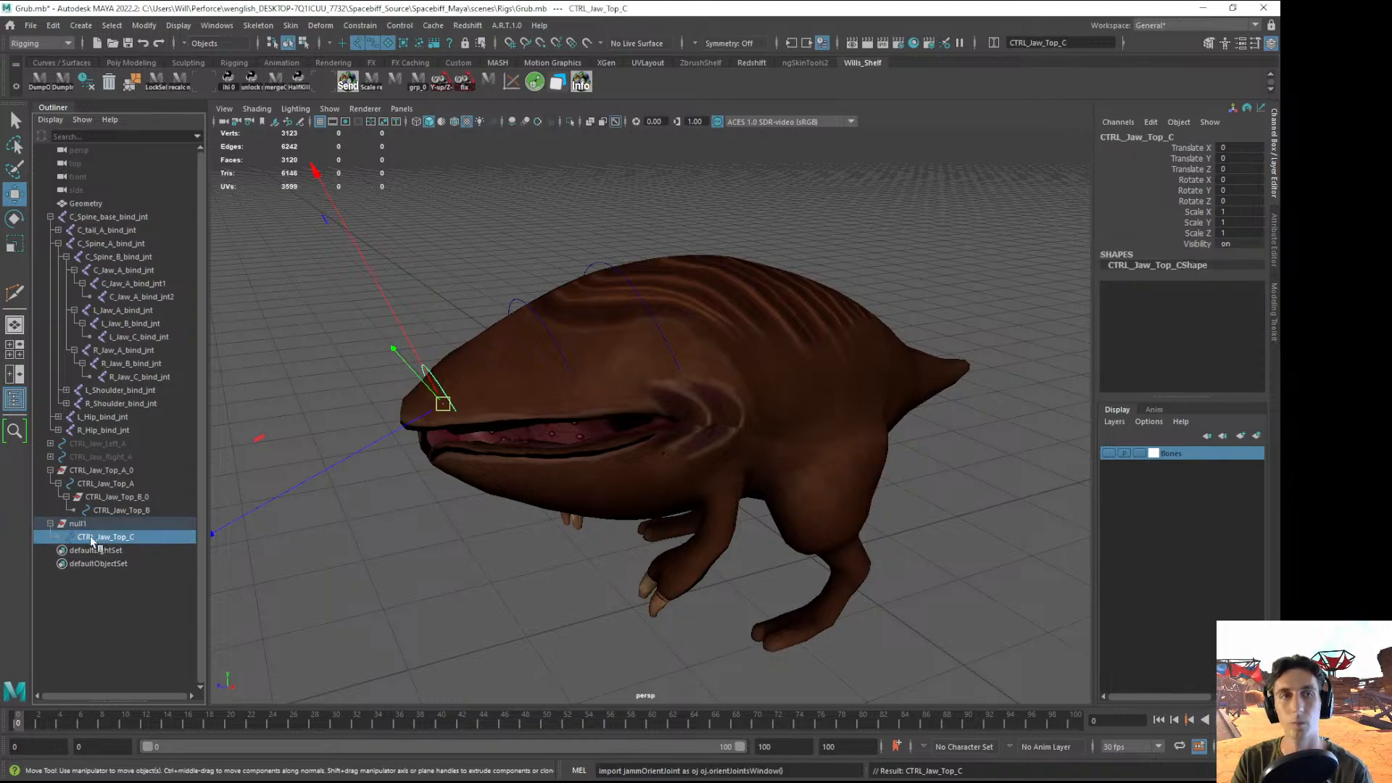
- Rename the null1 group above CTRL_Jaw_Top_C as CTRL_Jaw_Top_C_0
double_click(88, 524)
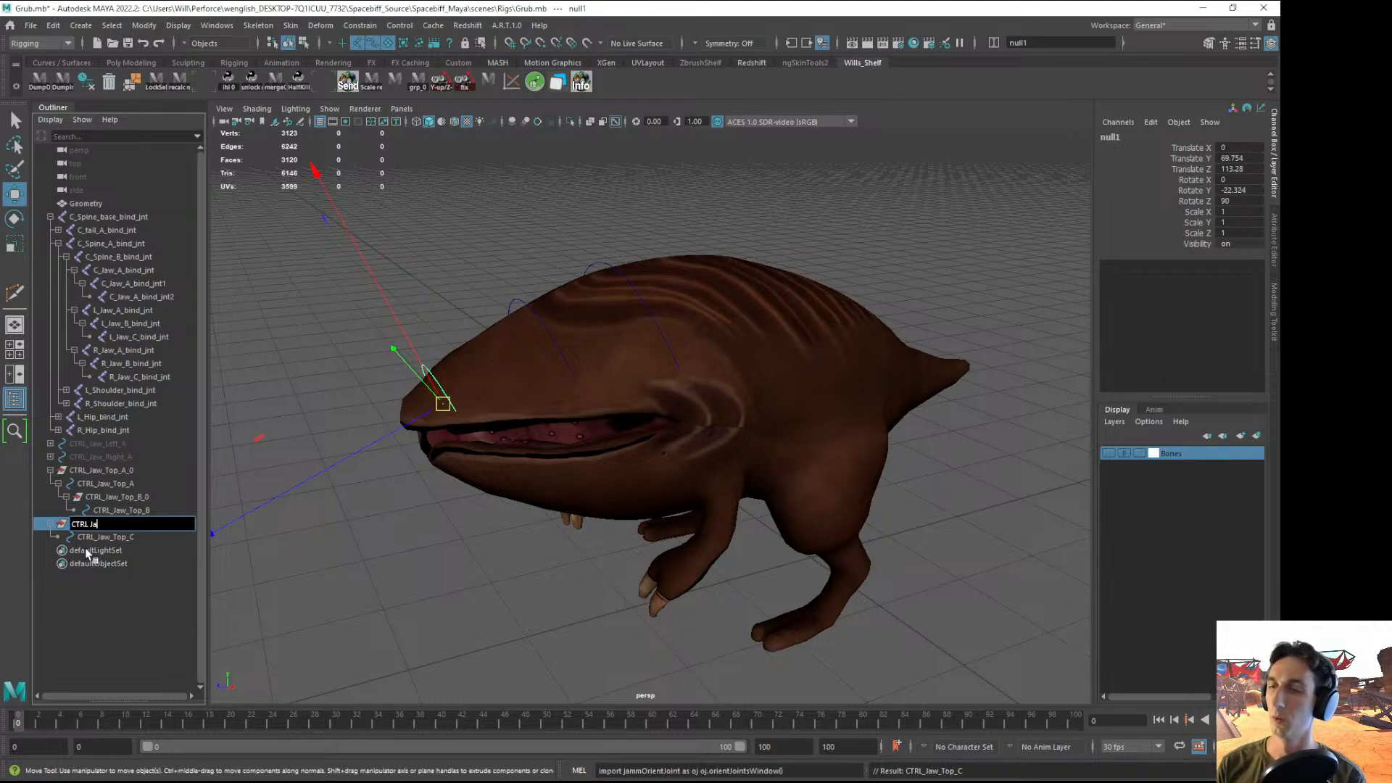
type("CTRL_Jaw_Top_C_0")
key("Return")
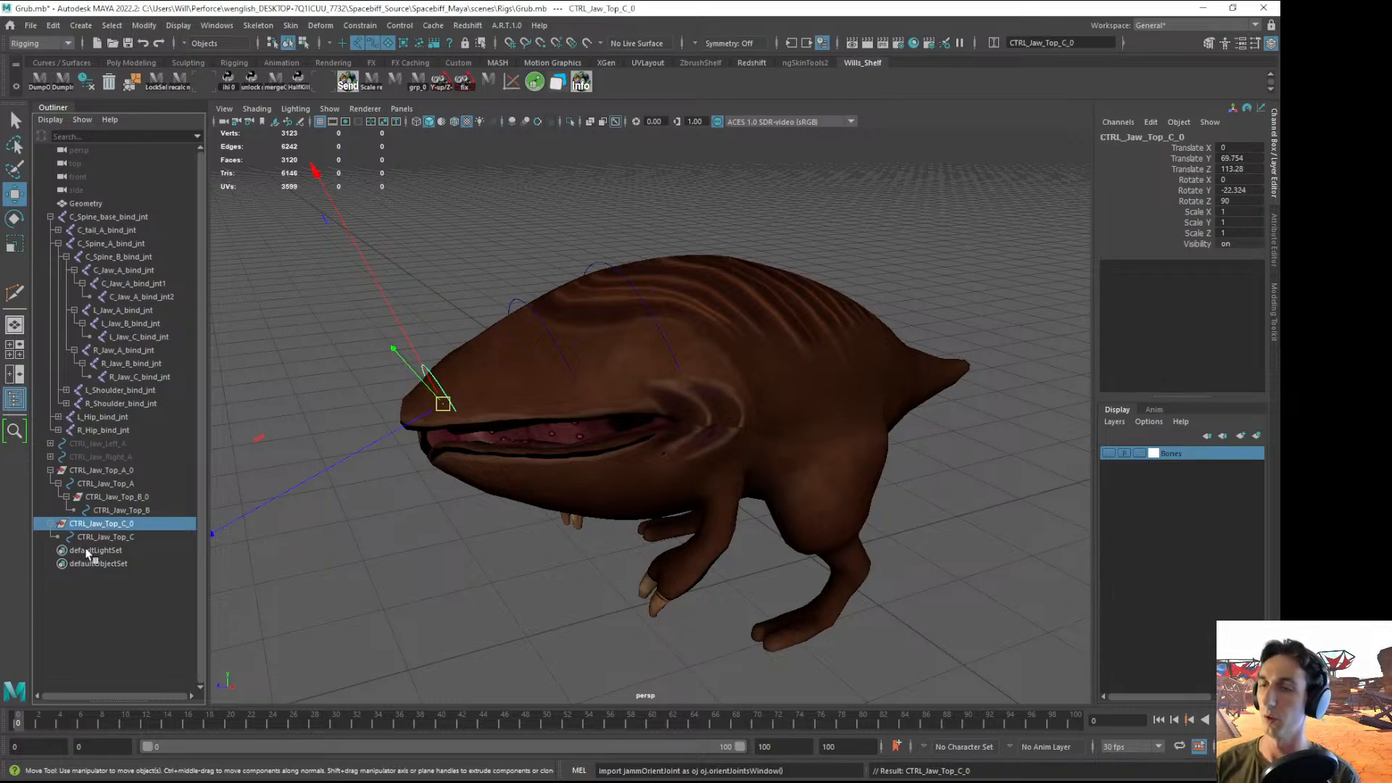
left_click(83, 573)
- Parent the CTRL_Jaw_Top_C_0 group under CTRL_Jaw_Top_B and expand the new hierarchy
left_click(88, 526)
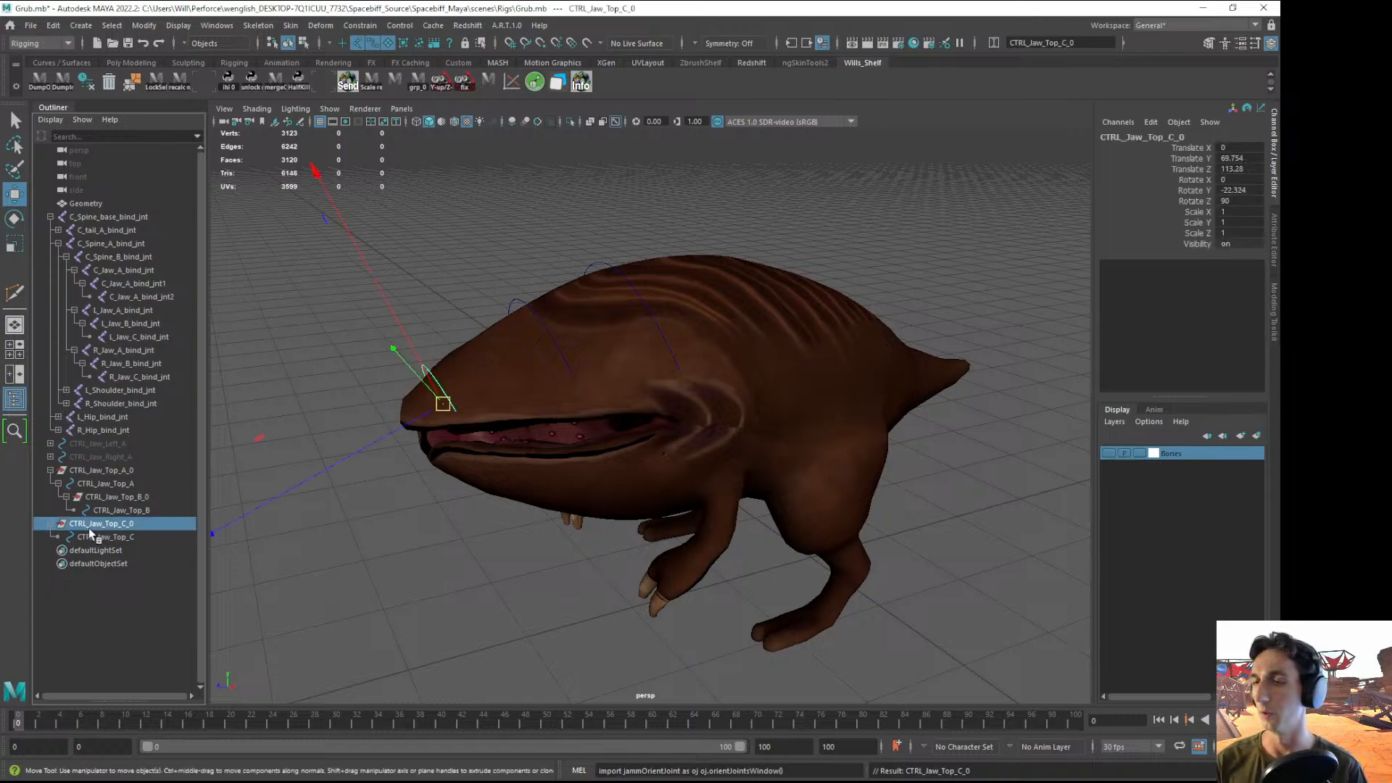
middle_click_drag(85, 525, 109, 511)
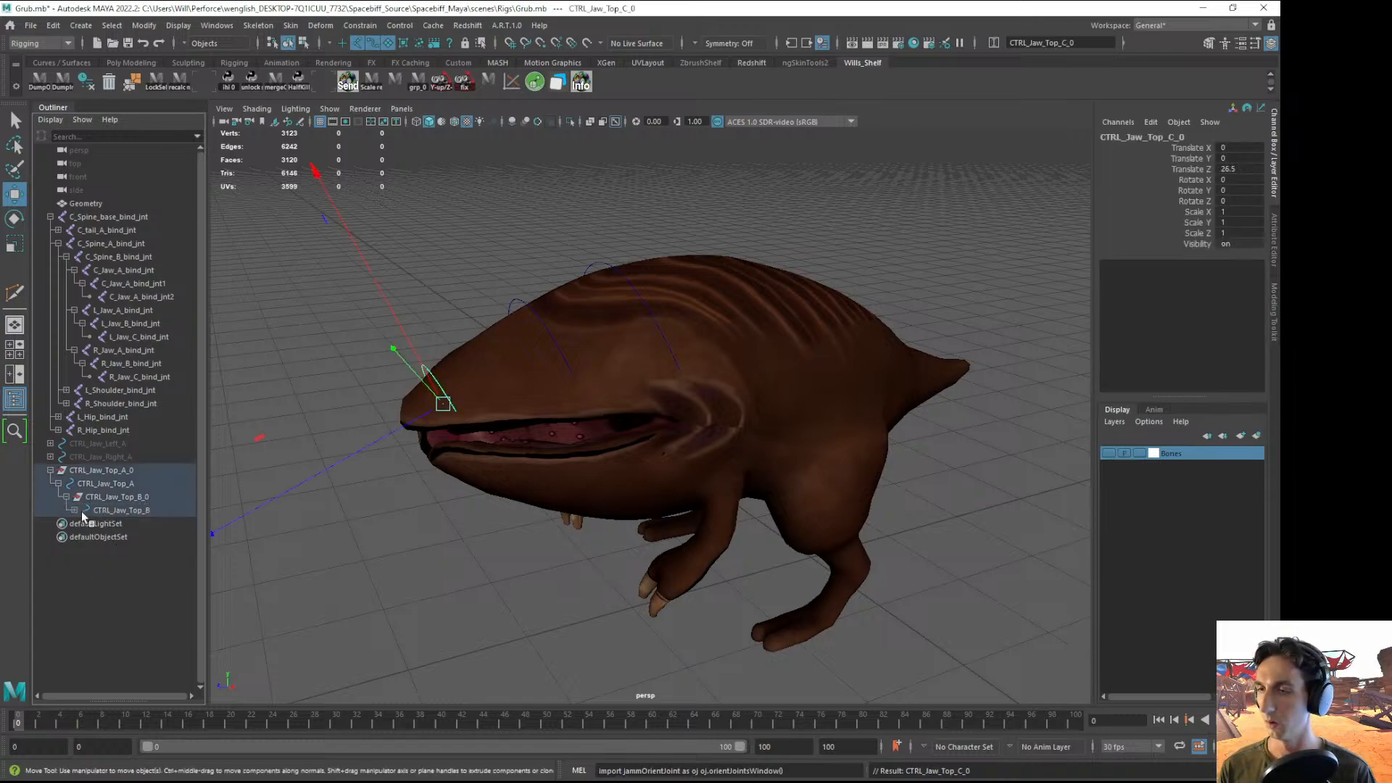
left_click(108, 512)
left_click(88, 527)
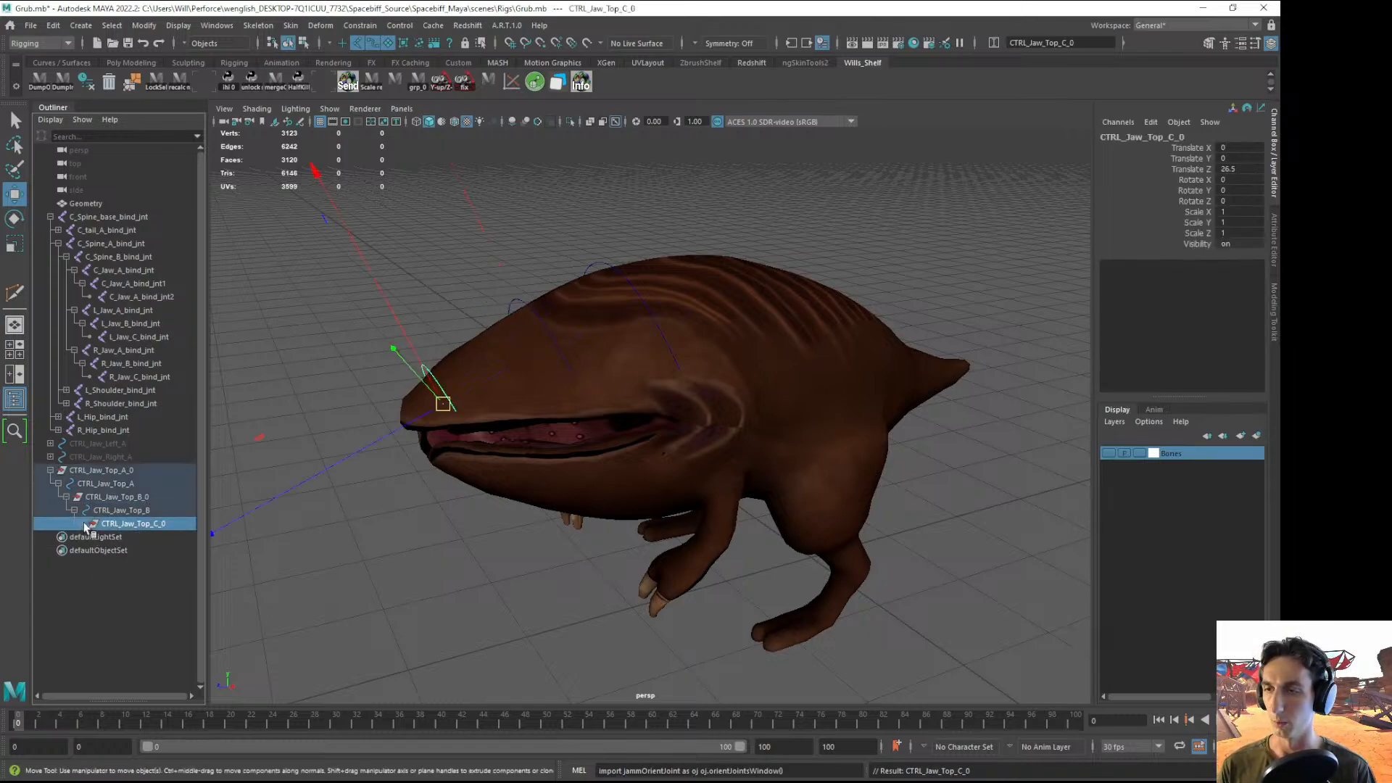
left_click(83, 524)
- Check the nested top jaw chain by selecting the C, B and A controls in turn
left_click(118, 537)
left_click(154, 655)
left_click(127, 537)
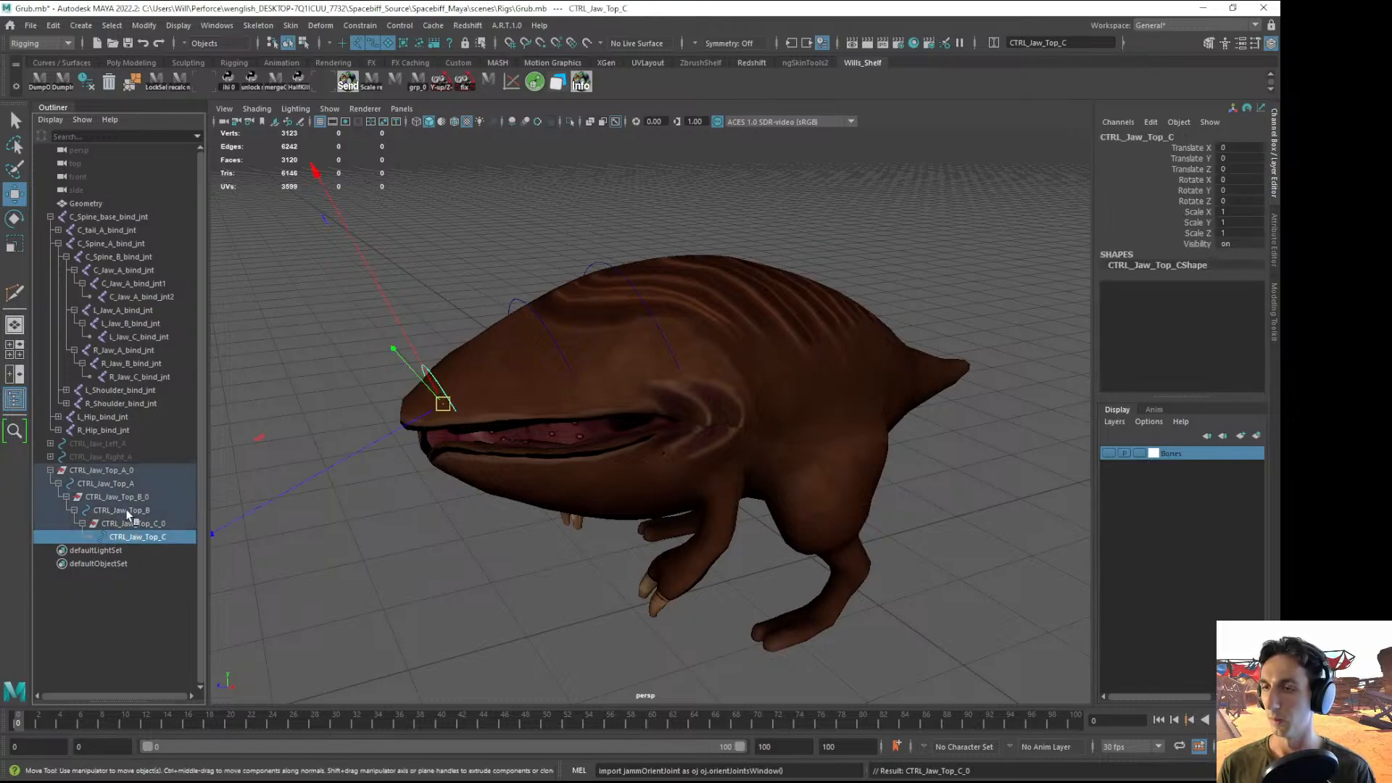
left_click(129, 512)
left_click(122, 485)
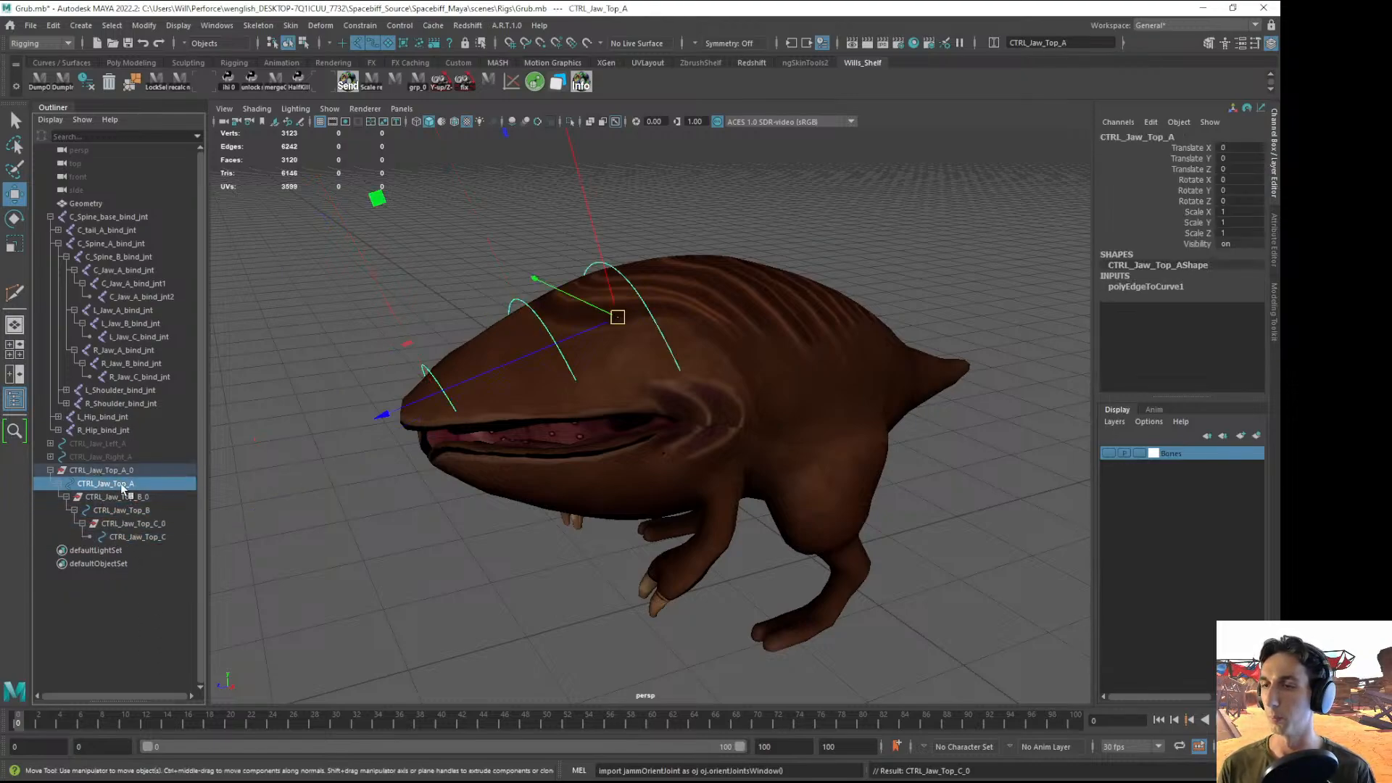
left_click(460, 476)
left_click(419, 364)
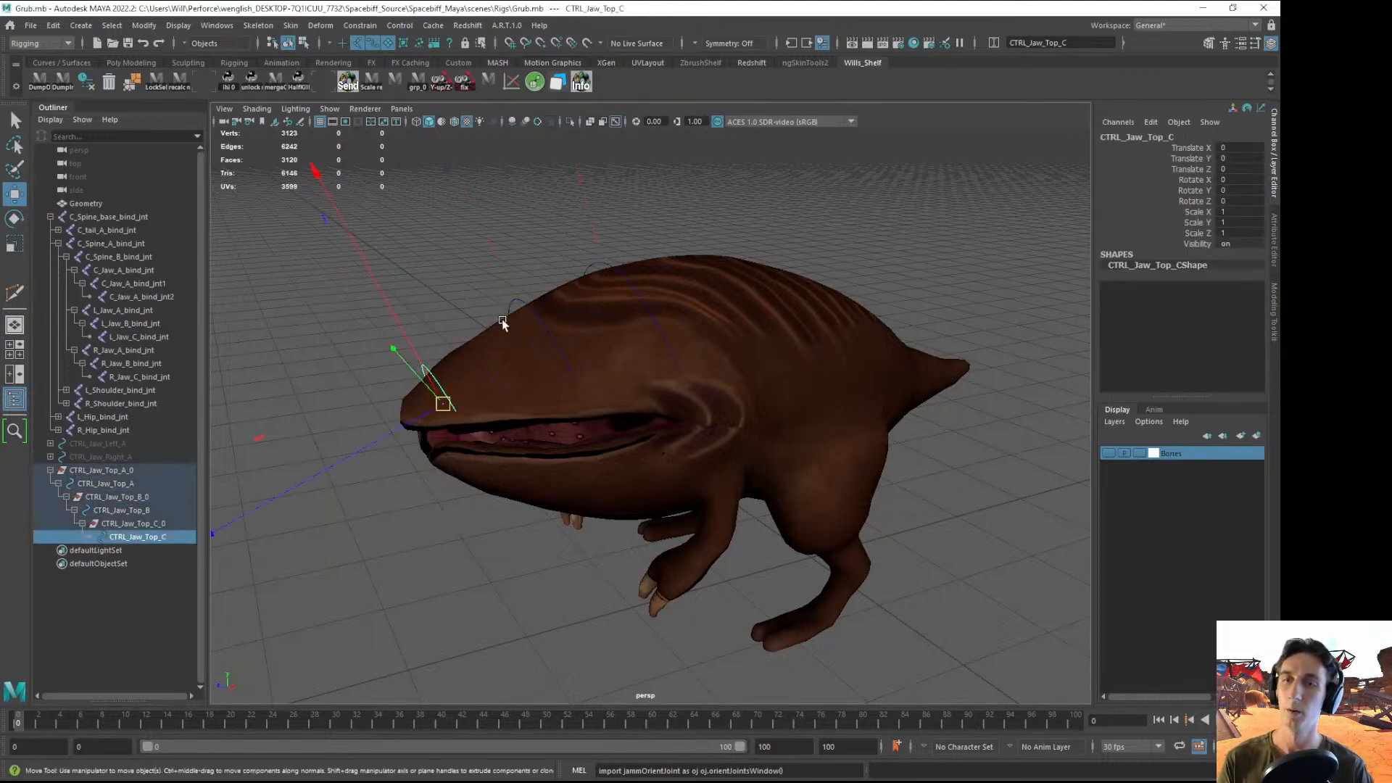
left_click(288, 591)
- Test the hierarchy by rotating CTRL_Jaw_Top_A, CTRL_Jaw_Top_B and CTRL_Jaw_Top_C together about Y, bending the jaw up and down
left_click(116, 484)
left_click(123, 510, "ctrl")
left_click(114, 536, "ctrl")
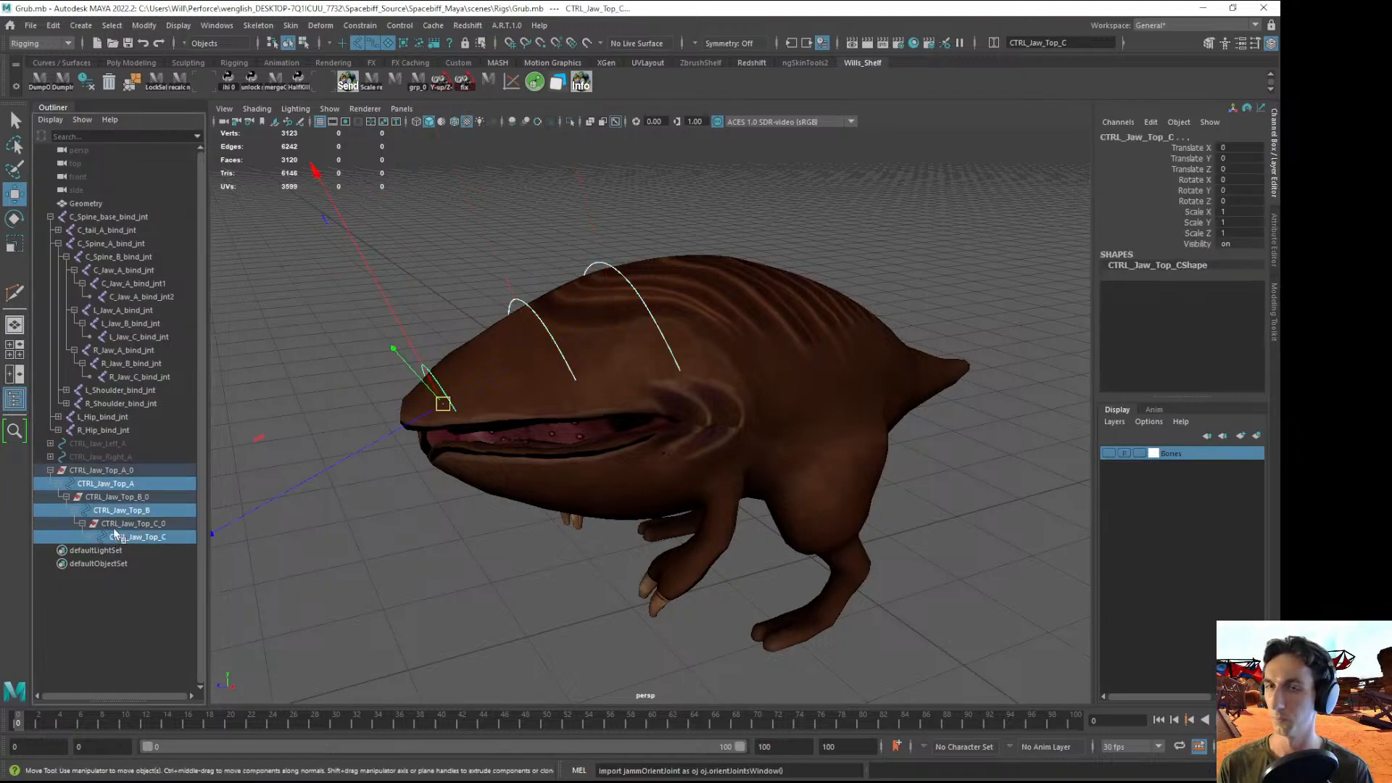
key("e")
left_click_drag(470, 159, 664, 274)
left_click_drag(789, 364, 767, 373, "alt")
right_click_drag(767, 373, 664, 272, "alt")
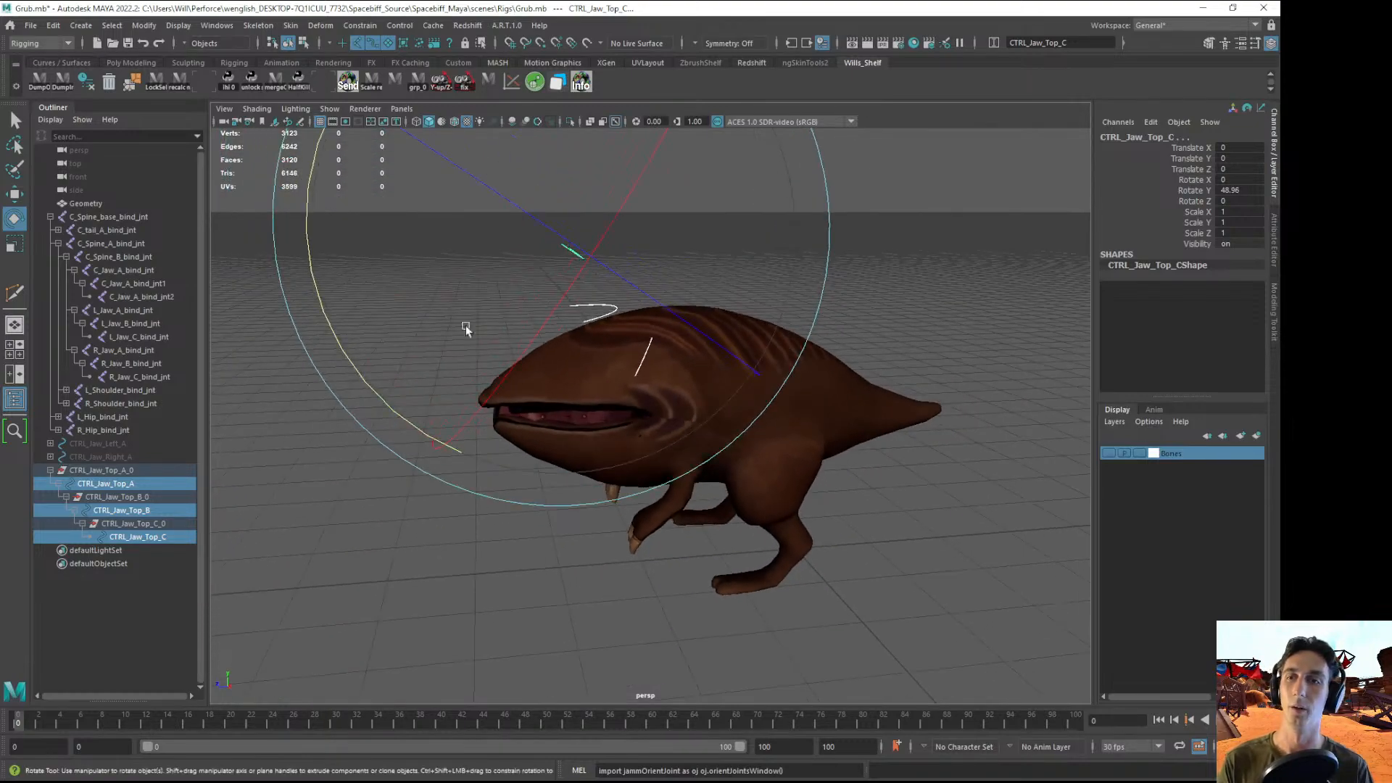
left_click_drag(346, 352, 450, 464)
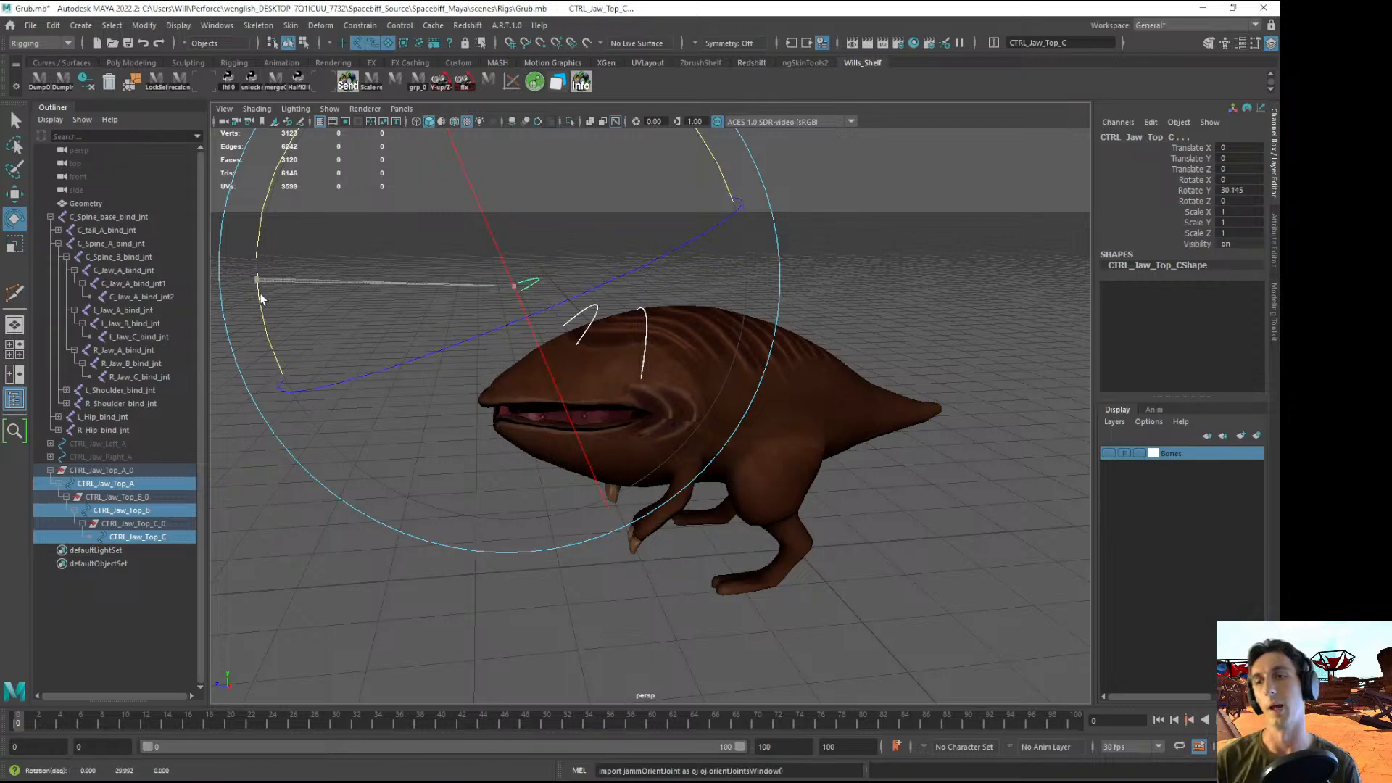
left_click_drag(261, 298, 369, 245)
- Undo the last test rotations, rotate the three top jaw controls to about 47 degrees in Y, and inspect the curl
key("ctrl+z")
key("ctrl+z")
key("ctrl+z")
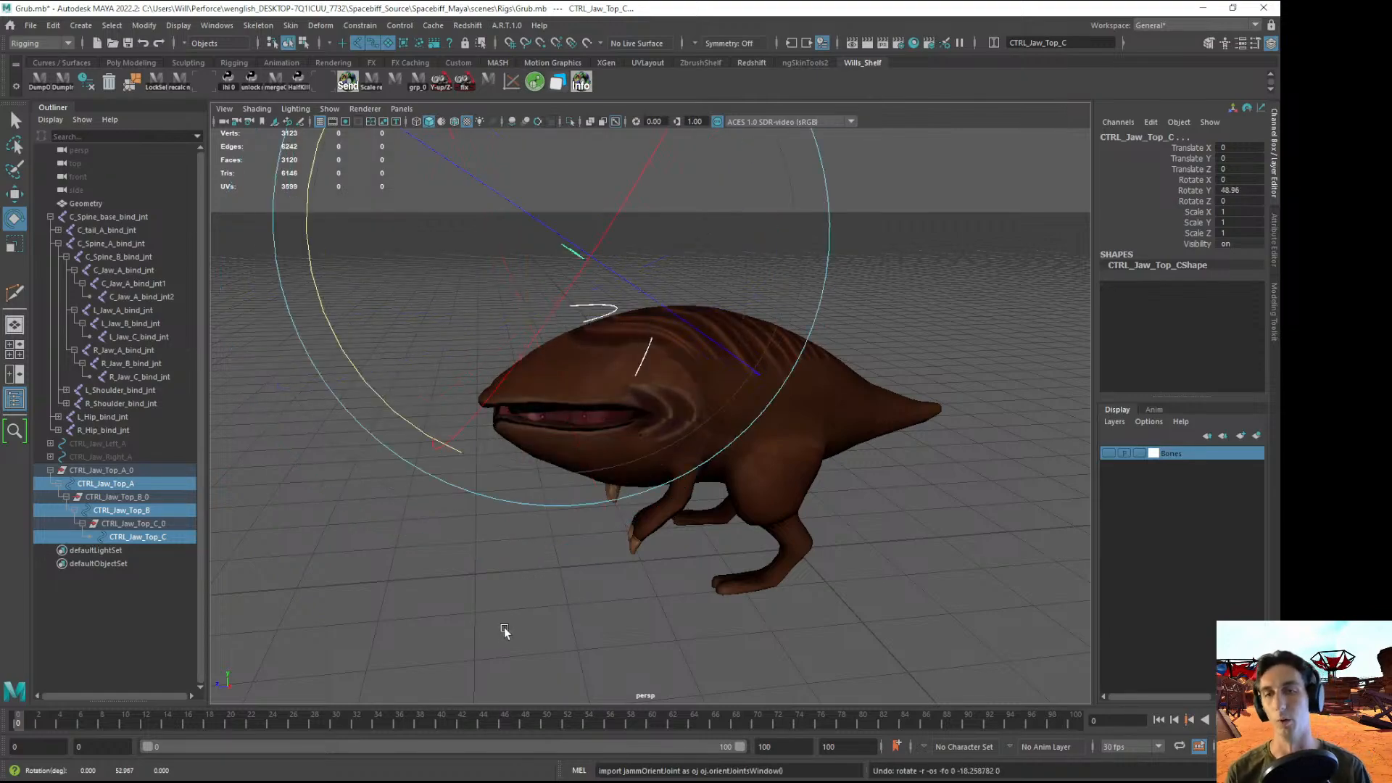
left_click_drag(262, 338, 401, 239)
left_click(816, 525)
left_click_drag(817, 525, 848, 401, "alt")
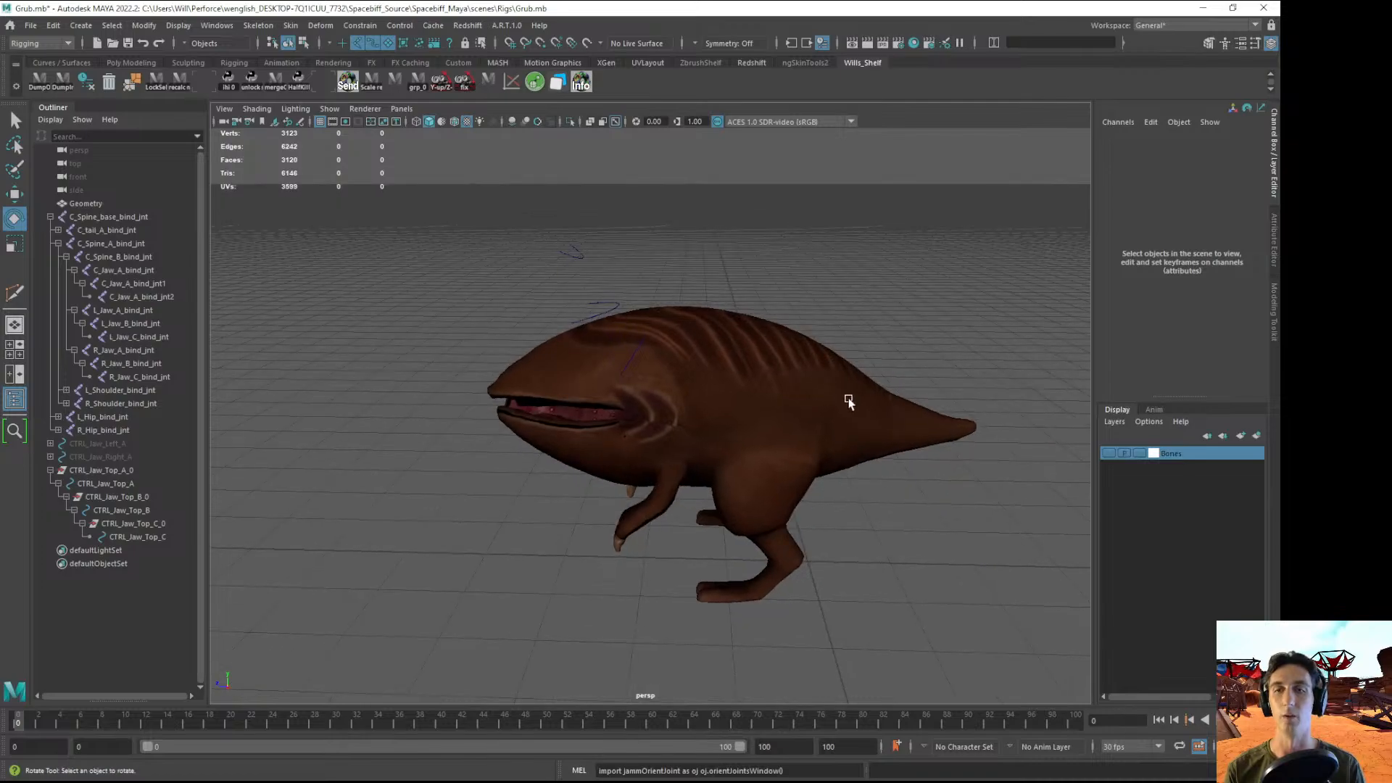
- Set Rotate Y to 0 on CTRL_Jaw_Top_A, CTRL_Jaw_Top_B and CTRL_Jaw_Top_C, and save the scene
left_click(109, 539)
left_click(123, 509, "ctrl")
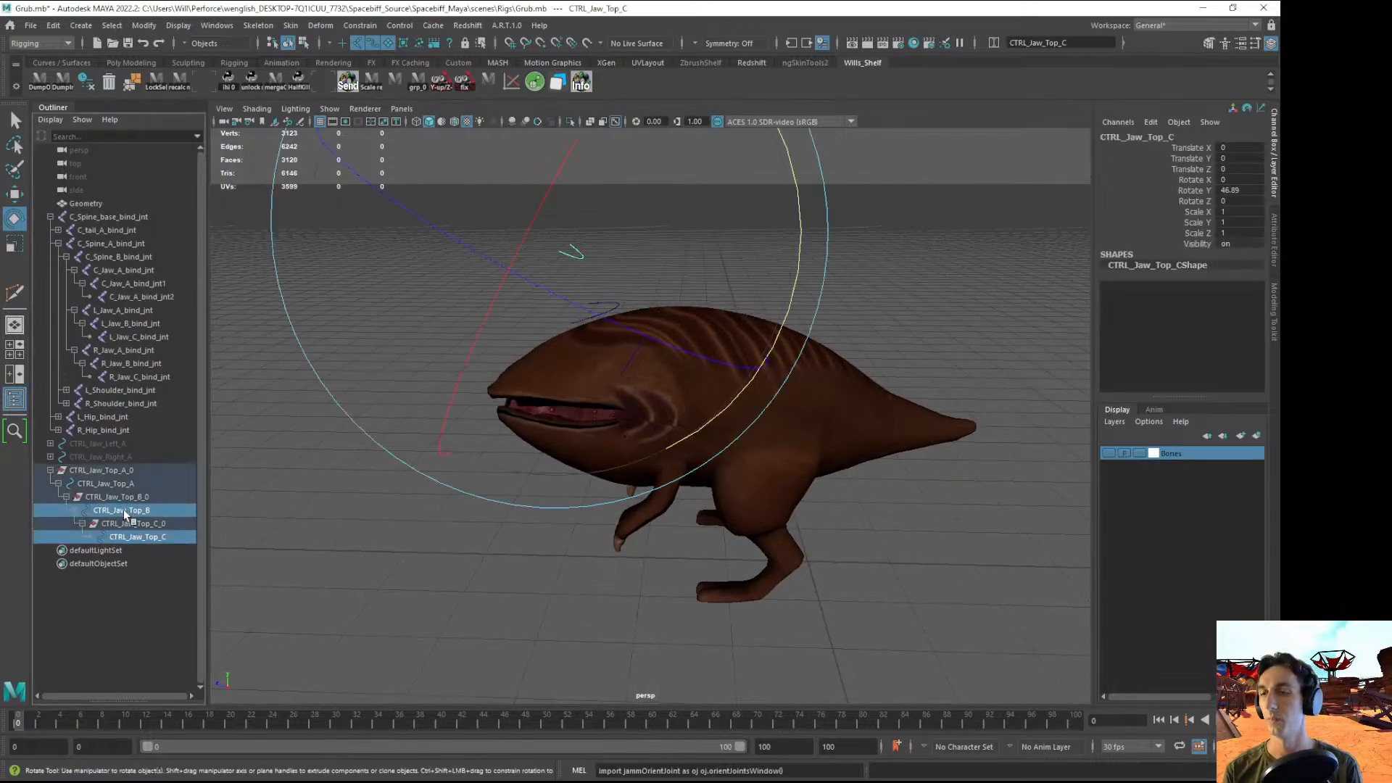
left_click(98, 484, "ctrl")
left_click_drag(770, 409, 901, 254, "alt")
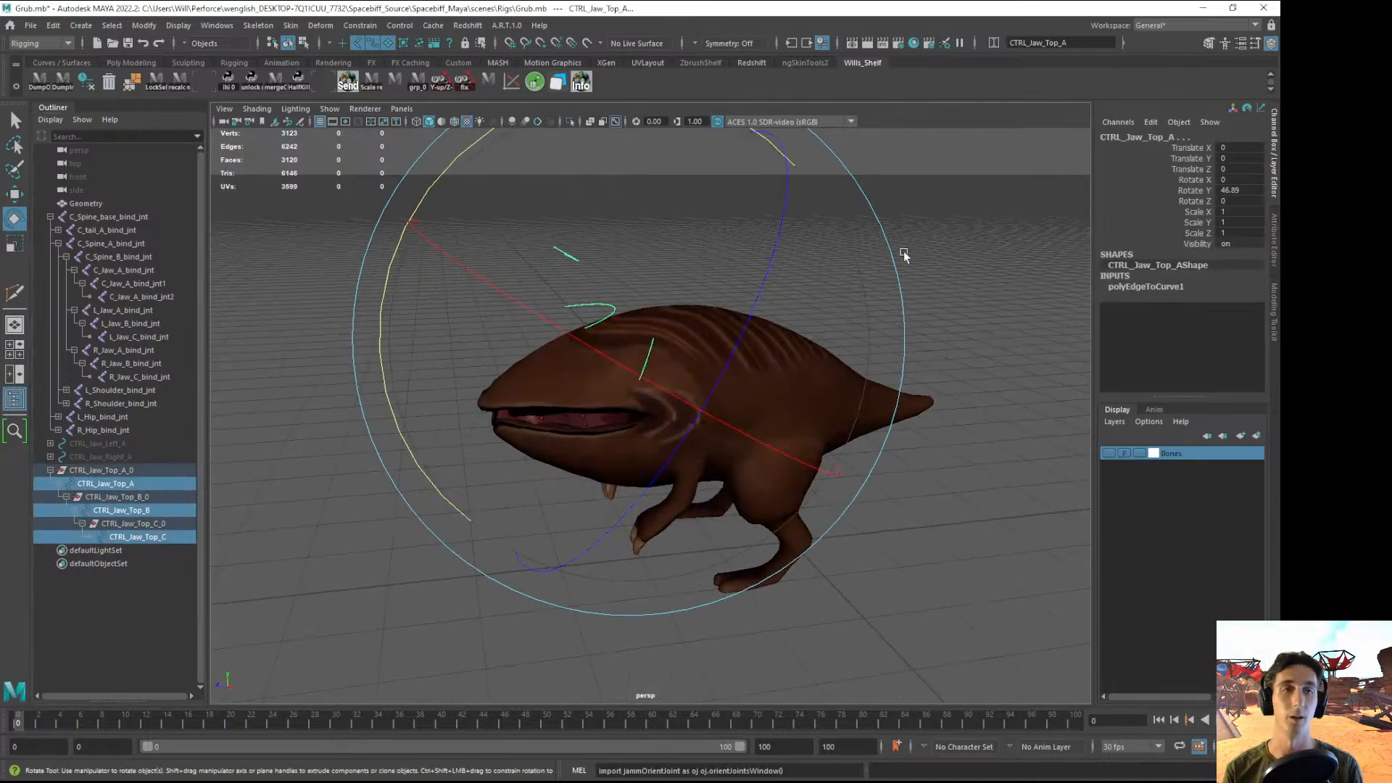
left_click(1240, 190)
type("0")
key("Return")
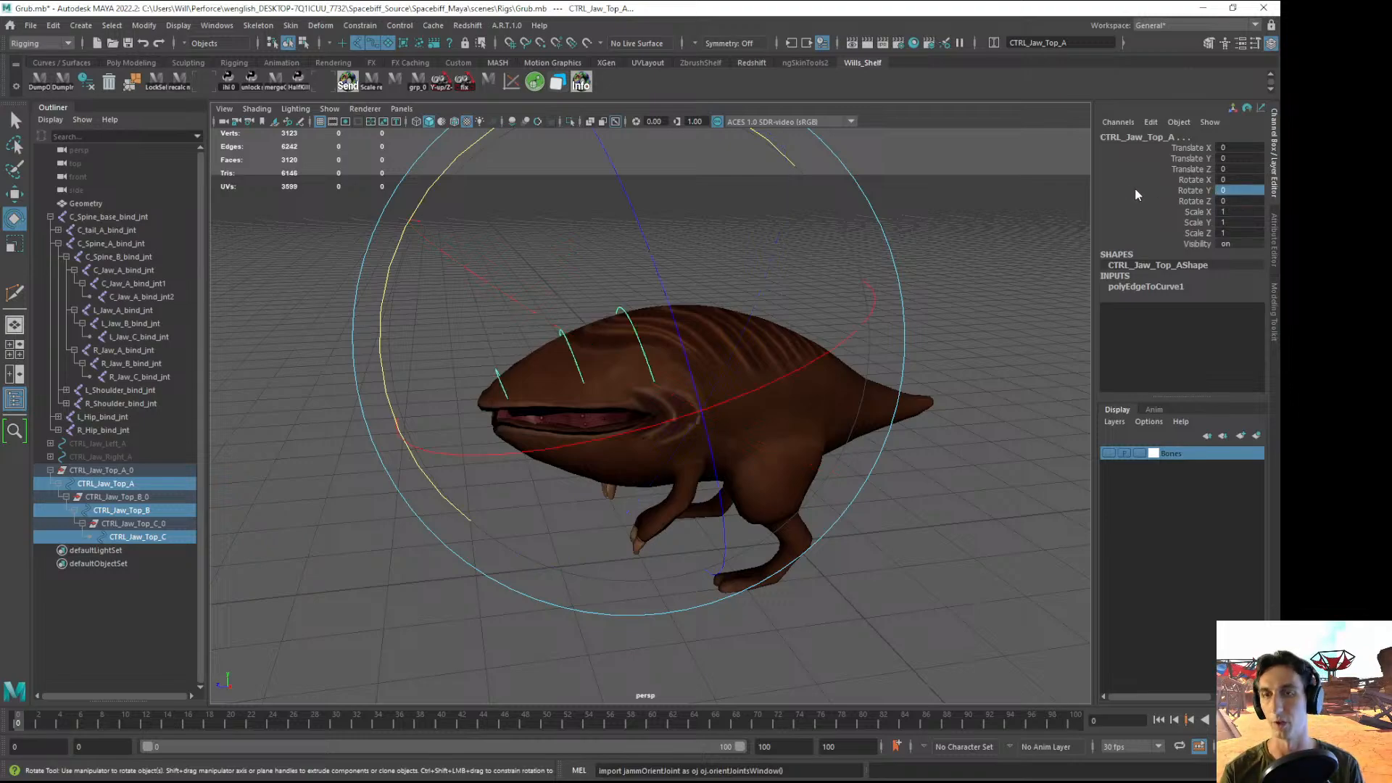
left_click(873, 561)
left_click_drag(460, 372, 503, 340, "alt")
key("ctrl+s")
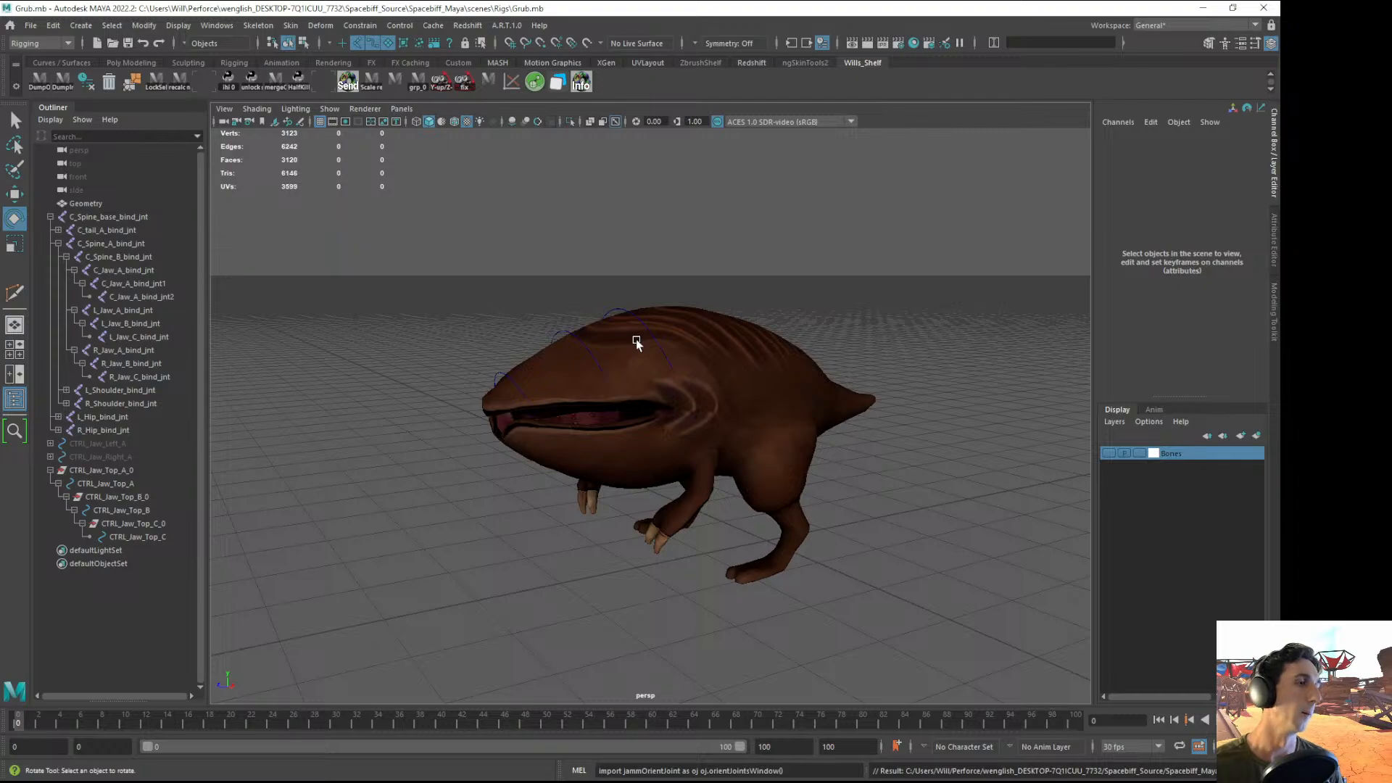
left_click_drag(671, 263, 625, 284, "alt")
right_click_drag(625, 284, 658, 292, "alt")
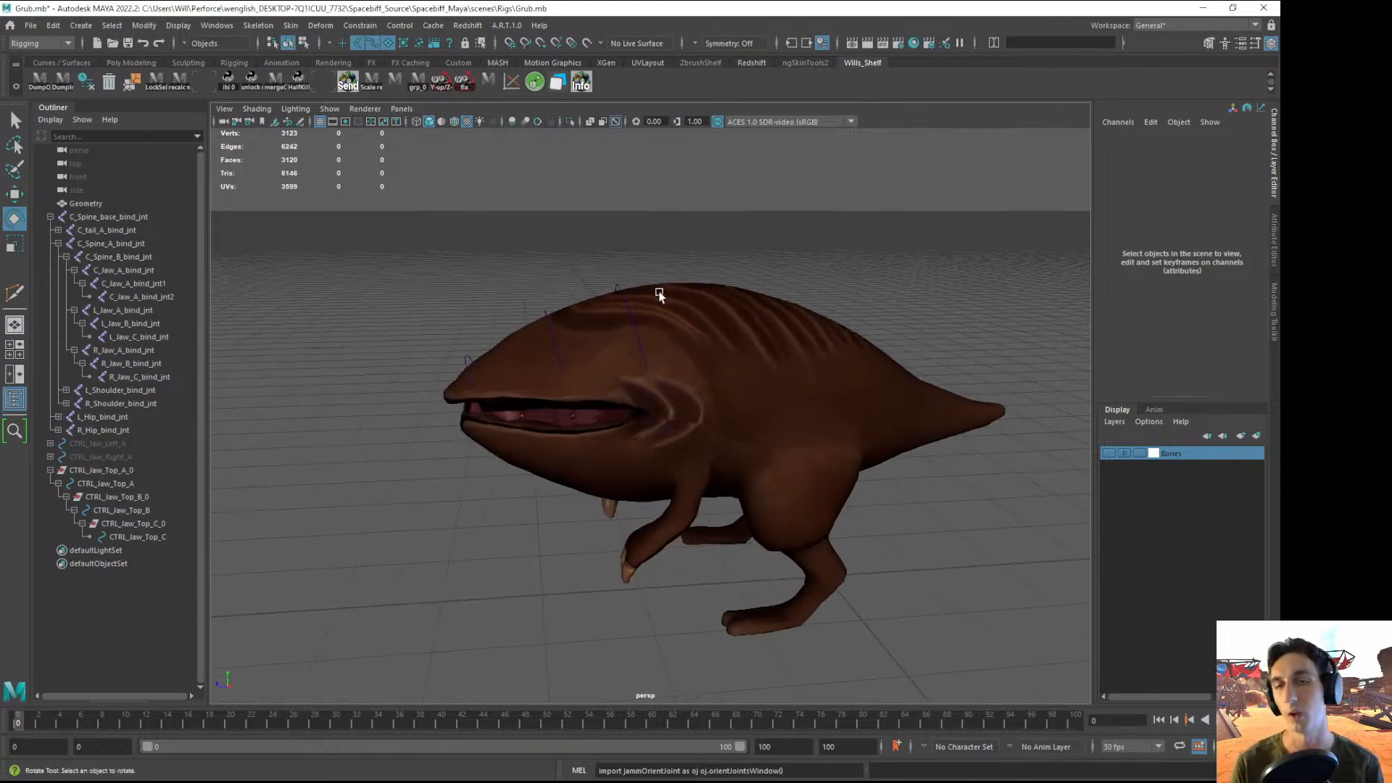
left_click(618, 289)
left_click_drag(618, 288, 665, 459, "alt")
key("w")
left_click(468, 620)
right_click_drag(665, 459, 696, 464, "alt")
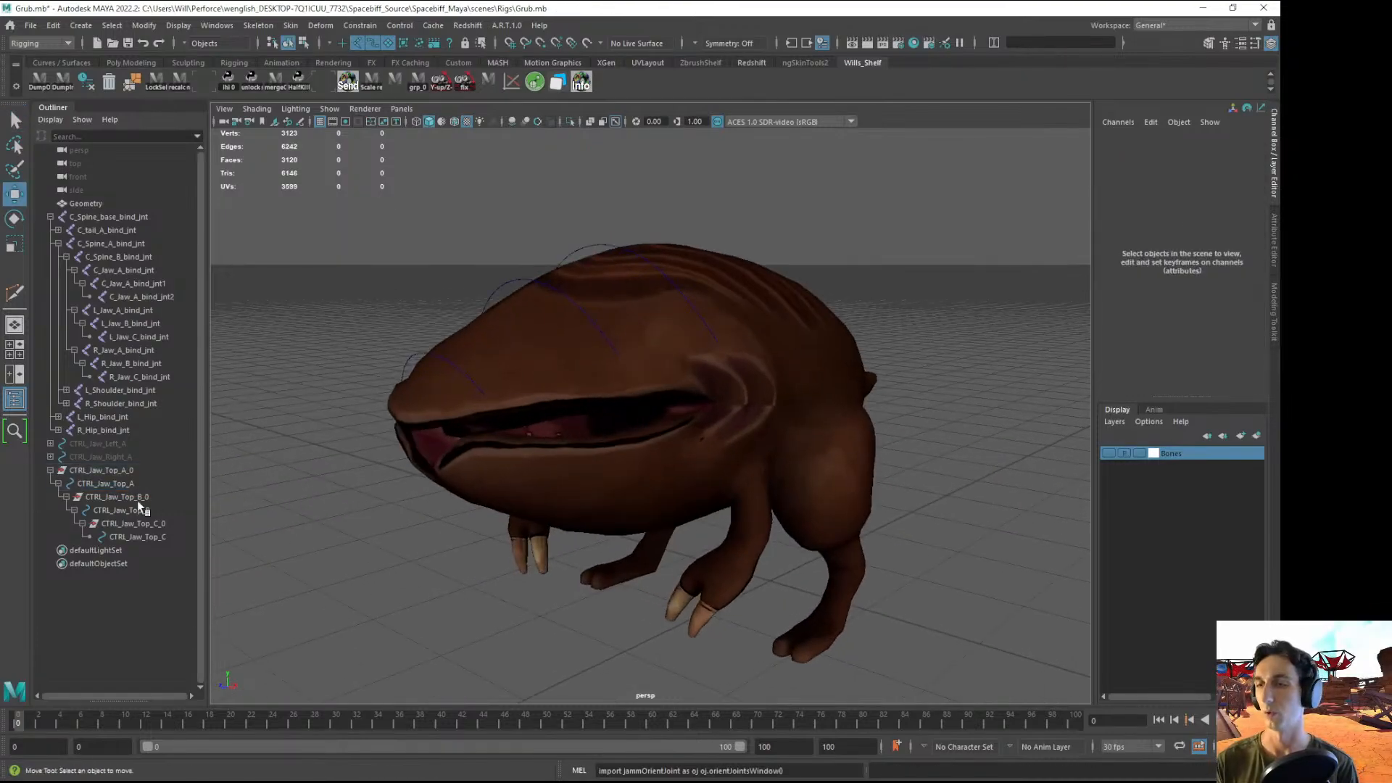
- Examine the finished top jaw chain by selecting its controls and offset group in turn, and save the scene
left_click(96, 481)
left_click(105, 498)
left_click(107, 510)
left_click(128, 536)
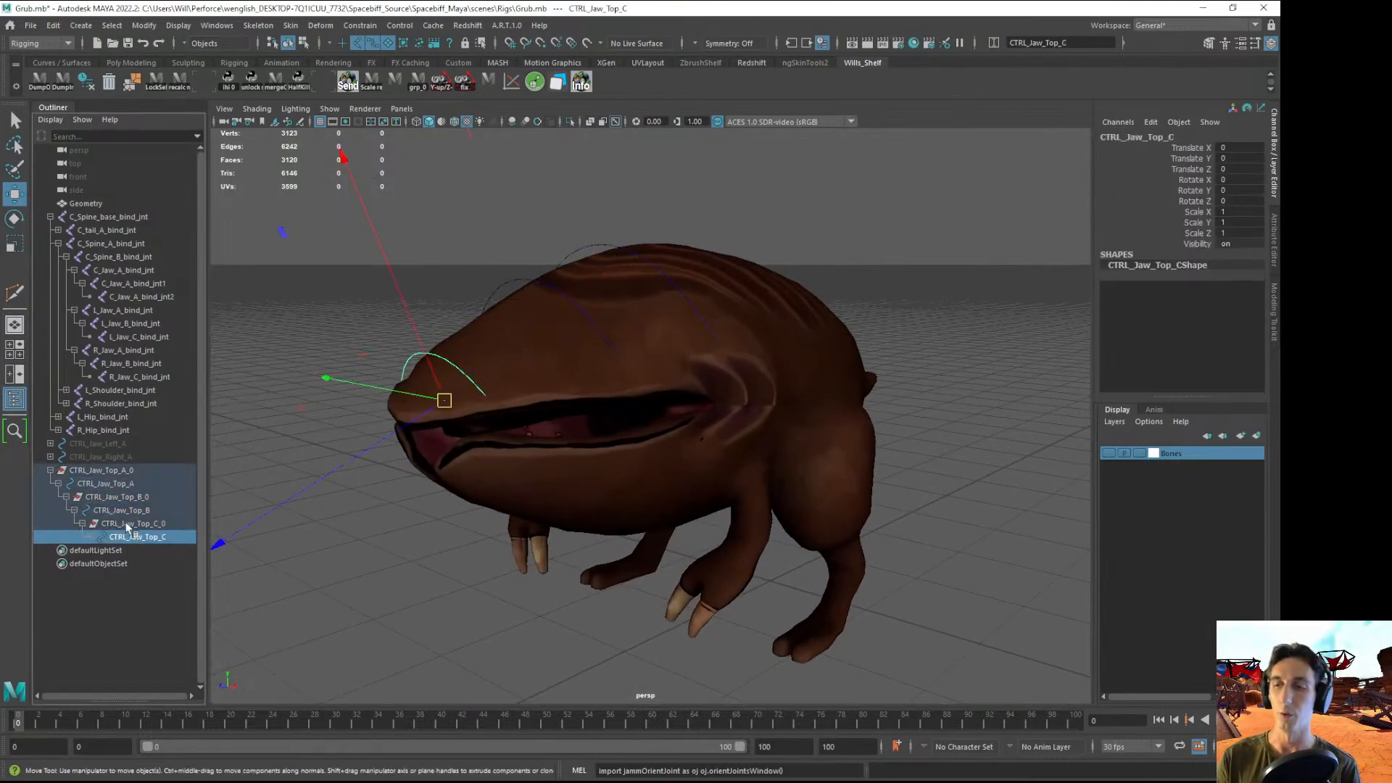
left_click(125, 512)
left_click(123, 511, "ctrl")
key("ctrl+s")
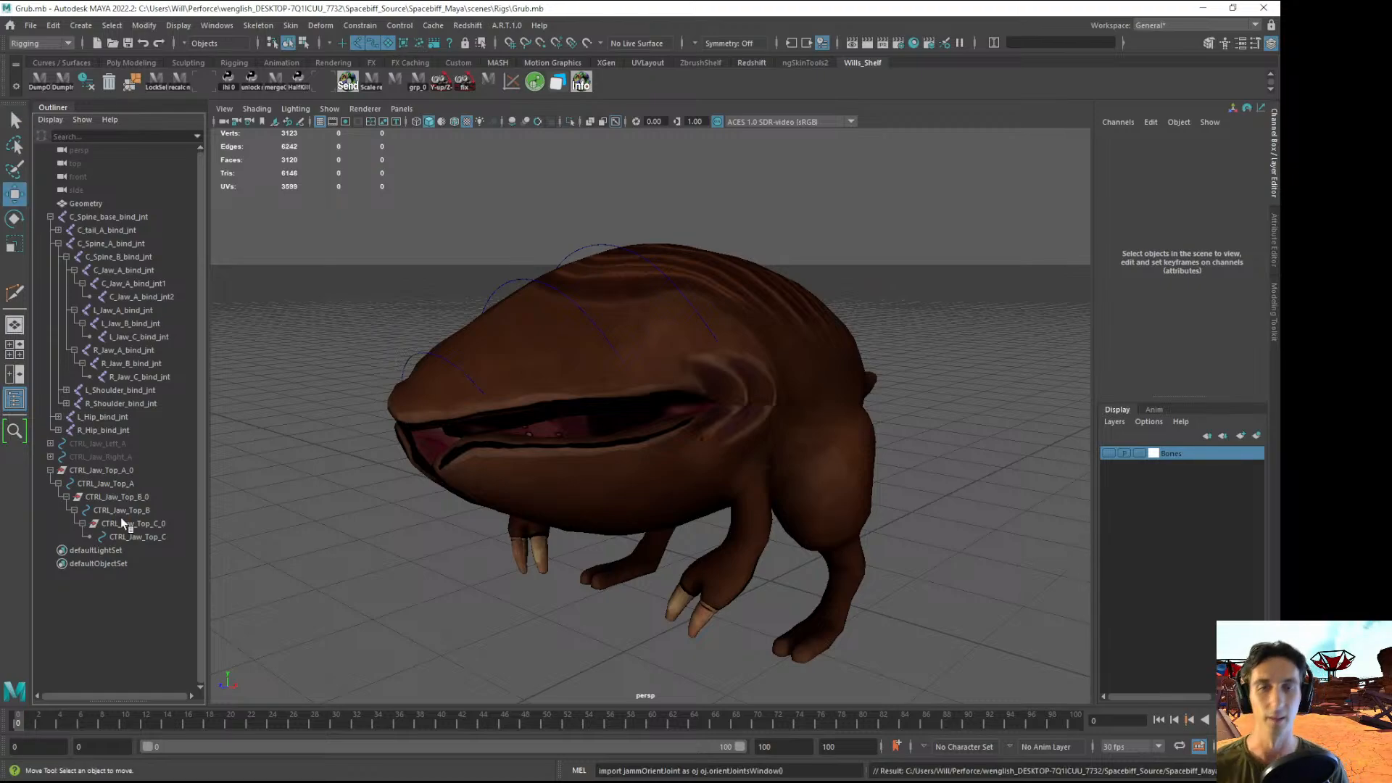
mouse_move(652, 438)
left_mouse_down("alt")
mouse_move(640, 469)
mouse_move(681, 482)
mouse_move(640, 460)
mouse_move(664, 420)
left_mouse_up("alt")
key("ctrl+s")
scroll(663, 419, "up", 3)
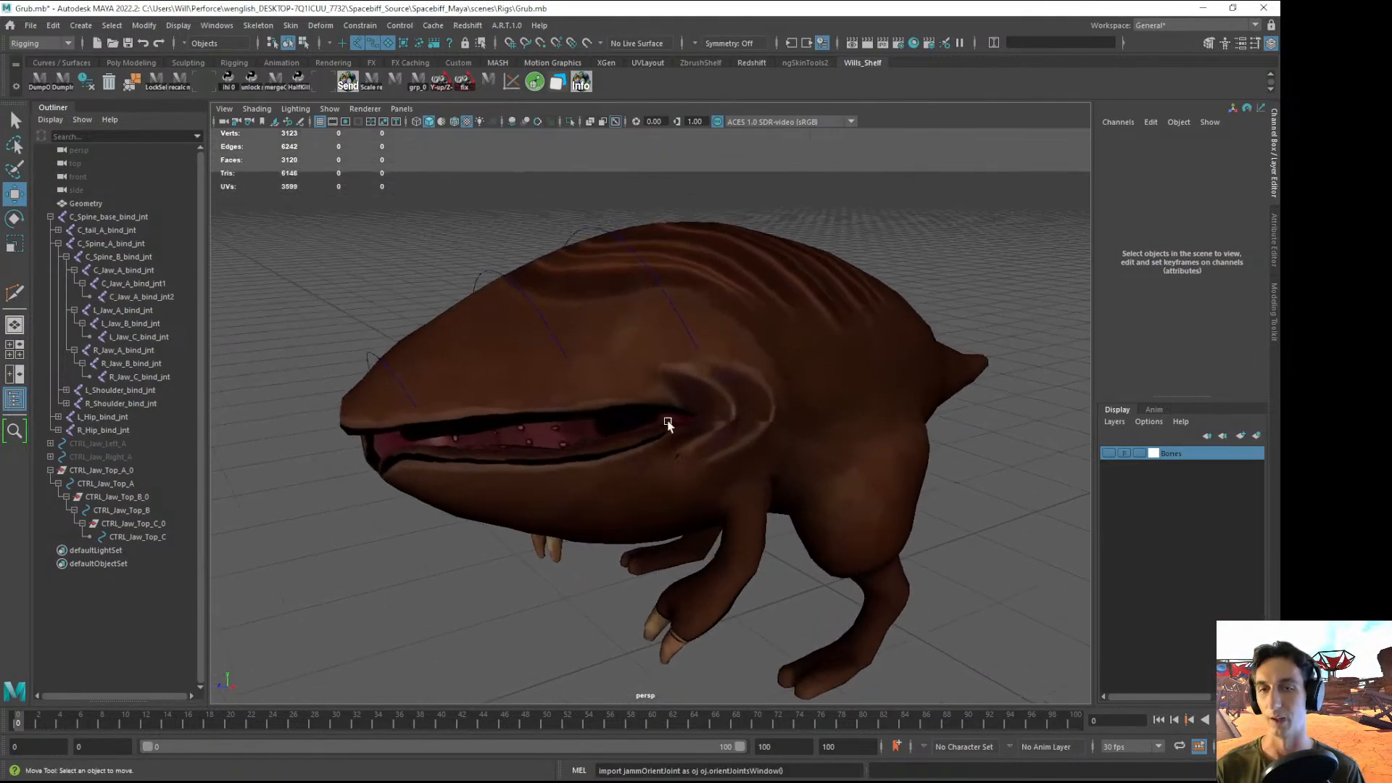
left_click(578, 237)
left_click(272, 584)
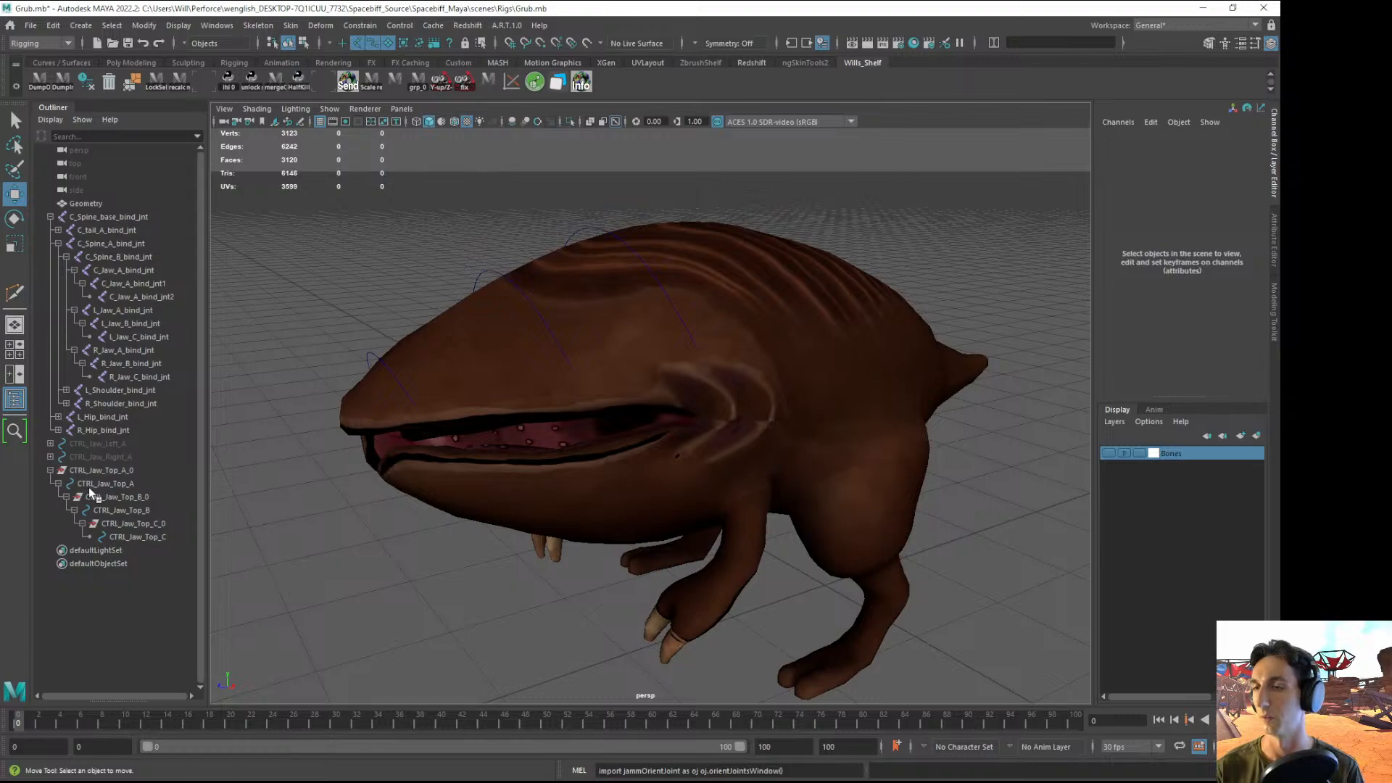
- Unhide the CTRL_Jaw_Right_A and CTRL_Jaw_Left_A control hierarchies
left_click(81, 471)
left_click(91, 457)
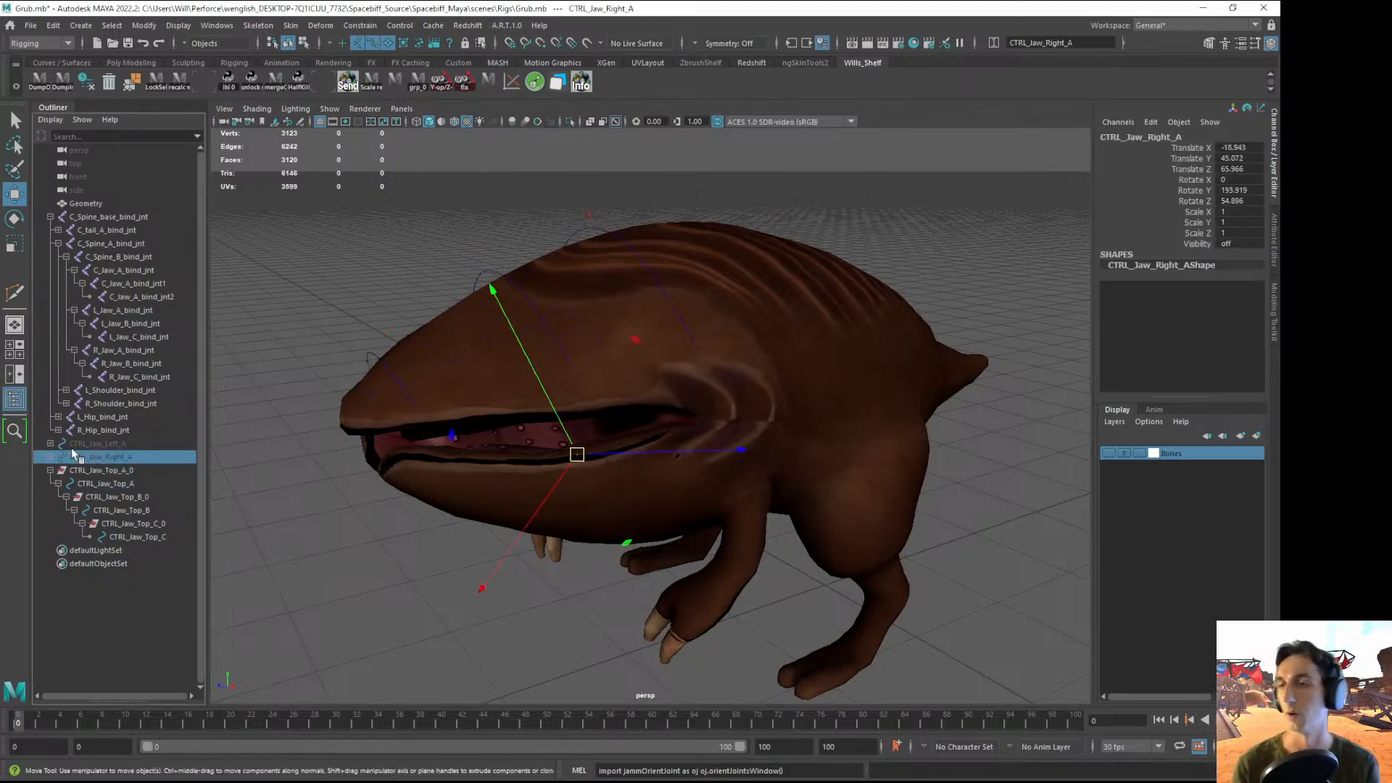
left_click(97, 445, "shift")
key("h")
left_click(346, 591)
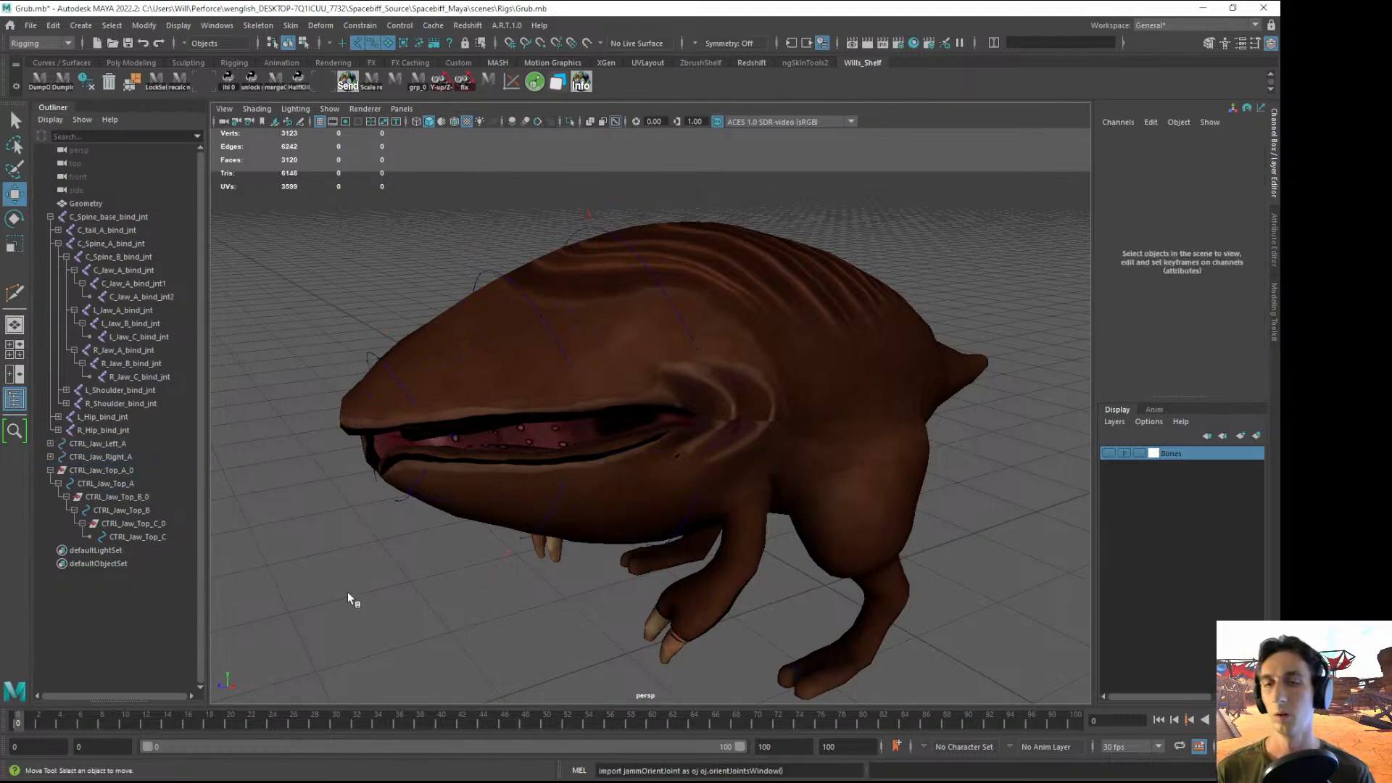
- Hide CTRL_Jaw_Left_A and make it visible again
left_click_drag(347, 591, 367, 557, "alt")
left_click(102, 442)
key("h")
left_click(351, 648)
left_click_drag(351, 649, 501, 615, "alt")
key("h")
left_click(85, 445)
key("h")
- Hide the CTRL_Jaw_Right_A controls and orbit to the creature's left jaw
left_click(94, 457)
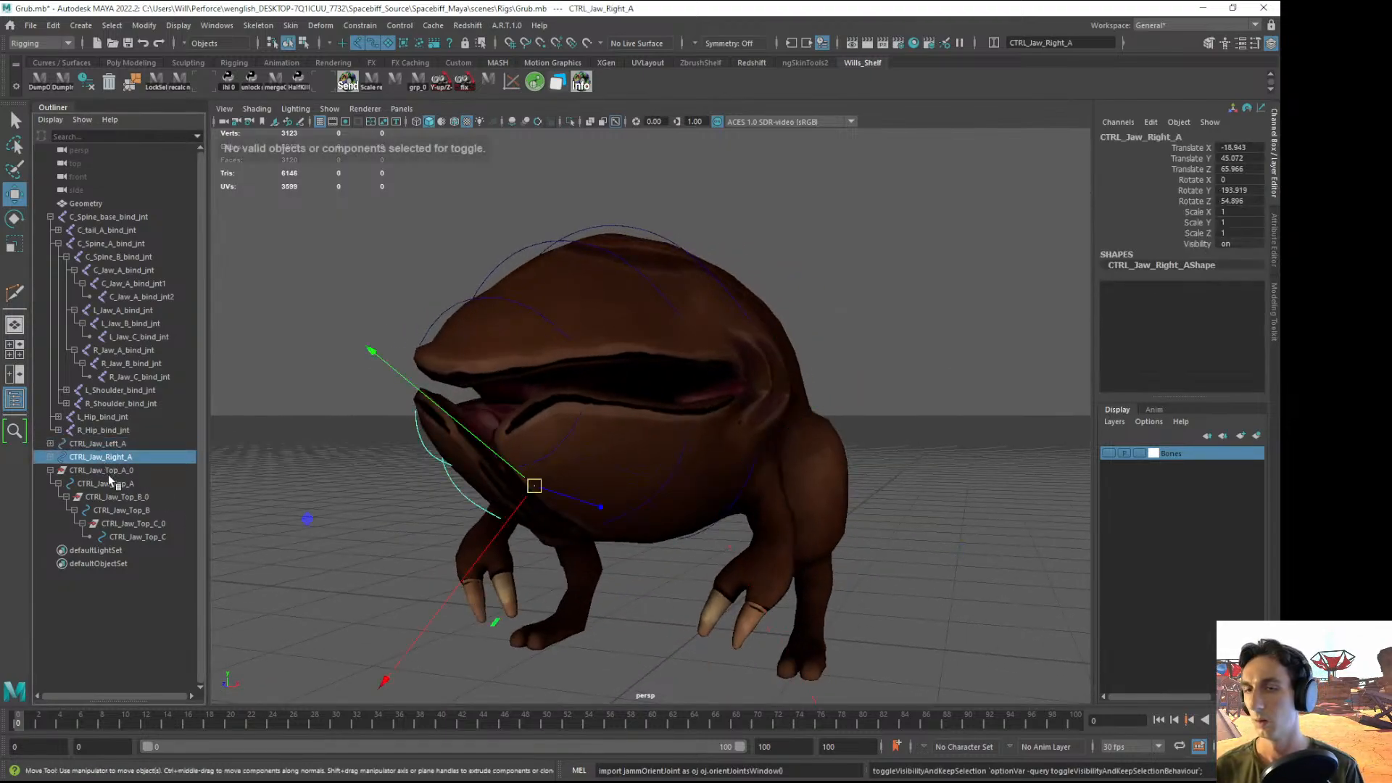
key("h")
left_click(276, 586)
left_click_drag(678, 554, 662, 497, "alt")
- Expand CTRL_Jaw_Left_A and inspect the transforms and placement of the left jaw A, B and C controls
left_click(98, 443)
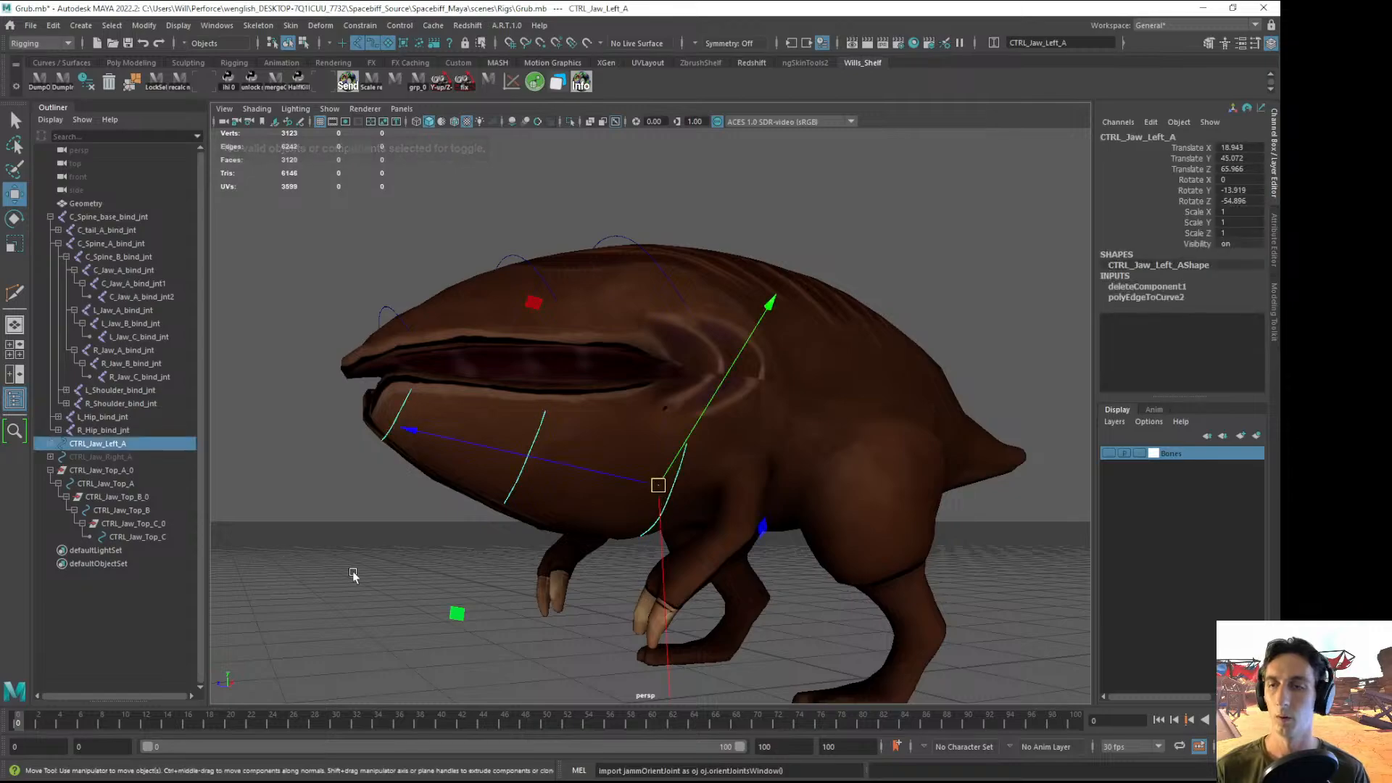
left_click(50, 443)
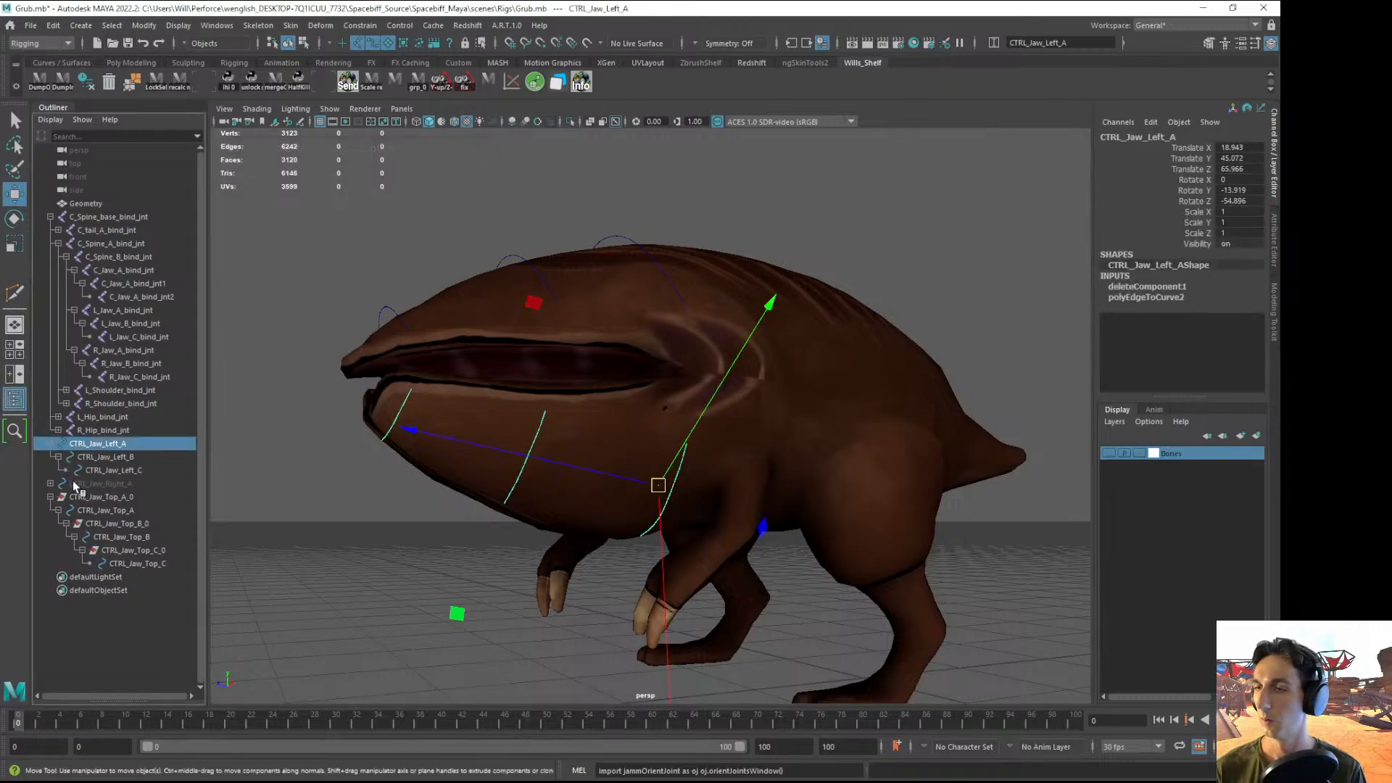
left_click(100, 467)
left_click(102, 457)
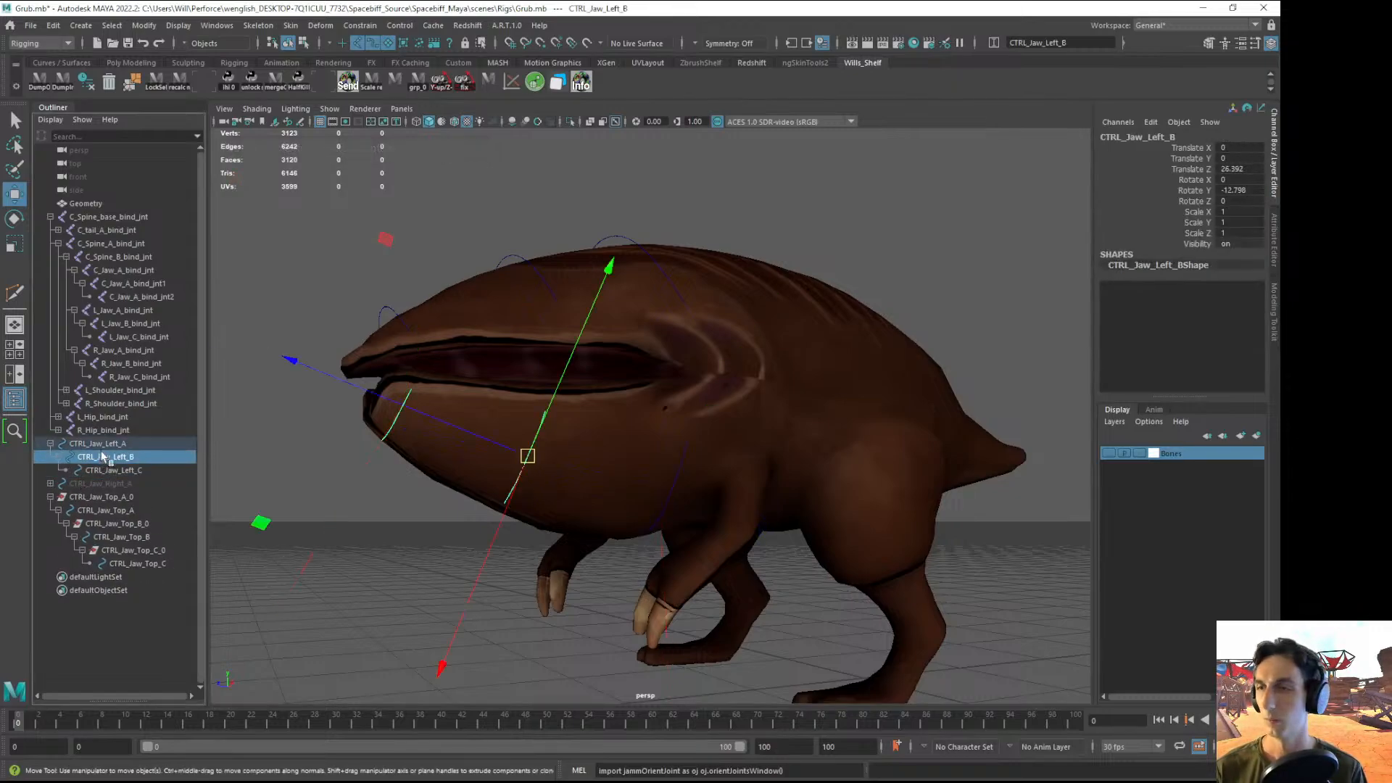
left_click(100, 444)
left_click(391, 611)
left_click_drag(404, 600, 593, 446, "alt")
left_click_drag(378, 580, 345, 554, "alt")
scroll(345, 554, "up", 2)
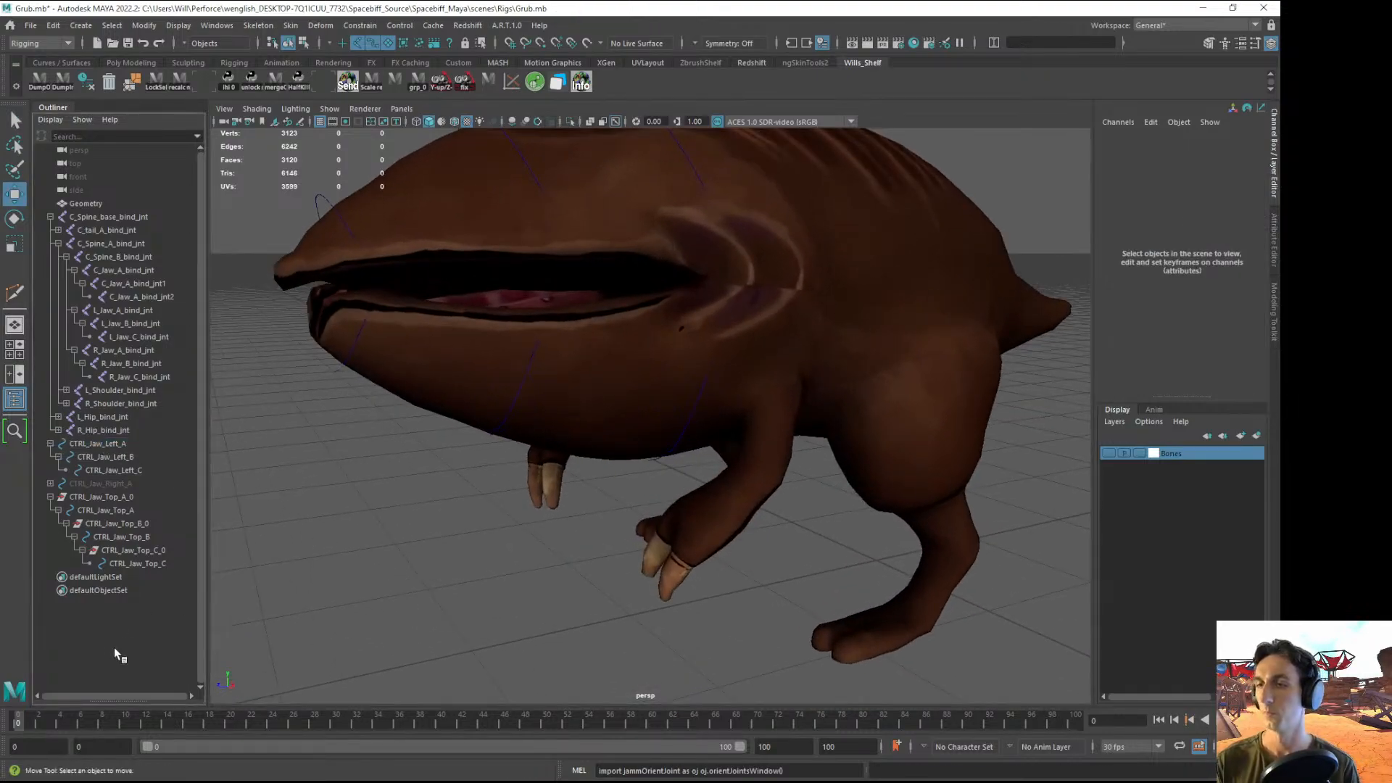
key("ctrl+g")
key("ctrl+h")
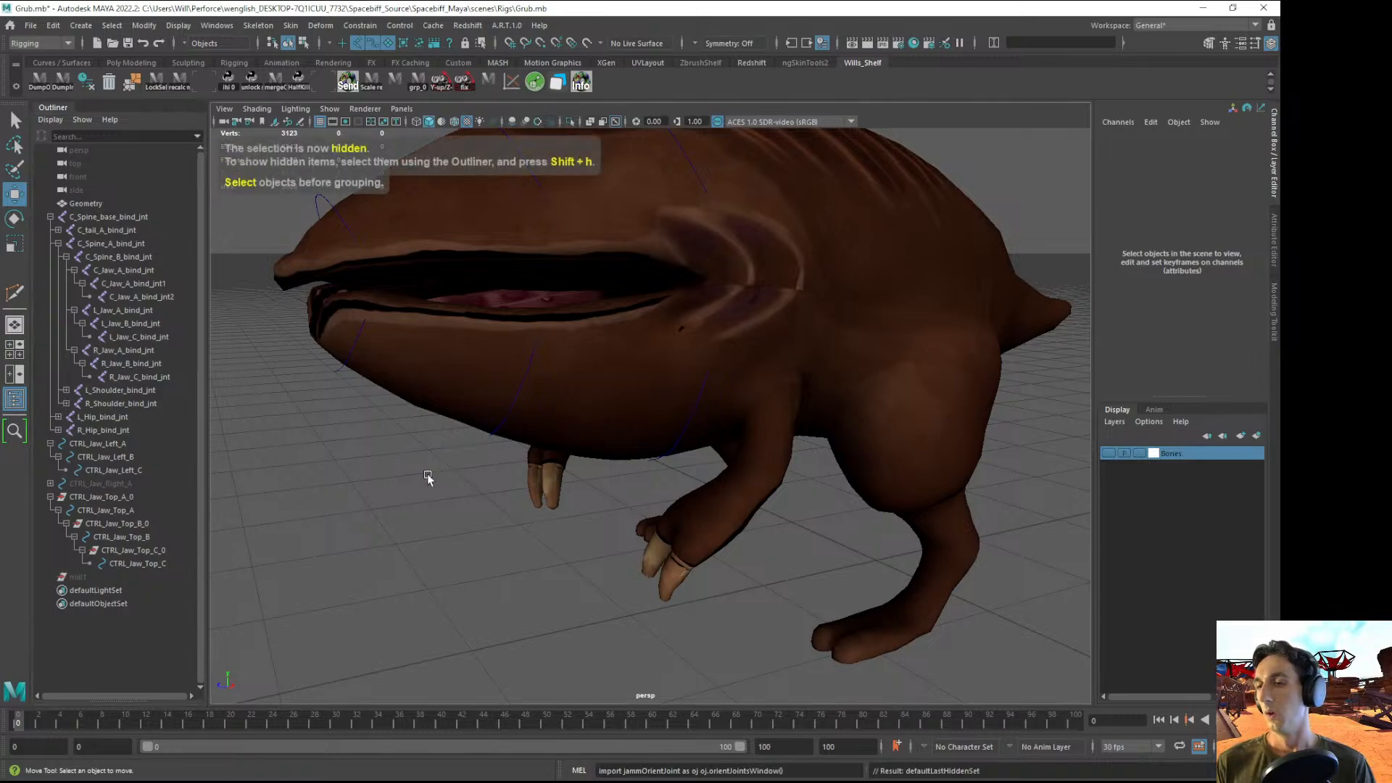
left_click(92, 577)
left_click_drag(98, 470, 103, 451)
middle_click_drag(103, 447, 106, 451)
key("ctrl+z")
key("ctrl+z")
left_click(101, 579)
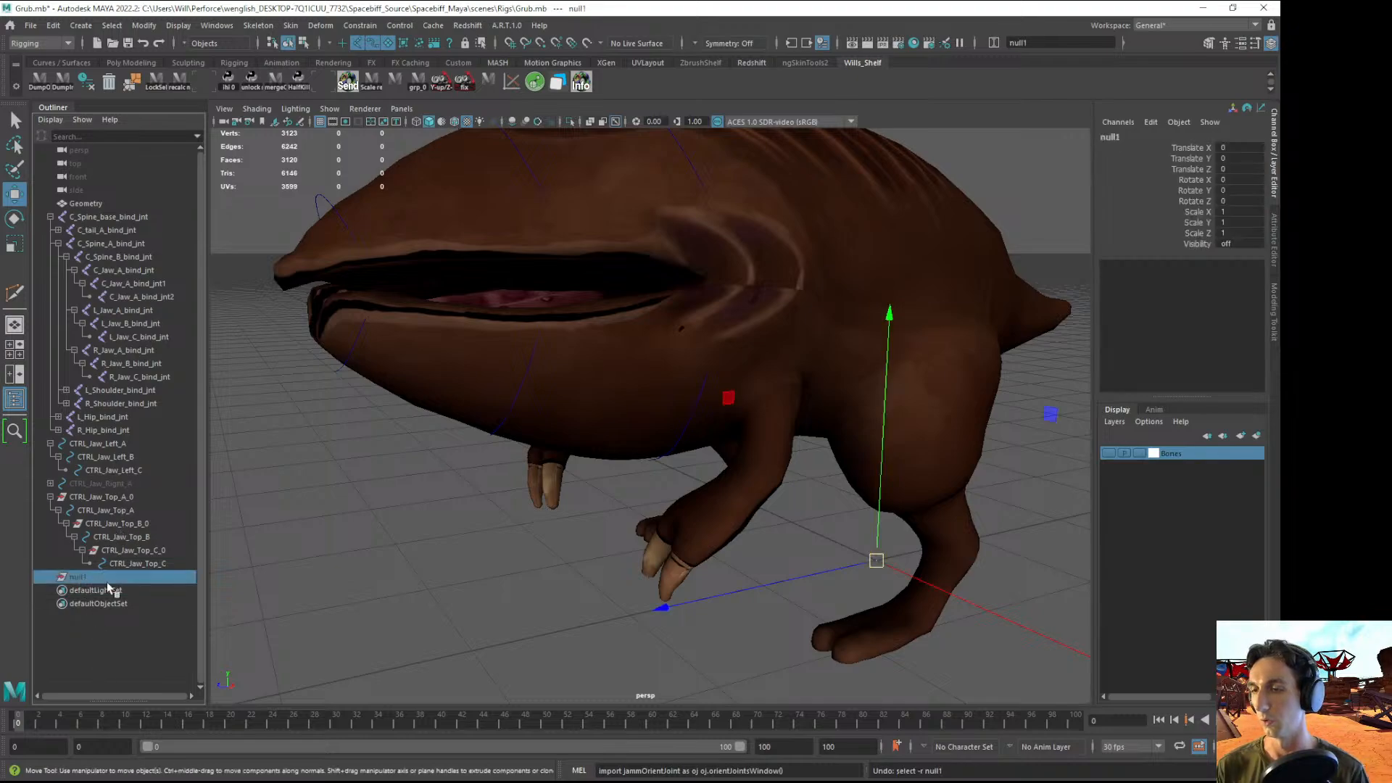
key("Delete")
- Unparent CTRL_Jaw_Left_B and CTRL_Jaw_Left_C from the CTRL_Jaw_Left_A hierarchy to the world level
left_click(90, 469)
left_click(89, 458, "ctrl")
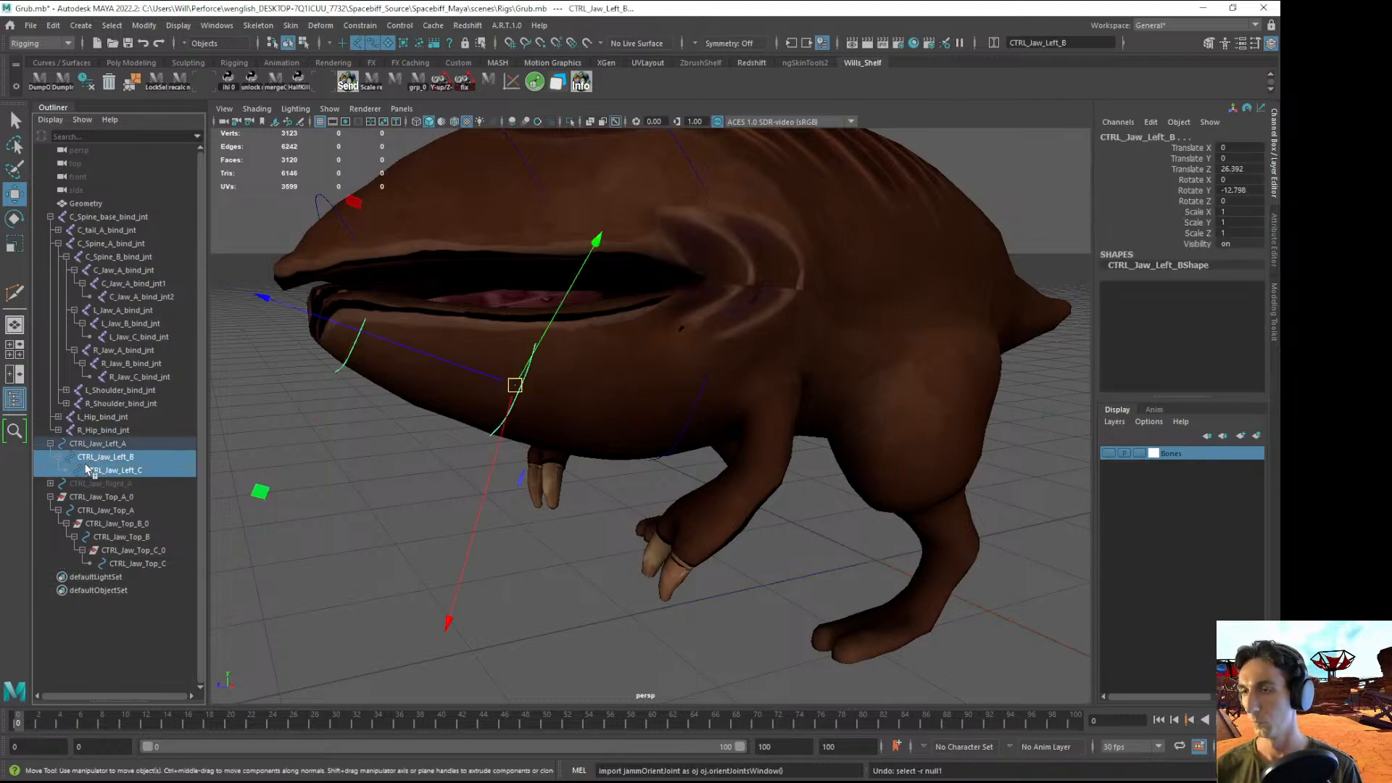
key("shift+p")
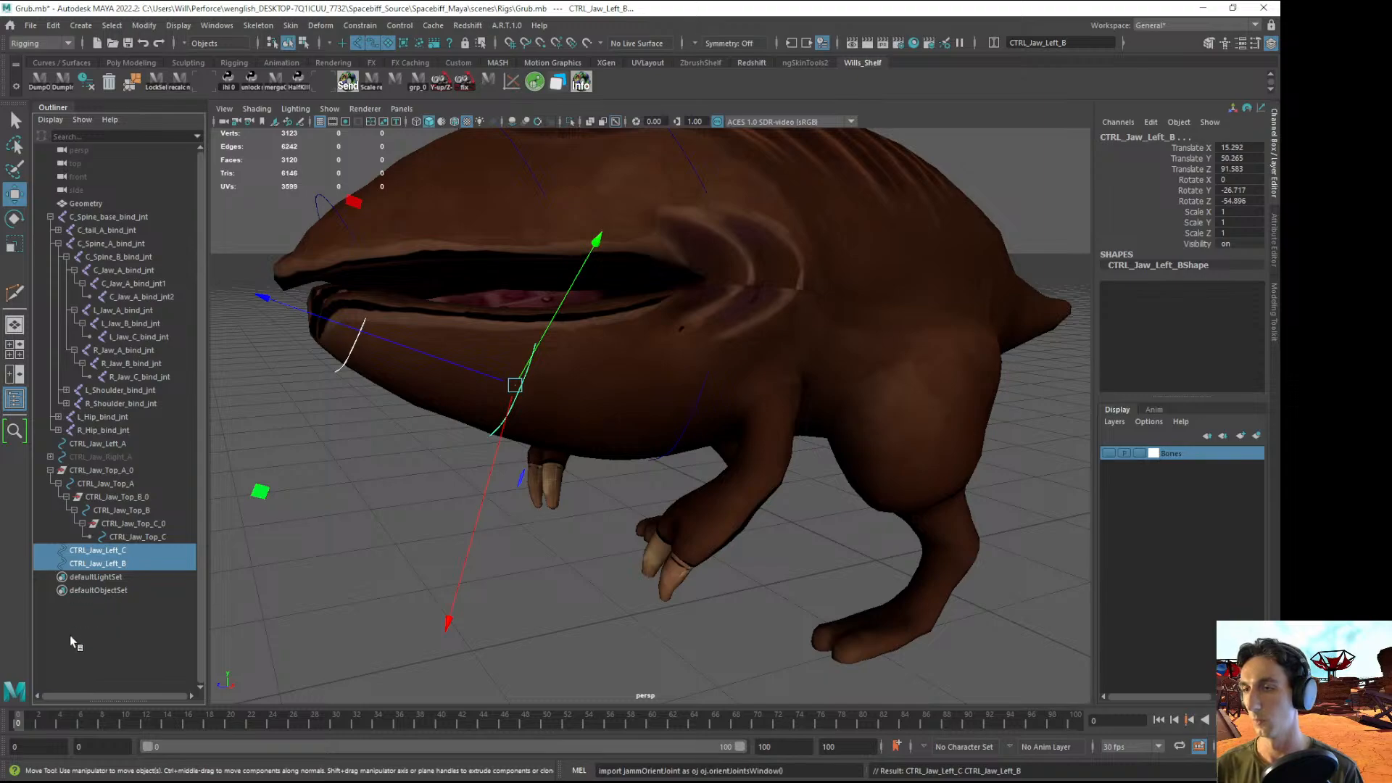
left_click(70, 635)
- Inspect the transforms and placement of CTRL_Jaw_Right_A and the separated left jaw C, B and A controls
left_click(97, 459)
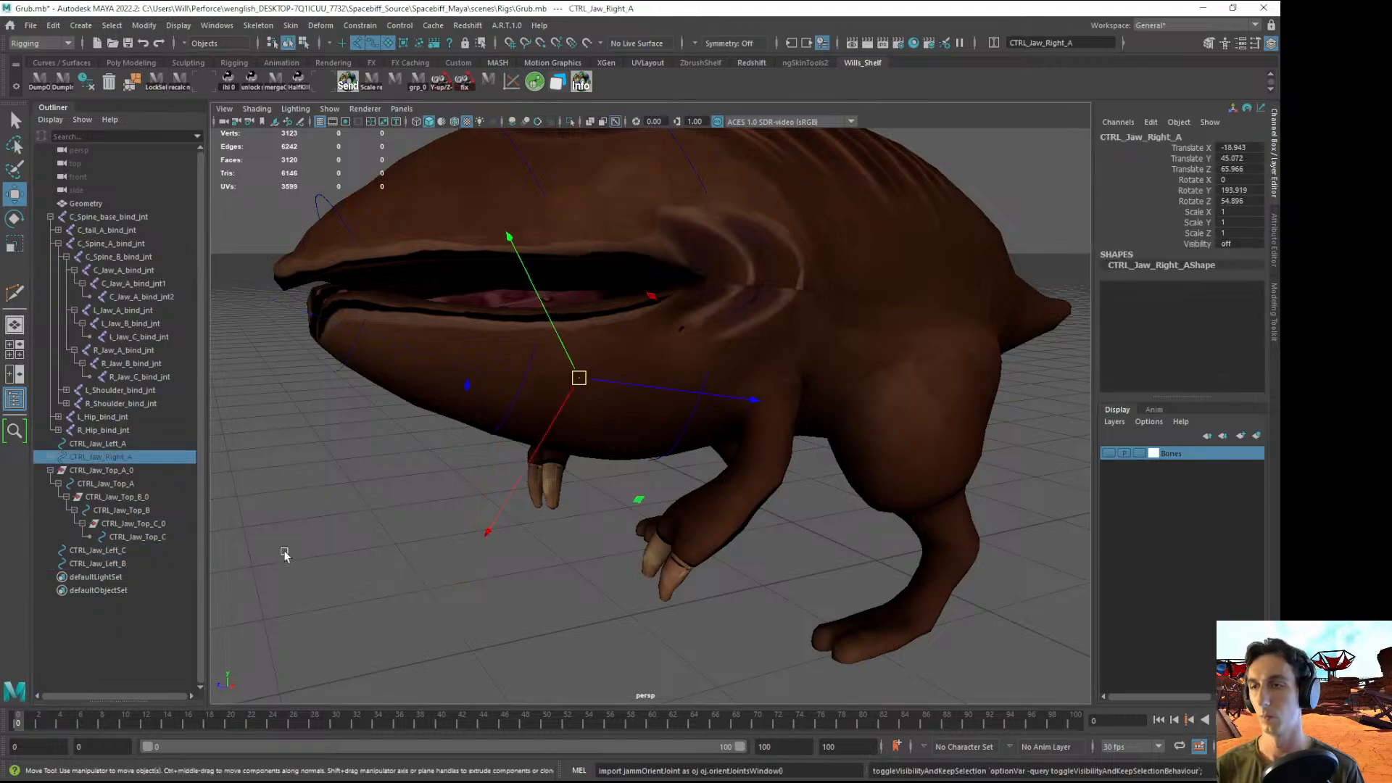
left_click(100, 550)
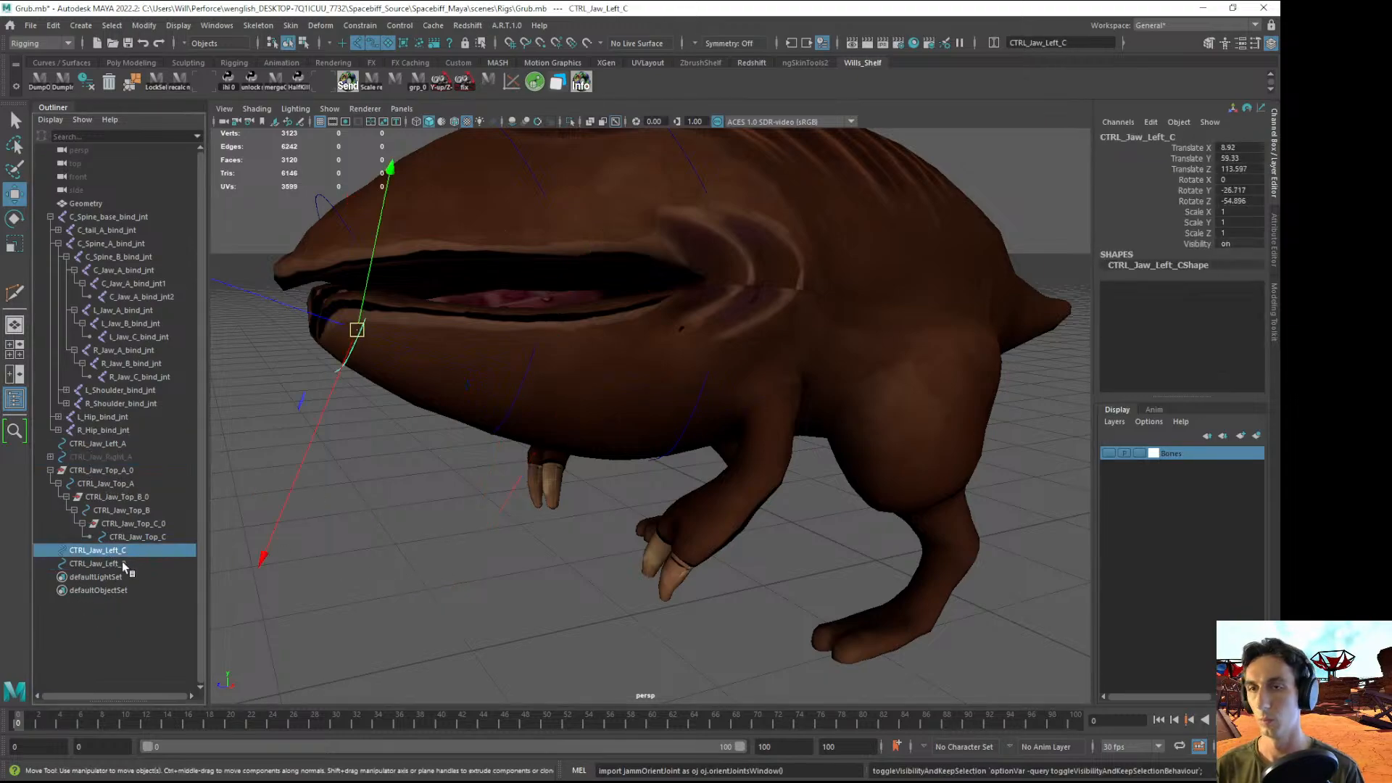
left_click_drag(401, 508, 403, 518, "alt")
left_click(509, 439)
left_click(502, 438)
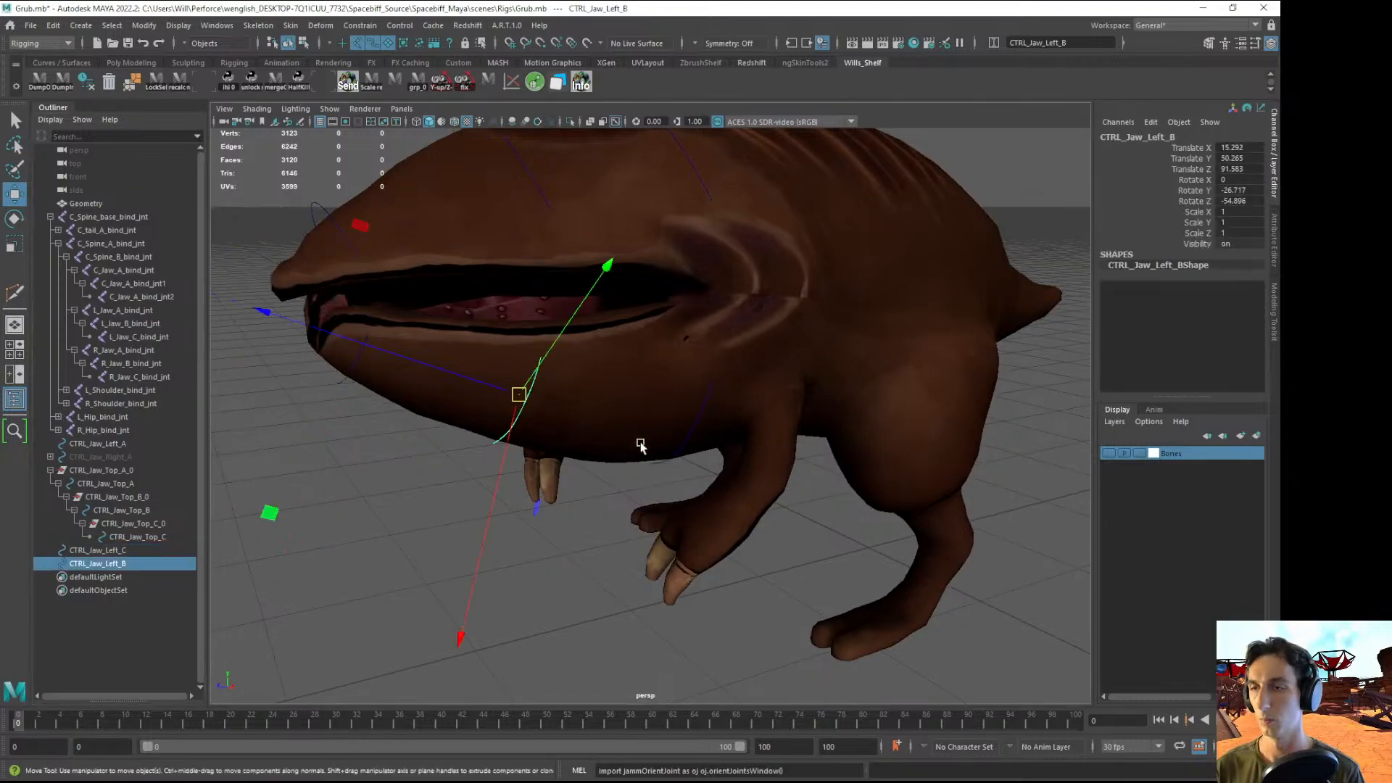
left_click(683, 437)
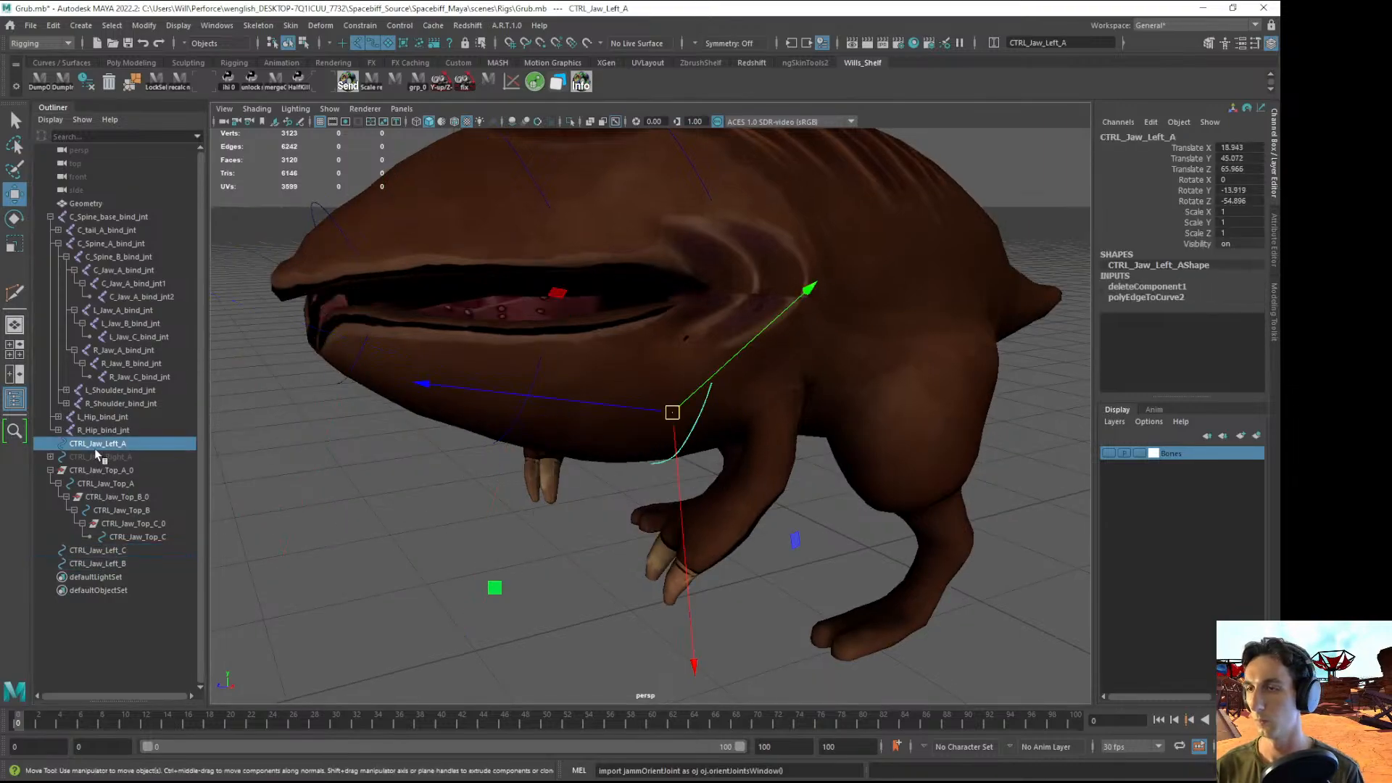
left_click_drag(71, 446, 71, 446)
left_click(342, 523)
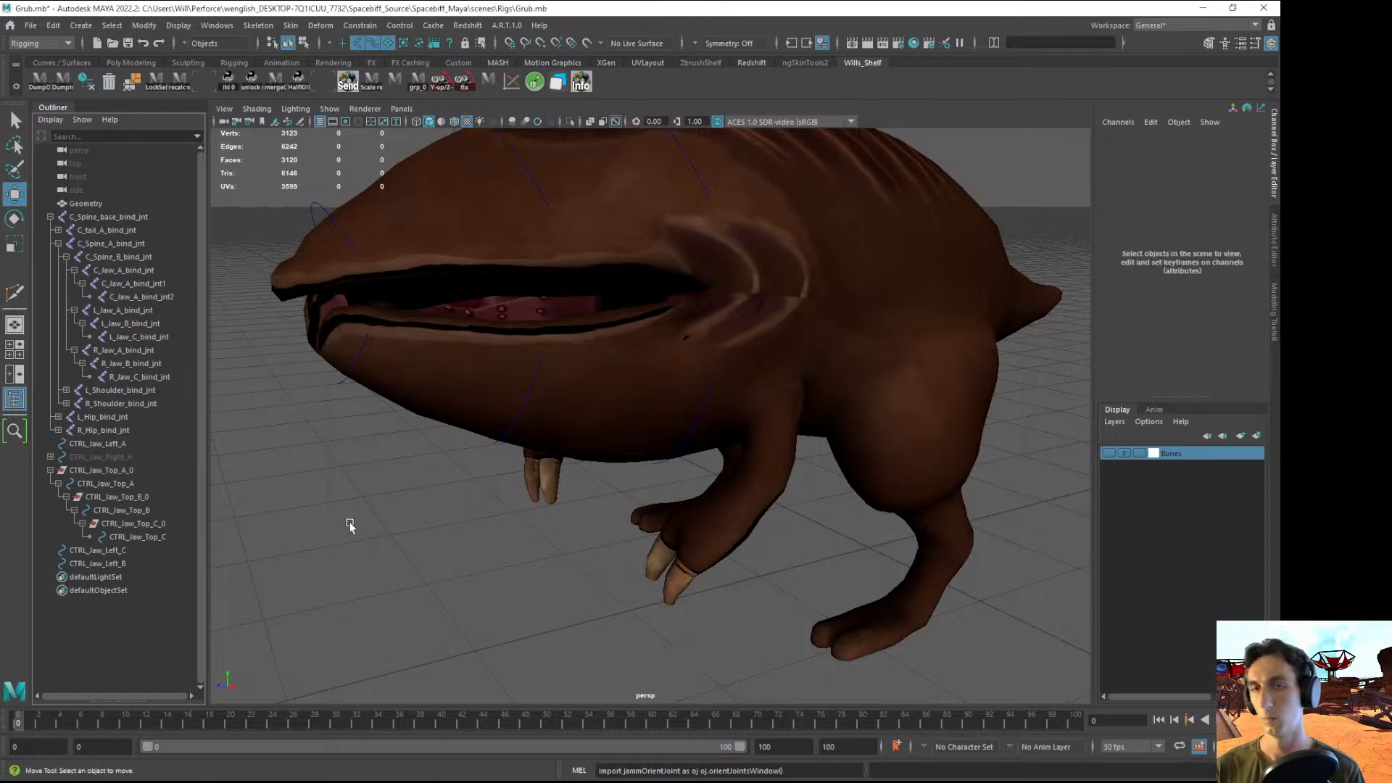
- Create an empty group, match it to CTRL_Jaw_Left_A by zeroing its transforms under that control, and unparent it to the world
key("ctrl+g")
left_click_drag(103, 577, 103, 445)
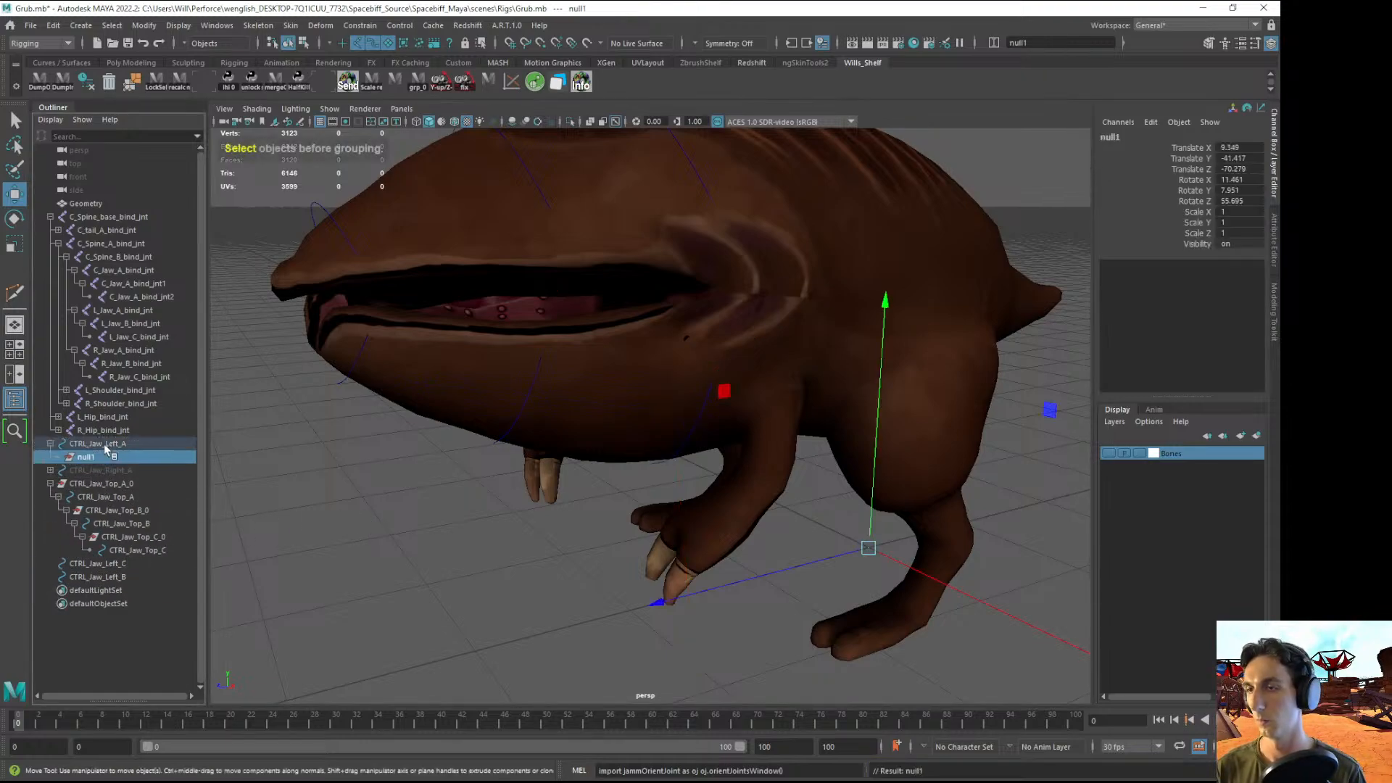
key("ctrl+0")
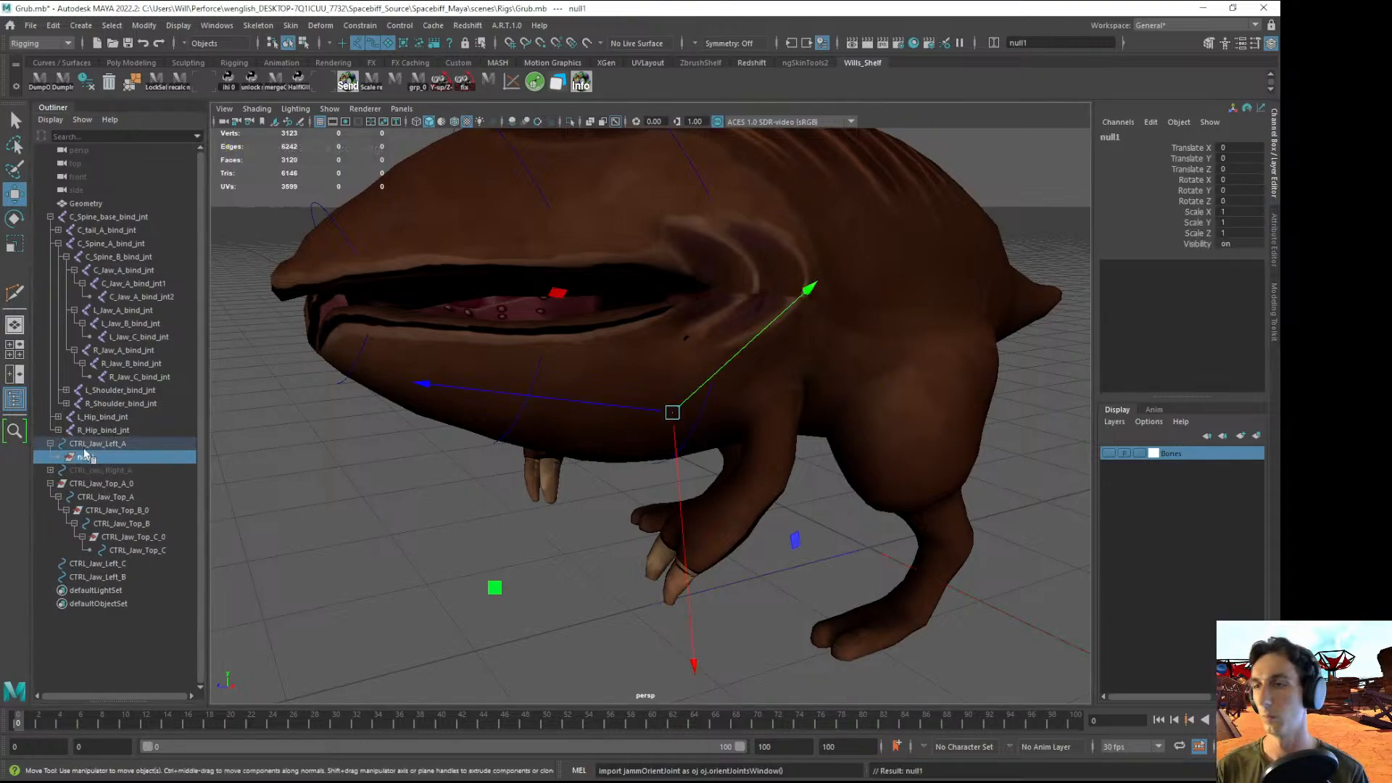
left_click(91, 443)
left_click(94, 458)
key("shift+p")
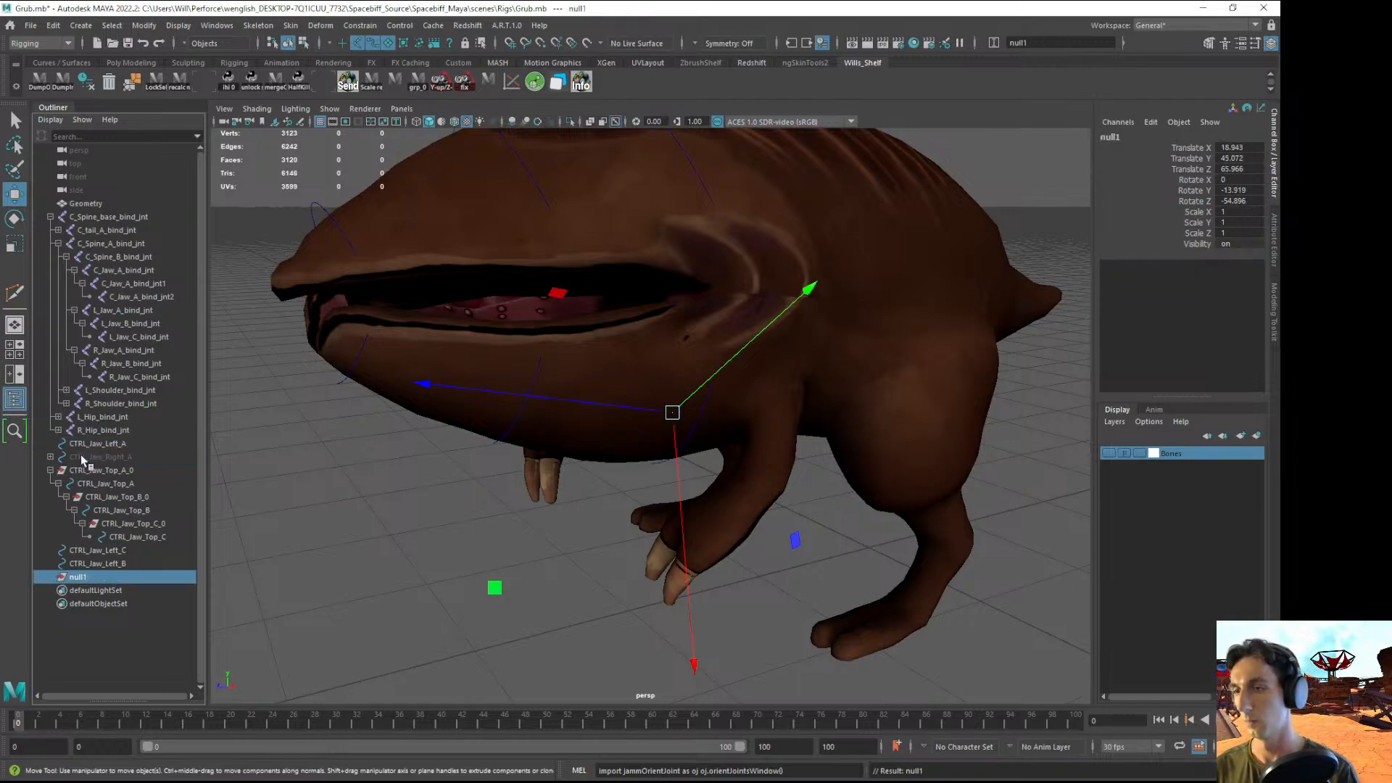
- Compare the transforms of CTRL_Jaw_Left_A and the matched empty group, and parent the control under that group
left_click(95, 444)
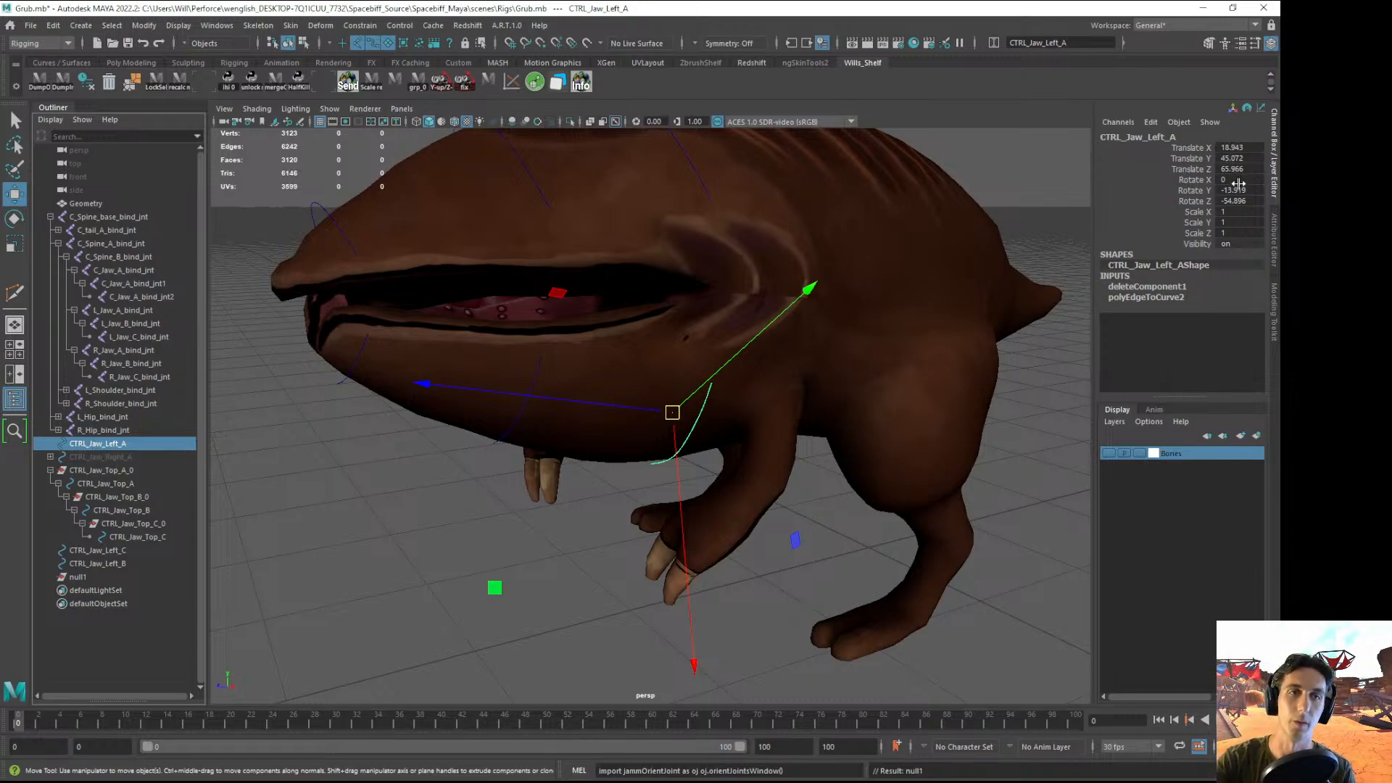
left_click(87, 576)
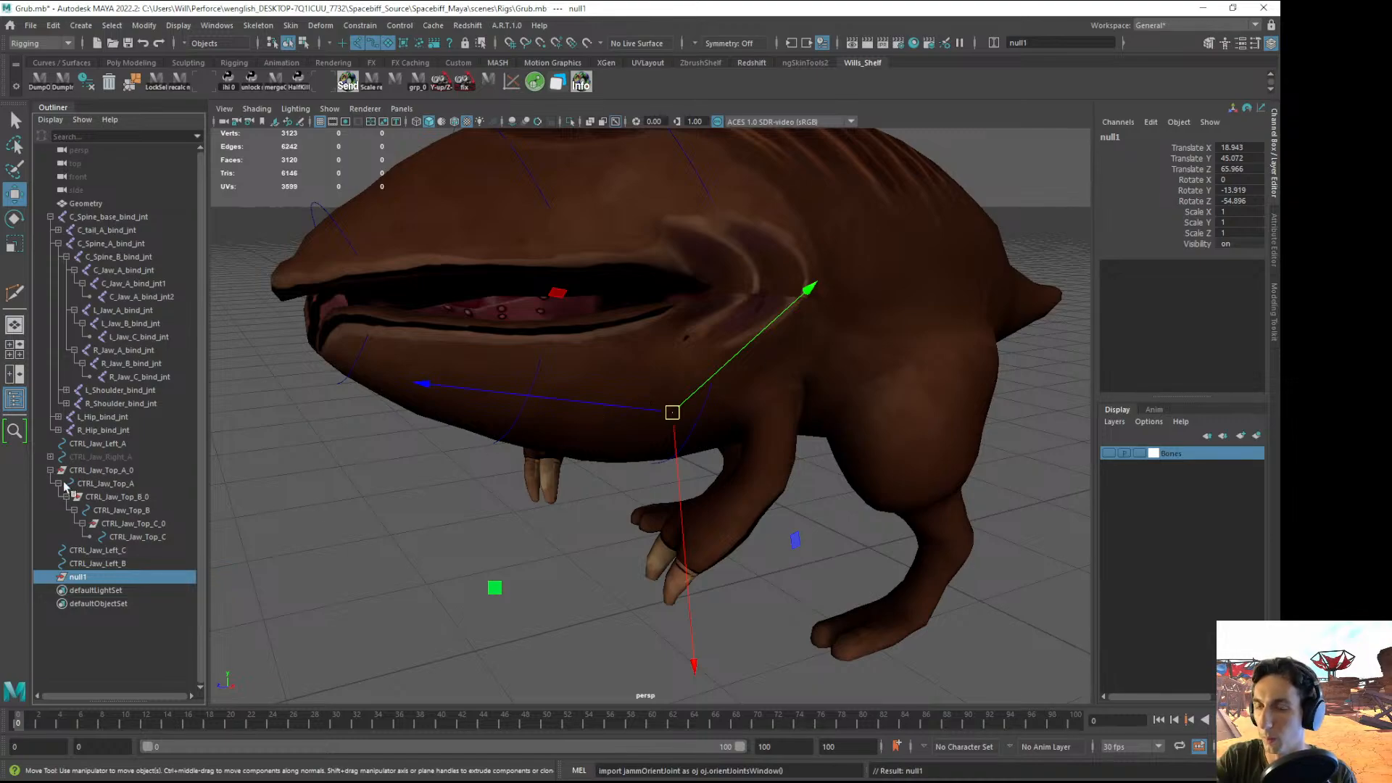
left_click(110, 456)
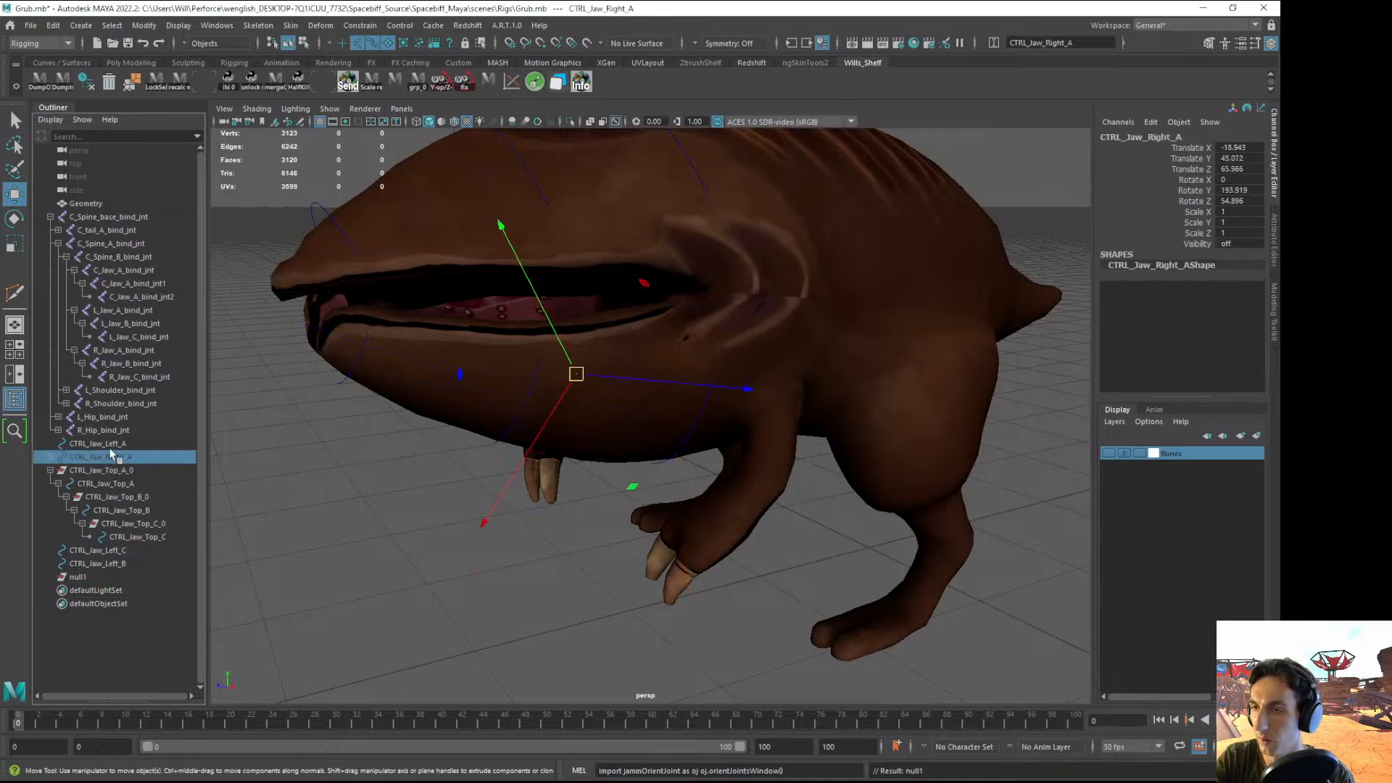
left_click(115, 444)
middle_click_drag(115, 445, 77, 577)
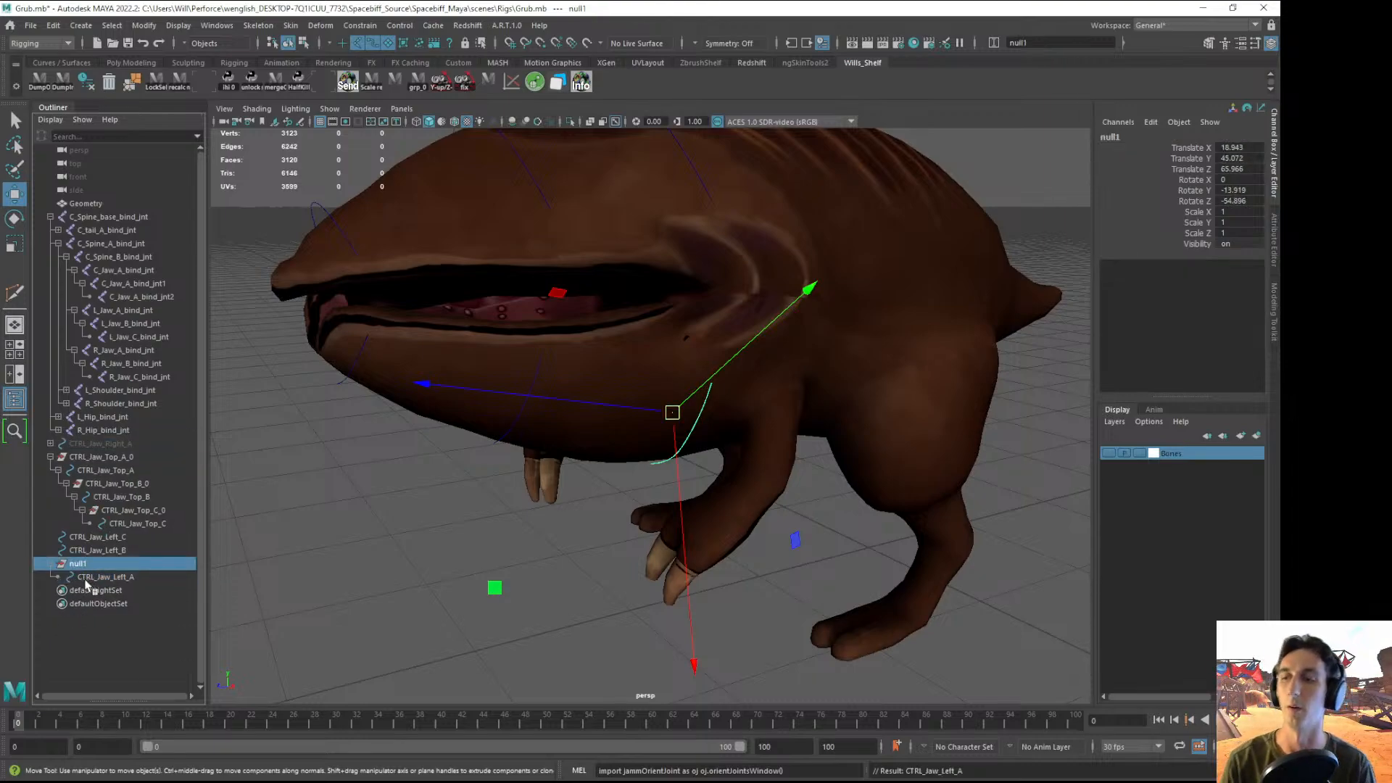
left_click_drag(675, 455, 777, 407, "alt")
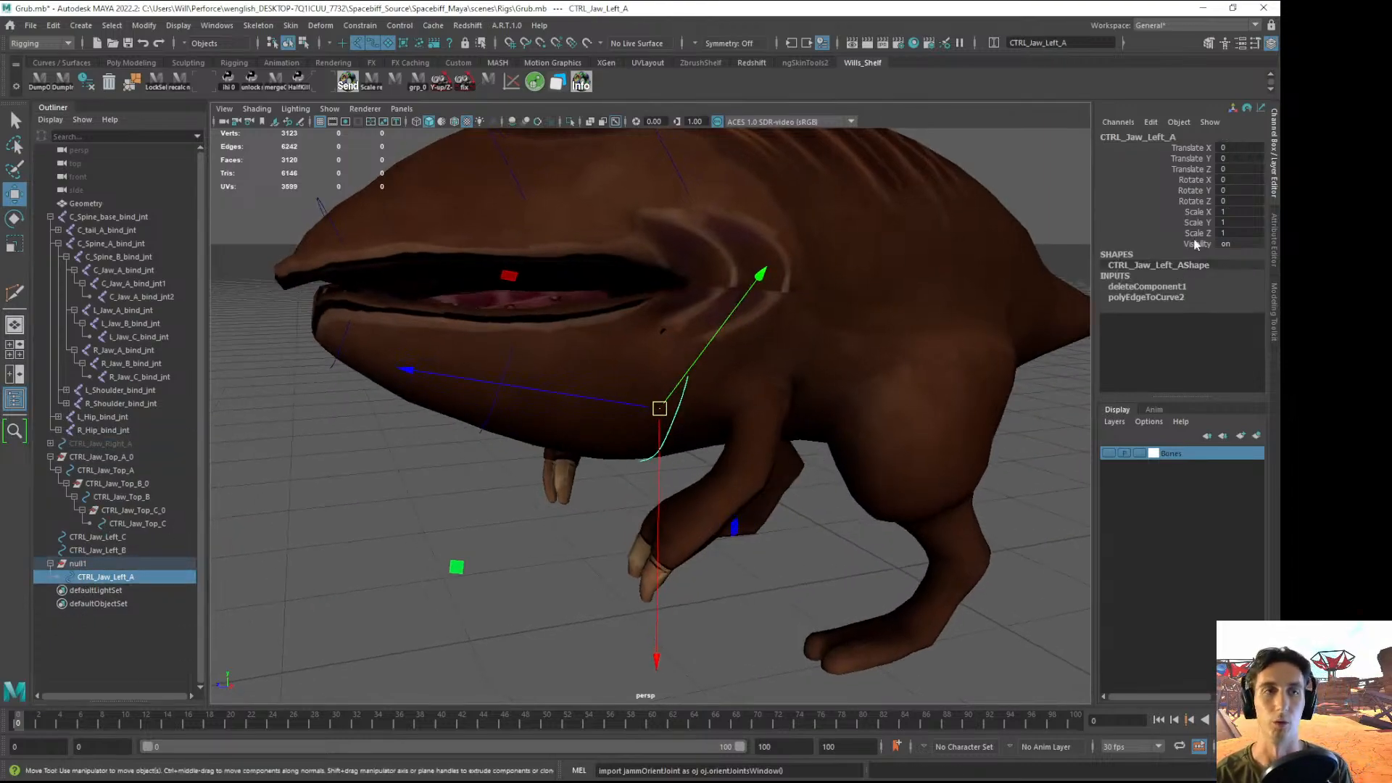
- Rename the offset group above CTRL_Jaw_Left_A as CTRL_Jaw_Left_A_0
left_click(77, 565)
double_click(78, 565)
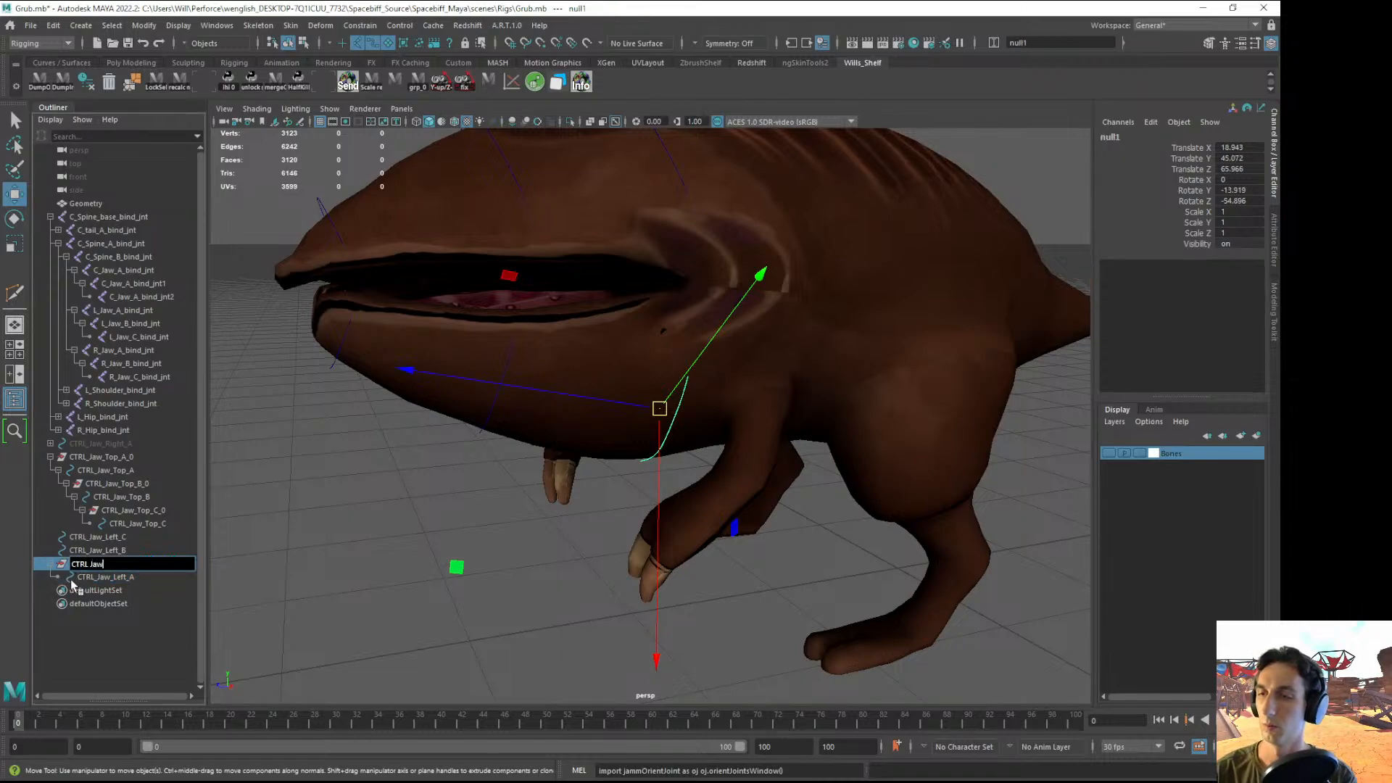
type("CTRL_Jaw_Left_0")
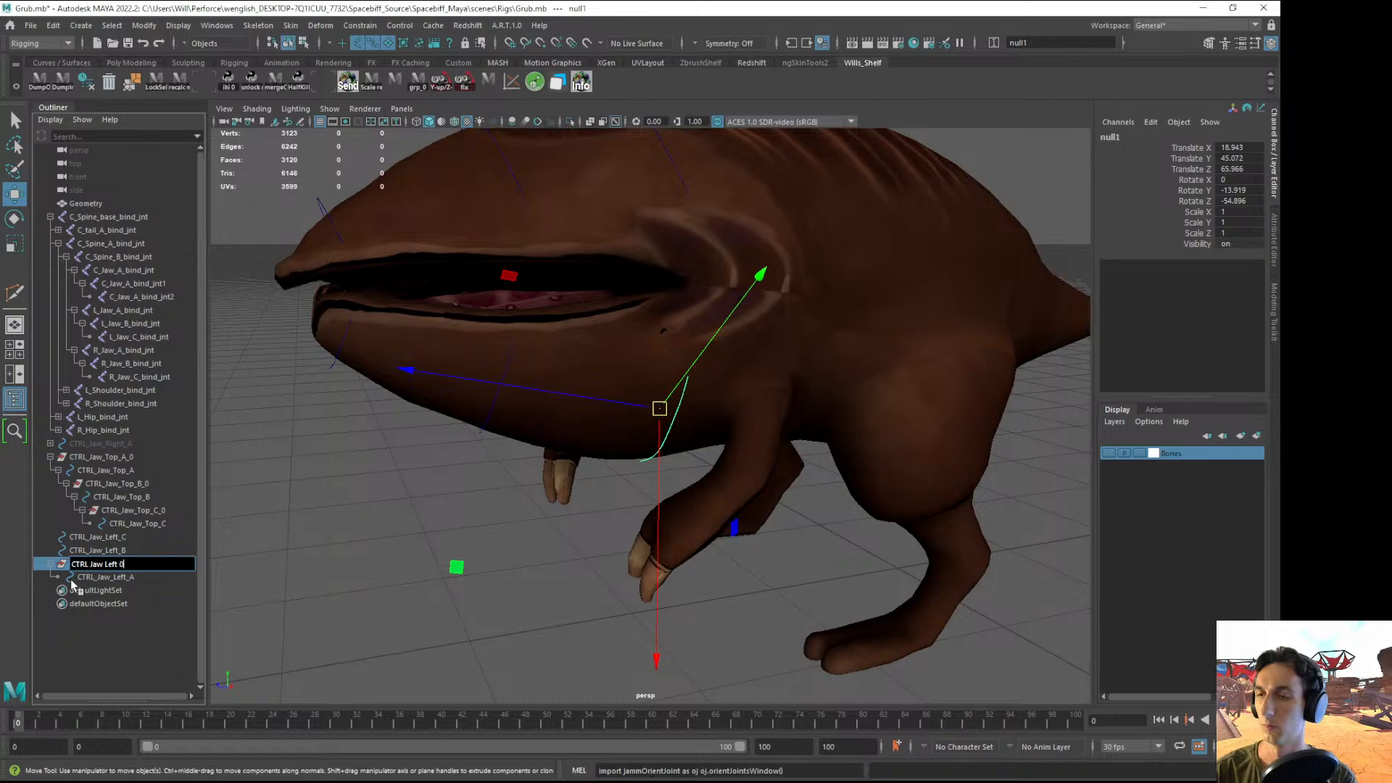
key("Return")
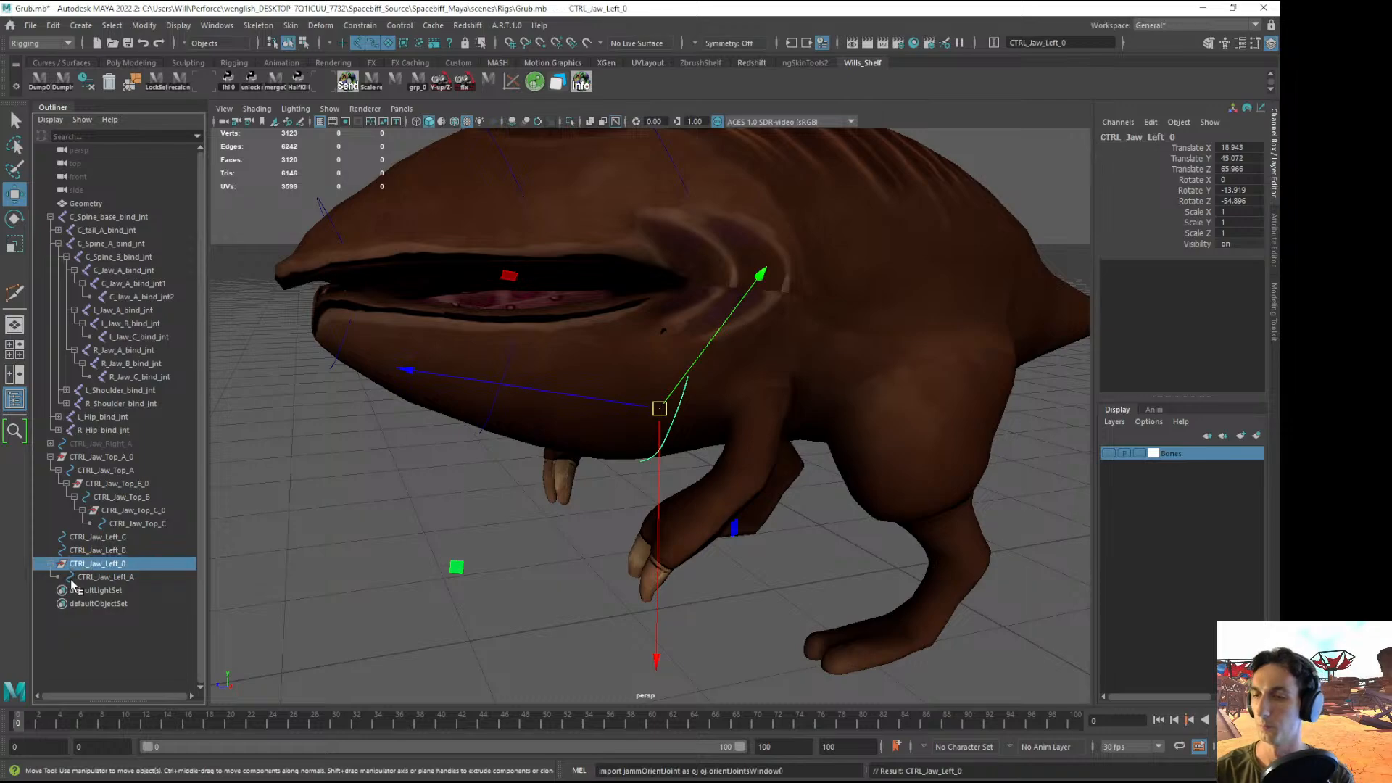
double_click(122, 565)
type("A_")
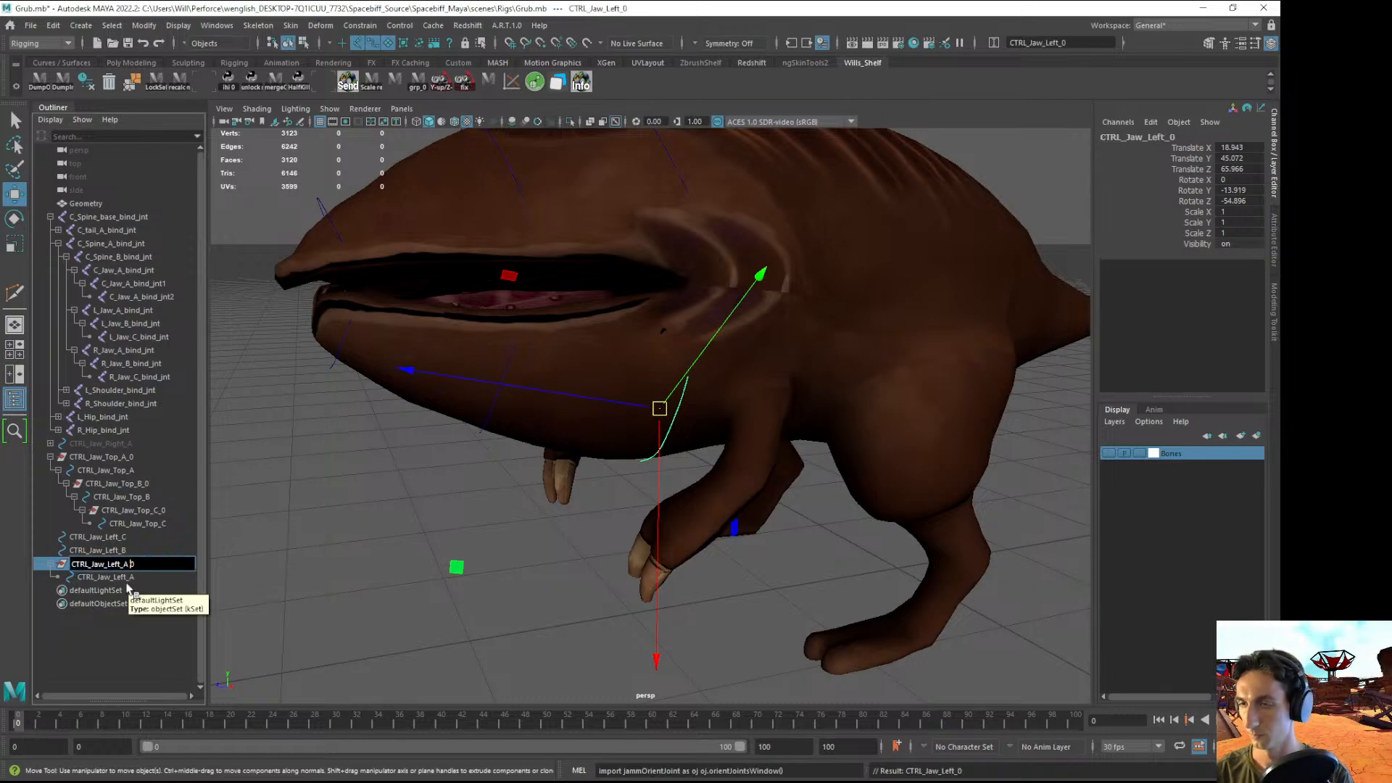
key("Return")
- Create another empty group, match it to CTRL_Jaw_Left_C with zeroed transforms under that control, and unparent it to the world
left_click(99, 637)
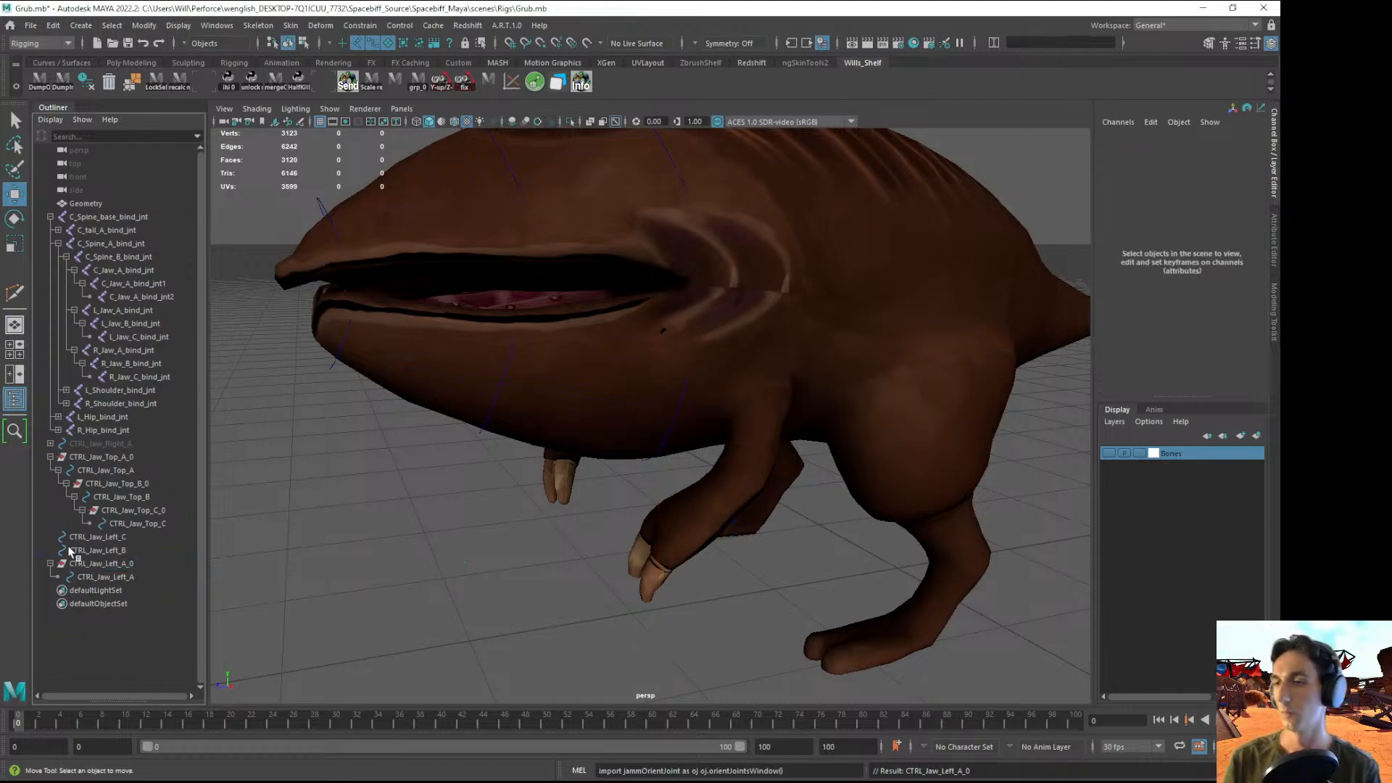
key("ctrl+g")
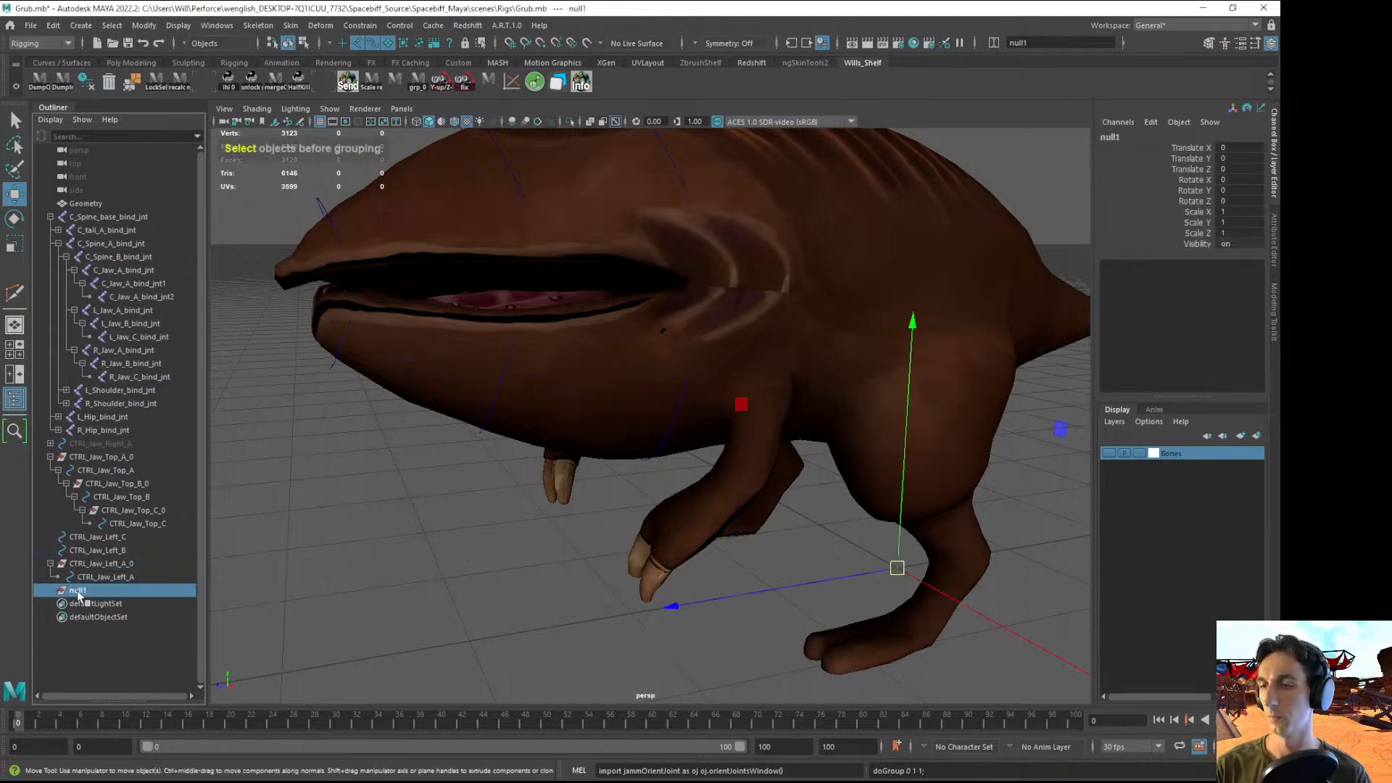
left_click_drag(78, 591, 103, 549)
middle_click_drag(102, 543, 97, 536)
left_click(51, 537)
key("g")
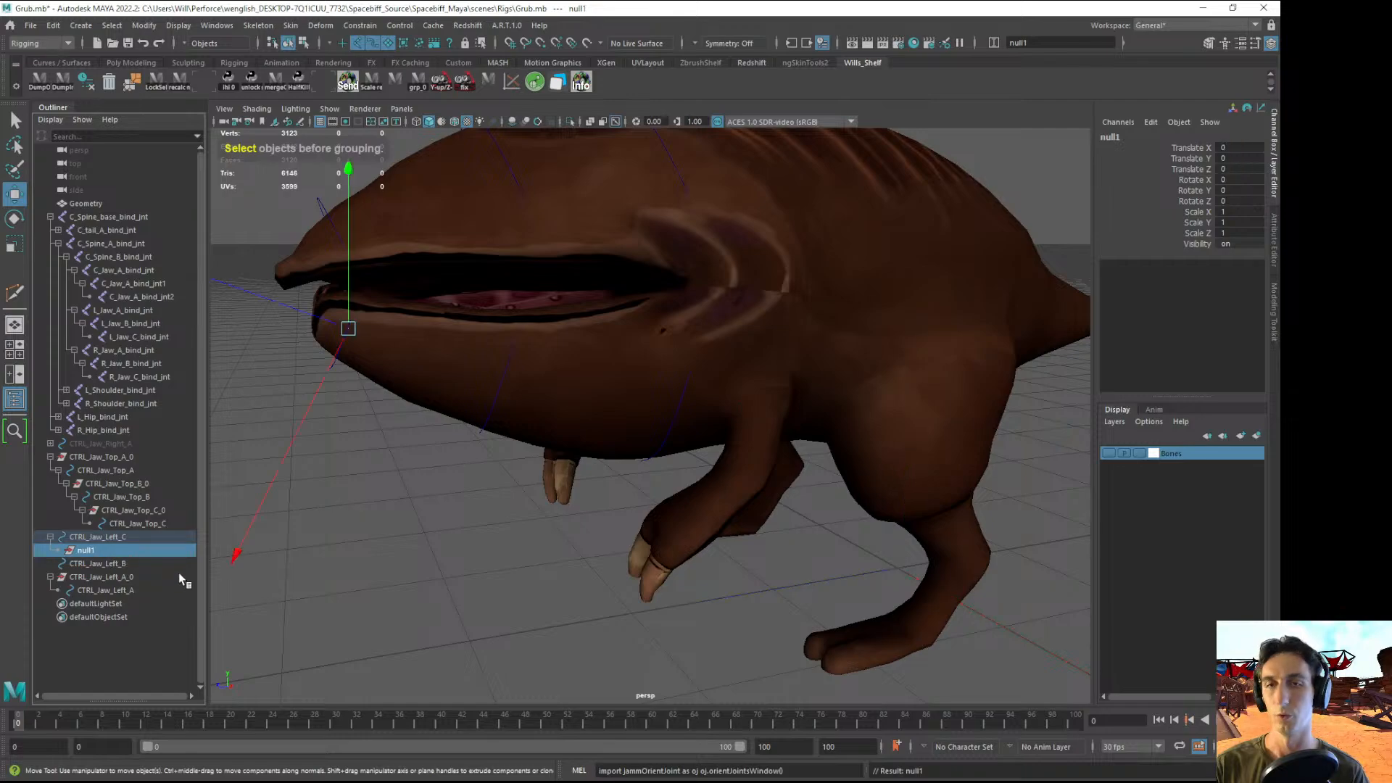
middle_click_drag(448, 522, 539, 516, "alt")
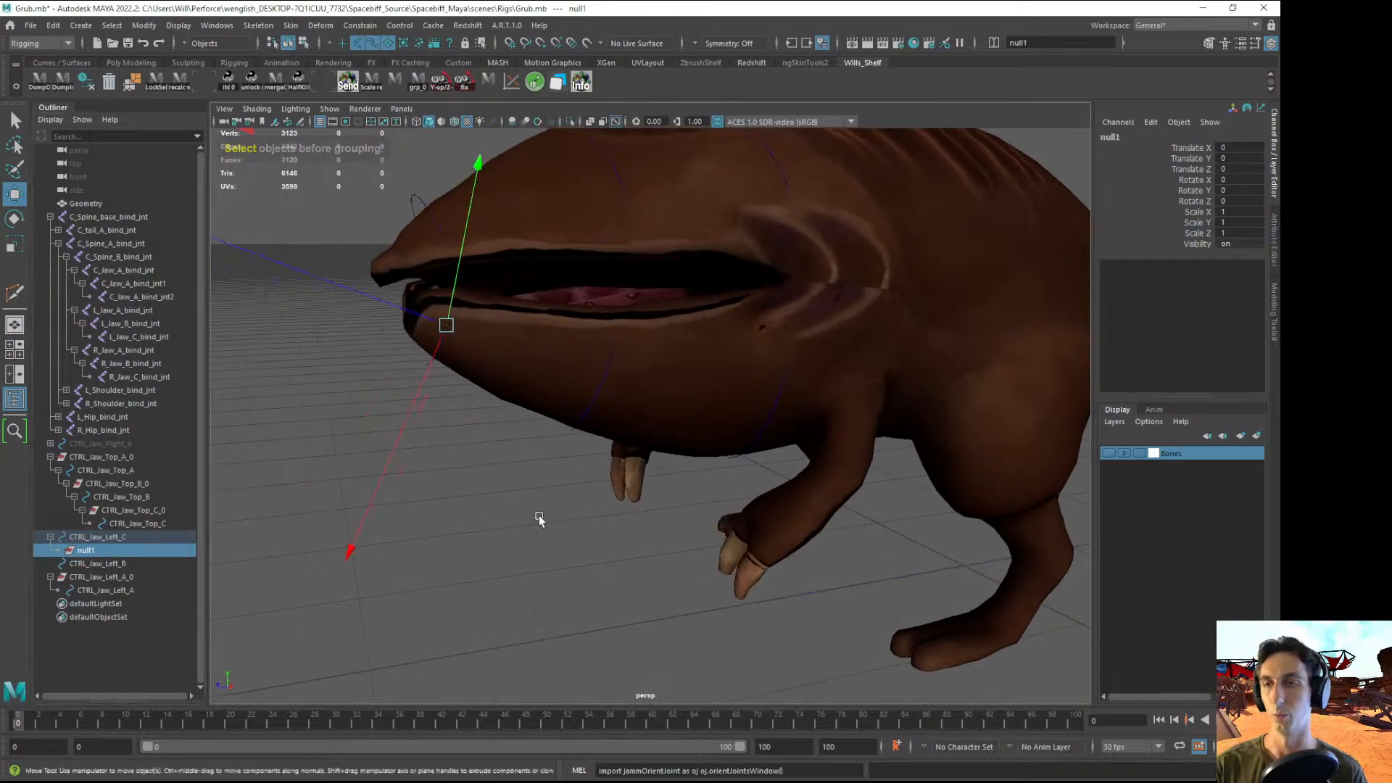
key("shift+p")
- Parent CTRL_Jaw_Left_C under its matched empty group and rename the group CTRL_Jaw_Left_C_0
left_click(97, 537)
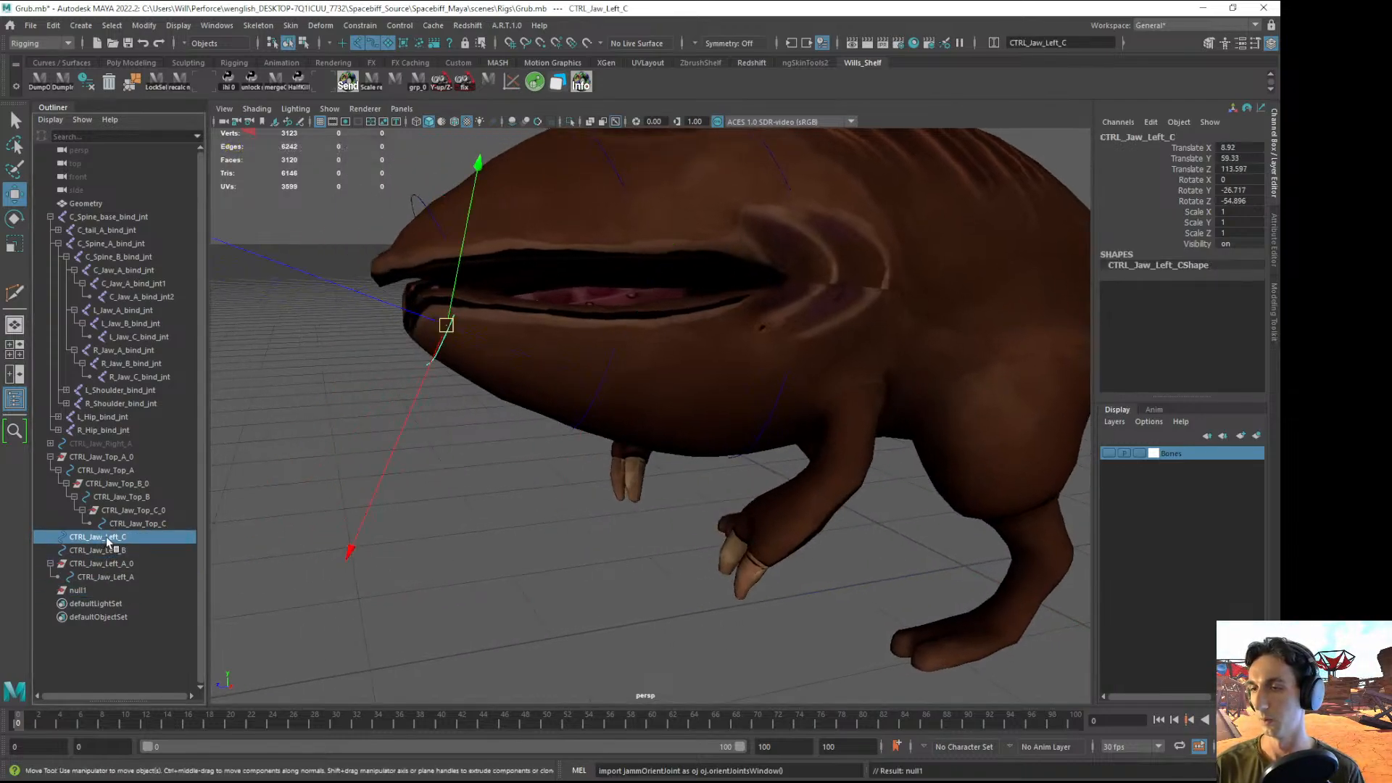
middle_click_drag(98, 538, 97, 590)
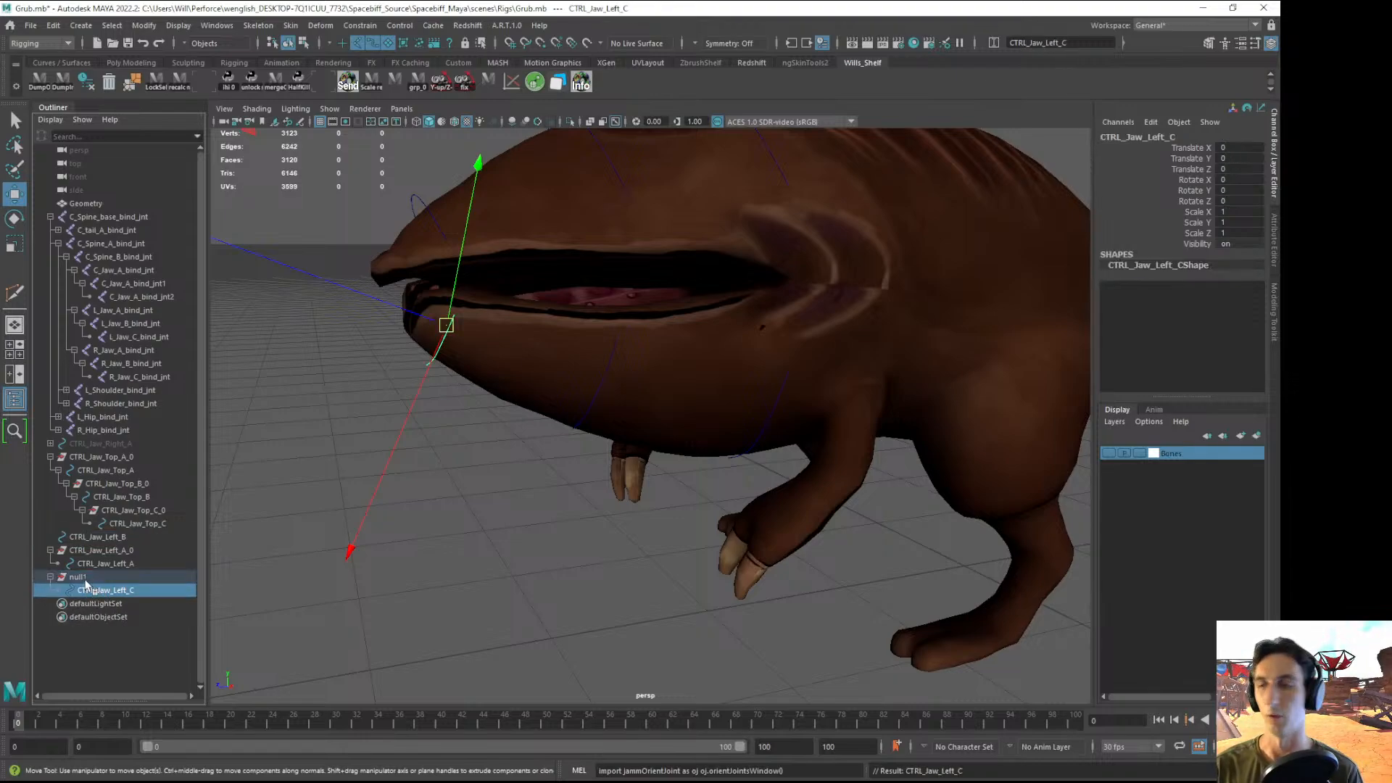
double_click(79, 577)
type("CTRL")
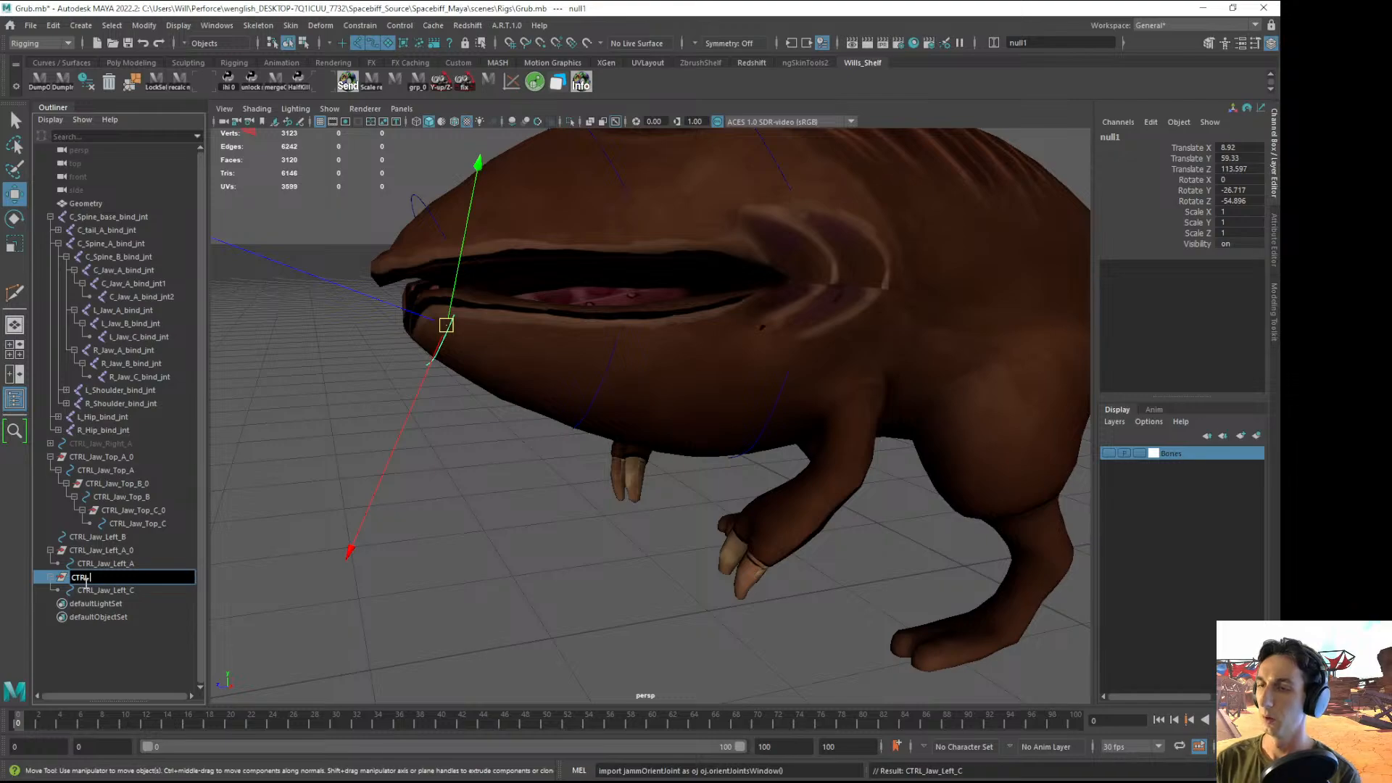
type("_Jaw")
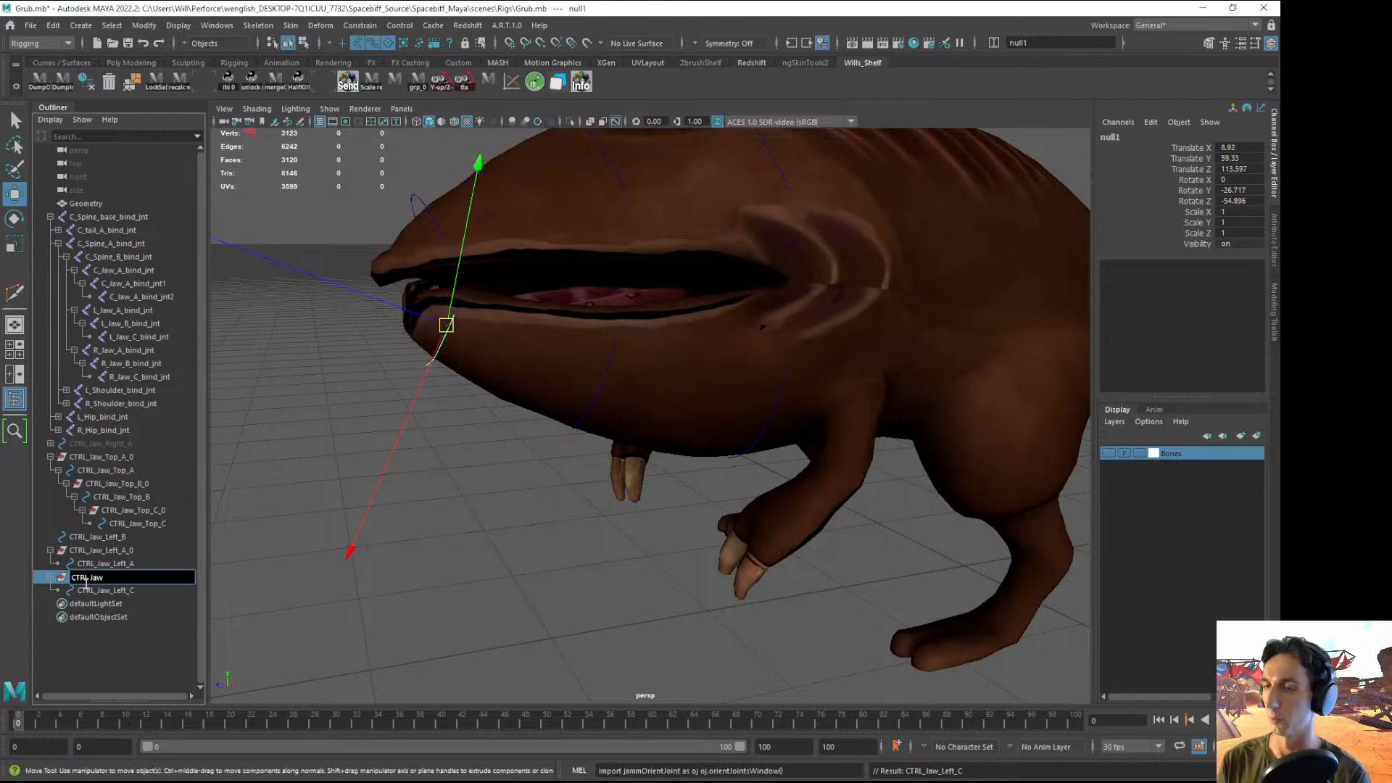
type("_Left_")
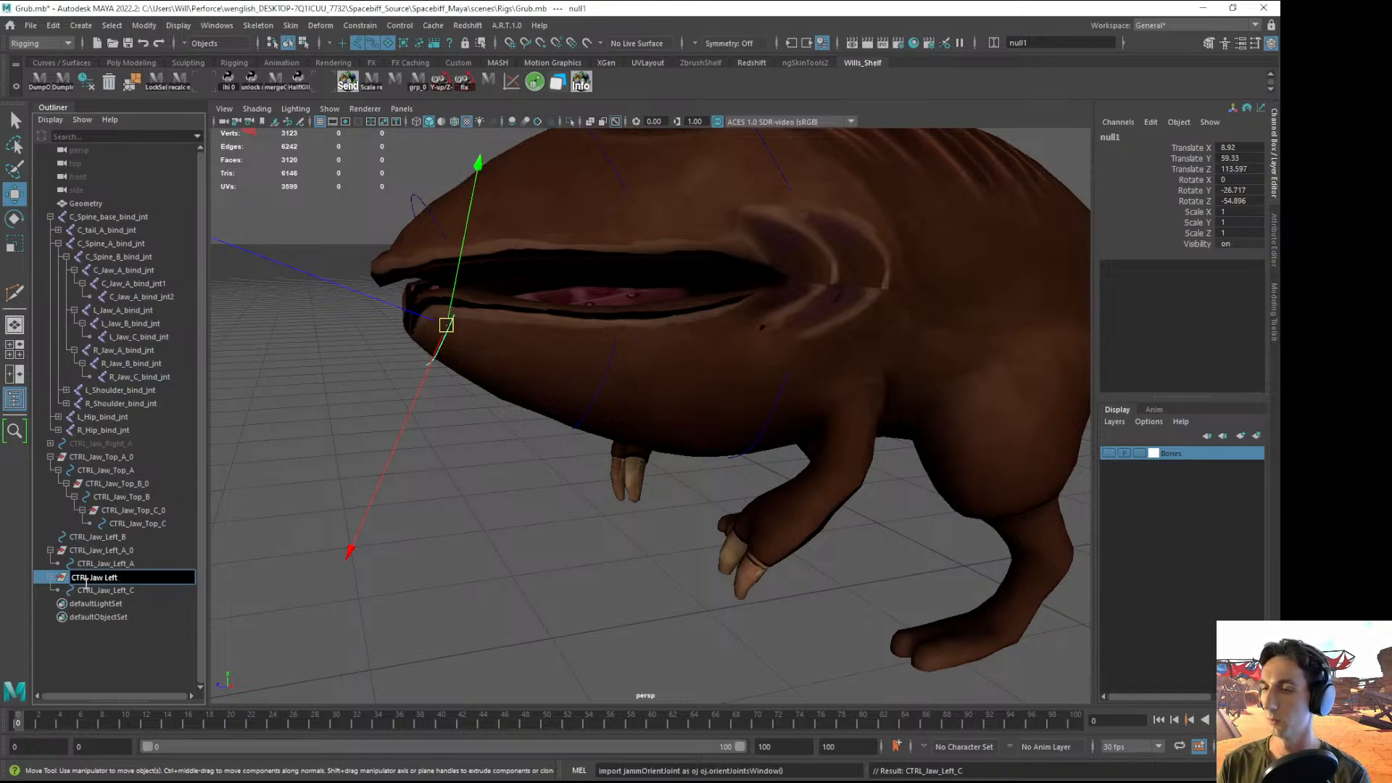
type("C")
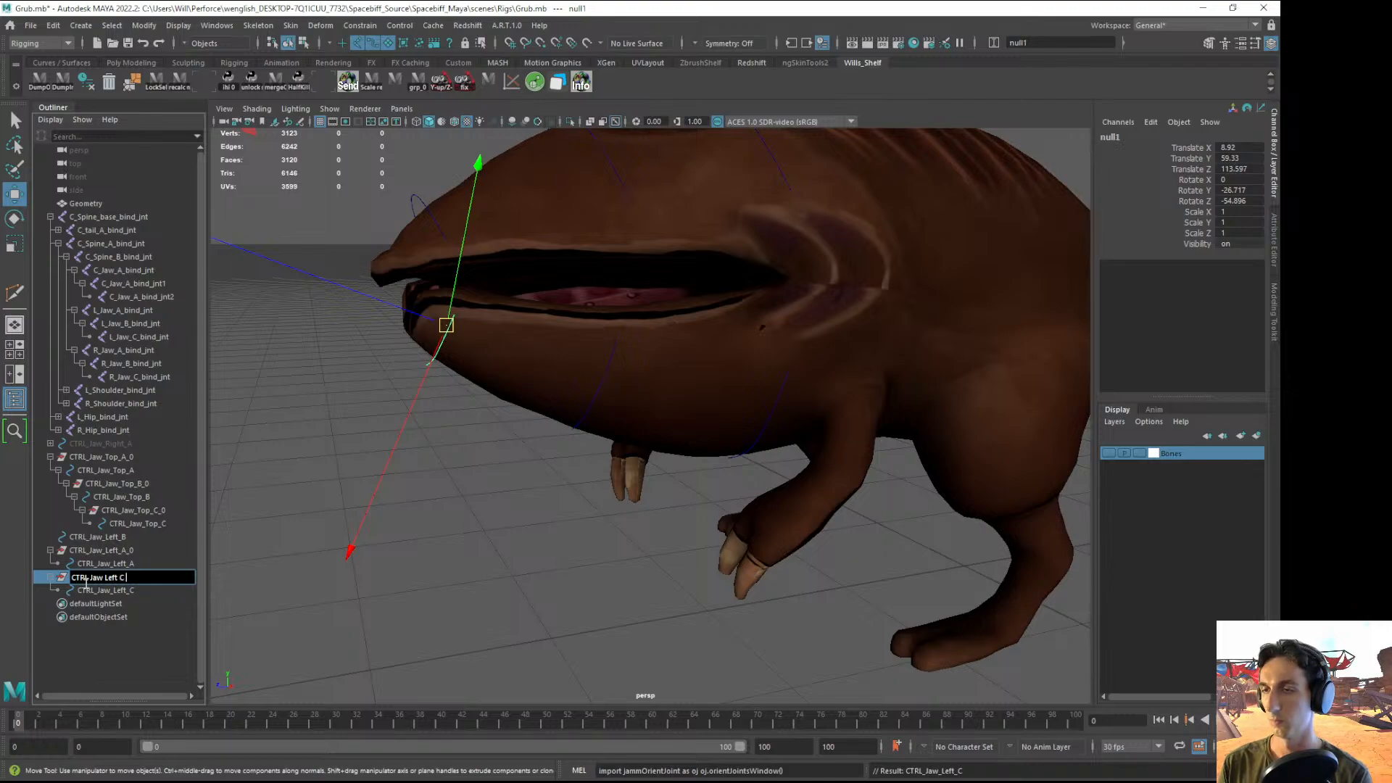
type("_0")
key("Return")
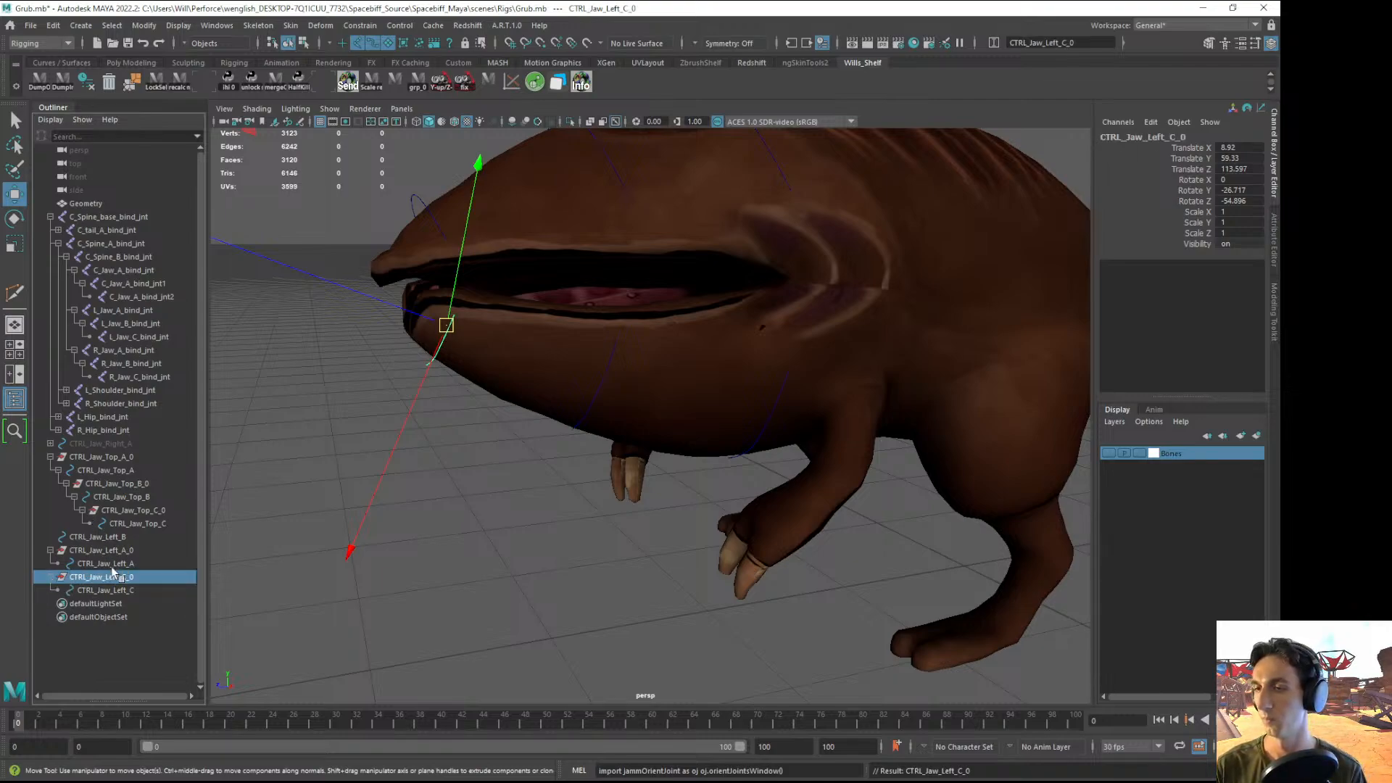
- Create an empty group matched to CTRL_Jaw_Left_B's position and rotation, and parent CTRL_Jaw_Left_B under it
left_click(106, 657)
key("ctrl+g")
middle_click_drag(90, 606, 93, 540)
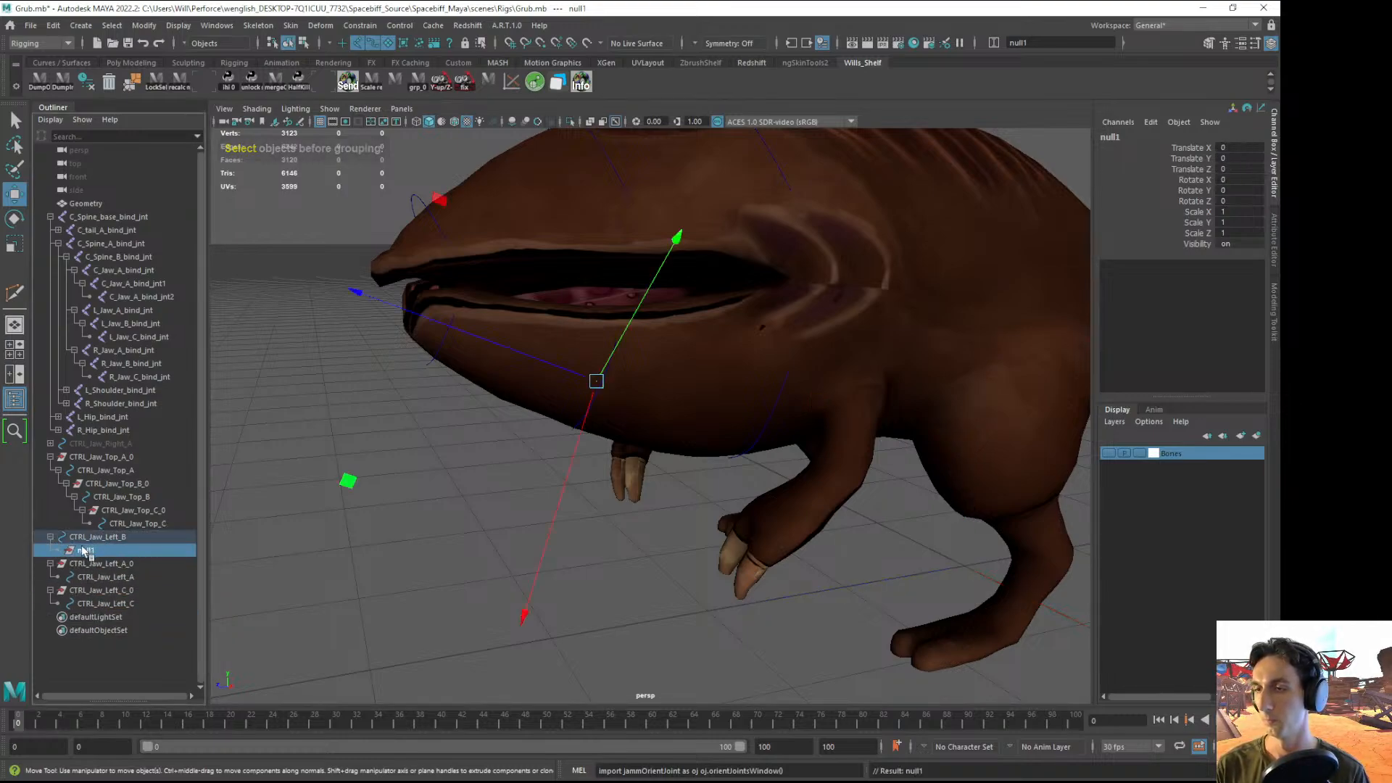
key("shift+p")
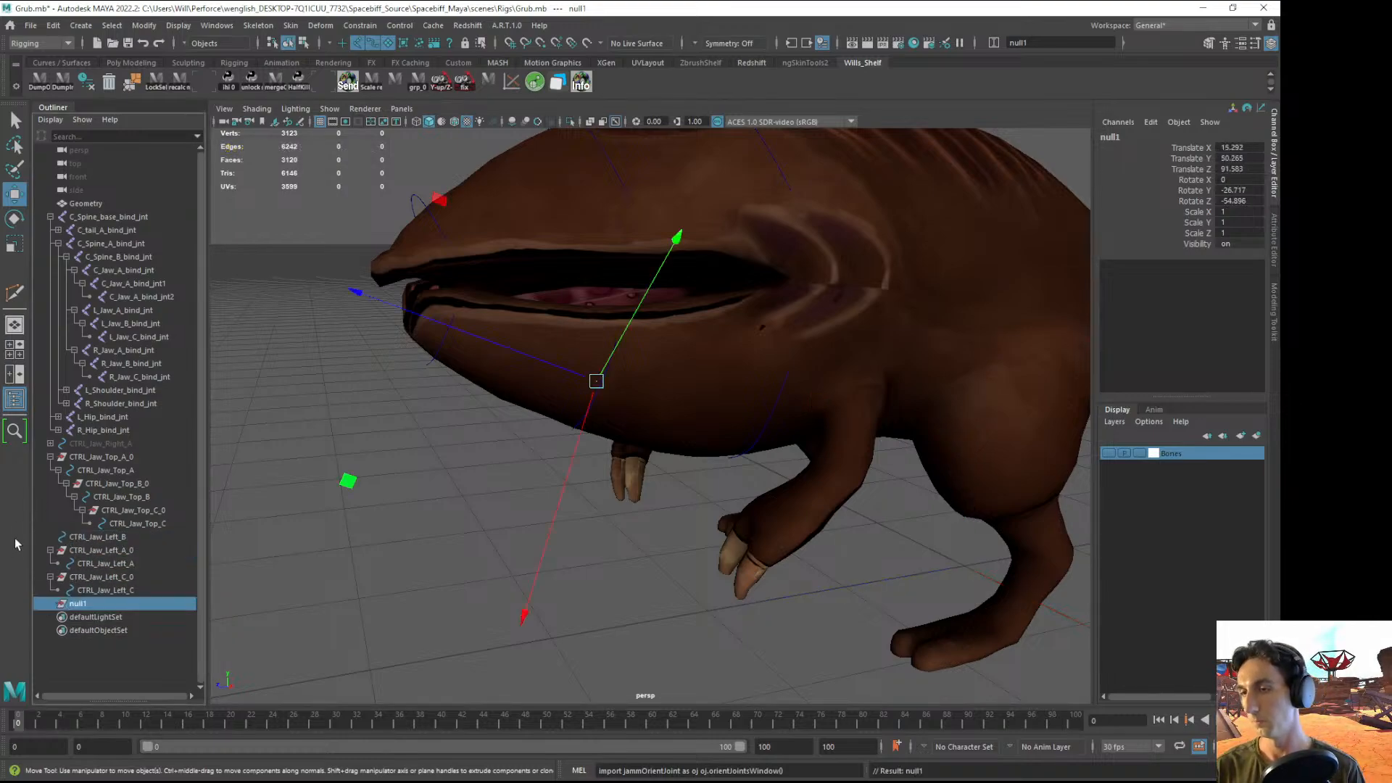
left_click(97, 537)
middle_click_drag(97, 536, 90, 604)
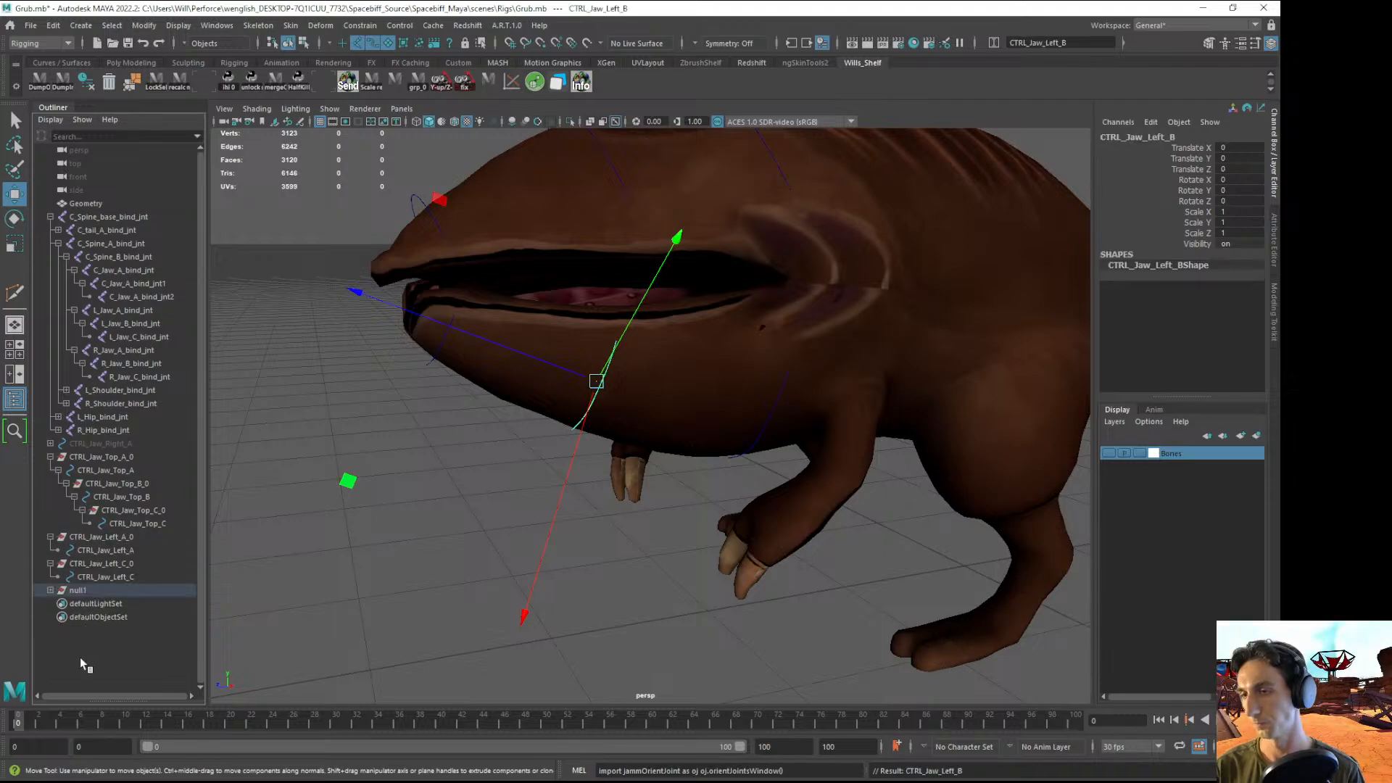
- Rename the offset group above CTRL_Jaw_Left_B as CTRL_Jaw_Left_B_0
left_click(51, 589)
left_click(82, 643)
left_click(88, 590)
left_click(93, 603)
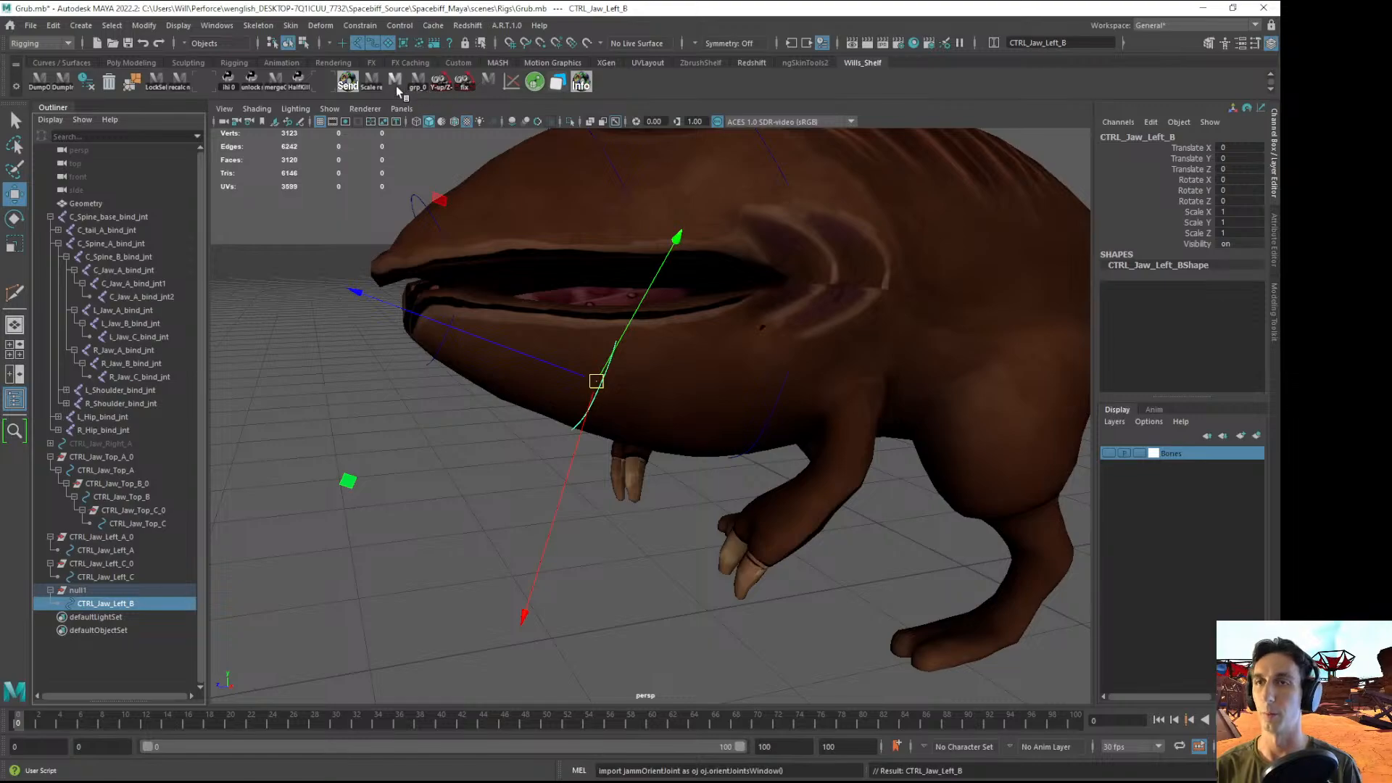
left_click(91, 592)
left_click(94, 605)
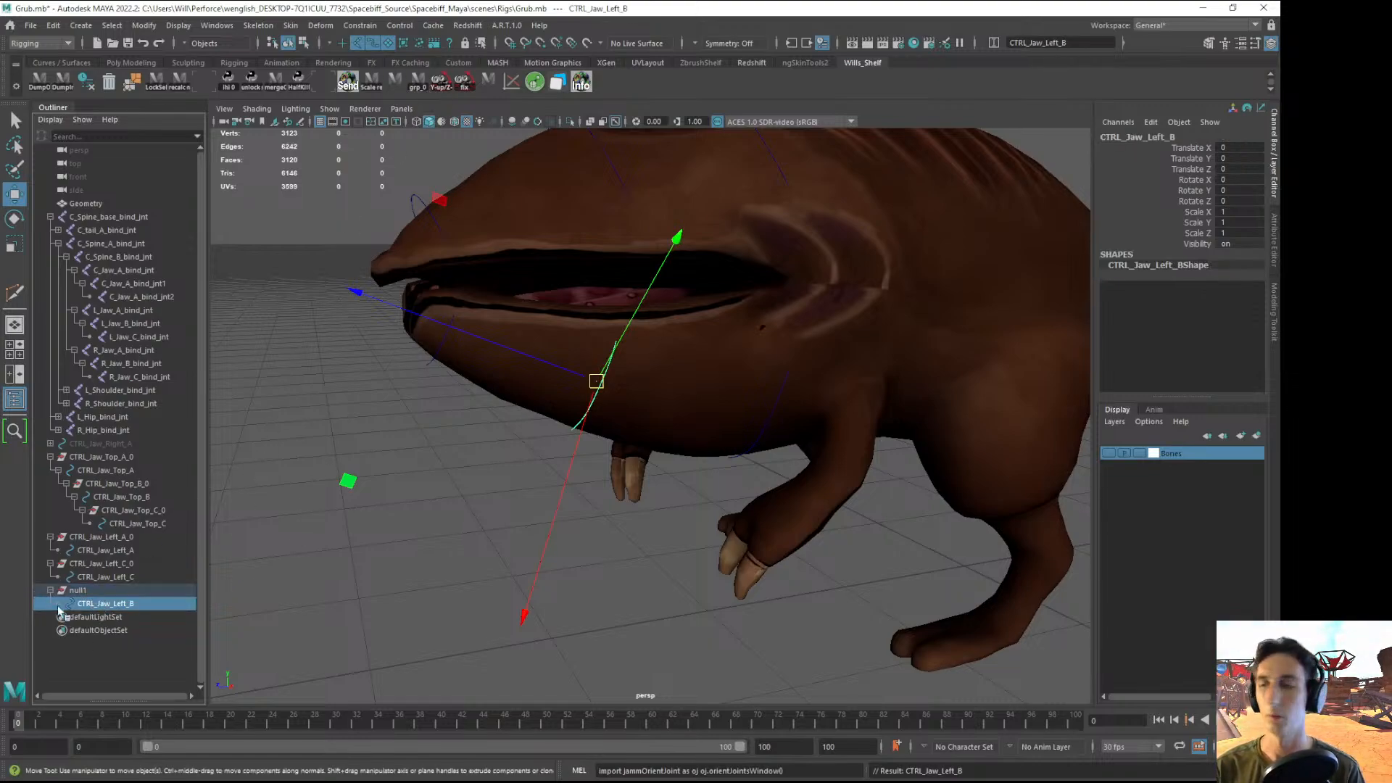
left_click(78, 591)
double_click(78, 592)
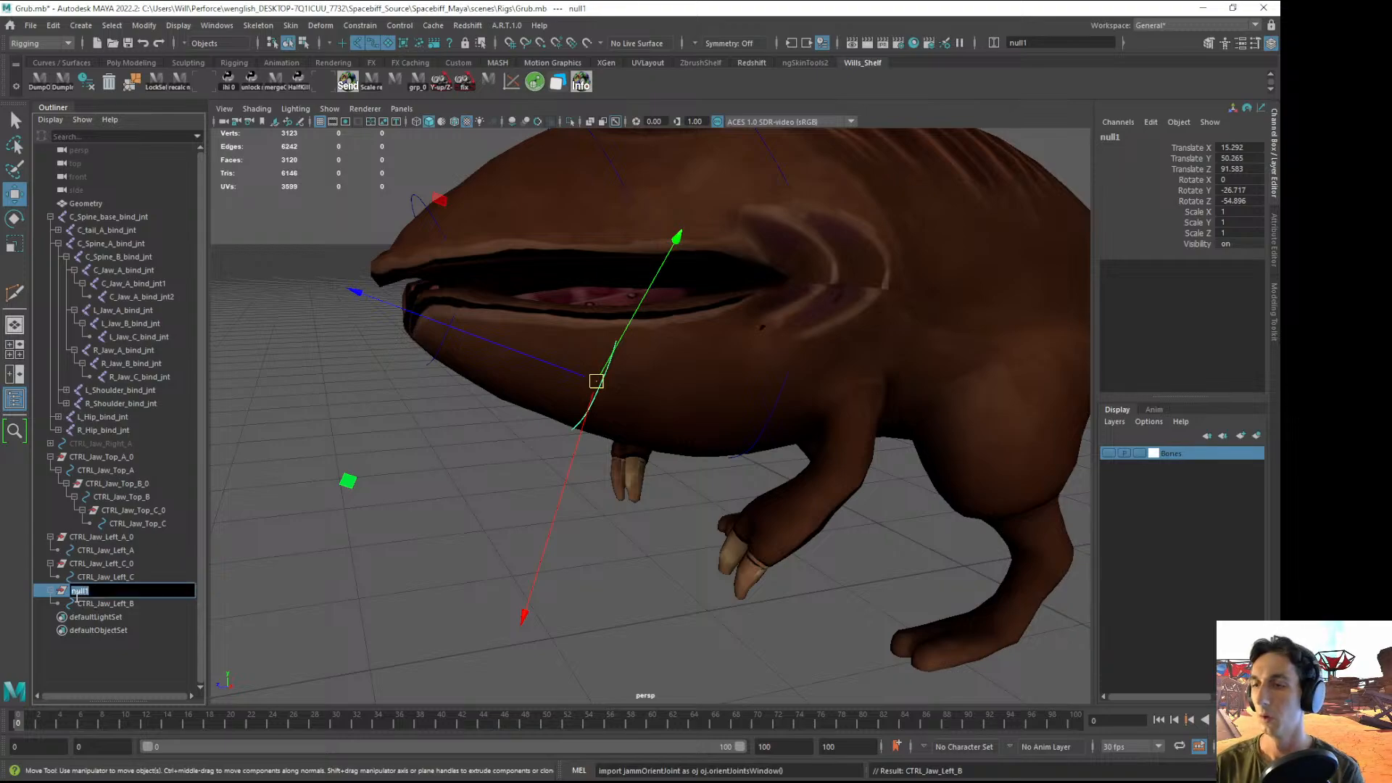
type("CTRL")
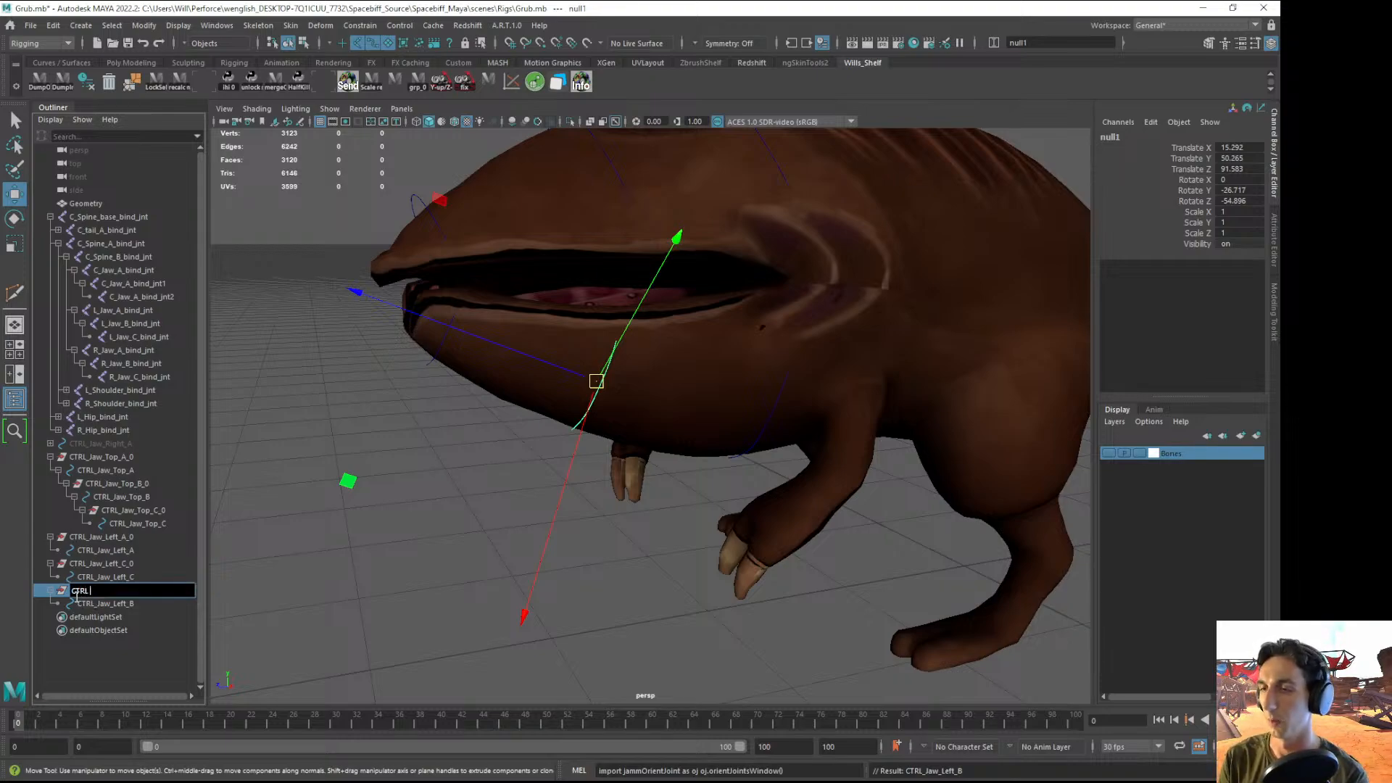
type("_Jaw_Left_B_0")
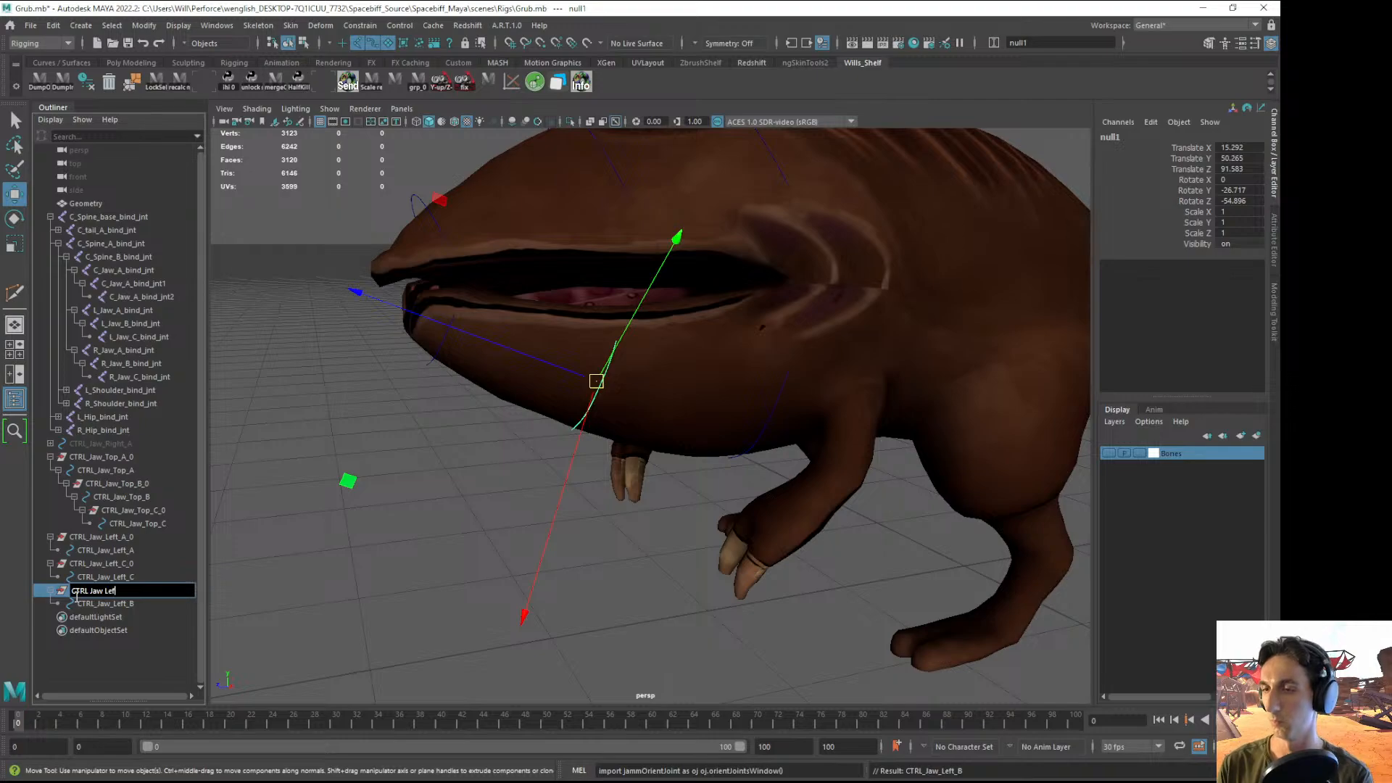
key("Return")
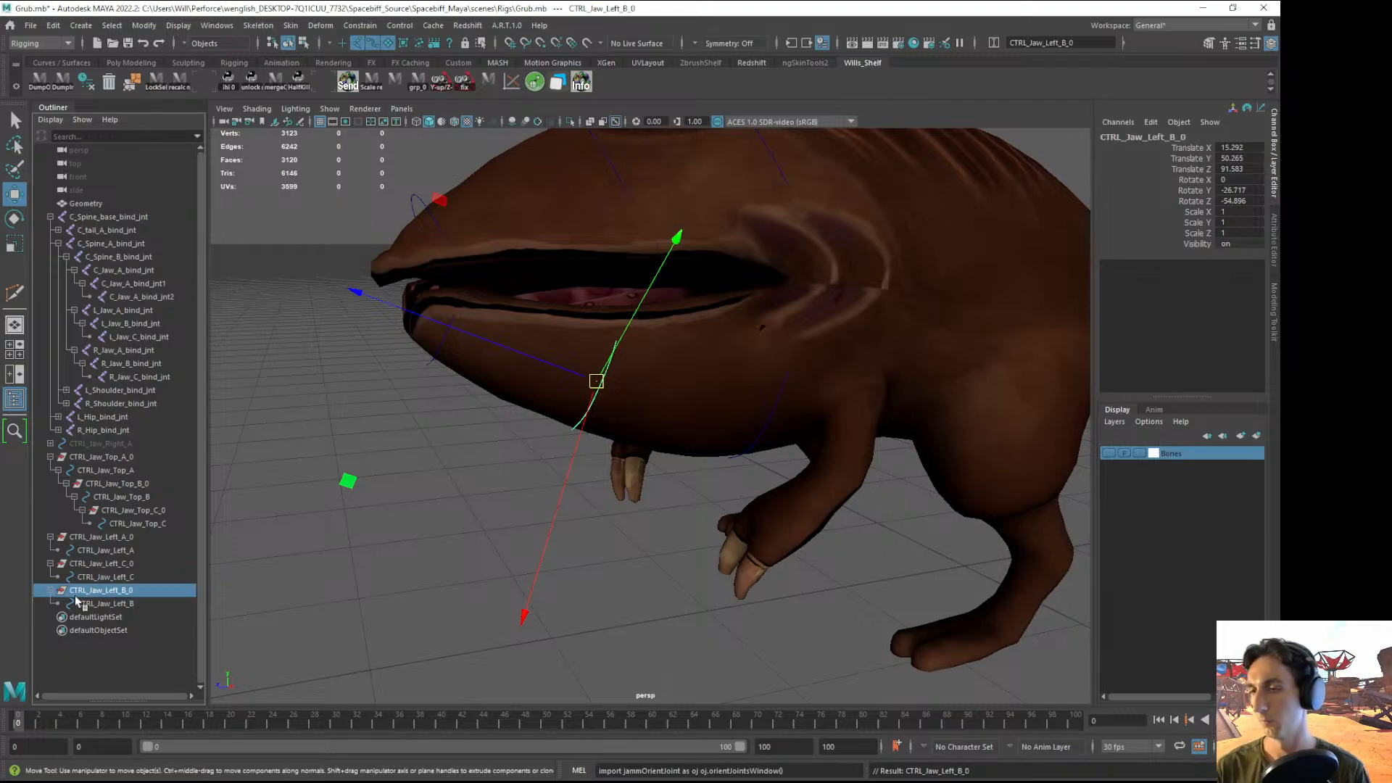
- Parent the CTRL_Jaw_Left_B_0 offset group under the CTRL_Jaw_Left_A control
left_click(91, 680)
left_click(122, 590)
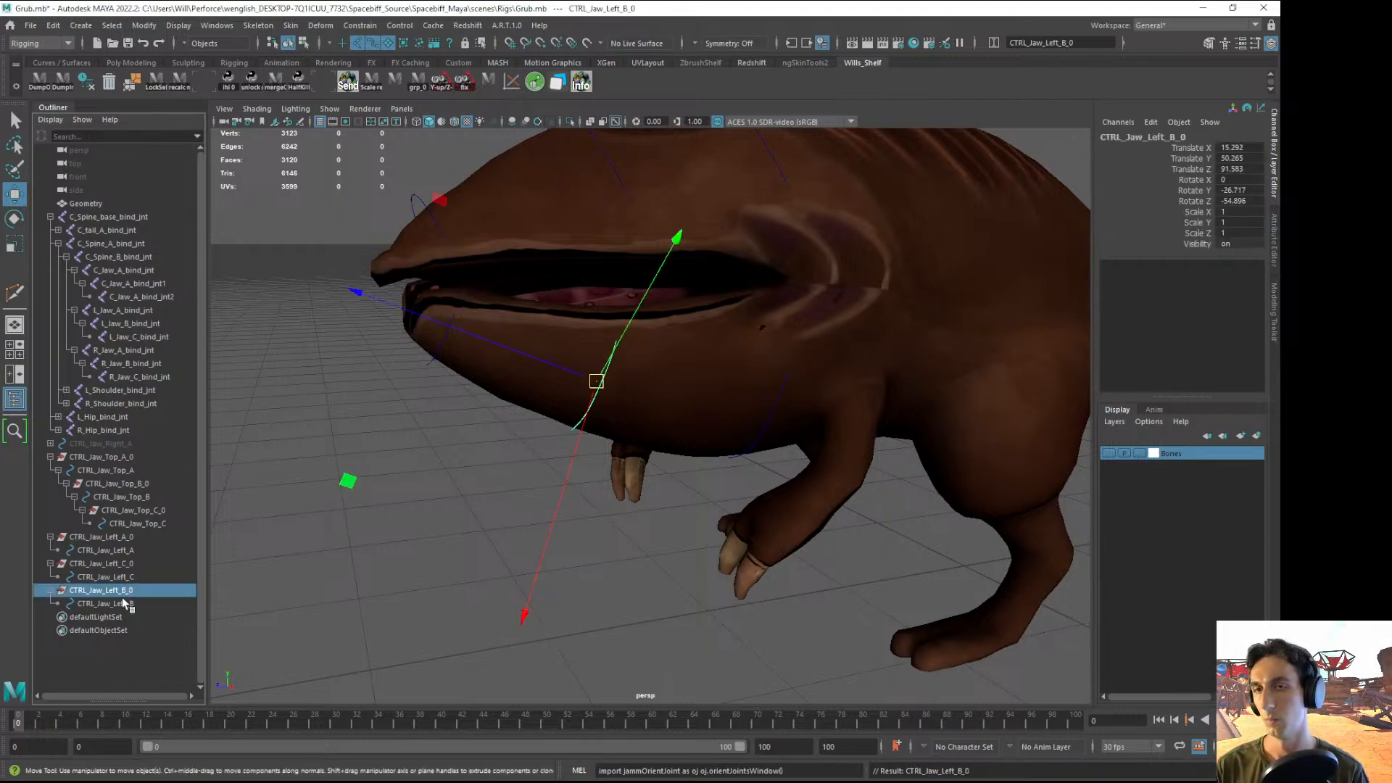
left_click(125, 603)
left_click(74, 678)
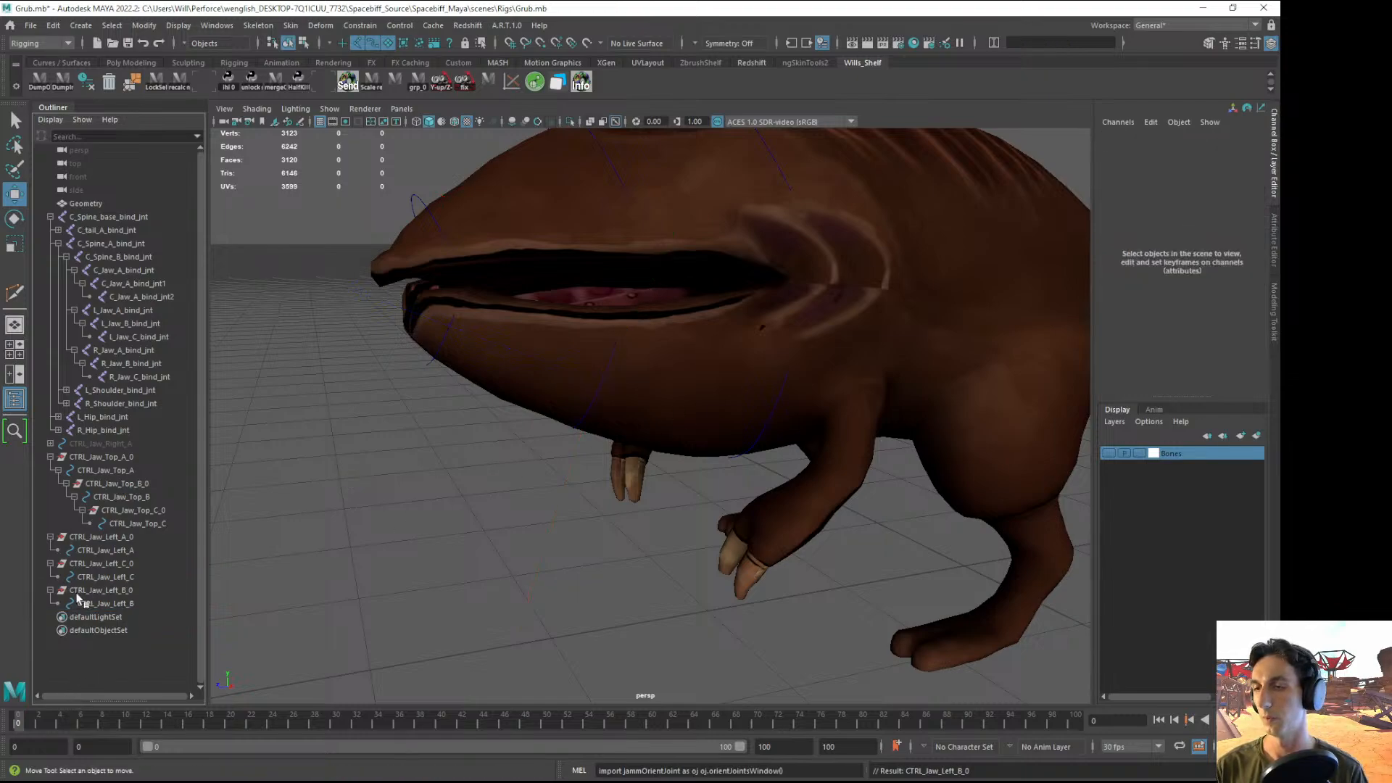
left_click(45, 590)
left_click_drag(80, 593, 110, 551)
- Parent the CTRL_Jaw_Left_C_0 offset group under the CTRL_Jaw_Left_B control
left_click(75, 577)
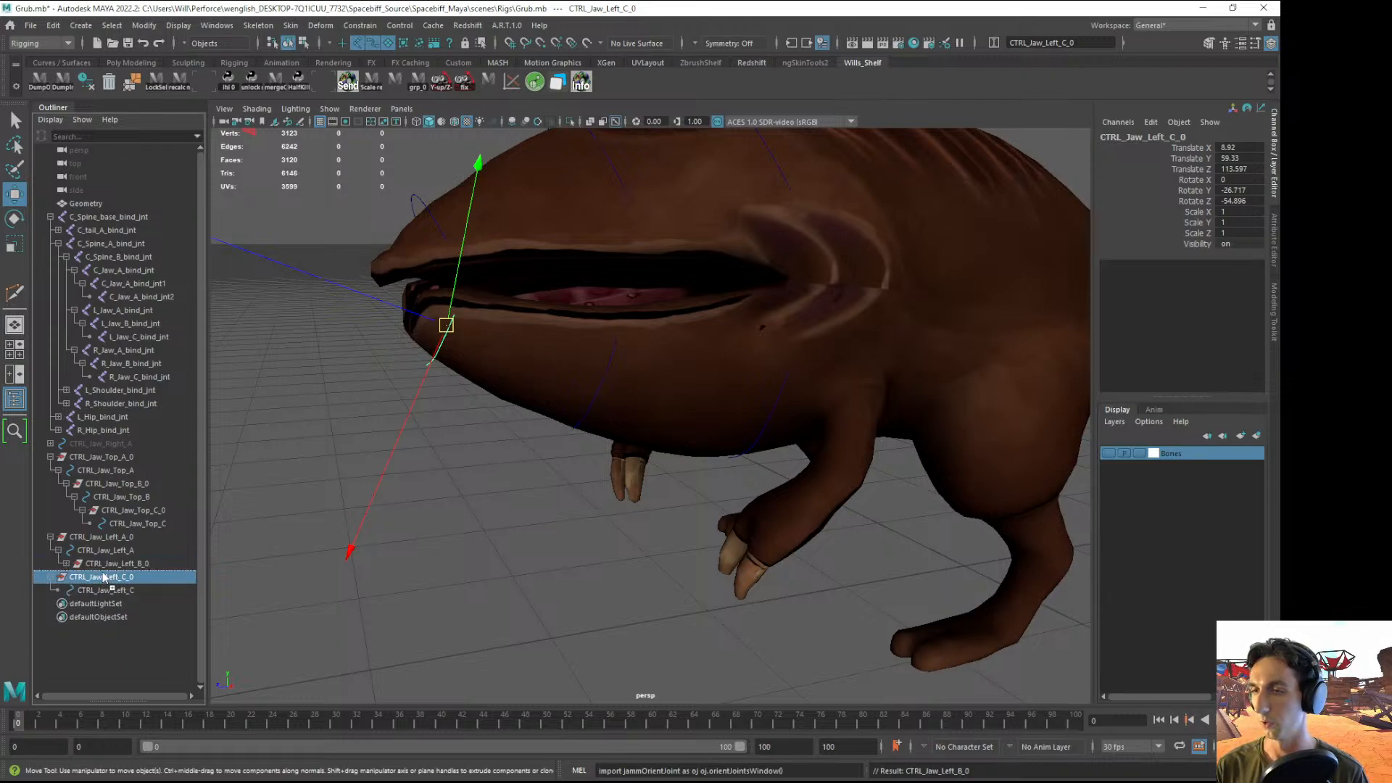
left_click(66, 564)
middle_click_drag(80, 594, 116, 578)
left_click(74, 578)
left_click(74, 577)
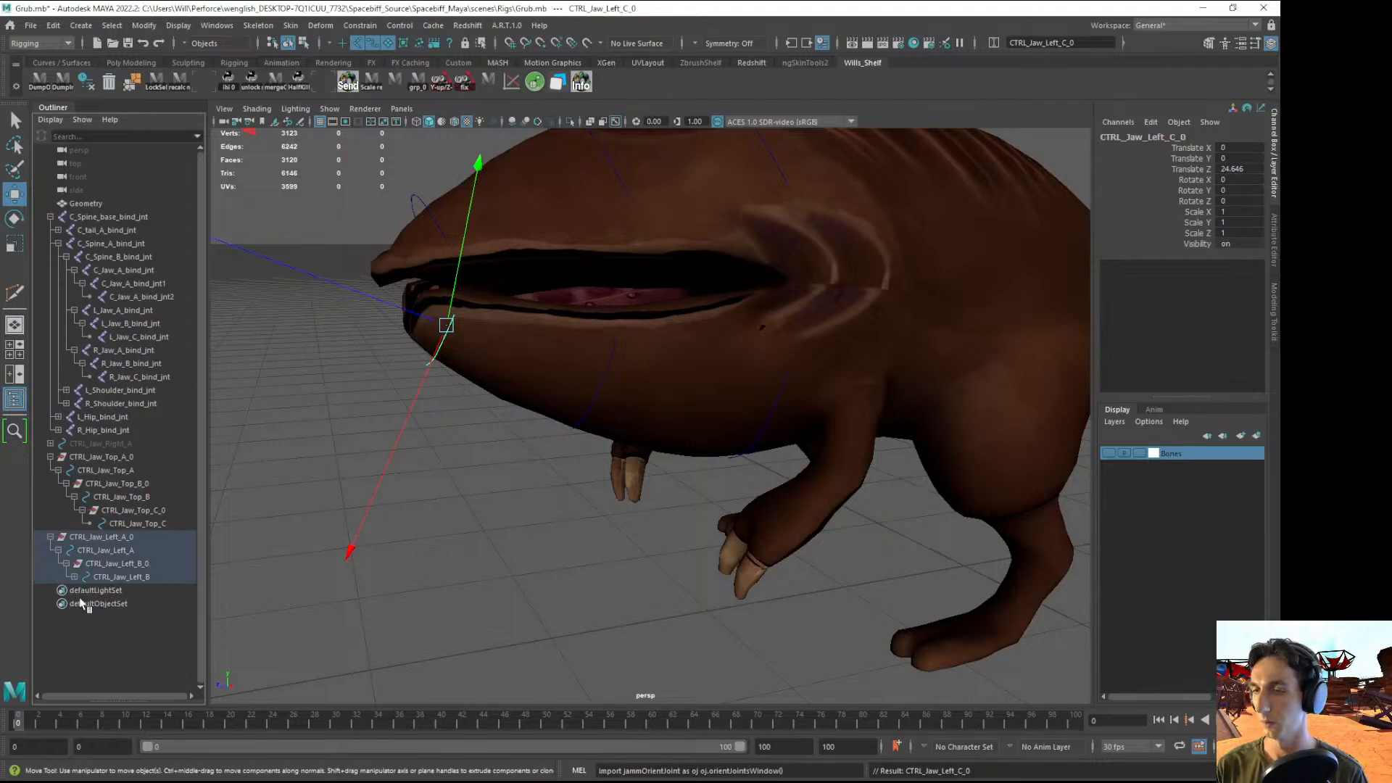
left_click(74, 576)
left_click(80, 629)
- Select the left jaw's C, B and A controls together with the Rotate tool to check the chain, and save the scene
left_click(440, 350)
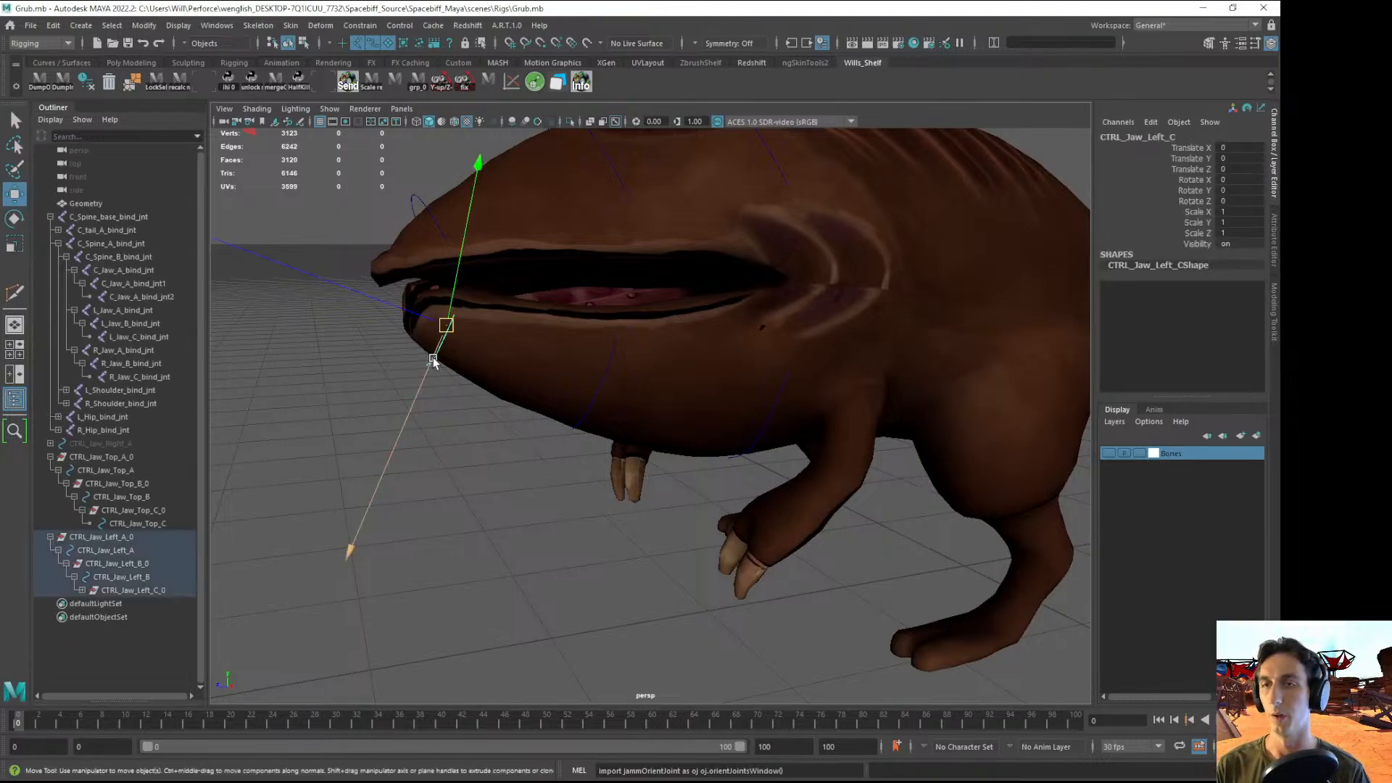
left_click(596, 403, "shift")
left_click(762, 428, "shift")
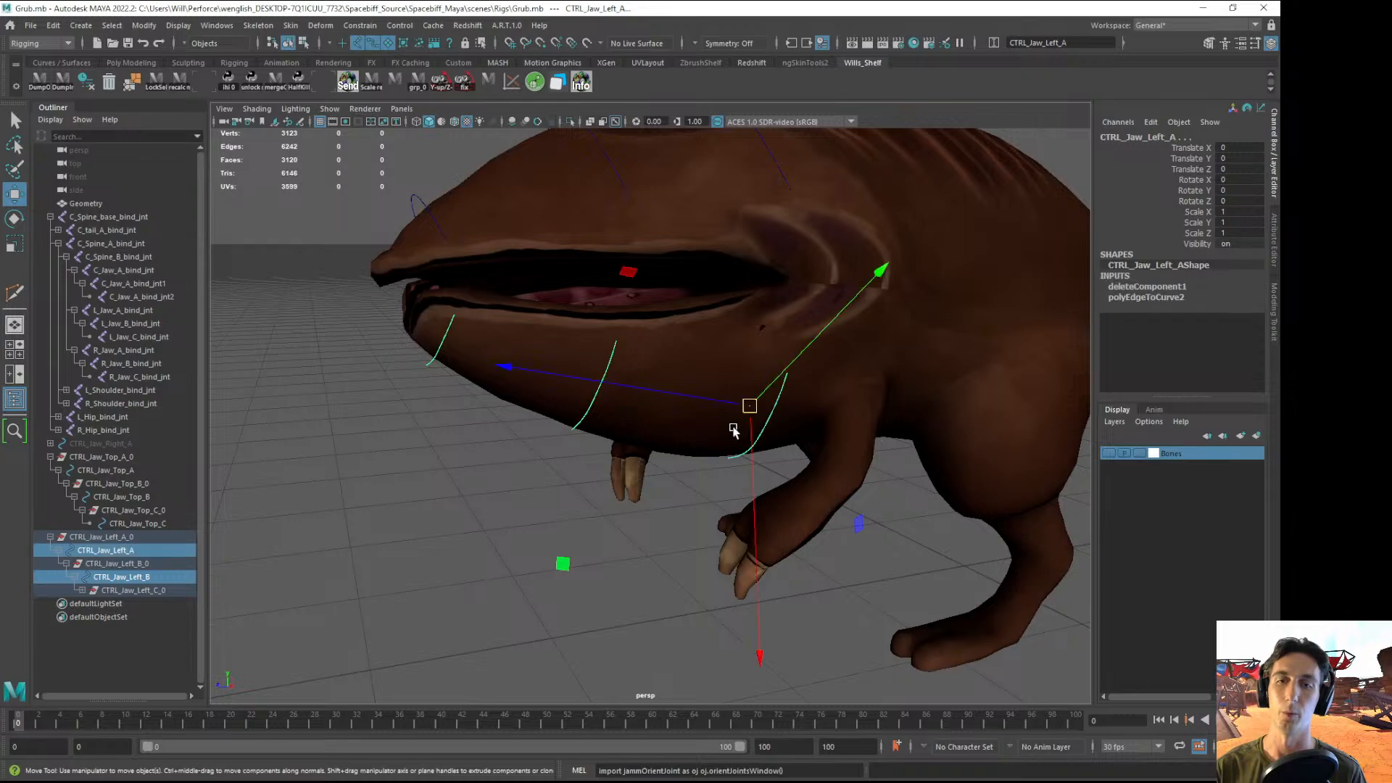
key("e")
left_click_drag(750, 407, 517, 403, "alt")
left_click(395, 566)
left_click_drag(394, 566, 656, 418, "alt")
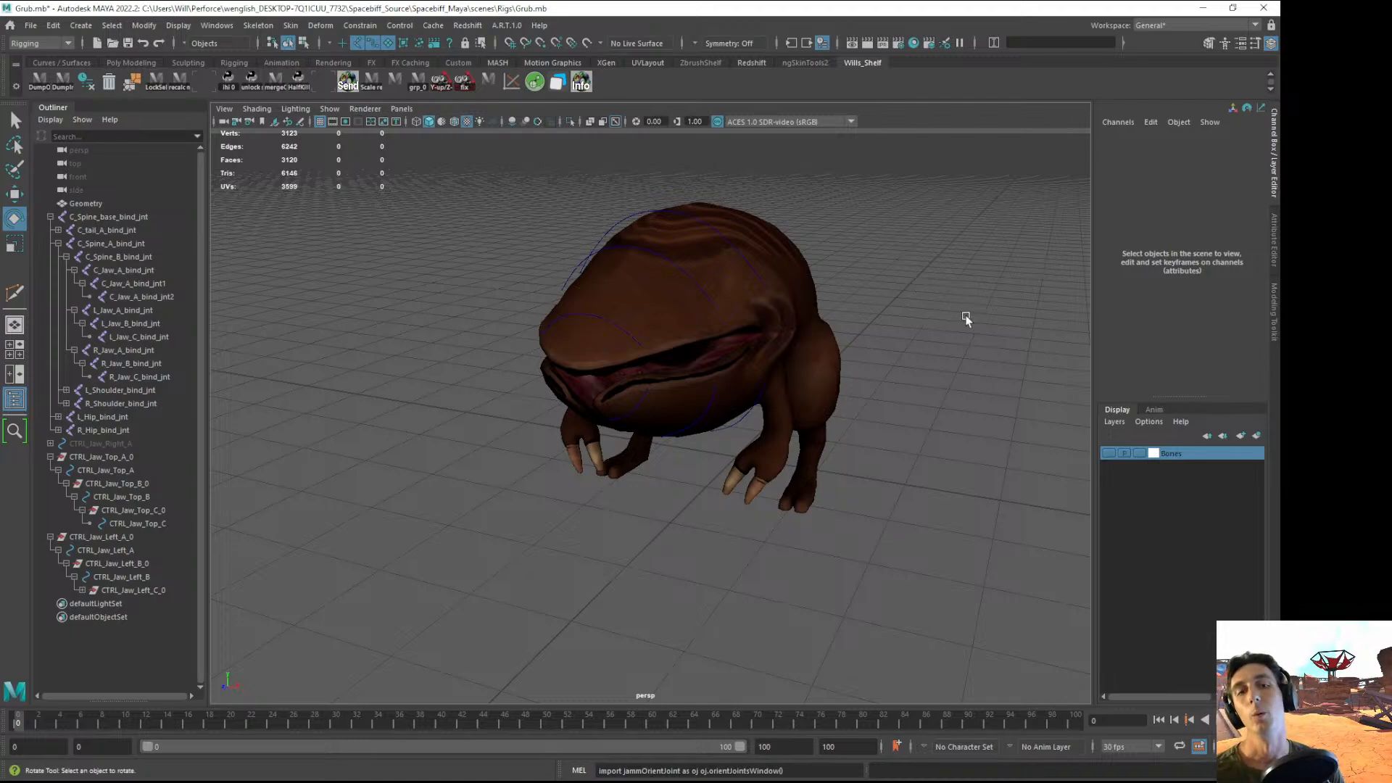
key("q")
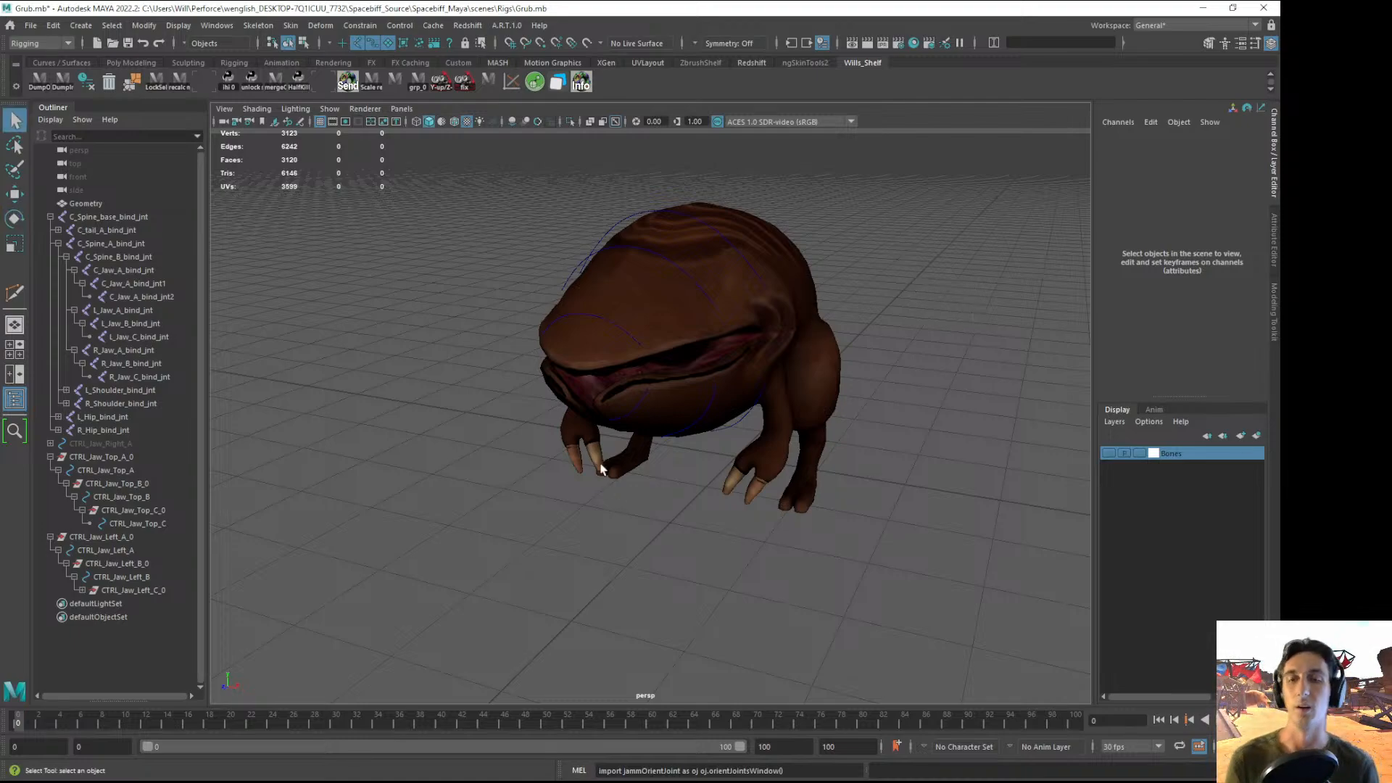
left_click_drag(587, 466, 629, 286, "alt")
key("ctrl+s")
- Examine the left jaw's control curves selected together and the head's controls from several angles
left_click(638, 317)
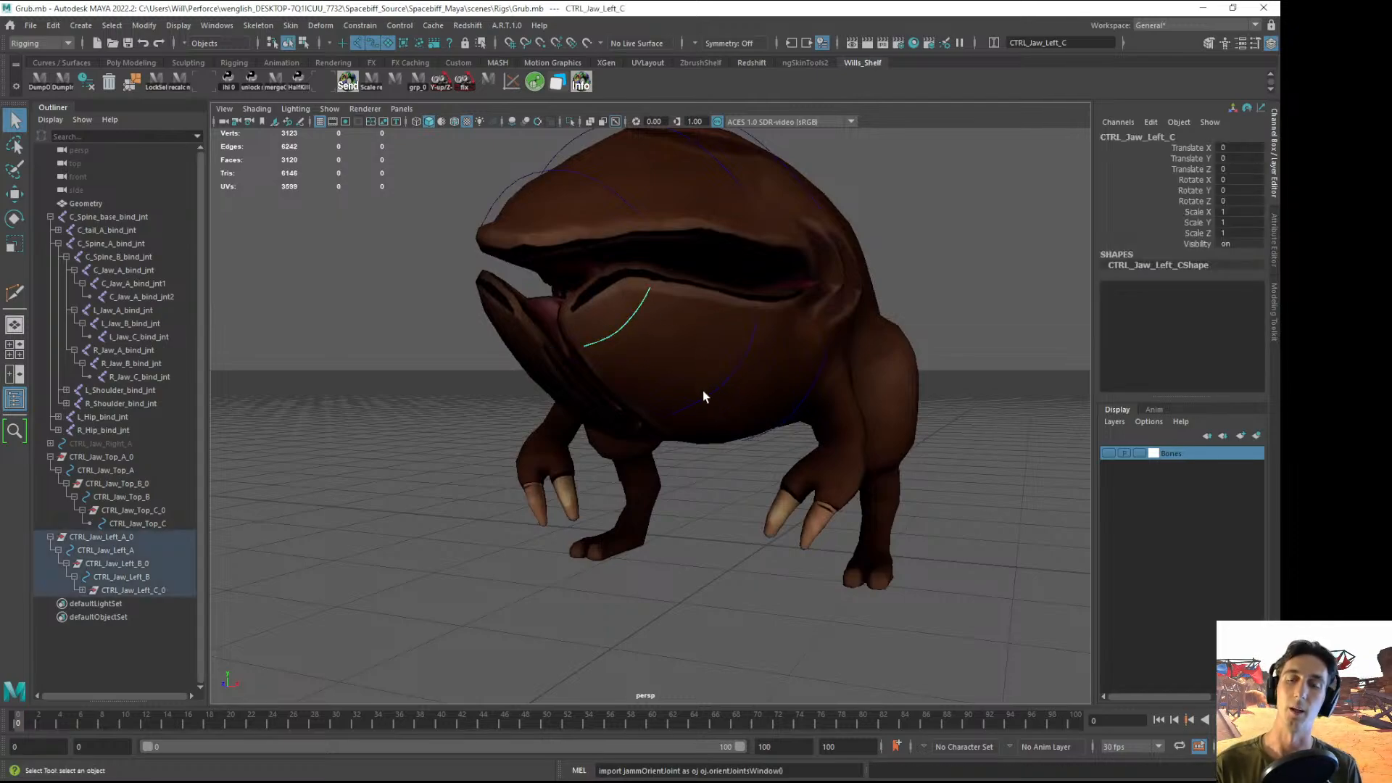
left_click_drag(709, 394, 693, 370, "alt")
left_click(779, 423, "shift")
left_click_drag(729, 496, 659, 515, "alt")
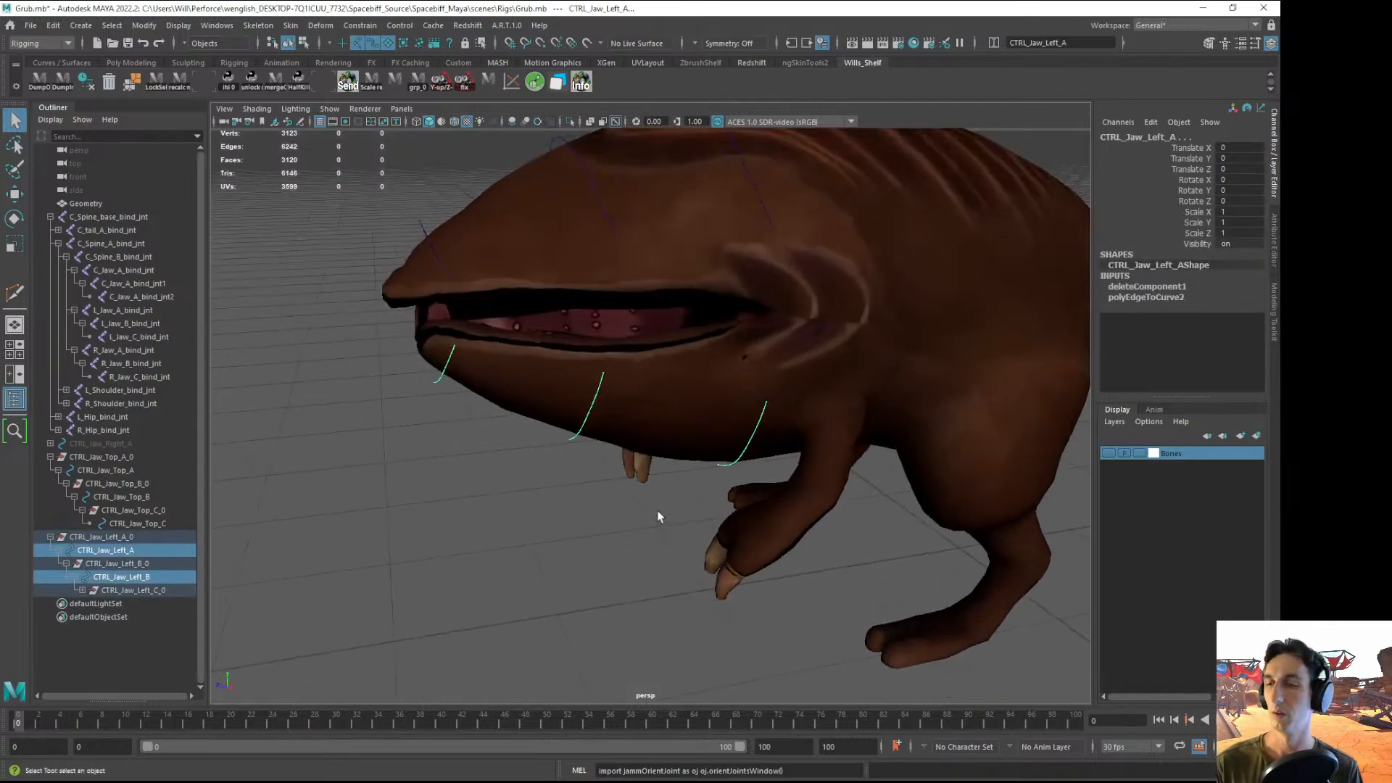
right_click_drag(689, 458, 553, 484, "alt")
left_click(532, 490)
left_click_drag(531, 490, 583, 442, "alt")
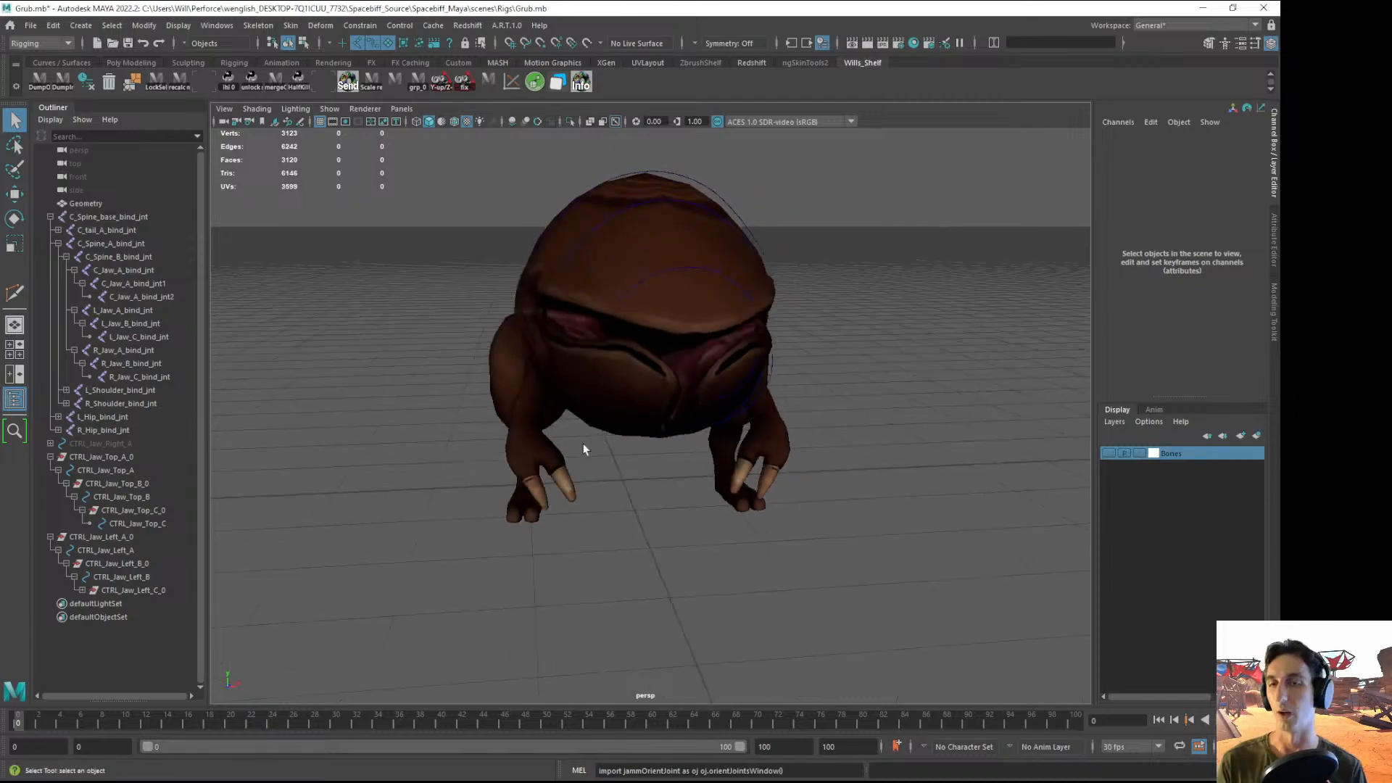
left_click_drag(777, 460, 656, 458, "alt")
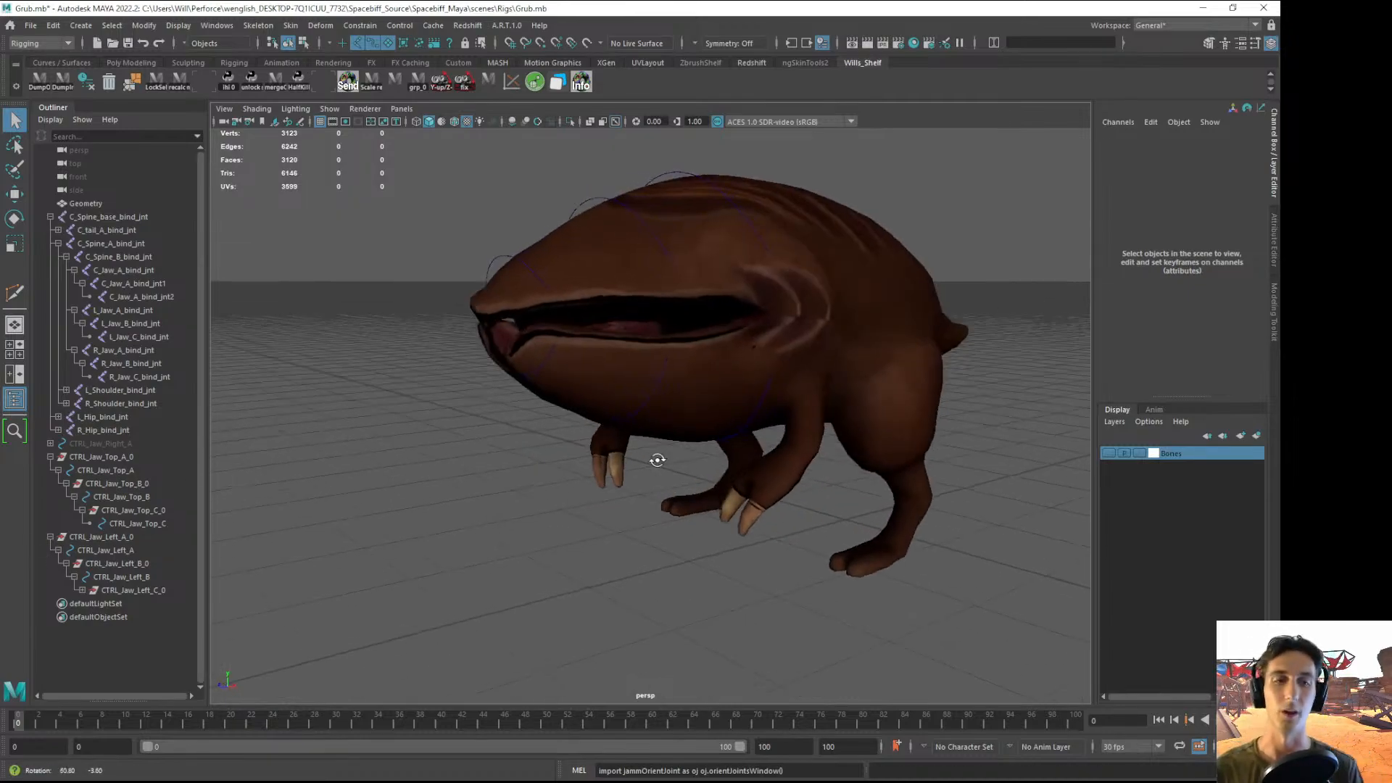
right_click_drag(655, 459, 692, 469, "alt")
left_click_drag(691, 468, 677, 487, "alt")
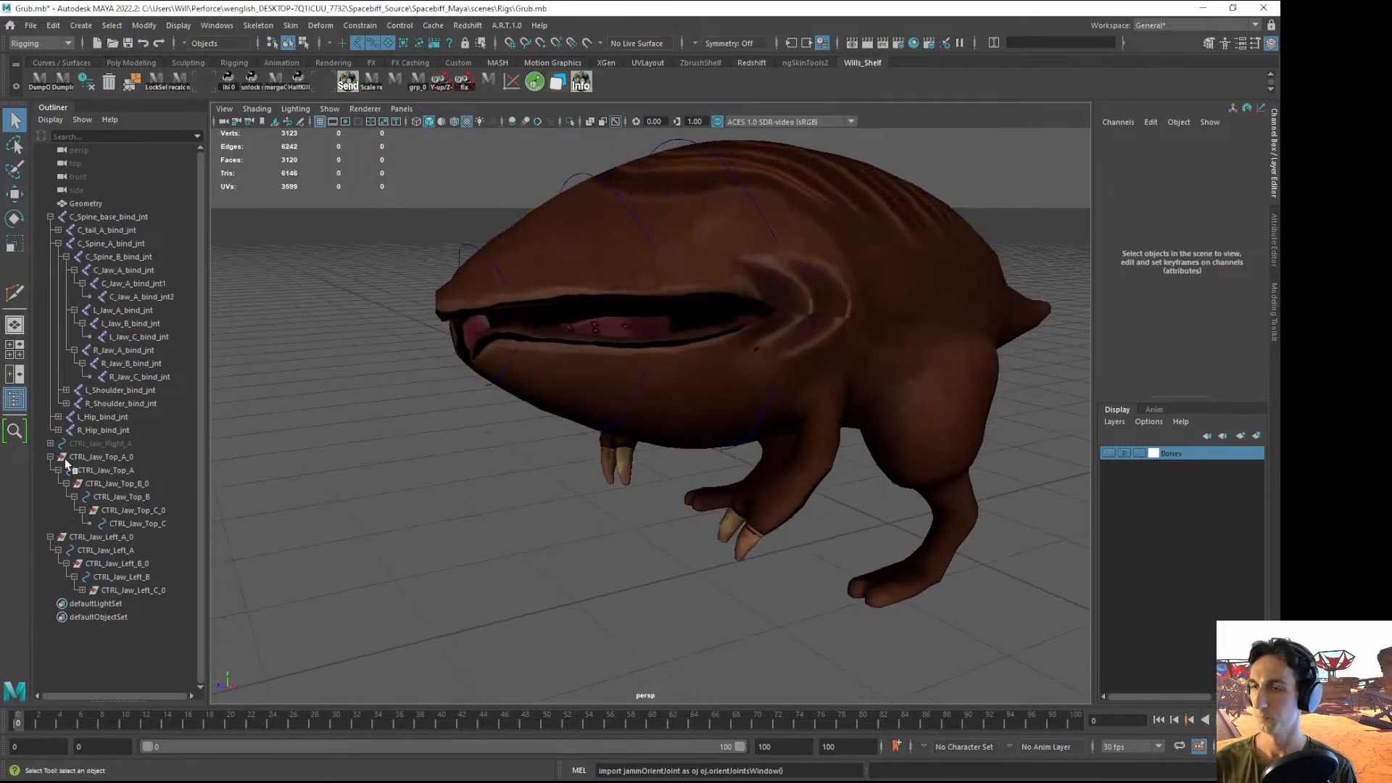
- Expand the CTRL_Jaw_Right_A hierarchy, unhide the control, and check its curves on the right side of the jaw
left_click(51, 444)
left_click(100, 443)
key("shift+h")
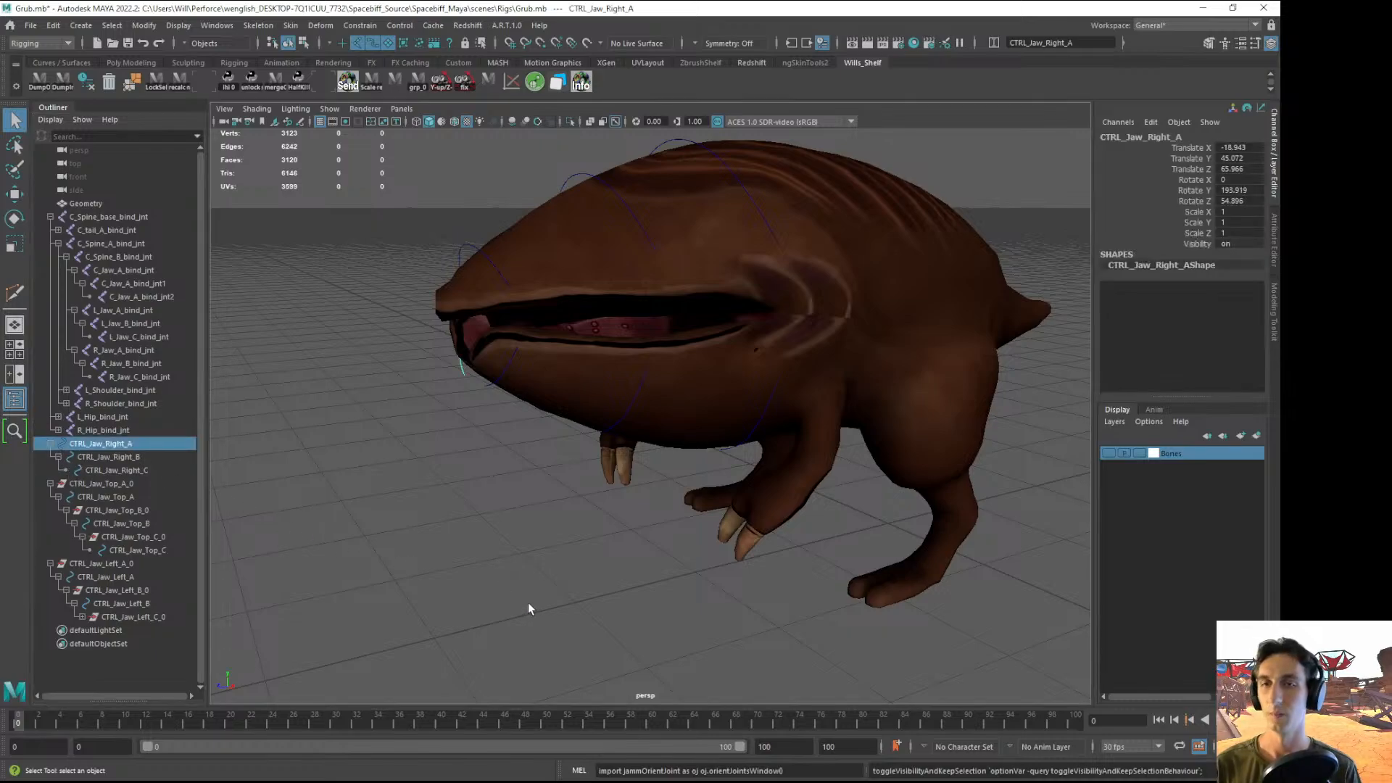
left_click(528, 602)
left_click_drag(528, 603, 647, 440, "alt")
left_click(556, 414)
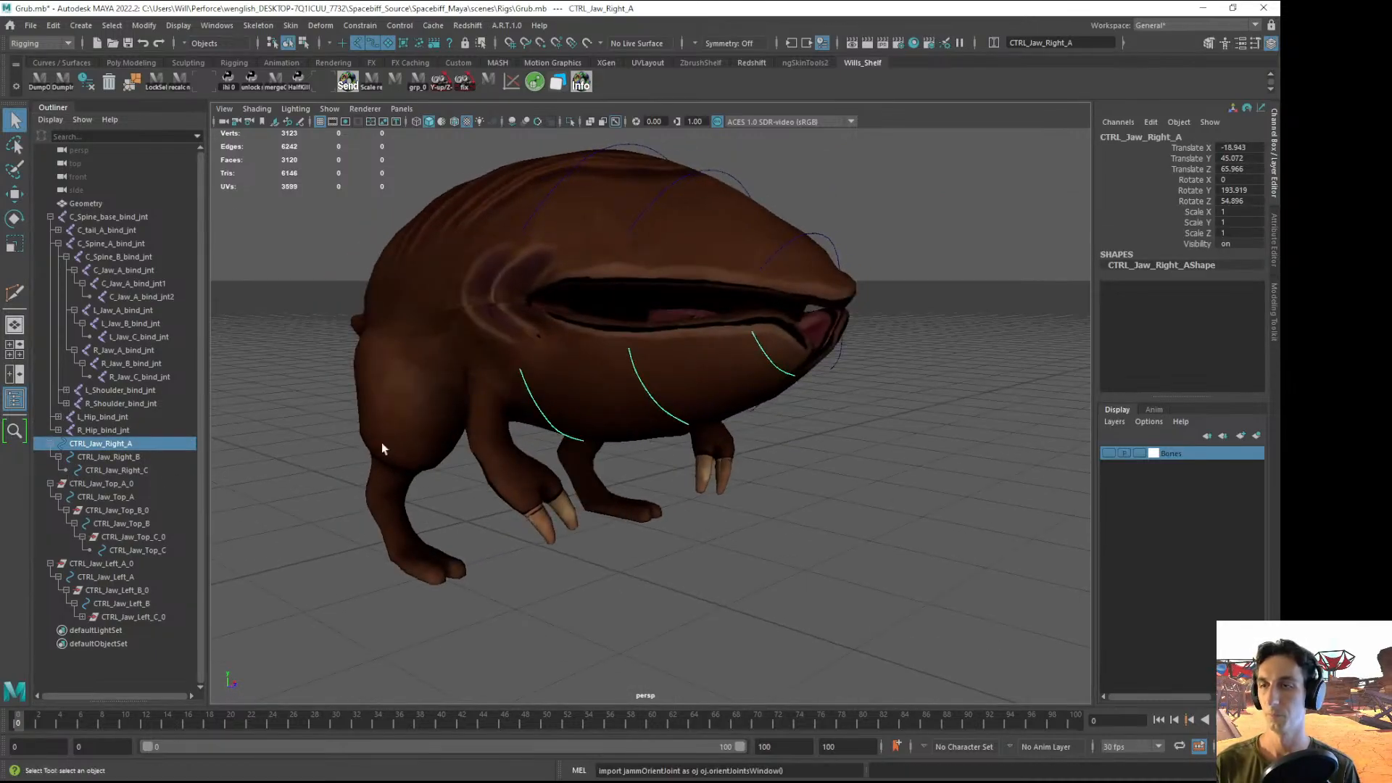
left_click(102, 458)
left_click(386, 625)
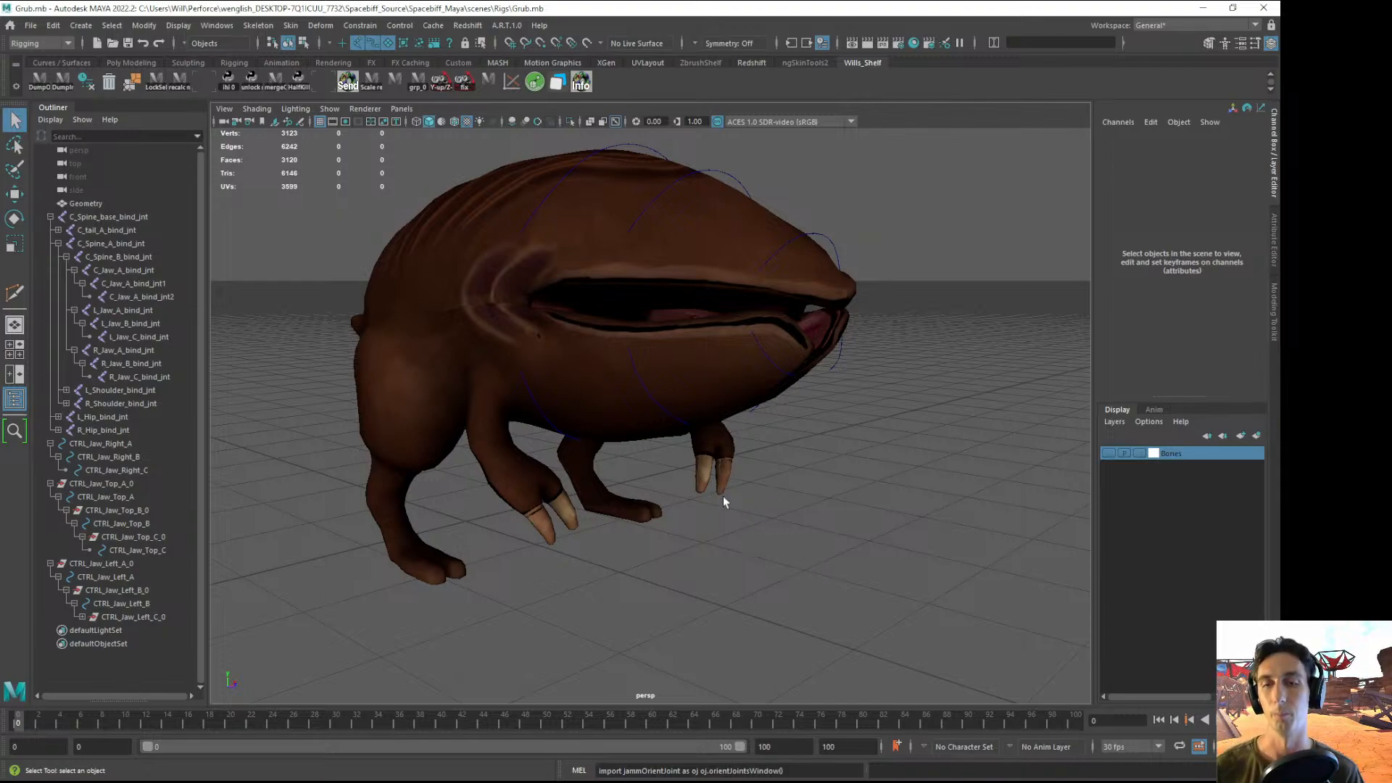
- Save the scene with nothing selected
left_click_drag(724, 496, 595, 429, "alt")
left_click(746, 414)
left_click(529, 425)
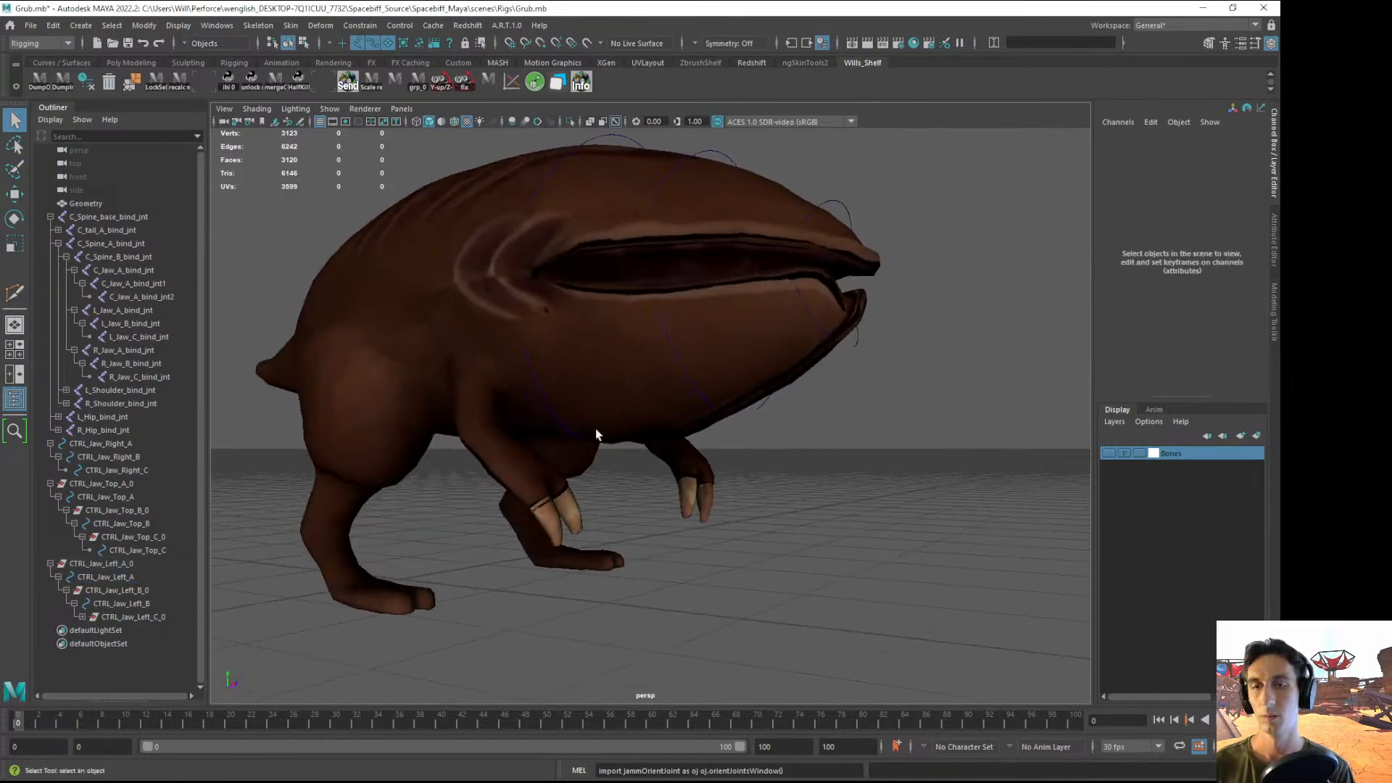
left_click(566, 425)
key("ctrl+s")
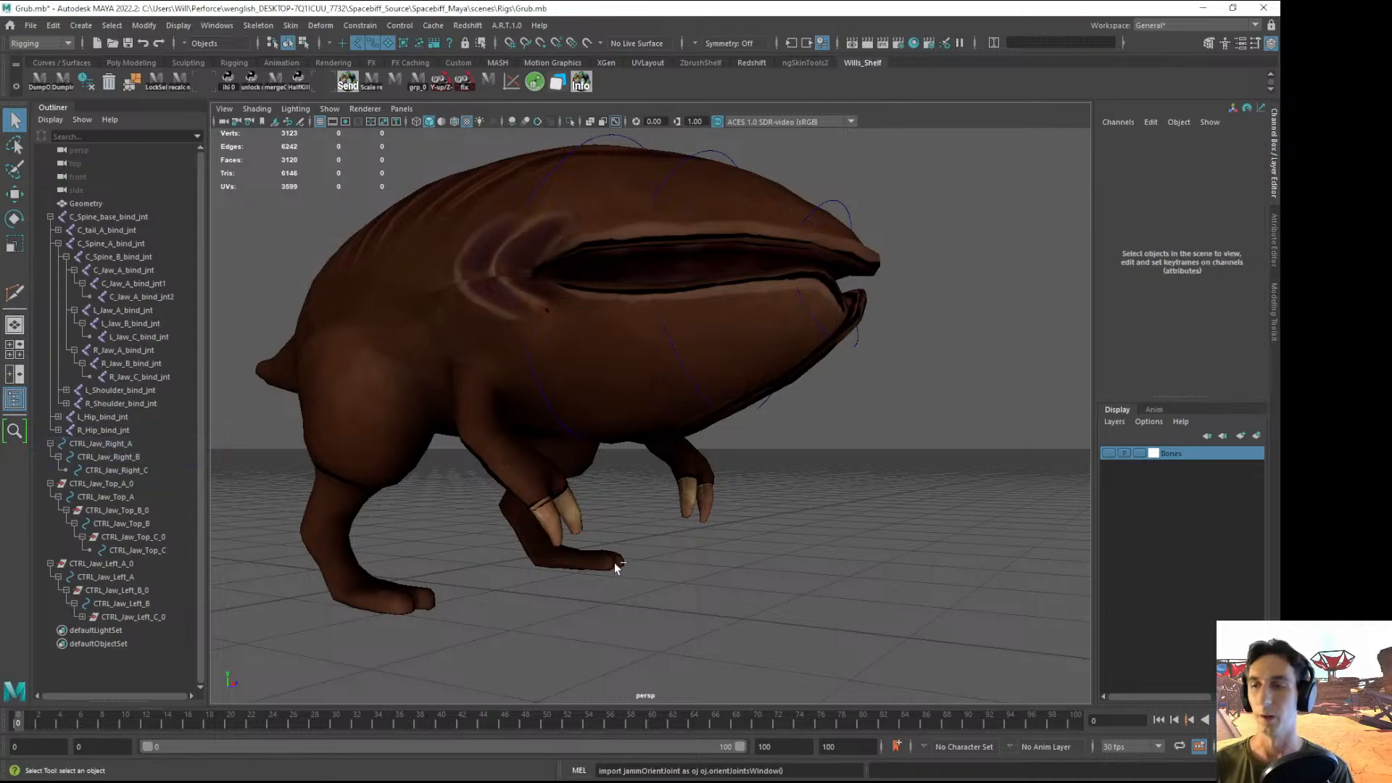
- Create an empty group at the scene root with nothing selected, for use as the right jaw's offset
left_click(102, 459)
left_click_drag(589, 498, 560, 507, "alt")
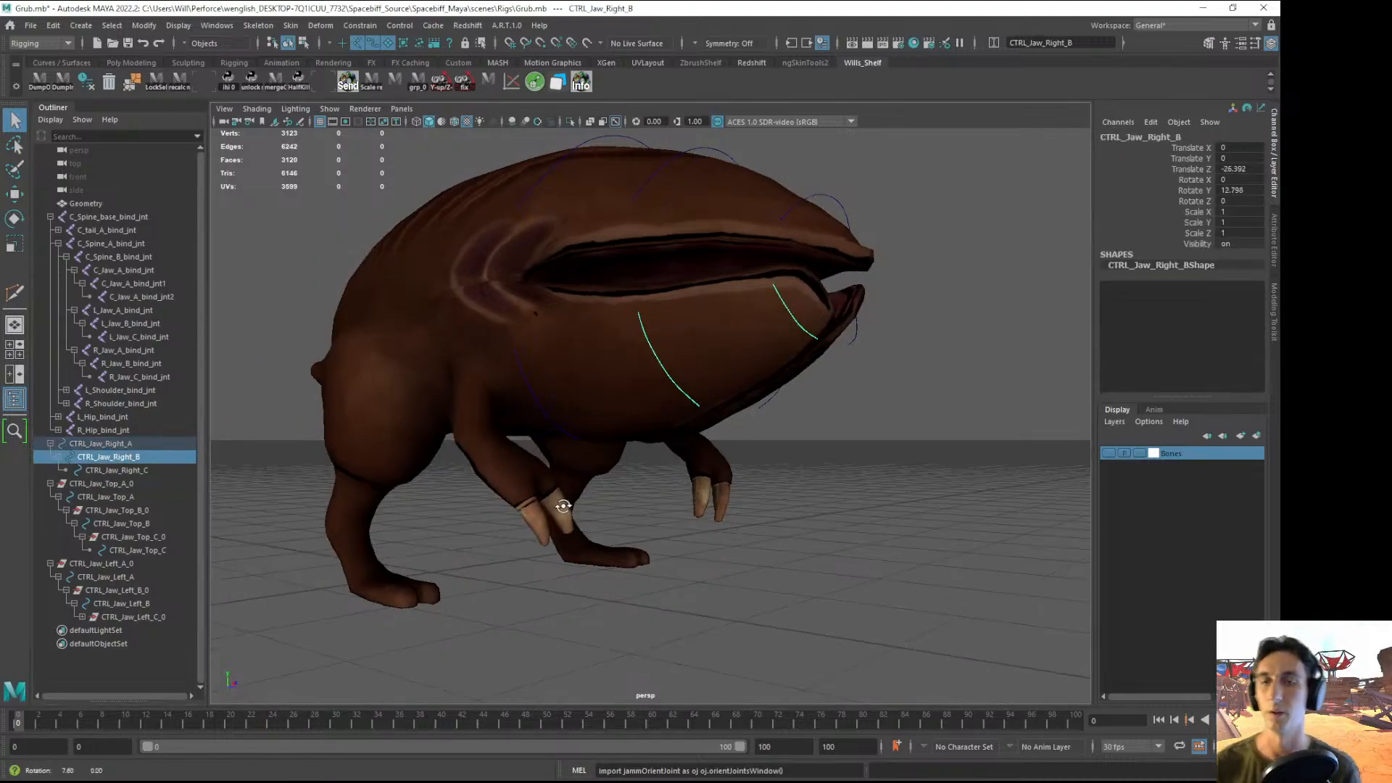
left_click(250, 459)
key("ctrl+g")
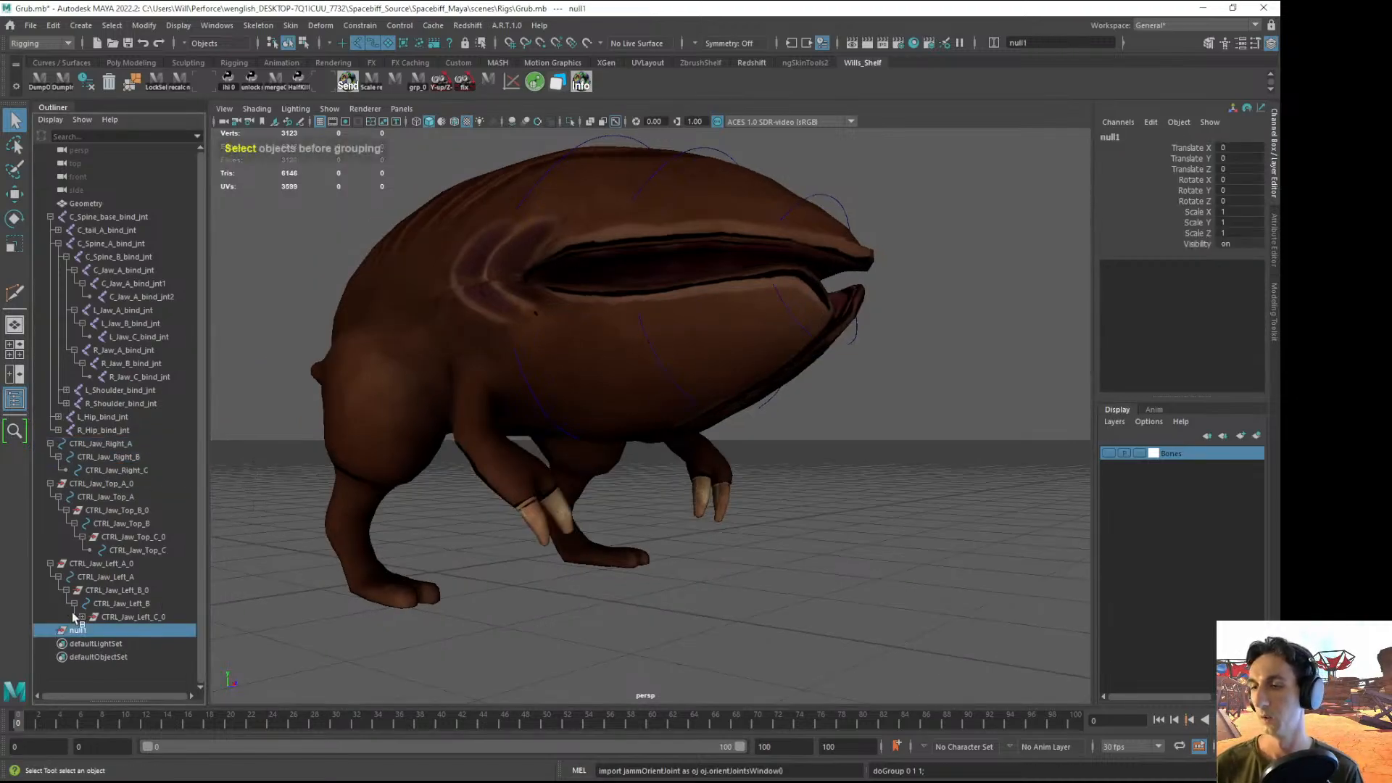
middle_click_drag(73, 631, 79, 642)
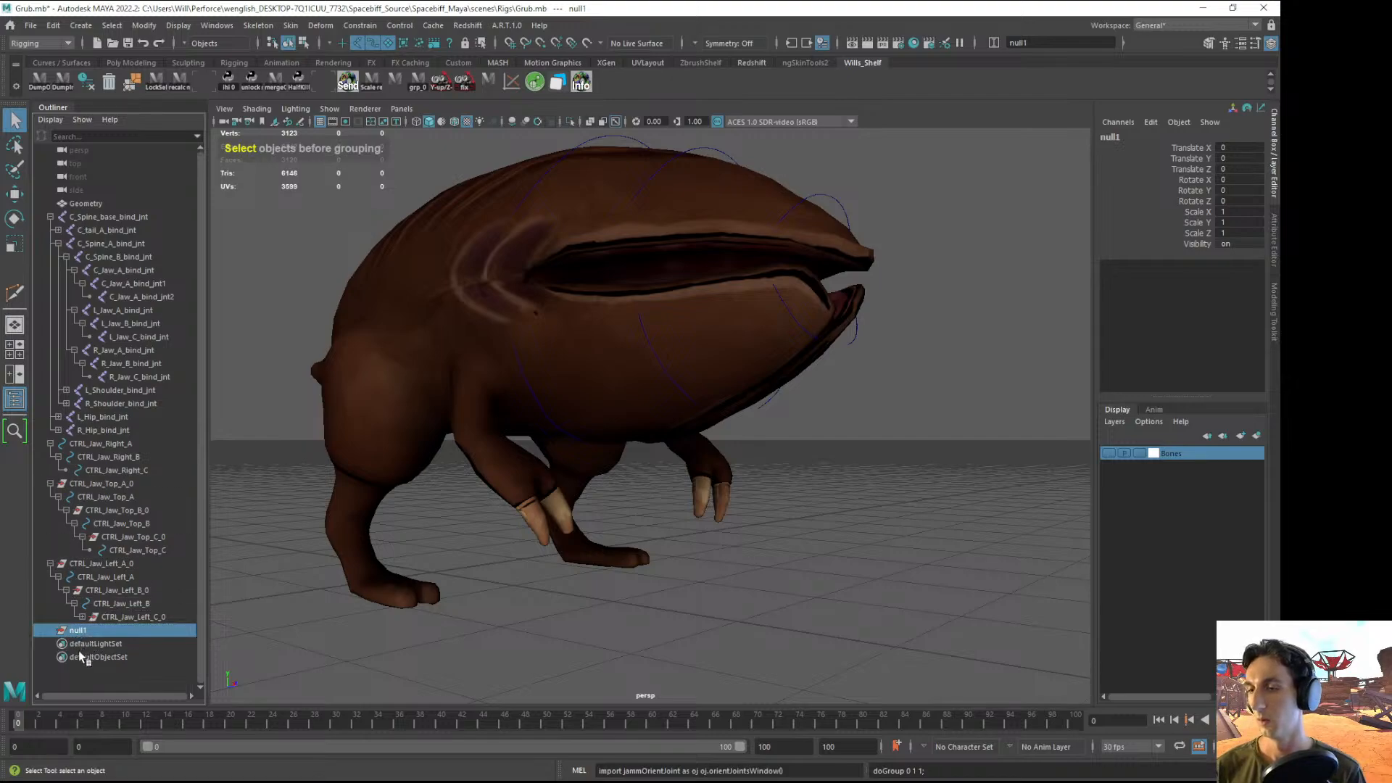
left_click(81, 672)
- Unparent CTRL_Jaw_Right_B and CTRL_Jaw_Right_C to the world
left_click(88, 457)
left_click(94, 470, "ctrl")
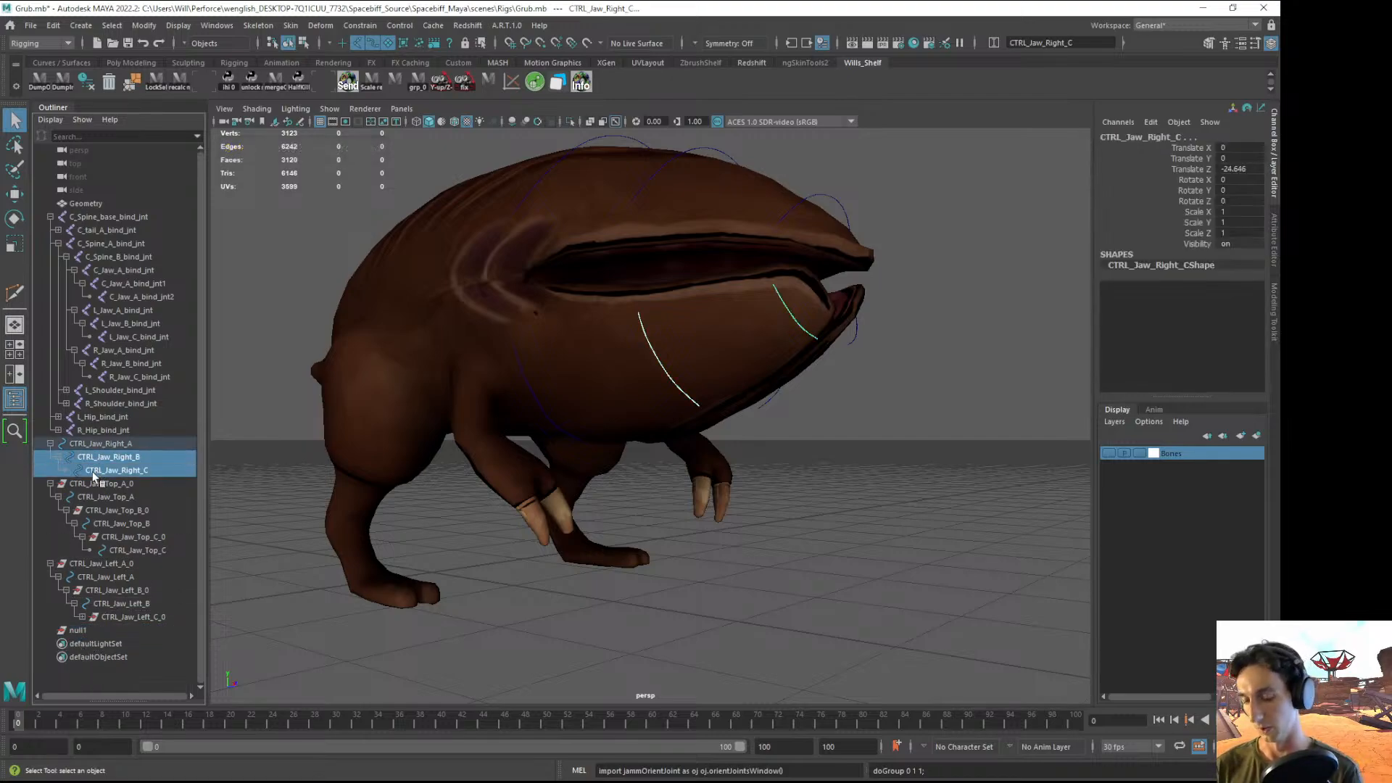
key("shift+p")
left_click(72, 681)
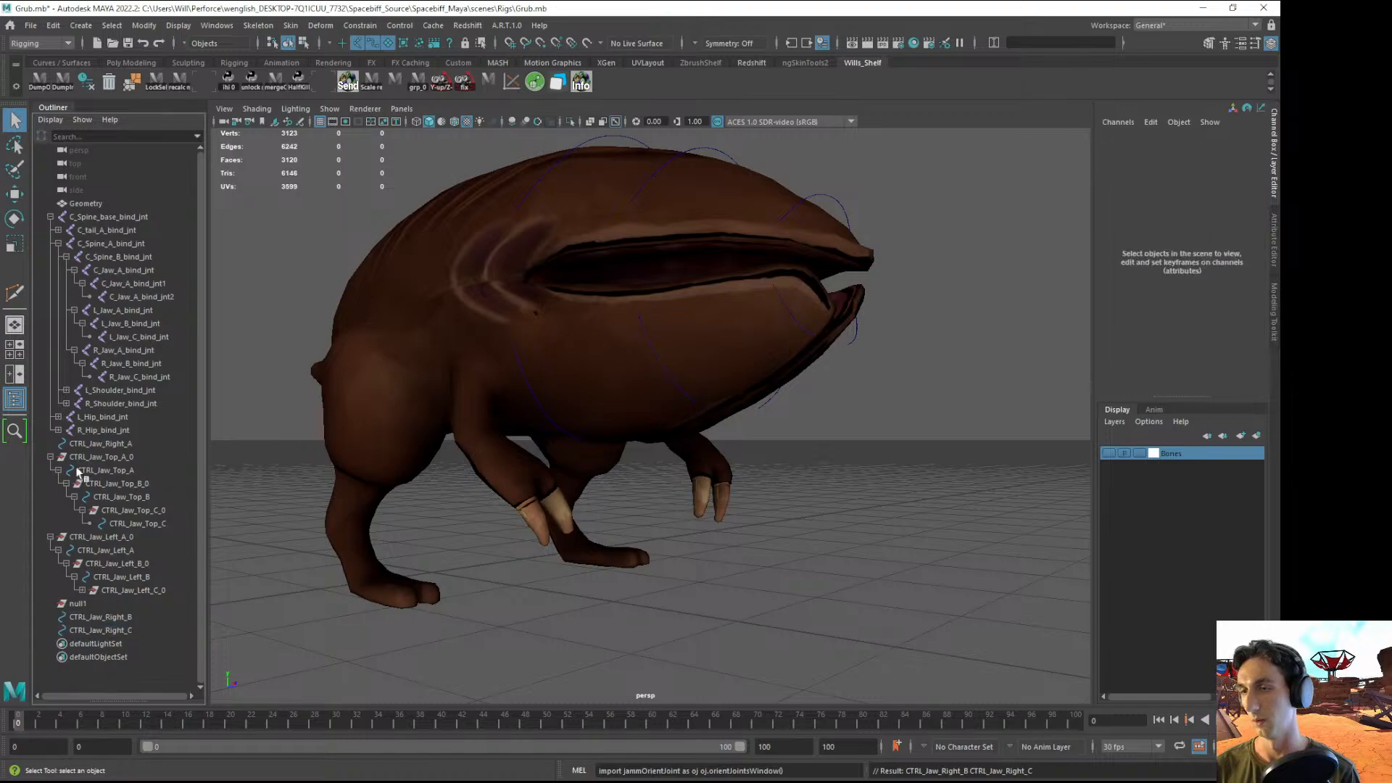
- Parent the empty group under CTRL_Jaw_Right_A with zeroed transforms, and compare its position and orientation with the control's
left_click(90, 443)
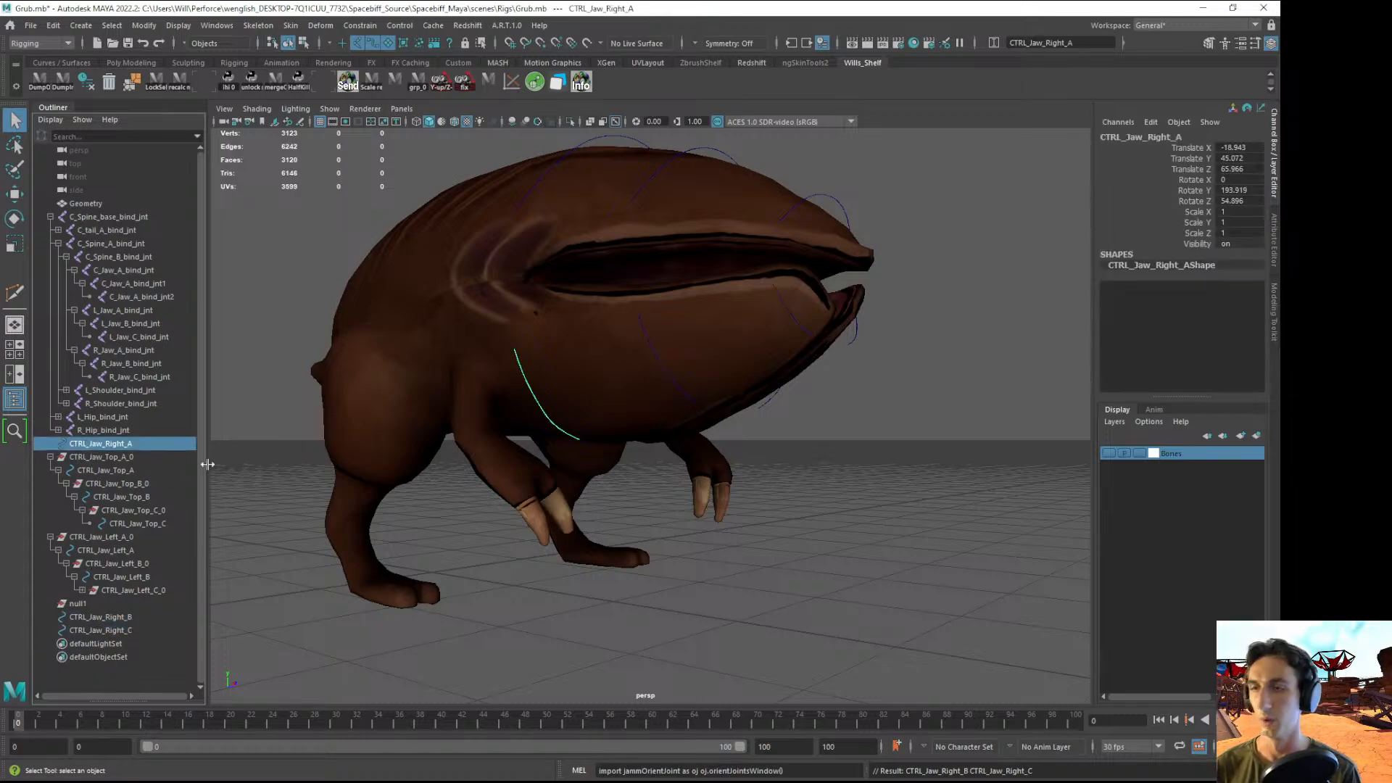
key("w")
left_click_drag(457, 497, 502, 511, "alt")
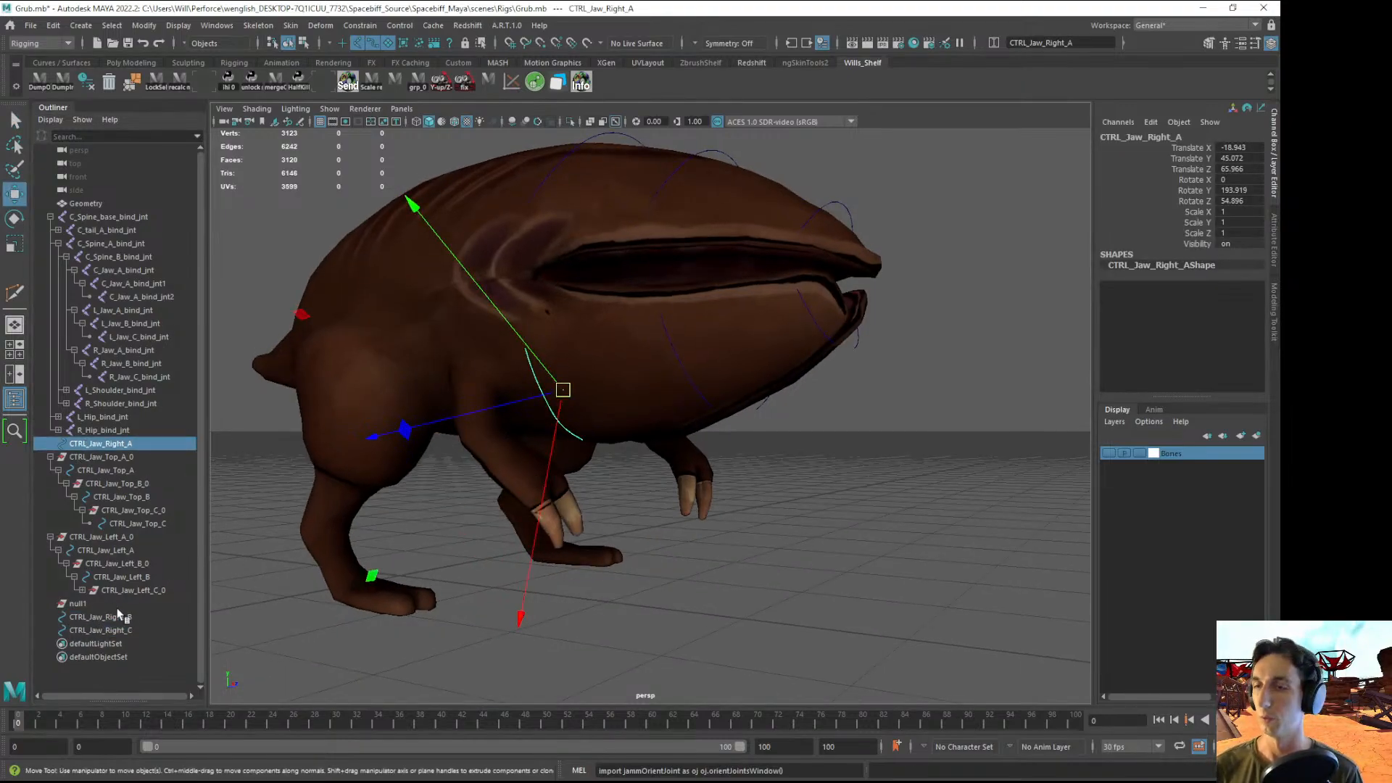
left_click_drag(80, 605, 88, 445)
key("alt+r")
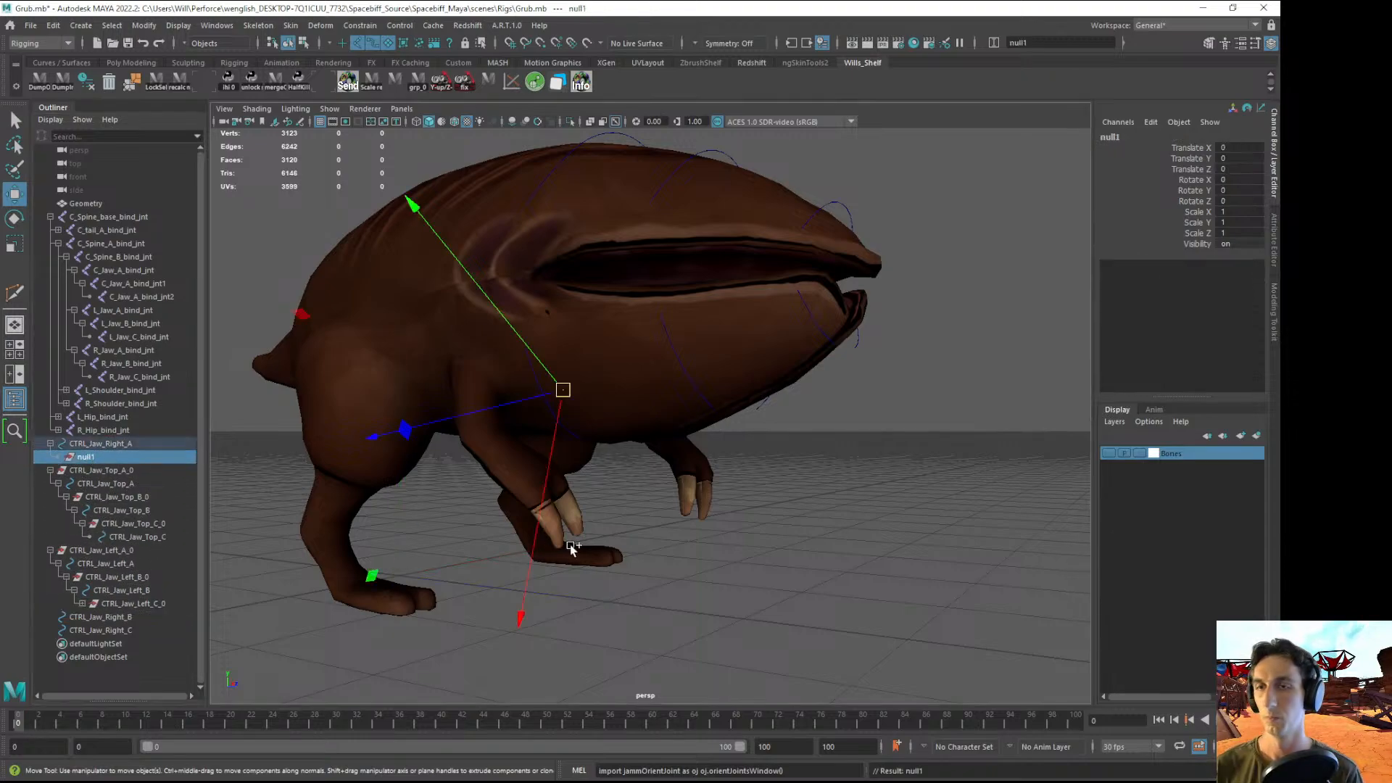
left_click_drag(624, 529, 635, 523, "alt")
left_click(89, 447)
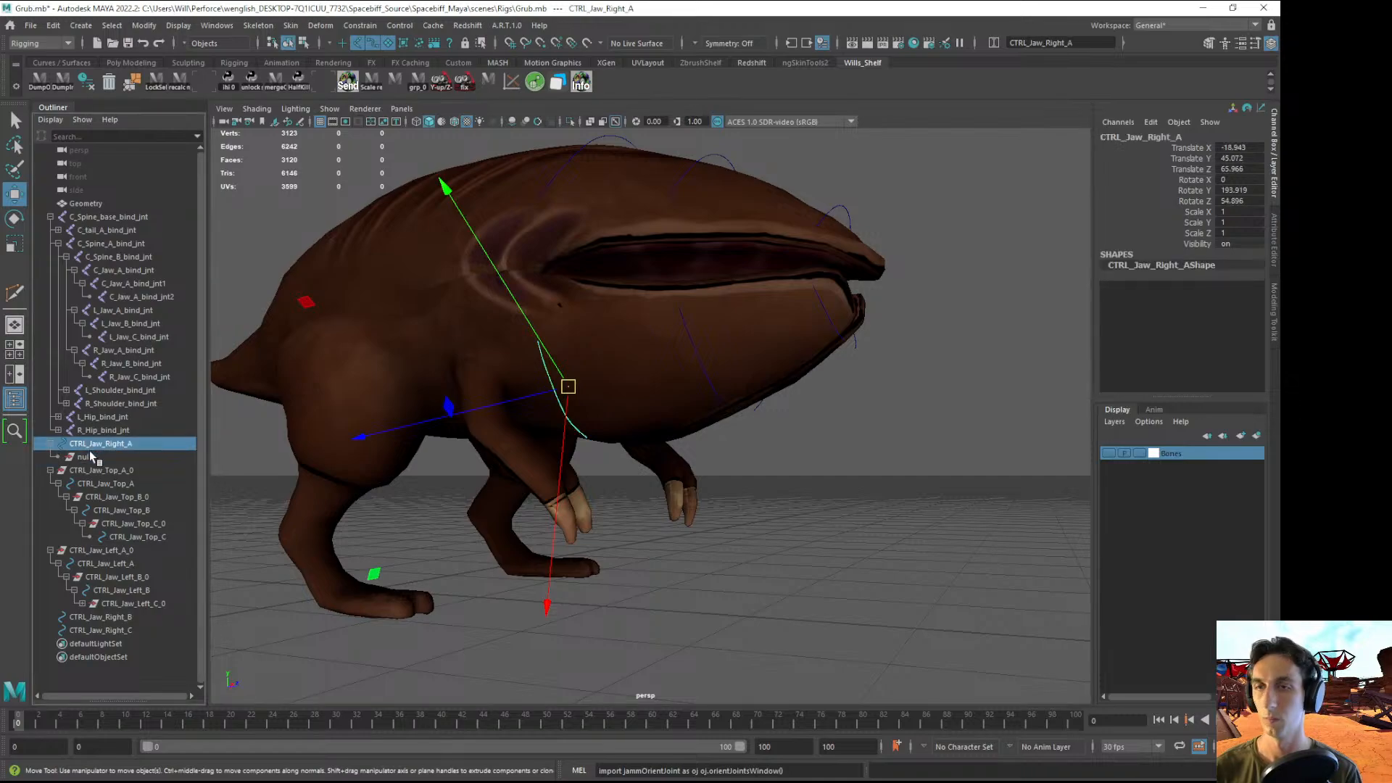
left_click(91, 456)
left_click(81, 444)
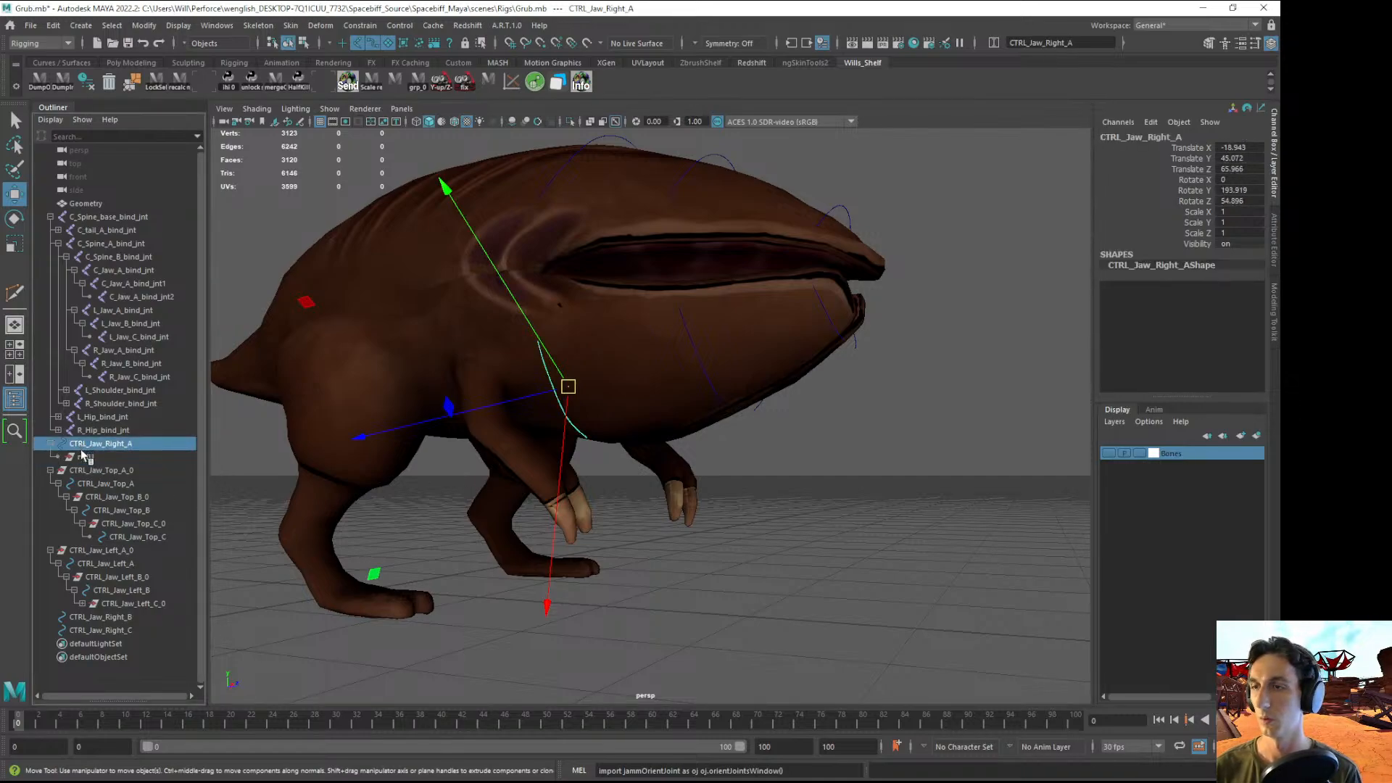
left_click_drag(652, 480, 664, 489, "alt")
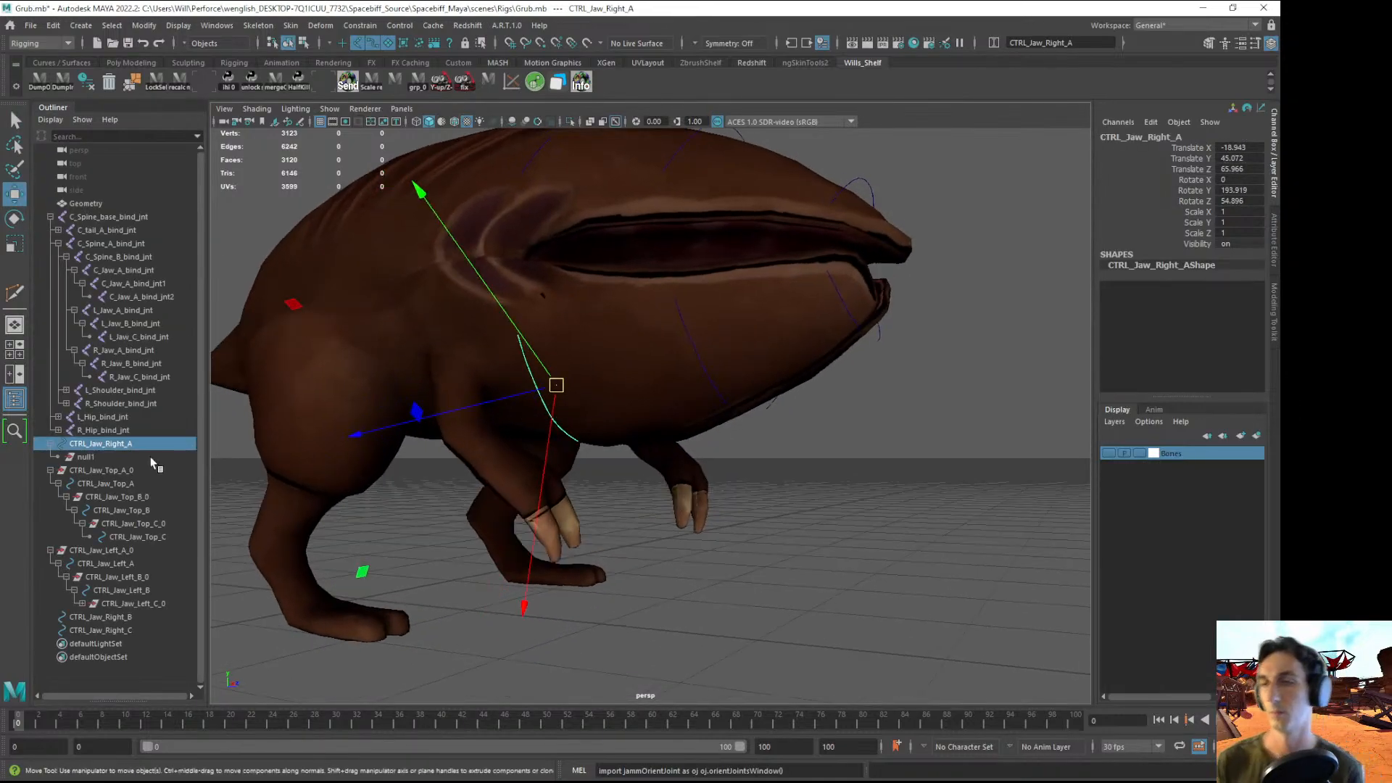
- Unparent the empty group null1 from CTRL_Jaw_Right_A to the world and parent CTRL_Jaw_Right_A under it
left_click(94, 455)
left_click(90, 444)
left_click(96, 457)
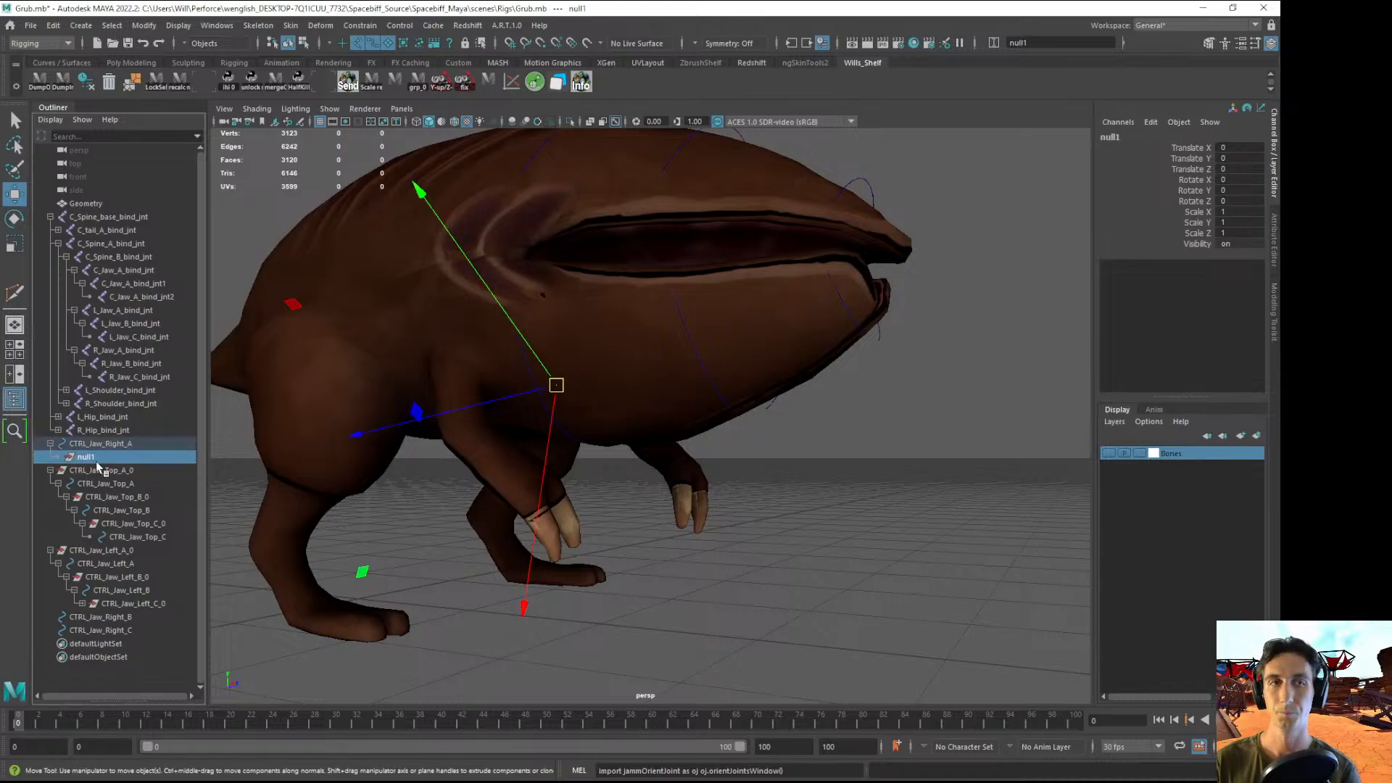
key("shift+p")
left_click(109, 445)
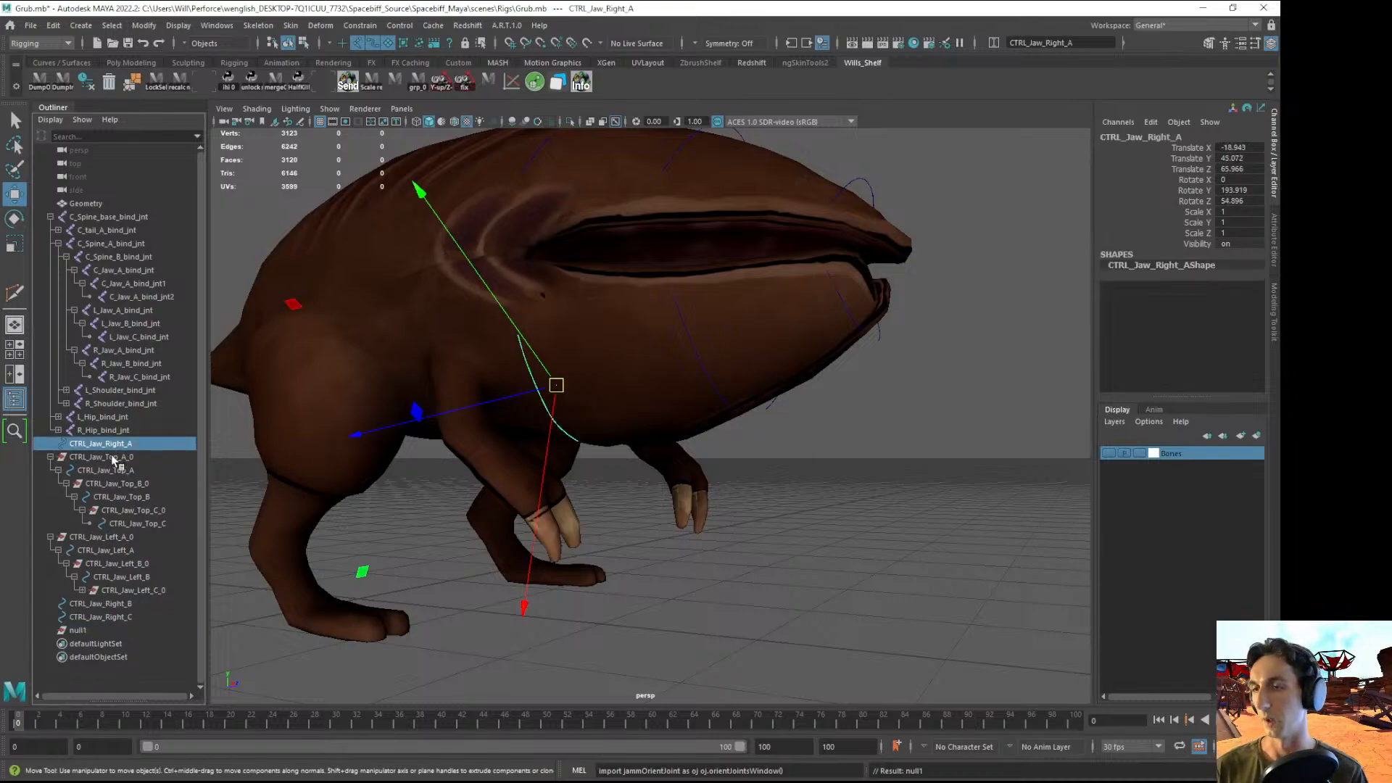
middle_click_drag(105, 447, 86, 632)
left_click(50, 617)
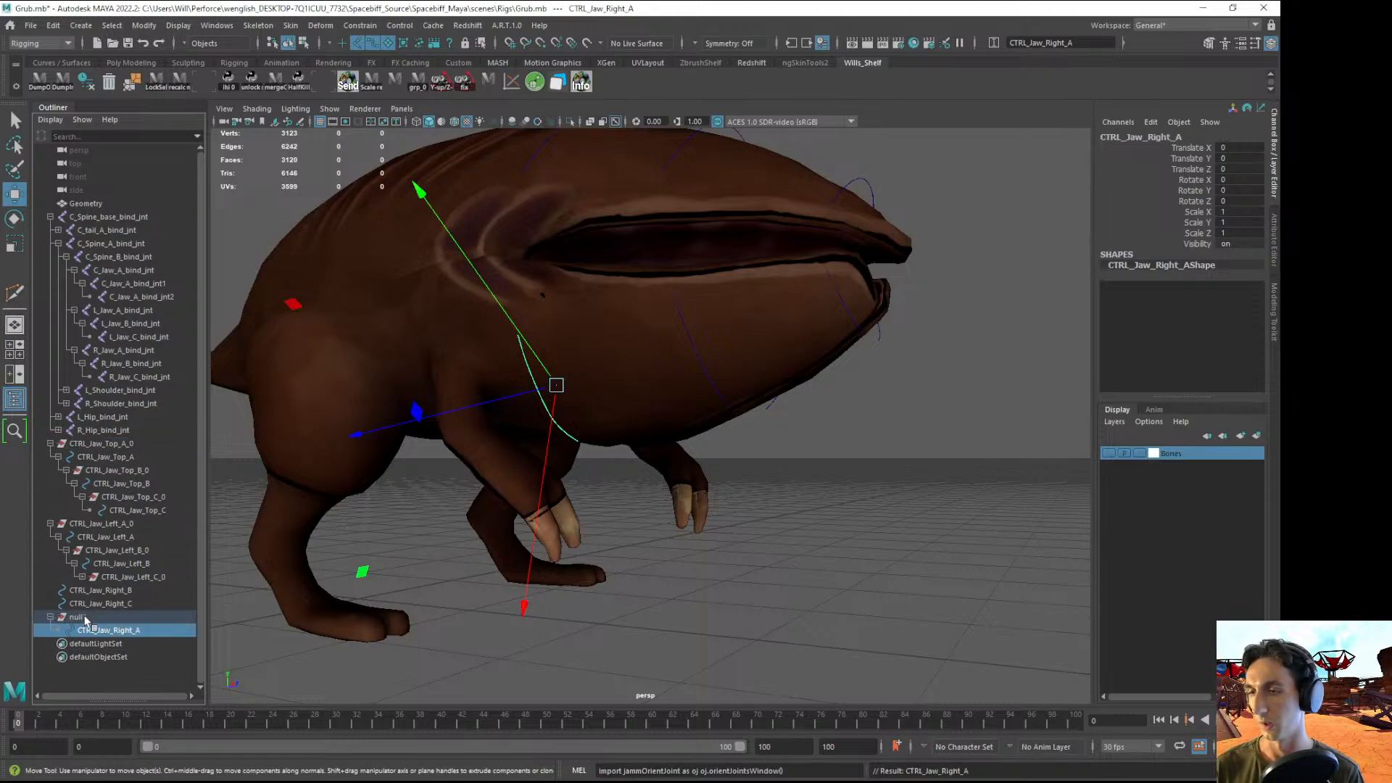
- Compare the pivot orientation of null1 and CTRL_Jaw_Right_A, test-rotating the control about Y and undoing the rotation
left_click(81, 618)
left_click_drag(449, 572, 459, 589, "alt")
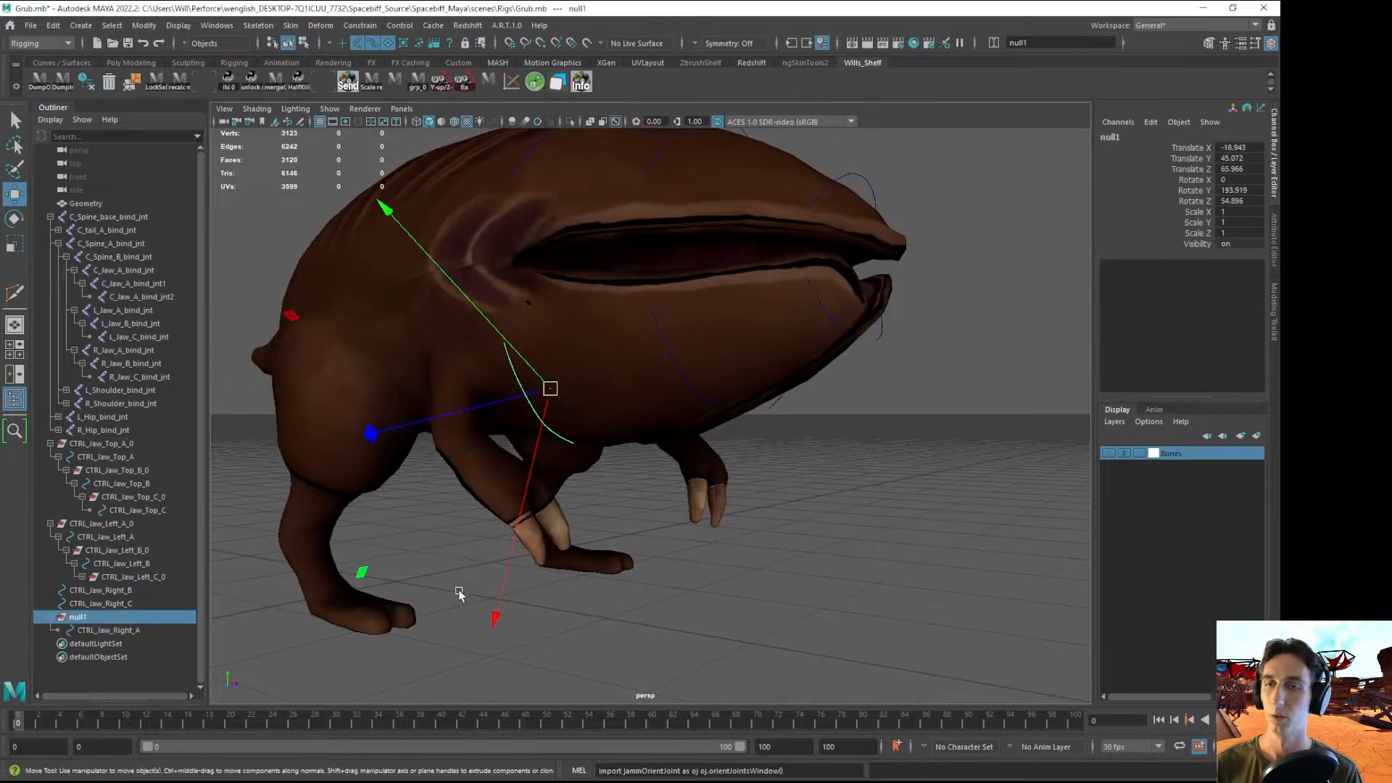
left_click(114, 630)
key("e")
left_click(91, 617)
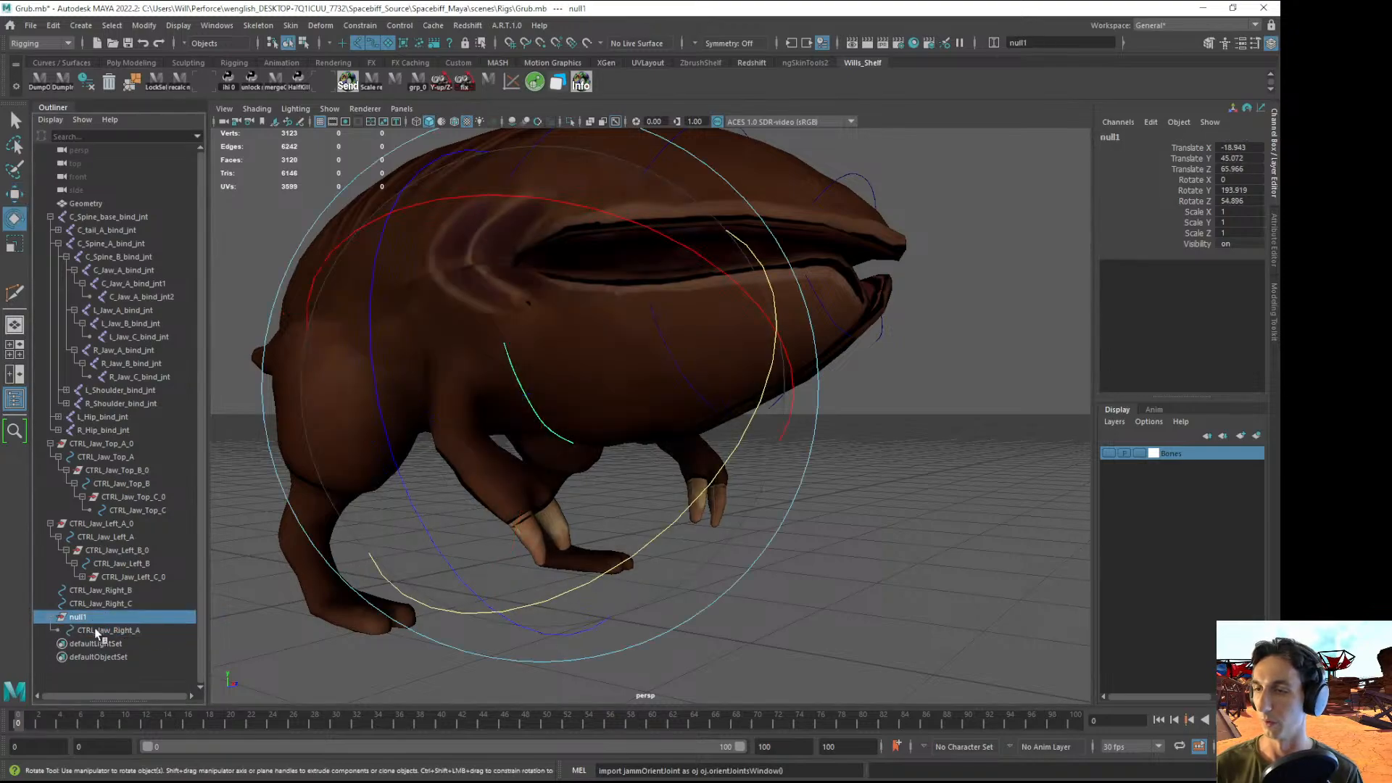
left_click(105, 631)
left_click_drag(455, 496, 480, 496, "alt")
left_click_drag(714, 507, 717, 512)
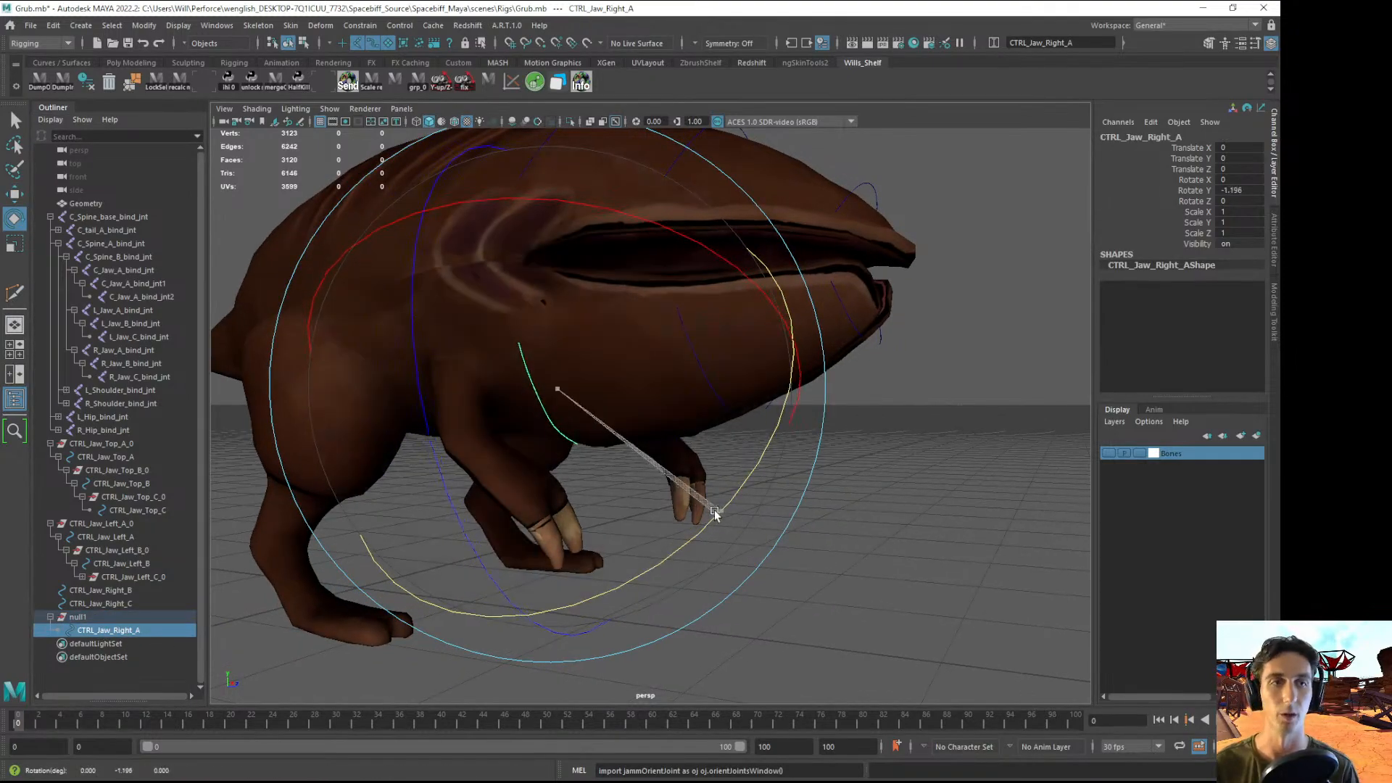
key("ctrl+z")
left_click(832, 631)
left_click_drag(832, 631, 806, 625, "alt")
left_click(81, 618)
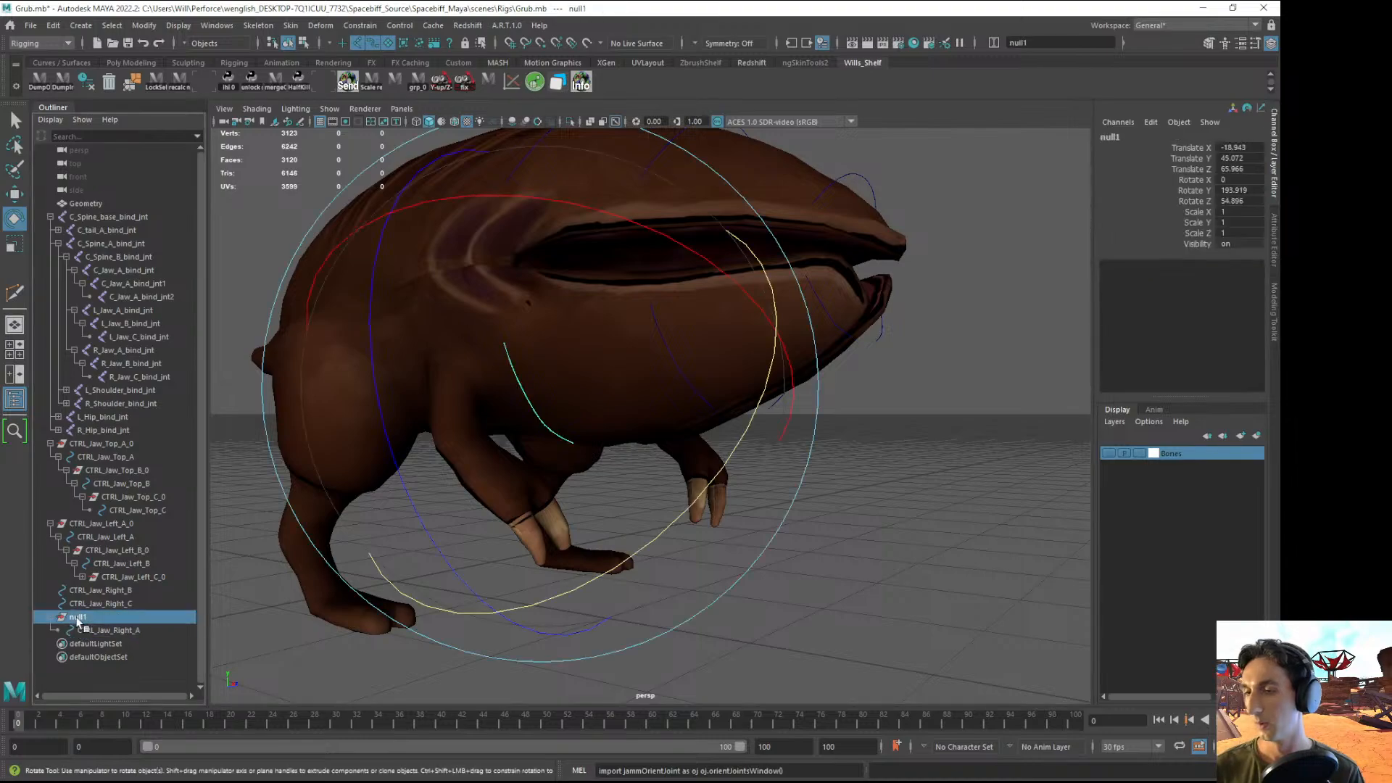
left_click(103, 630)
left_click(98, 630, "ctrl")
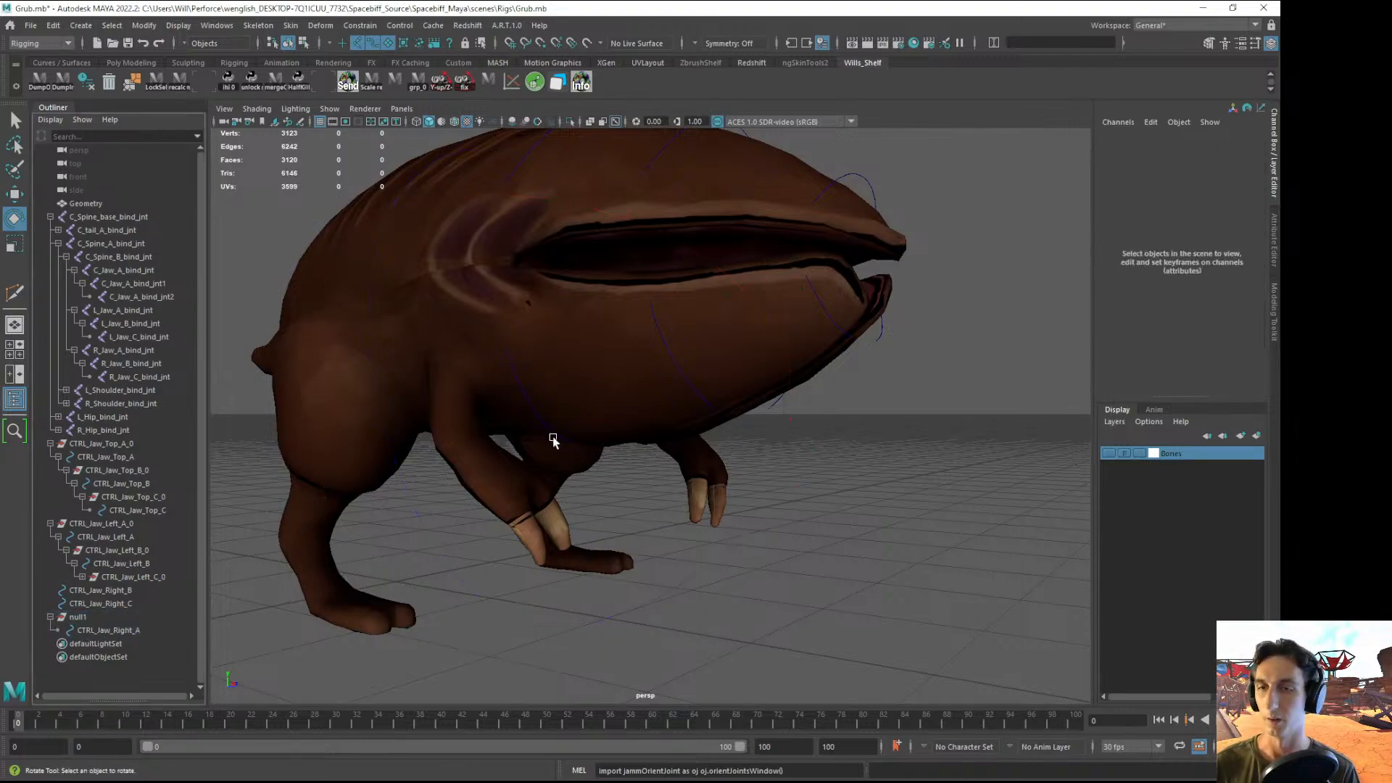
left_click_drag(681, 428, 609, 445, "alt")
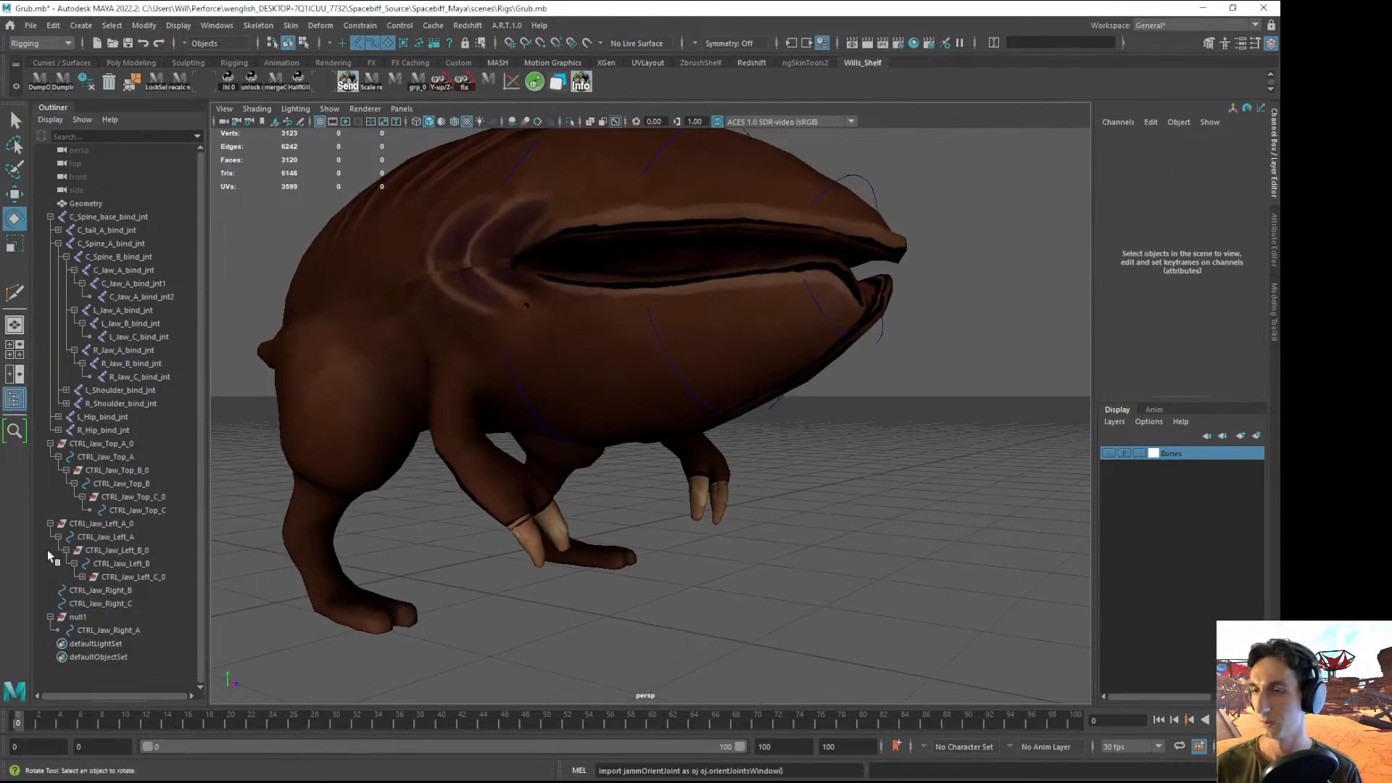
- Create an empty group with nothing selected, zero its transforms under CTRL_Jaw_Right_C, and unparent it to the world
left_click(81, 631)
left_click(254, 656)
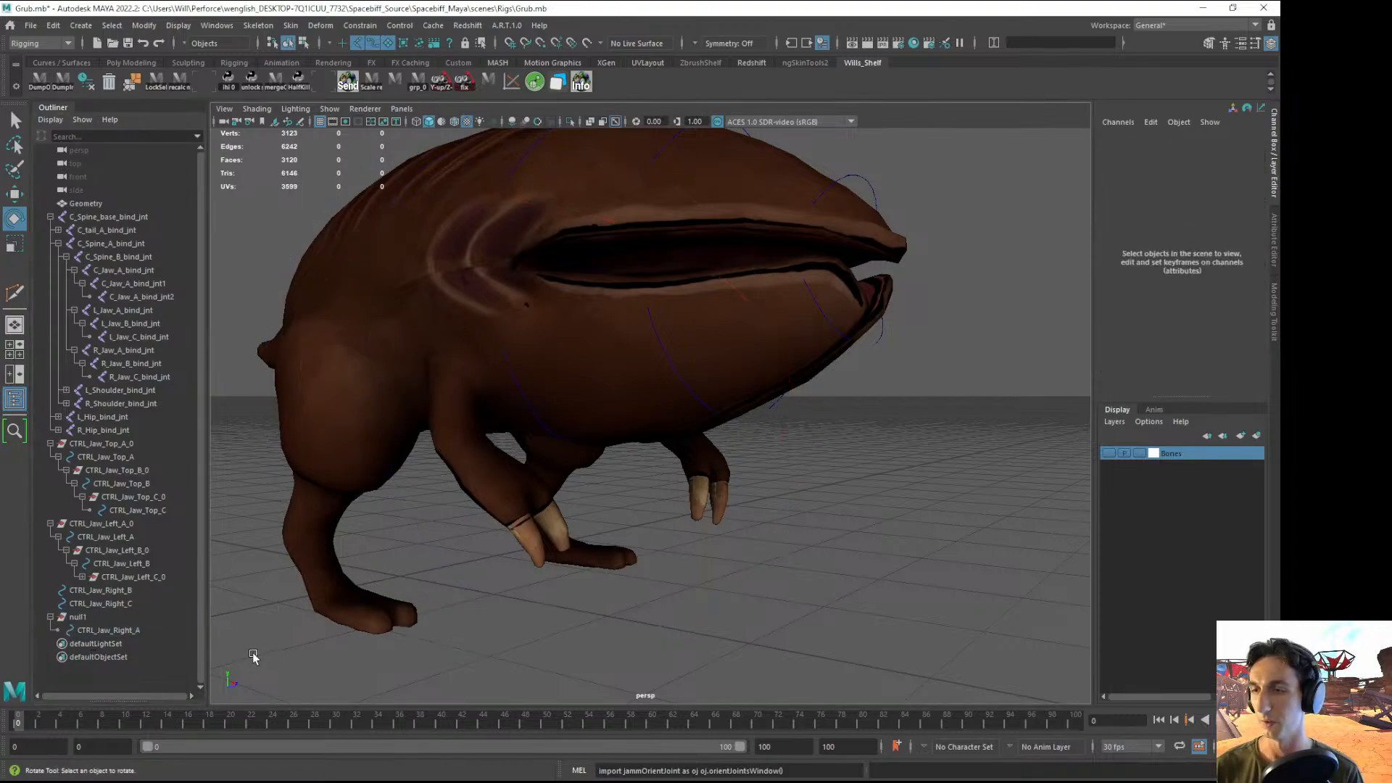
key("ctrl+g")
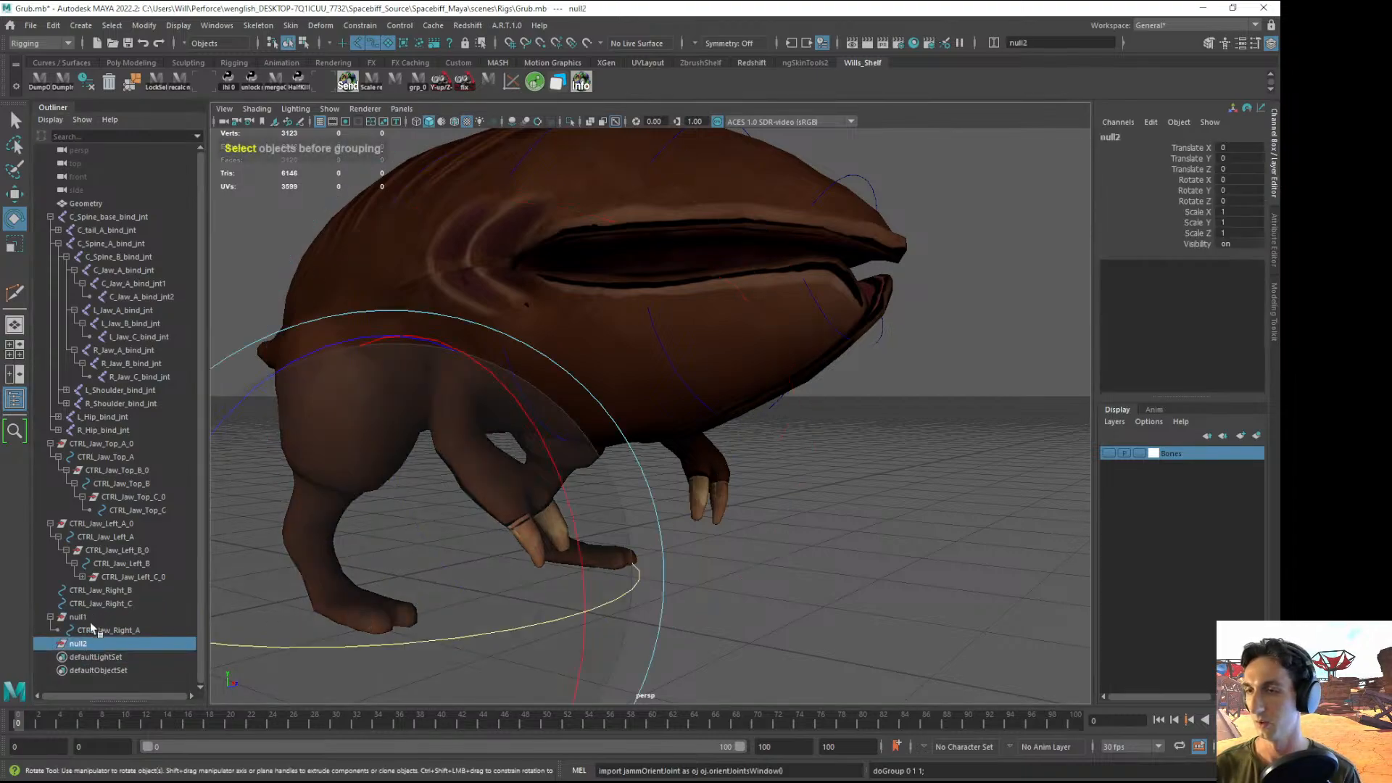
middle_click_drag(78, 643, 87, 605)
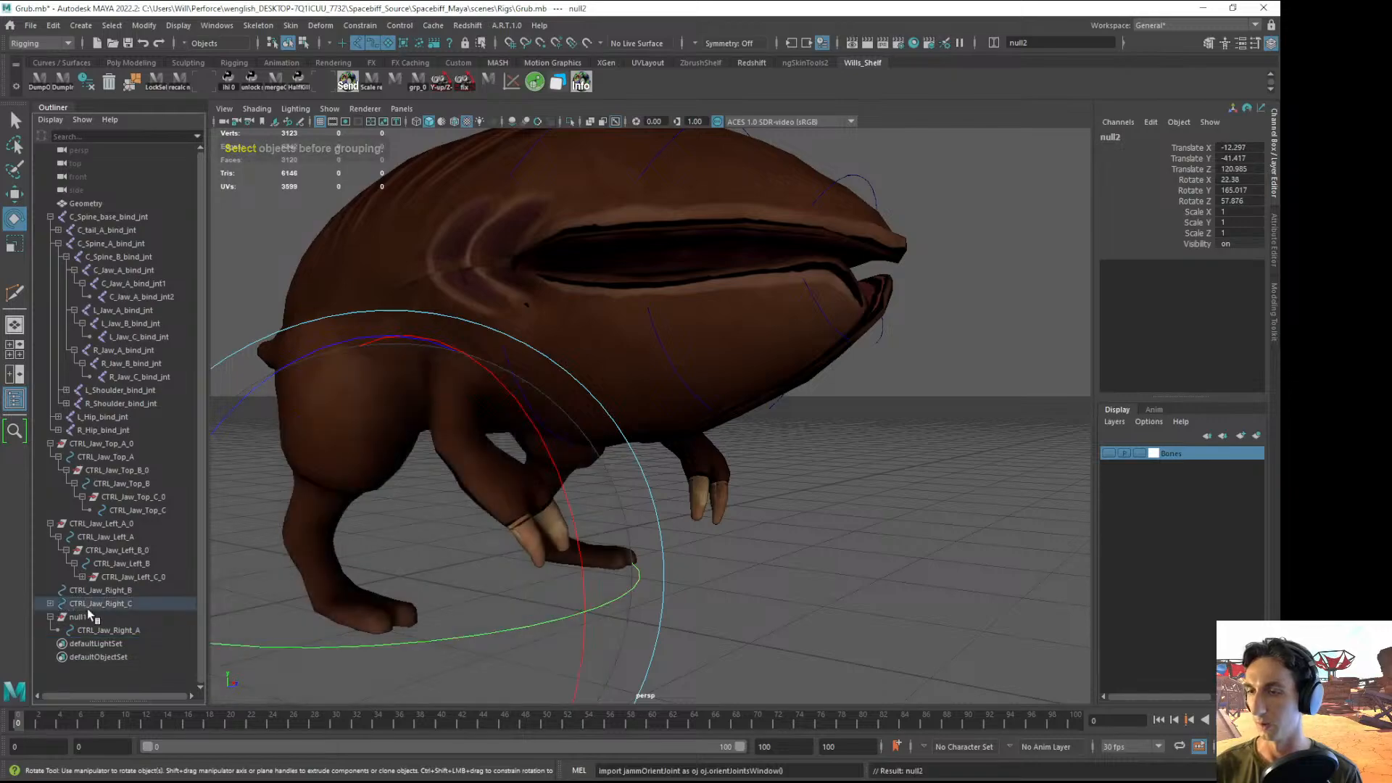
key("g")
key("w")
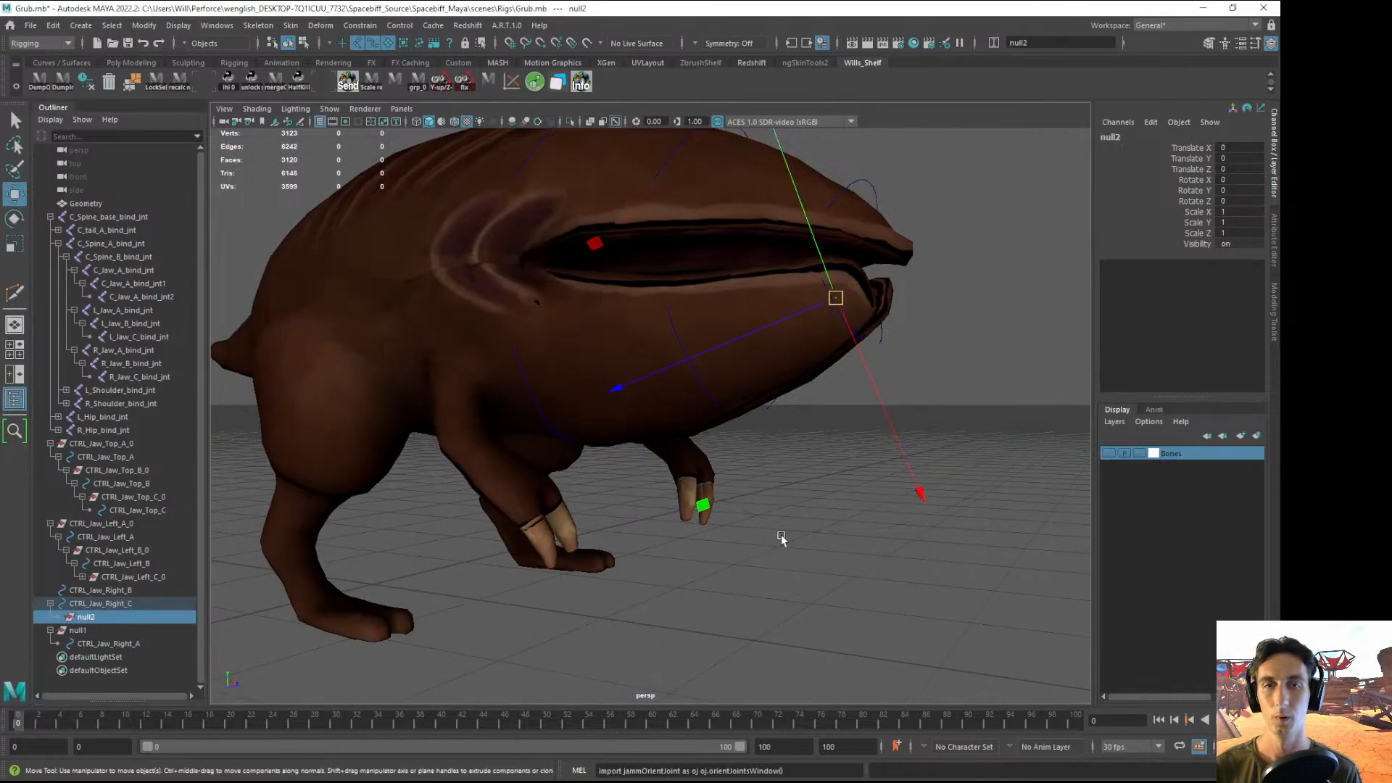
left_click_drag(782, 538, 738, 545, "alt")
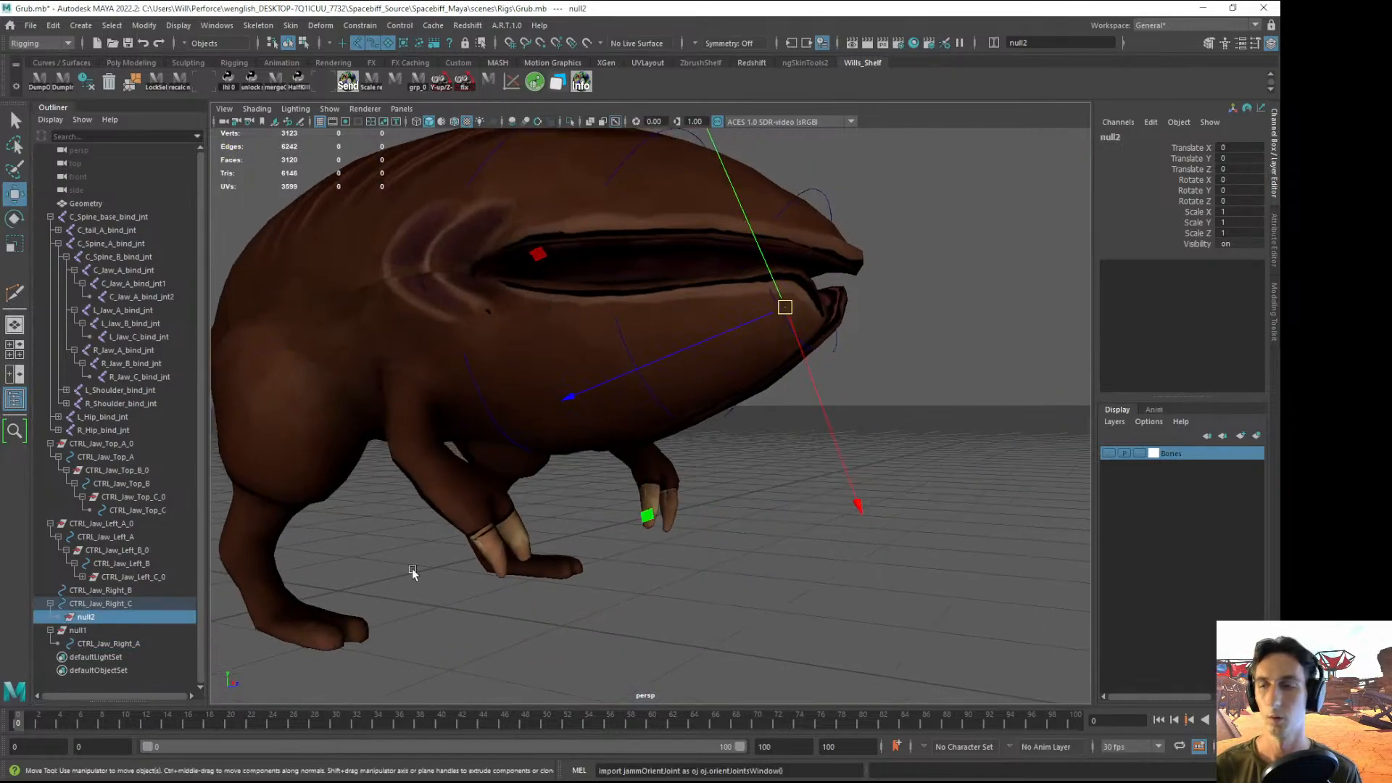
key("shift+p")
left_click(97, 604)
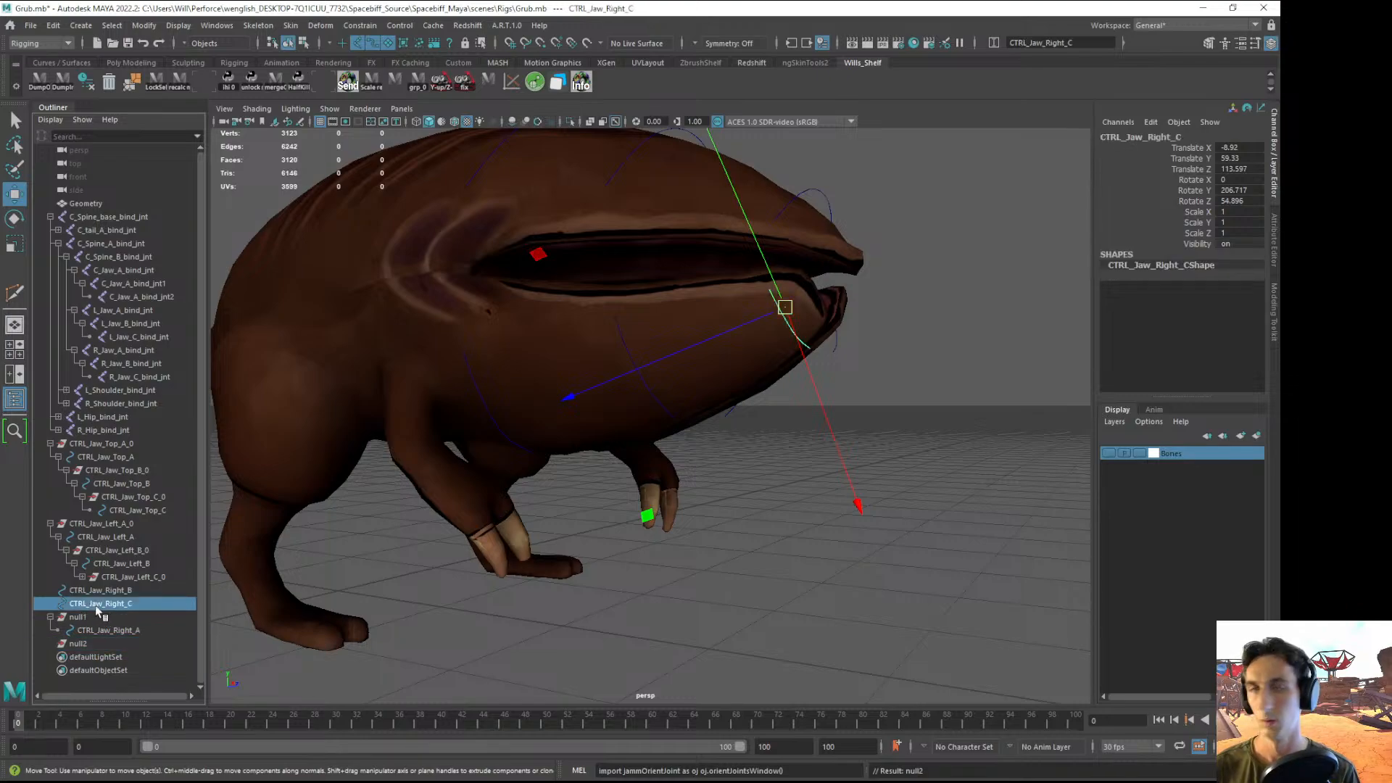
middle_click_drag(108, 605, 92, 643)
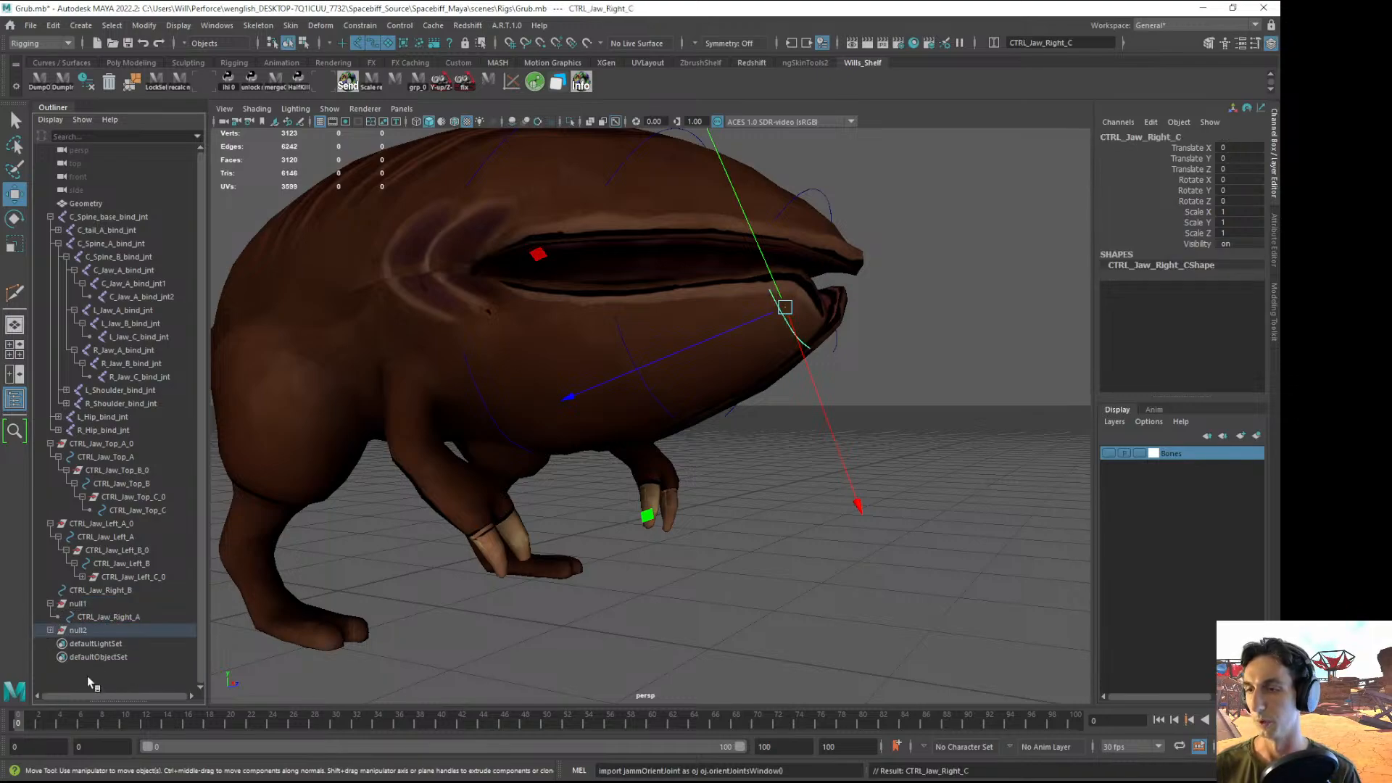
key("ctrl+g")
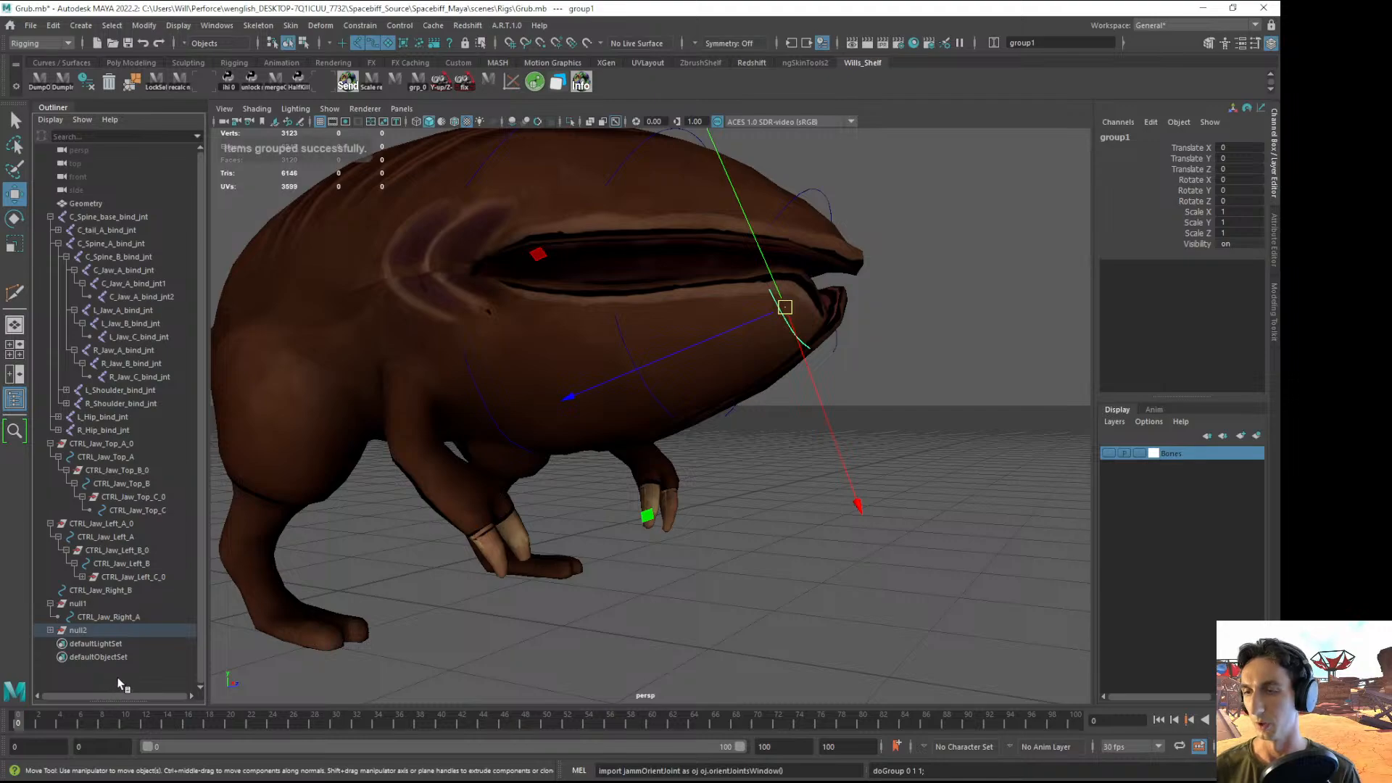
left_click(48, 631)
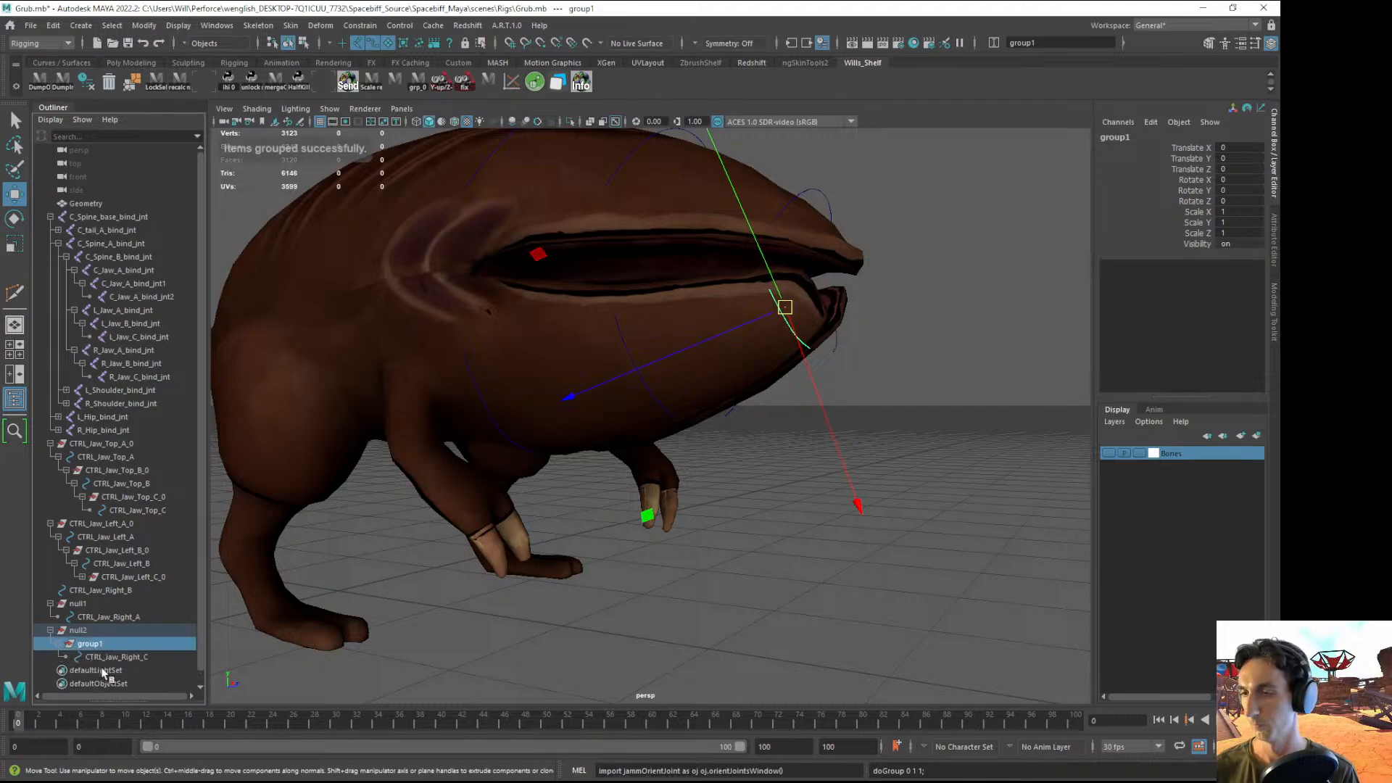
key("ctrl+z")
key("ctrl+z")
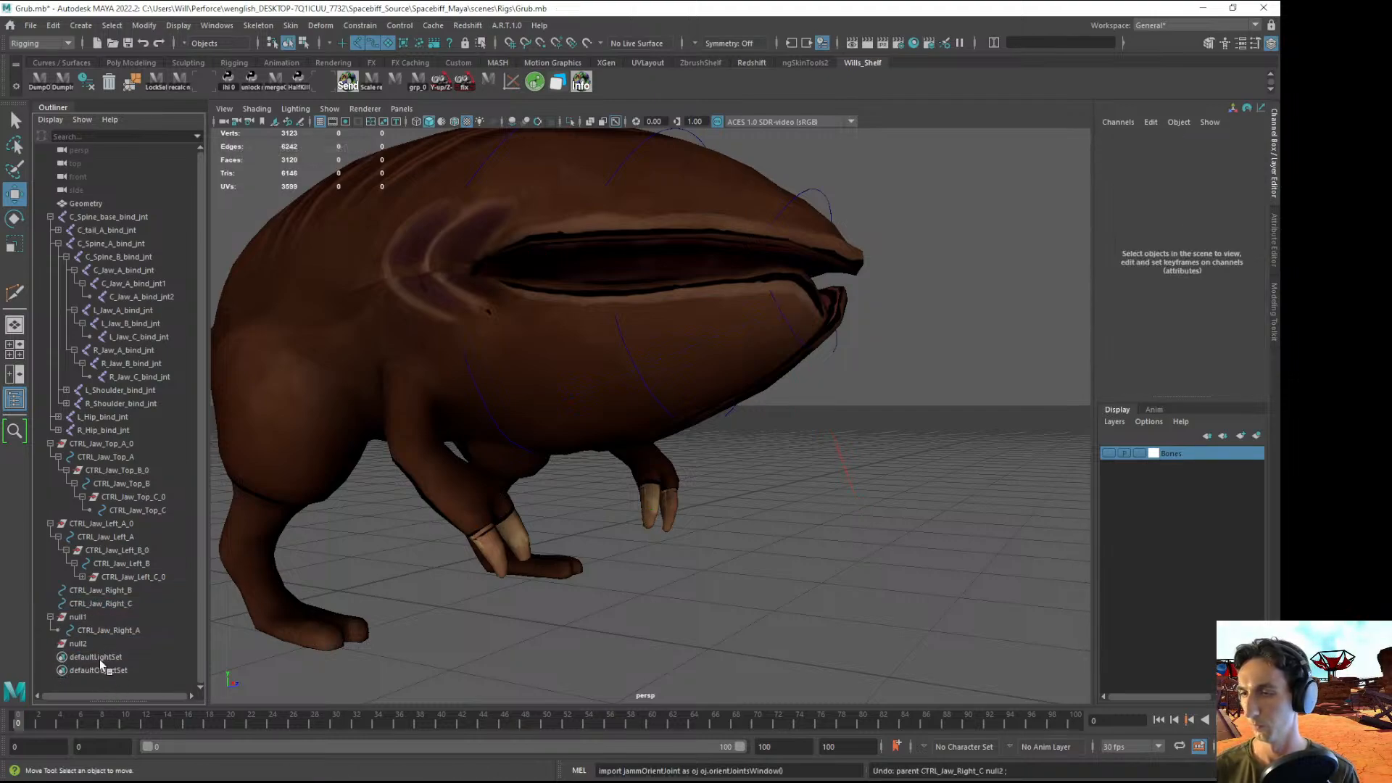
- Create another empty group with nothing selected and parent it under CTRL_Jaw_Right_C with zeroed transforms
key("ctrl+g")
left_click_drag(84, 662, 52, 613)
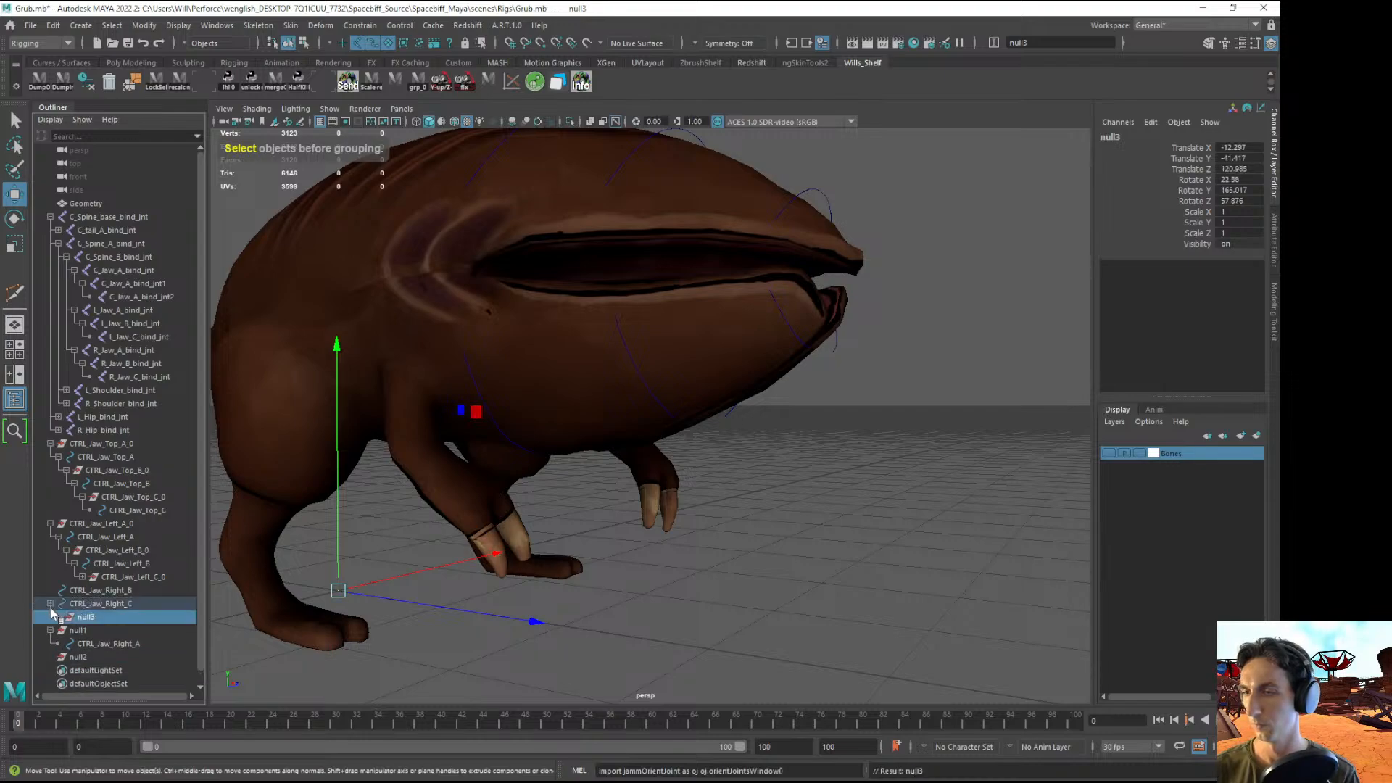
left_click(85, 607)
left_click(86, 618)
key("g")
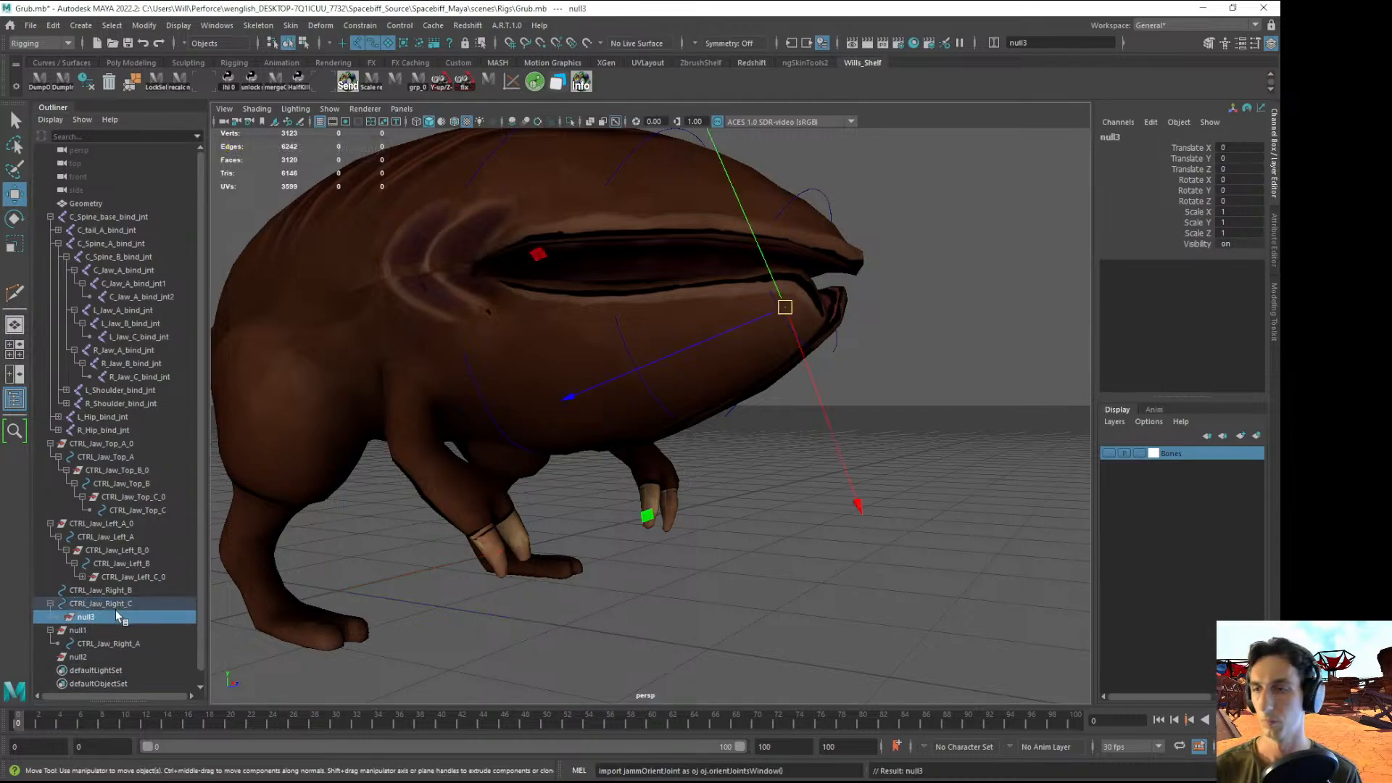
- Parent the empty group null2 under CTRL_Jaw_Right_B with zeroed transforms
double_click(78, 658)
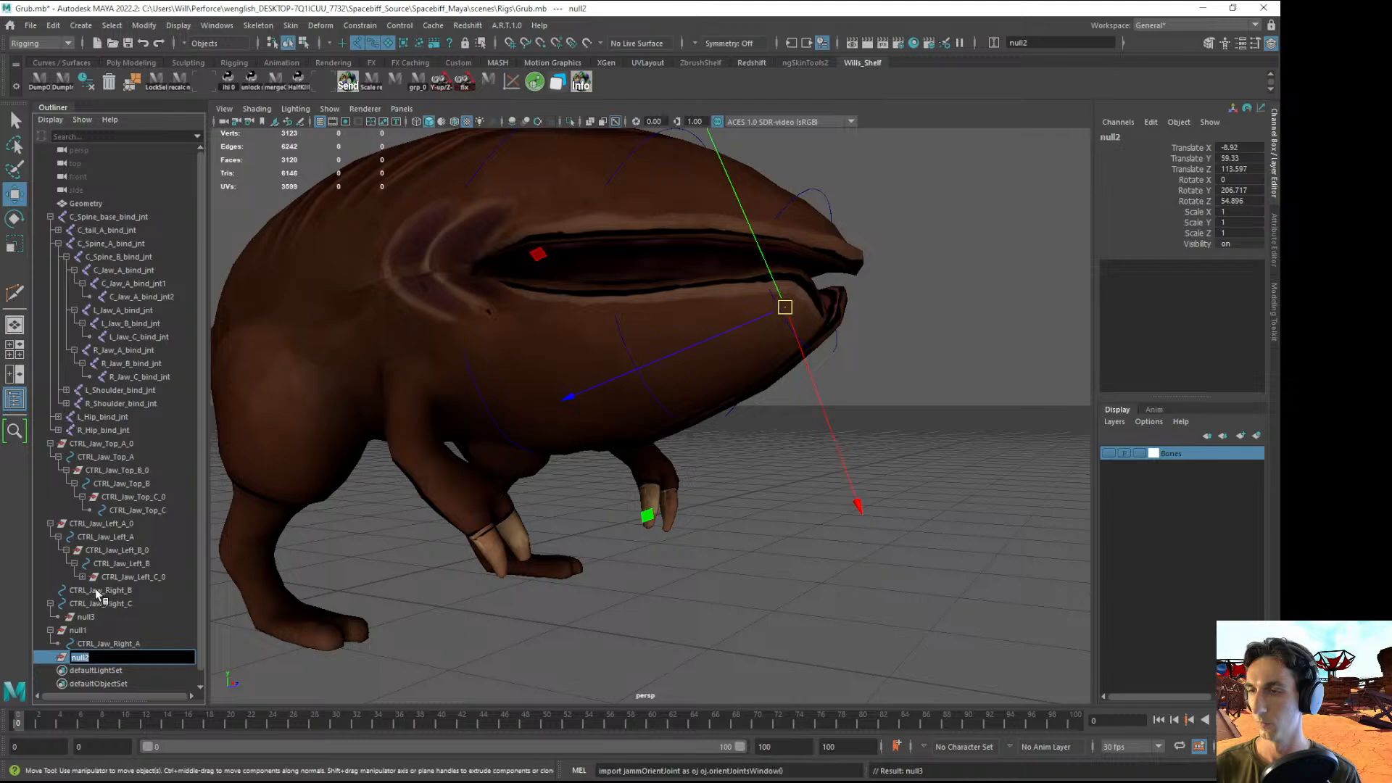
left_click(42, 660)
middle_click_drag(83, 658, 80, 594)
key("g")
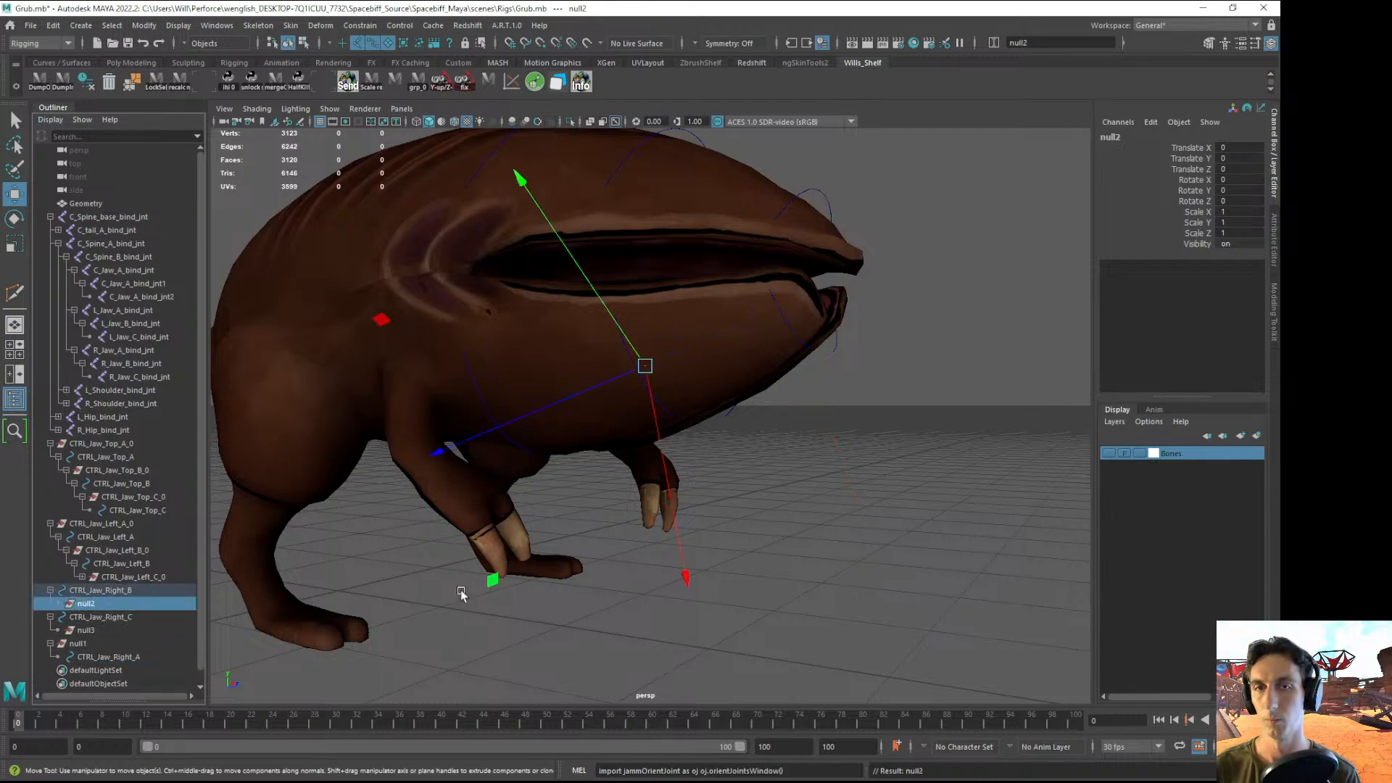
- Compare the position, orientation and transform values of CTRL_Jaw_Right_B with those of its child group null2
left_click(93, 591)
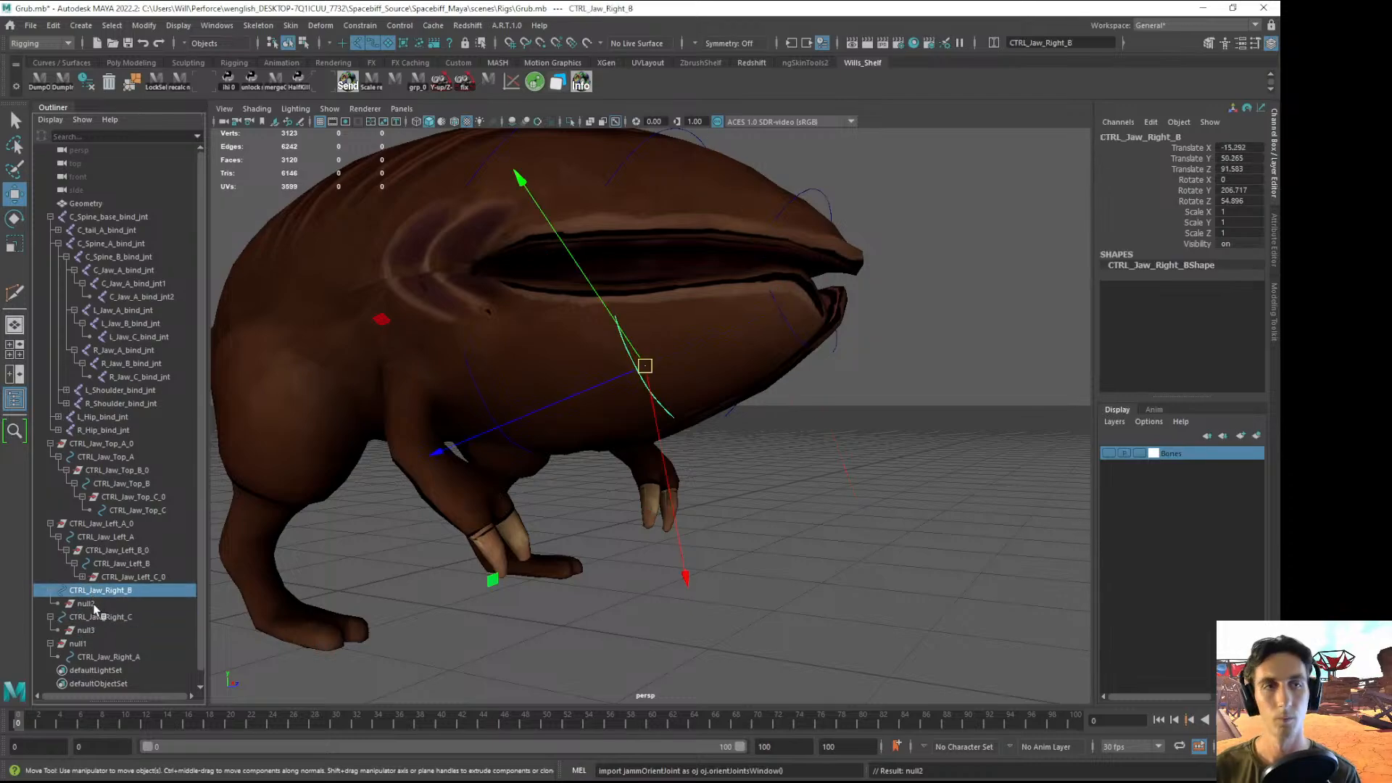
left_click(85, 603)
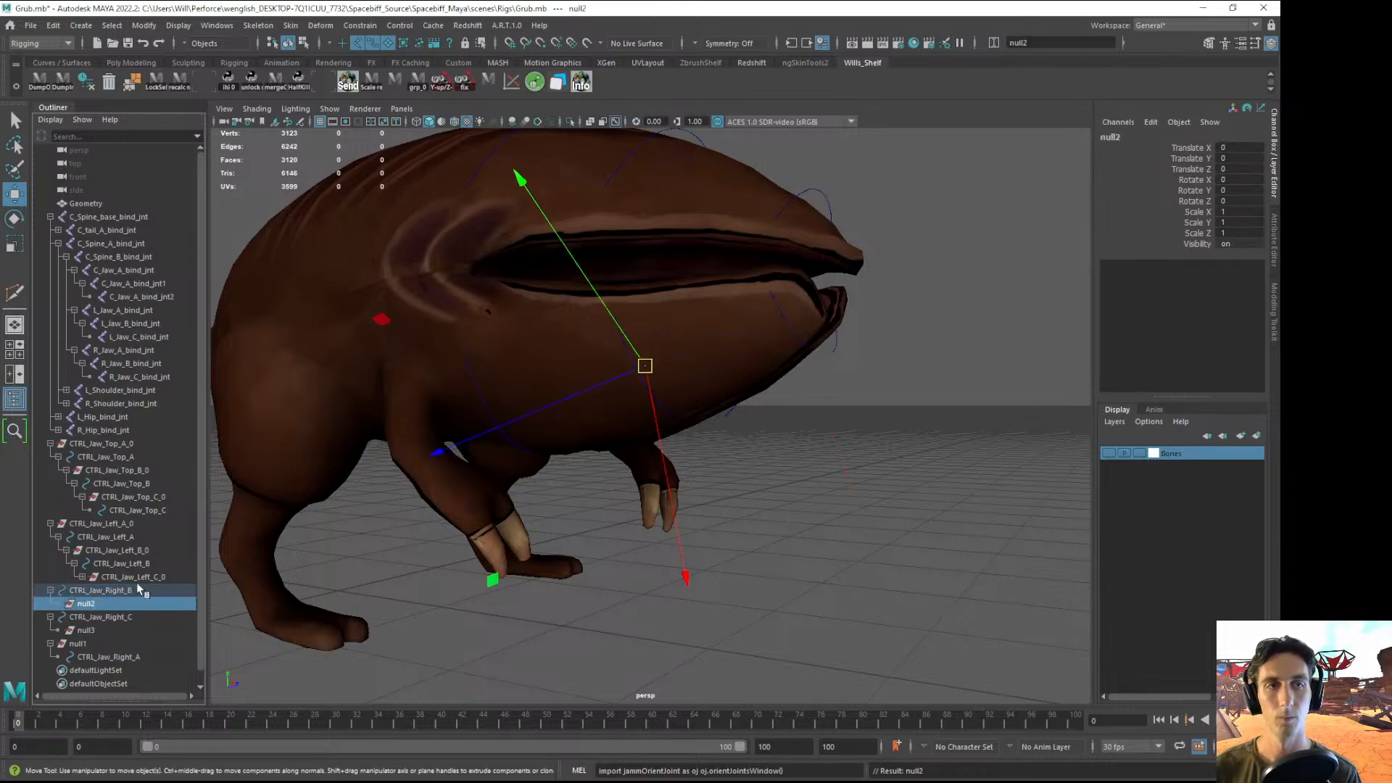
left_click(93, 590)
left_click_drag(621, 556, 638, 551, "alt")
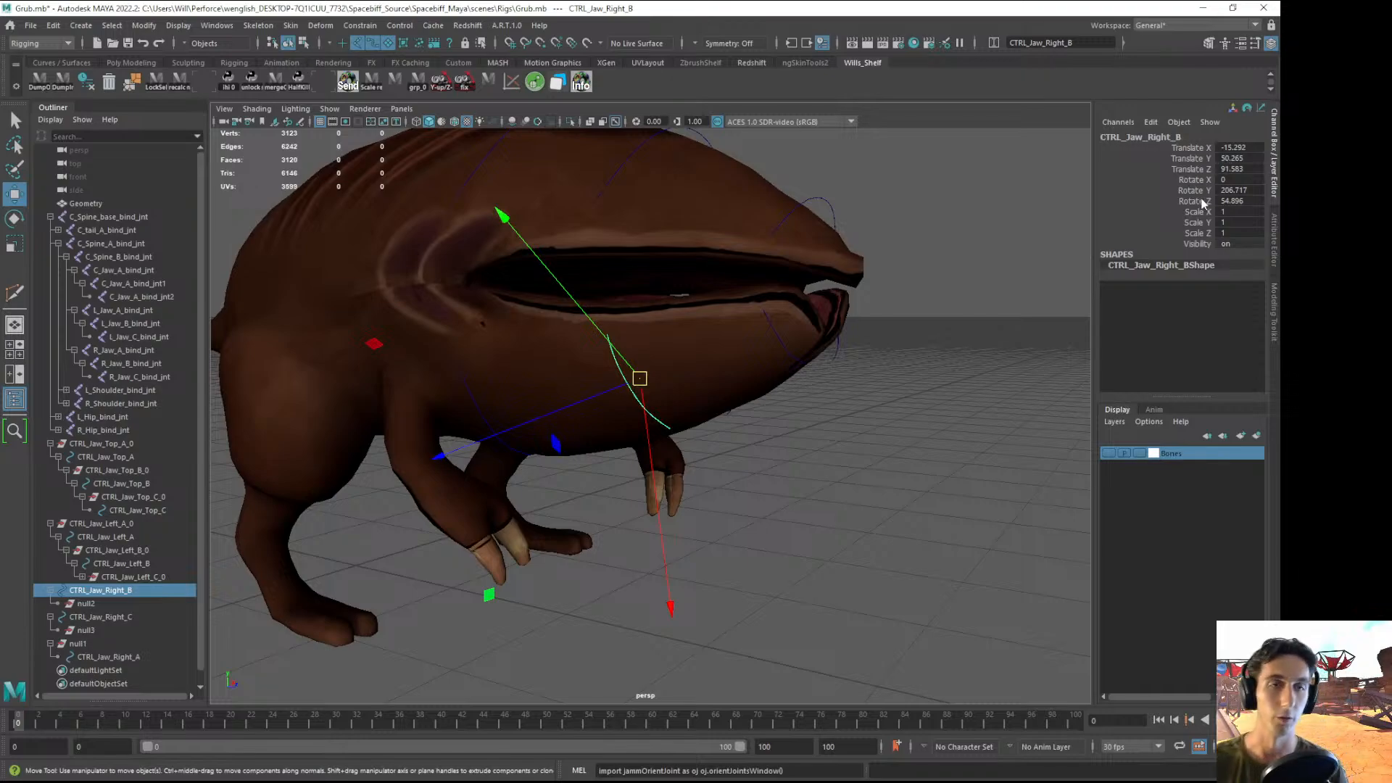
left_click_drag(676, 417, 370, 606, "alt")
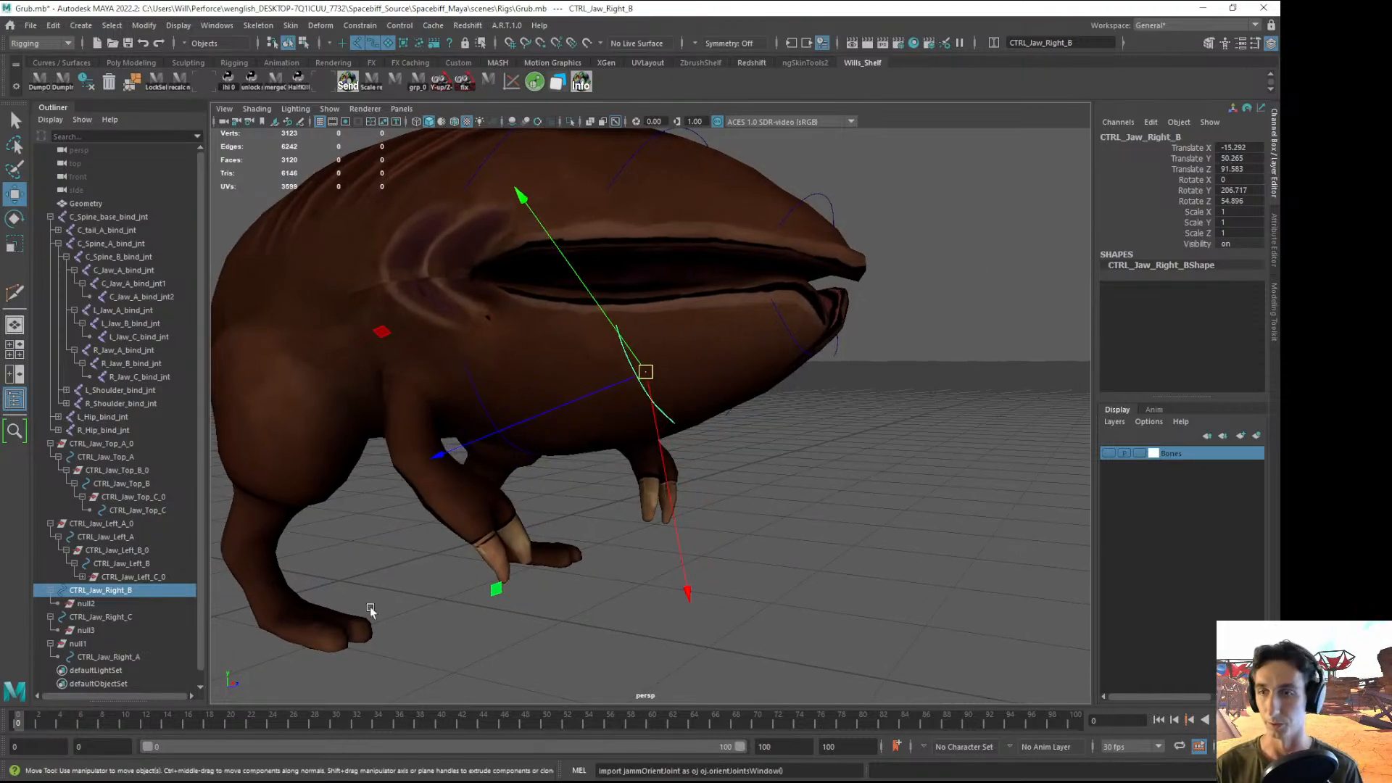
left_click(84, 603)
left_click(94, 617)
left_click(90, 603)
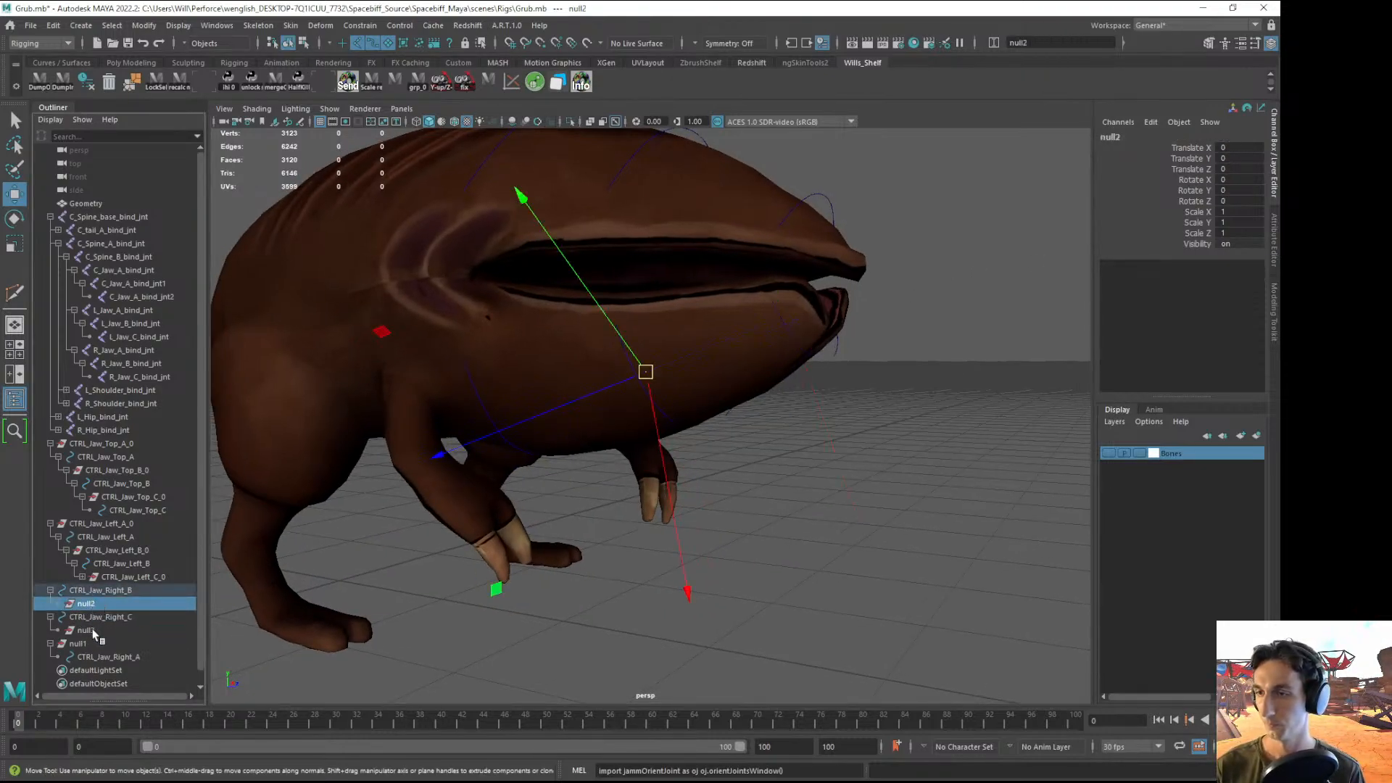
- Unparent null3 from CTRL_Jaw_Right_C to the world and parent CTRL_Jaw_Right_C under it
left_click(84, 631)
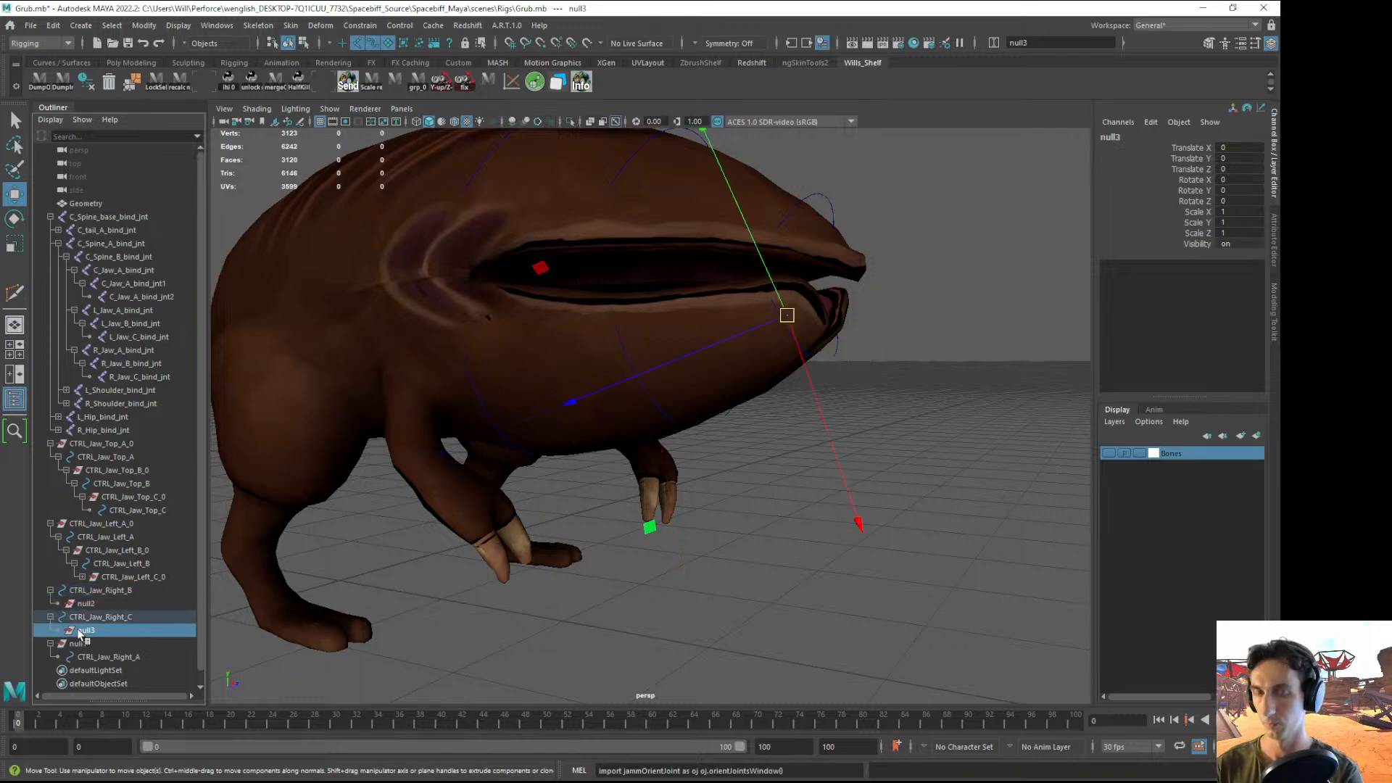
key("shift+p")
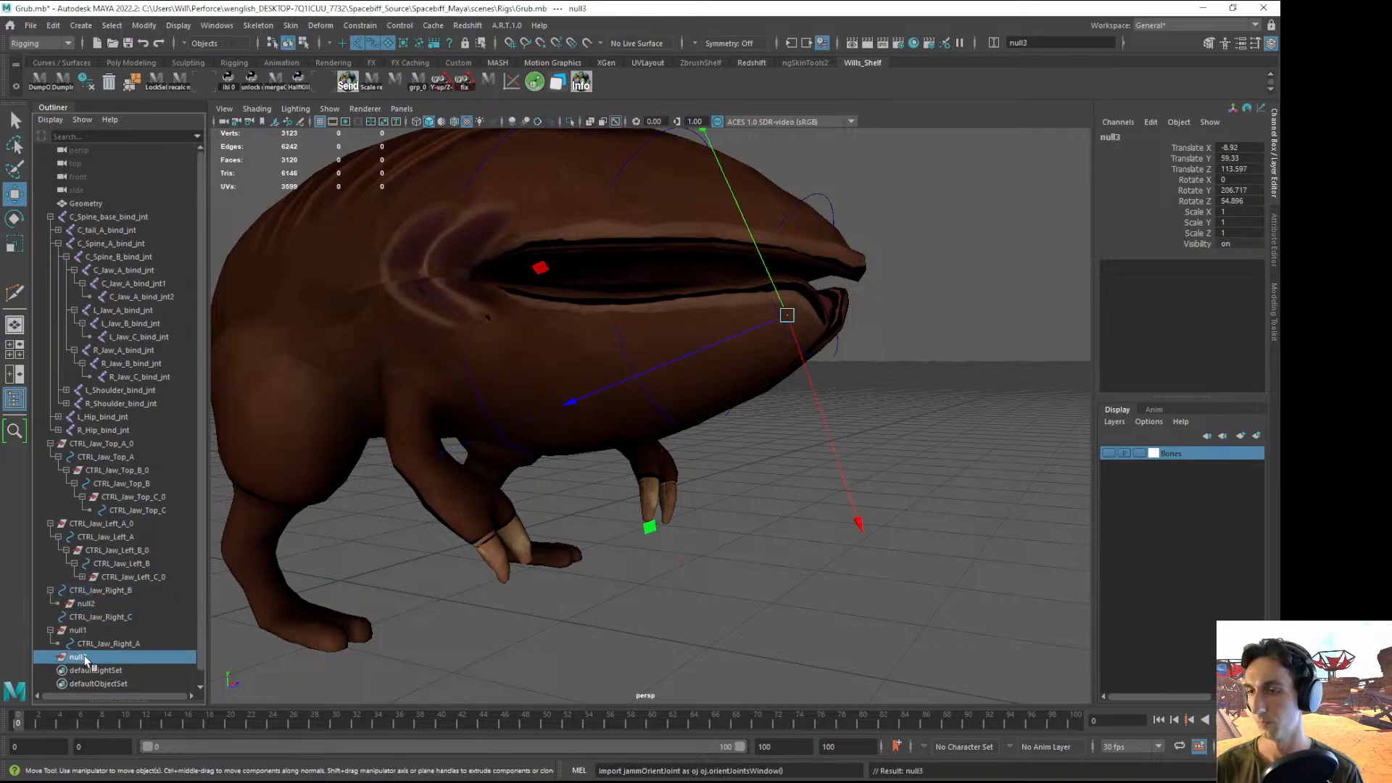
left_click(80, 617)
middle_click_drag(80, 618, 78, 657)
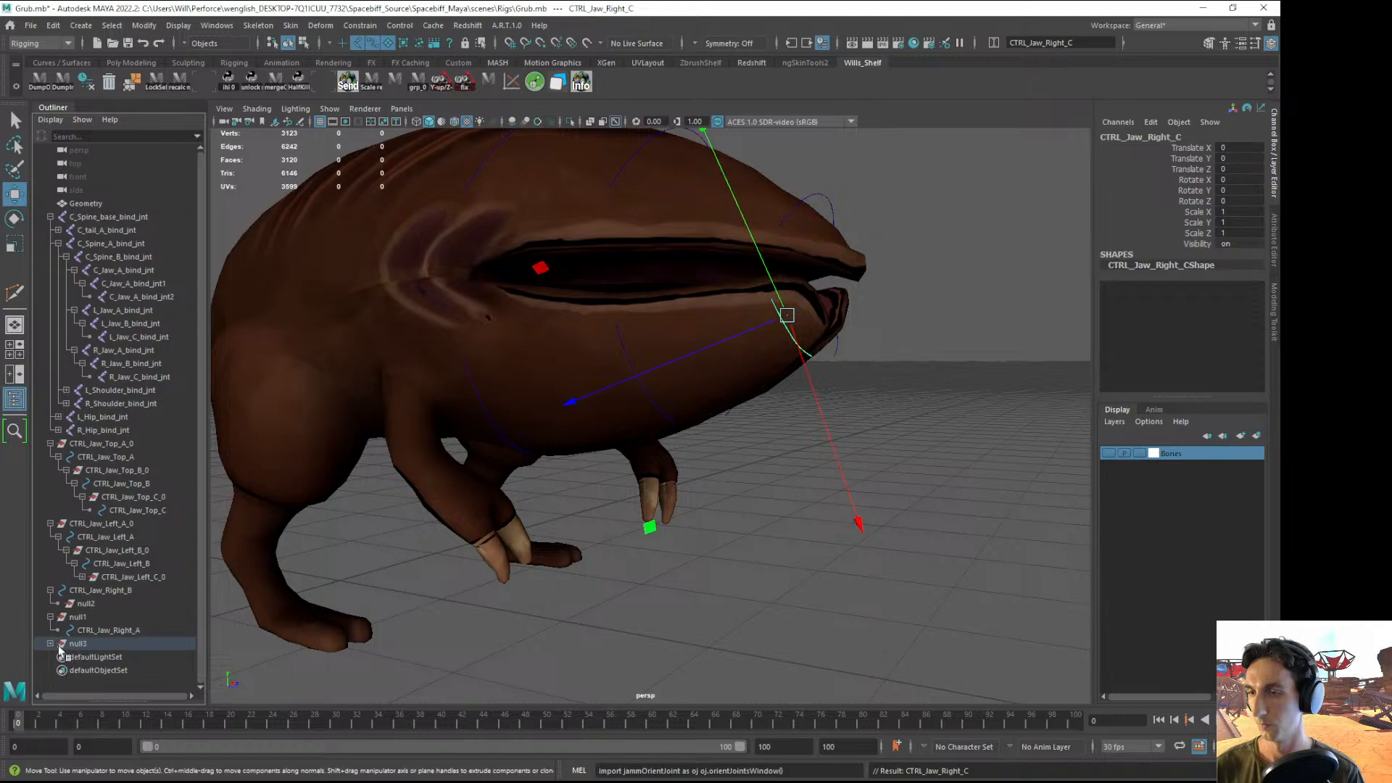
left_click(51, 643)
- Unparent null2 from CTRL_Jaw_Right_B to the world, parent CTRL_Jaw_Right_B under it, and inspect the group's pivot
left_click(81, 603)
key("shift+p")
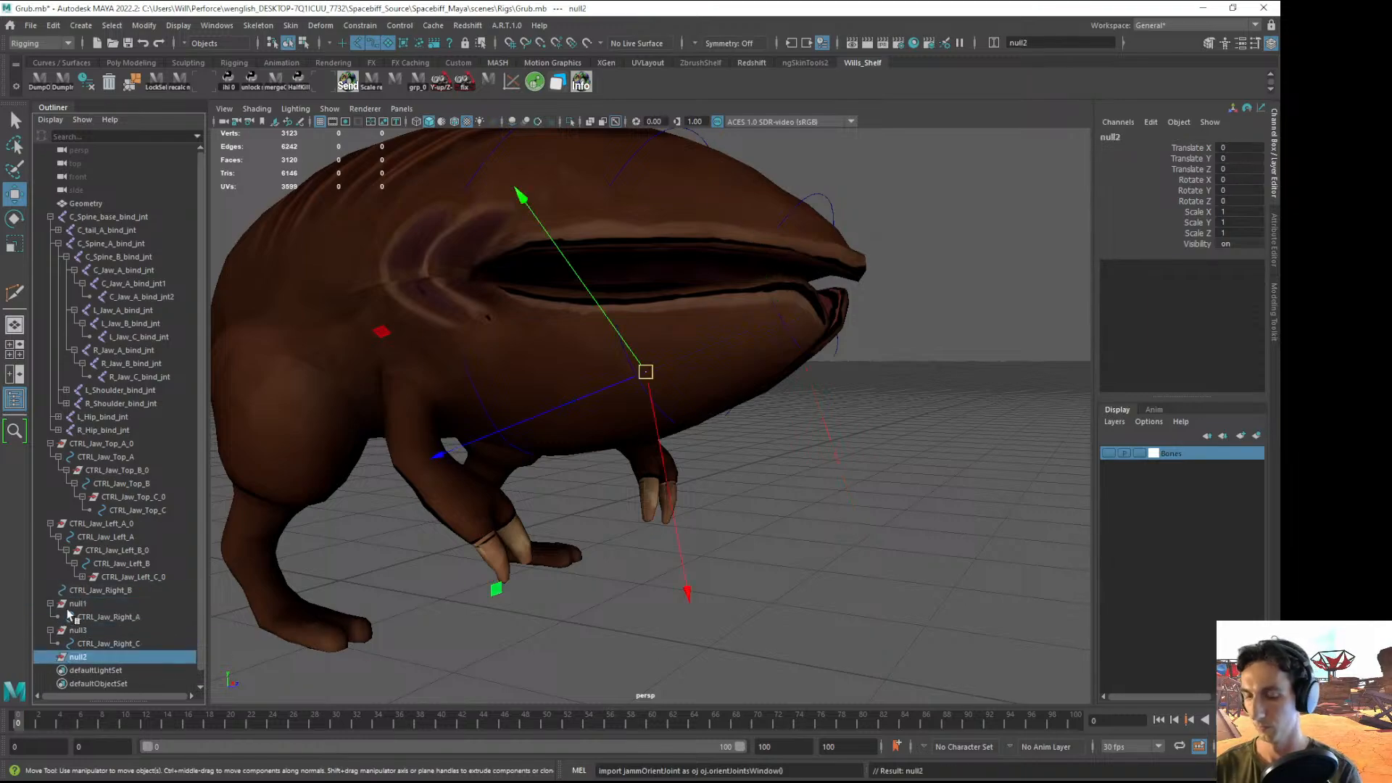
left_click(103, 591)
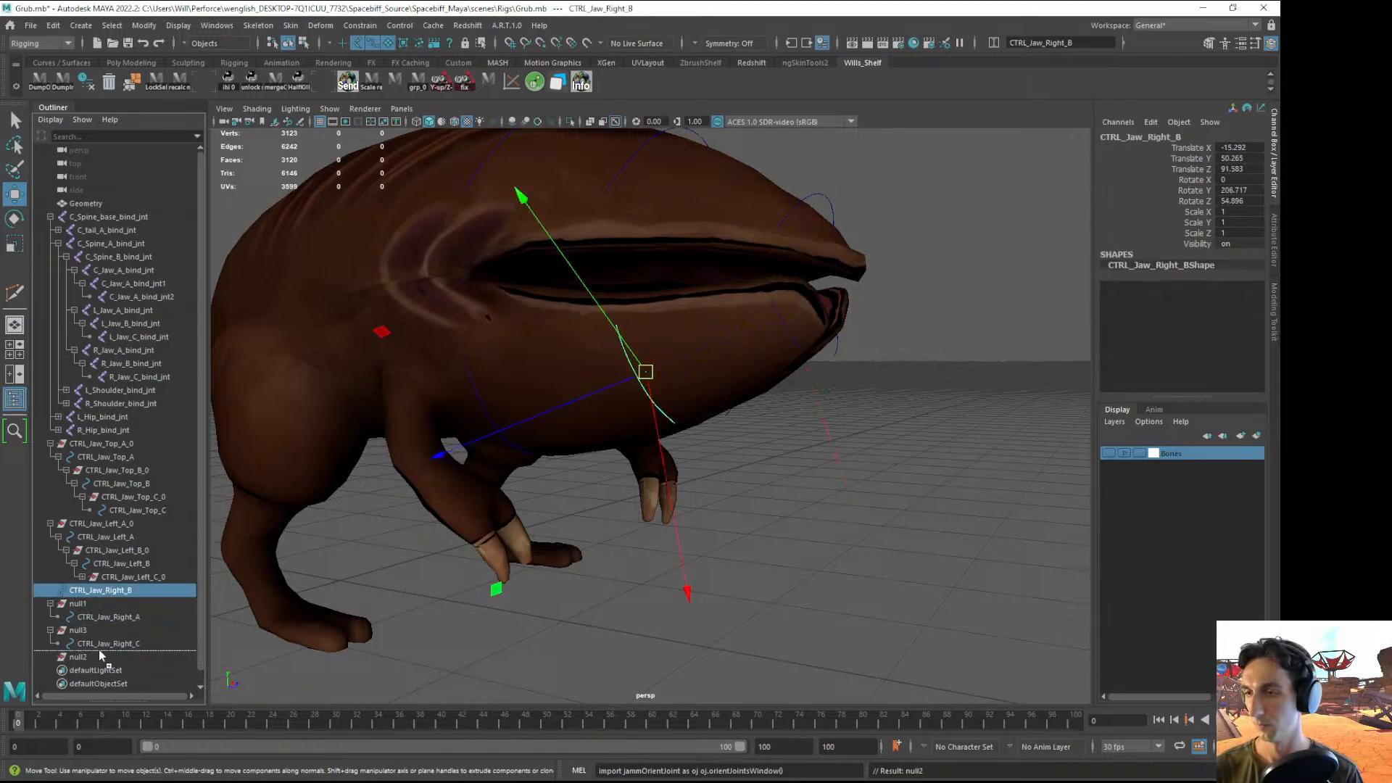
middle_click_drag(96, 658, 96, 659)
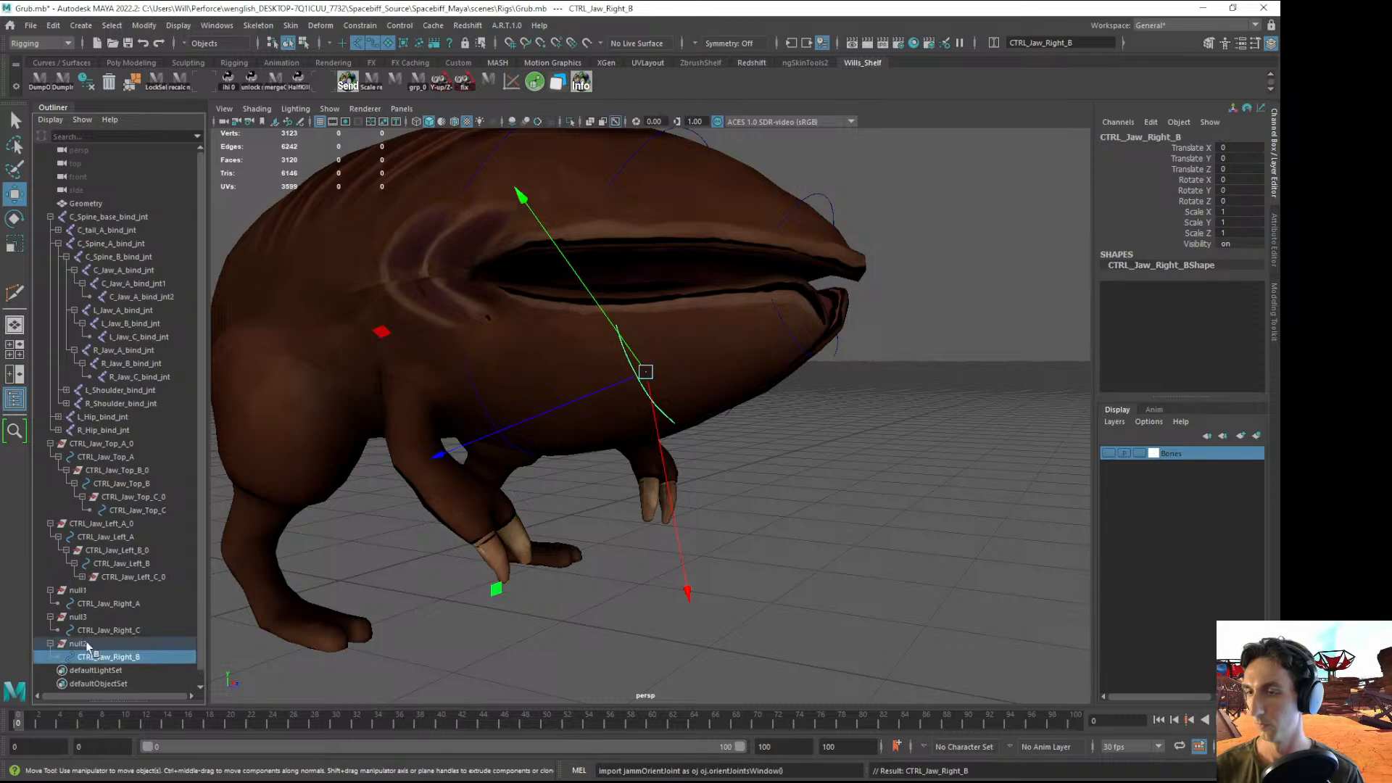
left_click(87, 643)
left_click_drag(562, 492, 612, 503, "alt")
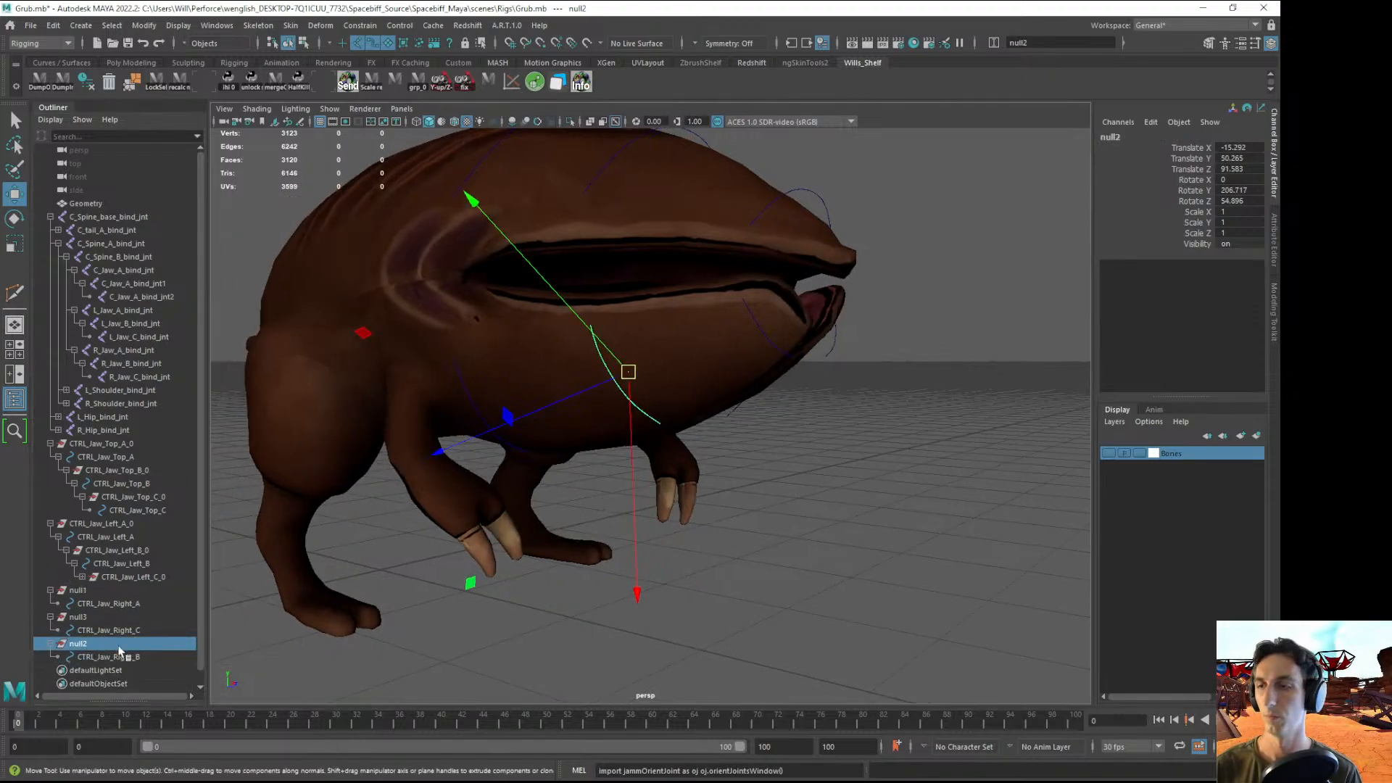
- Parent null2 with its control under CTRL_Jaw_Right_A, and null3 with its control under CTRL_Jaw_Right_B
left_click(90, 657)
key("e")
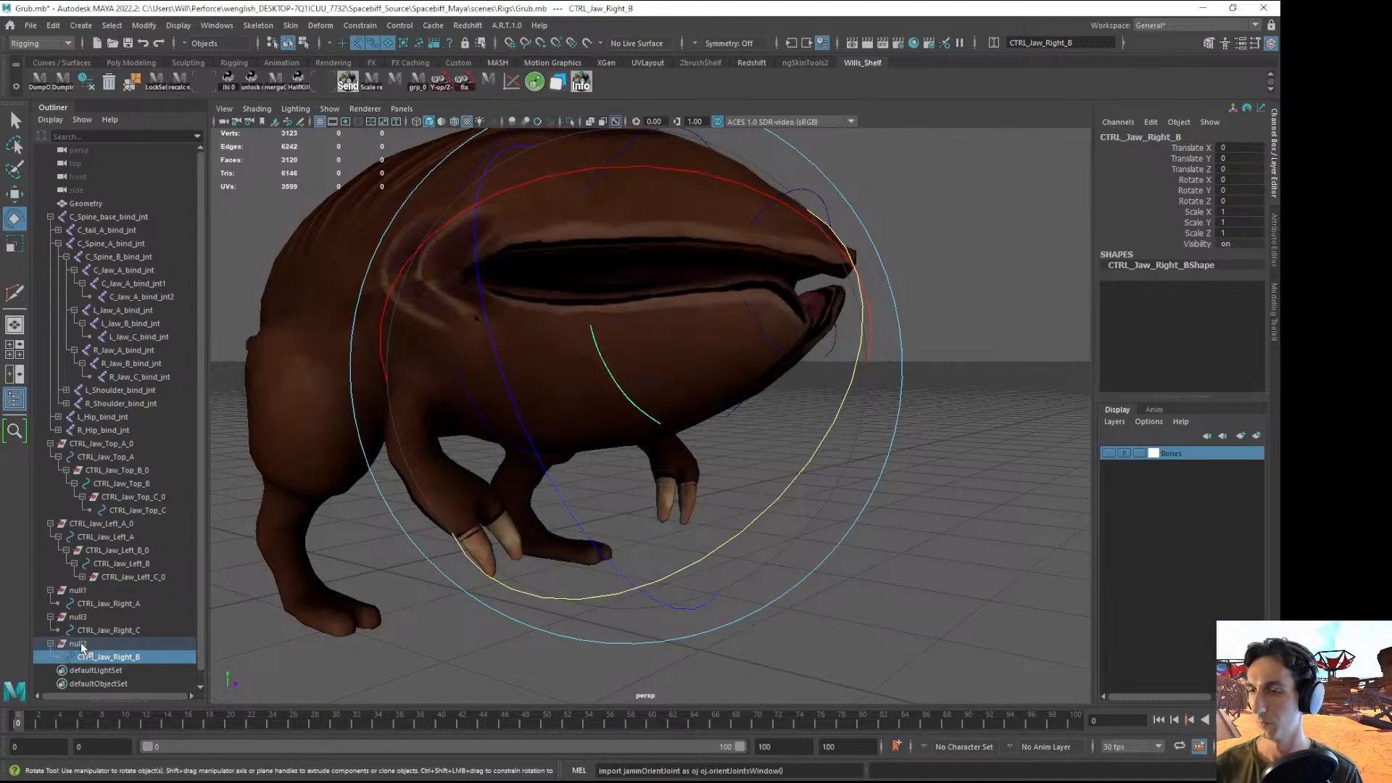
left_click(78, 644)
left_click(115, 606)
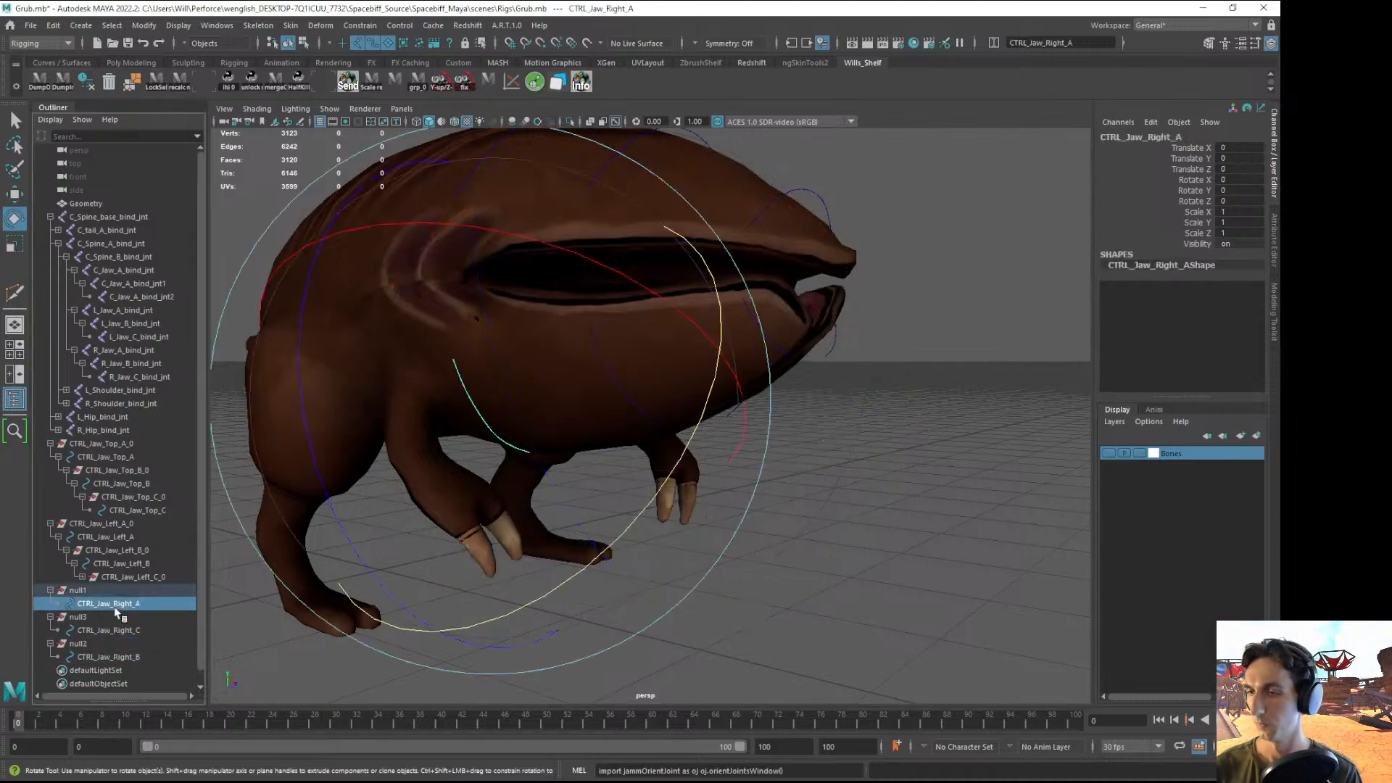
left_click(78, 643)
middle_click_drag(78, 644, 112, 606)
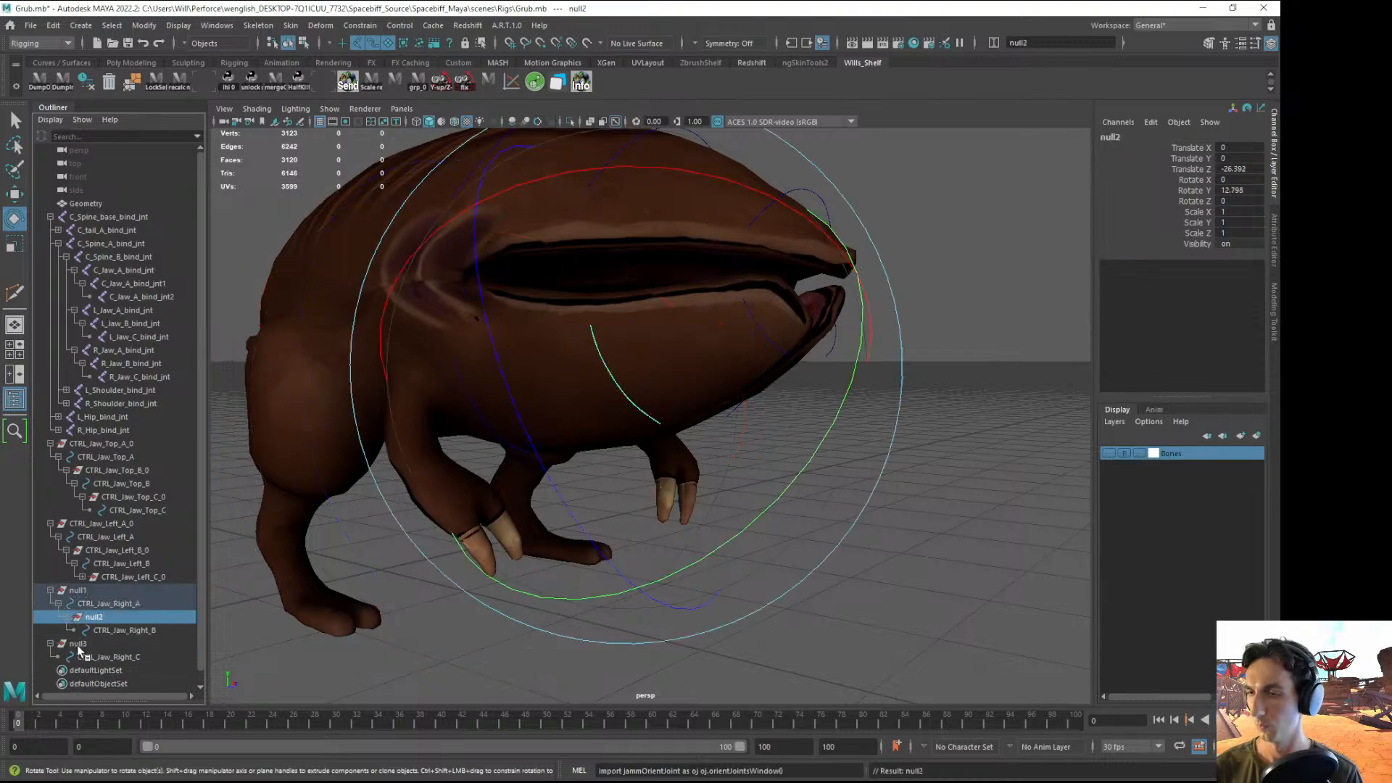
left_click(81, 645)
middle_click_drag(81, 644, 109, 635)
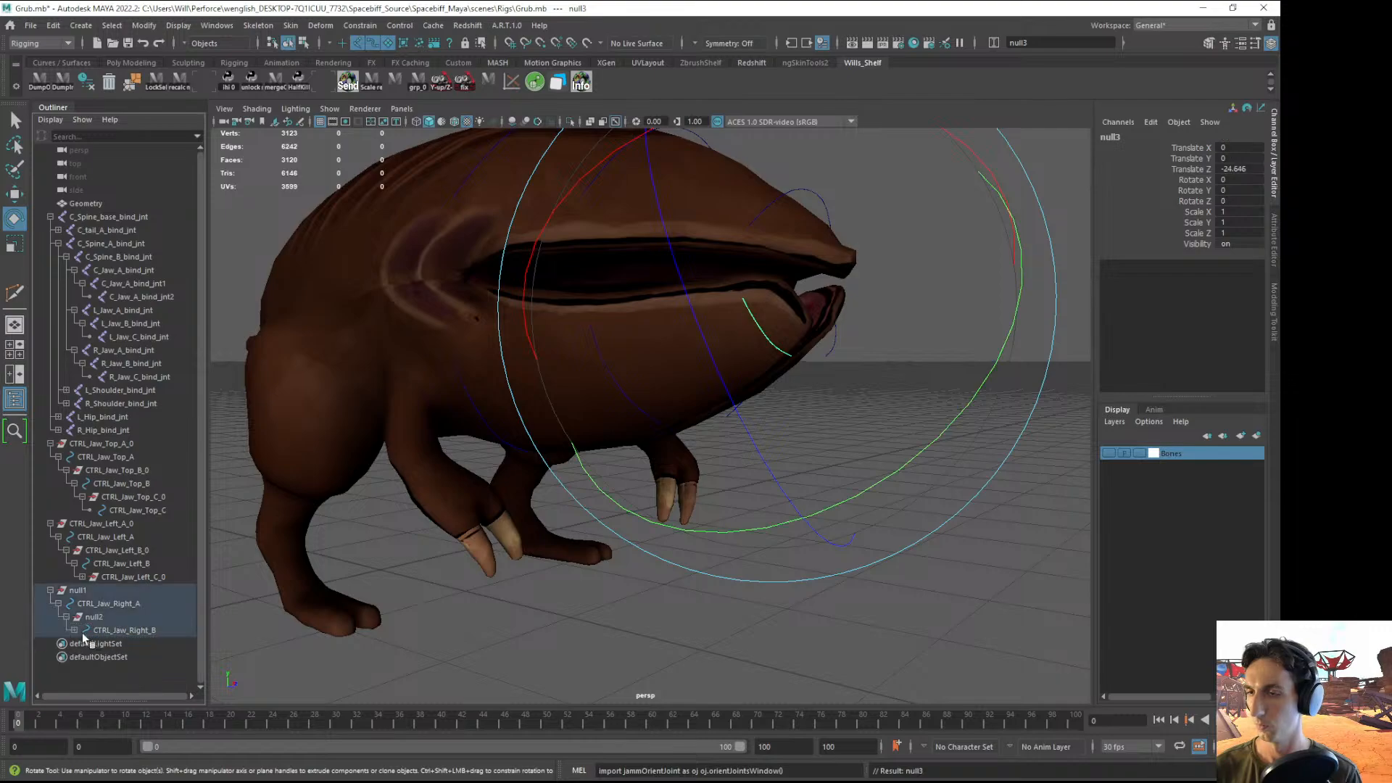
- Test-rotate CTRL_Jaw_Right_A, CTRL_Jaw_Right_B and CTRL_Jaw_Right_C together about their Y axis, undo the rotation and clear the selection
left_click(133, 657)
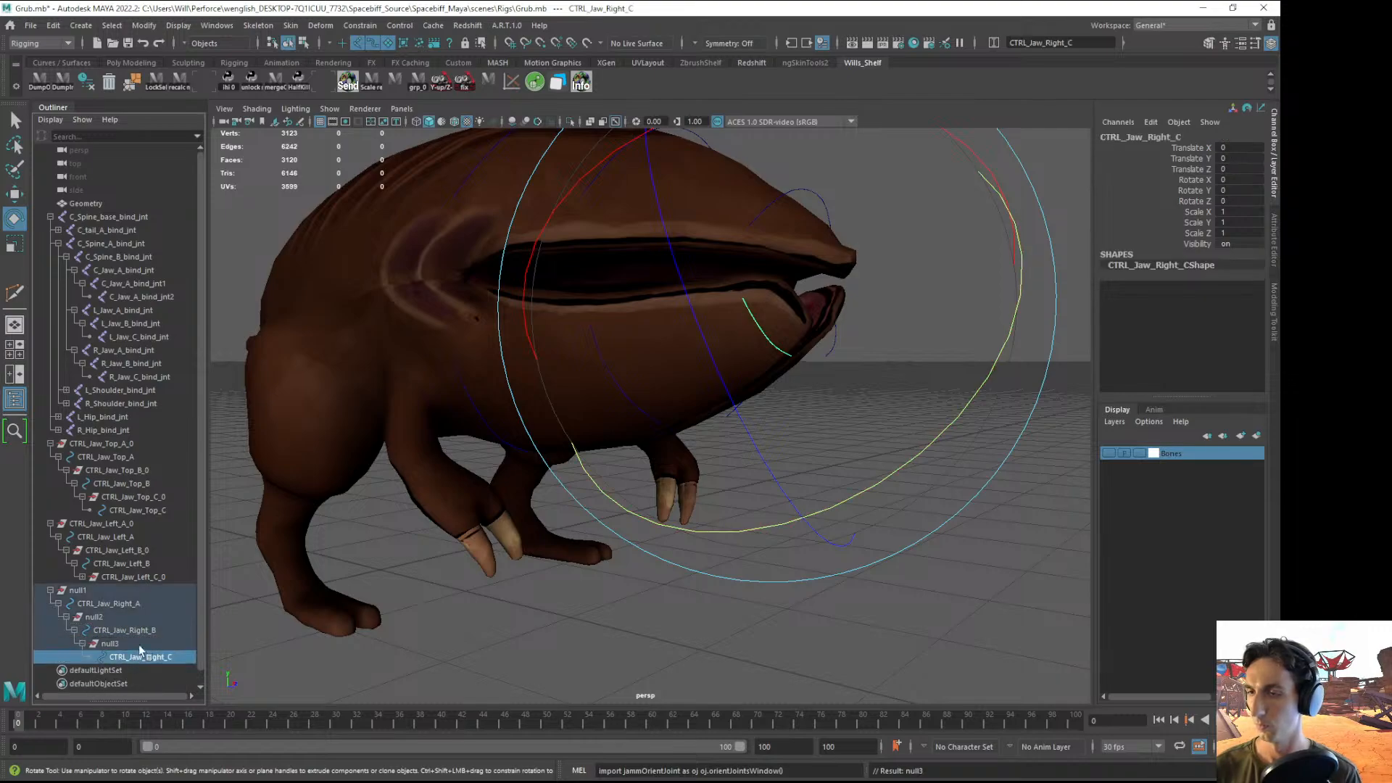
left_click(123, 631, "ctrl")
left_click(109, 603, "ctrl")
left_click_drag(642, 502, 700, 443)
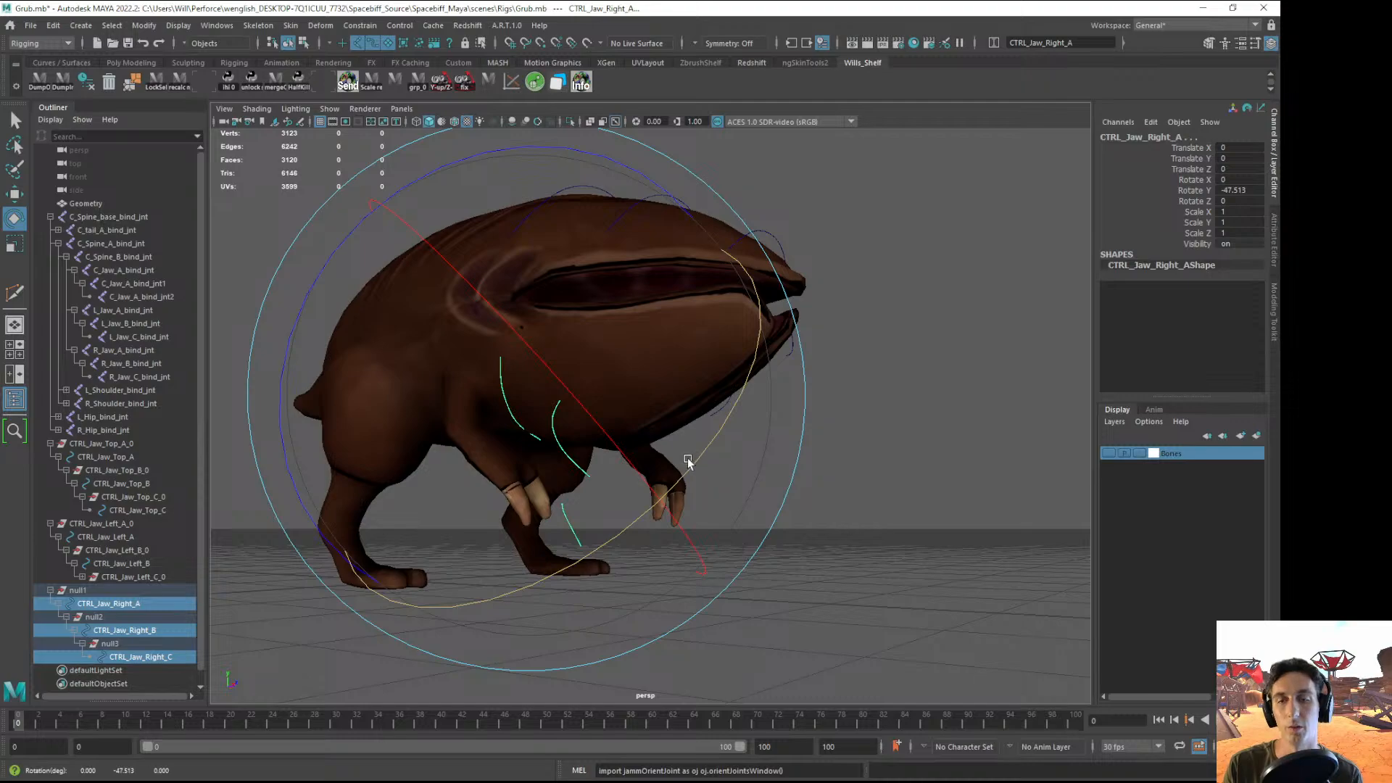
key("ctrl+z")
key("ctrl+z")
left_click(838, 429)
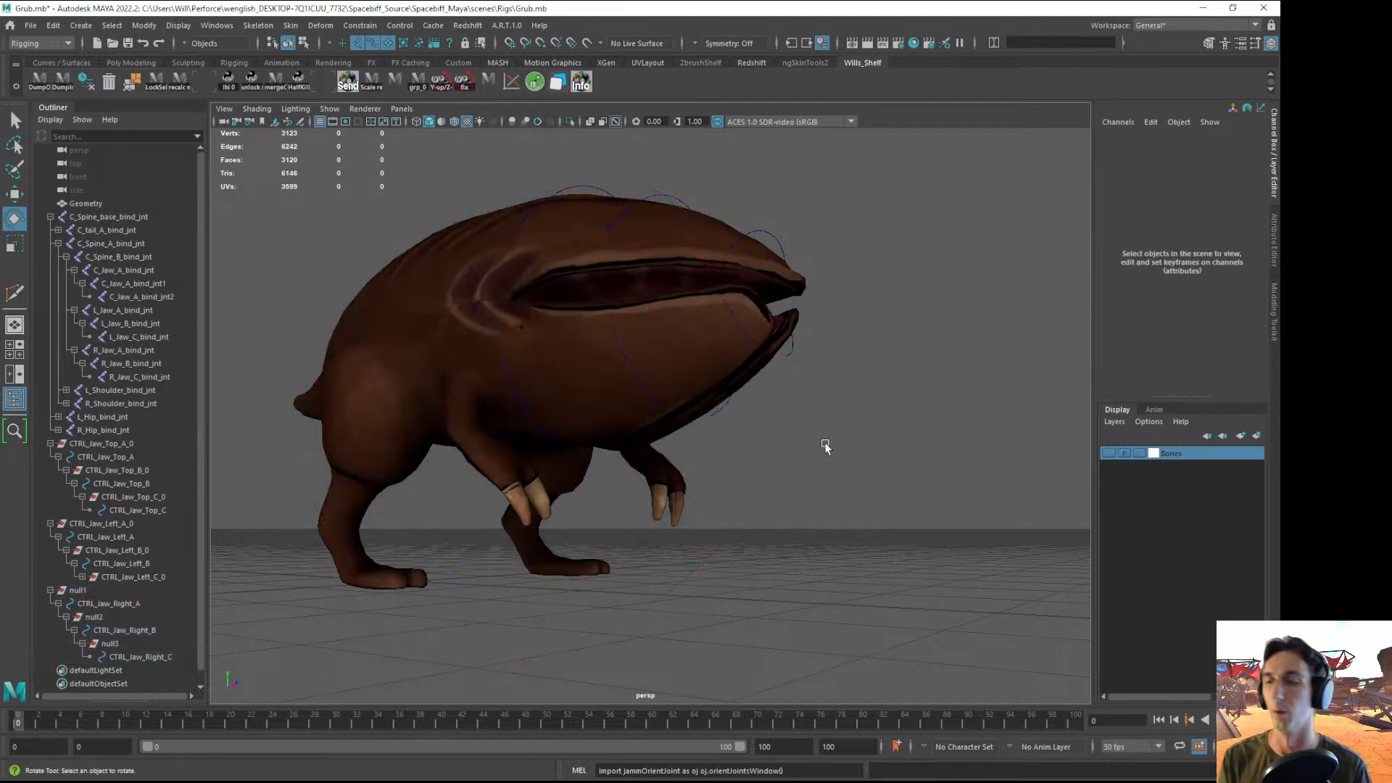
- Test-rotate the three left jaw controls together for comparison, undo the rotation and clear the selection
left_click_drag(823, 445, 594, 352, "alt")
left_click(674, 398)
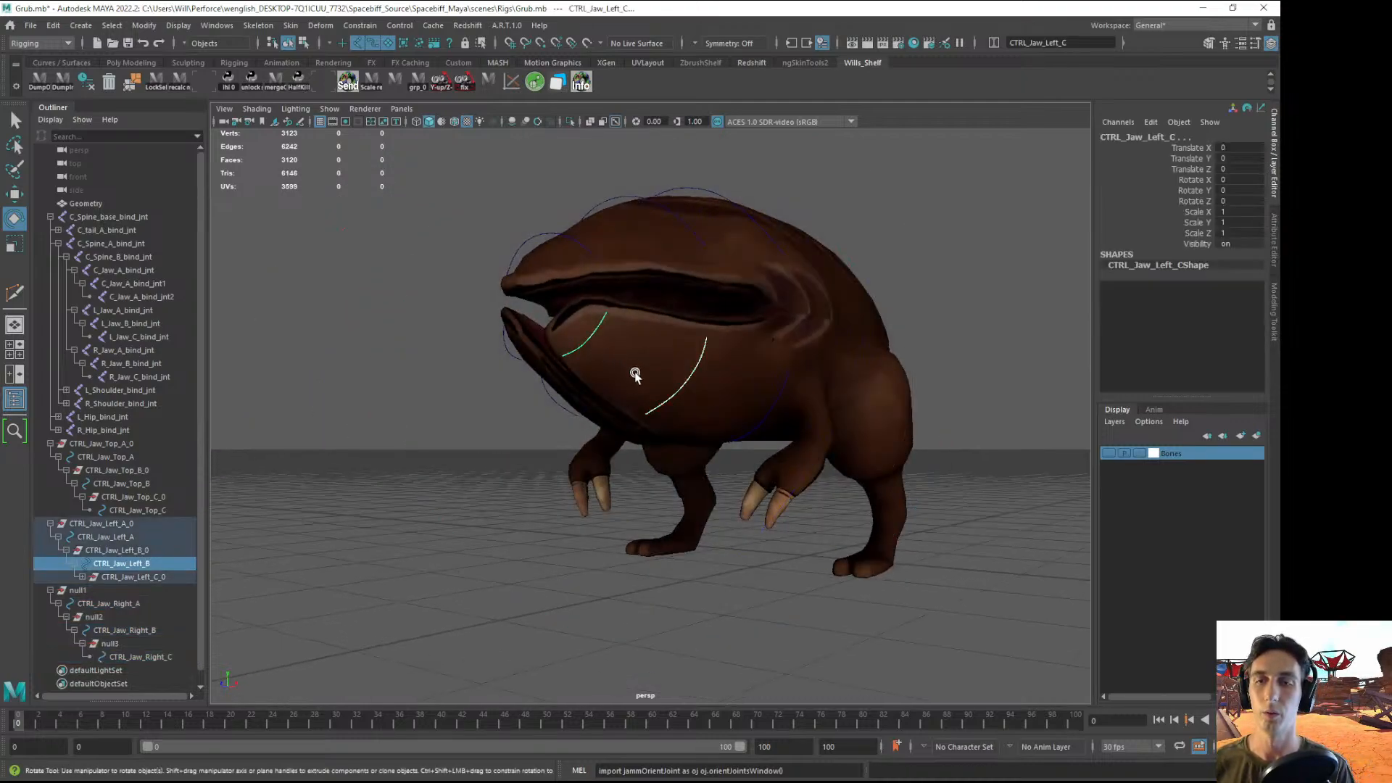
left_click(756, 415)
left_click(686, 385)
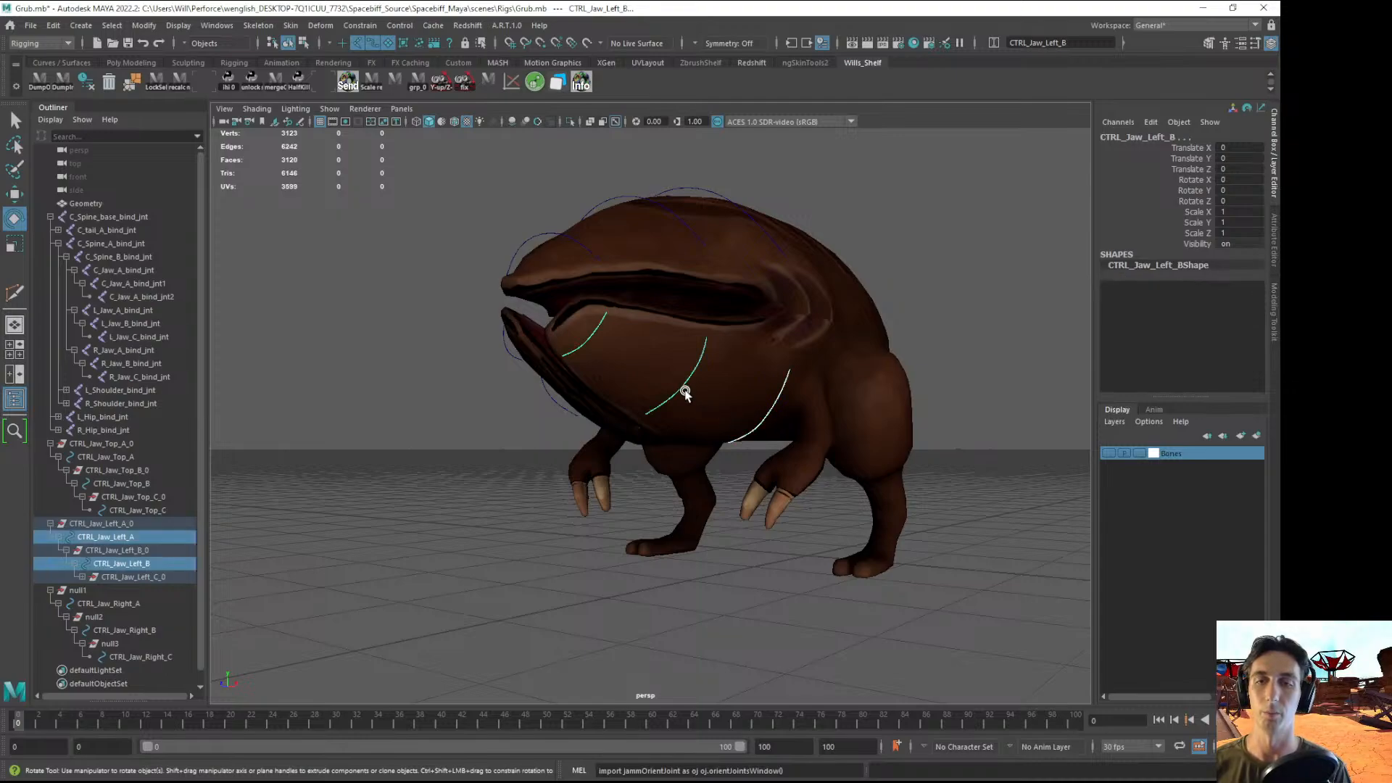
left_click_drag(565, 464, 553, 576)
key("ctrl+z")
left_click(358, 571)
left_click_drag(581, 469, 592, 378, "alt")
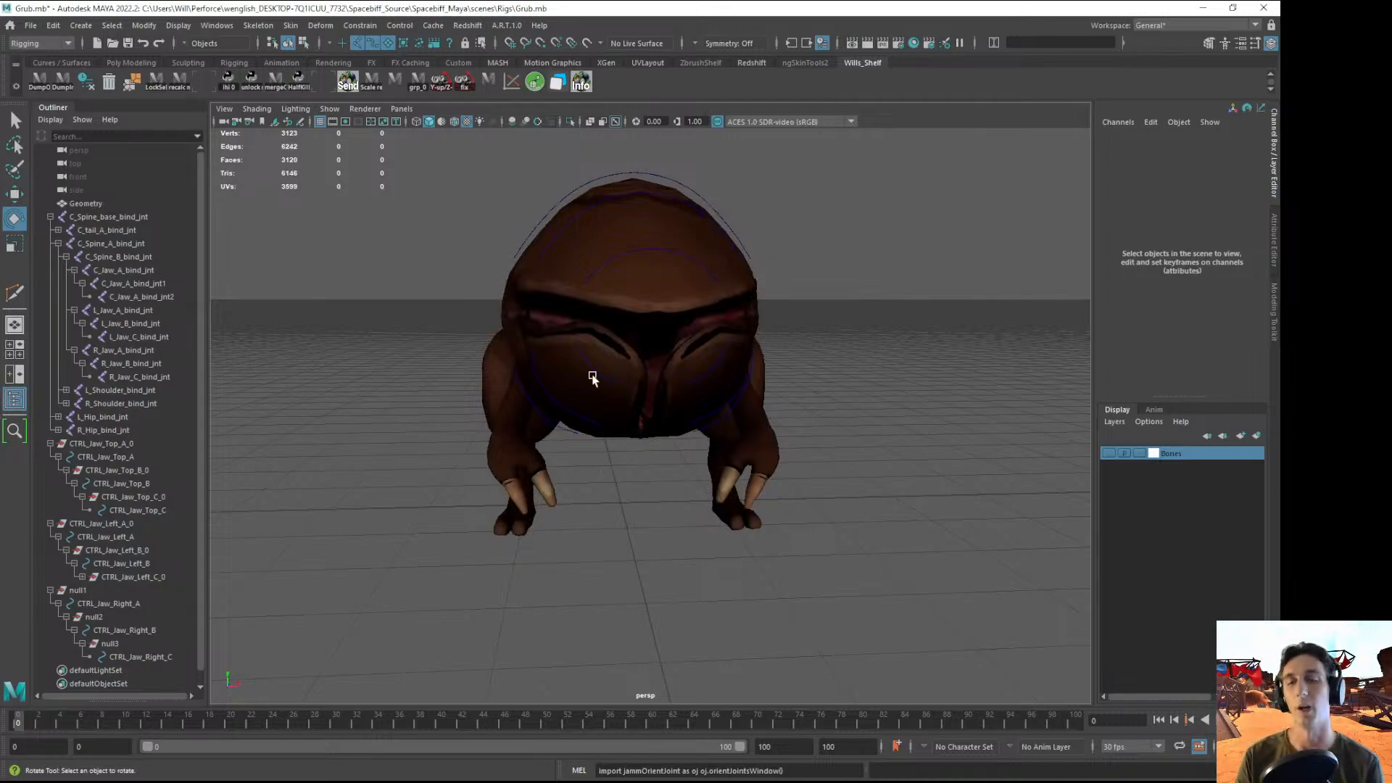
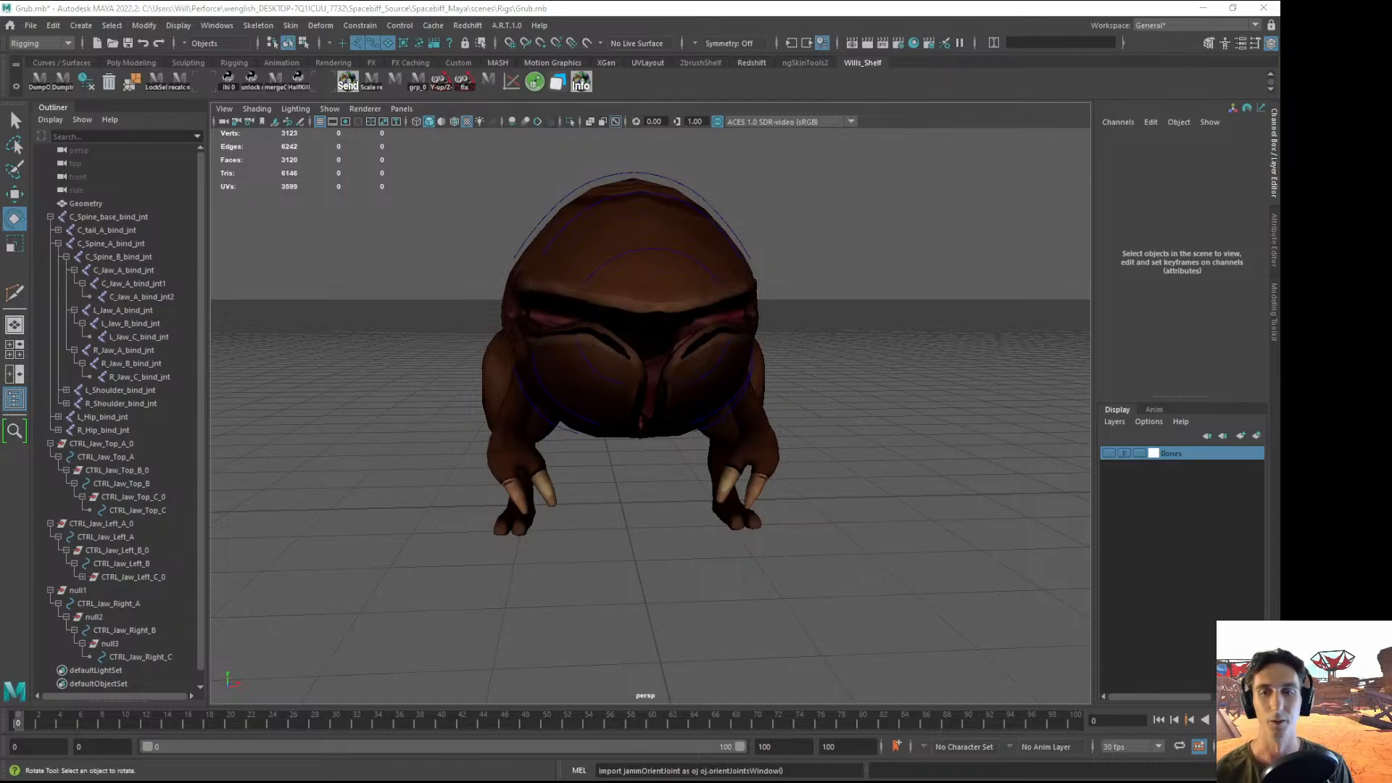
- Test-rotate CTRL_Jaw_Right_A about Y in both directions to check its child controls, undoing each rotation
left_click_drag(708, 379, 763, 403, "alt")
scroll(754, 410, "up", 4)
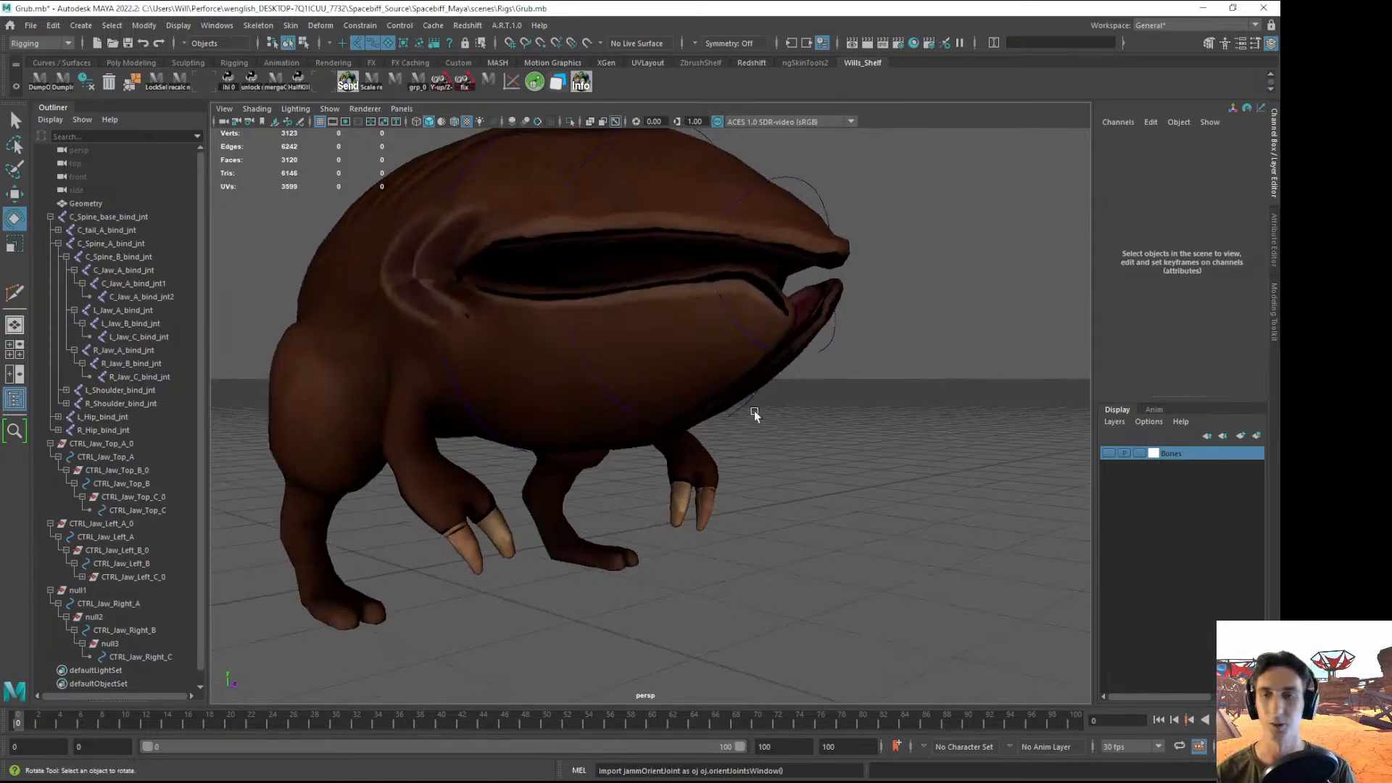
left_click_drag(456, 398, 589, 435, "alt")
left_click(81, 607)
left_click_drag(564, 469, 469, 547)
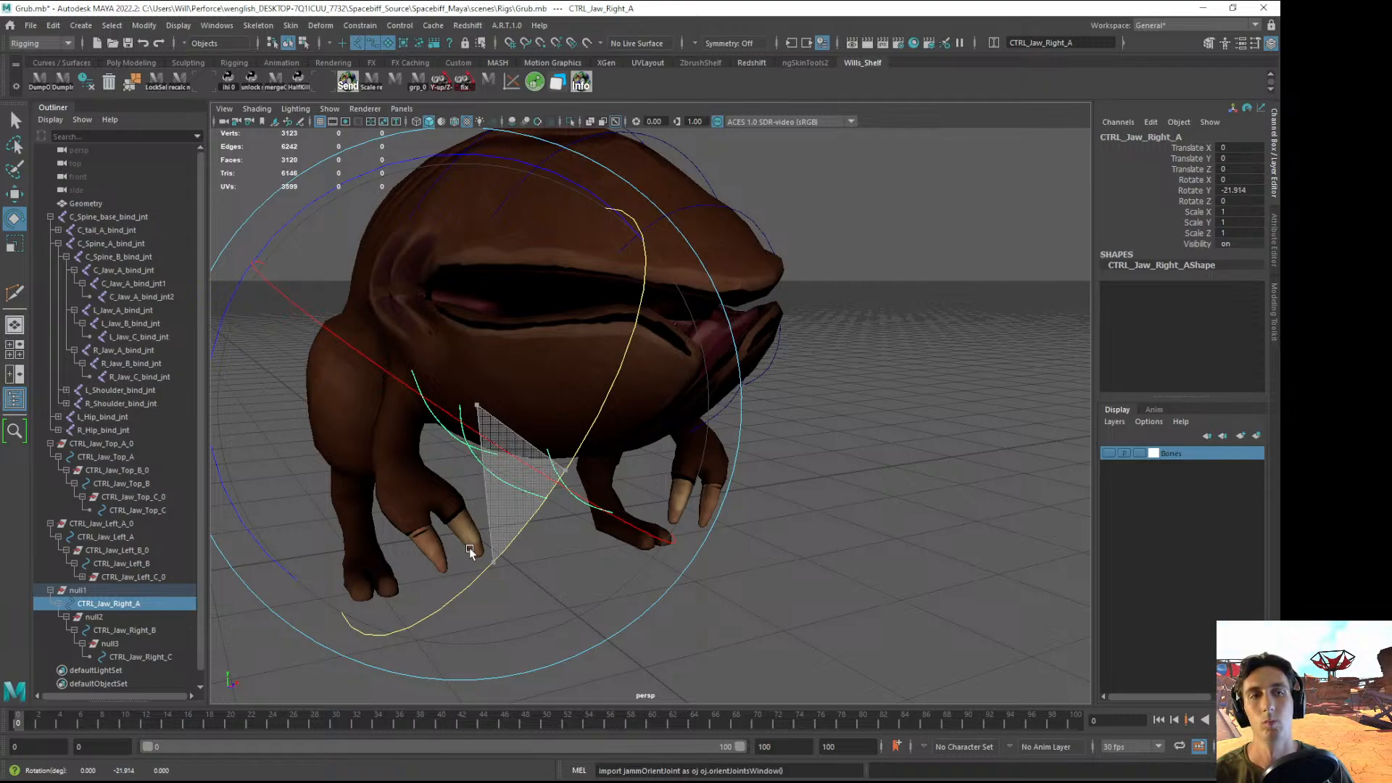
key("ctrl+z")
left_click_drag(476, 551, 578, 523, "alt")
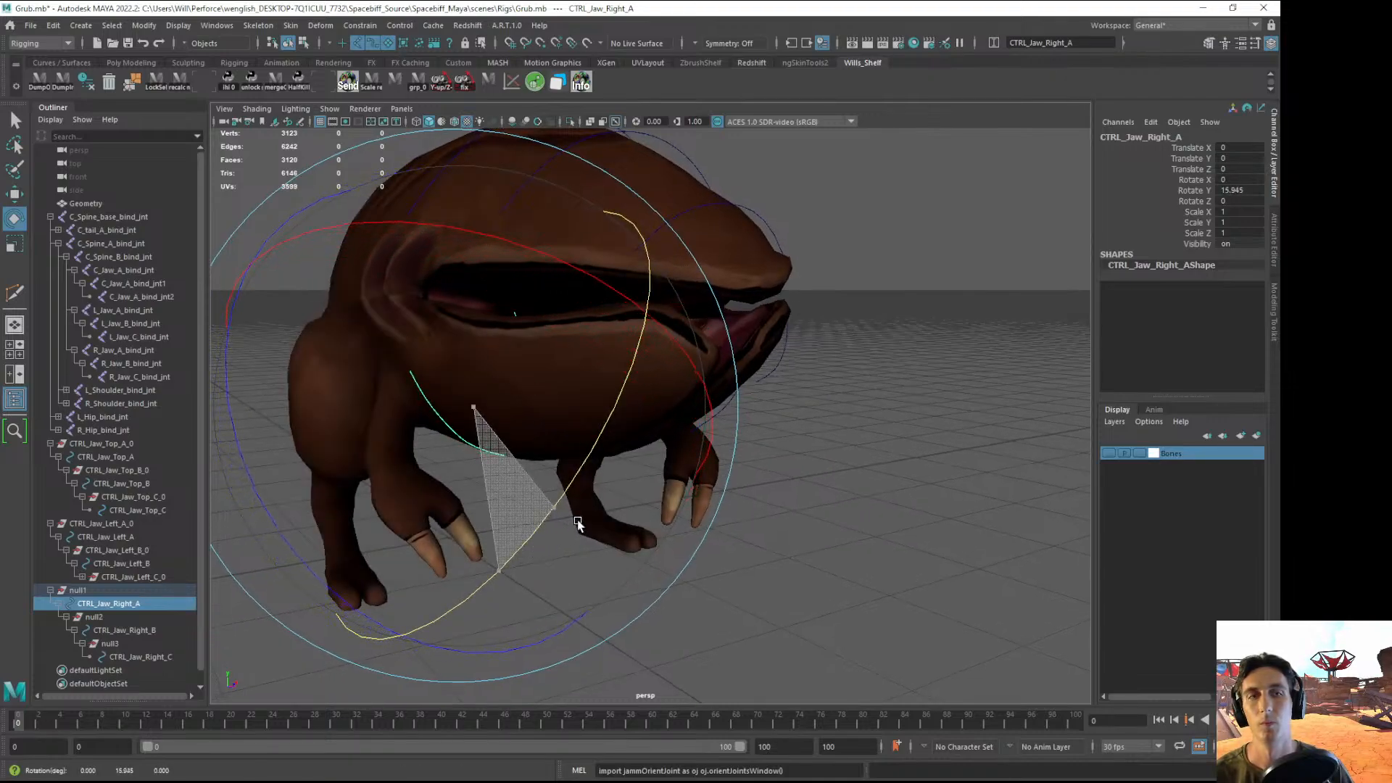
key("ctrl+z")
key("shift+z")
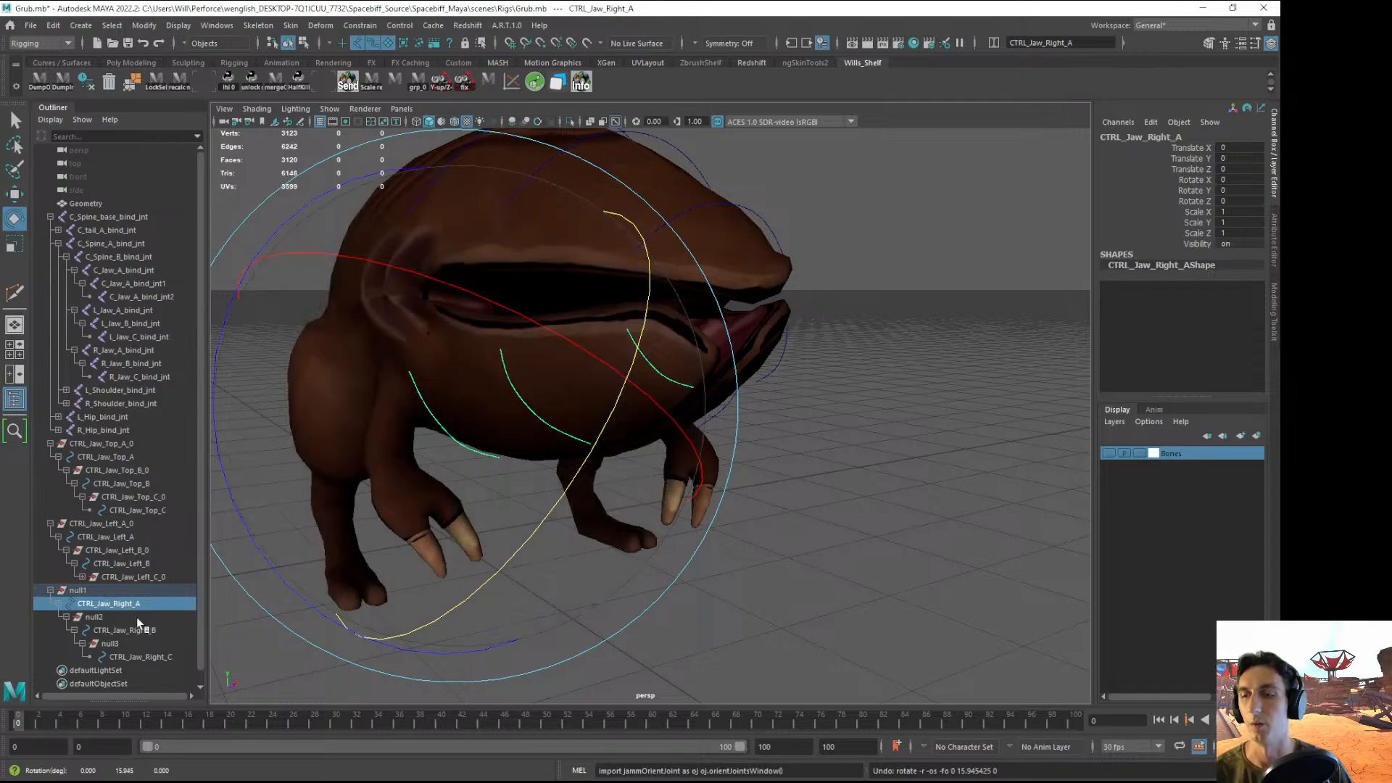
key("ctrl+z")
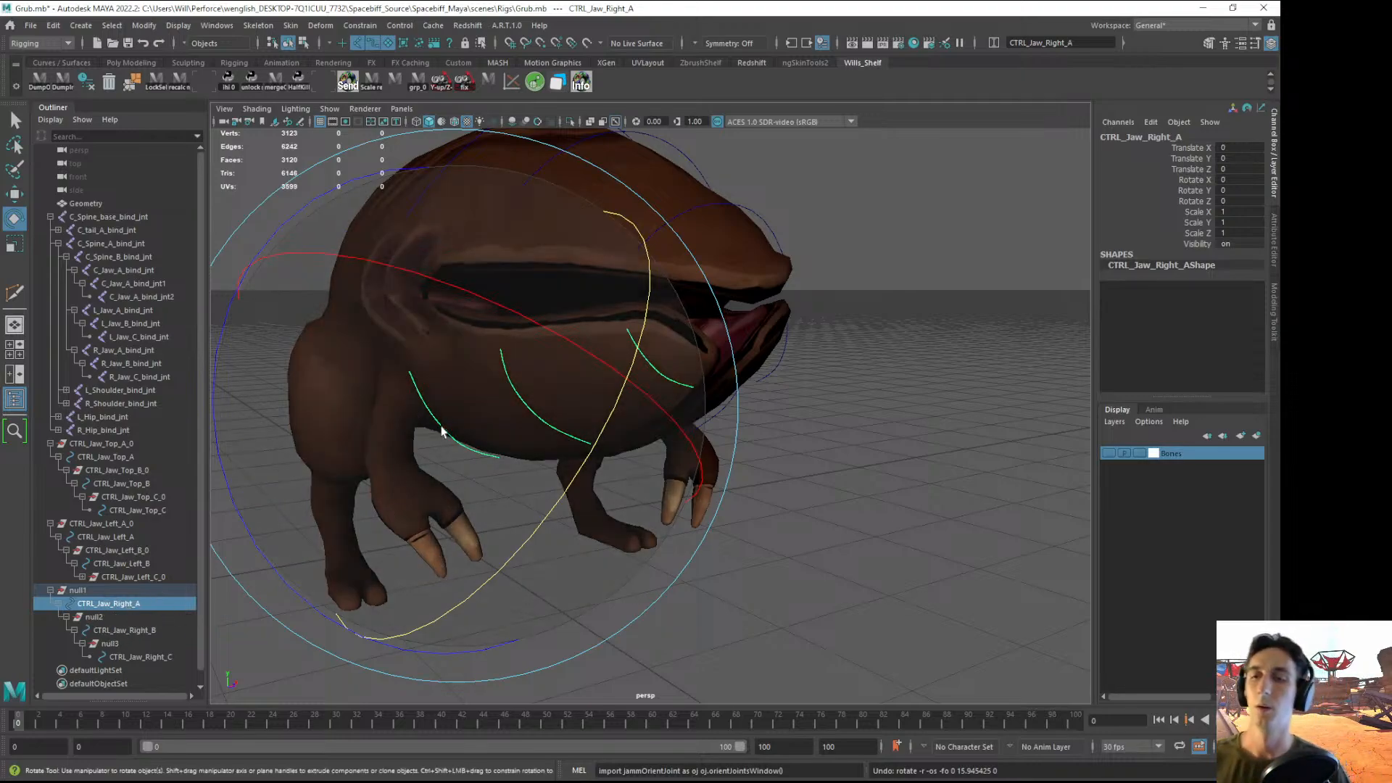
left_click(440, 428)
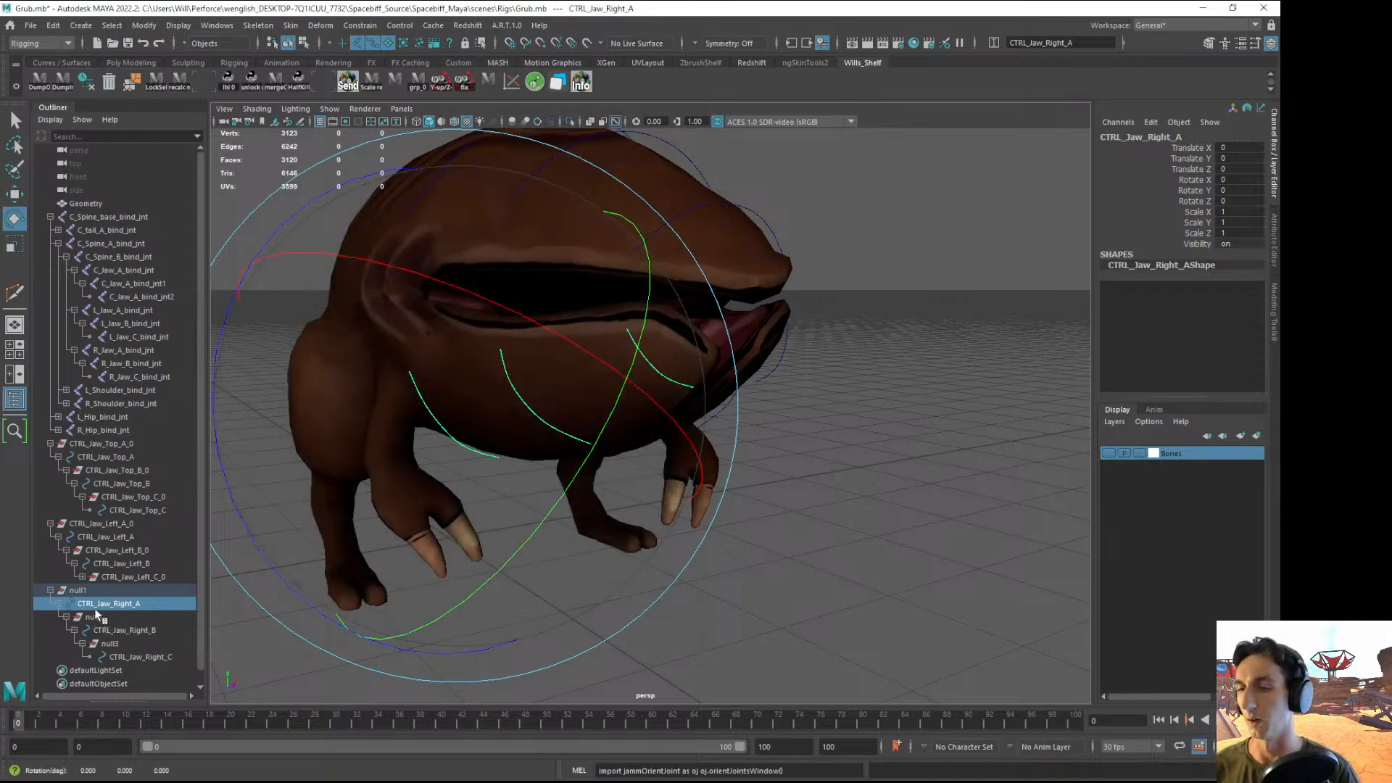
- Try to add 180 to the Rotate Z value of null1 with an inline expression
left_click(78, 590)
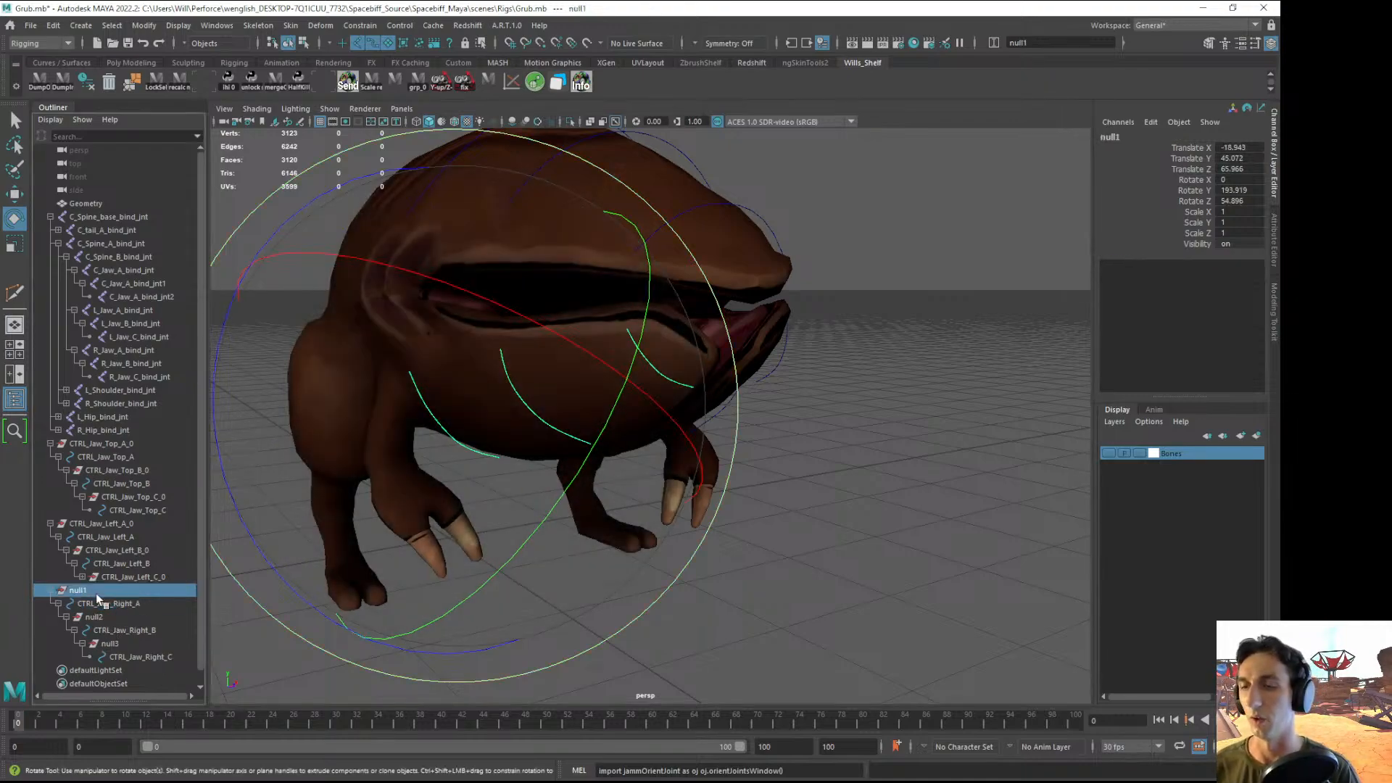
double_click(1240, 202)
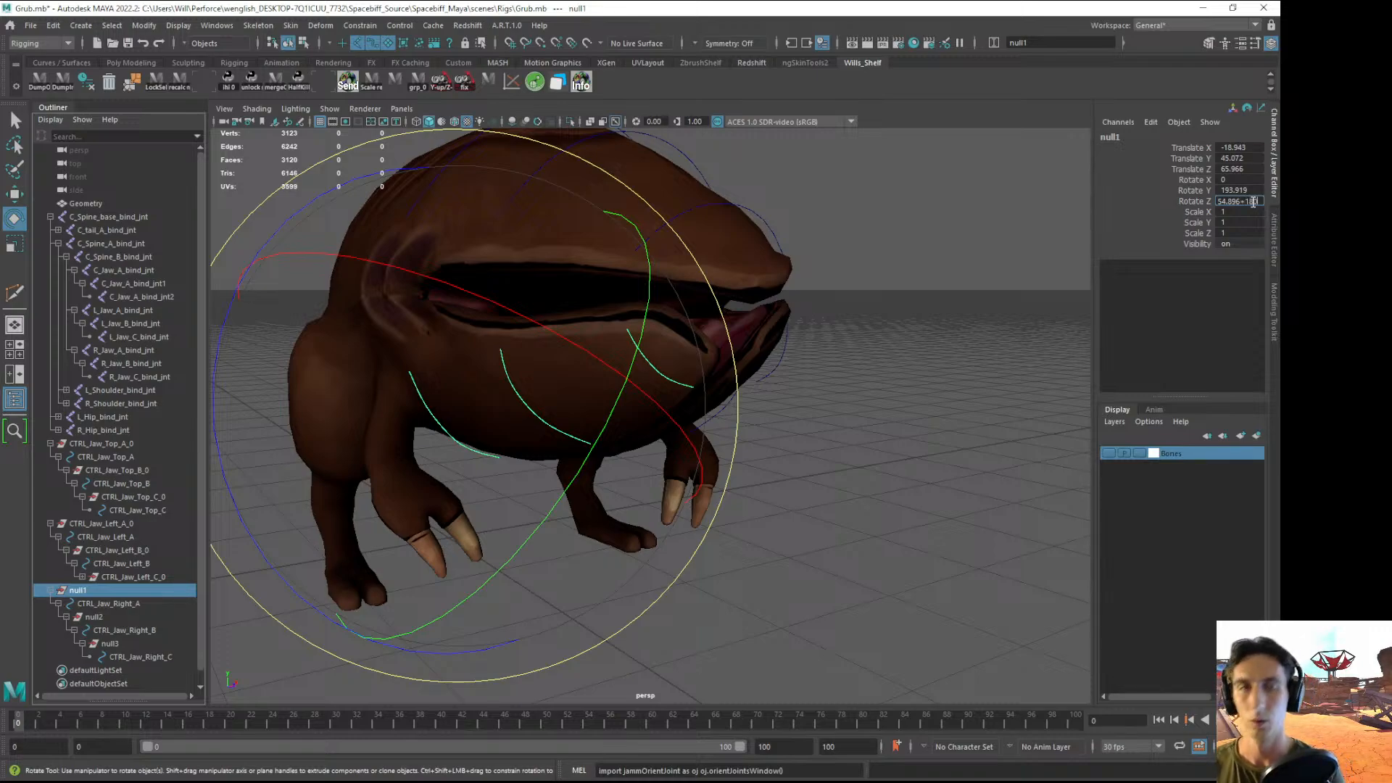
key("Return")
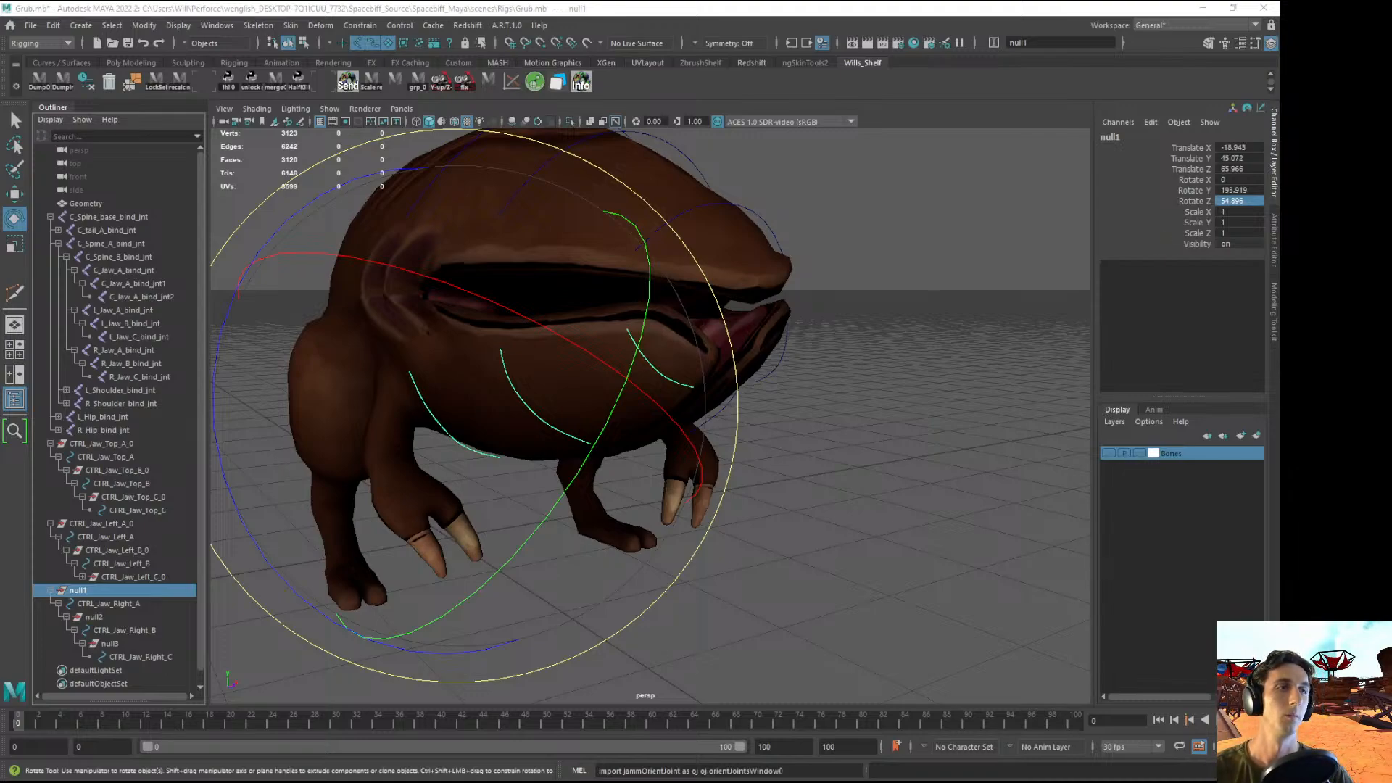
- Switch to Calculator and add 180 to 54.896
left_click_drag(786, 257, 826, 239)
type("54.")
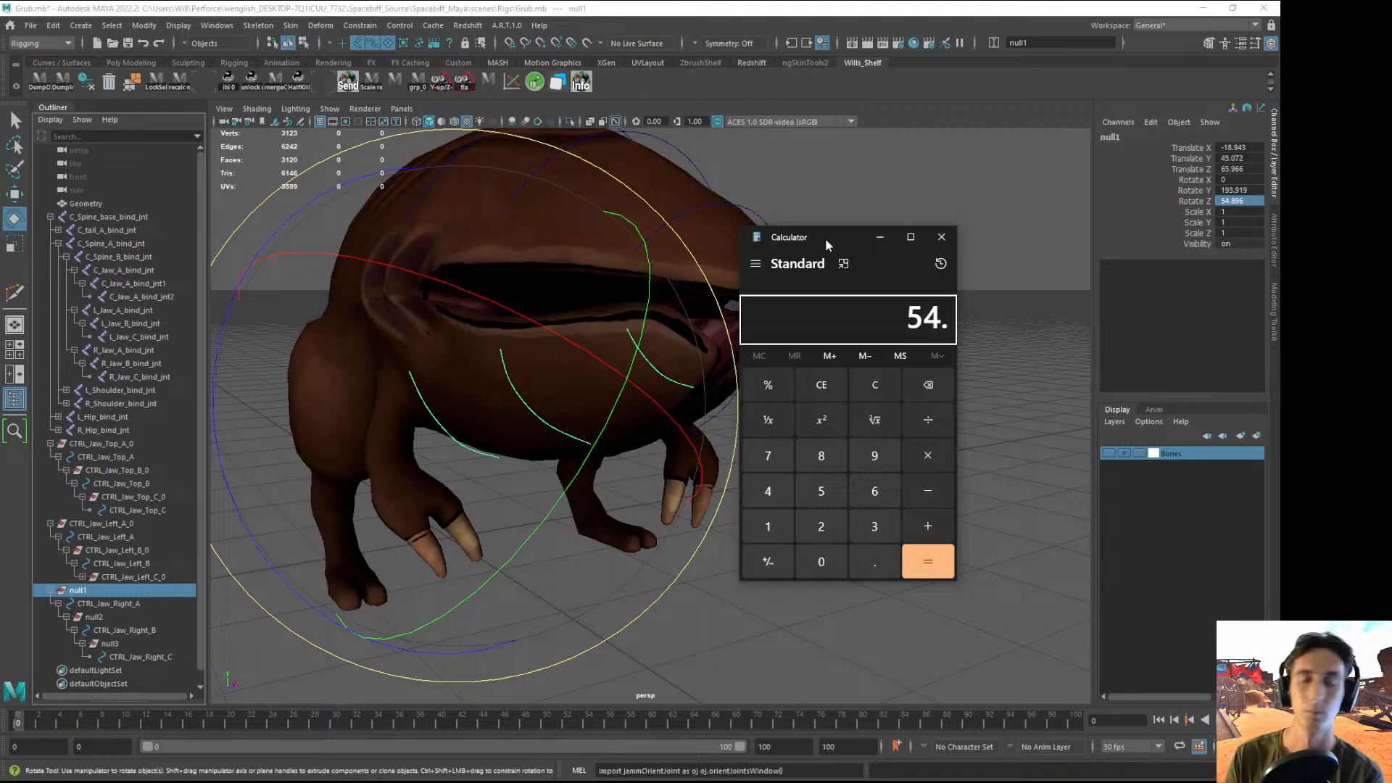
type("896 ")
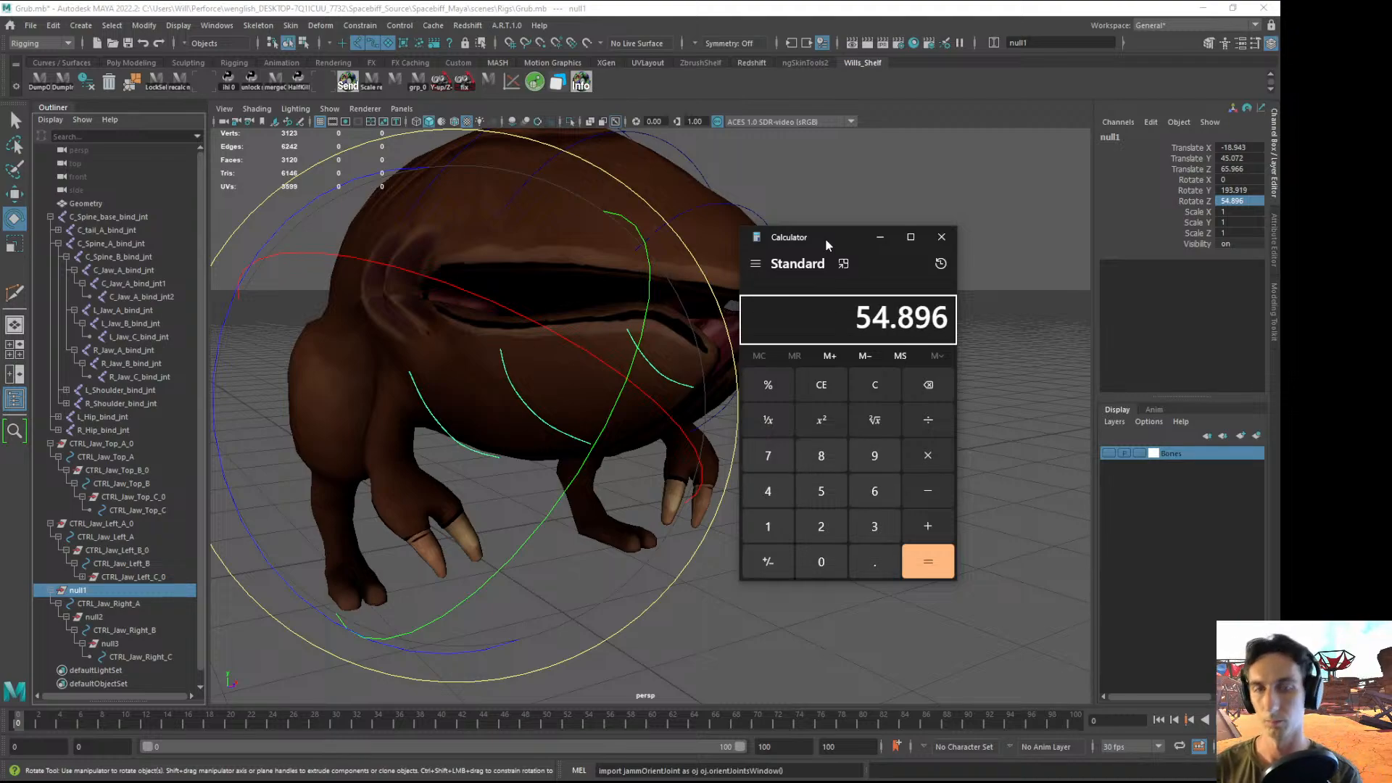
type("+ 180")
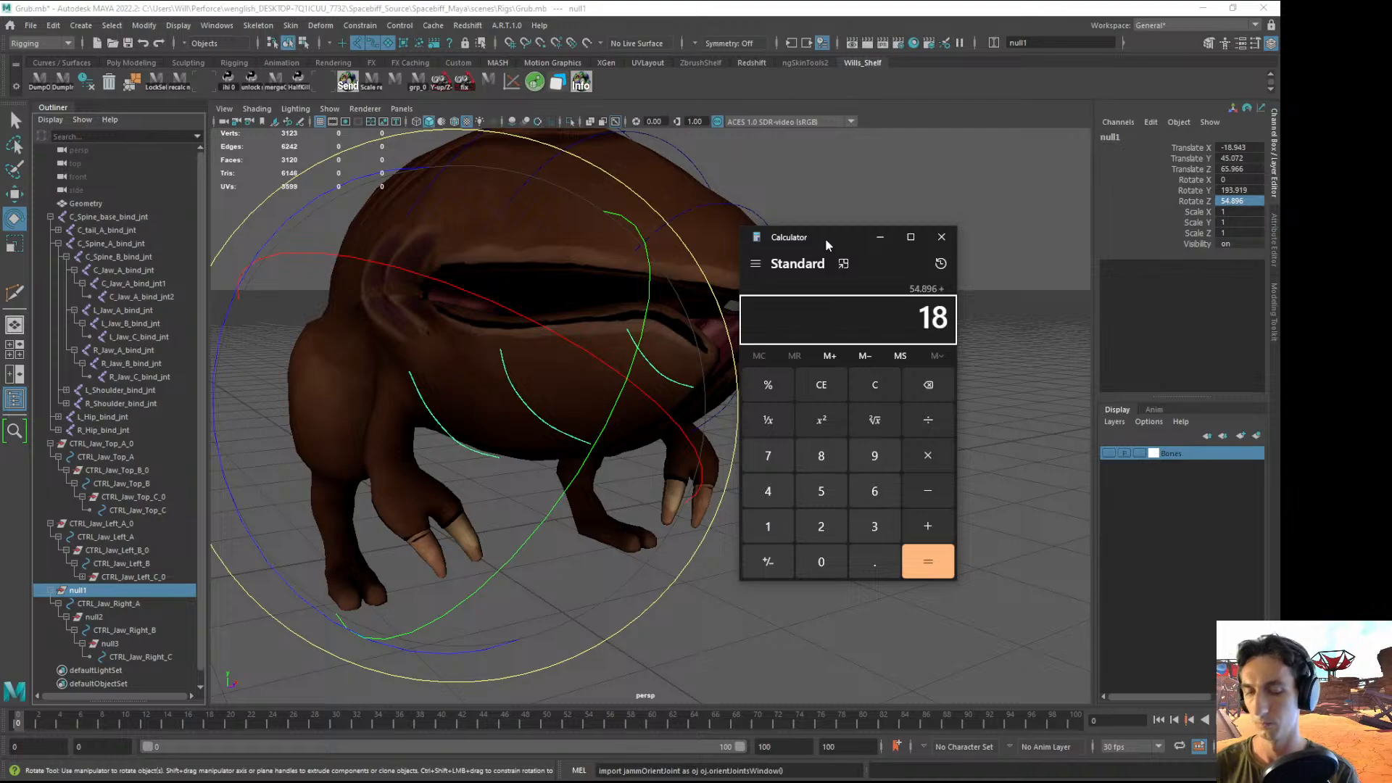
key("Return")
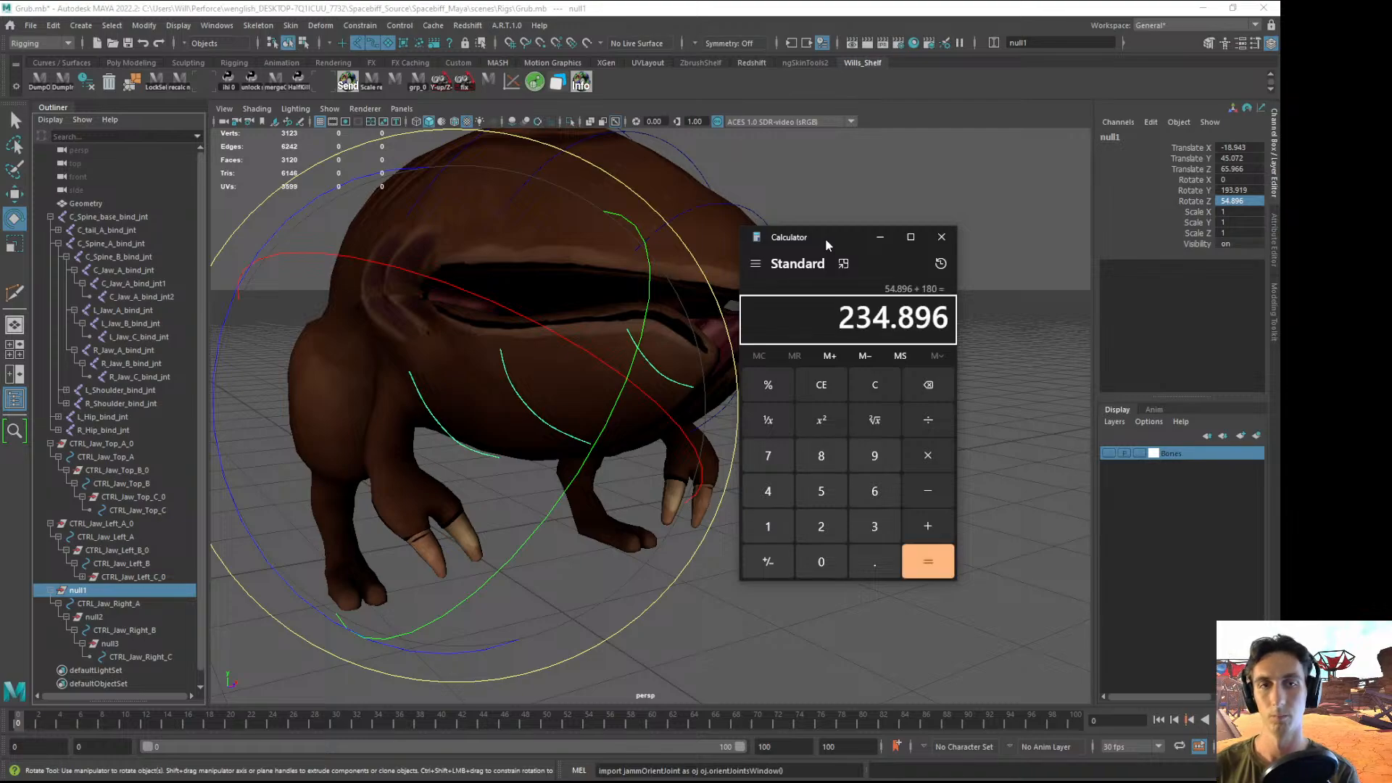
- Copy the calculated result and set the Rotate Z of null1 in Maya to 234.896
double_click(914, 319)
left_click(914, 319)
left_click_drag(841, 324, 939, 323)
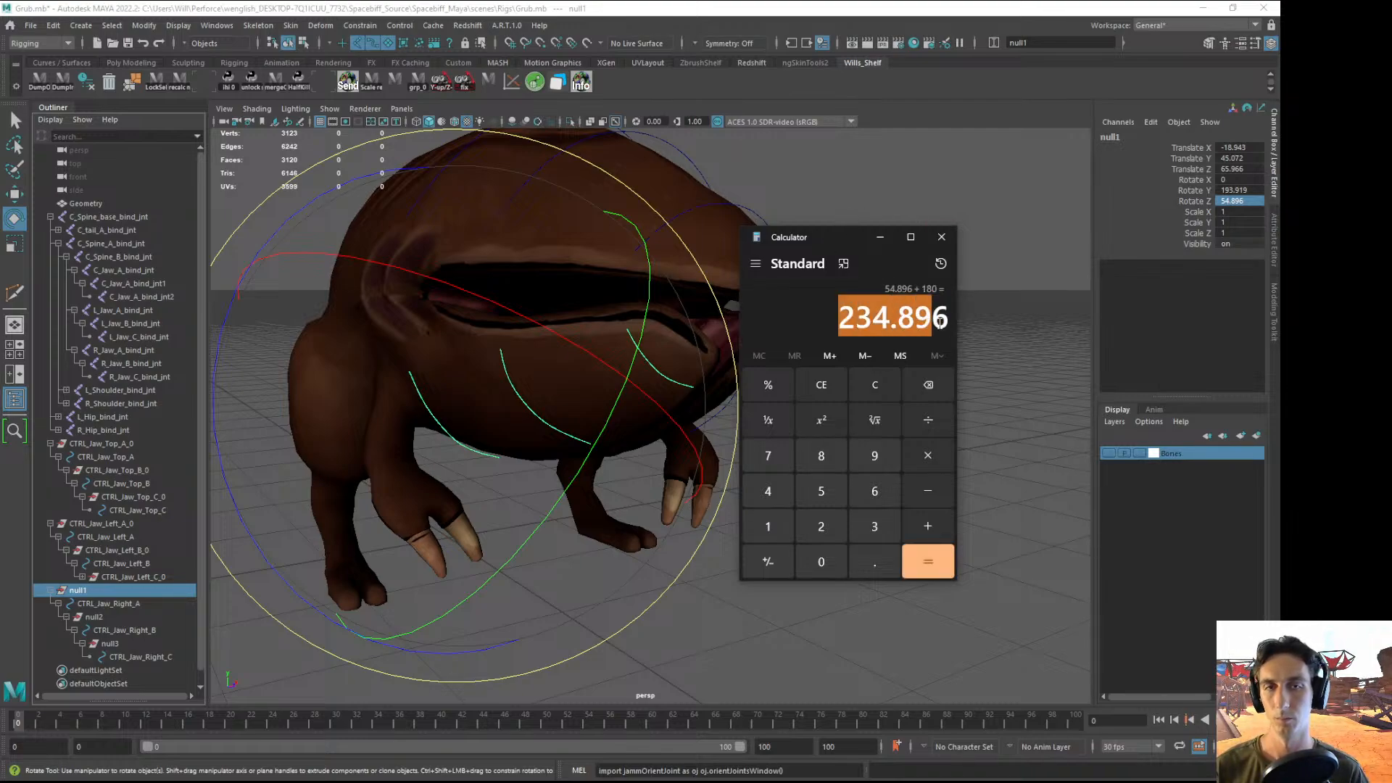
left_click(836, 317)
left_click_drag(850, 317, 956, 317)
key("ctrl+c")
double_click(1233, 201)
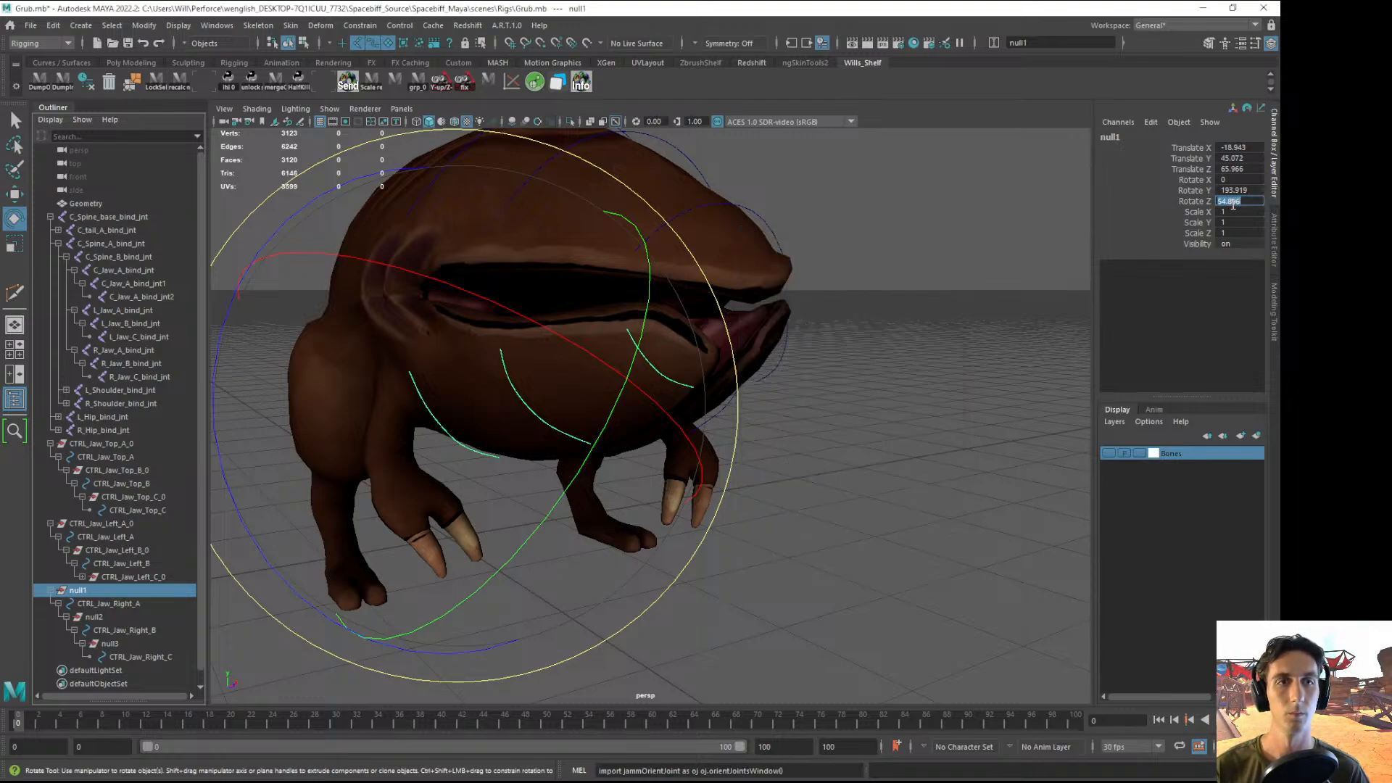
key("ctrl+v")
key("Return")
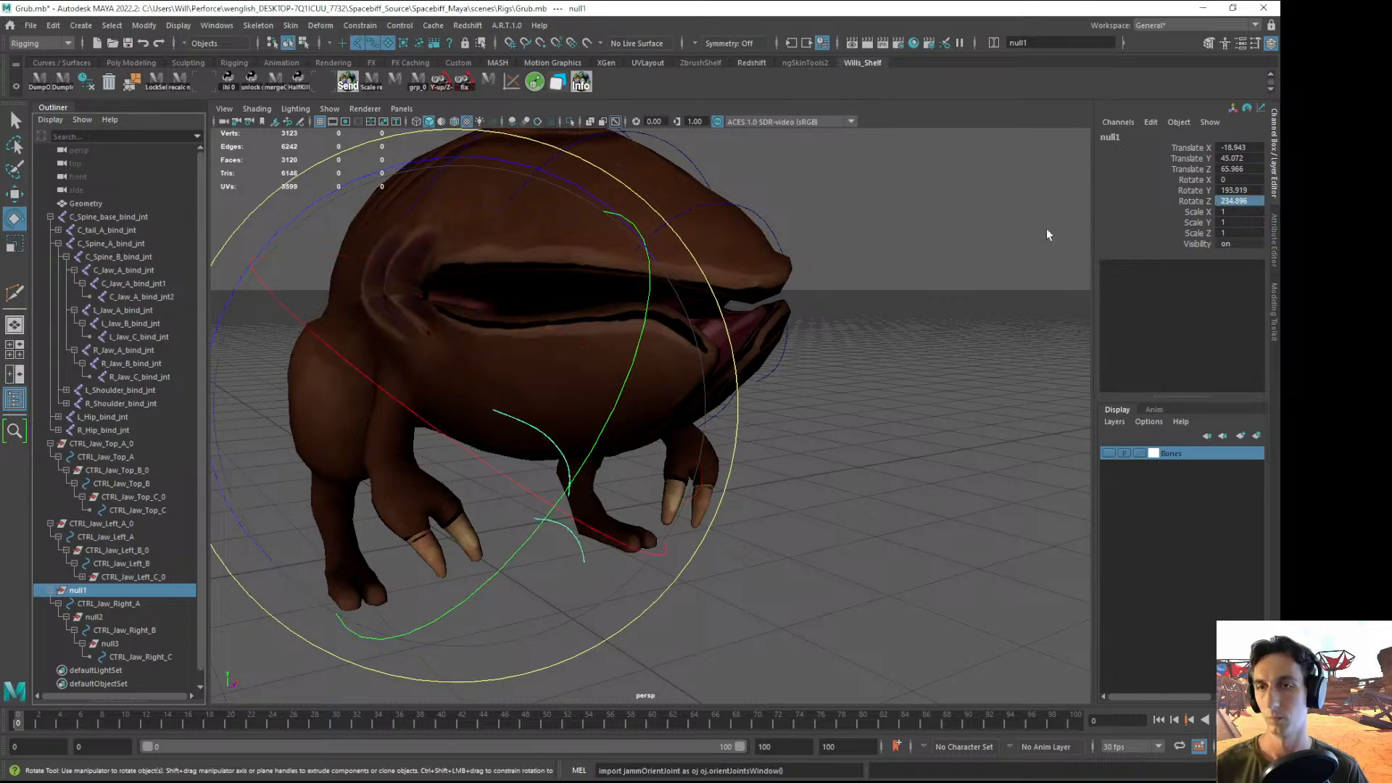
- With the viewport in wireframe, unparent null2 from CTRL_Jaw_Right_A to the world and hide it
mouse_move(568, 391)
left_mouse_down("alt")
mouse_move(686, 382)
mouse_move(584, 397)
left_mouse_up("alt")
key("w")
key("4")
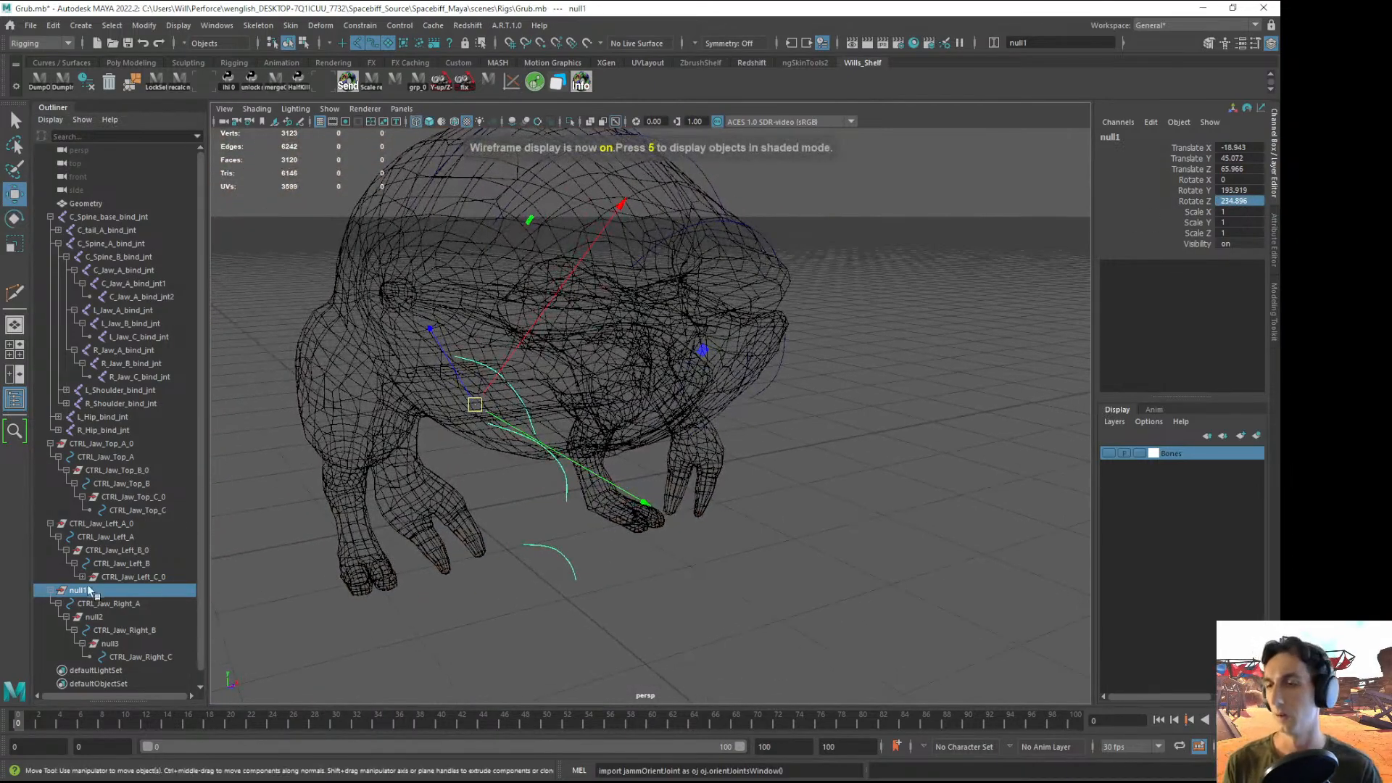
left_click(106, 603)
left_click(109, 615)
key("shift+p")
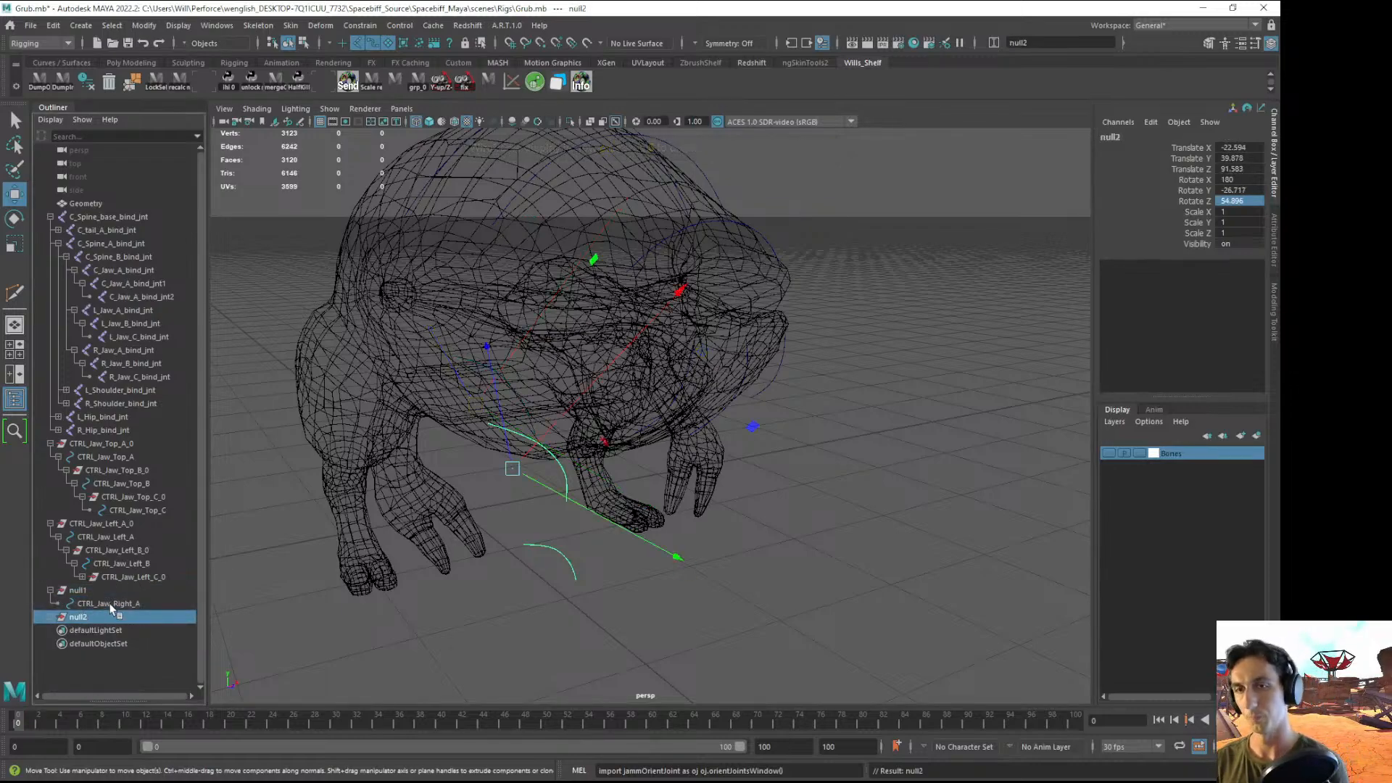
key("h")
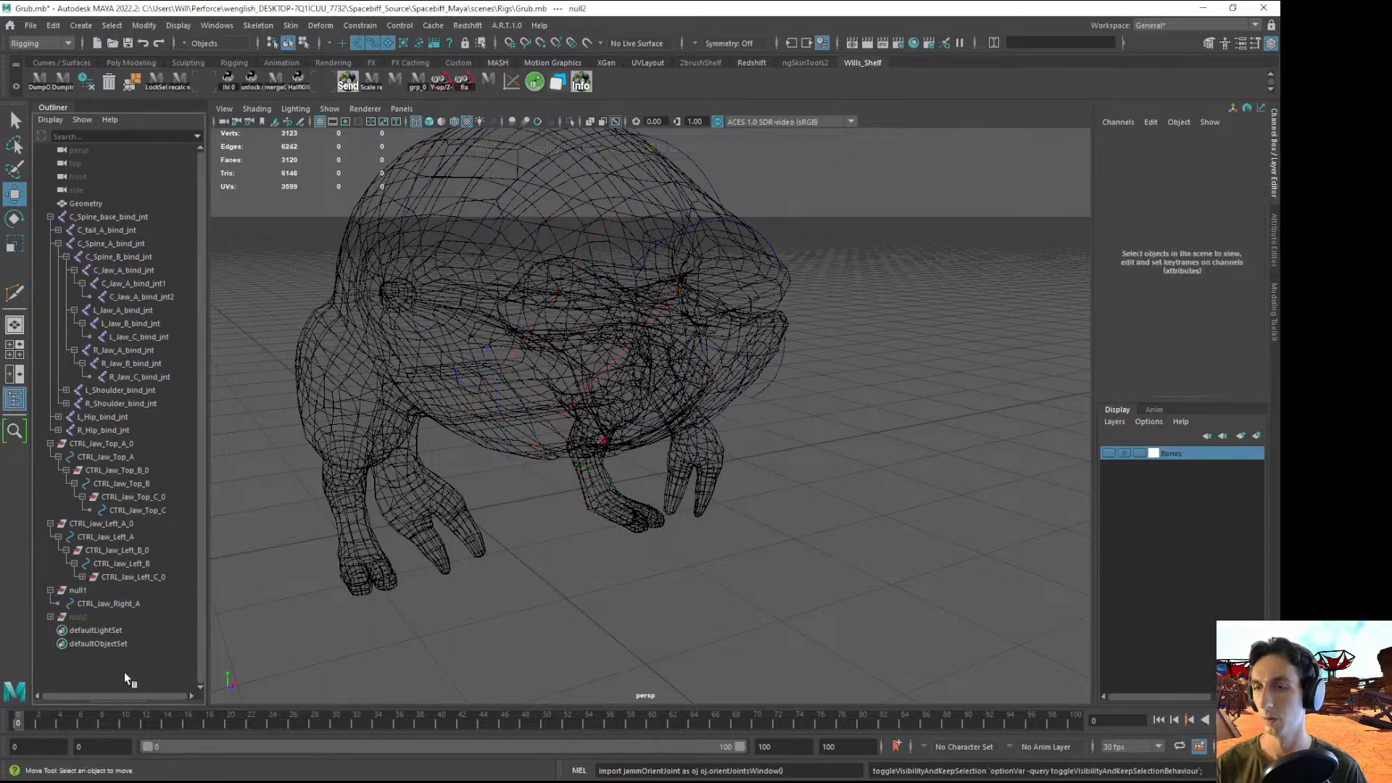
- Test-rotate CTRL_Jaw_Right_A about its offset group's new orientation and undo the rotation
left_click(106, 603)
left_click_drag(479, 424, 487, 413, "alt")
key("e")
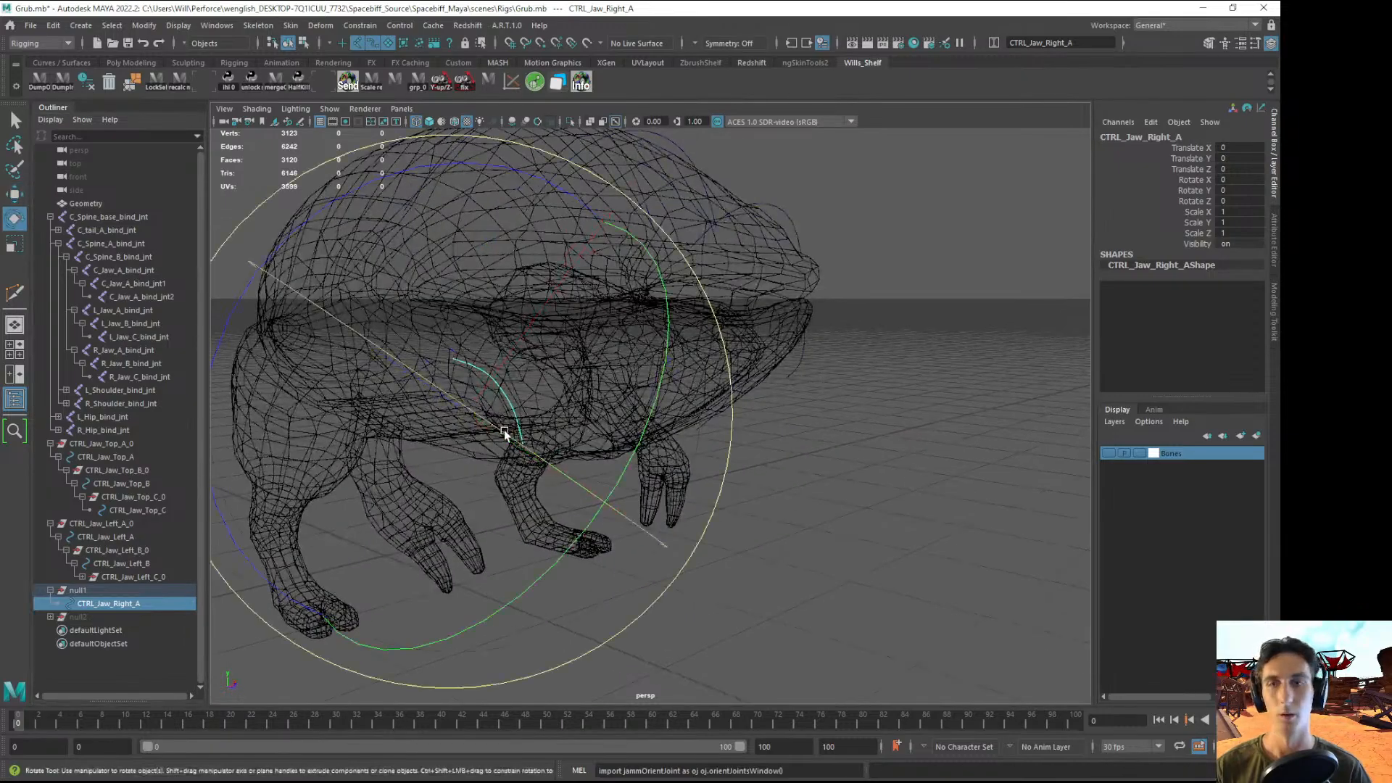
left_click_drag(554, 564, 472, 622)
key("ctrl+z")
- Select the control vertices of the CTRL_Jaw_Right_A curve and rotate them toward the underside of the right jaw
left_click_drag(585, 461, 572, 476, "alt")
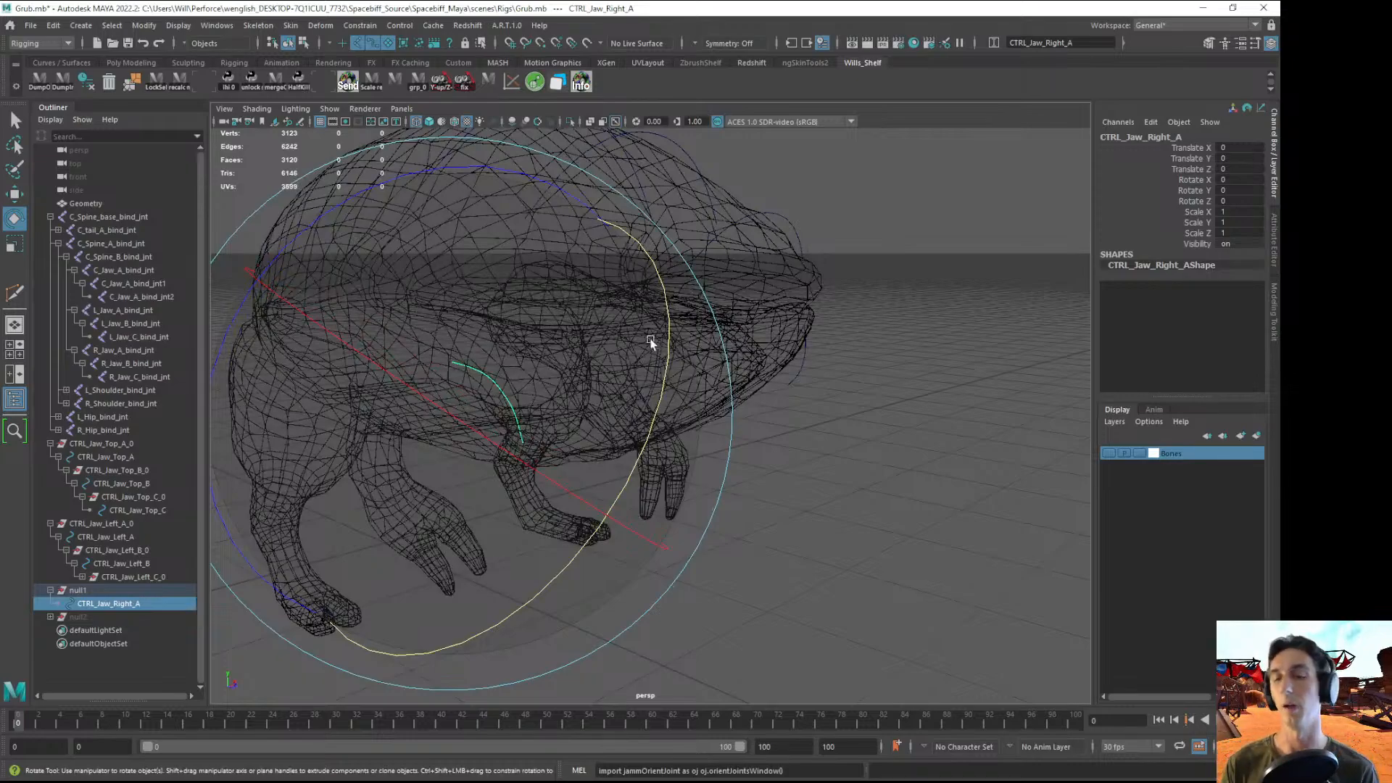
mouse_move(561, 427)
left_mouse_down("alt")
mouse_move(547, 420)
mouse_move(623, 482)
mouse_move(564, 402)
left_mouse_up("alt")
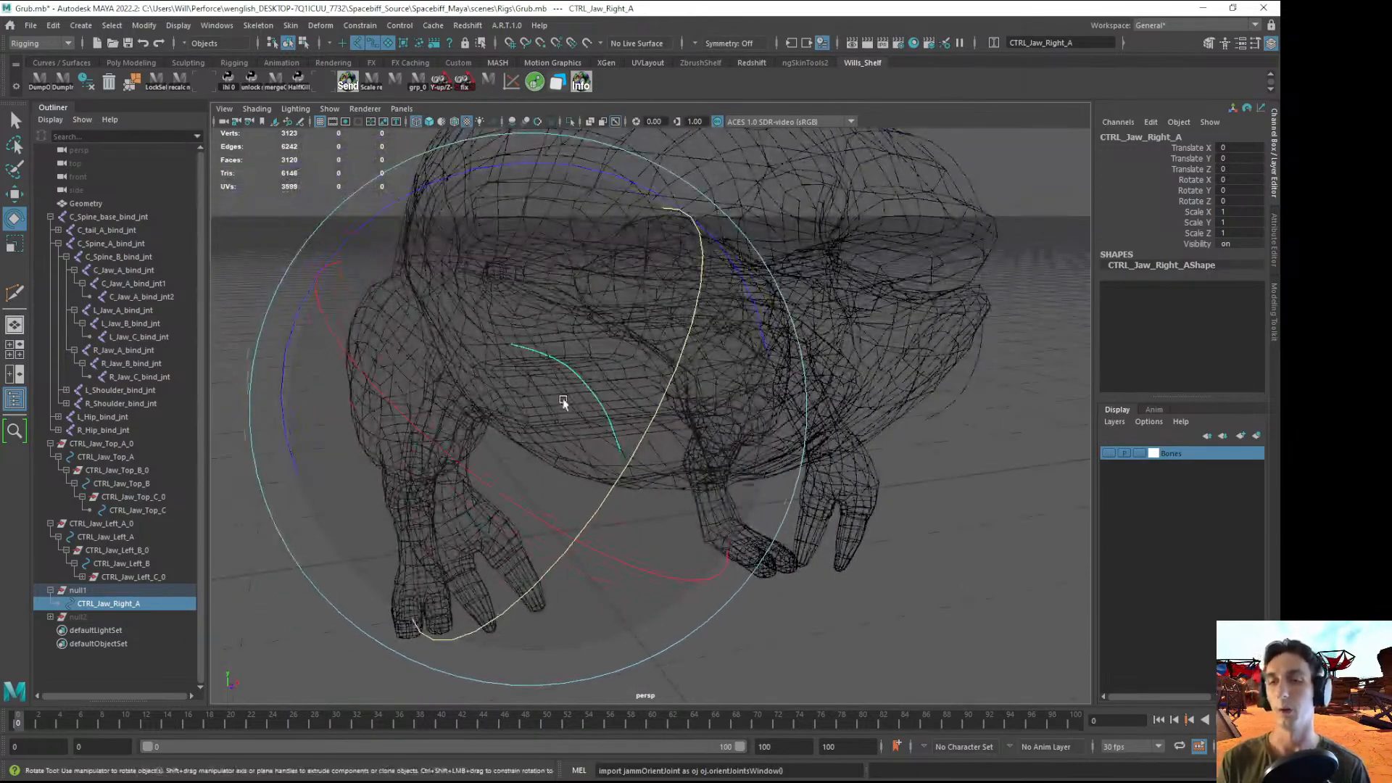
key("w")
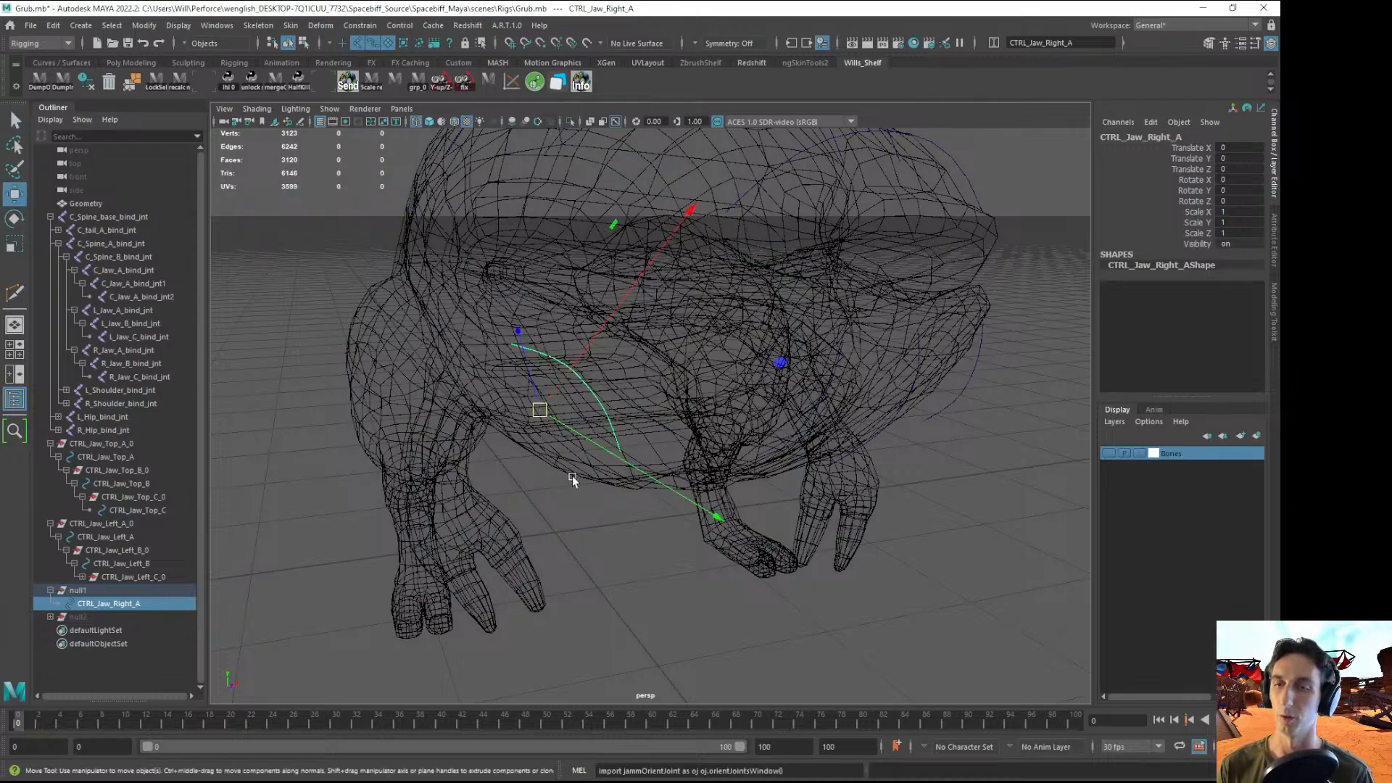
right_click_drag(551, 469, 485, 464)
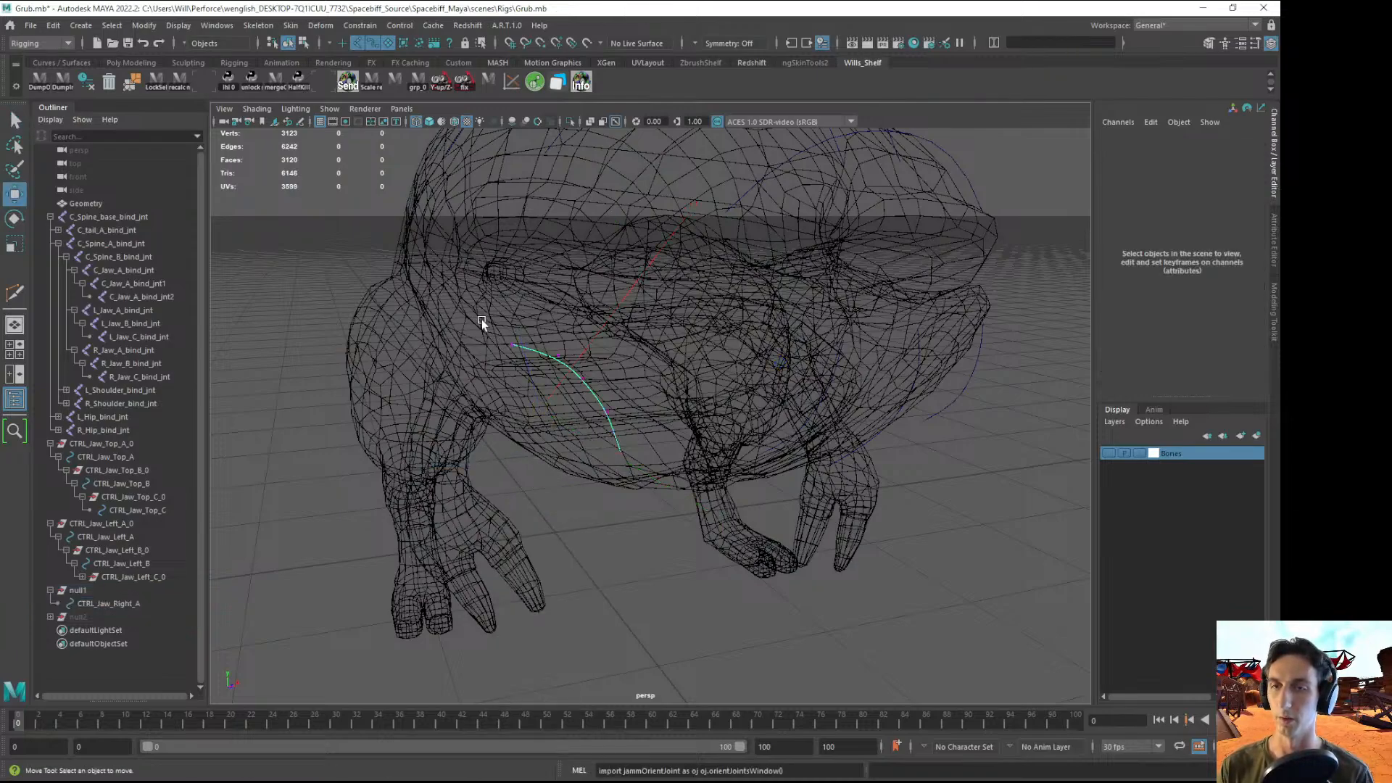
left_click_drag(481, 320, 638, 518)
key("e")
mouse_move(331, 442)
left_mouse_down()
mouse_move(838, 127)
mouse_move(337, 433)
mouse_move(364, 369)
mouse_move(671, 224)
left_mouse_up()
key("5")
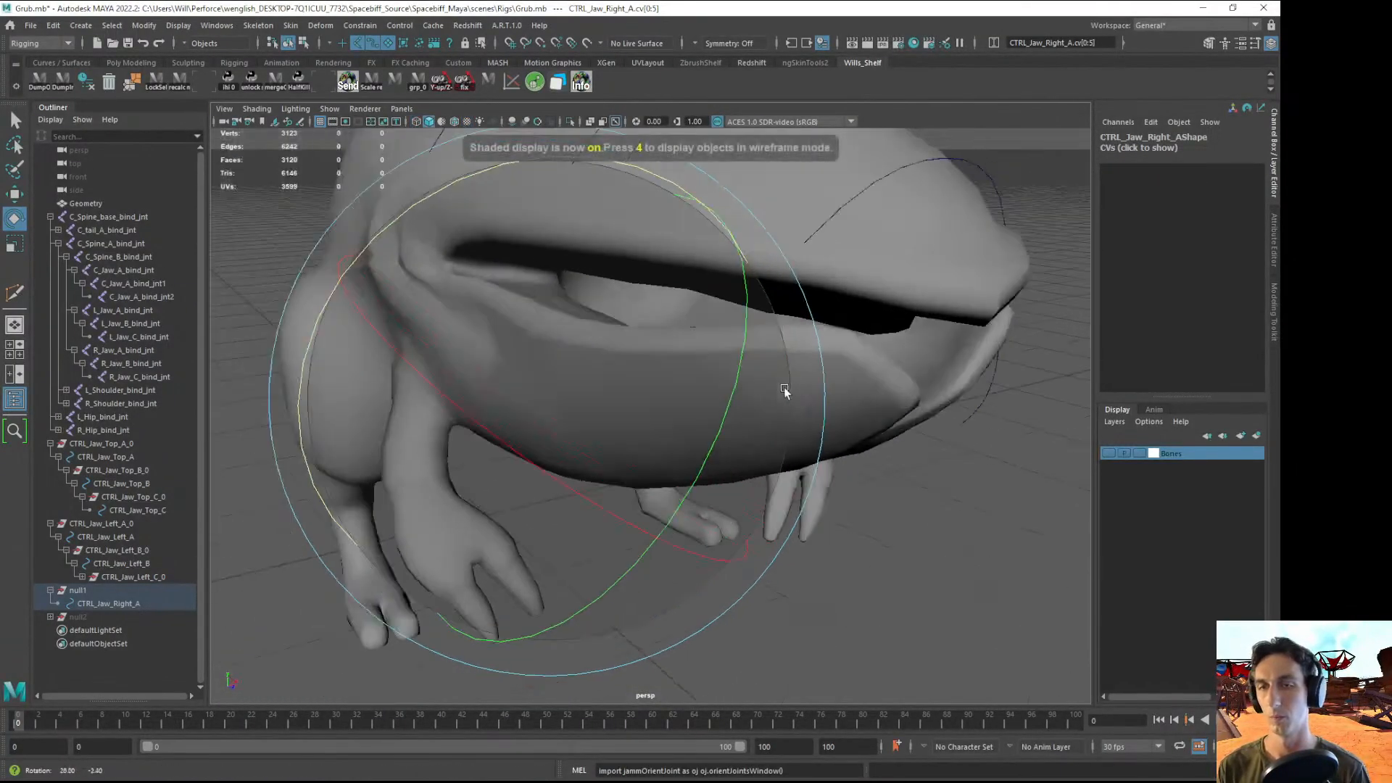
- Refine the rotation of CTRL_Jaw_Right_A's control vertices so the curve wraps around the outside of the right jaw
left_click_drag(785, 387, 510, 454, "alt")
key("4")
left_click_drag(318, 310, 635, 313)
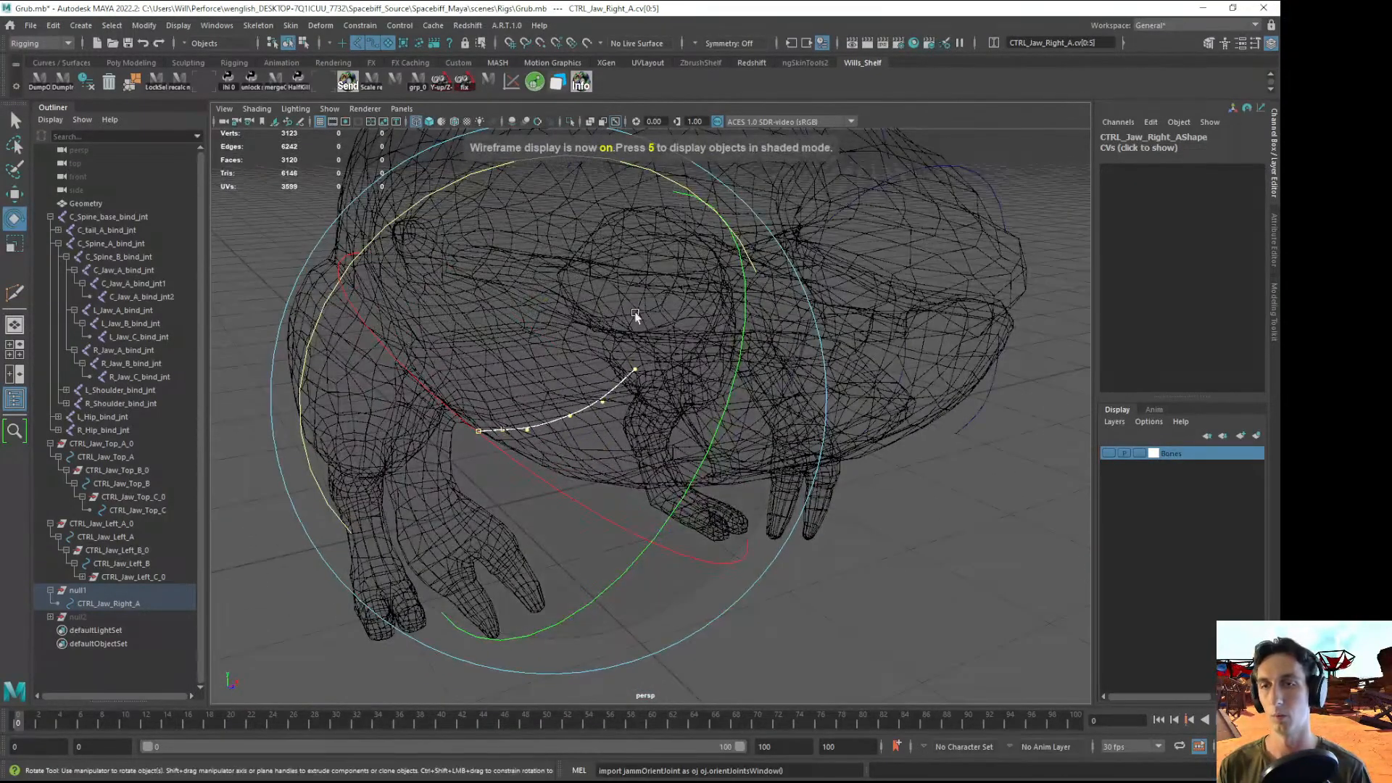
left_click_drag(304, 365, 500, 218)
key("5")
key("w")
mouse_move(739, 367)
left_mouse_down("alt")
mouse_move(594, 415)
mouse_move(538, 453)
mouse_move(549, 444)
mouse_move(518, 428)
mouse_move(542, 364)
mouse_move(551, 377)
left_mouse_up("alt")
key("e")
left_click_drag(708, 512, 717, 478)
key("w")
left_click_drag(508, 514, 510, 442, "alt")
- Return to object selection and examine the rotation axes of CTRL_Jaw_Right_A from the side and front
key("F8")
left_click(379, 460)
left_click_drag(379, 459, 513, 460, "alt")
left_click(516, 443)
key("e")
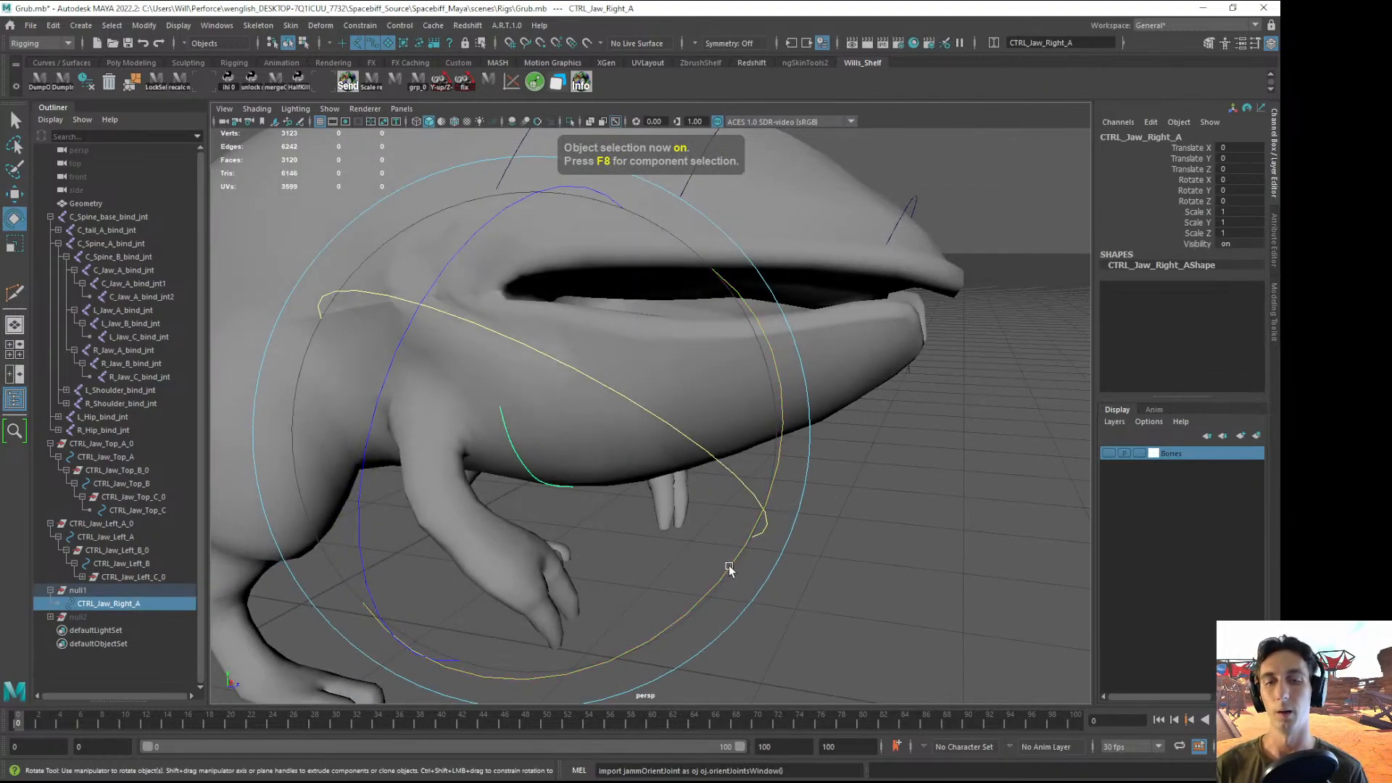
mouse_move(728, 564)
left_mouse_down("alt")
mouse_move(679, 606)
mouse_move(567, 625)
mouse_move(845, 575)
mouse_move(715, 563)
left_mouse_up("alt")
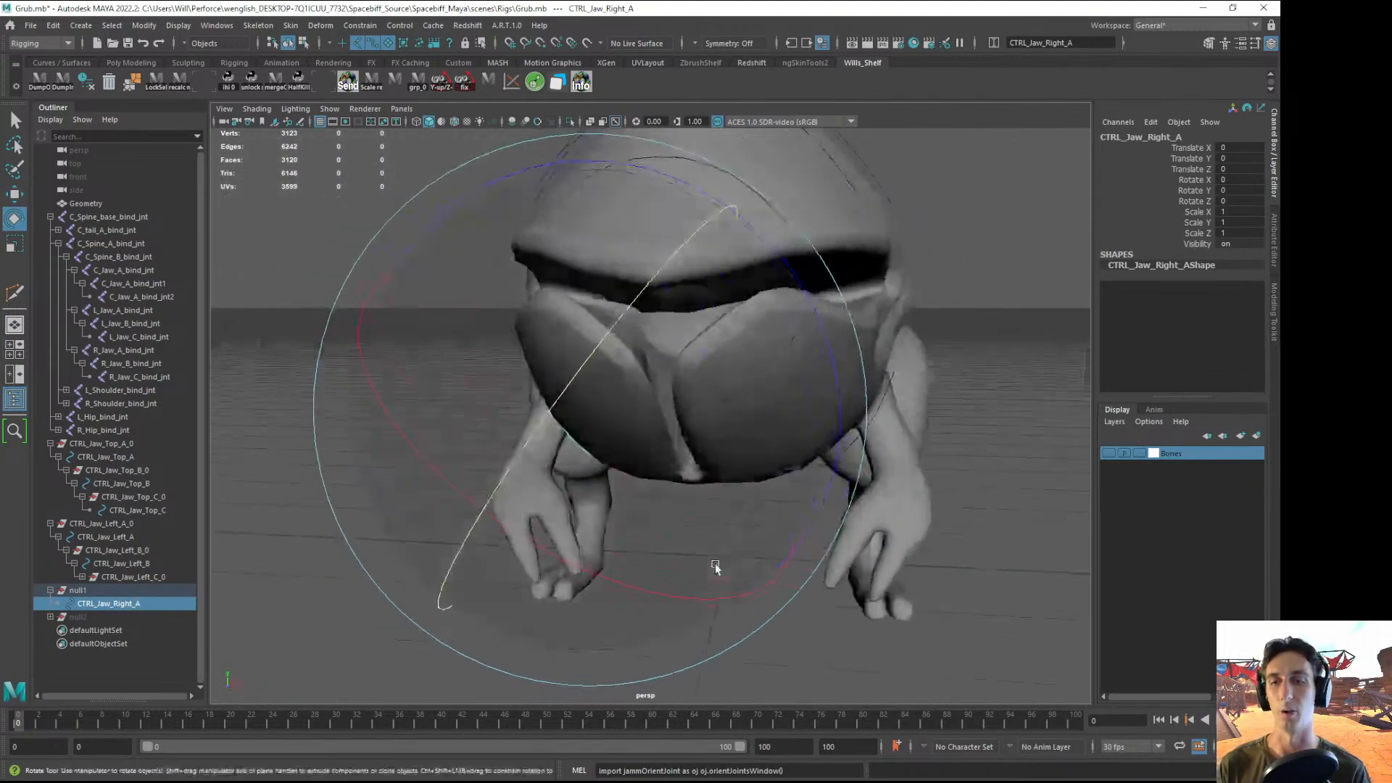
left_click(818, 618)
left_click_drag(819, 618, 560, 499, "alt")
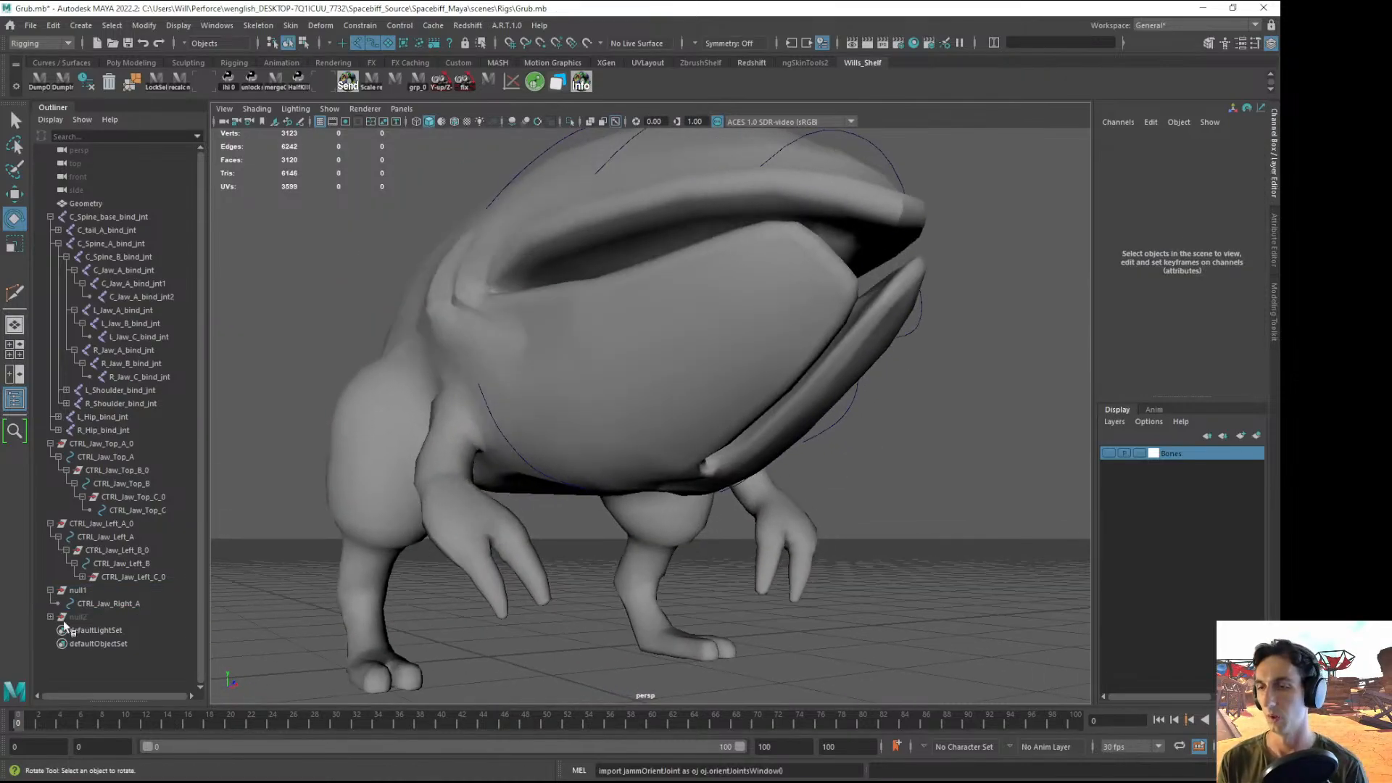
- Expand null2 to select CTRL_Jaw_Right_B and save the scene
left_click(50, 616)
left_click(109, 630)
left_click_drag(430, 605, 494, 550, "alt")
key("ctrl+s")
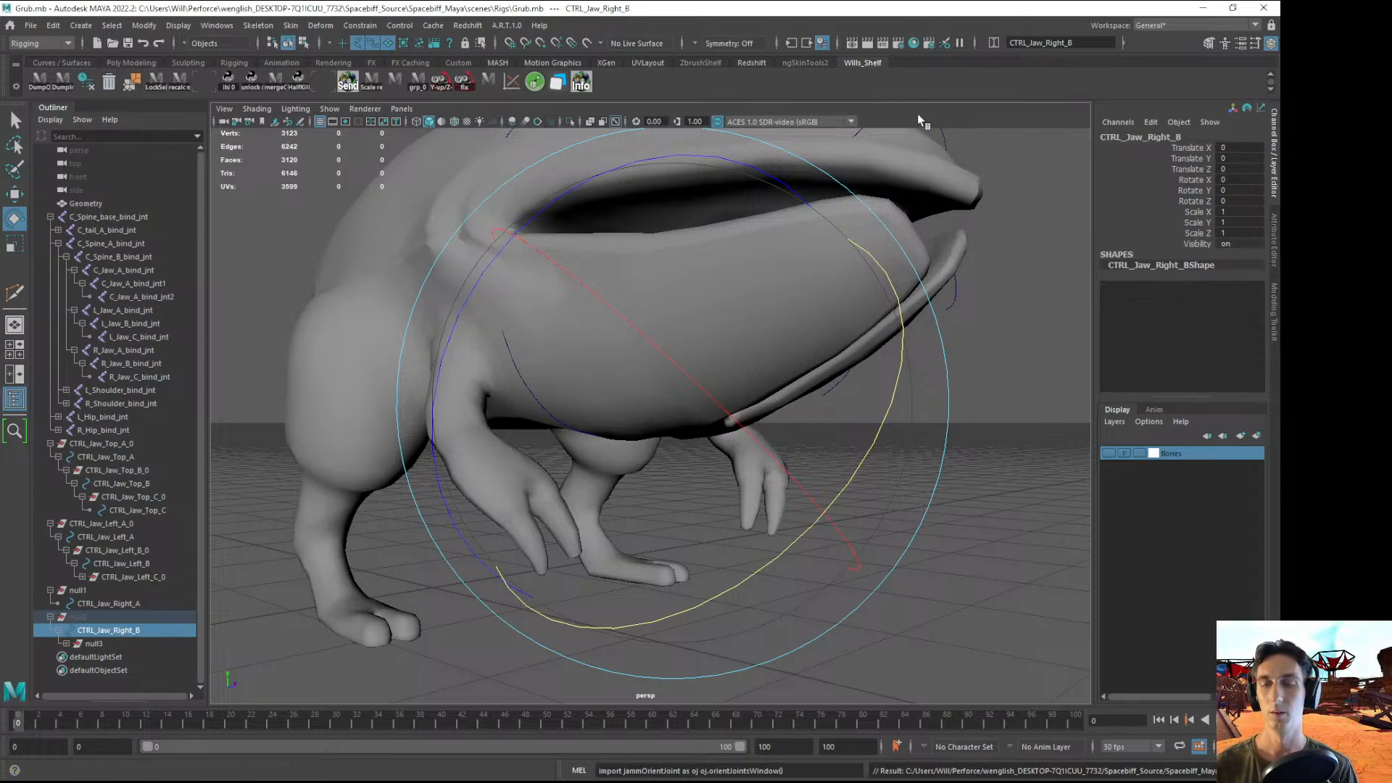
- Examine the right jaw from several angles and check the rotation axes of CTRL_Jaw_Right_B
left_click_drag(575, 466, 689, 453, "alt")
left_click(990, 630)
left_click_drag(990, 630, 475, 535, "alt")
left_click(539, 411)
key("w")
key("e")
left_click(889, 430)
left_click(109, 618)
left_click(108, 630)
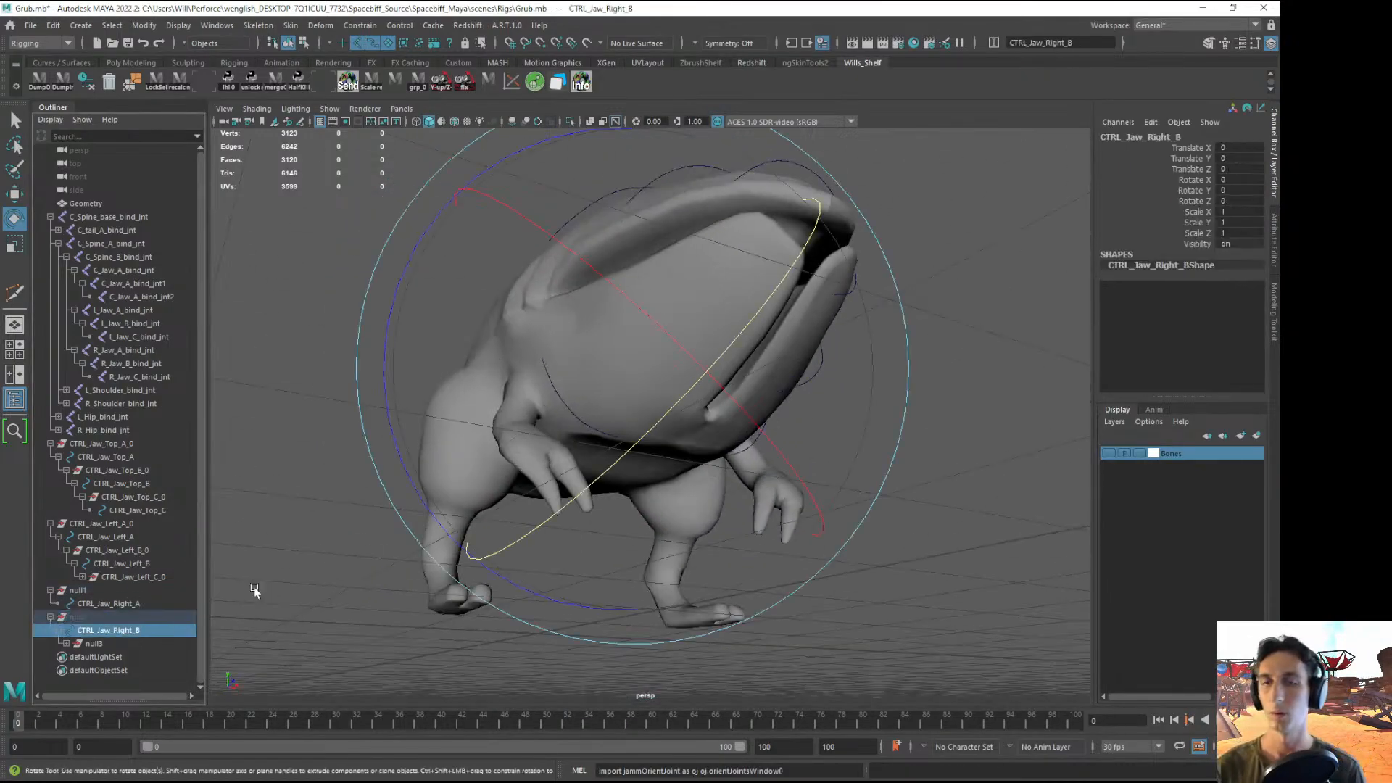
- Expand null3 under CTRL_Jaw_Right_B and compare its rotation axes with those of CTRL_Jaw_Left_B
left_click_drag(255, 590, 436, 517, "alt")
left_click(312, 580)
left_click(182, 645)
left_click(66, 643)
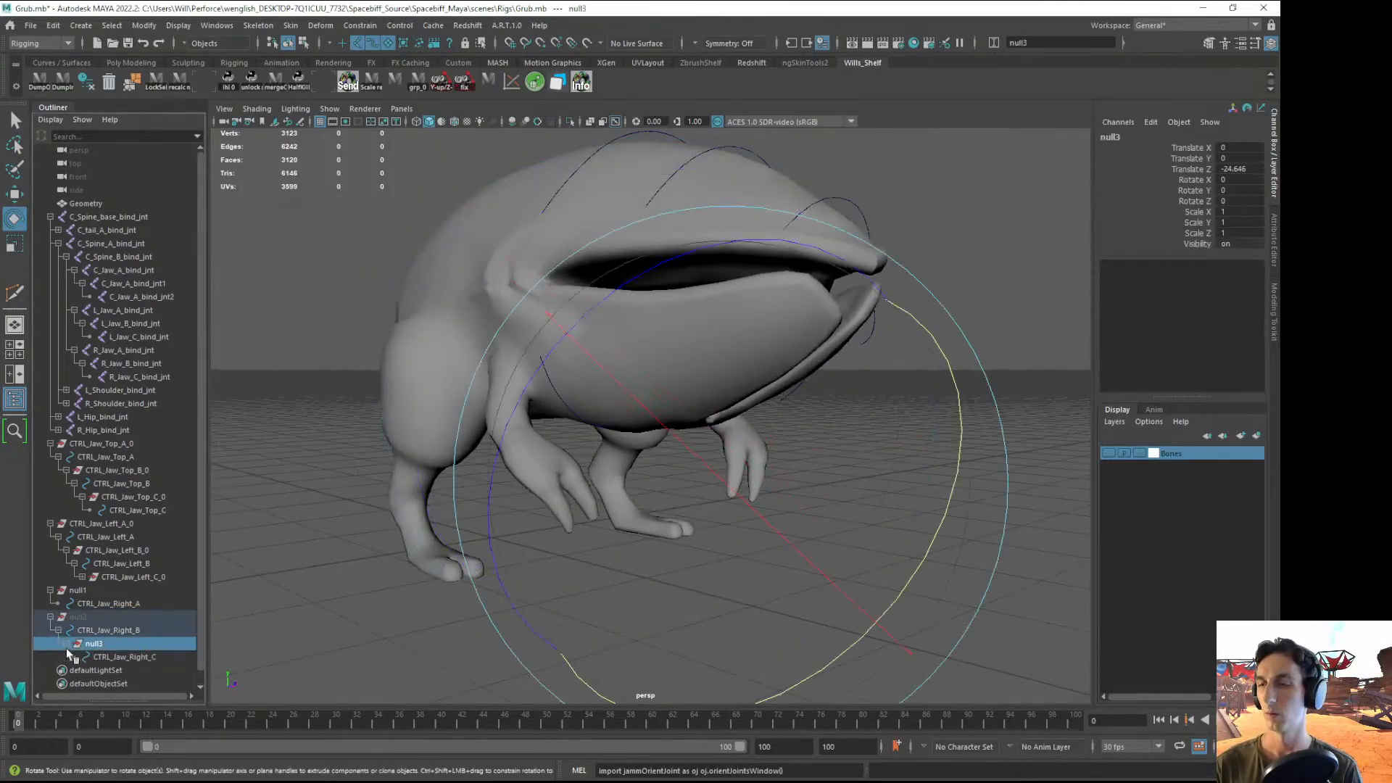
left_click_drag(264, 634, 806, 319, "alt")
left_click(234, 631)
left_click(806, 321)
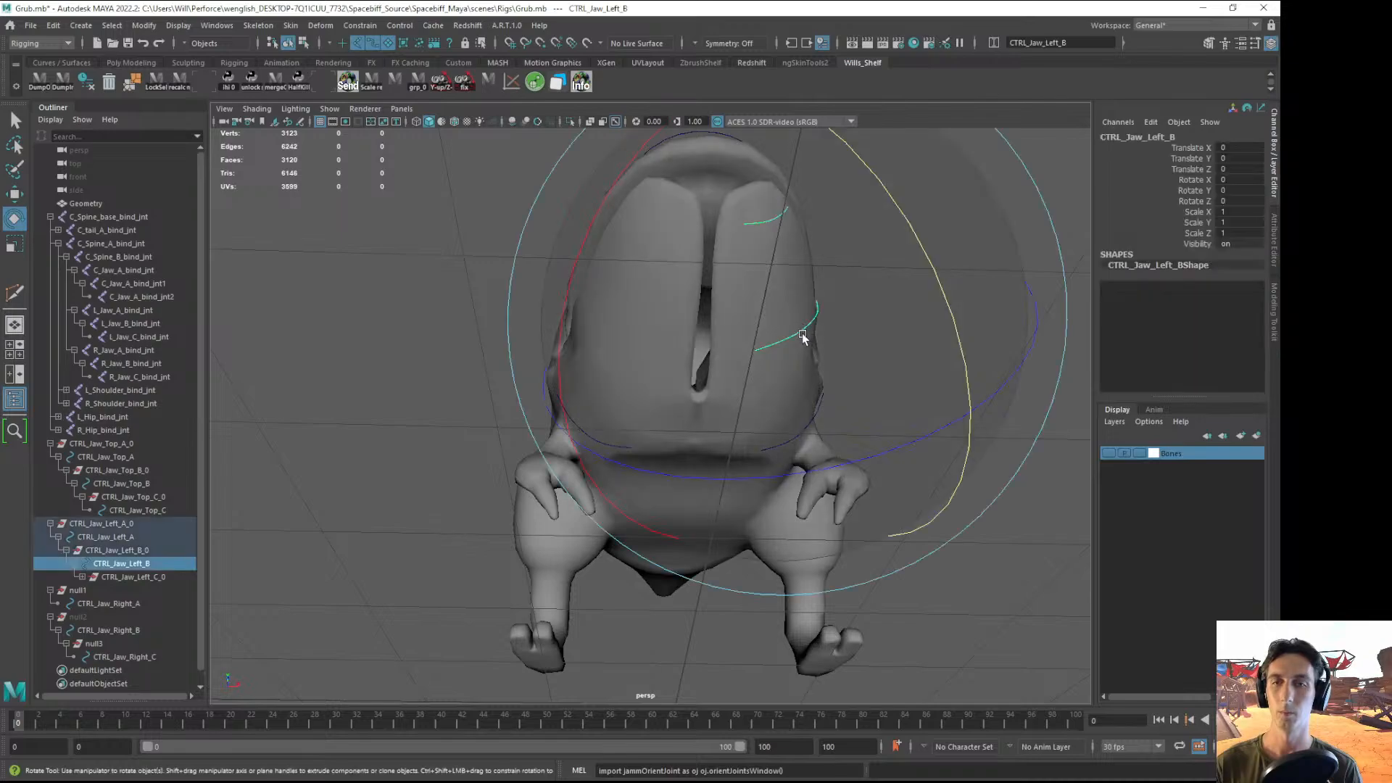
- Unhide null2 and examine its axes together with those of CTRL_Jaw_Right_B
left_click(282, 560)
left_click(96, 630)
left_click(79, 617)
left_click_drag(239, 562, 384, 608, "alt")
left_click(267, 621)
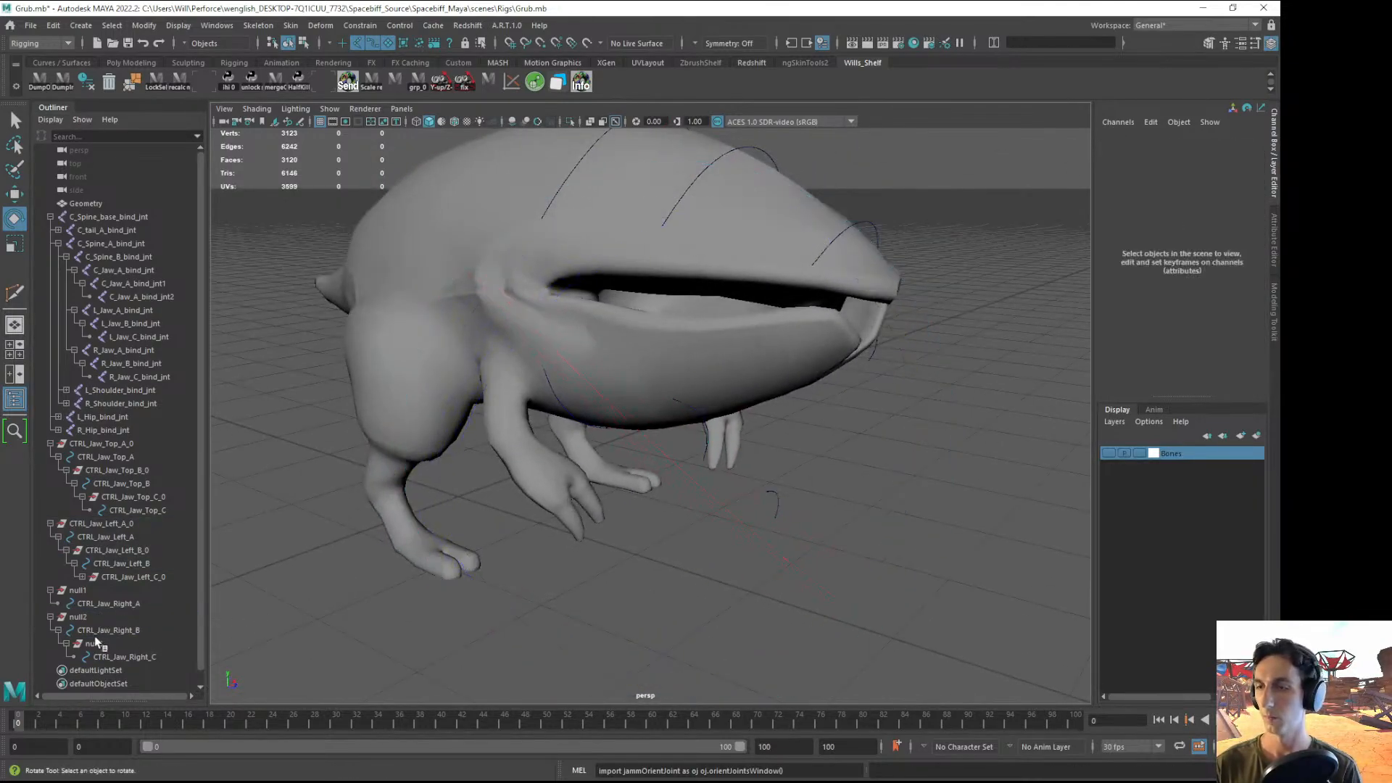
left_click(96, 632)
left_click_drag(243, 625, 199, 570, "alt")
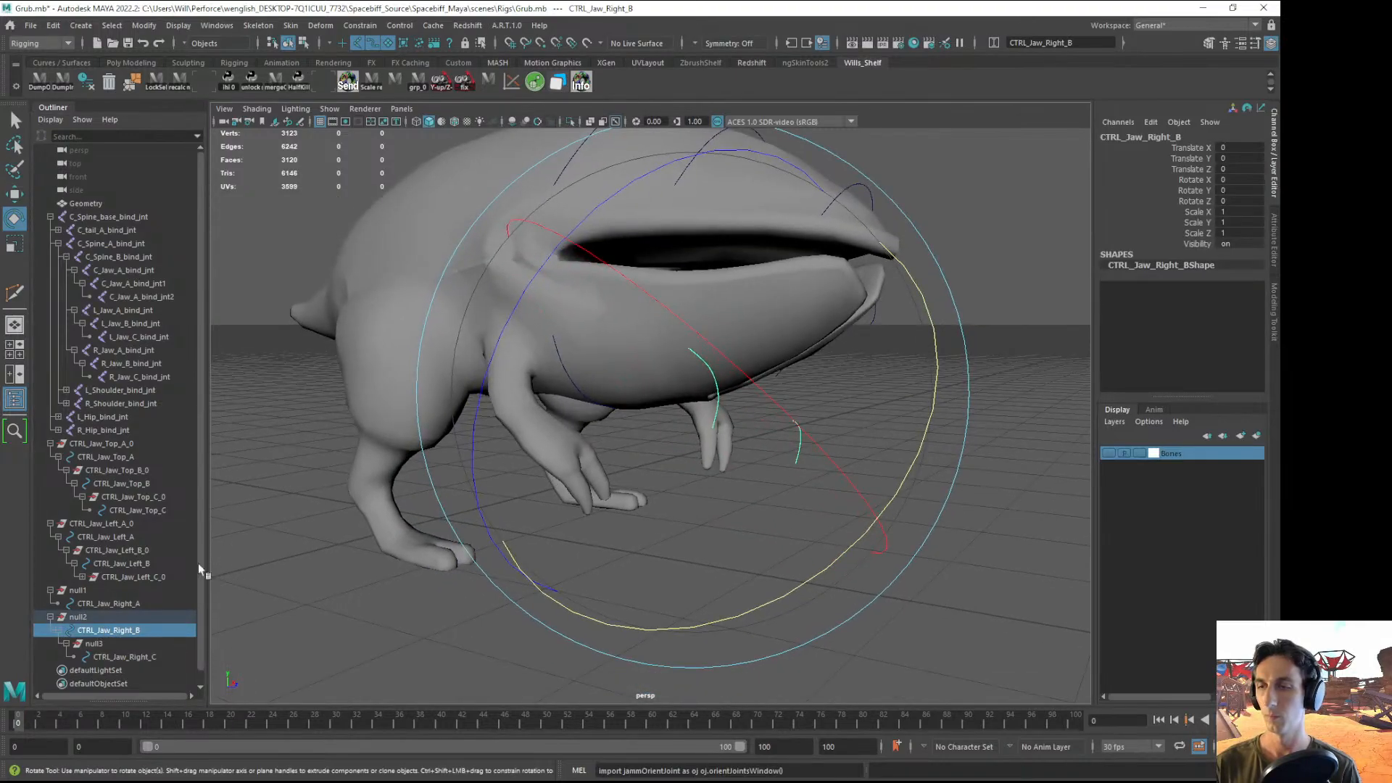
left_click(105, 616)
key("w")
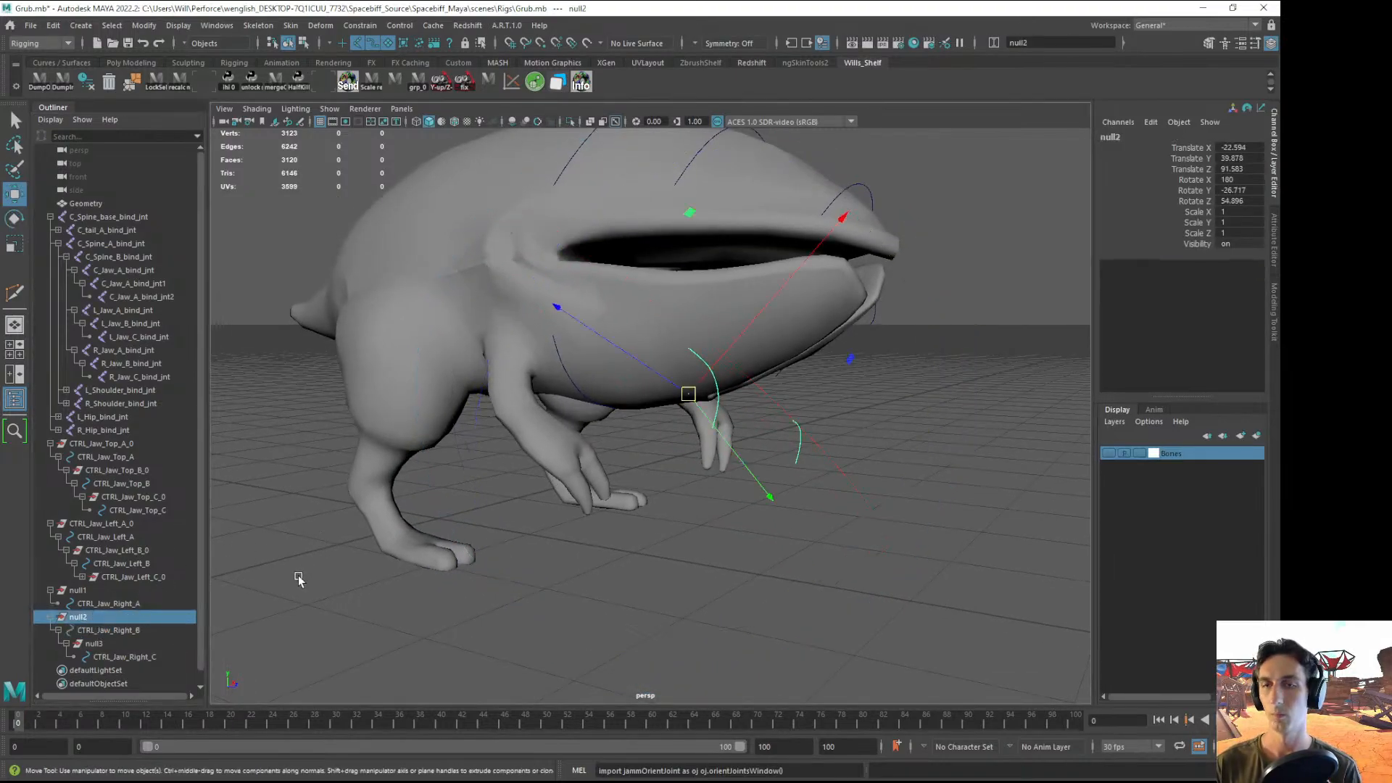
left_click_drag(298, 581, 335, 619, "alt")
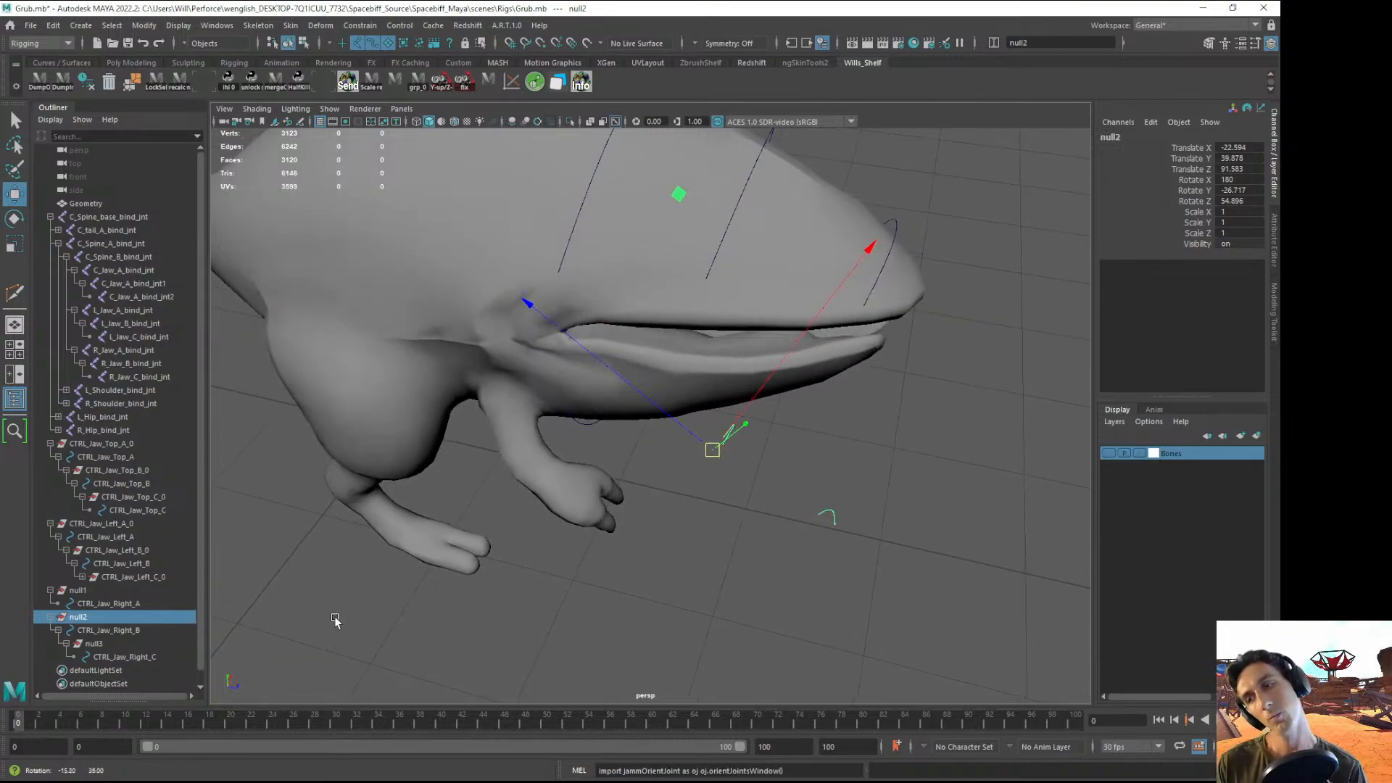
- Compare the axis directions and rotation values of null1 and null2
left_click(87, 591)
left_click(440, 636)
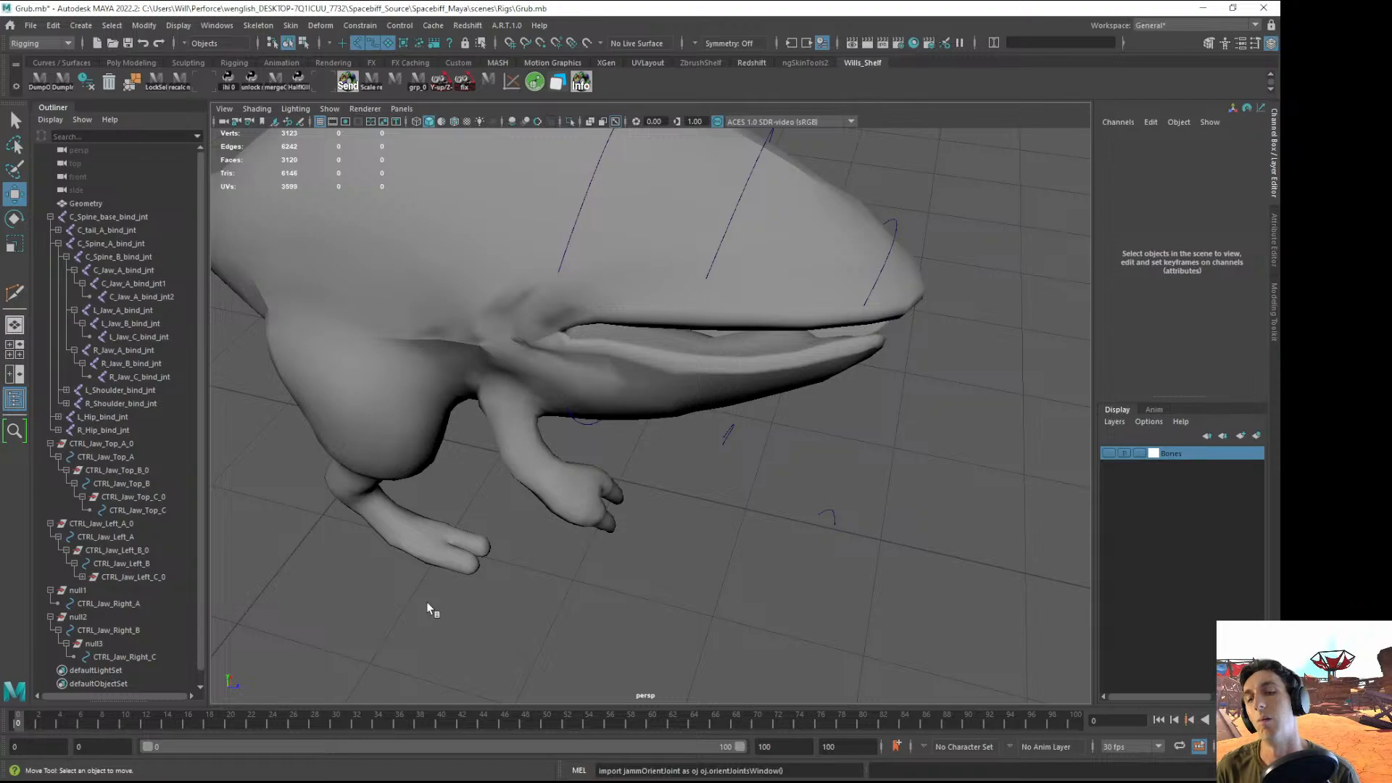
left_click(79, 616)
left_click(81, 591)
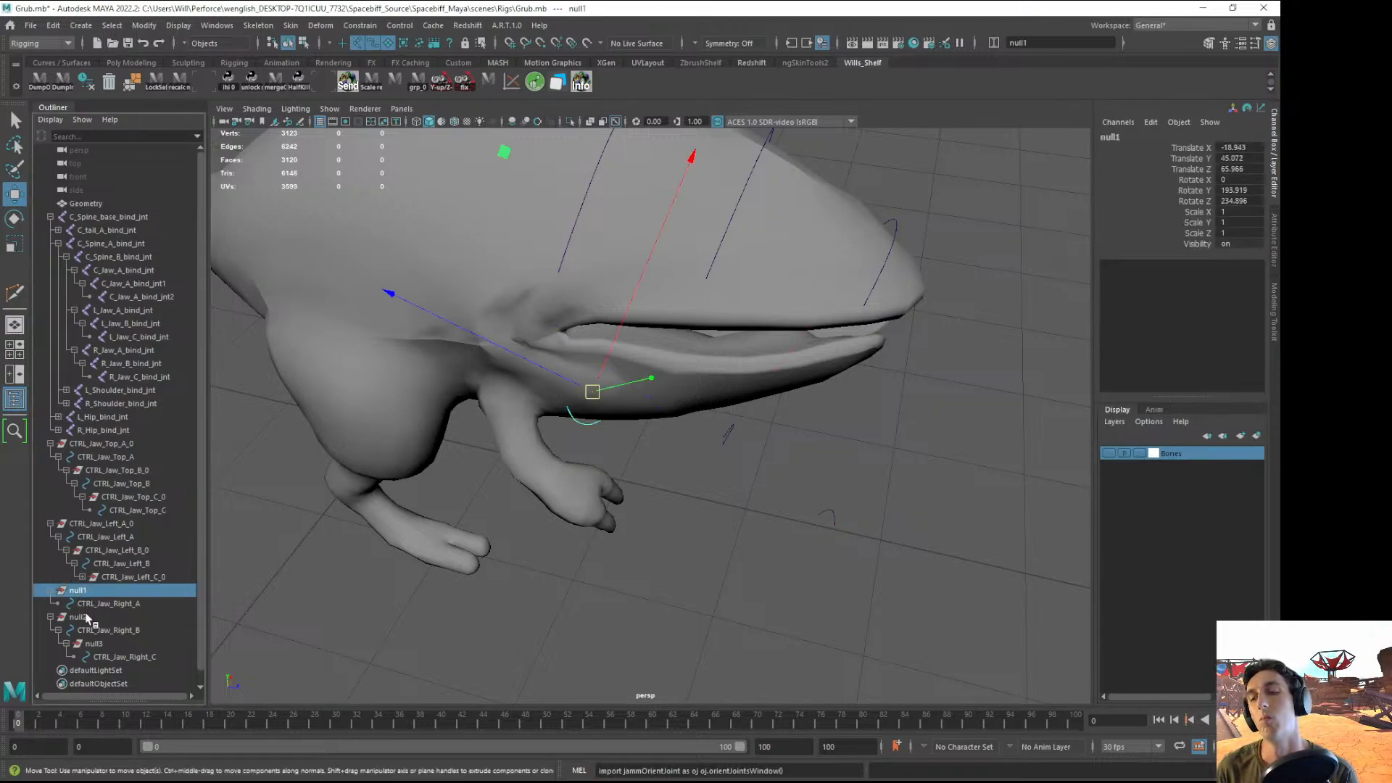
left_click(88, 616)
left_click_drag(631, 541, 530, 474, "alt")
left_click_drag(618, 531, 637, 491, "alt")
- Collapse null1 and null2 and delete both groups together with their right jaw controls
left_click(51, 617)
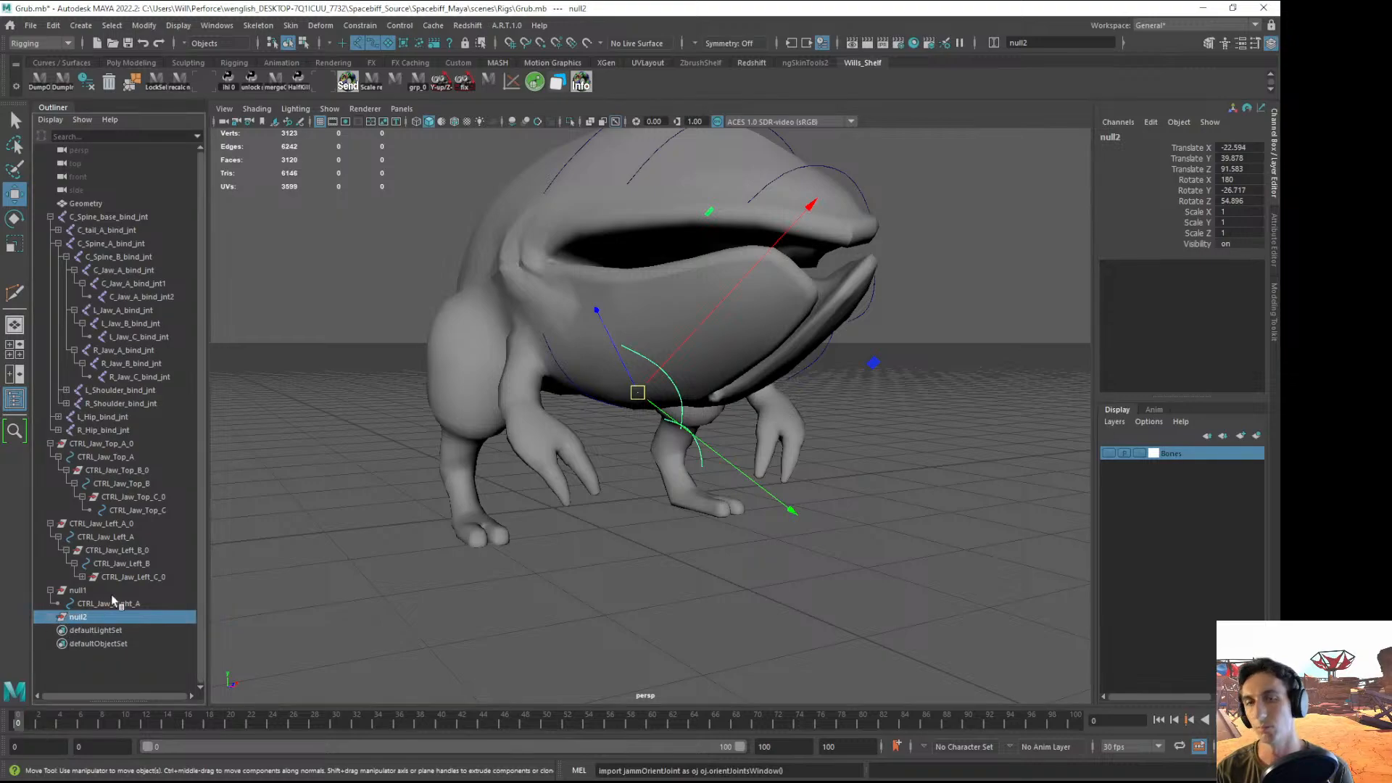
left_click_drag(451, 534, 483, 516, "alt")
left_click(78, 591)
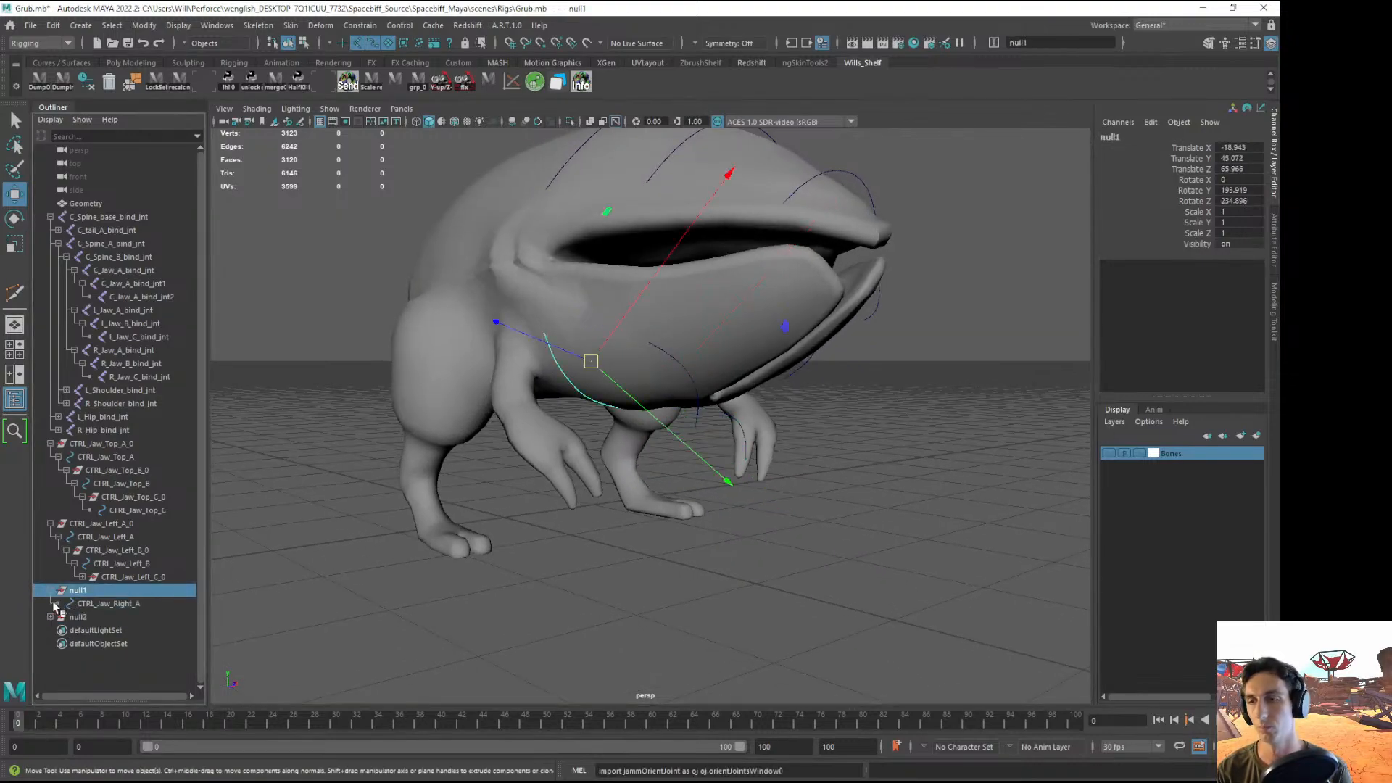
left_click(50, 591)
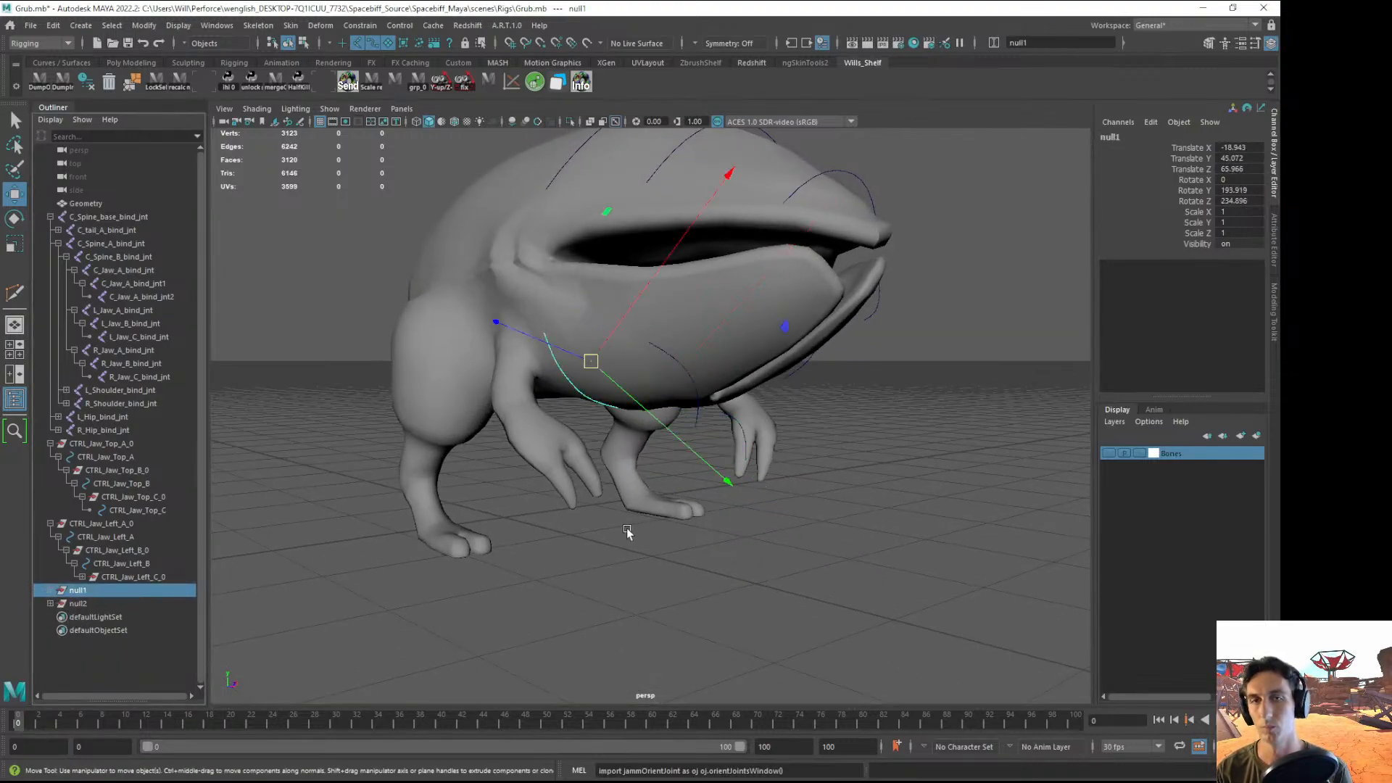
left_click_drag(628, 529, 305, 605, "alt")
left_click(78, 604, "shift")
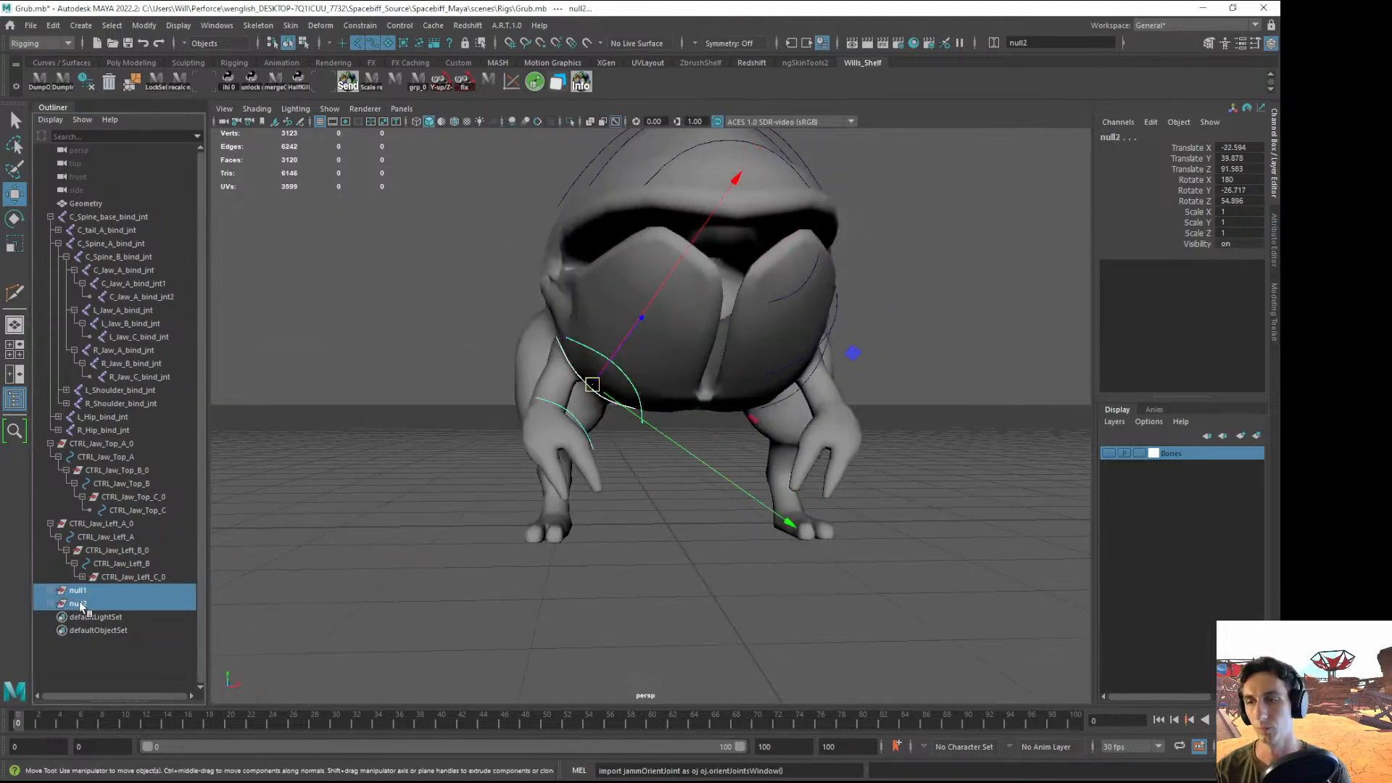
key("Delete")
- Duplicate the complete left jaw control hierarchy from its top offset group, CTRL_Jaw_Left_A_0
left_click_drag(772, 467, 693, 502, "alt")
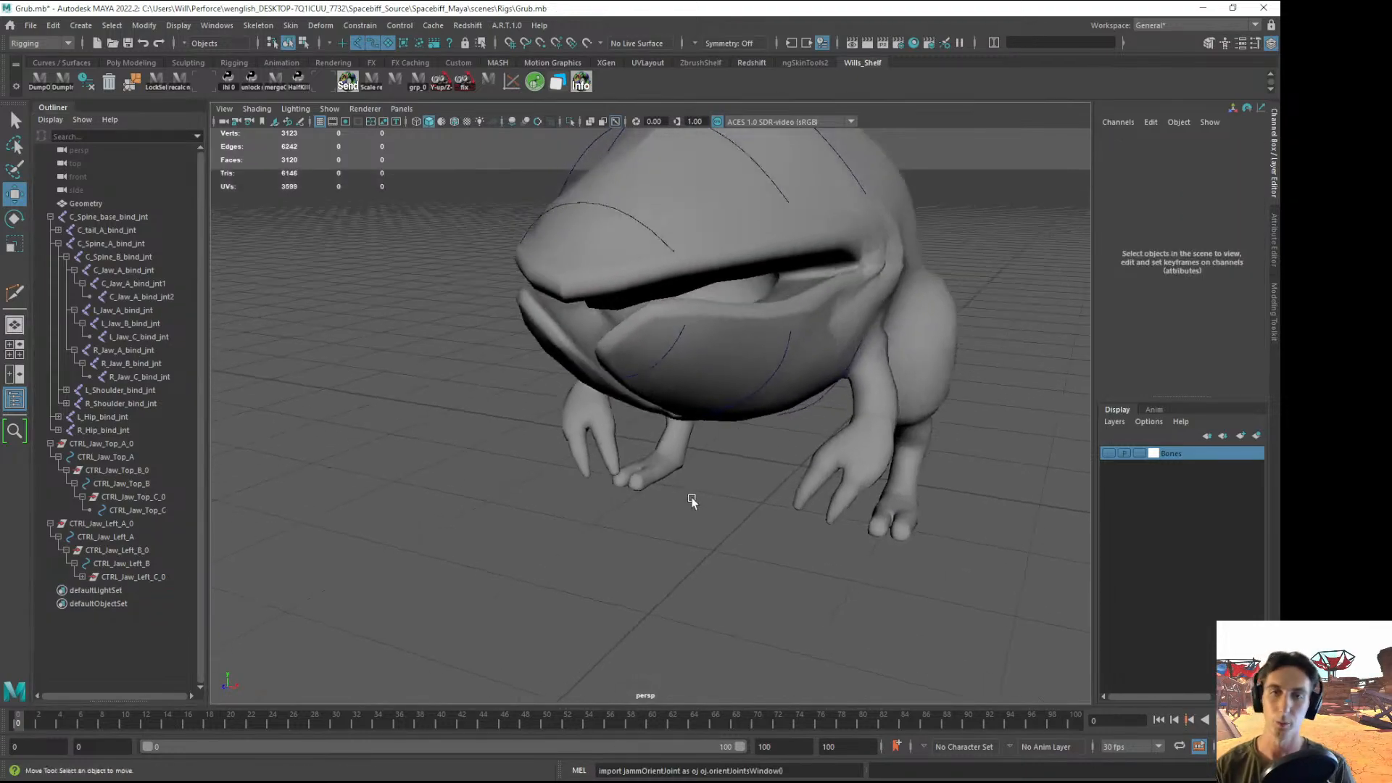
left_click(818, 399)
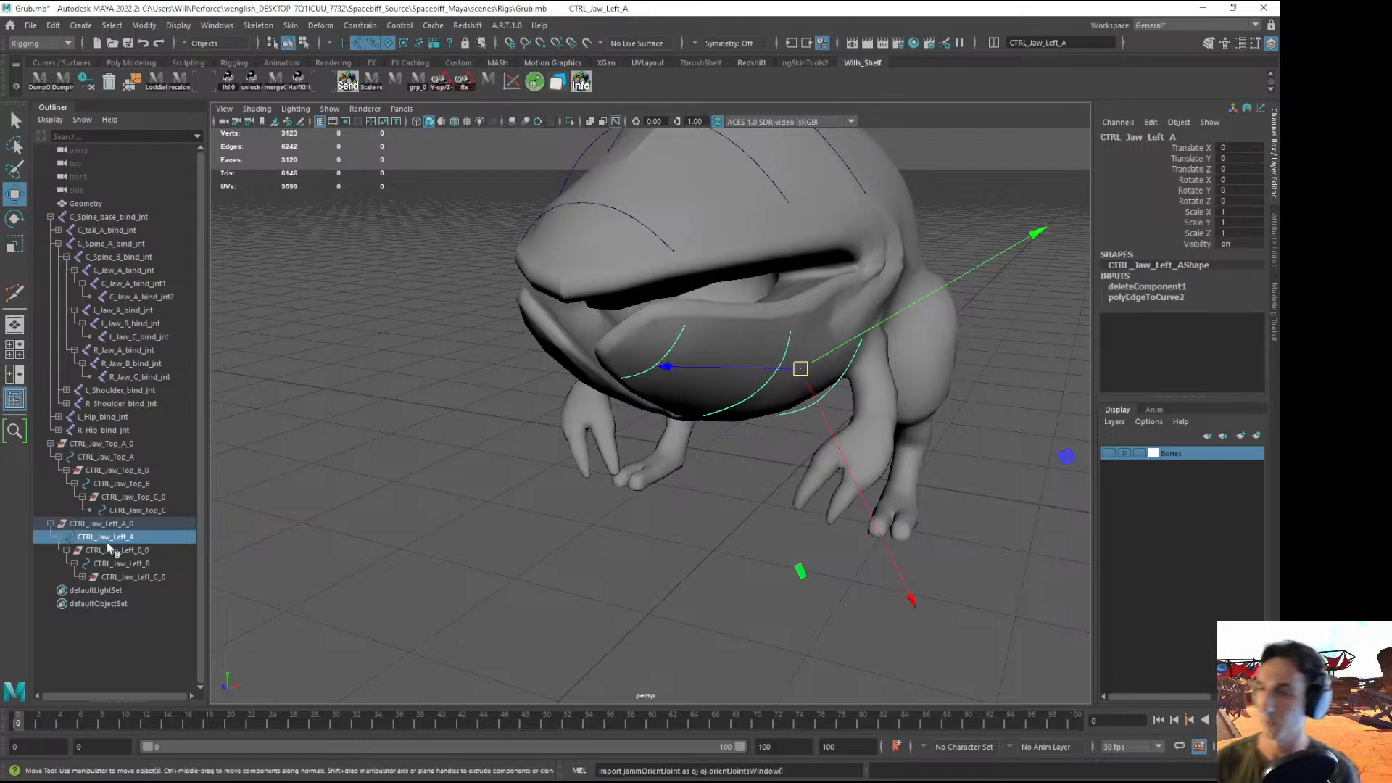
left_click(87, 524)
left_click_drag(578, 494, 576, 478, "alt")
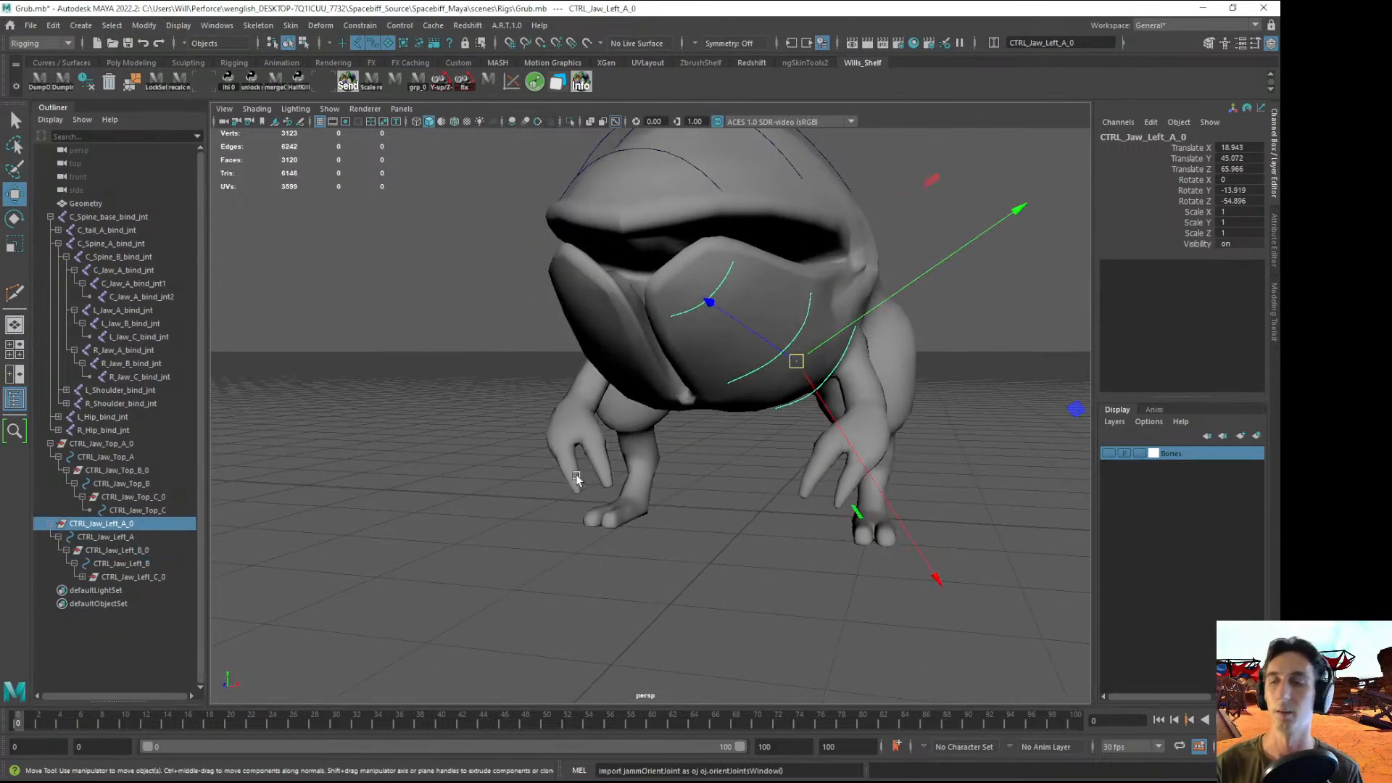
key("ctrl+d")
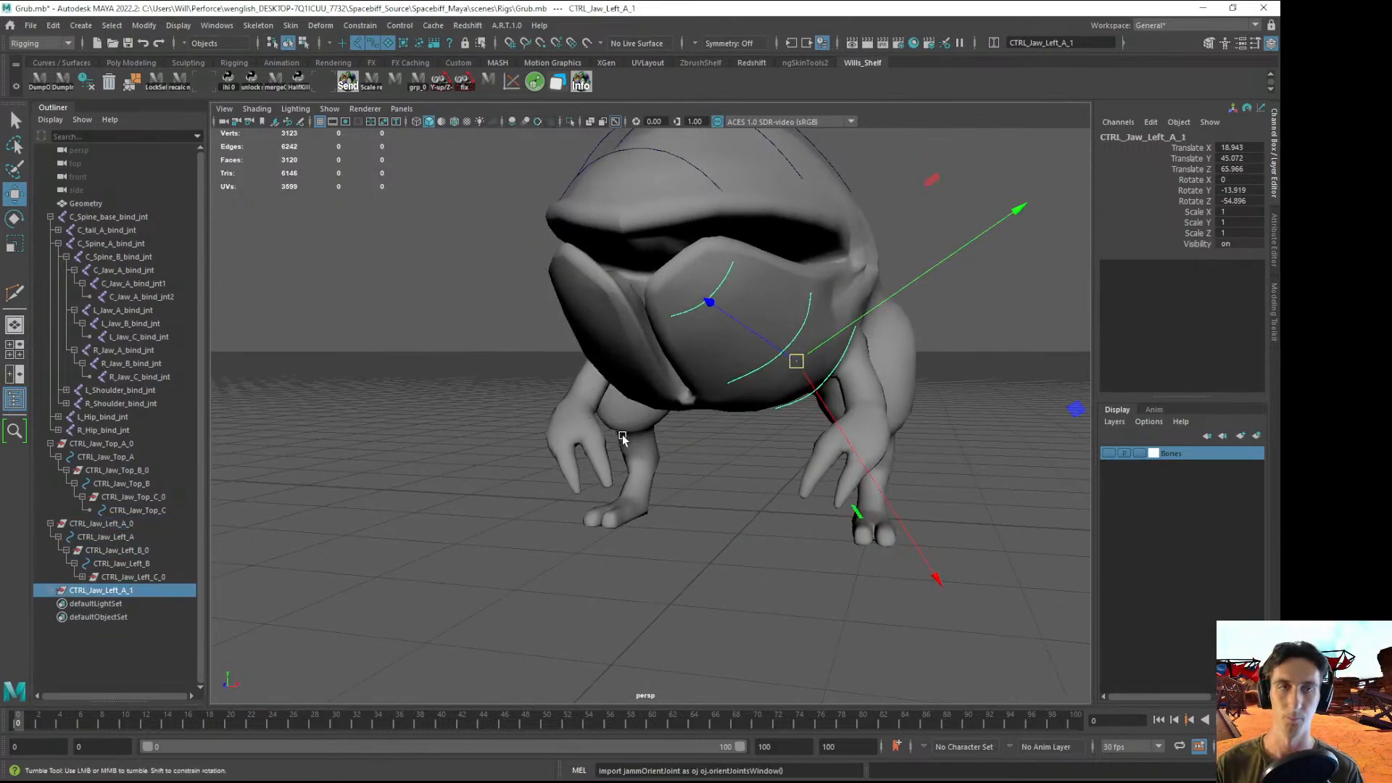
- Group the duplicated left jaw hierarchy at the origin and mirror it to the right side with Scale X -1
left_click_drag(623, 433, 634, 438, "alt")
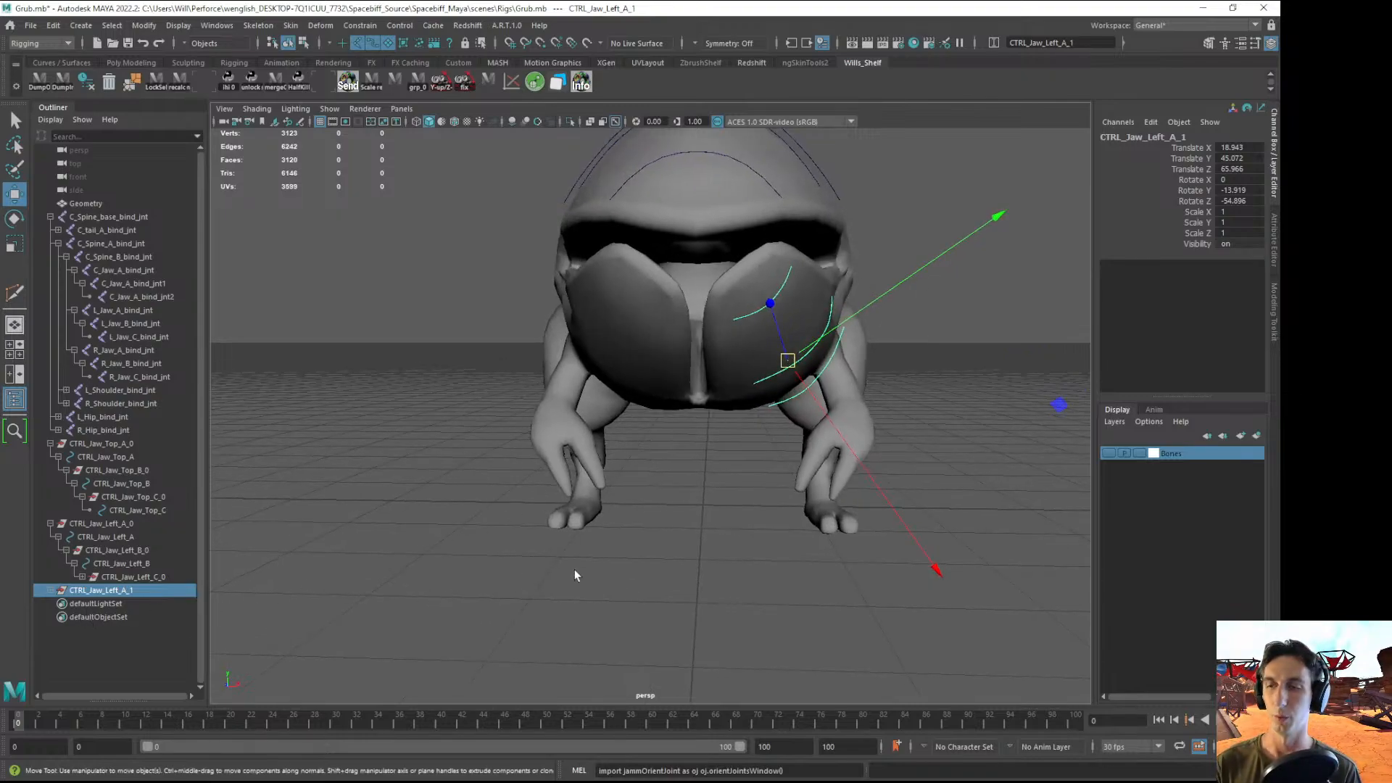
key("ctrl+g")
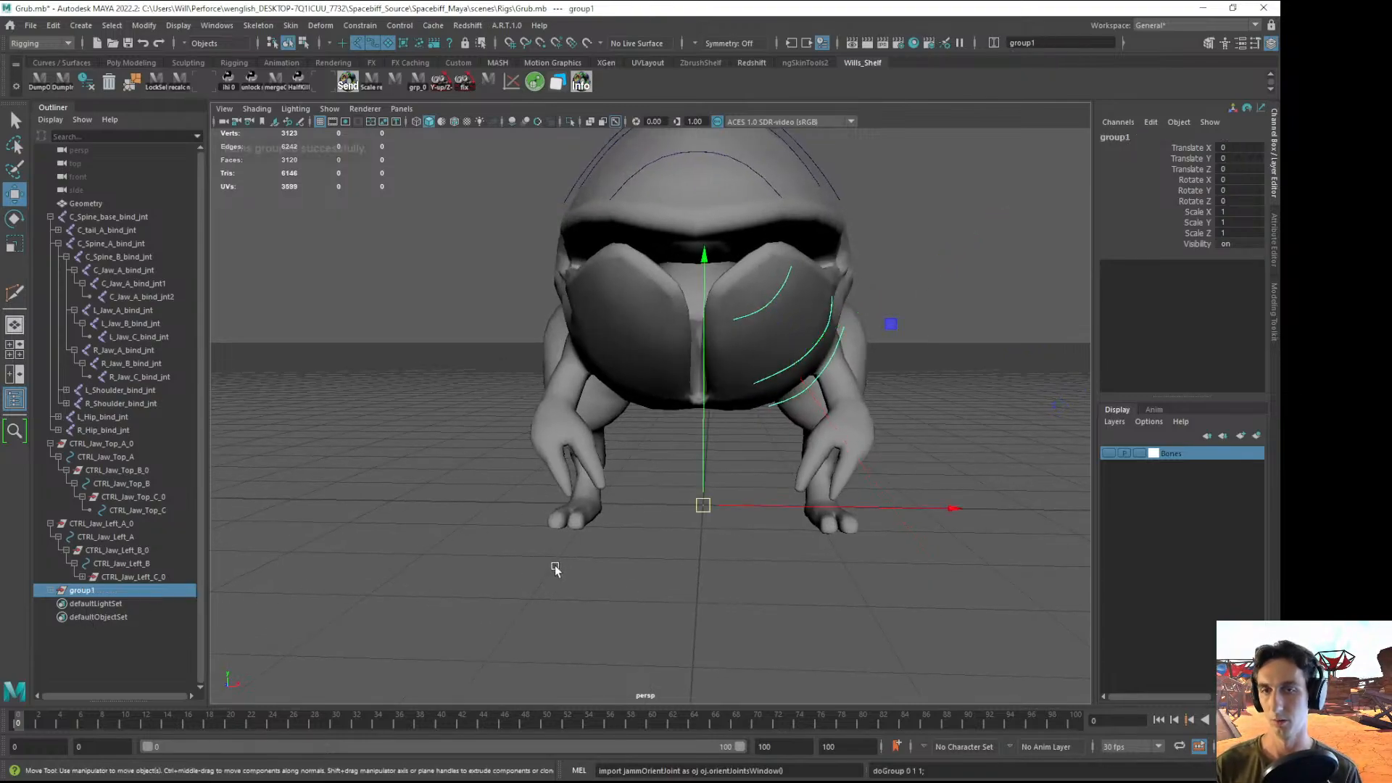
key("r")
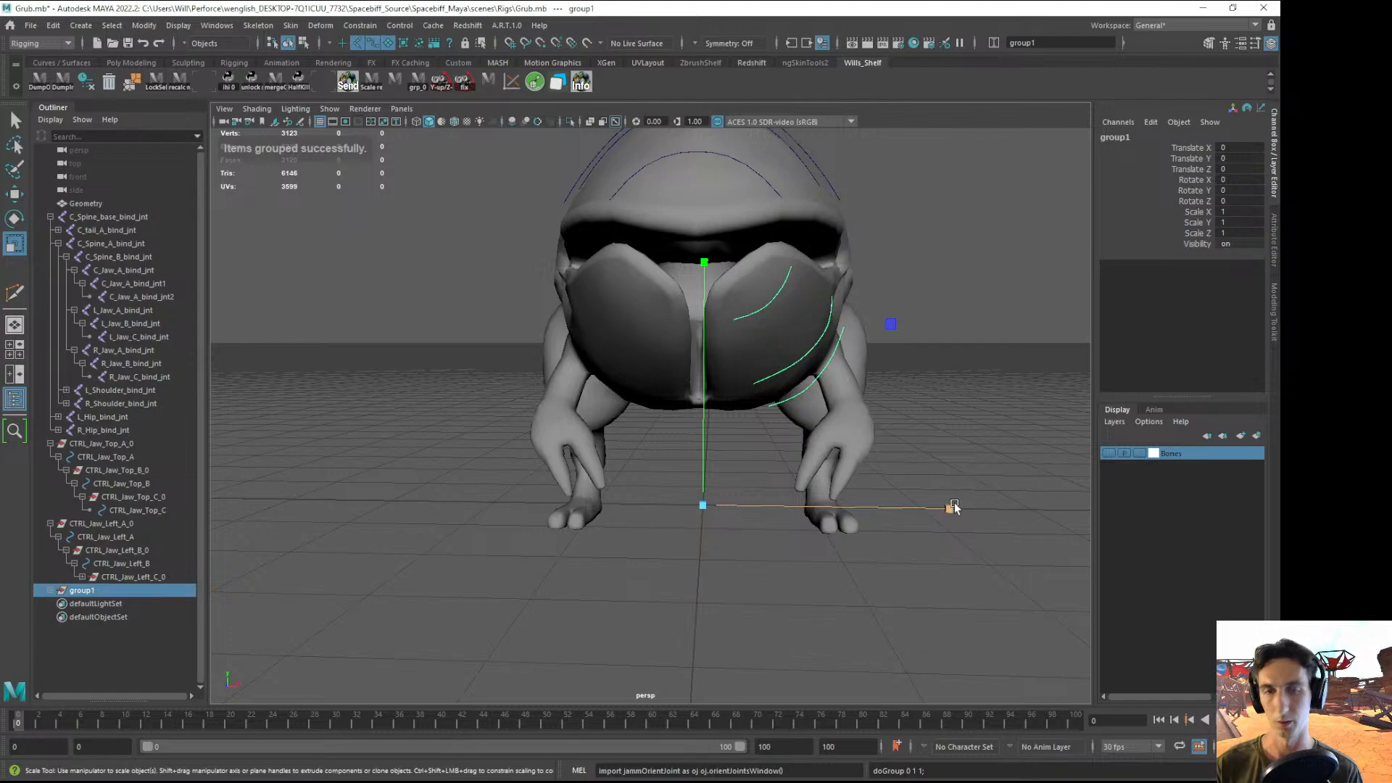
left_click_drag(954, 507, 534, 475)
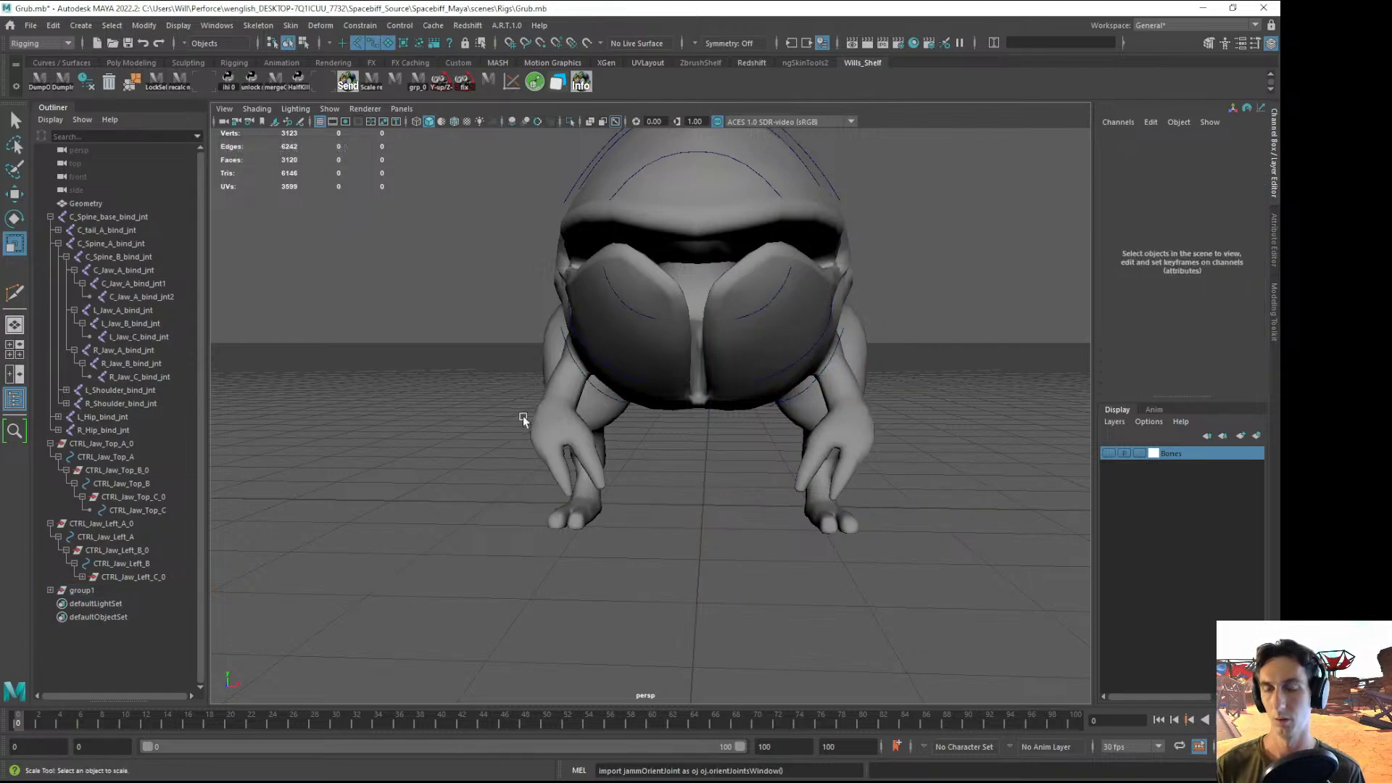
- Test-rotate the mirrored copy of CTRL_Jaw_Left_A about Y and undo the rotation
mouse_move(606, 414)
left_mouse_down("alt")
mouse_move(587, 426)
mouse_move(585, 398)
left_mouse_up("alt")
left_click(585, 404)
key("e")
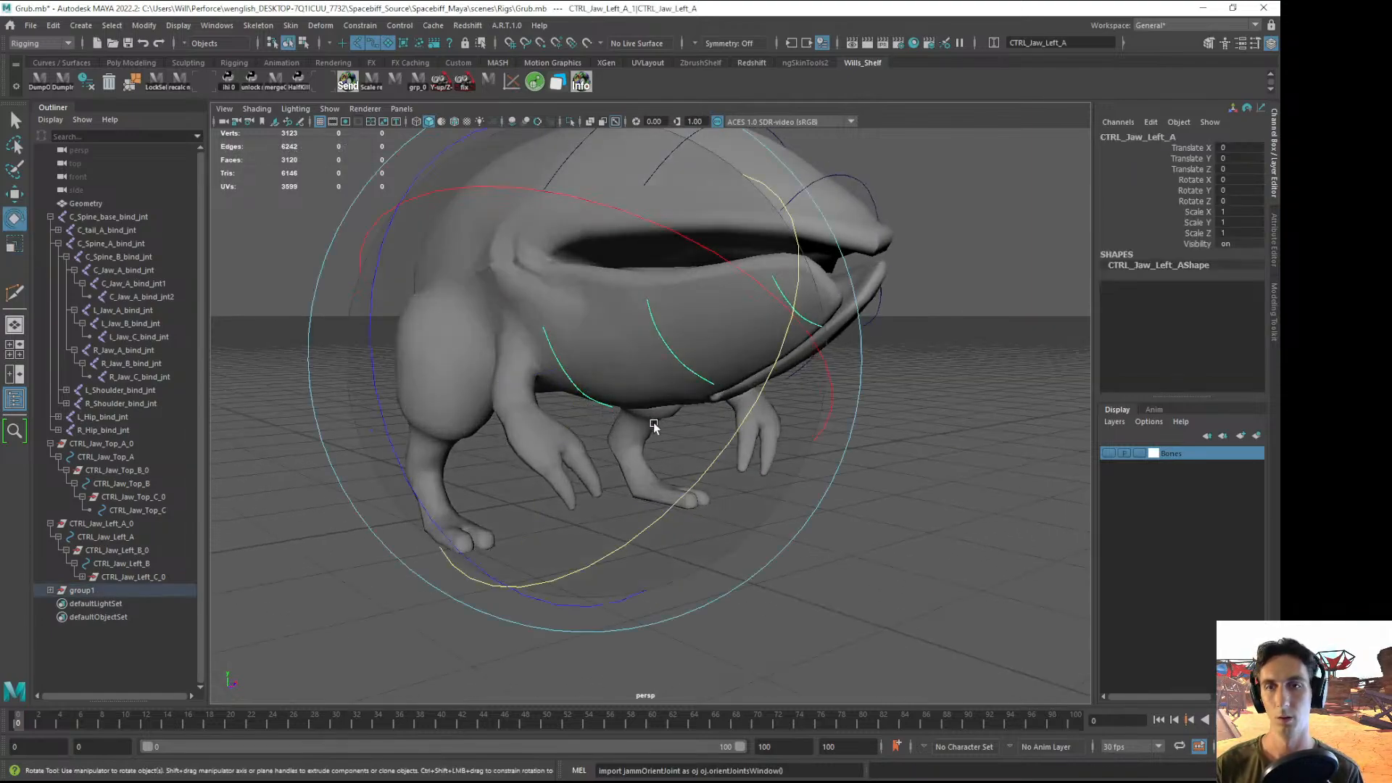
left_click_drag(724, 448, 589, 555)
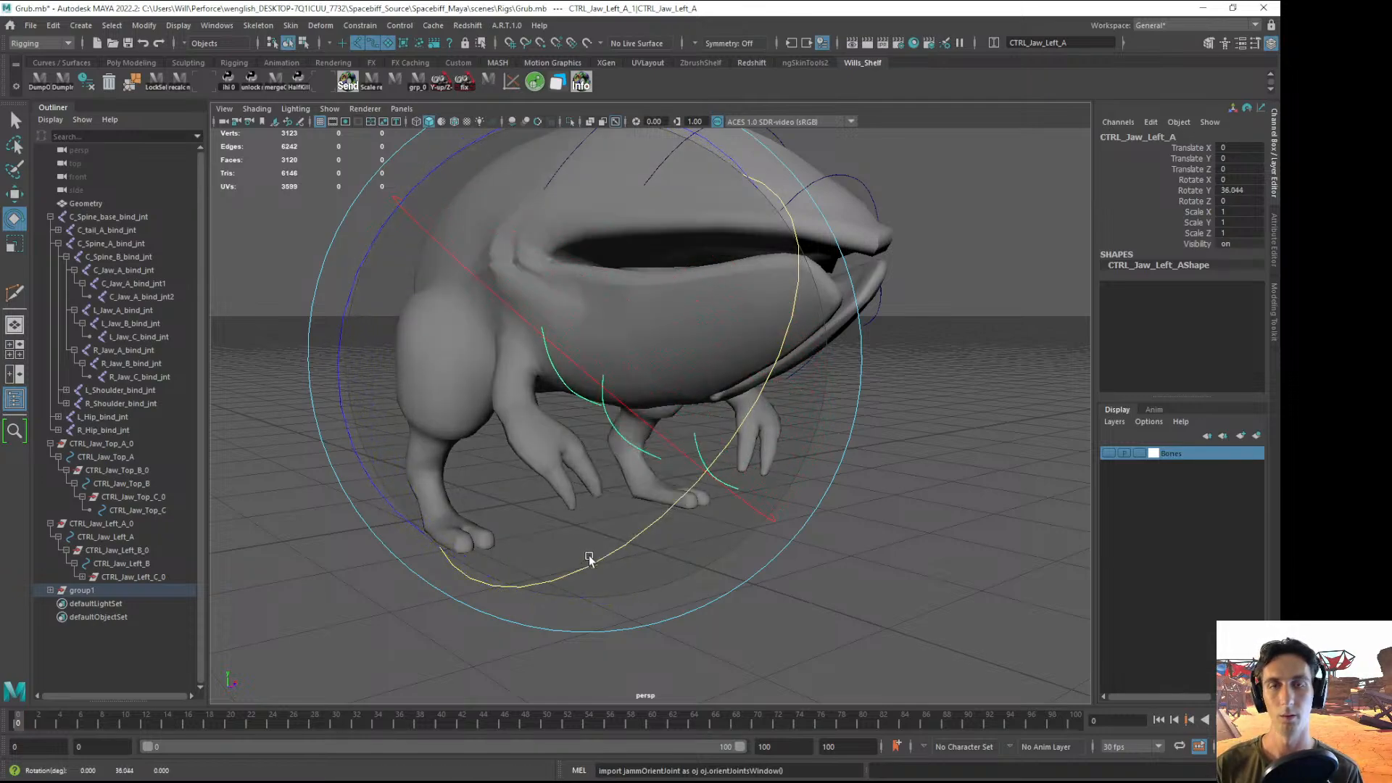
left_click(943, 602)
- Rename the mirrored jaw group, group1, as Left_Jaw_0
left_click_drag(943, 602, 517, 610, "alt")
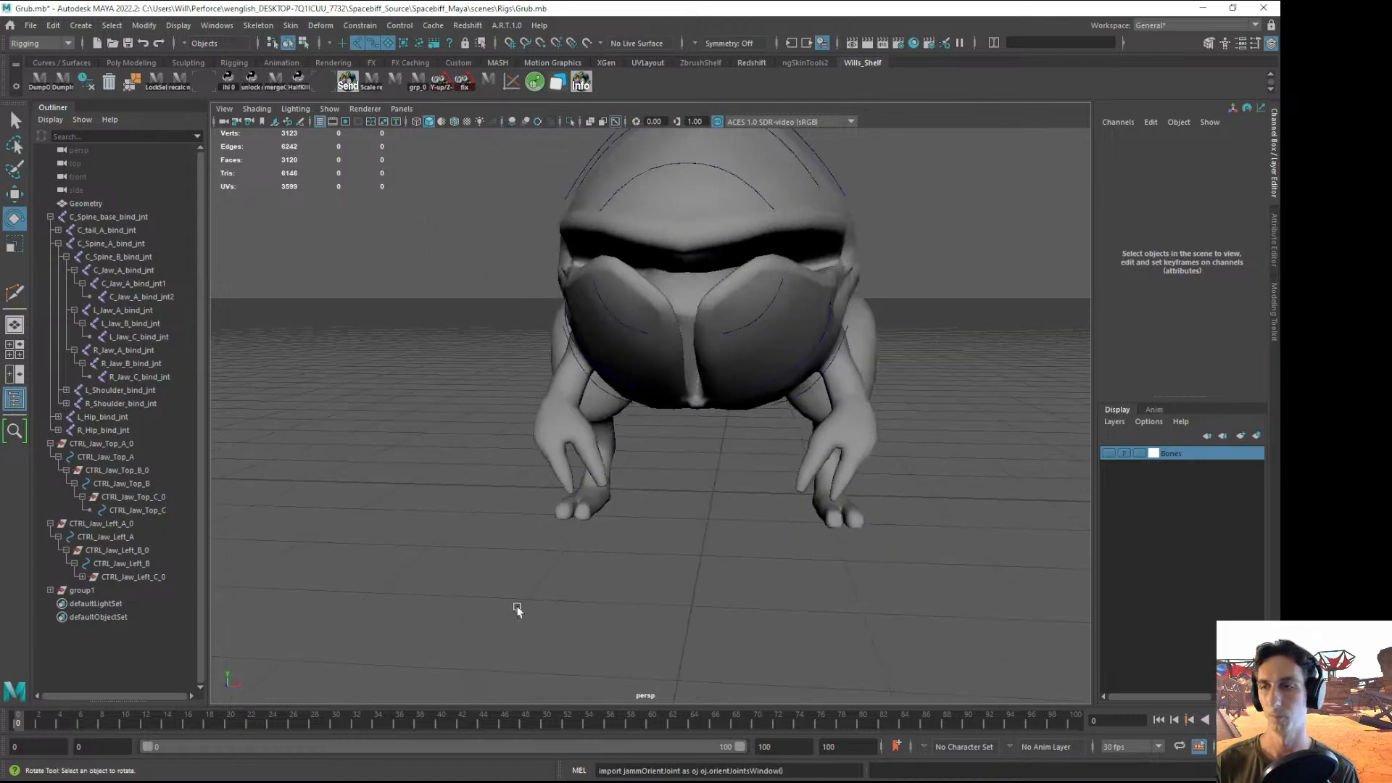
double_click(89, 589)
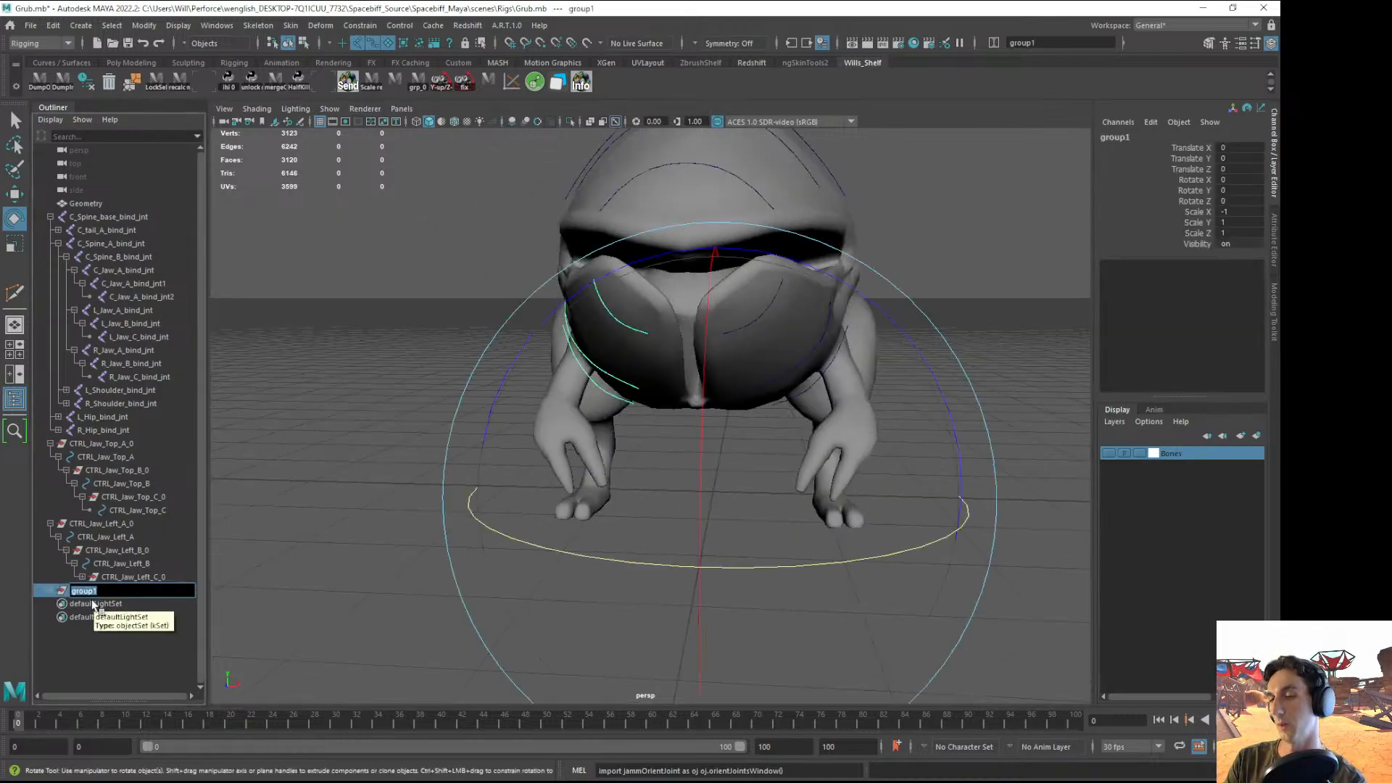
type("Left")
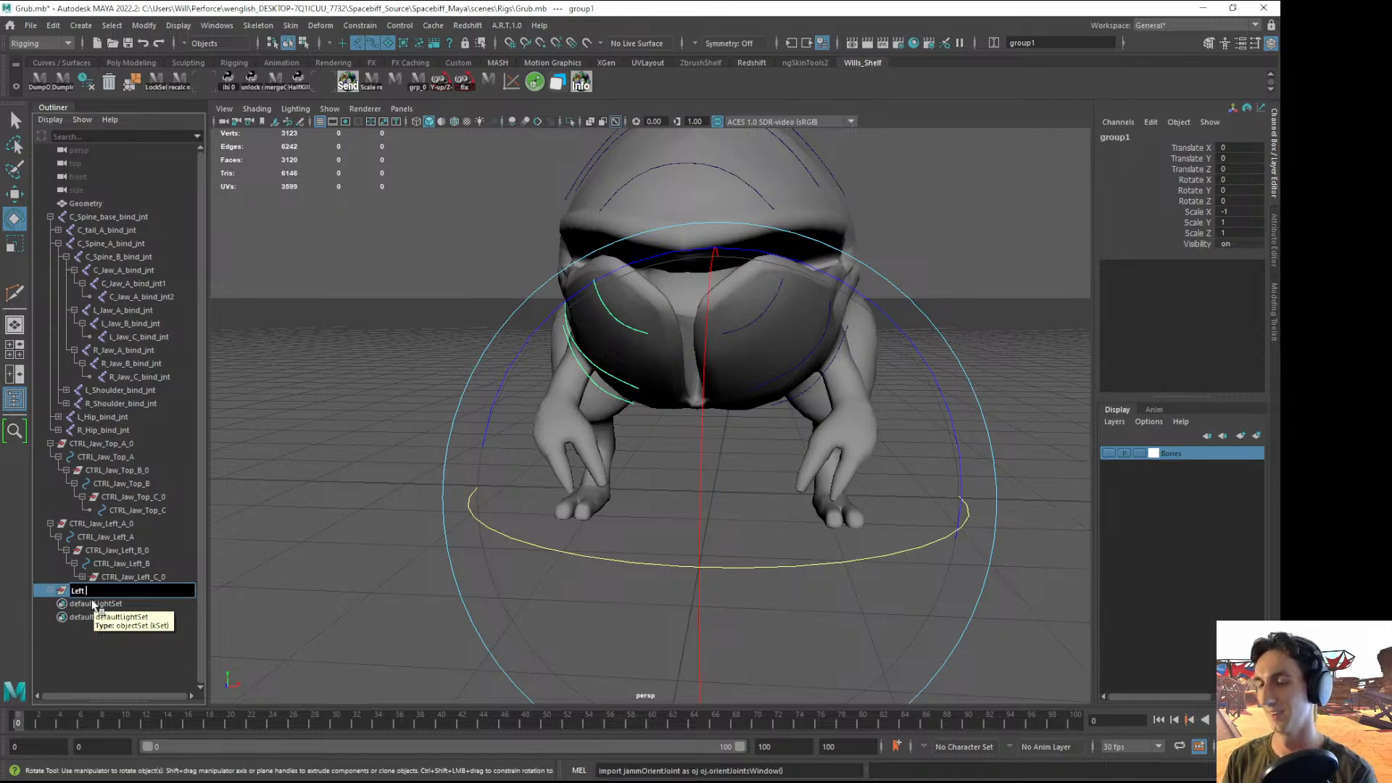
type(" J")
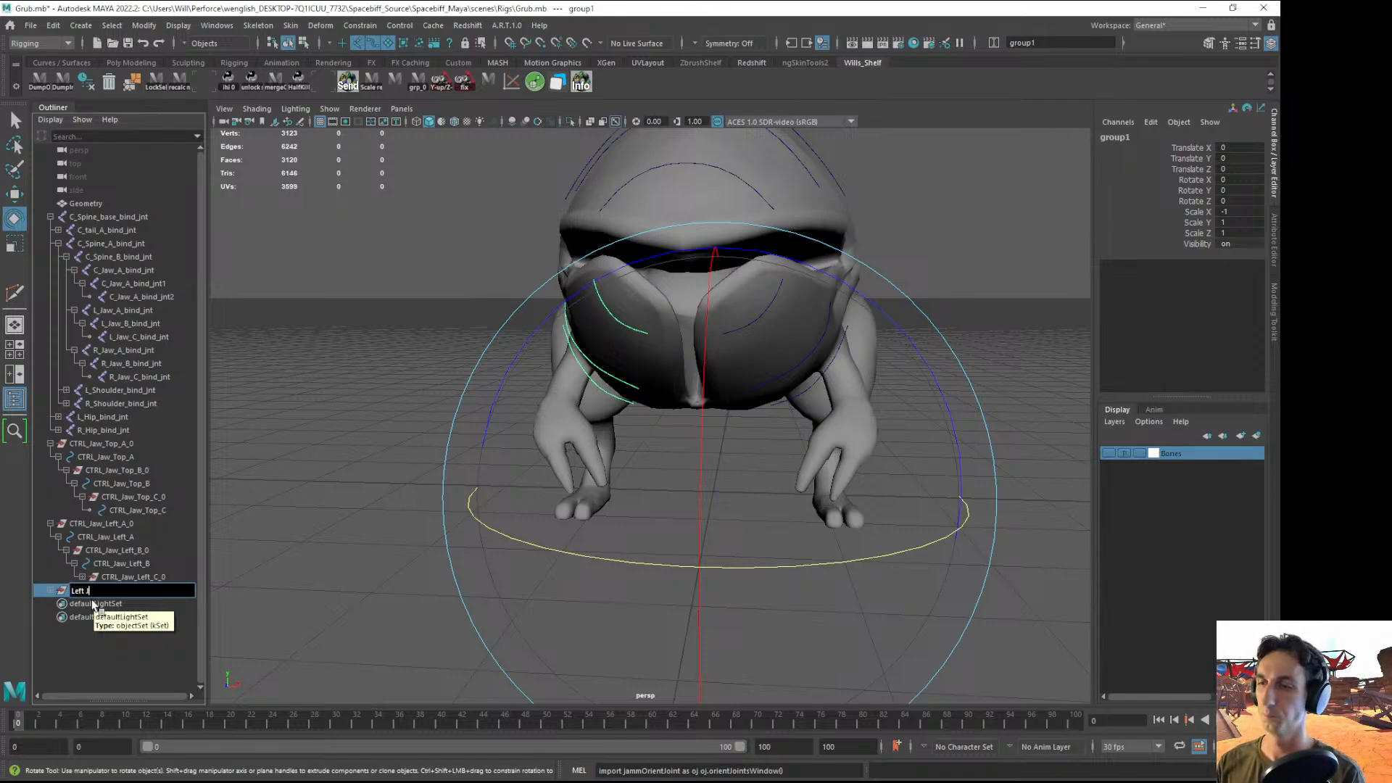
type("aw 0")
key("Return")
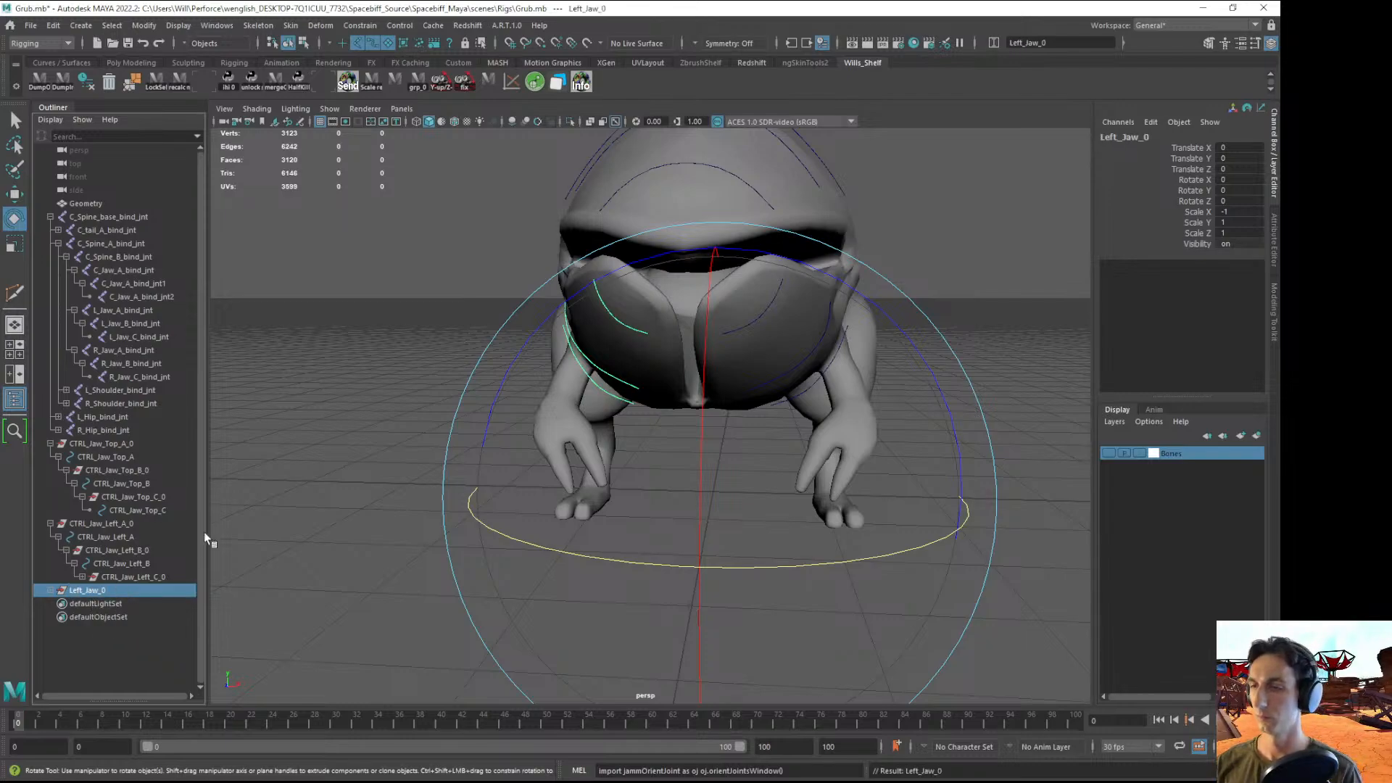
- Collapse the CTRL_Jaw_Left_A_0 and CTRL_Jaw_Top_A_0 hierarchies down to their top-level groups and clear the selection
left_click(49, 523)
left_click(67, 591)
left_click(49, 443)
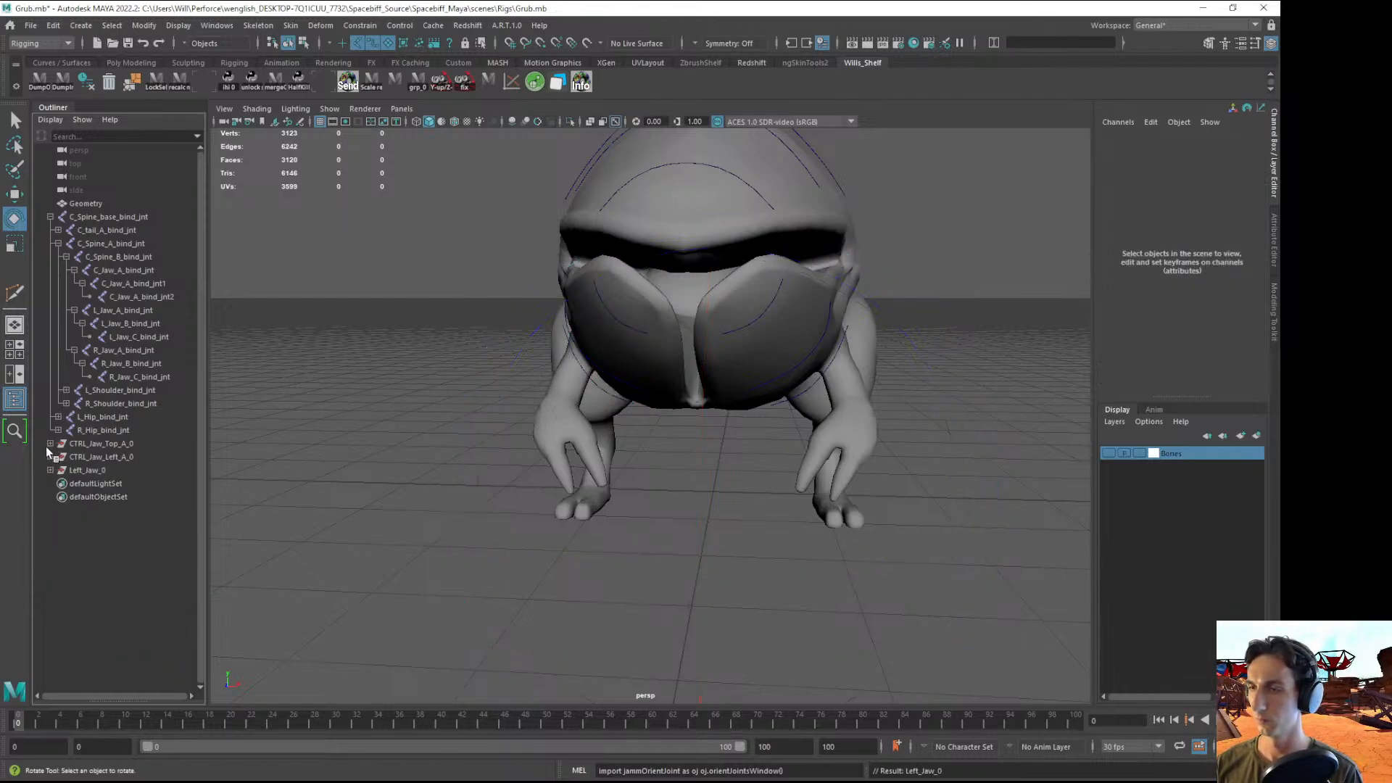
left_click(100, 470)
right_click_drag(601, 468, 454, 408, "alt")
left_click(457, 407)
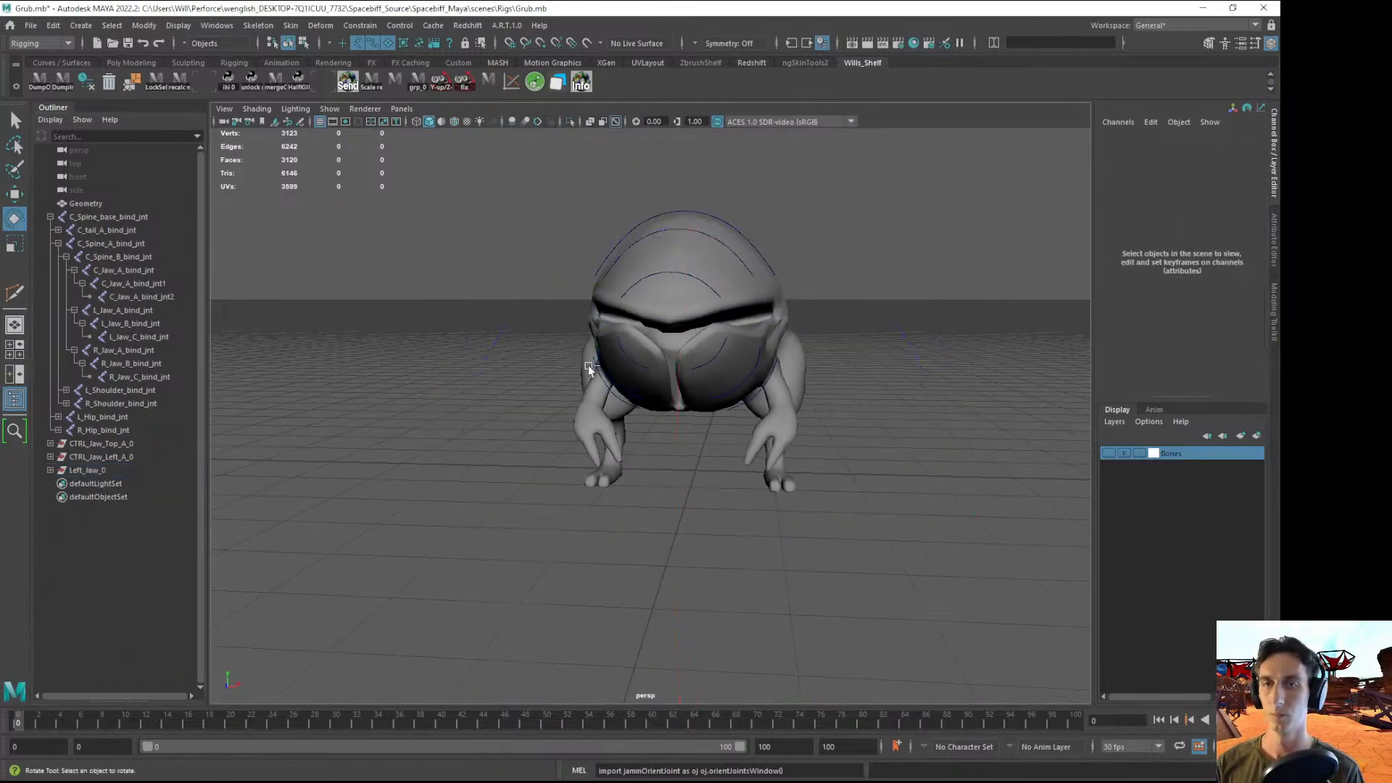
- Select all the jaw control curves, test-rotate them together about Y, and undo the rotation
left_click_drag(768, 368, 580, 371, "alt")
key("q")
mouse_move(498, 358)
left_mouse_down()
mouse_move(698, 309)
mouse_move(657, 426)
left_mouse_up()
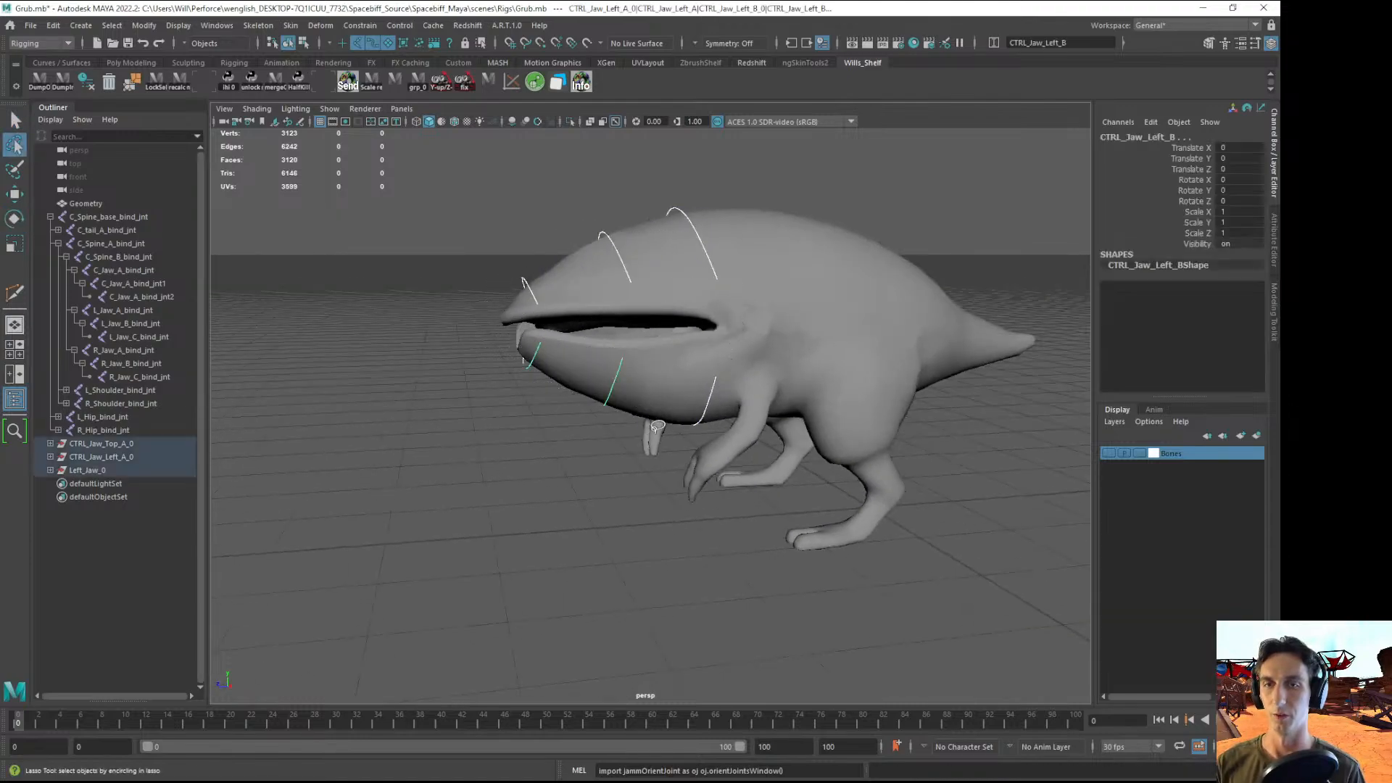
left_click_drag(501, 484, 435, 484, "alt")
key("5")
key("e")
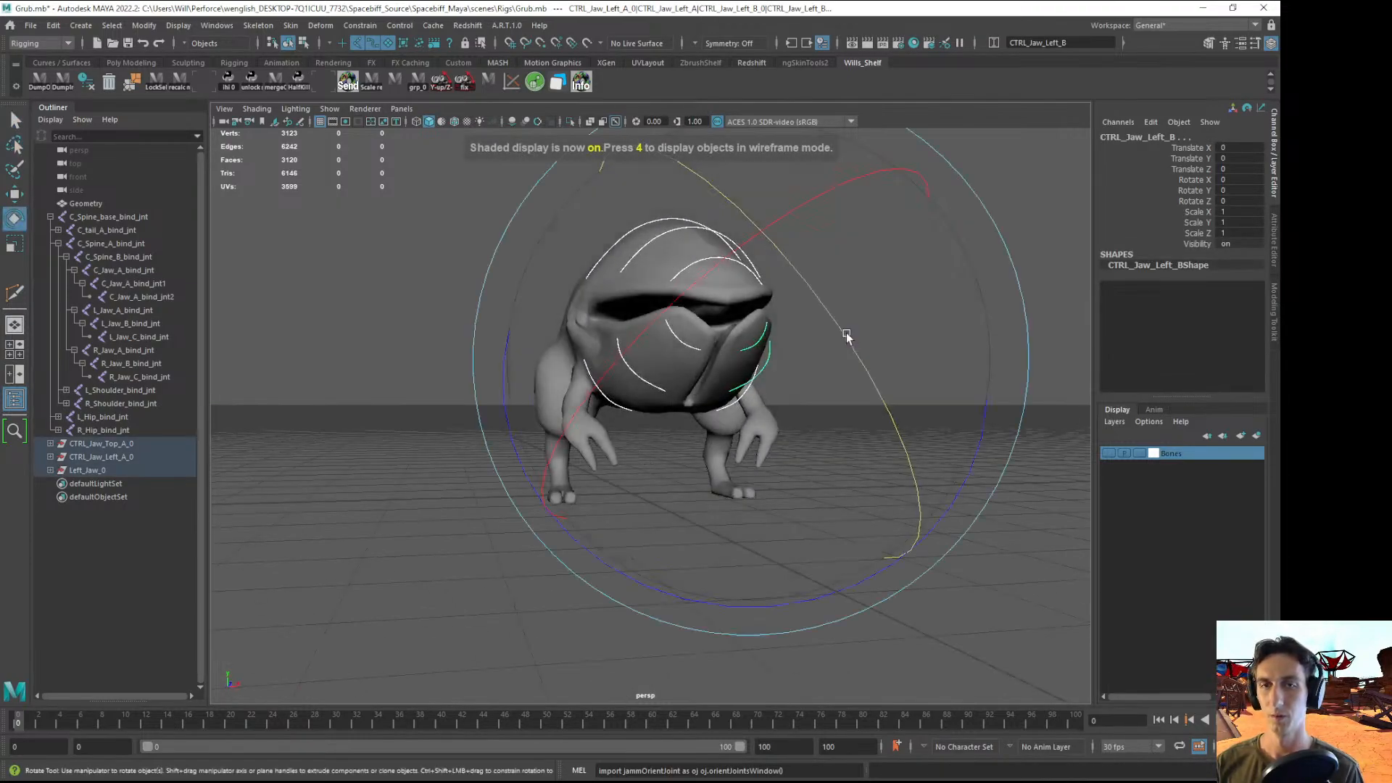
left_click_drag(847, 339, 936, 471)
left_click_drag(979, 467, 906, 501, "alt")
key("ctrl+z")
left_click(655, 483)
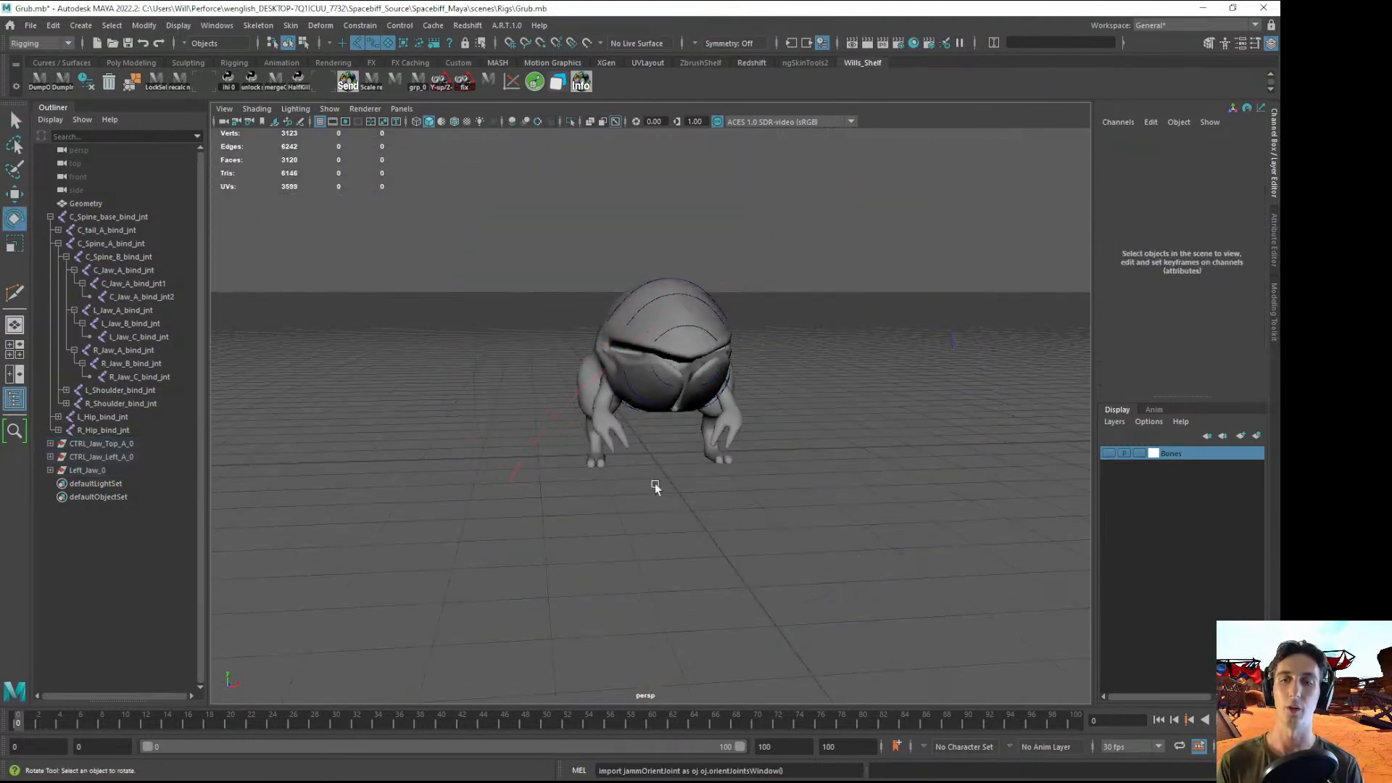
- Test-rotate the mirrored copy of CTRL_Jaw_Left_A by about 35 degrees in Y to check its movement
left_click_drag(655, 483, 691, 309, "alt")
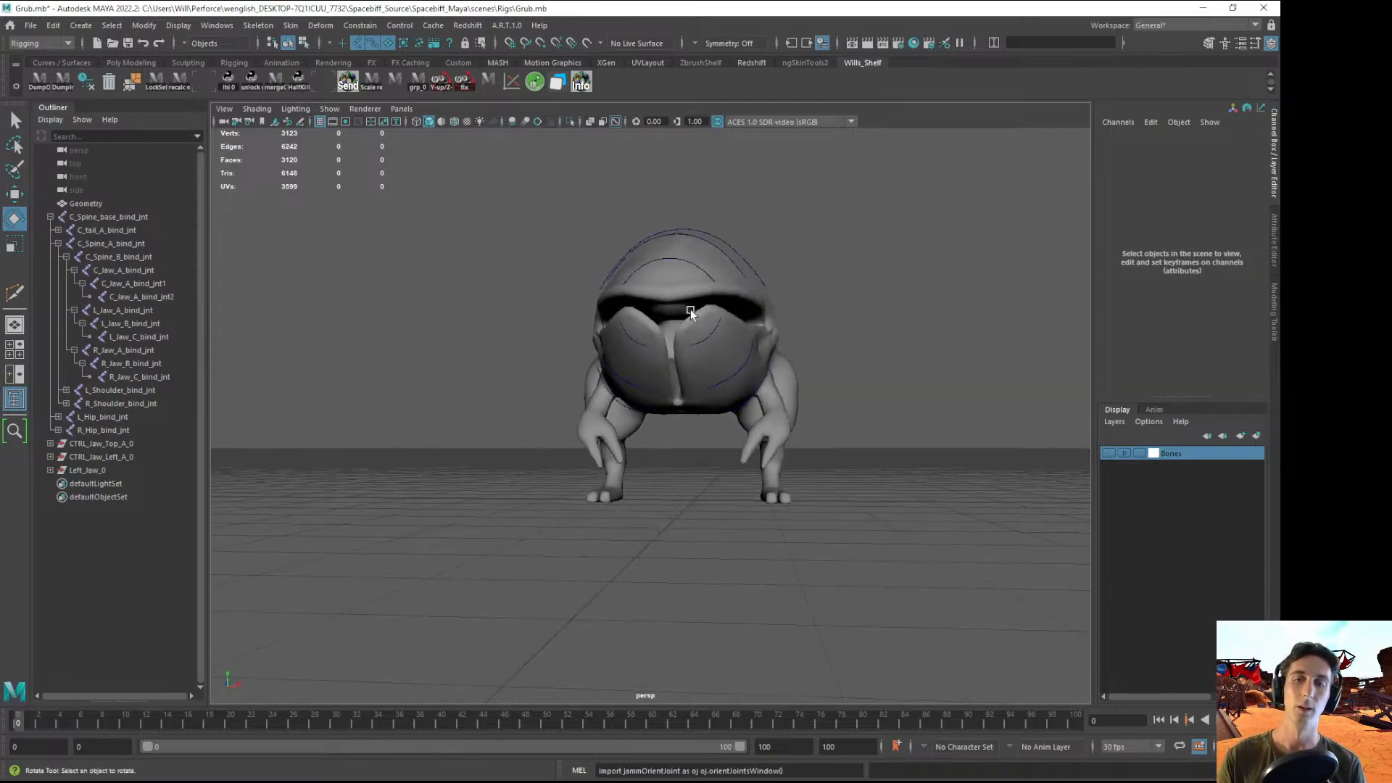
left_click_drag(637, 435, 692, 383, "alt")
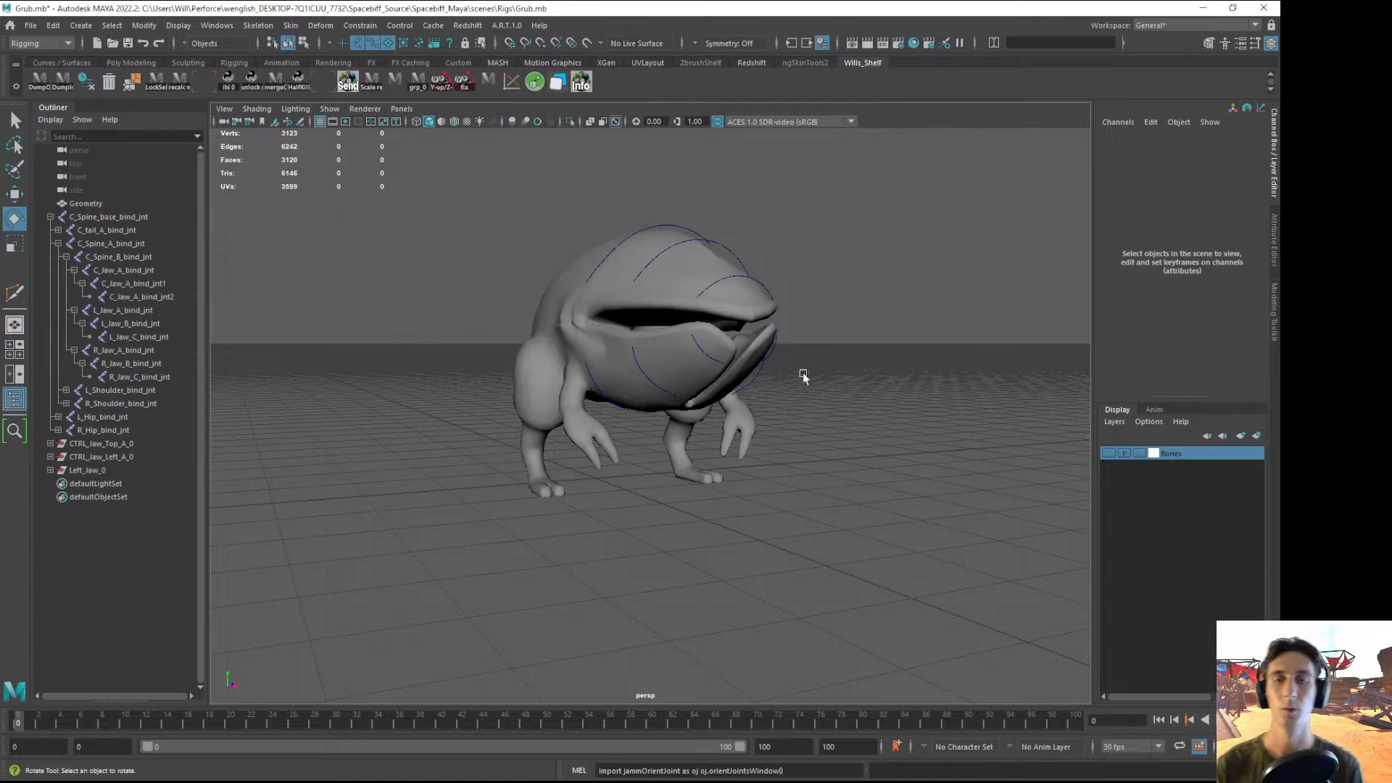
key("q")
left_click_drag(739, 407, 708, 429, "alt")
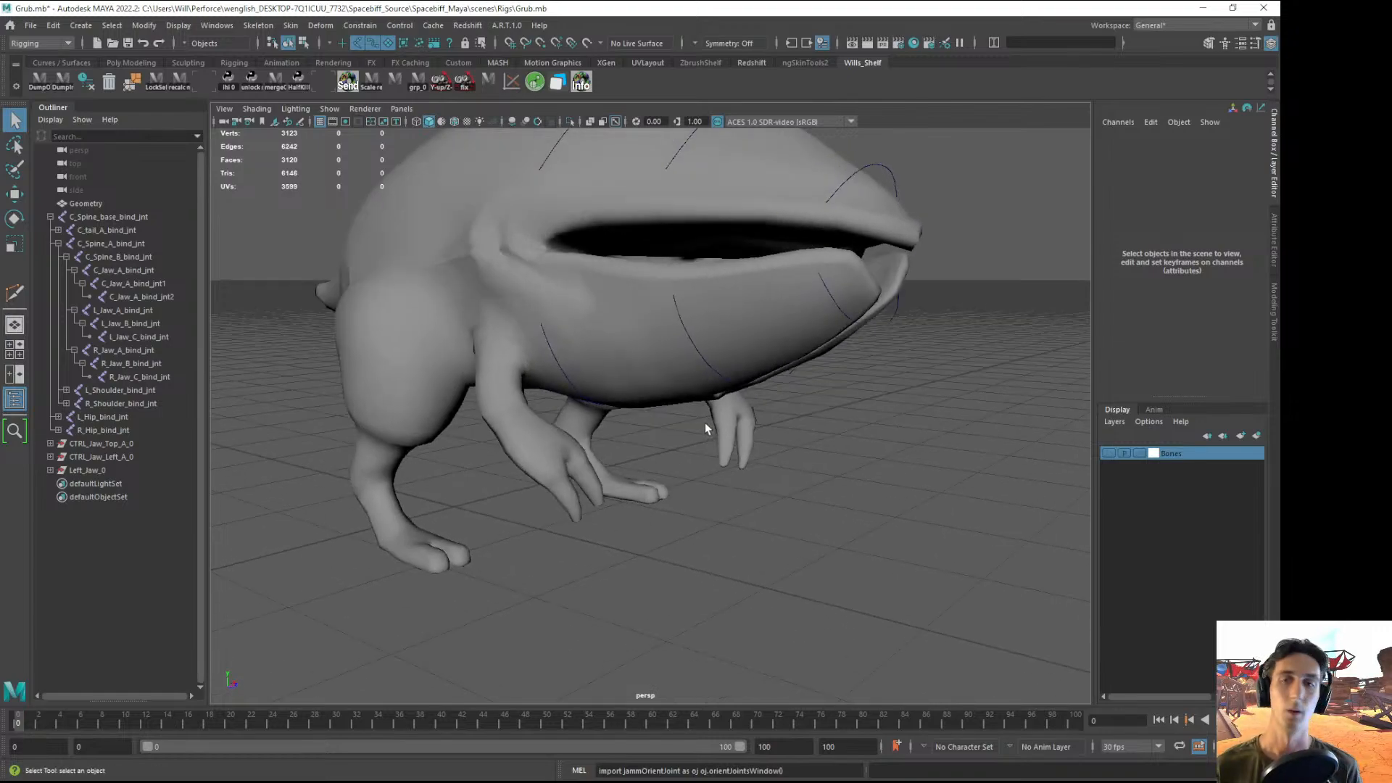
left_click_drag(627, 414, 684, 478, "alt")
left_click(603, 360)
key("e")
left_click_drag(714, 390, 731, 516)
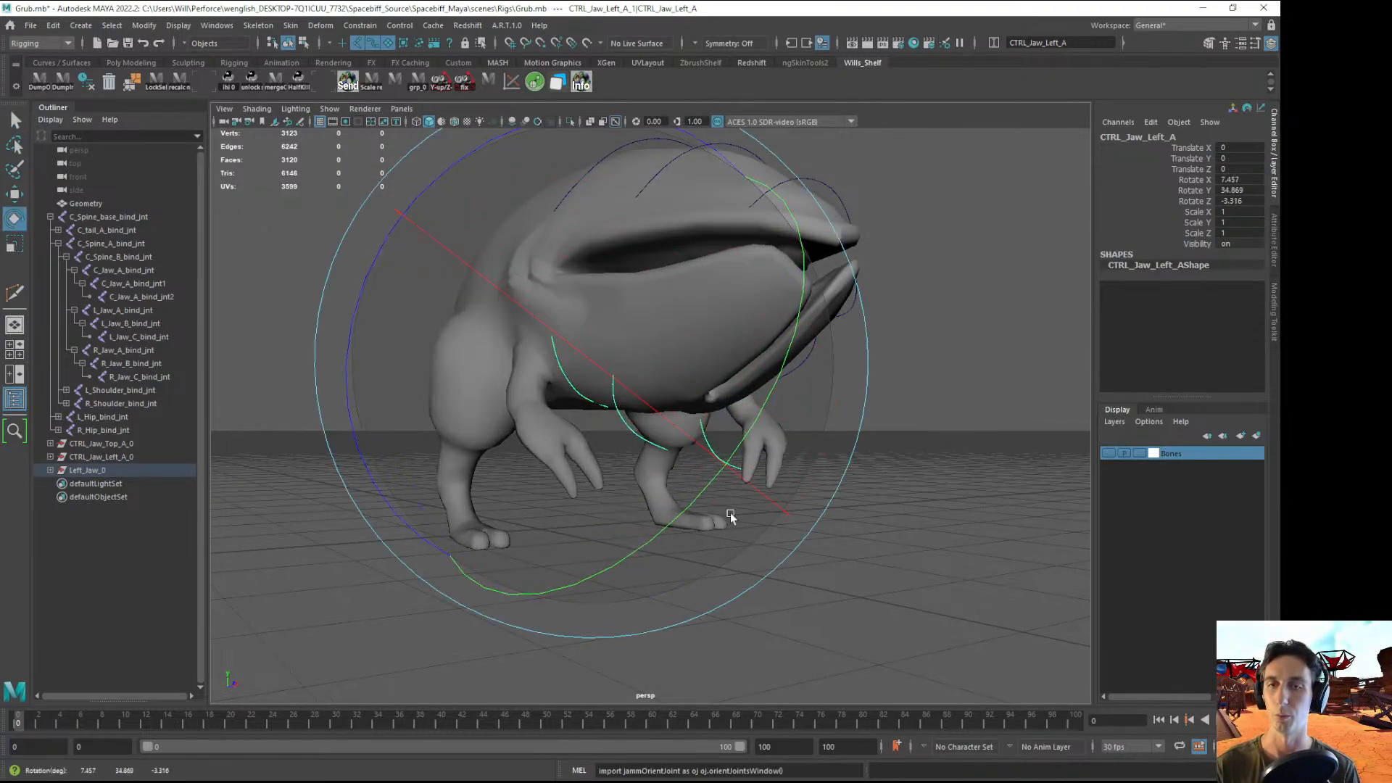
left_click(926, 535)
left_click_drag(927, 535, 687, 413, "alt")
left_click(694, 398)
left_click_drag(600, 438, 404, 546, "alt")
left_click(280, 546)
- Check Left_Jaw_0, CTRL_Jaw_Left_A_0 and CTRL_Jaw_Top_A_0 by selecting them together, clear the selection, and save the scene
left_click(87, 470)
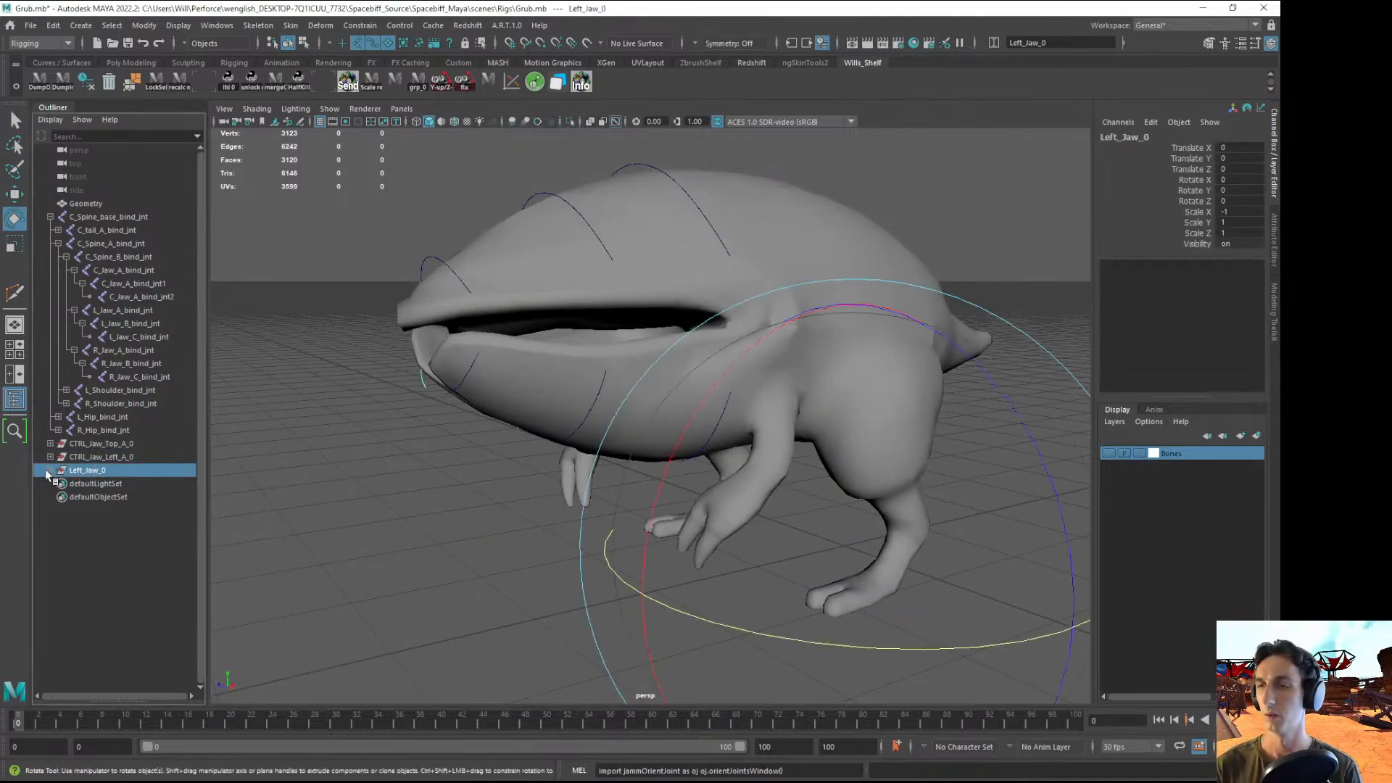
left_click(96, 457, "ctrl")
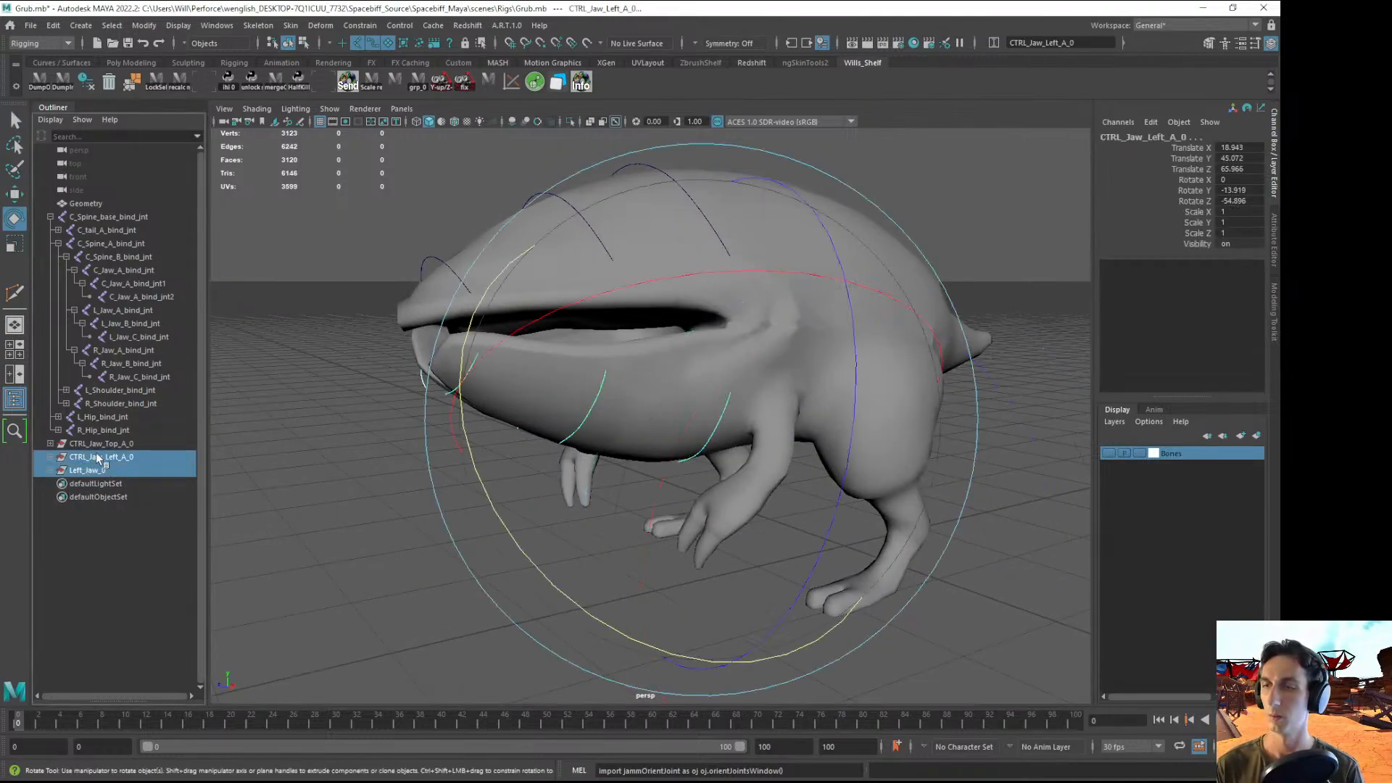
left_click(99, 444, "ctrl")
key("w")
left_click_drag(593, 551, 590, 546, "alt")
right_click_drag(589, 546, 467, 481, "alt")
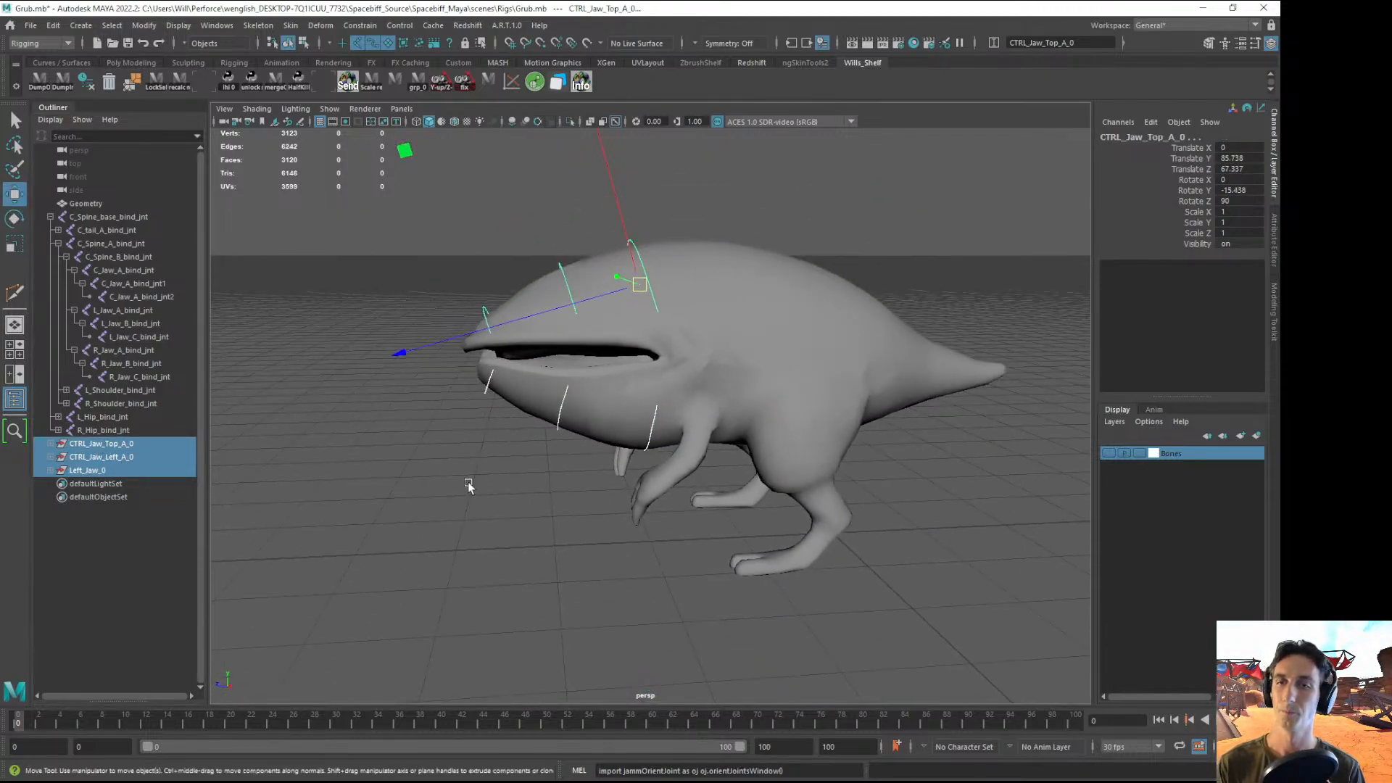
key("ctrl+s")
left_click_drag(450, 486, 573, 463, "alt")
left_click(425, 551)
key("ctrl+s")
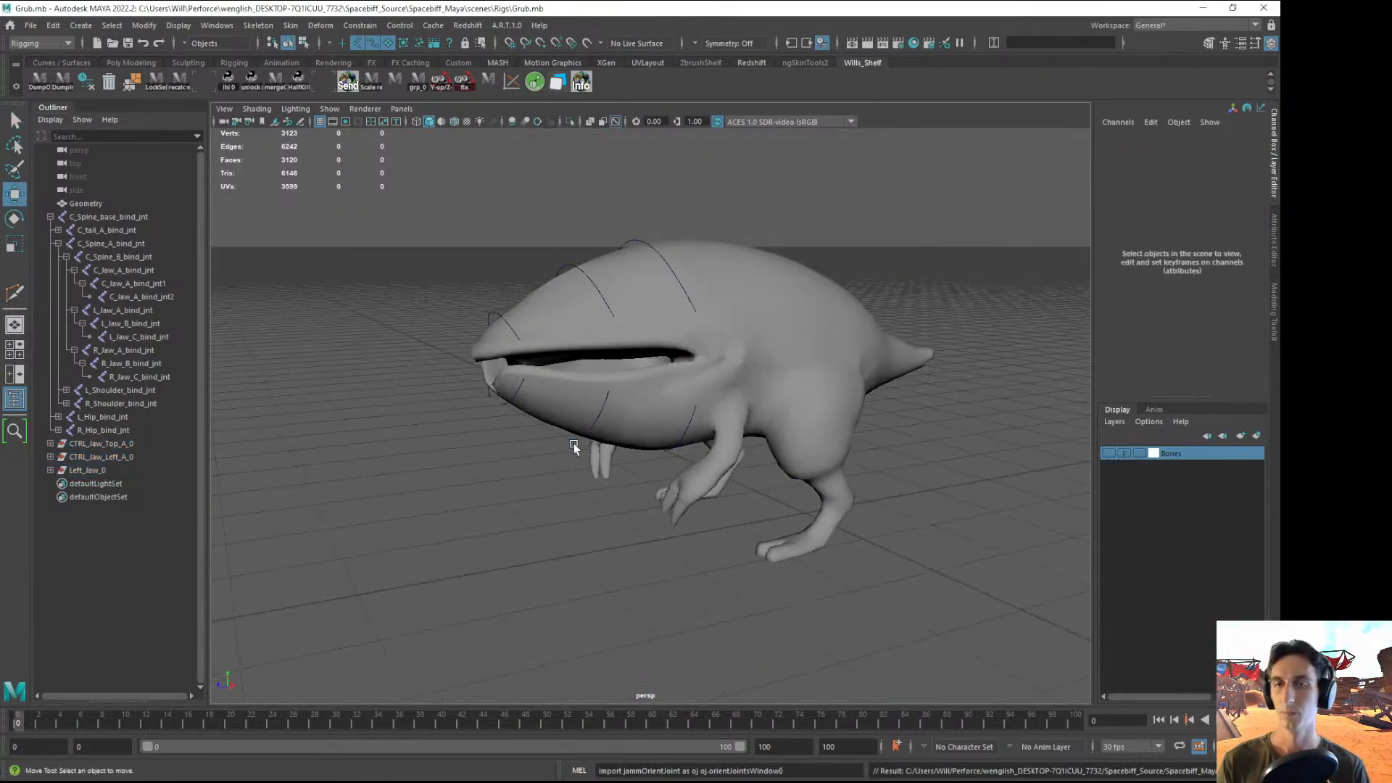
- Select all jaw controls, test opening the mouth through their shared Rotate Y channel, and undo the rotation
right_click_drag(573, 442, 630, 493, "alt")
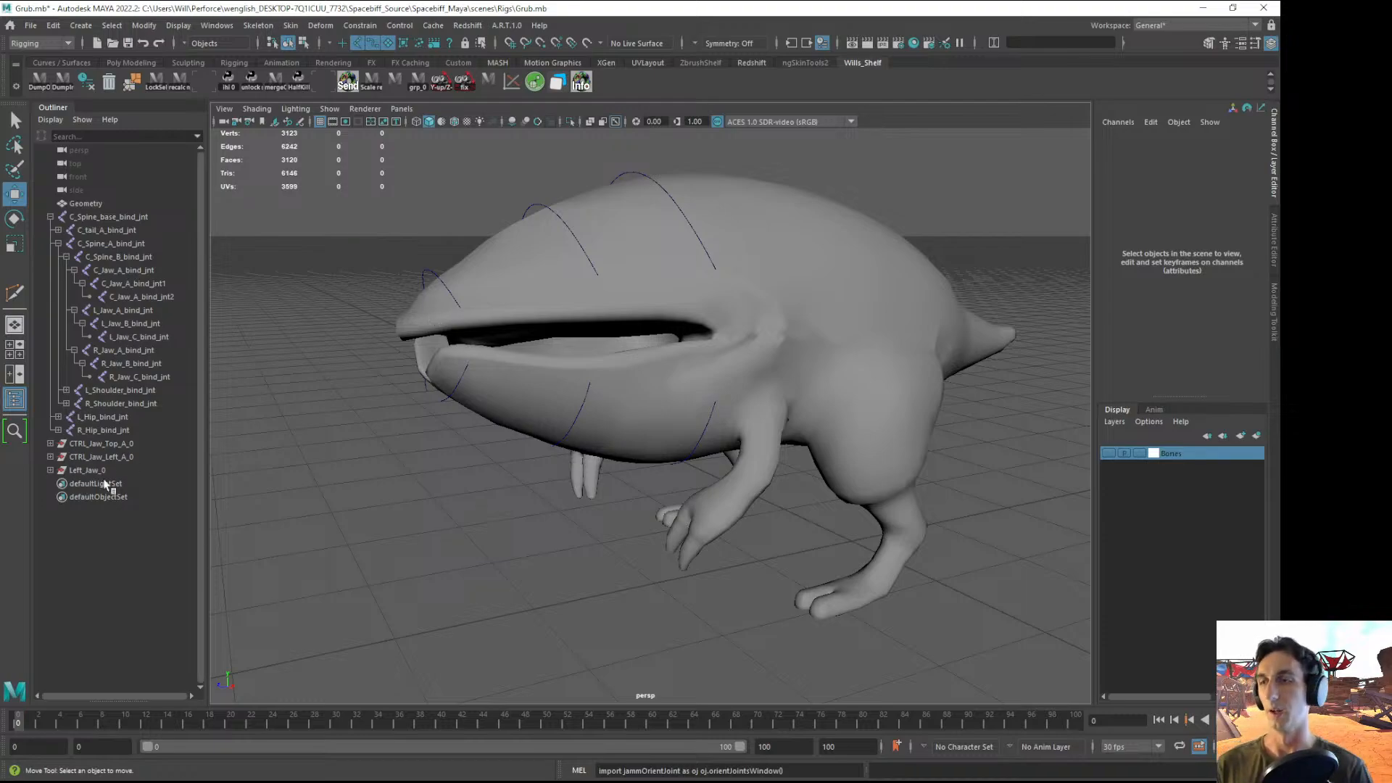
left_click(435, 285)
left_click_drag(486, 212, 545, 193, "alt")
left_click_drag(329, 220, 660, 464)
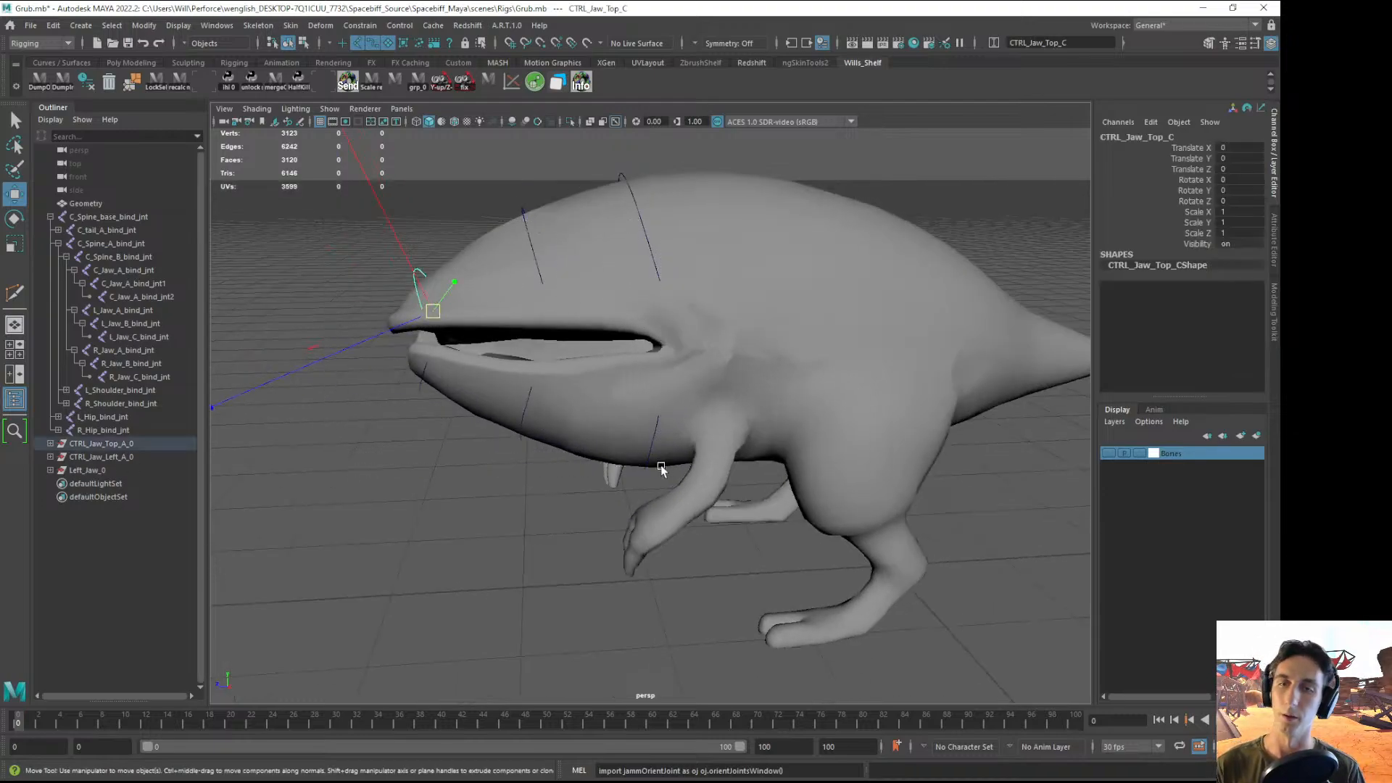
key("e")
left_click(1189, 190)
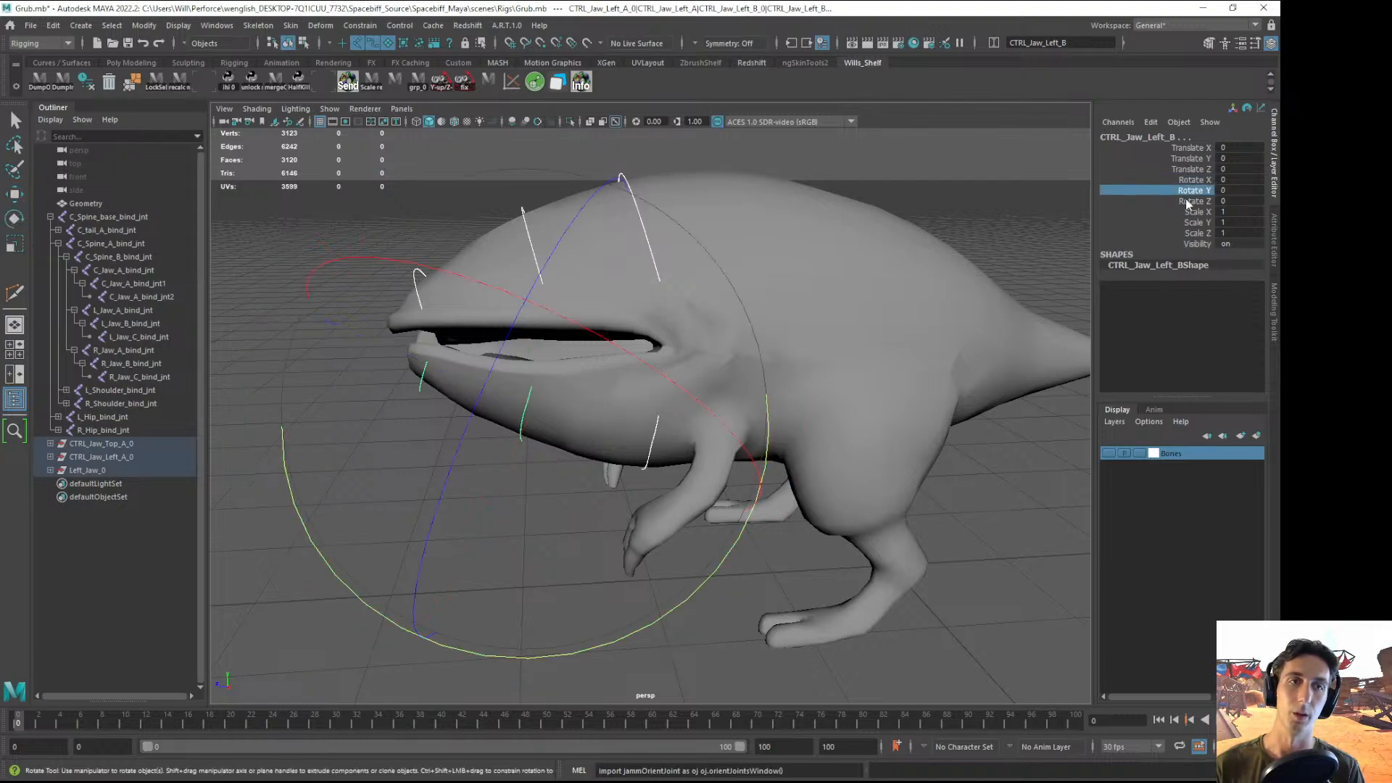
left_click_drag(703, 379, 526, 507, "alt")
middle_click_drag(308, 629, 373, 597)
right_click_drag(373, 596, 377, 535, "alt")
middle_click_drag(377, 536, 457, 439)
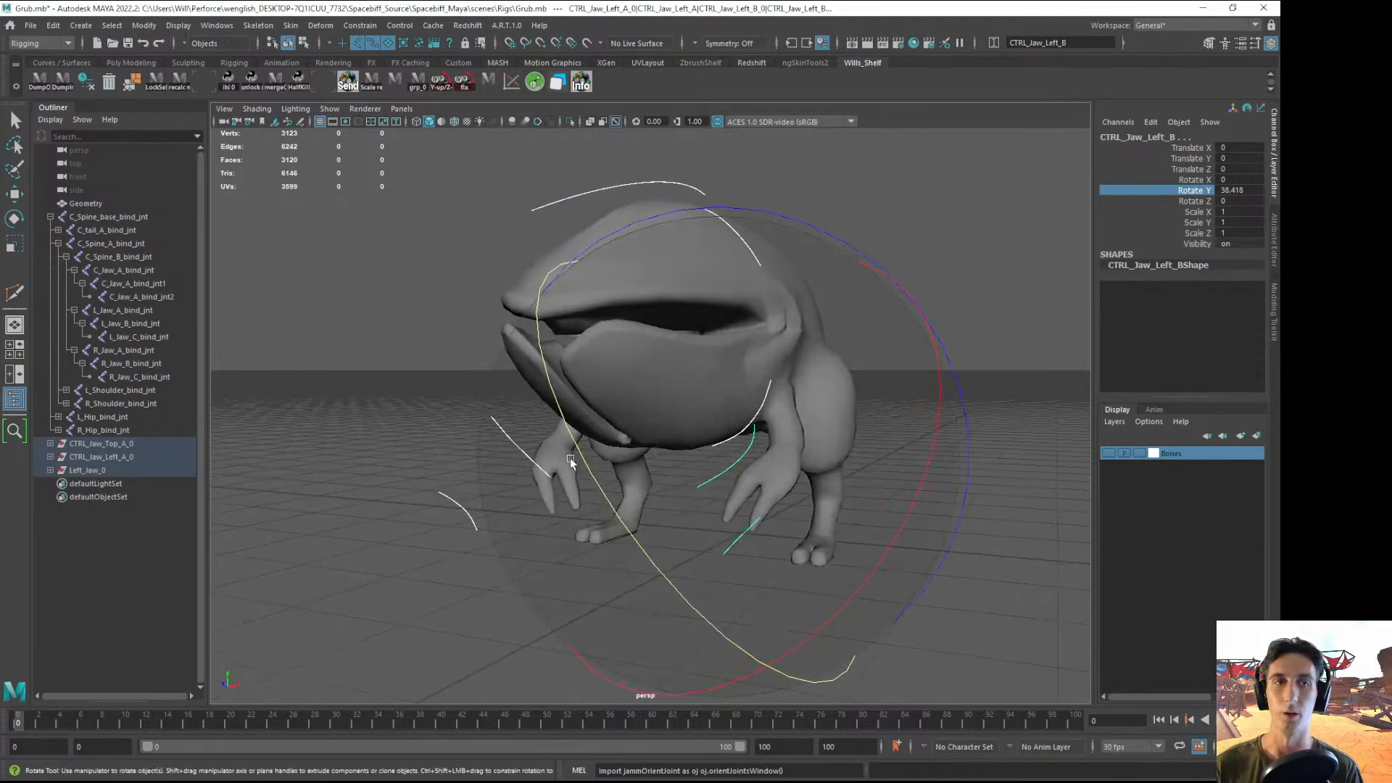
left_click_drag(457, 438, 621, 450, "alt")
key("ctrl+z")
key("ctrl+z")
left_click_drag(885, 432, 322, 430, "alt")
- Clear the selection and save the Grub scene
key("q")
left_click(370, 422)
key("ctrl+s")
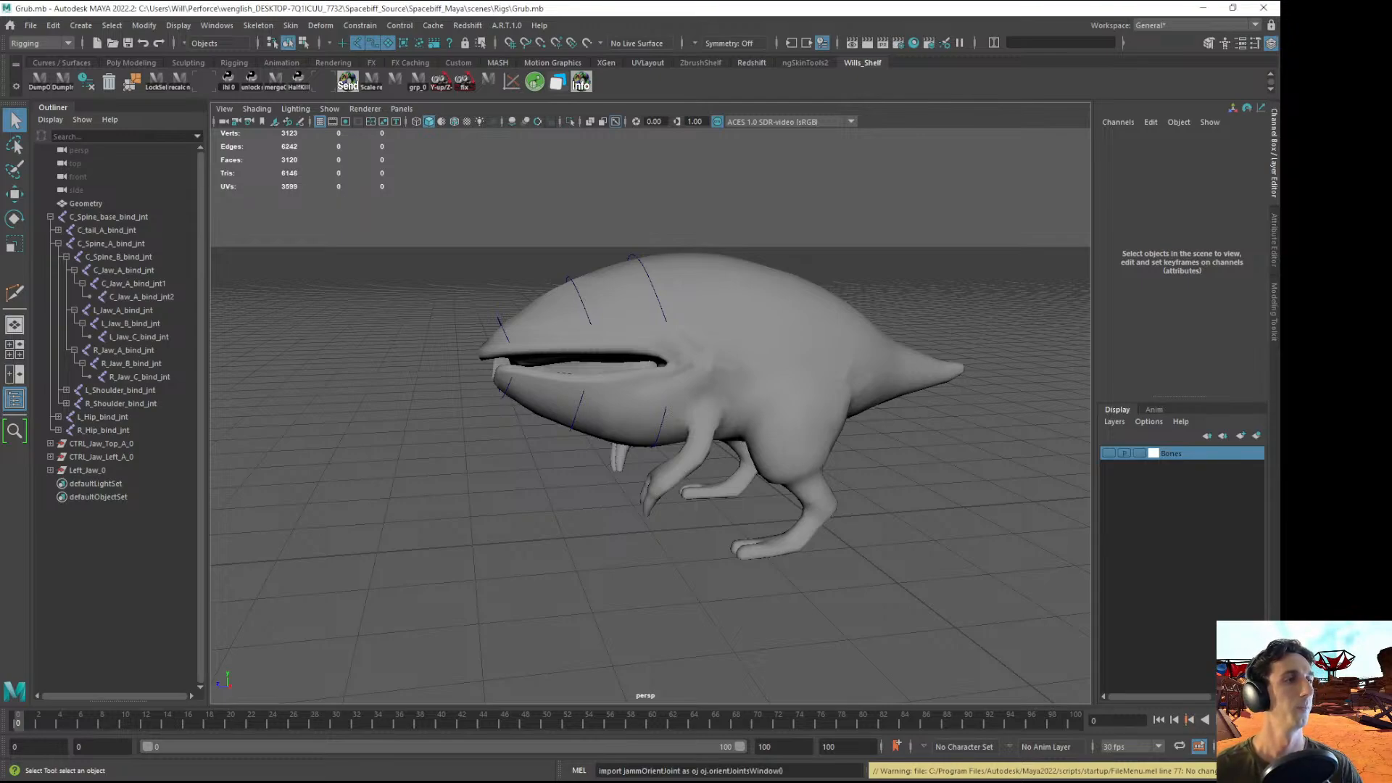
- Inspect the CTRL_Jaw_Top_C control at the snout tip, deselect it, and save the scene again
middle_click_drag(839, 269, 847, 254, "alt")
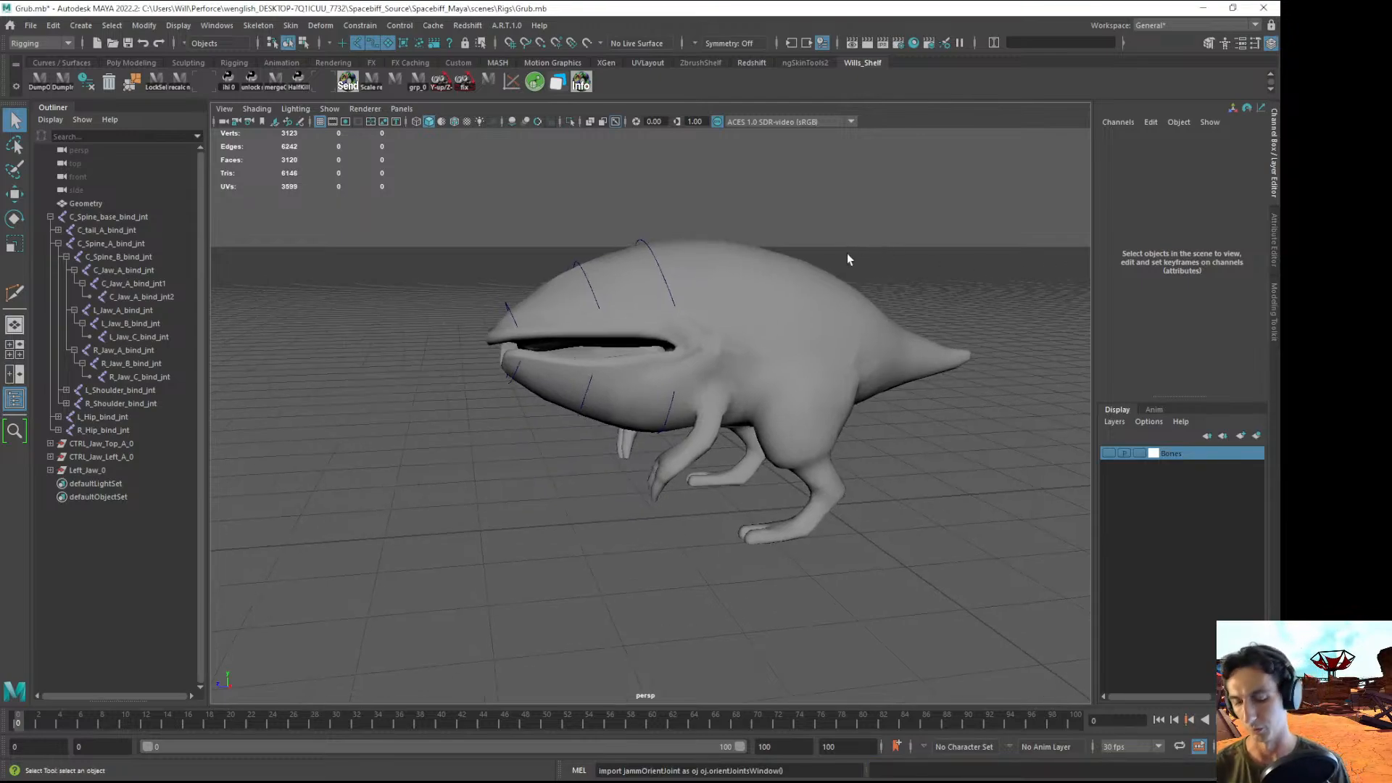
left_click_drag(484, 385, 528, 311, "alt")
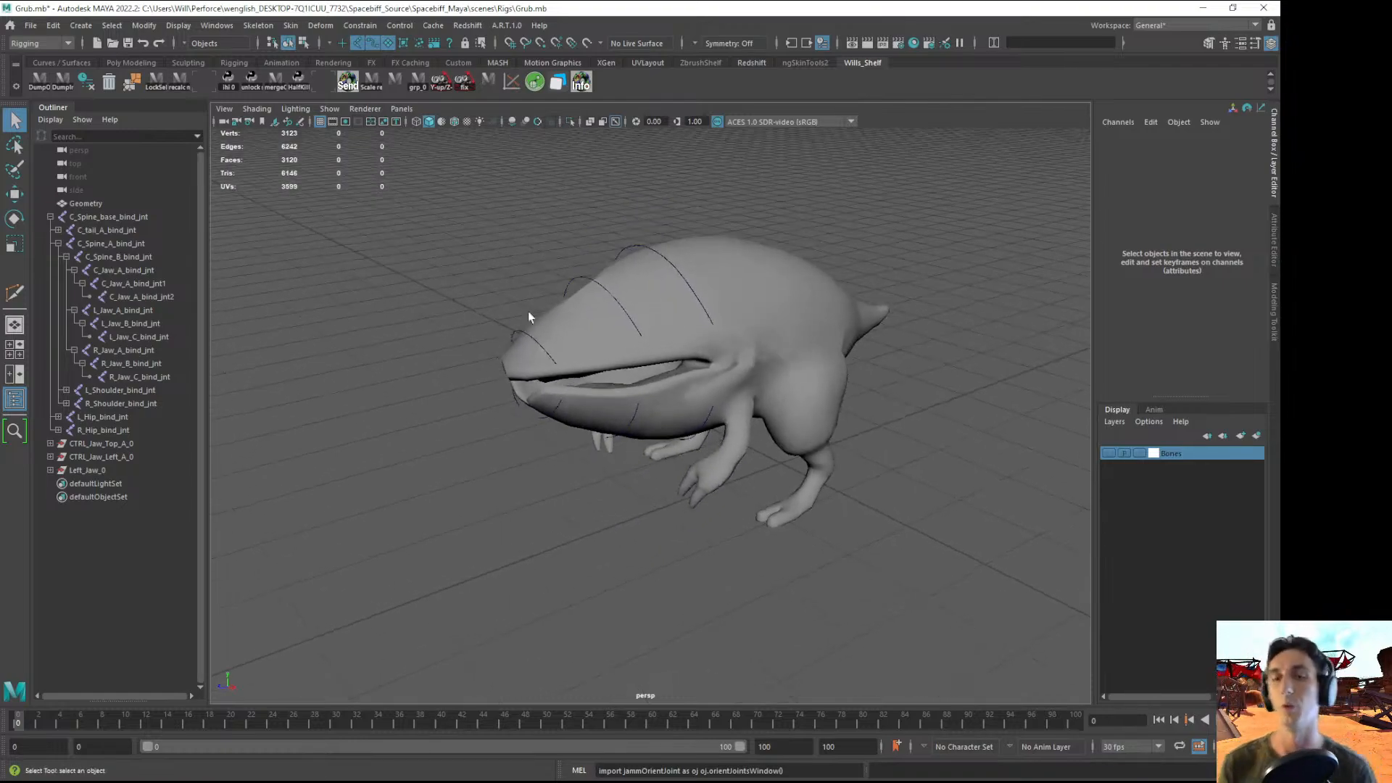
left_click(518, 332)
key("w")
left_click_drag(668, 459, 682, 485, "alt")
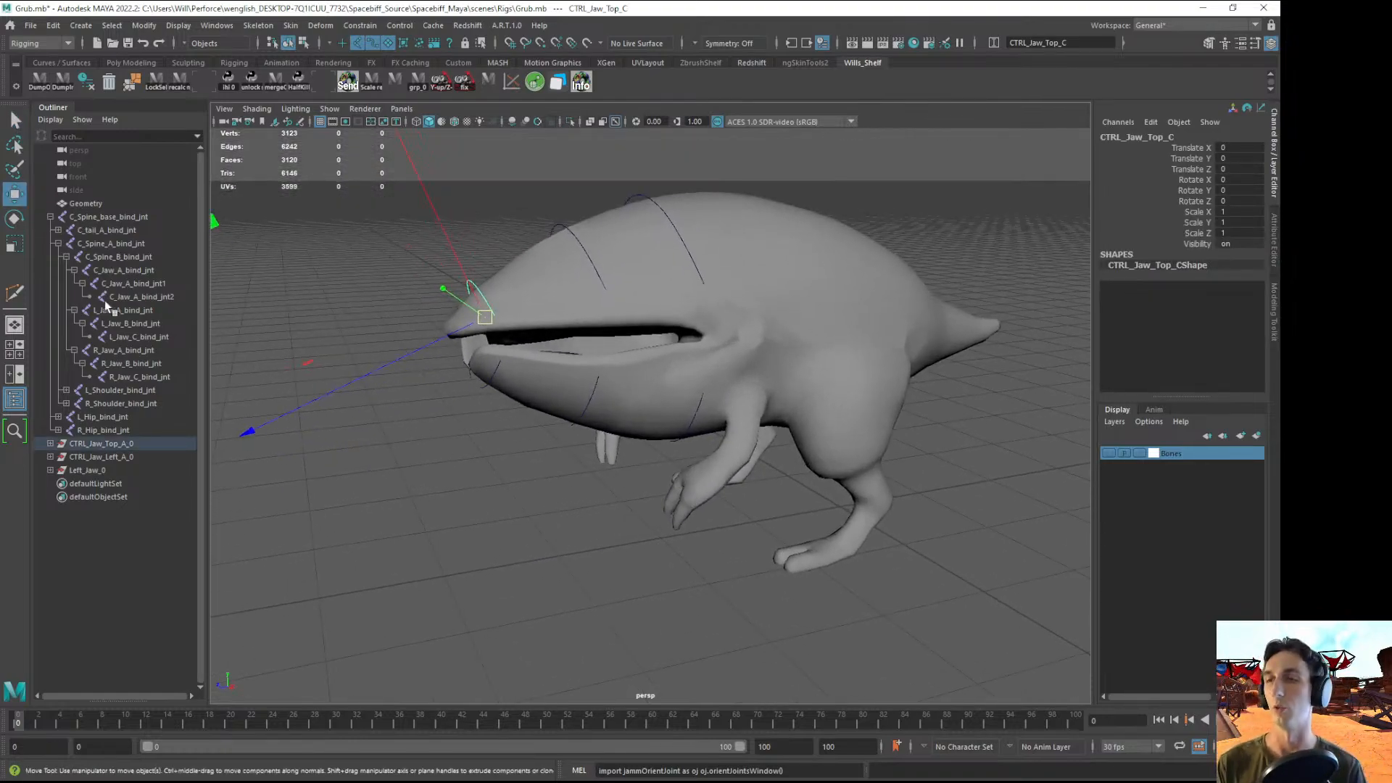
left_click(111, 247)
left_click(515, 399)
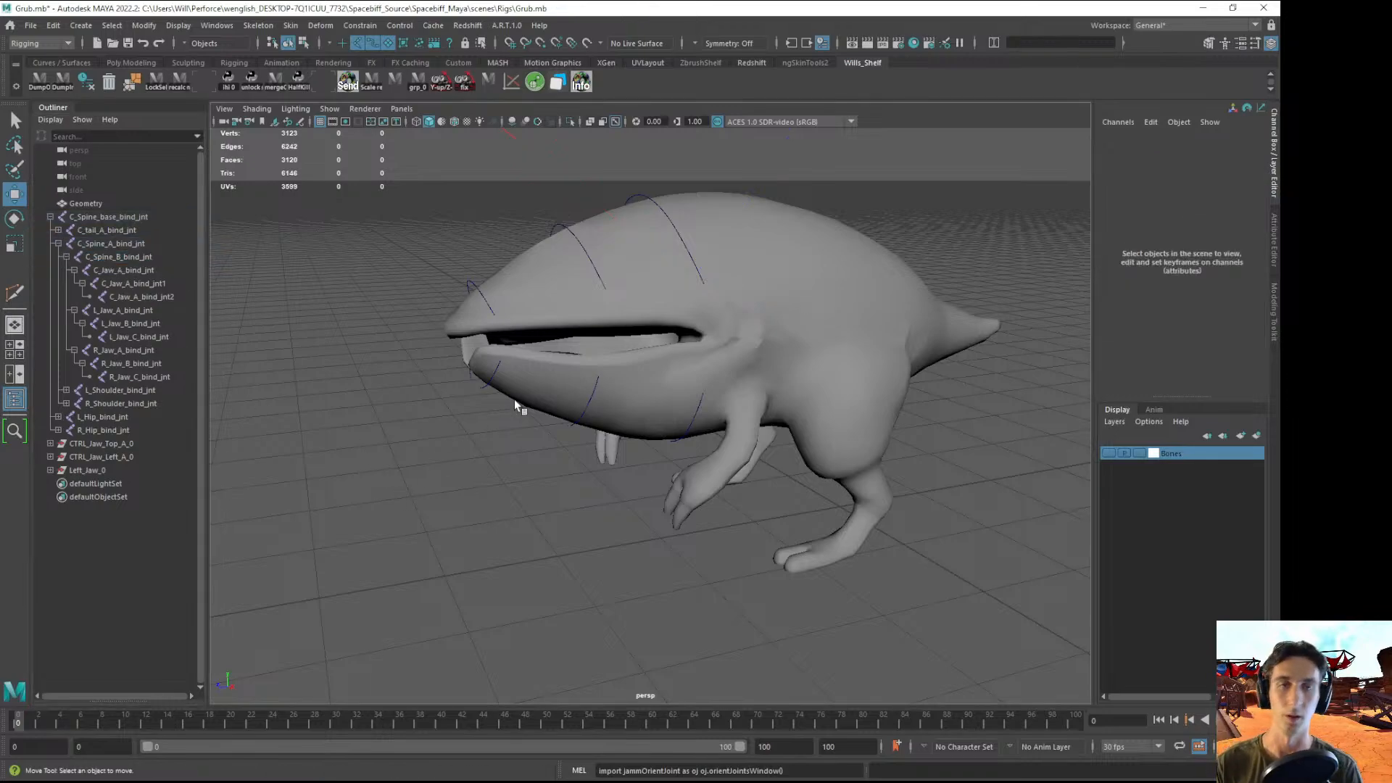
key("ctrl+s")
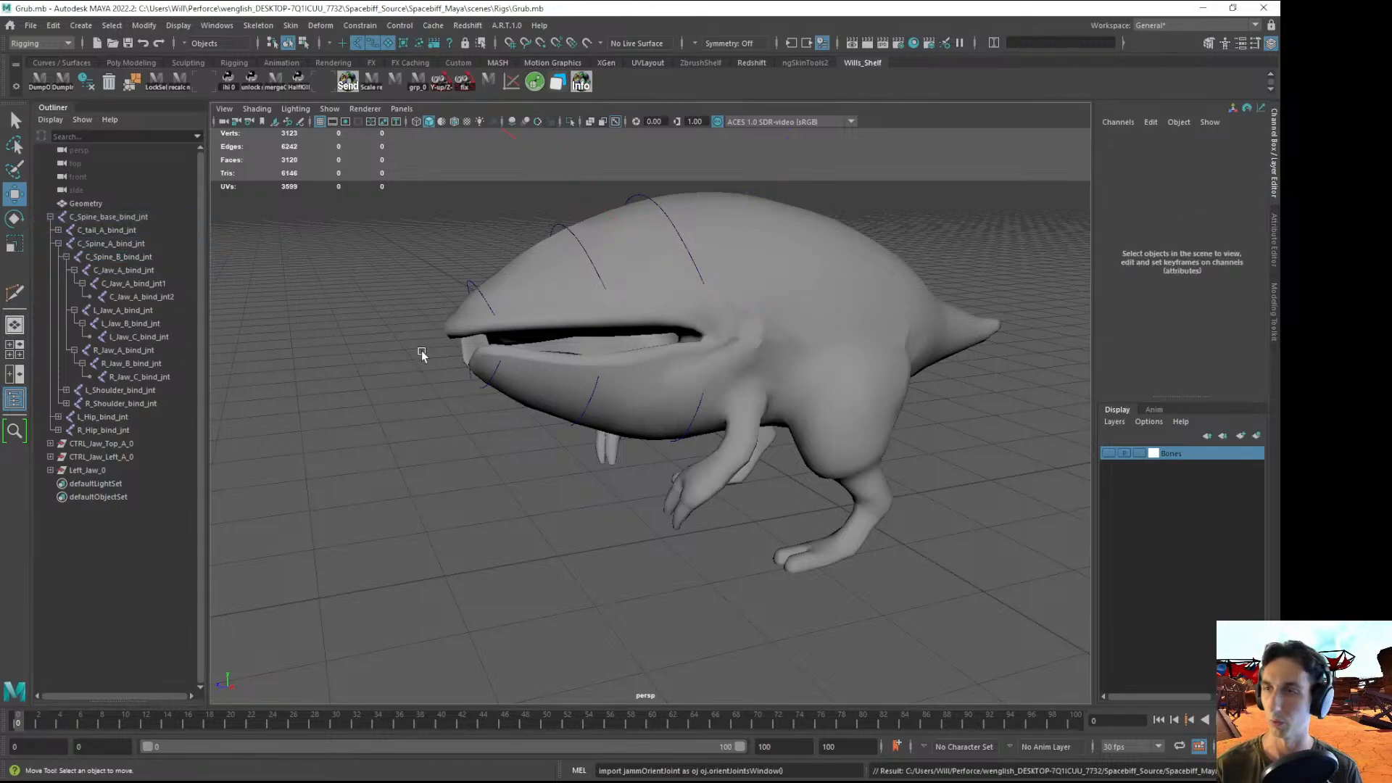
- Examine the top jaw chain by selecting CTRL_Jaw_Top_A, CTRL_Jaw_Top_B and CTRL_Jaw_Top_C in turn, then clear the selection
left_click_drag(423, 351, 377, 414, "alt")
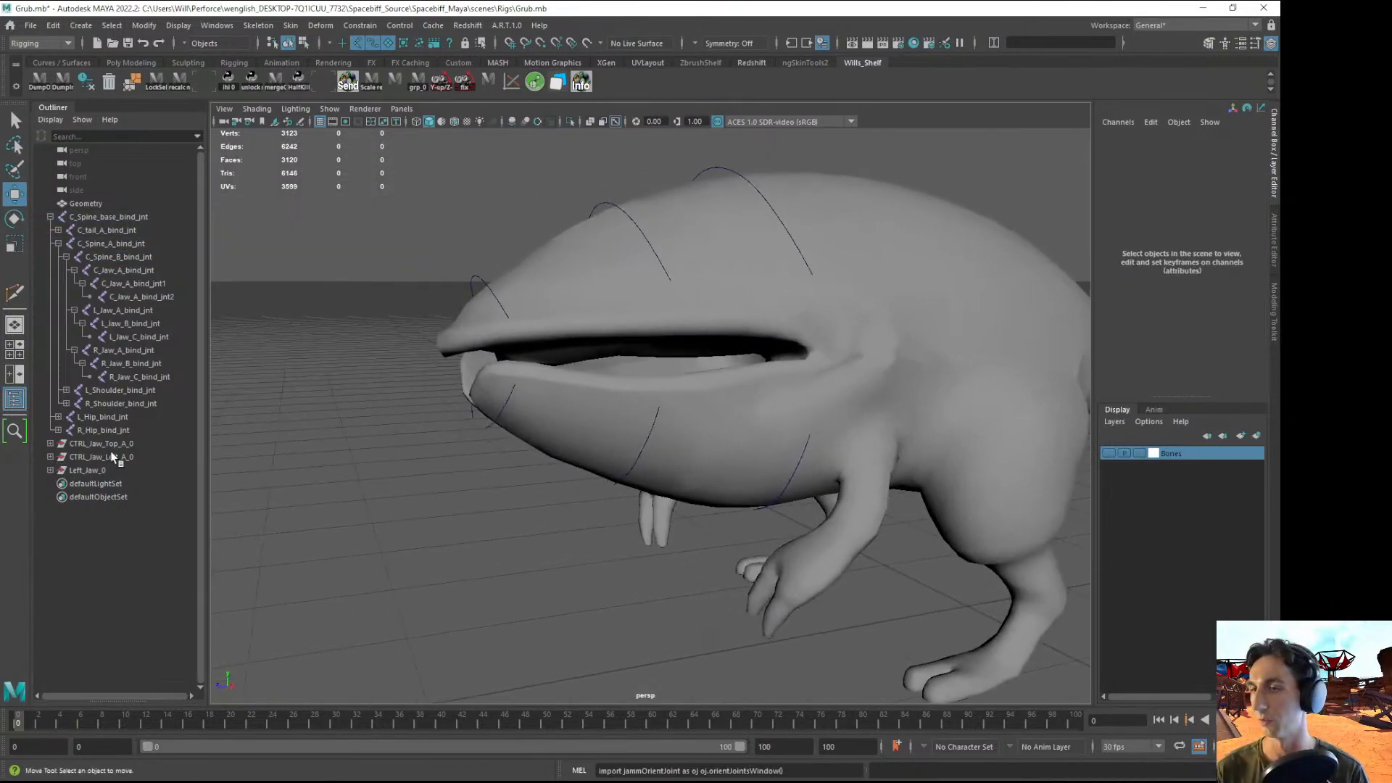
left_click_drag(507, 282, 551, 281, "alt")
left_click(721, 190)
left_click_drag(714, 210, 657, 309, "alt")
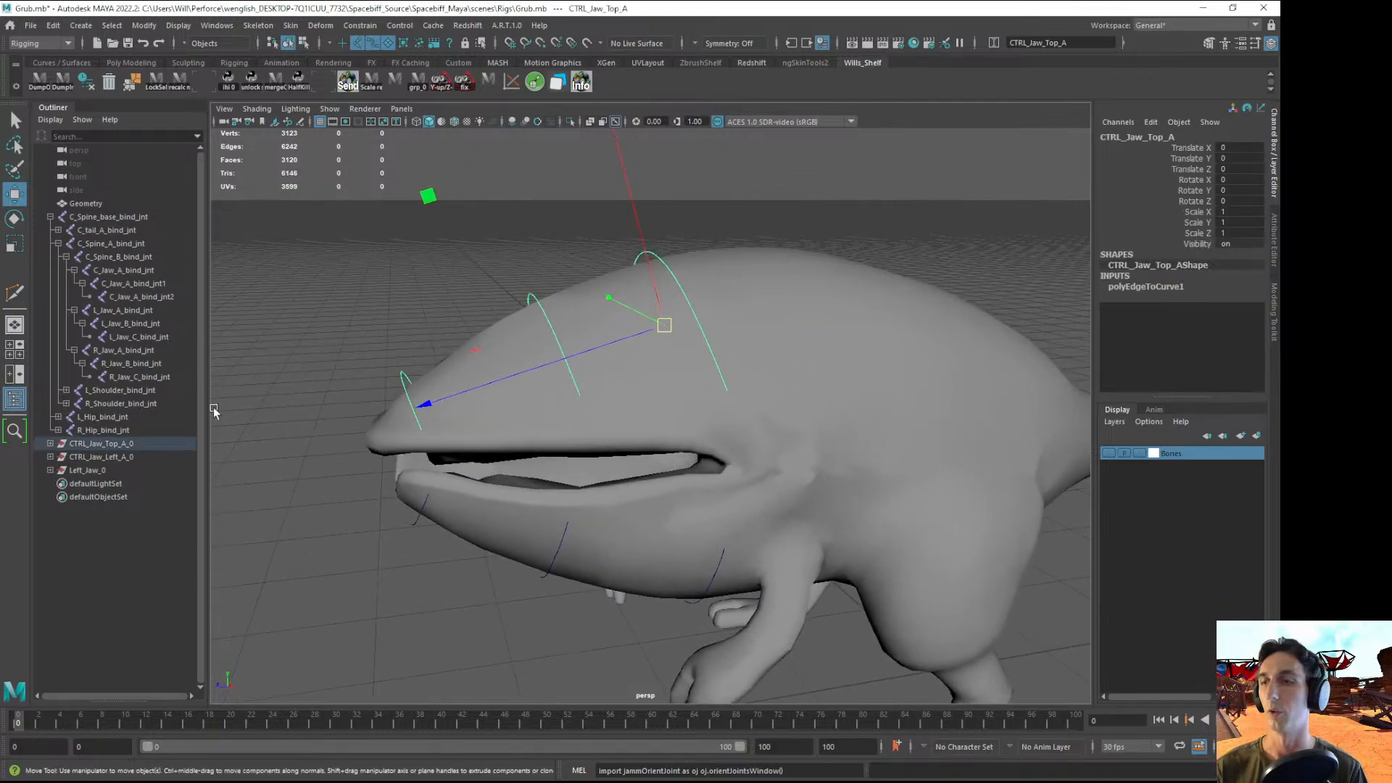
left_click(530, 294)
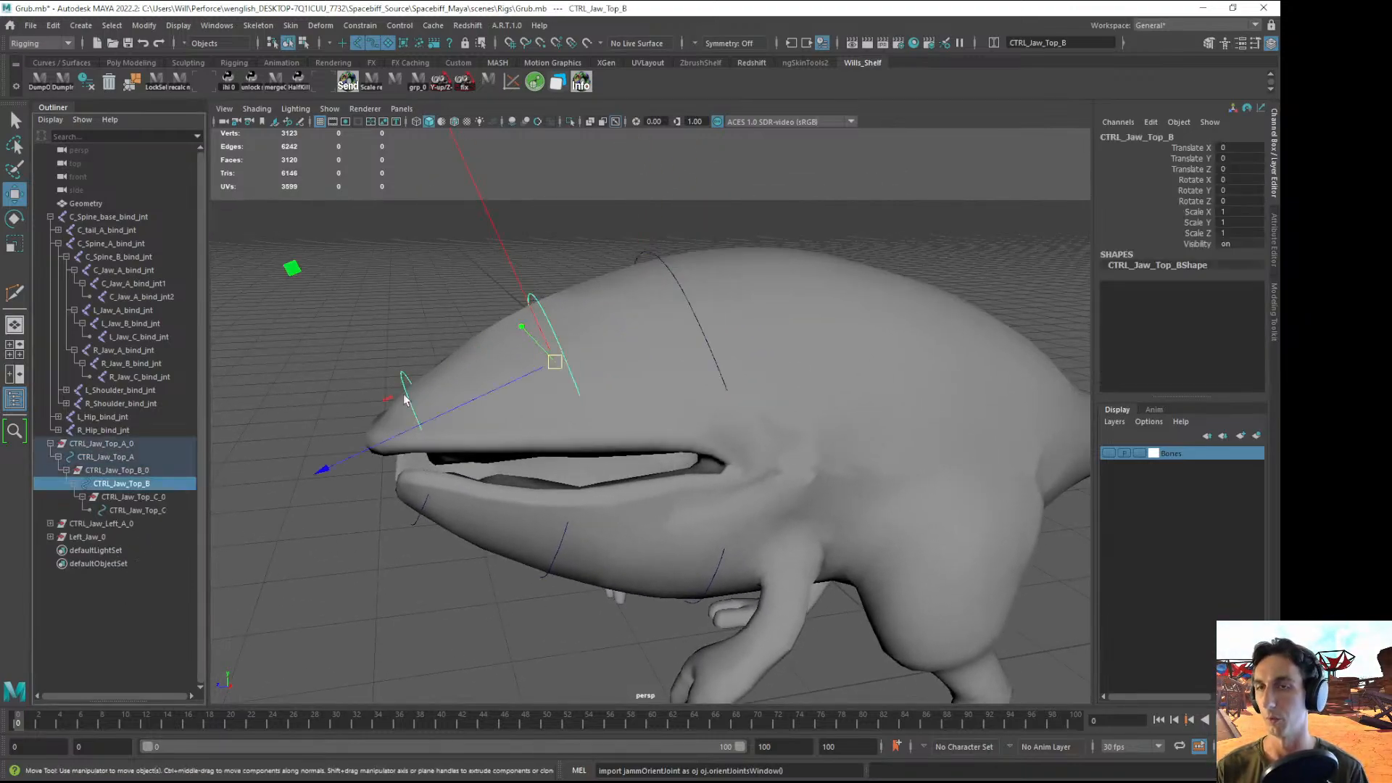
left_click(408, 370)
left_click(334, 609)
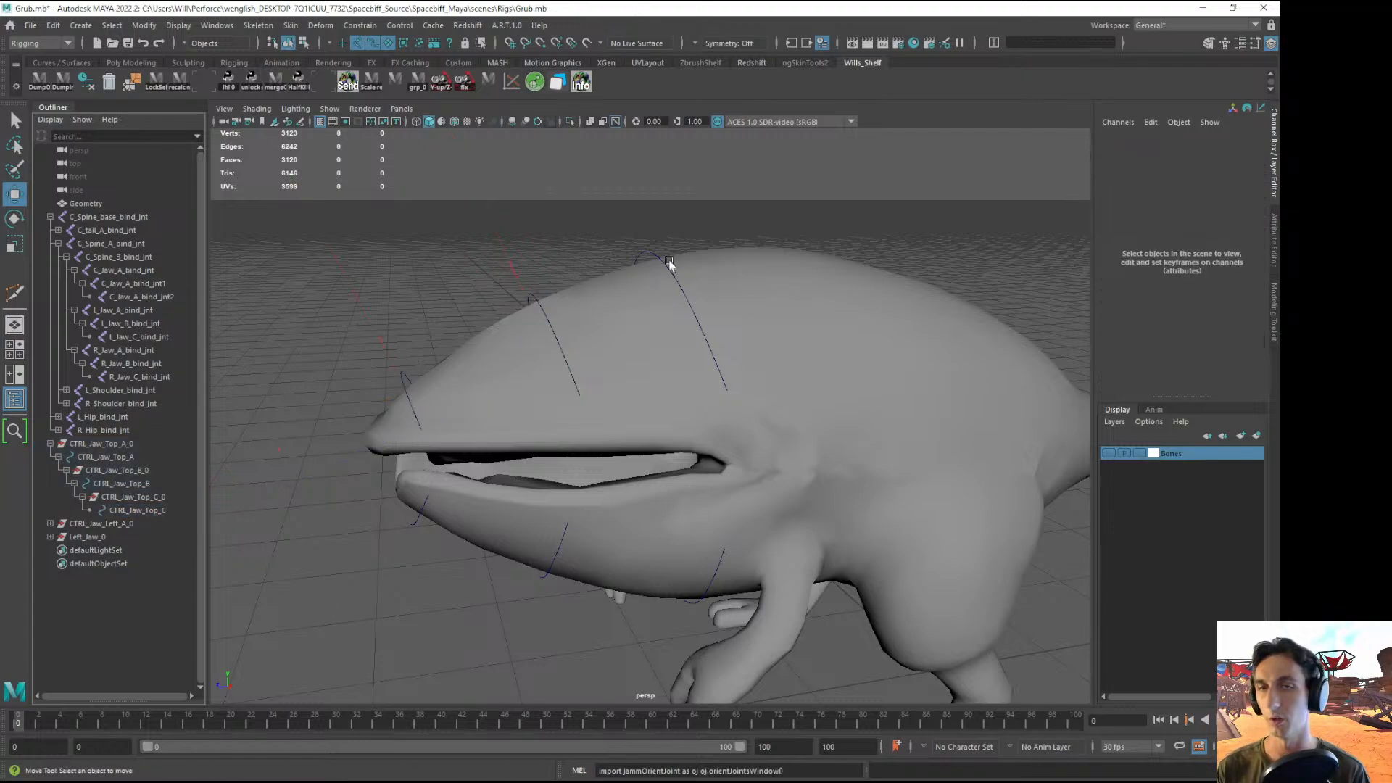
- Parent constrain C_Jaw_A_bind_jnt to CTRL_Jaw_Top_A with Maintain Offset on and all translate and rotate axes constrained
left_click(646, 251)
left_click_drag(529, 371, 471, 384, "alt")
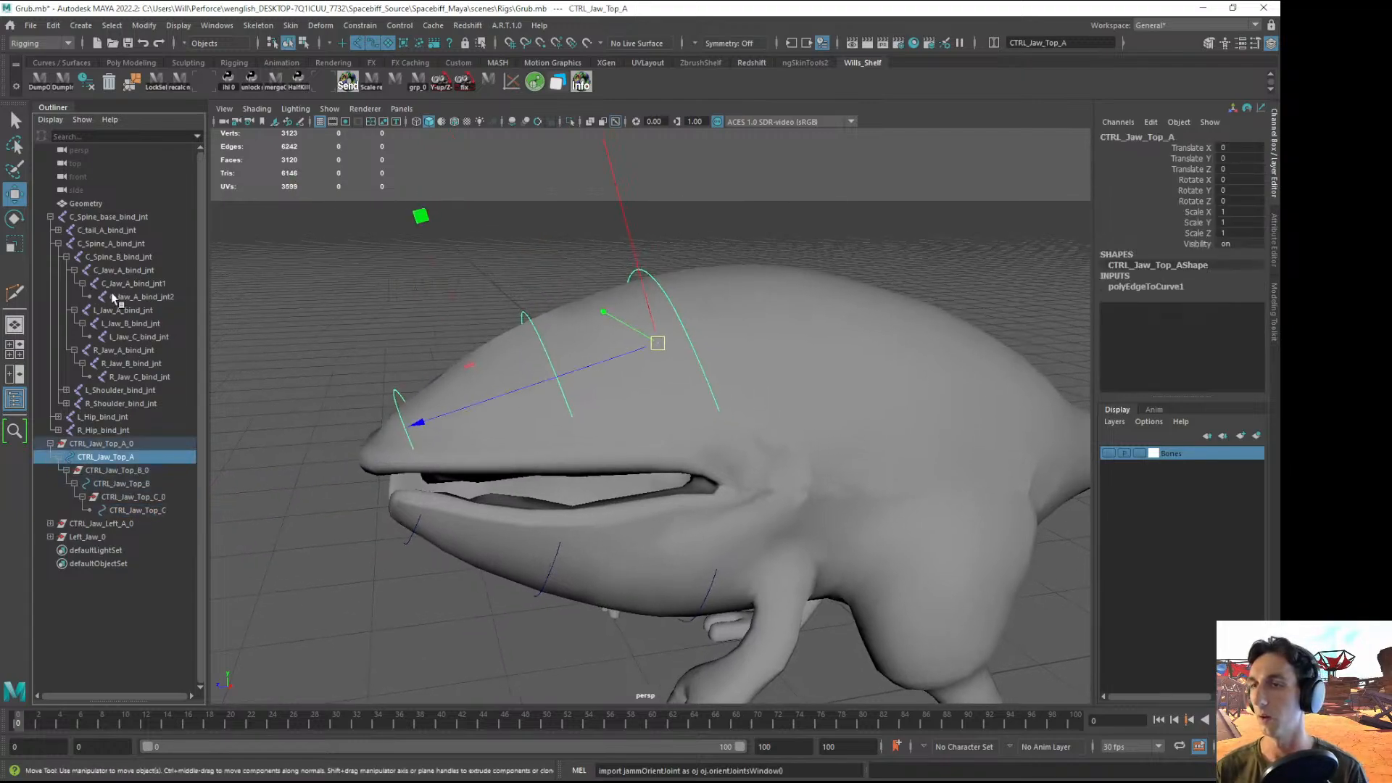
left_click(115, 245)
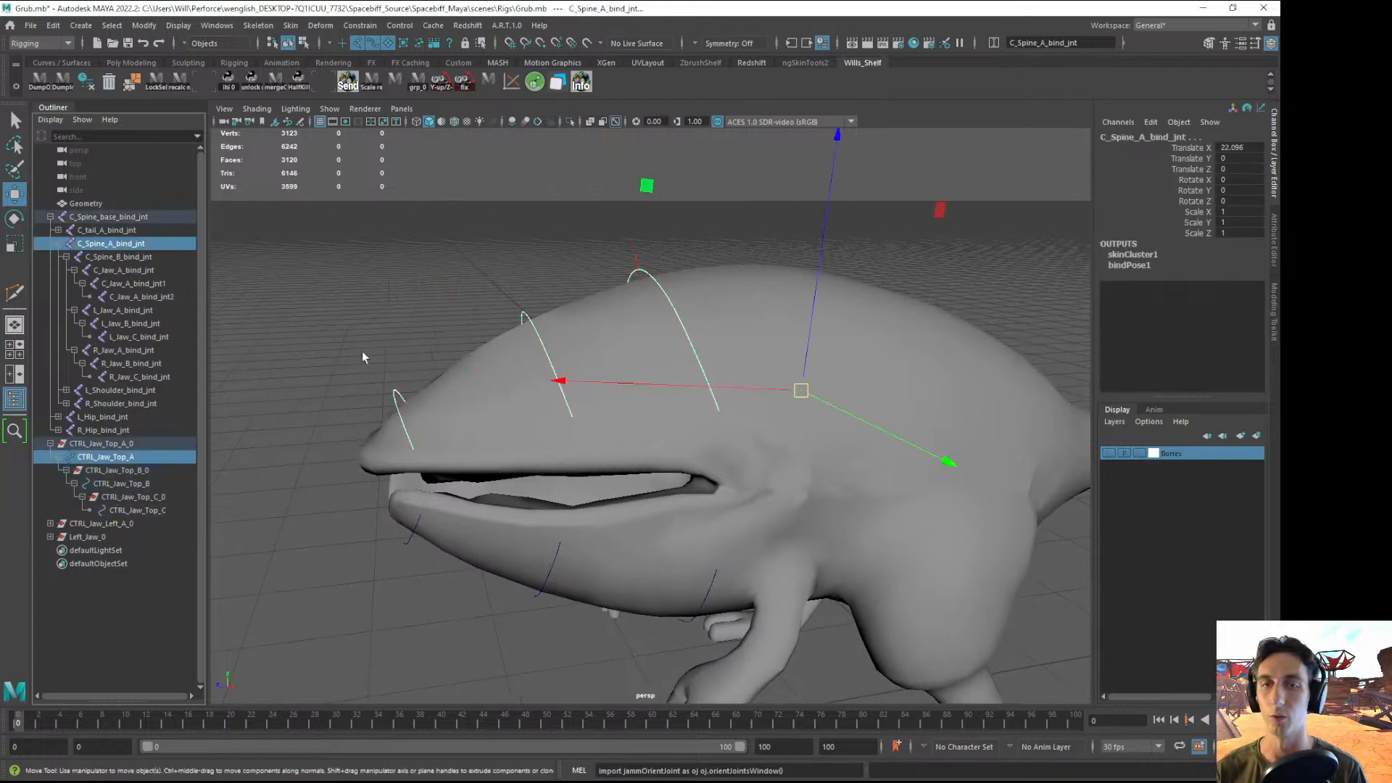
left_click(100, 245, "ctrl")
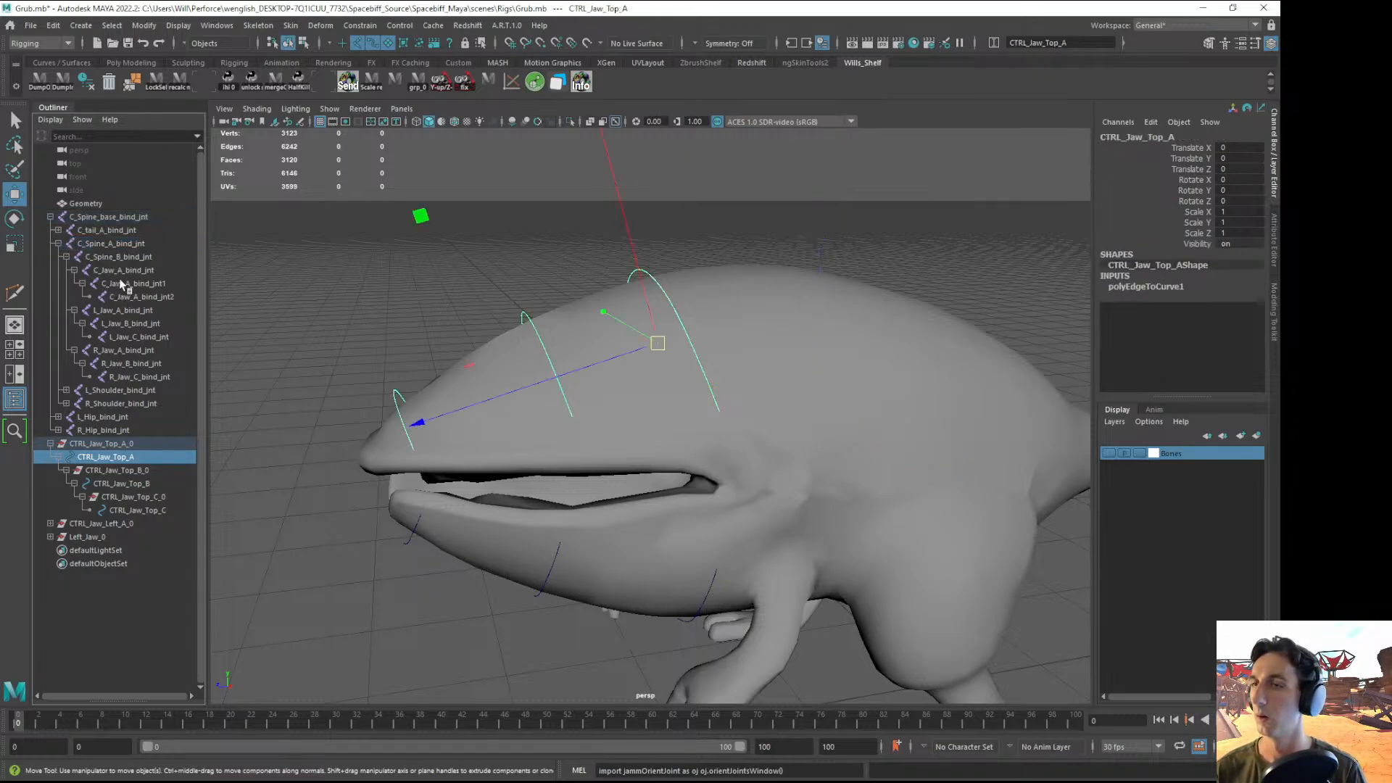
left_click(121, 270, "ctrl")
key("4")
mouse_move(696, 464)
left_mouse_down("alt")
mouse_move(724, 466)
mouse_move(689, 477)
mouse_move(712, 490)
mouse_move(672, 492)
mouse_move(638, 435)
left_mouse_up("alt")
key("5")
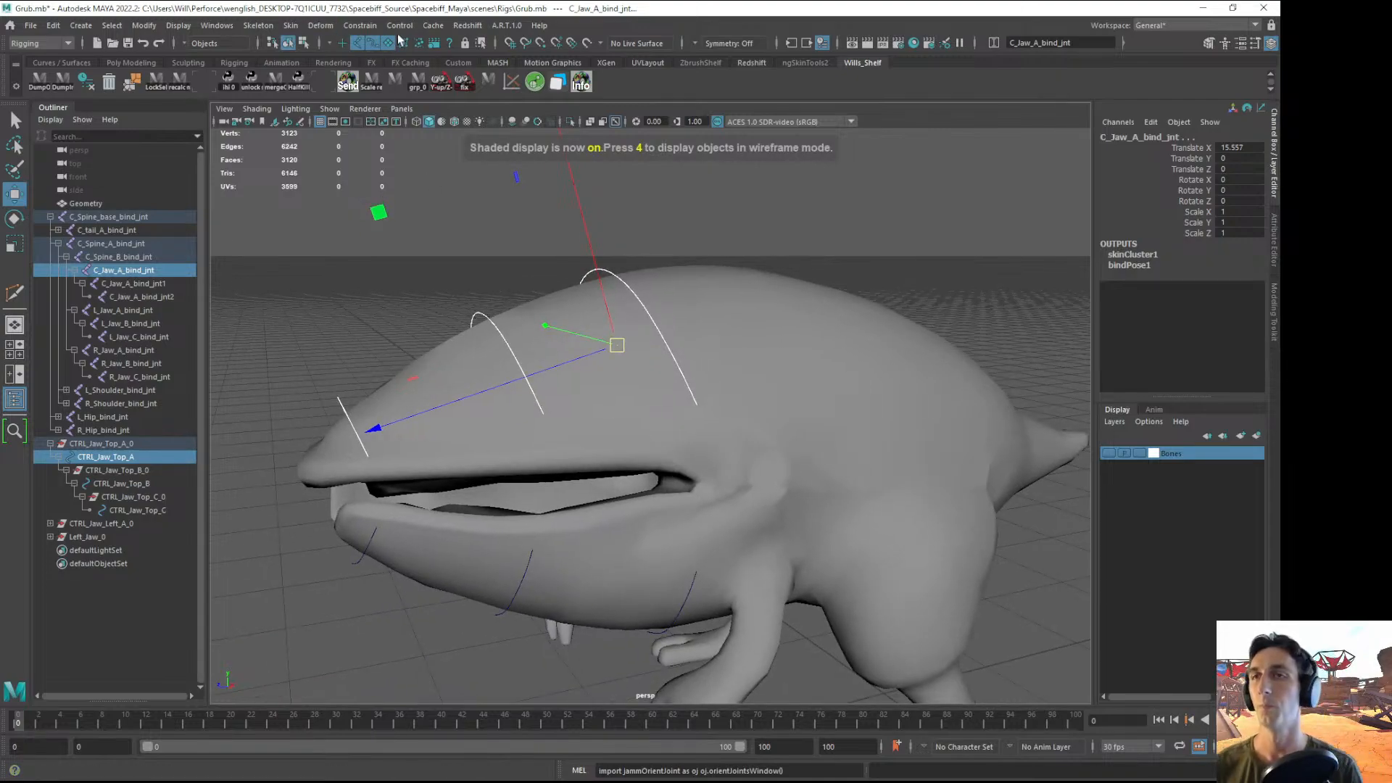
left_click(360, 26)
left_click(487, 63)
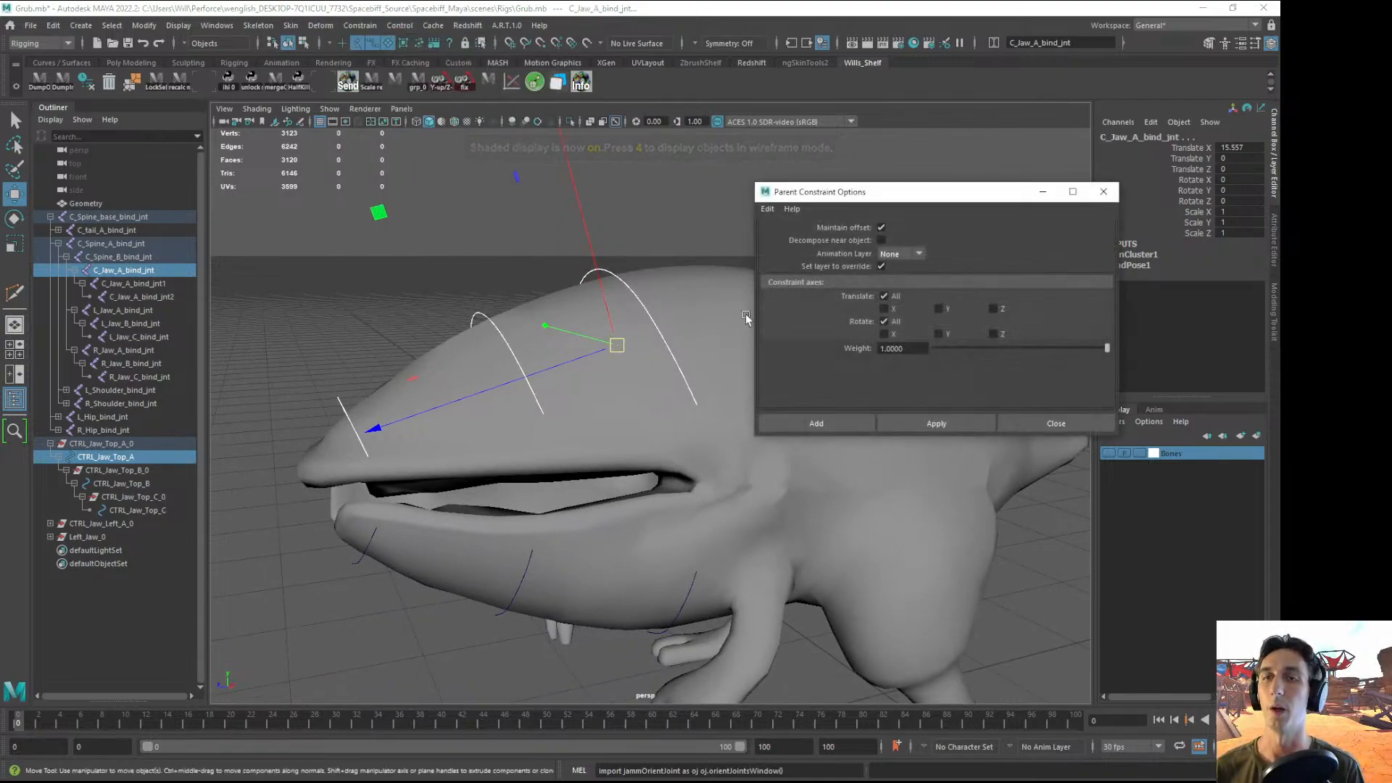
left_click(815, 424)
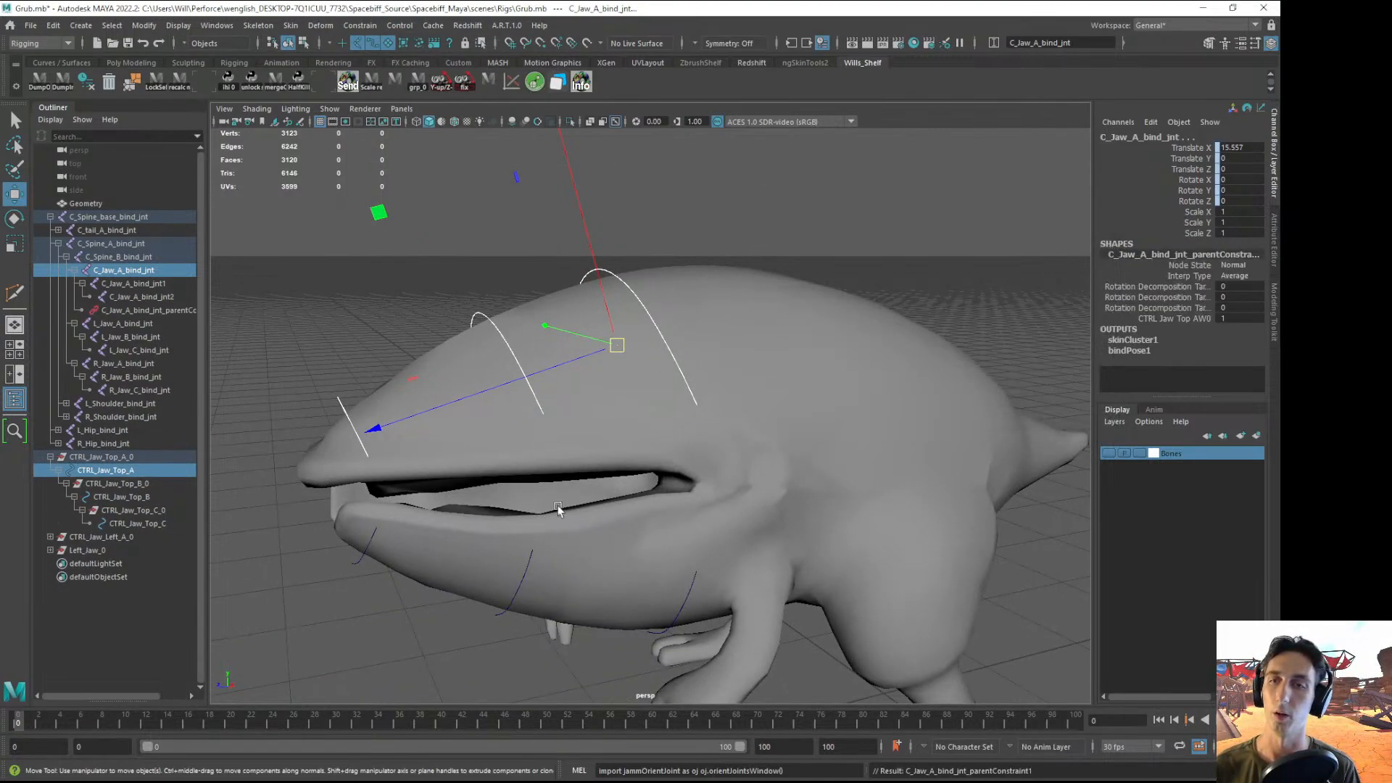
- Test the constrained top jaw by rotating CTRL_Jaw_Top_A, undo the rotation, and clear the selection
left_click_drag(558, 507, 580, 464, "alt")
left_click(665, 211)
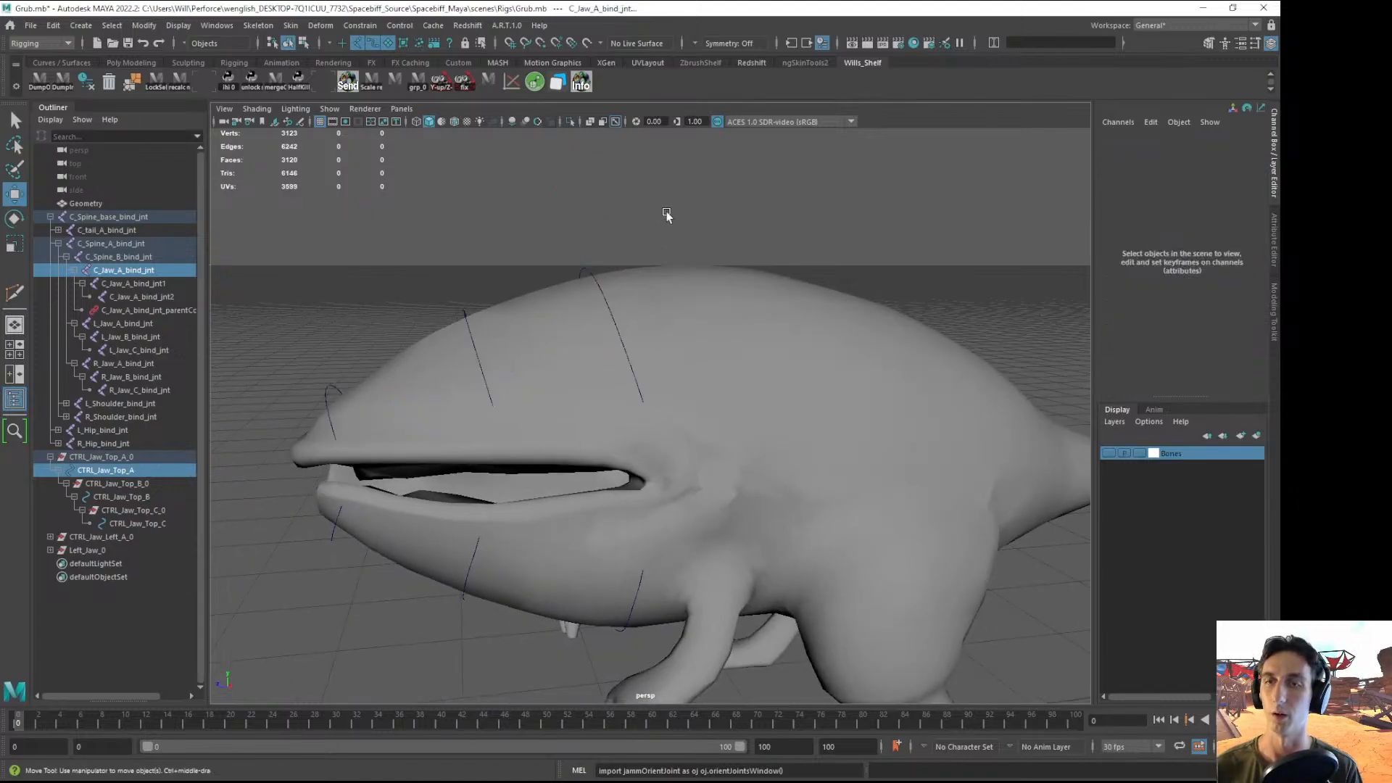
left_click(595, 265)
key("e")
left_click_drag(372, 233, 500, 193)
key("ctrl+z")
left_click(247, 568)
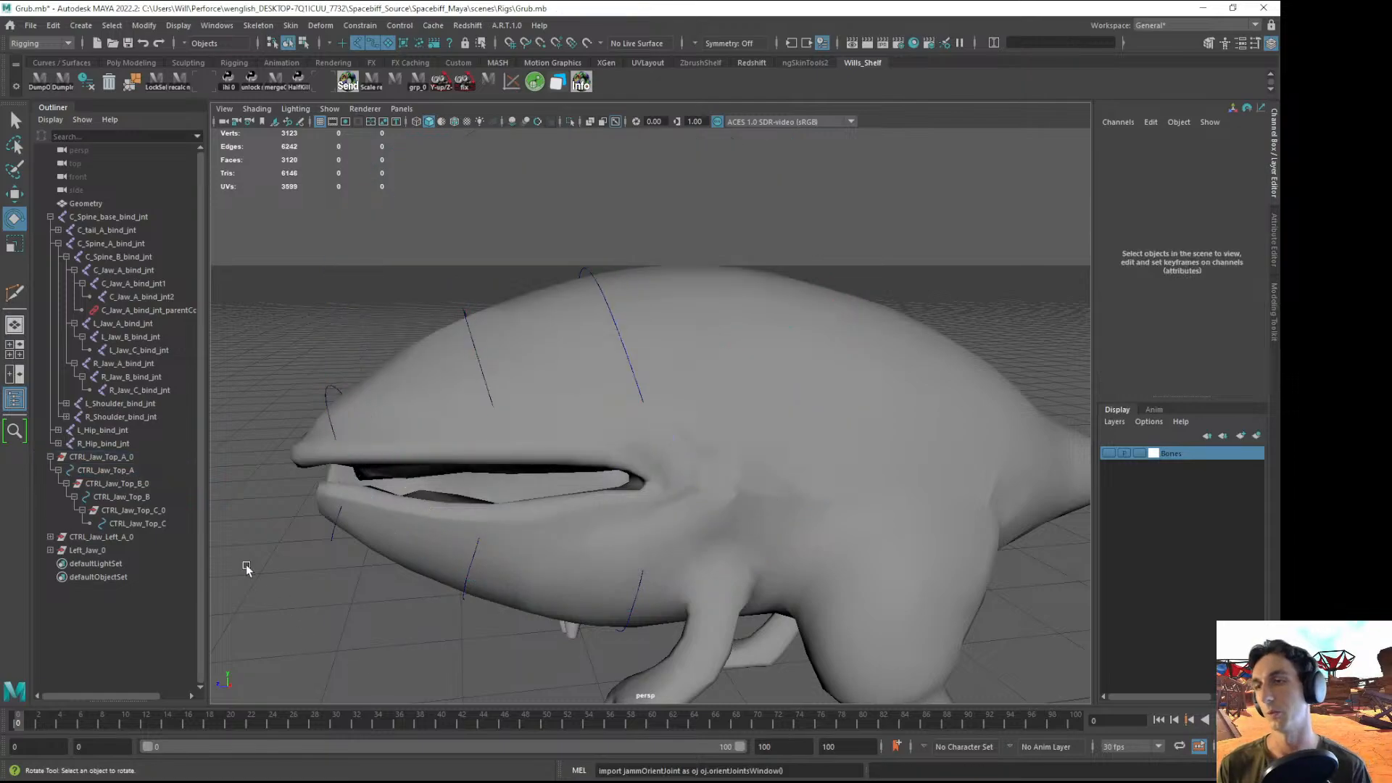
- Parent constrain C_Jaw_A_bind_jnt1 to CTRL_Jaw_Top_B by repeating the last constraint command
left_click(461, 313)
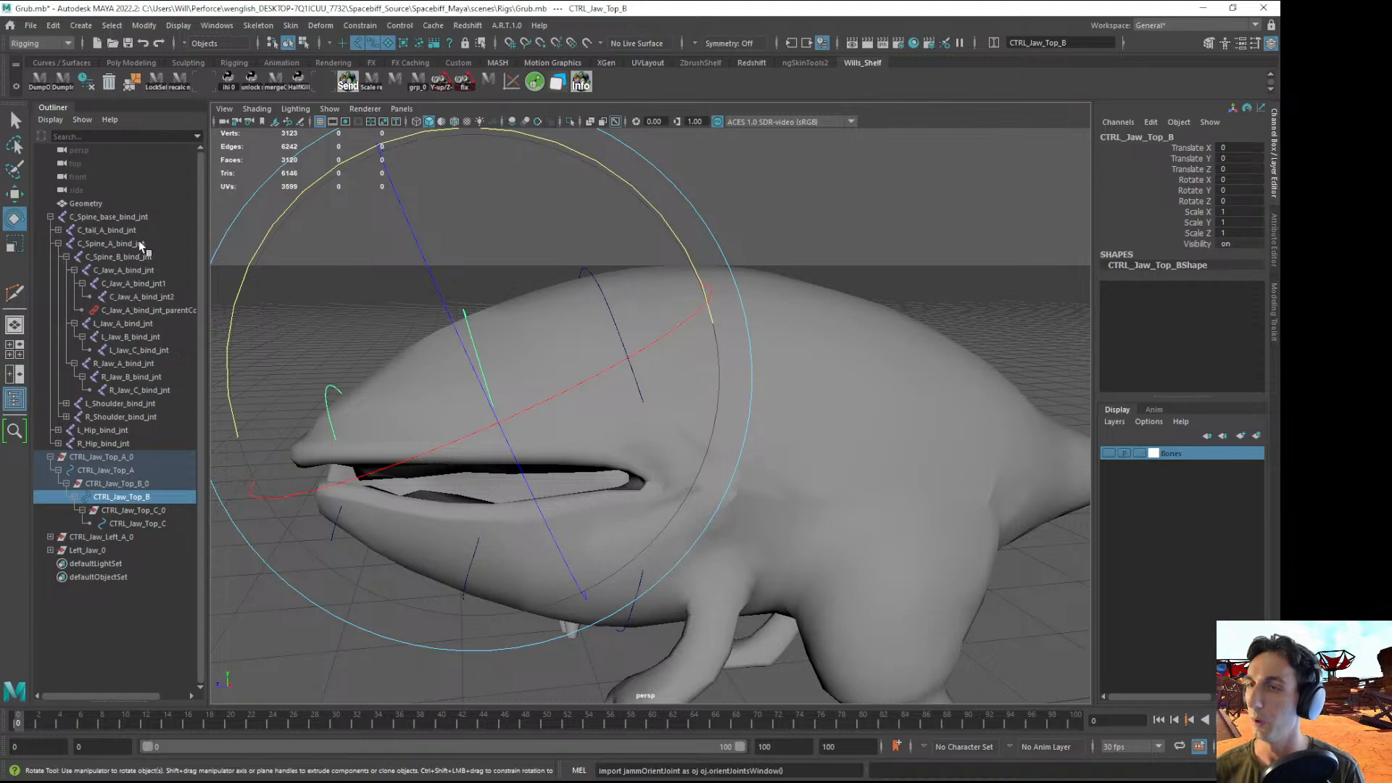
left_click(133, 284, "ctrl")
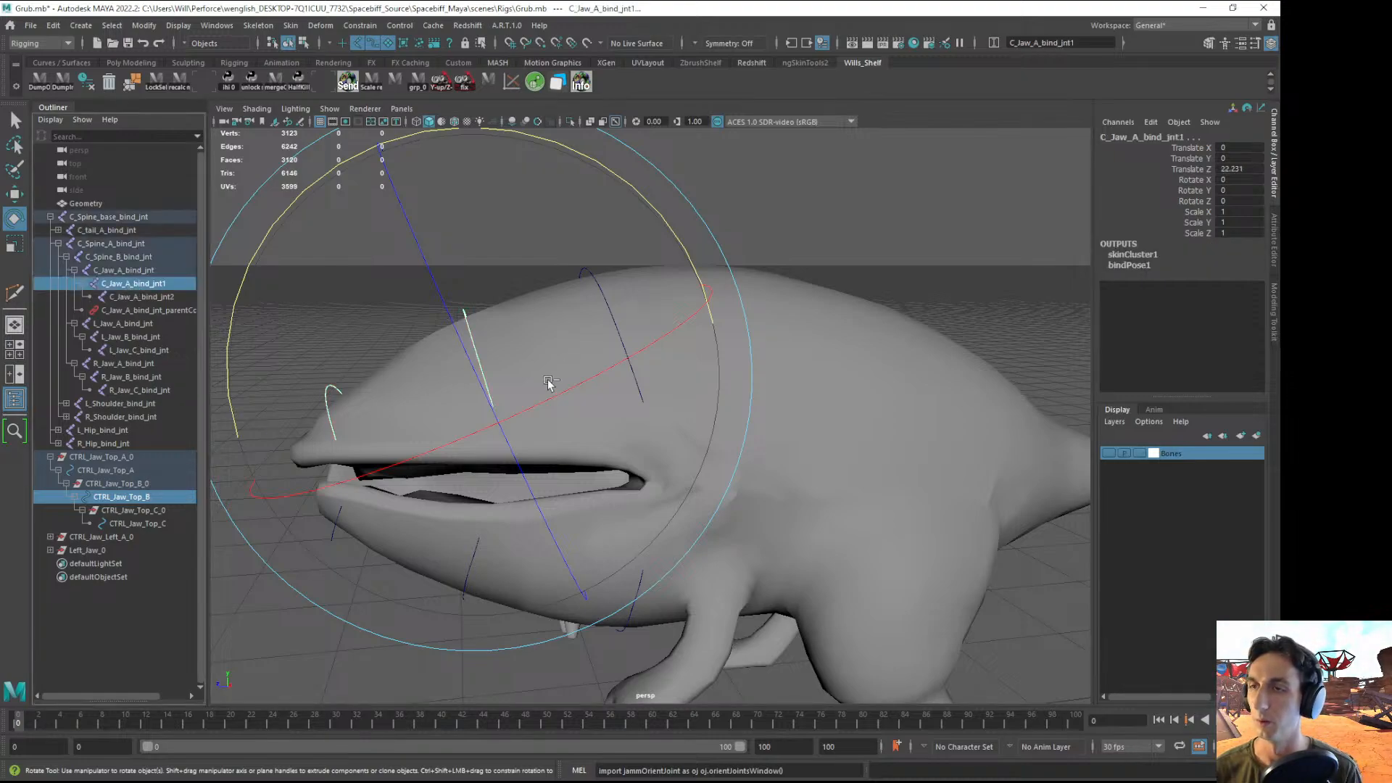
middle_click_drag(511, 426, 517, 421, "alt")
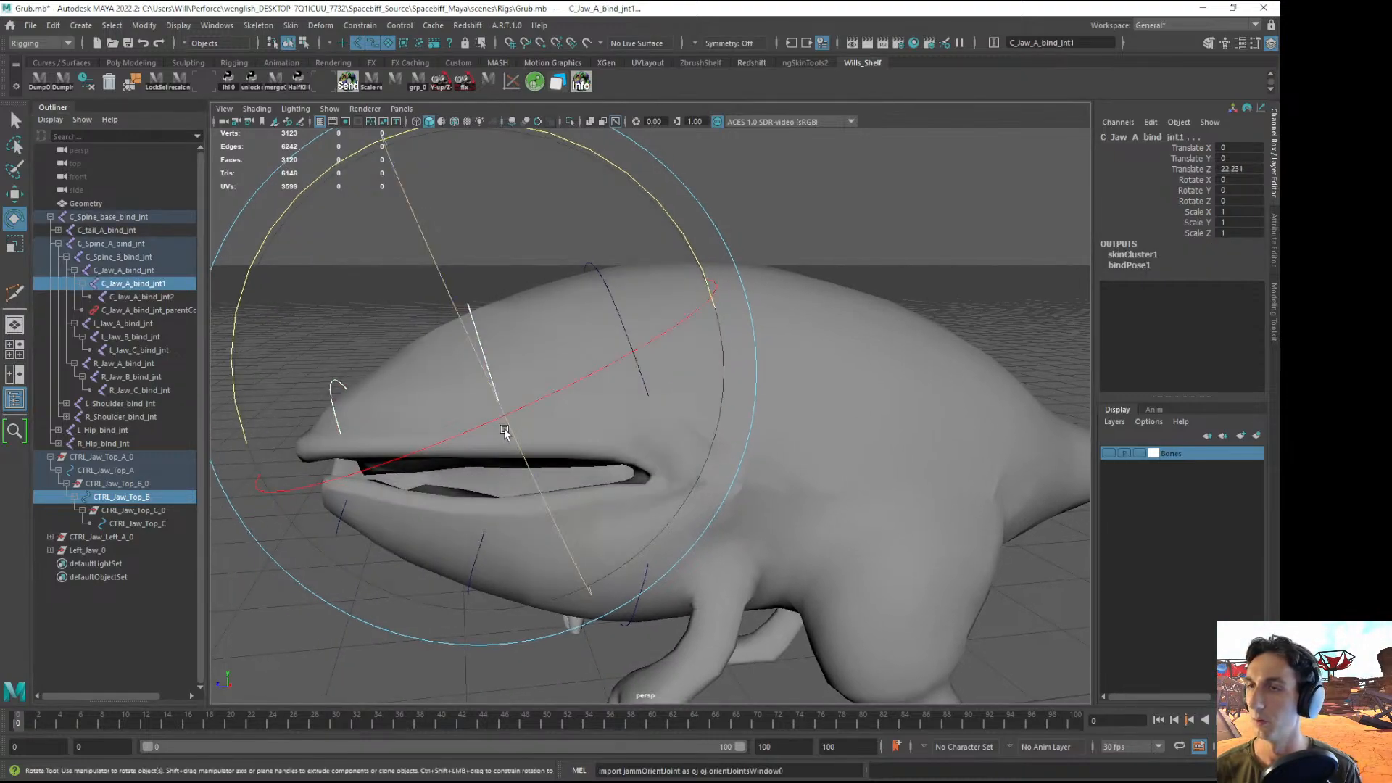
key("g")
- Parent constrain C_Jaw_A_bind_jnt2 to CTRL_Jaw_Top_C with the same constraint settings and clear the selection
left_click(147, 536)
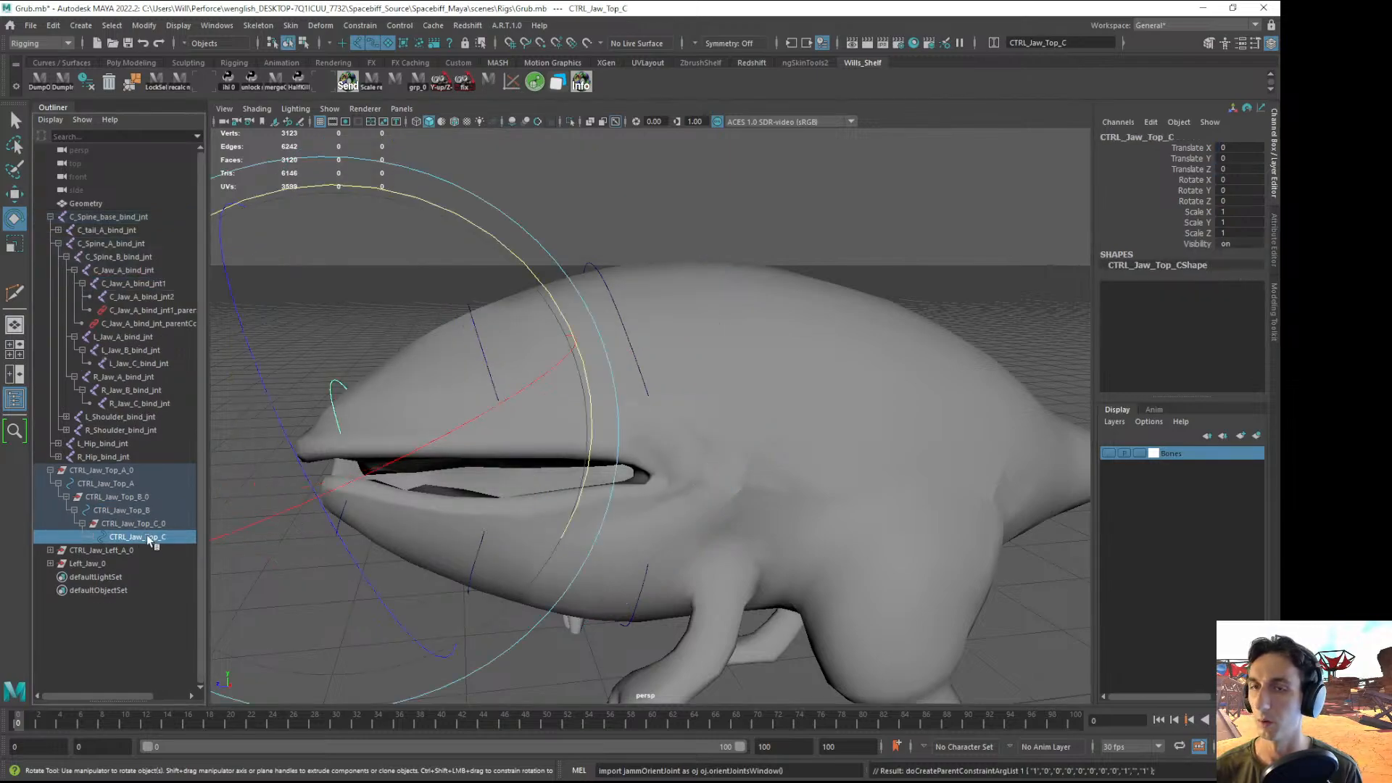
left_click(143, 299, "ctrl")
key("g")
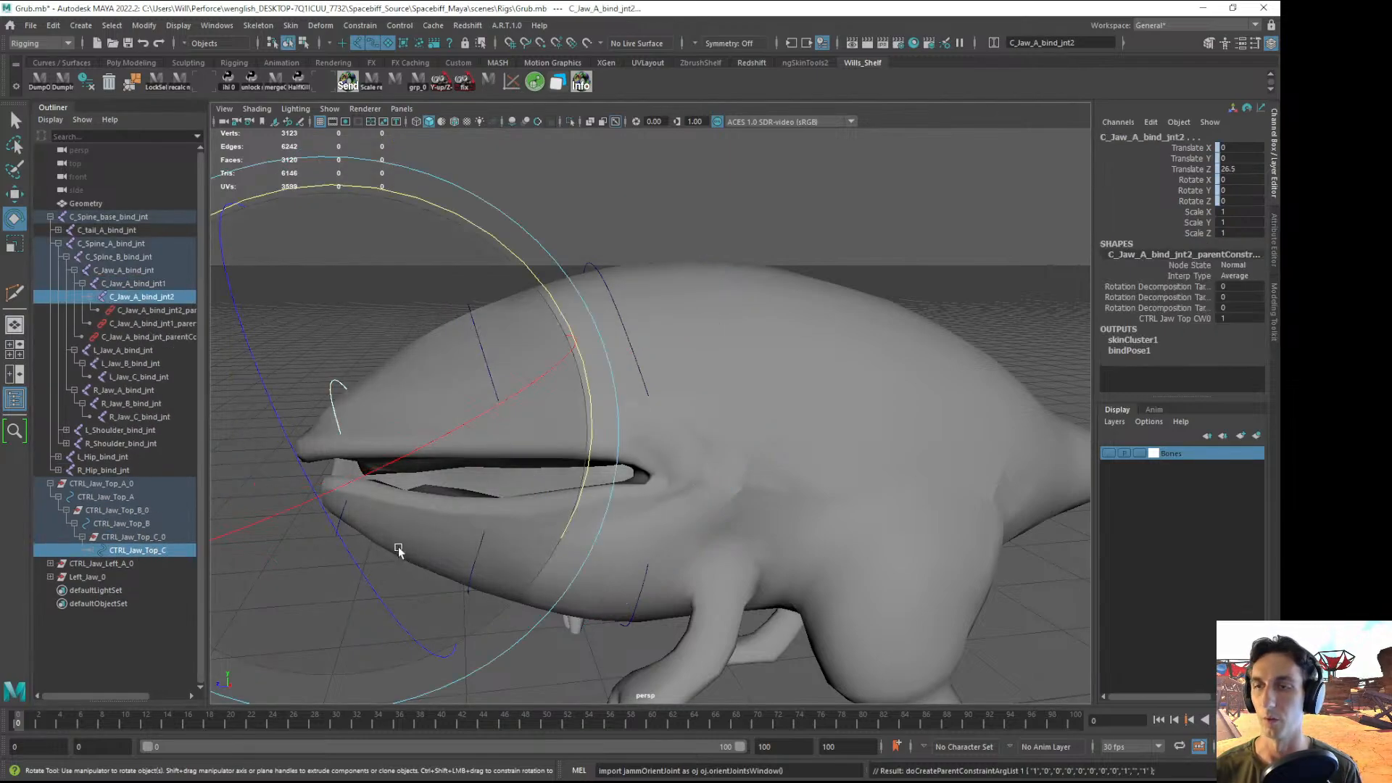
middle_click_drag(398, 547, 424, 520, "alt")
left_click(551, 654)
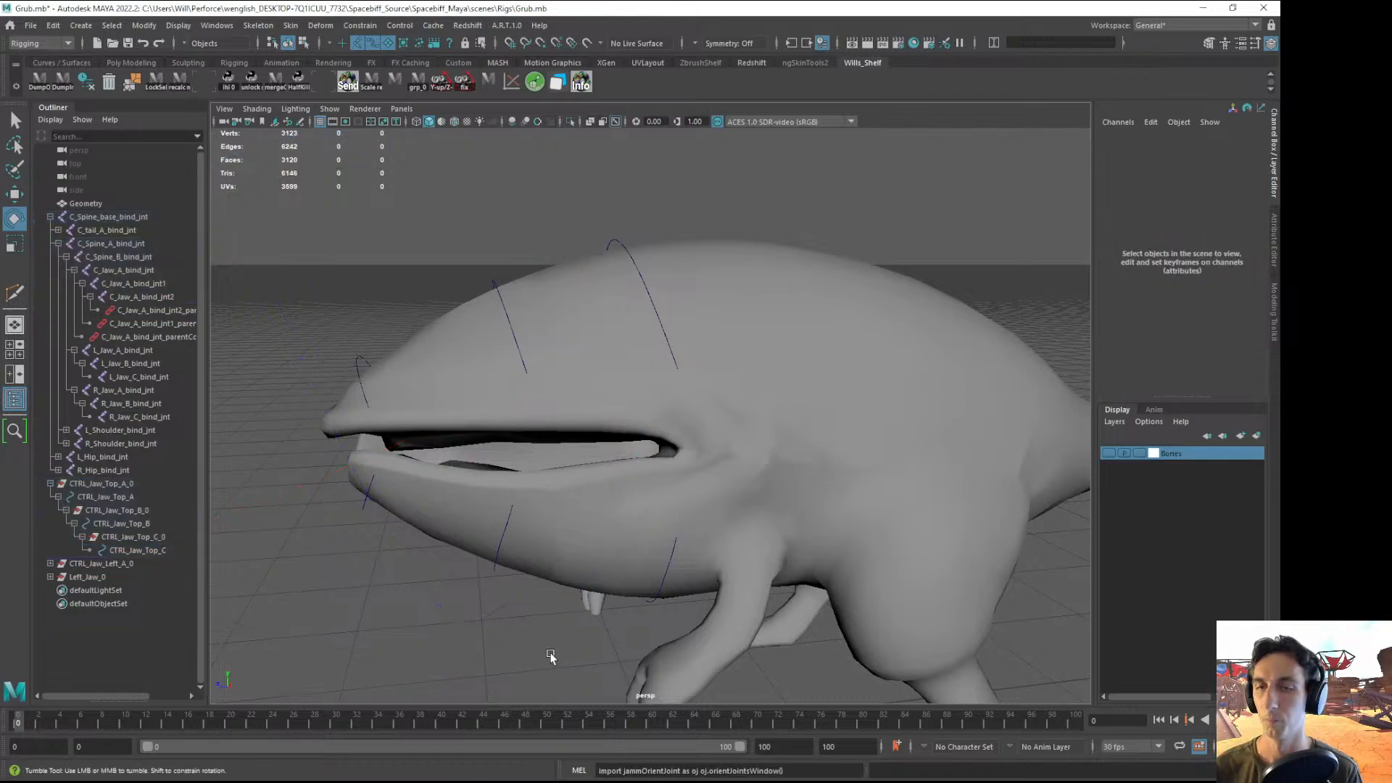
- Expand the CTRL_Jaw_Left_A_0 hierarchy and parent constrain L_Jaw_A_bind_jnt to CTRL_Jaw_Left_A
left_click_drag(553, 652, 683, 591, "alt")
left_click(683, 590)
left_click(50, 563)
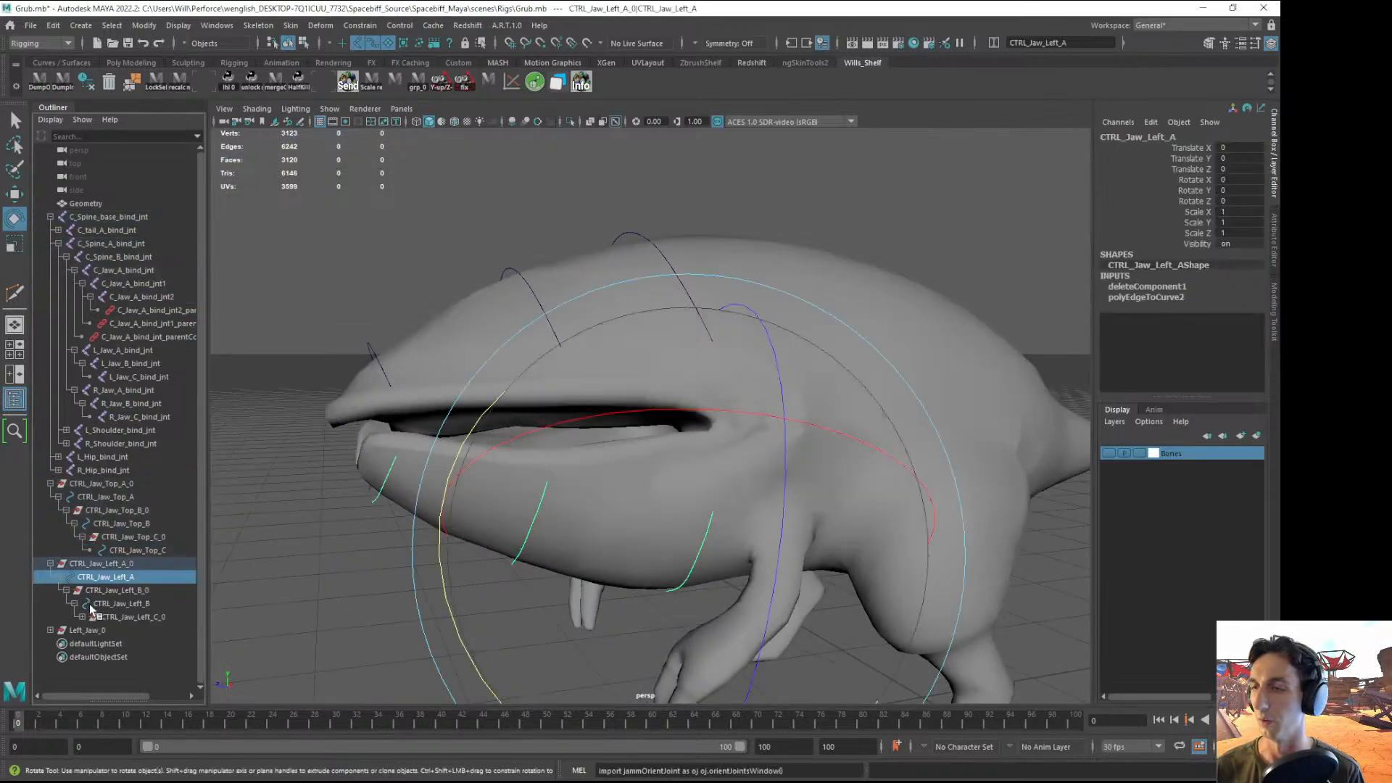
left_click(82, 617)
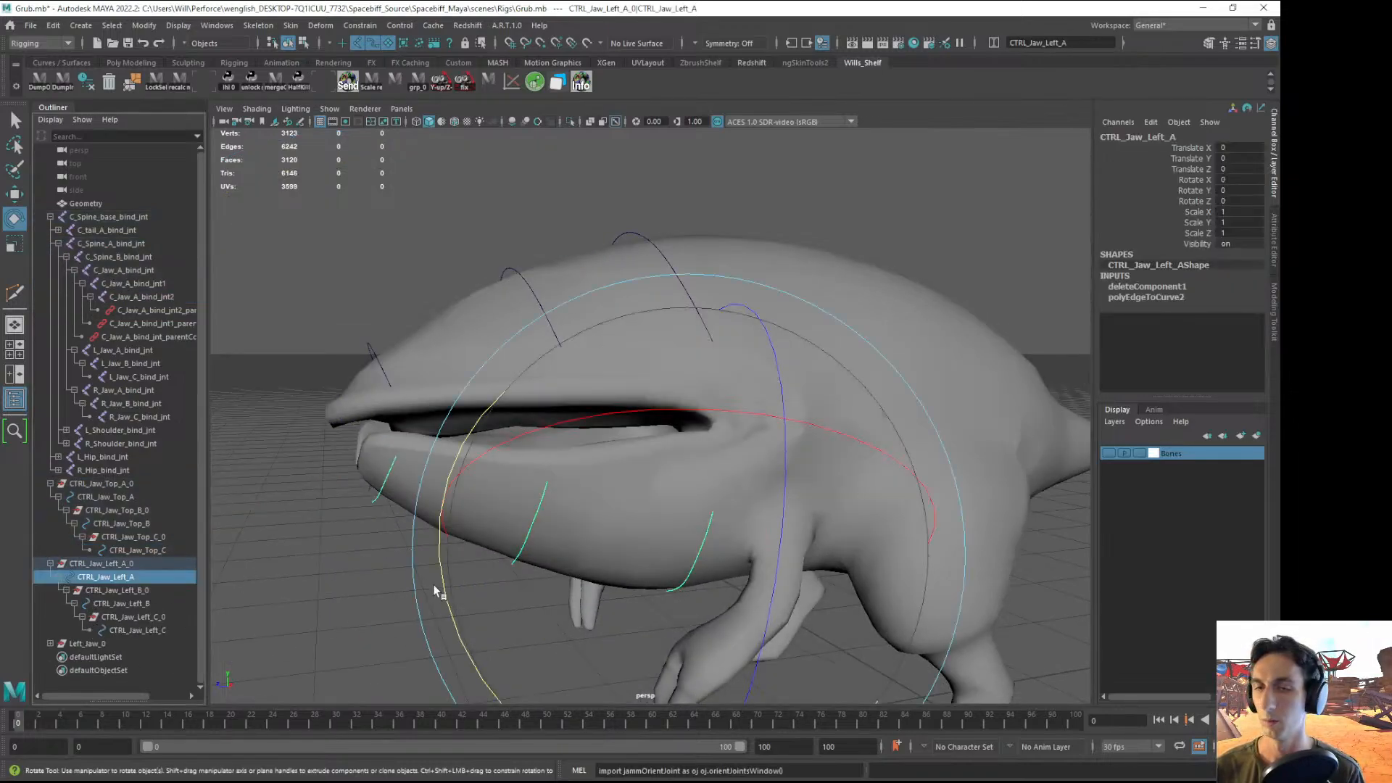
middle_click_drag(126, 589, 106, 367)
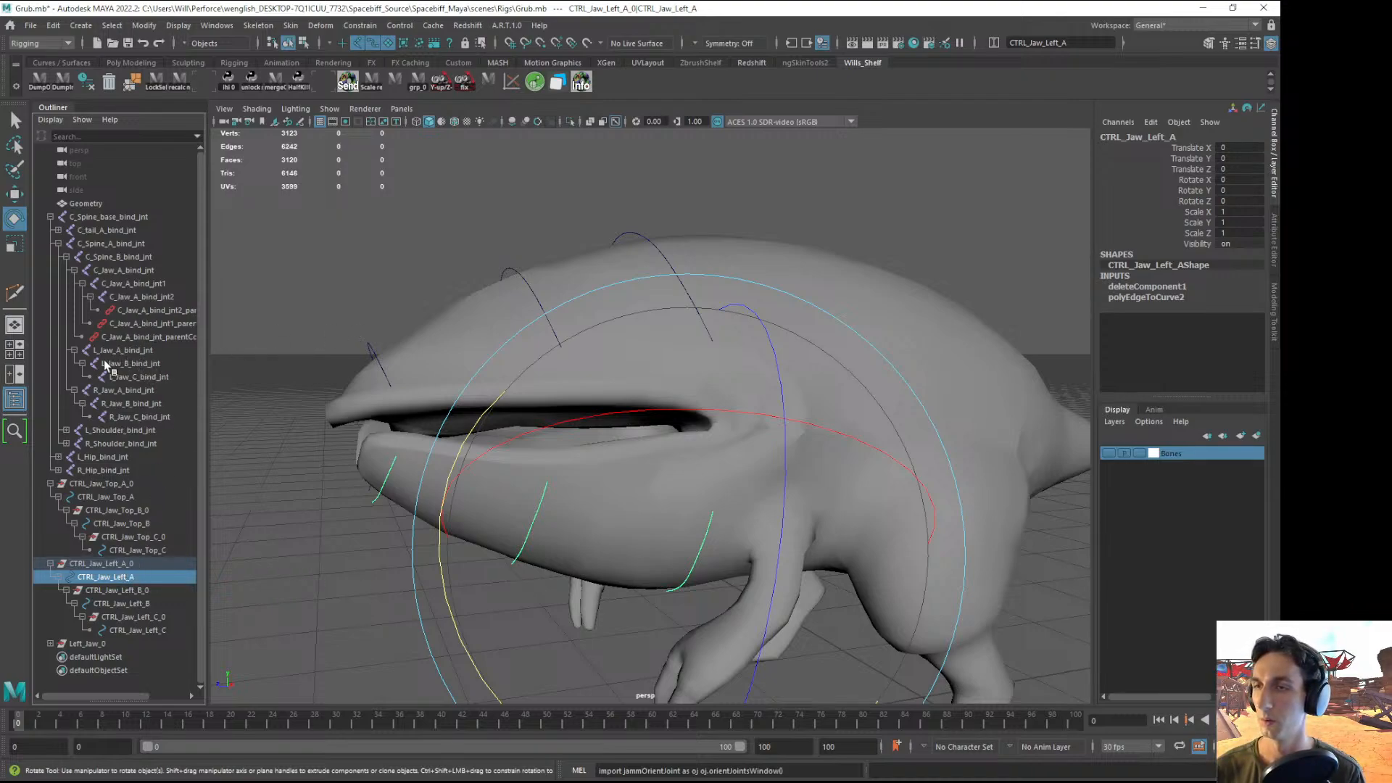
left_click(140, 352, "ctrl")
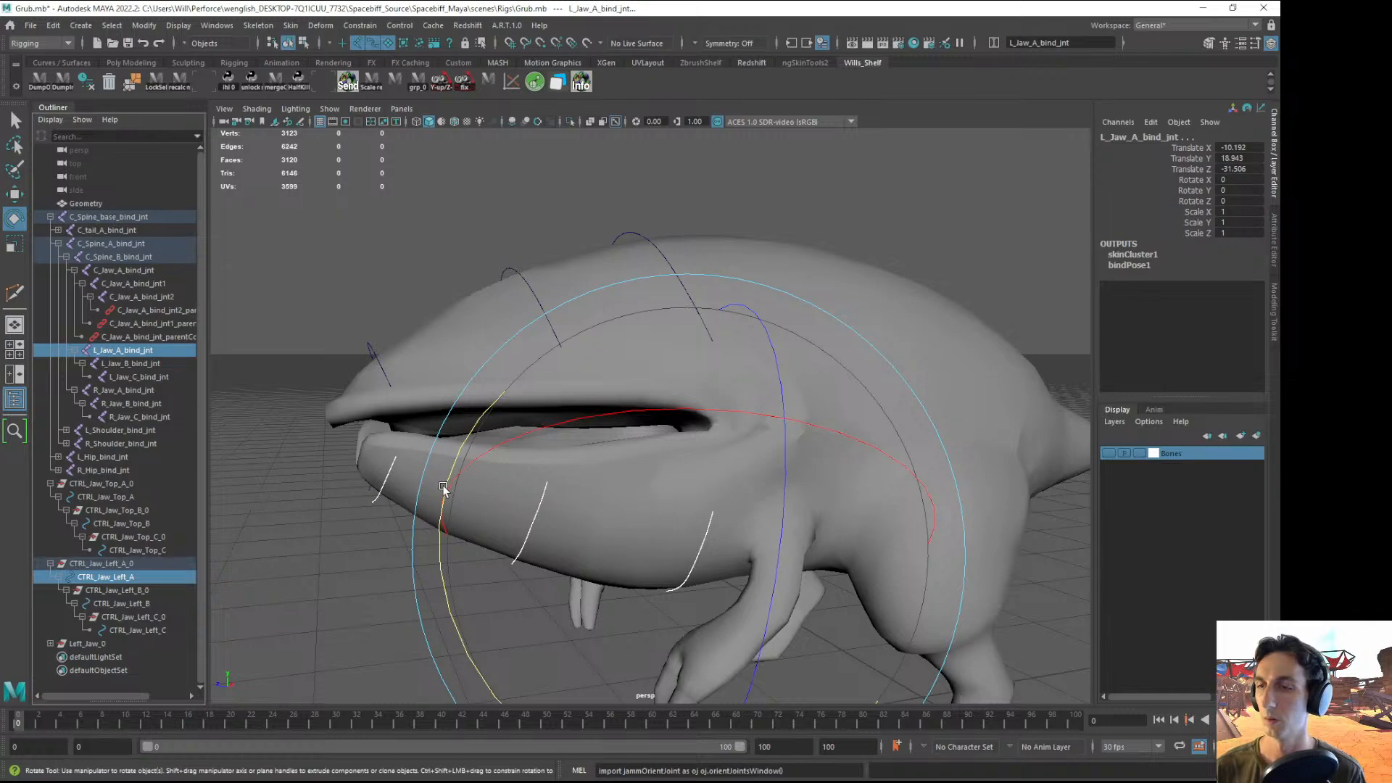
key("g")
- Parent constrain L_Jaw_B_bind_jnt to CTRL_Jaw_Left_B
left_click(141, 617)
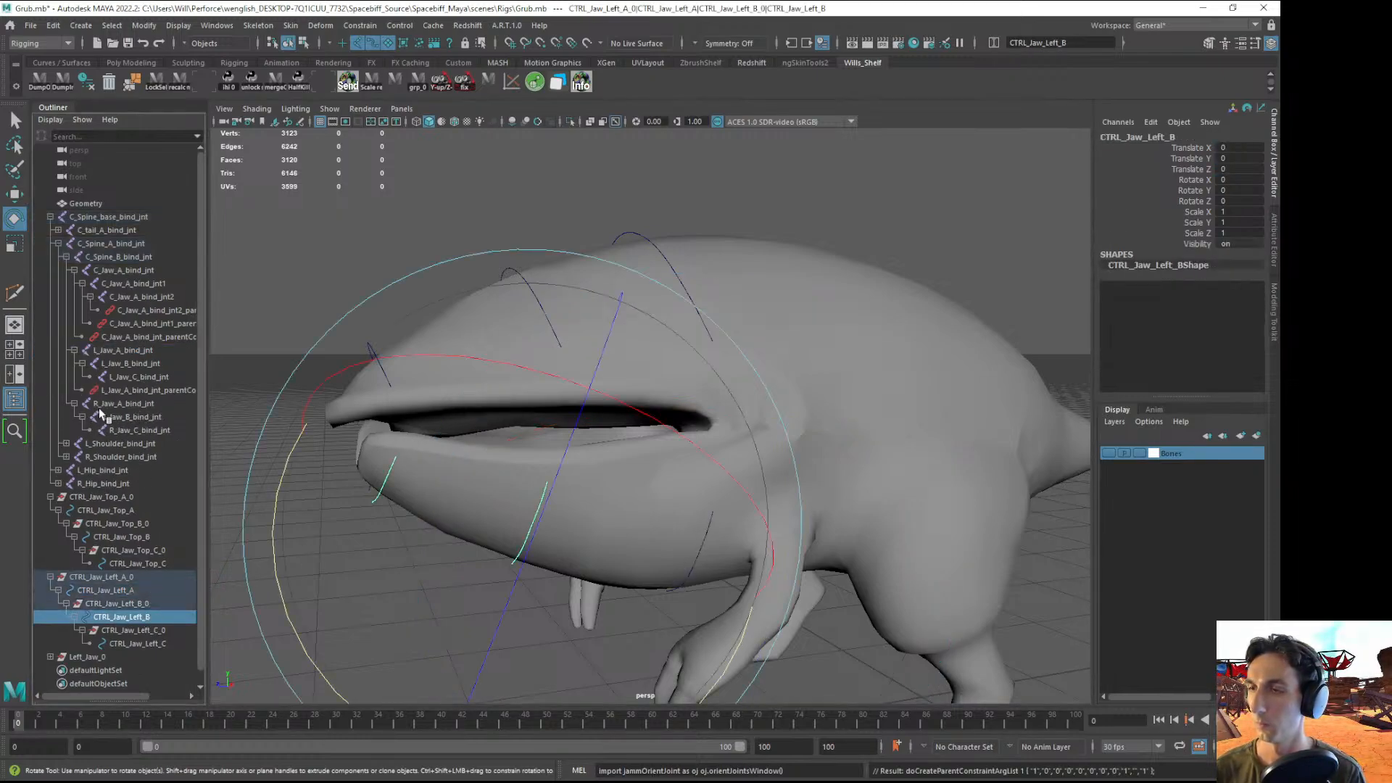
middle_click_drag(108, 395, 127, 385)
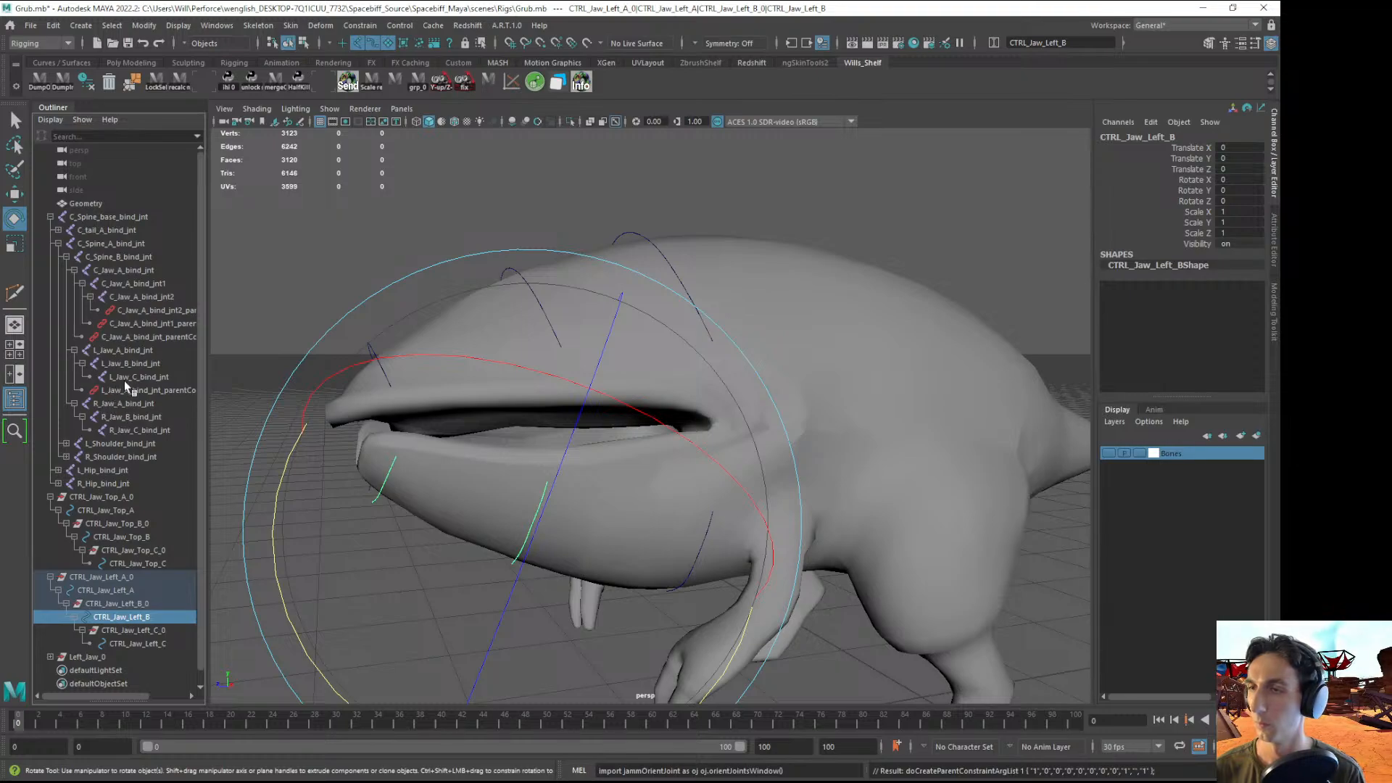
left_click(130, 365, "ctrl")
key("g")
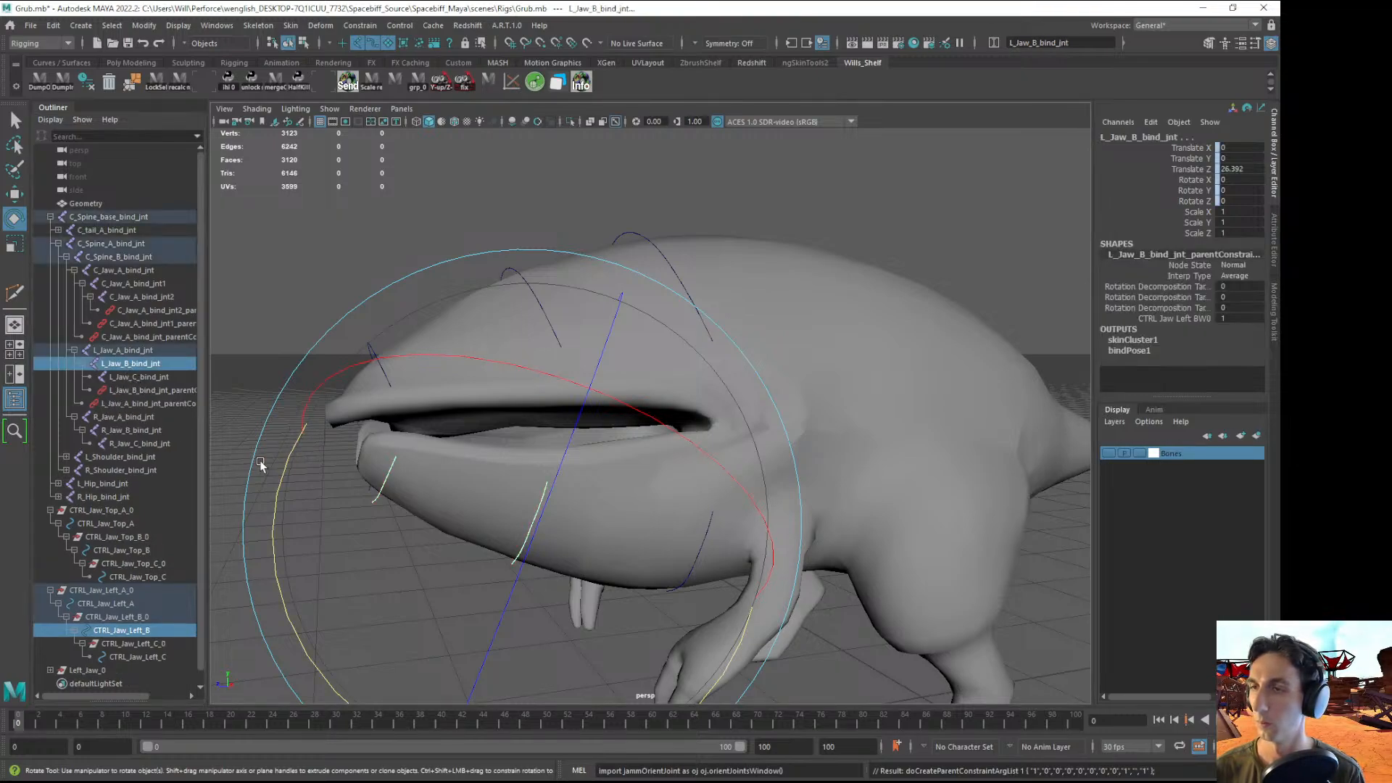
- Parent constrain L_Jaw_C_bind_jnt to CTRL_Jaw_Left_C
left_click(113, 657)
middle_click_drag(113, 657, 122, 403)
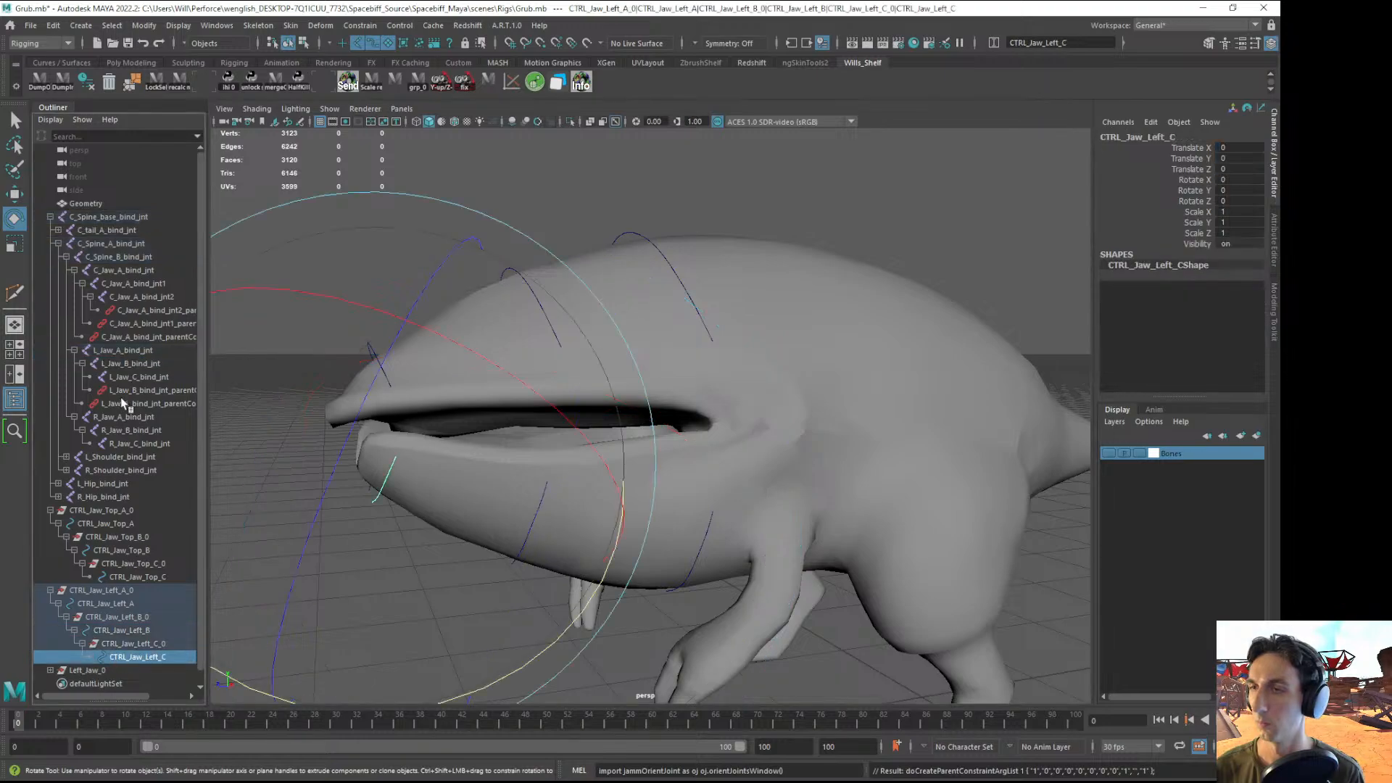
left_click(121, 377, "ctrl")
key("g")
middle_click_drag(326, 497, 340, 389, "alt")
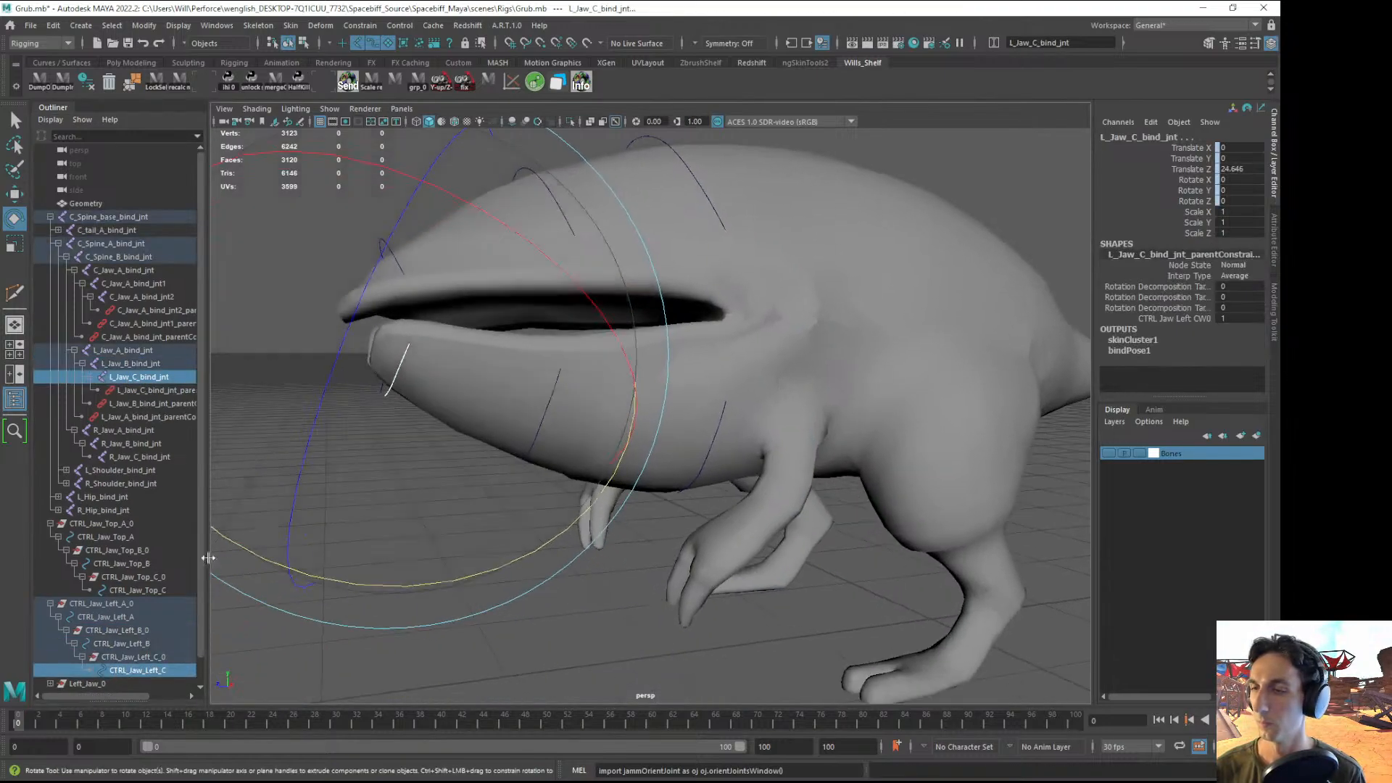
- Expand the mirrored jaw control group Left_Jaw_0 and rename it as Right_Jaw_0
scroll(84, 687, "down", 1)
left_click(51, 657)
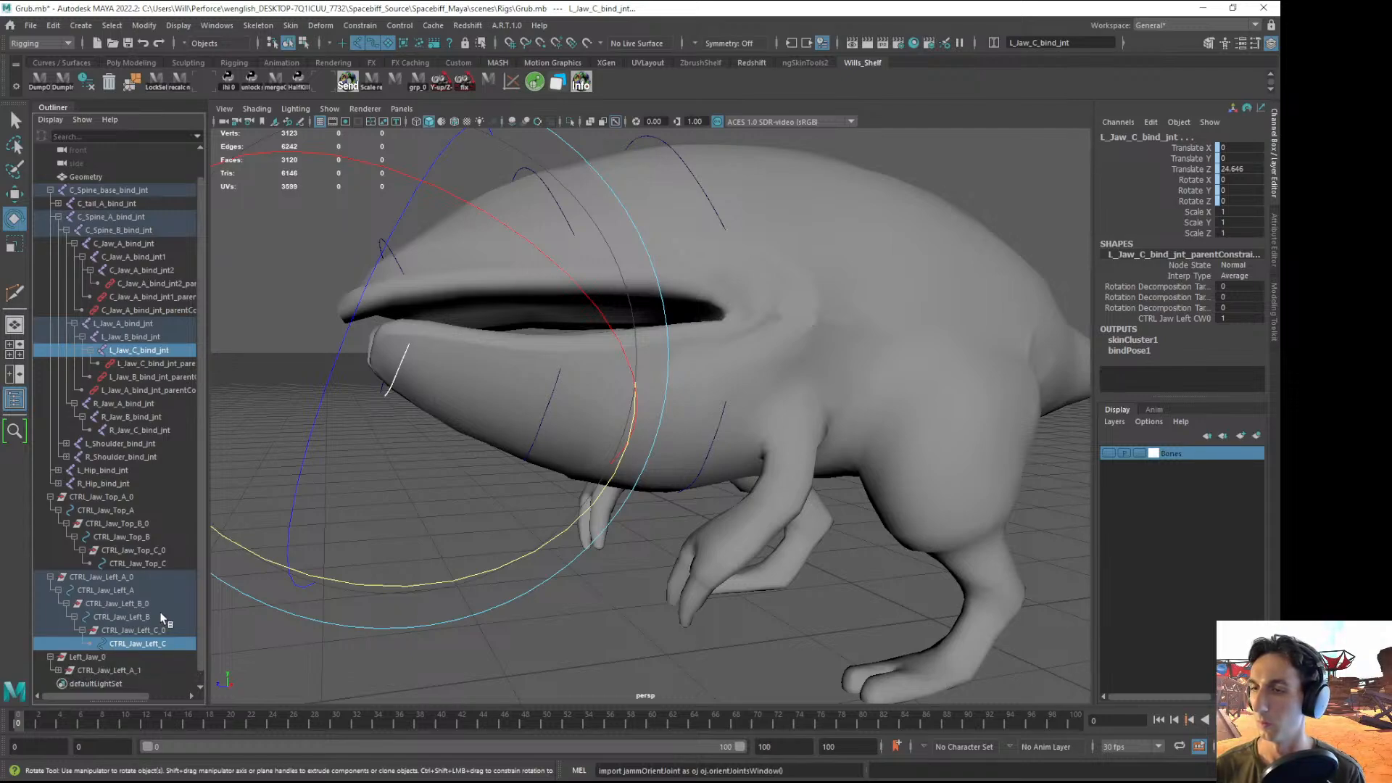
left_click_drag(437, 495, 370, 522, "alt")
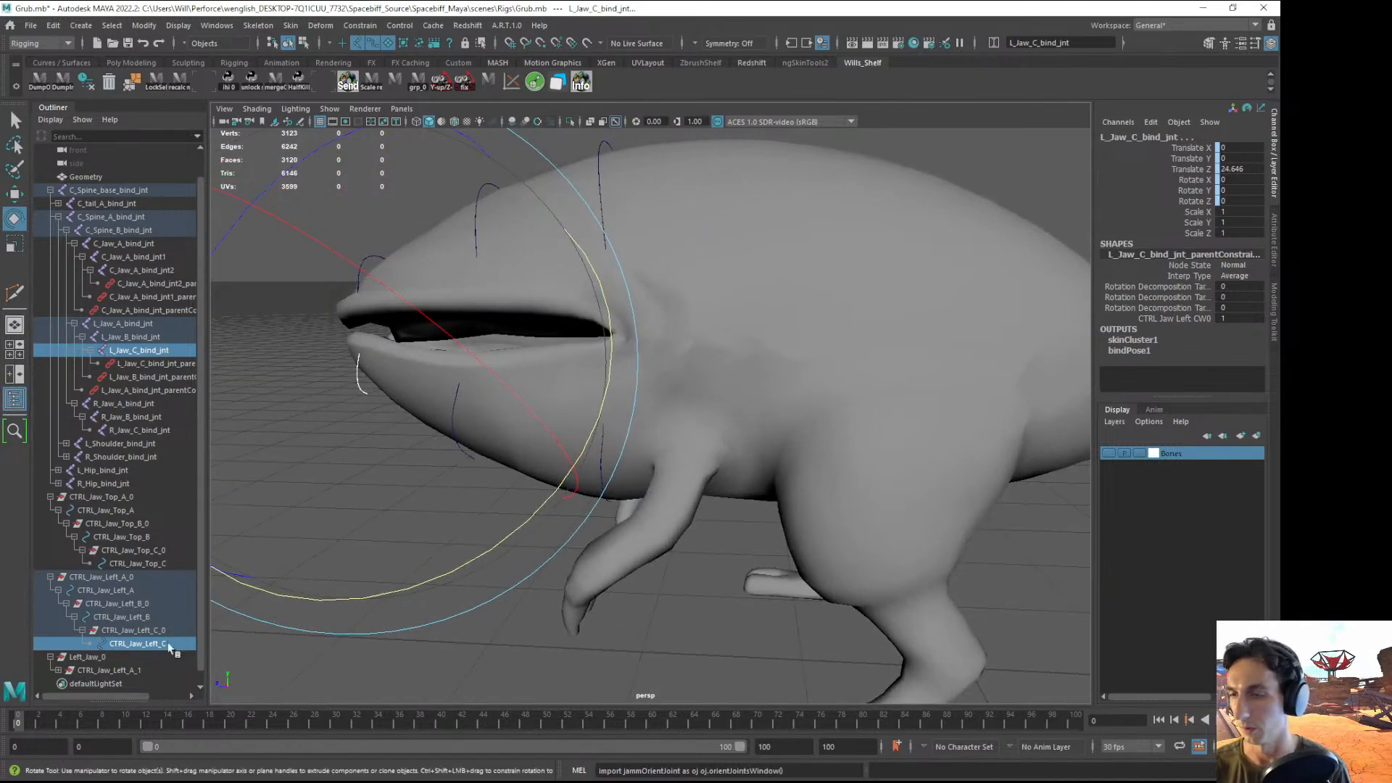
double_click(80, 658)
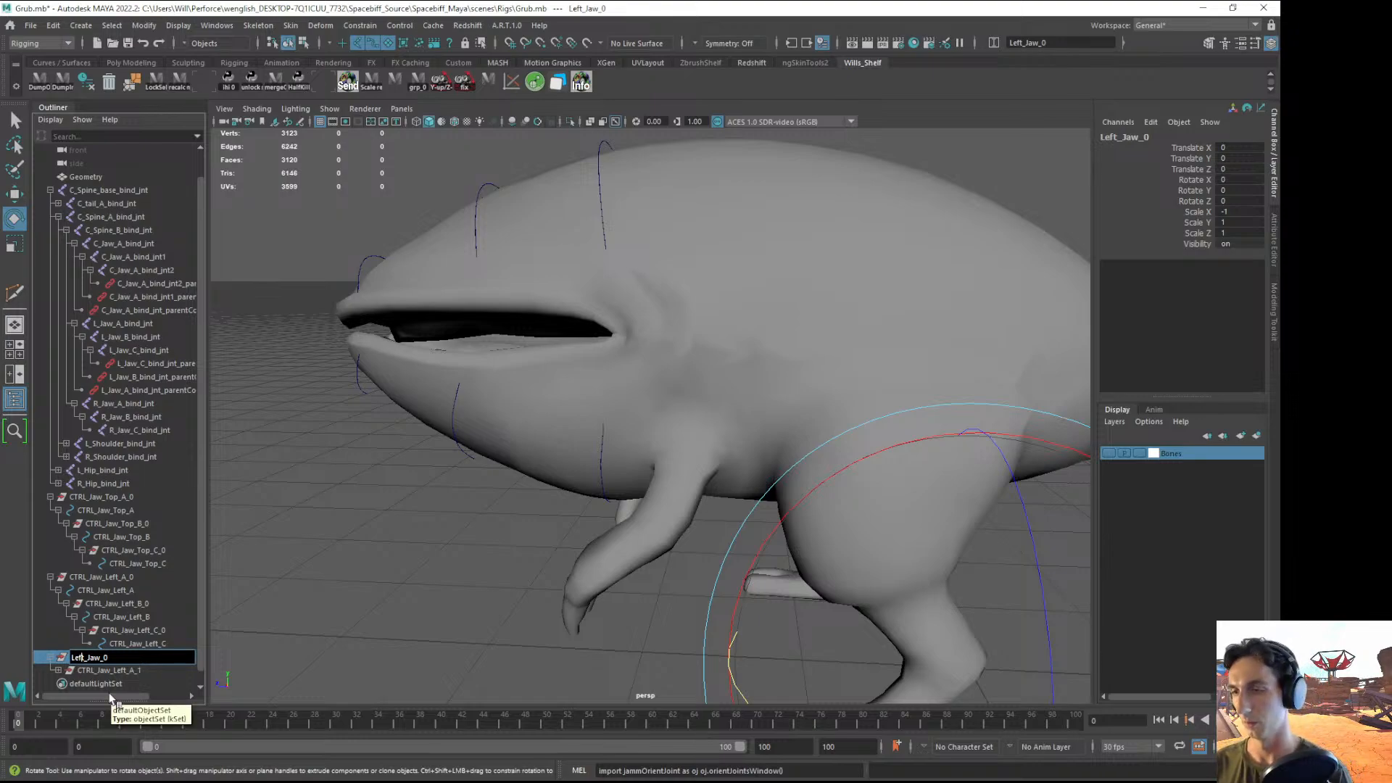
key("BackSpace")
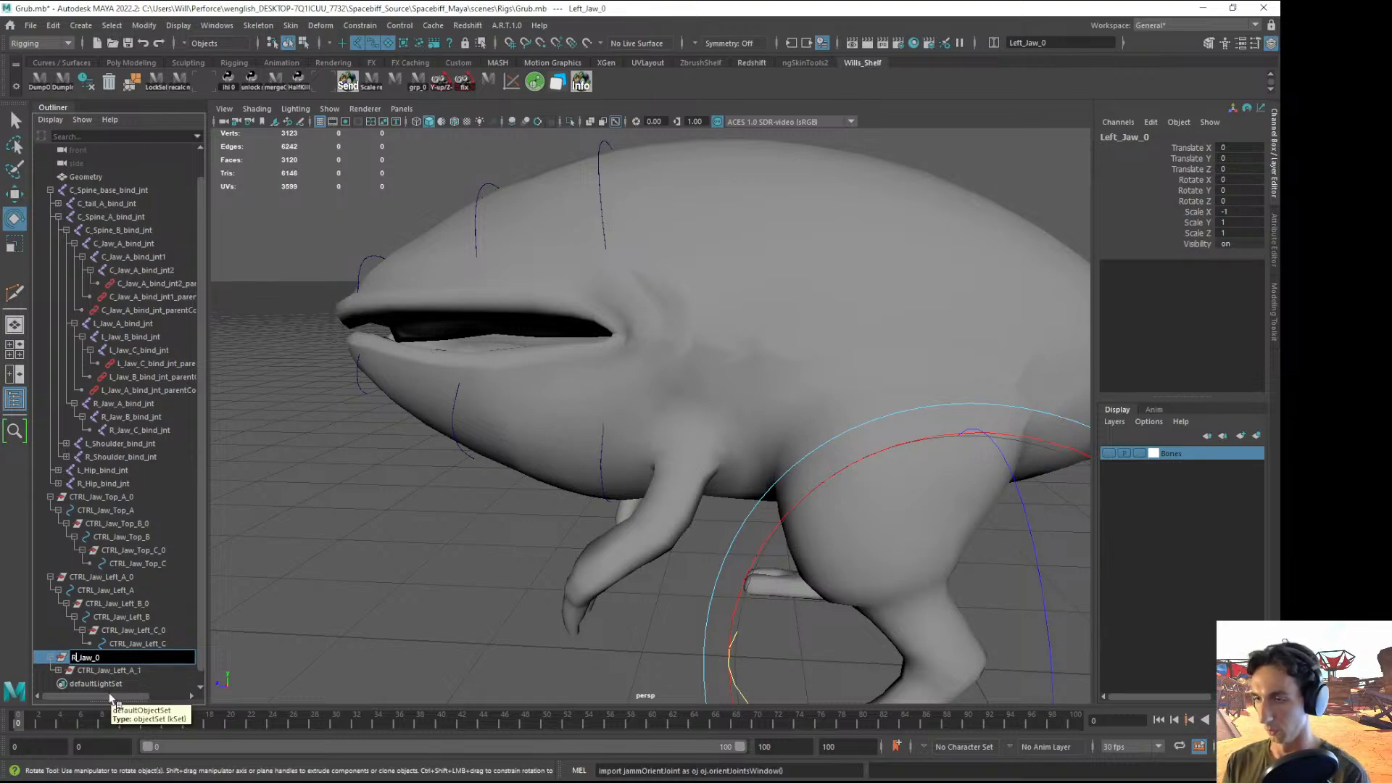
type("ight")
key("Return")
- Expand the control chain inside Right_Jaw_0 and parent constrain R_Jaw_A_bind_jnt to its mirrored CTRL_Jaw_Left_A control
left_click(63, 671)
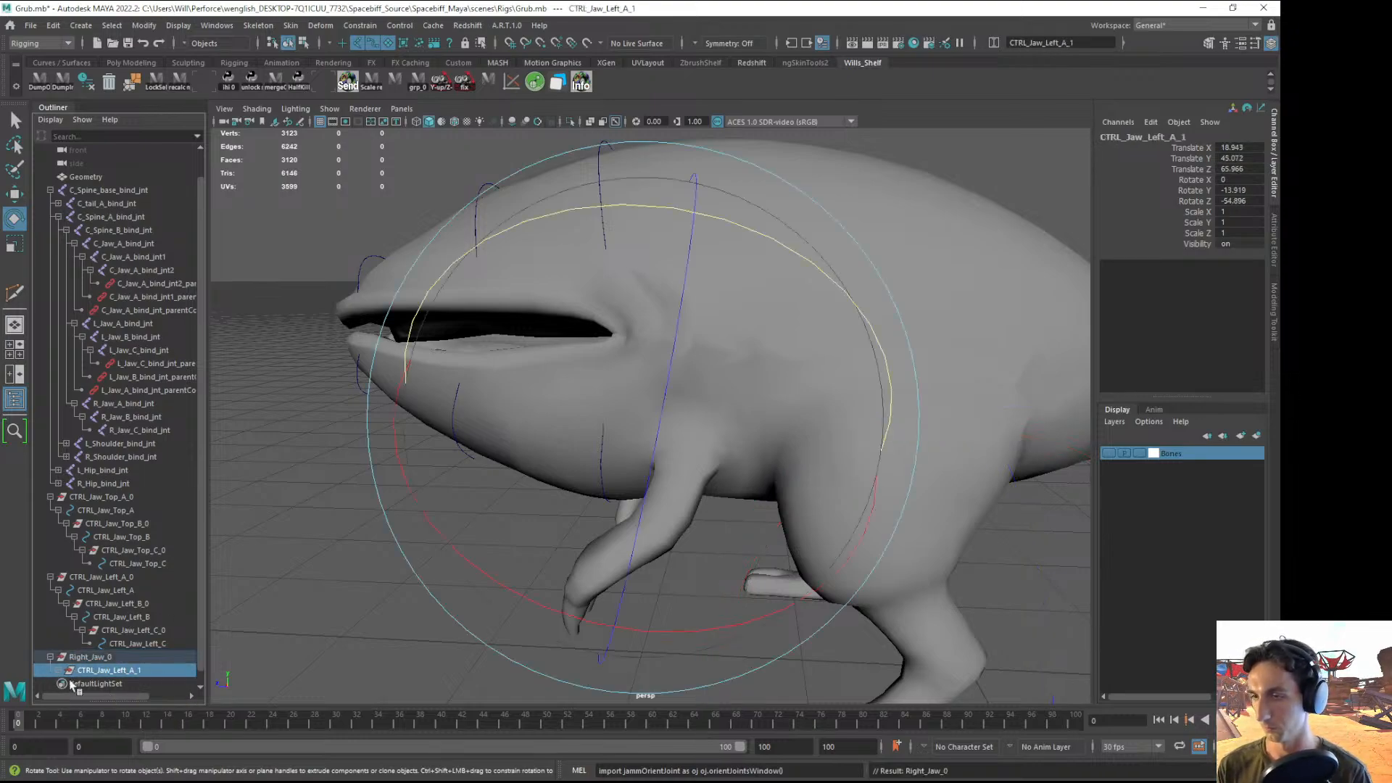
scroll(195, 677, "down", 2)
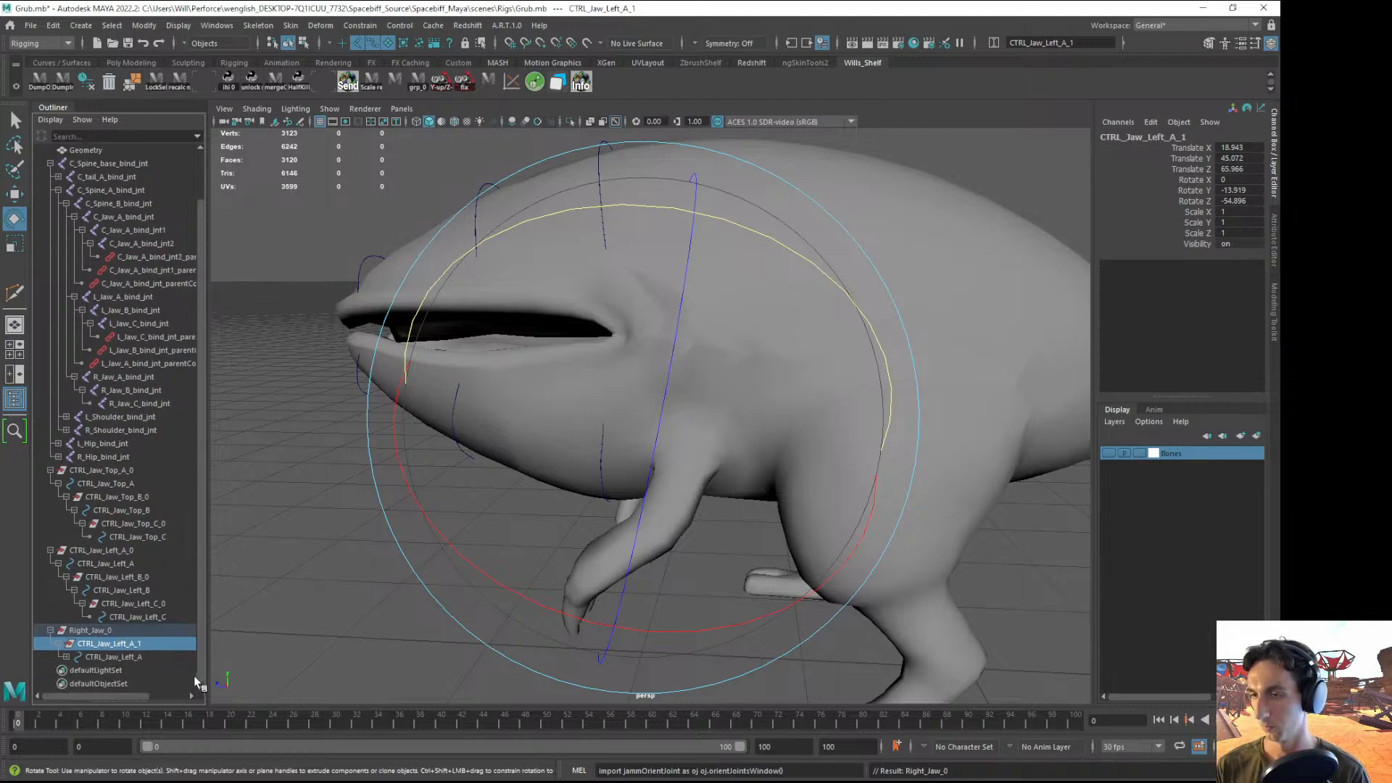
scroll(200, 631, "down", 2)
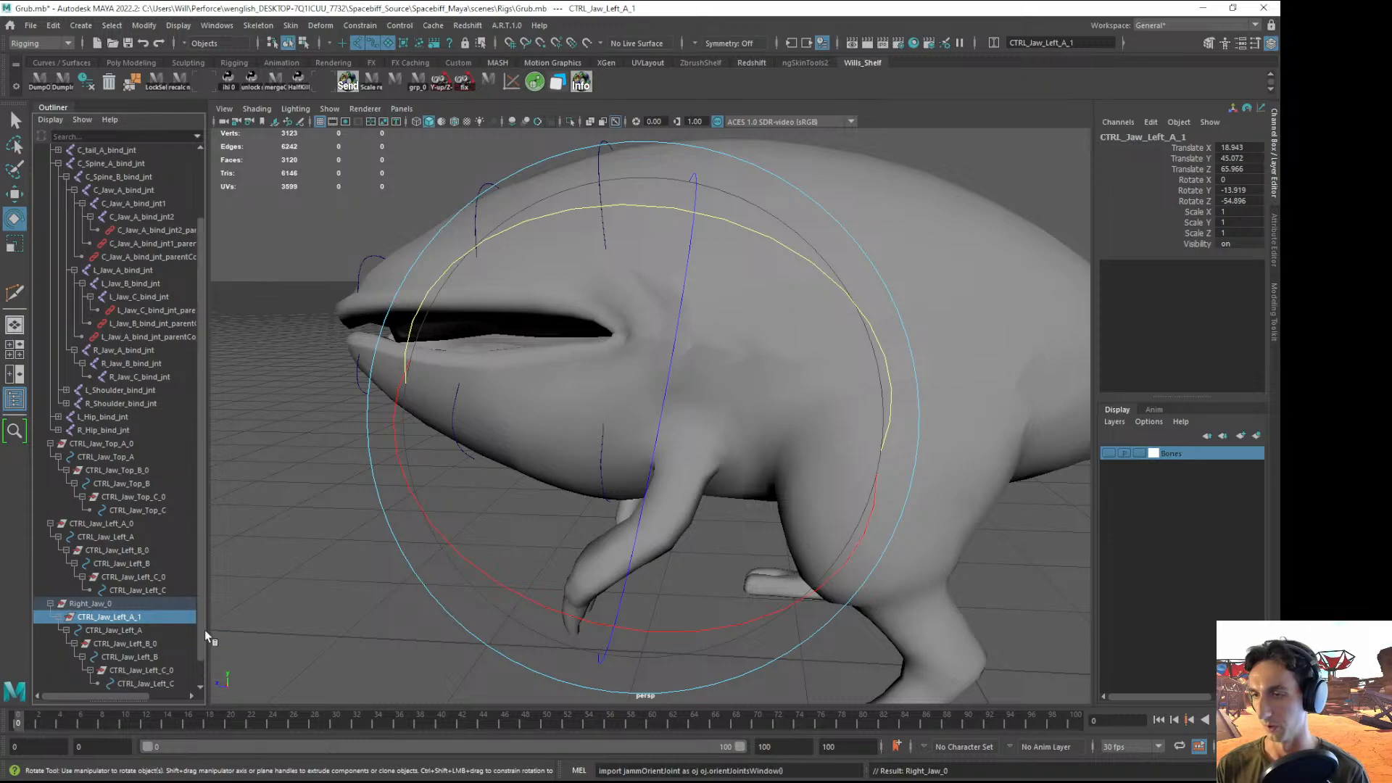
scroll(206, 632, "down", 2)
left_click(149, 601)
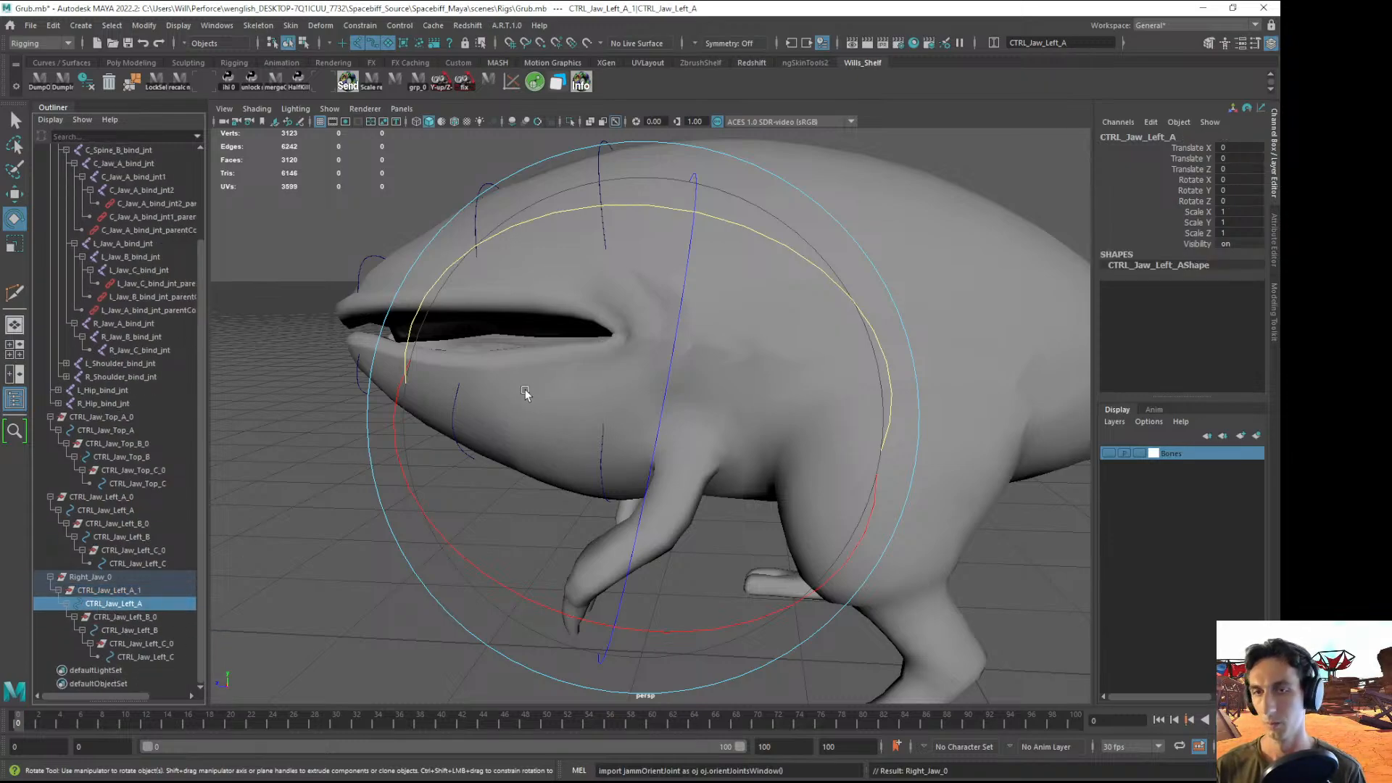
left_click_drag(525, 389, 377, 388, "alt")
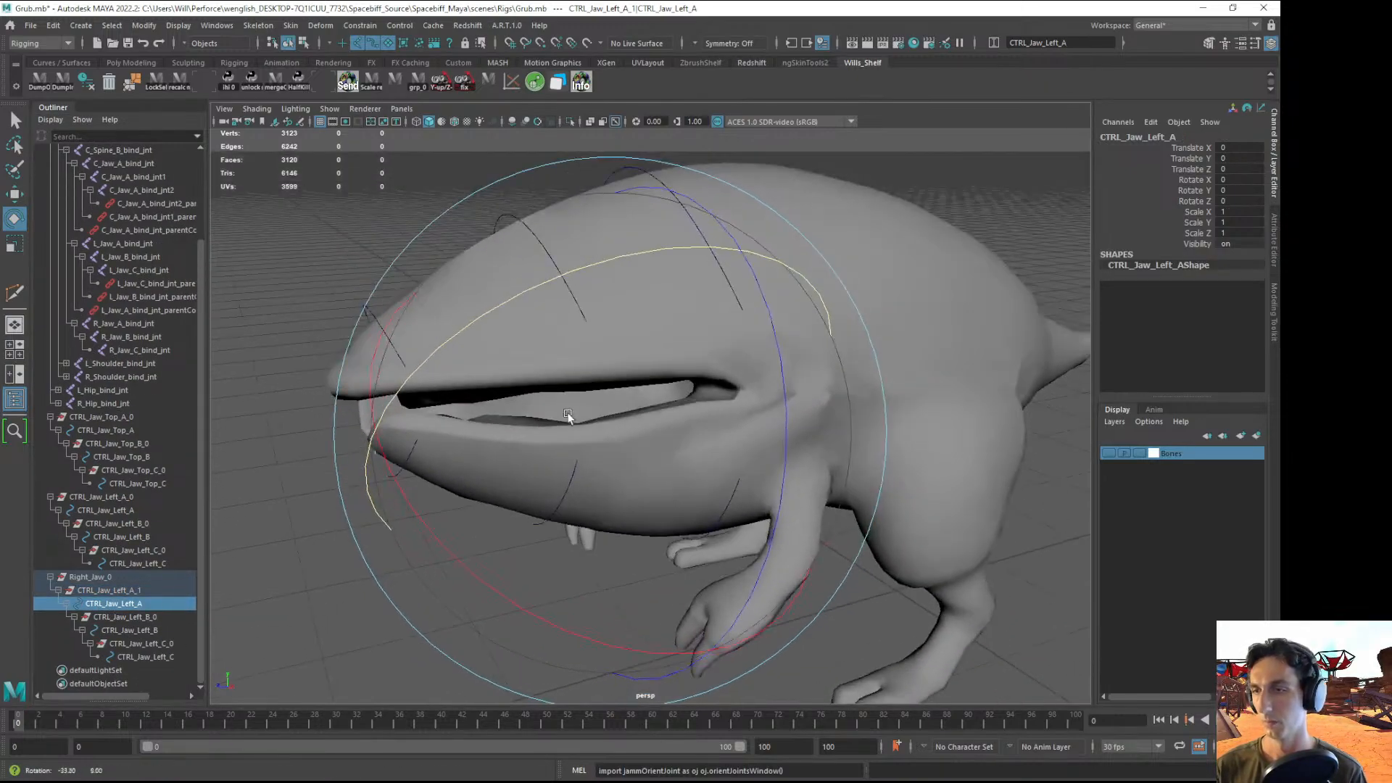
left_click(121, 323)
left_click_drag(508, 402, 707, 416, "alt")
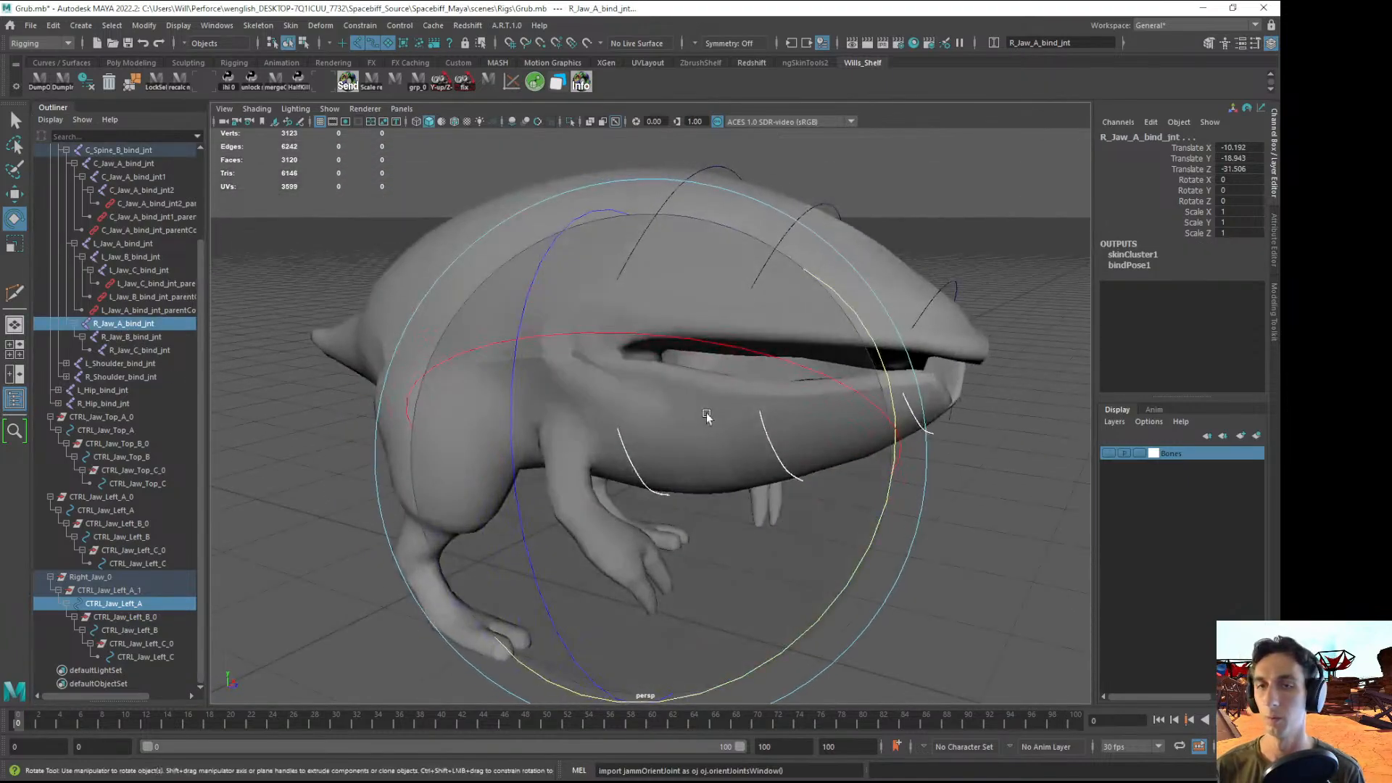
key("g")
- Parent constrain R_Jaw_B_bind_jnt to the mirrored CTRL_Jaw_Left_B control under Right_Jaw_0
left_click(120, 642)
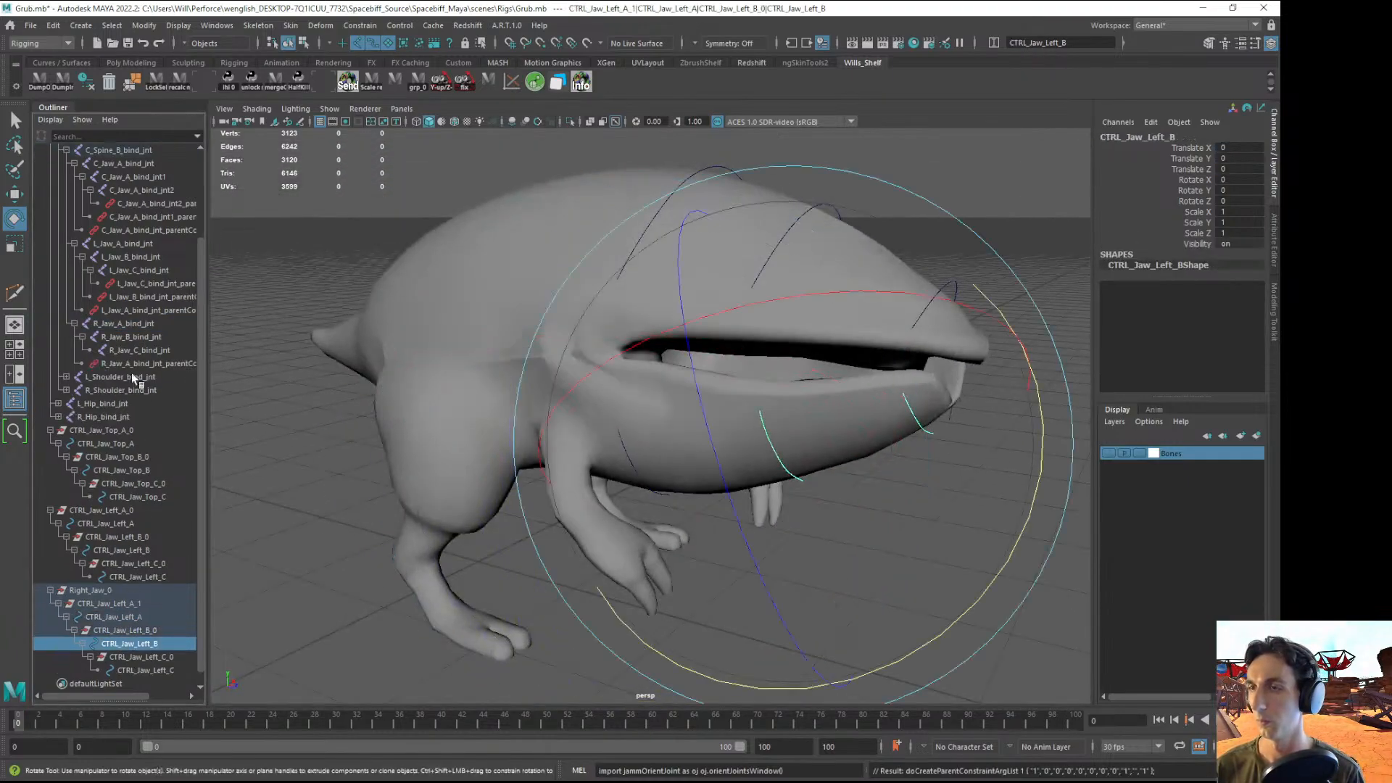
left_click(131, 336, "ctrl")
key("g")
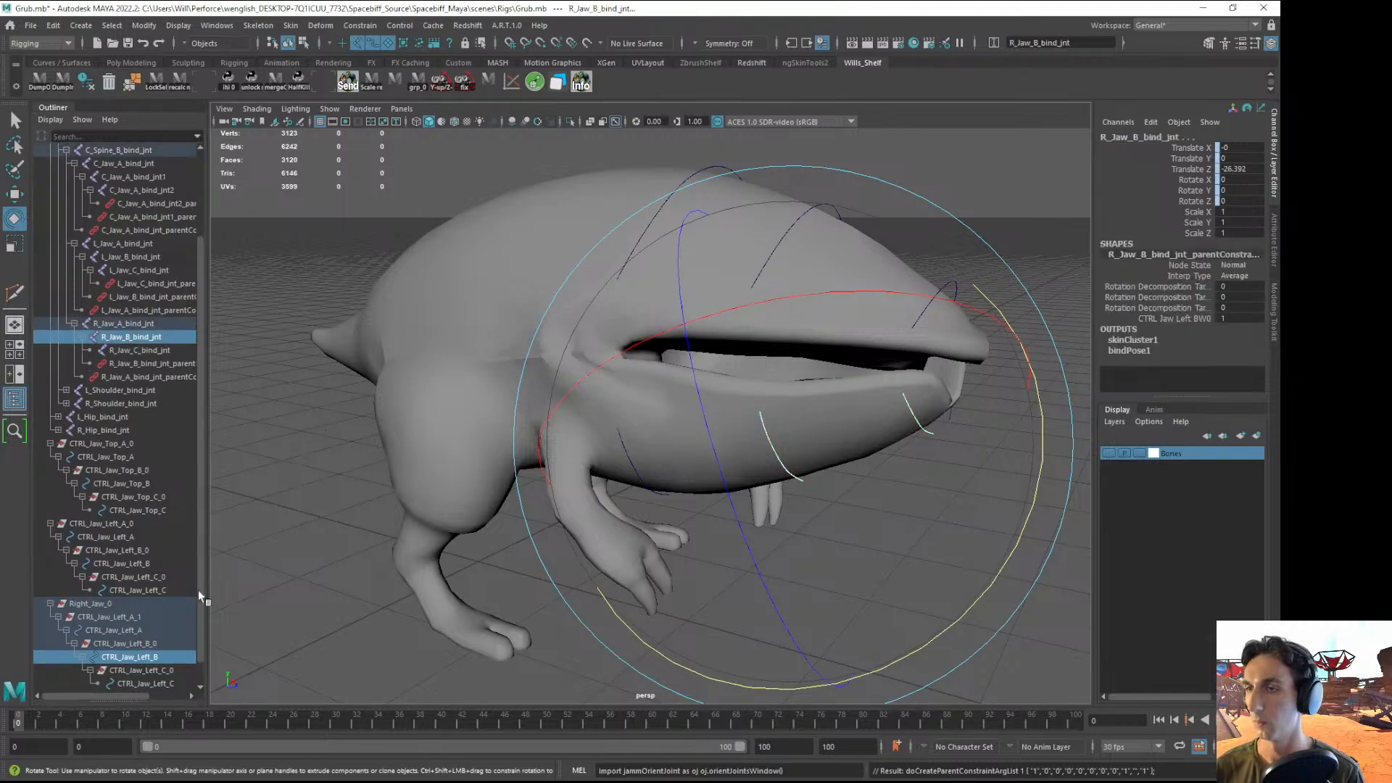
- Parent constrain R_Jaw_C_bind_jnt to the mirrored CTRL_Jaw_Left_C control under Right_Jaw_0 and clear the selection
left_click(116, 683)
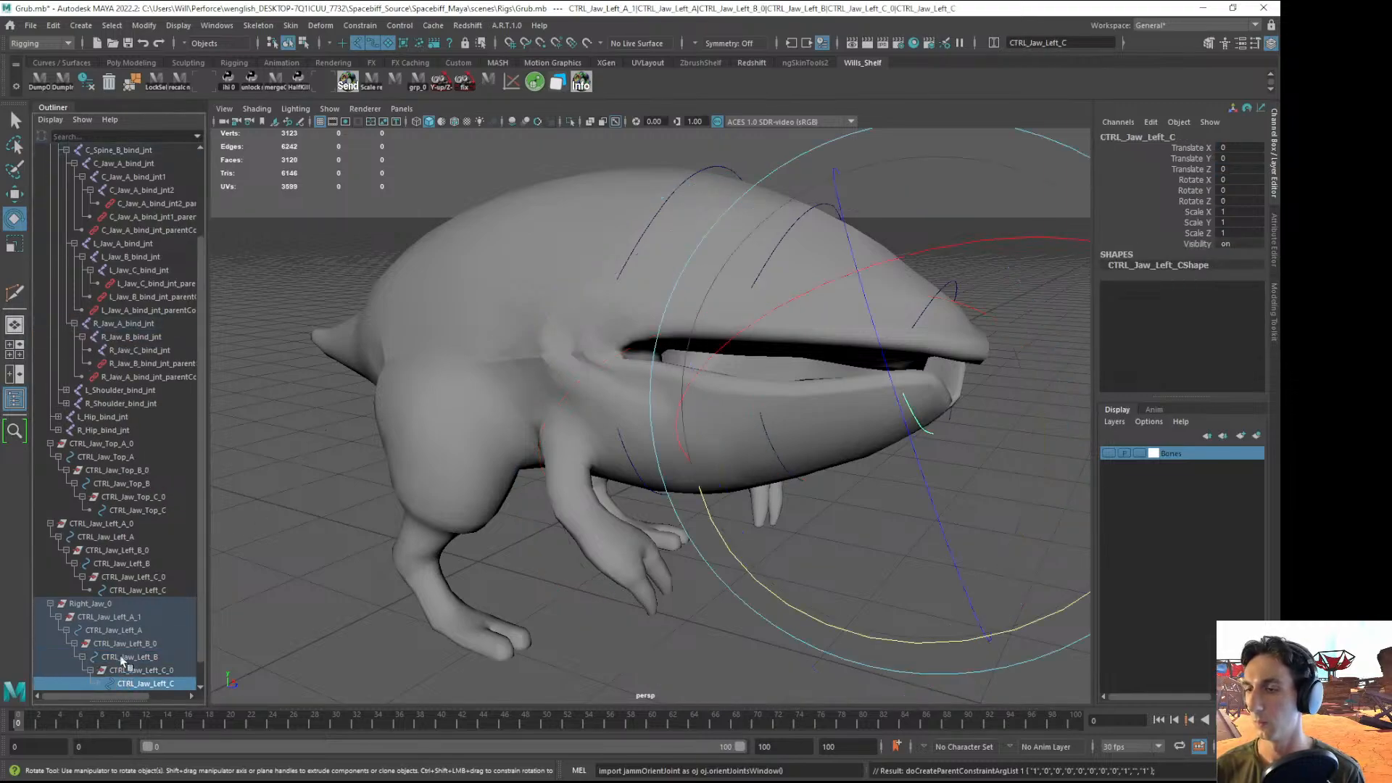
left_click(130, 350, "ctrl")
key("g")
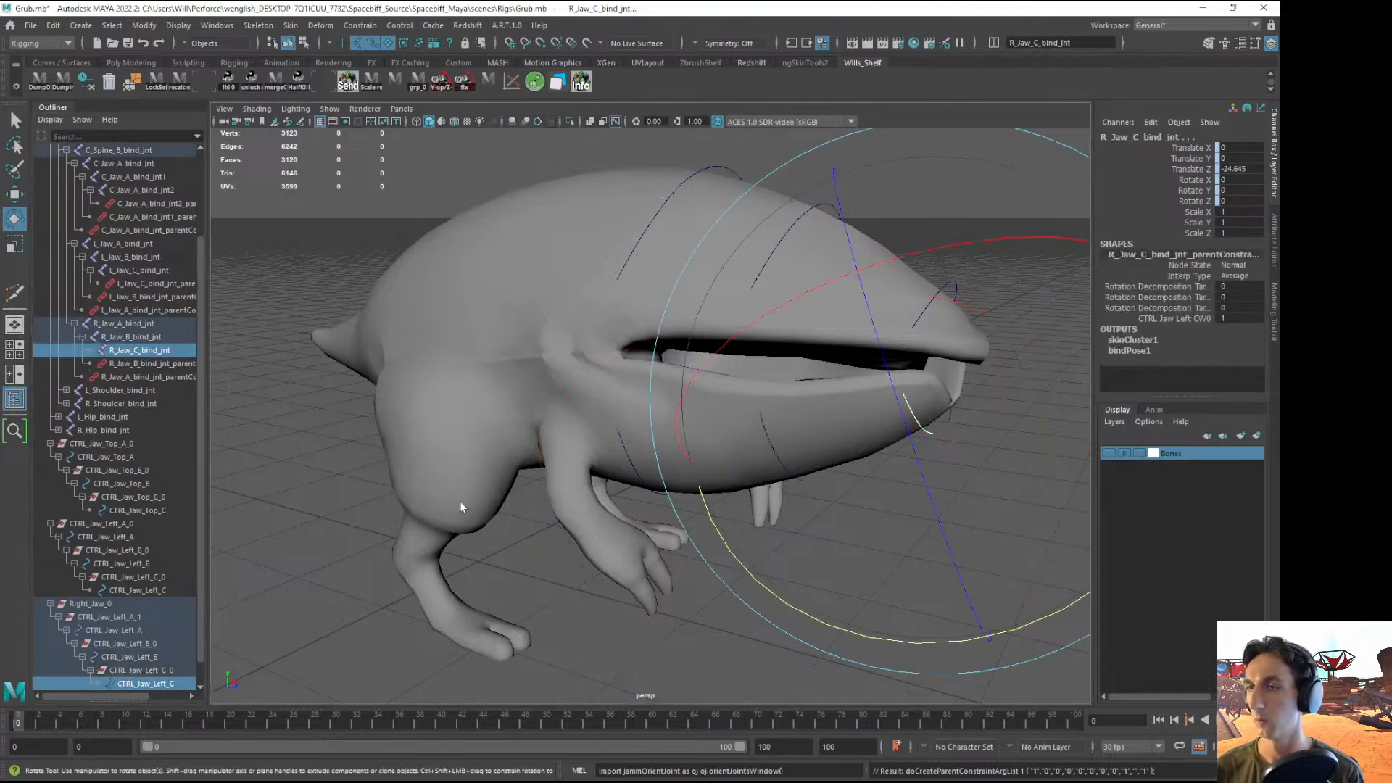
left_click(90, 351)
left_click_drag(364, 454, 367, 537, "alt")
left_click(367, 537)
scroll(497, 448, "down", 3)
left_click_drag(497, 448, 741, 382, "alt")
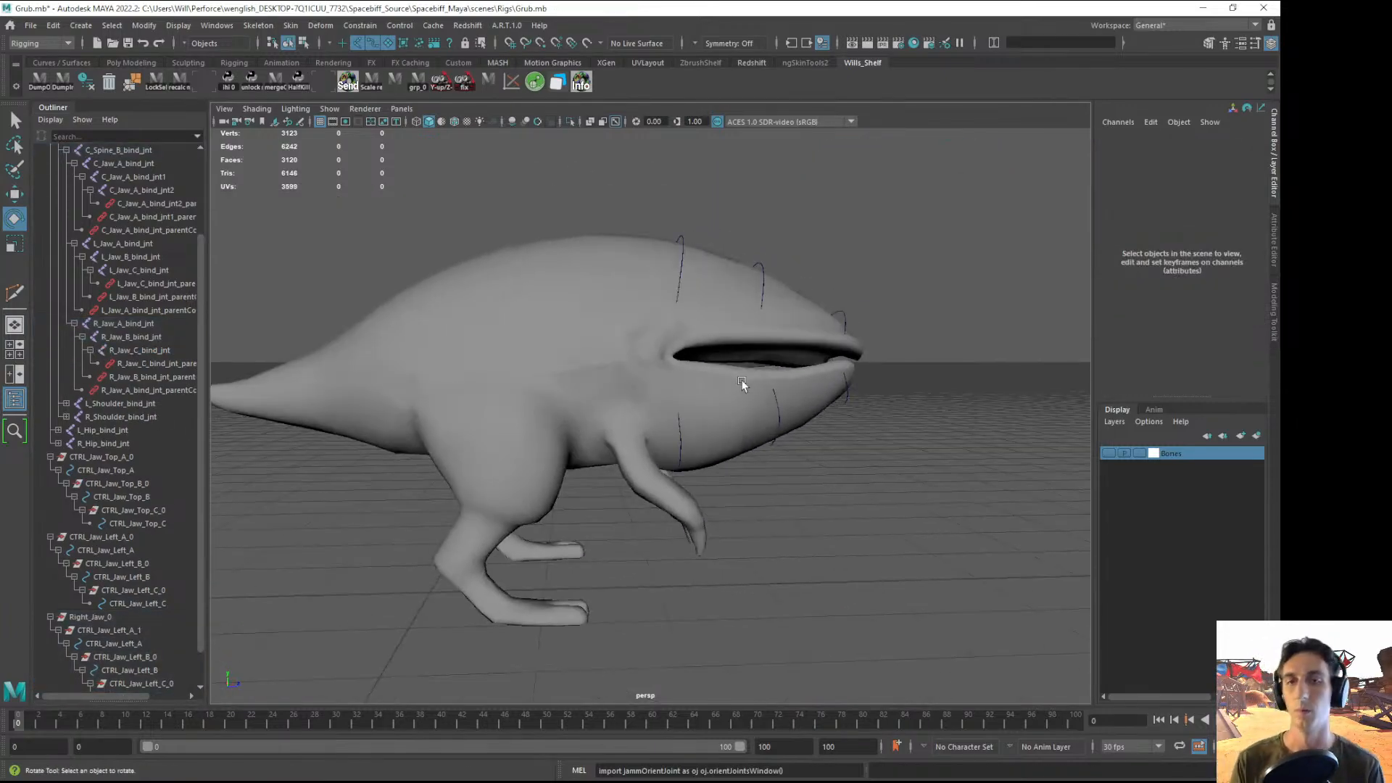
- Test the jaw rig by rotating the top, left and right jaw controls together, and undo the rotation
key("q")
mouse_move(682, 234)
left_mouse_down()
mouse_move(879, 414)
mouse_move(821, 471)
left_mouse_up()
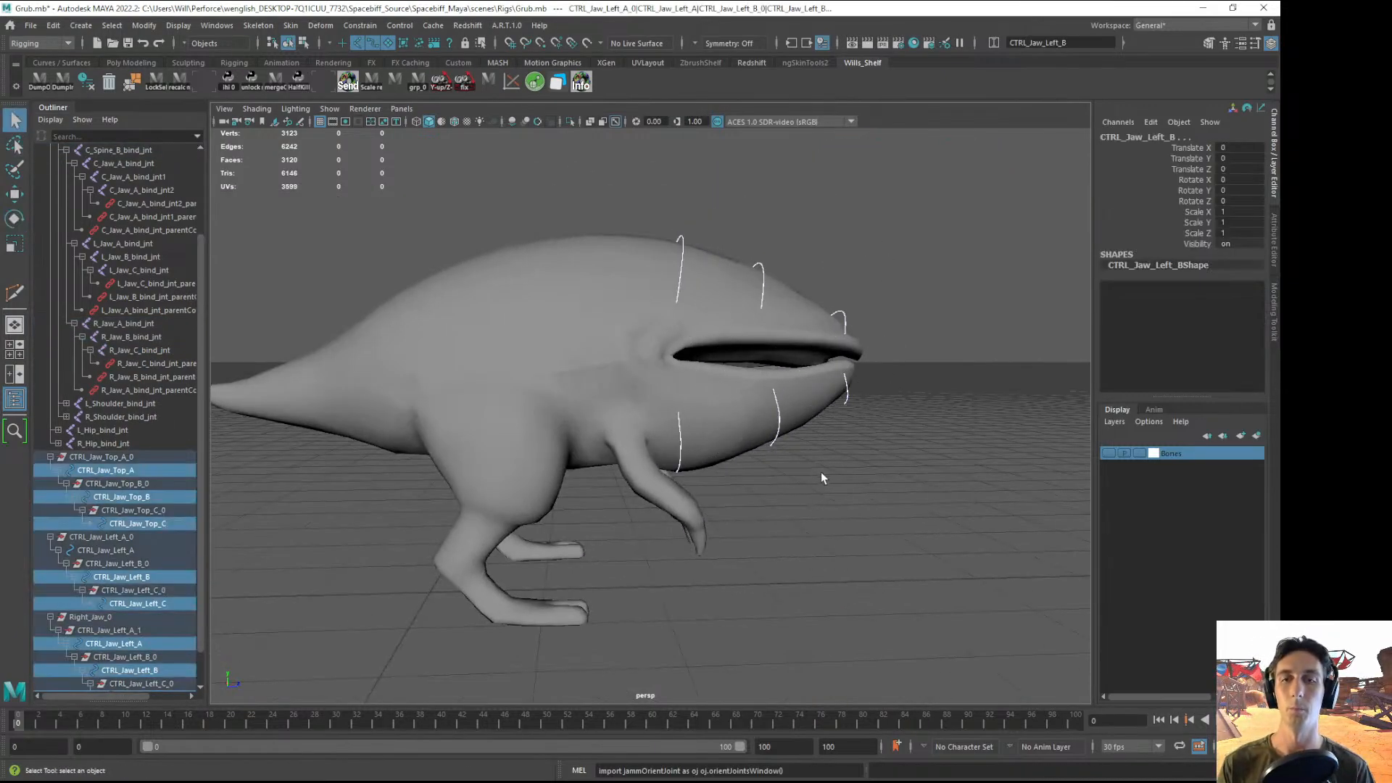
key("e")
left_click_drag(664, 202, 792, 225)
left_click_drag(792, 225, 682, 290, "alt")
left_click_drag(762, 350, 606, 376)
key("ctrl+z")
key("ctrl+z")
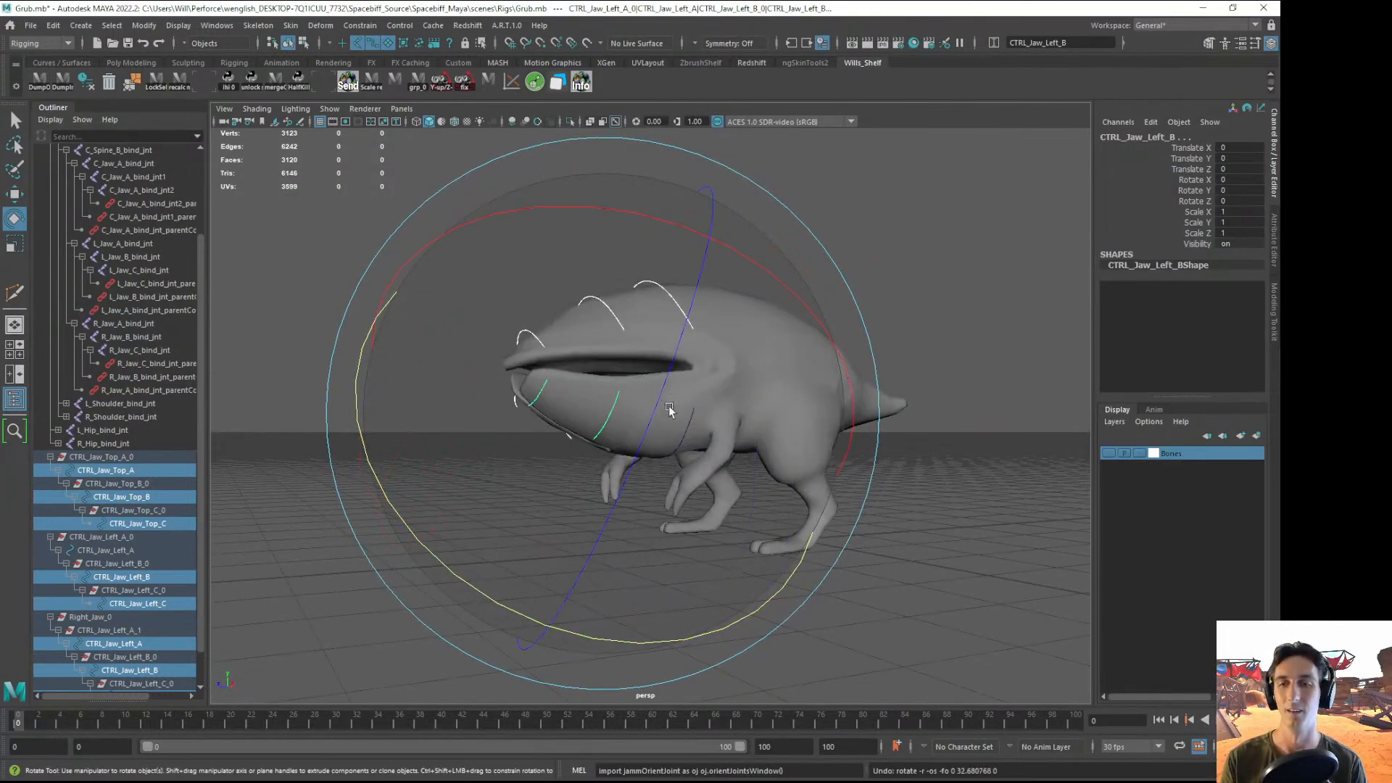
- Test-rotate CTRL_Jaw_Left_A on its own and undo the rotation
left_click(350, 589)
right_click_drag(349, 589, 669, 558, "alt")
left_click(696, 460)
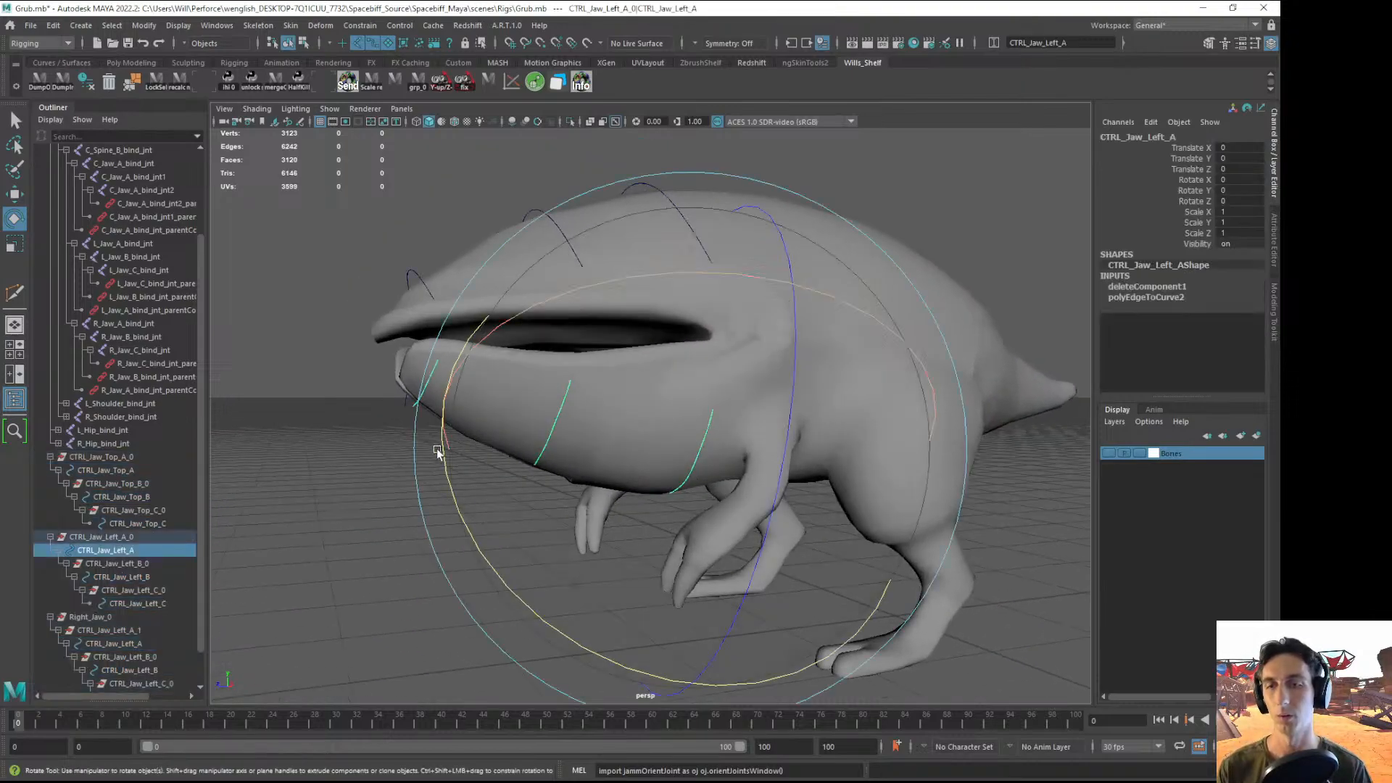
left_click_drag(440, 451, 511, 604)
key("ctrl+z")
- Select every jaw control in wireframe display, test-rotate them together, restore shaded display and undo the rotation
left_click(559, 457)
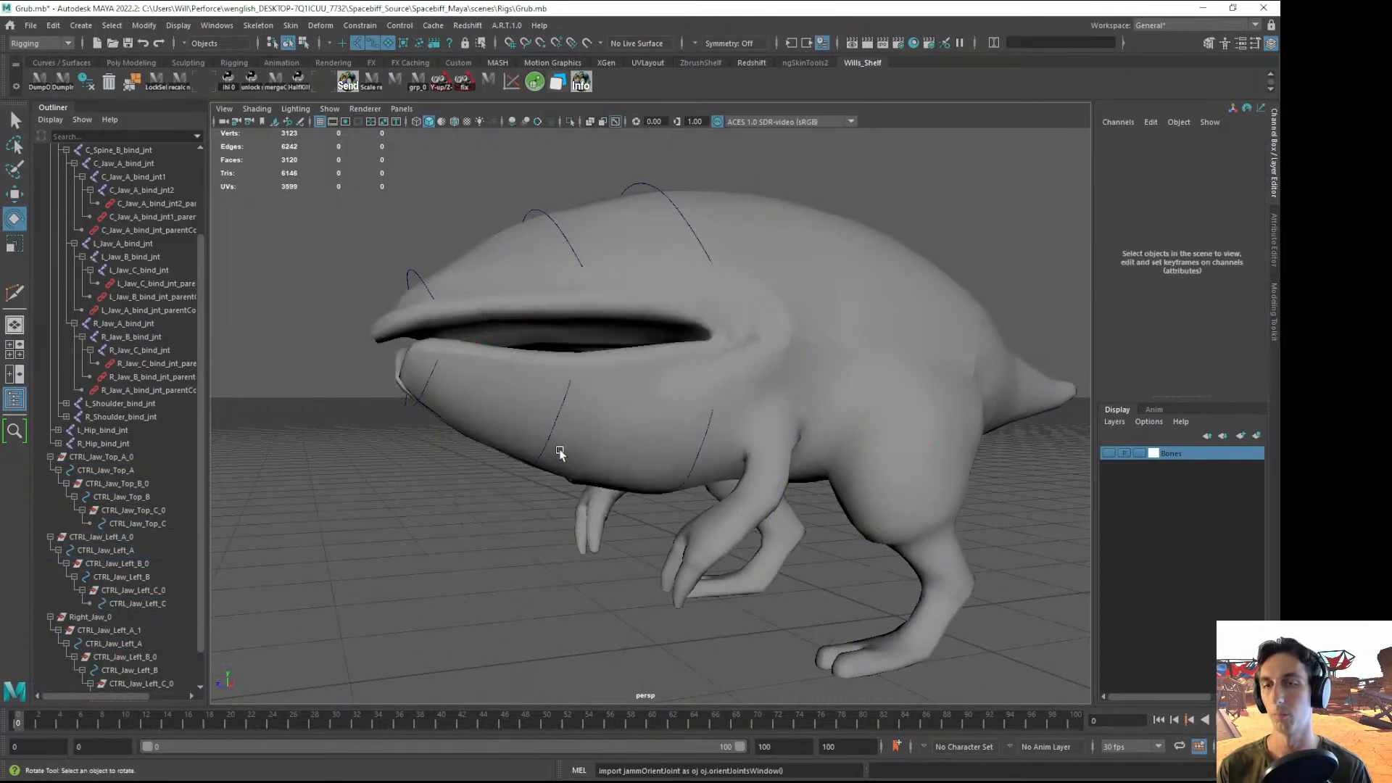
key("4")
left_click_drag(392, 269, 661, 375)
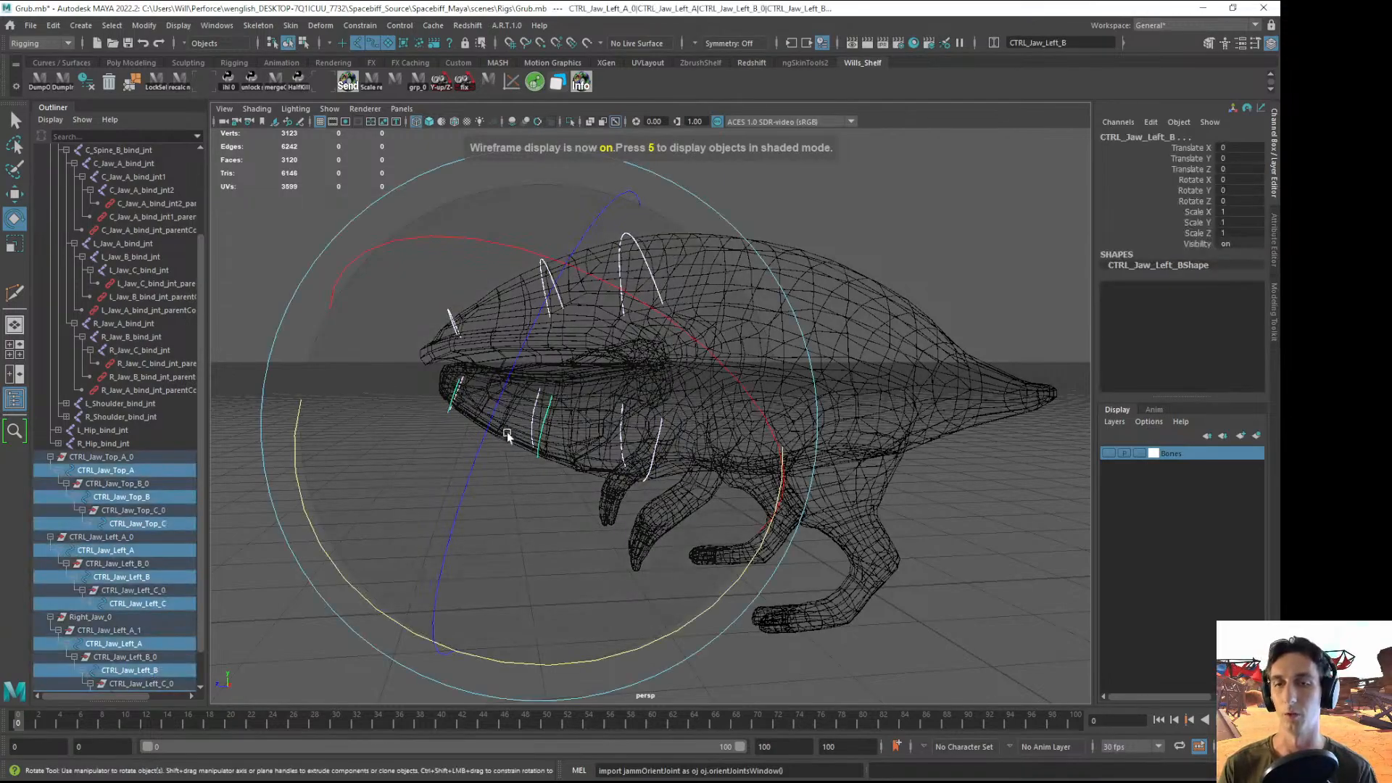
left_click_drag(551, 658, 894, 500)
key("5")
key("ctrl+z")
left_click_drag(460, 569, 528, 548, "alt")
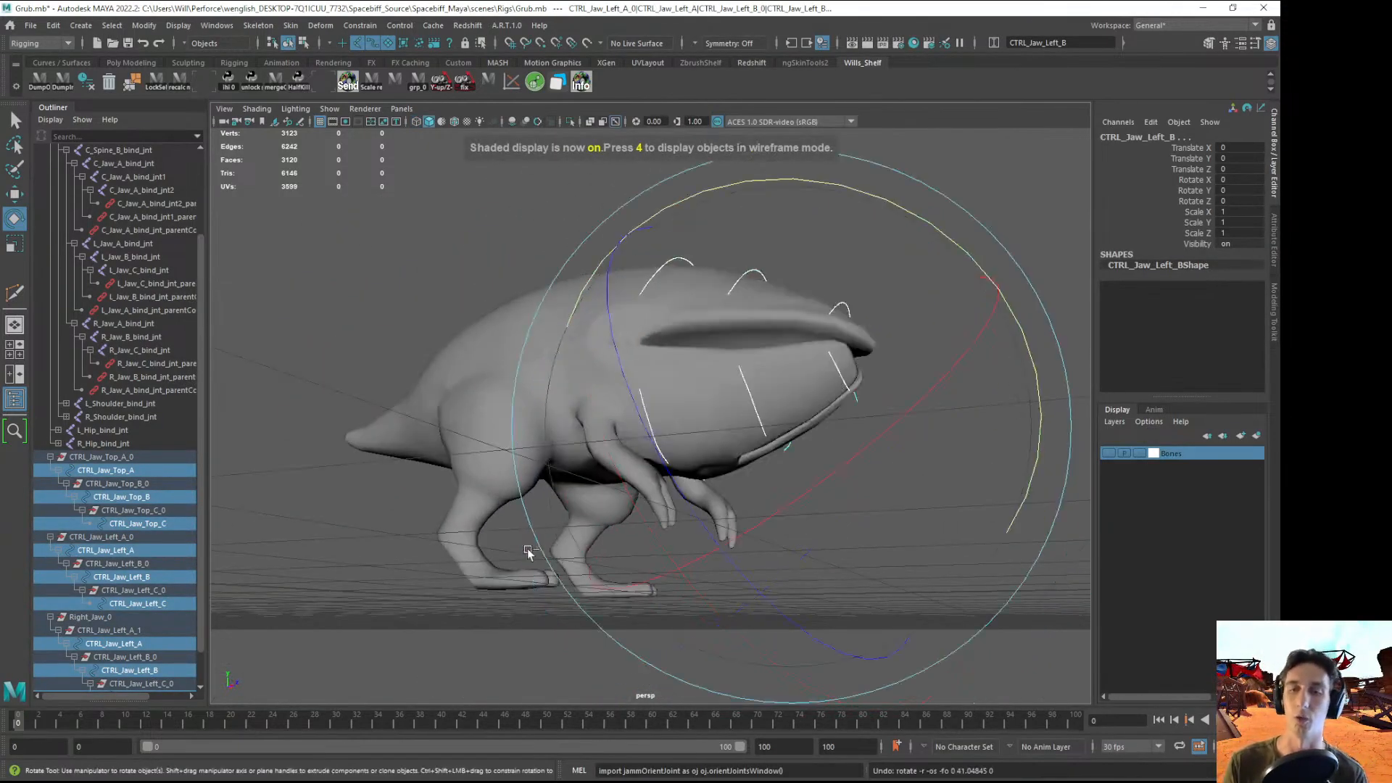
left_click(416, 572)
mouse_move(416, 572)
left_mouse_down("alt")
mouse_move(674, 445)
mouse_move(632, 423)
mouse_move(640, 367)
mouse_move(532, 416)
left_mouse_up("alt")
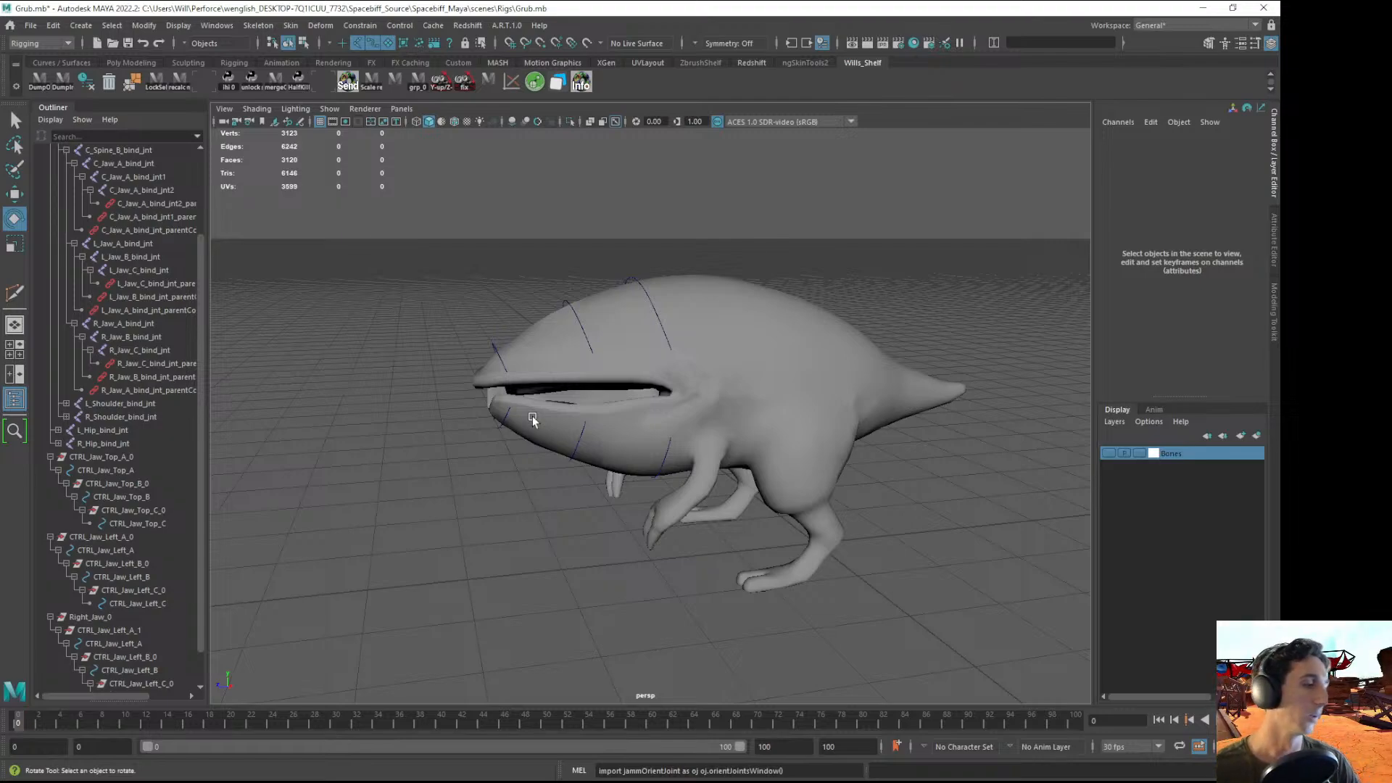
- Save the Grub.mb scene with the constrained jaw controls
mouse_move(587, 511)
left_mouse_down("alt")
mouse_move(615, 491)
mouse_move(600, 487)
left_mouse_up("alt")
key("ctrl+s")
right_click_drag(617, 493, 725, 527, "alt")
key("ctrl+s")
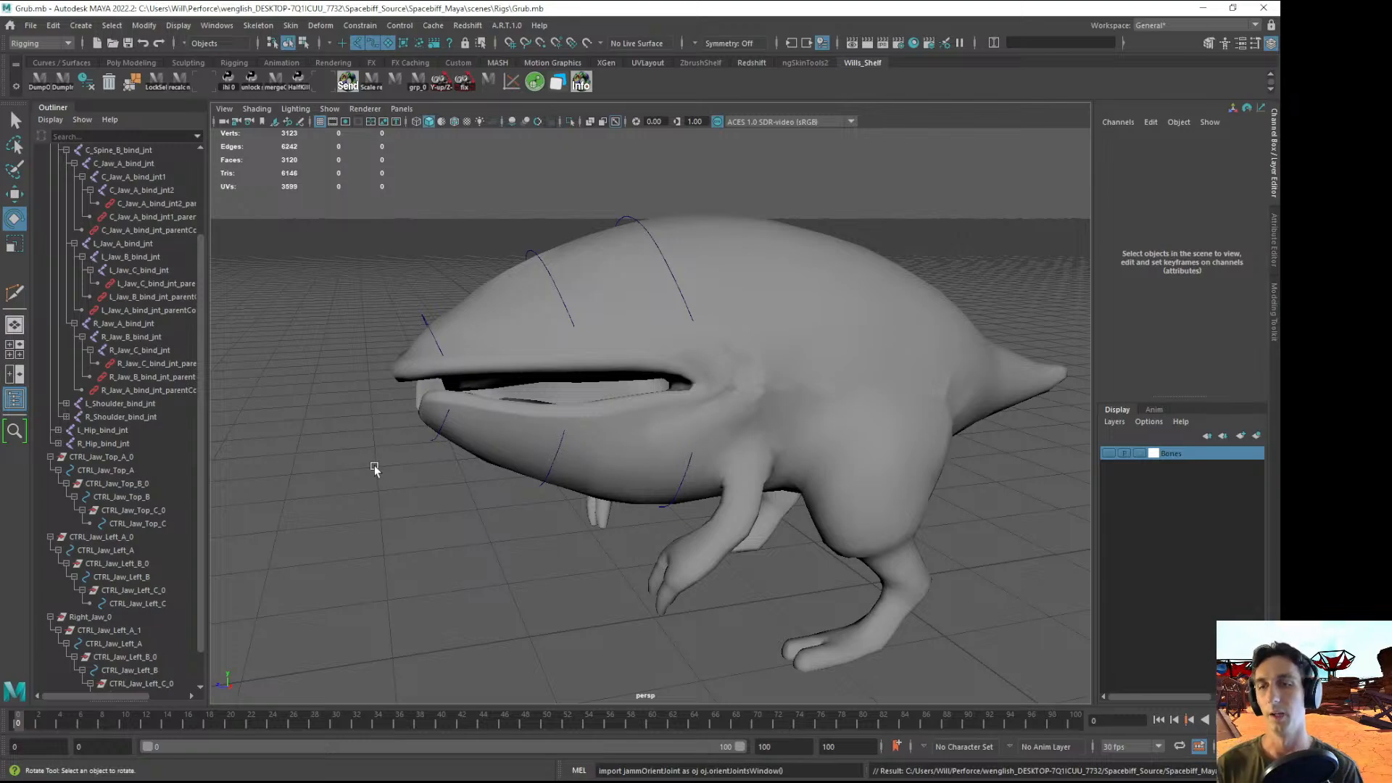
left_click_drag(373, 466, 613, 450, "alt")
left_click(582, 447)
left_click(786, 419, "shift")
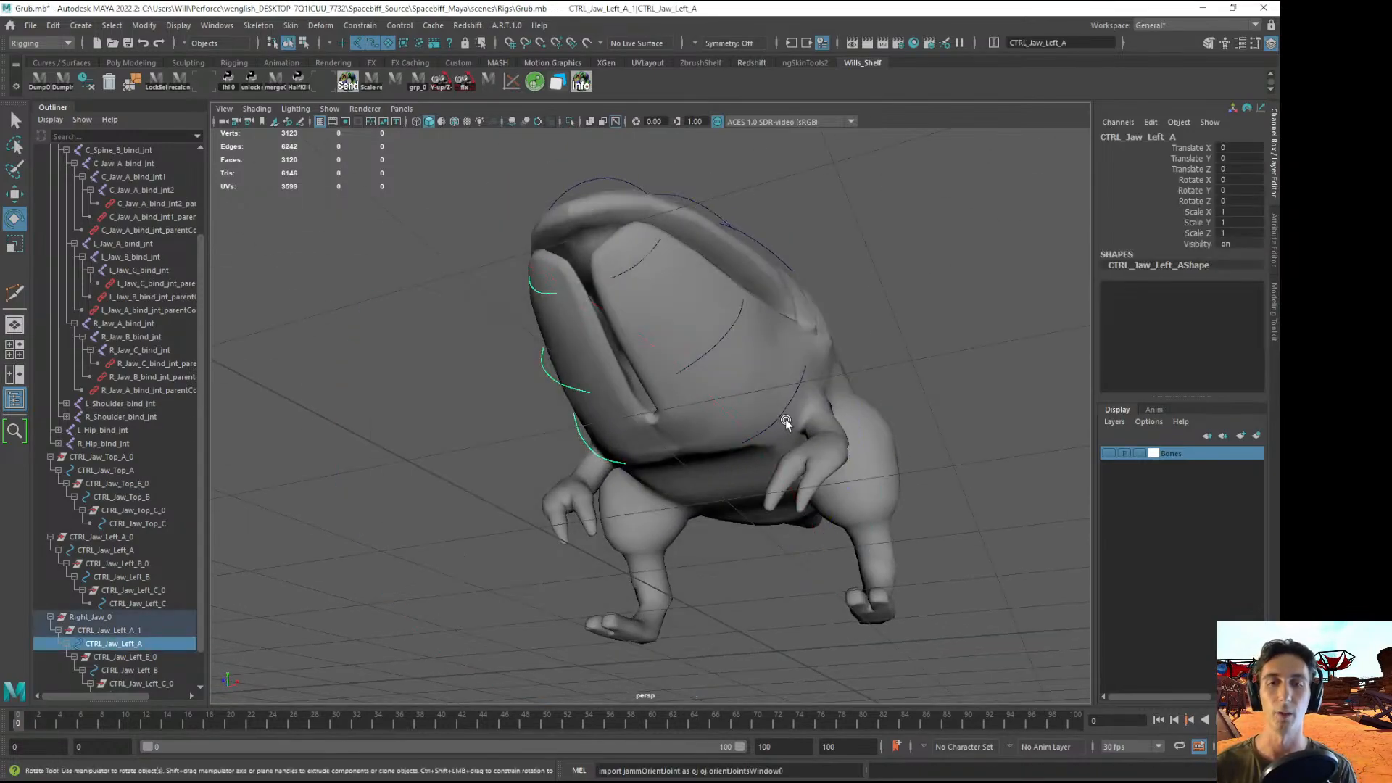
left_click_drag(633, 433, 569, 442, "alt")
left_click(603, 385, "shift")
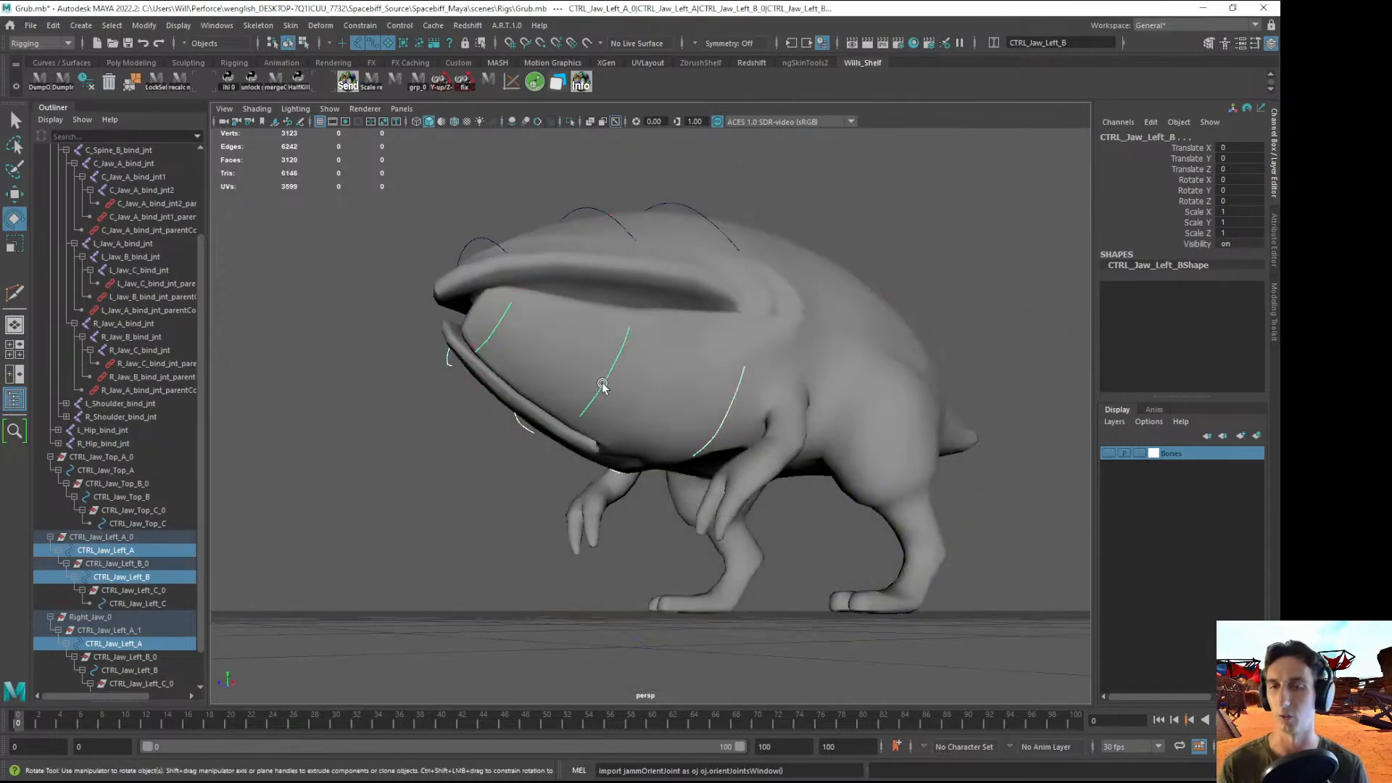
left_click(351, 476)
left_click_drag(357, 272, 616, 451, "alt")
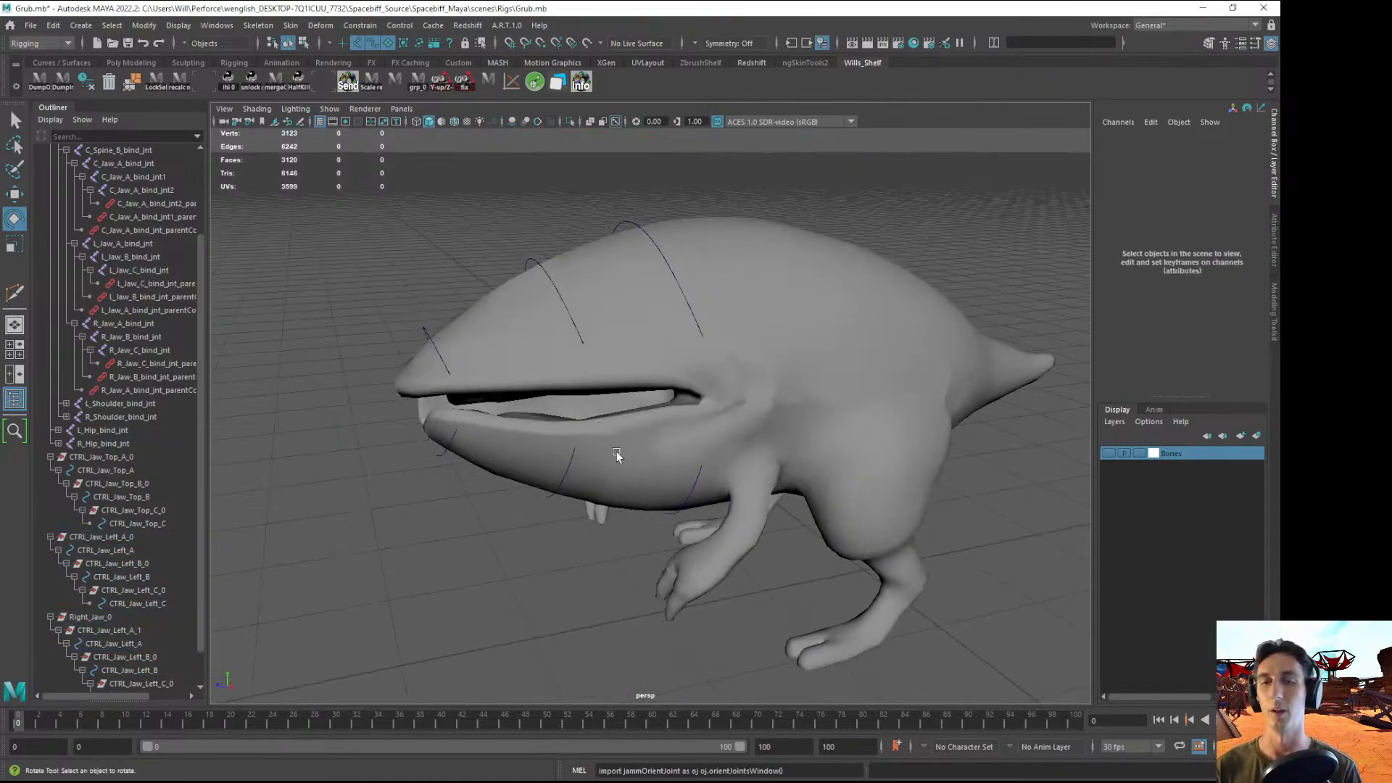
left_click_drag(396, 326, 357, 292, "alt")
- Rotate all top, left and right jaw controls together so the mouth opens wide, and clear the selection
left_click_drag(352, 245, 674, 497)
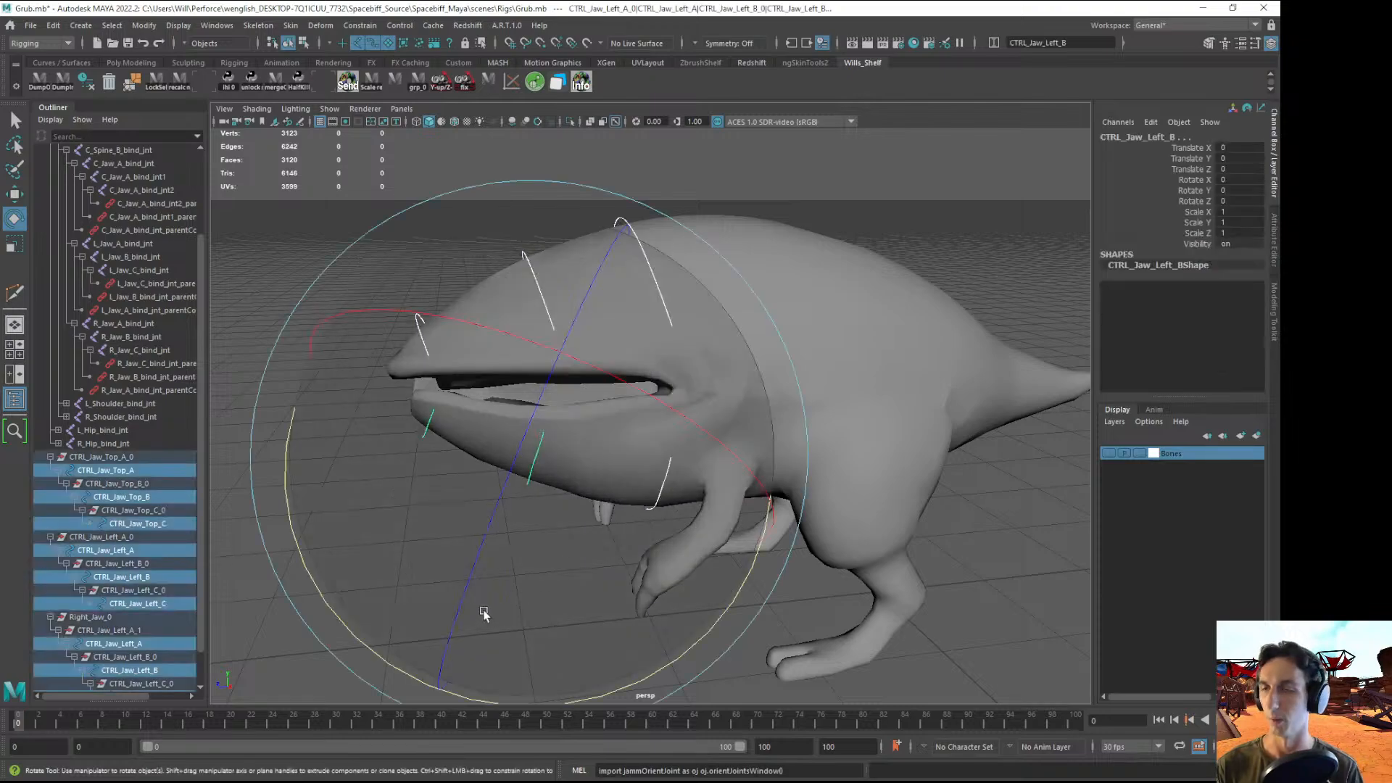
left_click_drag(288, 523, 407, 578)
left_click(850, 359)
left_click_drag(850, 359, 420, 189, "alt")
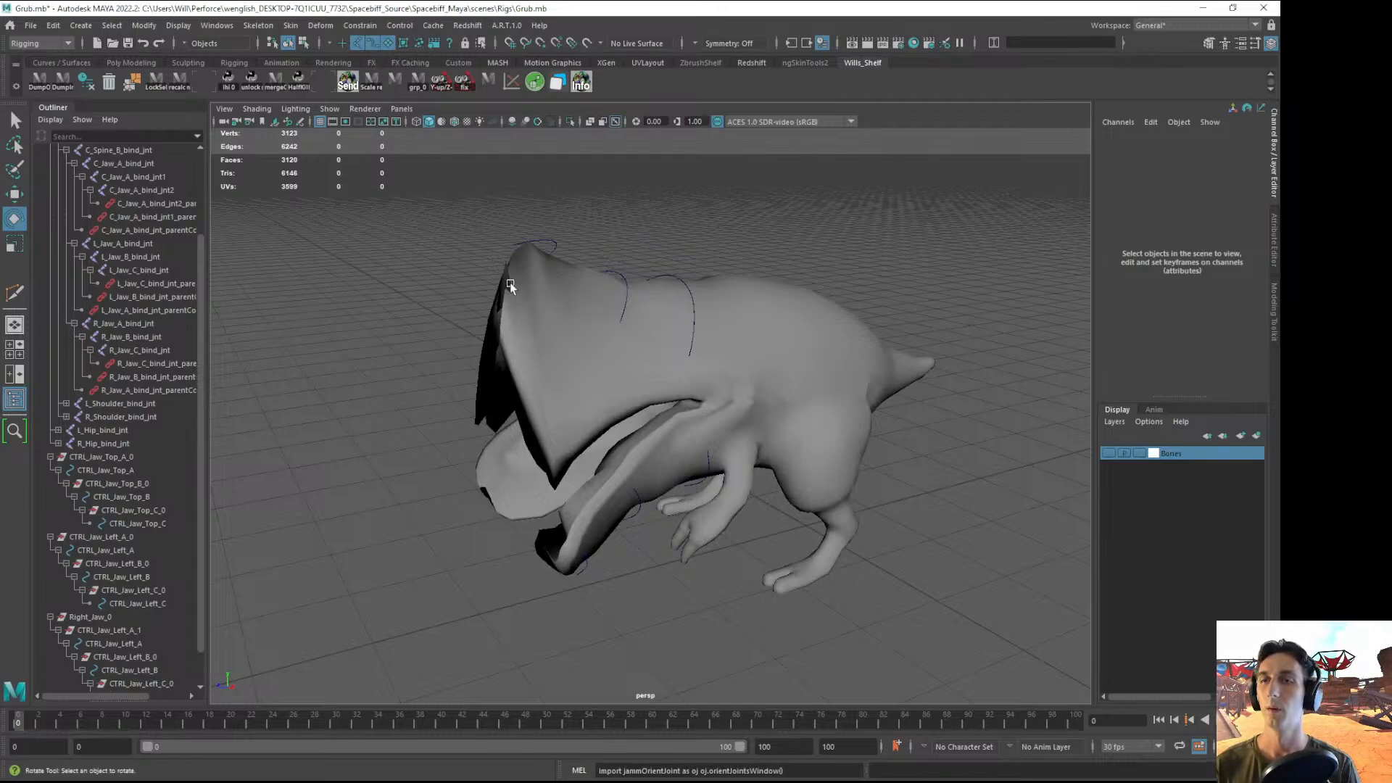
key("q")
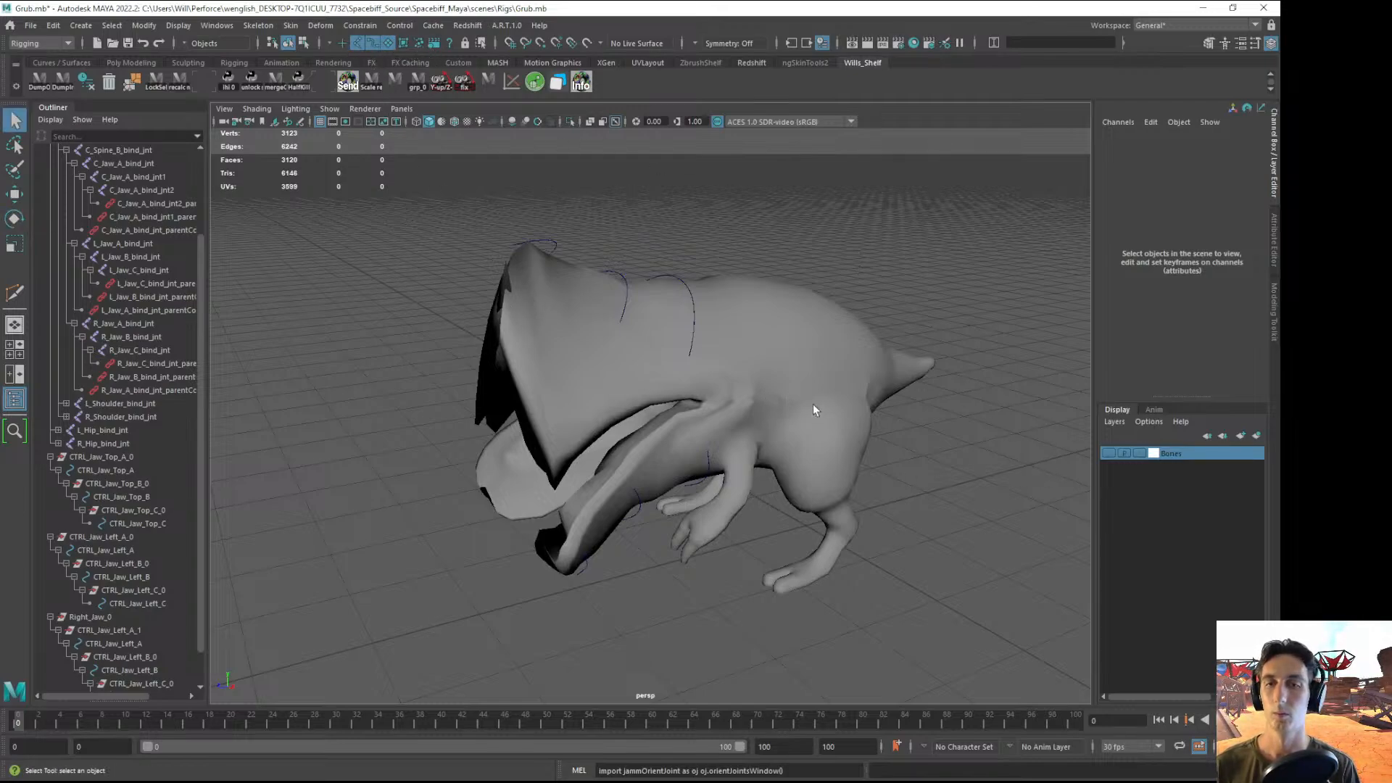
- Select the Geometry mesh, initialize its skinning layers in ngSkinTools and widen the tool's panel
scroll(198, 483, "up", 3)
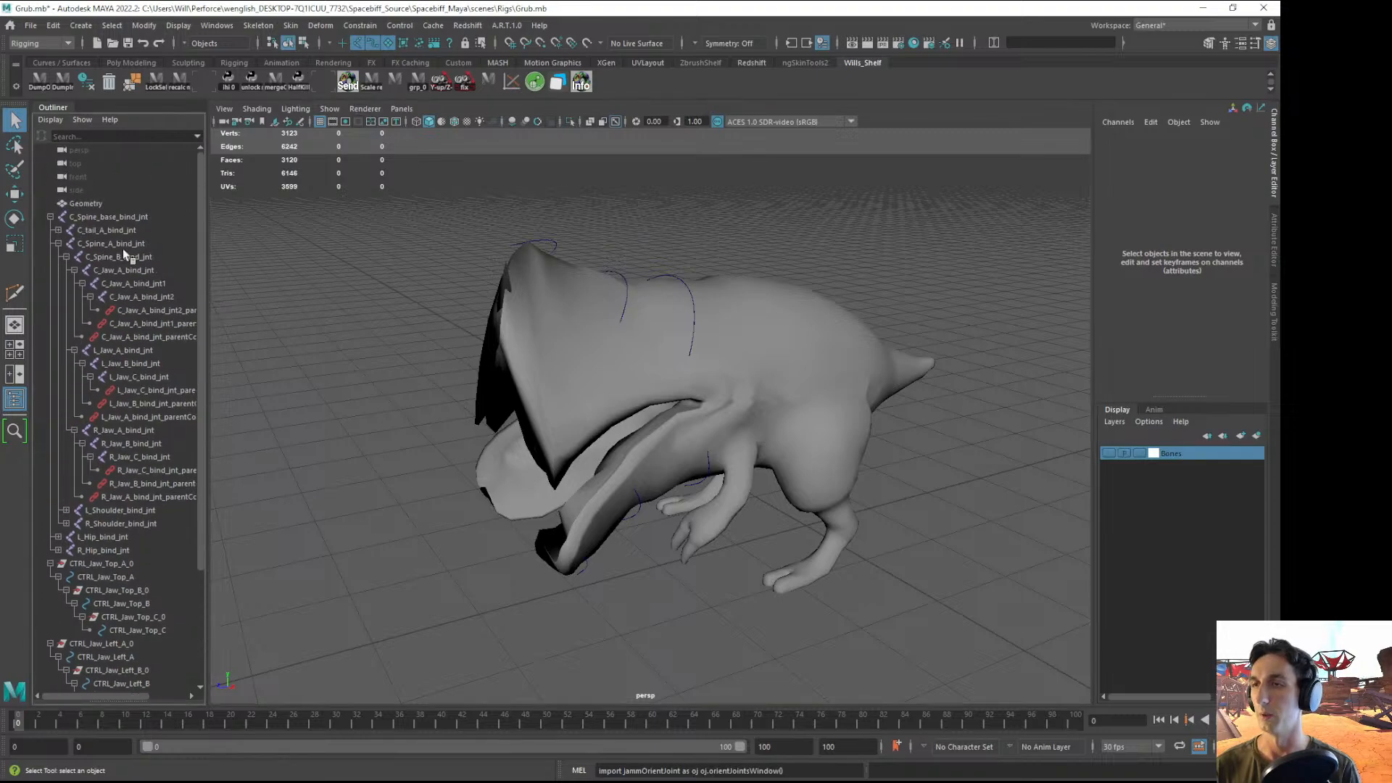
left_click(85, 203)
key("w")
key("f")
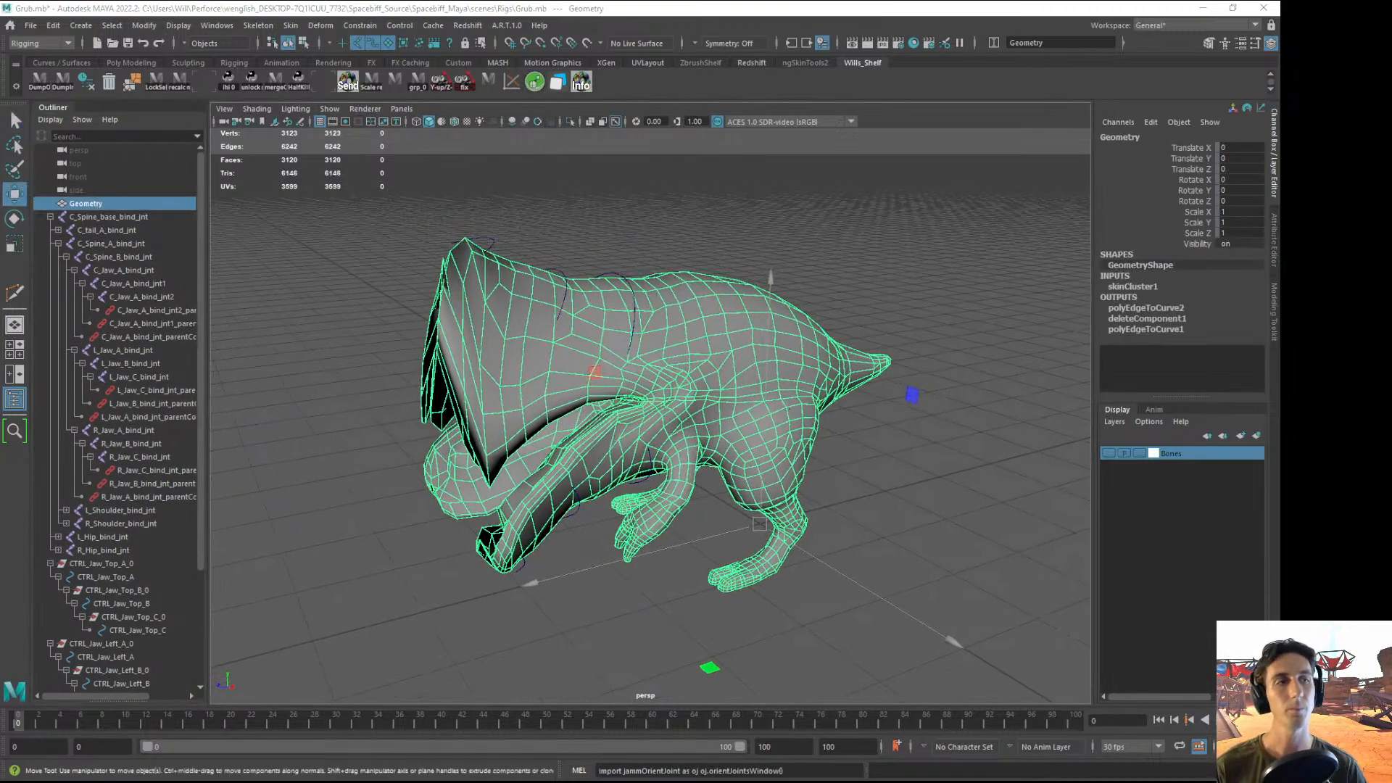
left_click_drag(1155, 439, 1269, 401)
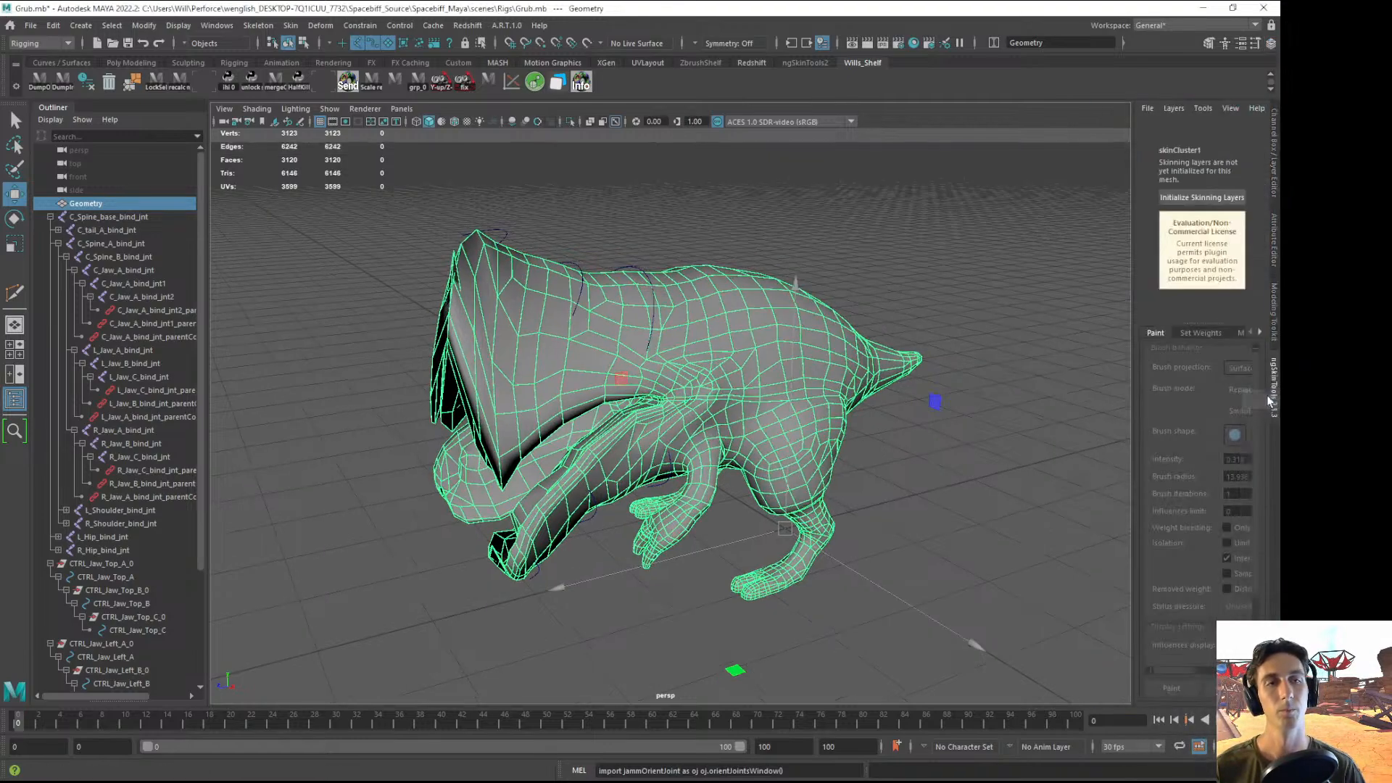
left_click(1177, 202)
left_click_drag(1132, 226, 934, 231)
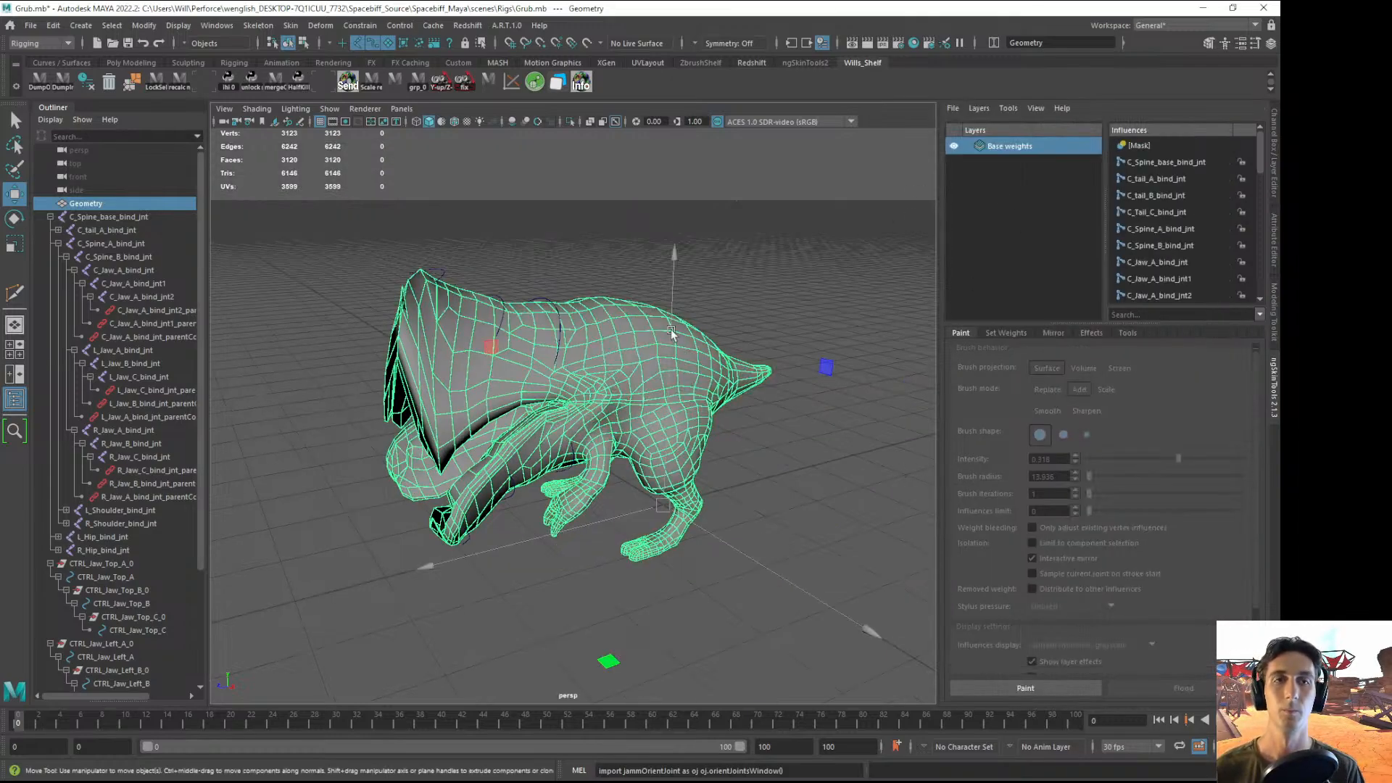
- Filter the influences by "Jaw" and start weight painting on C_Jaw_A_bind_jnt
scroll(658, 451, "up", 5)
scroll(658, 451, "up", 2)
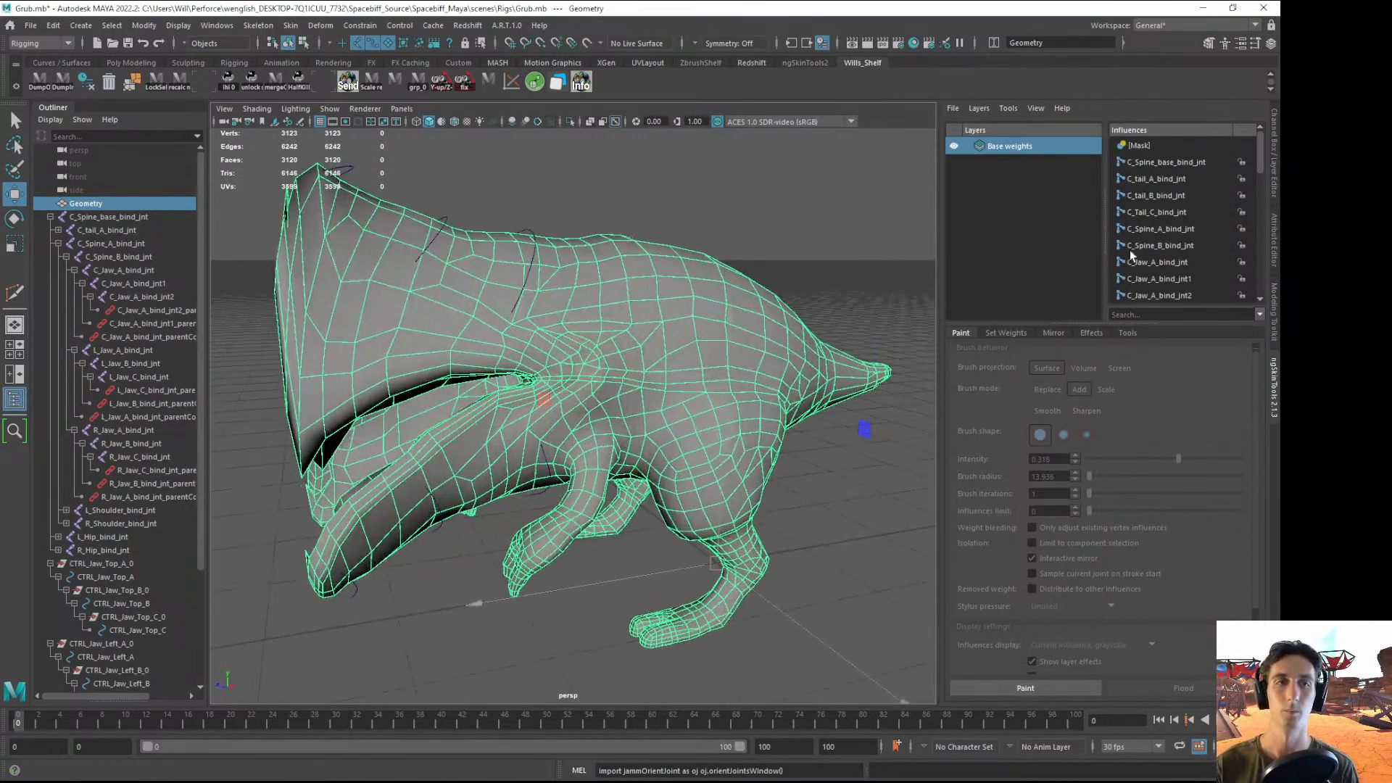
scroll(689, 375, "up", 4)
left_click_drag(689, 374, 682, 403, "alt")
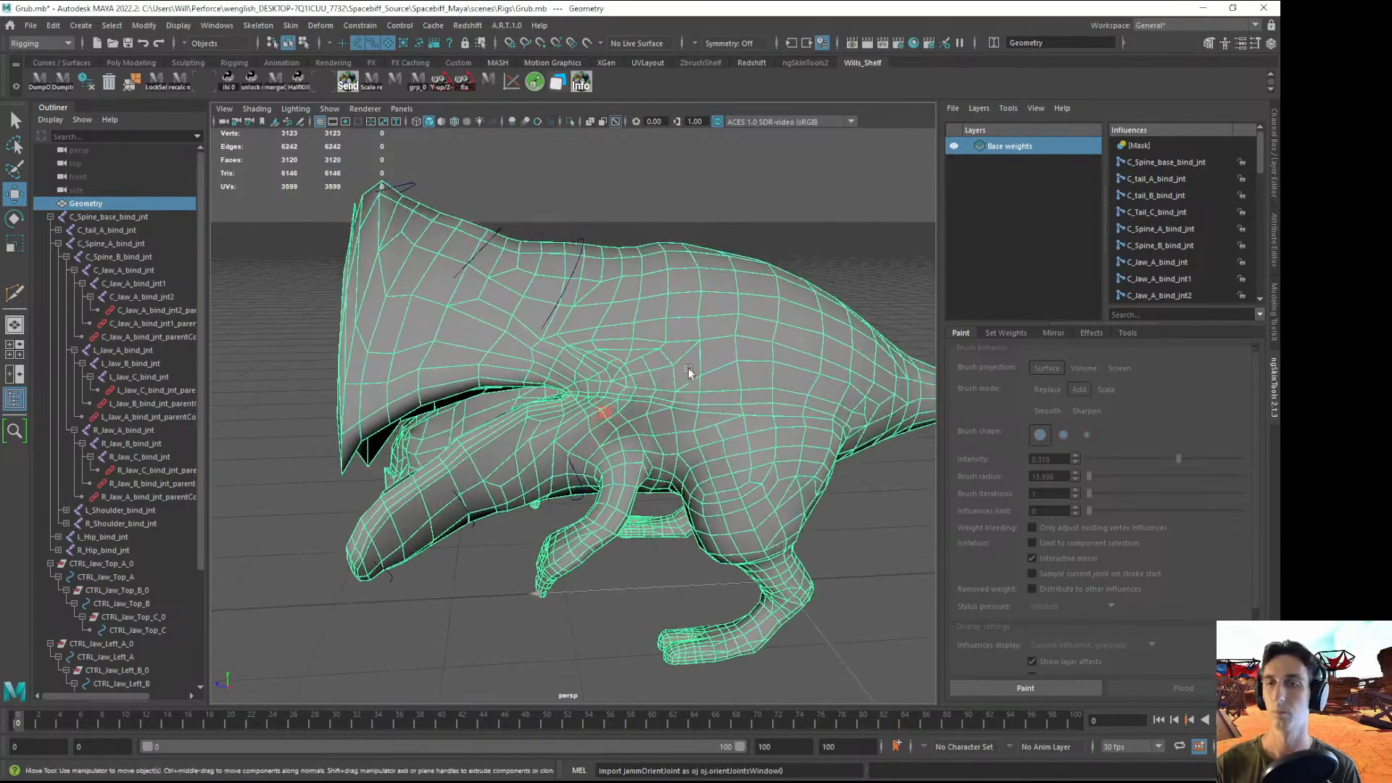
left_click(1159, 262)
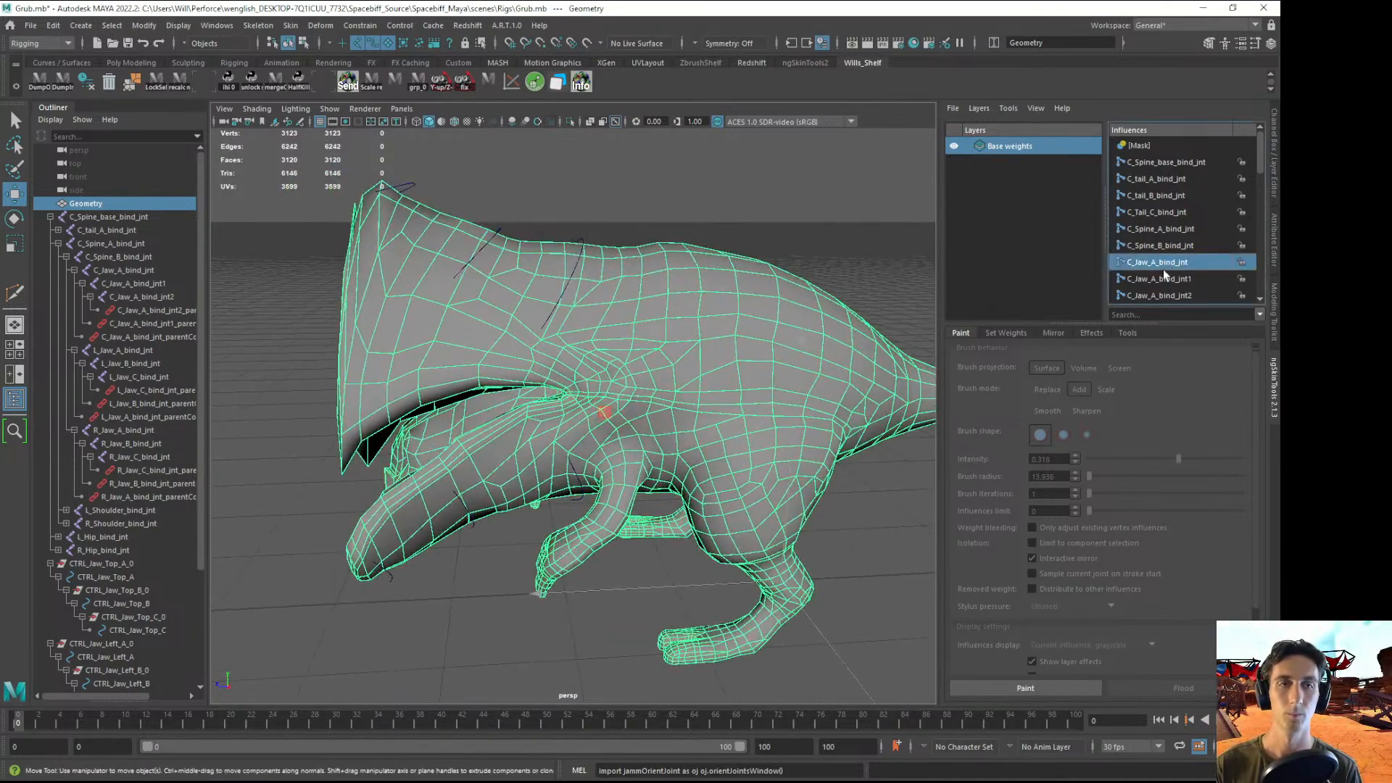
left_click(1137, 313)
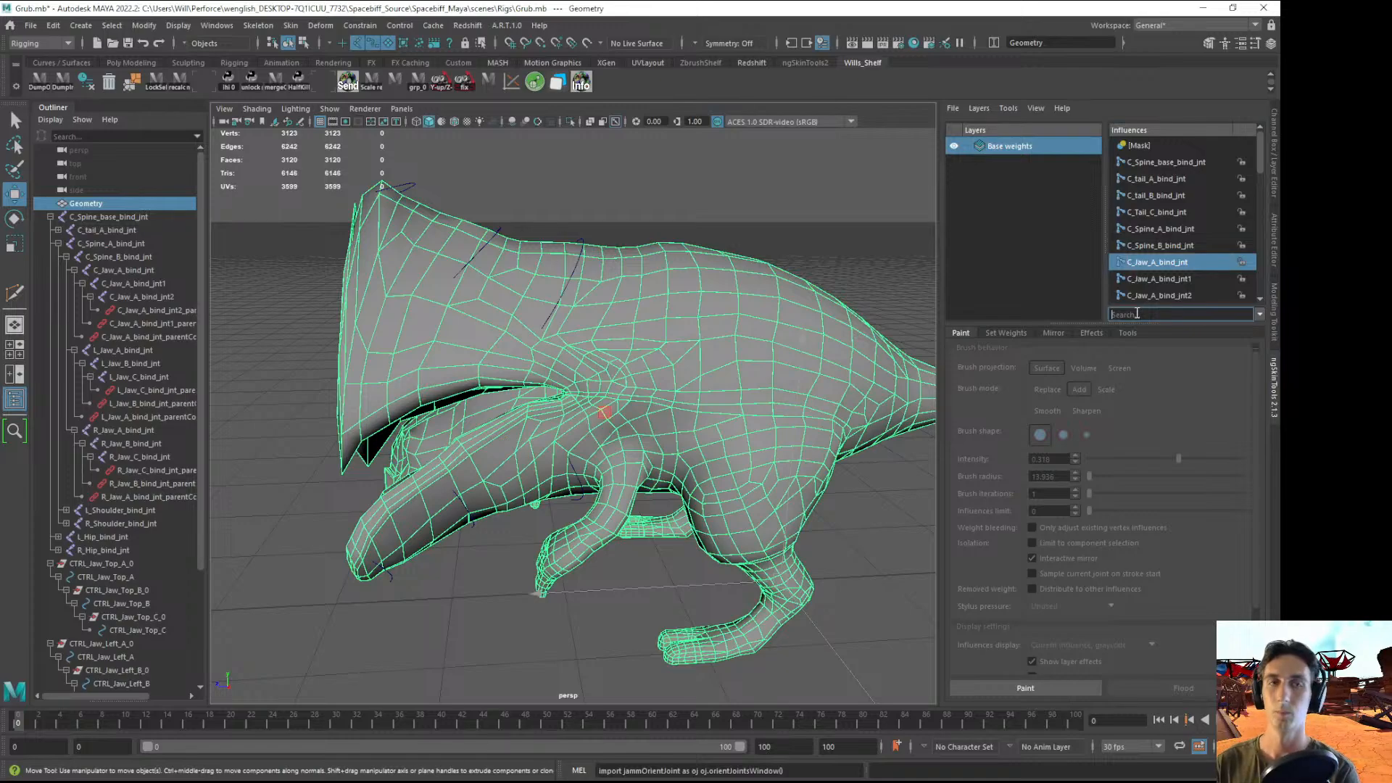
type("Jaw")
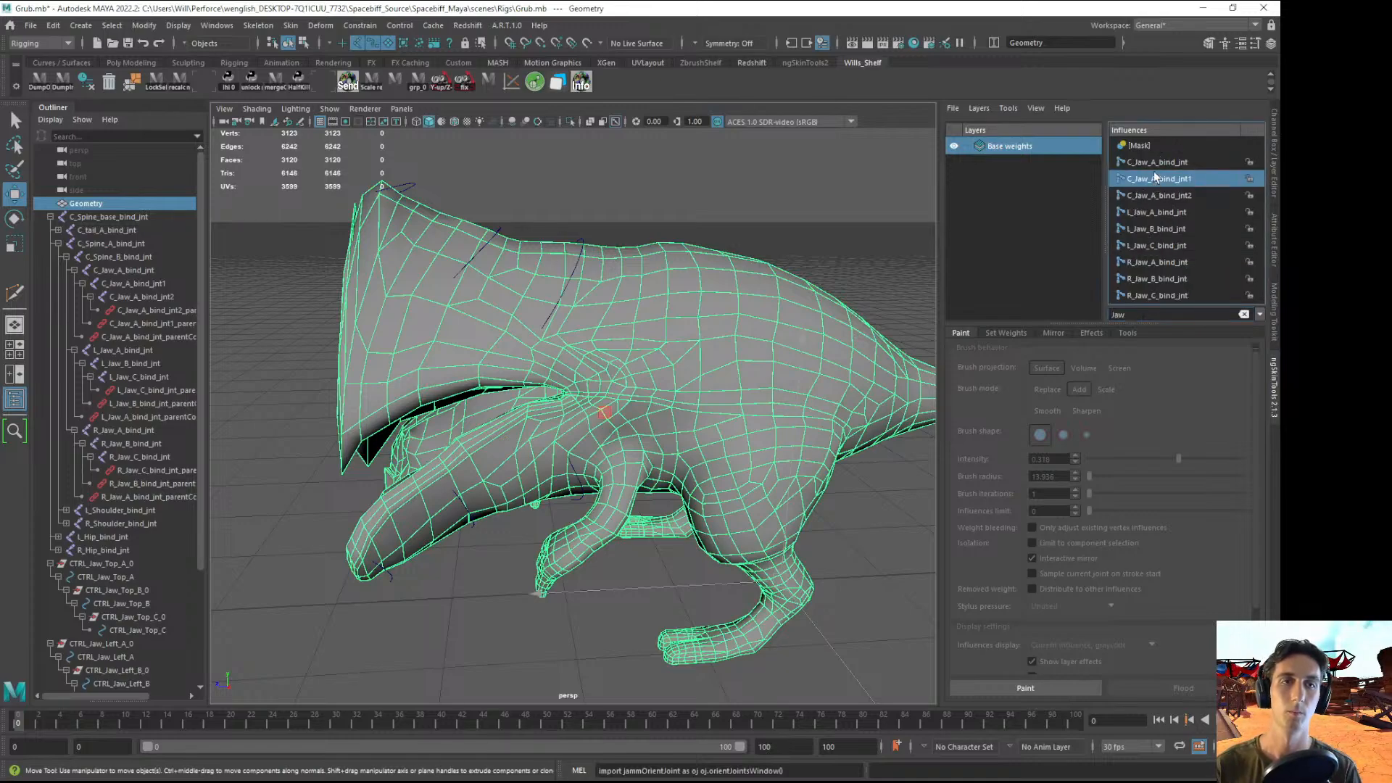
left_click(1027, 689)
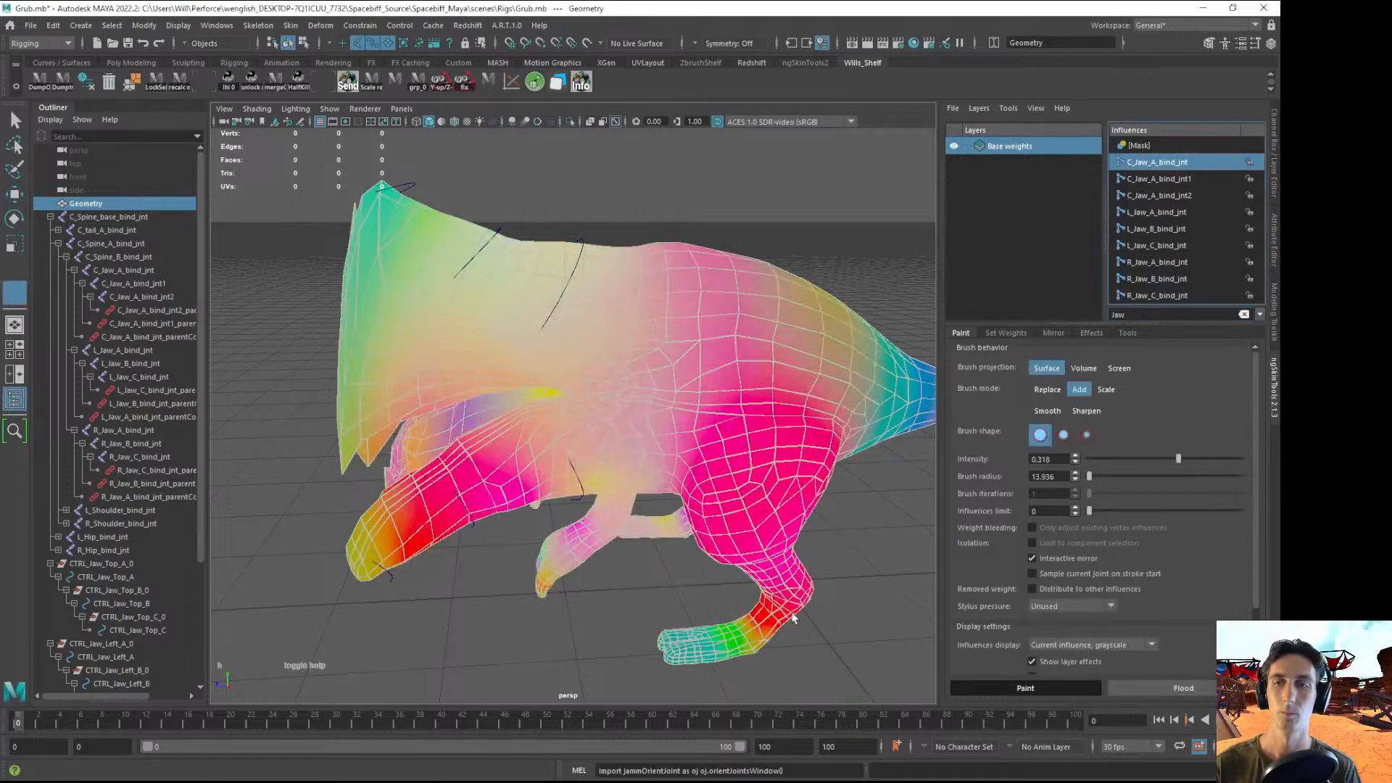
- Set the influences display to "Current influence, grayscale"
scroll(1074, 552, "down", 3)
left_click(1073, 572)
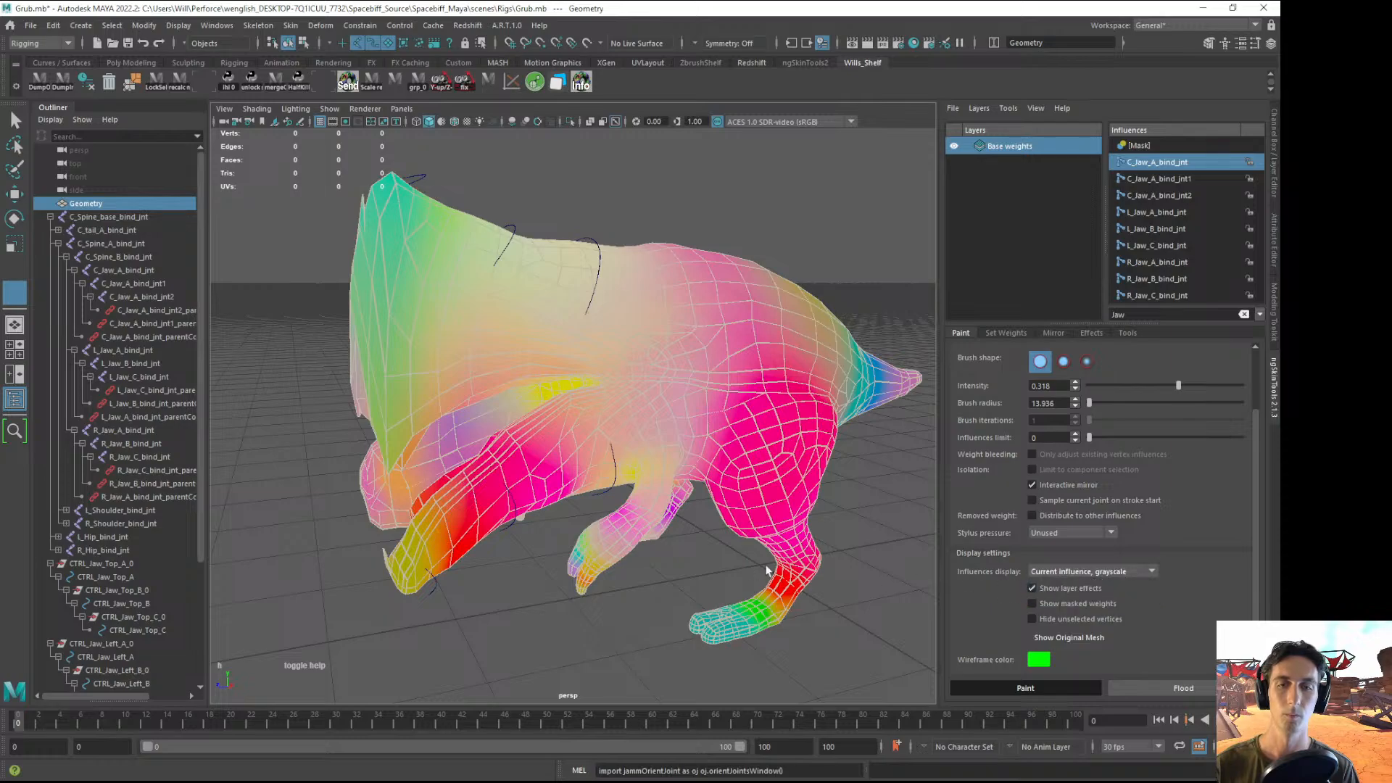
left_click(1070, 582)
left_click(1078, 572)
left_click(1077, 592)
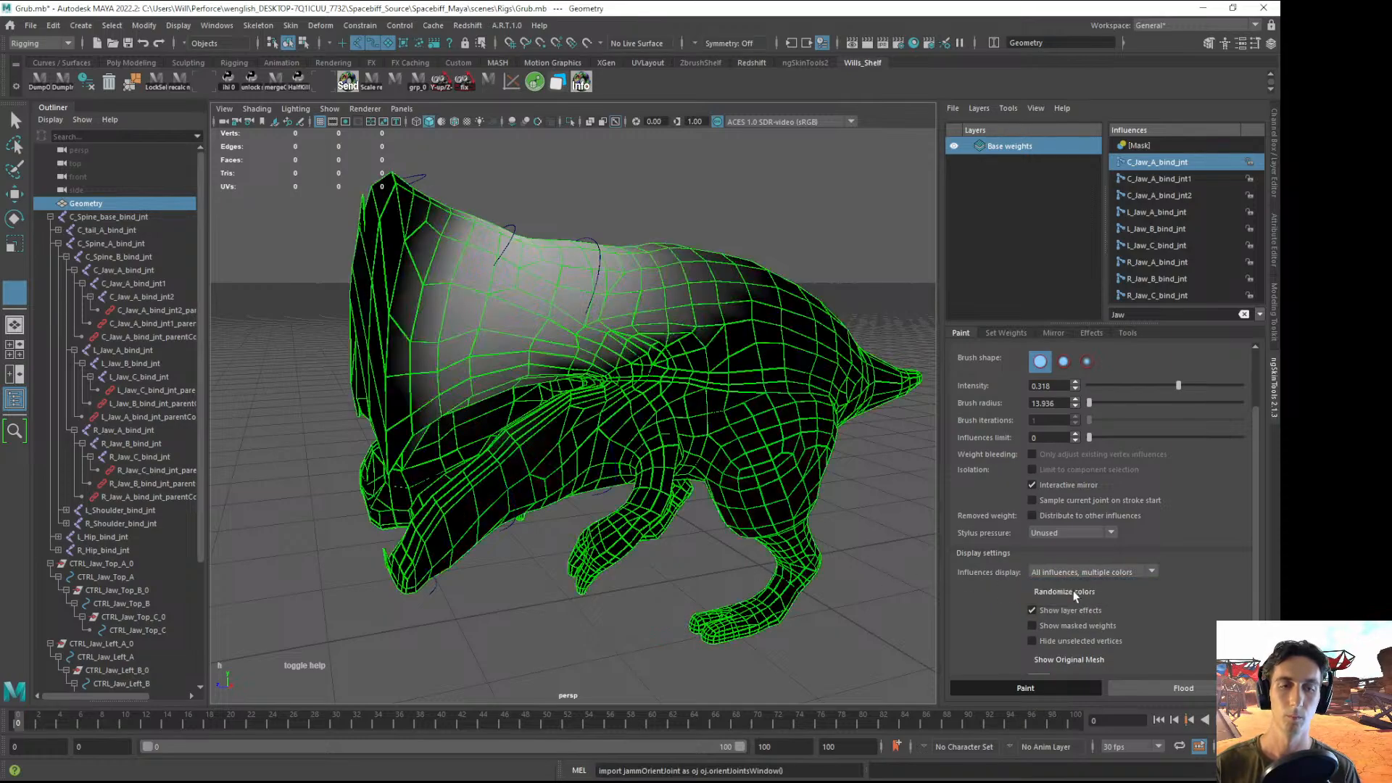
- Paint added weight for C_Jaw_A_bind_jnt1 over the front of the upper jaw with a brush radius of 11.677
left_click_drag(607, 517, 621, 511, "alt")
mouse_move(513, 274)
left_mouse_down("alt")
mouse_move(628, 267)
mouse_move(607, 302)
mouse_move(715, 308)
left_mouse_up("alt")
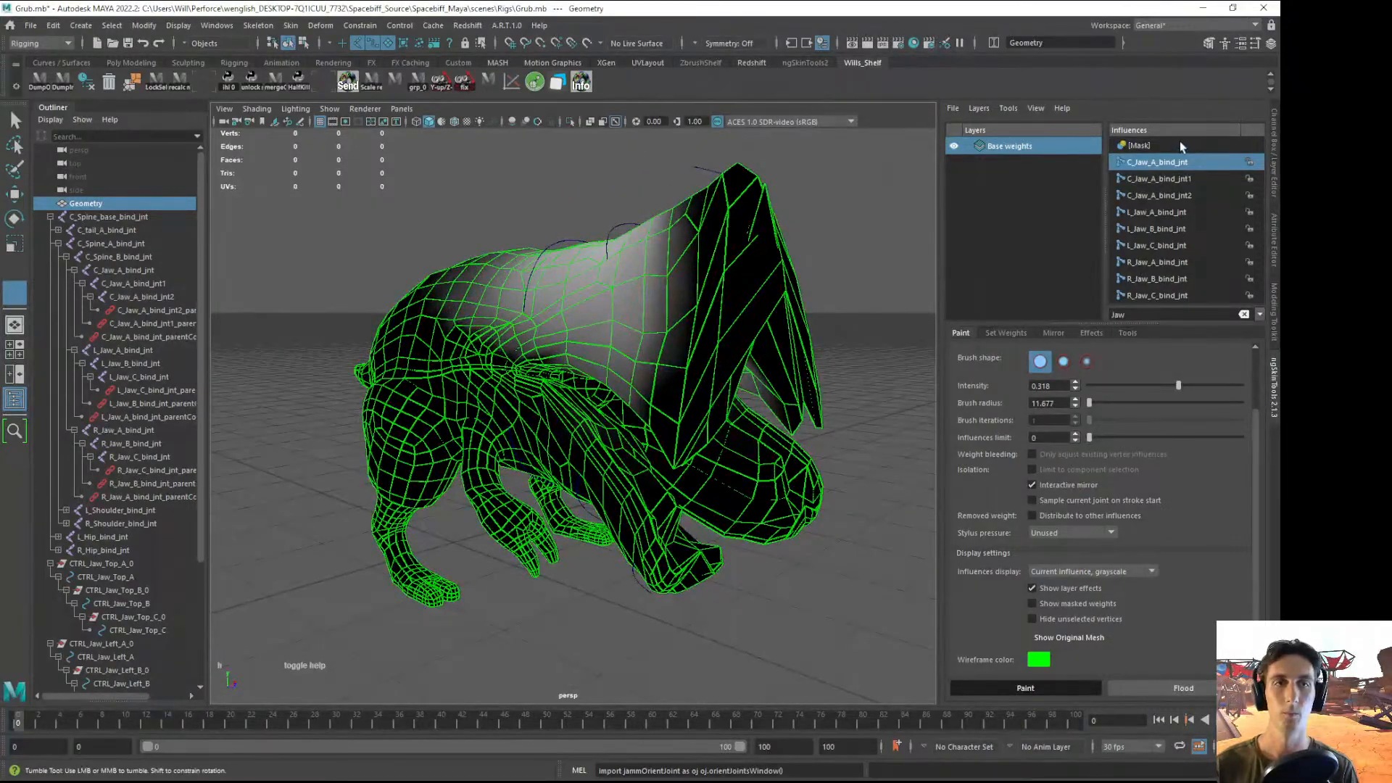
left_click(1158, 178)
left_click_drag(638, 348, 711, 363, "alt")
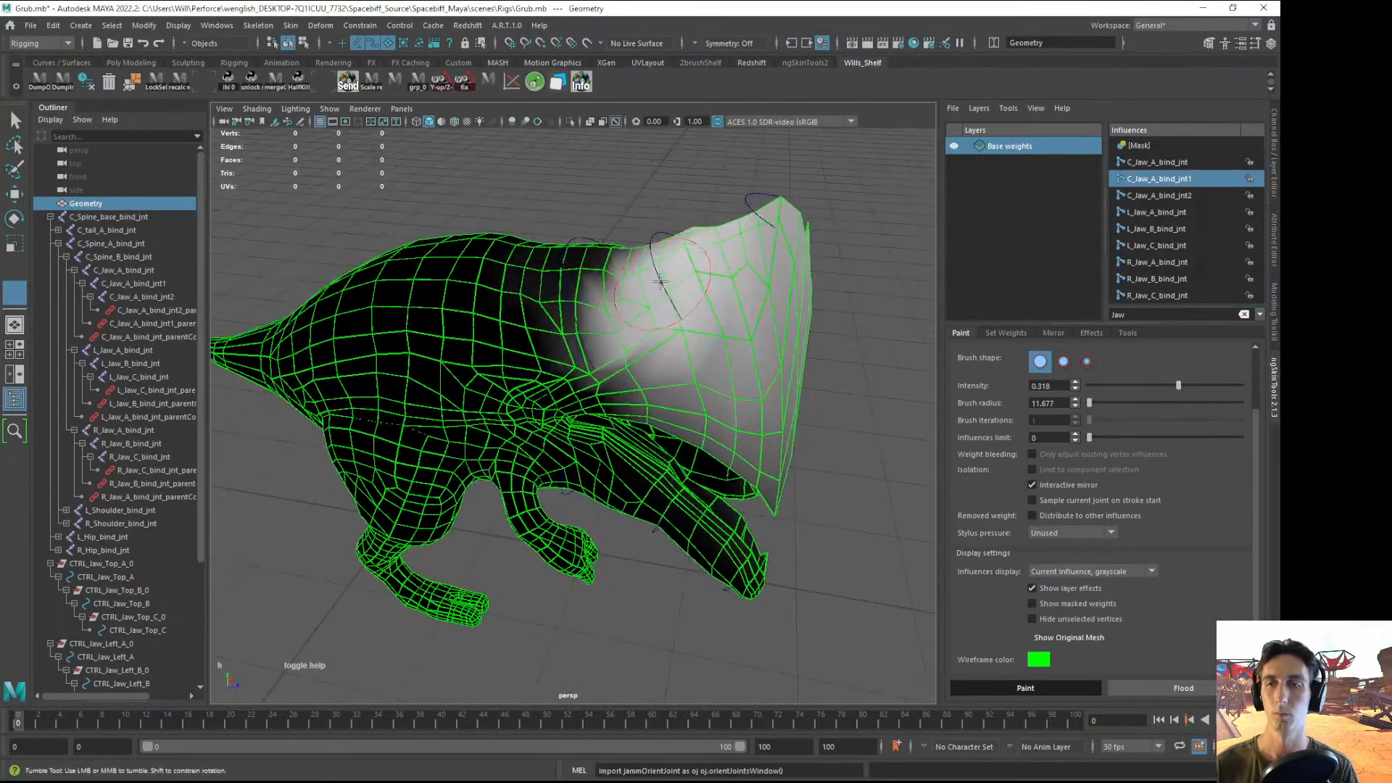
mouse_move(677, 314)
left_mouse_down("alt")
mouse_move(642, 274)
mouse_move(670, 293)
left_mouse_up("alt")
mouse_move(681, 311)
left_mouse_down()
mouse_move(717, 298)
mouse_move(706, 239)
mouse_move(739, 290)
mouse_move(721, 270)
mouse_move(733, 282)
mouse_move(678, 279)
mouse_move(671, 297)
mouse_move(615, 276)
mouse_move(632, 345)
mouse_move(609, 382)
mouse_move(501, 340)
left_mouse_up()
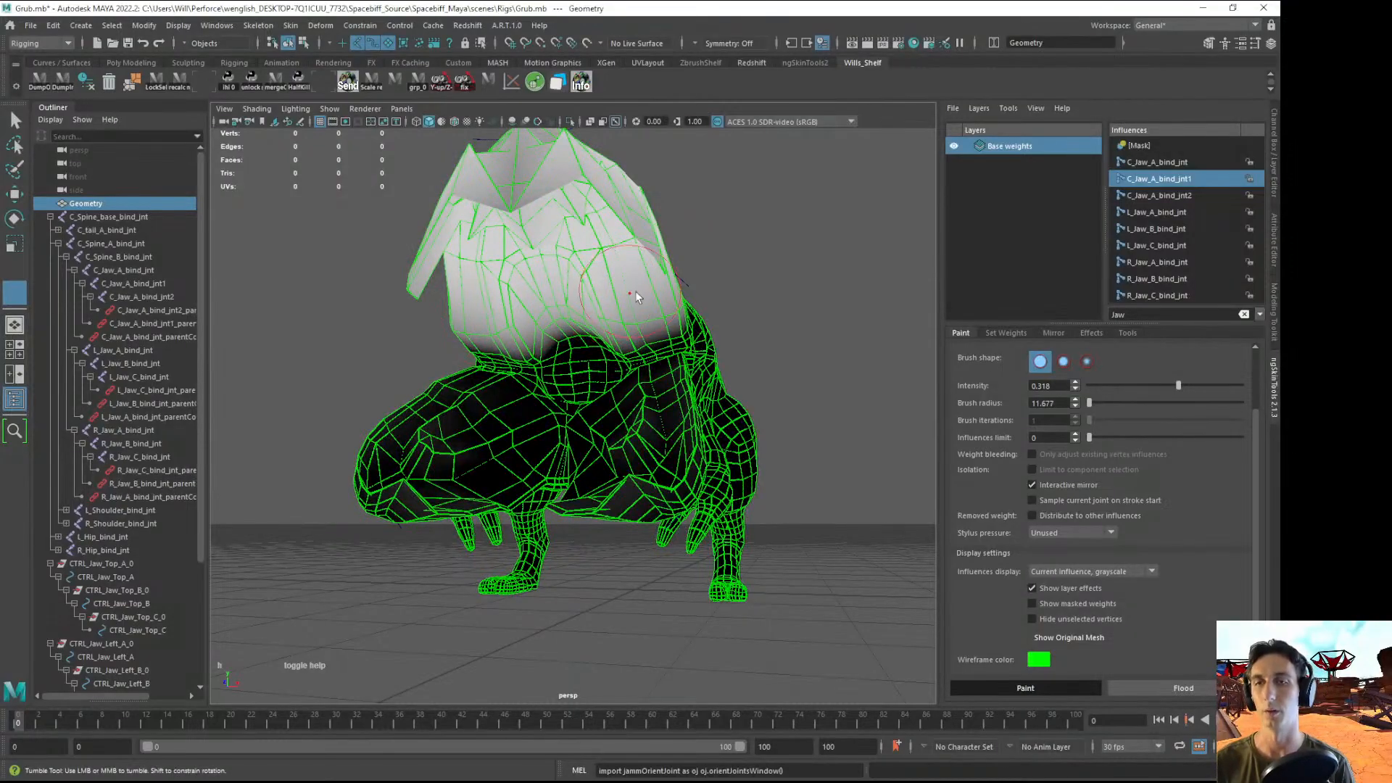
- Paint added weight for C_Jaw_A_bind_jnt2 over the upper jaw's tip, using a brush radius up to 13.194
left_click_drag(635, 294, 630, 367, "alt")
left_click(1167, 197)
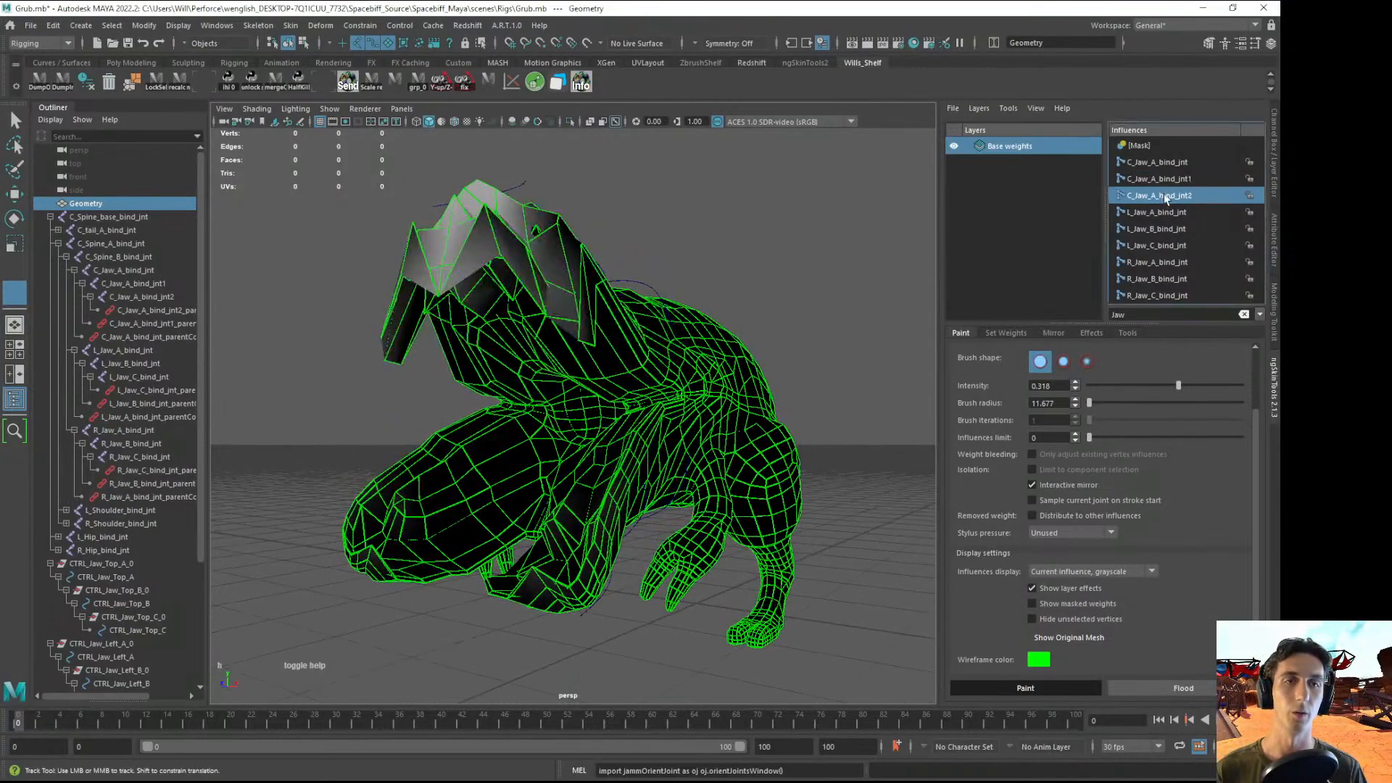
mouse_move(551, 326)
left_mouse_down("alt")
mouse_move(500, 280)
mouse_move(696, 246)
left_mouse_up("alt")
left_click(714, 243)
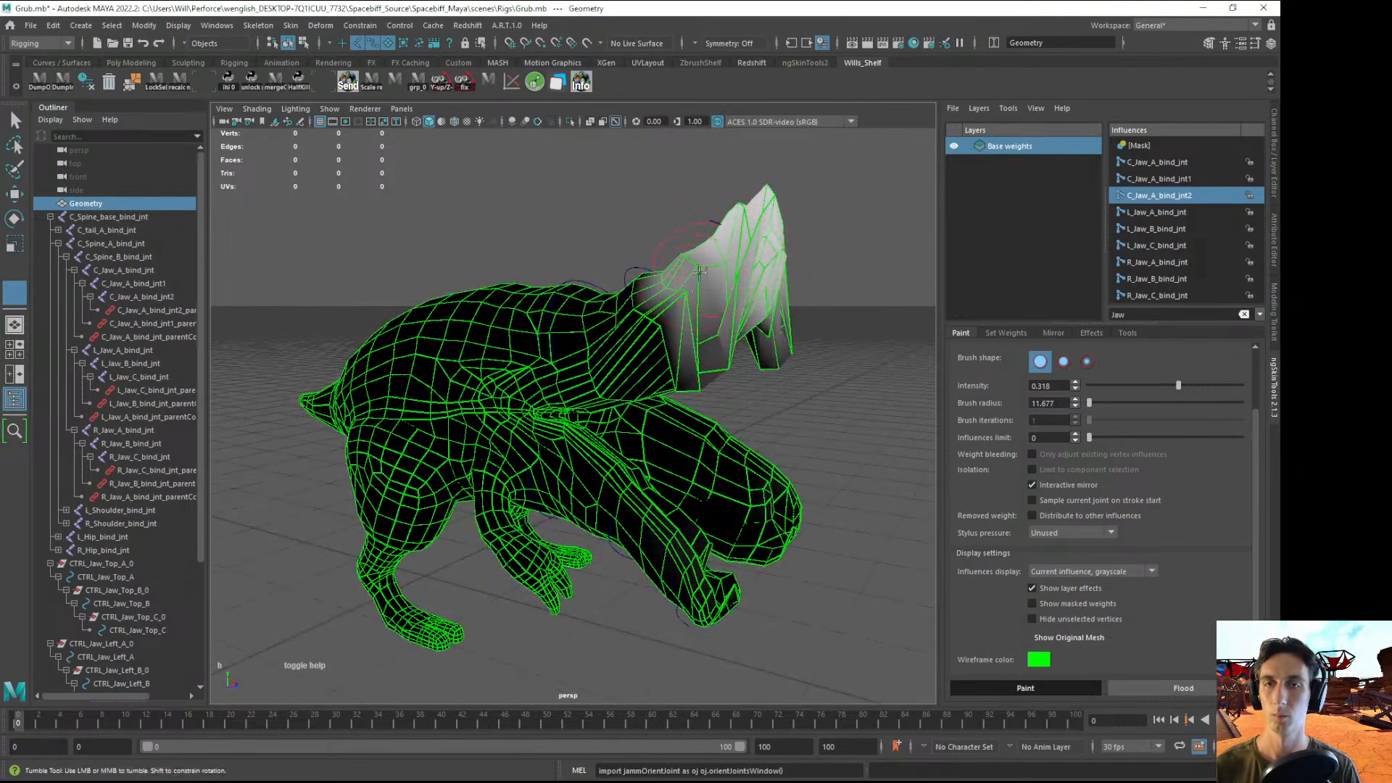
left_click(714, 316)
left_click(721, 313)
left_click(725, 317)
mouse_move(725, 317)
left_mouse_down()
mouse_move(674, 341)
mouse_move(736, 250)
mouse_move(729, 232)
mouse_move(658, 289)
mouse_move(479, 261)
left_mouse_up()
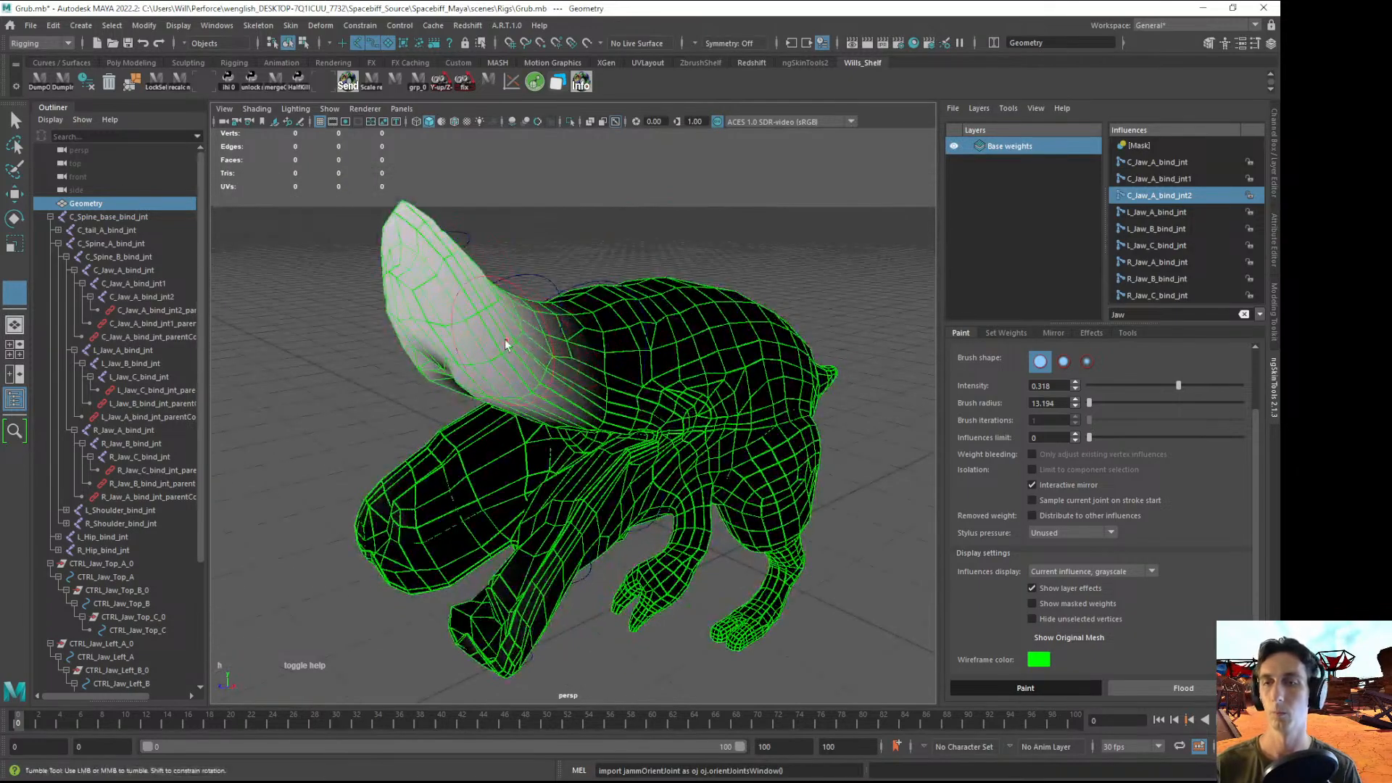
- Examine the weights of C_Jaw_A_bind_jnt2 on the upper jaw and L_Jaw_C_bind_jnt on the lower jaw's tip
mouse_move(497, 310)
left_mouse_down("alt")
mouse_move(594, 310)
mouse_move(696, 279)
mouse_move(659, 310)
mouse_move(590, 292)
mouse_move(756, 384)
left_mouse_up("alt")
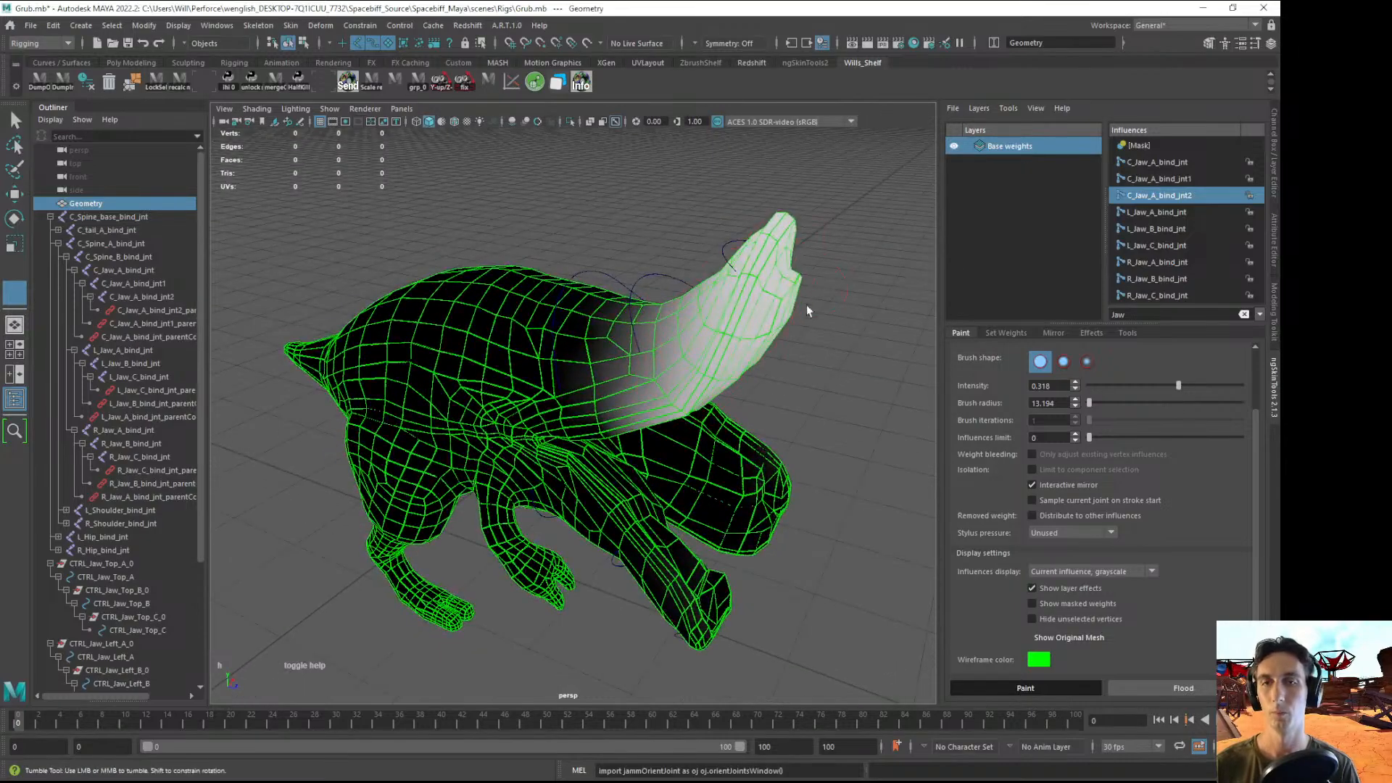
mouse_move(807, 310)
left_mouse_down("alt")
mouse_move(464, 443)
mouse_move(522, 359)
mouse_move(523, 403)
mouse_move(551, 320)
mouse_move(655, 354)
left_mouse_up("alt")
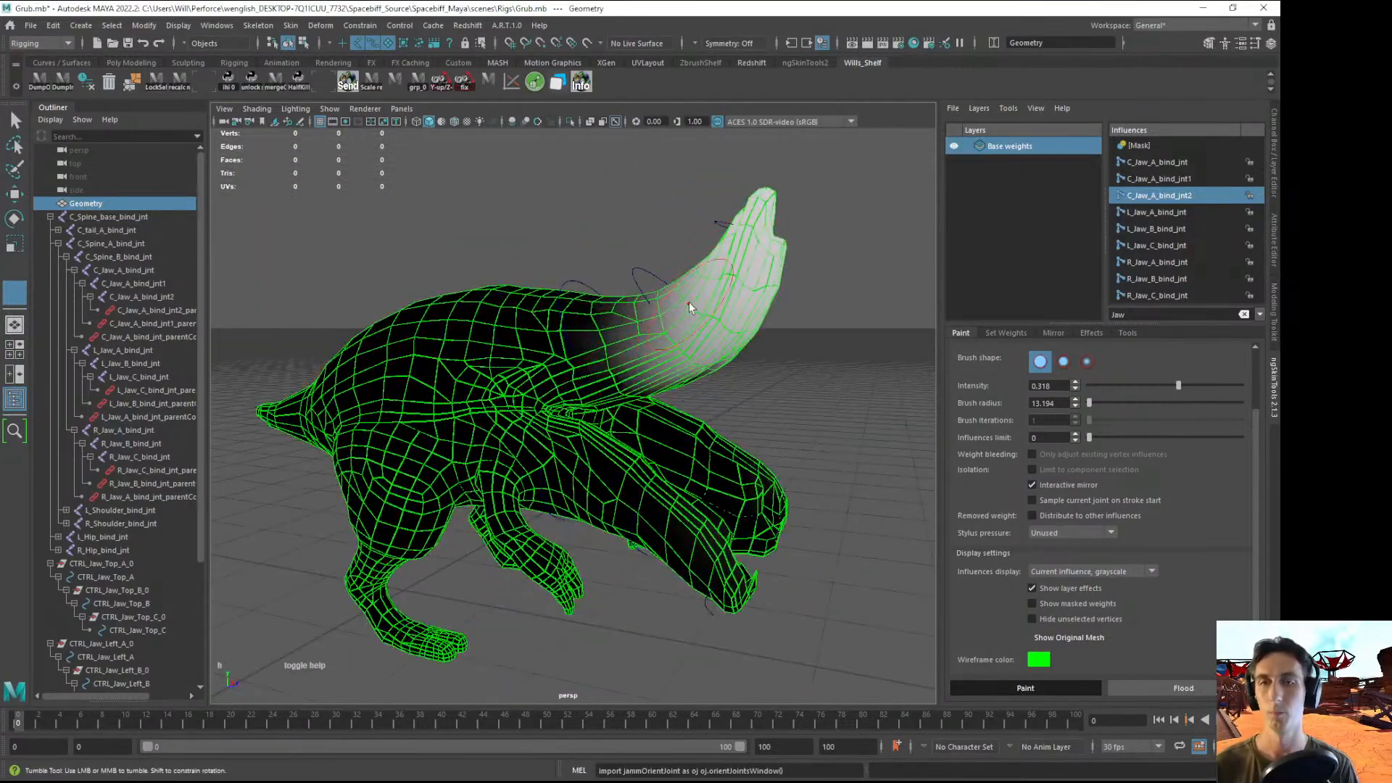
left_click_drag(689, 302, 725, 326, "alt")
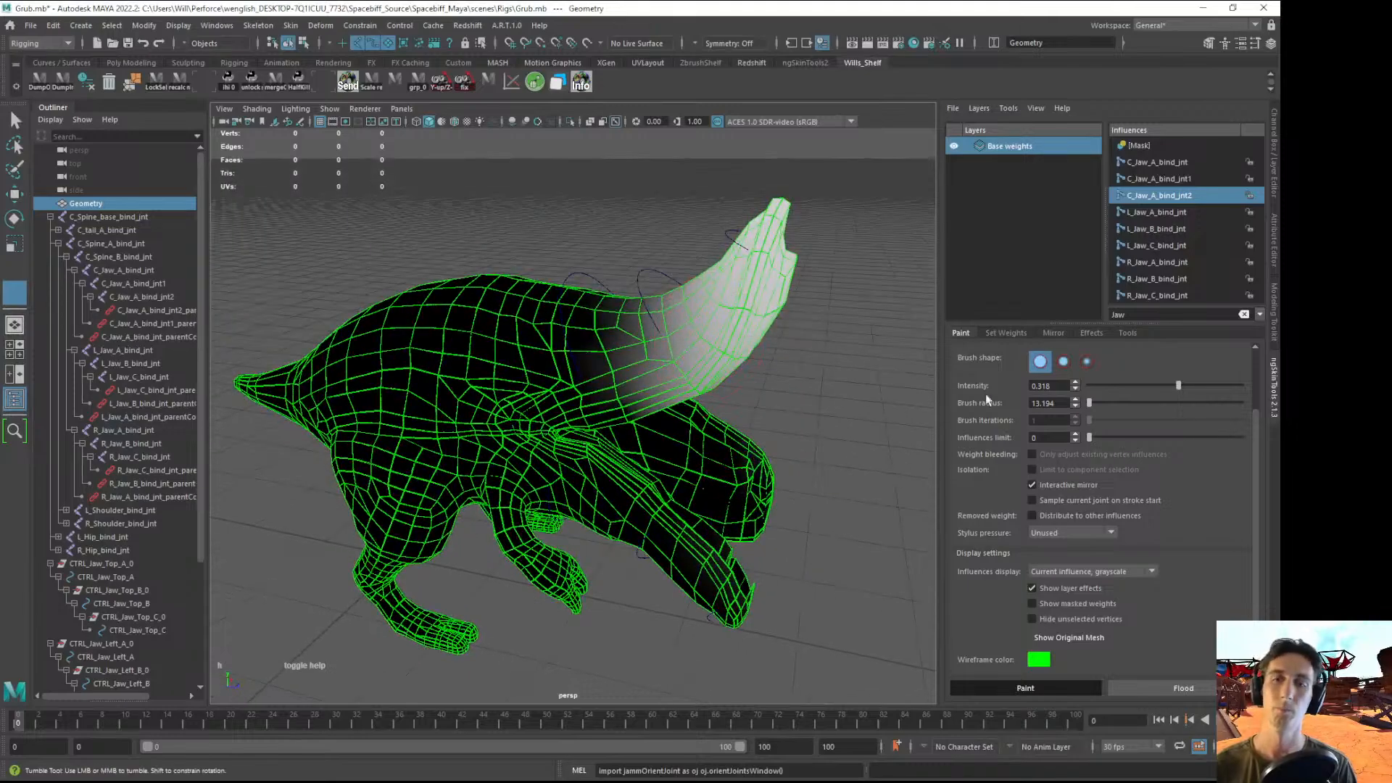
left_click(1182, 247)
mouse_move(715, 482)
left_mouse_down("alt")
mouse_move(662, 481)
mouse_move(687, 524)
mouse_move(651, 530)
mouse_move(701, 493)
mouse_move(648, 499)
mouse_move(698, 479)
mouse_move(689, 437)
left_mouse_up("alt")
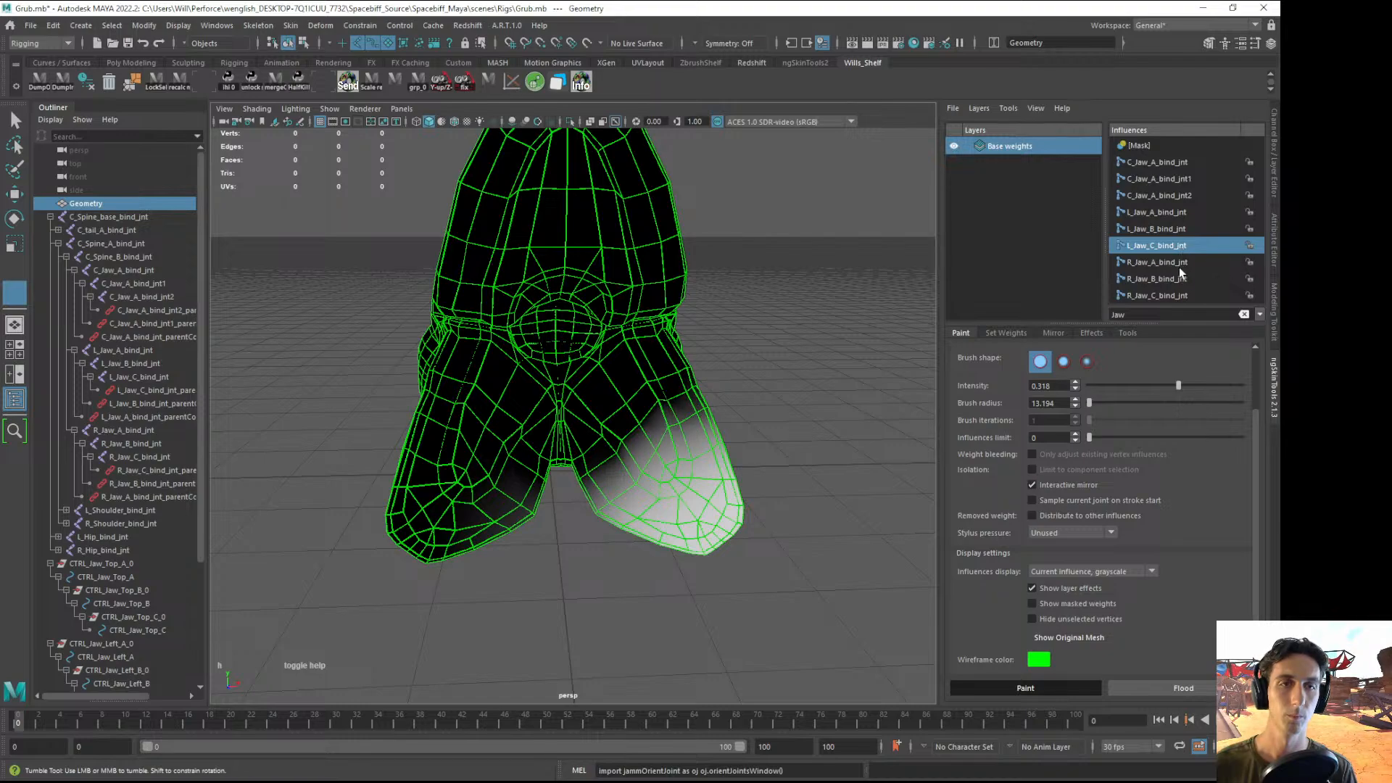
- Paint added weight for L_Jaw_A_bind_jnt over the base of the left lower jaw with a brush radius of 13.194
left_click(1177, 216)
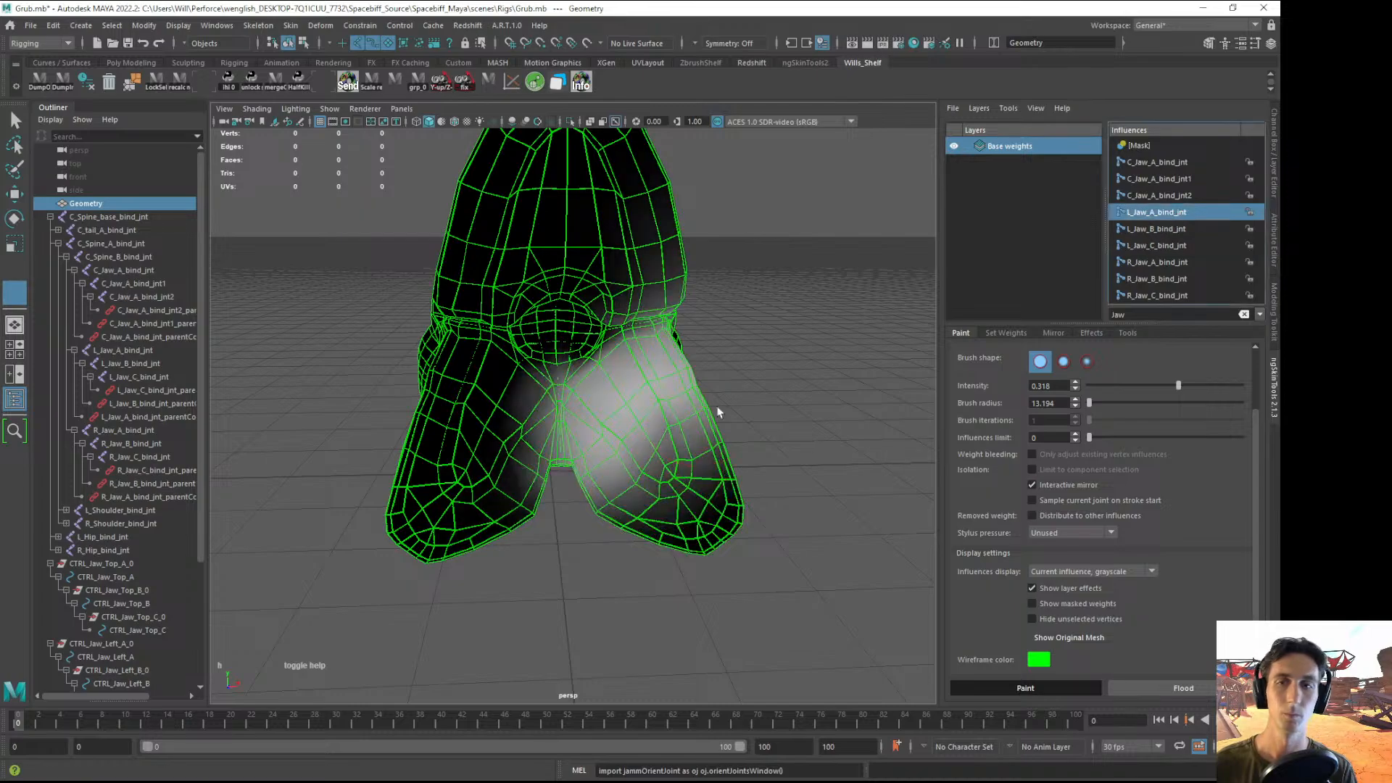
left_click_drag(718, 411, 673, 434, "alt")
right_click_drag(672, 434, 689, 434, "alt")
mouse_move(631, 406)
left_mouse_down()
mouse_move(615, 391)
mouse_move(626, 366)
mouse_move(493, 381)
mouse_move(603, 405)
mouse_move(564, 443)
mouse_move(585, 401)
mouse_move(559, 395)
mouse_move(559, 444)
mouse_move(599, 398)
mouse_move(528, 371)
mouse_move(547, 392)
mouse_move(578, 335)
left_mouse_up()
left_click_drag(579, 335, 572, 341)
mouse_move(572, 341)
left_mouse_down("alt")
mouse_move(584, 374)
mouse_move(654, 327)
mouse_move(608, 411)
left_mouse_up("alt")
mouse_move(547, 413)
left_mouse_down("alt")
mouse_move(564, 392)
mouse_move(603, 435)
mouse_move(621, 382)
mouse_move(586, 385)
mouse_move(941, 294)
left_mouse_up("alt")
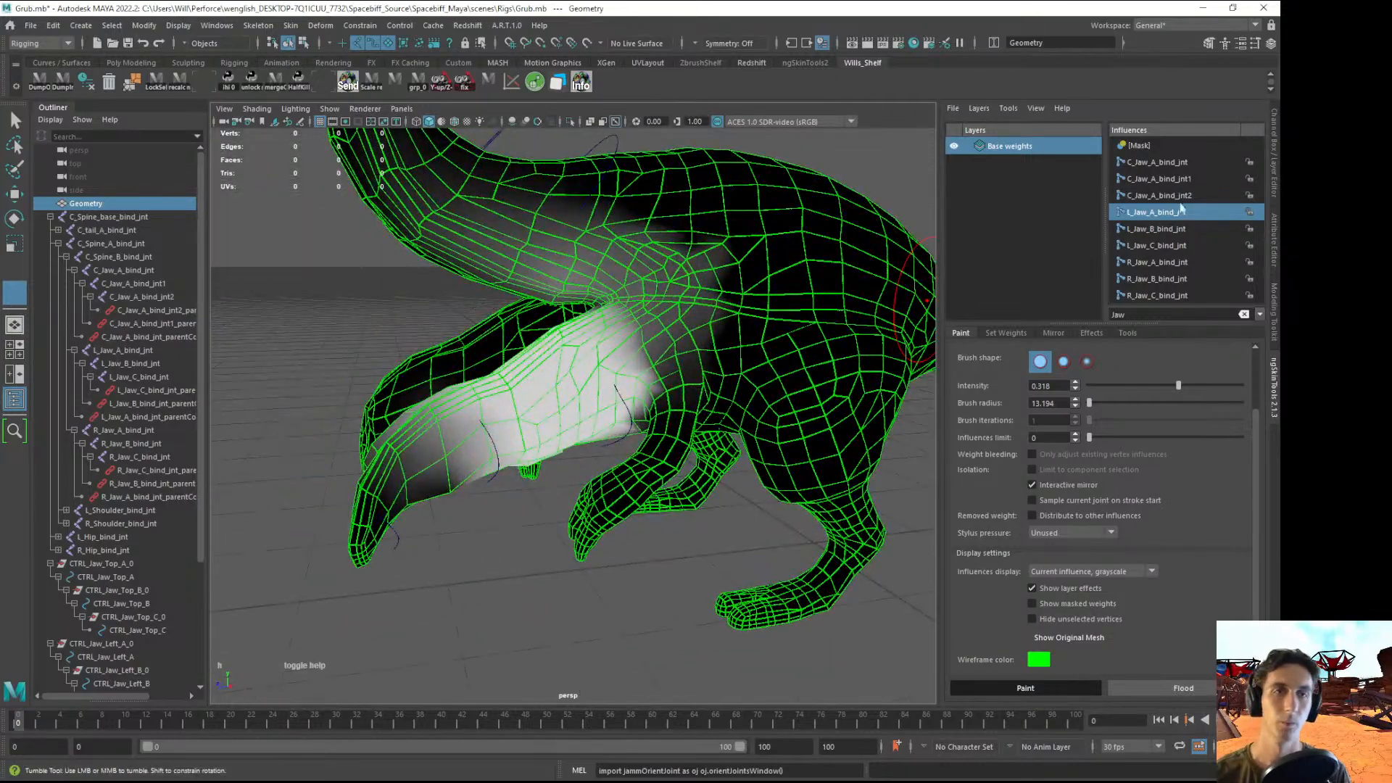
- Paint added weight for L_Jaw_B_bind_jnt over the middle of the left lower jaw, including its inner side
left_click(1160, 229)
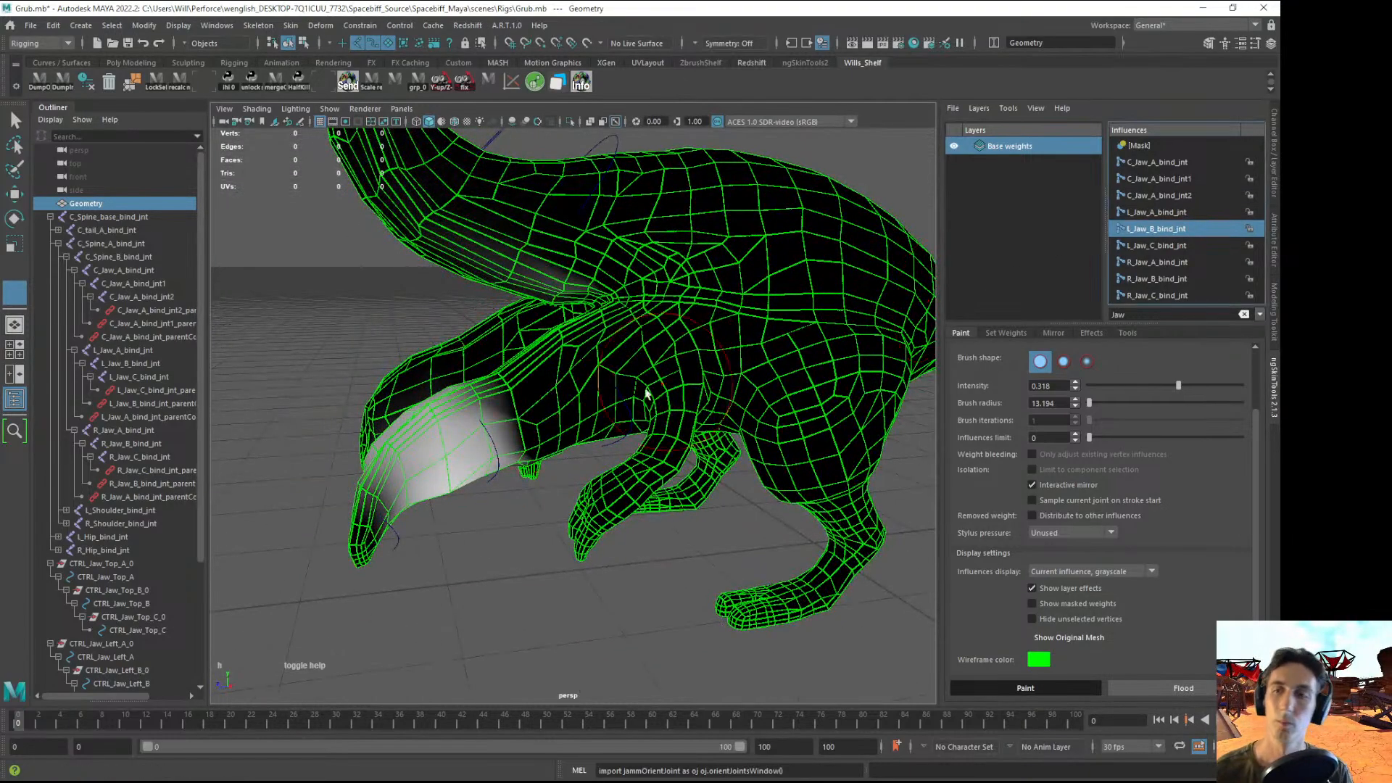
mouse_move(508, 428)
left_mouse_down("alt")
mouse_move(481, 458)
mouse_move(682, 454)
mouse_move(595, 475)
mouse_move(638, 473)
left_mouse_up("alt")
mouse_move(651, 521)
left_mouse_down()
mouse_move(721, 481)
mouse_move(659, 454)
mouse_move(700, 420)
mouse_move(454, 415)
mouse_move(510, 401)
mouse_move(497, 362)
left_mouse_up()
mouse_move(479, 427)
left_mouse_down()
mouse_move(491, 399)
mouse_move(468, 348)
mouse_move(496, 348)
mouse_move(483, 403)
mouse_move(497, 391)
mouse_move(687, 411)
mouse_move(630, 384)
mouse_move(607, 402)
mouse_move(610, 435)
mouse_move(656, 363)
mouse_move(487, 384)
left_mouse_up()
mouse_move(487, 384)
left_mouse_down()
mouse_move(473, 373)
mouse_move(525, 396)
mouse_move(533, 434)
left_mouse_up()
mouse_move(535, 433)
left_mouse_down("alt")
mouse_move(694, 435)
mouse_move(725, 464)
mouse_move(710, 501)
left_mouse_up("alt")
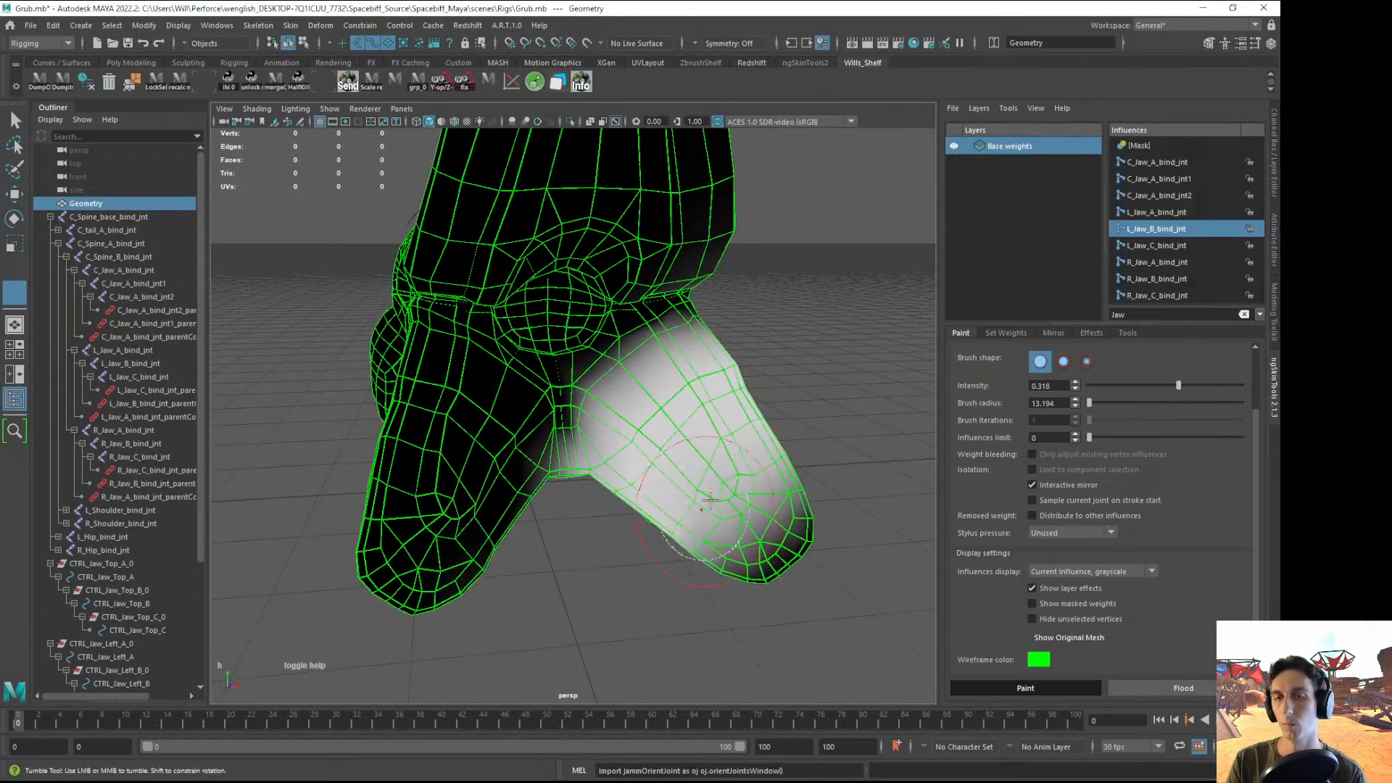
- Paint added weight for L_Jaw_C_bind_jnt over the left lower jaw's tip and rework L_Jaw_B_bind_jnt along its middle
left_click(1158, 245)
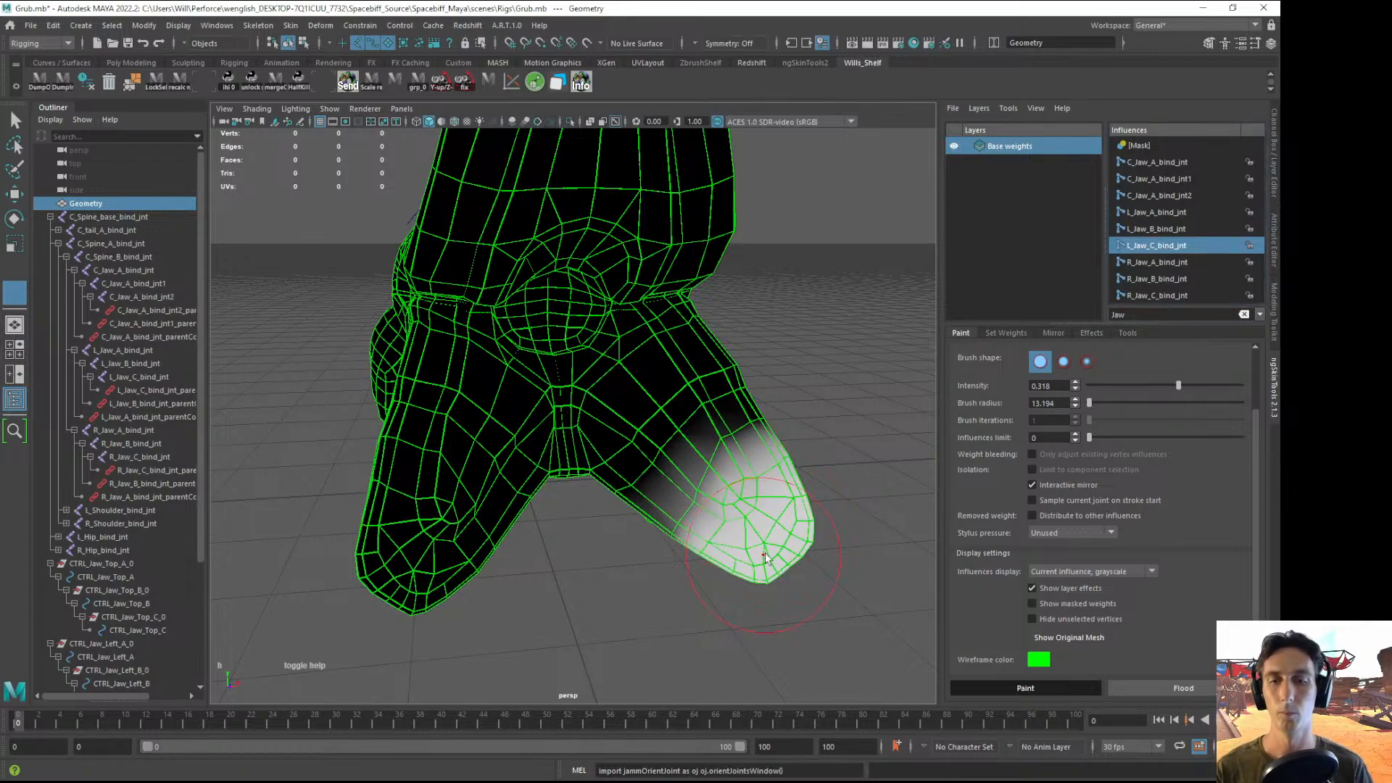
mouse_move(764, 518)
left_mouse_down("alt")
mouse_move(445, 459)
mouse_move(473, 431)
mouse_move(432, 456)
mouse_move(547, 529)
left_mouse_up("alt")
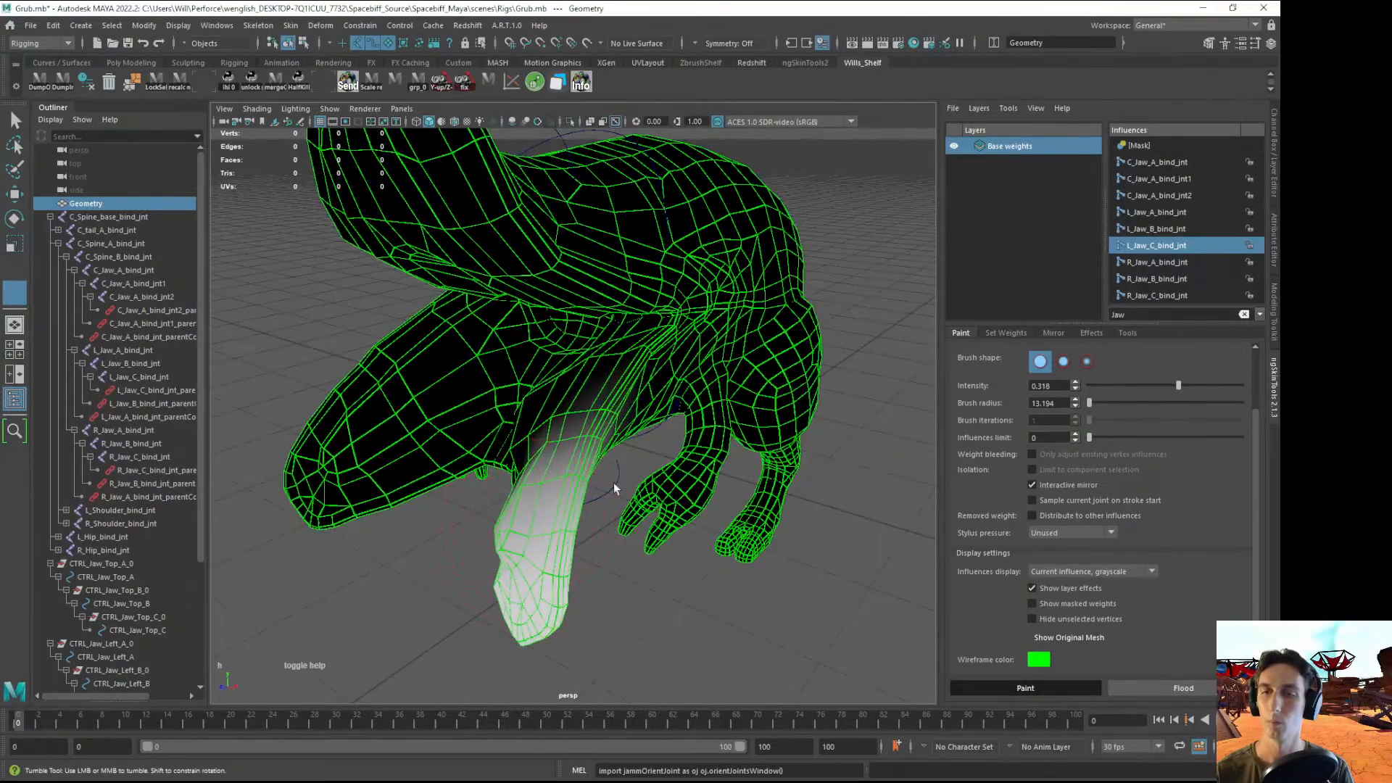
left_click(1162, 230)
mouse_move(551, 406)
left_mouse_down("alt")
mouse_move(575, 473)
mouse_move(417, 410)
mouse_move(498, 436)
mouse_move(671, 413)
mouse_move(682, 477)
left_mouse_up("alt")
mouse_move(691, 331)
left_mouse_down()
mouse_move(682, 435)
mouse_move(645, 494)
left_mouse_up()
- Refine the L_Jaw_A_bind_jnt weight around the left lower jaw's base using a brush radius of 8.216
left_click(1153, 212)
left_click_drag(544, 370, 623, 380, "alt")
mouse_move(609, 373)
left_mouse_down()
mouse_move(624, 413)
mouse_move(676, 434)
mouse_move(660, 406)
mouse_move(634, 466)
mouse_move(685, 458)
mouse_move(619, 376)
mouse_move(569, 399)
left_mouse_up()
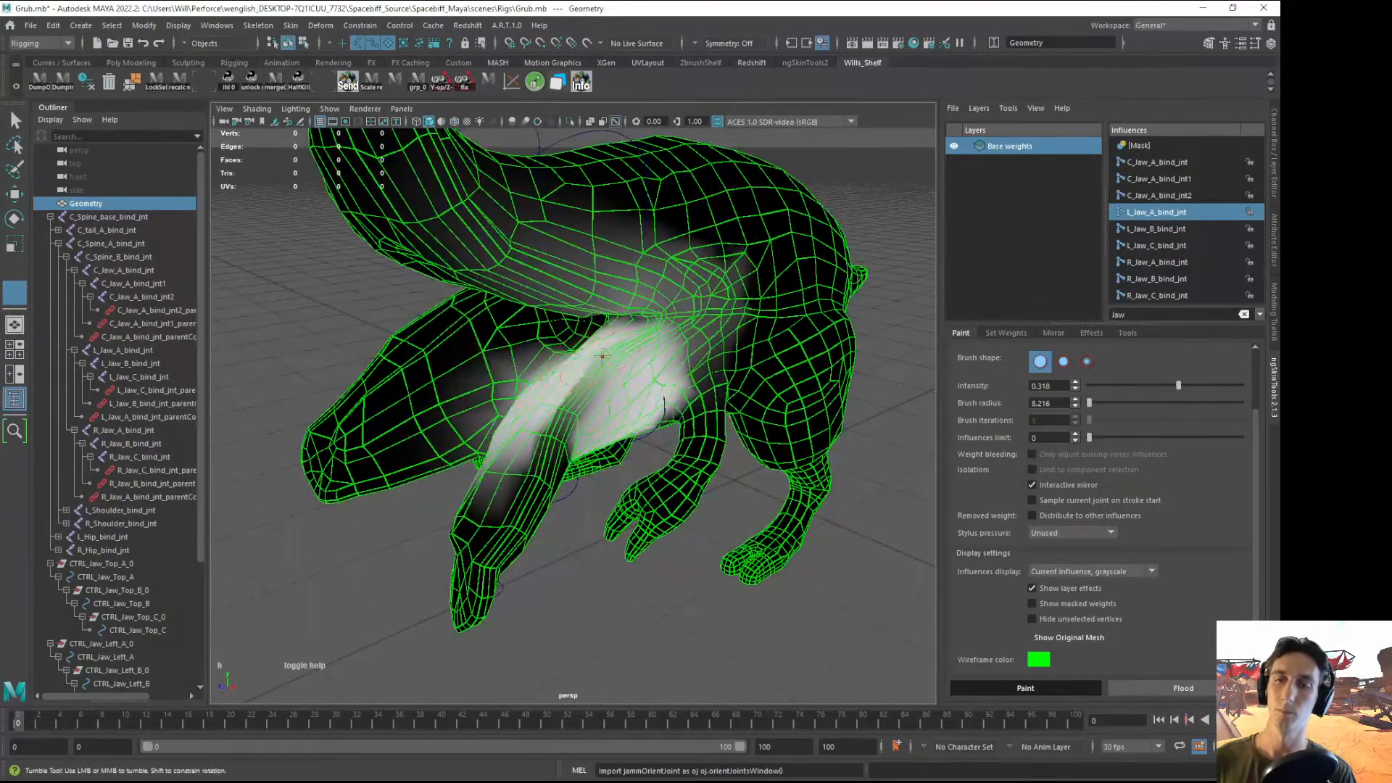
left_click_drag(725, 400, 685, 393, "alt")
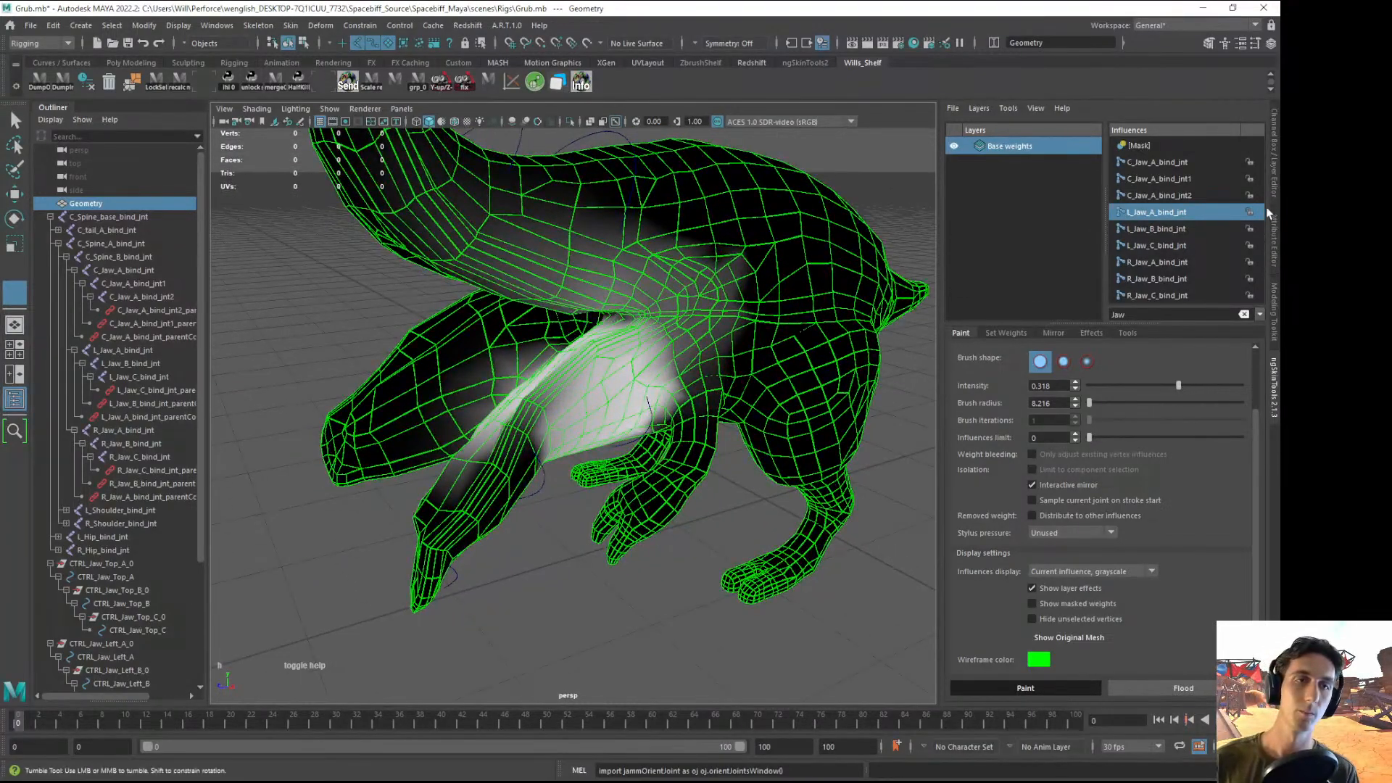
- Clear the influence filter and examine the weights of C_Spine_A_bind_jnt, C_Spine_B_bind_jnt and C_Spine_base_bind_jnt
left_click(1244, 314)
left_click(1176, 215)
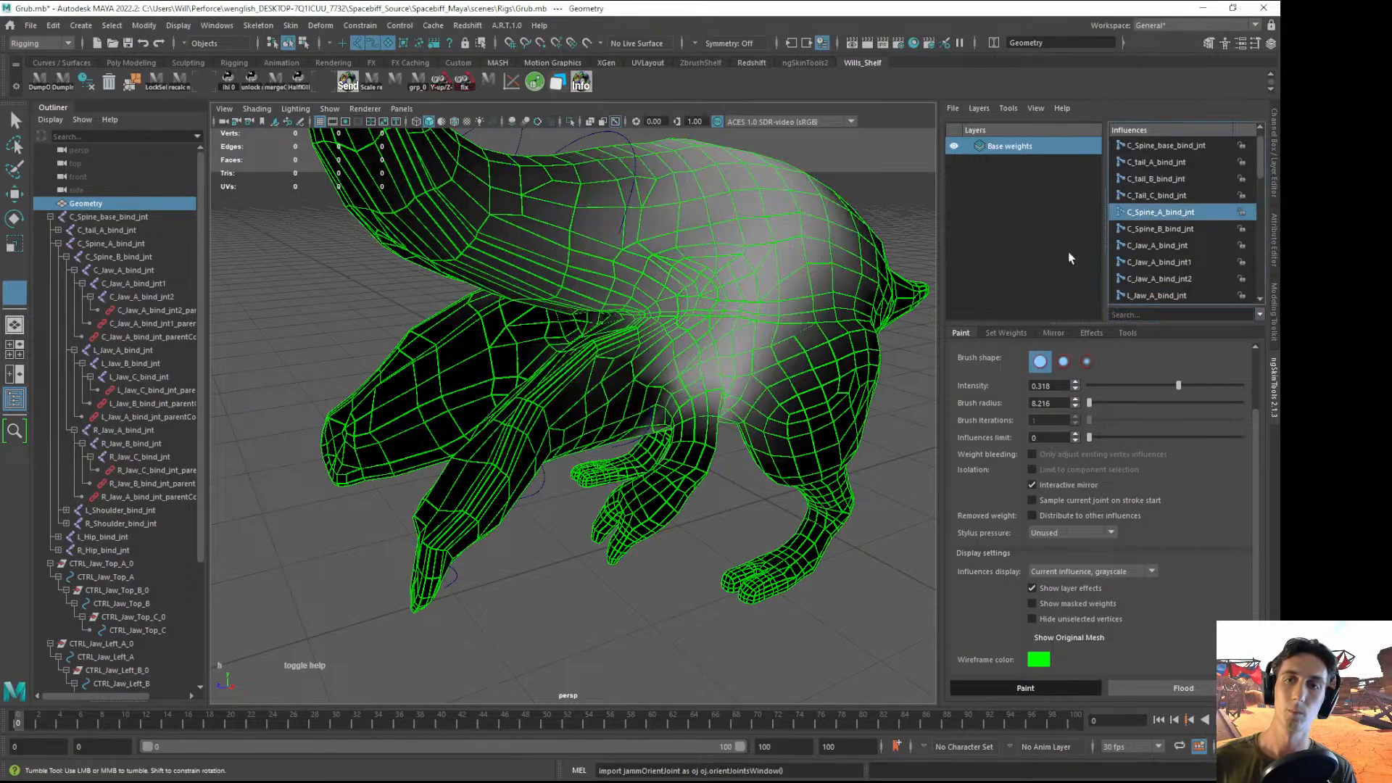
left_click_drag(762, 363, 721, 348, "alt")
middle_click_drag(721, 348, 695, 387, "alt")
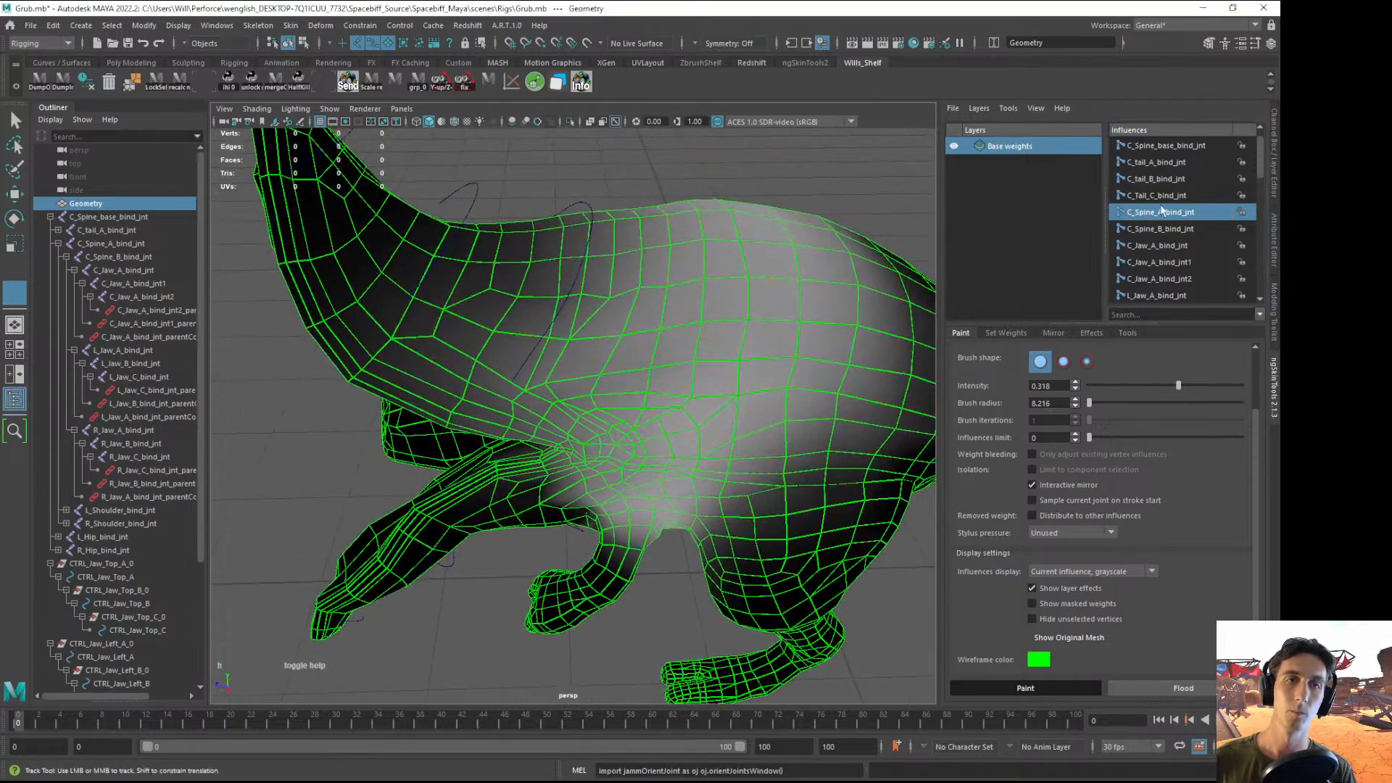
left_click(1178, 229)
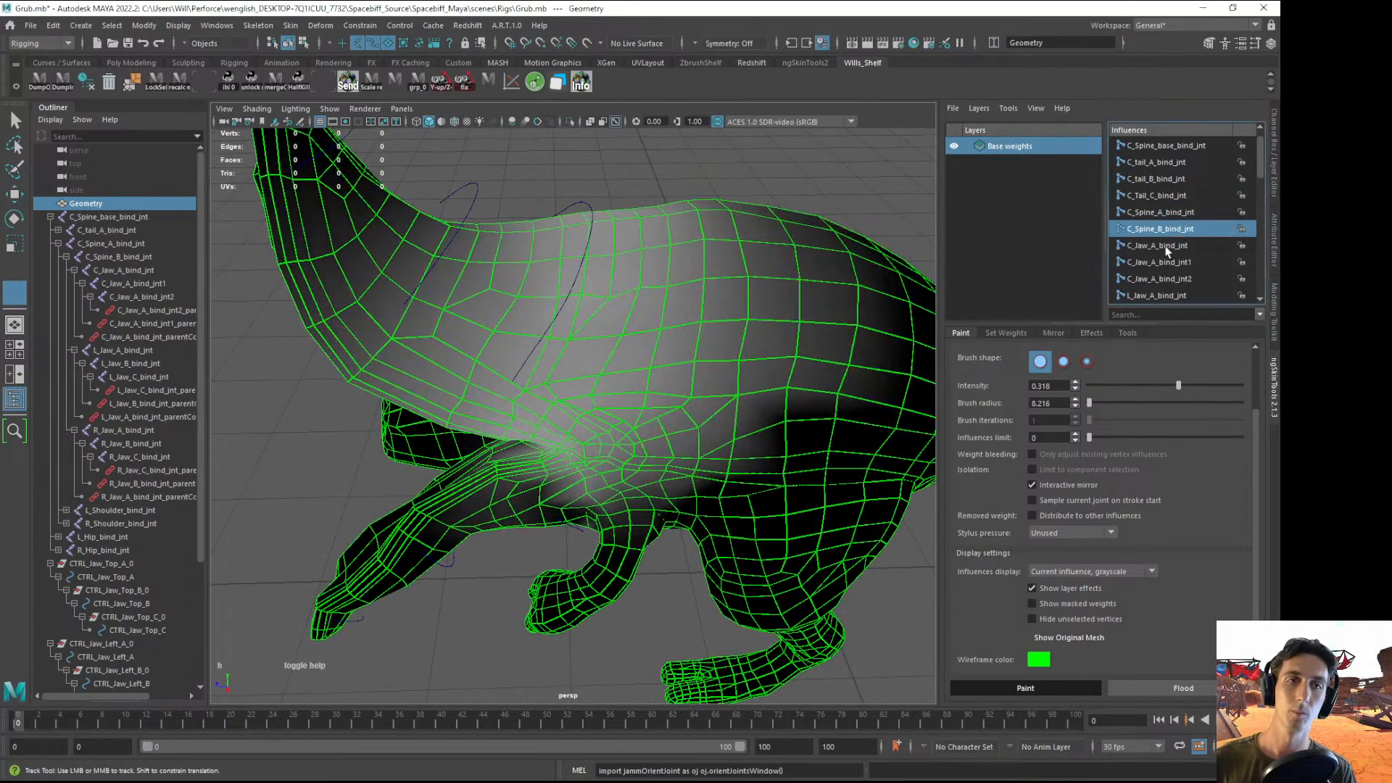
scroll(1261, 168, "up", 1)
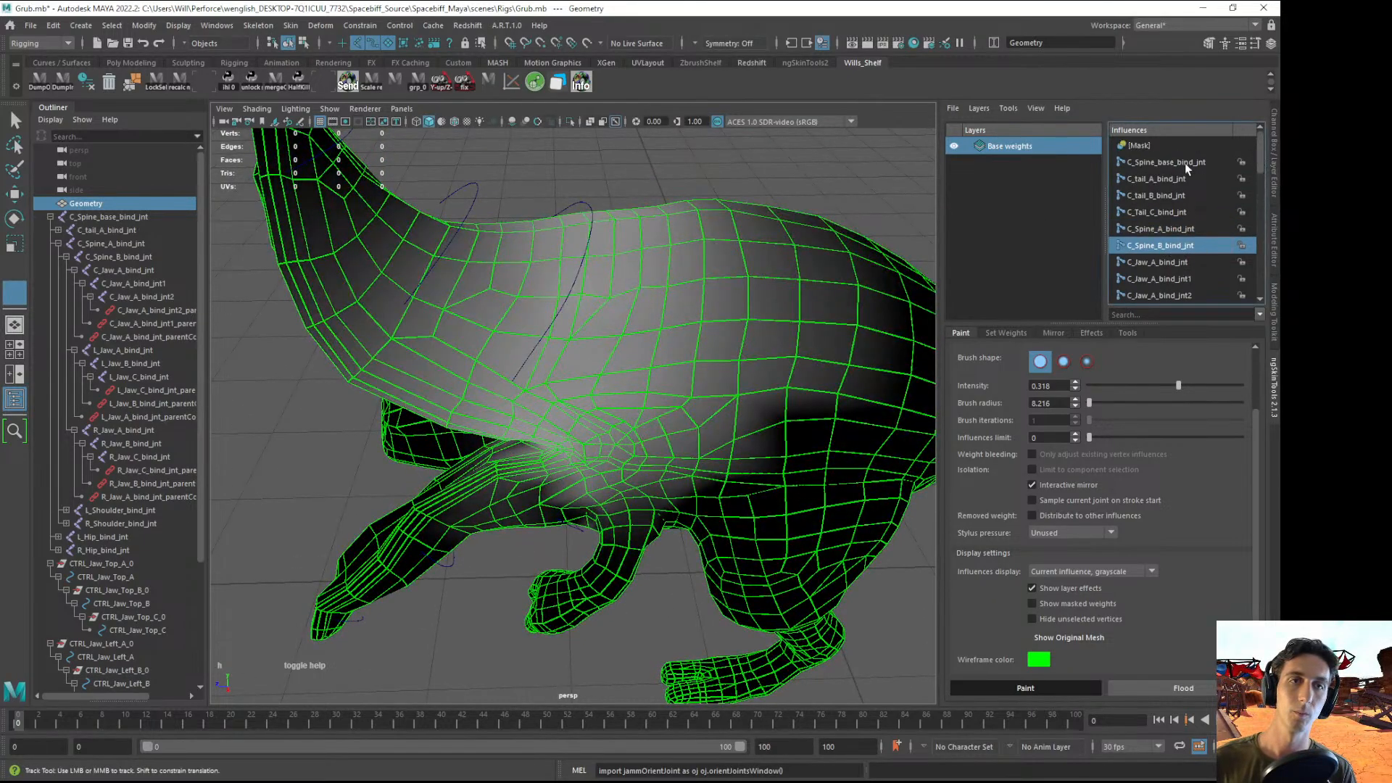
left_click(1181, 162)
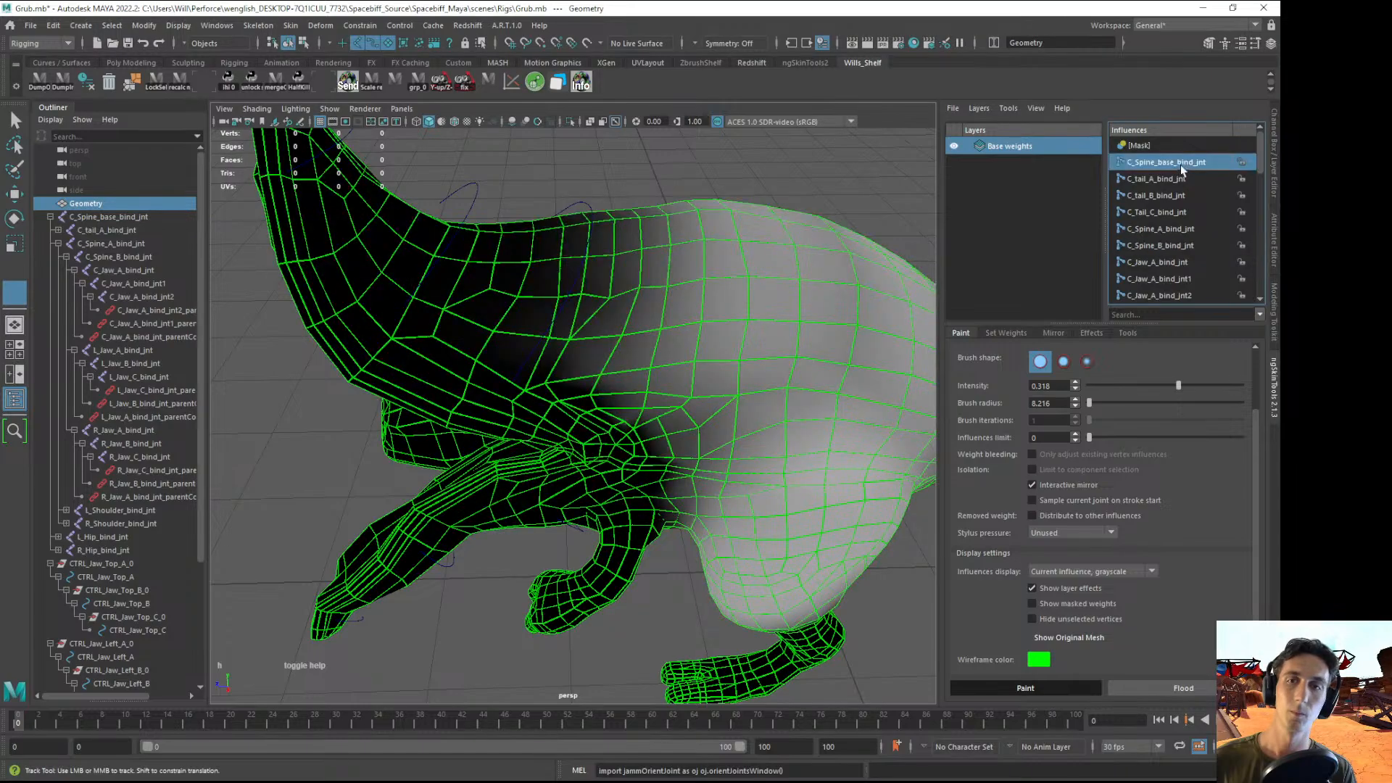
- Paint added weight for C_Spine_A_bind_jnt over the front torso and the throat inside the mouth, using a brush radius of 12.033
left_click(1156, 231)
left_click_drag(569, 306, 644, 291)
key("b")
mouse_move(610, 290)
left_mouse_down()
mouse_move(616, 354)
mouse_move(638, 312)
mouse_move(625, 370)
mouse_move(795, 353)
mouse_move(500, 274)
left_mouse_up()
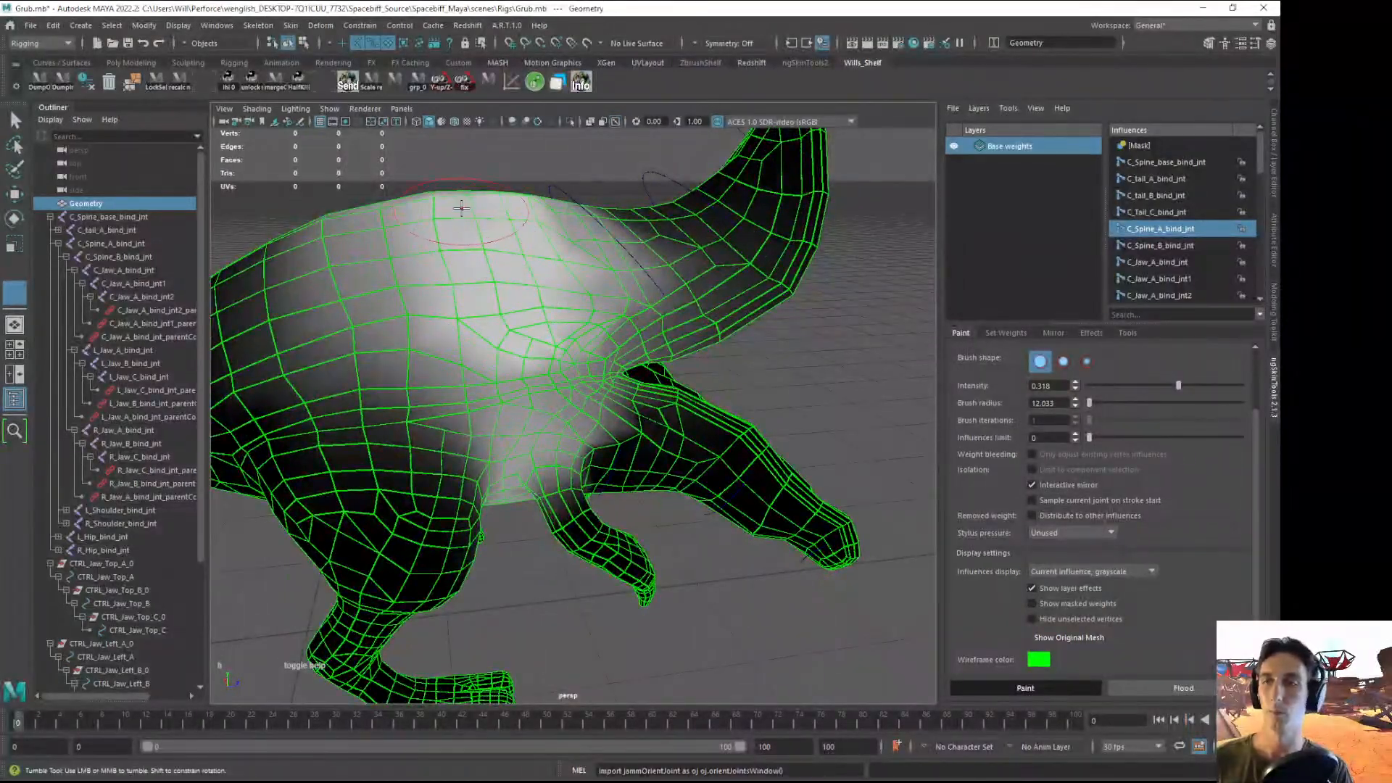
left_click_drag(509, 448, 485, 438, "alt")
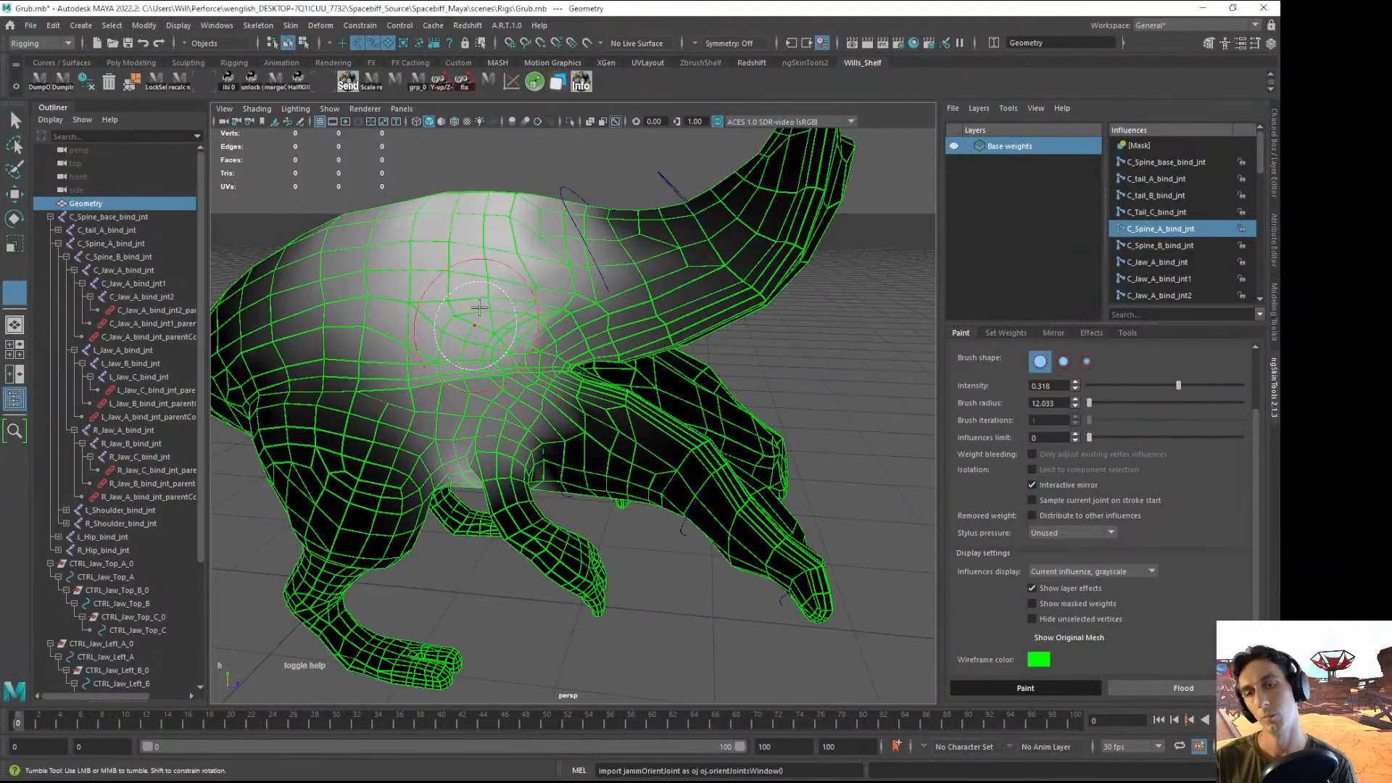
left_click_drag(494, 383, 599, 361, "alt")
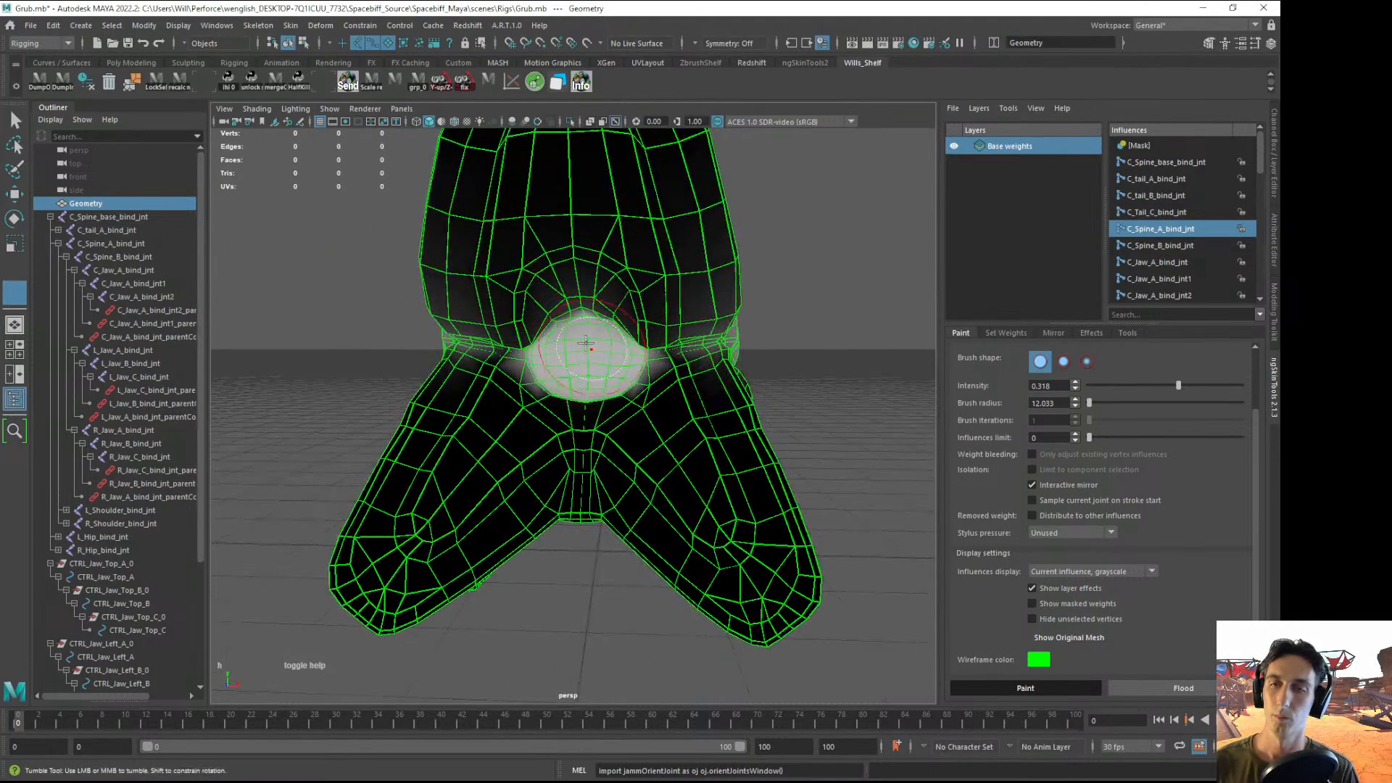
left_click_drag(586, 343, 579, 231, "alt")
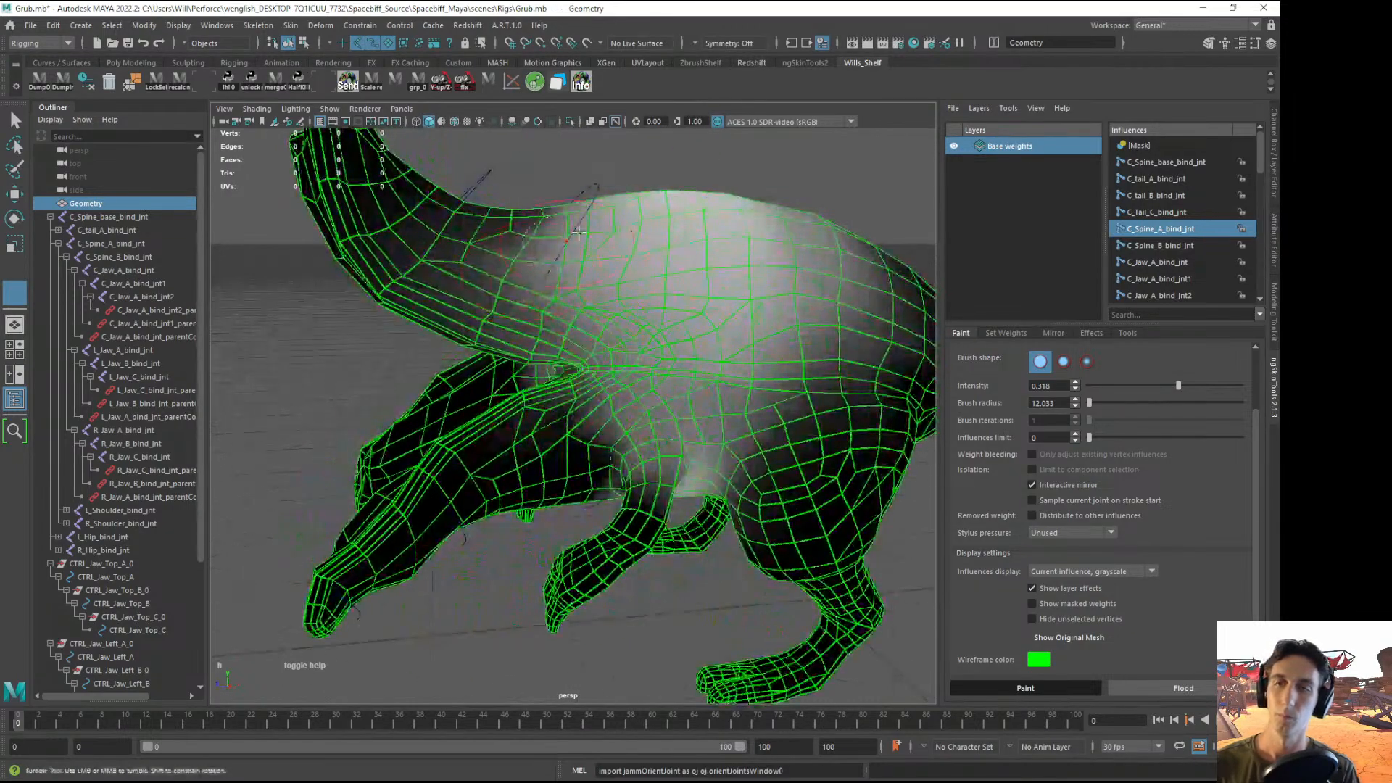
- Paint added weight for C_Jaw_A_bind_jnt over the top of the head behind the upper jaw
left_click(1172, 264)
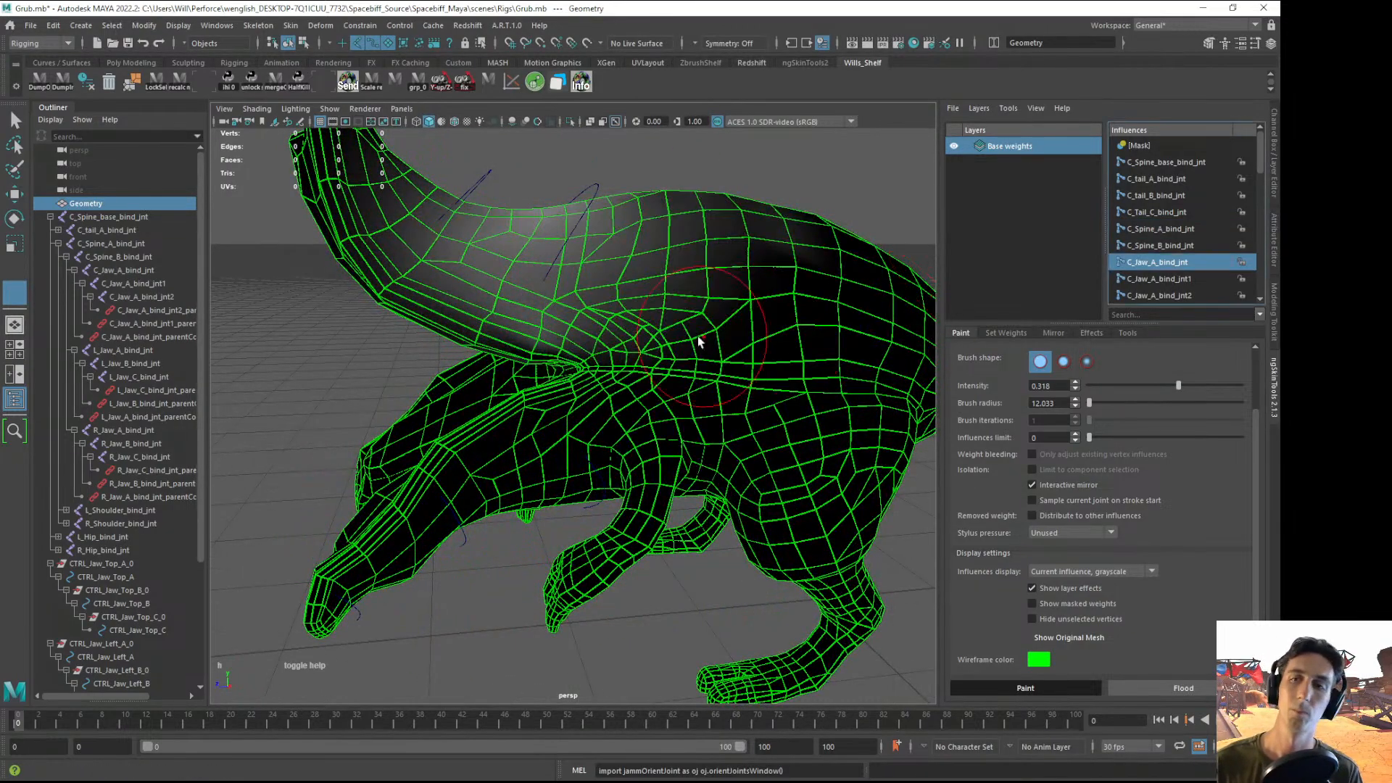
mouse_move(699, 338)
left_mouse_down("alt")
mouse_move(522, 423)
mouse_move(547, 359)
left_mouse_up("alt")
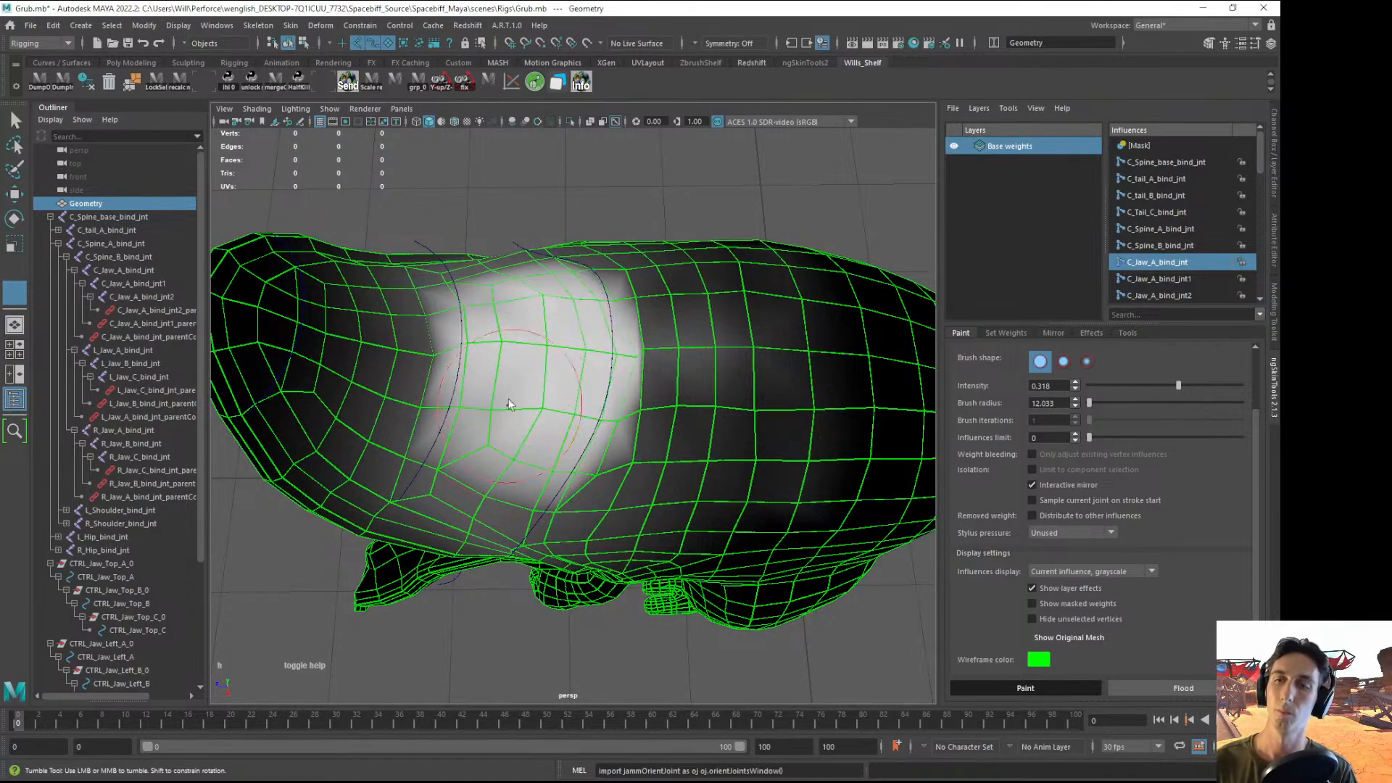
mouse_move(509, 404)
left_mouse_down()
mouse_move(442, 326)
mouse_move(531, 287)
left_mouse_up()
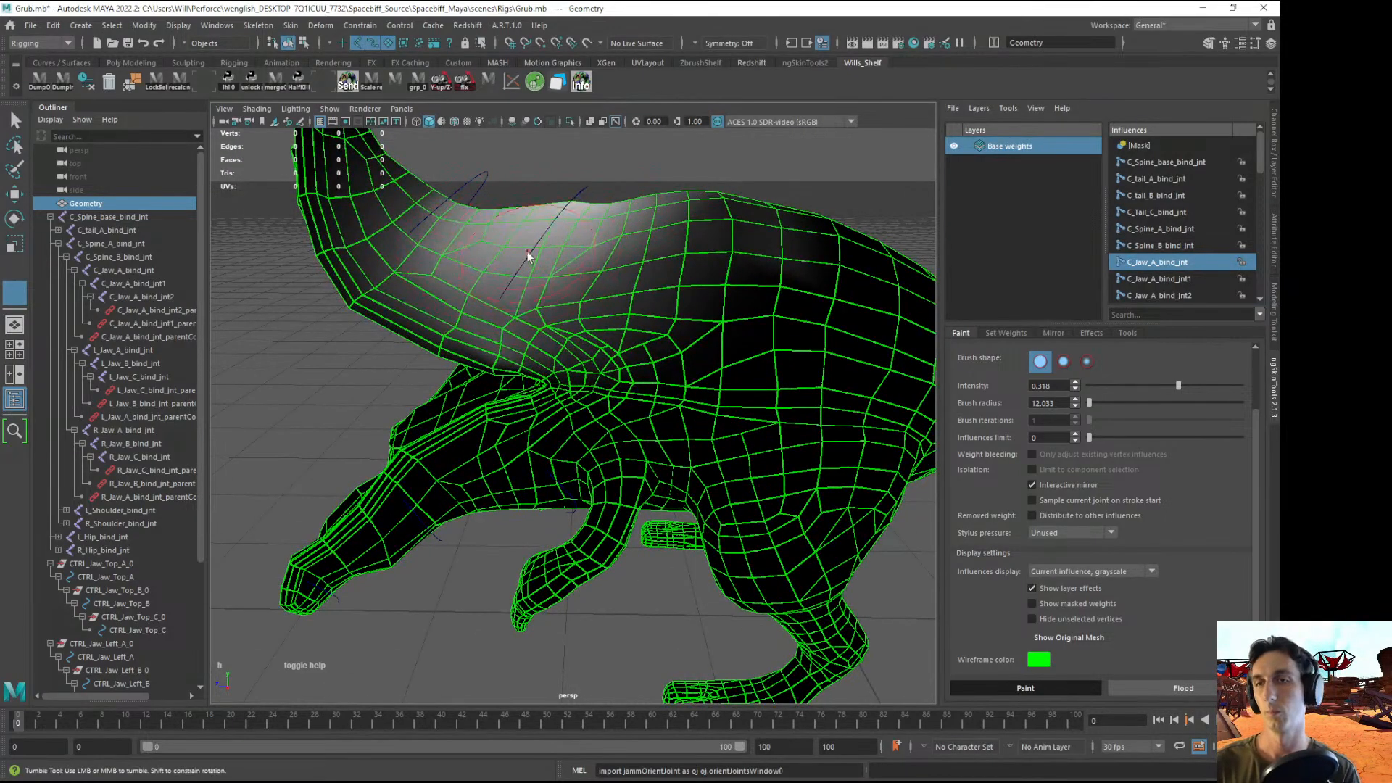
mouse_move(528, 256)
left_mouse_down("alt")
mouse_move(802, 248)
mouse_move(642, 215)
left_mouse_up("alt")
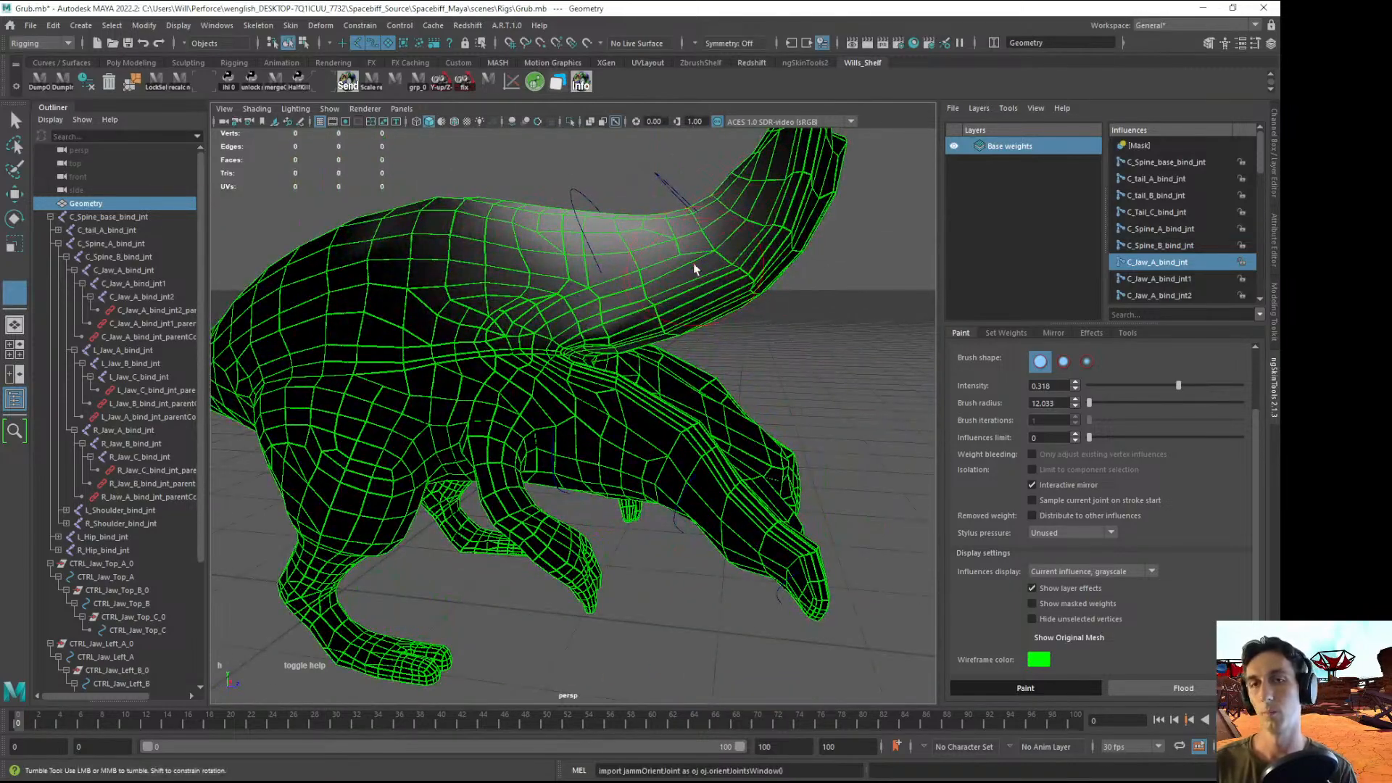
- Leave weight painting, deselect the mesh and inspect the open mouth in textured shaded display
right_click_drag(695, 269, 450, 261, "alt")
key("q")
left_click(756, 396)
mouse_move(756, 396)
left_mouse_down("alt")
mouse_move(636, 455)
mouse_move(426, 416)
mouse_move(447, 435)
left_mouse_up("alt")
key("6")
left_click_drag(534, 460, 690, 497, "alt")
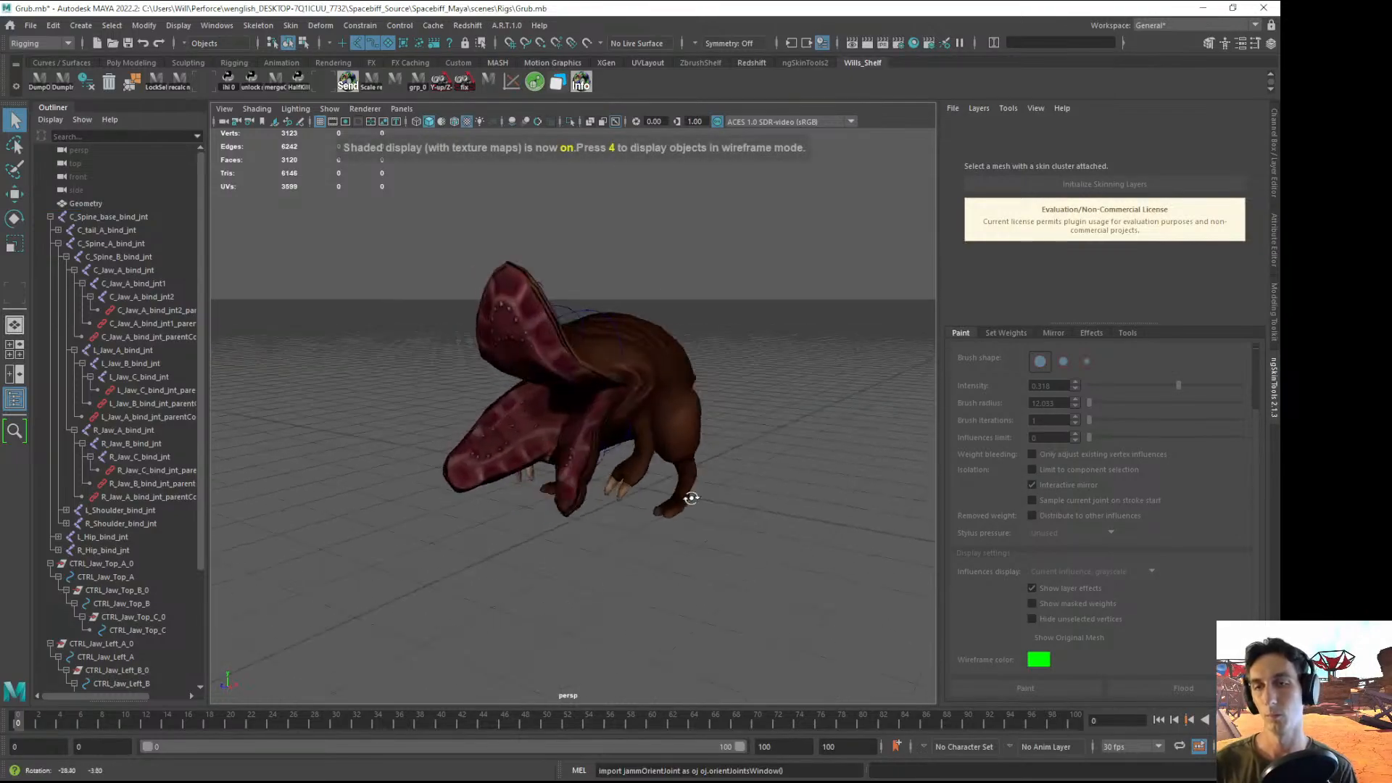
left_click_drag(652, 577, 596, 533, "alt")
left_click_drag(586, 458, 558, 451, "alt")
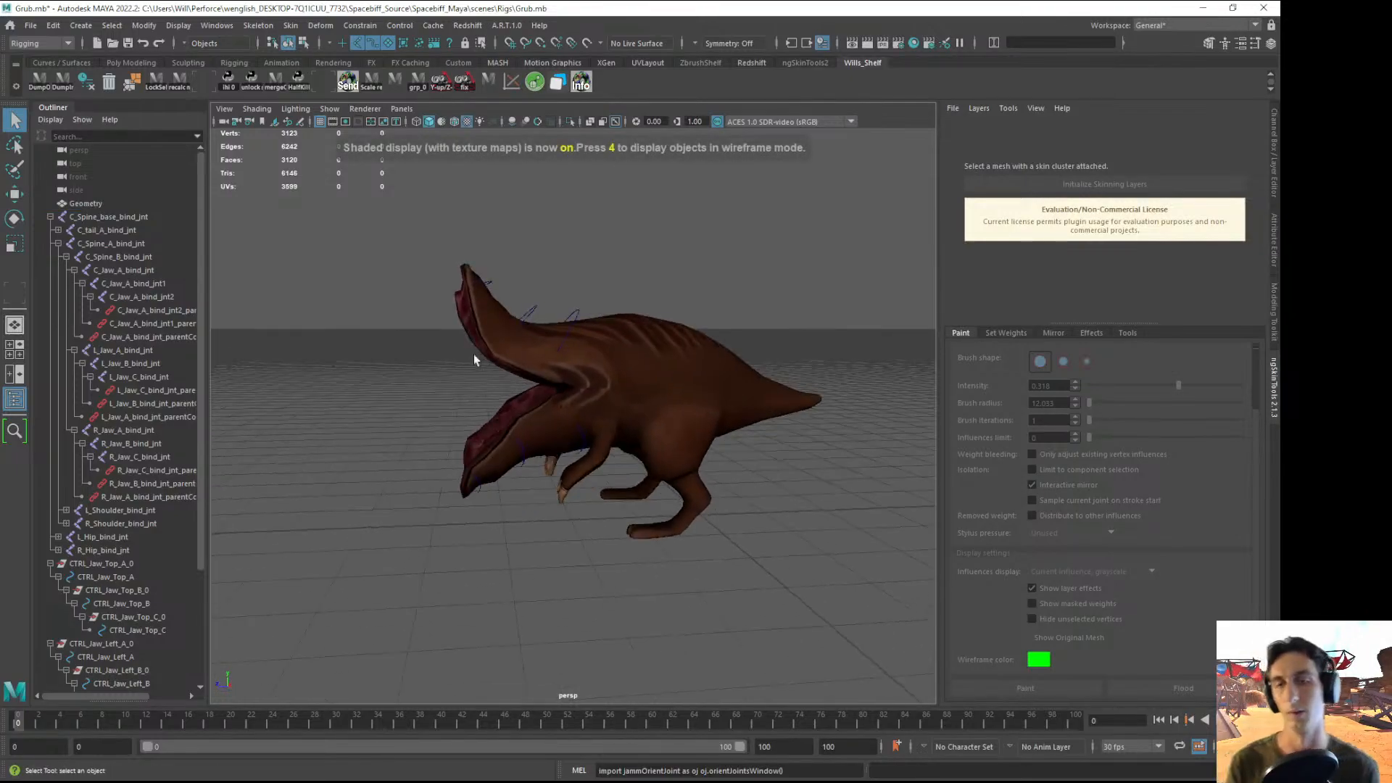
- Select all the jaw controls, return the mouth to its closed pose and activate the Rotate tool
key("q")
left_click_drag(574, 387, 551, 471)
mouse_move(551, 472)
left_mouse_down("alt")
mouse_move(413, 568)
mouse_move(631, 566)
left_mouse_up("alt")
key("e")
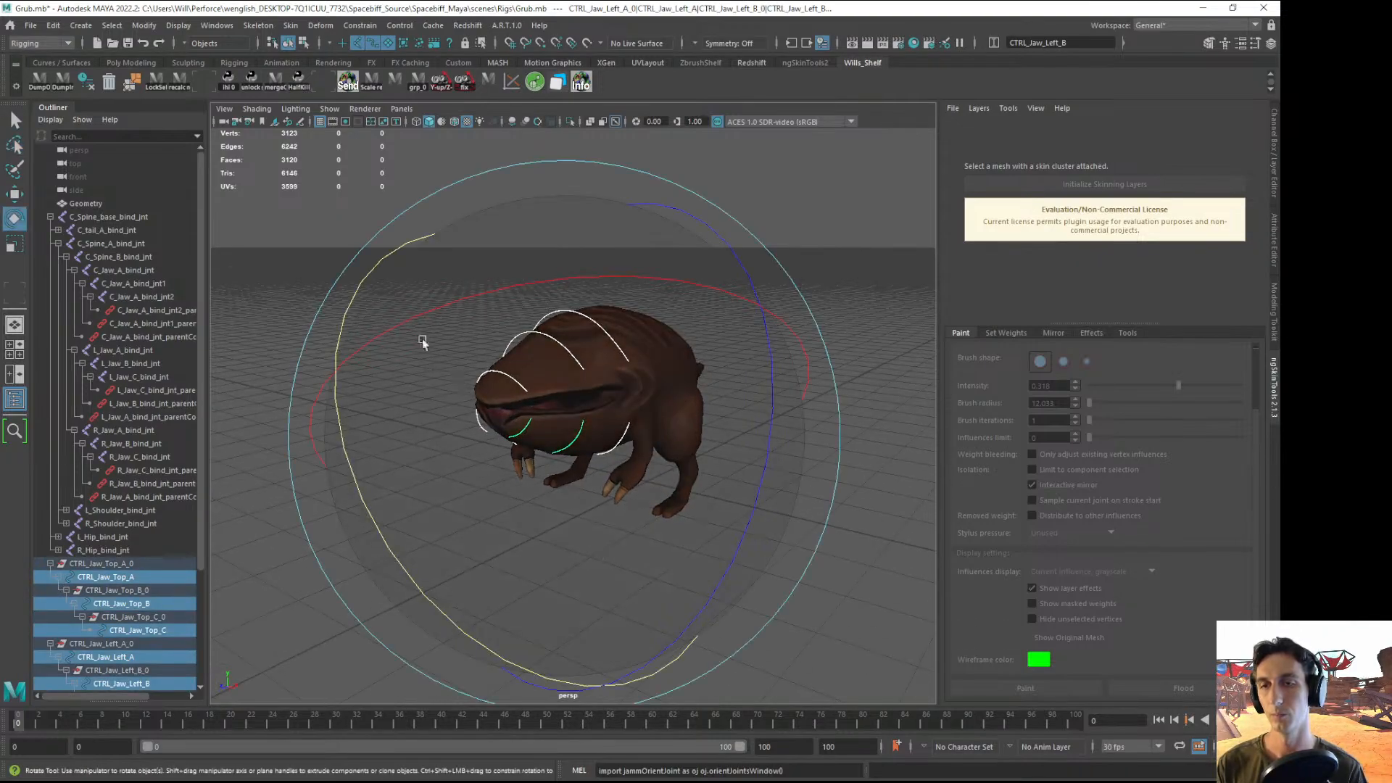
- Test-rotate all the jaw controls together to open the mouth, then undo the rotation and deselect them
mouse_move(357, 488)
left_mouse_down()
mouse_move(467, 600)
mouse_move(573, 547)
mouse_move(724, 525)
left_mouse_up()
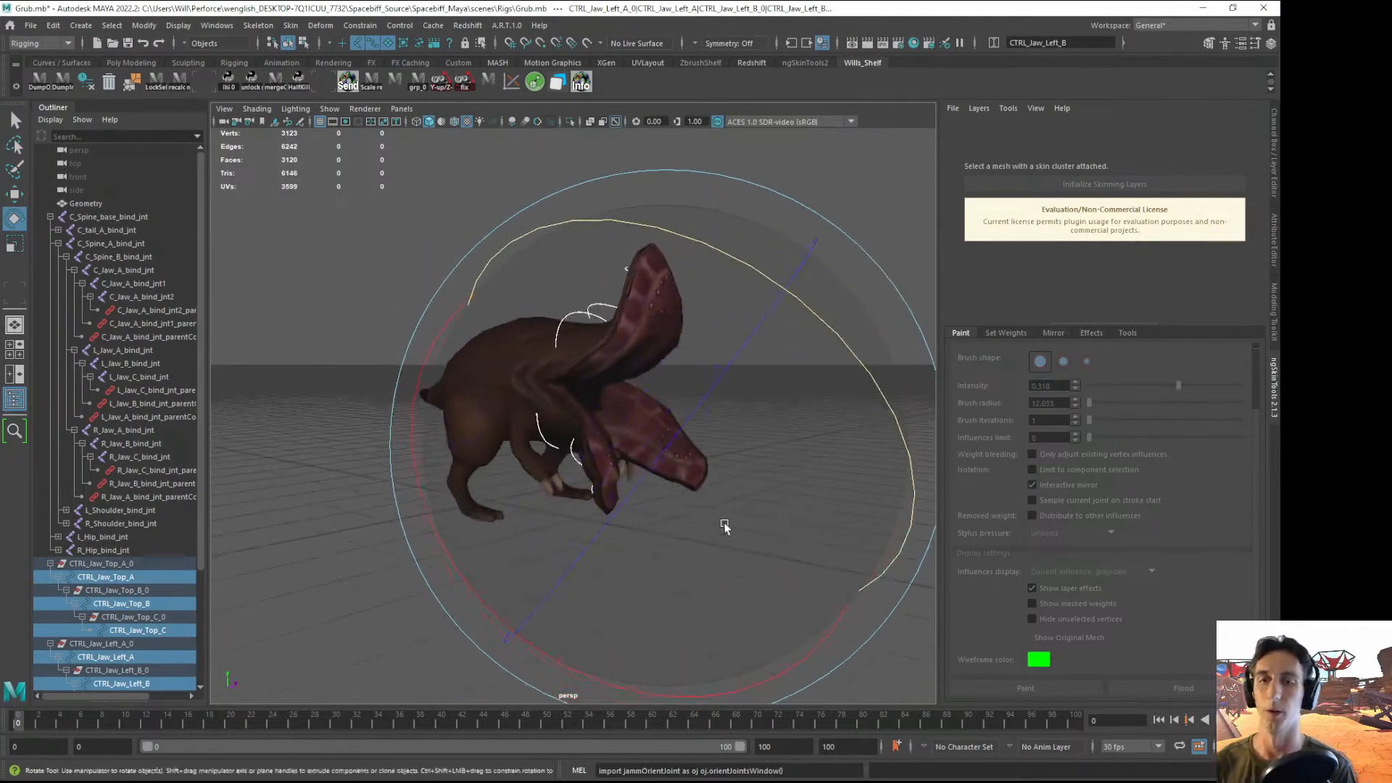
left_click_drag(851, 364, 896, 396)
left_click_drag(738, 428, 616, 261, "alt")
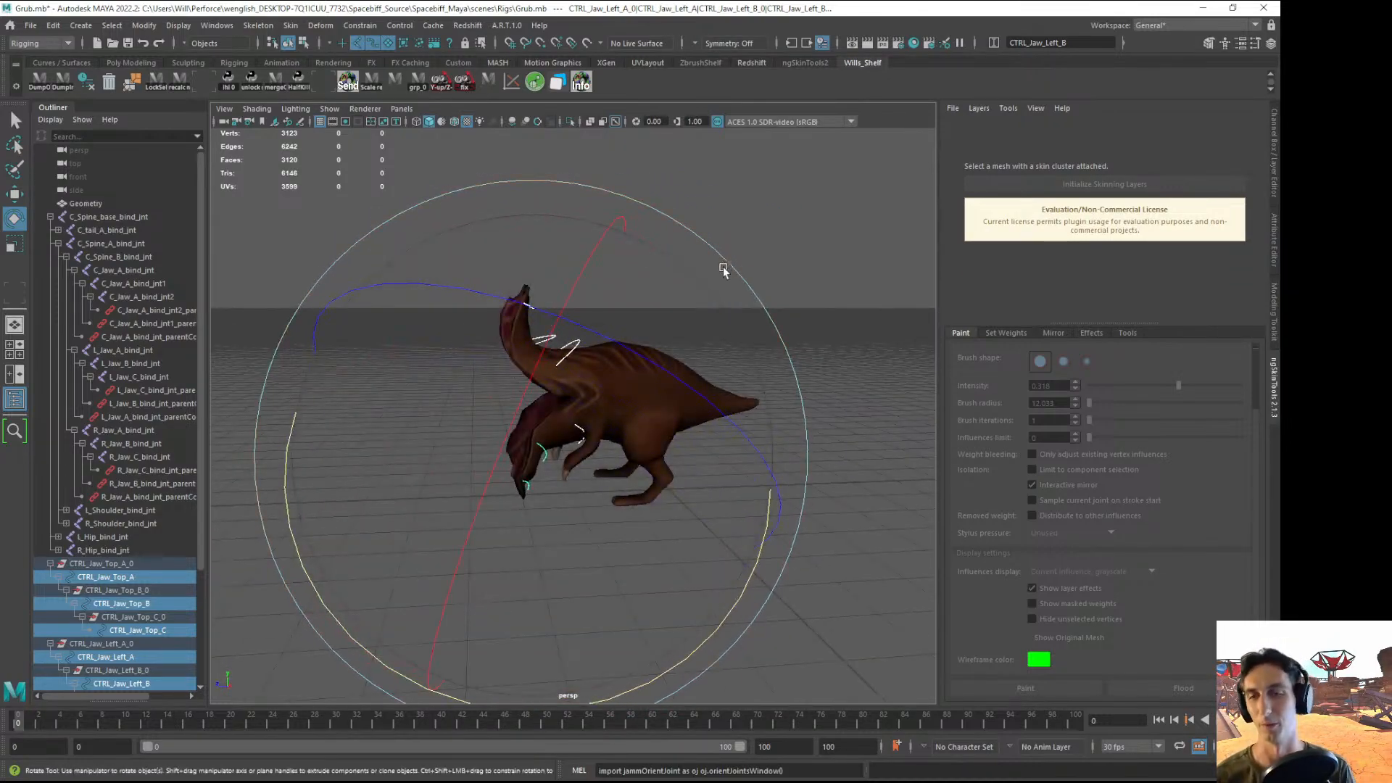
key("ctrl+z")
left_click(771, 255)
- Select the base controls of the upper and lower jaws, including CTRL_Jaw_Top_A and CTRL_Jaw_Left_A, and rotate them to open the mouth
scroll(631, 408, "up", 5)
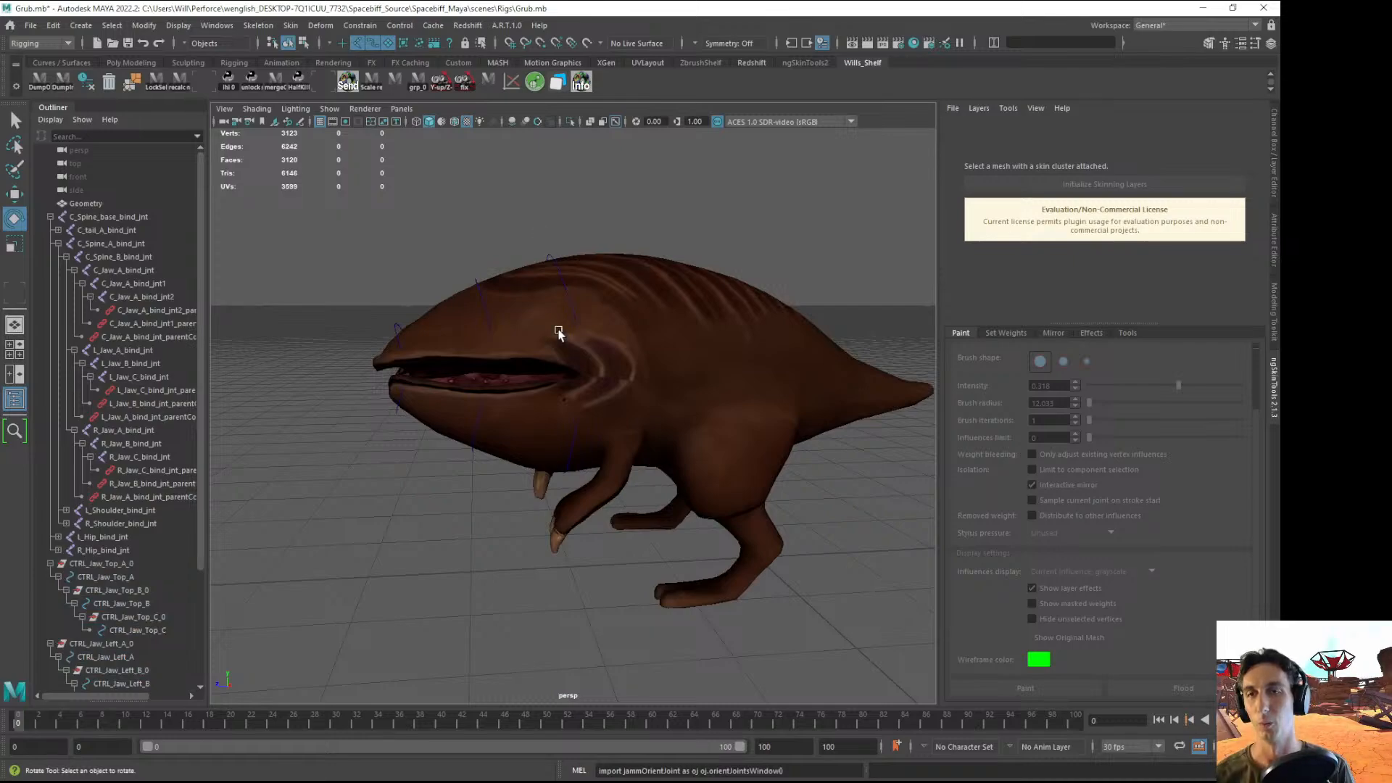
left_click(549, 260)
left_click(571, 468, "shift")
left_click_drag(529, 498, 500, 355, "alt")
left_click_drag(624, 203, 708, 232, "alt")
left_click_drag(584, 310, 616, 298)
left_click_drag(616, 299, 521, 275, "alt")
left_click_drag(614, 210, 584, 240)
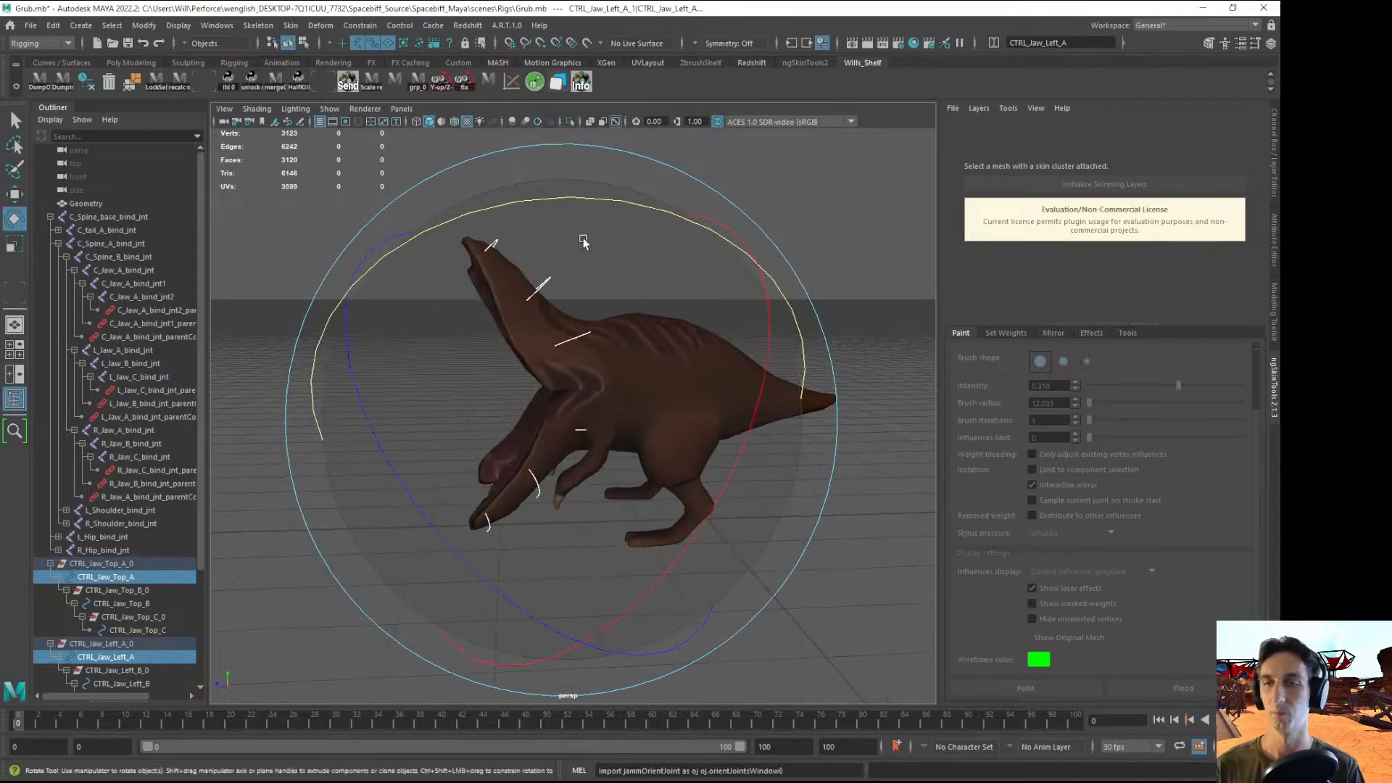
- Rotate CTRL_Jaw_Top_B to test the bend in the middle of the upper jaw
left_click(289, 455)
left_click(489, 361)
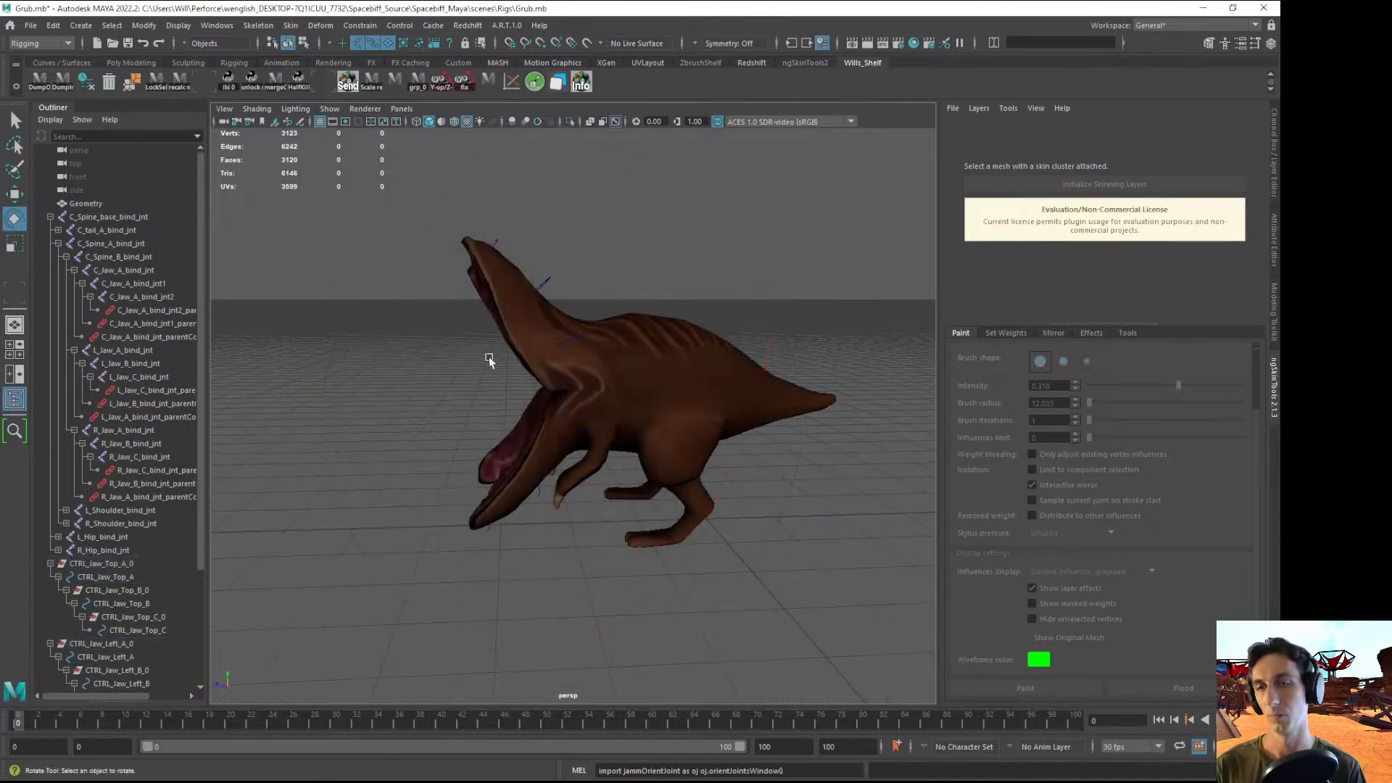
left_click(553, 273)
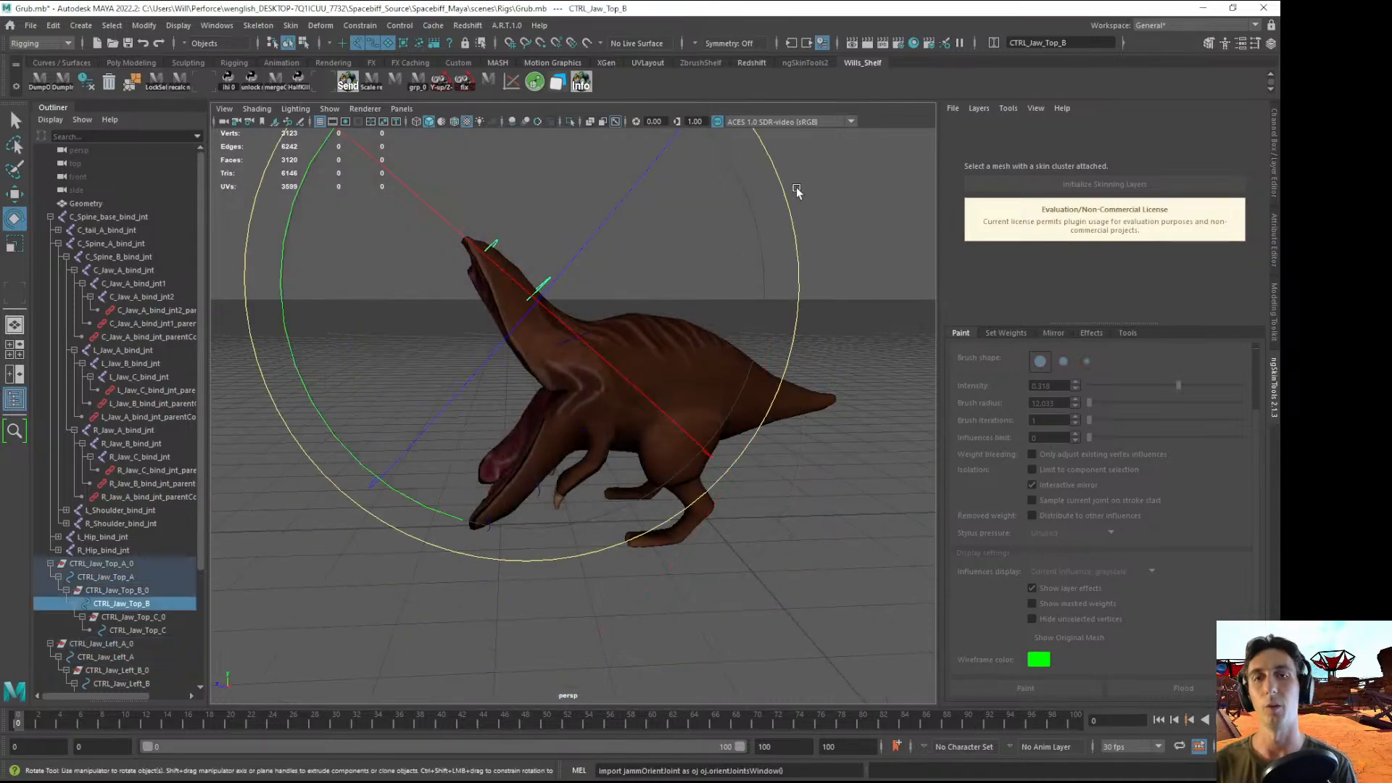
left_click_drag(795, 192, 796, 250)
left_click_drag(581, 296, 420, 382, "alt")
right_click_drag(420, 382, 314, 394, "alt")
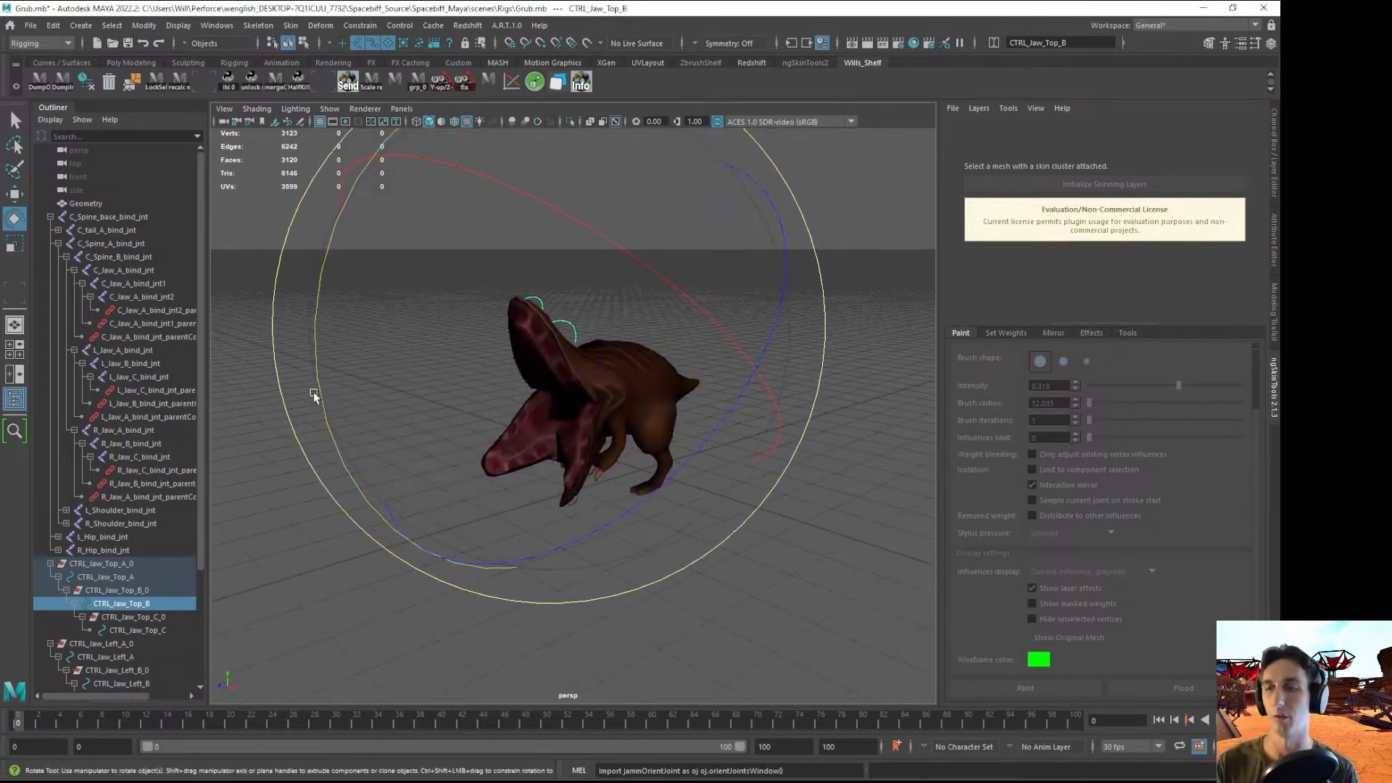
left_click_drag(316, 392, 615, 528)
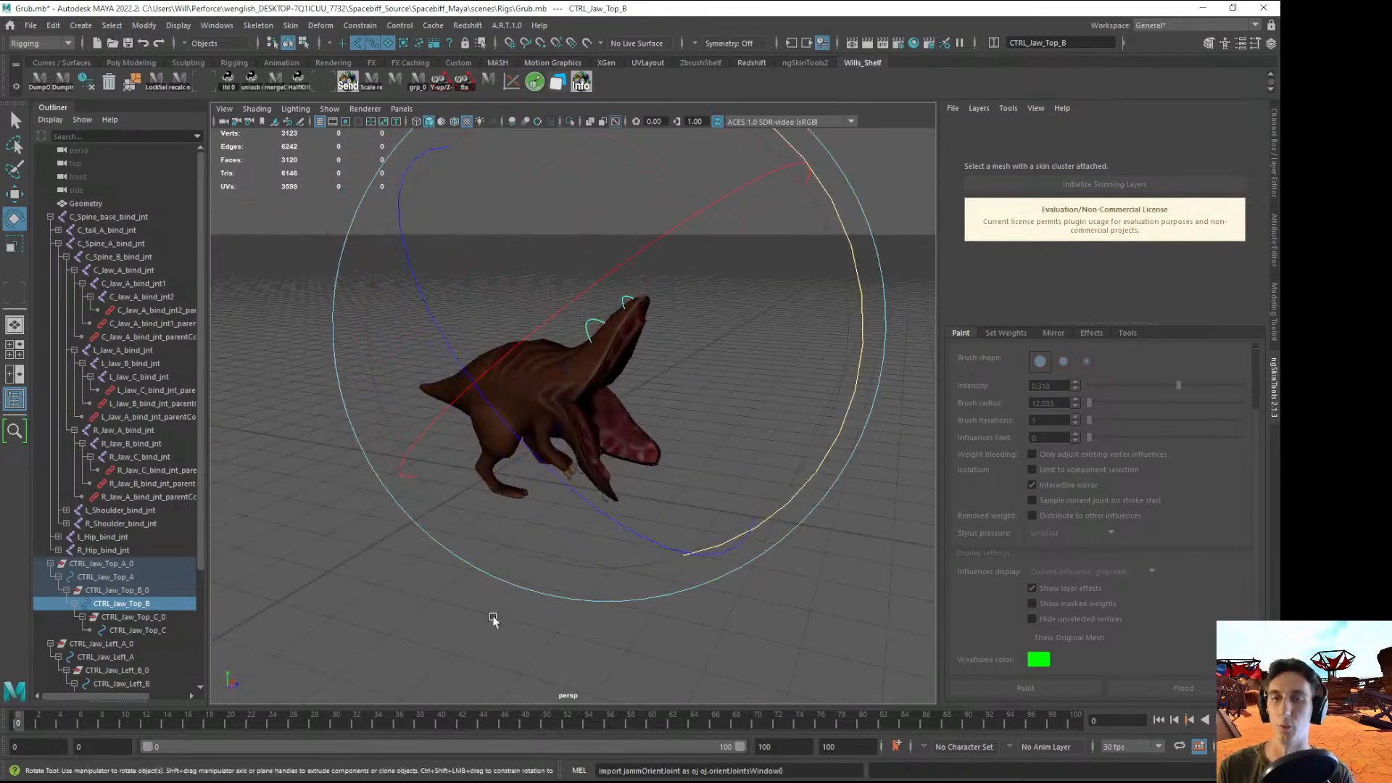
- Rotate the upper jaw's middle control again to adjust its bend, and deselect it
left_click(494, 619)
left_click_drag(494, 619, 631, 613, "alt")
right_click_drag(631, 613, 746, 594, "alt")
left_click_drag(746, 594, 693, 541, "alt")
left_click_drag(598, 258, 619, 262, "alt")
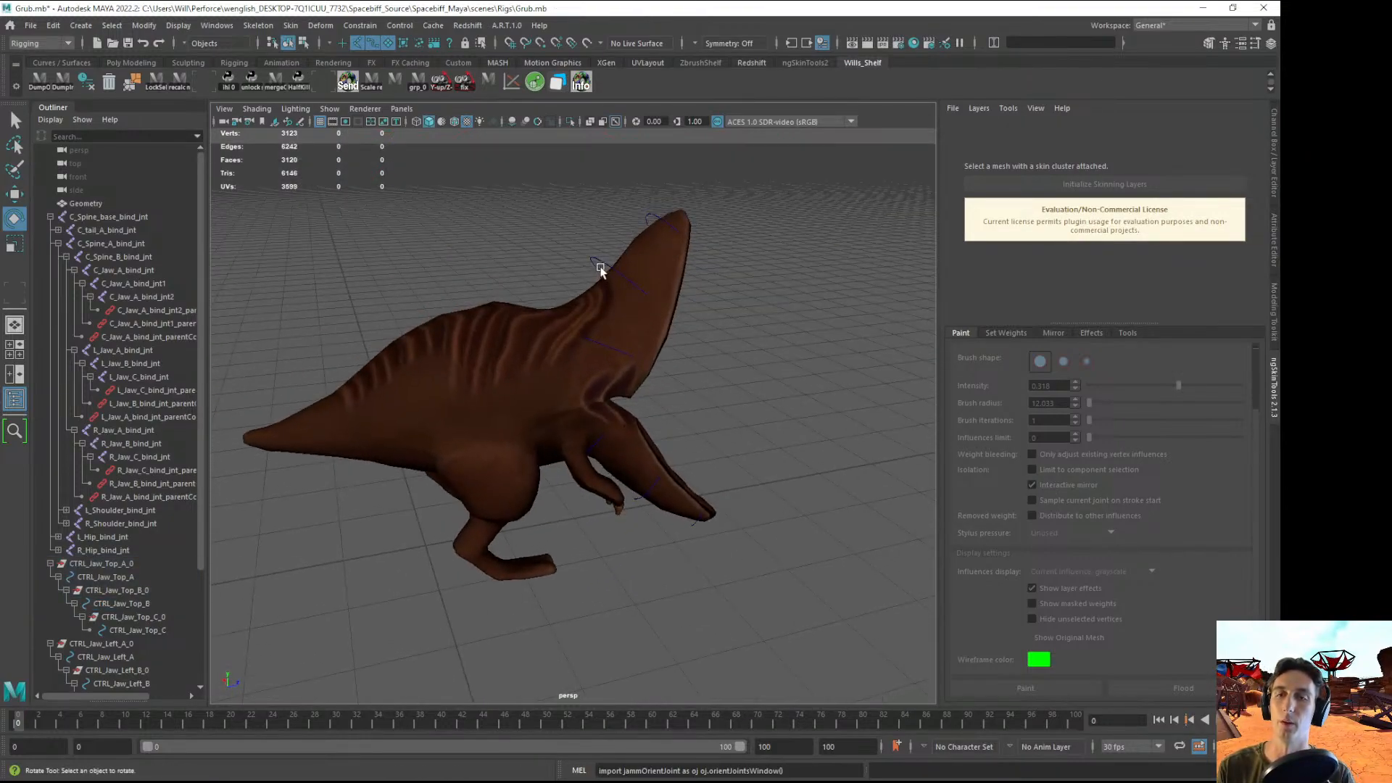
left_click(600, 266)
left_click_drag(368, 281, 341, 359)
left_click(333, 531)
- Select CTRL_Jaw_Left_B on the left lower jaw for rotation
right_click_drag(333, 532, 520, 604, "alt")
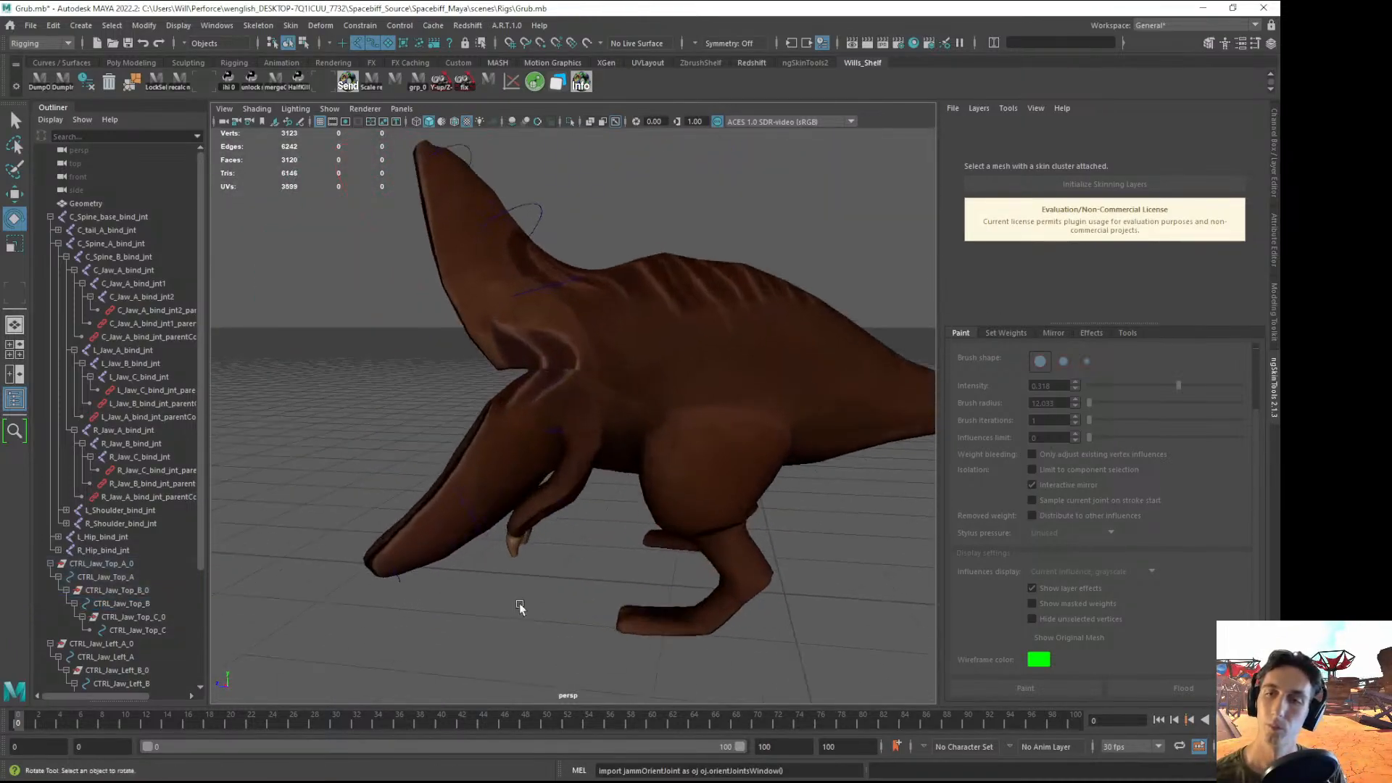
left_click_drag(520, 608, 543, 459, "alt")
left_click(544, 460)
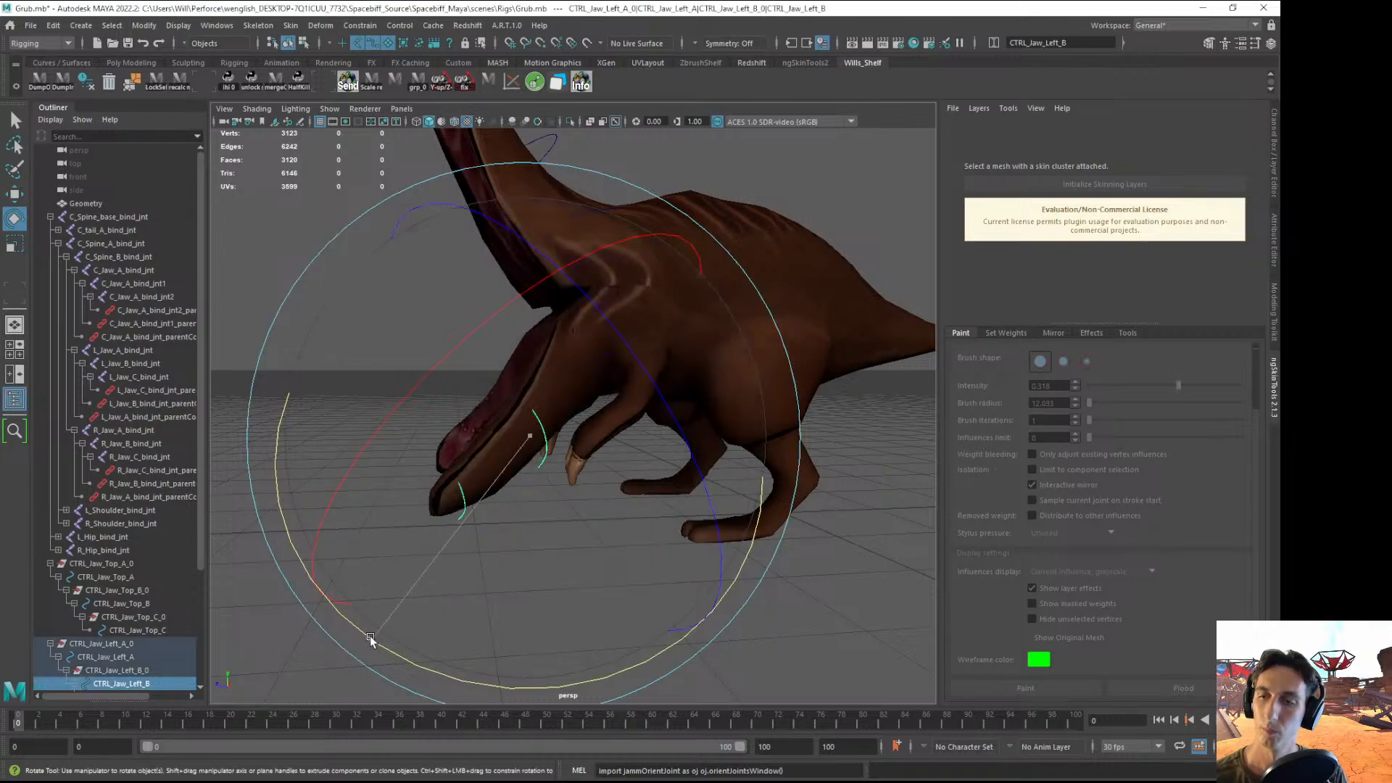
- Rotate the left jaw's CTRL_Jaw_Left_B control and the upper jaw's CTRL_Jaw_Top_A control to pose the open mouth
left_click_drag(370, 636, 544, 398)
left_click(858, 466)
left_click(544, 285)
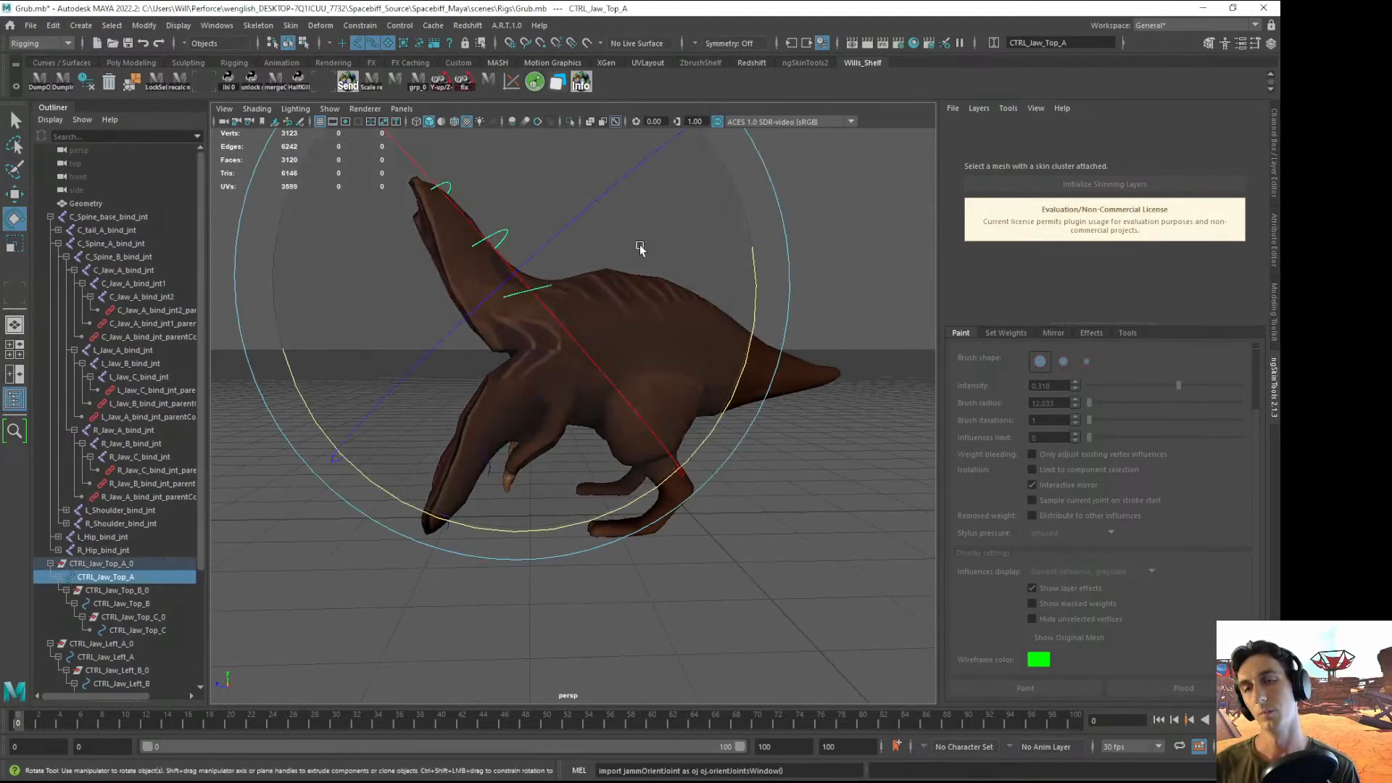
left_click_drag(639, 246, 625, 280, "alt")
left_click_drag(759, 303, 693, 263)
left_click_drag(270, 580, 284, 543, "alt")
left_click(284, 543)
left_click_drag(327, 435, 310, 470, "alt")
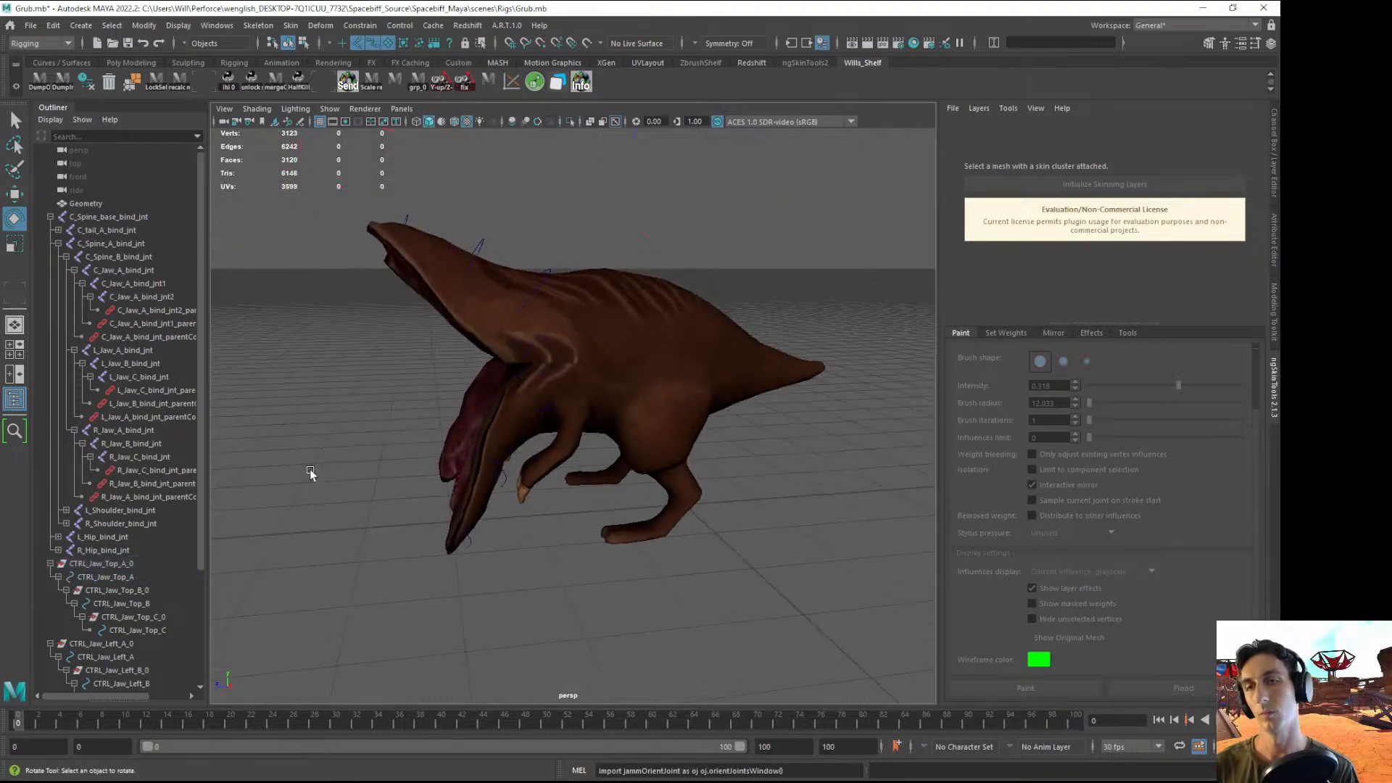
- Bend the tip of the upper jaw upward by rotating its tip control
left_click(402, 210)
left_click_drag(617, 198, 639, 332)
left_click_drag(638, 332, 626, 399, "alt")
left_click(723, 395)
left_click_drag(723, 394, 714, 408, "alt")
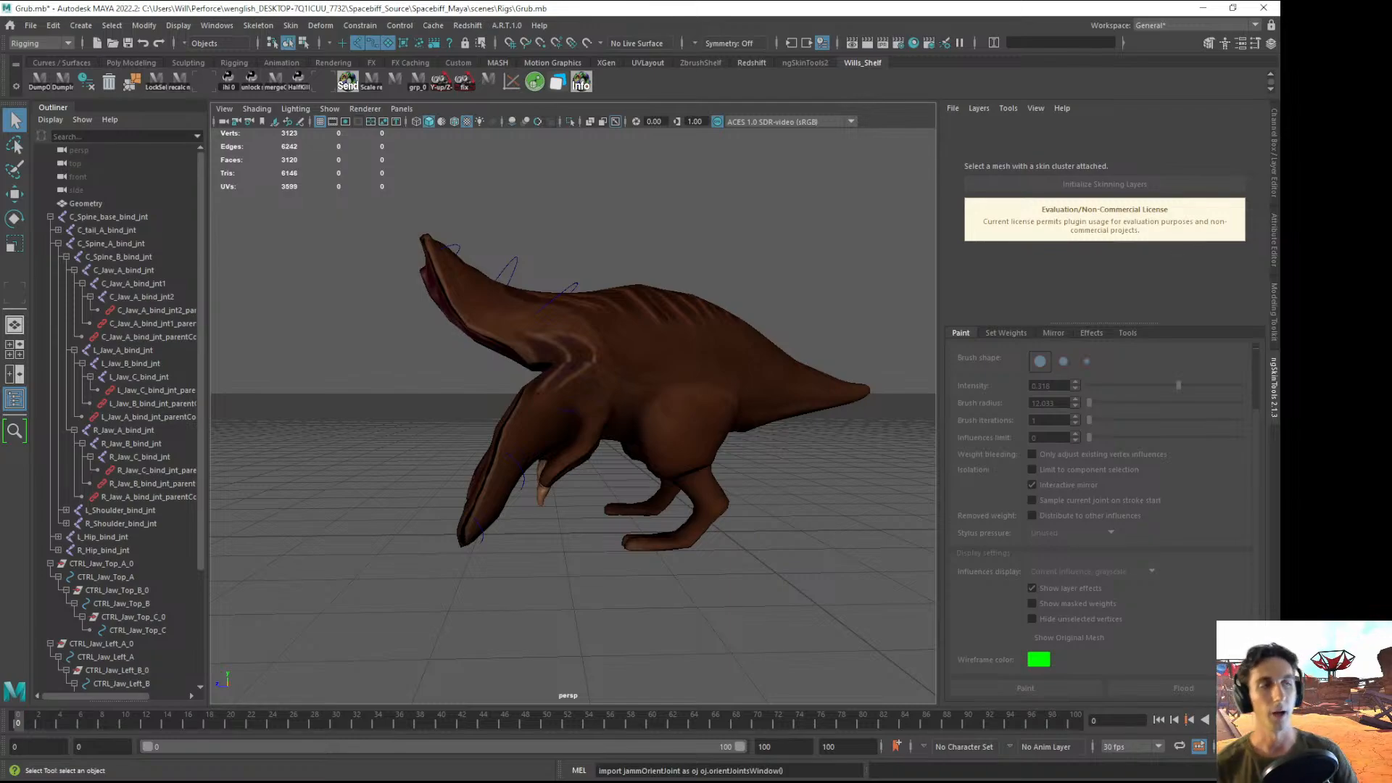
left_click_drag(519, 293, 559, 302, "alt")
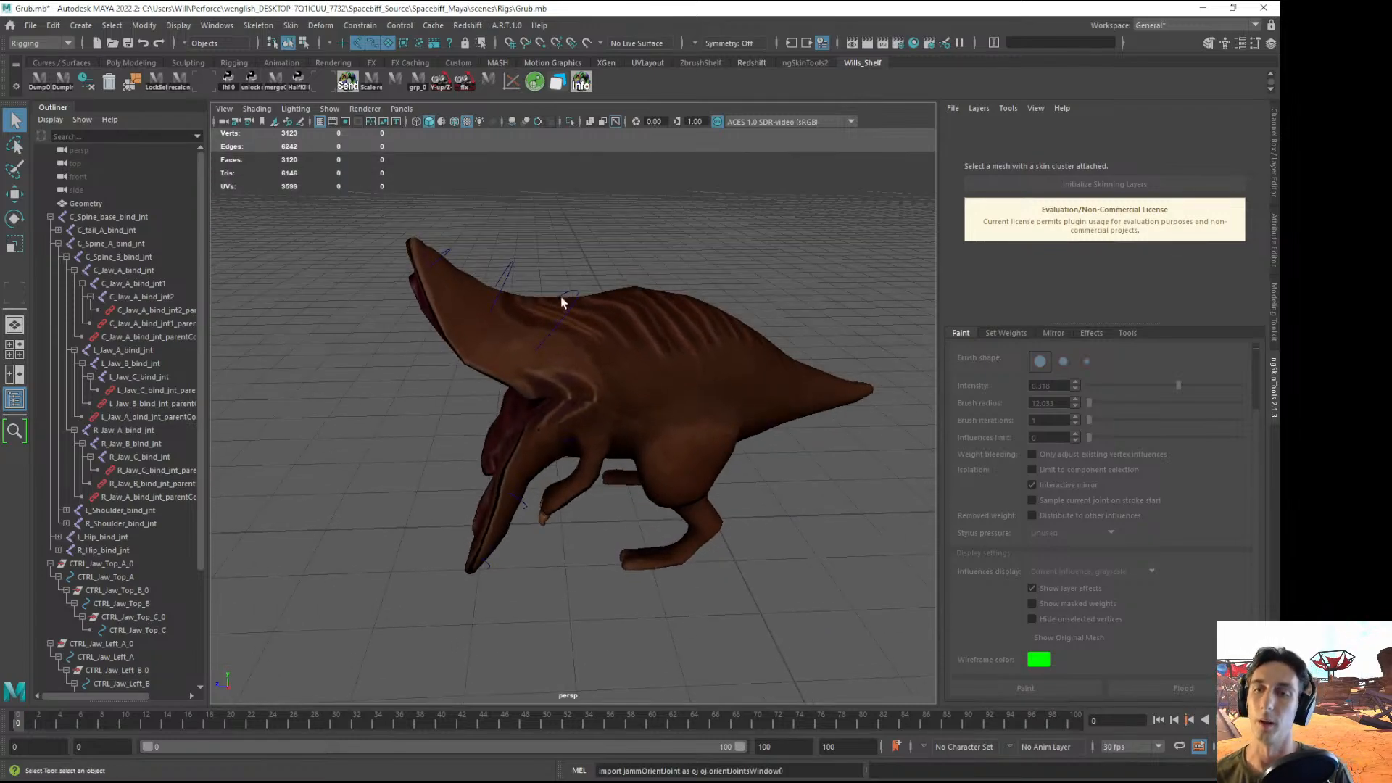
- Rotate the upper jaw's base control to raise the whole upper jaw further
left_click(569, 299)
key("e")
left_click_drag(770, 210, 754, 167)
left_click_drag(617, 305, 783, 247, "alt")
left_click(279, 546)
left_click_drag(391, 511, 662, 391, "alt")
scroll(656, 384, "up", 3)
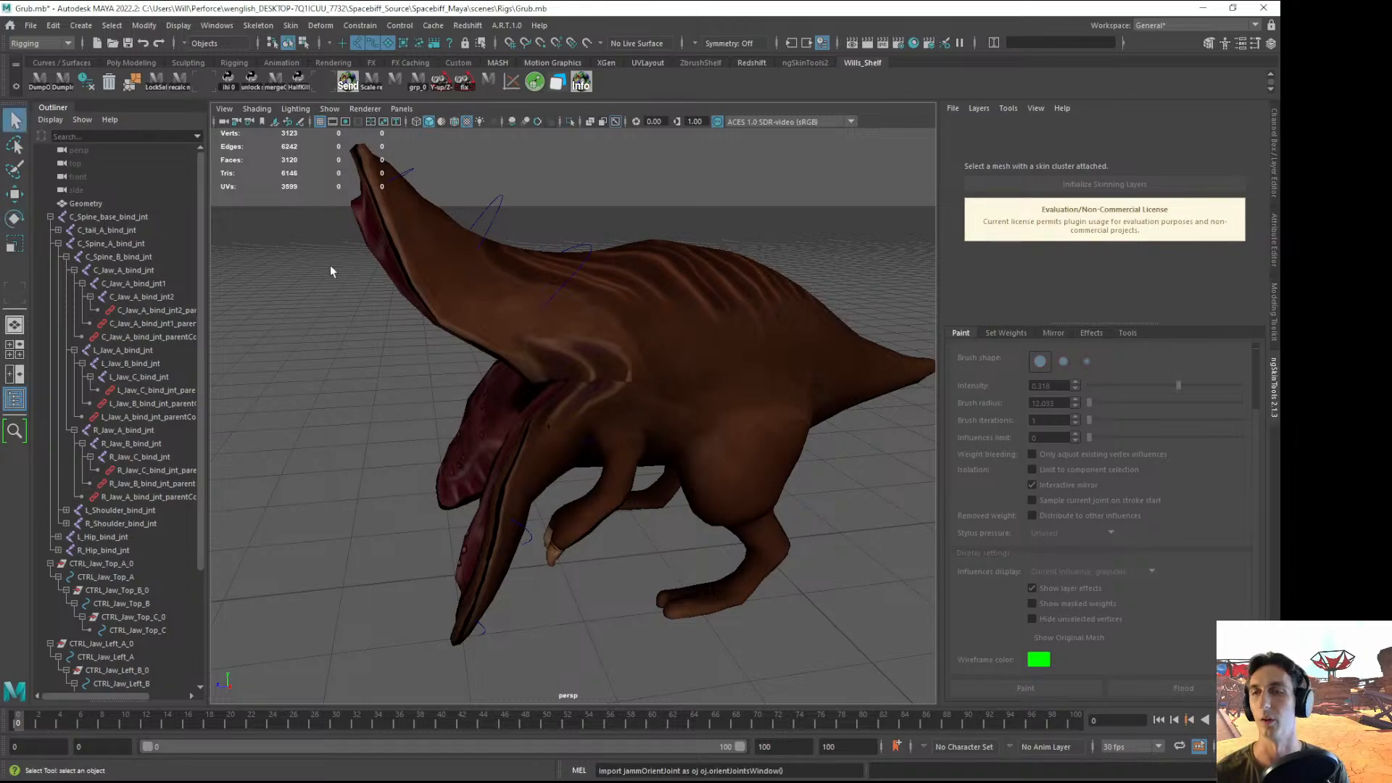
- Start weight painting on the Geometry mesh with C_Jaw_A_bind_jnt as the active influence
left_click(106, 203)
left_click_drag(688, 302, 647, 317, "alt")
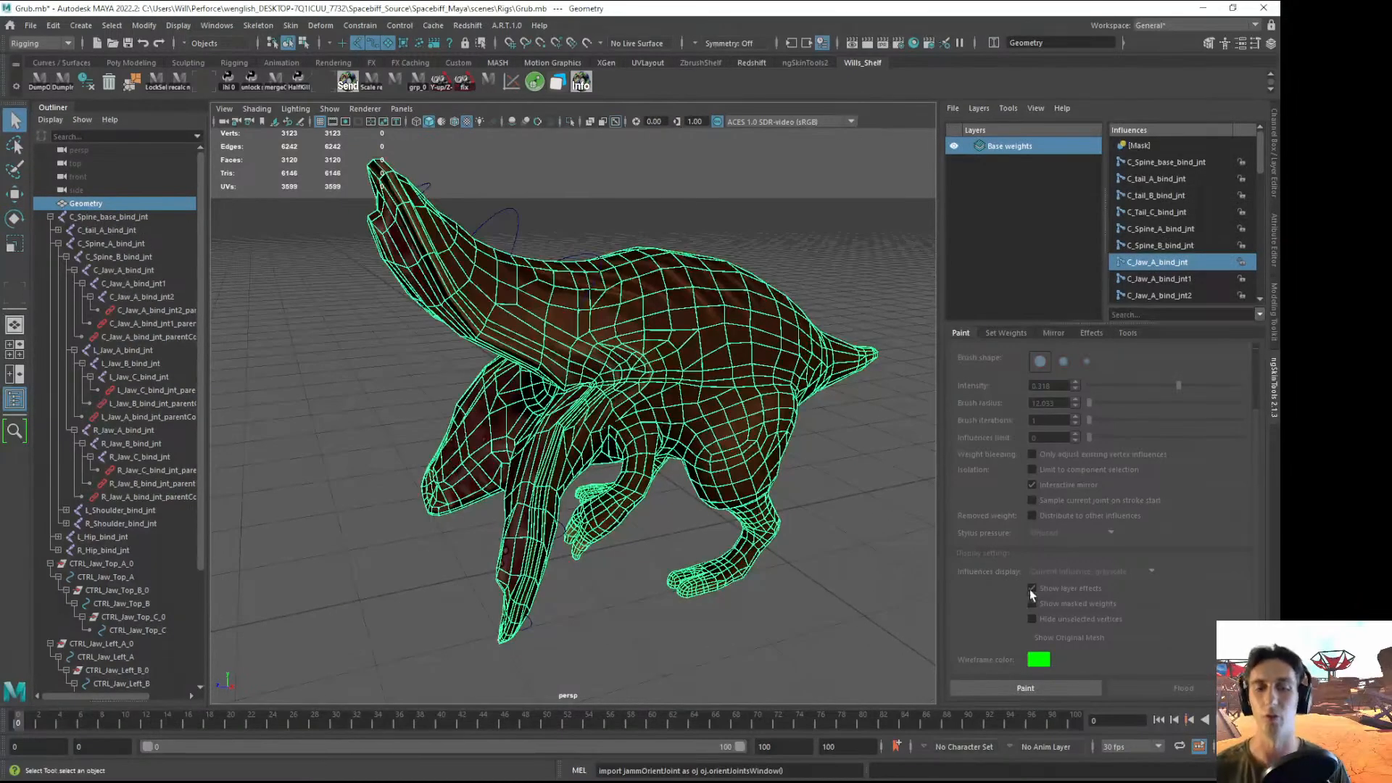
left_click_drag(633, 384, 692, 366, "alt")
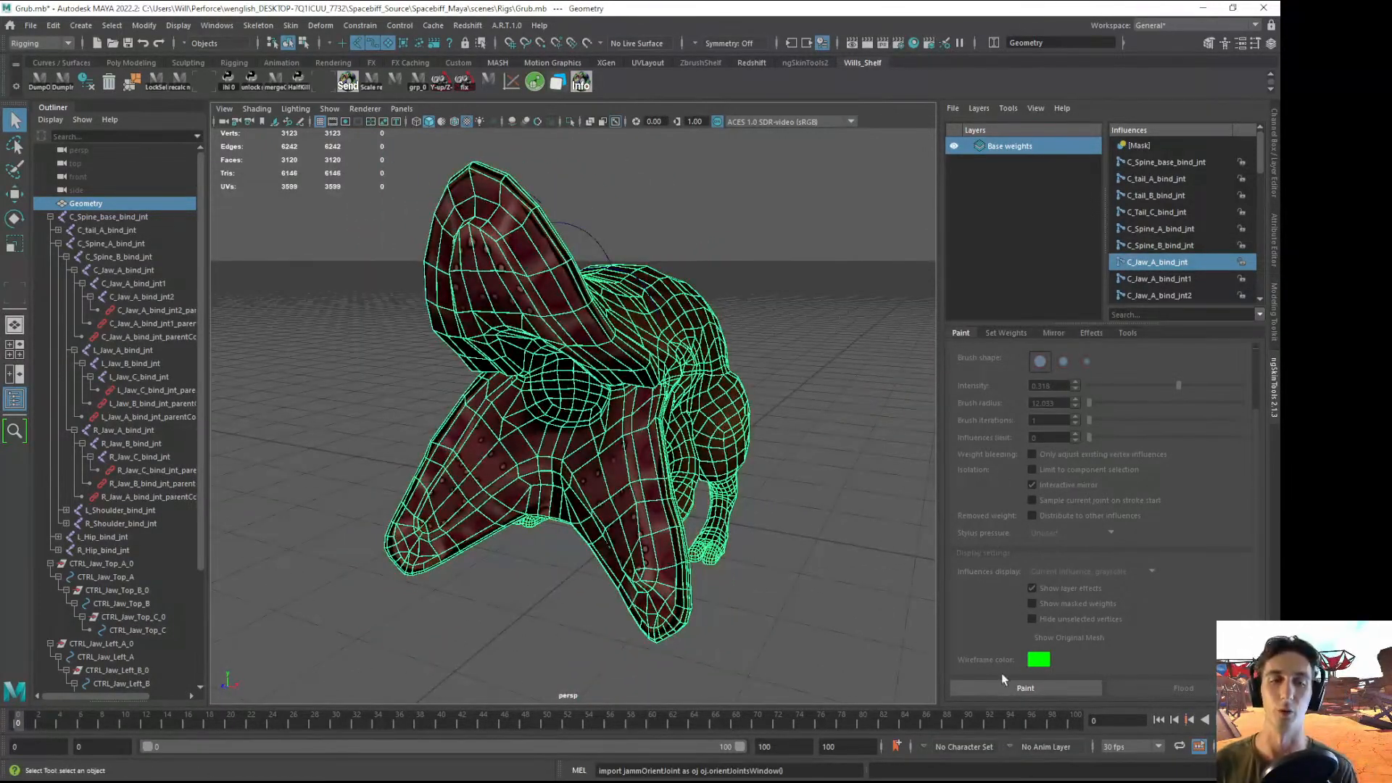
left_click_drag(558, 529, 617, 540, "alt")
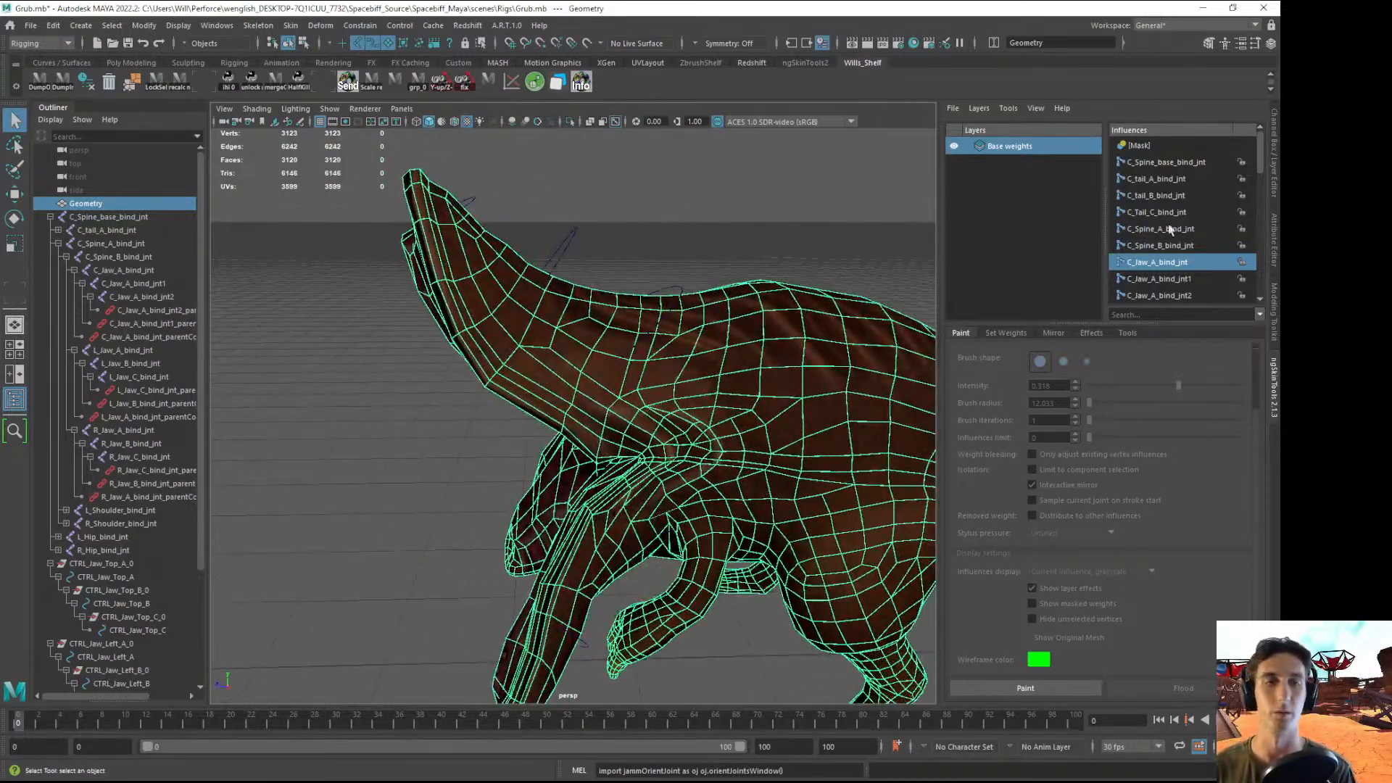
left_click_drag(643, 419, 698, 505, "alt")
left_click(1139, 278)
left_click(1150, 265)
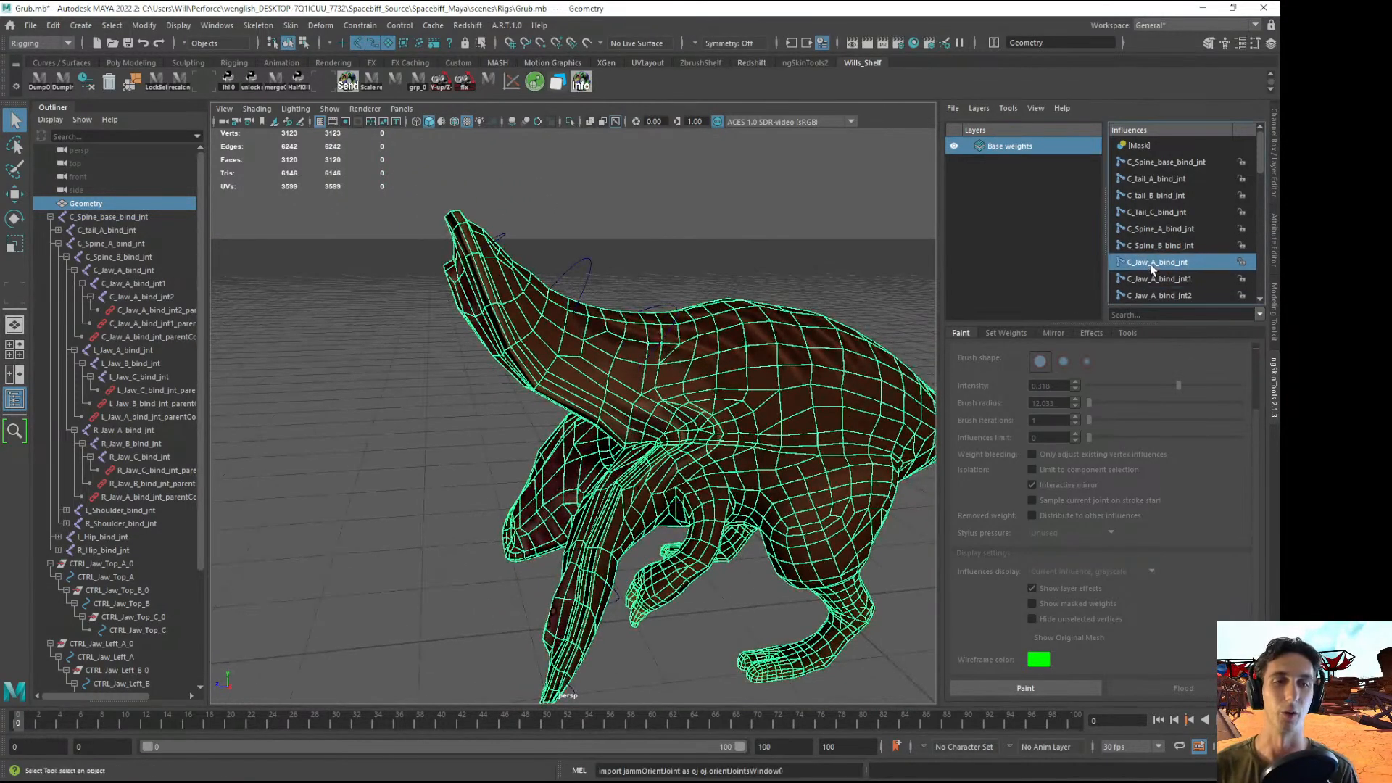
left_click_drag(673, 444, 674, 449, "alt")
left_click(1001, 689)
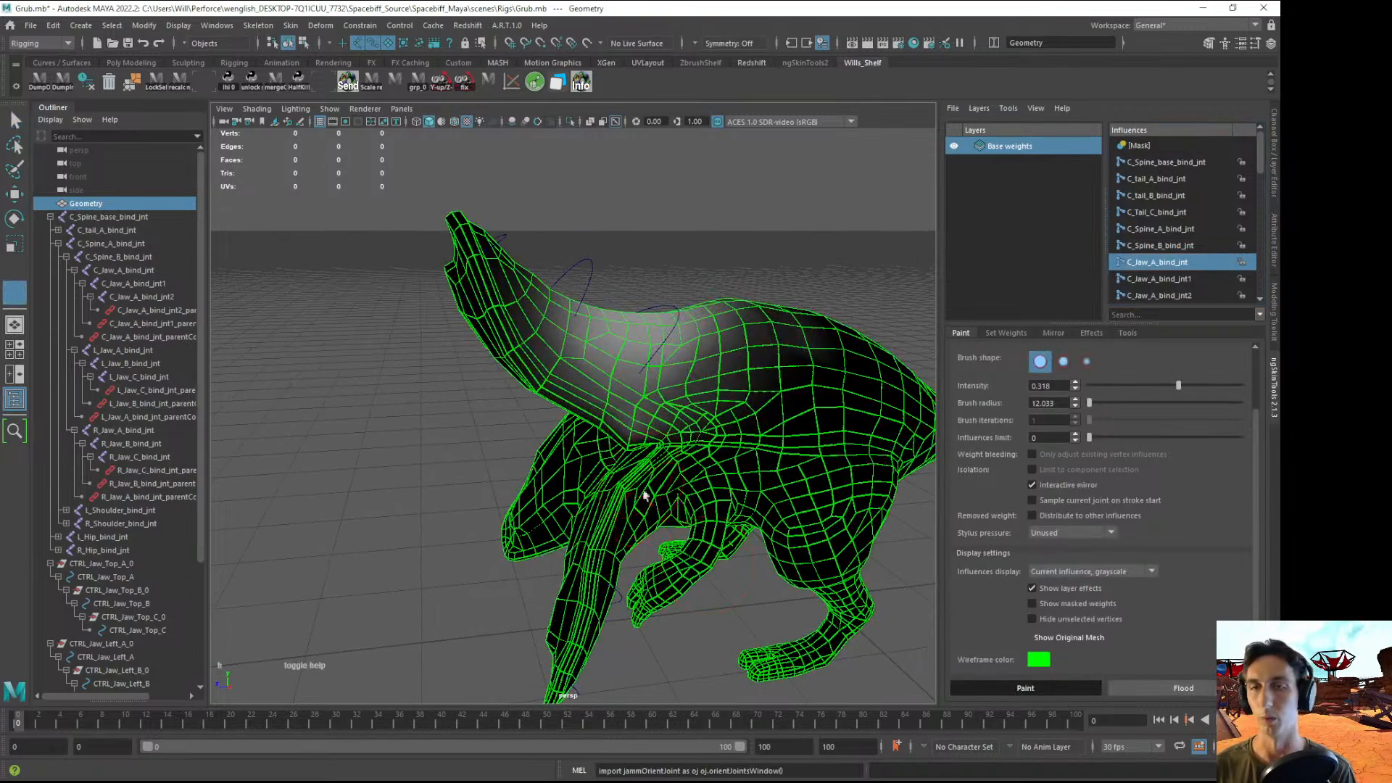
- Paint C_Jaw_A_bind_jnt weights onto the upper jaw, setting the brush radius to 8.211
mouse_move(644, 497)
left_mouse_down("alt")
mouse_move(599, 350)
mouse_move(580, 338)
left_mouse_up("alt")
left_click_drag(595, 338, 536, 413)
mouse_move(536, 414)
left_mouse_down("alt")
mouse_move(617, 340)
mouse_move(541, 380)
mouse_move(583, 371)
mouse_move(620, 335)
mouse_move(566, 312)
mouse_move(543, 321)
left_mouse_up("alt")
- Paint C_Jaw_A_bind_jnt2 weights over the front of the upper jaw, enlarging the brush radius to 14.648
left_click(1160, 245)
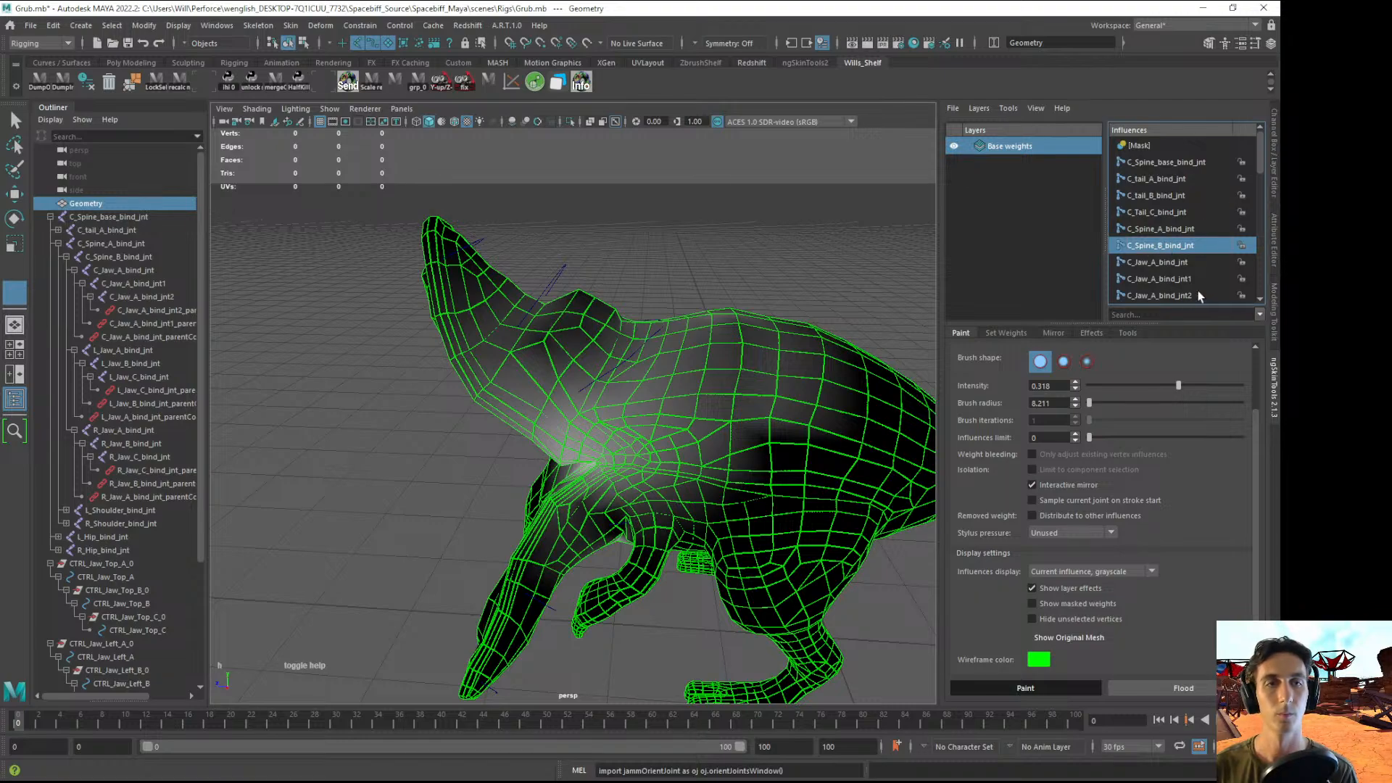
left_click(1163, 279)
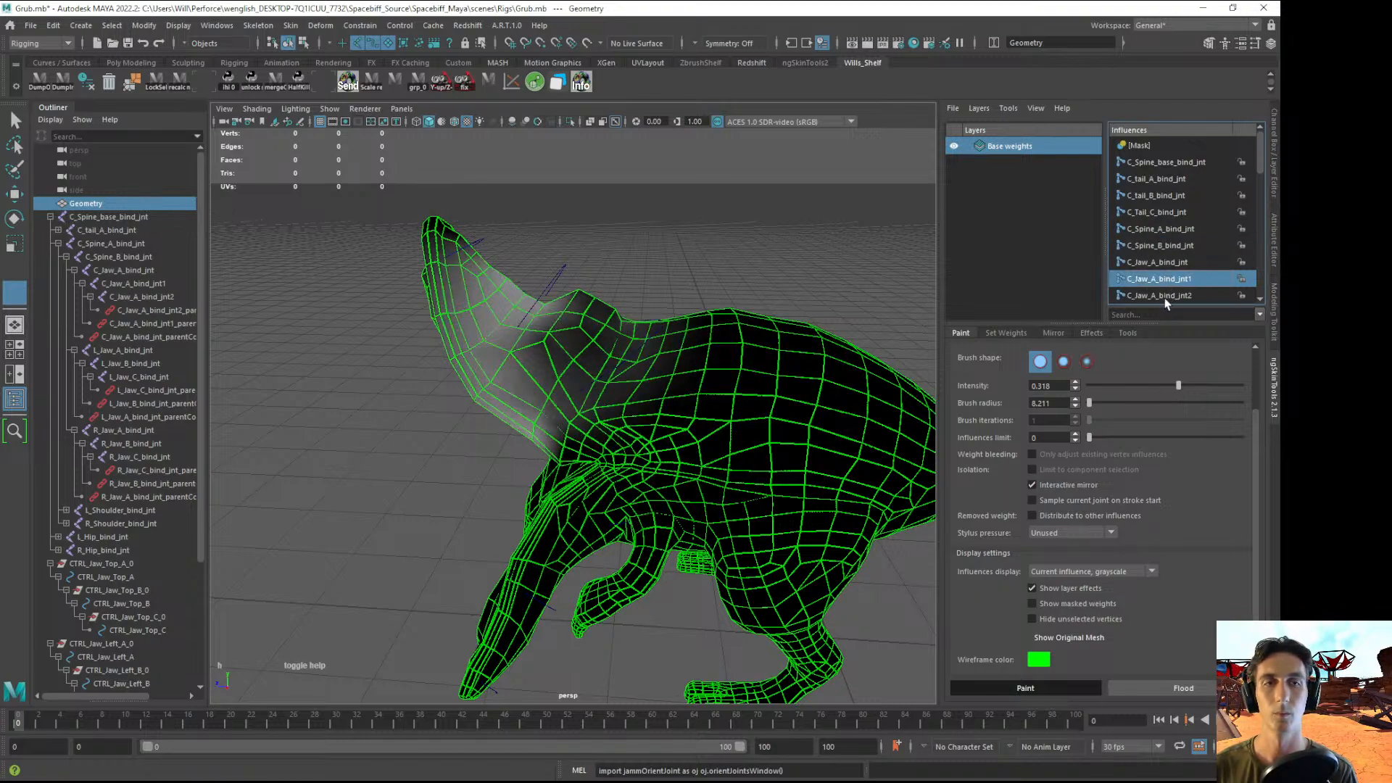
scroll(1259, 172, "down", 2)
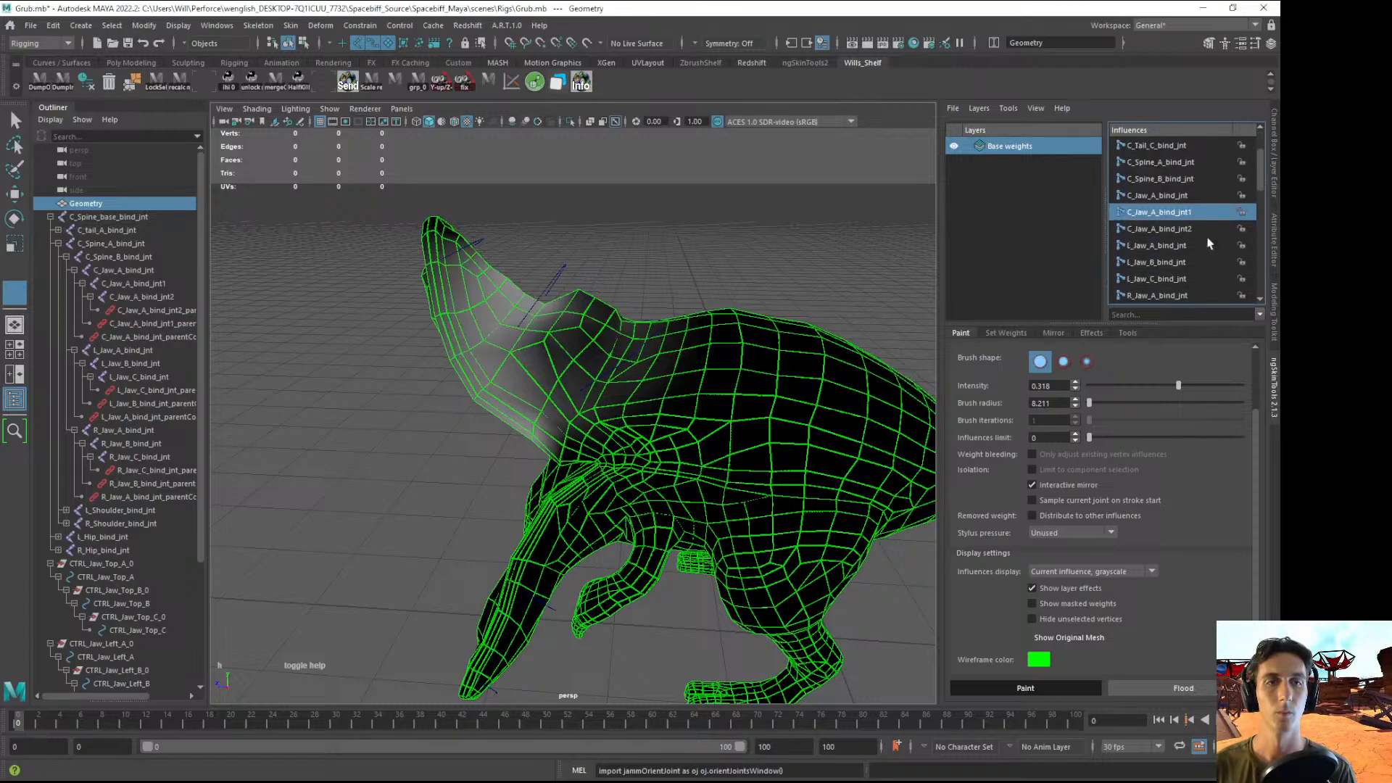
left_click(1178, 229)
mouse_move(617, 355)
left_mouse_down("alt")
mouse_move(594, 356)
mouse_move(588, 373)
left_mouse_up("alt")
mouse_move(533, 348)
left_mouse_down()
mouse_move(511, 362)
mouse_move(512, 402)
mouse_move(537, 375)
mouse_move(551, 392)
mouse_move(533, 403)
mouse_move(565, 388)
mouse_move(496, 365)
mouse_move(562, 363)
left_mouse_up()
key("b")
left_click_drag(565, 361, 583, 313, "alt")
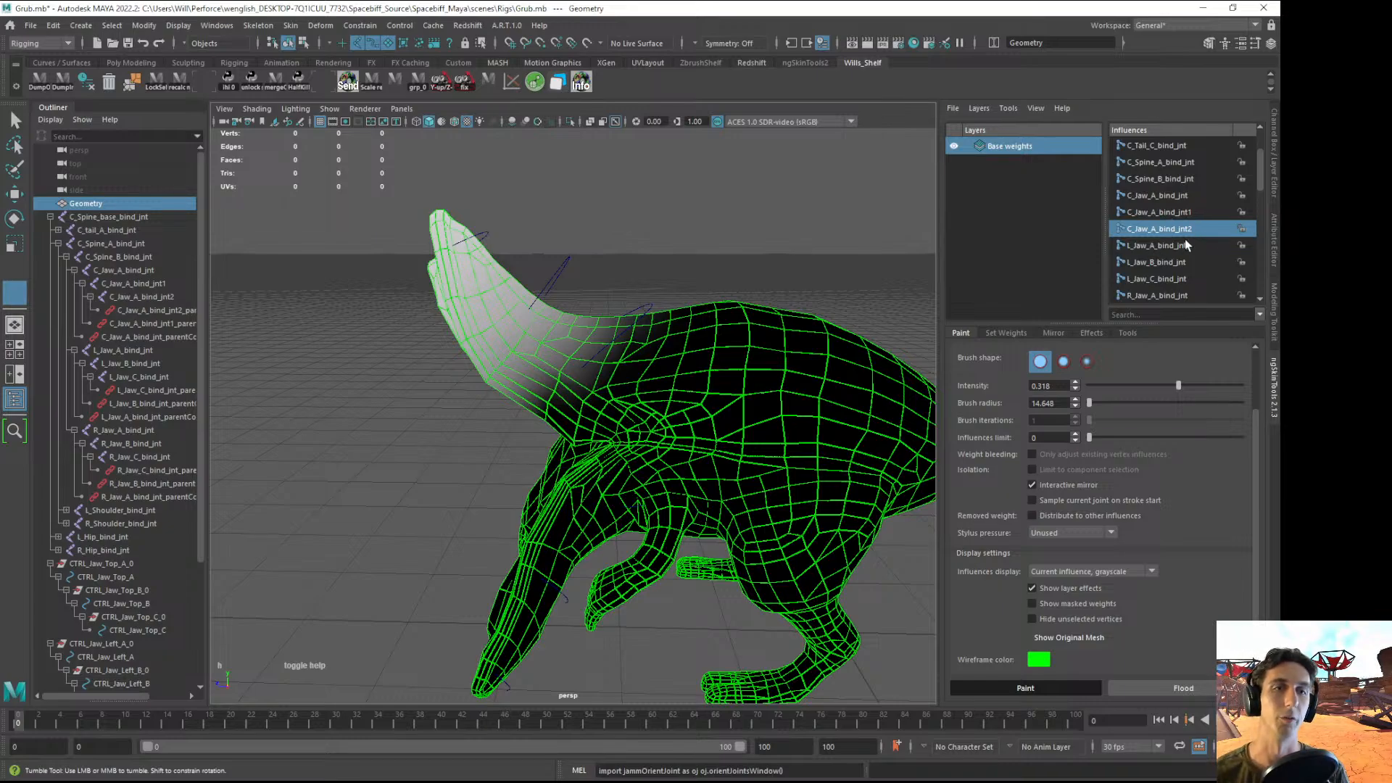
- Compare the upper jaw influences and paint C_Jaw_A_bind_jnt1 weights across the middle of the upper jaw
left_click(1182, 214)
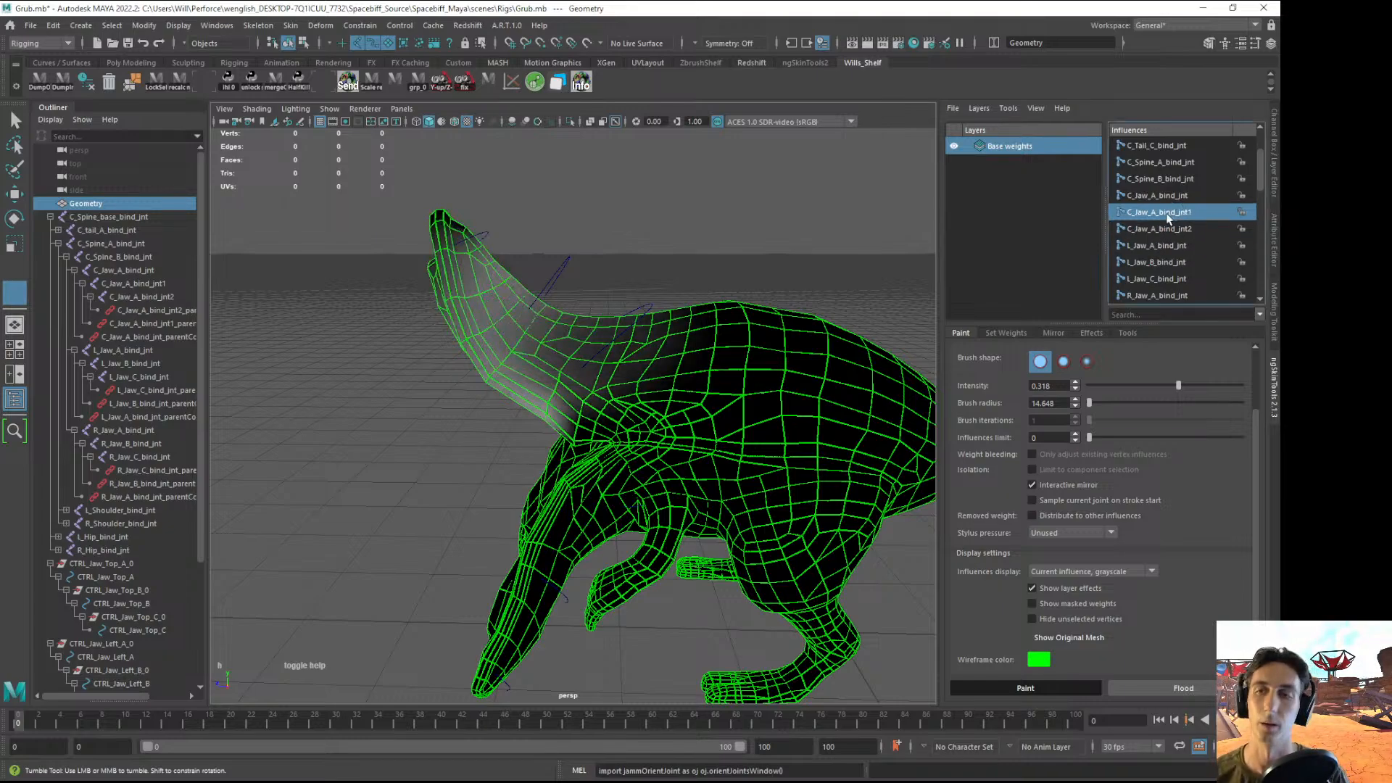
left_click_drag(542, 339, 512, 367, "alt")
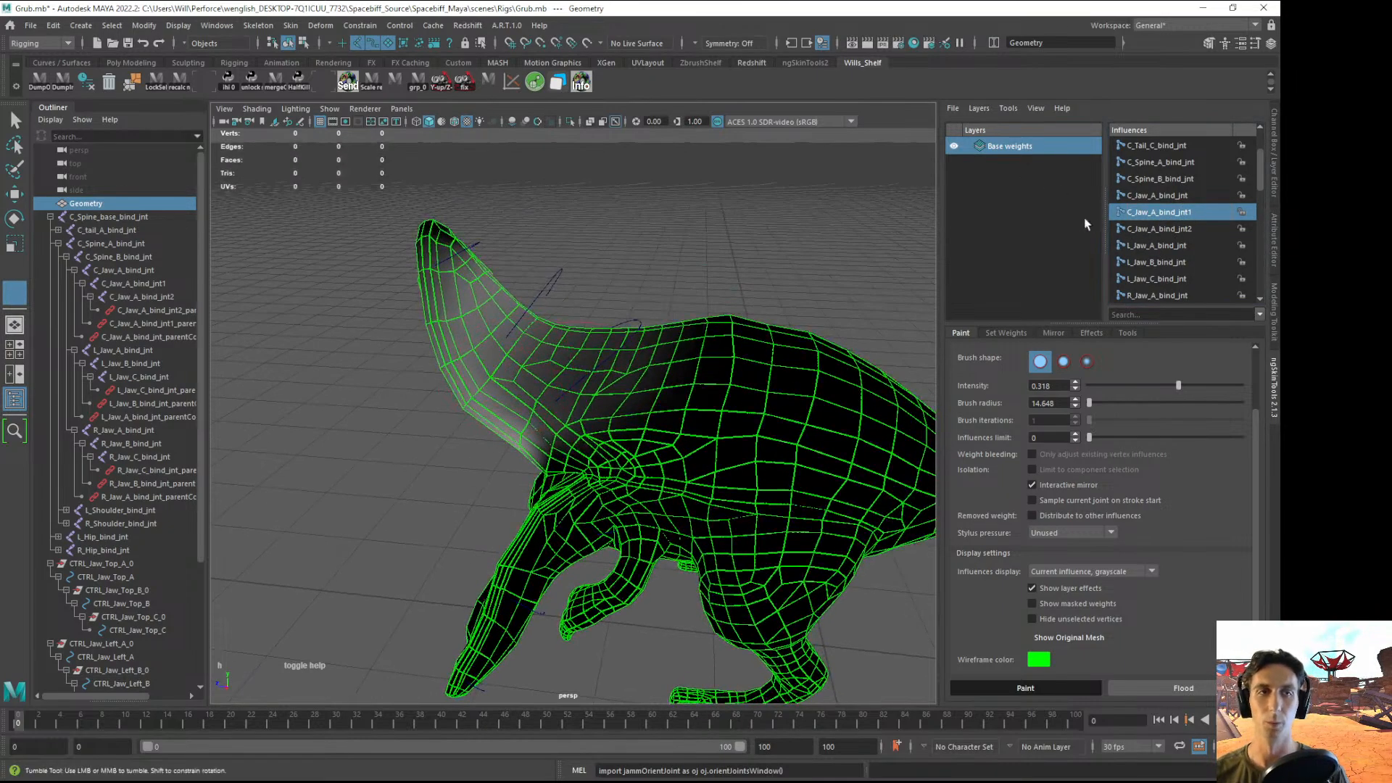
left_click(1159, 197)
left_click(1150, 212)
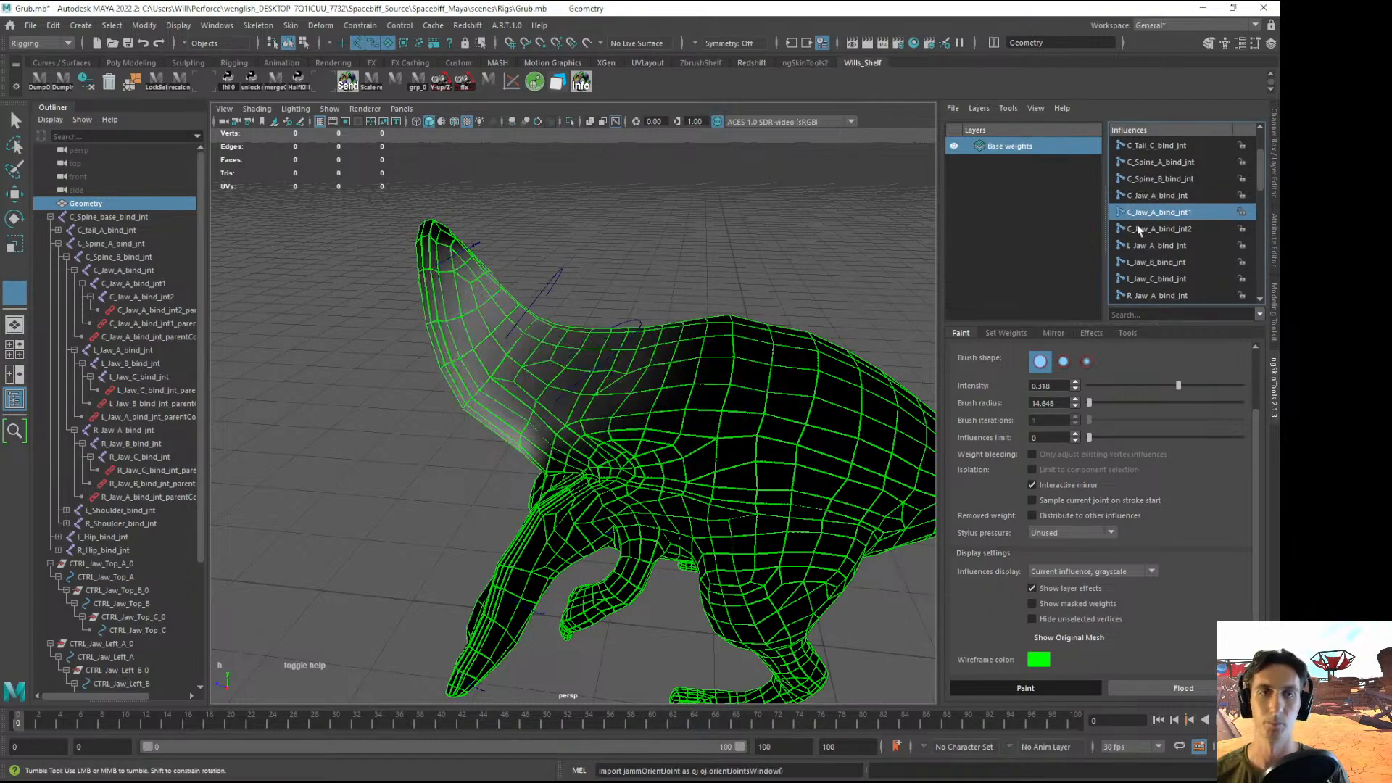
left_click(1144, 229)
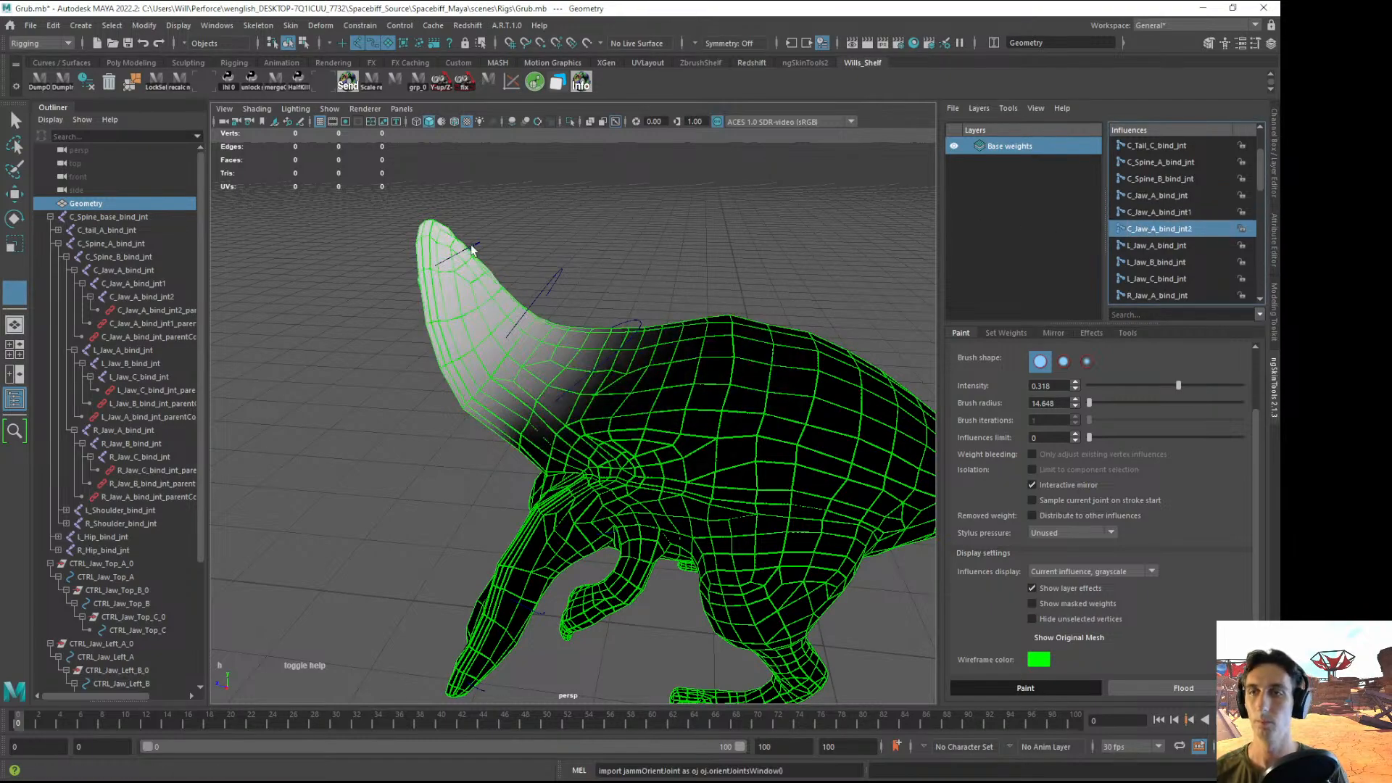
left_click_drag(435, 247, 705, 245, "alt")
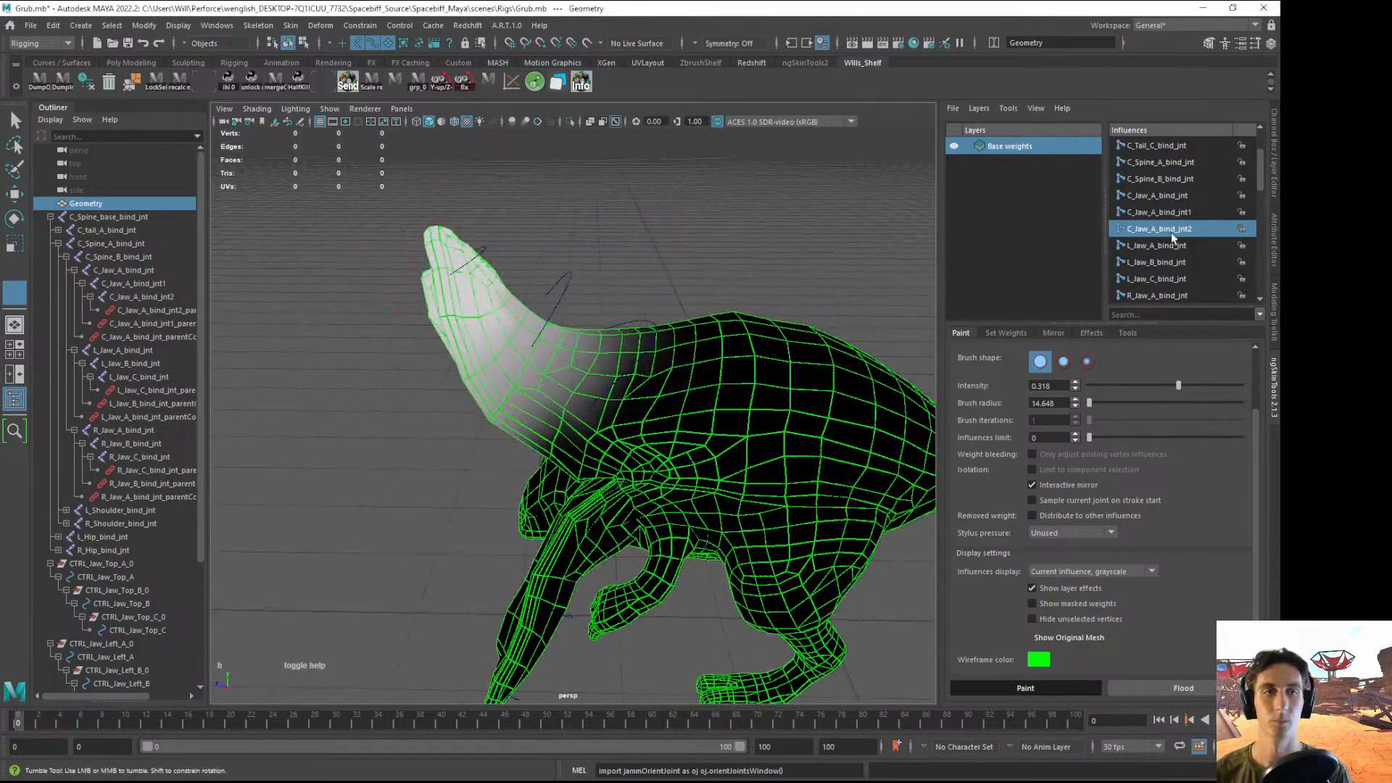
left_click(1178, 213)
mouse_move(551, 305)
left_mouse_down()
mouse_move(536, 330)
mouse_move(617, 326)
mouse_move(539, 346)
mouse_move(554, 363)
left_mouse_up()
left_click_drag(554, 362, 590, 330, "alt")
mouse_move(590, 329)
left_mouse_down()
mouse_move(615, 368)
mouse_move(551, 330)
mouse_move(633, 329)
mouse_move(653, 307)
mouse_move(537, 305)
left_mouse_up()
mouse_move(536, 304)
left_mouse_down()
mouse_move(500, 310)
mouse_move(463, 268)
mouse_move(580, 298)
mouse_move(584, 279)
mouse_move(553, 308)
mouse_move(524, 304)
left_mouse_up()
mouse_move(500, 296)
left_mouse_down()
mouse_move(531, 295)
mouse_move(478, 360)
mouse_move(435, 303)
left_mouse_up()
mouse_move(508, 348)
left_mouse_down("alt")
mouse_move(611, 283)
mouse_move(607, 255)
mouse_move(527, 247)
mouse_move(538, 259)
mouse_move(590, 198)
left_mouse_up("alt")
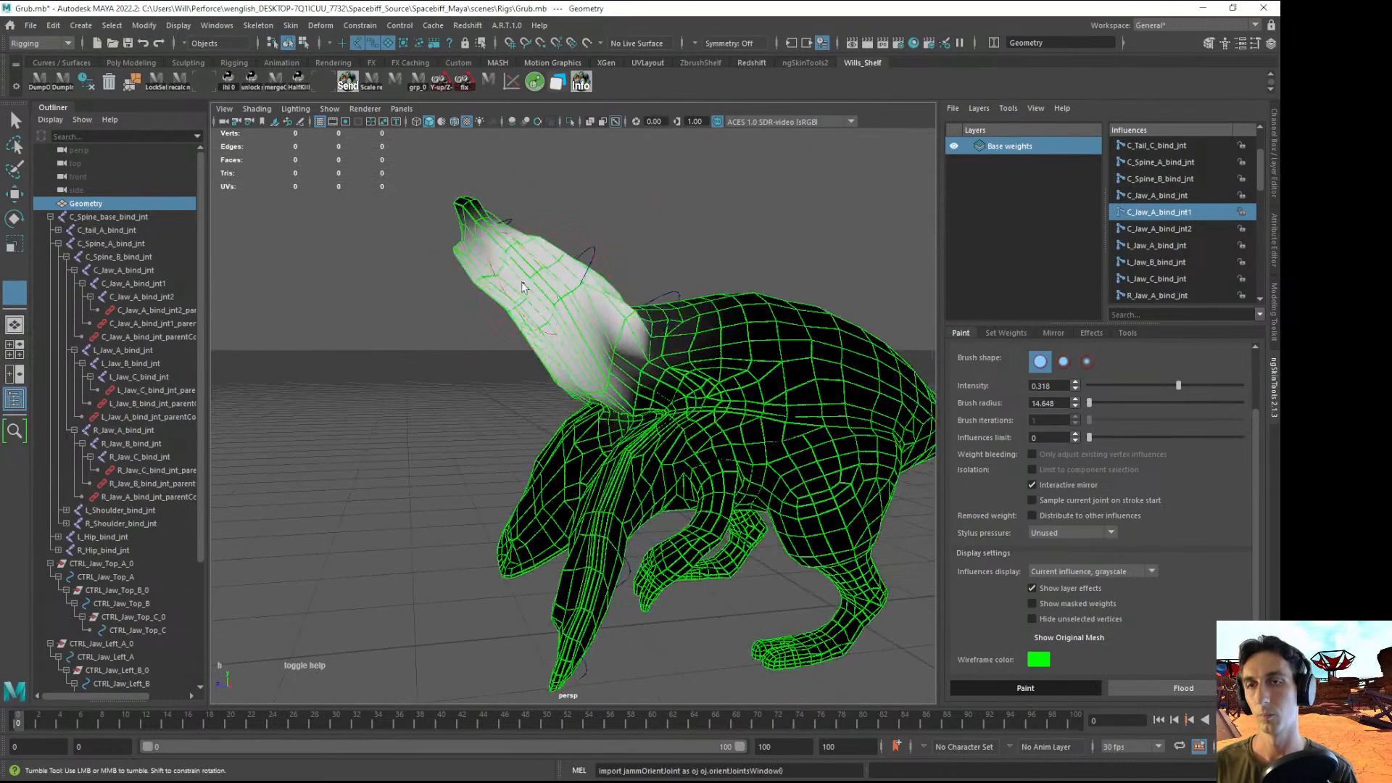
- Paint C_Jaw_A_bind_jnt2 weights back onto the front section of the upper jaw
left_click(1173, 231)
left_click_drag(551, 342, 718, 369, "alt")
mouse_move(585, 258)
left_mouse_down()
mouse_move(551, 231)
mouse_move(594, 223)
mouse_move(580, 225)
left_mouse_up()
mouse_move(580, 239)
left_mouse_down()
mouse_move(578, 267)
mouse_move(547, 267)
mouse_move(541, 283)
mouse_move(638, 261)
mouse_move(533, 355)
left_mouse_up()
mouse_move(515, 344)
left_mouse_down()
mouse_move(482, 322)
mouse_move(464, 352)
left_mouse_up()
mouse_move(468, 351)
left_mouse_down("alt")
mouse_move(531, 305)
mouse_move(529, 280)
left_mouse_up("alt")
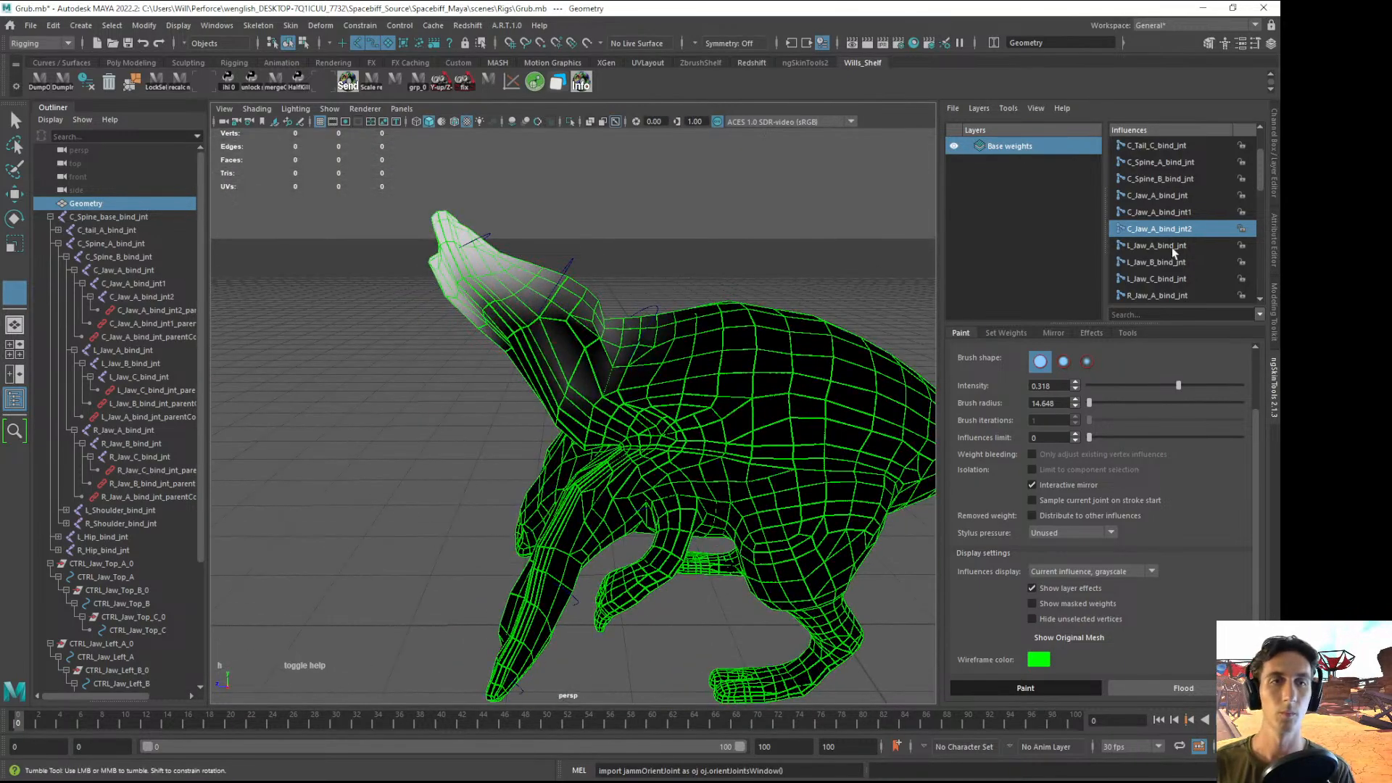
- Paint C_Jaw_A_bind_jnt weights around the base of the upper jaw
left_click(1158, 195)
scroll(618, 356, "up", 3)
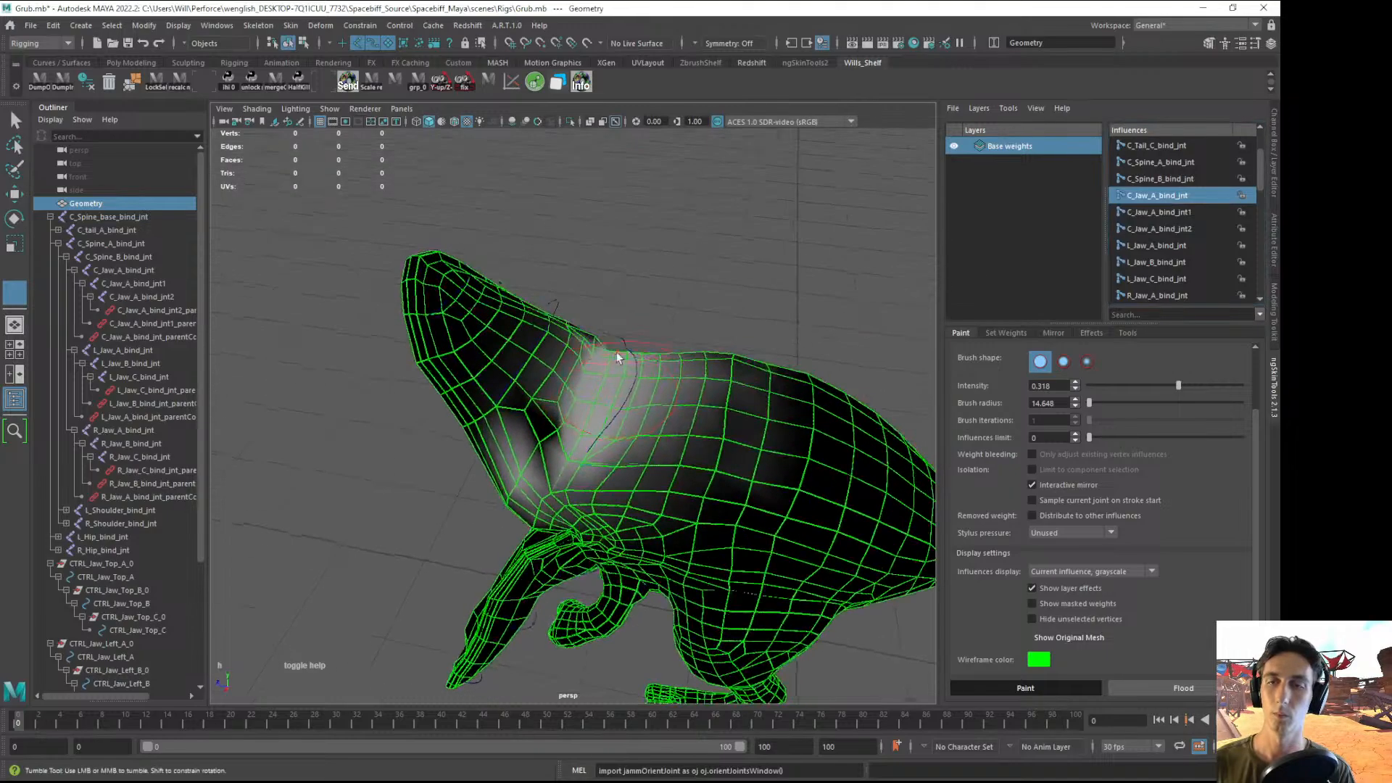
mouse_move(618, 357)
left_mouse_down()
mouse_move(594, 422)
mouse_move(620, 379)
mouse_move(581, 323)
mouse_move(547, 355)
mouse_move(562, 398)
mouse_move(539, 363)
mouse_move(517, 367)
mouse_move(651, 374)
left_mouse_up()
left_click_drag(600, 285, 840, 316, "alt")
left_click_drag(491, 341, 651, 370, "alt")
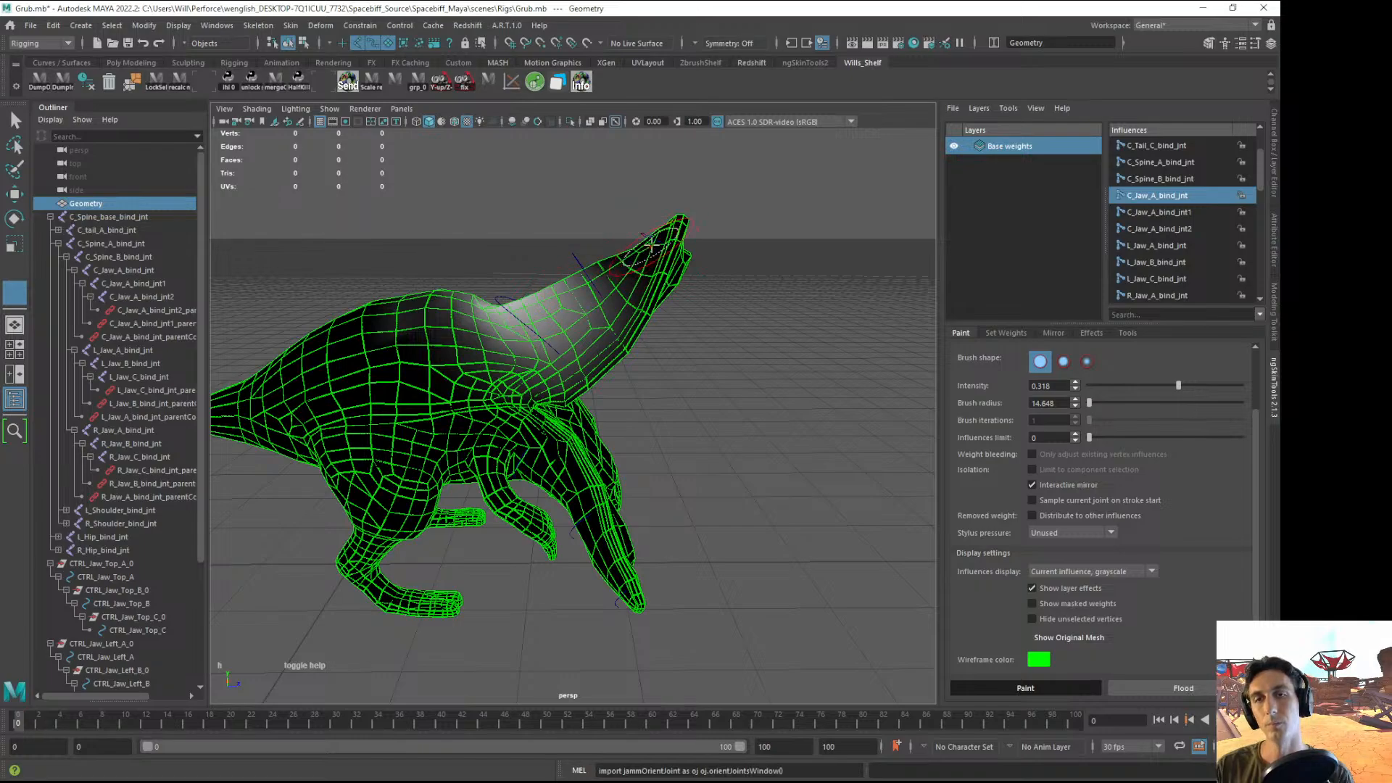
- Strengthen the C_Jaw_A_bind_jnt2 weights at the upper jaw's tip, leave weight painting and deselect the mesh
left_click(1160, 179)
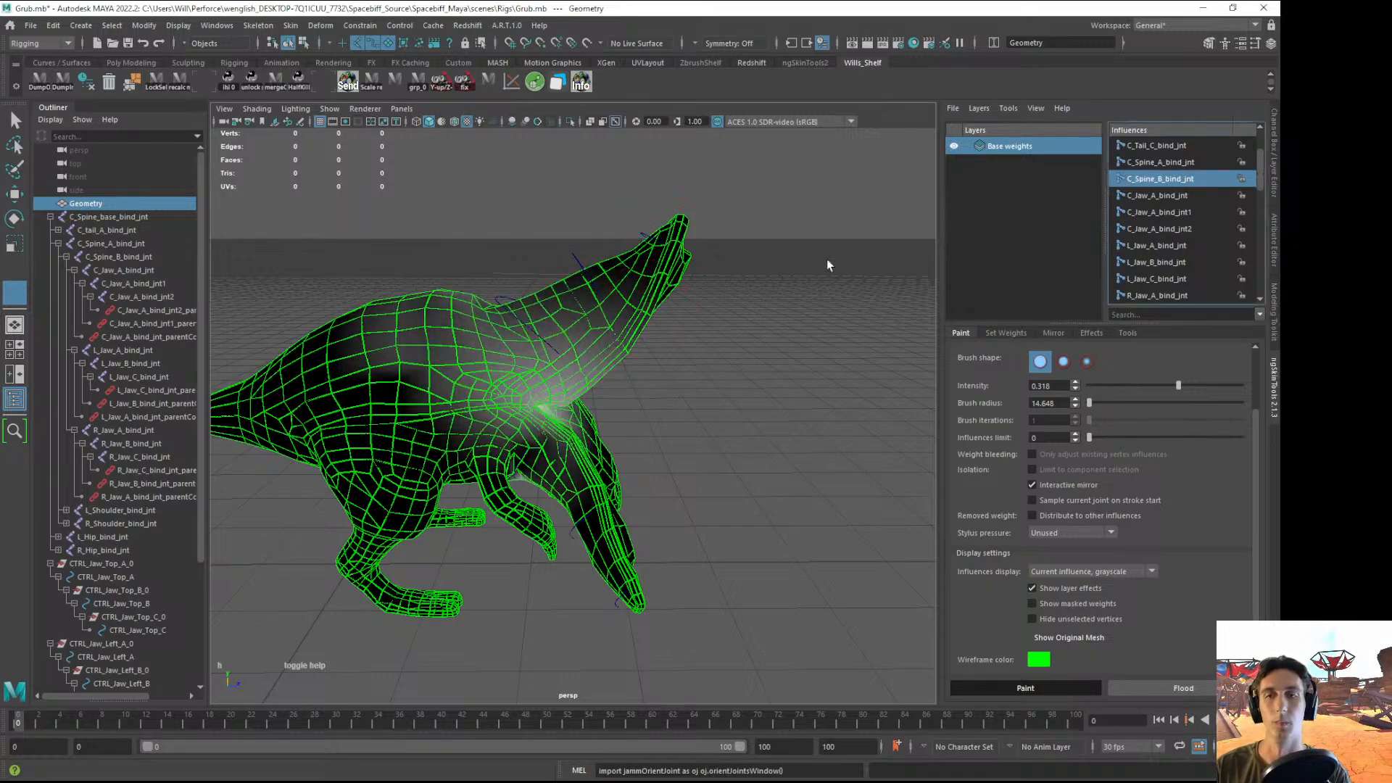
left_click_drag(522, 265, 513, 335, "alt")
left_click(1182, 196)
left_click_drag(1173, 226, 1169, 214)
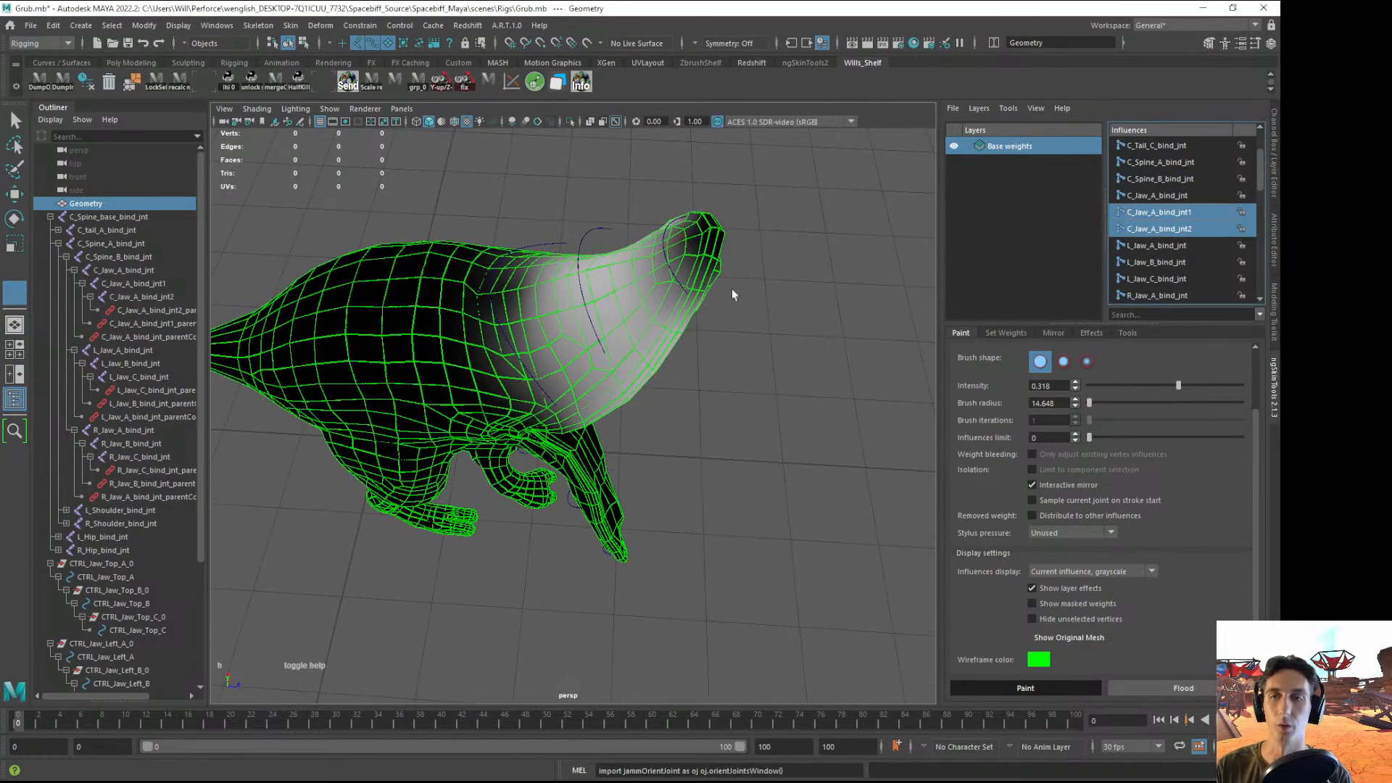
left_click_drag(732, 294, 877, 250, "alt")
left_click(1199, 226)
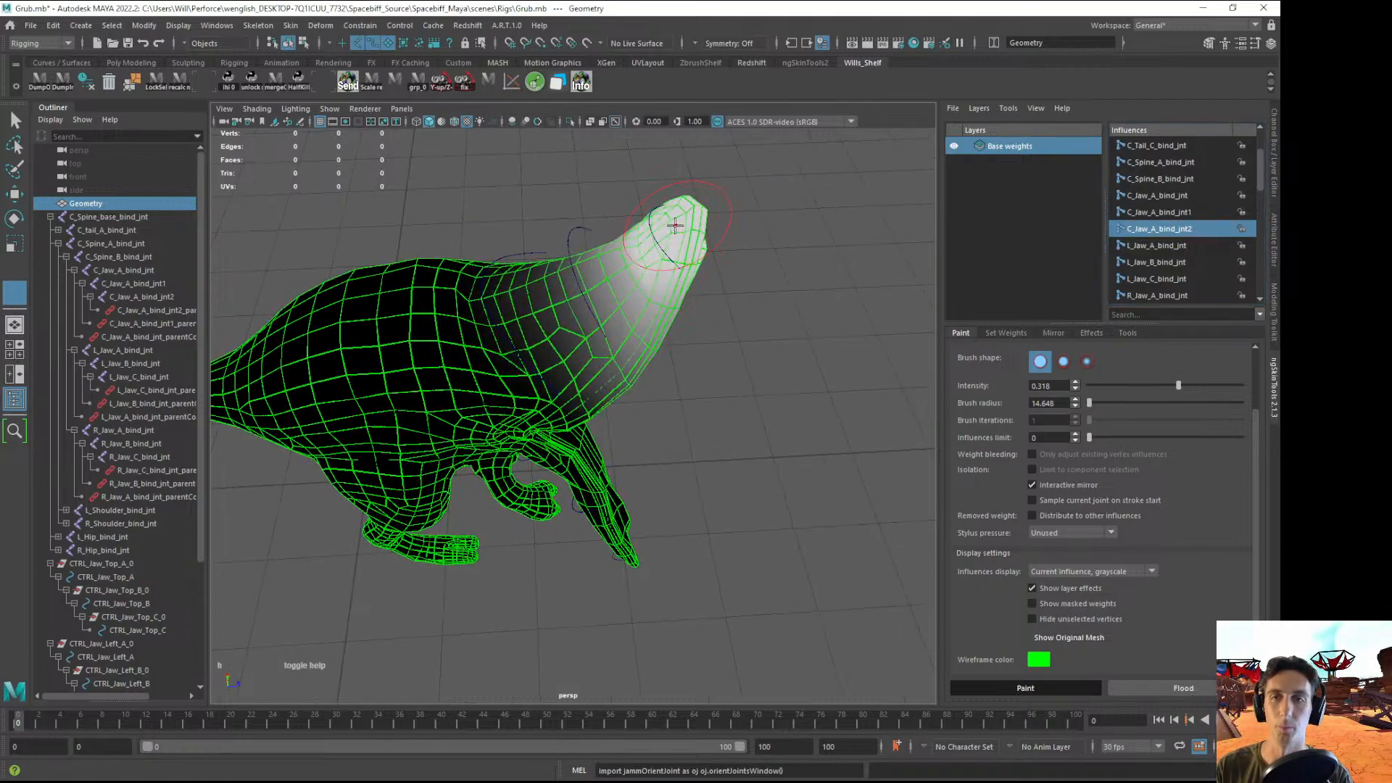
mouse_move(675, 226)
left_mouse_down()
mouse_move(622, 253)
mouse_move(639, 248)
left_mouse_up()
mouse_move(635, 298)
left_mouse_down("alt")
mouse_move(623, 251)
mouse_move(594, 280)
mouse_move(428, 288)
left_mouse_up("alt")
left_click_drag(703, 331, 730, 367, "alt")
key("q")
left_click(729, 367)
right_click_drag(730, 367, 659, 374, "alt")
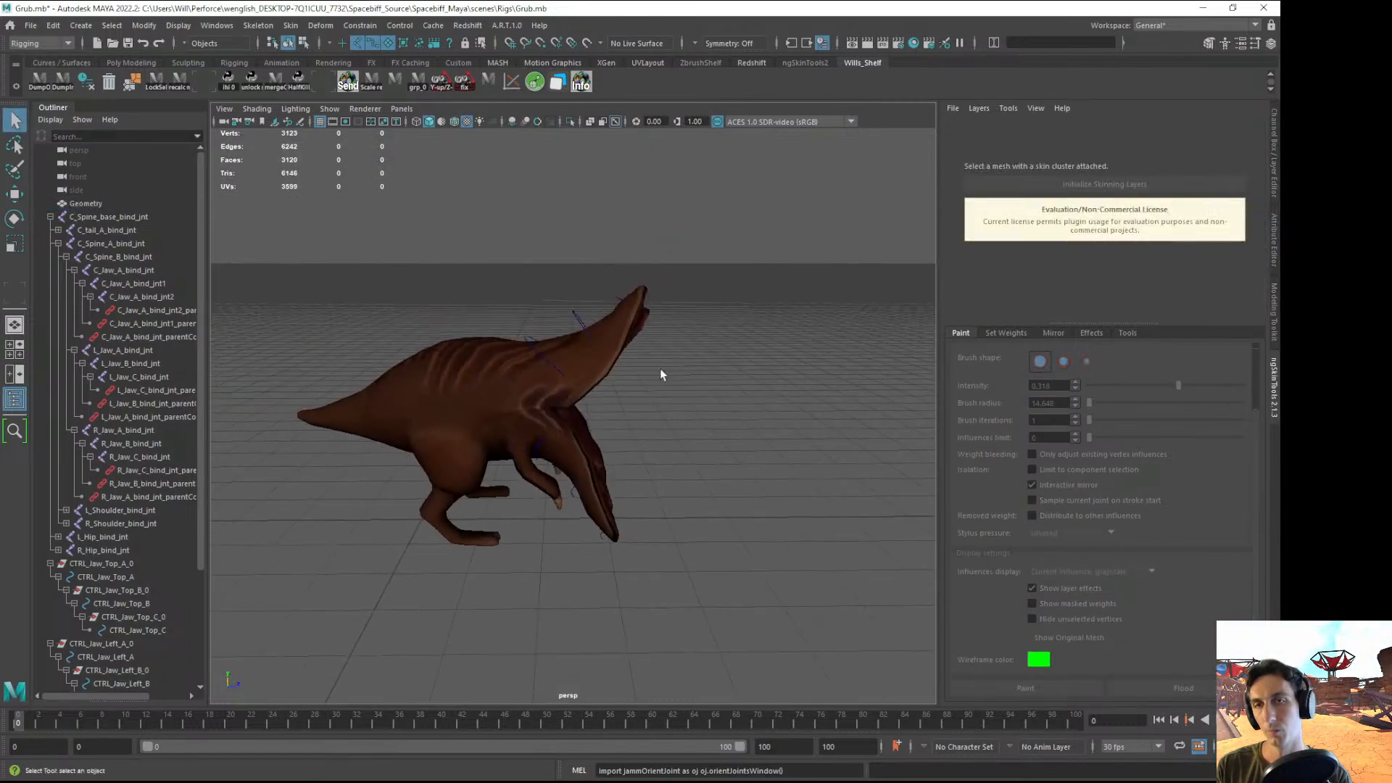
- Show the creature in wireframe and return the jaw controls to their closed-mouth rest pose
left_click_drag(660, 375, 613, 483, "alt")
key("4")
left_click_drag(614, 483, 570, 502, "alt")
key("ctrl+z")
left_click_drag(507, 443, 558, 442)
key("ctrl+z")
left_click(581, 576)
key("ctrl+z")
left_click(576, 562)
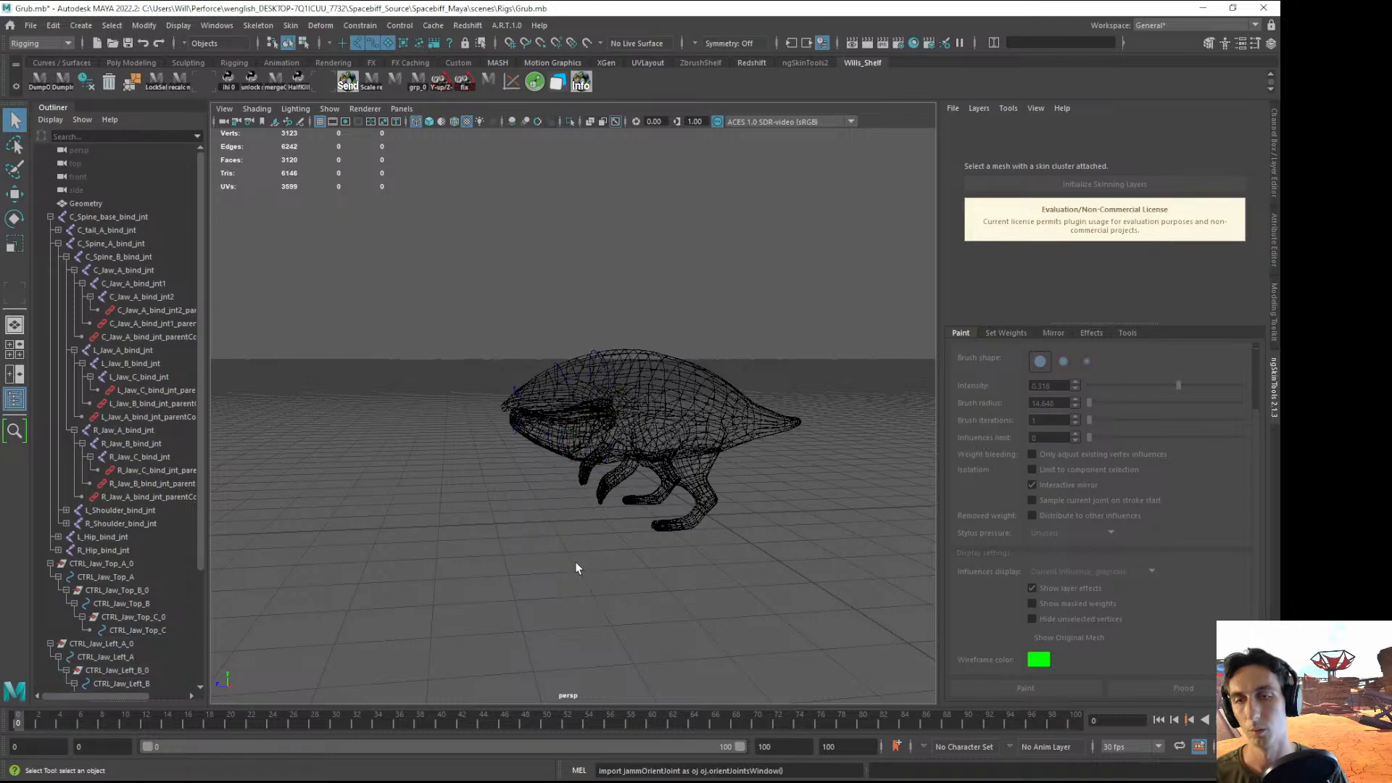
- Switch the viewport to shaded display and save the scene
key("5")
mouse_move(576, 561)
left_mouse_down("alt")
mouse_move(677, 553)
mouse_move(692, 490)
left_mouse_up("alt")
left_click_drag(694, 425, 646, 386, "alt")
right_click_drag(647, 386, 673, 484, "alt")
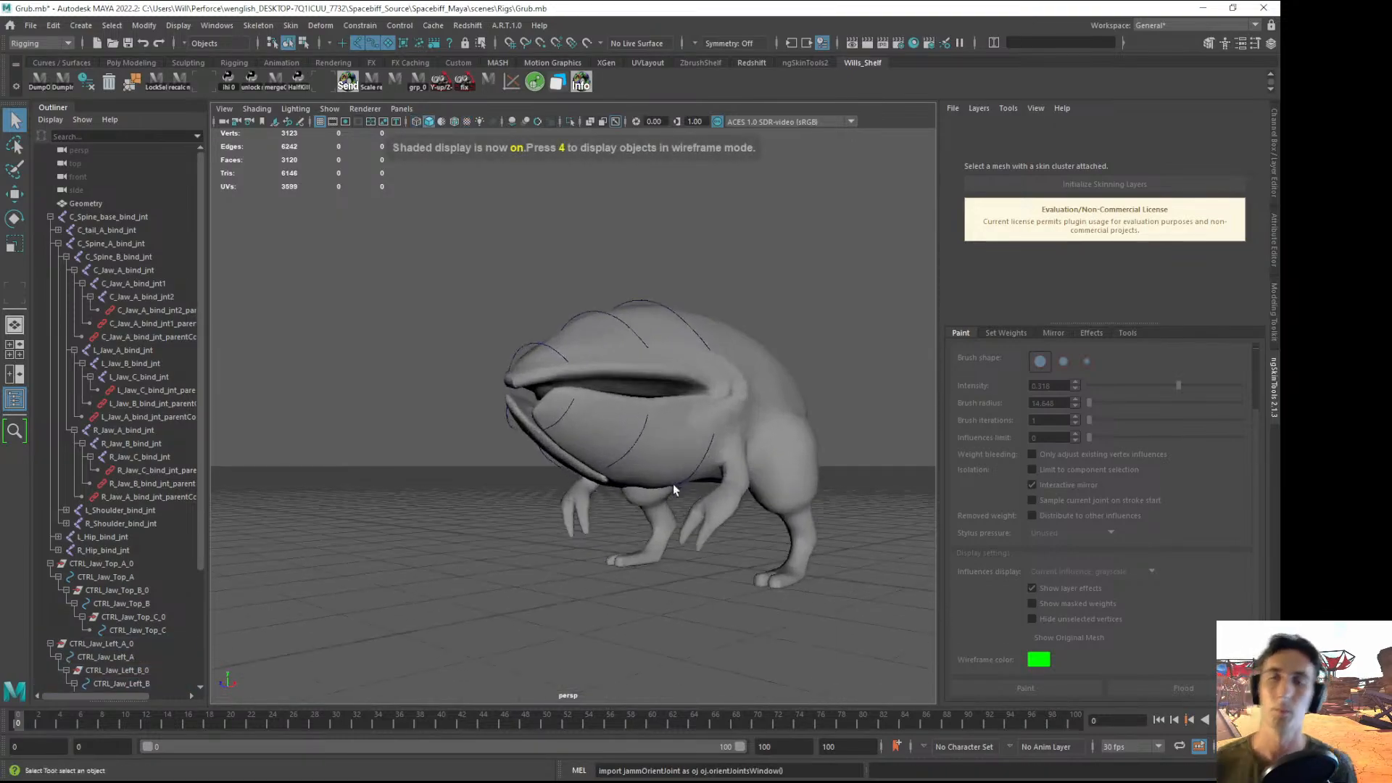
left_click_drag(673, 484, 556, 459, "alt")
key("ctrl+s")
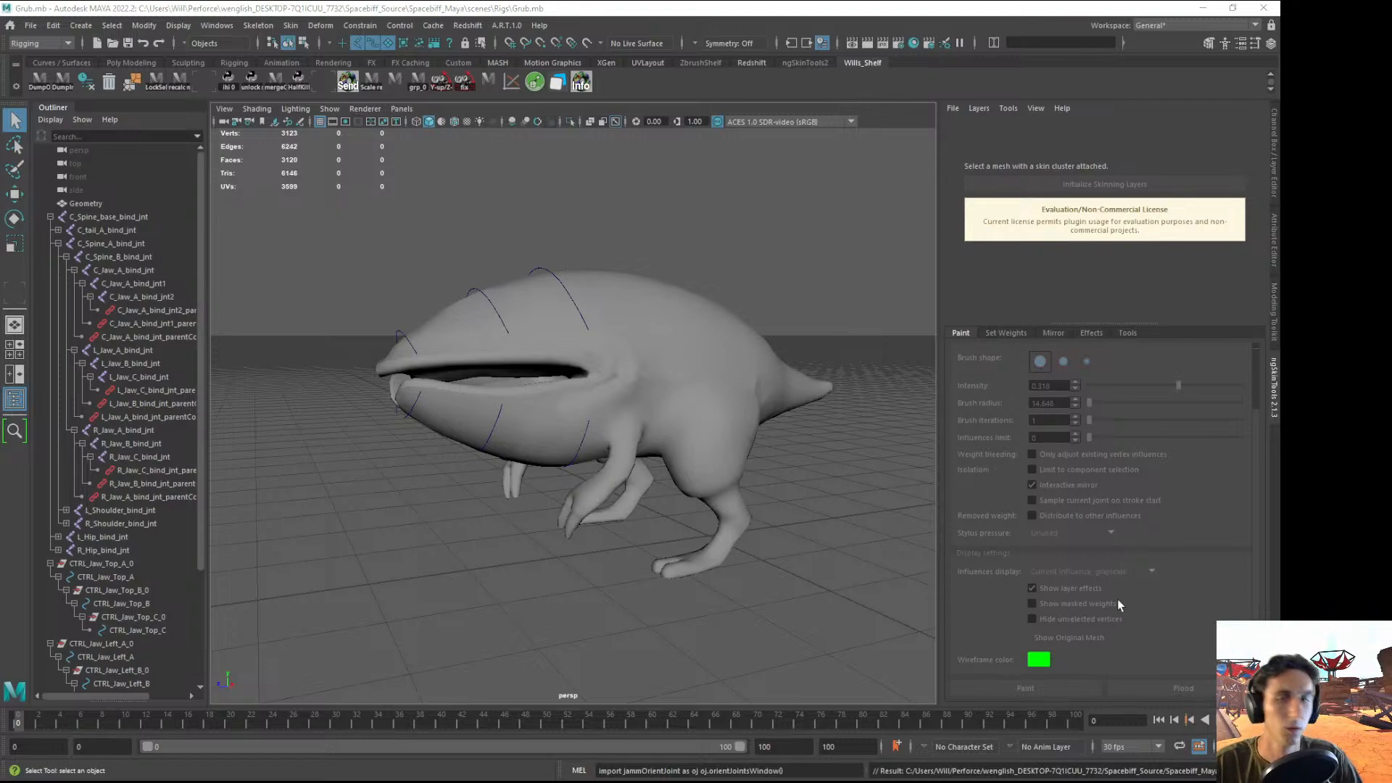
- Turn on textured display for the creature
left_click(629, 620)
left_click_drag(652, 585, 665, 521, "alt")
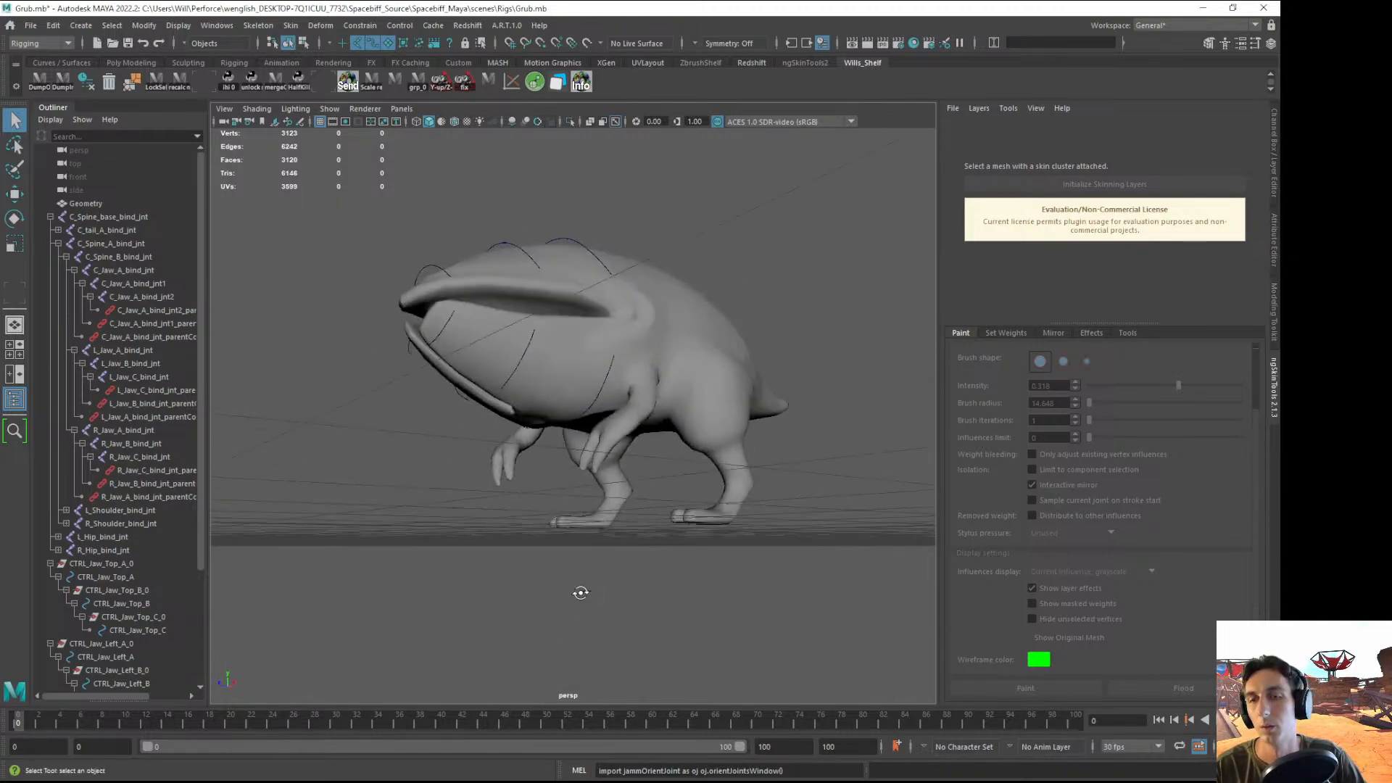
left_click_drag(580, 593, 508, 638, "alt")
key("6")
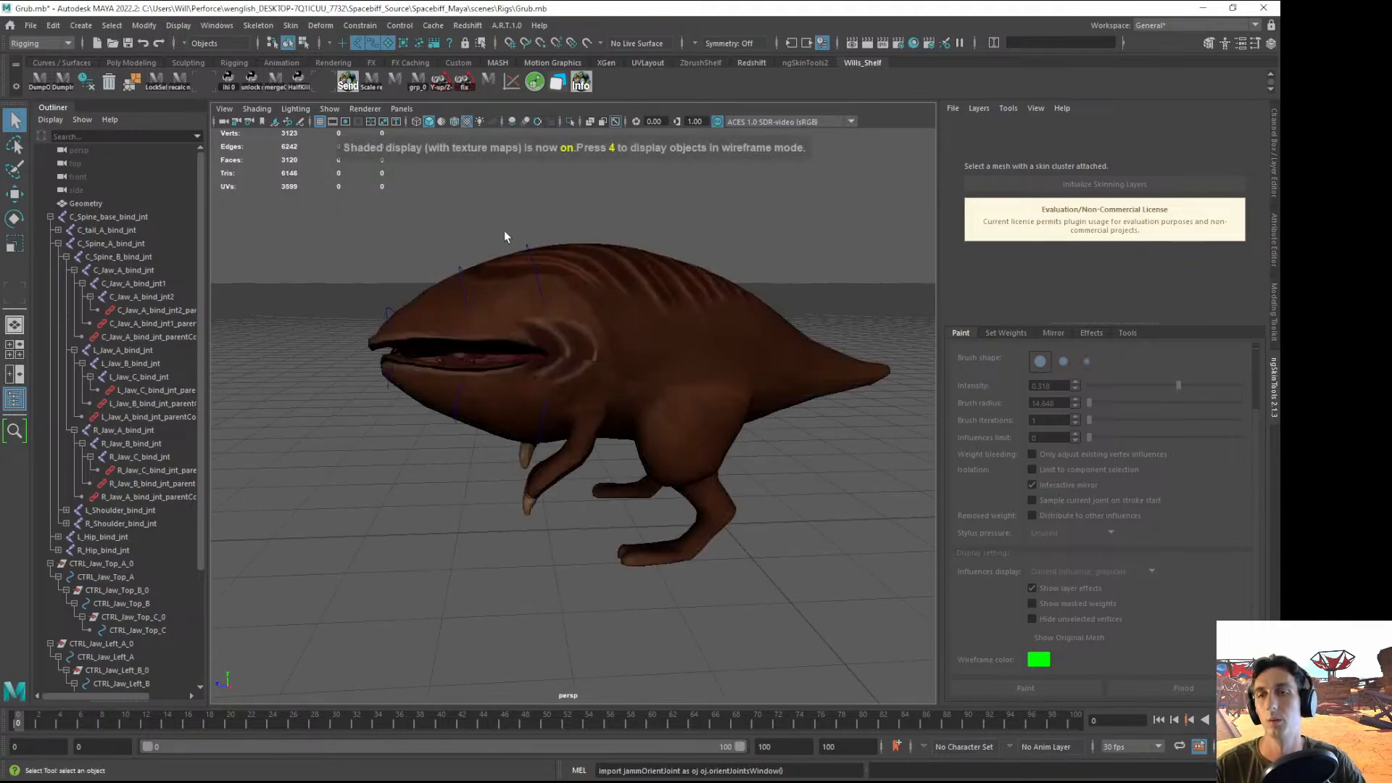
- Test the upper jaw opening by rotating CTRL_Jaw_Top_A, undo the rotation and deselect the control
left_click(528, 243)
key("e")
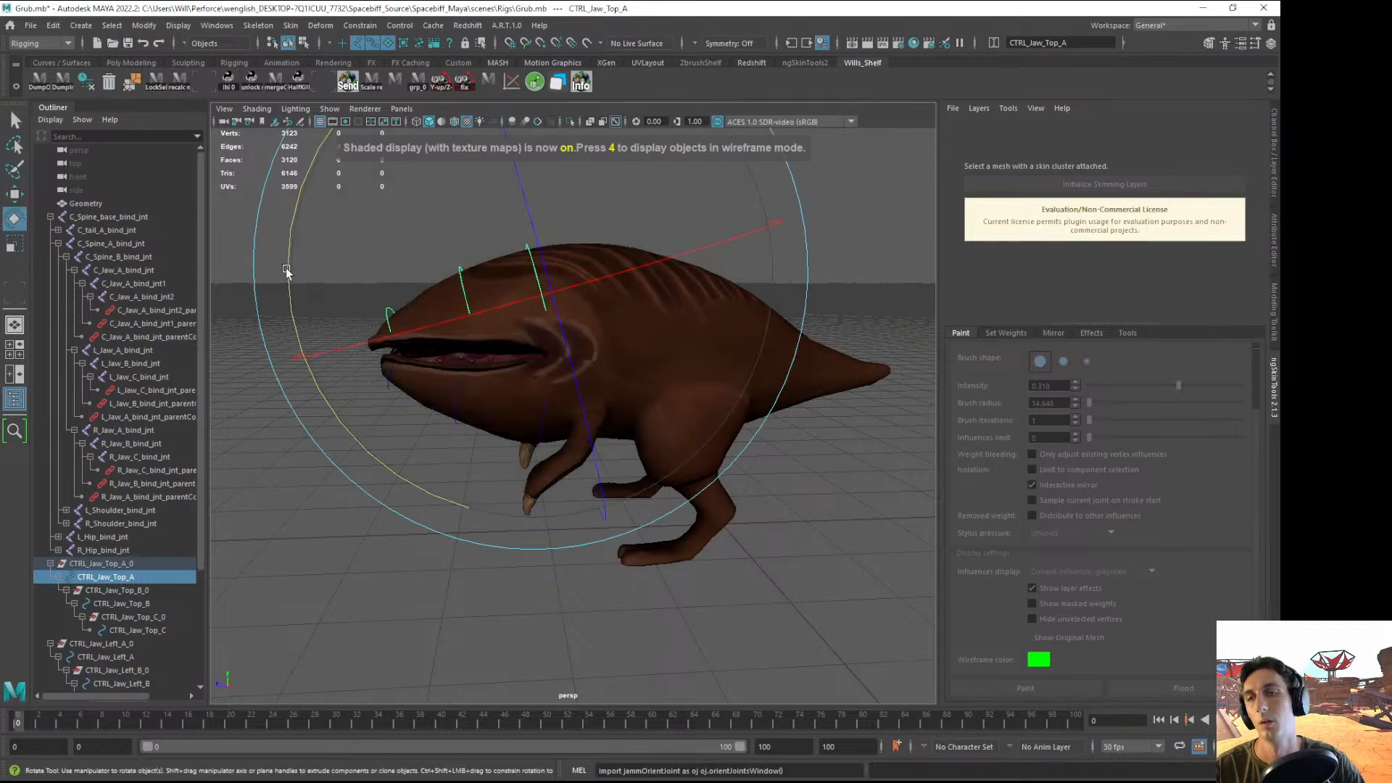
left_click_drag(289, 272, 628, 174)
left_click_drag(498, 216, 575, 236, "alt")
key("ctrl+z")
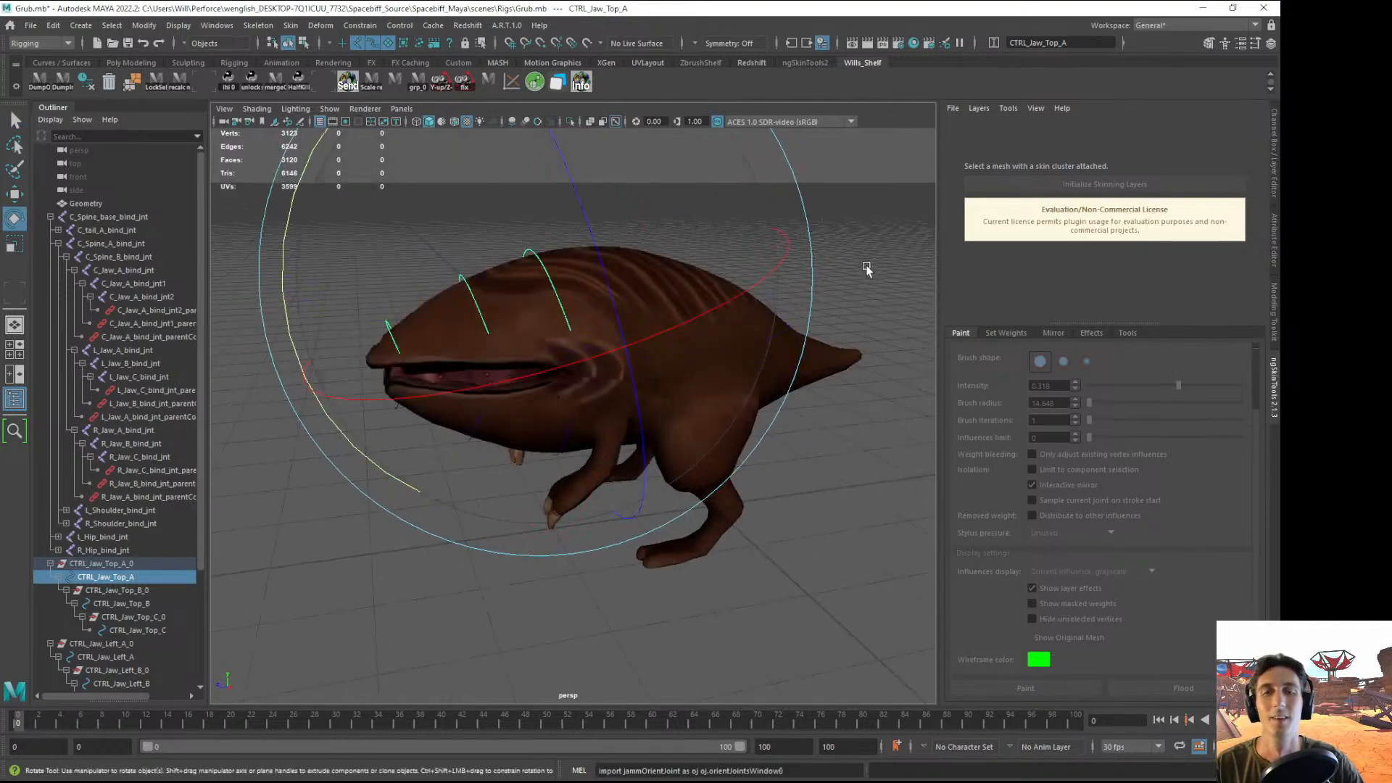
left_click(867, 271)
left_click_drag(868, 271, 772, 294, "alt")
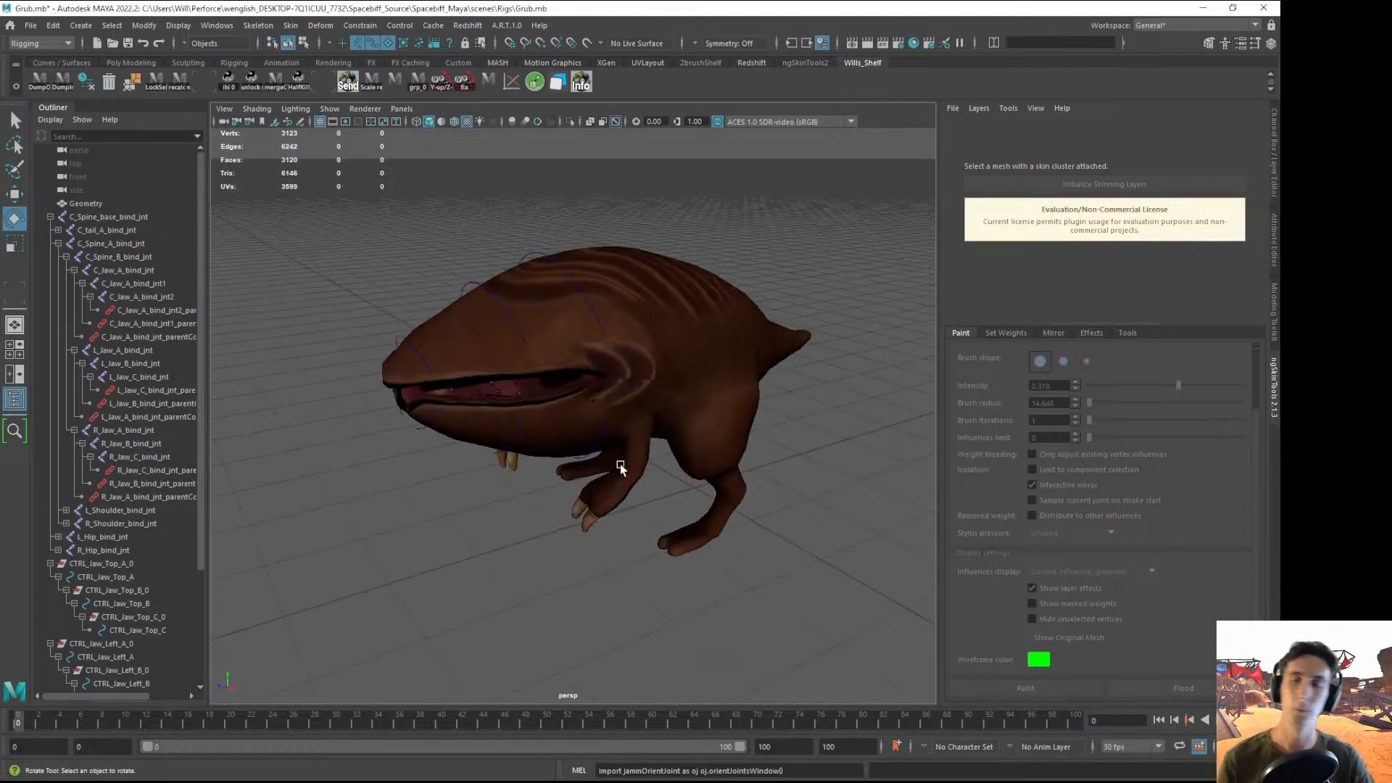
- Save the scene with no control selected
left_click_drag(607, 483, 515, 454, "alt")
key("ctrl+s")
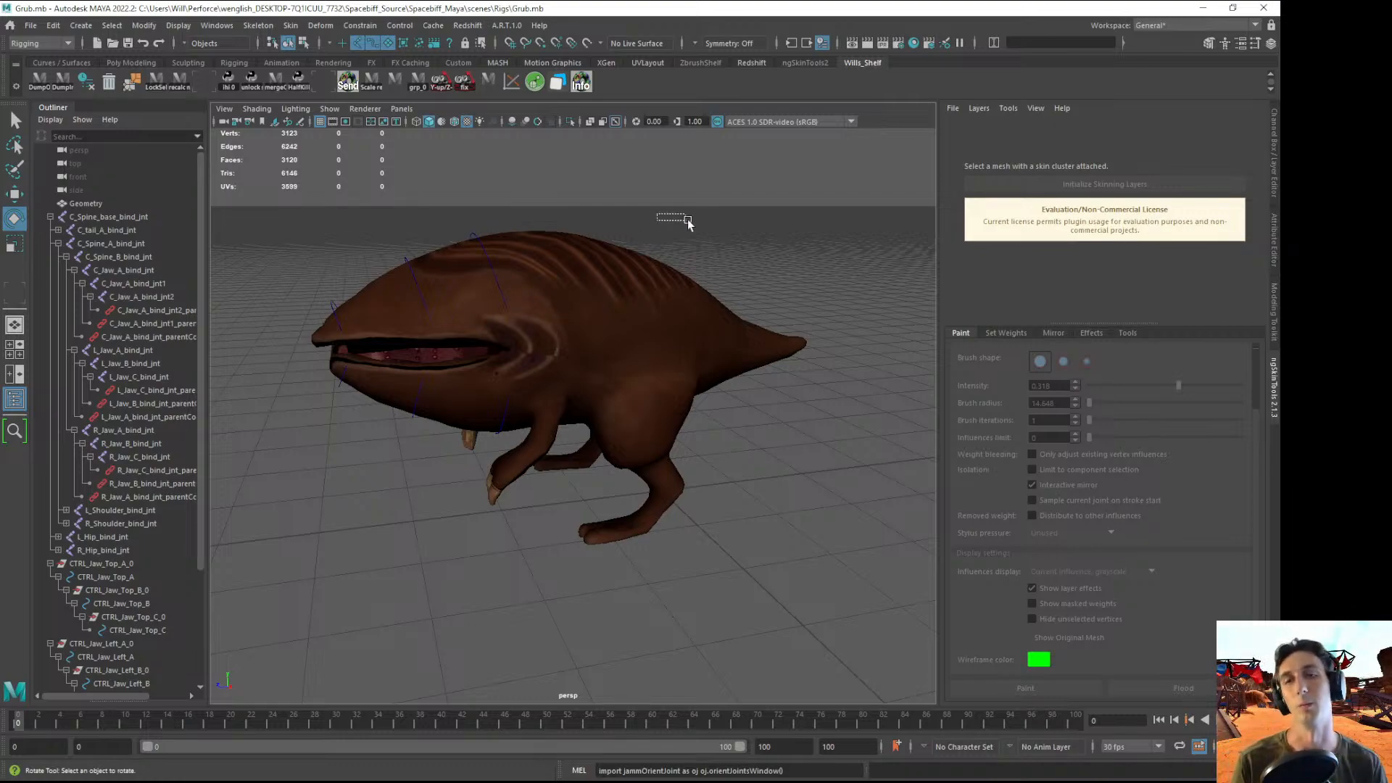
key("q")
left_click_drag(741, 272, 727, 295, "alt")
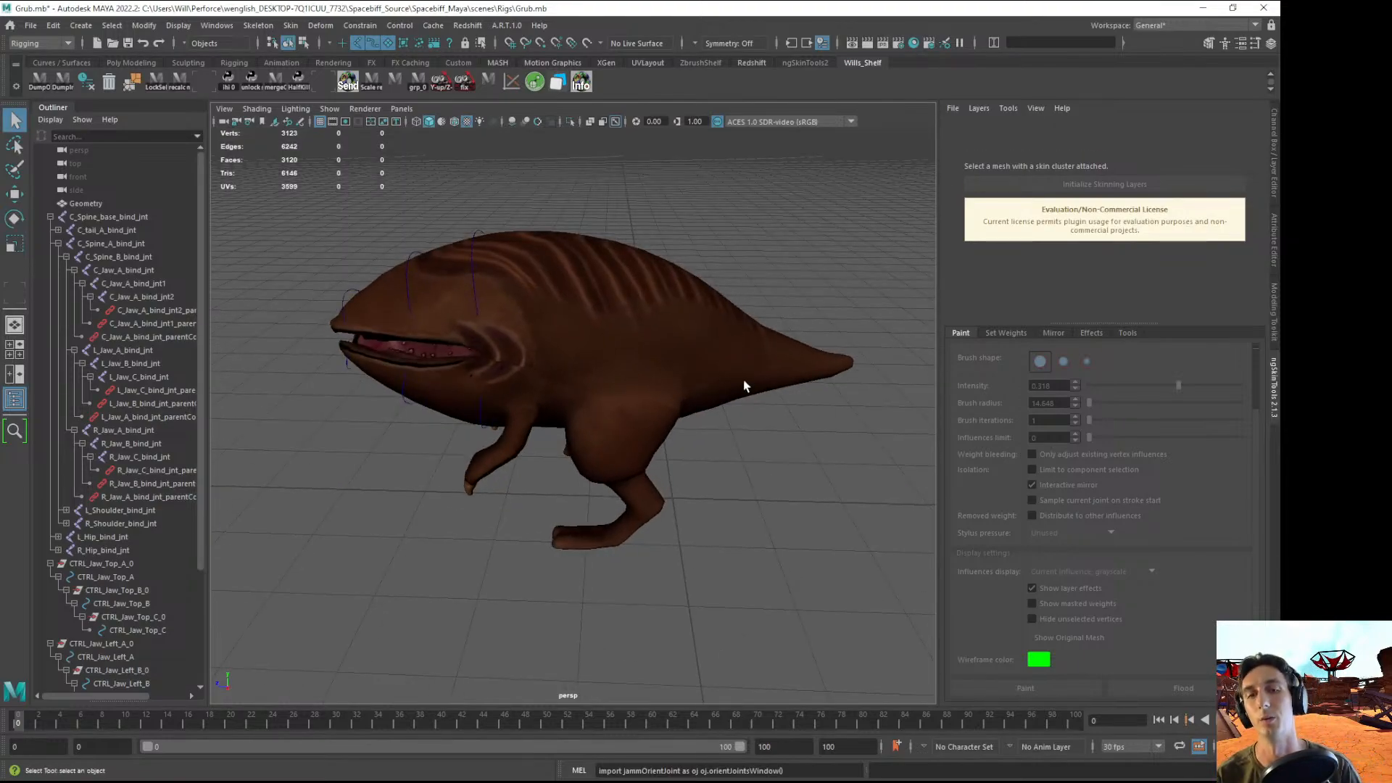
left_click_drag(789, 390, 792, 385, "alt")
key("ctrl+s")
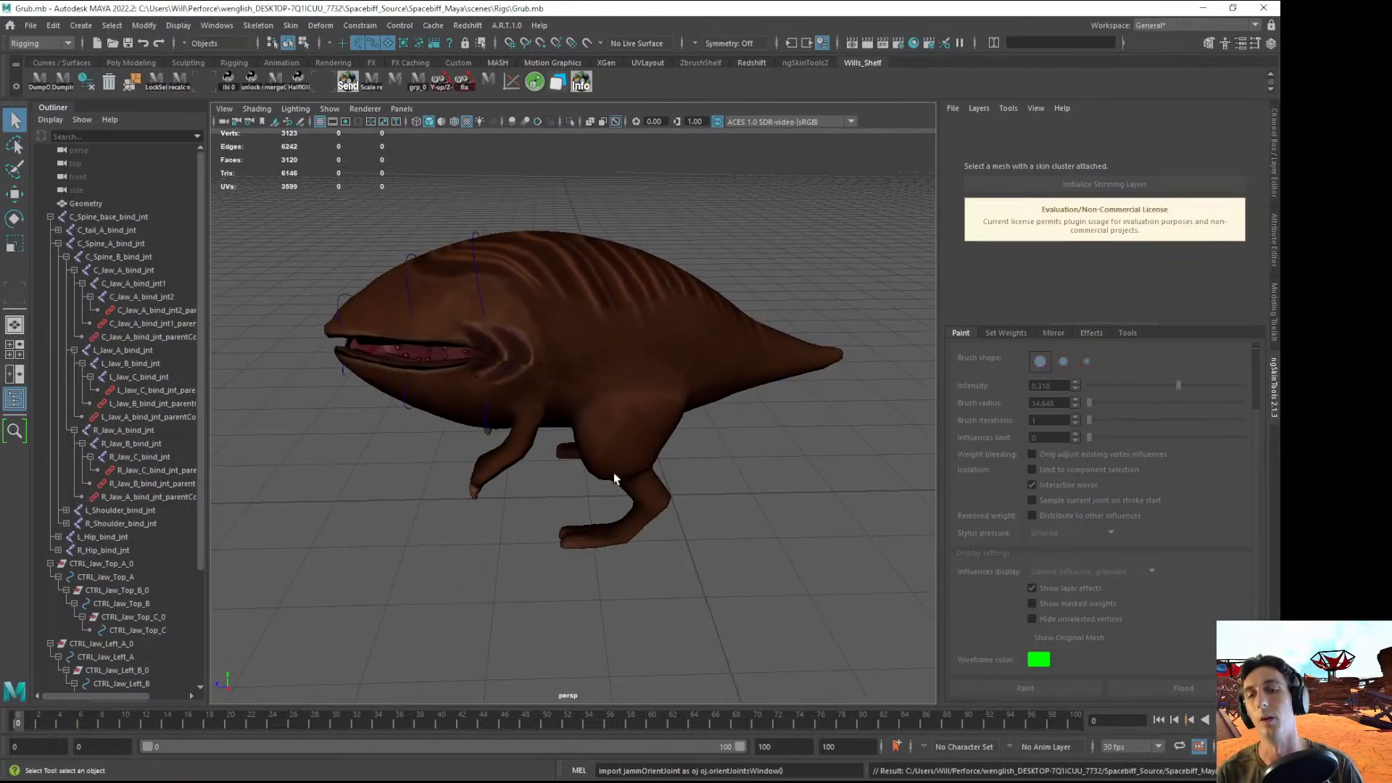
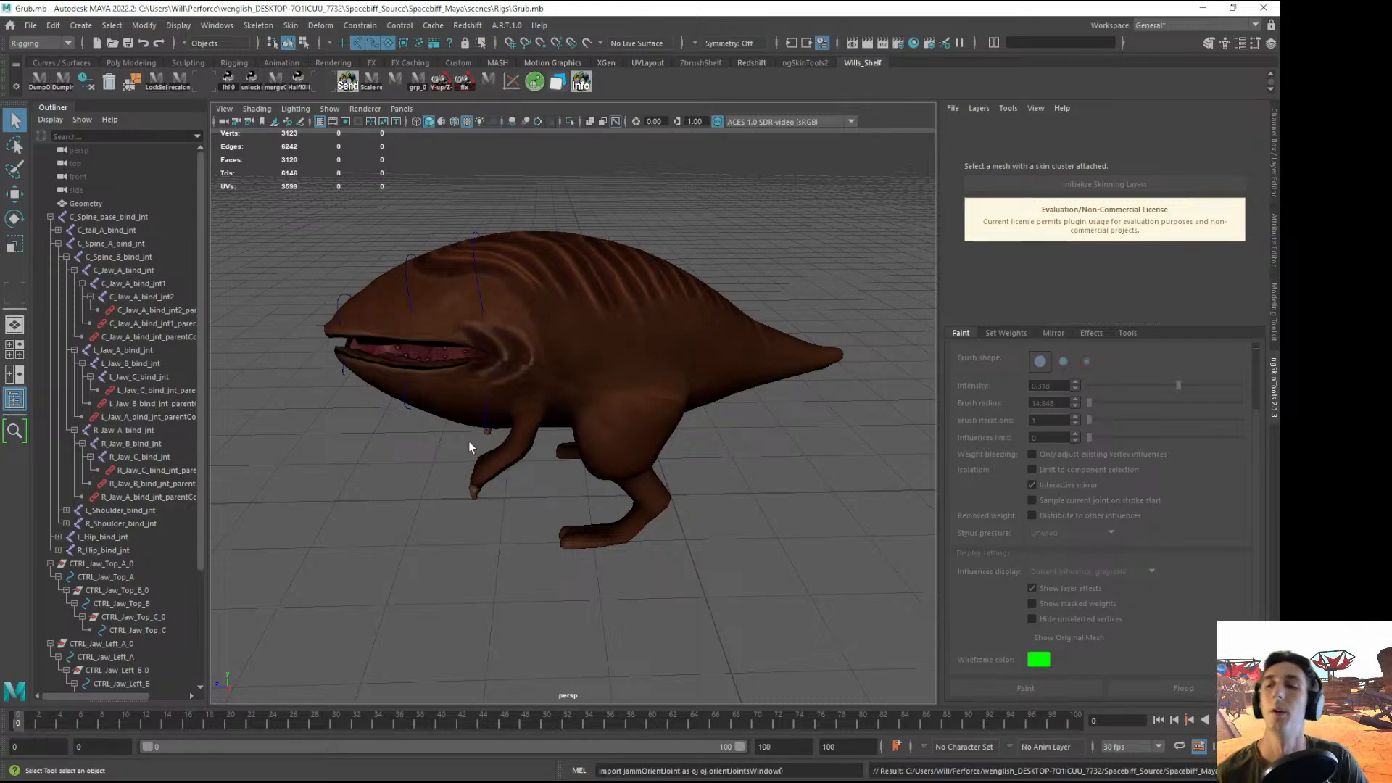
- Duplicate the CTRL_Jaw_Top_A control at the base of the upper jaw
left_click_drag(651, 379, 697, 390, "alt")
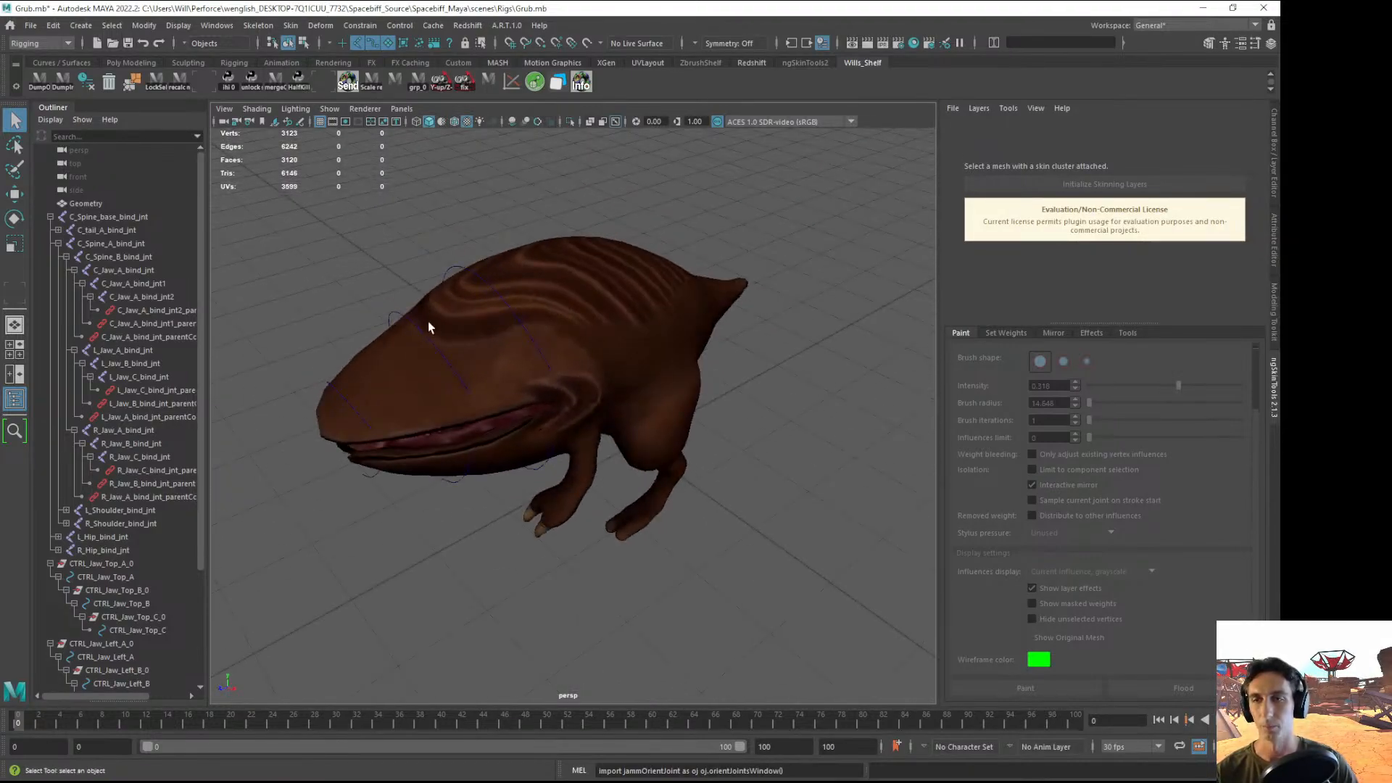
left_click(453, 276)
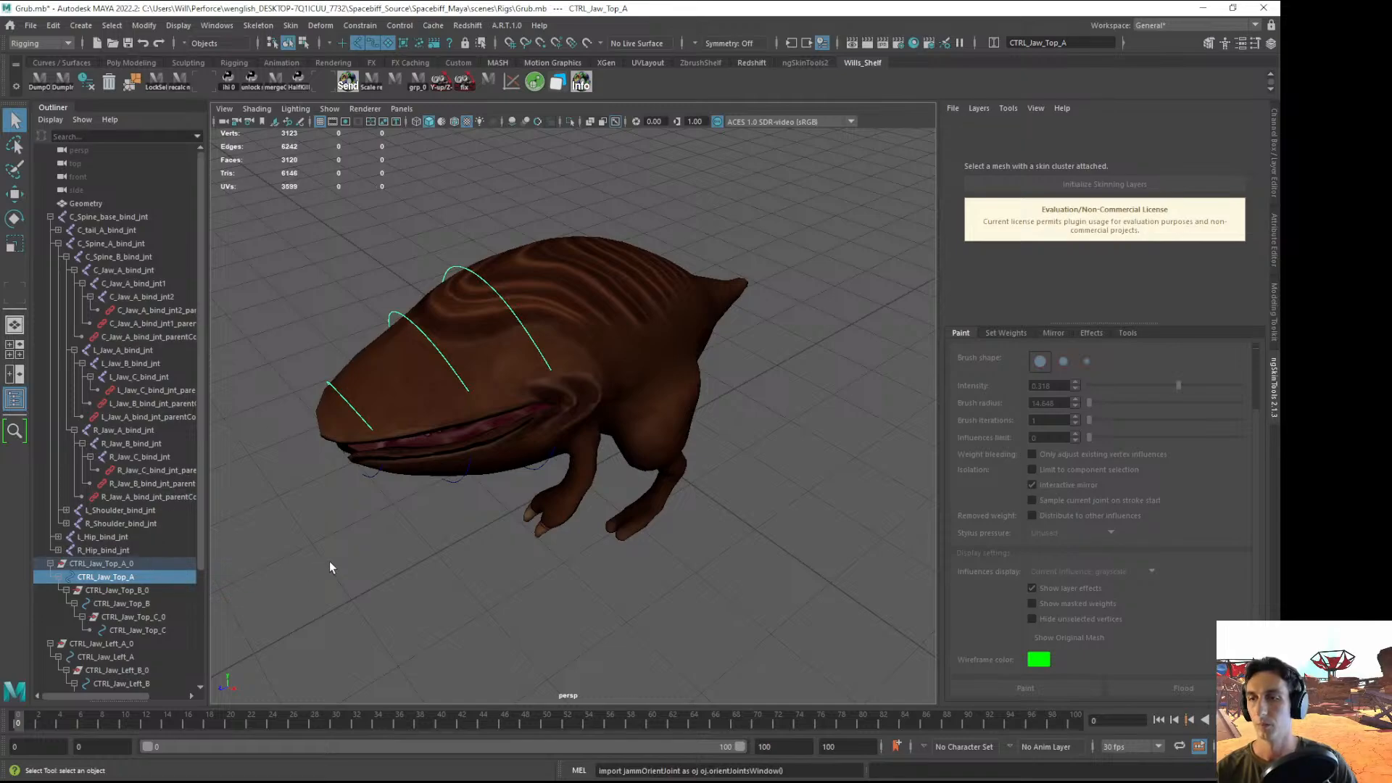
left_click_drag(573, 559, 566, 481, "alt")
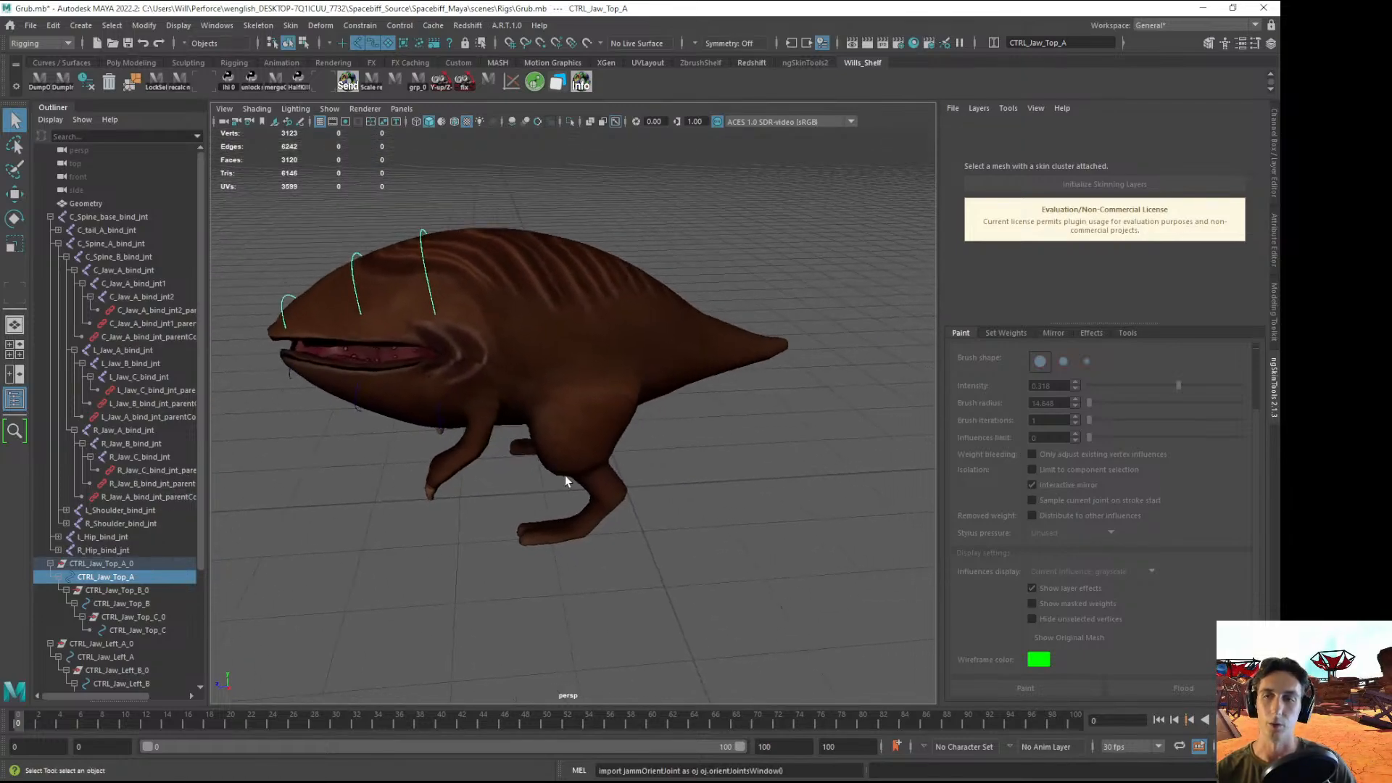
key("ctrl+s")
key("ctrl+d")
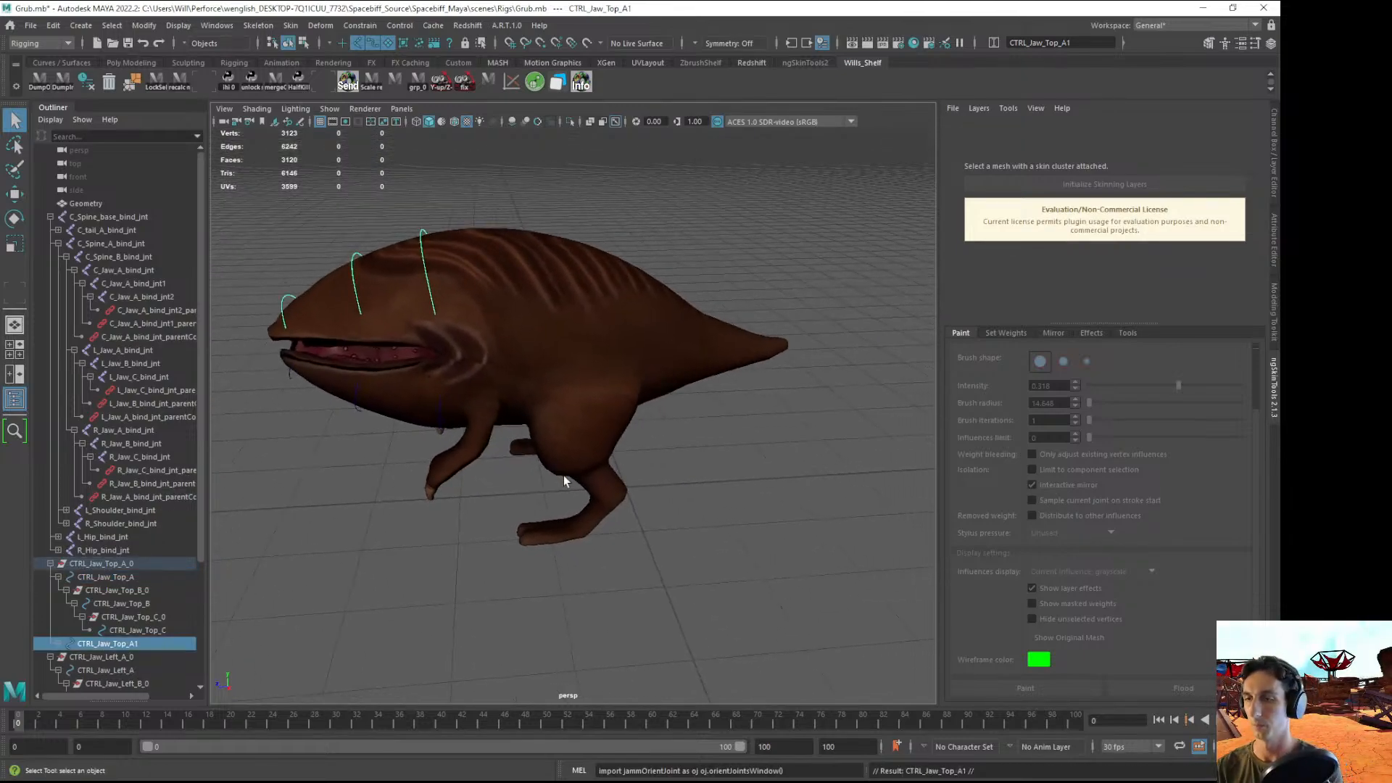
- Unparent the duplicated control to the top level of the hierarchy and delete its CTRL_Jaw_Top_B_0 child group
key("Delete")
scroll(163, 596, "down", 4)
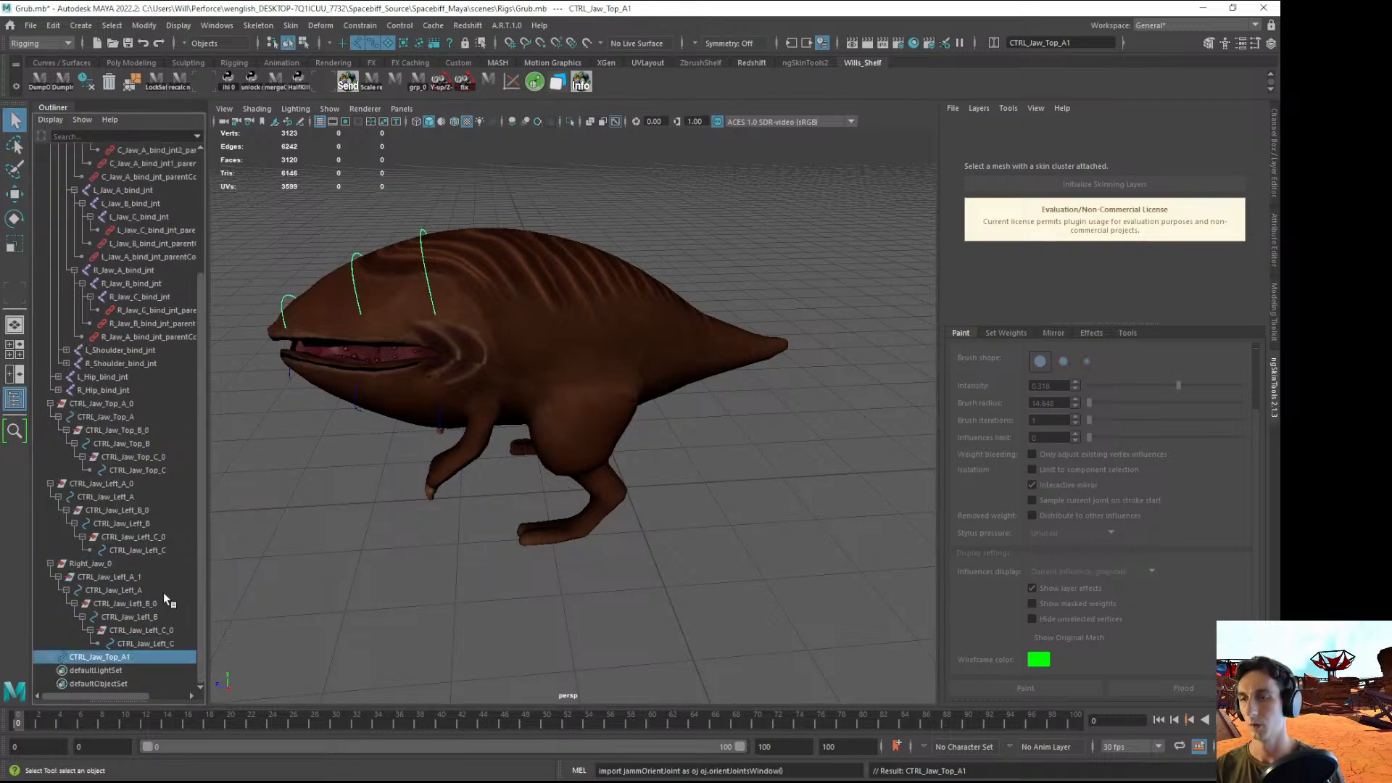
left_click(50, 657)
left_click(124, 671)
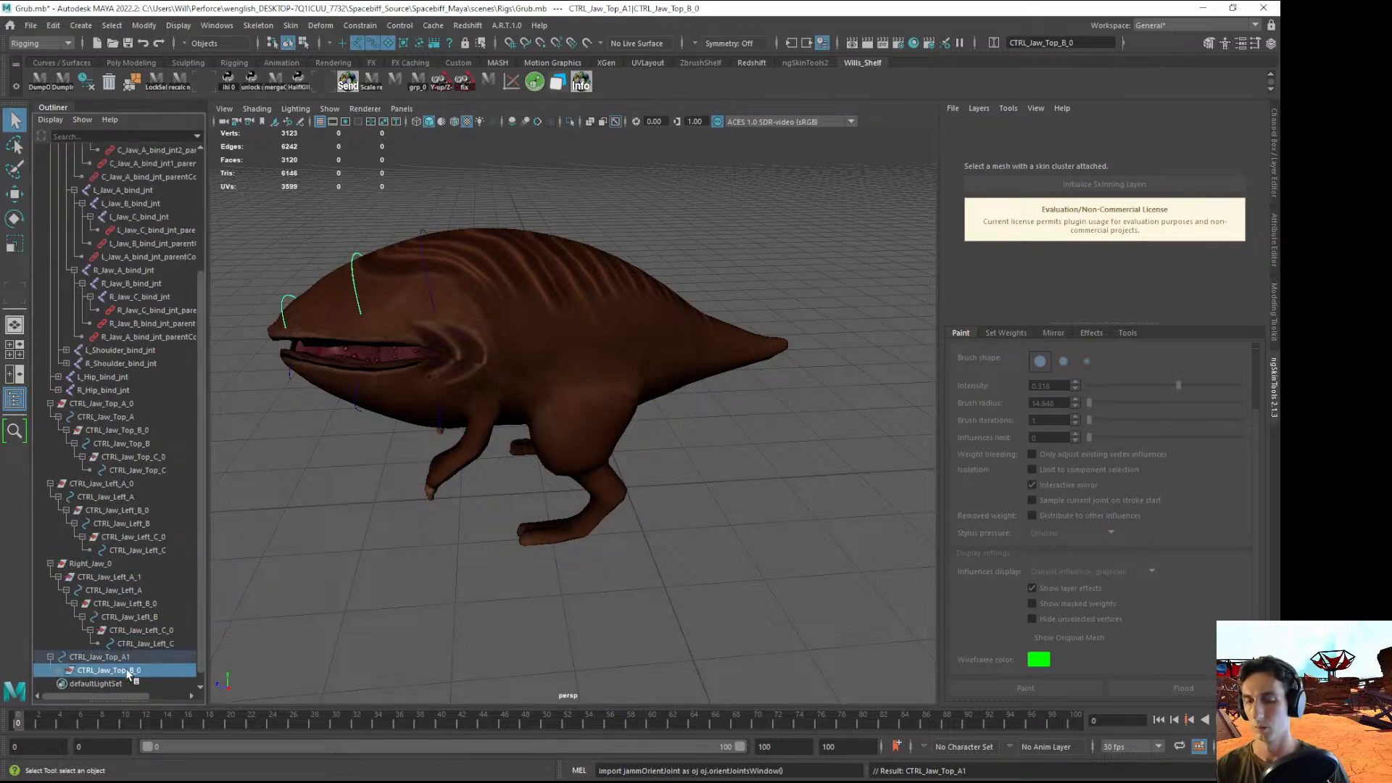
key("Delete")
- Move the duplicated control curve back along the body to above the base of the tail
left_click(93, 658)
key("w")
mouse_move(519, 464)
left_mouse_down("alt")
mouse_move(525, 424)
mouse_move(510, 439)
left_mouse_up("alt")
left_click_drag(435, 314, 684, 304)
key("e")
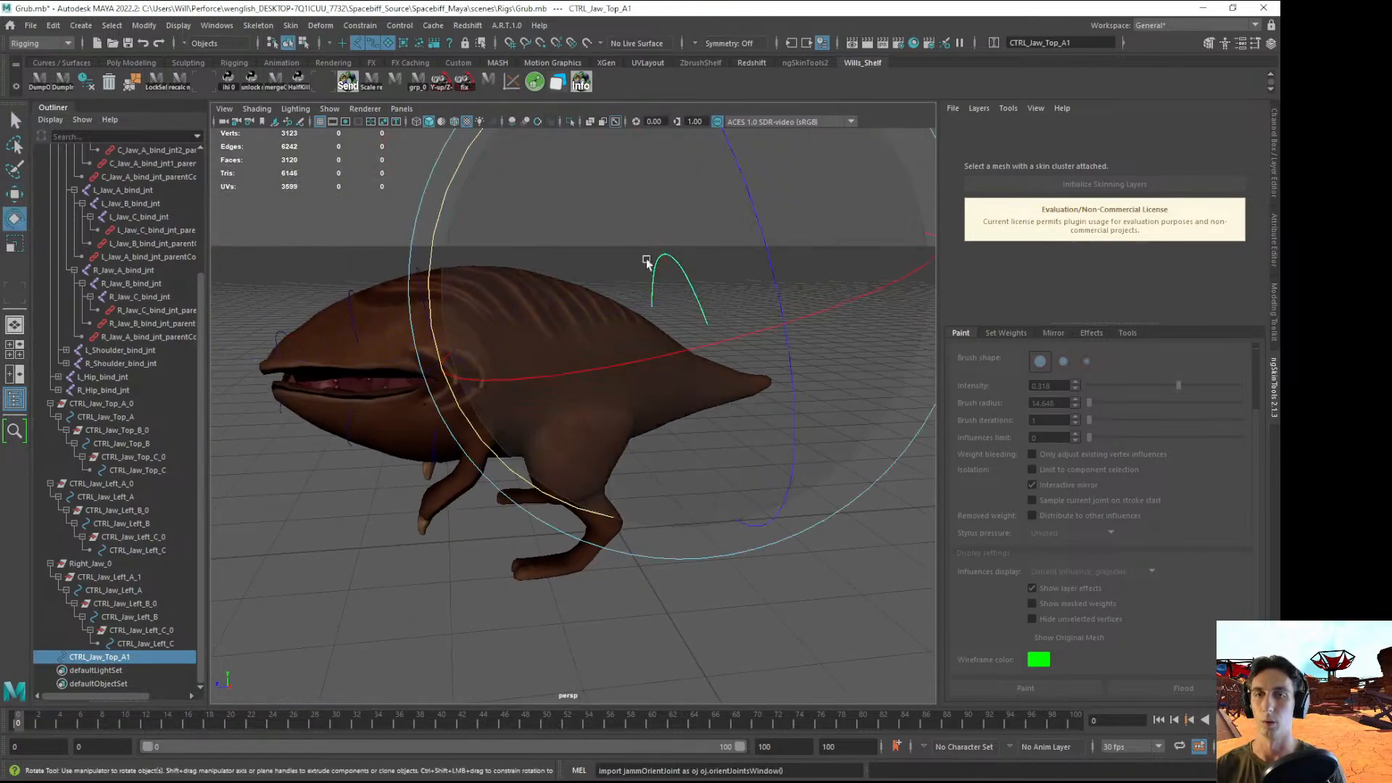
left_click_drag(716, 365, 726, 429, "alt")
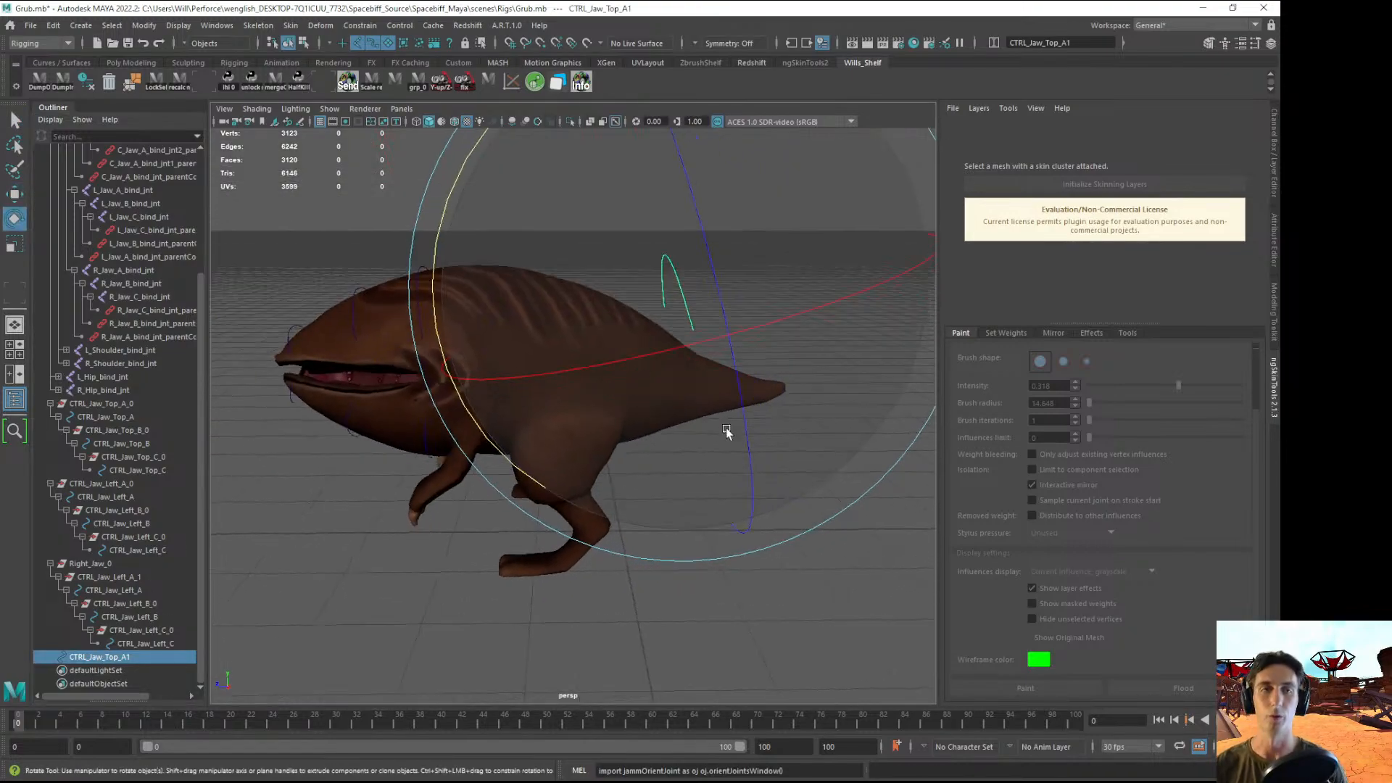
- Show the channel and layer settings and make the Bones layer visible
left_click(1274, 154)
left_click_drag(898, 330, 841, 537, "alt")
key("w")
left_click(1109, 453)
left_click_drag(906, 500, 737, 490, "alt")
left_click(755, 534)
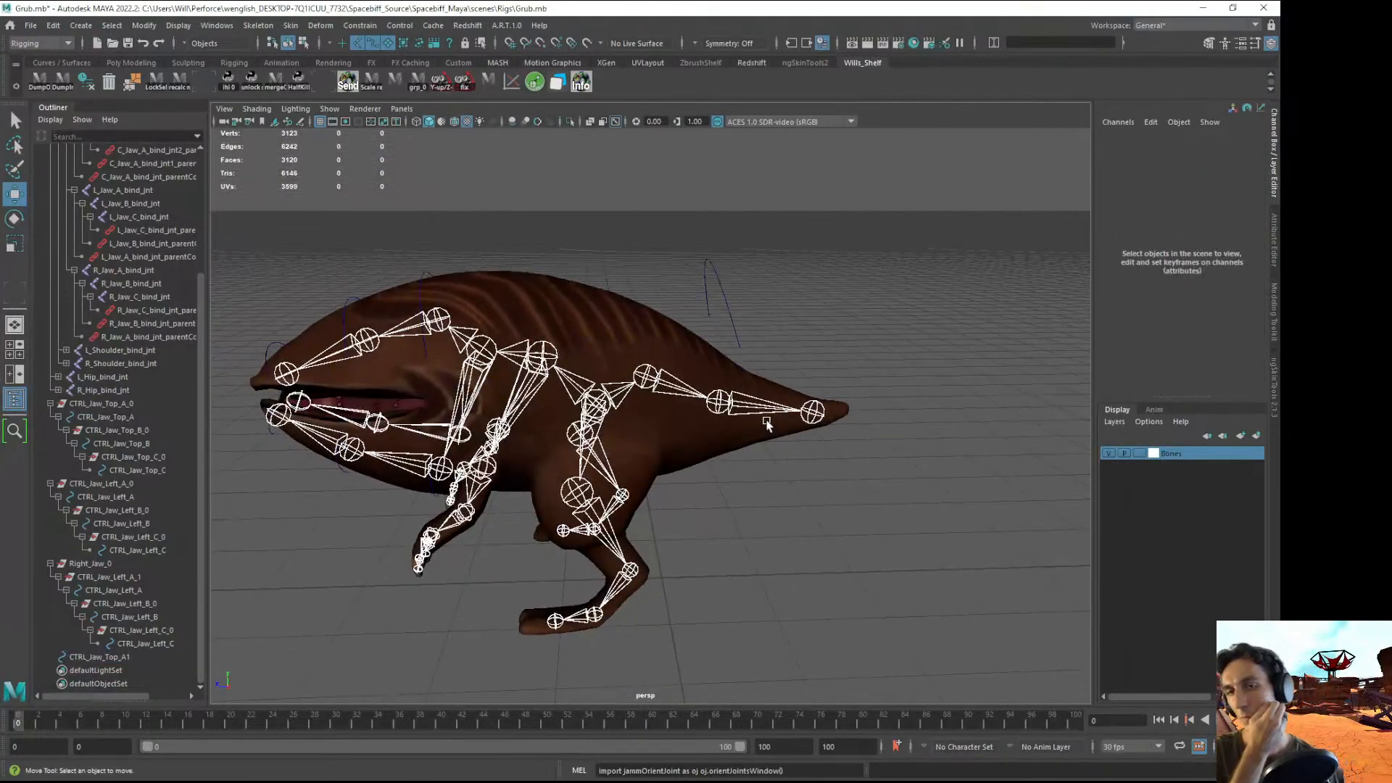
- Rotate the duplicated control above the tail so that its arch stands across the body
left_click(713, 263)
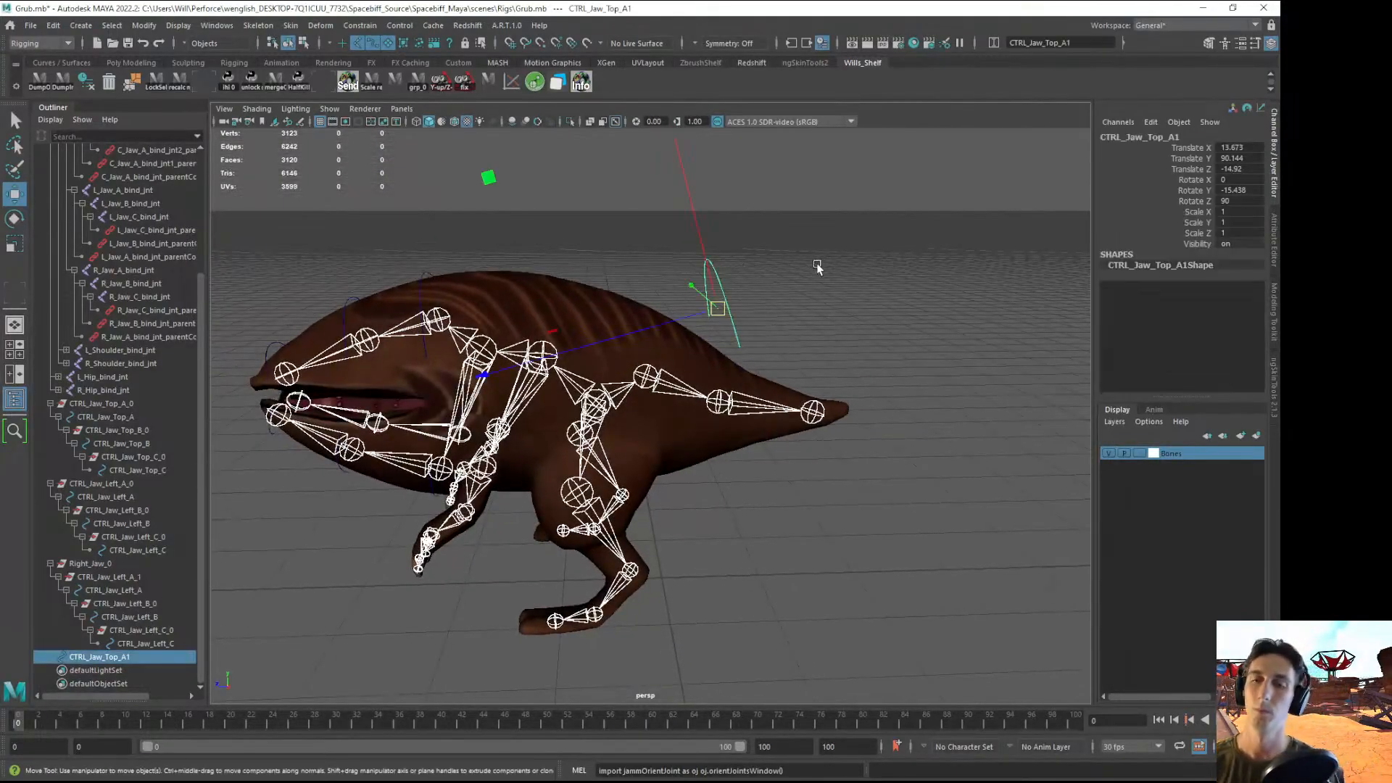
left_click_drag(773, 289, 741, 297, "alt")
right_click_drag(741, 297, 779, 310, "alt")
left_click_drag(778, 310, 766, 274, "alt")
key("e")
left_click_drag(498, 203, 566, 170)
key("w")
- Parent the duplicated control to C_tail_A_bind_jnt and zero its translation and rotation
left_click_drag(649, 293, 749, 264, "alt")
scroll(749, 264, "up", 2)
left_click(644, 368, "shift")
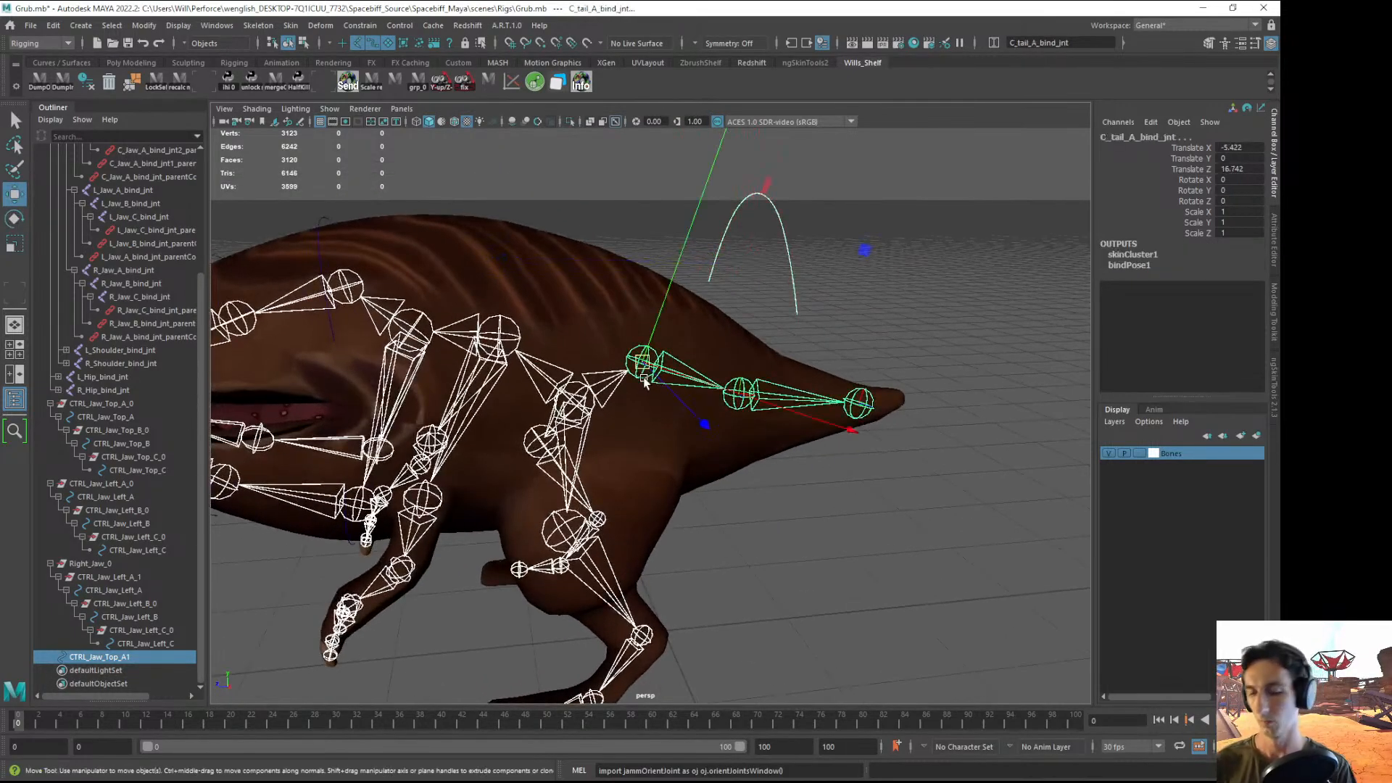
key("p")
scroll(127, 512, "up", 4)
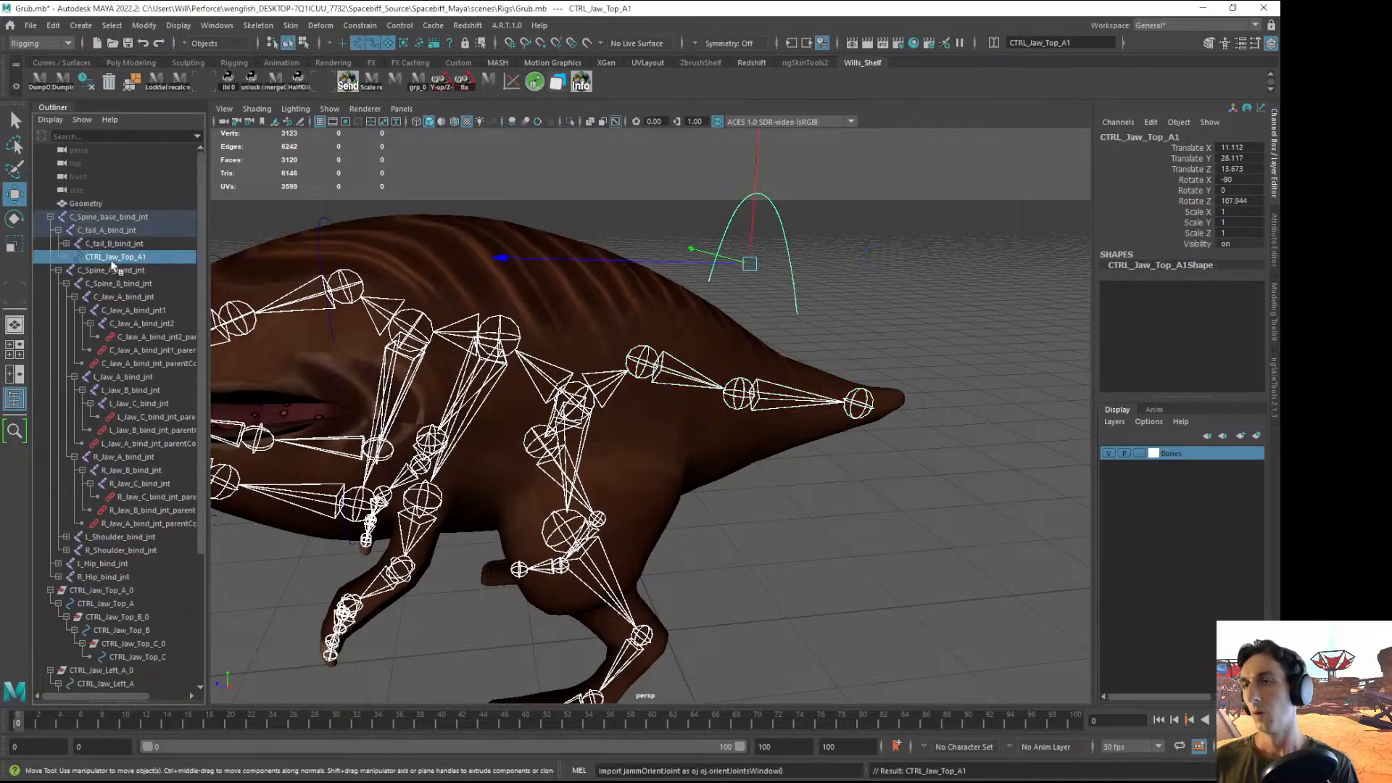
key("ctrl+0")
- Display the creature in wireframe and switch the tail control curve to control vertex editing
left_click_drag(703, 487, 689, 253, "alt")
key("4")
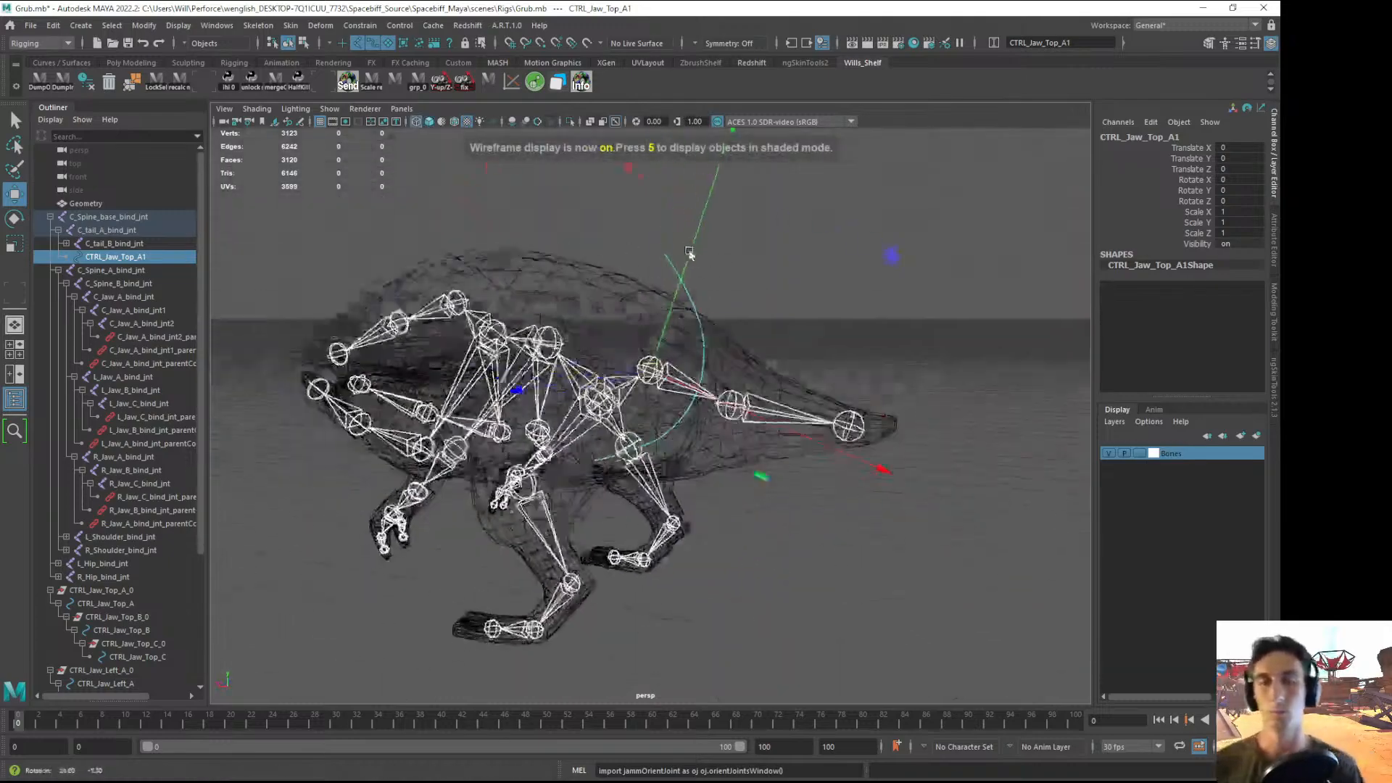
scroll(689, 253, "up", 5)
right_click_drag(729, 219, 621, 229)
left_click_drag(751, 273, 780, 277, "alt")
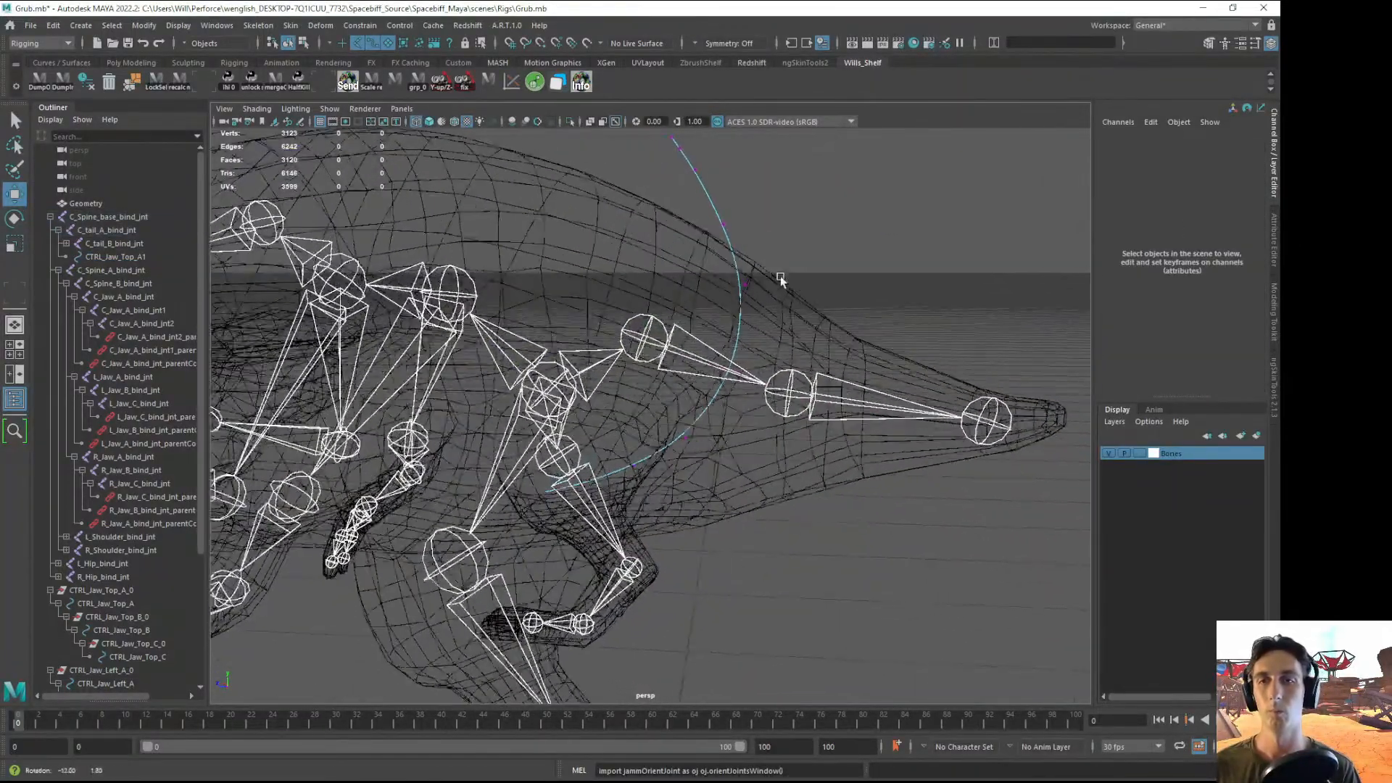
scroll(781, 276, "down", 5)
left_click(15, 145)
left_click_drag(611, 169, 633, 542)
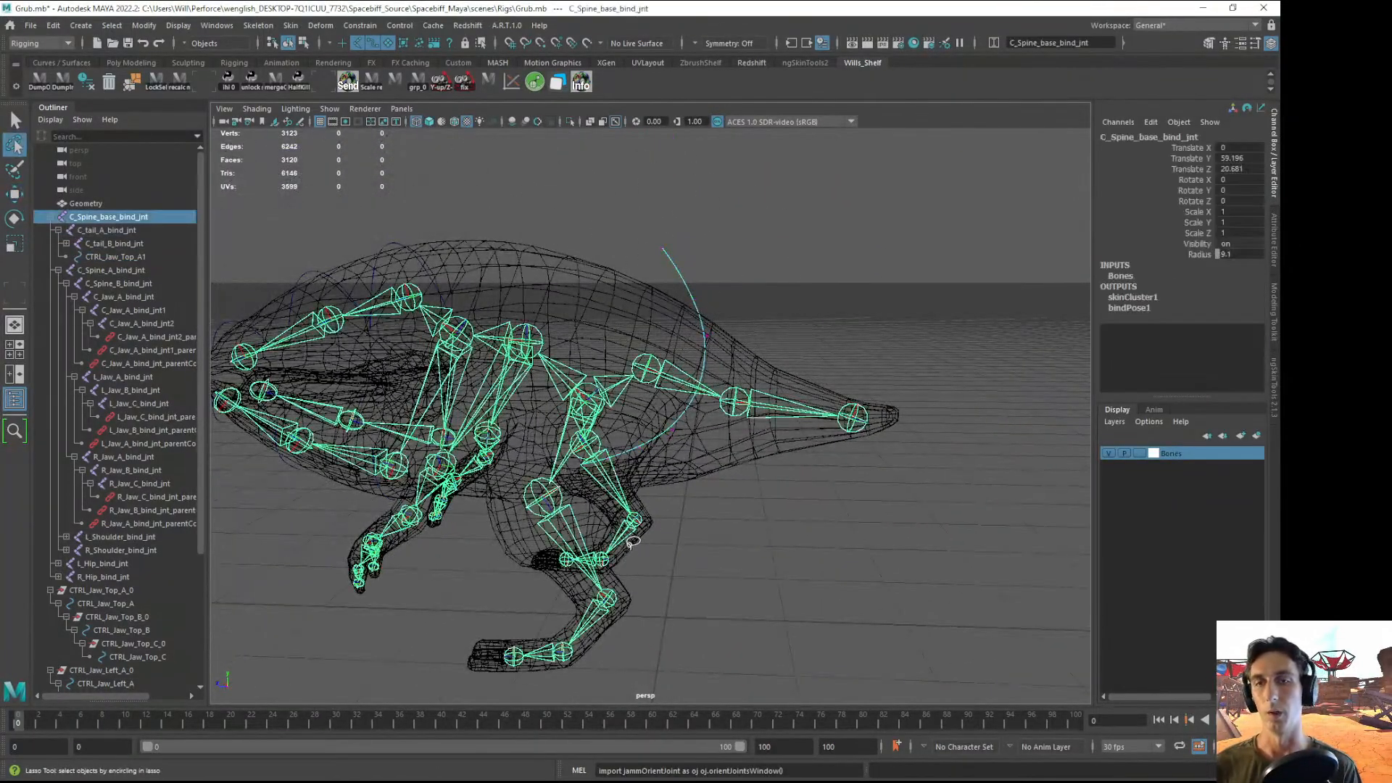
key("ctrl+z")
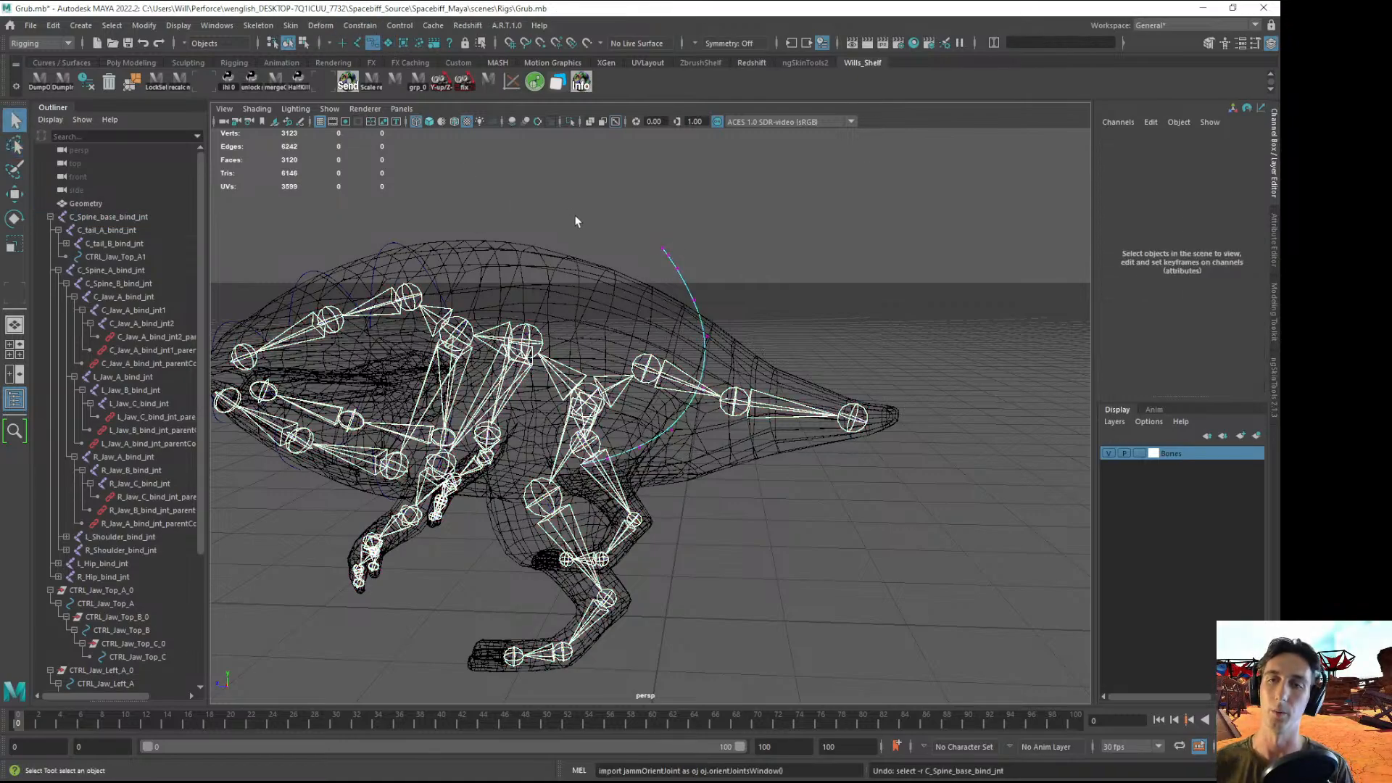
- Select all control vertices of the tail curve and rotate them so the arch stands upright across the tail base
left_click_drag(784, 558, 785, 559)
left_click_drag(785, 559, 718, 507, "alt")
scroll(731, 485, "up", 4)
key("e")
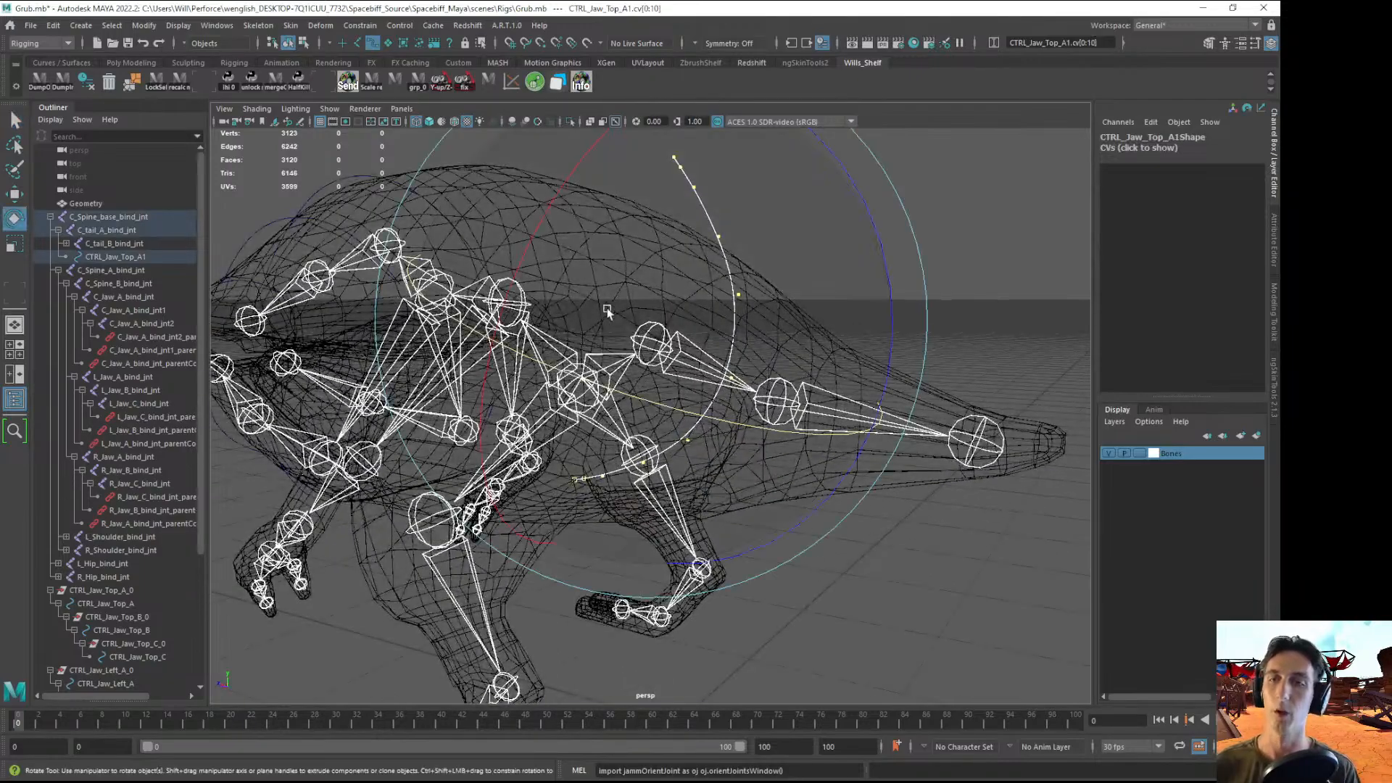
left_click_drag(679, 335, 560, 319, "alt")
left_click_drag(462, 270, 526, 222)
left_click_drag(850, 352, 757, 259)
left_click_drag(841, 386, 819, 443, "alt")
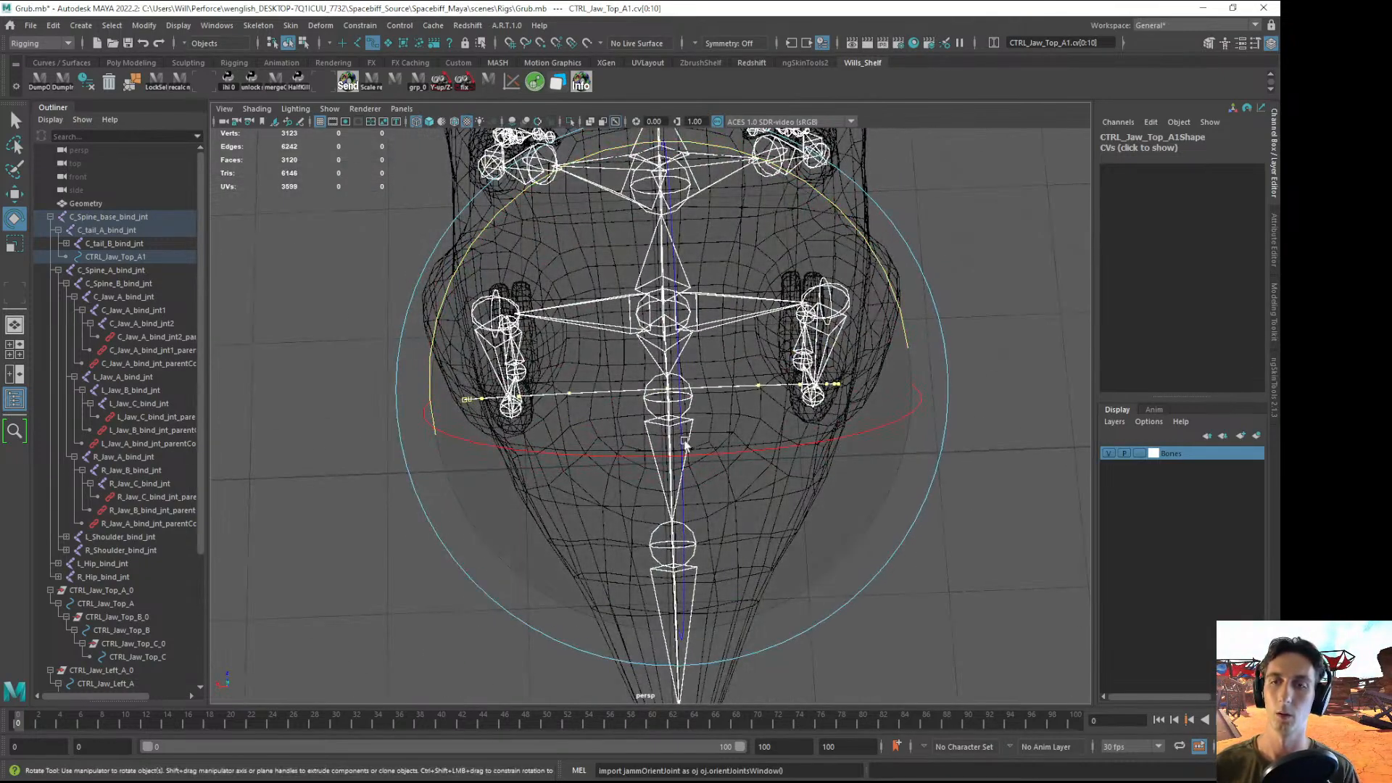
- Move the tail curve's control vertices up over the back and centre them on the body, checking in shaded display
key("w")
mouse_move(626, 463)
left_mouse_down("alt")
mouse_move(646, 305)
mouse_move(780, 441)
left_mouse_up("alt")
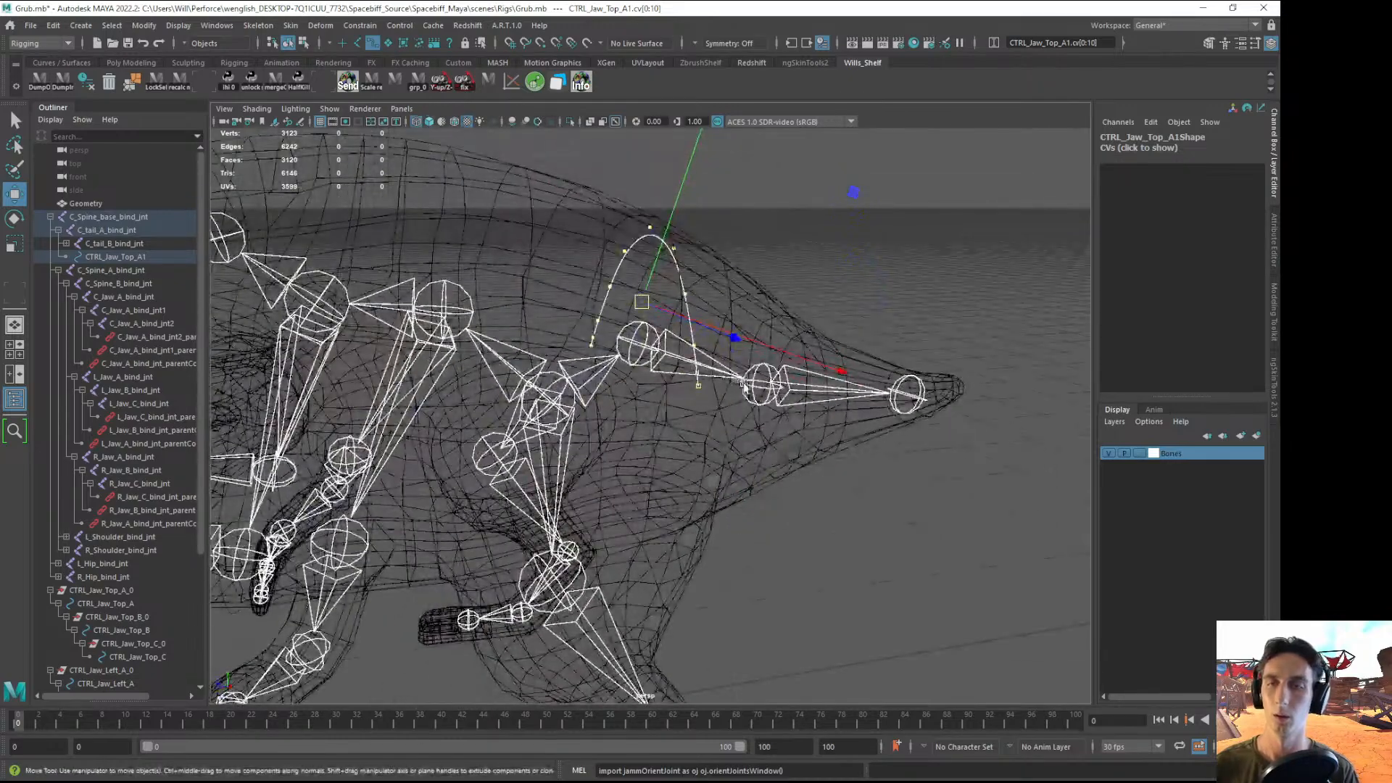
key("5")
mouse_move(740, 384)
left_mouse_down("alt")
mouse_move(670, 303)
mouse_move(686, 298)
mouse_move(681, 311)
mouse_move(683, 298)
mouse_move(663, 298)
mouse_move(682, 316)
mouse_move(606, 391)
mouse_move(624, 362)
left_mouse_up("alt")
key("4")
key("5")
key("4")
left_click_drag(637, 294, 601, 290, "alt")
key("5")
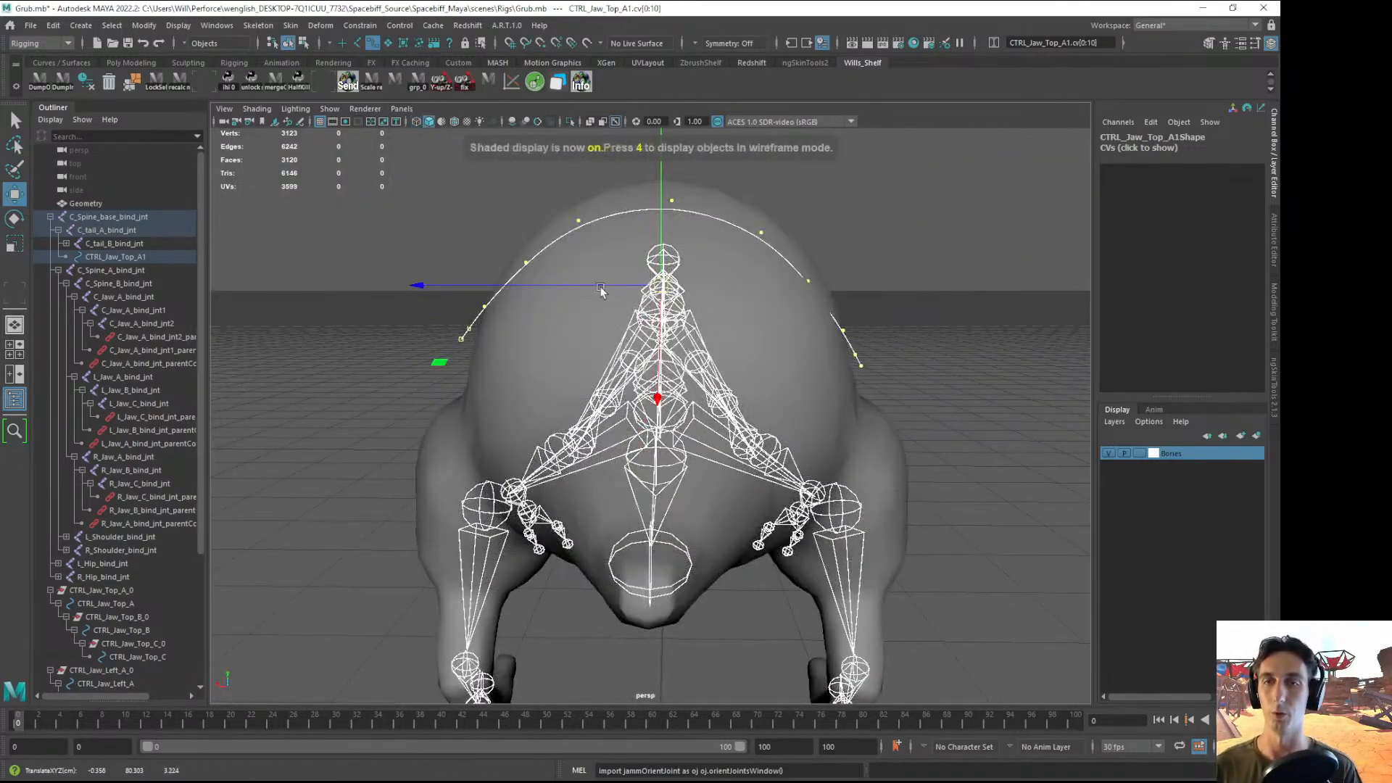
left_click(450, 322)
left_click_drag(462, 330, 646, 324, "alt")
- Return to object selection and unparent the tail control from C_tail_A_bind_jnt
key("F8")
key("F8")
left_click_drag(784, 329, 660, 293, "alt")
left_click(659, 293)
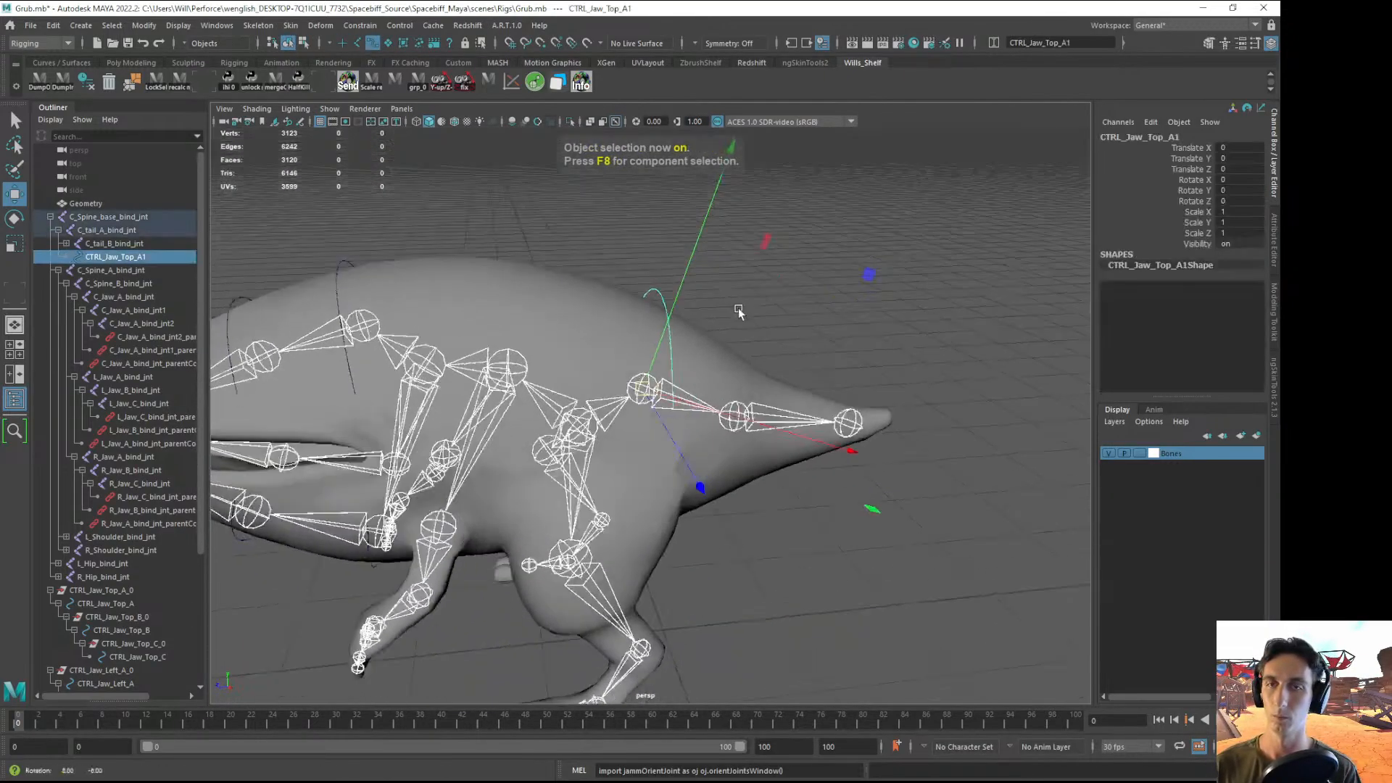
left_click_drag(737, 311, 907, 346, "alt")
key("shift+p")
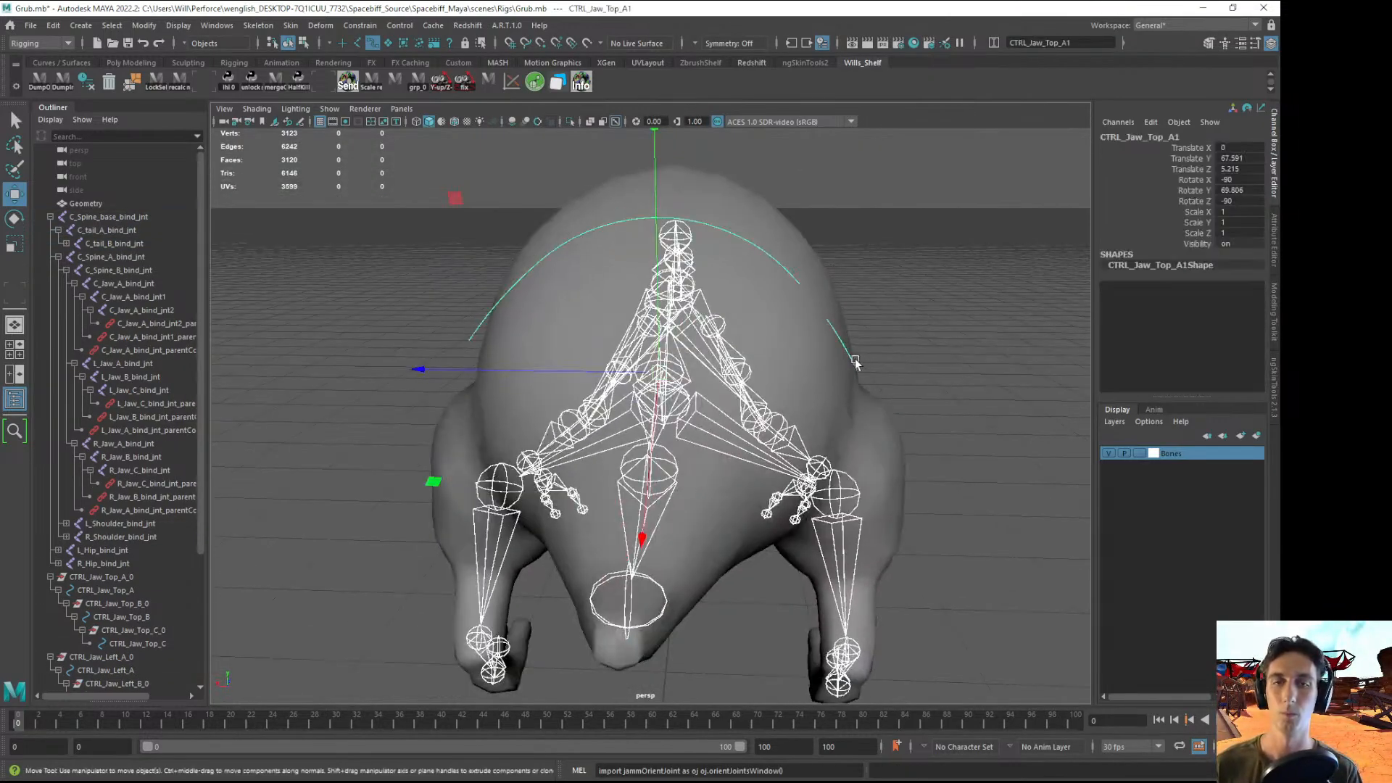
- Select all control vertices of the tail curve and scale and move them to fit the arch around the tail base
right_click_drag(852, 359, 768, 362)
key("4")
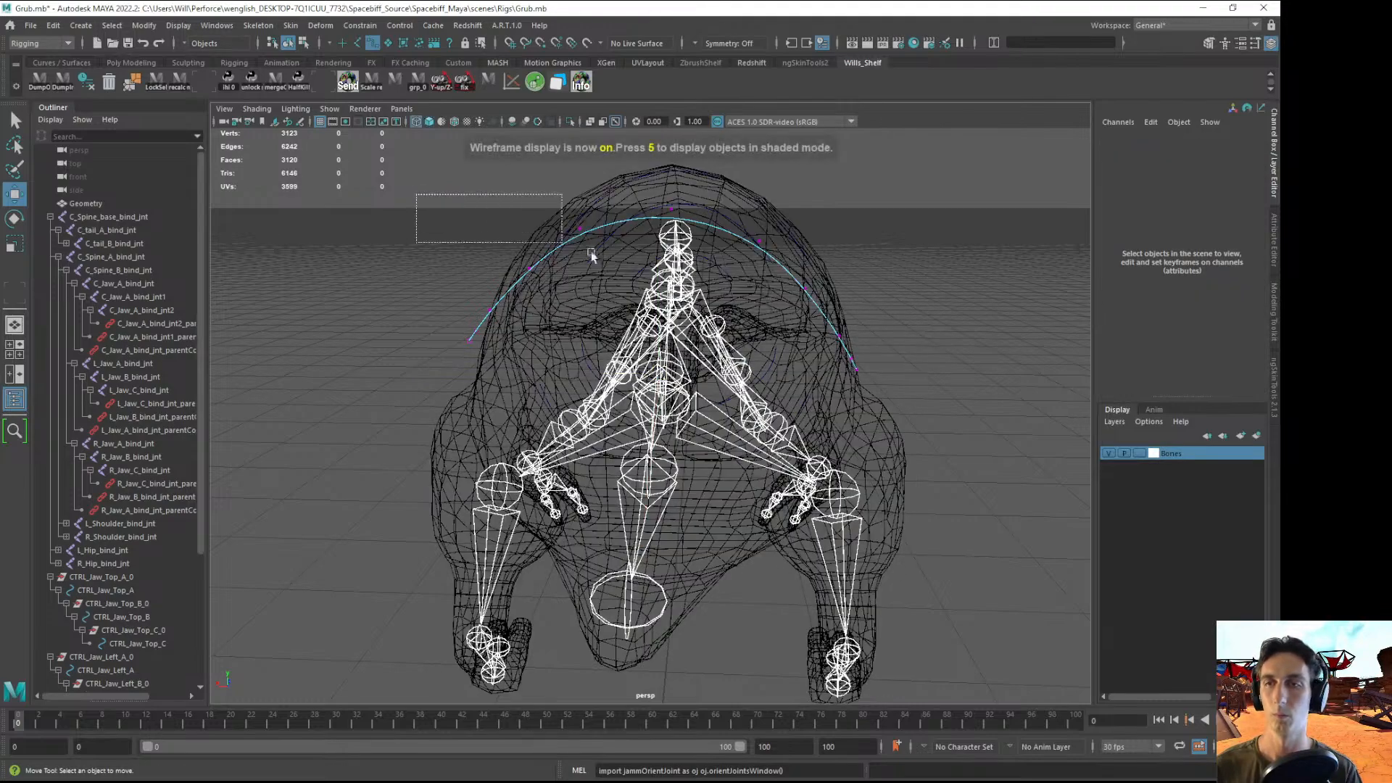
left_click_drag(590, 250, 888, 406)
key("r")
key("w")
mouse_move(514, 290)
left_mouse_down()
mouse_move(940, 282)
mouse_move(820, 272)
left_mouse_up()
key("5")
key("r")
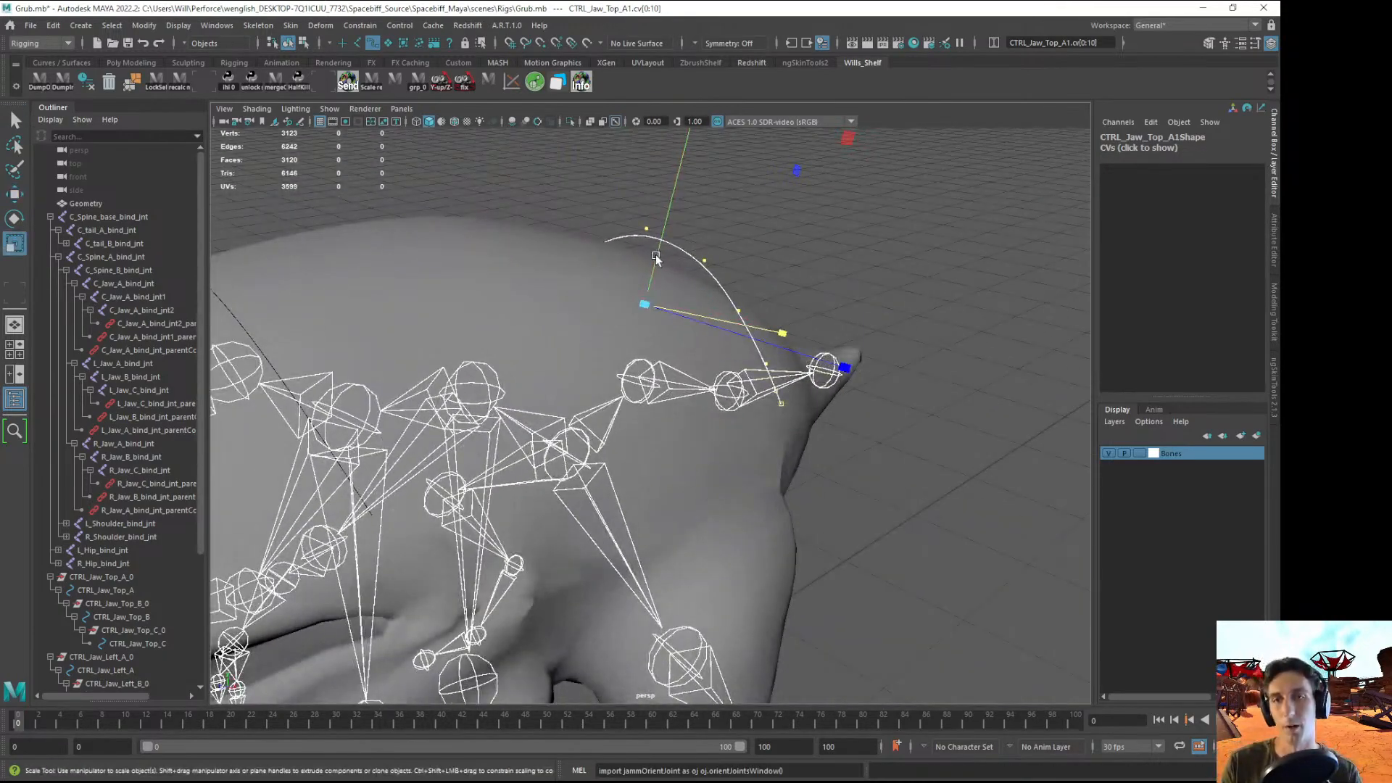
left_click_drag(660, 248, 628, 276)
key("w")
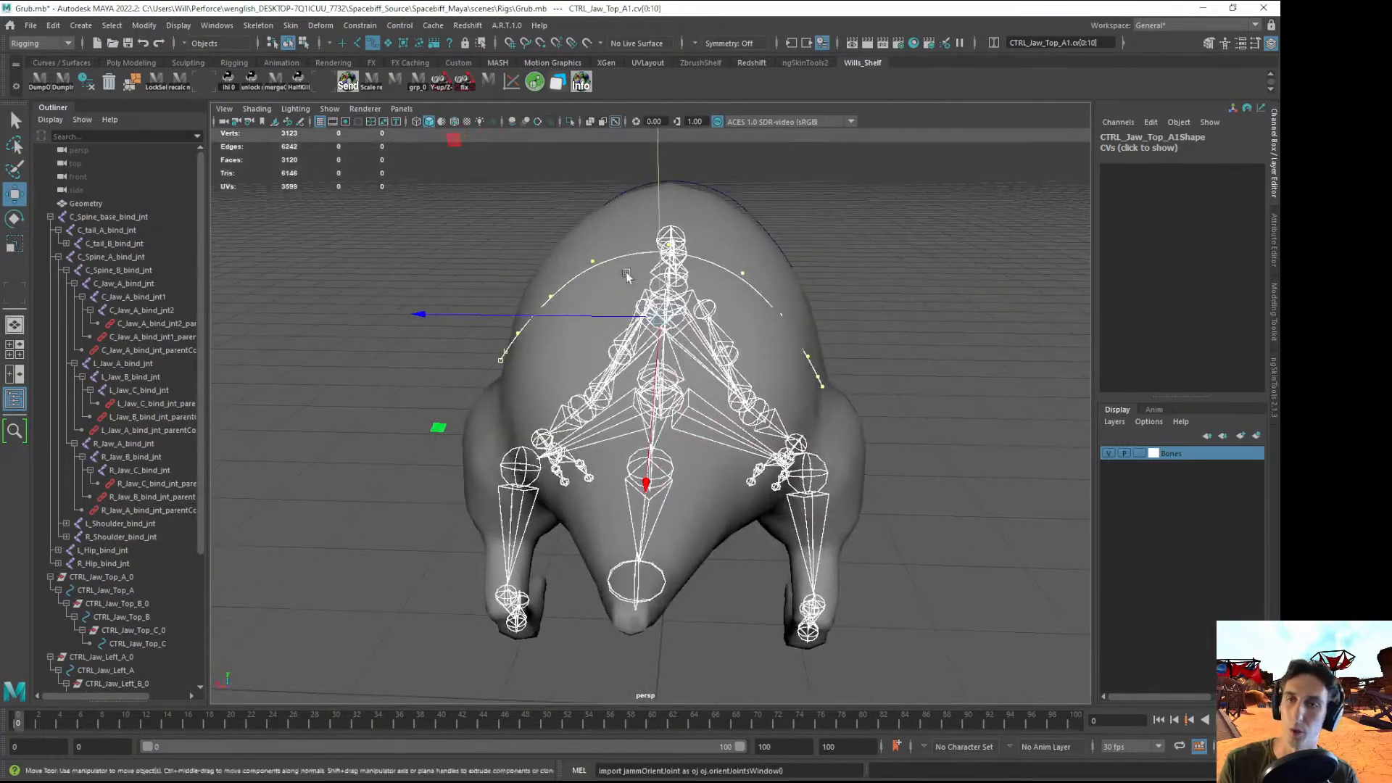
key("r")
left_click_drag(545, 318, 824, 311)
- Leave control vertex editing for object selection and save the scene
key("F8")
key("F8")
left_click(826, 309)
left_click_drag(616, 265, 675, 280, "alt")
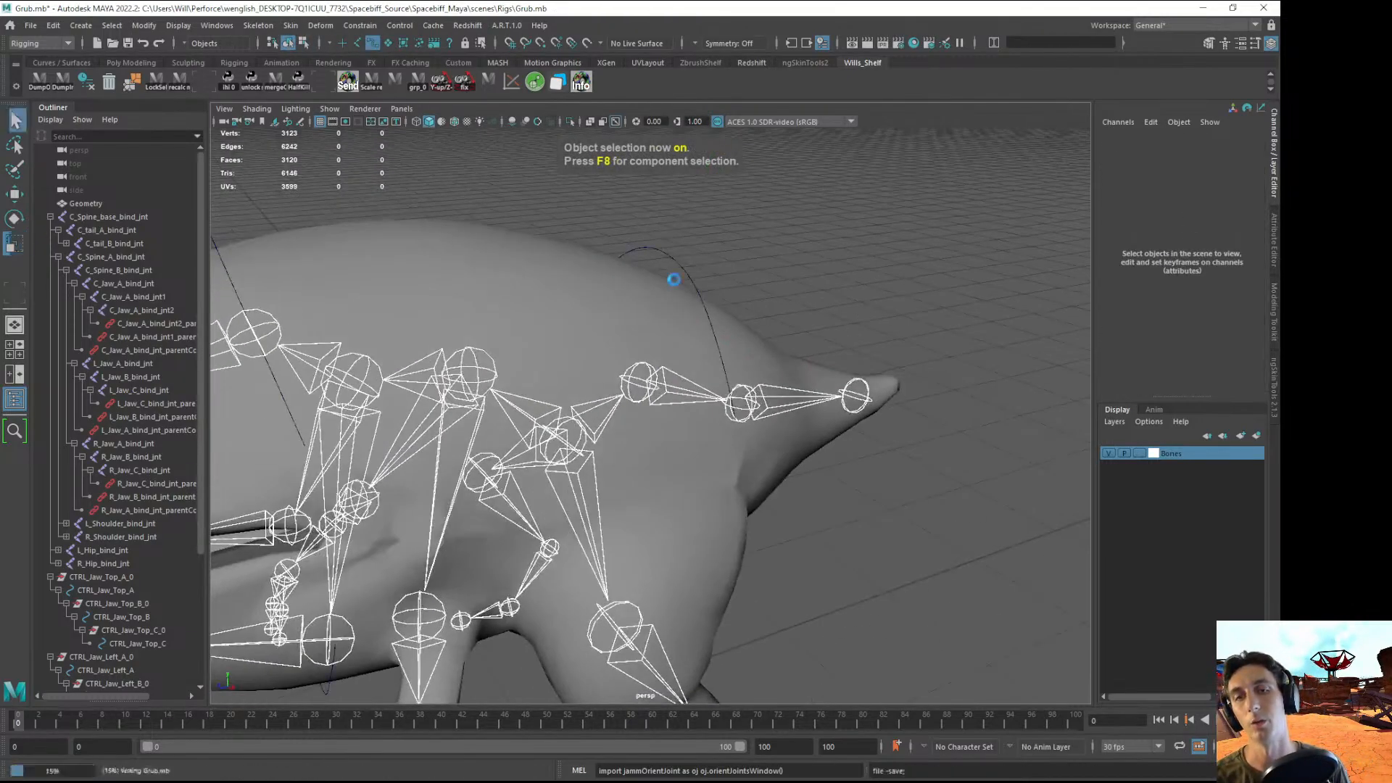
- Duplicate the fitted tail base control to create a second tail control
left_click(711, 283)
left_click_drag(812, 312, 747, 313, "alt")
key("w")
scroll(108, 486, "down", 5)
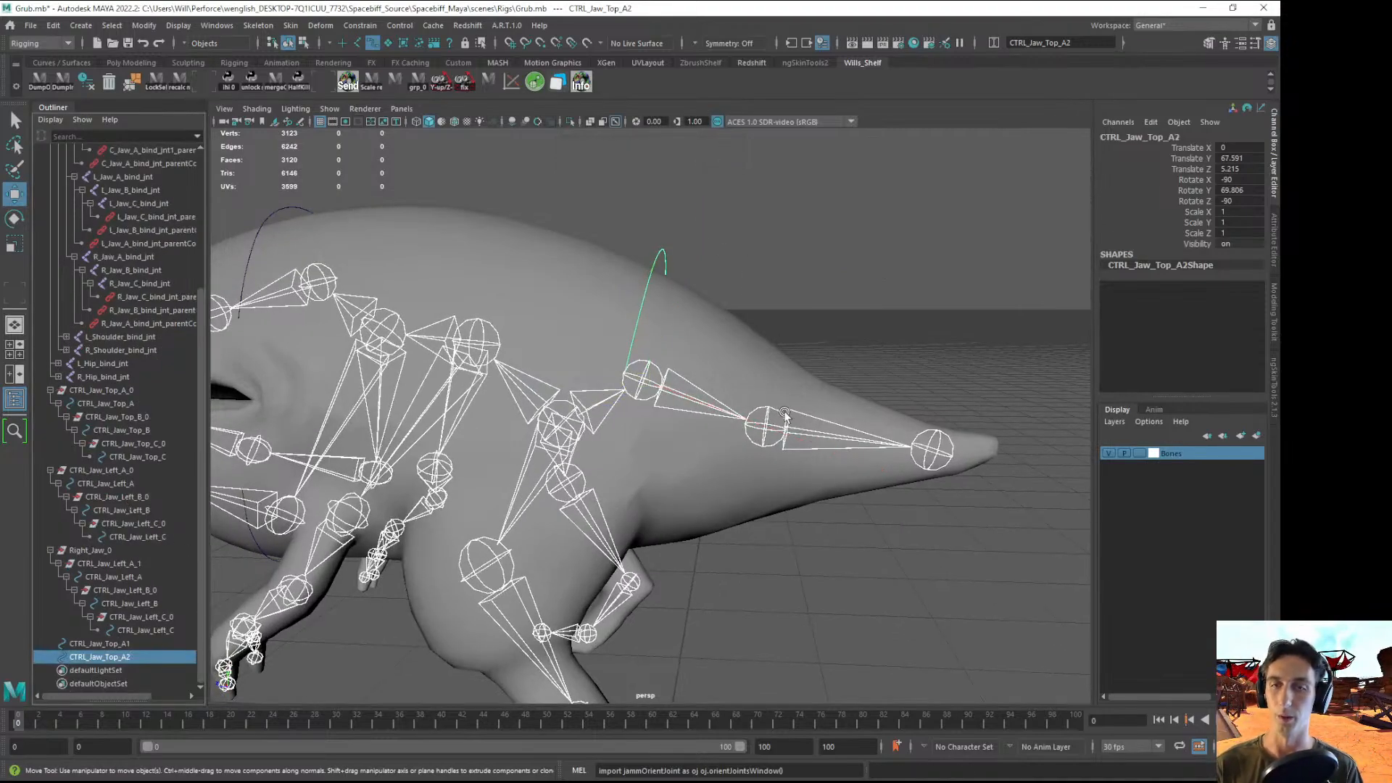
- Select the second tail control and move it back to above the rear part of the tail
left_click(691, 283)
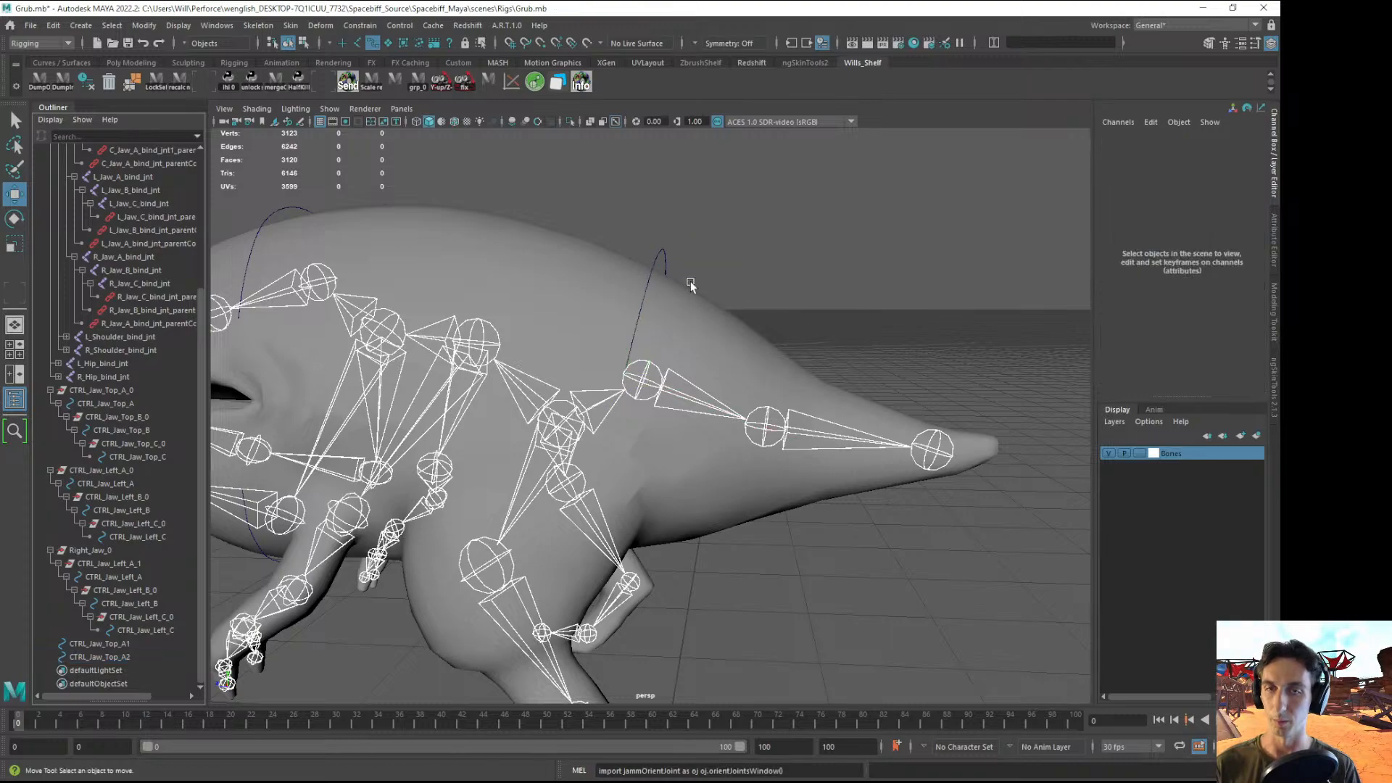
left_click(664, 248)
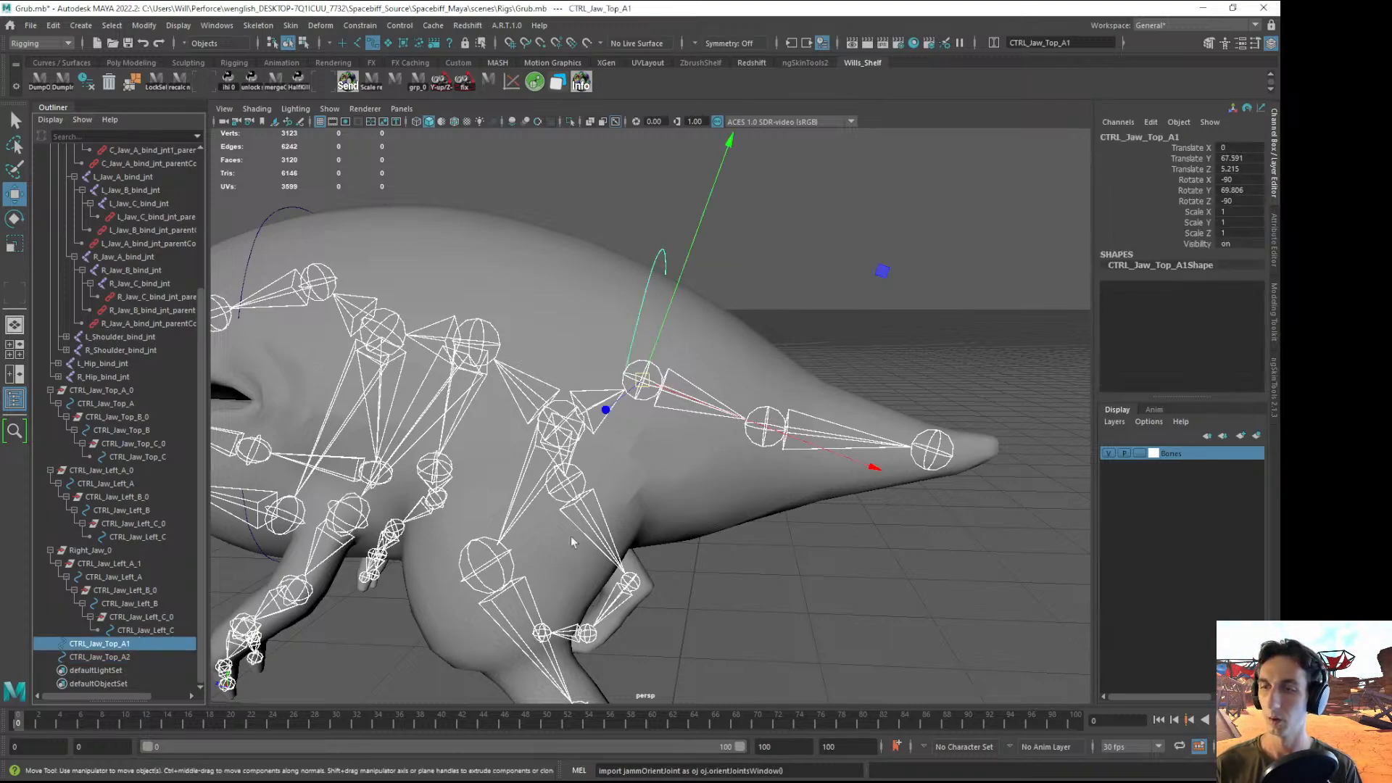
left_click(123, 656)
middle_click_drag(748, 516, 915, 467)
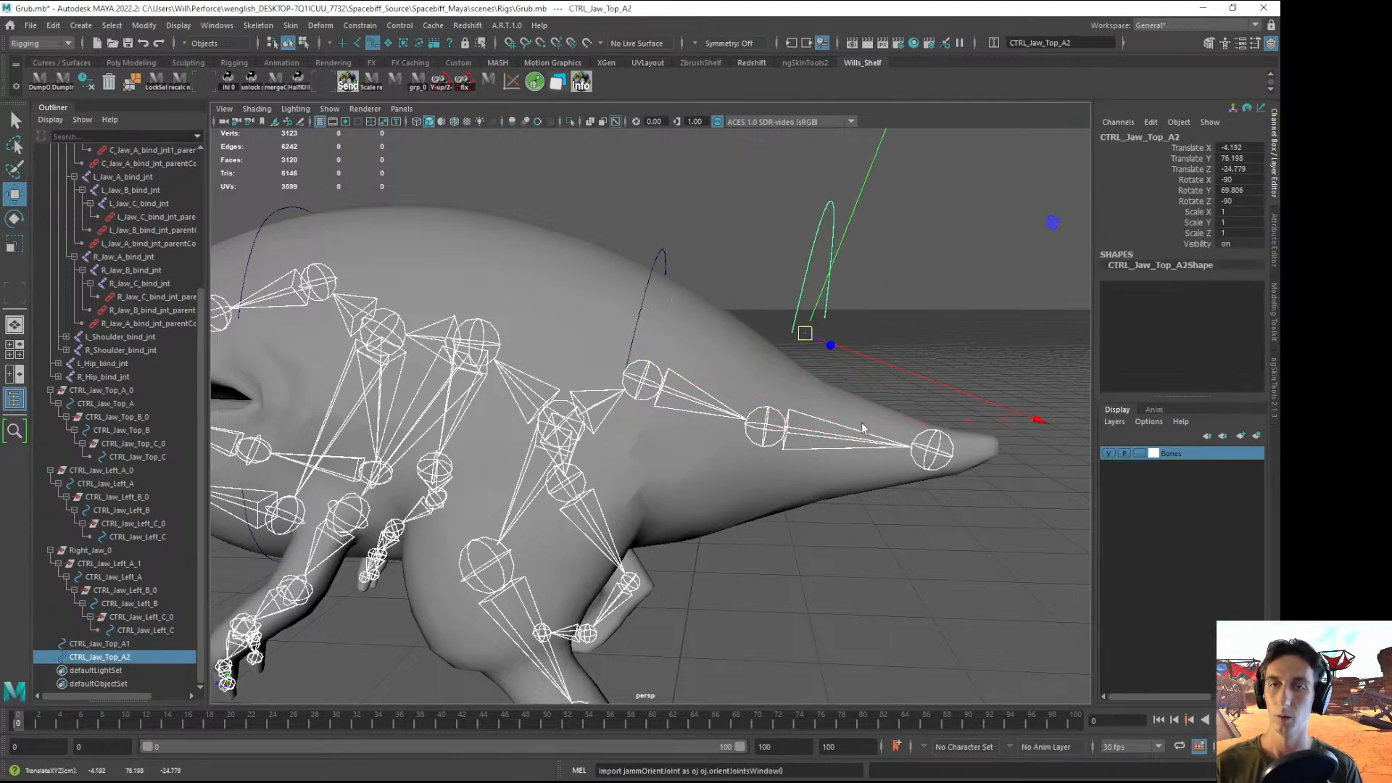
left_click(782, 531)
scroll(782, 538, "up", 3)
left_click(910, 247)
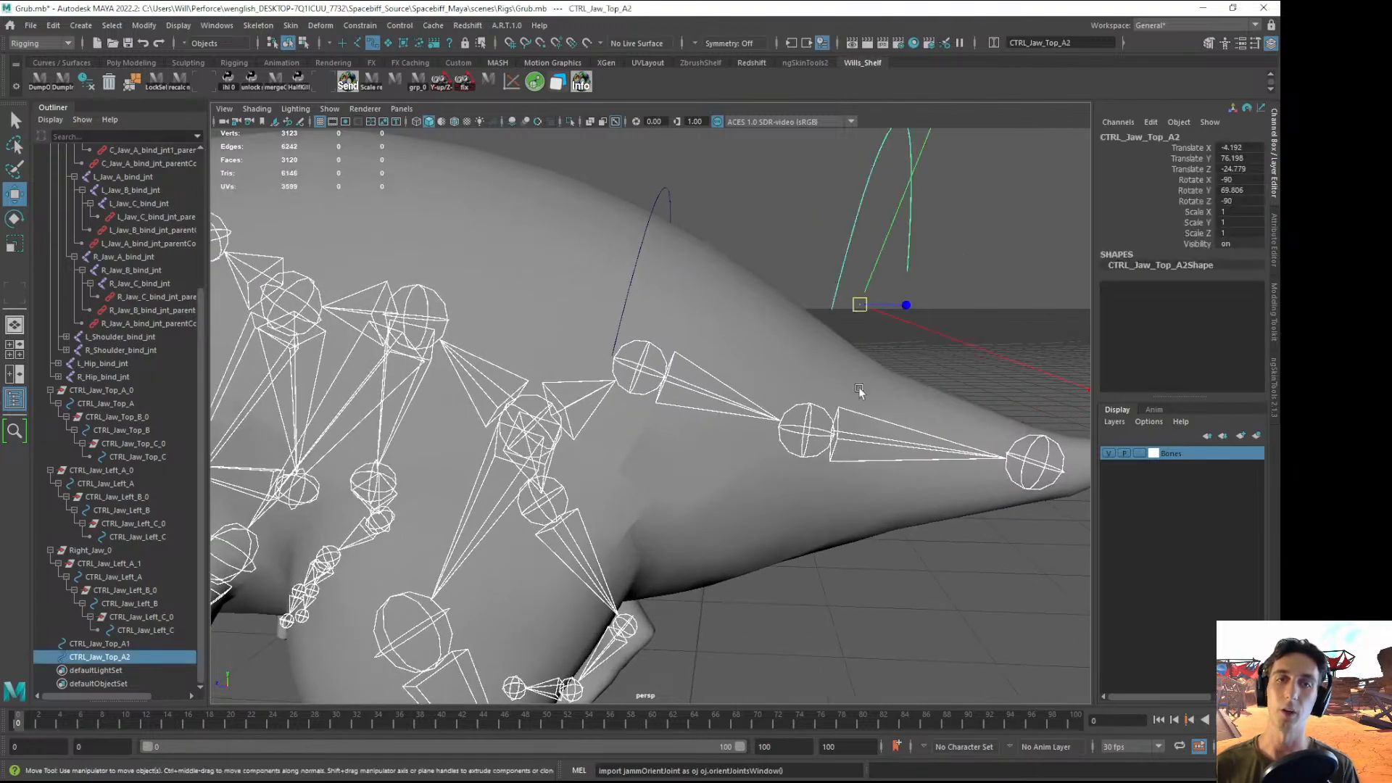
- Parent the second tail control to the middle tail joint C_tail_B_bind_jnt and zero its translation and rotation
left_click(804, 430)
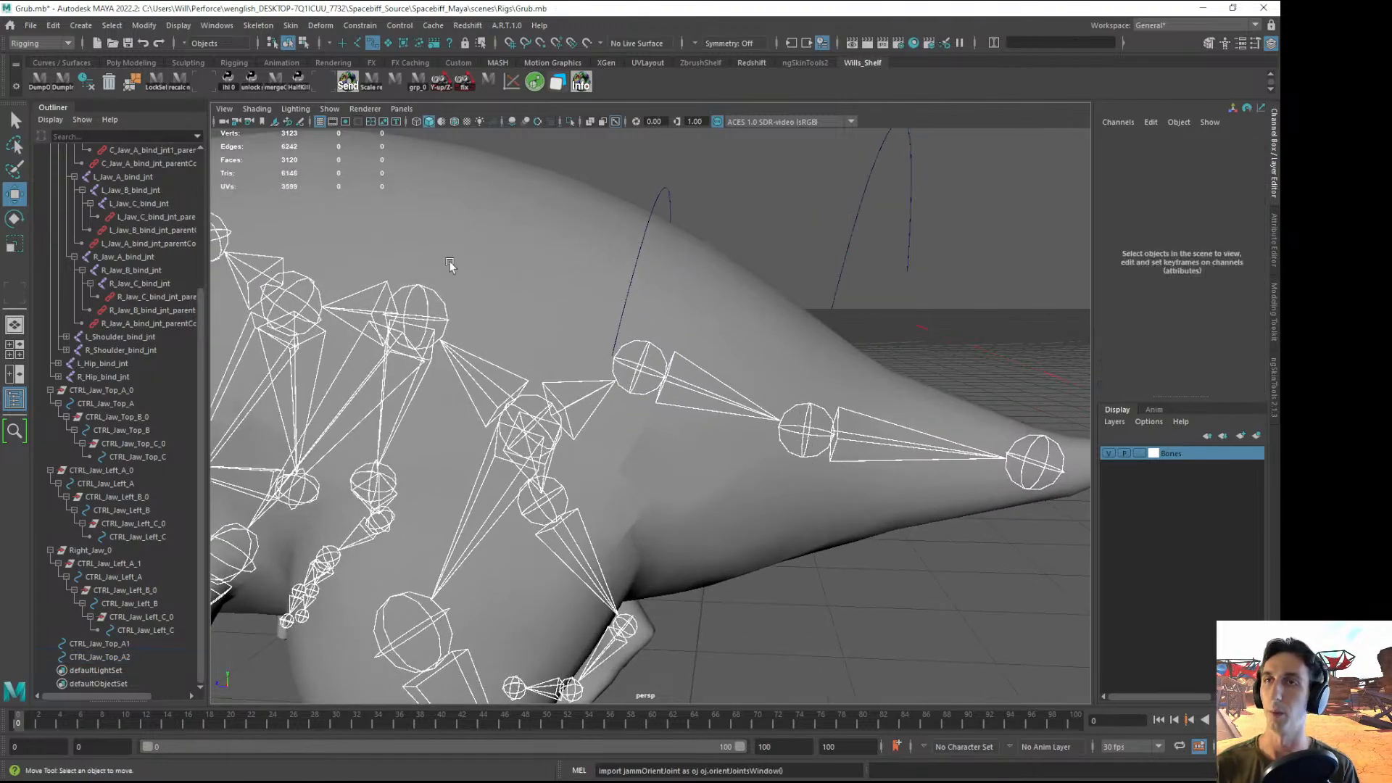
left_click(910, 239)
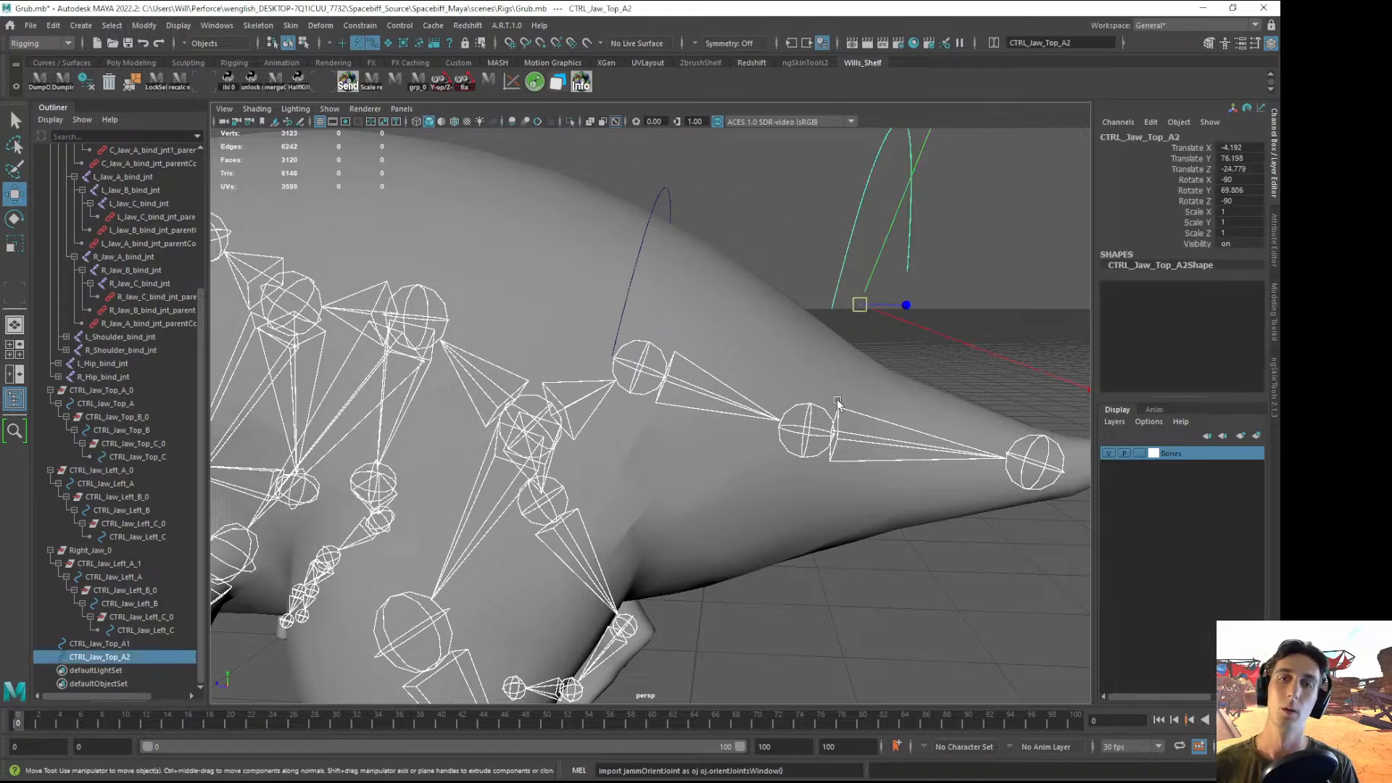
left_click(805, 438, "shift")
key("p")
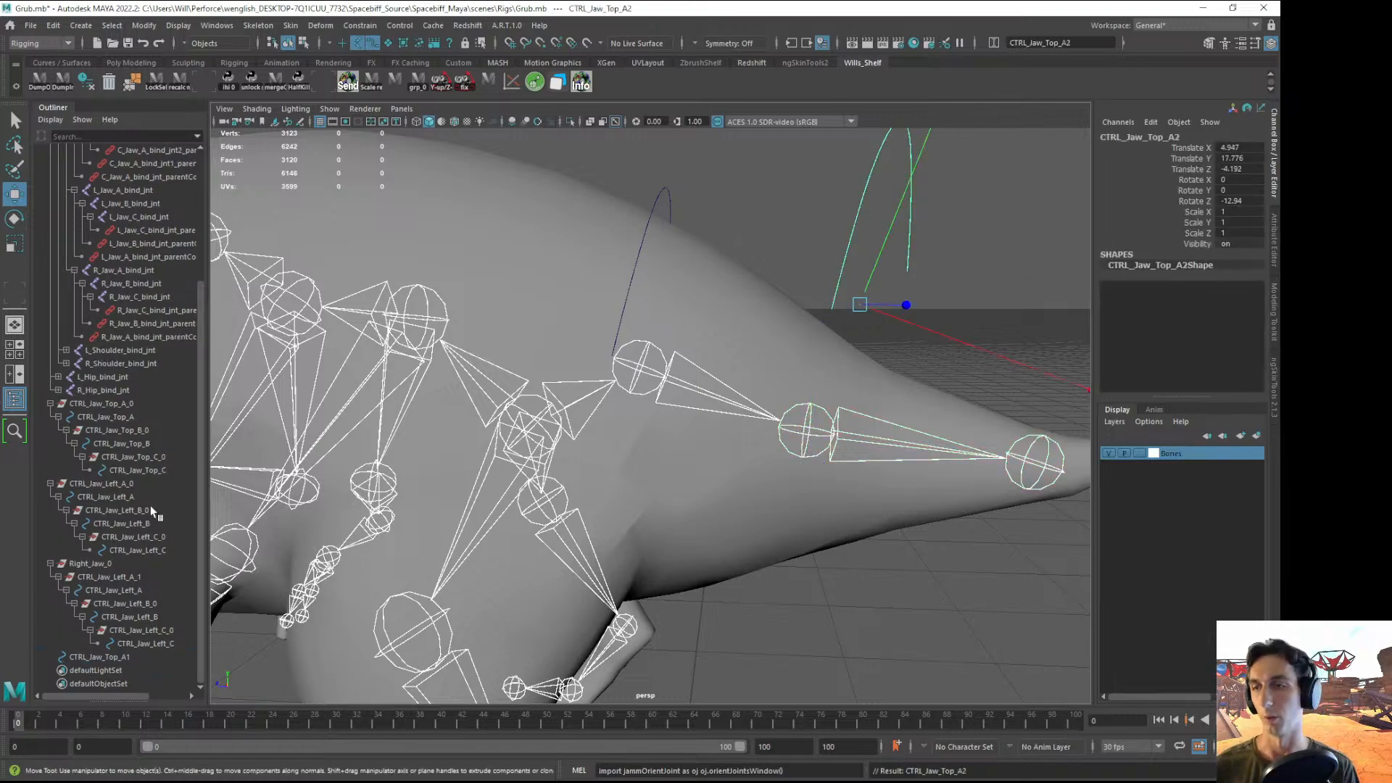
scroll(110, 517, "up", 5)
key("g")
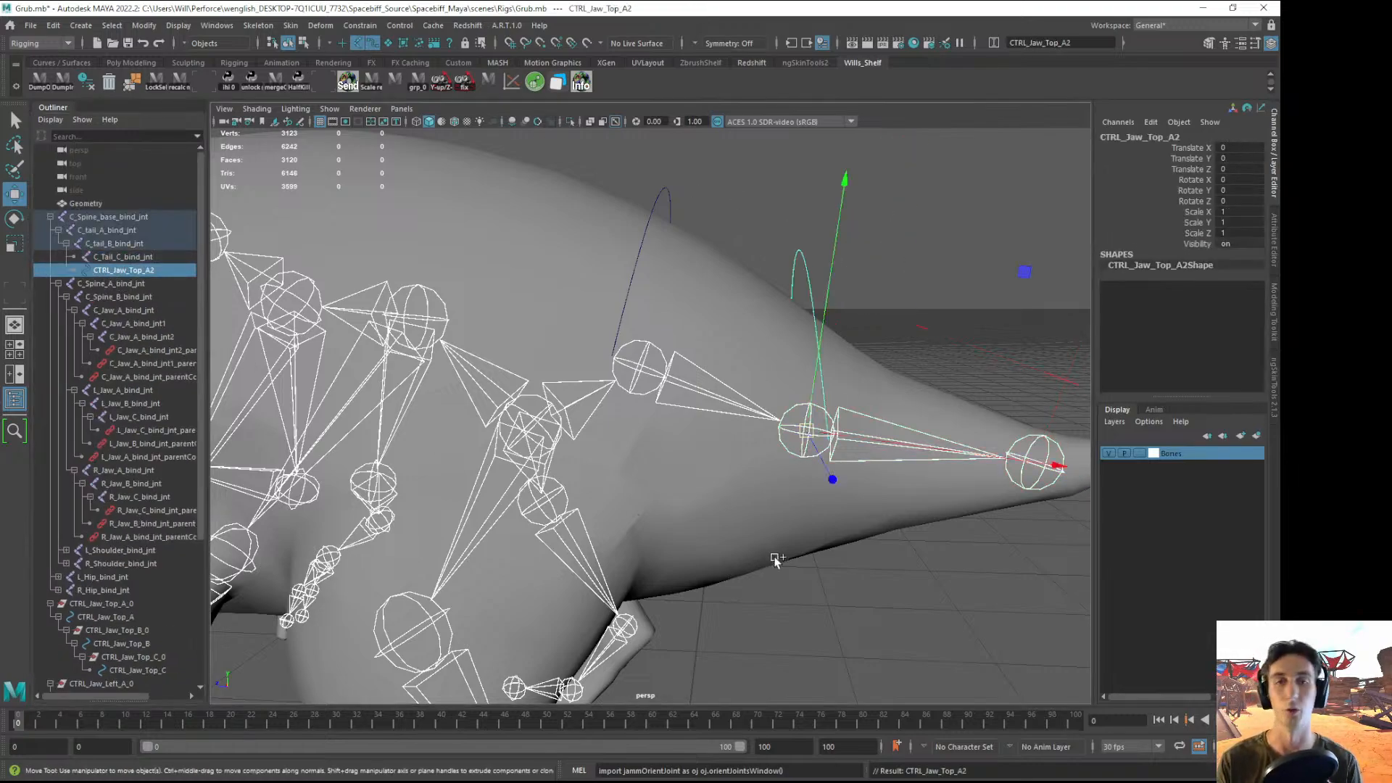
- Switch the second tail control curve to control vertex editing
left_click_drag(774, 559, 755, 500, "alt")
scroll(755, 501, "up", 3)
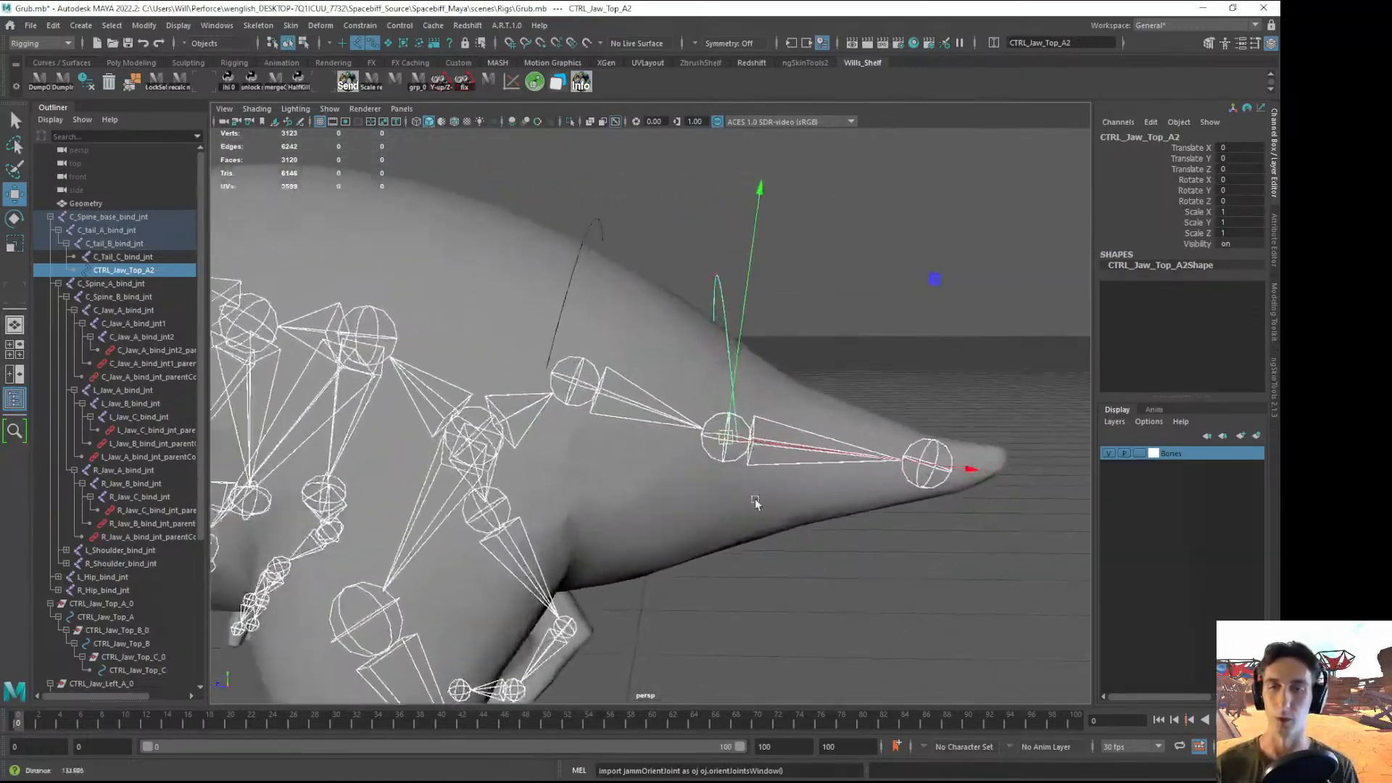
right_click_drag(733, 337, 672, 334)
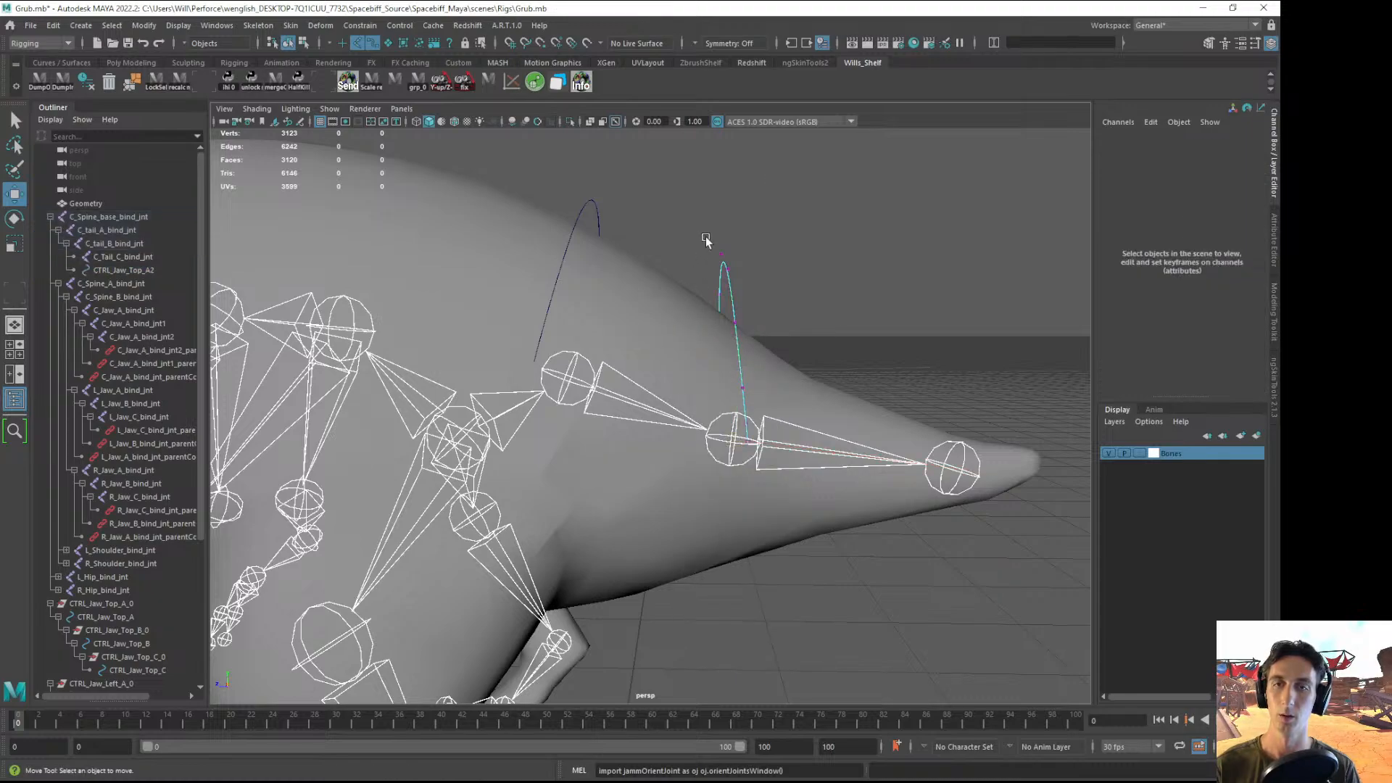
key("4")
left_click_drag(682, 227, 820, 512)
key("e")
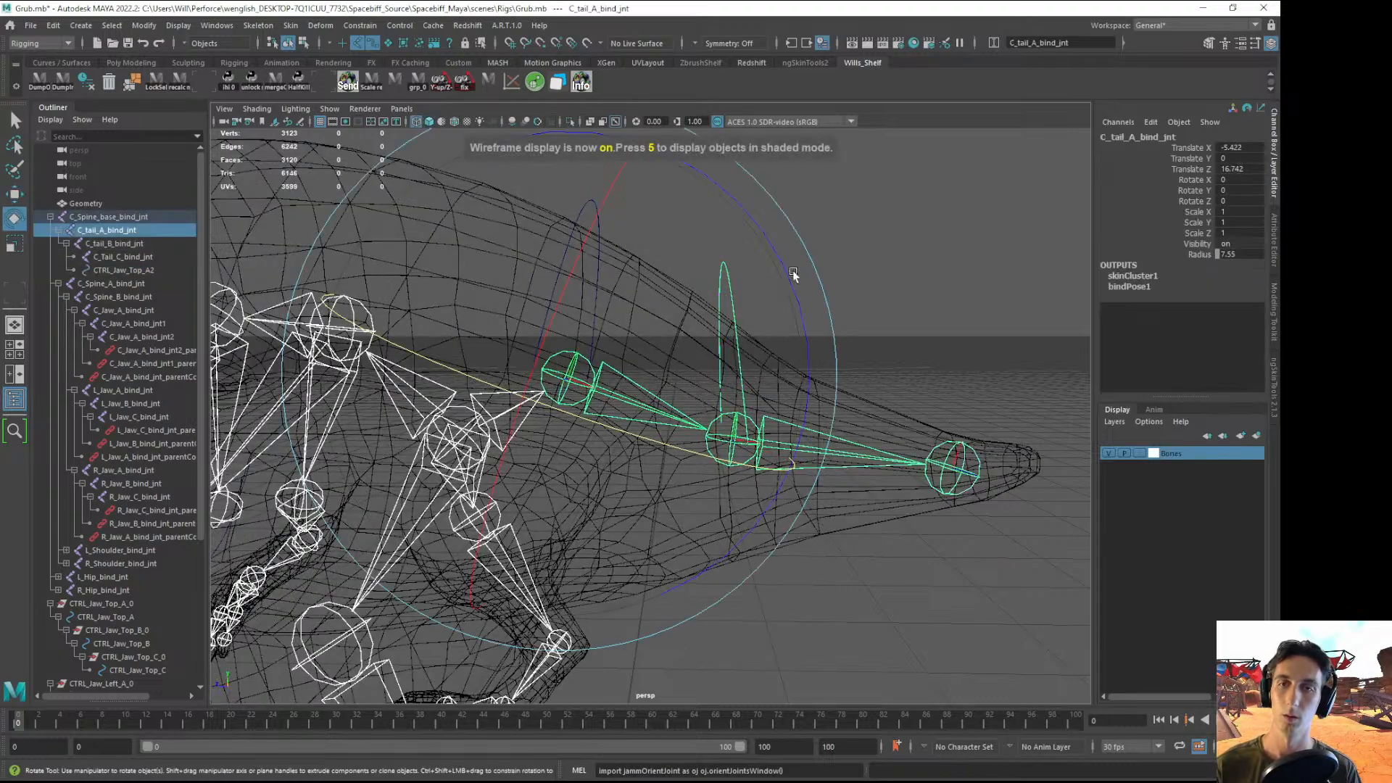
key("5")
key("ctrl+z")
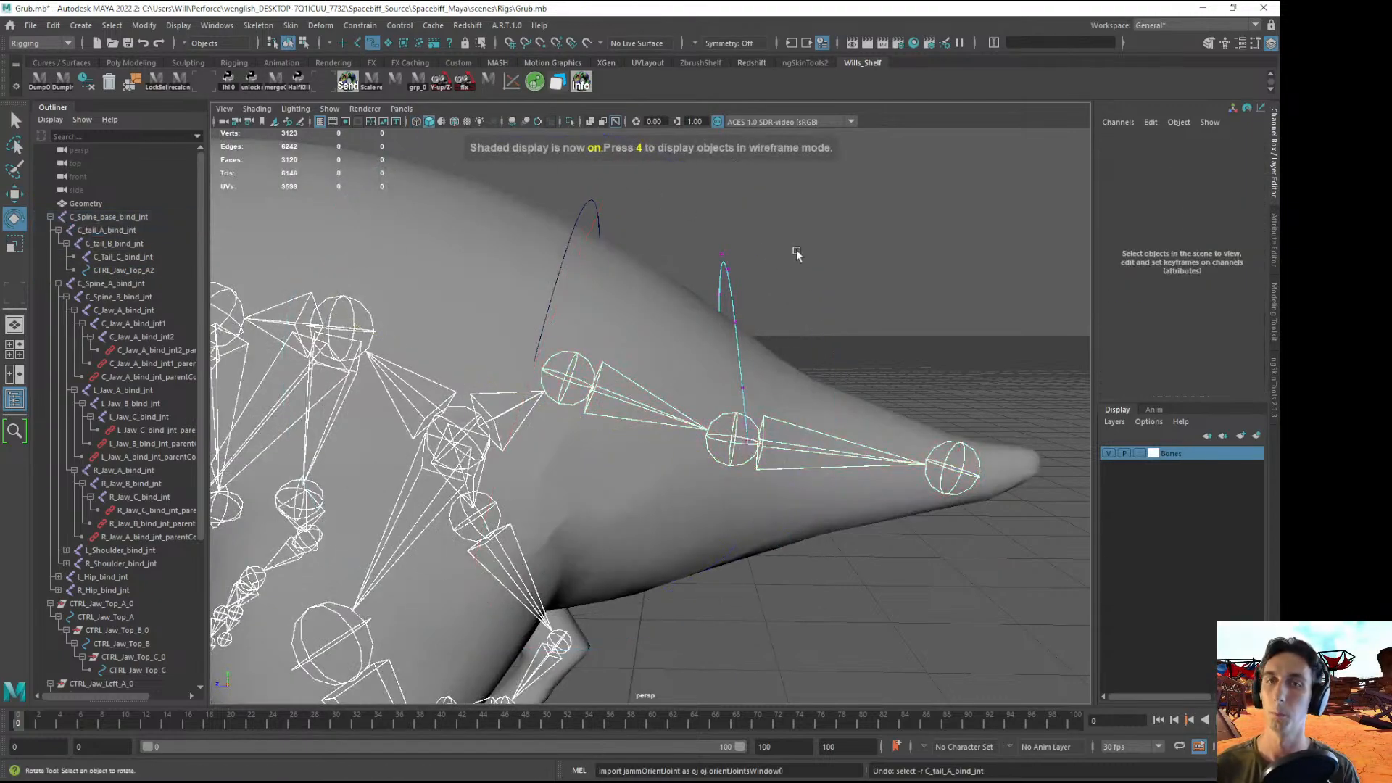
- Select all control vertices of the second tail curve and rotate them so the arch leans toward the tail tip
left_click_drag(707, 258, 854, 580)
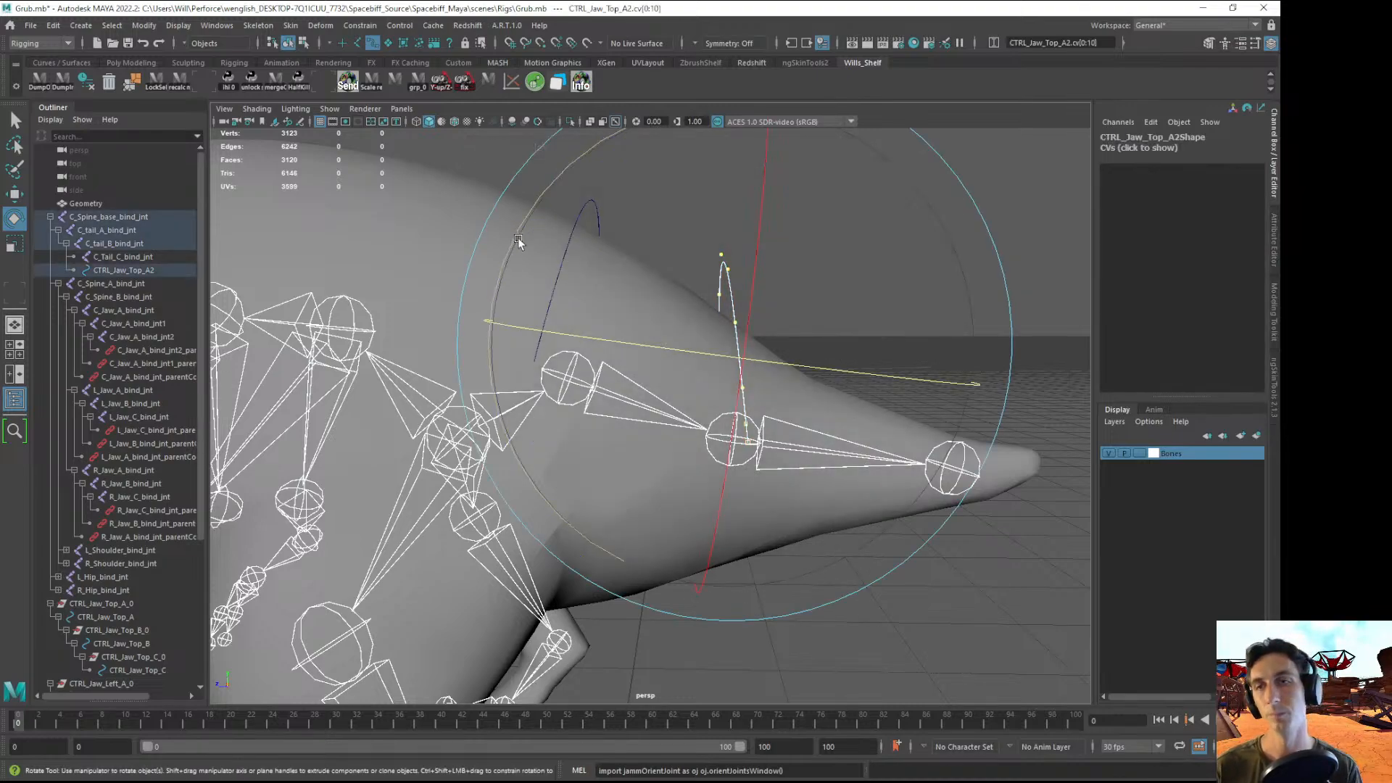
left_click_drag(518, 238, 645, 216)
key("w")
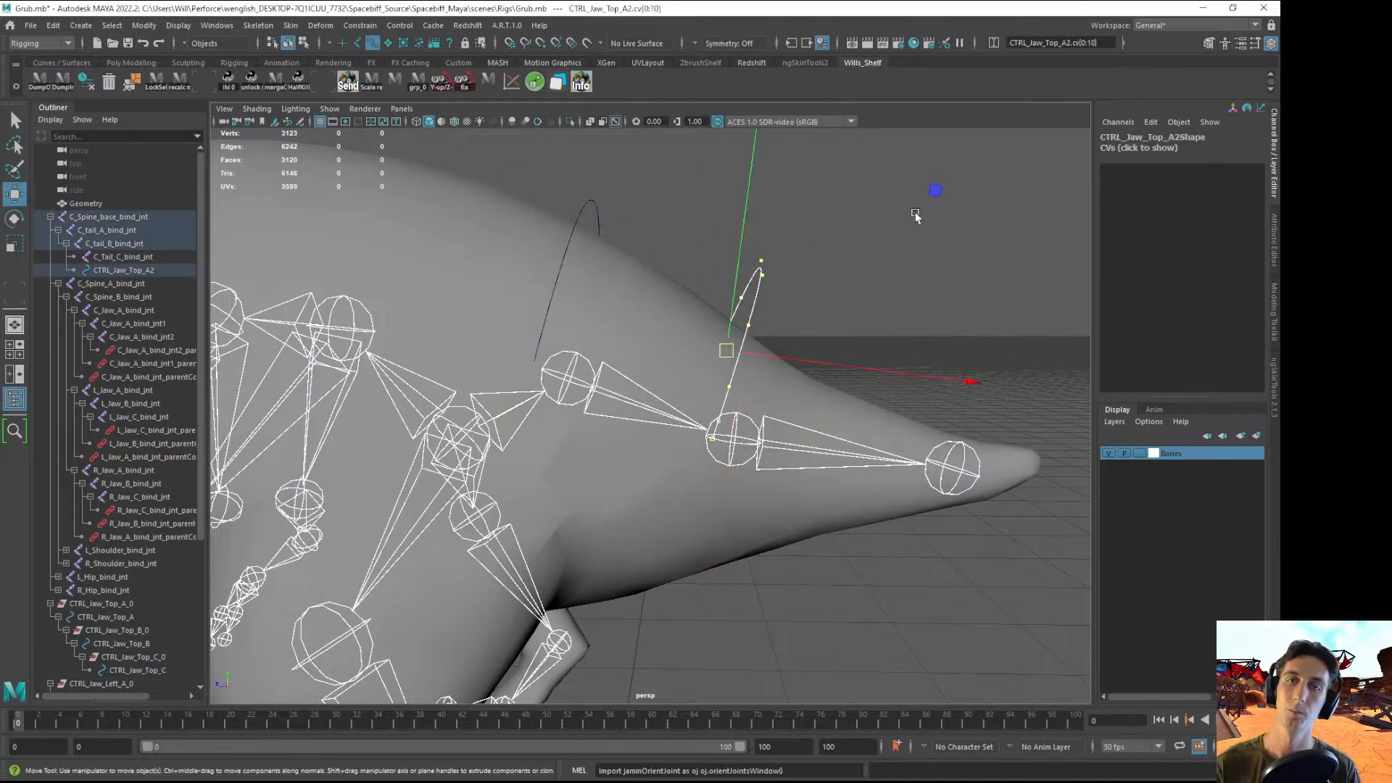
- Scale the second tail curve's control vertices to fit the arch around the middle of the tail
left_click_drag(945, 217, 811, 249, "alt")
key("r")
left_click_drag(437, 378, 482, 377)
left_click_drag(495, 390, 756, 435, "alt")
left_click_drag(768, 534, 776, 435)
left_click(781, 437)
left_click_drag(849, 354, 615, 412, "alt")
- Shorten the second tail curve by deleting the end control vertices on both sides
key("ctrl+z")
left_click(269, 528)
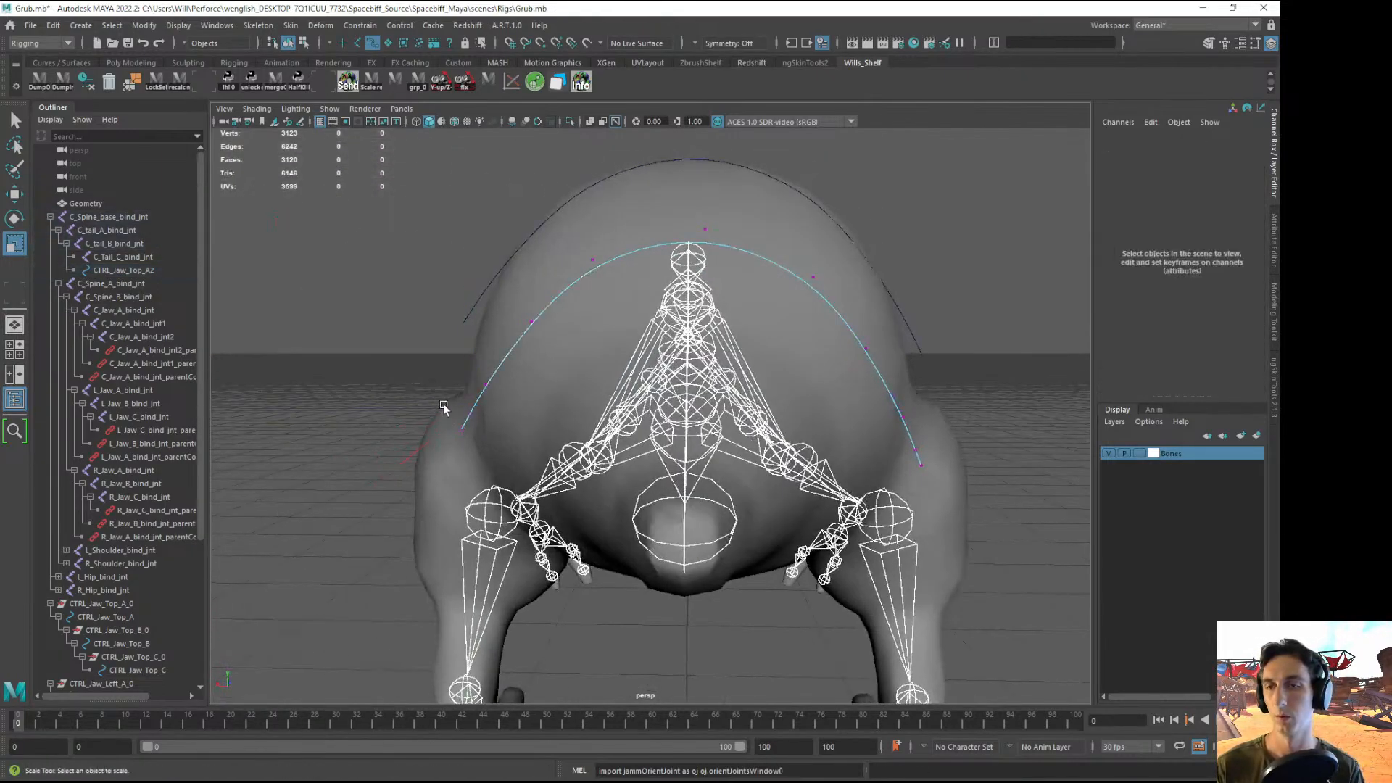
key("ctrl+z")
left_click(755, 512)
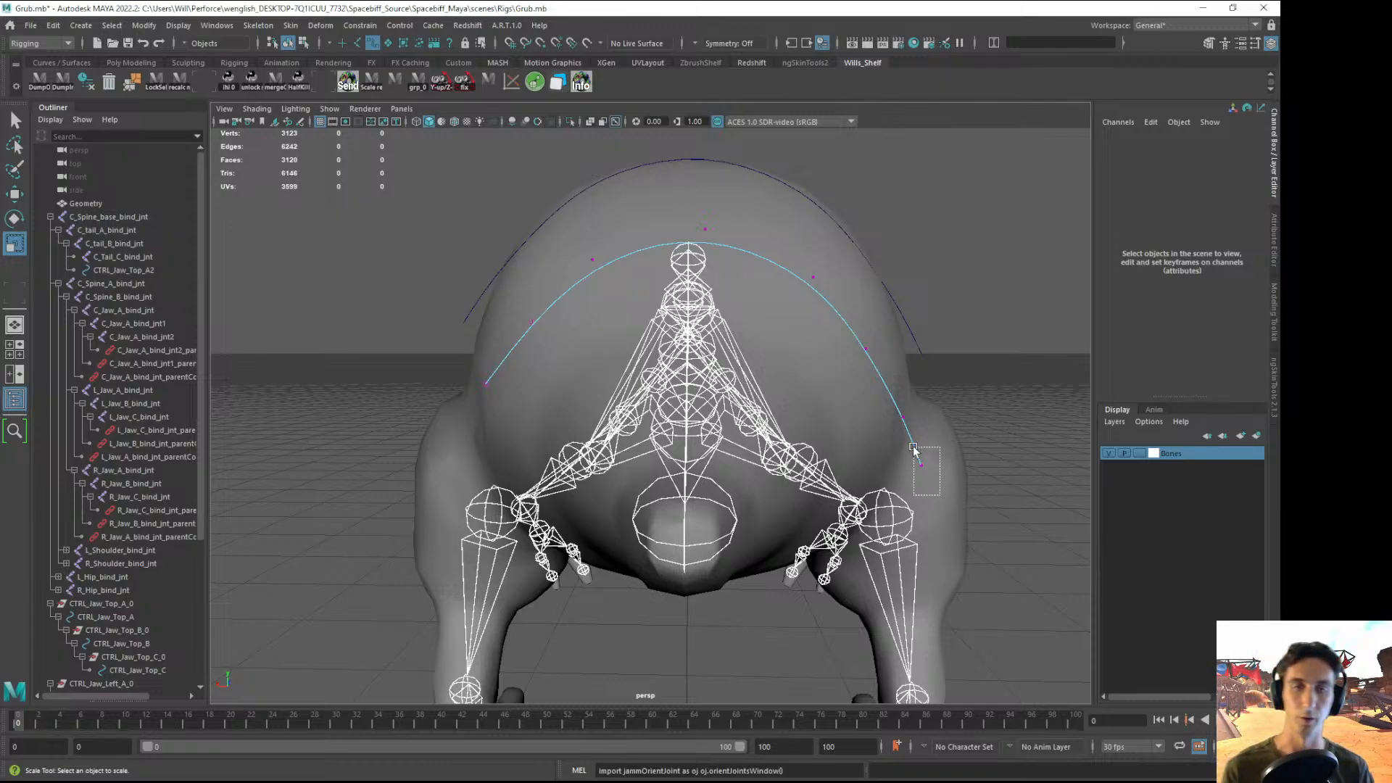
left_click_drag(912, 448, 913, 450)
left_click(998, 358)
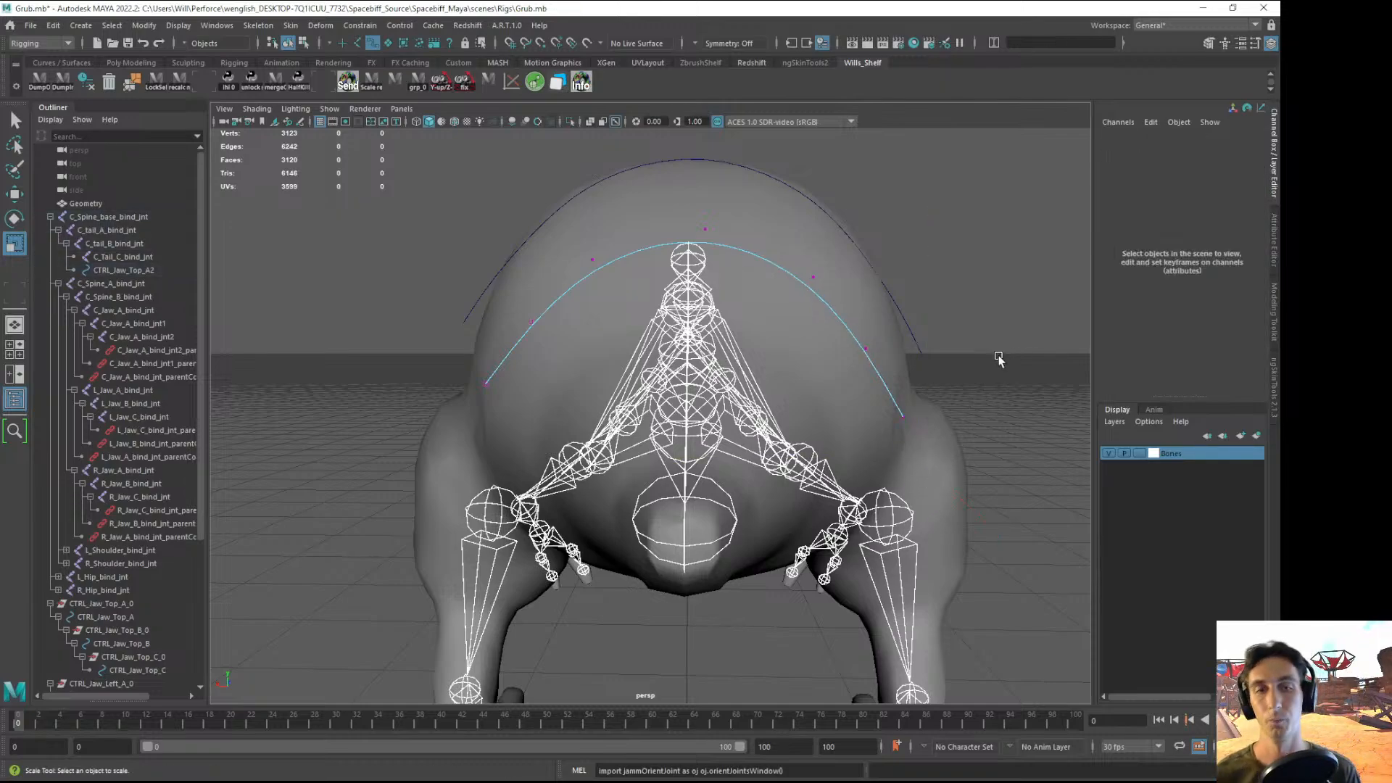
- Select the two end vertices of the second tail curve and scale them inward toward the body
left_click(901, 418)
left_click(466, 386, "shift")
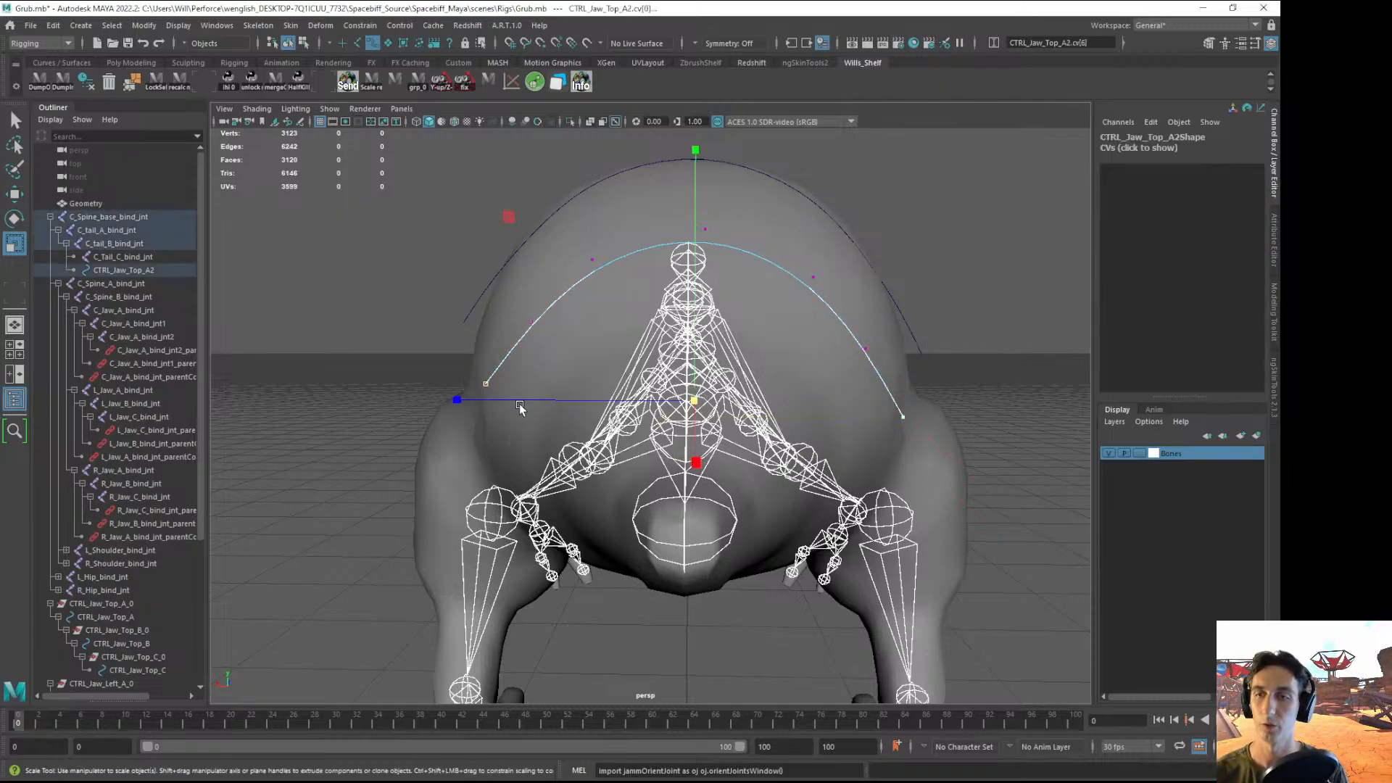
left_click_drag(520, 408, 472, 404)
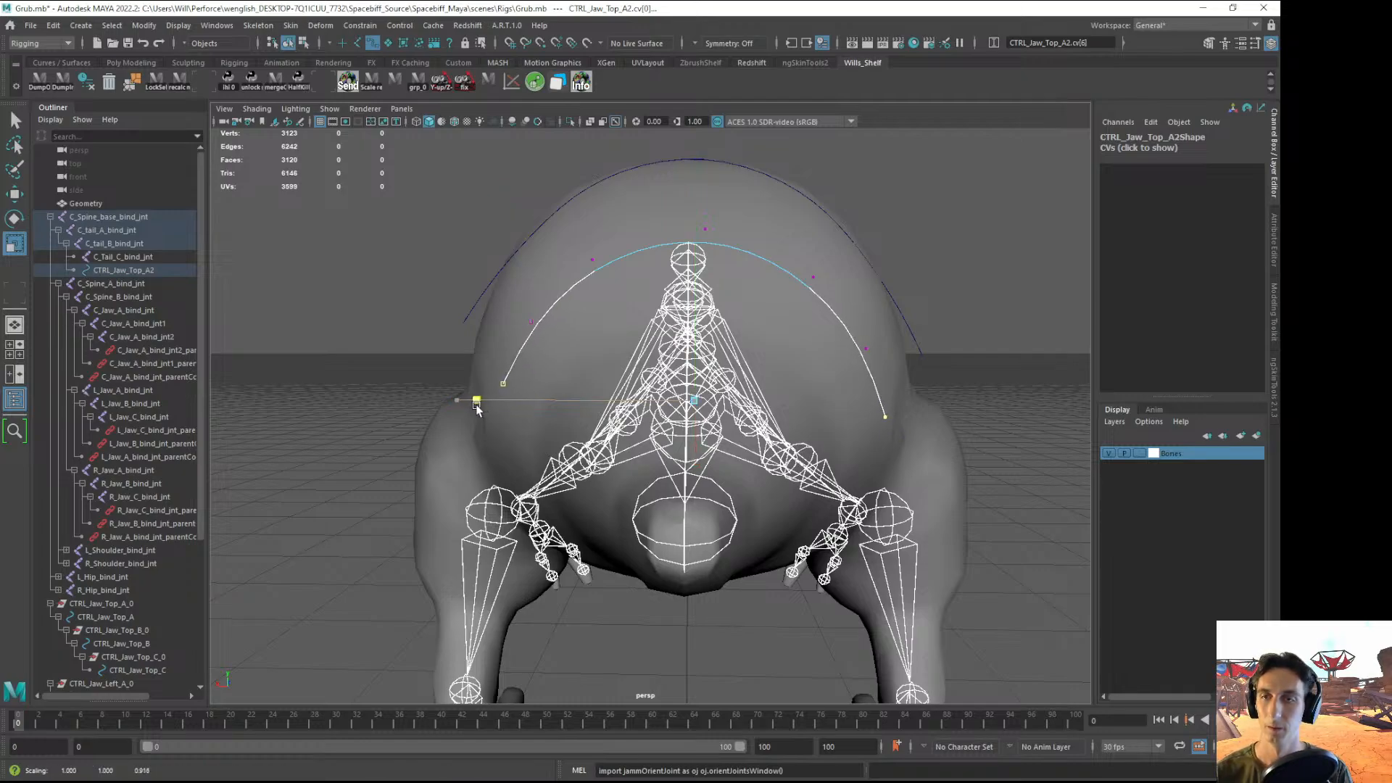
- Reselect all control vertices of the second tail curve and scale them down along the tail's length to flatten the arch
key("F8")
left_click_drag(357, 472, 734, 267, "alt")
left_click(717, 262)
right_click_drag(712, 266, 698, 266)
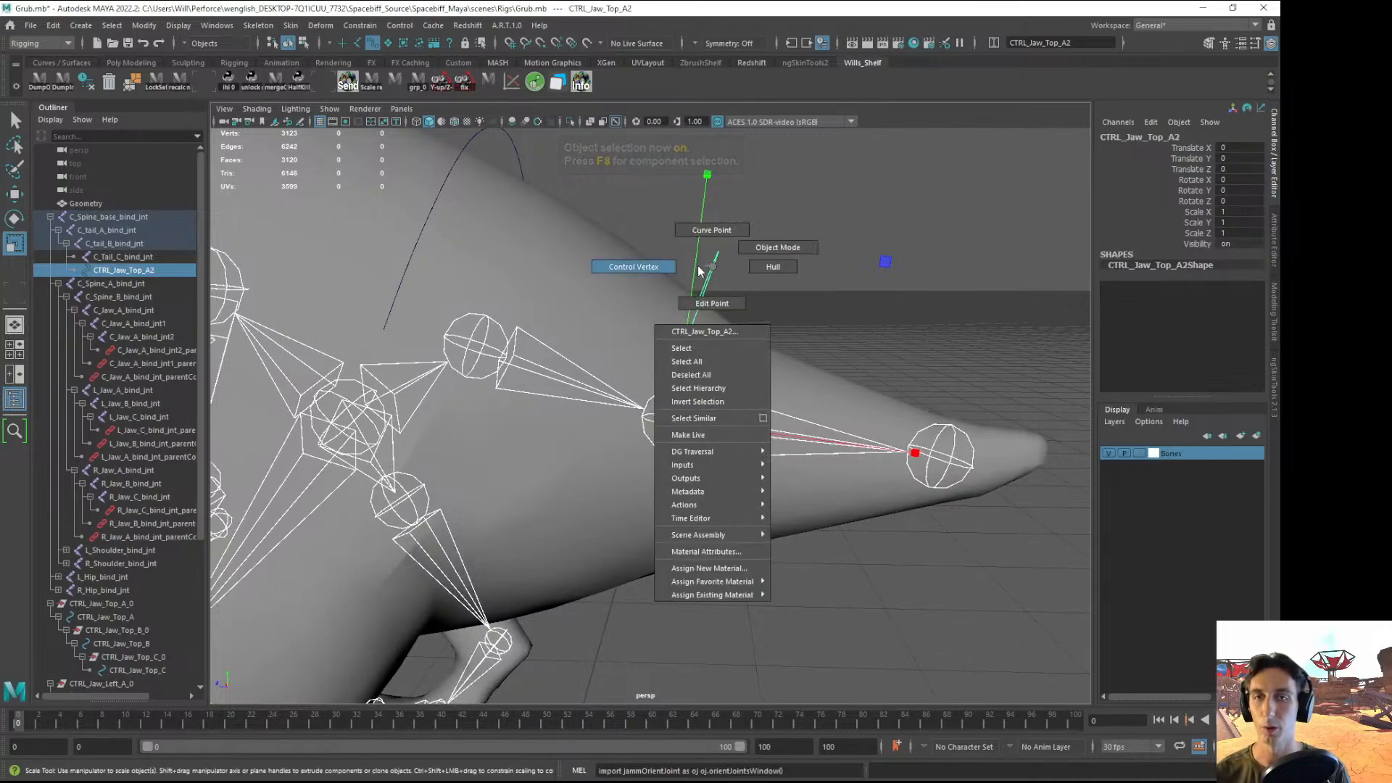
left_click_drag(637, 171, 800, 588)
left_click_drag(788, 330, 731, 331)
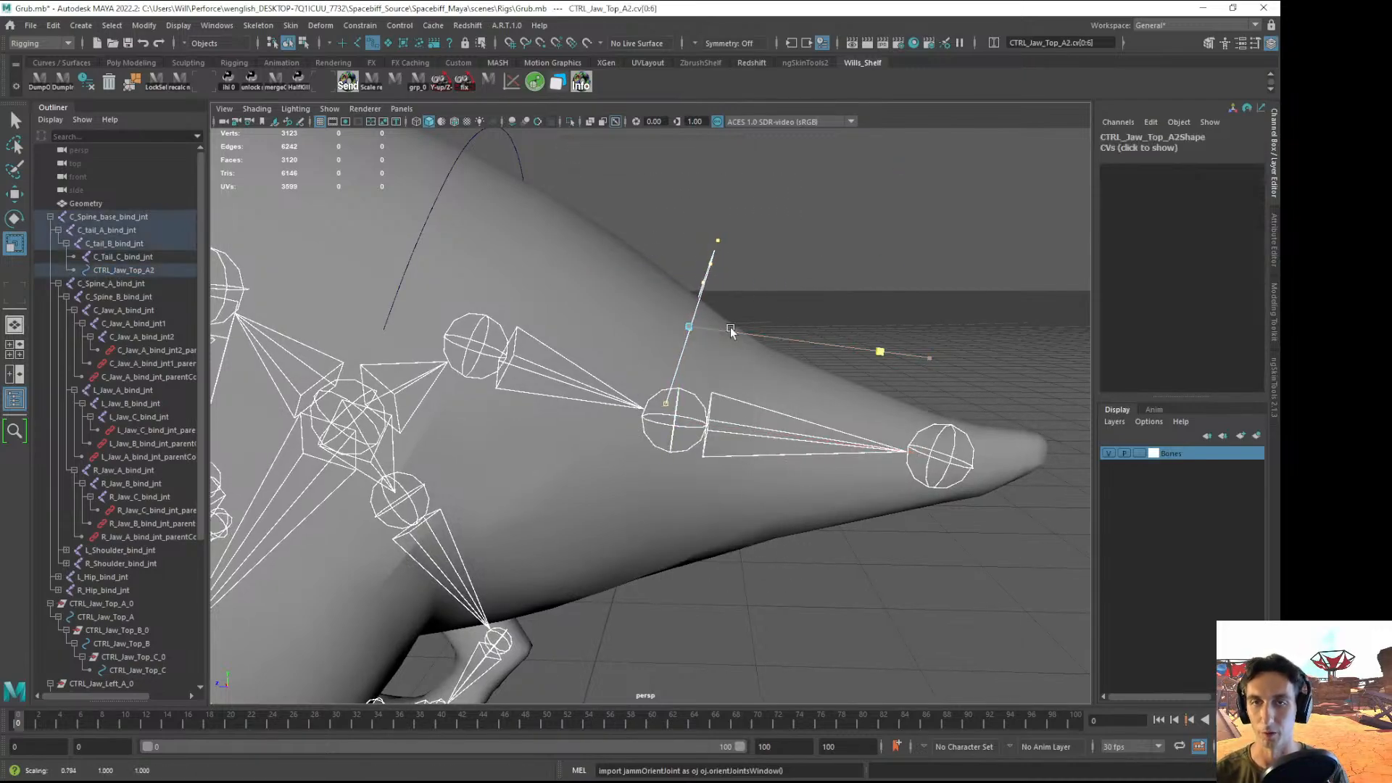
- Rotate the second tail curve's vertices to lean back toward the tail tip and move them to fit over the tail
key("w")
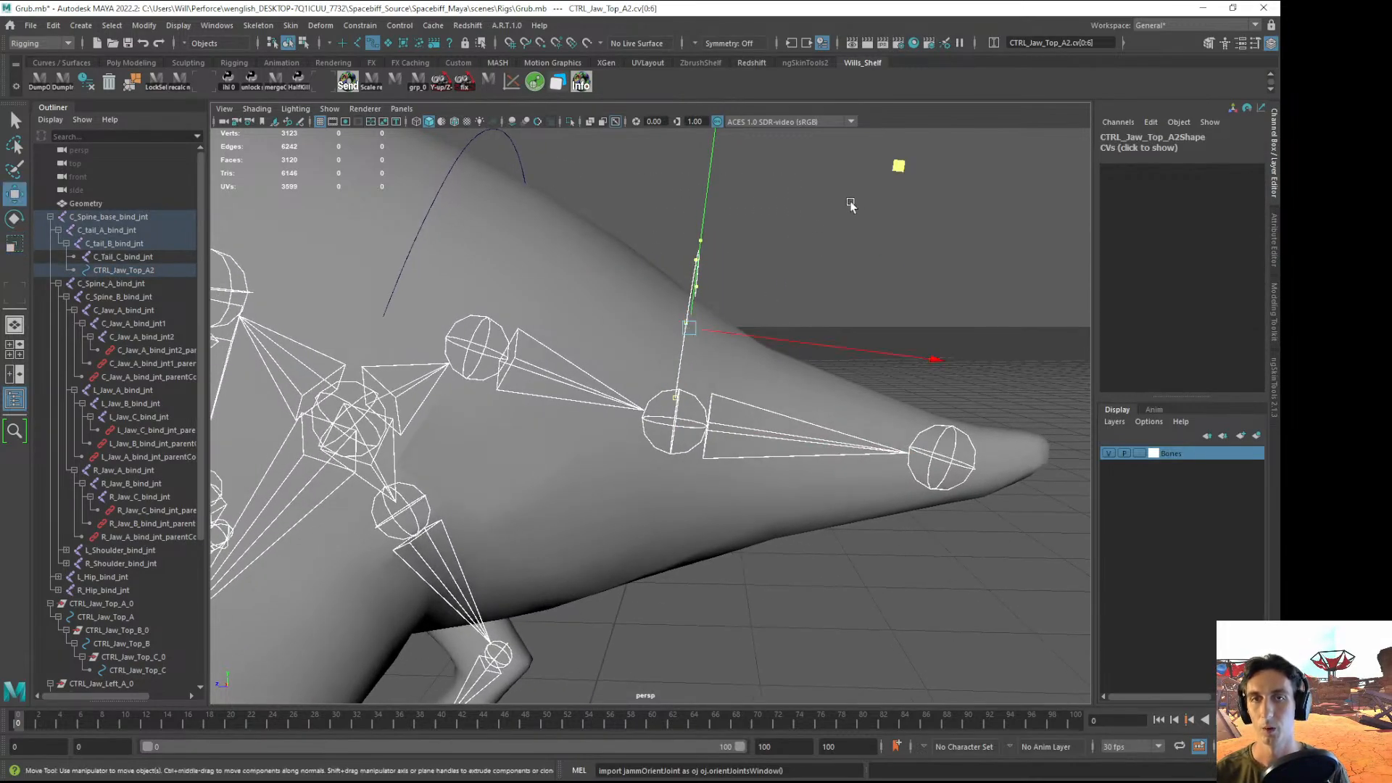
key("e")
left_click_drag(908, 214, 933, 244)
key("w")
left_click_drag(841, 267, 860, 224, "alt")
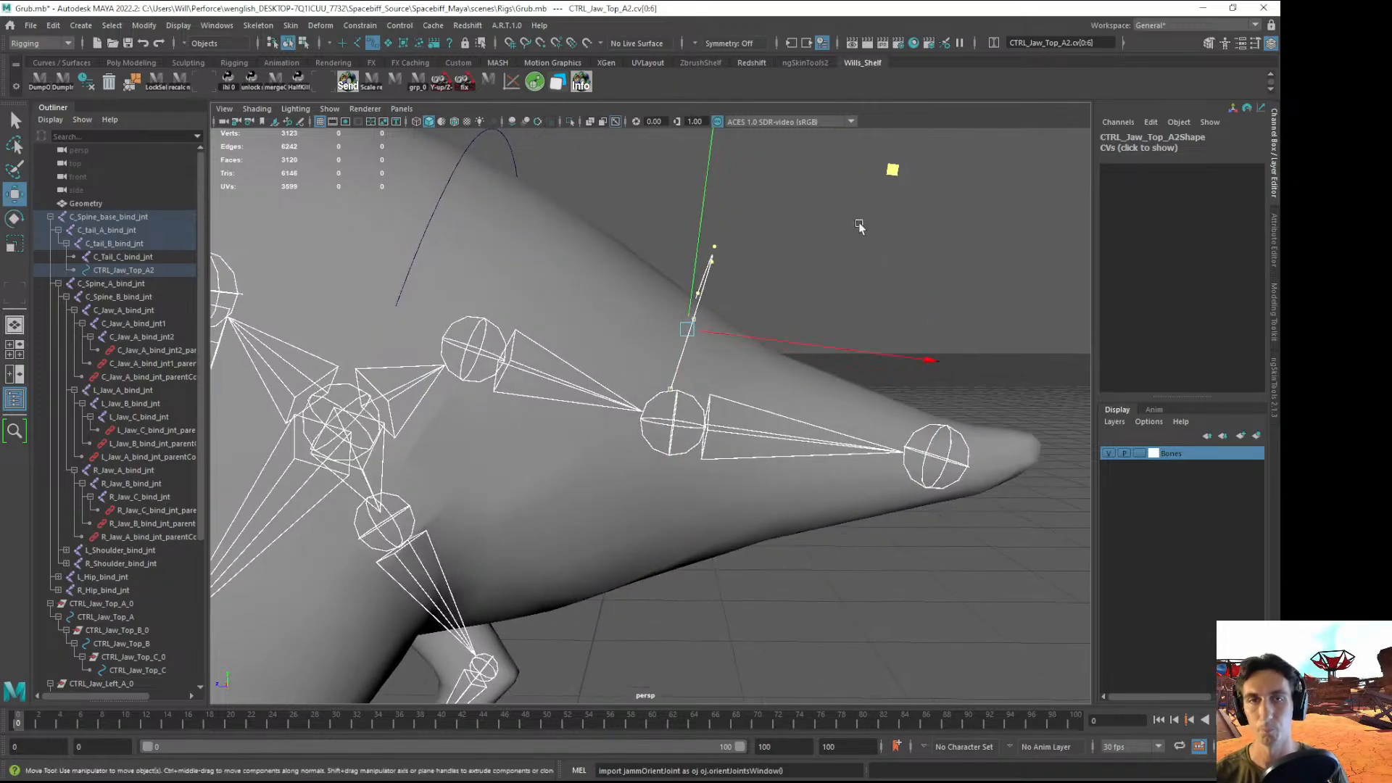
left_click_drag(895, 171, 611, 214)
- Return to object selection and unparent the second tail control from its joint
key("F8")
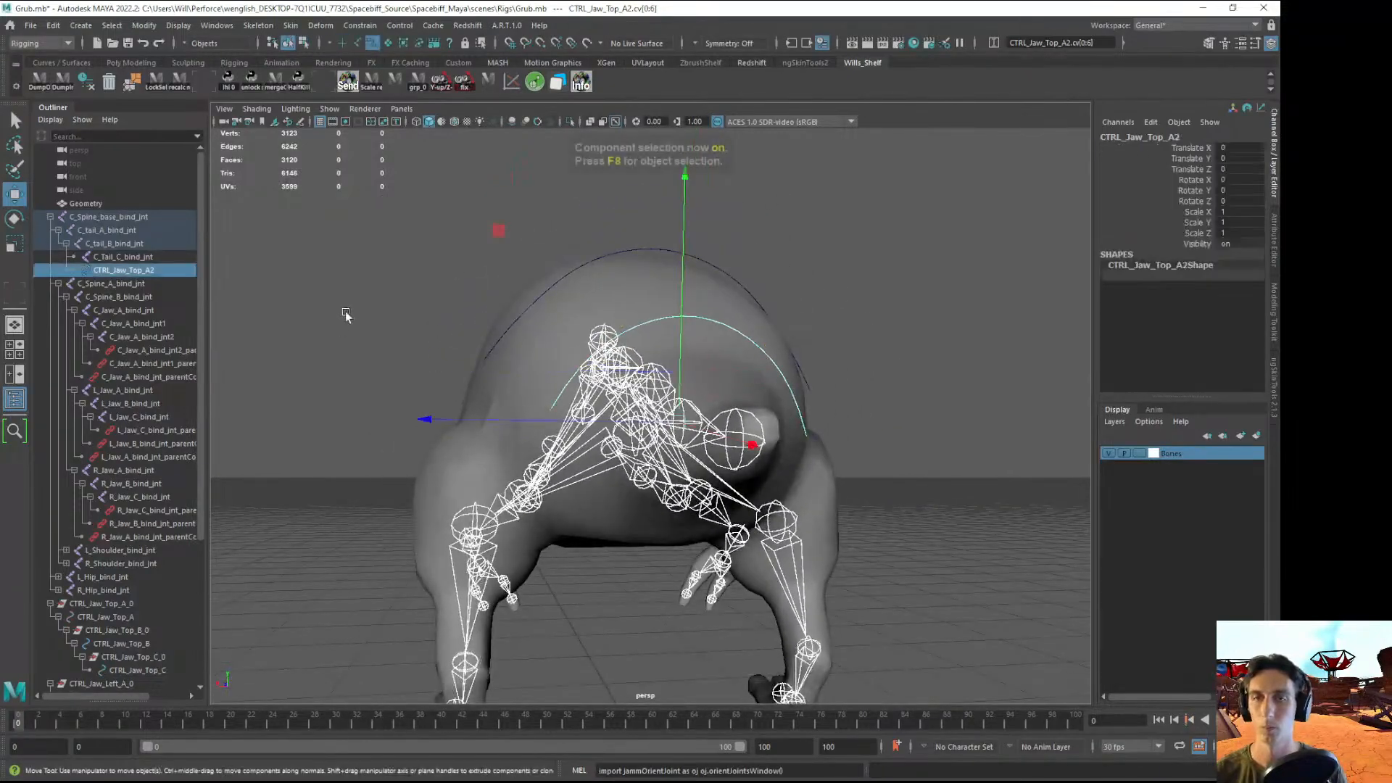
left_click(345, 314)
mouse_move(345, 314)
left_mouse_down("alt")
mouse_move(697, 314)
mouse_move(819, 341)
left_mouse_up("alt")
key("5")
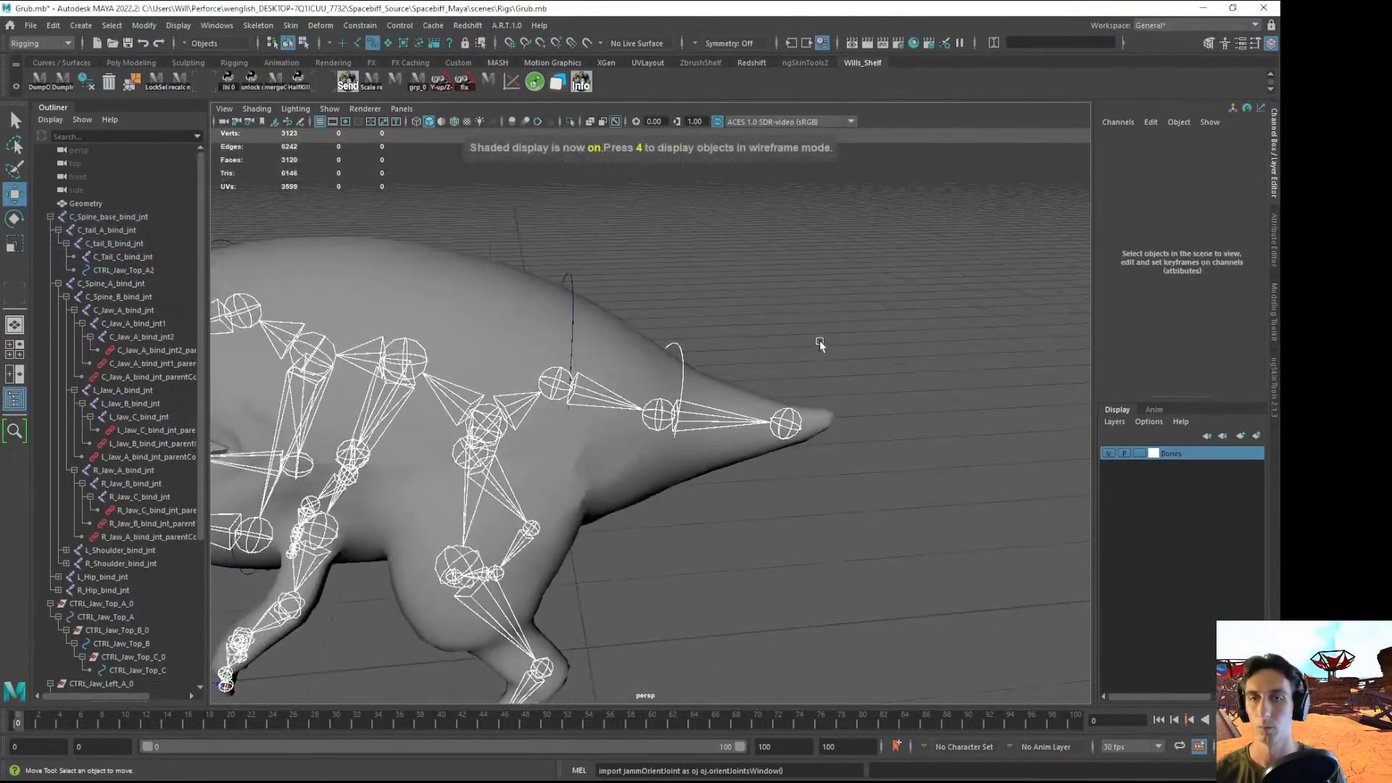
left_click(674, 342)
key("shift+p")
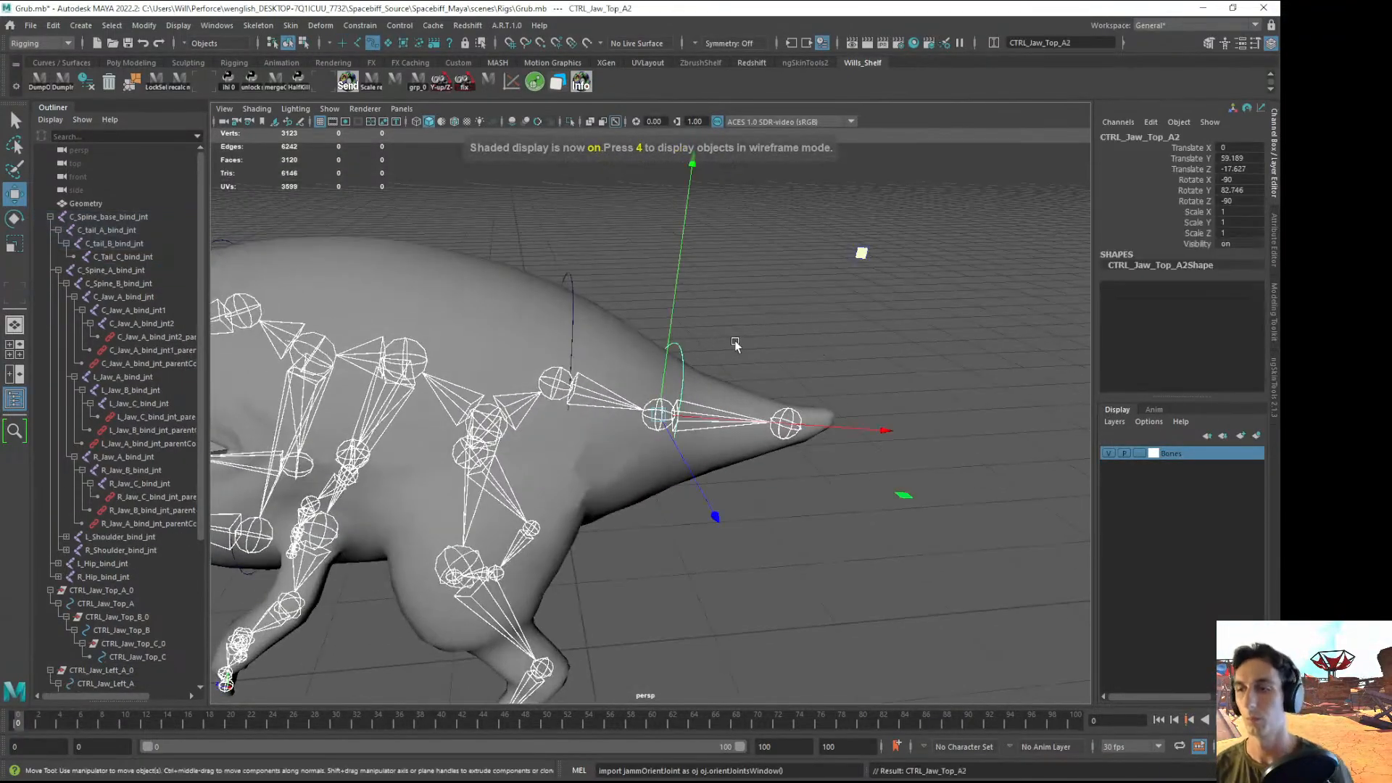
left_click_drag(734, 341, 667, 434, "alt")
- Duplicate the second tail control and move the copy back above the tail tip
key("ctrl+d")
right_click_drag(649, 352, 761, 398, "alt")
scroll(143, 606, "down", 5)
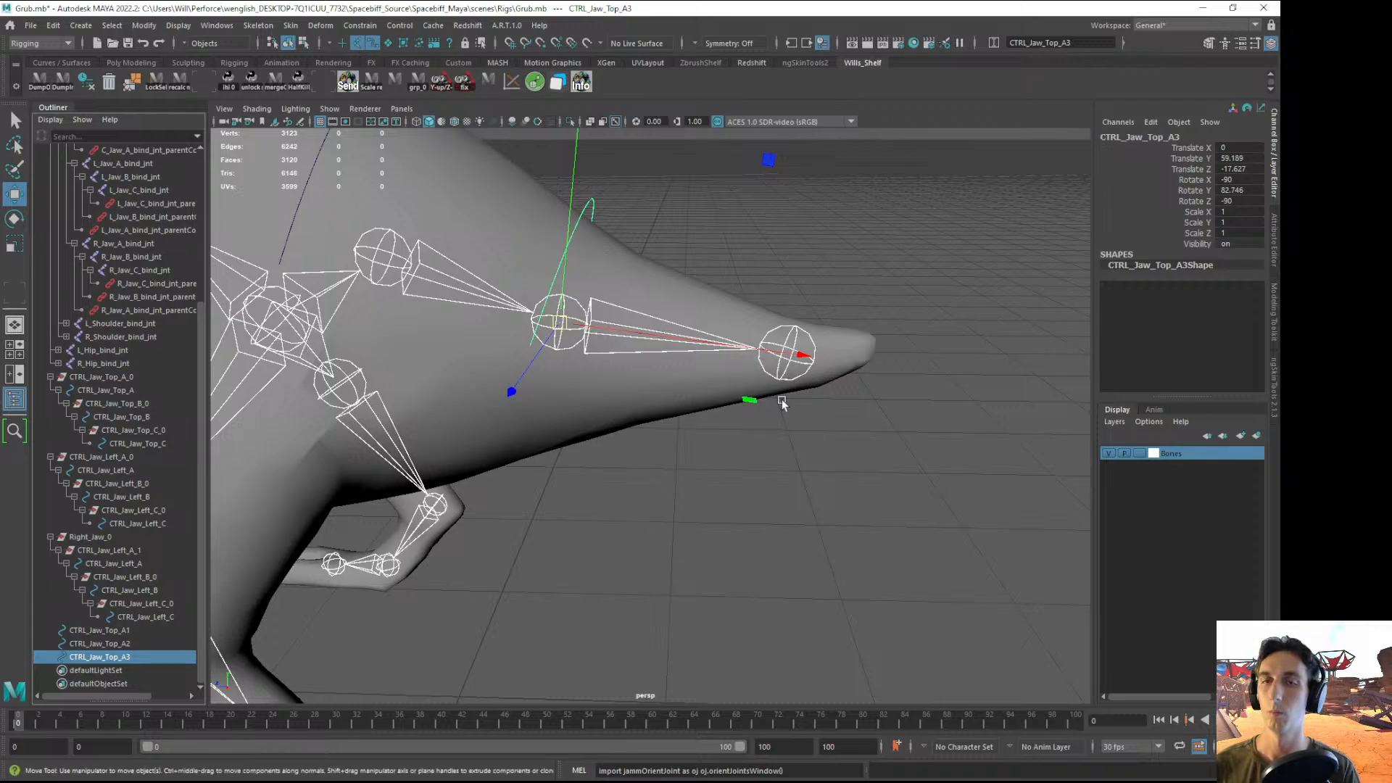
middle_click_drag(673, 502, 842, 443)
- Parent the third tail control to the tail tip joint C_Tail_C_bind_jnt and zero its translation and rotation
left_click(798, 329, "shift")
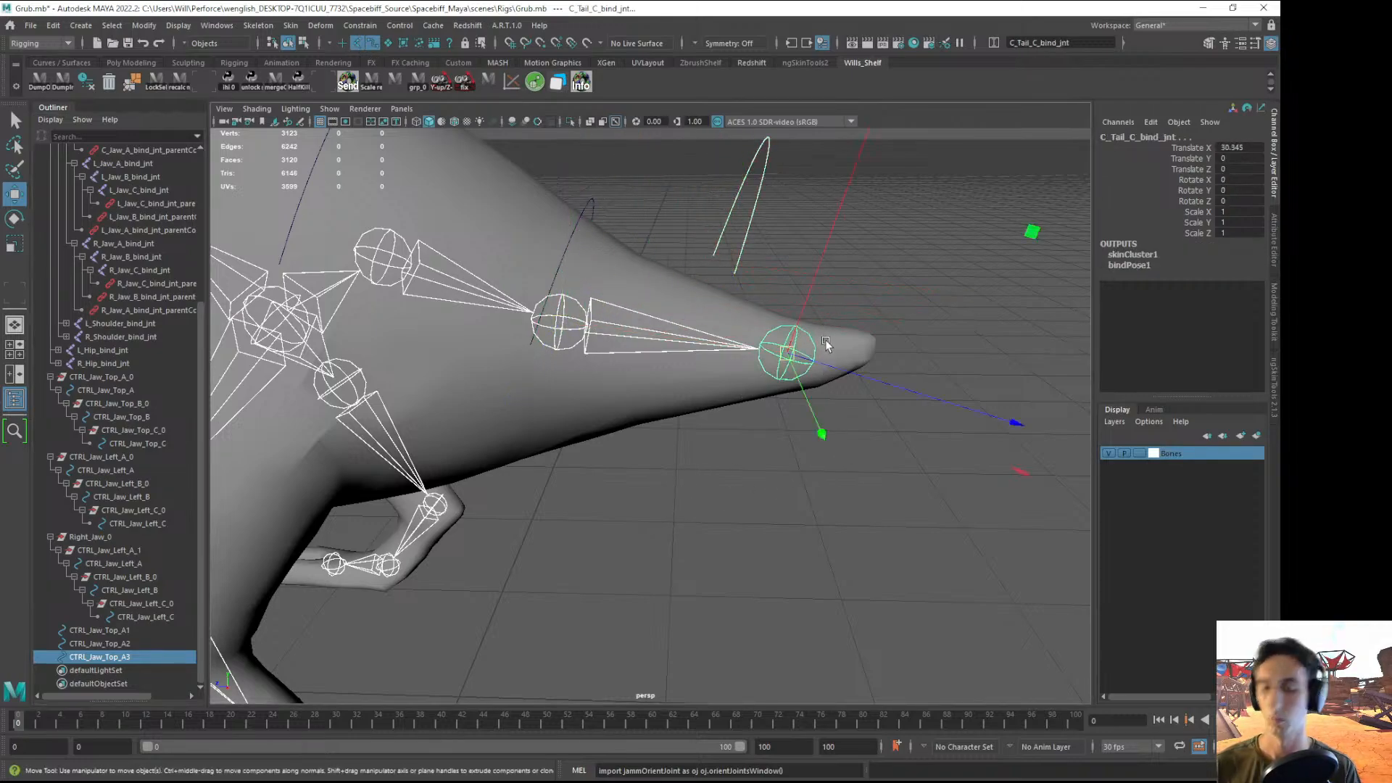
key("p")
left_click(776, 264)
left_click(752, 211)
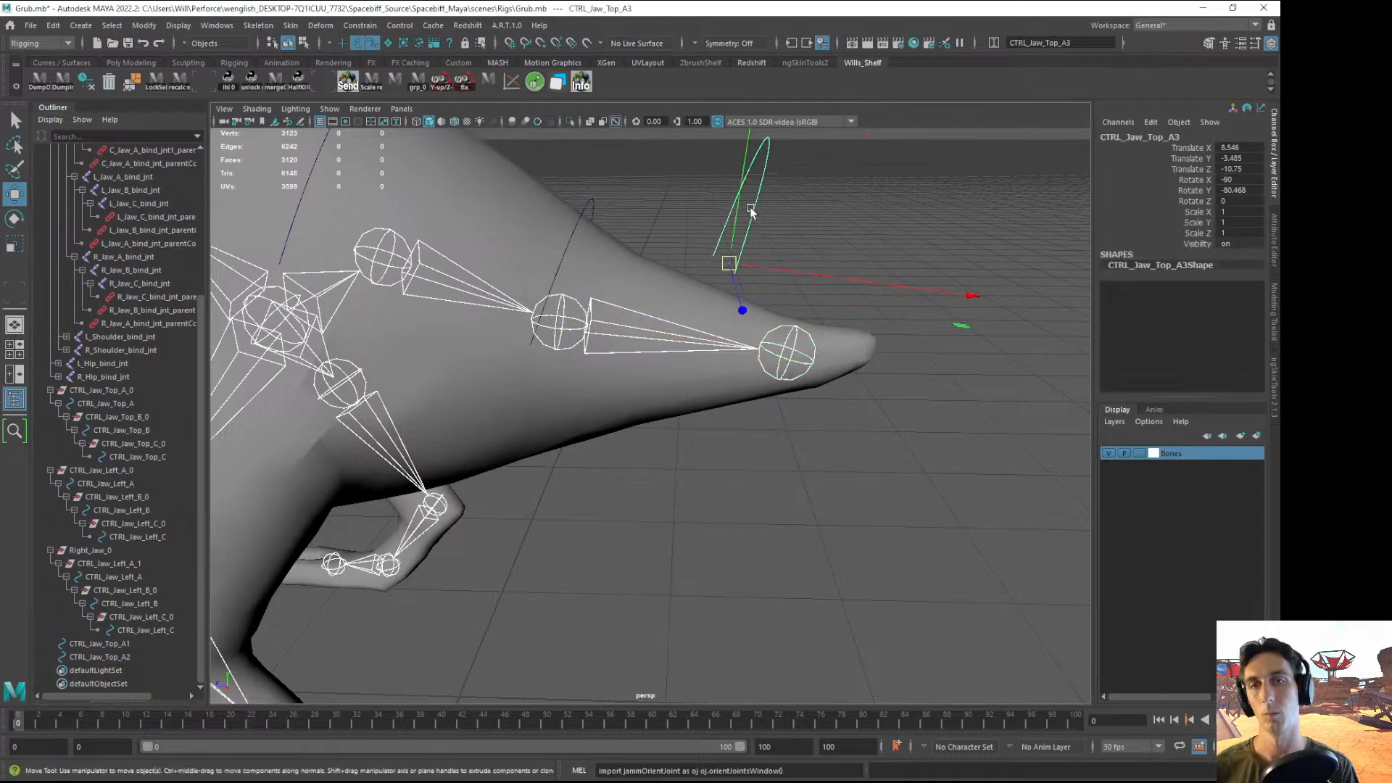
key("g")
- Enter control vertex editing on the third tail curve and select all of its vertices in wireframe display
left_click_drag(892, 438, 798, 502, "alt")
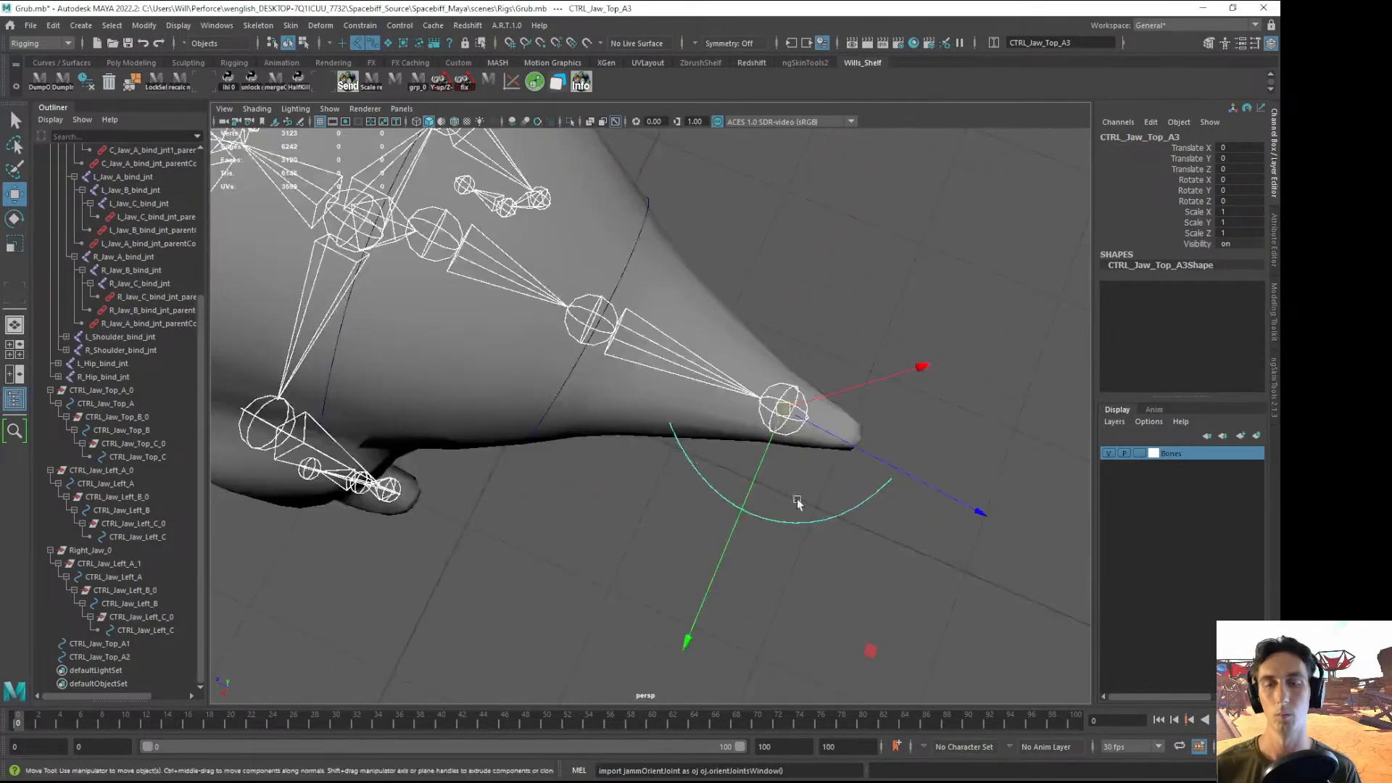
right_click_drag(818, 526, 758, 499)
left_click_drag(758, 499, 919, 543, "alt")
key("4")
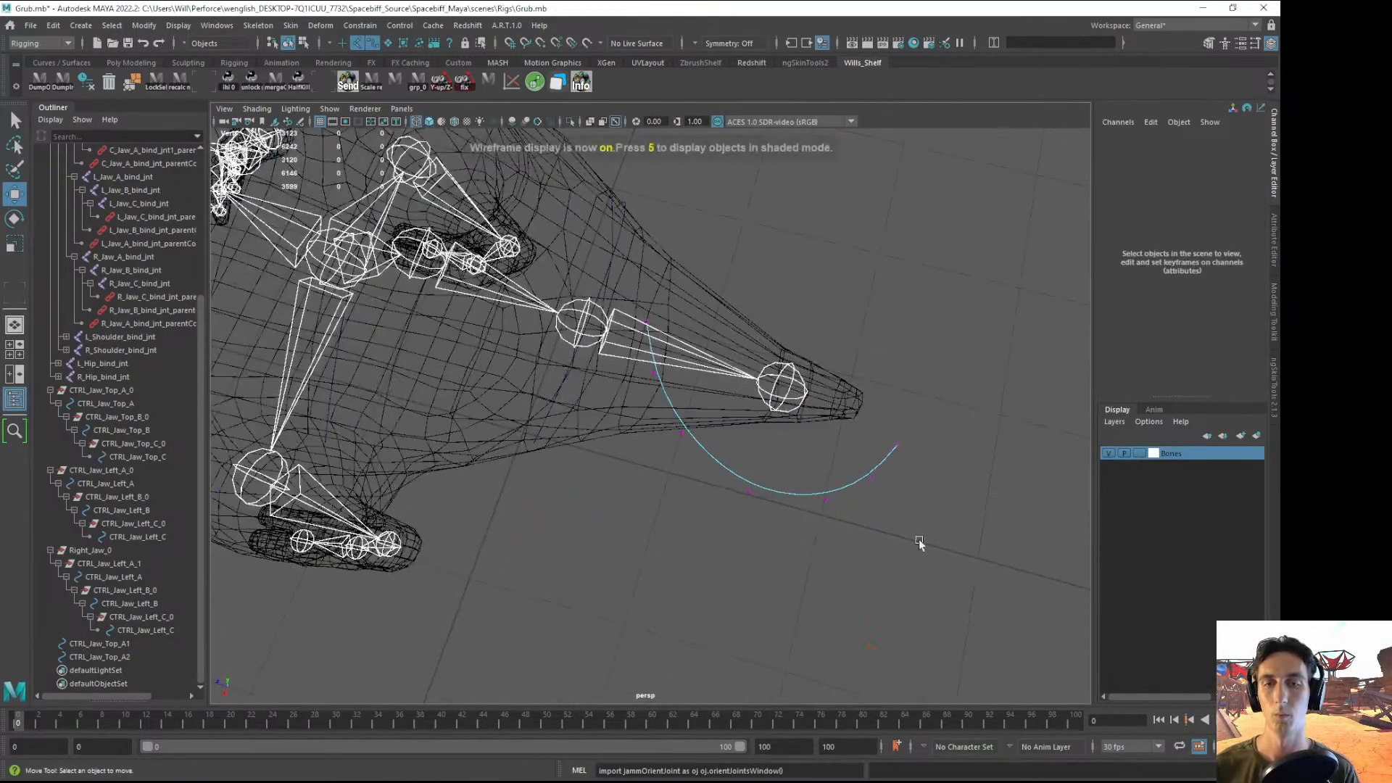
left_click_drag(841, 520, 680, 588, "alt")
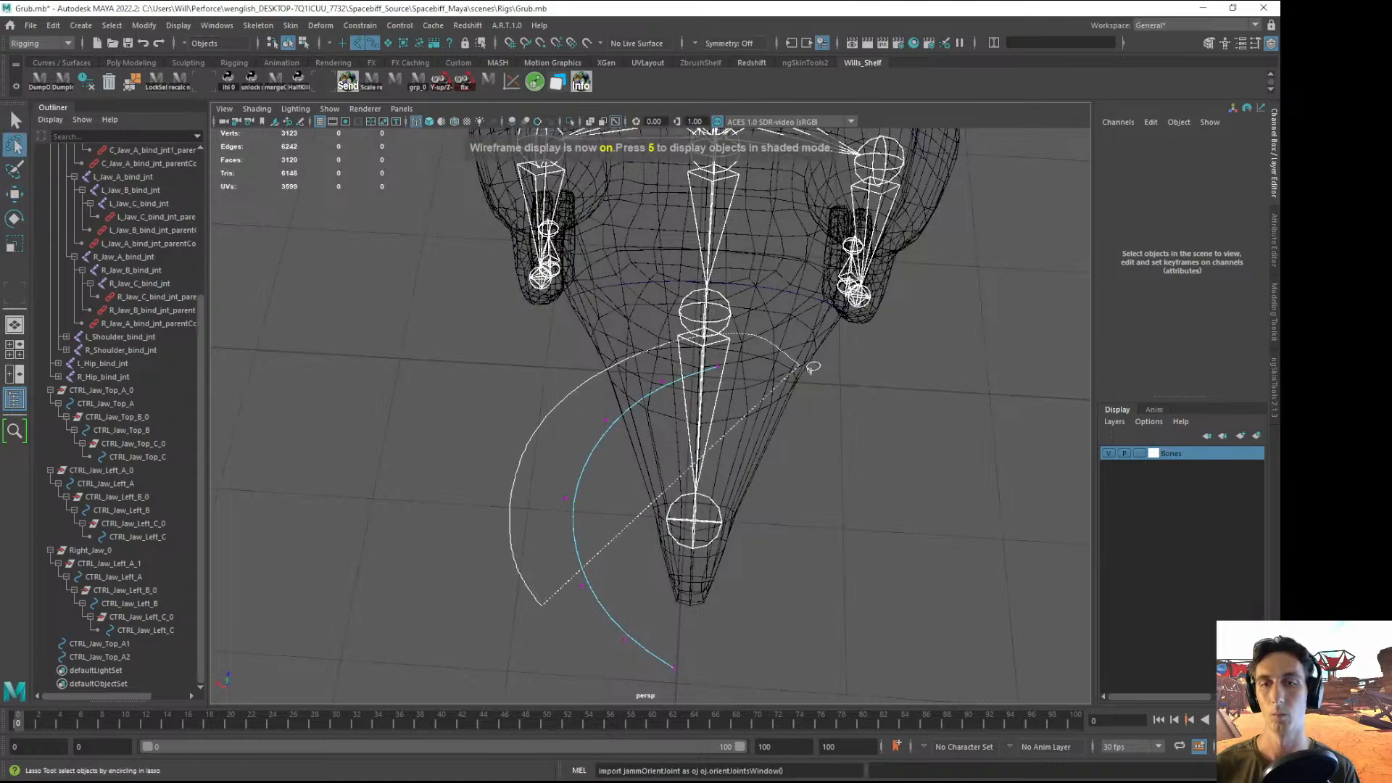
left_click_drag(551, 685, 555, 688)
key("q")
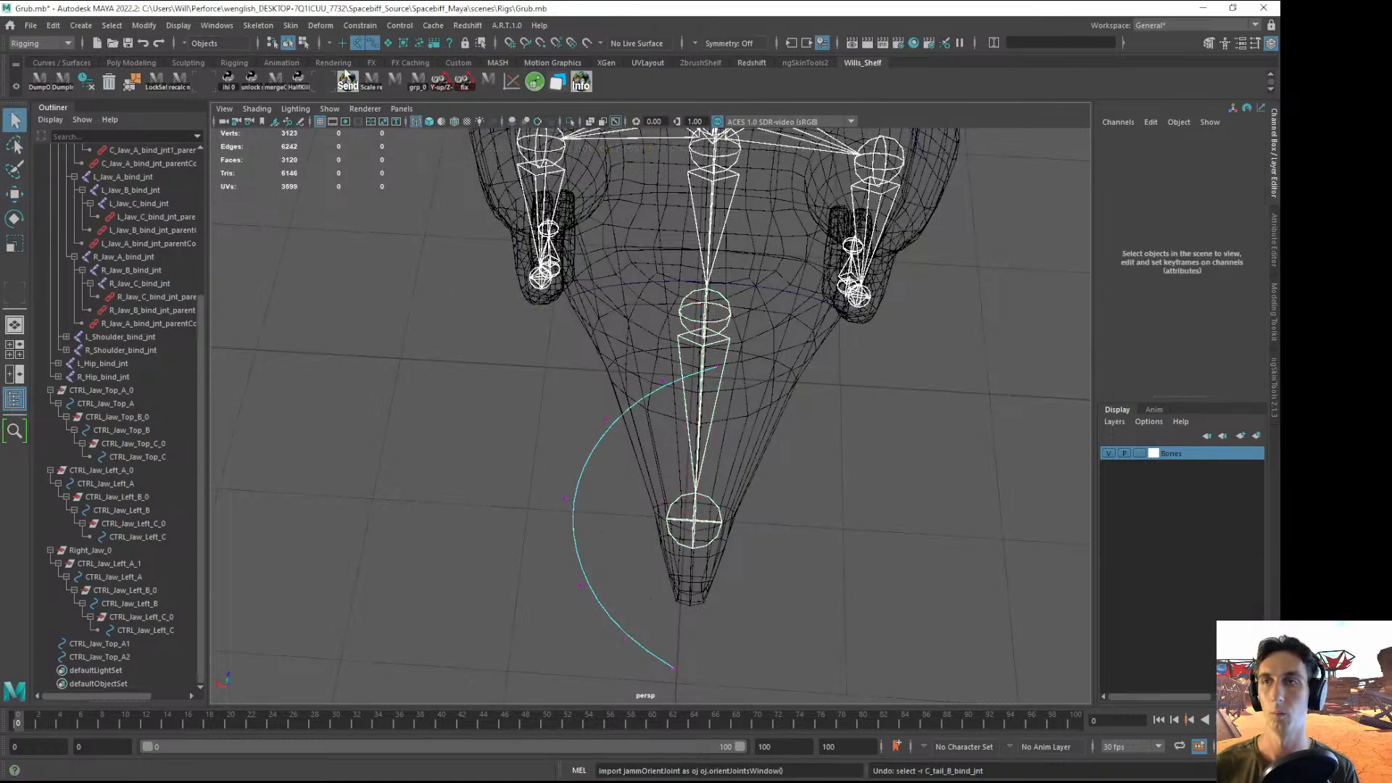
mouse_move(558, 428)
left_mouse_down()
mouse_move(699, 332)
mouse_move(435, 575)
mouse_move(542, 581)
mouse_move(747, 463)
mouse_move(732, 406)
left_mouse_up()
- Rotate the third tail curve's vertices upright and move them sideways to centre them on the tail tip
key("e")
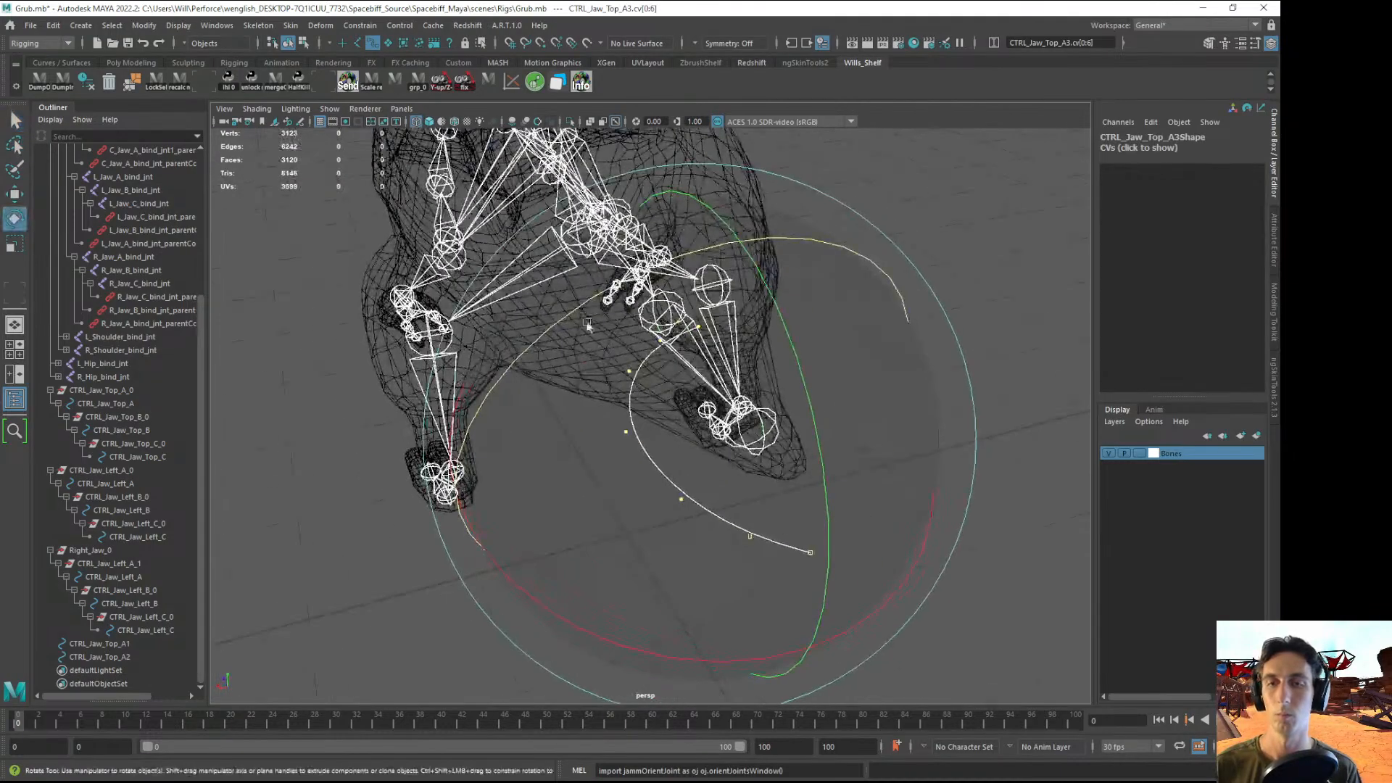
left_click_drag(644, 288, 637, 291)
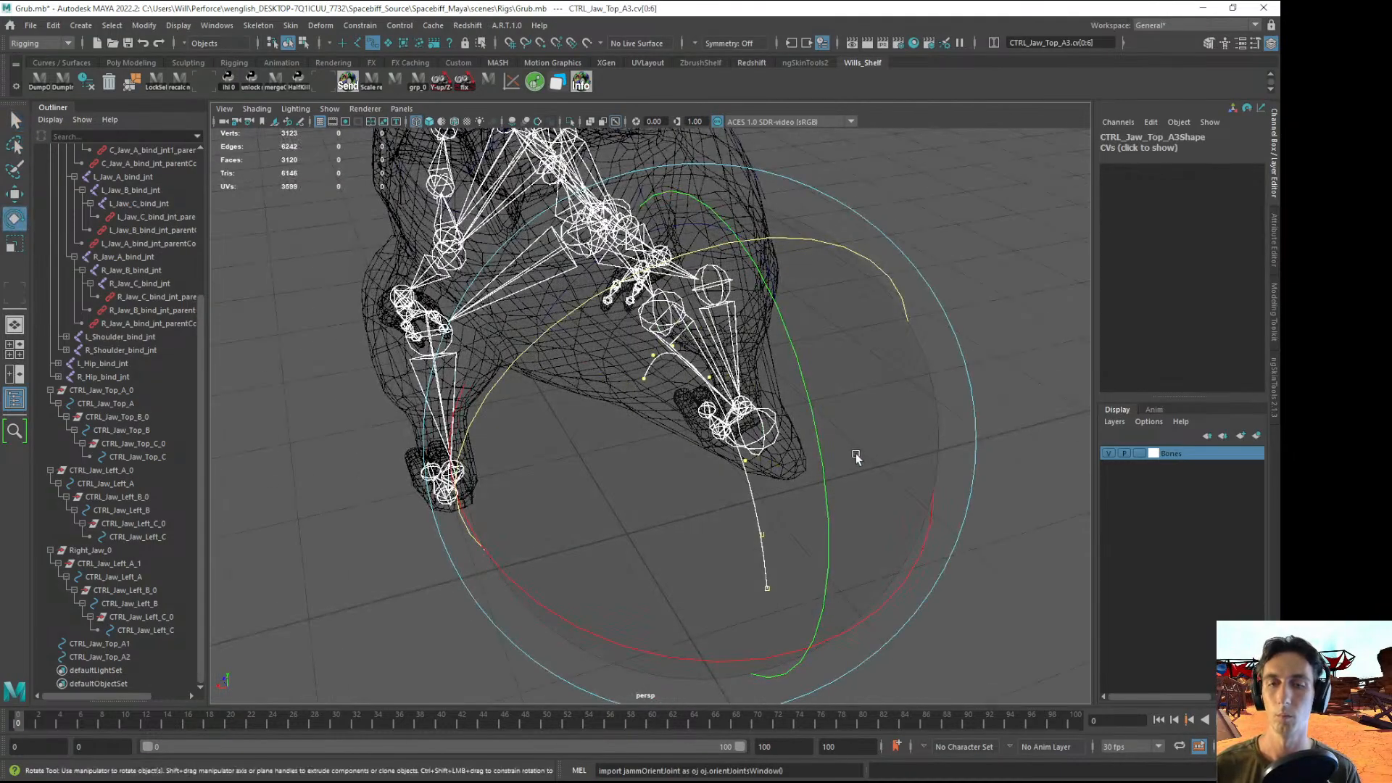
key("w")
mouse_move(855, 456)
left_mouse_down("alt")
mouse_move(861, 436)
mouse_move(807, 440)
left_mouse_up("alt")
key("5")
left_click_drag(554, 428, 602, 424)
left_click_drag(603, 424, 697, 413, "alt")
- Rotate the third tail curve's vertices so the curve arches across the tail tip
key("r")
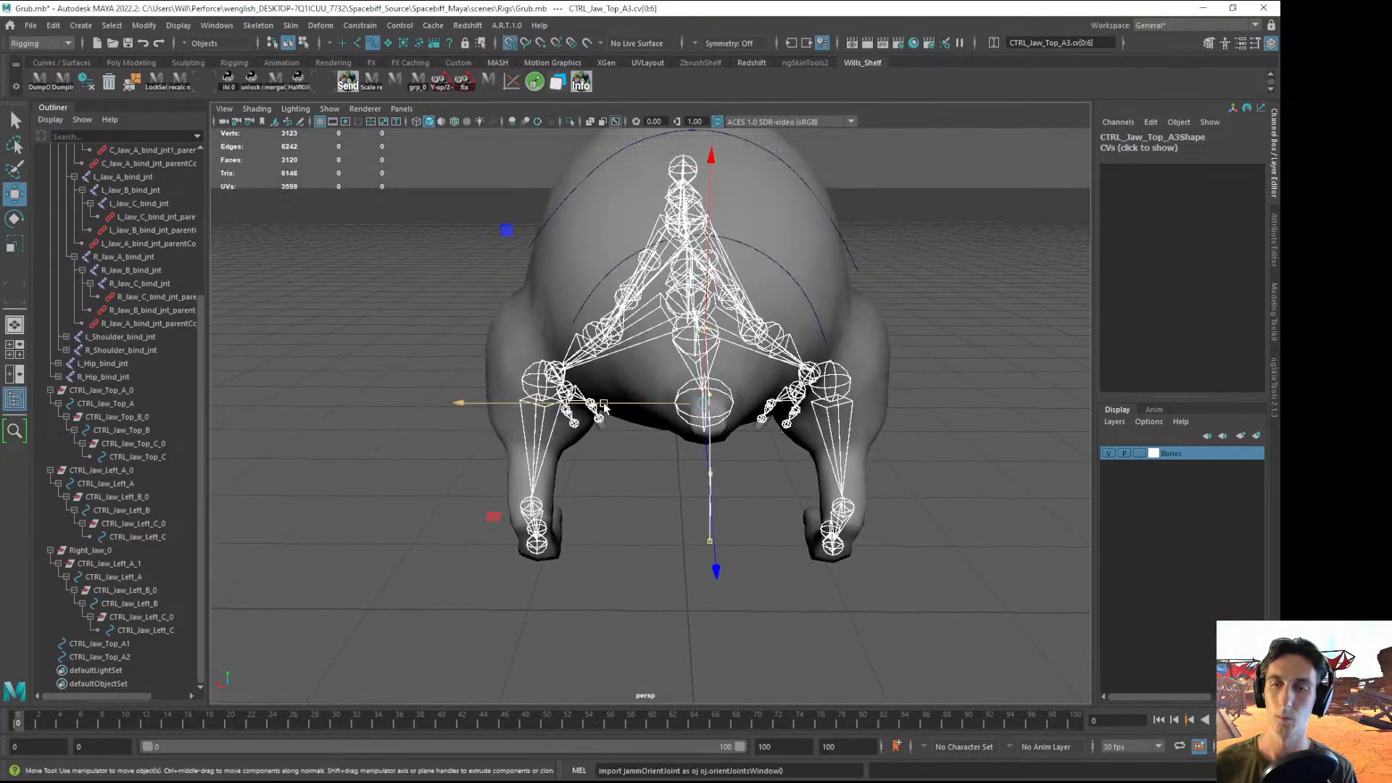
key("e")
left_click_drag(635, 551, 714, 547)
key("w")
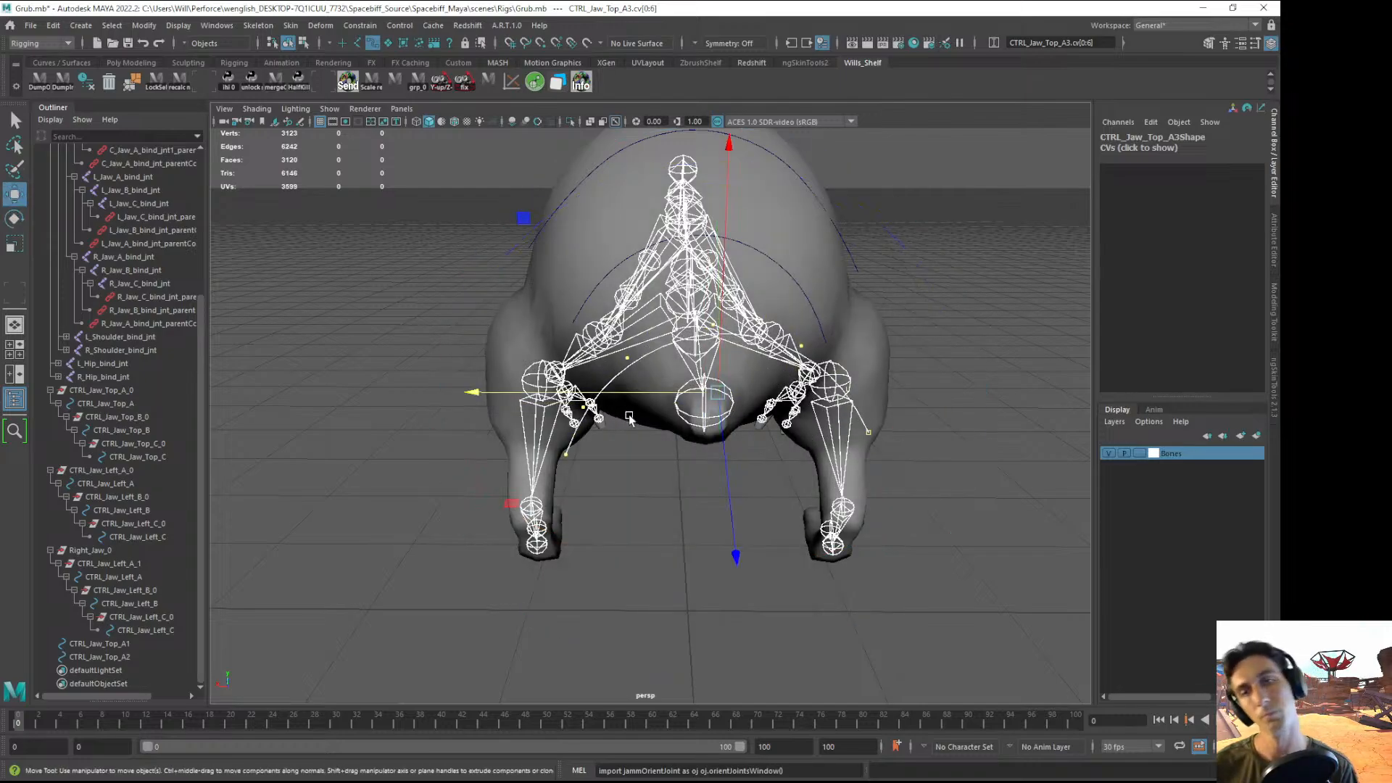
- Scale the third tail curve's vertices narrower across the tail tip
left_click_drag(628, 416, 766, 405, "alt")
left_click_drag(866, 279, 870, 270, "alt")
middle_click_drag(870, 270, 835, 302, "alt")
left_click_drag(836, 302, 842, 299, "alt")
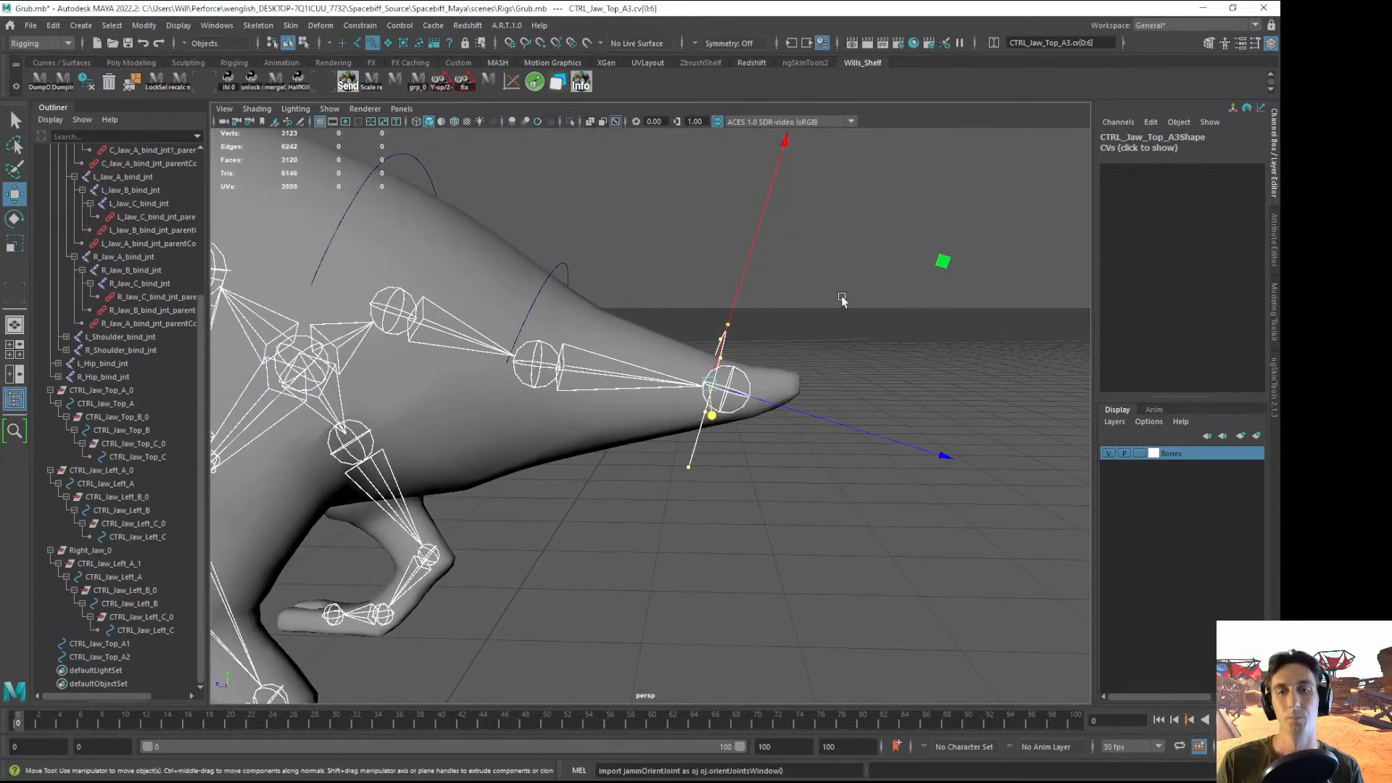
left_click_drag(944, 262, 817, 292, "alt")
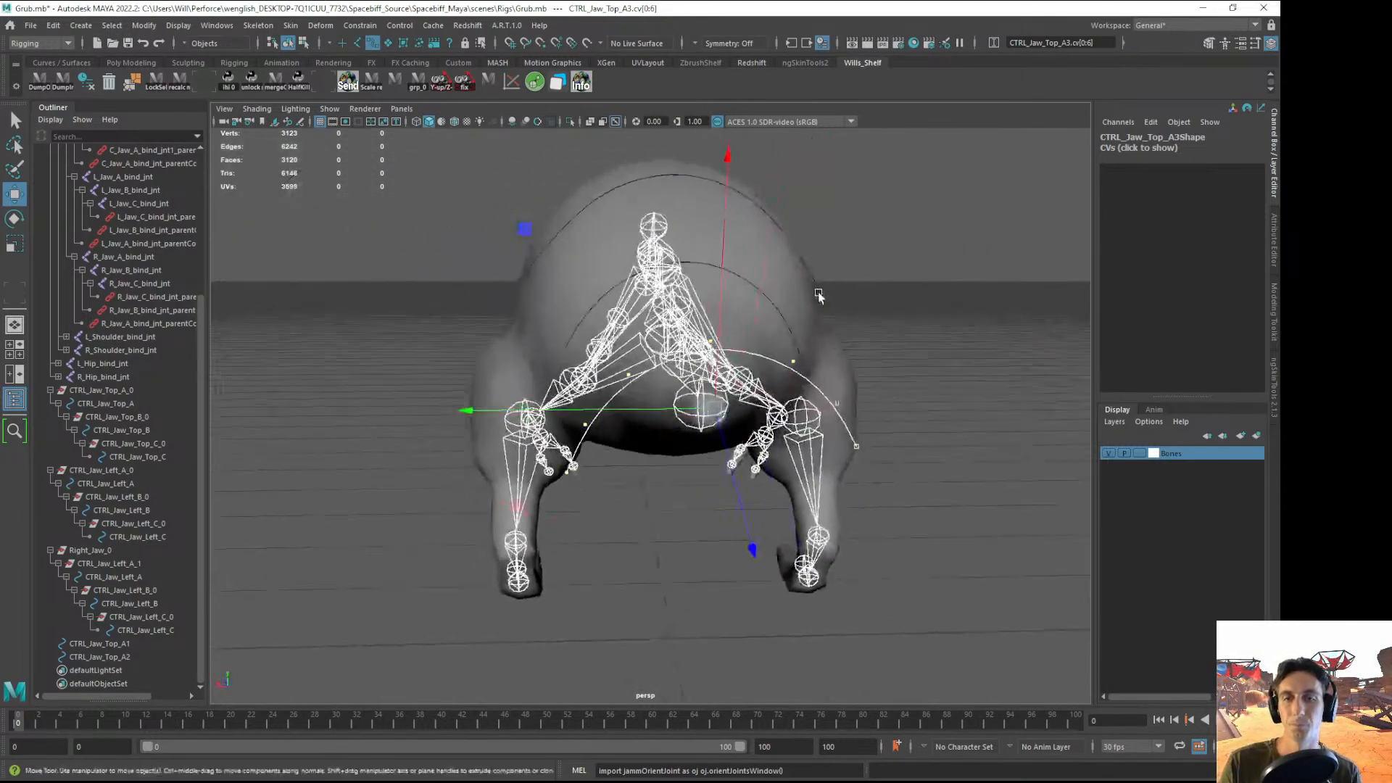
key("r")
left_click_drag(478, 411, 583, 417)
- Reselect the third tail curve's vertices, scale them closer to the tail tip's width, and return to object selection
left_click_drag(798, 488, 866, 602, "alt")
left_click(722, 505)
left_click_drag(731, 274, 804, 515)
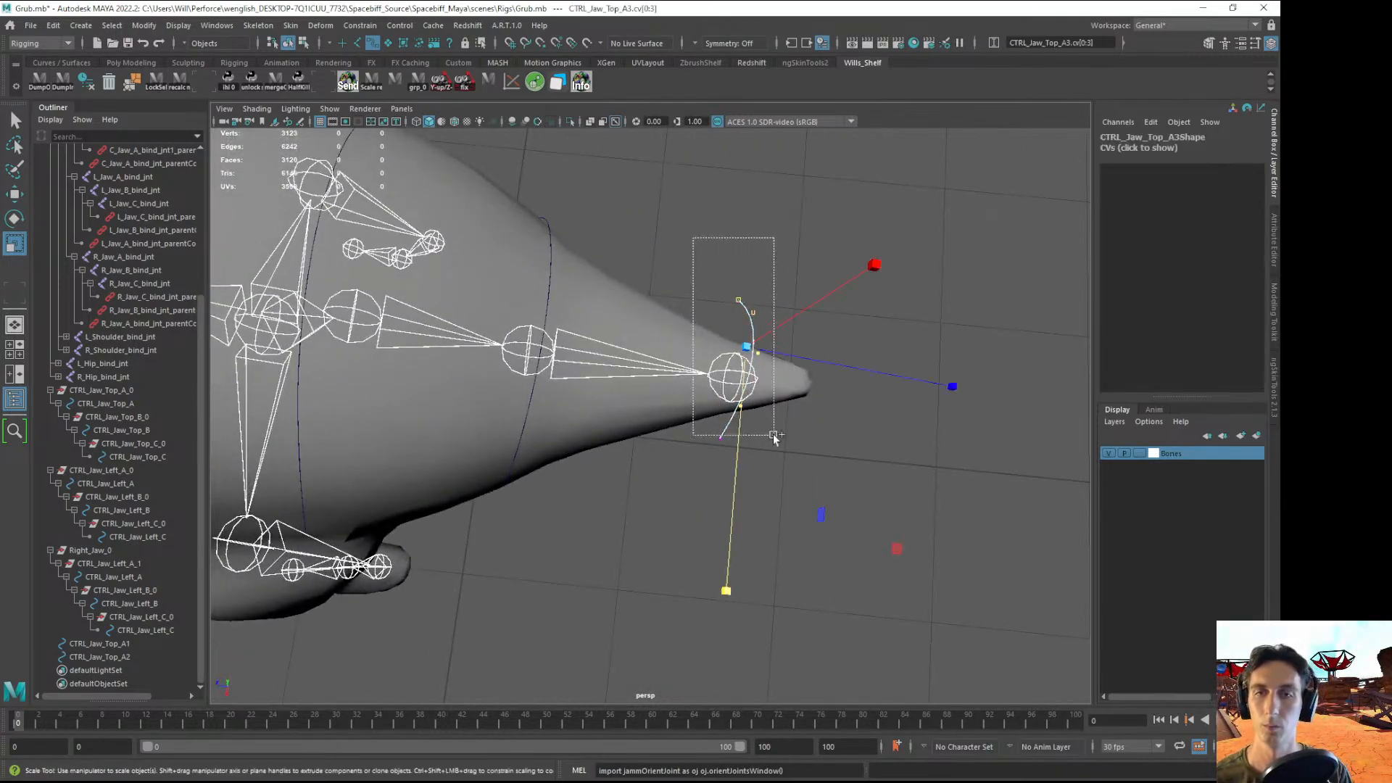
key("w")
left_click_drag(827, 392, 702, 302, "alt")
key("r")
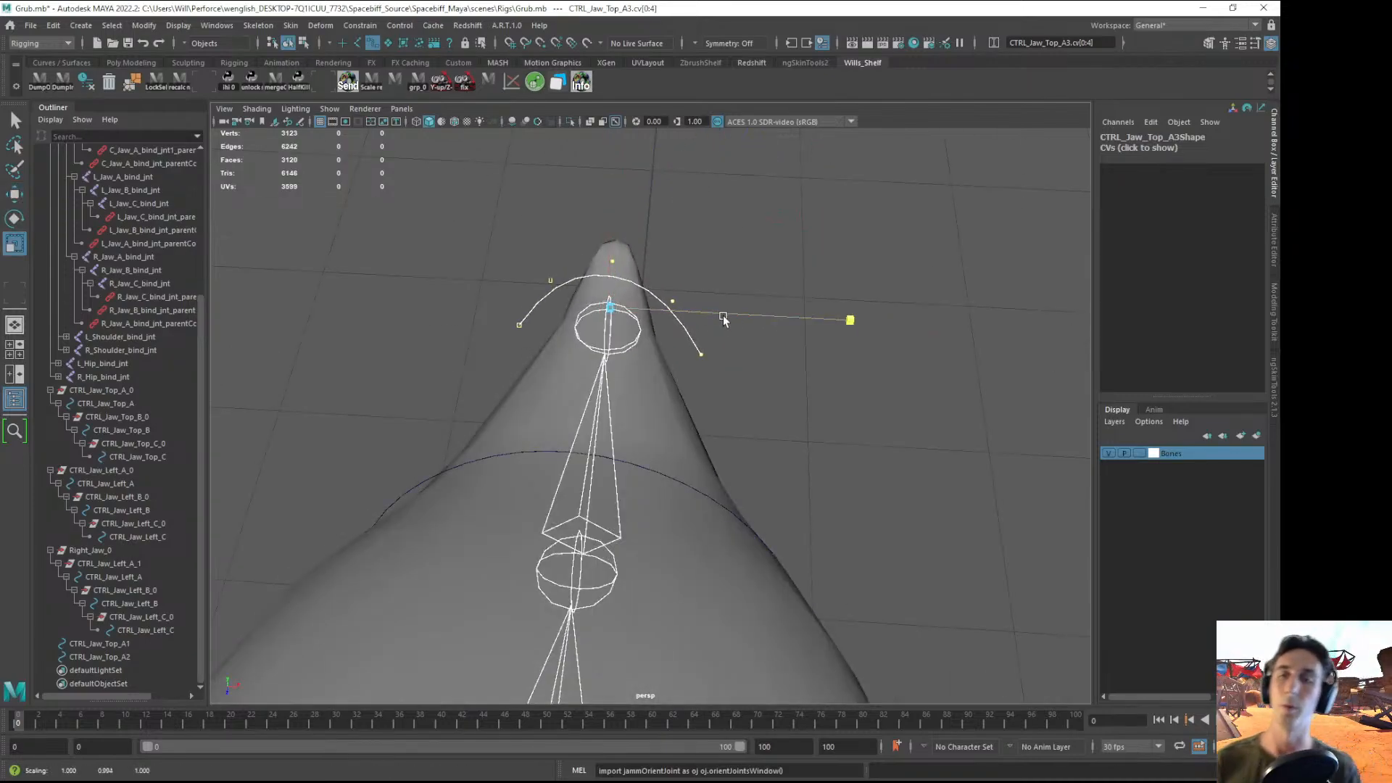
key("w")
key("F8")
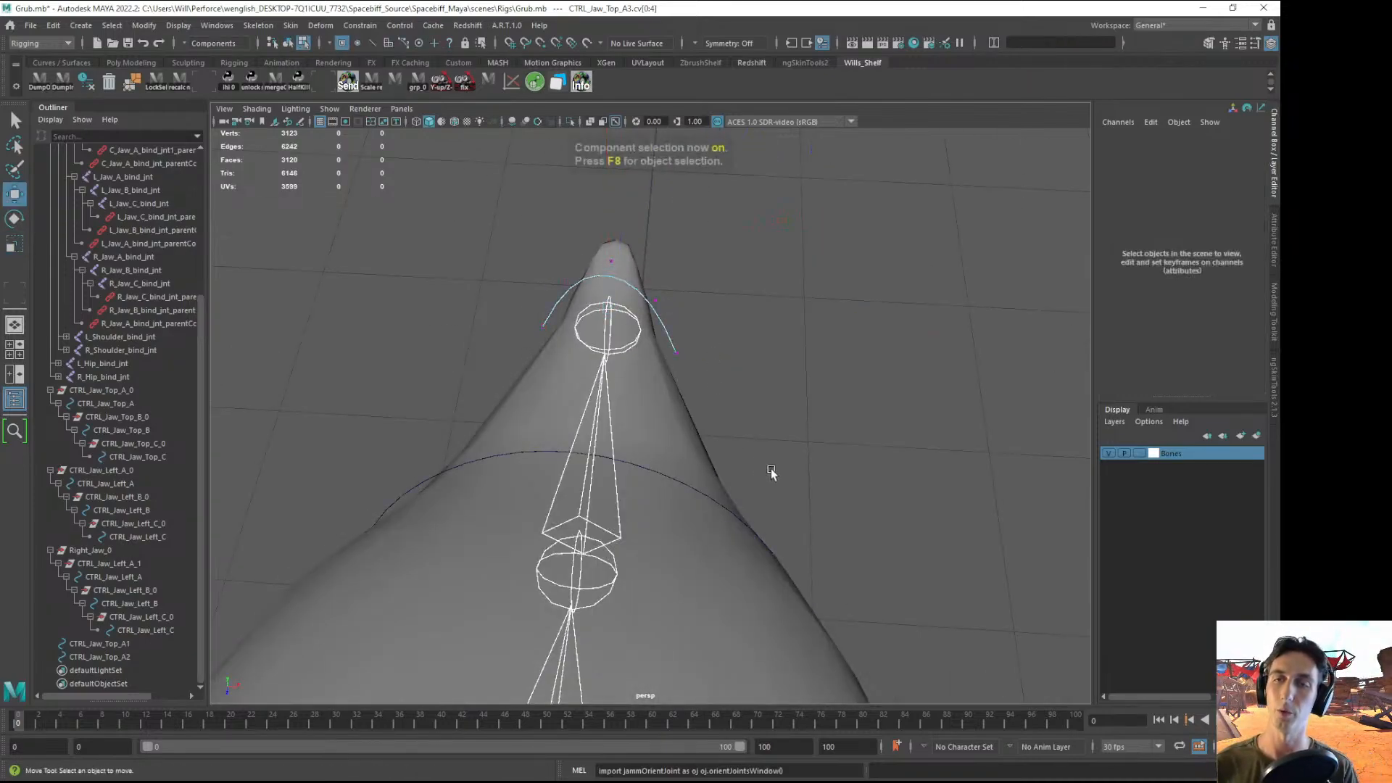
right_click_drag(771, 469, 738, 455, "alt")
key("F8")
- Compare the third tail control's position and orientation with the tail tip joint C_Tail_C_bind_jnt
left_click_drag(935, 552, 656, 379, "alt")
right_click_drag(656, 379, 760, 339, "alt")
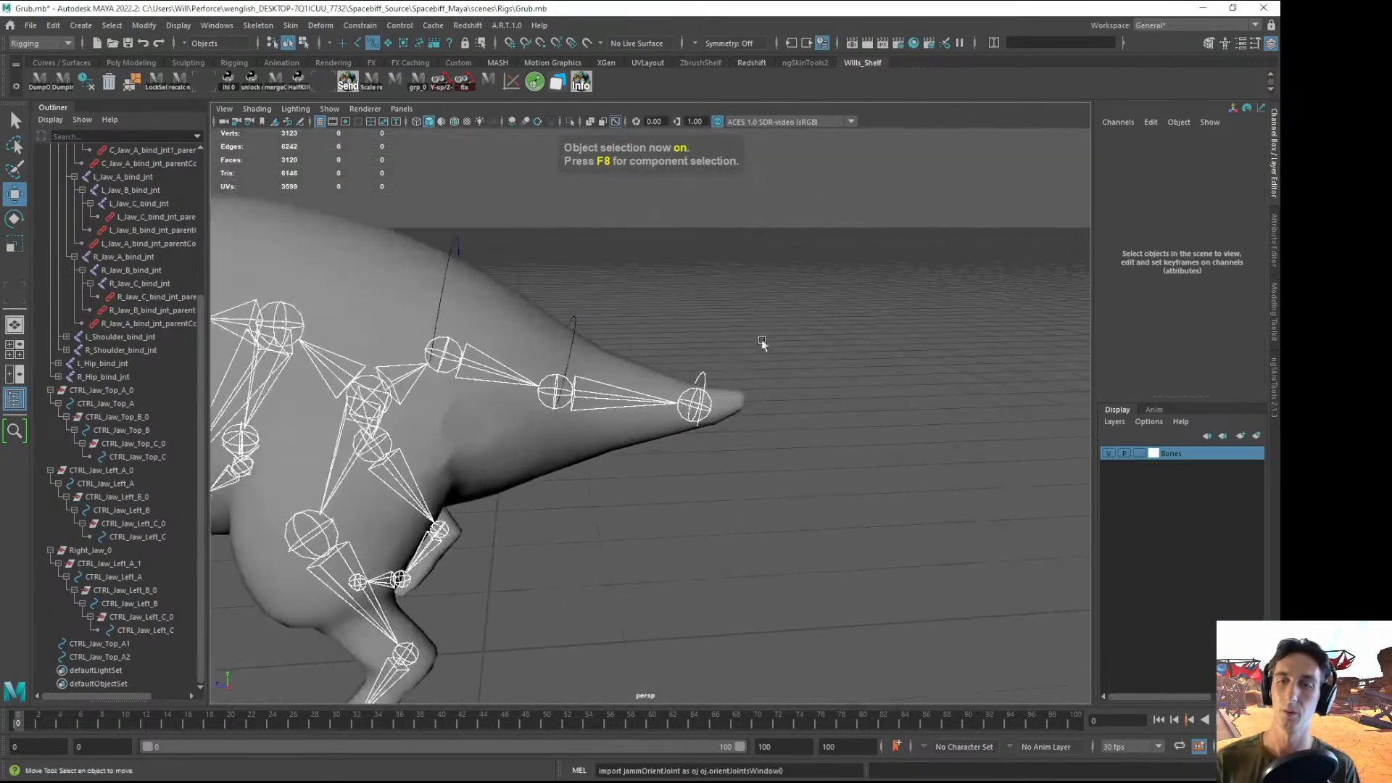
left_click(697, 374)
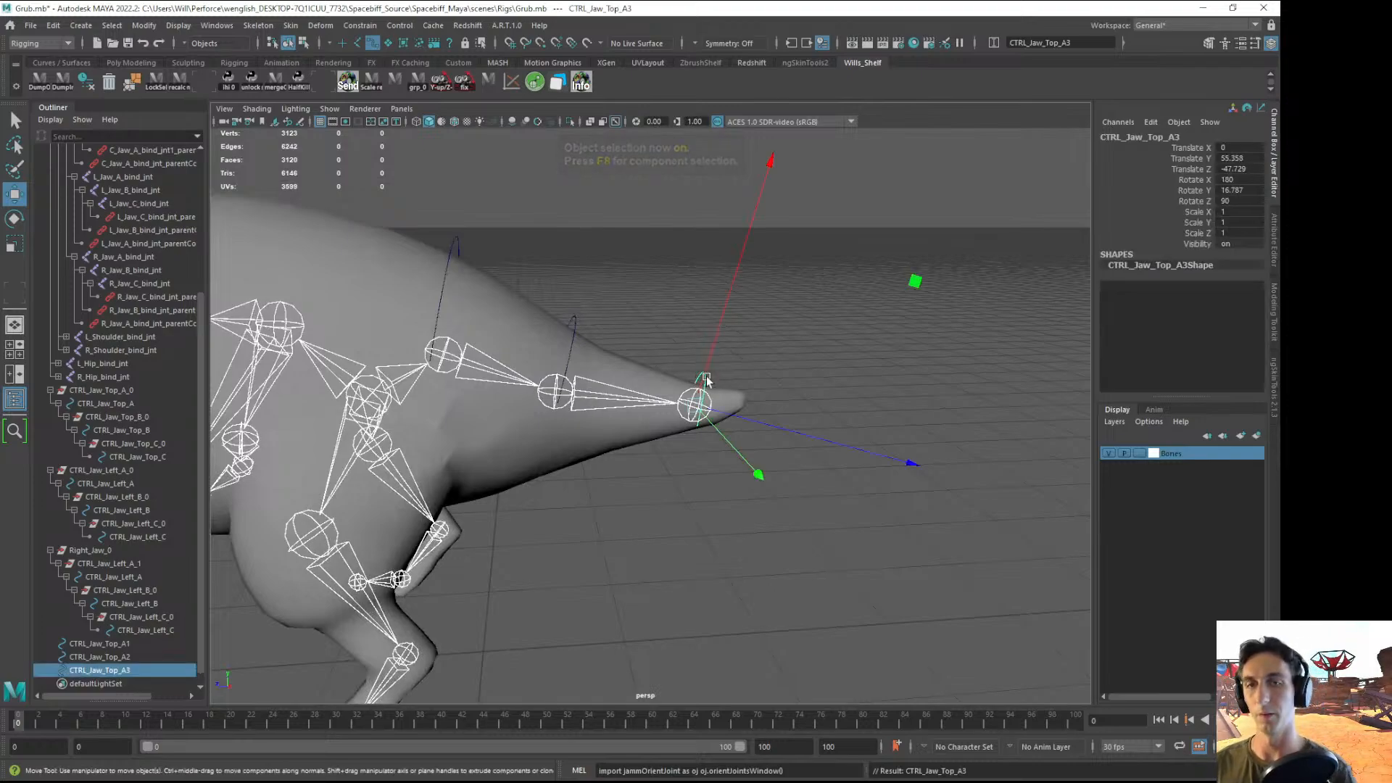
left_click(697, 542)
right_click_drag(725, 420, 593, 350, "alt")
left_click_drag(593, 348, 594, 336, "alt")
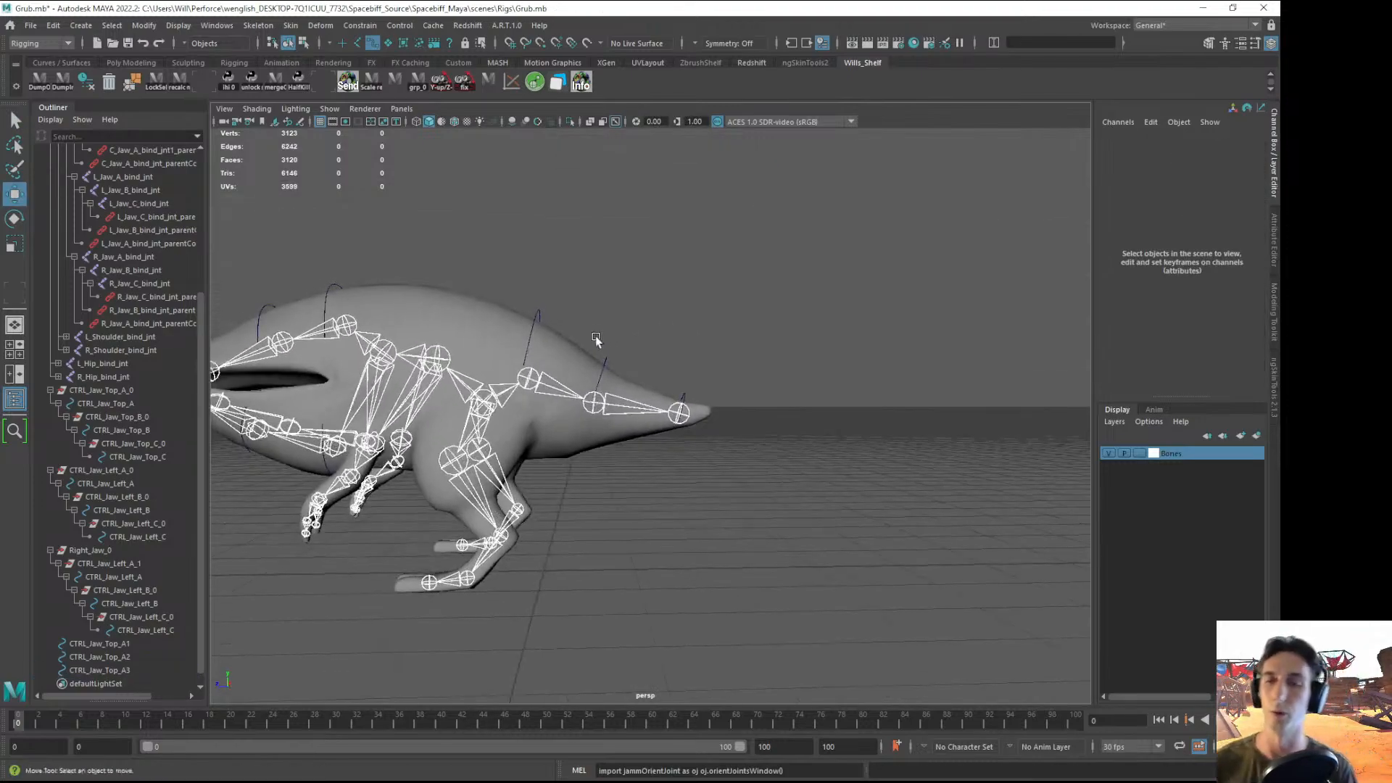
right_click_drag(595, 336, 913, 502, "alt")
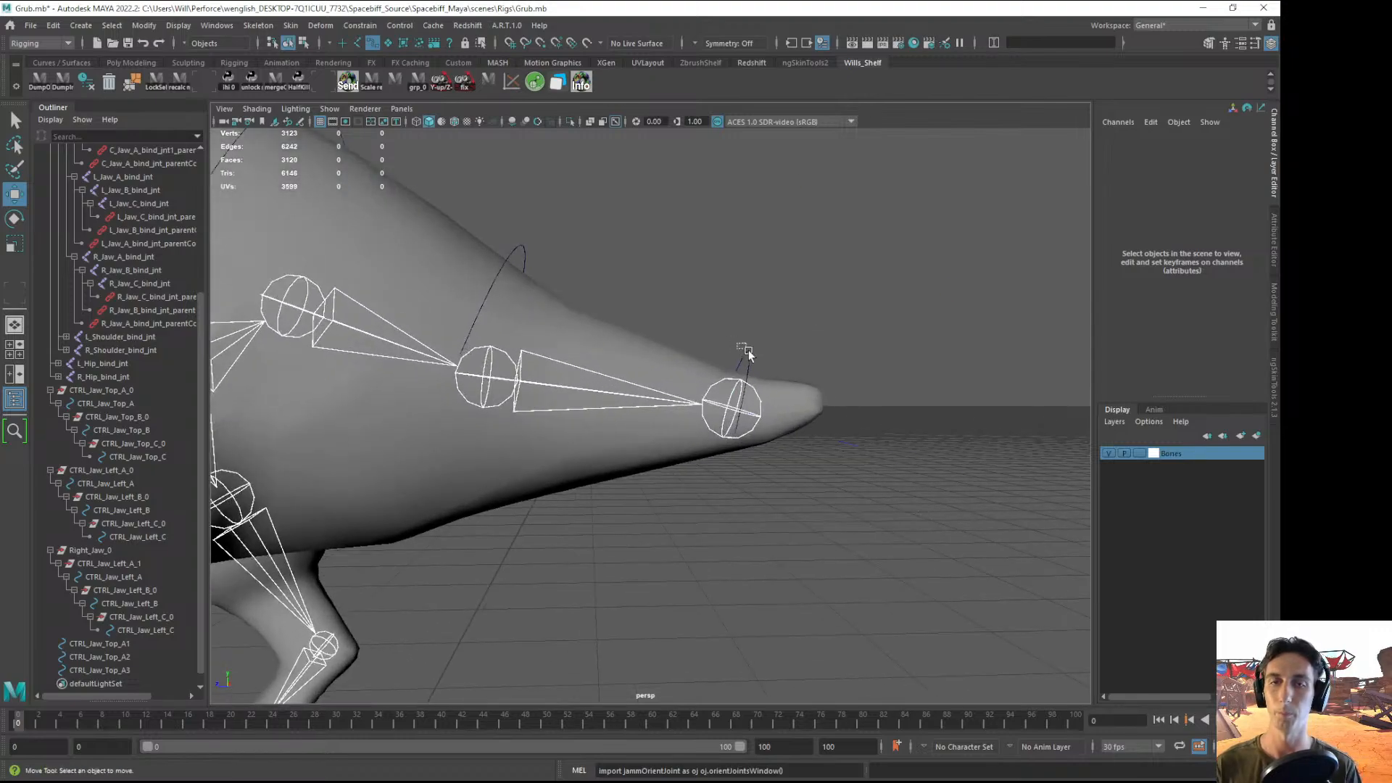
left_click(748, 350)
left_click(711, 429)
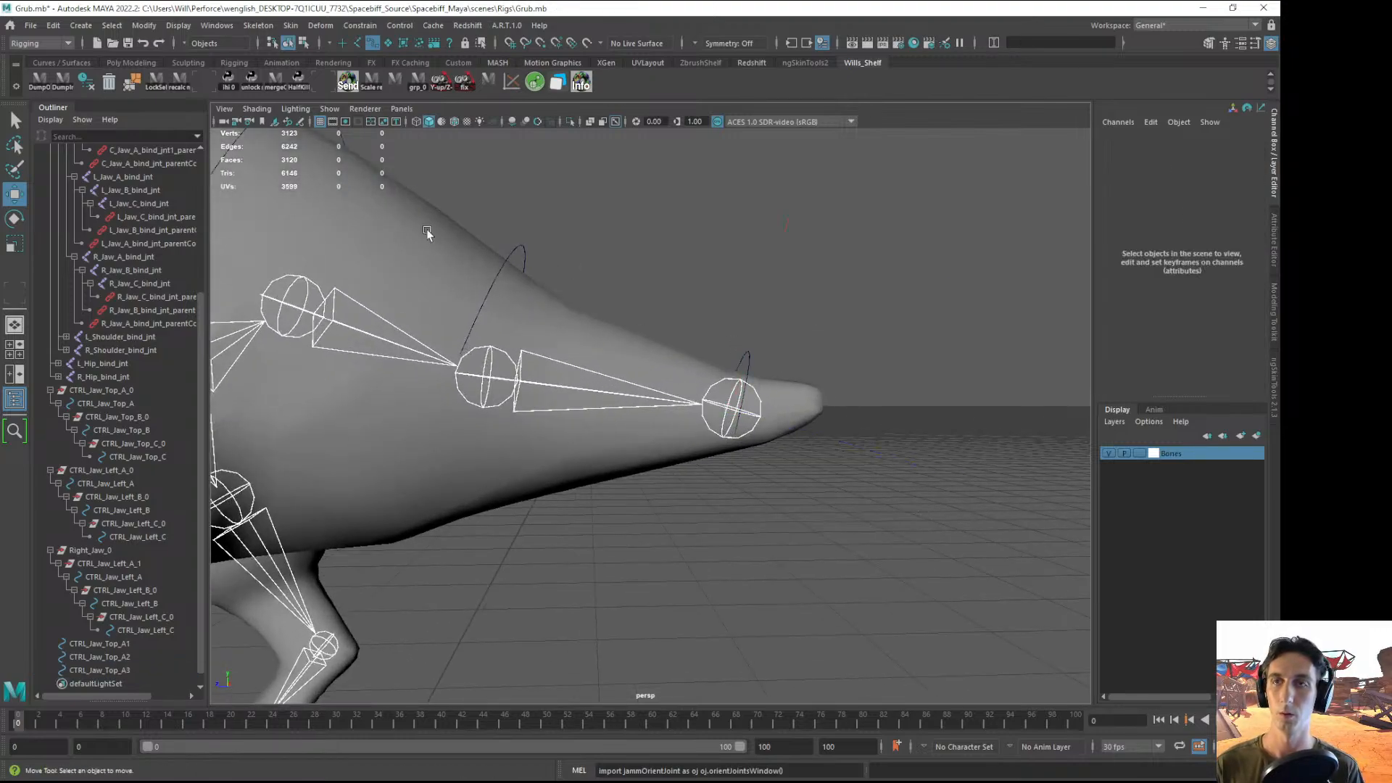
left_click(728, 402)
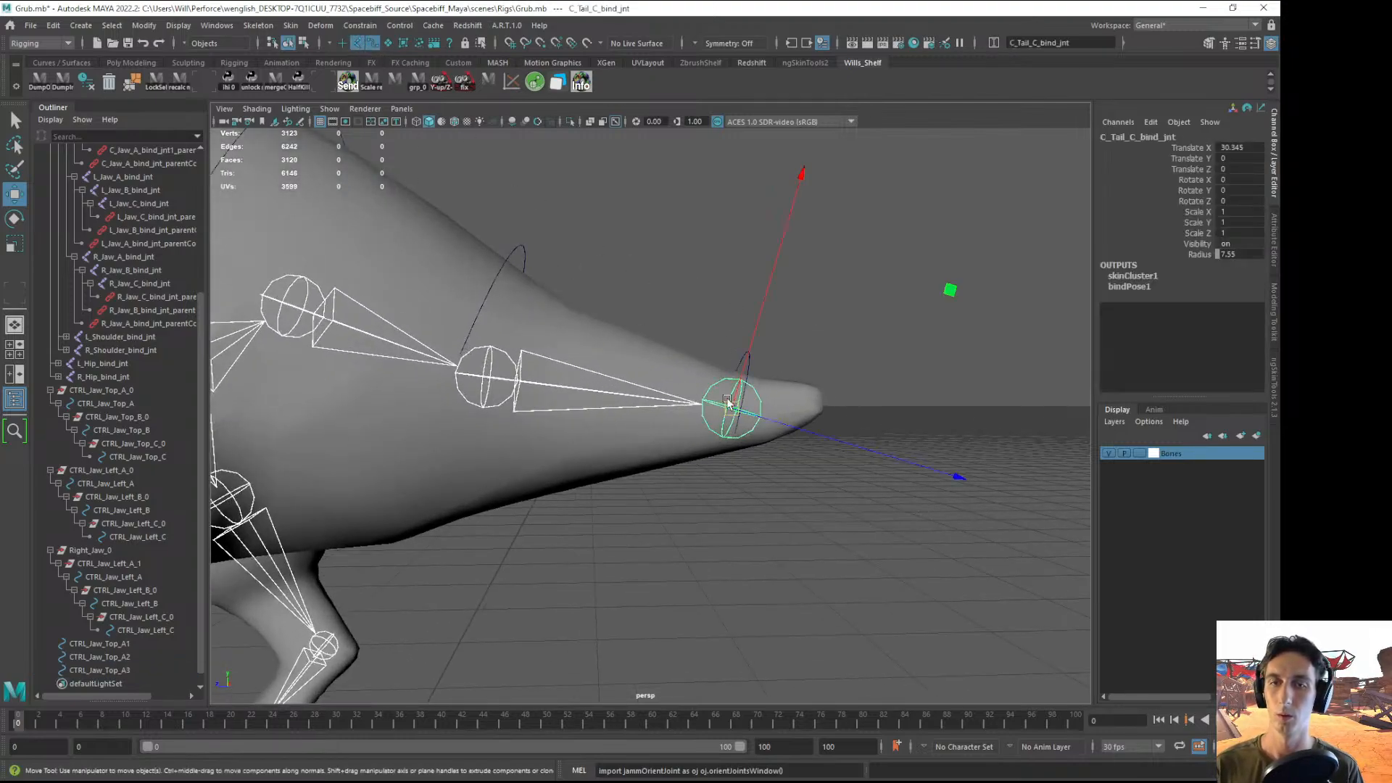
left_click_drag(755, 367, 790, 341, "alt")
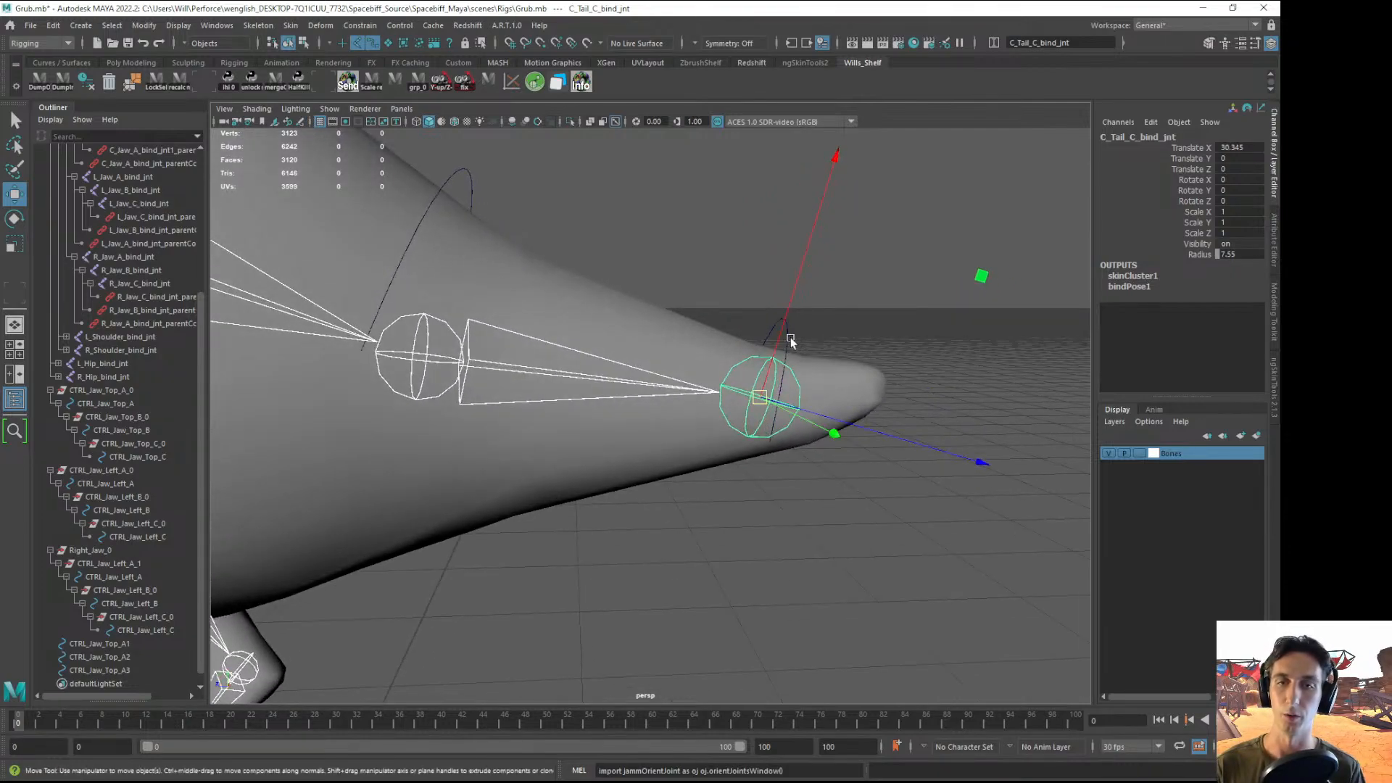
- Check the alignment of the second and first tail controls against their joints and save the scene
left_click(791, 343)
left_click(389, 390)
right_click_drag(430, 391, 427, 345, "alt")
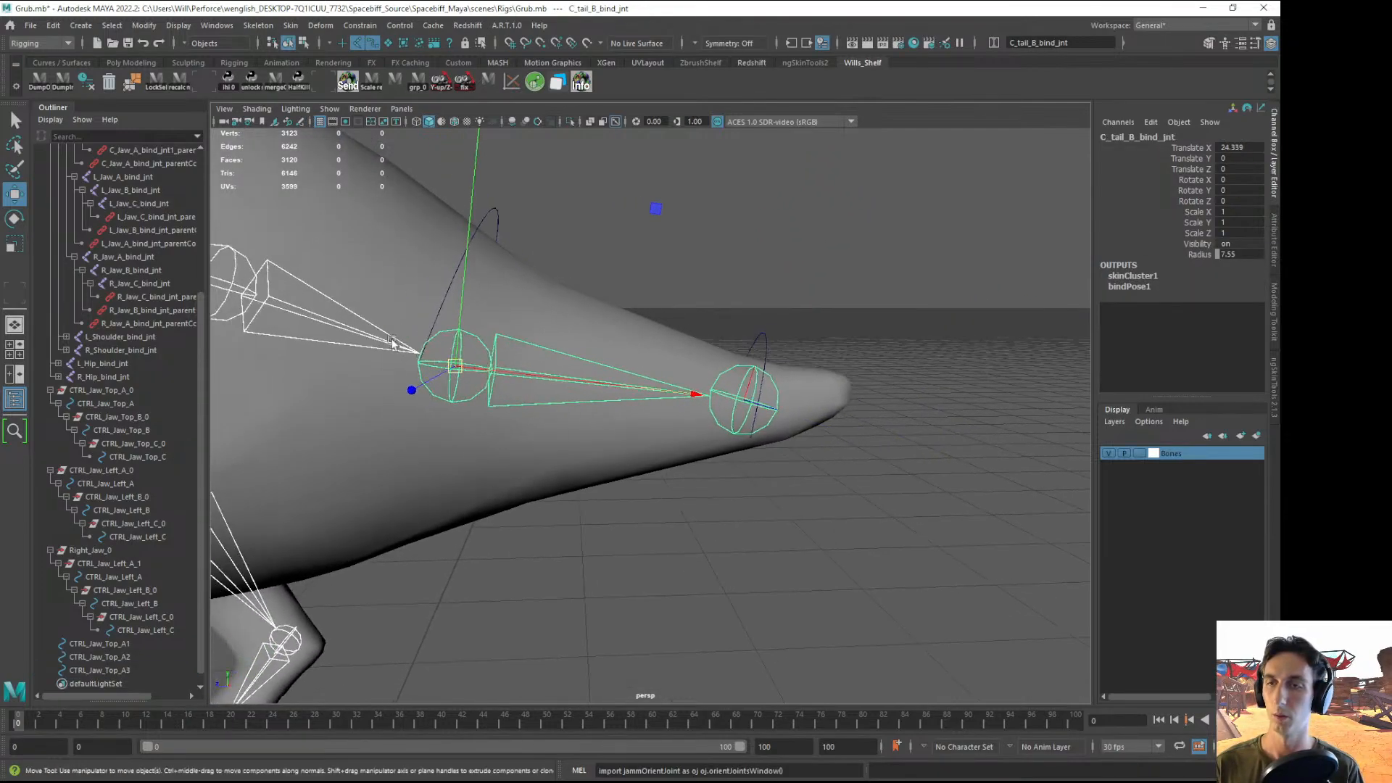
middle_click_drag(427, 345, 475, 394, "alt")
left_click(547, 265)
right_click_drag(640, 302, 520, 291, "alt")
middle_click_drag(579, 305, 722, 317, "alt")
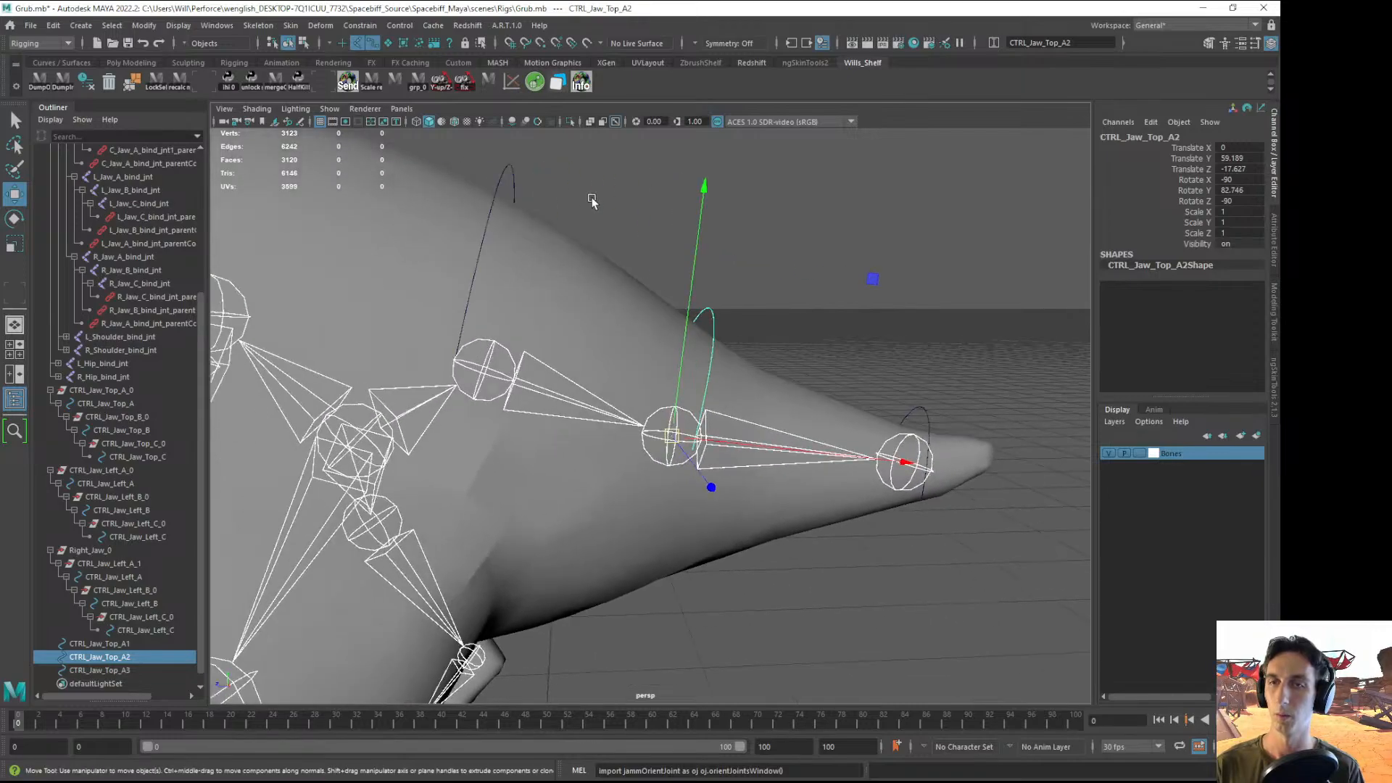
left_click(593, 201)
left_click(493, 362)
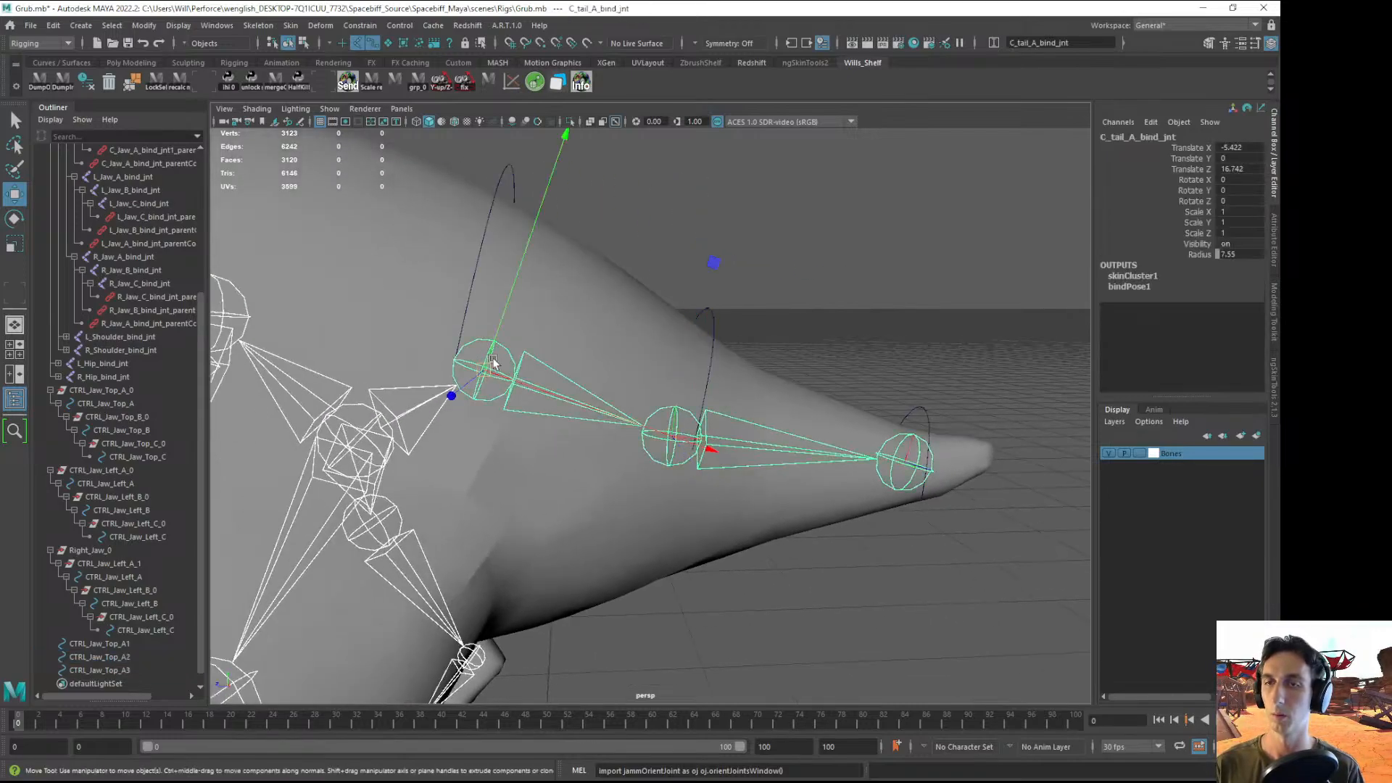
left_click(510, 178)
right_click_drag(759, 309, 561, 284, "alt")
left_click(933, 355)
key("ctrl+s")
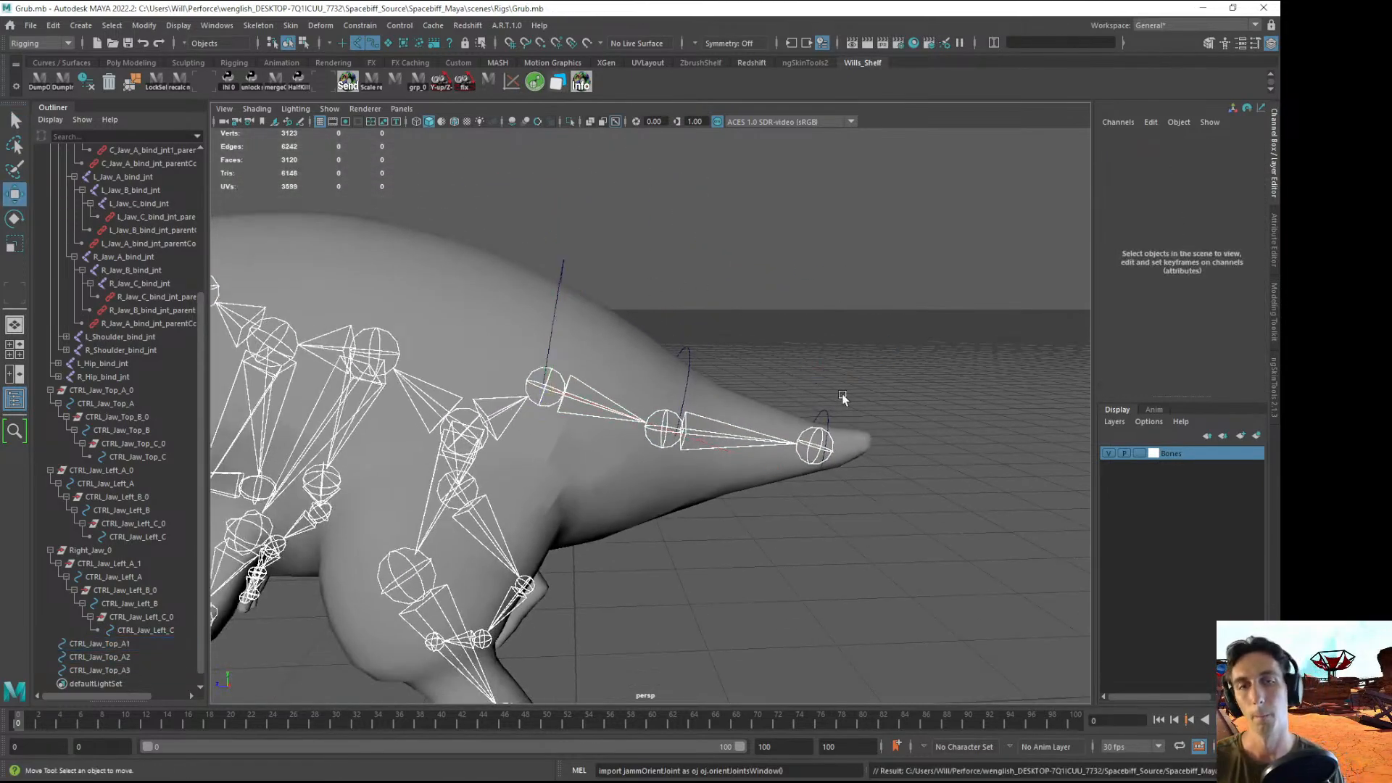
- Select the vertices at both ends of the first tail curve and scale them inward toward the body
left_click_drag(841, 399, 612, 381, "alt")
left_click(602, 274)
right_click_drag(614, 383, 481, 489)
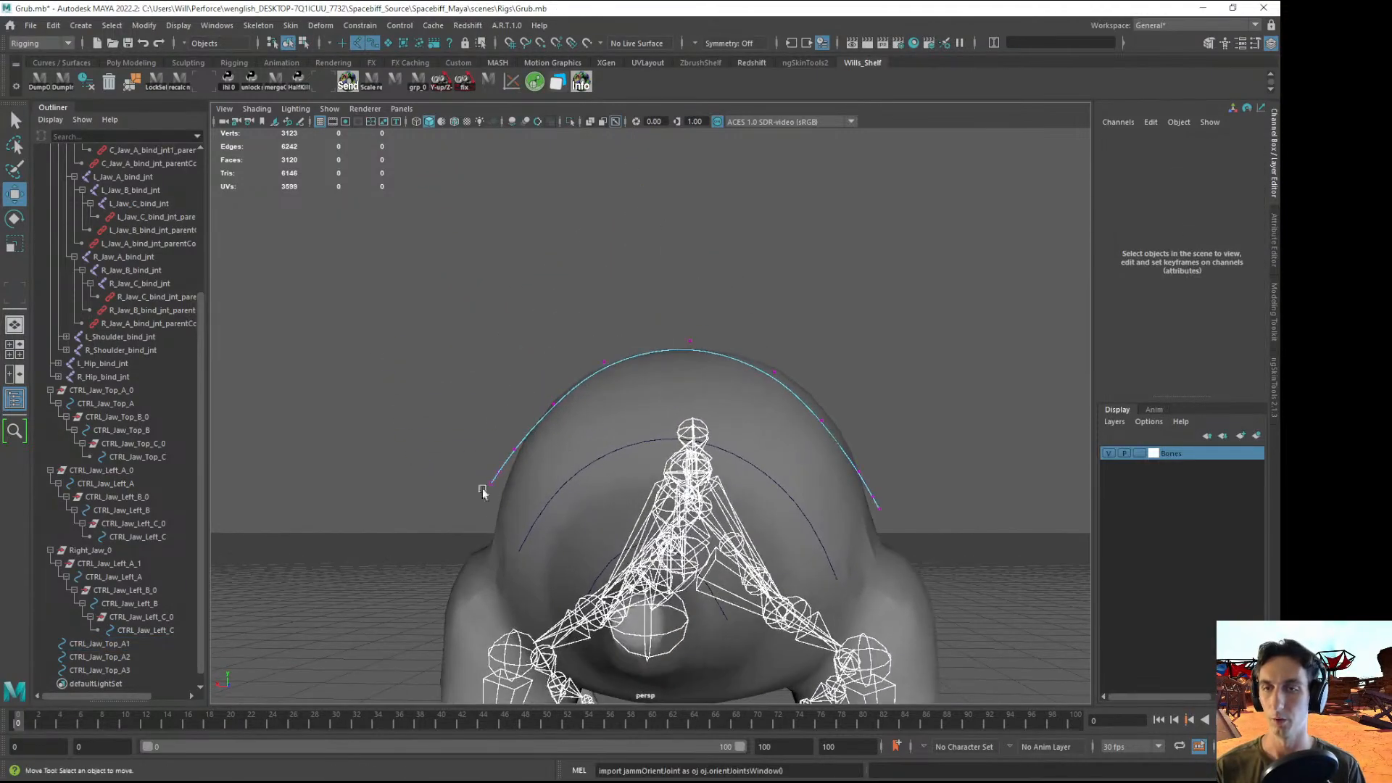
left_click(490, 485)
left_click(879, 508, "shift")
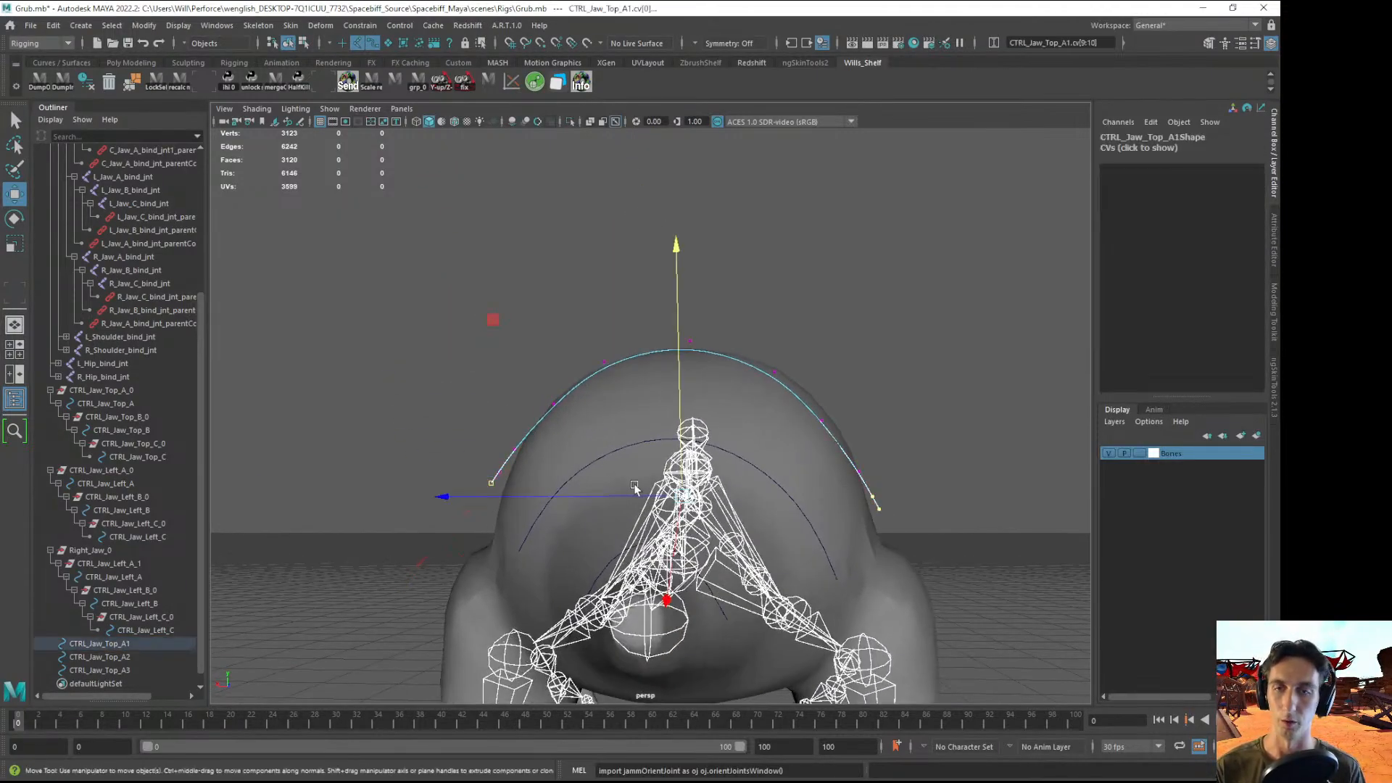
key("r")
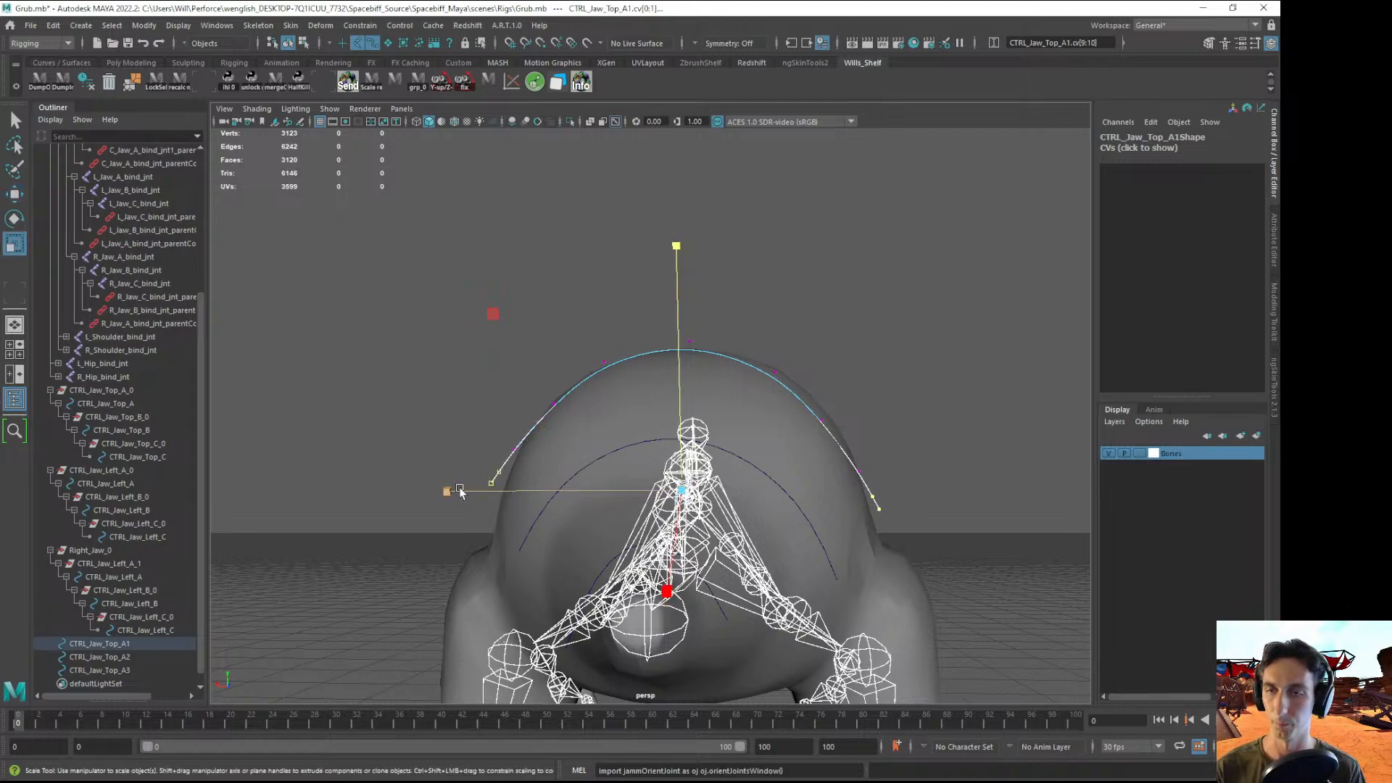
left_click_drag(453, 490, 469, 493)
key("w")
left_click(932, 478)
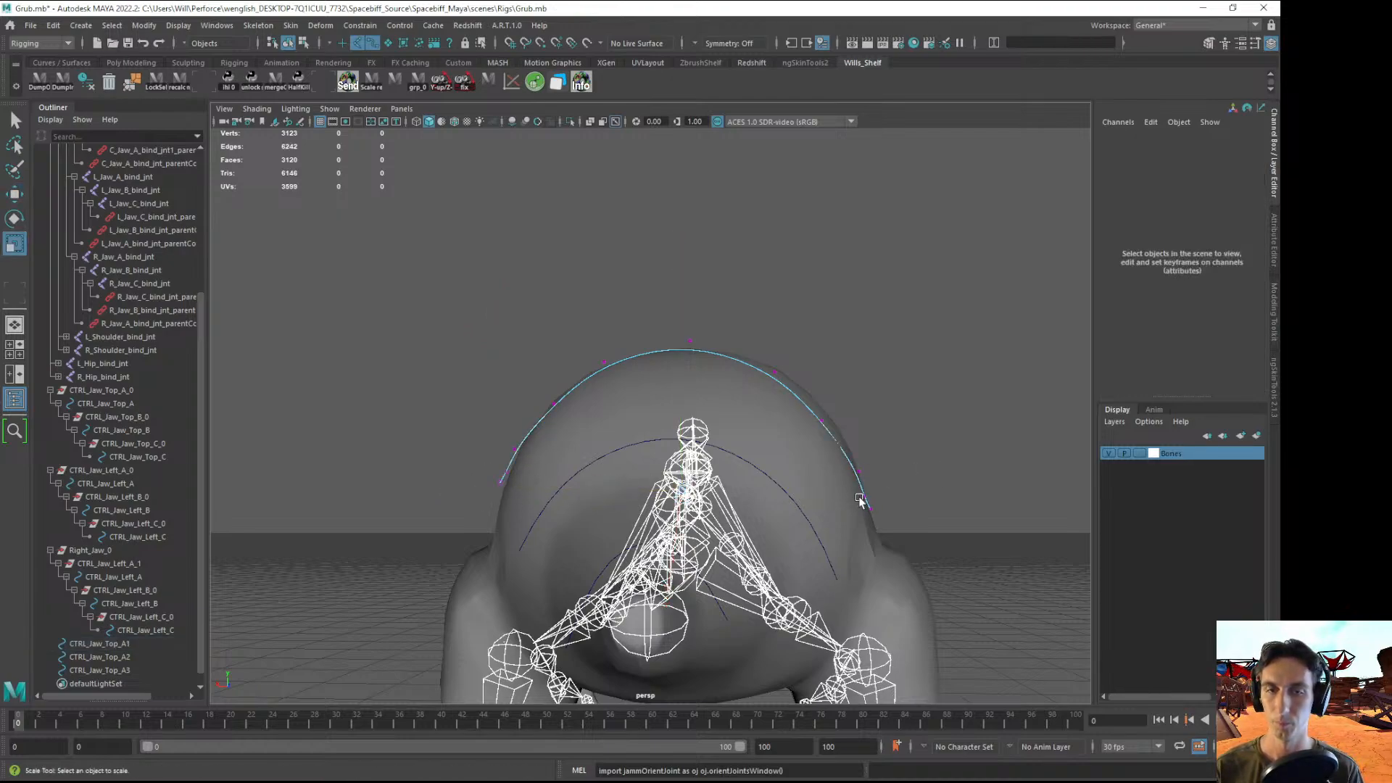
- Adjust the individual vertices near each end of the first tail curve, return to object selection and save the scene
left_click(863, 496)
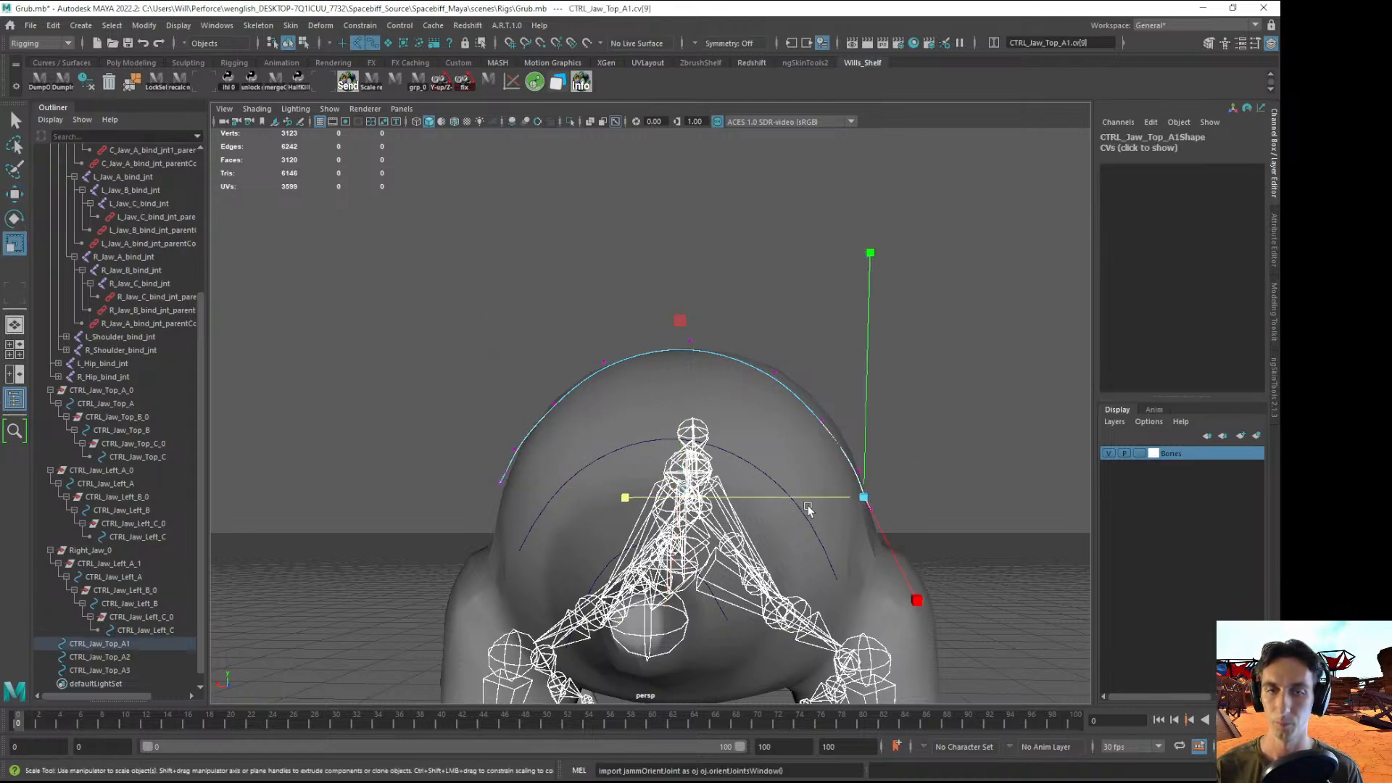
left_click(398, 497)
left_click(502, 472)
key("F8")
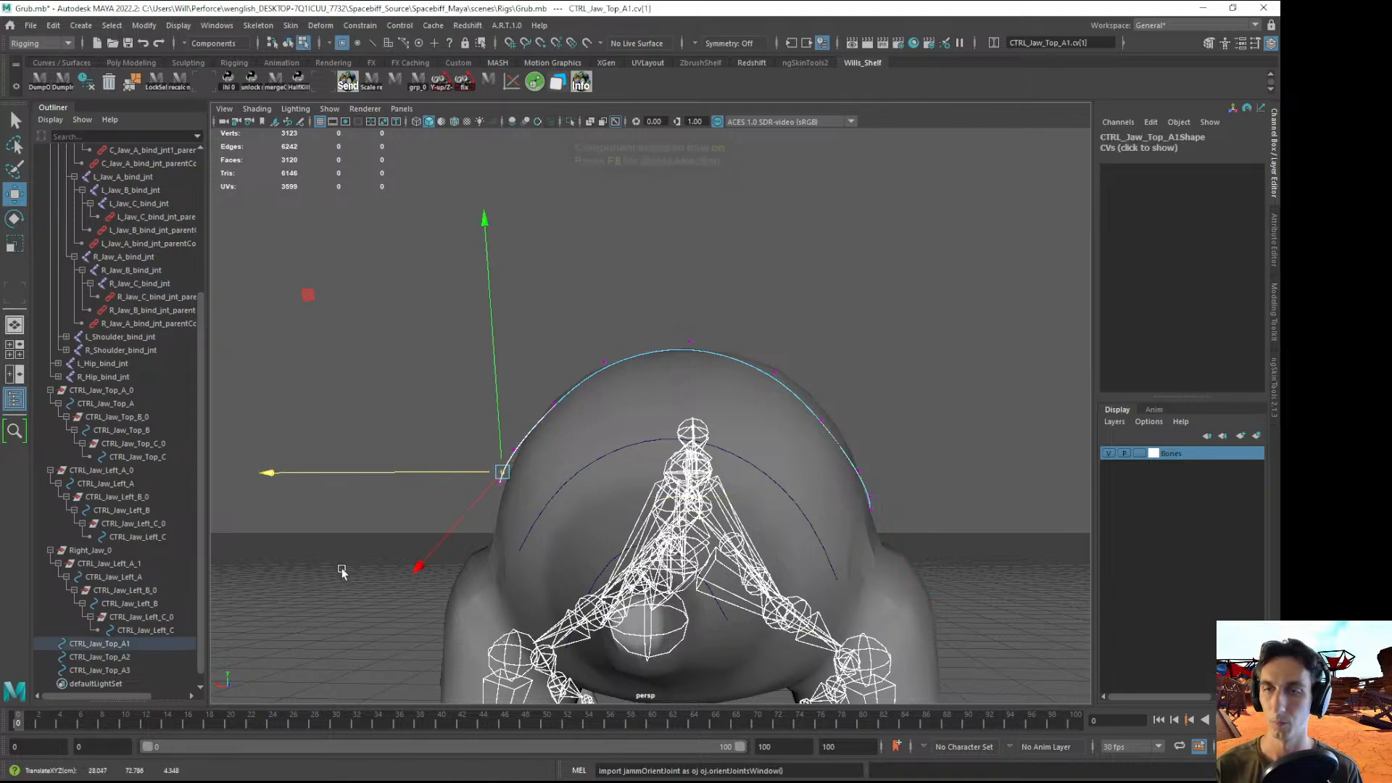
key("ctrl+s")
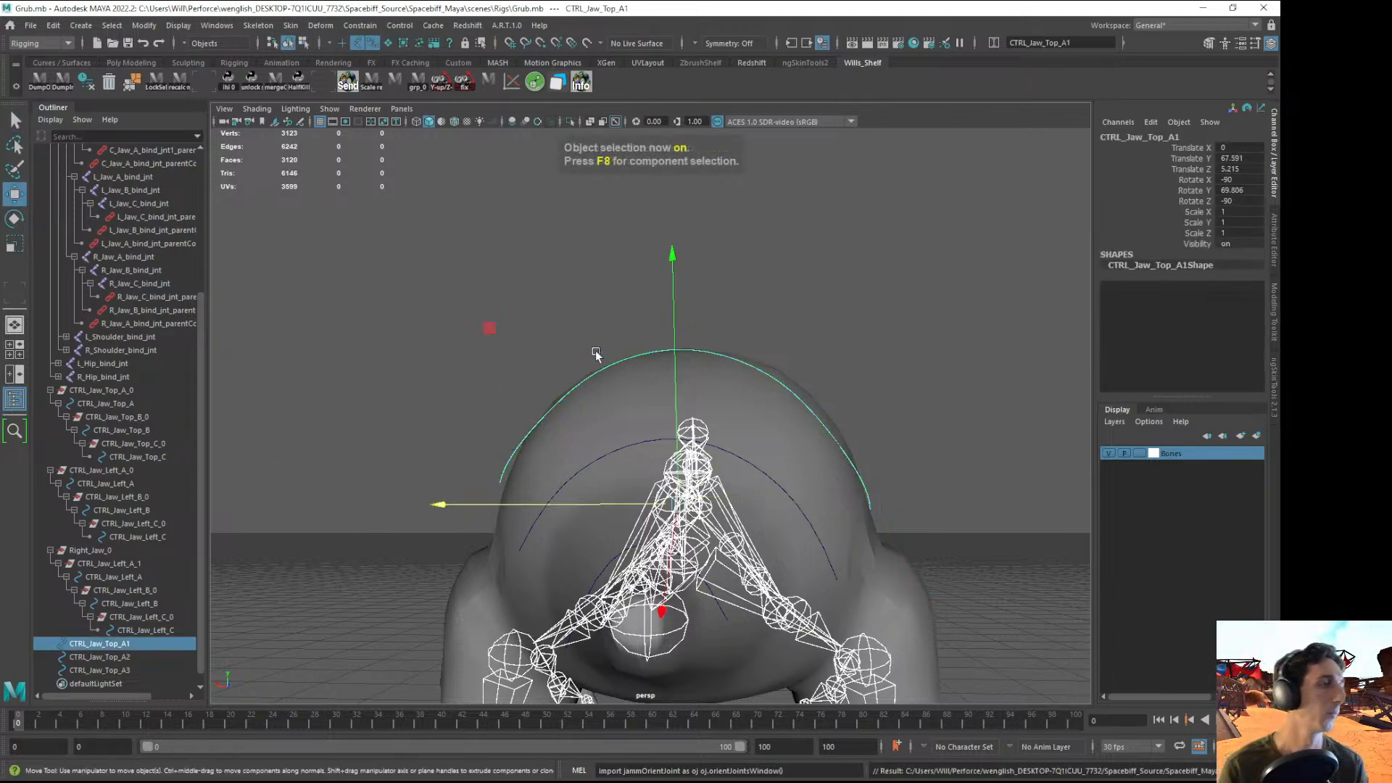
- Save the scene and hide the Bones display layer
left_click_drag(630, 492, 824, 513, "alt")
left_click(990, 456)
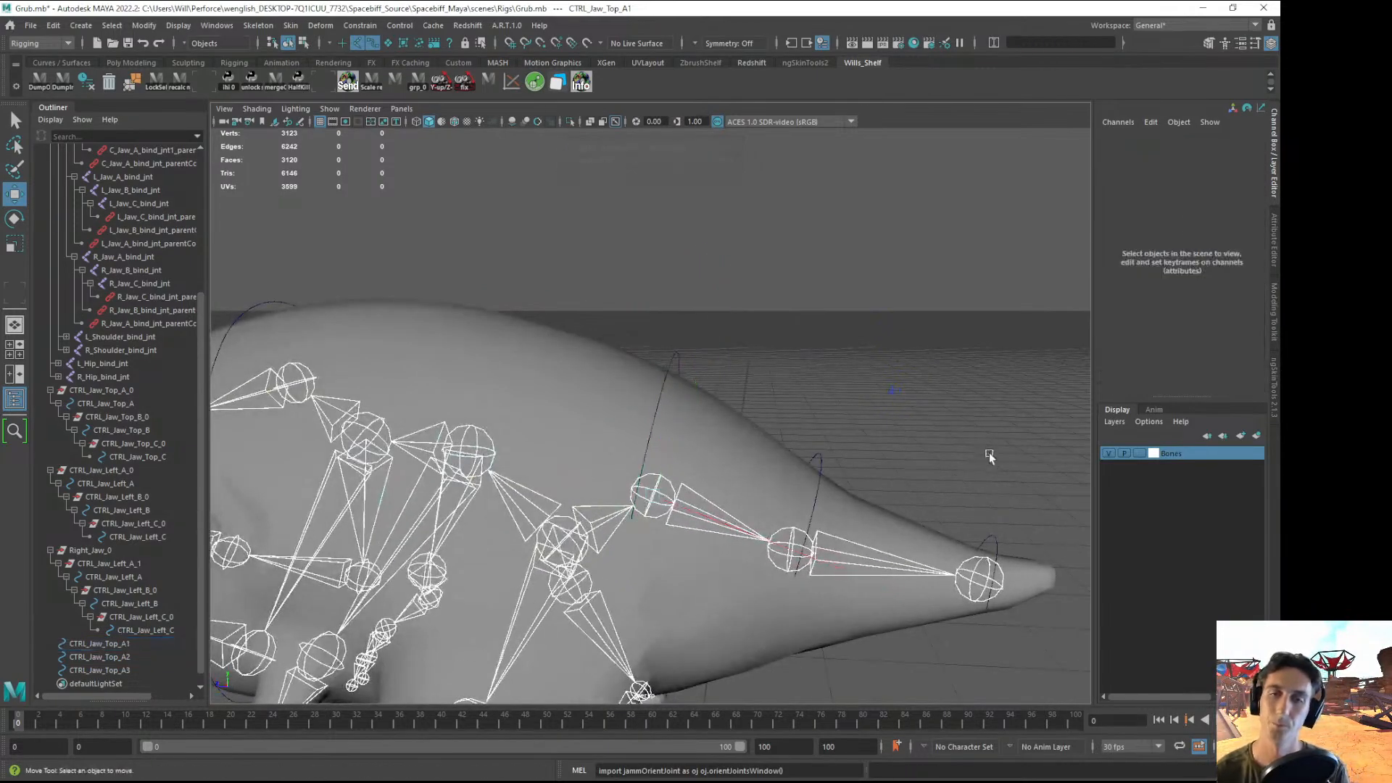
right_click_drag(990, 456, 544, 407, "alt")
left_click_drag(544, 408, 624, 334, "alt")
key("ctrl+s")
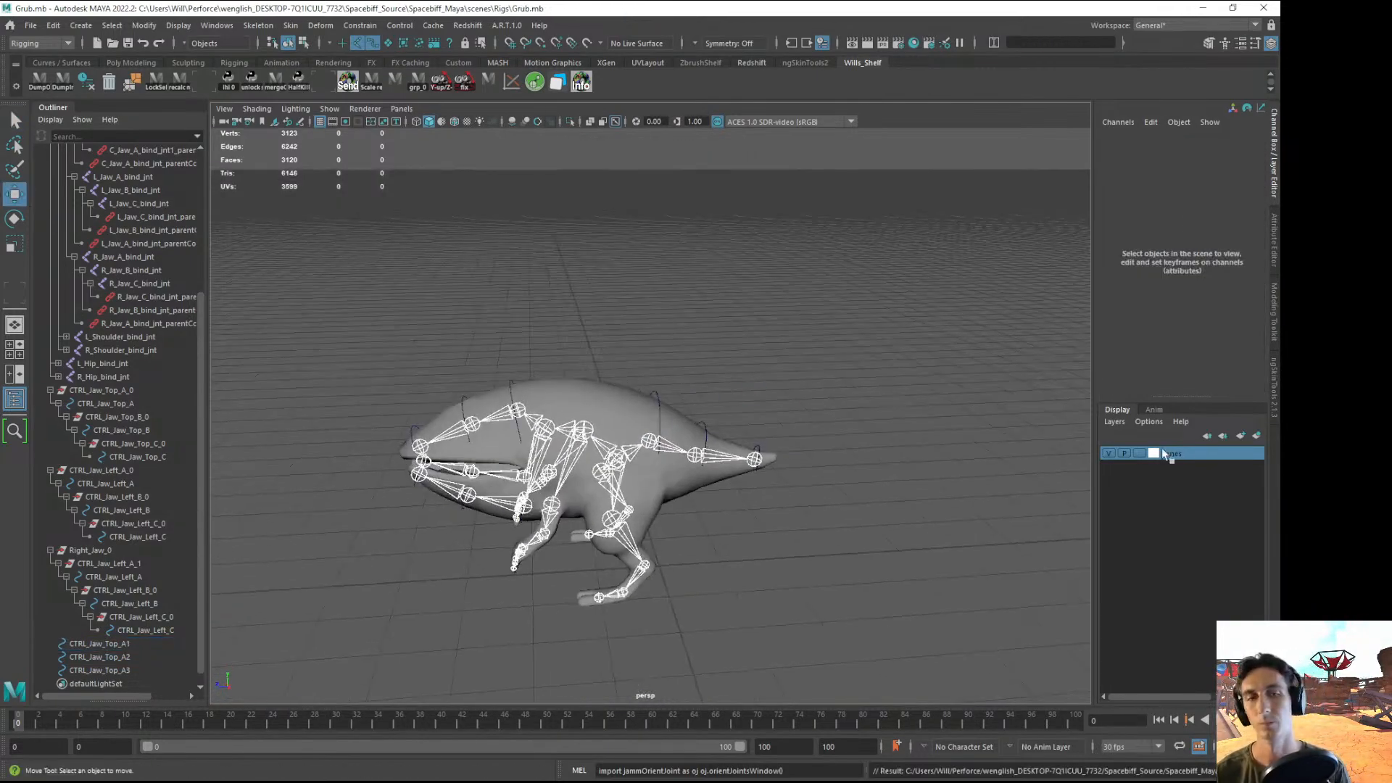
left_click_drag(838, 499, 805, 511, "alt")
left_click(1109, 453)
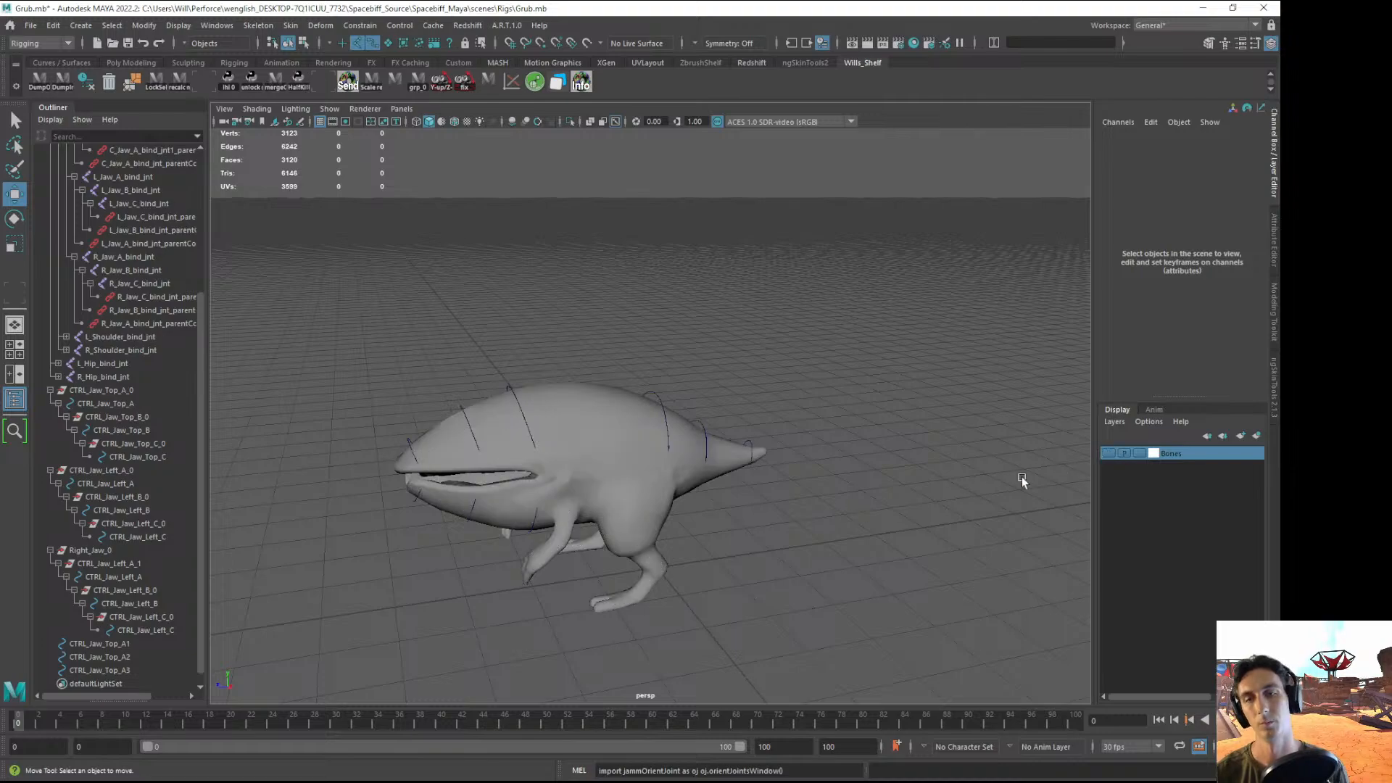
- Examine the three tail controls on the shaded body, selecting them together and individually
mouse_move(1021, 476)
left_mouse_down("alt")
mouse_move(777, 448)
mouse_move(832, 433)
mouse_move(674, 449)
mouse_move(531, 384)
mouse_move(634, 380)
mouse_move(724, 344)
mouse_move(746, 433)
mouse_move(737, 422)
mouse_move(781, 354)
mouse_move(845, 377)
mouse_move(730, 435)
mouse_move(708, 466)
mouse_move(606, 476)
mouse_move(613, 512)
mouse_move(699, 464)
mouse_move(715, 361)
mouse_move(718, 398)
mouse_move(777, 402)
mouse_move(867, 356)
mouse_move(846, 389)
mouse_move(855, 351)
left_mouse_up("alt")
key("6")
key("5")
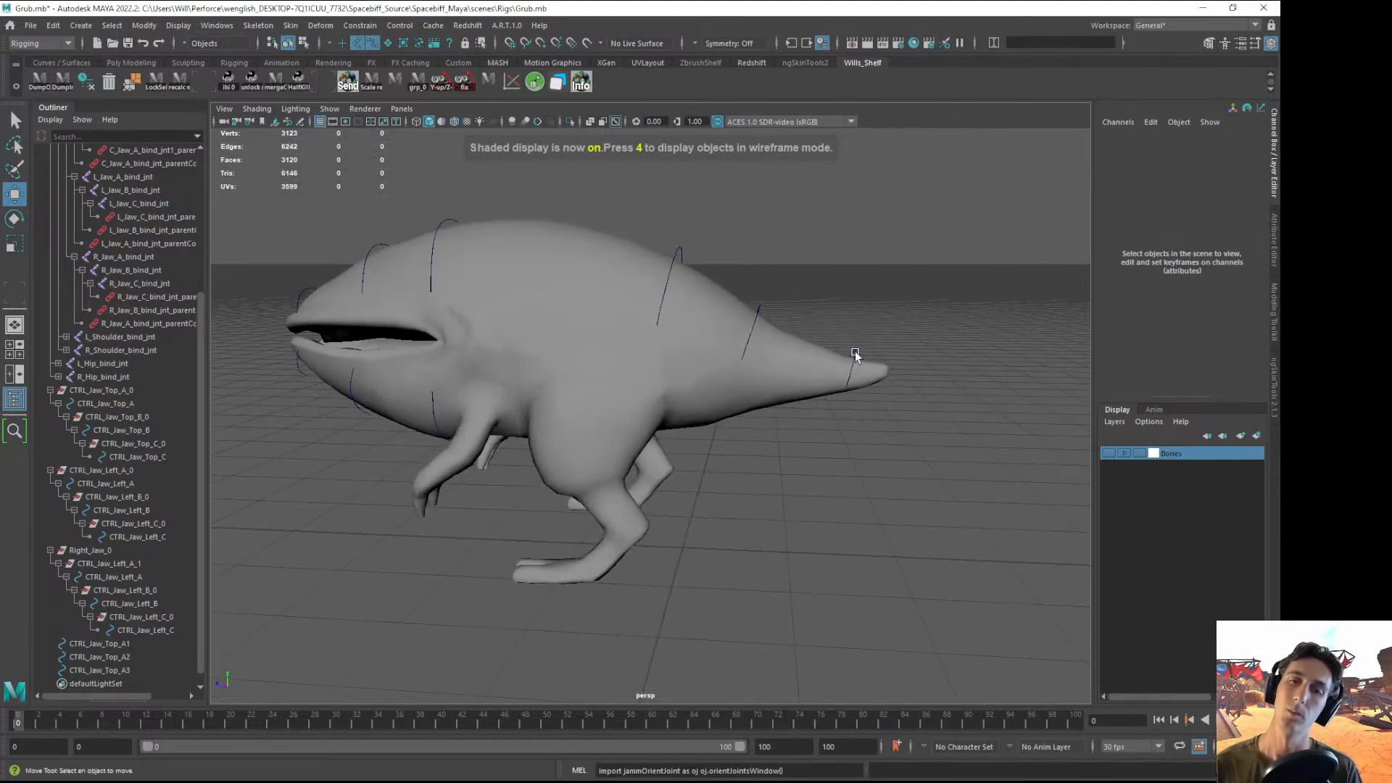
left_click(855, 353)
middle_click_drag(716, 498, 681, 529, "alt")
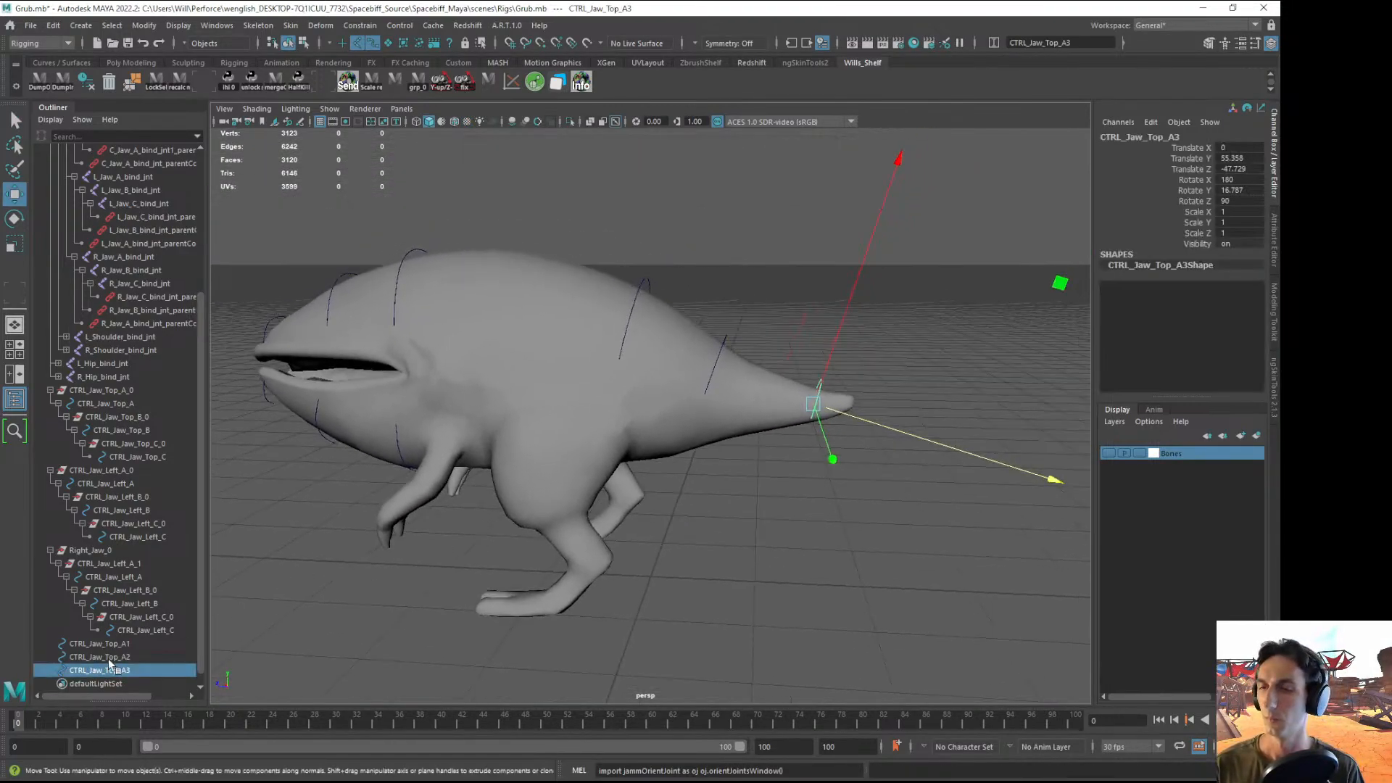
left_click(109, 657)
left_click(98, 646, "shift")
left_click(95, 671, "shift")
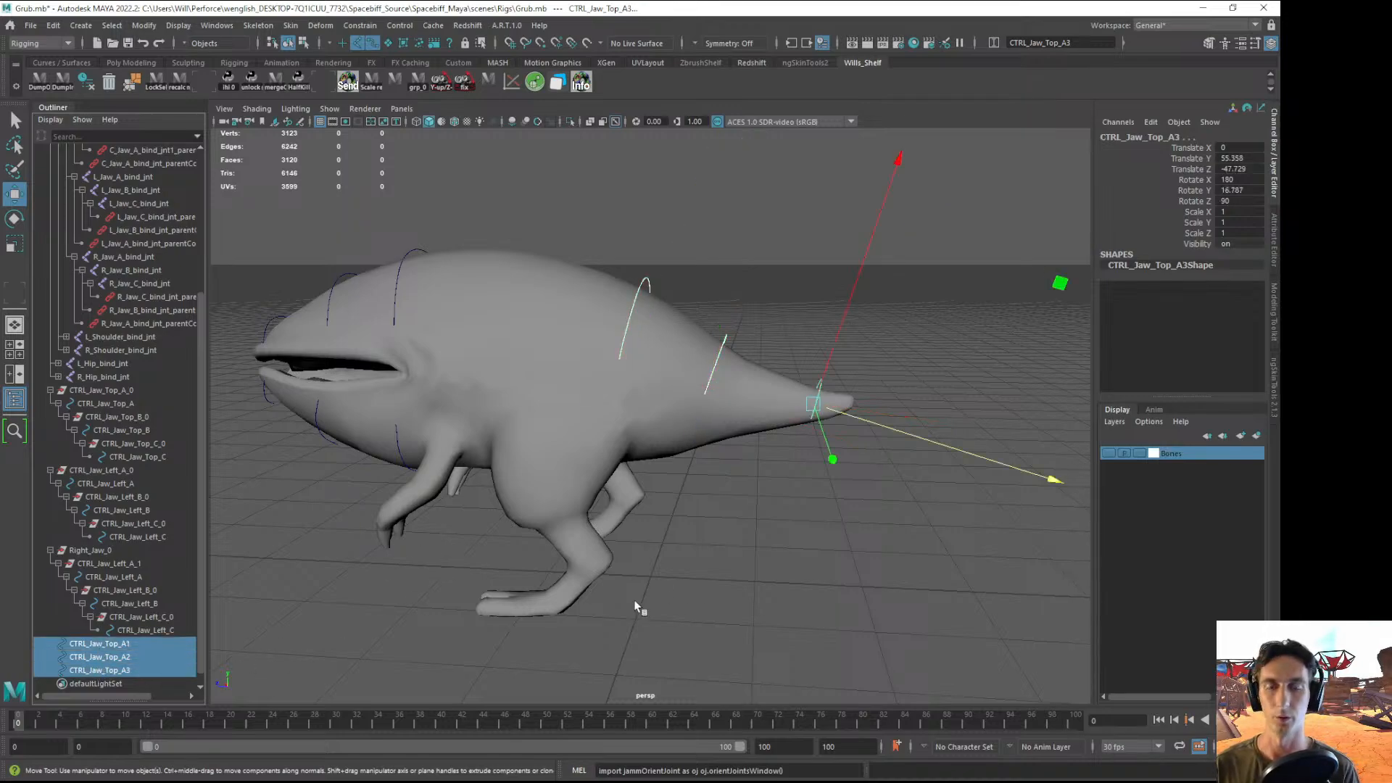
left_click_drag(634, 602, 667, 609, "alt")
middle_click_drag(667, 609, 756, 595, "alt")
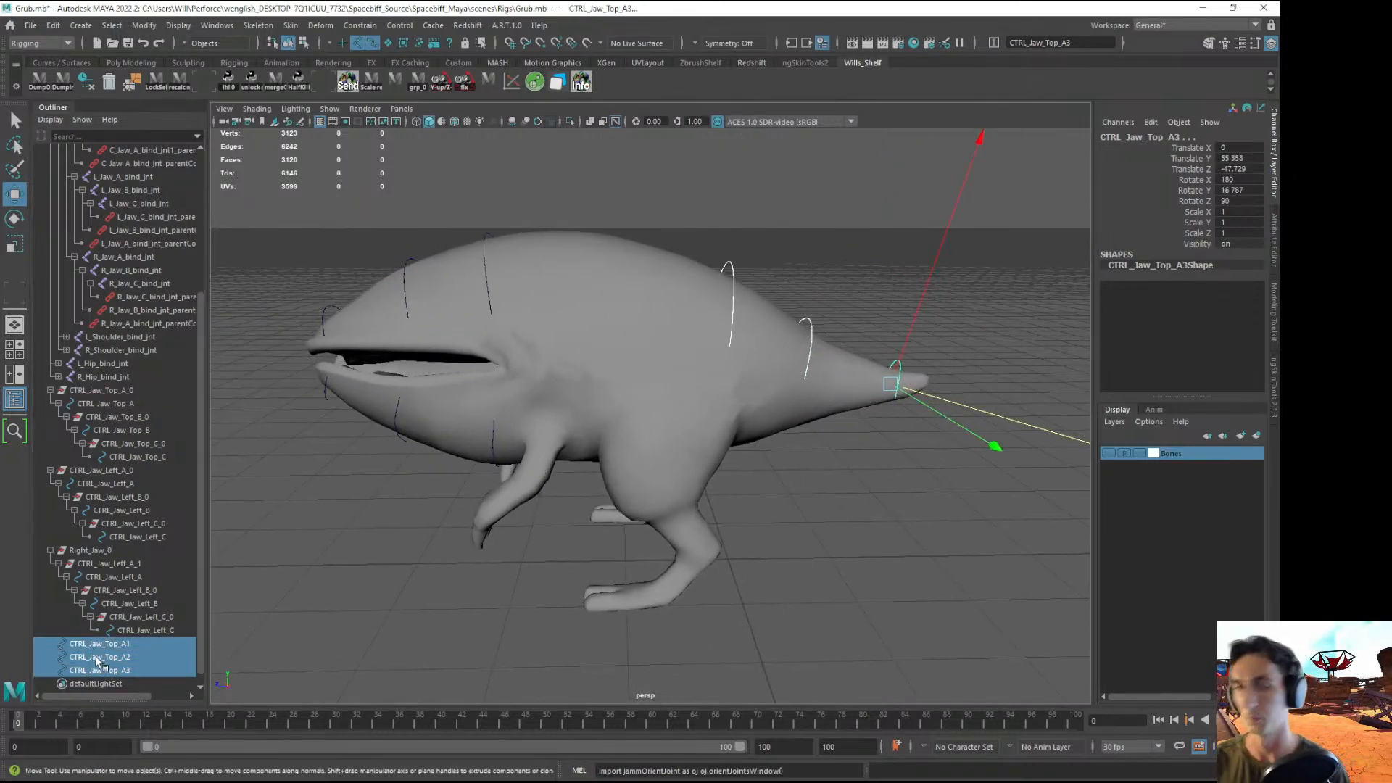
left_click(808, 559)
left_click(807, 324)
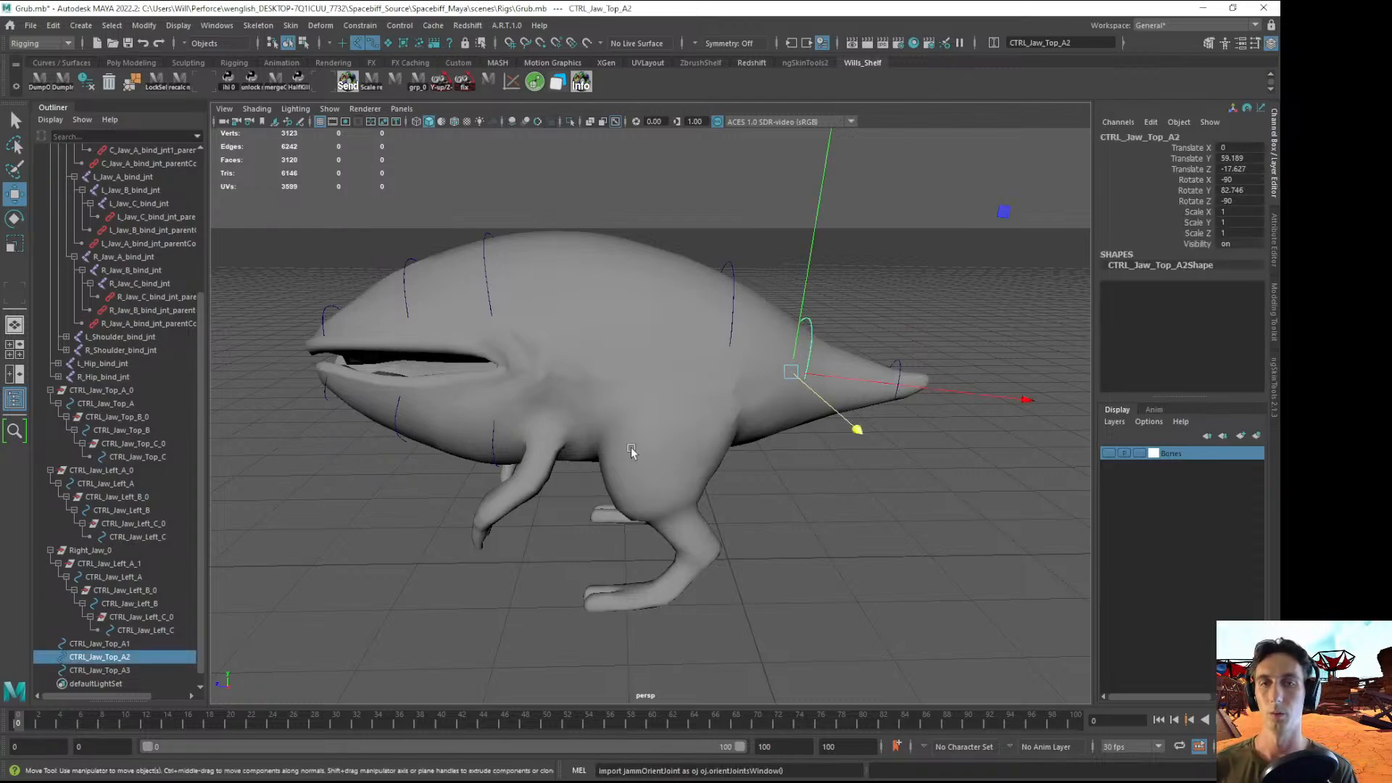
left_click(329, 615)
left_click(732, 279)
left_click(770, 573)
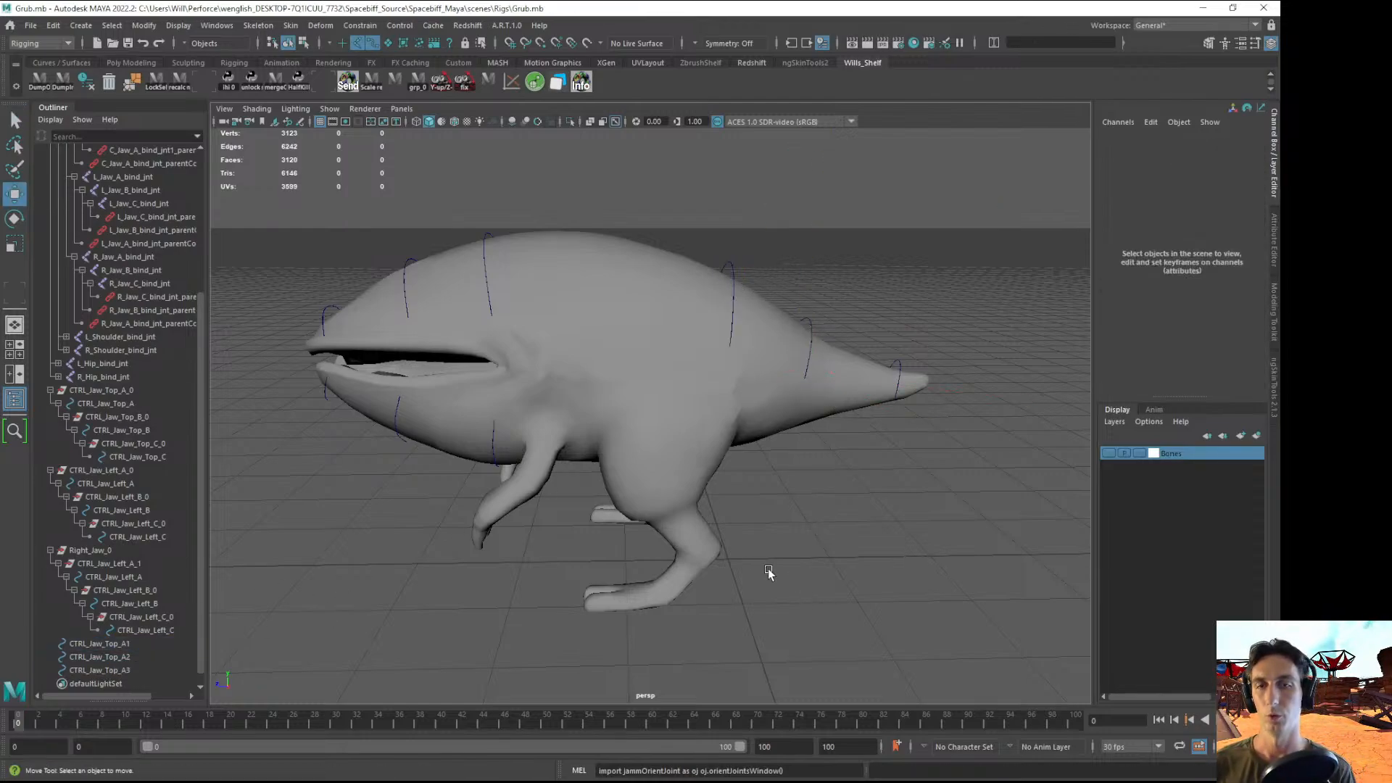
- Create a set of nested empty groups and parent the innermost one under the first tail control CTRL_Jaw_Top_A1
key("ctrl+g")
left_click(200, 687)
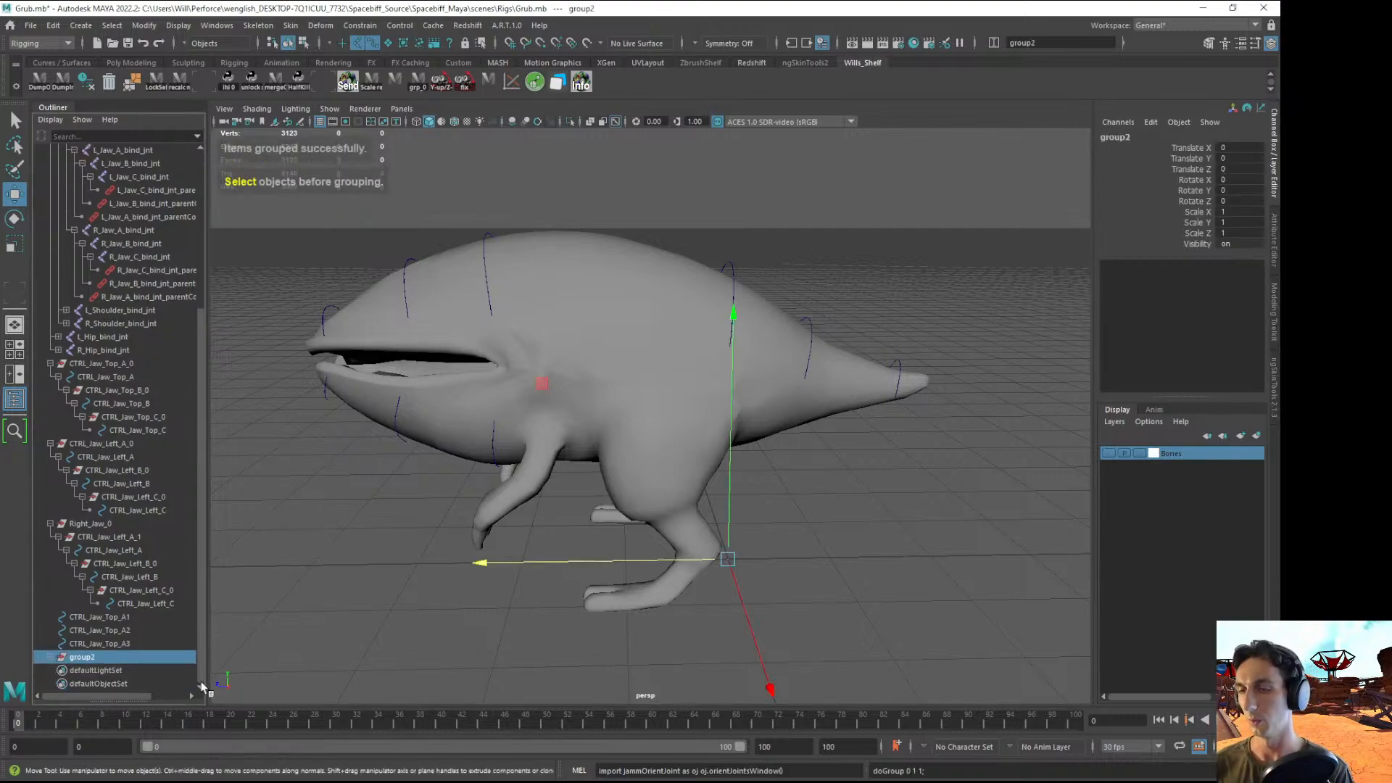
left_click(50, 657)
left_click(76, 671)
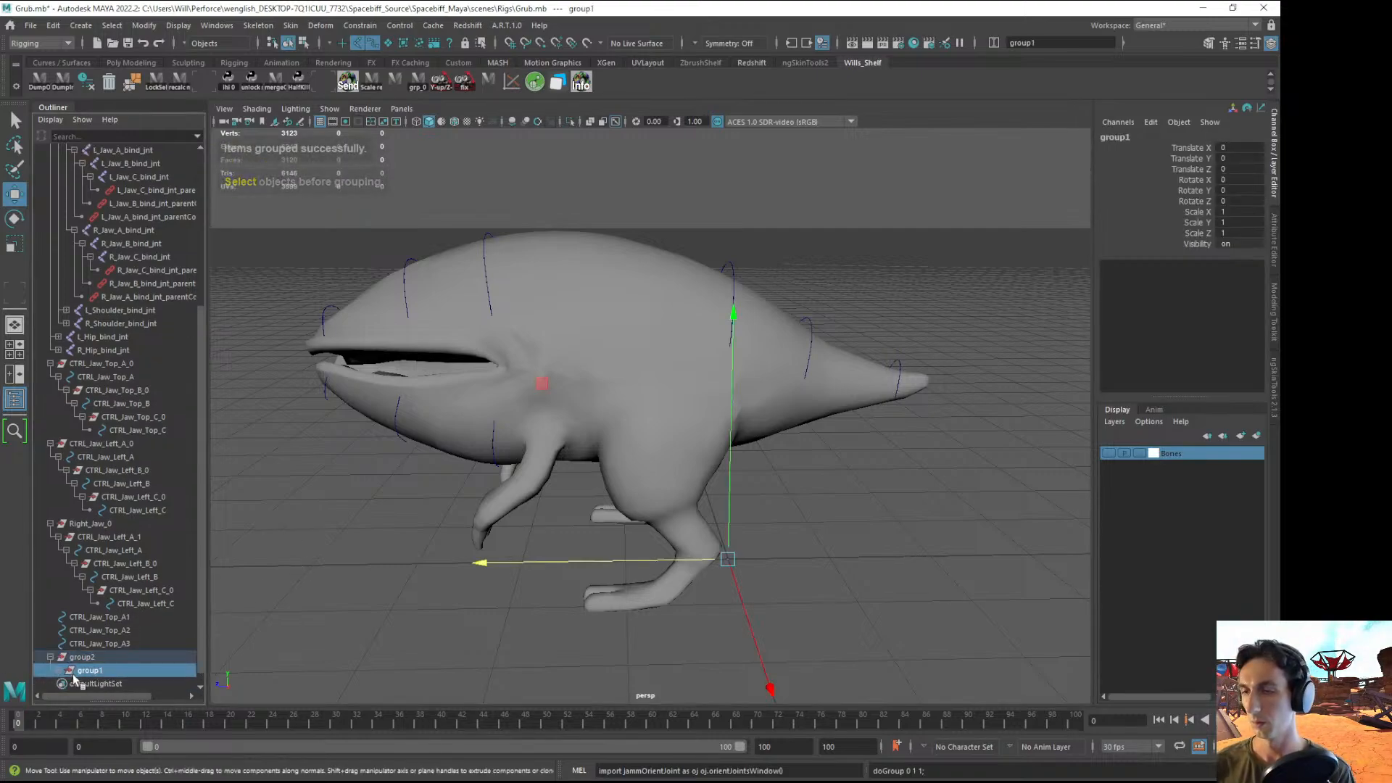
left_click_drag(93, 684, 102, 617)
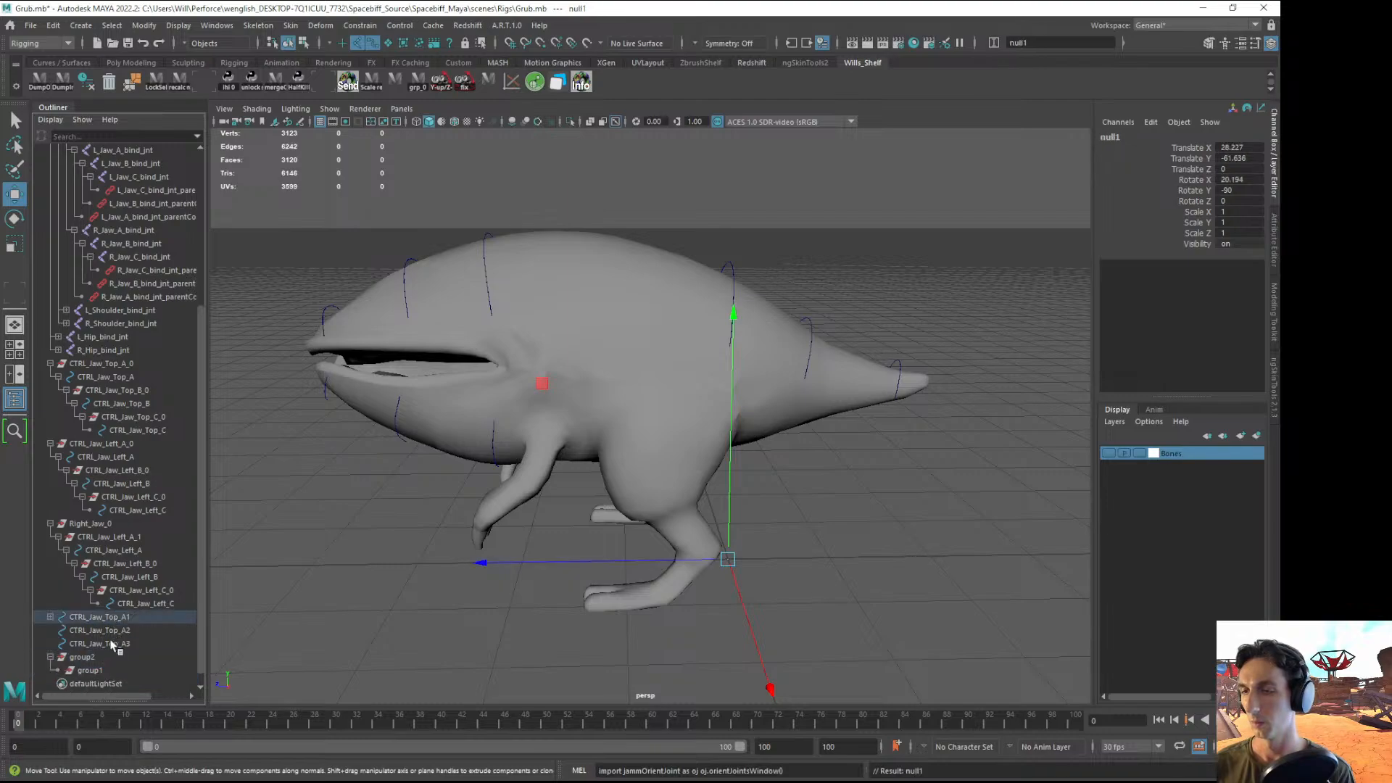
- Parent group1 under the control CTRL_Jaw_Top_A2 and group2 under CTRL_Jaw_Top_A3
left_click_drag(85, 670, 106, 636)
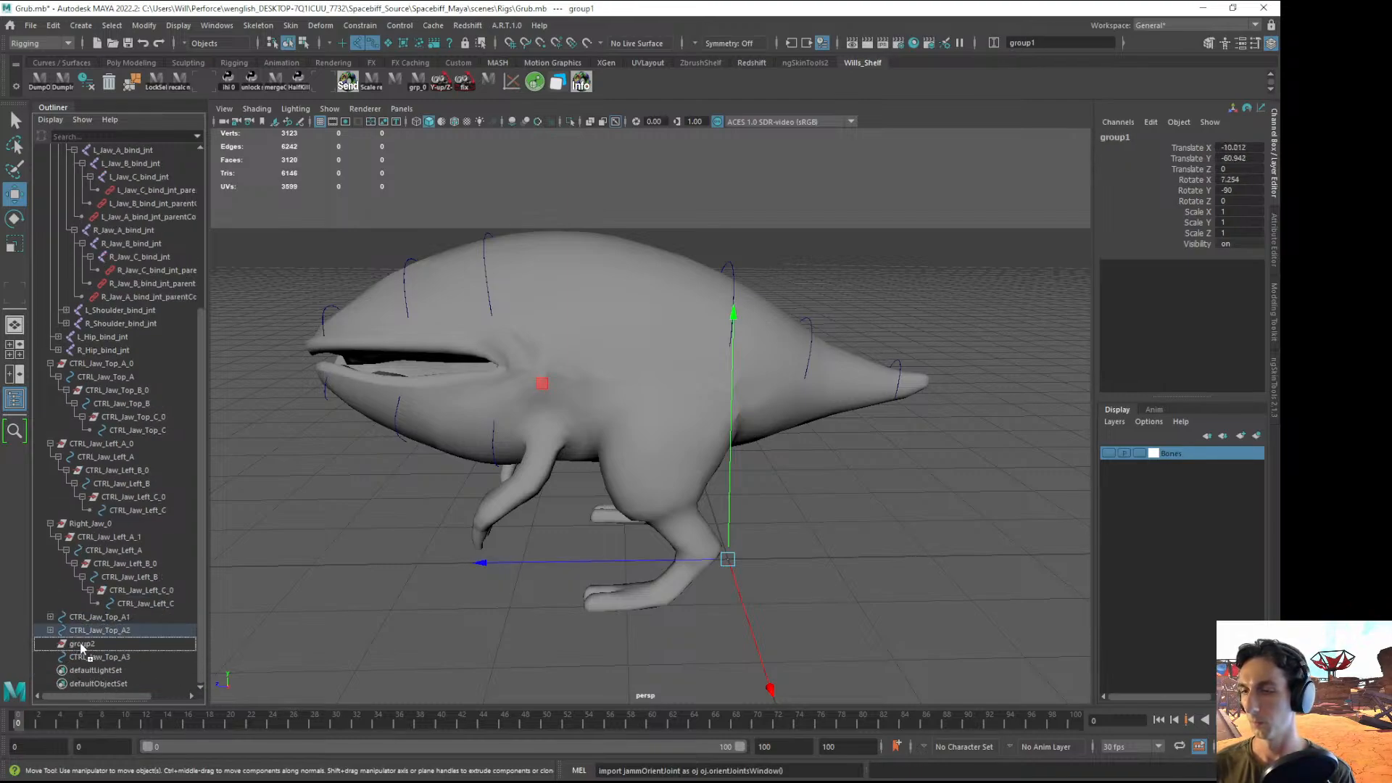
left_click(50, 631)
left_click(50, 617)
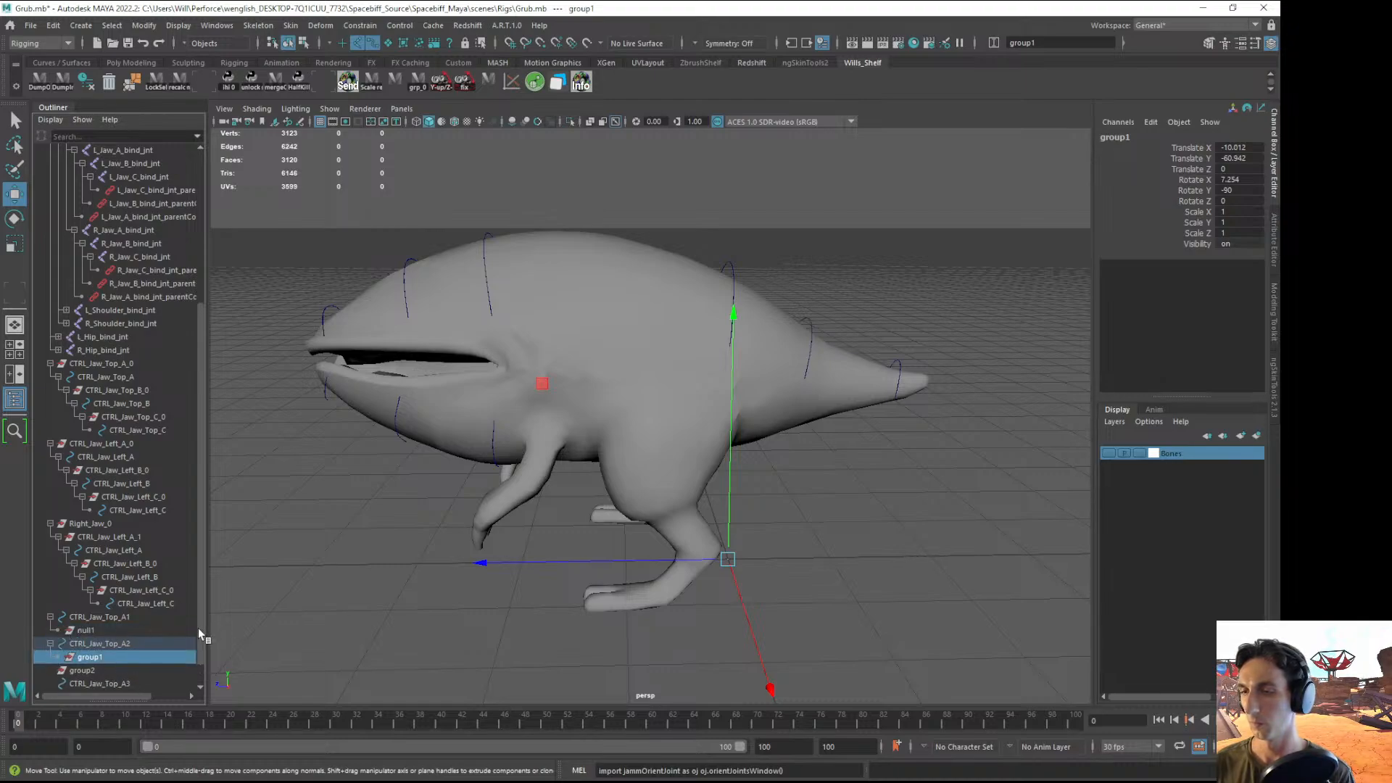
left_click(201, 687)
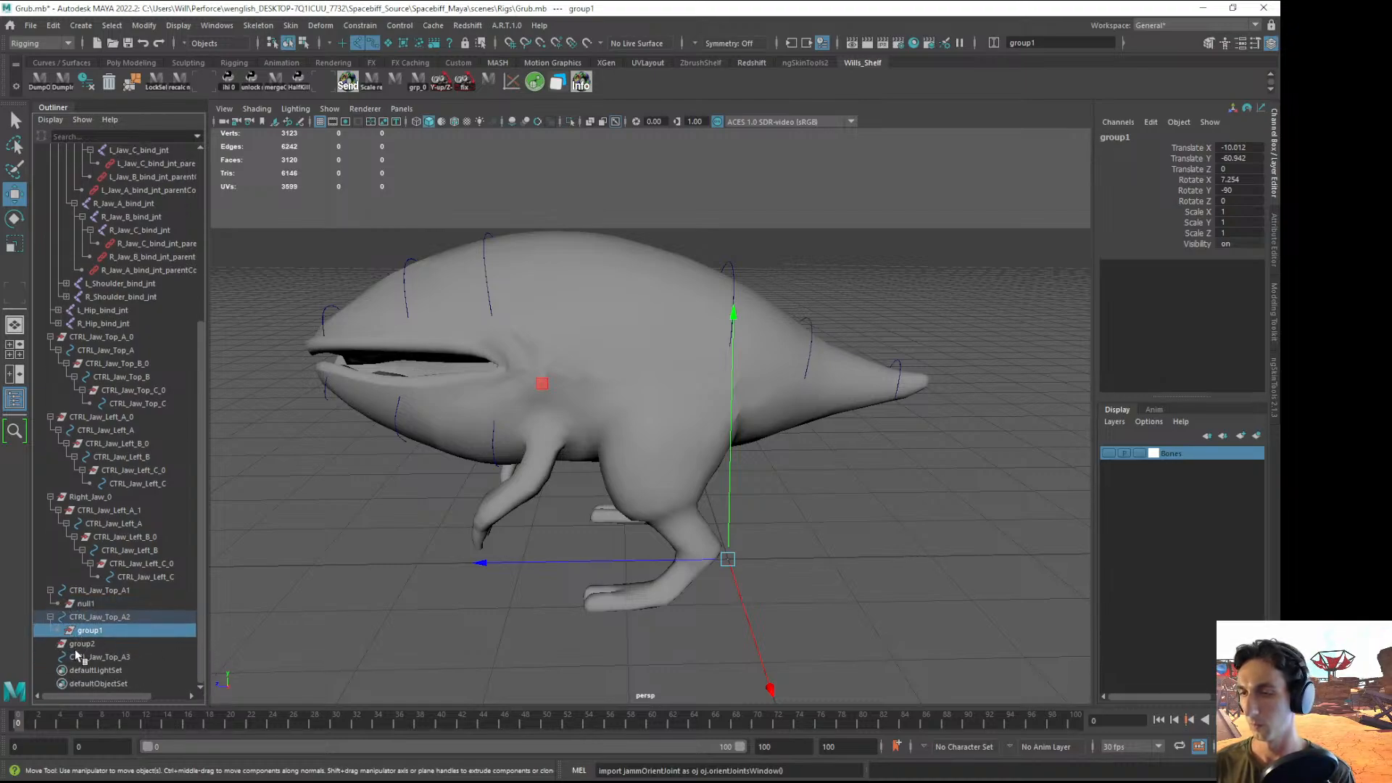
left_click_drag(75, 645, 80, 657)
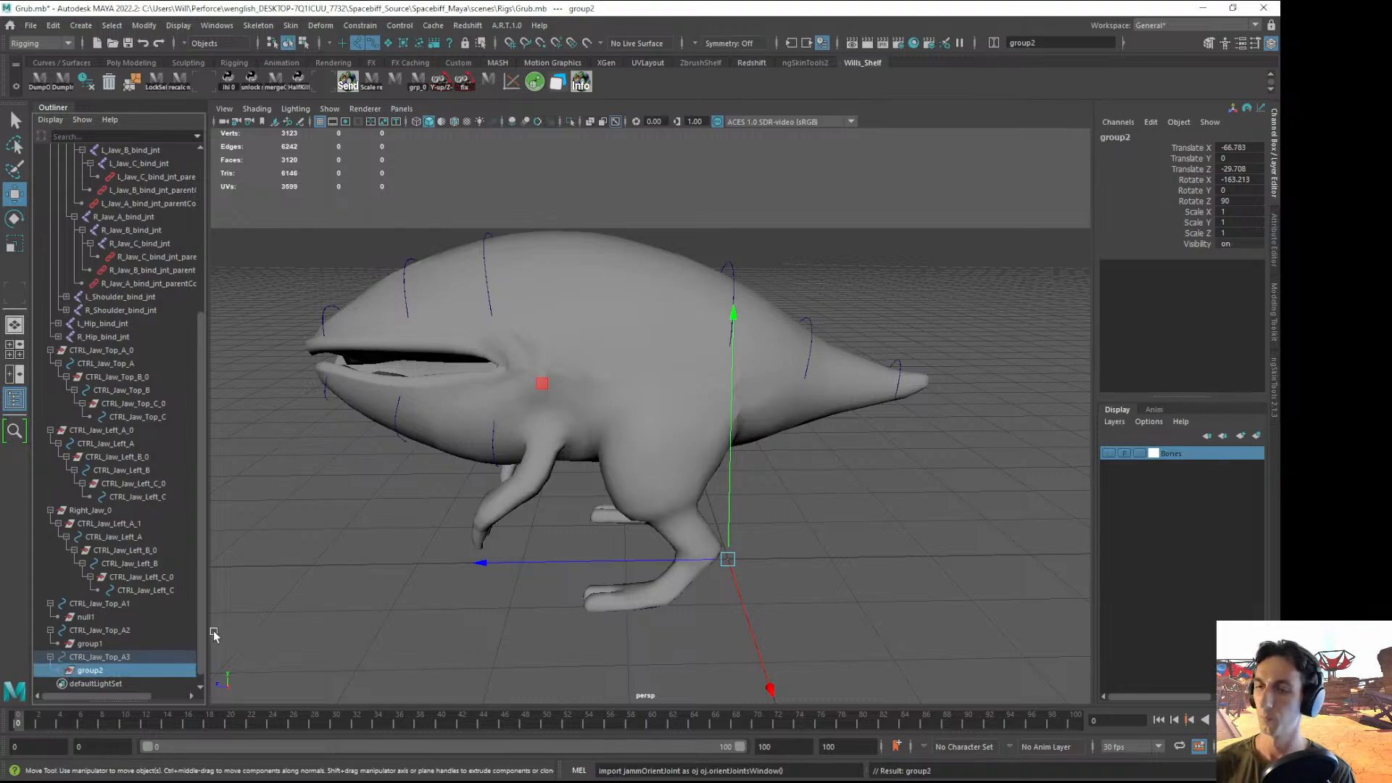
scroll(191, 678, "down", 1)
- Zero the transforms of group2, group1 and null1 so each aligns with its parent tail control
left_click(93, 645)
left_click(95, 656)
key("g")
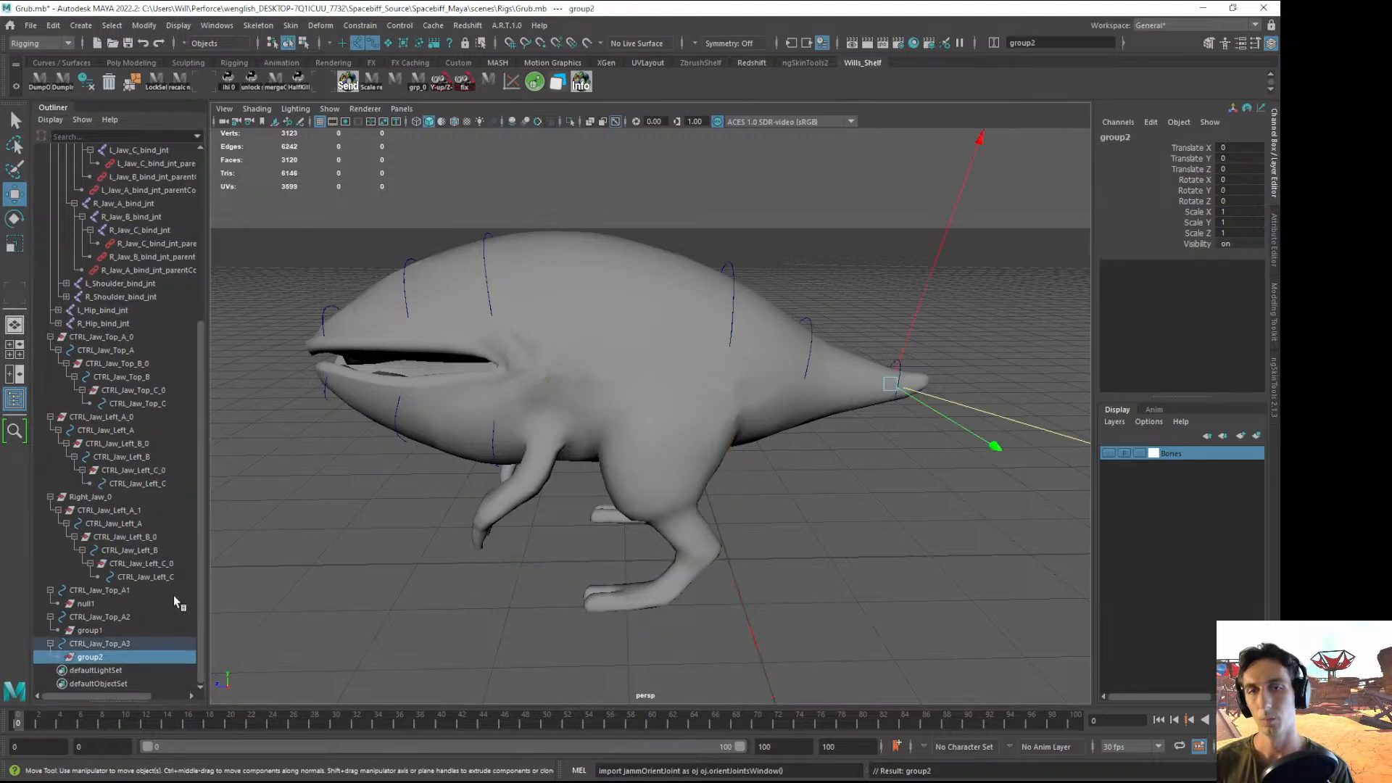
left_click(97, 627)
key("g")
left_click(94, 606)
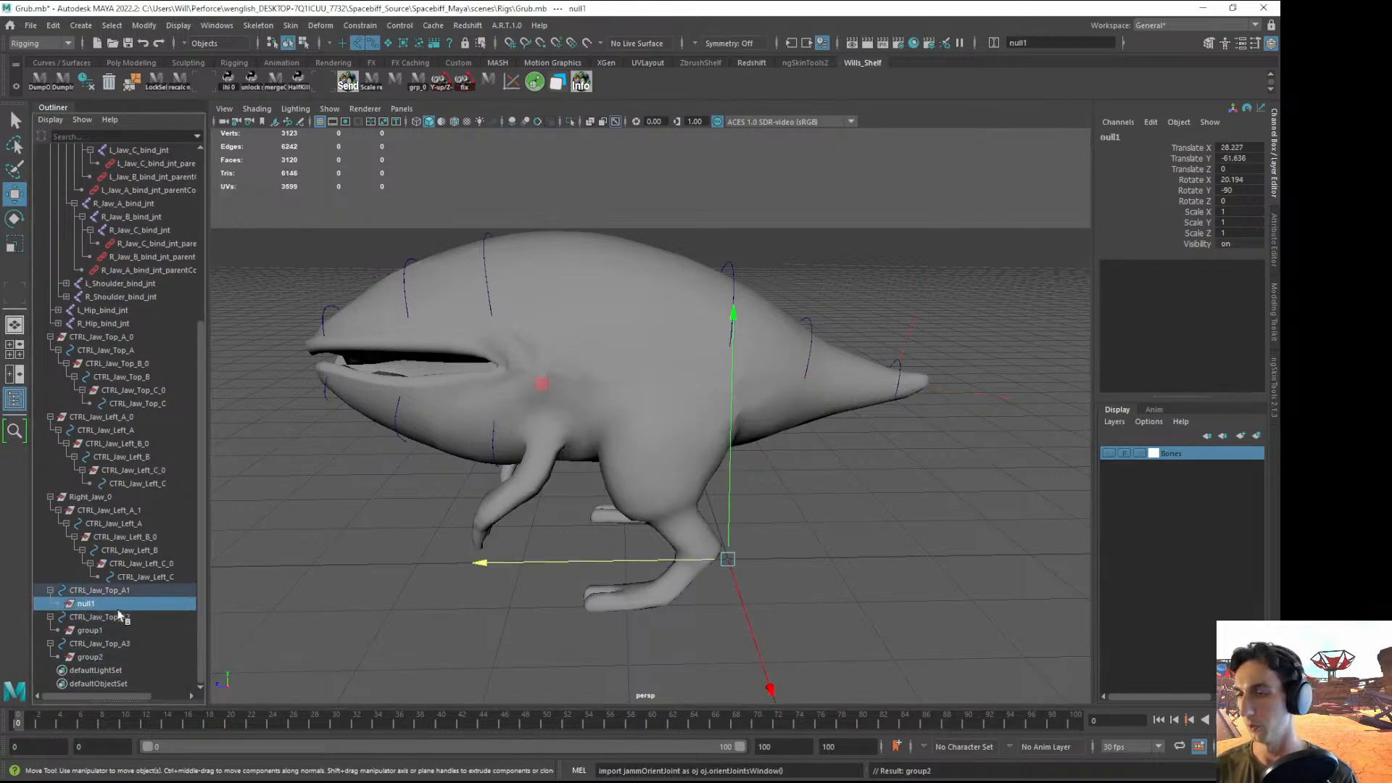
key("g")
- Unparent group2, group1 and null1 from their tail controls to the scene's top level
left_click(84, 657)
left_click(87, 631, "ctrl")
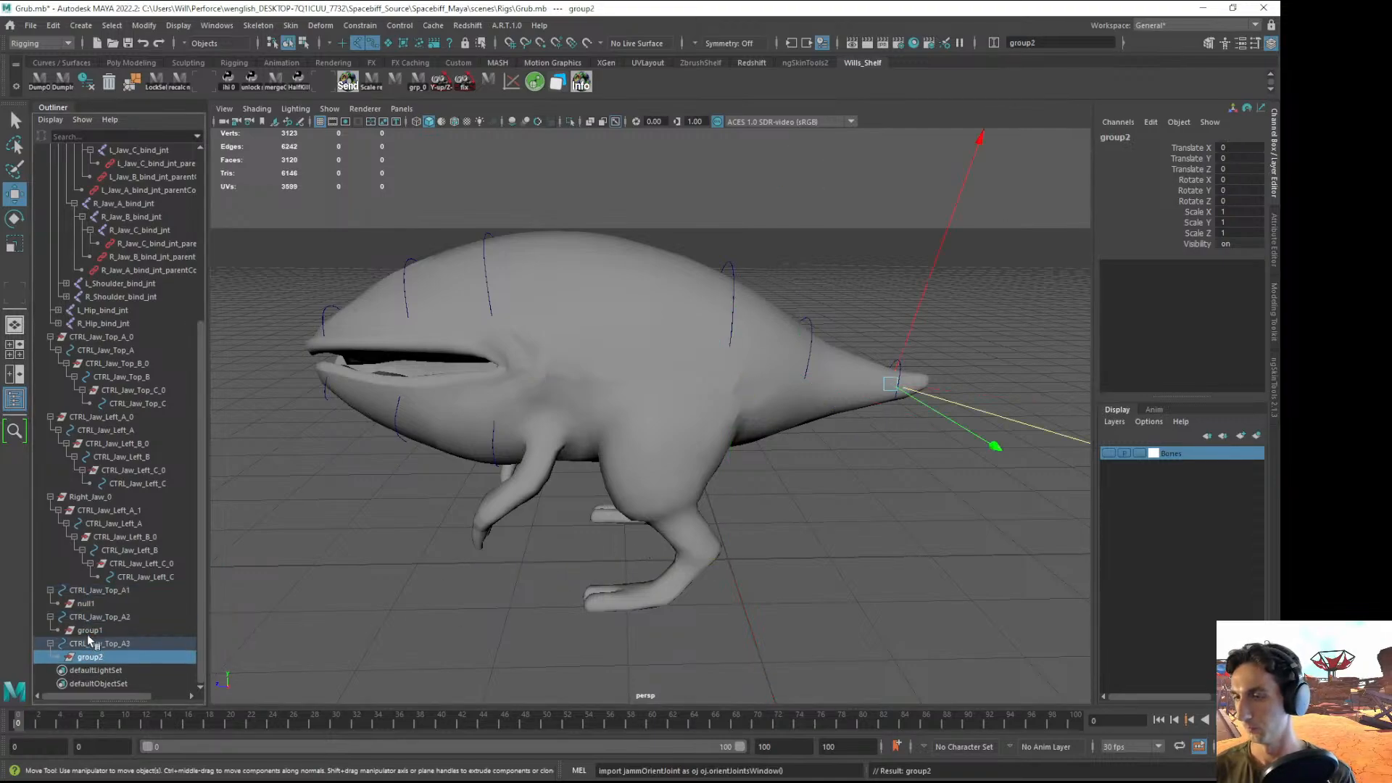
left_click(86, 604, "ctrl")
key("shift+p")
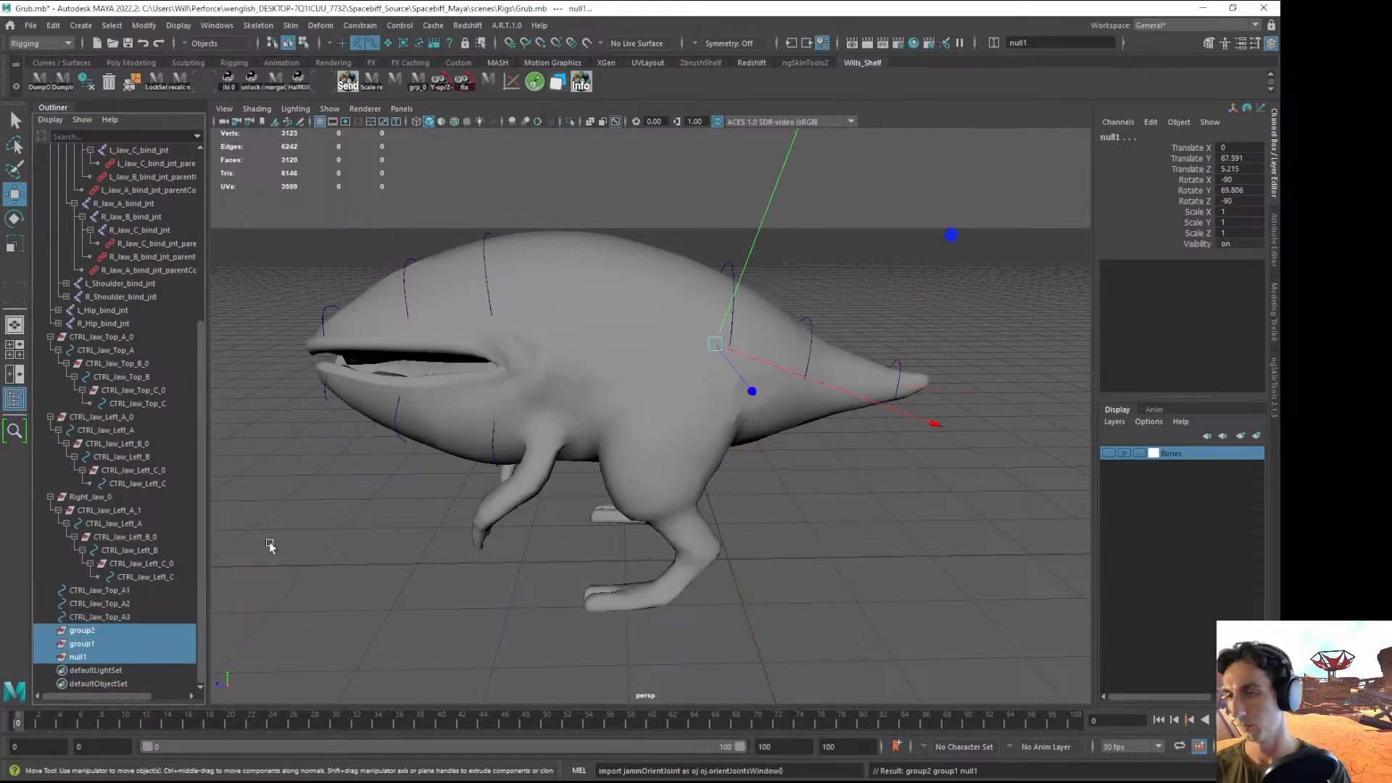
- Parent CTRL_Jaw_Top_A3 under group2, CTRL_Jaw_Top_A2 under group1 and CTRL_Jaw_Top_A1 under null1
left_click(87, 620)
left_click(86, 631)
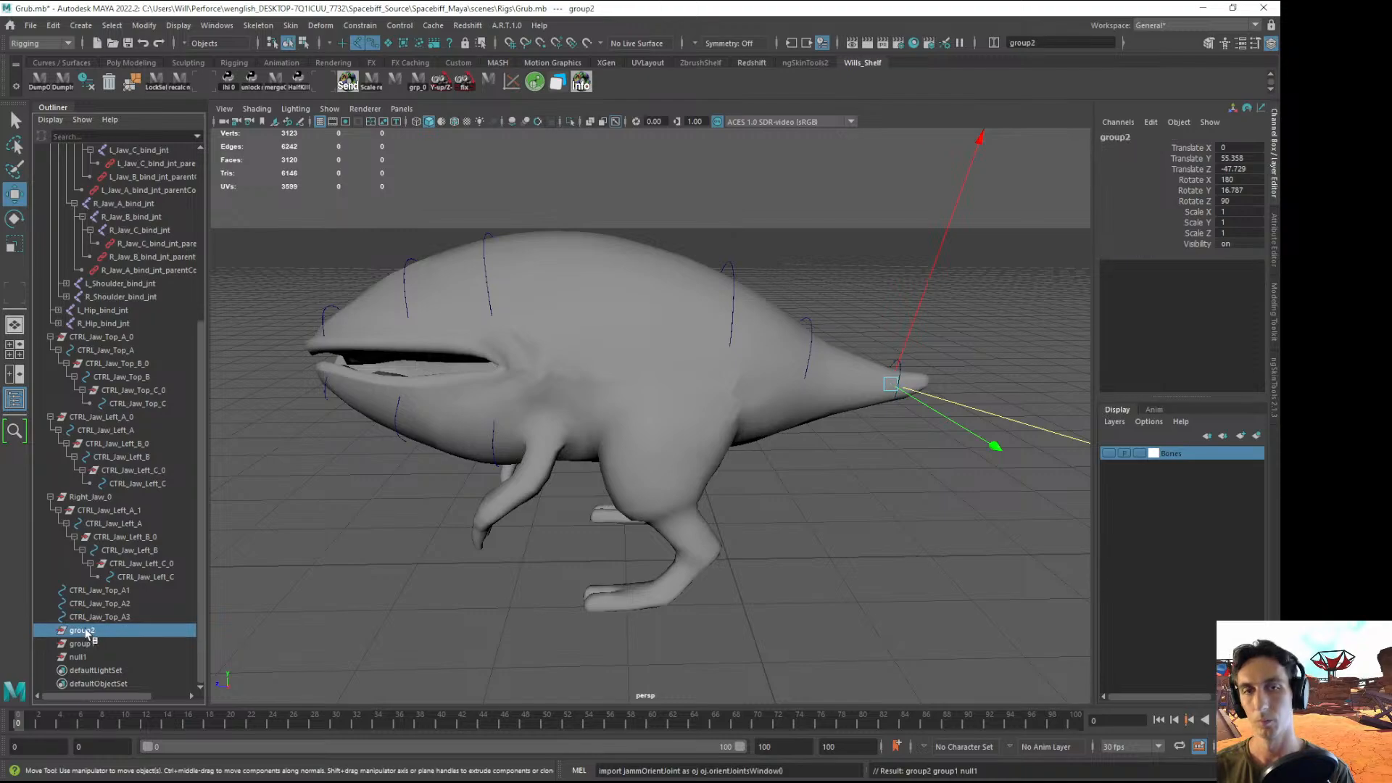
middle_click_drag(87, 618, 85, 631)
left_click(87, 617)
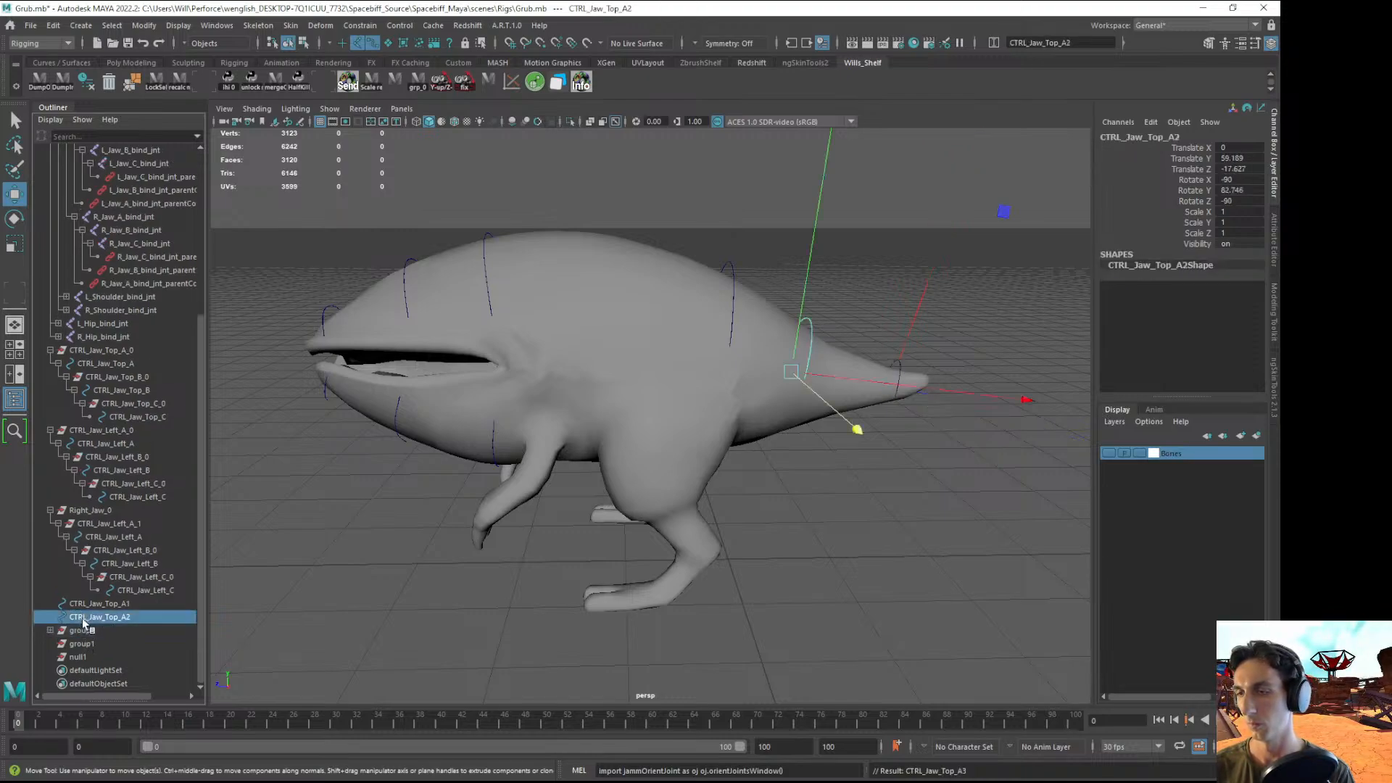
left_click(81, 643, "ctrl")
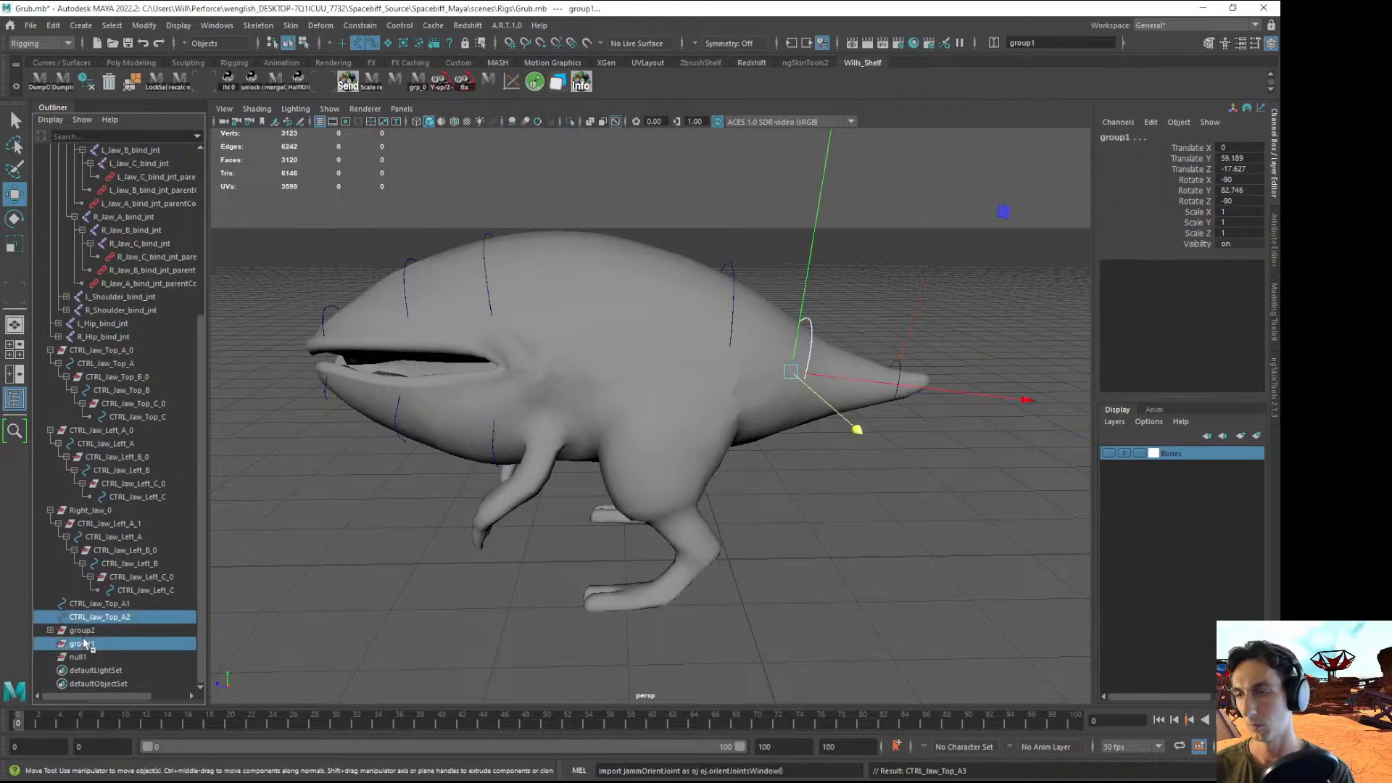
middle_click_drag(92, 622, 76, 643)
left_click(94, 617)
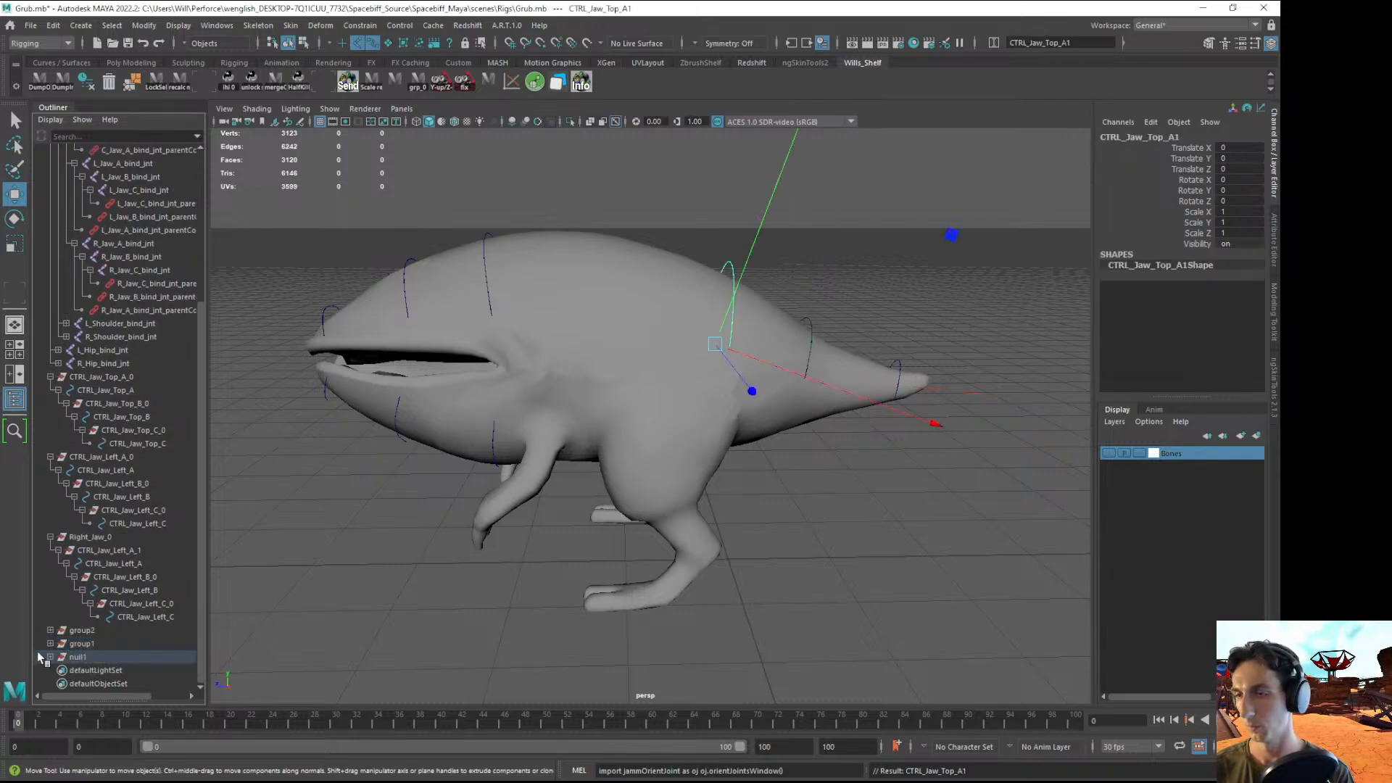
- Expand the three offset groups and check the transform values of each tail control inside them
left_click(50, 630)
left_click(50, 617)
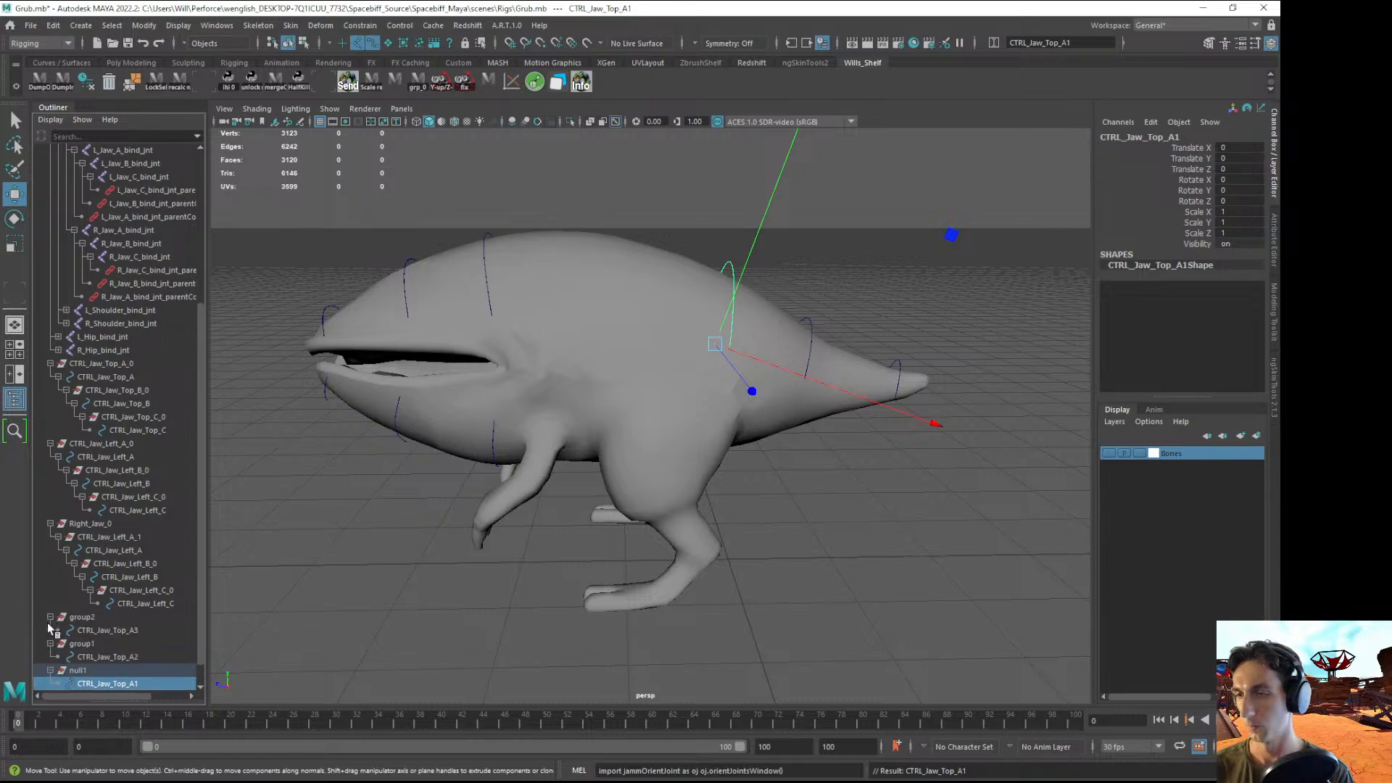
left_click_drag(200, 625, 200, 649)
left_click(101, 630)
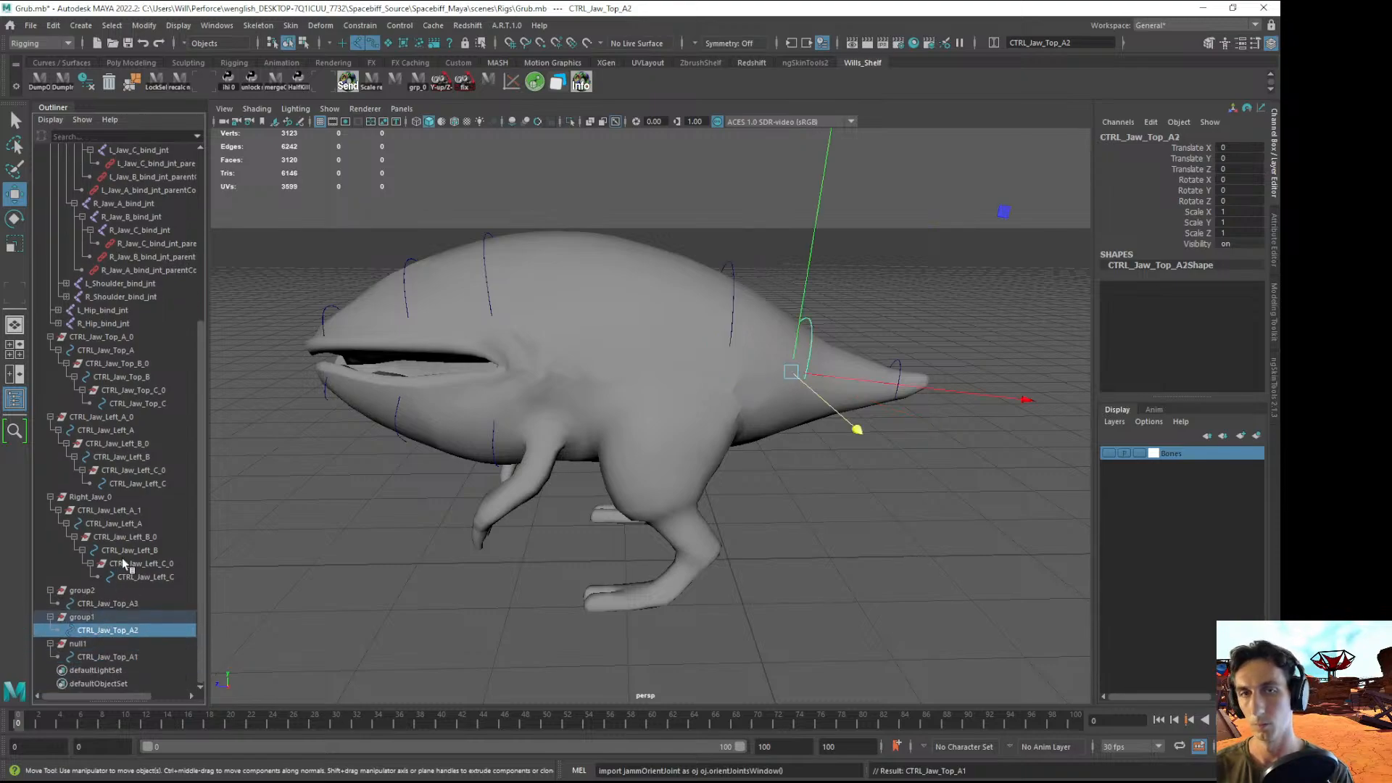
left_click(98, 604)
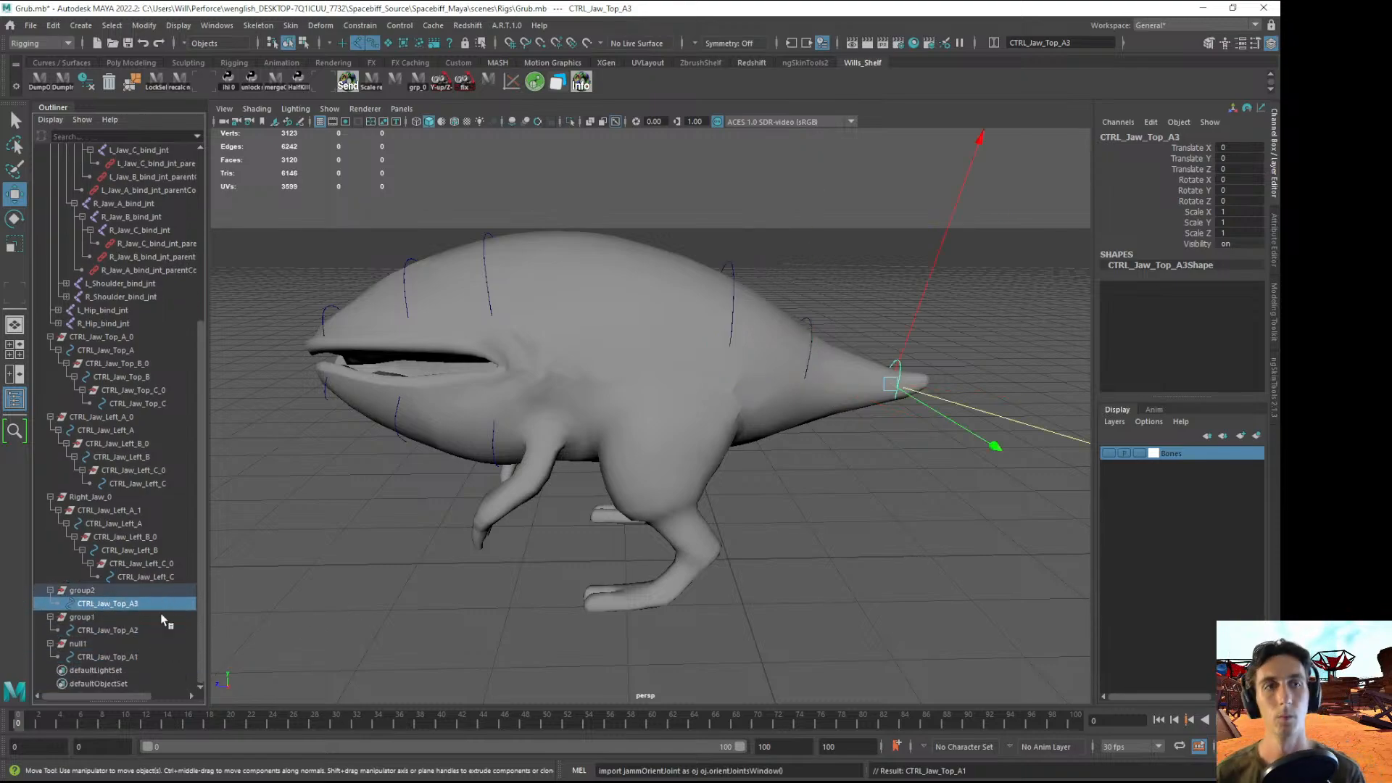
left_click(87, 631)
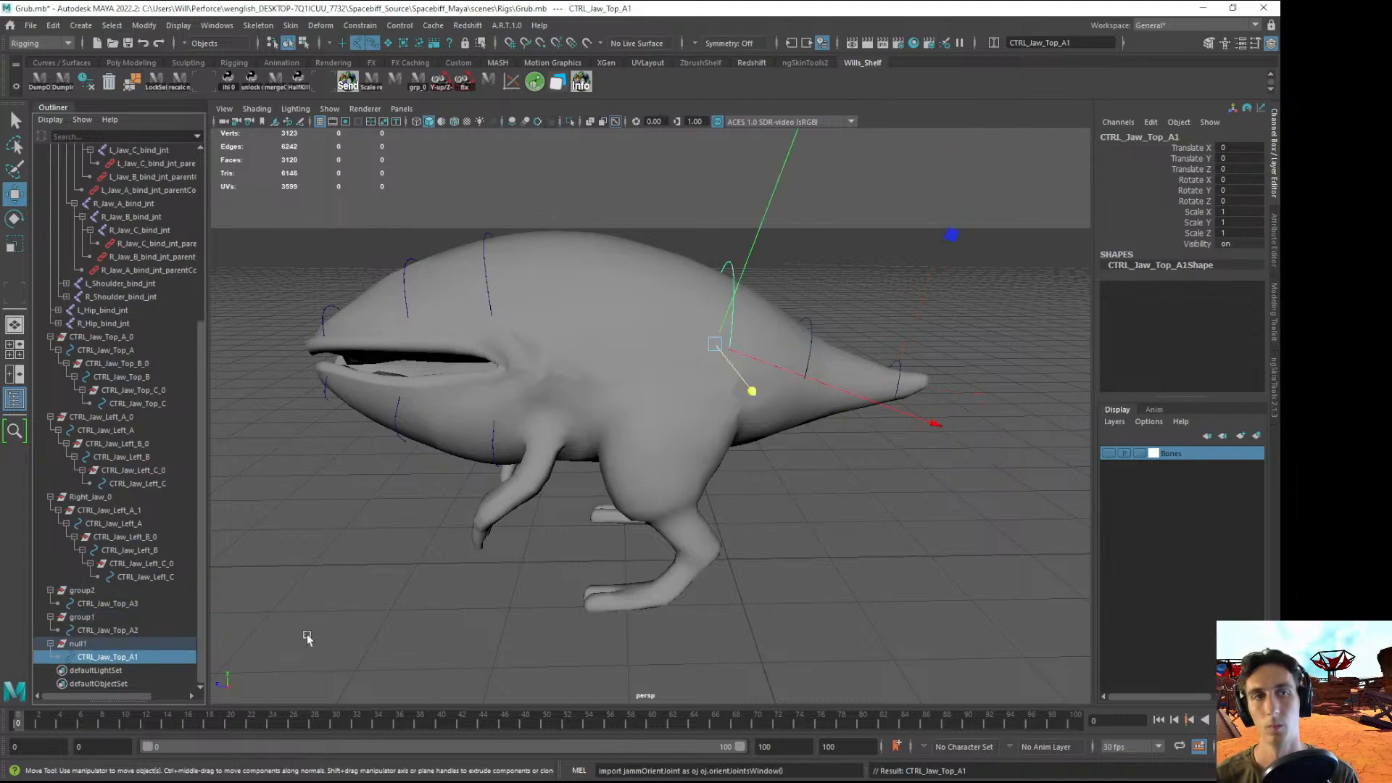
left_click(424, 633)
left_click_drag(755, 420, 686, 290, "alt")
left_click(686, 288)
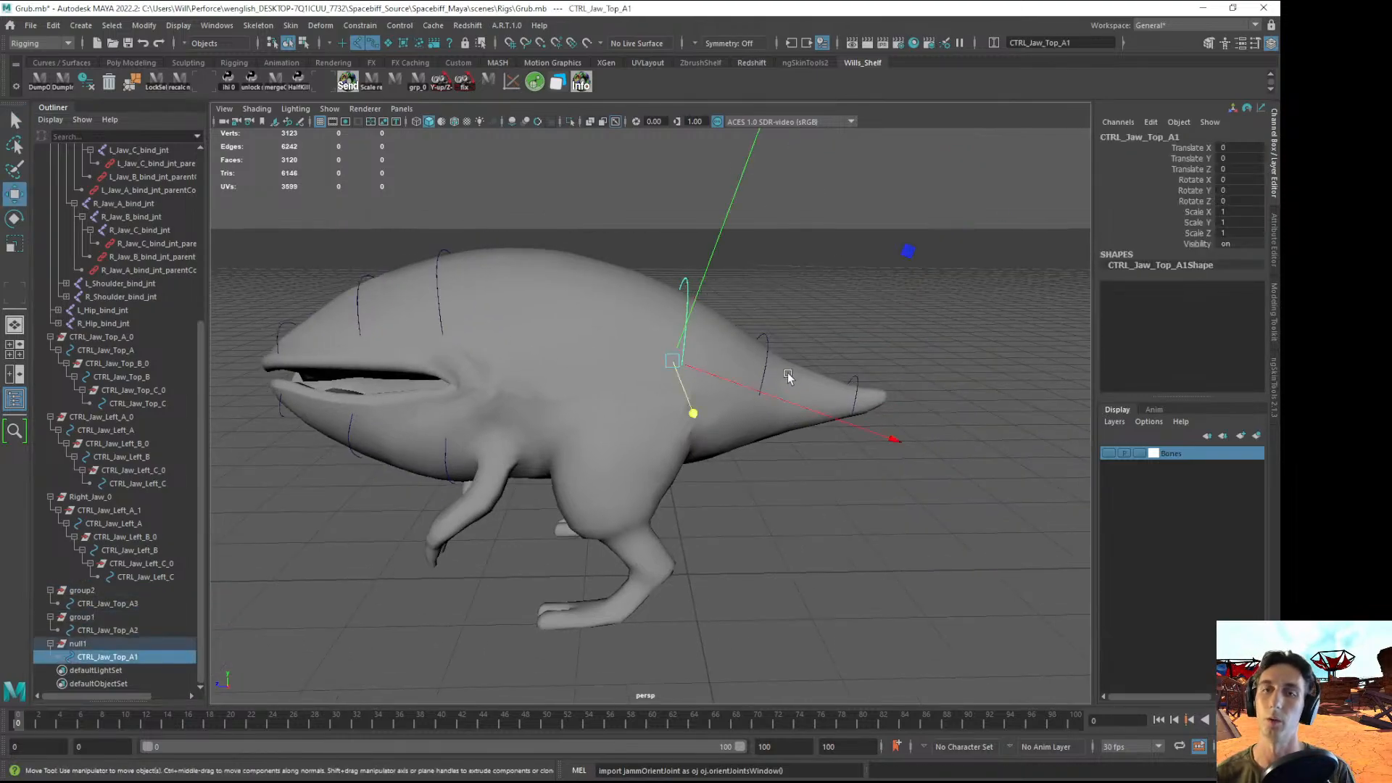
- Chain the tail controls by parenting group1 under CTRL_Jaw_Top_A1 and group2 under CTRL_Jaw_Top_A2
left_click(91, 645)
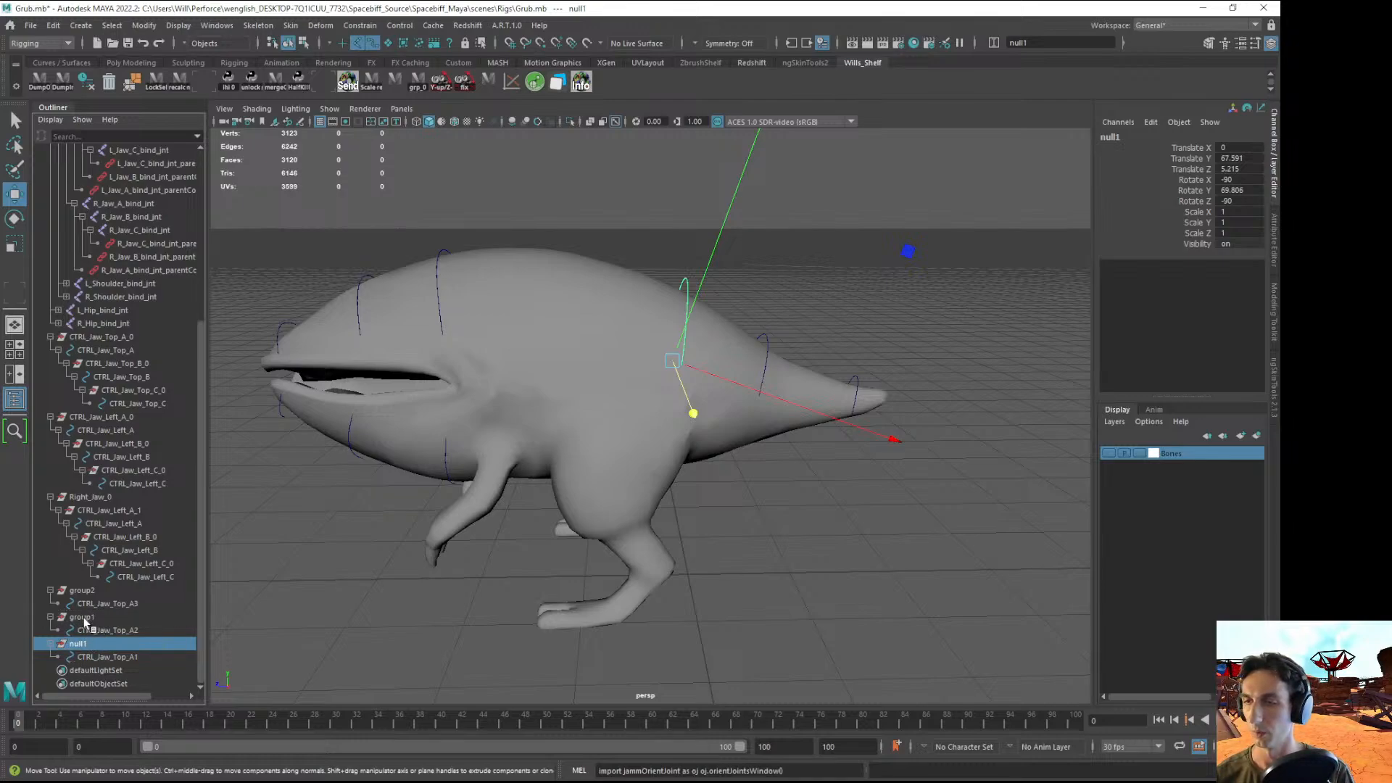
left_click(84, 618)
middle_click_drag(86, 618, 89, 657)
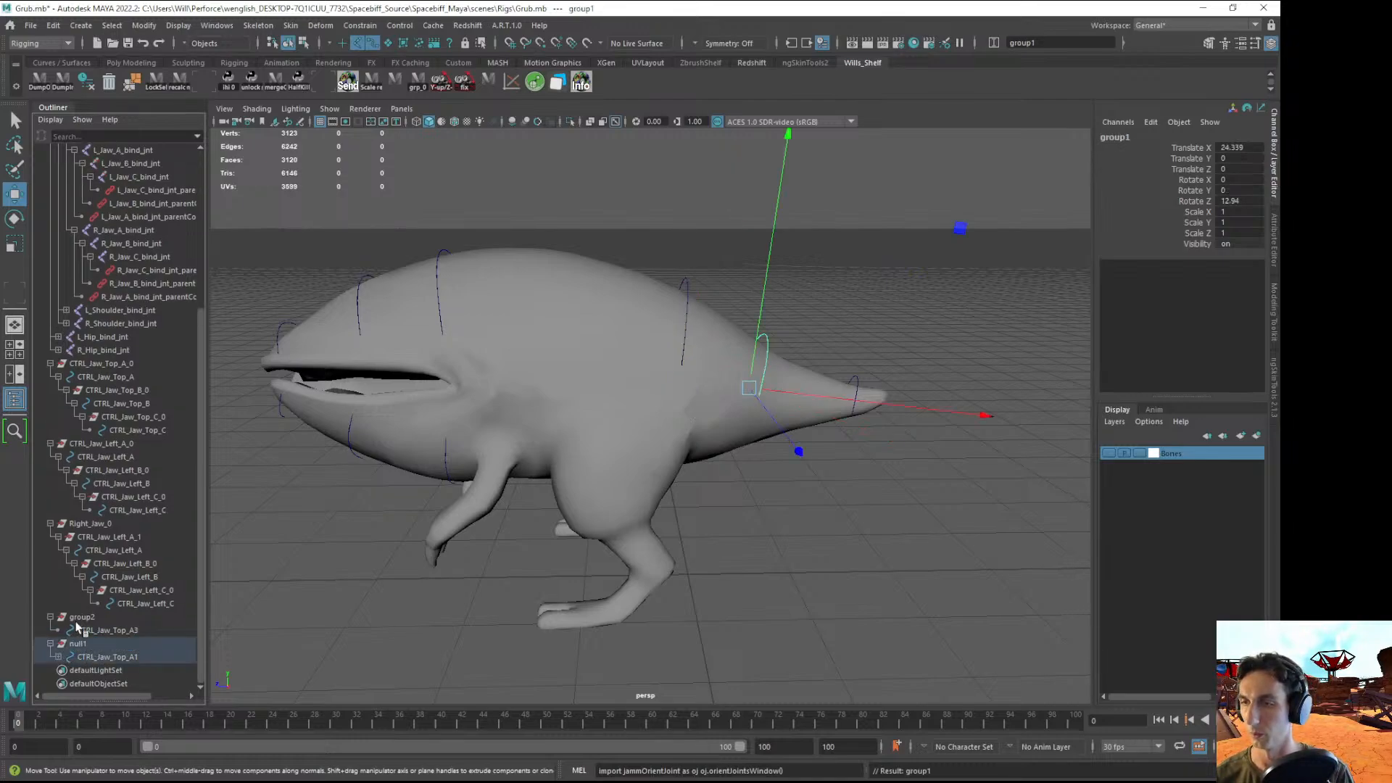
left_click(78, 618)
left_click(58, 656)
scroll(201, 623, "down", 1)
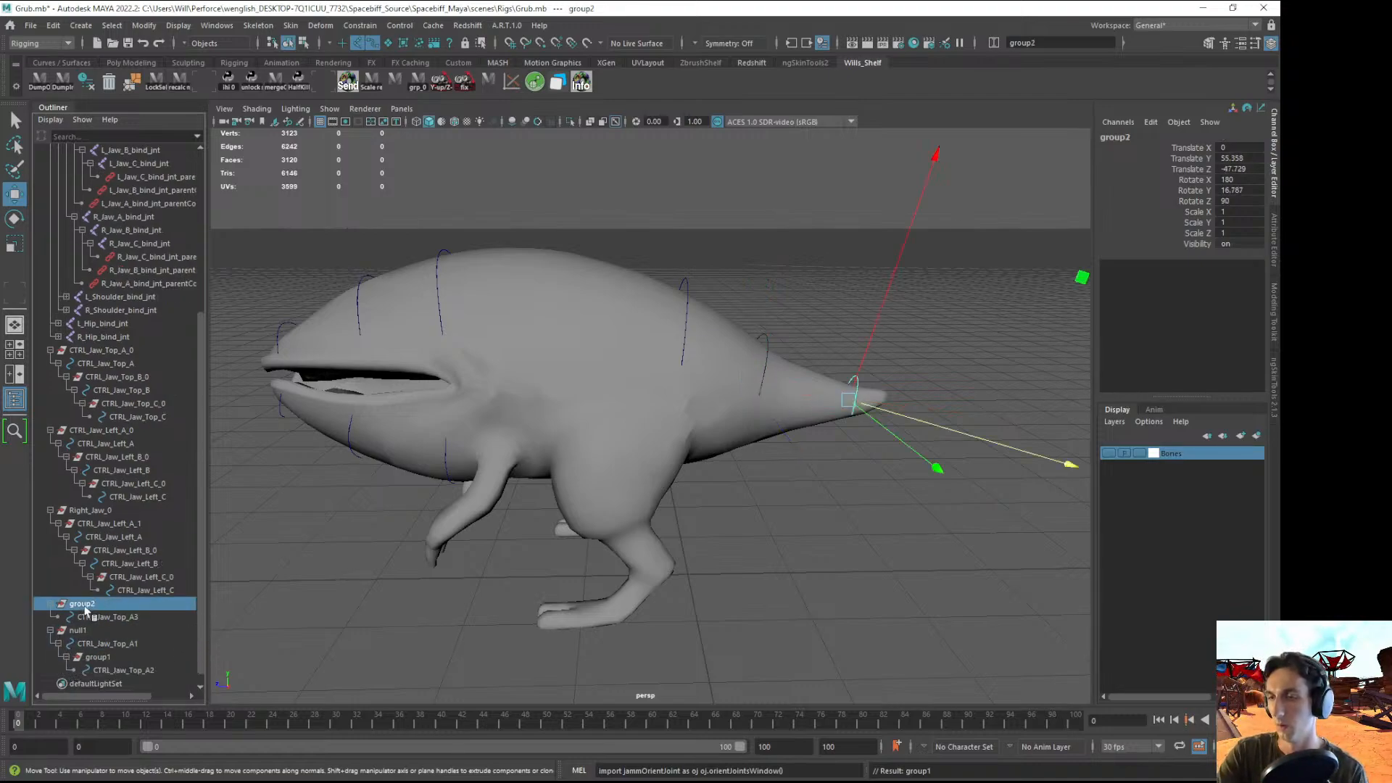
middle_click_drag(86, 612, 91, 668)
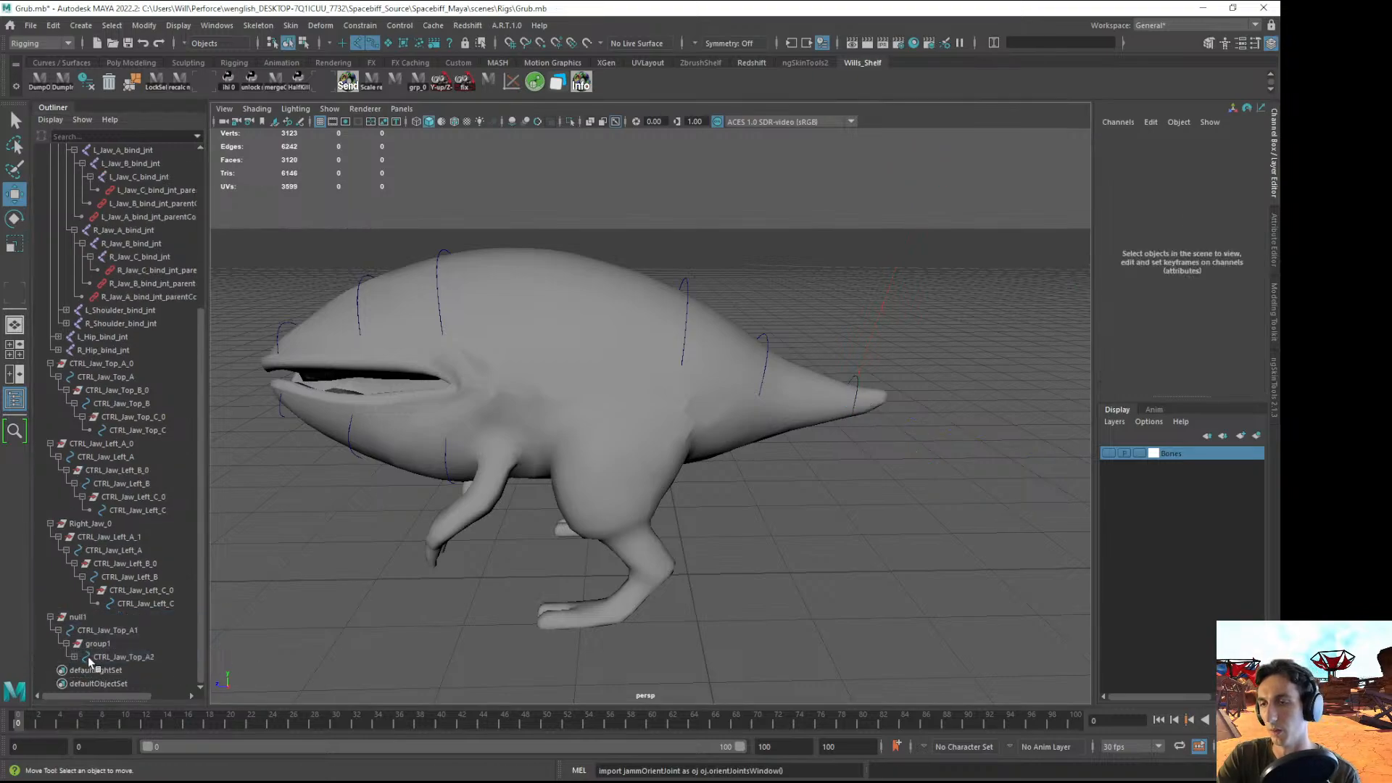
left_click(74, 657)
scroll(198, 650, "down", 1)
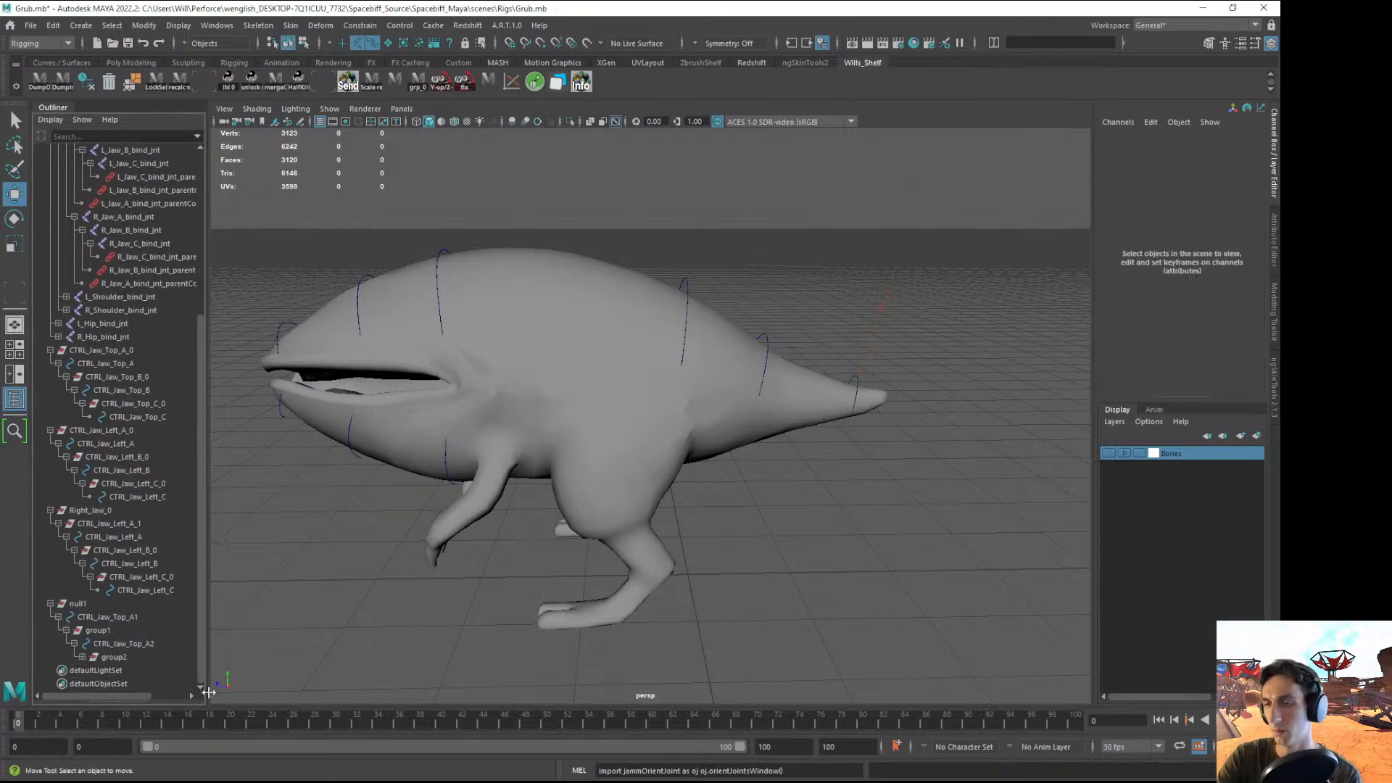
- Select the tail controls in turn on the model to check their hierarchy, and save the scene
left_click_drag(464, 563, 637, 497, "alt")
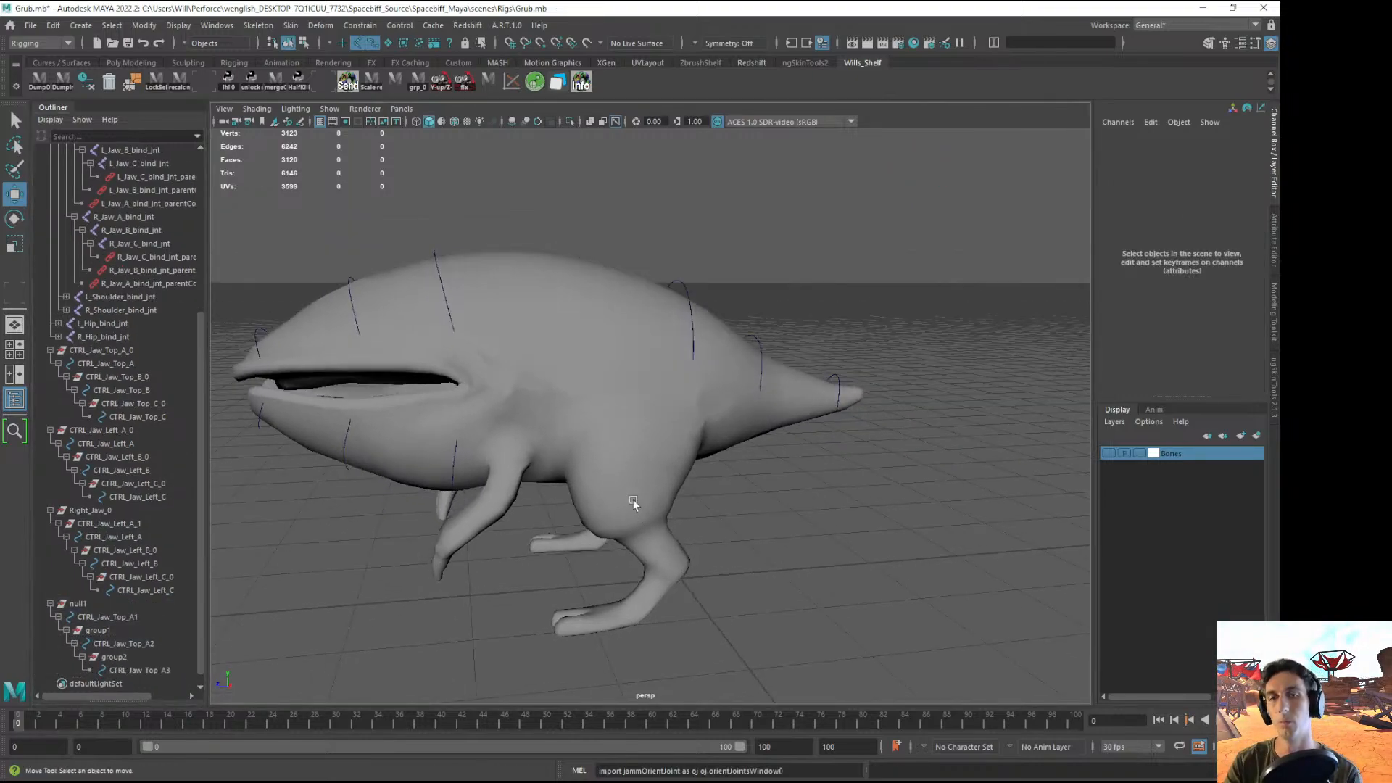
left_click(683, 289)
left_click(763, 335)
left_click(759, 341)
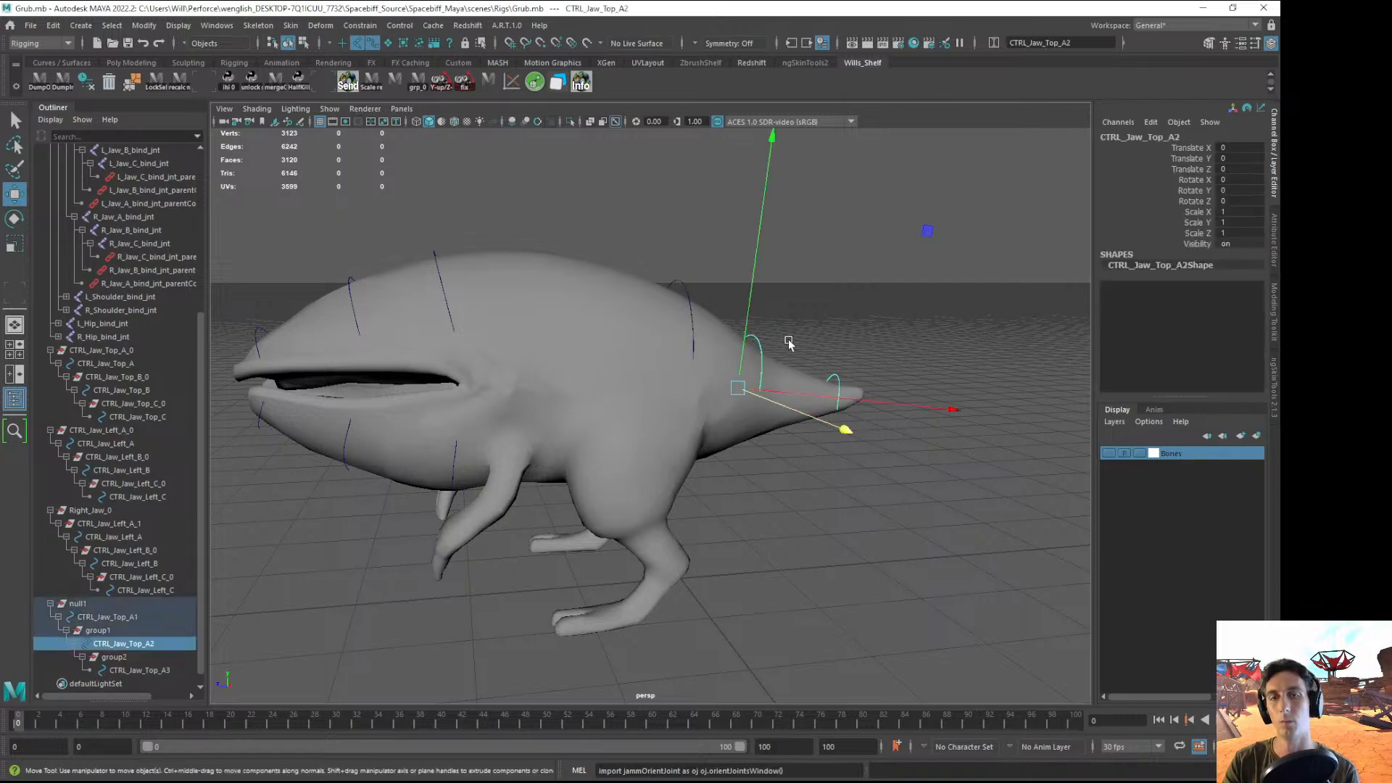
left_click(839, 374)
left_click(938, 399)
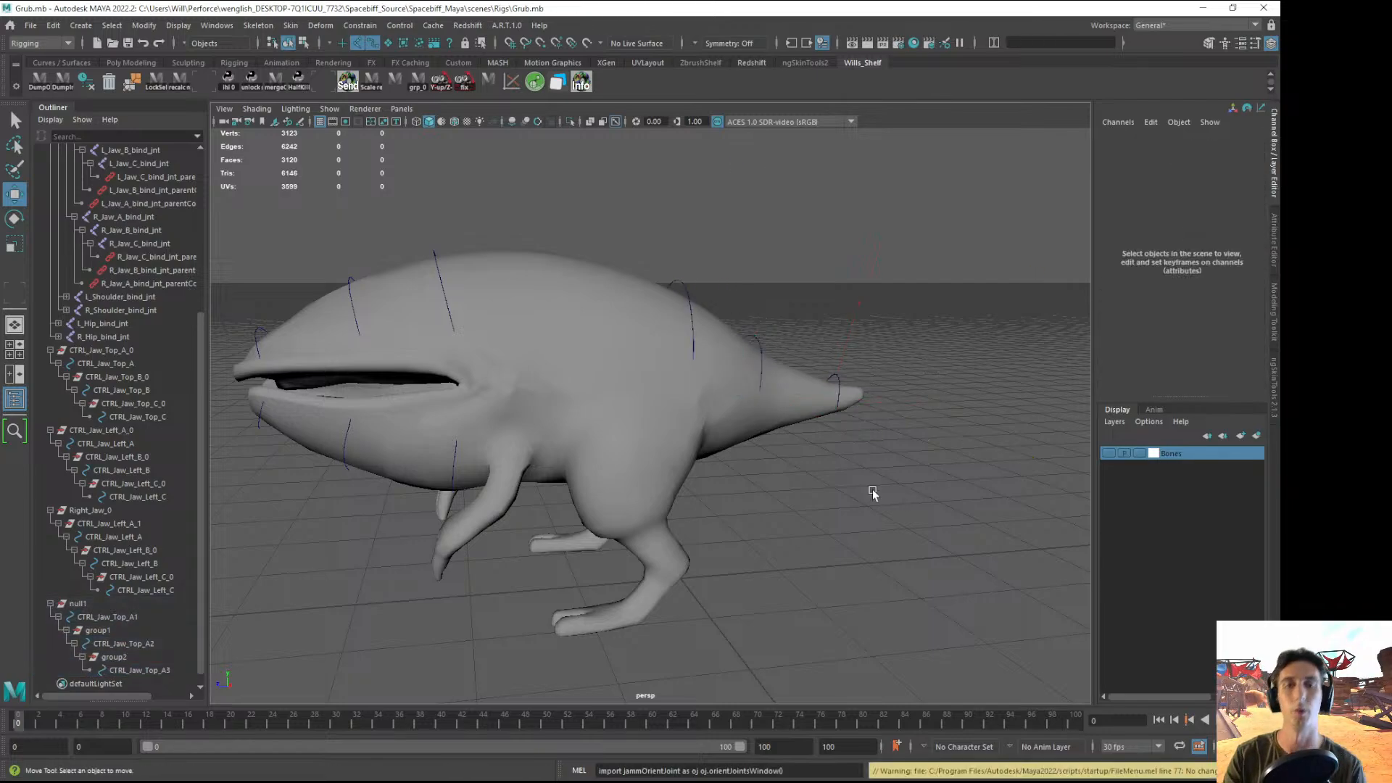
left_click_drag(873, 488, 816, 519, "alt")
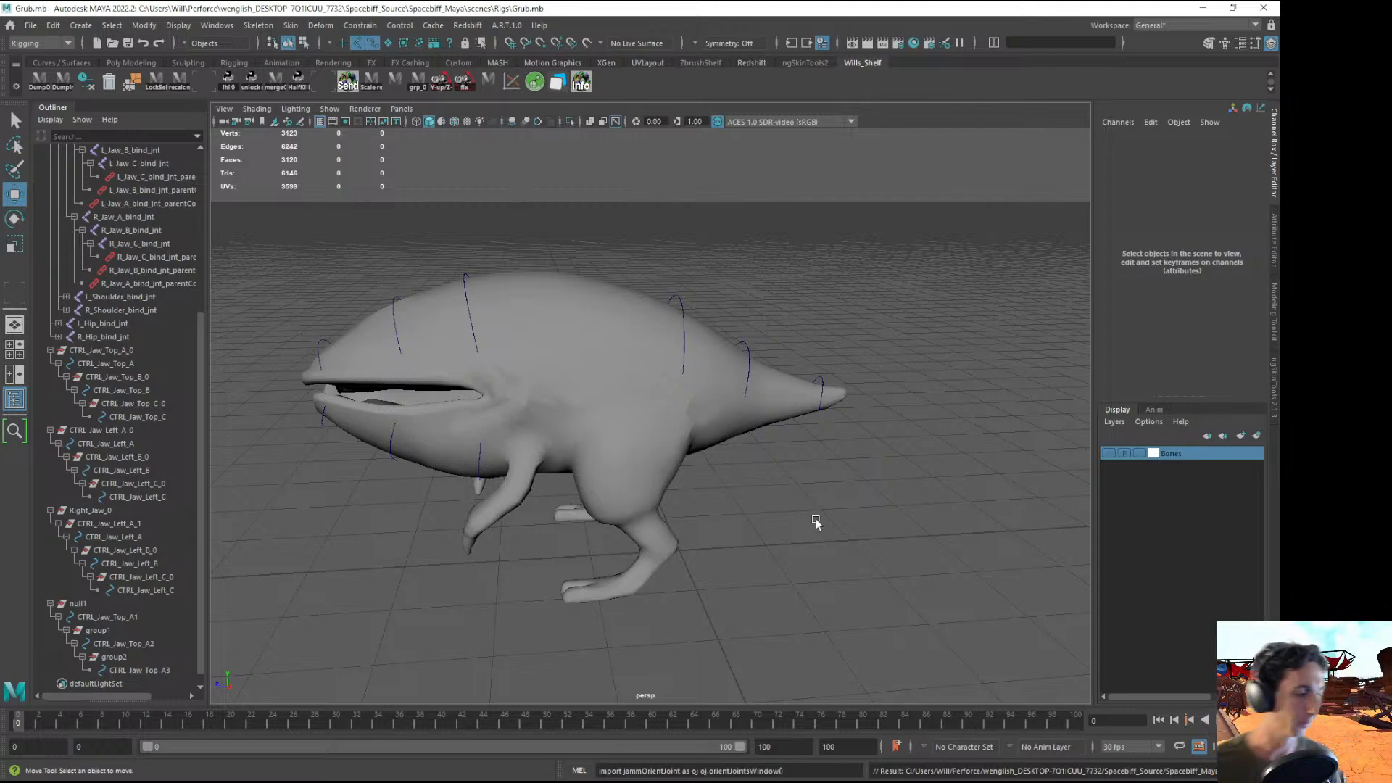
left_click_drag(815, 519, 752, 274, "alt")
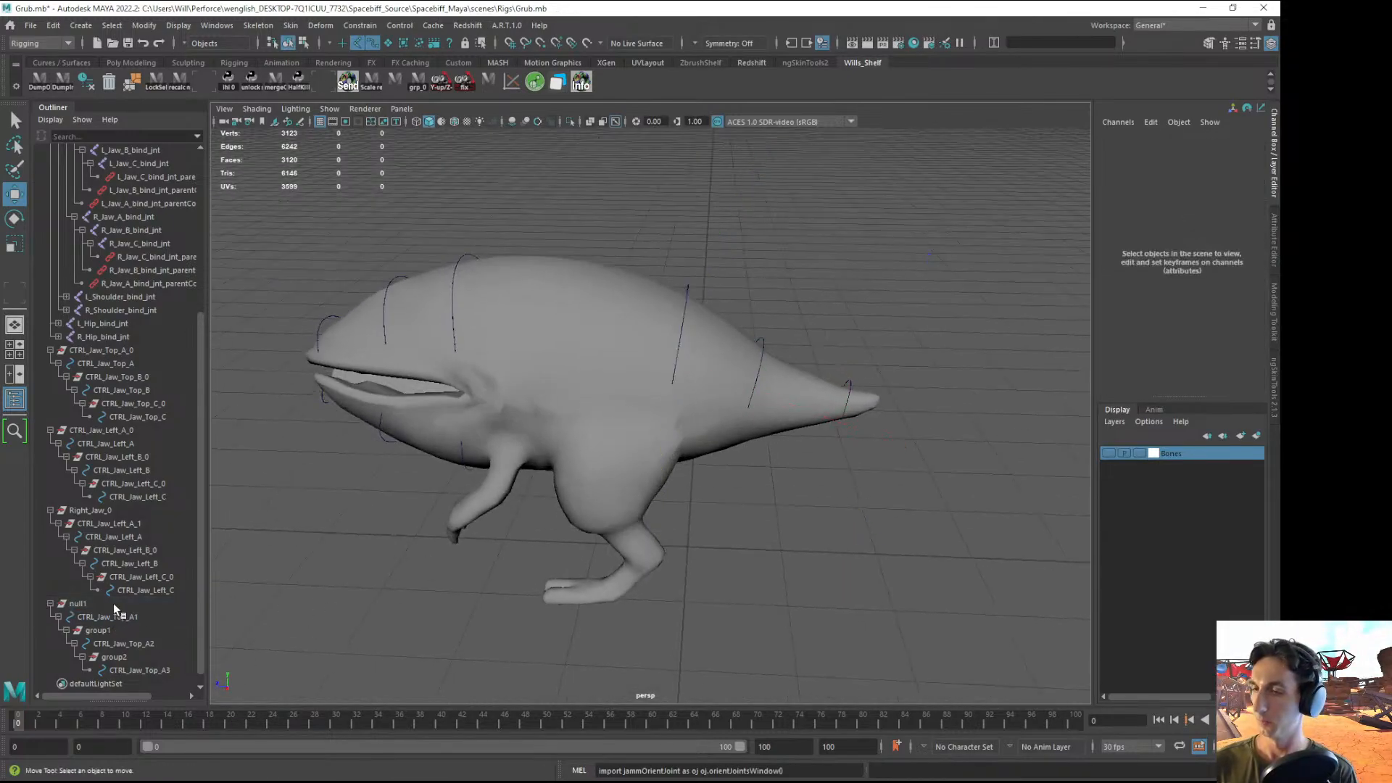
- Collapse the Right_Jaw_0, CTRL_Jaw_Left_A_0 and CTRL_Jaw_Top_A_0 hierarchies, leaving the tail control hierarchy expanded
left_click(114, 604)
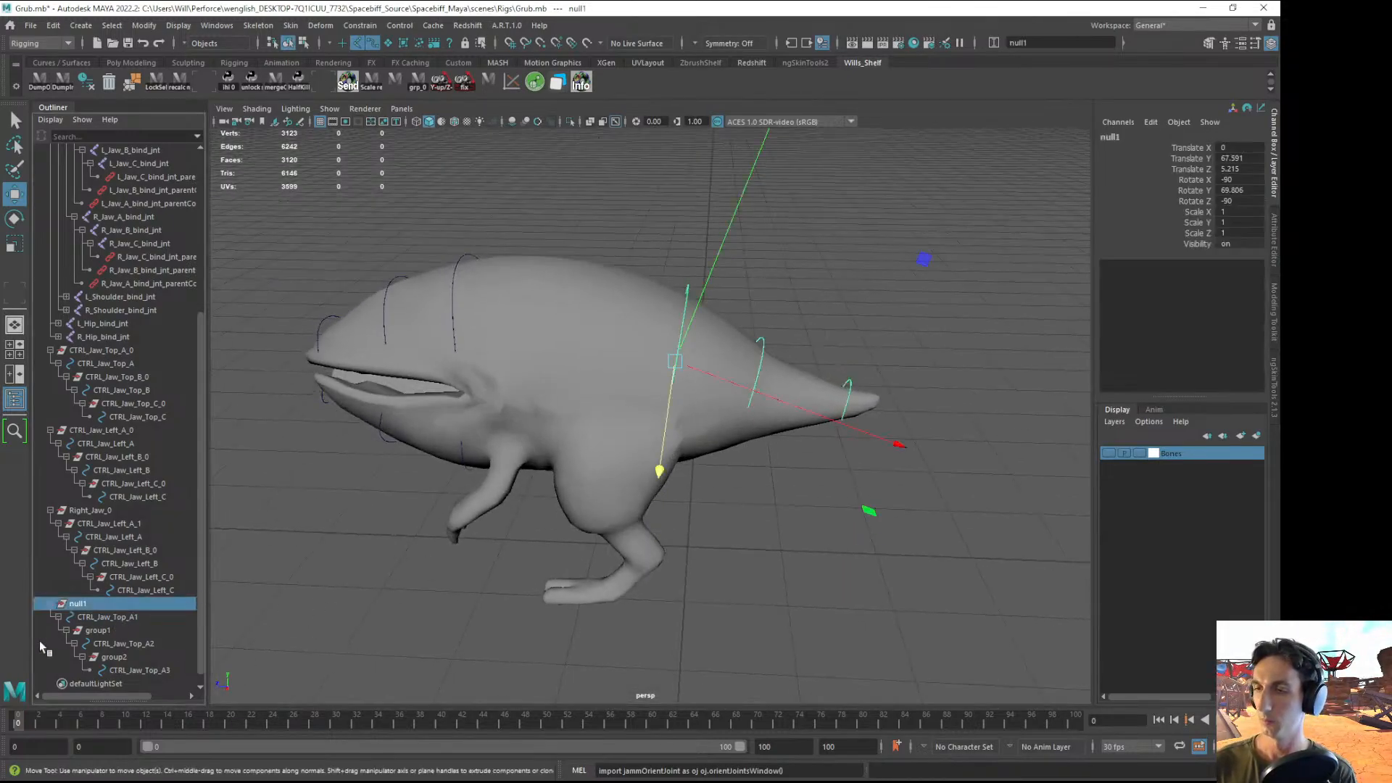
left_click(129, 615)
left_click(240, 573)
left_click(51, 509)
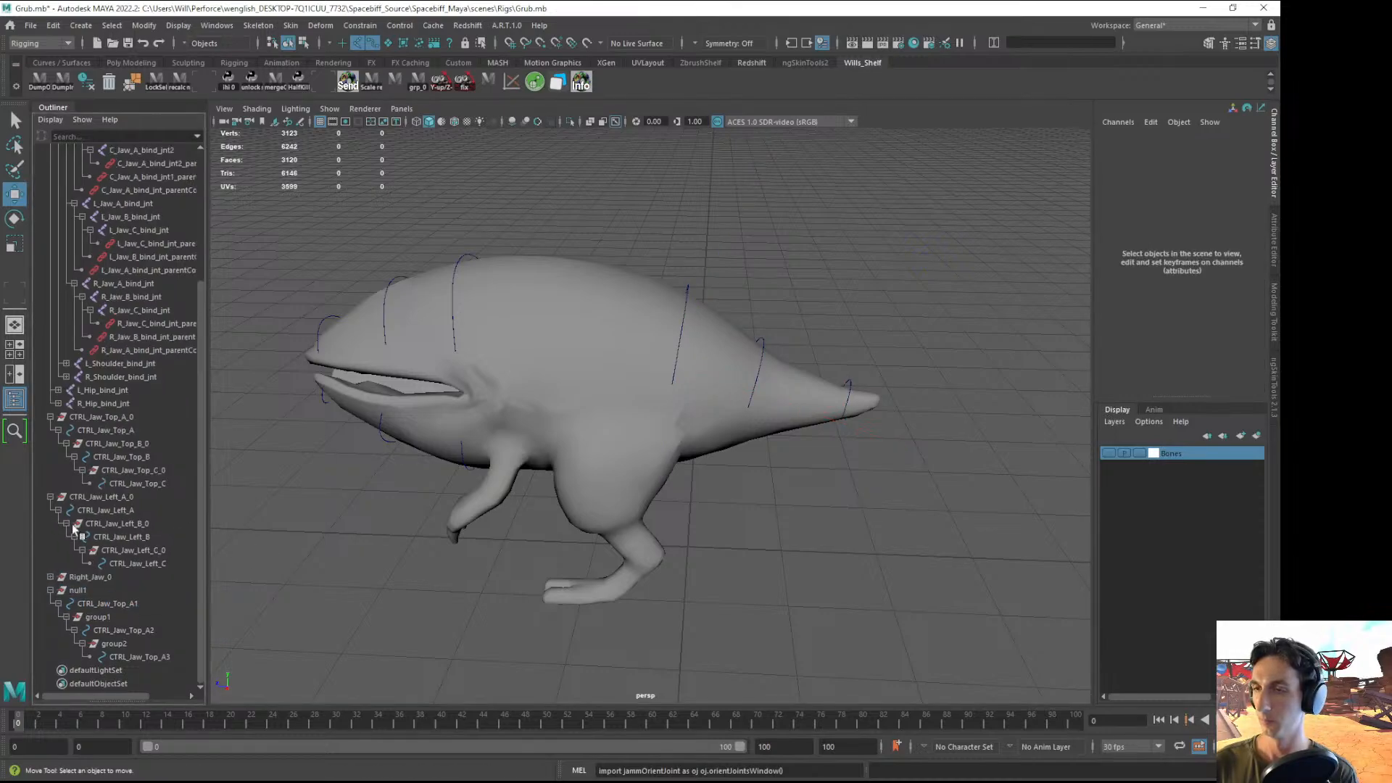
left_click(50, 497)
left_click(50, 483)
left_click_drag(326, 573, 443, 523, "alt")
right_click_drag(442, 524, 681, 501, "alt")
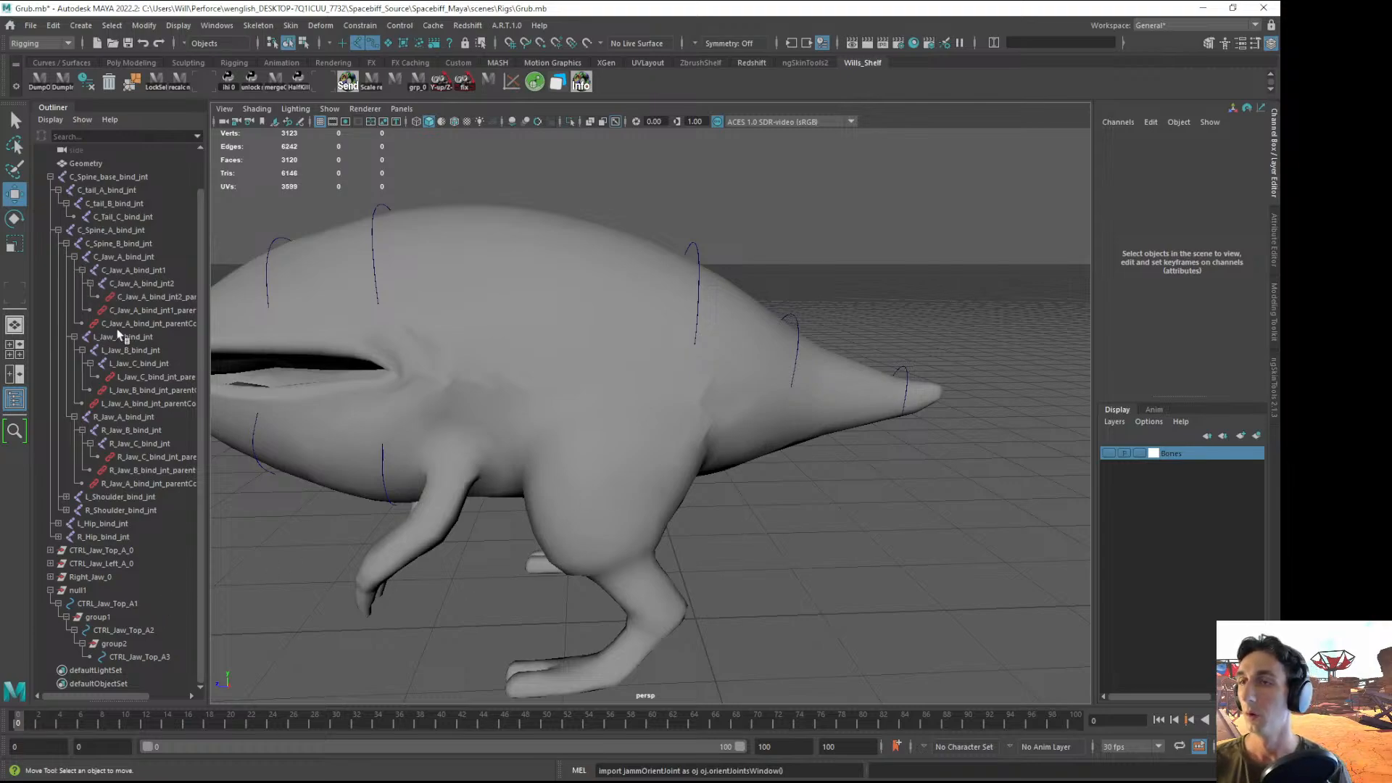
- Collapse the spine joint branches, keep the C_tail_A_bind_jnt chain expanded and select its end joint C_Tail_C_bind_jnt
left_click(66, 243)
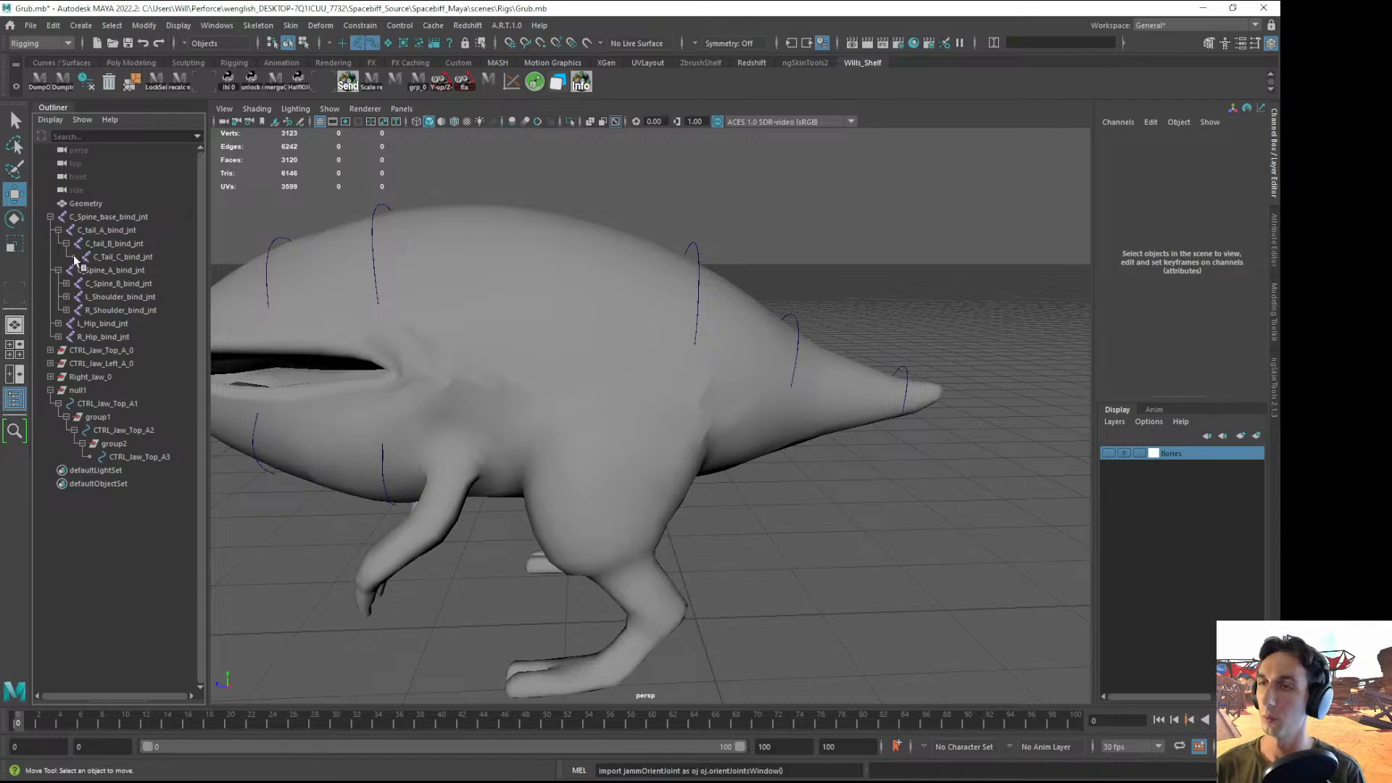
left_click(58, 230)
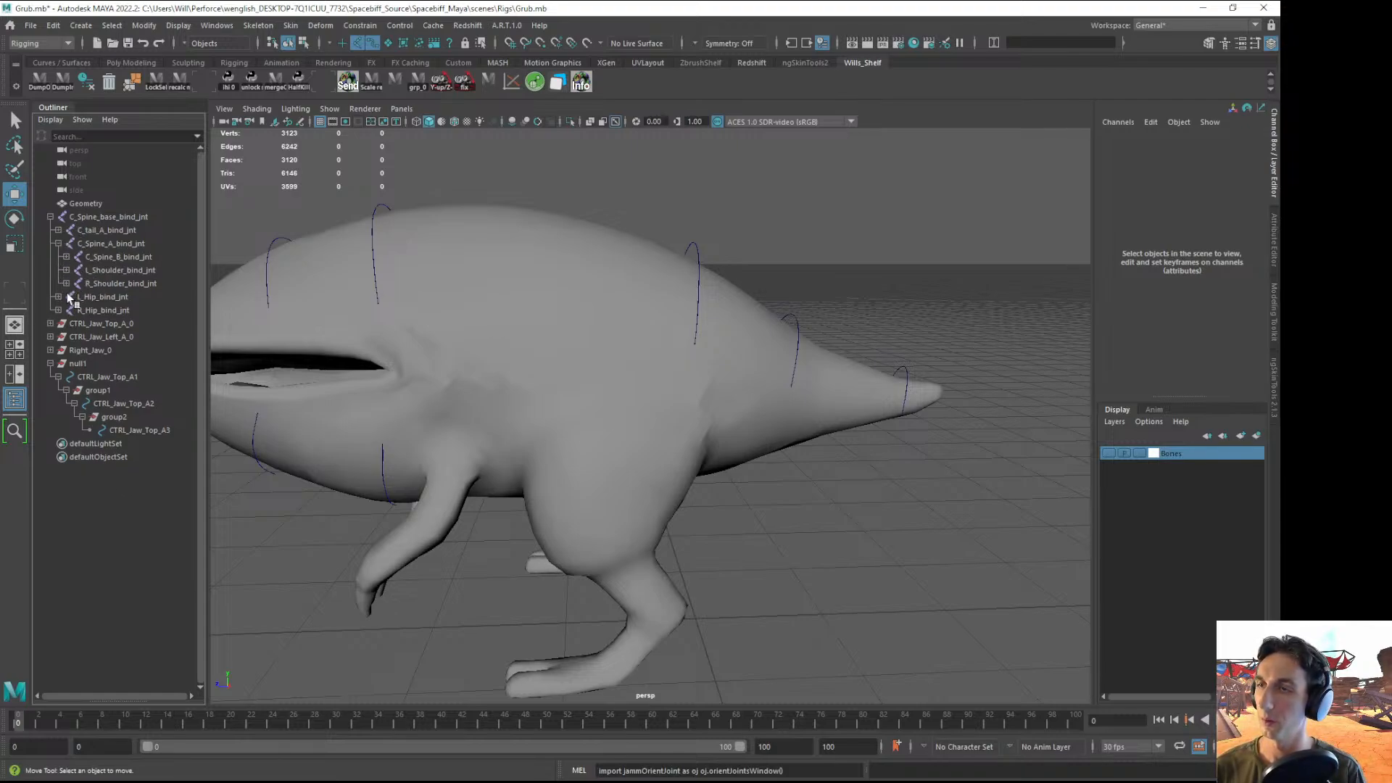
left_click(59, 245)
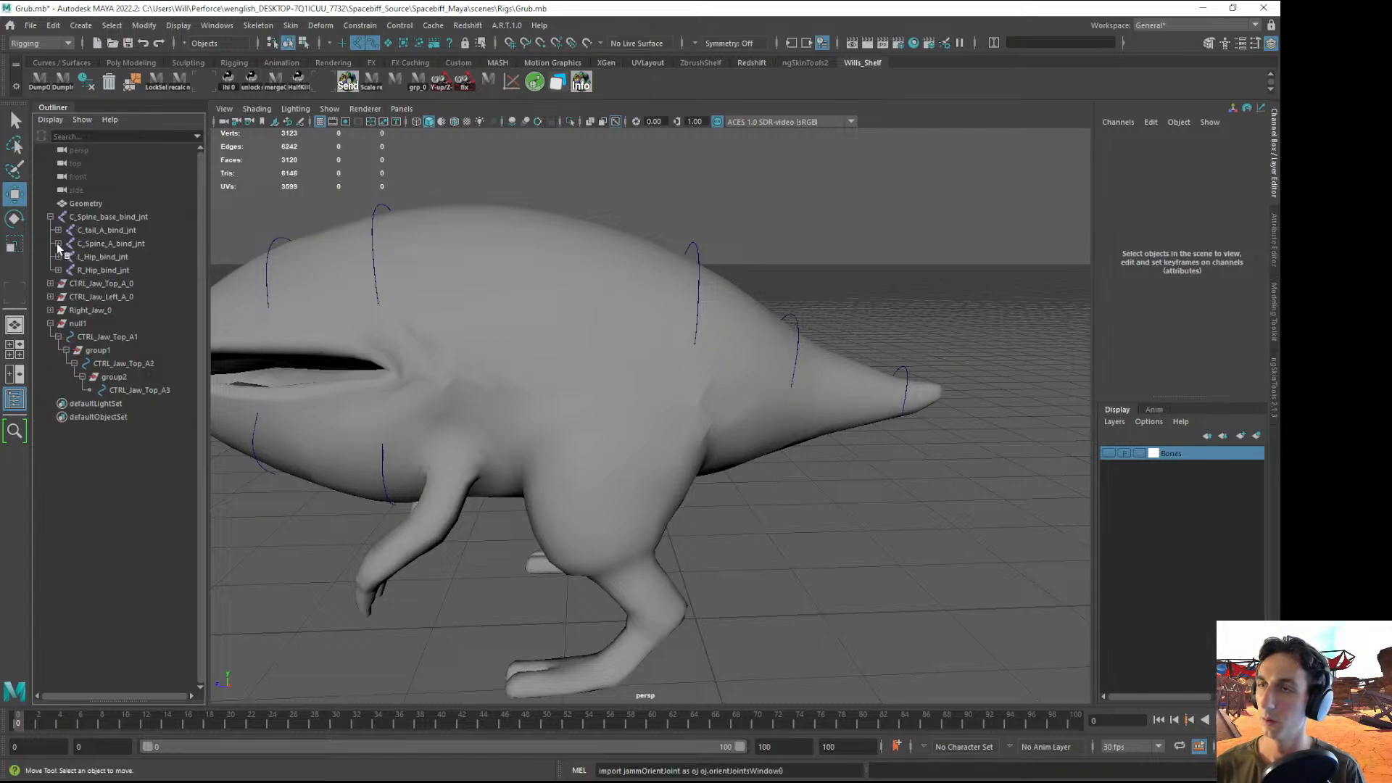
left_click(58, 243)
left_click(58, 243)
left_click(58, 229)
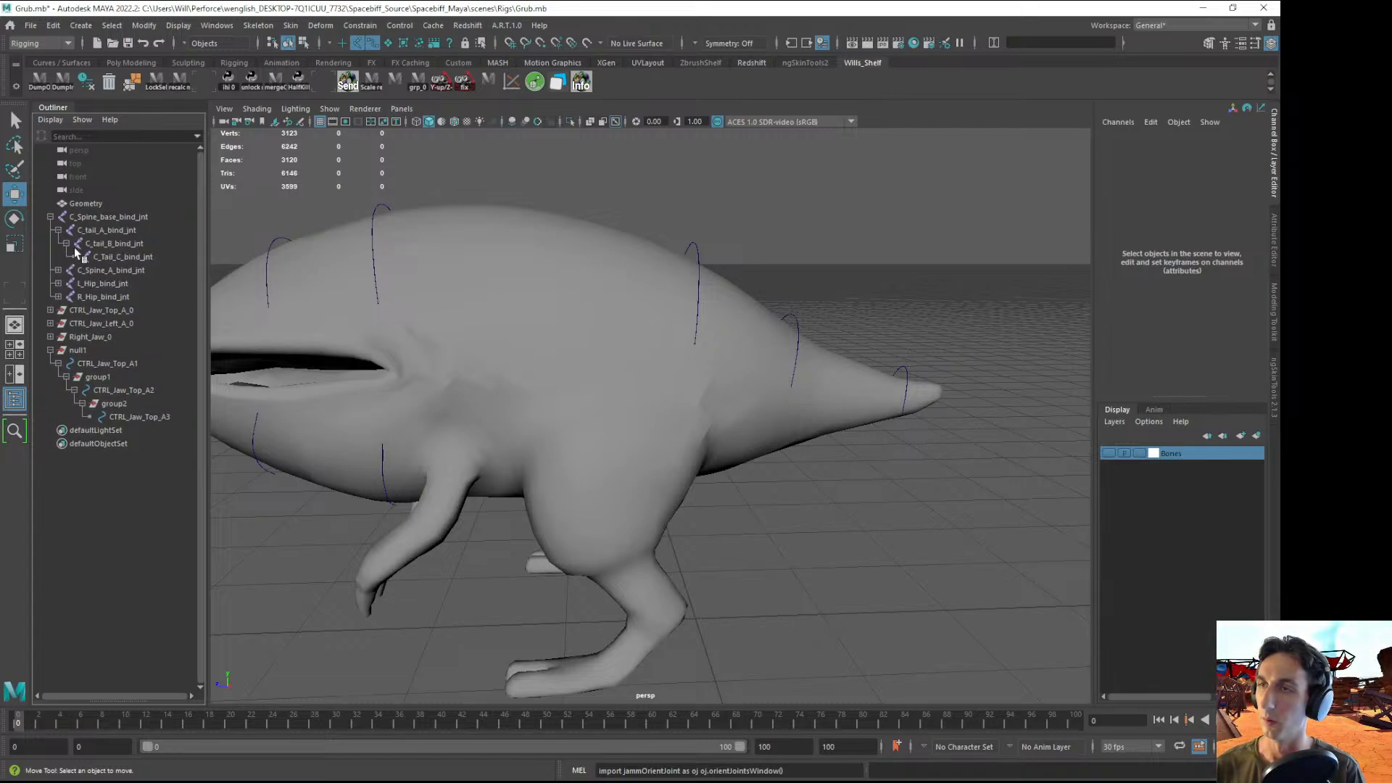
left_click(105, 232)
left_click(105, 257)
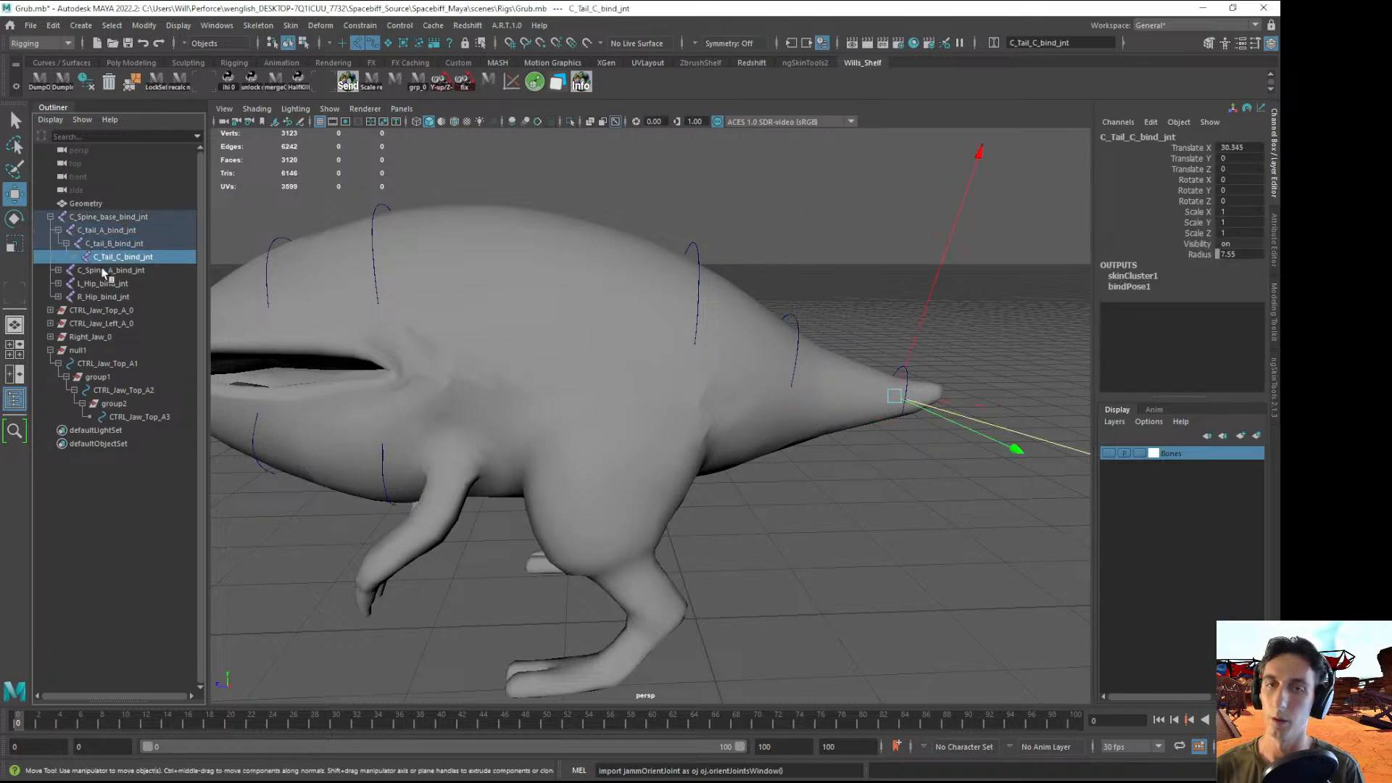
- Parent-constrain C_tail_A_bind_jnt to CTRL_Jaw_Top_A1 with Maintain offset on and all translate and rotate axes constrained
left_click(267, 602)
left_click(101, 364)
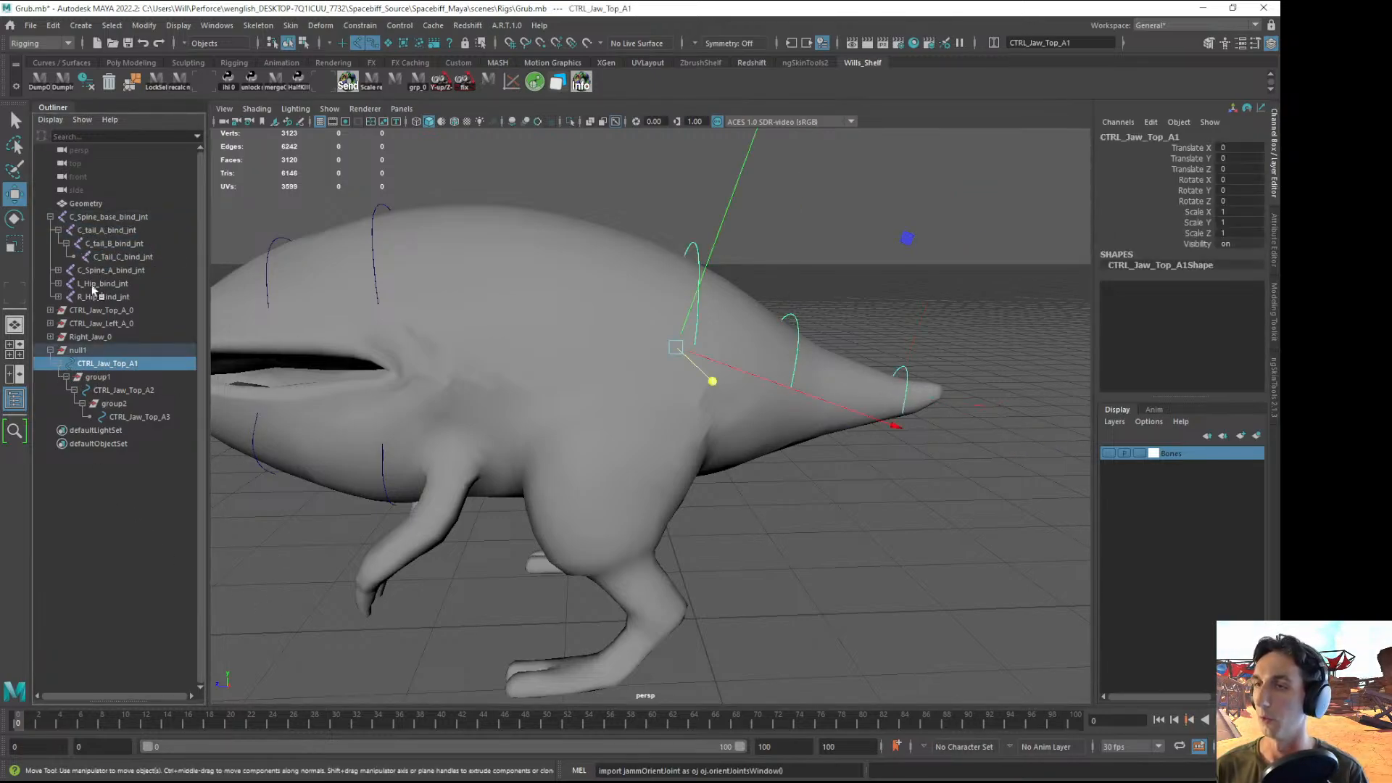
left_click(113, 231, "ctrl")
left_click(360, 26)
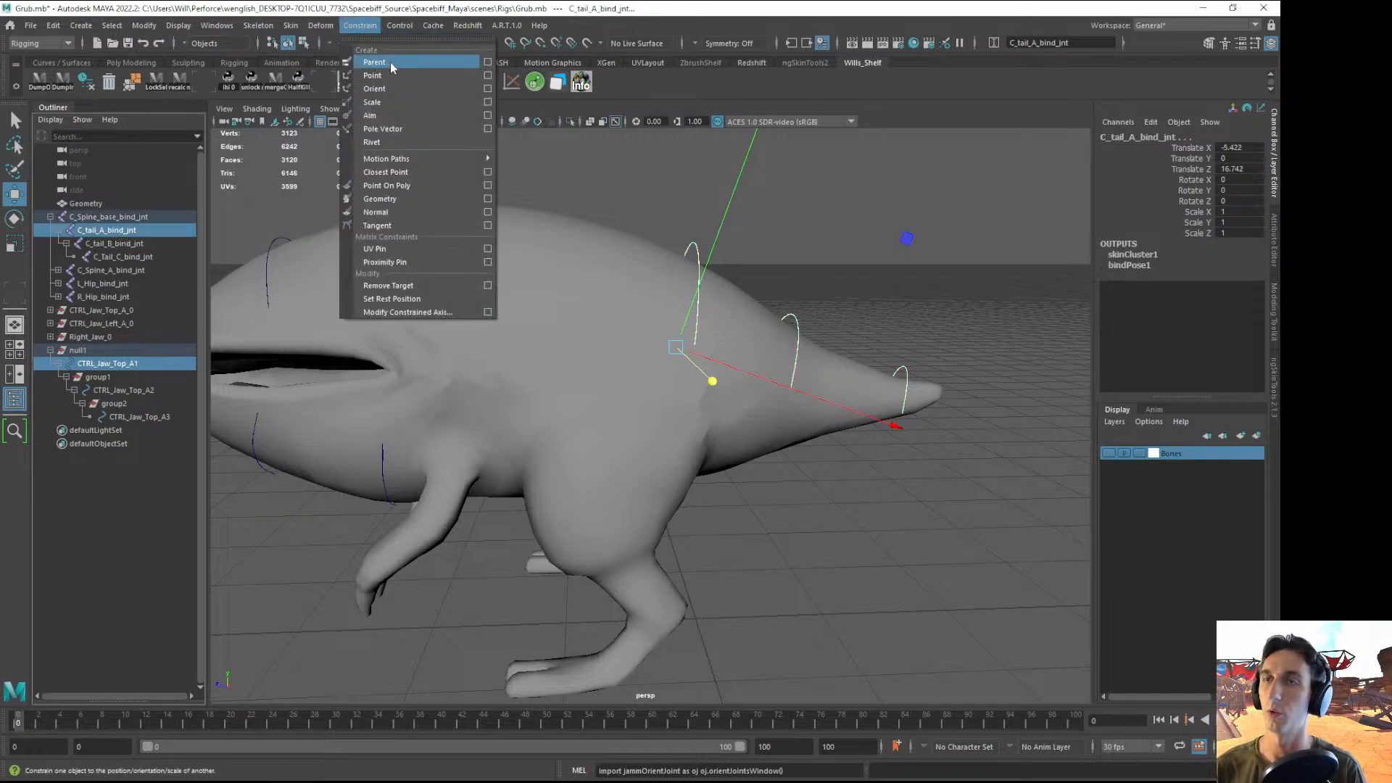
left_click(488, 63)
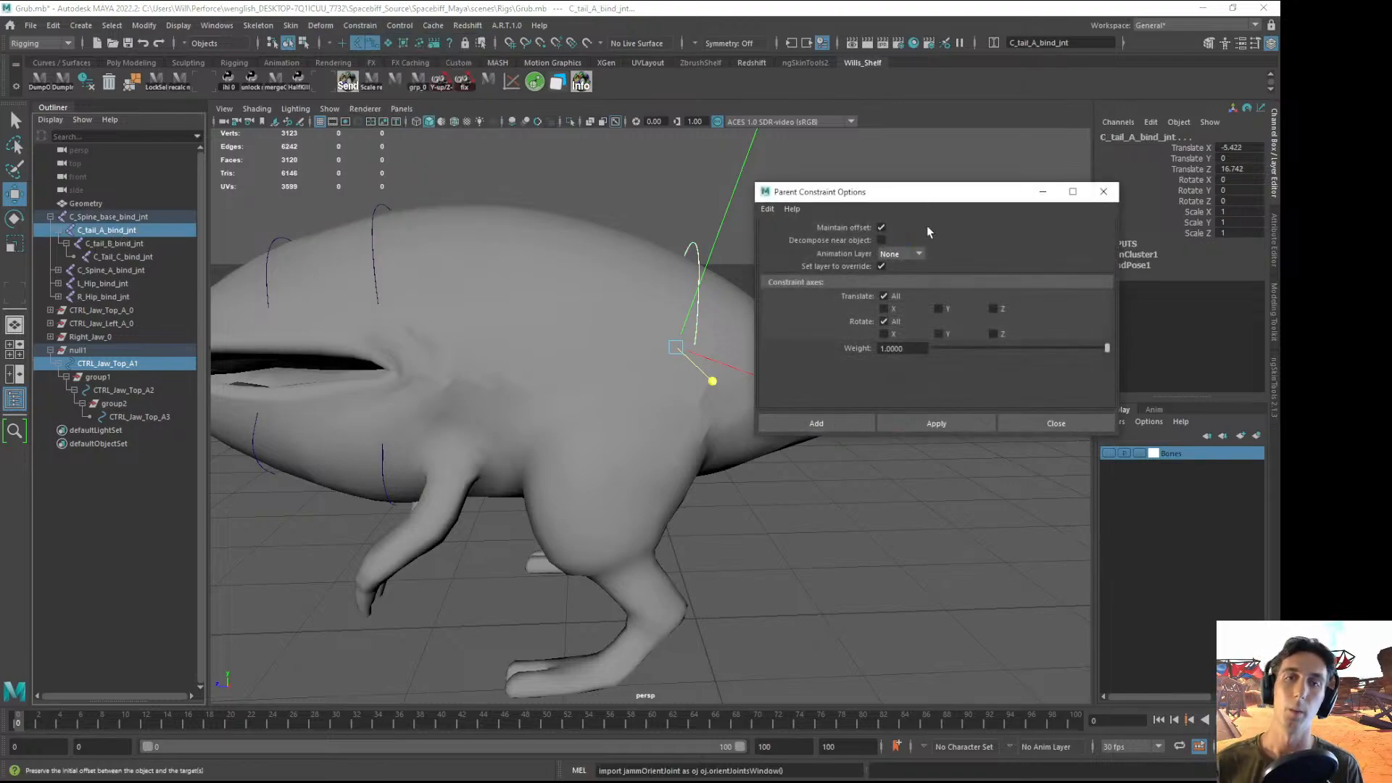
left_click(816, 423)
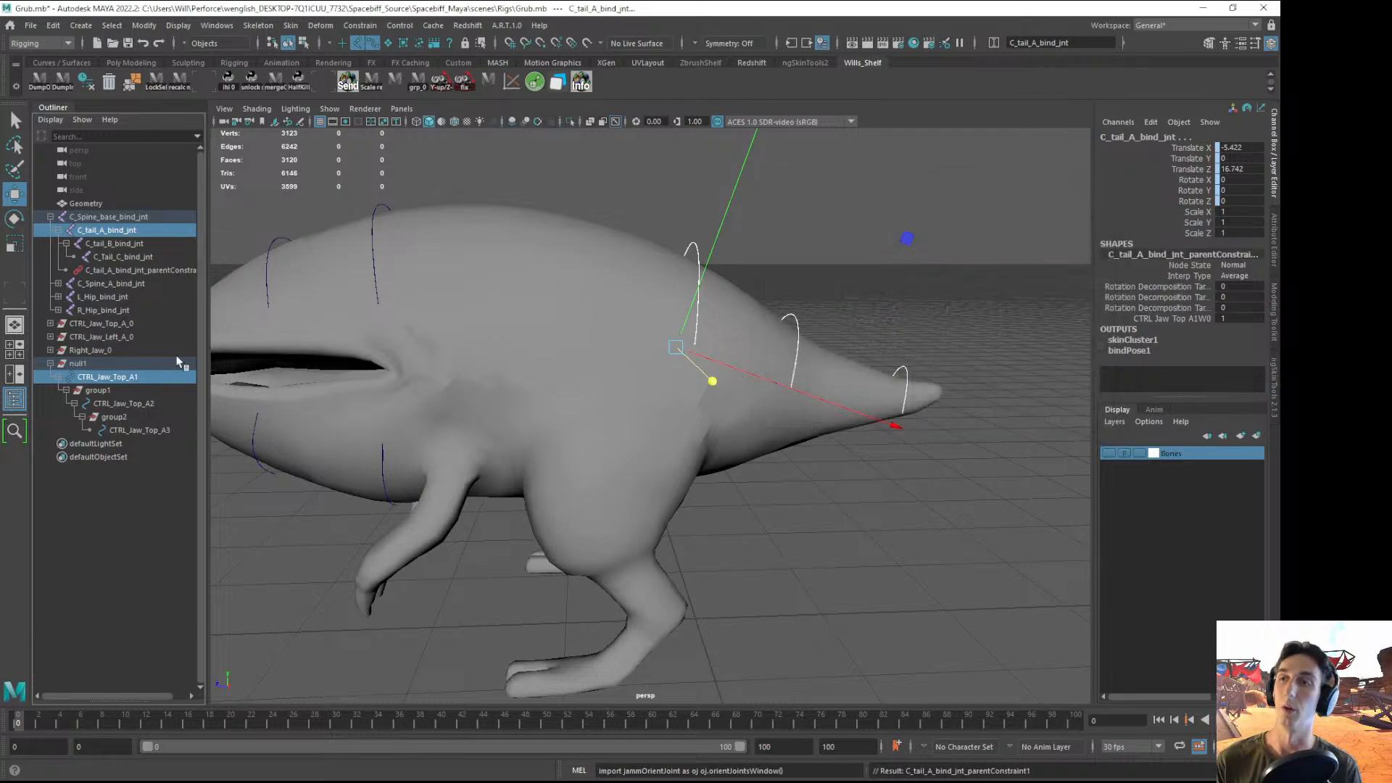
- Add a parent constraint from CTRL_Jaw_Top_A2 to C_tail_A_bind_jnt with the same options
left_click(106, 404)
left_click(101, 231, "ctrl")
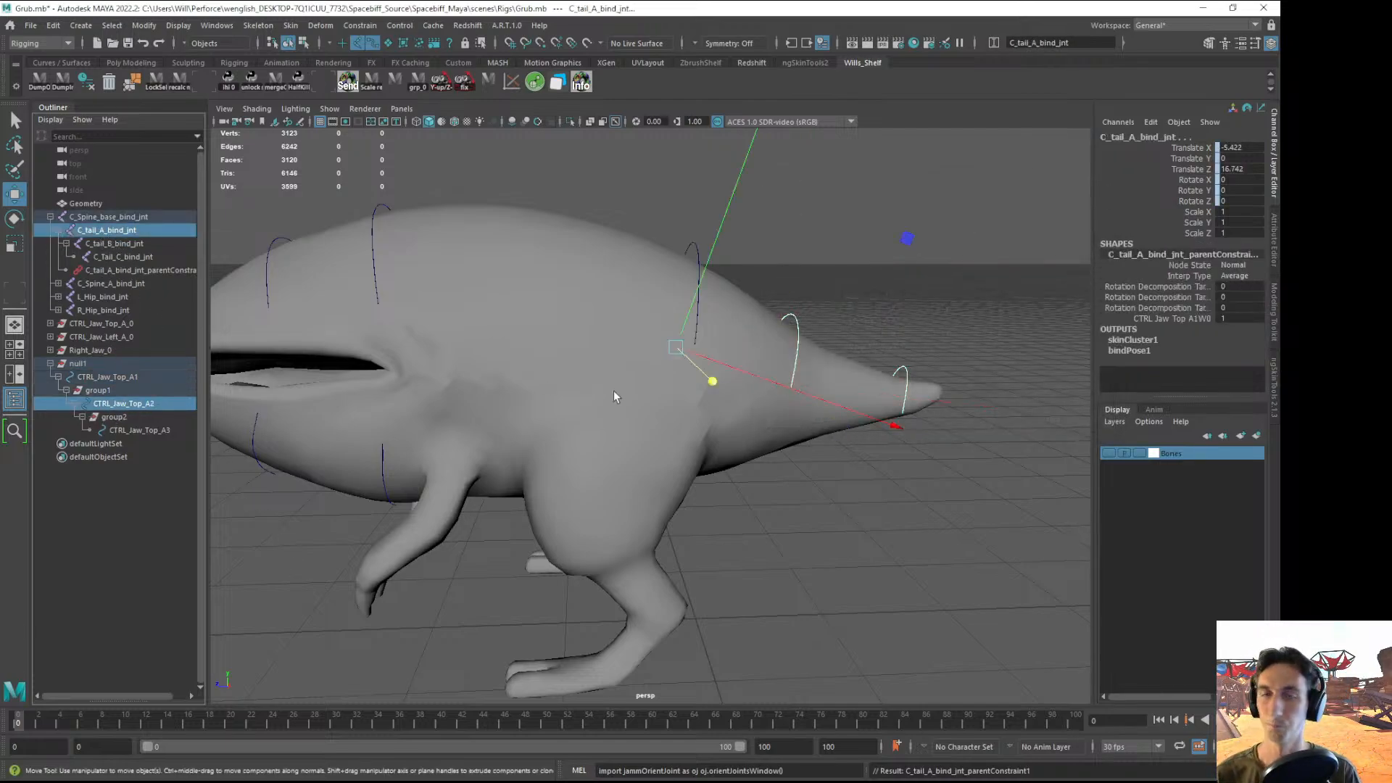
left_click_drag(666, 412, 654, 427, "alt")
key("g")
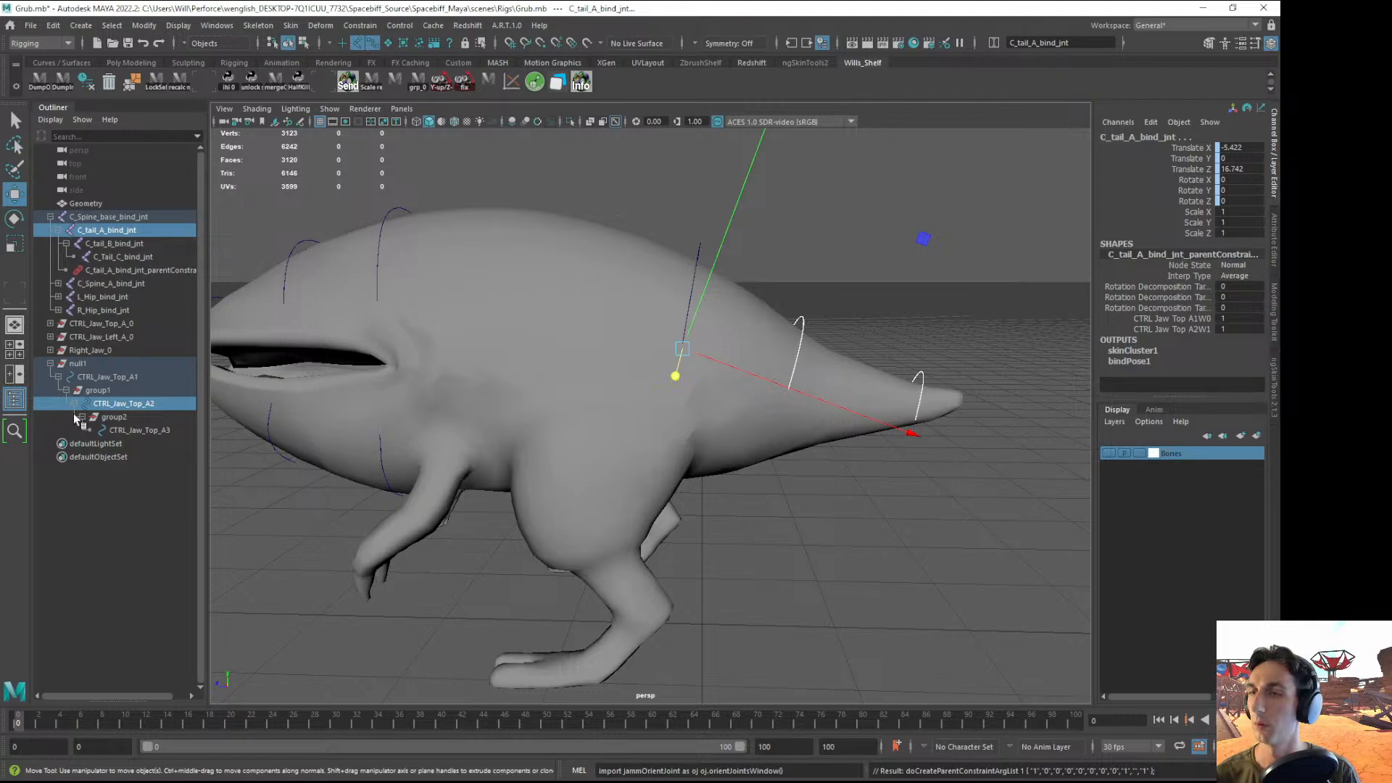
- Parent-constrain C_tail_B_bind_jnt to CTRL_Jaw_Top_A2 and C_Tail_C_bind_jnt to CTRL_Jaw_Top_A3
left_click(98, 408)
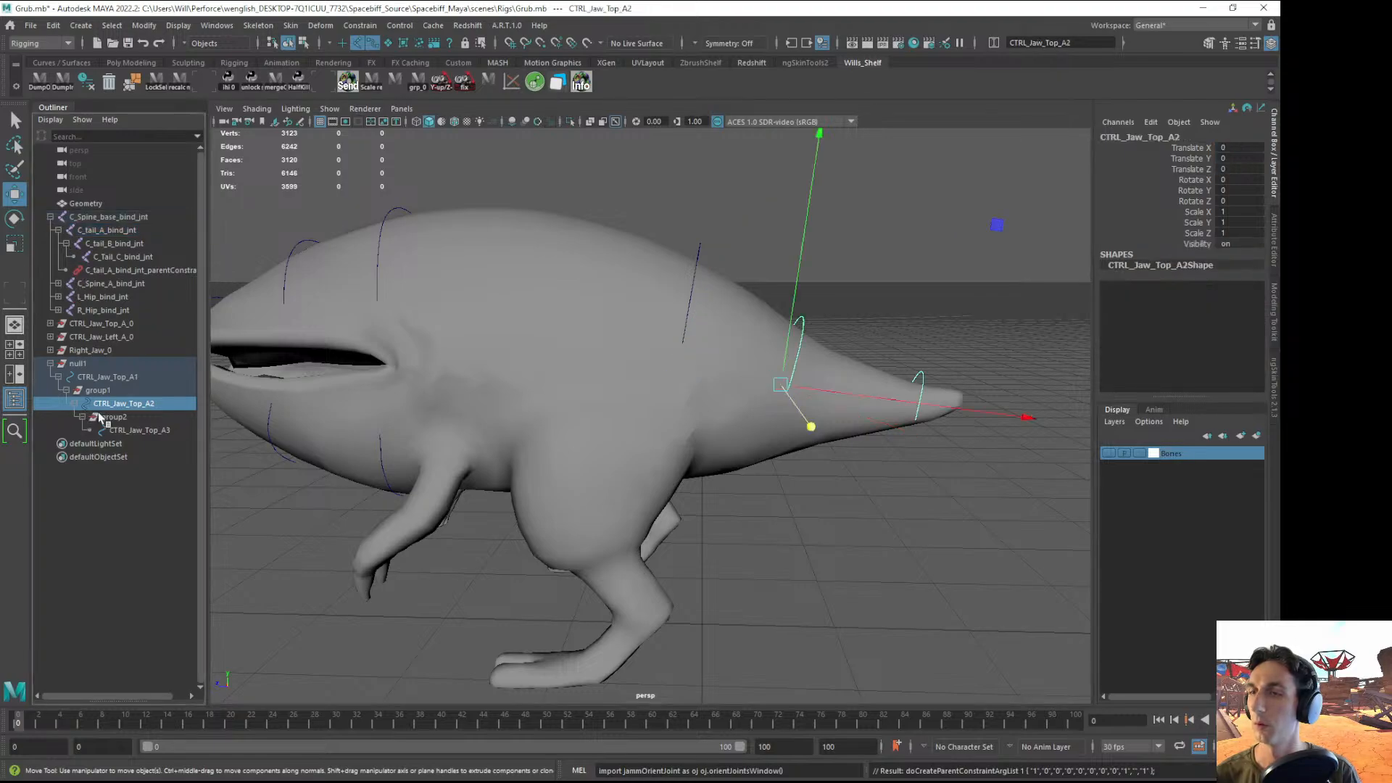
left_click(110, 244, "ctrl")
key("g")
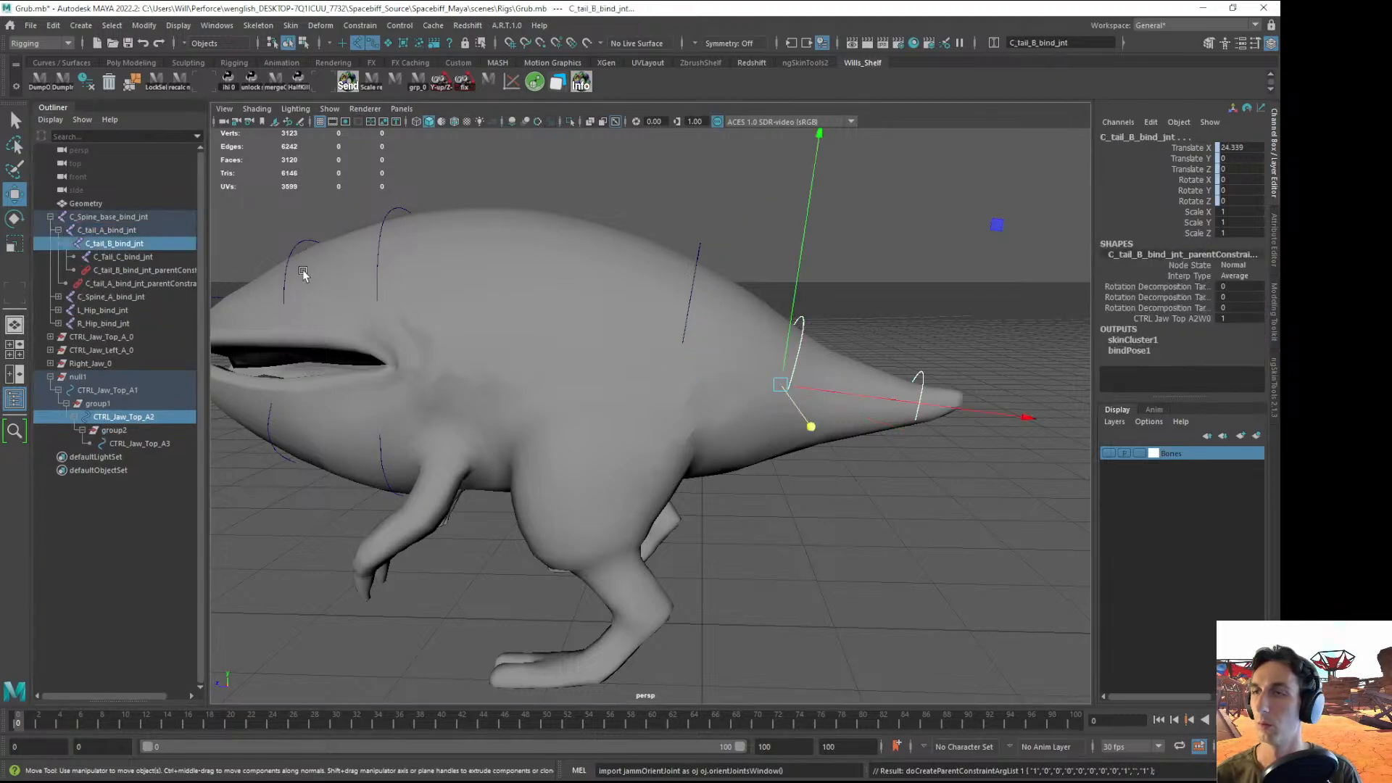
left_click(109, 443)
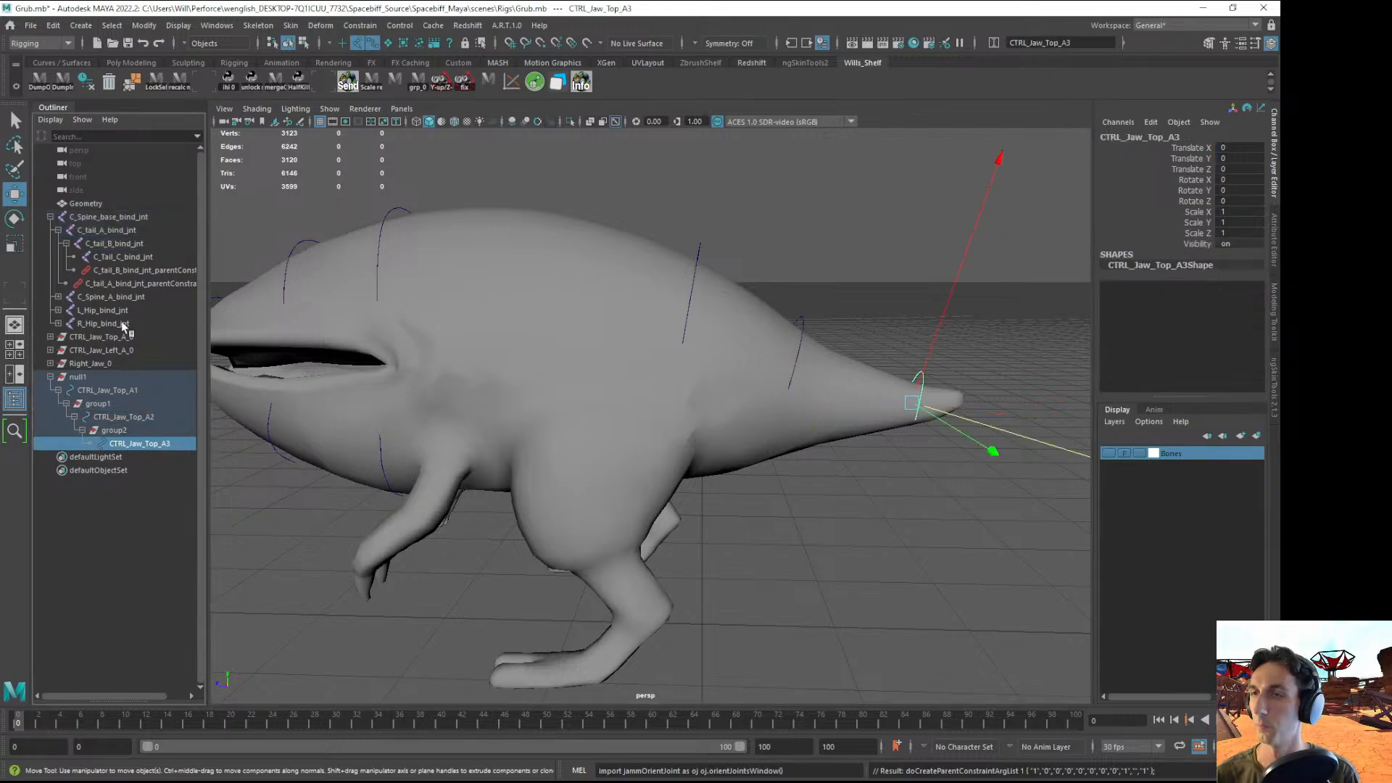
left_click(111, 257, "ctrl")
key("g")
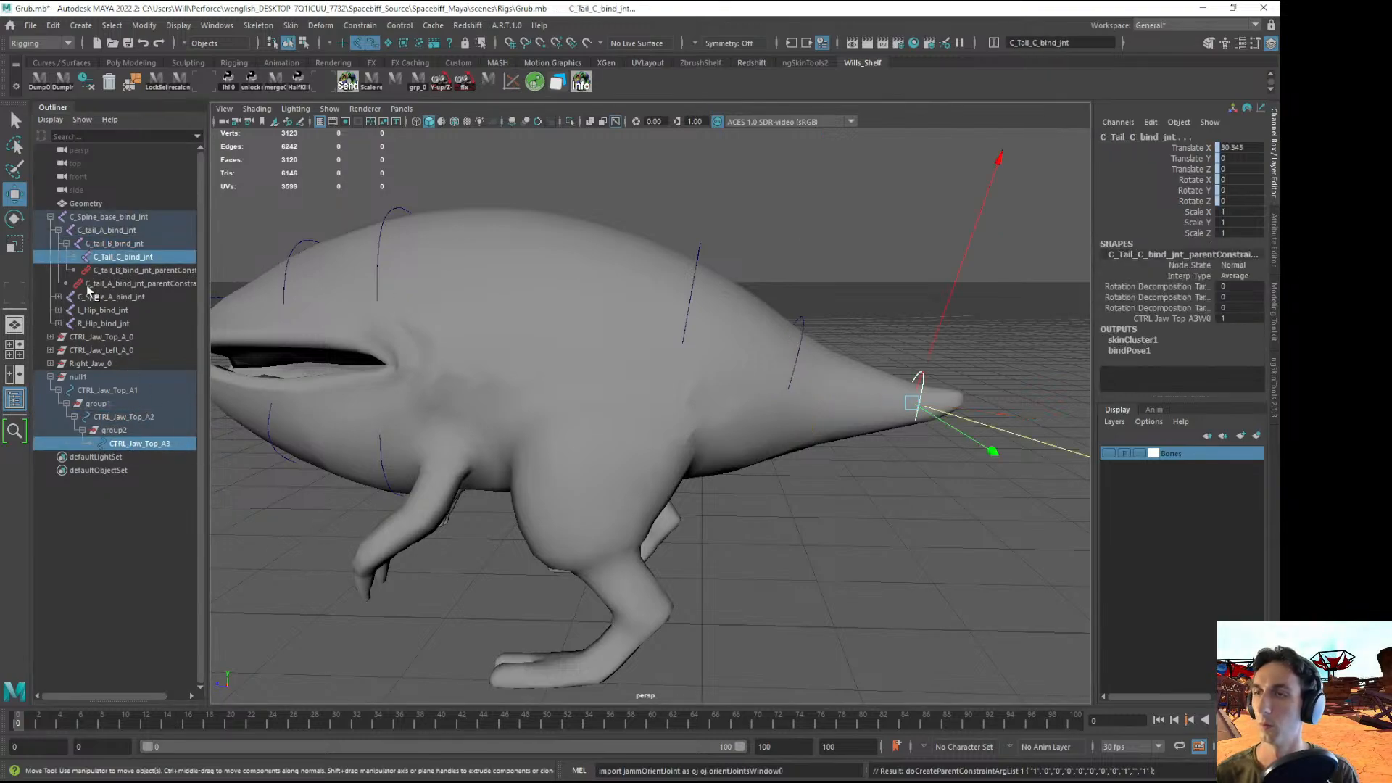
left_click(272, 644)
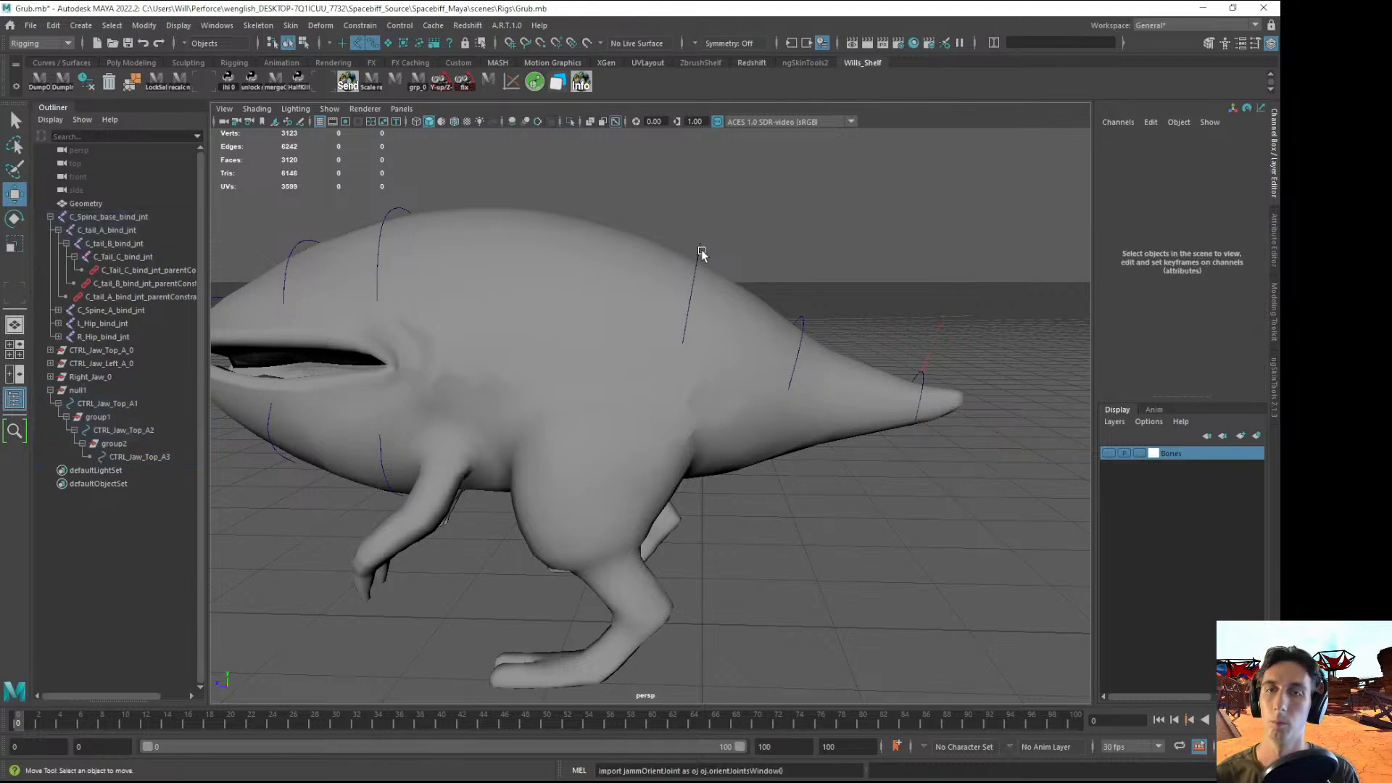
- Test-rotate CTRL_Jaw_Top_A1, CTRL_Jaw_Top_A2 and CTRL_Jaw_Top_A3 one at a time, undoing each rotation
left_click(702, 252)
key("e")
left_click_drag(917, 255, 807, 165)
key("ctrl+z")
left_click(1002, 256)
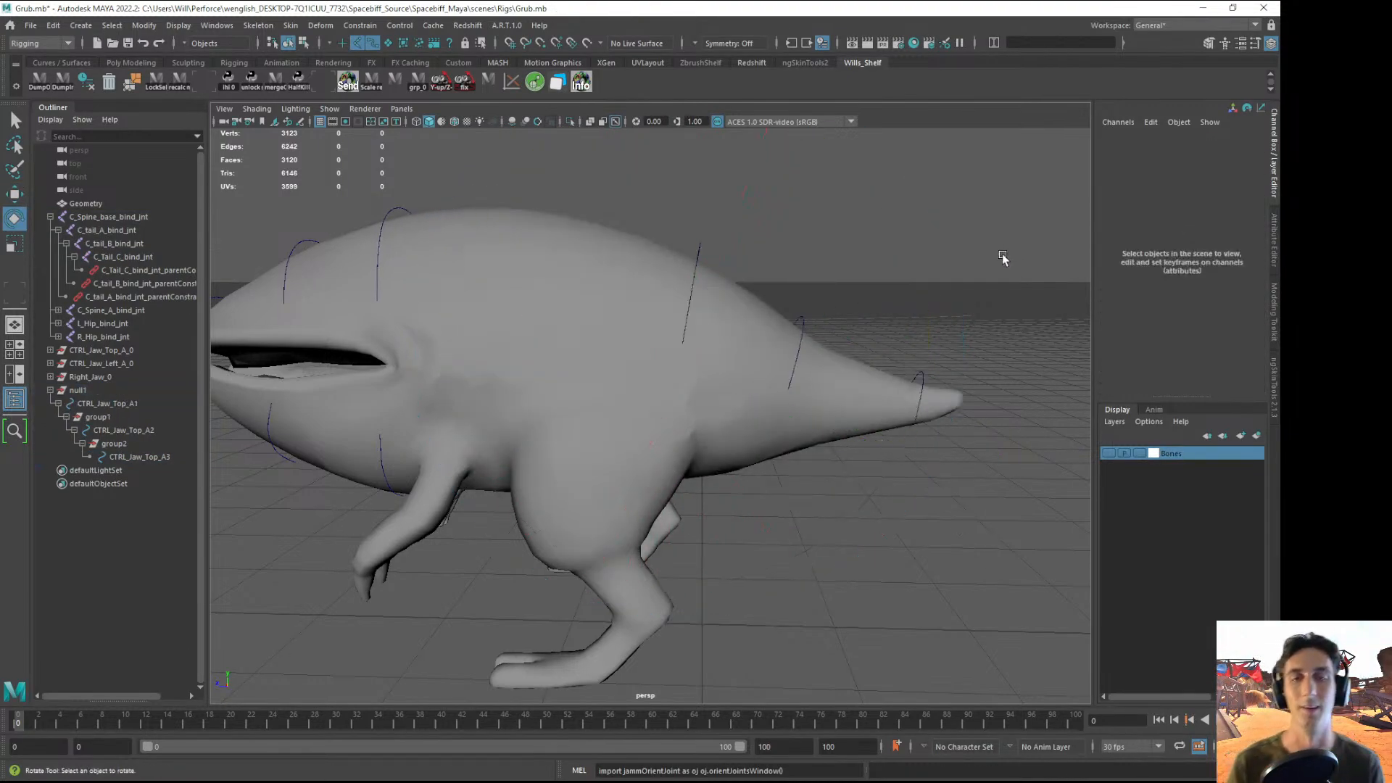
left_click(802, 320)
left_click_drag(943, 198, 986, 551)
key("ctrl+z")
left_click(986, 551)
left_click(920, 376)
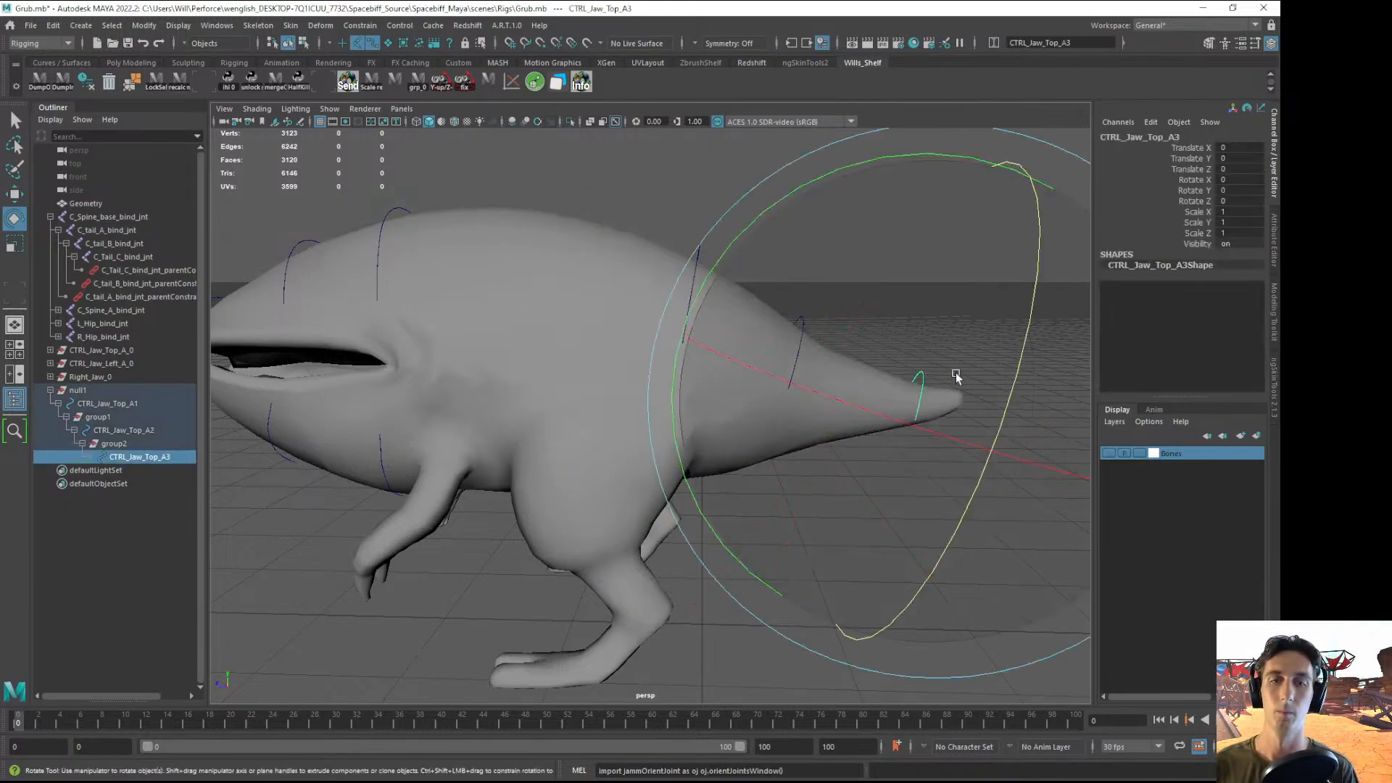
left_click_drag(807, 180, 668, 289)
key("ctrl+z")
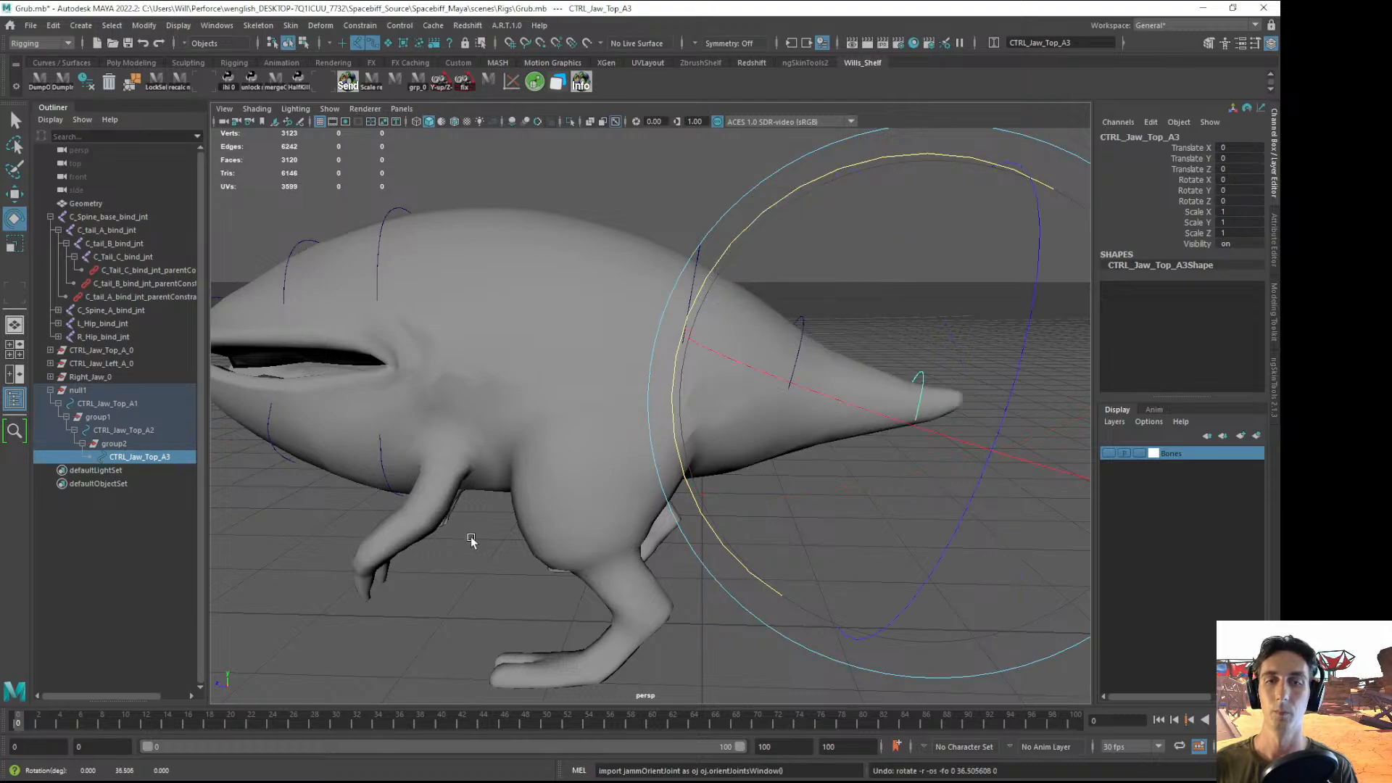
- Test the tail bend by rotating all three tail controls together about Y, and undo the rotation
left_click(700, 244)
left_click(801, 318, "shift")
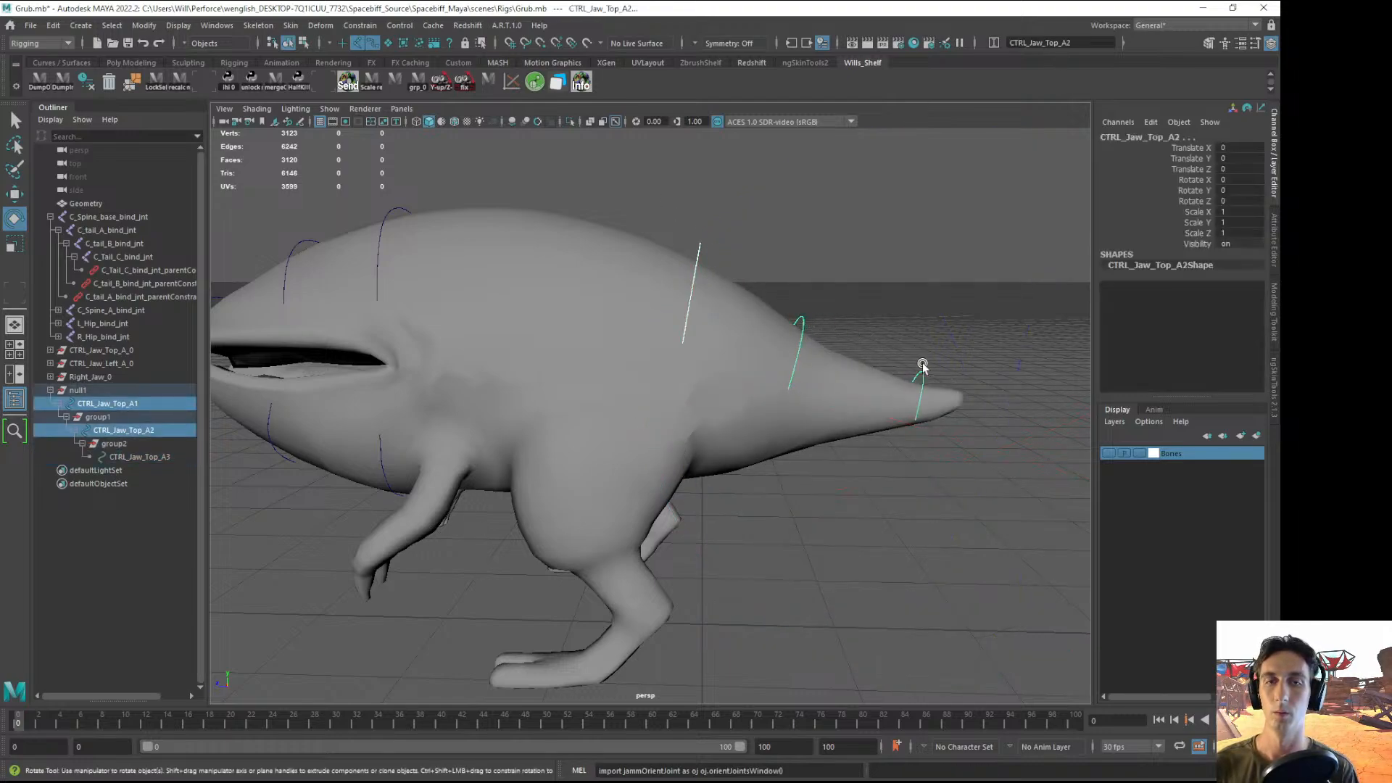
left_click(923, 370, "shift")
mouse_move(748, 264)
left_mouse_down()
mouse_move(678, 293)
mouse_move(781, 417)
mouse_move(756, 279)
left_mouse_up()
left_click_drag(732, 207, 608, 309)
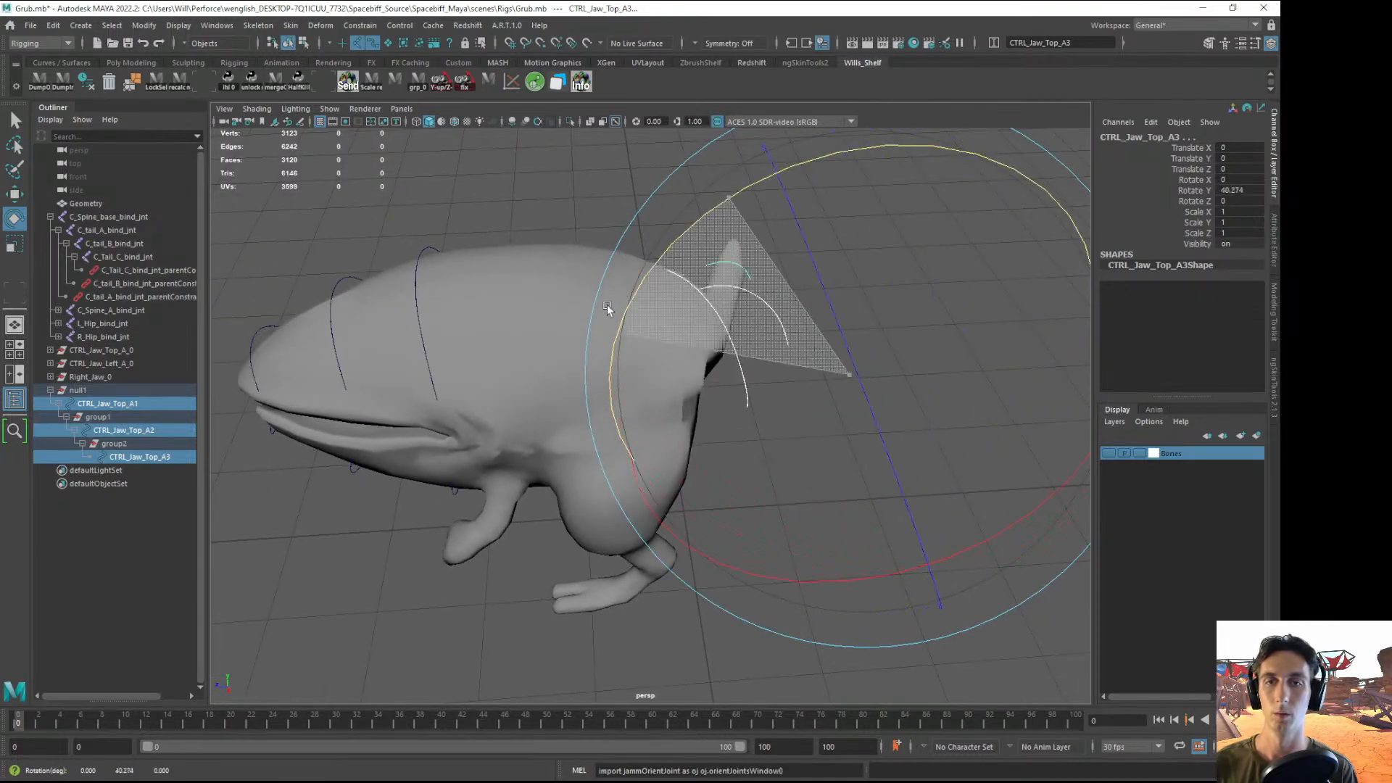
left_click_drag(570, 352, 575, 445, "alt")
key("ctrl+z")
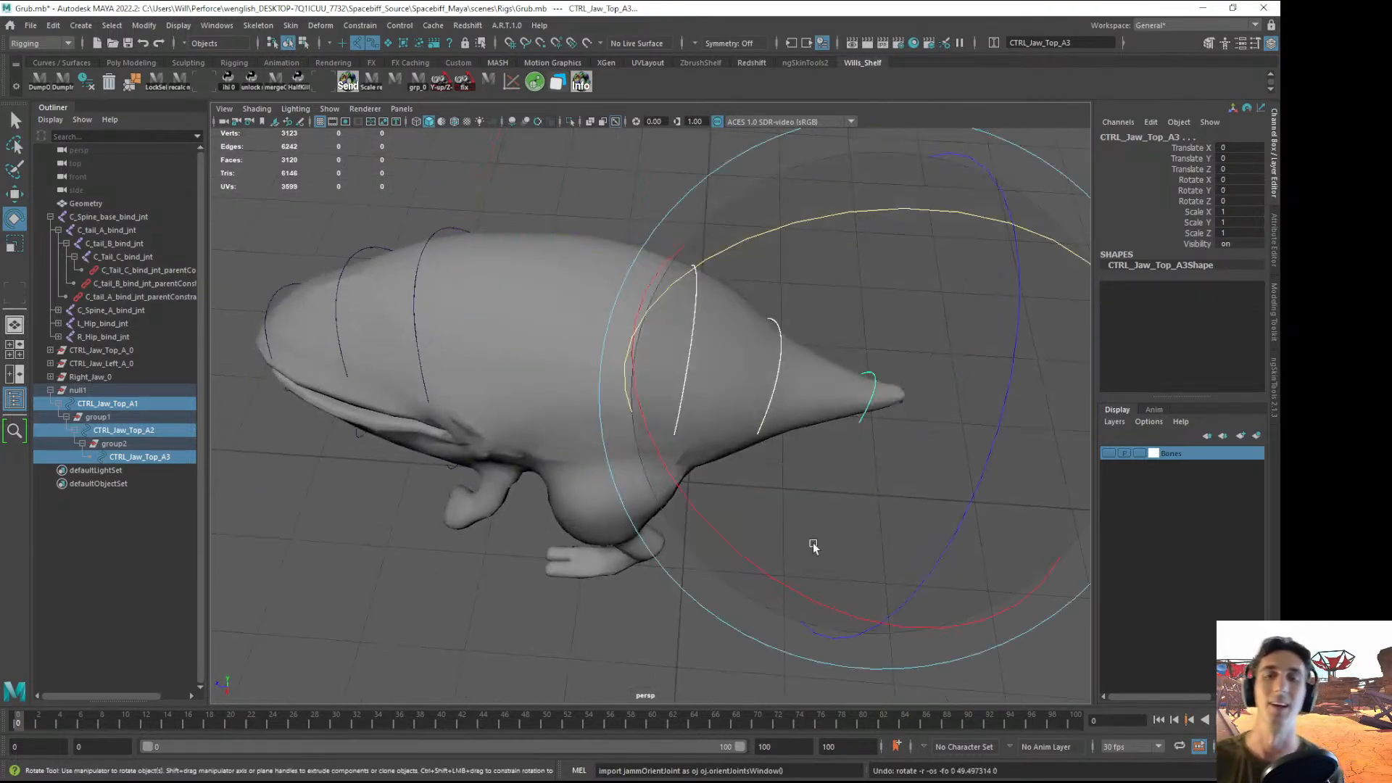
left_click_drag(740, 556, 786, 567)
key("ctrl+z")
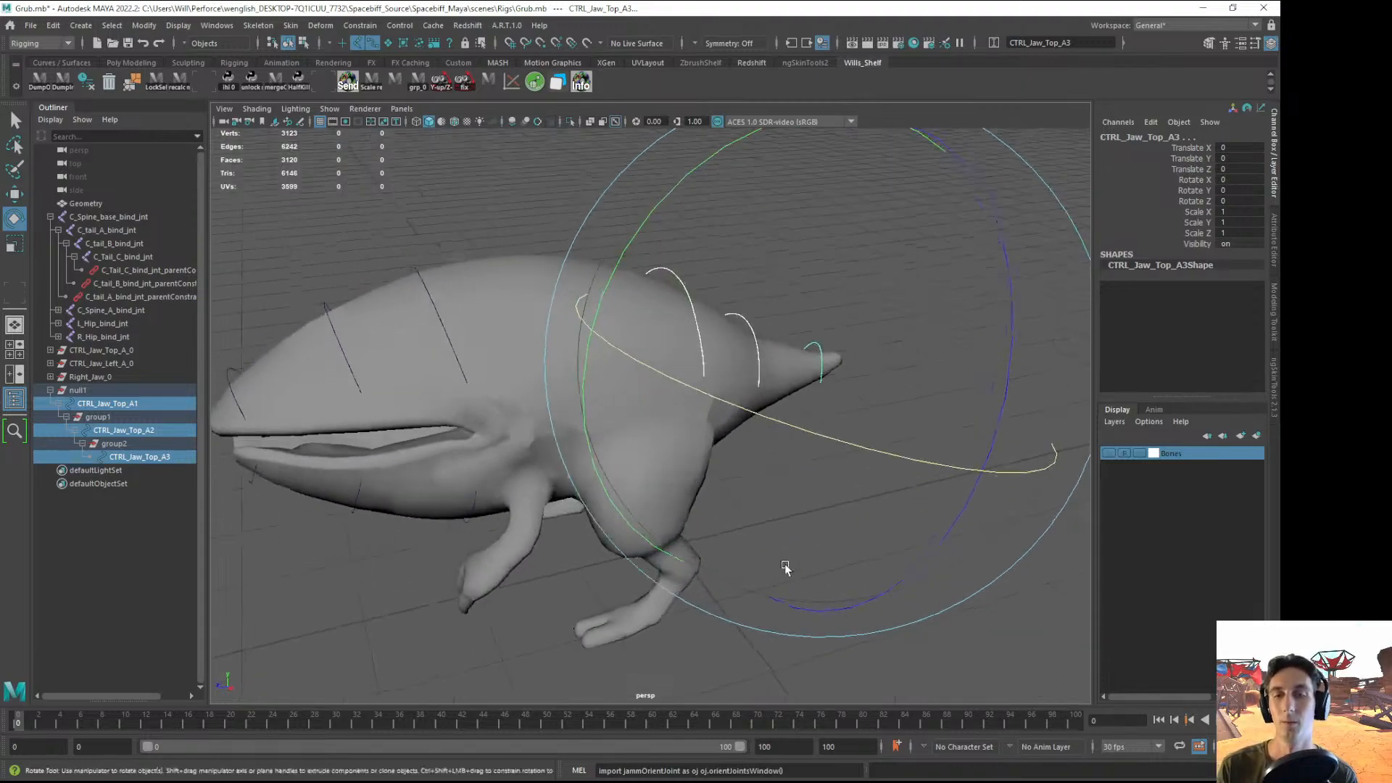
- Delete the parent constraint nodes under the C_tail_A, C_tail_B and C_Tail_C bind joints
left_click(306, 598)
left_click(119, 430)
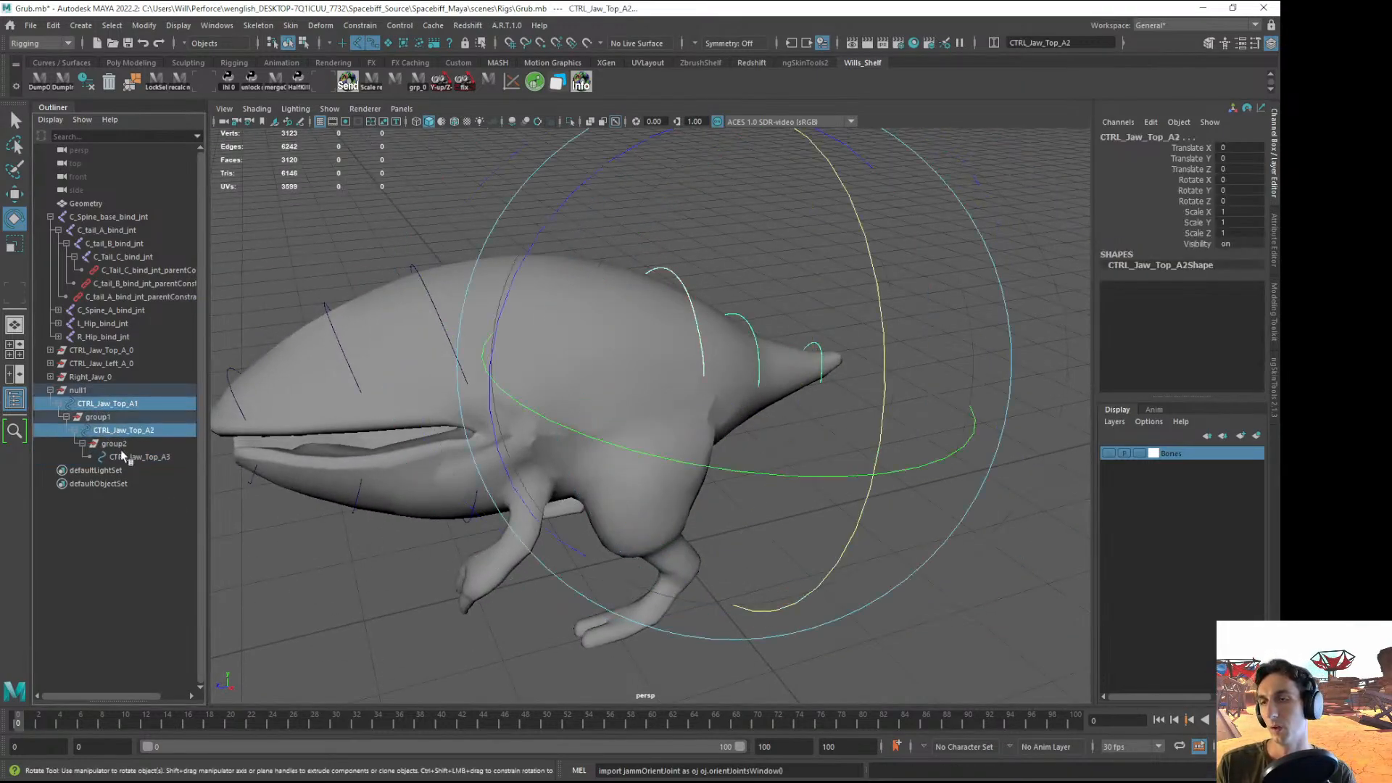
left_click(121, 456)
left_click_drag(374, 494, 522, 416, "alt")
key("w")
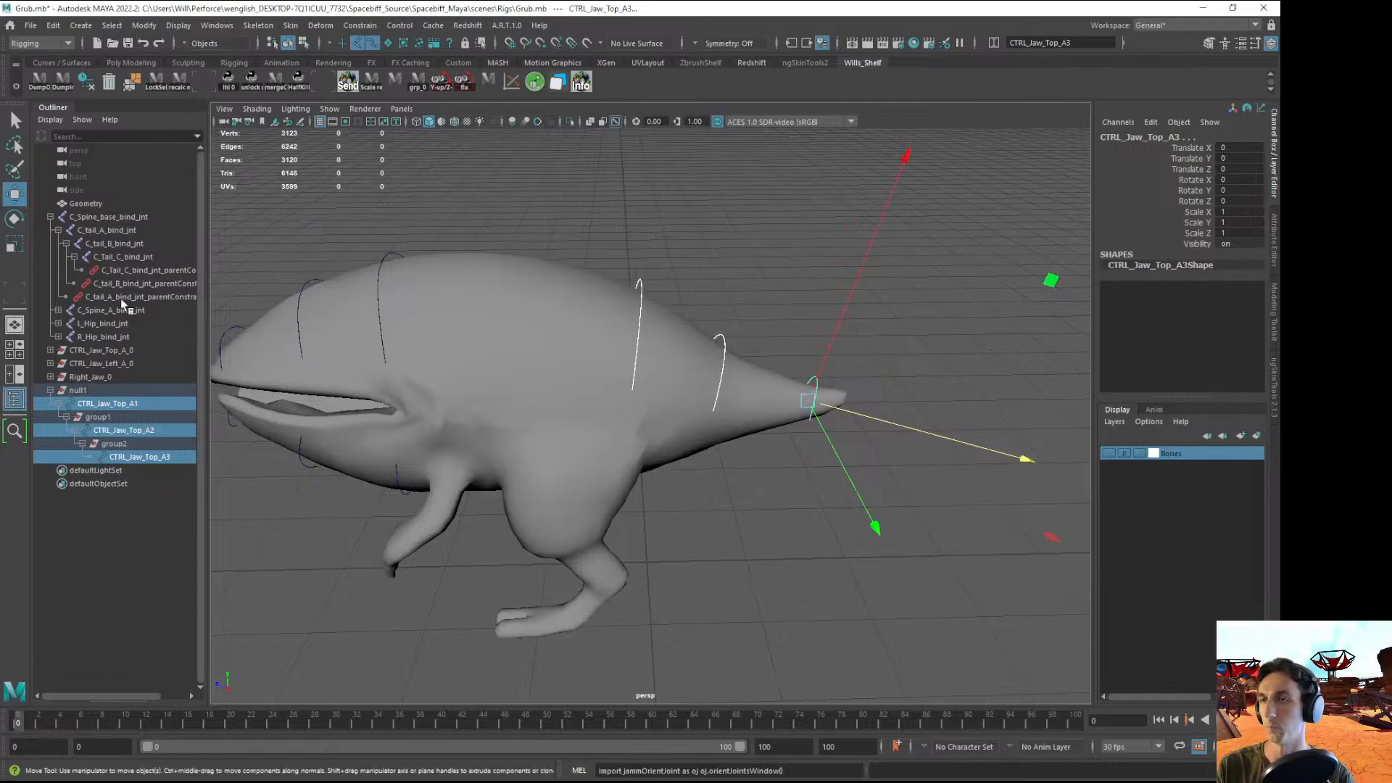
left_click_drag(121, 298, 120, 273)
key("Delete")
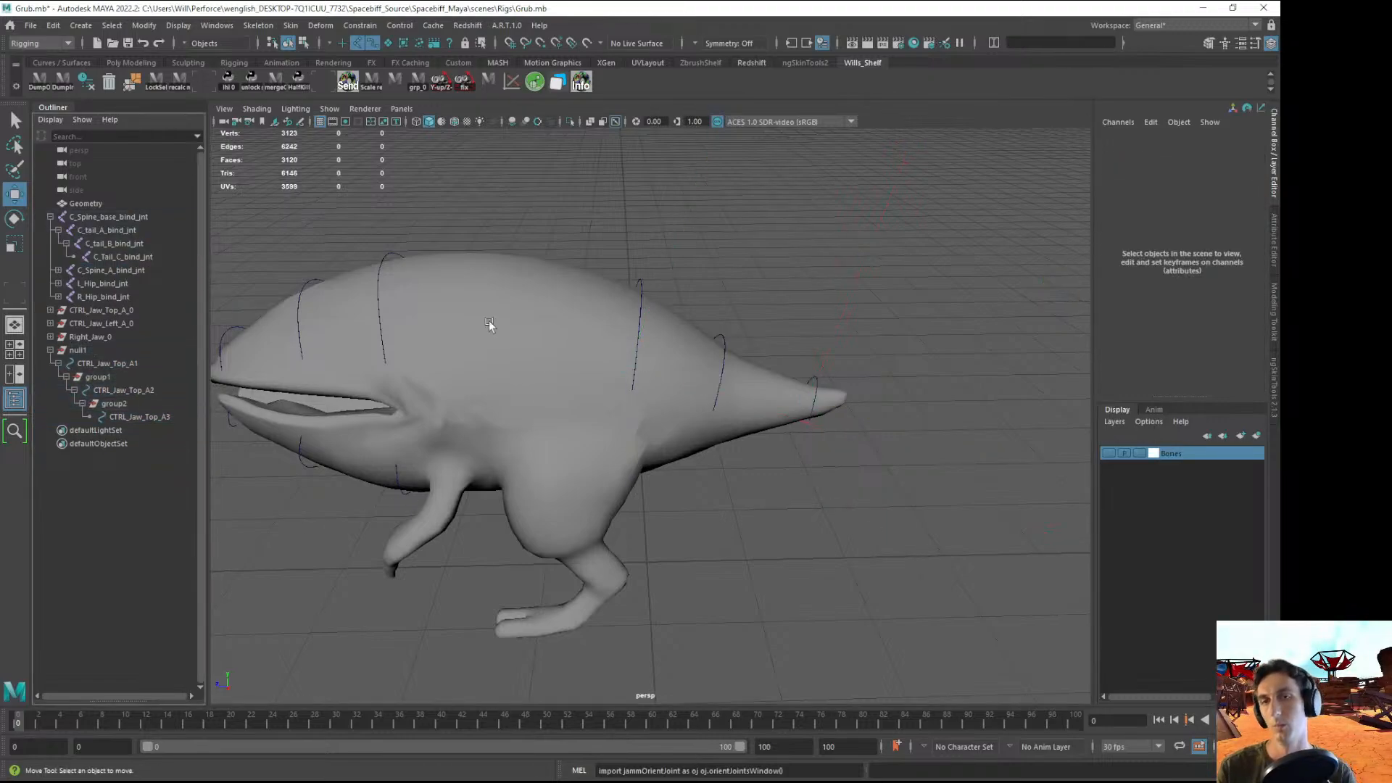
- Select C_tail_A_bind_jnt, C_tail_B_bind_jnt and C_Tail_C_bind_jnt in turn to check their pivots against the tail controls
left_click(109, 231)
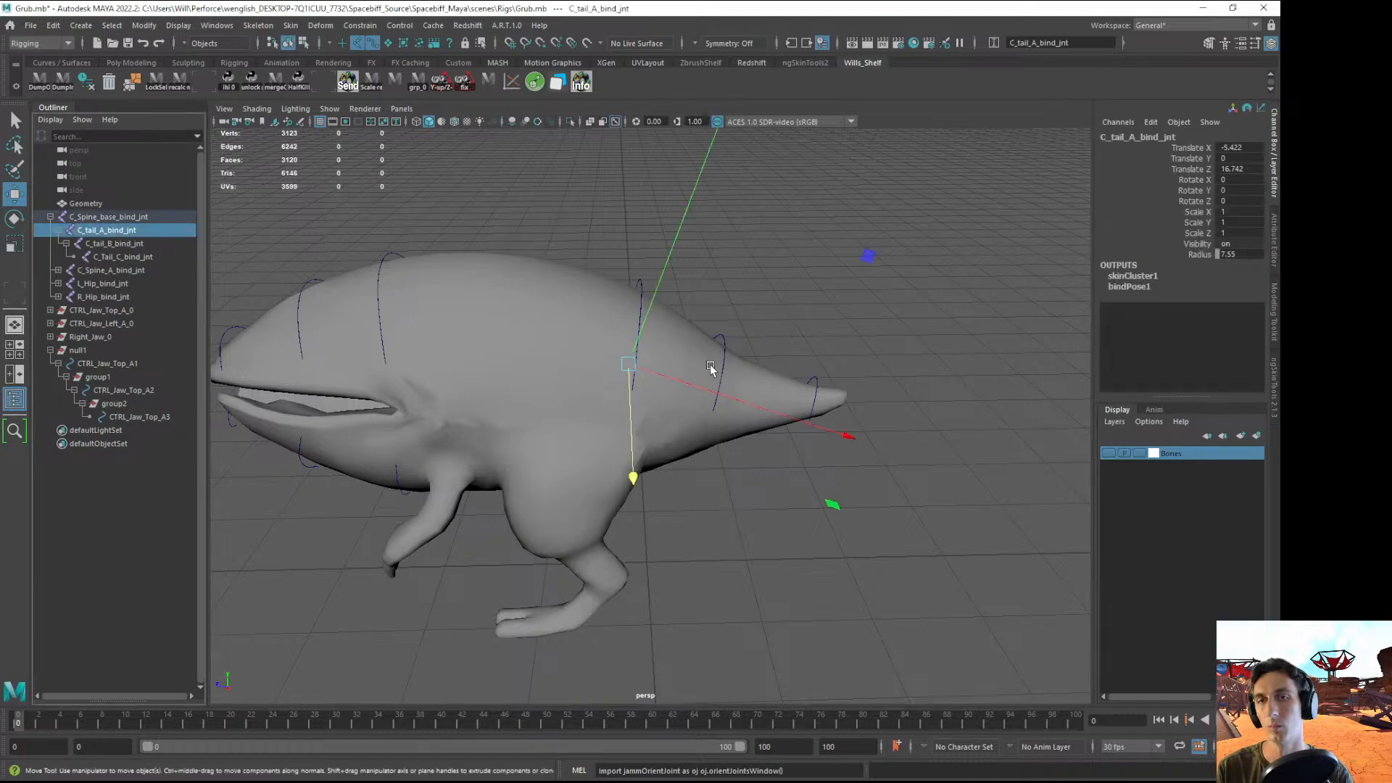
left_click_drag(575, 324, 514, 304)
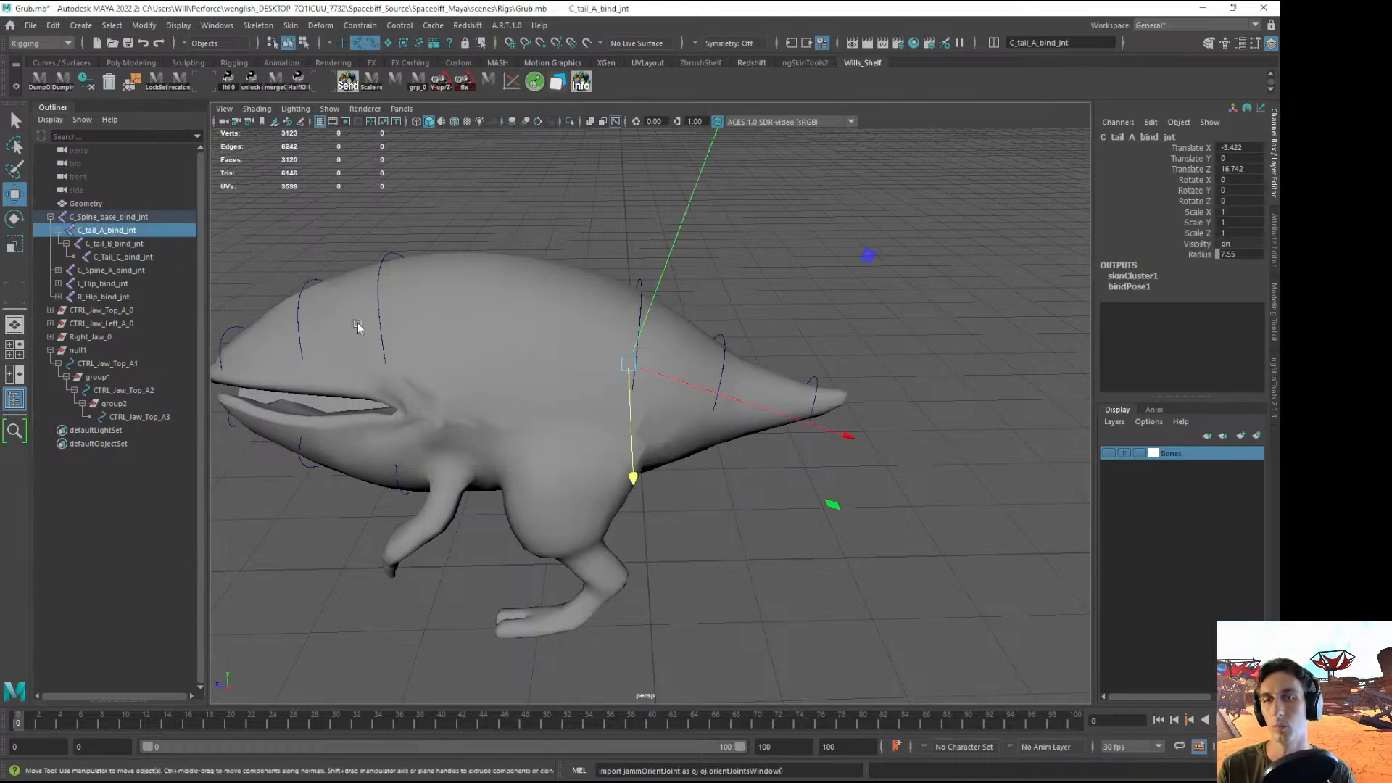
left_click(105, 243)
left_click(106, 257)
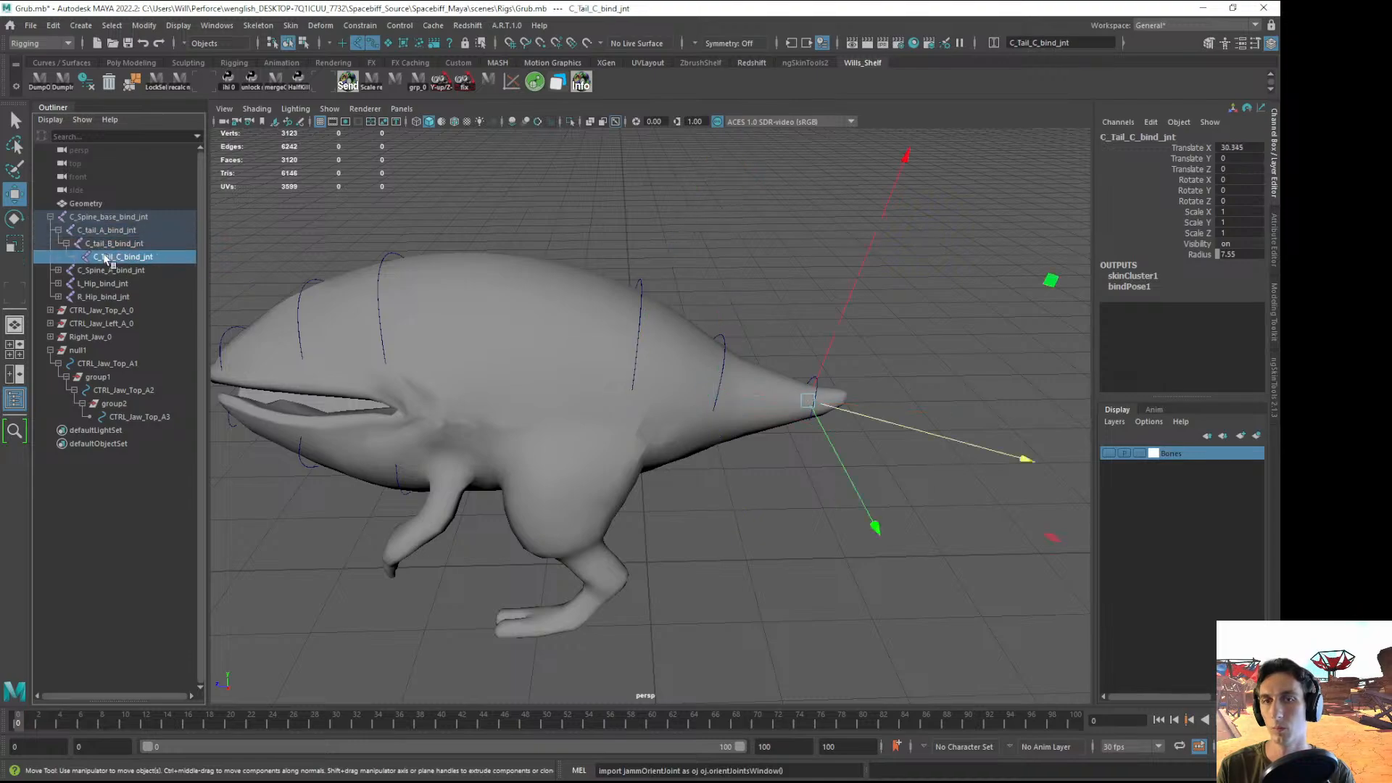
- Test-rotate the three tail bind joints together about Y from the side and from above, undoing each rotation
left_click(110, 232)
left_click(109, 257, "shift")
key("e")
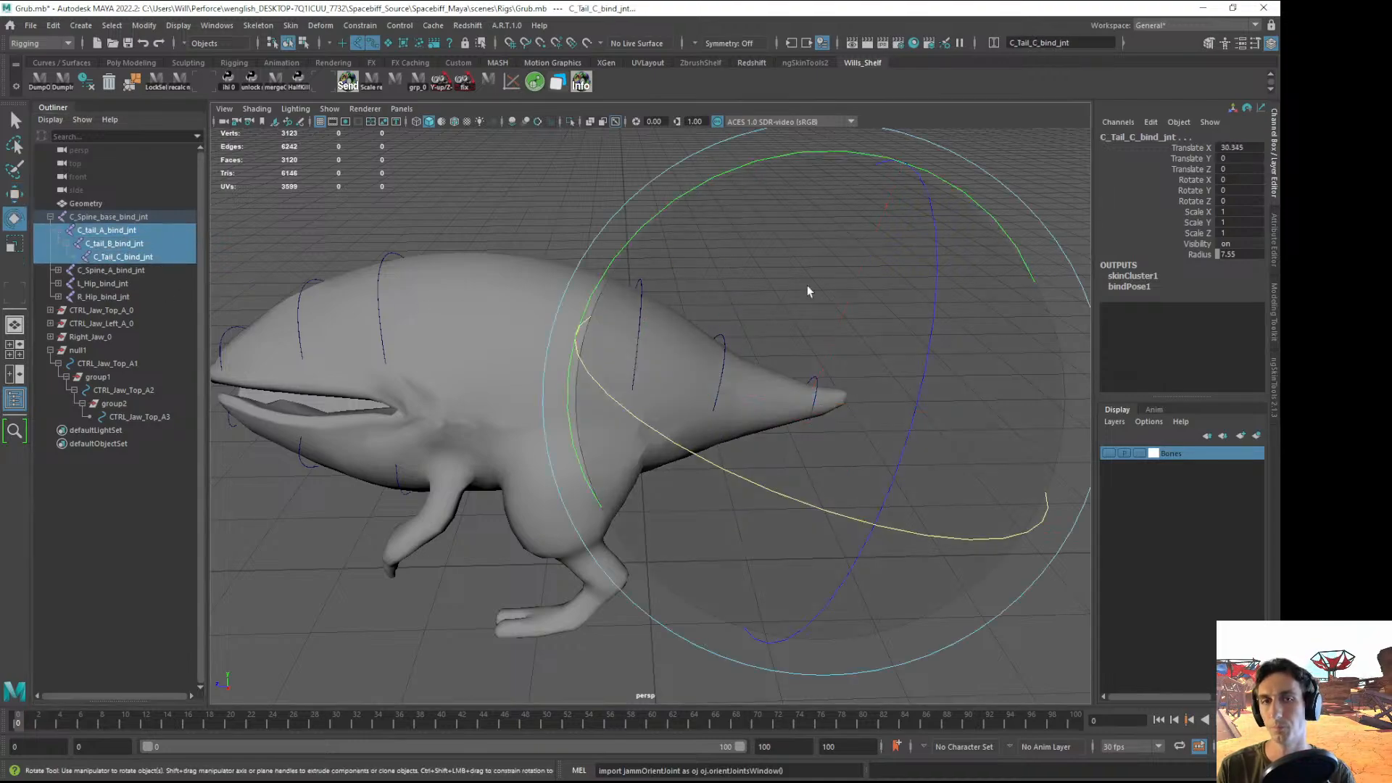
left_click_drag(668, 212, 567, 319)
key("ctrl+z")
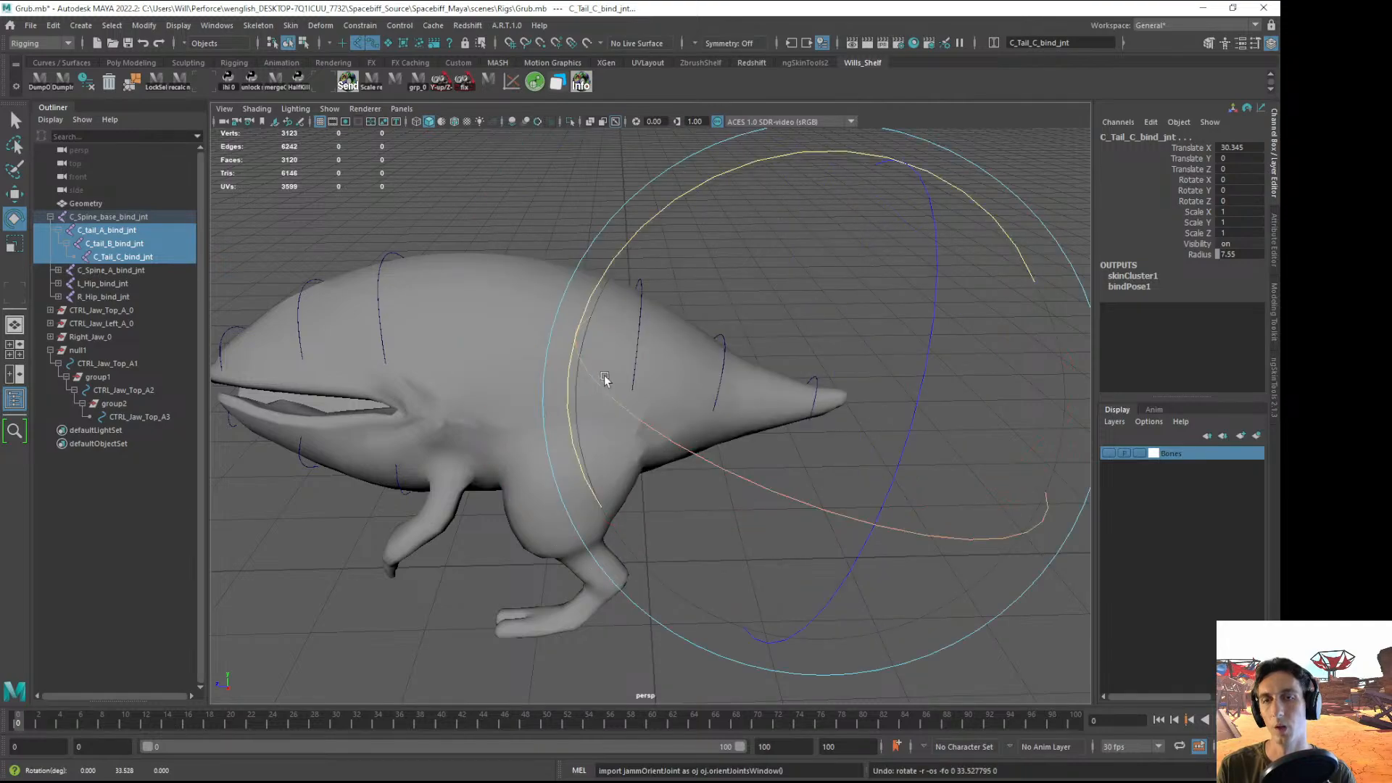
left_click_drag(606, 379, 695, 468, "alt")
middle_click_drag(758, 340, 701, 335, "alt")
left_click_drag(701, 335, 631, 367)
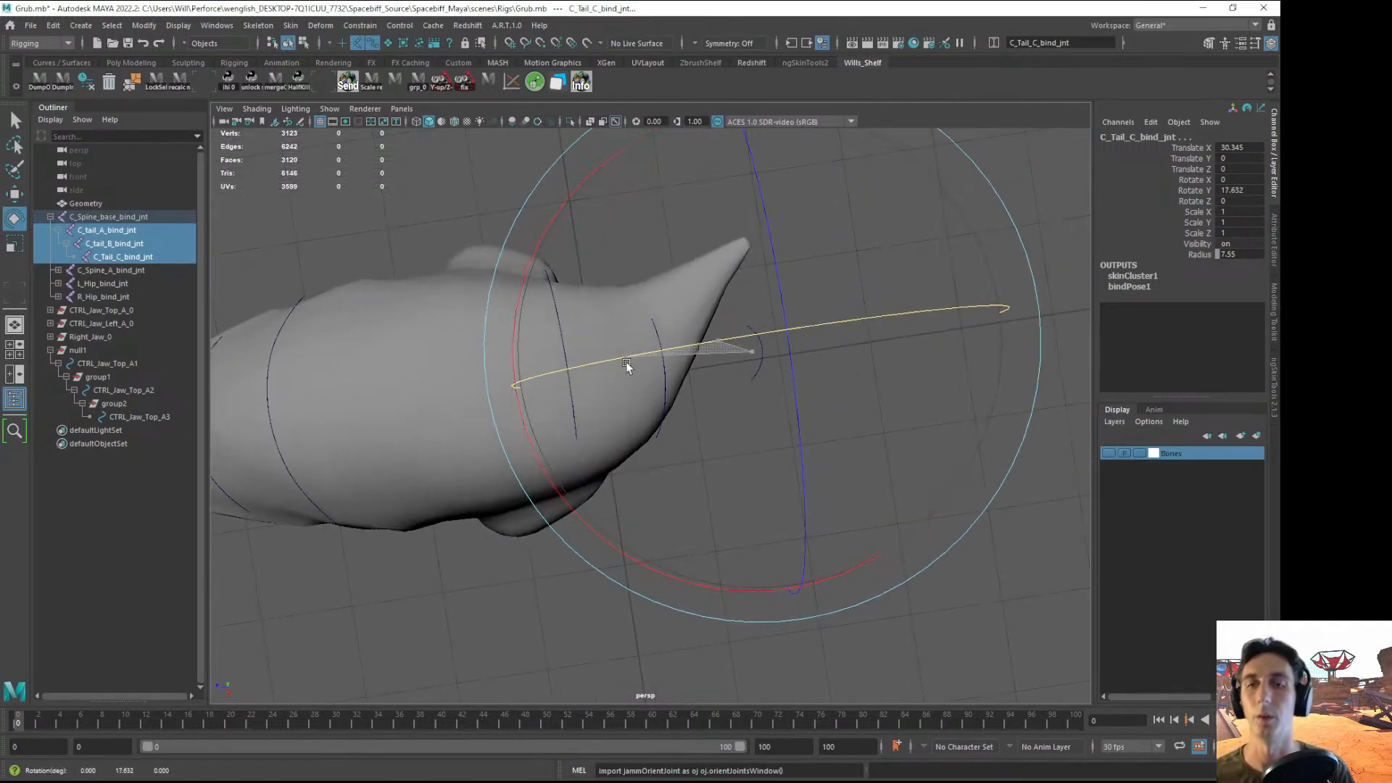
key("ctrl+z")
- Examine the position and axis orientation of each tail bind joint from several angles around the tail
left_click(108, 233)
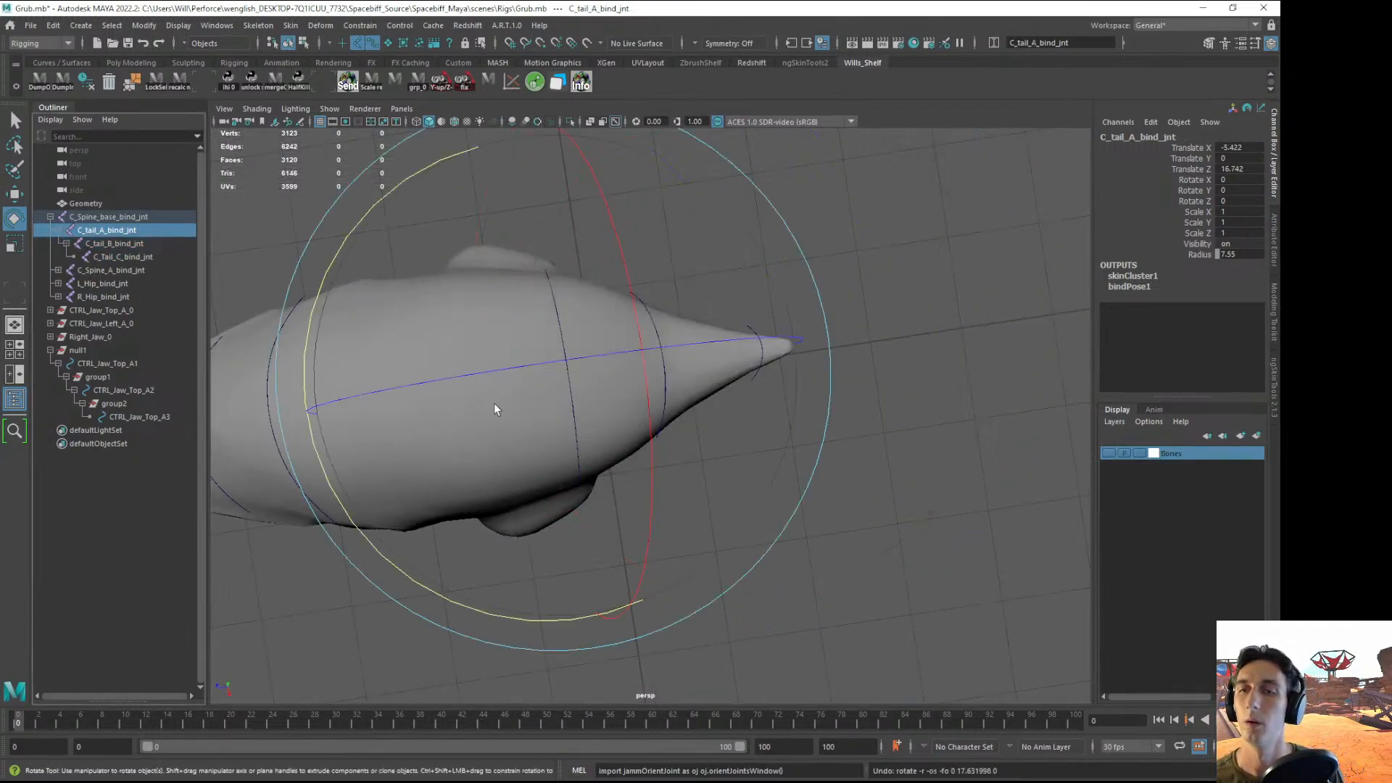
mouse_move(496, 410)
left_mouse_down("alt")
mouse_move(506, 327)
mouse_move(420, 358)
mouse_move(433, 365)
left_mouse_up("alt")
key("4")
key("w")
key("5")
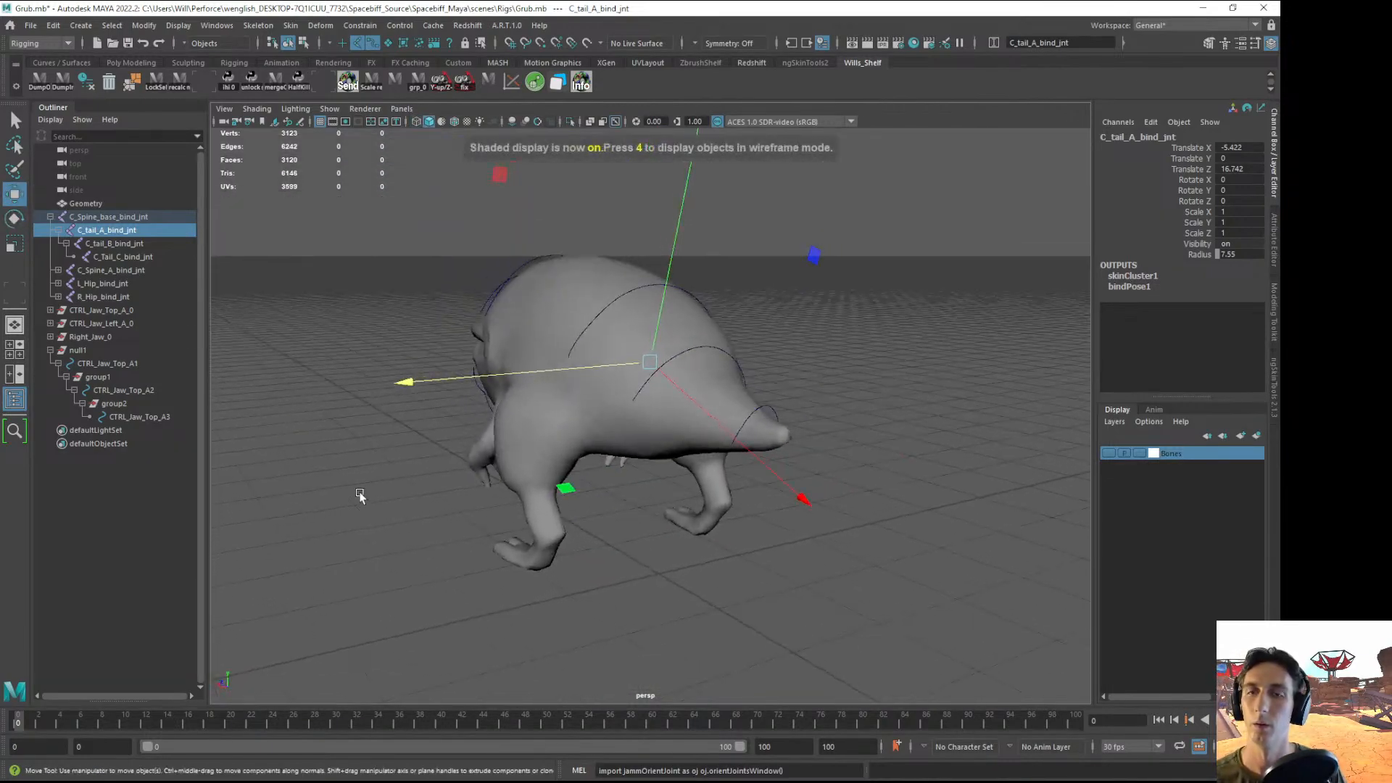
left_click_drag(417, 445, 416, 506, "alt")
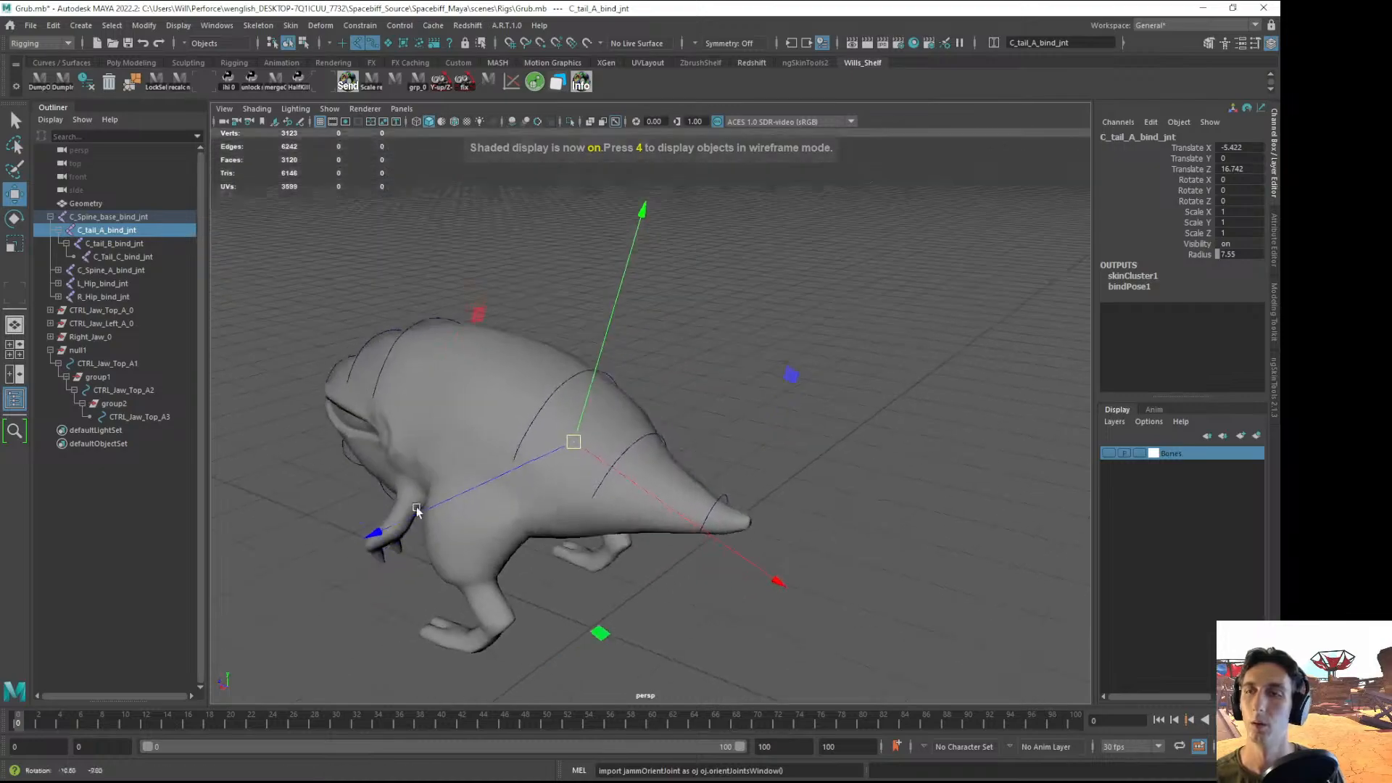
left_click(99, 243)
left_click(106, 257)
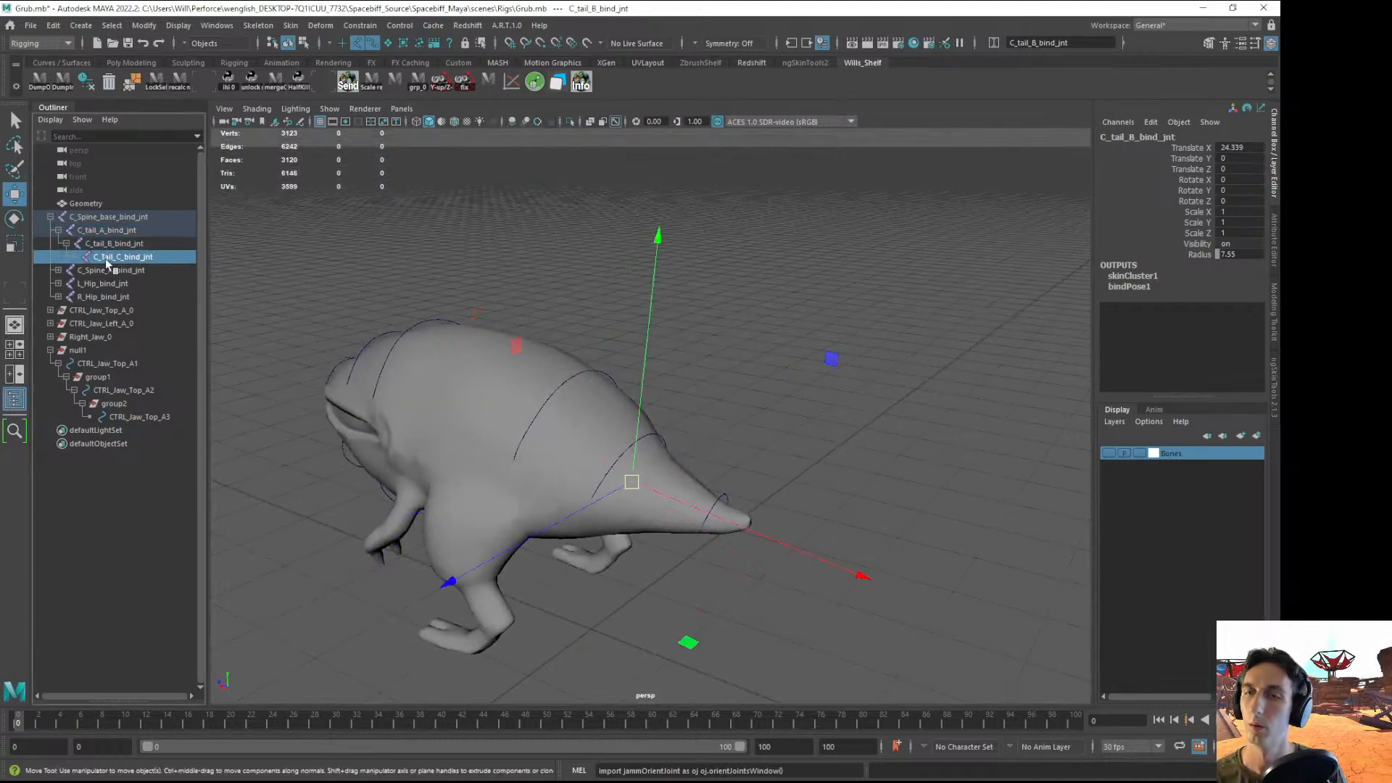
left_click(106, 245)
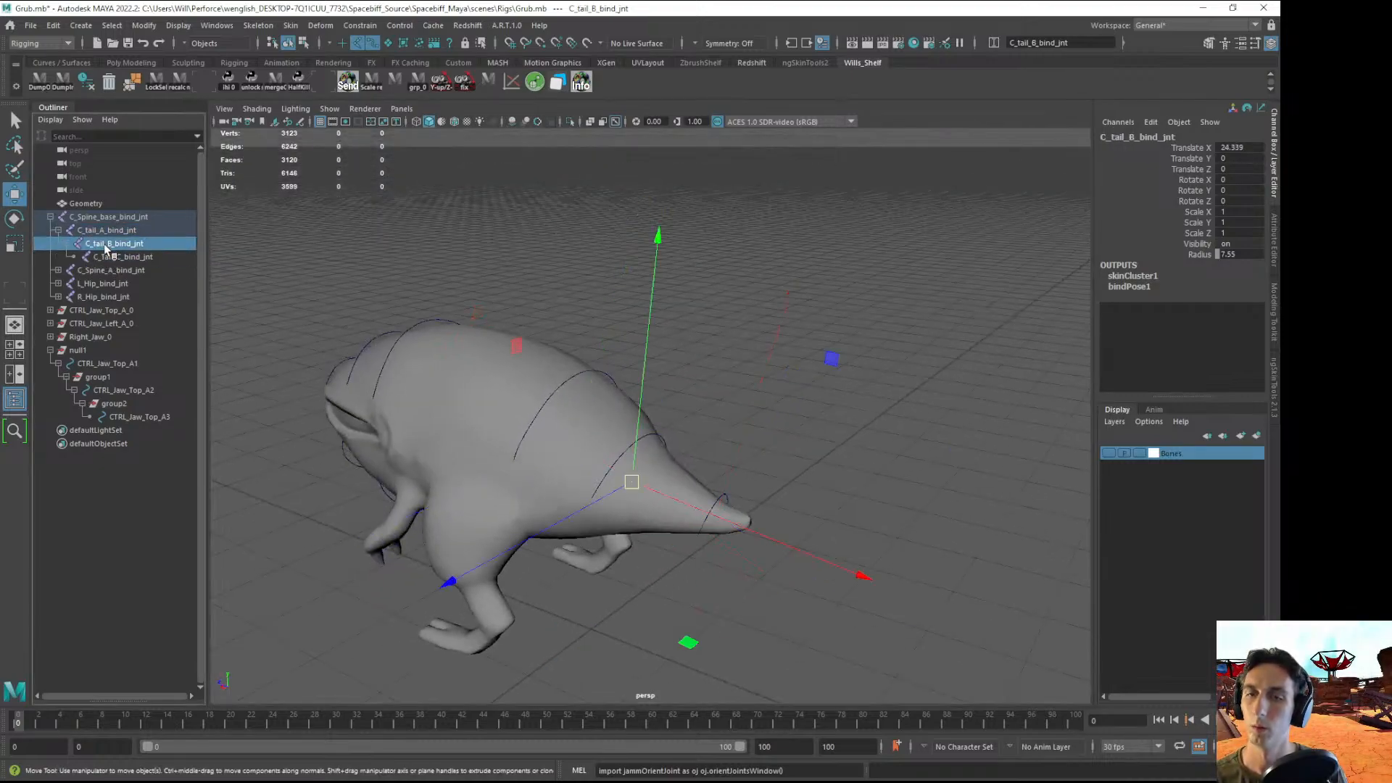
left_click(103, 233)
left_click_drag(559, 385, 609, 389, "alt")
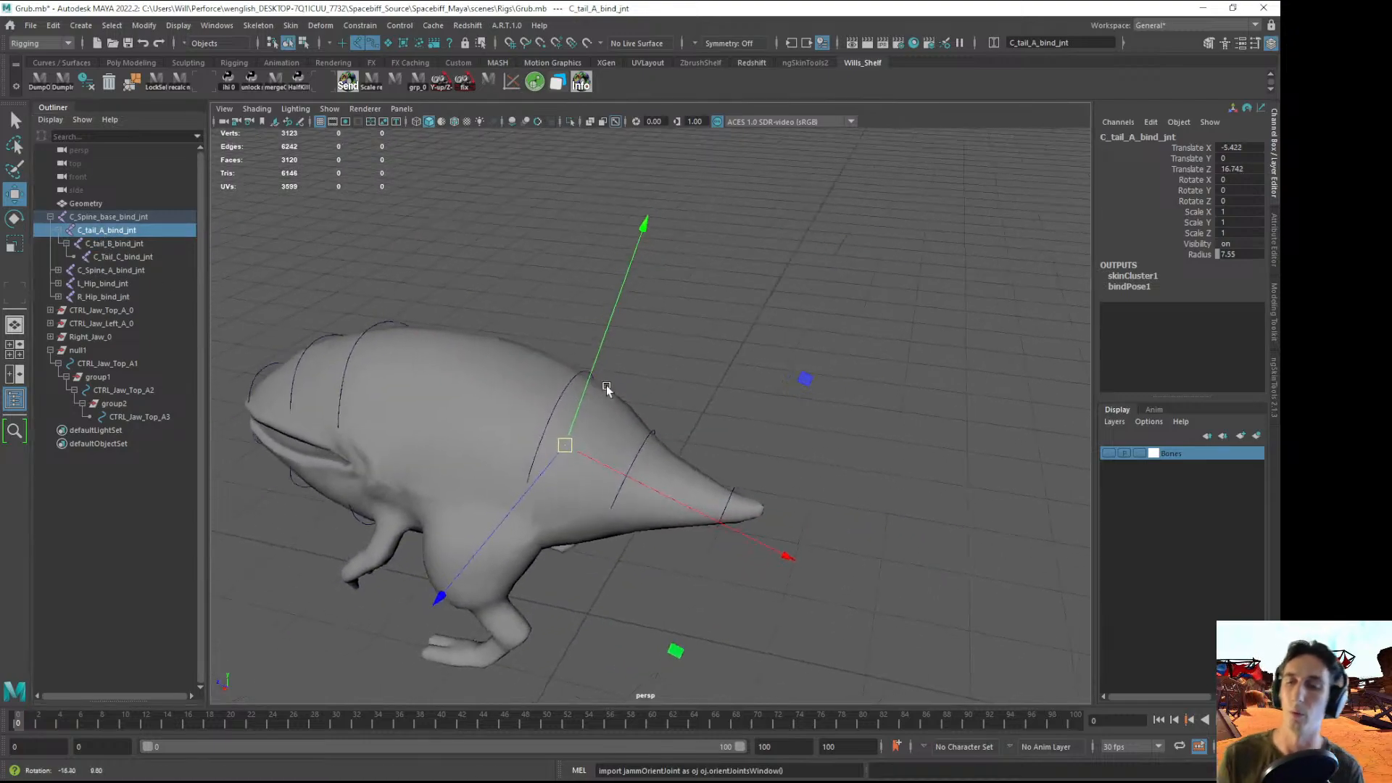
right_click_drag(609, 389, 686, 380, "alt")
left_click_drag(686, 380, 616, 391, "alt")
right_click_drag(652, 388, 703, 385, "alt")
left_click_drag(703, 384, 672, 388, "alt")
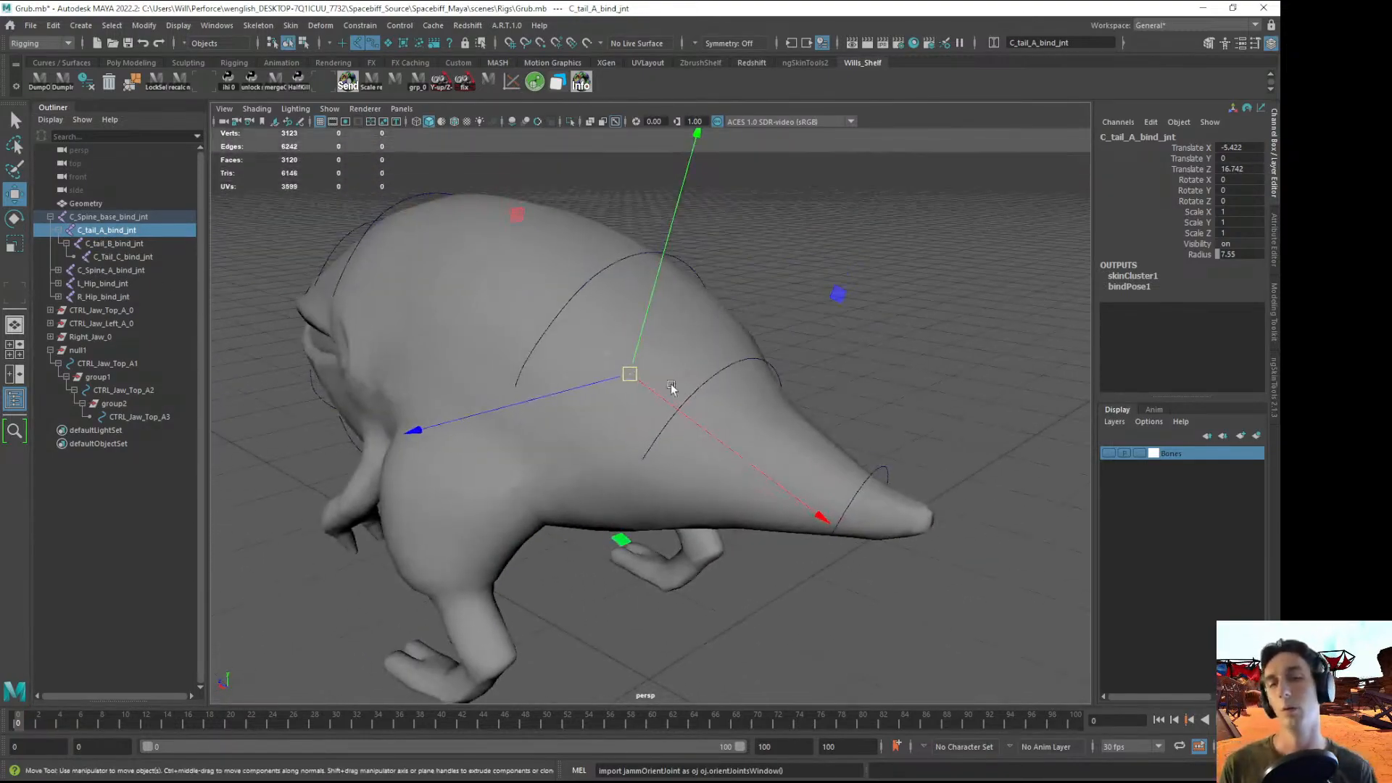
left_click(103, 245)
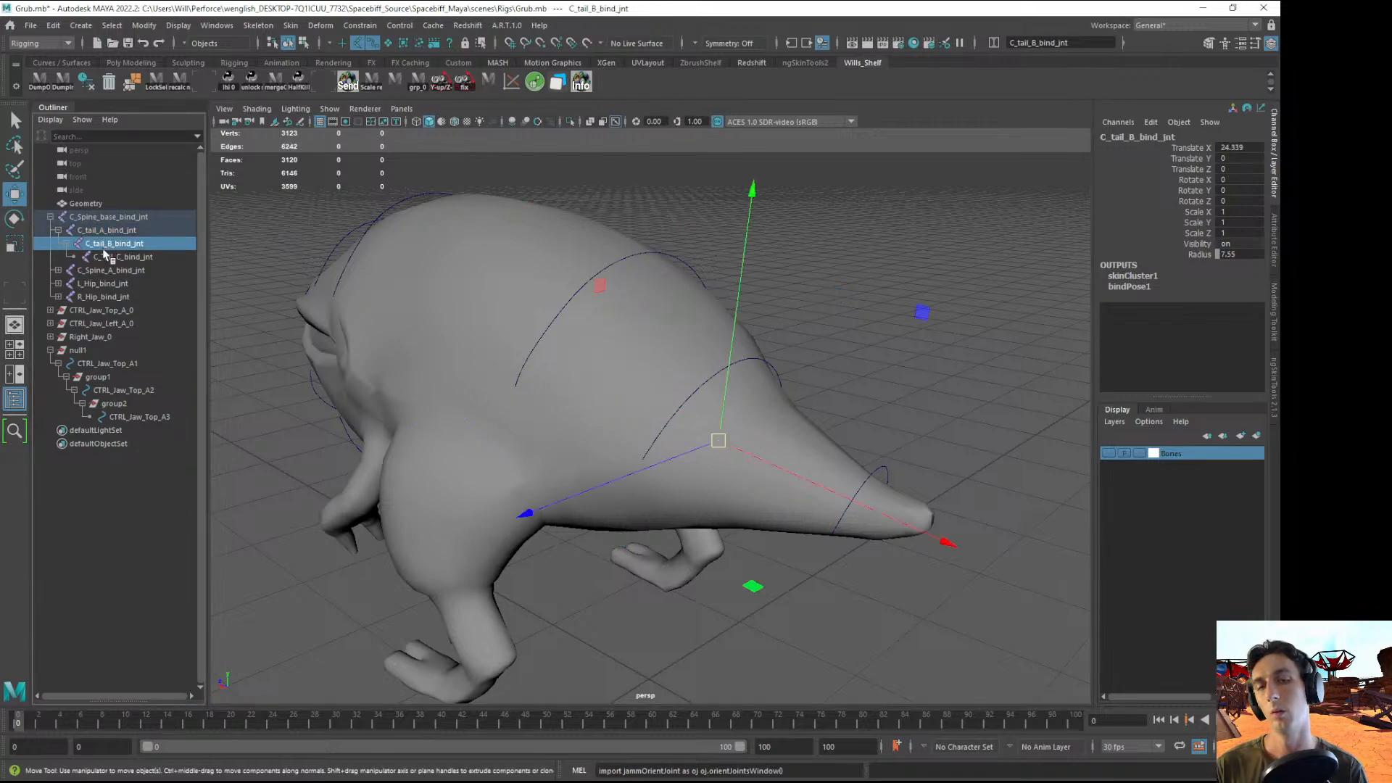
- Check the axis orientation of C_Tail_C_bind_jnt against that of C_tail_A_bind_jnt
left_click(107, 258)
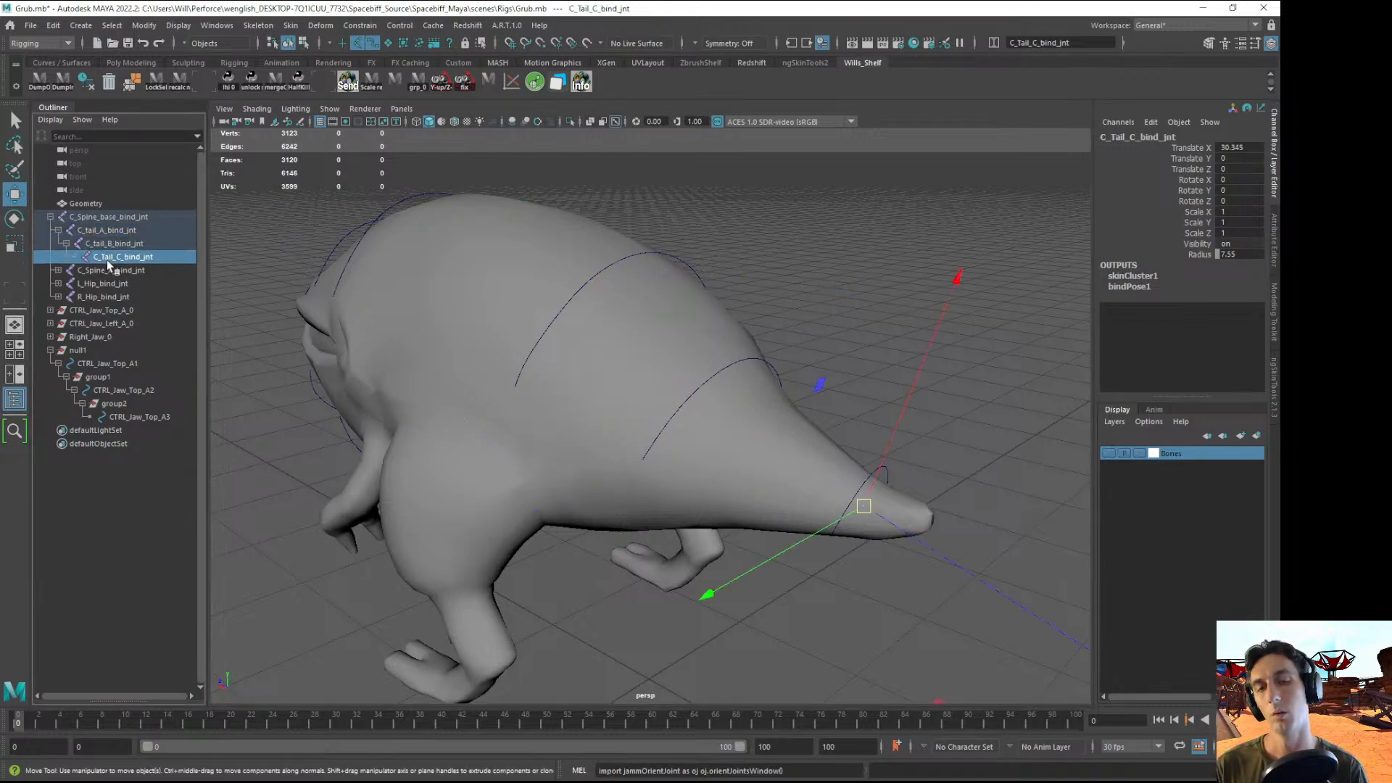
left_click(105, 231)
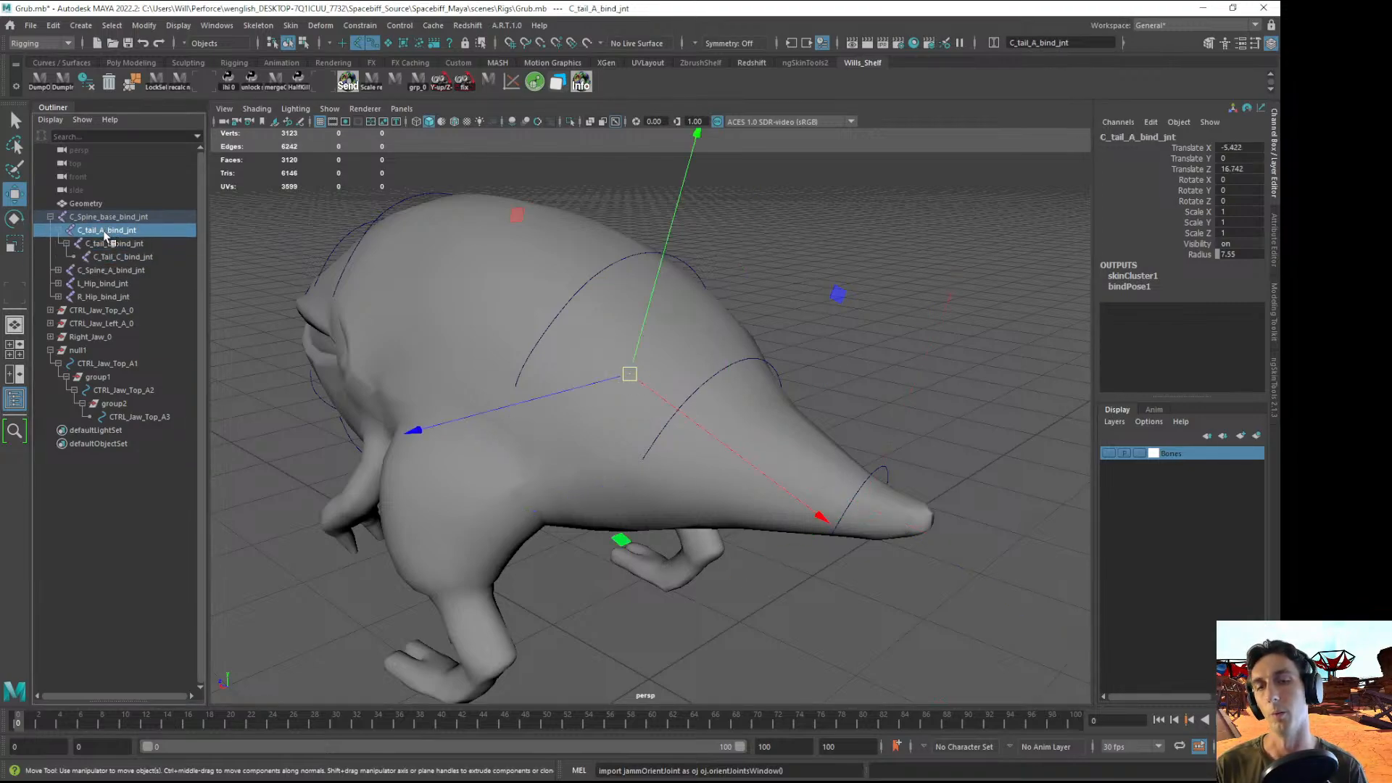
left_click_drag(507, 374, 602, 366, "alt")
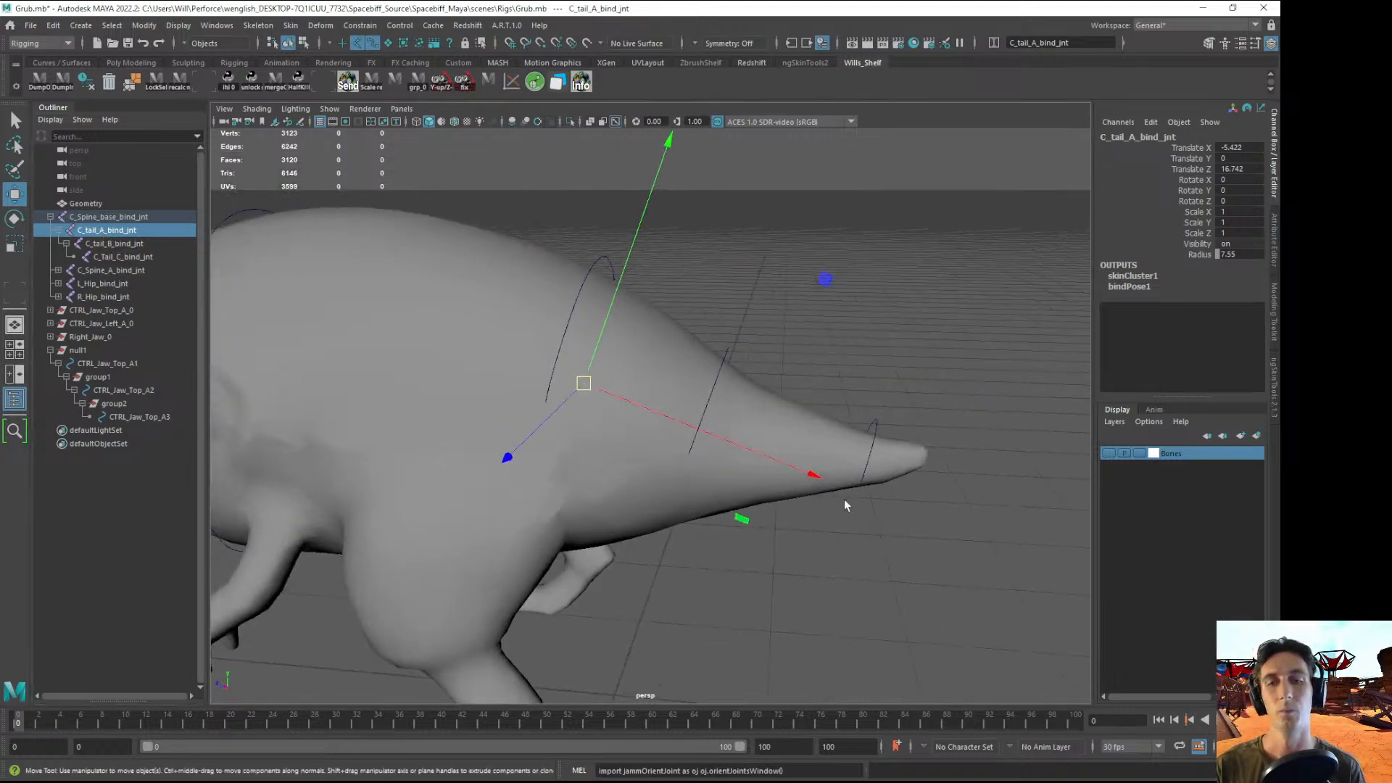
- Turn on the visibility of the Bones layer and display the grub mesh shaded with its skeleton
left_click(844, 500)
key("4")
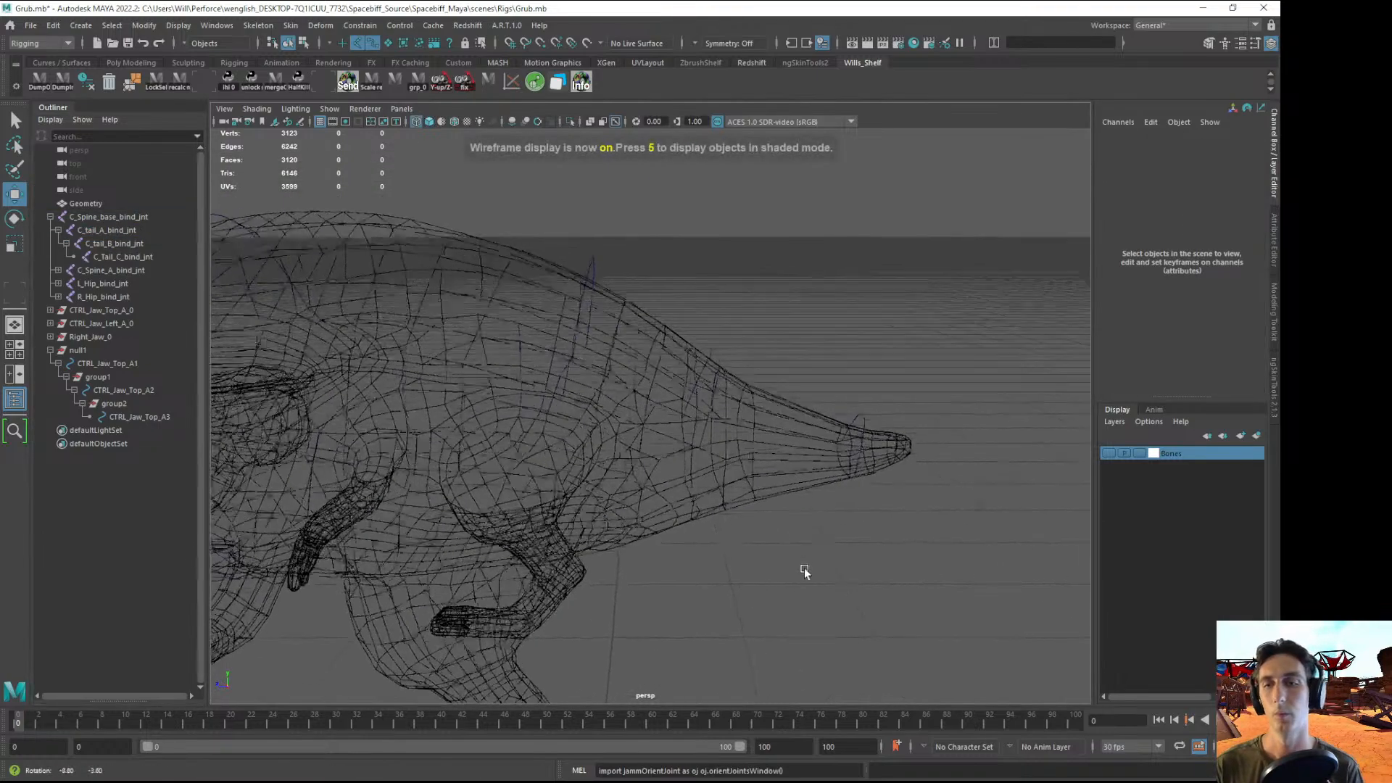
left_click(1108, 453)
key("5")
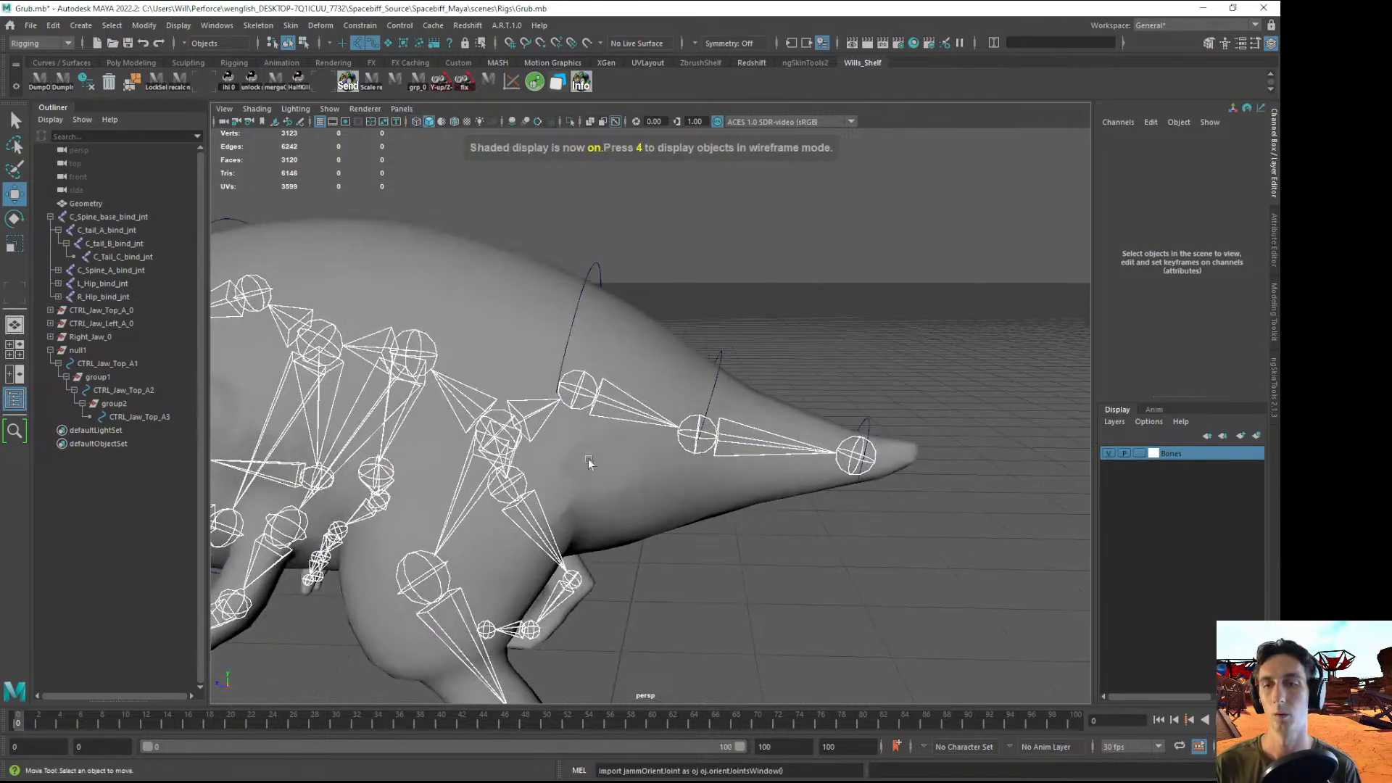
- Compare the axes of the C_tail_A, C_tail_B and C_Jaw_A bind joints with the skeleton visible
left_click(110, 231)
left_click_drag(377, 290, 384, 341, "alt")
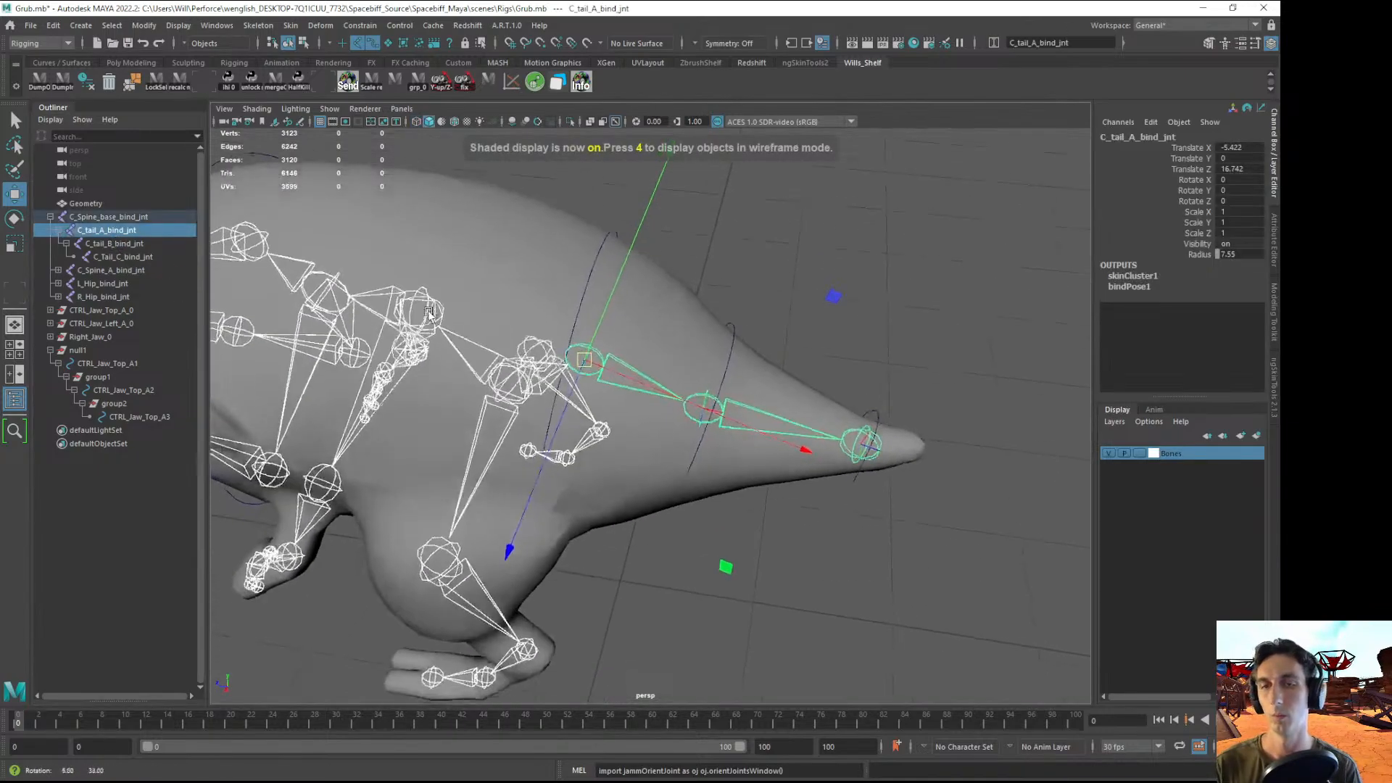
left_click(115, 244)
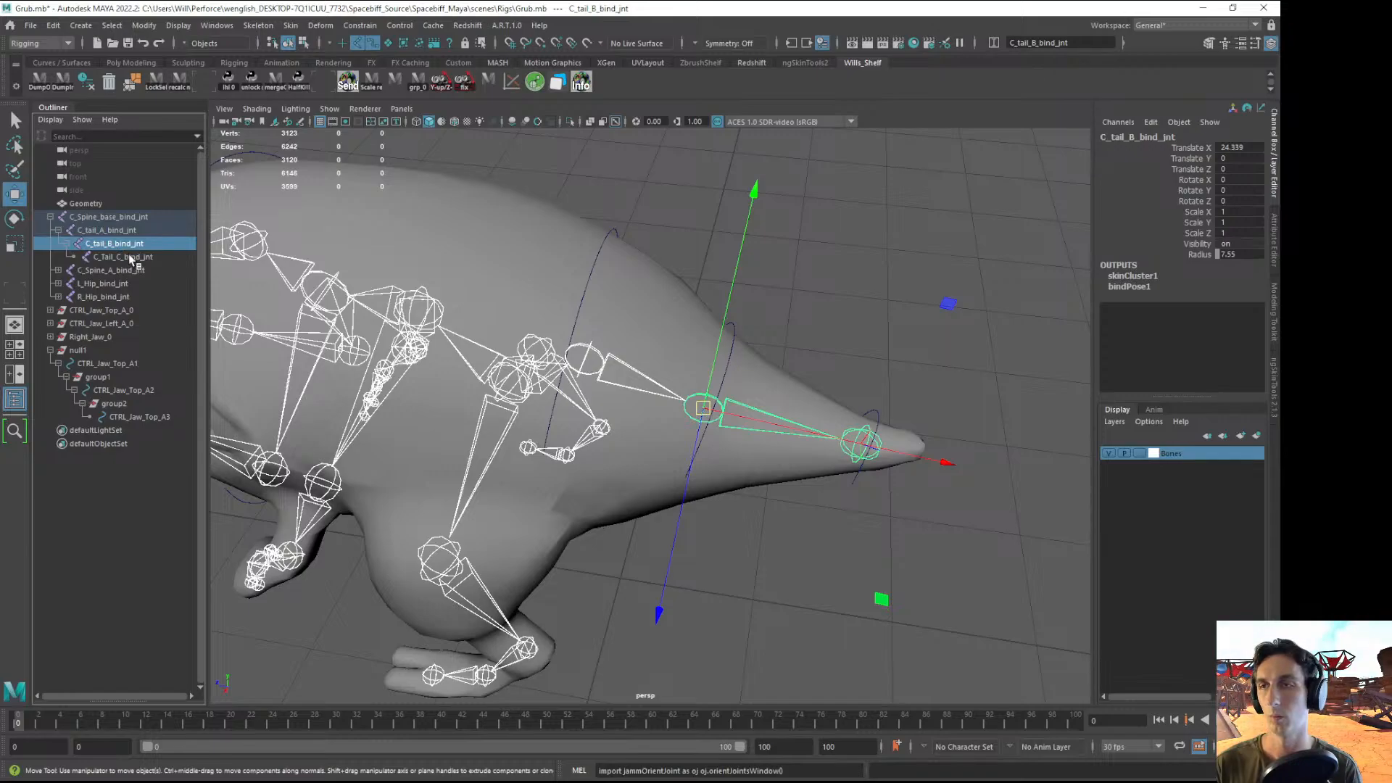
left_click_drag(406, 304, 528, 281, "alt")
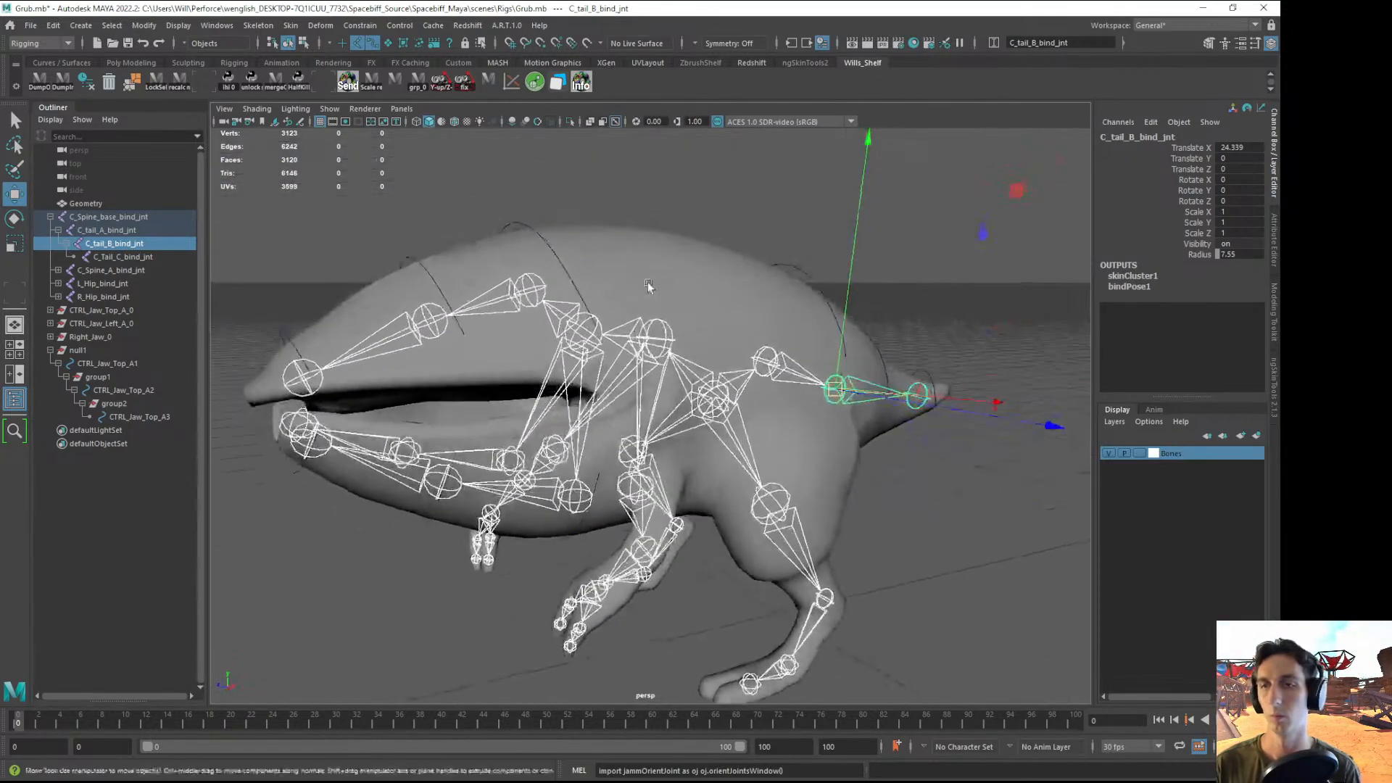
left_click(528, 282)
left_click_drag(631, 305, 586, 370, "alt")
left_click_drag(725, 353, 682, 327, "alt")
middle_click_drag(801, 293, 660, 314, "alt")
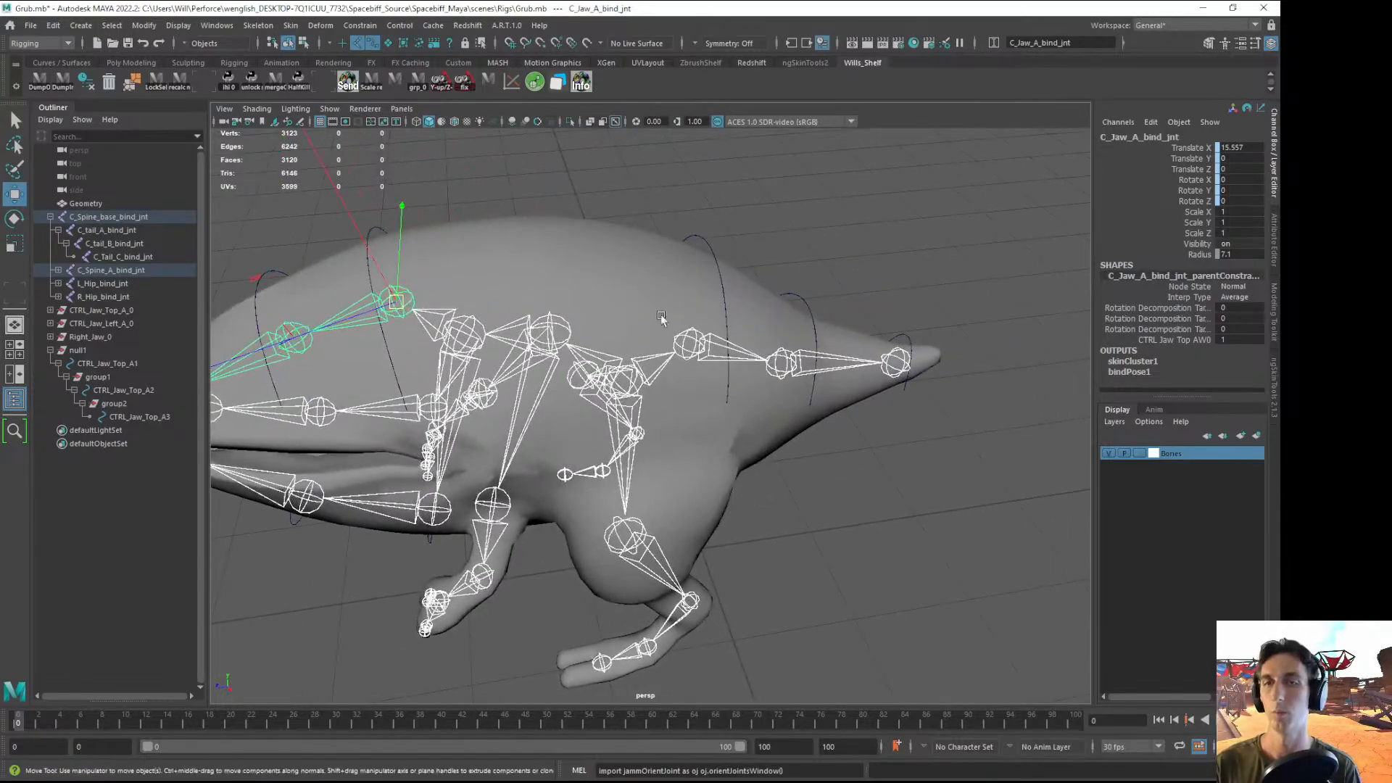
- Select C_tail_A_bind_jnt, C_tail_B_bind_jnt and C_Tail_C_bind_jnt together on the tail skeleton
left_click(691, 335)
left_click_drag(691, 335, 758, 352, "alt")
left_click(758, 351, "shift")
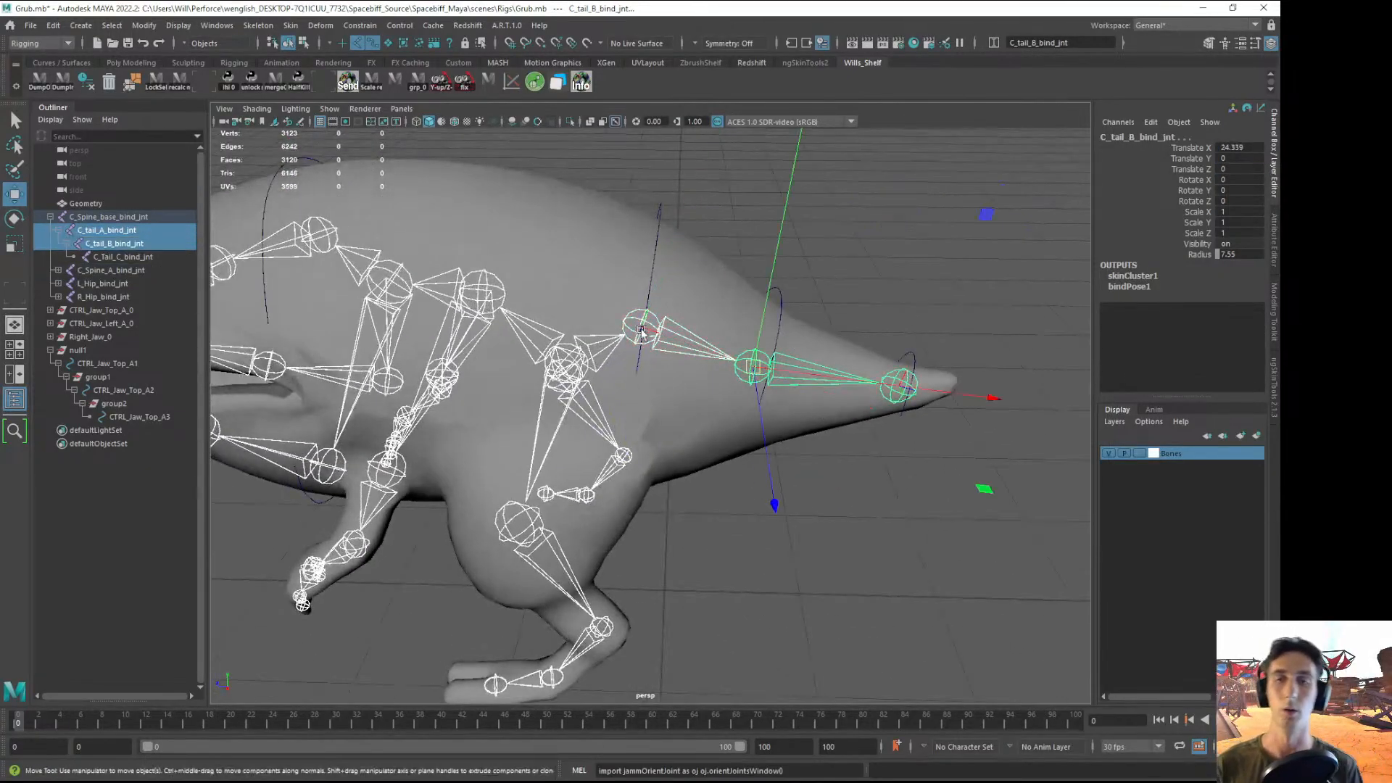
left_click(710, 209)
left_click(633, 319)
left_click(764, 354, "shift")
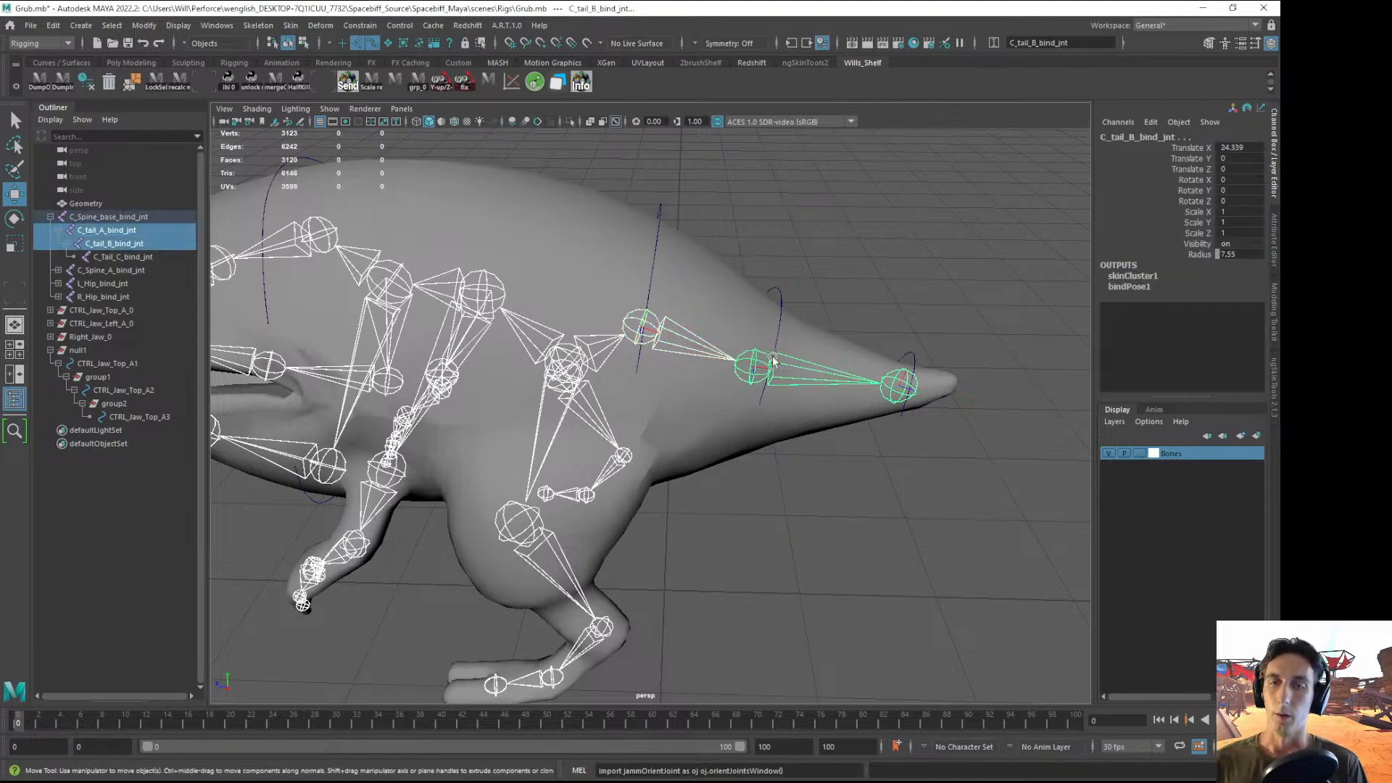
left_click(899, 373, "shift")
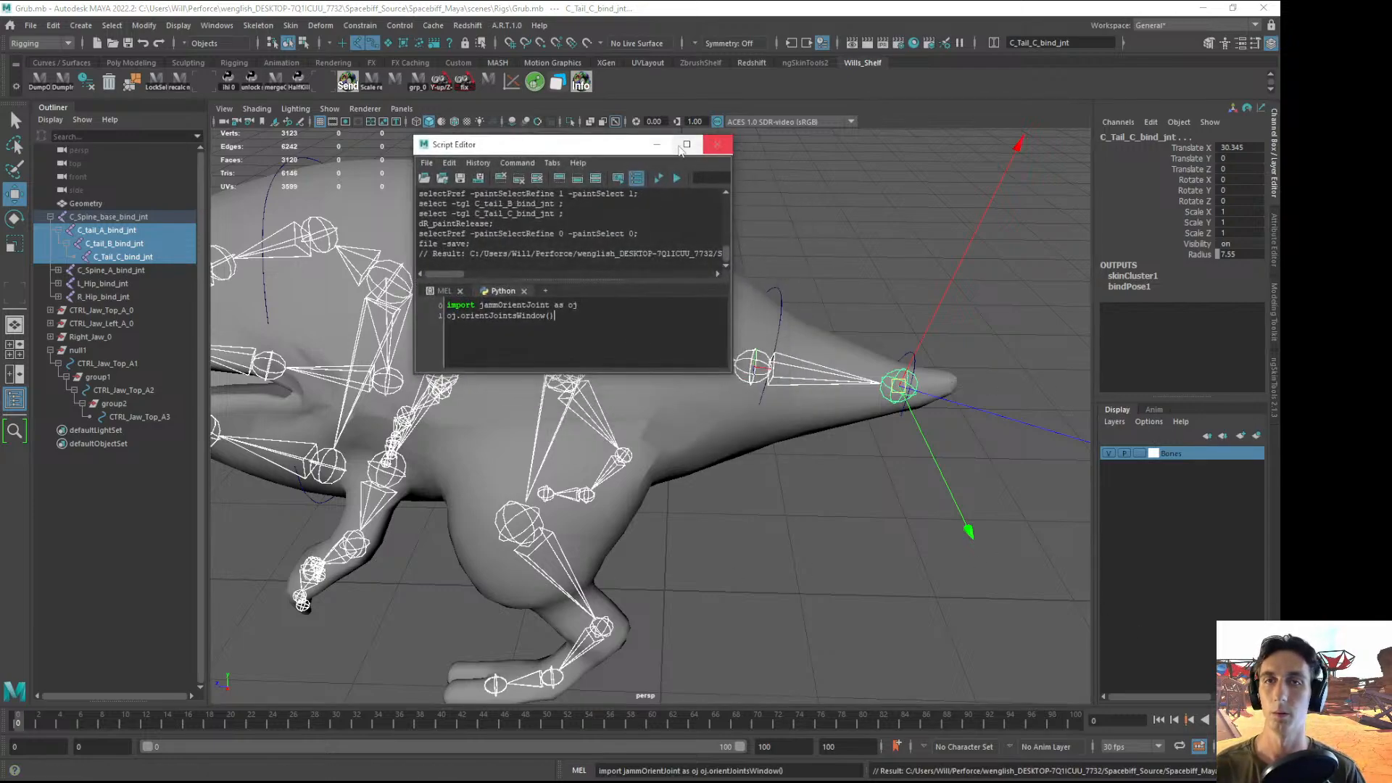
- Run the jammOrientJoint Python script to open the JAMMSoft Joint Orient Tool, and minimize the Script Editor
left_click(656, 145)
middle_click_drag(511, 332, 517, 334, "alt")
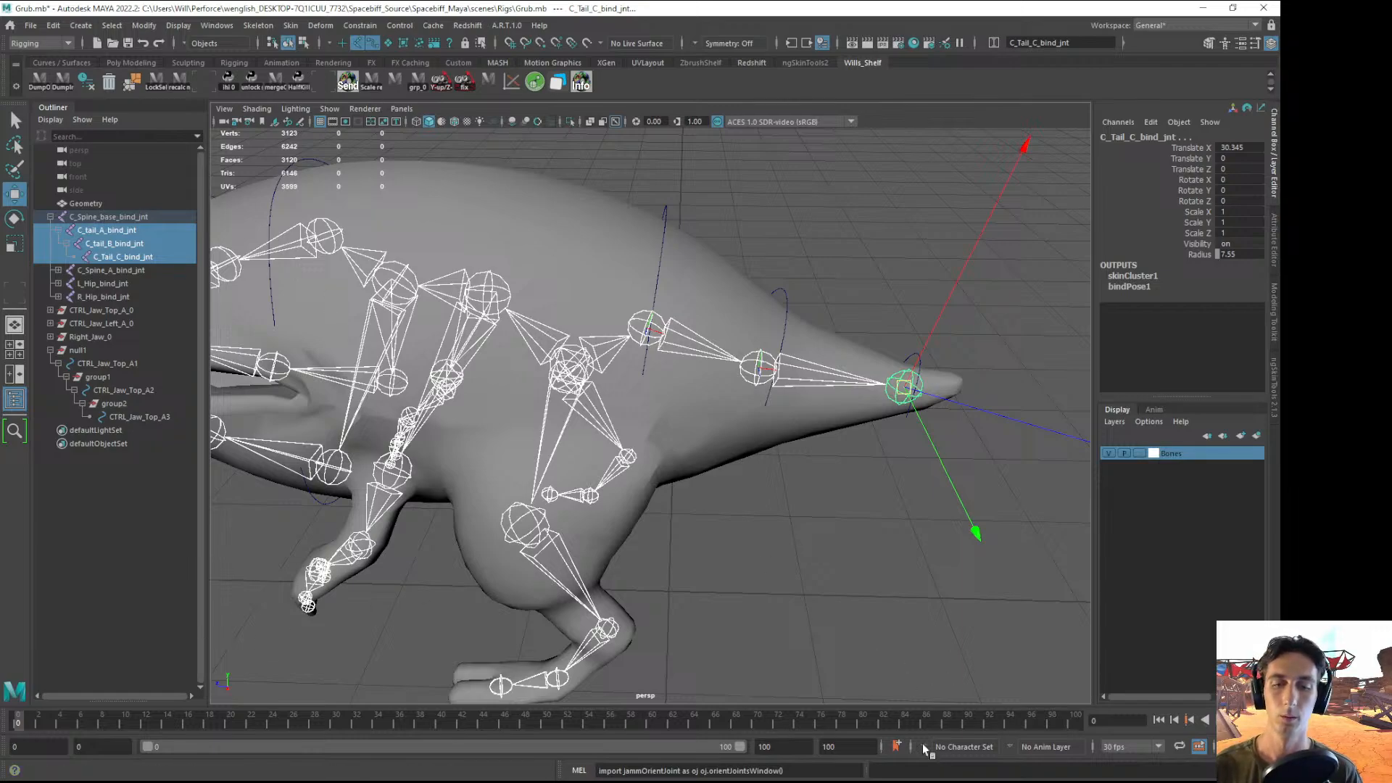
left_click(1269, 770)
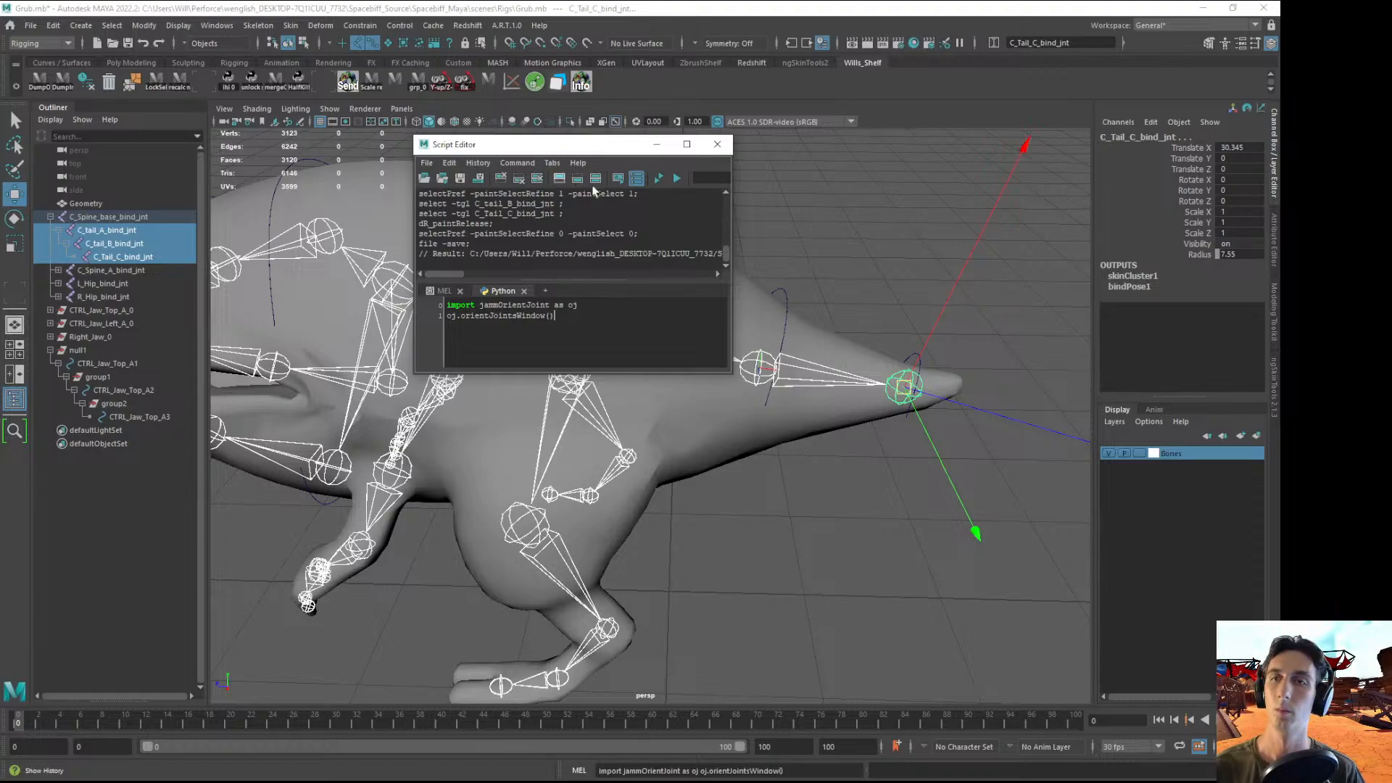
left_click(676, 178)
left_click(660, 149)
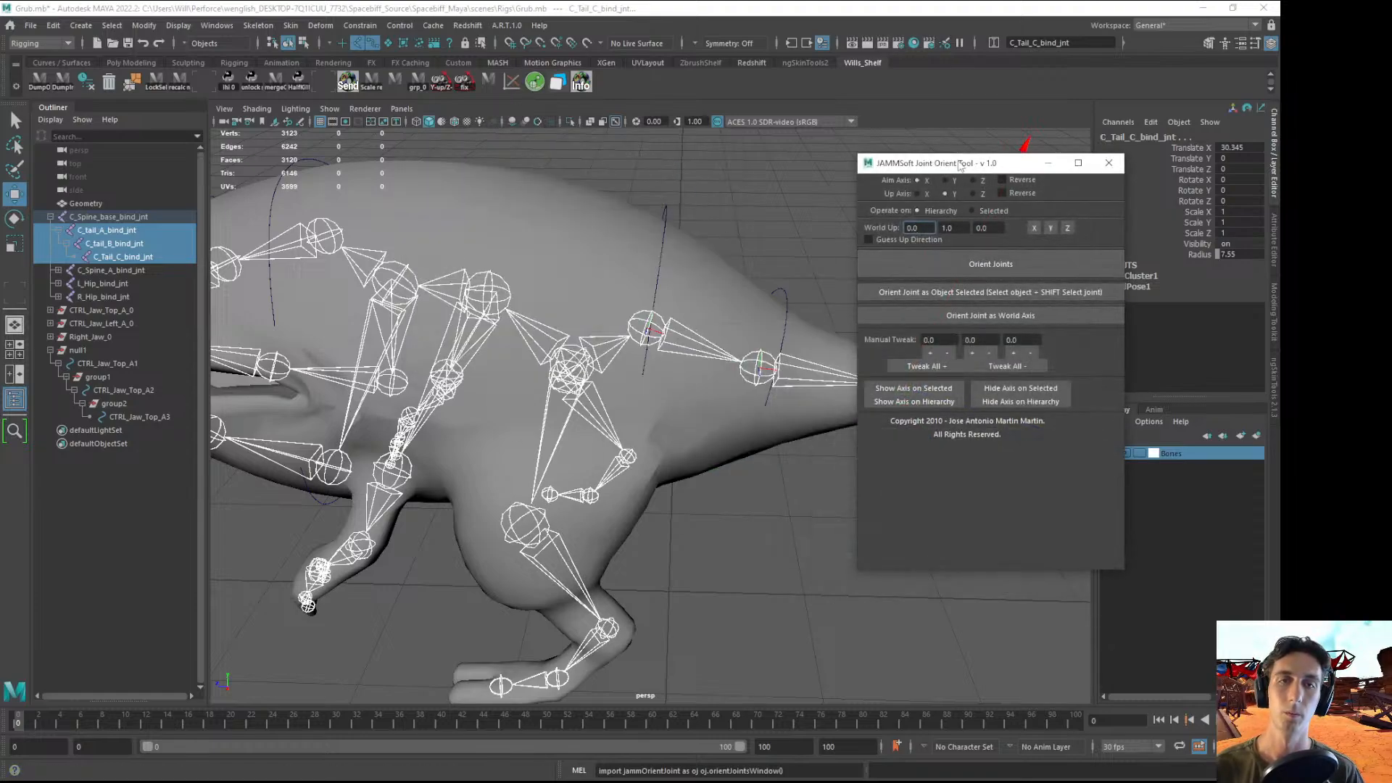
- Set the Joint Orient Tool to operate on Selected, with aim axis Z and up axis Y
left_click_drag(961, 165, 1015, 156)
left_click(1048, 205)
middle_click_drag(765, 400, 689, 384, "alt")
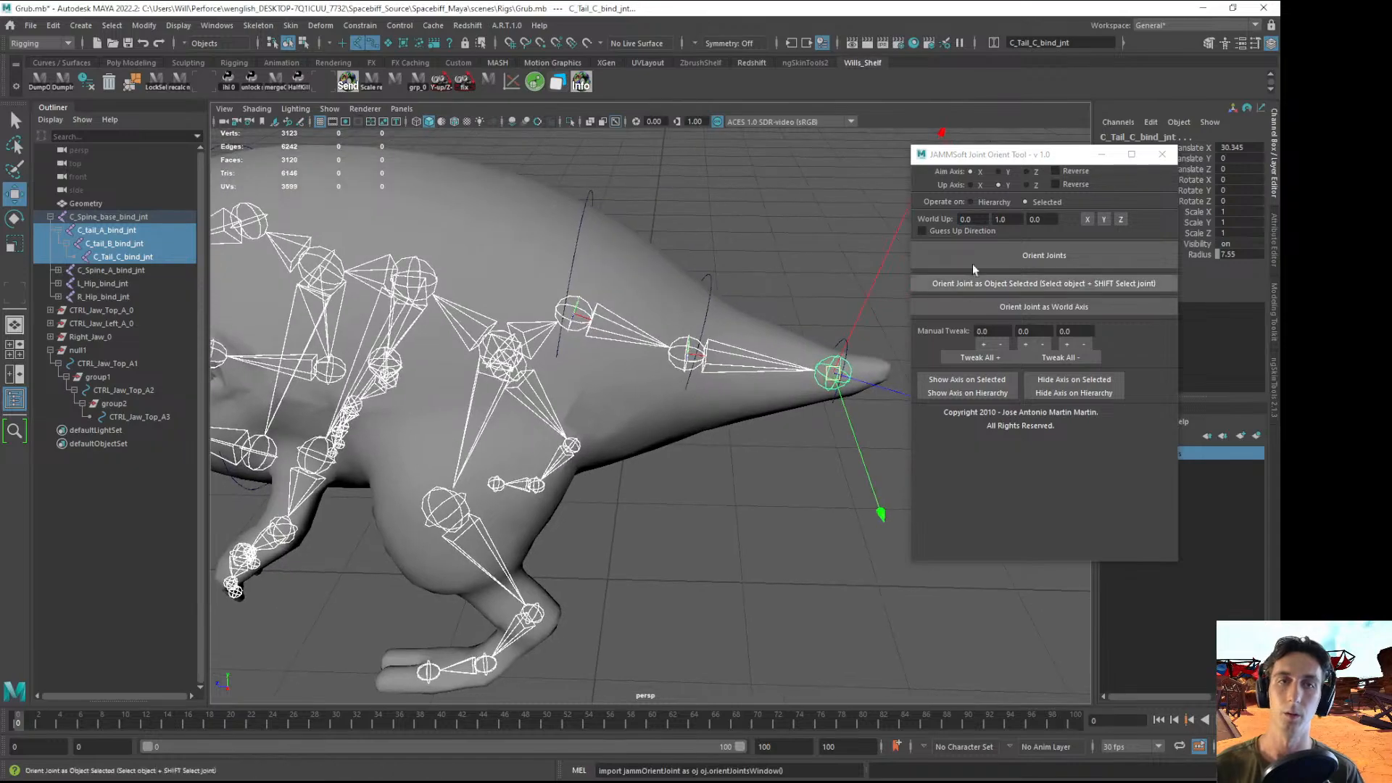
left_click(1026, 171)
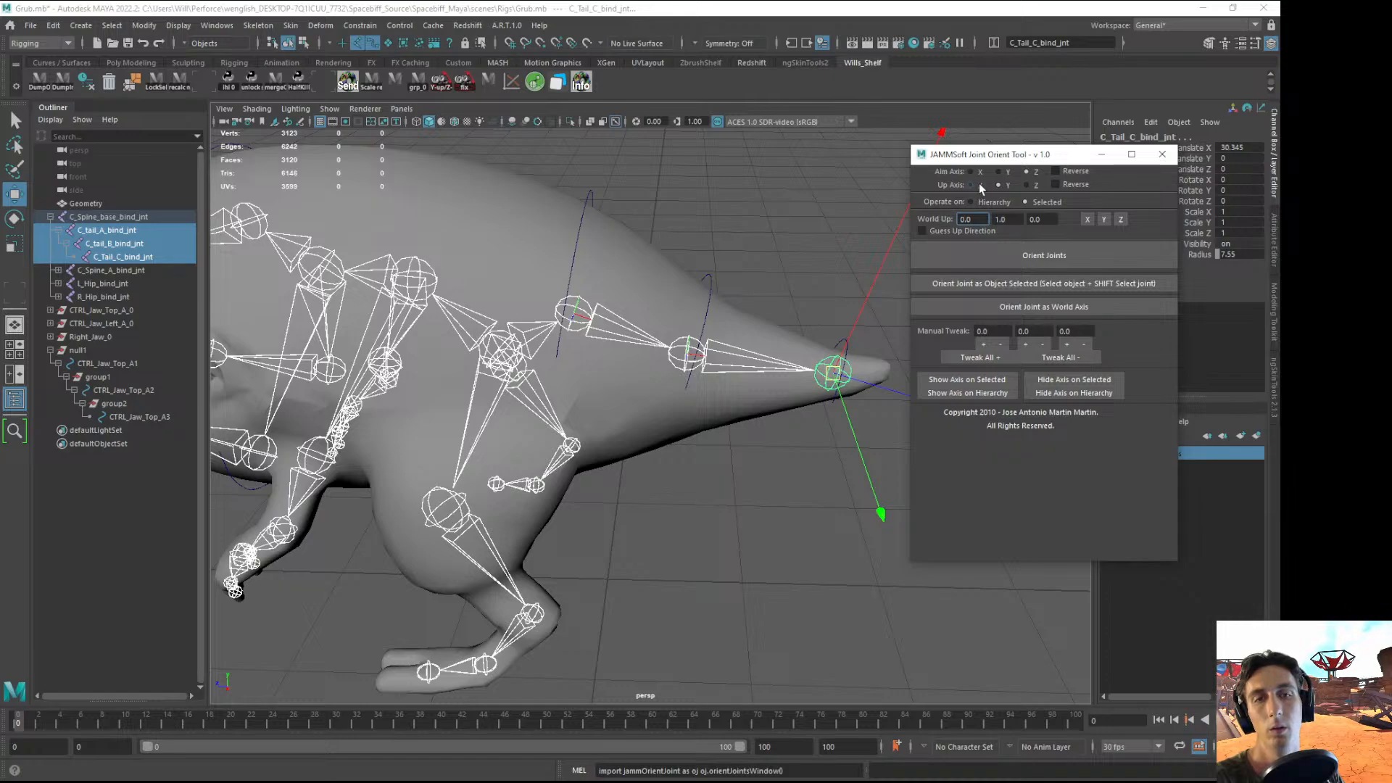
left_click(998, 185)
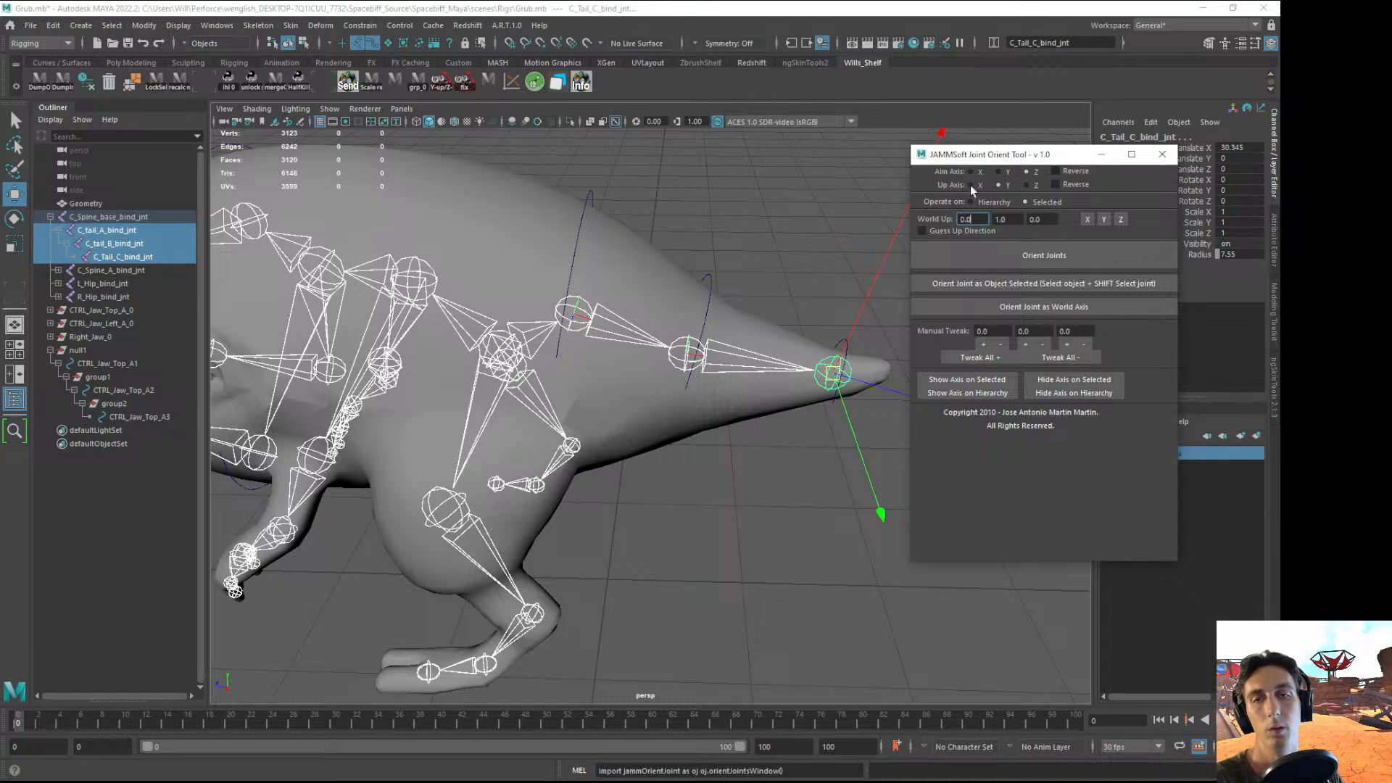
- Try to orient the three selected tail bind joints with the Joint Orient Tool, and undo the attempt
left_click(1039, 255)
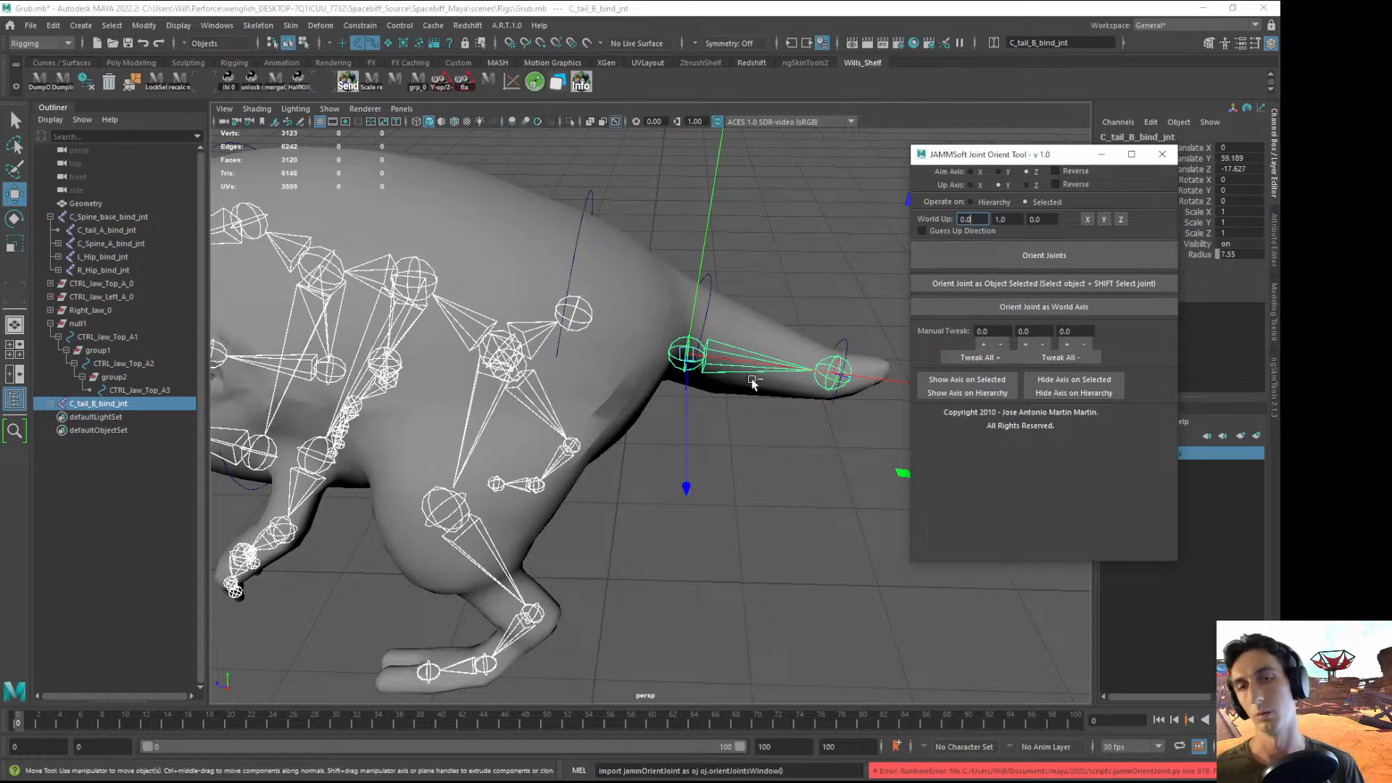
key("ctrl+z")
key("ctrl+z")
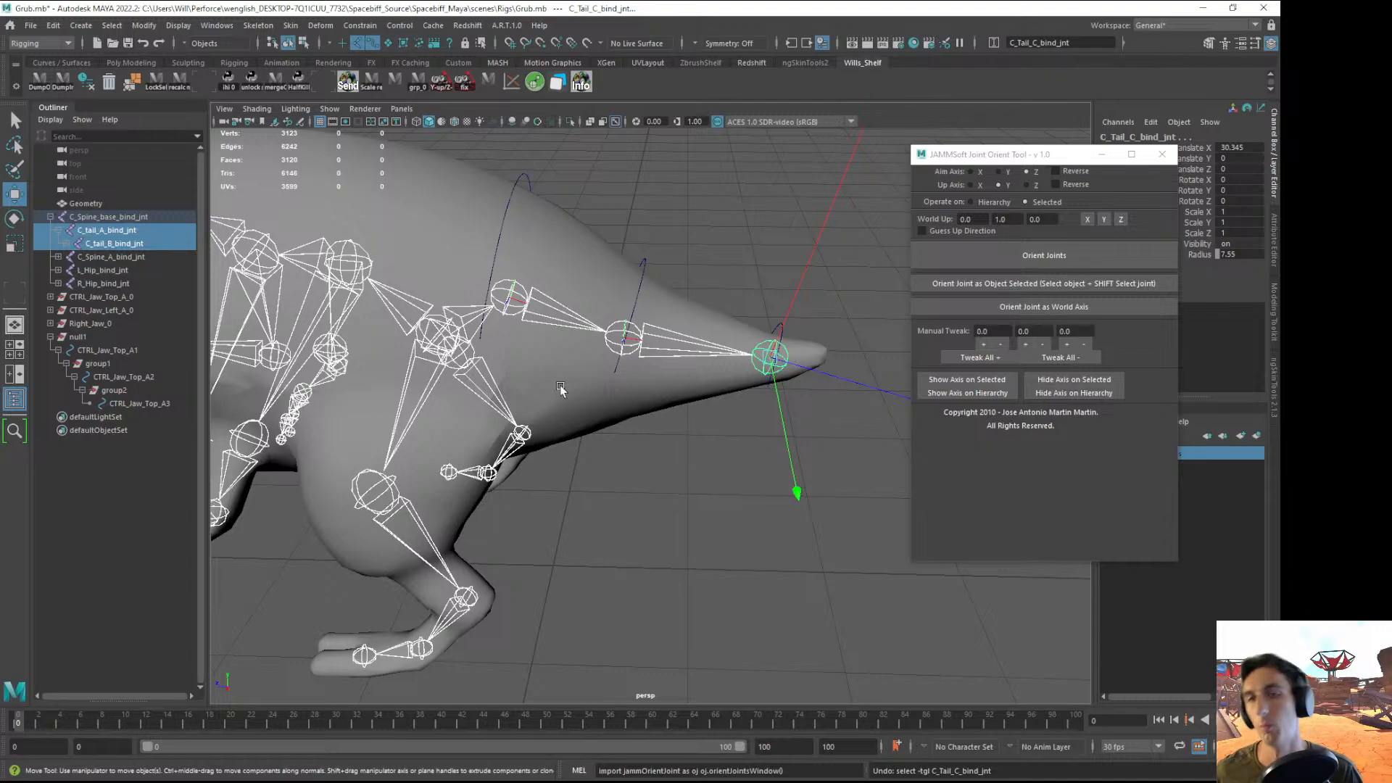
- Select the Geometry mesh and set the Detach Skin history option to Keep history
left_click(652, 229)
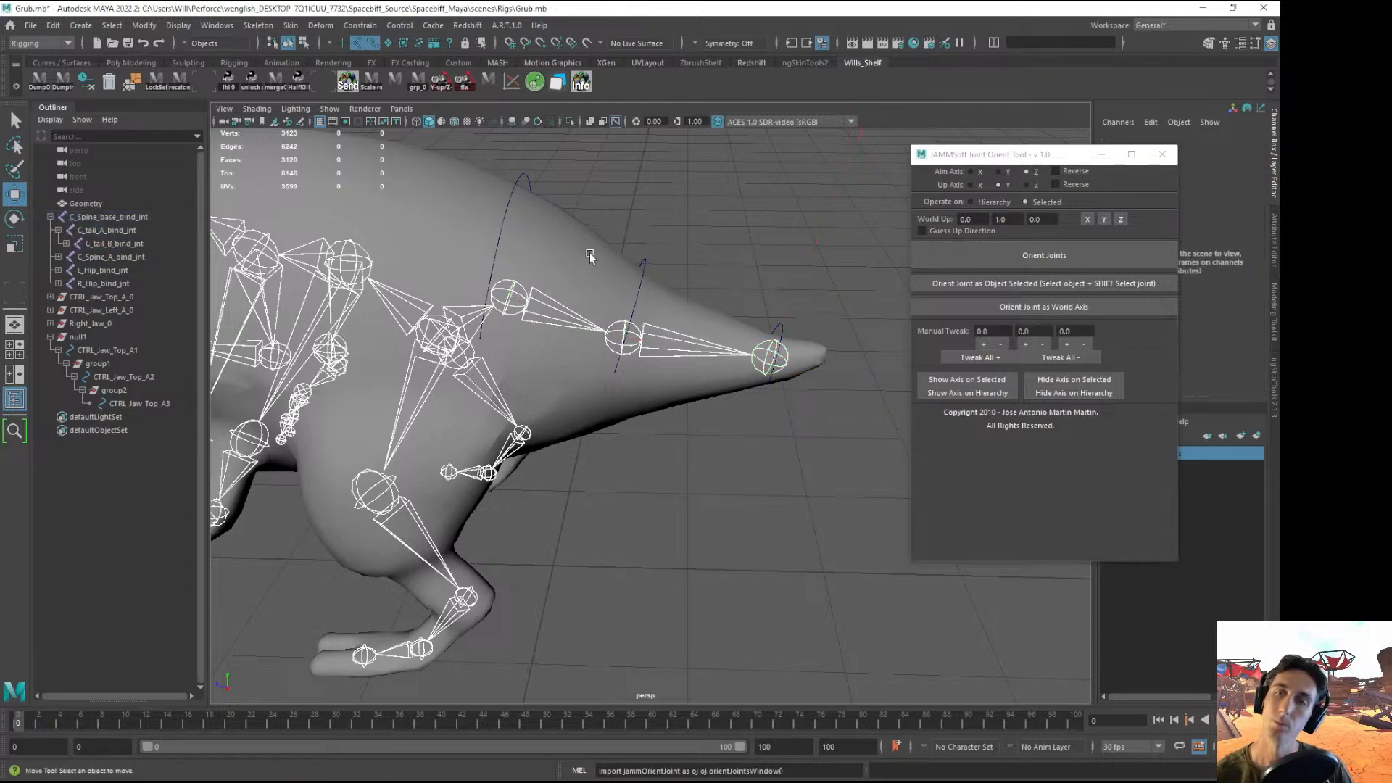
middle_click_drag(590, 253, 708, 220, "alt")
key("q")
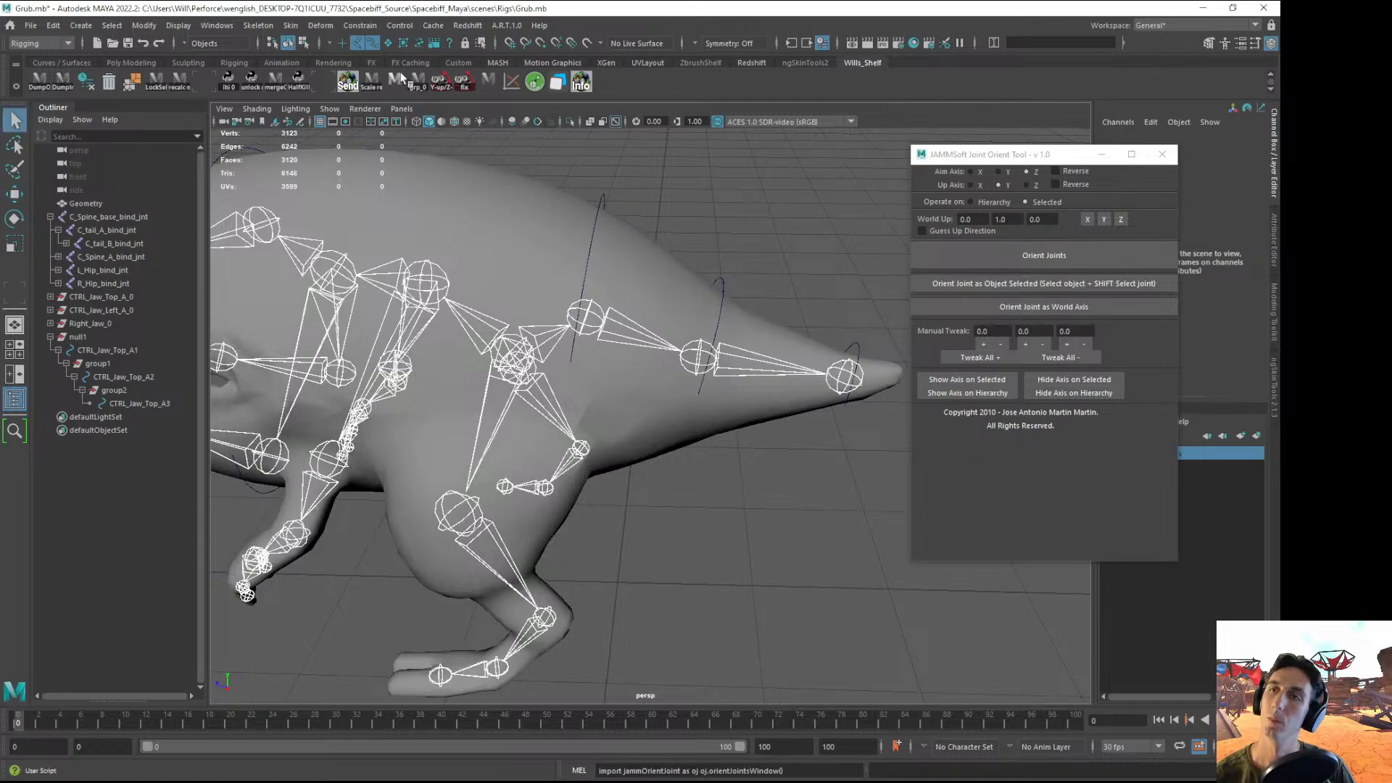
left_click_drag(480, 201, 642, 238, "alt")
left_click(457, 208)
left_click(290, 25)
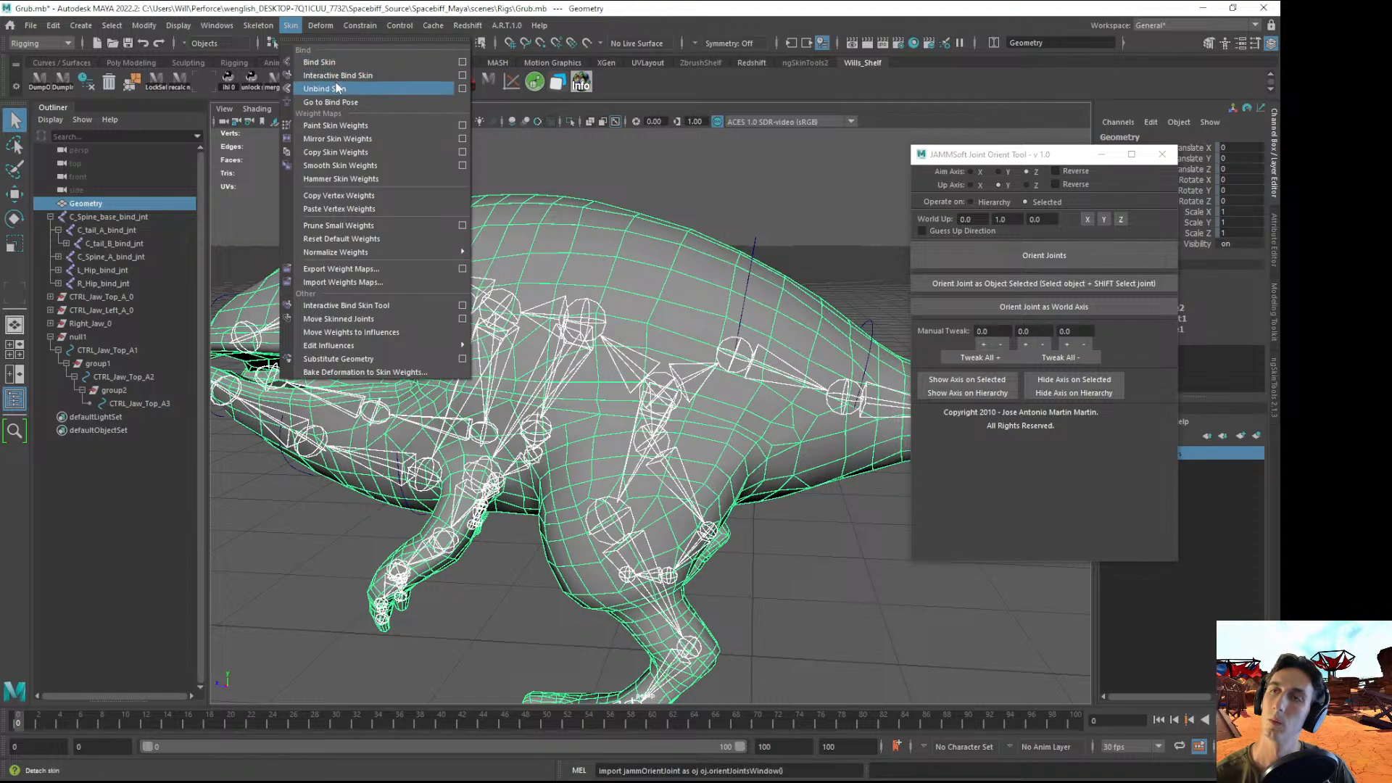
left_click(462, 88)
left_click(903, 229)
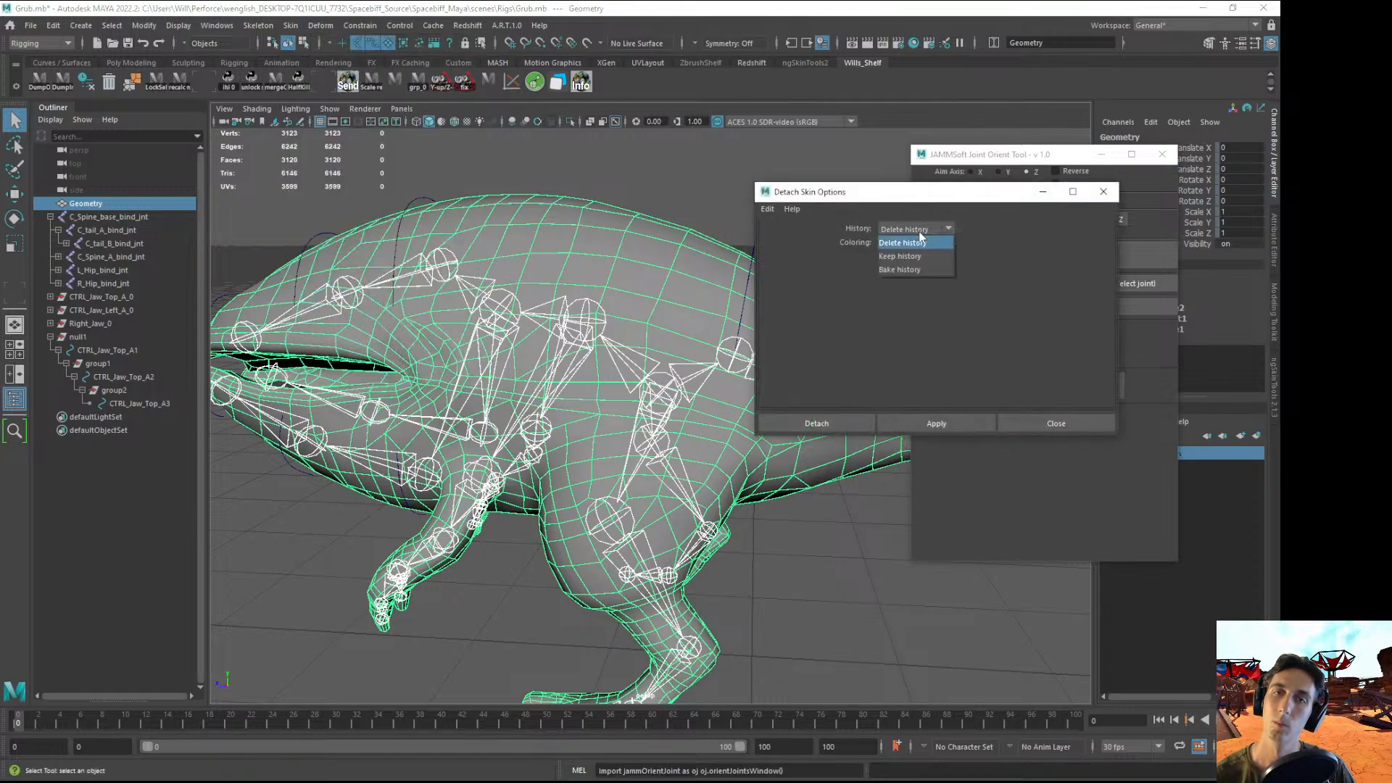
left_click(918, 267)
- Save the scene and detach the skin from the Geometry mesh
left_click_drag(857, 194, 765, 174)
left_click(741, 176)
key("ctrl+s")
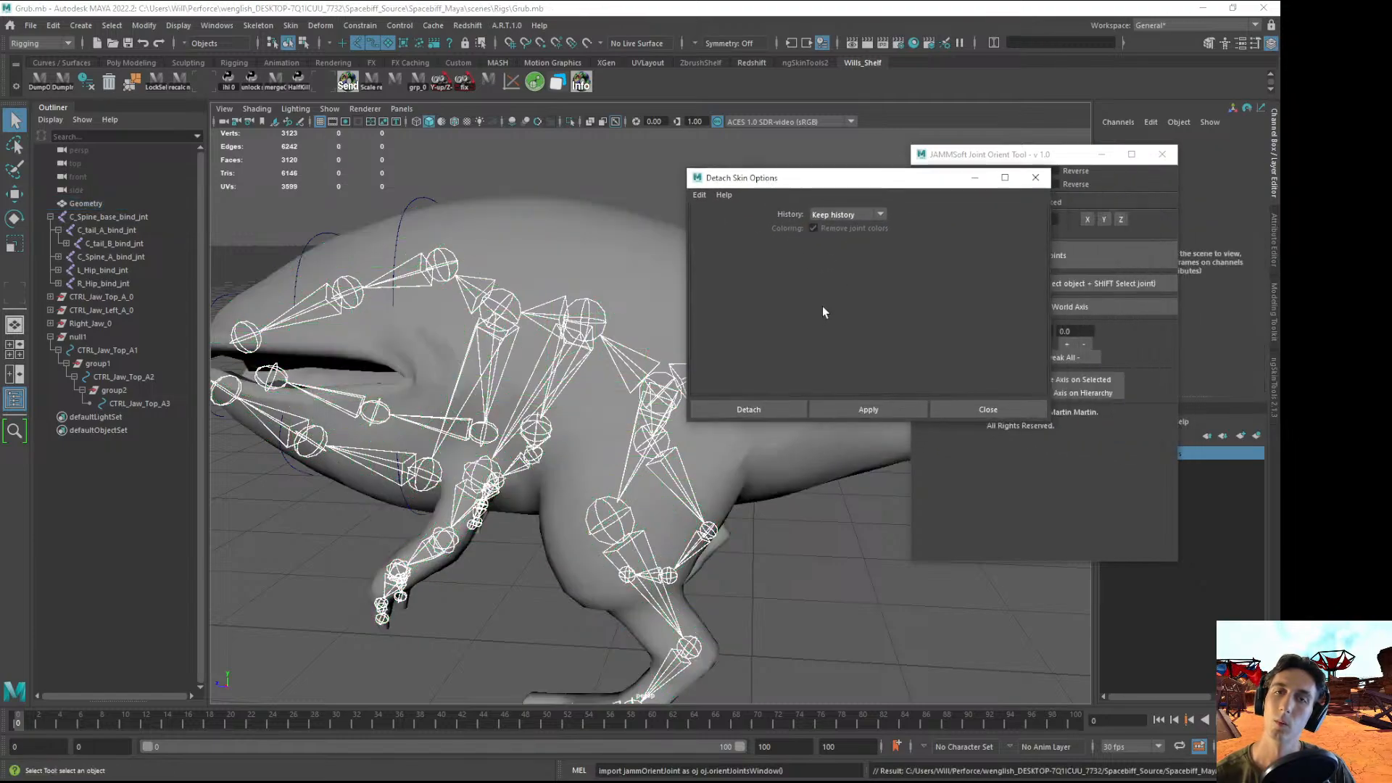
left_click(633, 250)
left_click(762, 410)
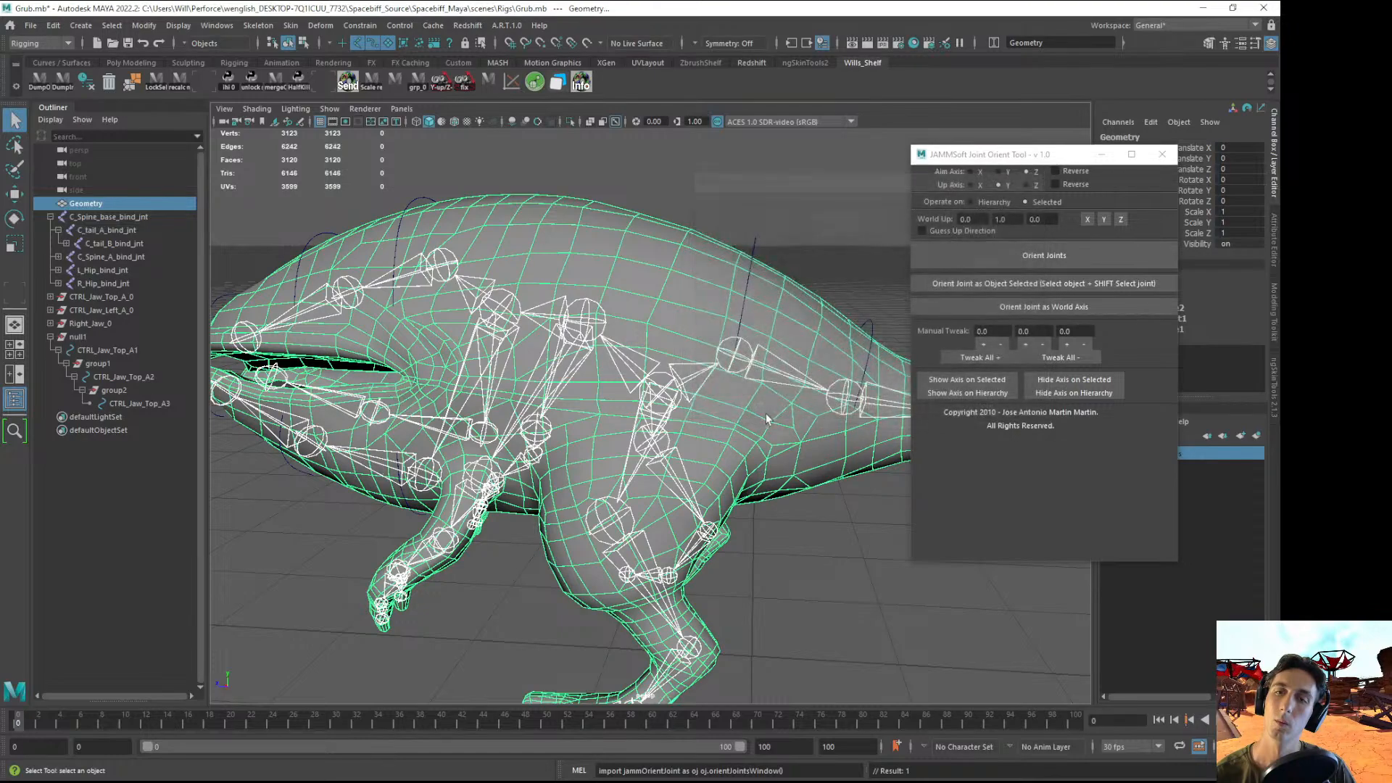
- Reselect C_tail_A_bind_jnt, C_tail_B_bind_jnt and C_Tail_C_bind_jnt in hierarchy order and show their move axes
left_click(720, 202)
left_click_drag(770, 241, 733, 275, "alt")
left_click(715, 411)
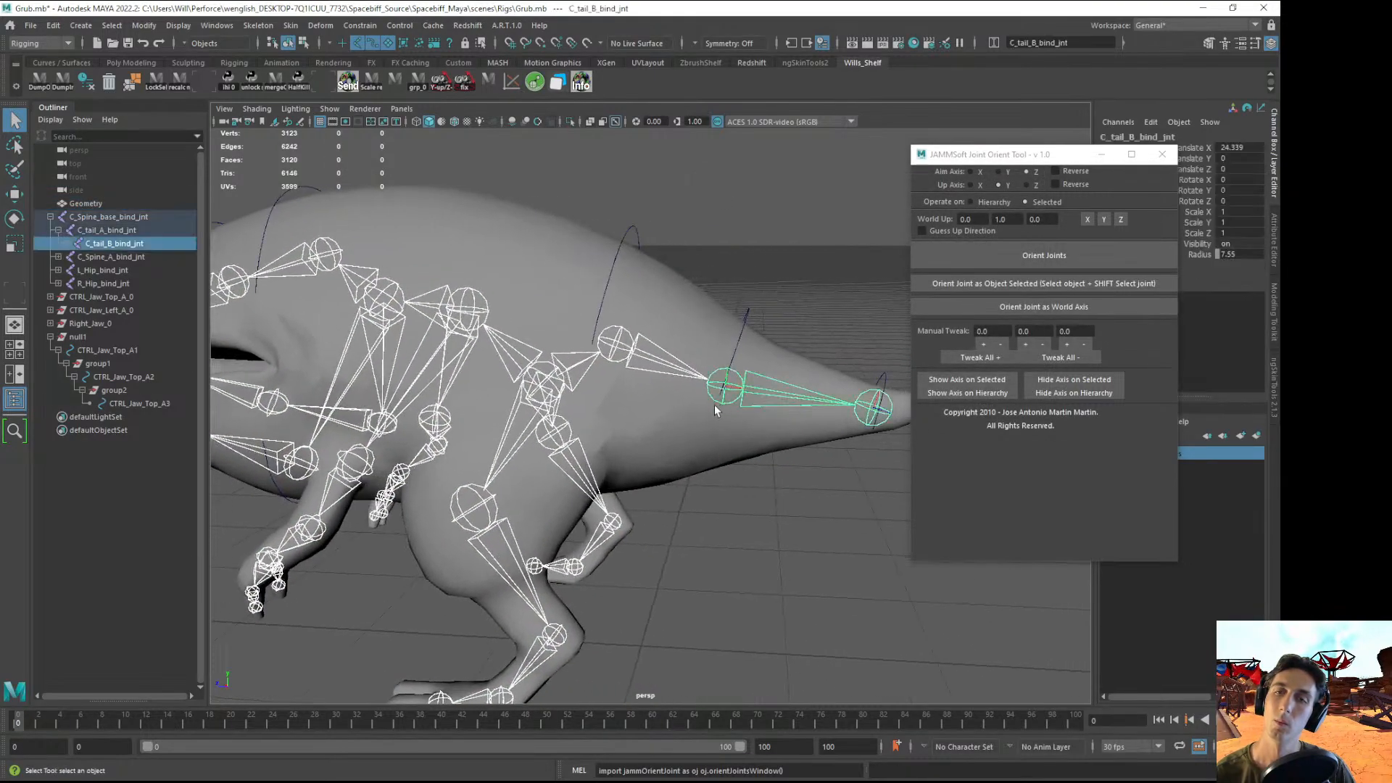
left_click(620, 343, "shift")
left_click(859, 420, "shift")
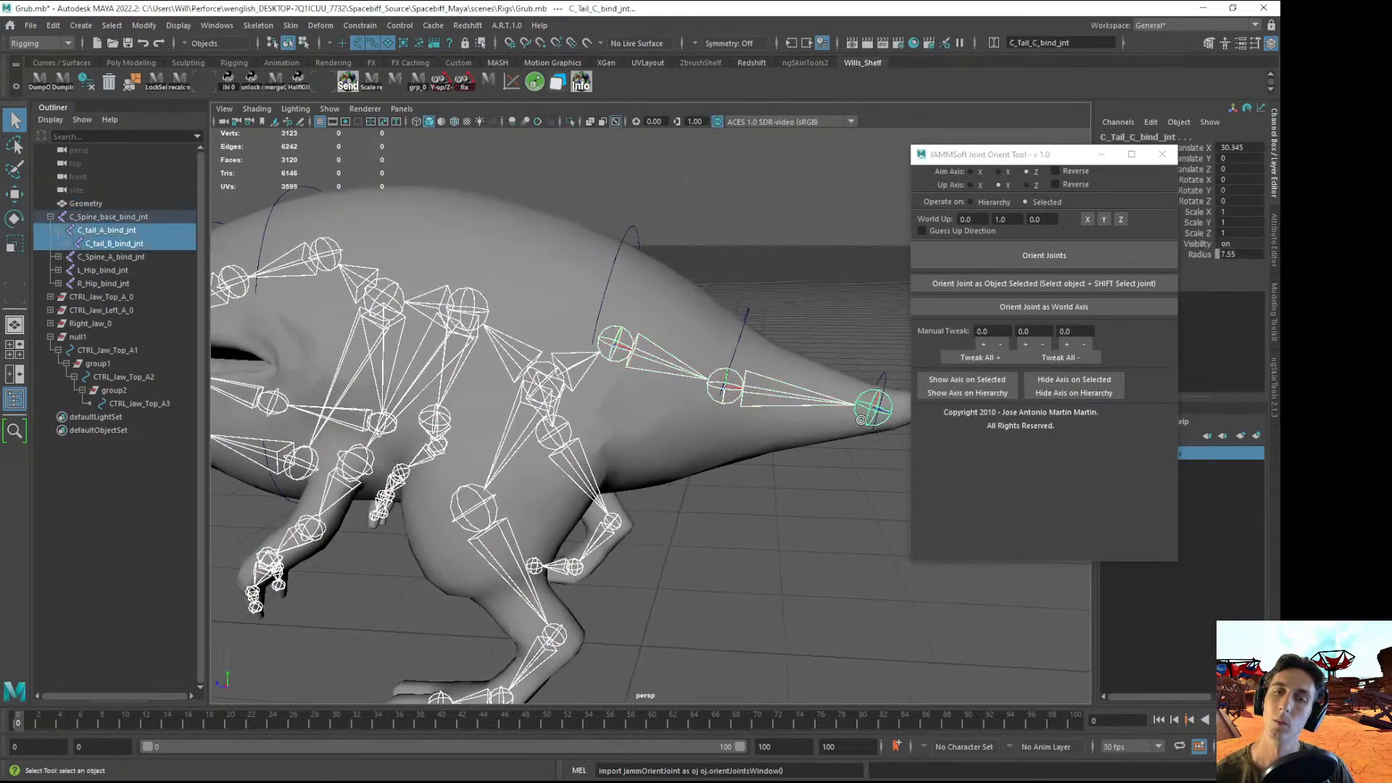
left_click(617, 333)
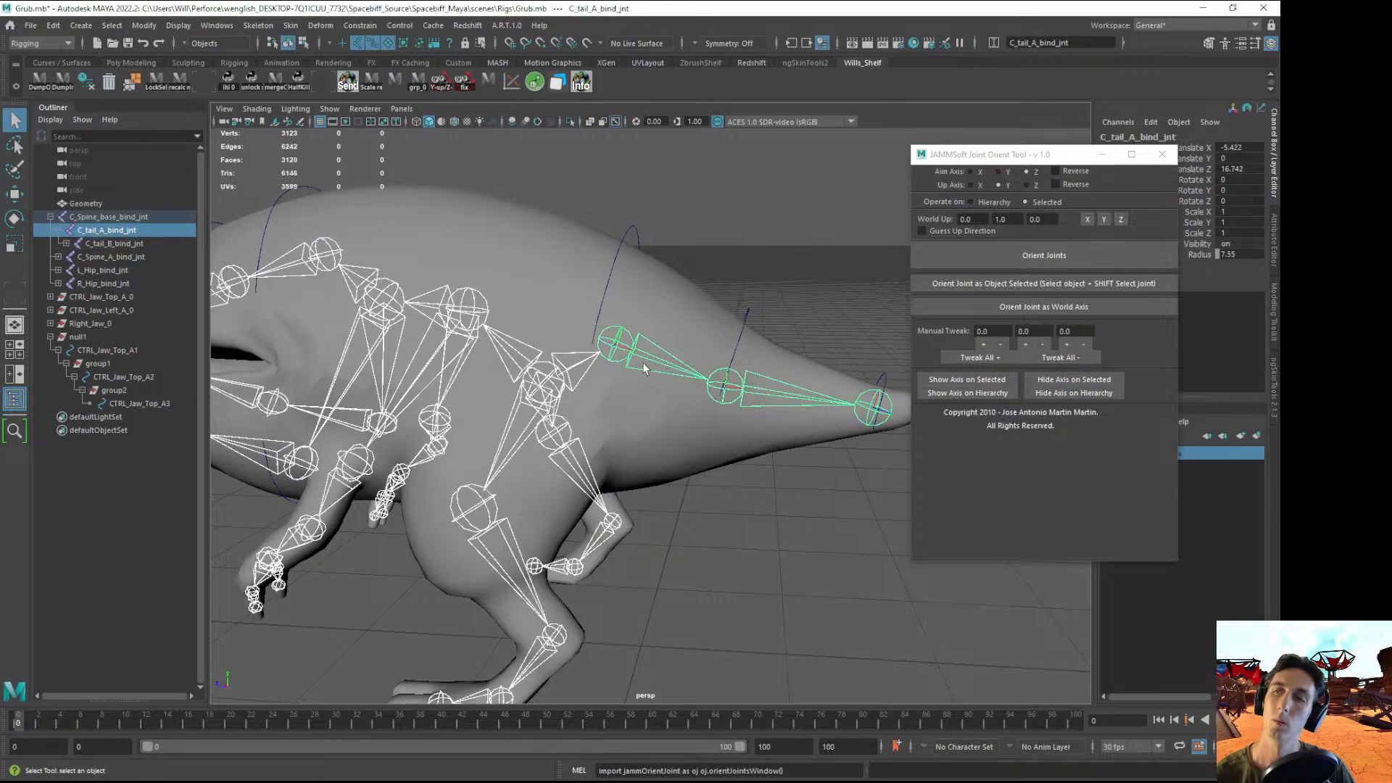
left_click(67, 243)
left_click(116, 245, "shift")
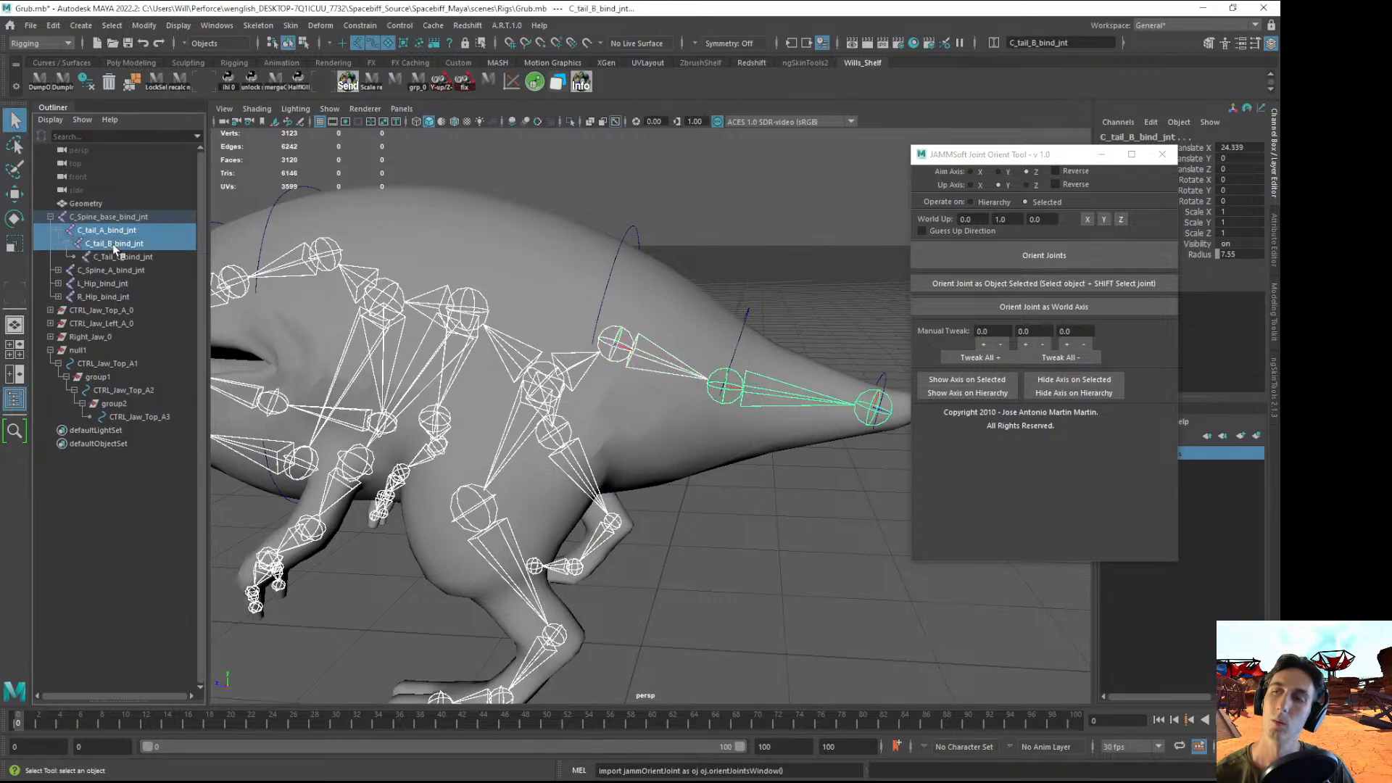
left_click(123, 258, "shift")
key("w")
middle_click_drag(609, 384, 586, 378, "alt")
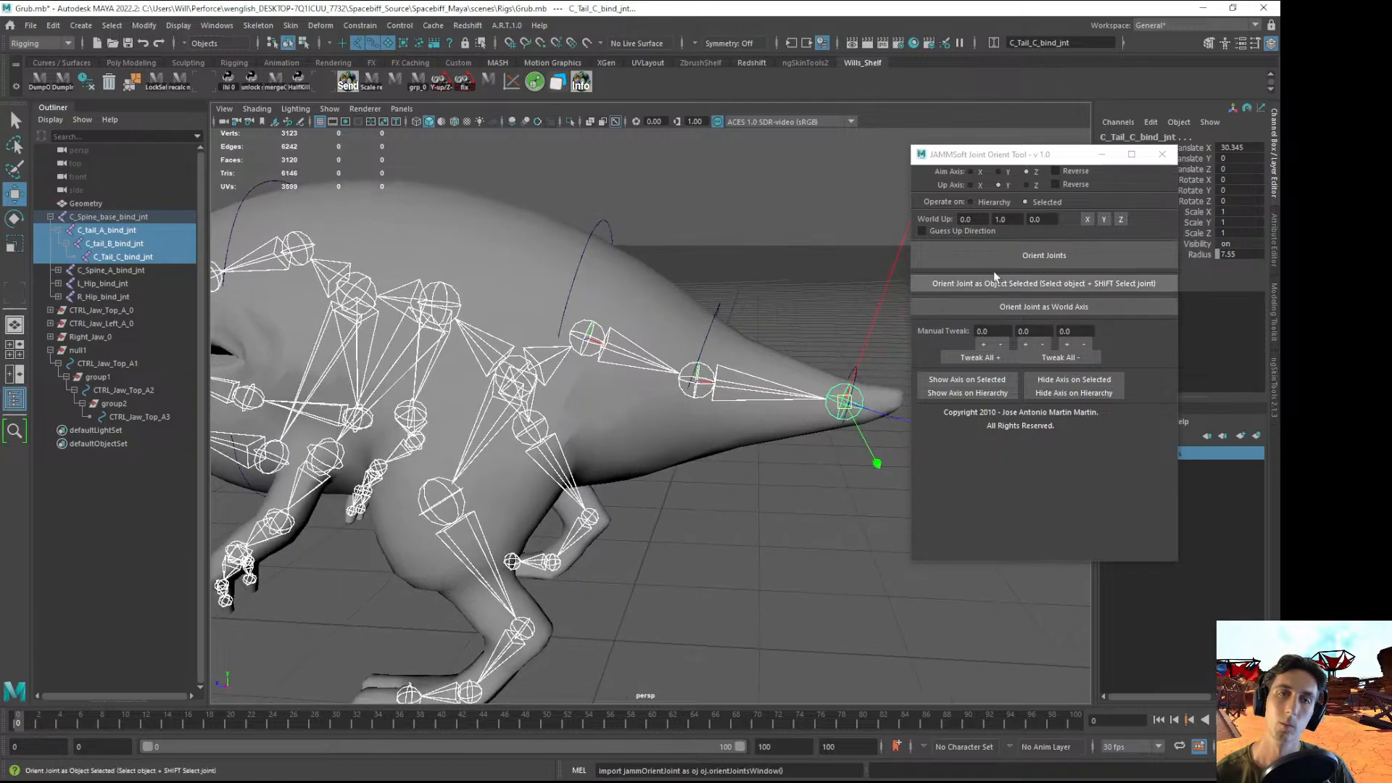
- Try orienting the three tail bind joints again on the detached skeleton, and undo the operation
left_click(1022, 257)
key("ctrl+z")
key("ctrl+z")
key("ctrl+z")
key("ctrl+z")
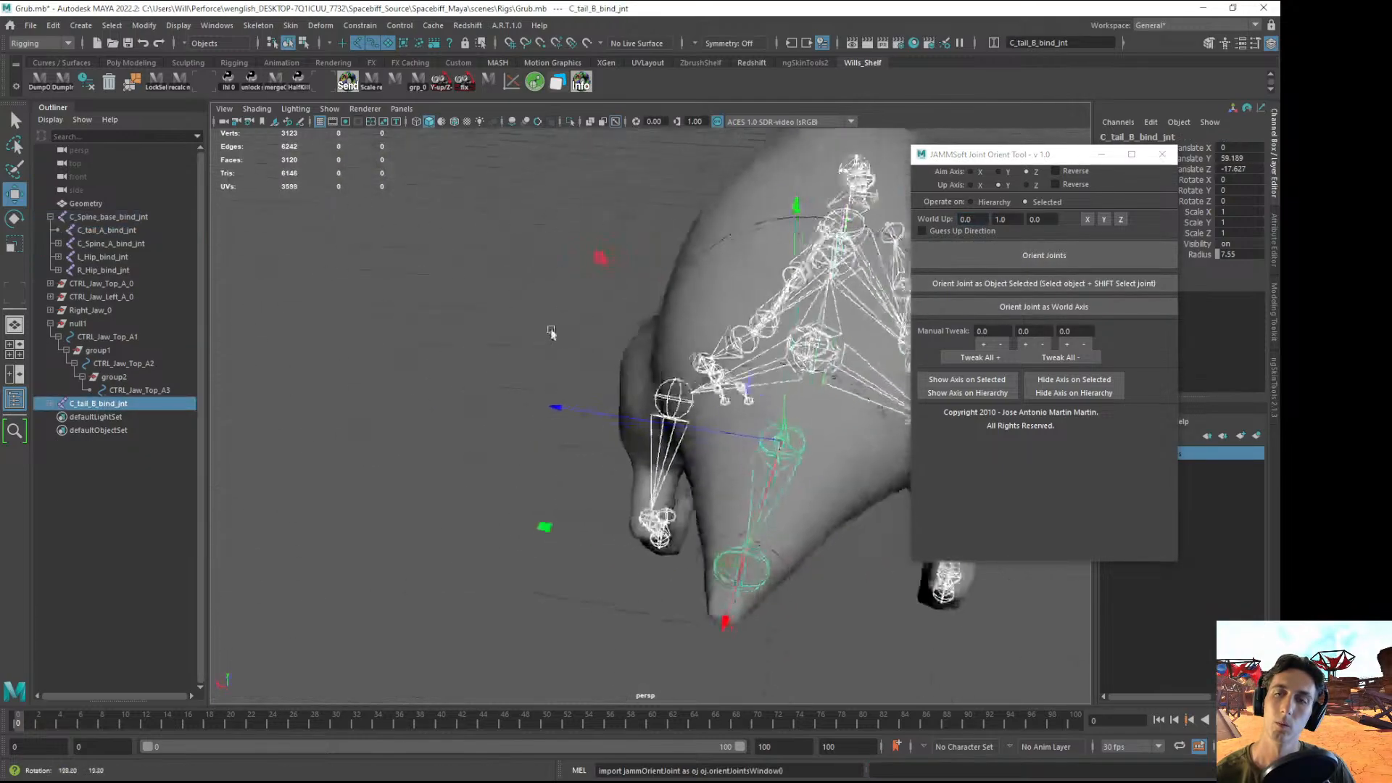
key("ctrl+z")
key("ctrl+z")
key("ctrl+z")
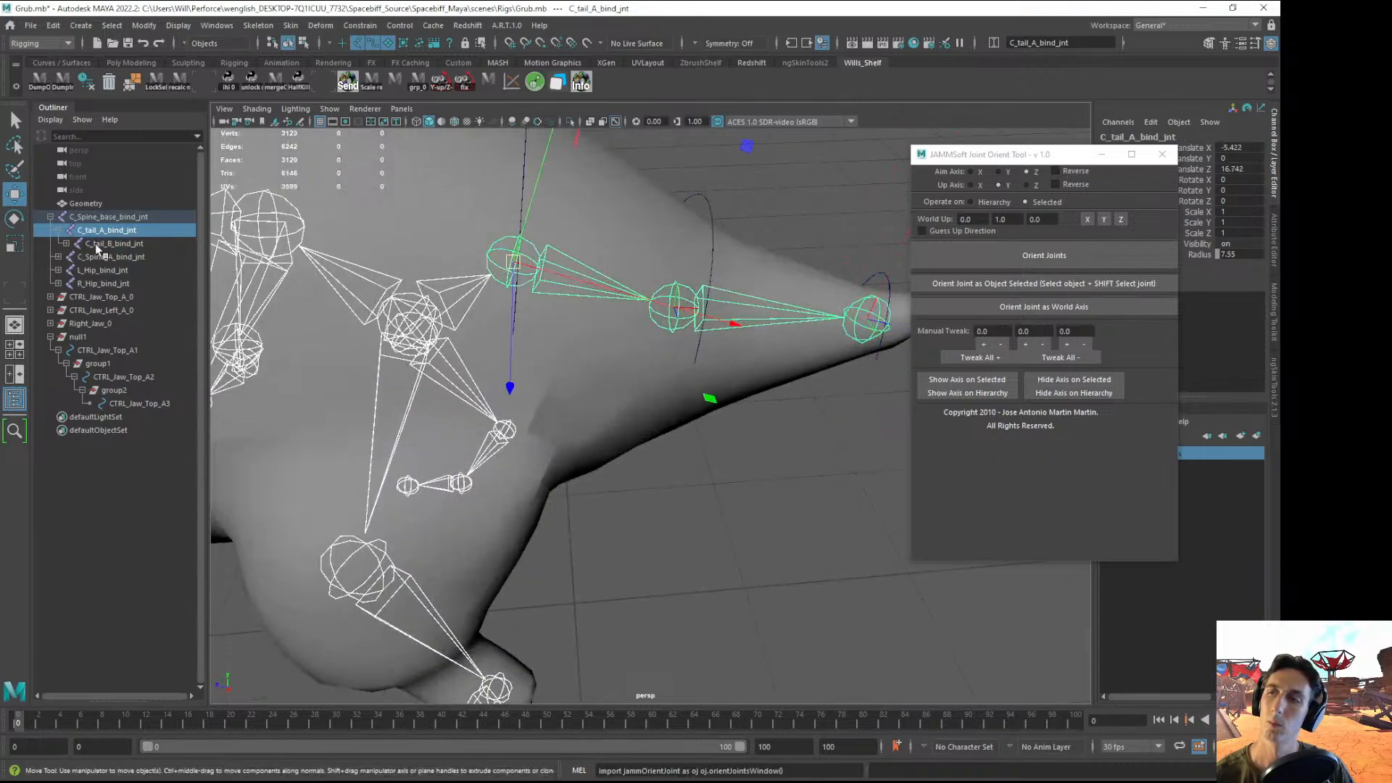
- Try to orient C_tail_A_bind_jnt alone with aim axis Z and up axis Y
left_click(66, 244)
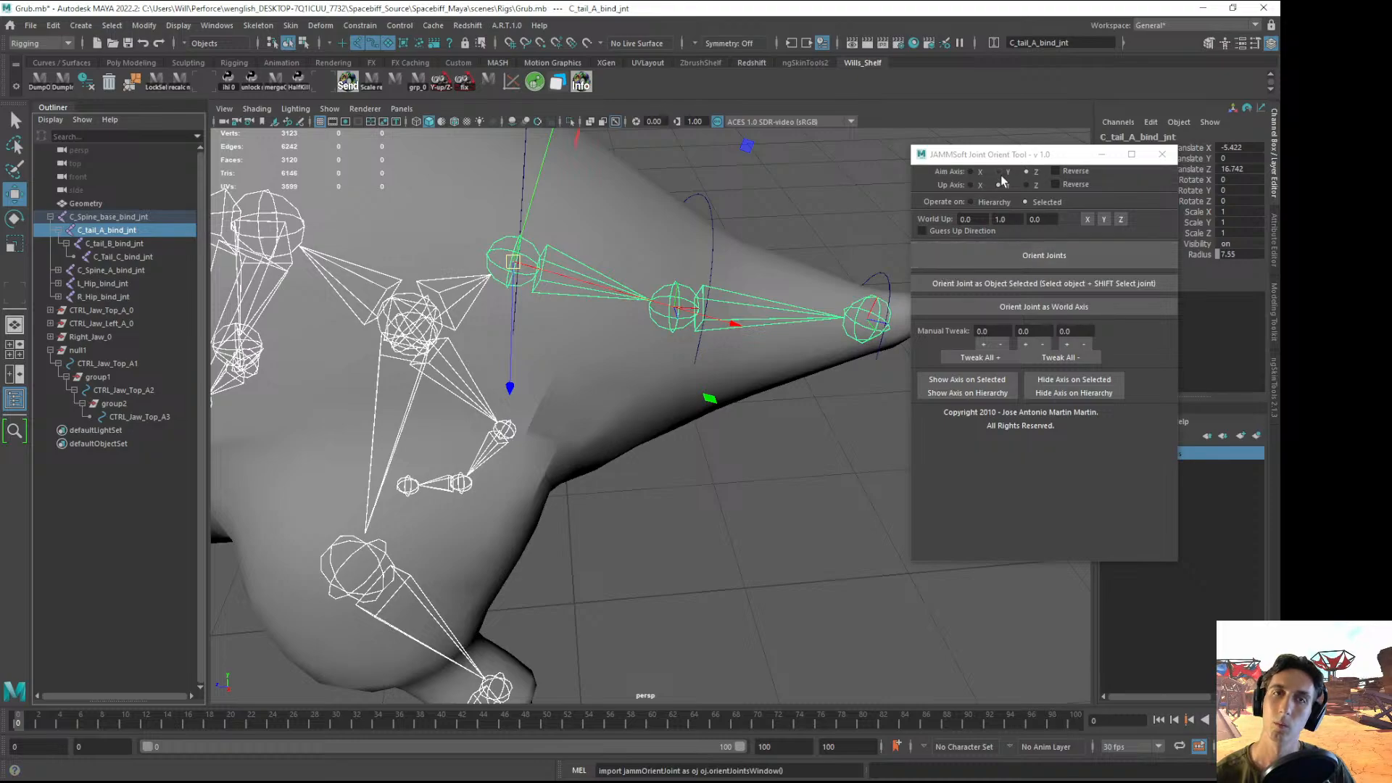
left_click(993, 258)
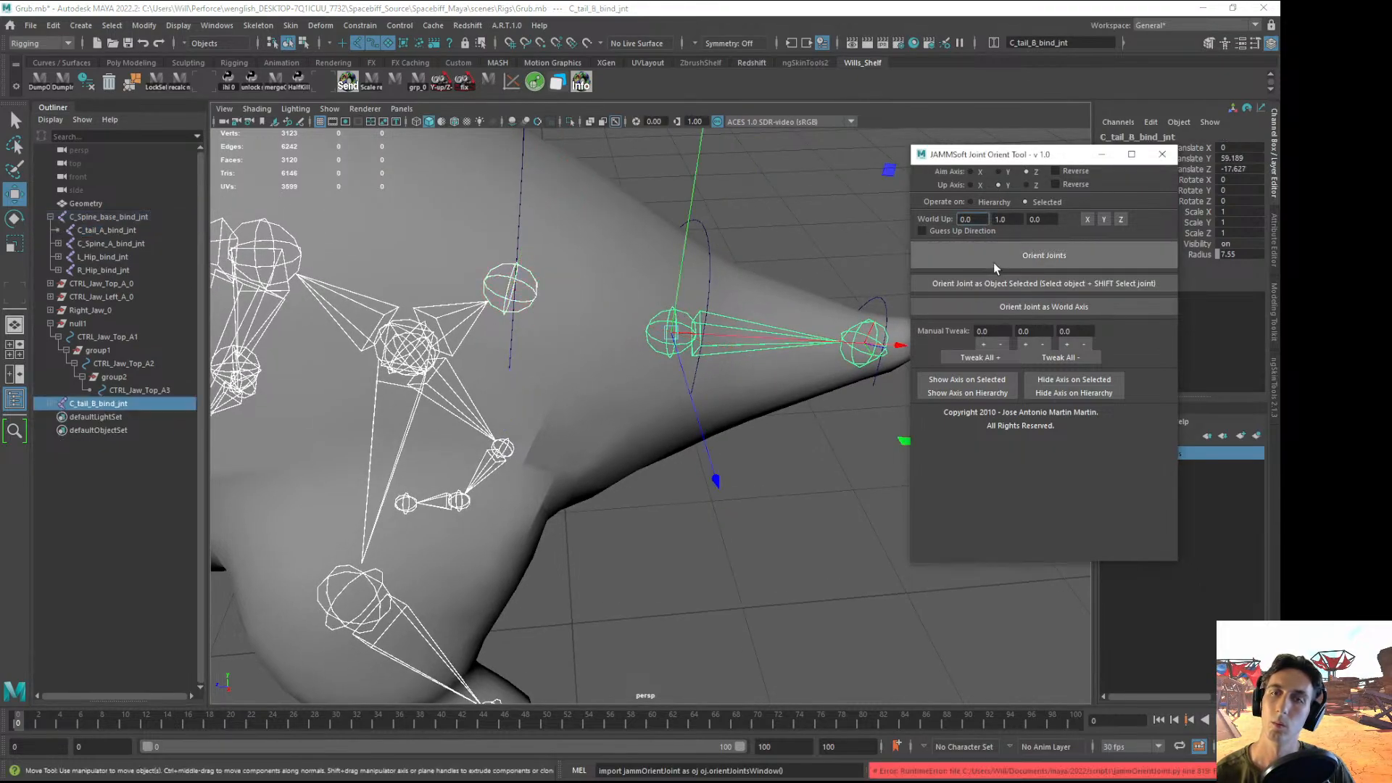
- Undo the last orientation attempts on the tail joints, with C_tail_A_bind_jnt selected
left_click_drag(771, 339, 695, 361, "alt")
key("ctrl+z")
left_click_drag(530, 272, 563, 285)
key("ctrl+z")
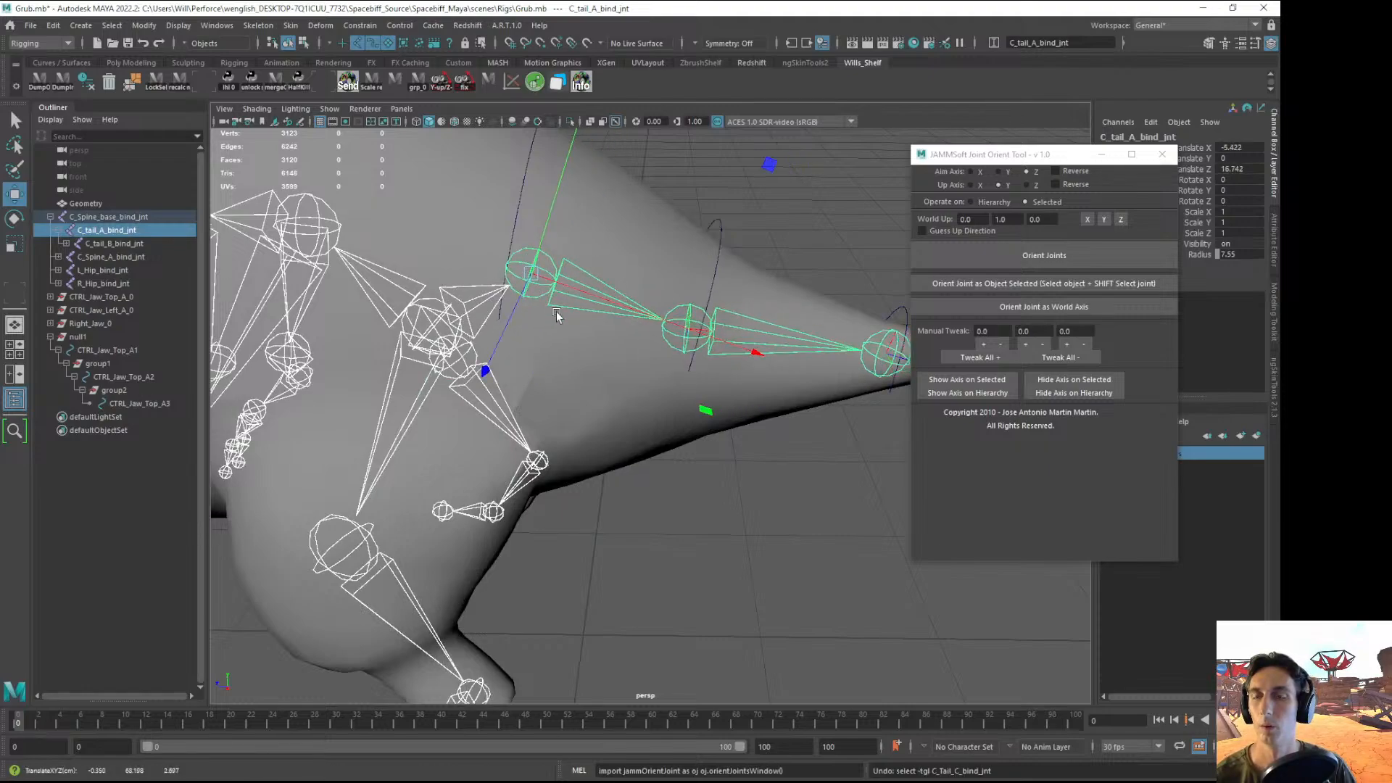
left_click_drag(652, 330, 665, 353, "alt")
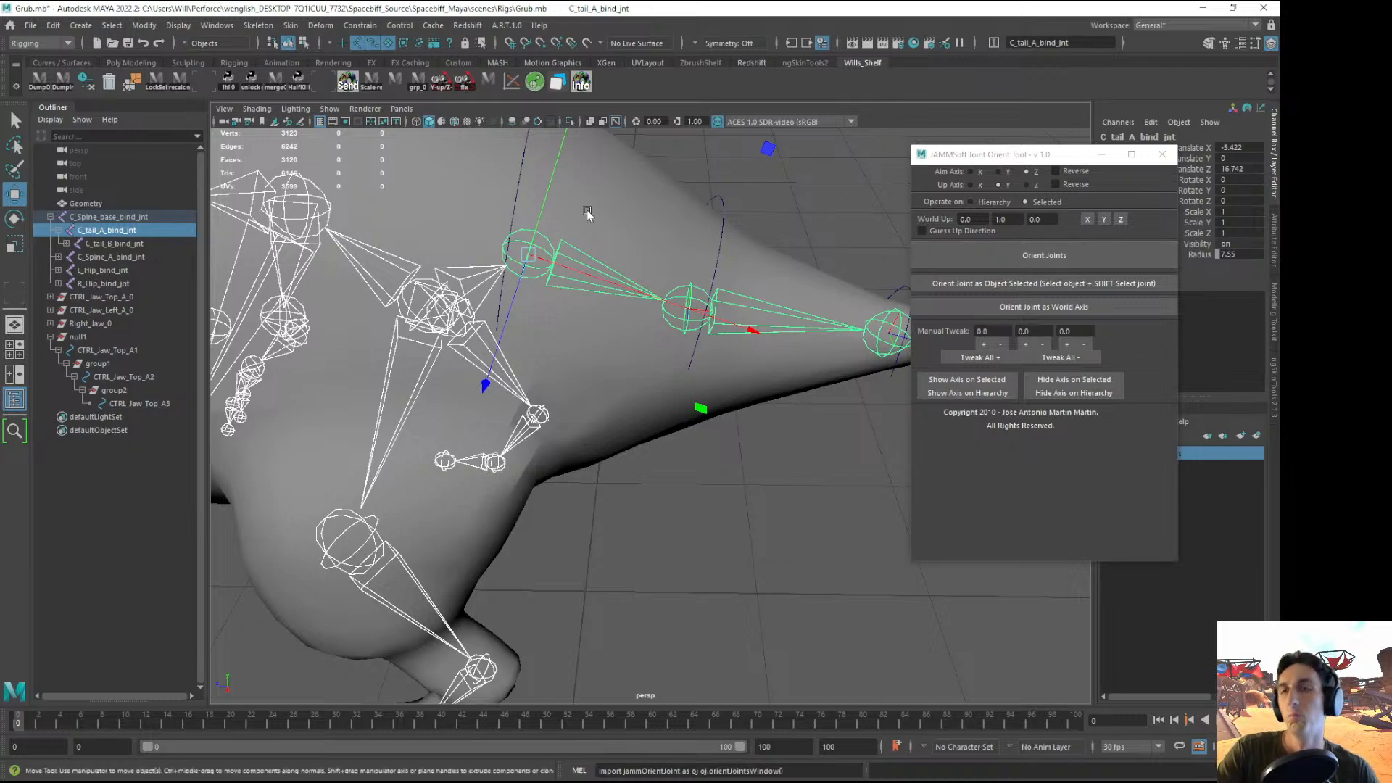
- Examine the axes of C_Spine_A_bind_jnt and the neighbouring spine joints, and compare them with those of C_tail_A_bind_jnt
scroll(451, 280, "down", 4)
left_click(454, 280)
left_click(439, 280)
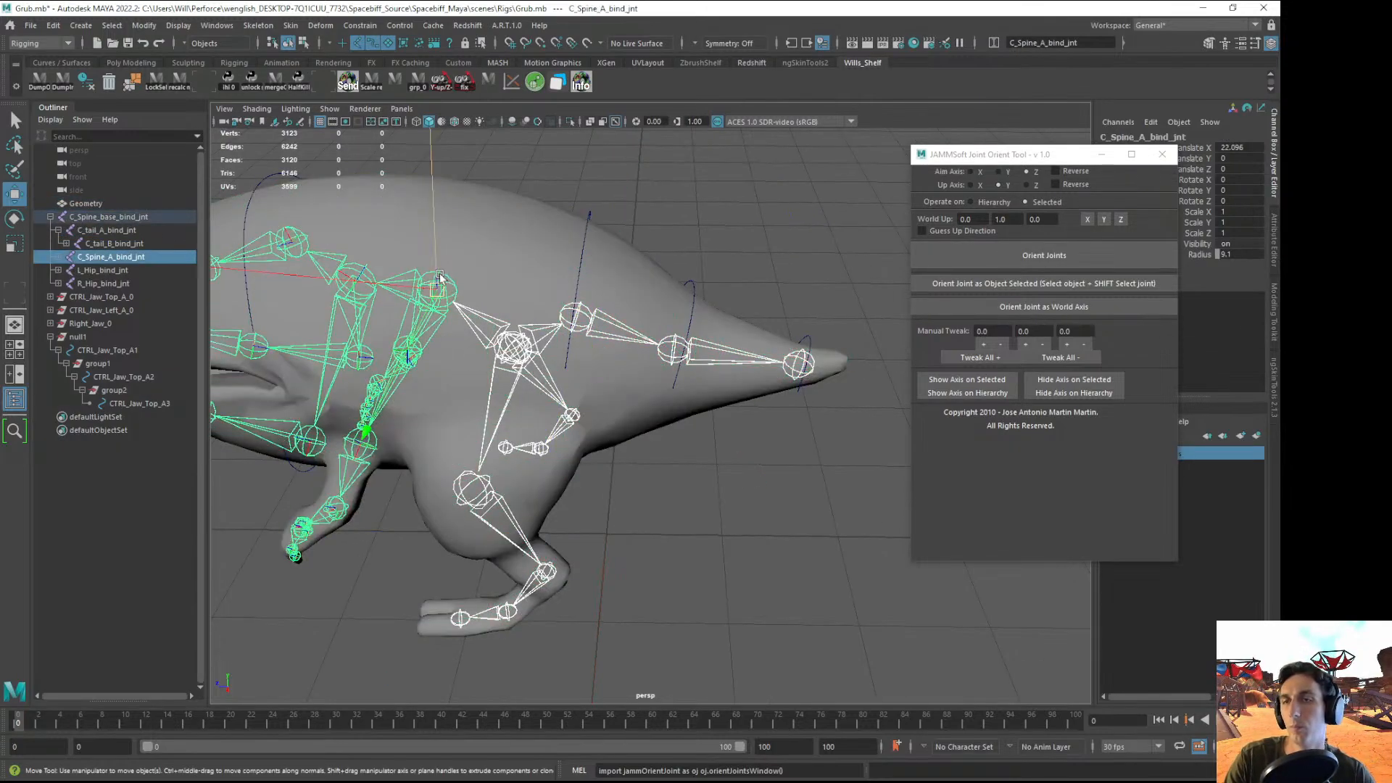
middle_click_drag(433, 277, 570, 310, "alt")
mouse_move(625, 319)
left_mouse_down("alt")
mouse_move(640, 320)
mouse_move(630, 326)
left_mouse_up("alt")
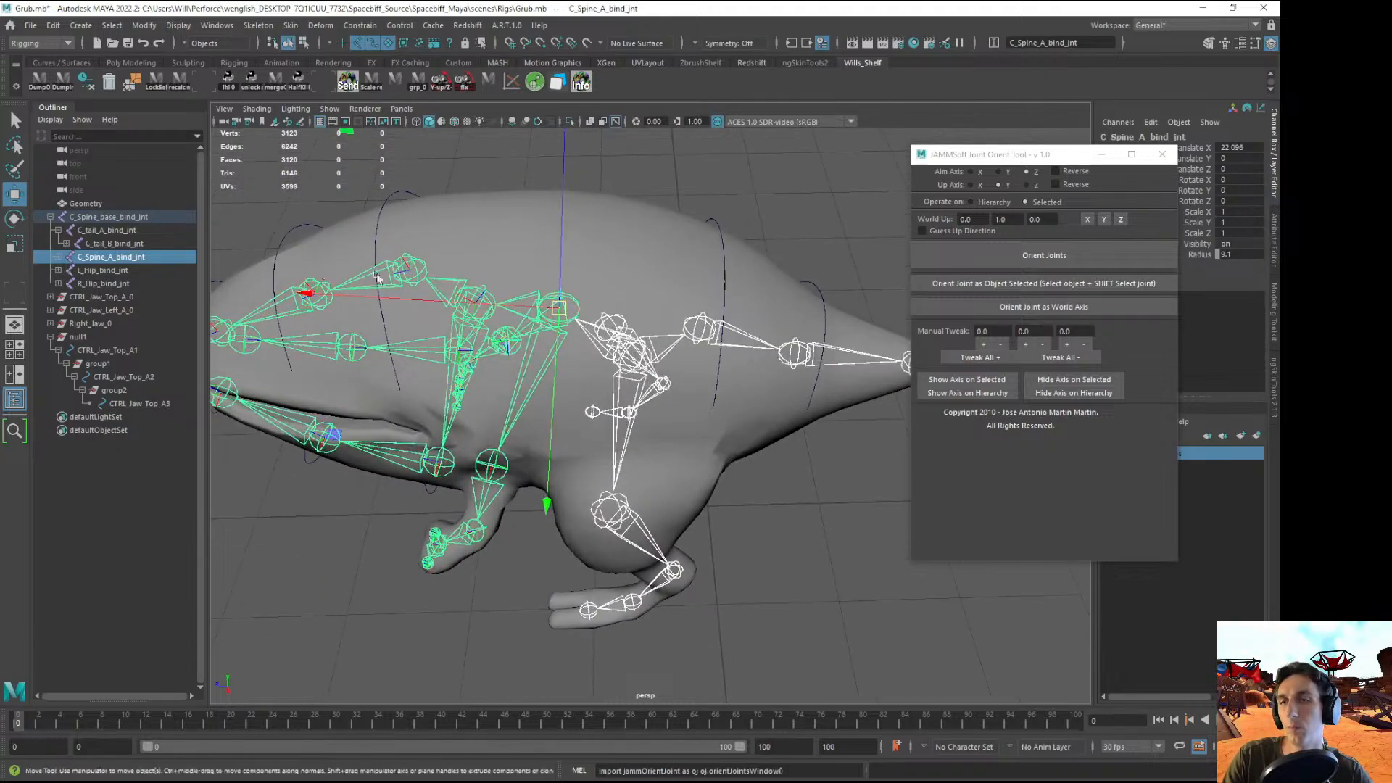
middle_click_drag(422, 278, 544, 299, "alt")
scroll(501, 283, "up", 4)
left_click_drag(500, 284, 432, 293, "alt")
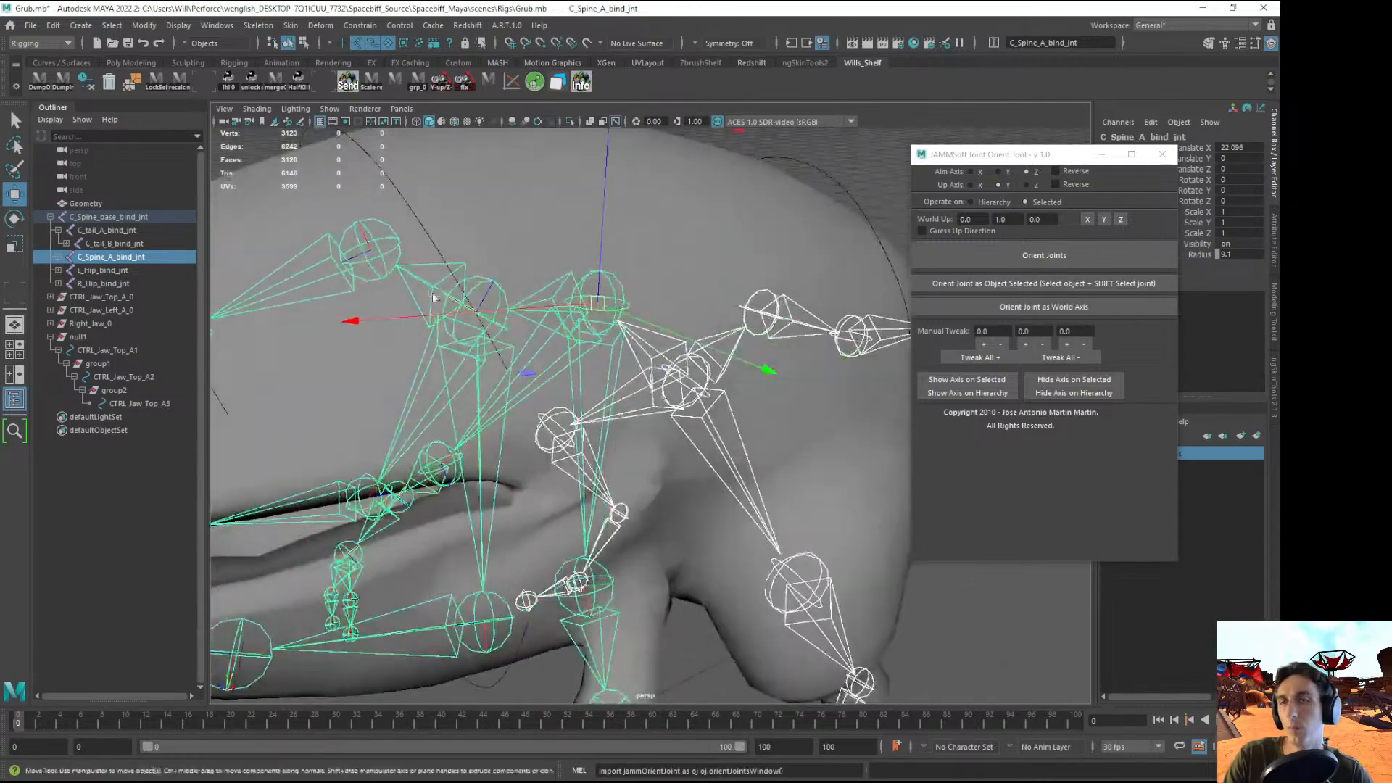
scroll(432, 293, "down", 3)
middle_click_drag(432, 293, 609, 261, "alt")
mouse_move(609, 261)
left_mouse_down("alt")
mouse_move(664, 279)
mouse_move(606, 289)
left_mouse_up("alt")
middle_click_drag(714, 279, 428, 262, "alt")
left_click_drag(428, 262, 395, 269, "alt")
scroll(625, 254, "up", 3)
left_click(616, 225)
left_click_drag(693, 252, 732, 250, "alt")
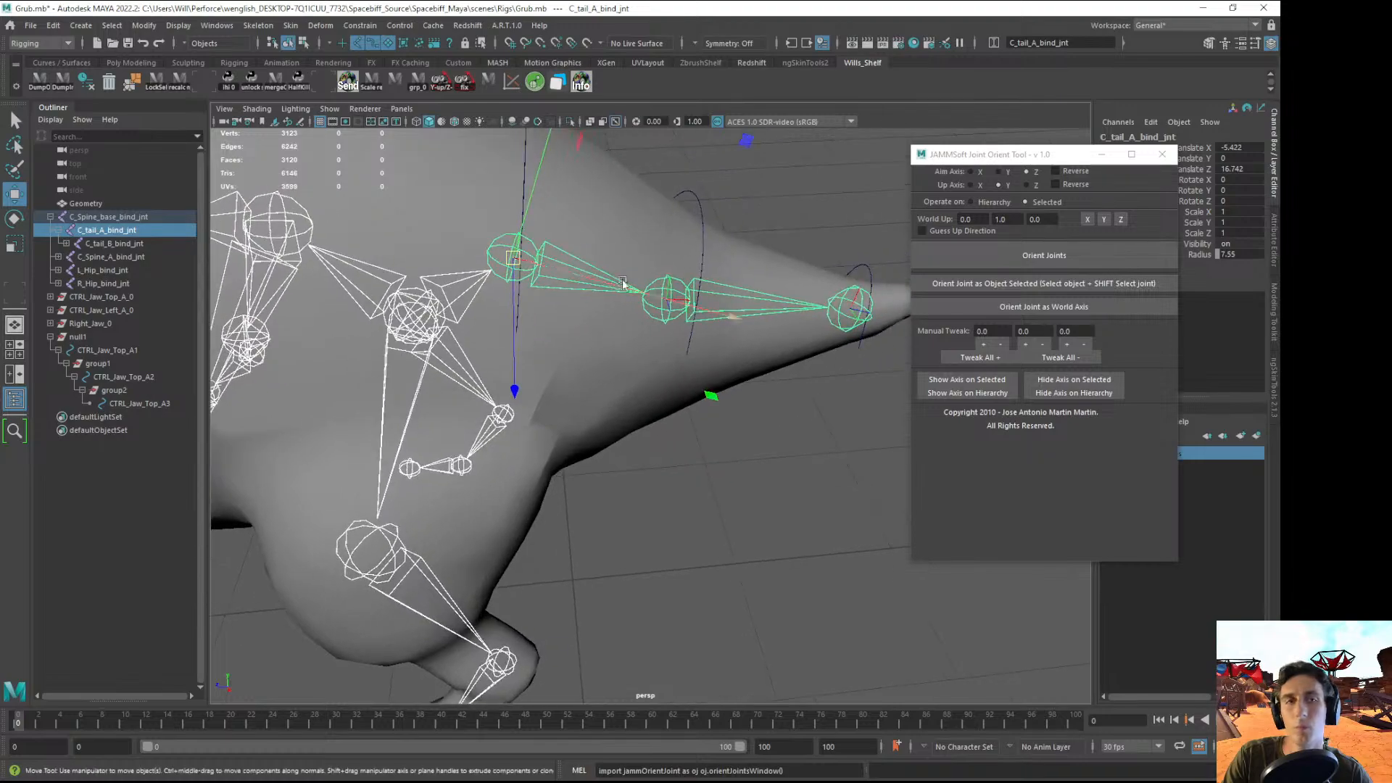
- Try orienting C_tail_A_bind_jnt with aim axis Z and up axis X, and undo the operation
left_click(998, 184)
left_click(972, 185)
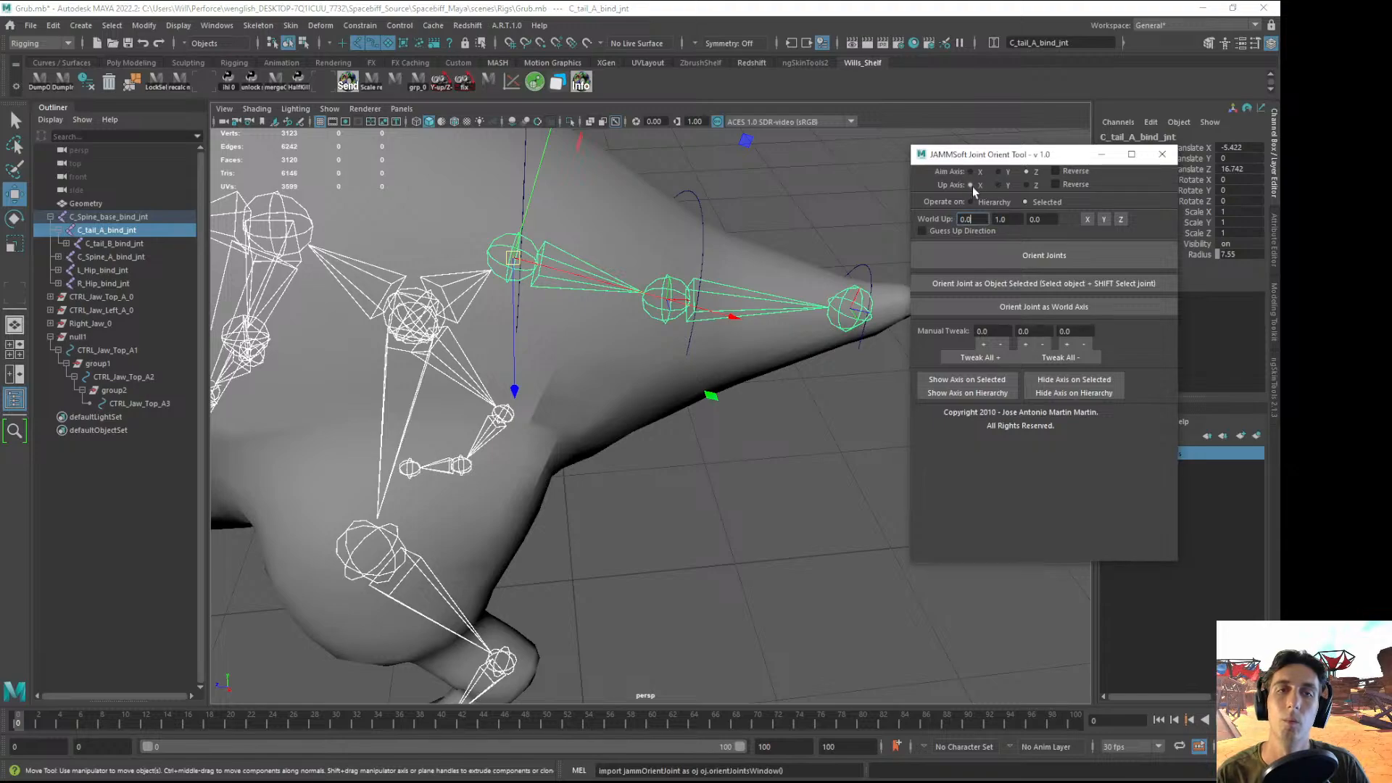
left_click(1017, 252)
key("ctrl+z")
key("ctrl+z")
key("ctrl+z")
key("ctrl+z")
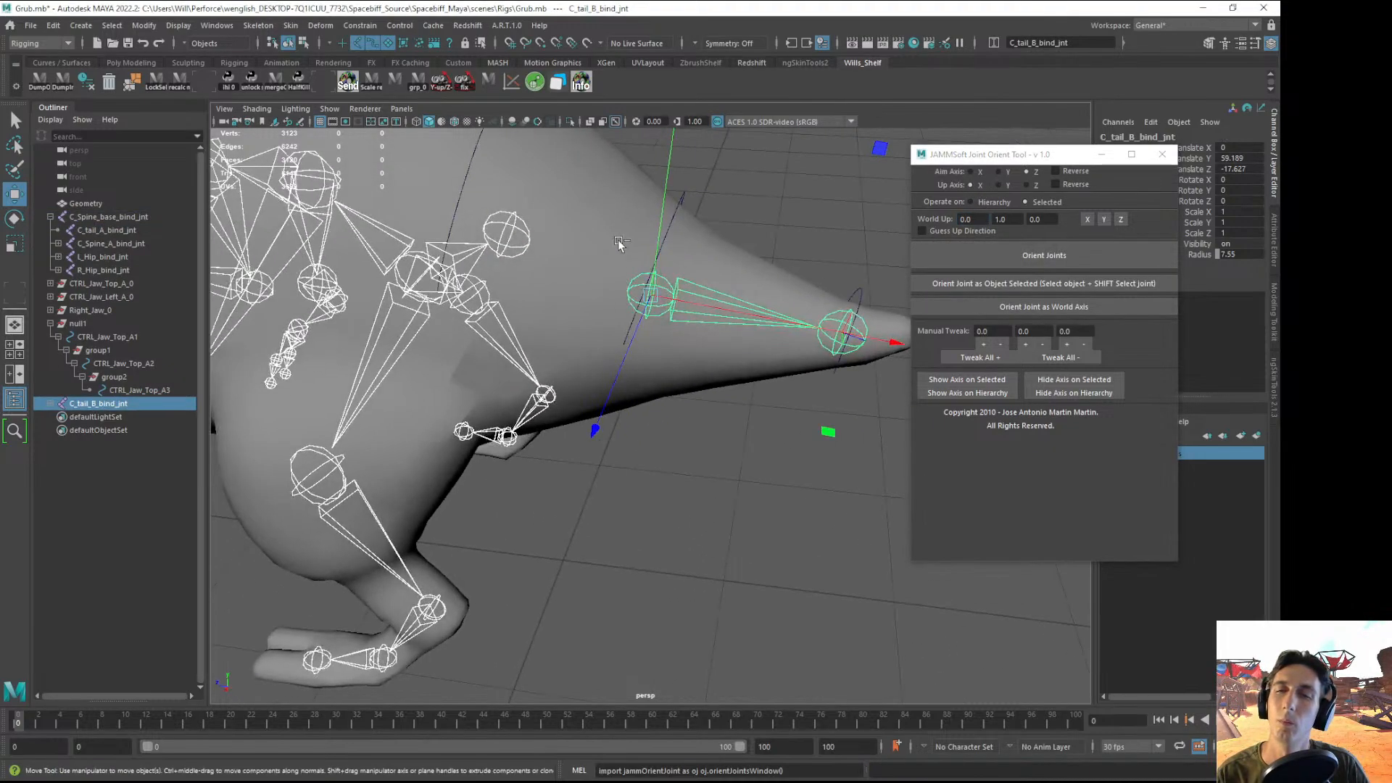
- Expand C_tail_B_bind_jnt in the hierarchy and check the axes of the tail control CTRL_Jaw_Top_A2
left_click(67, 244)
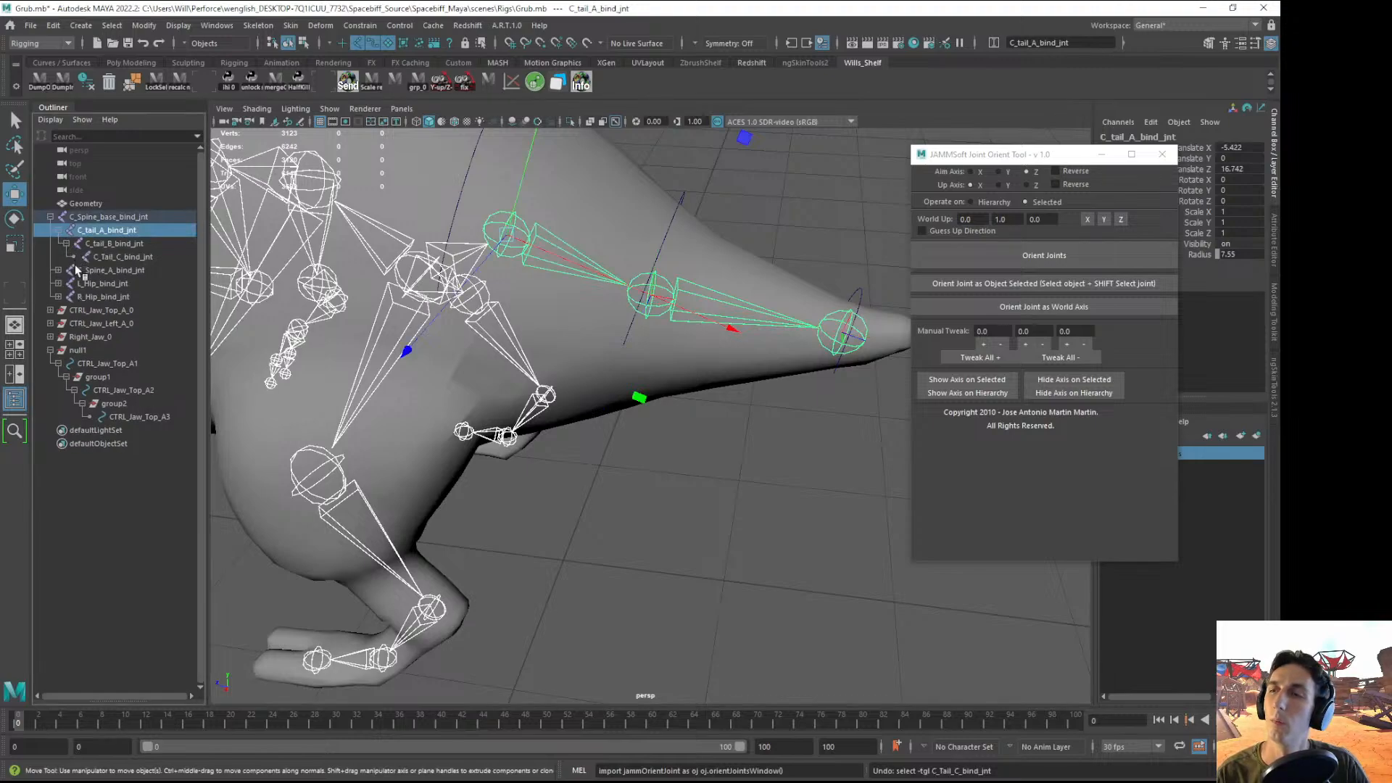
left_click(674, 215)
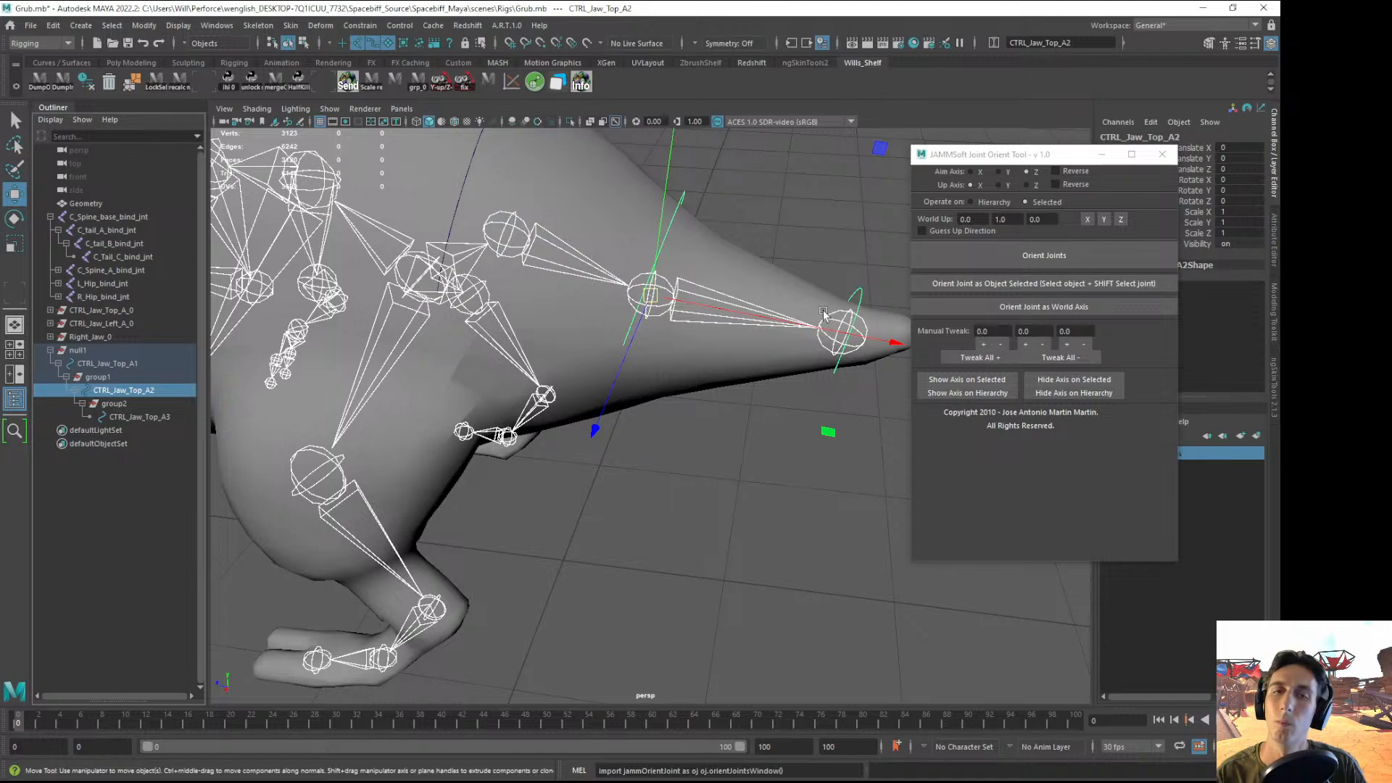
left_click(865, 296)
left_click(830, 312)
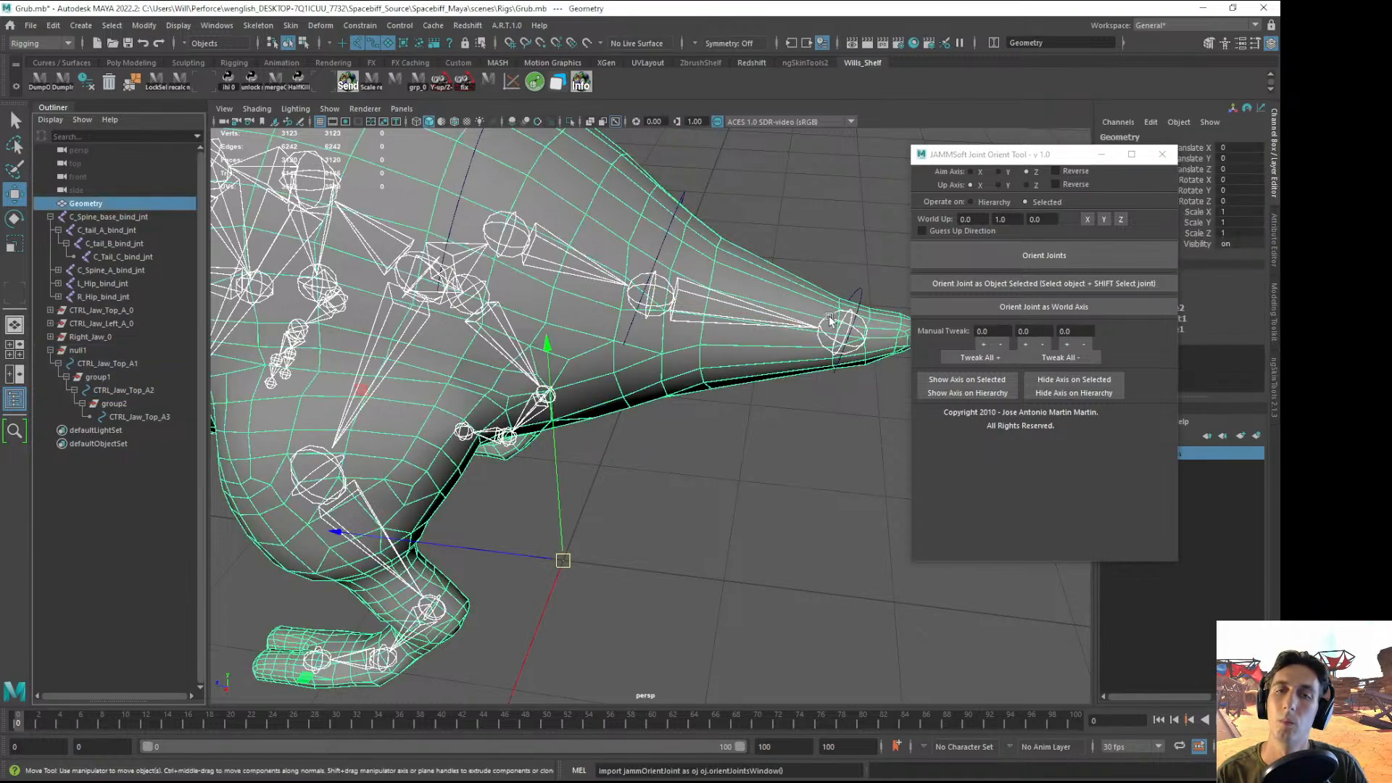
left_click(775, 419)
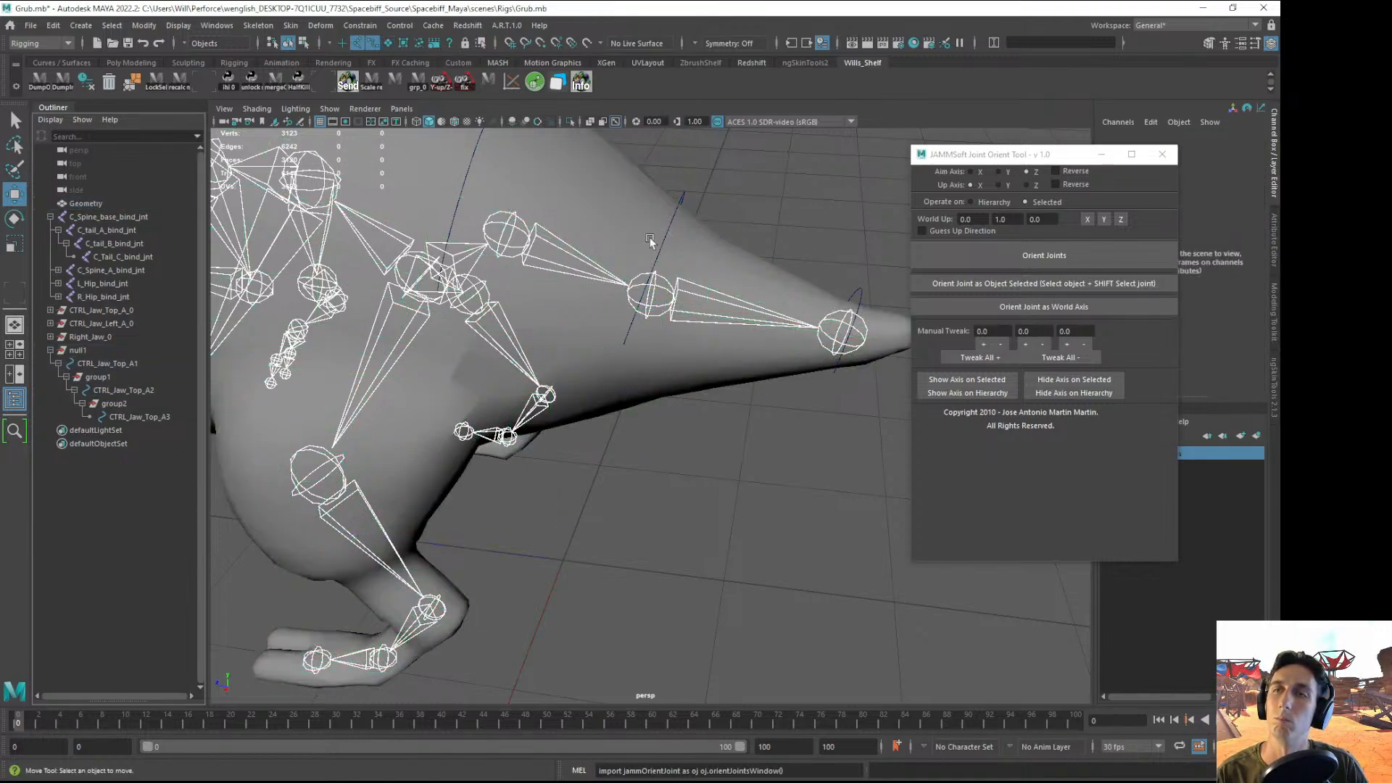
- Set the Y manual tweak to 10 and tweak C_tail_A_bind_jnt until its Z axis aims along the tail
left_click(516, 227)
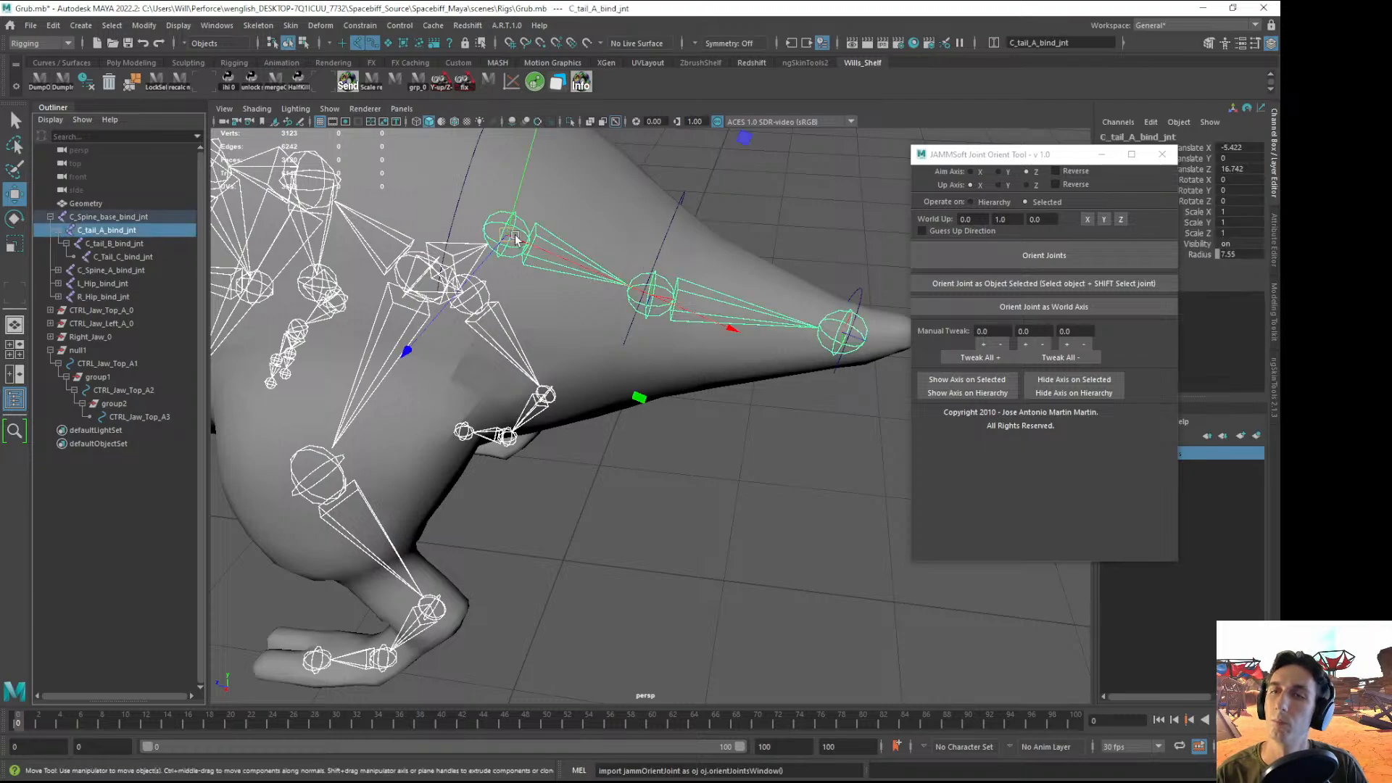
left_click_drag(515, 236, 544, 228)
key("ctrl+z")
left_click_drag(547, 372, 565, 384, "alt")
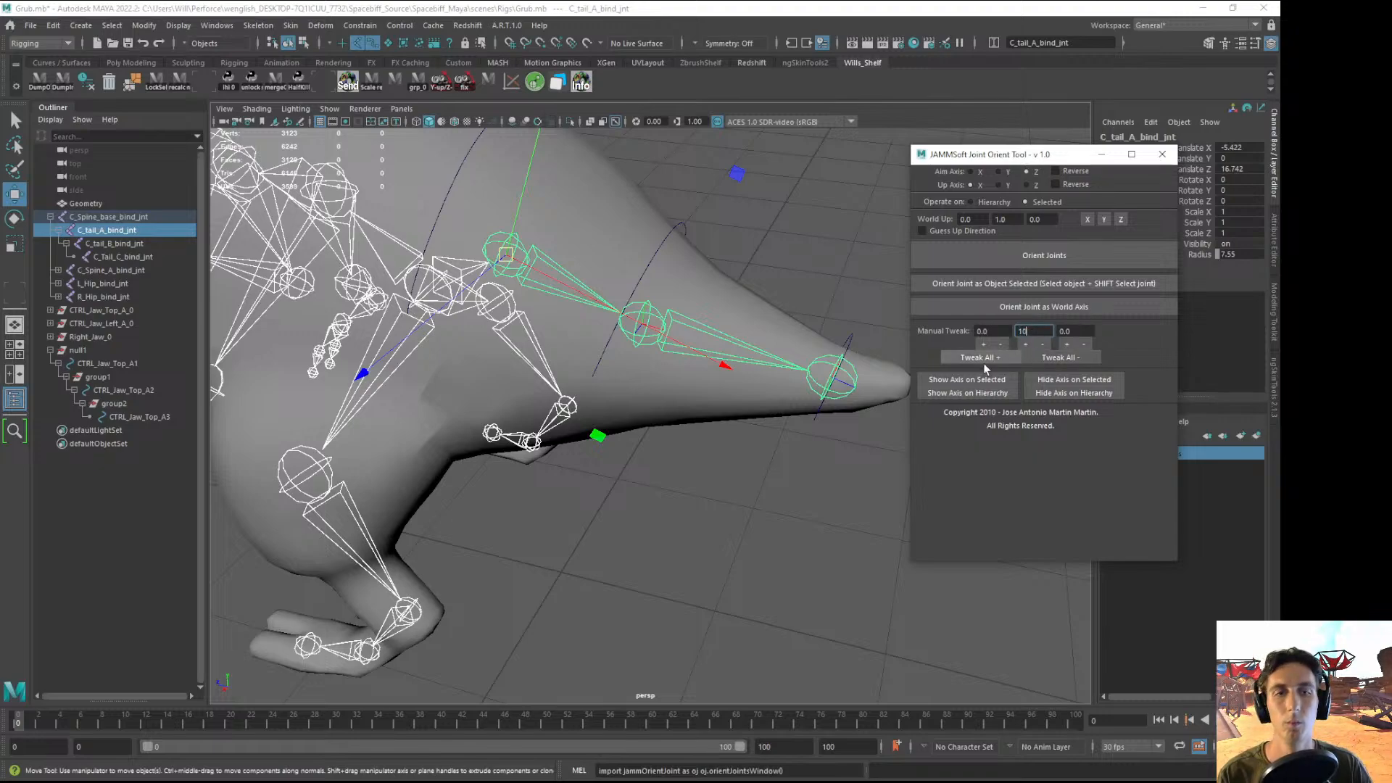
left_click(1004, 356)
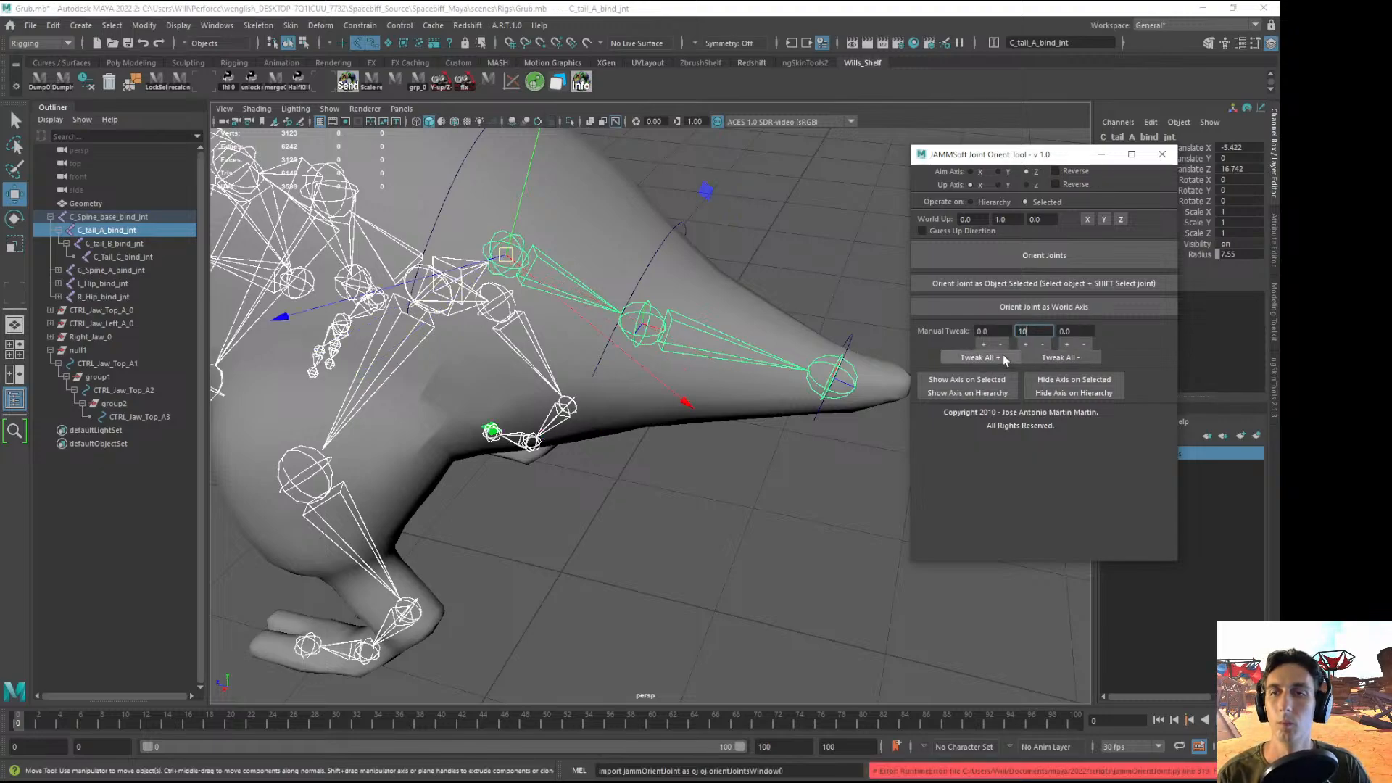
left_click(1063, 358)
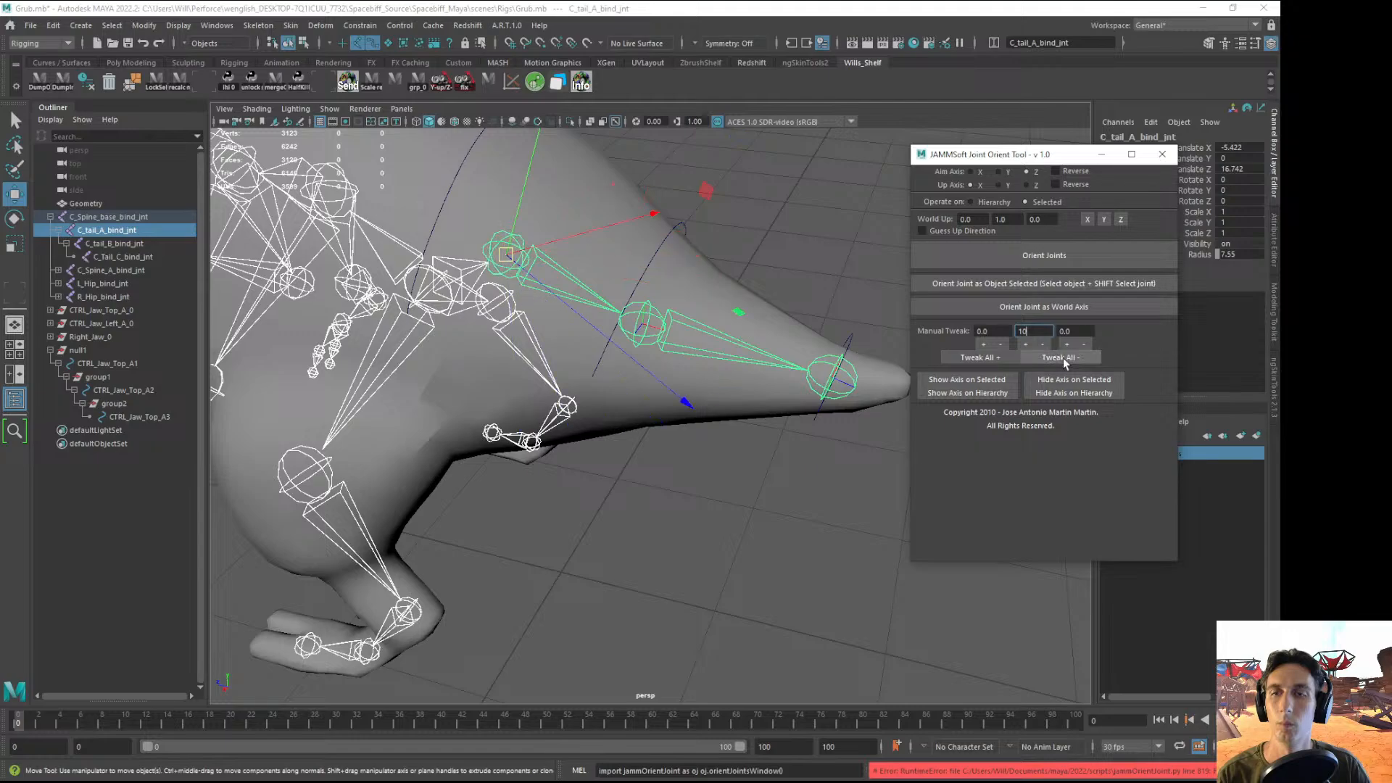
left_click_drag(811, 341, 707, 293, "alt")
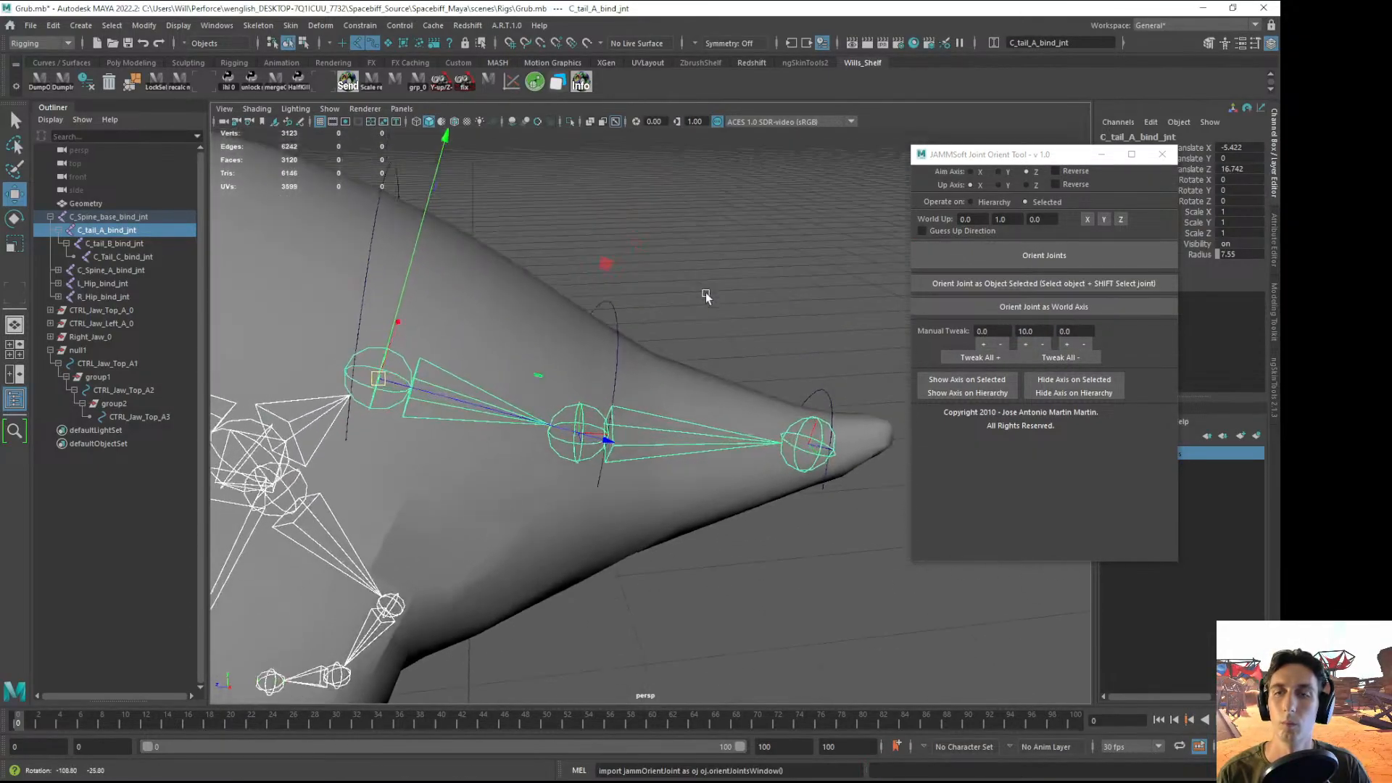
- Apply the negative Y tweak of 10 to C_tail_B_bind_jnt until its Z axis aims down the tail
left_click(583, 409)
left_click_drag(582, 409, 746, 399, "alt")
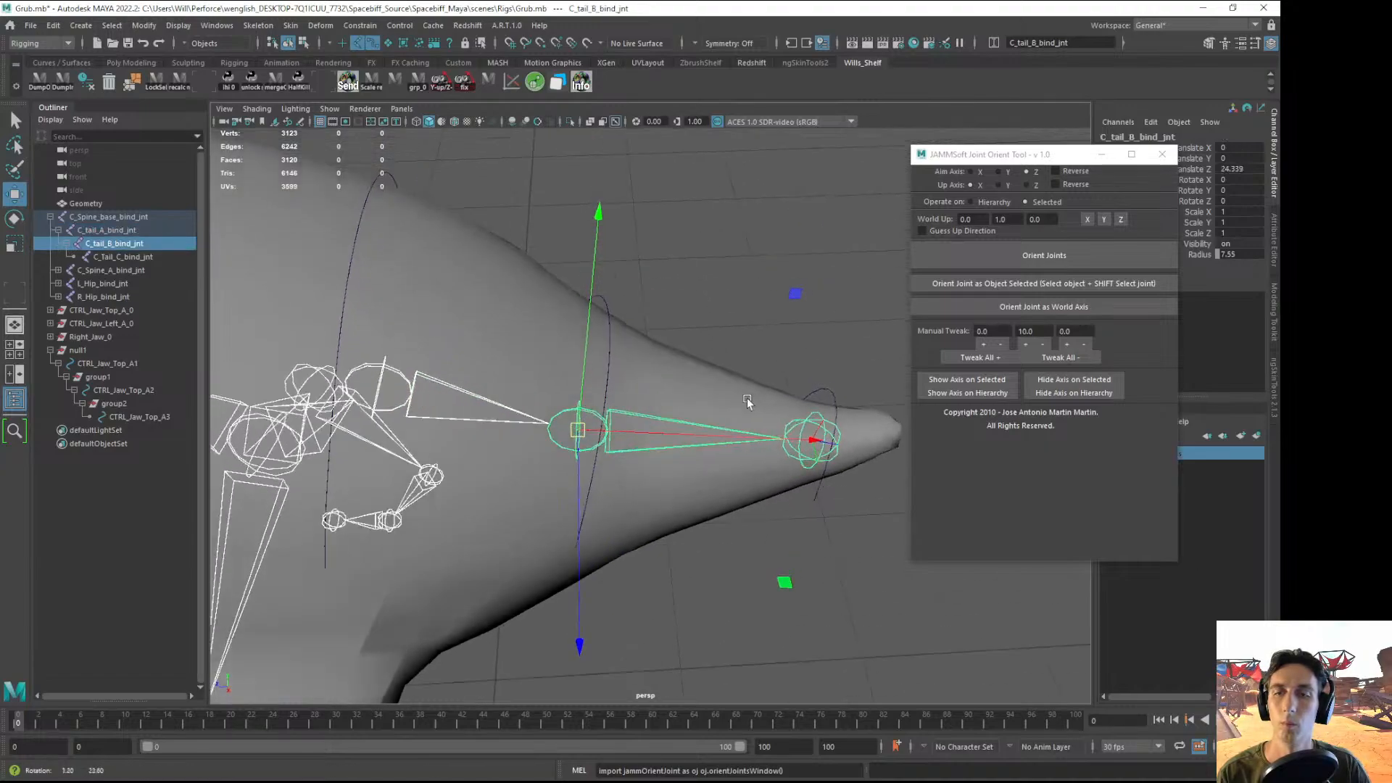
left_click(1045, 359)
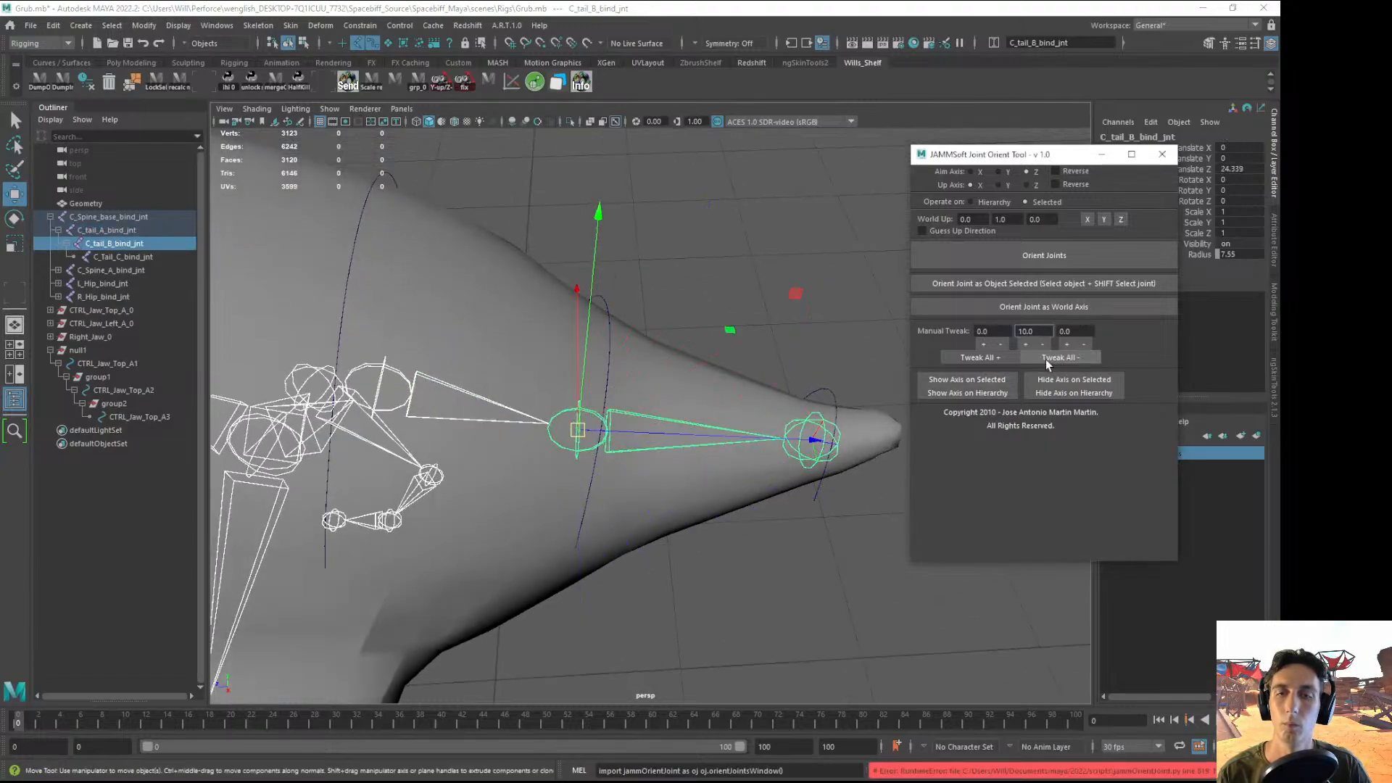
- Examine the axes of C_Jaw_A_bind_jnt1 as a reference, and compare them with C_tail_B_bind_jnt
left_click_drag(725, 351, 670, 346, "alt")
scroll(671, 345, "down", 6)
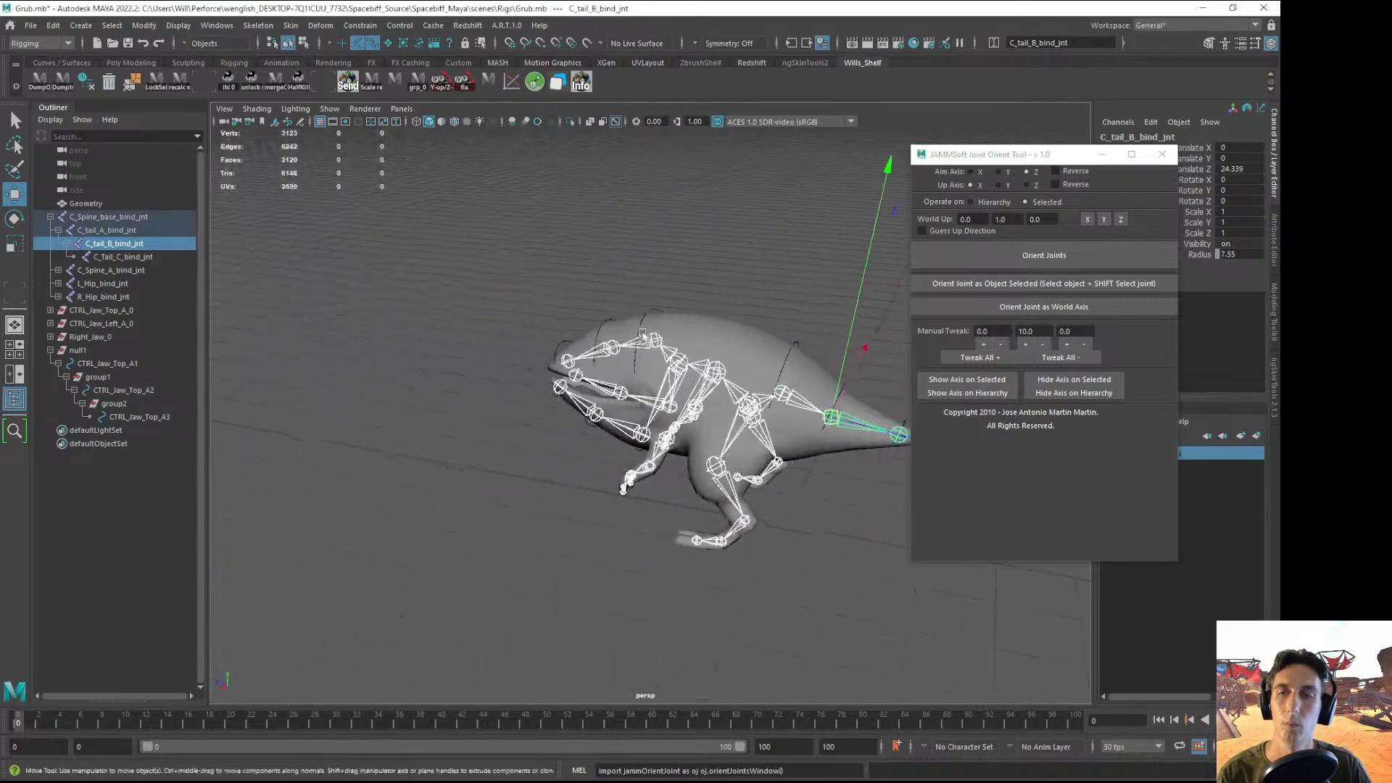
left_click_drag(551, 319, 631, 344, "alt")
scroll(508, 319, "up", 6)
mouse_move(508, 319)
left_mouse_down("alt")
mouse_move(459, 312)
mouse_move(484, 308)
left_mouse_up("alt")
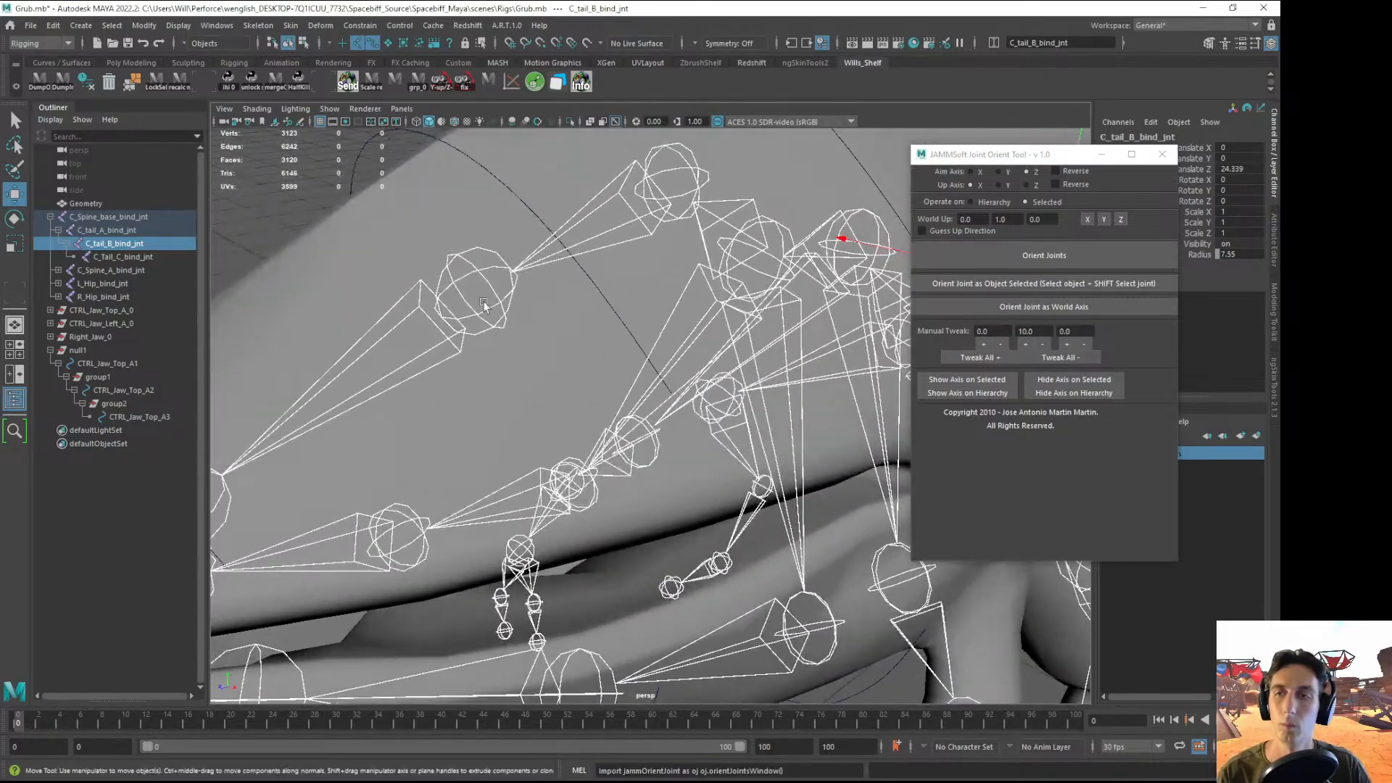
left_click(498, 304)
scroll(641, 314, "down", 6)
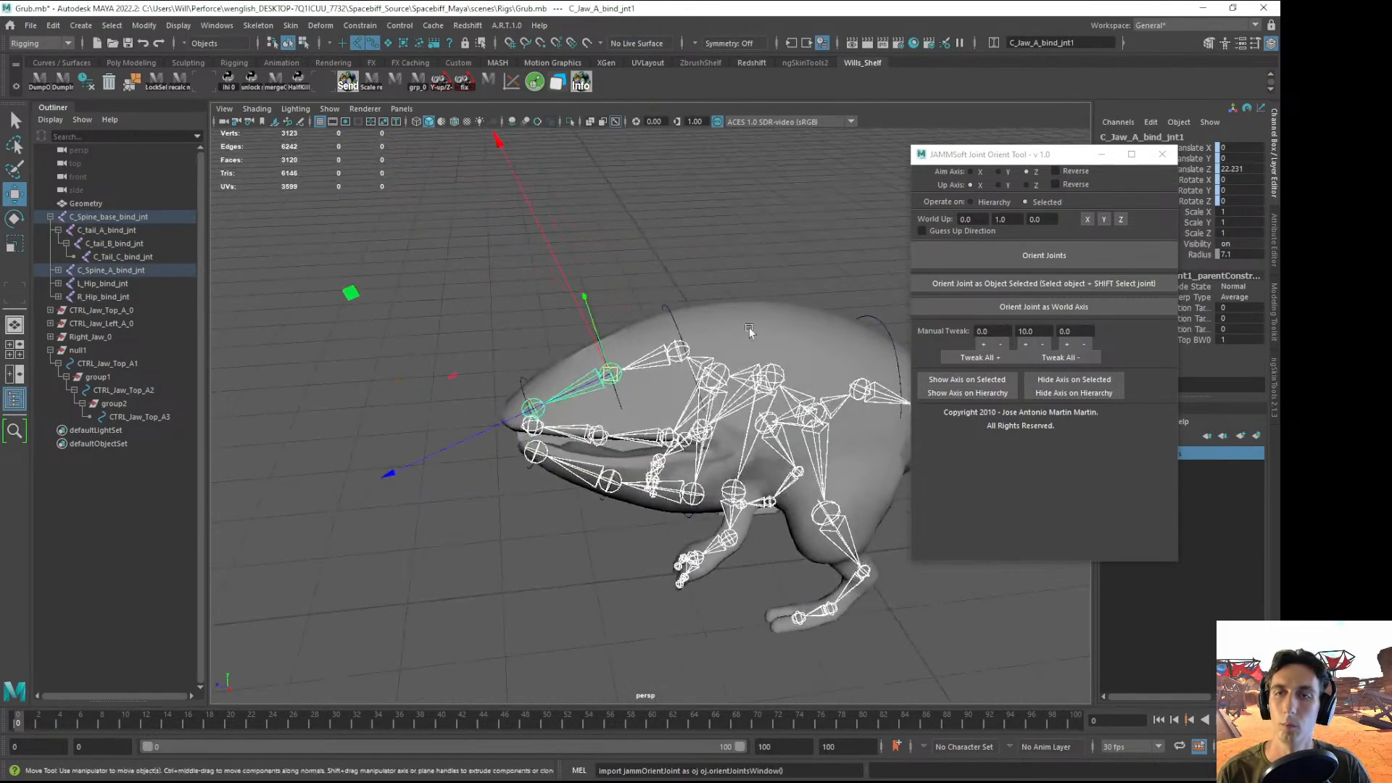
middle_click_drag(752, 332, 430, 308, "alt")
left_click(659, 240)
scroll(680, 330, "up", 4)
left_click(655, 354)
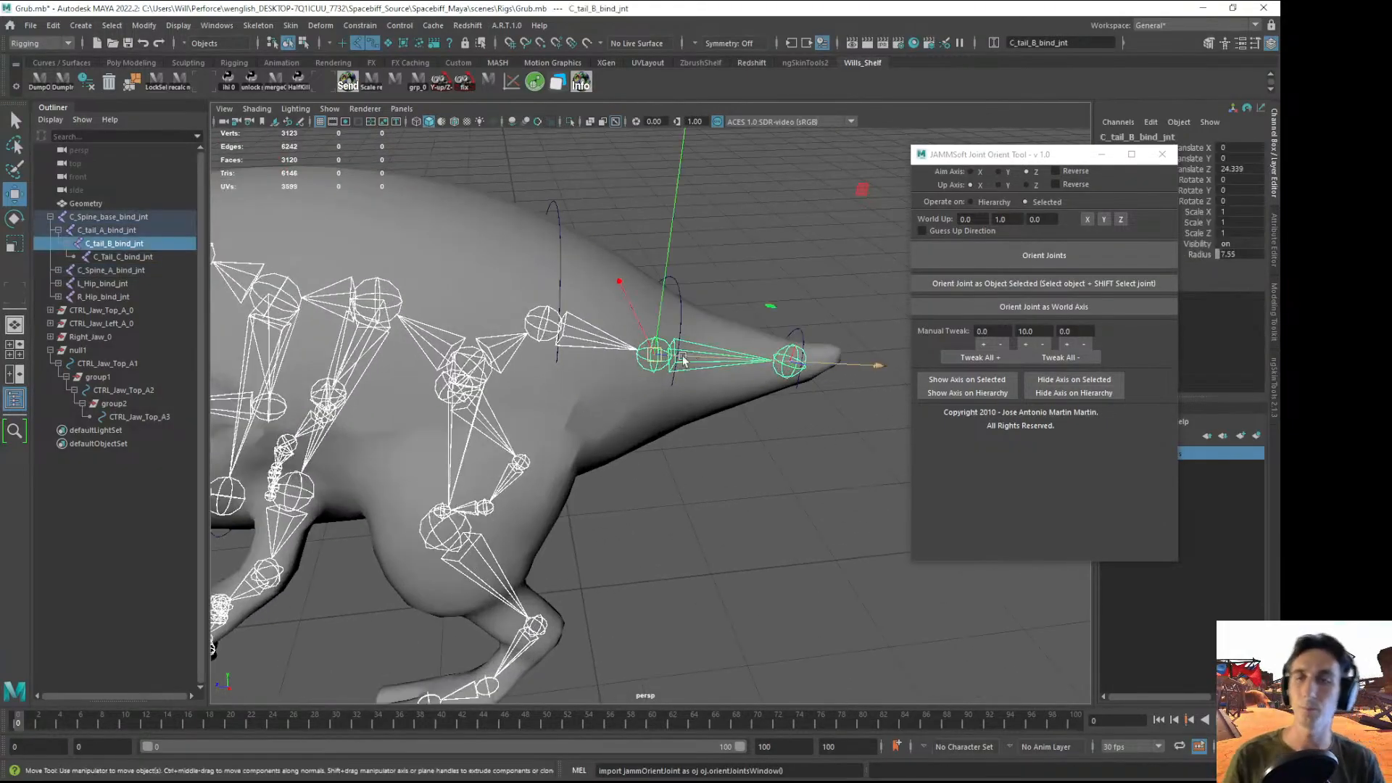
- Fine-tune C_tail_B_bind_jnt's Y orientation with negative and positive tweaks of 10, keeping Z aimed along the tail
left_click_drag(736, 317, 720, 319, "alt")
middle_click_drag(817, 309, 746, 347, "alt")
left_click_drag(763, 335, 681, 336, "alt")
left_click(1060, 357)
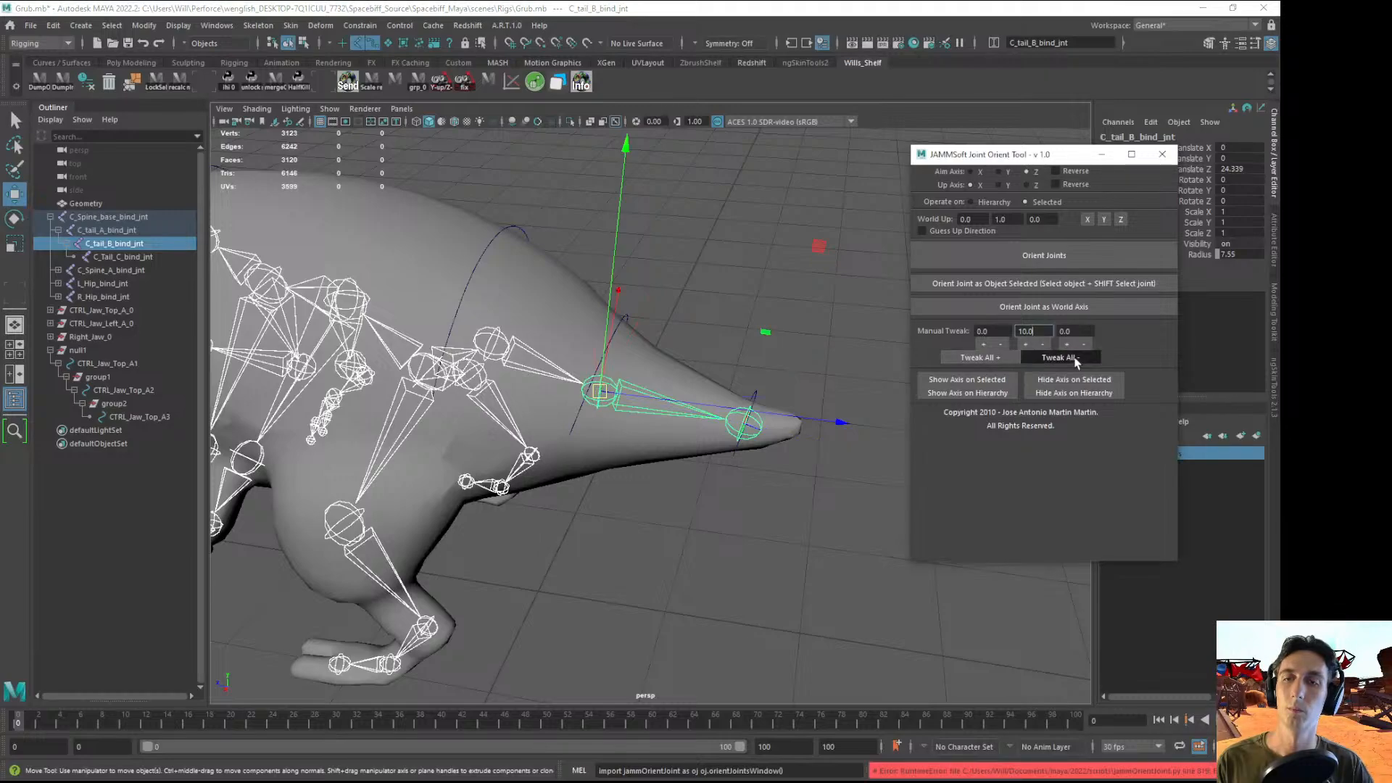
left_click(1060, 358)
left_click_drag(793, 330, 584, 321, "alt")
left_click(986, 359)
left_click(985, 360)
left_click_drag(692, 326, 764, 328, "alt")
- Set the manual tweak to Y 0 and Z 10, and roll C_tail_B_bind_jnt negatively until its X axis points up
left_click(1037, 334)
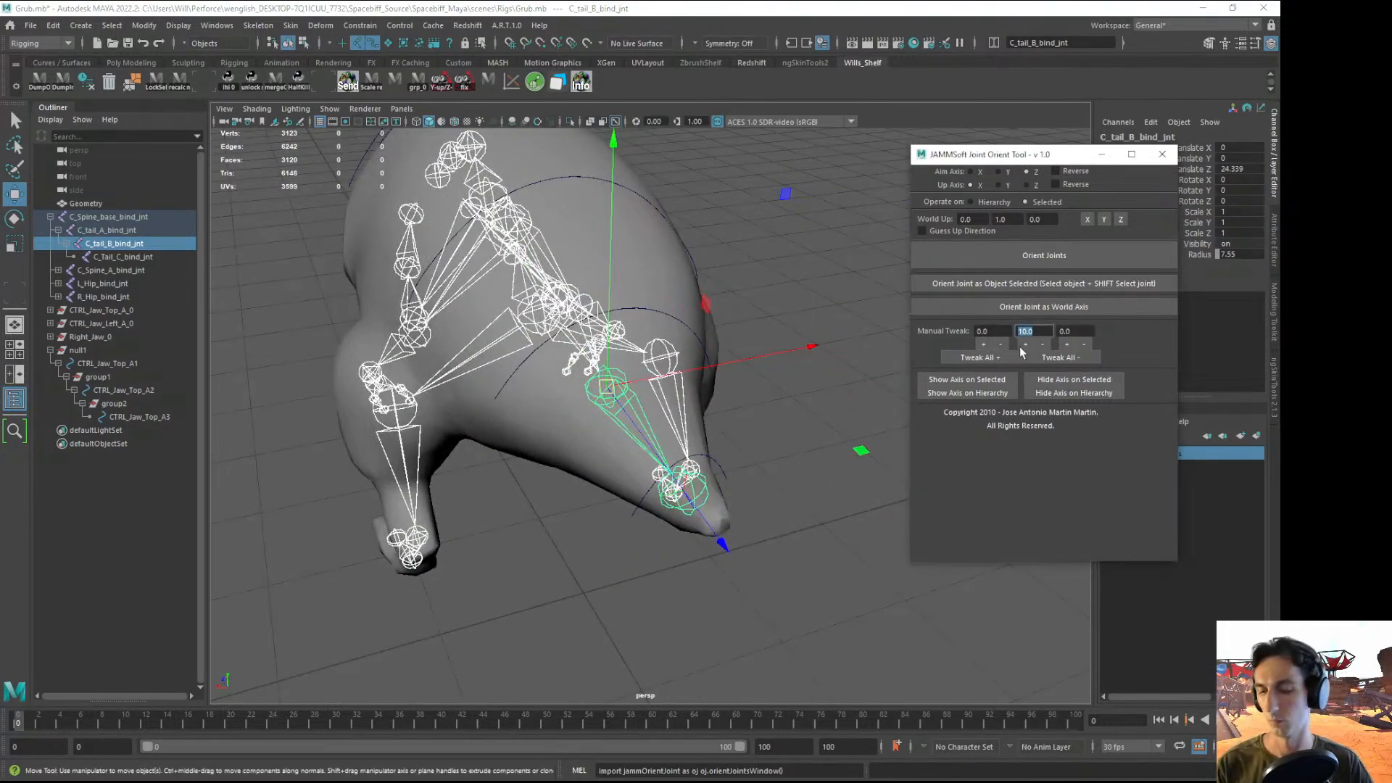
type("0")
key("Tab")
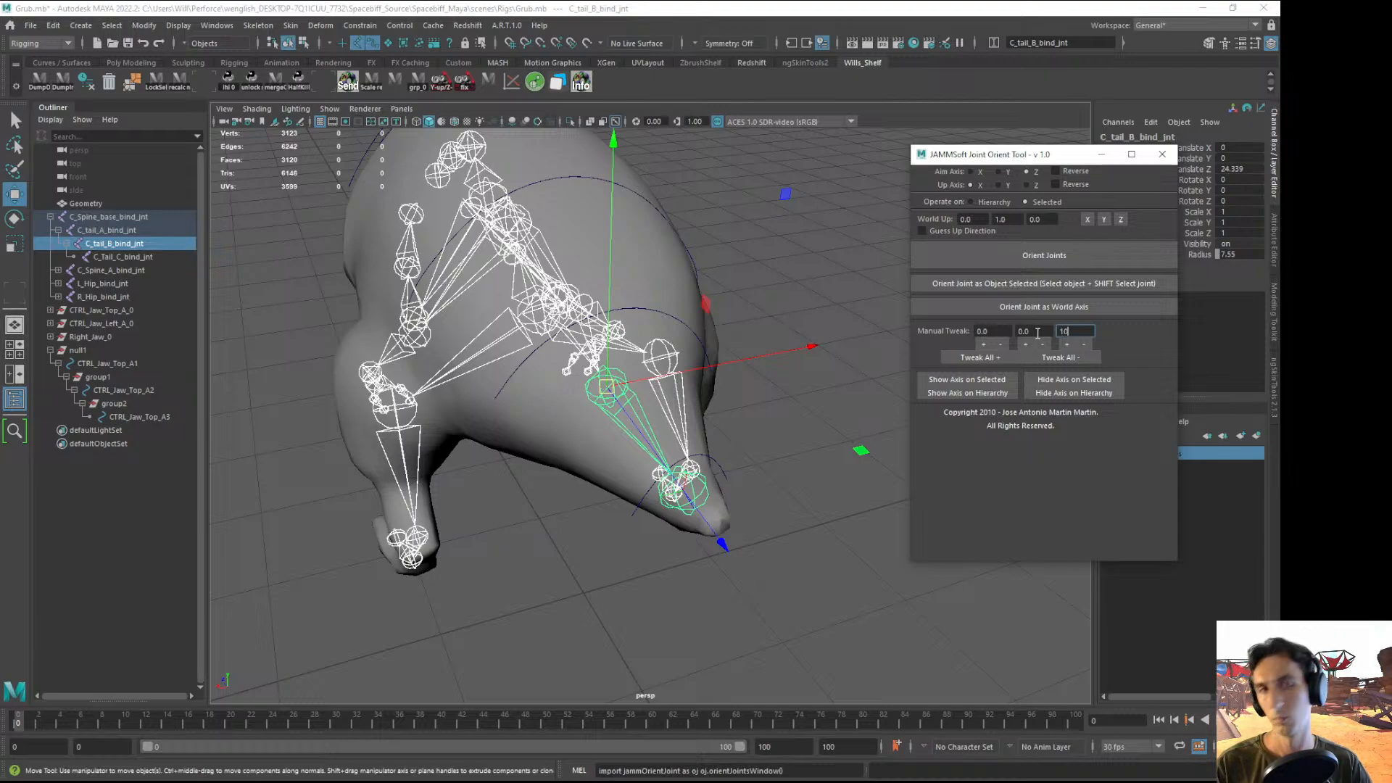
type("10")
left_click(997, 358)
left_click(1060, 358)
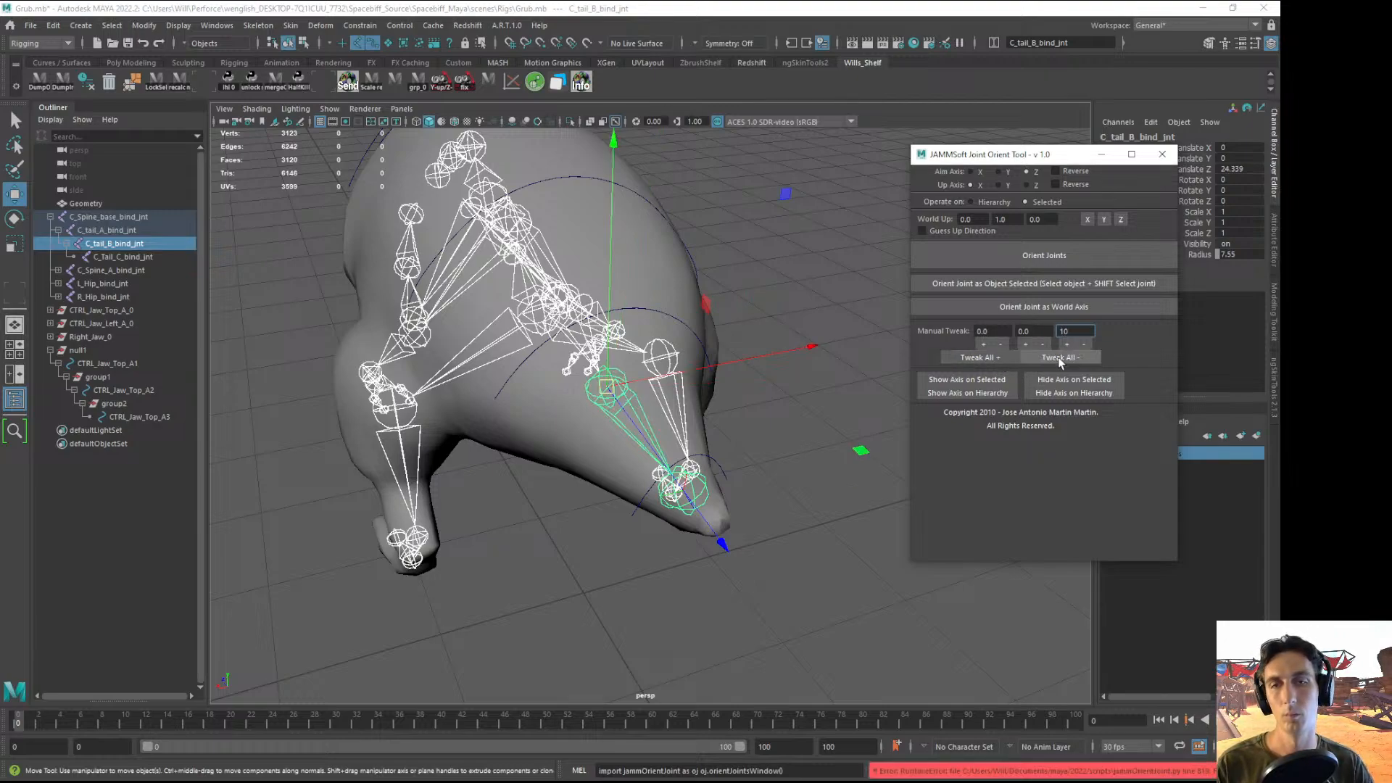
left_click(1060, 360)
left_click(1060, 360)
left_click(1060, 360)
left_click(1051, 360)
left_click(1044, 360)
left_click_drag(856, 370, 733, 341, "alt")
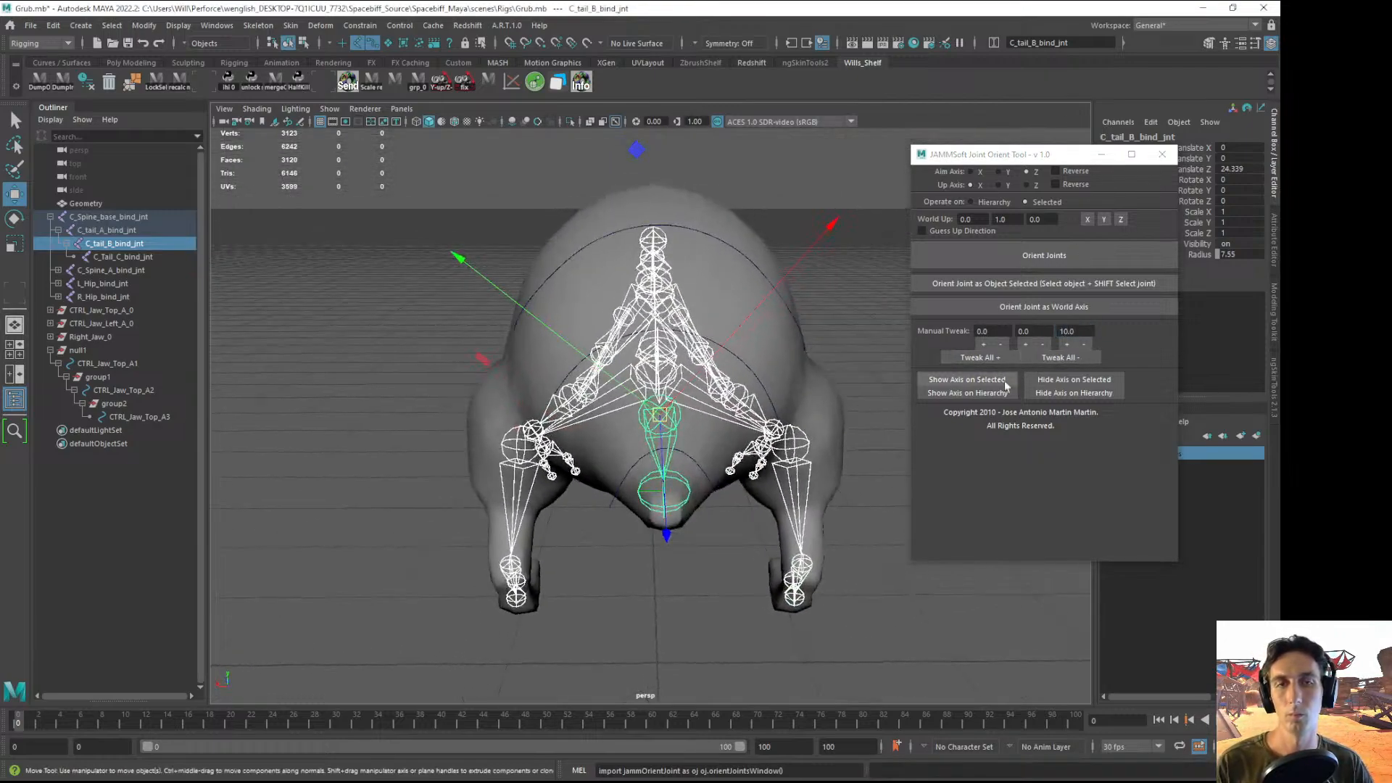
left_click(1041, 361)
left_click(1042, 361)
left_click(1042, 361)
left_click(1041, 361)
left_click_drag(587, 334, 659, 376, "alt")
- Roll C_tail_A_bind_jnt with repeated negative Z tweaks of 10 until its X axis points up
left_click(367, 372)
left_click_drag(414, 378, 326, 341, "alt")
left_click(1060, 359)
left_click(1062, 359)
left_click(1062, 359)
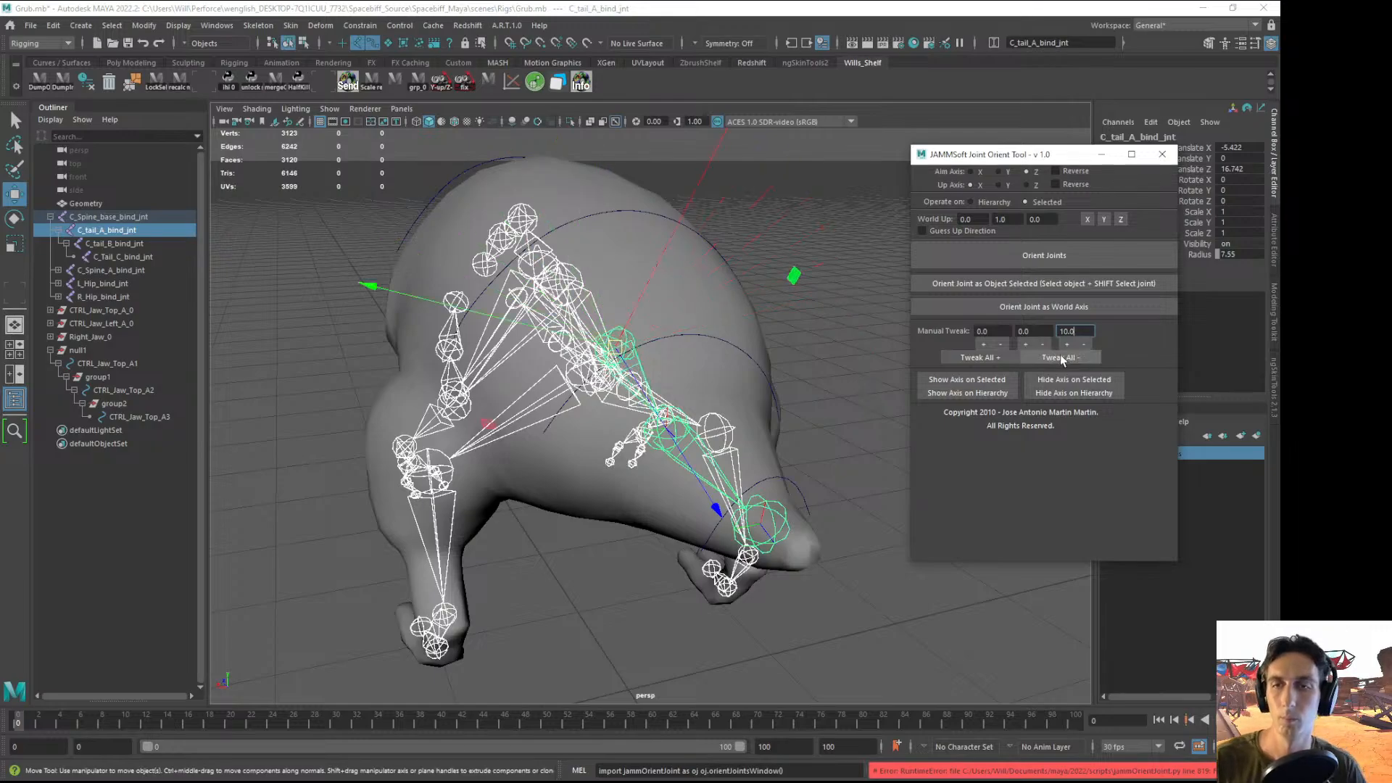
left_click(1063, 359)
left_click(1062, 359)
- Check the axes of C_Tail_C_bind_jnt and C_tail_B_bind_jnt after the roll
left_click_drag(736, 363, 761, 324, "alt")
left_click(822, 470)
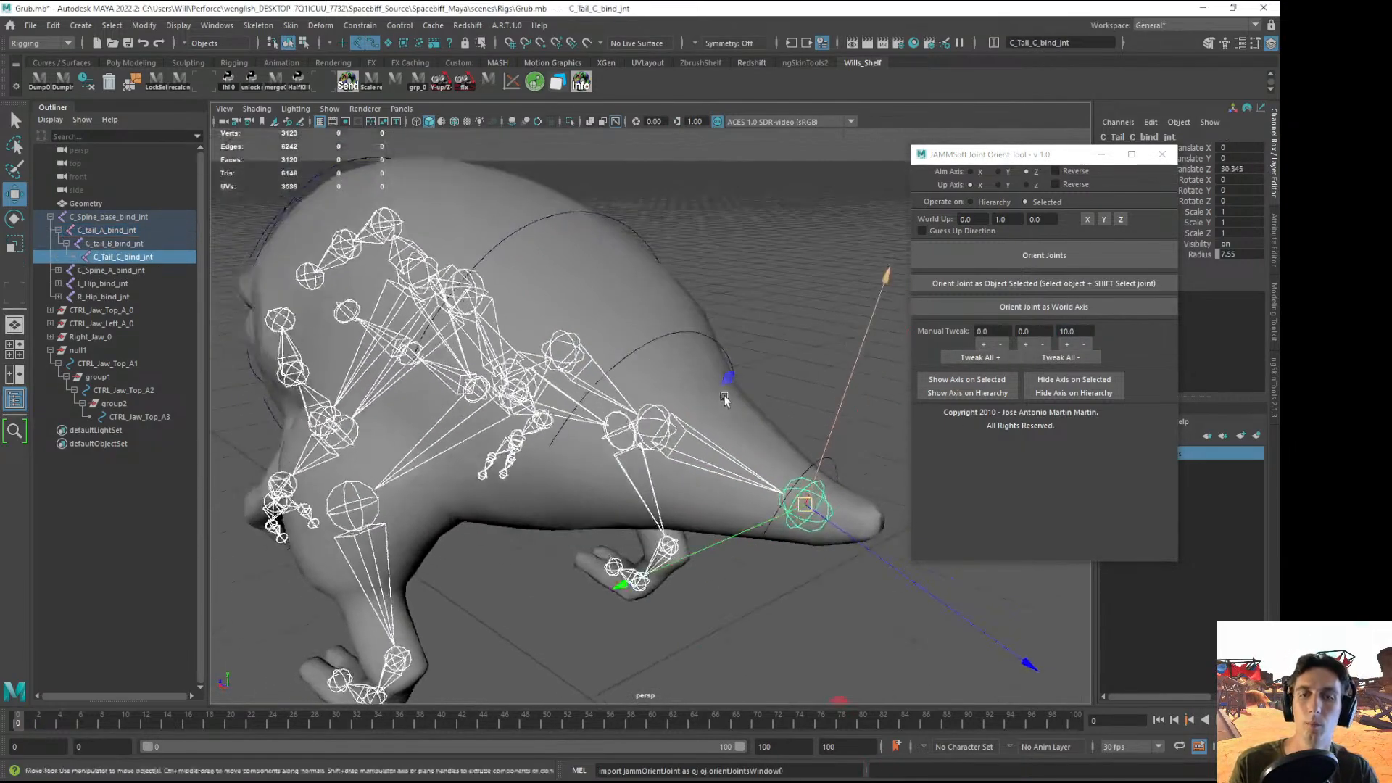
left_click(761, 324)
left_click_drag(630, 380, 511, 385, "alt")
left_click(620, 409)
left_click(459, 371)
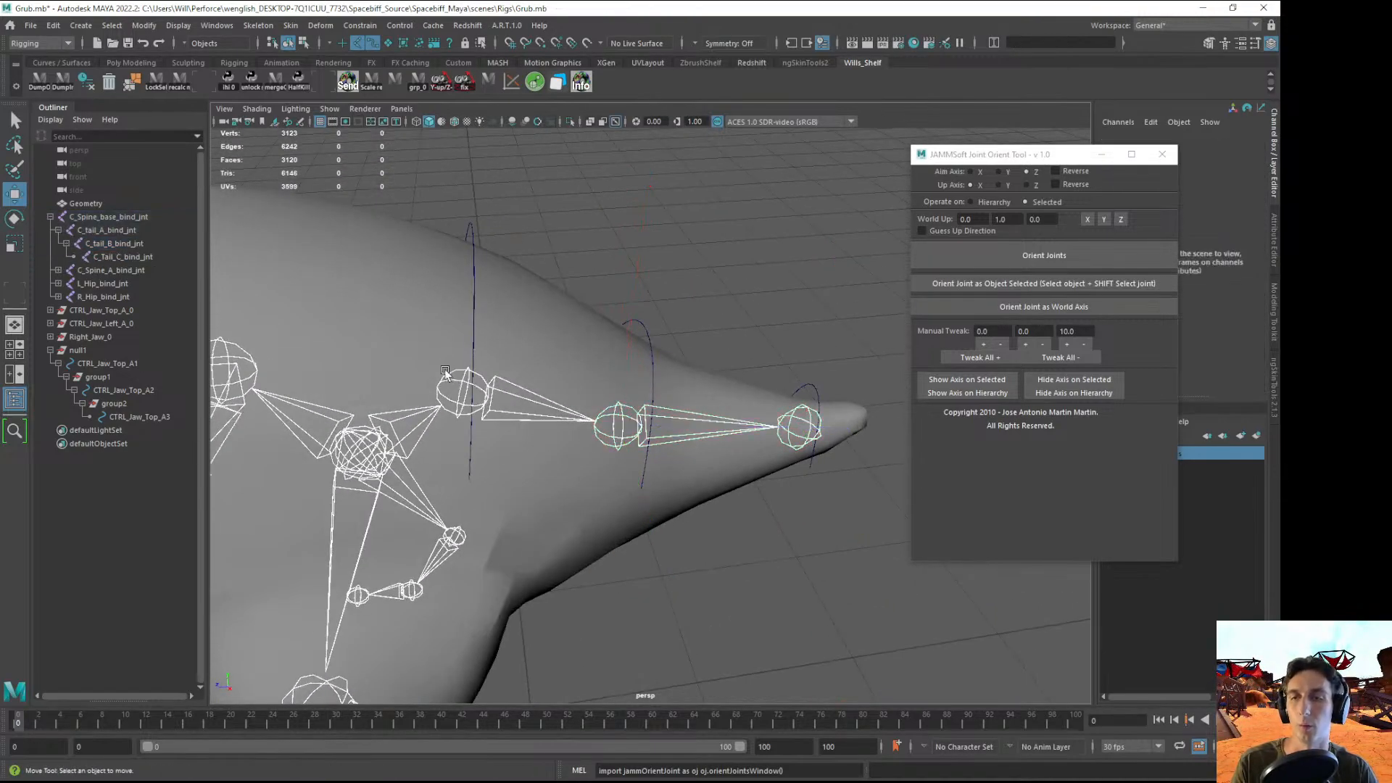
- Examine the axes of the tail control CTRL_Jaw_Top_A1 against the reoriented joints, and try the negative Z tweak of 10
left_click(470, 374)
left_click(797, 321)
left_click(472, 234)
left_click_drag(558, 299, 664, 312, "alt")
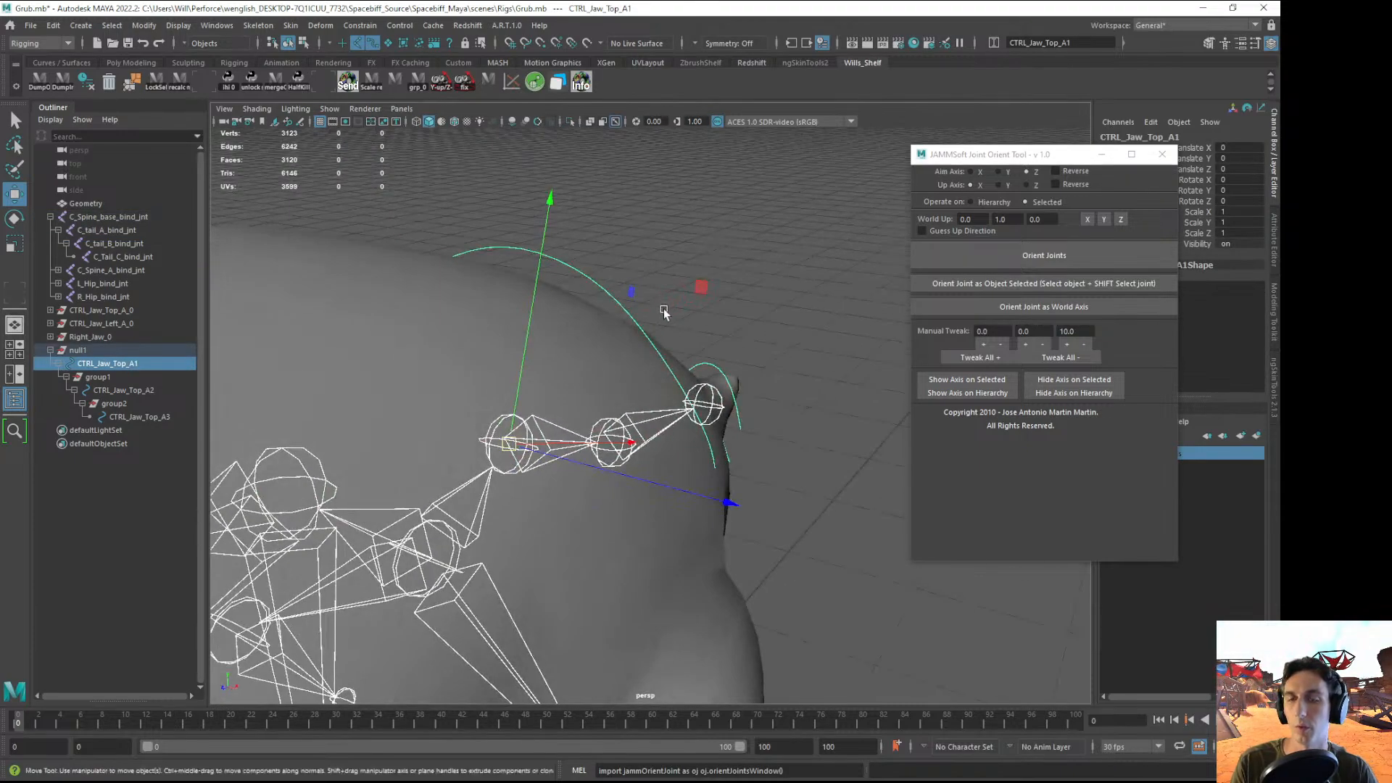
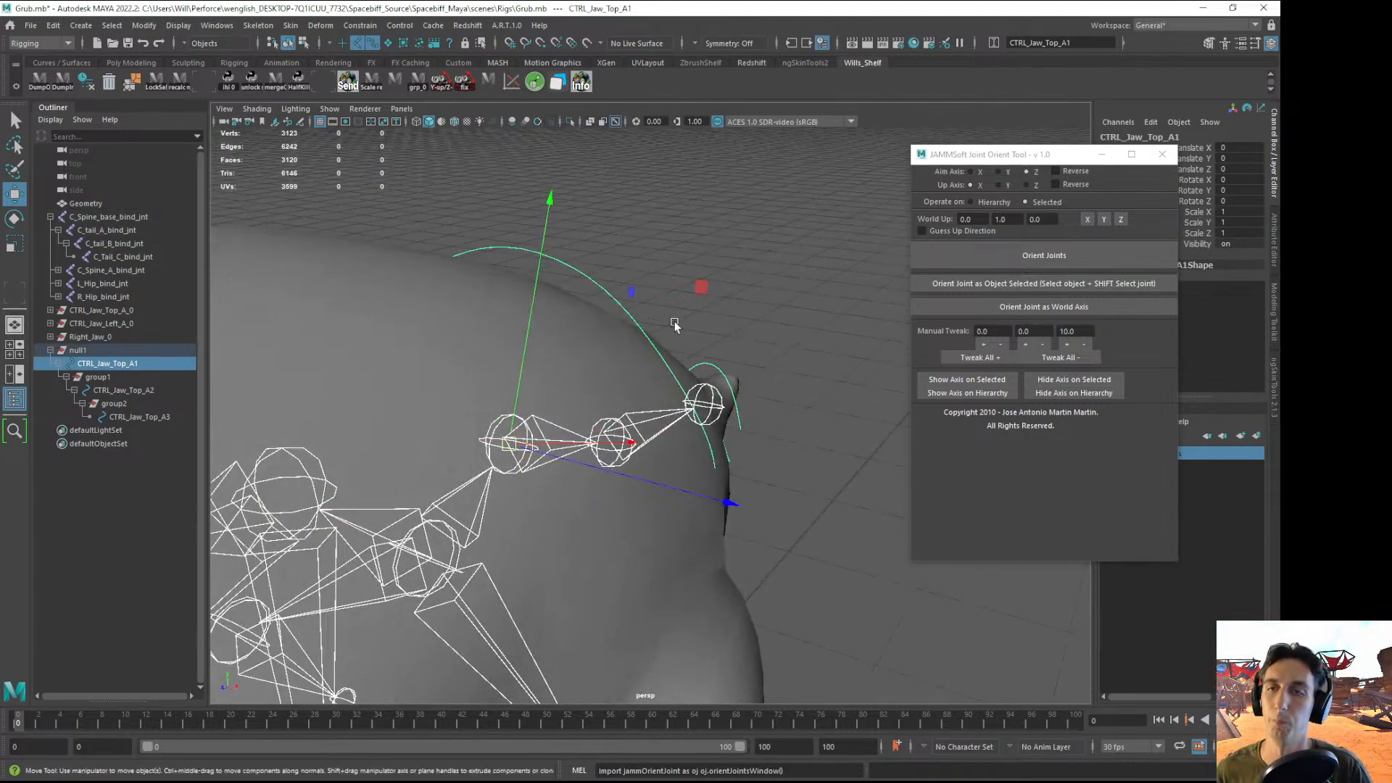
left_click(1054, 359)
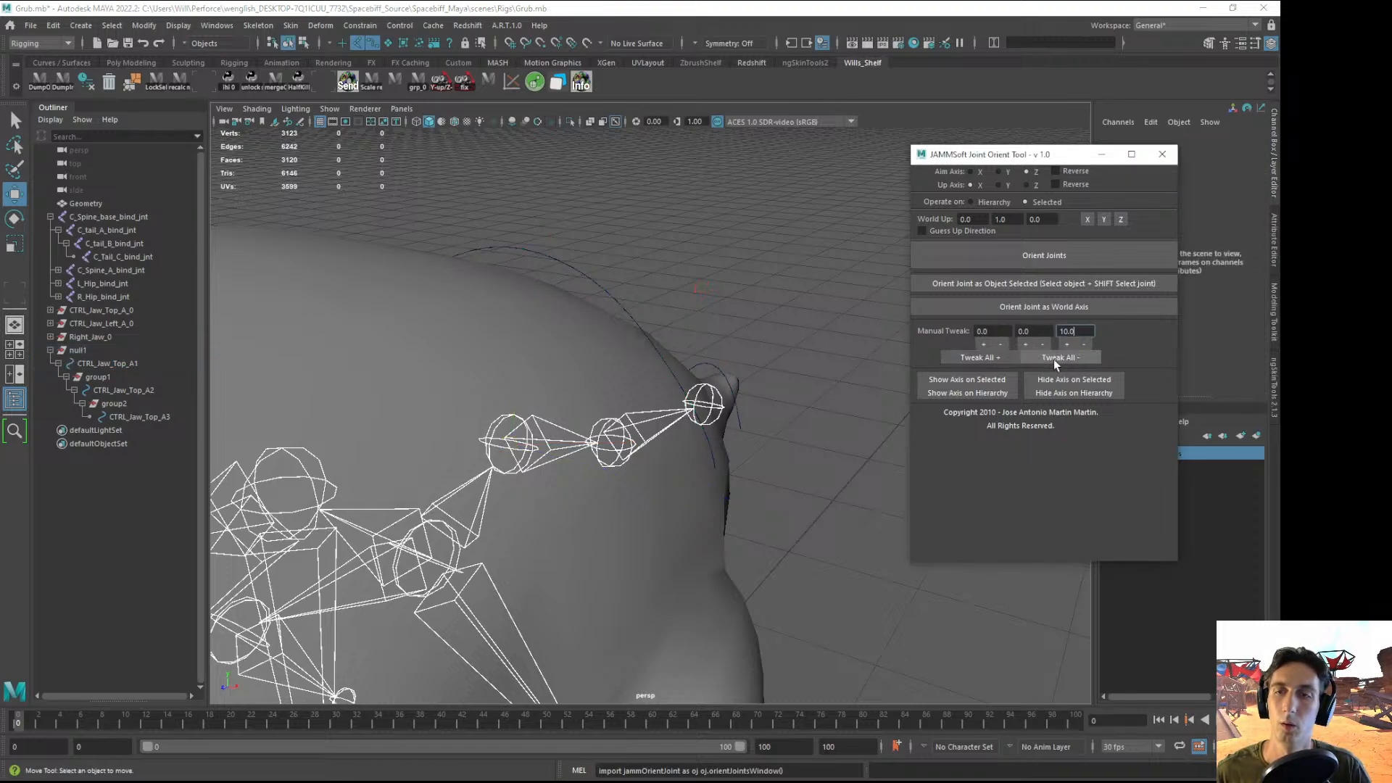
left_click(577, 267)
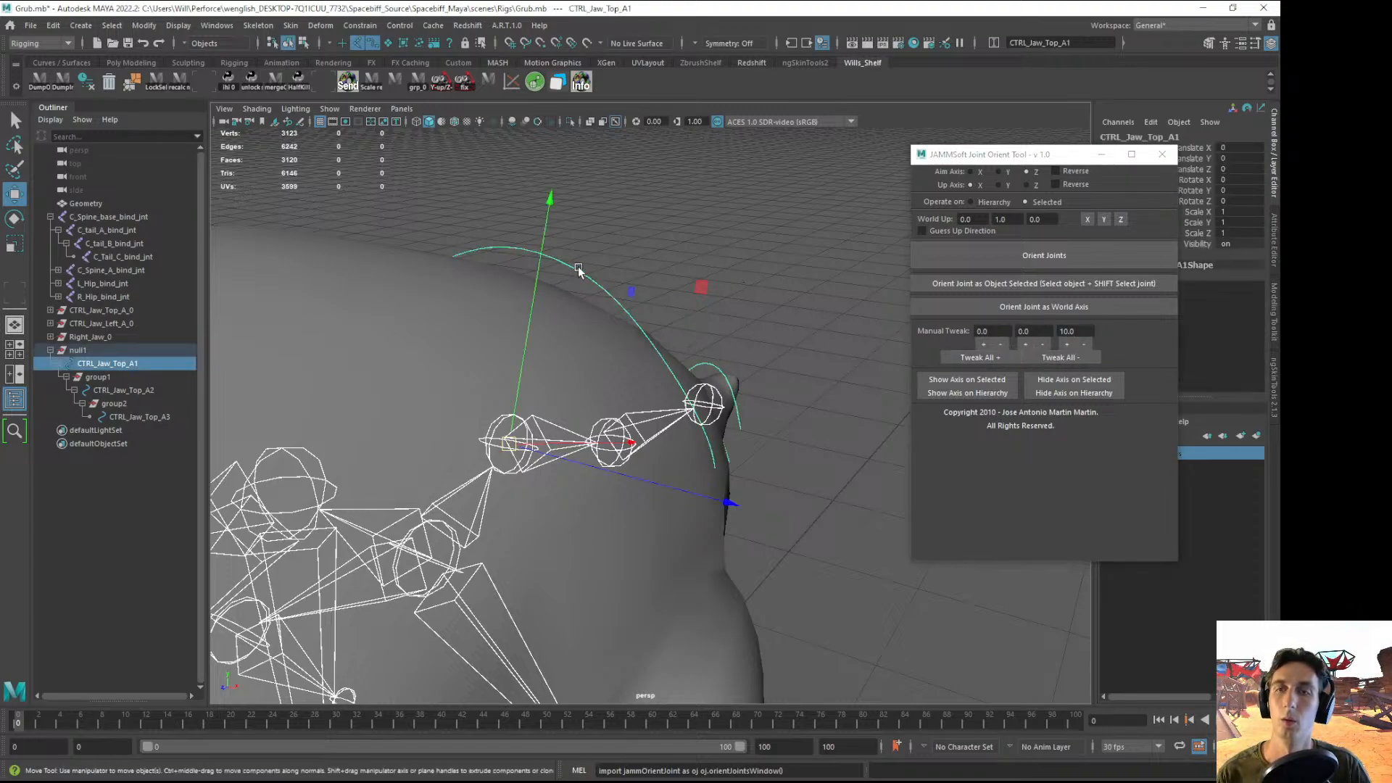
- Close the joint orient tool and save the scene
left_click(781, 302)
left_click(1162, 154)
left_click_drag(870, 254, 653, 262, "alt")
key("ctrl+s")
left_click(657, 265)
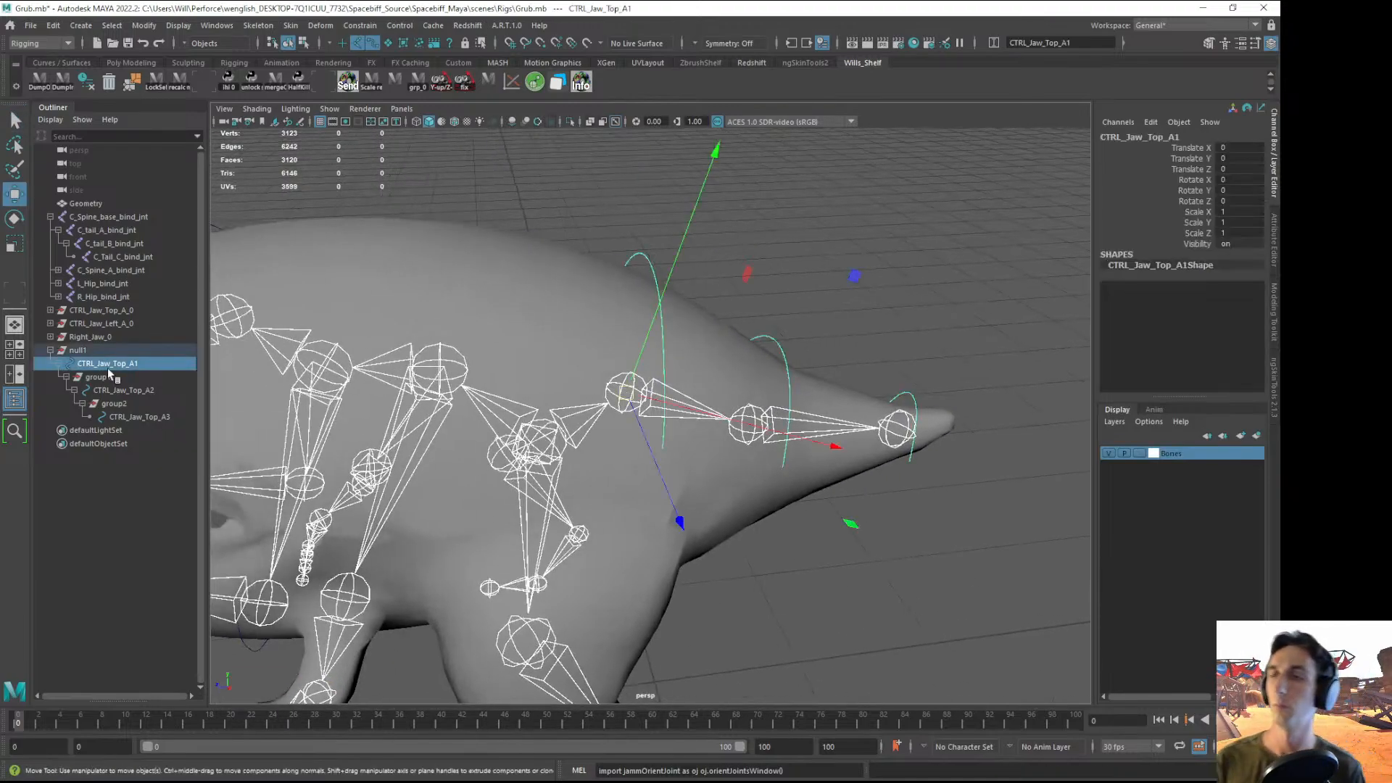
- Compare the axes of the tail controls with those of C_Tail_C_bind_jnt and C_tail_B_bind_jnt
left_click_drag(734, 368, 352, 445, "alt")
left_click(907, 389)
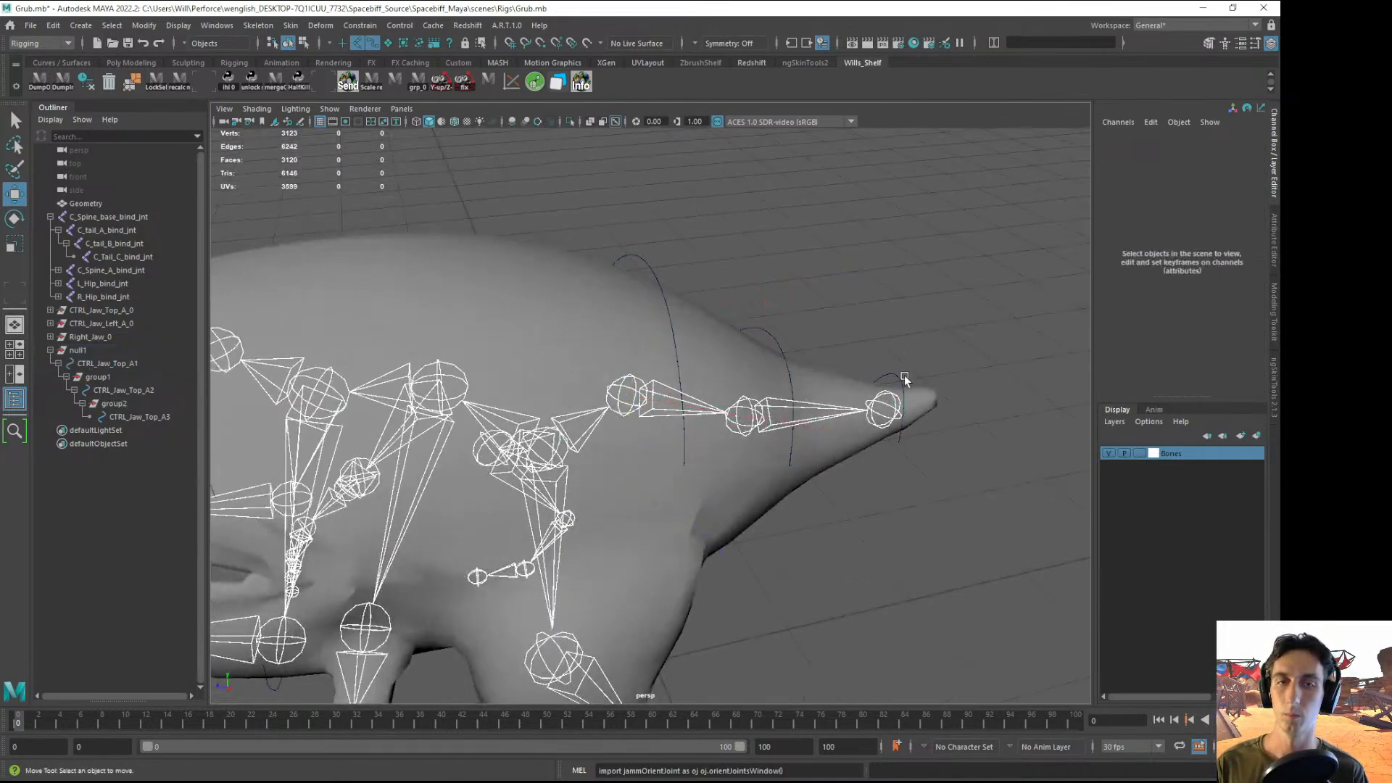
left_click(906, 384)
left_click_drag(921, 461, 824, 425, "alt")
left_click(825, 422)
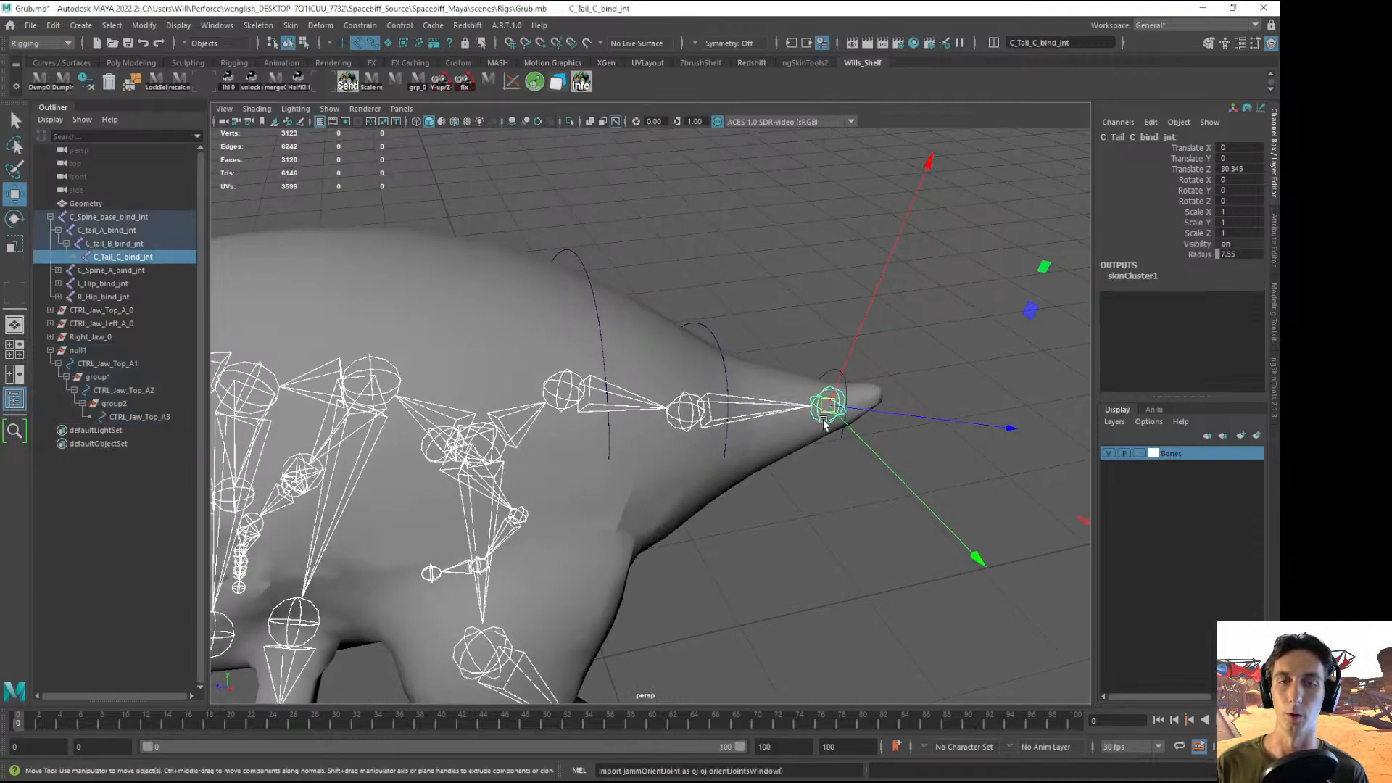
left_click(821, 462)
left_click(829, 371)
left_click(818, 425)
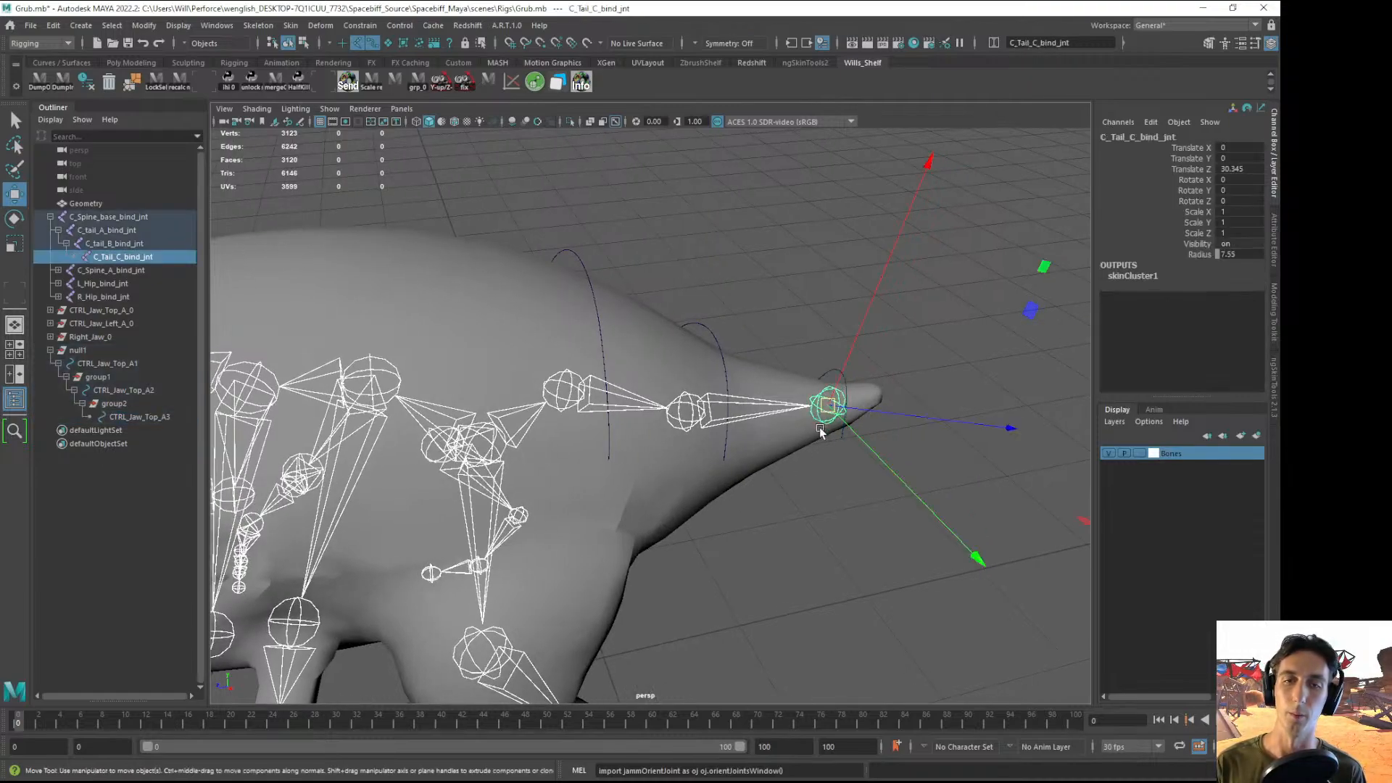
left_click(754, 470)
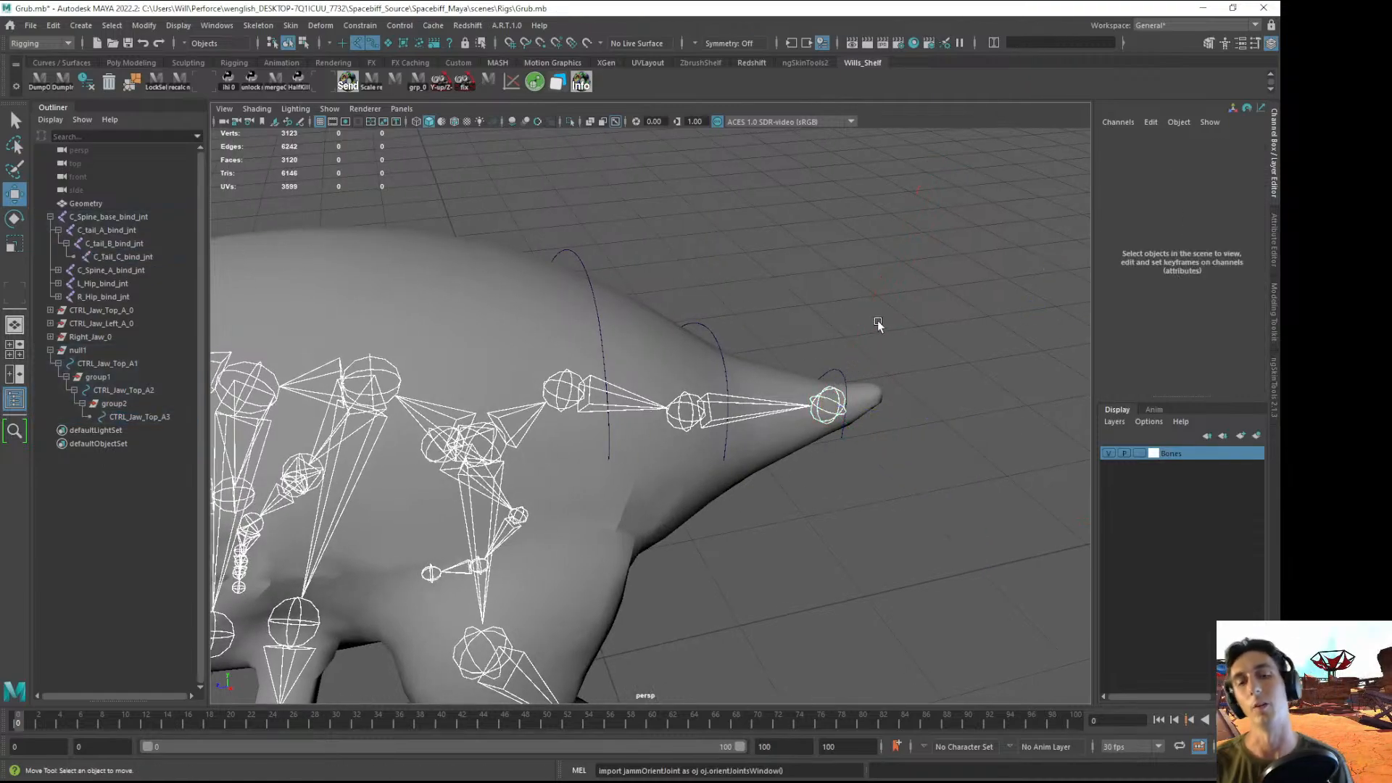
left_click(713, 329)
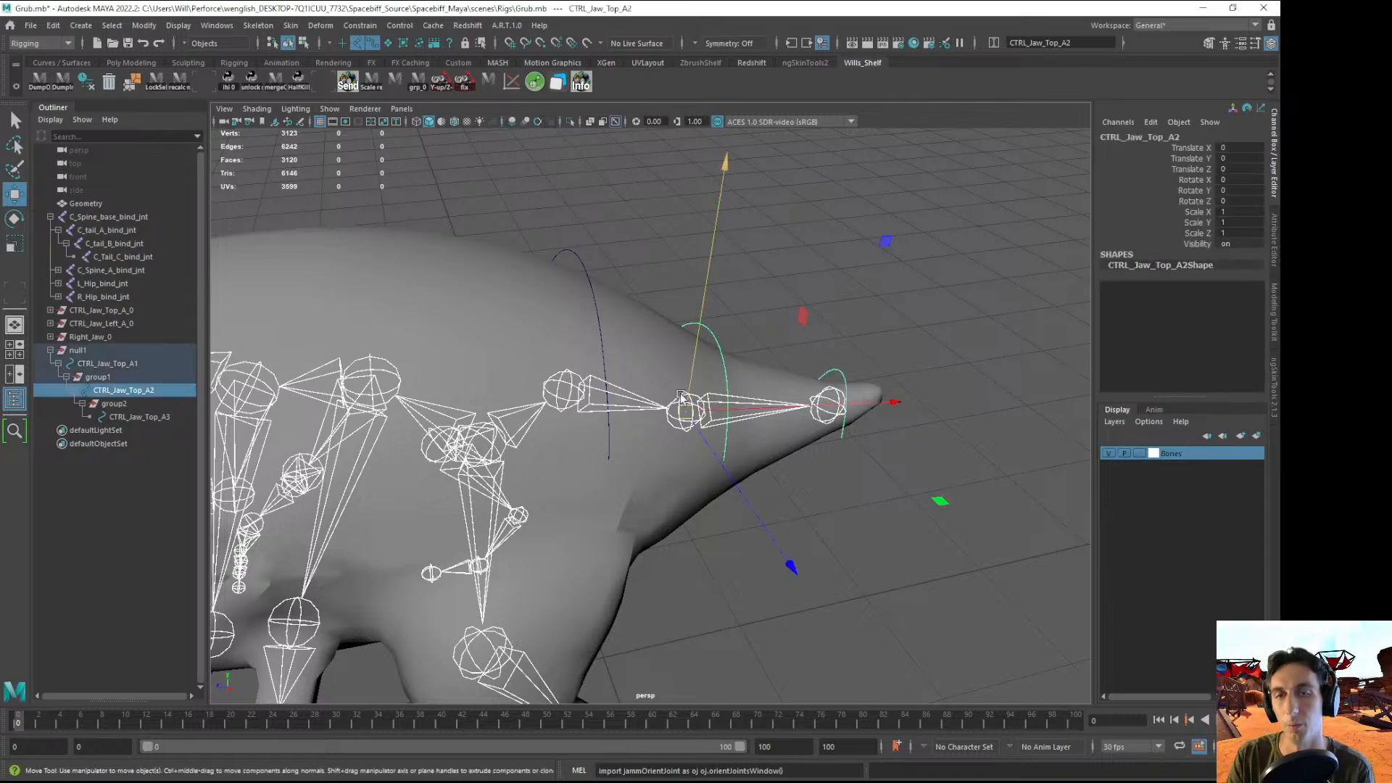
left_click(676, 439)
left_click(777, 460)
left_click(720, 354)
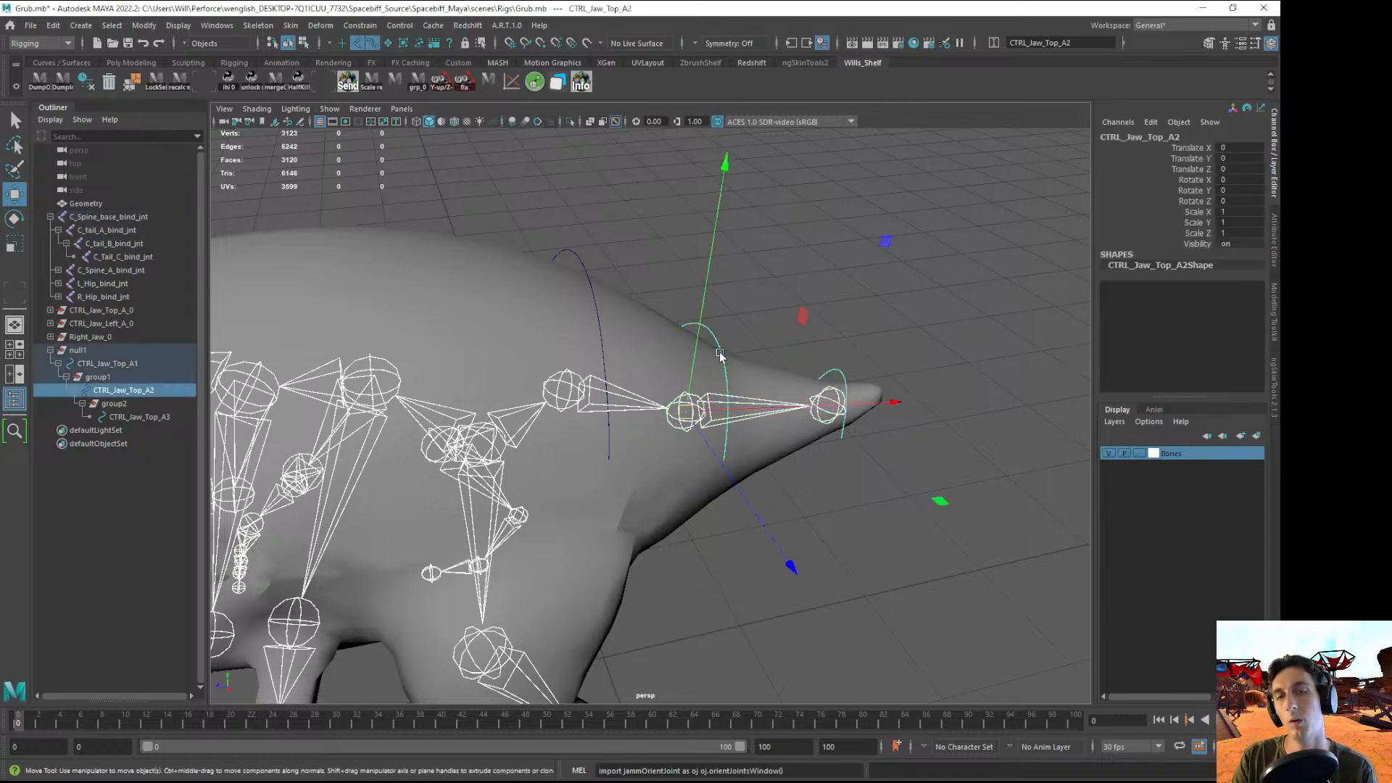
- Unparent group2, CTRL_Jaw_Top_A2, group1 and CTRL_Jaw_Top_A1 so they all sit at the scene's root
left_click(113, 404)
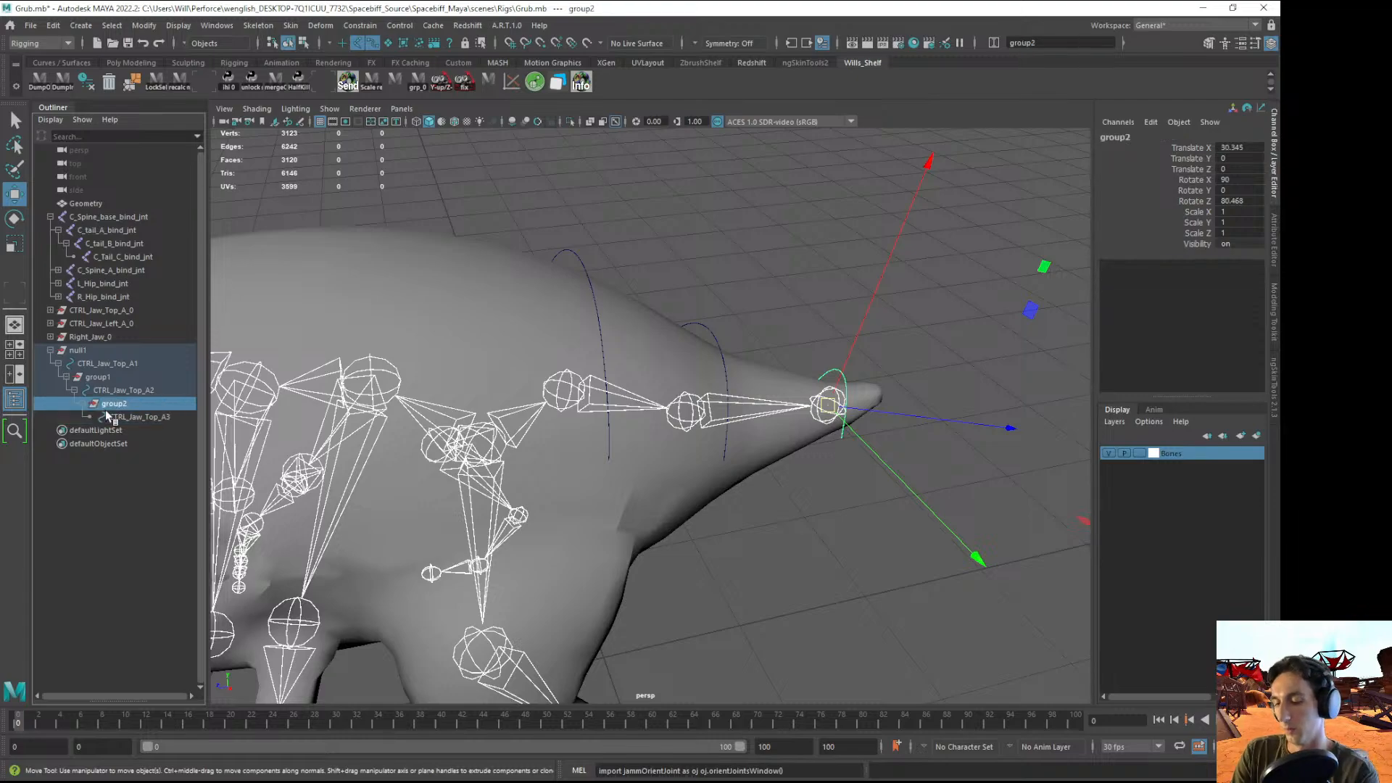
key("shift+p")
left_click(114, 390)
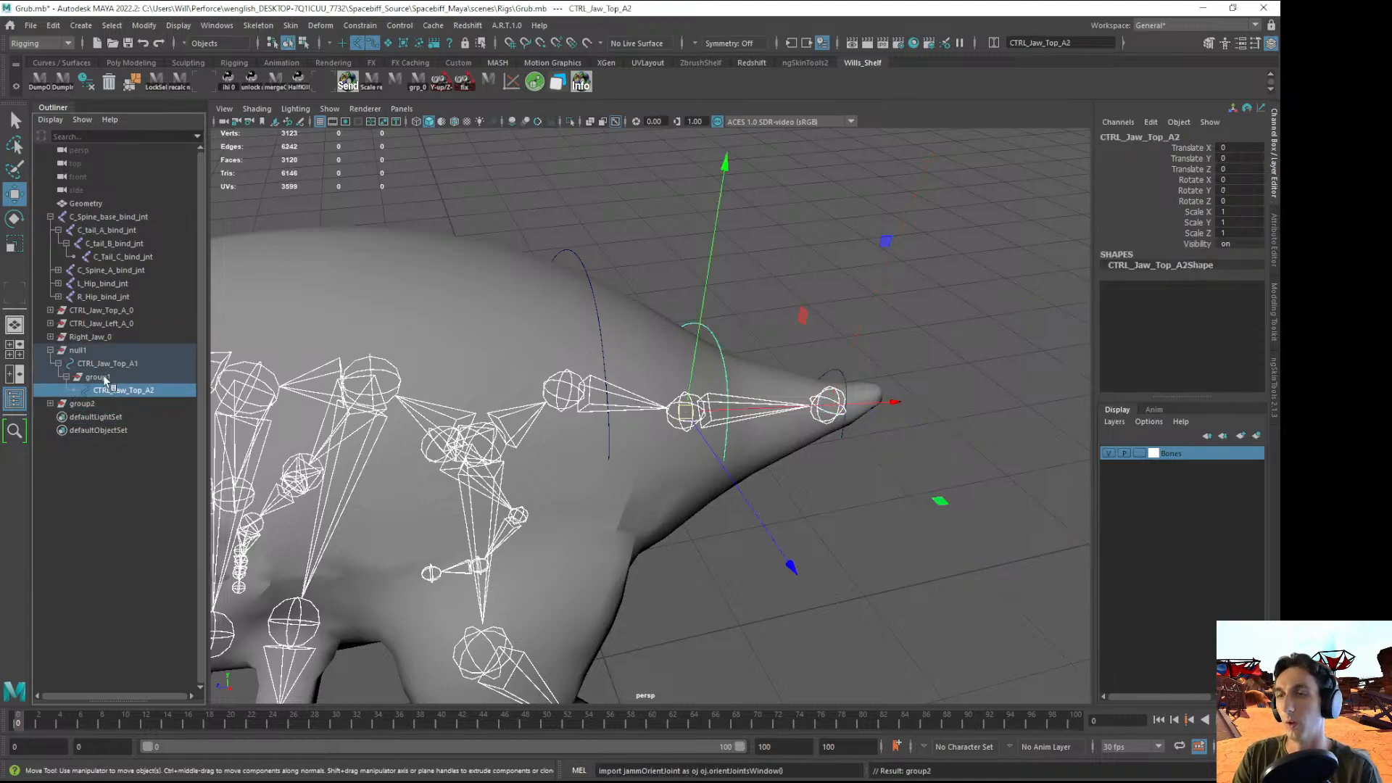
left_click(105, 364, "ctrl")
key("shift+p")
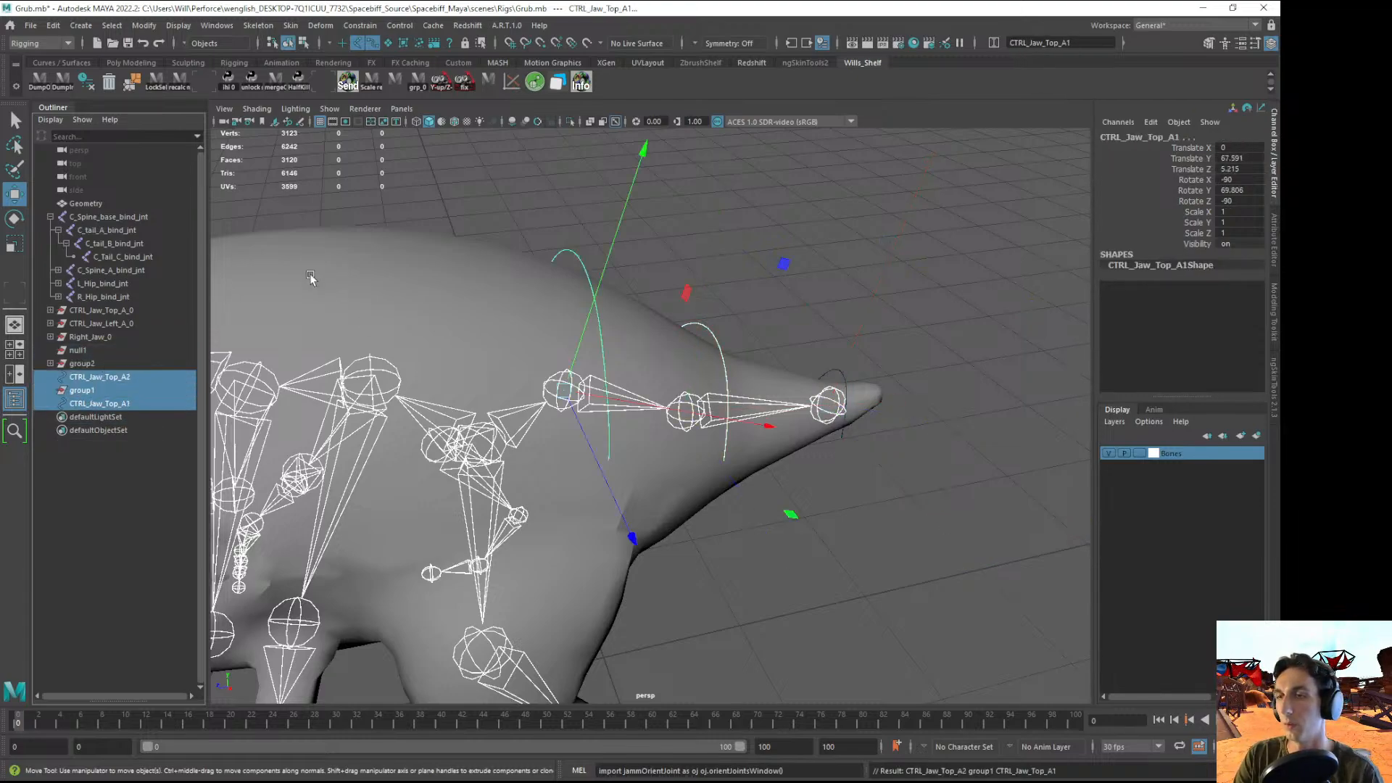
- Delete the empty null1 and group1 nodes
left_click(88, 351)
key("Delete")
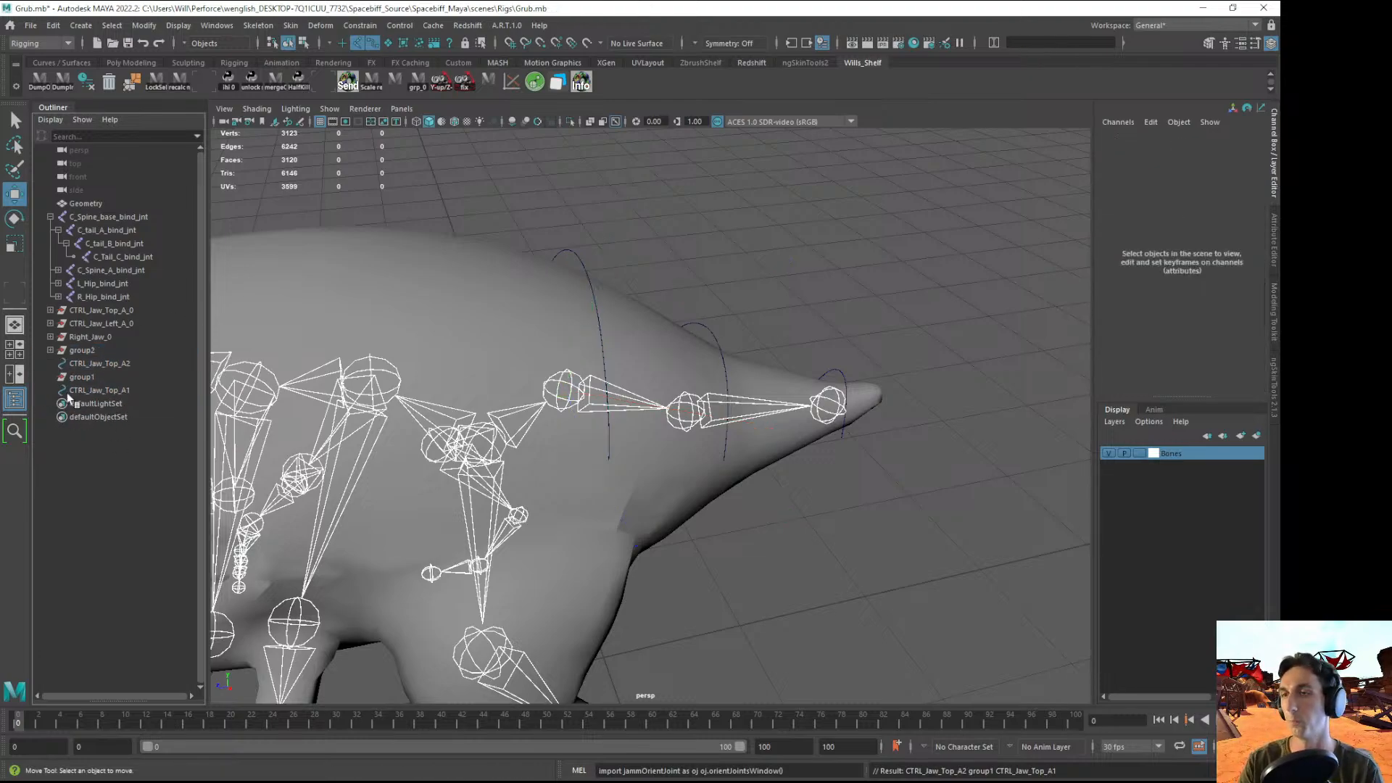
left_click(81, 378)
key("Delete")
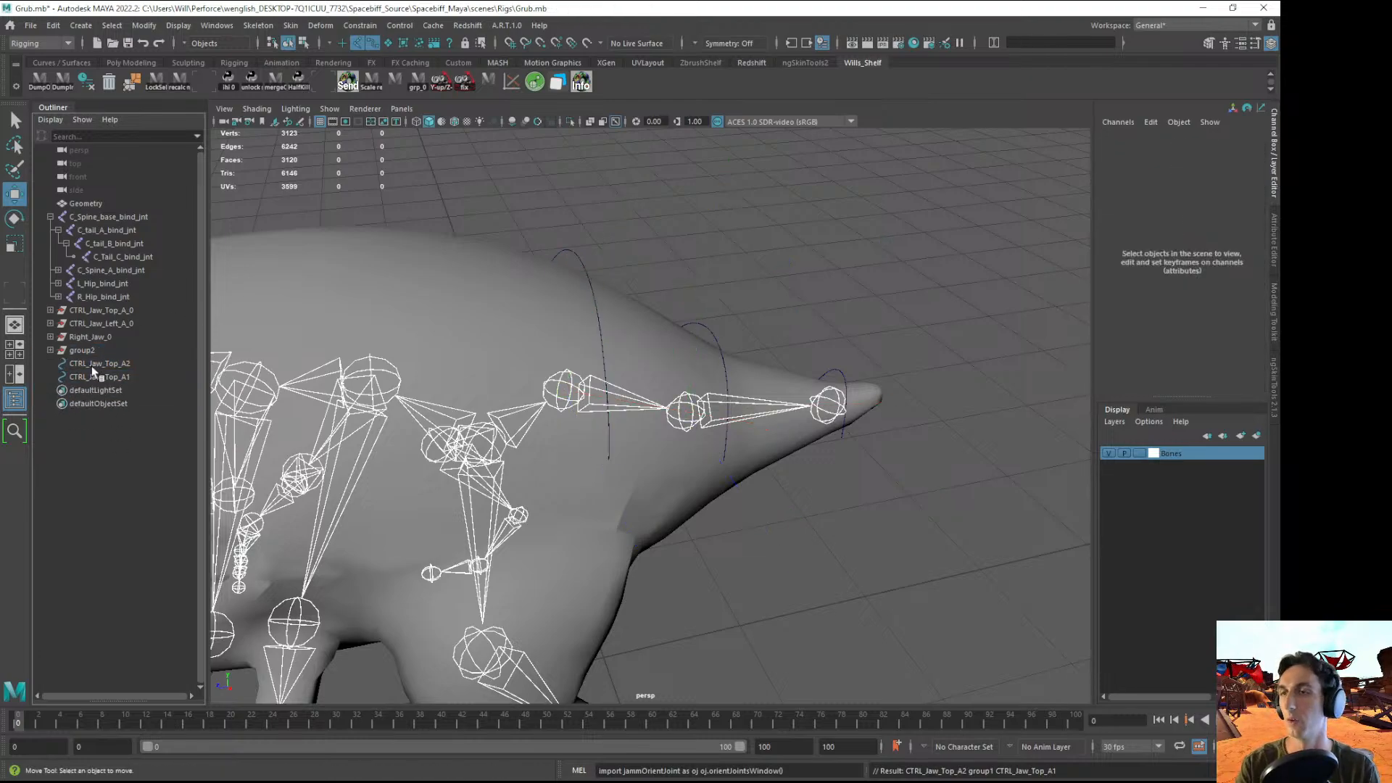
- Parent CTRL_Jaw_Top_A2 under C_tail_B_bind_jnt and zero out its rotations
left_click(92, 365)
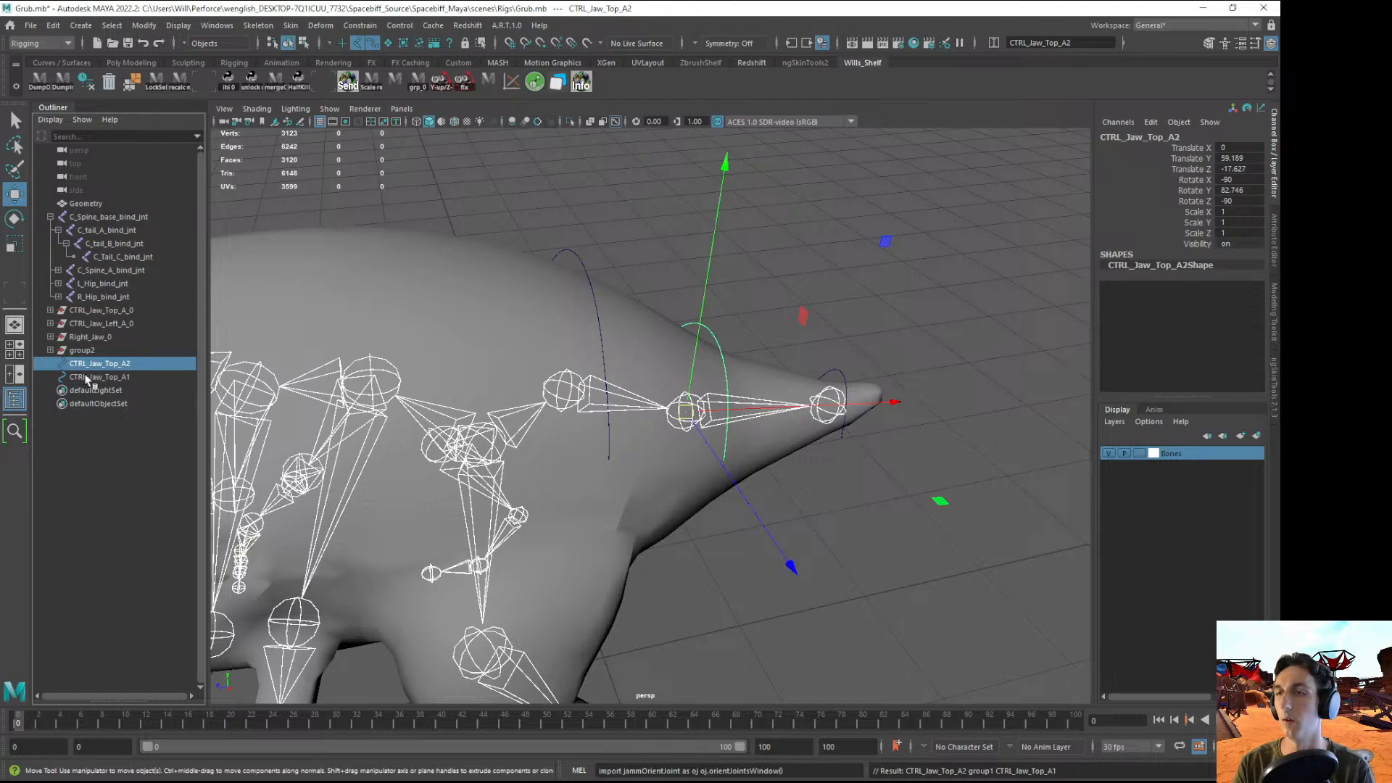
left_click(681, 430)
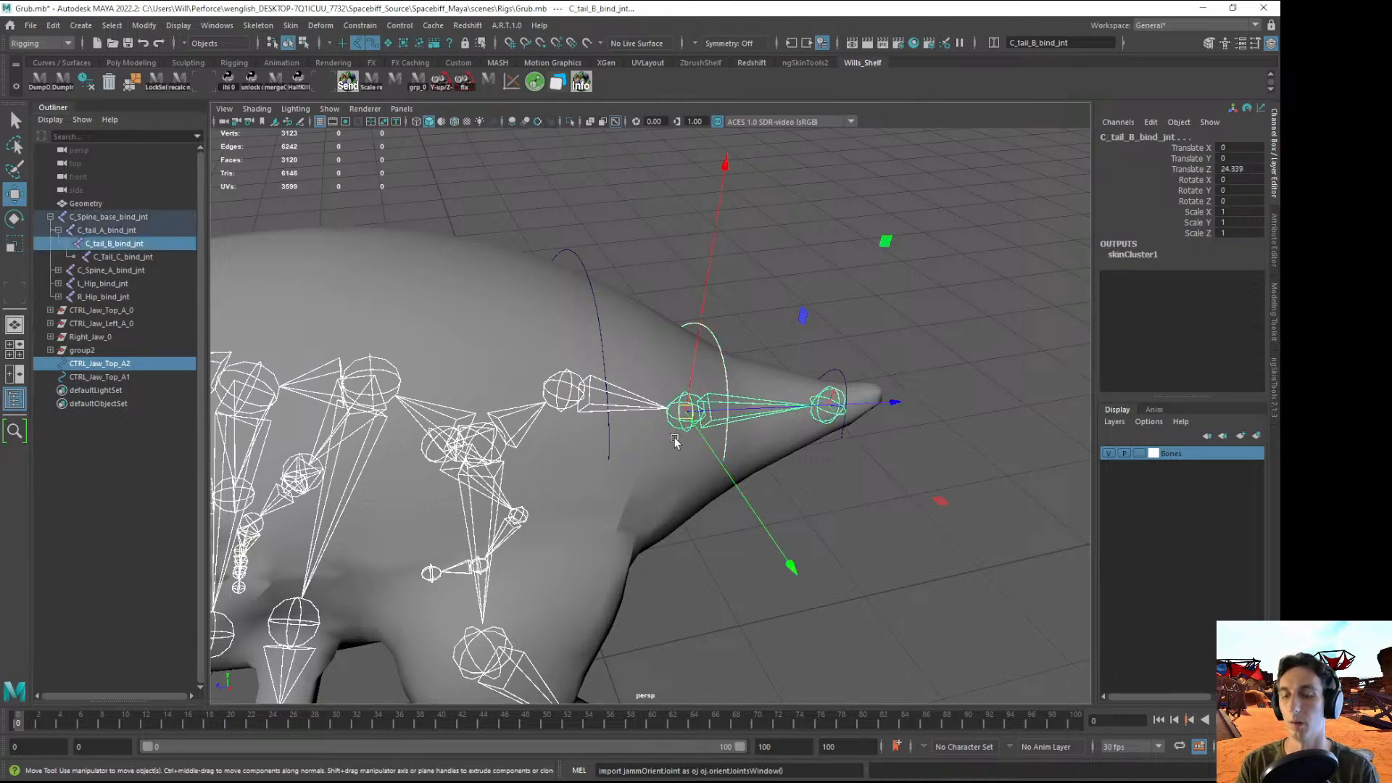
key("p")
left_click(113, 257)
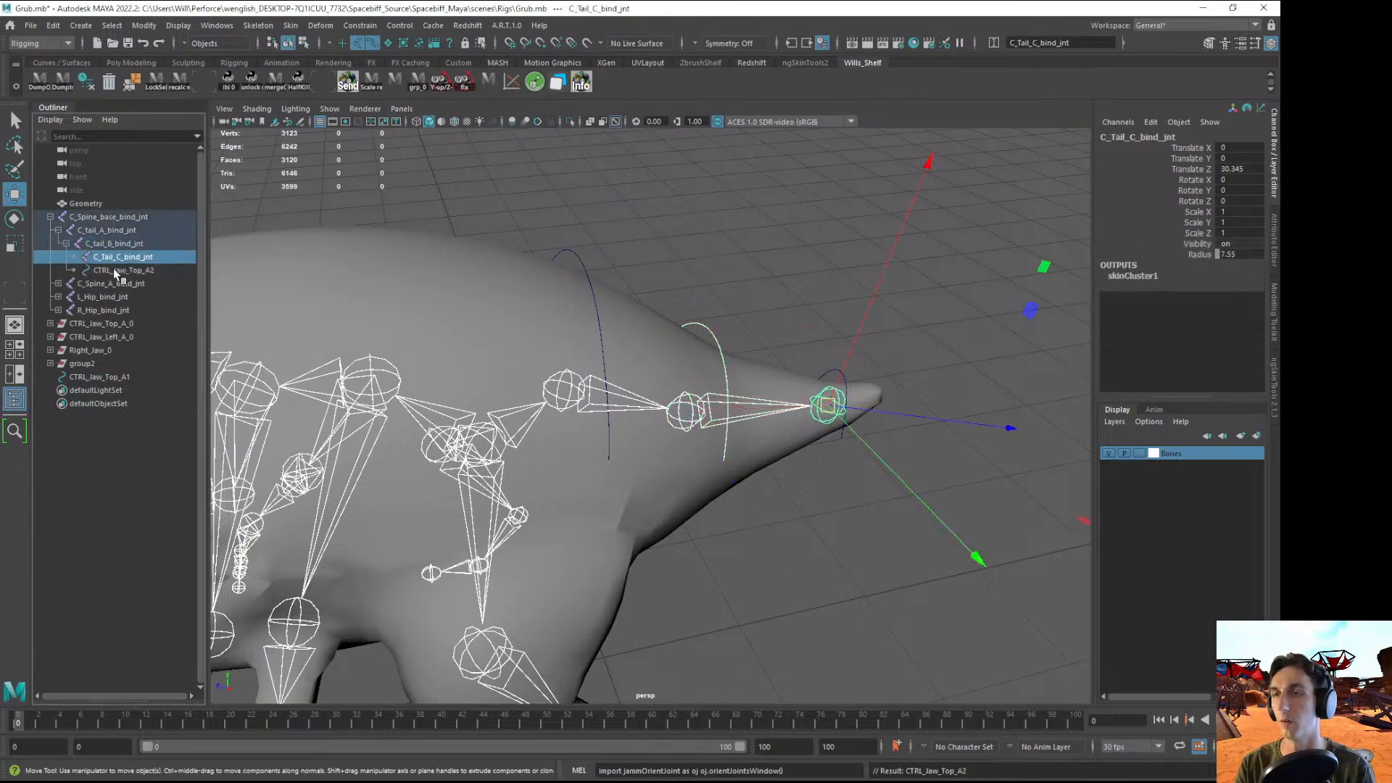
left_click(114, 271)
- In wireframe display, lasso-select all the CVs of the CTRL_Jaw_Top_A2 curve without picking any joints
left_click_drag(815, 466, 730, 469, "alt")
key("4")
right_click_drag(725, 462, 668, 458)
key("q")
mouse_move(555, 414)
left_mouse_down()
mouse_move(832, 395)
mouse_move(826, 406)
left_mouse_up()
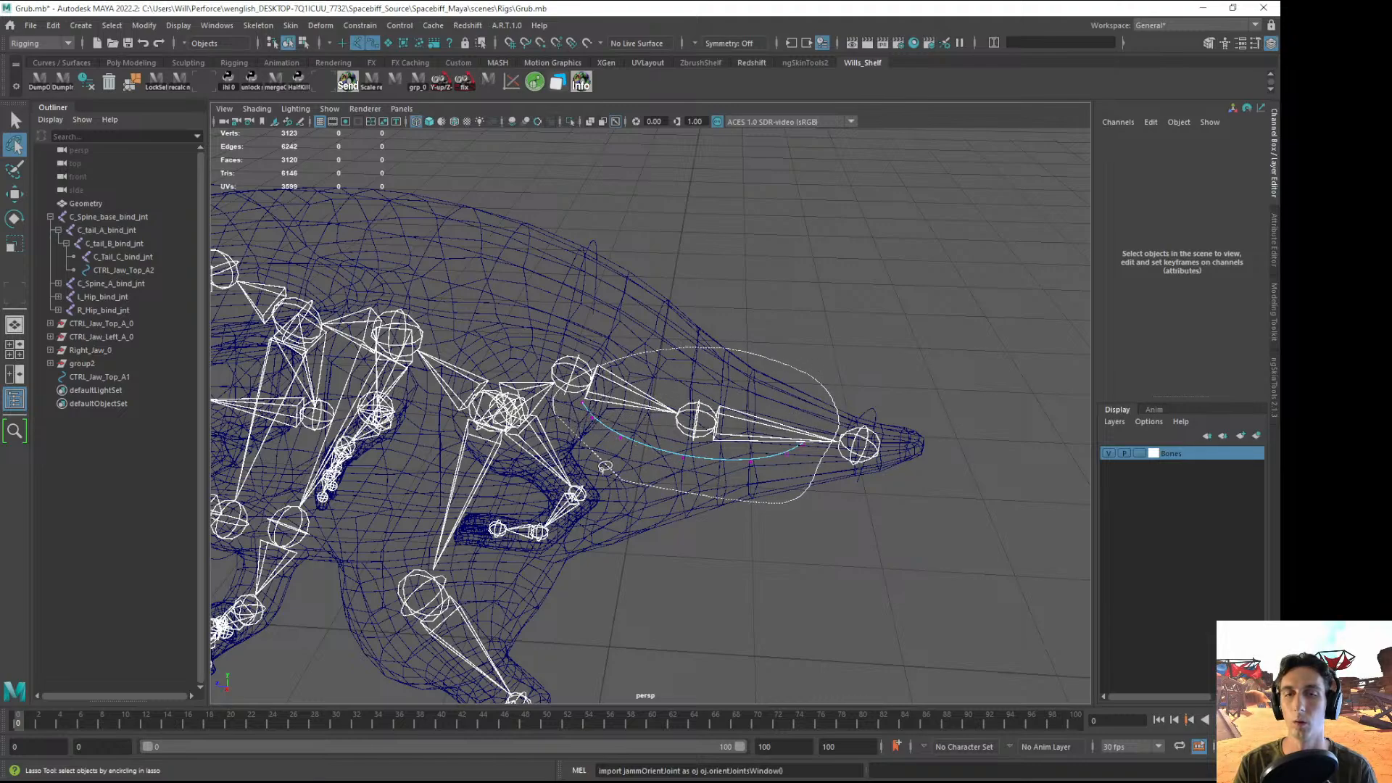
key("ctrl+z")
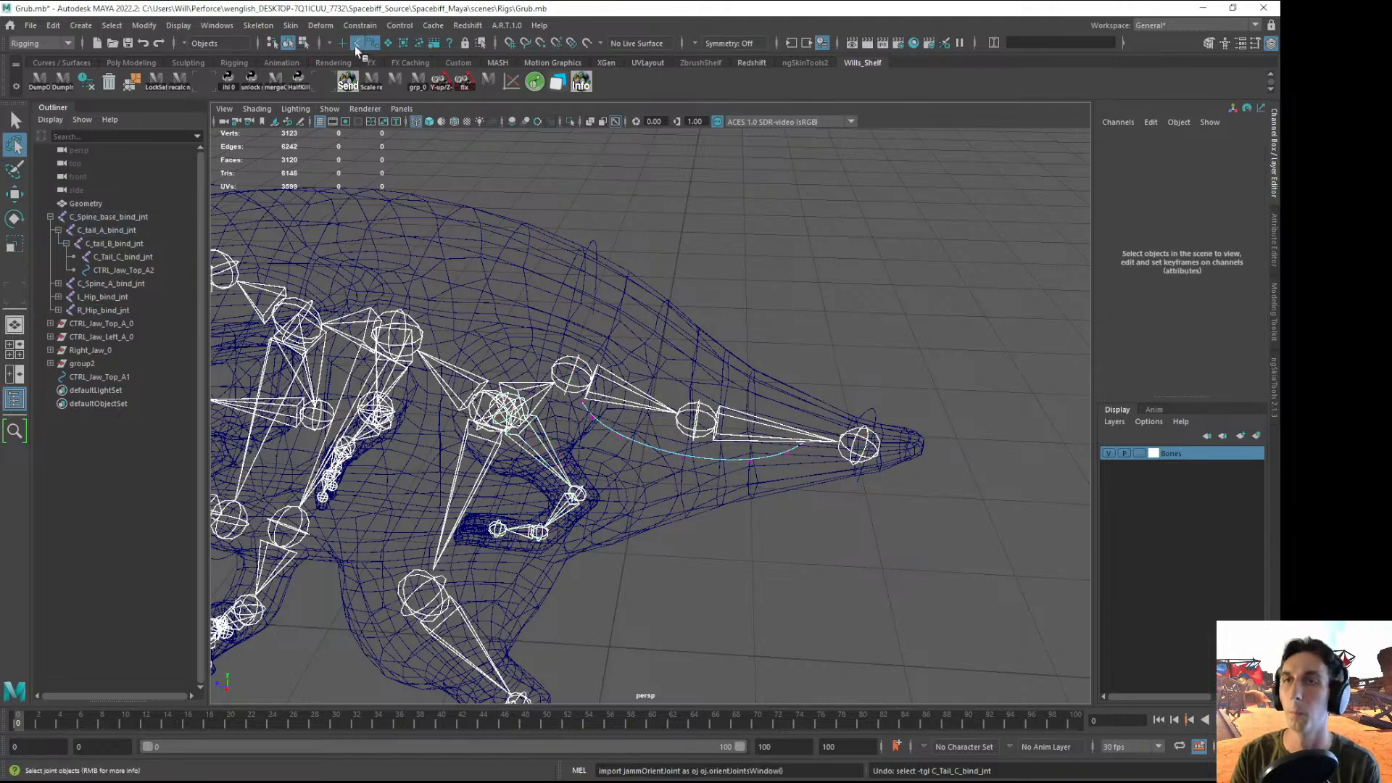
mouse_move(554, 418)
left_mouse_down()
mouse_move(638, 355)
mouse_move(710, 500)
mouse_move(667, 532)
left_mouse_up()
key("5")
key("q")
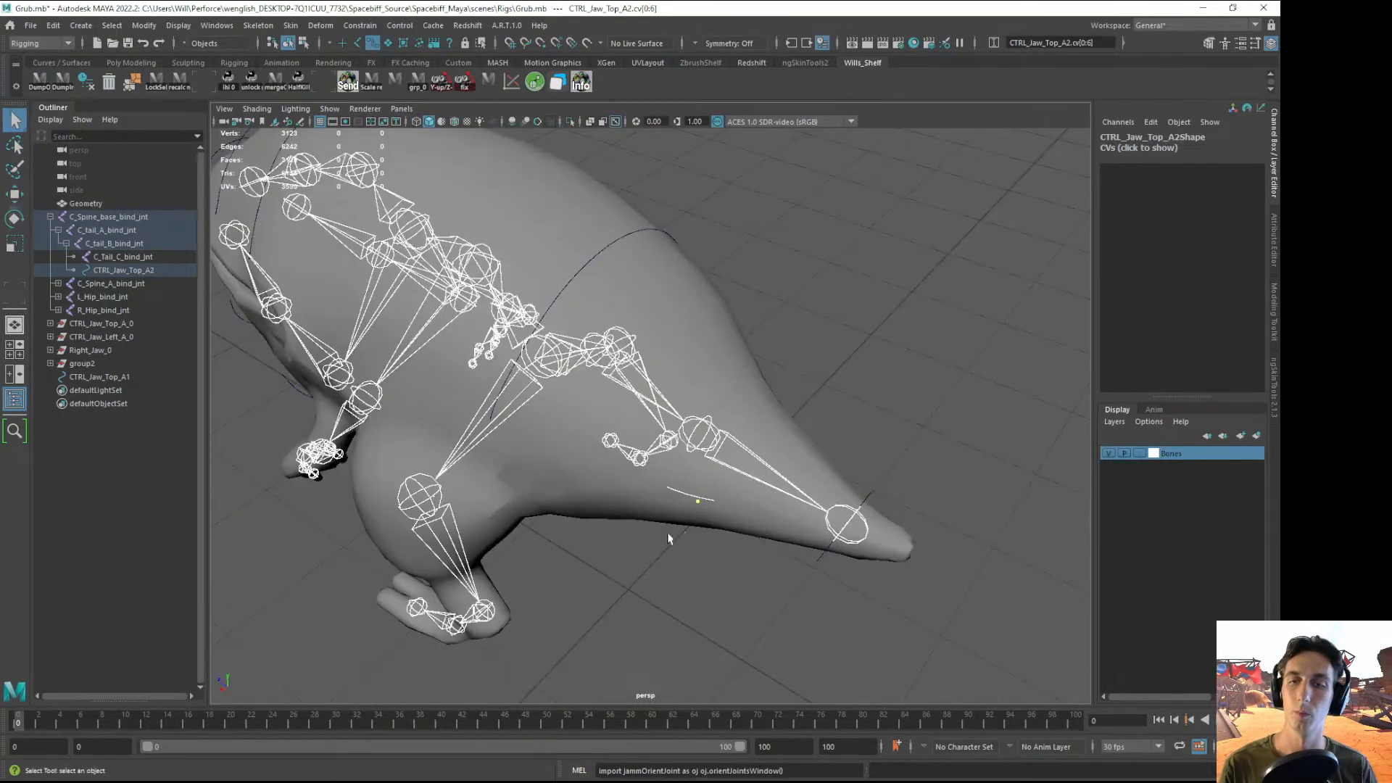
- Rotate the CTRL_Jaw_Top_A2 CVs about their centre and scale them flat along the sideways axis
key("e")
left_click_drag(571, 426, 601, 378)
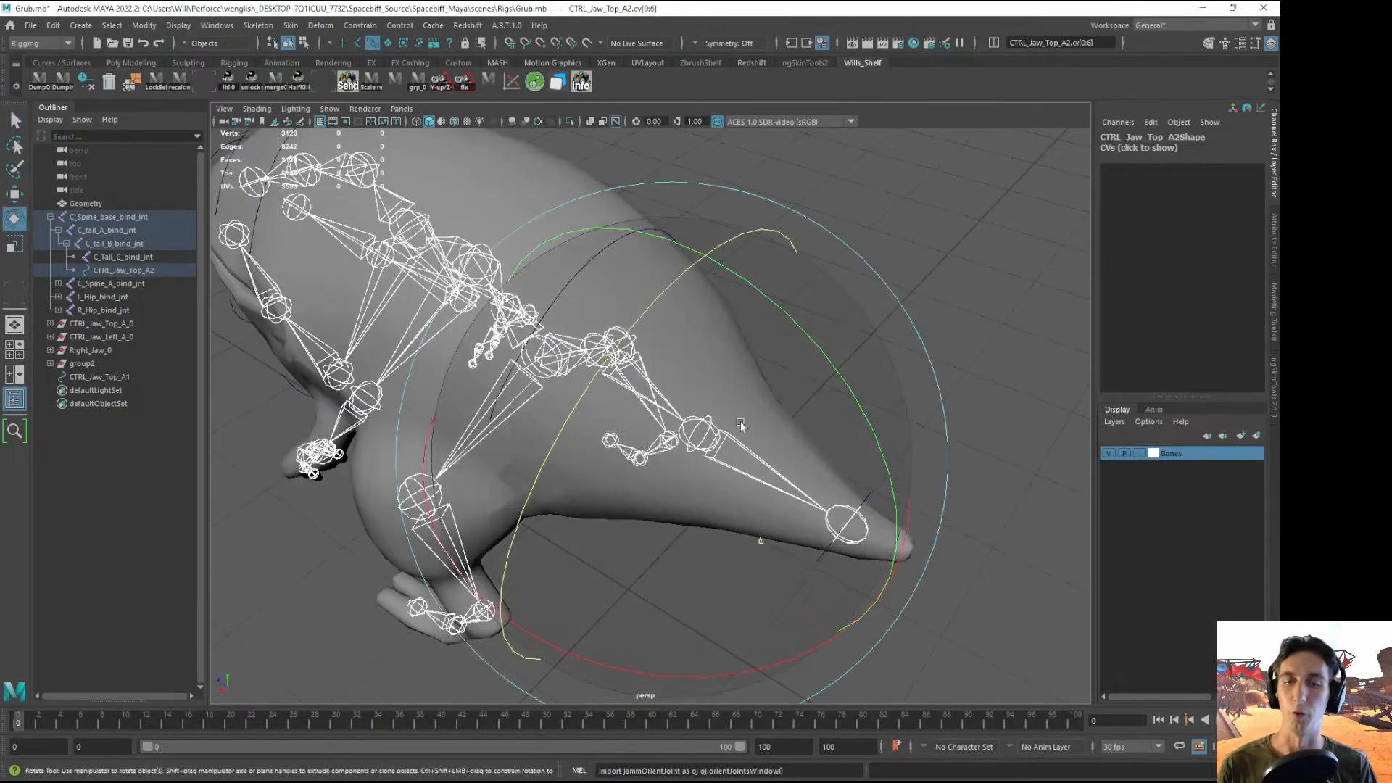
key("4")
mouse_move(818, 493)
left_mouse_down("alt")
mouse_move(802, 510)
mouse_move(726, 472)
mouse_move(551, 435)
mouse_move(555, 417)
left_mouse_up("alt")
key("w")
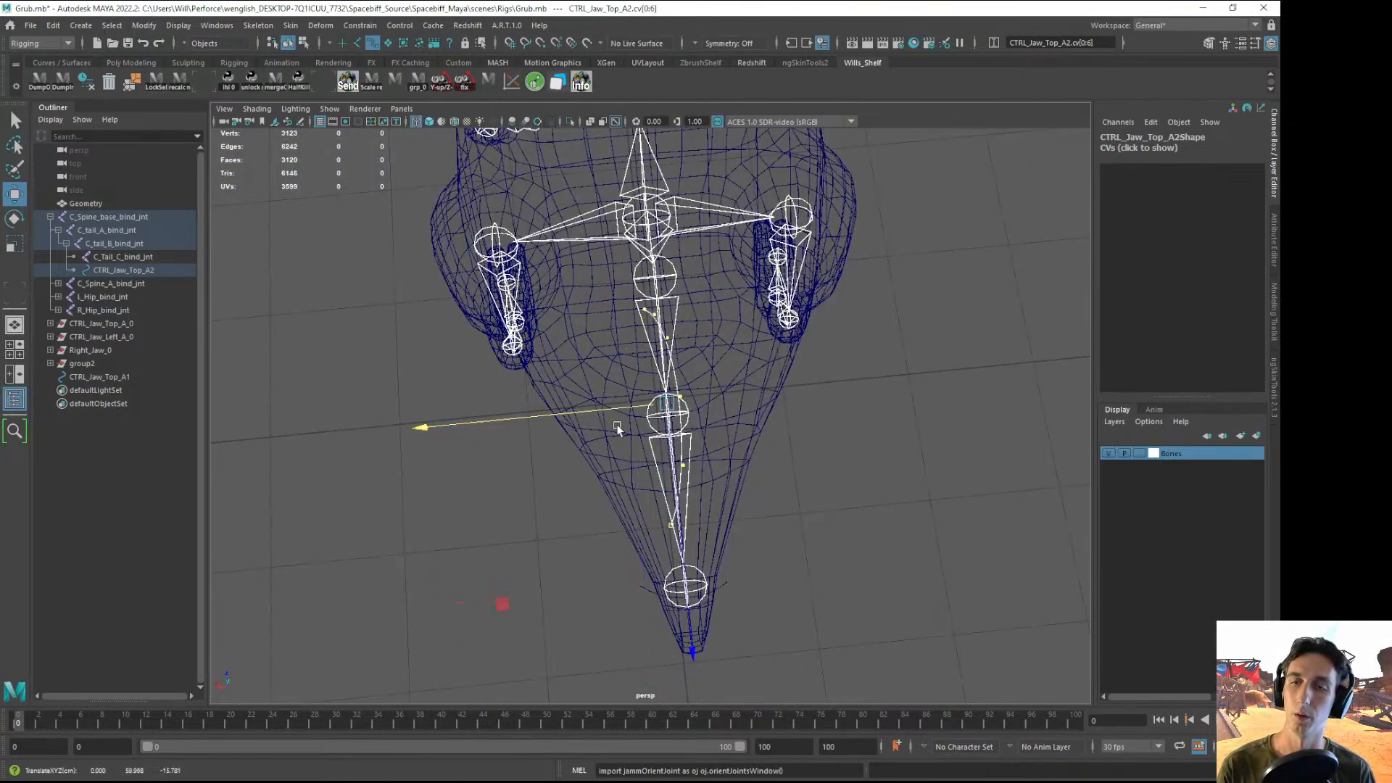
key("r")
left_click_drag(457, 425, 793, 406)
key("w")
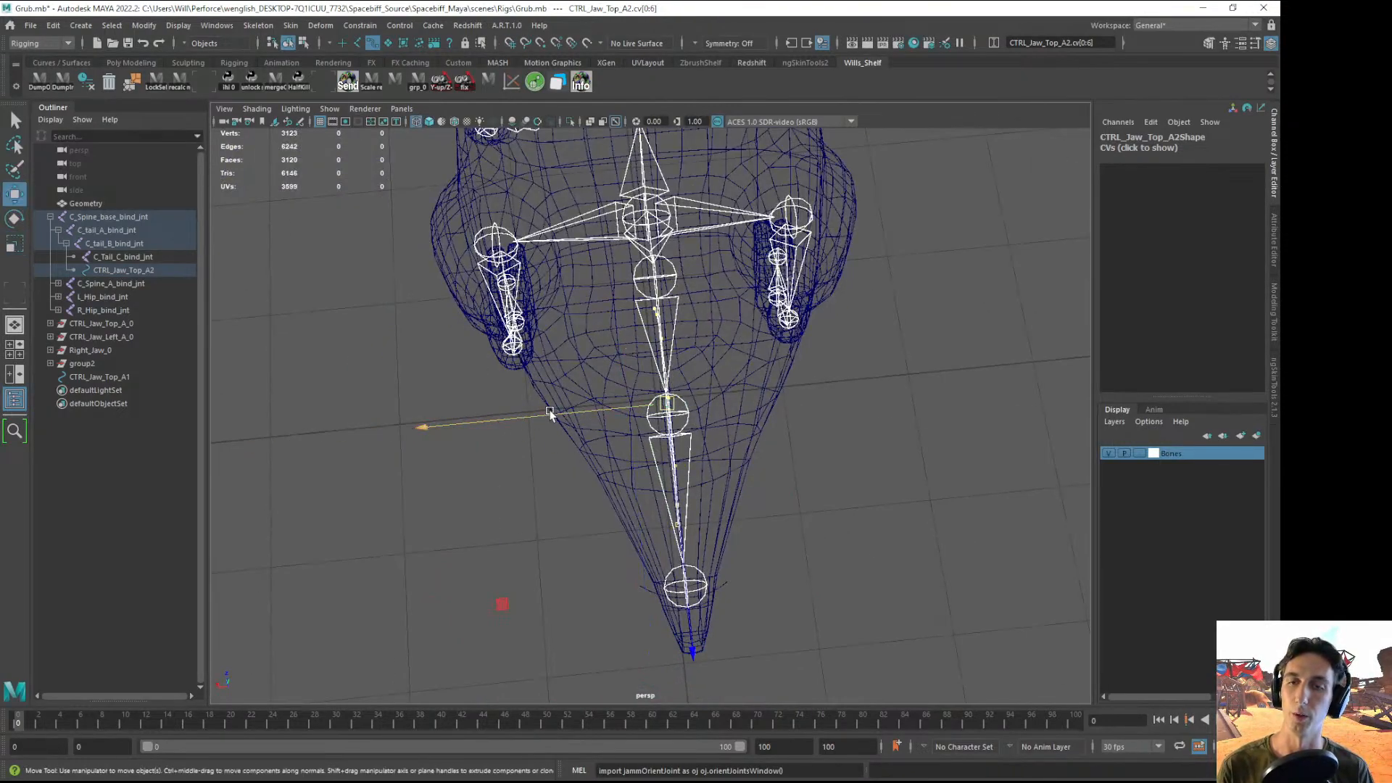
- Move the flattened CVs sideways with grid snapping and rotate them so the curve lies across the tail
key("x")
left_click_drag(550, 412, 616, 417)
key("e")
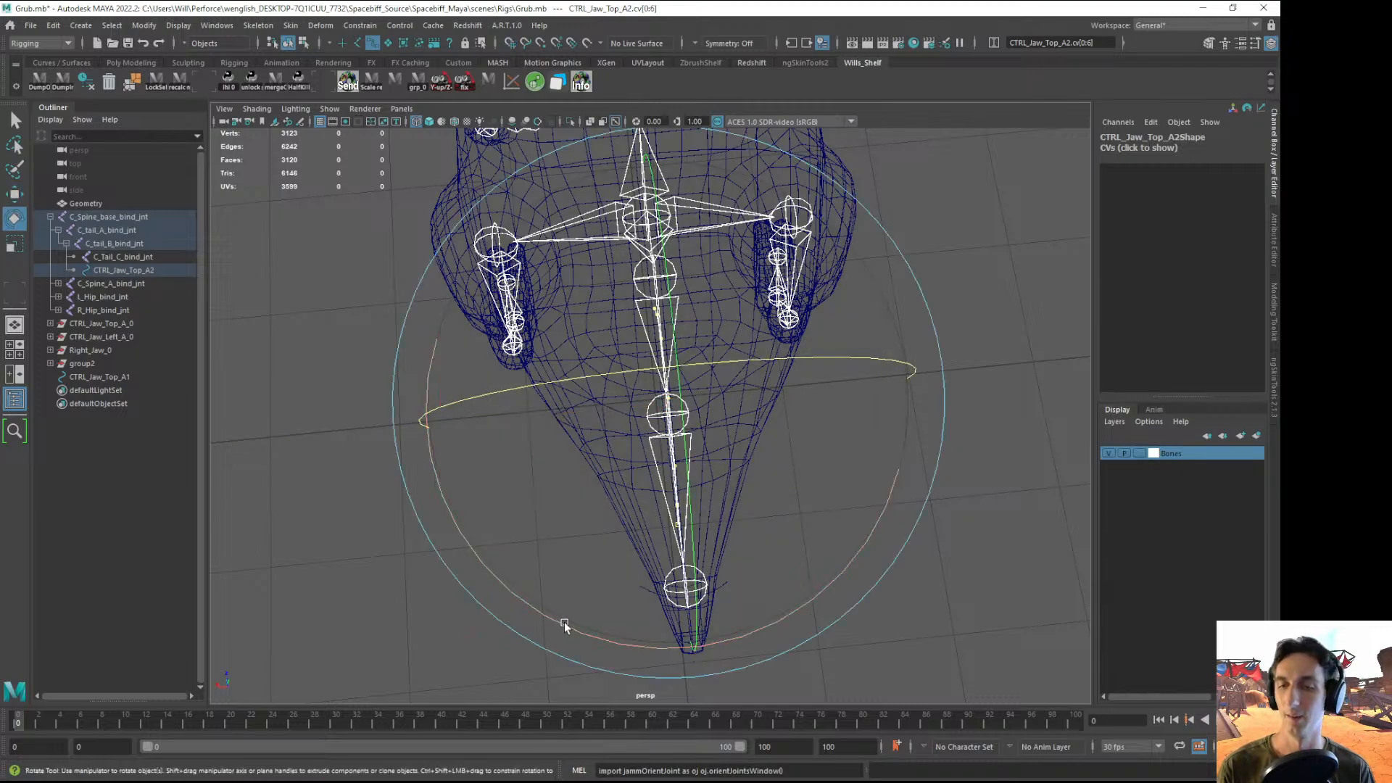
left_click_drag(566, 624, 646, 612)
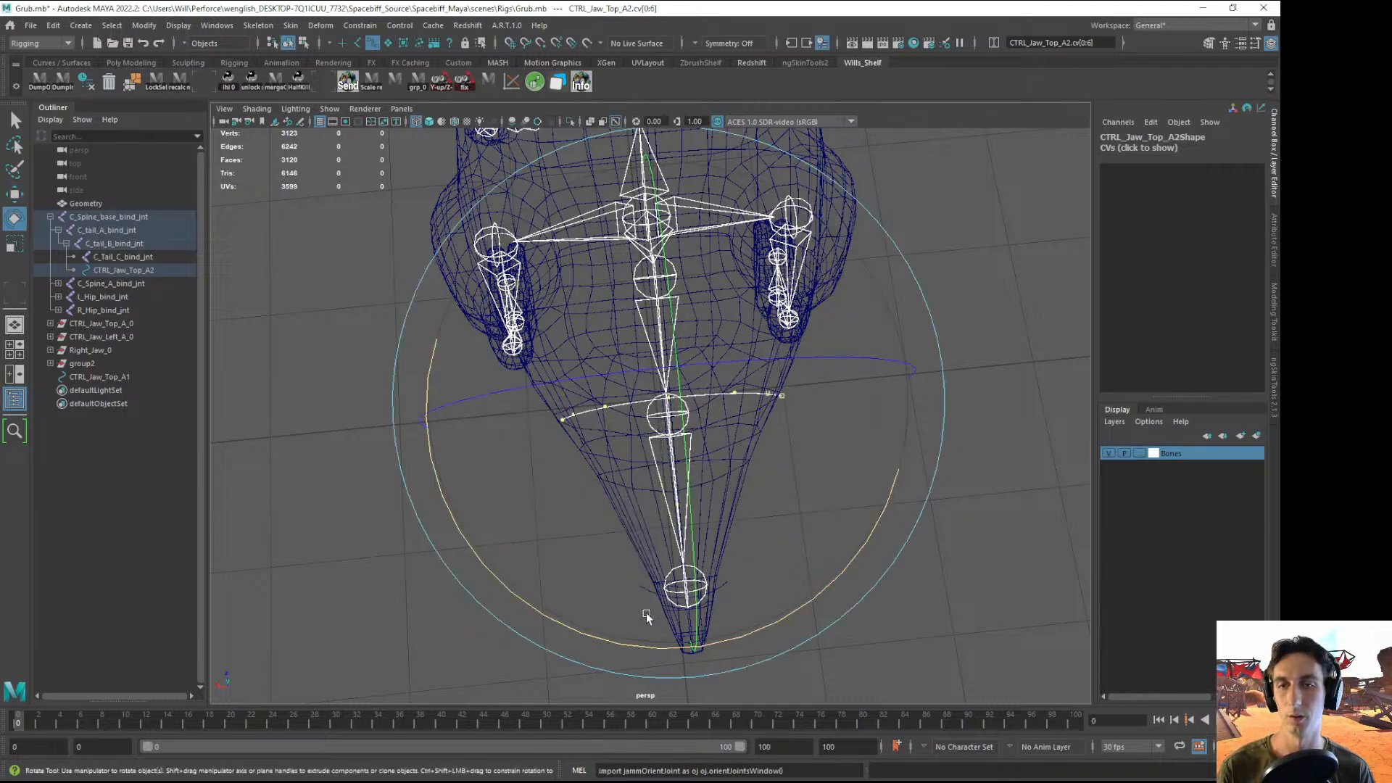
mouse_move(633, 488)
left_mouse_down("alt")
mouse_move(718, 438)
mouse_move(707, 416)
left_mouse_up("alt")
key("5")
key("w")
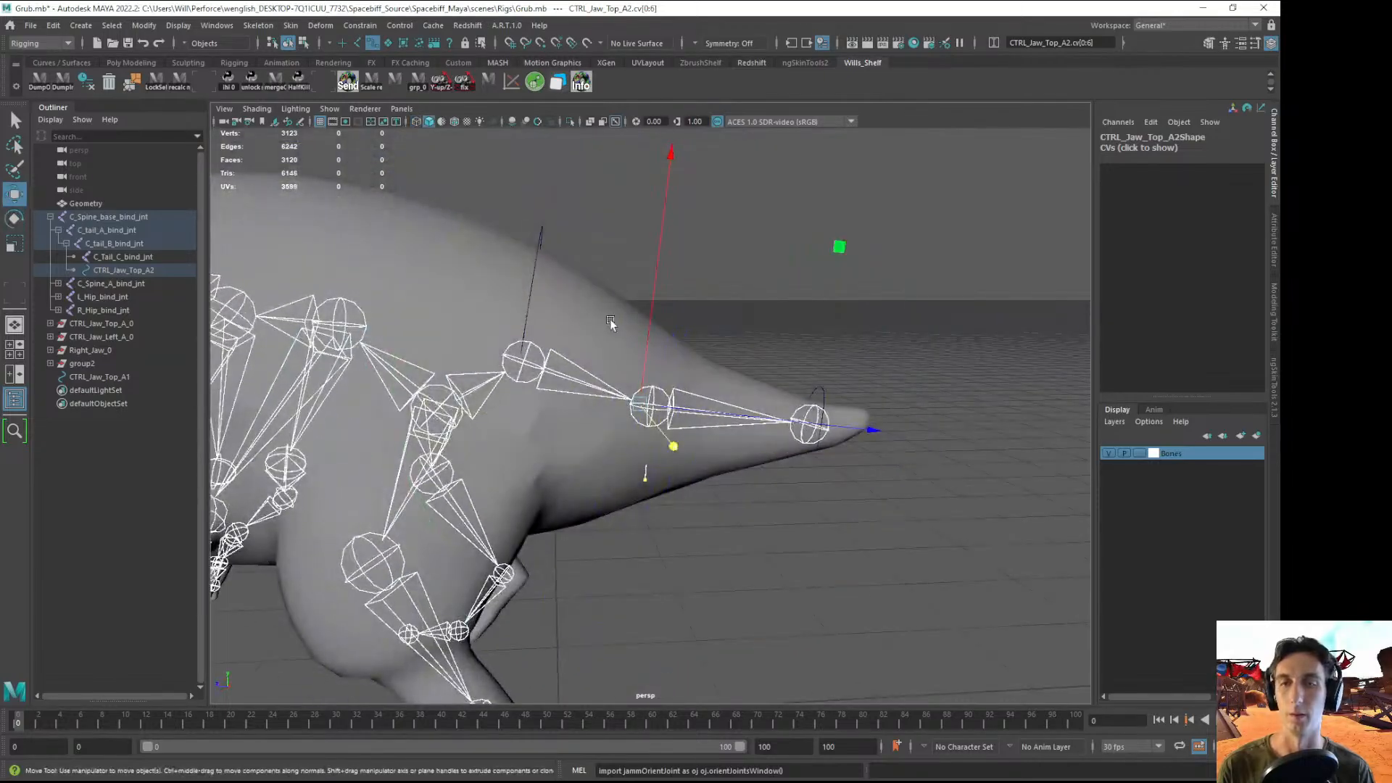
- Move the CVs up so the arc fits over the tail at C_tail_B_bind_jnt, and return to object selection
left_click_drag(610, 319, 619, 317, "alt")
left_click_drag(854, 245, 871, 194)
left_click_drag(848, 226, 715, 254, "alt")
left_click_drag(534, 361, 513, 366)
left_click_drag(490, 376, 612, 499, "alt")
key("F8")
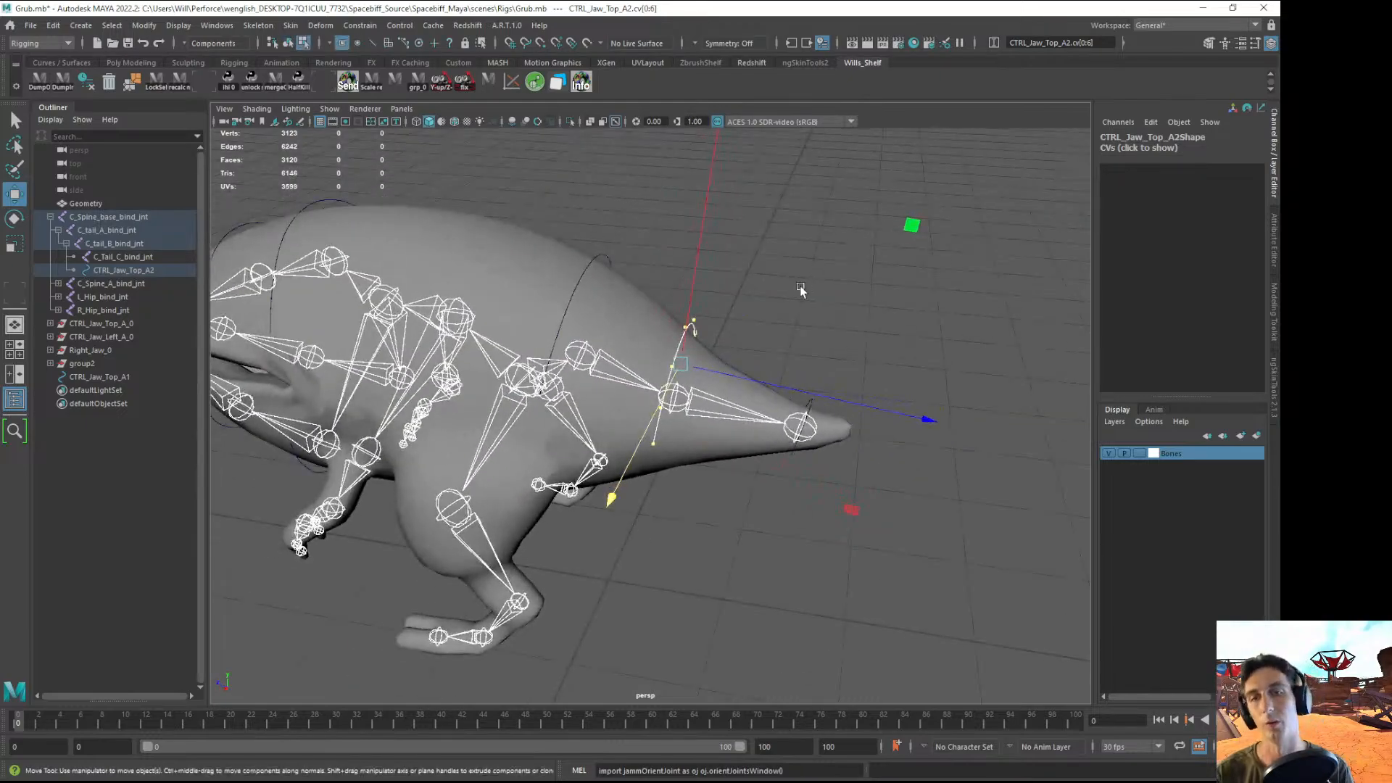
key("F8")
left_click(800, 287)
- Check the move and rotation axes of CTRL_Jaw_Top_A2 and compare them with CTRL_Jaw_Top_A3
left_click_drag(786, 295, 738, 328, "alt")
scroll(776, 301, "up", 2)
left_click(672, 309)
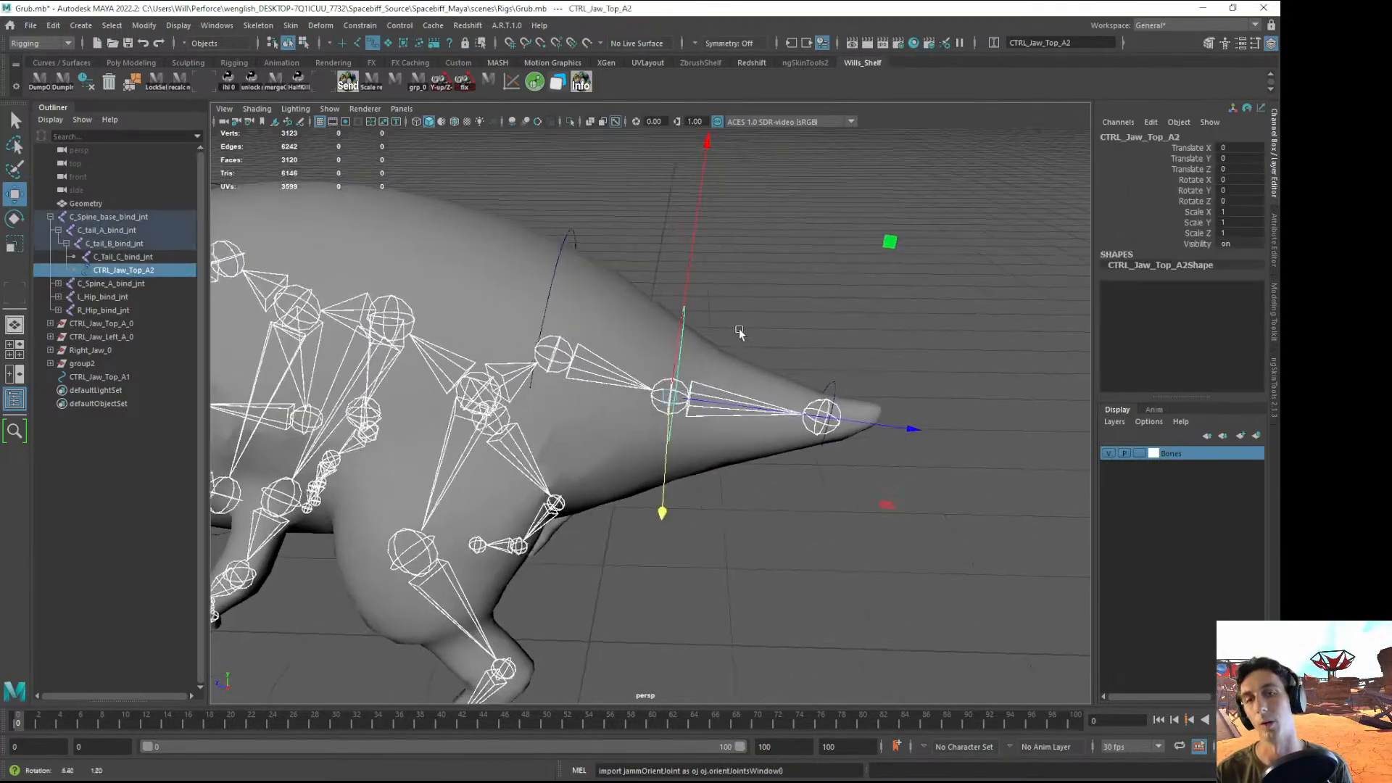
key("e")
left_click_drag(737, 254, 972, 341, "alt")
left_click(987, 351)
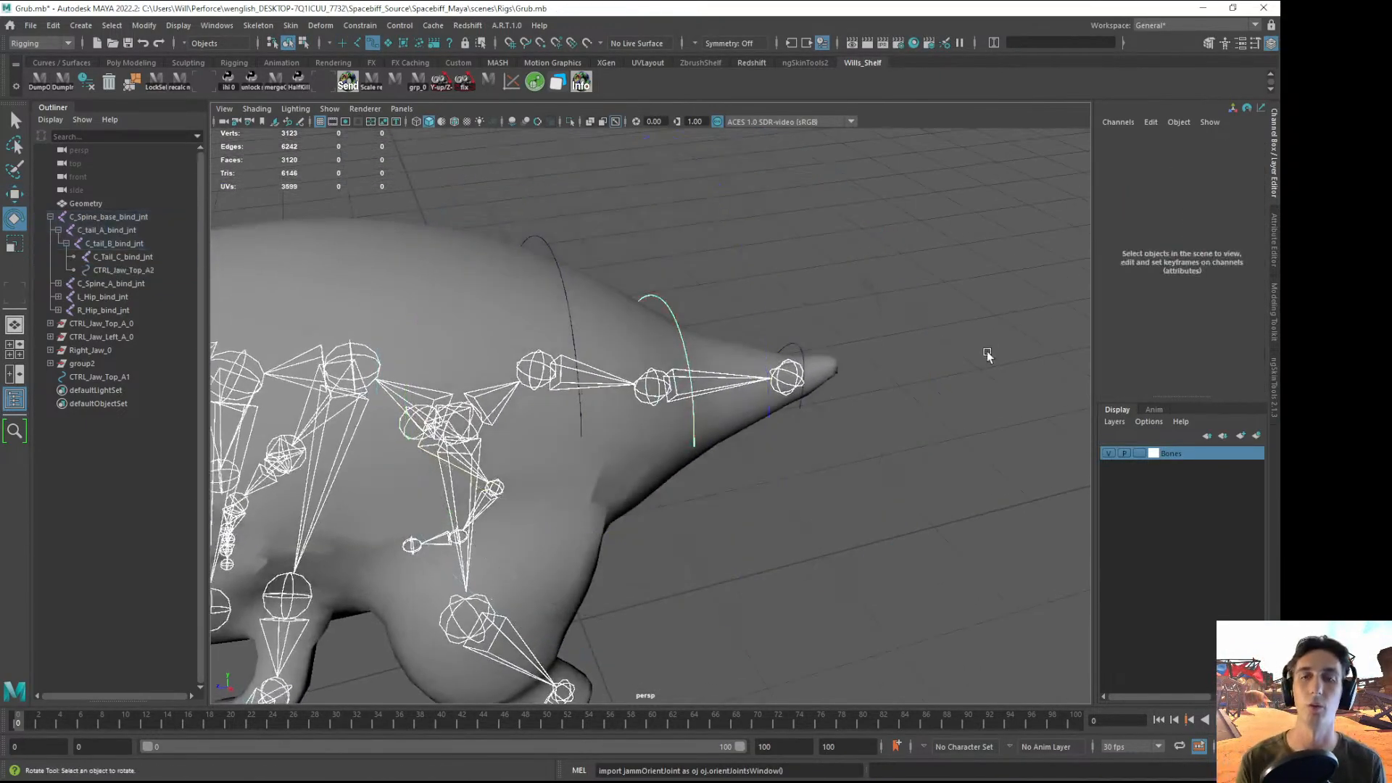
left_click(777, 348)
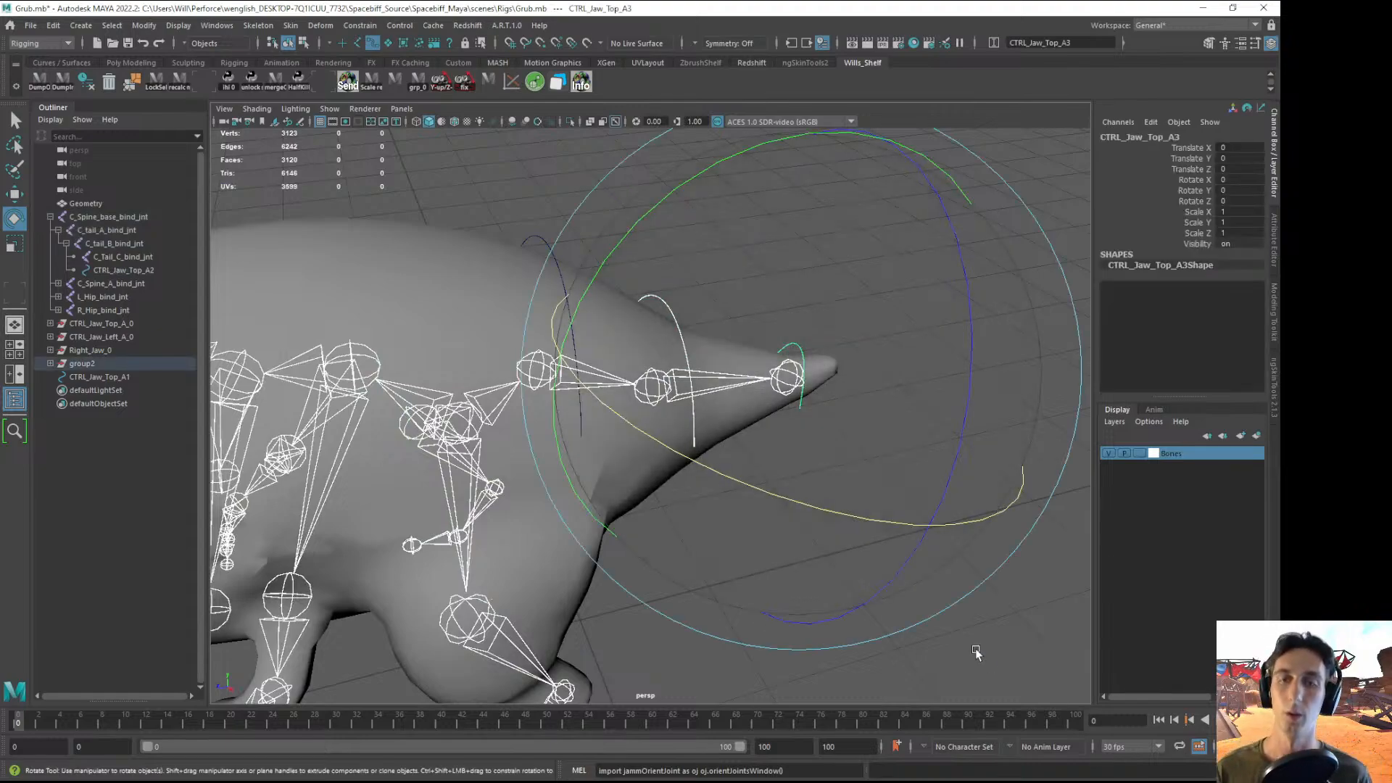
left_click(856, 596)
- Unparent CTRL_Jaw_Top_A2 from C_tail_B_bind_jnt
left_click(663, 307)
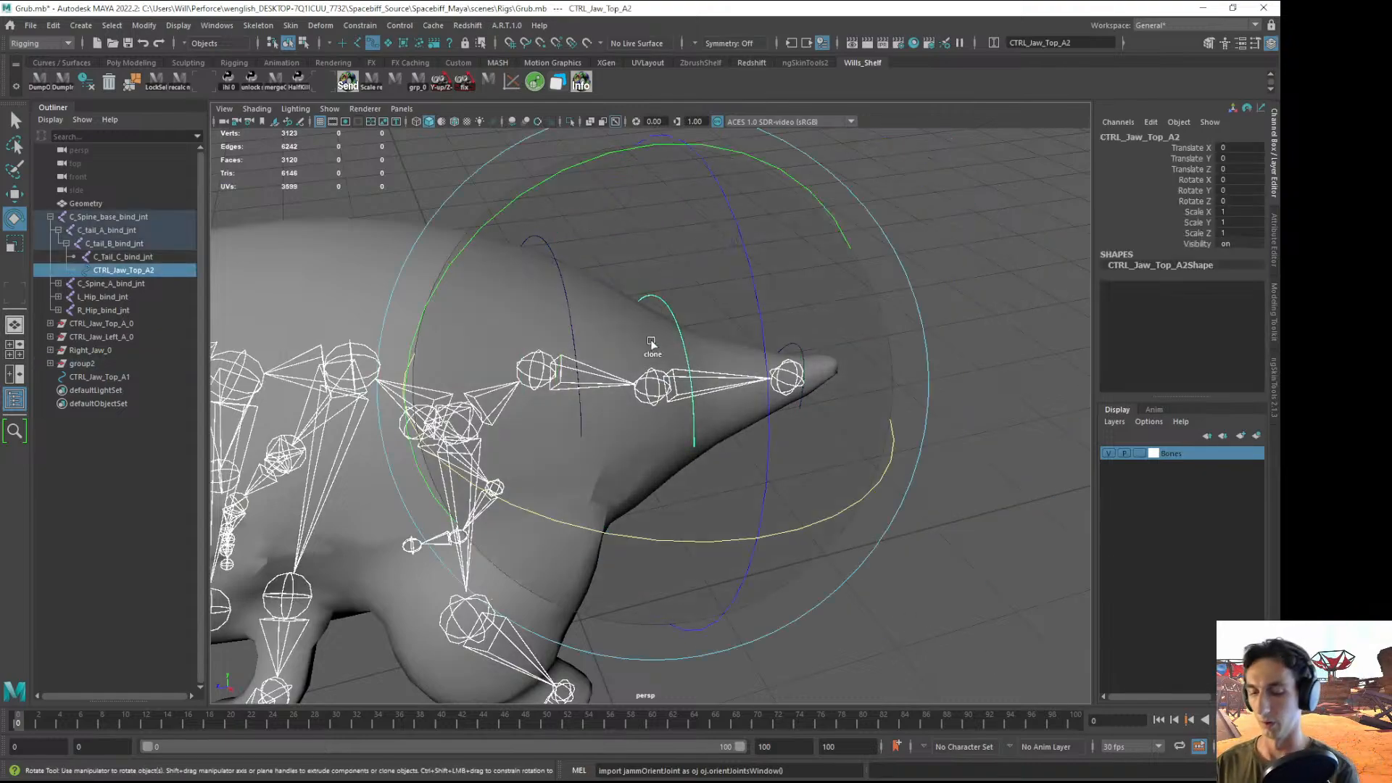
key("shift+p")
left_click(1038, 584)
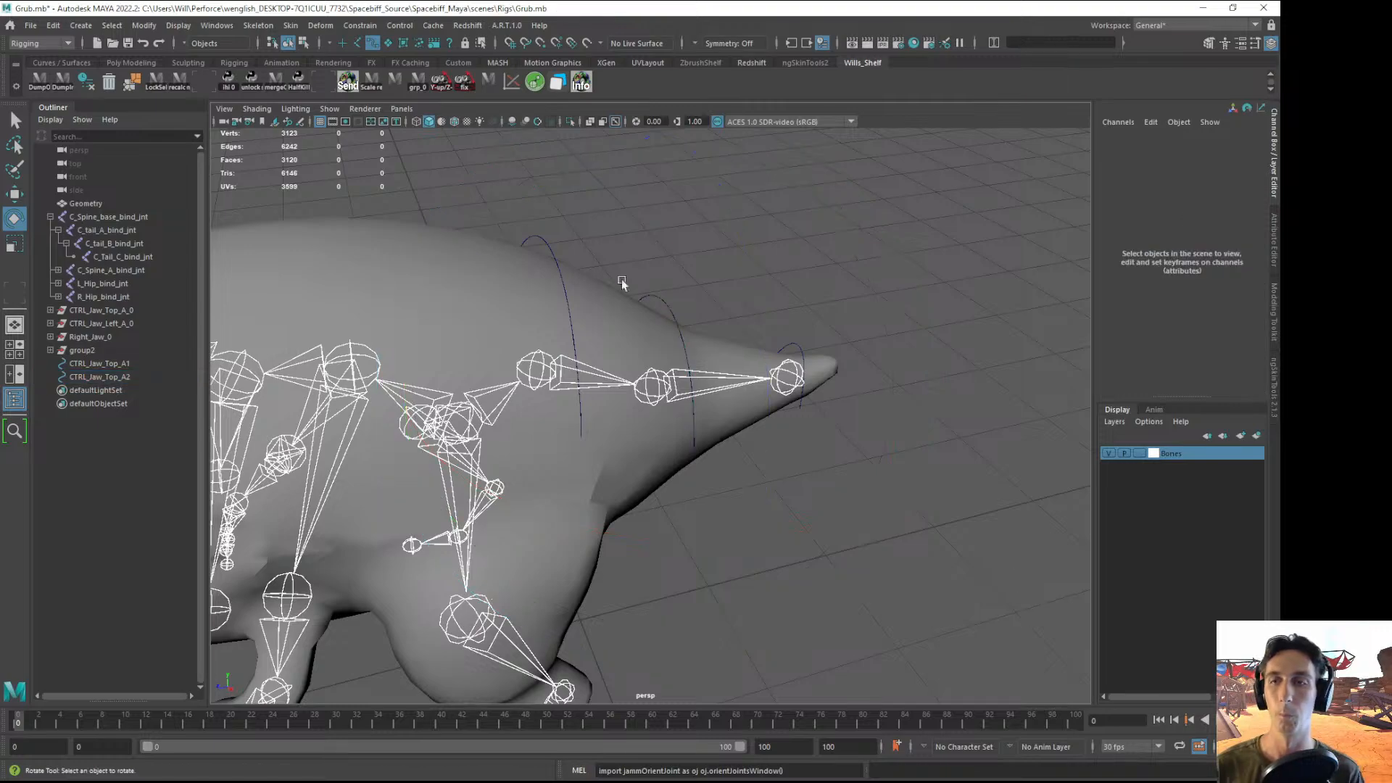
- Re-enable joint picking in the viewport and parent CTRL_Jaw_Top_A1 under C_tail_A_bind_jnt
left_click(541, 236)
key("w")
left_click_drag(775, 417, 732, 414, "alt")
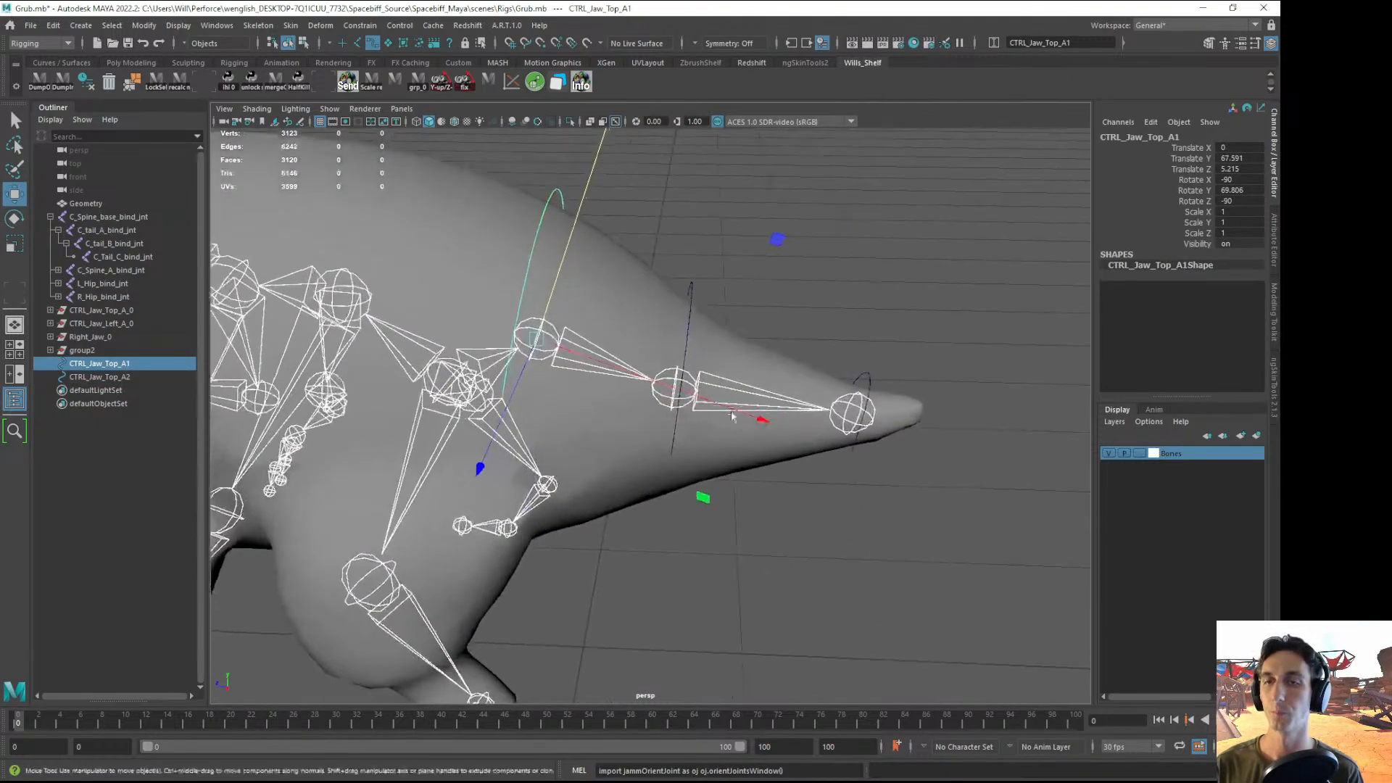
right_click(554, 324)
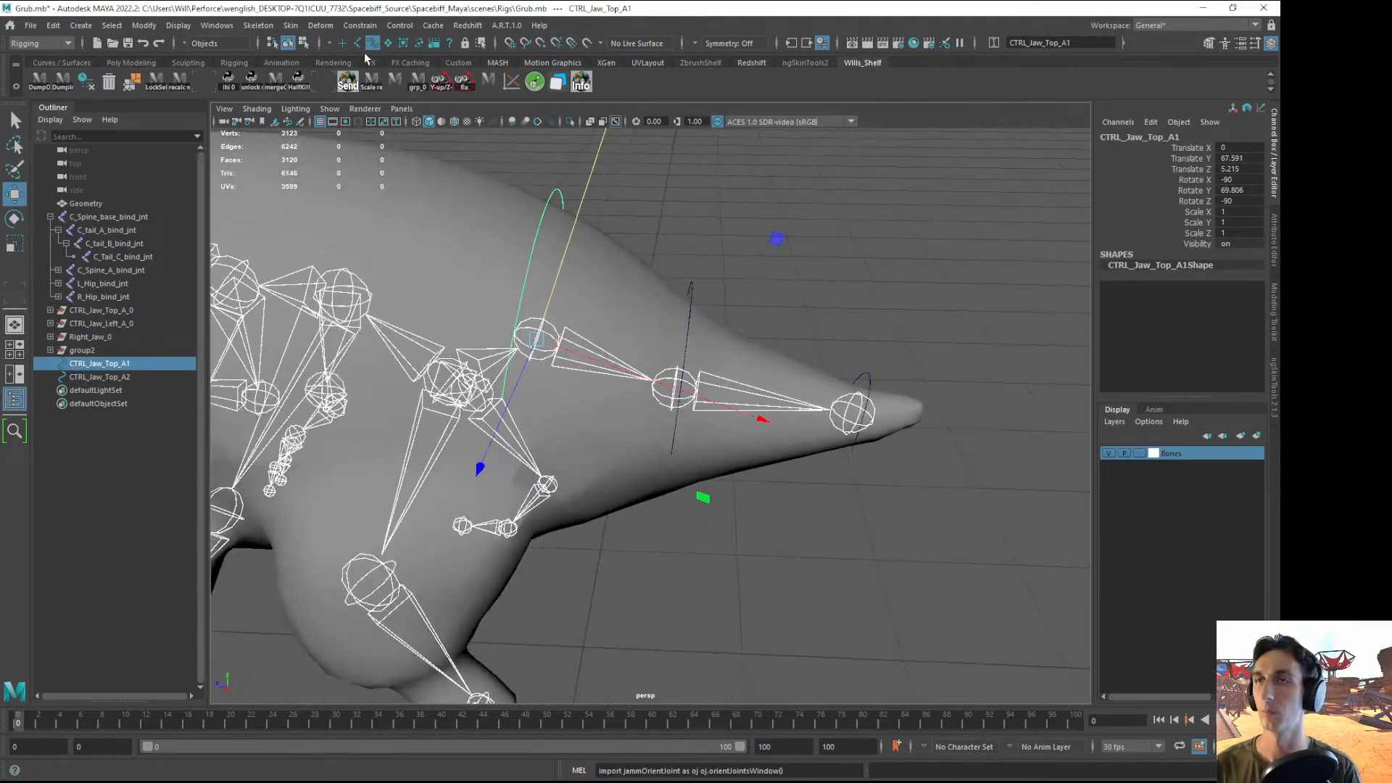
left_click(625, 197)
left_click(356, 43)
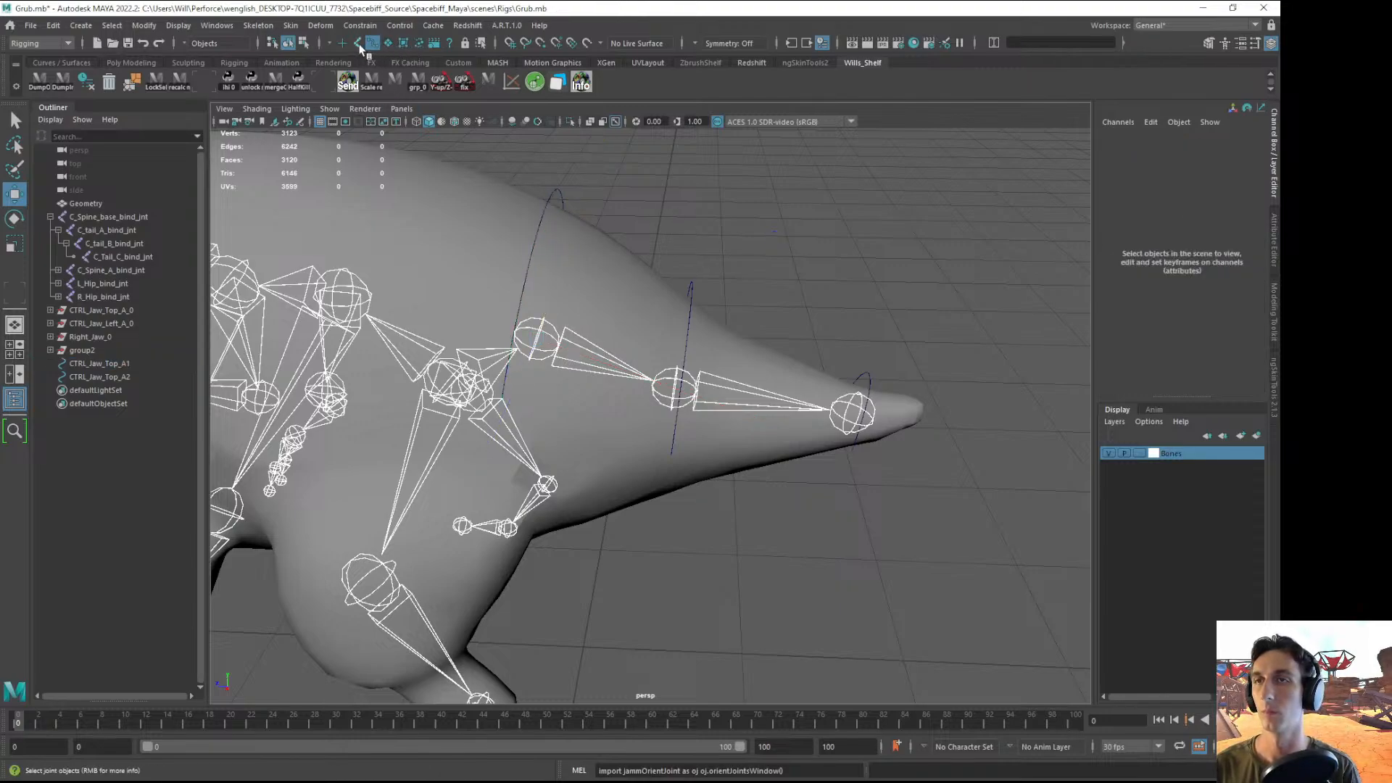
left_click(560, 183)
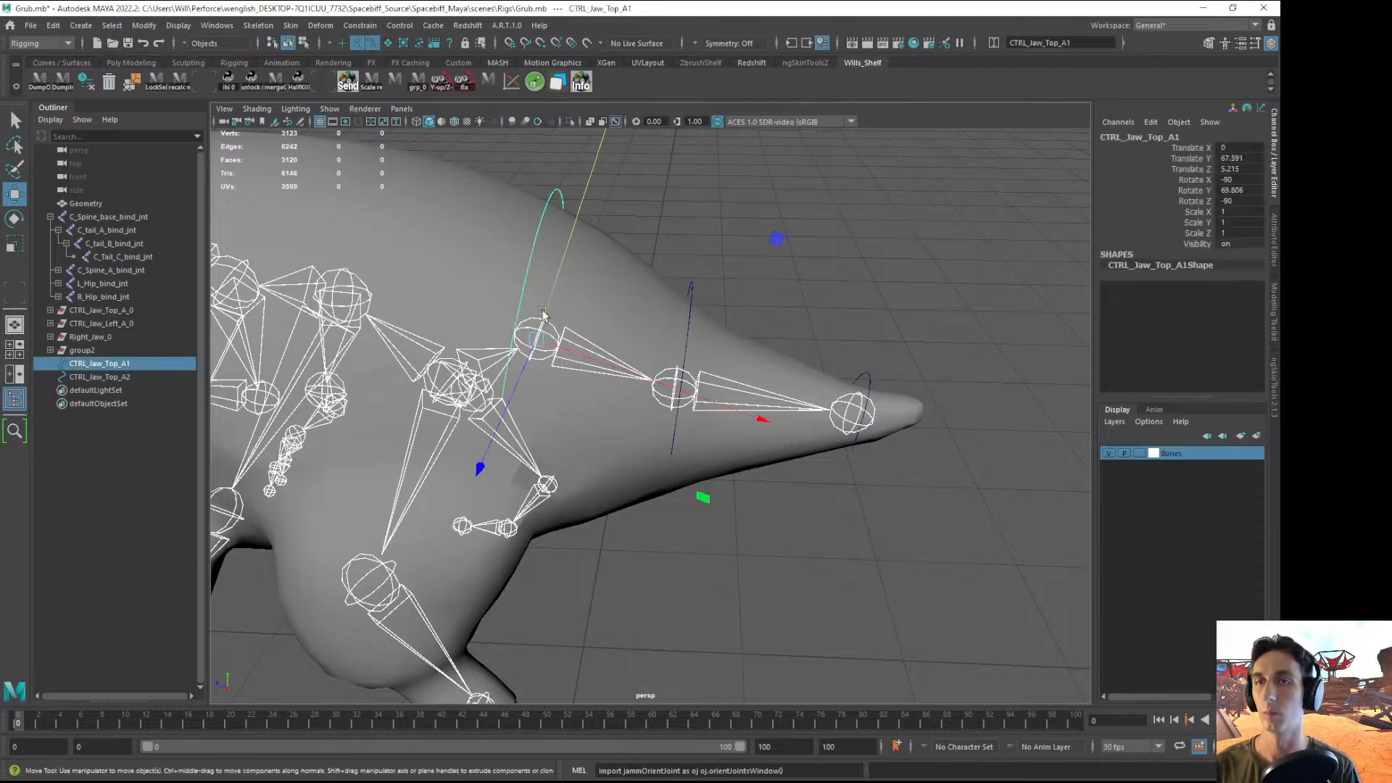
left_click(533, 319, "shift")
key("p")
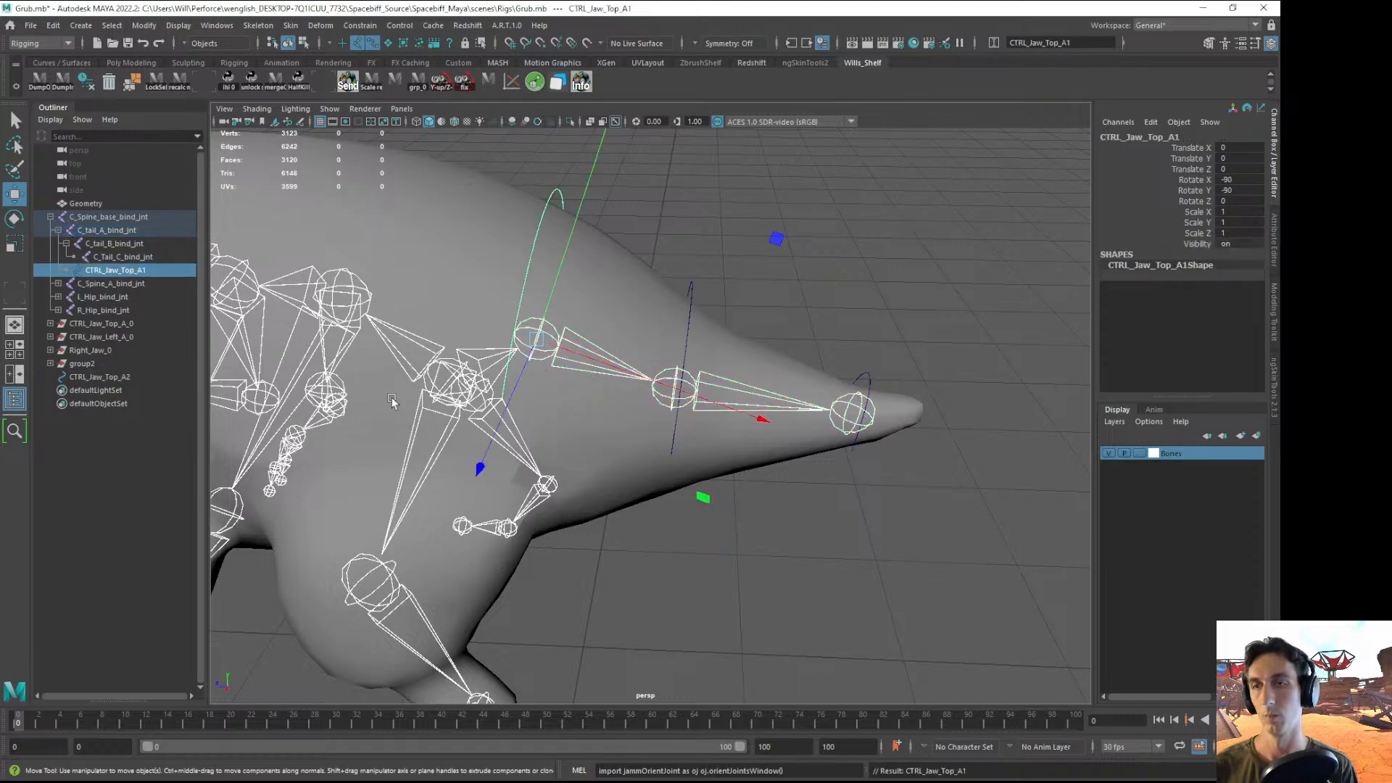
- Zero the rotation of CTRL_Jaw_Top_A1 under C_tail_A_bind_jnt, and unparent the curve from the joint
left_click(113, 257)
key("ctrl+z")
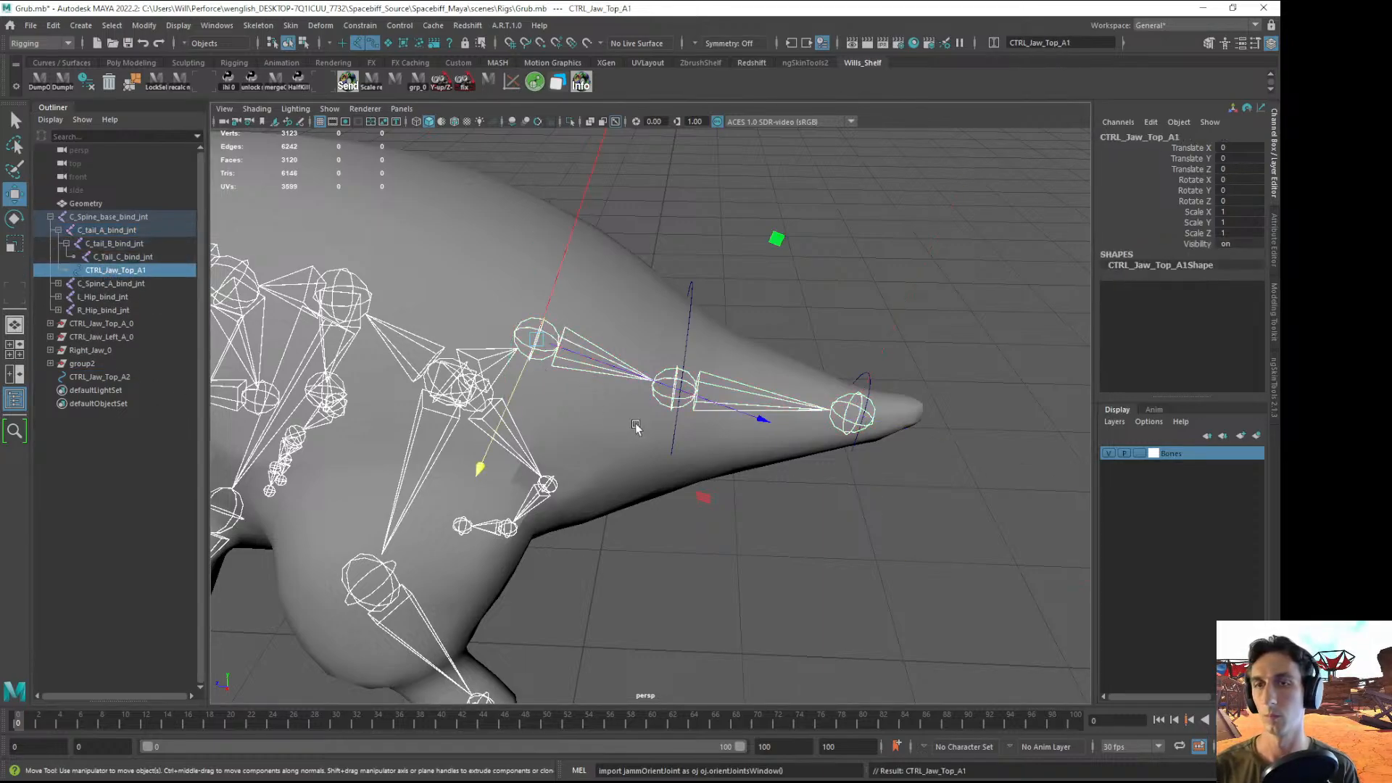
key("4")
left_click_drag(636, 429, 597, 446, "alt")
right_click(597, 422)
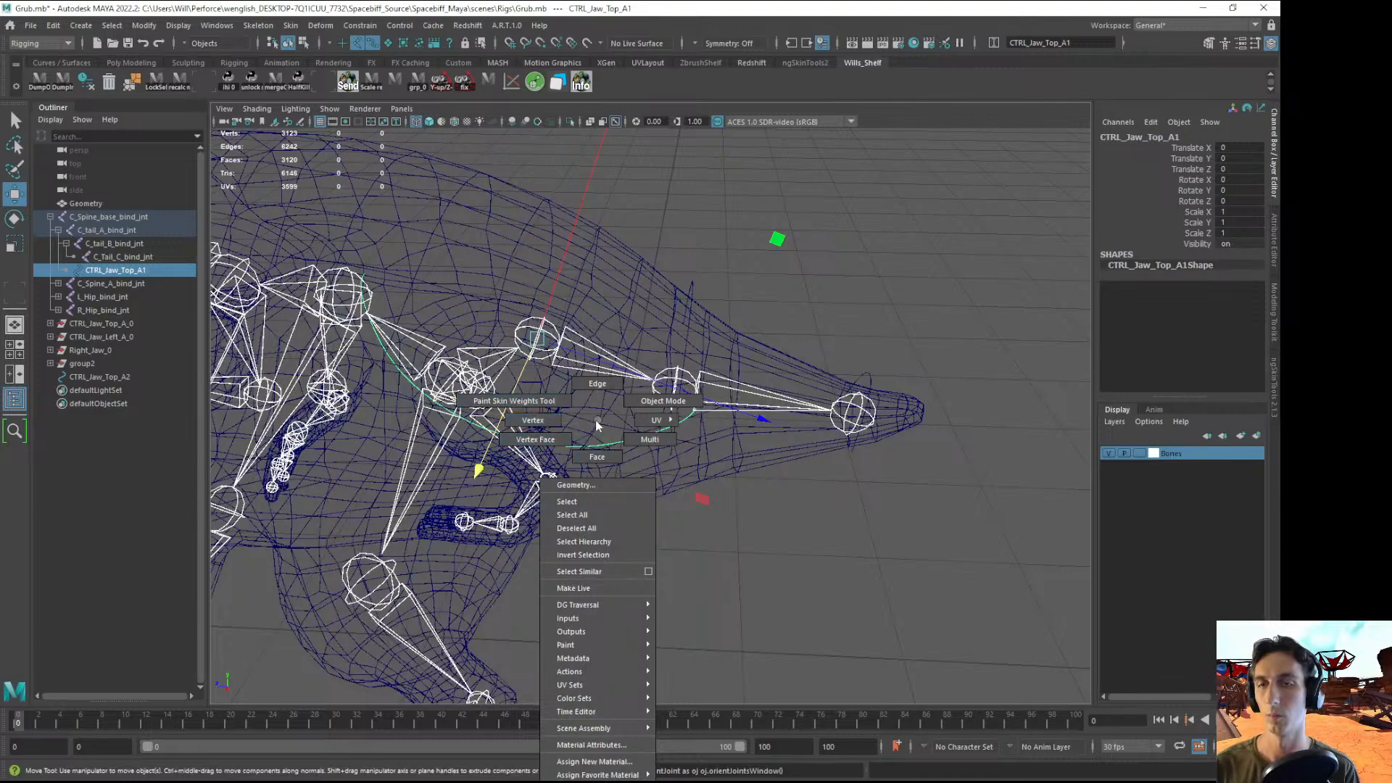
left_click(604, 510)
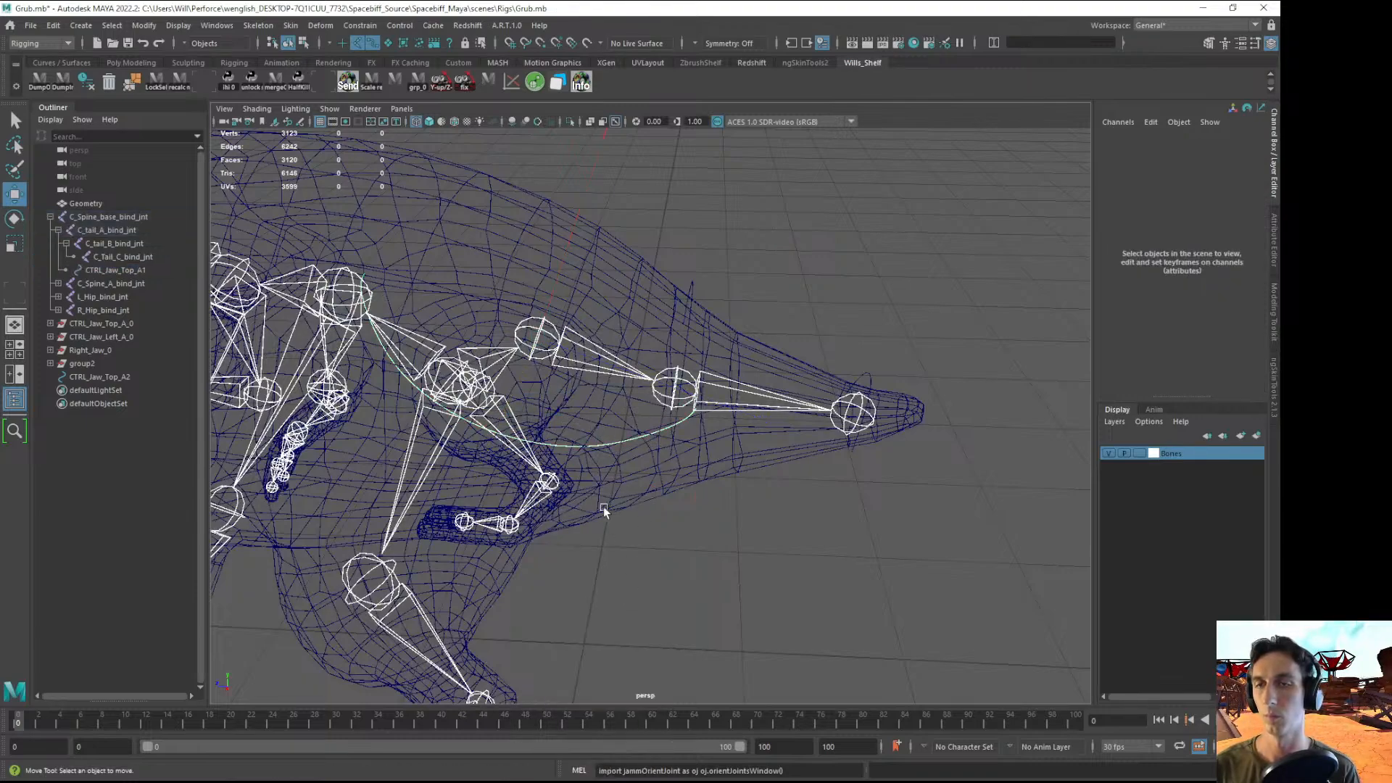
left_click(569, 447)
key("shift+p")
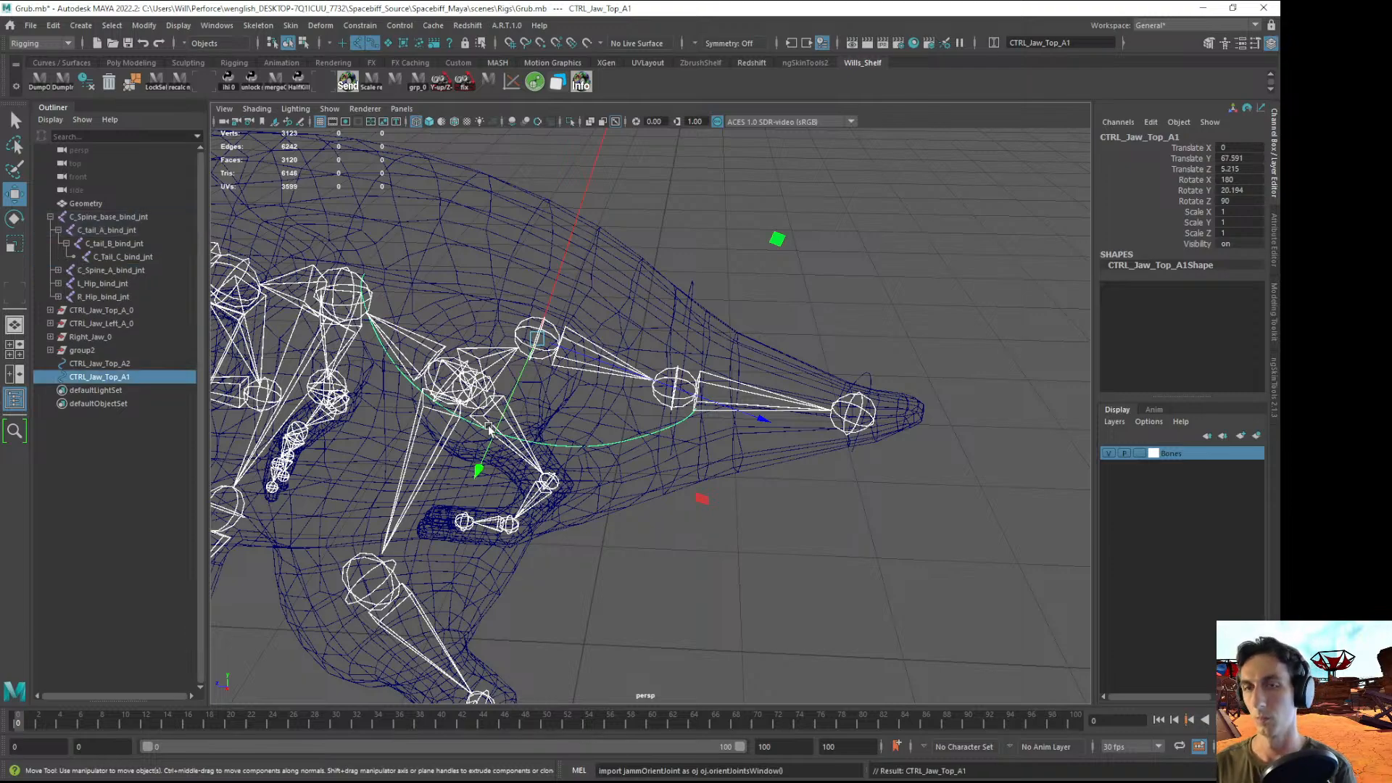
- Disable joint picking and rotate all CVs of CTRL_Jaw_Top_A1 about the Z axis to turn the arc upward
right_click_drag(557, 445, 485, 464)
left_click_drag(333, 227, 738, 541)
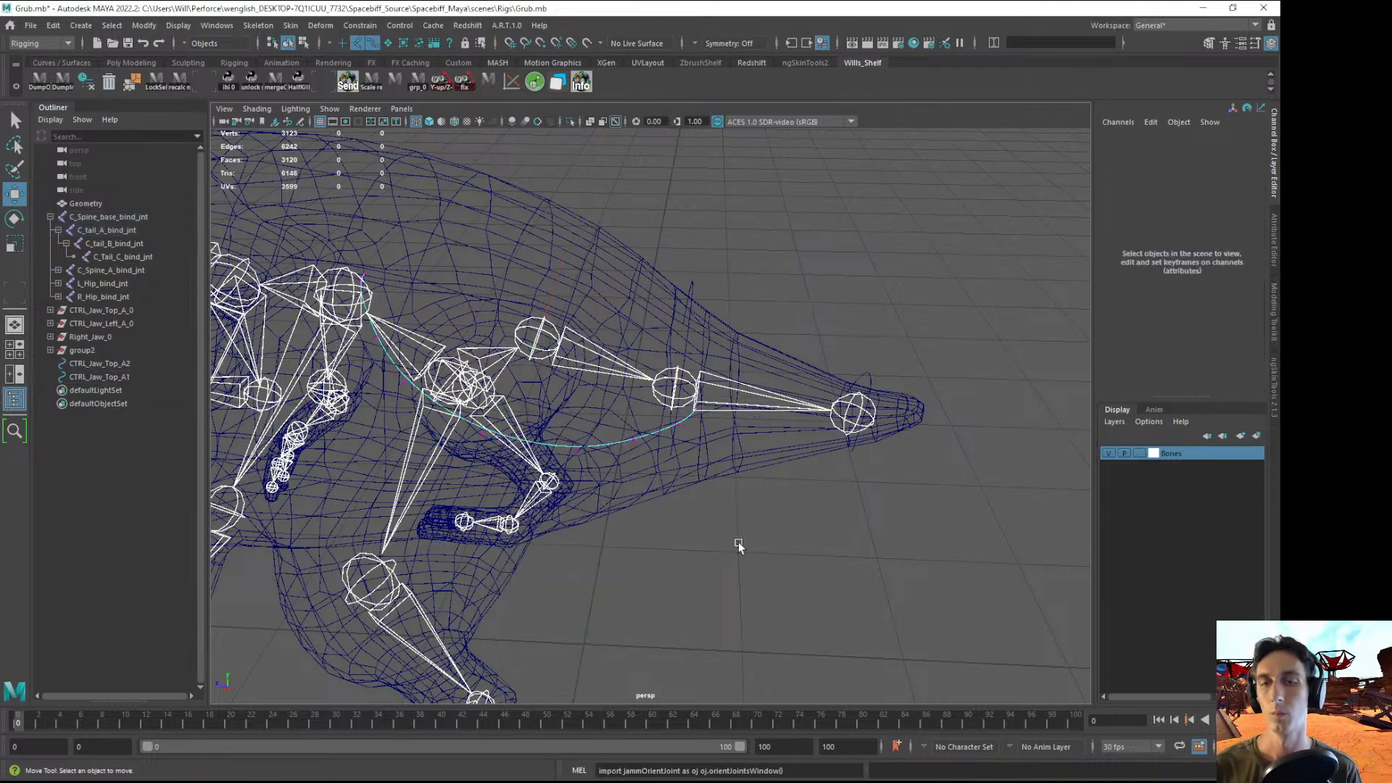
key("ctrl+z")
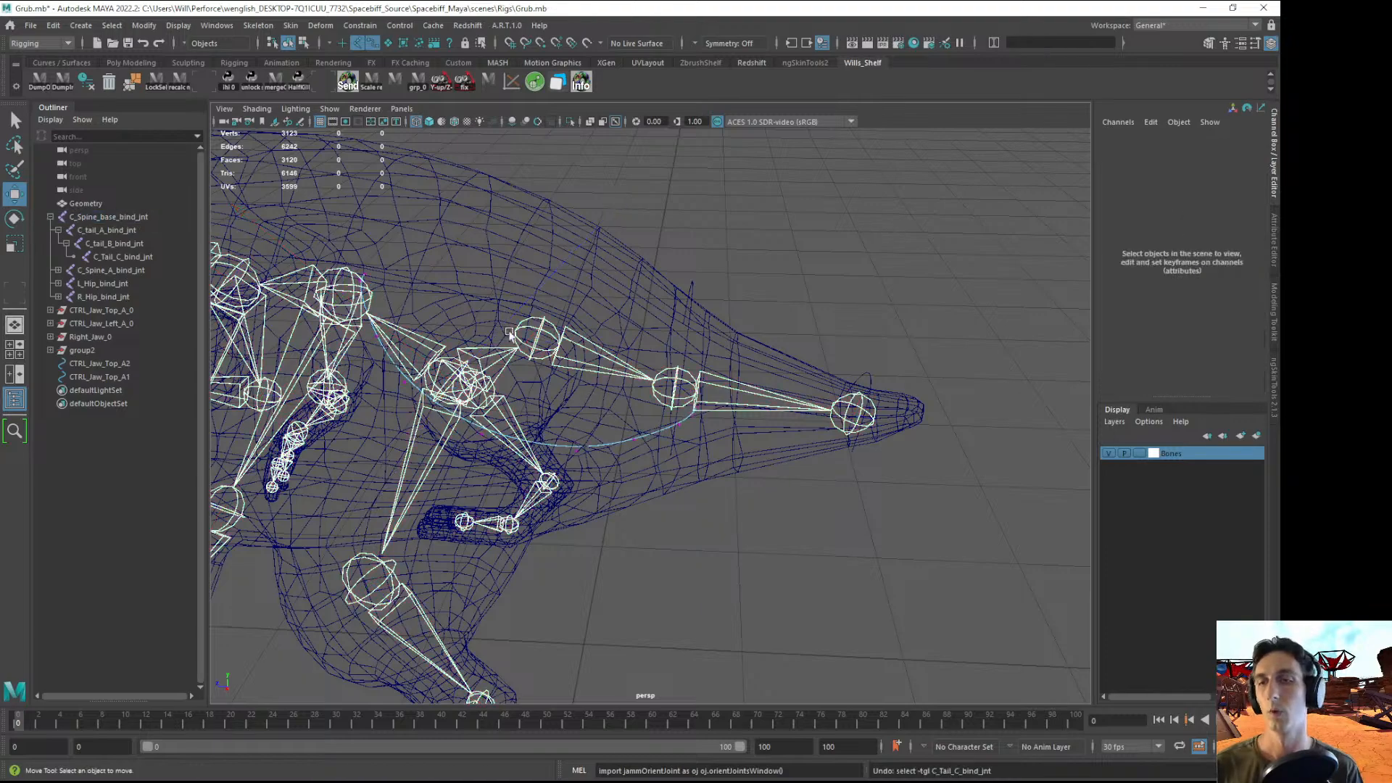
left_click(360, 44)
left_click_drag(311, 196, 757, 569)
key("e")
left_click_drag(708, 404, 534, 450, "alt")
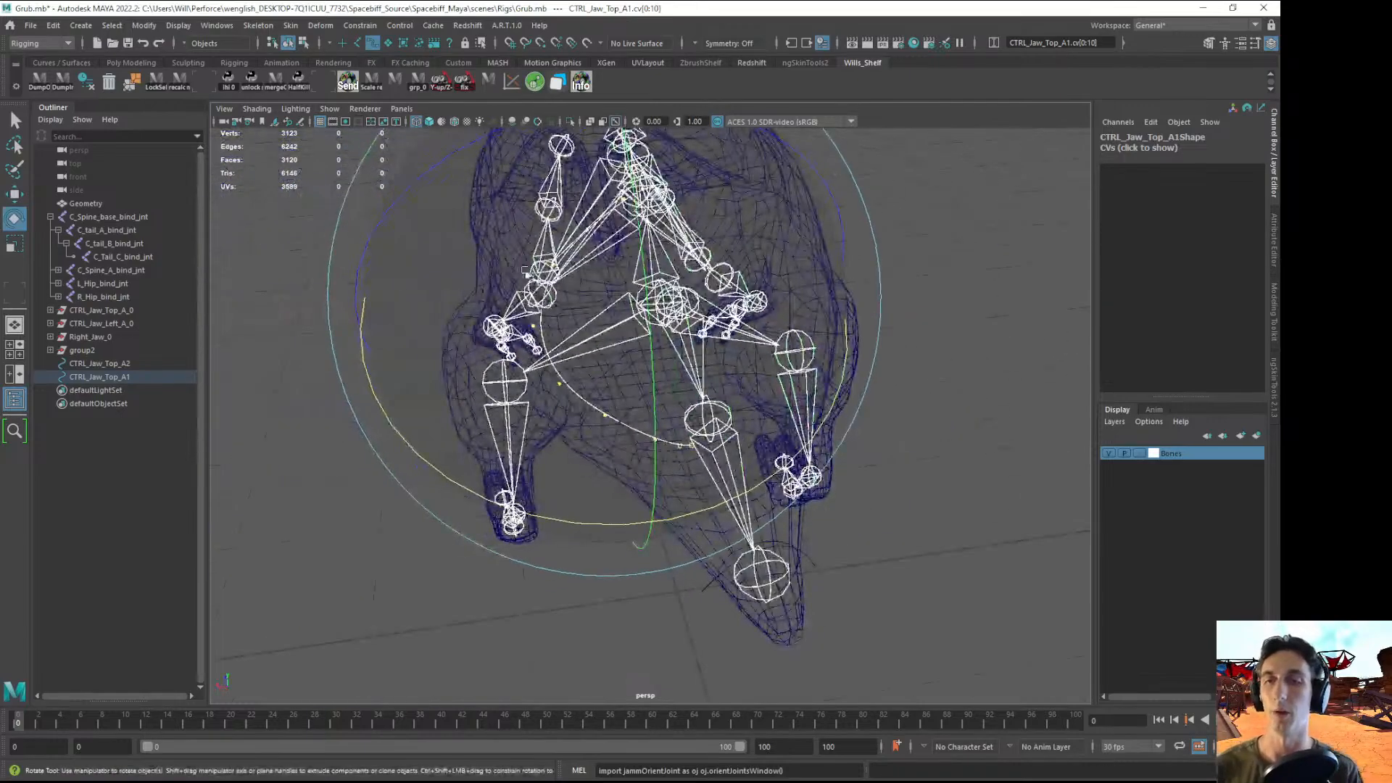
left_click_drag(387, 209, 486, 193)
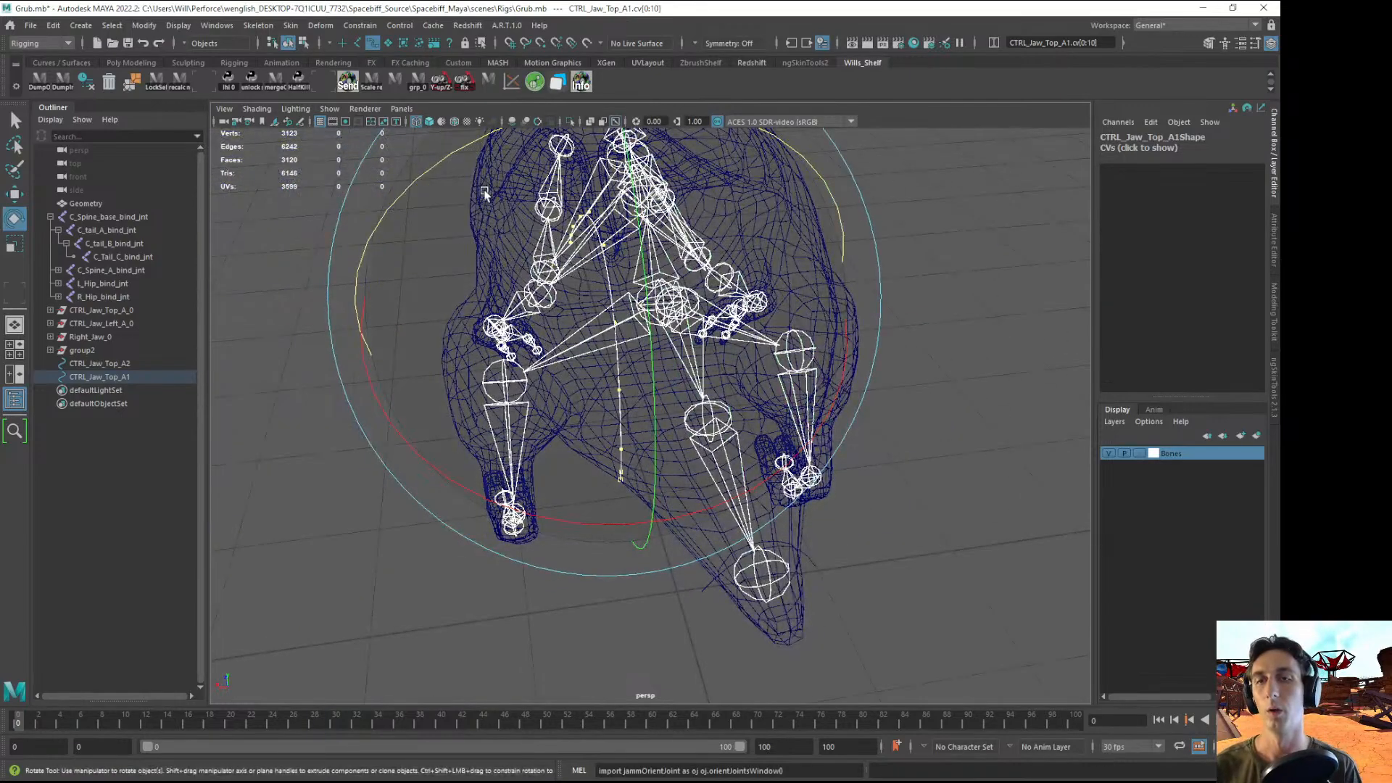
- Scale the CVs of CTRL_Jaw_Top_A1 along Y and rotate them about X so the arc stands crosswise over the tail base
key("r")
left_click_drag(771, 380, 540, 469, "alt")
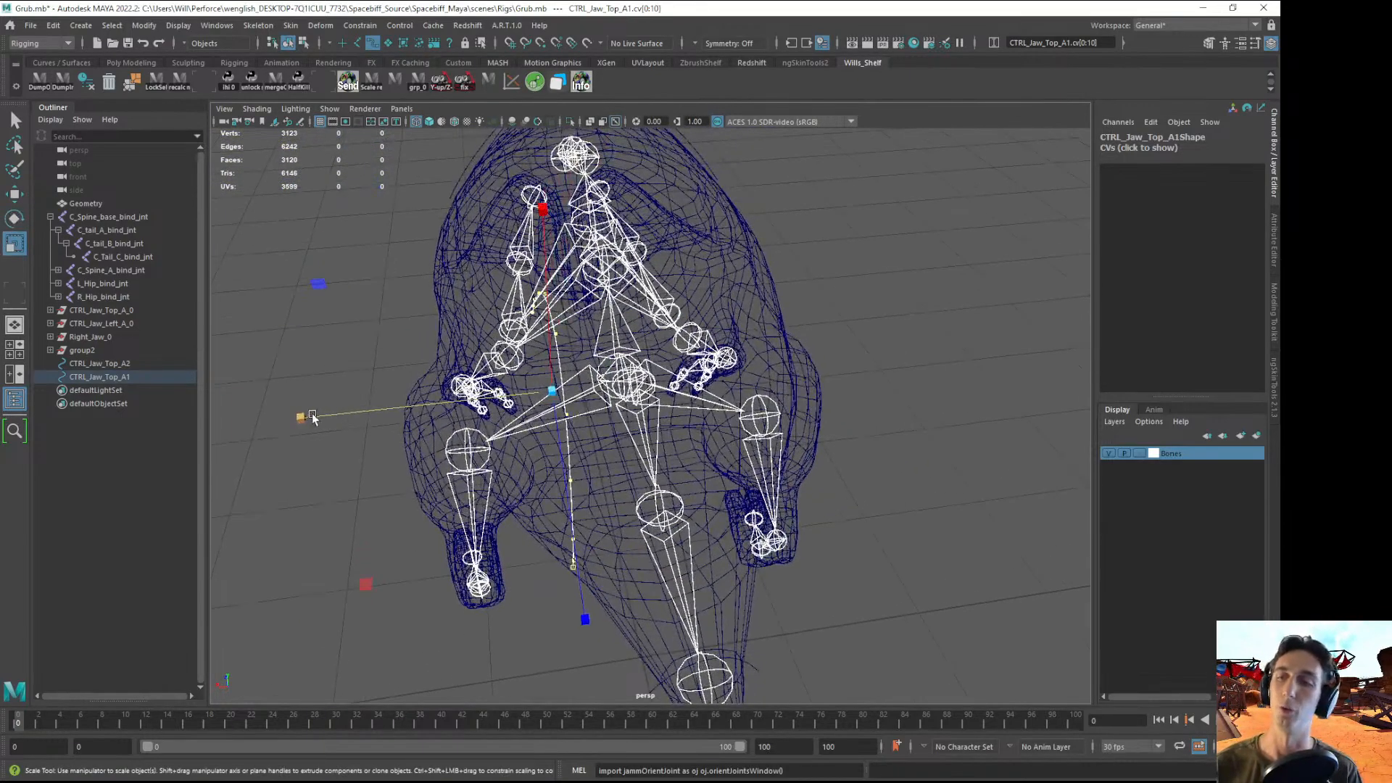
left_click_drag(308, 416, 614, 295)
key("w")
key("e")
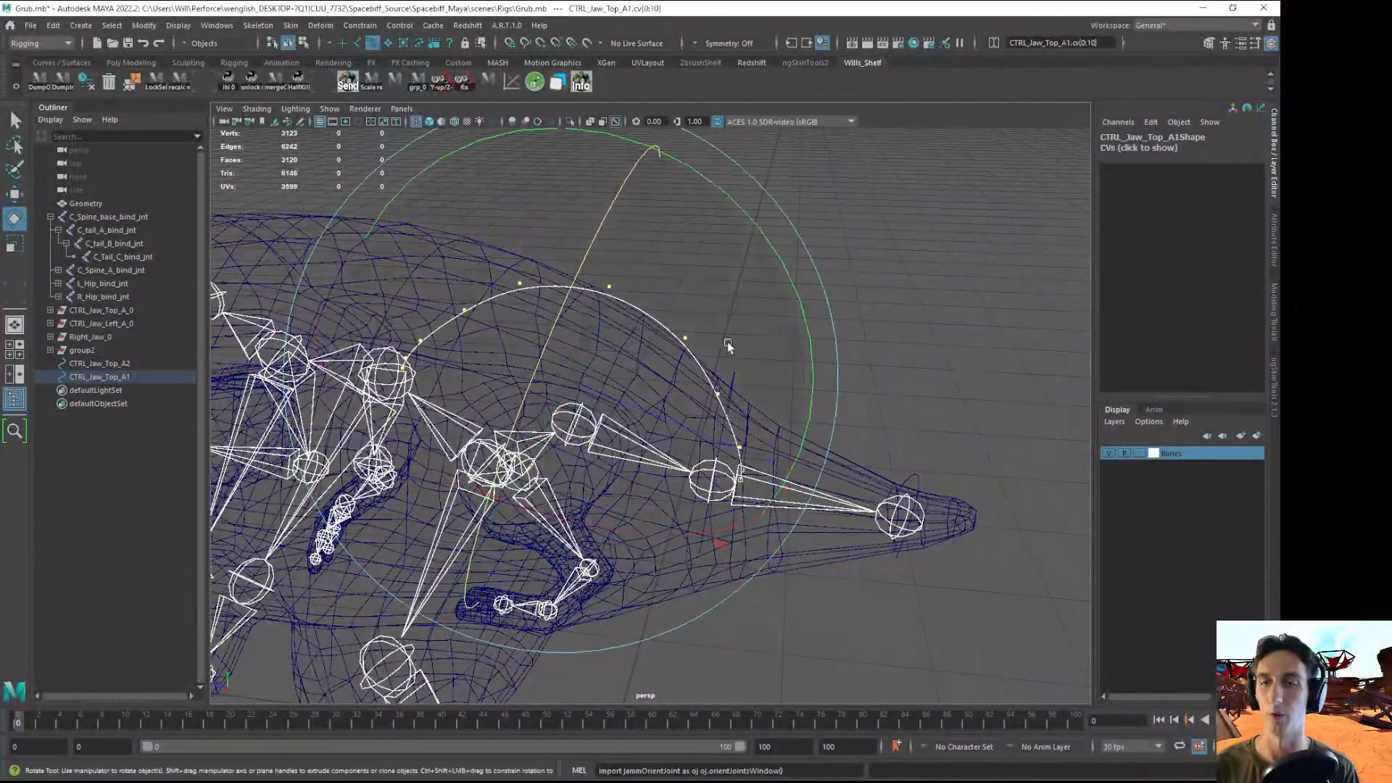
left_click_drag(728, 342, 622, 443, "alt")
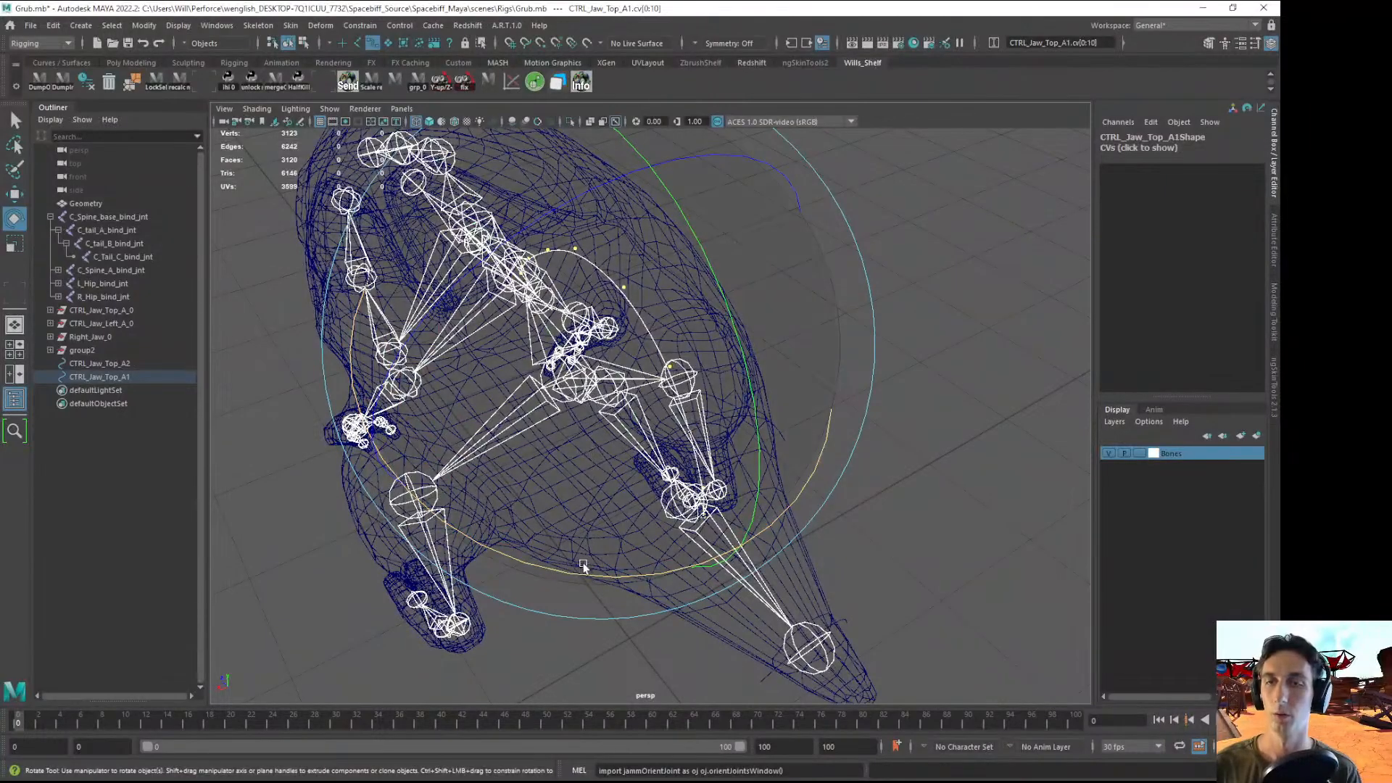
key("ctrl+z")
mouse_move(555, 573)
left_mouse_down()
mouse_move(656, 562)
mouse_move(637, 569)
left_mouse_up()
- Fit the CVs over the back at C_tail_A_bind_jnt, return to object selection and reselect CTRL_Jaw_Top_A1
key("5")
left_click_drag(616, 411, 664, 319, "alt")
key("w")
left_click_drag(802, 254, 760, 306)
key("ctrl+z")
key("r")
key("w")
key("F8")
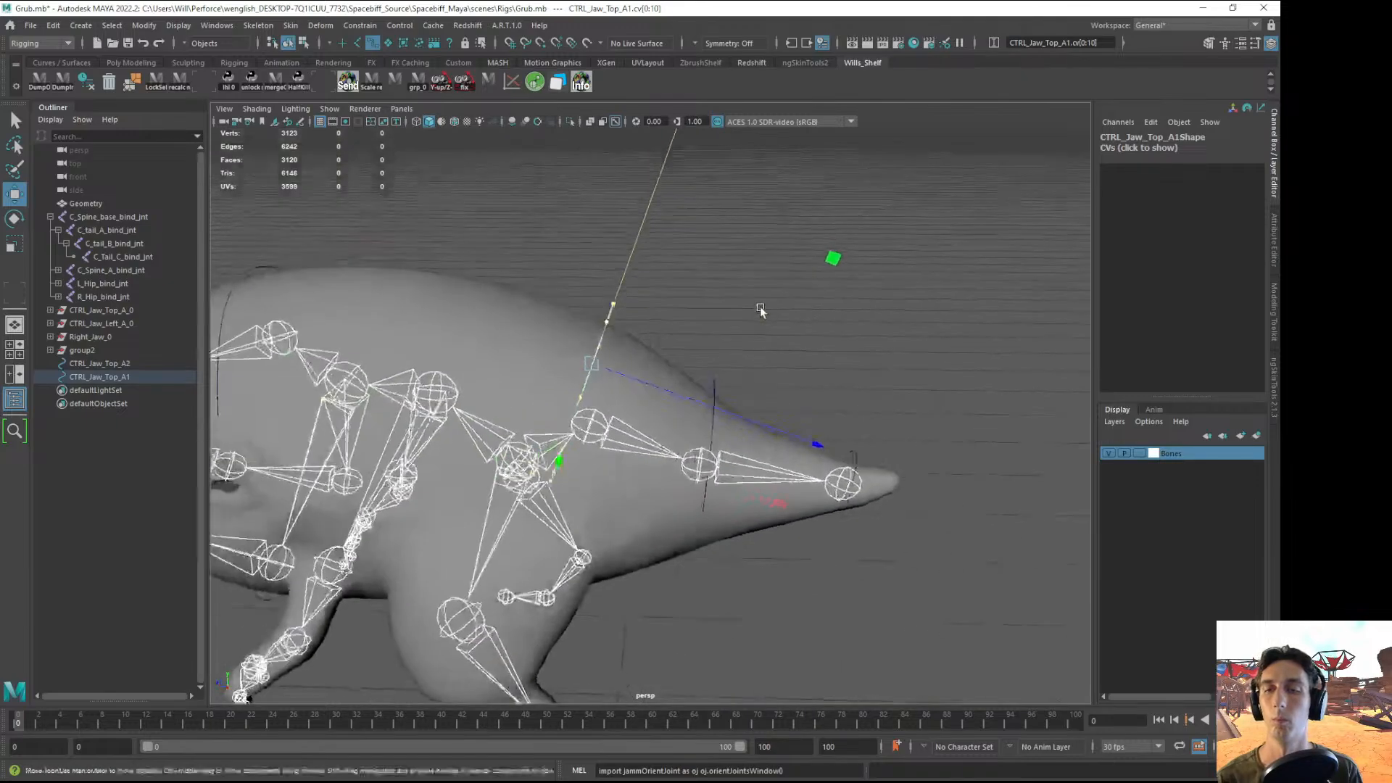
key("F8")
left_click(830, 350)
left_click_drag(823, 373, 651, 332, "alt")
left_click(609, 307)
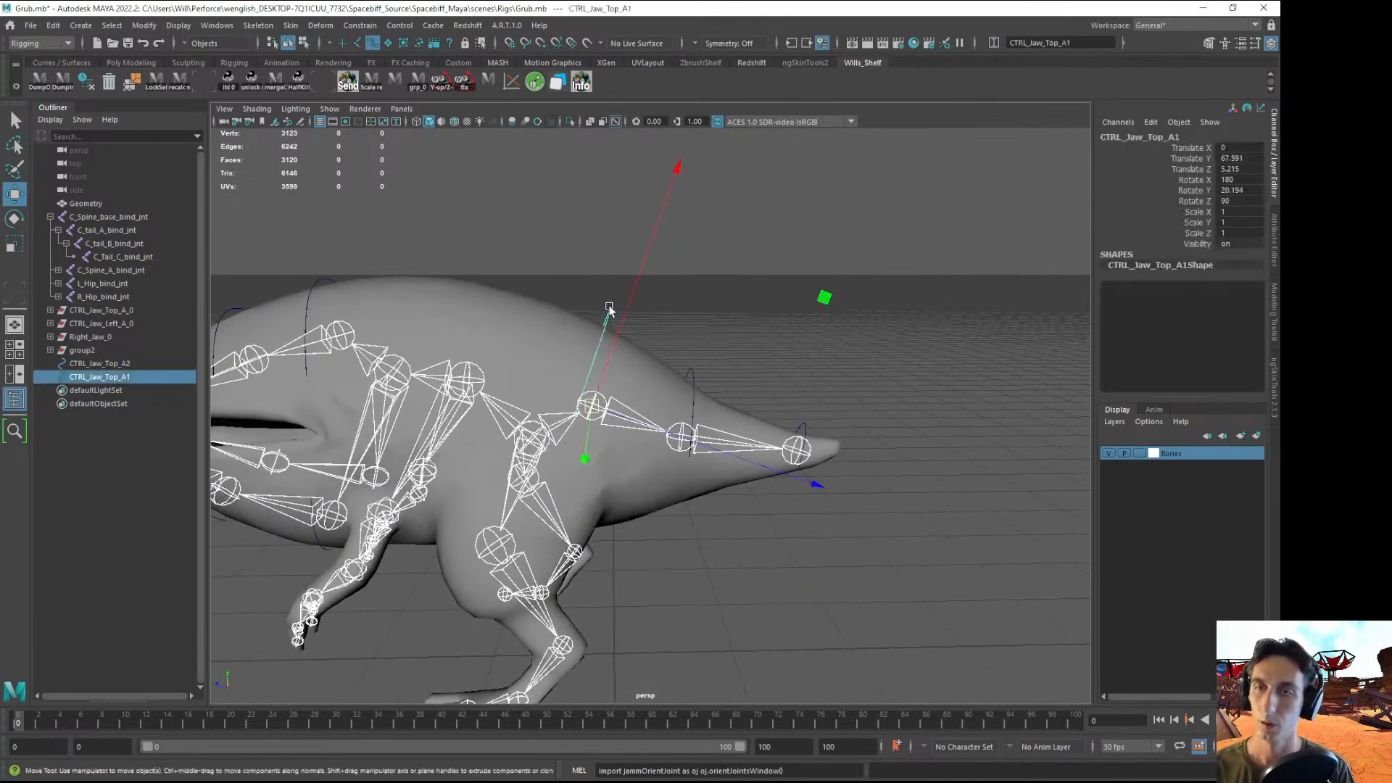
- Move all CVs of CTRL_Jaw_Top_A1 slightly along Z toward the tail tip, and return to object selection
right_click_drag(635, 338, 694, 387, "alt")
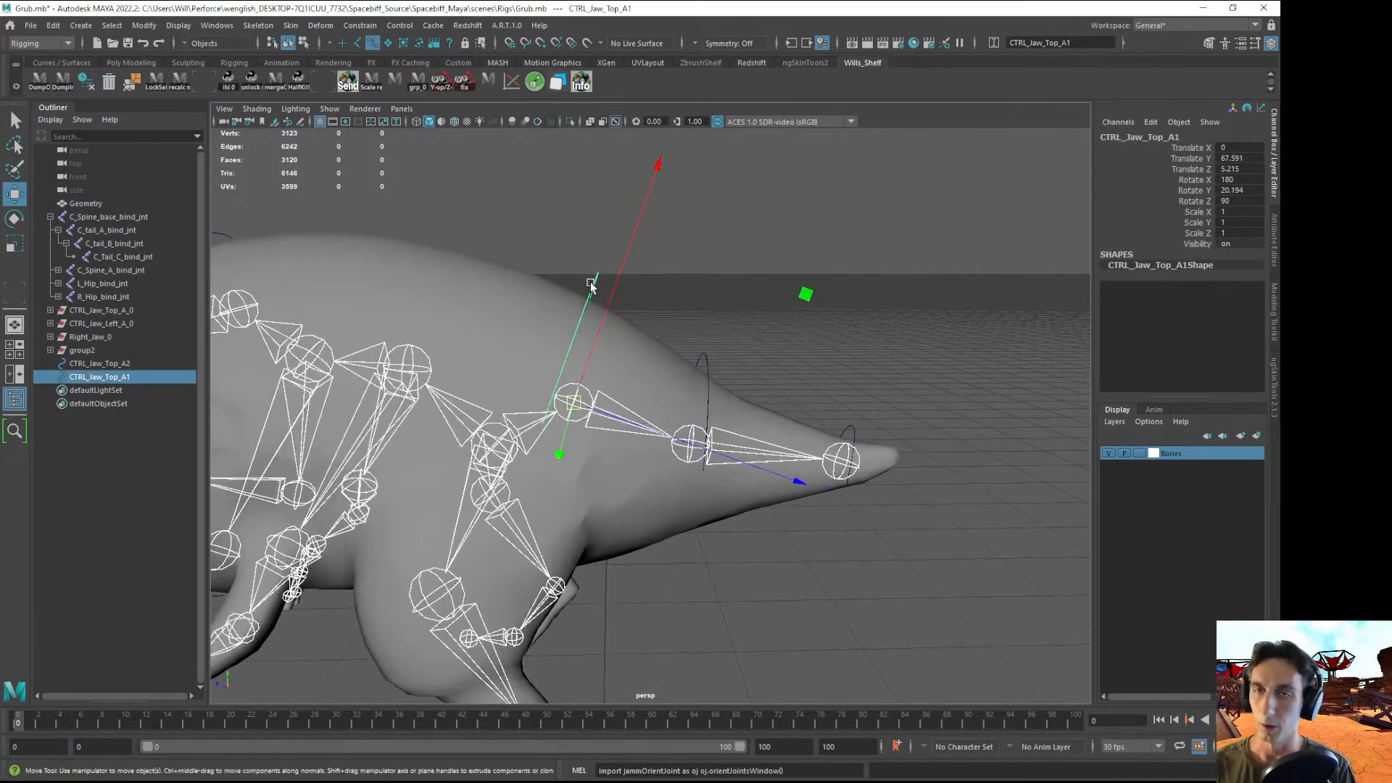
right_click_drag(594, 285, 518, 283)
left_click_drag(506, 203, 709, 453)
left_click_drag(672, 366, 697, 375)
key("5")
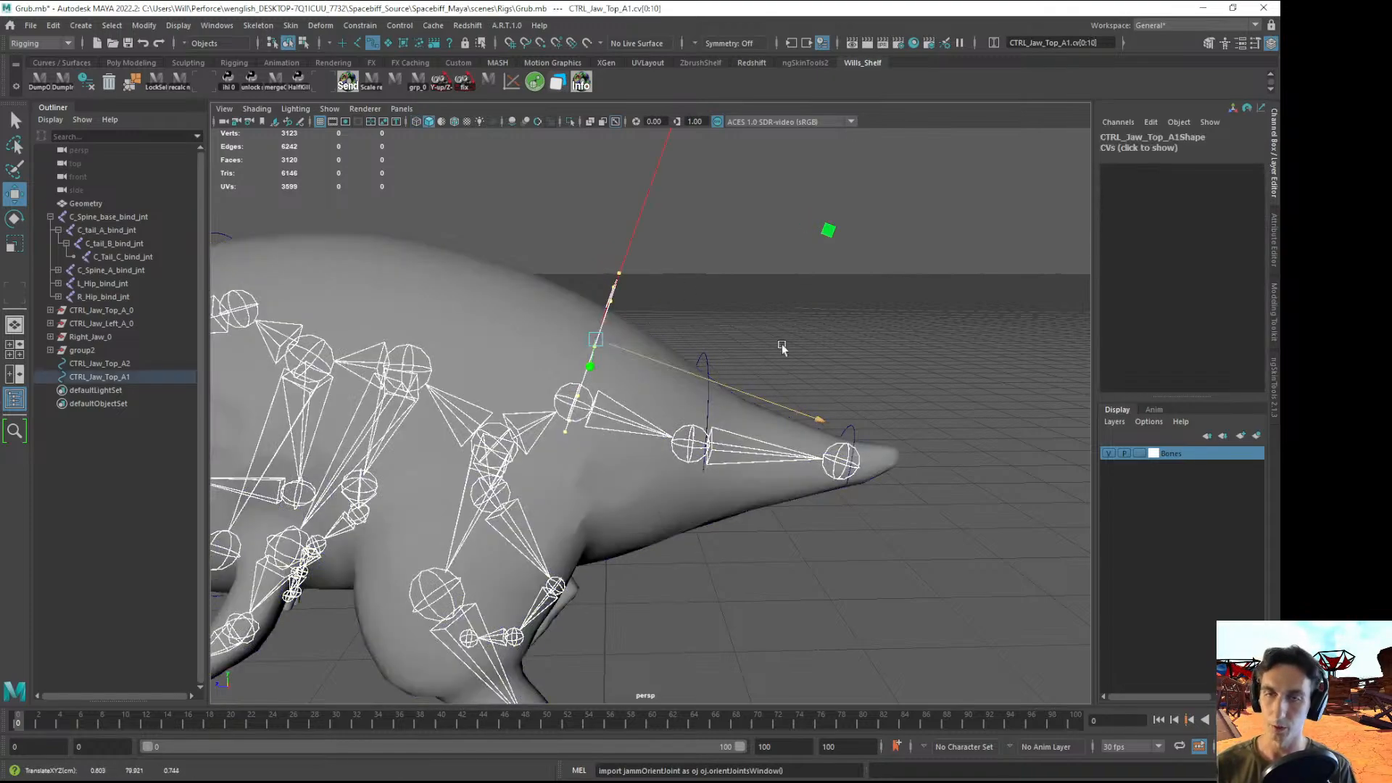
key("F8")
key("F8")
left_click(795, 361)
- Check the move axes of CTRL_Jaw_Top_A1 against those of the other tail control curves
left_click_drag(795, 361, 706, 280, "alt")
left_click(723, 294)
left_click_drag(764, 328, 734, 313, "alt")
right_click_drag(734, 314, 840, 353, "alt")
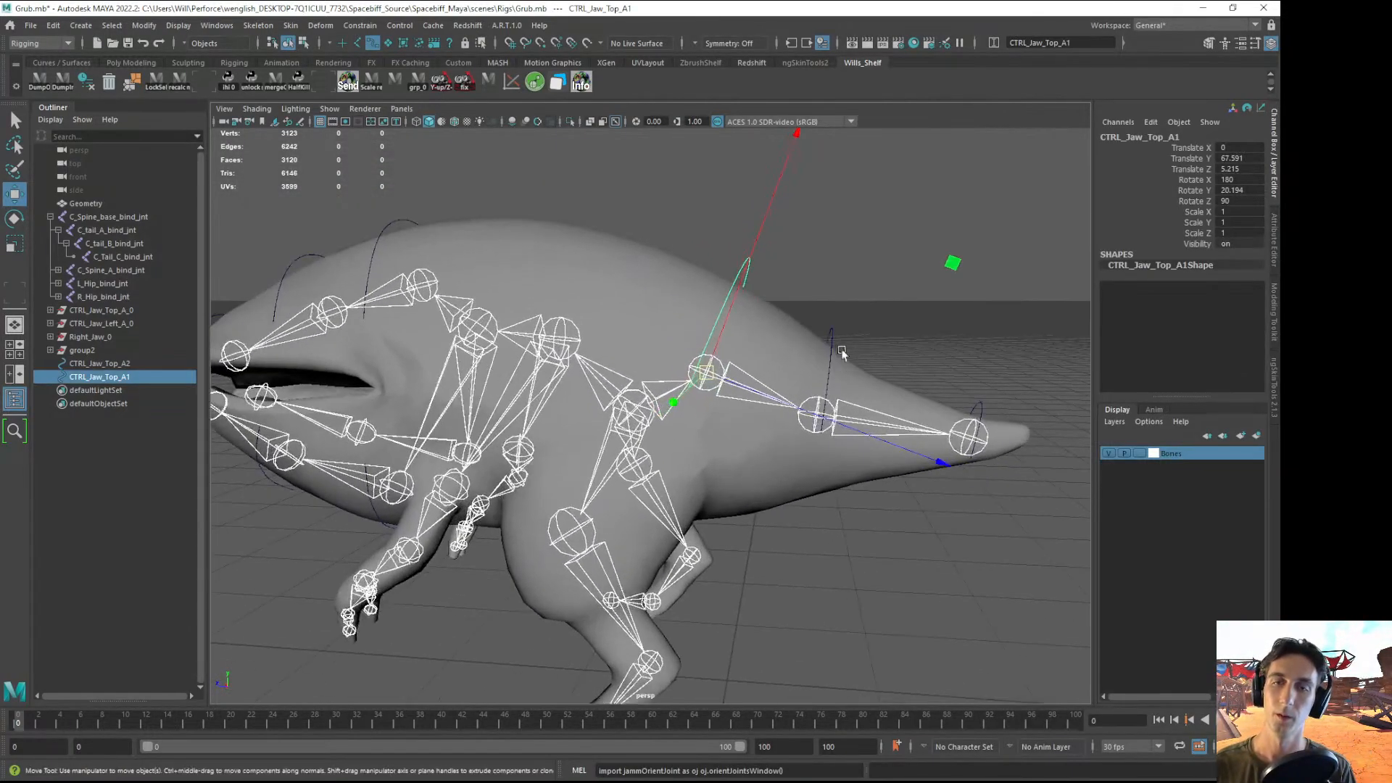
left_click(833, 333)
left_click(837, 341)
mouse_move(837, 339)
left_mouse_down("alt")
mouse_move(837, 306)
mouse_move(828, 349)
left_mouse_up("alt")
left_click_drag(923, 388, 937, 358, "alt")
- Rotate all CVs of CTRL_Jaw_Top_A2 slightly so the arc leans in line with the tail base curve
left_click(779, 327)
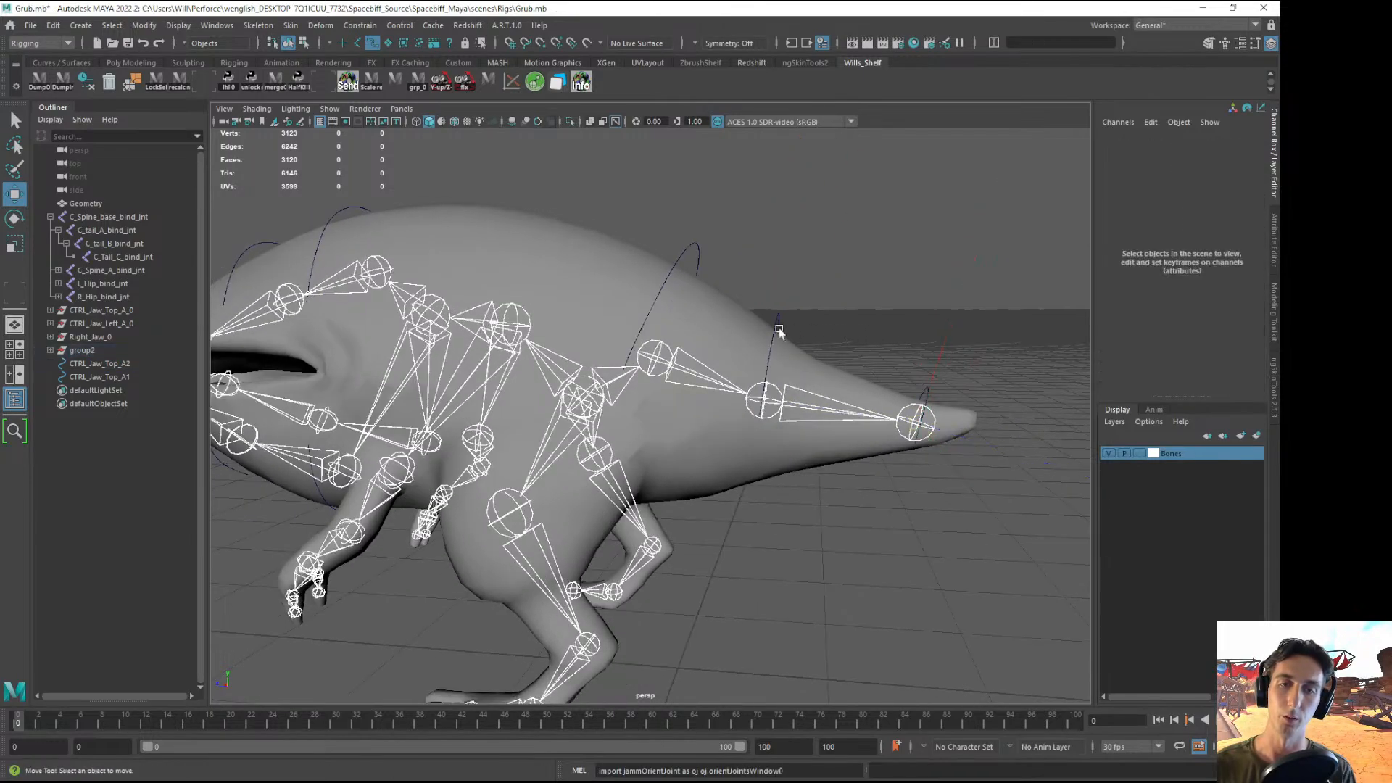
left_click(778, 320)
right_click_drag(778, 321, 707, 312)
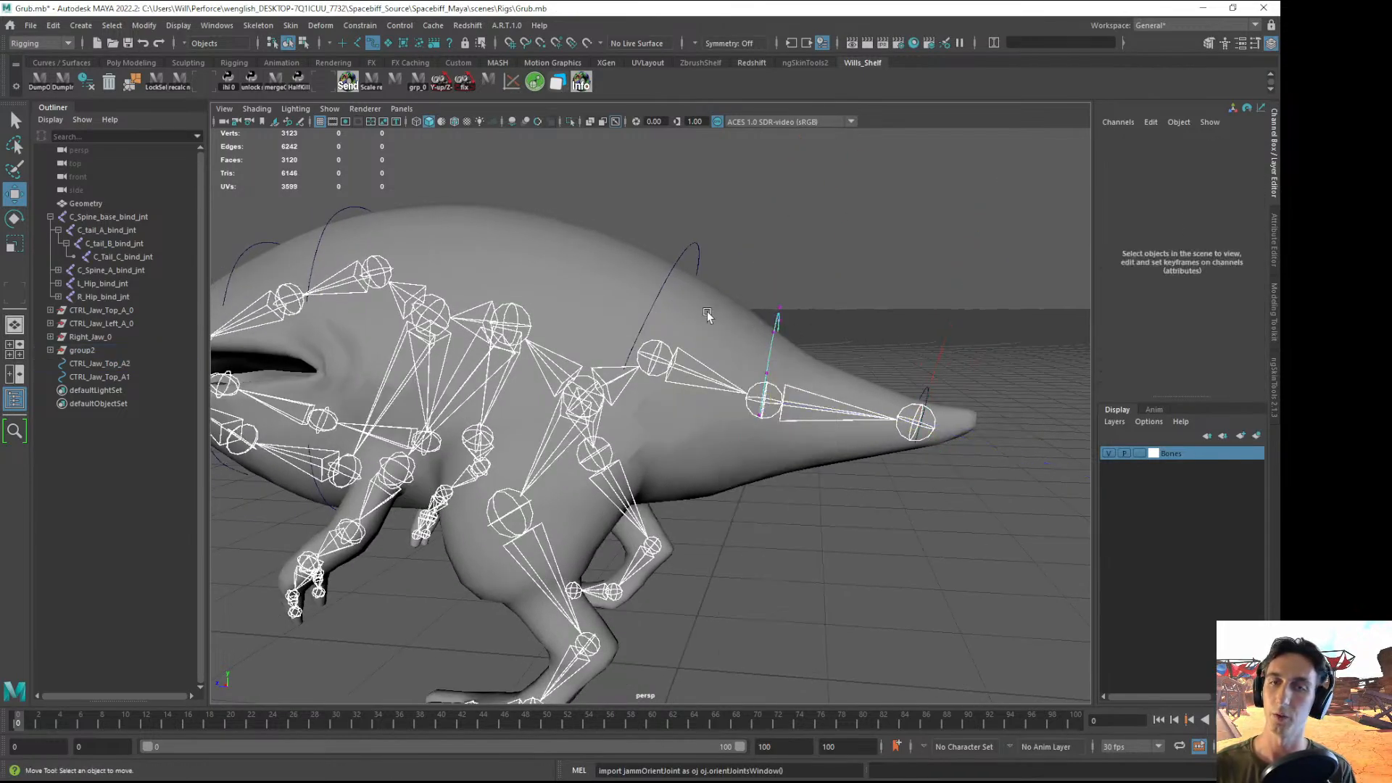
key("4")
key("y")
left_click_drag(747, 447, 739, 406)
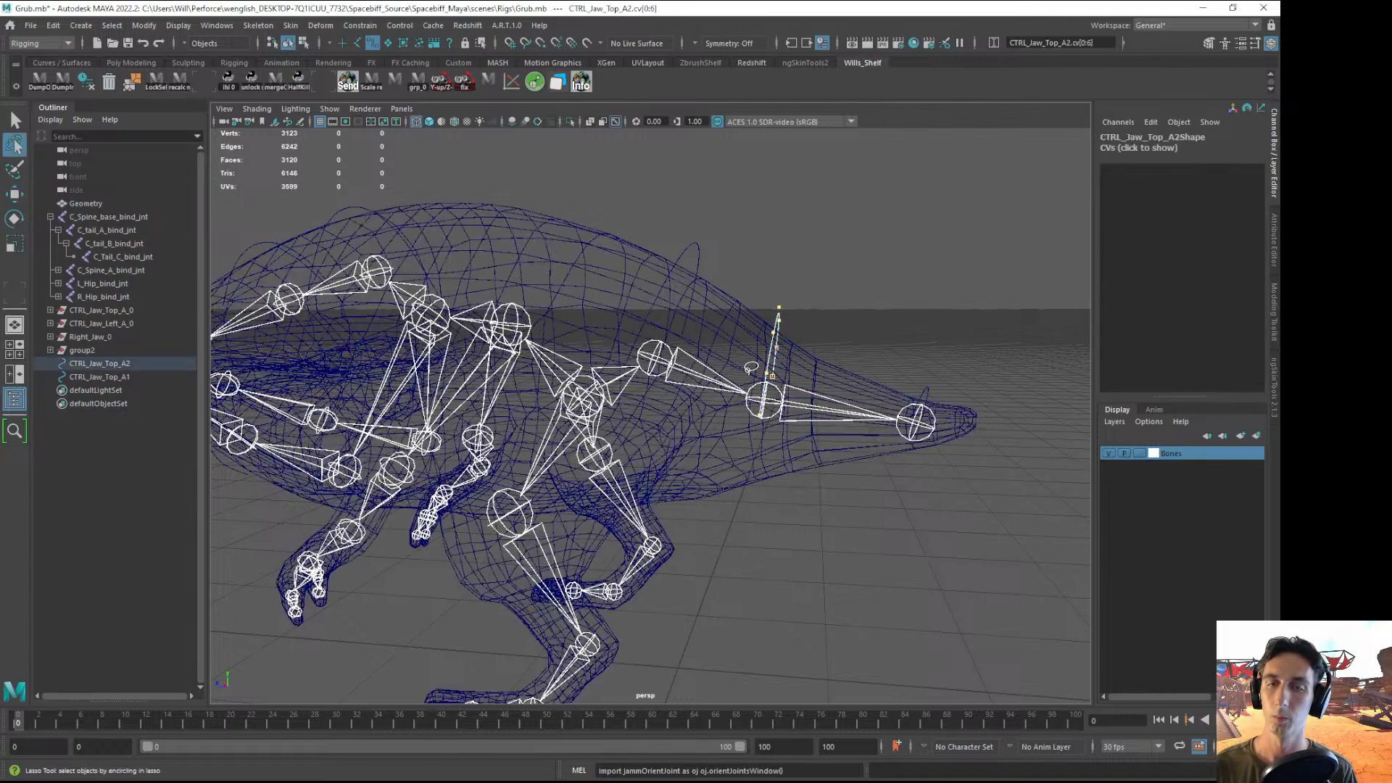
key("e")
key("5")
left_click_drag(971, 206, 1006, 245)
- Move the CTRL_Jaw_Top_A2 CVs slightly down over C_tail_B_bind_jnt, return to object selection and save the scene
key("w")
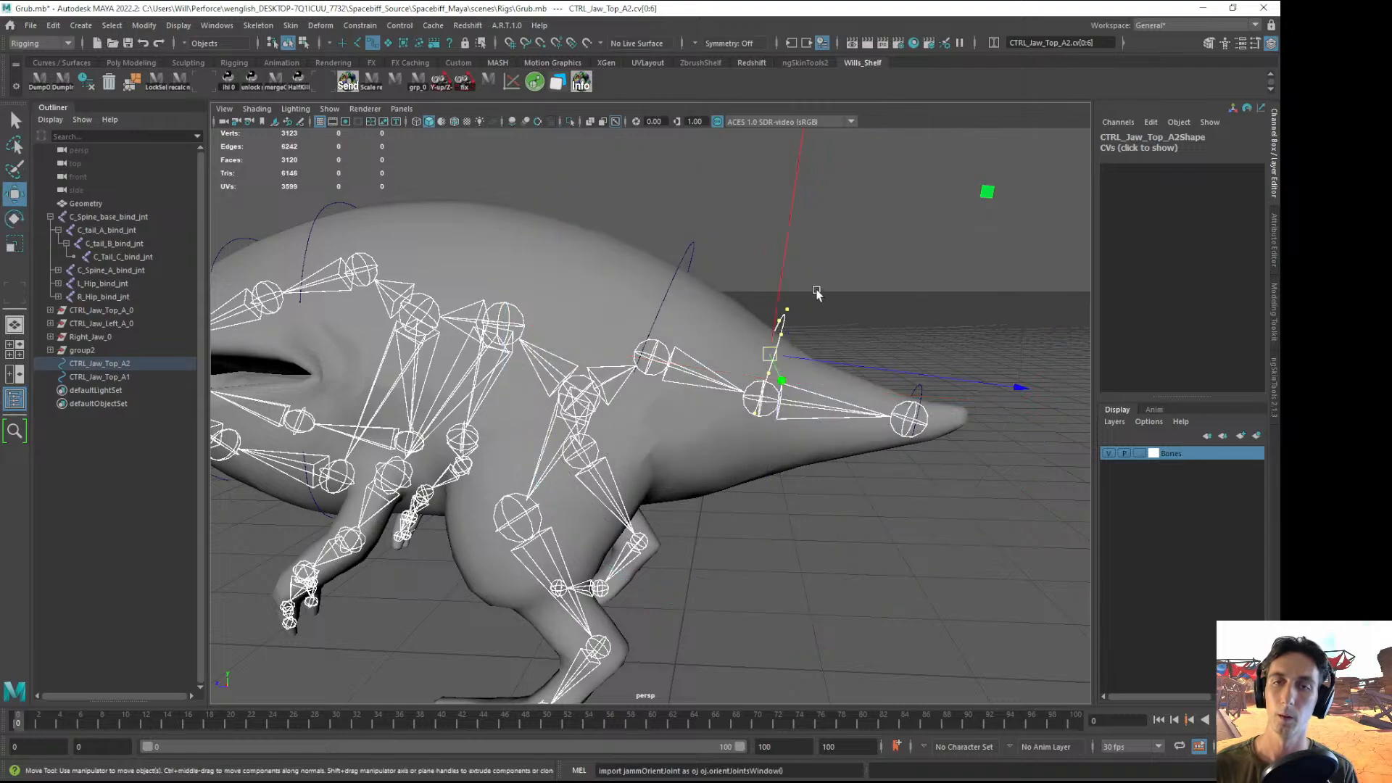
left_click_drag(986, 192, 987, 199)
key("F8")
key("F8")
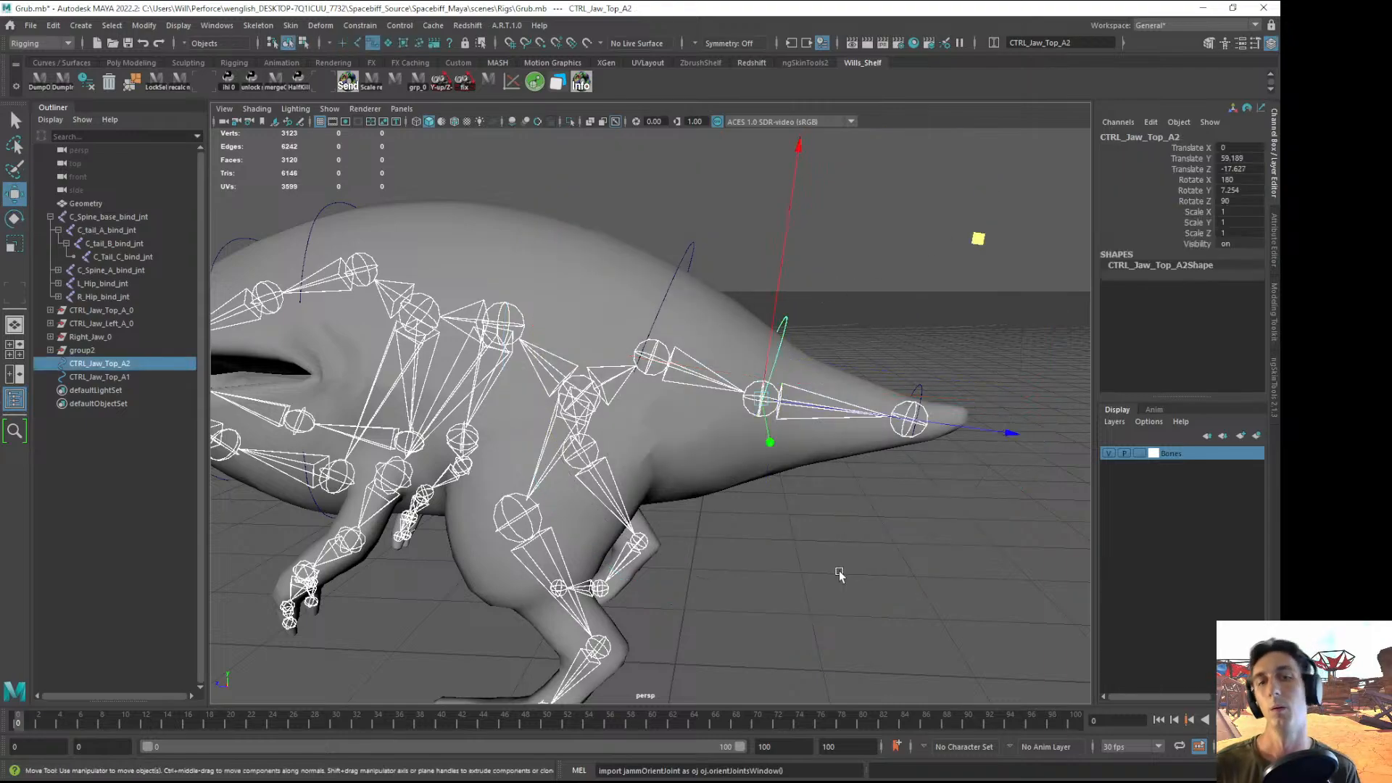
left_click(839, 575)
scroll(730, 427, "down", 3)
key("ctrl+s")
- Create two empty groups, null1 and null2, with nothing selected
right_click_drag(720, 362, 696, 342, "alt")
left_click_drag(696, 341, 712, 319, "alt")
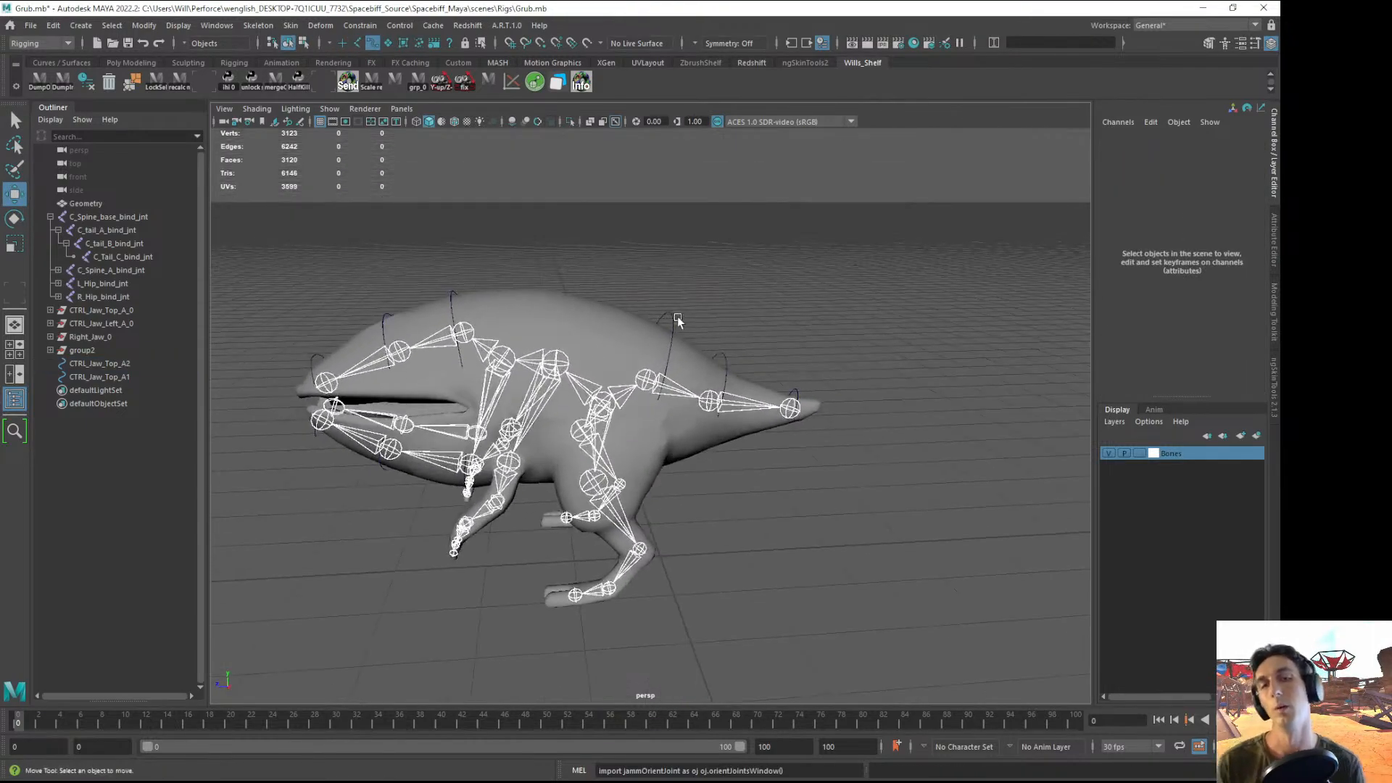
left_click(669, 317)
right_click_drag(711, 321, 823, 356, "alt")
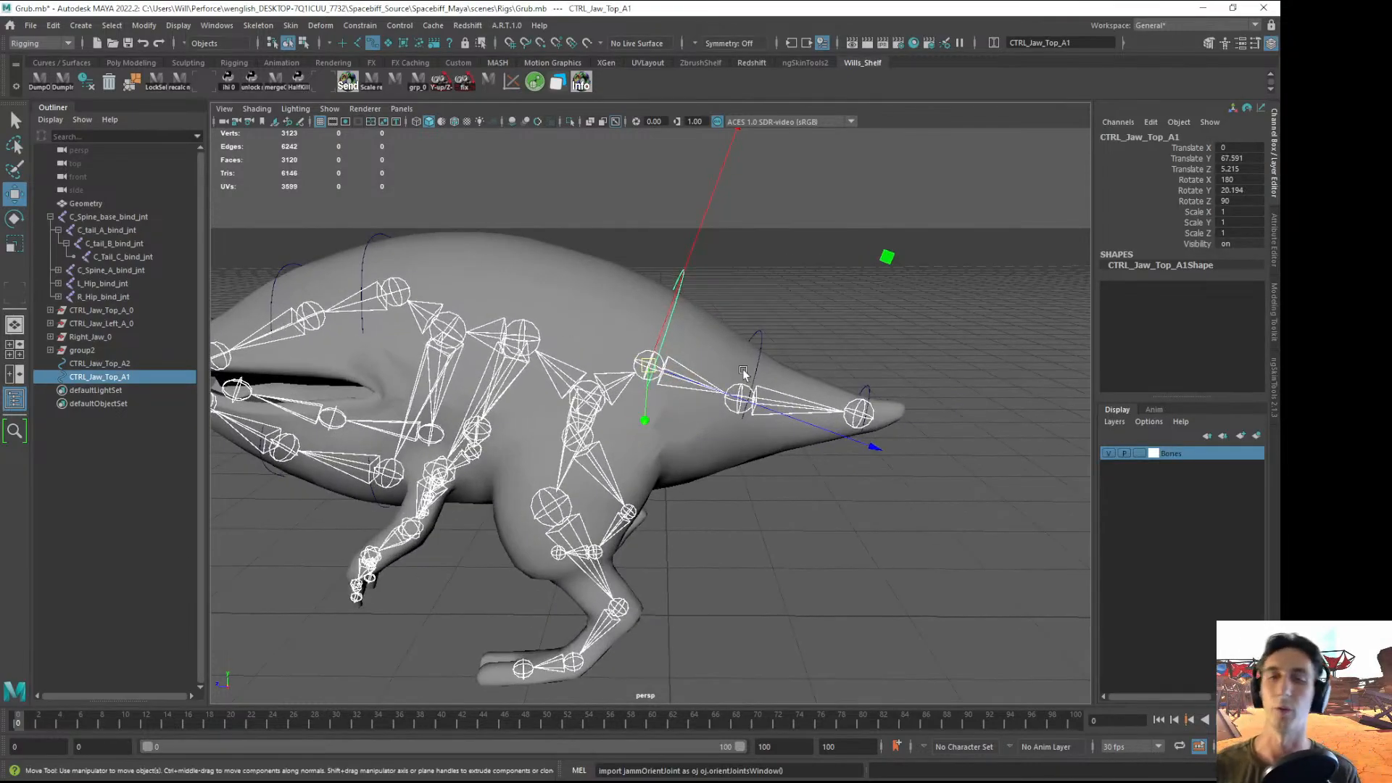
left_click(663, 557)
key("ctrl+g")
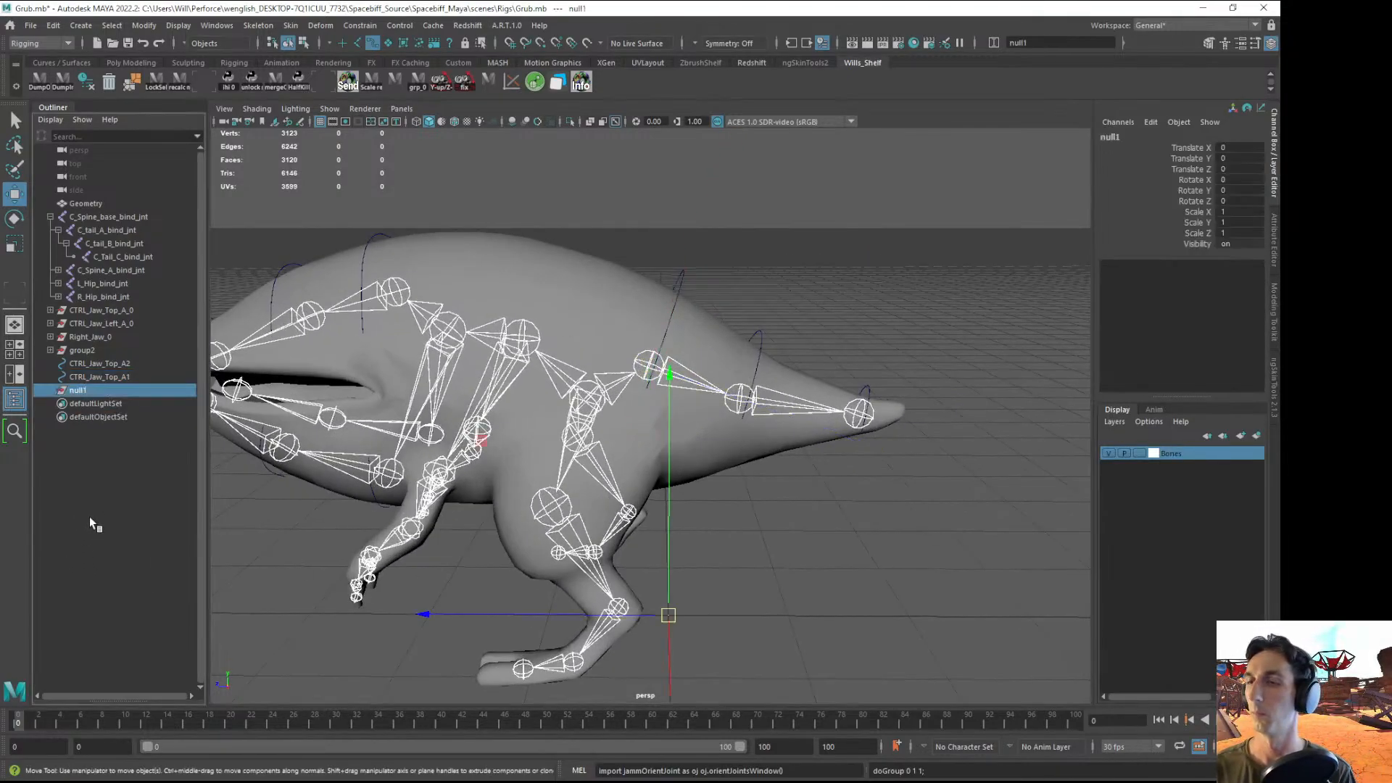
left_click(97, 516)
key("ctrl+g")
- Parent null1 under CTRL_Jaw_Top_A2 and null2 under CTRL_Jaw_Top_A1
left_click(99, 511)
mouse_move(78, 393)
middle_mouse_down()
mouse_move(90, 363)
mouse_move(77, 394)
middle_mouse_up()
left_click(80, 446)
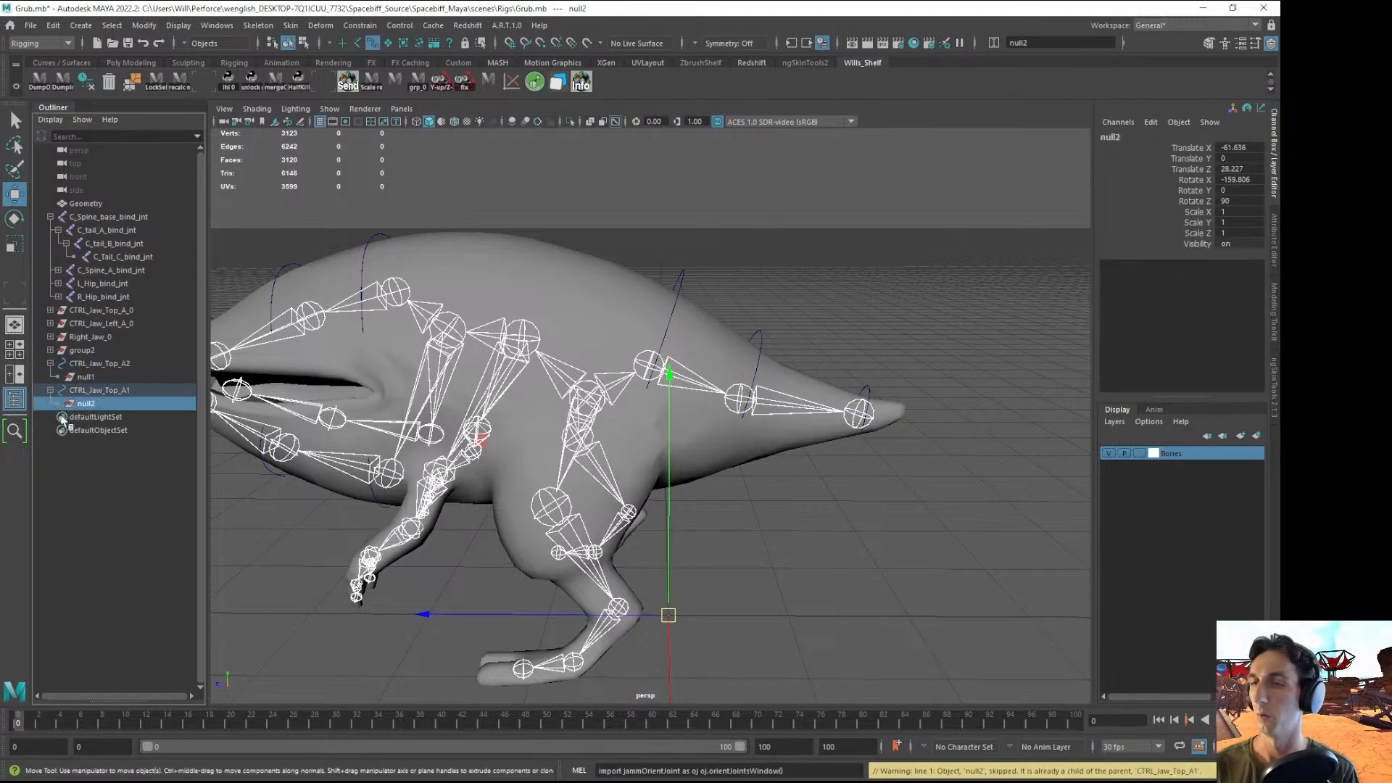
left_click(70, 441)
left_click(97, 394)
left_click(132, 502)
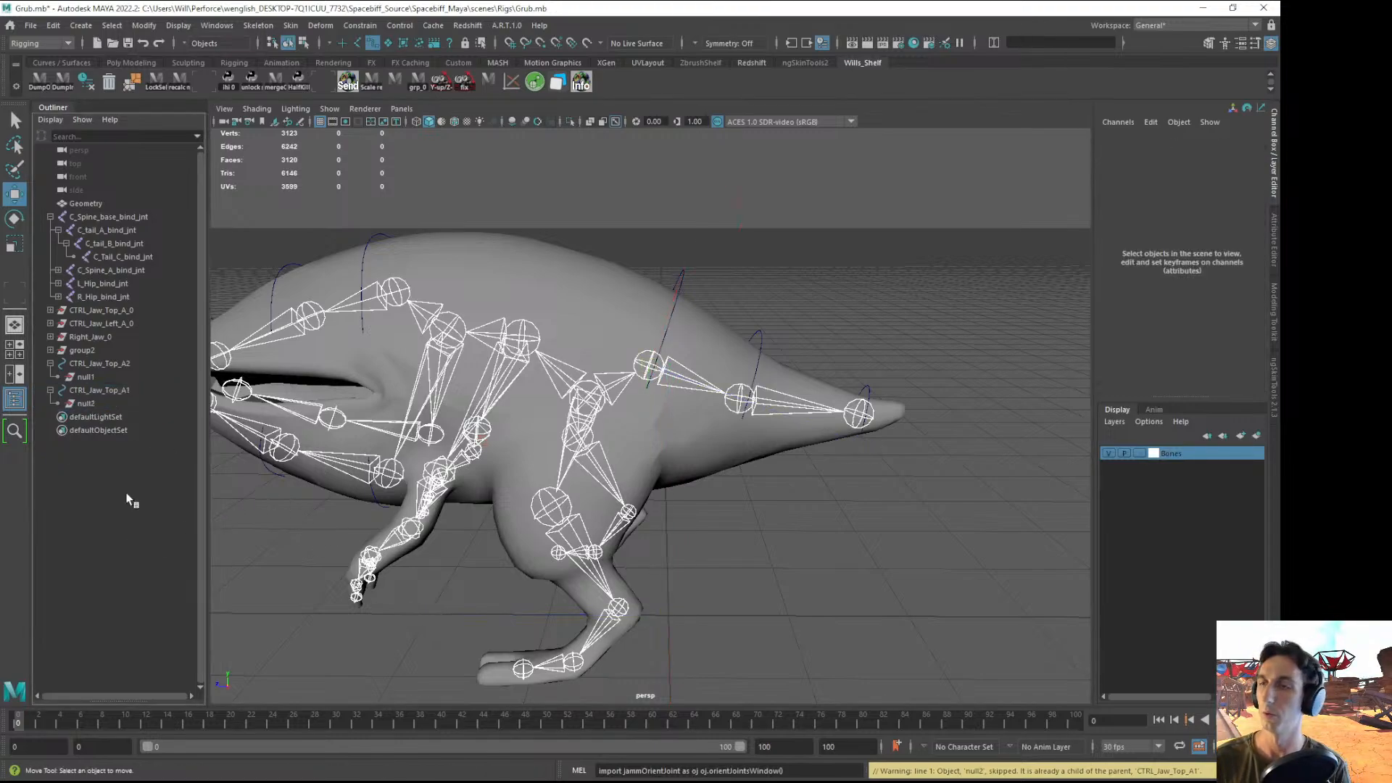
- Zero the transforms of null1 and null2 so they match their parent curves, and unparent both groups
left_click(88, 403)
left_click(85, 377, "ctrl")
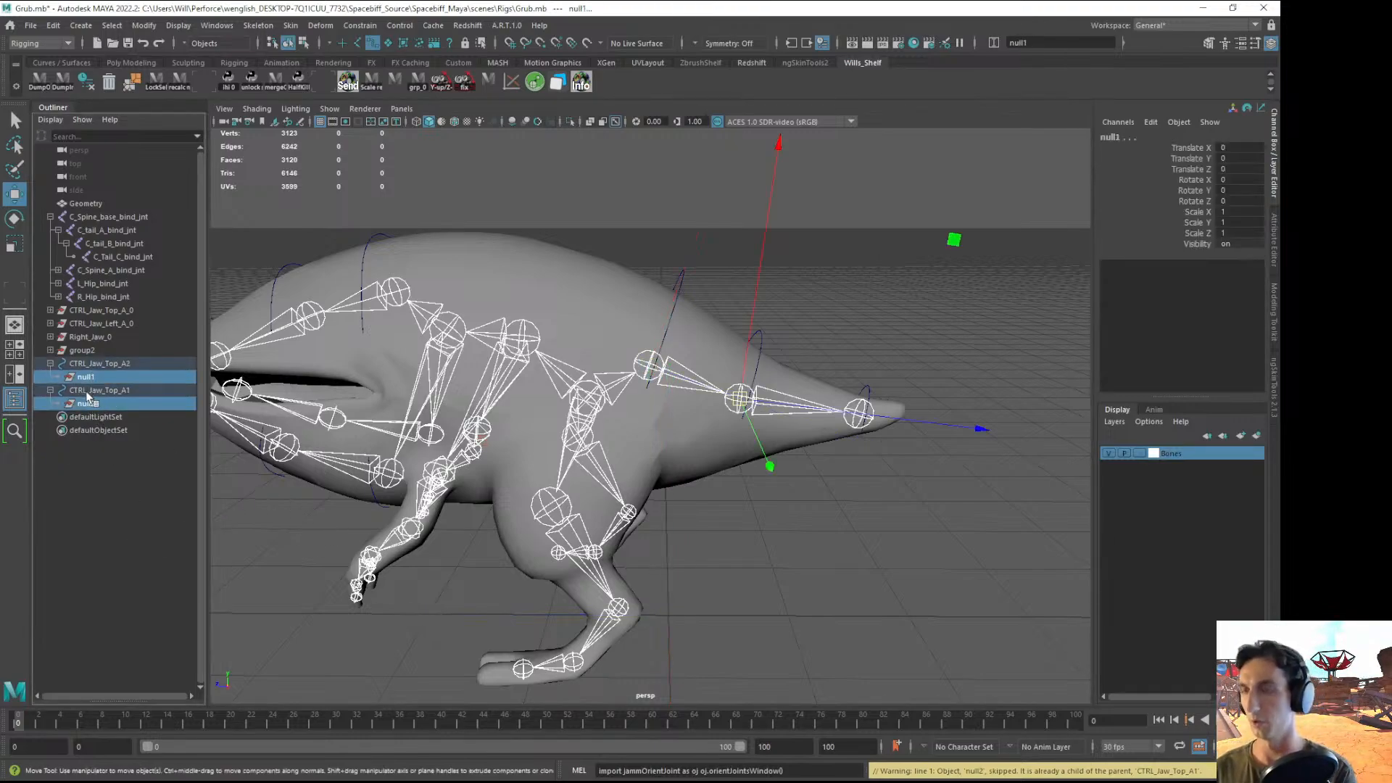
key("shift+p")
left_click(111, 516)
- Check the placement of CTRL_Jaw_Top_A2 and CTRL_Jaw_Top_A1, and save the scene
left_click(85, 366)
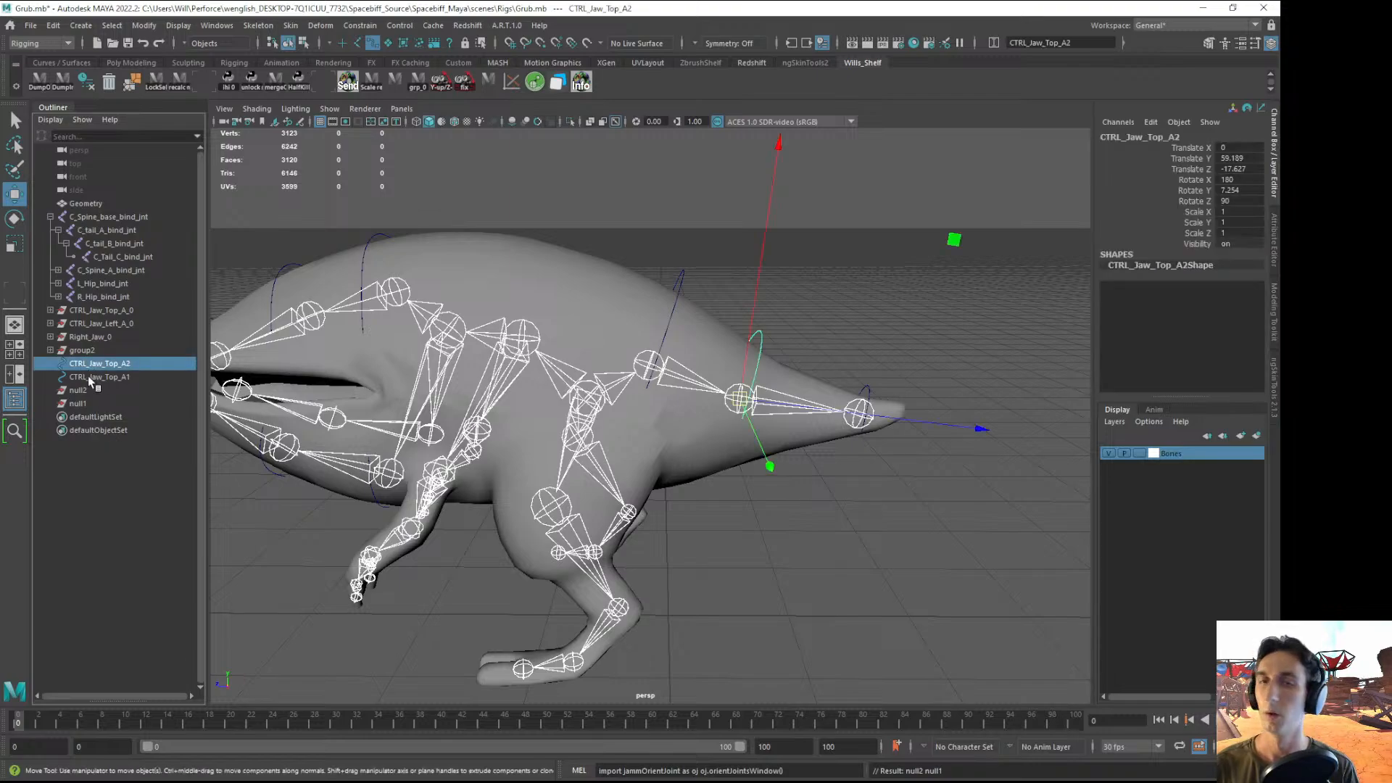
left_click(88, 376)
key("ctrl+s")
left_click_drag(554, 447, 404, 413, "alt")
left_click(68, 438)
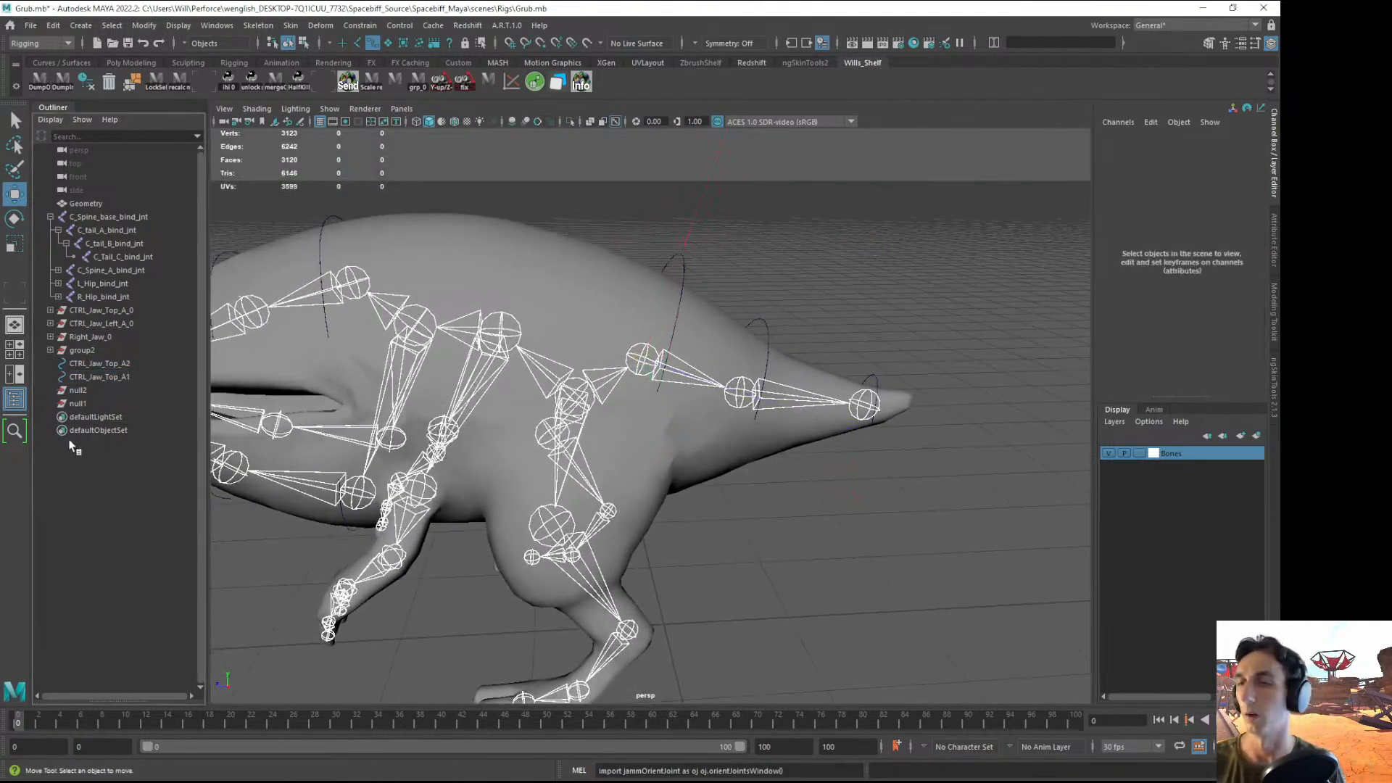
- Compare the transforms of null1 and null2 with CTRL_Jaw_Top_A2 and CTRL_Jaw_Top_A1 to identify the matching pairs
left_click(91, 365)
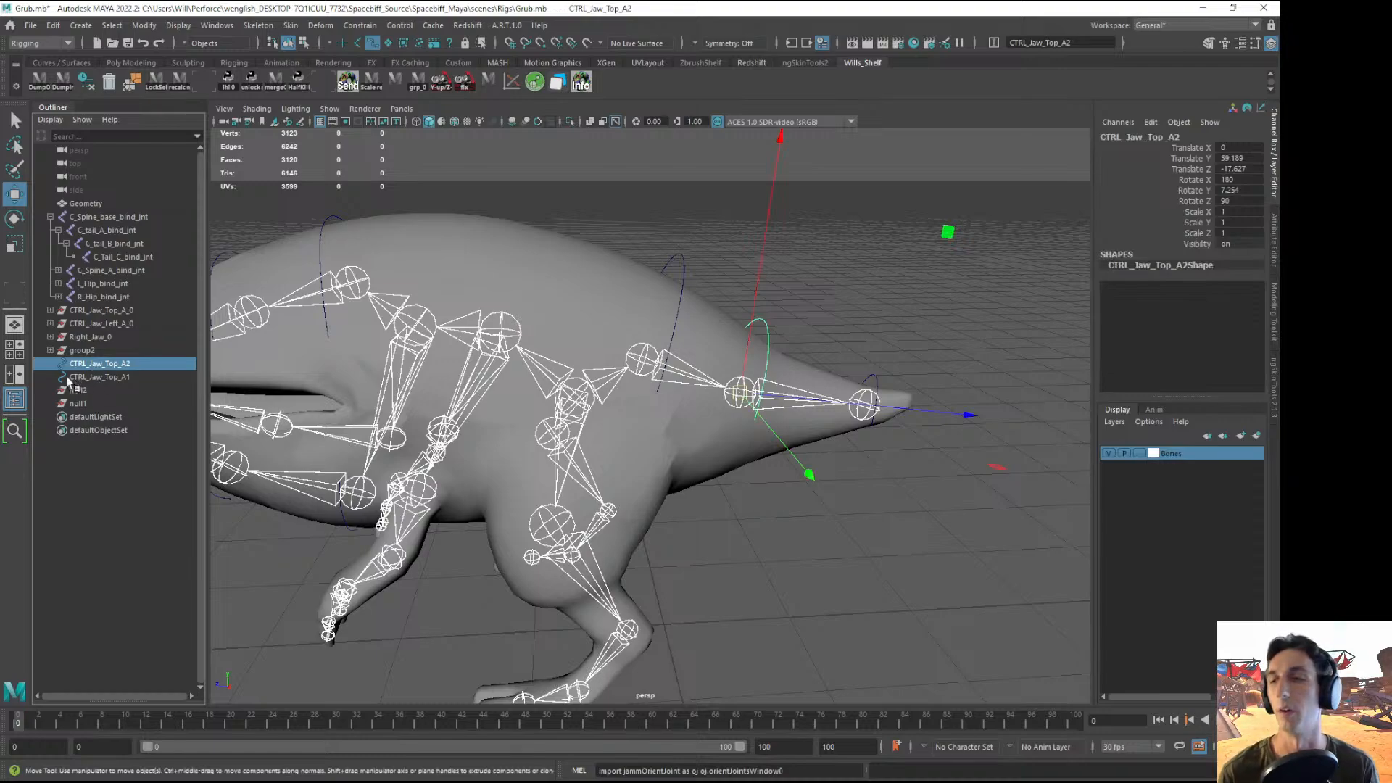
left_click(83, 401)
left_click(89, 389)
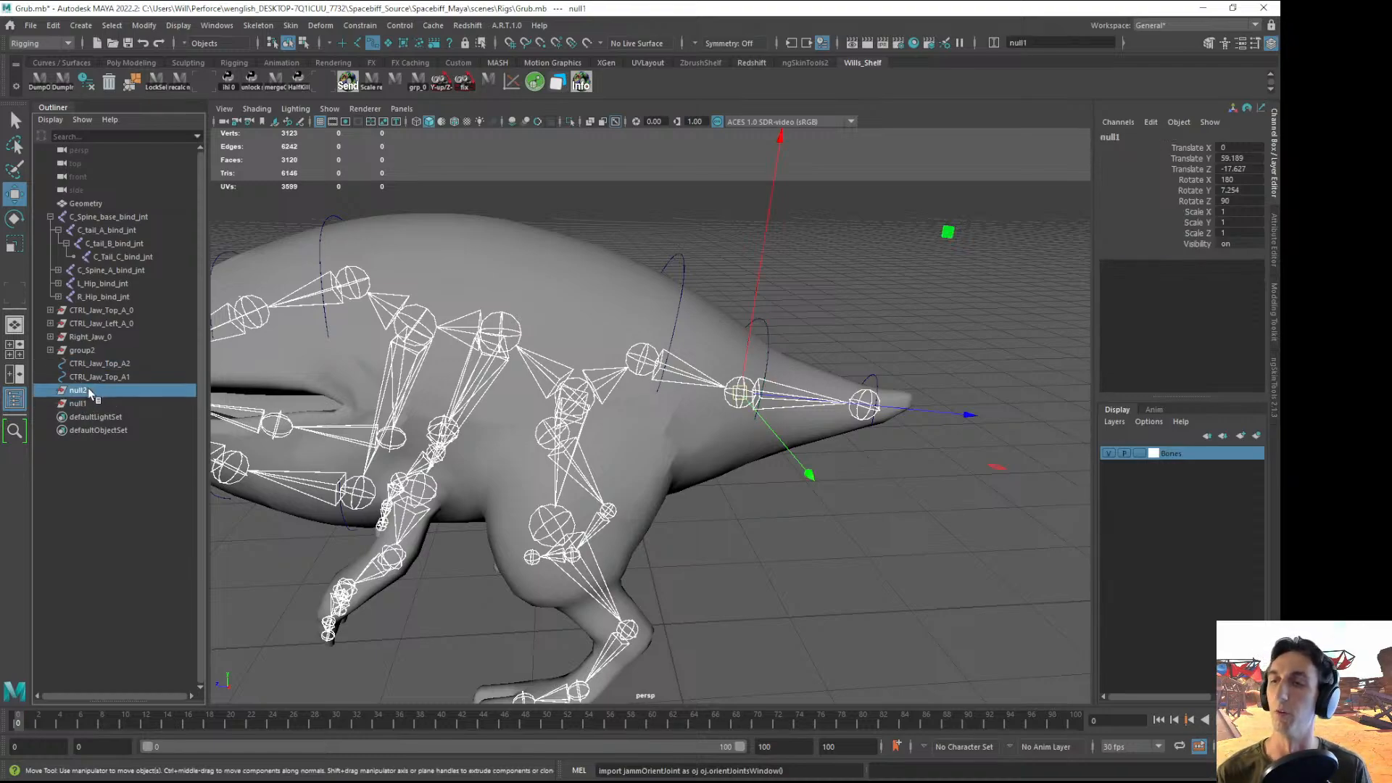
left_click(103, 365)
left_click_drag(440, 499, 798, 470, "alt")
left_click(107, 375)
key("Up")
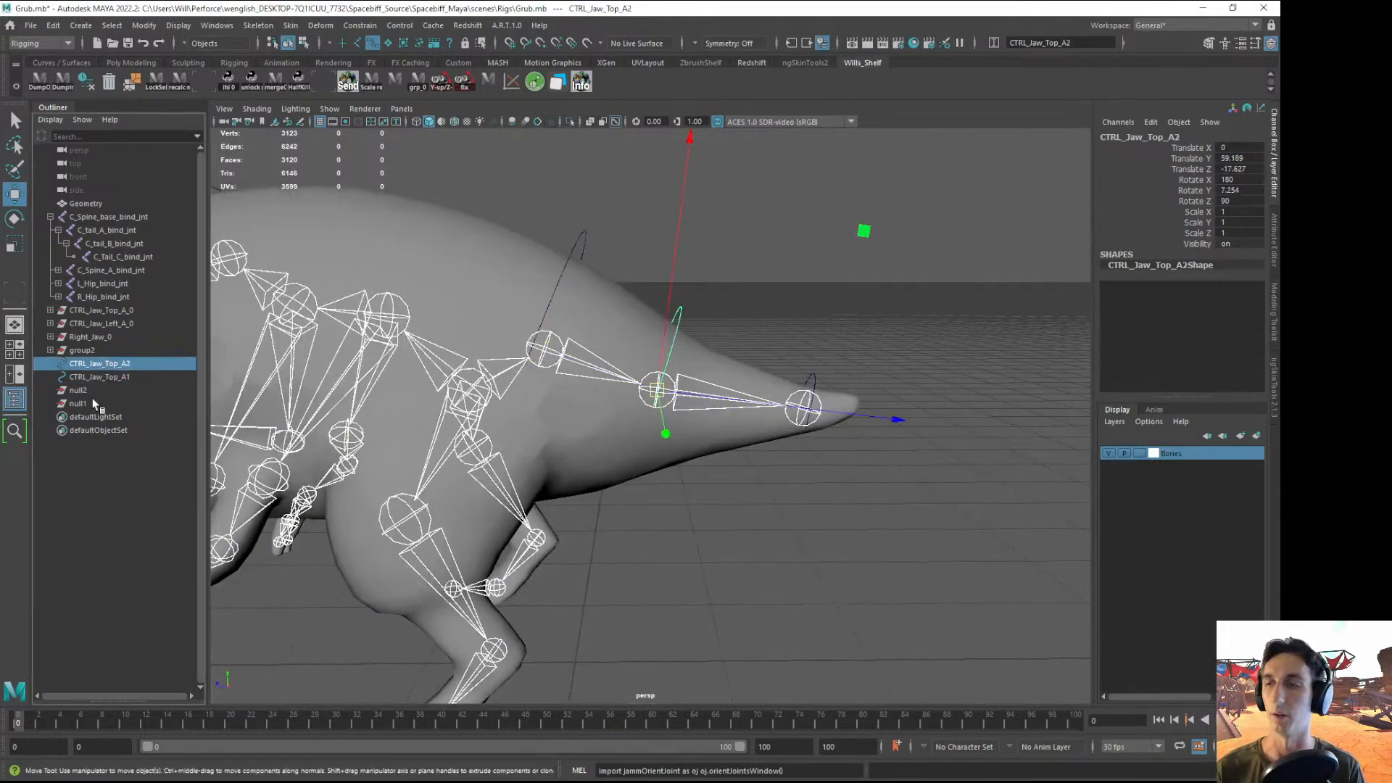
left_click(92, 403)
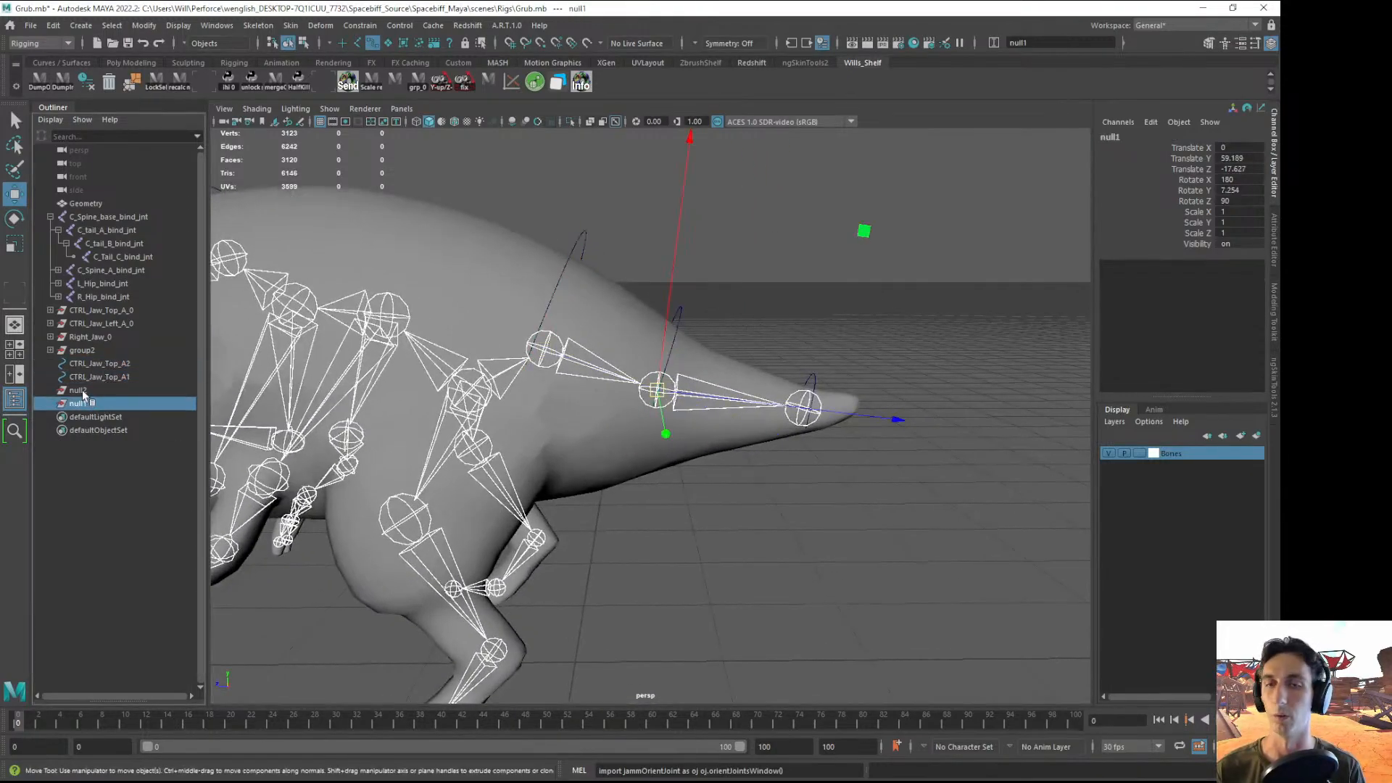
- Parent CTRL_Jaw_Top_A2 under null1 and expand the group to show the curve
left_click(109, 364)
middle_click_drag(110, 375, 83, 402)
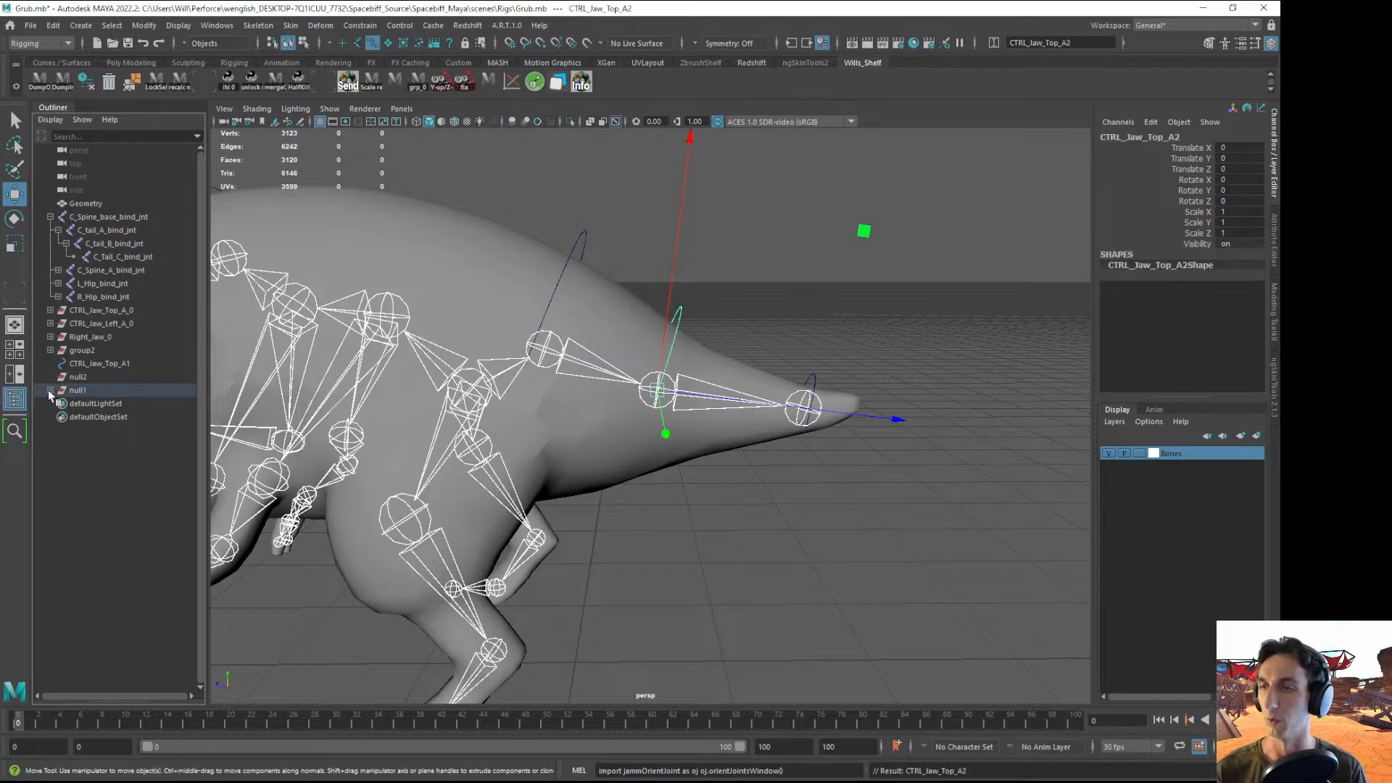
left_click(94, 401)
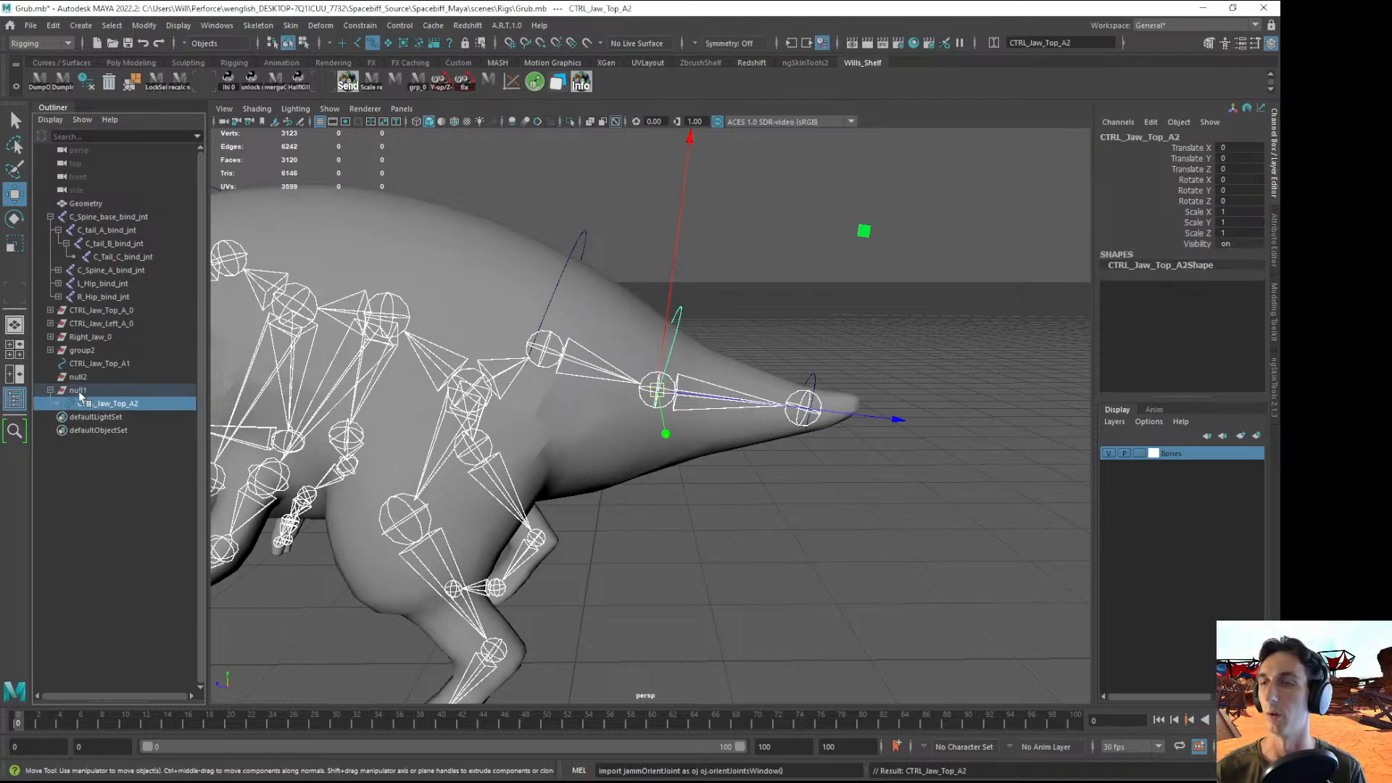
- Parent CTRL_Jaw_Top_A1 under null2 and expand the group to show the curve
left_click(78, 390)
left_click(88, 377)
left_click(149, 541)
left_click(94, 366)
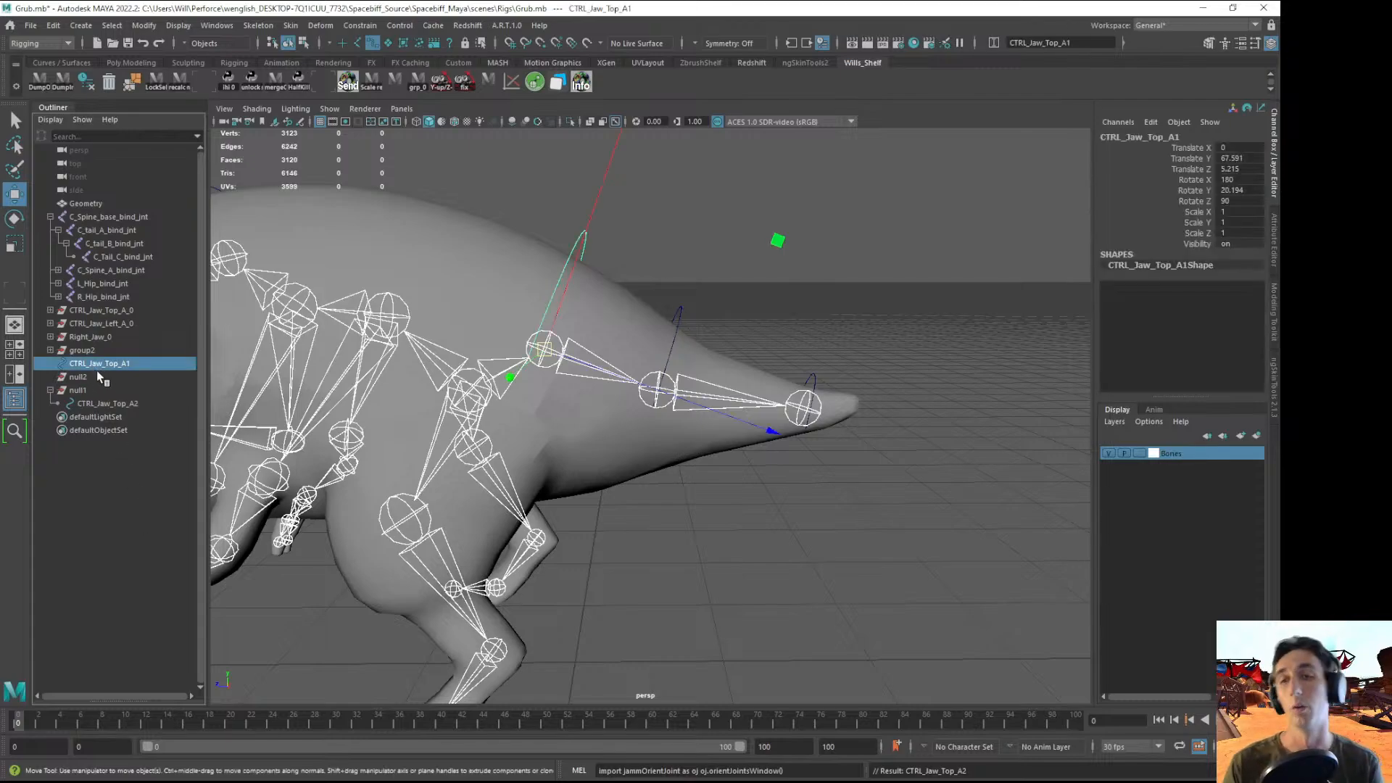
middle_click_drag(88, 377, 88, 378)
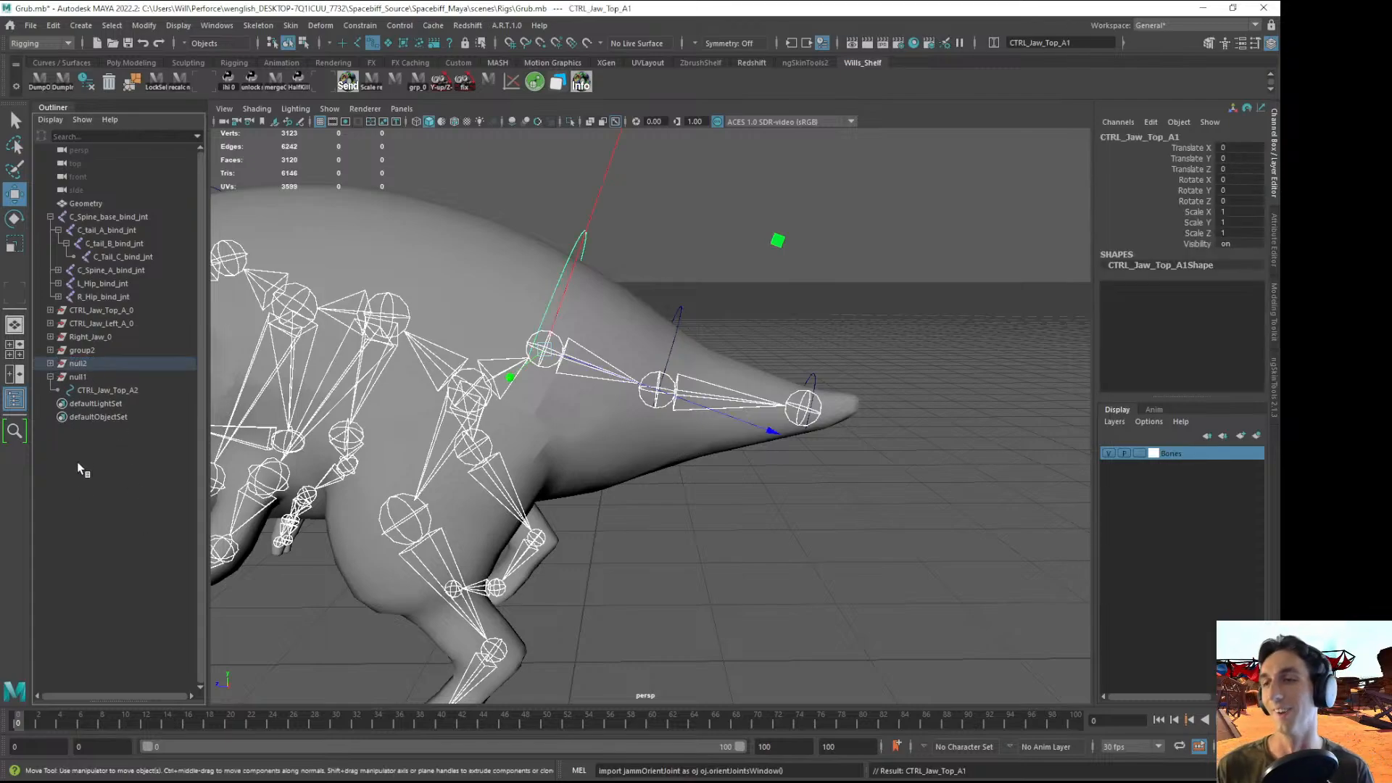
left_click(50, 363)
left_click(84, 365)
left_click(97, 377)
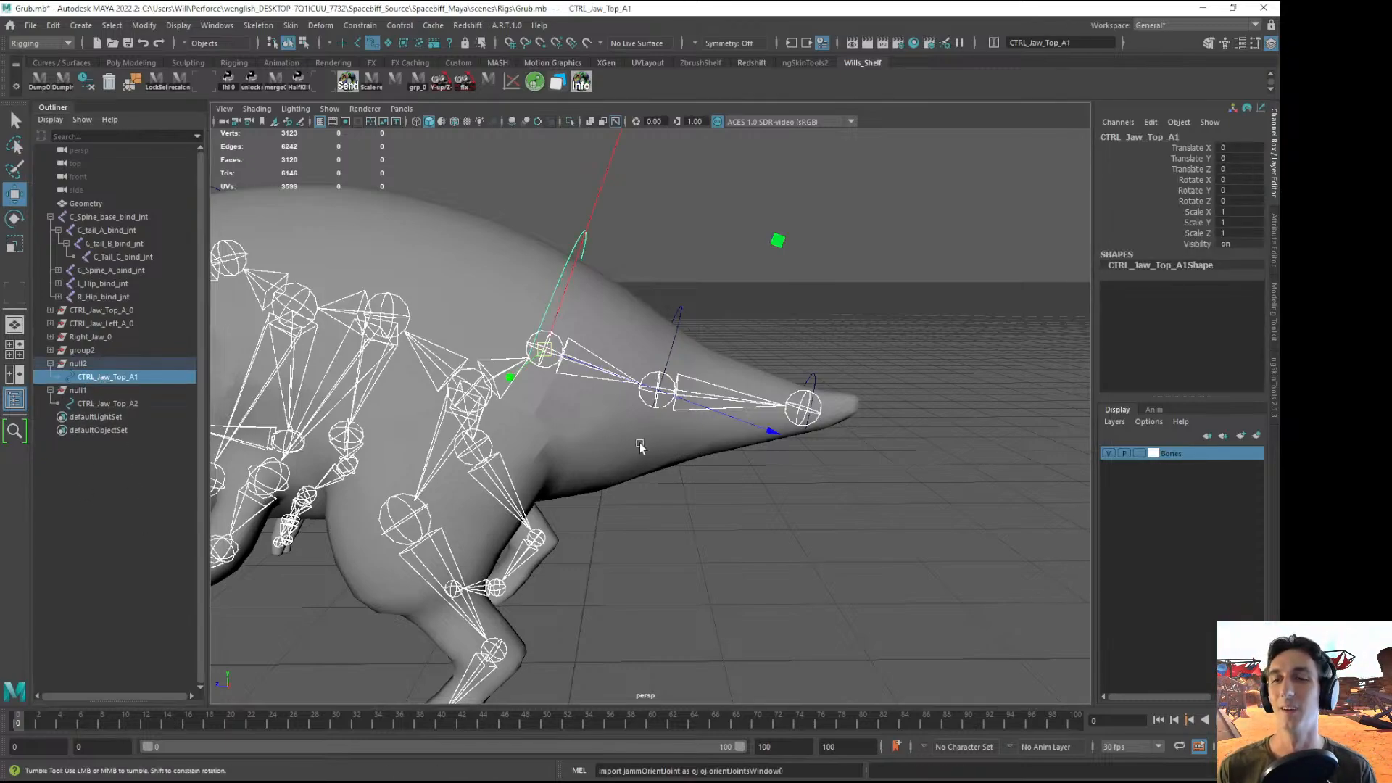
- Check the null1 and null2 offset groups with their curves, and save the scene
left_click_drag(641, 447, 617, 443, "alt")
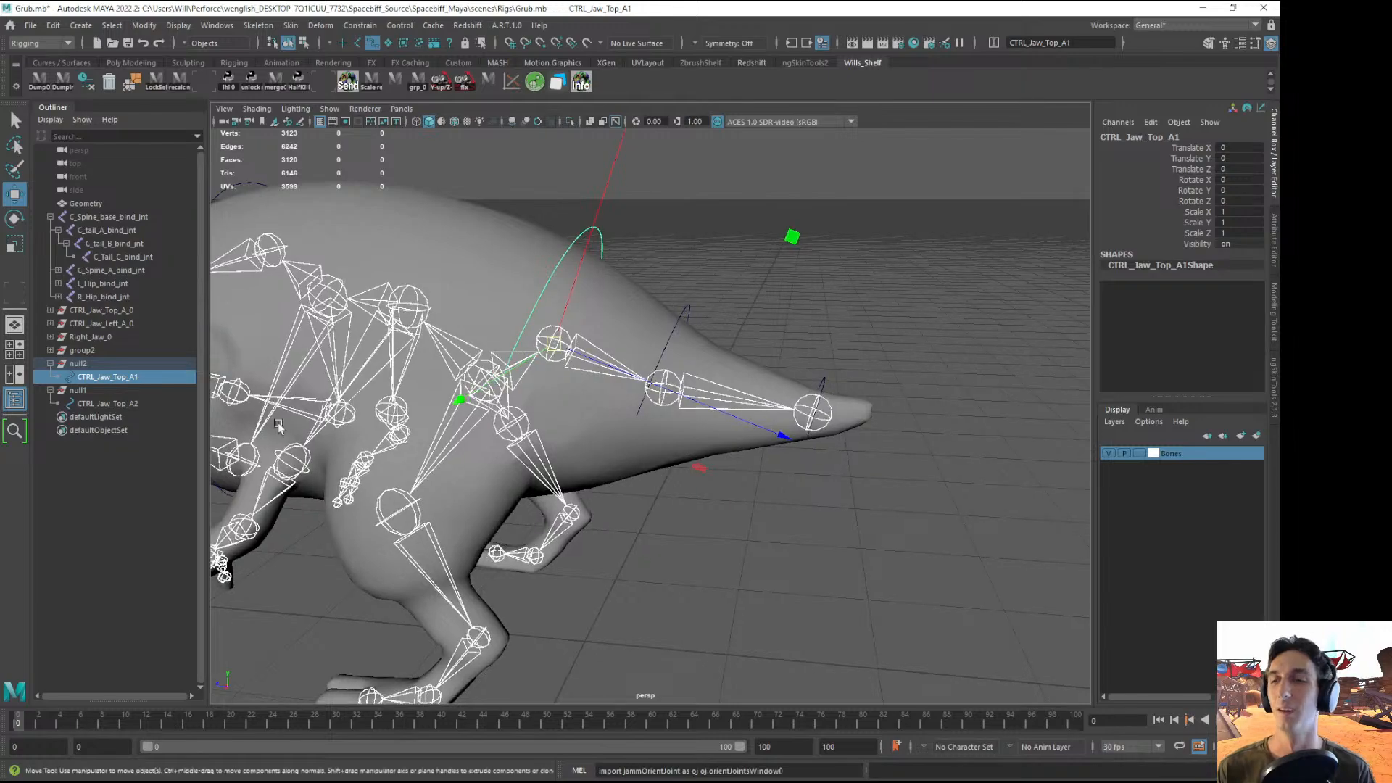
left_click(94, 401)
left_click(84, 418)
left_click(89, 392)
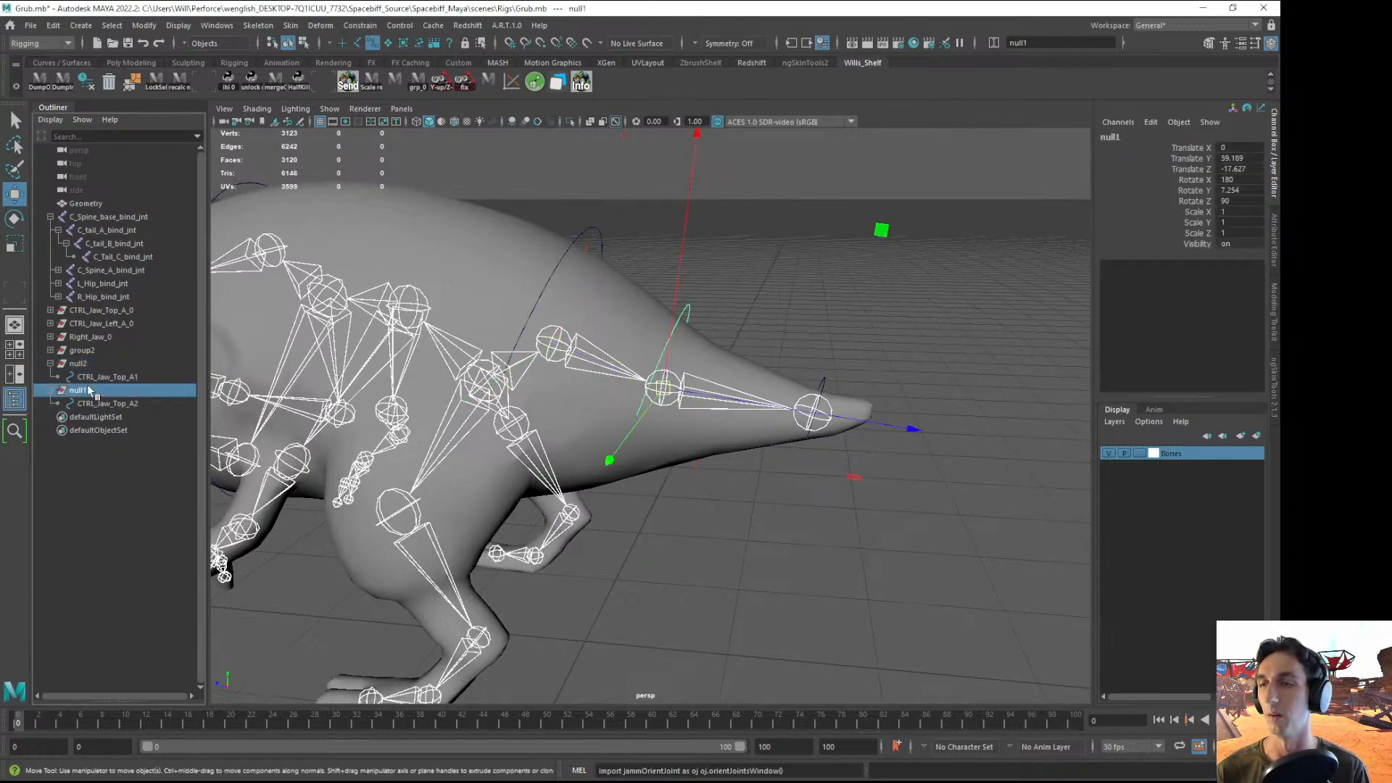
double_click(81, 364)
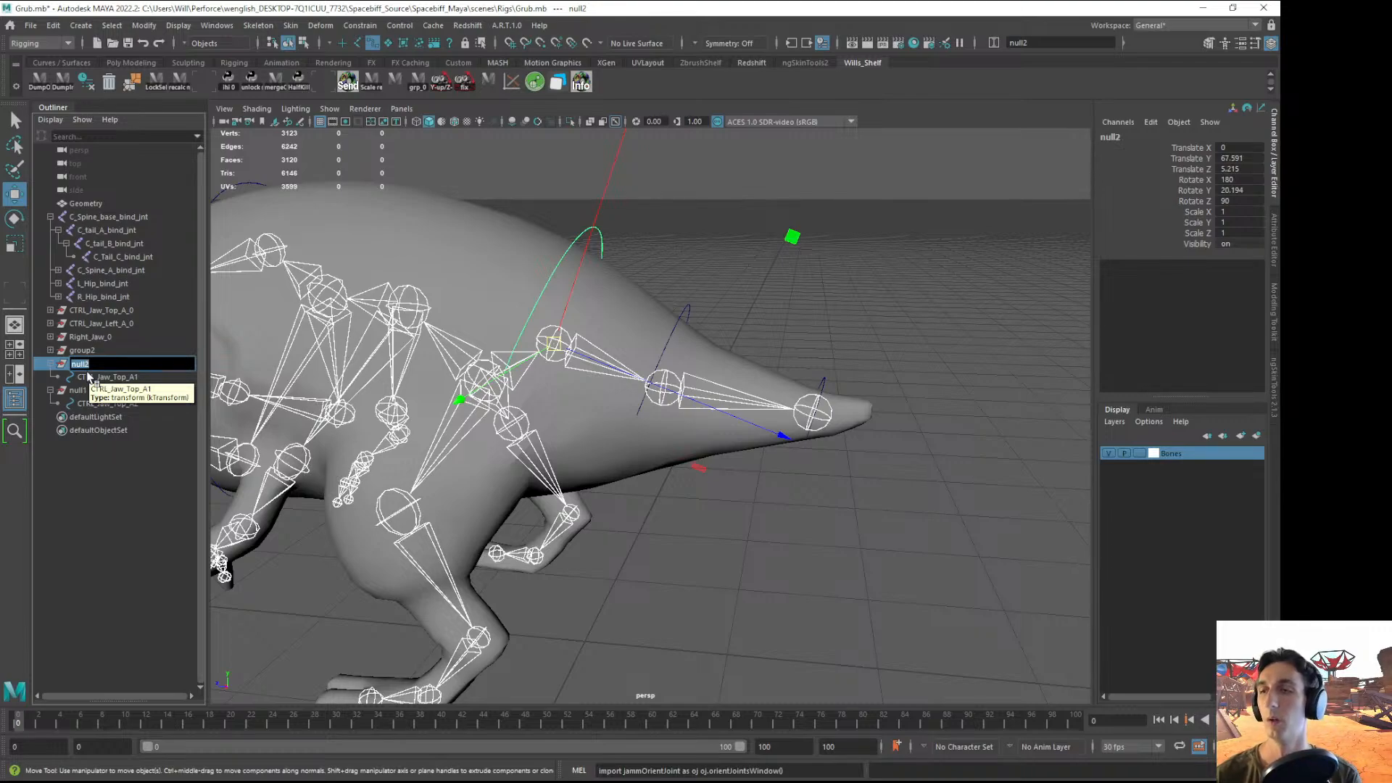
left_click(169, 537)
key("ctrl+s")
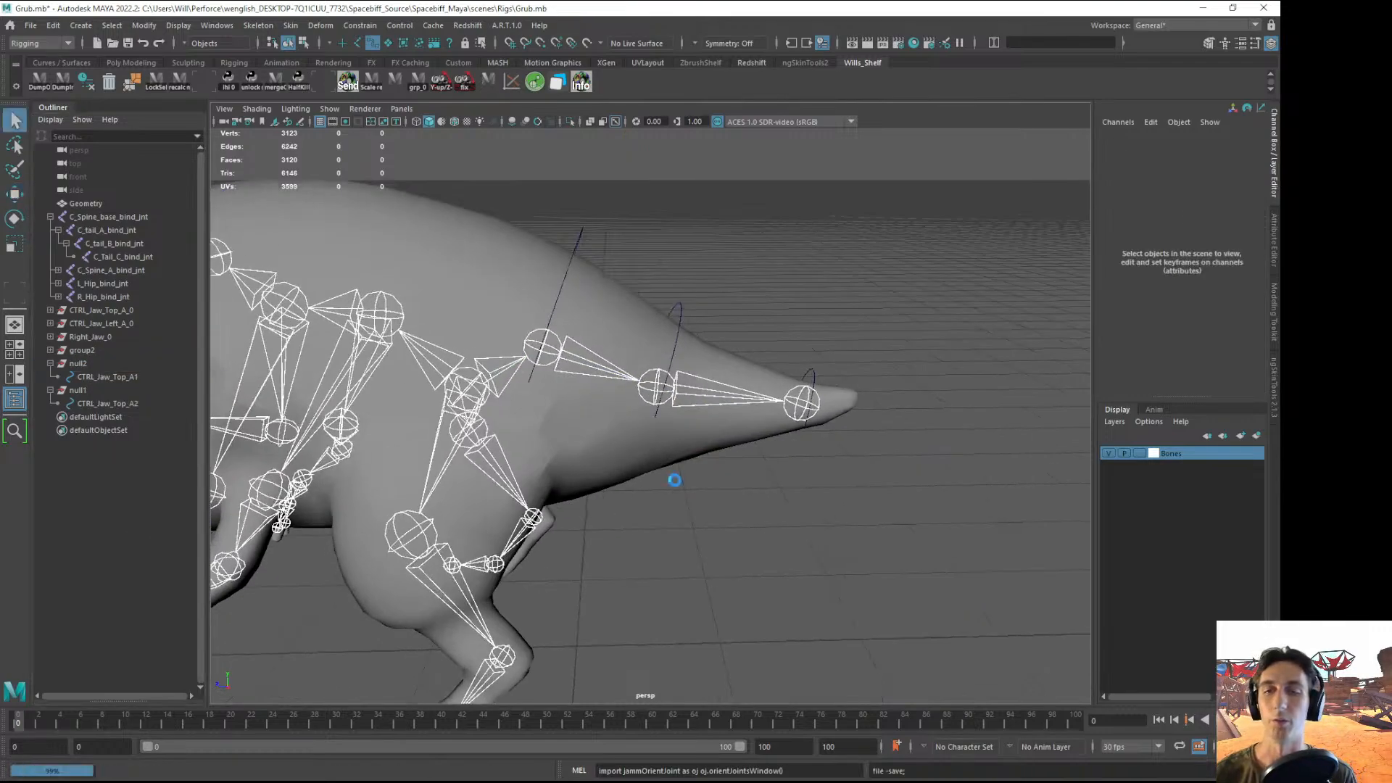
- Check which controls sit at each tail joint and expand group2 to show its curve
key("w")
left_click(677, 306)
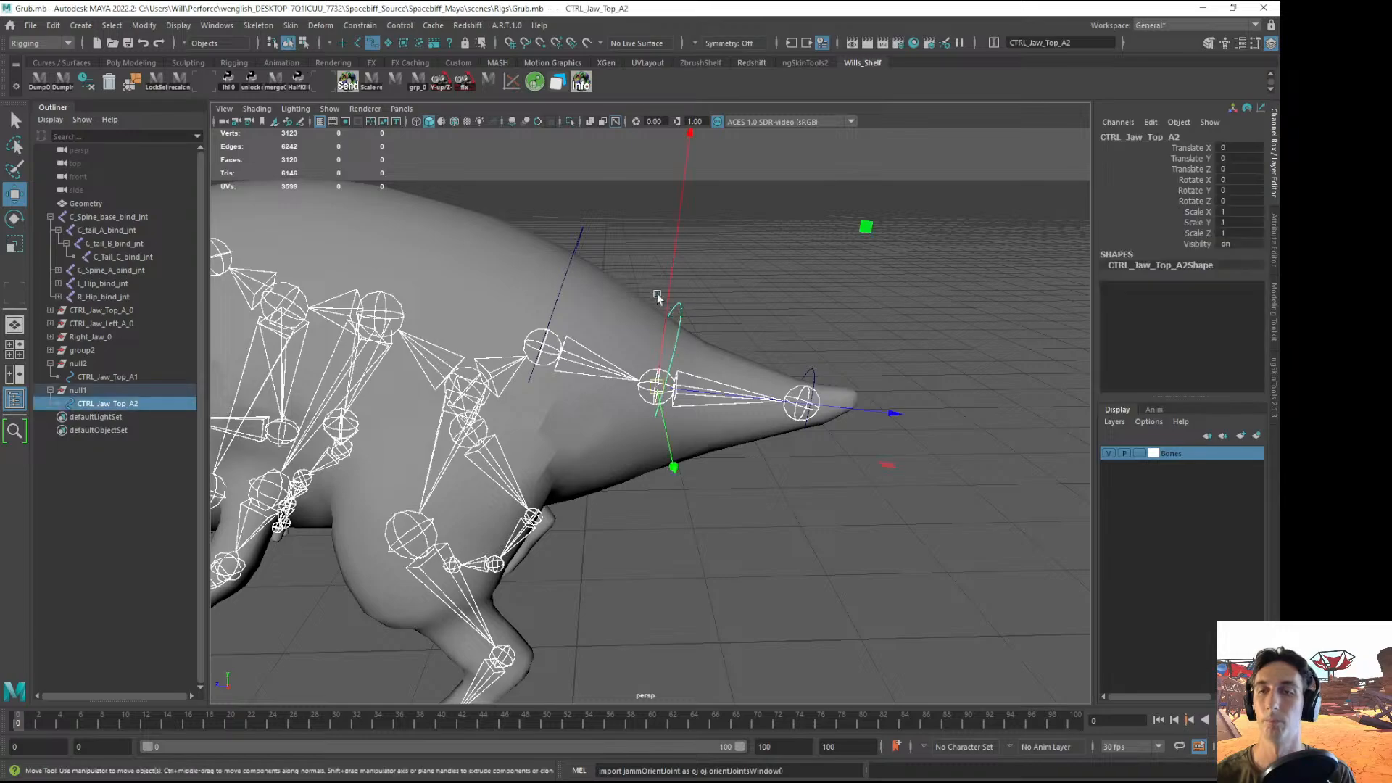
left_click(580, 236)
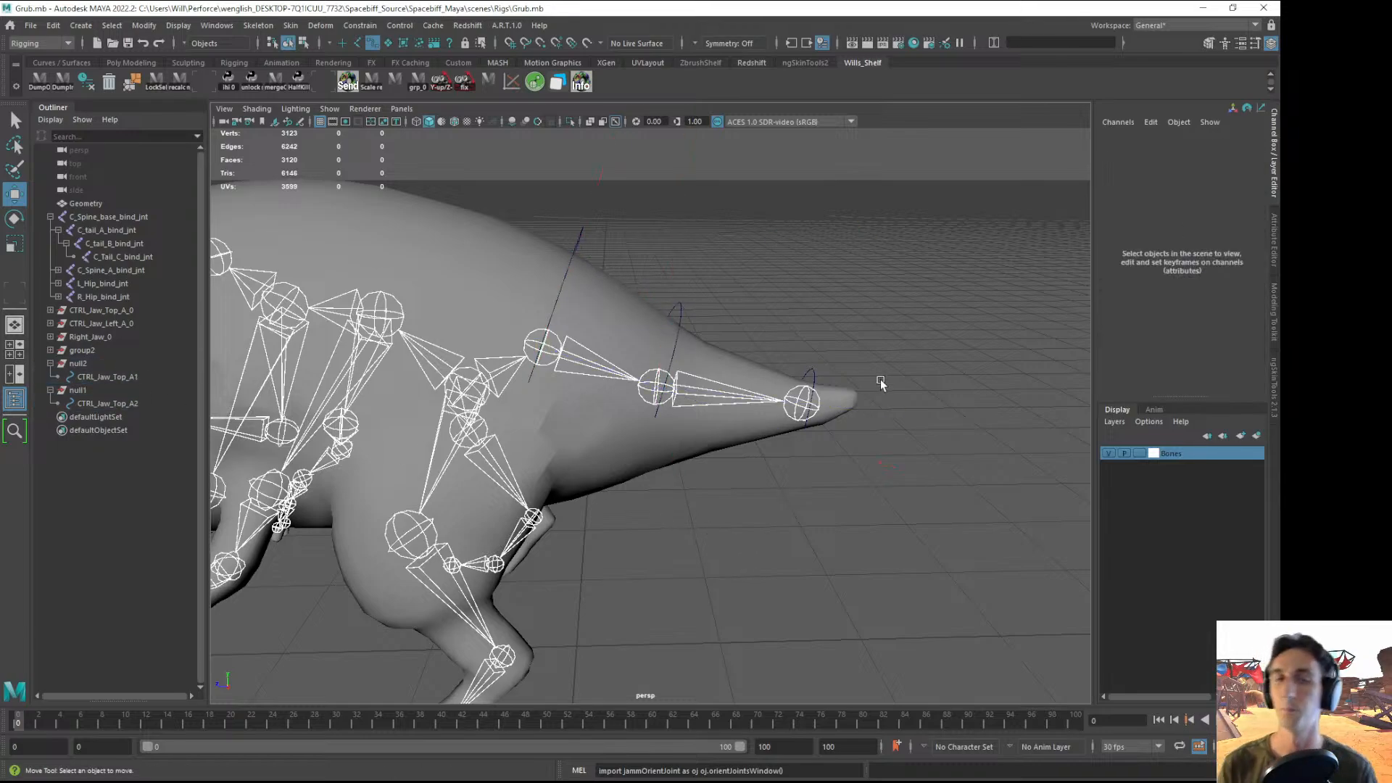
left_click(86, 351)
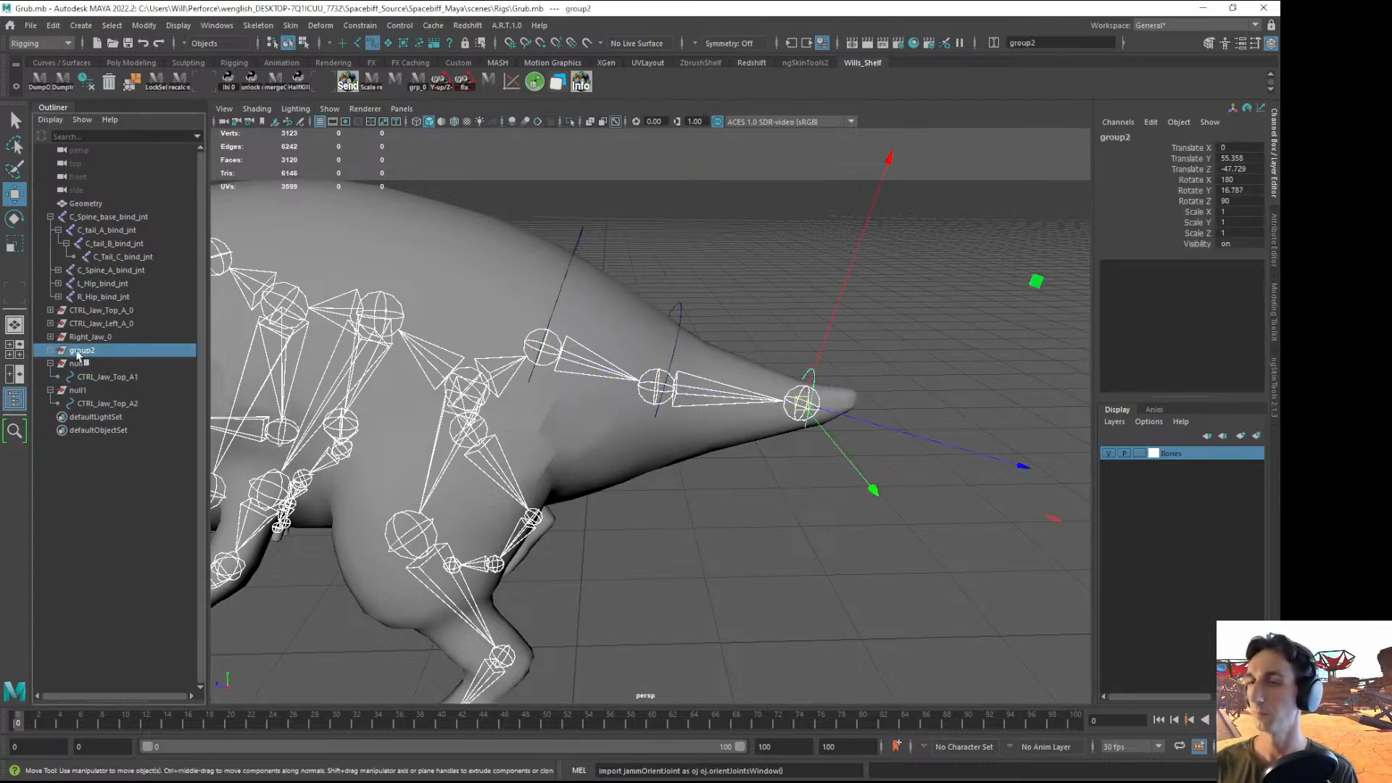
left_click(50, 350)
left_click(103, 363)
left_click(463, 543)
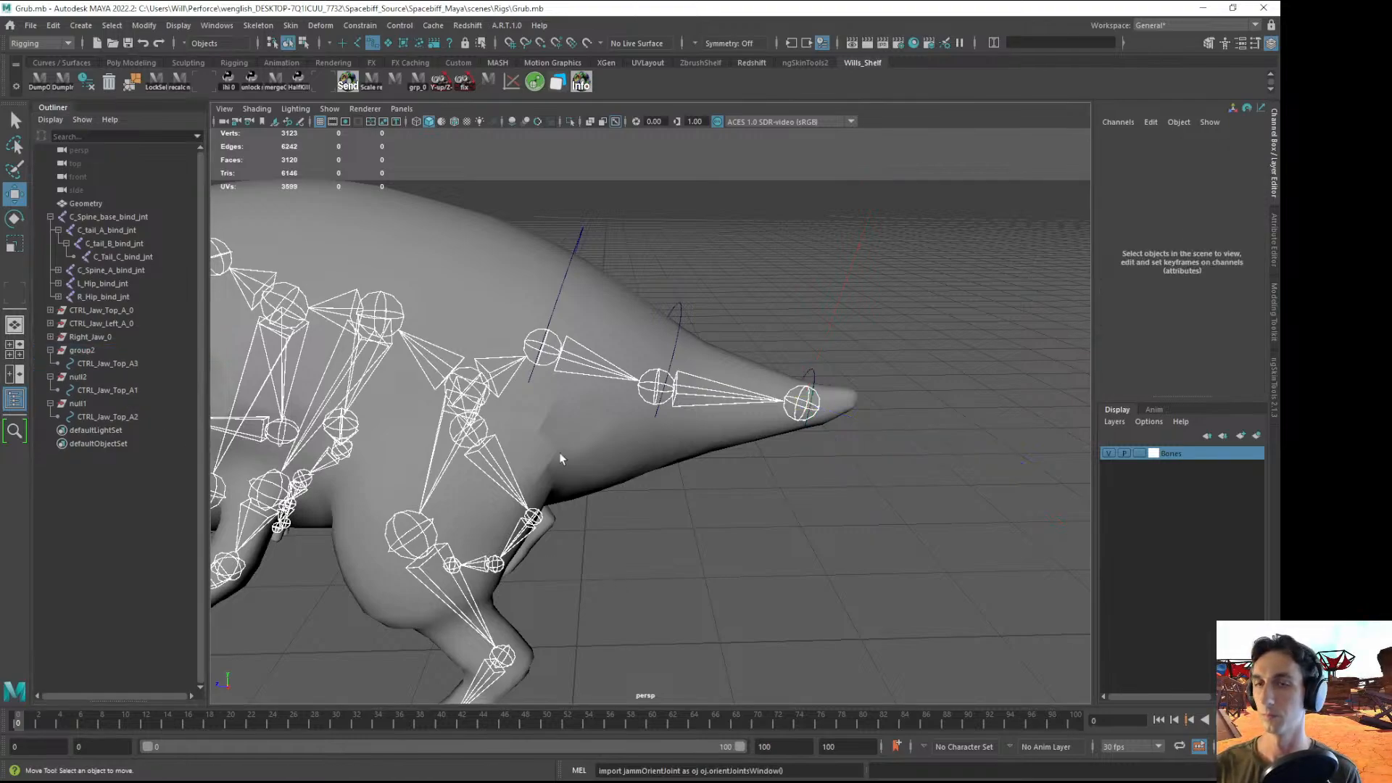
- Parent group2 under CTRL_Jaw_Top_A2 and expand the hierarchy down to CTRL_Jaw_Top_A3
left_click(682, 310)
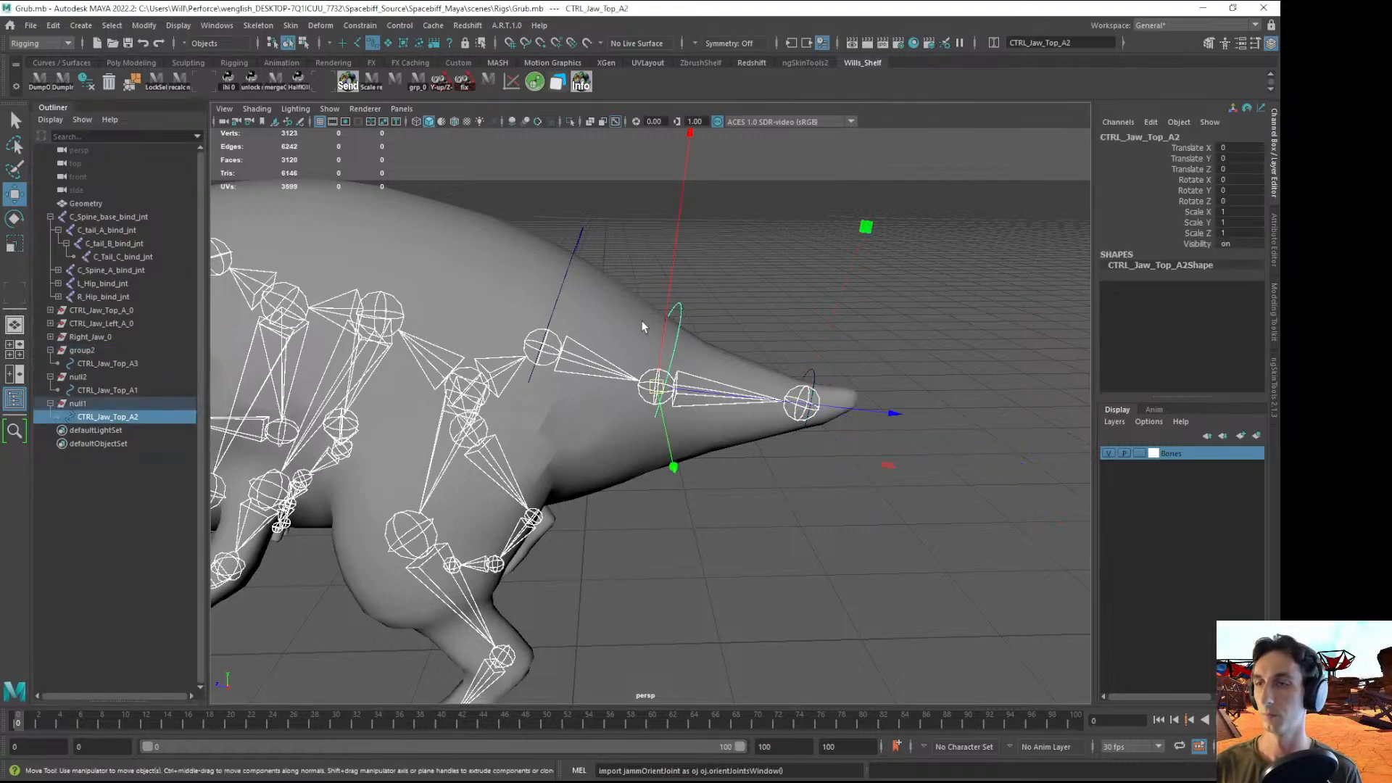
left_click(82, 463)
middle_click_drag(83, 351, 93, 416)
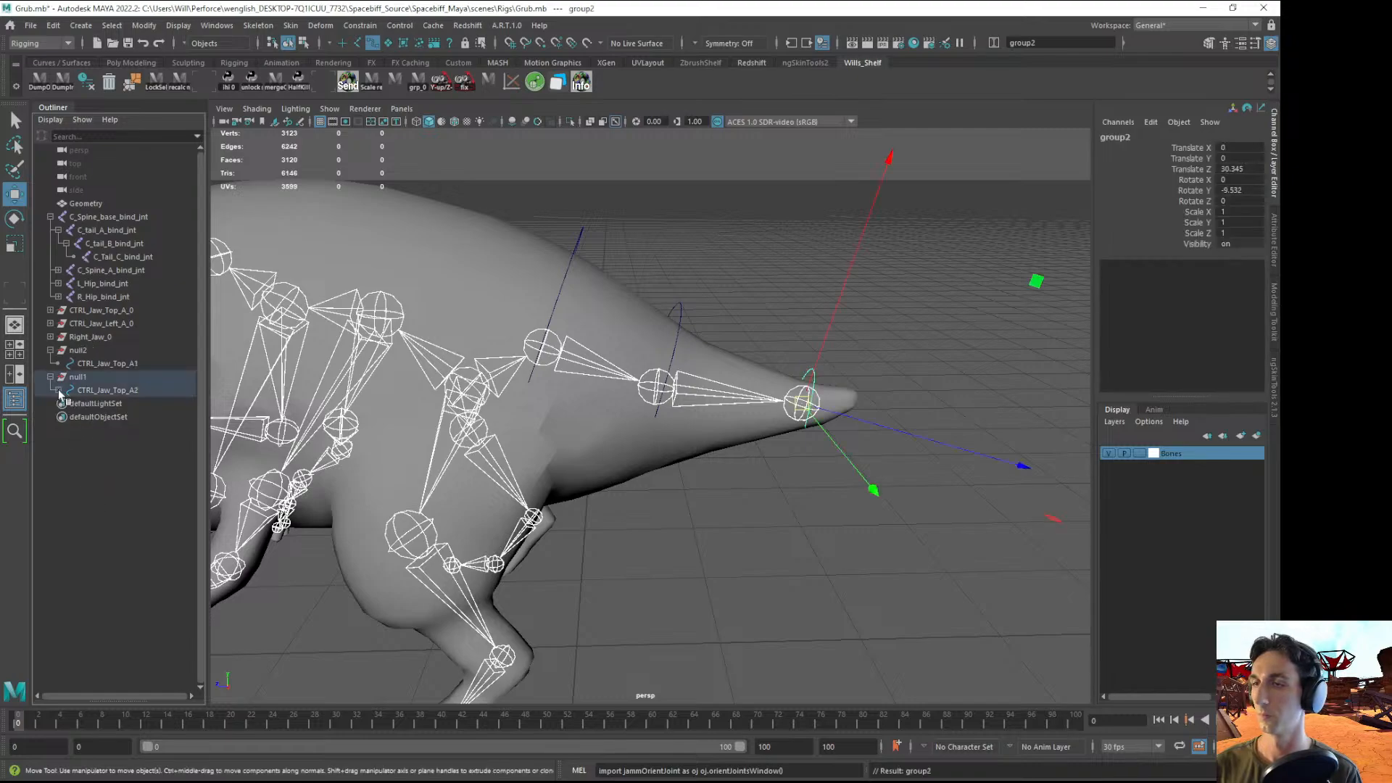
left_click(59, 390)
left_click(93, 497)
left_click(85, 406)
left_click(66, 403)
left_click(107, 420)
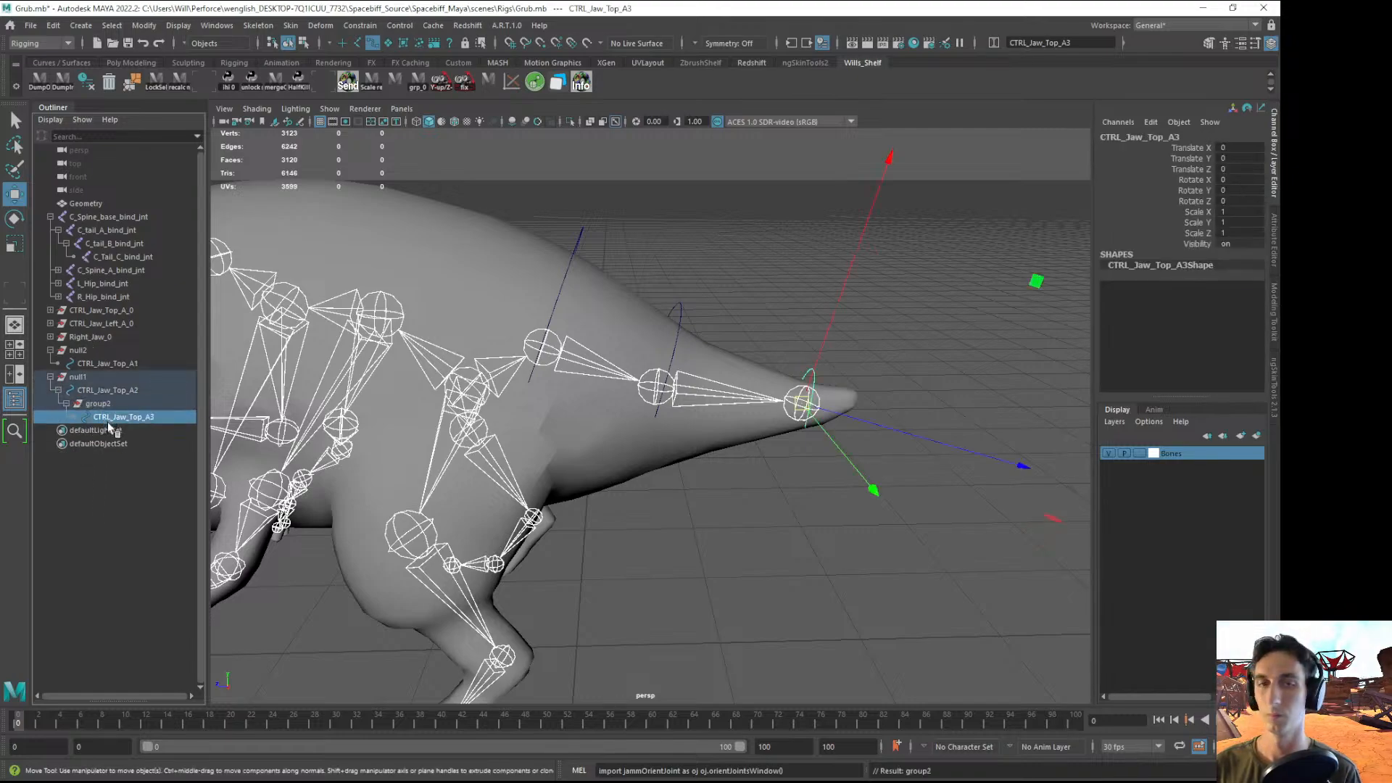
- Parent null1 under CTRL_Jaw_Top_A1 and expand the complete tail control chain
left_click(98, 393)
left_click(82, 364)
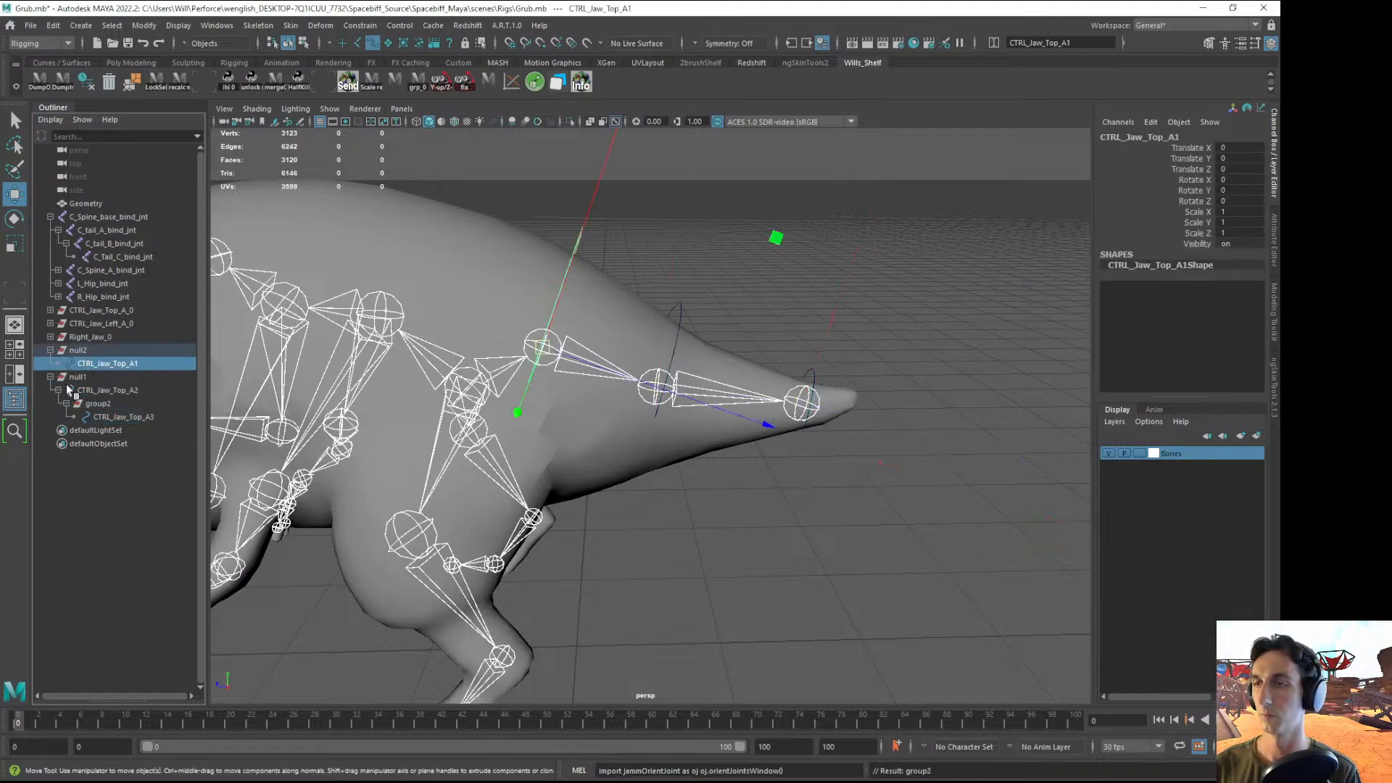
left_click(71, 379)
middle_click_drag(76, 378, 86, 368)
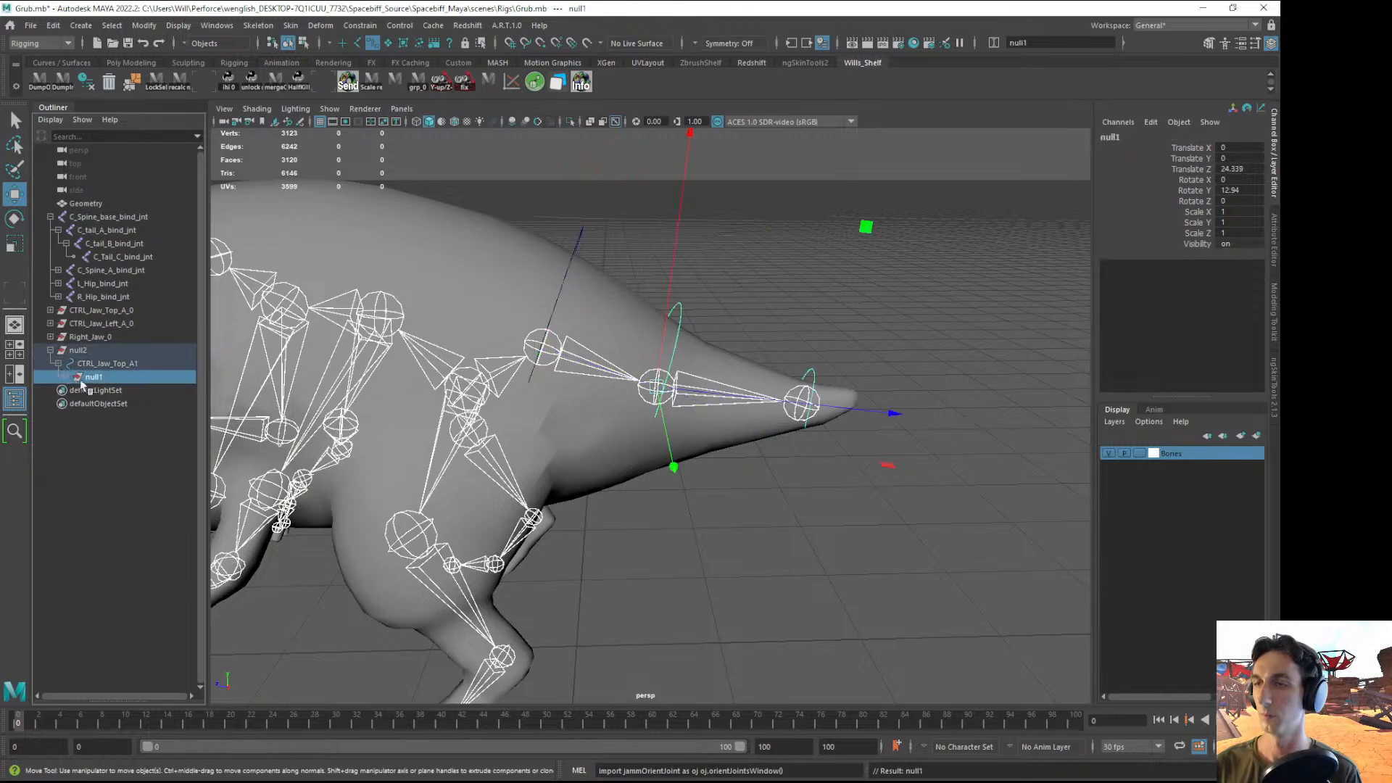
left_click(67, 378)
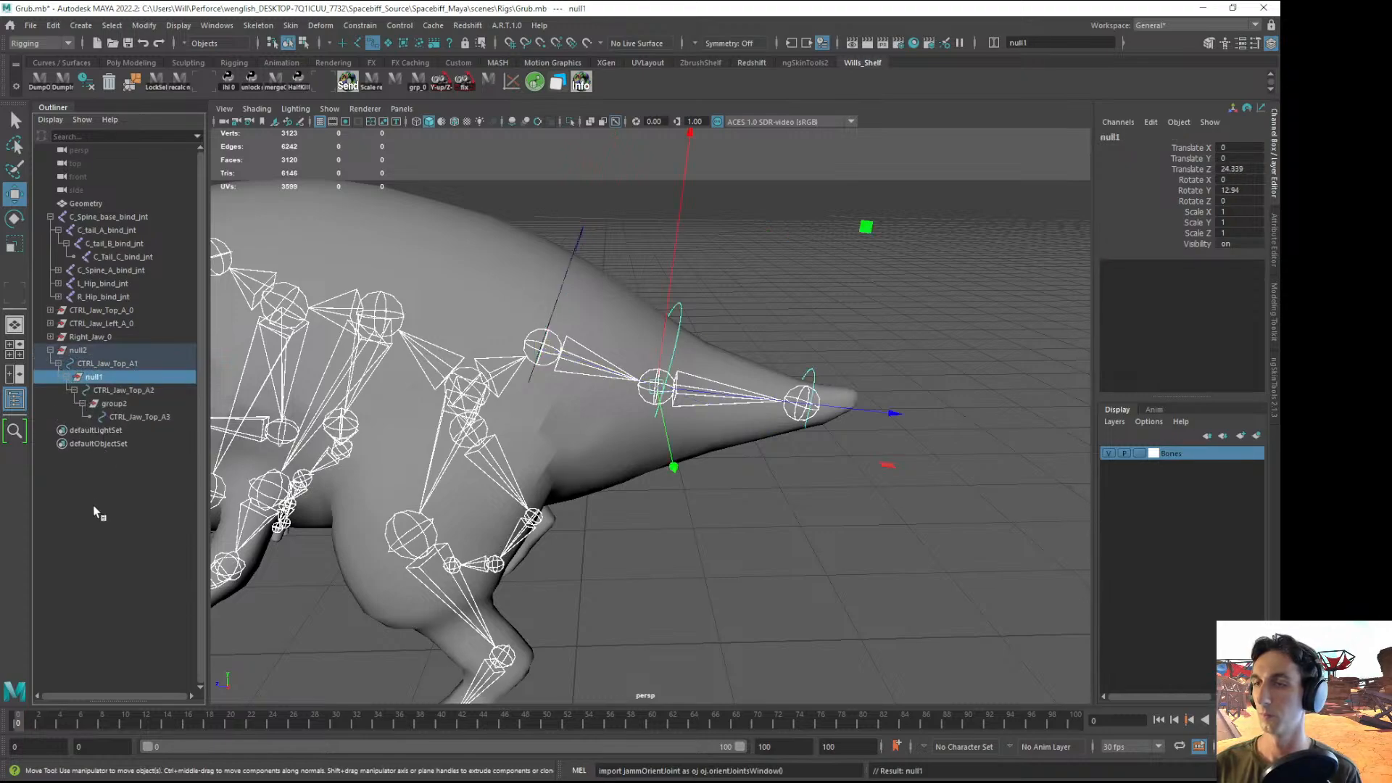
left_click(94, 513)
left_click(94, 363)
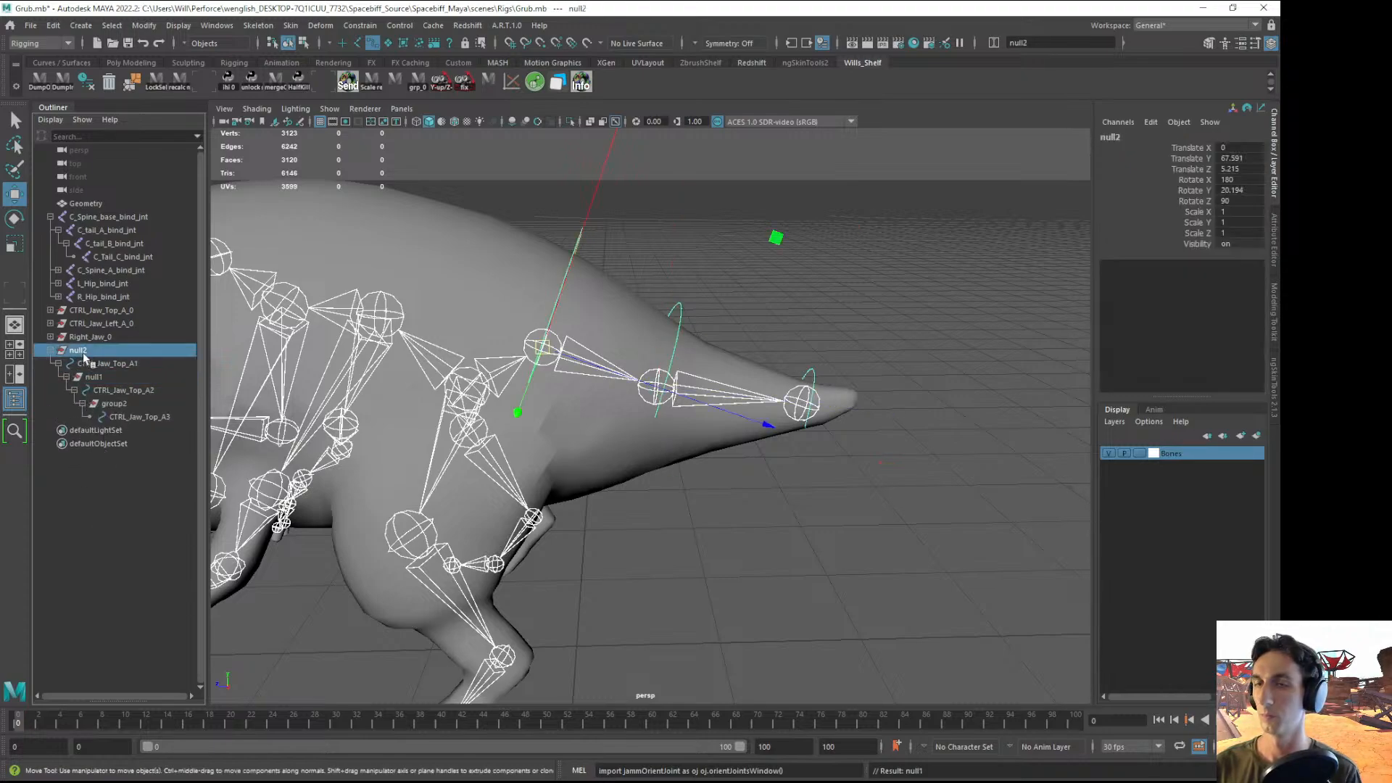
left_click(107, 390)
left_click(622, 480)
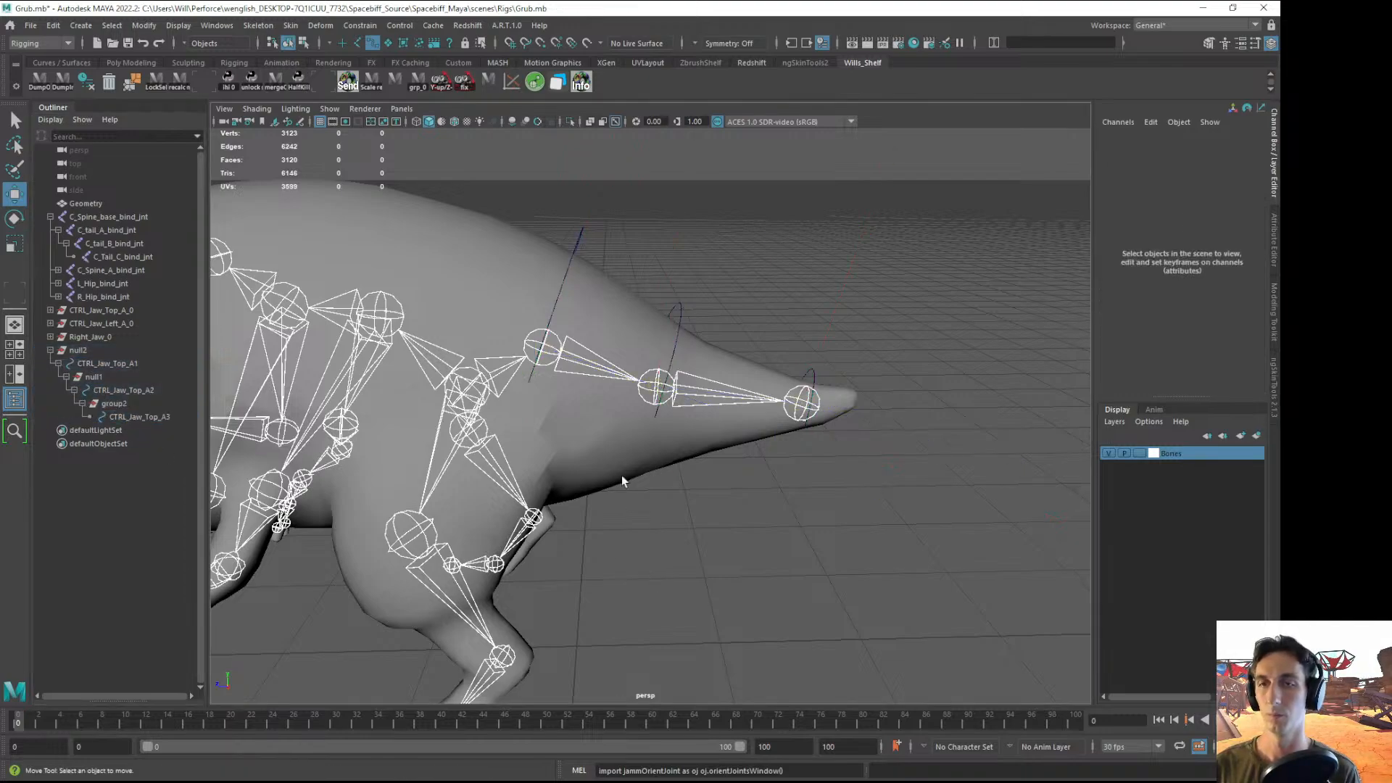
- Test the chain by rotating CTRL_Jaw_Top_A1, and undo the rotation
left_click(582, 232)
key("e")
left_click_drag(764, 251, 714, 195)
key("ctrl+z")
- Test-rotate CTRL_Jaw_Top_A1, CTRL_Jaw_Top_A2 and CTRL_Jaw_Top_A3 together about their Y axes, and undo the rotation
left_click_drag(870, 544, 655, 282, "alt")
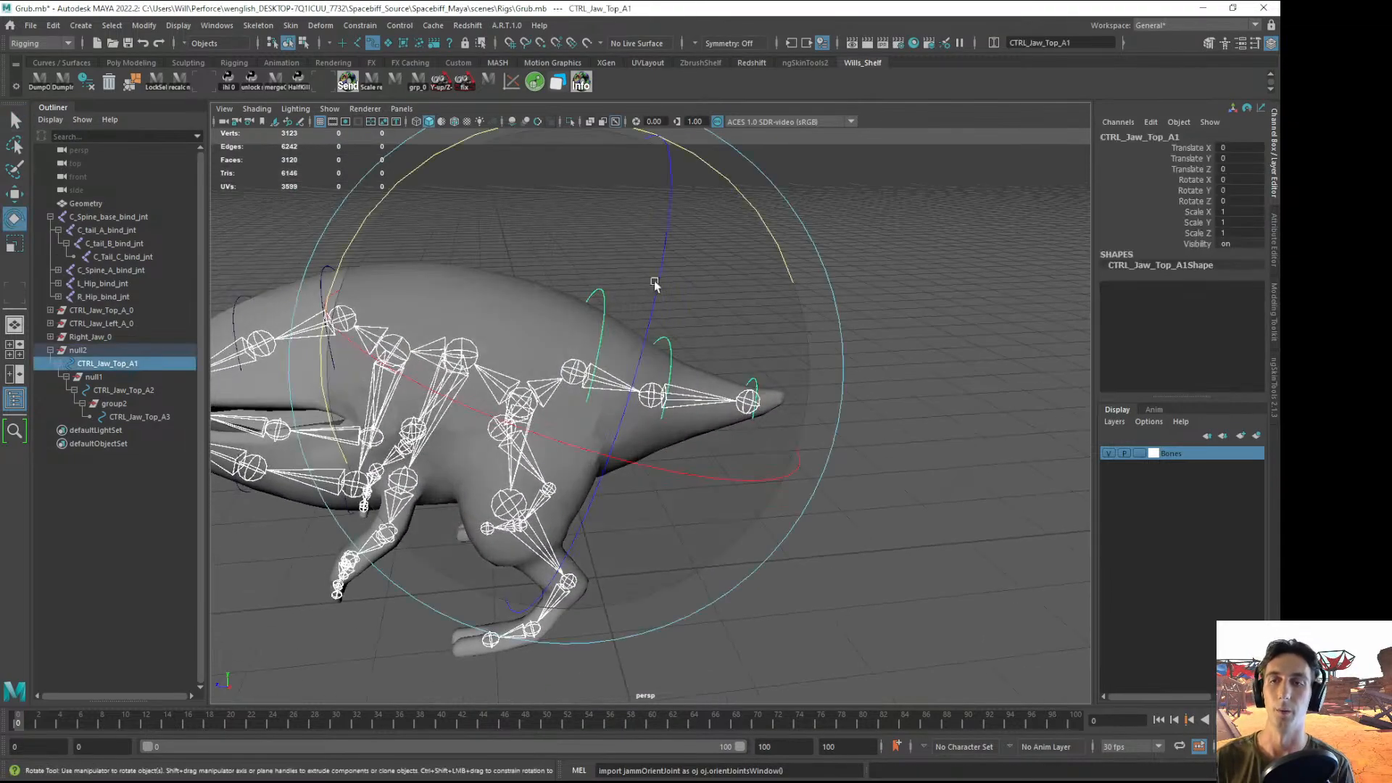
left_click_drag(688, 367, 687, 368, "alt")
left_click(684, 353, "shift")
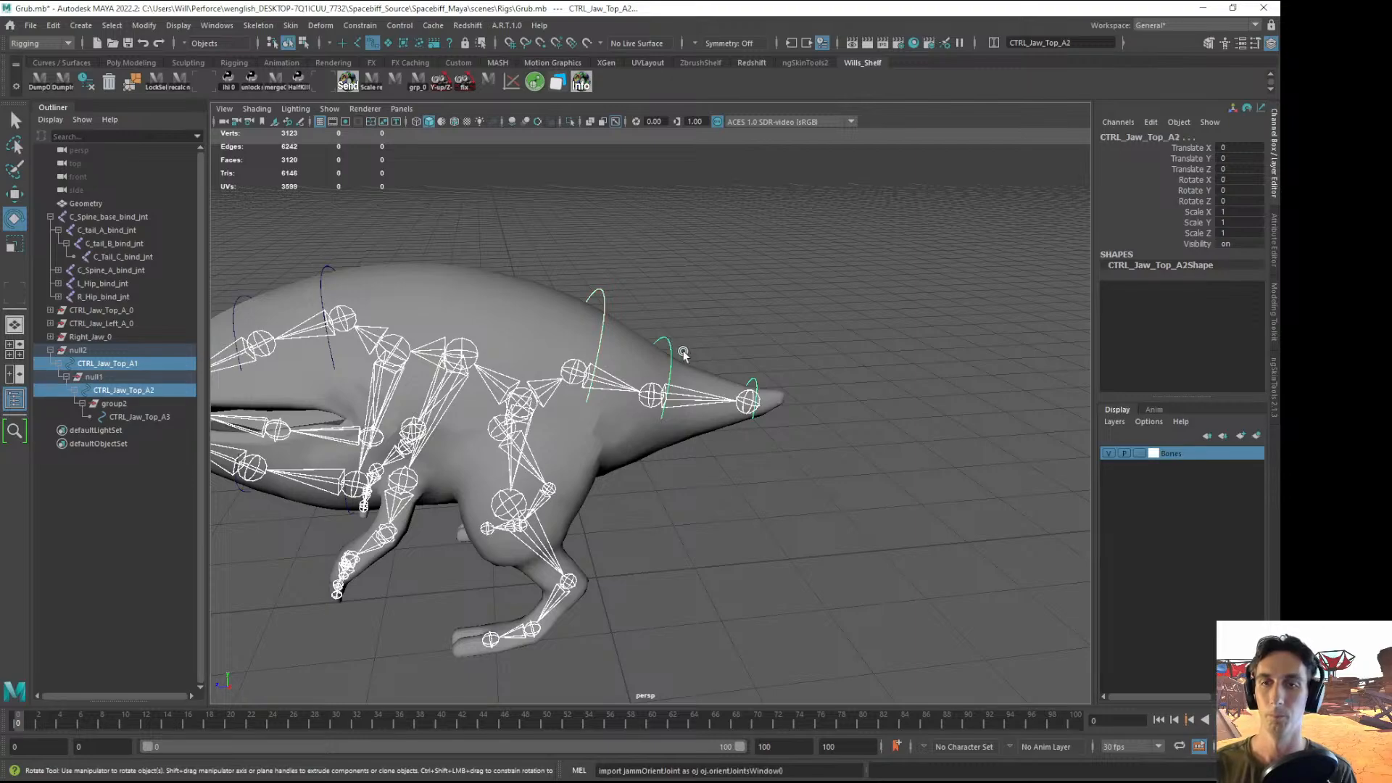
left_click(759, 384, "shift")
left_click_drag(591, 221, 488, 355)
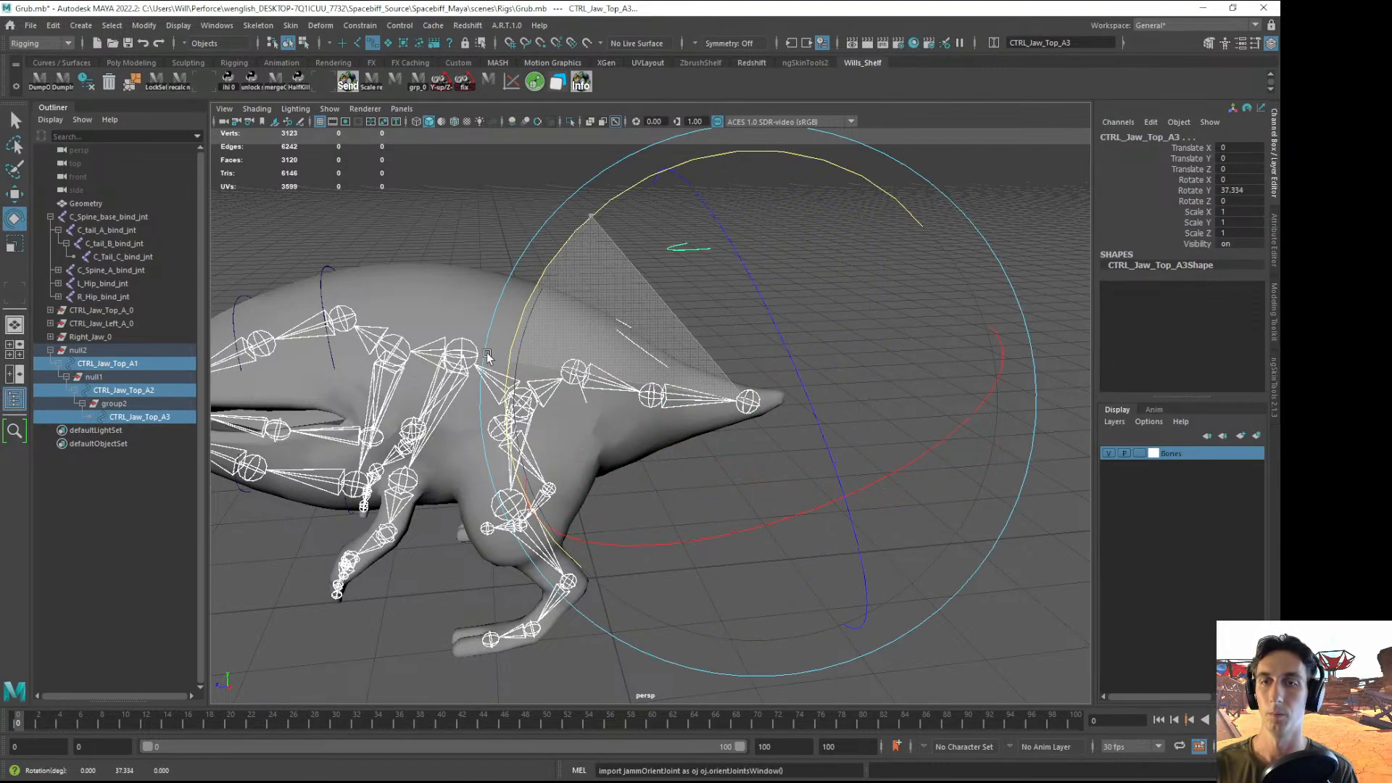
key("ctrl+z")
- Clear the selection, look over the whole grub rig and save the scene
left_click(315, 644)
scroll(601, 476, "down", 2)
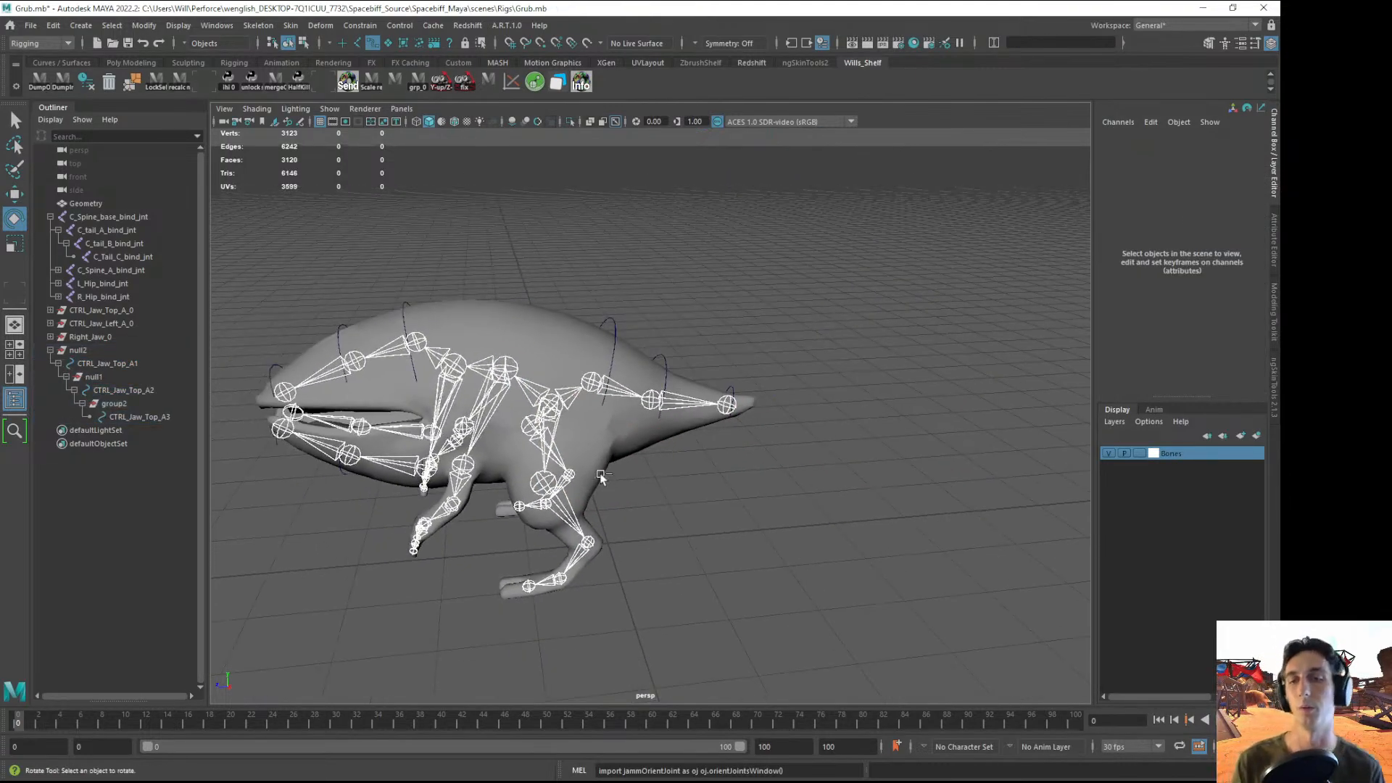
left_click_drag(601, 477, 711, 483, "alt")
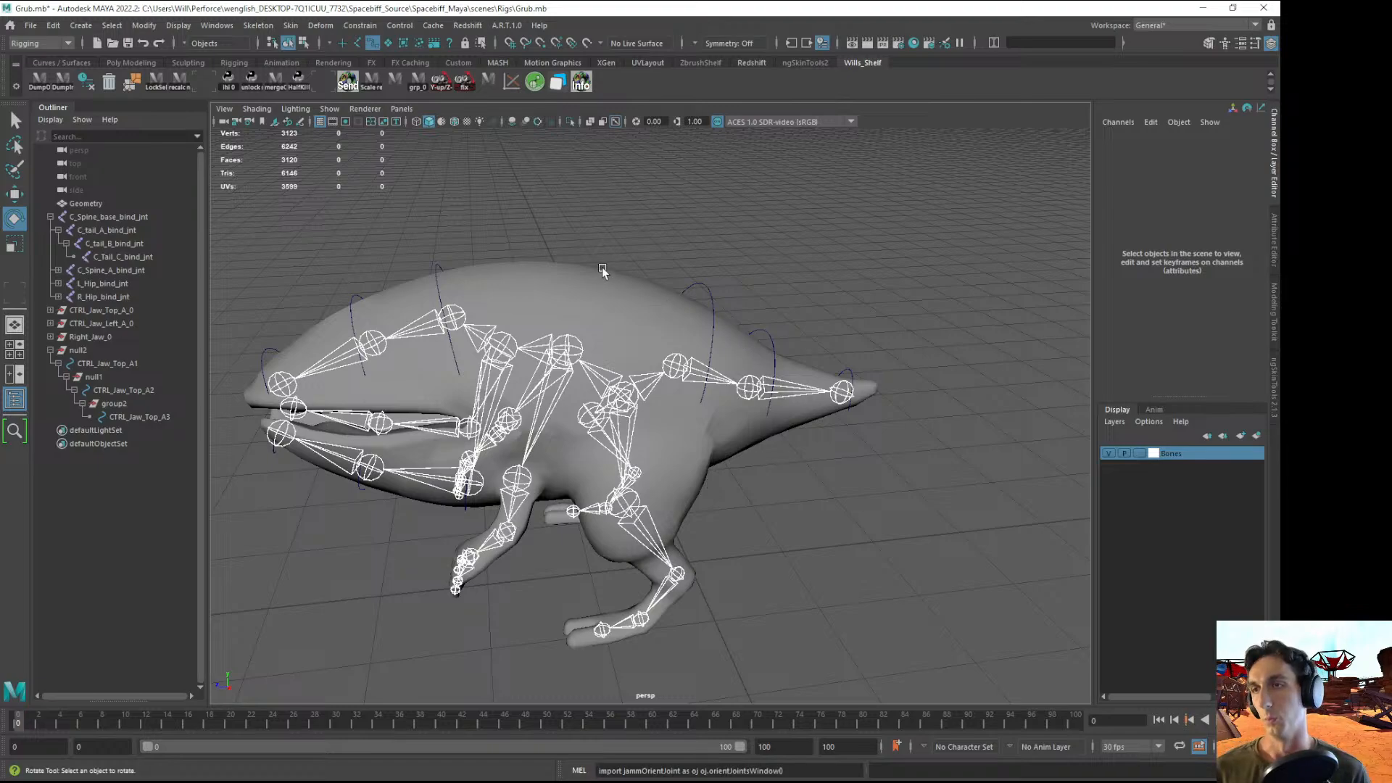
key("ctrl+s")
- Parent-constrain C_tail_A_bind_jnt to CTRL_Jaw_Top_A1
scroll(685, 356, "up", 3)
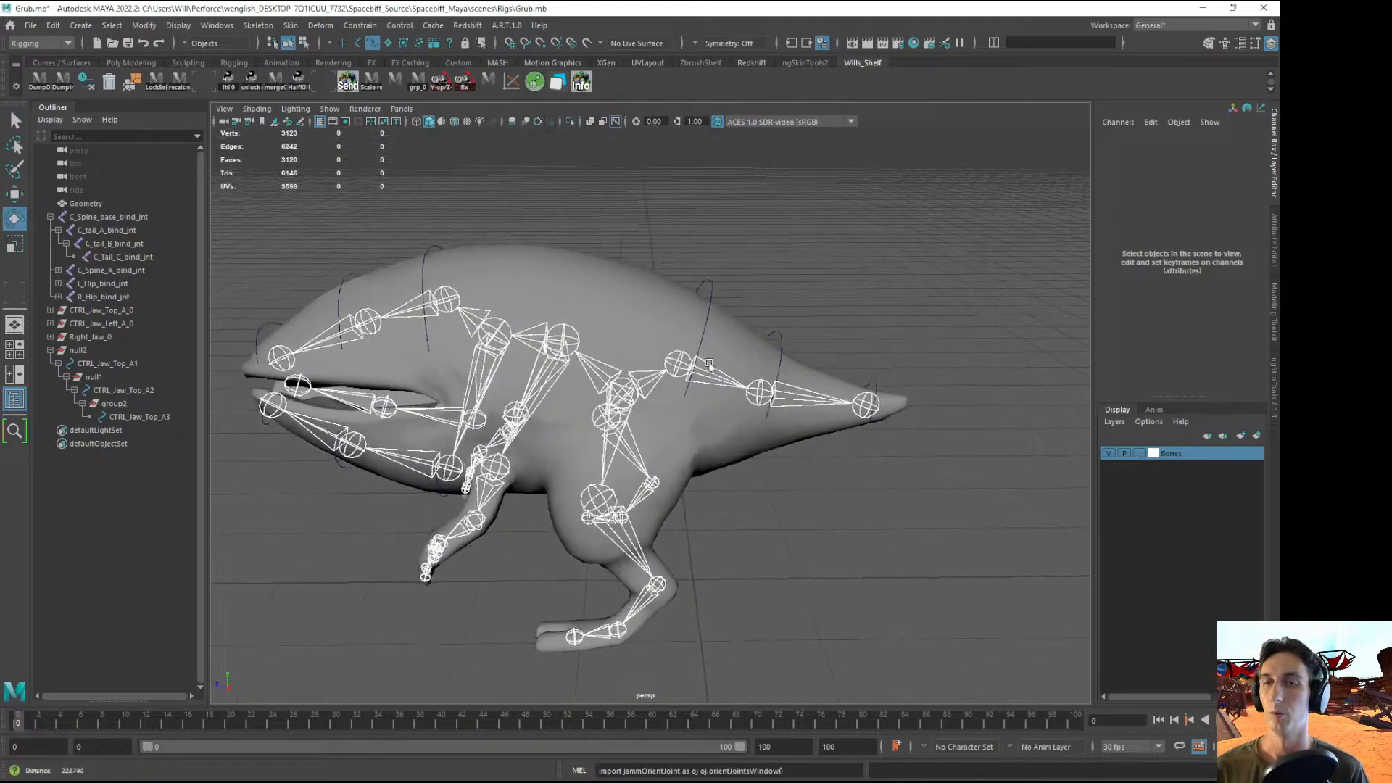
scroll(625, 315, "up", 2)
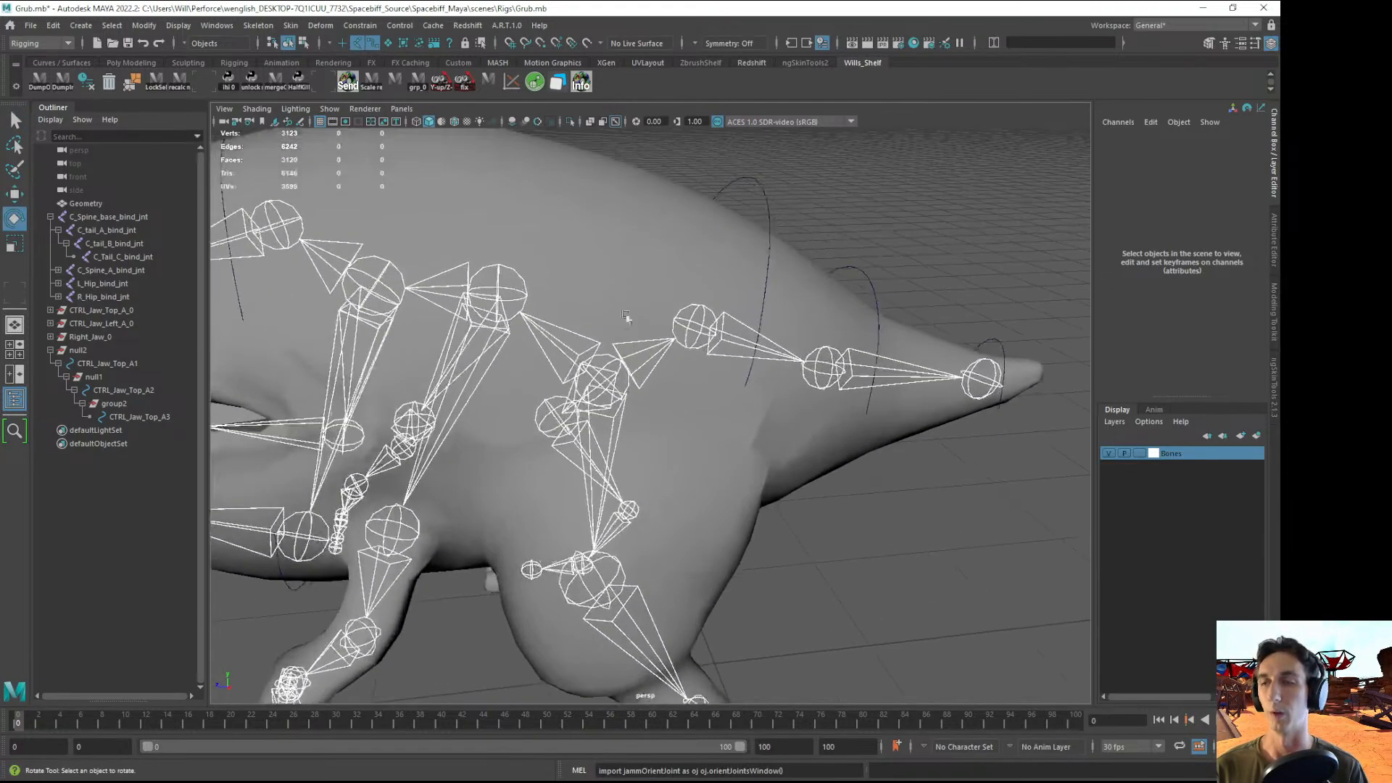
left_click(763, 220)
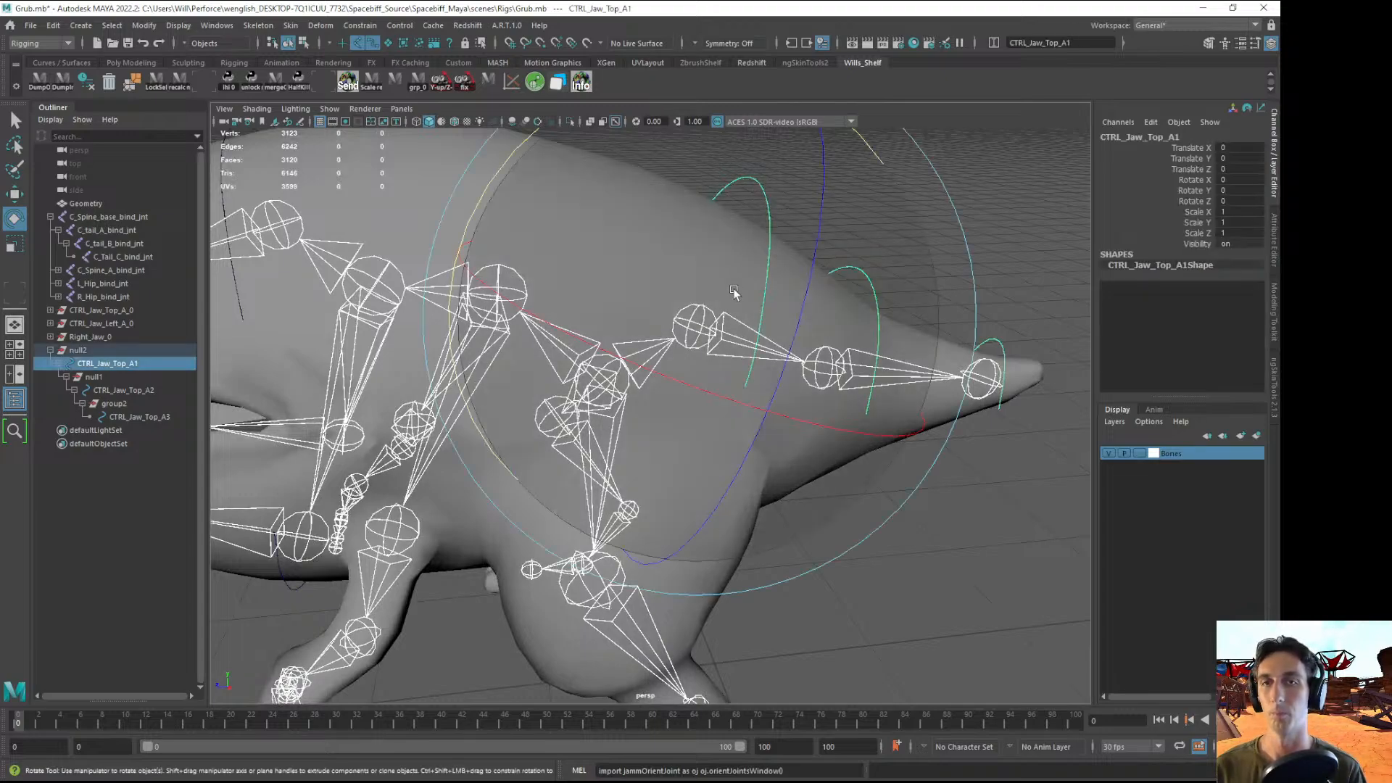
left_click(107, 230, "ctrl")
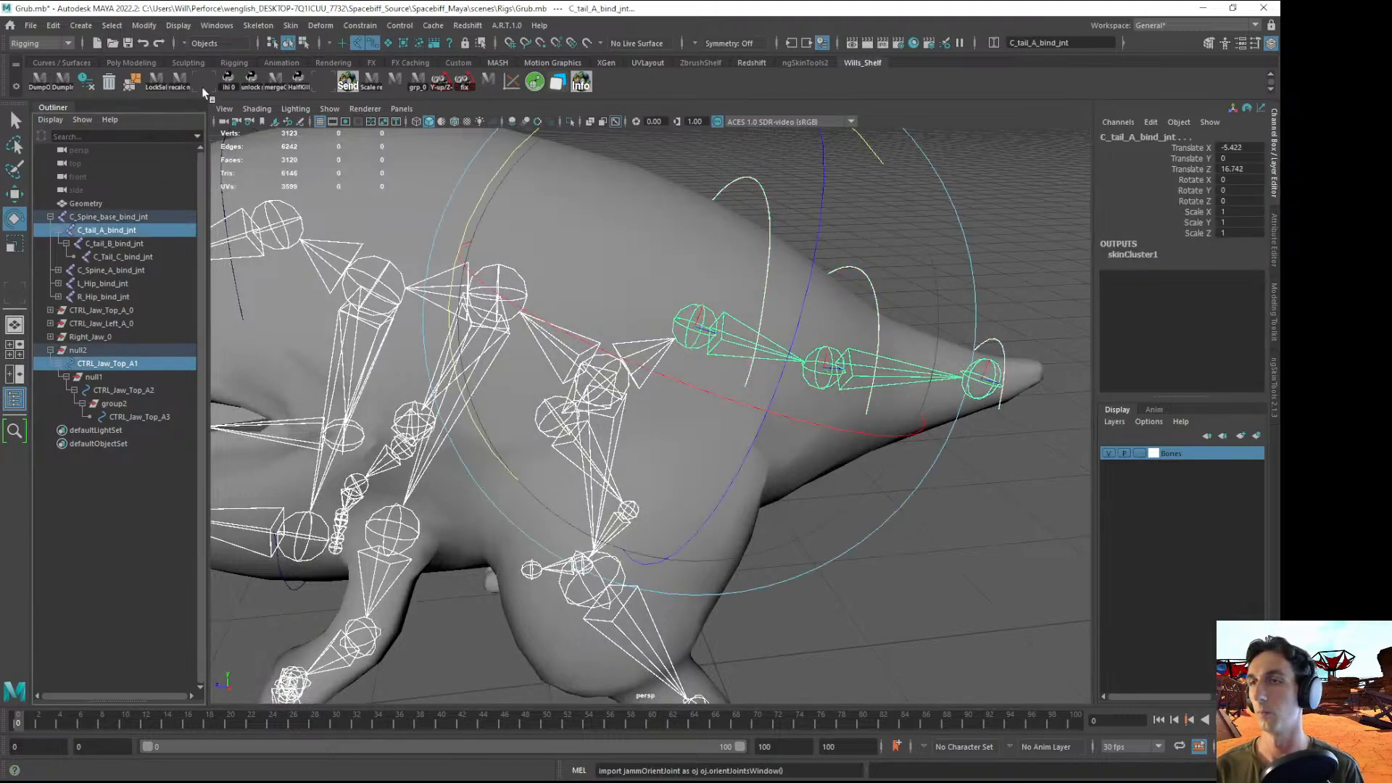
left_click(360, 25)
left_click(366, 42)
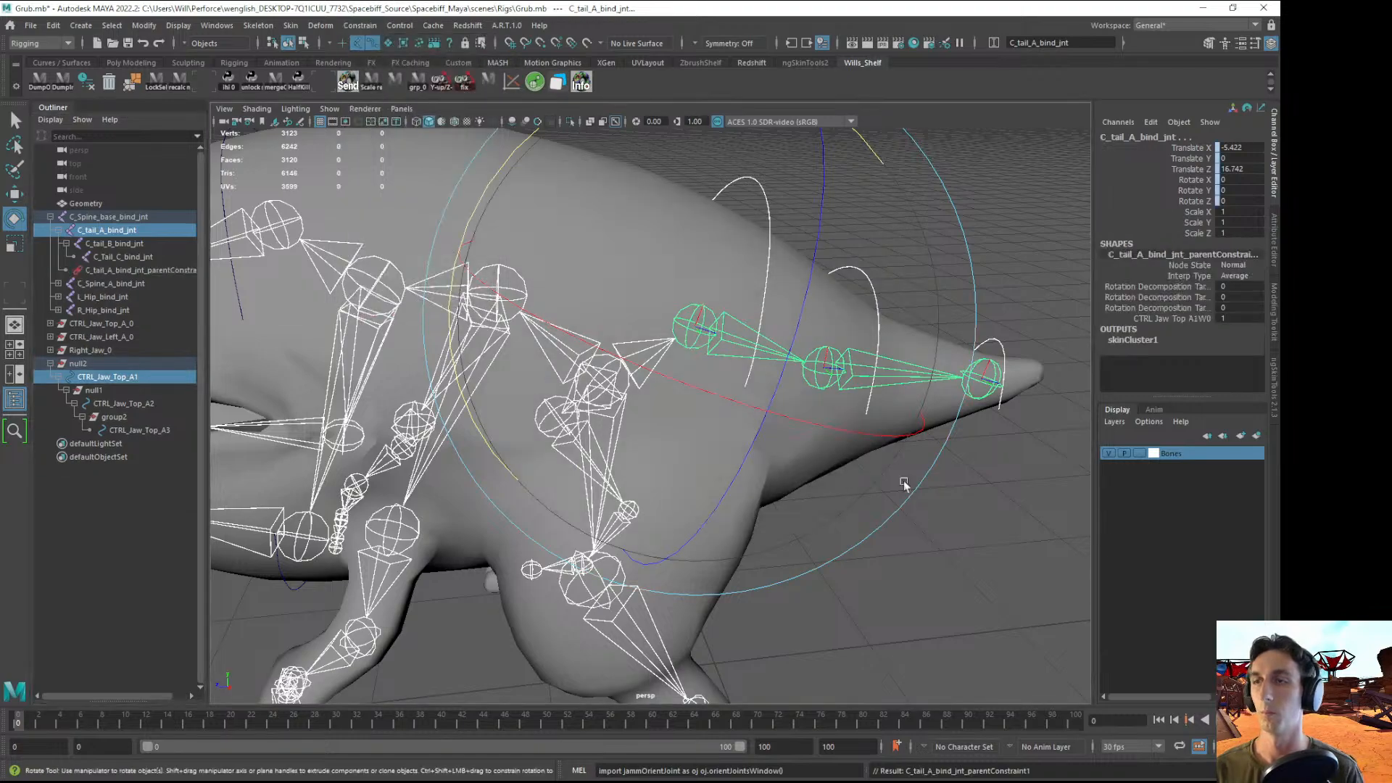
- Parent-constrain C_tail_B_bind_jnt to CTRL_Jaw_Top_A2
left_click(900, 486)
left_click(860, 272)
left_click(825, 378, "shift")
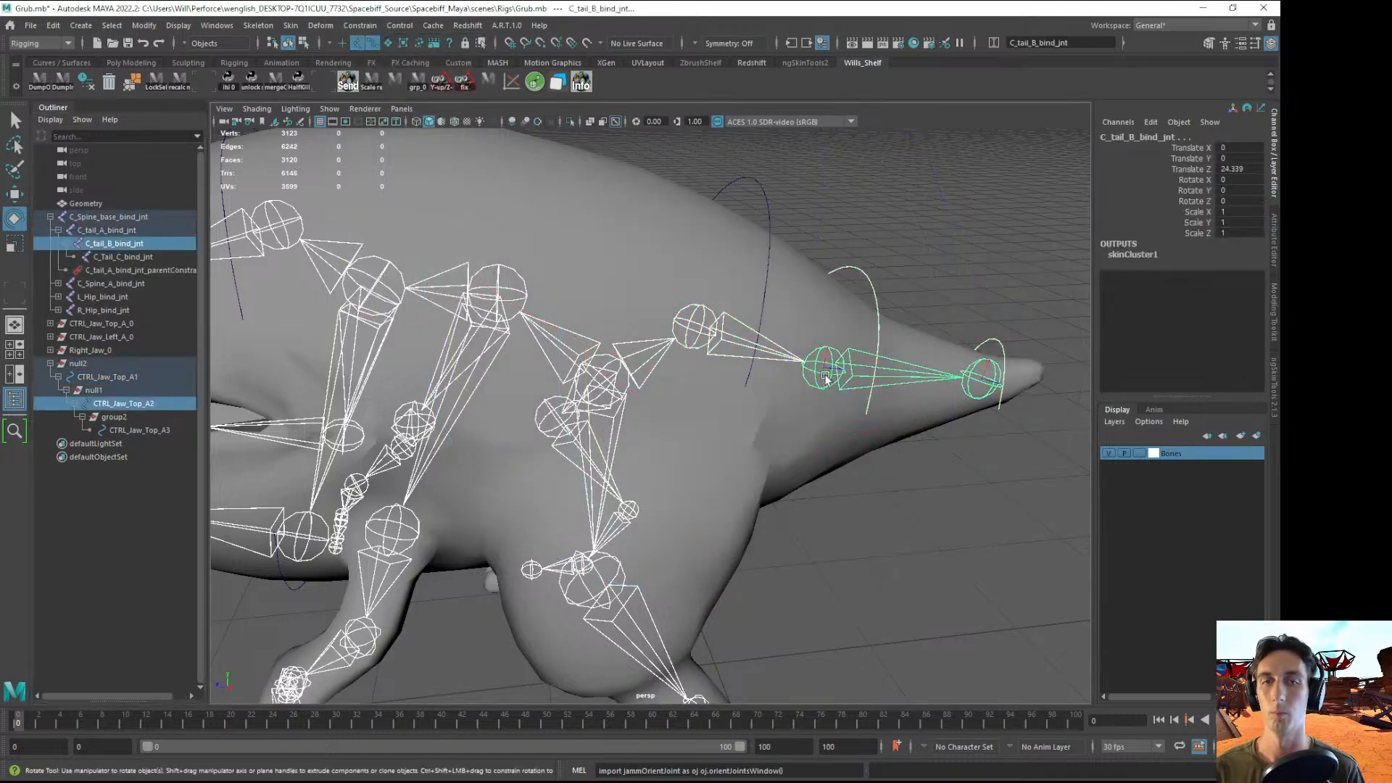
key("g")
- Select CTRL_Jaw_Top_A3 together with C_Tail_C_bind_jnt for a parent constraint
left_click(1022, 660)
left_click(989, 347)
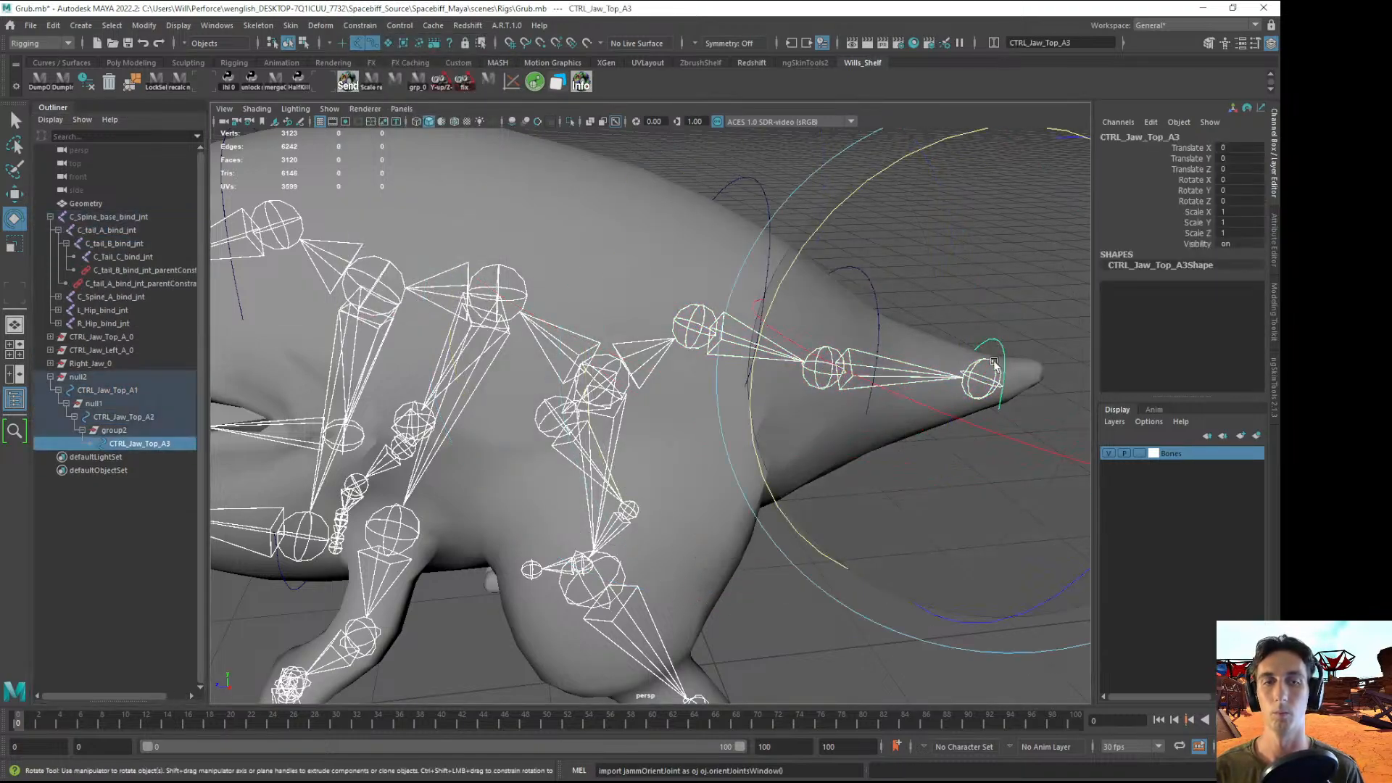
left_click(970, 380)
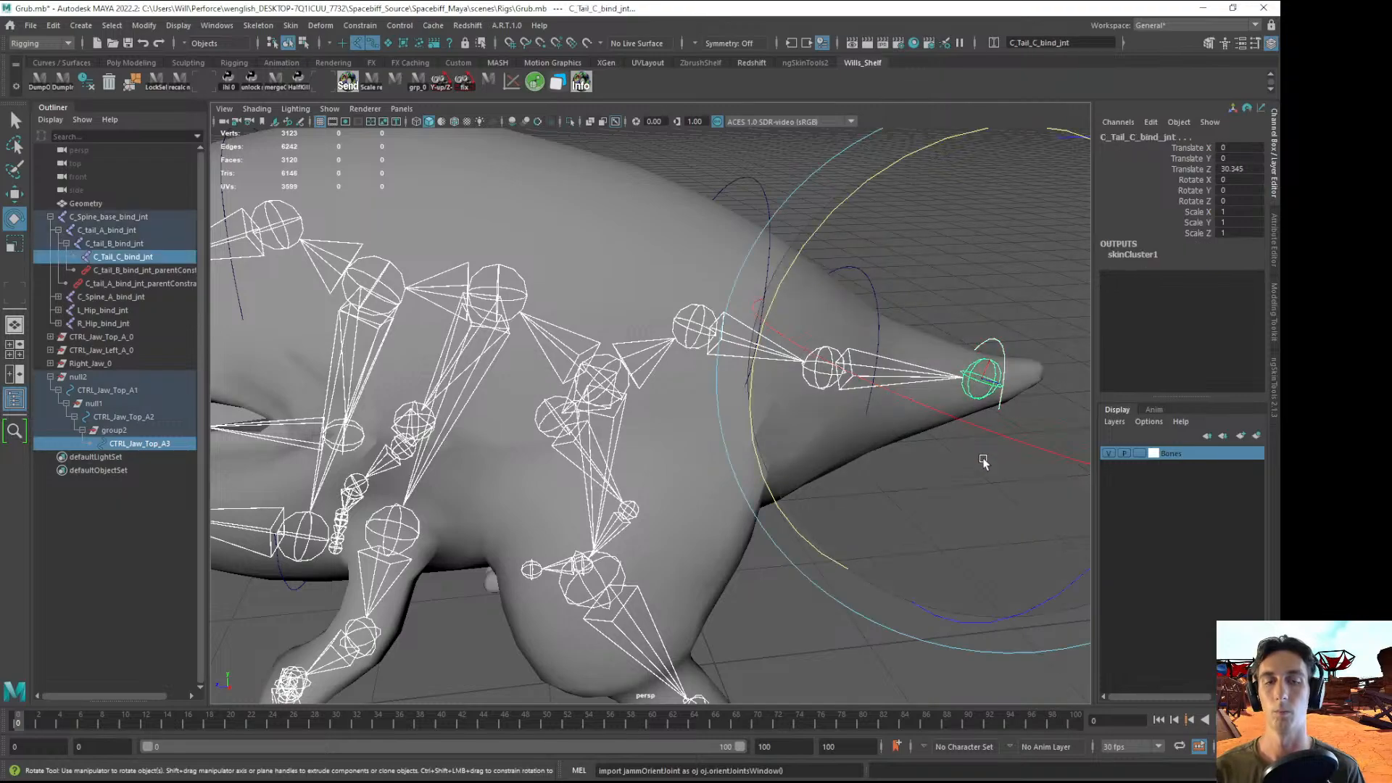
- Collapse the C_tail_A_bind_jnt branch and select C_Spine_base_bind_jnt to inspect the creature's whole skeleton
left_click_drag(989, 491, 649, 667, "alt")
left_click(622, 680)
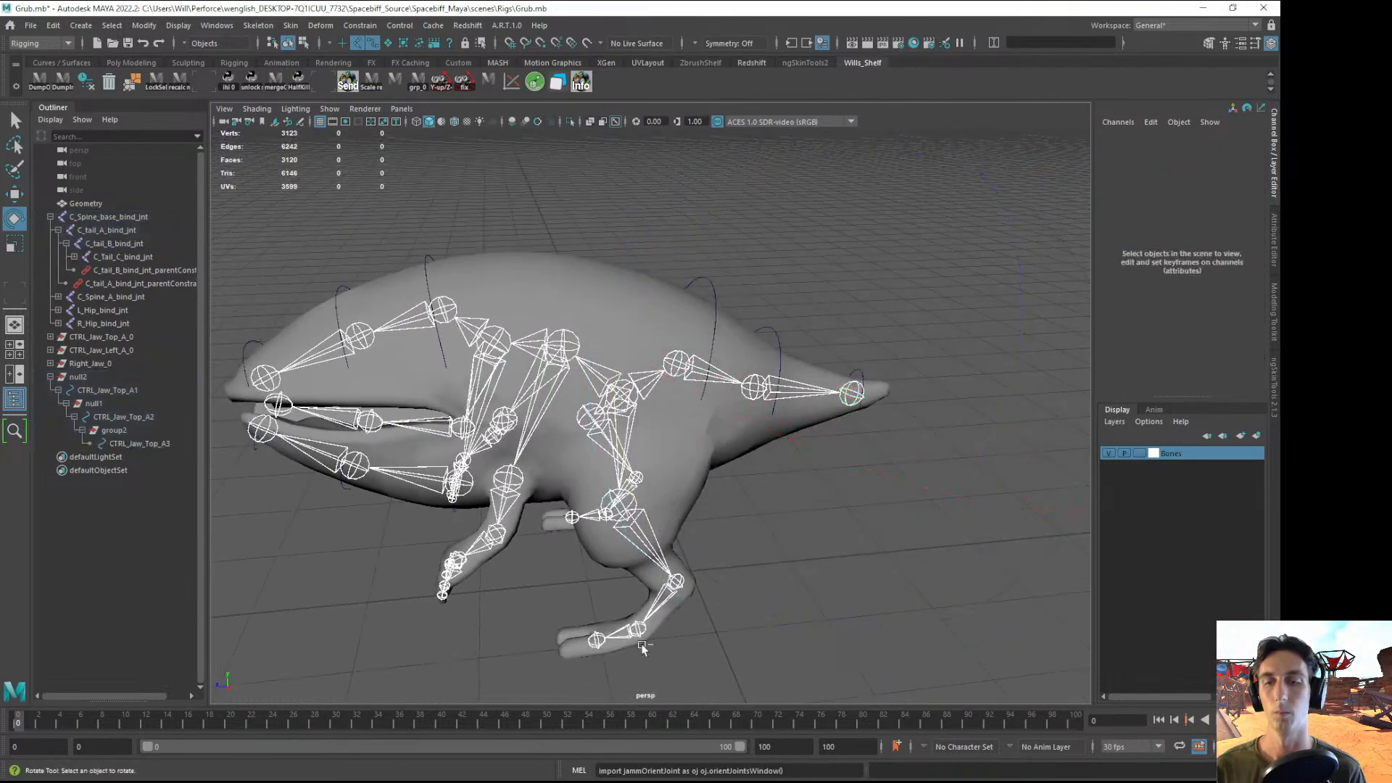
middle_click_drag(731, 526, 715, 506, "alt")
key("q")
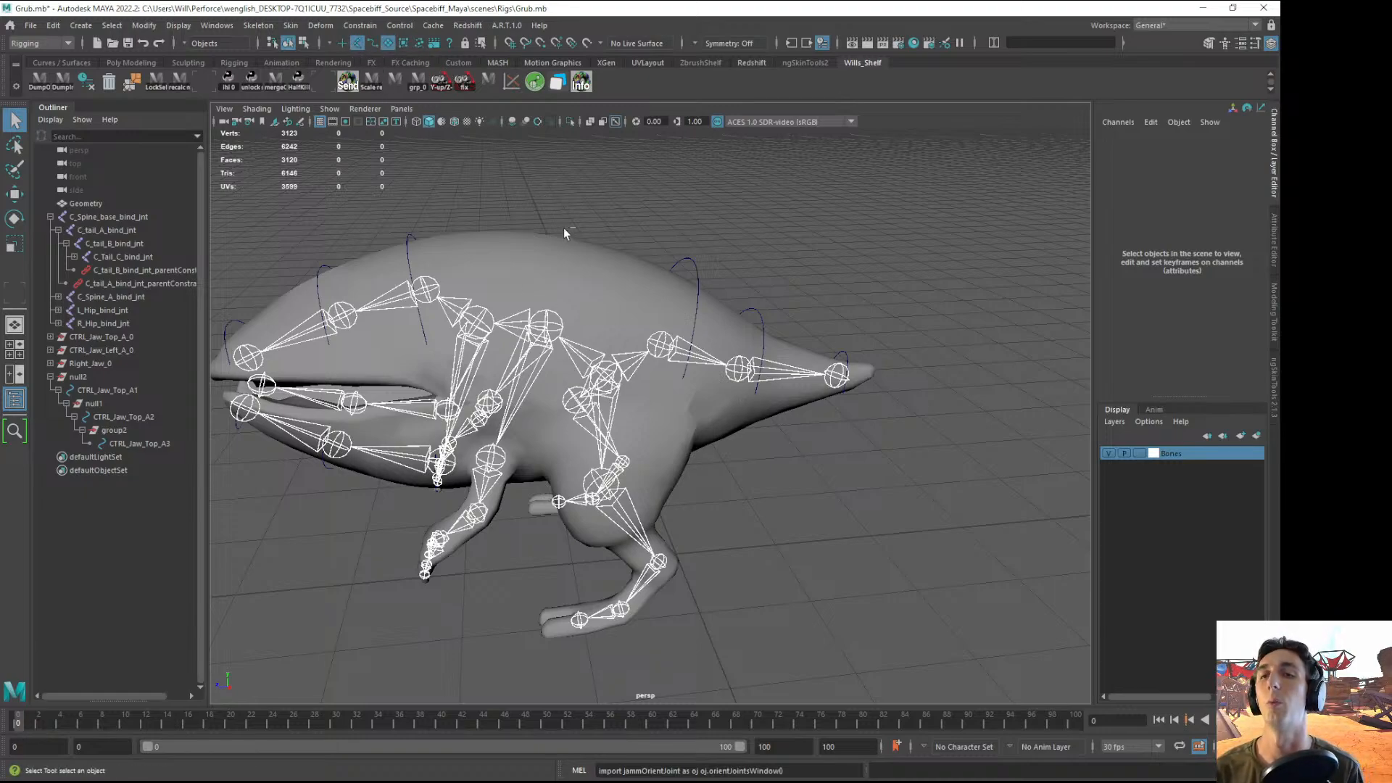
middle_click_drag(563, 229, 673, 226, "alt")
left_click(58, 229)
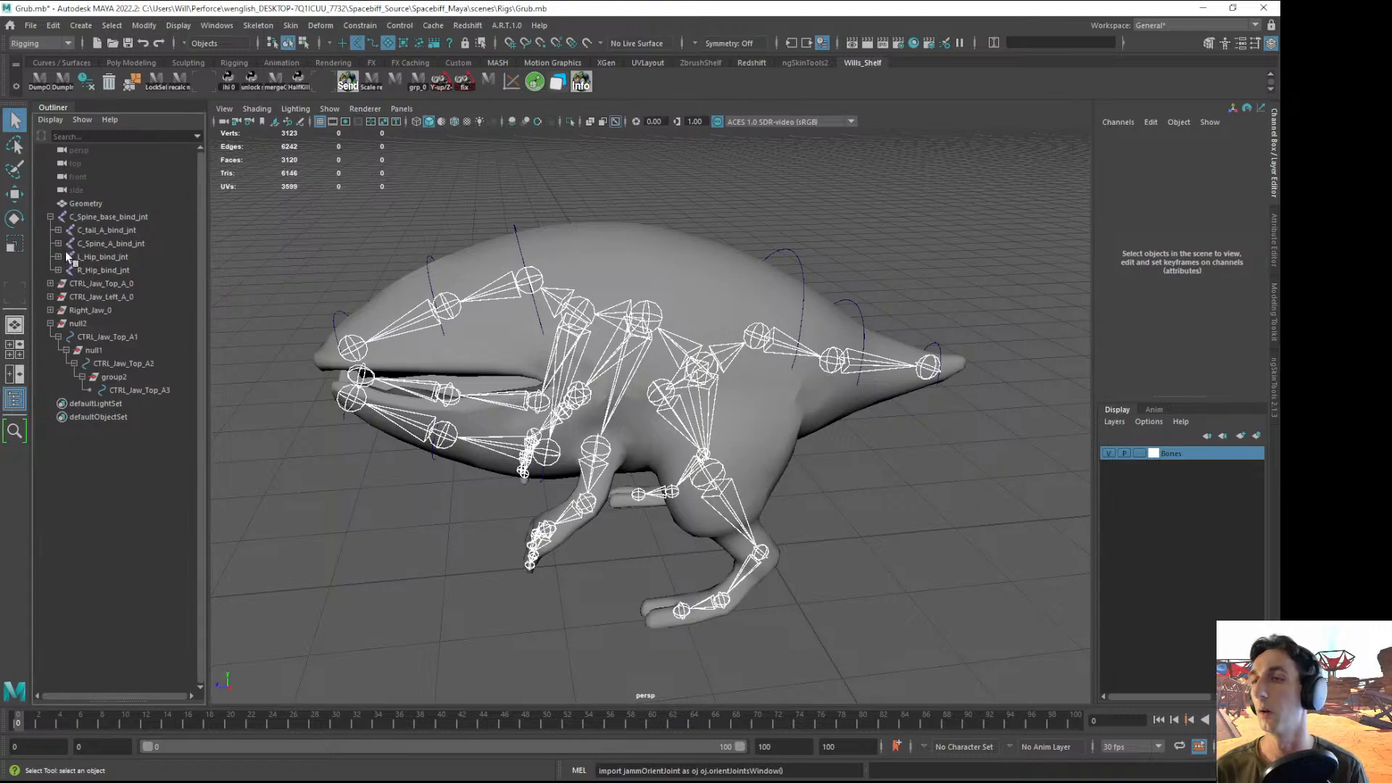
left_click(80, 215)
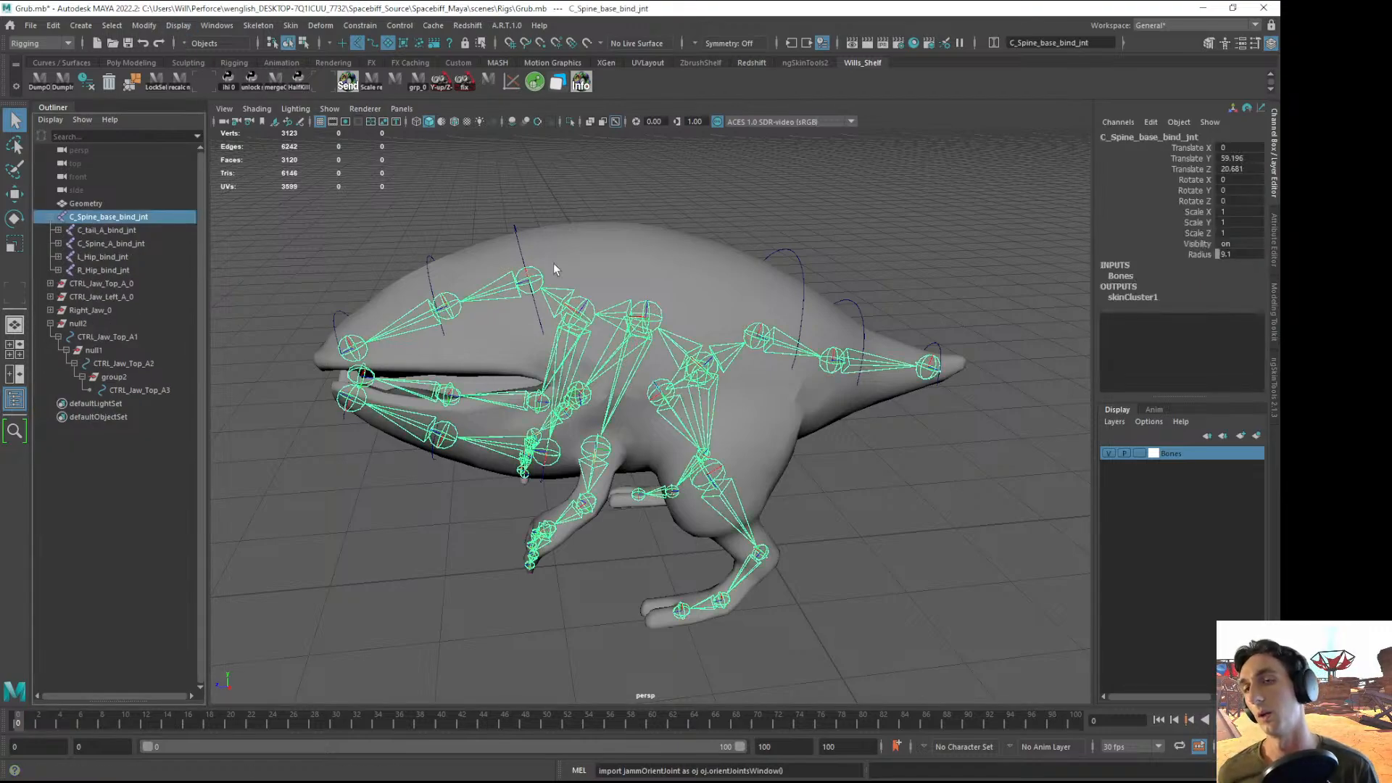
left_click(611, 264)
left_click(795, 258)
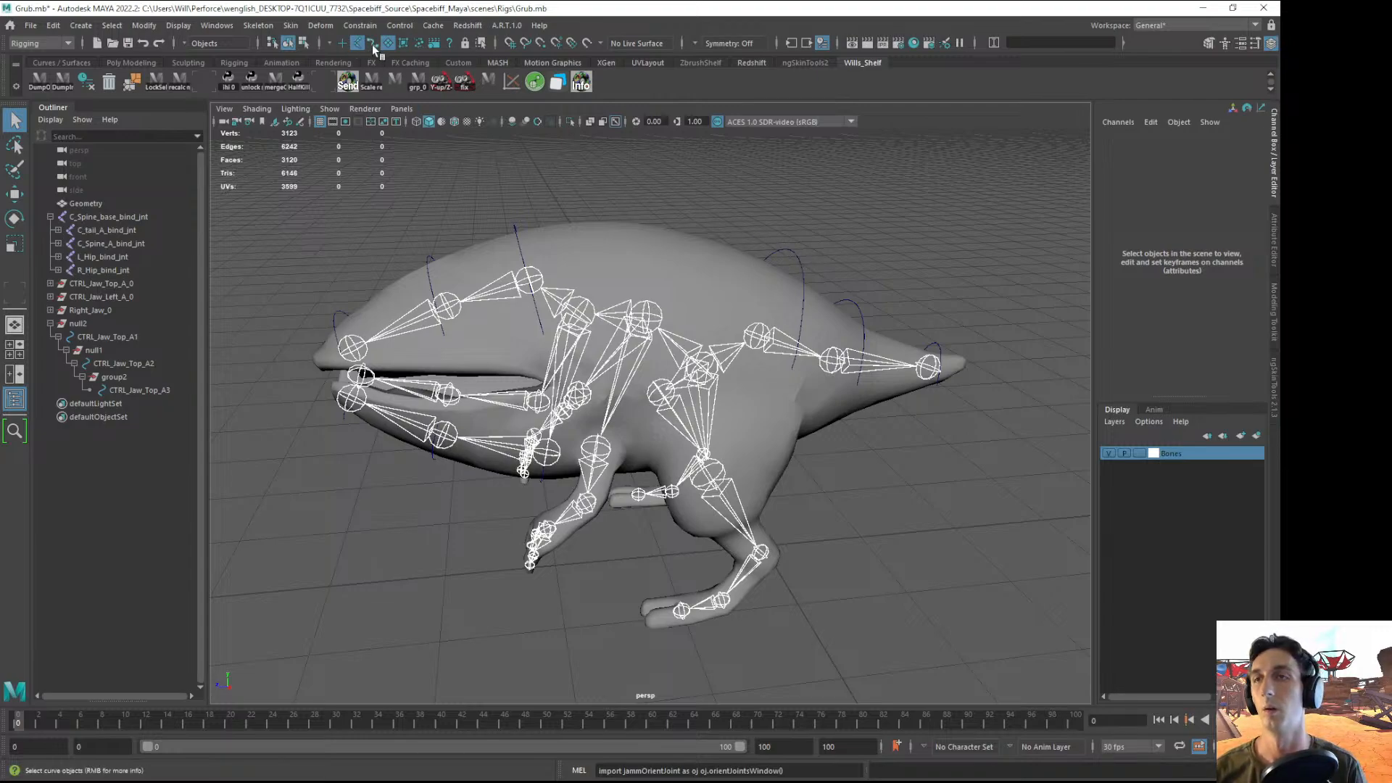
- Rotate the base tail control CTRL_Jaw_Top_A1 to test how the tail follows, and undo the rotation
left_click(786, 258)
key("e")
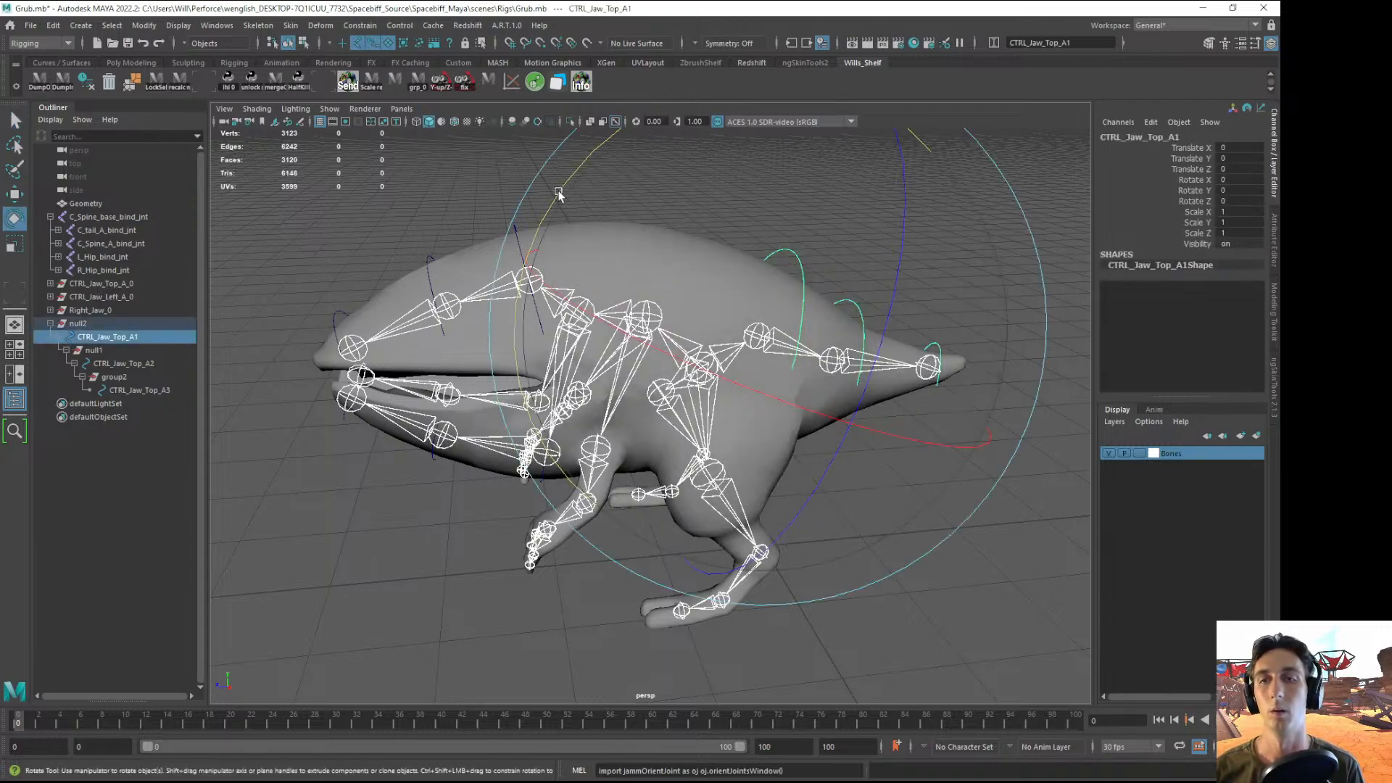
left_click_drag(559, 192, 439, 393)
key("ctrl+z")
right_click_drag(869, 511, 646, 445, "alt")
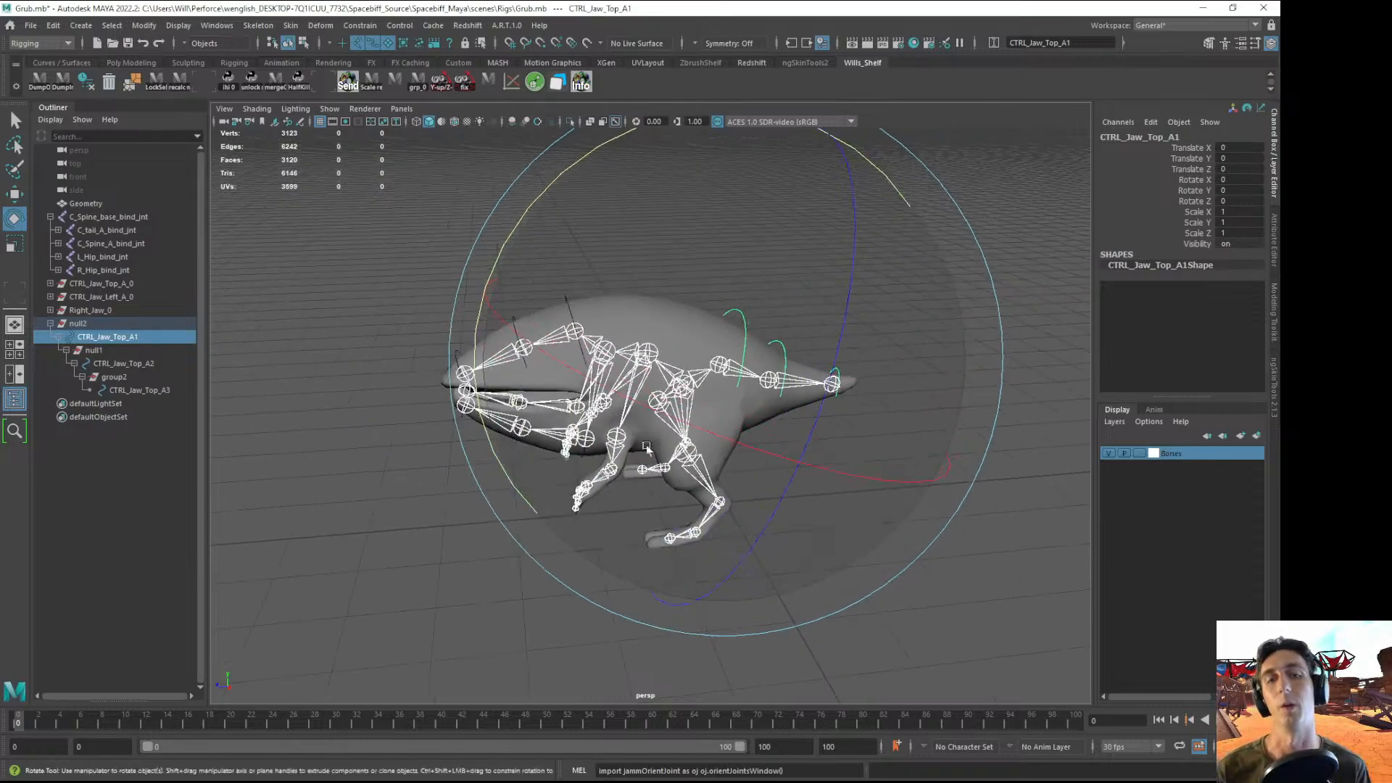
left_click(508, 551)
left_click_drag(555, 398, 574, 398, "alt")
scroll(574, 399, "up", 5)
- Try to bind the Geometry mesh to the C_Spine_base_bind_jnt joint hierarchy after reviewing the Bind Skin options
left_click(597, 255)
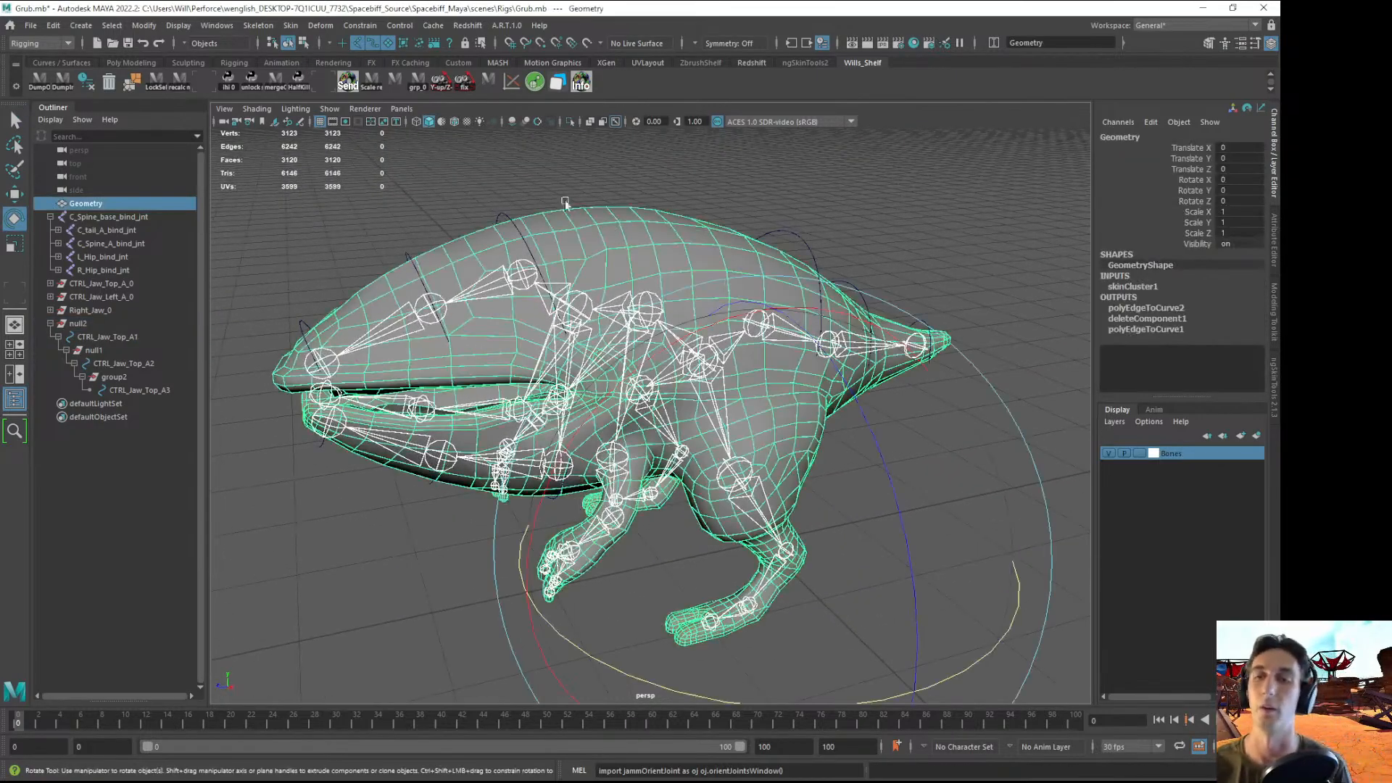
left_click(92, 217)
left_click(111, 26)
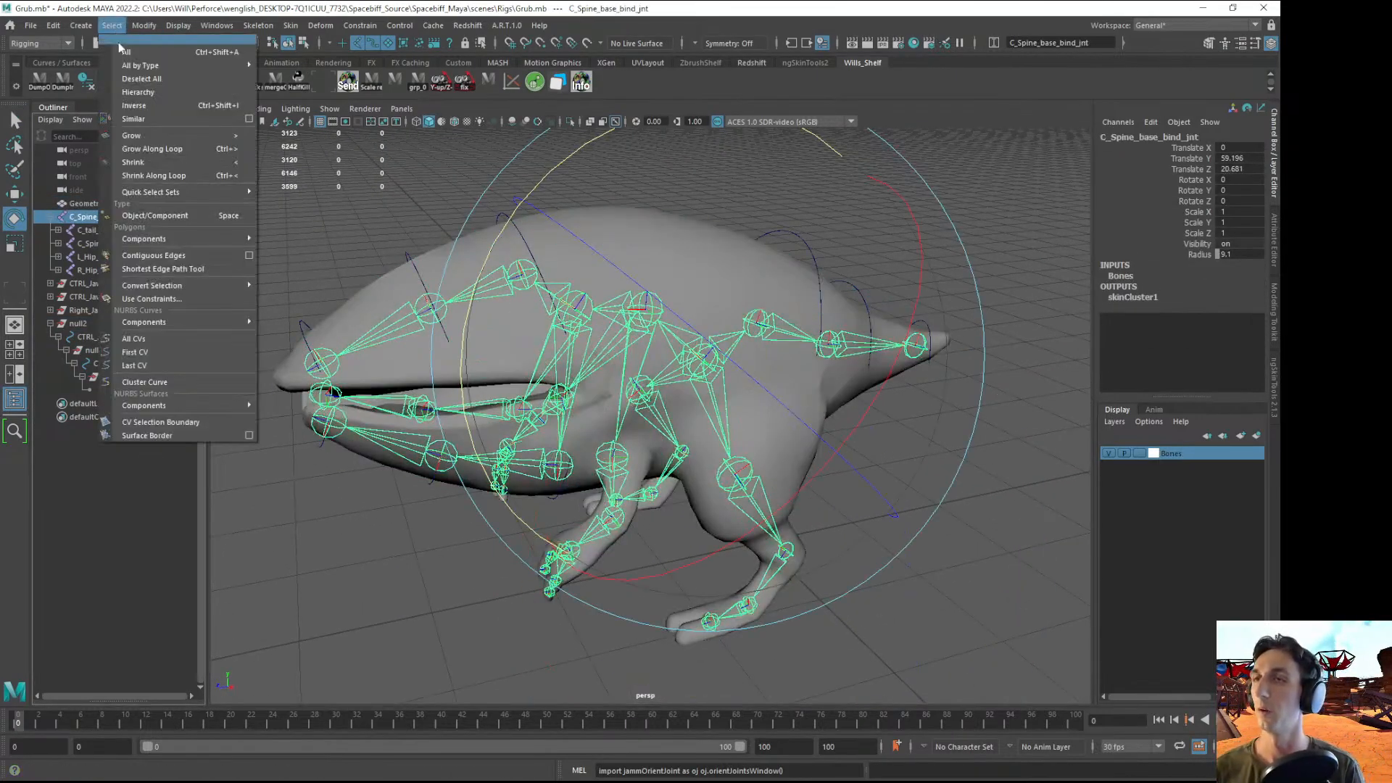
left_click(232, 85)
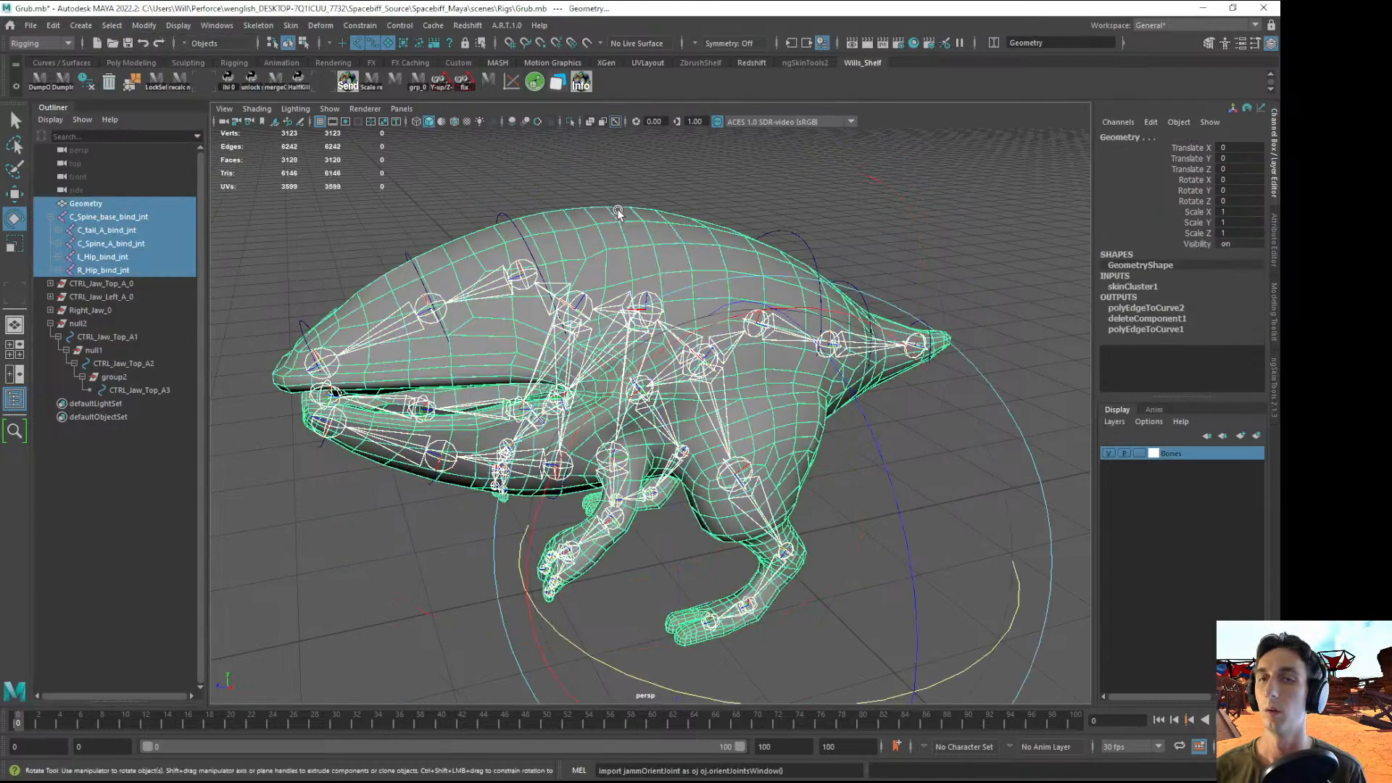
left_click(617, 209, "shift")
left_click(291, 25)
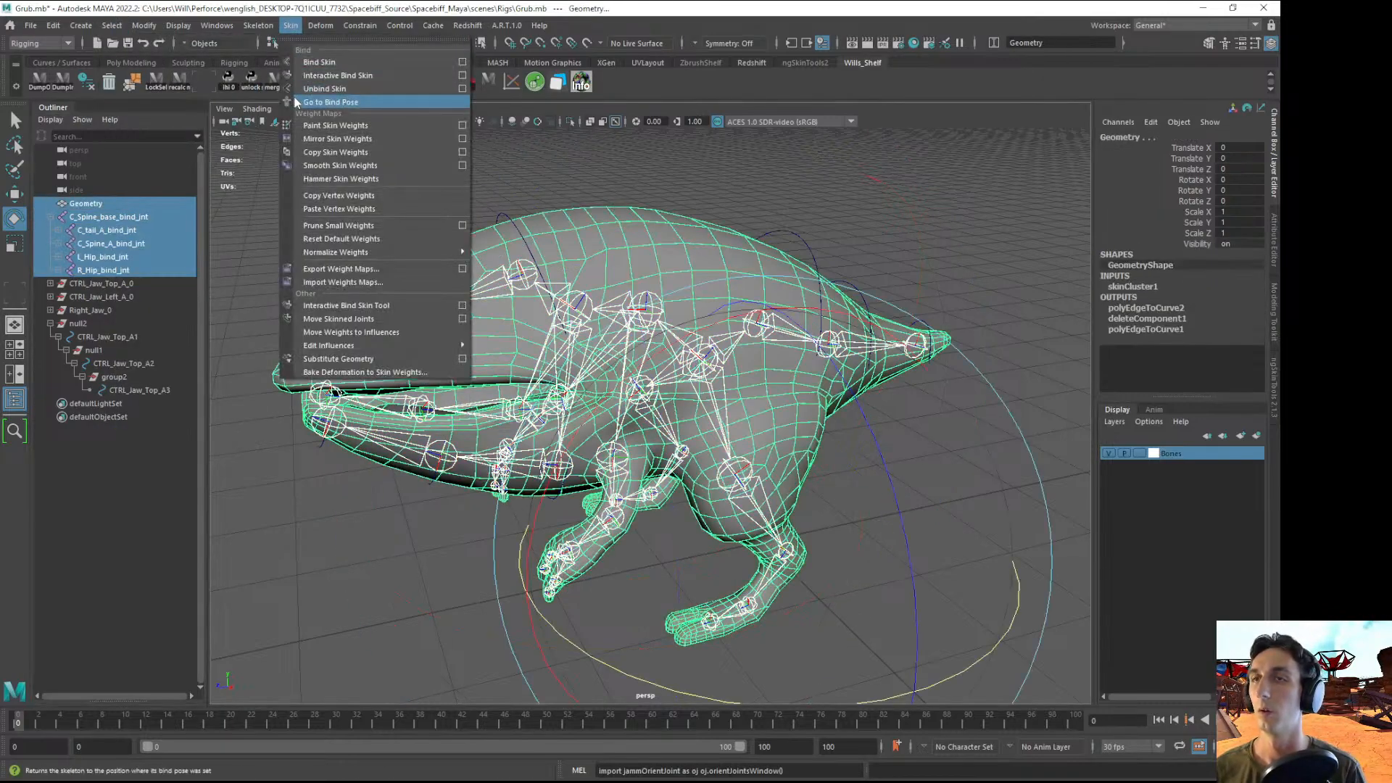
left_click(461, 62)
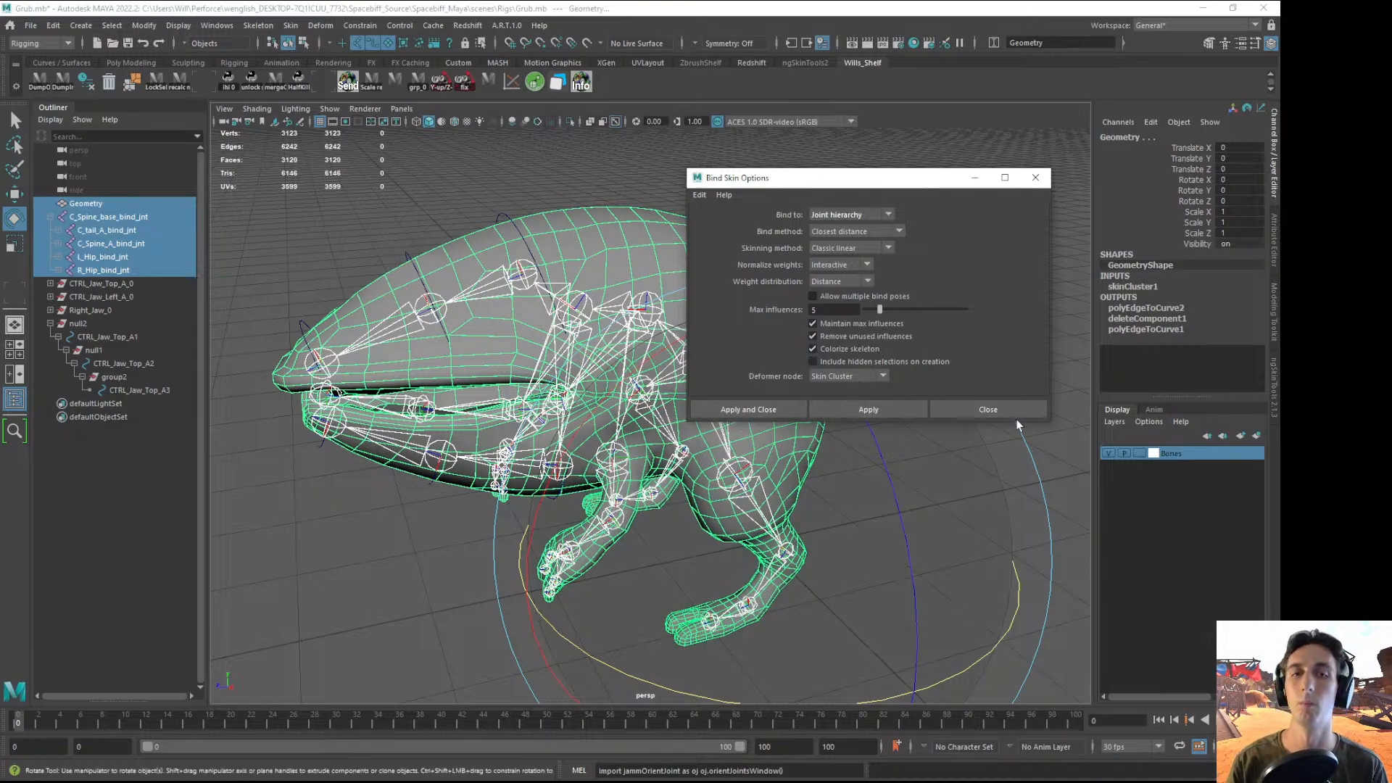
left_click(1036, 178)
left_click(321, 26)
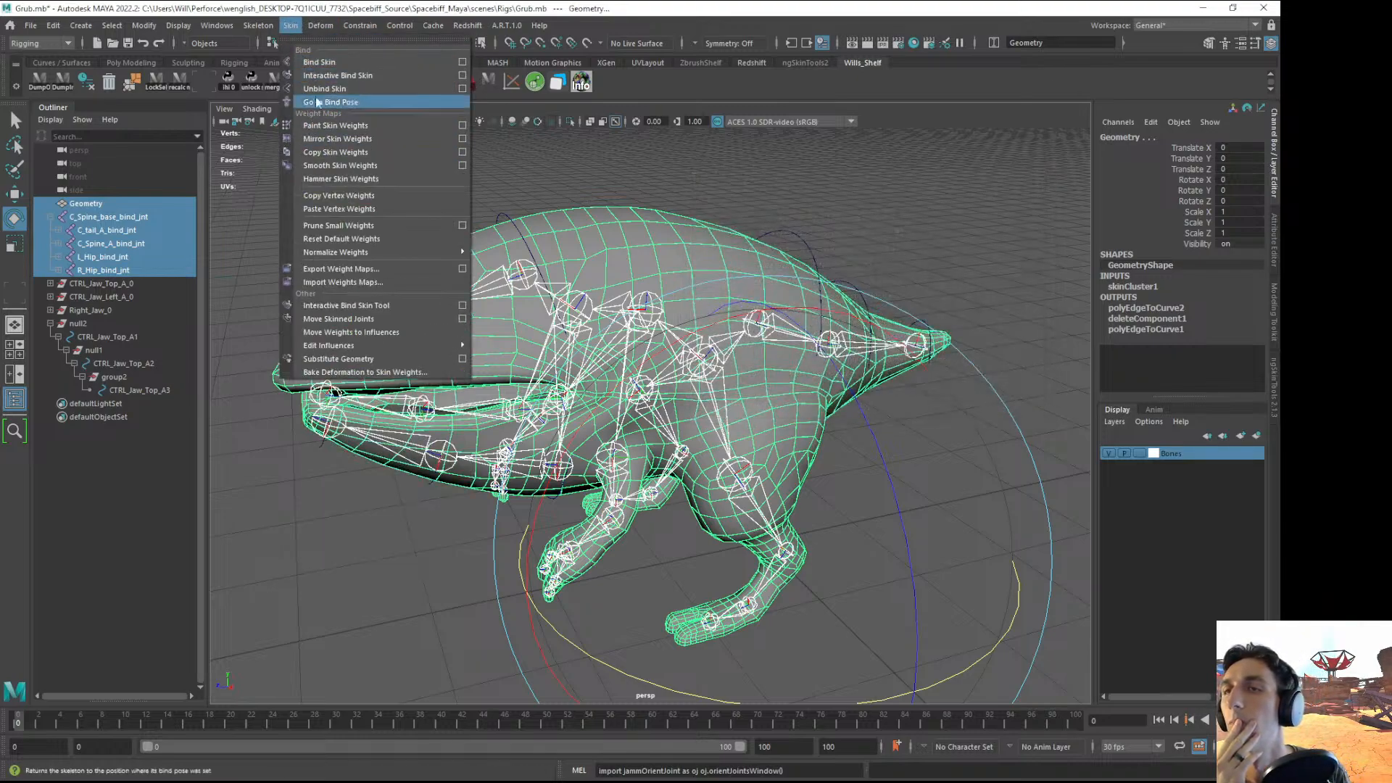
left_click(419, 63)
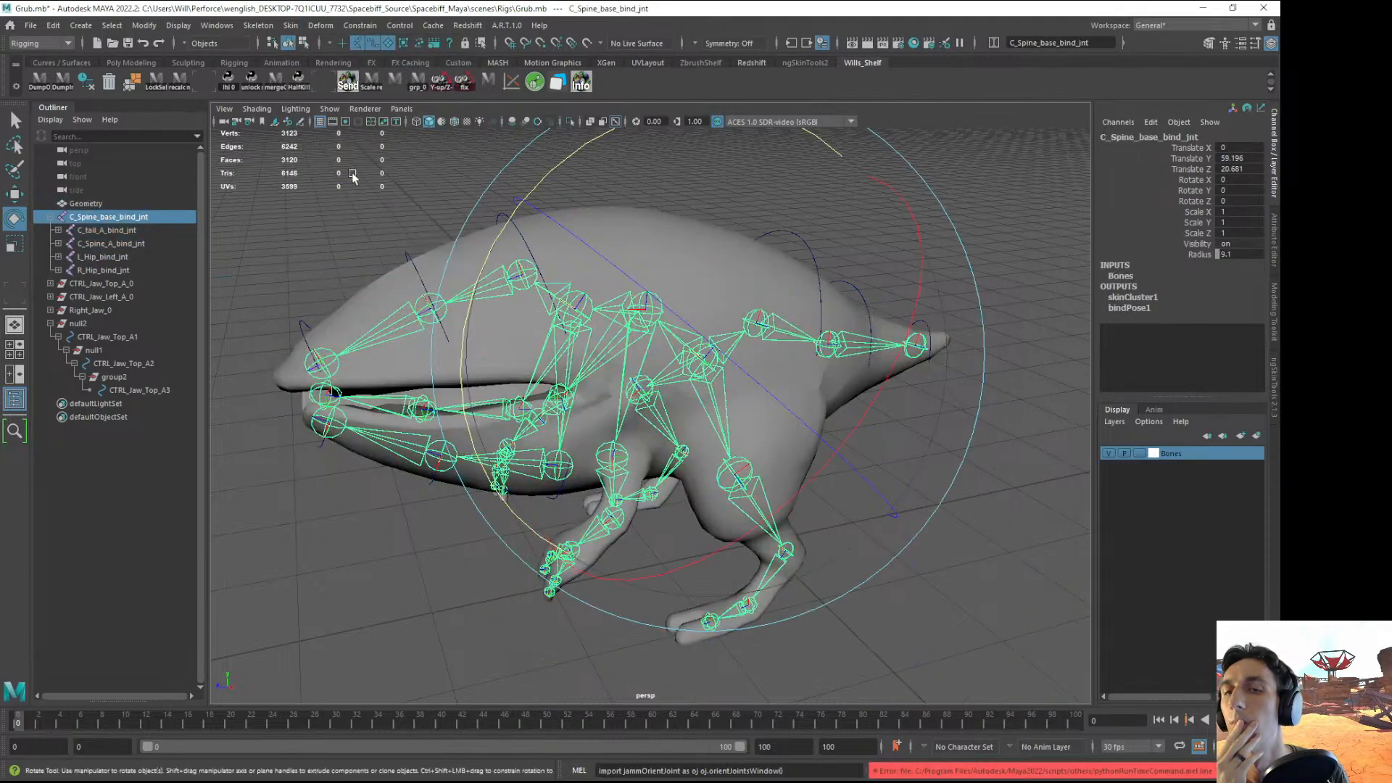
left_click(421, 566)
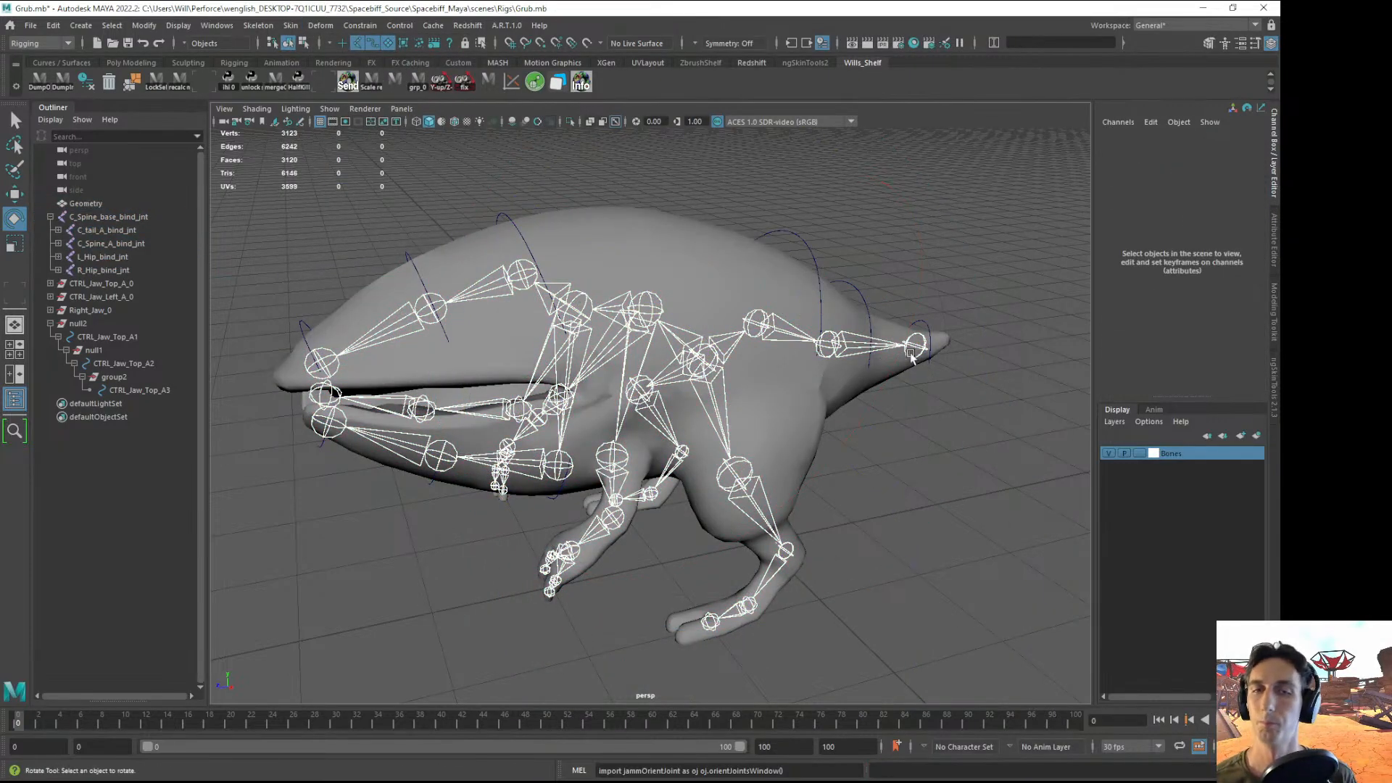
- Rotate the base tail control to check the mesh deformation, and undo the rotation
left_click(791, 232)
left_click_drag(565, 203, 466, 434)
key("ctrl+z")
left_click(385, 474)
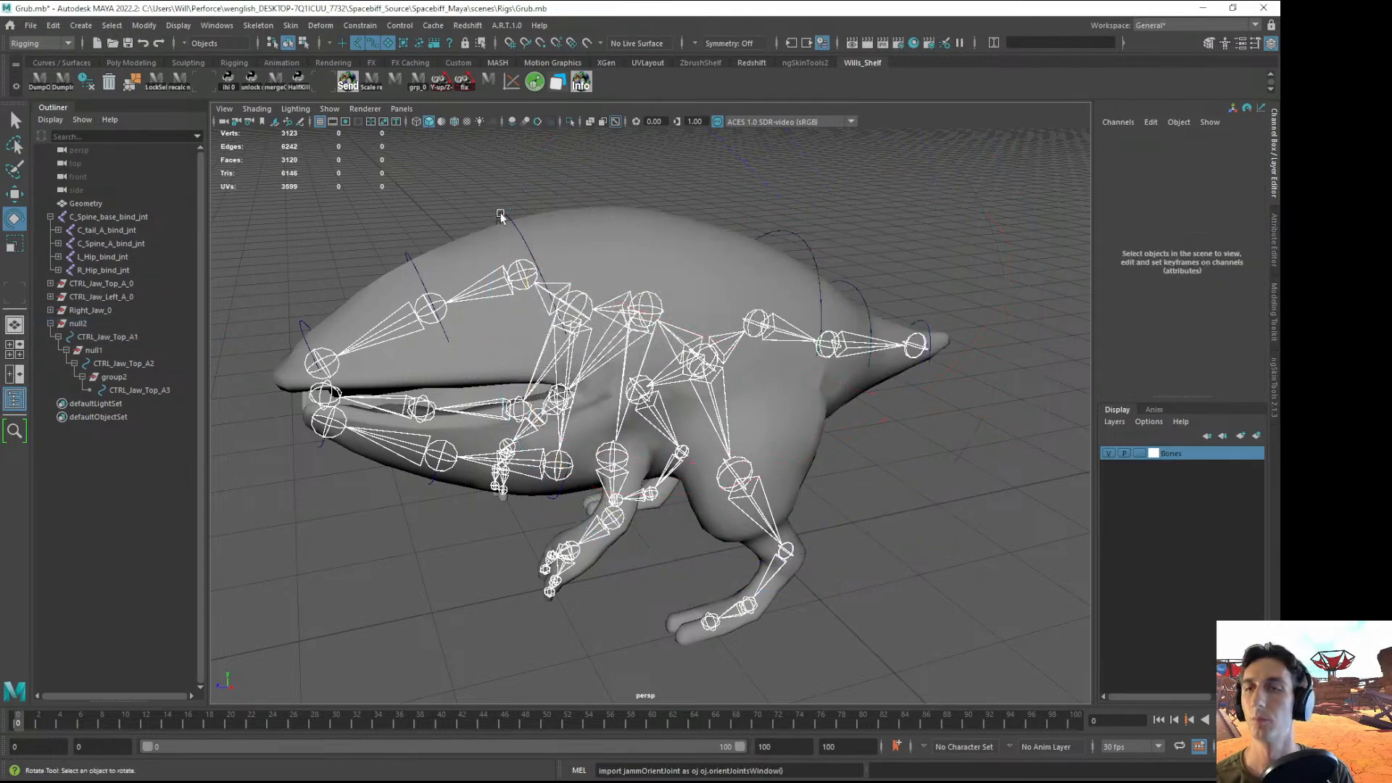
- Rotate the rearmost upper jaw control to check how the jaw deforms, and undo the rotation
left_click(503, 217)
left_click_drag(261, 232, 903, 439)
key("ctrl+z")
right_click_drag(903, 439, 909, 262, "alt")
left_click(909, 262)
left_click_drag(908, 263, 874, 326, "alt")
right_click_drag(874, 327, 914, 330, "alt")
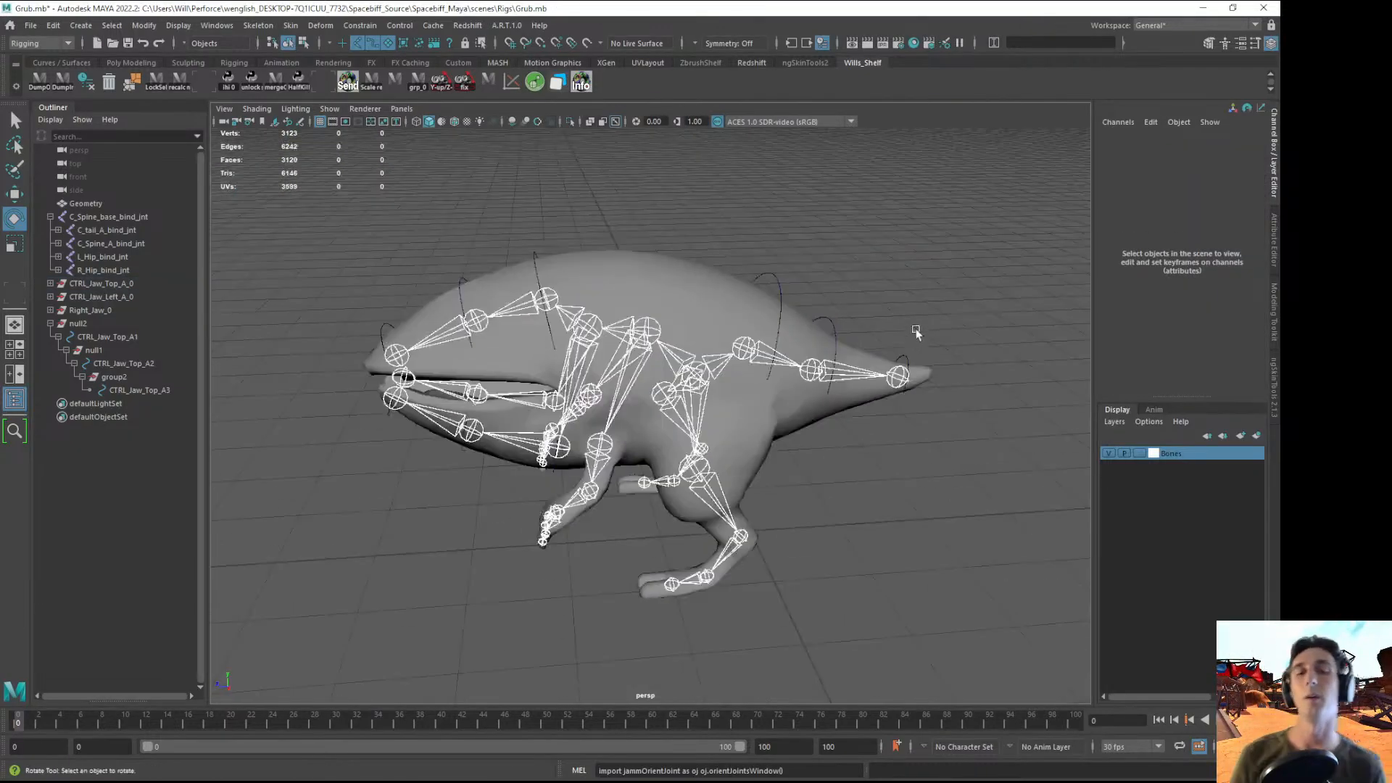
- Save the Grub scene and hide the Bones display layer
key("ctrl+s")
left_click_drag(620, 306, 657, 306, "alt")
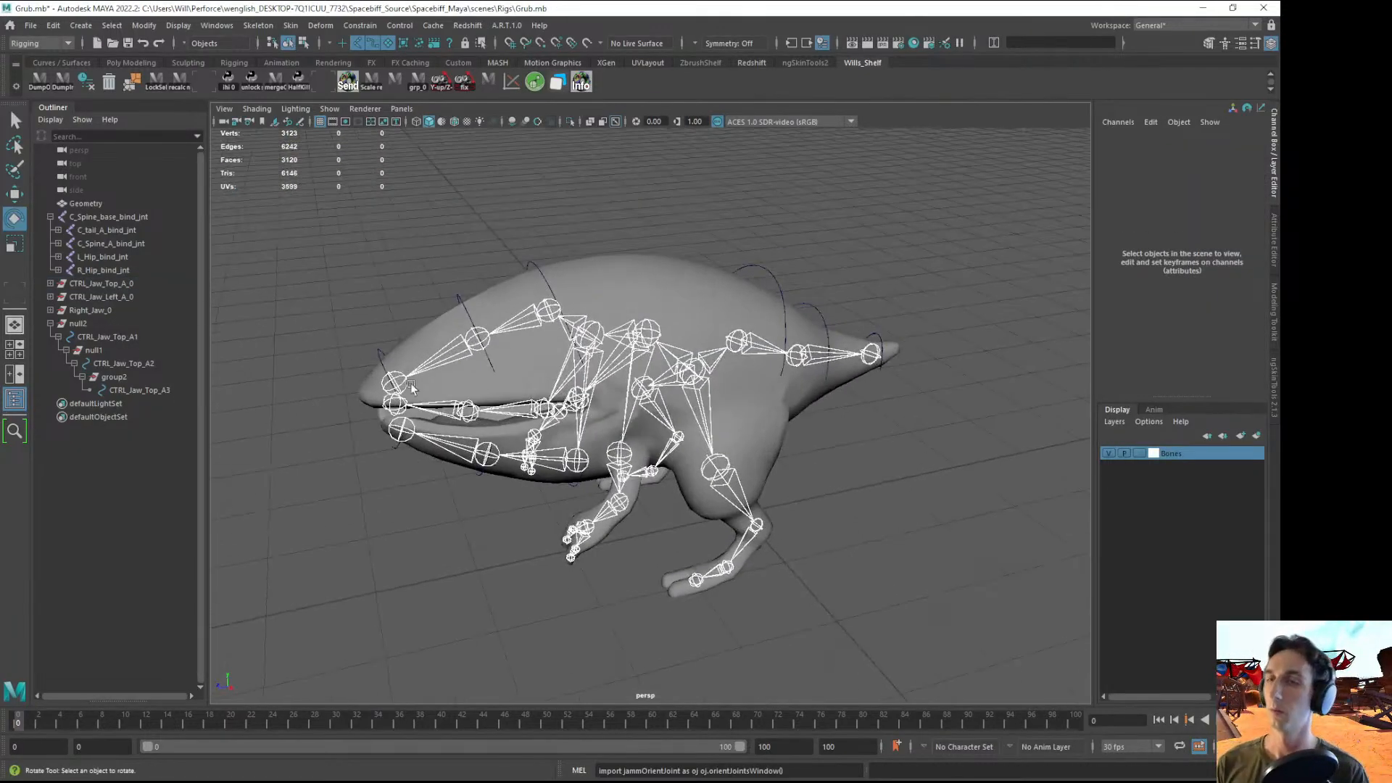
left_click_drag(388, 491, 378, 468, "alt")
left_click(1109, 454)
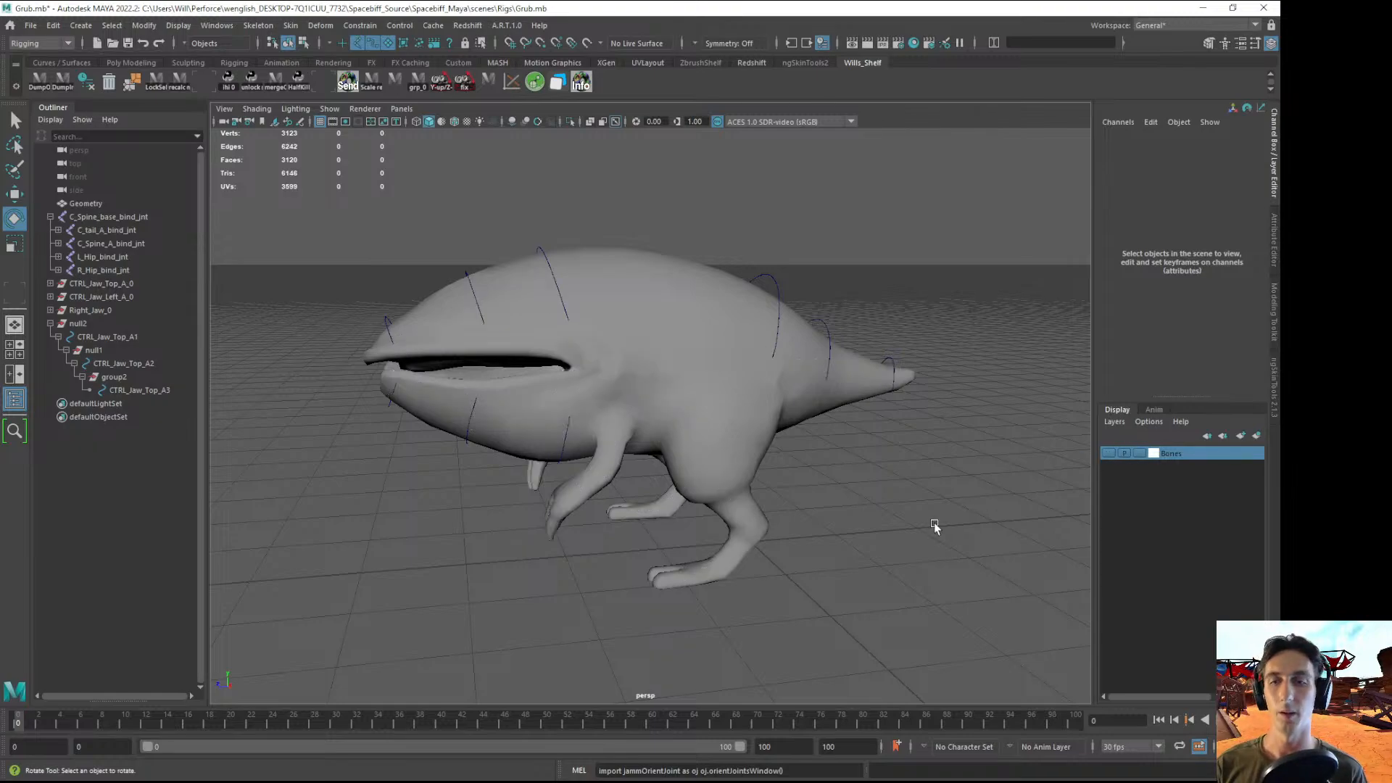
- Clear the lasso selection that includes the body mesh and limit viewport selection to curves
key("q")
mouse_move(554, 480)
left_mouse_down()
mouse_move(583, 456)
mouse_move(361, 271)
mouse_move(522, 481)
left_mouse_up()
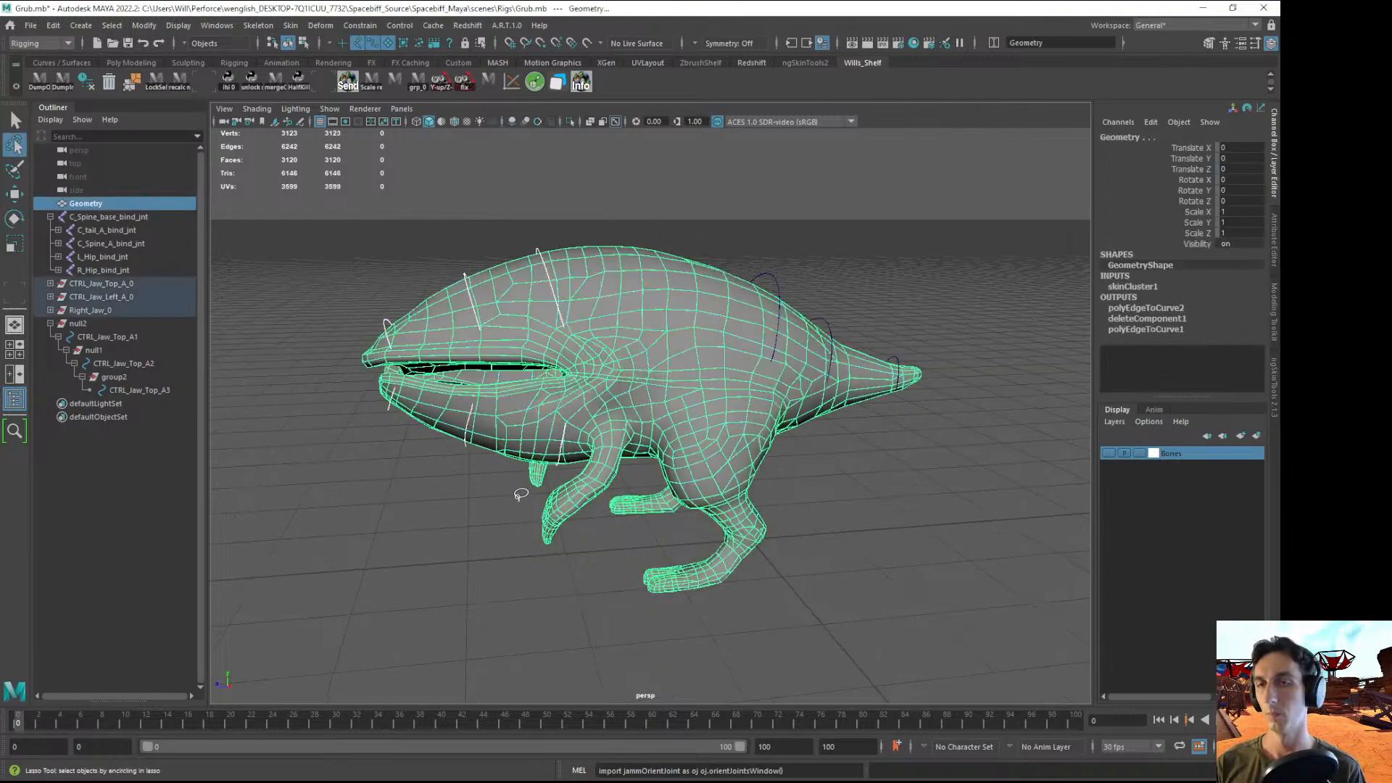
left_click(457, 529)
key("q")
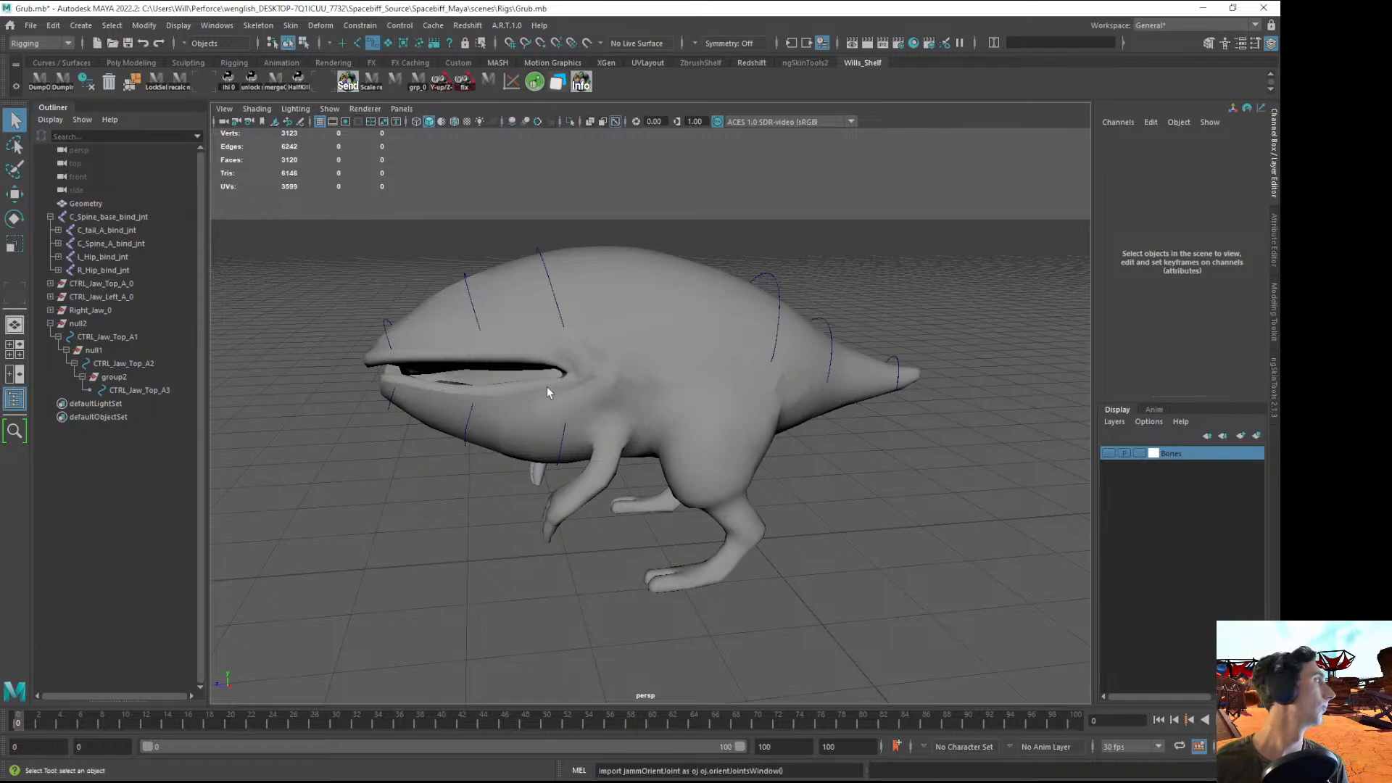
- Rotate all the jaw controls together about 31 degrees in Y to open the mouth, with textures displayed
middle_click_drag(547, 386, 510, 384, "alt")
key("q")
mouse_move(316, 280)
left_mouse_down()
mouse_move(581, 331)
mouse_move(522, 464)
left_mouse_up()
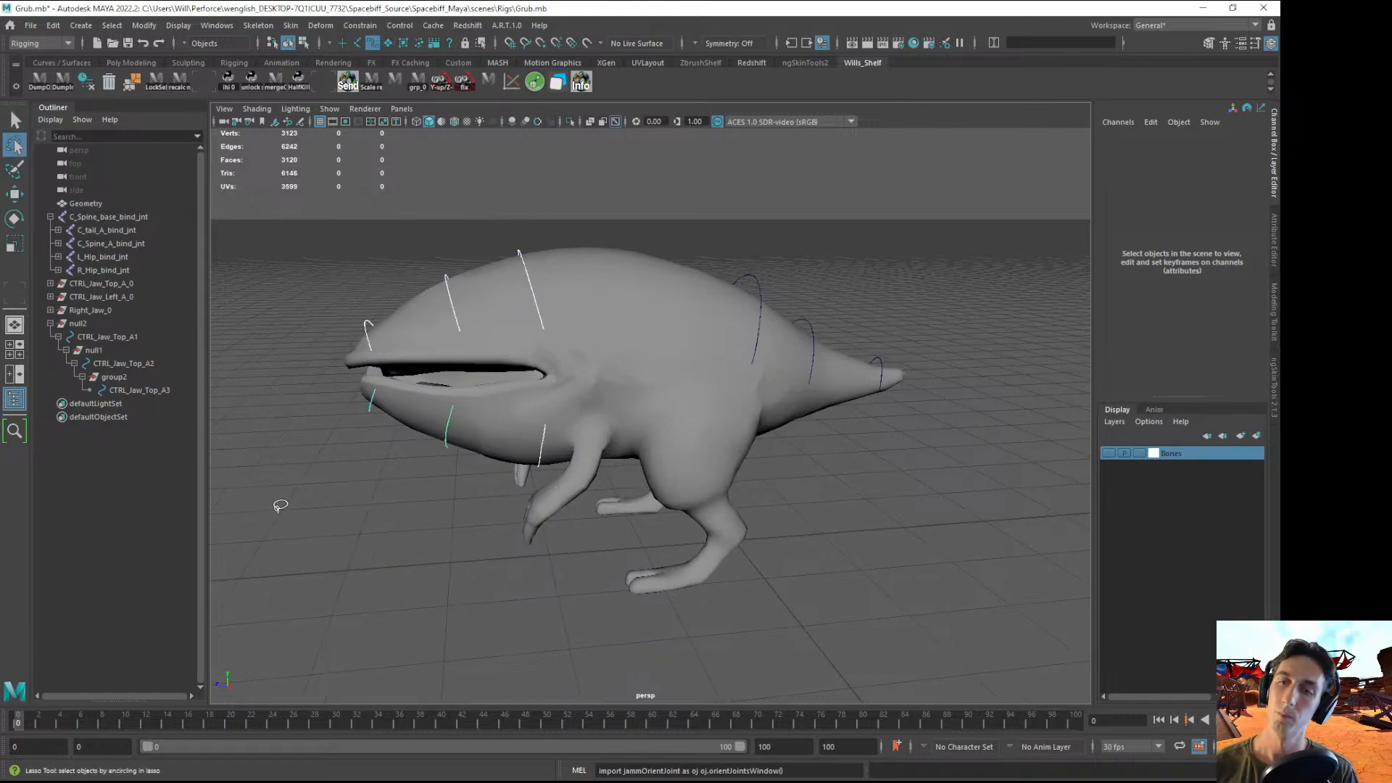
key("e")
left_click_drag(467, 296, 511, 360, "alt")
middle_click_drag(511, 359, 689, 573)
key("6")
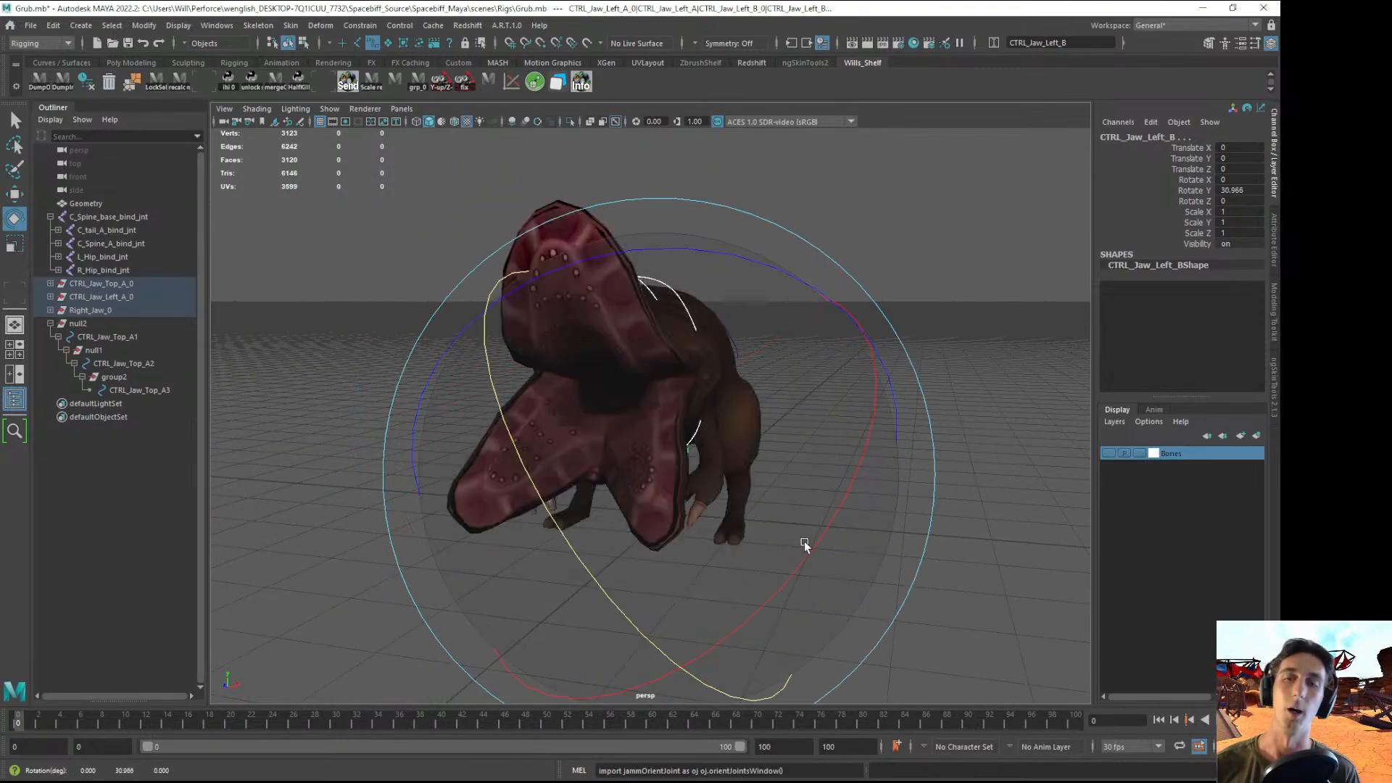
left_click_drag(803, 541, 681, 528, "alt")
left_click(858, 372)
- Rotate the three tail controls together in several directions, ending at about -15° X, 9° Y and 4° Z
mouse_move(864, 347)
left_mouse_down("alt")
mouse_move(773, 289)
mouse_move(752, 323)
mouse_move(696, 267)
mouse_move(802, 435)
mouse_move(805, 286)
left_mouse_up("alt")
key("q")
key("e")
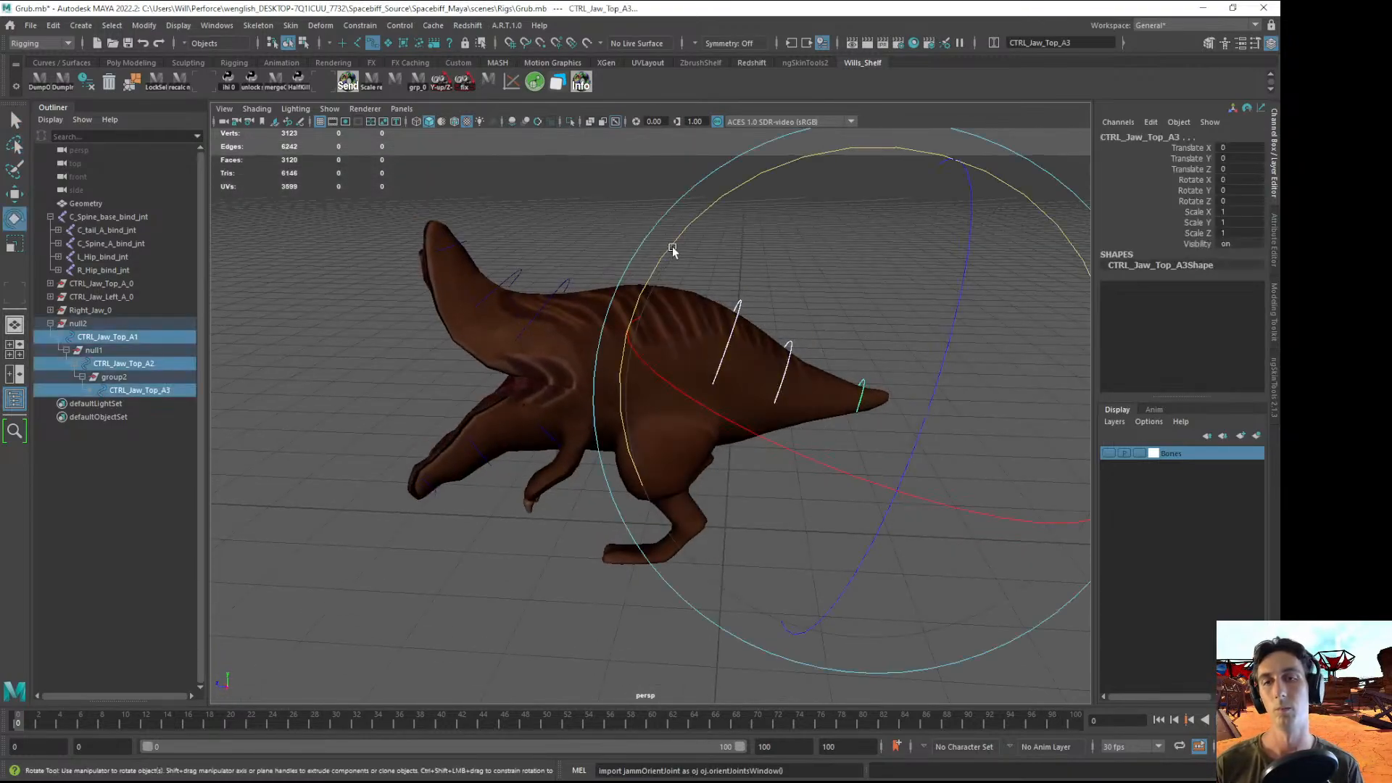
left_click_drag(671, 248, 638, 572)
left_click_drag(964, 392, 680, 380)
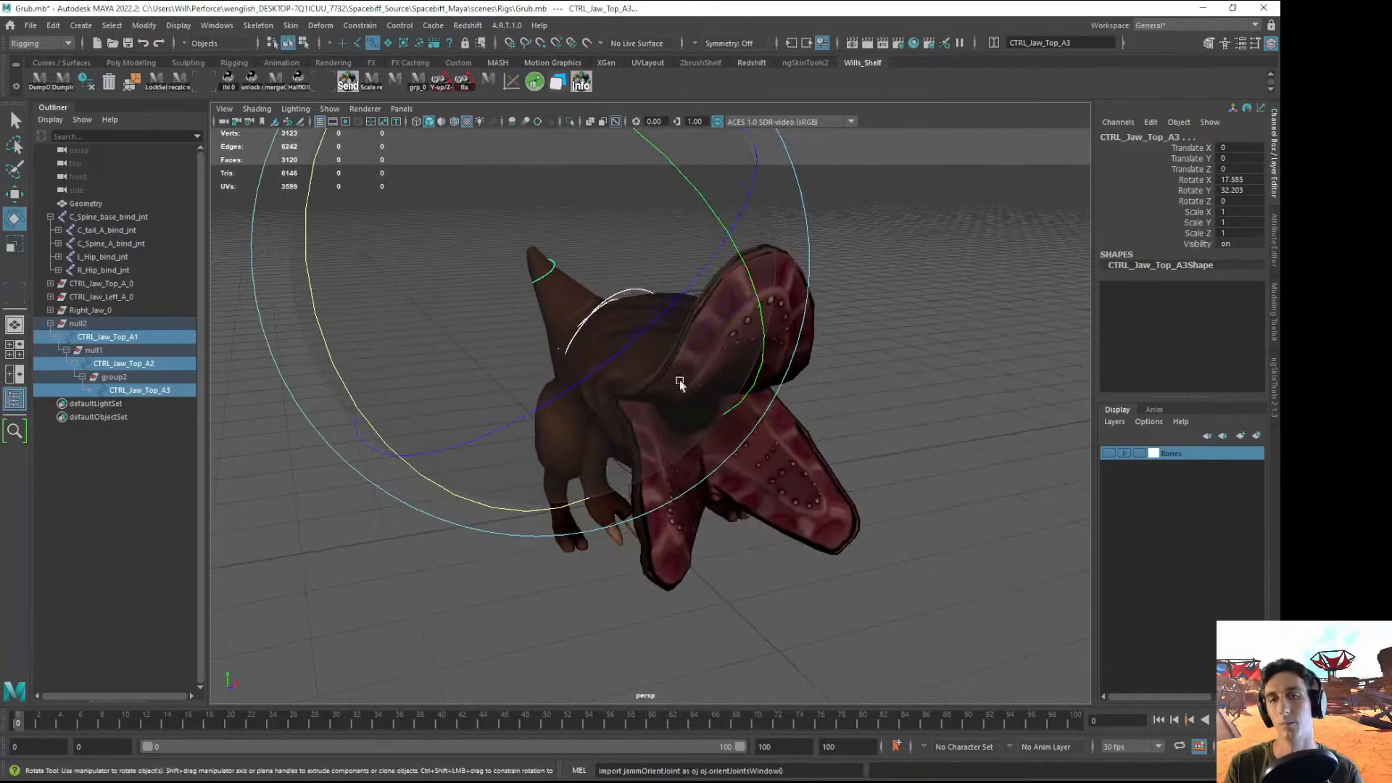
left_click_drag(347, 384, 363, 417)
left_click_drag(628, 441, 786, 541, "alt")
left_click_drag(787, 541, 855, 349, "alt")
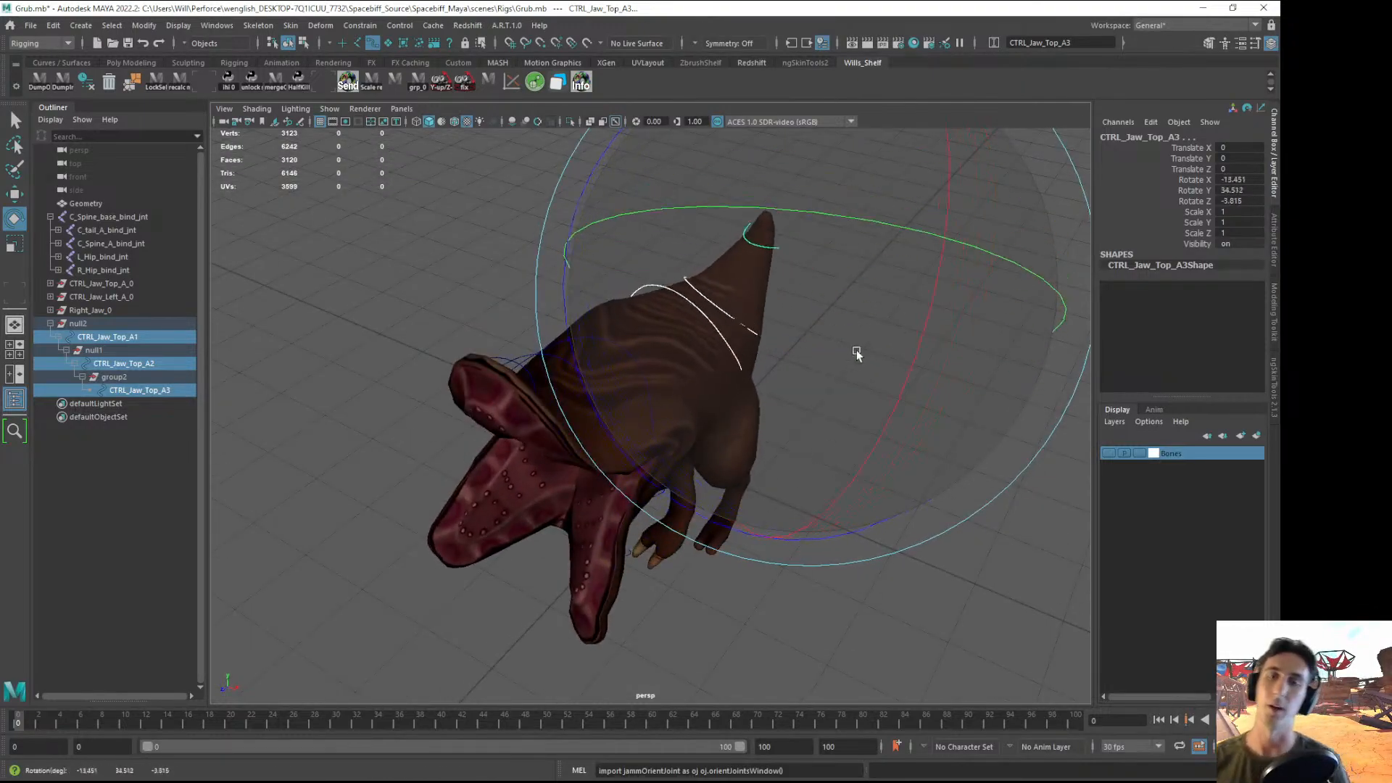
left_click_drag(567, 242, 693, 182)
left_click_drag(834, 377, 718, 265, "alt")
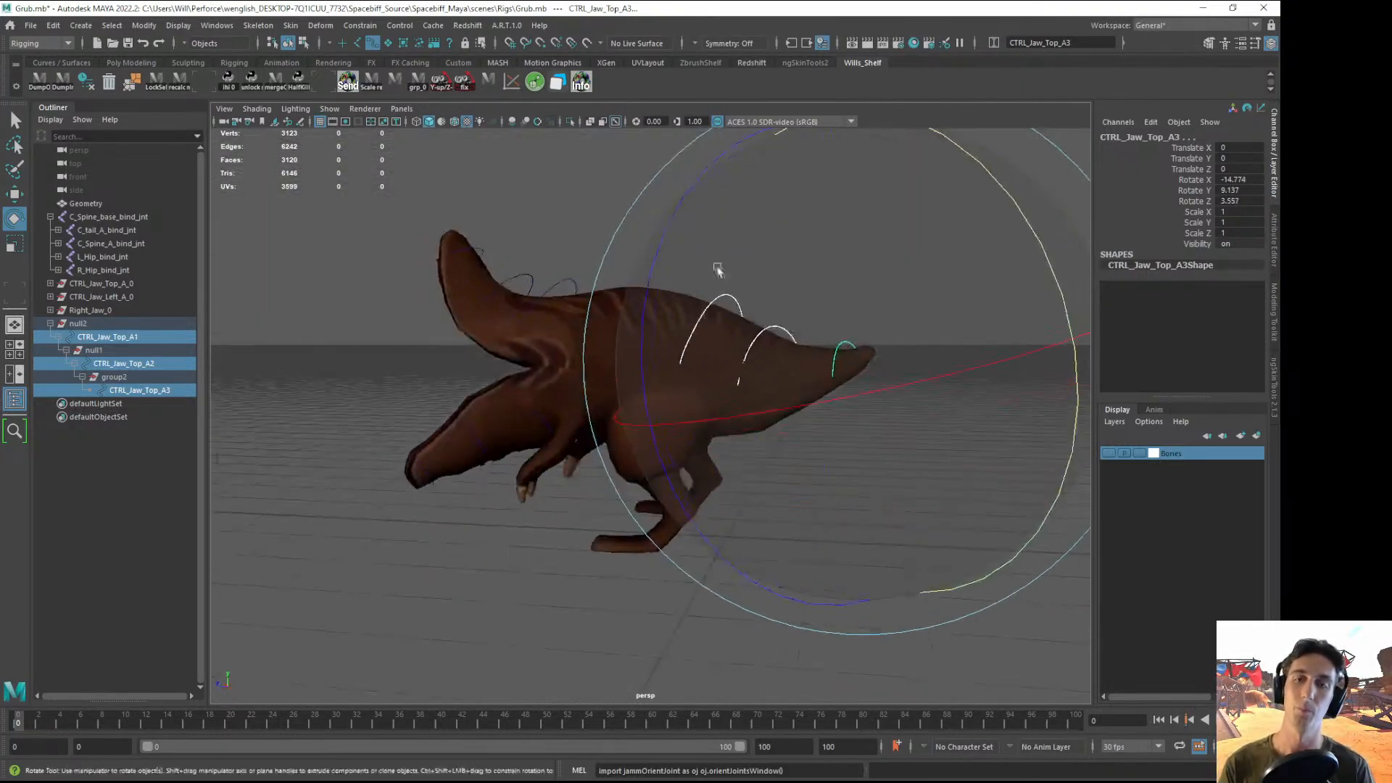
- Undo the tail and jaw rotations and return the viewport to untextured shading
key("ctrl+z")
key("ctrl+z")
left_click_drag(765, 366, 828, 368, "alt")
key("ctrl+z")
left_click(464, 559)
mouse_move(464, 560)
left_mouse_down("alt")
mouse_move(446, 554)
mouse_move(554, 445)
mouse_move(486, 389)
mouse_move(607, 314)
mouse_move(462, 538)
mouse_move(587, 274)
mouse_move(645, 290)
left_mouse_up("alt")
key("4")
key("q")
mouse_move(324, 254)
left_mouse_down()
mouse_move(644, 308)
mouse_move(806, 530)
mouse_move(653, 399)
left_mouse_up()
key("5")
left_click(806, 530)
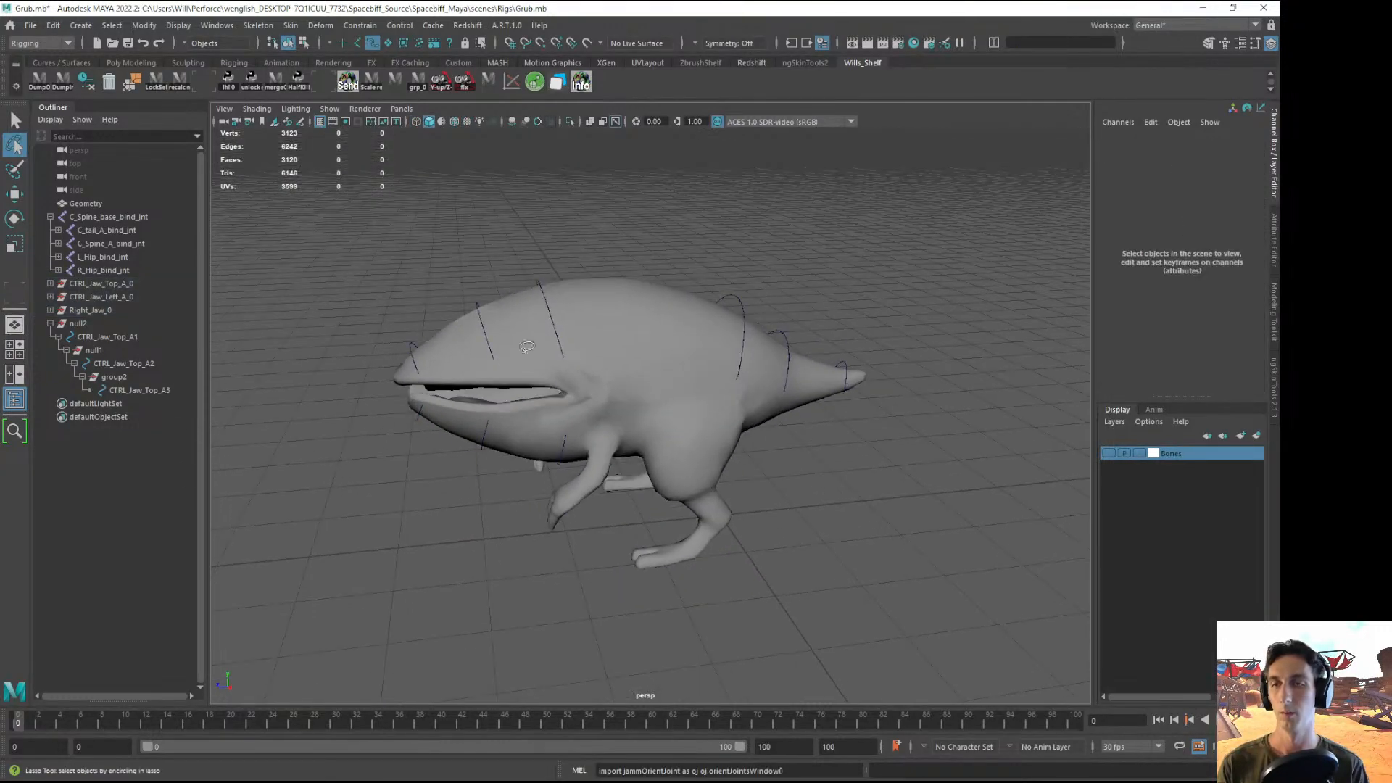
- Rotate the base controls of the top, left and right jaws together about 37 degrees in Y to open the mouth
key("q")
left_click(536, 283)
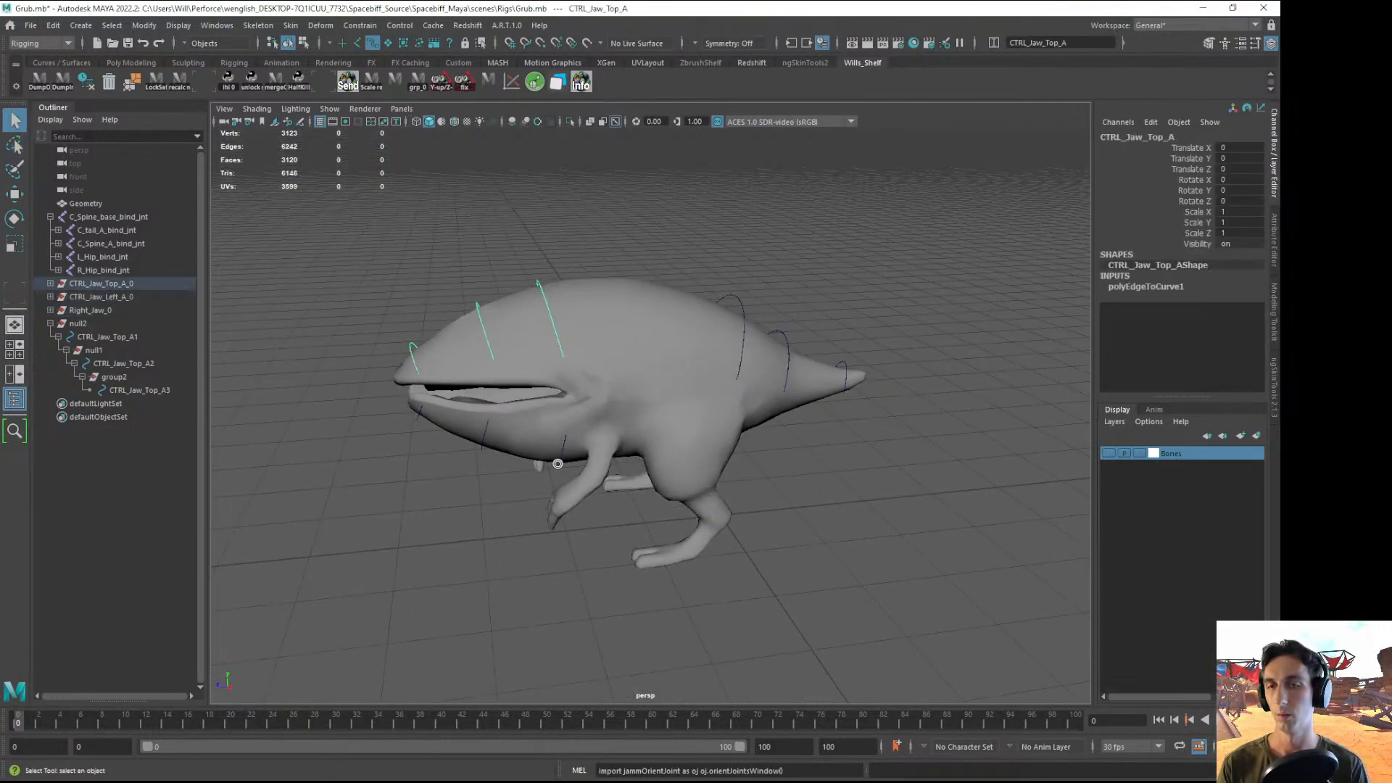
left_click(559, 461, "shift")
left_click_drag(560, 463, 728, 461, "alt")
left_click(698, 434, "shift")
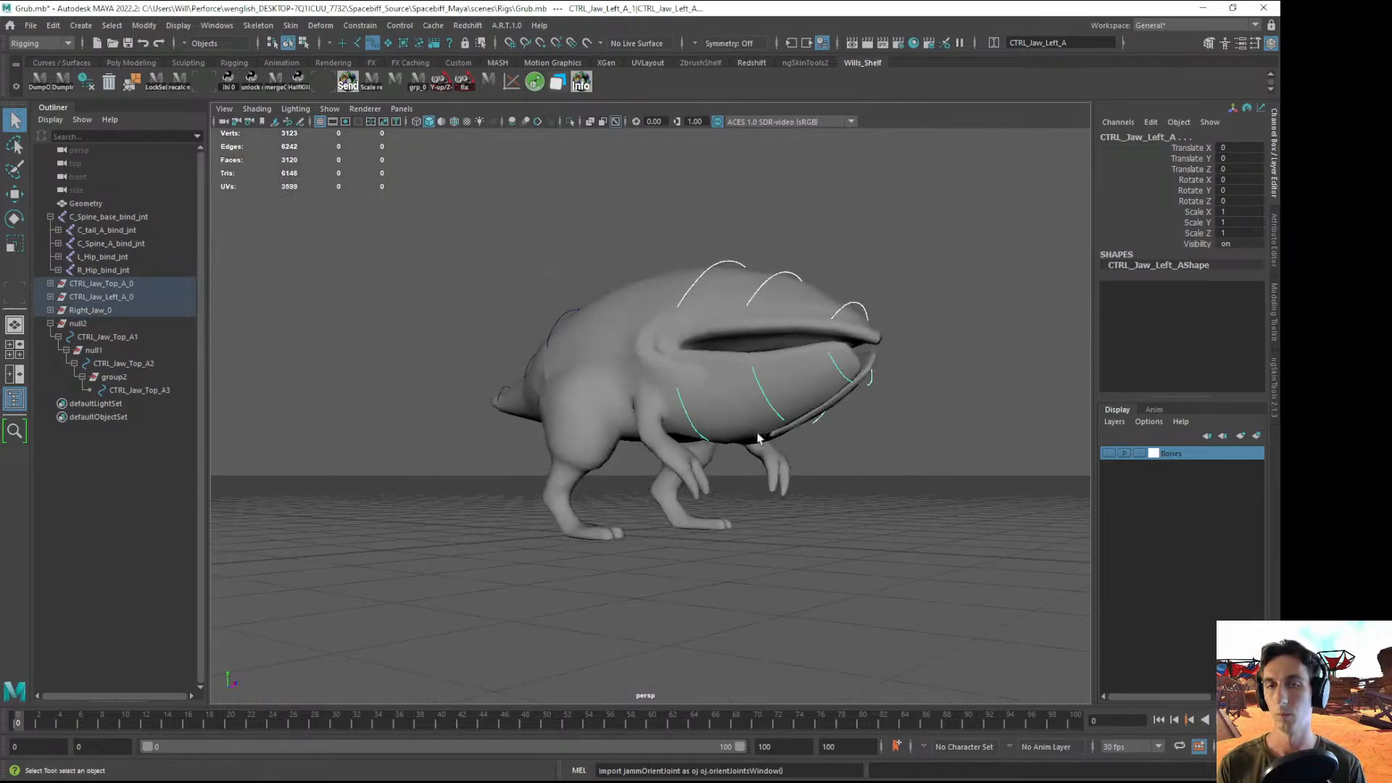
key("e")
left_click_drag(851, 520, 756, 601)
left_click_drag(797, 566, 477, 335, "alt")
left_click_drag(432, 289, 592, 433)
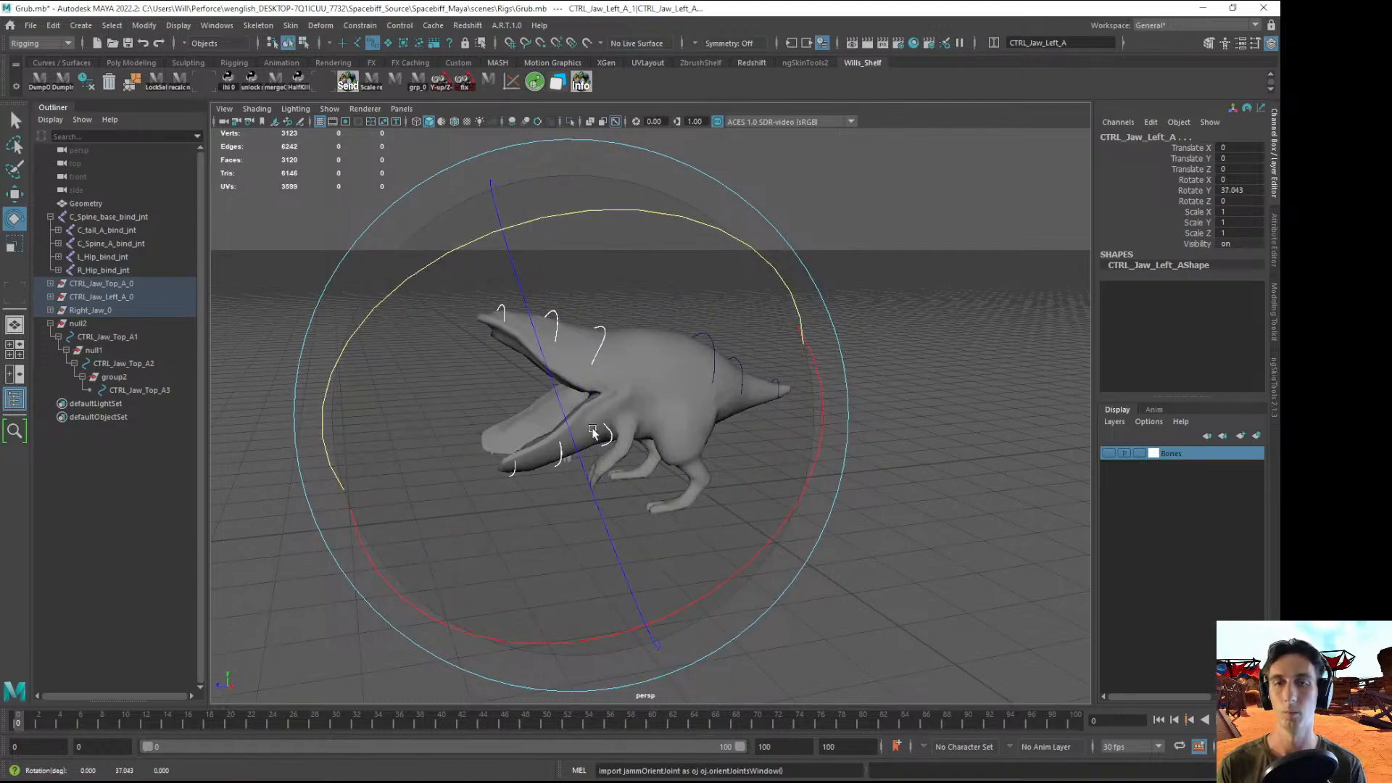
left_click(915, 500)
left_click_drag(915, 500, 835, 457, "alt")
right_click_drag(835, 457, 912, 505, "alt")
- Rotate CTRL_Jaw_Top_A1 at the tail base about 38 degrees in Y to raise the tail, and undo it
left_click(731, 306)
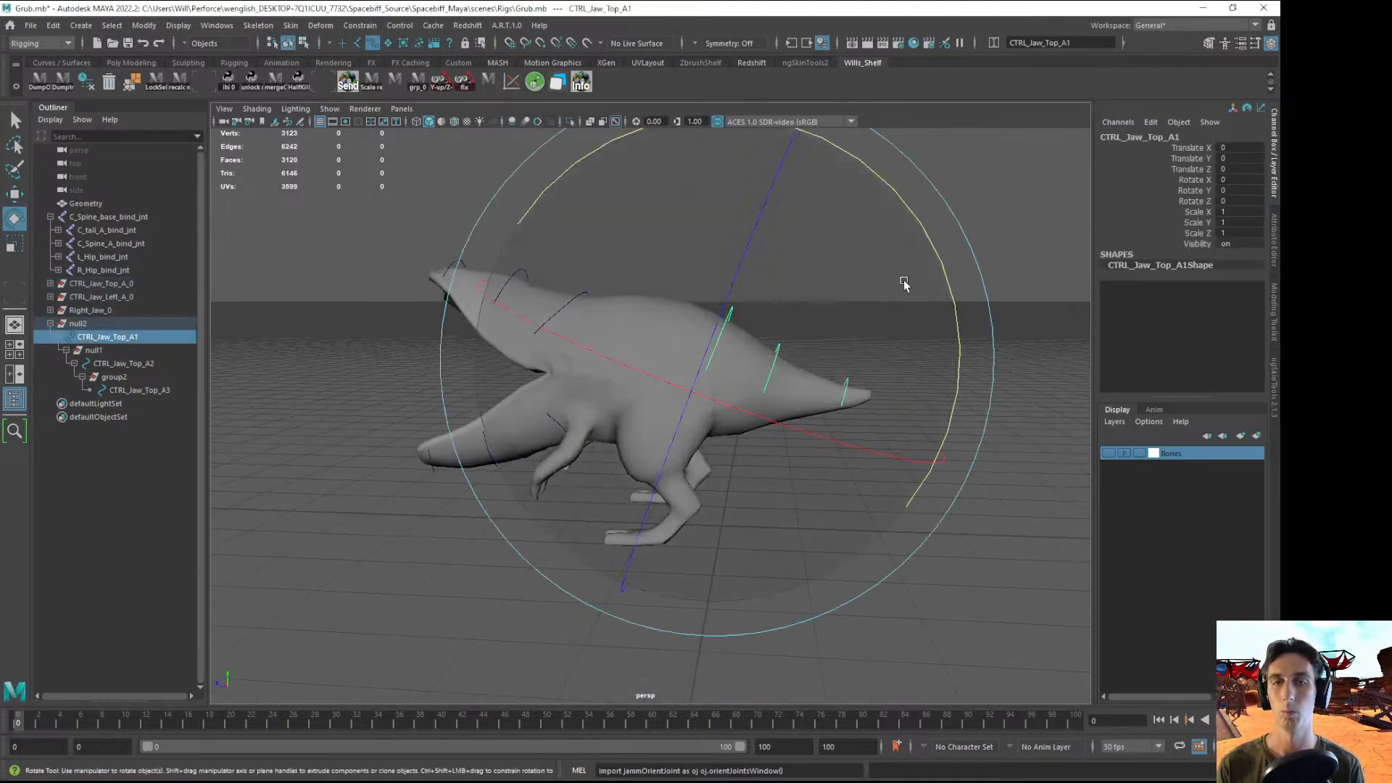
left_click_drag(947, 283, 852, 158)
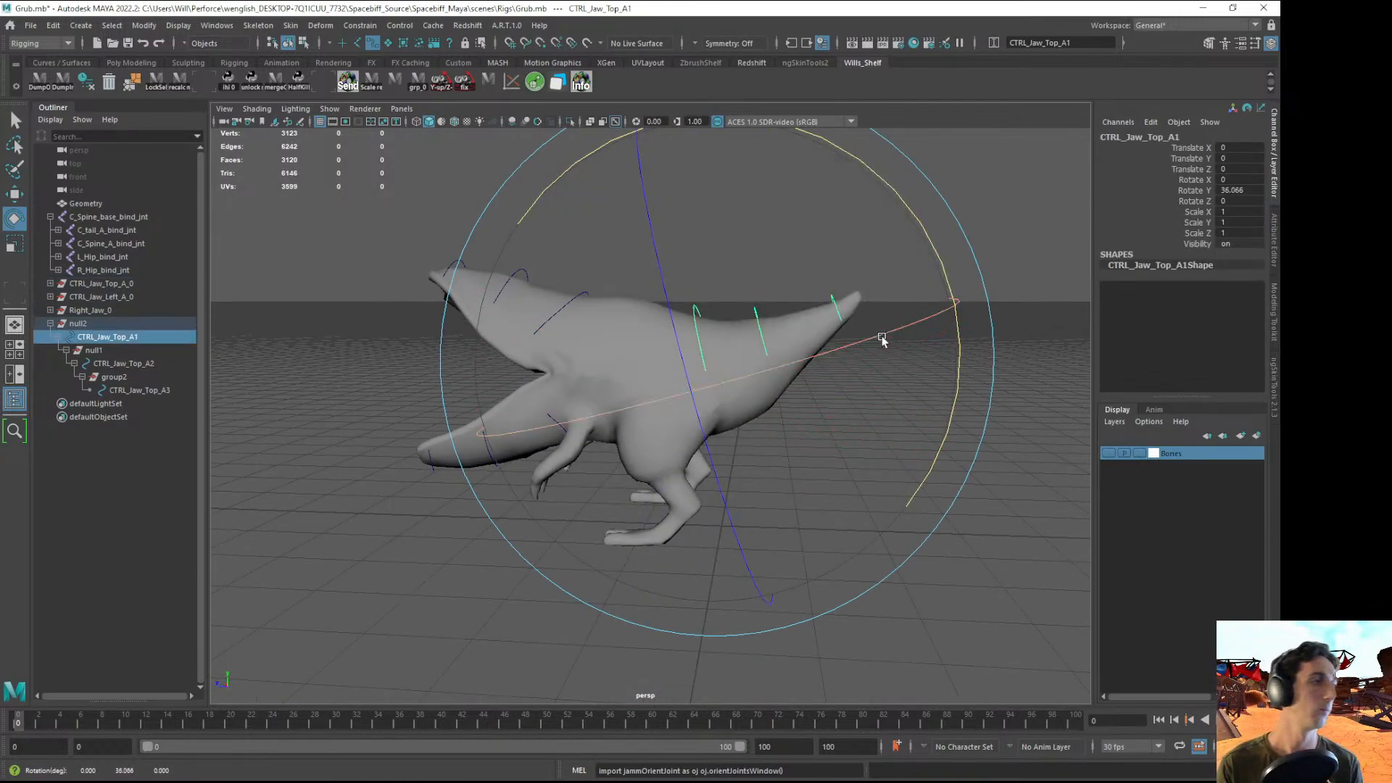
key("ctrl+z")
left_click_drag(812, 438, 860, 459, "alt")
right_click_drag(859, 458, 912, 468, "alt")
left_click(1032, 471)
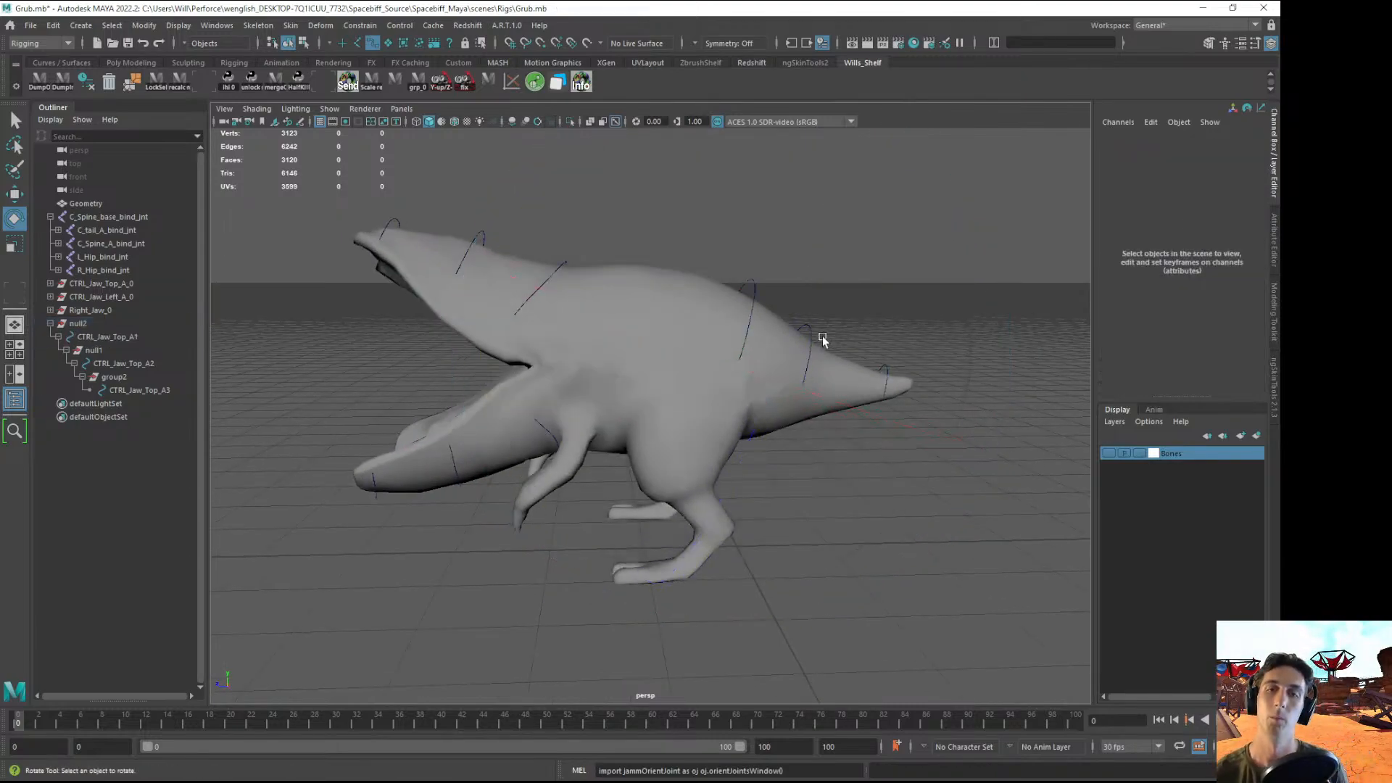
- Rotate the middle tail control as a test, and undo the tail and jaw rotations
left_click(807, 335)
left_click_drag(644, 181, 556, 260)
key("ctrl+z")
left_click(573, 532)
left_click_drag(573, 533, 609, 560, "alt")
left_click(921, 558)
left_click_drag(921, 558, 834, 522, "alt")
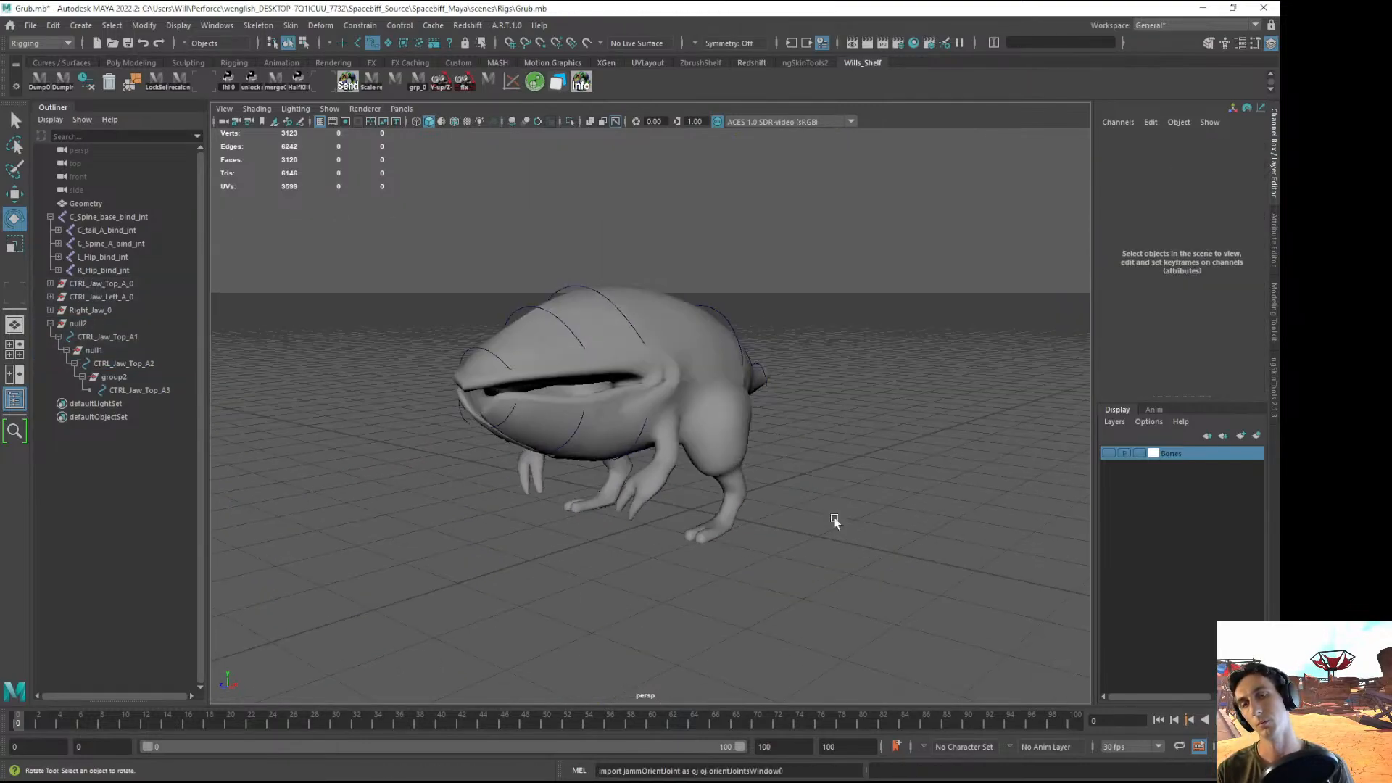
- Save the Grub scene
key("ctrl+s")
mouse_move(677, 370)
left_mouse_down("alt")
mouse_move(855, 389)
mouse_move(750, 397)
mouse_move(659, 379)
mouse_move(687, 373)
left_mouse_up("alt")
key("ctrl+s")
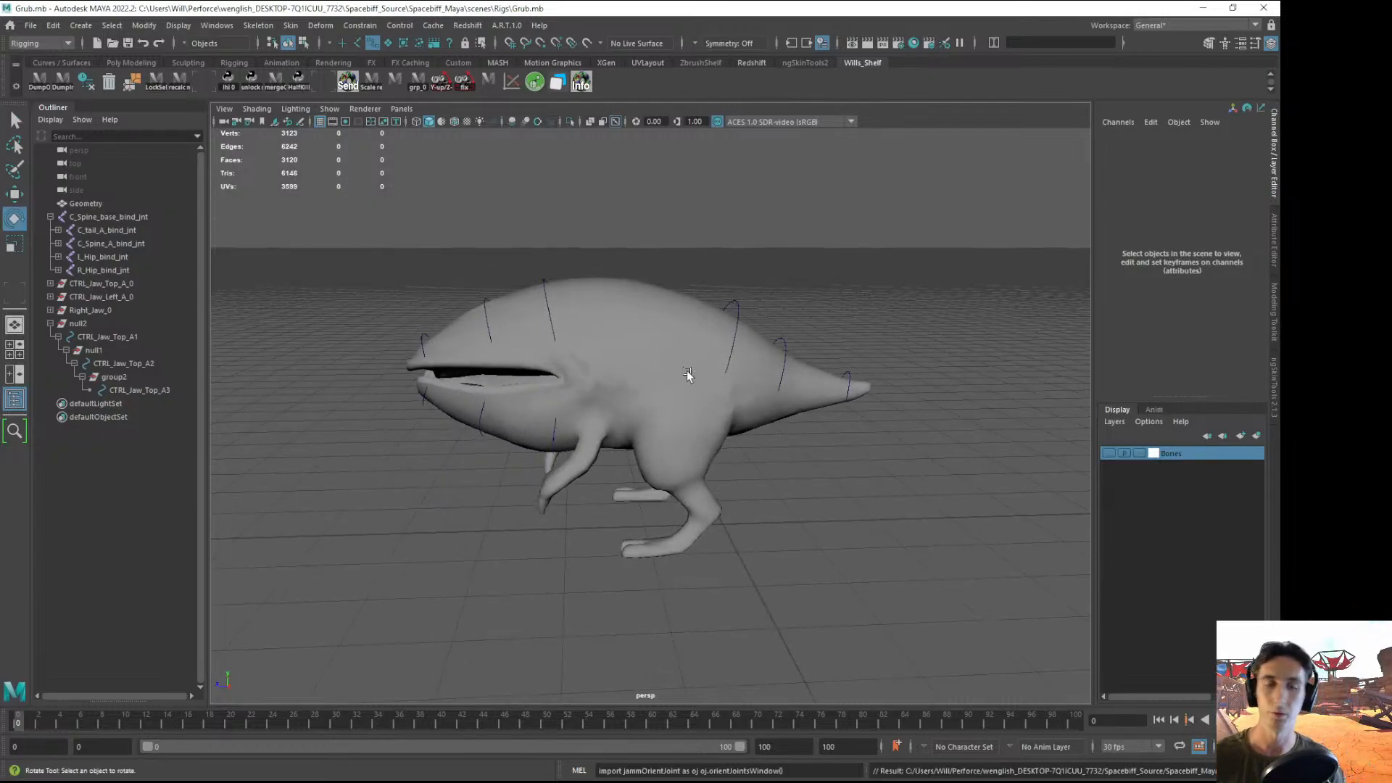
- Examine the creature's mesh and its jaw and tail control curves from the side, front and above
left_click_drag(667, 364, 651, 365, "alt")
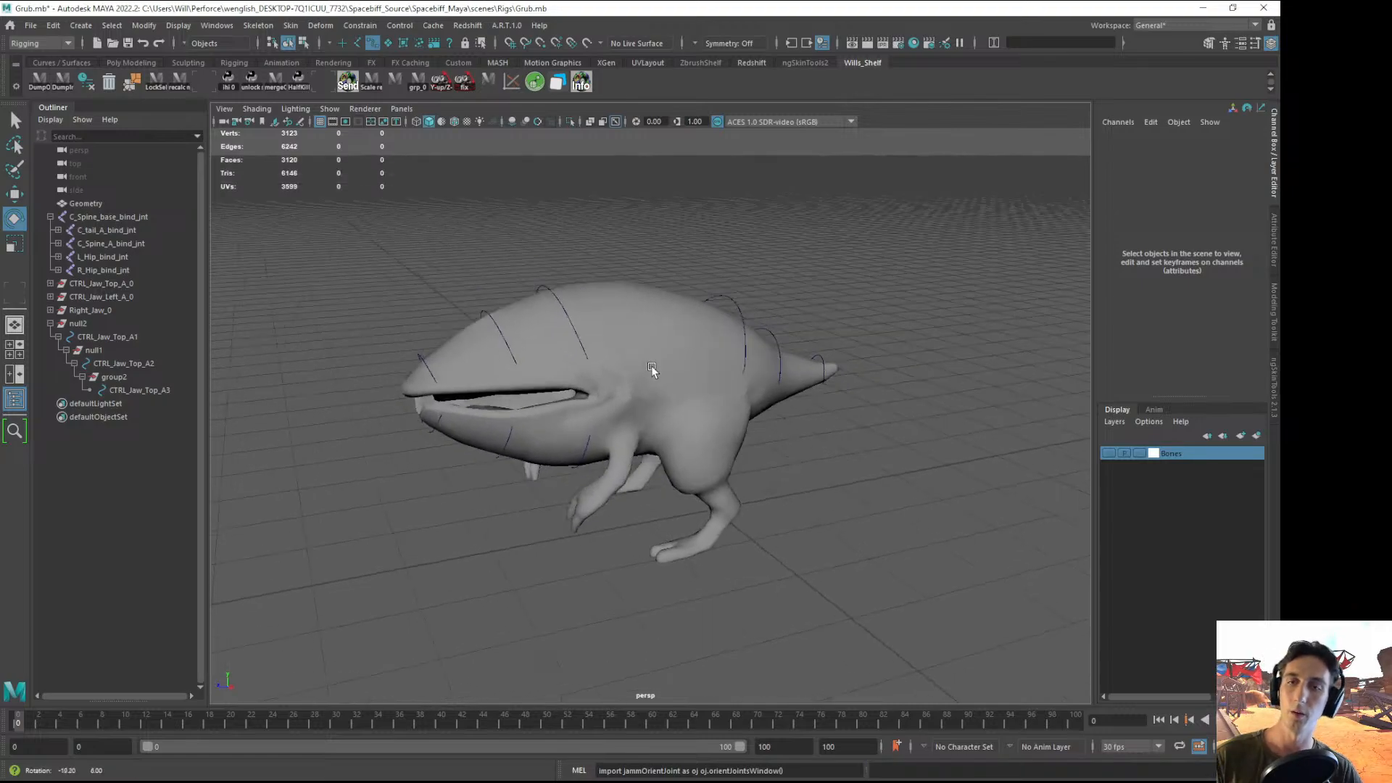
right_click_drag(663, 358, 681, 342, "alt")
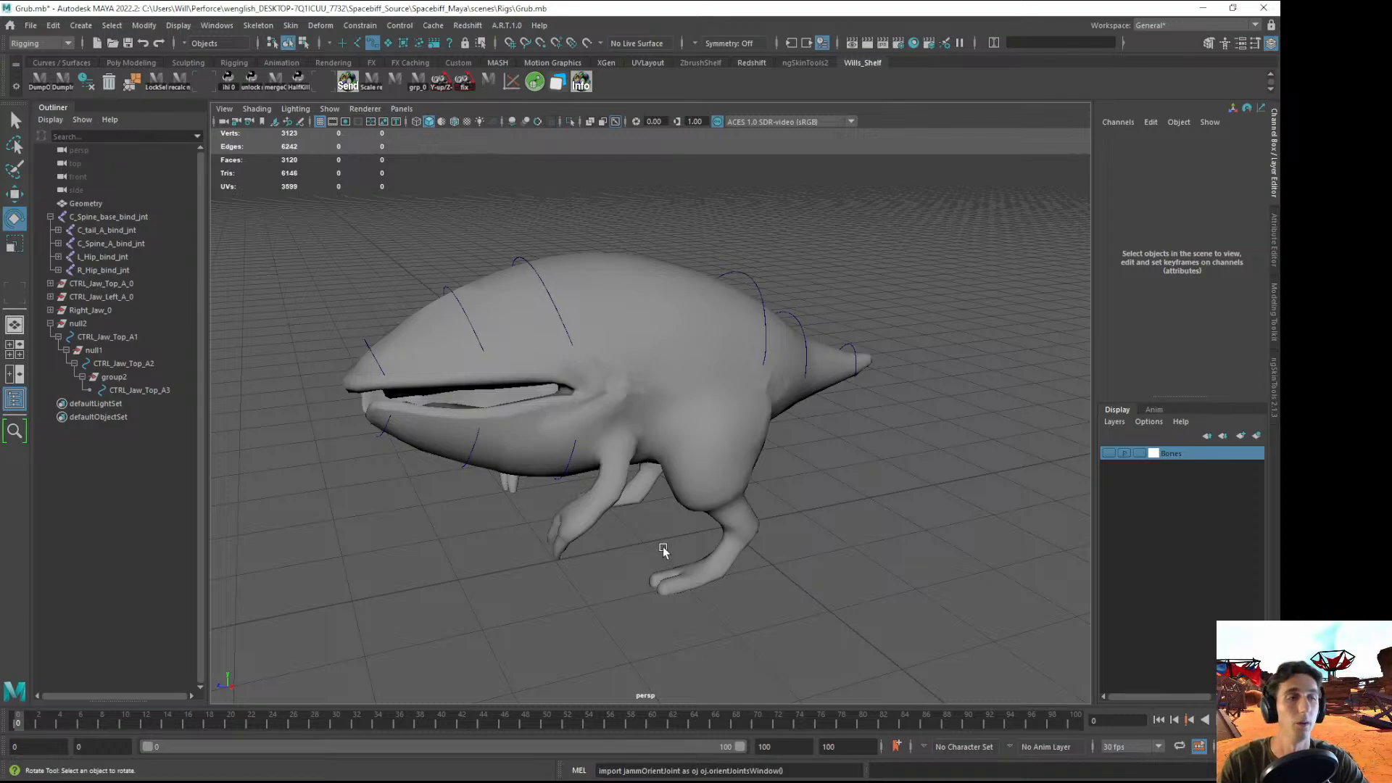
left_click_drag(672, 542, 622, 500, "alt")
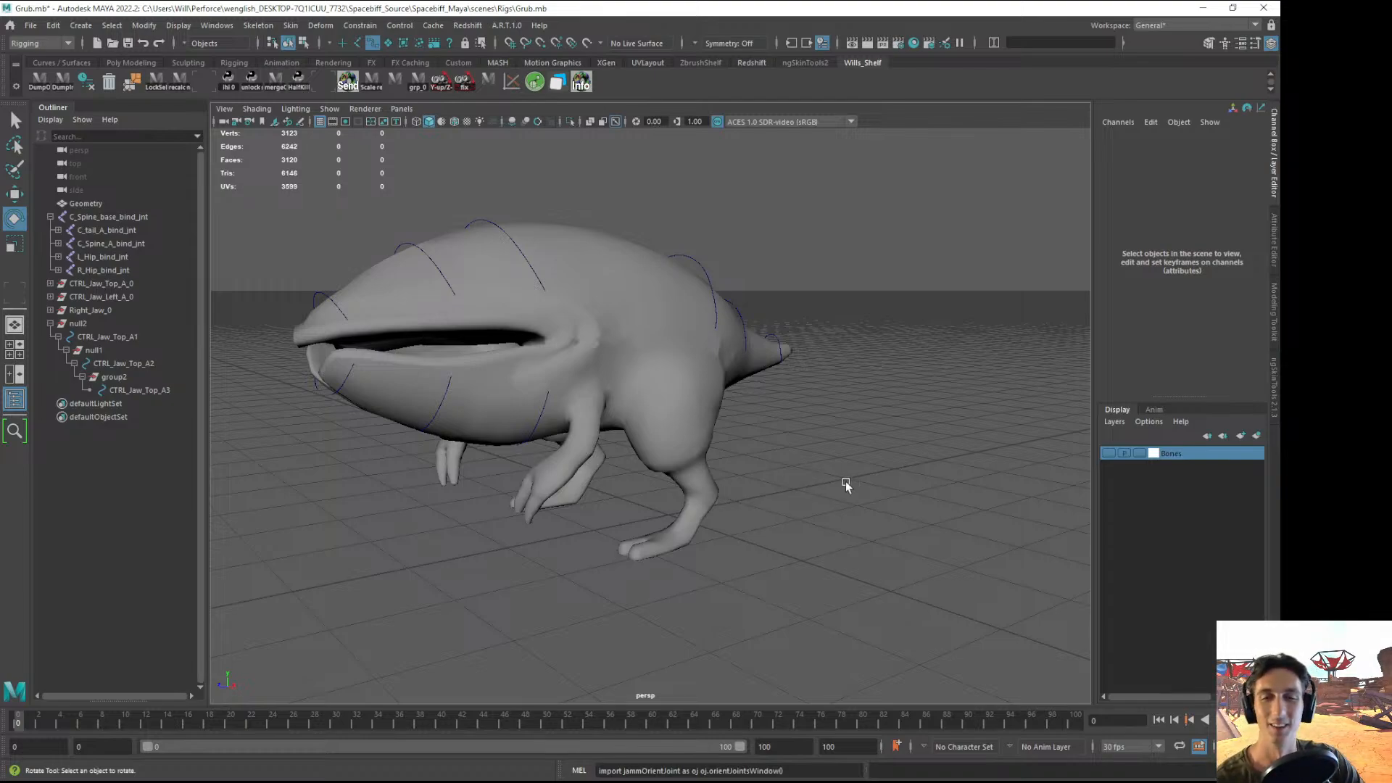
key("q")
left_click_drag(805, 474, 684, 457, "alt")
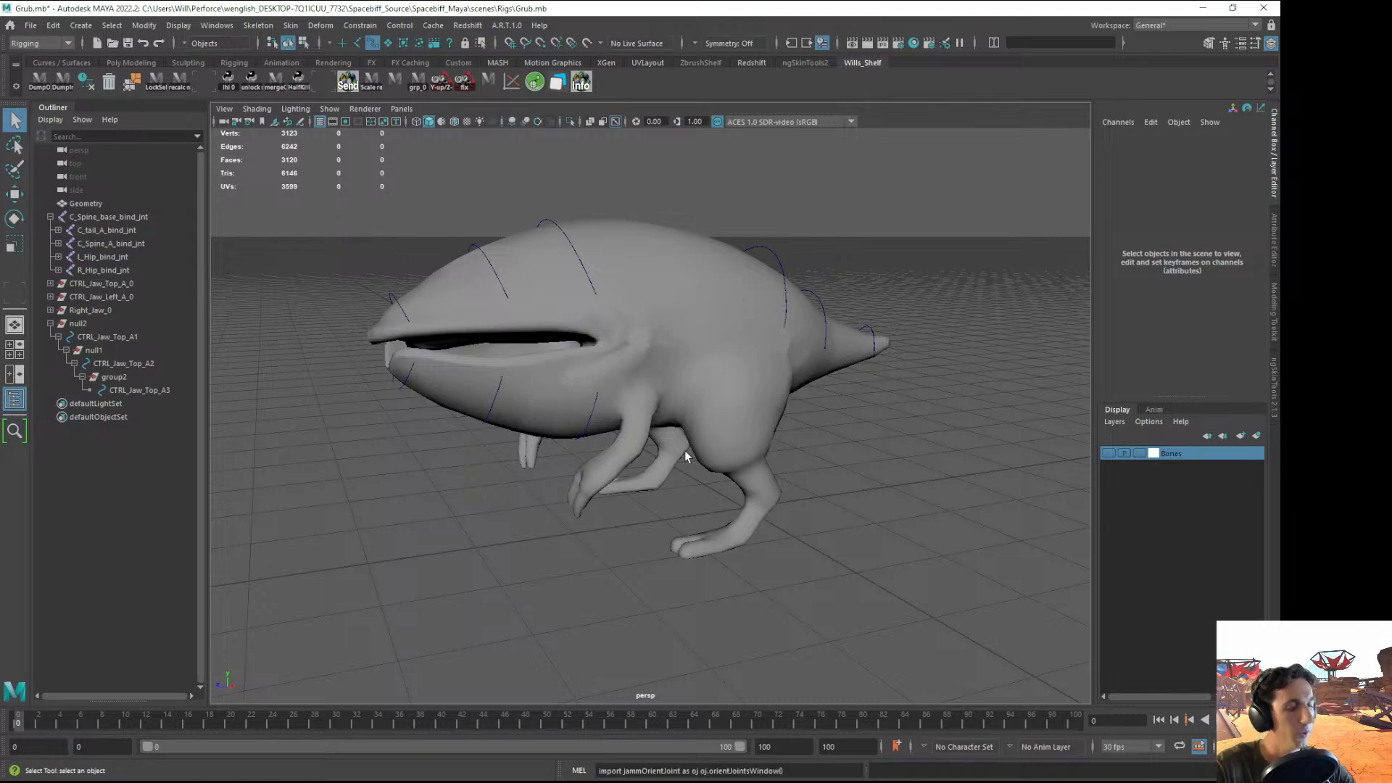
left_click_drag(876, 493, 911, 511)
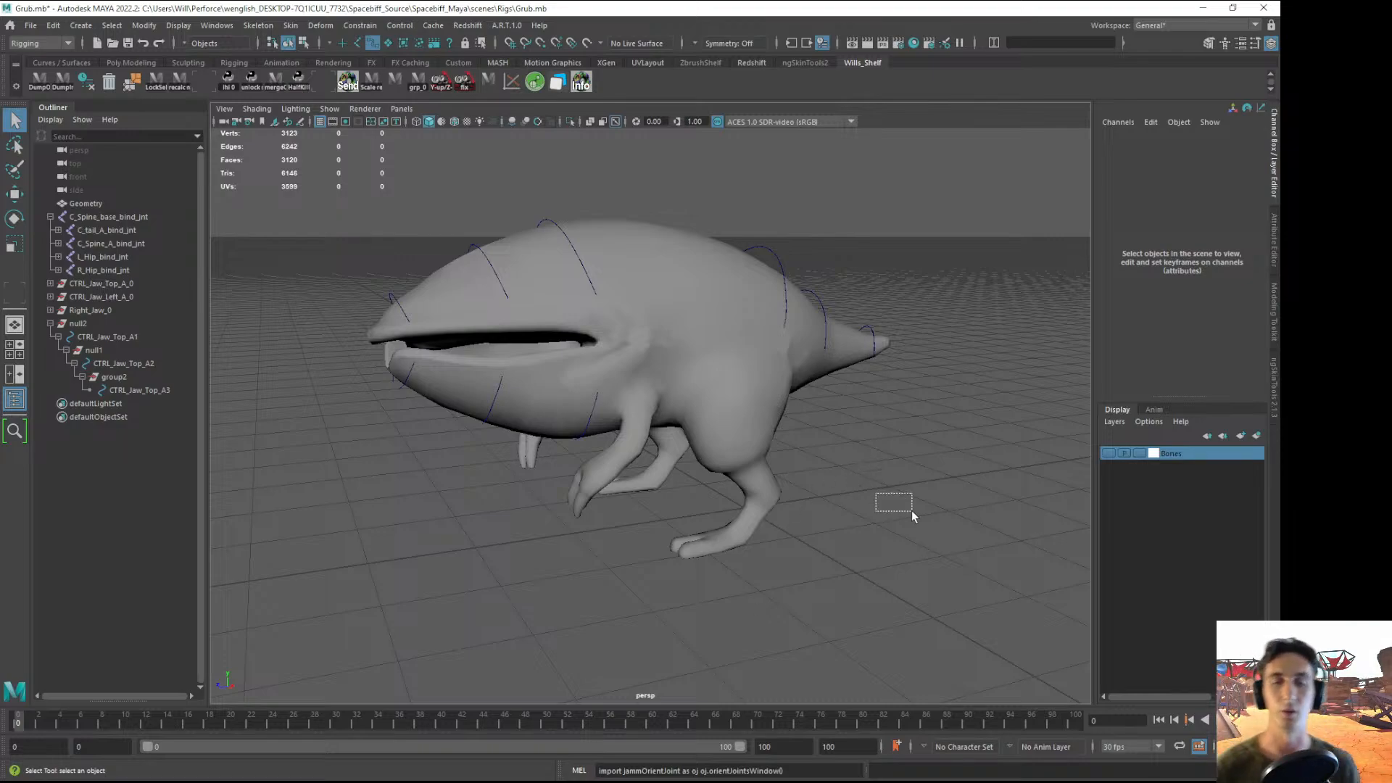
left_click_drag(734, 415, 789, 207, "alt")
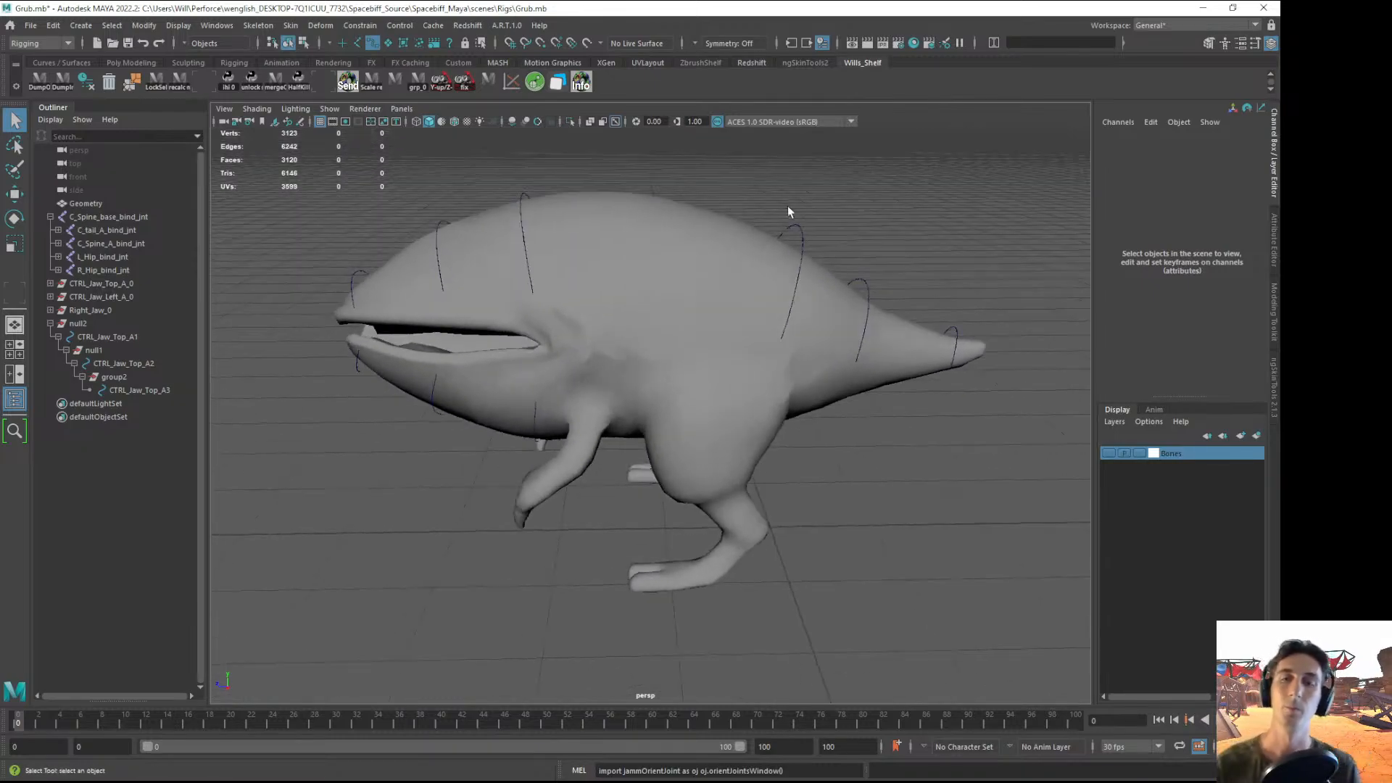
left_click(799, 229)
left_click(805, 559)
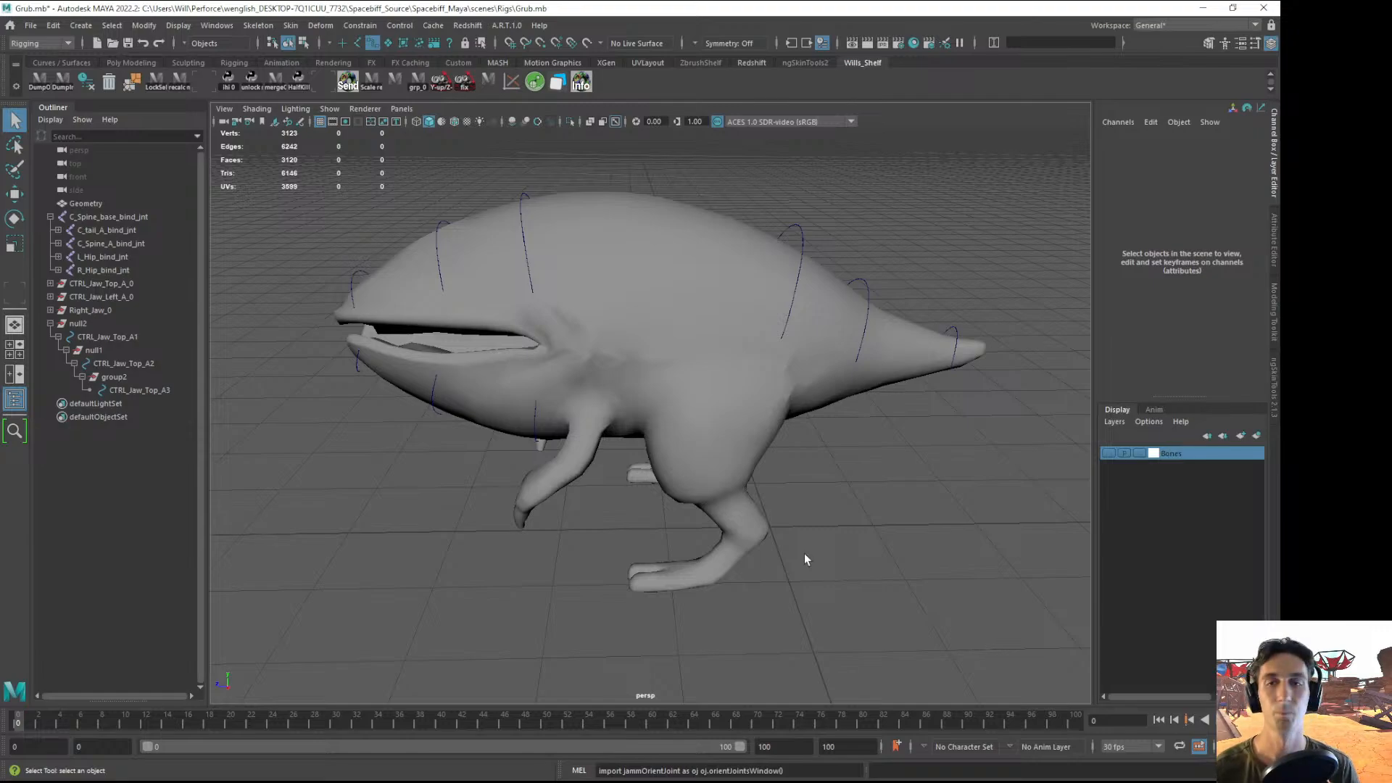
left_click_drag(803, 554, 740, 383, "alt")
- Check the channels of the jaw controls under Right_Jaw_0 from base to tip, clear the selection and save the scene
left_click(658, 422)
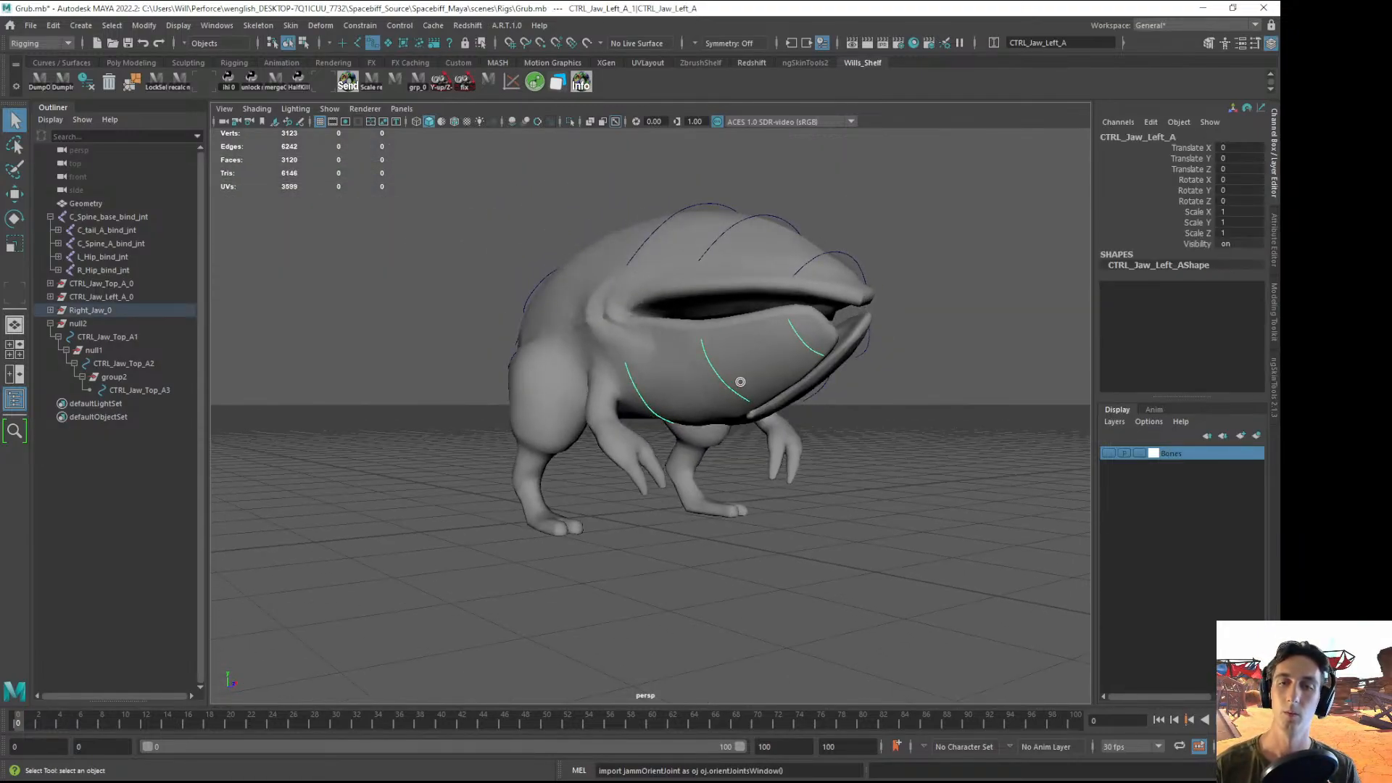
left_click(805, 341)
key("e")
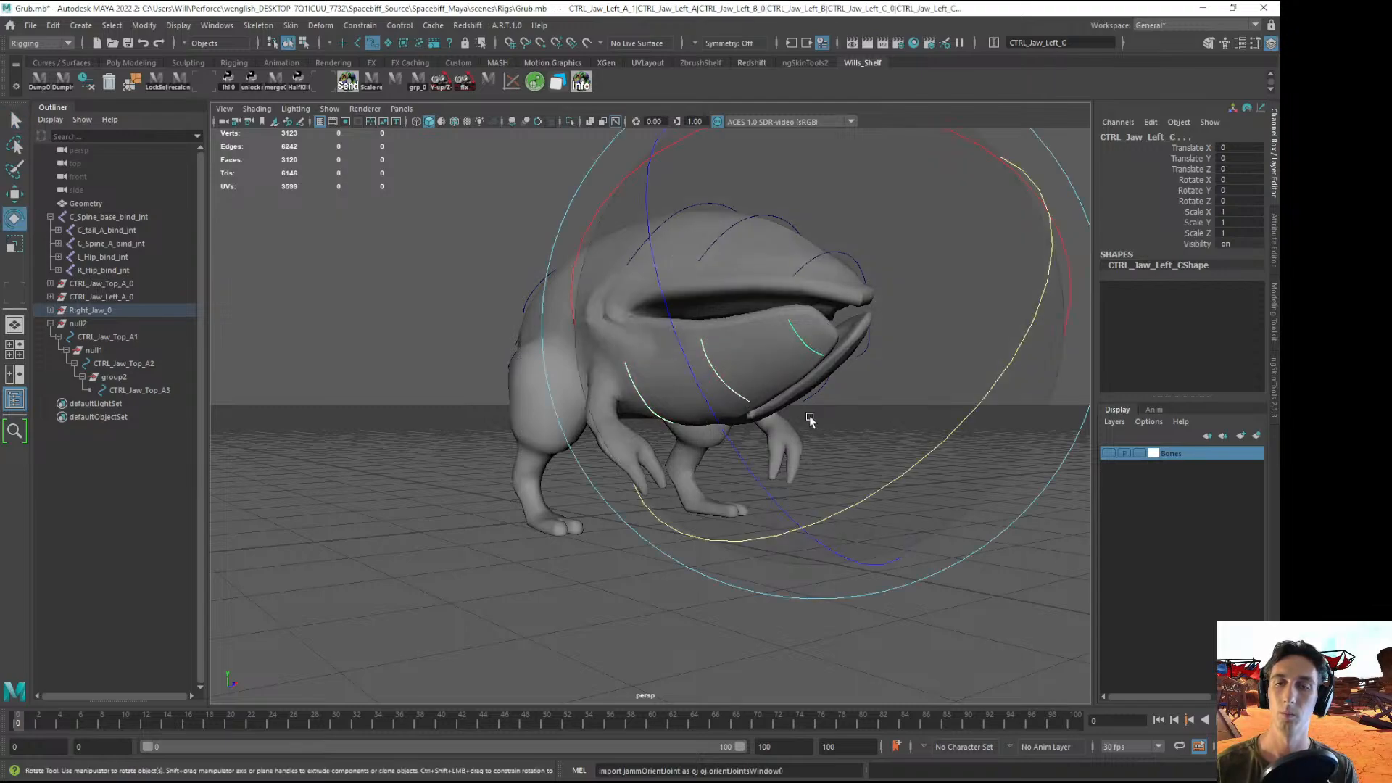
left_click_drag(902, 463, 793, 516)
left_click(864, 519)
key("ctrl+s")
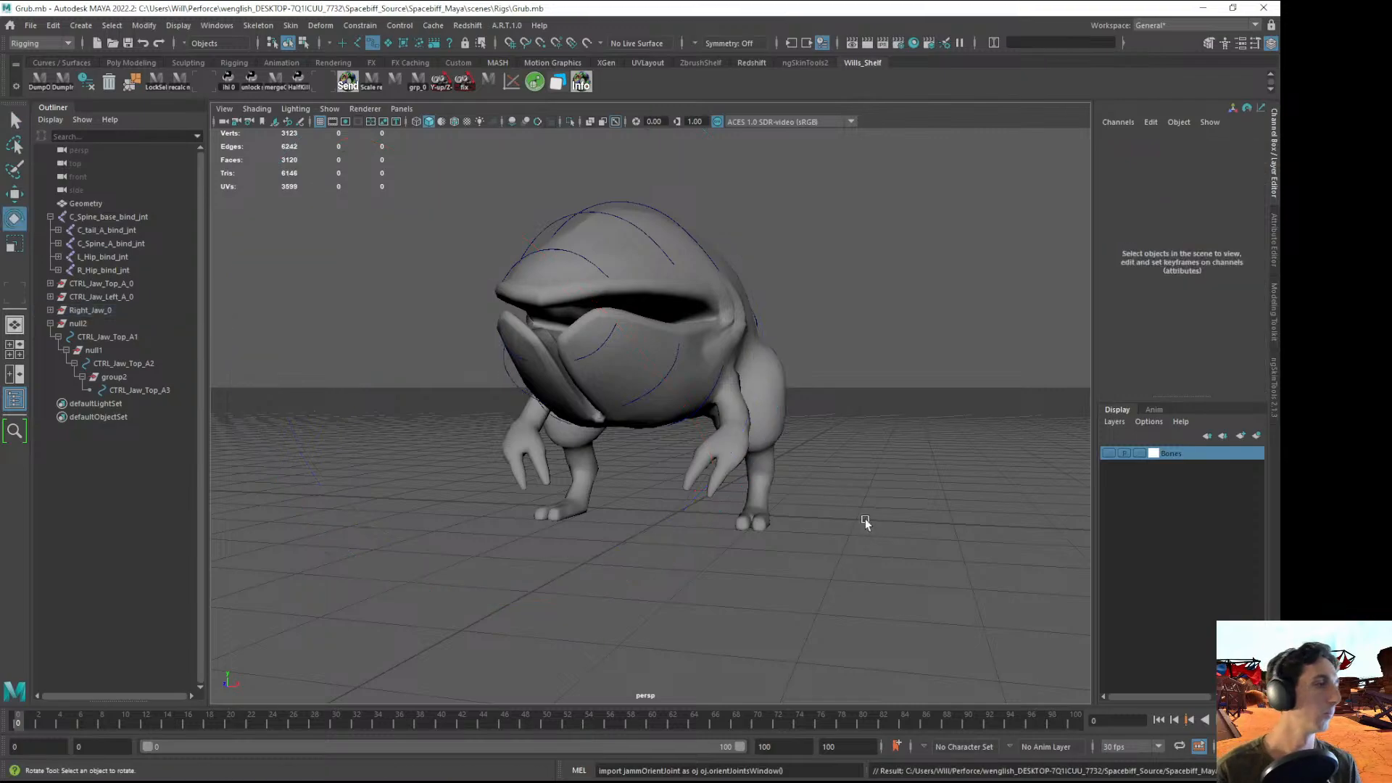
- Check the base and middle controls under CTRL_Jaw_Left_A_0, clear the selection and save the scene
right_click_drag(757, 436, 813, 464, "alt")
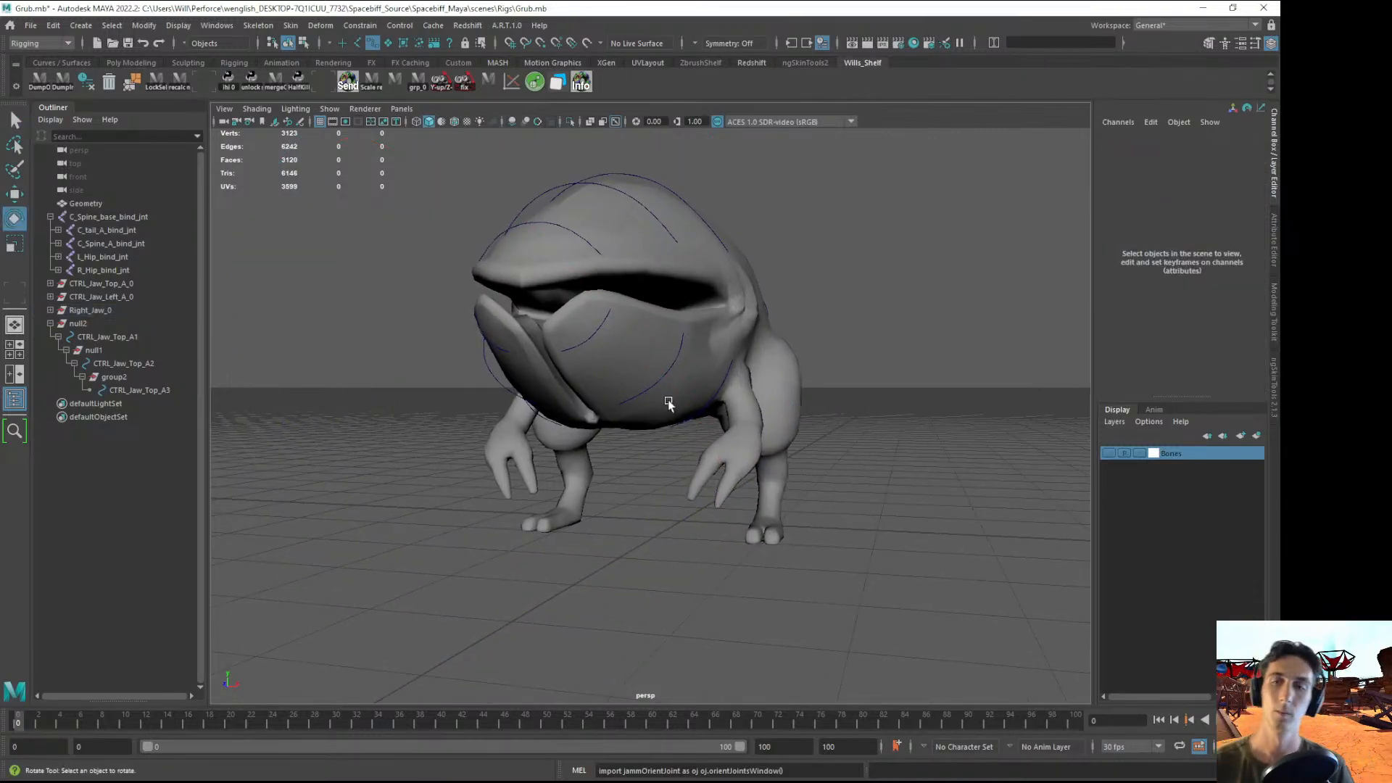
left_click(692, 420)
left_click(642, 390)
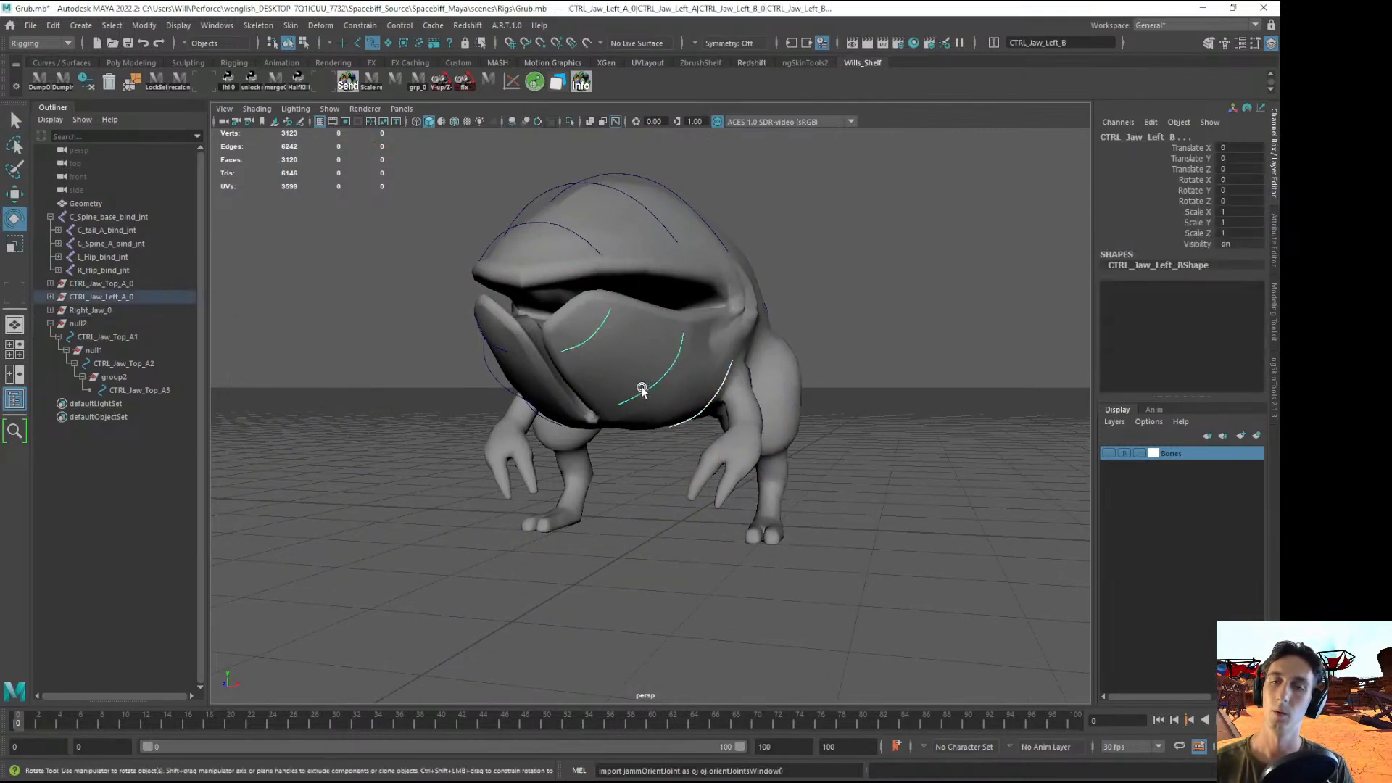
left_click_drag(597, 375, 499, 442, "alt")
left_click(553, 572)
key("ctrl+s")
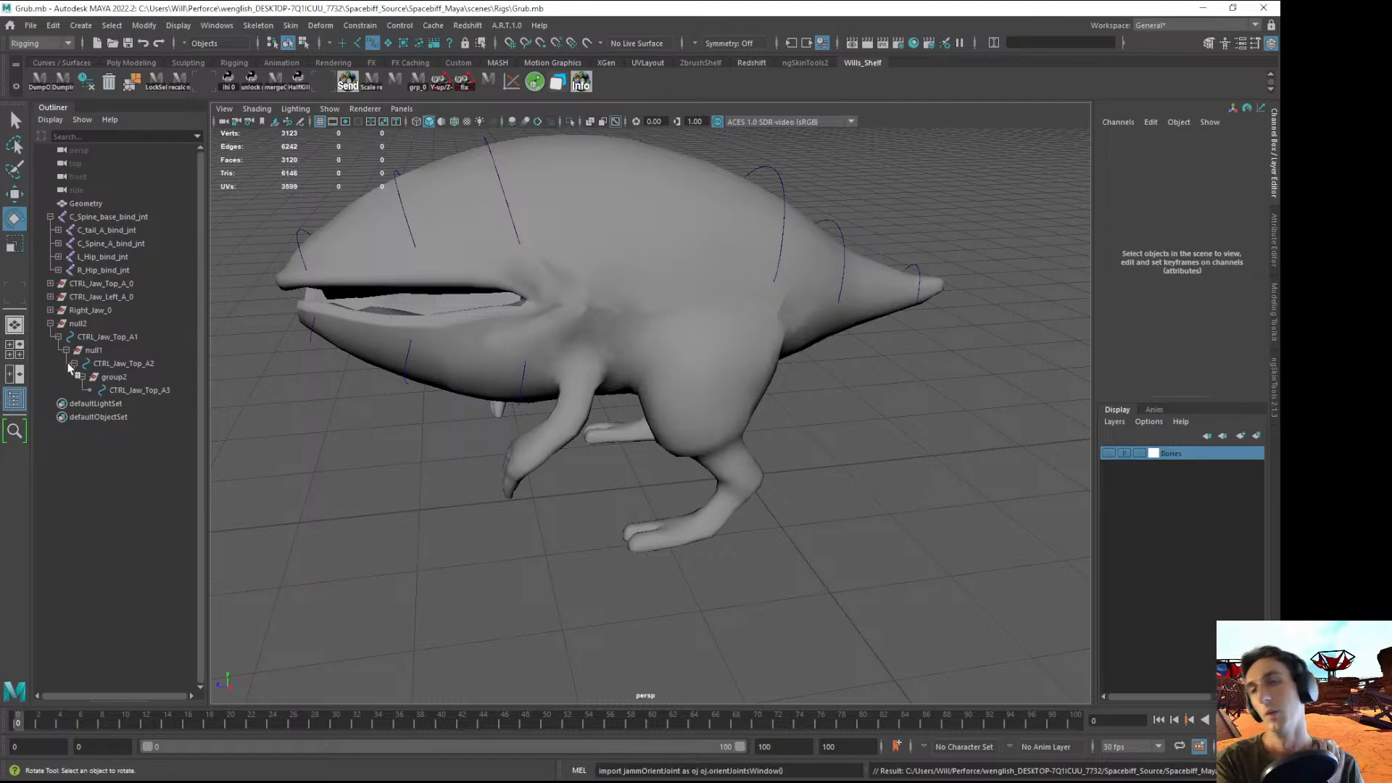
- Check the three tail controls in the hierarchy and rename CTRL_Jaw_Top_A1 as CTRL_Tail_A
left_click(101, 337)
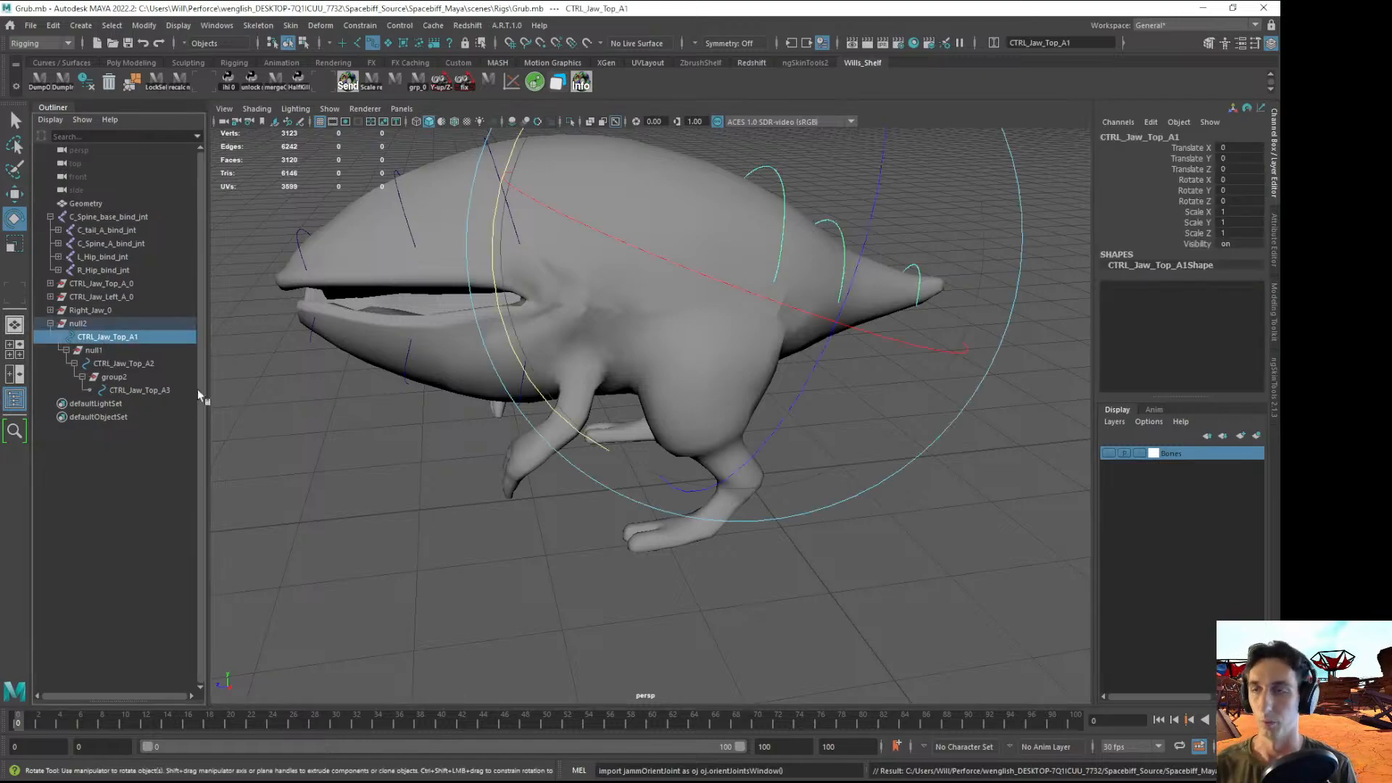
left_click(116, 363)
left_click(124, 389, "ctrl")
left_click(120, 363)
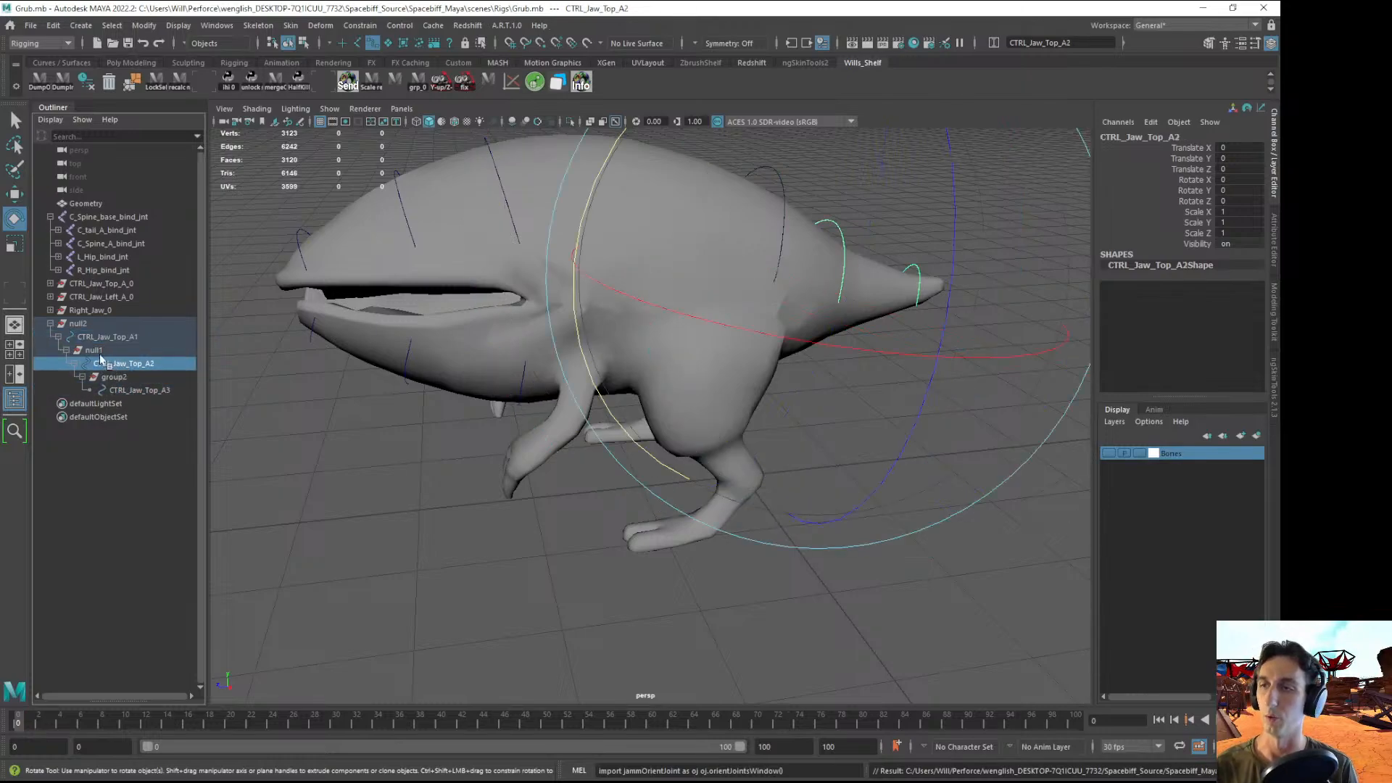
double_click(99, 338)
left_click(152, 337)
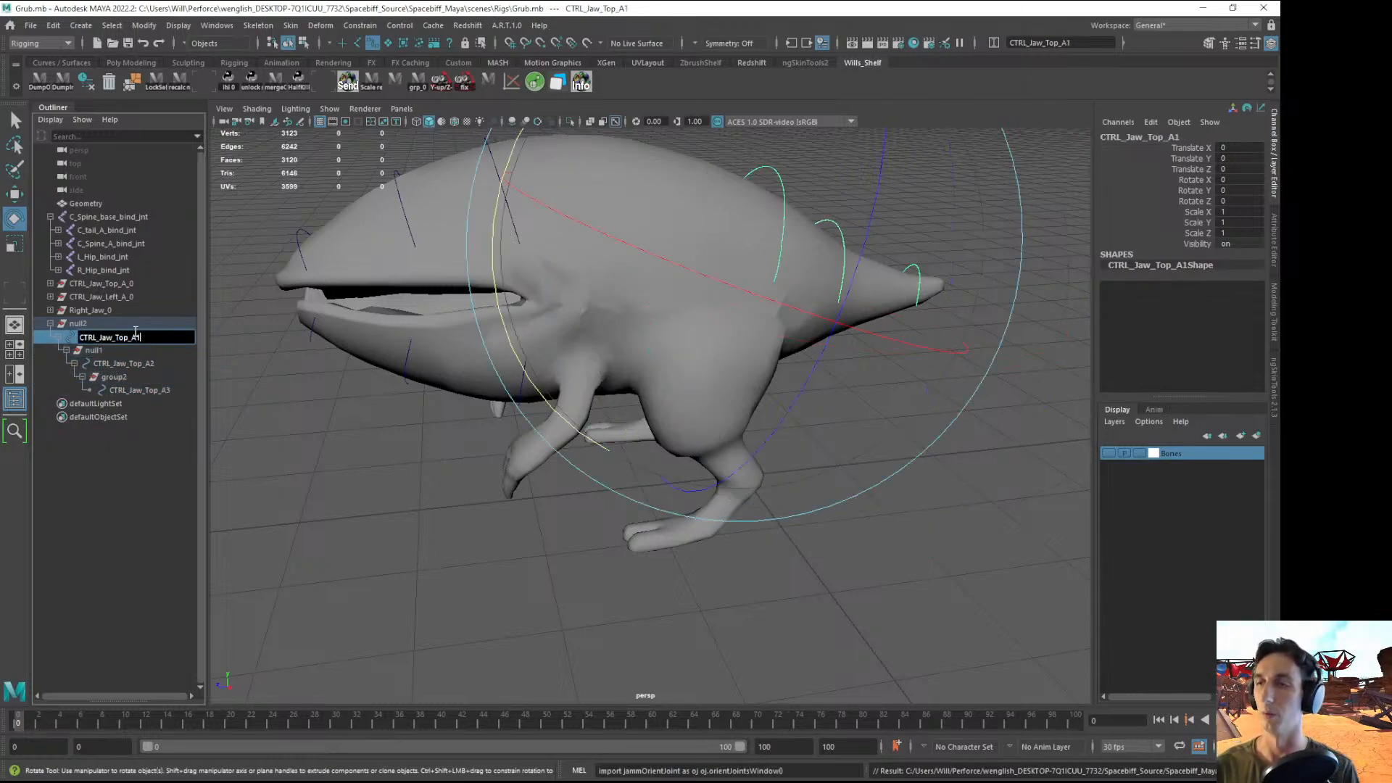
key("BackSpace")
key("BackSpace")
key("BackSpace")
key("BackSpace")
key("BackSpace")
key("BackSpace")
key("BackSpace")
key("BackSpace")
key("BackSpace")
key("BackSpace")
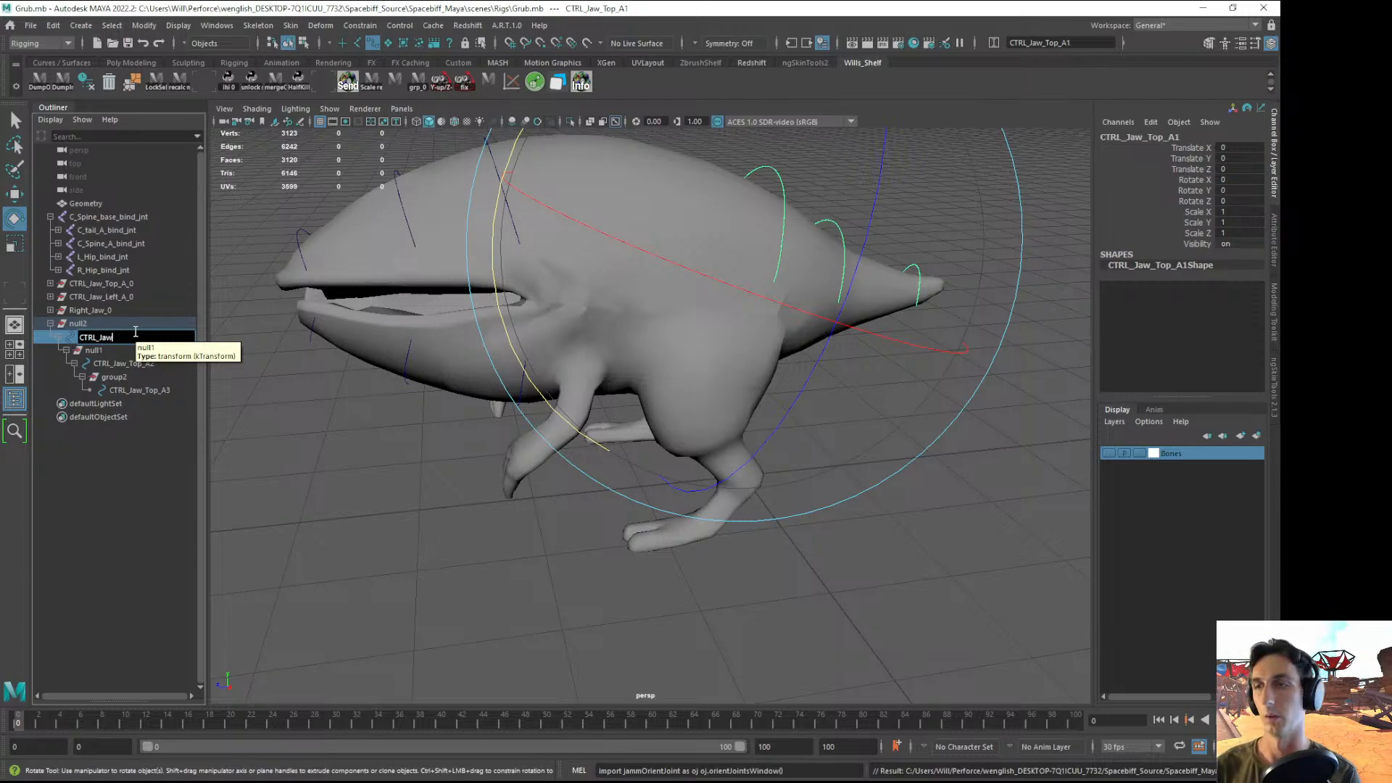
type("Tail")
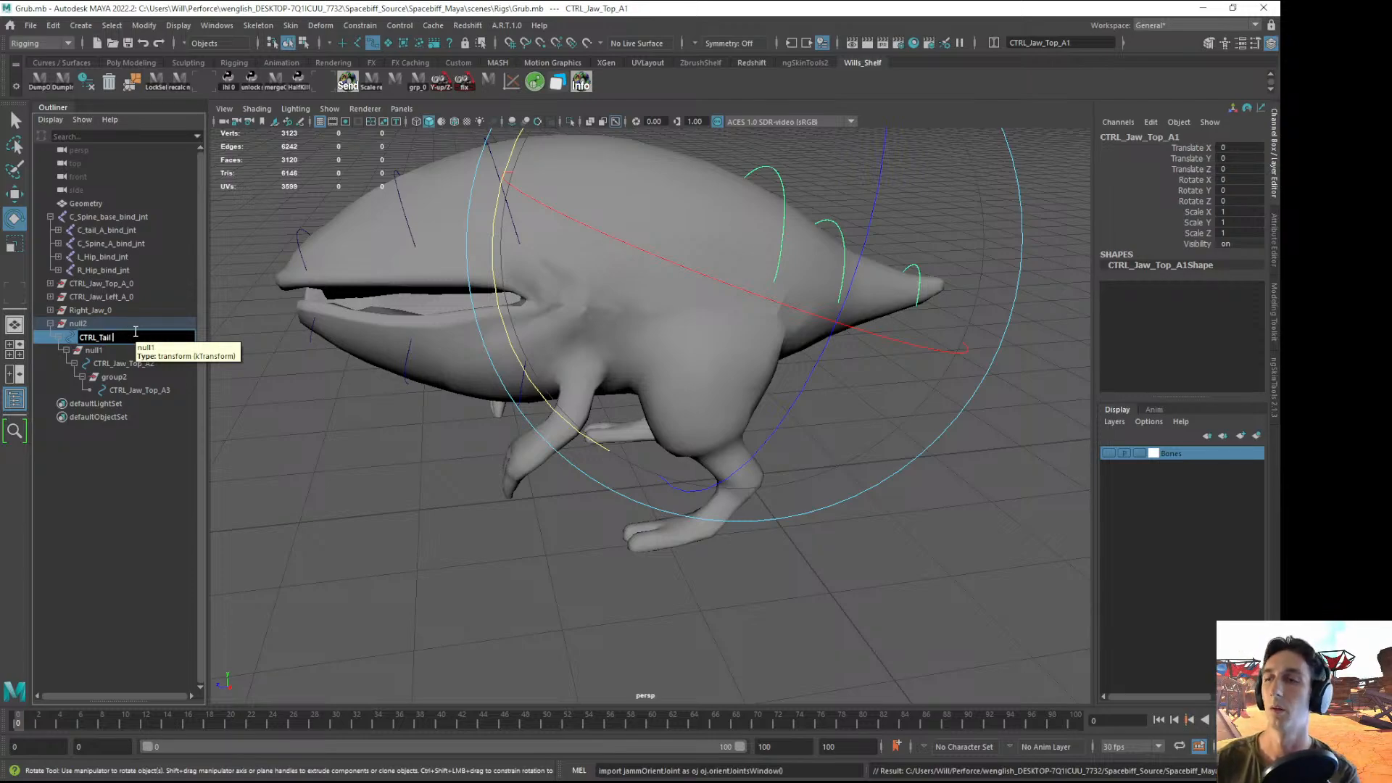
type("_A")
key("Return")
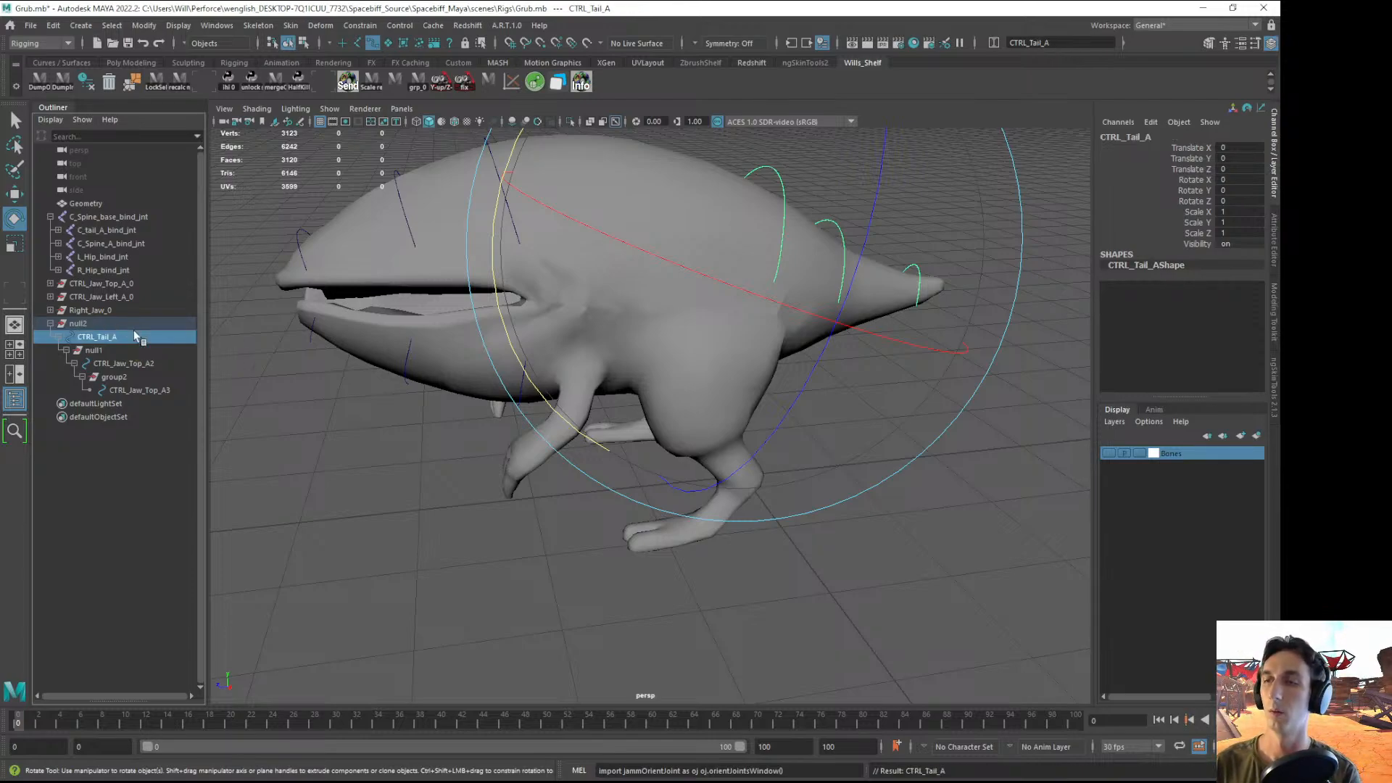
- Rename the tail controls CTRL_Jaw_Top_A2 and CTRL_Jaw_Top_A3 as CTRL_Tail_B and CTRL_Tail_C
double_click(122, 364)
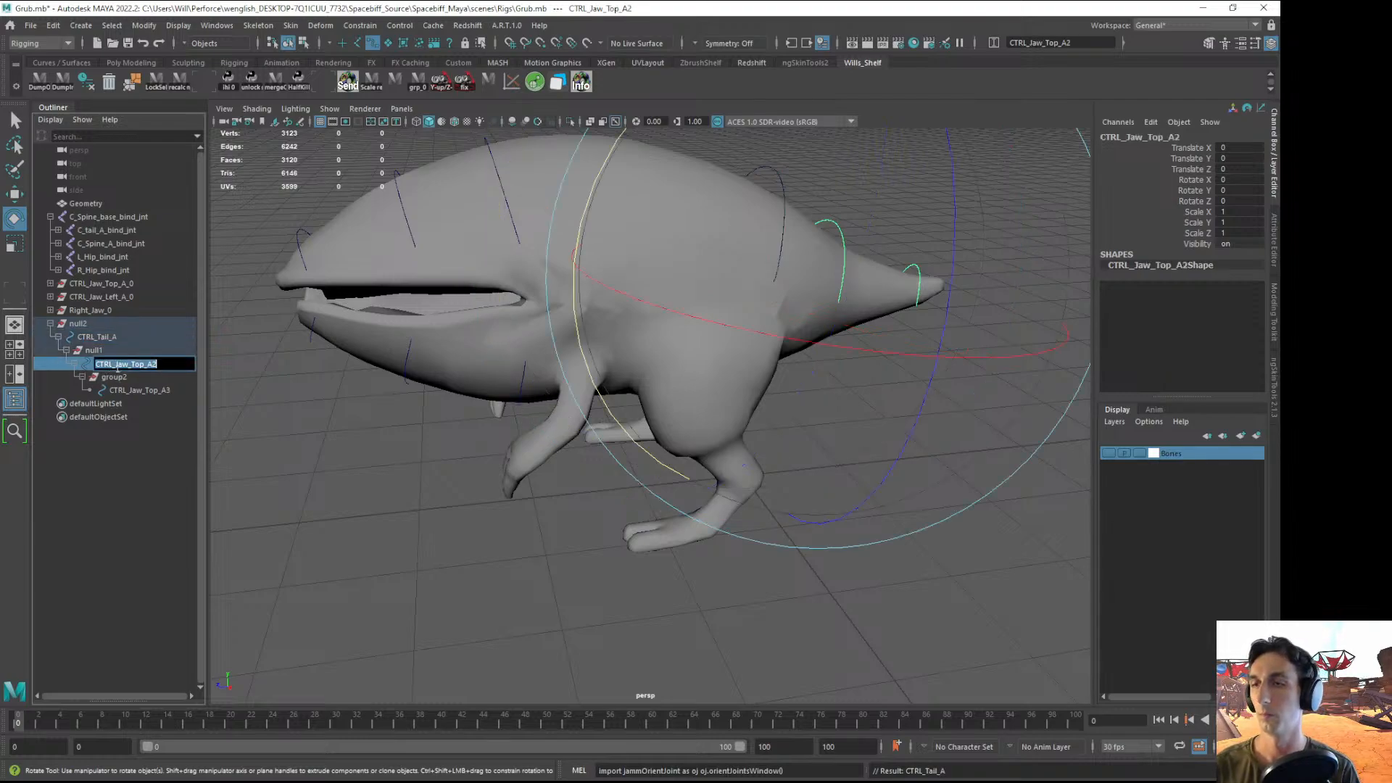
type("CTR")
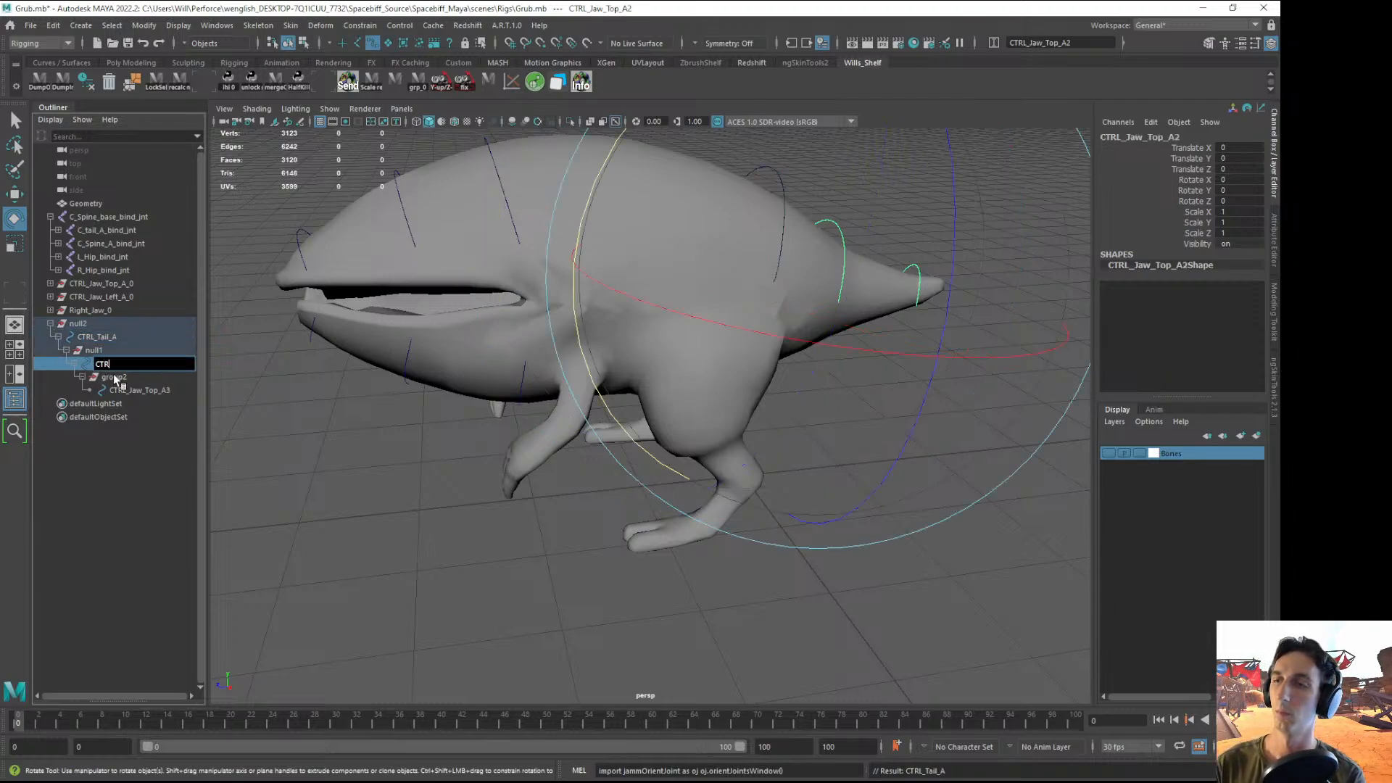
type("L_Tail_B")
key("Return")
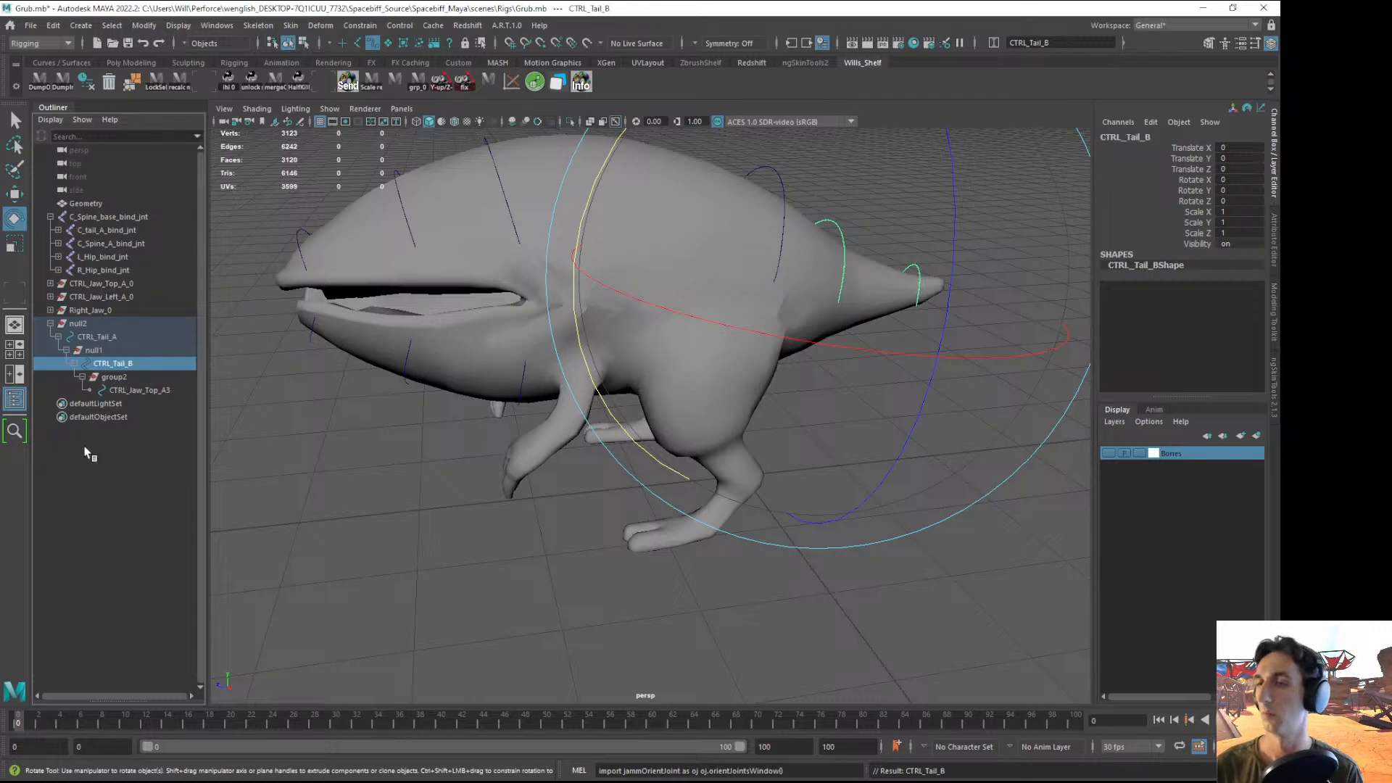
double_click(122, 390)
type("CTRL")
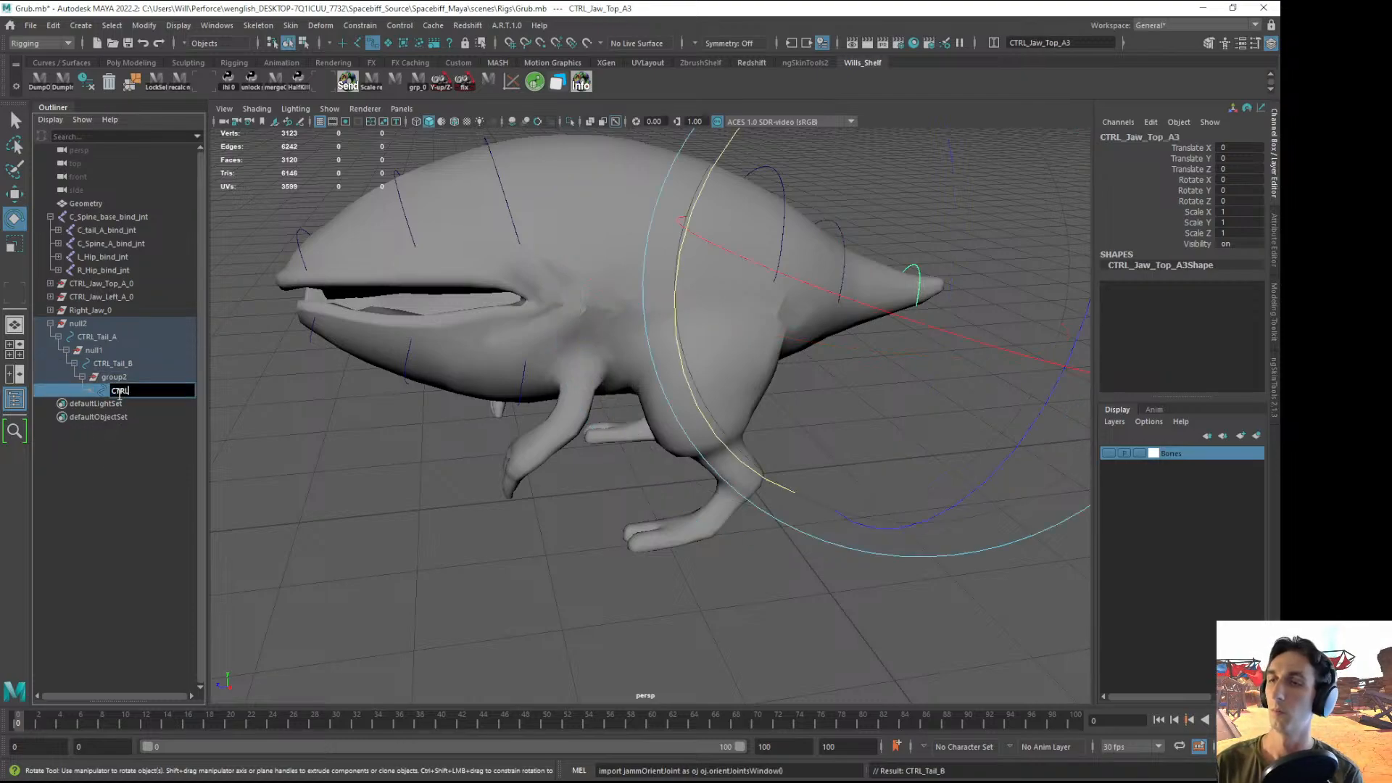
type("_Tail_C")
key("Return")
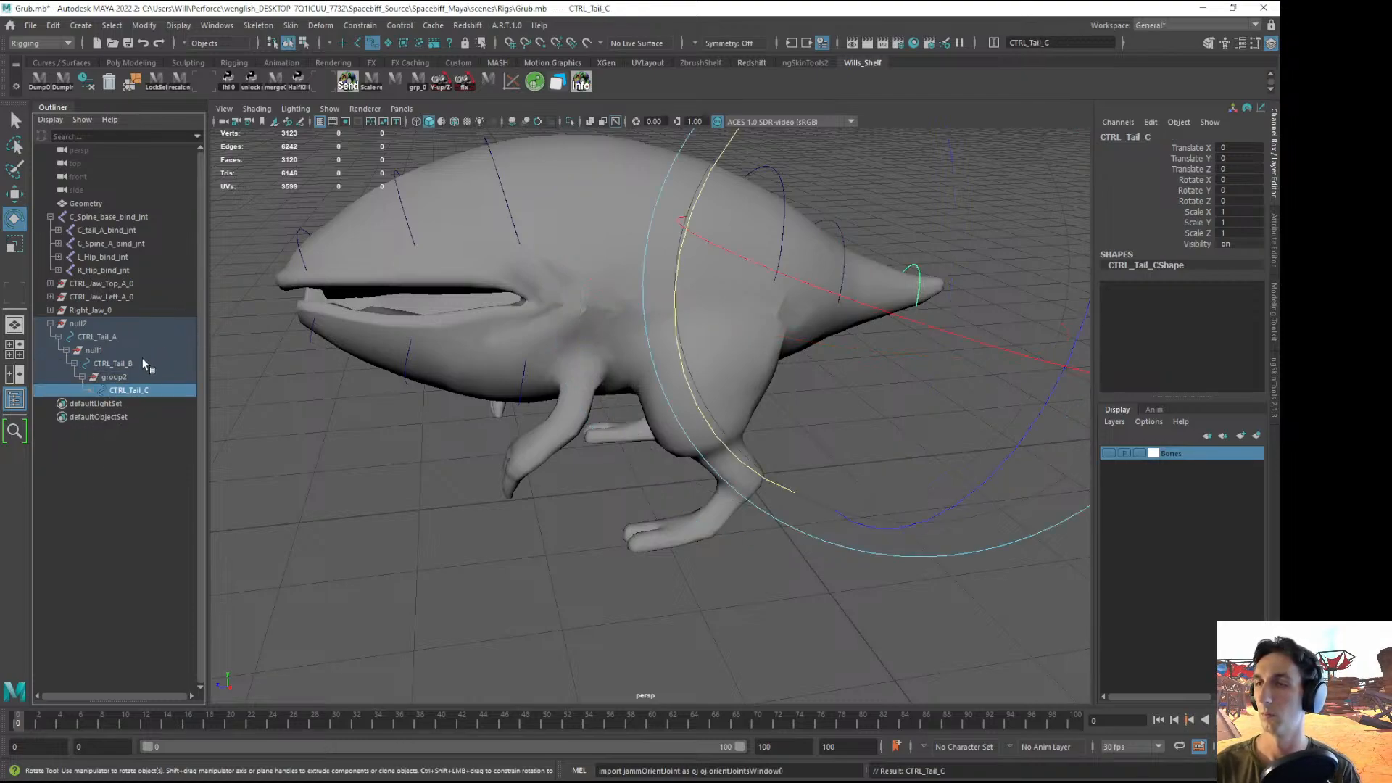
- Rename the tail's top offset group null2 as CTRL_Tail_A_0
double_click(85, 324)
type("CTR")
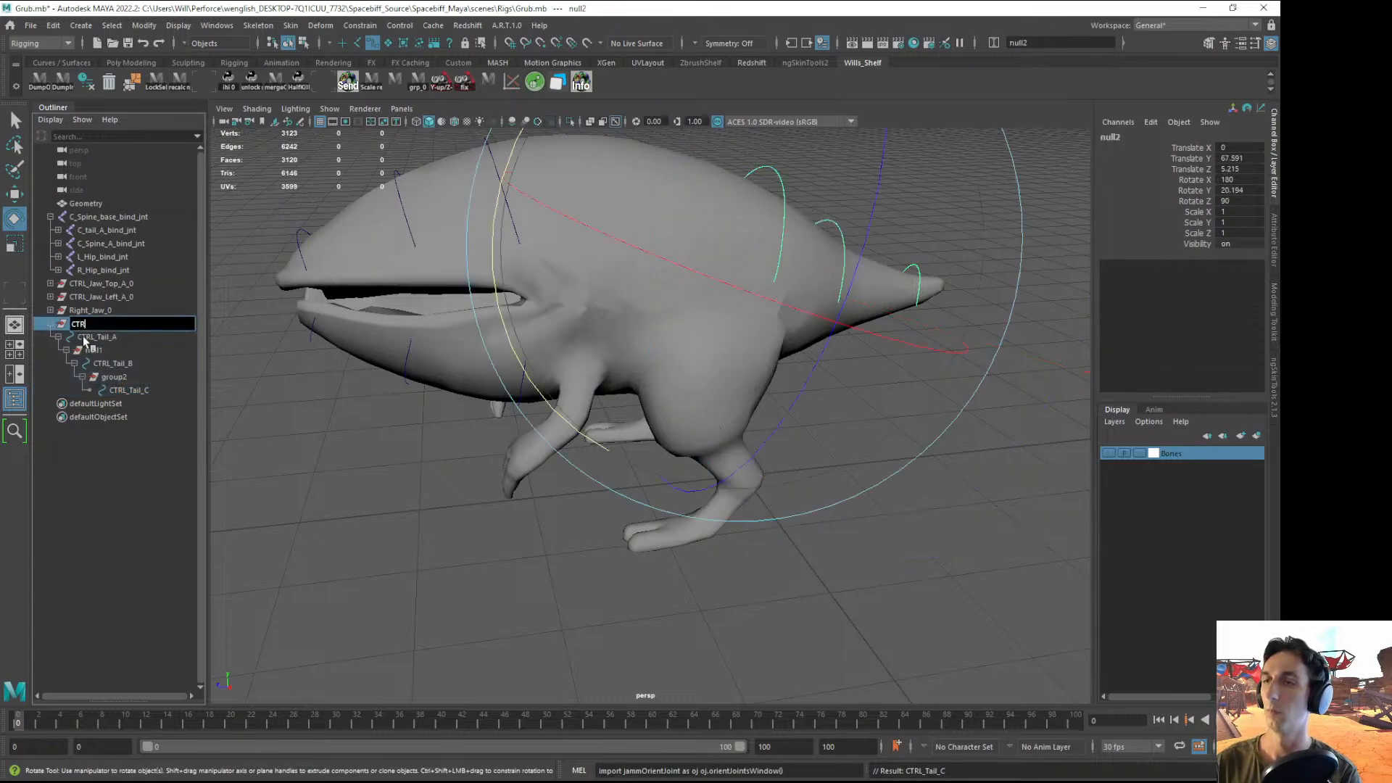
type("L_Tail")
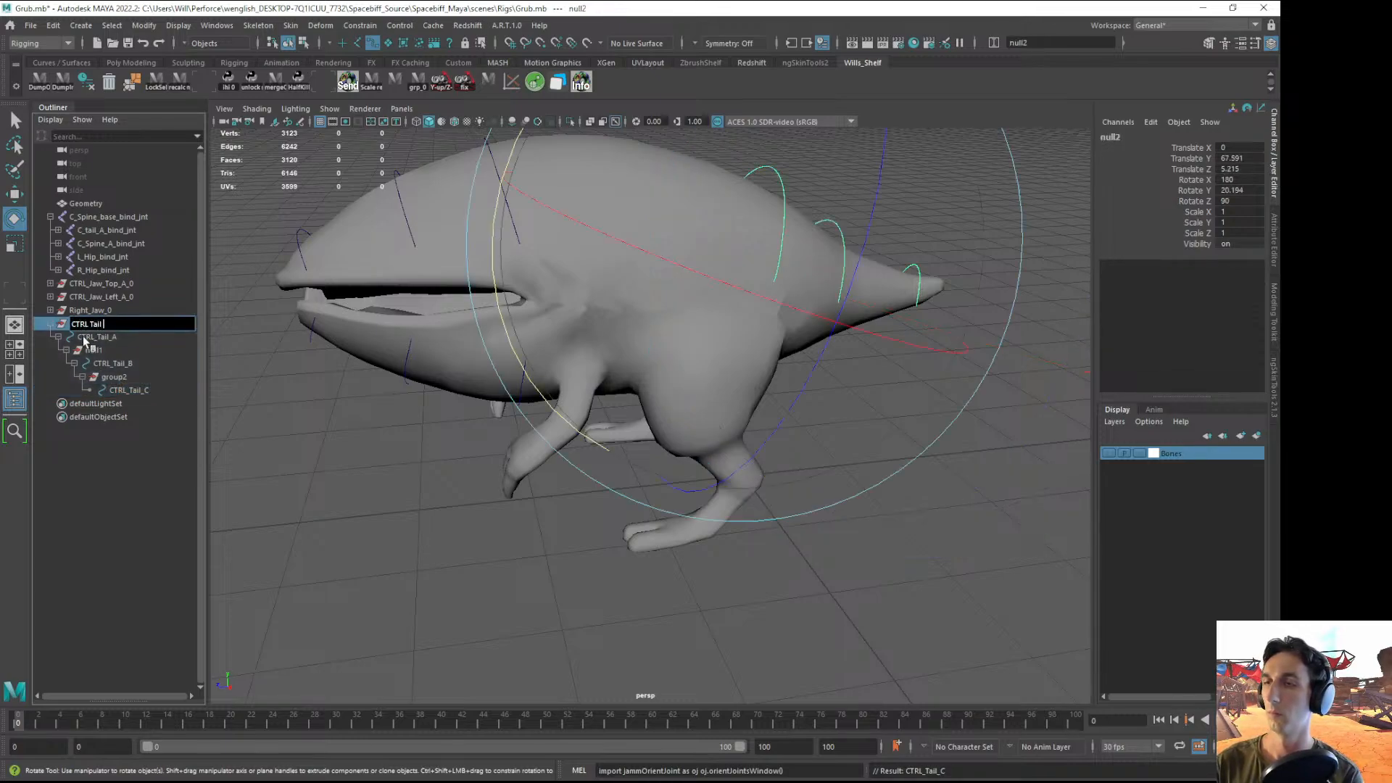
type("_A_0")
key("Return")
- Rename the offset group null1 above CTRL_Tail_B as CTRL_Tail_B_0
left_click(101, 353)
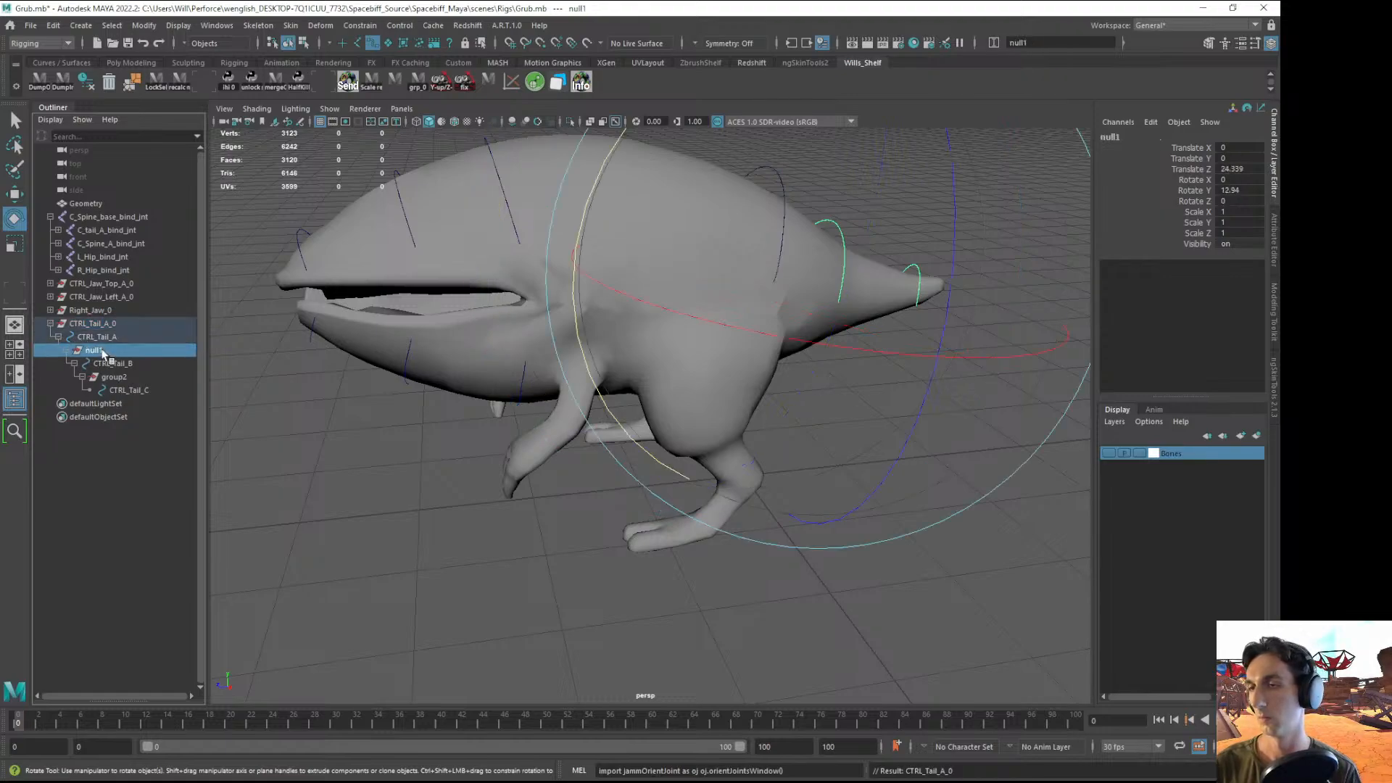
double_click(102, 353)
type("CTRL")
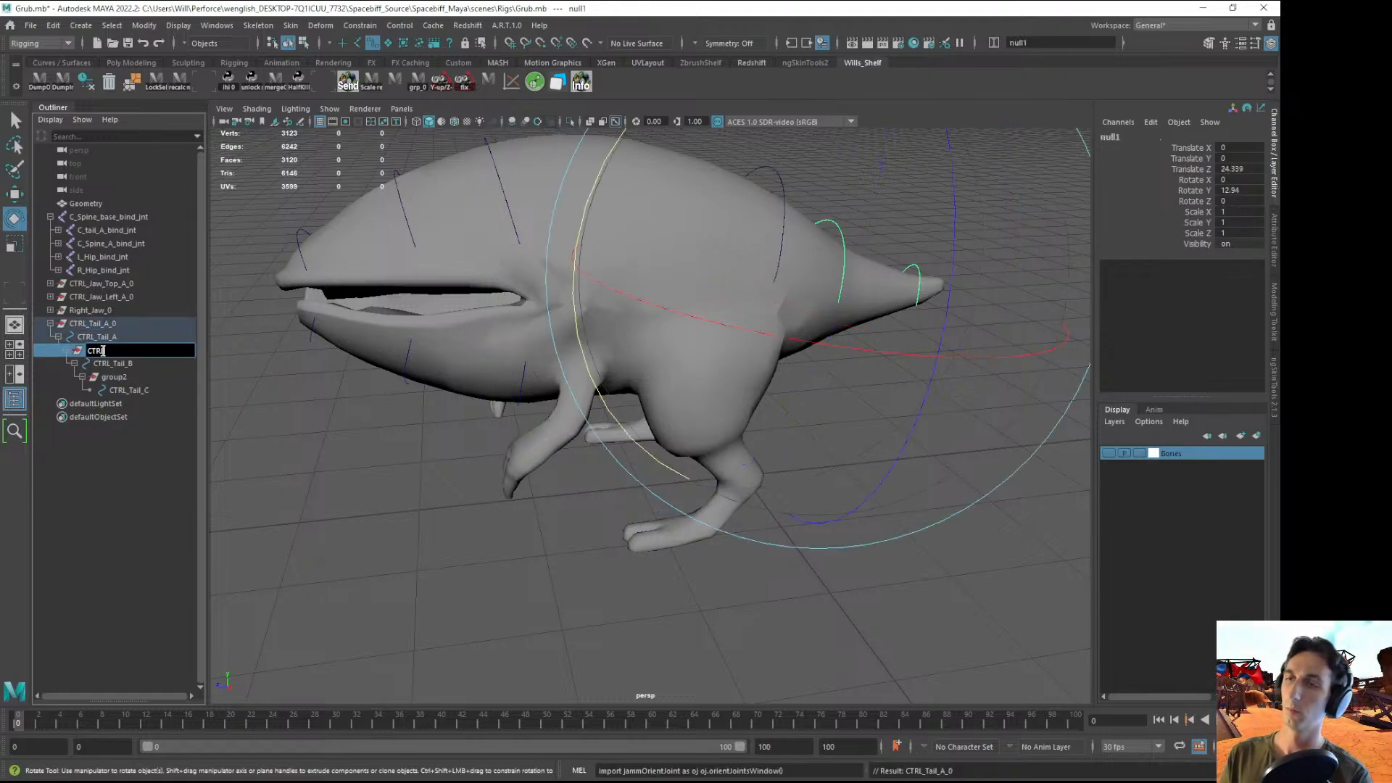
type("_Tail")
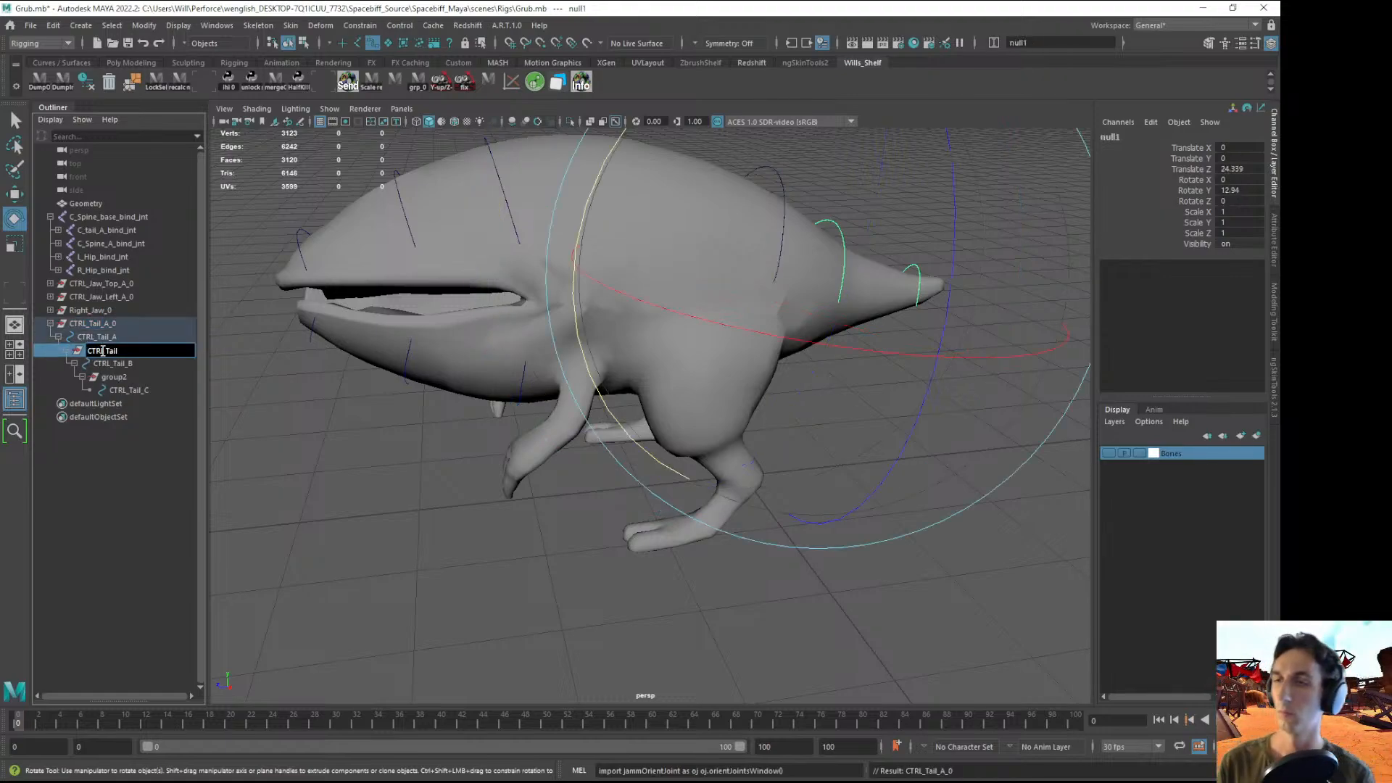
type("_B_0")
key("Return")
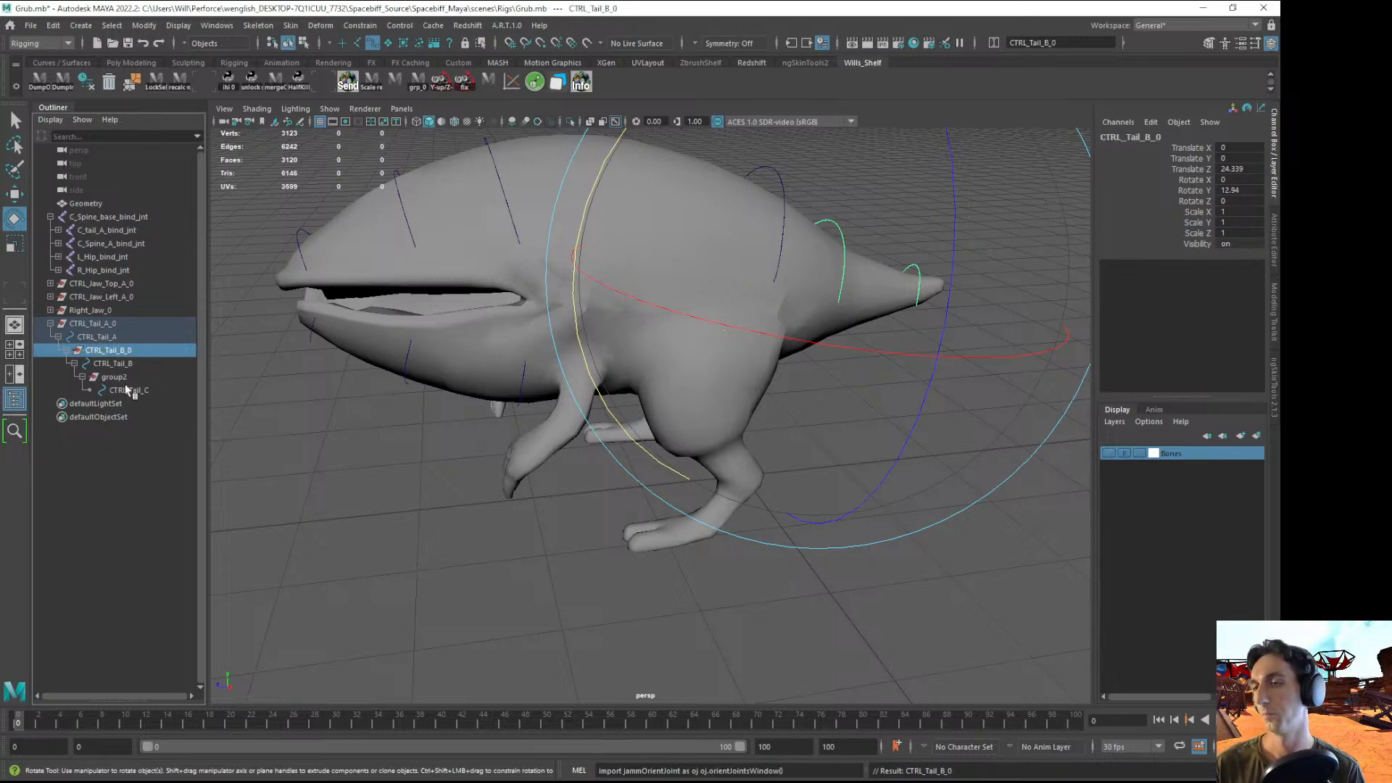
- Rename the offset group group2 above CTRL_Tail_C as CTRL_Tail_C_0 and clear the selection
double_click(112, 377)
type("CTRL")
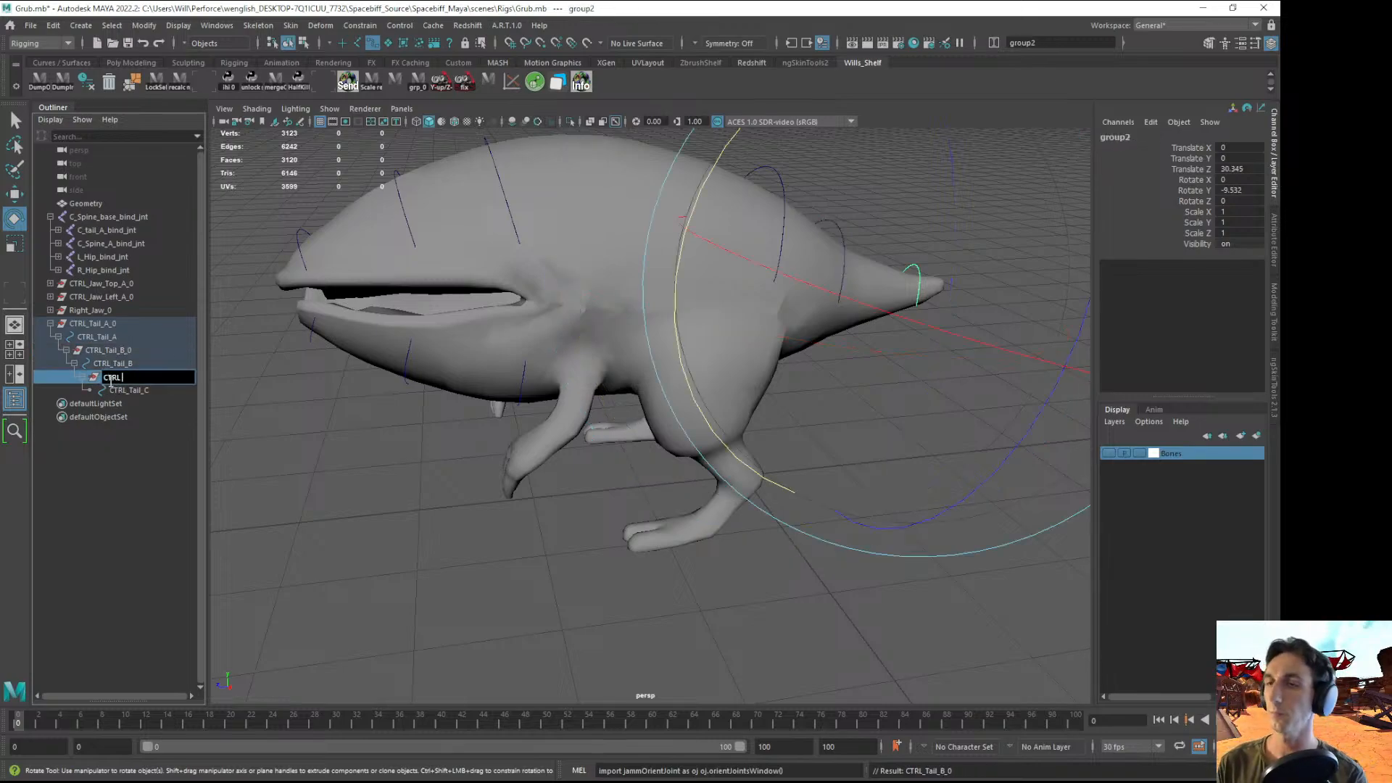
type("_Tail_C")
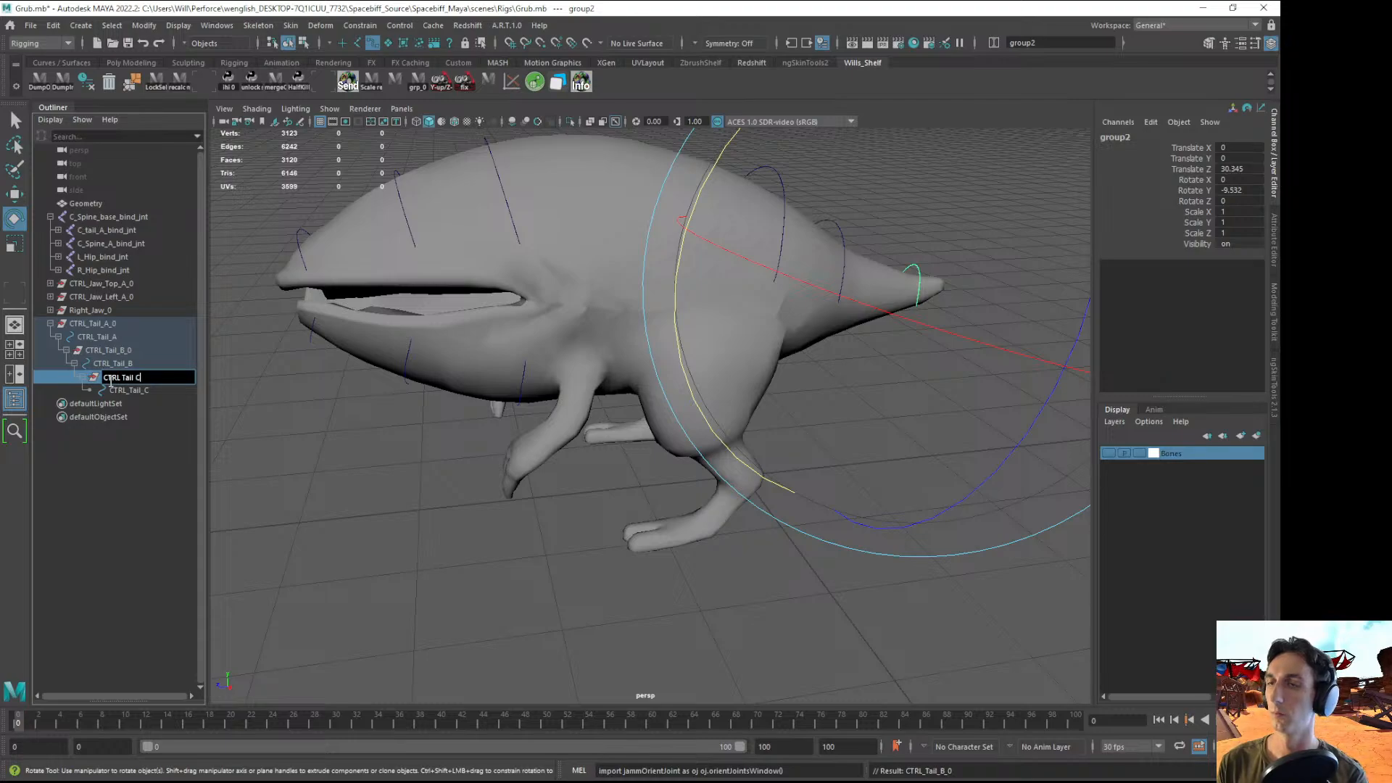
type("_0")
key("Return")
left_click(544, 534)
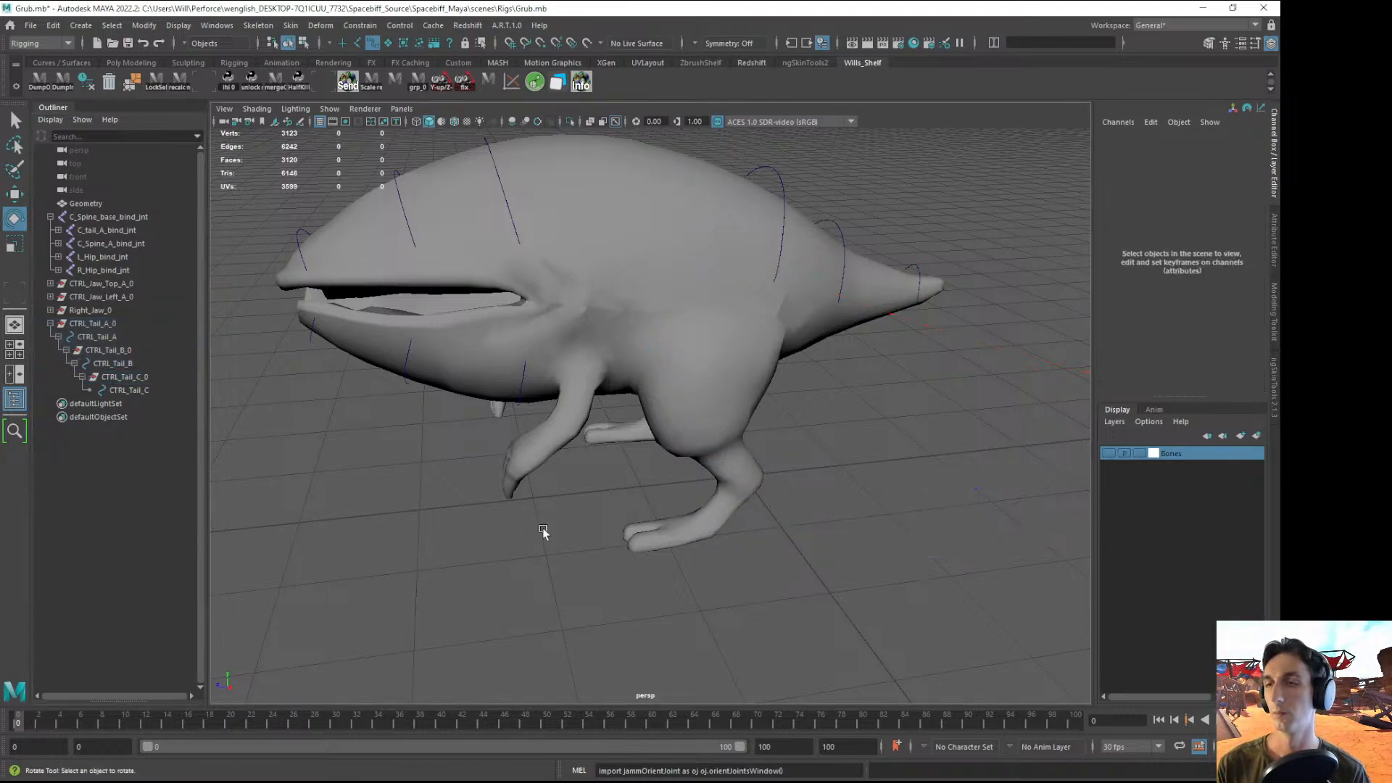
left_click_drag(543, 534, 653, 459, "alt")
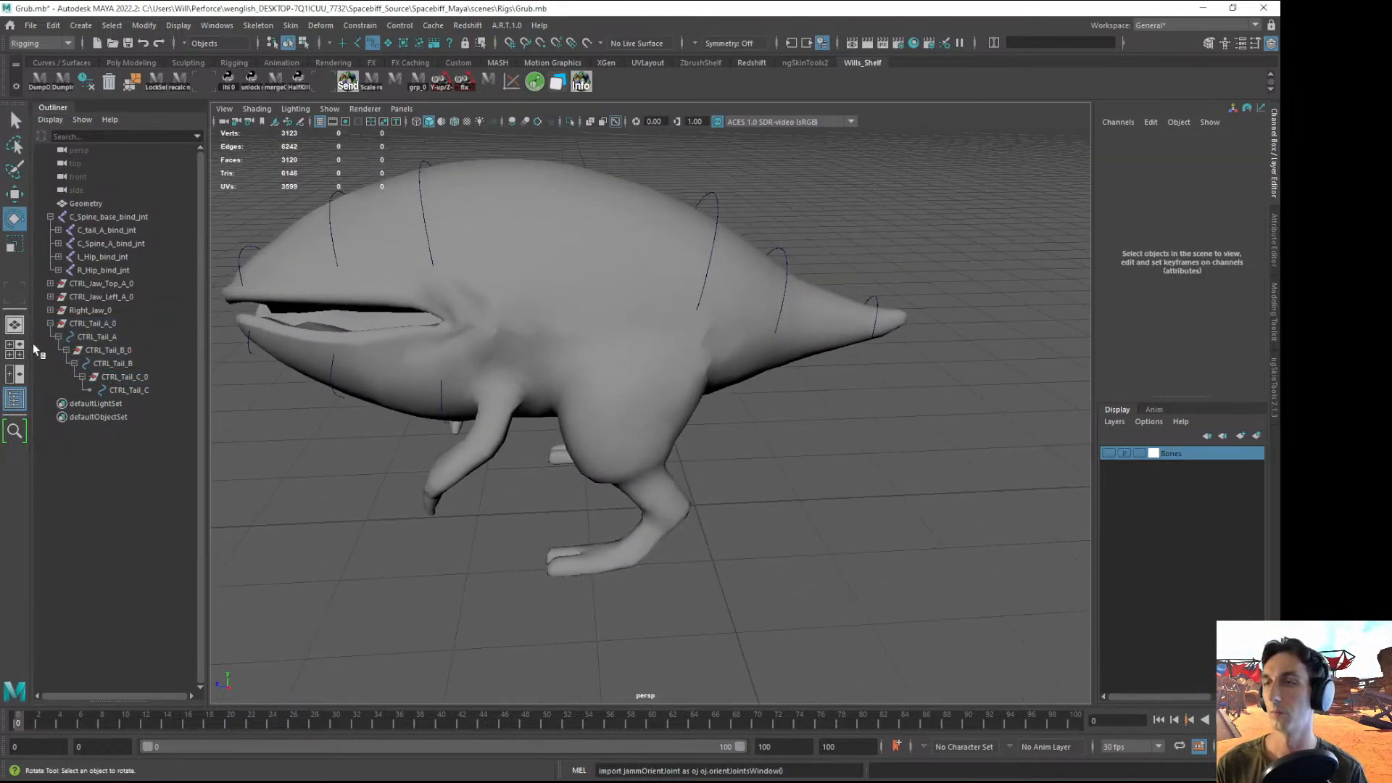
- Rename the first jaw control under the Right_Jaw_0 group as CTRL_Jaw_Right_A
left_click(50, 323)
left_click(50, 310)
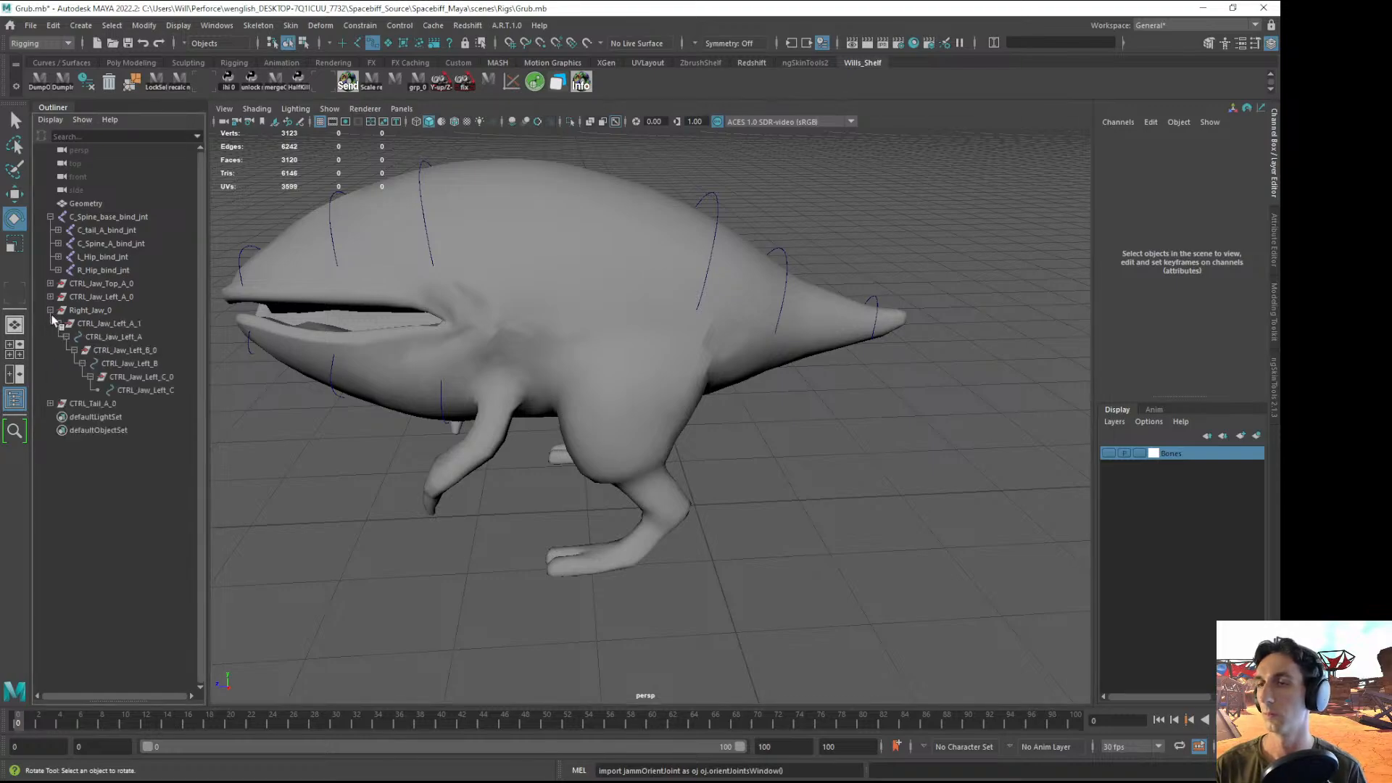
left_click(102, 324)
left_click_drag(725, 304, 507, 337, "alt")
left_click(111, 337)
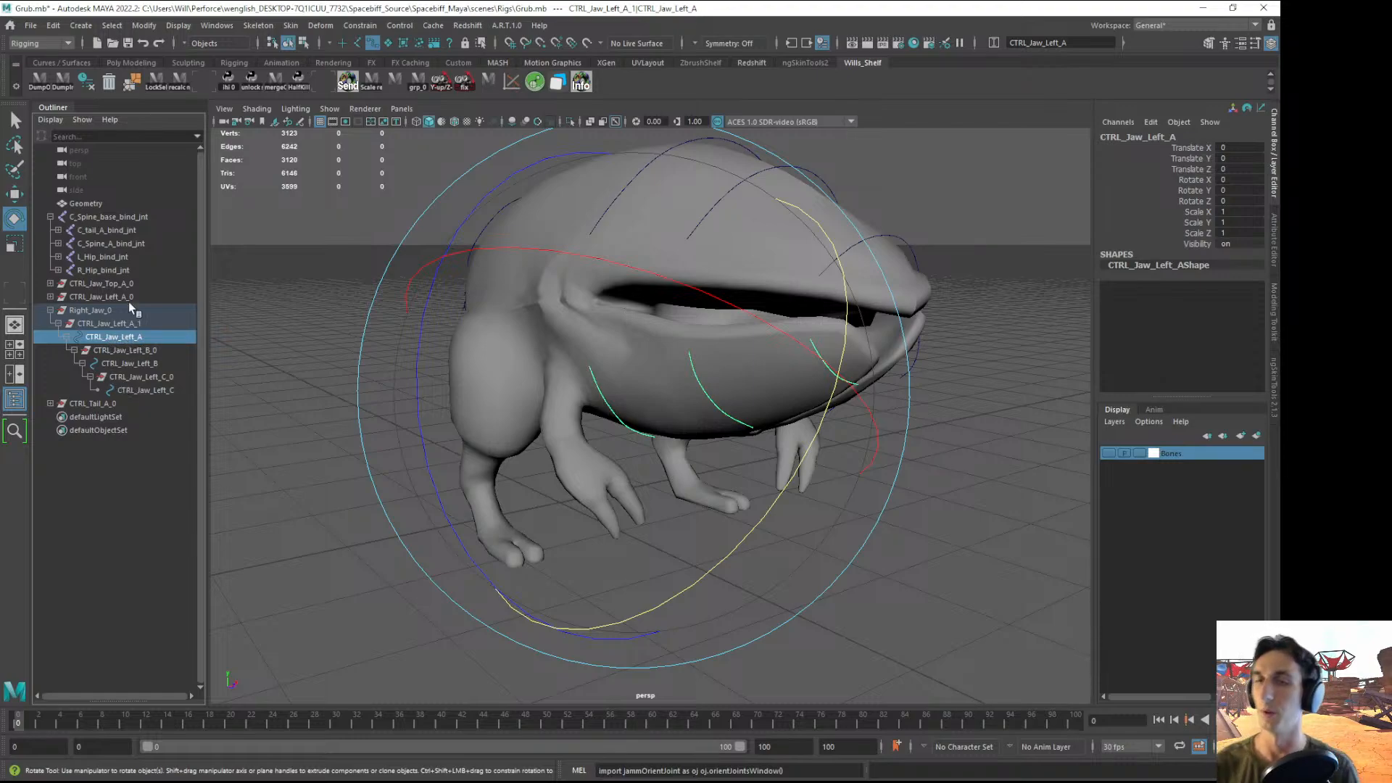
key("f")
double_click(134, 337)
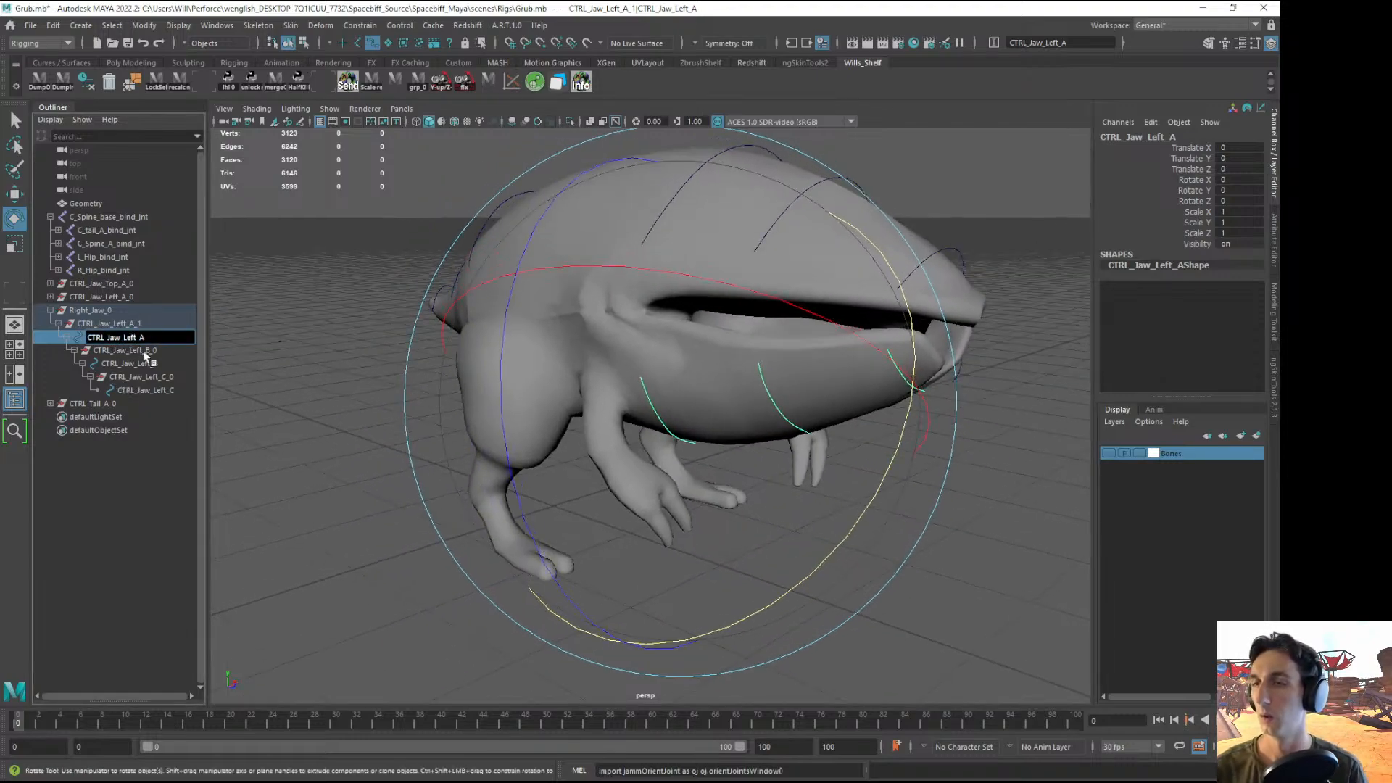
key("BackSpace")
key("BackSpace")
key("BackSpace")
key("BackSpace")
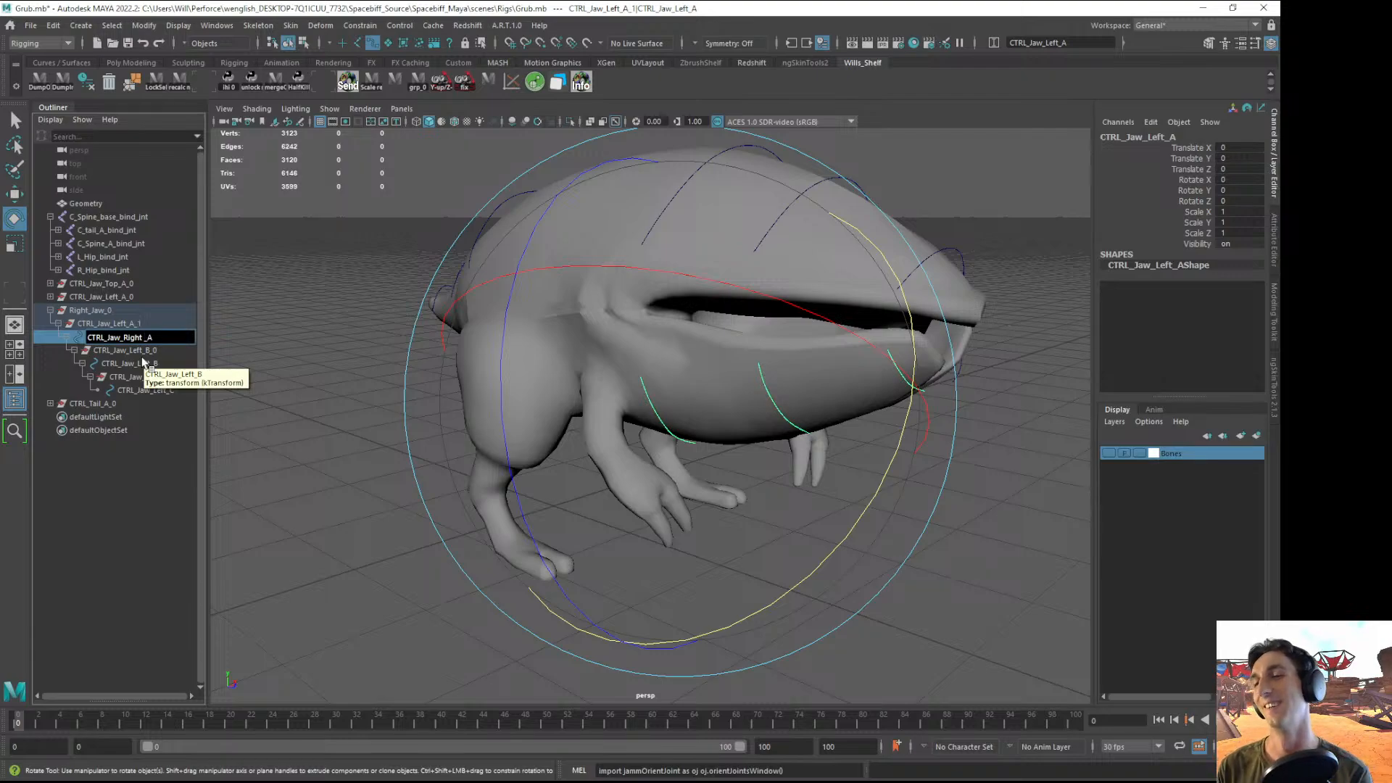
key("Return")
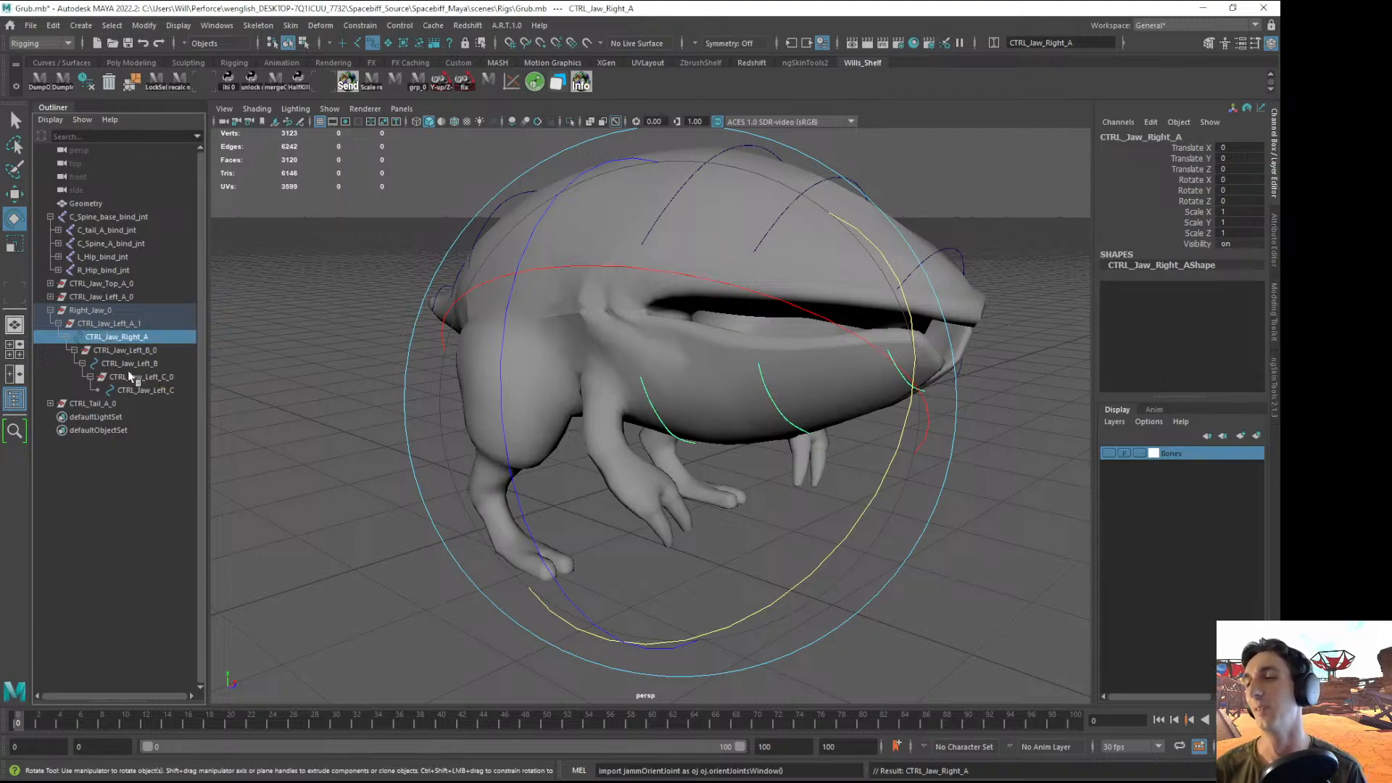
- Rename the second control in the right jaw chain, CTRL_Jaw_Left_B, as CTRL_Jaw_Right_B
double_click(138, 364)
key("BackSpace")
key("BackSpace")
key("BackSpace")
key("BackSpace")
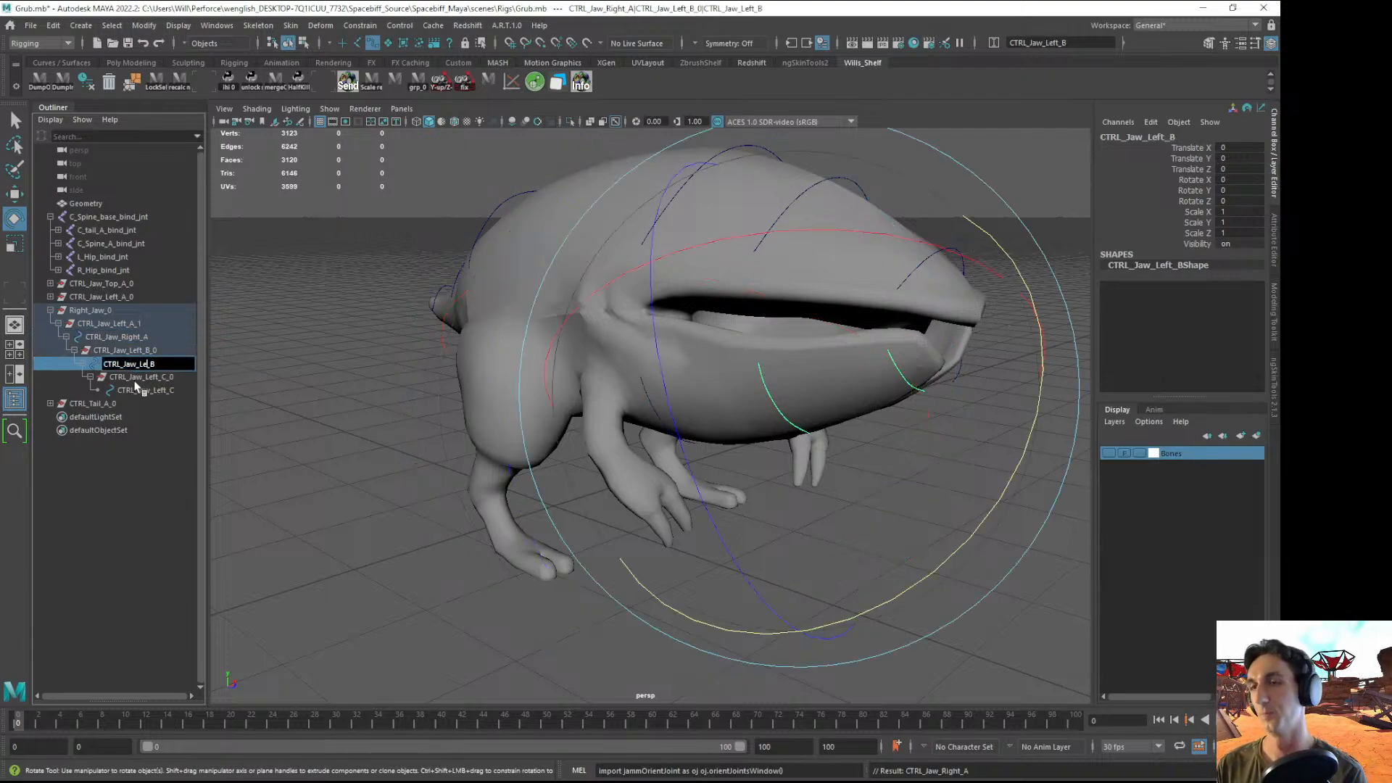
type("Right")
key("Return")
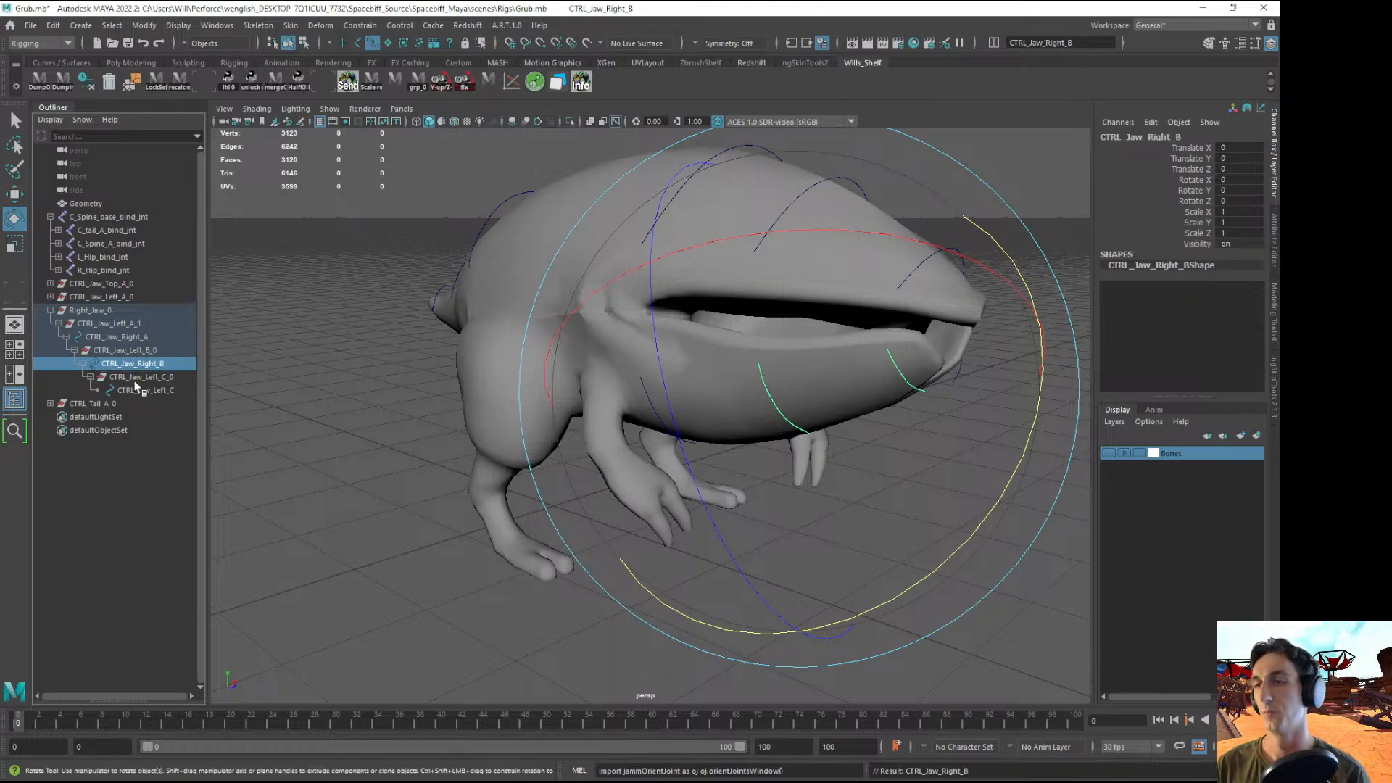
- Rename the last control in the right jaw chain, CTRL_Jaw_Left_C, as CTRL_Jaw_Right_C
double_click(149, 390)
left_click(154, 392)
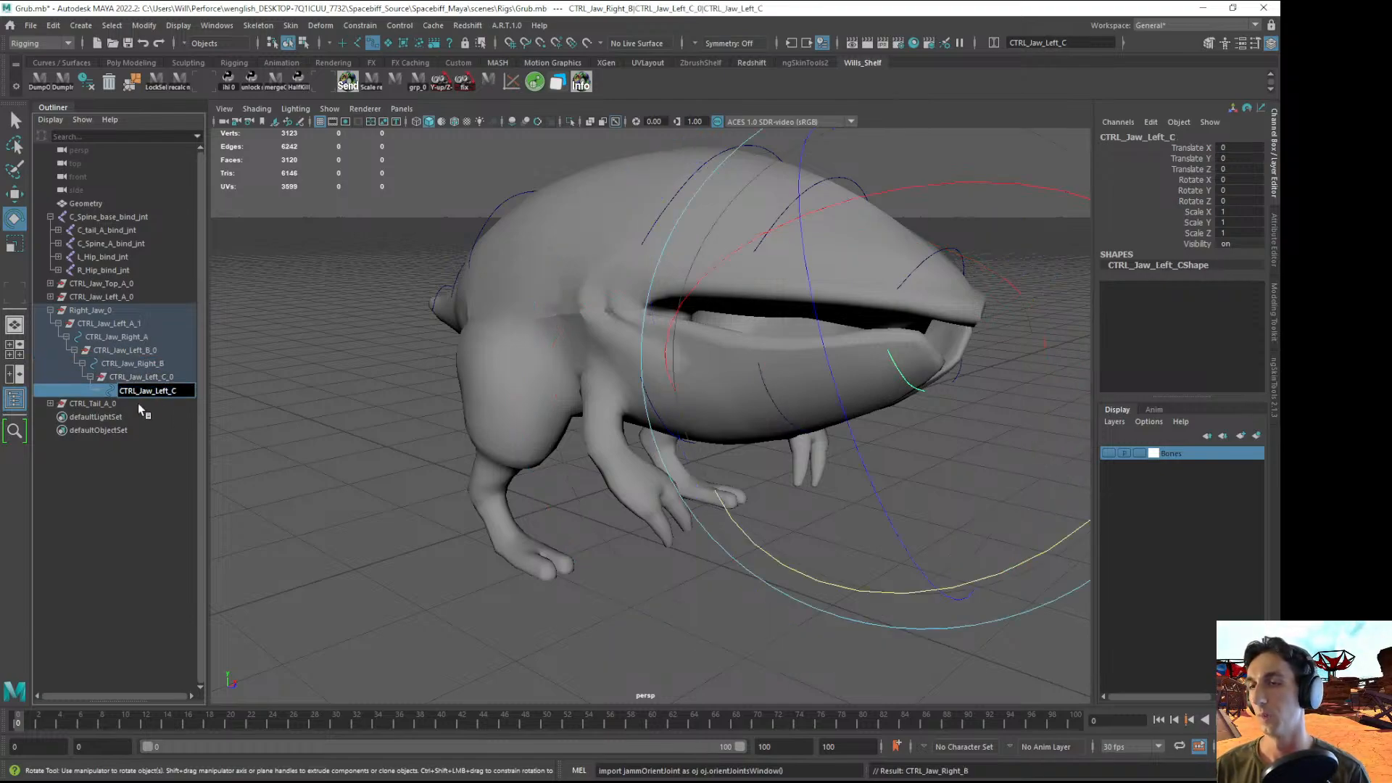
key("Right")
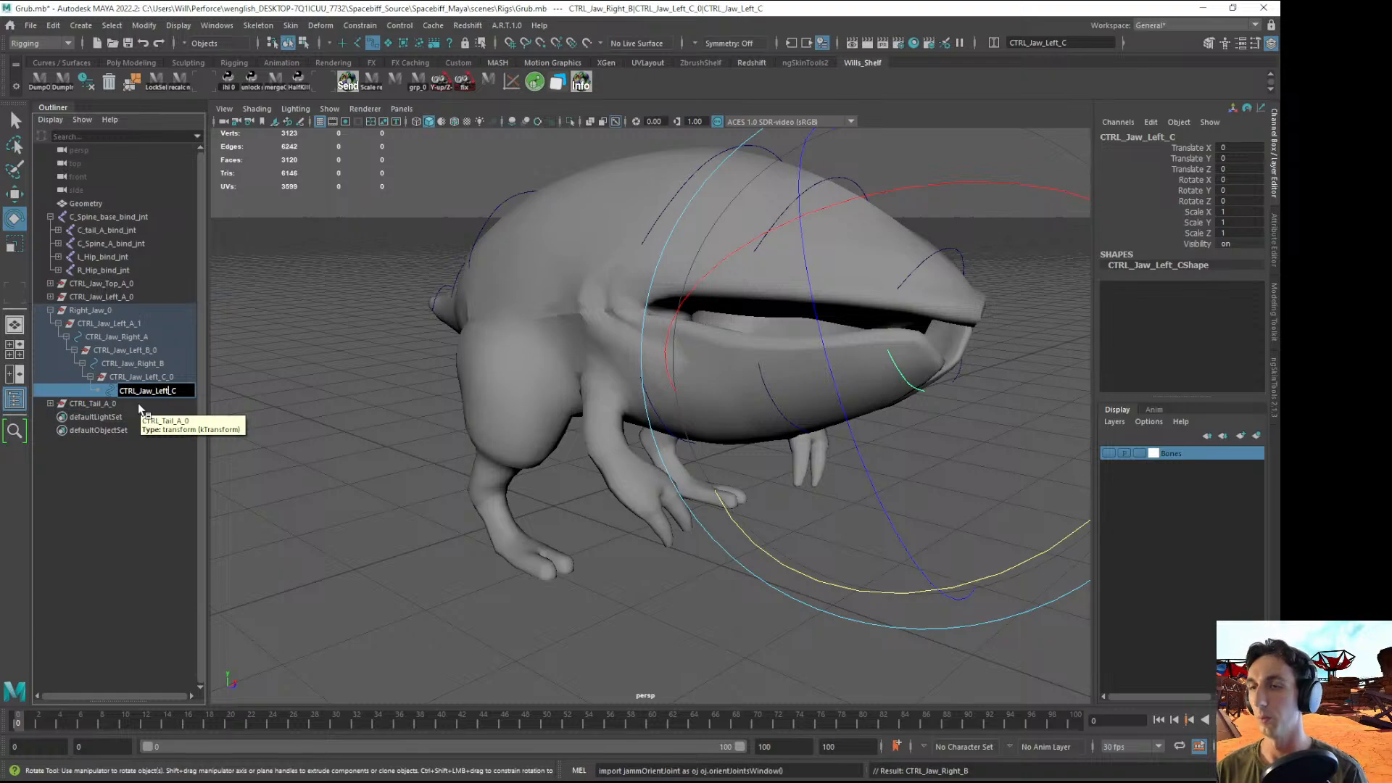
key("BackSpace")
key("BackSpace")
key("BackSpace")
key("BackSpace")
type("Ri")
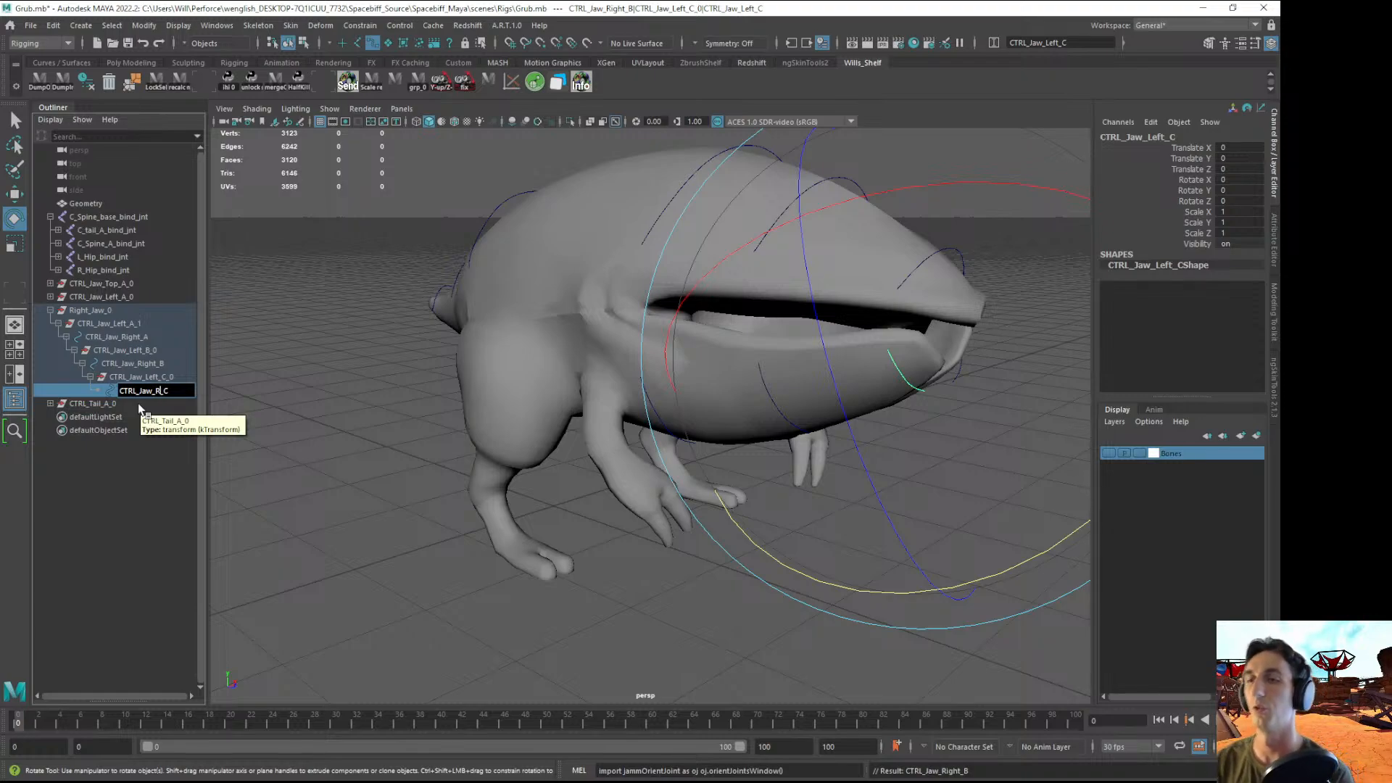
type("ght")
key("Return")
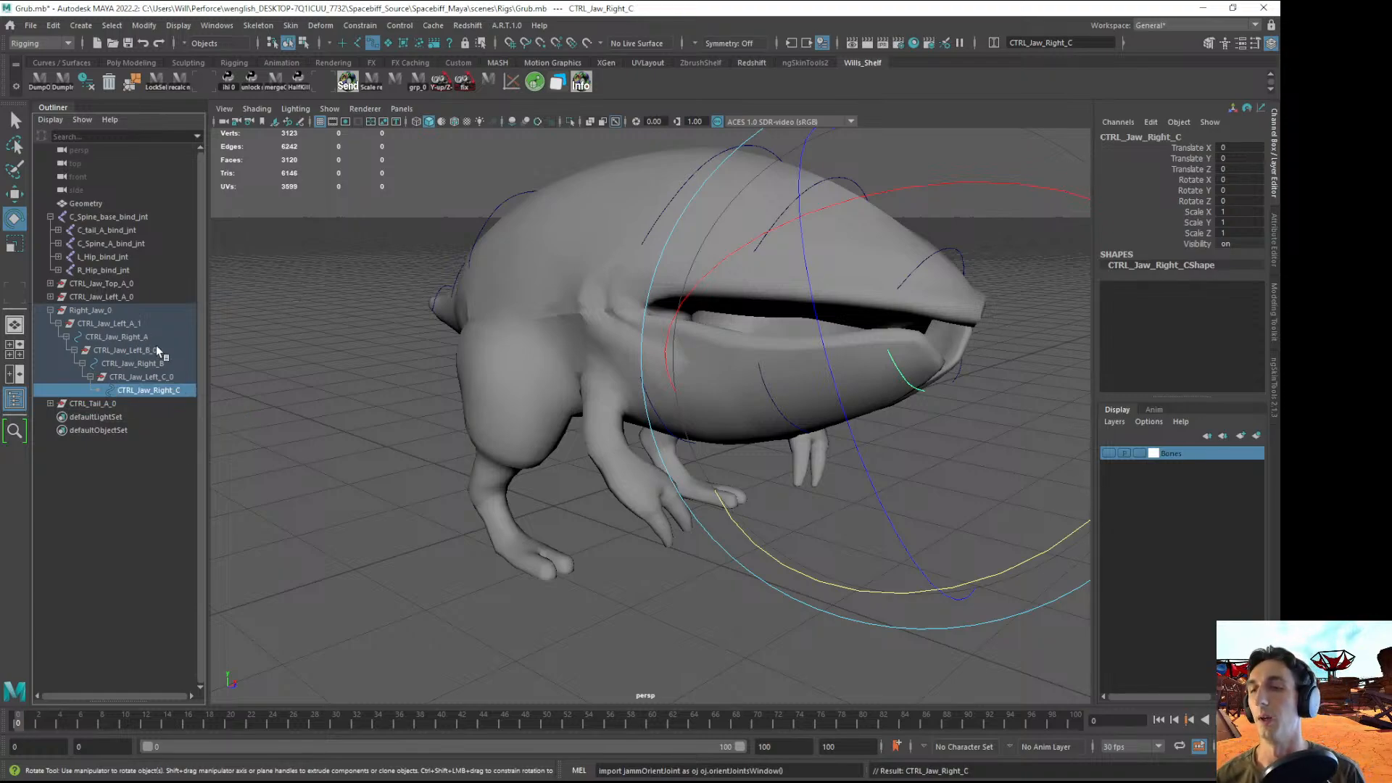
- Rename the offset group above CTRL_Jaw_Right_C as CTRL_Jaw_Right_C_0
double_click(170, 376)
left_click(170, 377)
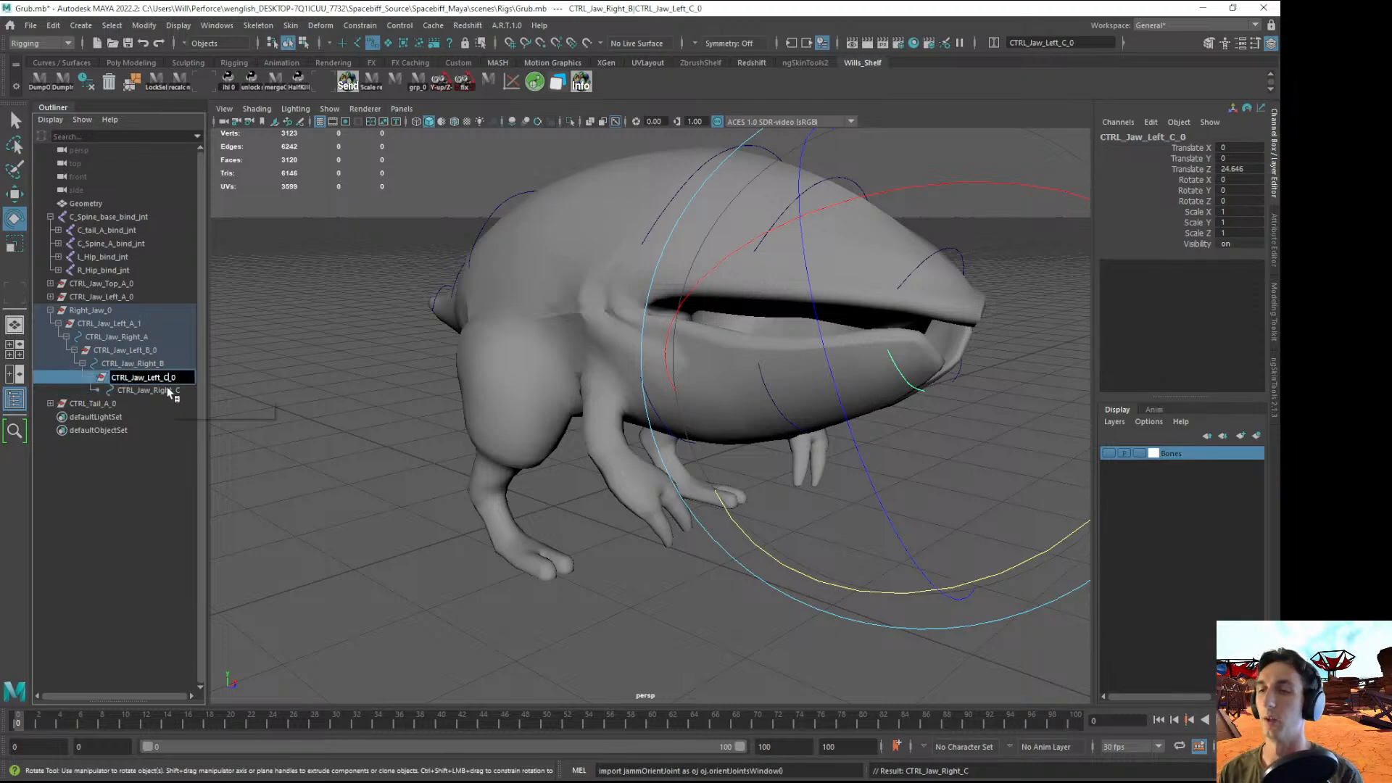
key("BackSpace")
key("BackSpace")
key("BackSpace")
key("BackSpace")
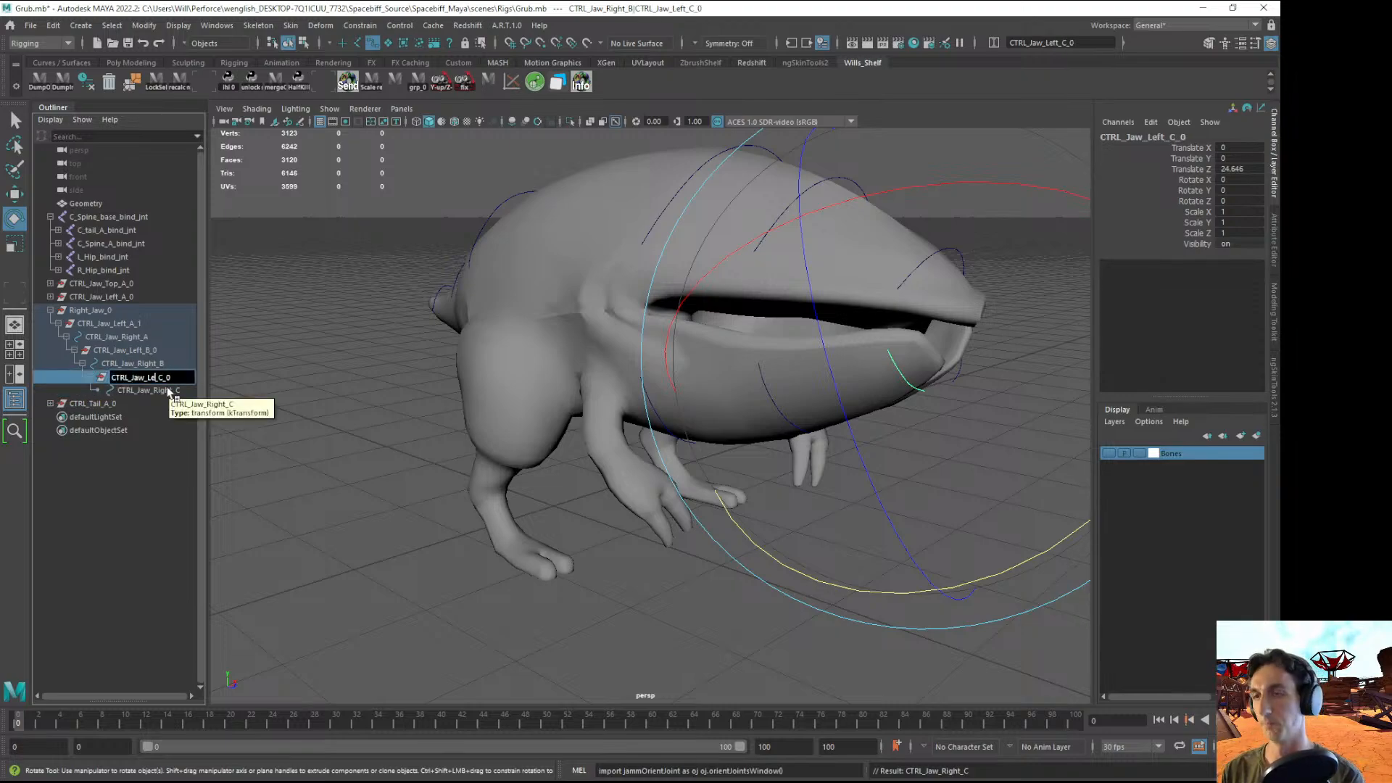
type("Righ")
type("t")
key("Return")
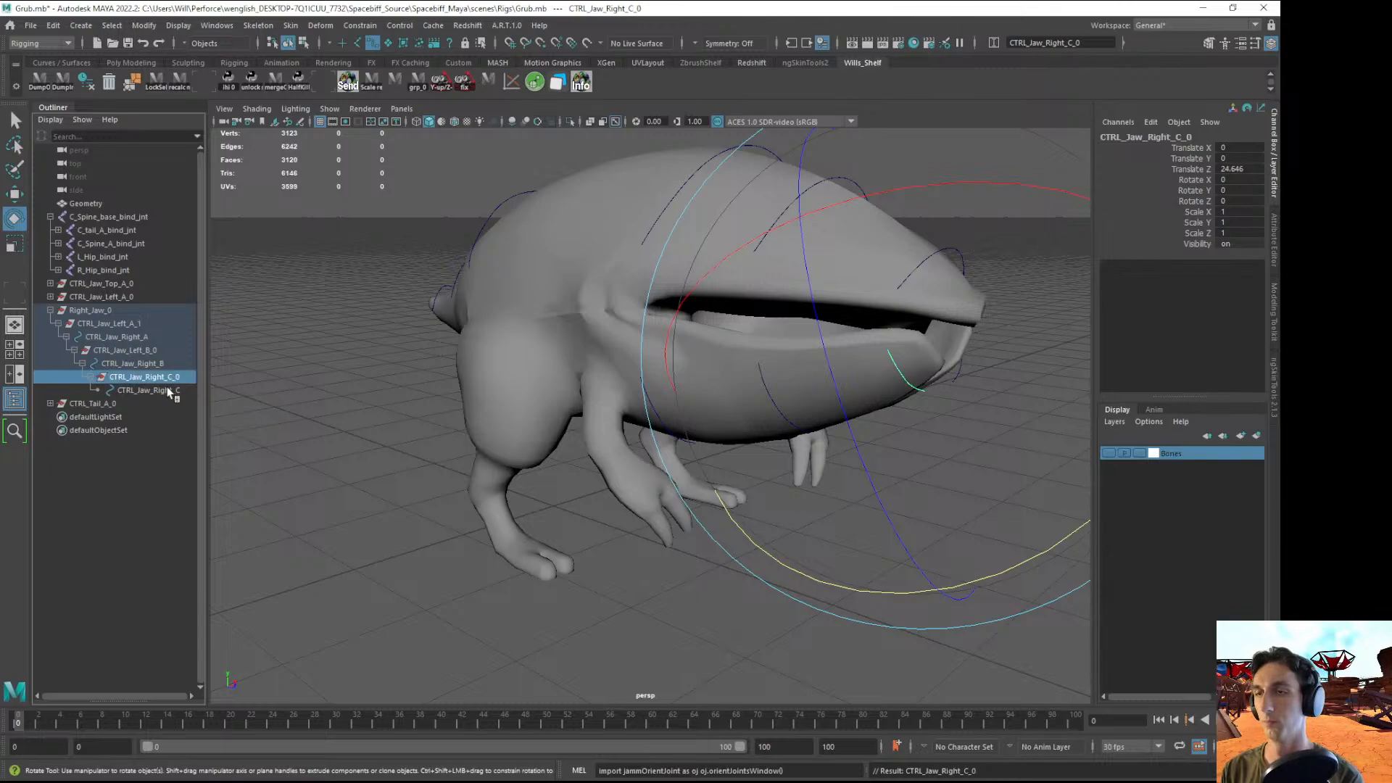
- Rename the offset group above CTRL_Jaw_Right_B as CTRL_Jaw_Right_B_0
double_click(138, 351)
left_click(145, 350)
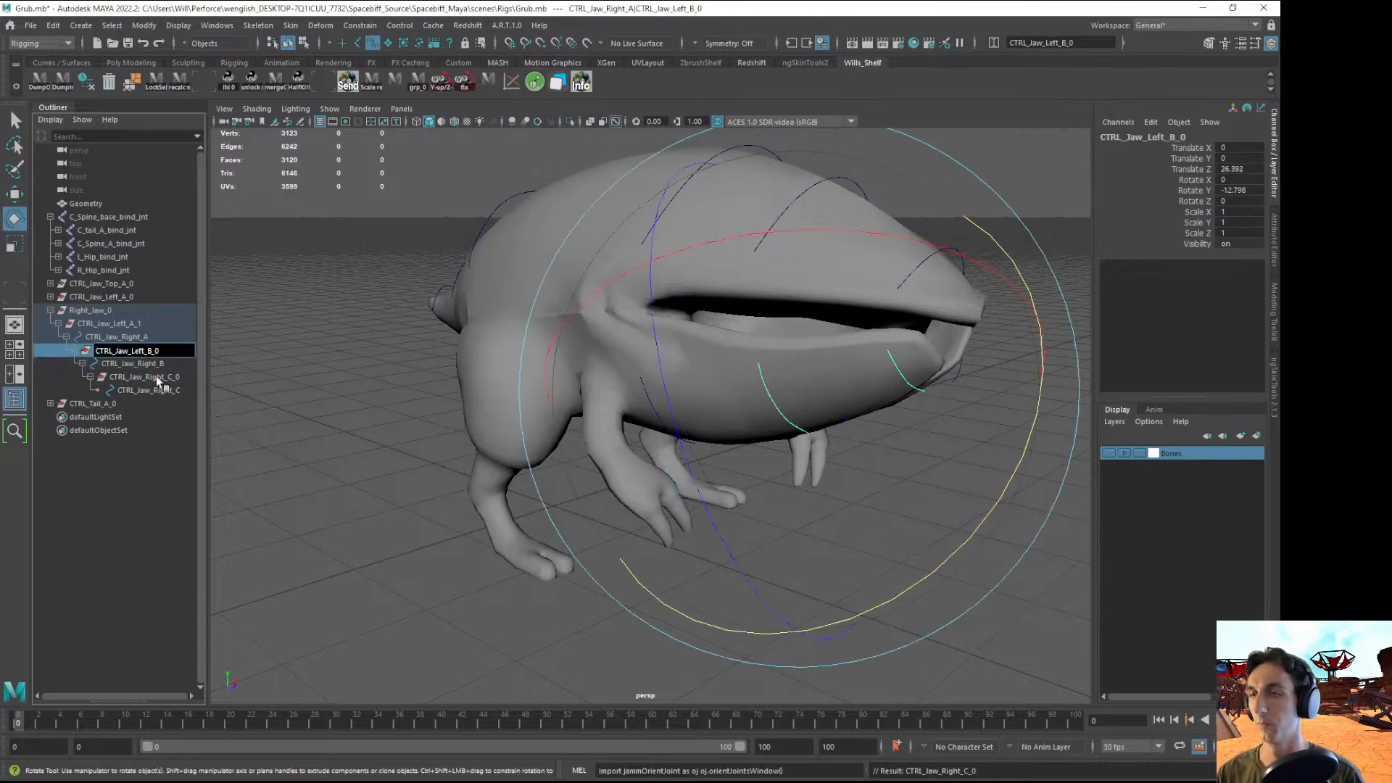
type("R")
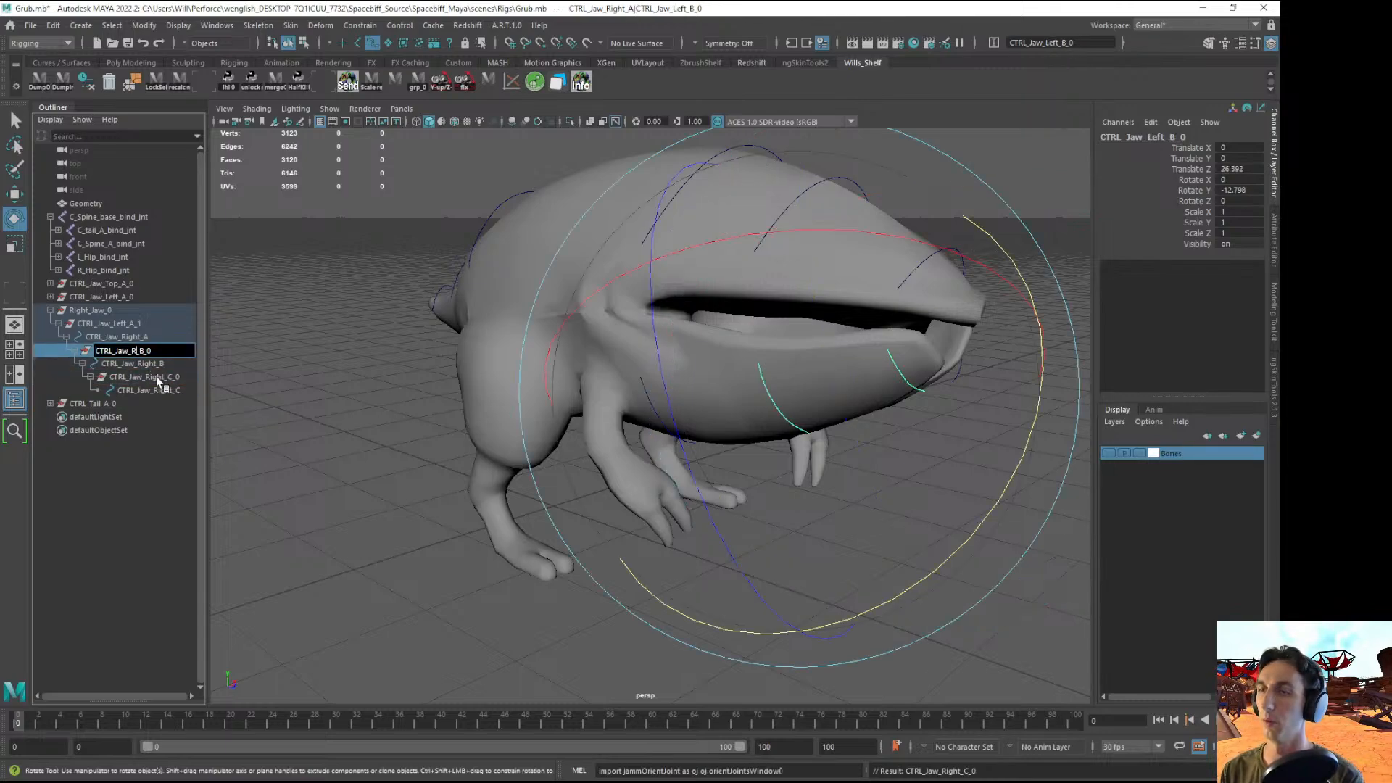
type("ight")
key("Return")
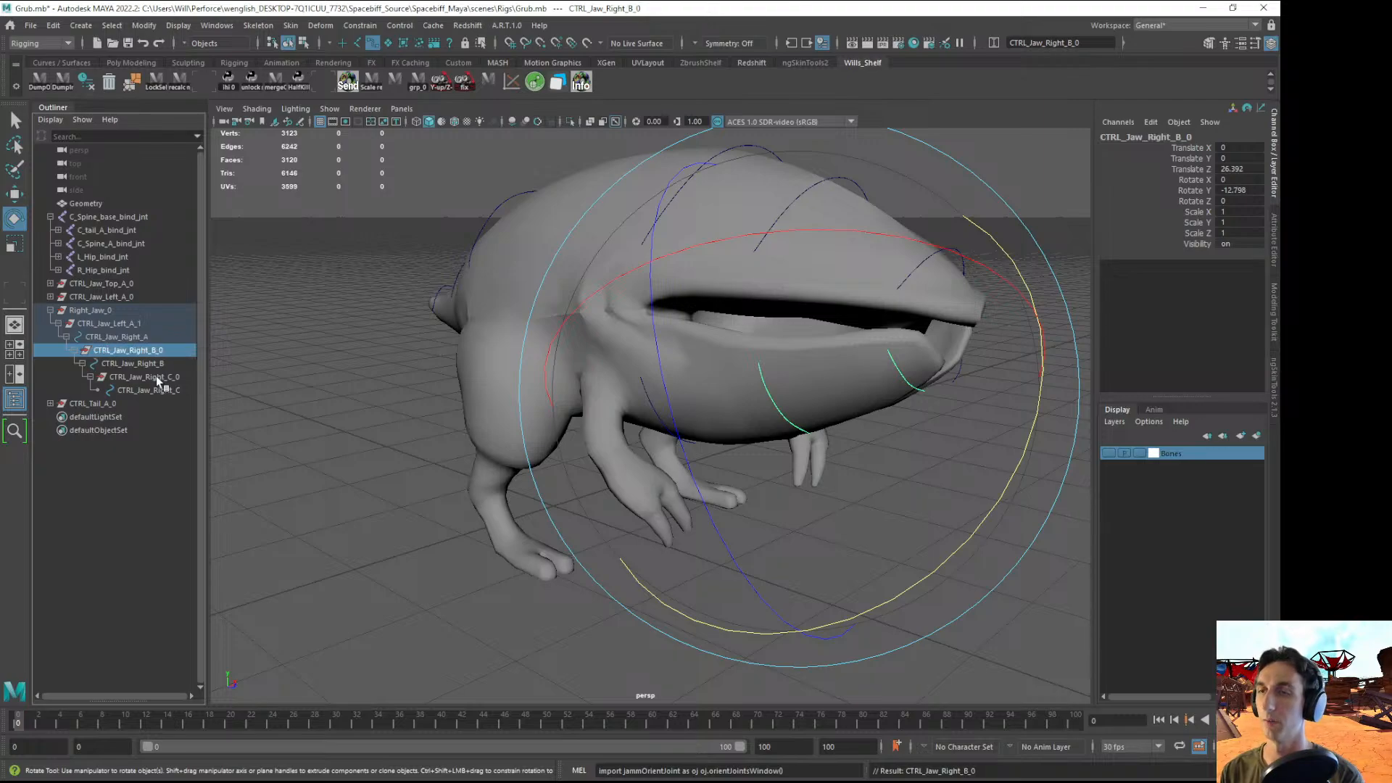
- Rename the offset group CTRL_Jaw_Left_A_1 above CTRL_Jaw_Right_A as CTRL_Jaw_Right_A_0
left_click(125, 324)
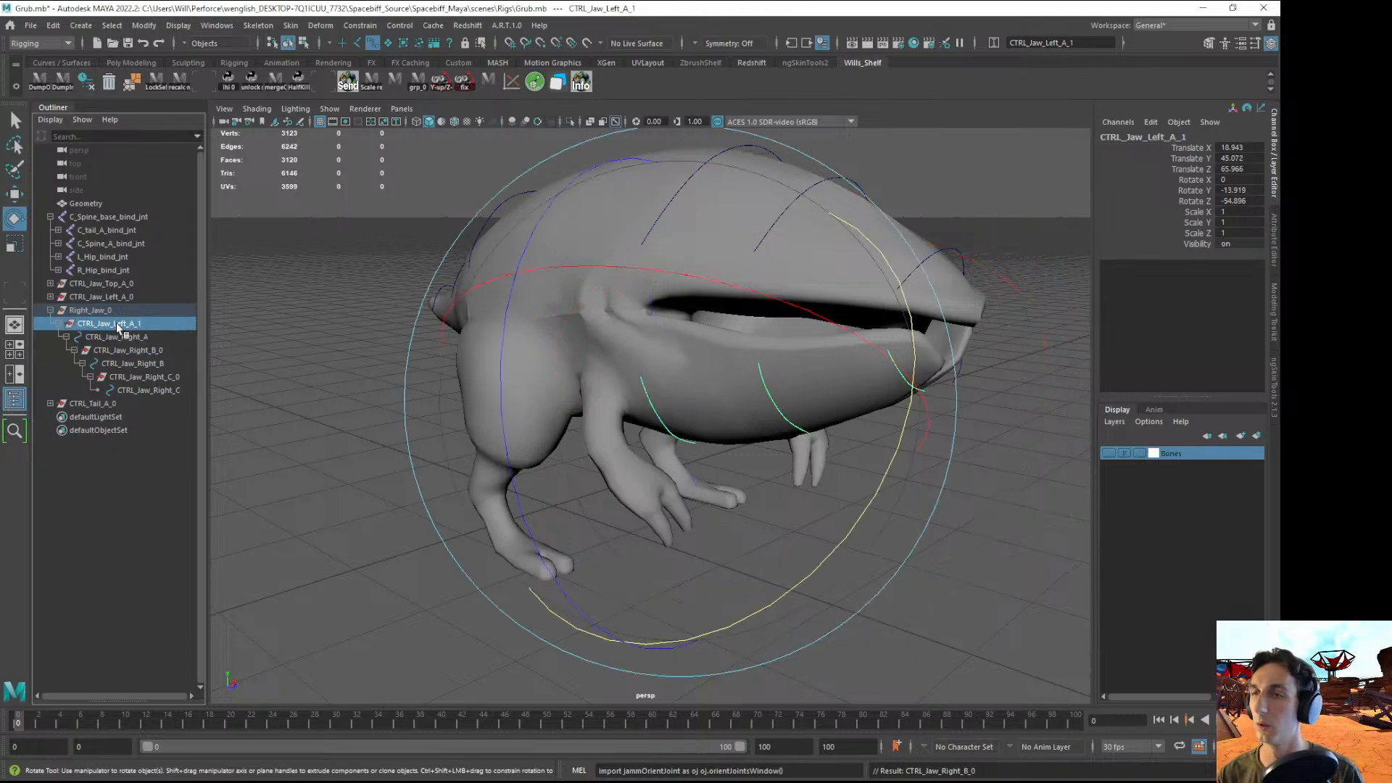
double_click(118, 324)
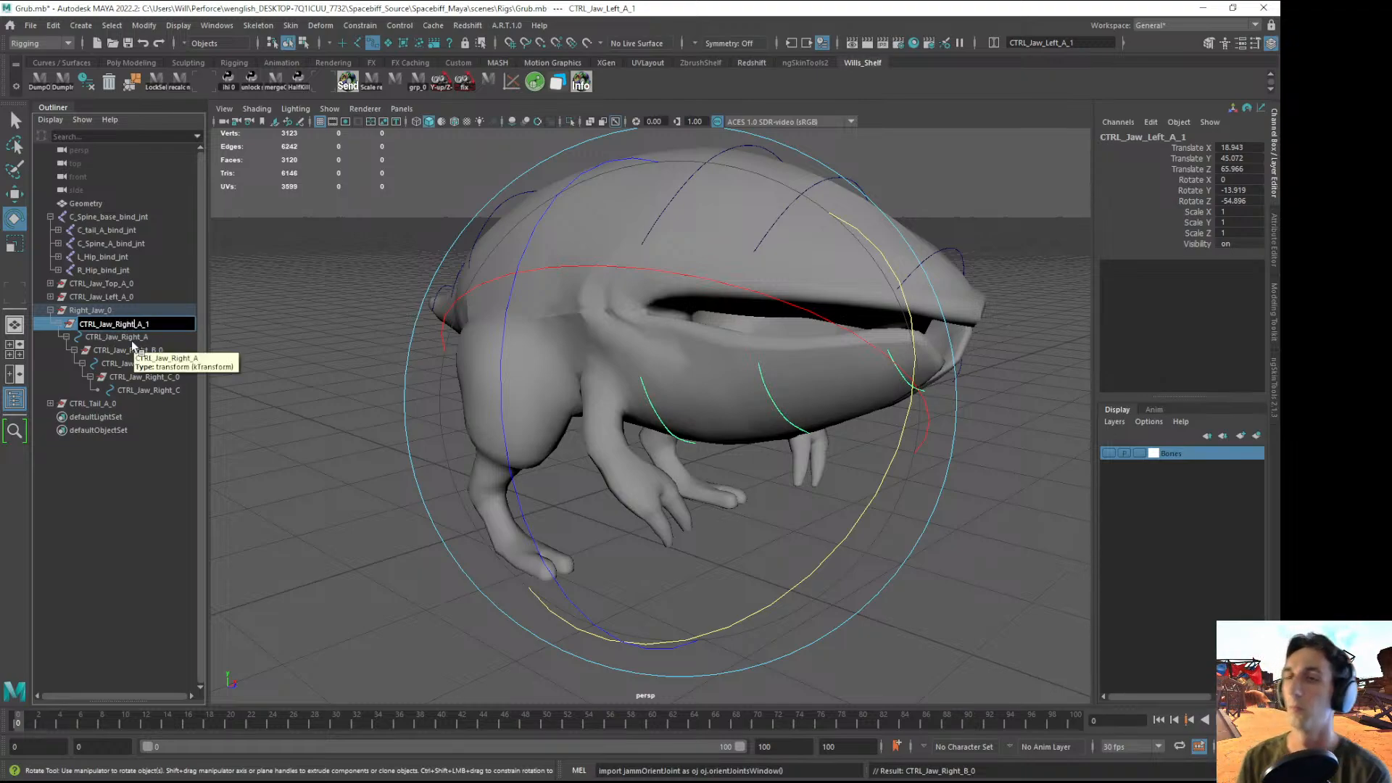
key("BackSpace")
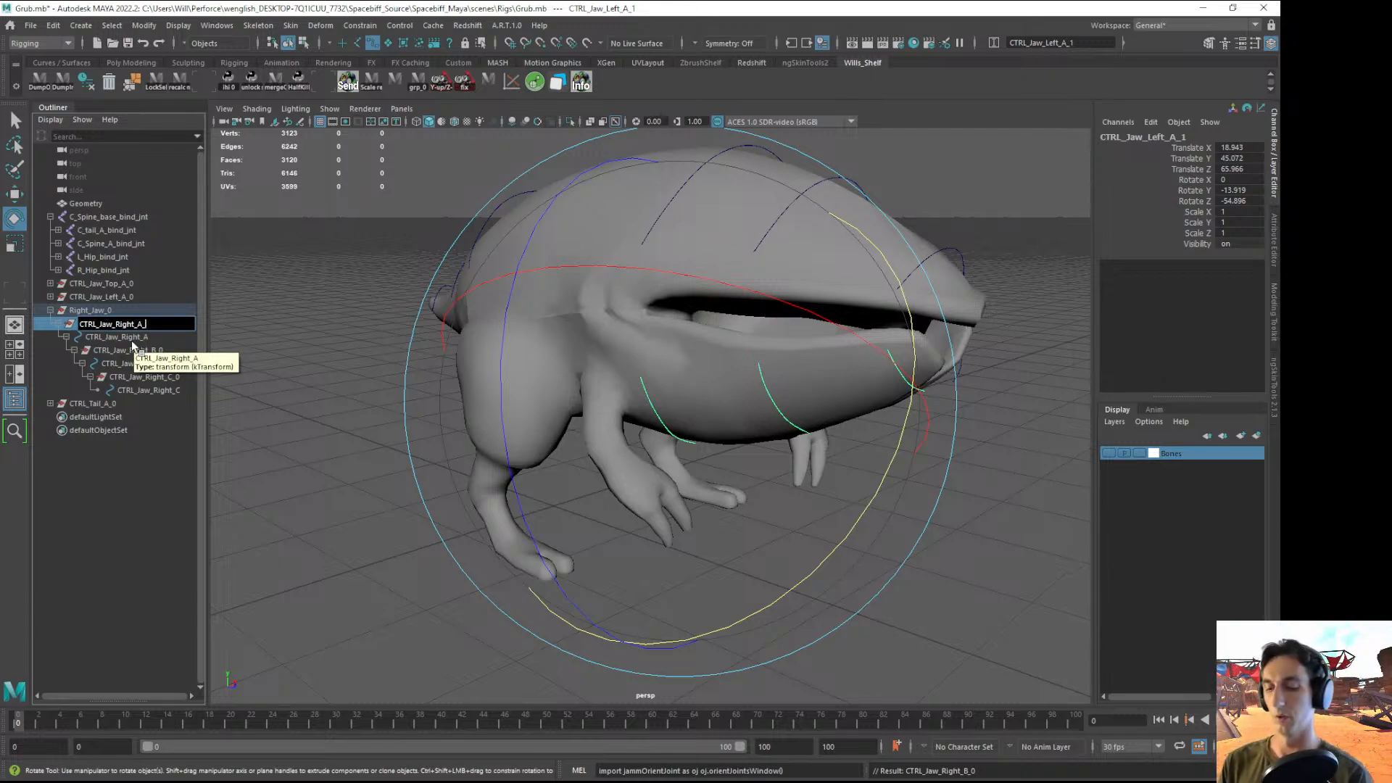
type("0")
key("Return")
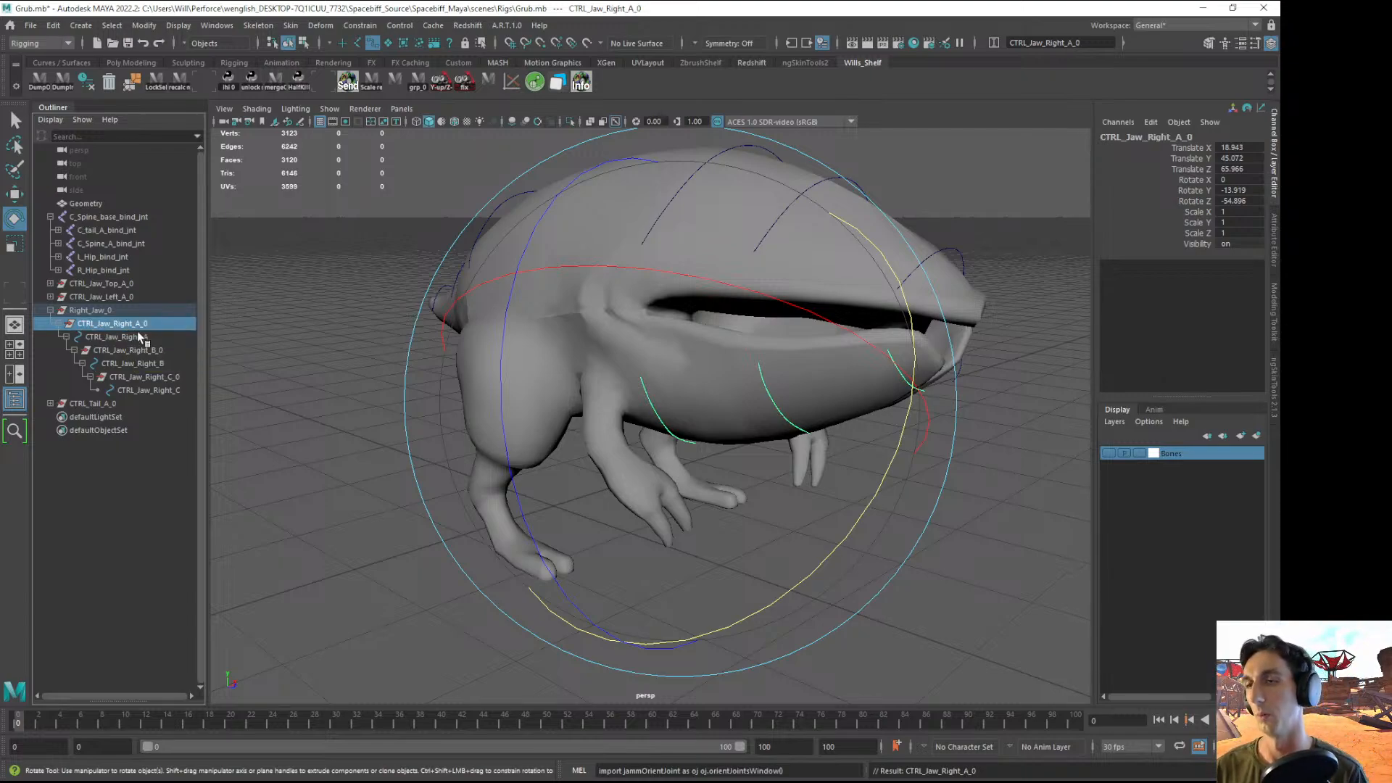
- Check the naming of the right, left and top jaw control hierarchies, and collapse all three groups
left_click(151, 337)
left_click(163, 350)
left_click(172, 372)
left_click(171, 389)
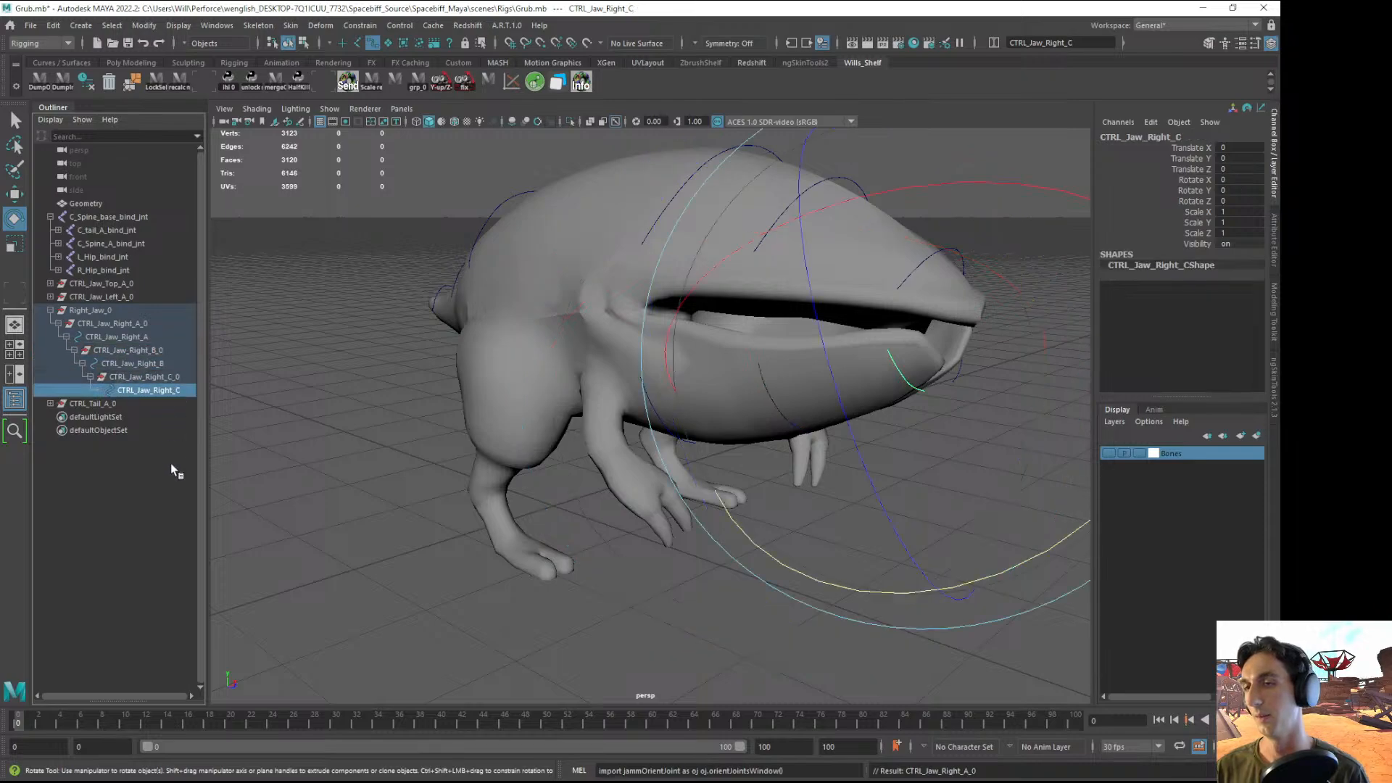
left_click(160, 579)
middle_click_drag(659, 460, 604, 465, "alt")
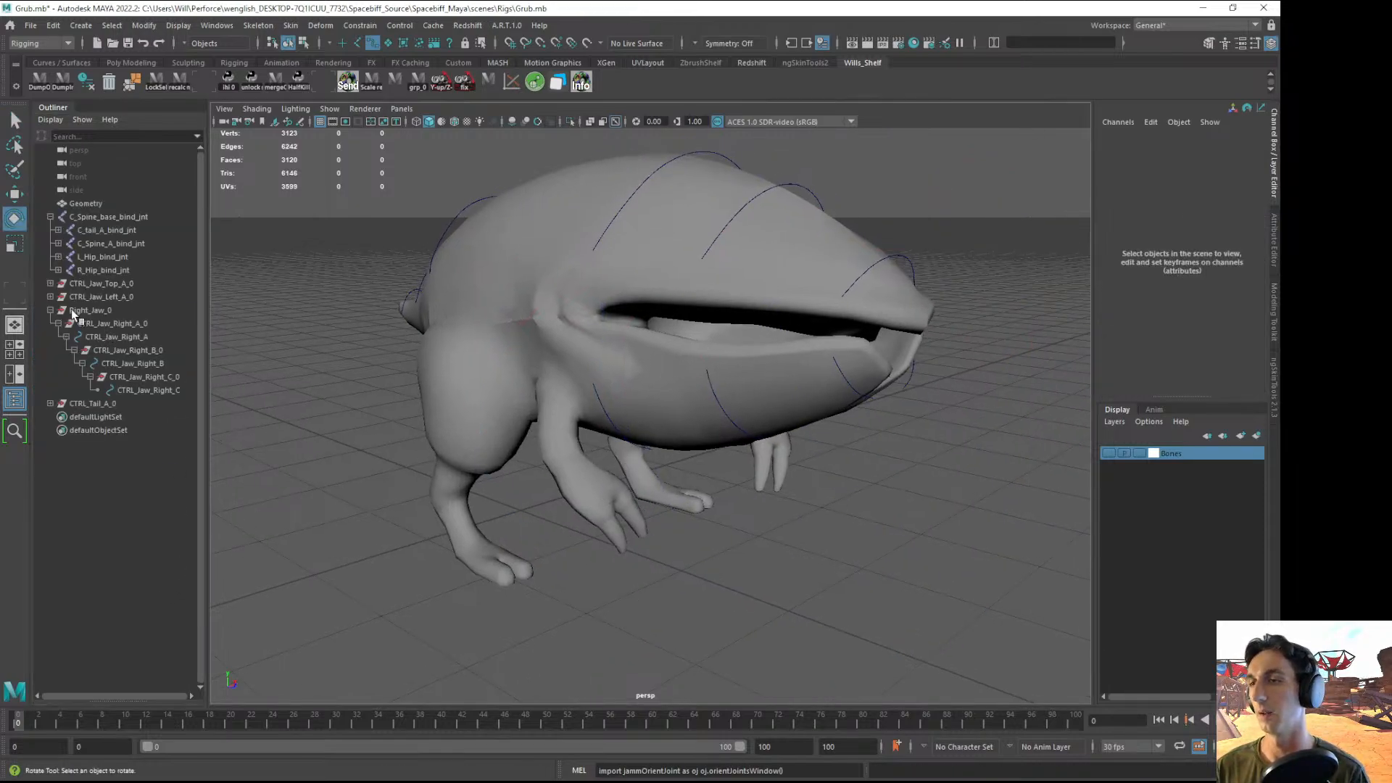
left_click(50, 296, "shift")
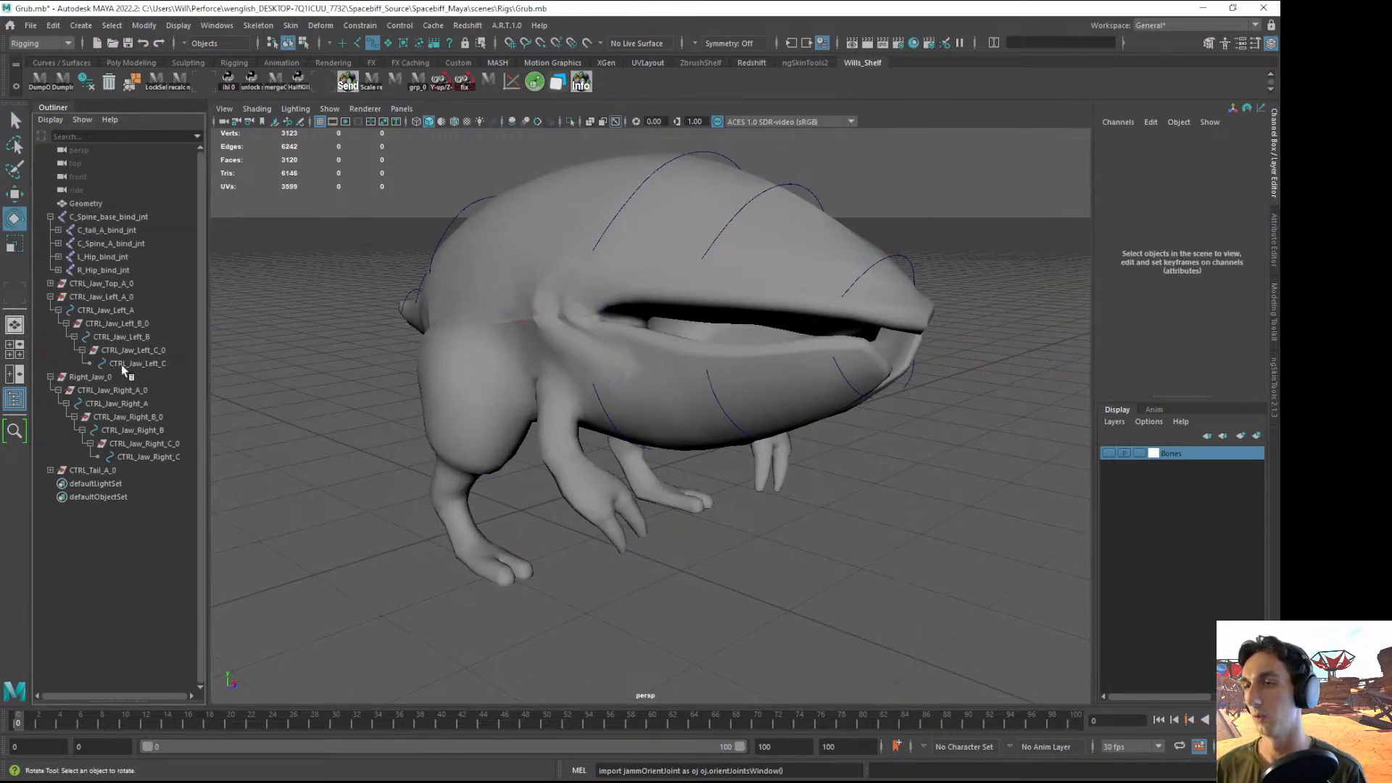
left_click(51, 283, "shift")
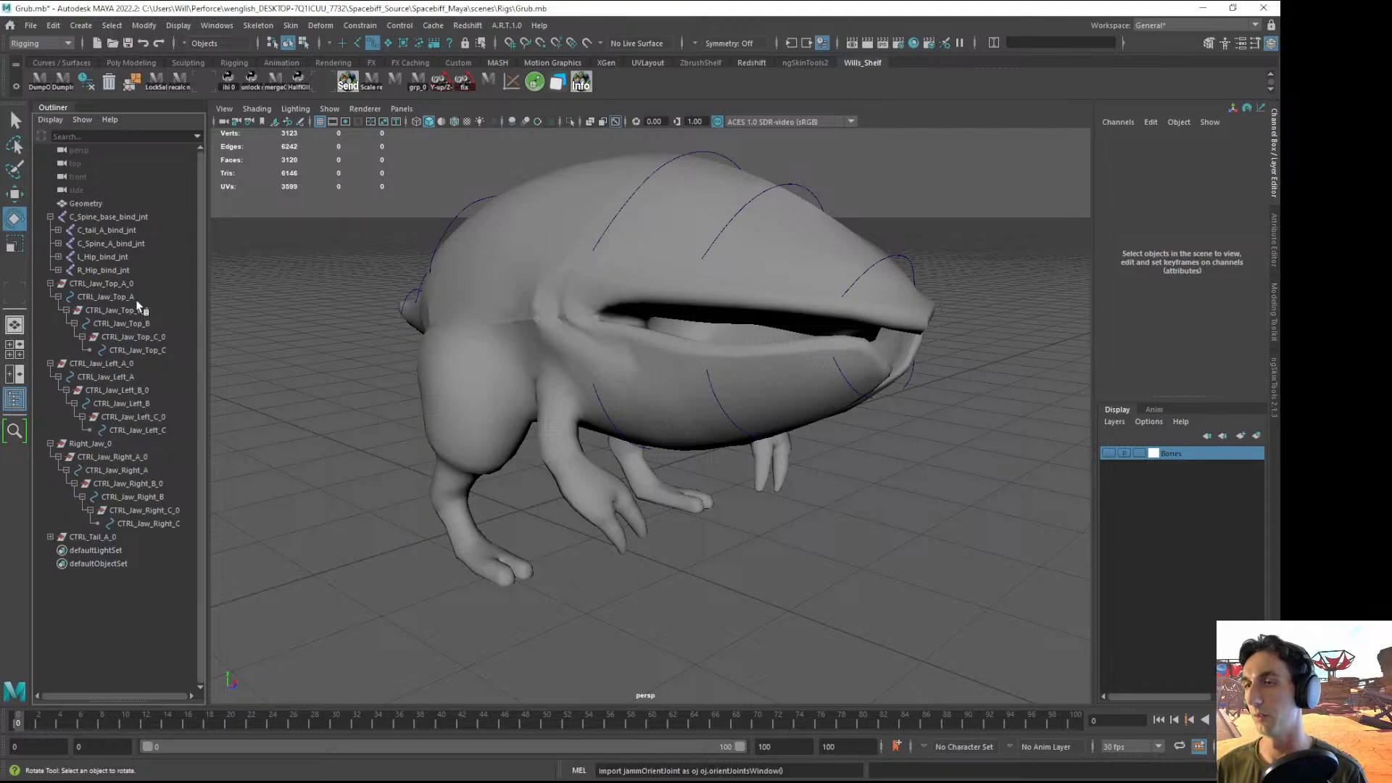
left_click(51, 283)
left_click(50, 296)
left_click(50, 310)
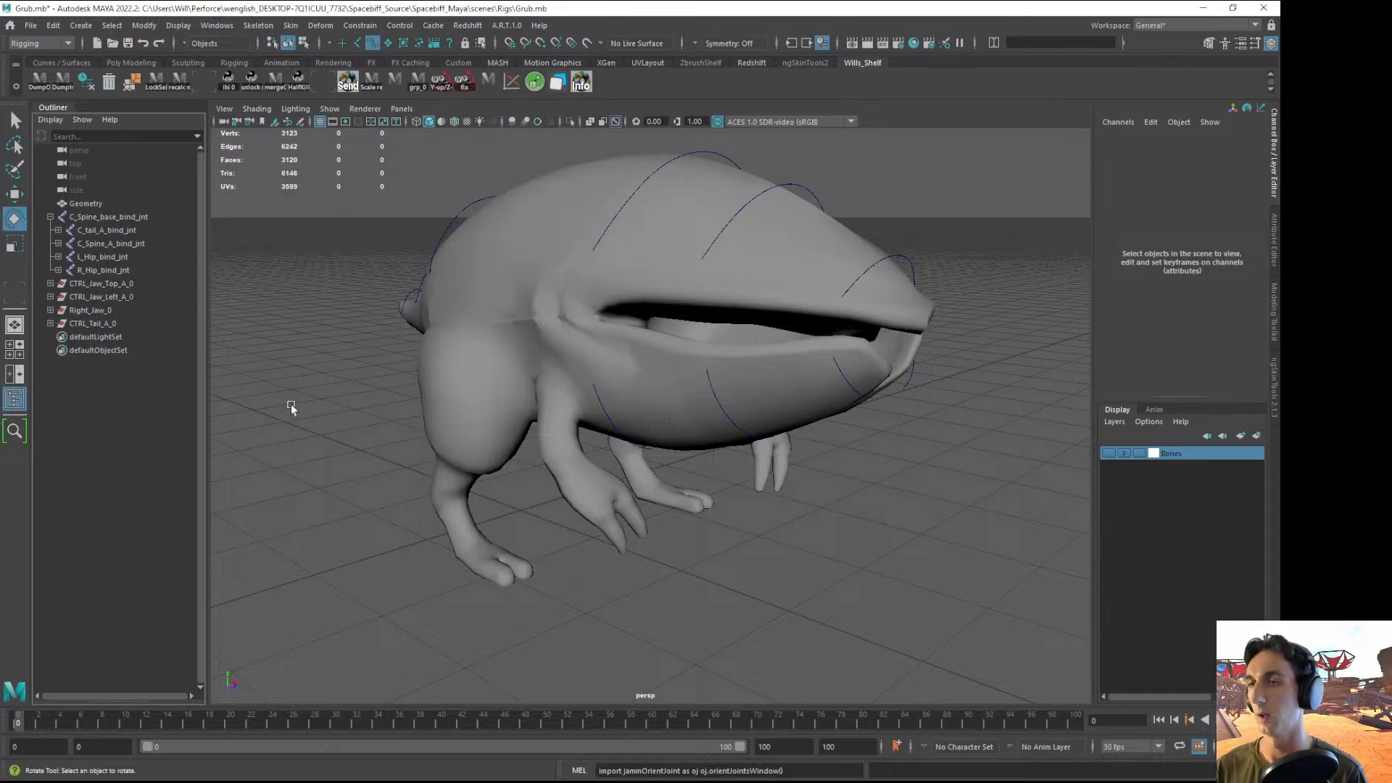
- Inspect the tail joints and their parent constraints under C_tail_A_bind_jnt, collapse the chain and clear the selection
left_click_drag(290, 403, 543, 437, "alt")
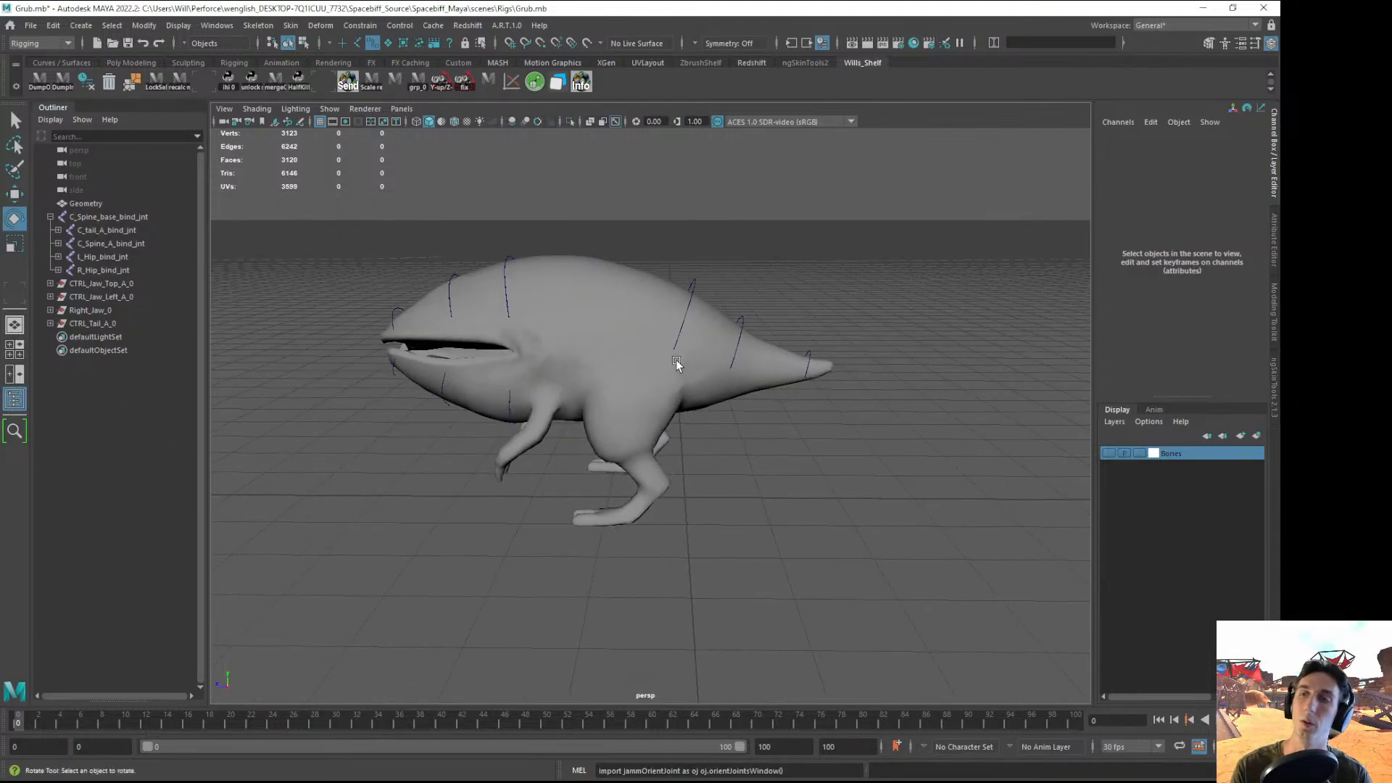
left_click(92, 242)
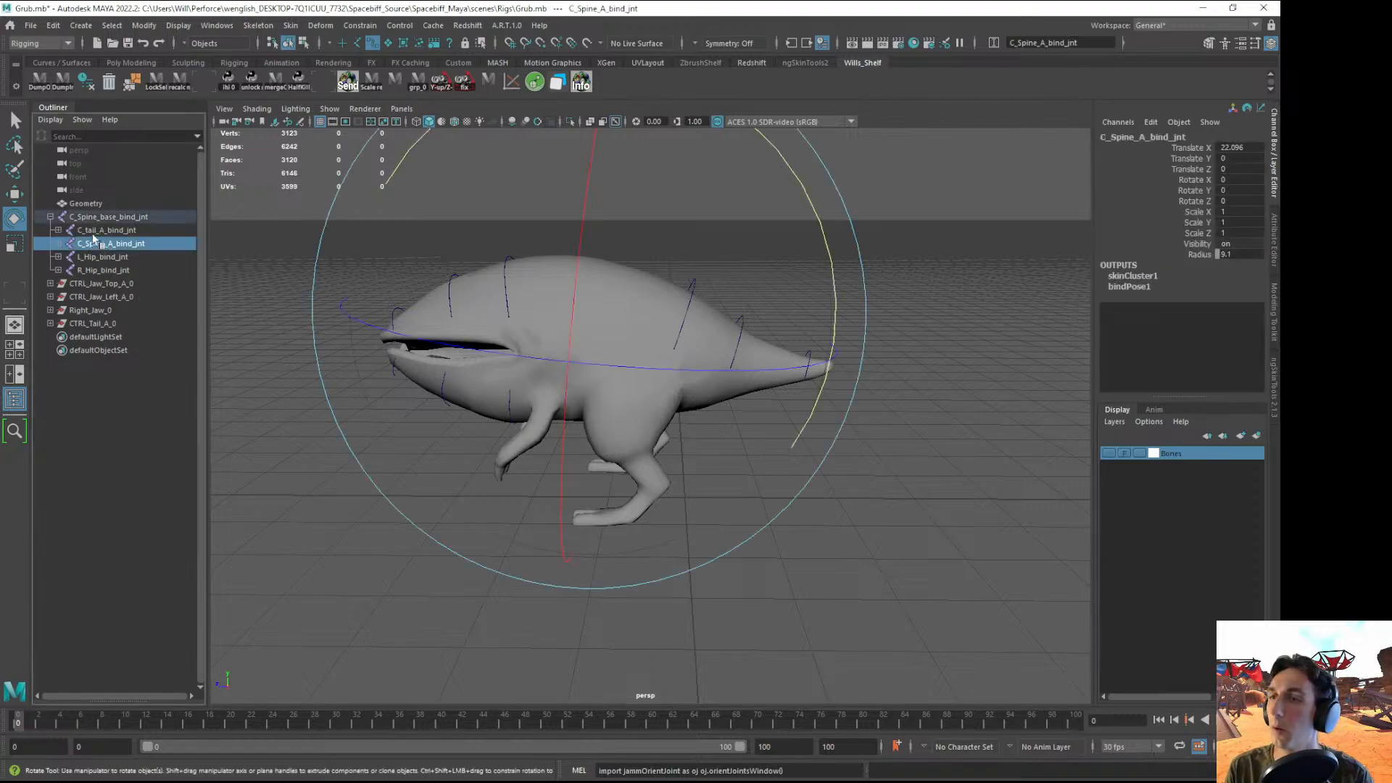
left_click(91, 230)
left_click(58, 230)
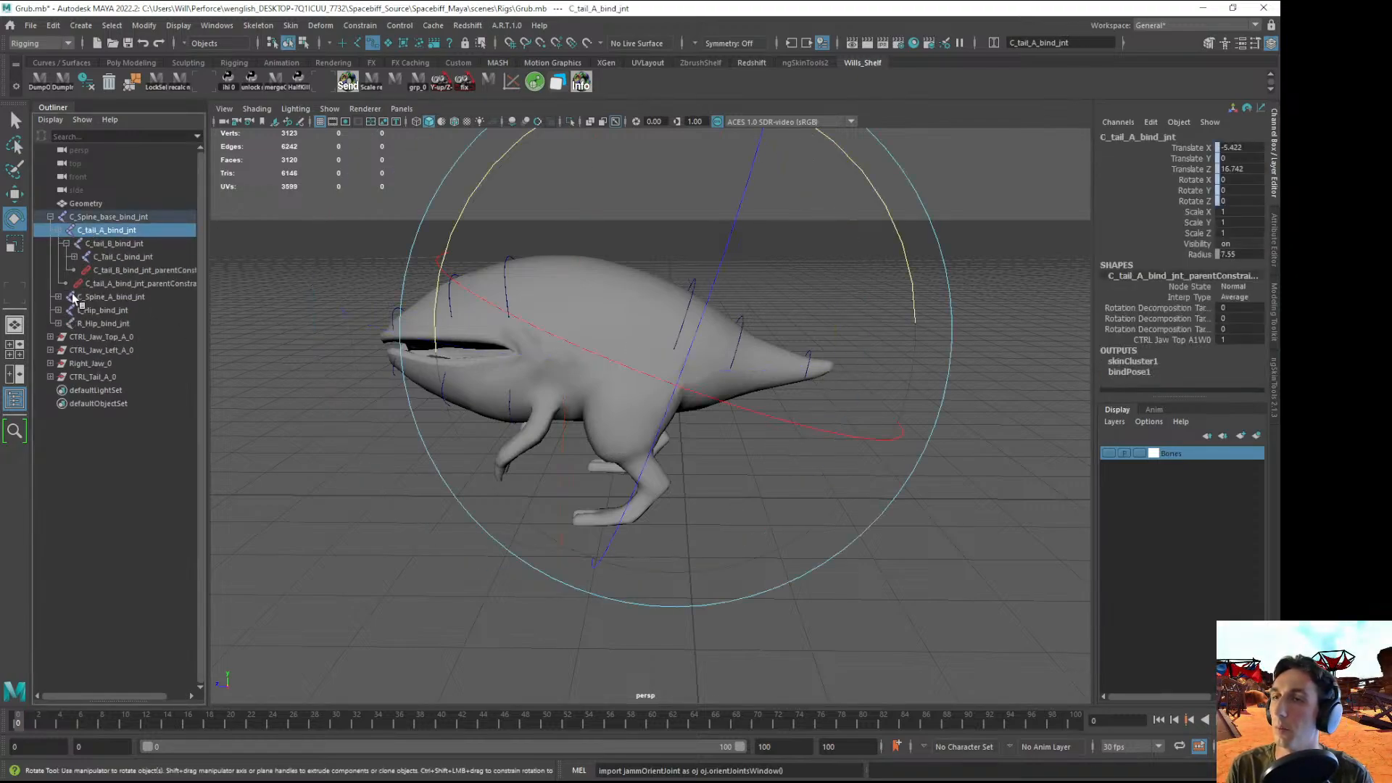
left_click(74, 258)
left_click(73, 257)
left_click(66, 244)
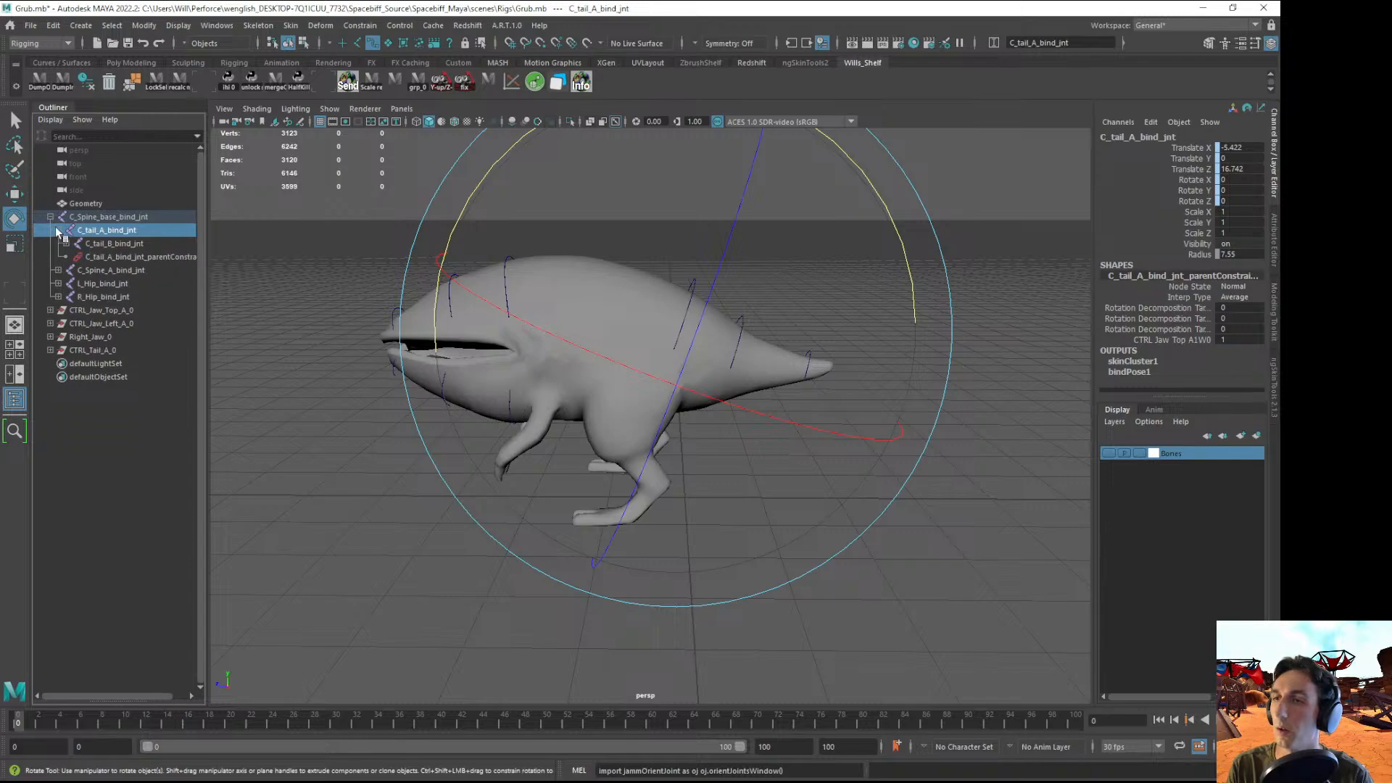
left_click(58, 230)
left_click(81, 401)
left_click_drag(587, 376, 611, 381, "alt")
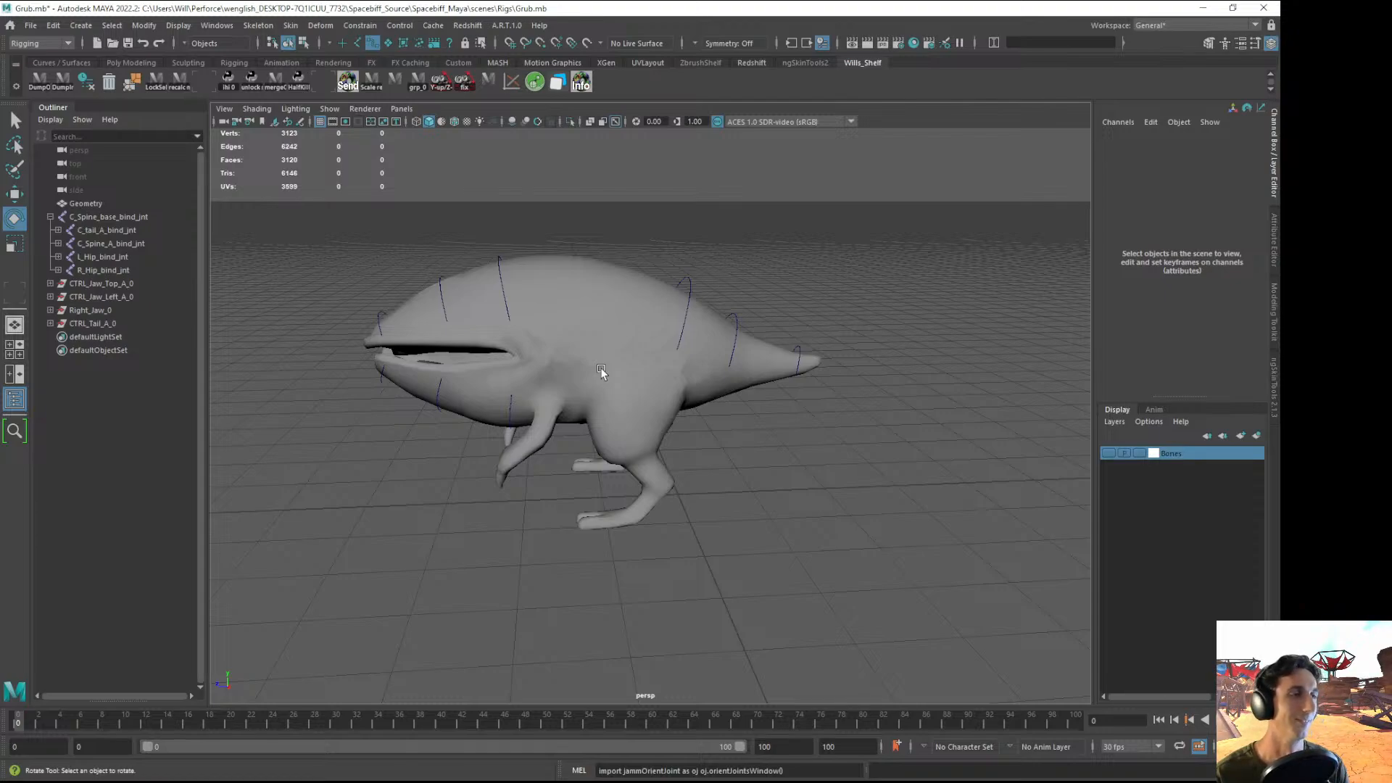
- Switch to the Select tool and save the Grub scene with its renamed controls
left_click_drag(598, 394, 650, 256, "alt")
key("q")
key("ctrl+s")
left_click_drag(539, 298, 365, 332, "alt")
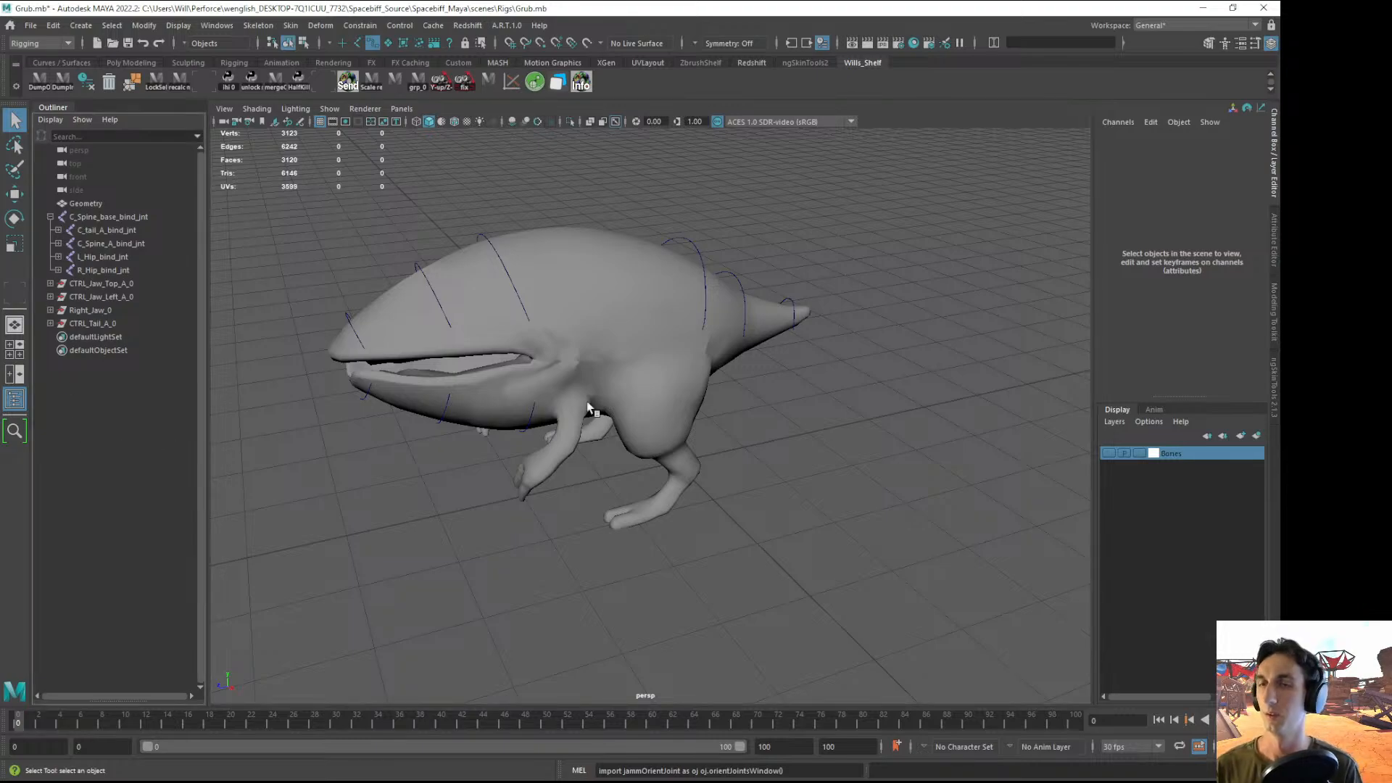
- Test-rotate the jaw control CTRL_Jaw_Left_A, undo the rotation and clear the selection
left_click_drag(586, 401, 493, 422, "alt")
left_click(520, 406)
key("e")
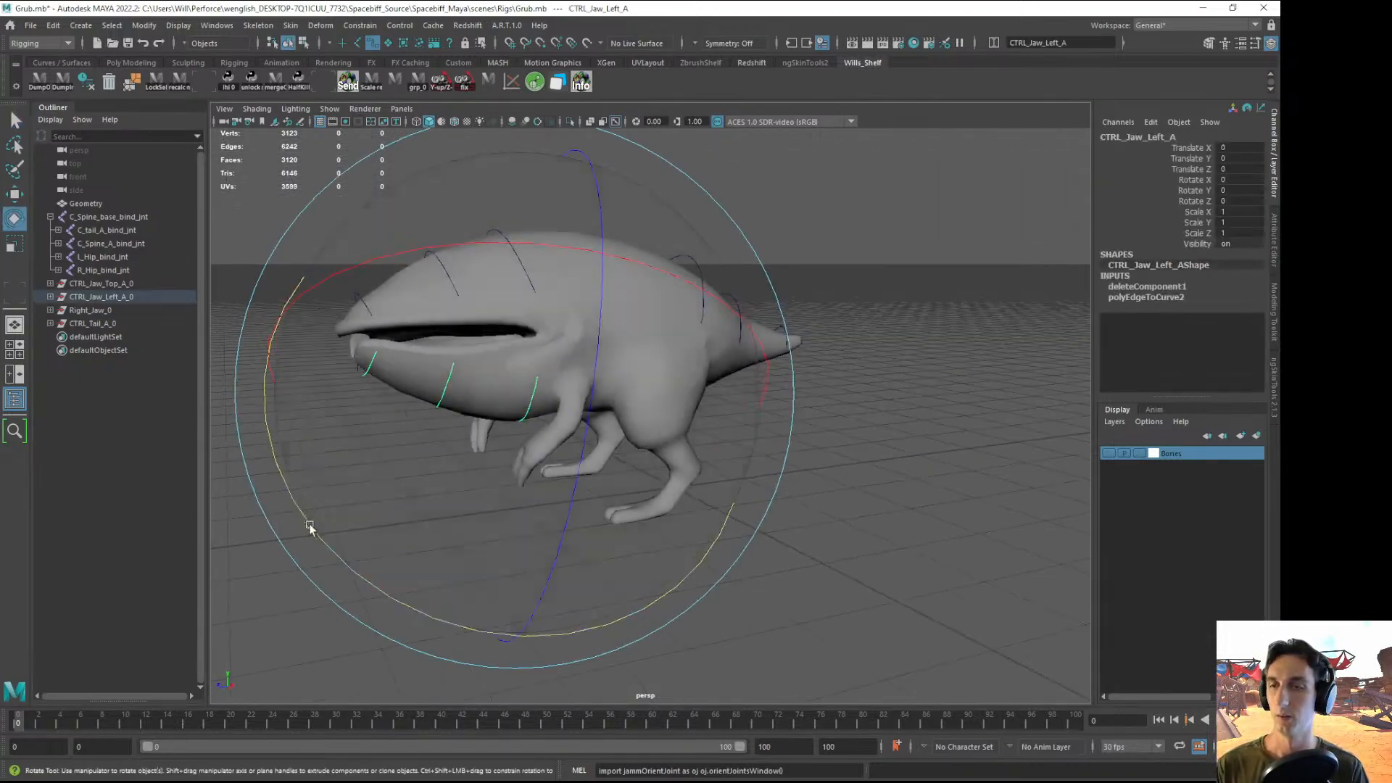
left_click_drag(309, 523, 404, 596)
key("ctrl+z")
left_click(815, 547)
- Save the scene again after the left jaw control test
left_click_drag(796, 525, 633, 417, "alt")
right_click_drag(633, 418, 655, 406, "alt")
left_click_drag(656, 406, 691, 413, "alt")
key("ctrl+s")
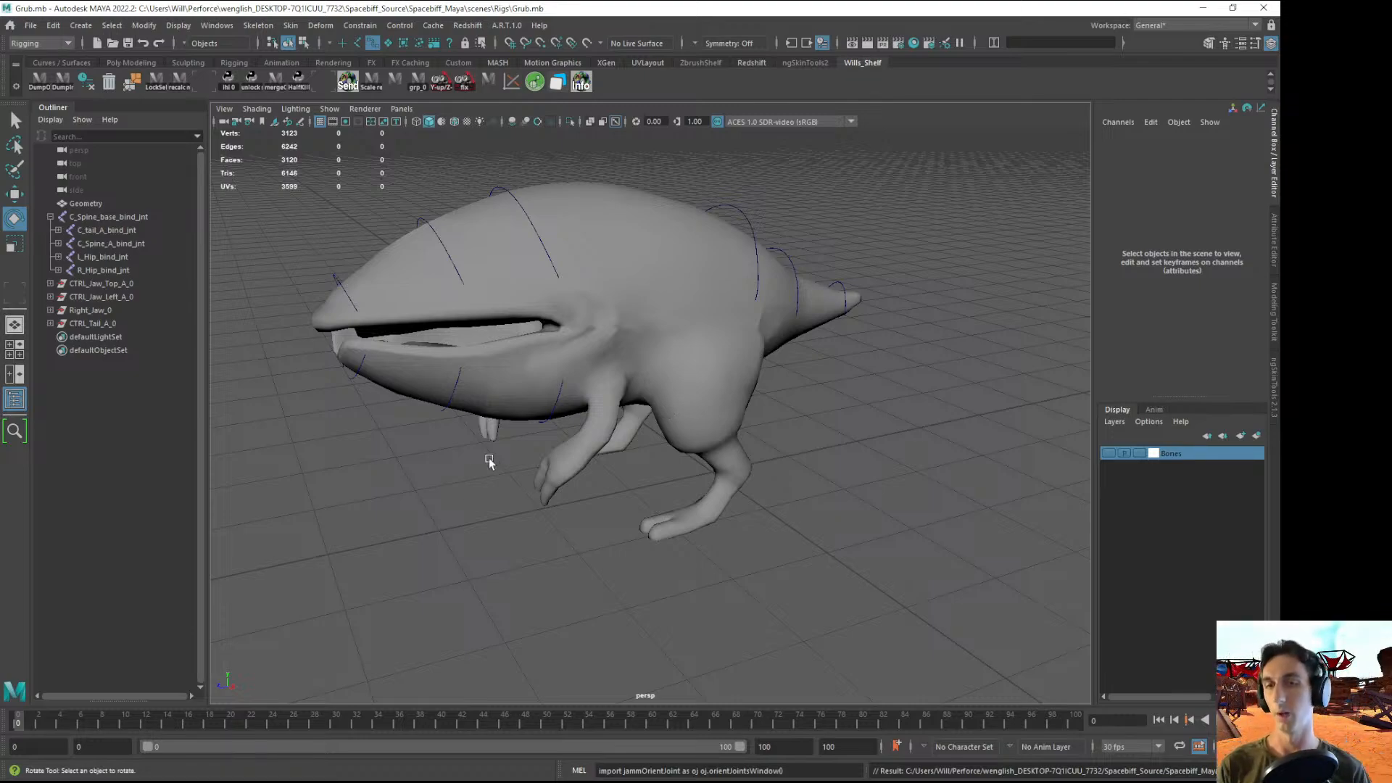
- Turn on the visibility of the Bones display layer to show the creature's joints
left_click_drag(488, 460, 628, 422, "alt")
left_click(1108, 453)
left_click_drag(870, 519, 798, 529, "alt")
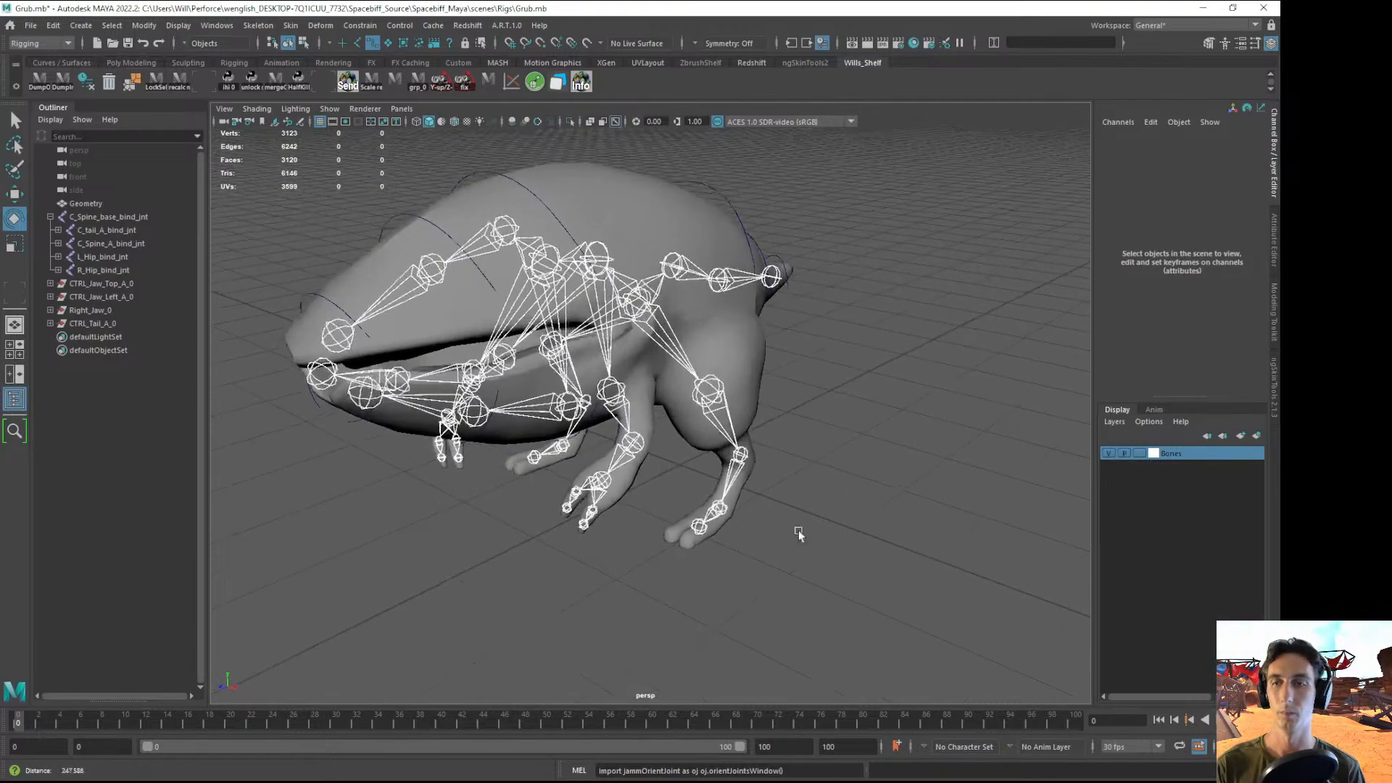
- Save the Grub scene with the creature's joints visible
scroll(799, 529, "up", 3)
key("ctrl+s")
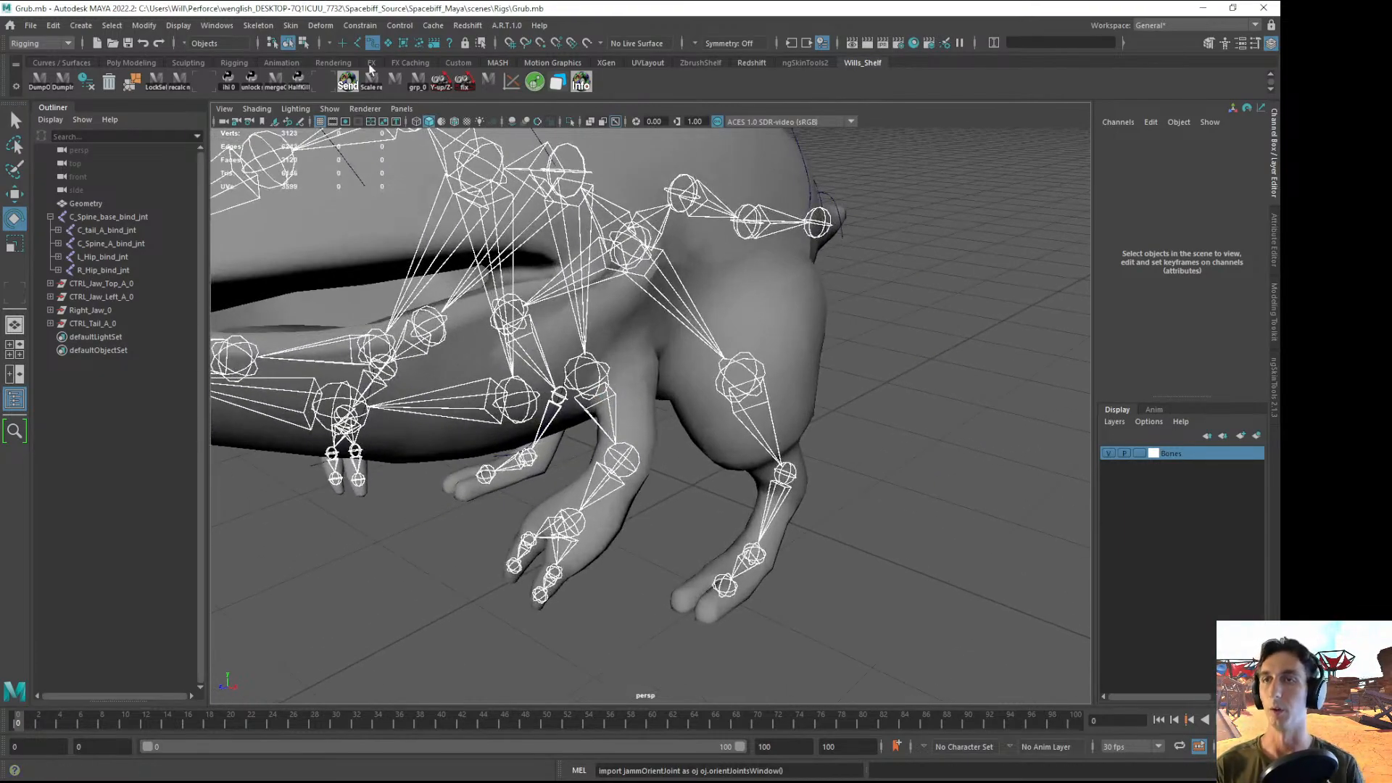
- Examine the left front leg's shoulder and elbow joints by selecting them, and clear the selection
left_click(602, 373)
key("w")
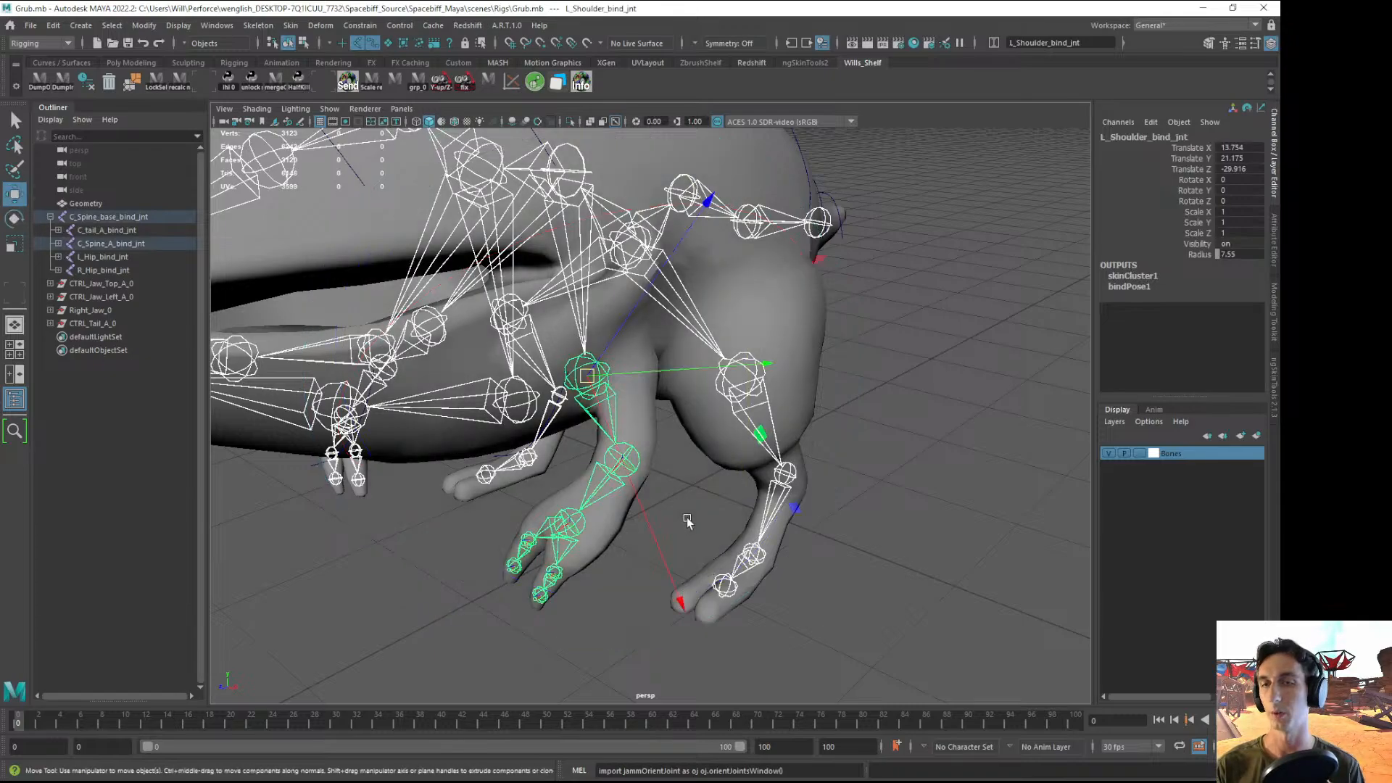
left_click_drag(682, 517, 638, 520, "alt")
scroll(638, 521, "up", 2)
left_click(549, 513)
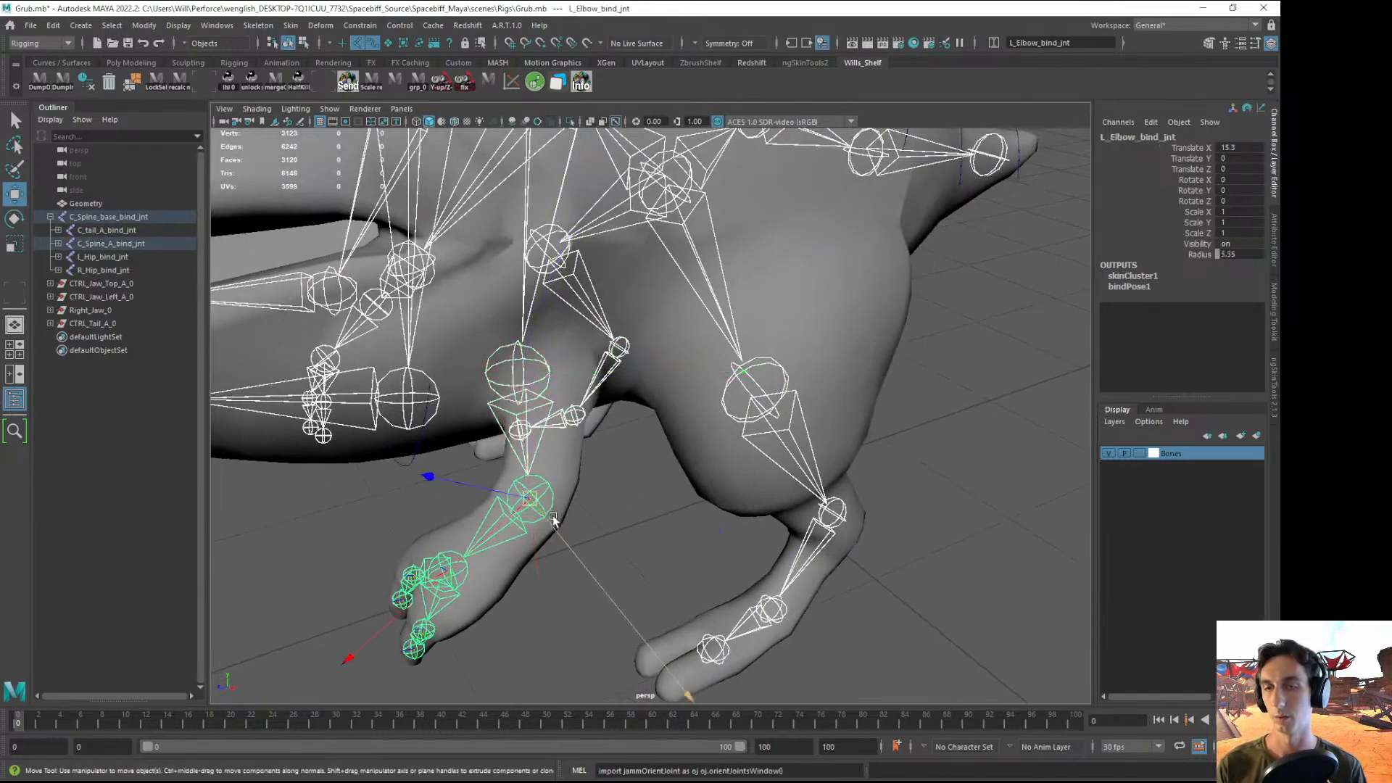
left_click_drag(549, 513, 591, 518, "alt")
left_click(538, 537)
right_click_drag(554, 550, 576, 665, "alt")
left_click(692, 541)
right_click_drag(692, 541, 702, 573, "alt")
left_click_drag(702, 571, 620, 585, "alt")
key("q")
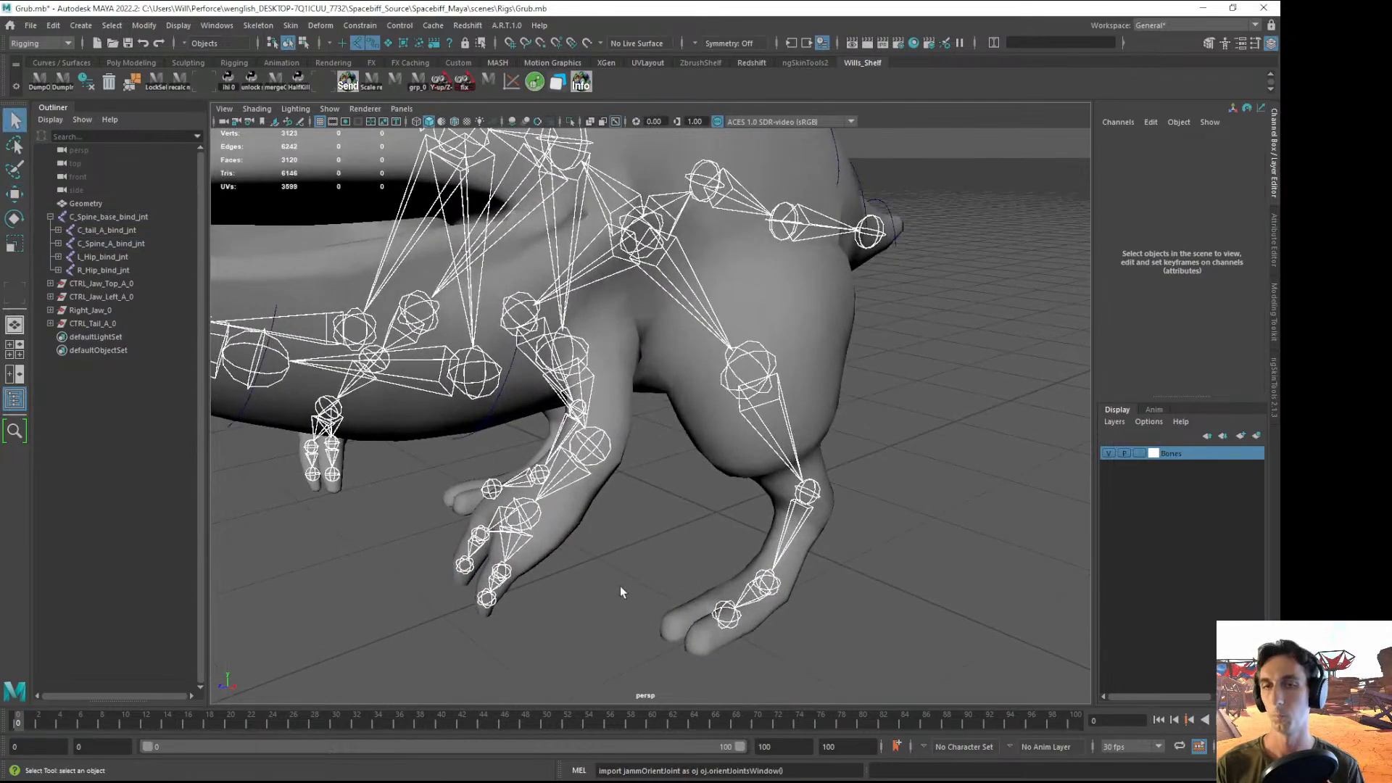
- Compare the left front leg's mesh with its joints by hiding and reshowing the Bones display layer
left_click(1107, 453)
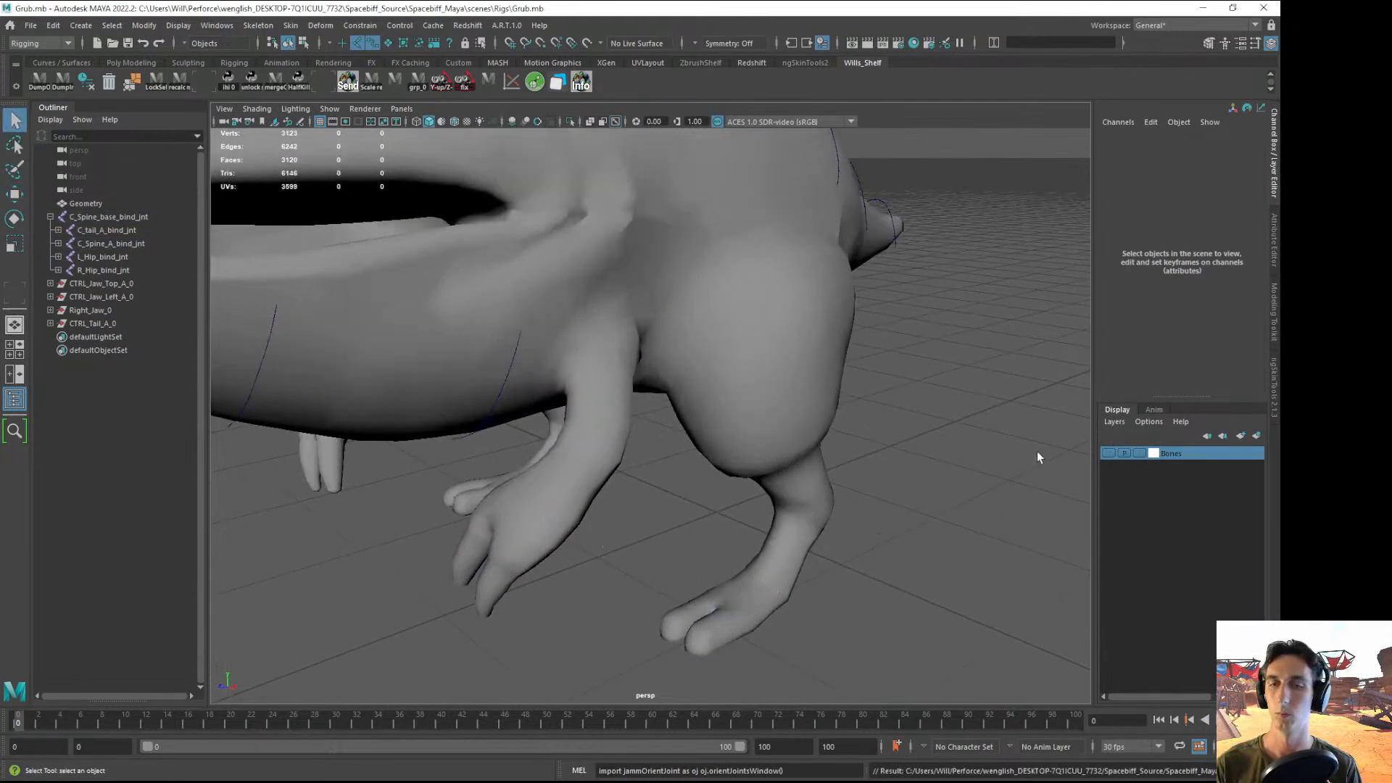
left_click(1105, 453)
left_click_drag(658, 544, 662, 495, "alt")
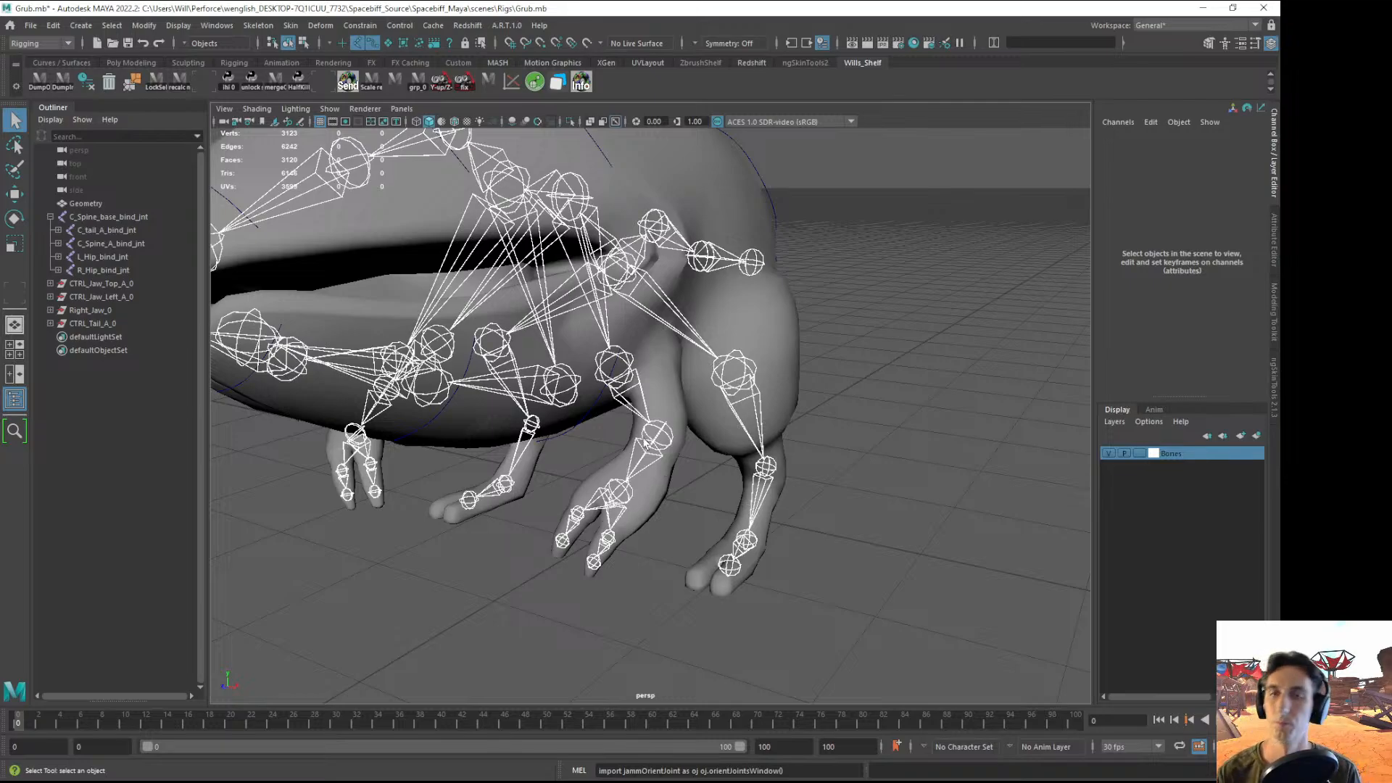
left_click_drag(646, 444, 529, 535, "alt")
right_click_drag(528, 534, 606, 570, "alt")
left_click_drag(606, 570, 477, 446, "alt")
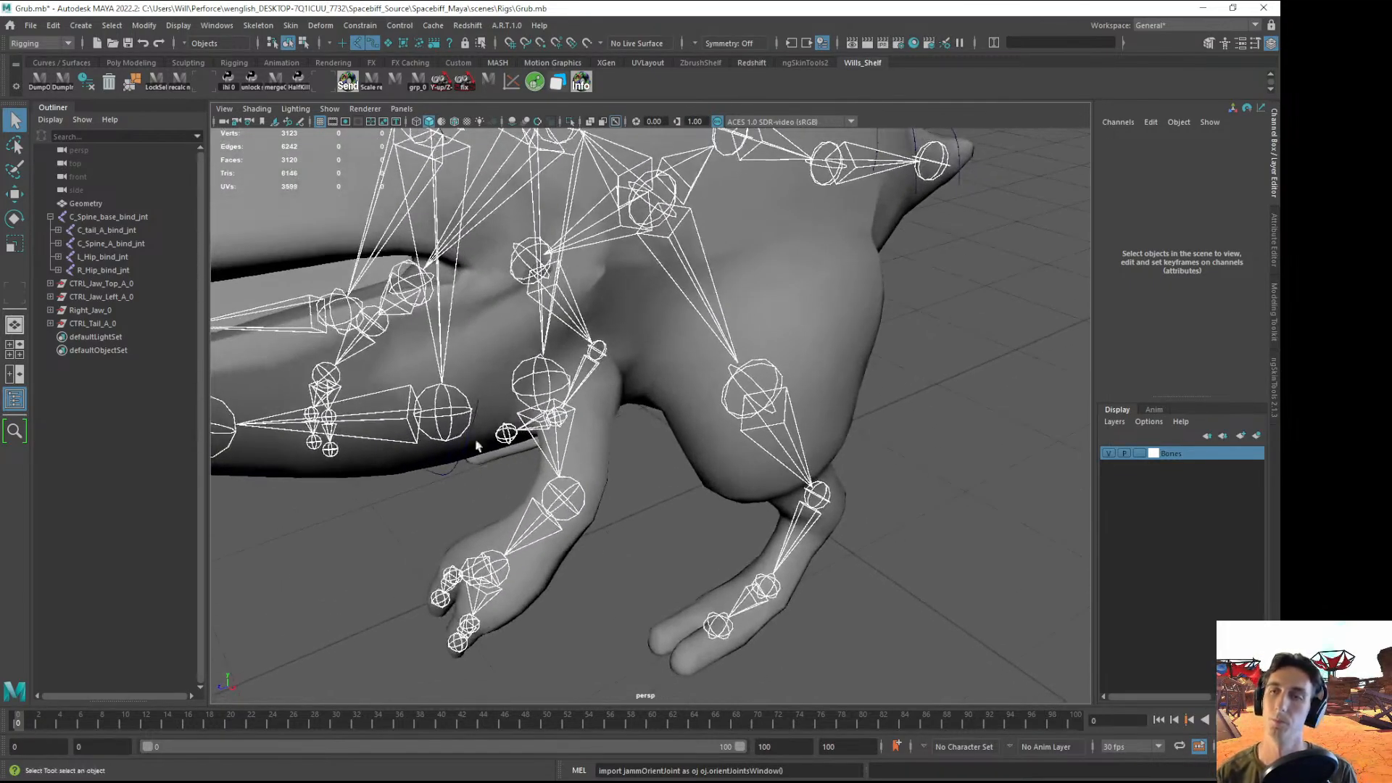
left_click(258, 26)
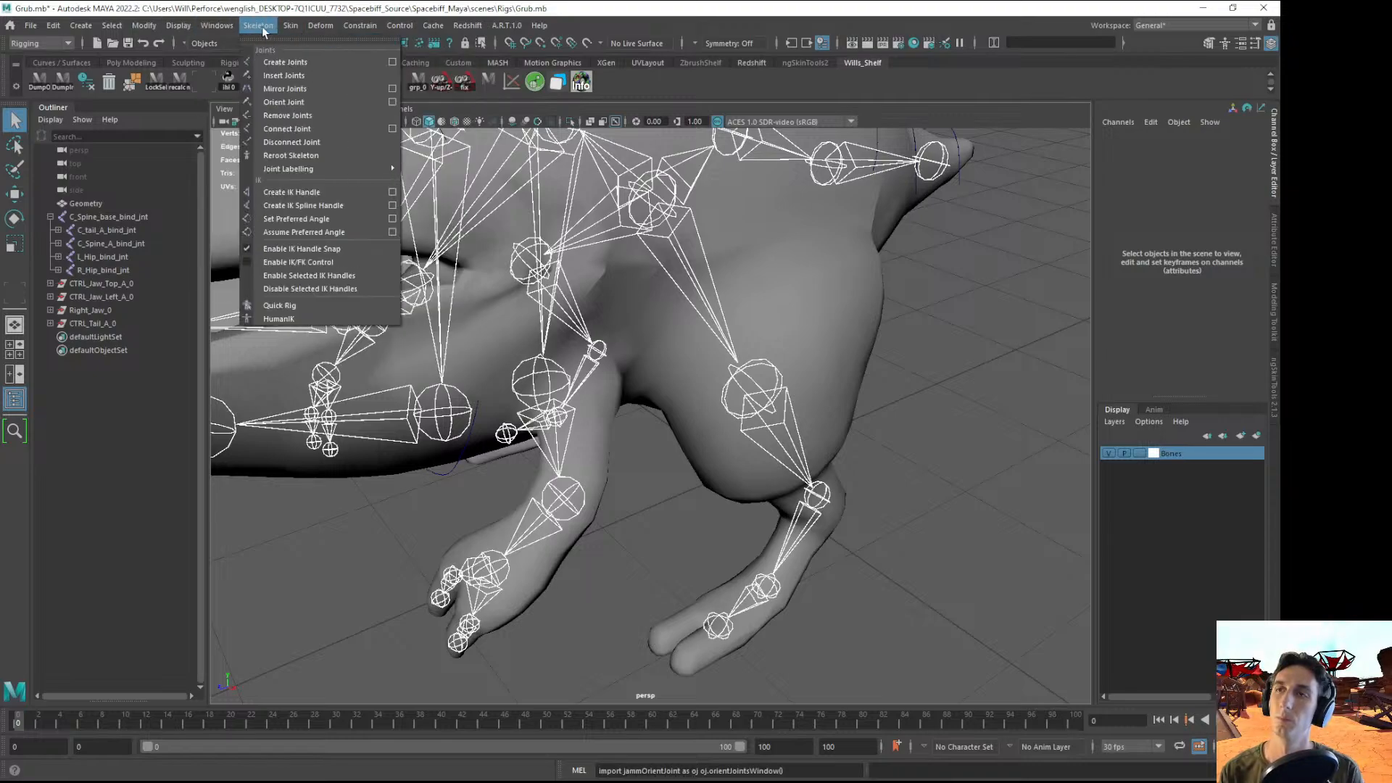
left_click(80, 26)
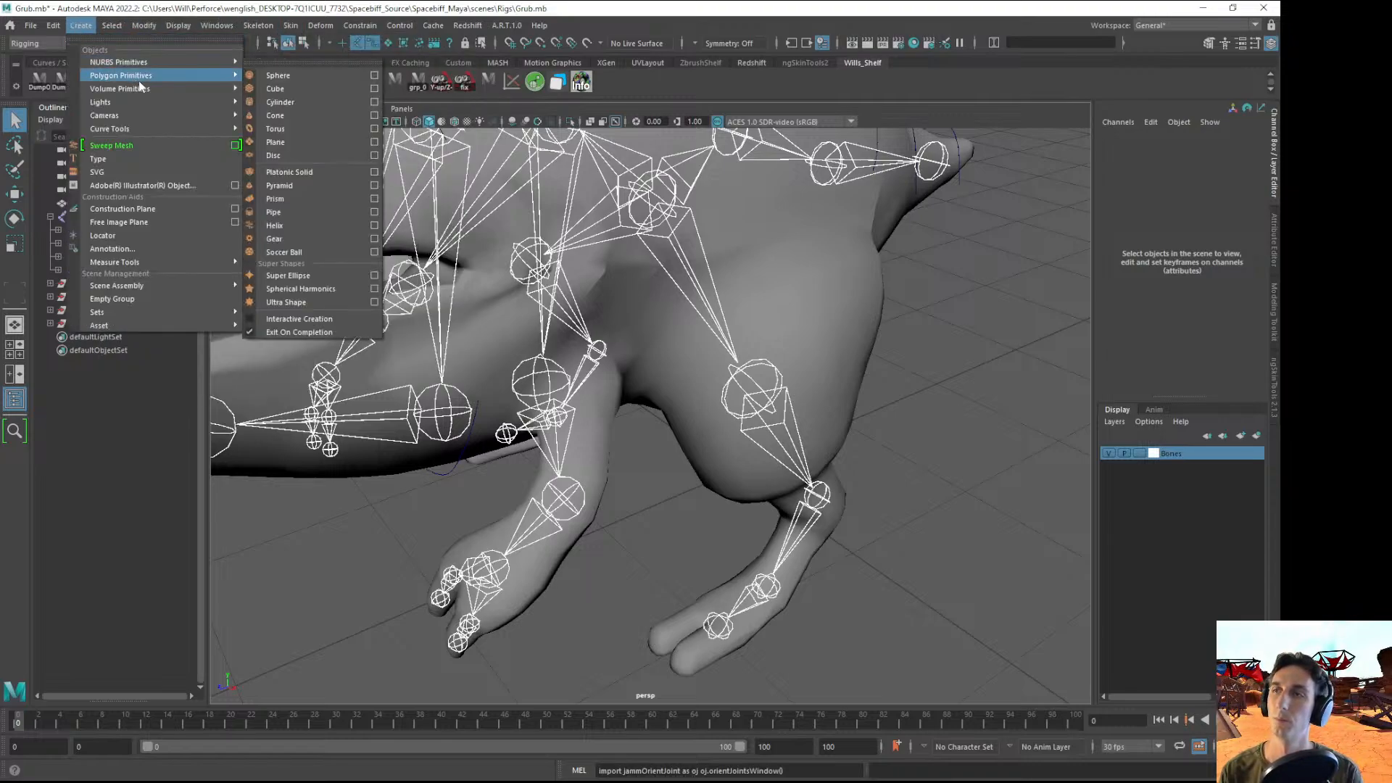
mouse_move(140, 64)
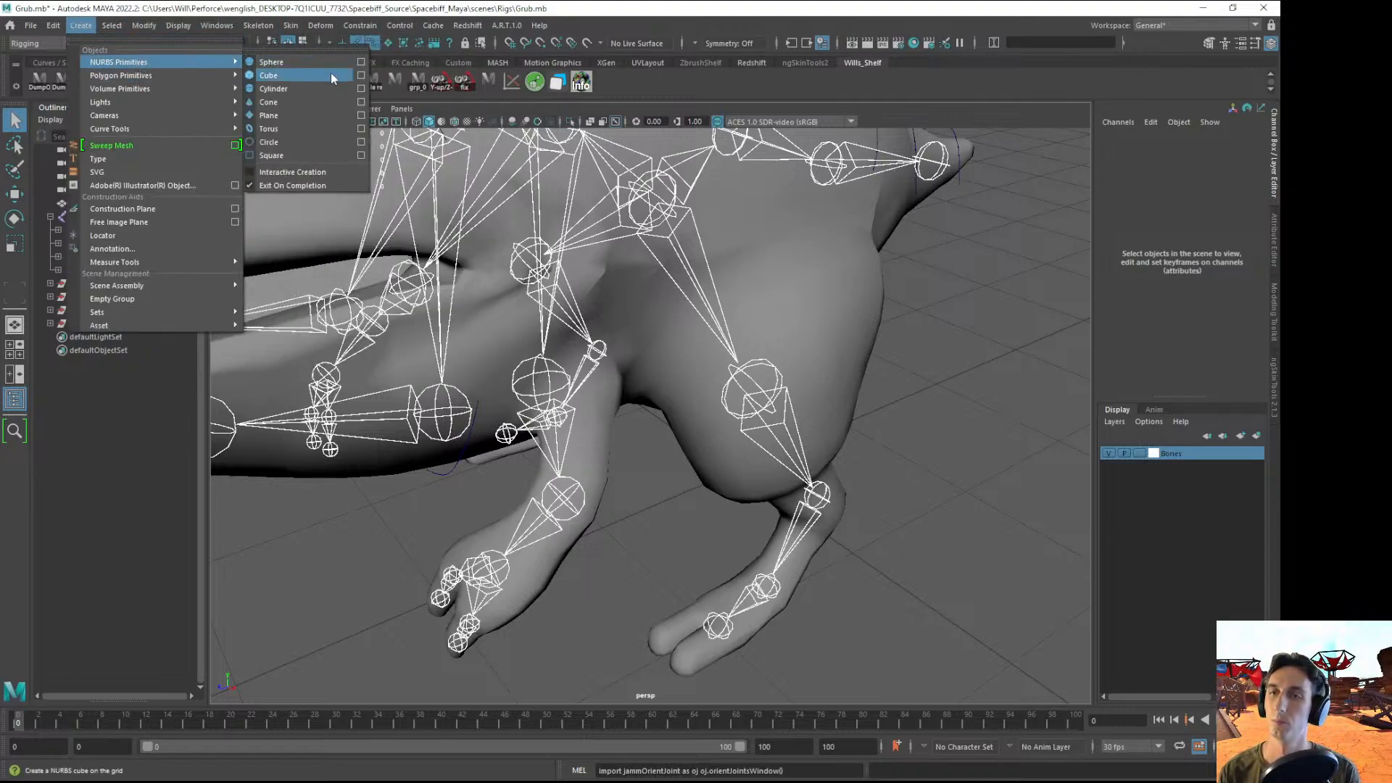
left_click(81, 25)
left_click(79, 29)
left_click(512, 646)
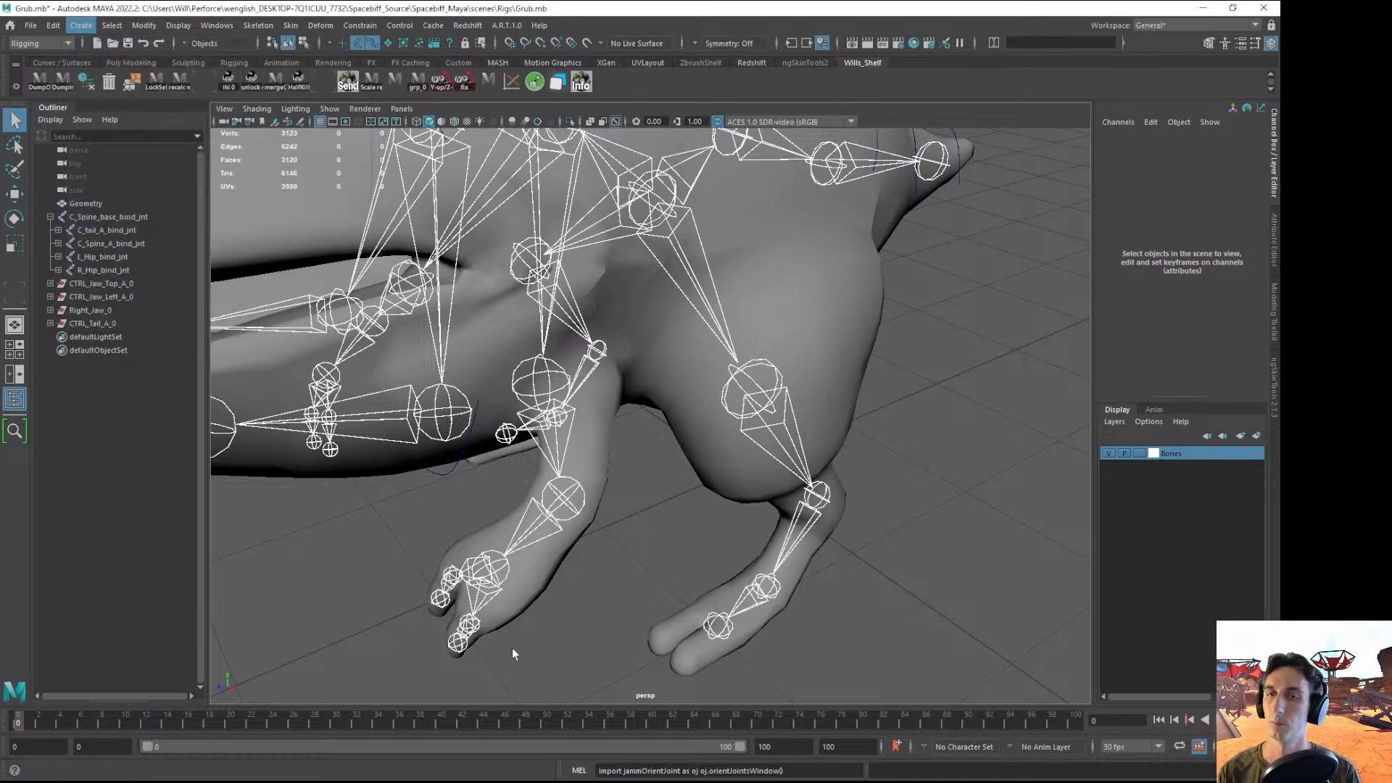
- Hide the Bones display layer to expose the mesh around the left front leg
left_click_drag(512, 646, 559, 602, "alt")
right_click_drag(559, 603, 984, 554, "alt")
left_click(1108, 453)
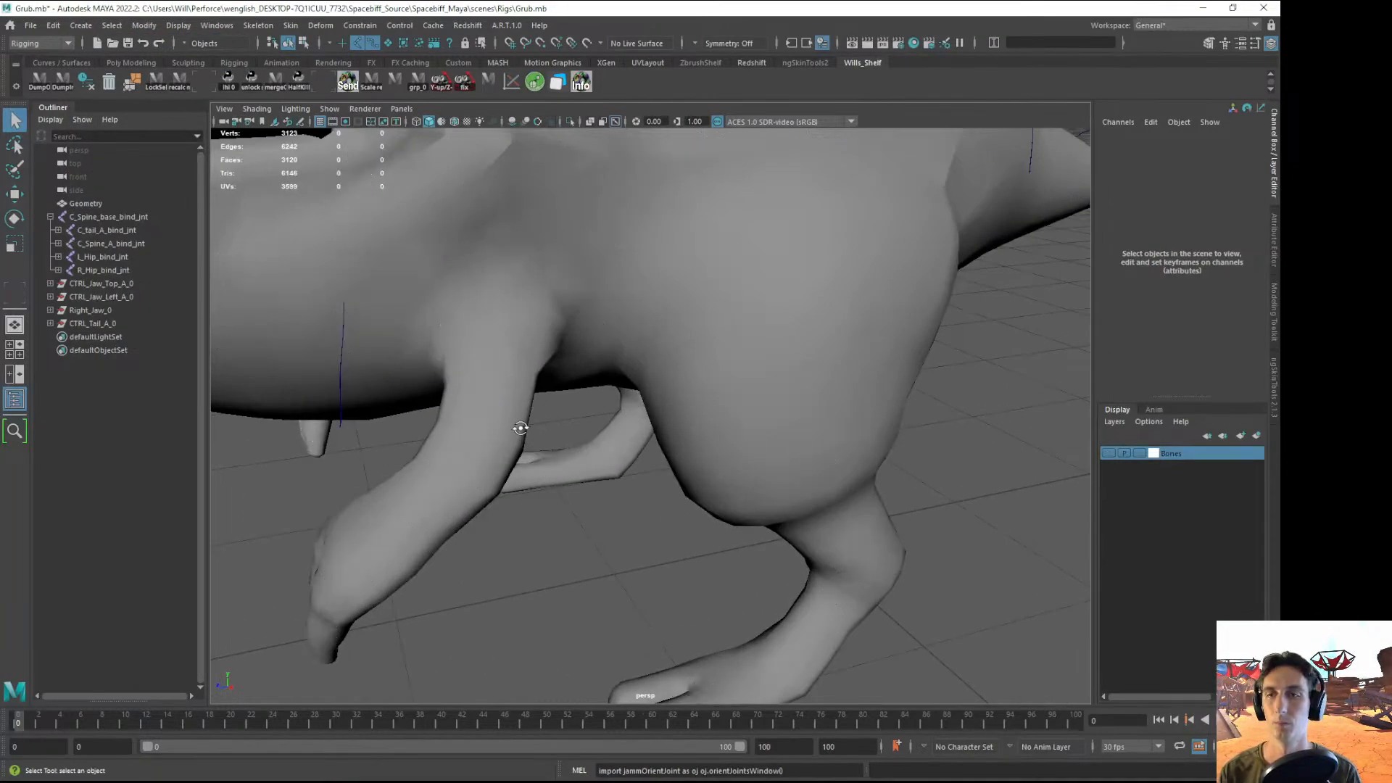
- Select the edges arching over the top of the left front leg and convert these polygon edges to a curve
scroll(554, 369, "up", 3)
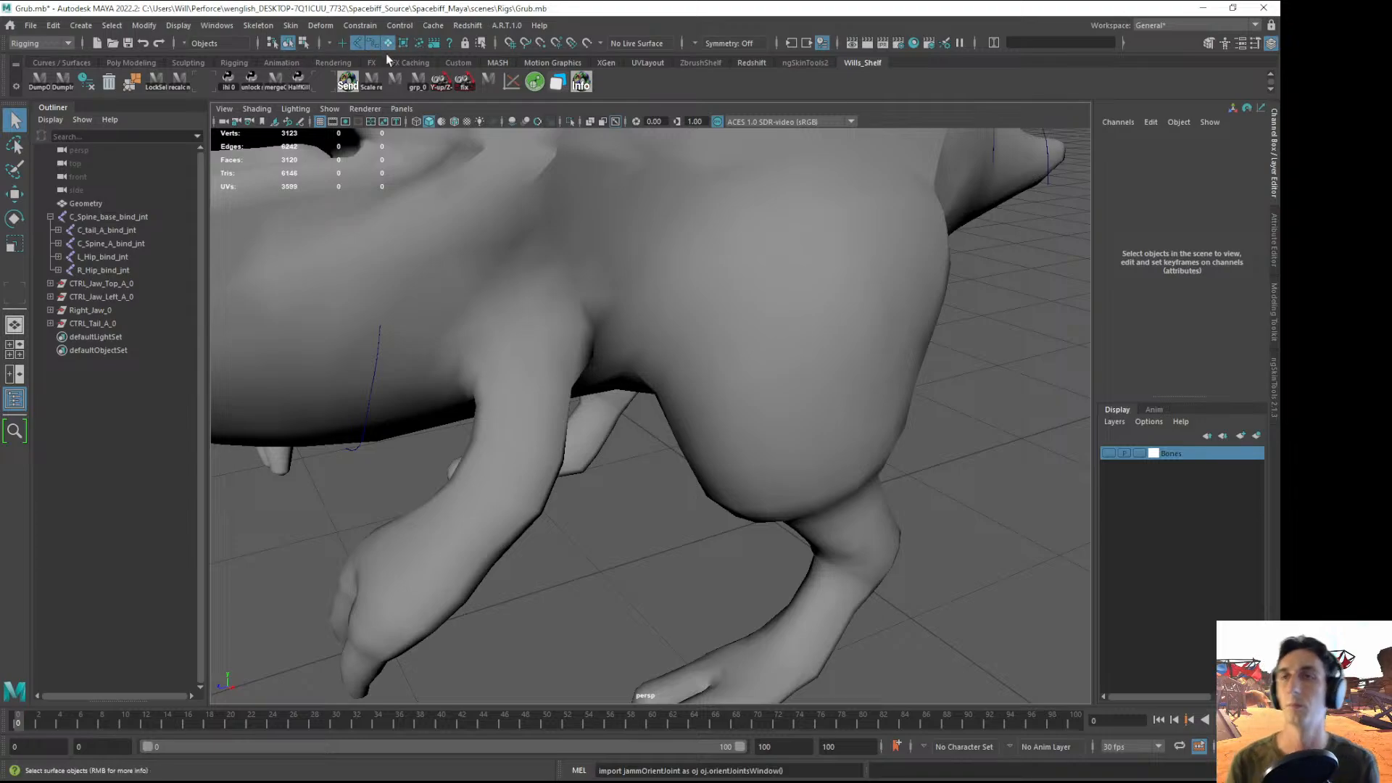
left_click(505, 333)
left_click_drag(540, 386, 523, 373, "alt")
scroll(479, 348, "up", 2)
right_click_drag(435, 324, 438, 297)
left_click_drag(441, 298, 472, 343, "alt")
left_click(518, 292, "shift")
left_click(566, 278, "shift")
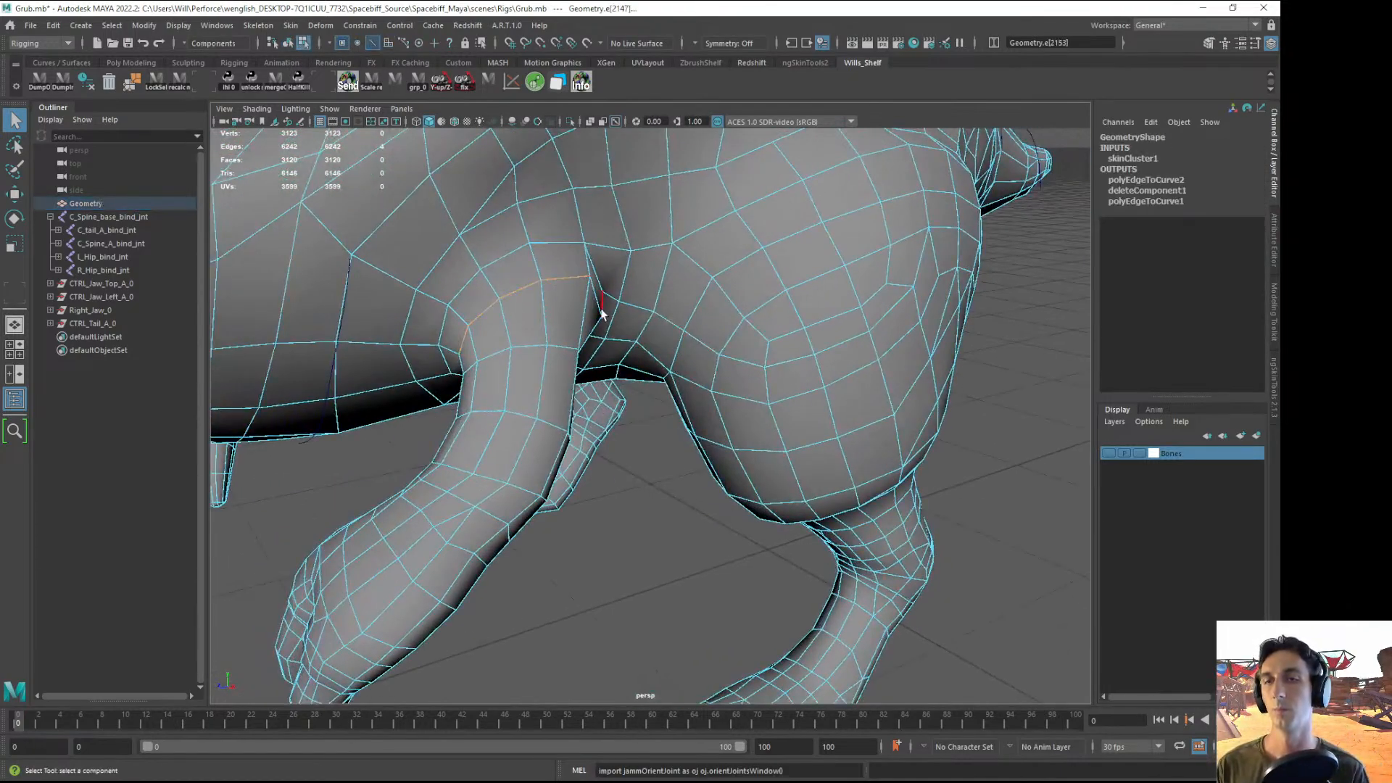
left_click_drag(600, 311, 419, 284, "alt")
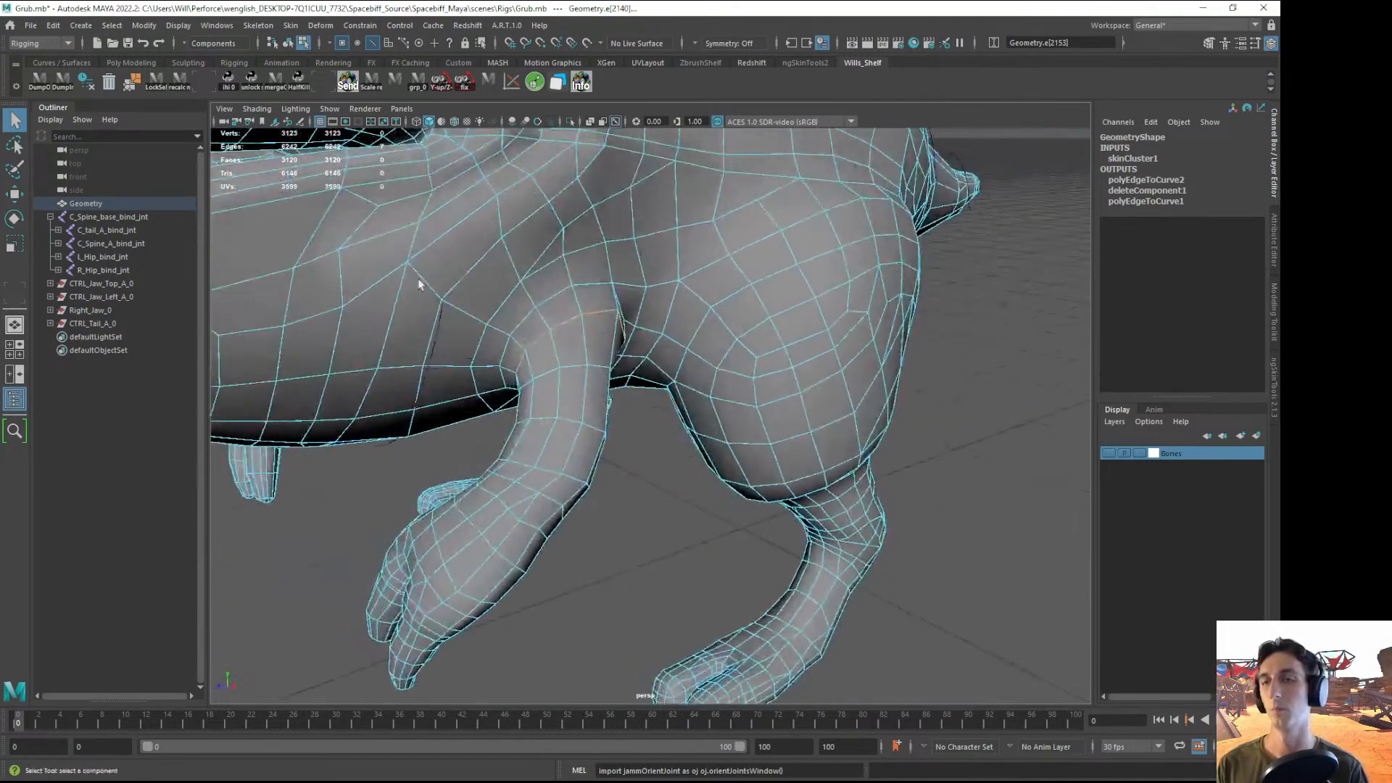
left_click(135, 29)
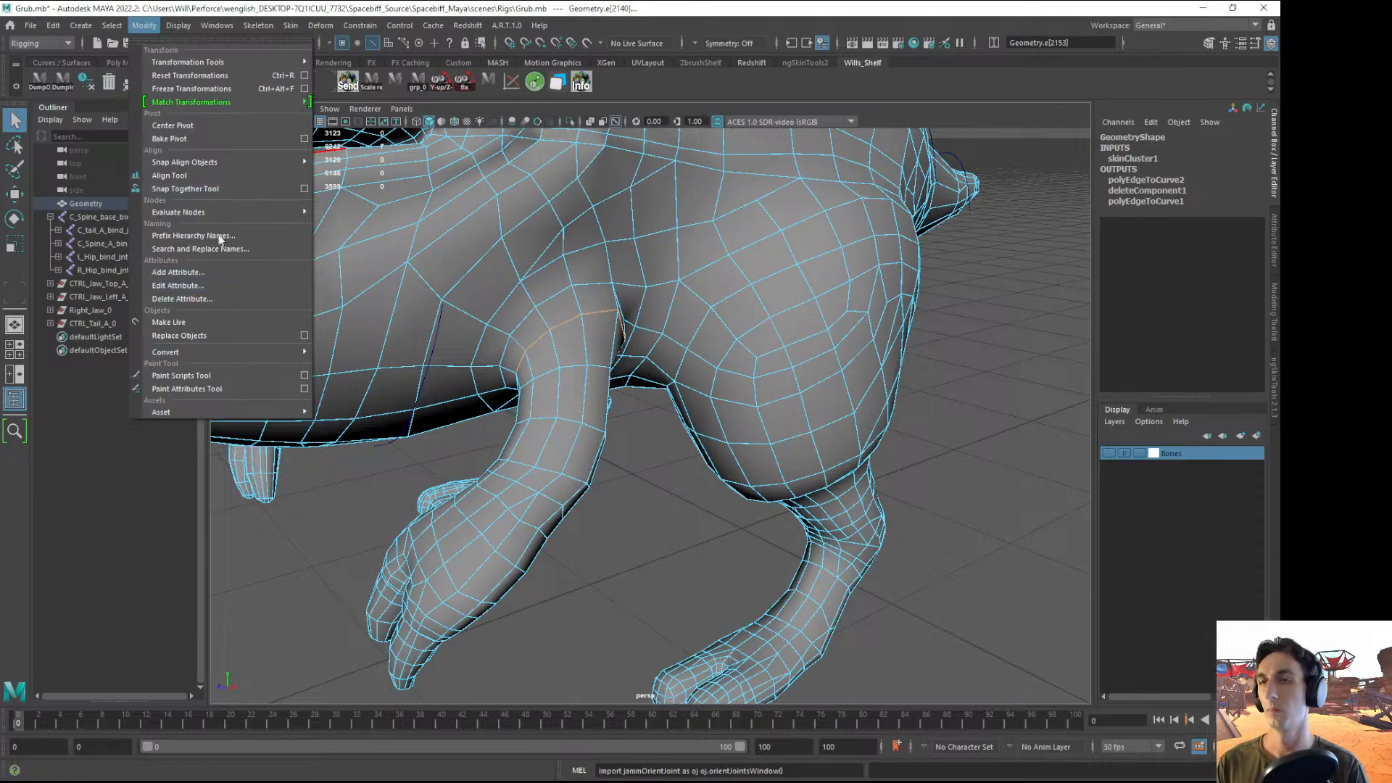
mouse_move(218, 353)
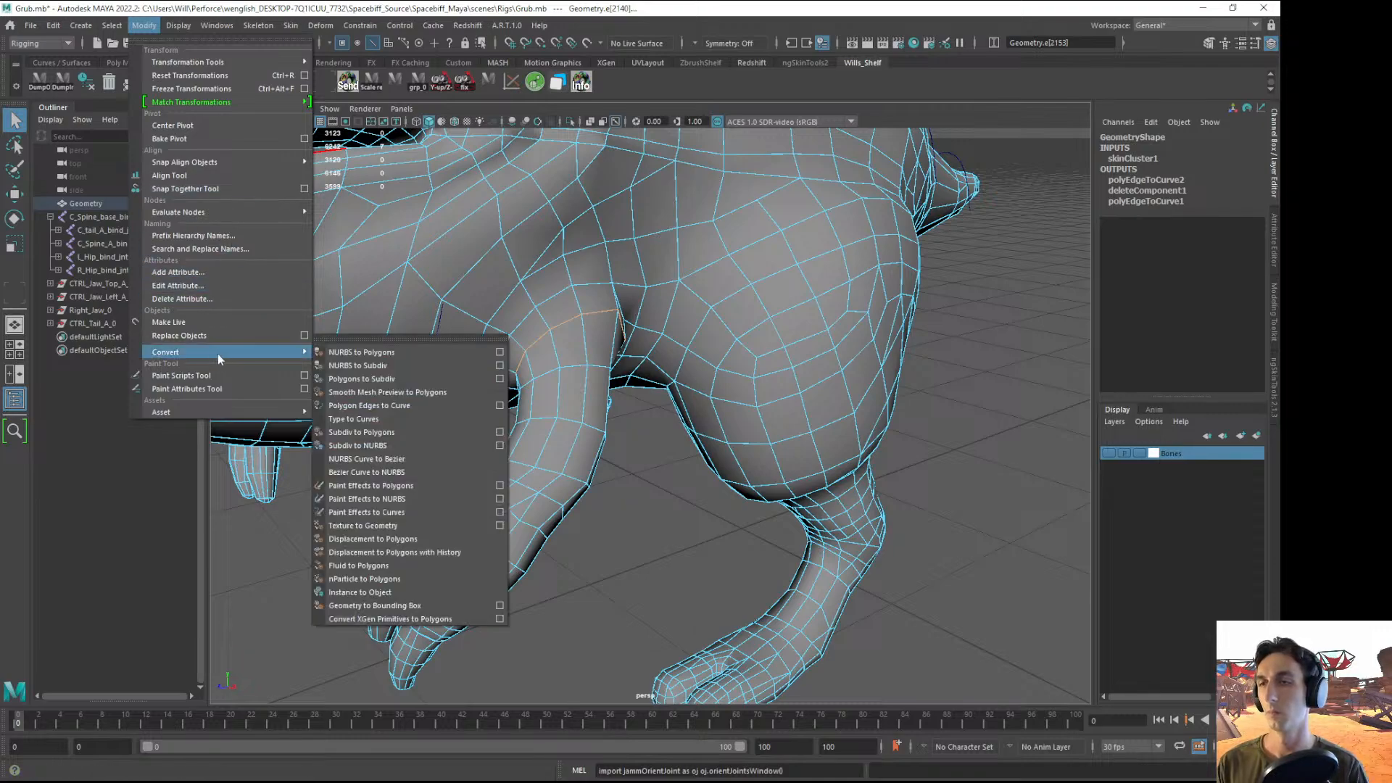
left_click(438, 406)
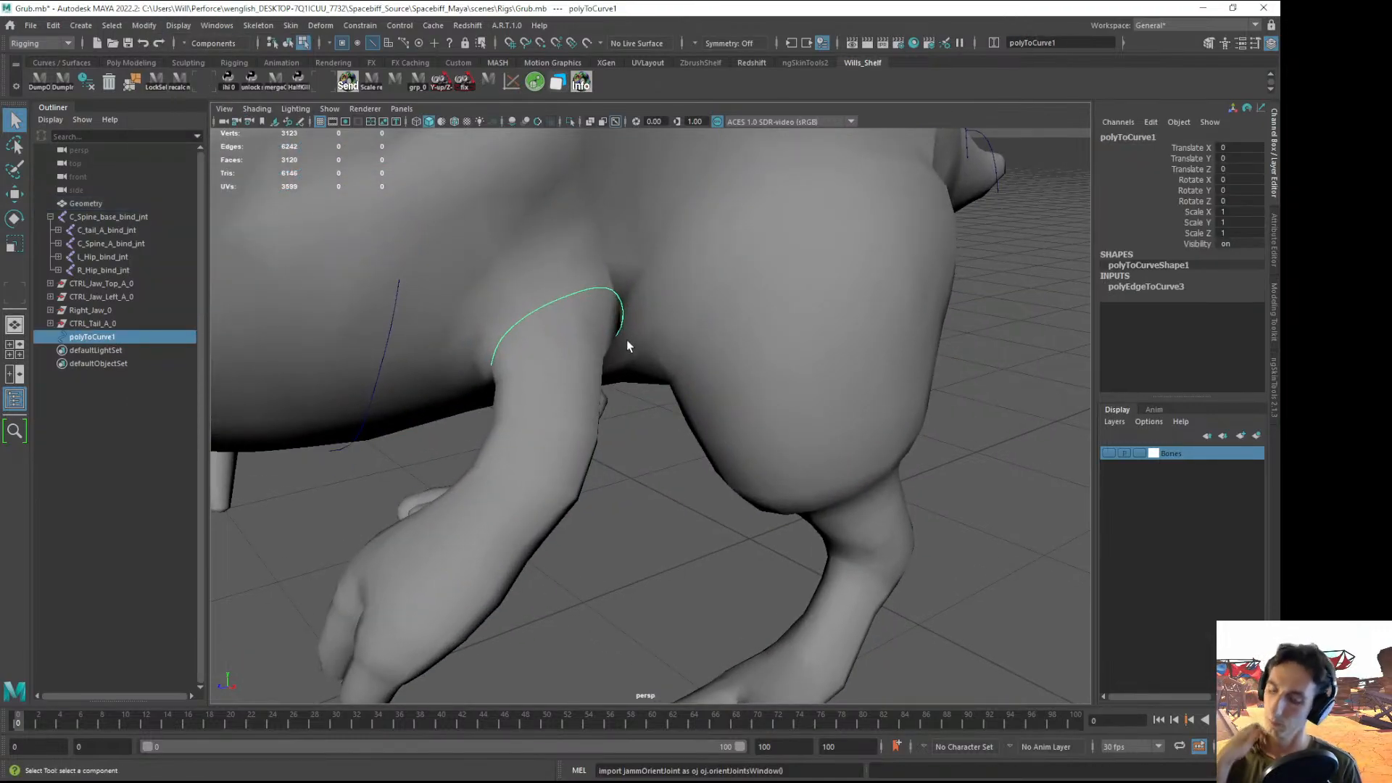
- Reshape the new shoulder curve by moving control vertices along its upper arc in wireframe display
left_click_drag(591, 343, 545, 312, "alt")
right_click_drag(486, 269, 387, 281)
key("4")
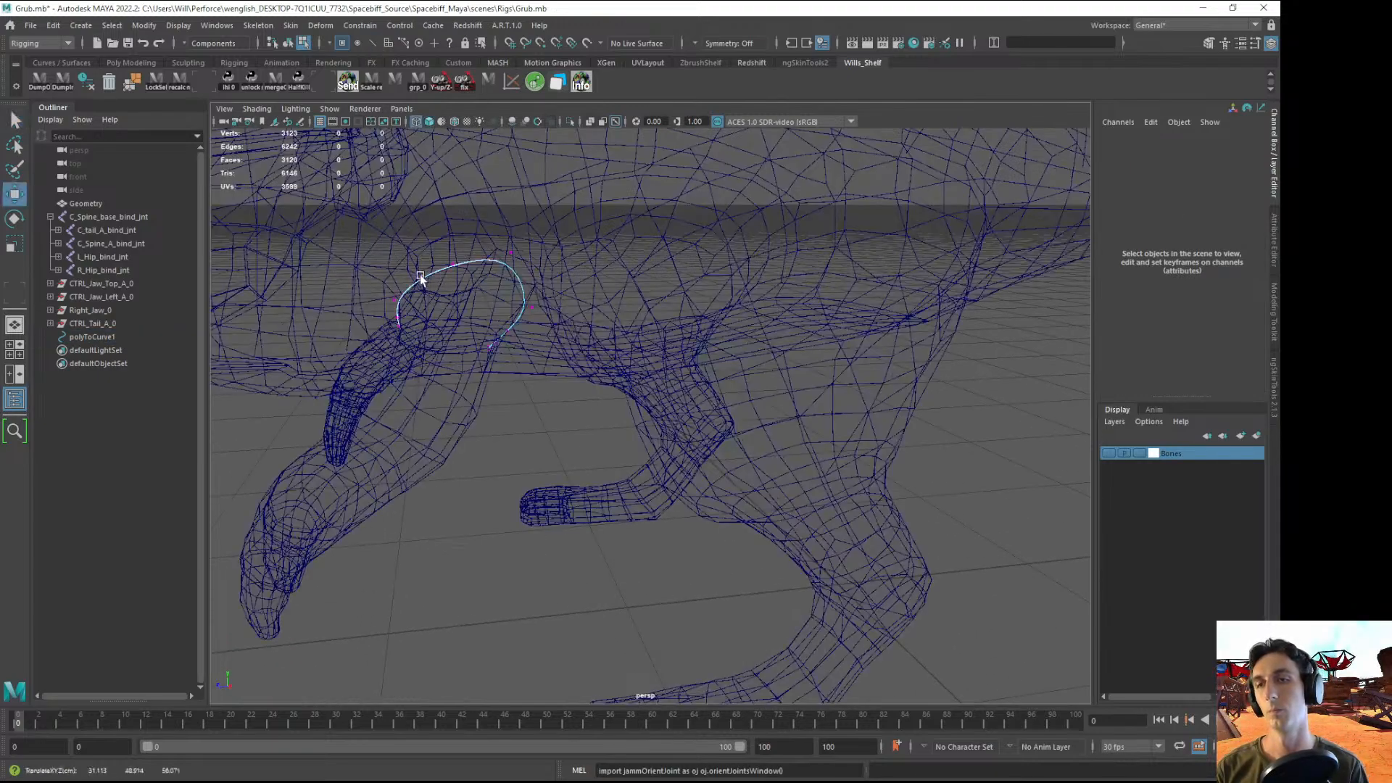
left_click_drag(420, 277, 451, 252)
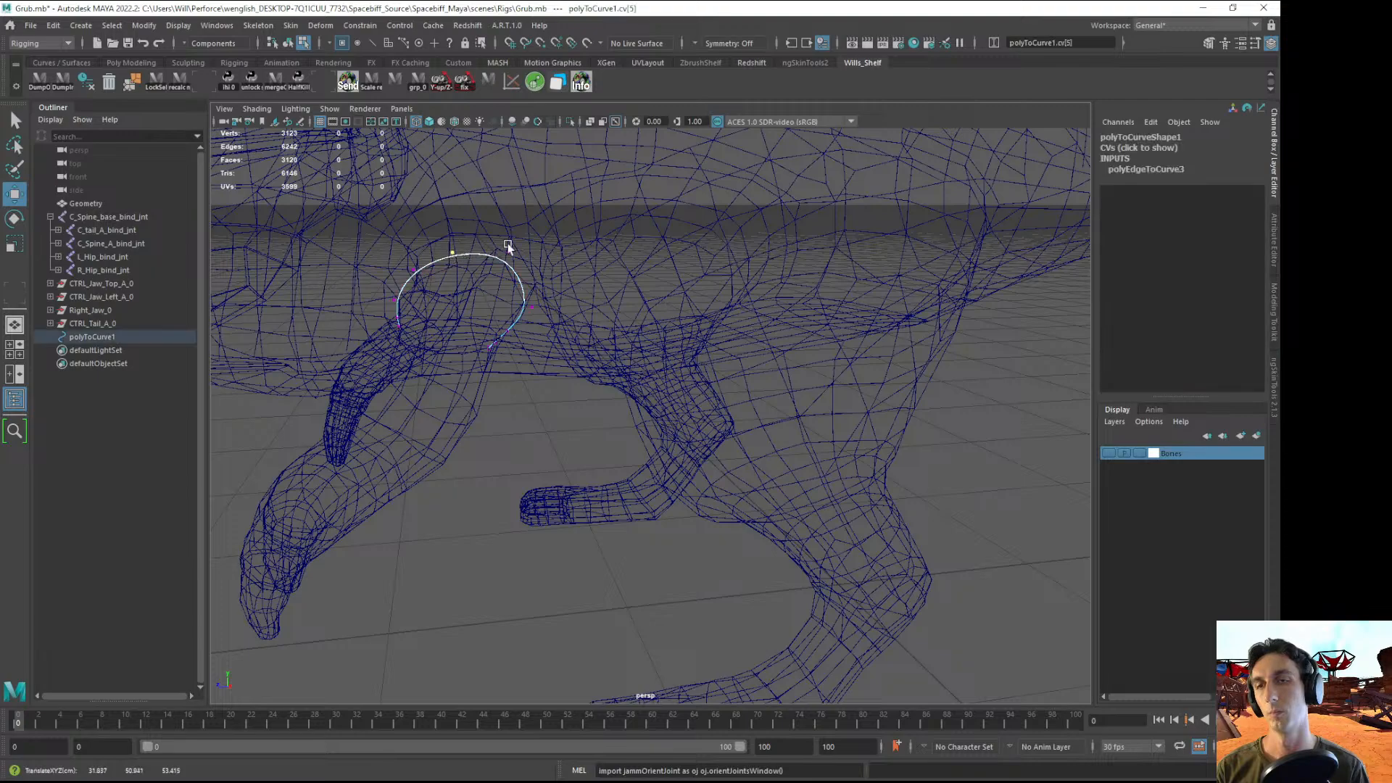
key("q")
left_click(412, 272)
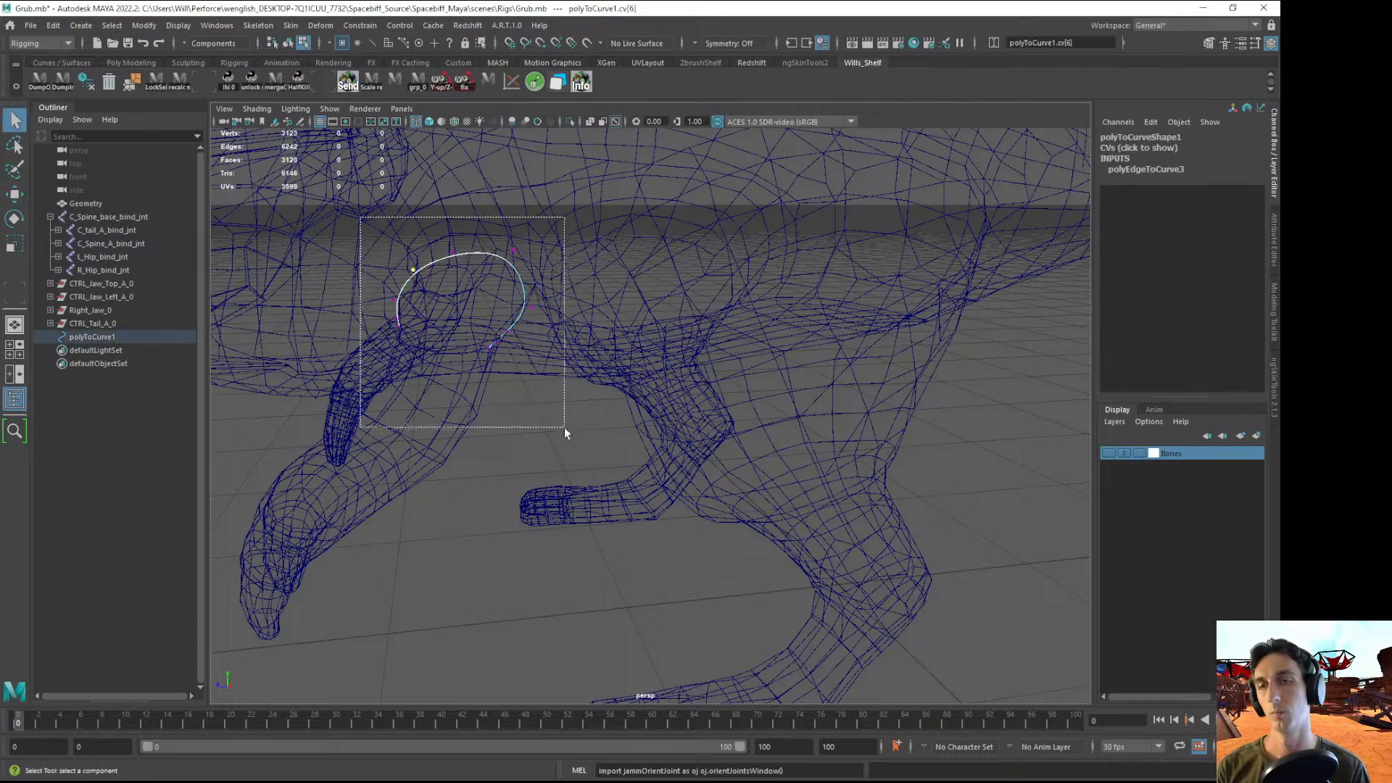
- Scale all control vertices of the shoulder curve outward from the mesh, return to object mode and clear the selection
left_click_drag(564, 427, 565, 427)
key("r")
left_click_drag(465, 307, 513, 310)
key("5")
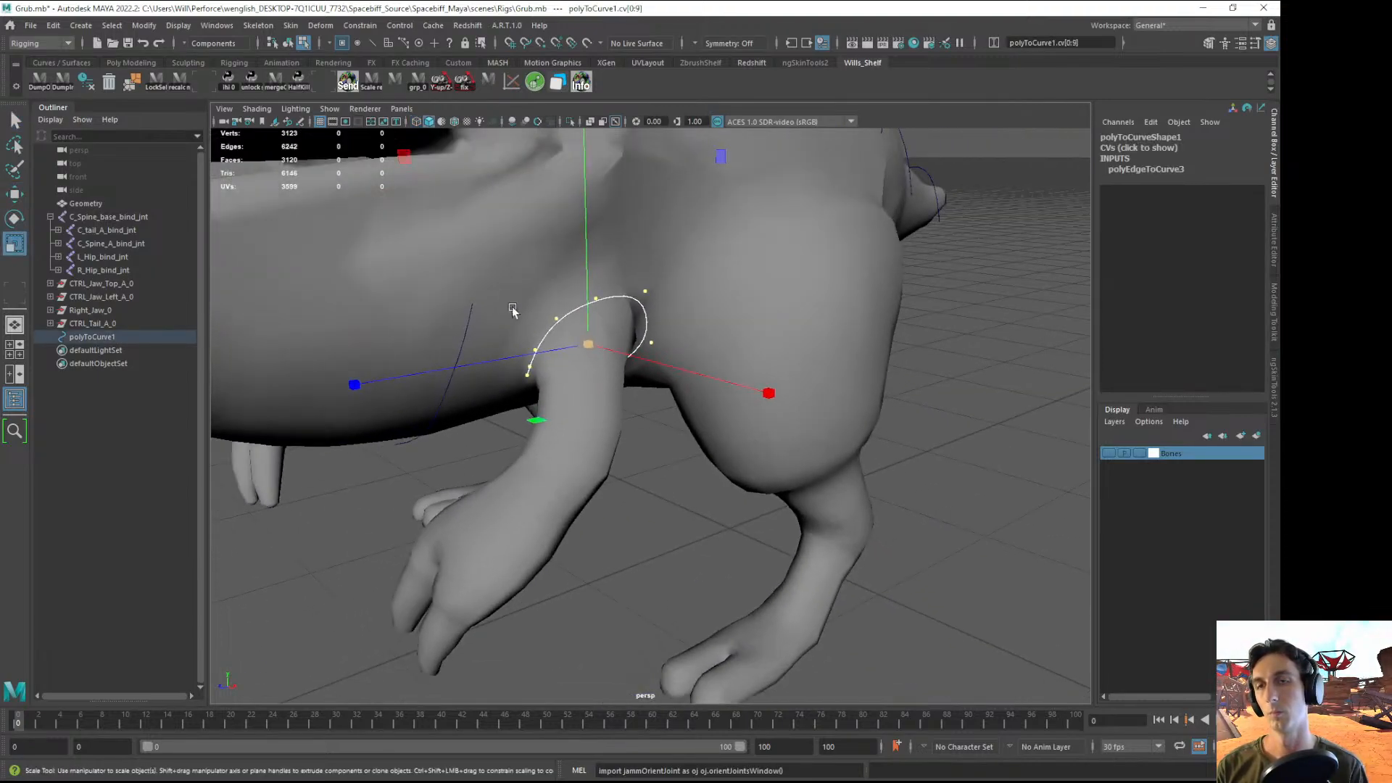
key("F8")
left_click(610, 644)
left_click_drag(466, 541, 751, 462, "alt")
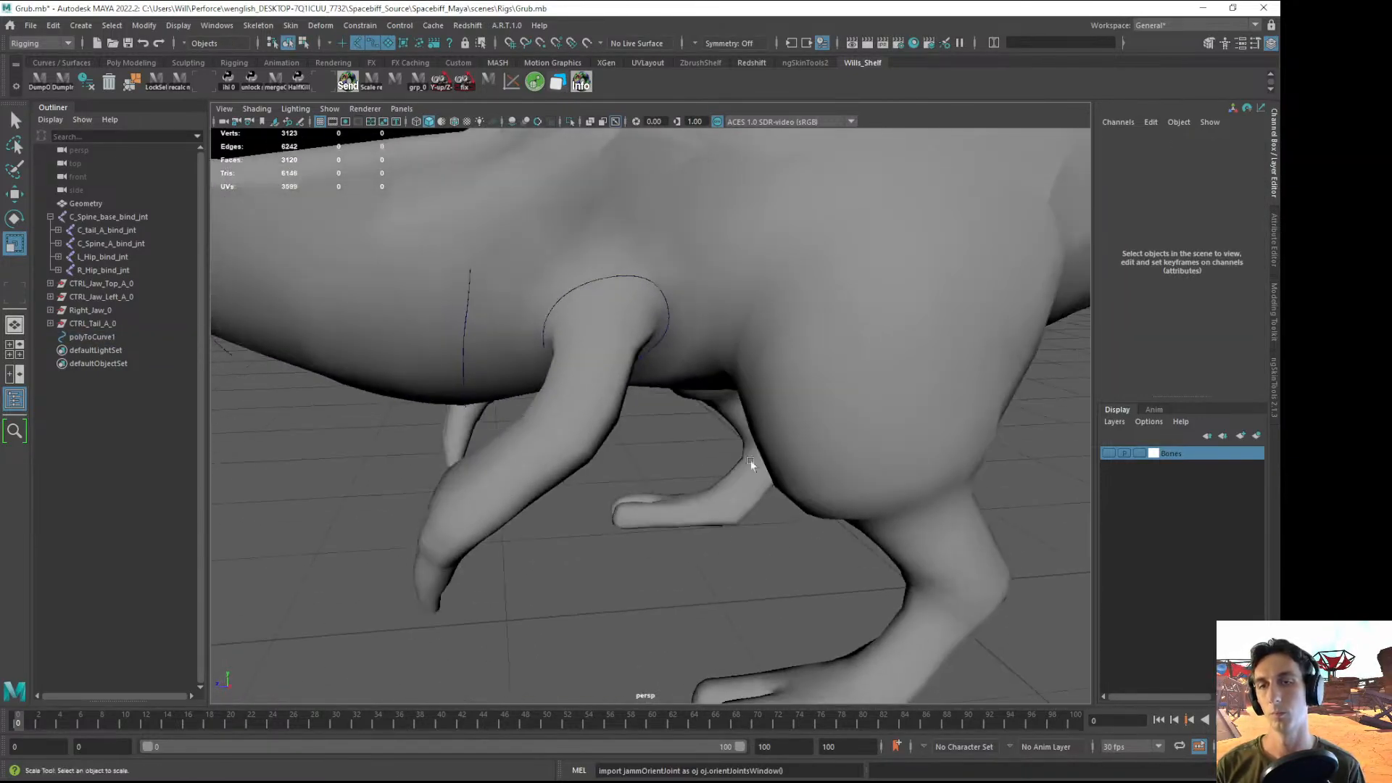
- Select the shoulder curve with the Move tool and show the Bones display layer
left_click(633, 277)
key("w")
left_click_drag(662, 367, 717, 455, "alt")
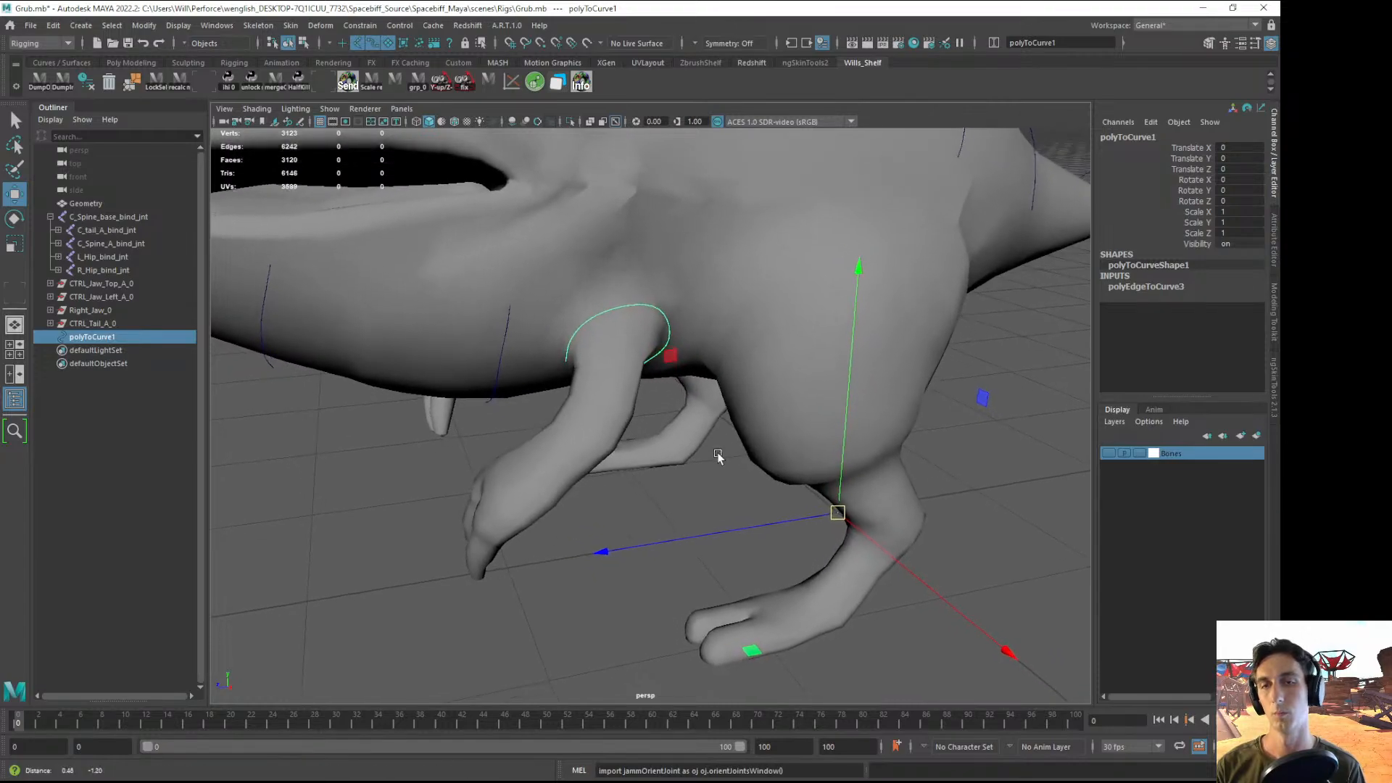
right_click_drag(718, 456, 769, 485, "alt")
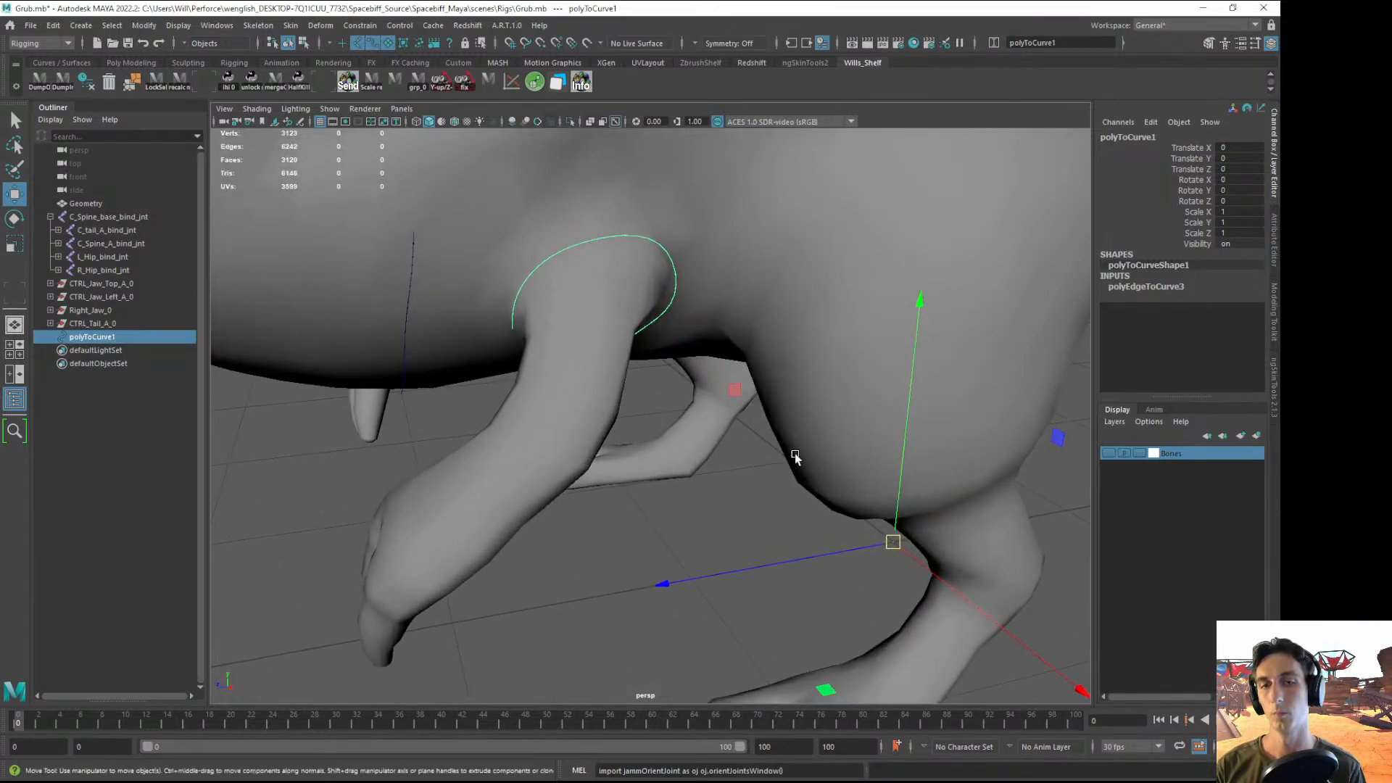
key("4")
key("5")
left_click(1108, 453)
left_click_drag(718, 471, 665, 475, "alt")
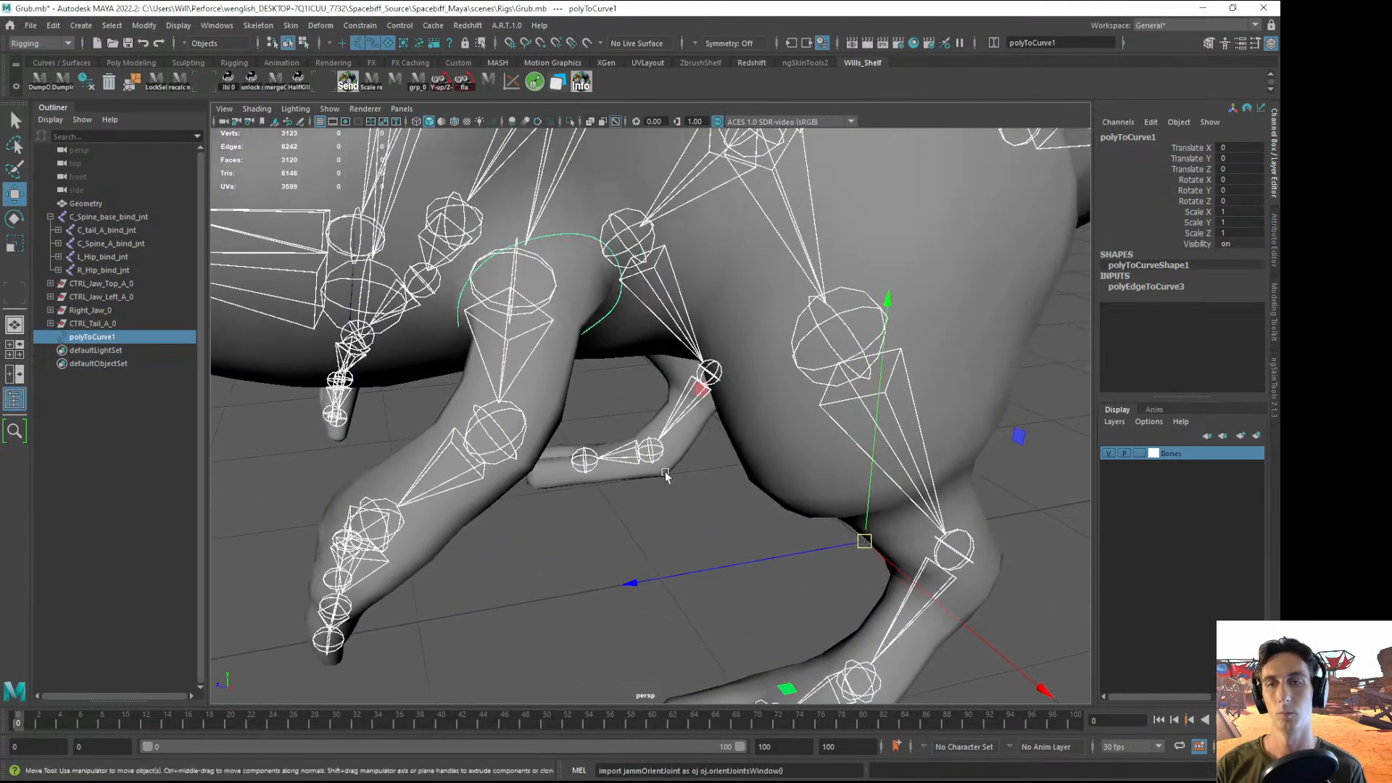
- Select polyToCurve1 together with L_Shoulder_bind_jnt, parent the curve's shape to that joint and clear the selection
left_click(559, 536)
left_click(613, 309)
left_click_drag(628, 386, 648, 402, "alt")
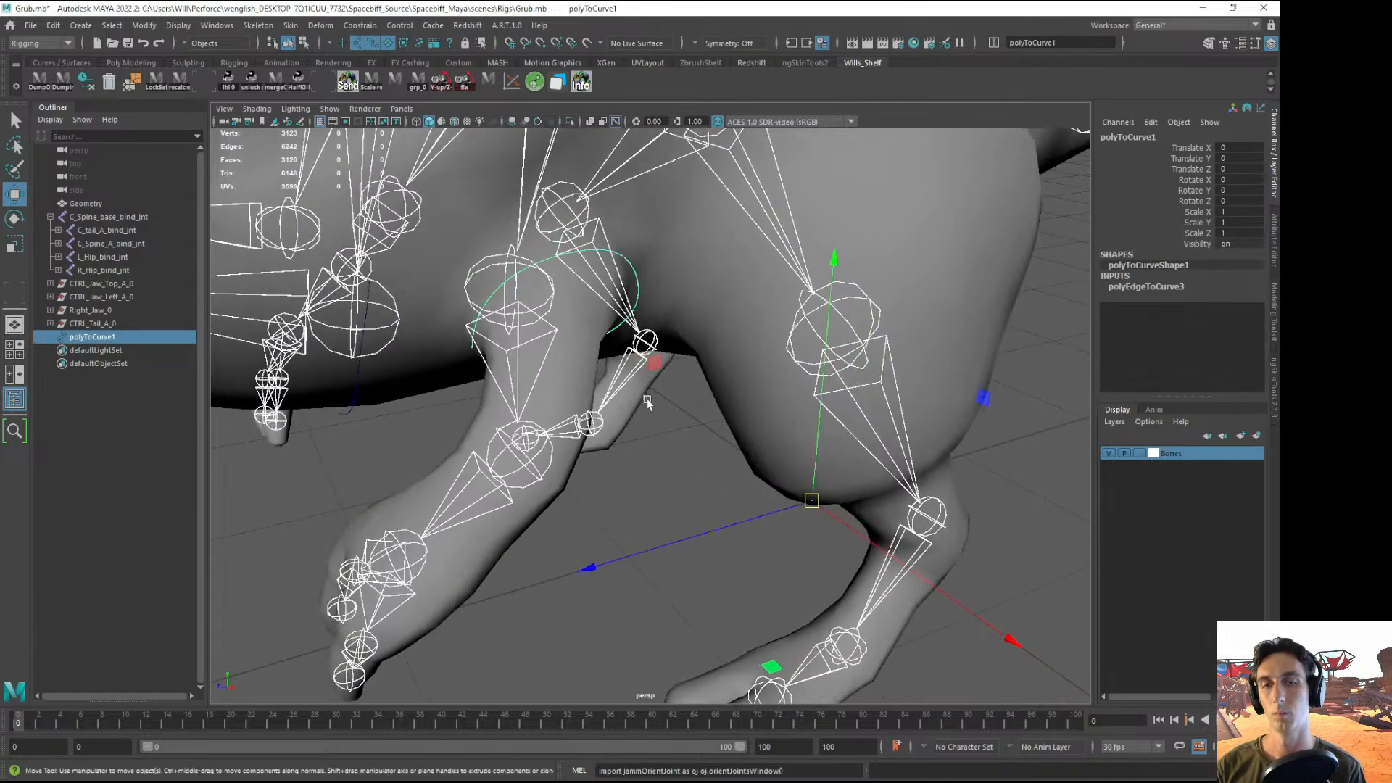
left_click(482, 278, "shift")
key("ctrl+z")
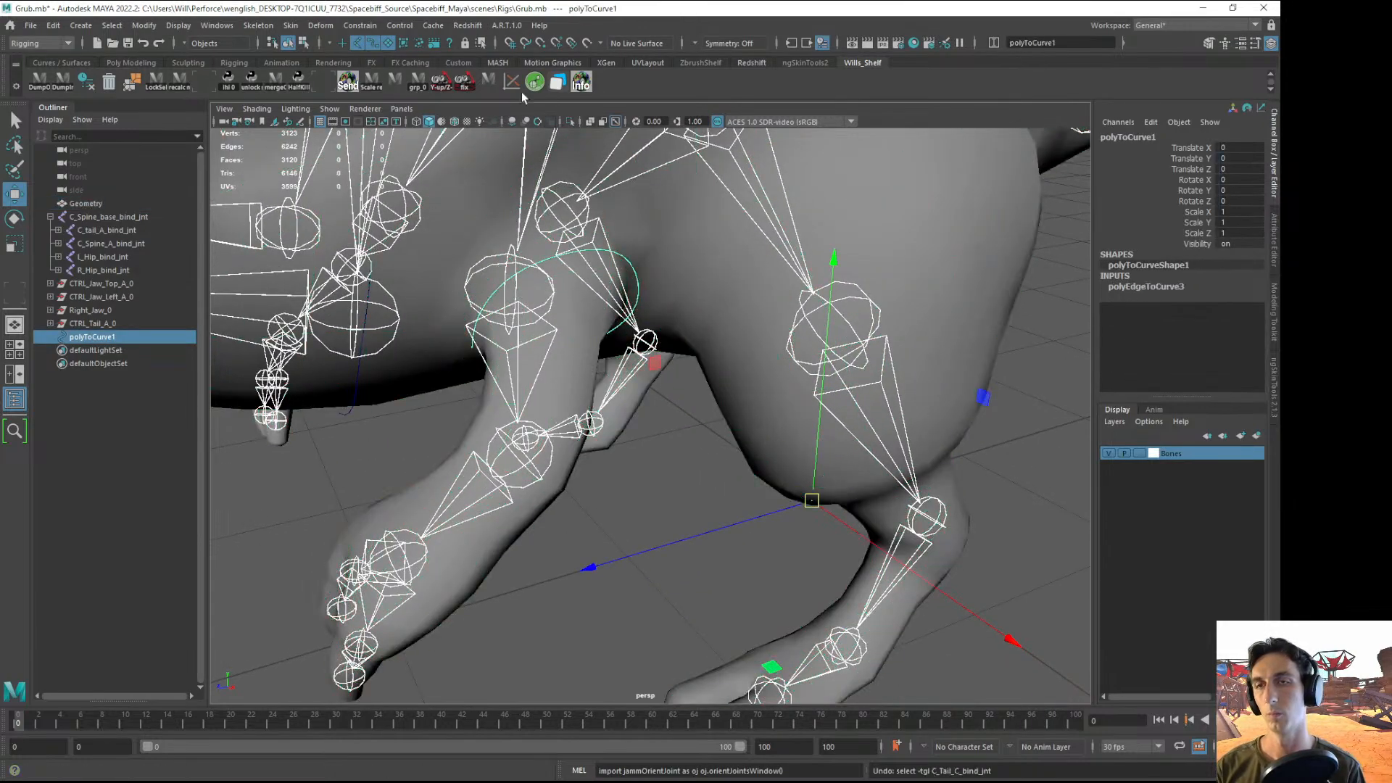
left_click(501, 282)
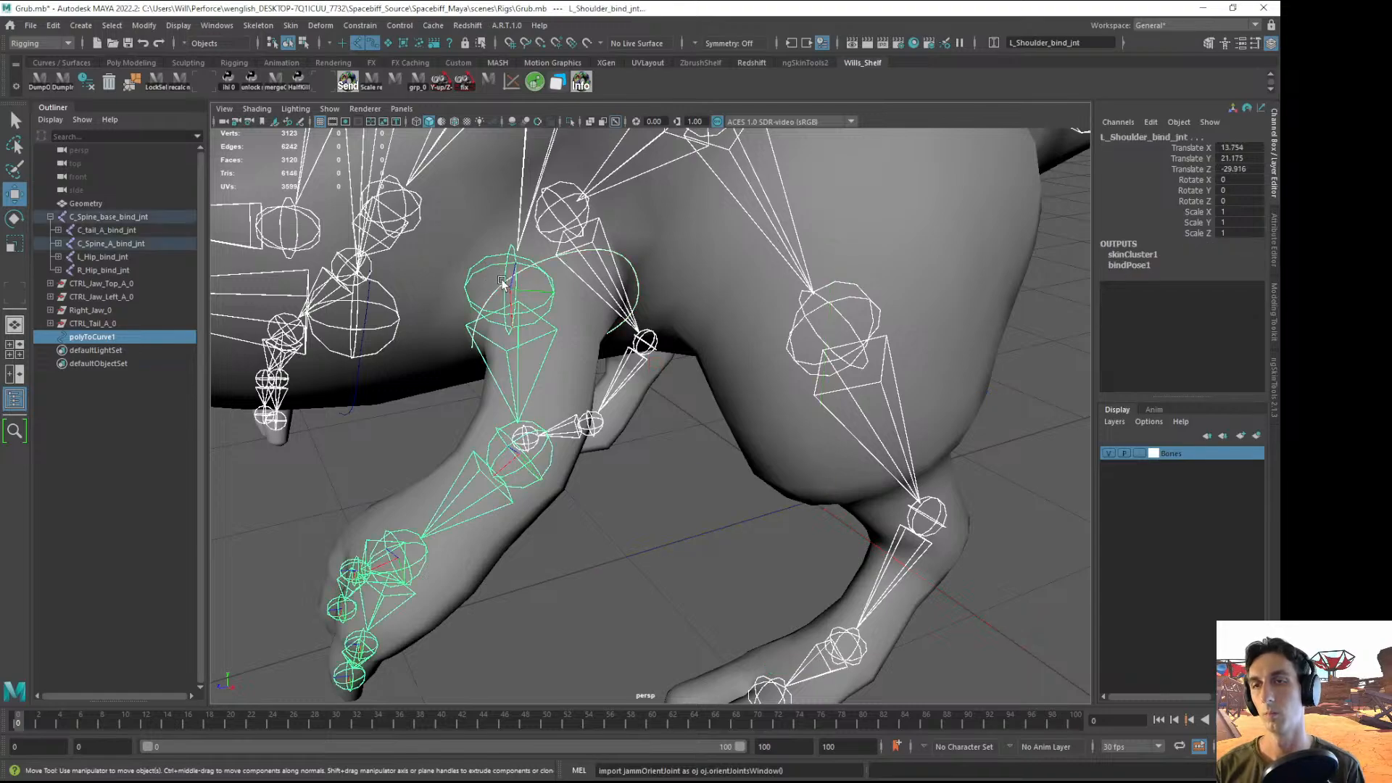
left_click(609, 485)
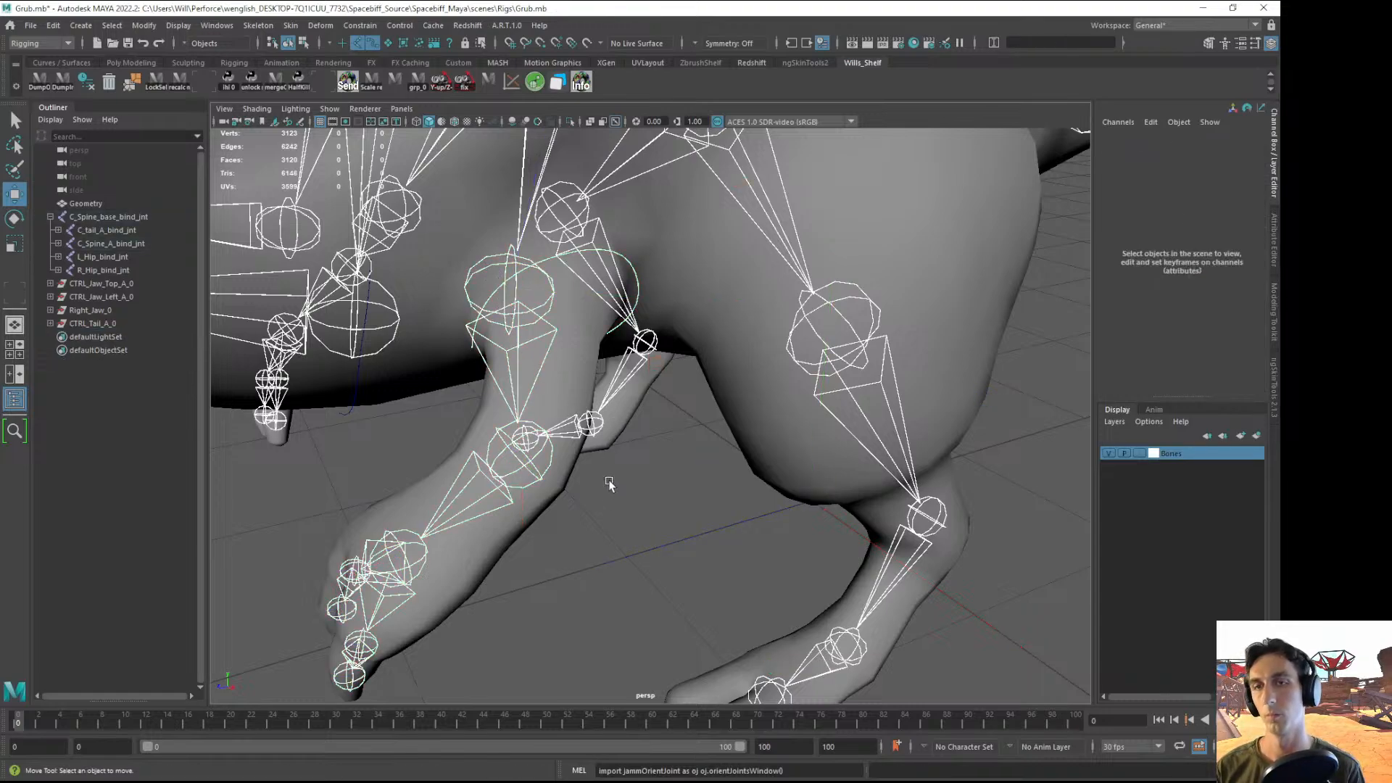
- Rotate all control vertices of the parented curve and move them onto the left shoulder joint
left_click(630, 267)
key("g")
right_click_drag(703, 351, 866, 340, "alt")
left_click_drag(867, 341, 990, 487)
key("e")
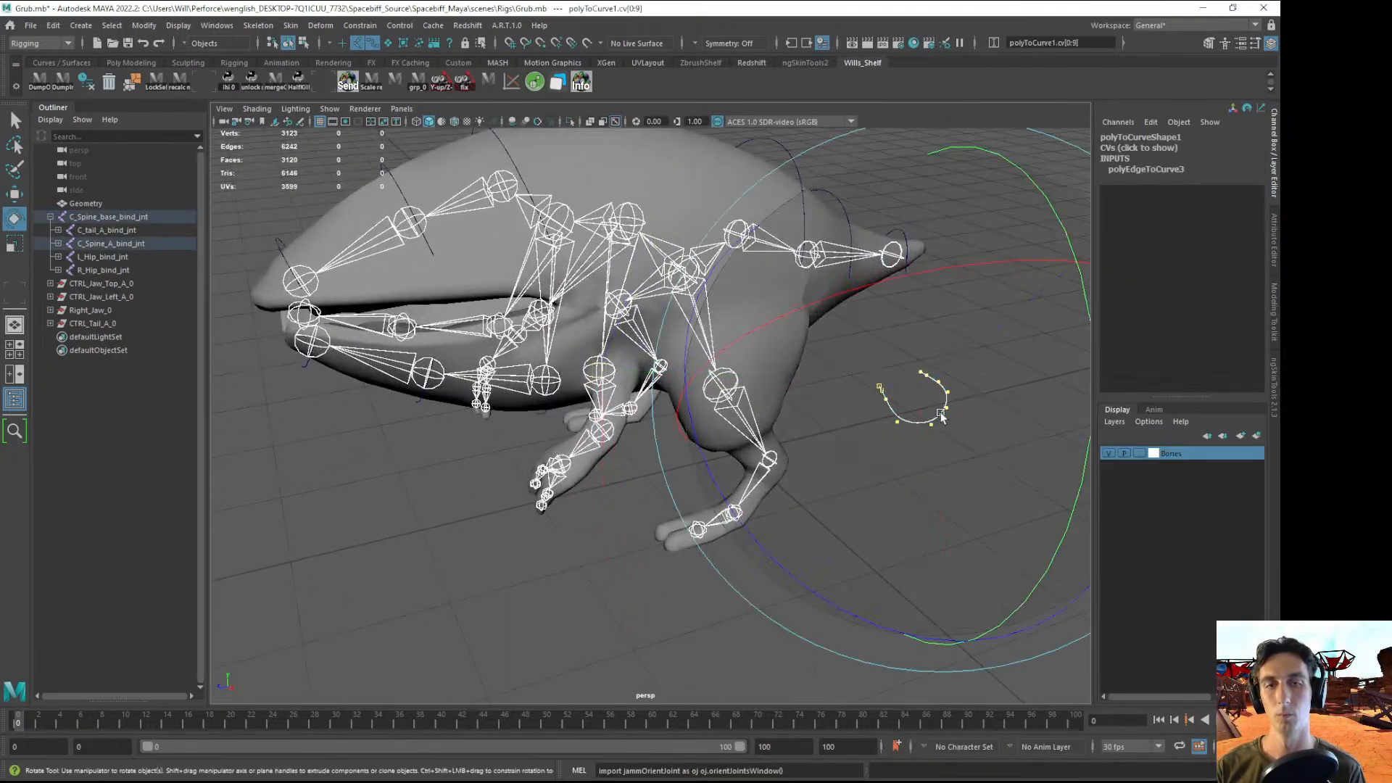
key("w")
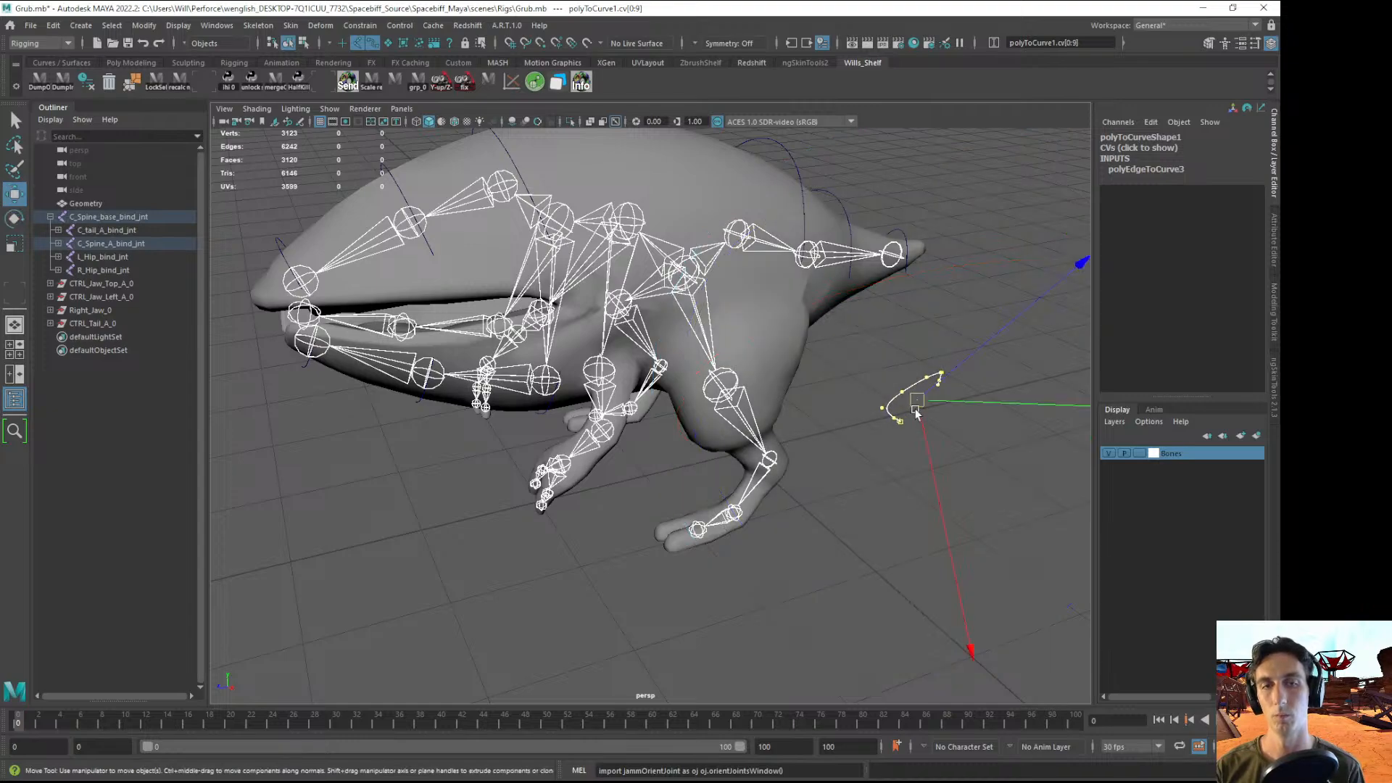
middle_click_drag(591, 369, 604, 371)
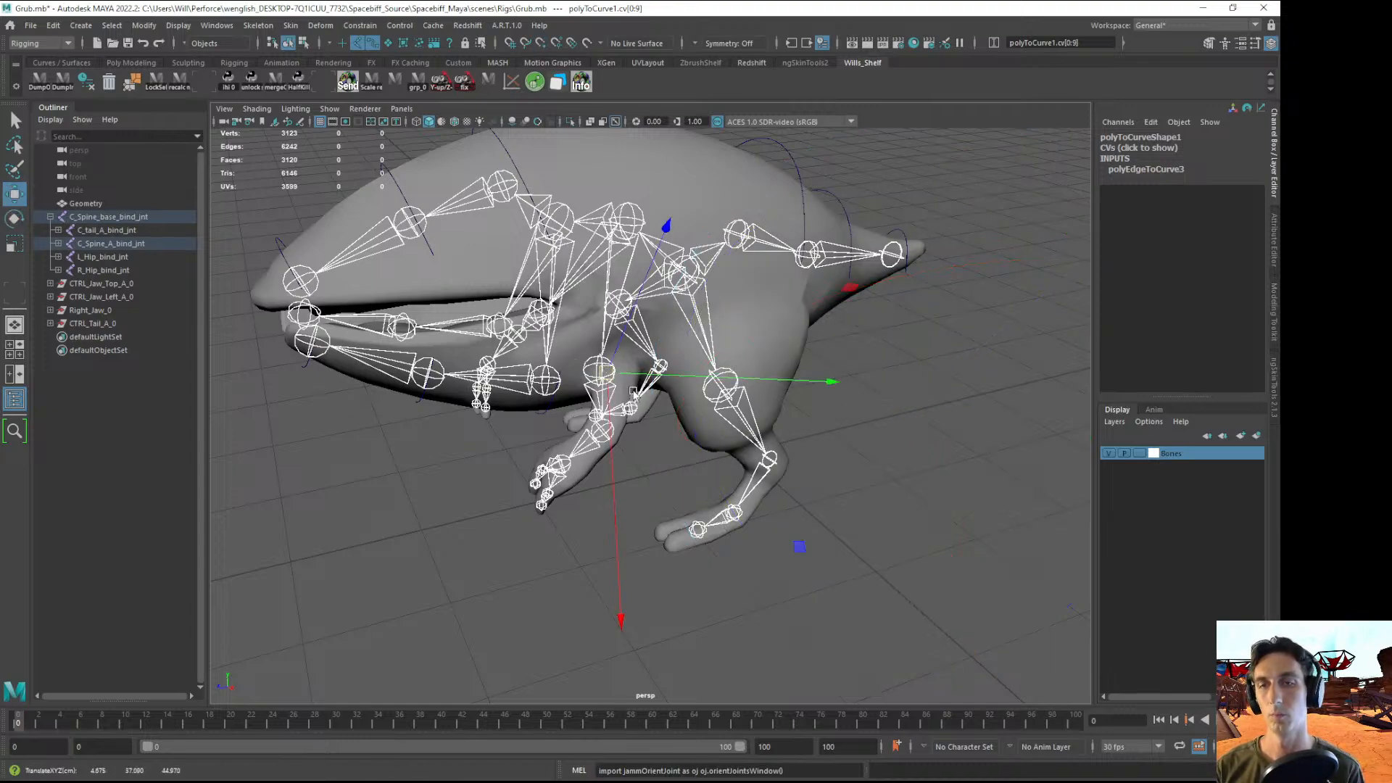
- Check the shoulder curve's fit around its joint and hide the Bones display layer
key("f")
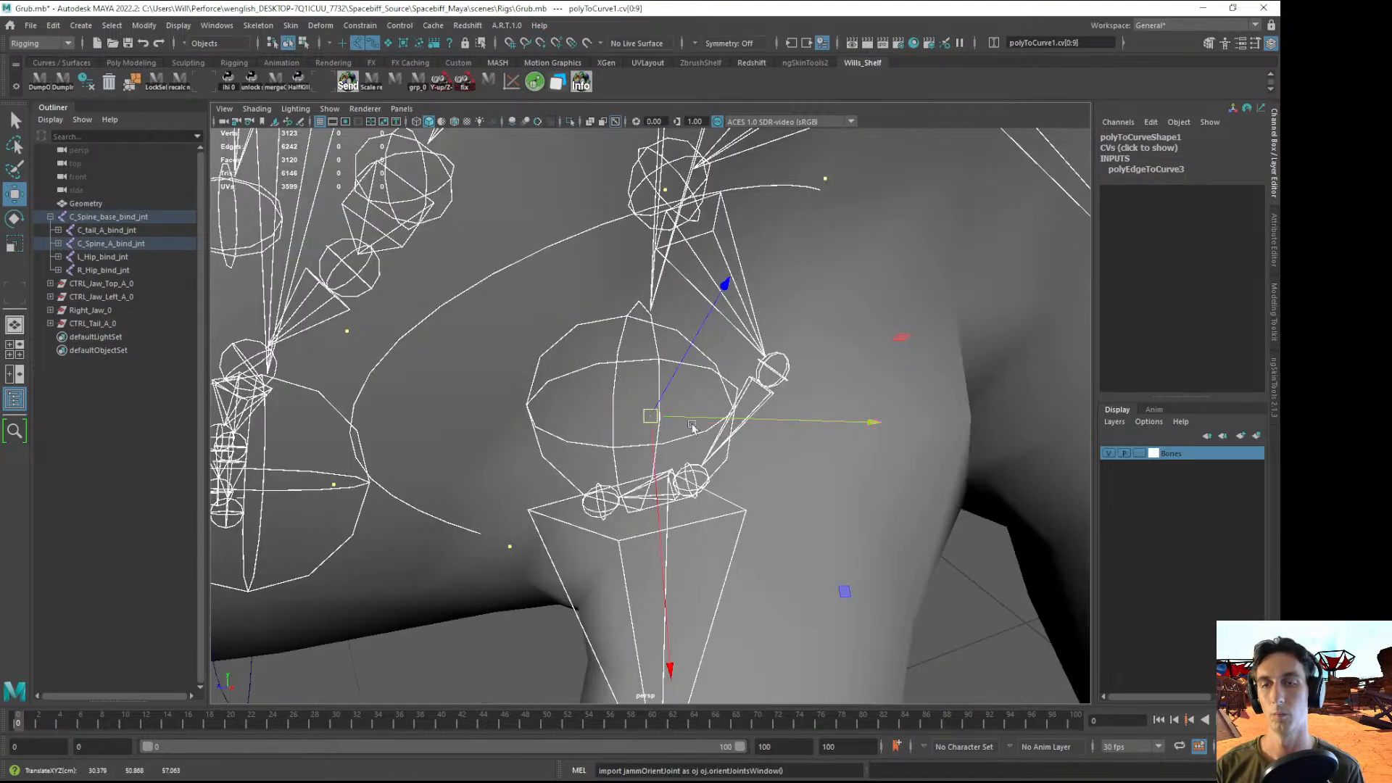
left_click_drag(692, 427, 649, 376, "alt")
key("e")
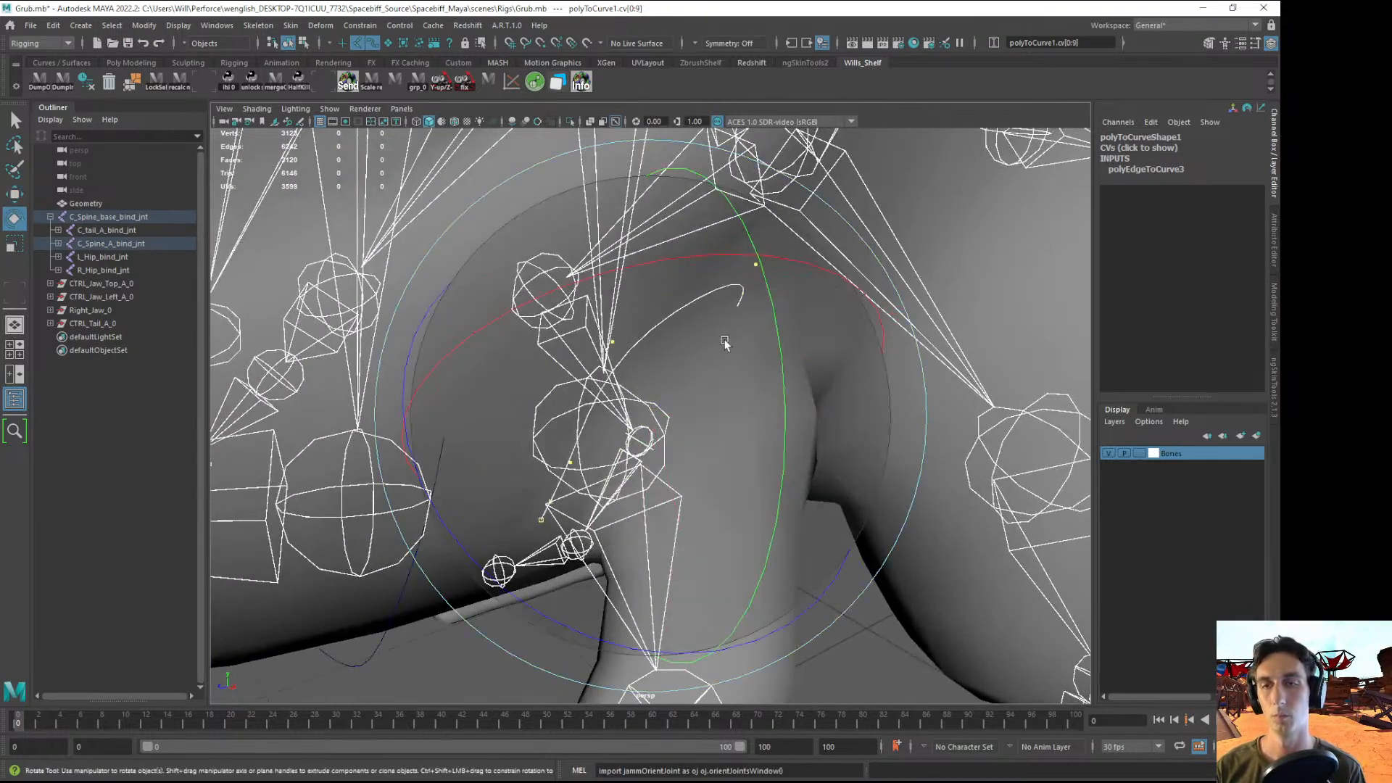
left_click(1108, 453)
left_click_drag(938, 491, 673, 491, "alt")
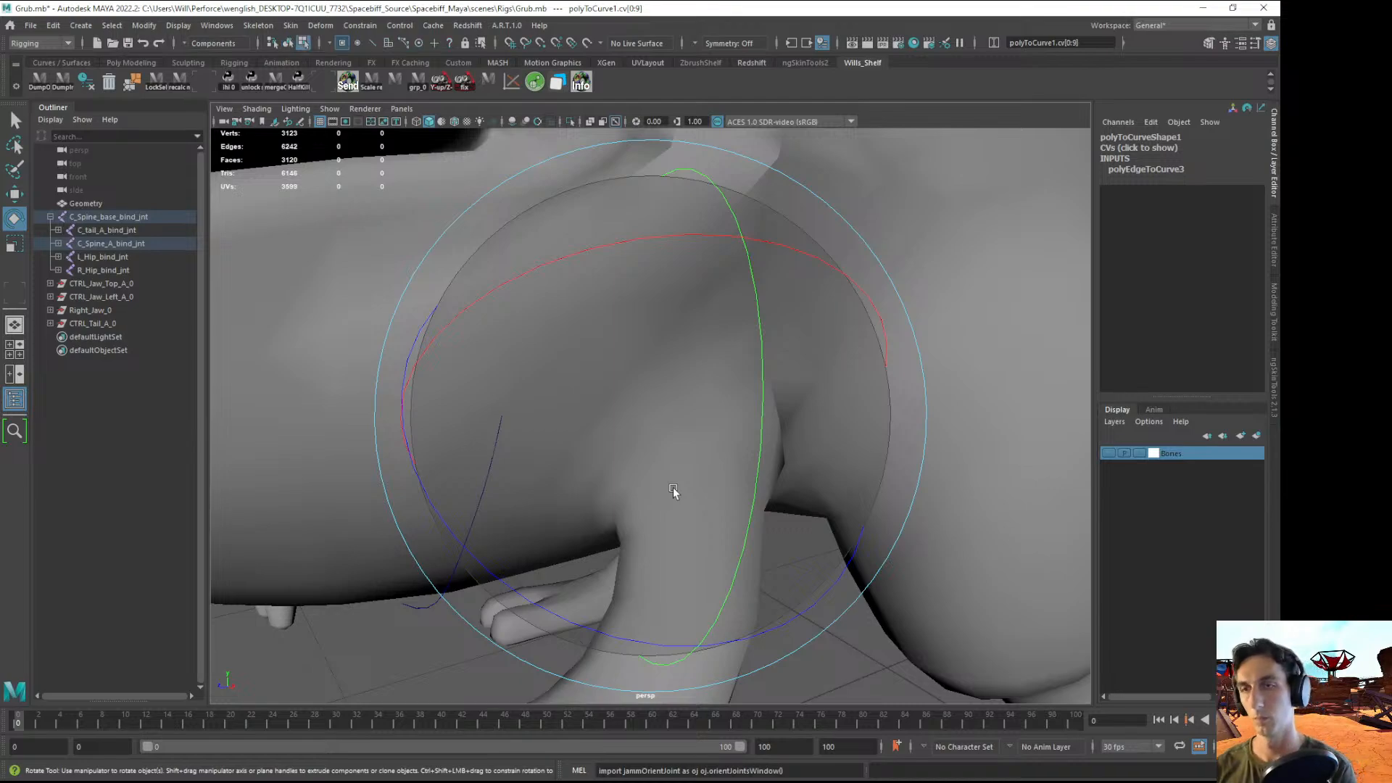
- Return the shoulder curve to object mode and unparent polyToCurve1 from the joint to the world
key("F8")
left_click_drag(560, 410, 597, 454, "alt")
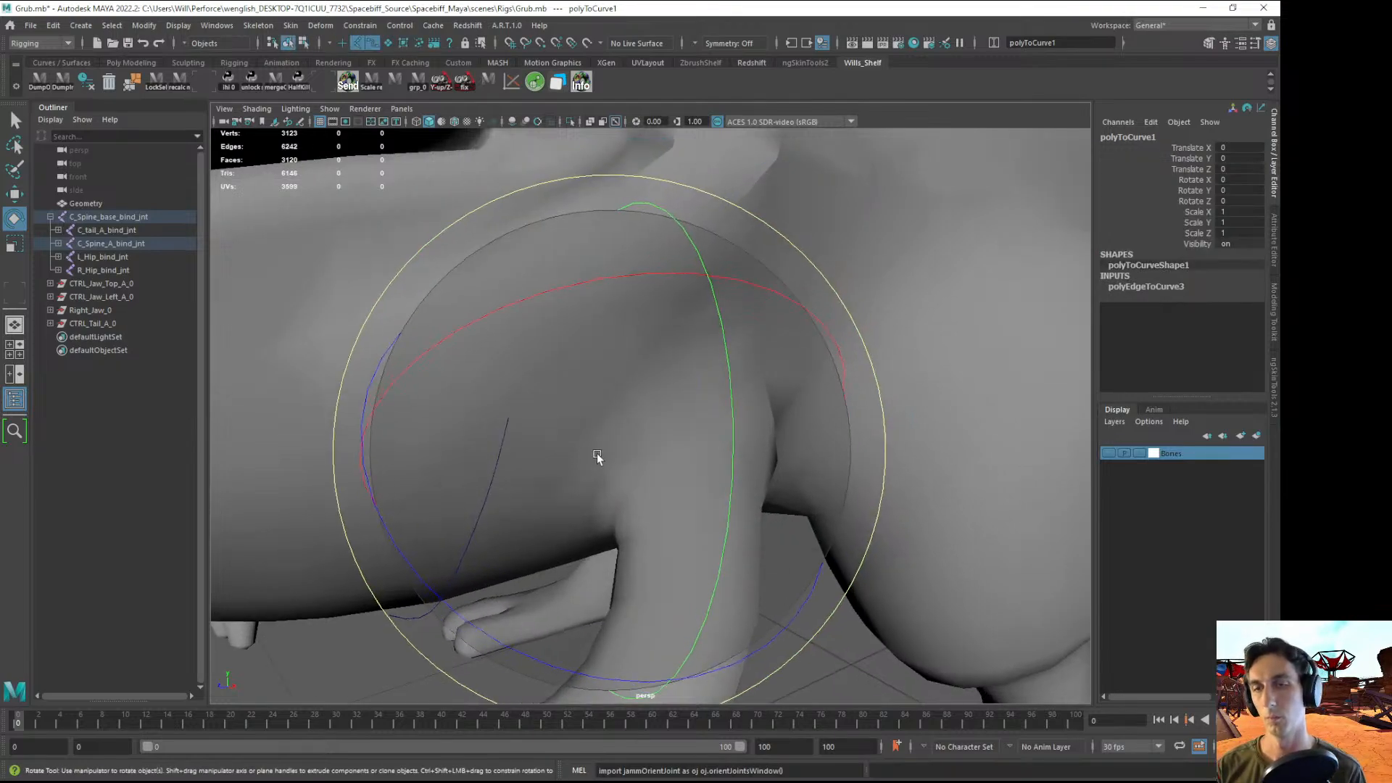
key("q")
key("shift+p")
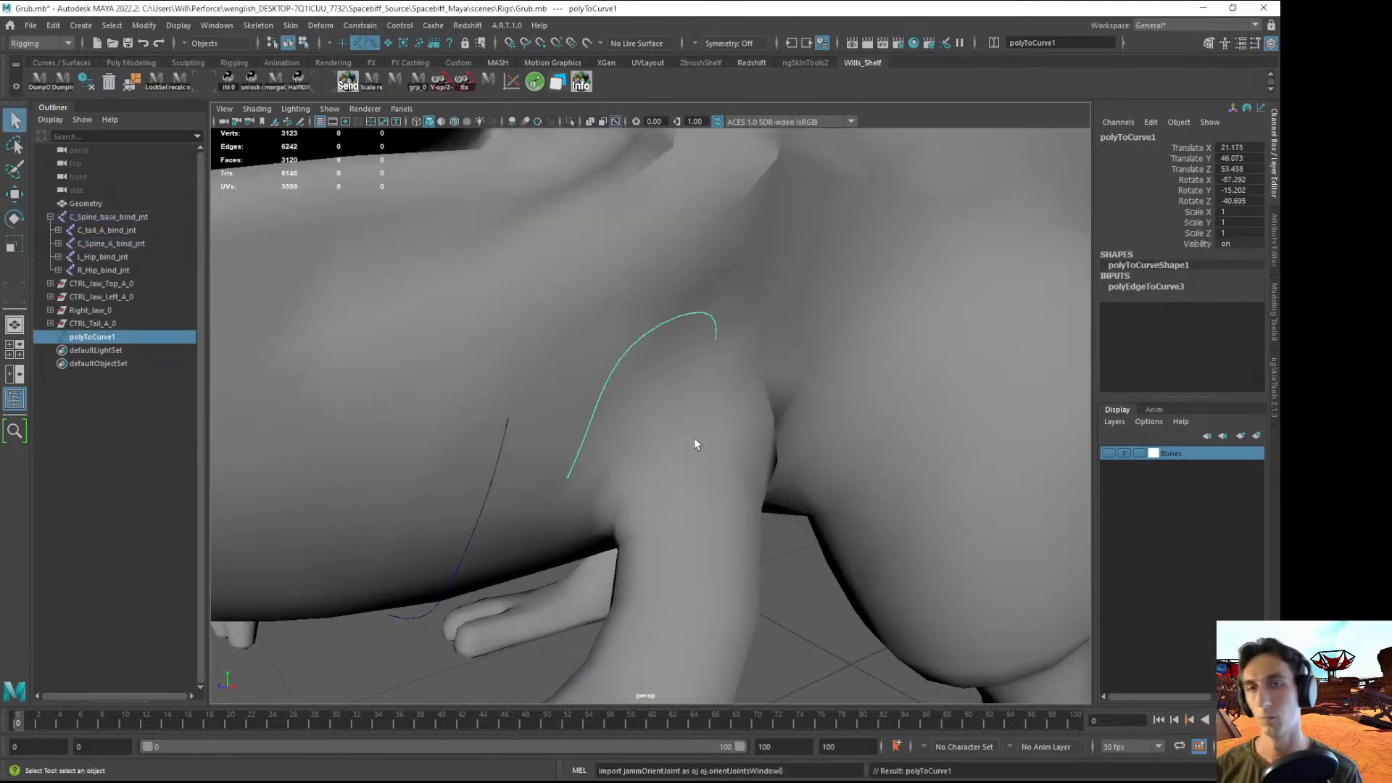
- Show the unparented shoulder curve's control vertices and select all of them in wireframe display
left_click_drag(694, 437, 721, 428, "alt")
right_click_drag(591, 380, 511, 381)
key("4")
left_click_drag(590, 384, 607, 375, "alt")
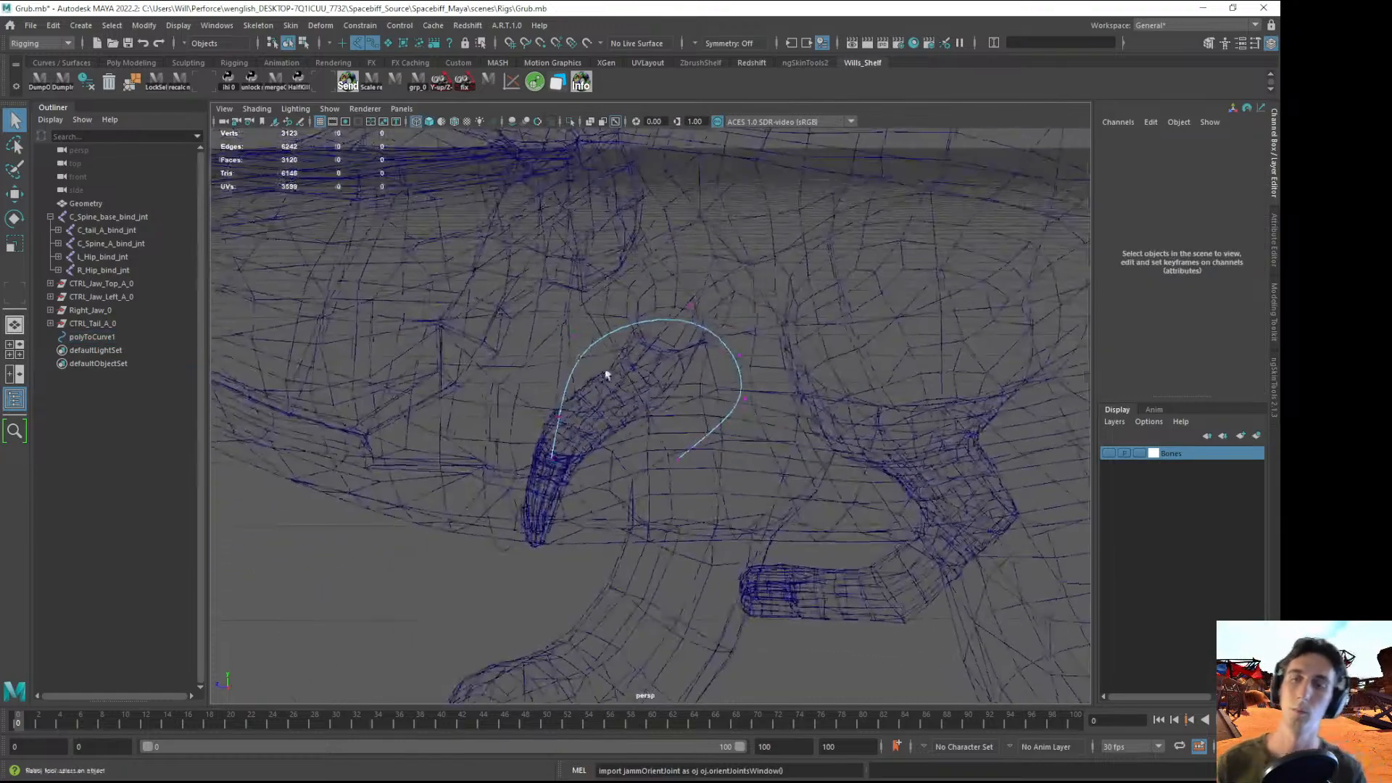
key("y")
mouse_move(545, 498)
left_mouse_down()
mouse_move(764, 529)
mouse_move(631, 527)
mouse_move(701, 480)
mouse_move(652, 471)
left_mouse_up()
- Return to shaded display, undo a trial scale and rotate the shoulder curve's control vertices to follow the upper leg
key("5")
key("e")
key("r")
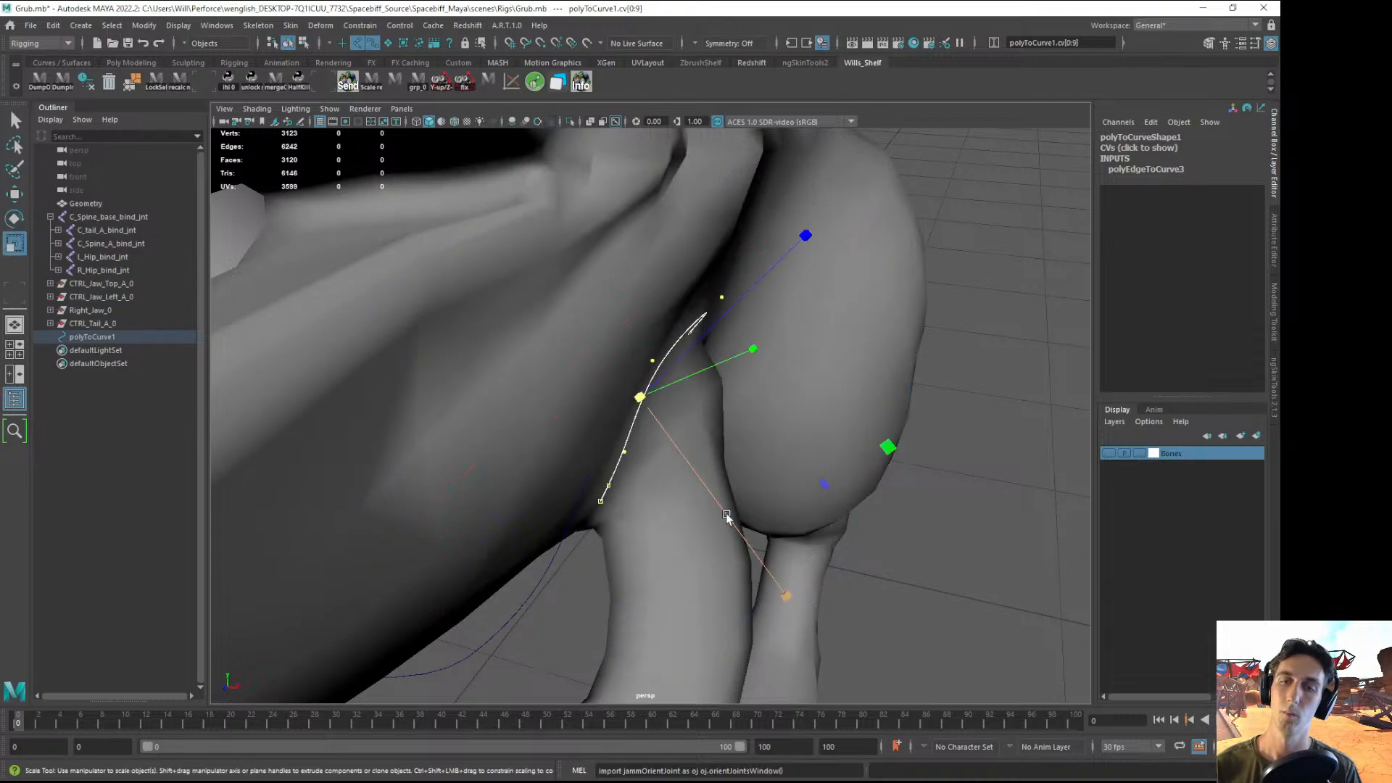
left_click_drag(726, 515, 467, 246)
key("ctrl+z")
key("e")
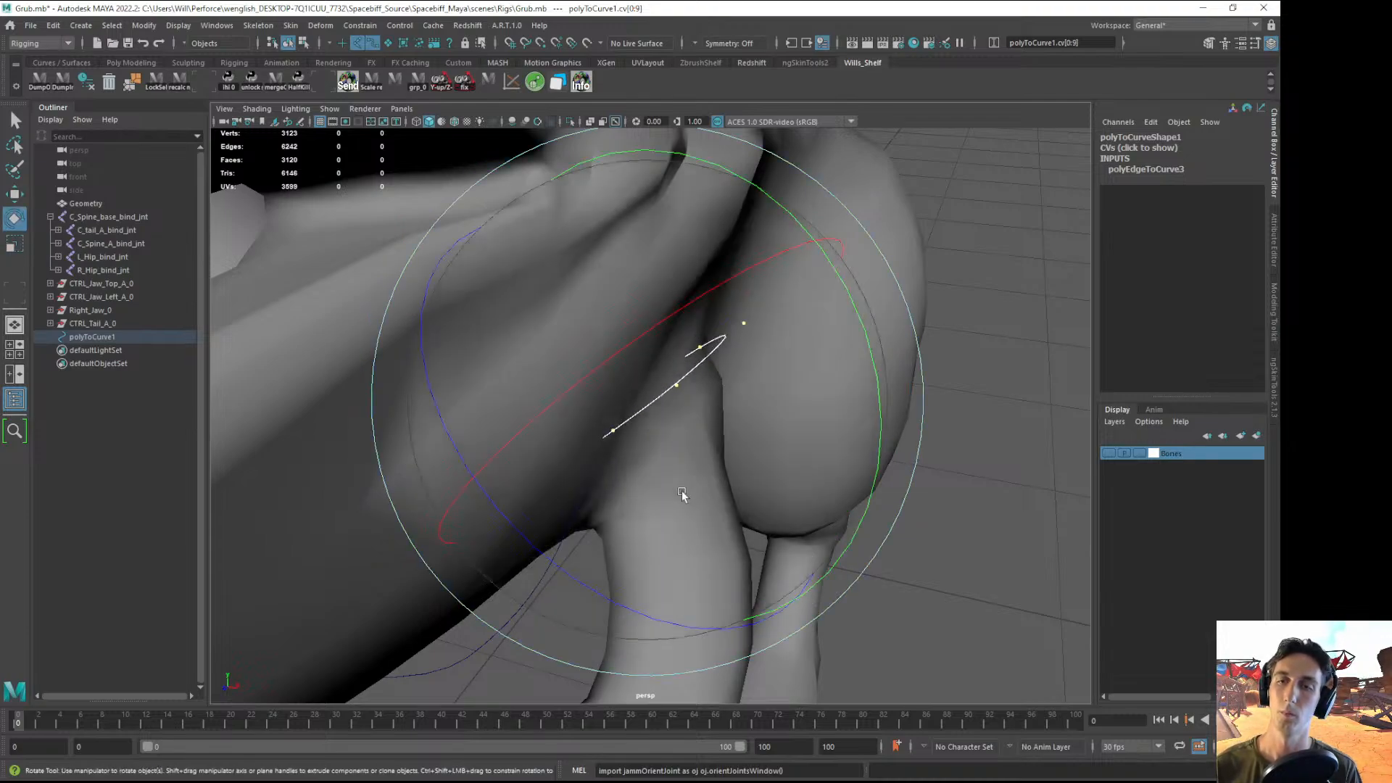
left_click_drag(876, 405, 829, 316)
- Move and rotate the shoulder curve's control vertices so the curve wraps around the top of the left front leg
key("w")
left_click_drag(638, 409, 820, 512)
key("e")
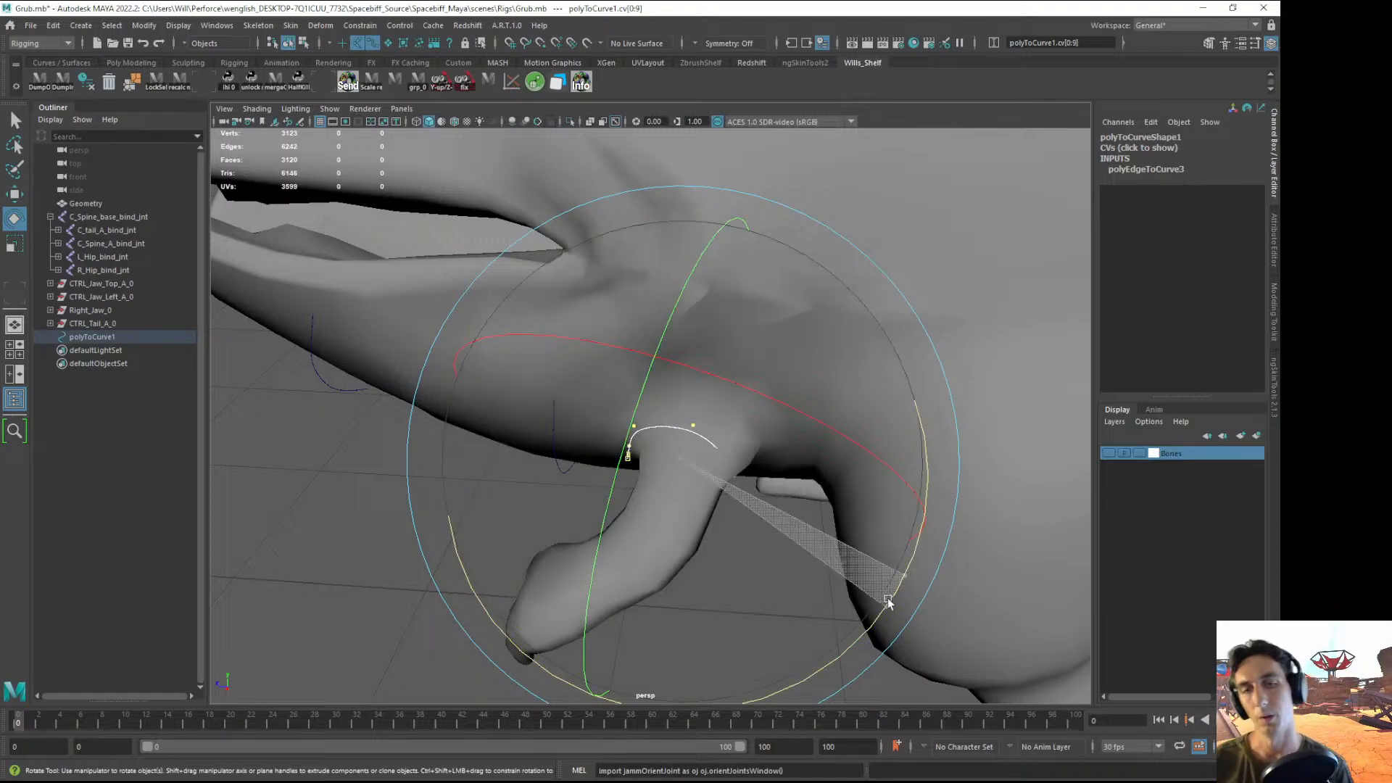
key("w")
left_click_drag(819, 571, 746, 464, "alt")
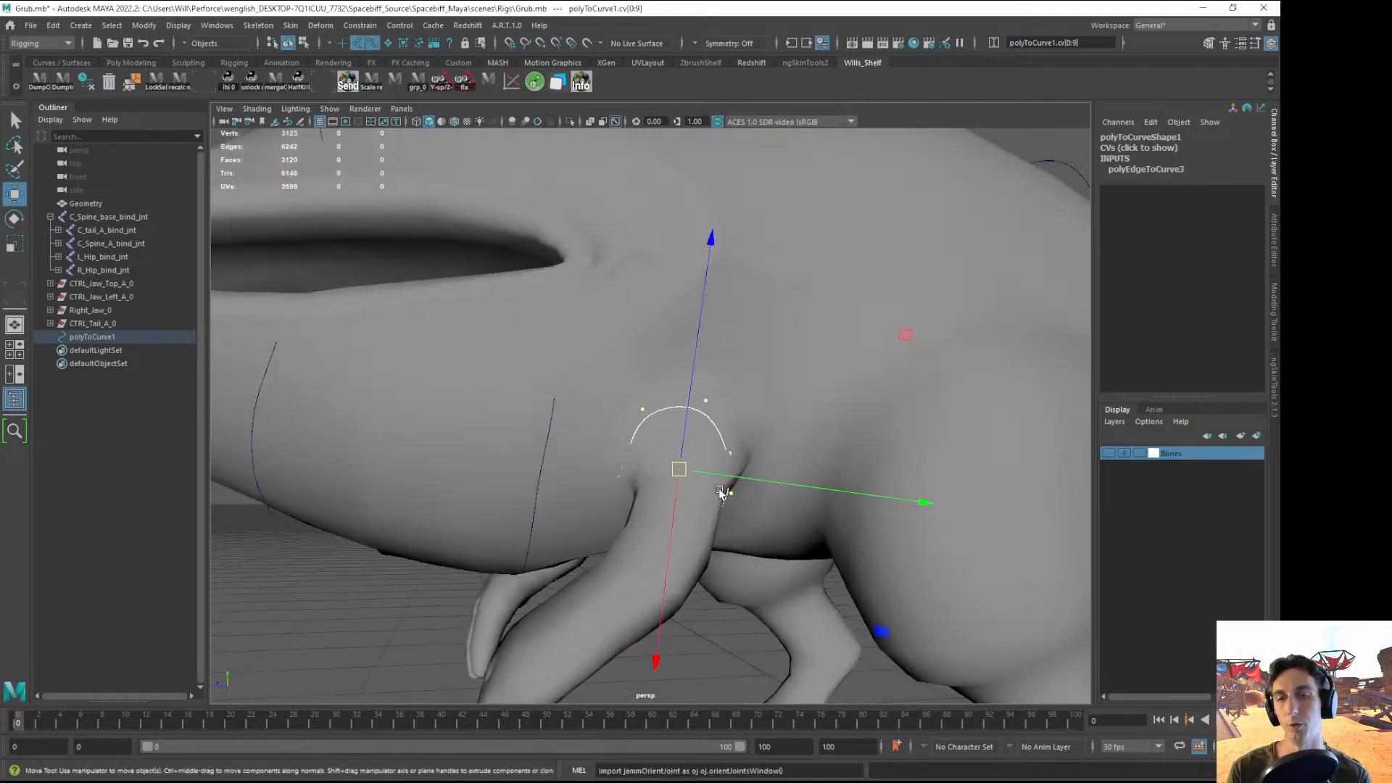
- Adjust the control vertices at the two ends of the shoulder curve, cv[0:2] and cv[5:9], and return to object mode
key("4")
left_click_drag(685, 470, 667, 469)
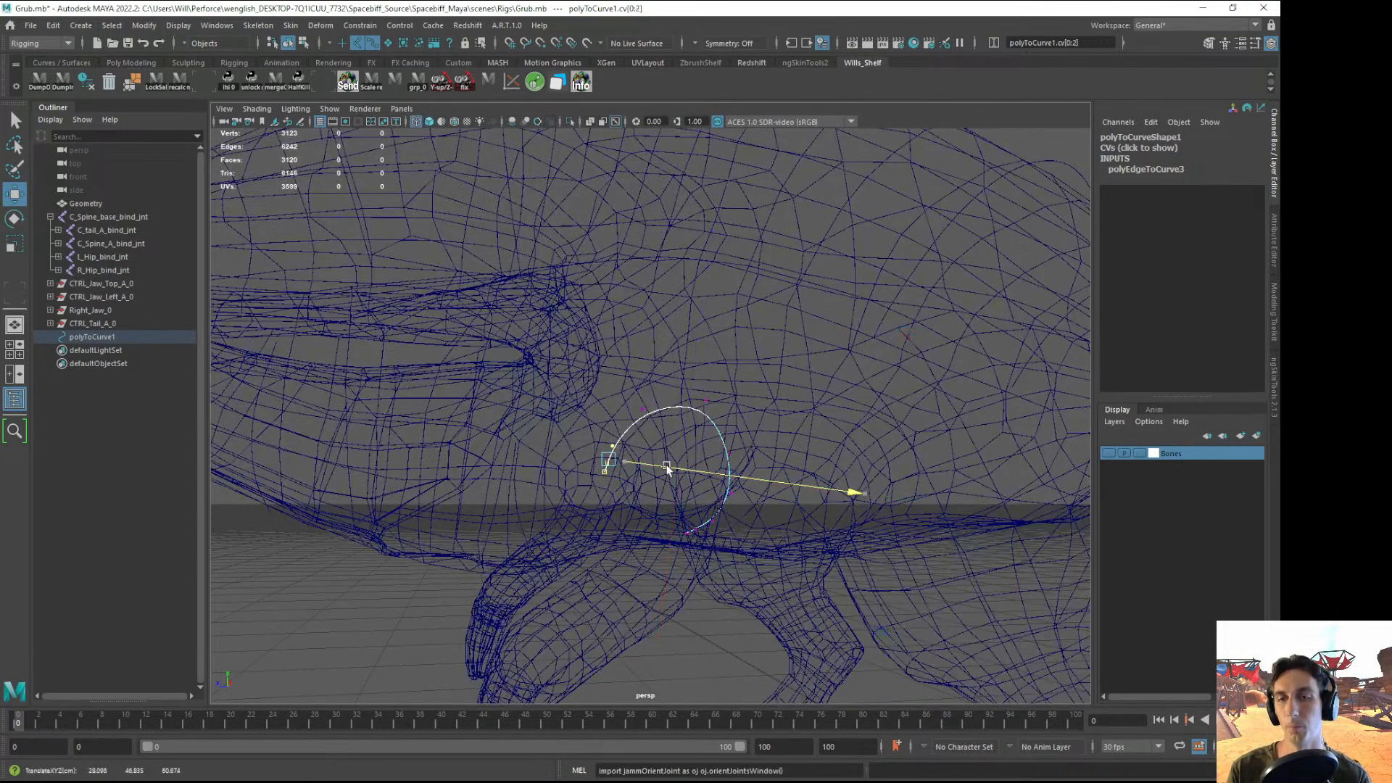
mouse_move(743, 557)
left_mouse_down()
mouse_move(656, 443)
mouse_move(768, 499)
left_mouse_up()
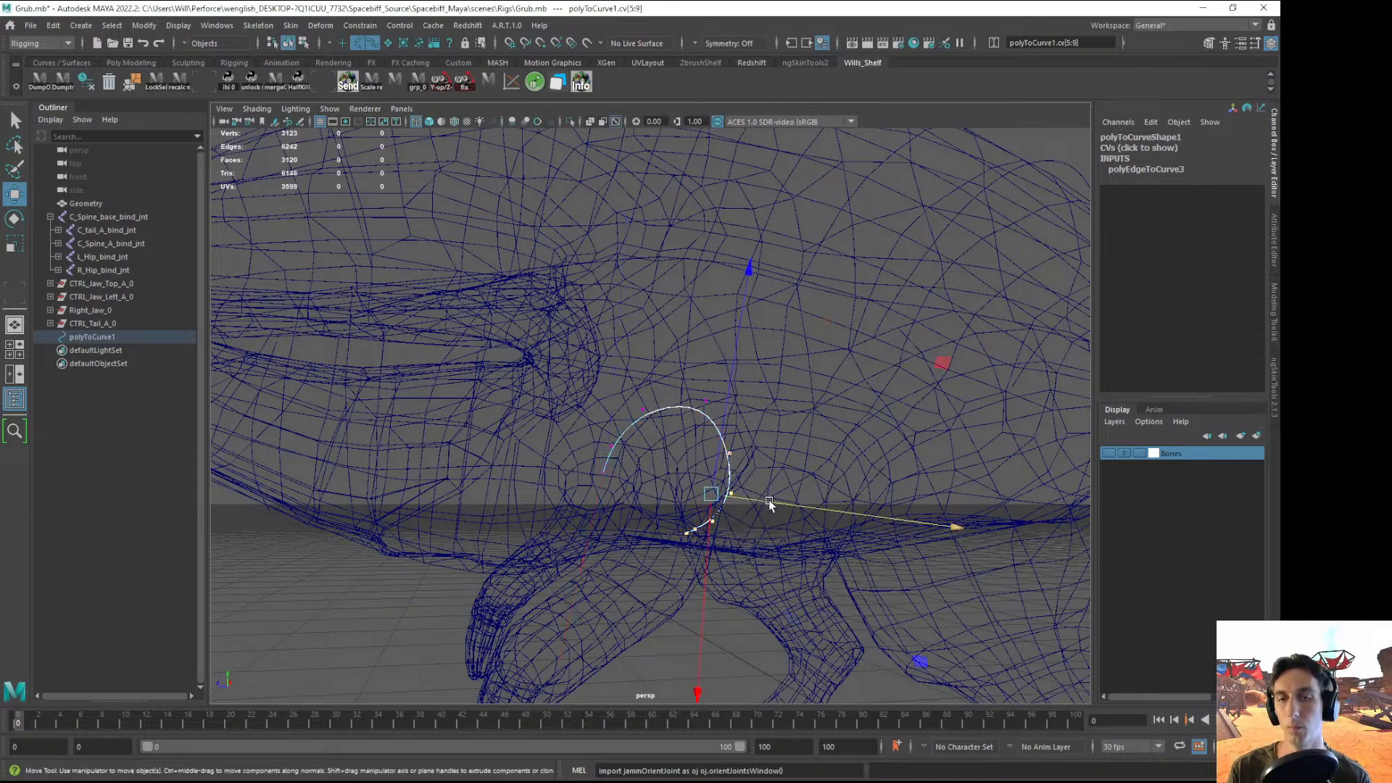
key("5")
key("F8")
key("f")
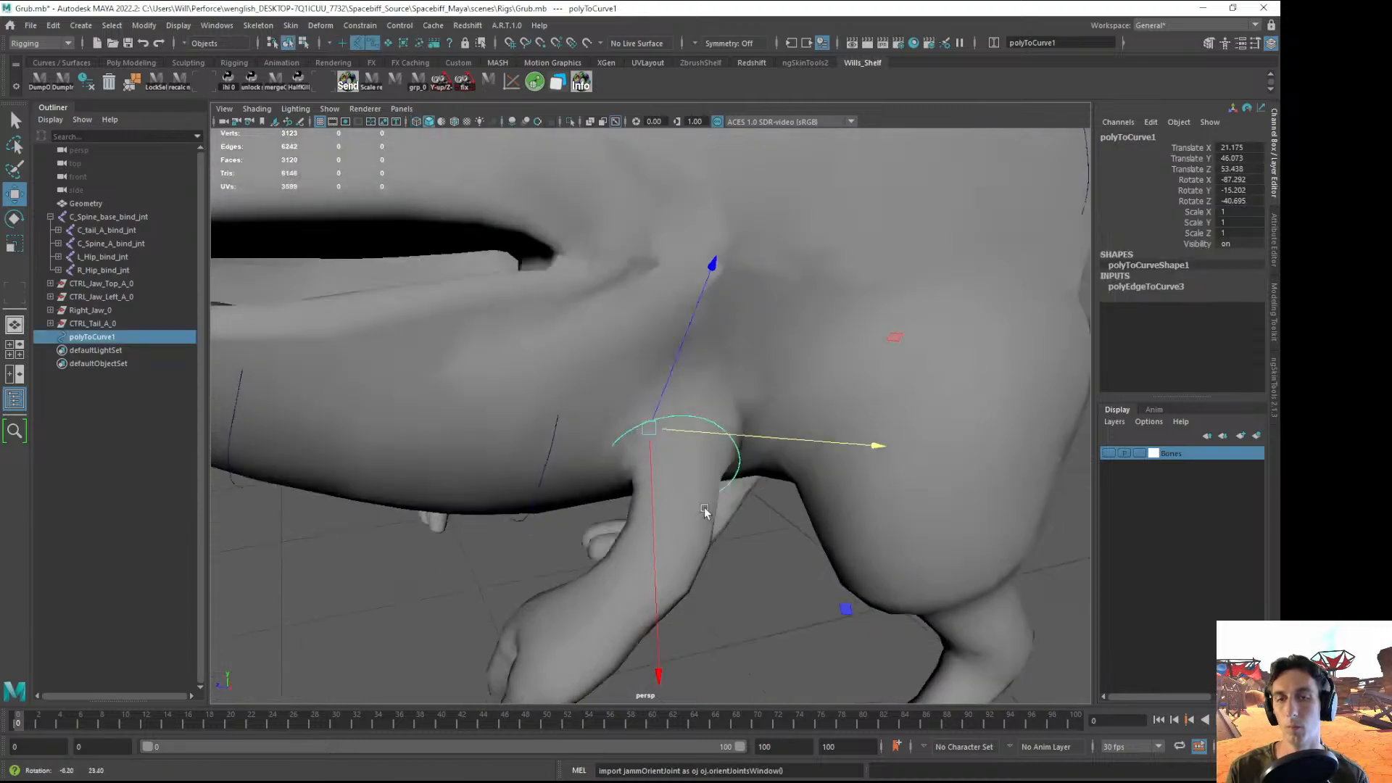
- Select all control vertices of the shoulder curve again and rotate them to align the curve with the leg
key("e")
key("F8")
key("4")
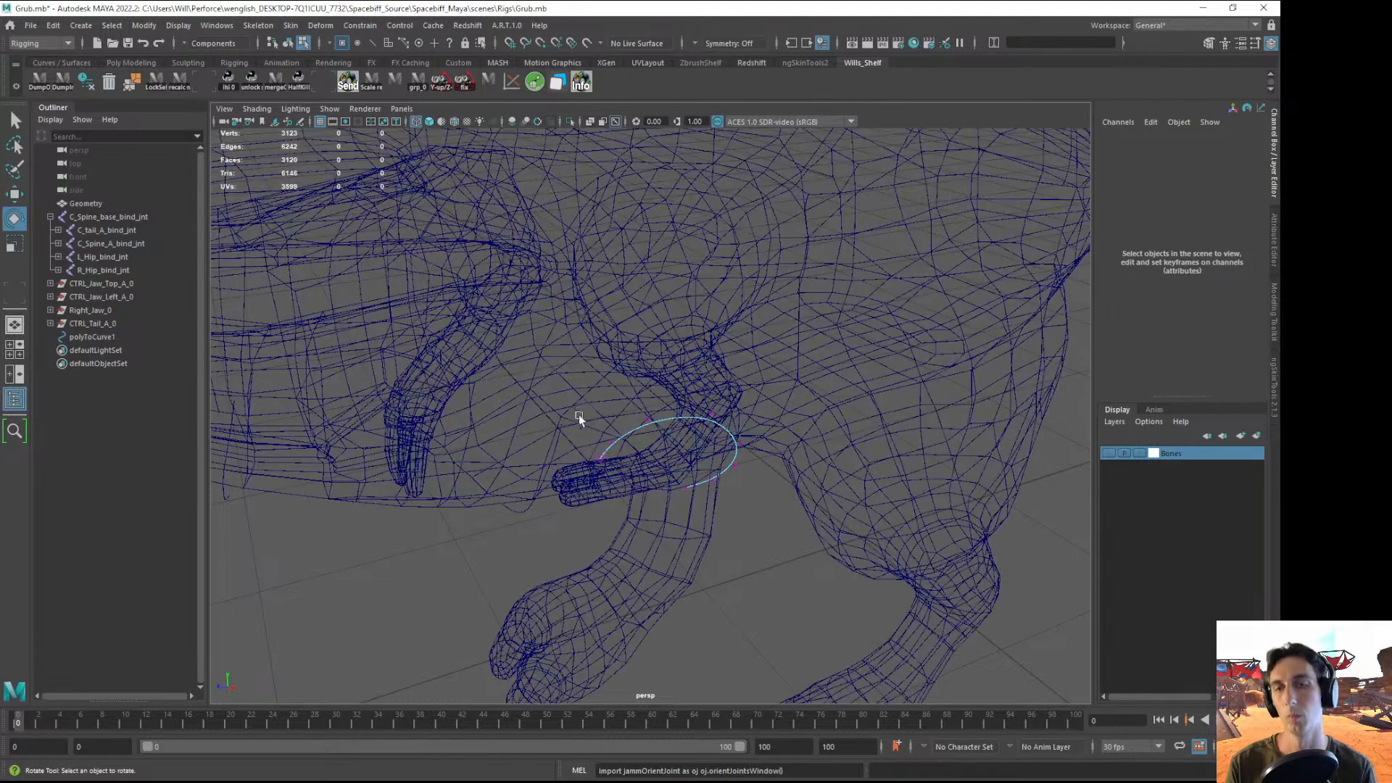
mouse_move(619, 368)
left_mouse_down()
mouse_move(584, 490)
mouse_move(669, 470)
left_mouse_up()
key("q")
key("5")
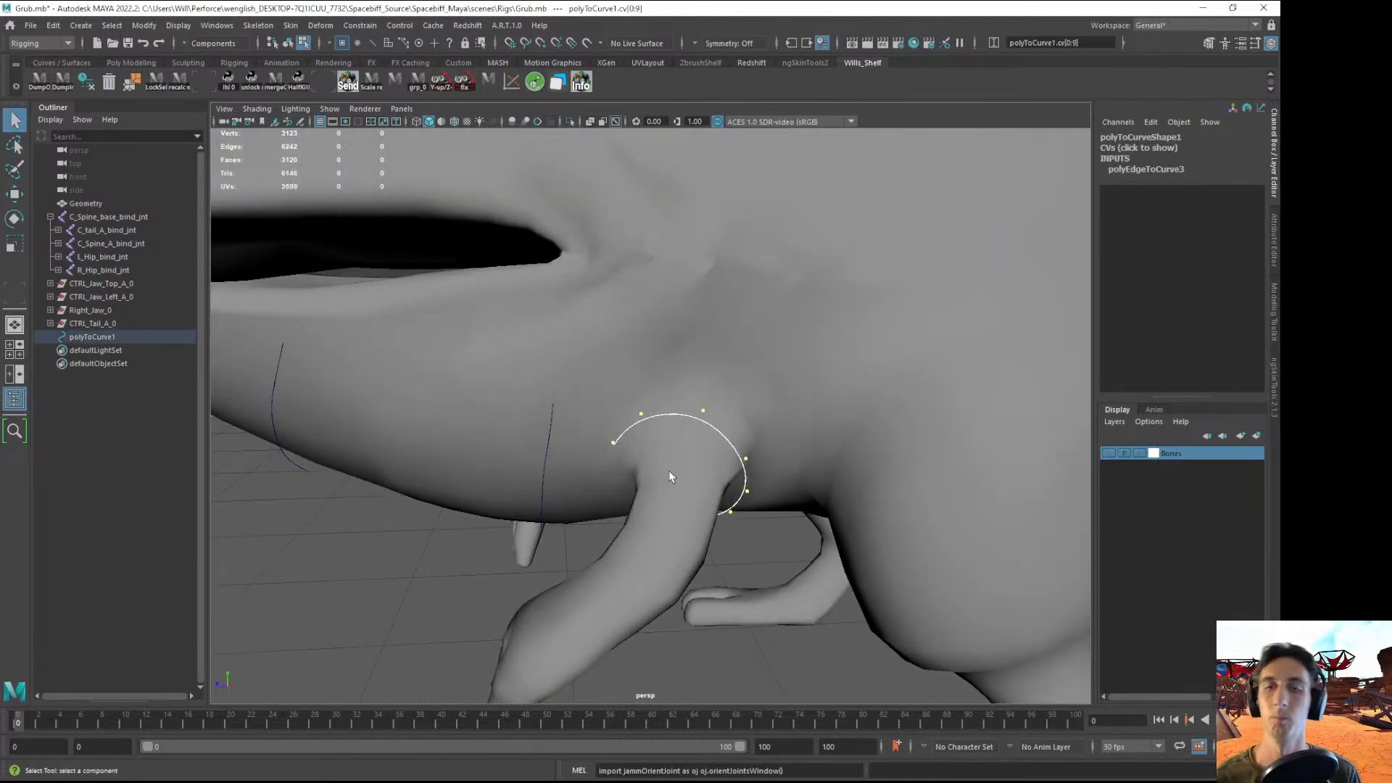
key("e")
left_click_drag(688, 559, 728, 474)
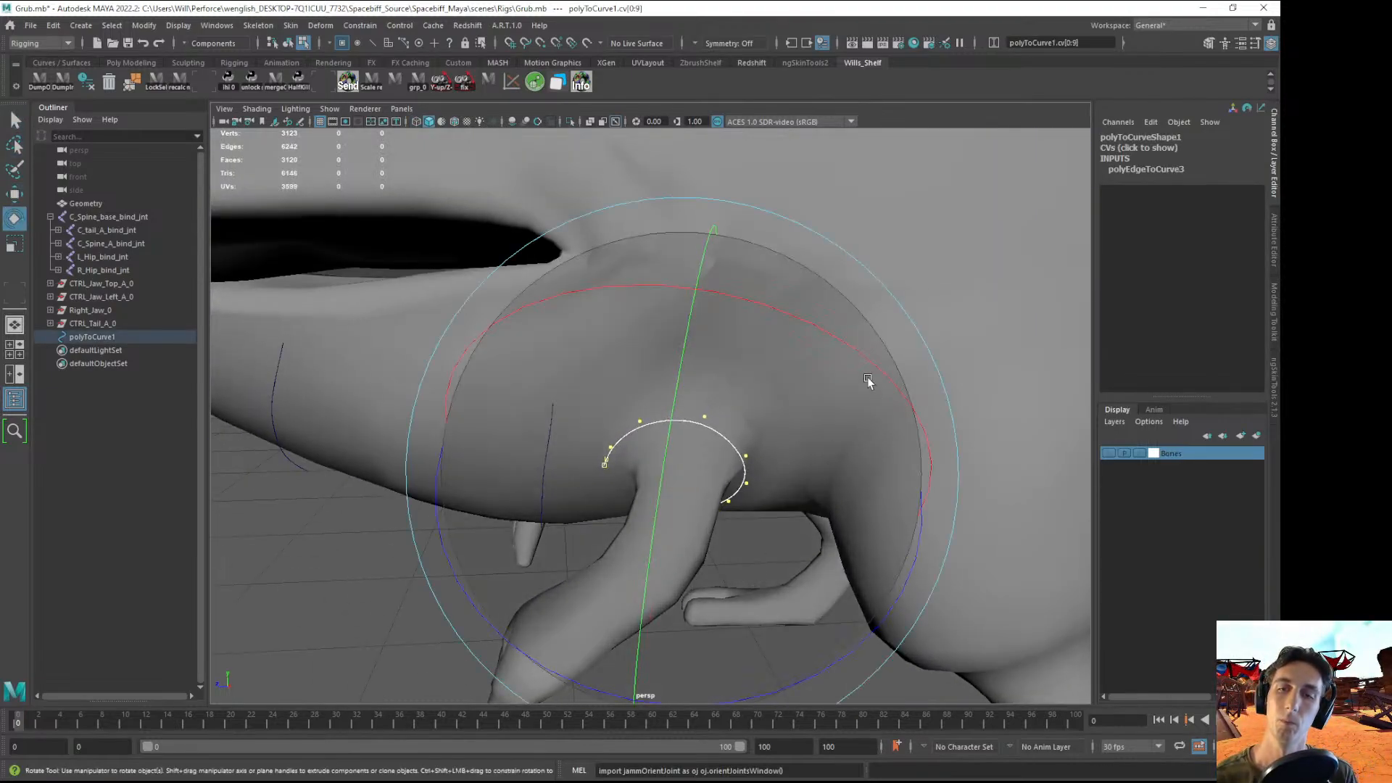
left_click_drag(814, 325, 825, 333)
key("w")
left_click_drag(698, 426, 610, 471, "alt")
- Return to object mode, clear the selection and reselect the shoulder curve with the Move tool
key("F8")
left_click(672, 646)
left_click_drag(672, 646, 755, 528, "alt")
key("q")
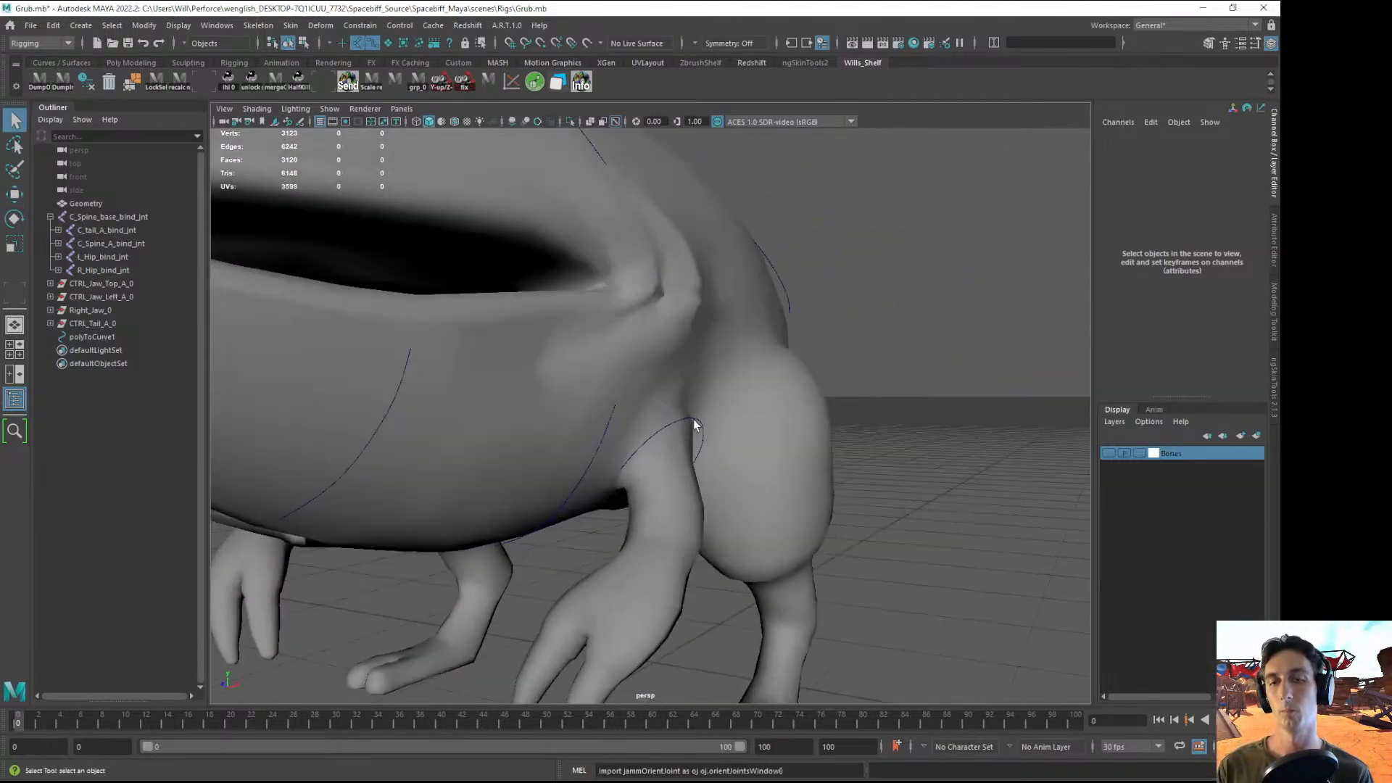
left_click(693, 419)
left_click_drag(693, 419, 678, 485, "alt")
key("w")
middle_click_drag(678, 484, 672, 428, "alt")
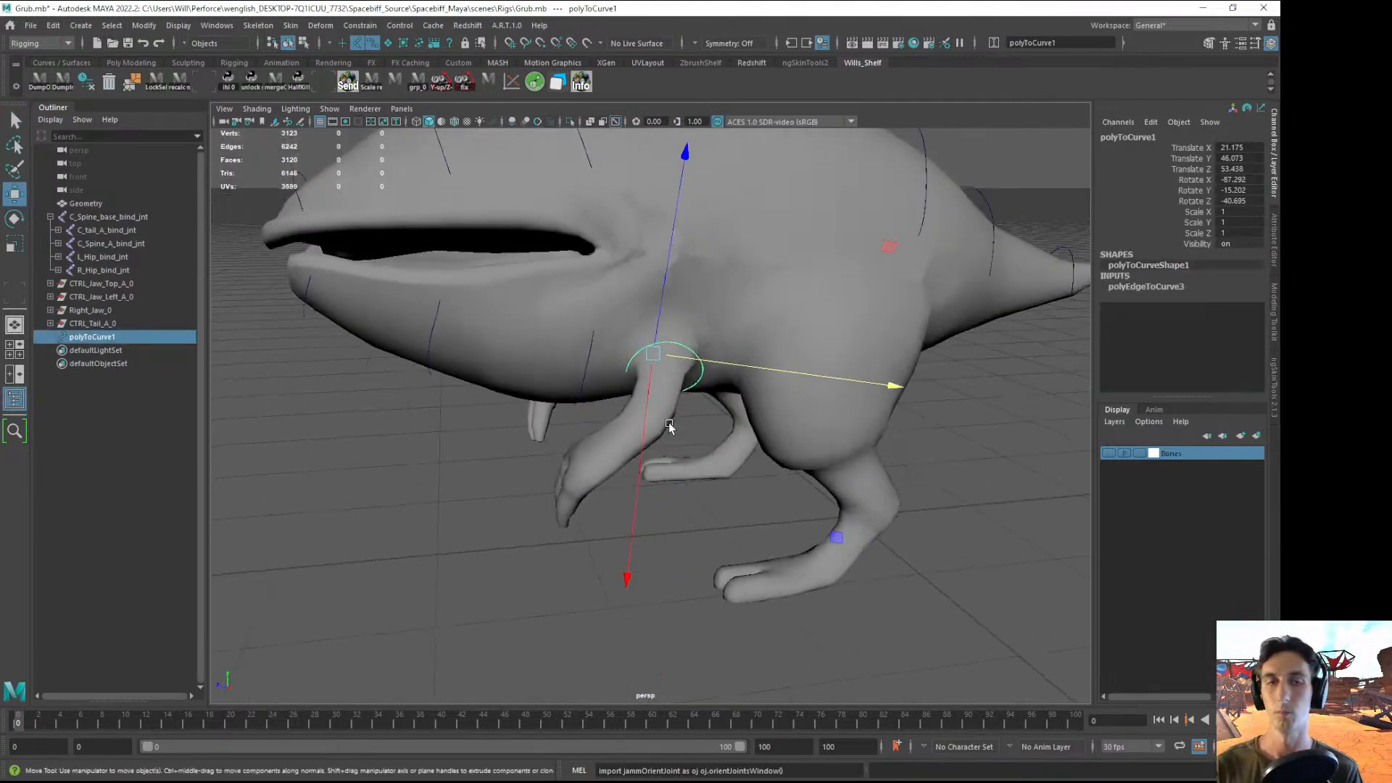
right_click_drag(672, 429, 777, 507, "alt")
left_click_drag(776, 507, 743, 500, "alt")
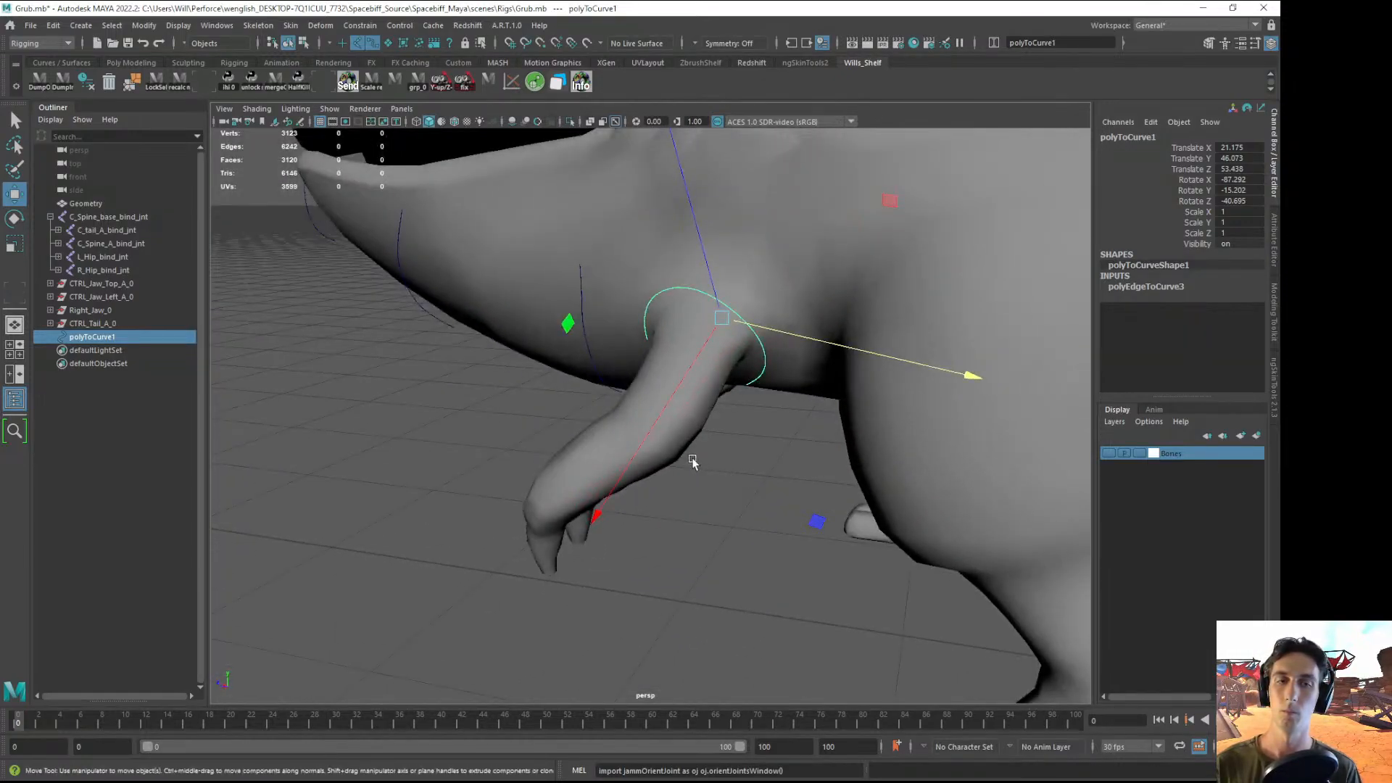
- Duplicate the shoulder curve, show the Bones display layer and snap the duplicate to the left elbow joint
key("ctrl+d")
left_click(1109, 454)
left_click_drag(870, 500, 817, 515, "alt")
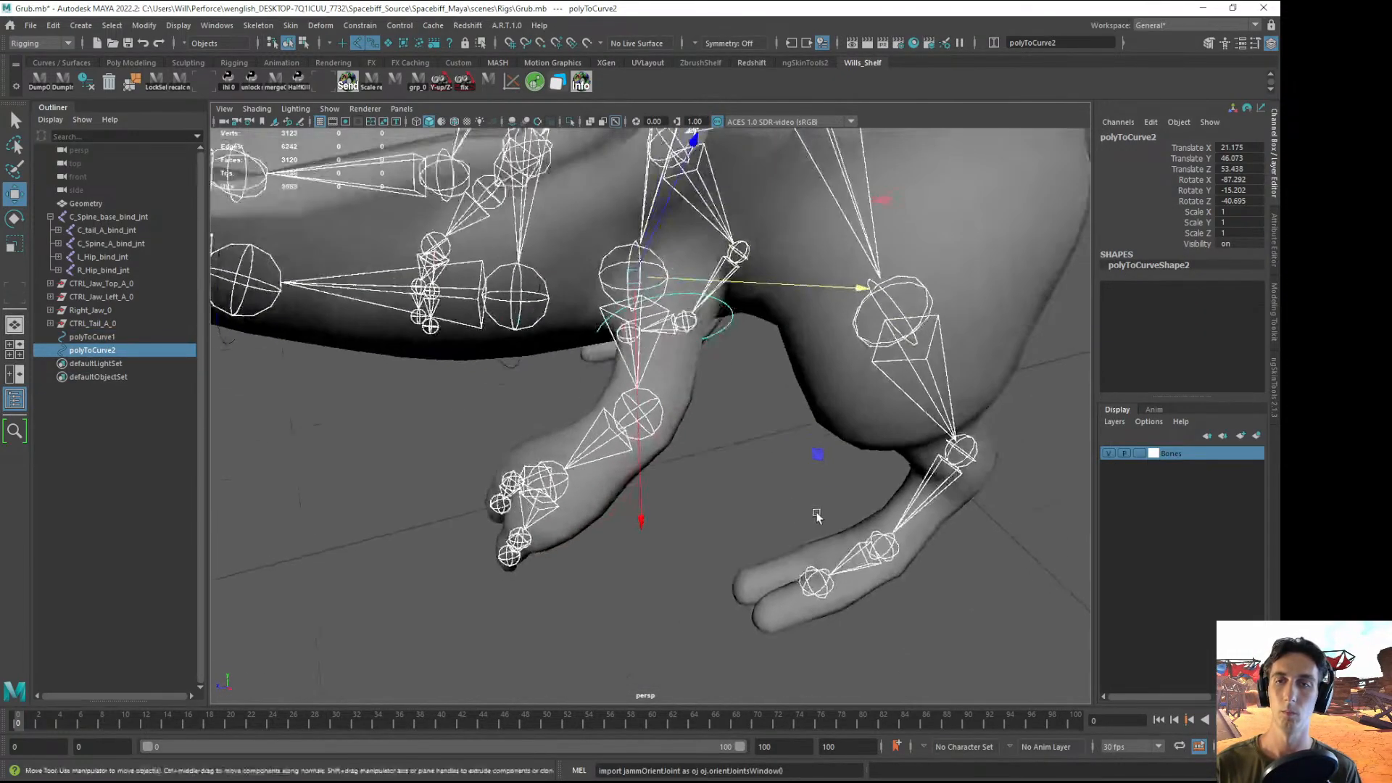
left_click_drag(666, 415, 743, 407, "alt")
key("v")
left_click_drag(633, 422, 640, 426)
left_click_drag(780, 529, 717, 491, "alt")
right_click_drag(638, 522, 678, 541, "alt")
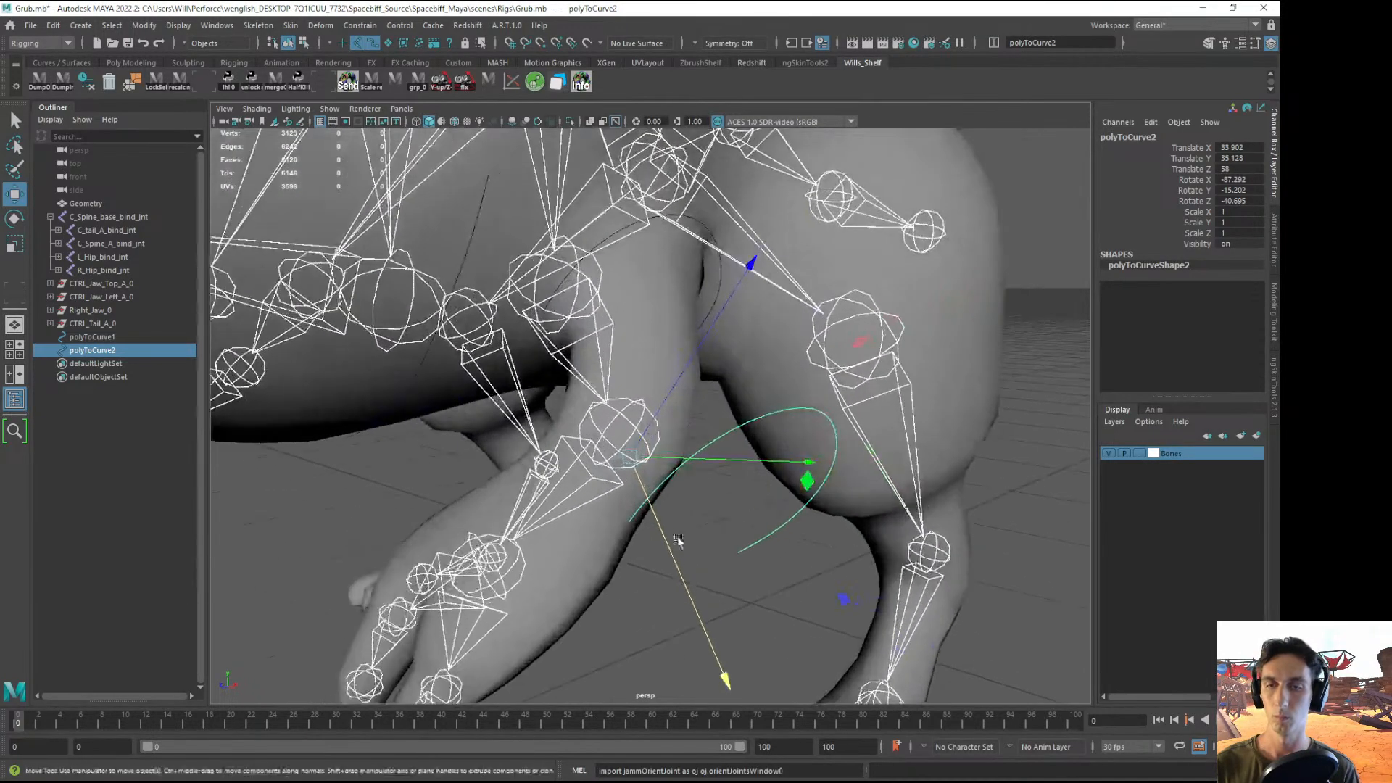
- Parent polyToCurve2 to L_Elbow_bind_jnt and set its translation and rotation values to 0
left_click(638, 464)
key("p")
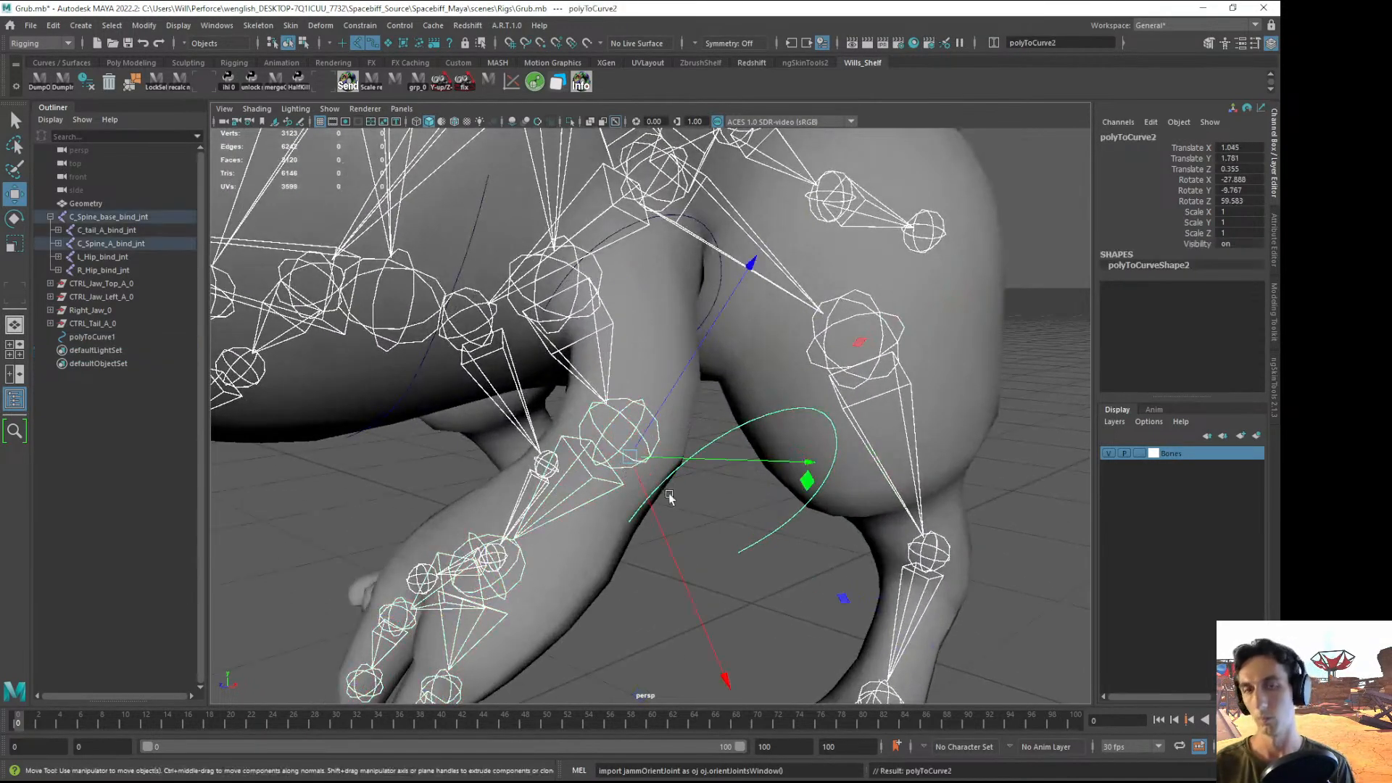
left_click(710, 564)
key("z")
key("f")
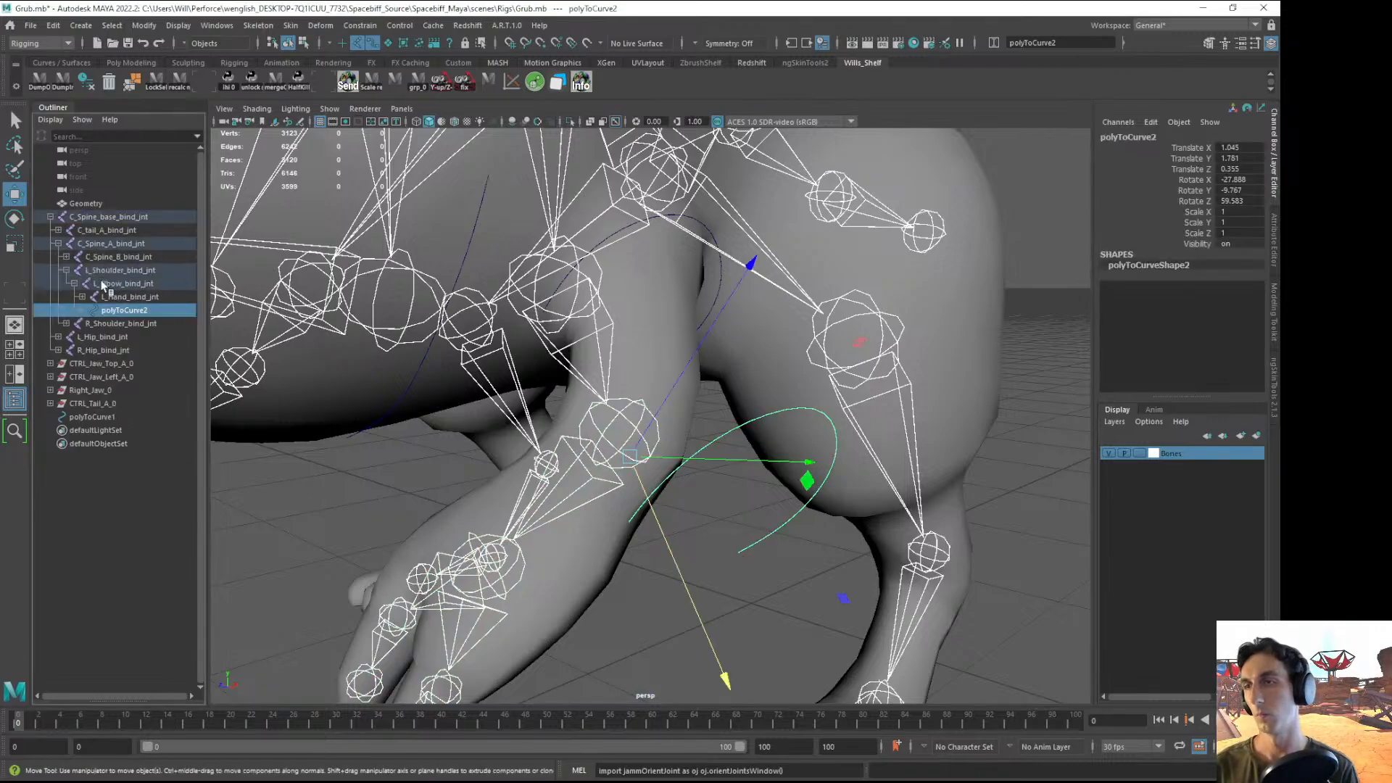
key("g")
left_click_drag(662, 515, 544, 502, "alt")
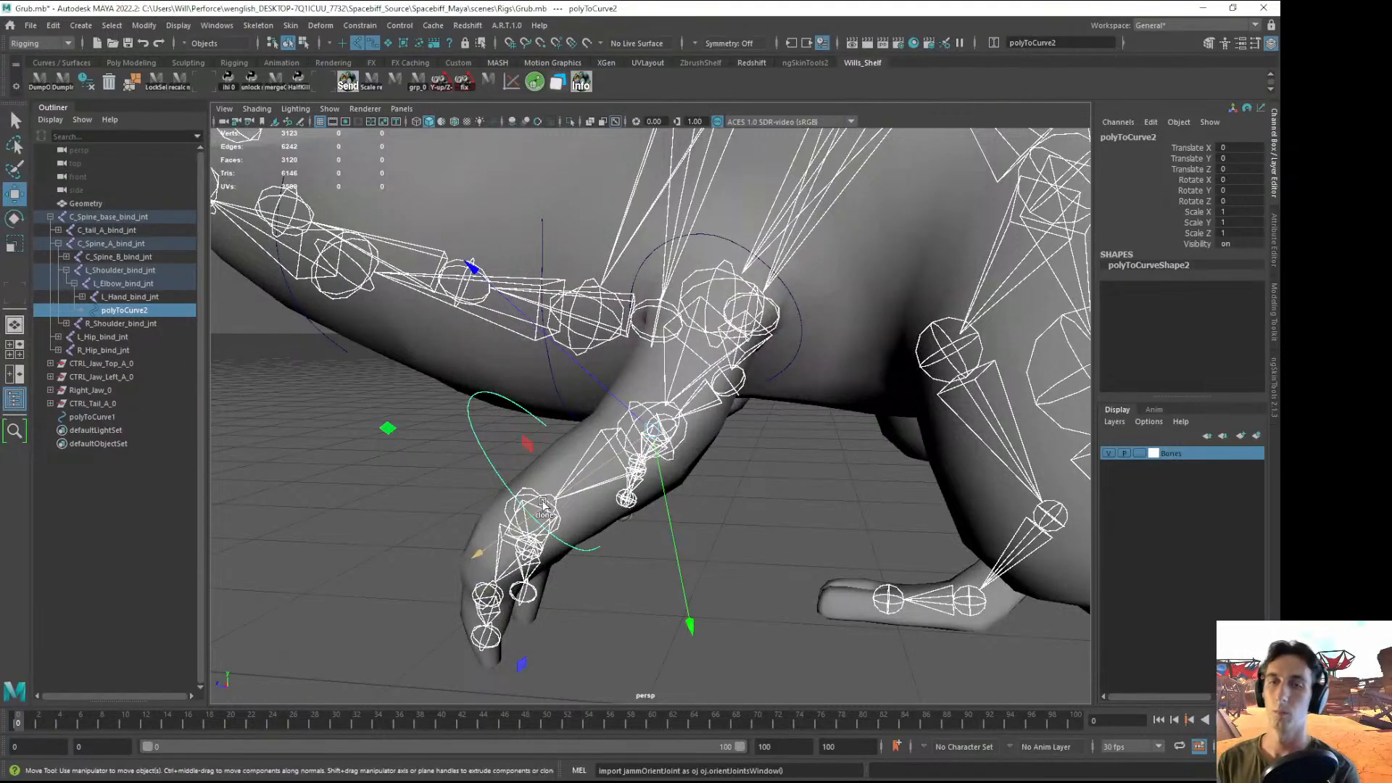
- Unparent polyToCurve2 from the left elbow joint to the world
key("shift+p")
left_click(363, 489)
left_click(476, 445)
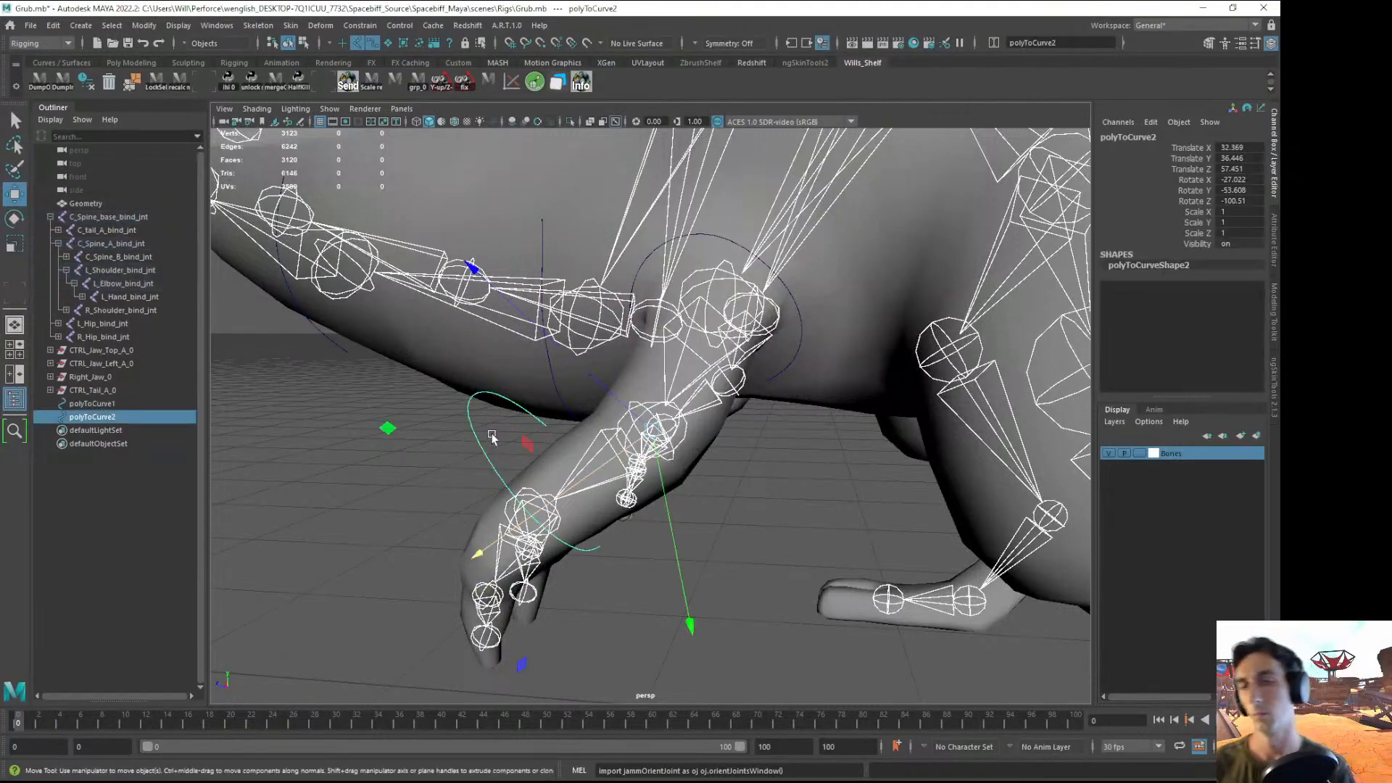
- Show the control vertices of polyToCurve2 and hide the Bones display layer
left_click_drag(489, 433, 500, 424, "alt")
right_click(473, 439)
right_click_drag(476, 442, 379, 435)
key("4")
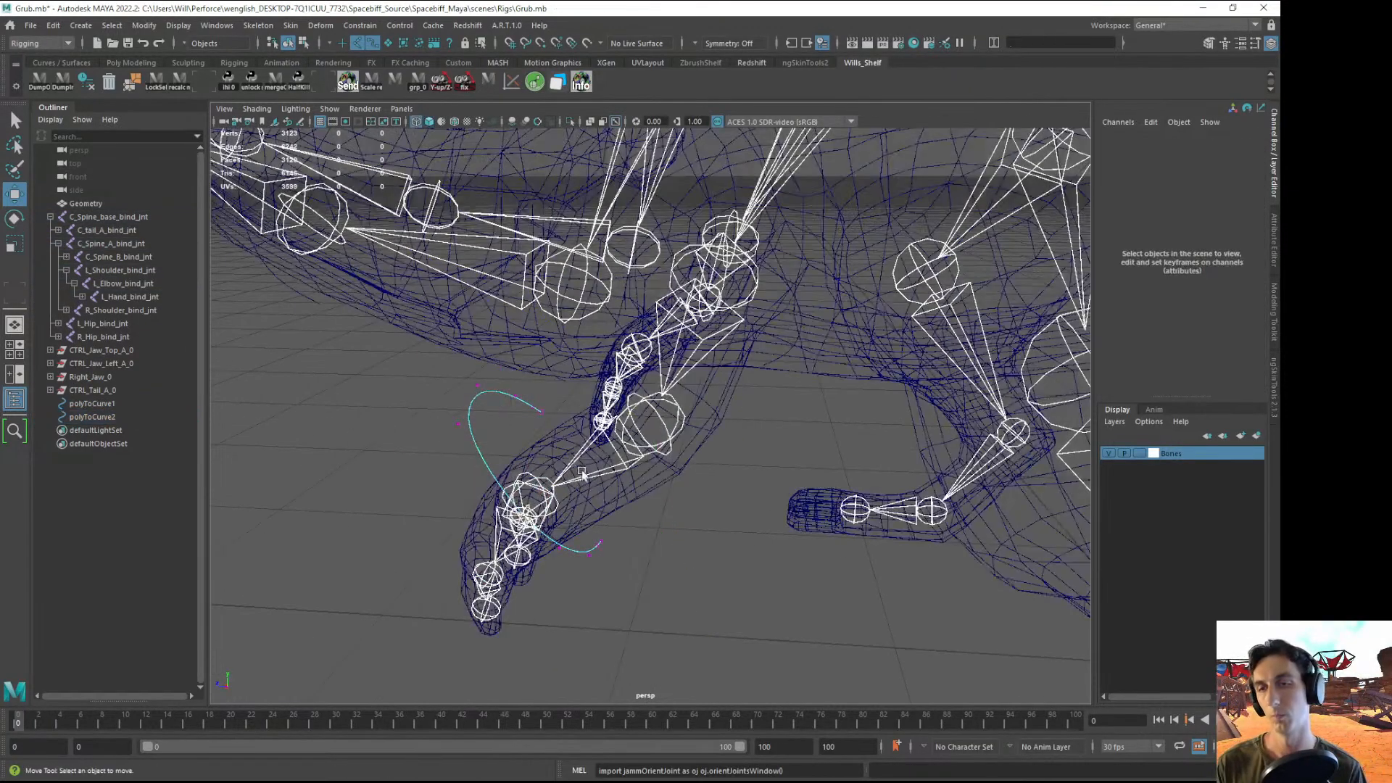
left_click_drag(1059, 471, 1158, 476, "alt")
left_click(1109, 453)
key("5")
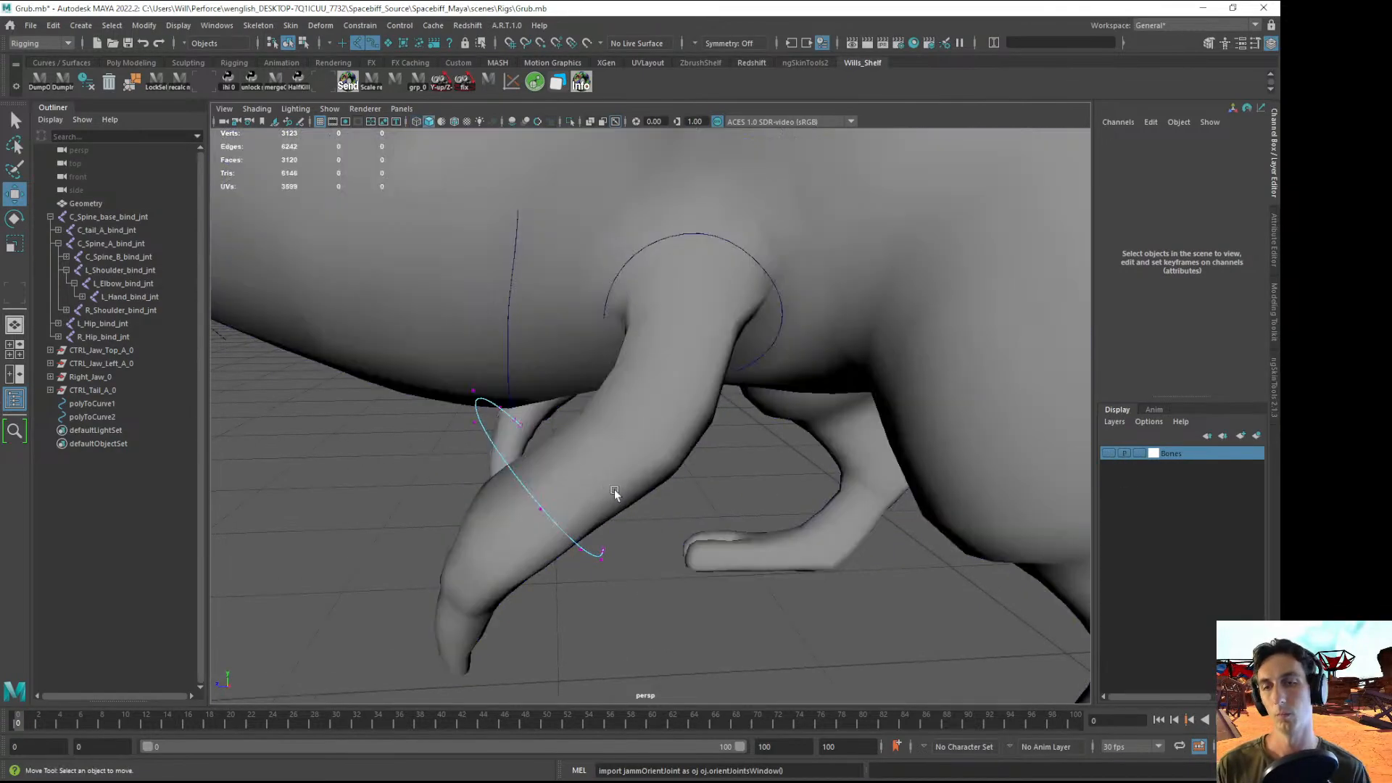
- Lasso-select all control vertices of the elbow curve and undo the stray change
left_click_drag(615, 489, 607, 527, "alt")
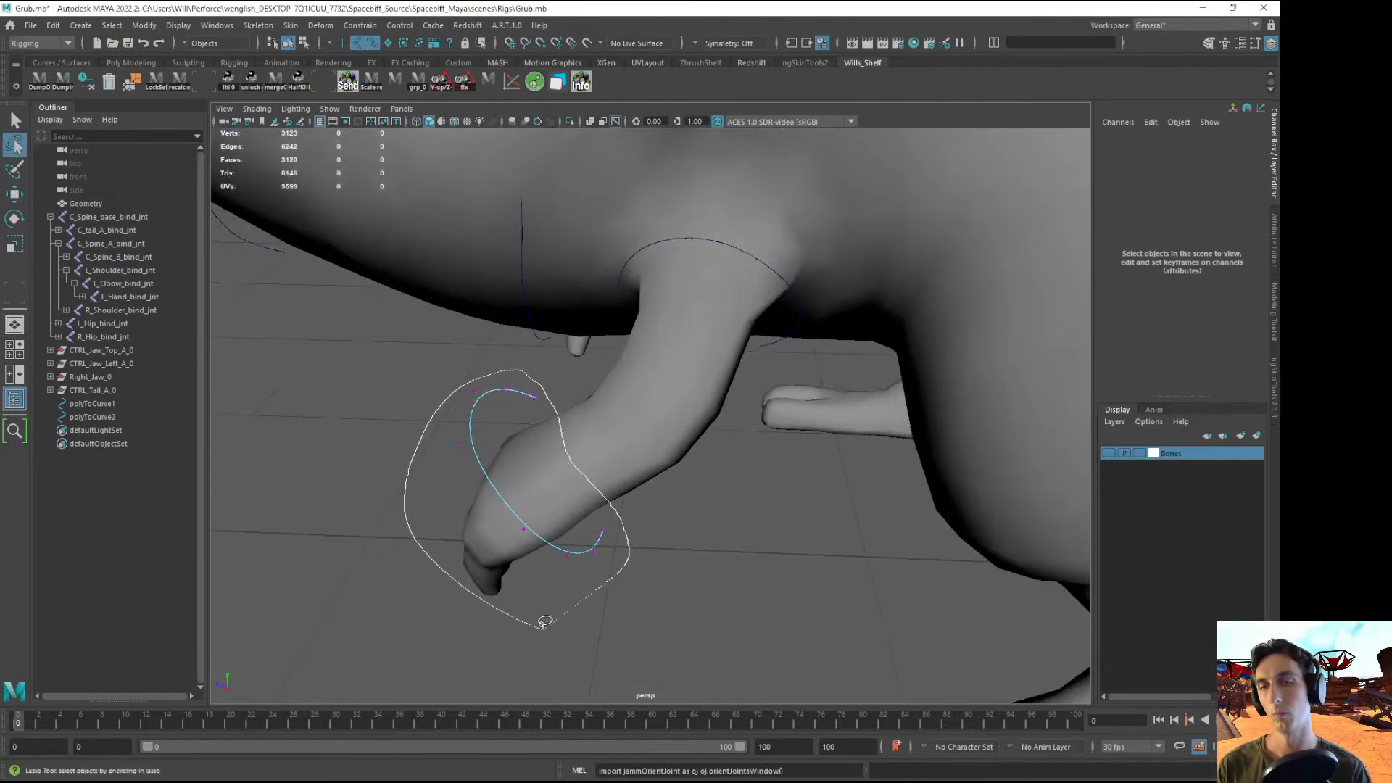
mouse_move(542, 625)
left_mouse_down()
mouse_move(638, 588)
mouse_move(544, 501)
mouse_move(626, 467)
mouse_move(580, 463)
mouse_move(639, 451)
left_mouse_up()
key("w")
key("ctrl+z")
mouse_move(638, 451)
left_mouse_down("alt")
mouse_move(680, 550)
mouse_move(645, 507)
mouse_move(638, 460)
mouse_move(602, 457)
mouse_move(621, 458)
left_mouse_up("alt")
key("e")
key("r")
- Rotate the elbow curve's control vertices and move them around the left elbow
left_click_drag(622, 458, 678, 537, "alt")
key("e")
left_click_drag(678, 435, 724, 445)
key("w")
mouse_move(641, 458)
left_mouse_down()
mouse_move(546, 452)
mouse_move(584, 425)
mouse_move(731, 459)
mouse_move(622, 448)
left_mouse_up()
left_click_drag(674, 486, 628, 471, "alt")
left_click_drag(623, 451, 625, 452)
- Show the Bones display layer and scale the elbow curve's control vertices to fit around the elbow
left_click(1108, 453)
left_click_drag(816, 500, 886, 551, "alt")
left_click_drag(653, 492, 606, 431, "alt")
left_click_drag(733, 464, 732, 537, "alt")
key("r")
key("f")
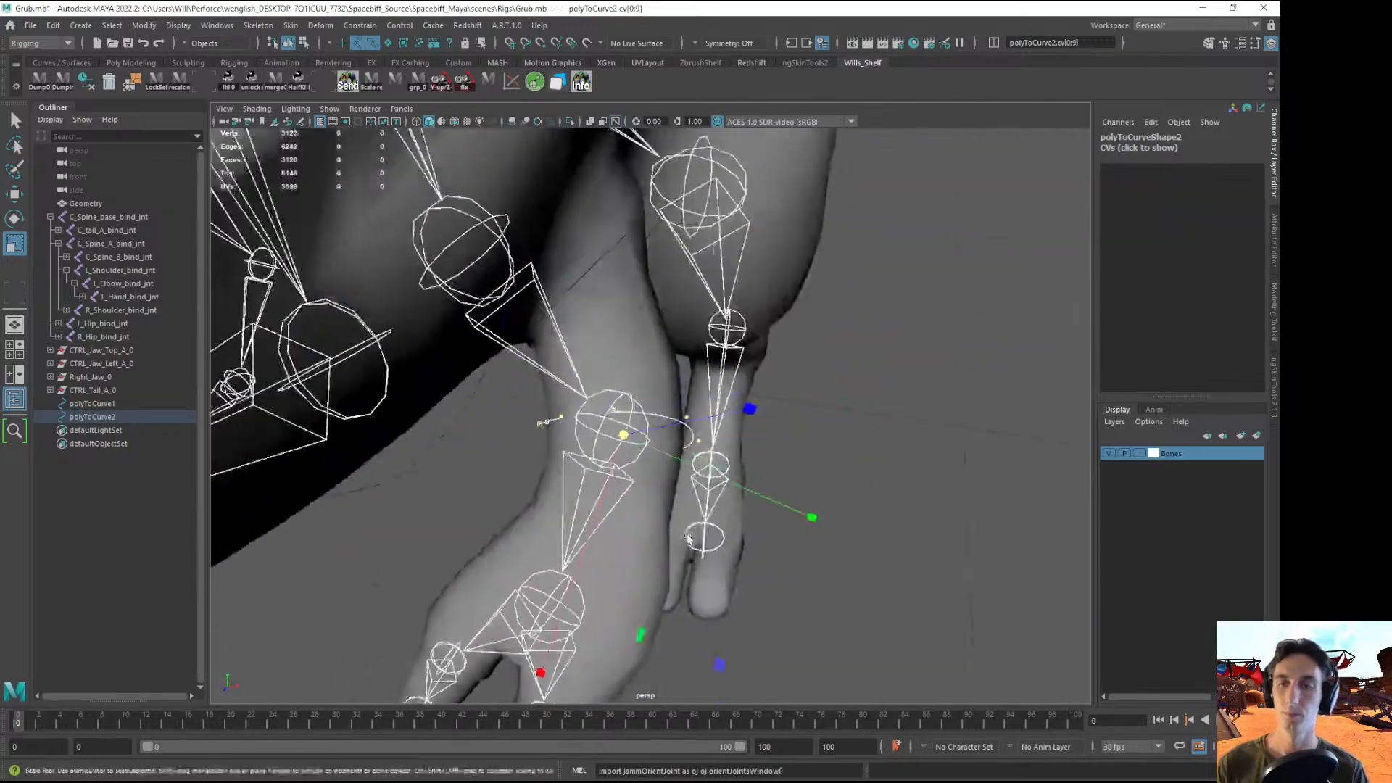
key("w")
left_click_drag(624, 475, 544, 464, "alt")
key("r")
left_click_drag(634, 423, 660, 360)
- Move the elbow curve's control vertices into their final position around the elbow and clear the selection
key("e")
key("w")
left_click_drag(694, 310, 701, 296)
left_click_drag(700, 319, 585, 540, "alt")
left_click(667, 602)
right_click_drag(667, 601, 668, 467, "alt")
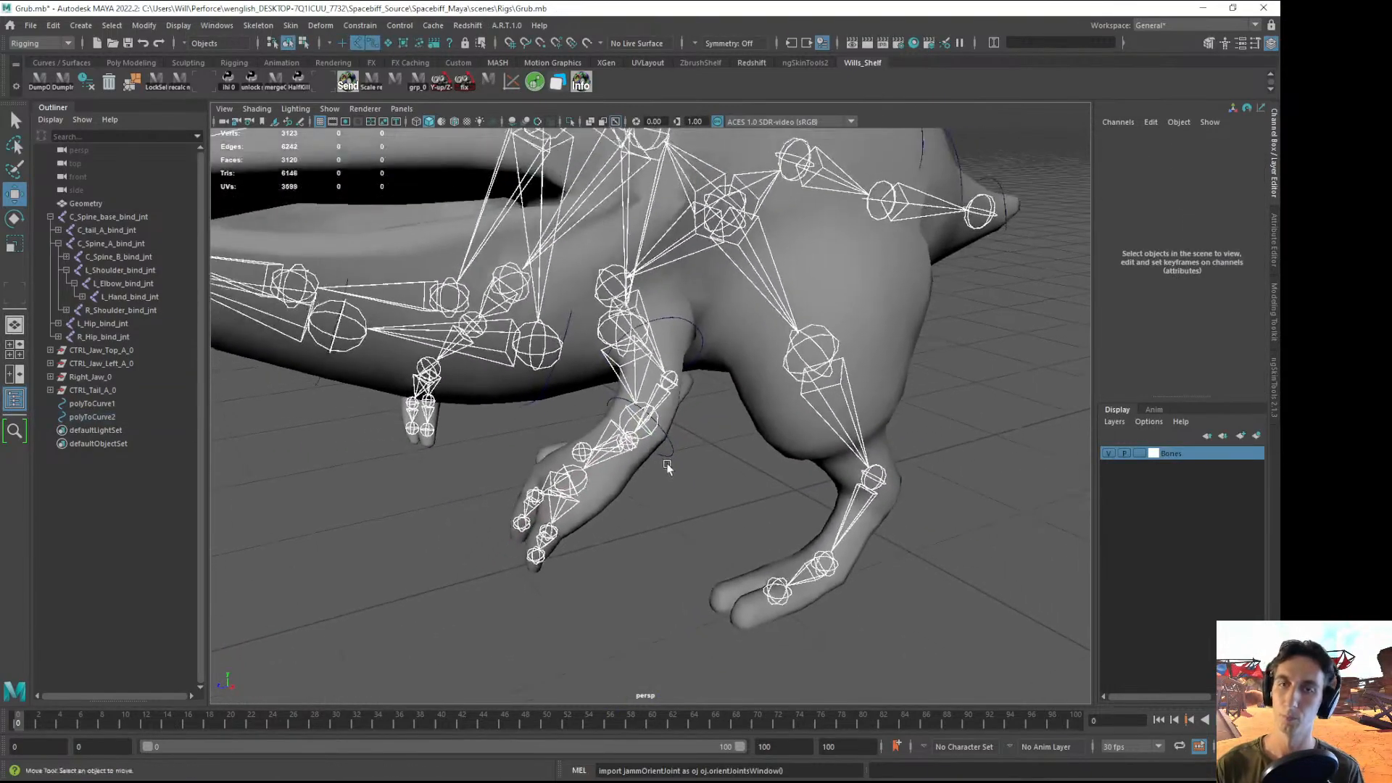
- Examine how the shoulder and elbow curves line up with the joints of the left front leg
left_click_drag(667, 466, 878, 472, "alt")
left_click_drag(793, 519, 700, 421, "alt")
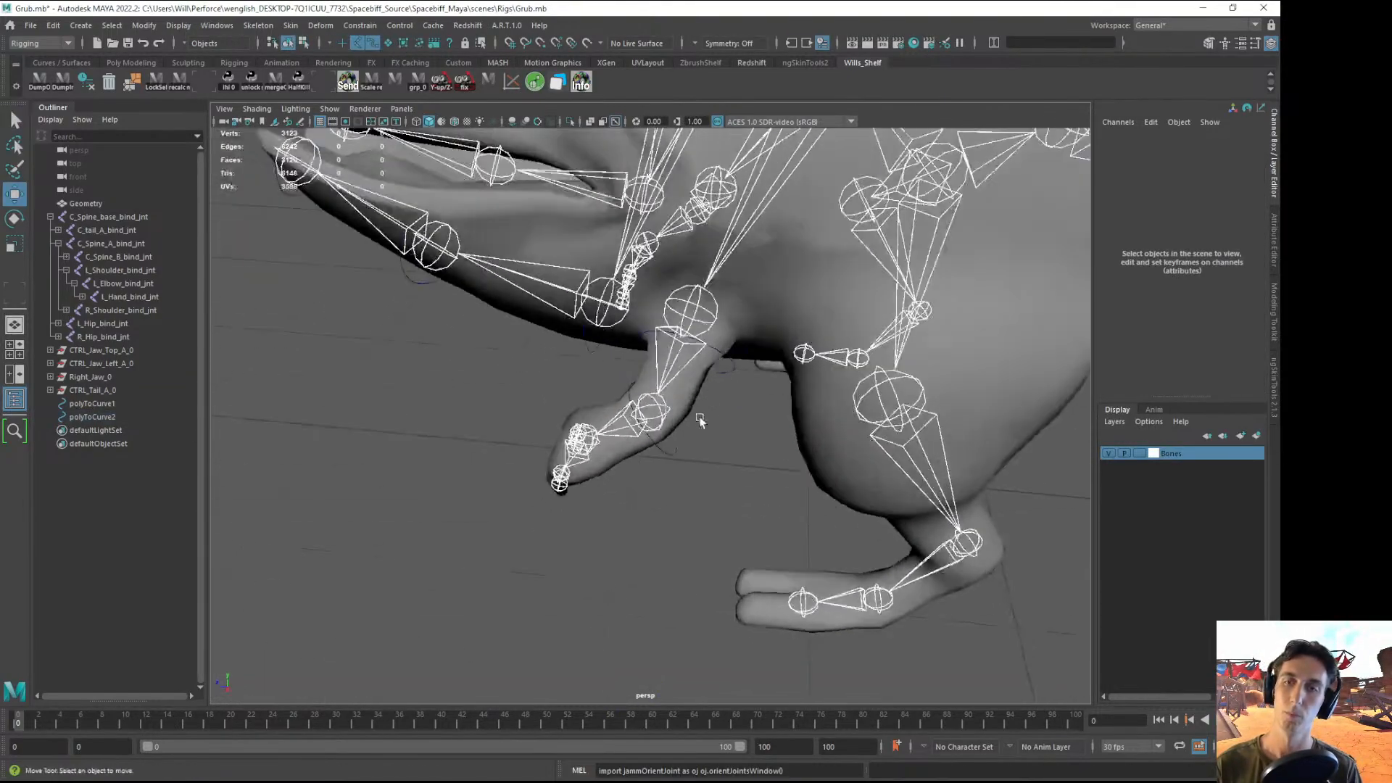
left_click(728, 371)
left_click_drag(728, 371, 726, 398, "alt")
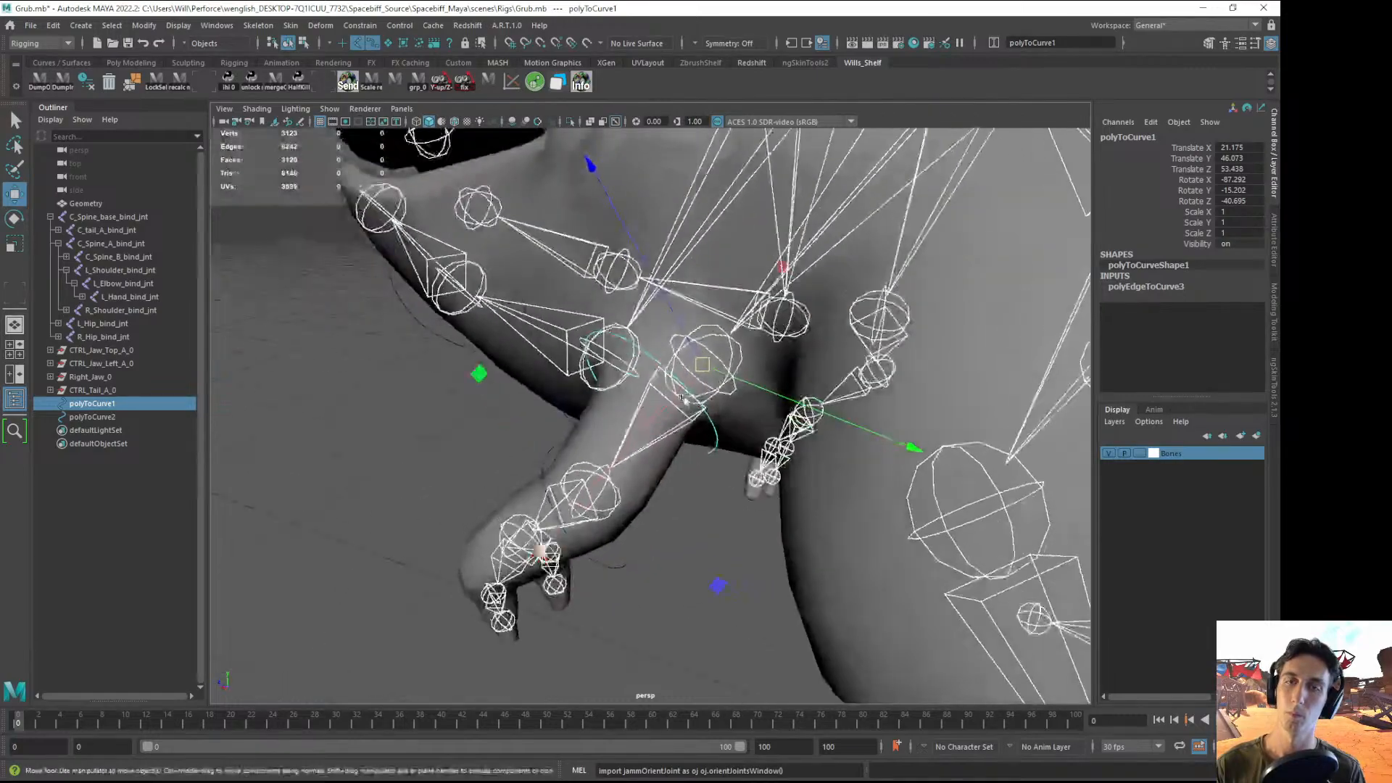
left_click(729, 404)
left_click_drag(679, 498, 667, 479, "alt")
left_click(311, 485)
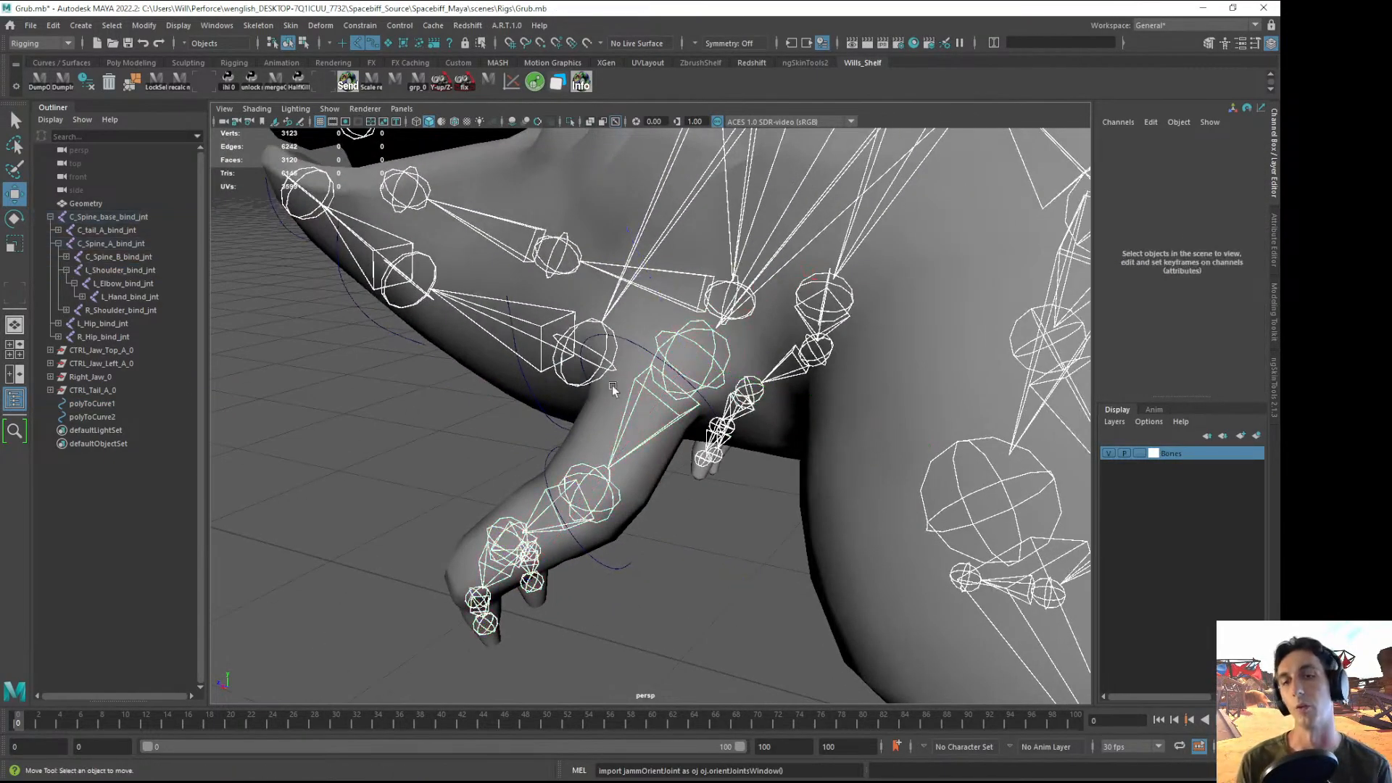
left_click_drag(612, 385, 724, 352, "alt")
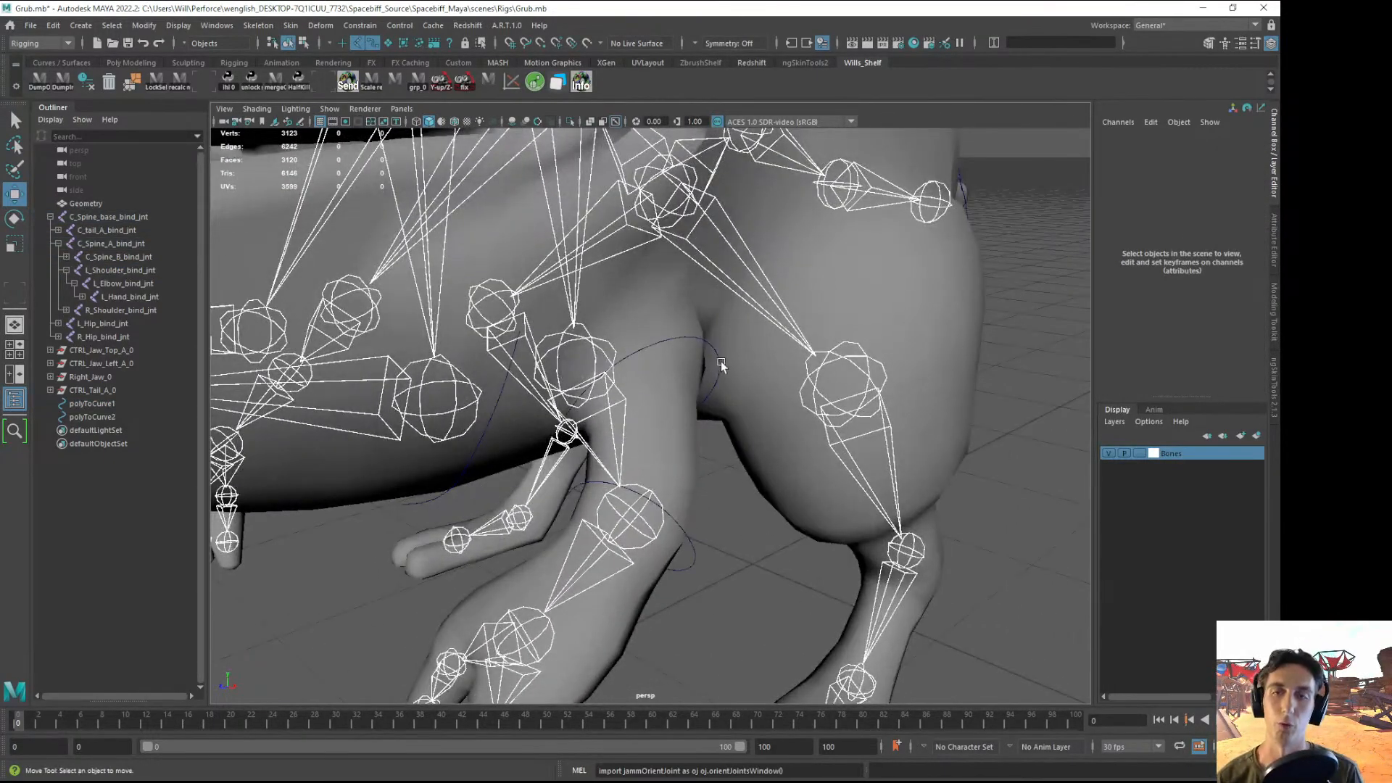
left_click_drag(744, 424, 638, 414, "alt")
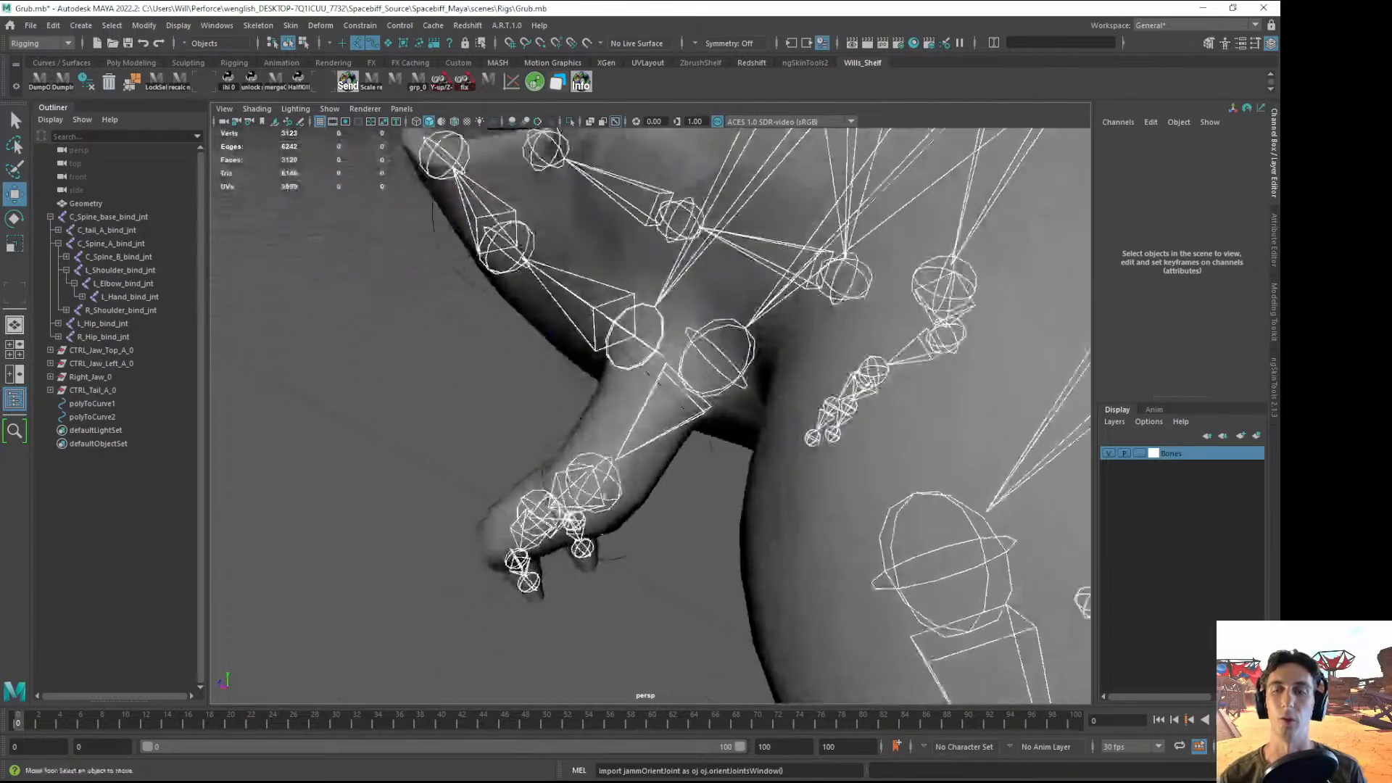
- Examine the left shoulder joint's orientation against the shoulder curve's pivot from several sides
left_click(716, 375)
left_click_drag(717, 375, 719, 330, "alt")
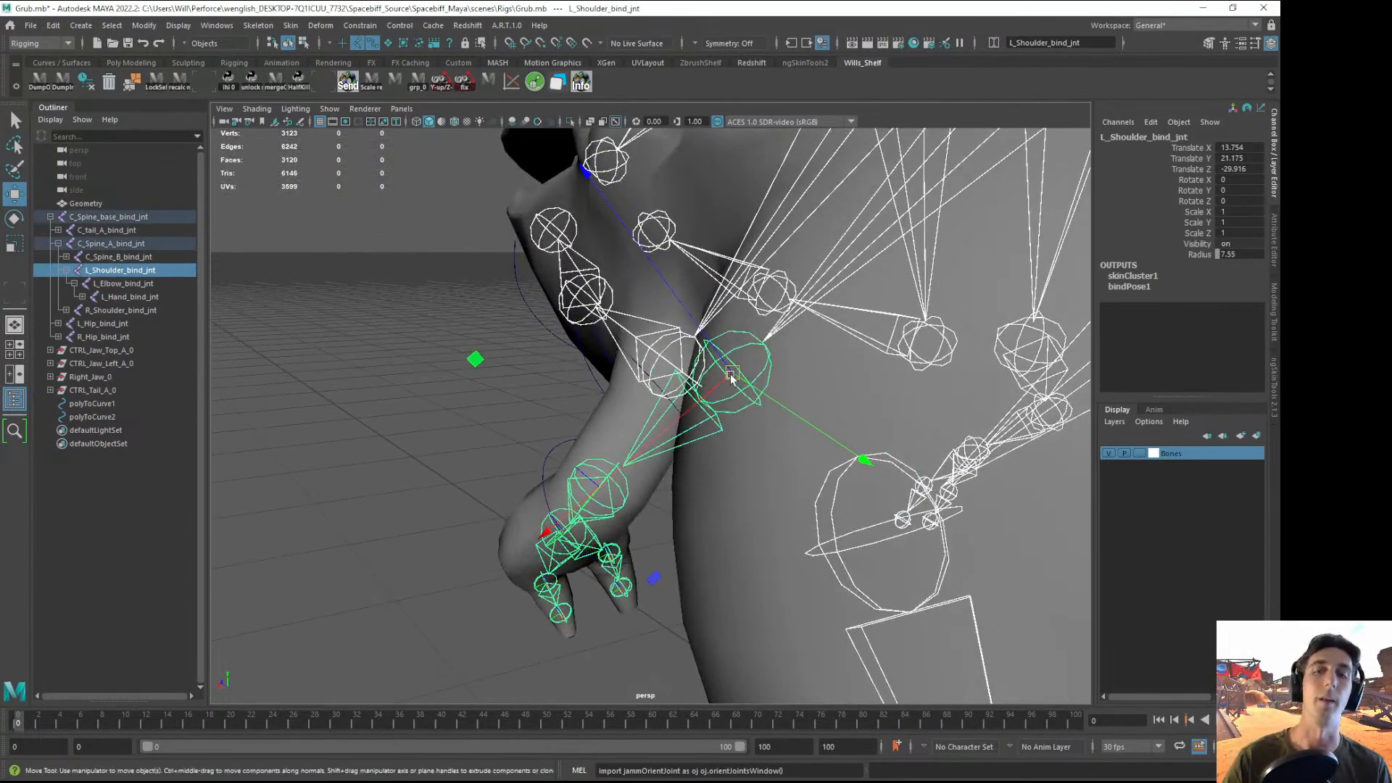
left_click_drag(668, 397, 725, 381, "alt")
left_click(711, 442)
left_click_drag(687, 470, 714, 383, "alt")
left_click(873, 385)
left_click(689, 328)
left_click(714, 382)
left_click(716, 396)
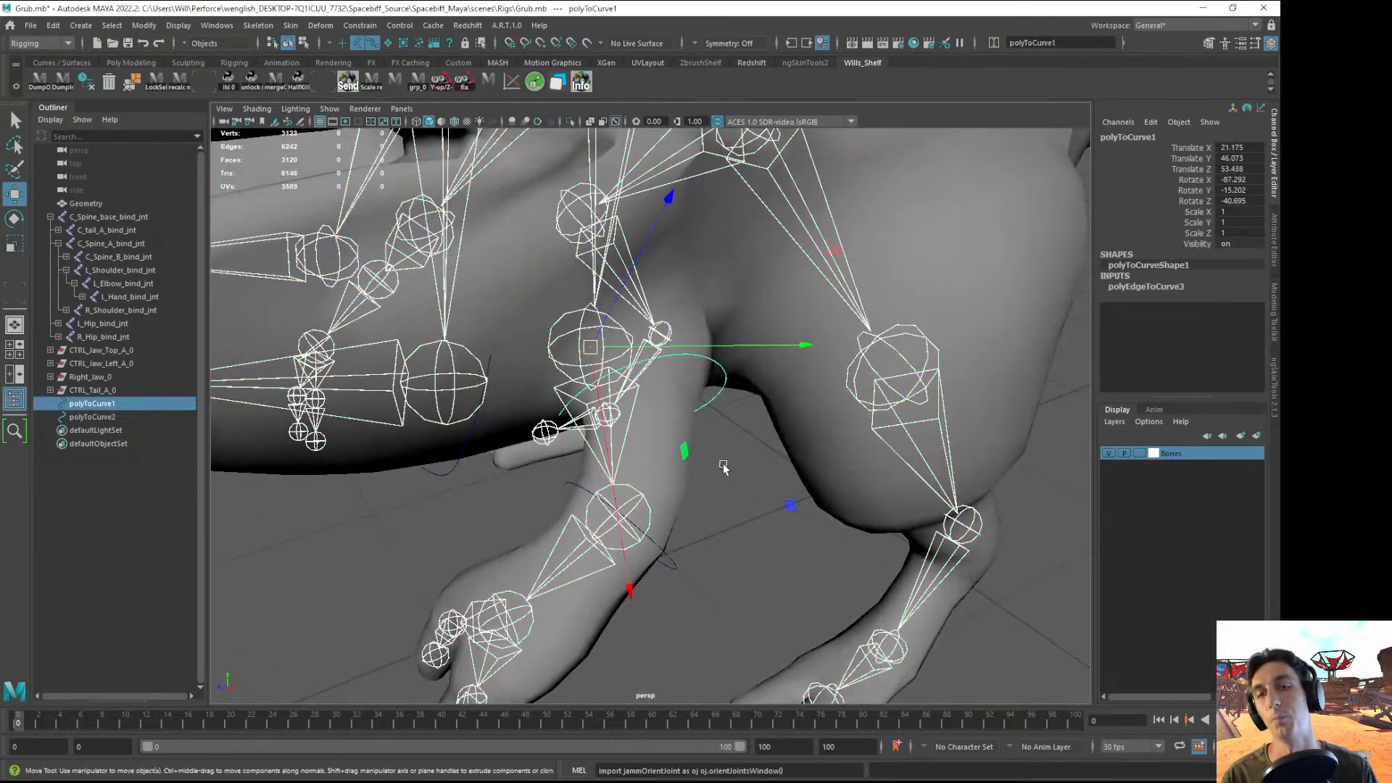
left_click_drag(723, 466, 1046, 449, "alt")
- Clear the selection and hide the Bones display layer
left_click(629, 574)
left_click(807, 655)
key("ctrl+s")
left_click_drag(964, 495, 874, 477, "alt")
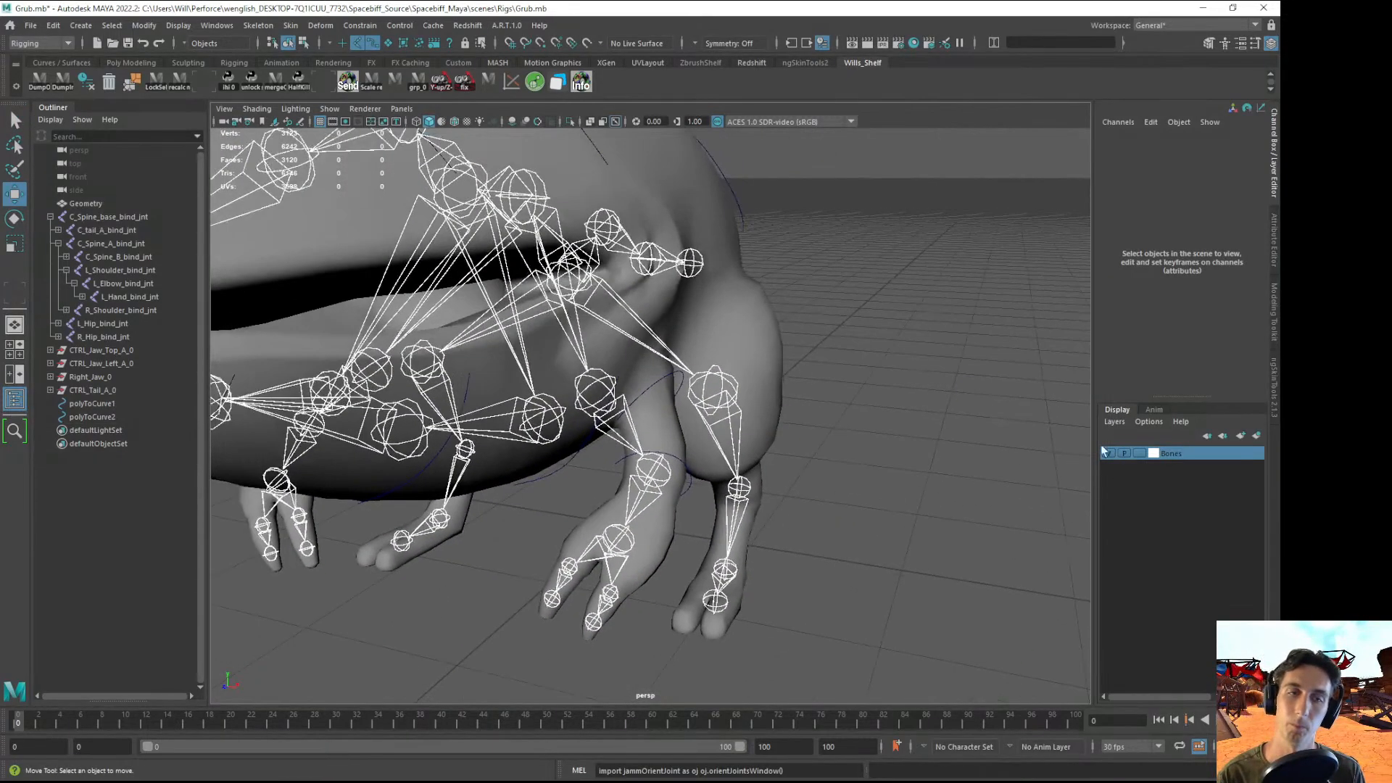
left_click(1109, 453)
left_click_drag(911, 529, 581, 423, "alt")
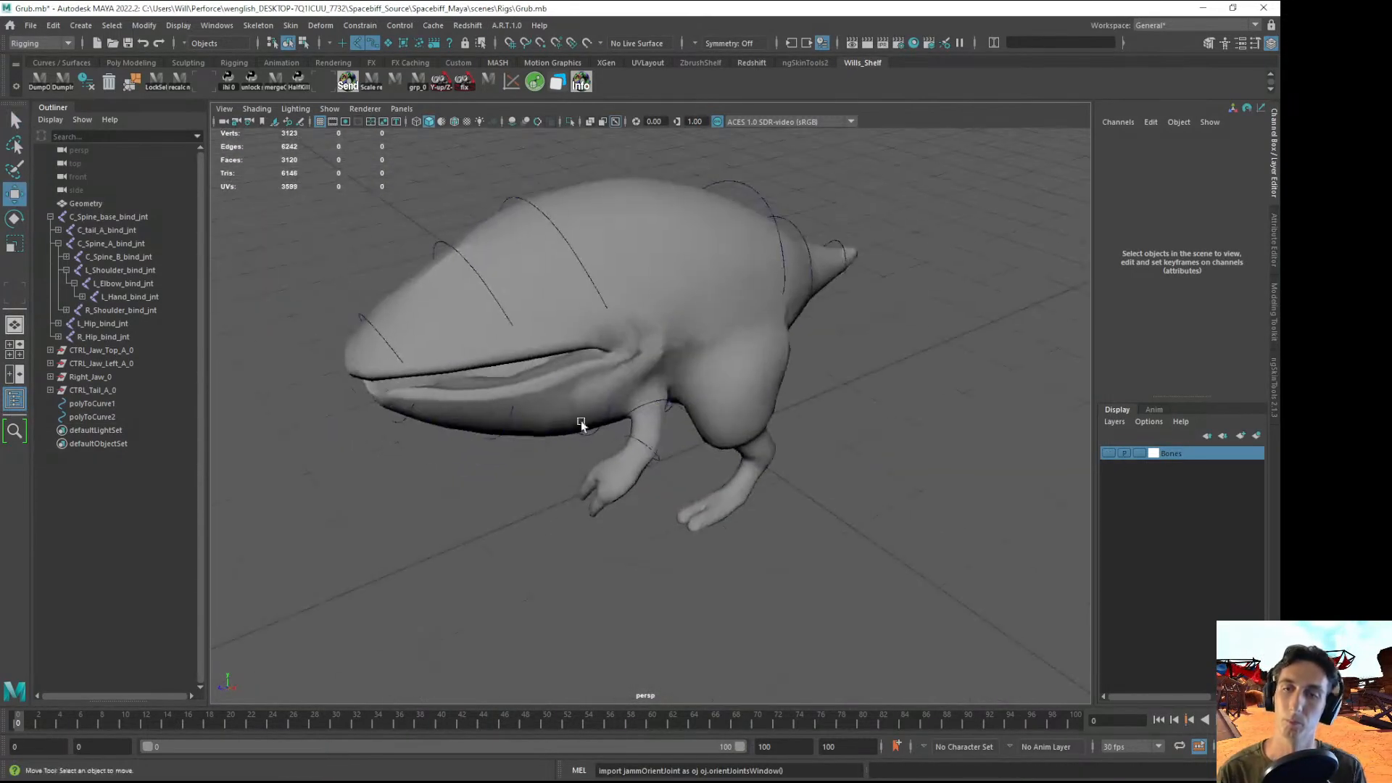
- Rename the left shoulder curve polyToCurve1 as CTRL_L_Arm_A
right_click_drag(581, 423, 548, 417, "alt")
left_click_drag(547, 417, 515, 412, "alt")
right_click_drag(515, 411, 841, 529, "alt")
left_click(646, 522)
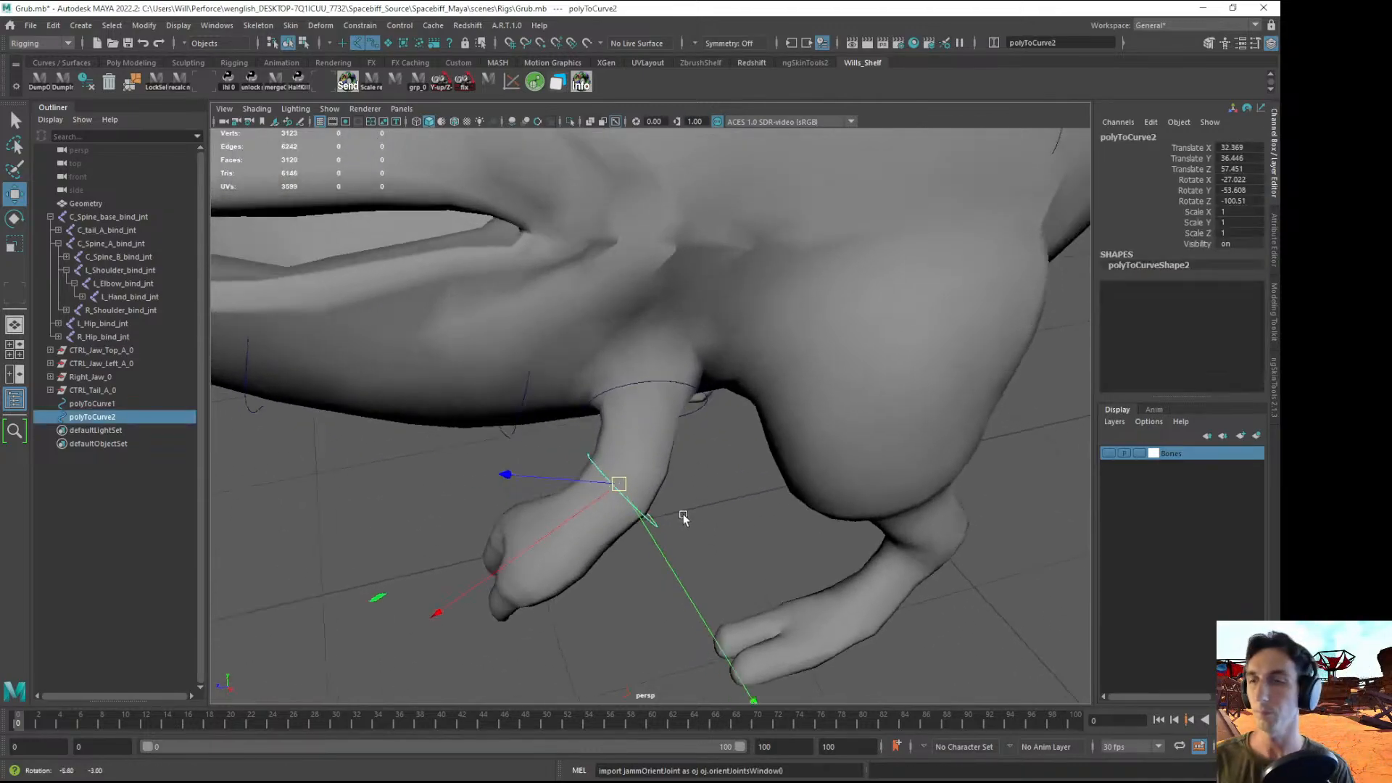
right_click_drag(645, 522, 708, 392, "alt")
left_click(718, 377)
left_click_drag(719, 376, 696, 450, "alt")
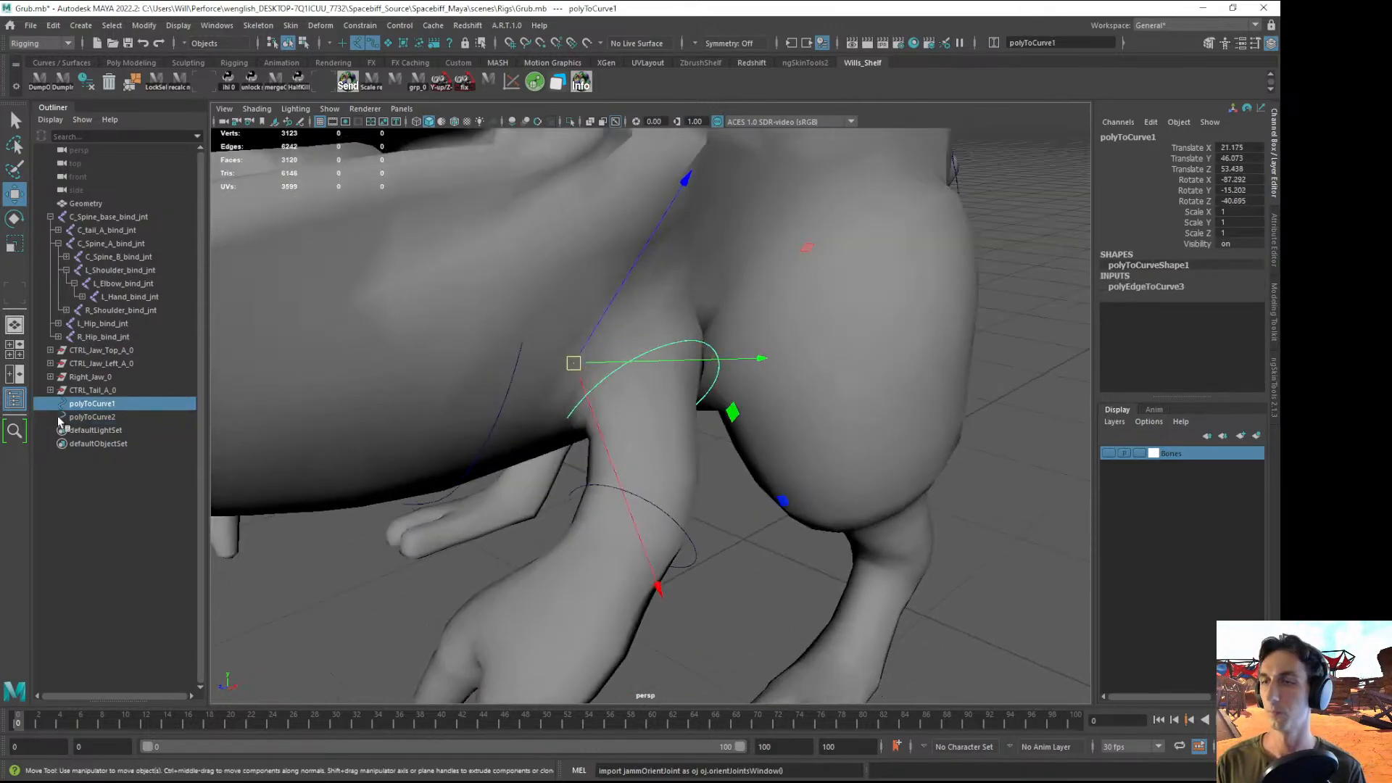
double_click(92, 404)
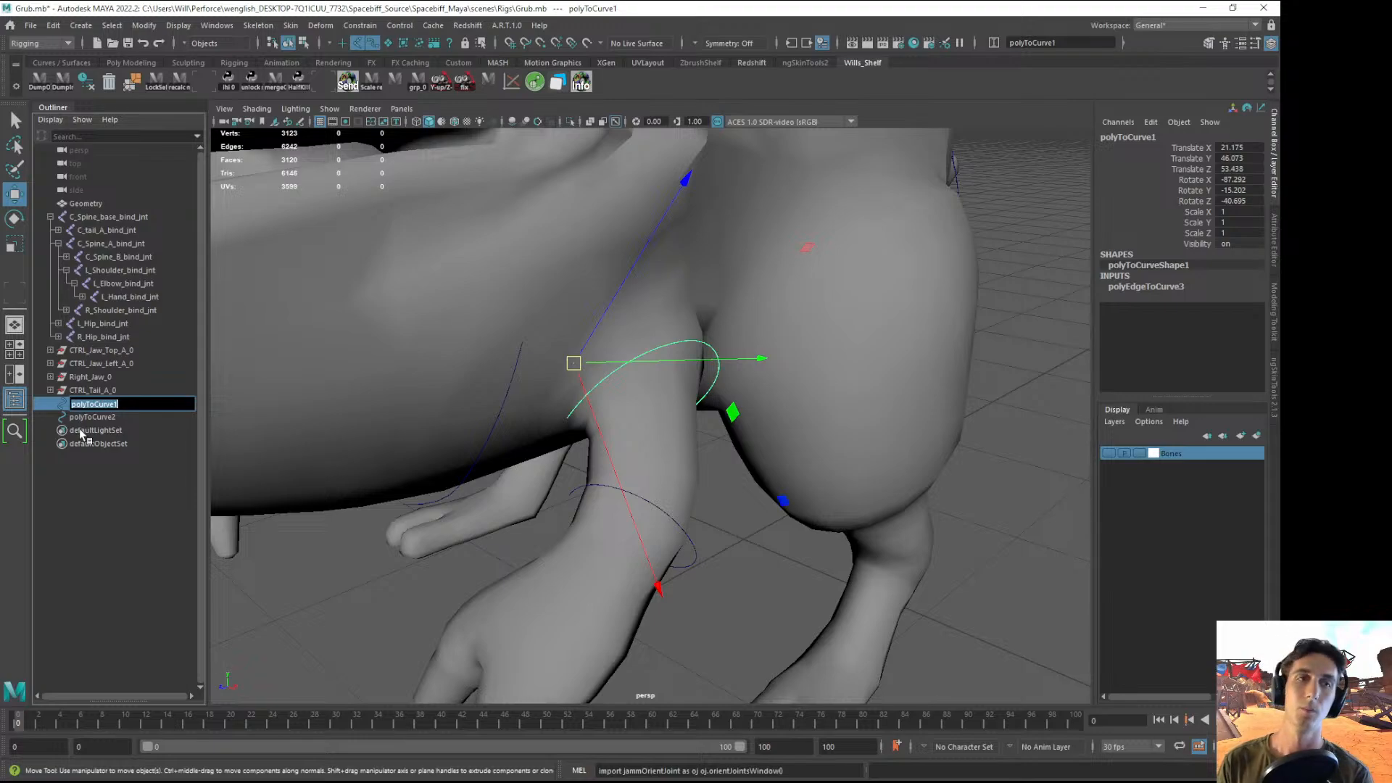
type("CTRL L Arm A")
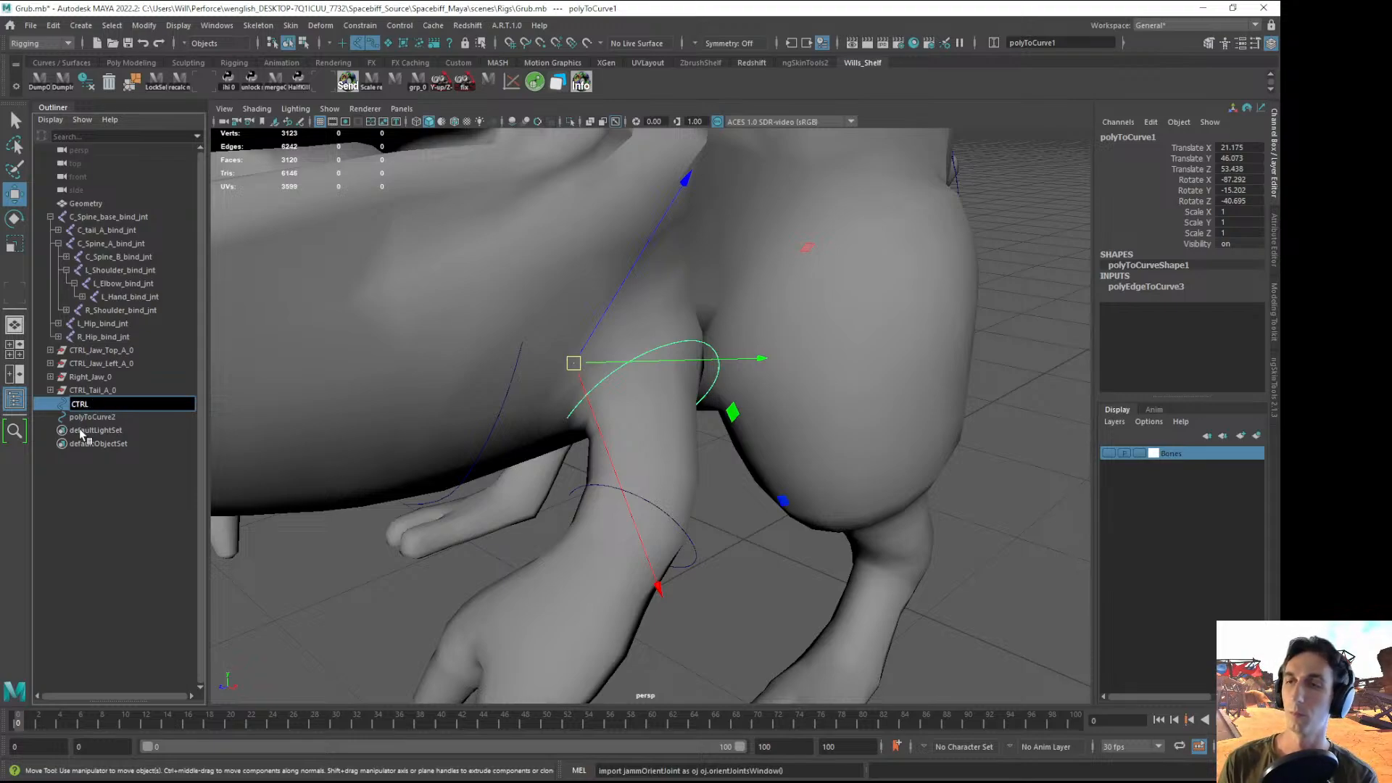
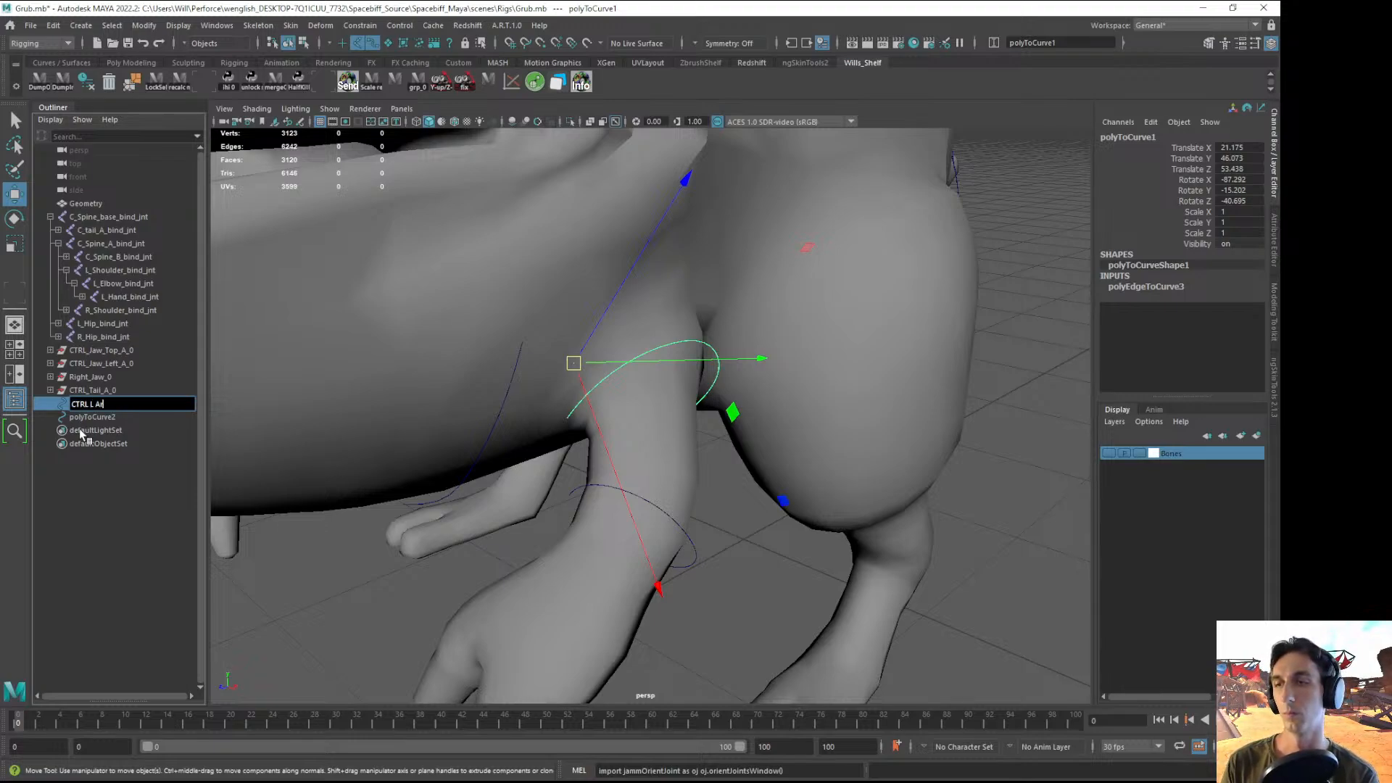
key("Return")
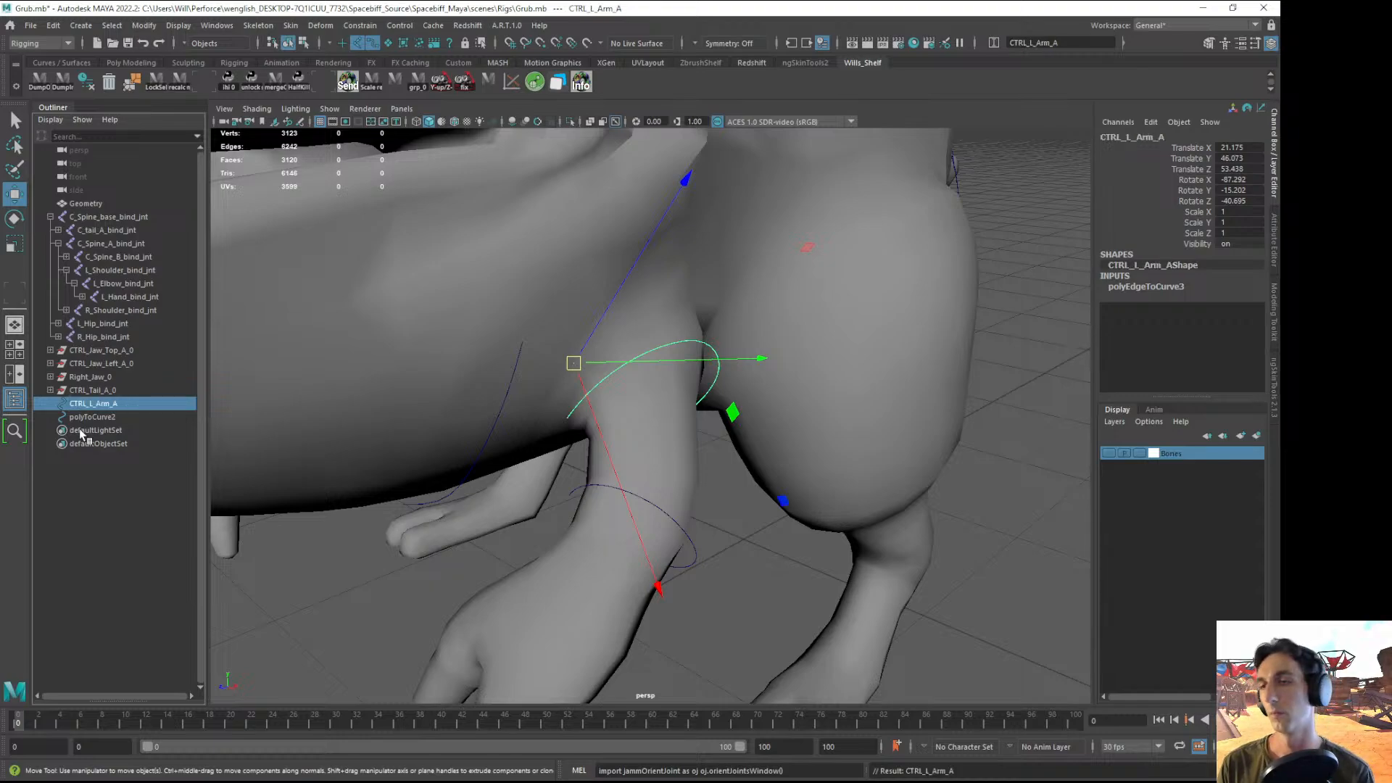
- Rename the left shoulder curve as CTRL_L_Shoulder
double_click(127, 406)
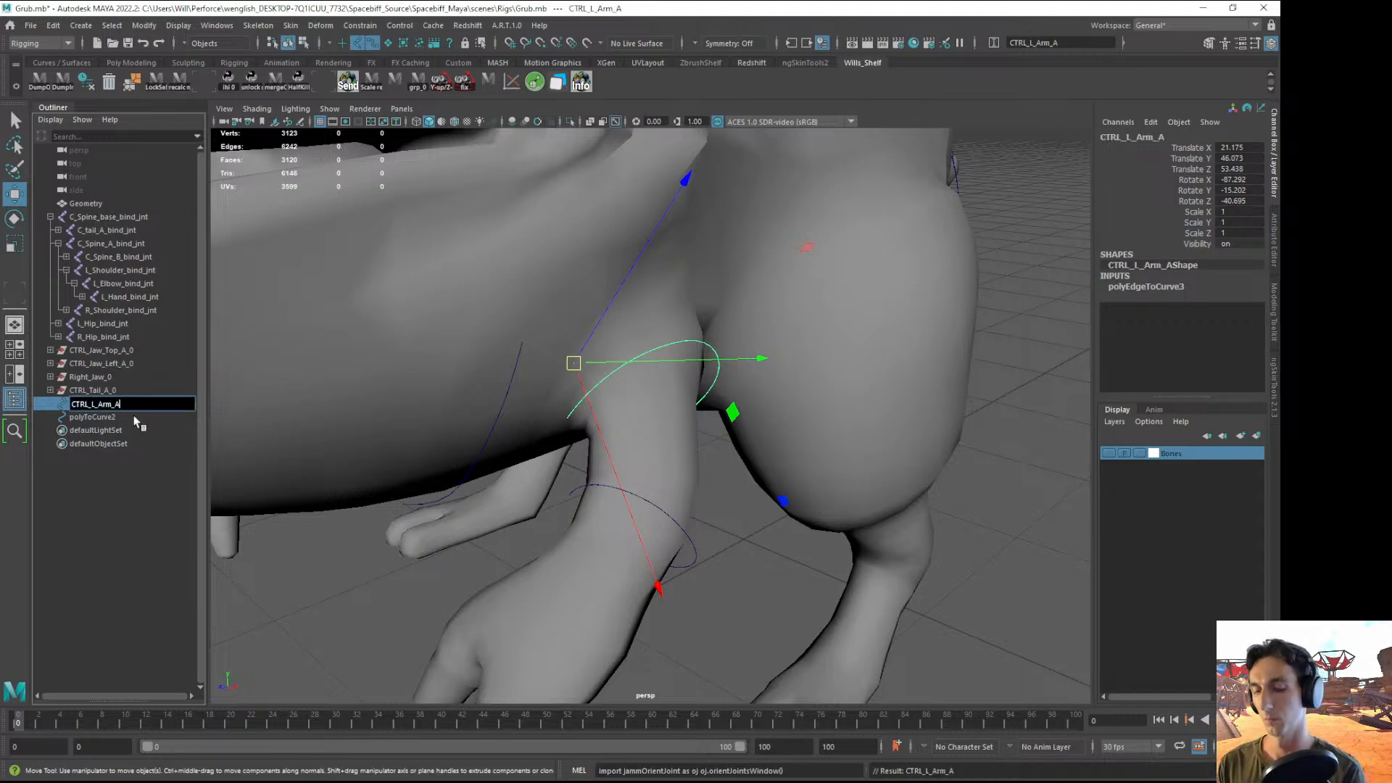
type("Shoulde")
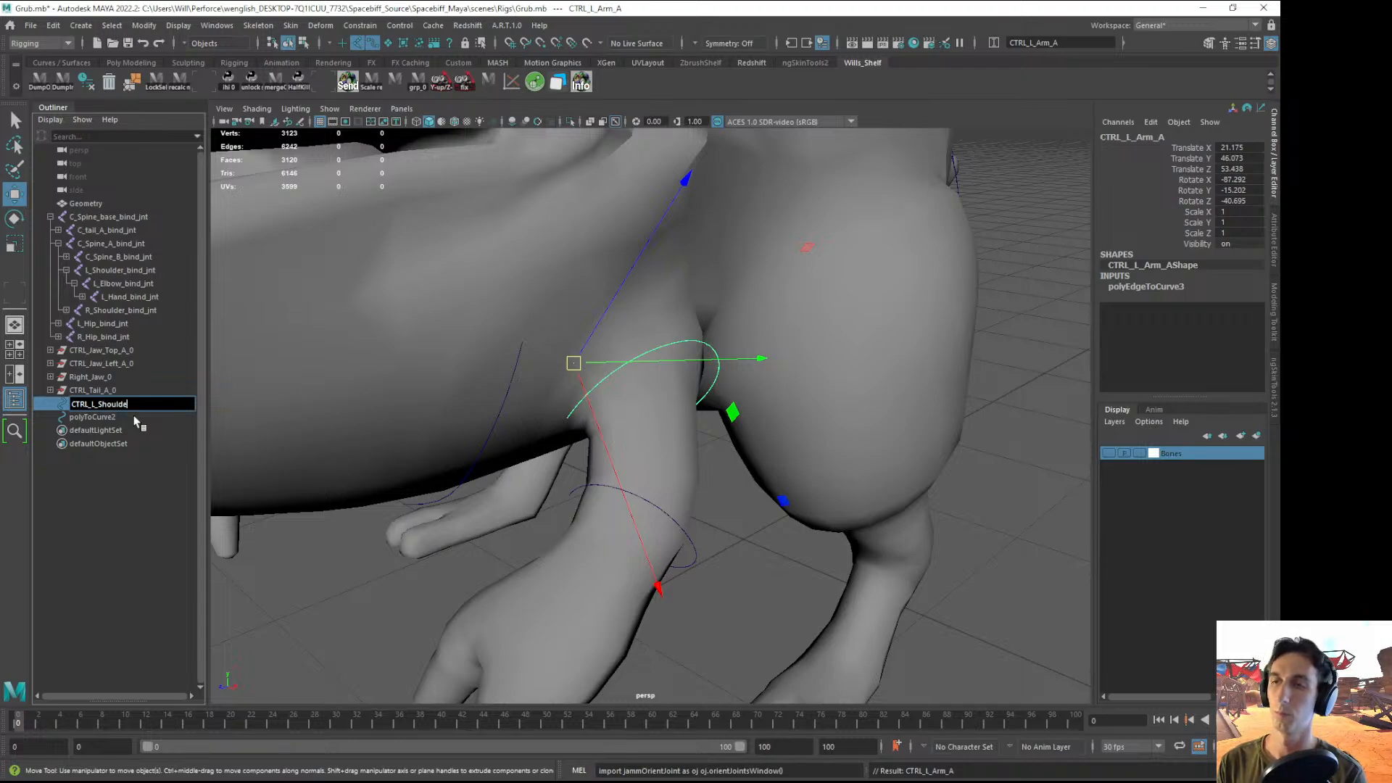
type("r")
key("Return")
- Rename the left elbow curve polyToCurve2 as CTRL_L_Elbow
left_click(714, 601)
left_click(693, 568)
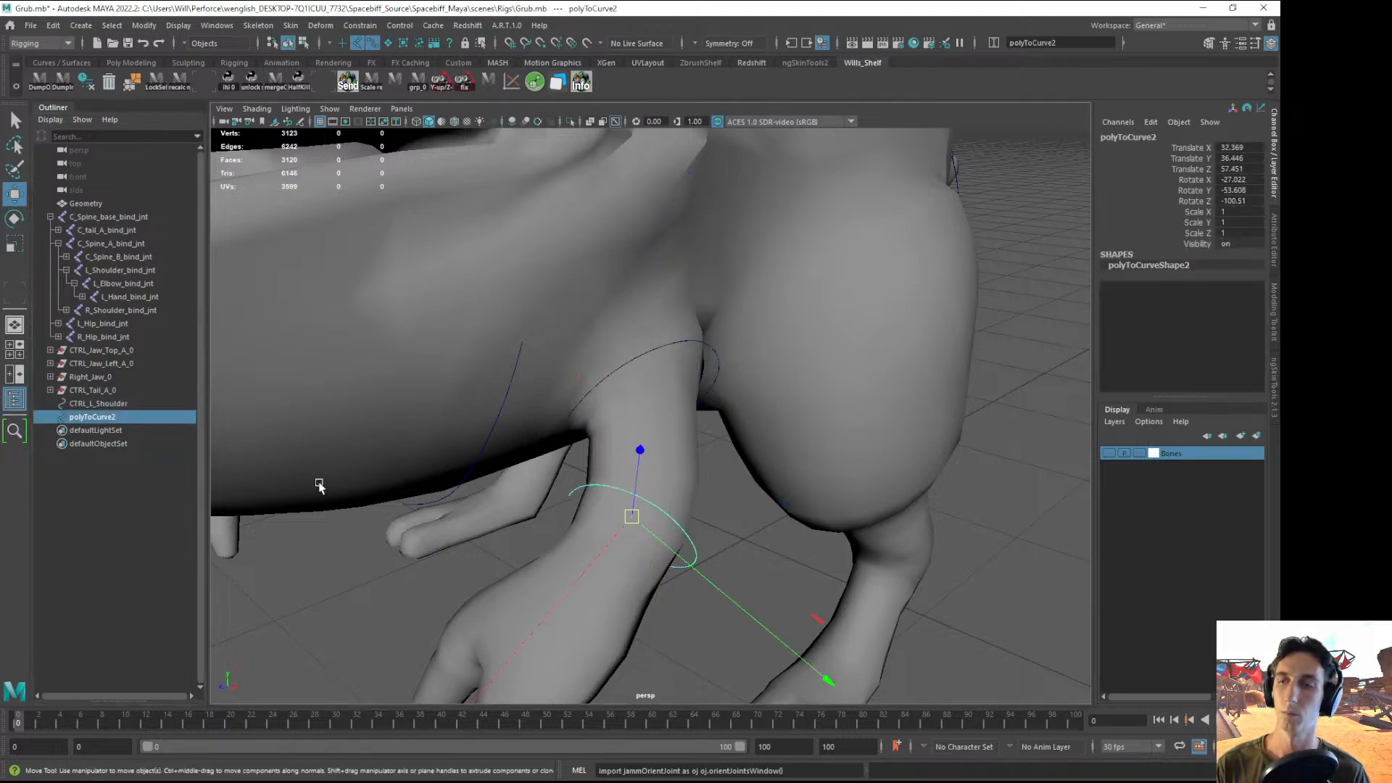
double_click(84, 417)
type("c")
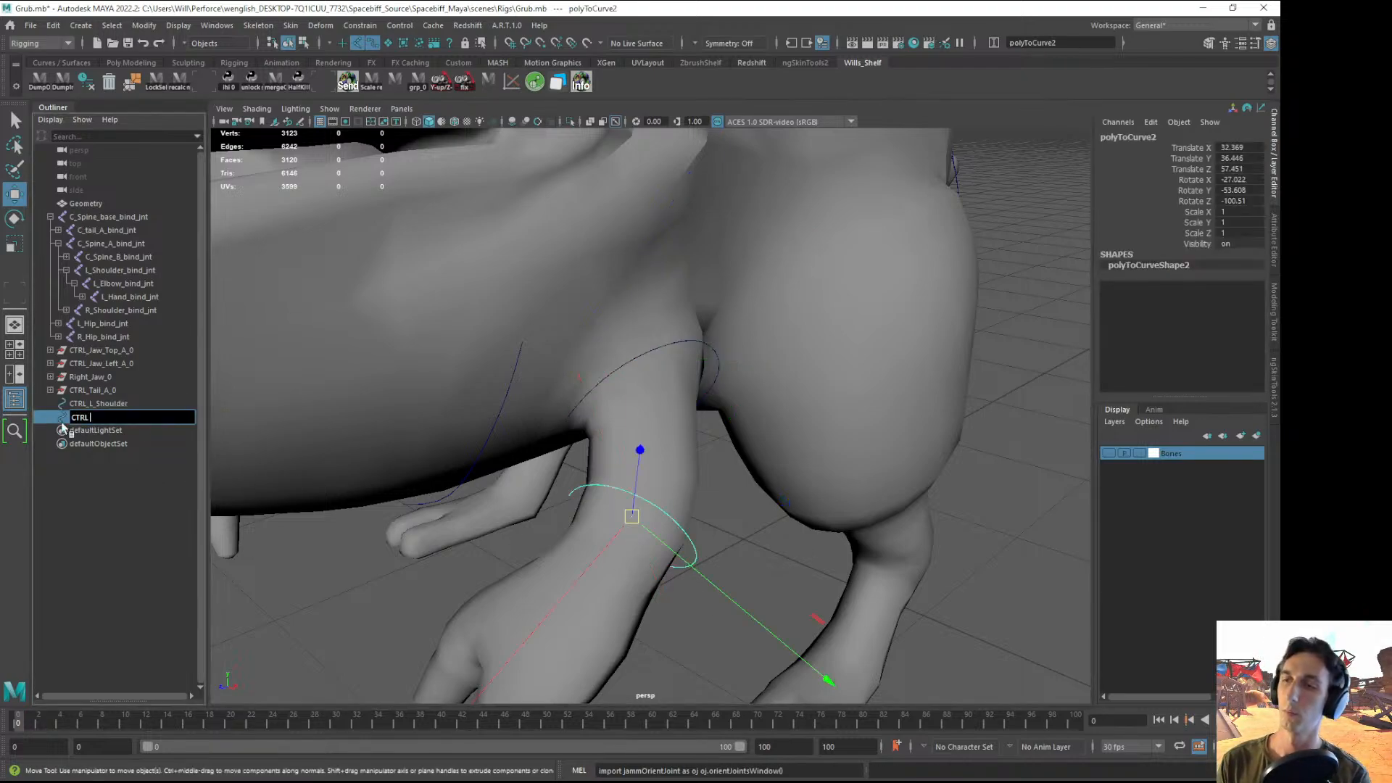
type("TRL_L_Elbo")
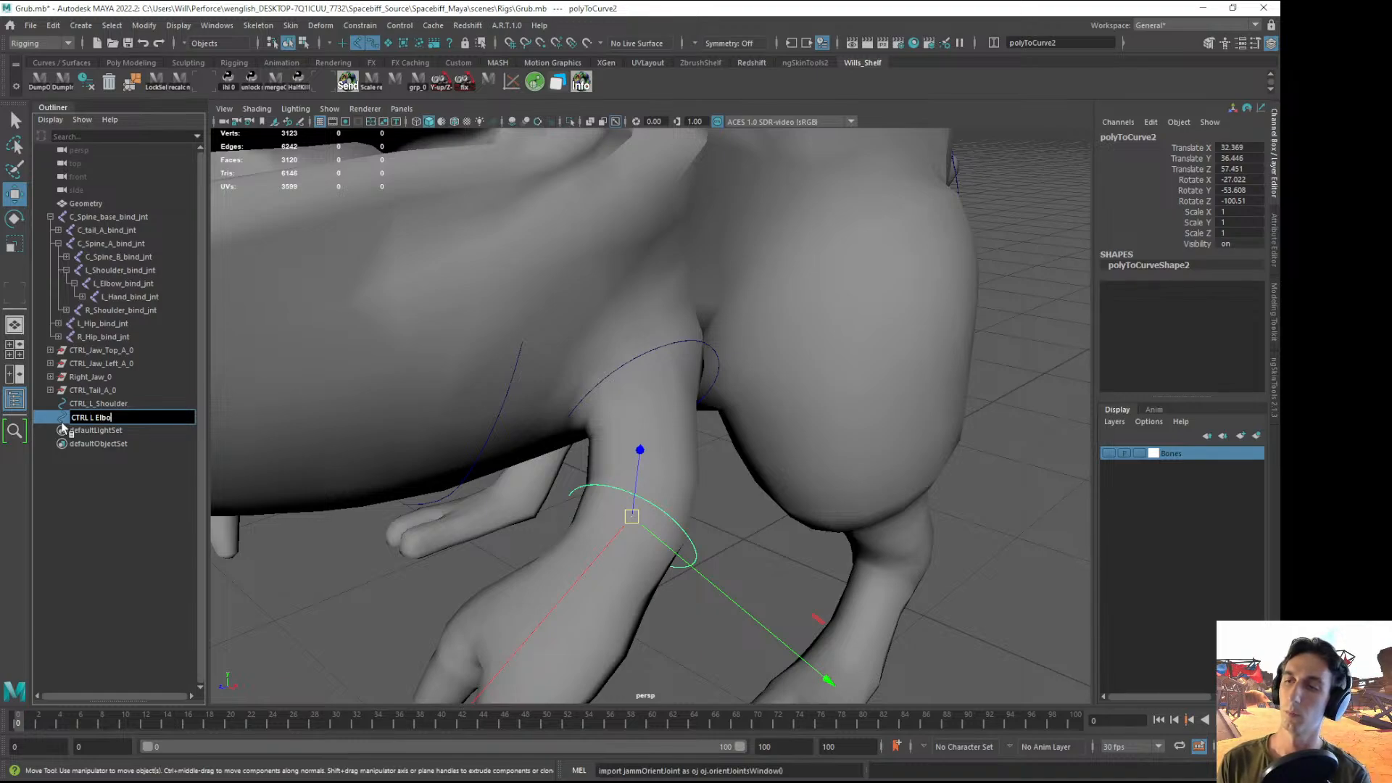
type("w")
key("Return")
- Create two empty groups at the top level of the scene with nothing selected
scroll(718, 360, "down", 5)
left_click(597, 509)
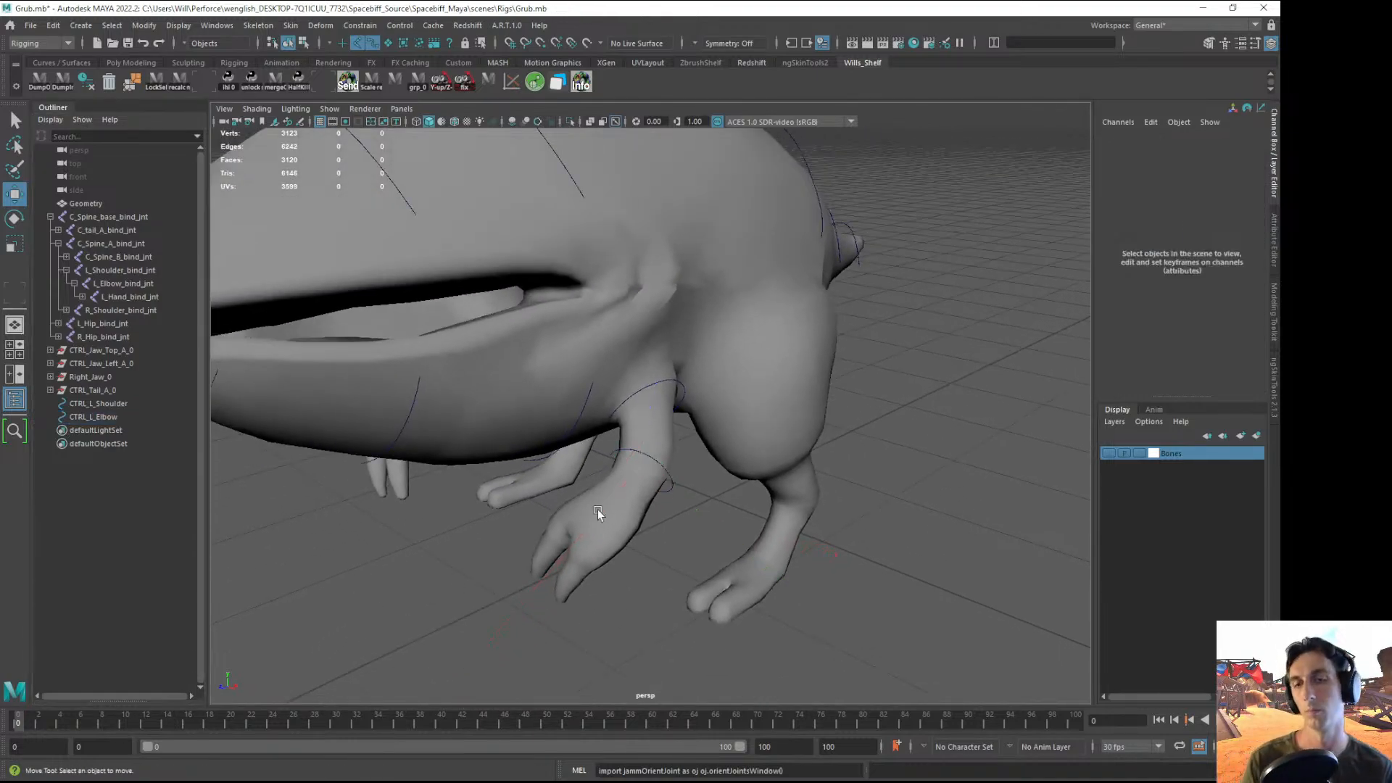
left_click(675, 485)
left_click_drag(675, 485, 711, 476, "alt")
left_click(621, 578)
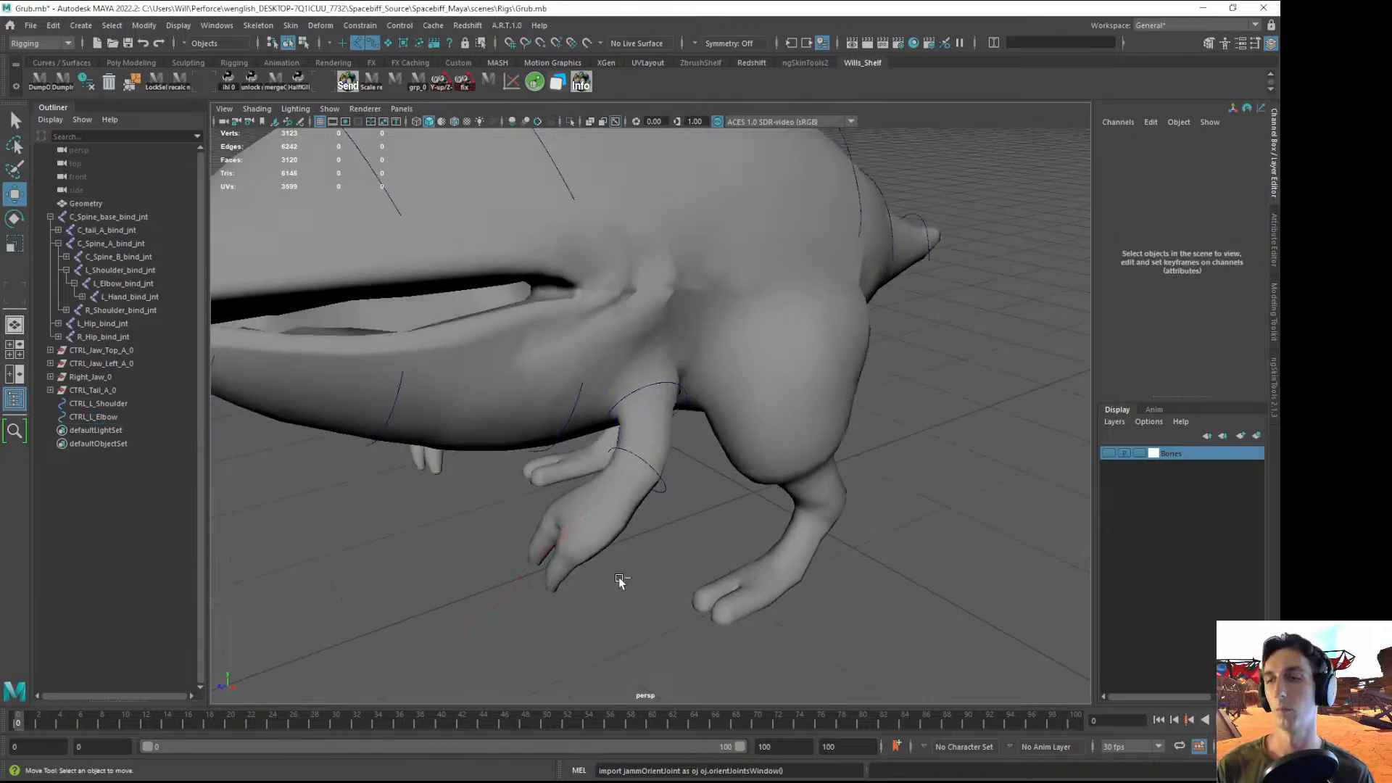
key("ctrl+g")
left_click(432, 633)
key("ctrl+g")
left_click(136, 571)
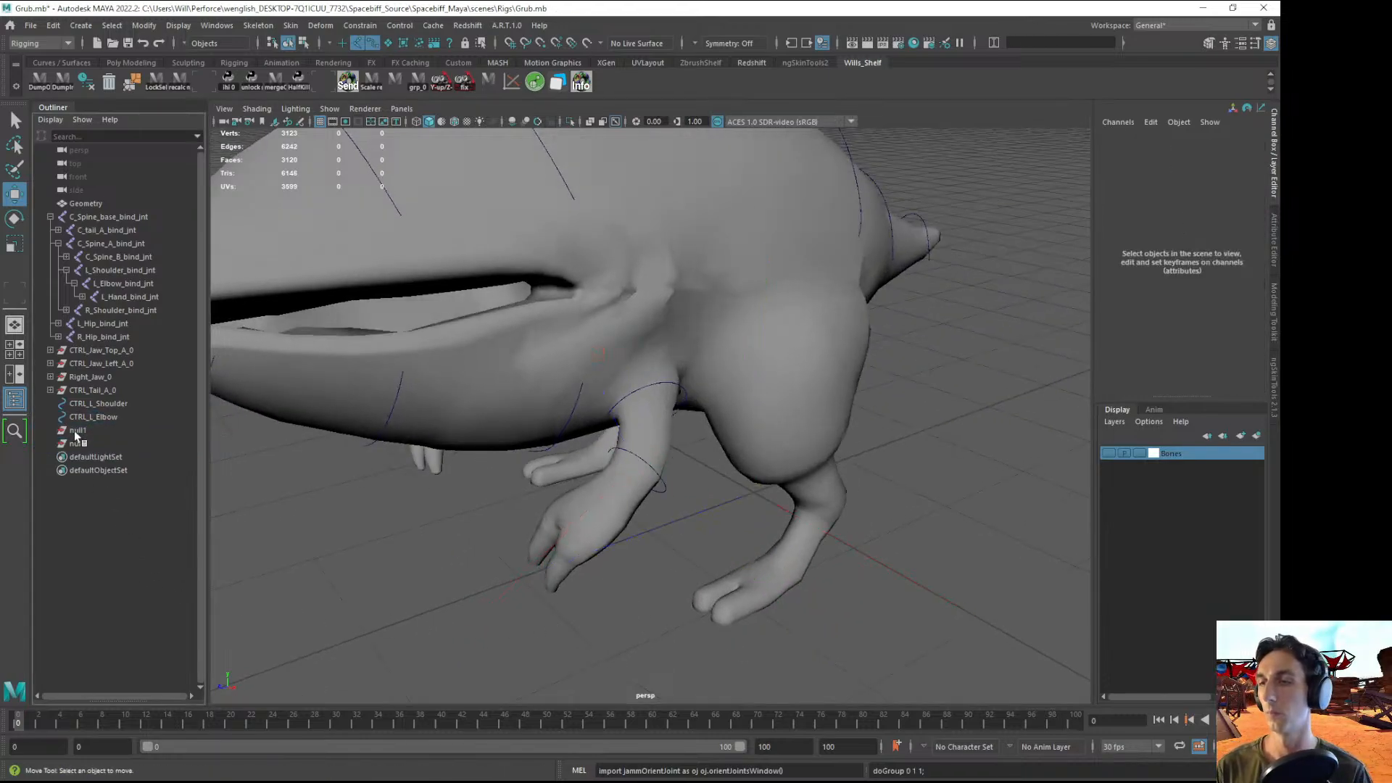
- Parent null1 under CTRL_L_Elbow and zero its translation and rotation to match the curve
middle_click_drag(77, 432, 93, 421)
left_click(50, 417)
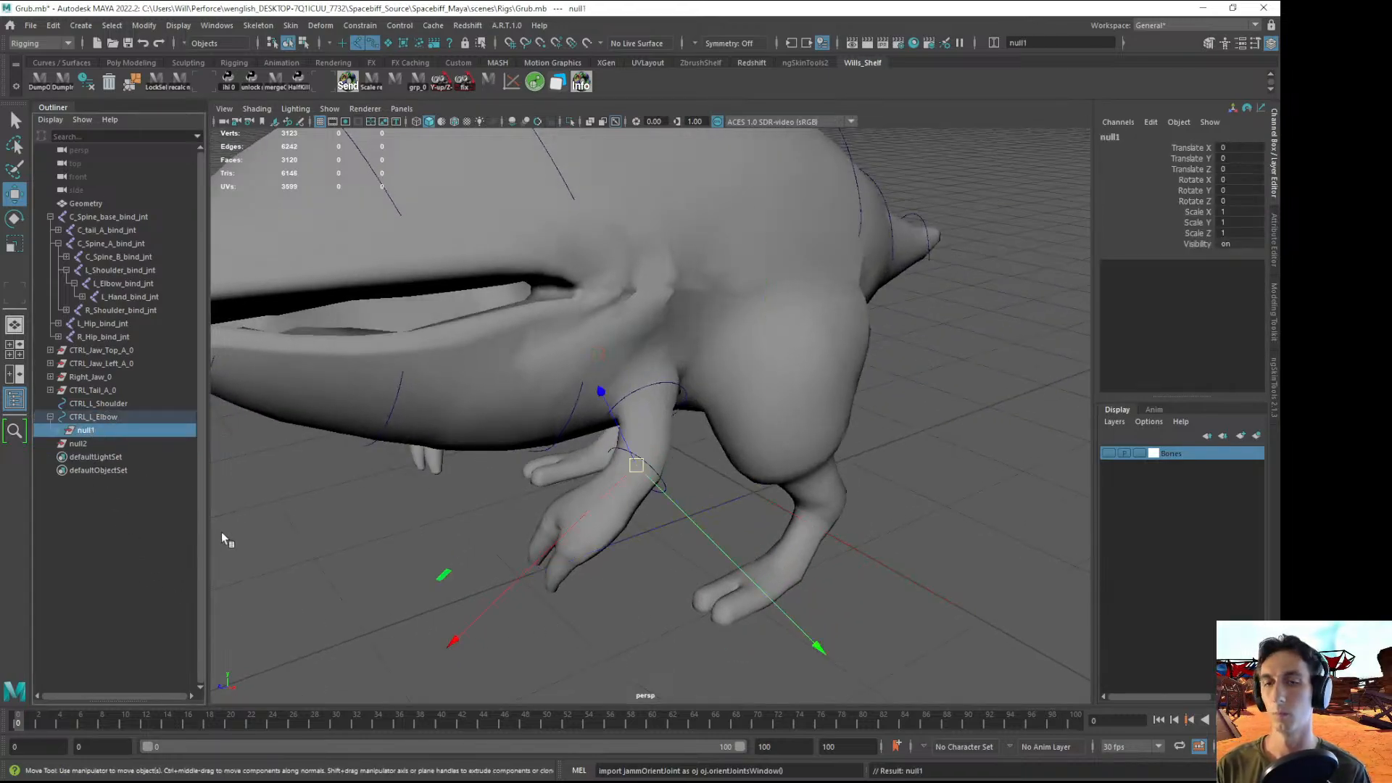
left_click(220, 532)
- Parent null2 under CTRL_L_Shoulder and zero its translation and rotation to match the curve
left_click(80, 443)
middle_click_drag(80, 445, 98, 404)
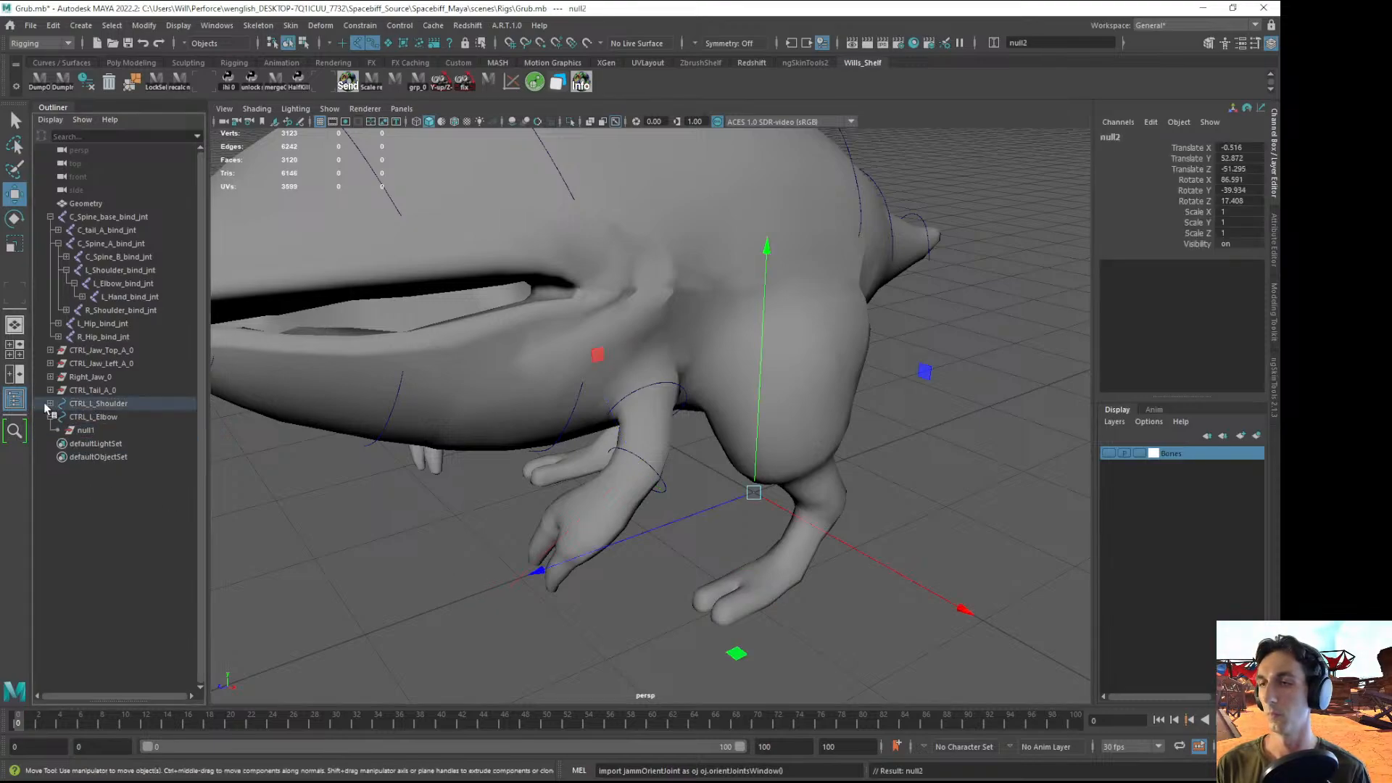
left_click(87, 417)
key("g")
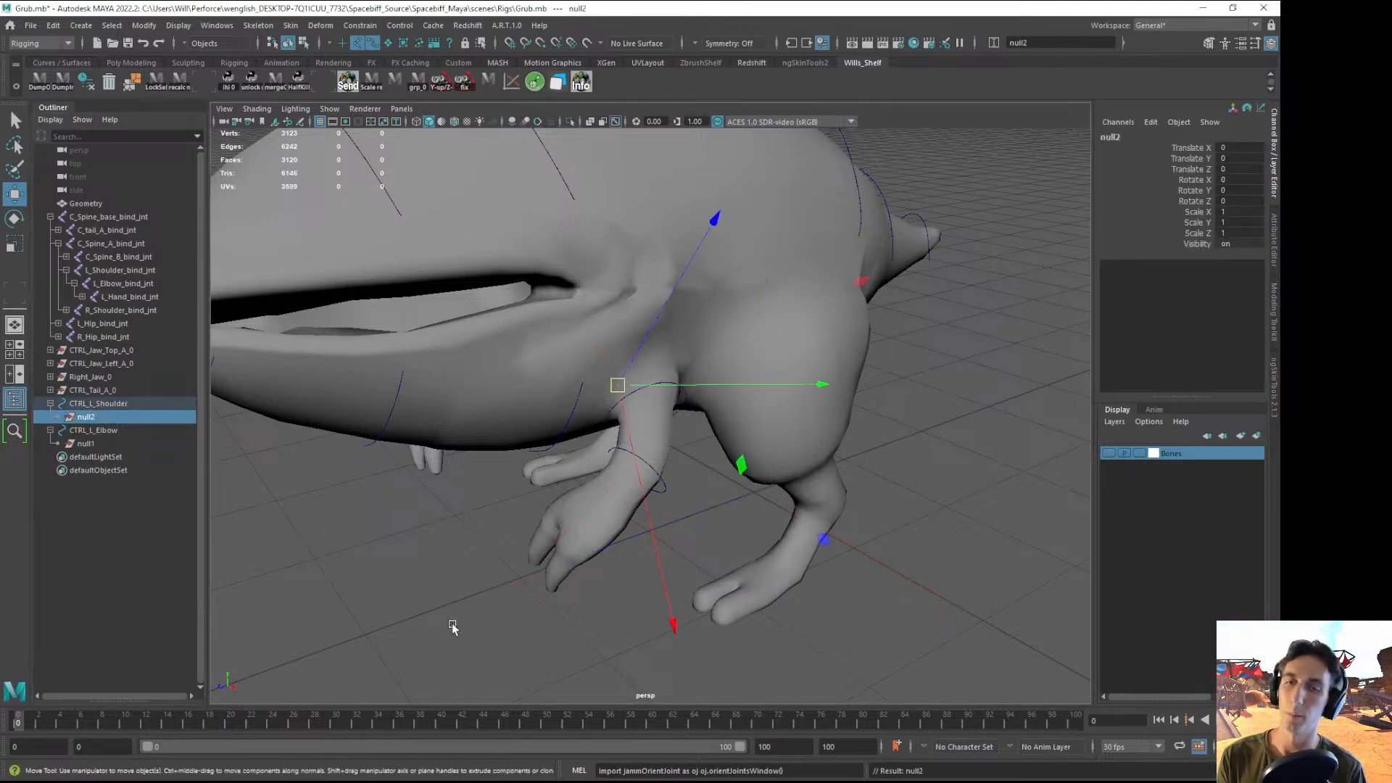
- Unparent null2 and null1 from the shoulder and elbow curves back to the world level
left_click_drag(450, 624, 372, 628, "alt")
left_click(298, 563)
left_click(86, 417)
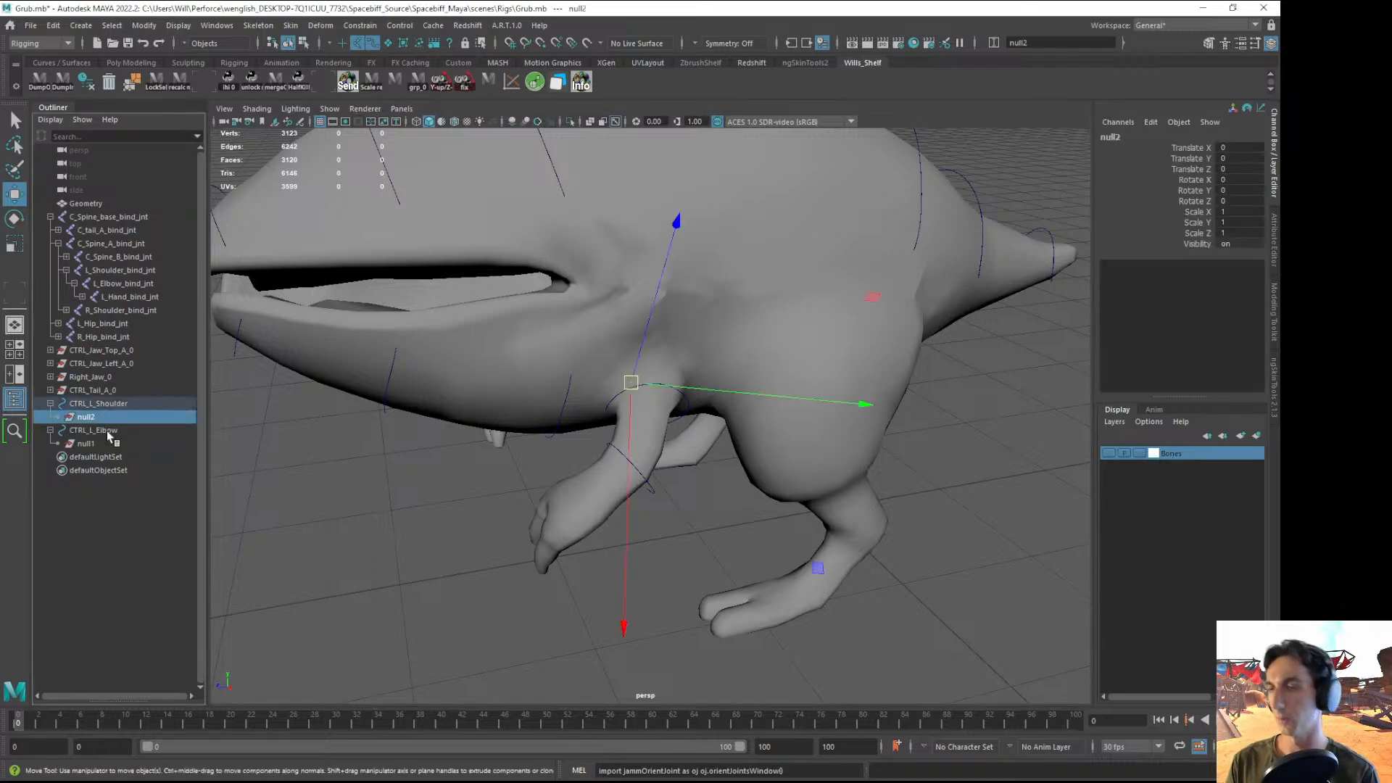
key("shift+p")
left_click(81, 431)
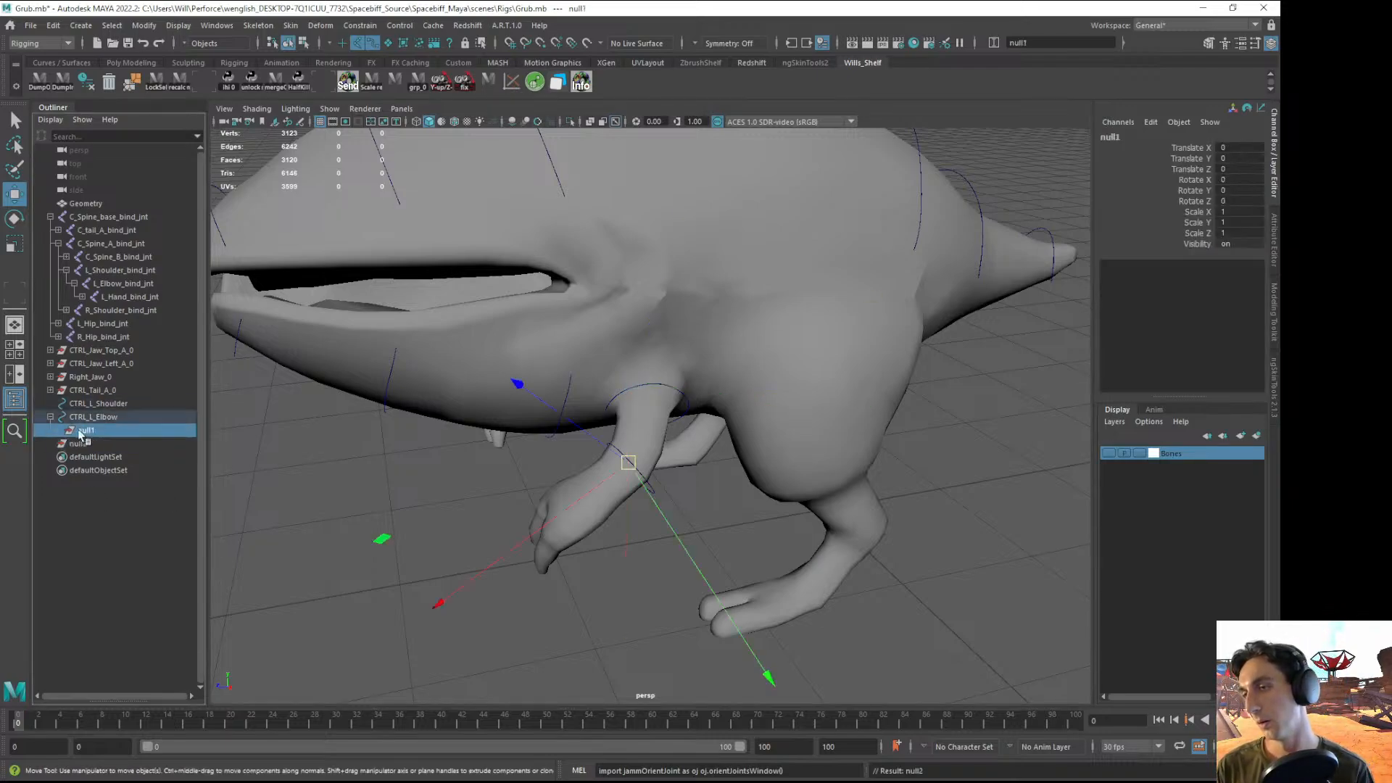
key("shift+p")
left_click(130, 629)
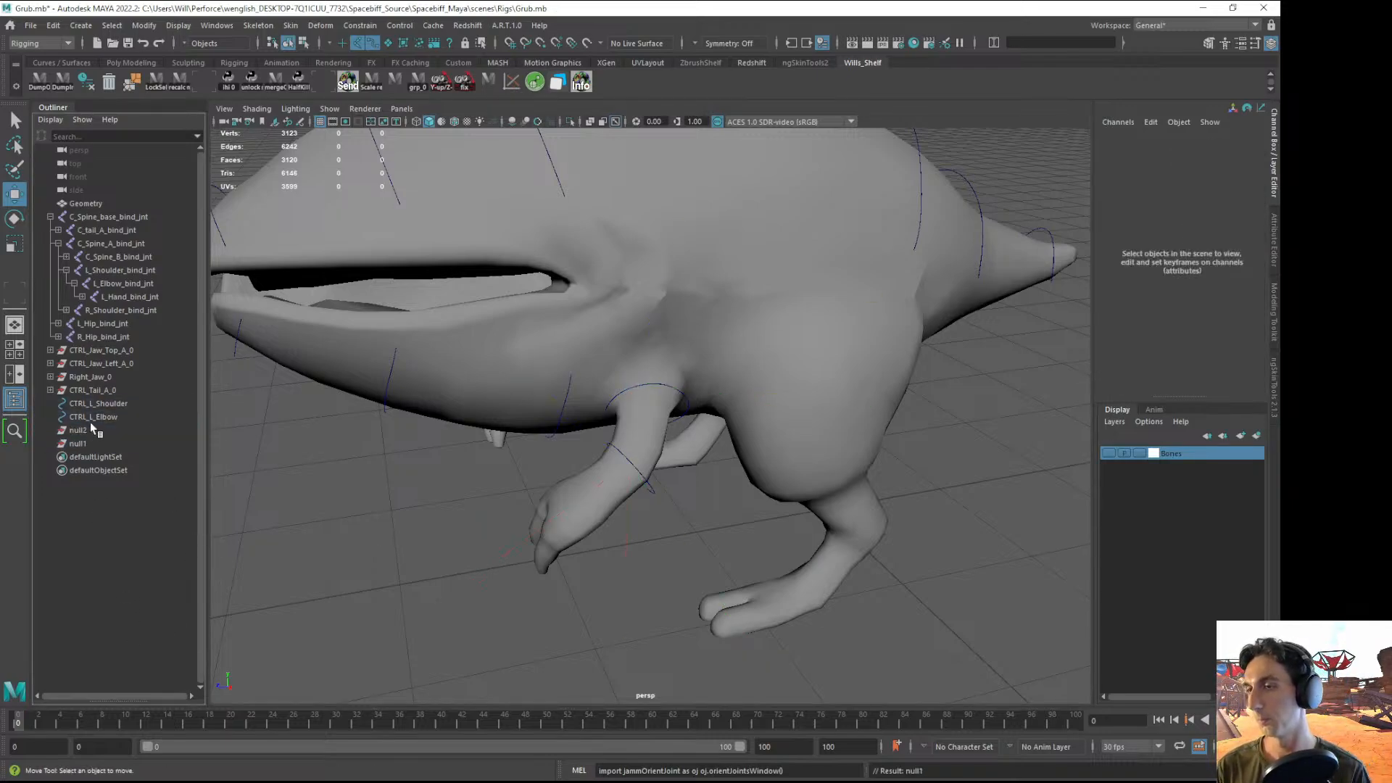
- Parent CTRL_L_Shoulder under null2 and CTRL_L_Elbow under null1, and expand both groups
left_click(107, 404)
left_click(87, 443)
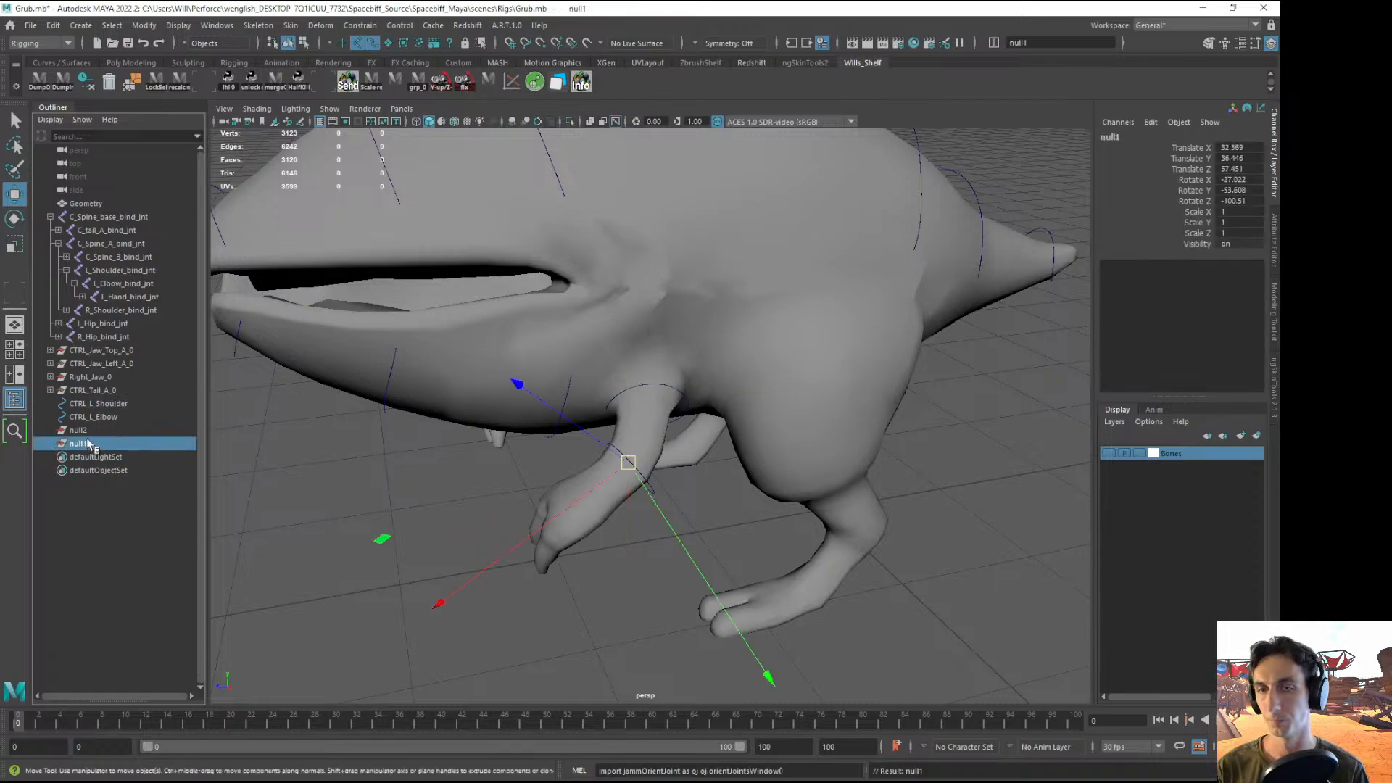
left_click(83, 430)
left_click(111, 404)
middle_click_drag(109, 404, 81, 432)
left_click(98, 405)
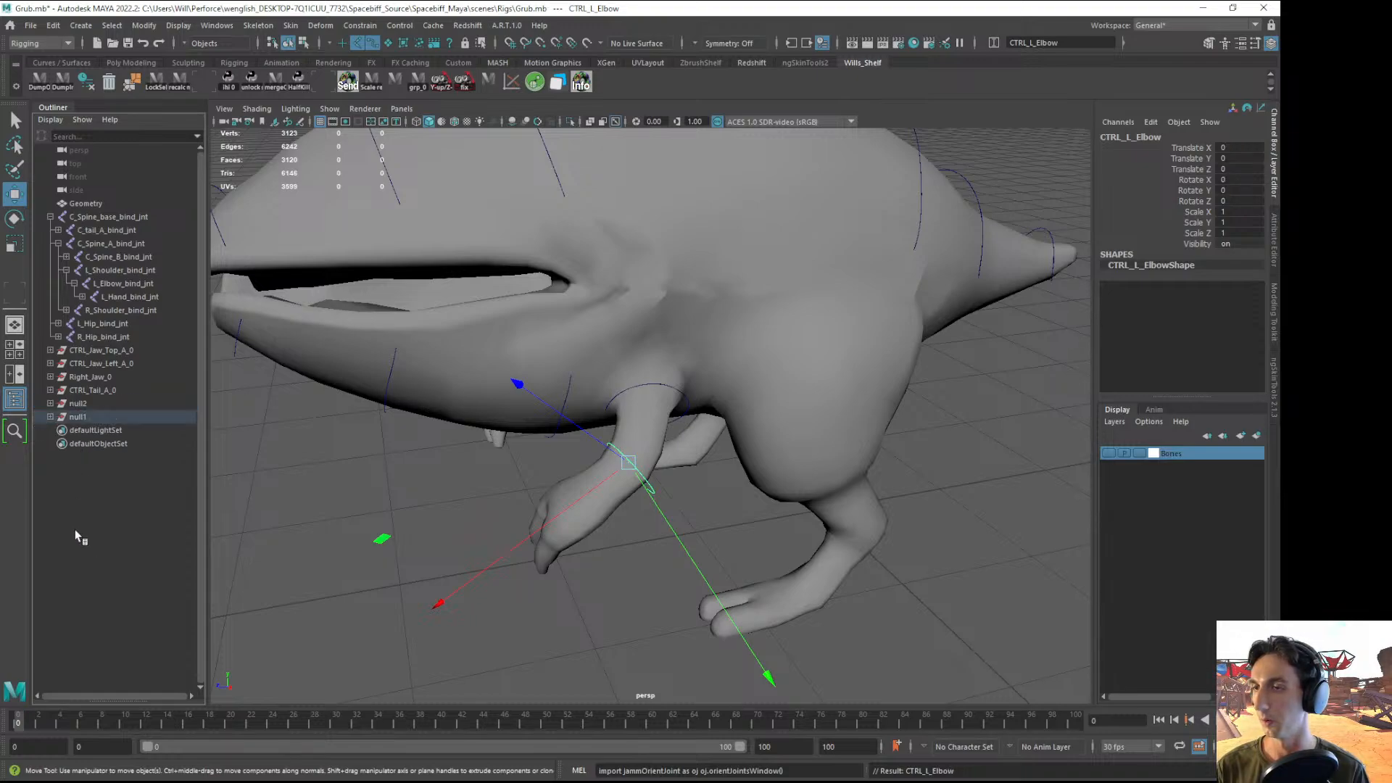
left_click(51, 417)
left_click(51, 403)
- Parent the elbow's null1 group under the CTRL_L_Shoulder curve
left_click(72, 484)
left_click(94, 421)
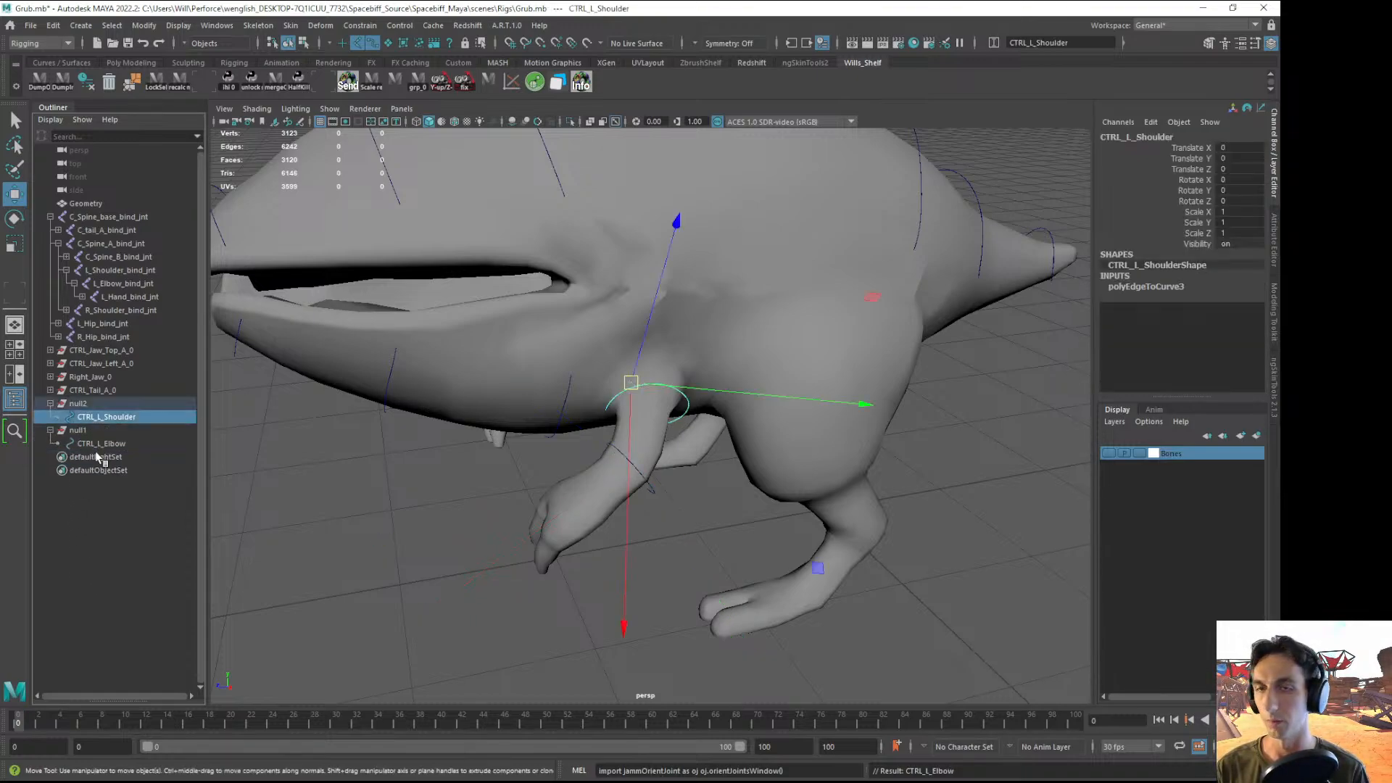
left_click(90, 447)
left_click(78, 431)
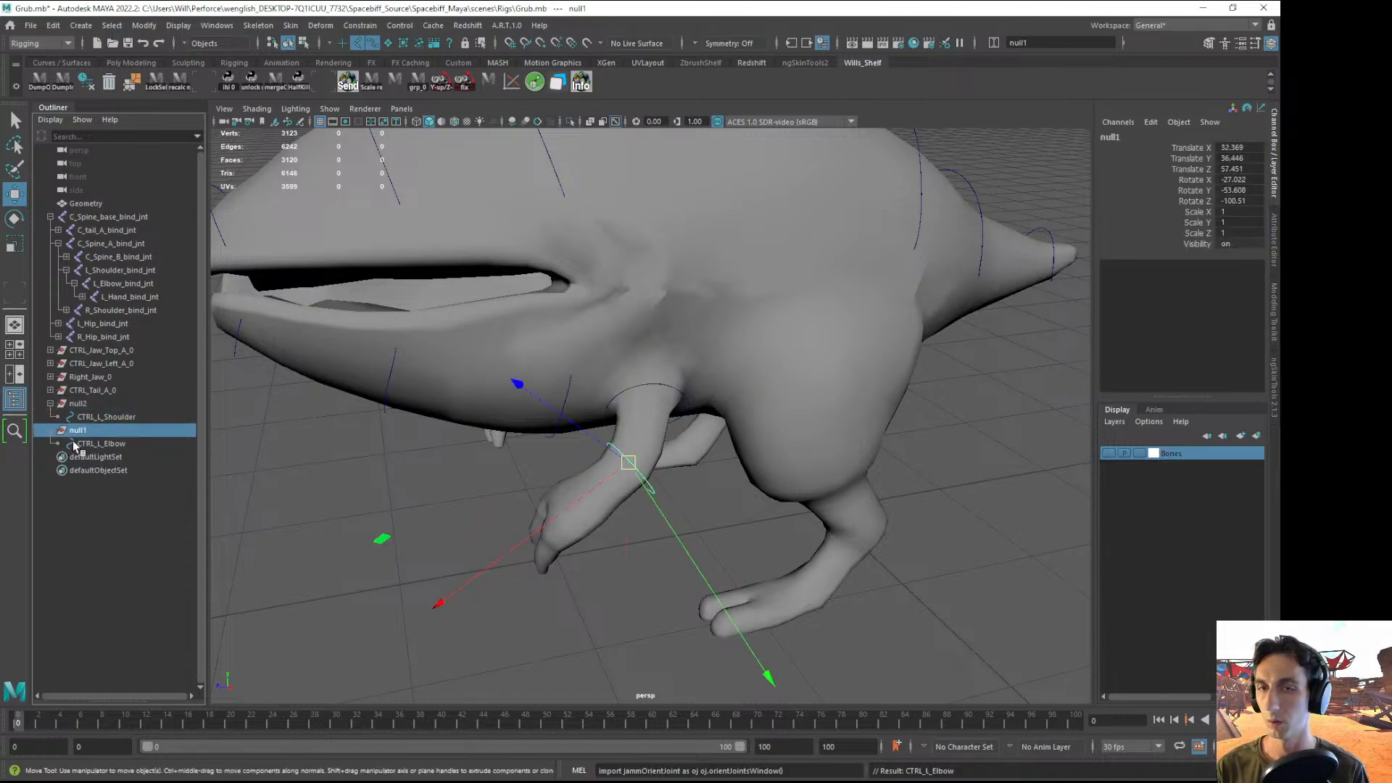
middle_click_drag(79, 434, 99, 418)
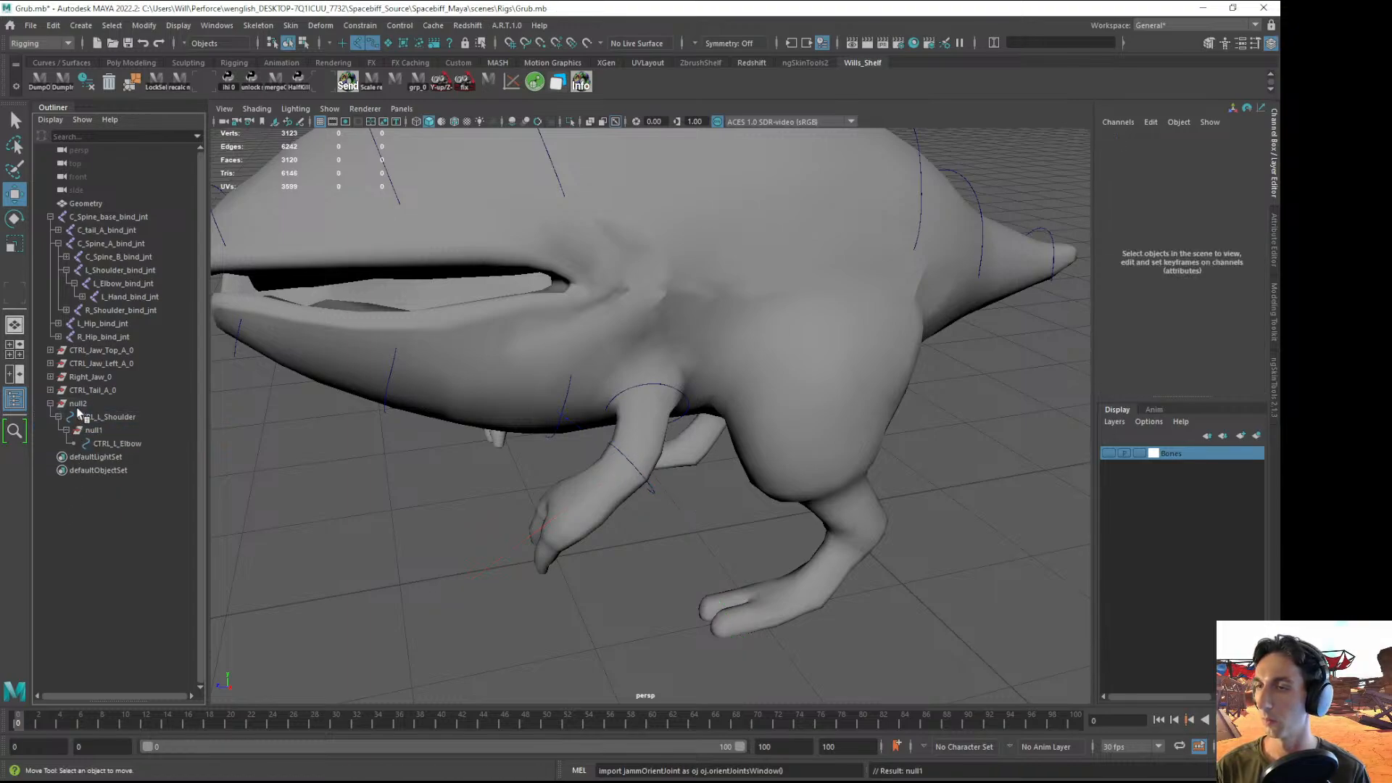
- Rename the shoulder's parent group null2 as CTRL_L_Shoulder_0
double_click(80, 403)
type("CTRL_L_Sh")
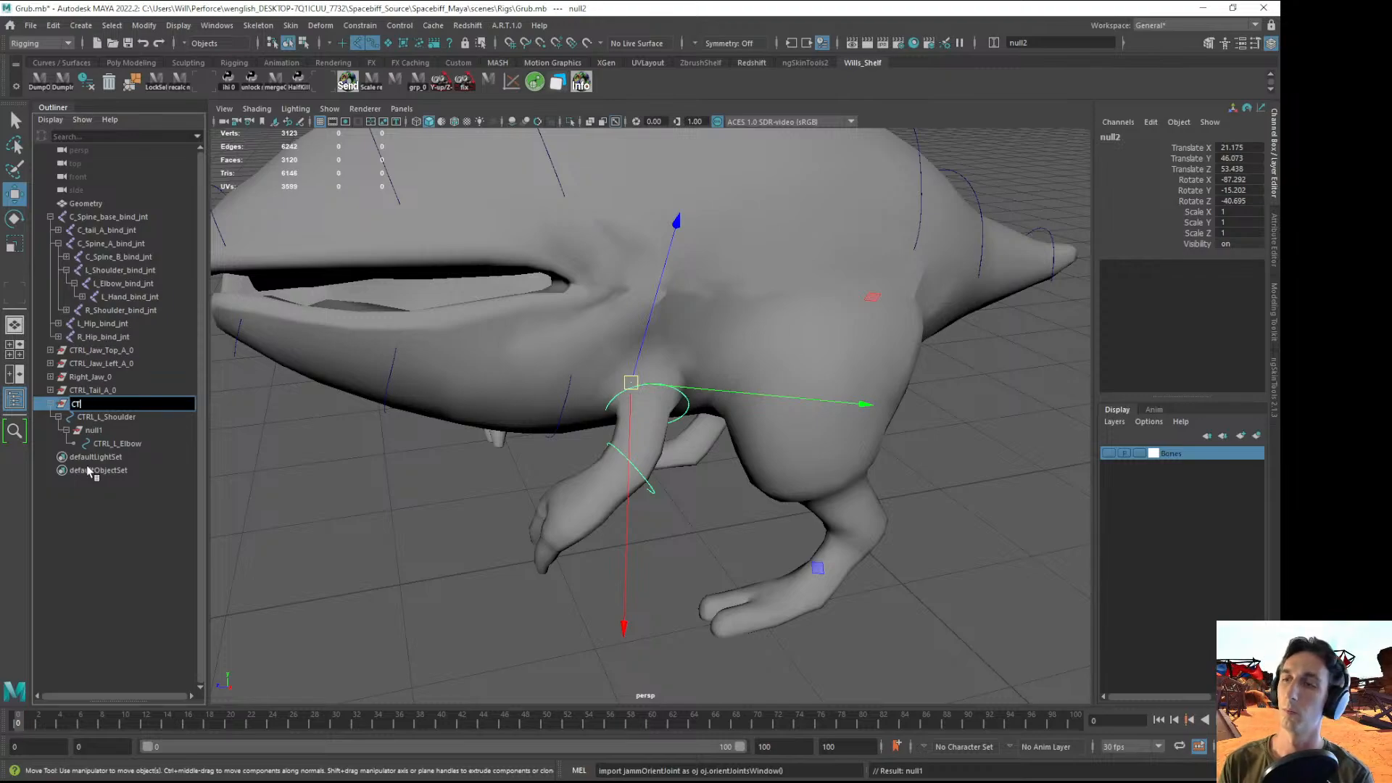
key("BackSpace")
key("BackSpace")
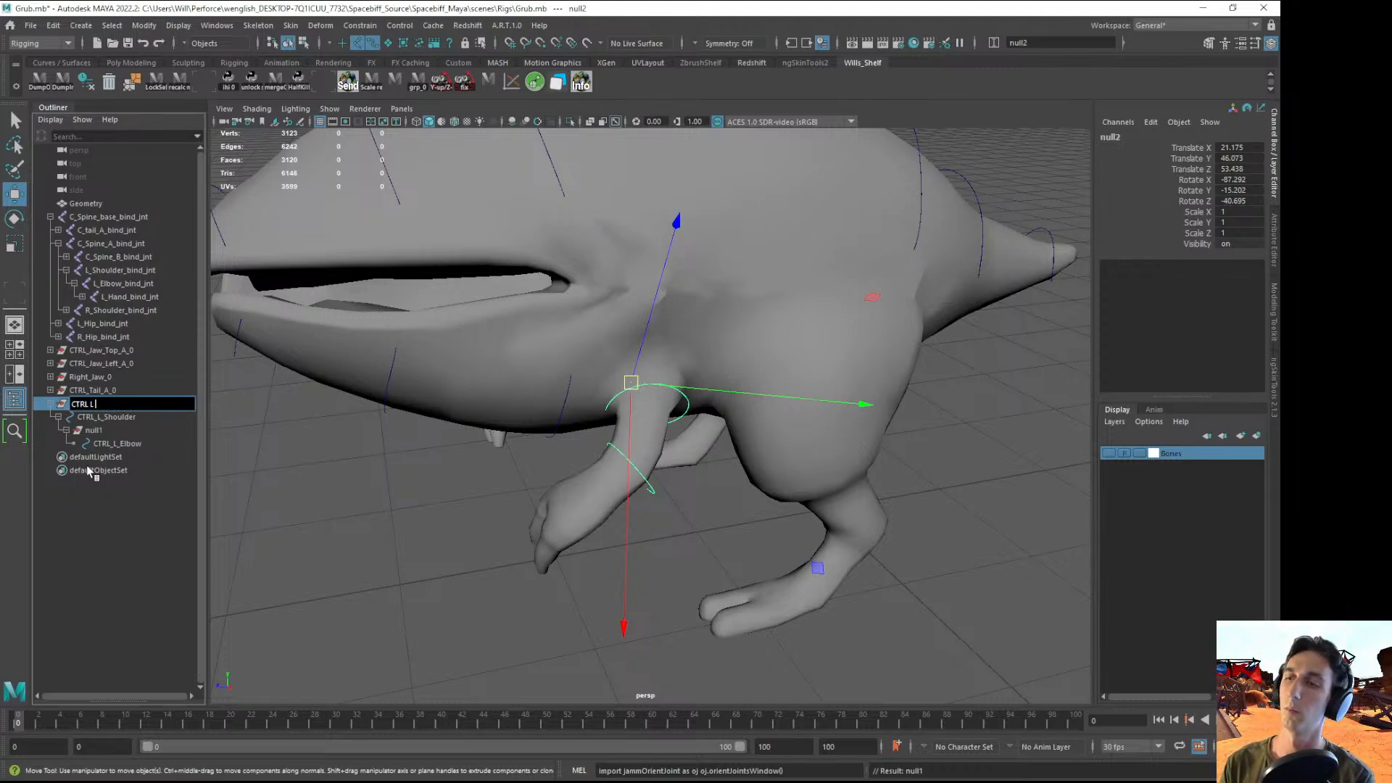
type("Shoulder_0")
key("Return")
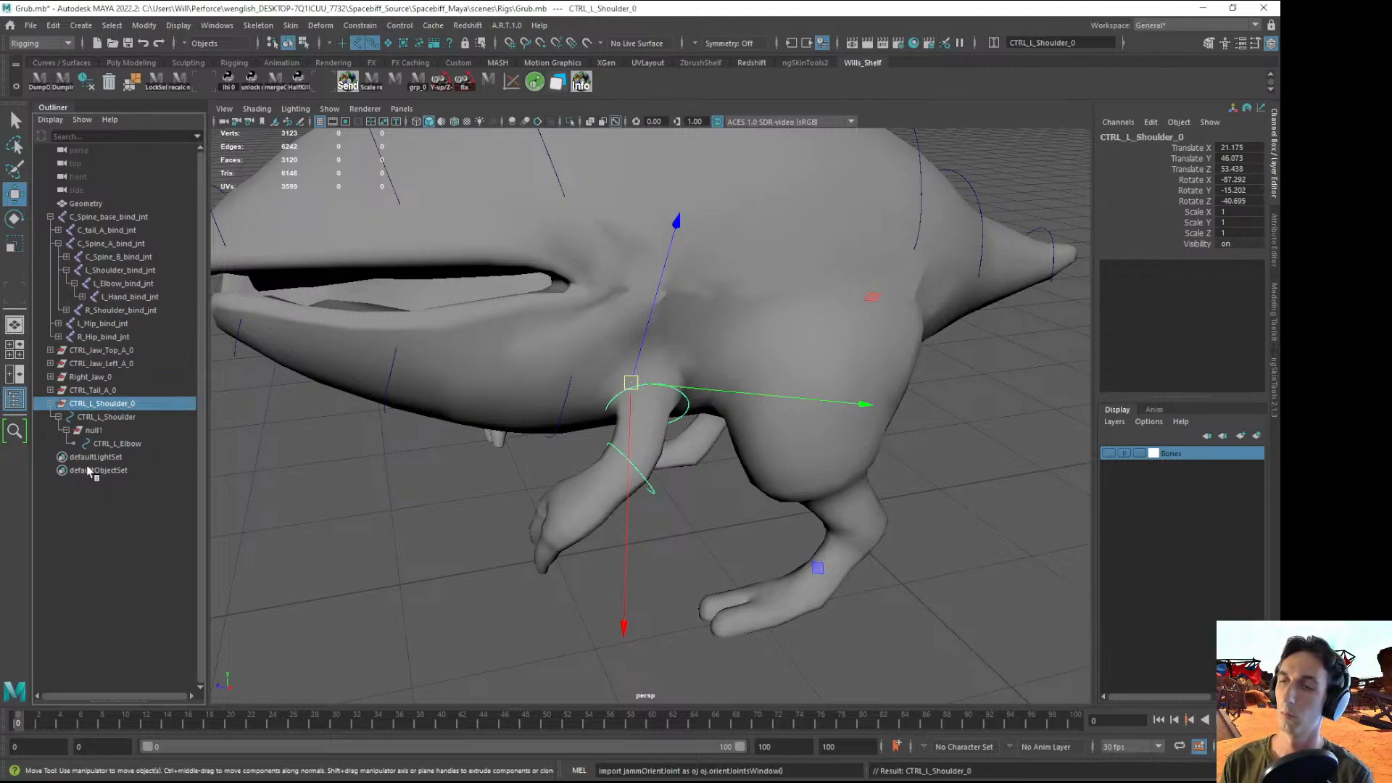
- Rename the elbow's parent group null1 as CTRL_L_Elbow_0 and clear the selection
double_click(92, 430)
type("c")
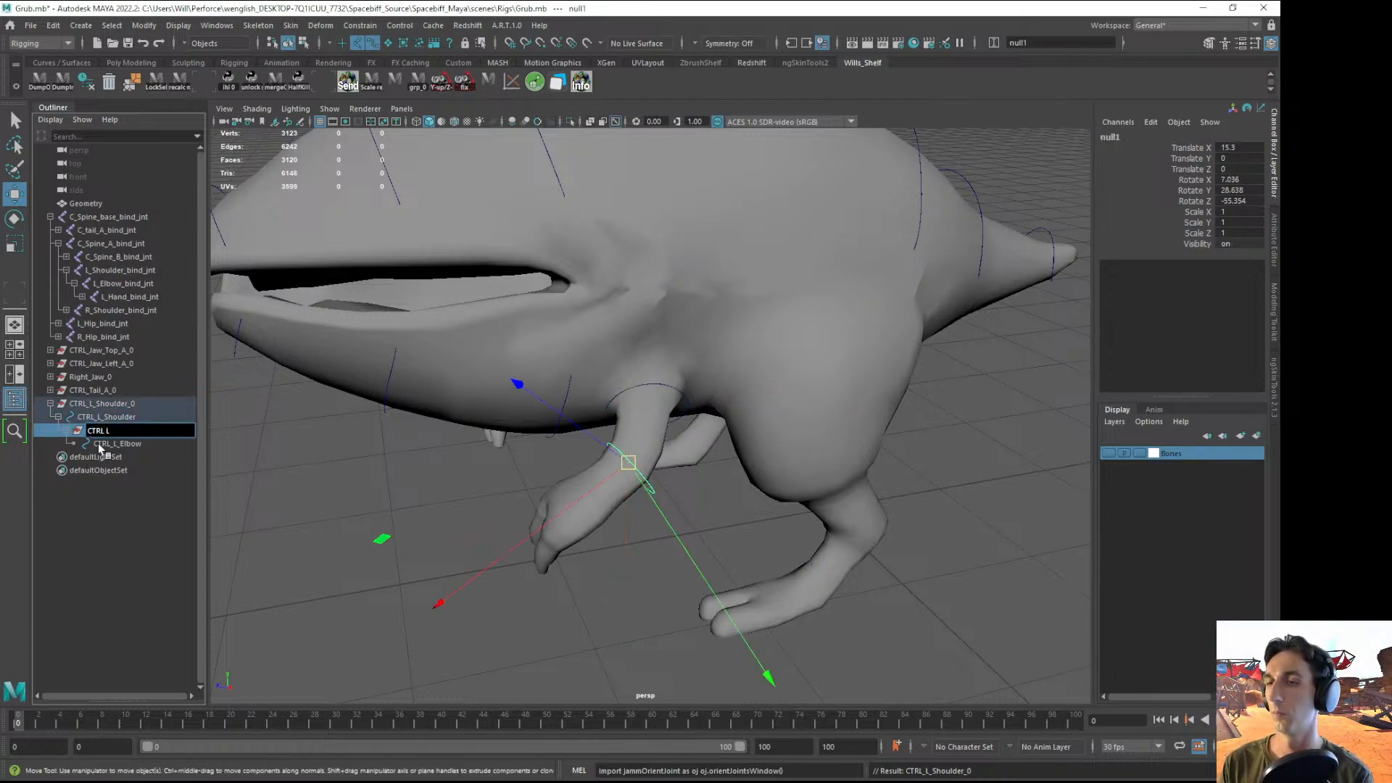
type("TRL_L_Elbow_0")
key("Return")
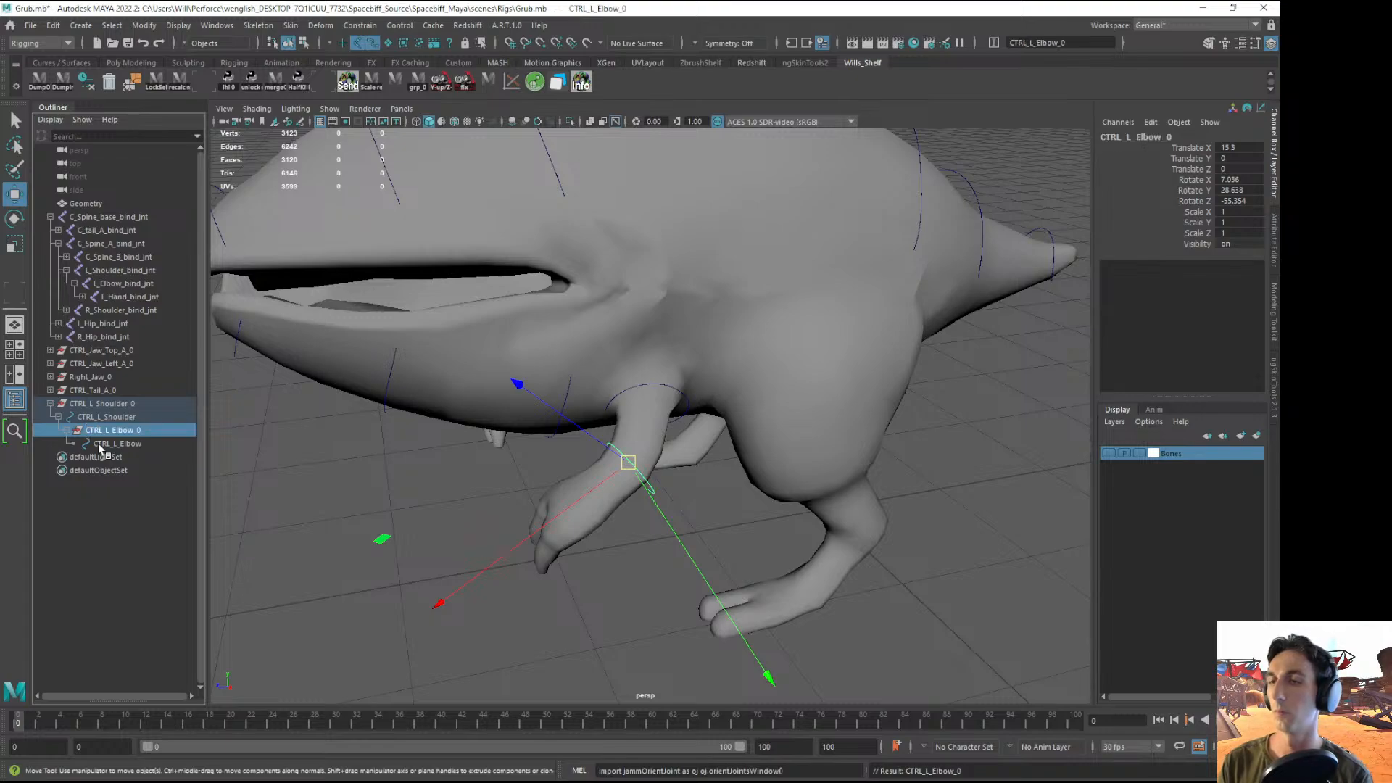
left_click(642, 603)
scroll(703, 490, "up", 5)
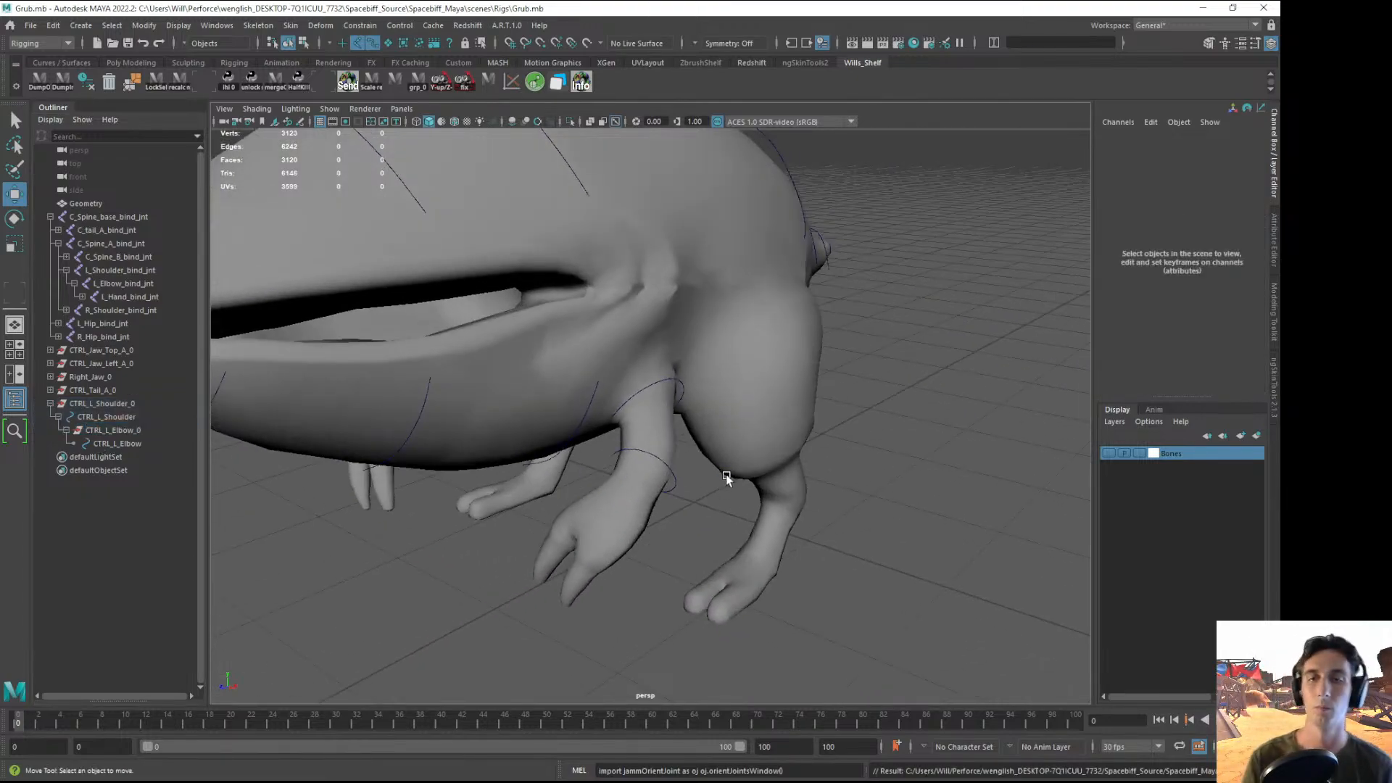
- Examine how the left shoulder and elbow control curves sit around the front leg
left_click_drag(750, 474, 721, 471, "alt")
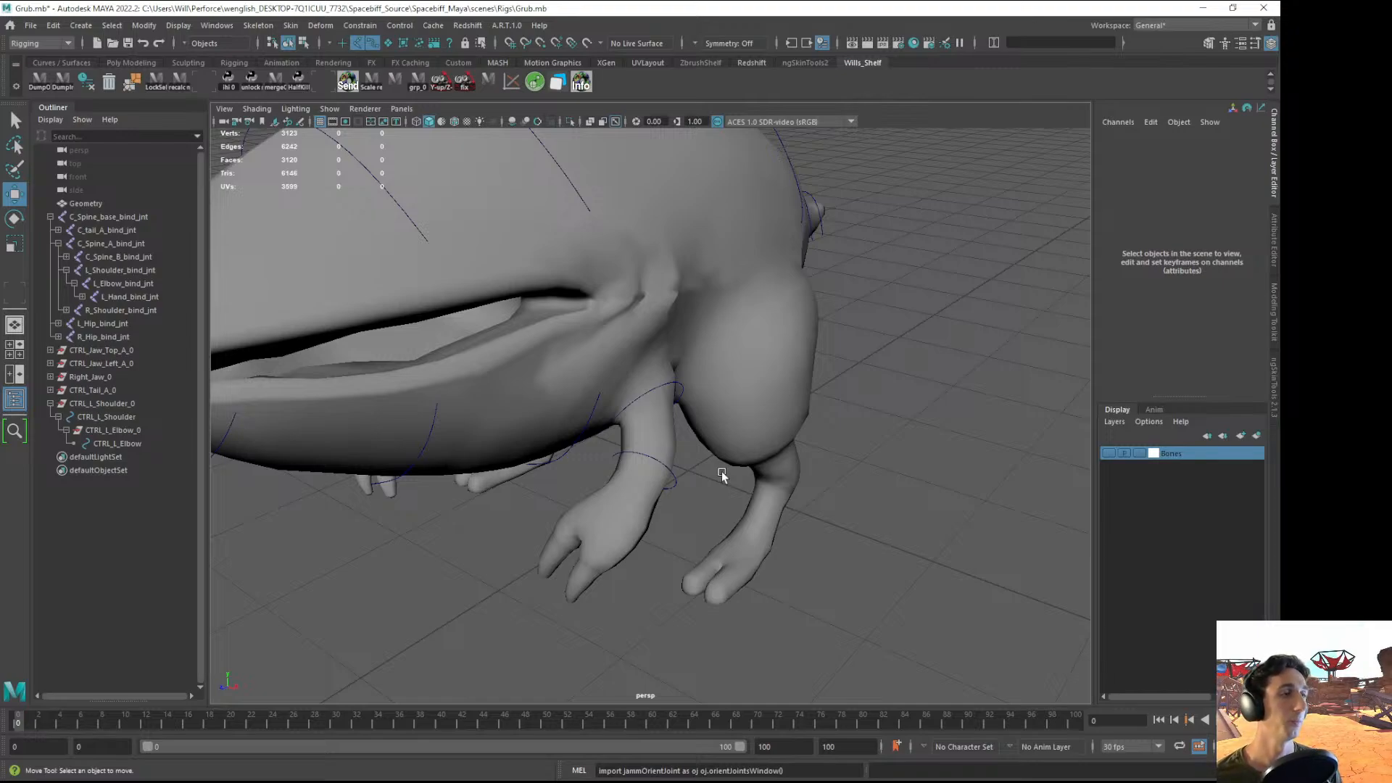
mouse_move(630, 517)
left_mouse_down("alt")
mouse_move(602, 477)
mouse_move(653, 519)
left_mouse_up("alt")
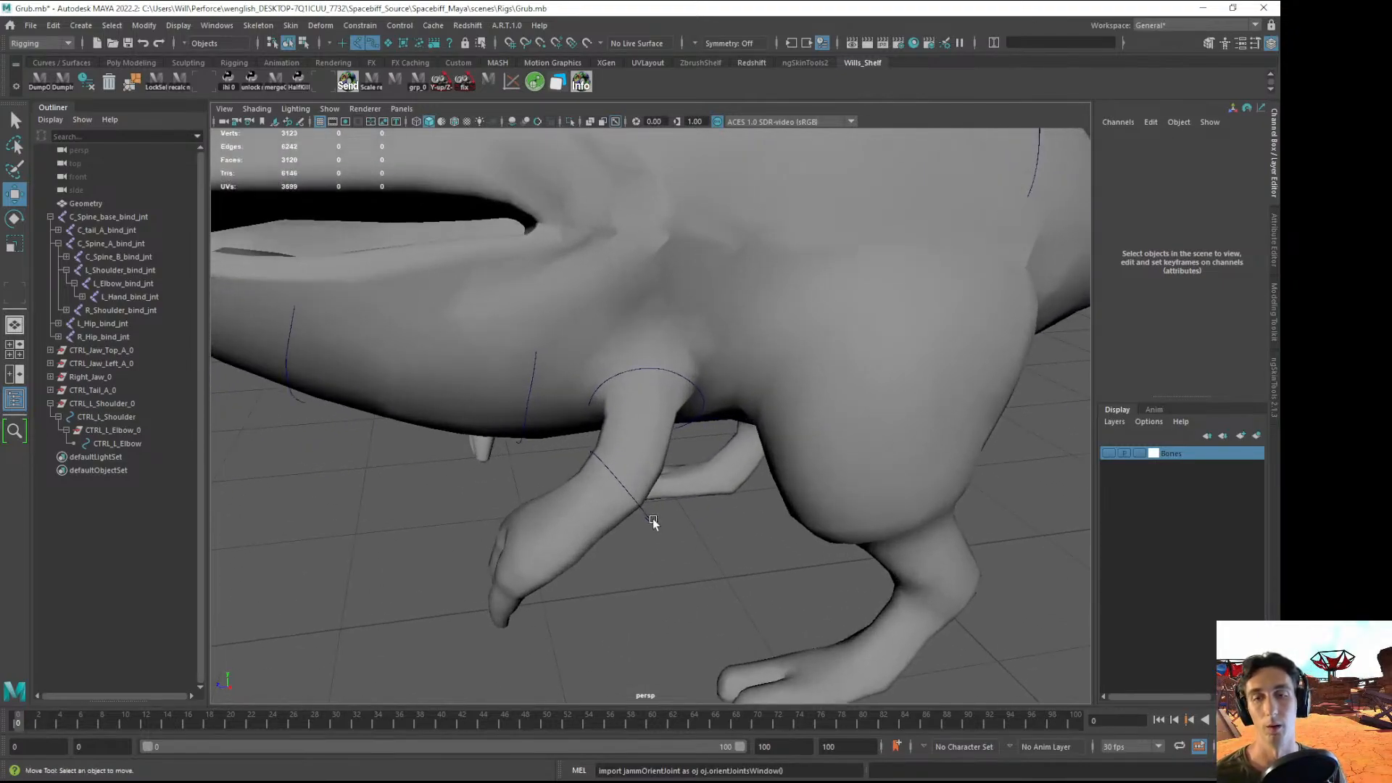
left_click(647, 518)
left_click_drag(761, 485, 773, 416, "alt")
left_click(696, 434)
right_click_drag(774, 416, 635, 486, "alt")
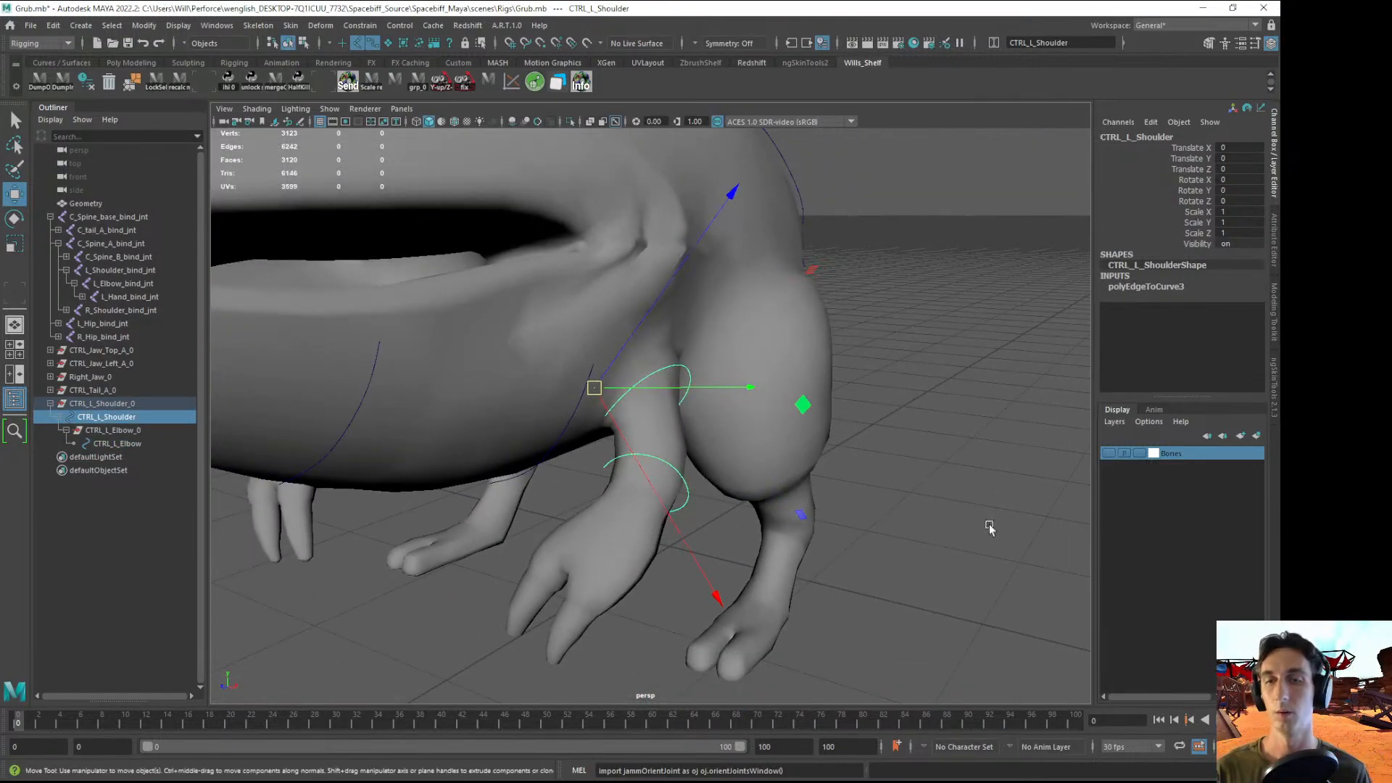
left_click(989, 525)
left_click_drag(989, 525, 633, 437, "alt")
right_click_drag(633, 438, 659, 543, "alt")
- Select the CTRL_L_Elbow curve and switch it to control-vertex editing
left_click(660, 544)
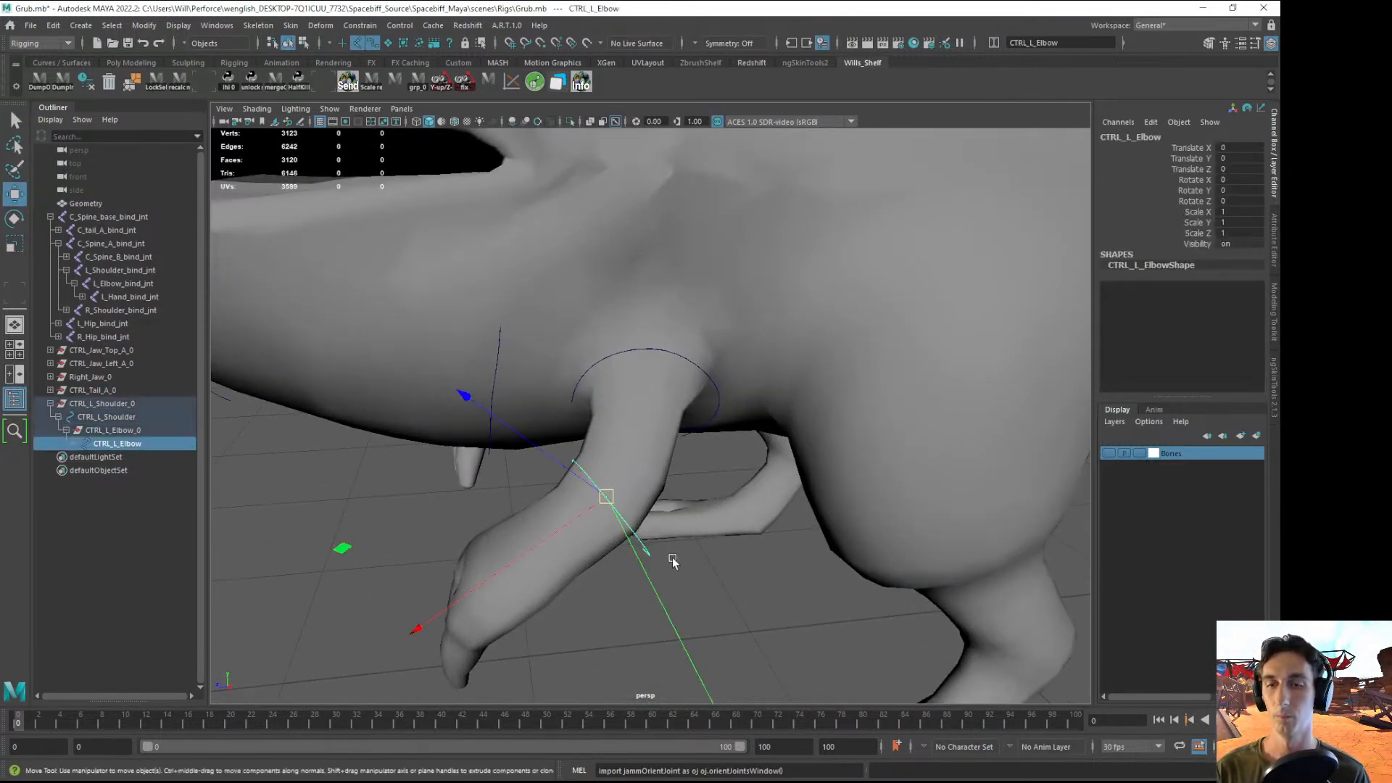
left_click_drag(668, 559, 595, 564, "alt")
right_click_drag(594, 490, 487, 414)
left_click_drag(519, 475, 693, 551, "alt")
key("ctrl+z")
key("ctrl+z")
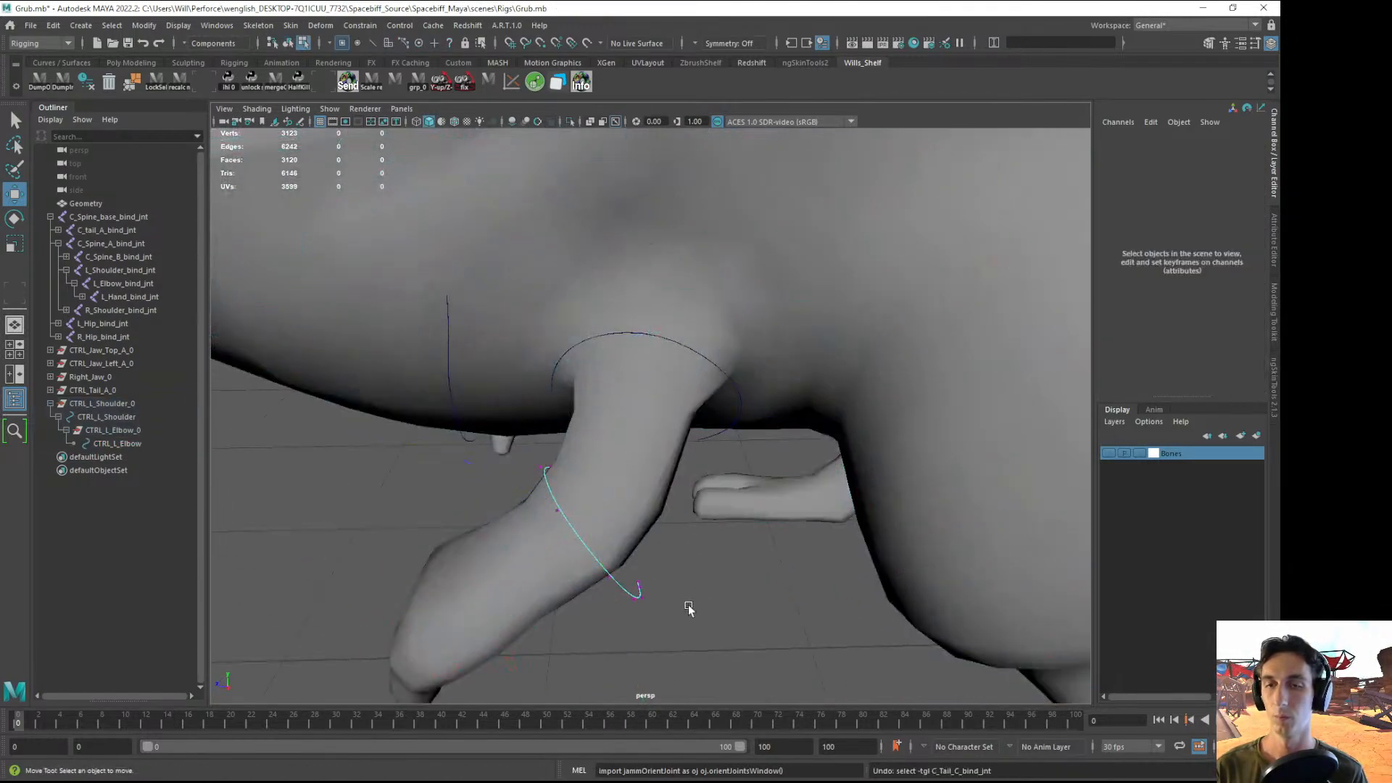
key("ctrl+y")
- Move control vertices 5 to 9 of CTRL_L_Elbow closer to the underside of the elbow and return to object mode
right_click_drag(639, 601, 546, 450)
key("4")
mouse_move(587, 503)
left_mouse_down("alt")
mouse_move(664, 563)
mouse_move(627, 614)
mouse_move(553, 551)
mouse_move(696, 529)
mouse_move(499, 655)
left_mouse_up("alt")
key("q")
key("w")
key("5")
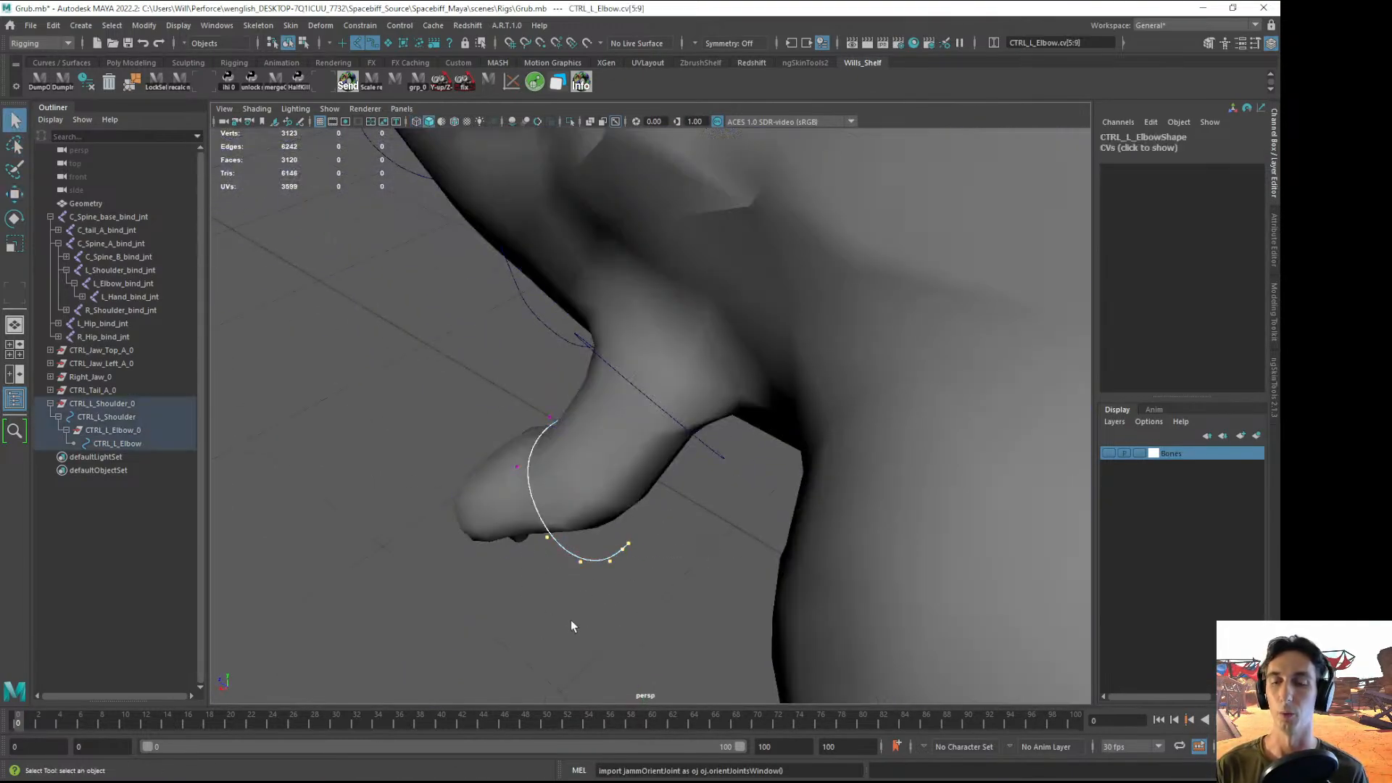
mouse_move(568, 621)
left_mouse_down("alt")
mouse_move(636, 606)
mouse_move(649, 566)
mouse_move(639, 581)
left_mouse_up("alt")
key("w")
left_click_drag(640, 581, 543, 607)
key("w")
left_click_drag(588, 518, 590, 514)
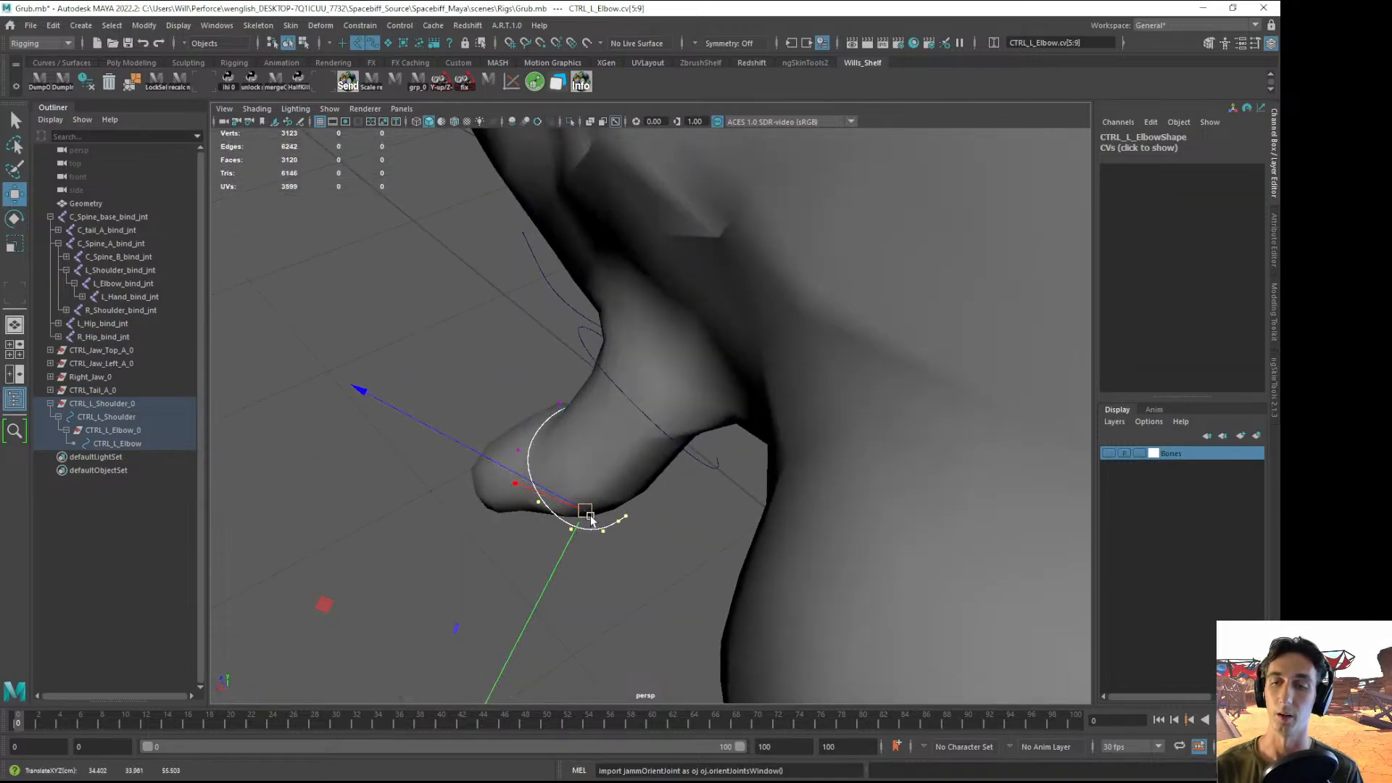
left_click(530, 544)
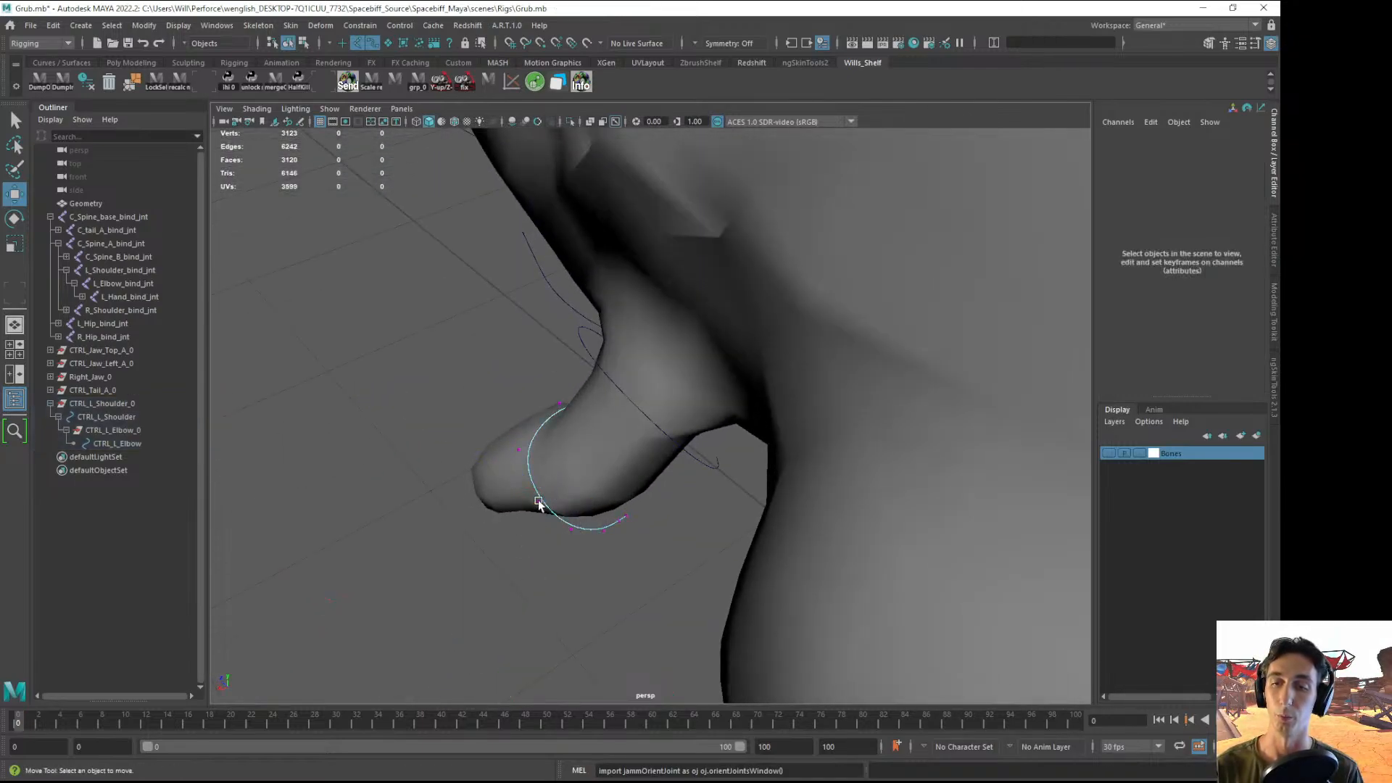
key("F8")
left_click(577, 608)
- Examine the left shoulder and elbow controls from several angles, checking each control's rotation axes and its place in the hierarchy
left_click_drag(577, 608, 660, 446, "alt")
right_click_drag(660, 446, 660, 428, "alt")
left_click_drag(660, 430, 594, 417, "alt")
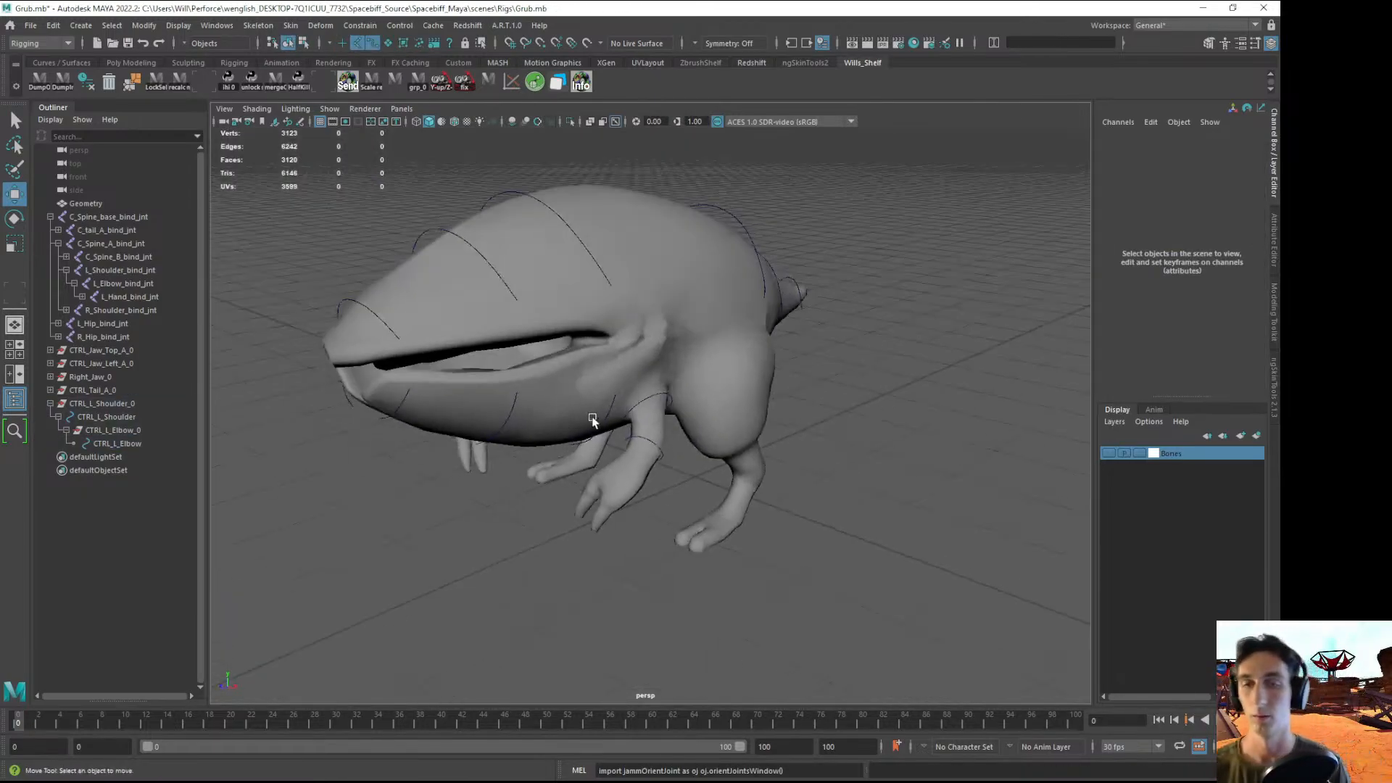
right_click_drag(671, 462, 707, 511, "alt")
left_click(661, 501)
key("e")
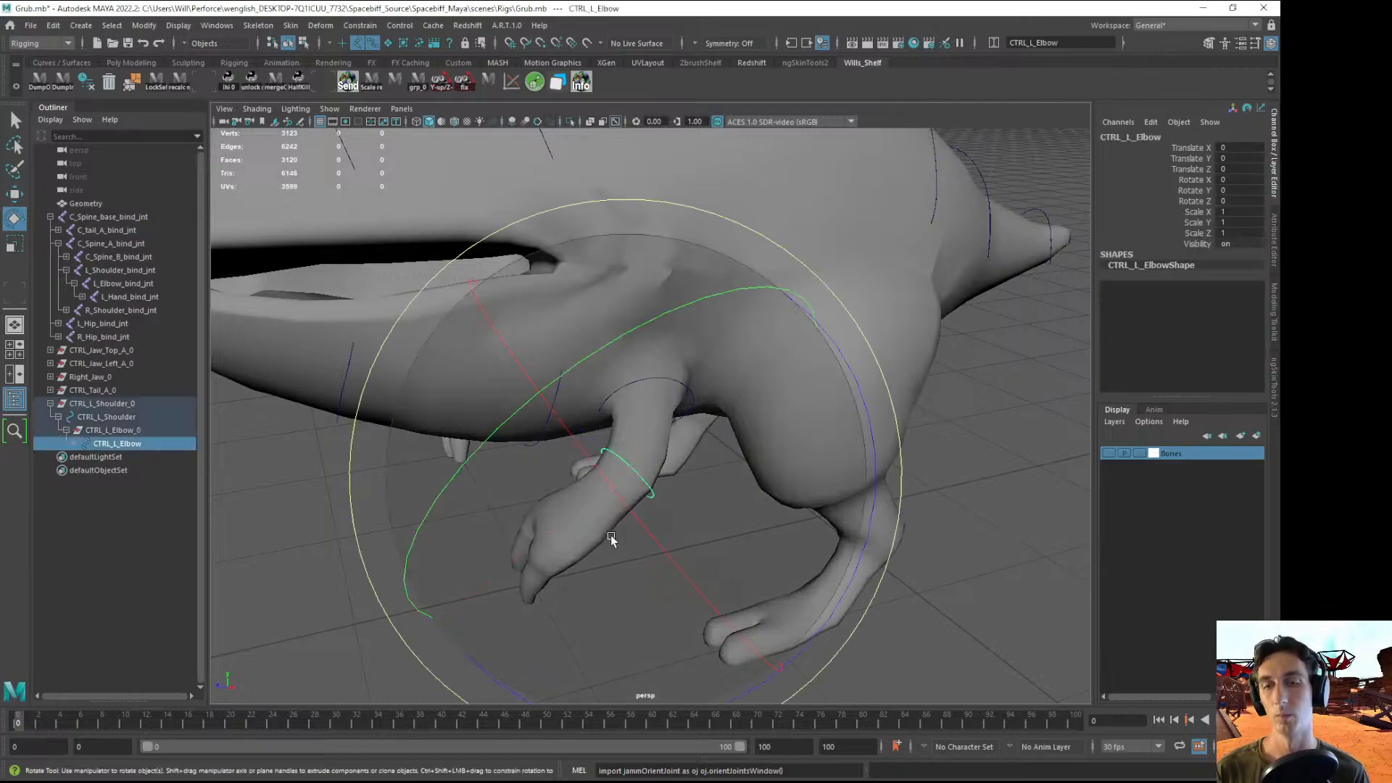
left_click(718, 520)
left_click(688, 390)
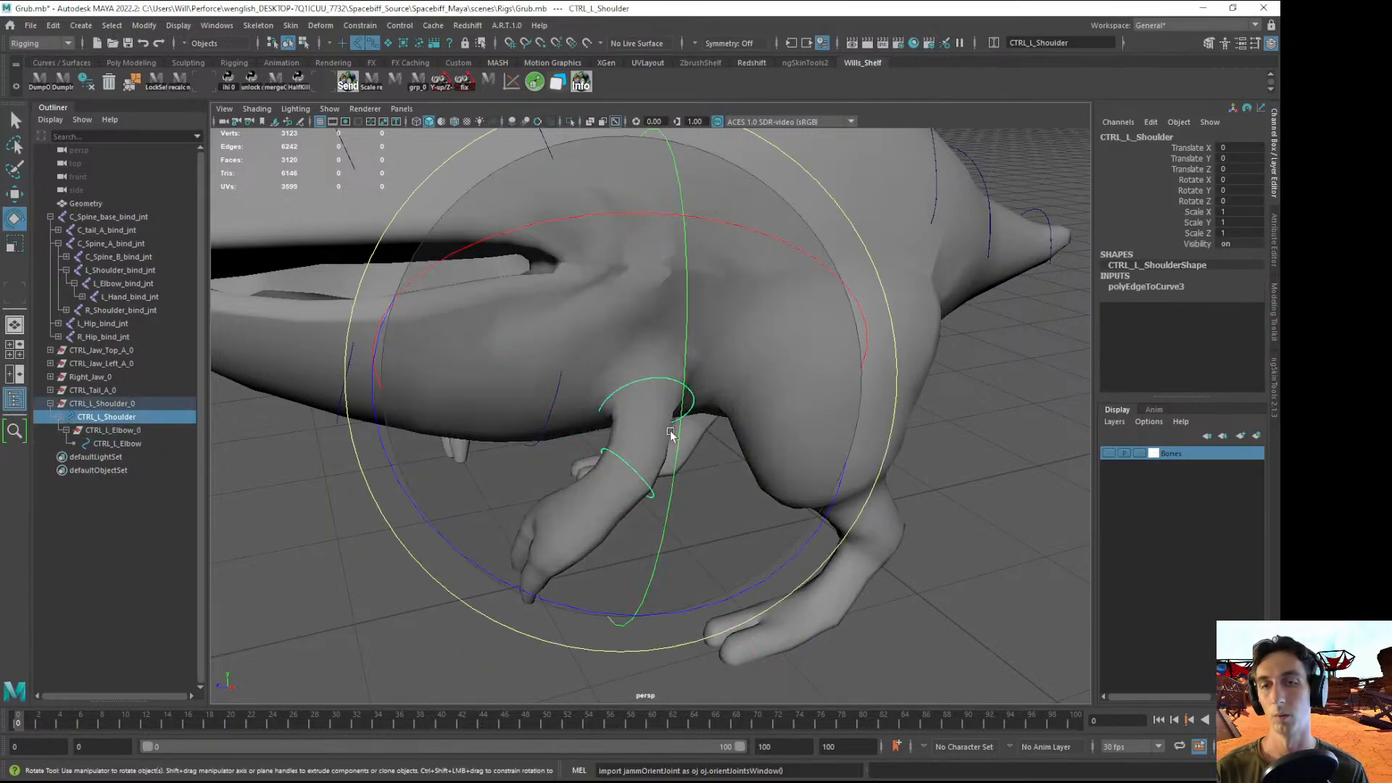
left_click(609, 576)
right_click_drag(609, 576, 551, 501, "alt")
left_click_drag(551, 501, 622, 441, "alt")
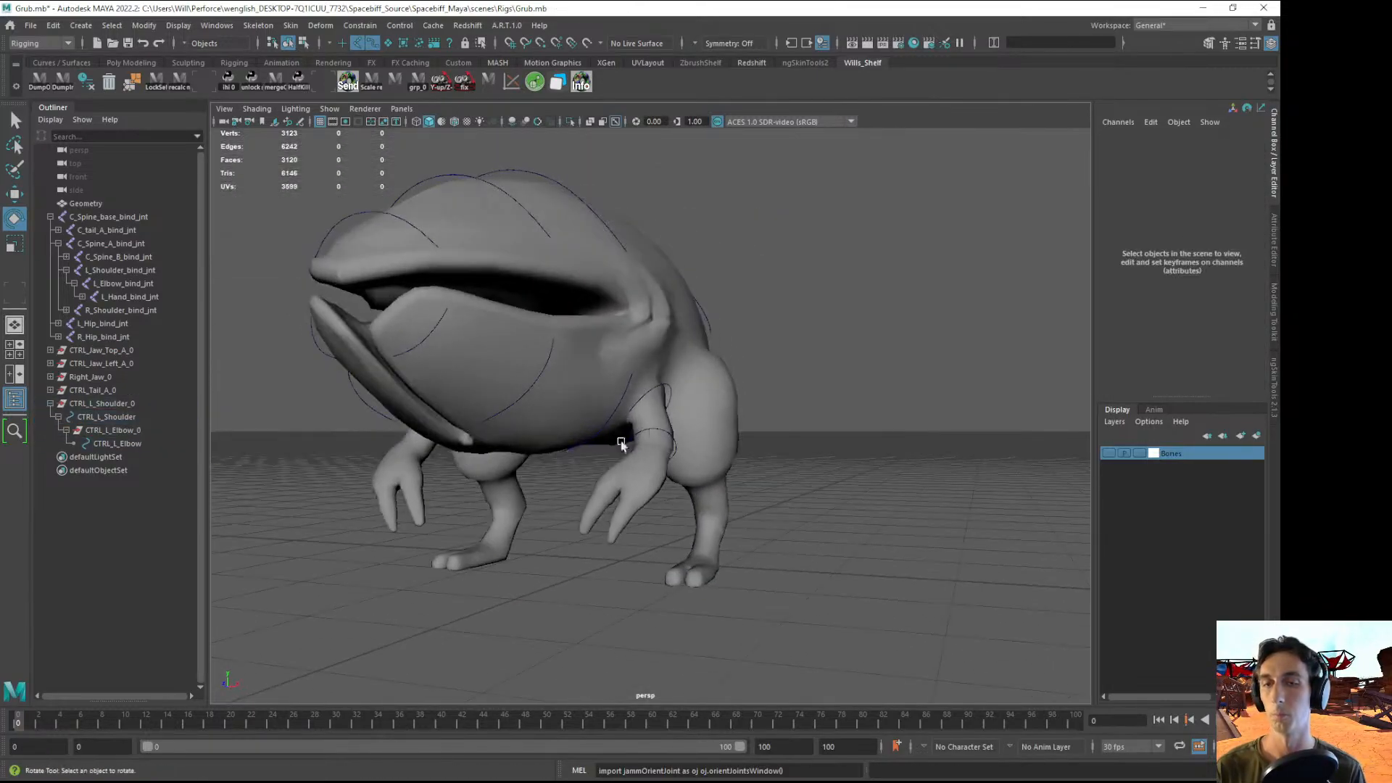
left_click_drag(747, 417, 682, 448, "alt")
right_click_drag(681, 448, 729, 552, "alt")
left_click_drag(729, 553, 315, 506, "alt")
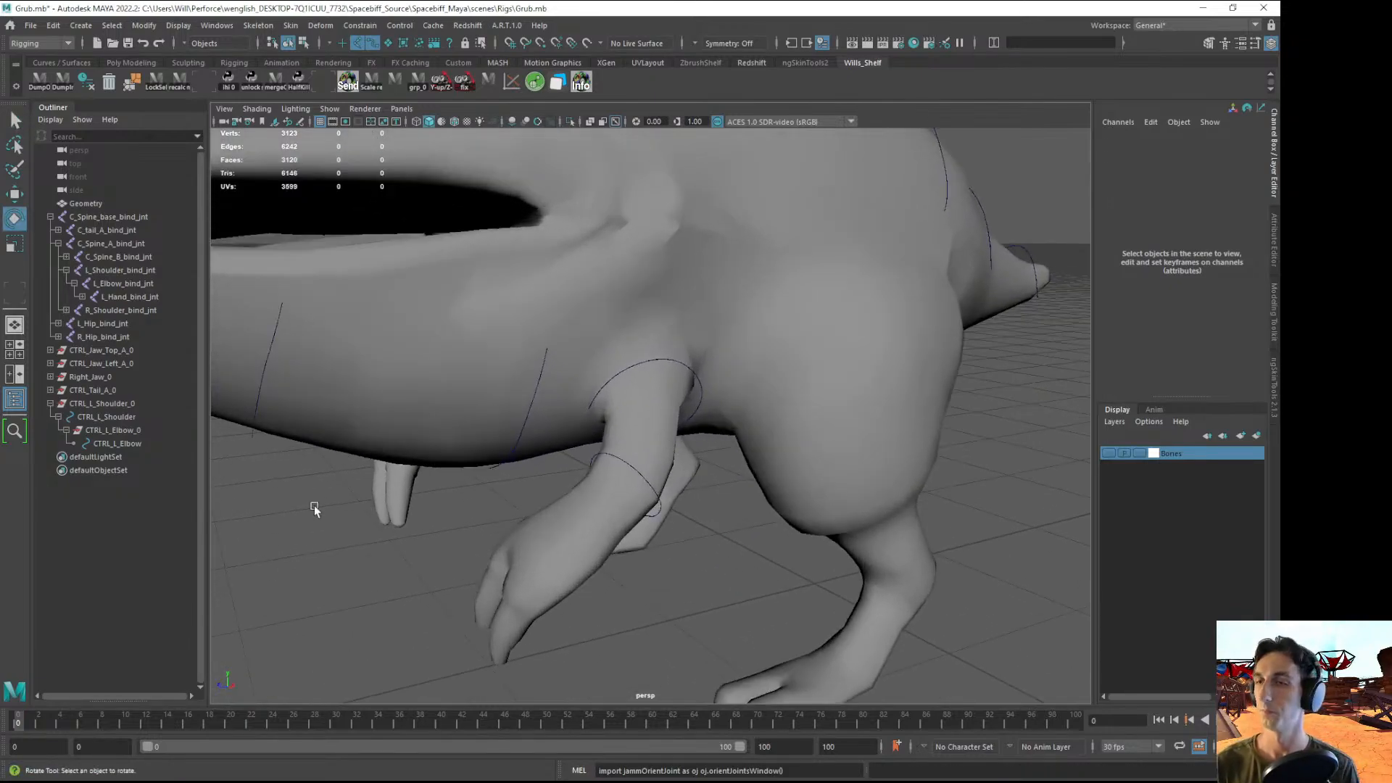
left_click(116, 419)
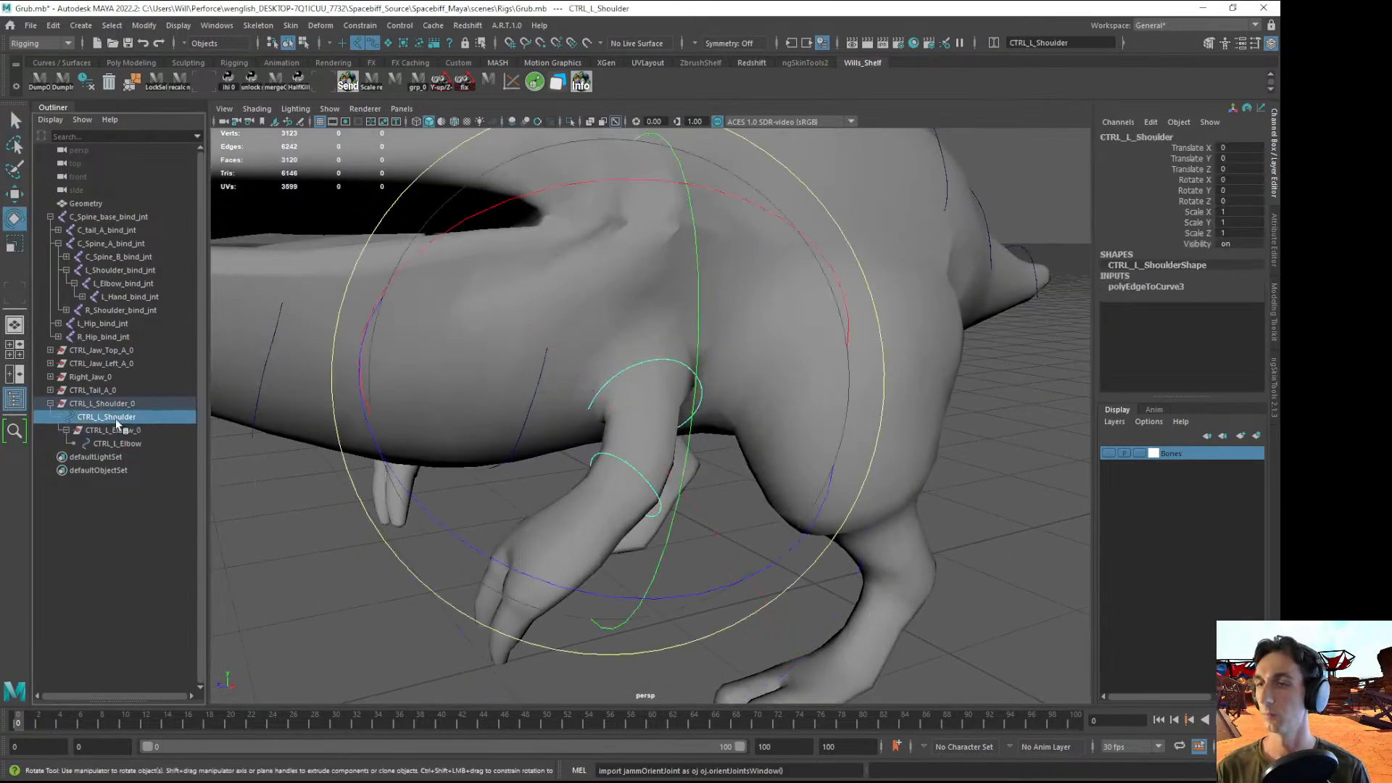
left_click(253, 580)
left_click_drag(254, 580, 560, 446, "alt")
- Duplicate the CTRL_L_Shoulder_0 hierarchy and put the copy in a new group
left_click(95, 404)
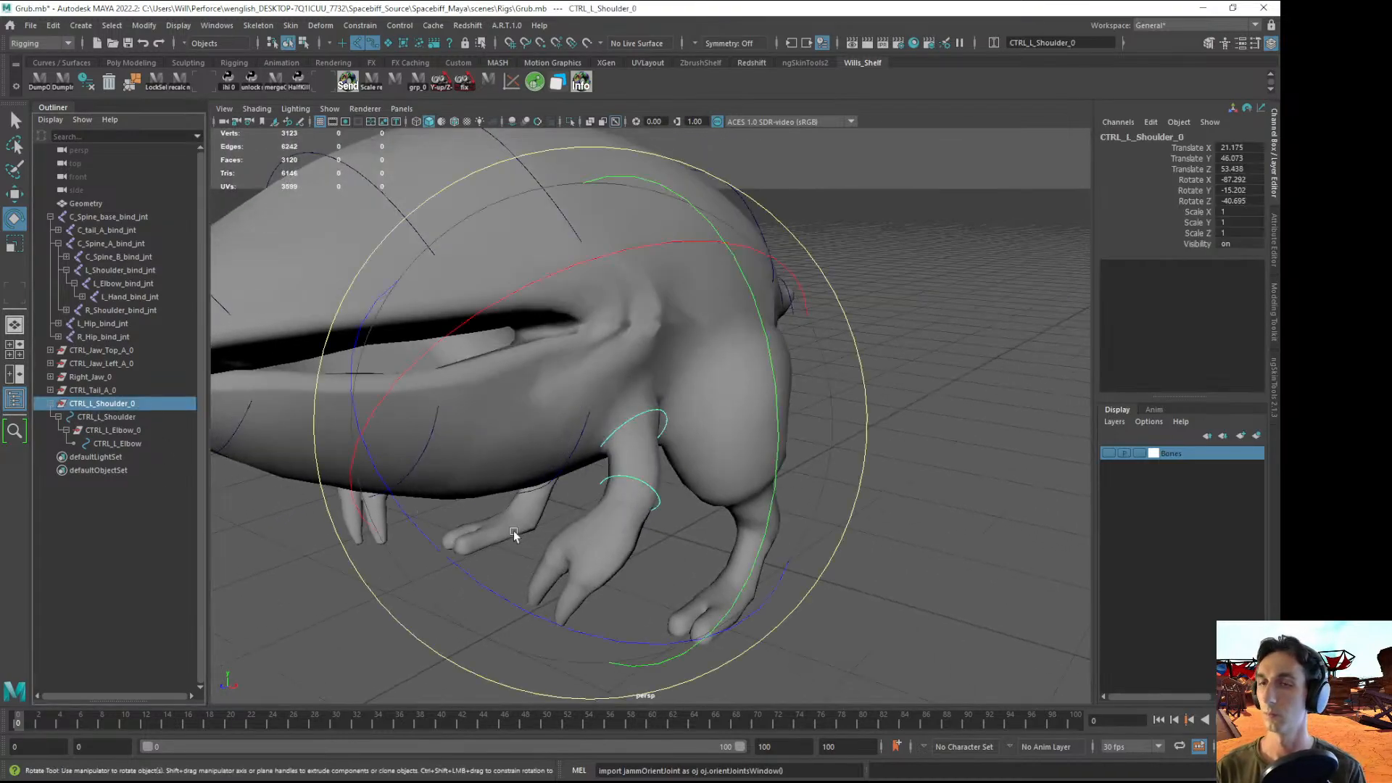
key("ctrl+d")
key("ctrl+g")
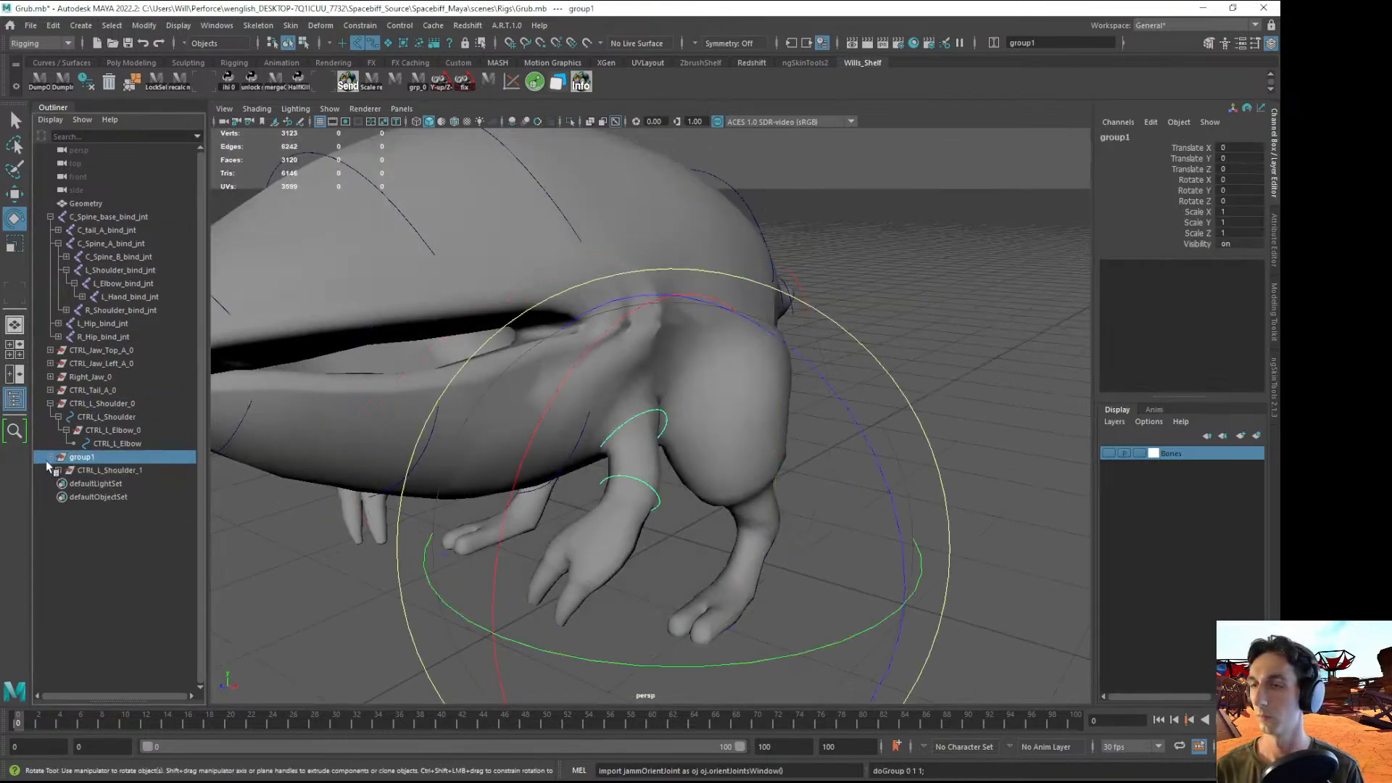
- Mirror the new group to the creature's right side by setting its Scale X to -1
key("f")
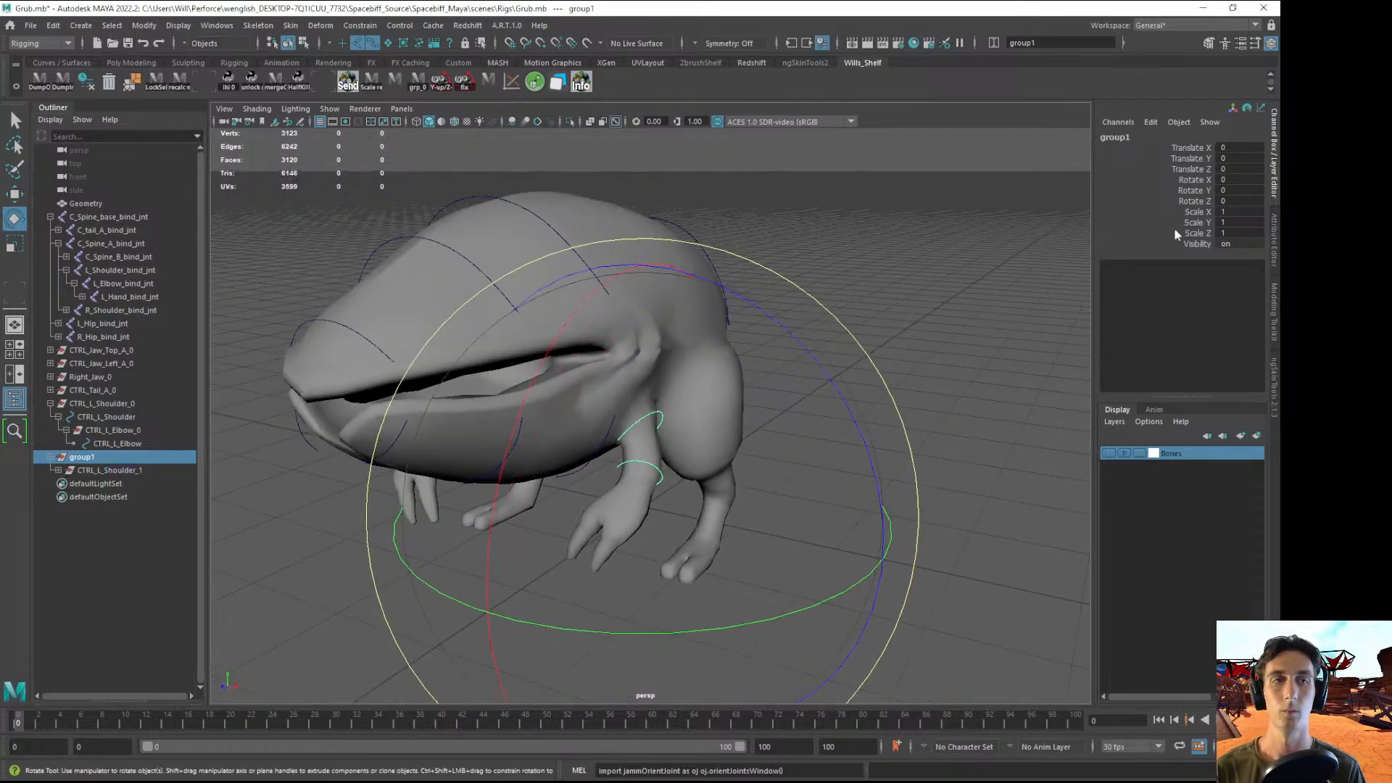
key("r")
left_click_drag(852, 531, 687, 525)
right_click_drag(686, 525, 702, 556, "alt")
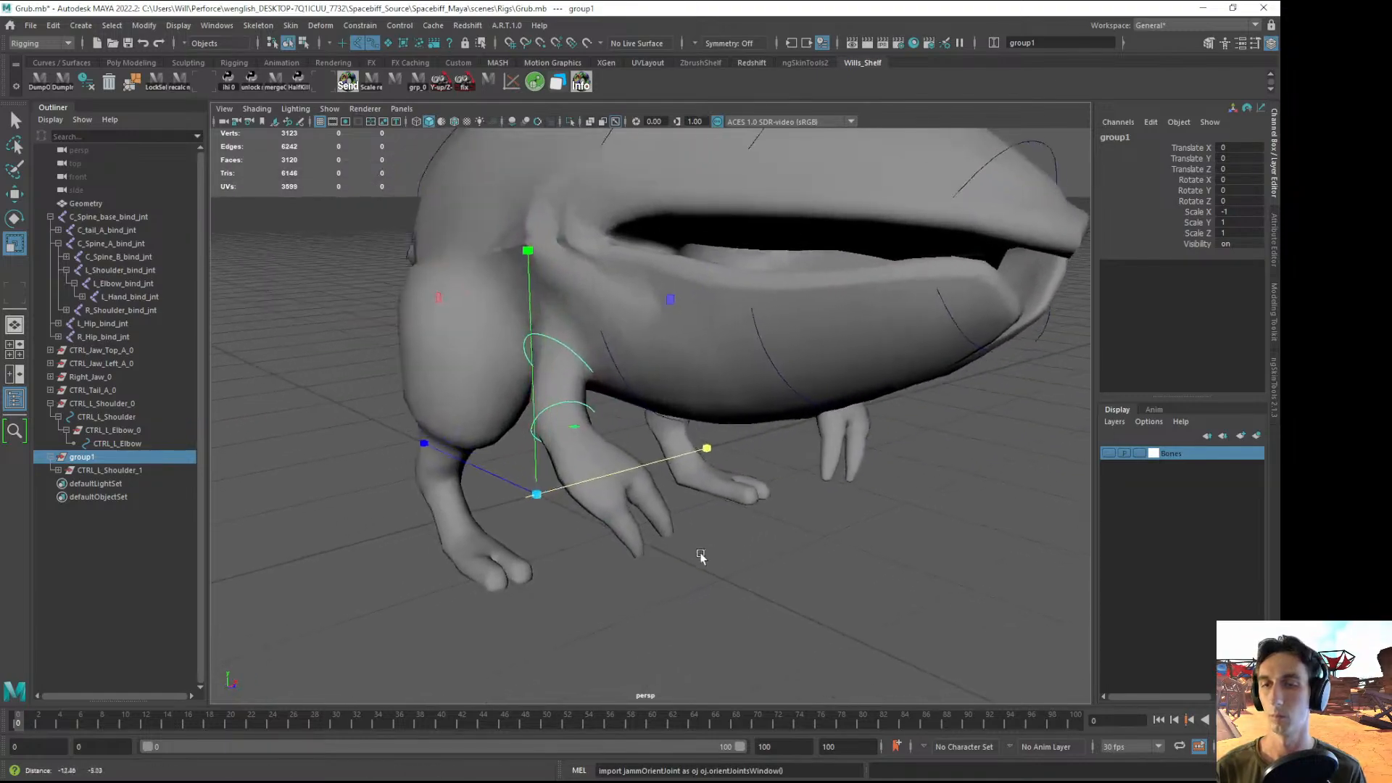
middle_click_drag(703, 556, 709, 554, "alt")
- Rename the mirrored group as Right_Shoulder_0
left_click(86, 461)
double_click(75, 460)
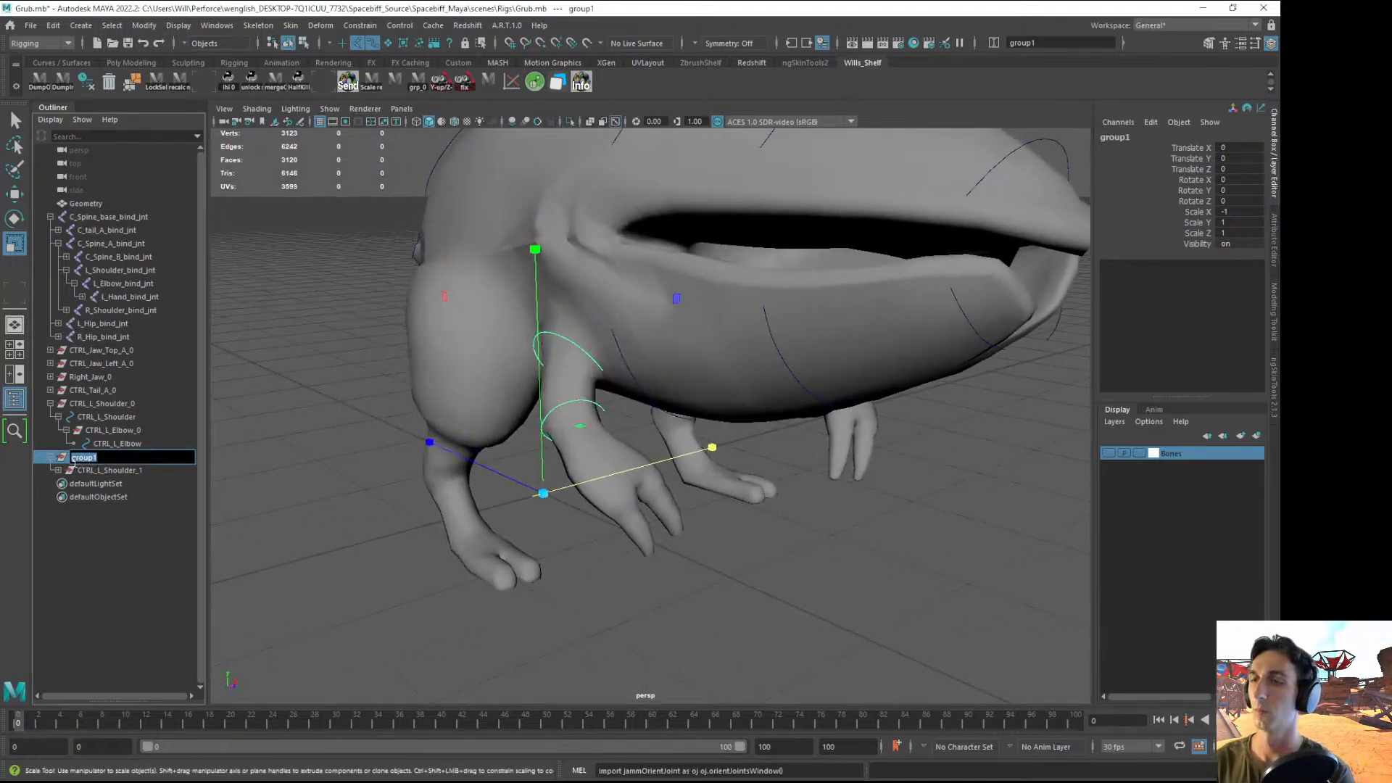
type("R")
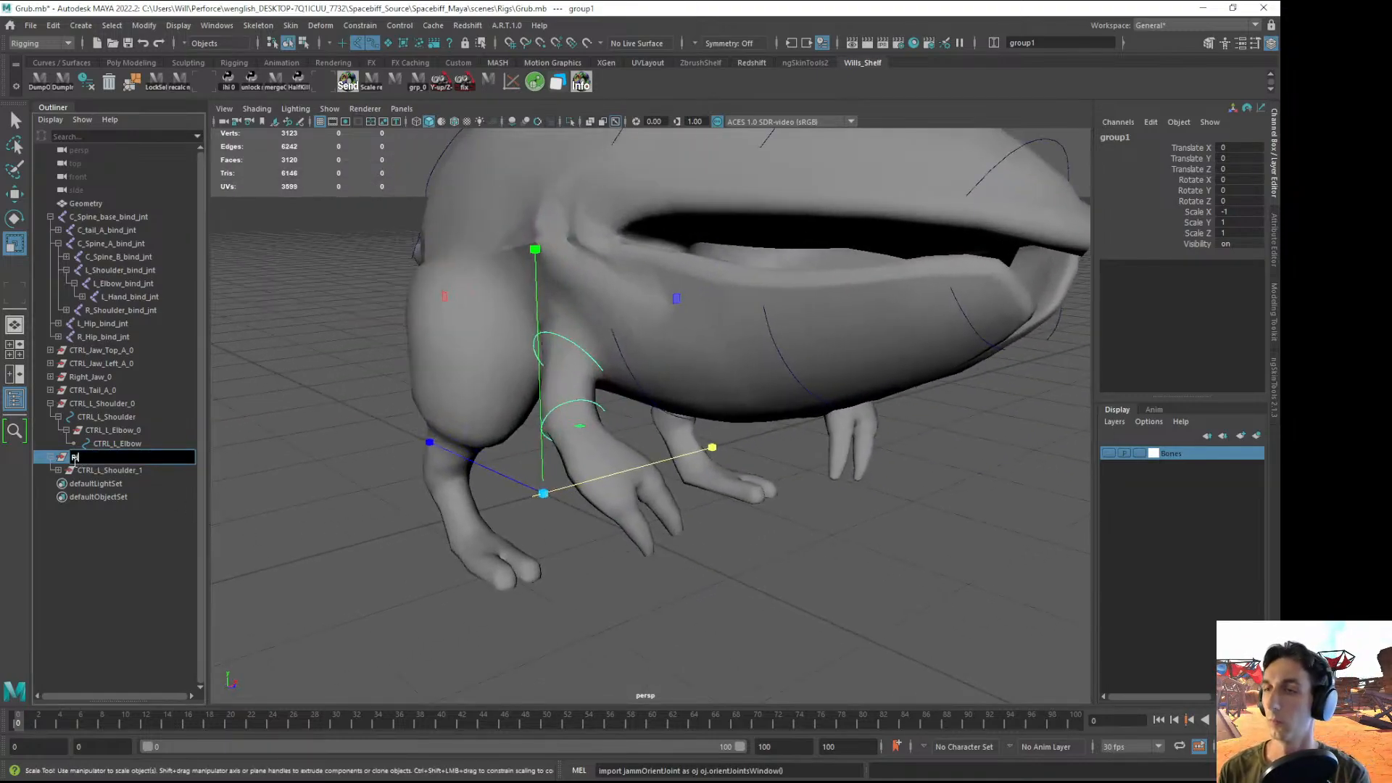
type("ight Shoulder ")
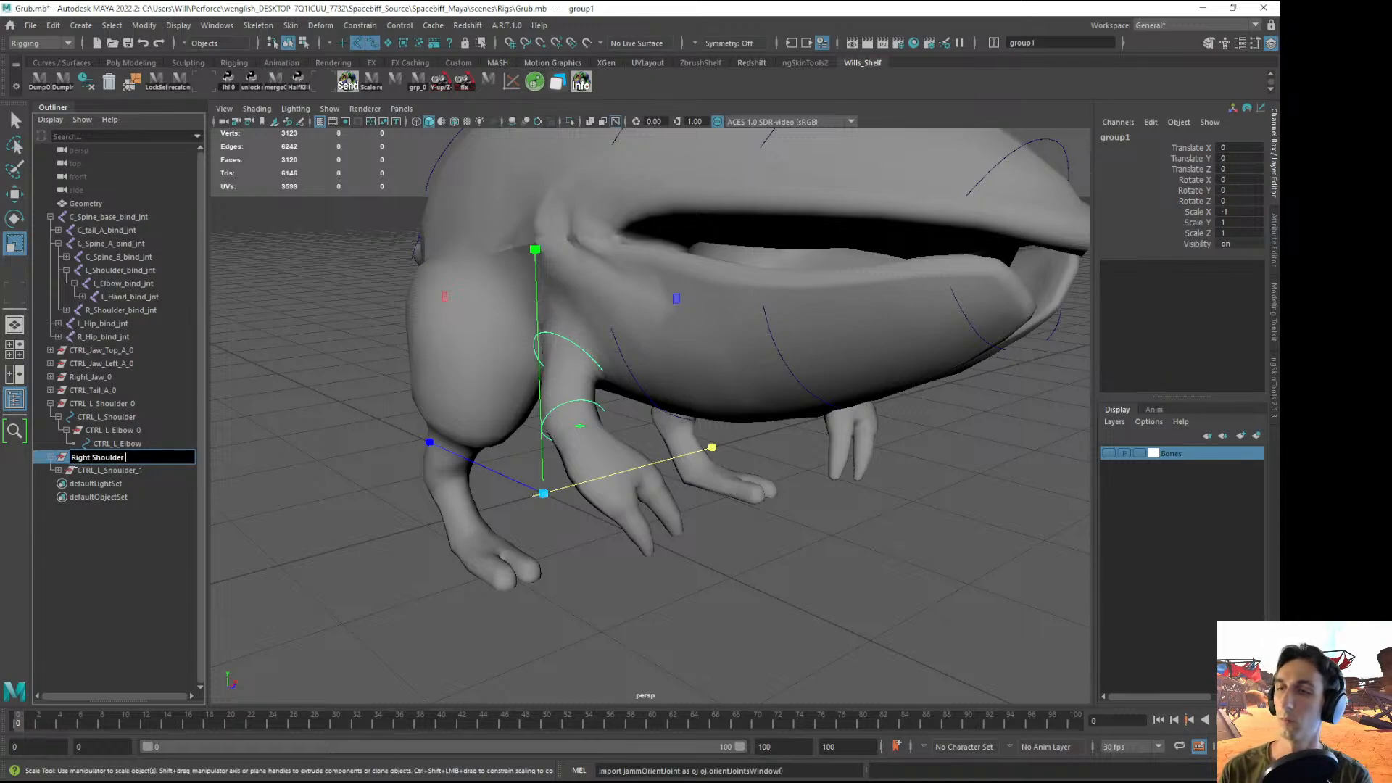
type("0")
key("Return")
- Expand the Right_Shoulder_0 hierarchy, select all four duplicated shoulder and elbow nodes, and save the scene
left_click_drag(361, 433, 249, 474, "alt")
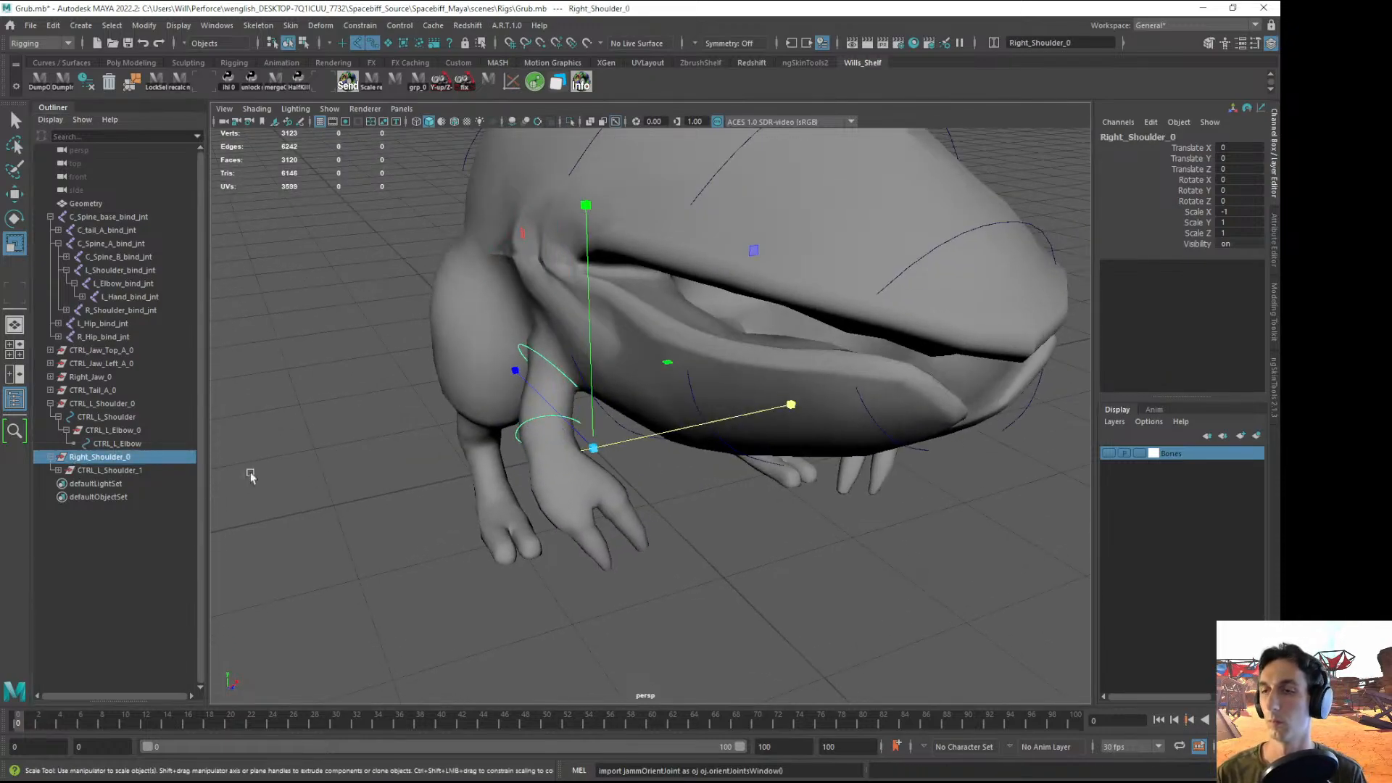
left_click(58, 470)
left_click(66, 484)
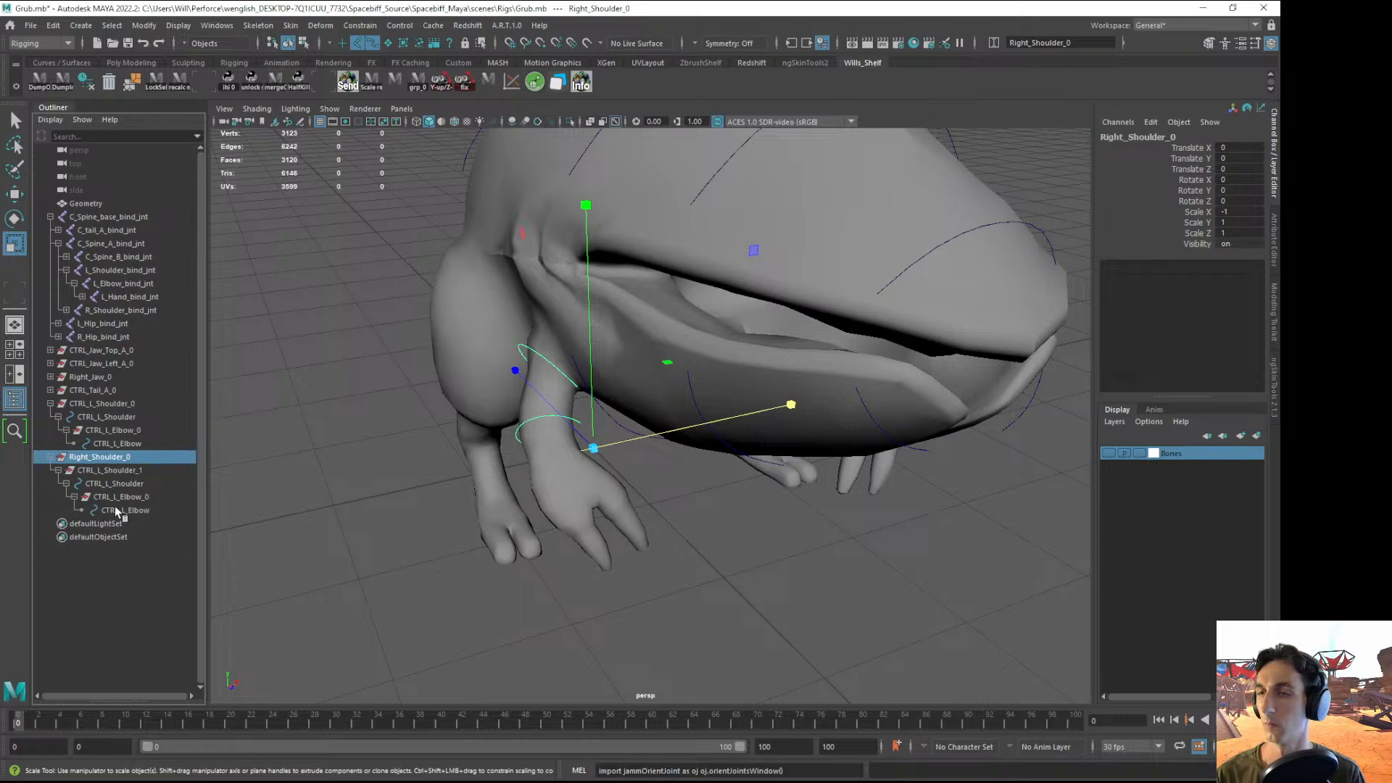
left_click_drag(118, 471, 123, 511)
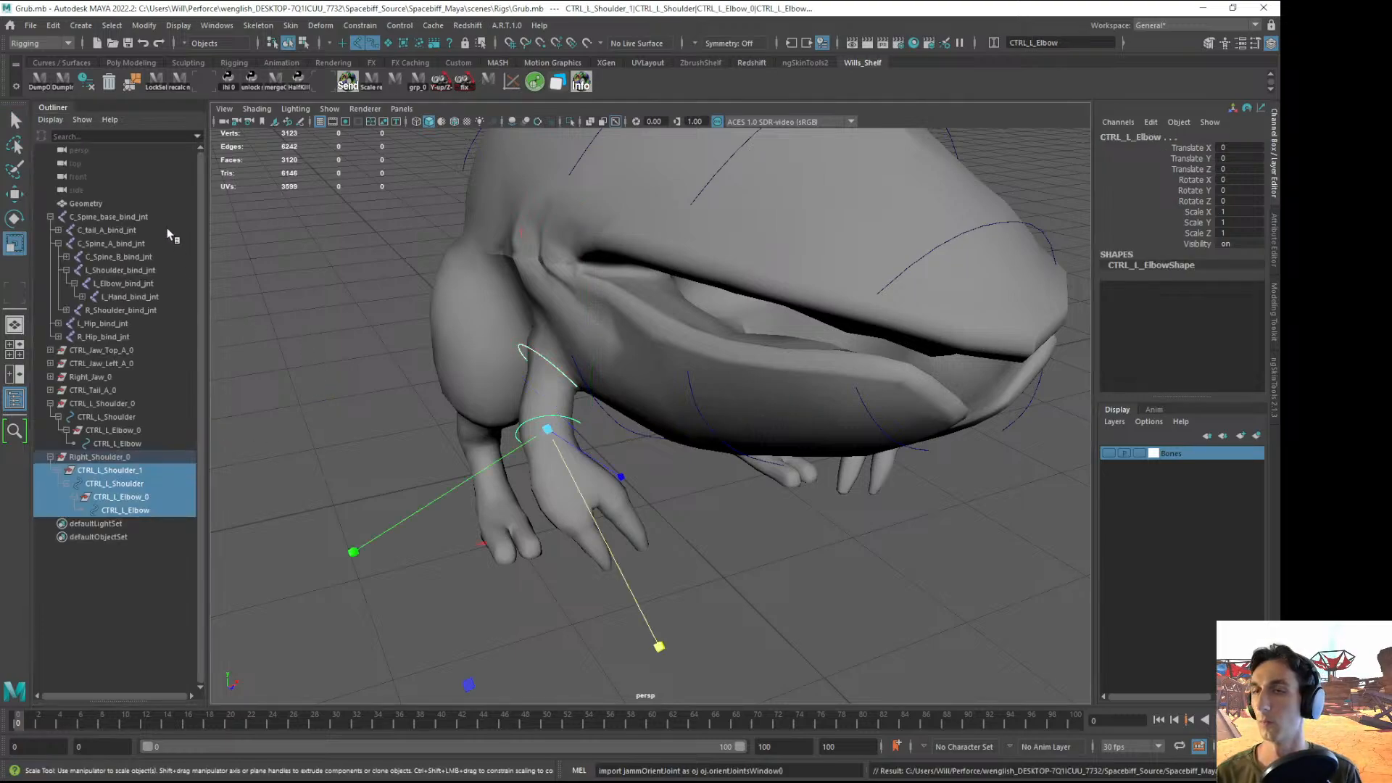
key("ctrl+s")
- Try replacing "L_" with "R_" in the names of the selected nodes only, and undo the replacement
left_click(143, 25)
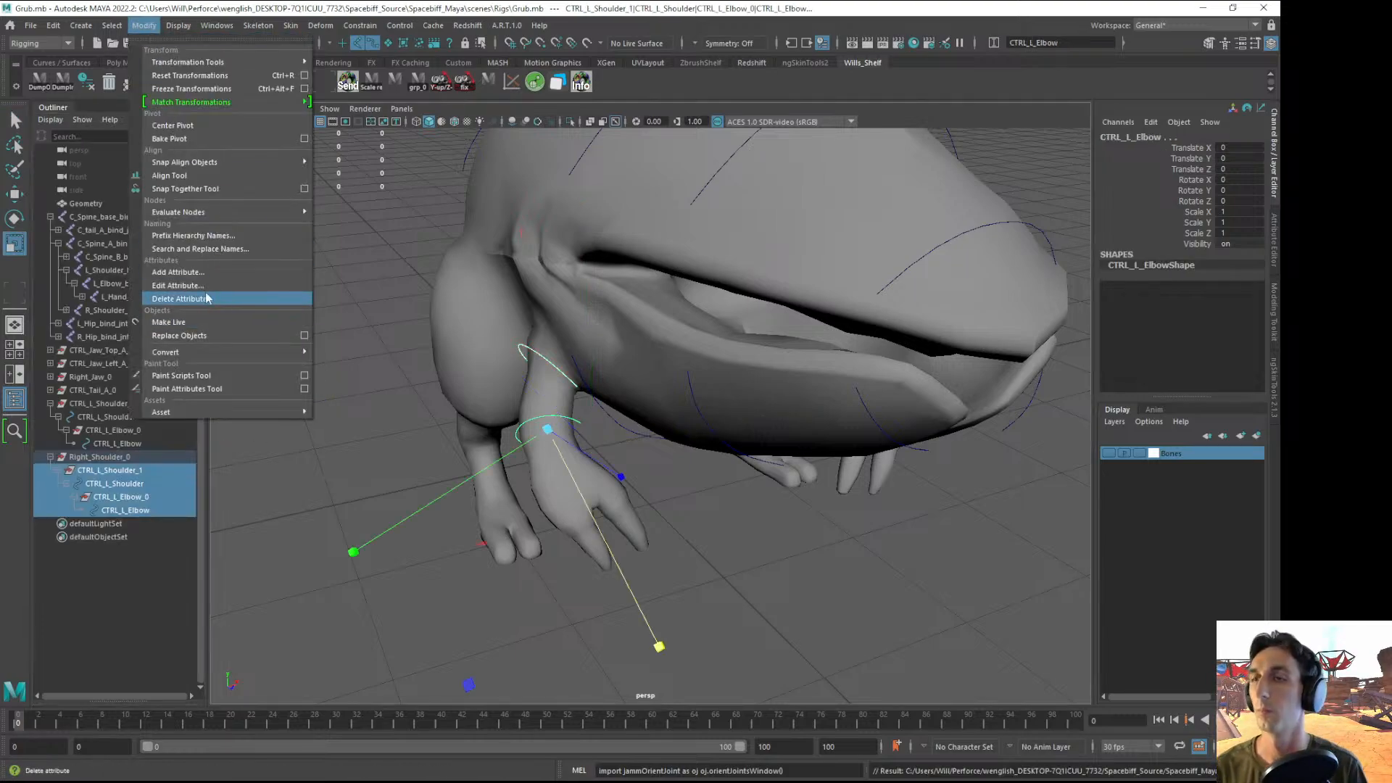
left_click(214, 250)
left_click_drag(829, 182, 515, 179)
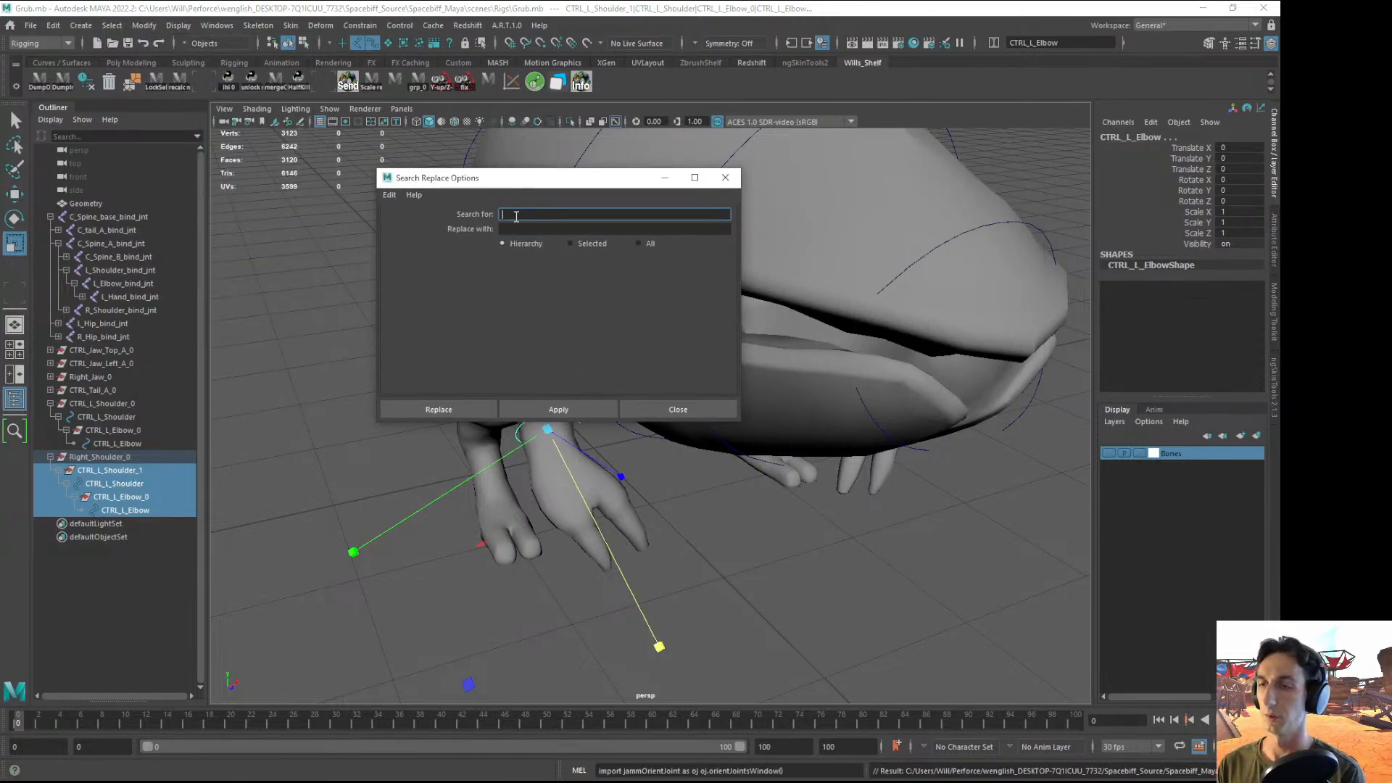
type("L_")
key("Tab")
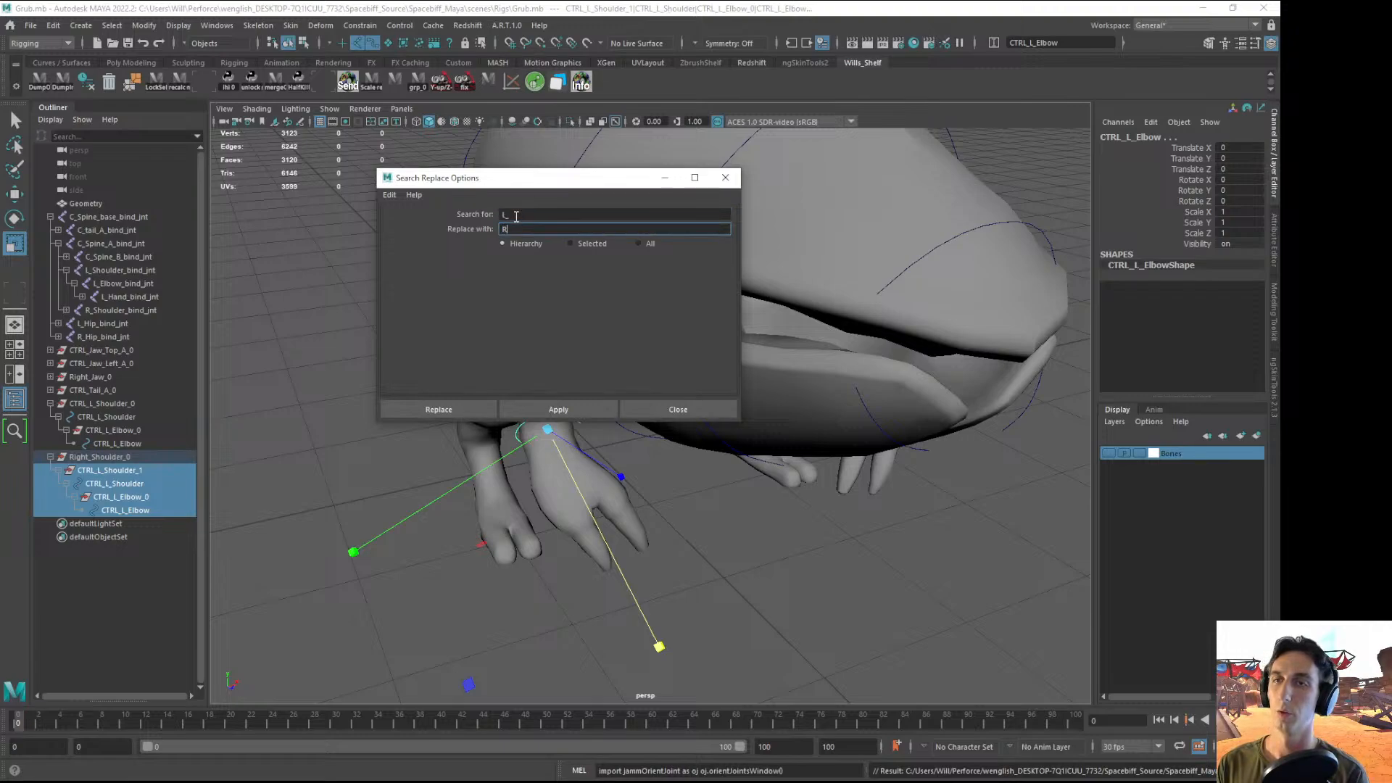
left_click(573, 243)
left_click(438, 411)
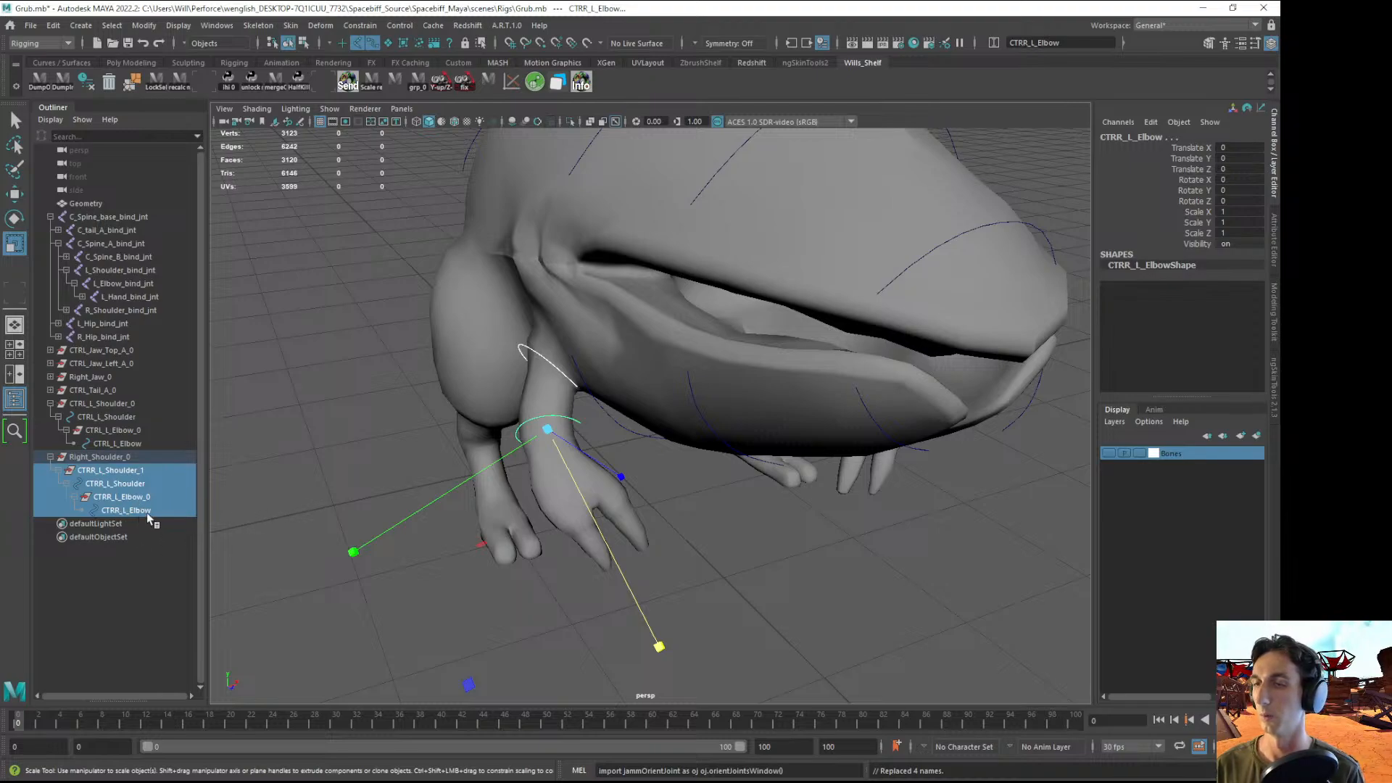
key("ctrl+z")
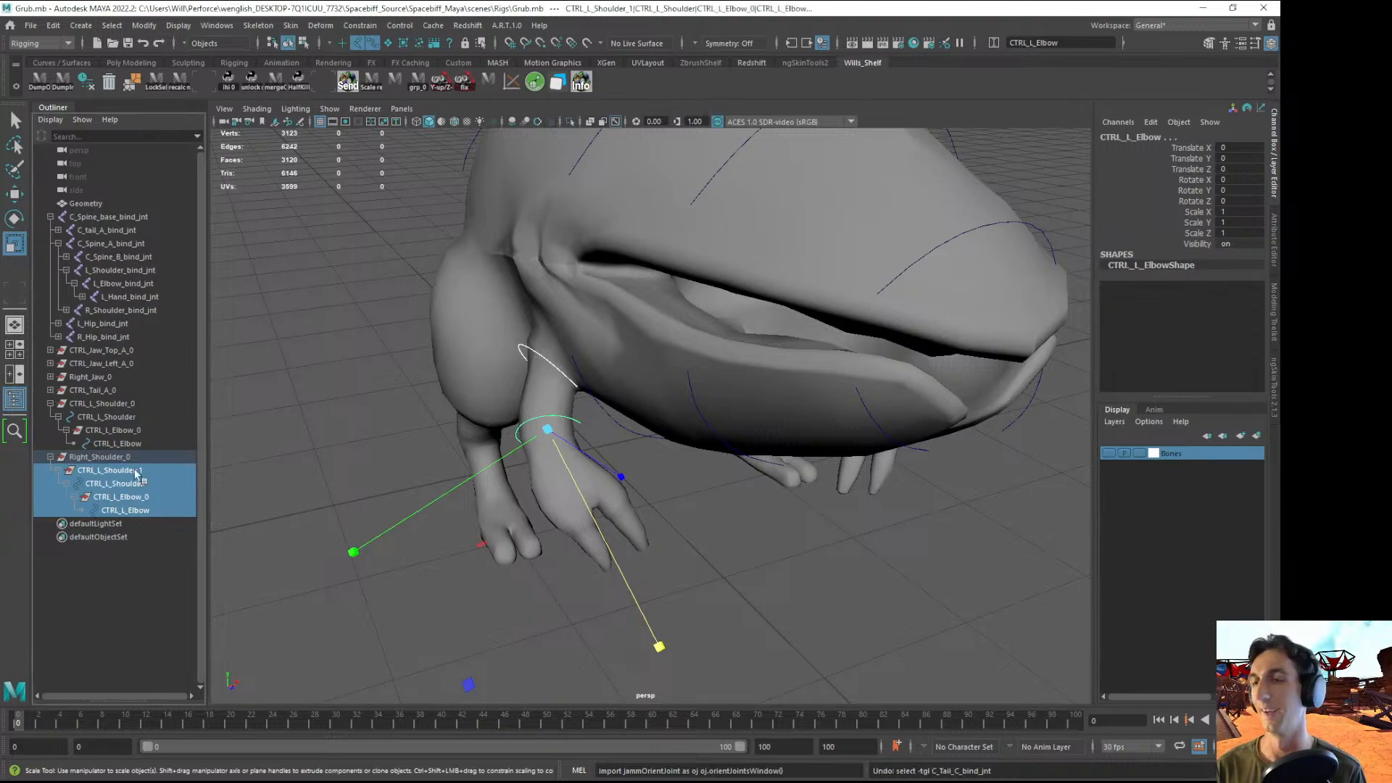
- Replace "_L_" with "_R_" in the names of the selected shoulder and elbow nodes, and clear the selection
left_click(143, 26)
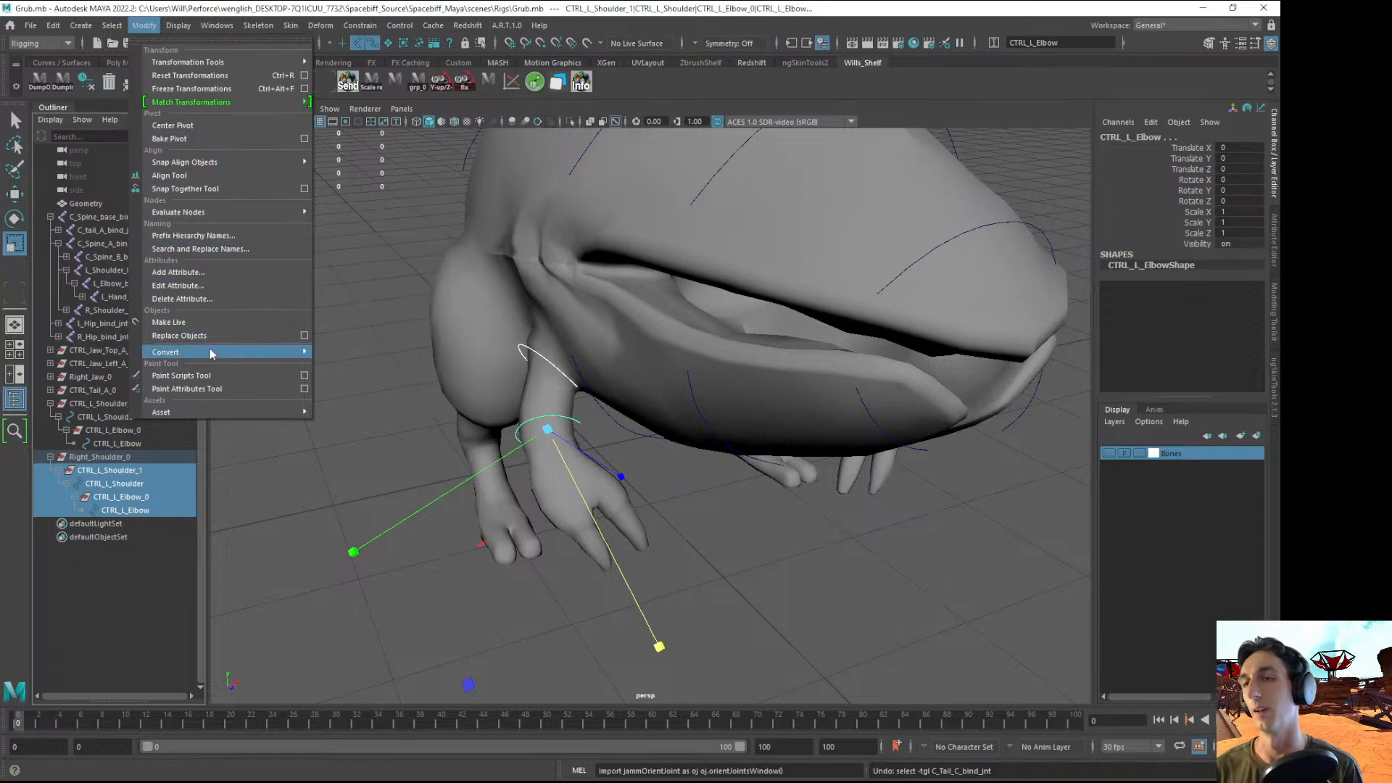
mouse_move(204, 351)
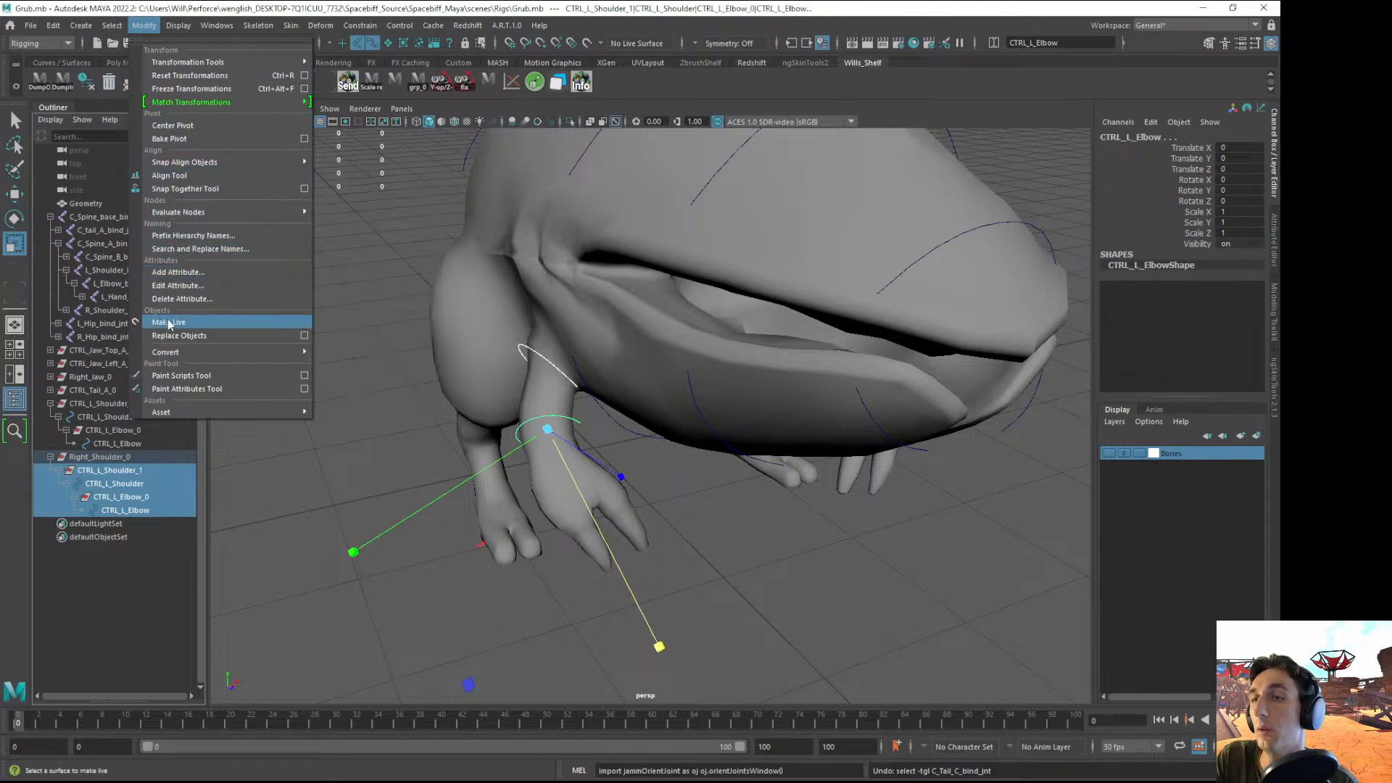
left_click(181, 249)
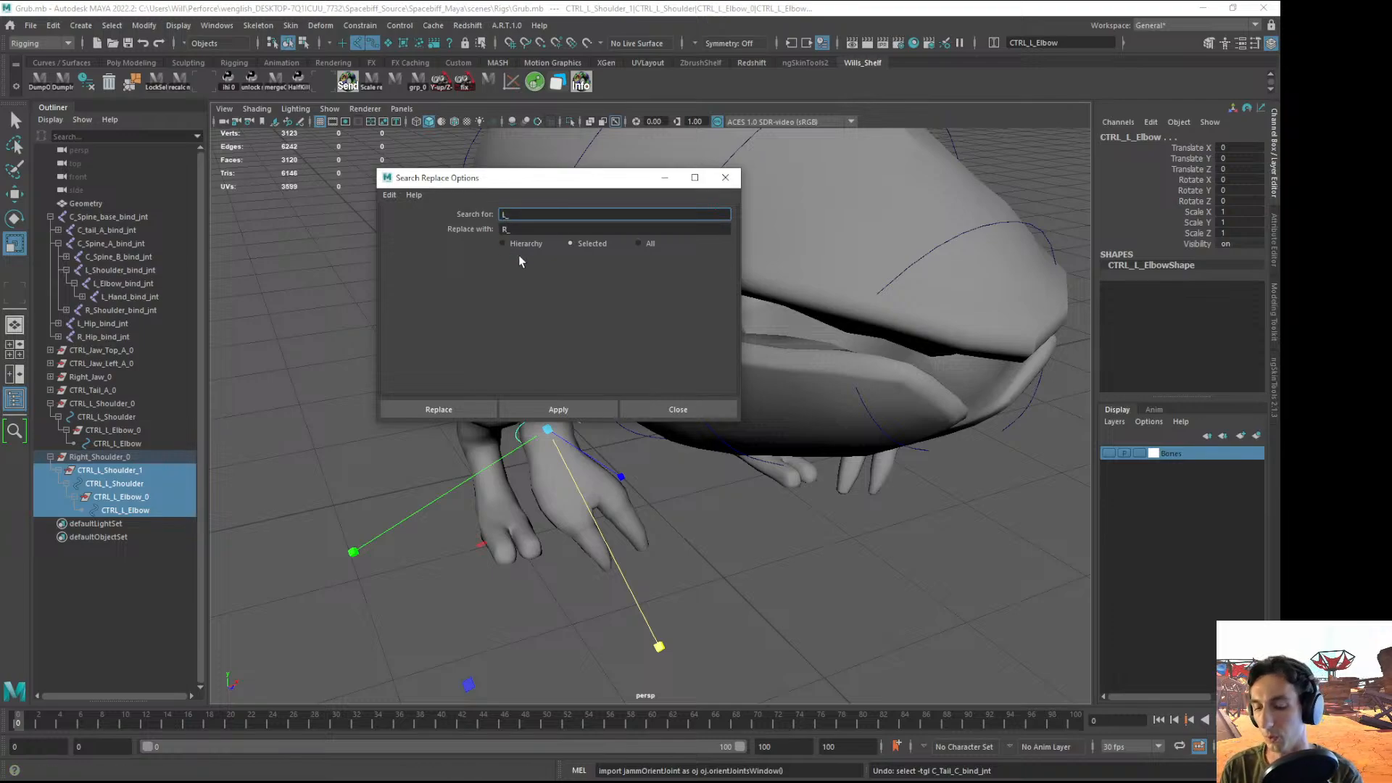
key("Tab")
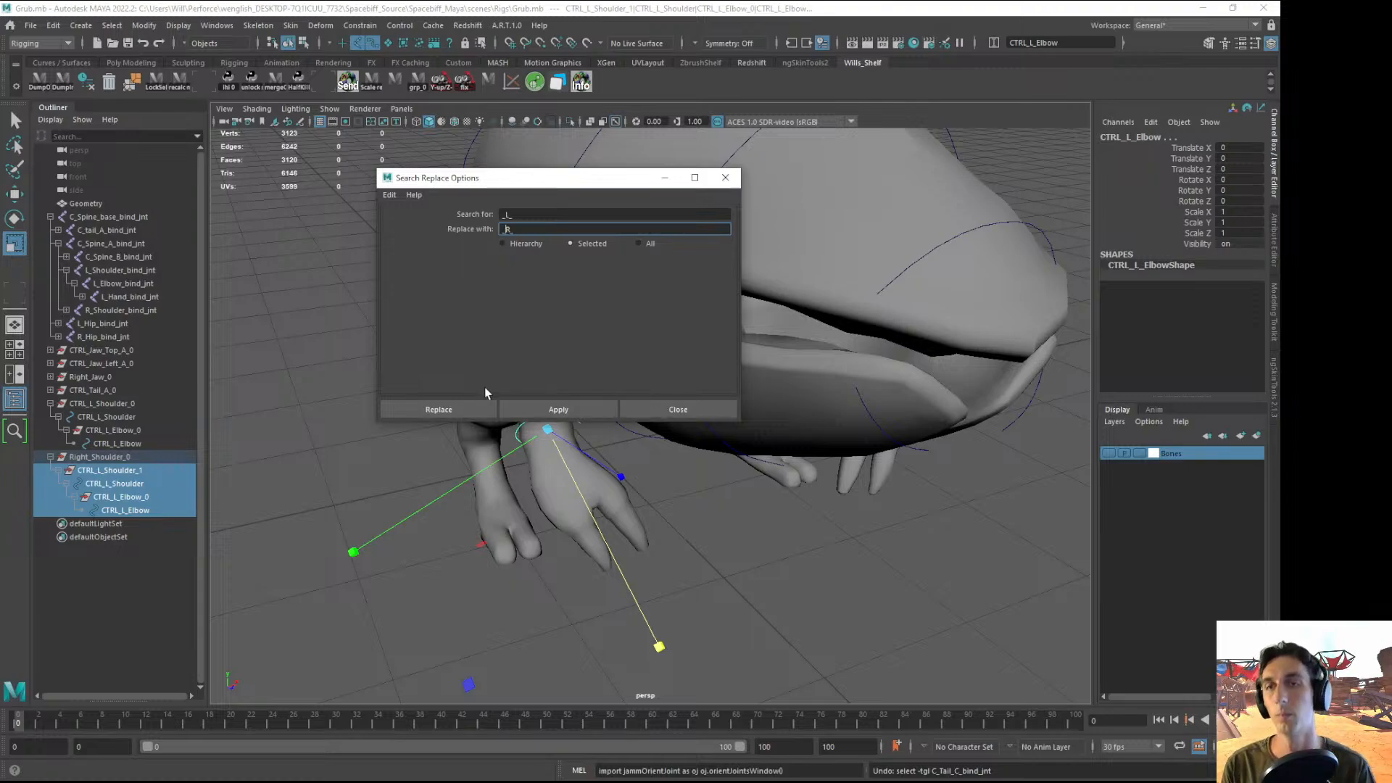
left_click(446, 409)
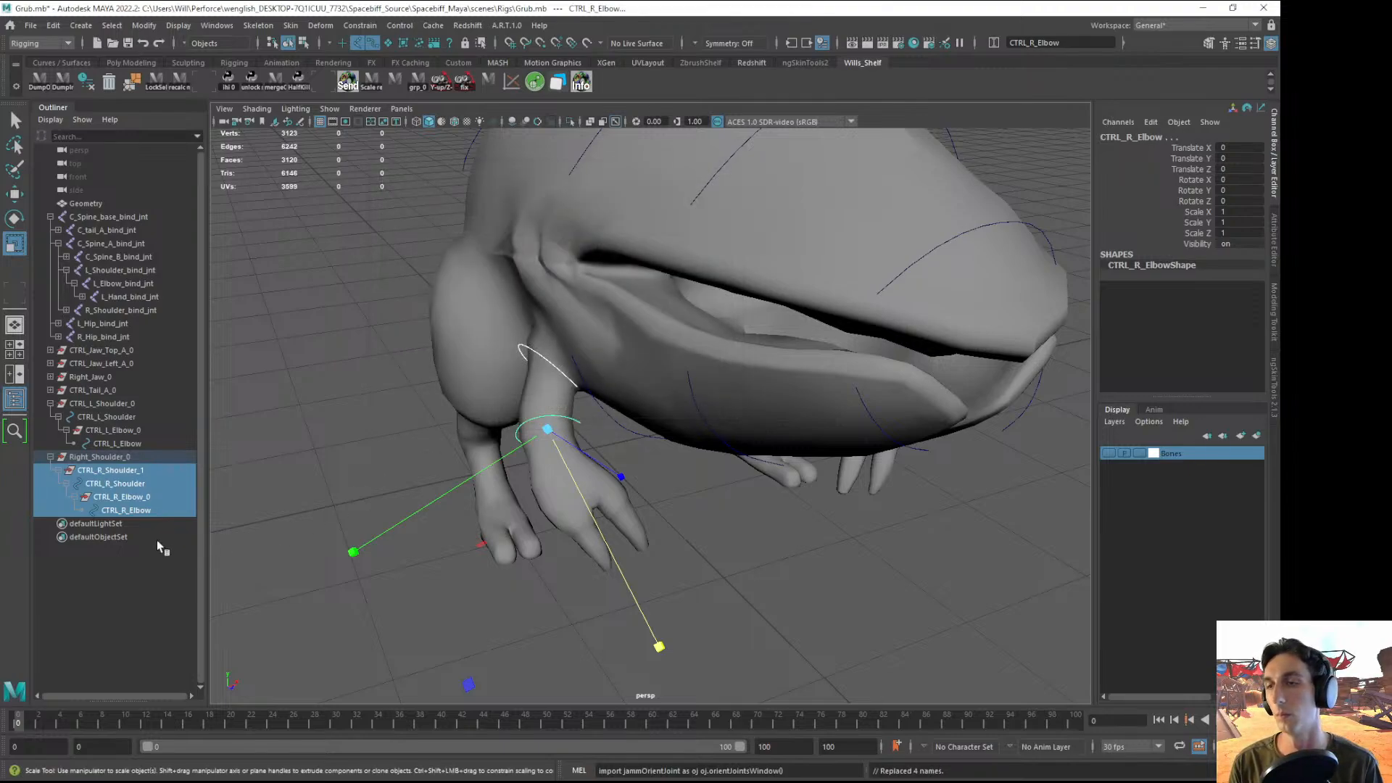
left_click(290, 478)
left_click_drag(290, 479, 590, 450, "alt")
left_click_drag(623, 432, 606, 434, "alt")
right_click_drag(606, 434, 711, 493, "alt")
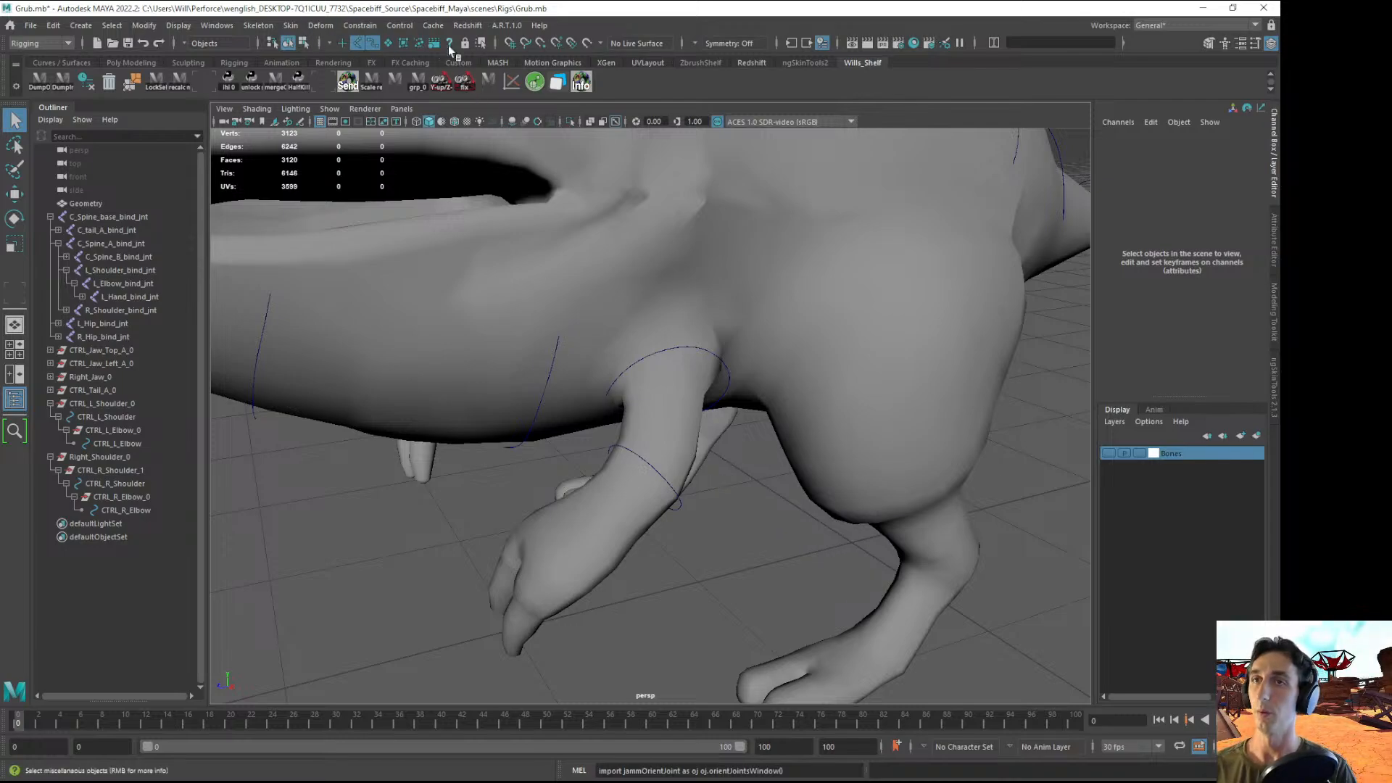
- Show the Bones display layer so the joints of the left front leg can be selected
left_click(729, 340)
left_click(760, 436)
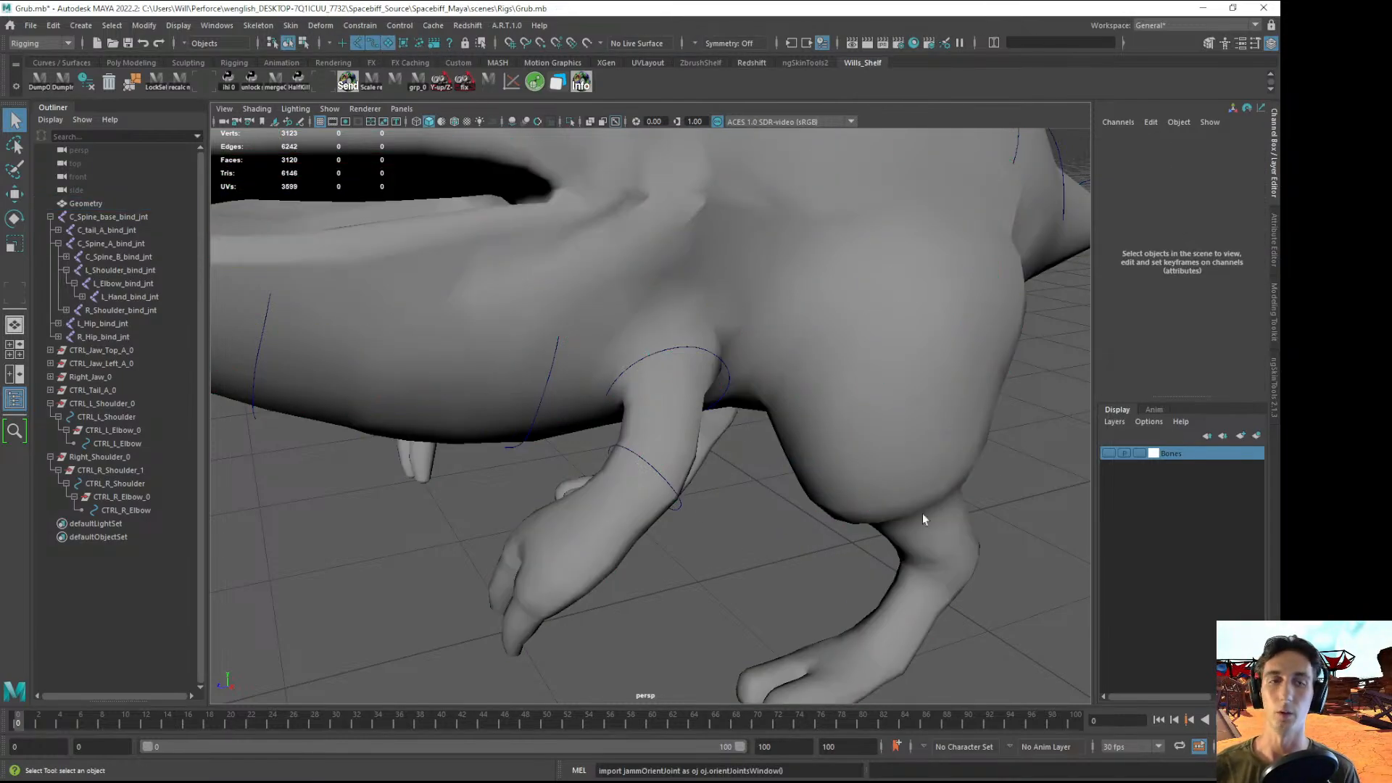
left_click(1108, 453)
left_click_drag(689, 551, 742, 569, "alt")
right_click_drag(742, 568, 795, 414, "alt")
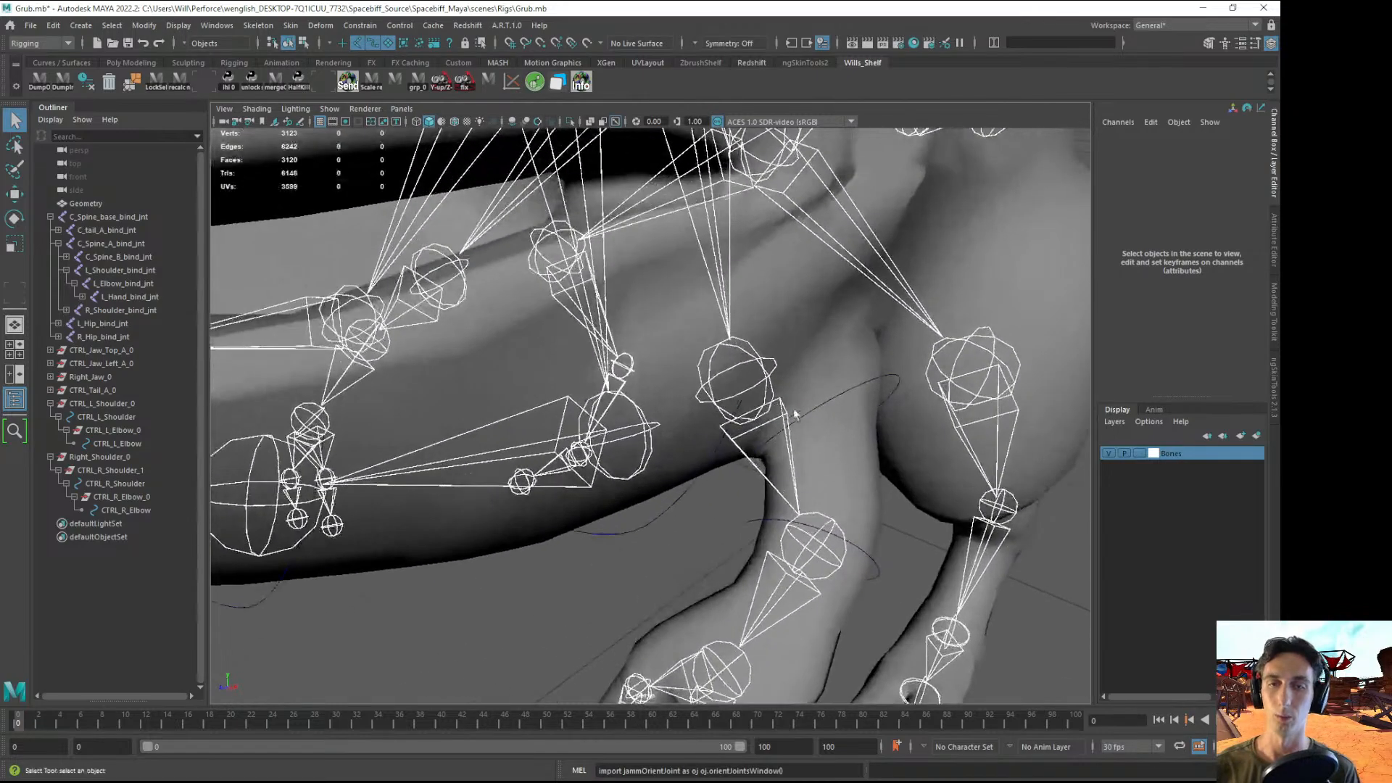
- Parent constrain L_Shoulder_bind_jnt to the CTRL_L_Shoulder control
left_click(766, 382)
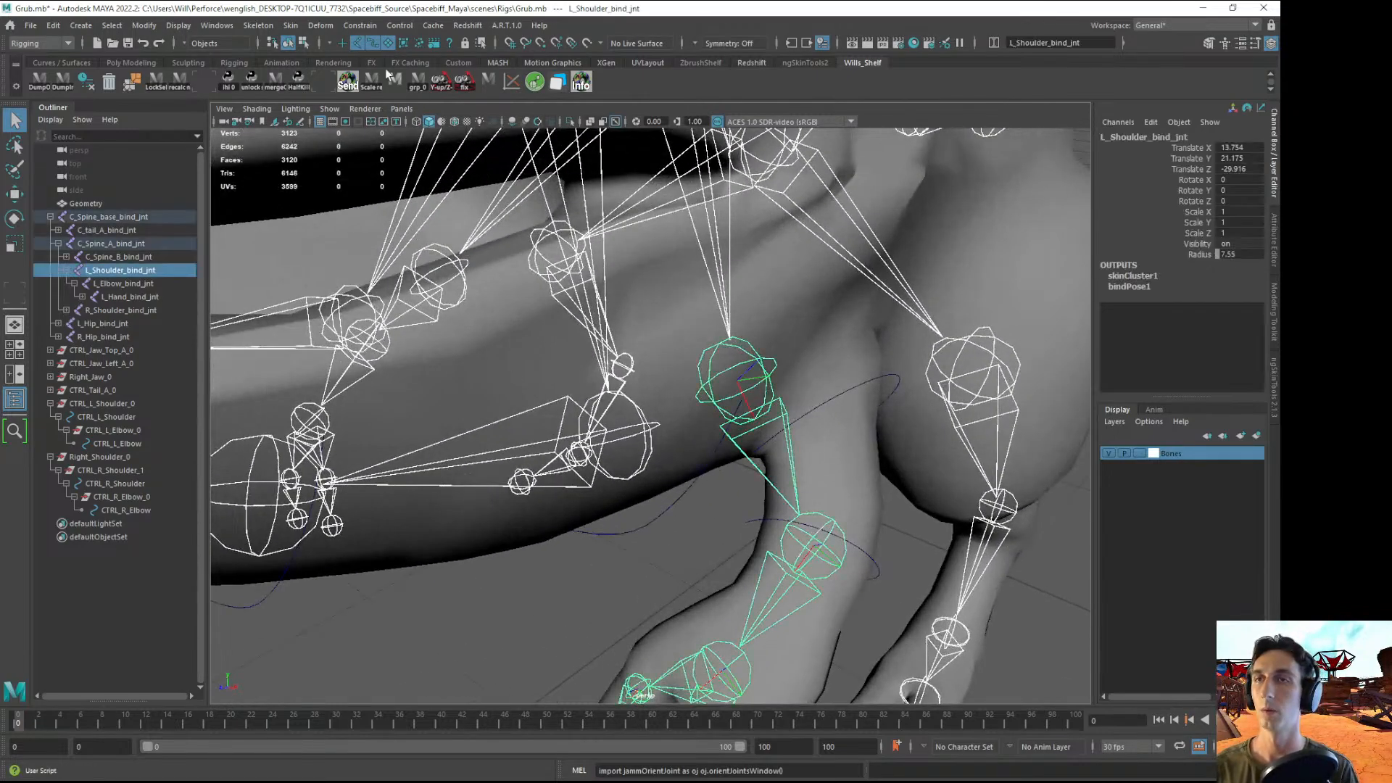
mouse_move(863, 398)
left_mouse_down("alt")
mouse_move(834, 377)
mouse_move(869, 386)
left_mouse_up("alt")
left_click(876, 371)
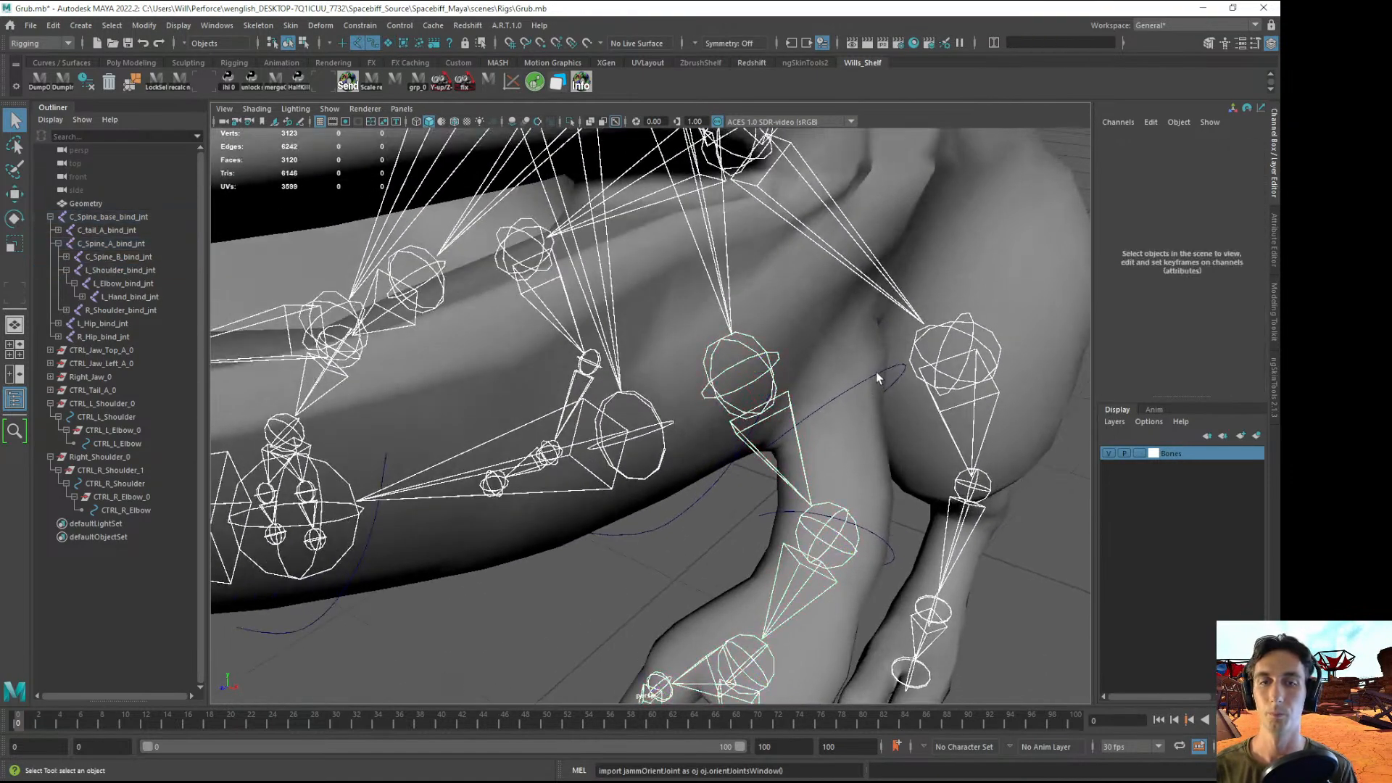
left_click(874, 375)
left_click(767, 367, "shift")
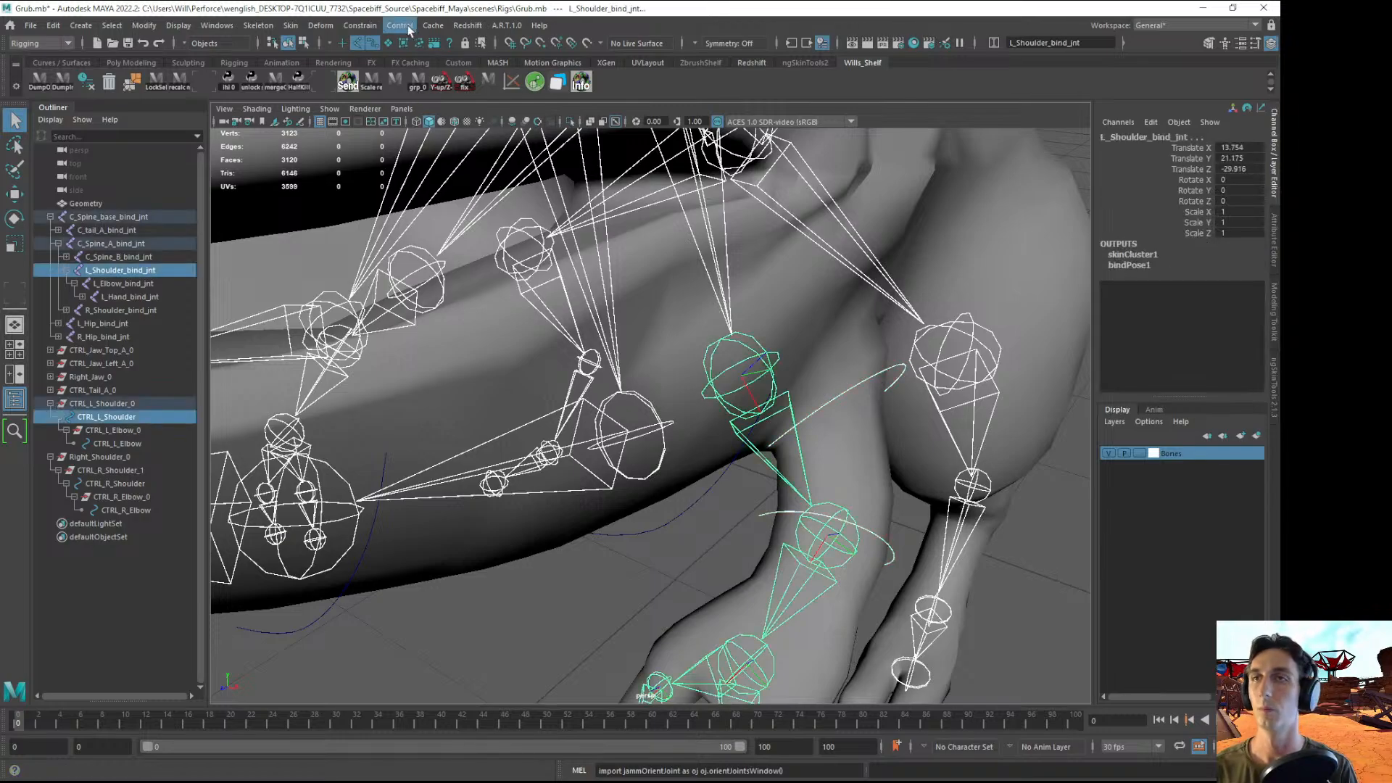
left_click(374, 28)
left_click(371, 57)
middle_click_drag(699, 507, 651, 429, "alt")
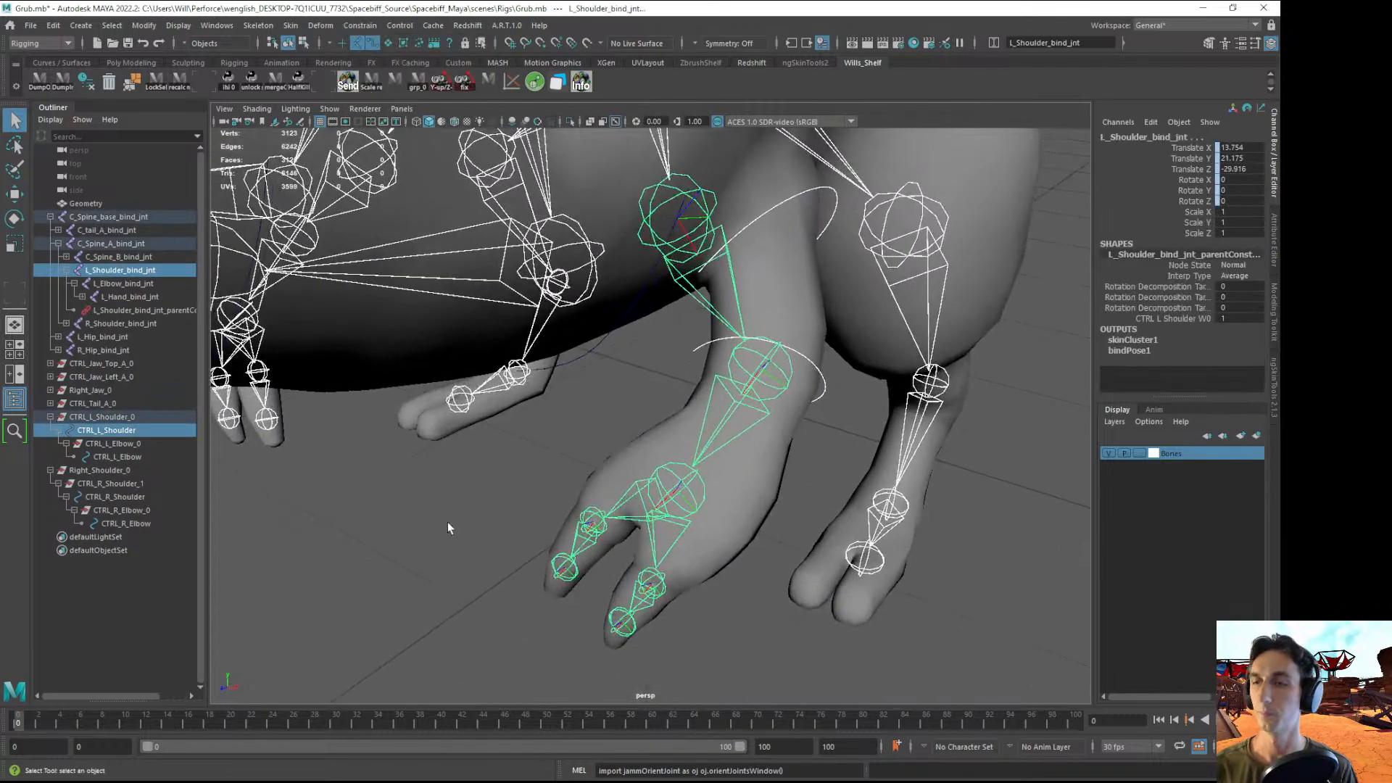
- Parent constrain L_Elbow_bind_jnt to the CTRL_L_Elbow control
left_click(447, 520)
left_click(819, 399)
left_click(759, 369, "shift")
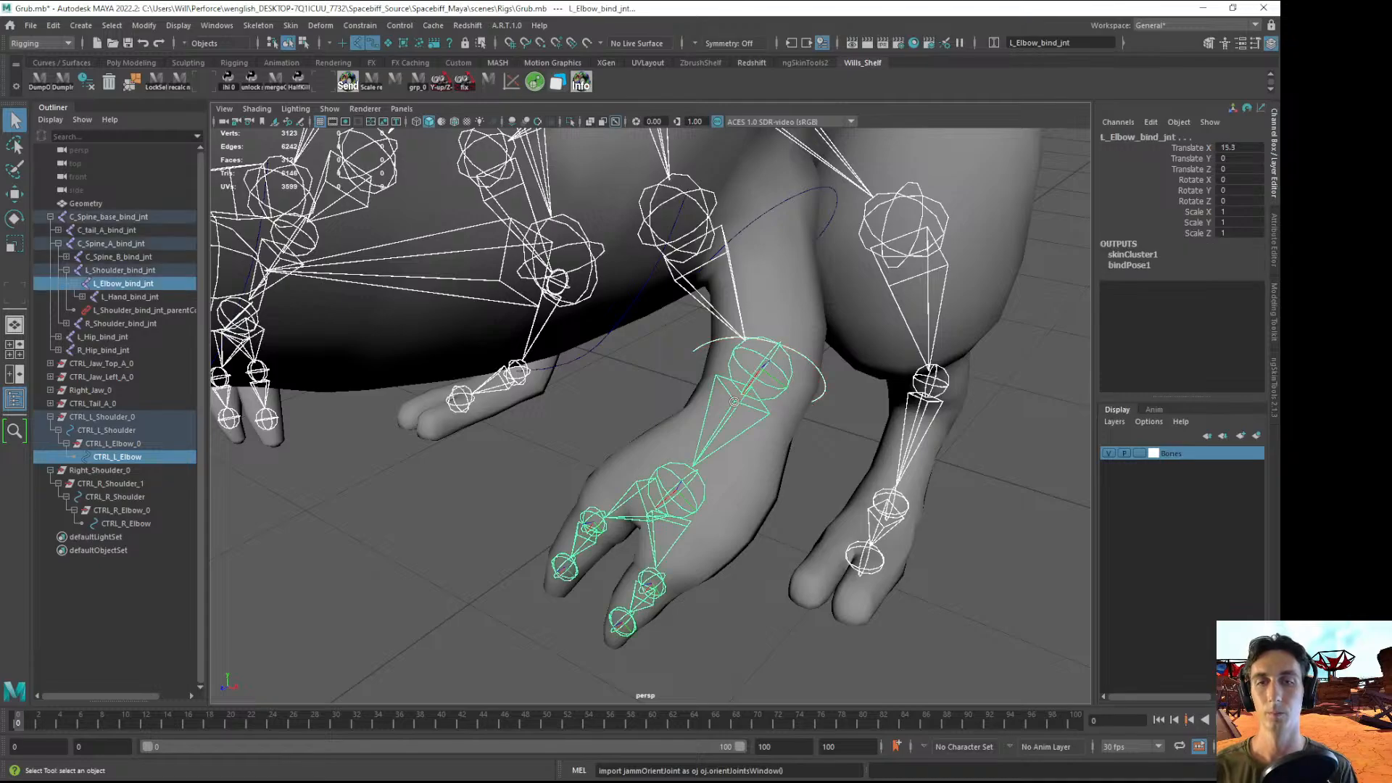
left_click(400, 25)
left_click(377, 58)
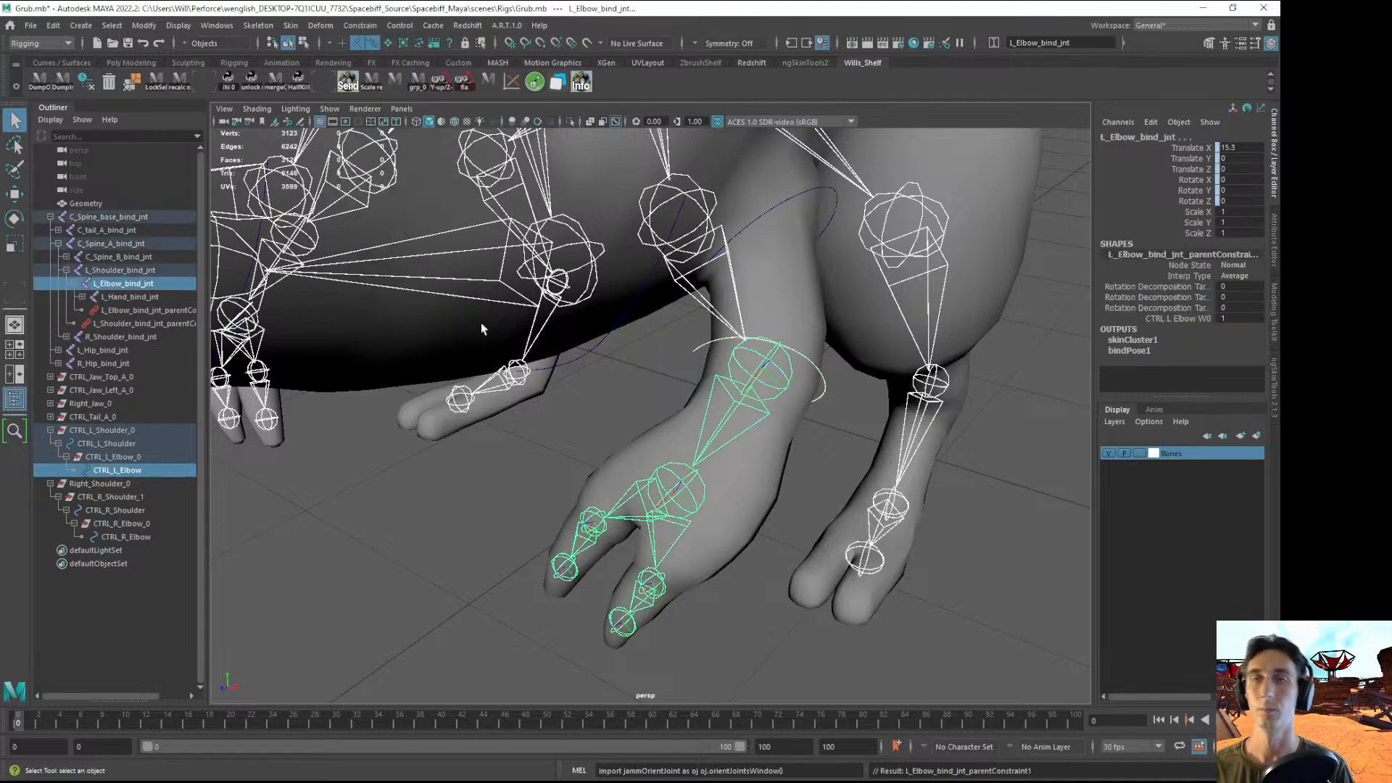
- Try rotating the left elbow and shoulder controls to test their constraints, and undo the rotations
right_click_drag(737, 432, 690, 411, "alt")
right_click_drag(665, 478, 586, 432, "alt")
left_click(728, 613)
left_click_drag(586, 432, 711, 406, "alt")
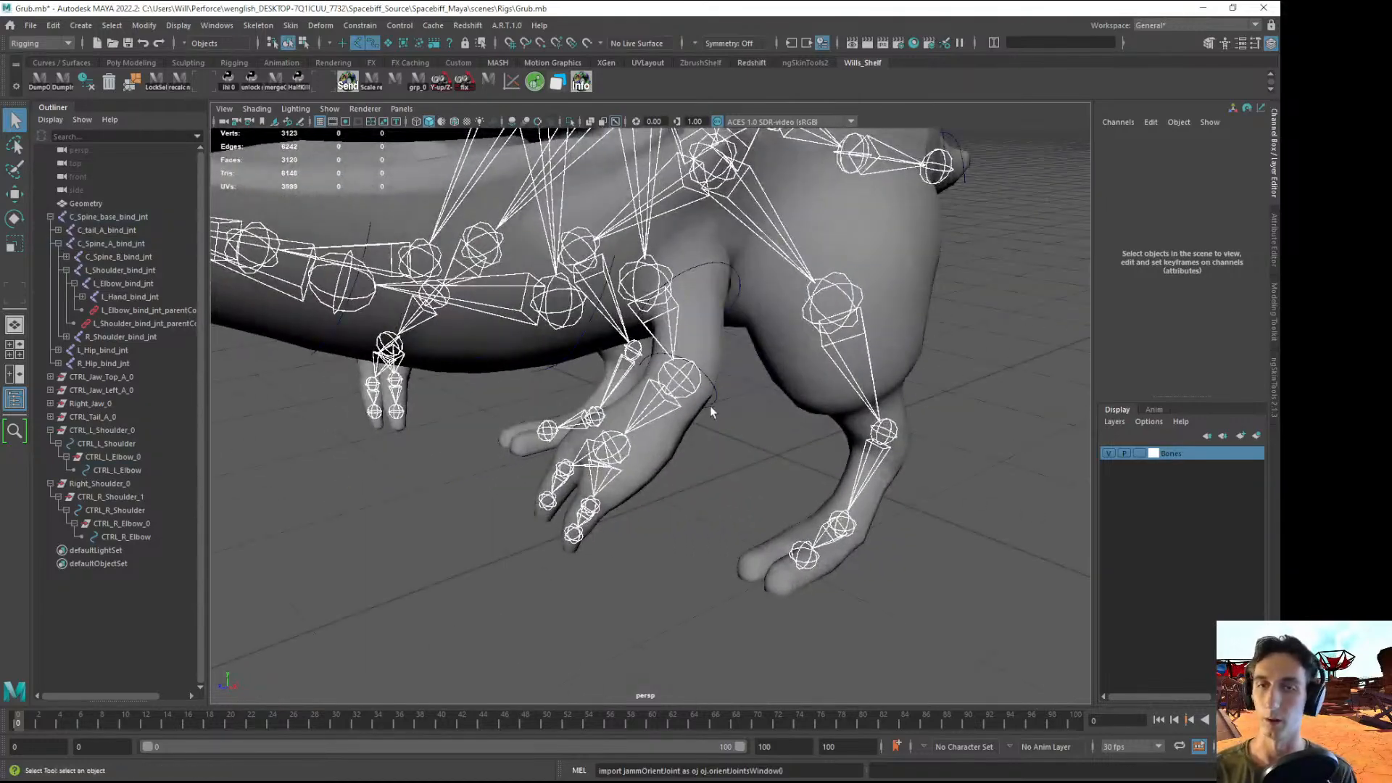
left_click(712, 402)
key("e")
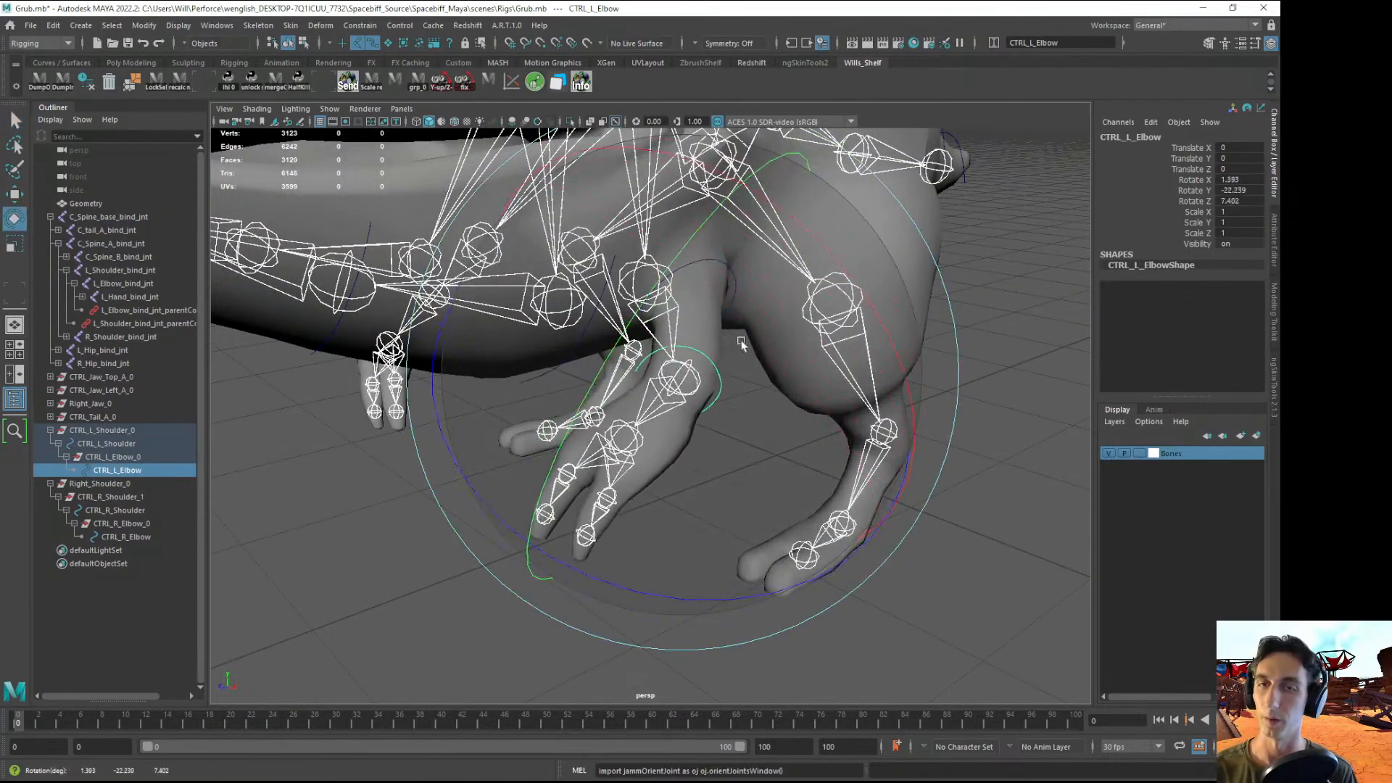
left_click(399, 589)
left_click(733, 288)
left_click_drag(665, 382, 748, 328)
key("ctrl+z")
- Parent constrain R_Shoulder_bind_jnt to the CTRL_R_Shoulder control
left_click(963, 607)
left_click_drag(507, 594, 884, 597, "alt")
mouse_move(718, 394)
left_mouse_down("alt")
mouse_move(687, 404)
mouse_move(714, 424)
mouse_move(711, 408)
left_mouse_up("alt")
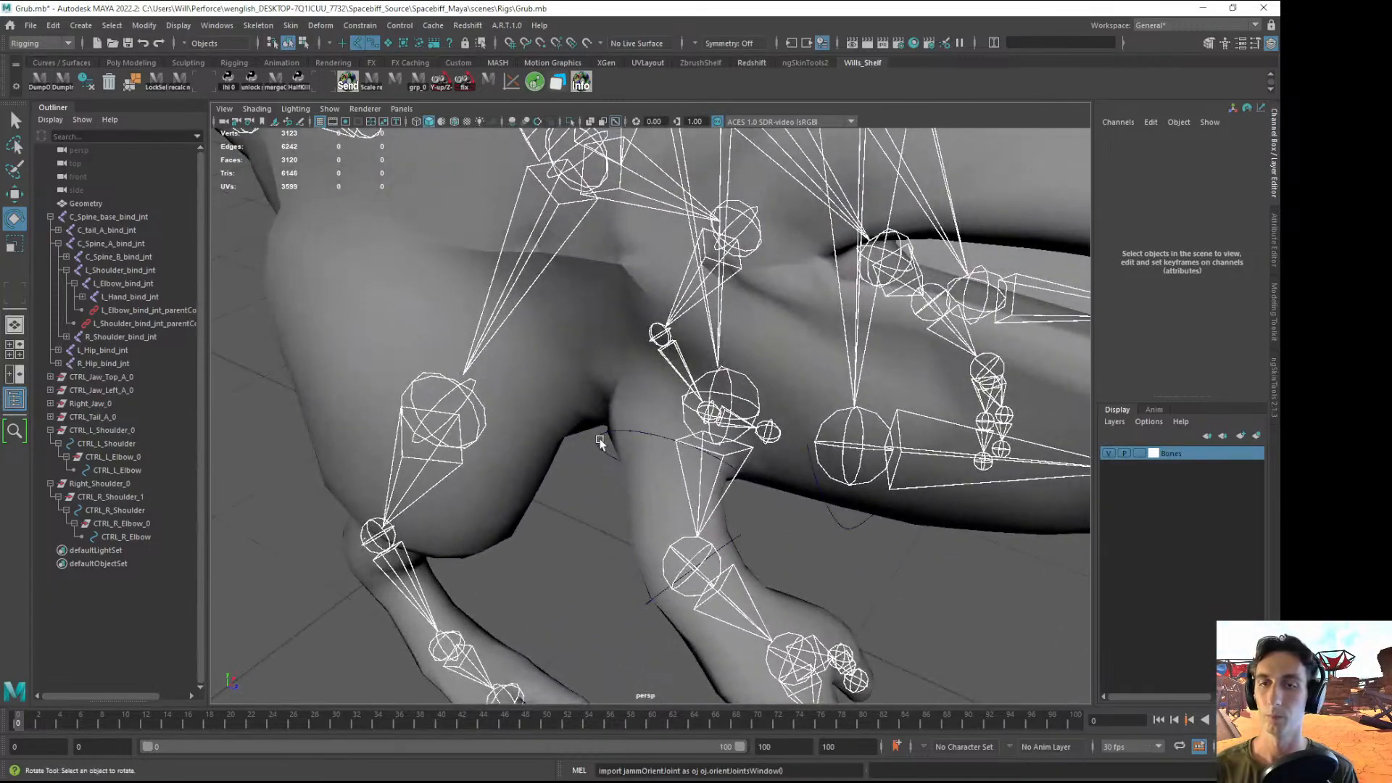
left_click(600, 442)
left_click_drag(599, 441, 675, 428, "alt")
left_click(671, 424, "shift")
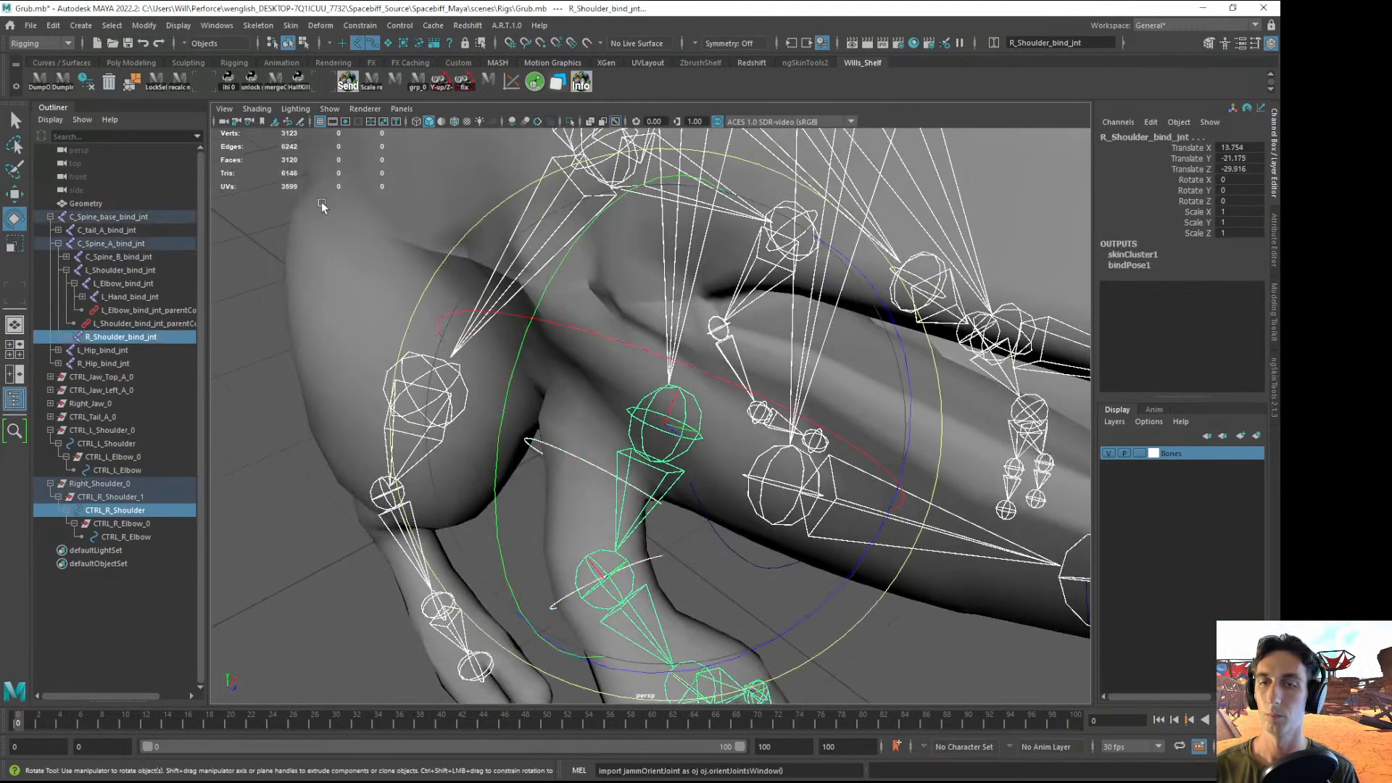
left_click(399, 25)
left_click(377, 63)
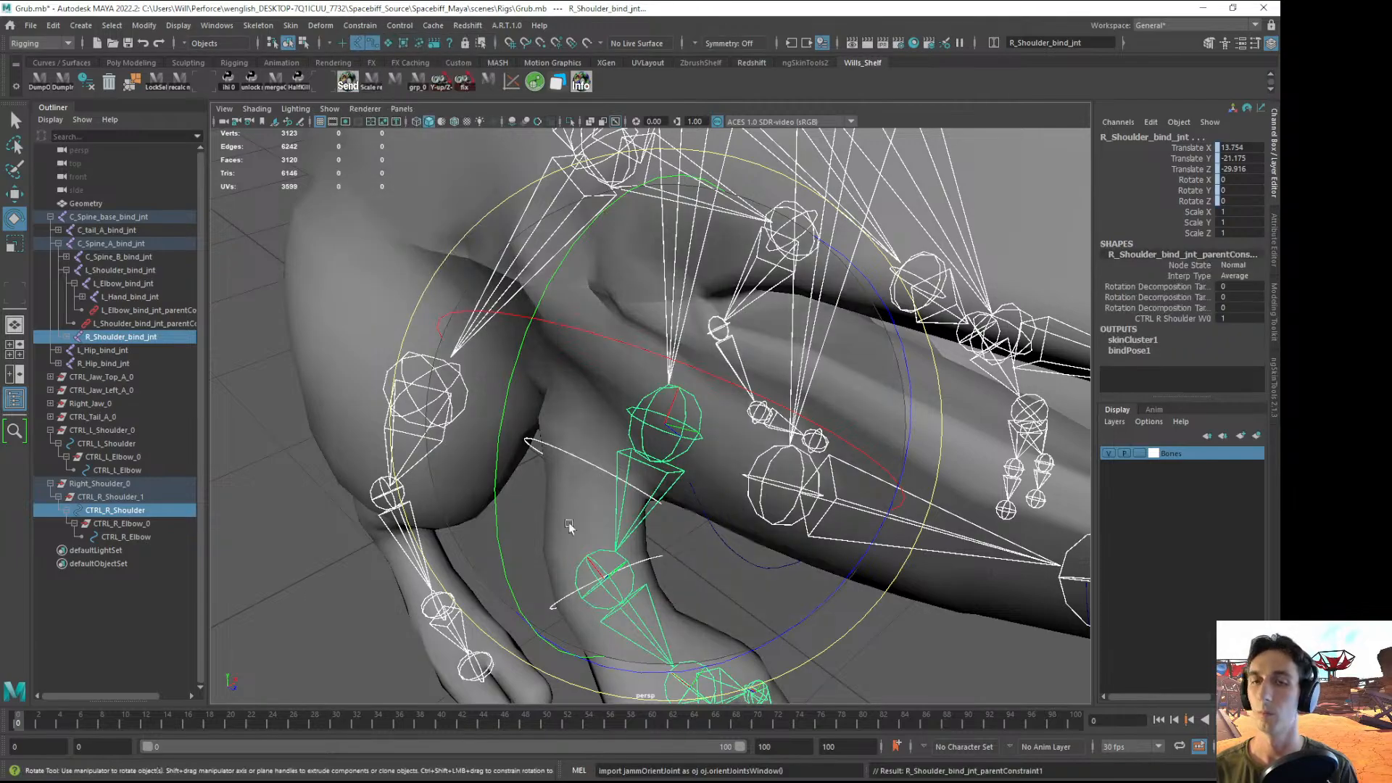
- Parent constrain R_Elbow_bind_jnt to the CTRL_R_Elbow control
left_click_drag(569, 526, 271, 514, "alt")
left_click(271, 515)
left_click(496, 420)
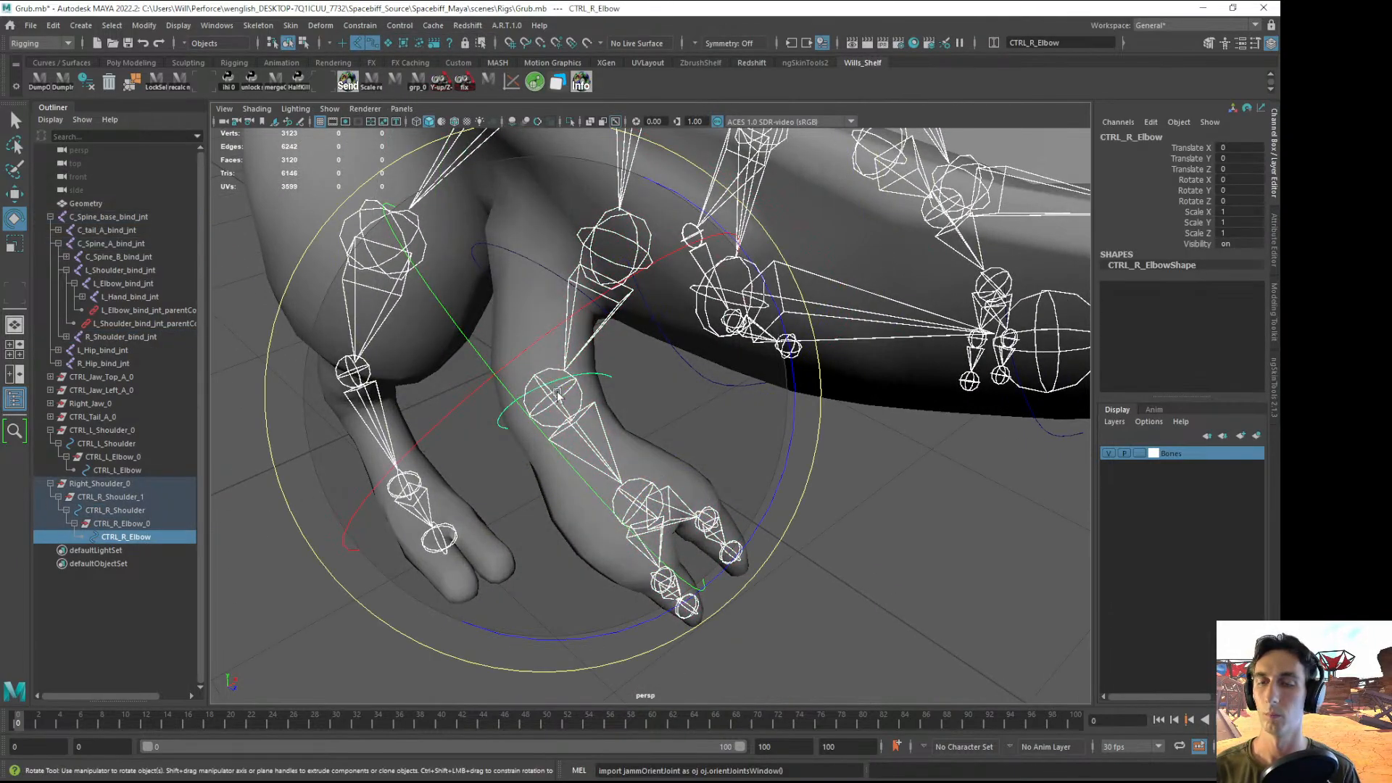
scroll(557, 395, "up", 3)
left_click(543, 428, "shift")
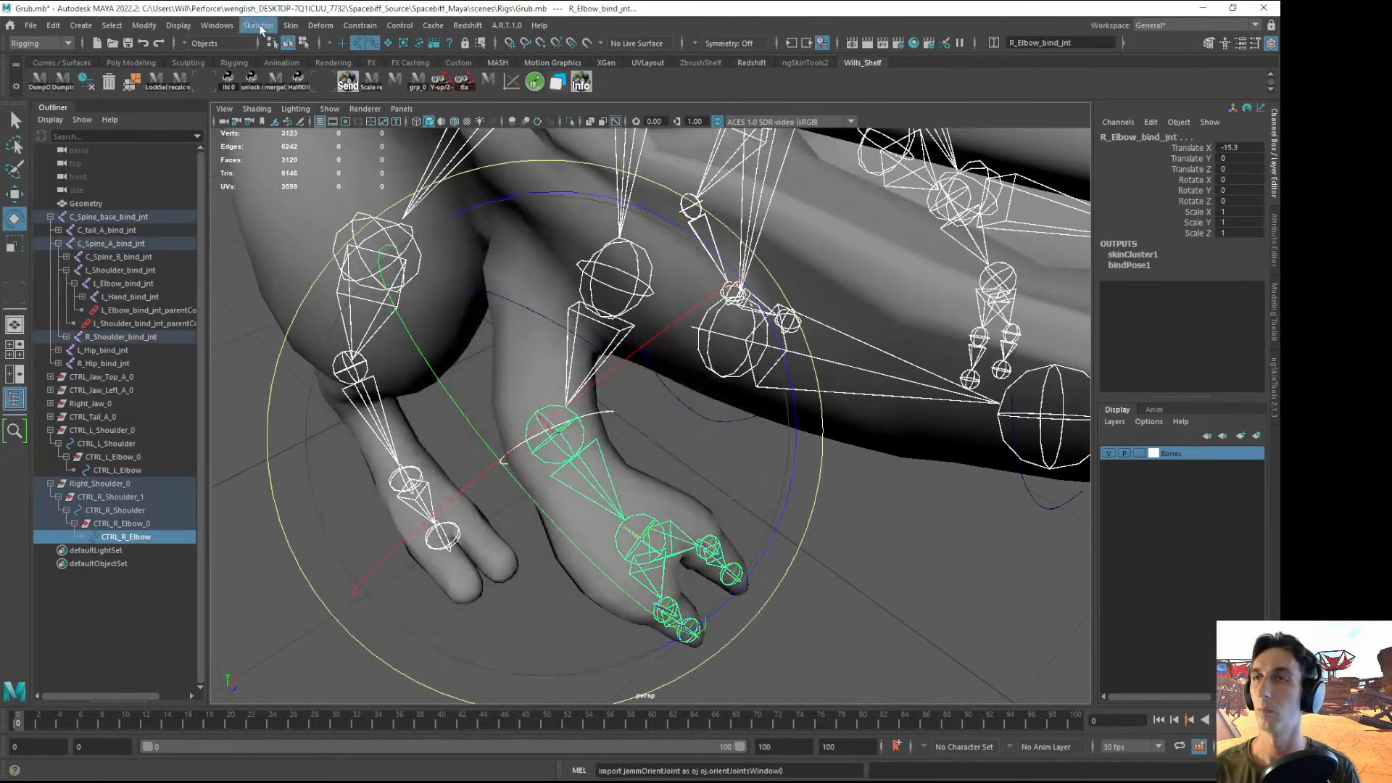
left_click(361, 25)
left_click(377, 62)
left_click_drag(693, 398, 285, 493, "alt")
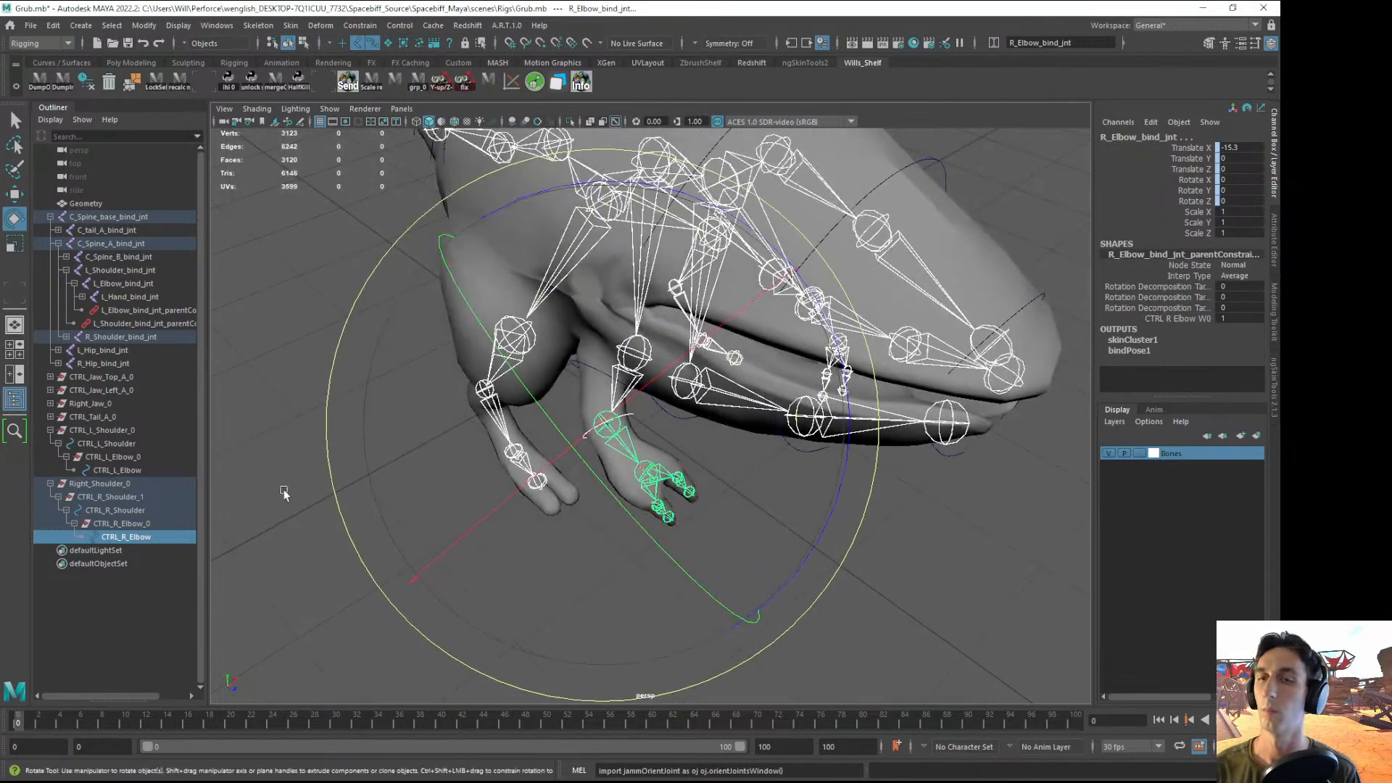
- Clear the selection and hide the Bones display layer
left_click(283, 494)
left_click_drag(964, 443, 1029, 444, "alt")
left_click(1107, 452)
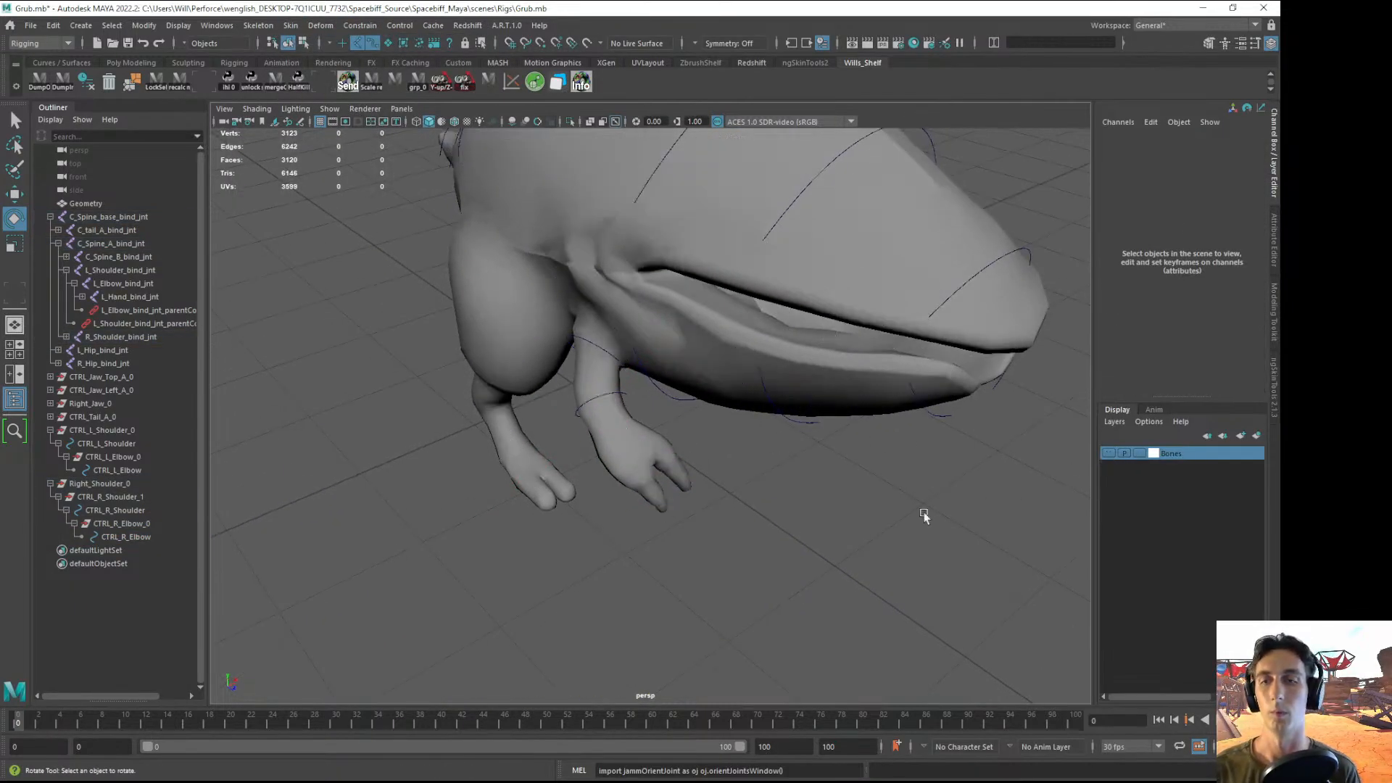
- Try rotating the right front leg's controls, including CTRL_R_Shoulder, to test the mirrored setup, and undo the rotations
left_click_drag(924, 512, 699, 437, "alt")
left_click(583, 375)
left_click_drag(612, 404, 559, 532)
key("ctrl+z")
left_click(360, 573)
left_click_drag(359, 575, 491, 515, "alt")
left_click(667, 342)
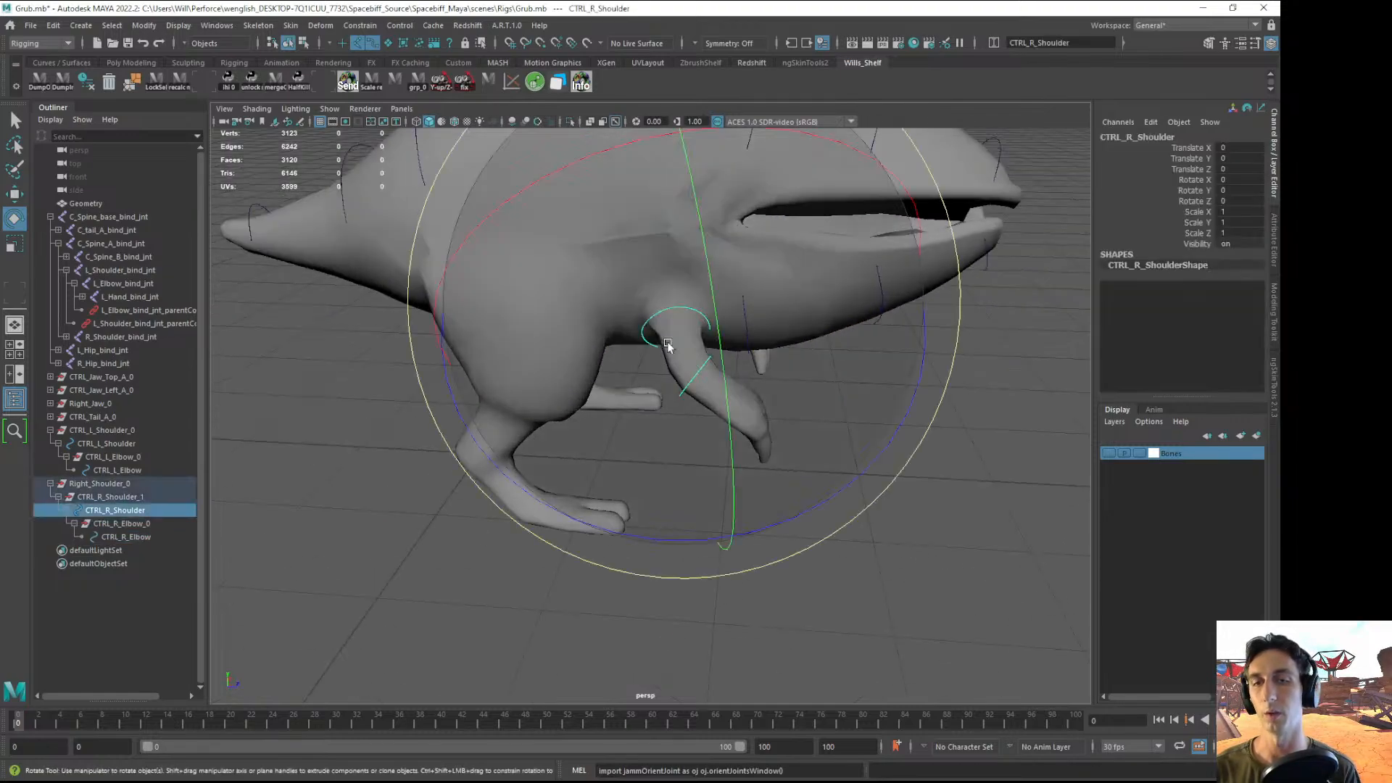
left_click_drag(667, 342, 797, 363)
left_click_drag(929, 457, 689, 388, "alt")
left_click_drag(689, 388, 827, 456)
key("ctrl+z")
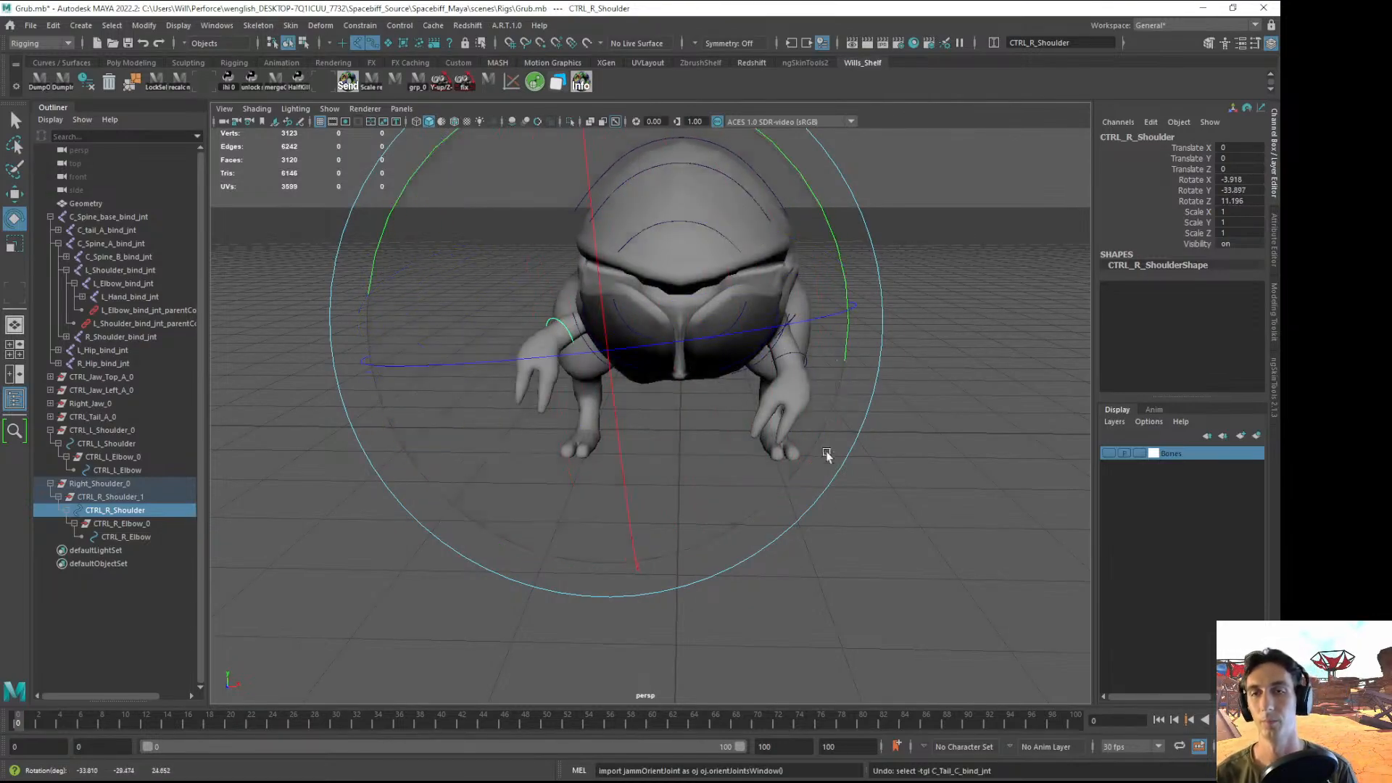
left_click_drag(979, 428, 891, 418, "alt")
key("ctrl+z")
left_click_drag(852, 475, 812, 500, "alt")
left_click(894, 486)
- Try further rotations on the front leg controls and undo them
left_click(731, 343)
left_click_drag(743, 410, 933, 457)
left_click_drag(813, 464, 595, 536)
key("ctrl+z")
key("ctrl+z")
- Clear the selection and save the scene
left_click(938, 647)
left_click_drag(938, 648, 749, 517, "alt")
key("e")
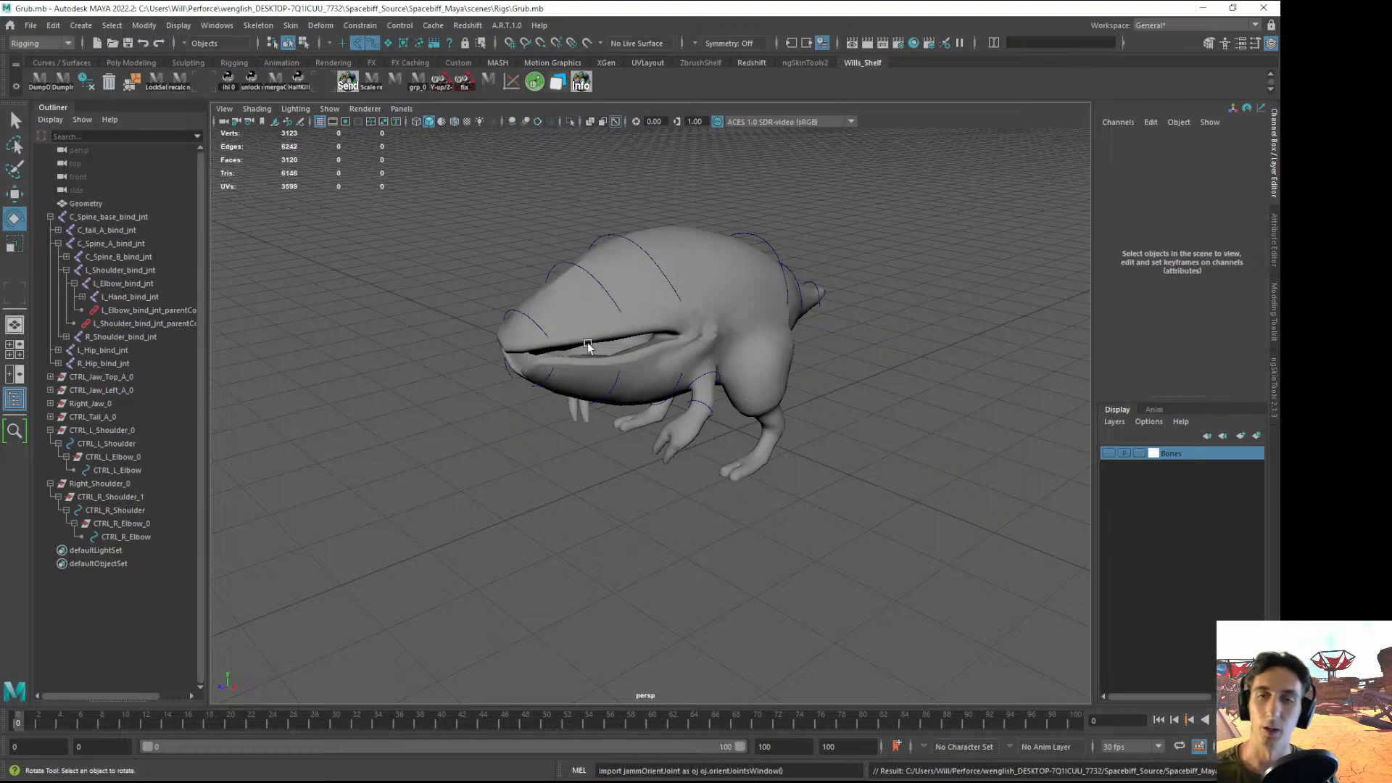
- Try rotating CTRL_L_Shoulder to test how the left front leg deforms, and undo the rotations
left_click_drag(588, 346, 624, 408, "alt")
key("q")
left_click(734, 361)
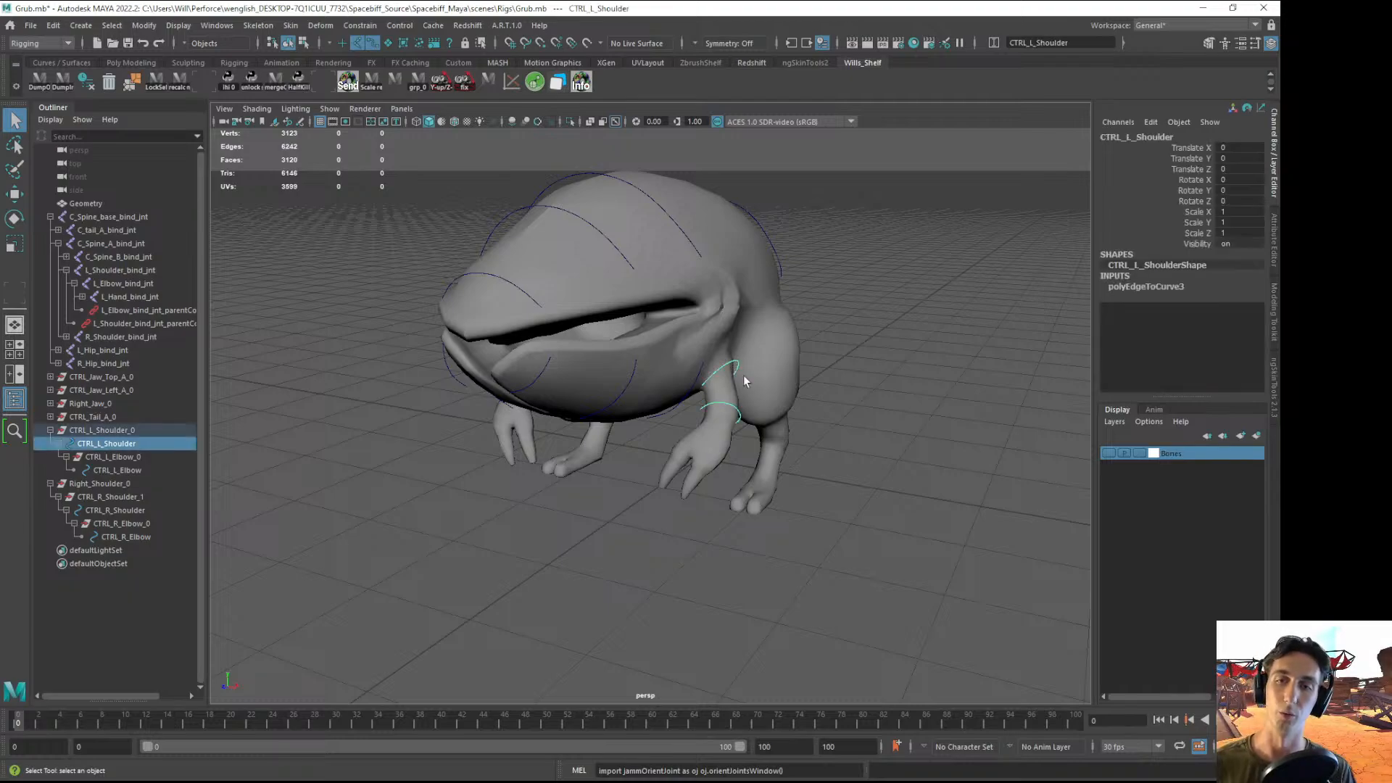
key("e")
left_click_drag(721, 488, 559, 342, "alt")
left_click(966, 535)
left_click(542, 362)
key("ctrl+z")
left_click(946, 593)
left_click_drag(946, 594, 864, 550, "alt")
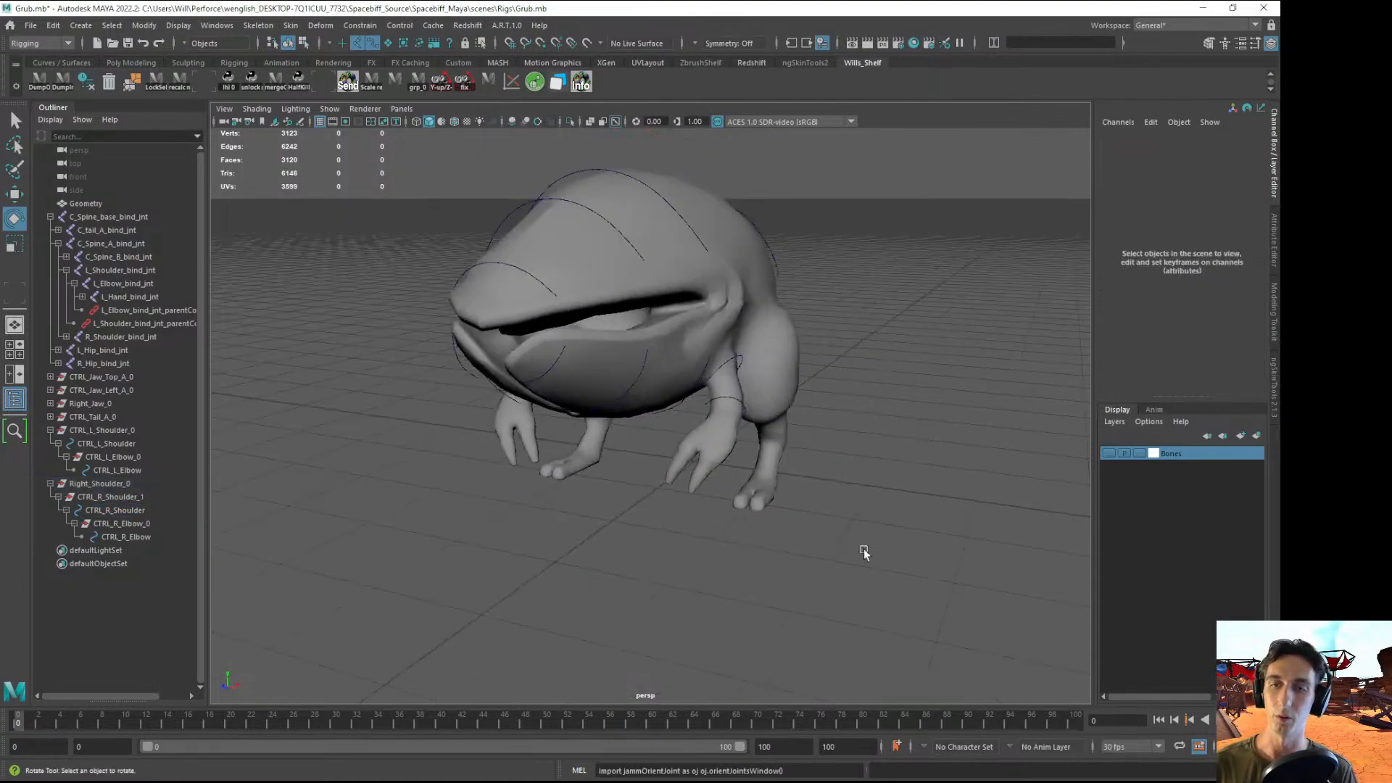
left_click(738, 356)
left_click_drag(782, 406, 885, 290)
key("ctrl+z")
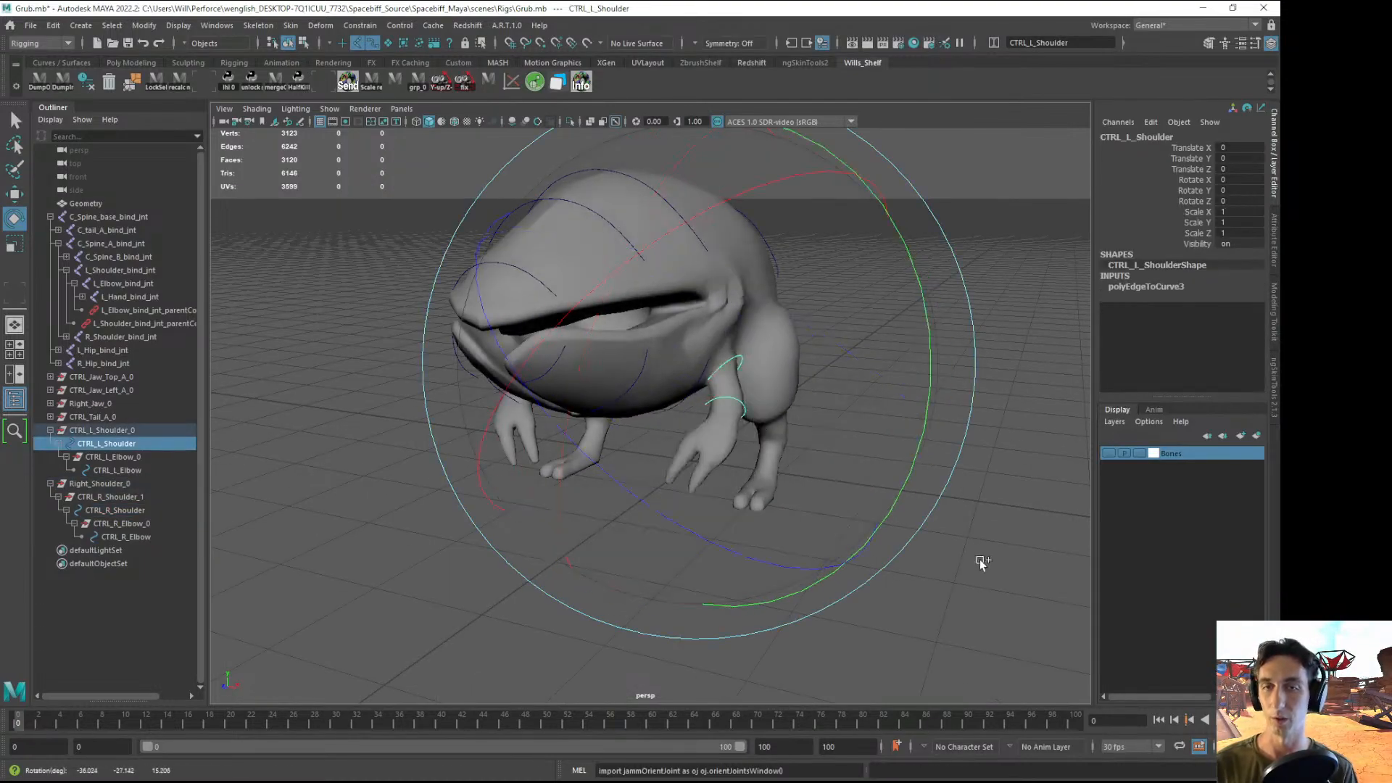
left_click(943, 576)
- Inspect the creature with nothing selected and save the Grub scene again
left_click_drag(943, 576, 707, 392, "alt")
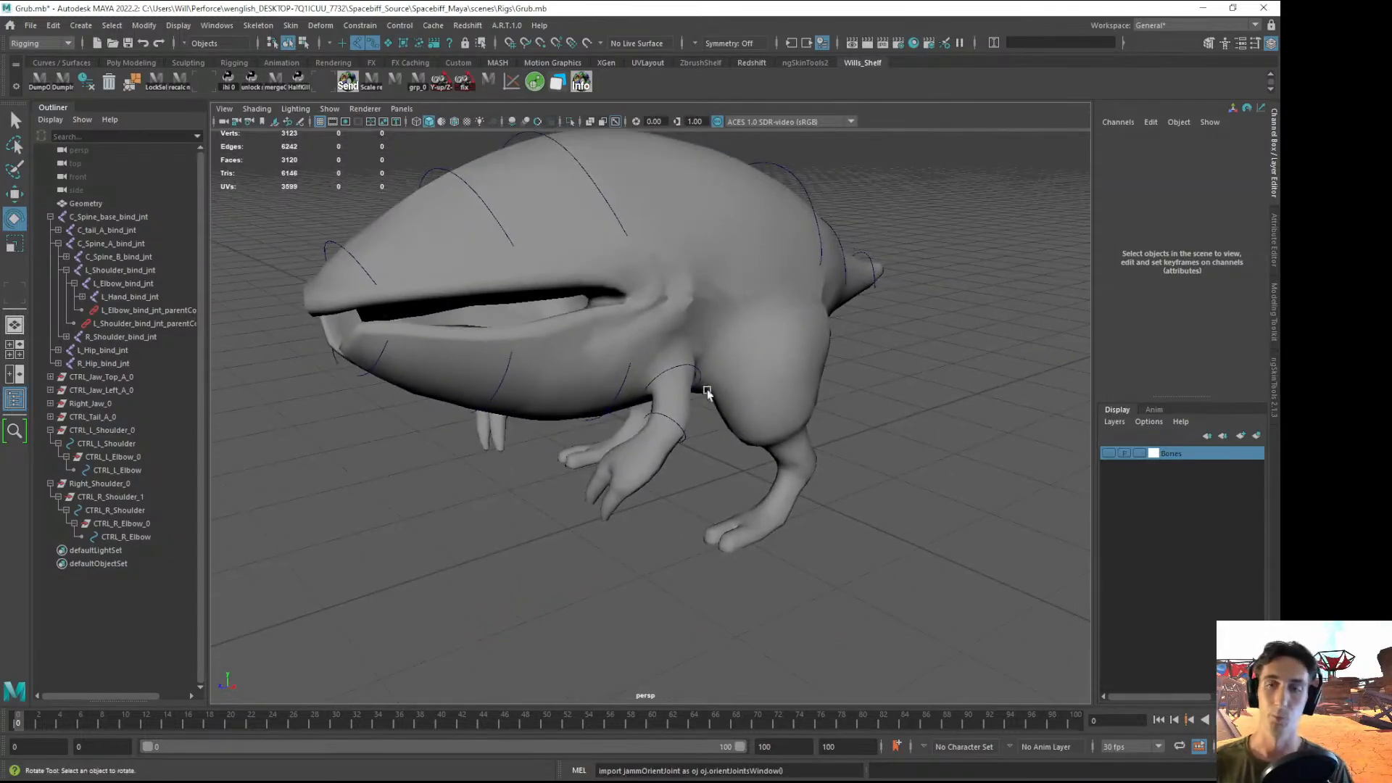
left_click_drag(712, 457, 702, 367, "alt")
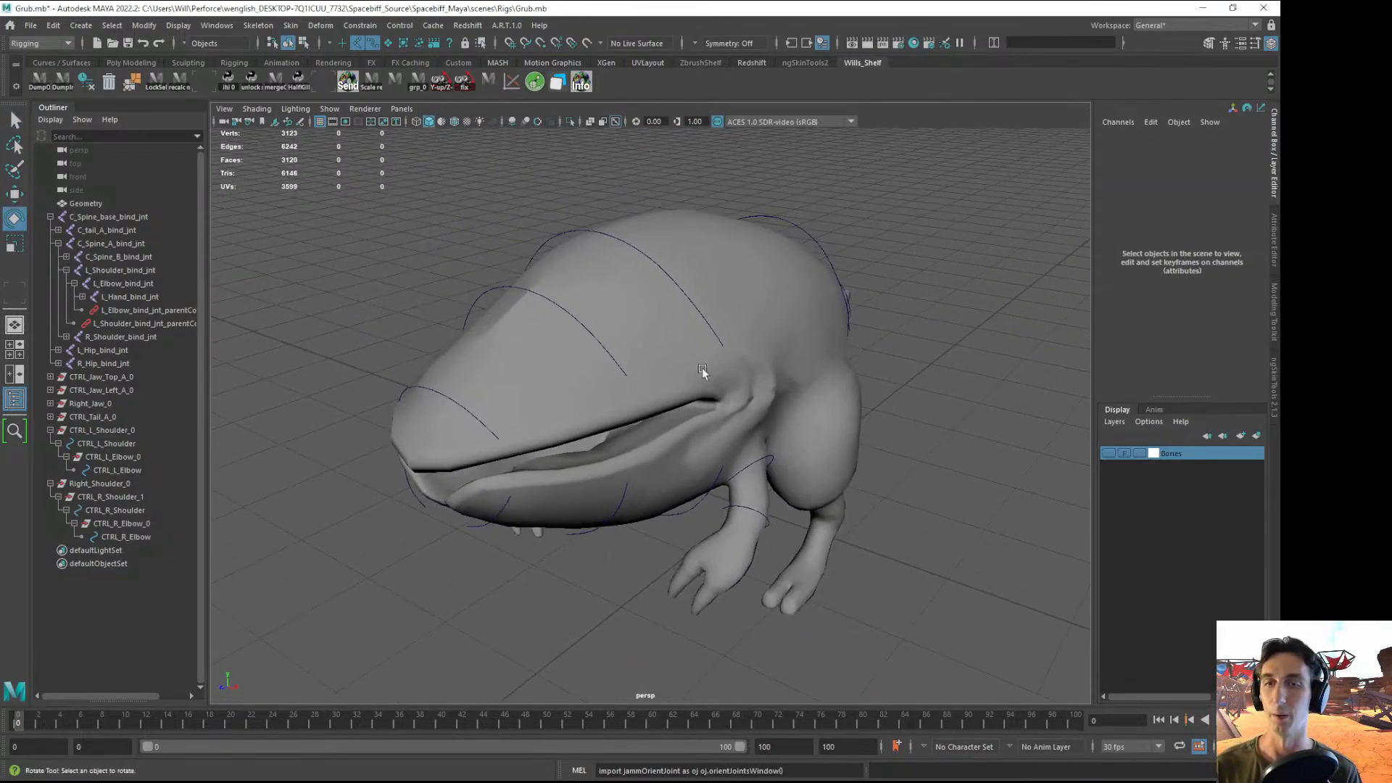
left_click(656, 269)
left_click_drag(656, 269, 618, 293, "alt")
left_click_drag(330, 314, 749, 264, "alt")
left_click(812, 473)
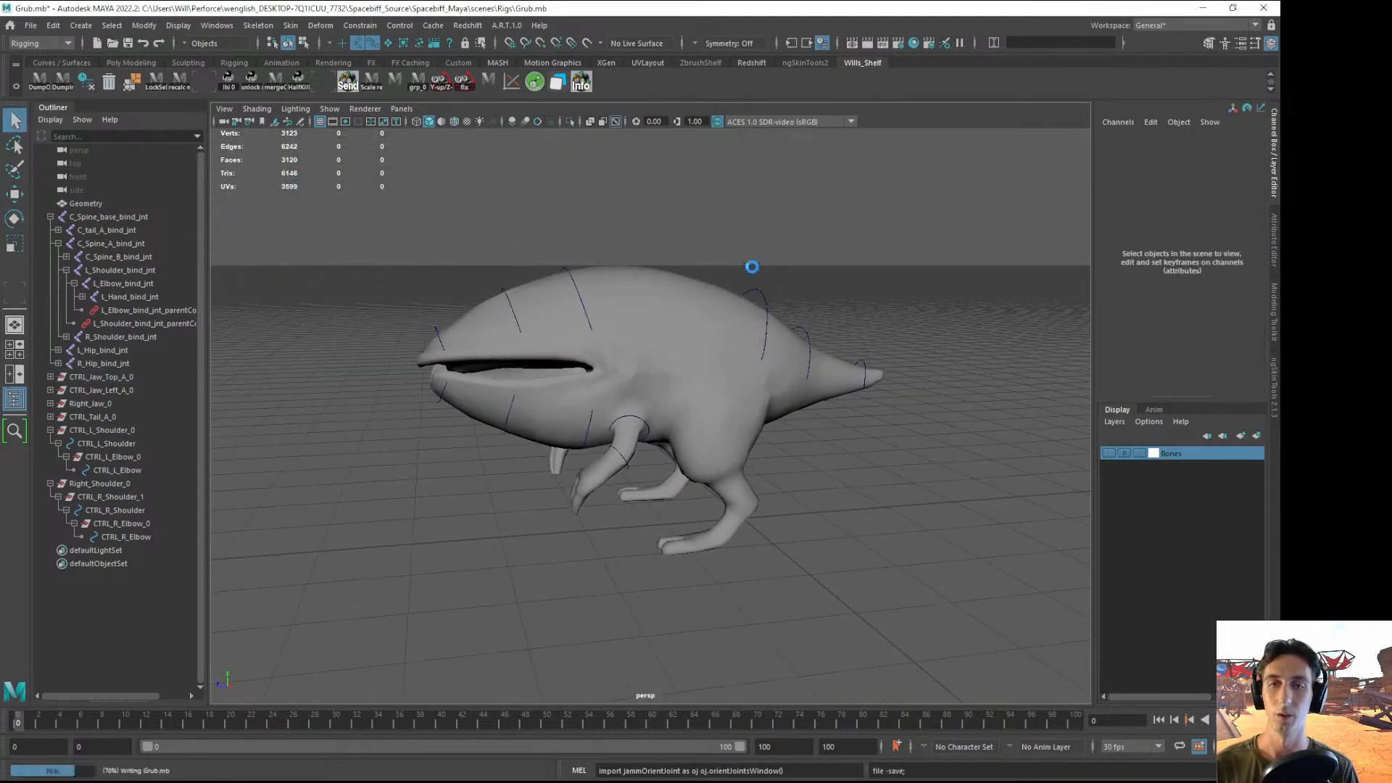
- Try rotating CTRL_Tail_A about its Y axis to bend the tail upward, and undo the rotation
left_click(764, 295)
left_click_drag(533, 206, 464, 391)
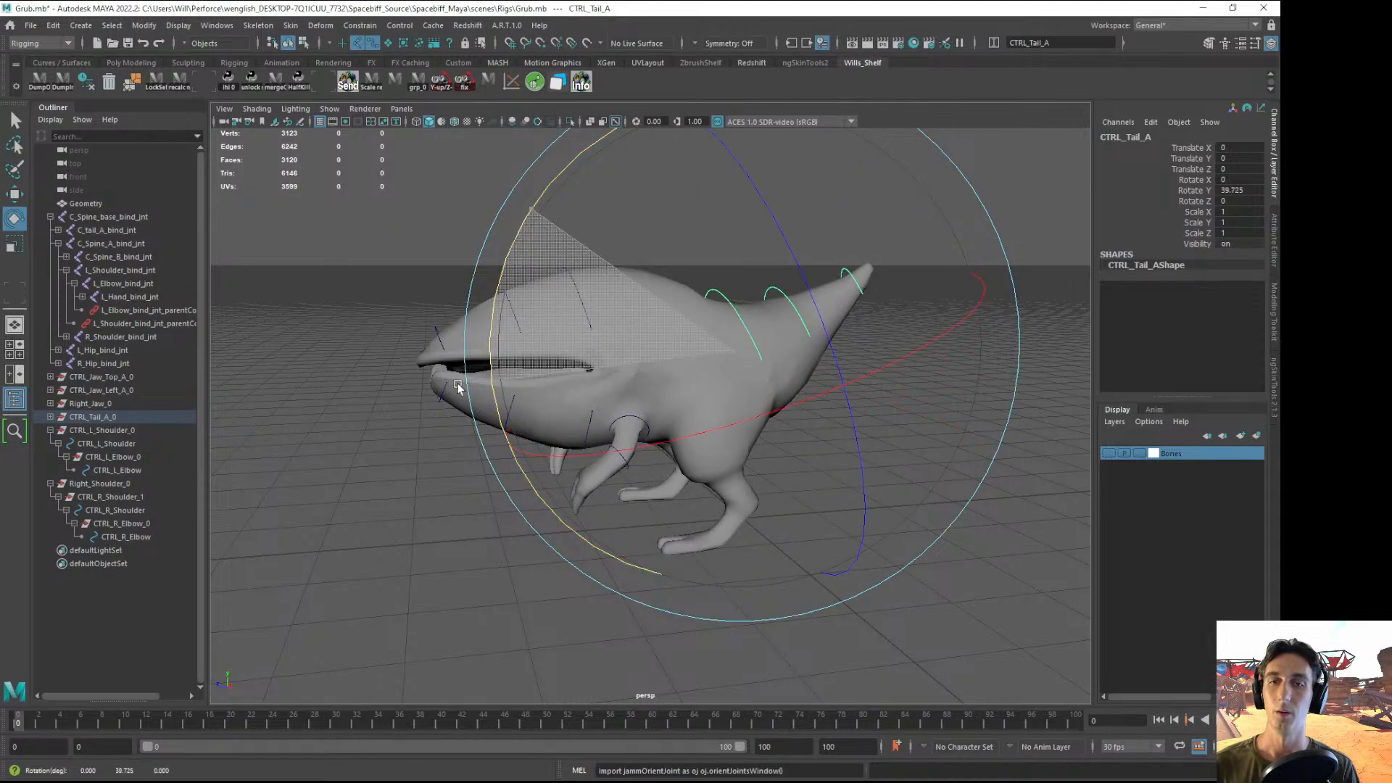
key("ctrl+z")
left_click(409, 592)
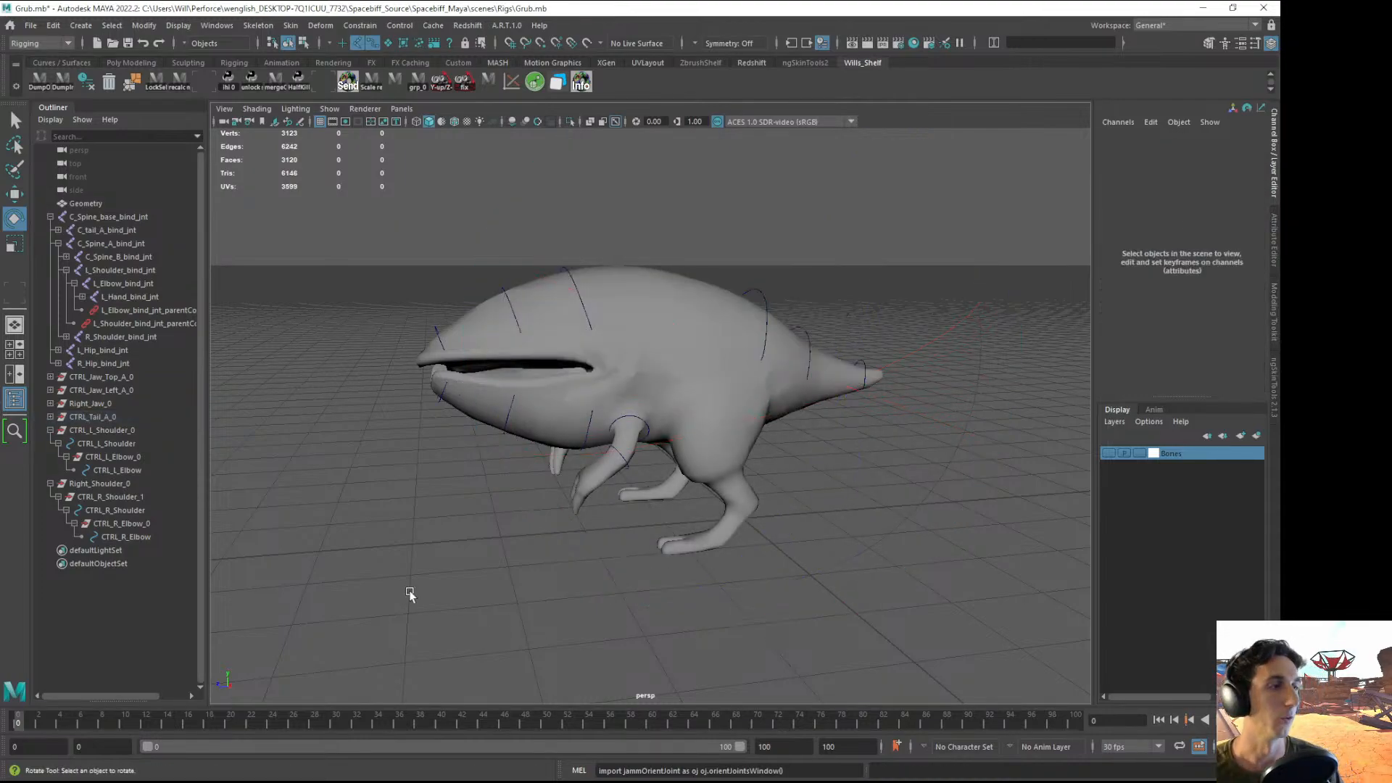
- Switch CTRL_Tail_A to control vertex editing and lasso-select the first tail curve's vertices in wireframe display
left_click_drag(623, 459, 725, 484, "alt")
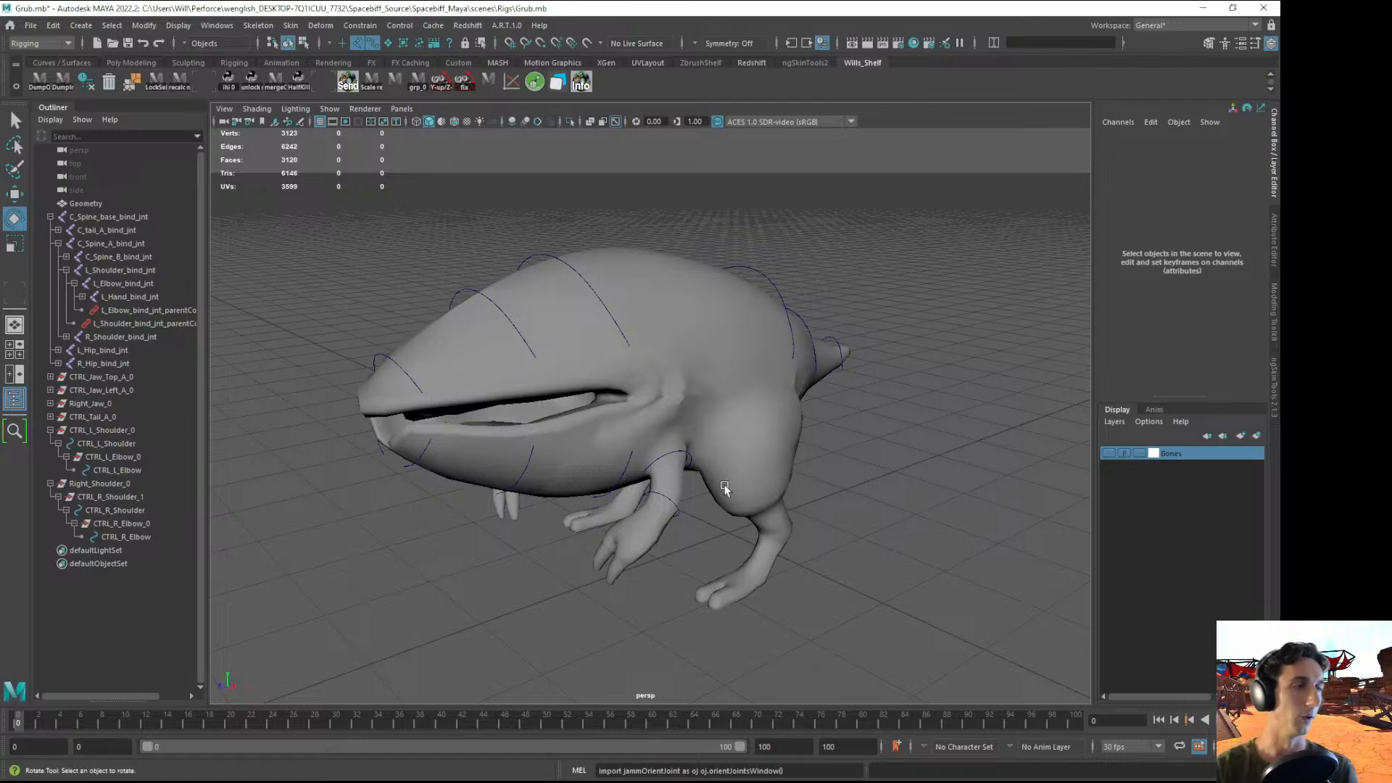
left_click_drag(826, 285, 749, 278, "alt")
left_click(748, 278)
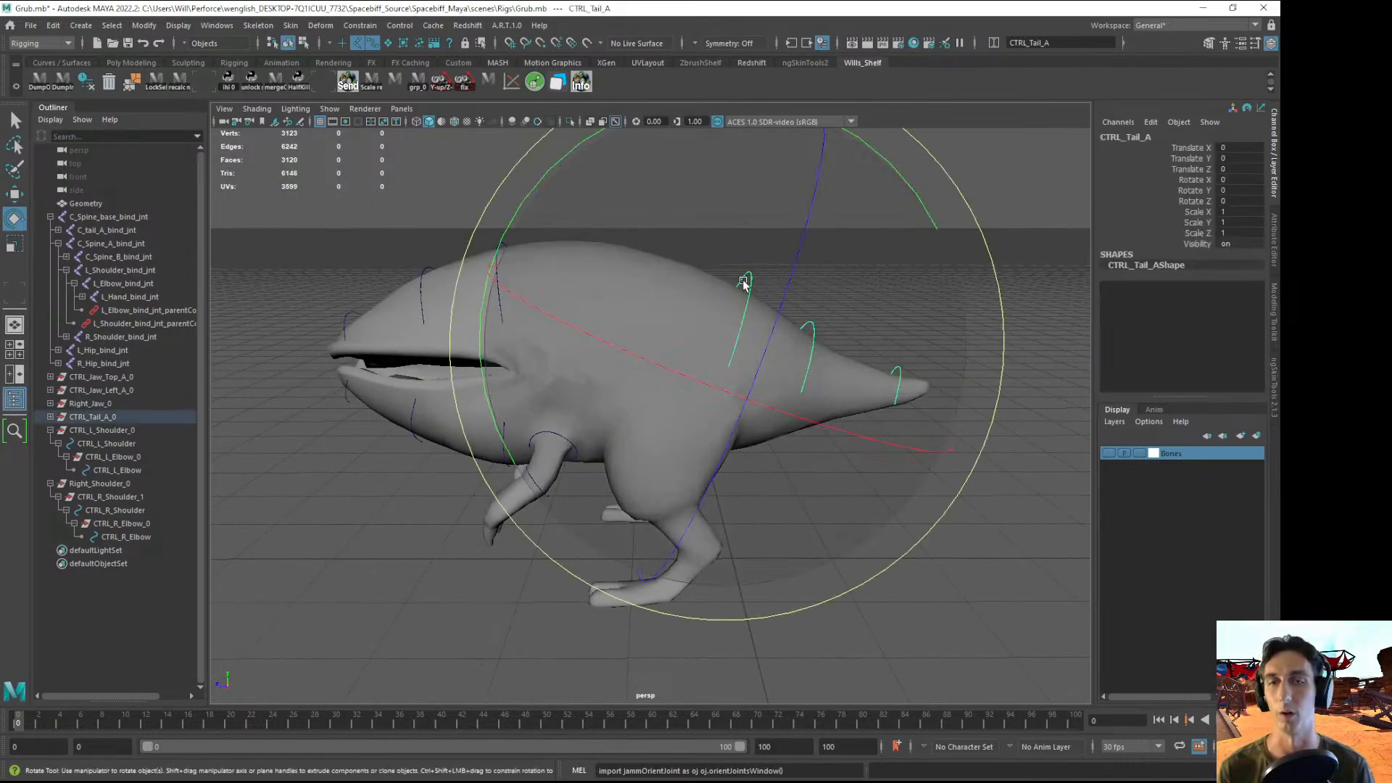
right_click_drag(749, 278, 703, 271)
key("4")
middle_click_drag(737, 276, 655, 299, "alt")
key("y")
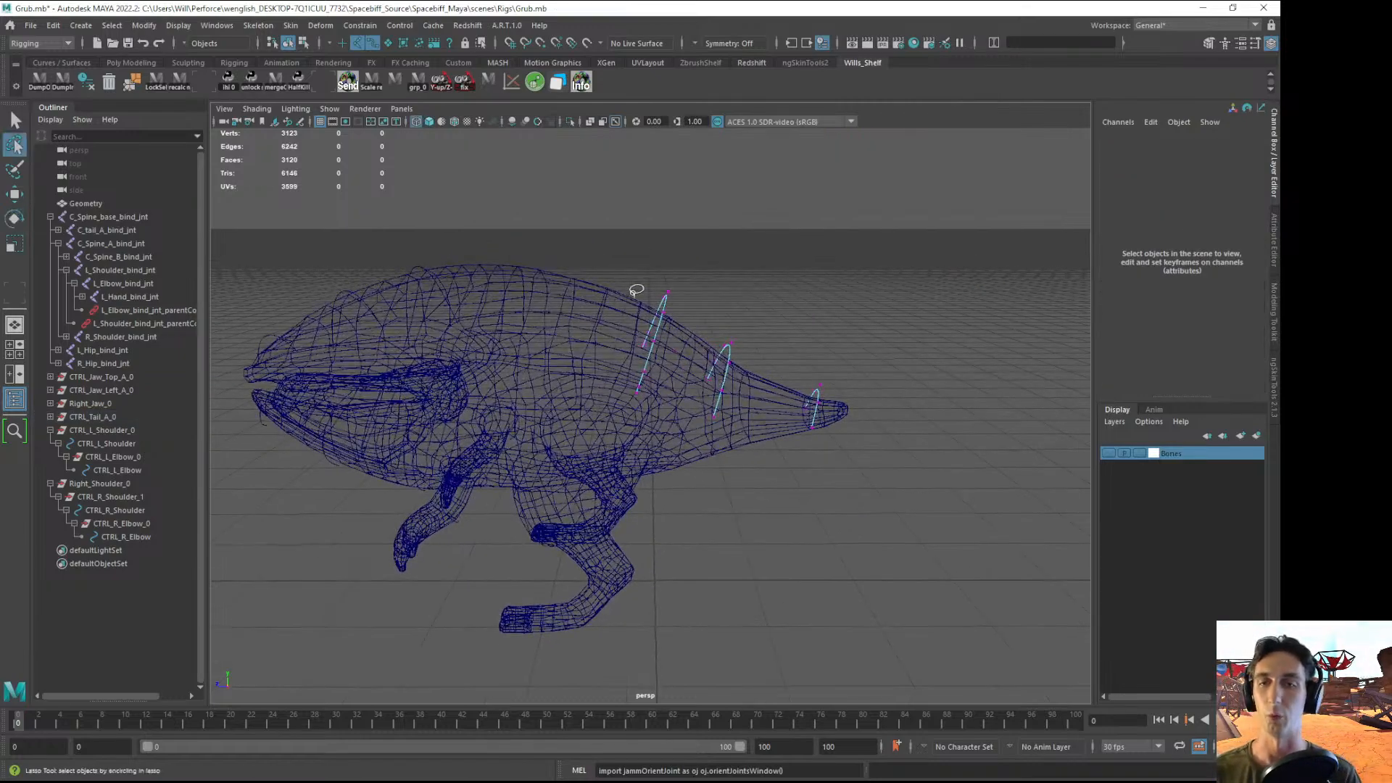
left_click_drag(696, 315, 692, 313)
- Scale and move the selected CTRL_Tail_A control vertices so the curve fits around the base of the tail
key("5")
right_click_drag(649, 480, 724, 470, "alt")
key("w")
left_click_drag(653, 367, 654, 359, "alt")
left_click_drag(676, 239, 536, 290)
right_click_drag(580, 293, 636, 294, "alt")
key("r")
left_click_drag(469, 311, 580, 319)
key("w")
right_click_drag(580, 334, 615, 351, "alt")
left_click_drag(646, 272, 651, 266)
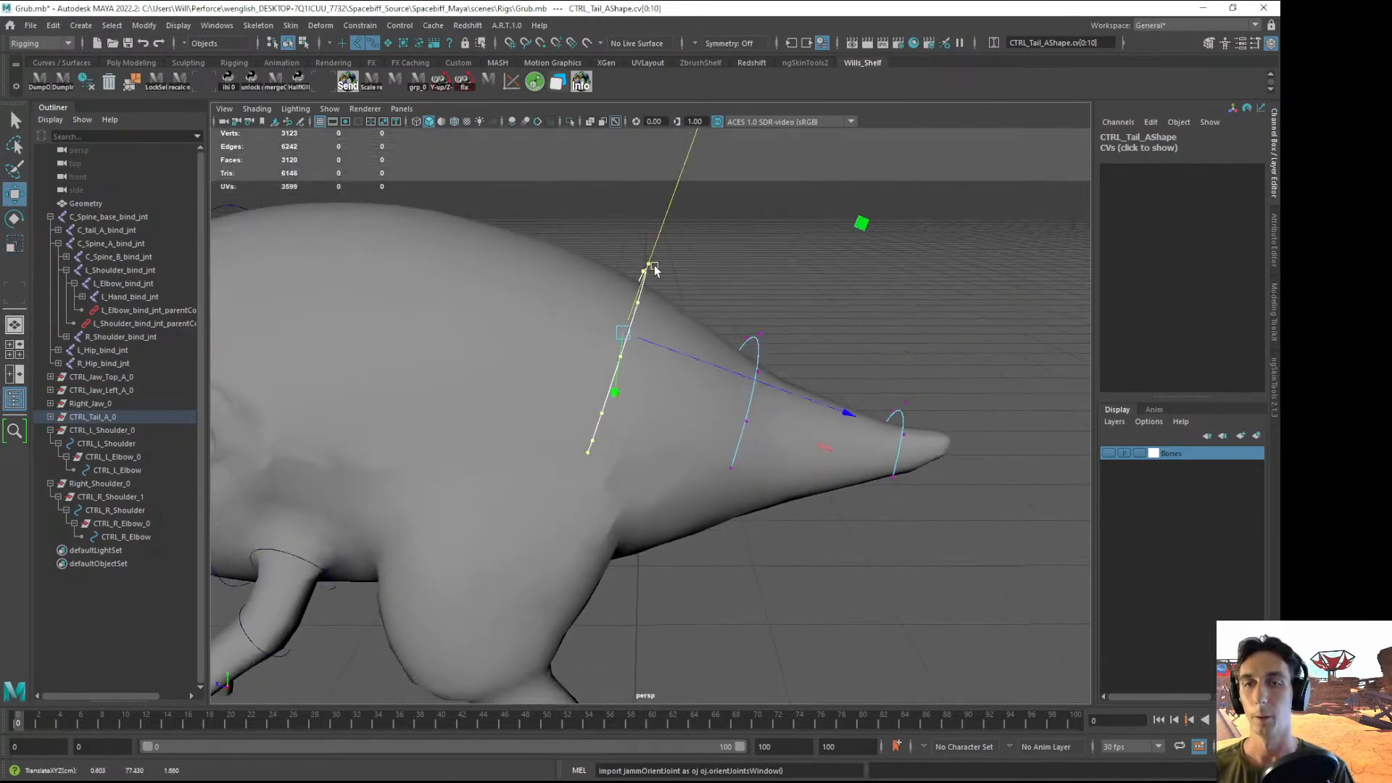
- Select the CTRL_Tail_B curve's control vertices, adjust them around the middle of the tail, and return to object selection
mouse_move(754, 370)
left_mouse_down("alt")
mouse_move(802, 360)
mouse_move(722, 357)
left_mouse_up("alt")
key("4")
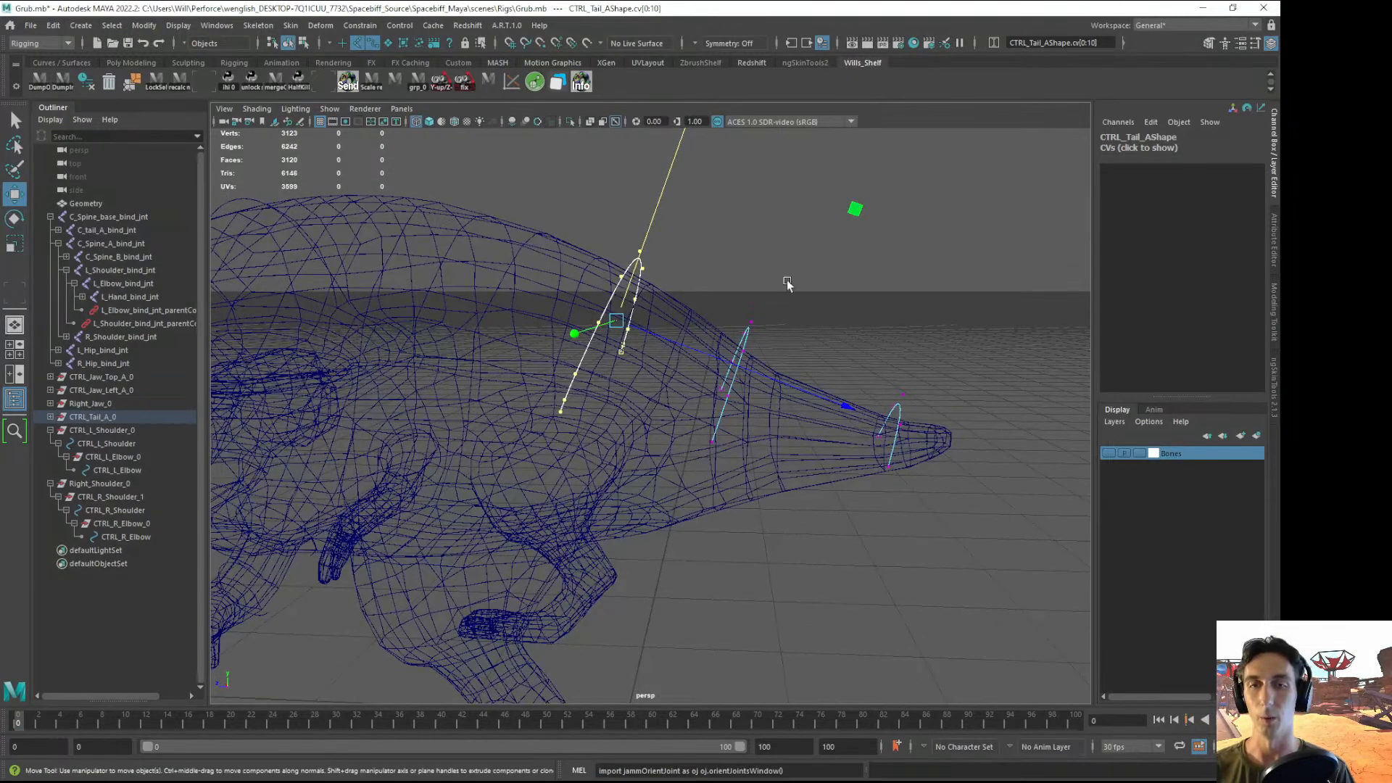
left_click(786, 280)
key("y")
mouse_move(750, 417)
left_mouse_down()
mouse_move(731, 375)
mouse_move(707, 380)
left_mouse_up()
key("w")
mouse_move(707, 315)
left_mouse_down("alt")
mouse_move(780, 348)
mouse_move(459, 376)
mouse_move(734, 330)
left_mouse_up("alt")
key("r")
key("5")
key("w")
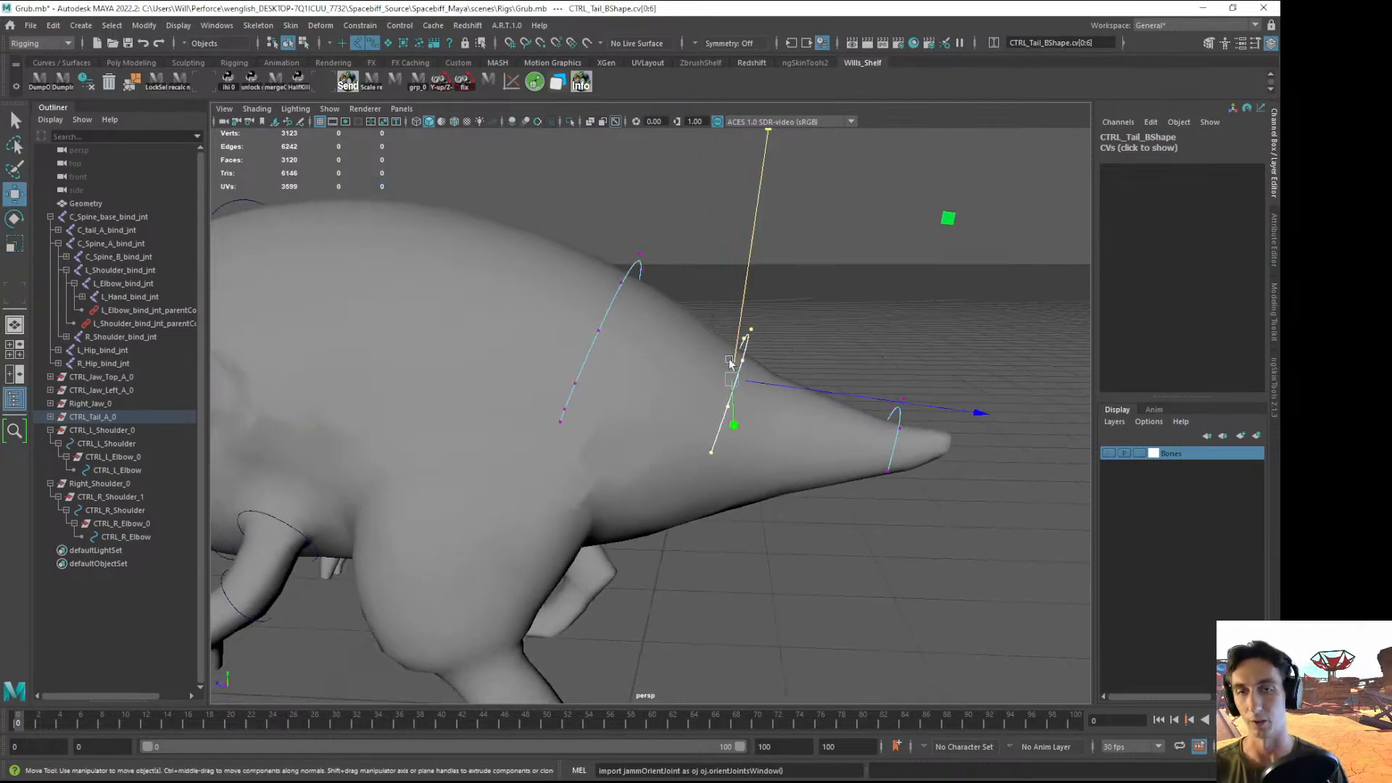
key("F8")
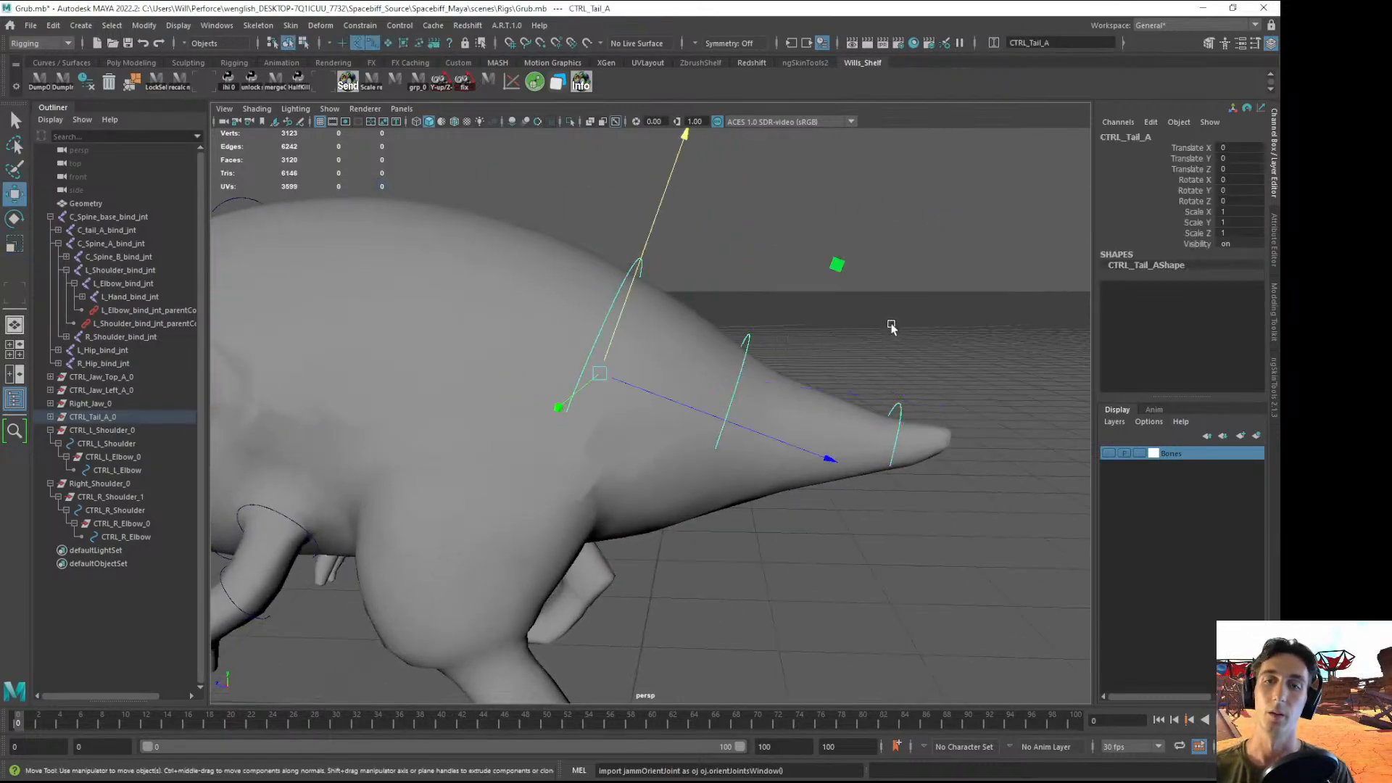
- Try rotating the CTRL_Tail_B control about its Y axis to test the tail's bend, and clear the selection
left_click(905, 389)
left_click_drag(905, 389, 719, 365, "alt")
left_click(720, 366)
key("e")
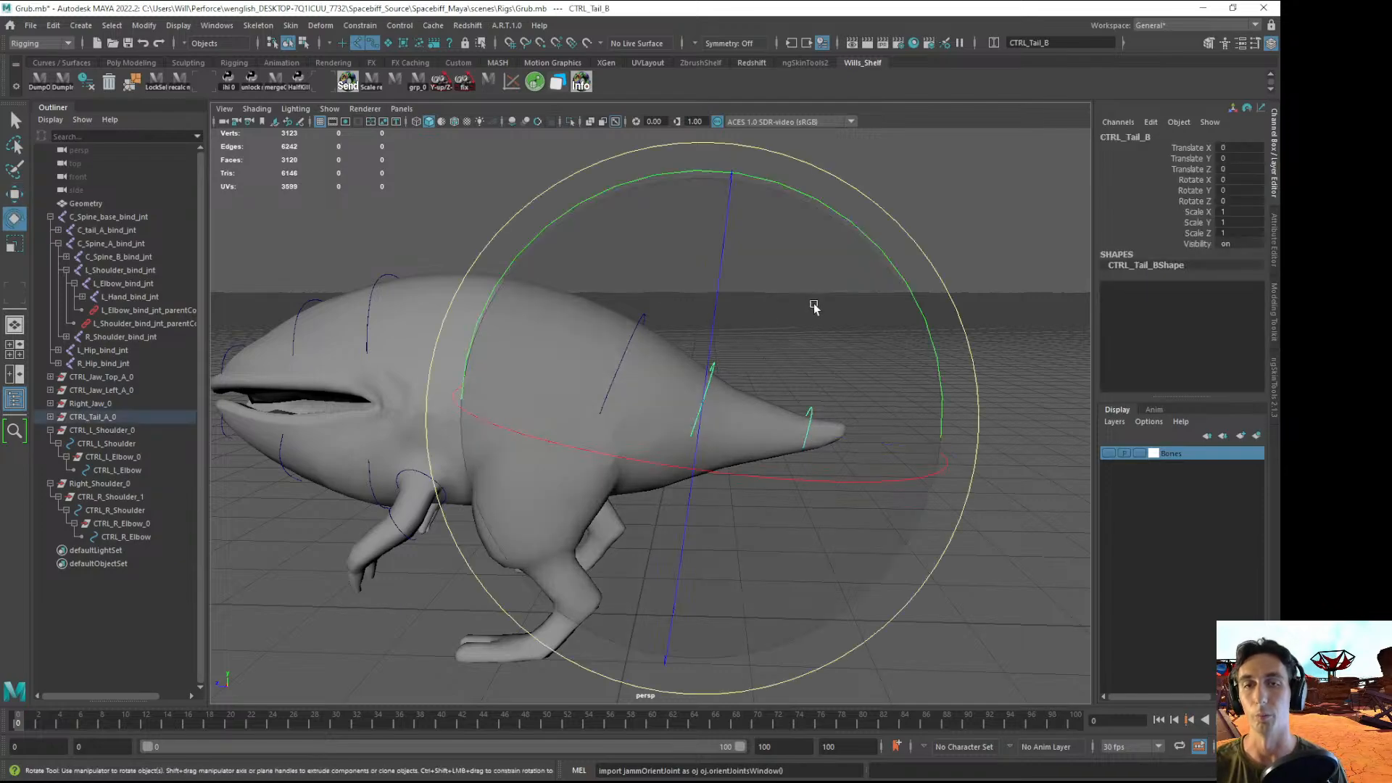
left_click_drag(819, 201, 686, 172)
left_click(827, 538)
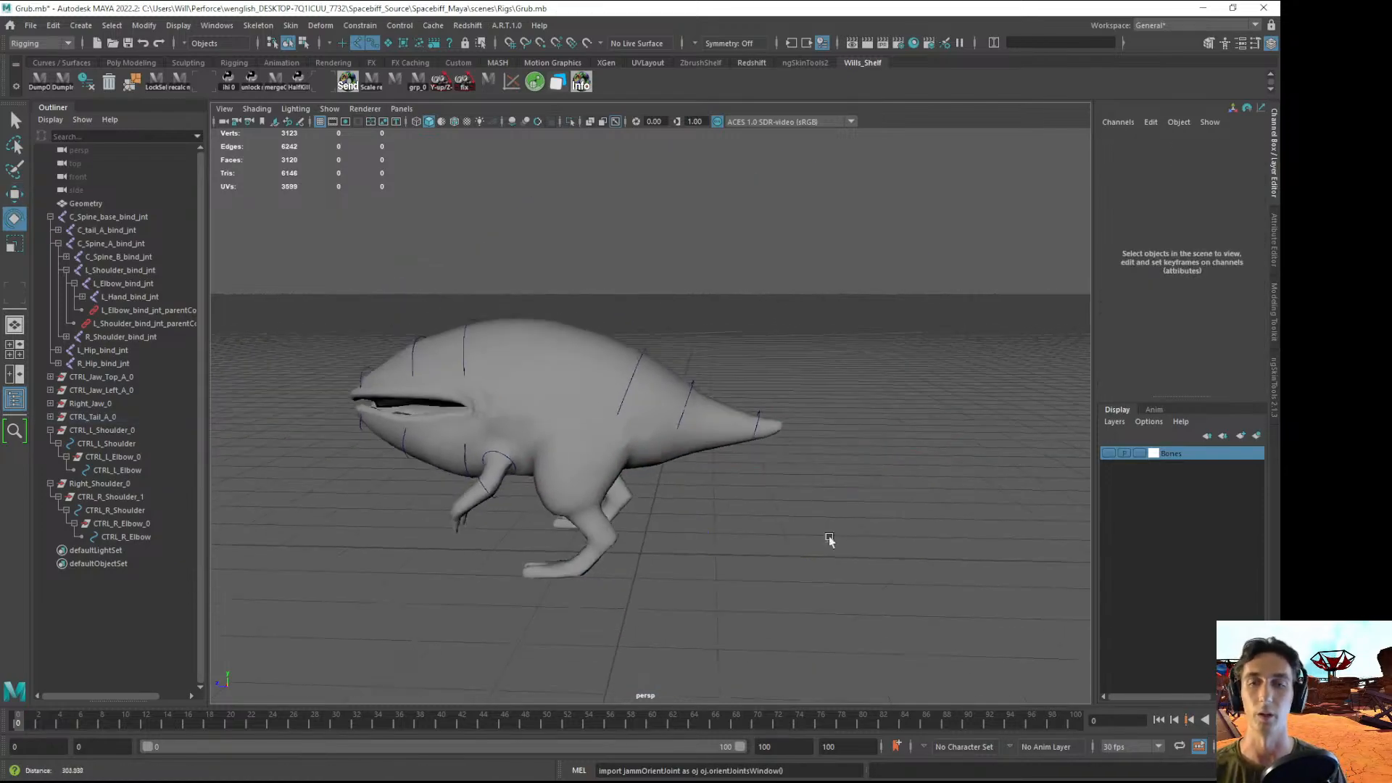
- Try rotating the CTRL_L_Shoulder control to test the left front leg, undo the rotation, and clear the selection
right_click_drag(826, 537, 641, 393, "alt")
left_click_drag(641, 393, 682, 450, "alt")
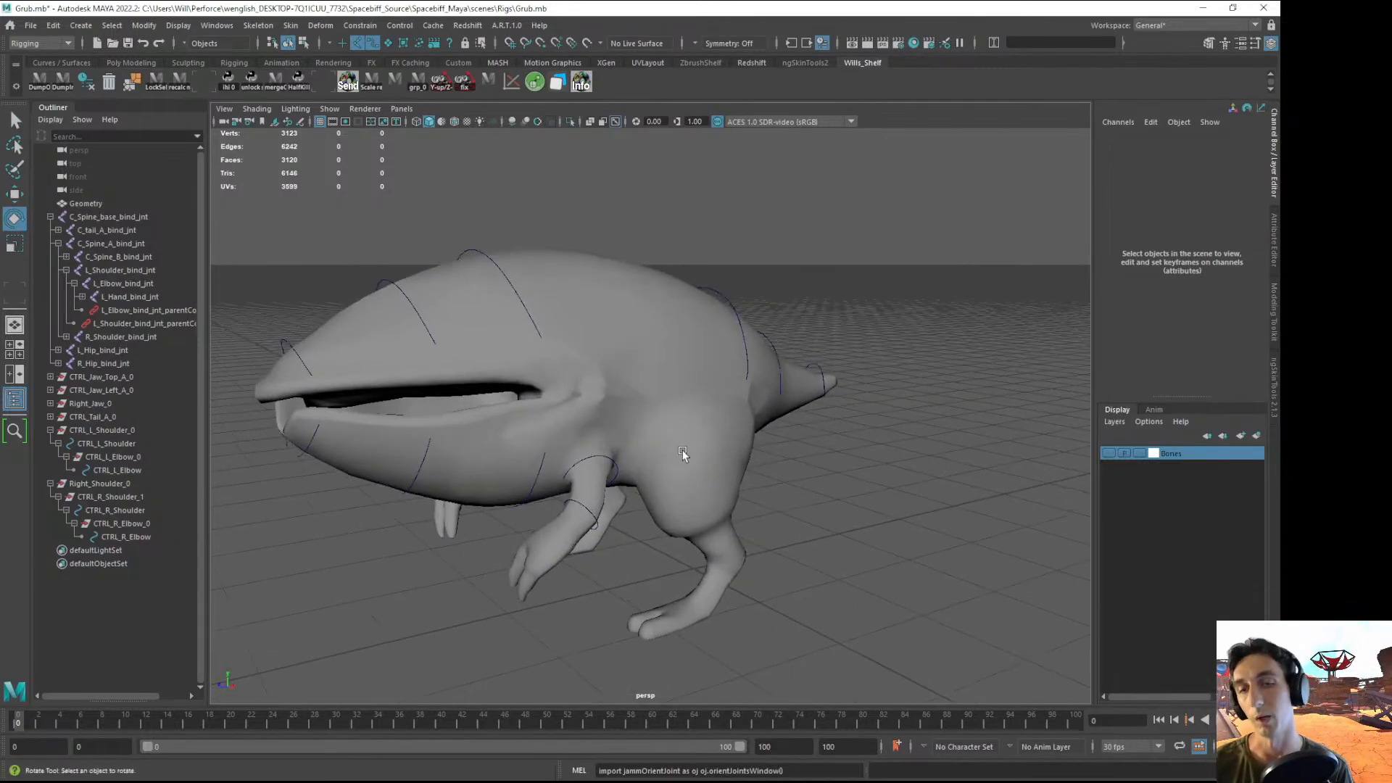
left_click(609, 457)
left_click_drag(603, 472, 769, 493)
key("ctrl+z")
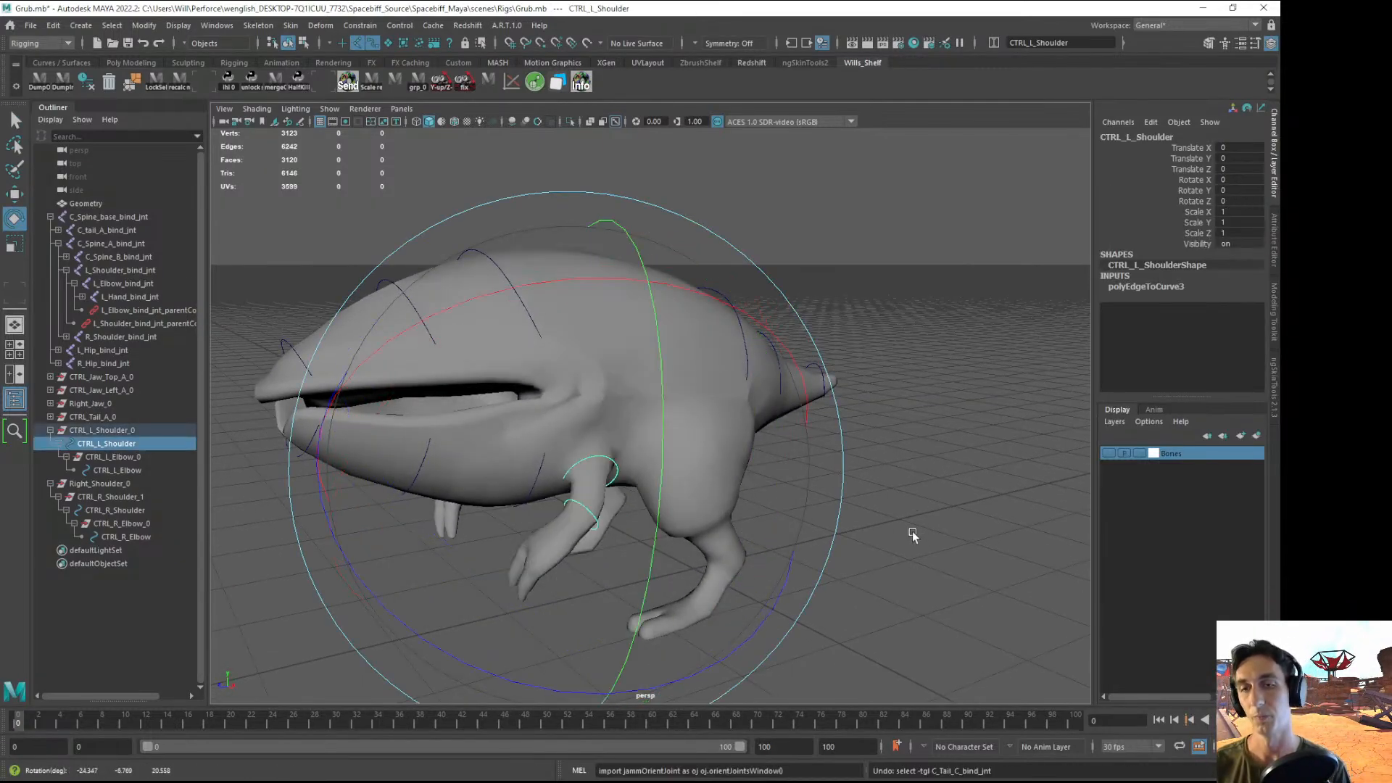
left_click(912, 531)
- Switch the viewport to textured display, show the Bones layer to check the skeleton, save the scene, and hide the layer again
right_click_drag(912, 530, 717, 490, "alt")
scroll(716, 490, "up", 3)
left_click_drag(671, 462, 703, 457, "alt")
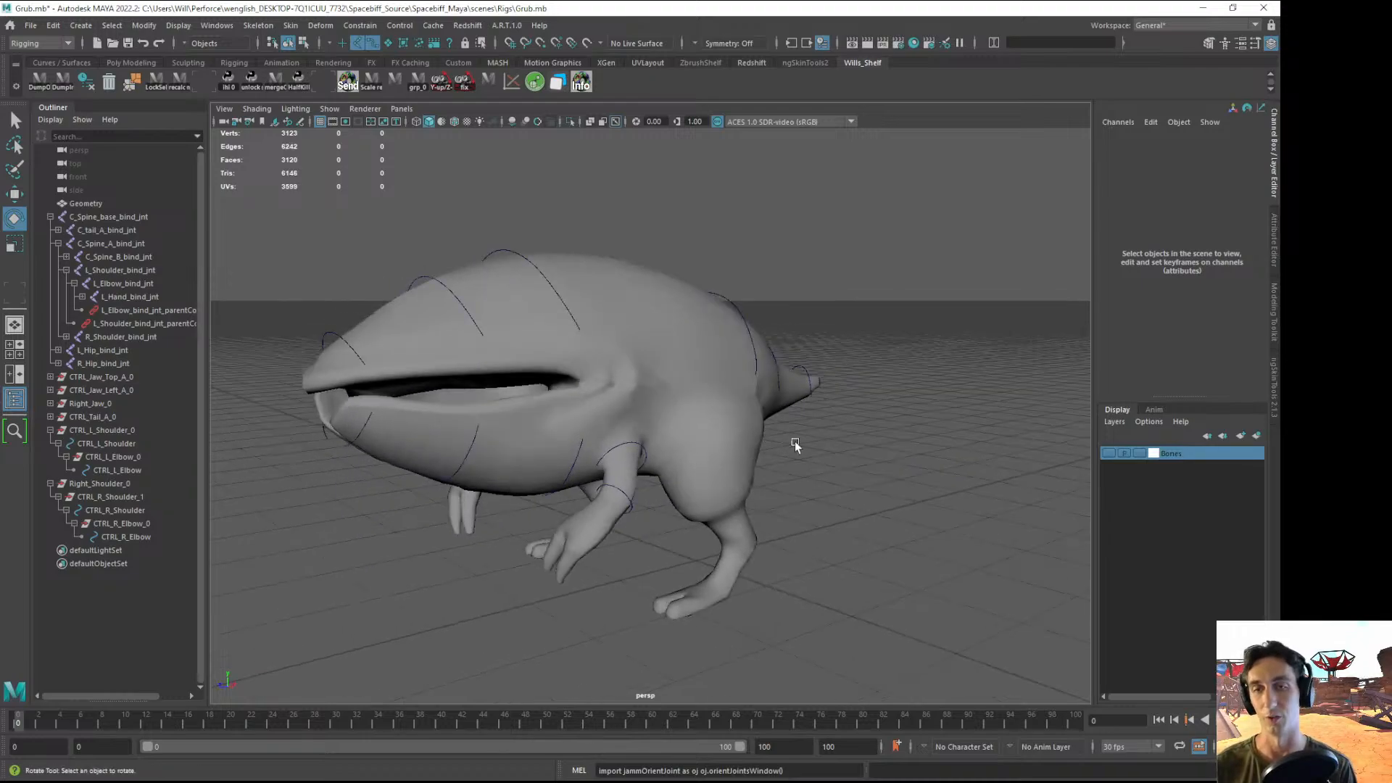
key("6")
left_click_drag(796, 444, 741, 498, "alt")
left_click_drag(655, 464, 696, 471, "alt")
left_click(1109, 453)
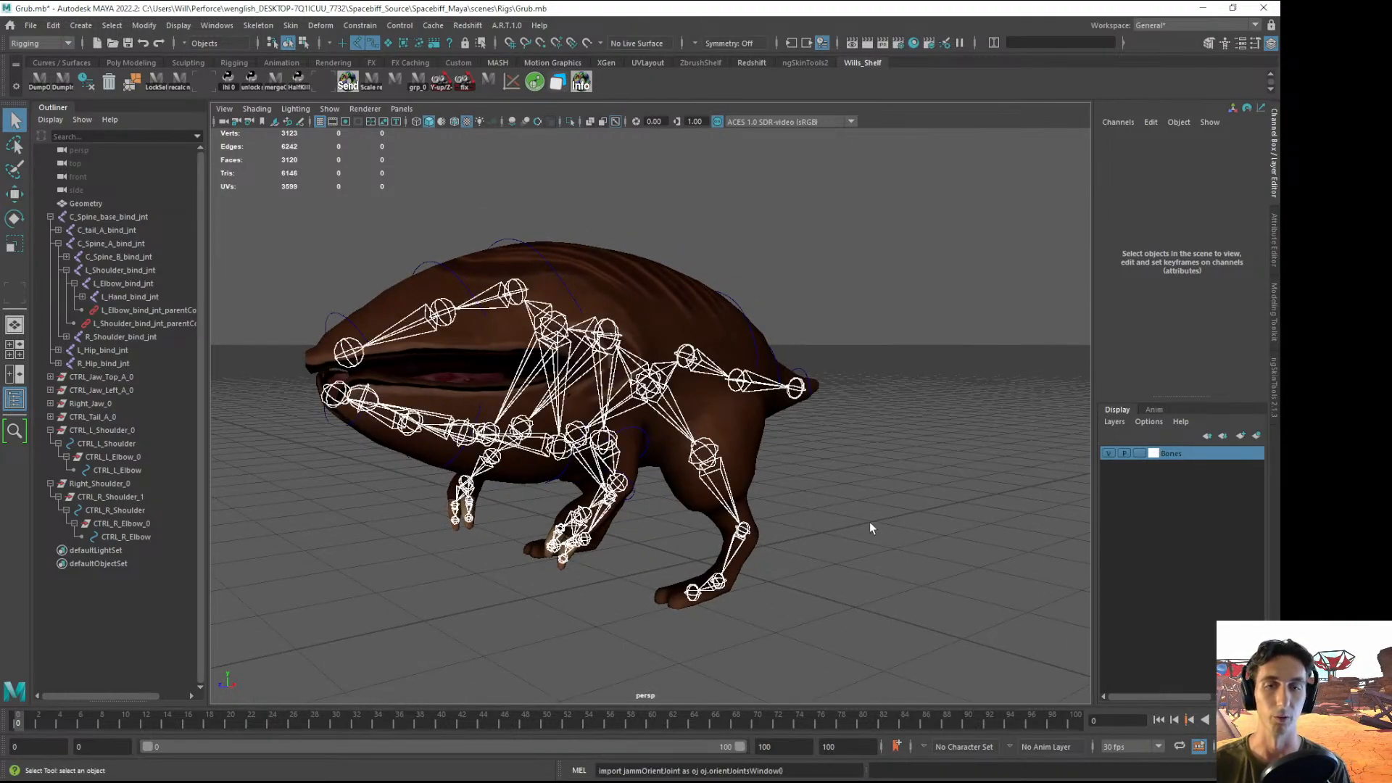
left_click_drag(869, 524, 663, 533, "alt")
key("ctrl+s")
left_click(1108, 453)
- Try rotating the left and right lower jaw A controls together to open the mouth, and undo the rotations
left_click(747, 468)
key("e")
left_click_drag(508, 568, 688, 429, "alt")
left_click(713, 433)
left_click_drag(753, 396, 500, 435, "alt")
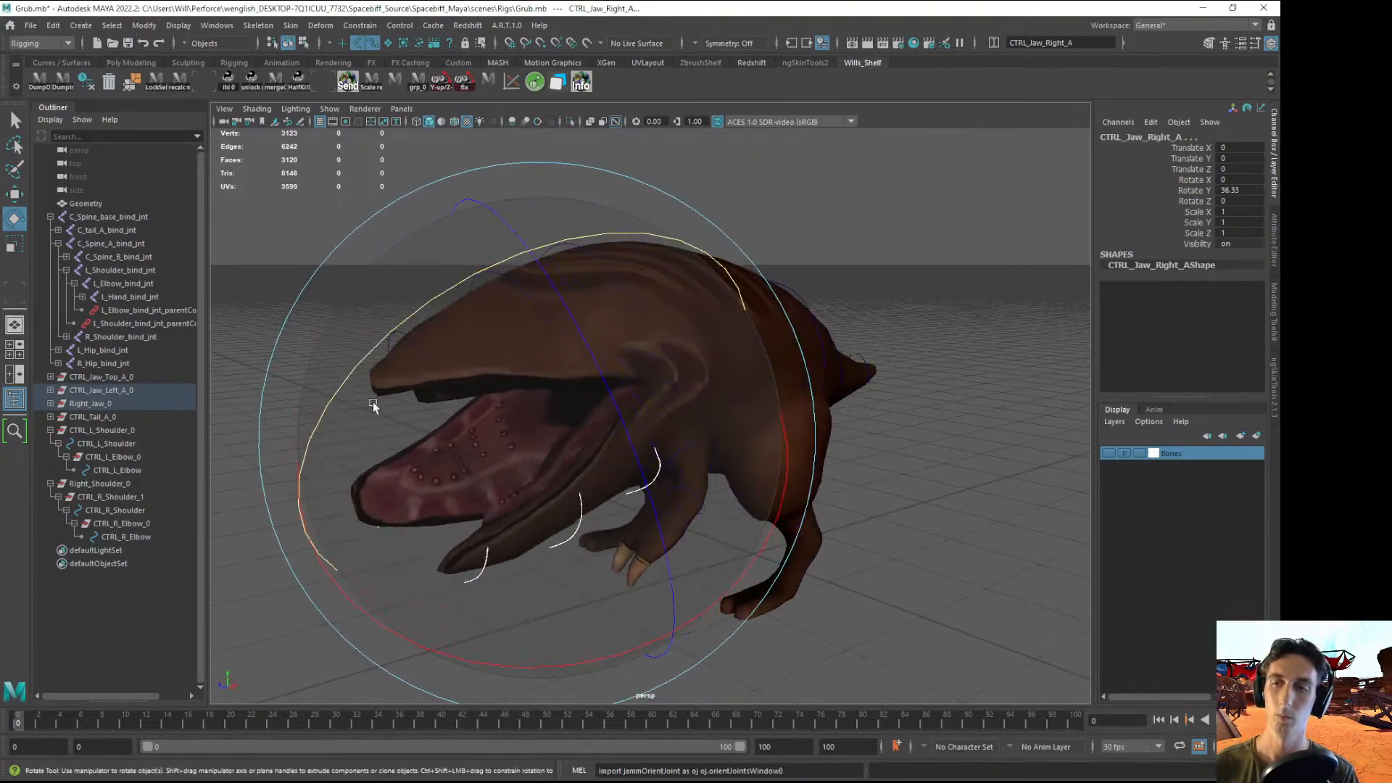
left_click_drag(356, 370, 325, 433)
key("ctrl+z")
key("ctrl+z")
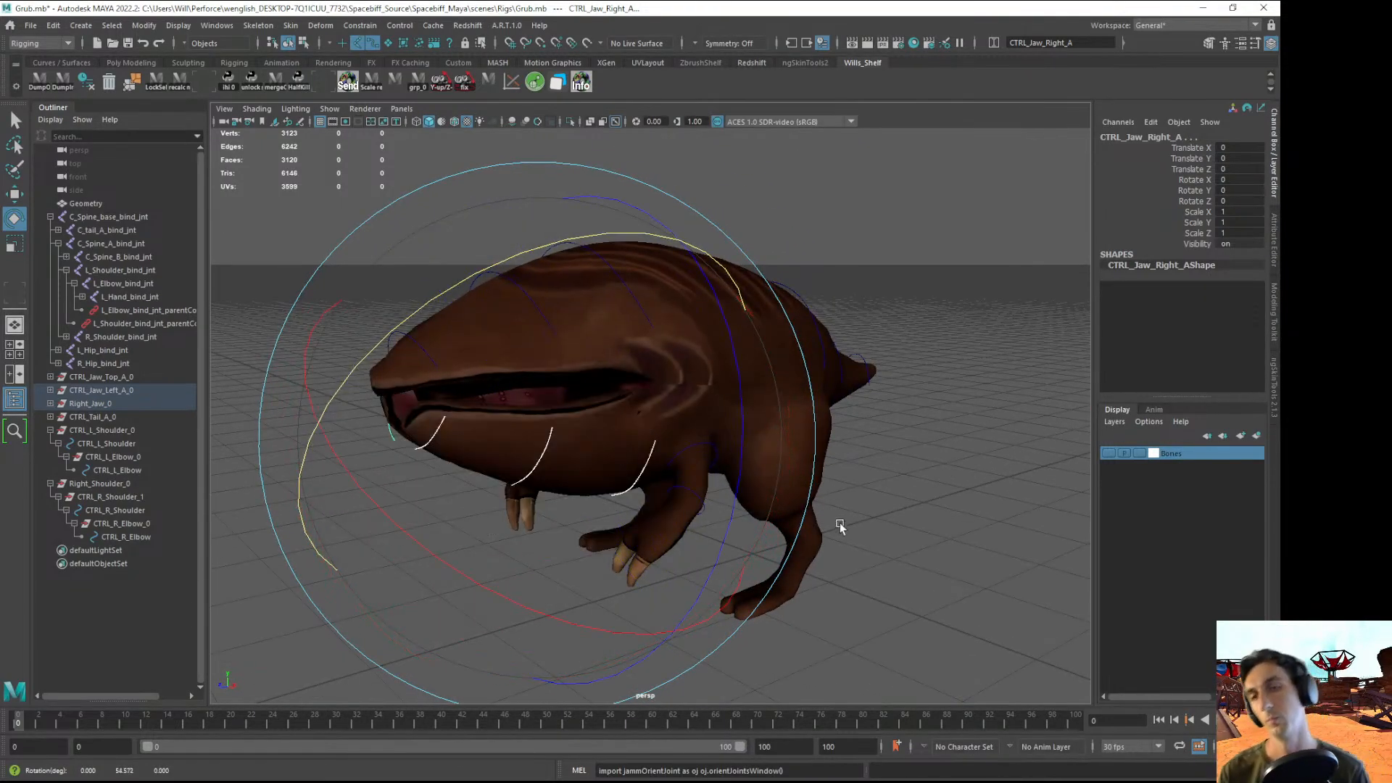
- Clear the jaw control selection and save the scene
left_click_drag(899, 513, 854, 503, "alt")
left_click(855, 503)
scroll(847, 493, "down", 4)
key("ctrl+s")
- Try rotating the CTRL_L_Shoulder control on the textured model to test the left front leg, and clear the selection
left_click_drag(709, 396, 617, 363, "alt")
right_click_drag(616, 363, 786, 415, "alt")
middle_click_drag(707, 356, 775, 352, "alt")
left_click_drag(944, 546, 981, 592, "alt")
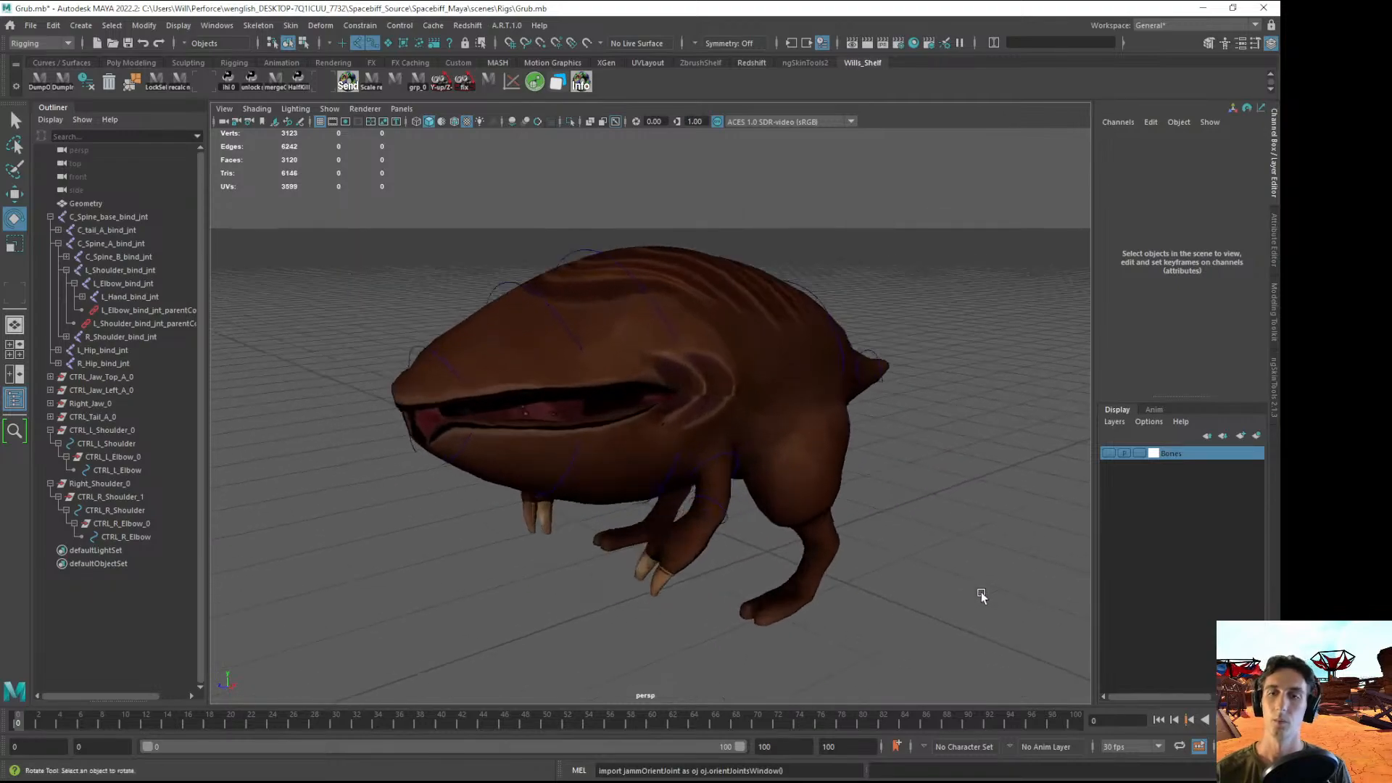
left_click(725, 453)
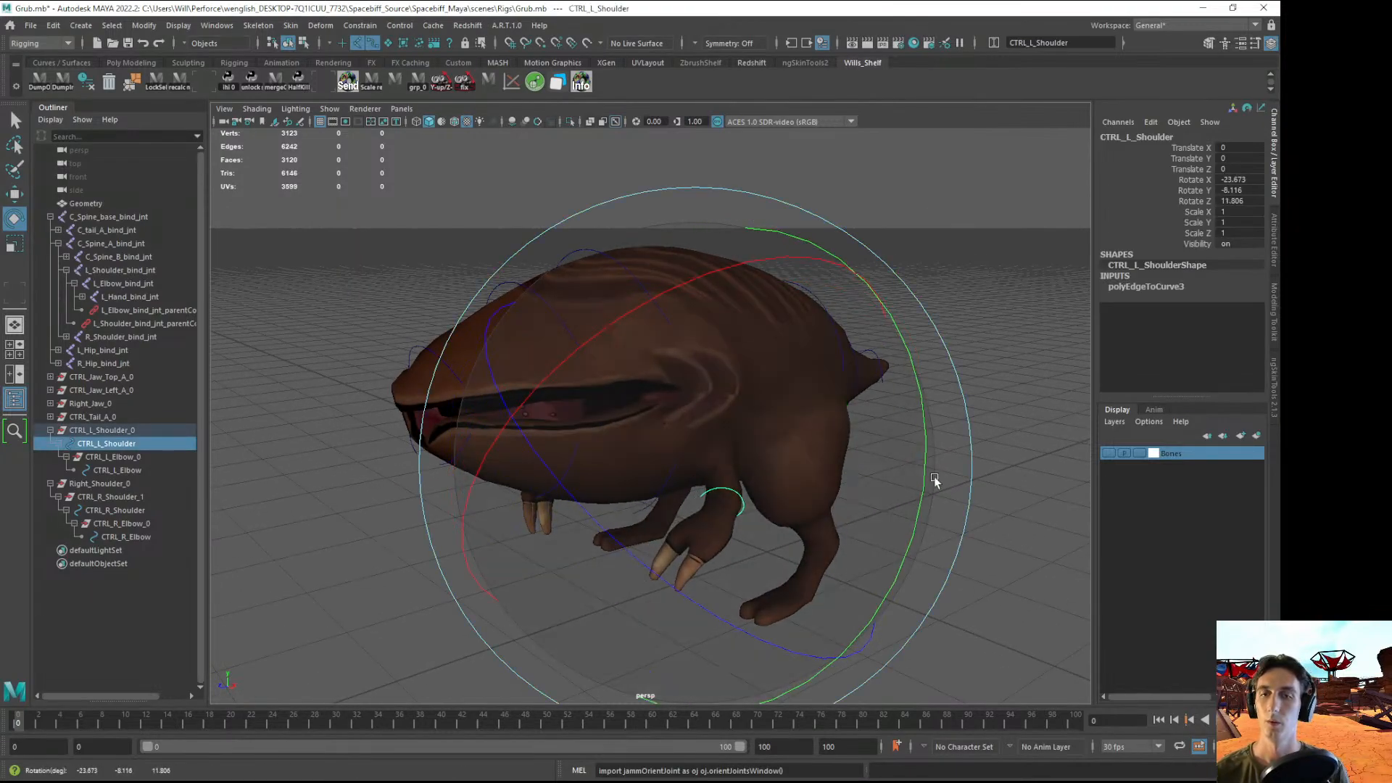
left_click(1007, 588)
- Look over the whole textured creature and save the finished rig in Grub.mb
right_click_drag(1008, 588, 789, 408, "alt")
key("ctrl+s")
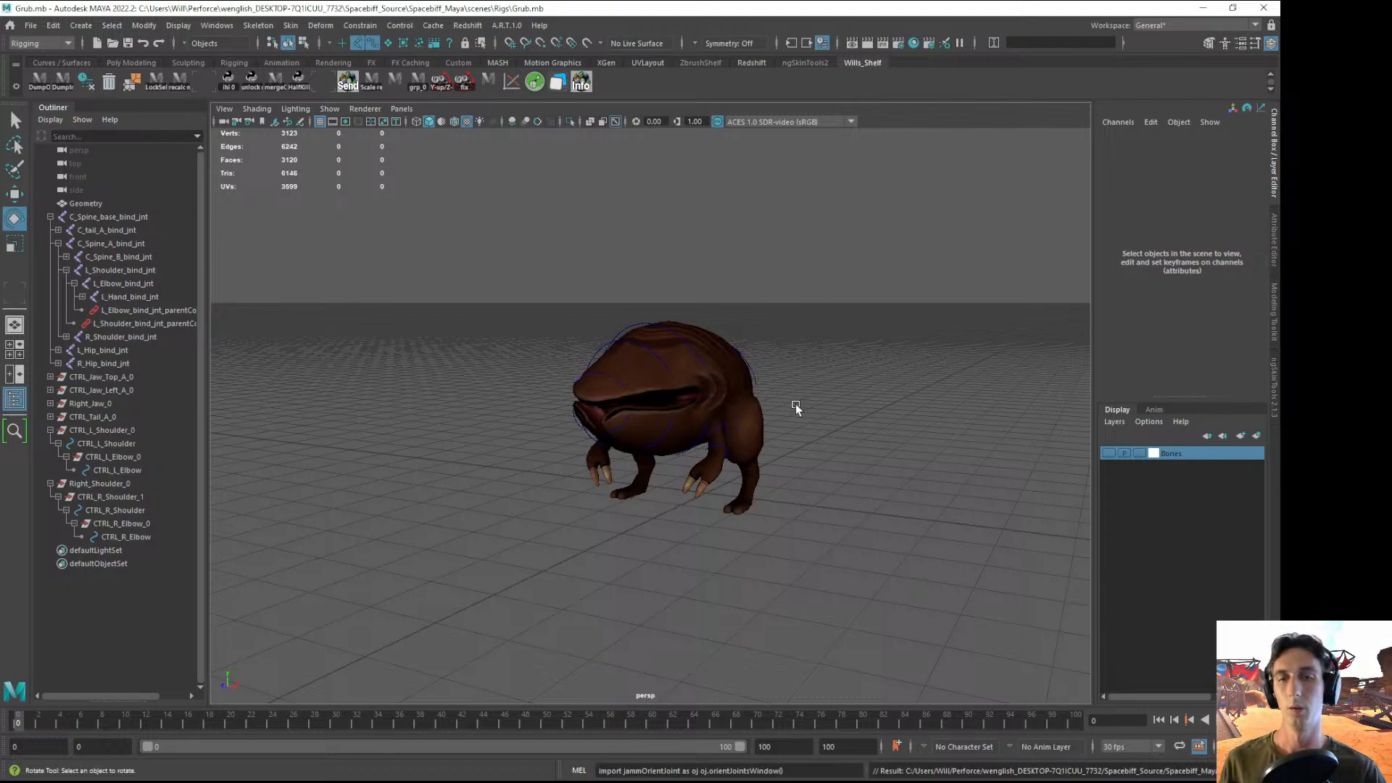
left_click_drag(789, 402, 689, 411, "alt")
scroll(697, 419, "up", 5)
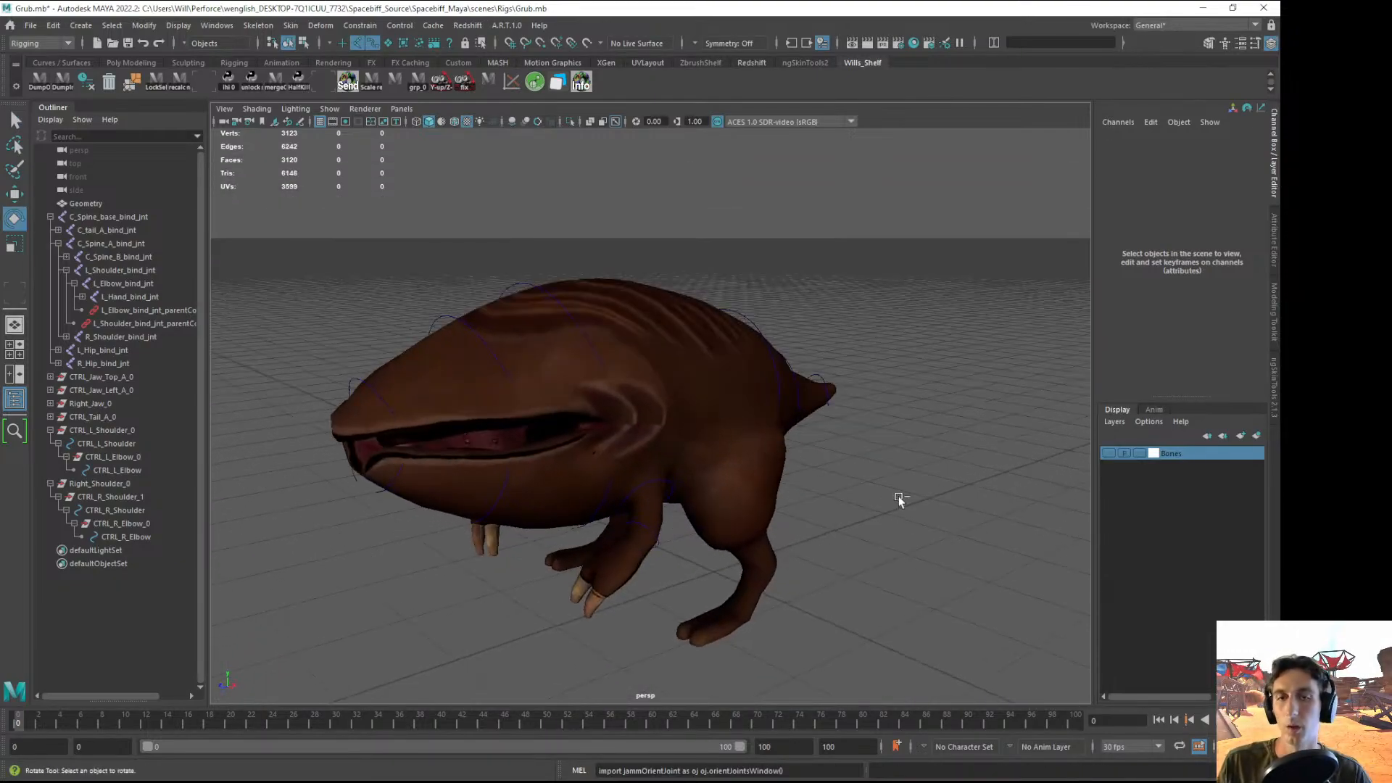
left_click_drag(854, 483, 863, 476, "alt")
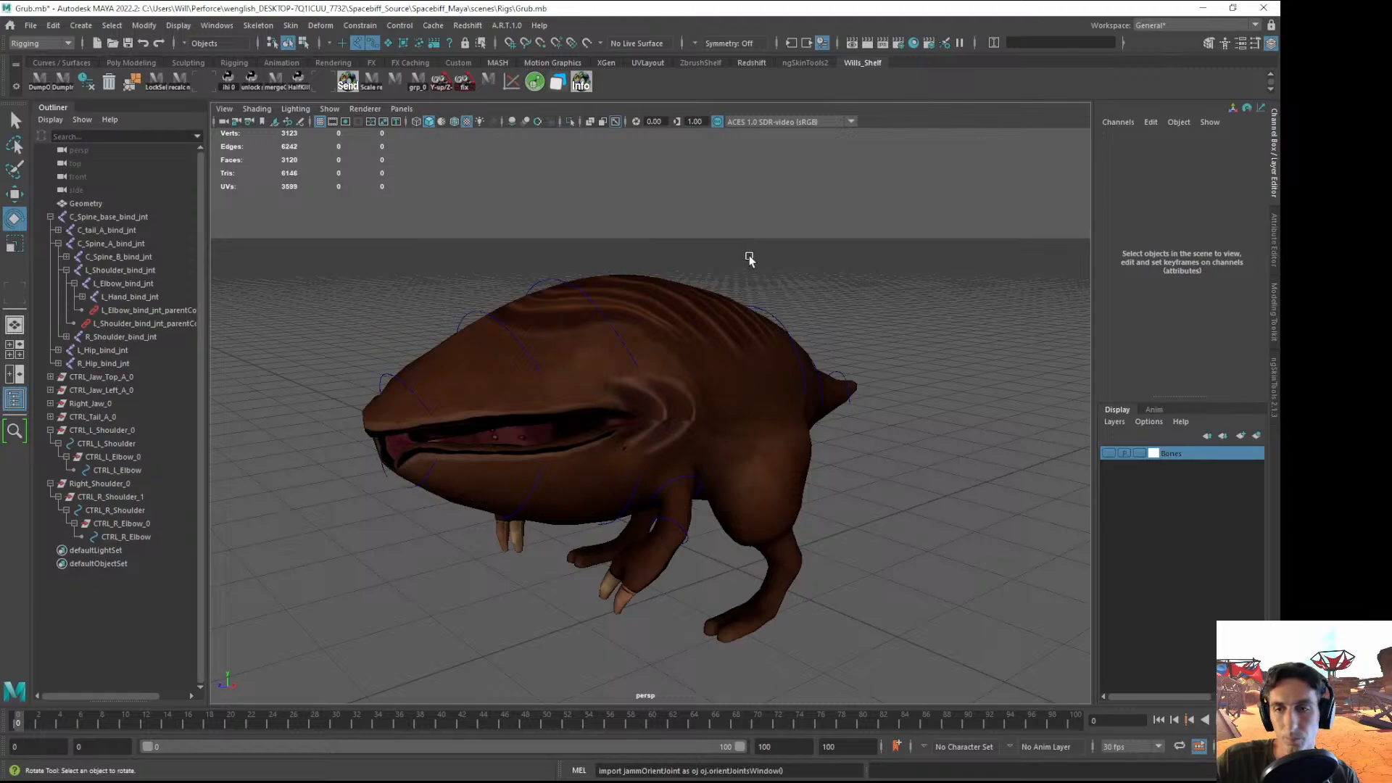
left_click_drag(752, 341, 678, 351, "alt")
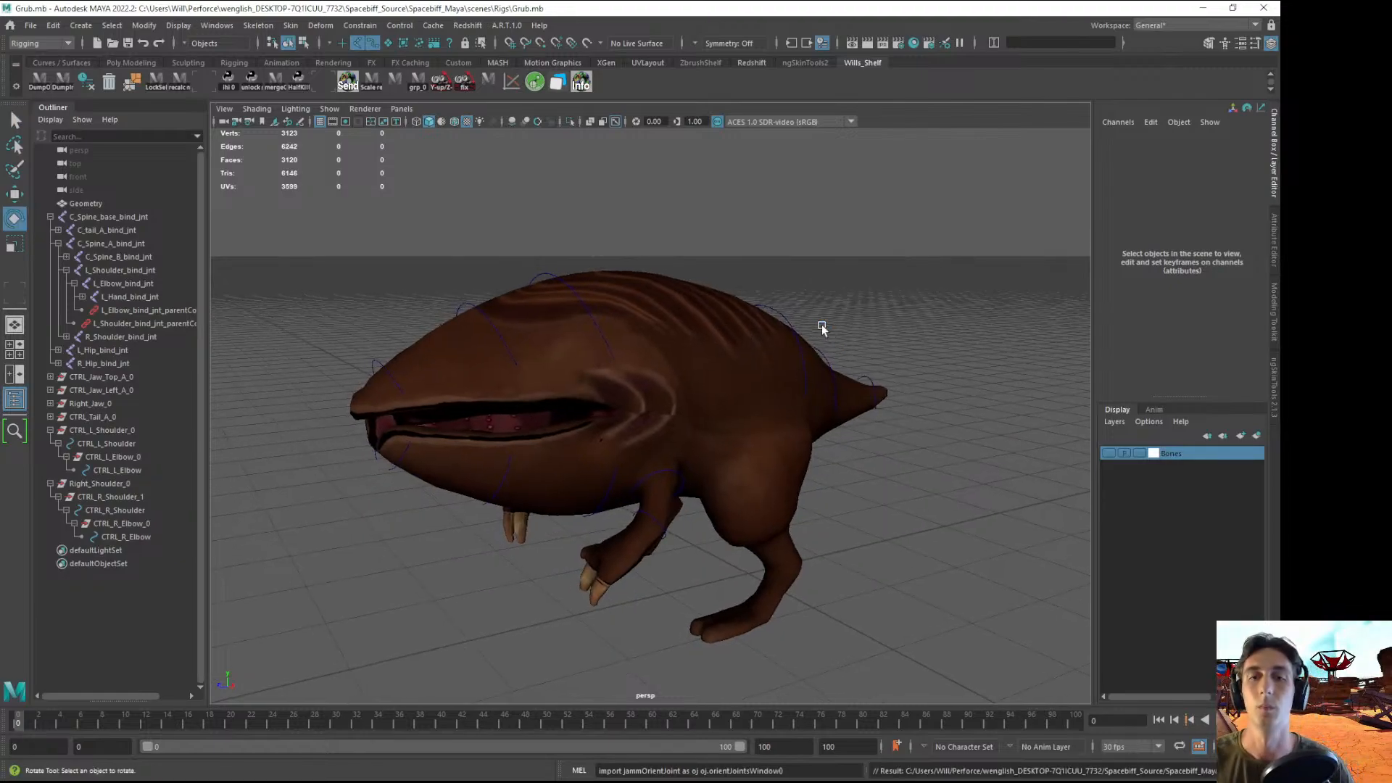
key("ctrl+s")
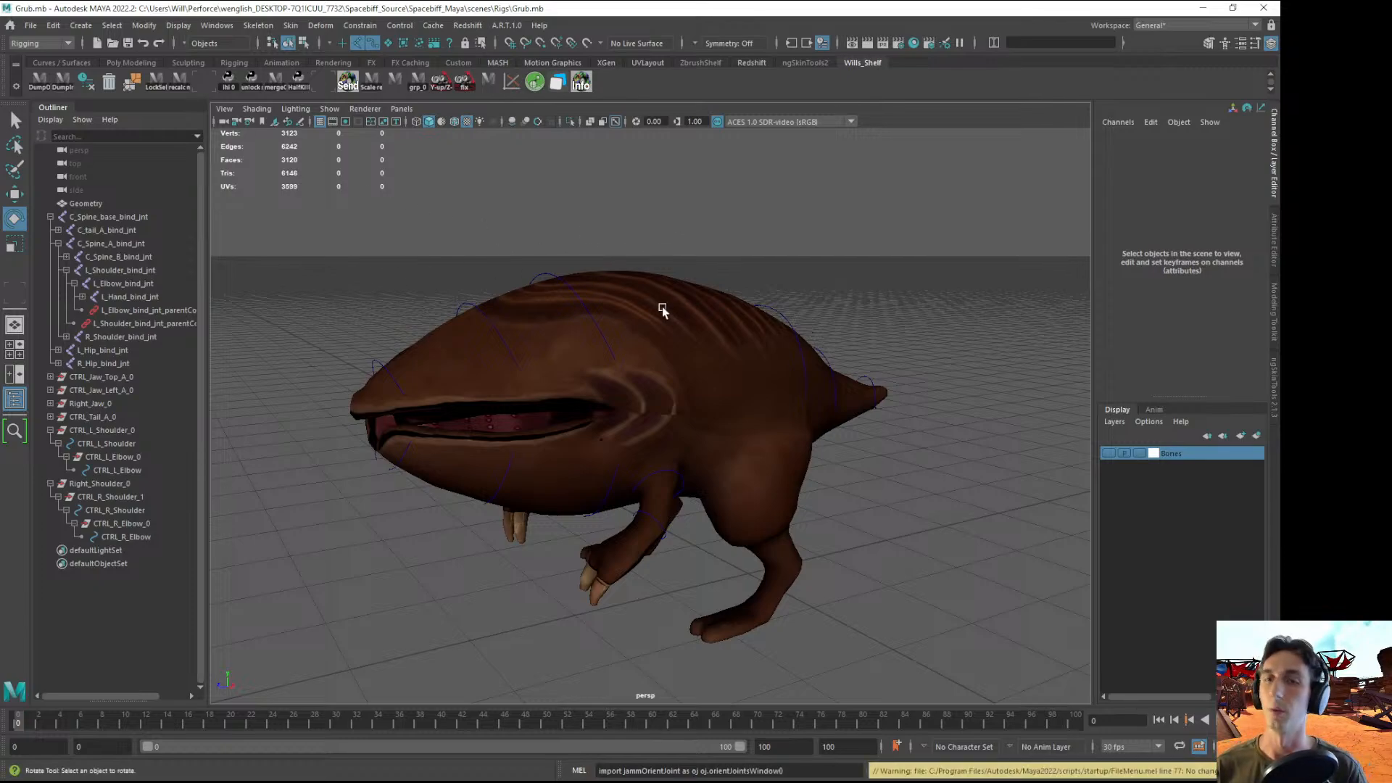
middle_click_drag(635, 292, 628, 291, "alt")
key("ctrl+s")
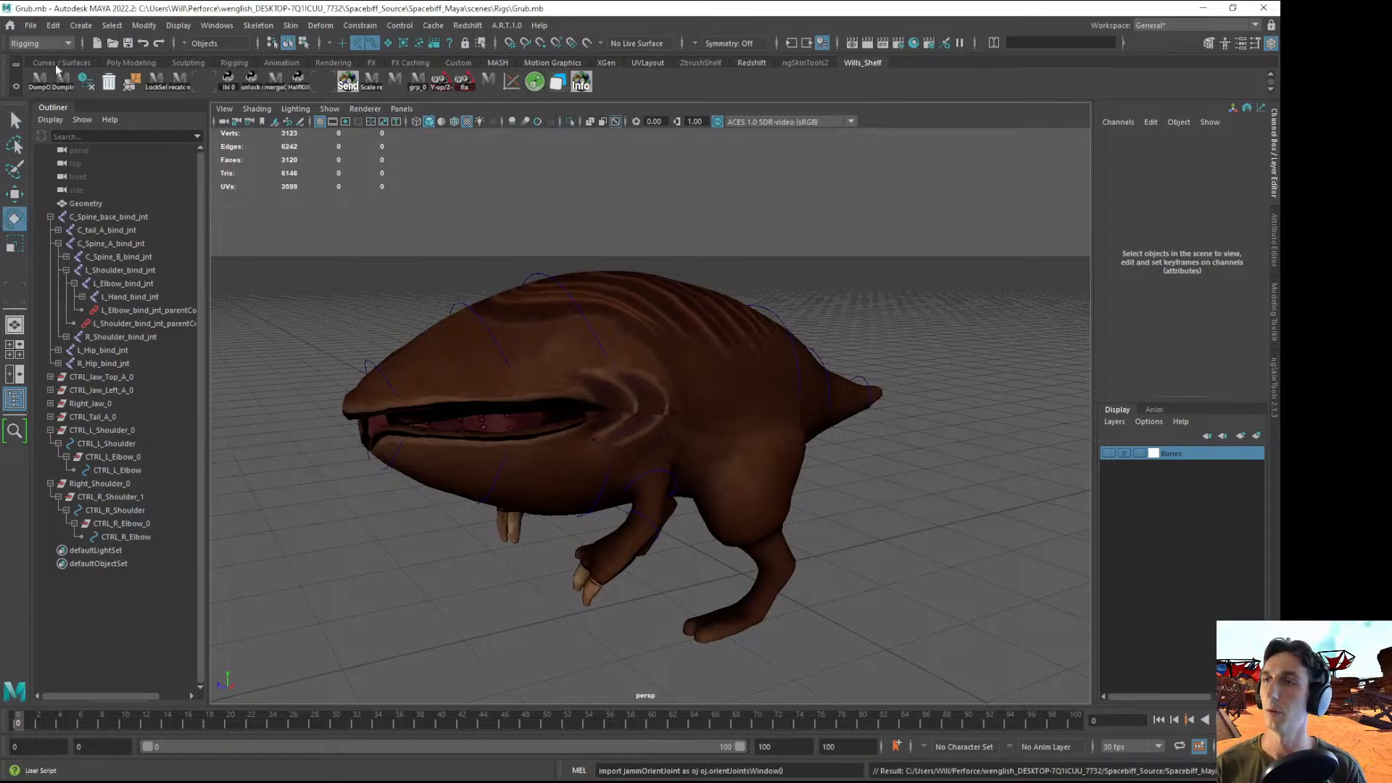
- Start a new empty scene and reference the Grub rig file into it
left_click(30, 25)
left_click(72, 53)
right_click(126, 344)
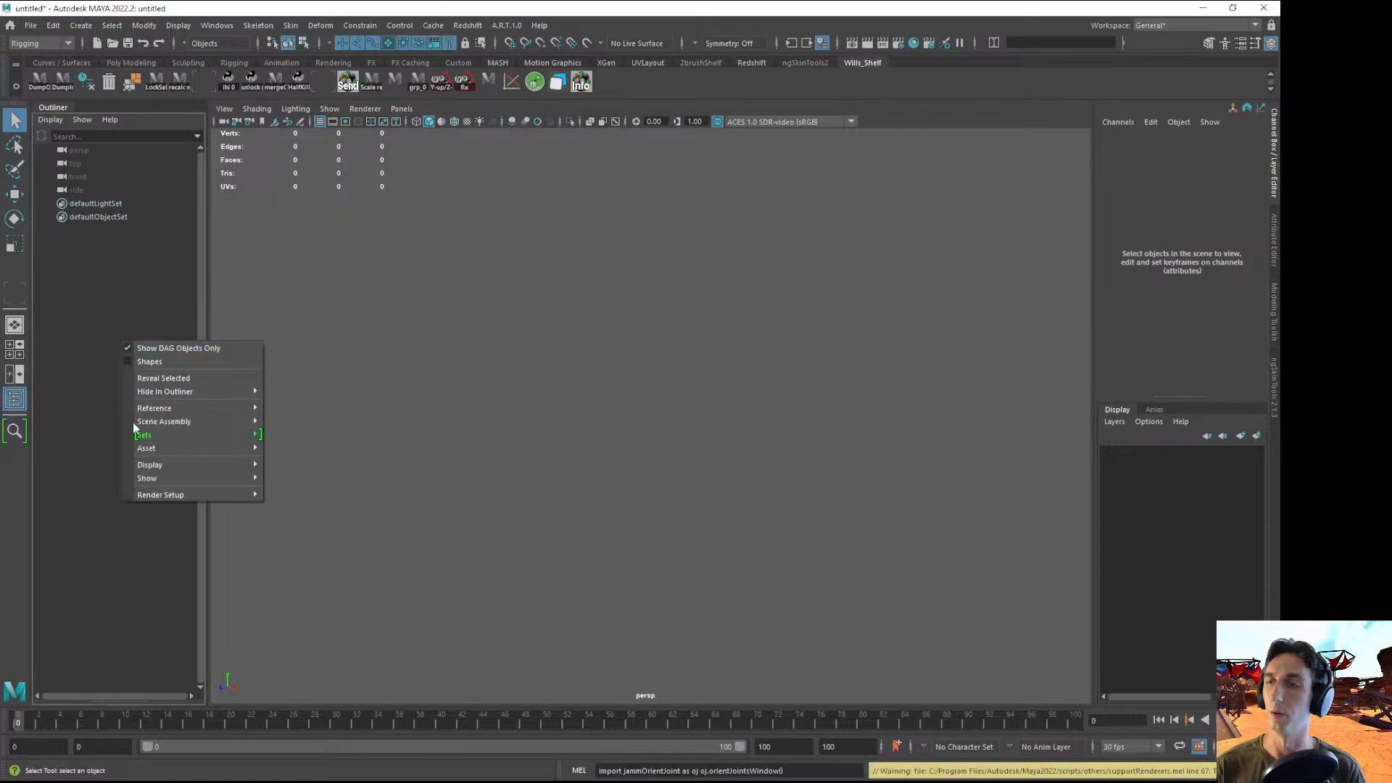
left_click(337, 418)
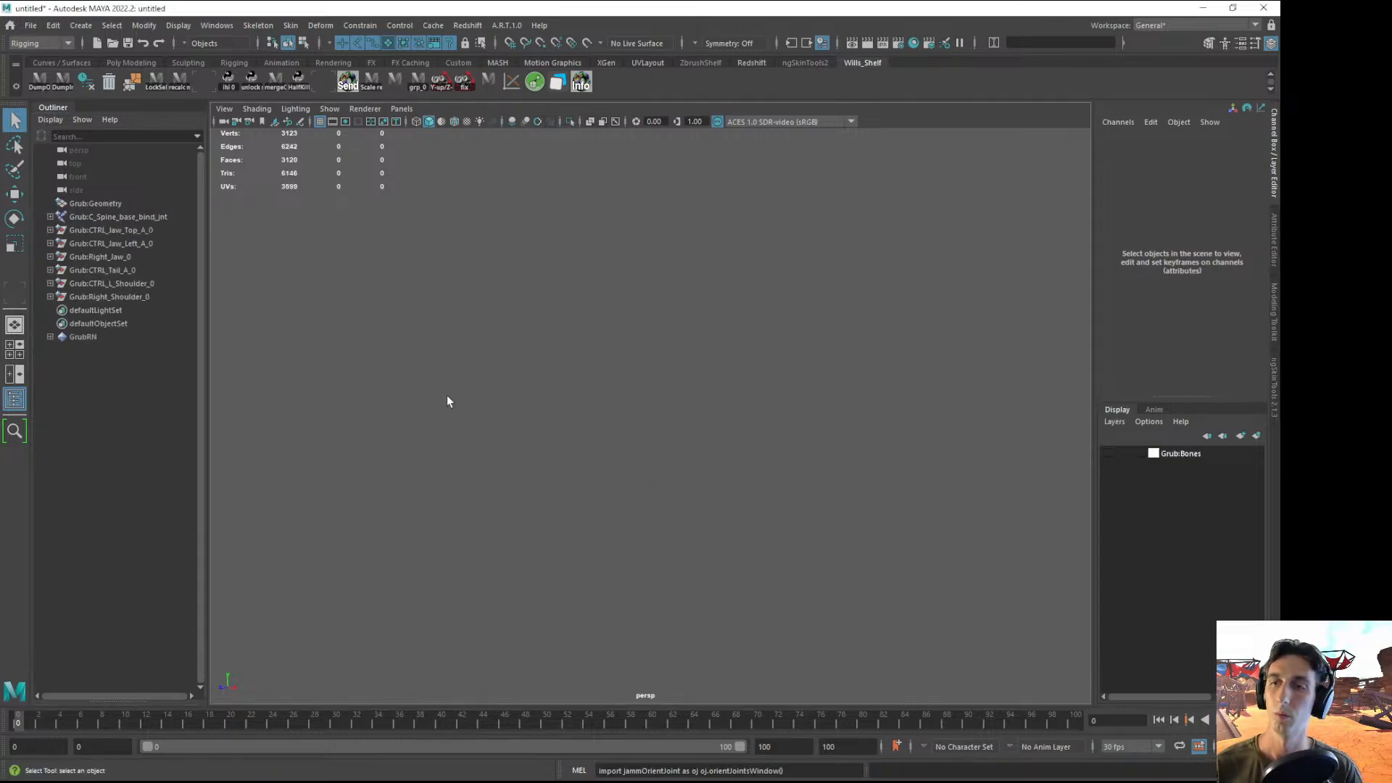
- Frame the referenced Grub rig in the perspective view and display it with textures
left_click(100, 257)
key("f")
left_click(454, 414)
scroll(528, 407, "down", 5)
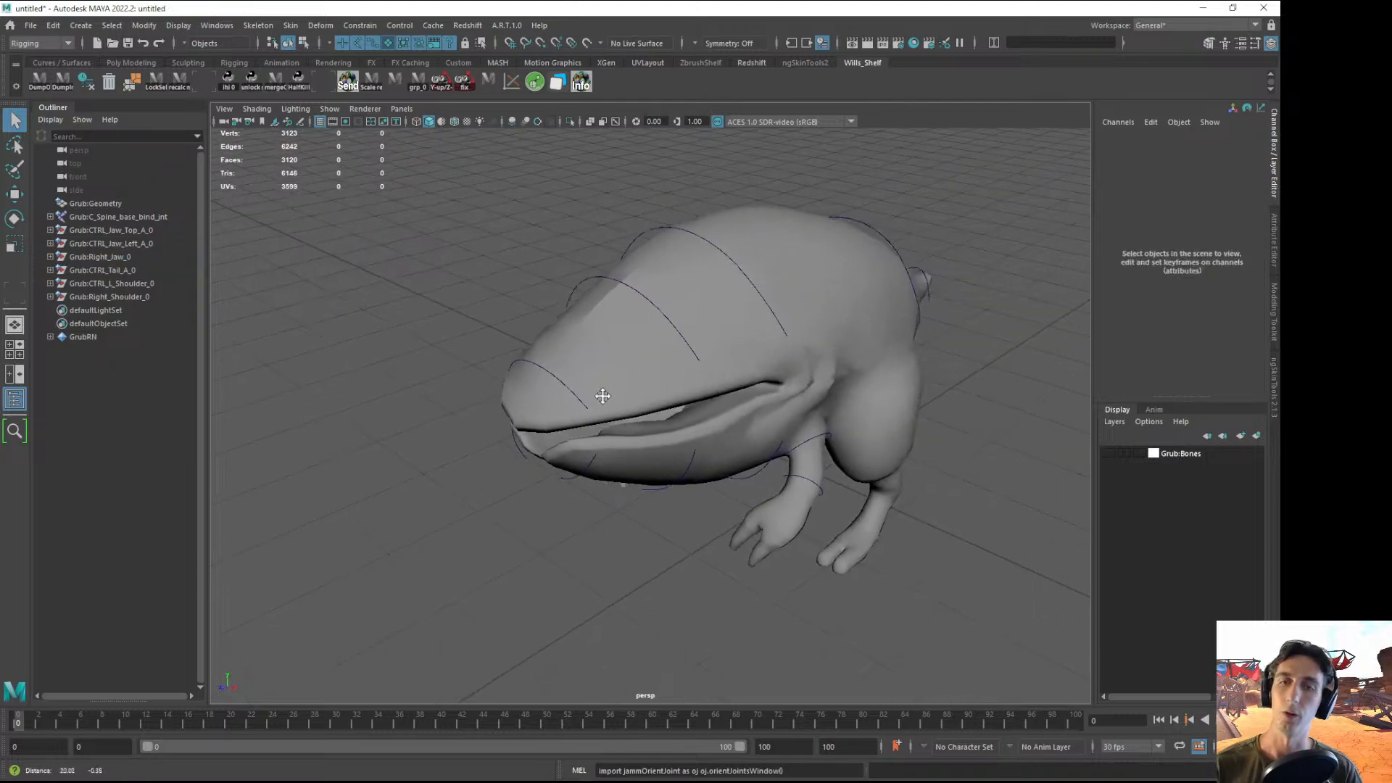
key("6")
left_click_drag(603, 396, 684, 410, "alt")
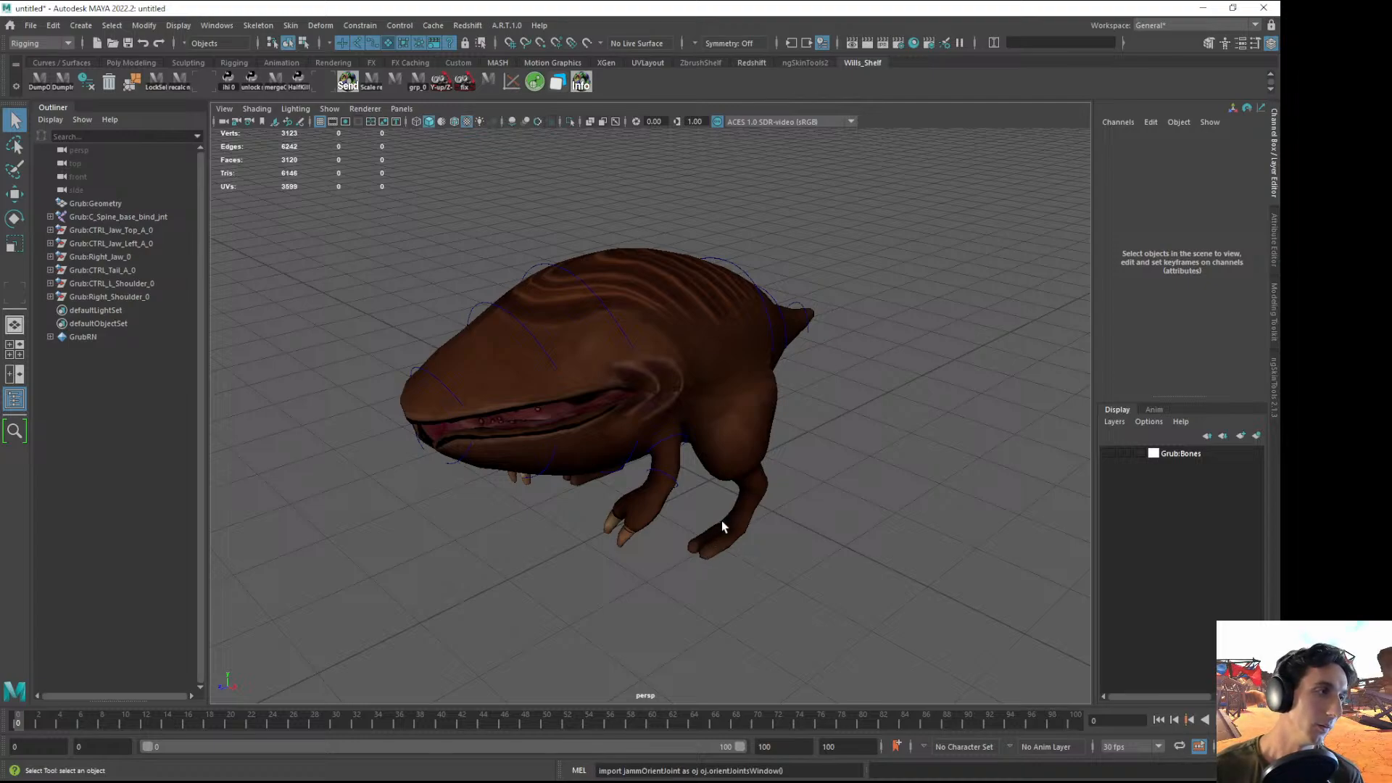
- Select the CTRL_Jaw_Top_A, CTRL_Jaw_Left_A and CTRL_Jaw_Right_A controls and rotate them together to open the mouth wide
left_click_drag(694, 542, 618, 466, "alt")
scroll(619, 466, "up", 3)
left_click(543, 233)
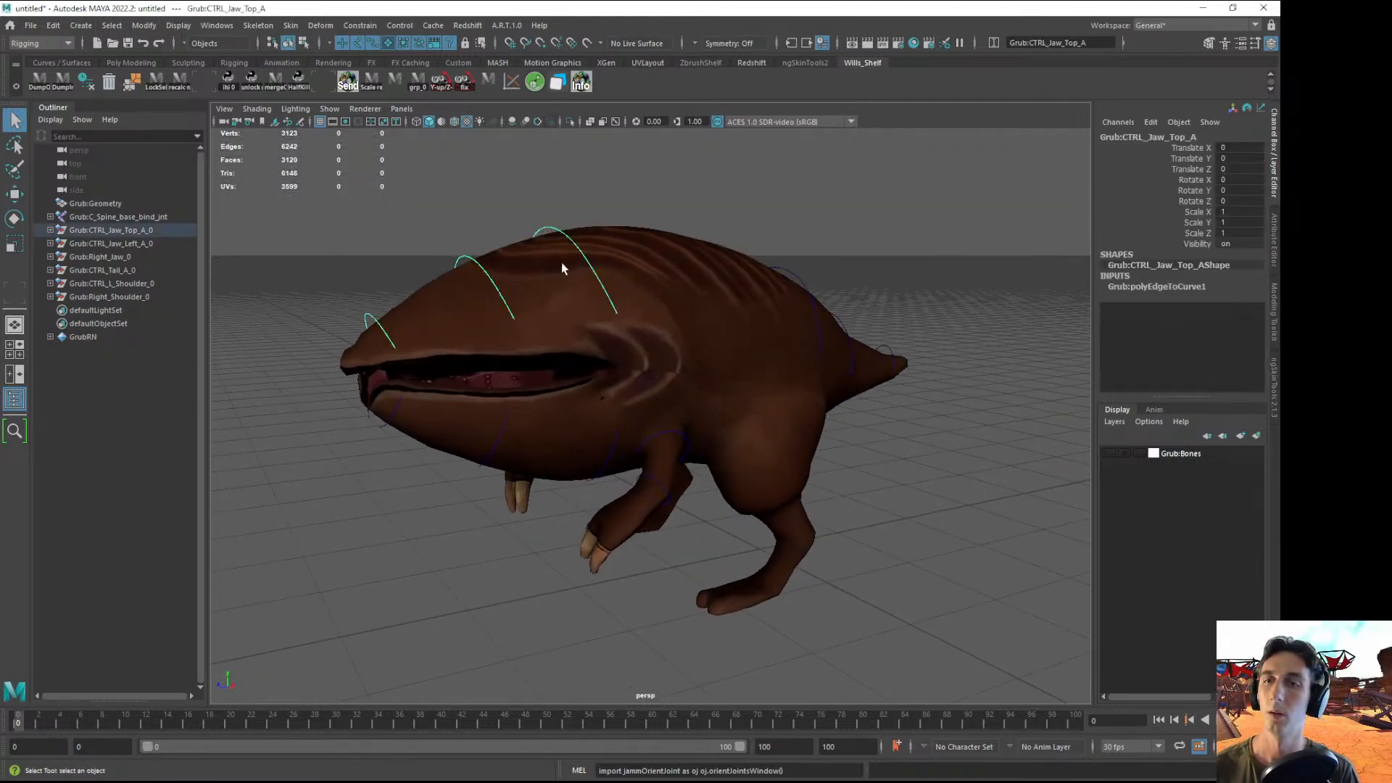
left_click_drag(561, 263, 585, 460, "alt")
left_click(586, 464, "shift")
left_click_drag(565, 575, 680, 552, "alt")
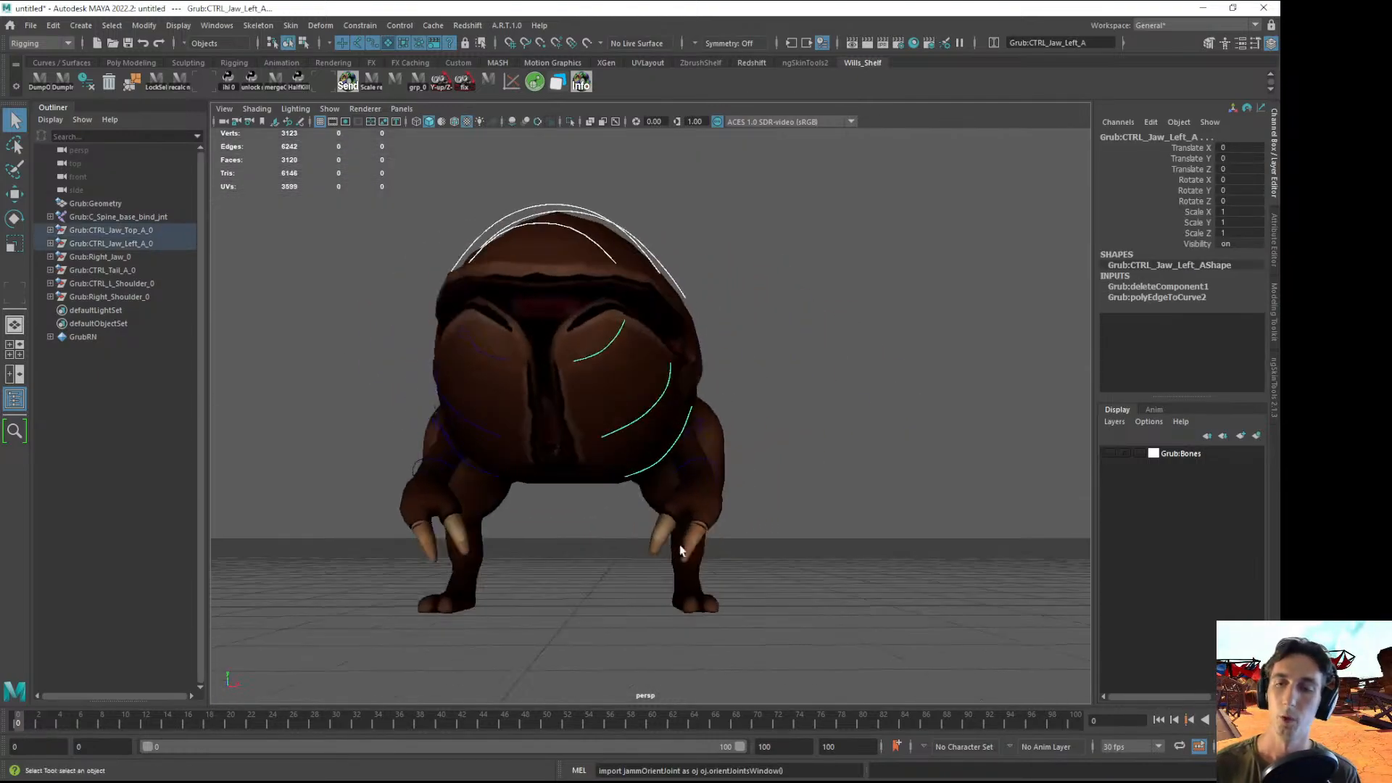
left_click_drag(536, 512, 537, 464, "alt")
left_click(553, 460, "shift")
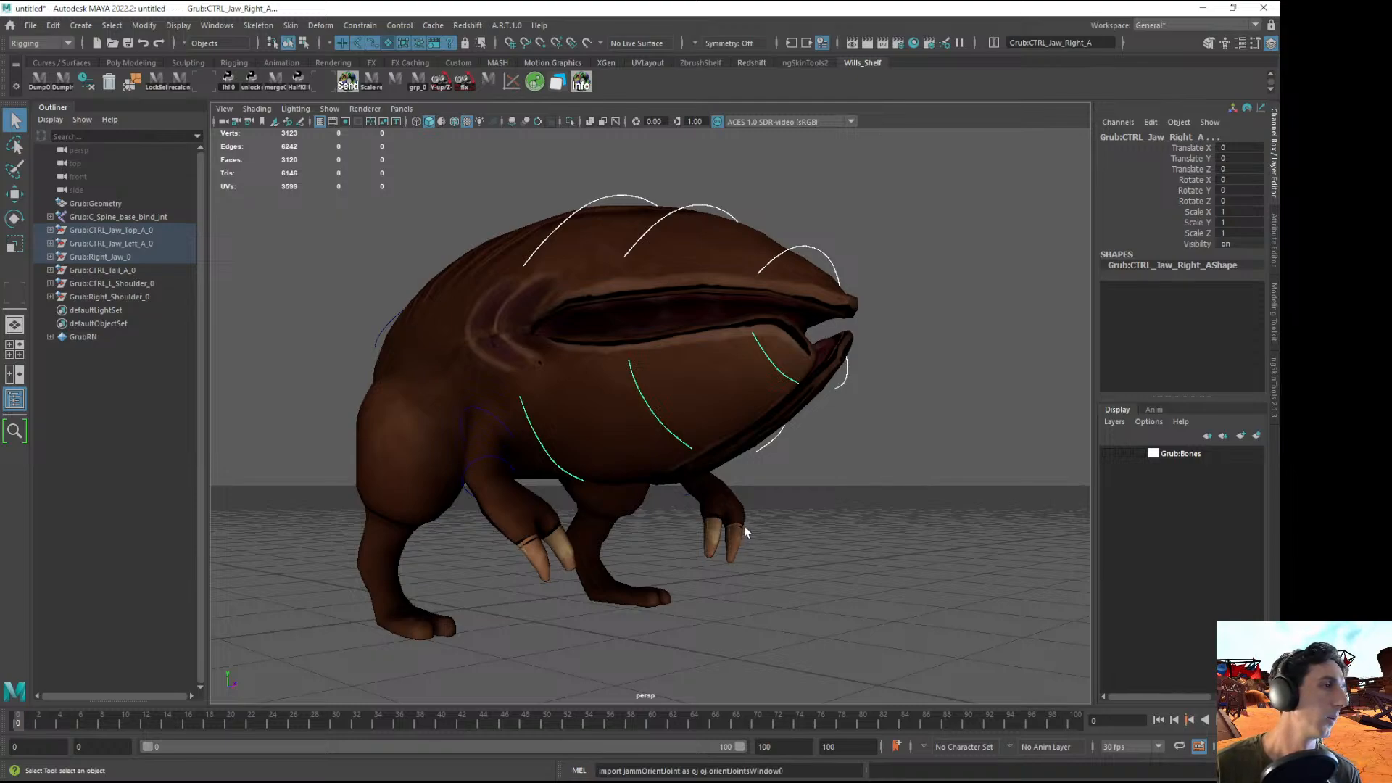
left_click_drag(757, 522, 302, 474, "alt")
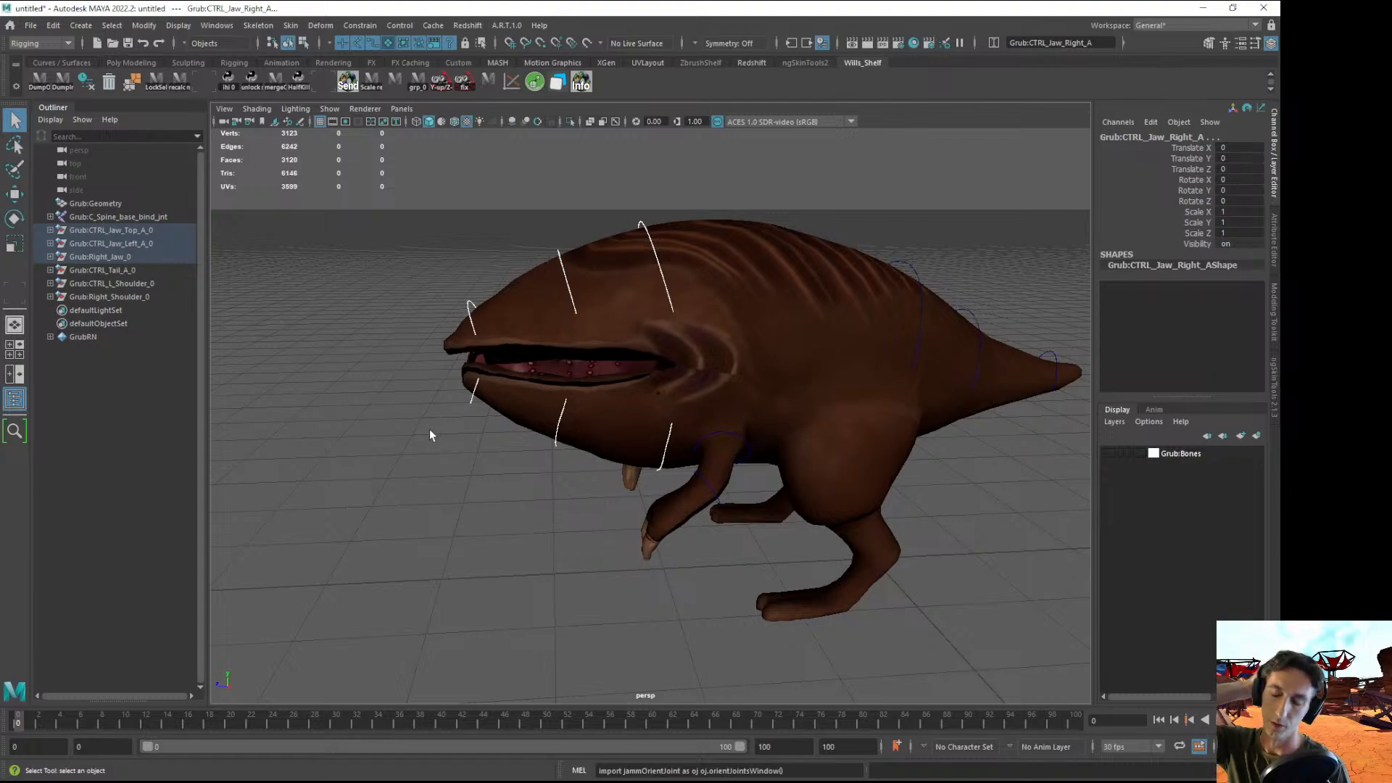
key("e")
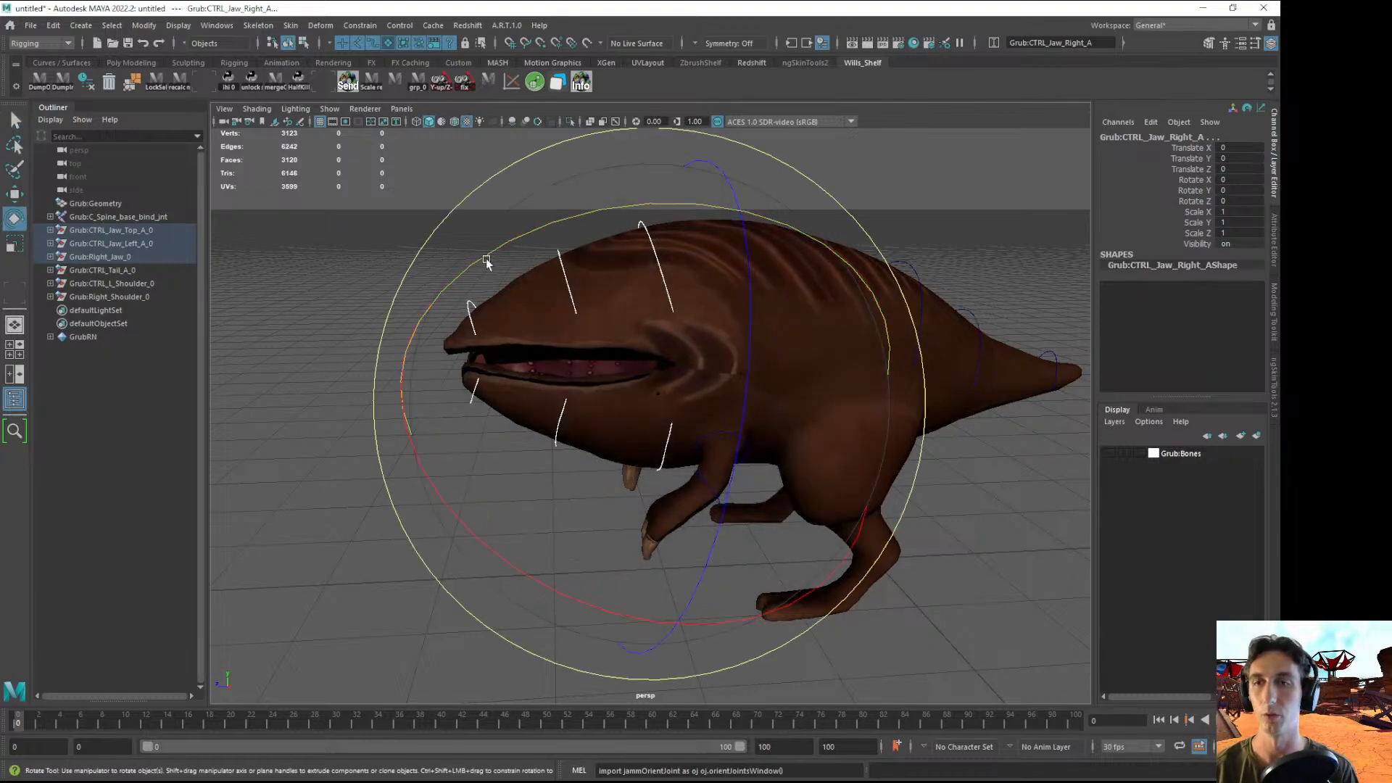
left_click_drag(475, 261, 654, 212, "alt")
left_click(446, 343)
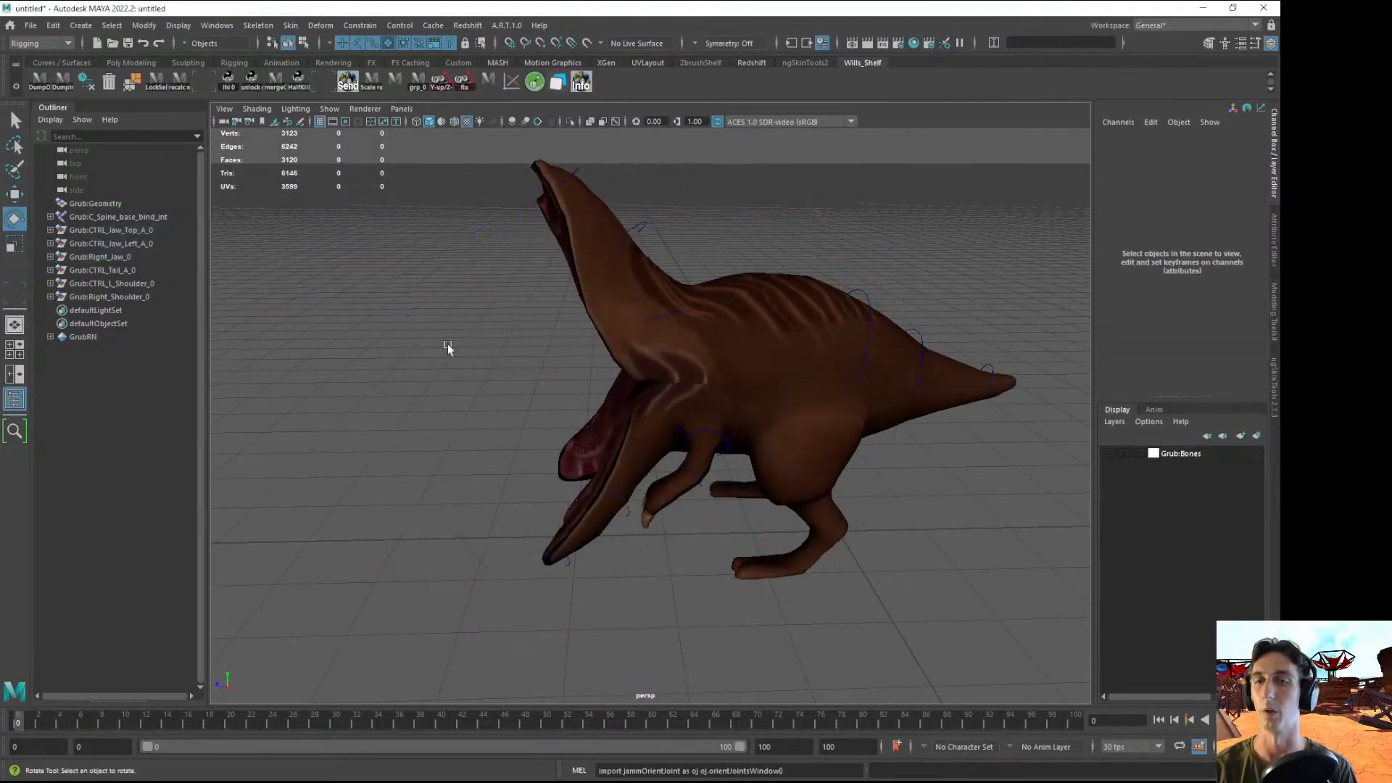
- Rotate the control at the upper jaw's tip and one on the lower jaw to refine the open-mouth pose
left_click(581, 164)
left_click_drag(789, 250, 656, 534)
left_click(618, 511)
left_click_drag(820, 651, 907, 599)
left_click(355, 590)
- Select the CTRL_Tail_A, CTRL_Tail_B and CTRL_Tail_C controls and rotate them together to bend the tail upward
left_click_drag(356, 590, 858, 324, "alt")
left_click(853, 319)
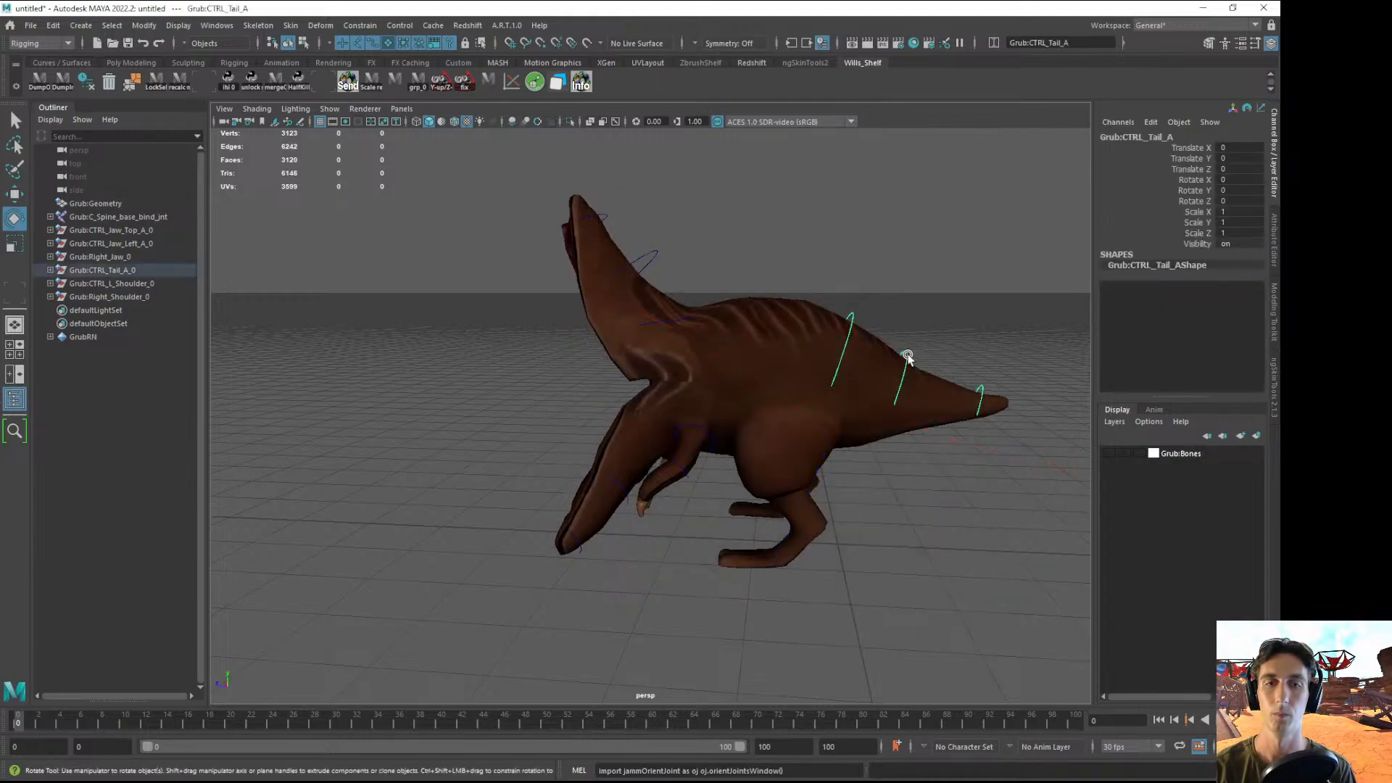
left_click(984, 385, "shift")
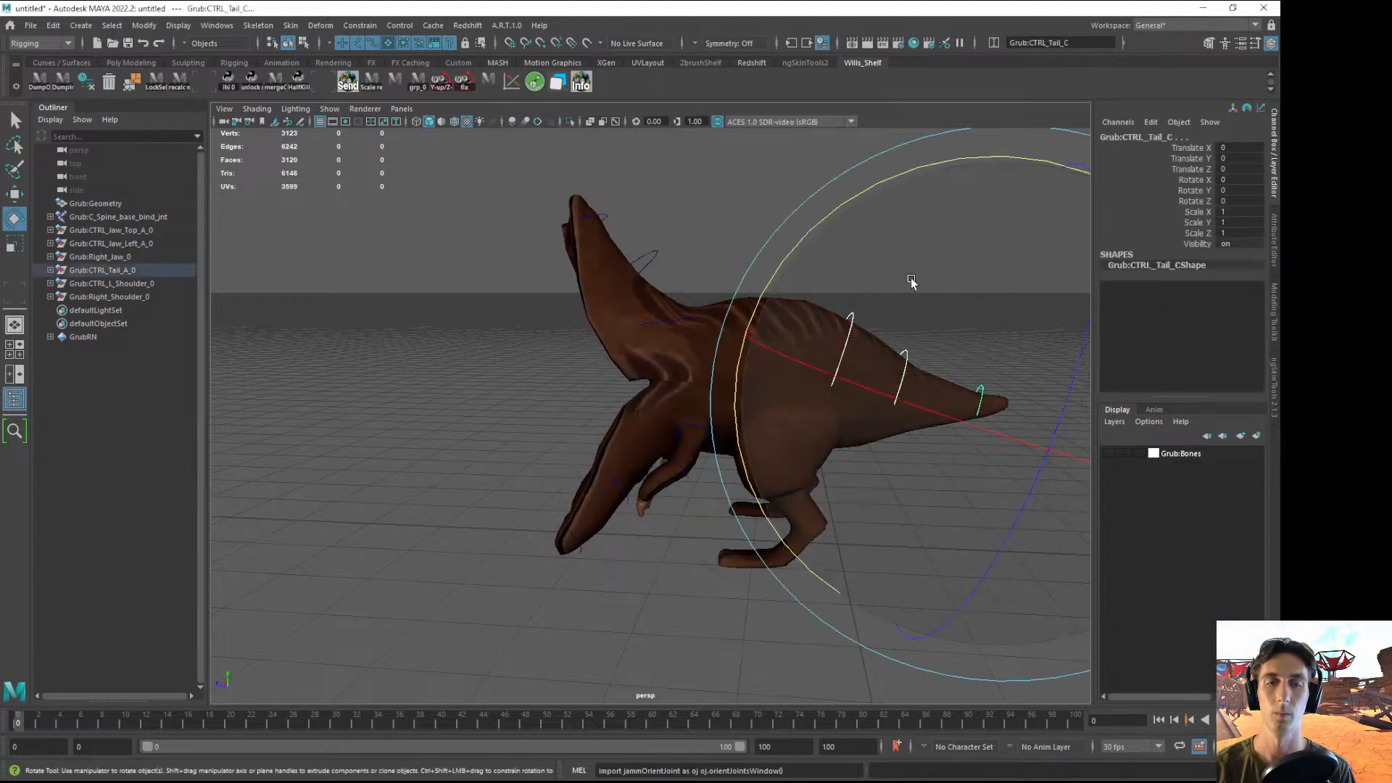
left_click_drag(784, 260, 754, 422)
left_click_drag(925, 371, 776, 405)
left_click(776, 405)
scroll(565, 551, "up", 3)
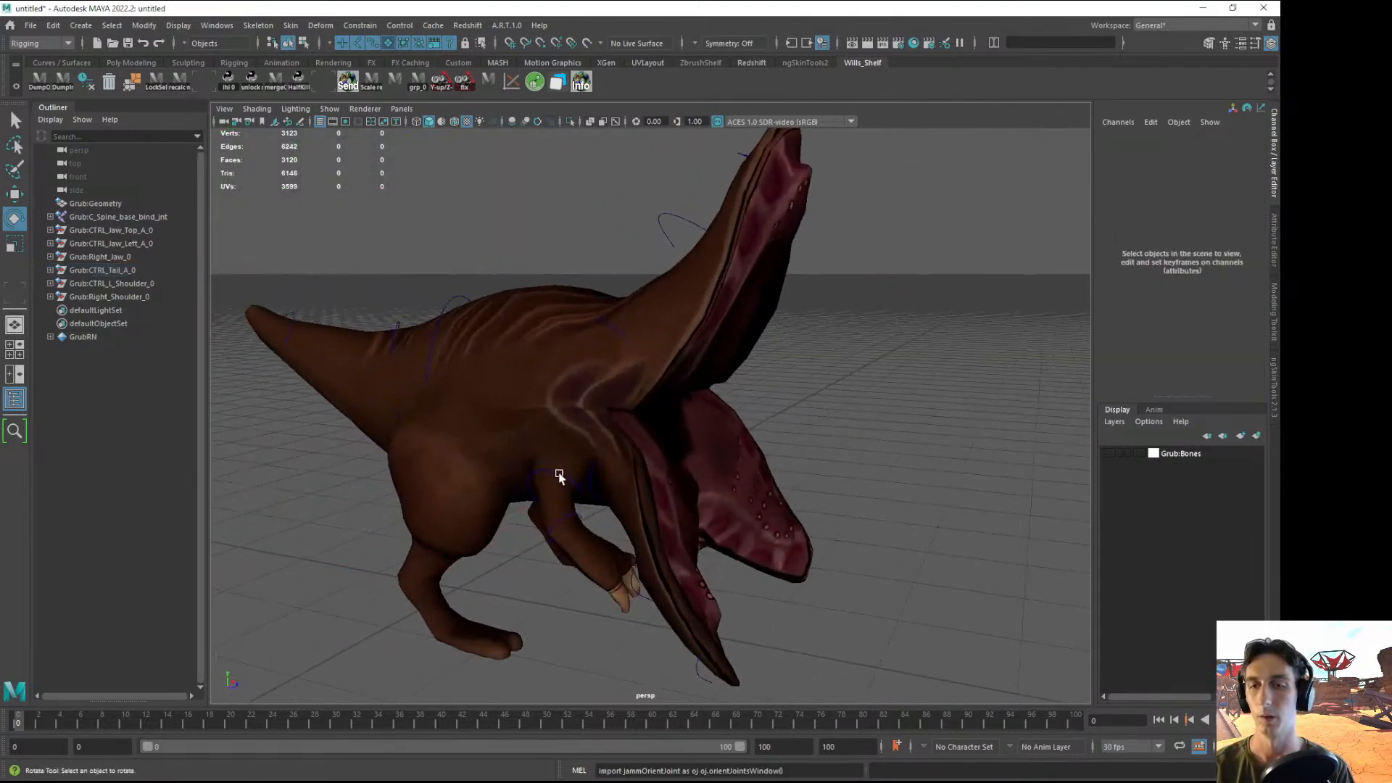
- Rotate the CTRL_R_Shoulder control to about -45, -15 and 43 degrees in X, Y and Z to pose the right front leg
left_click(559, 473)
left_click_drag(555, 514, 514, 453)
left_click_drag(615, 479, 725, 493)
left_click_drag(473, 469, 1025, 545, "alt")
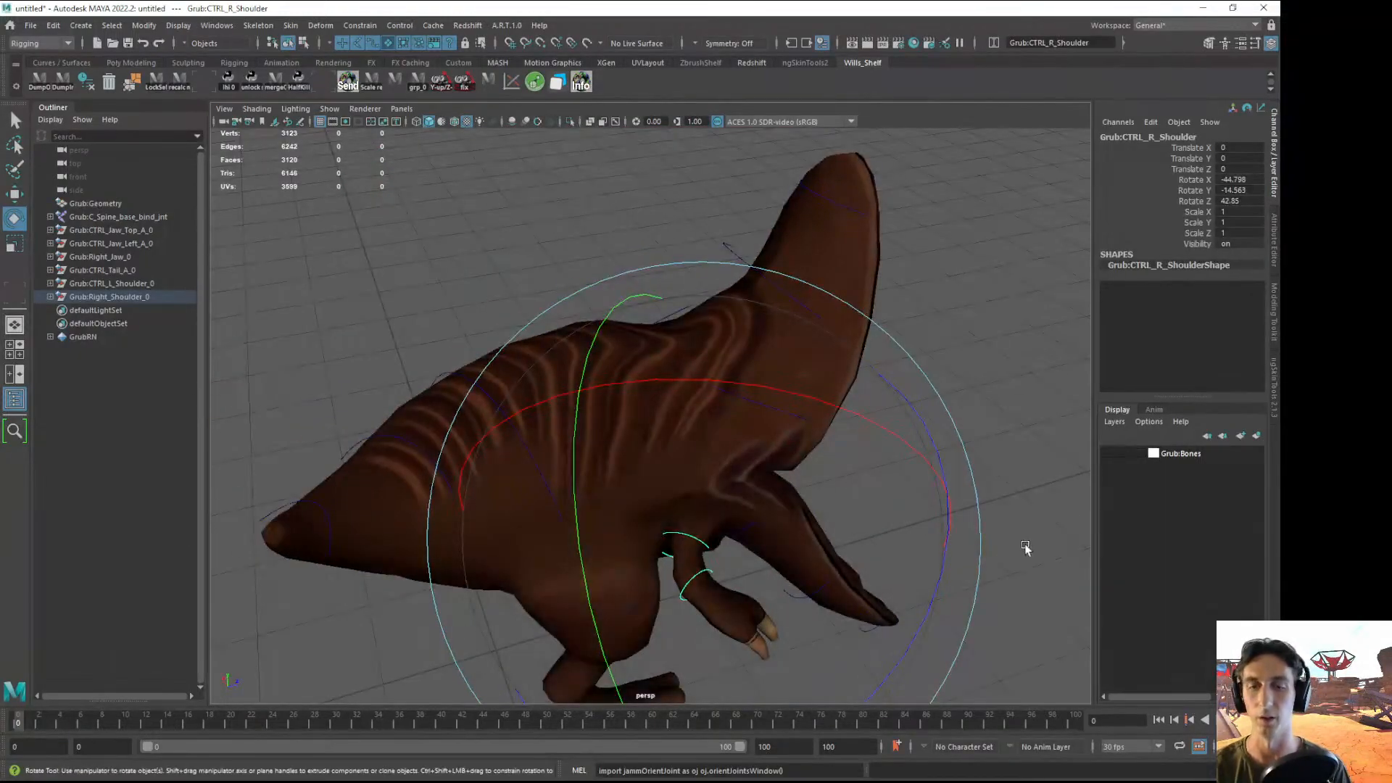
middle_click_drag(1024, 545, 957, 428, "alt")
left_click_drag(957, 427, 926, 377, "alt")
left_click(926, 376)
scroll(711, 417, "up", 2)
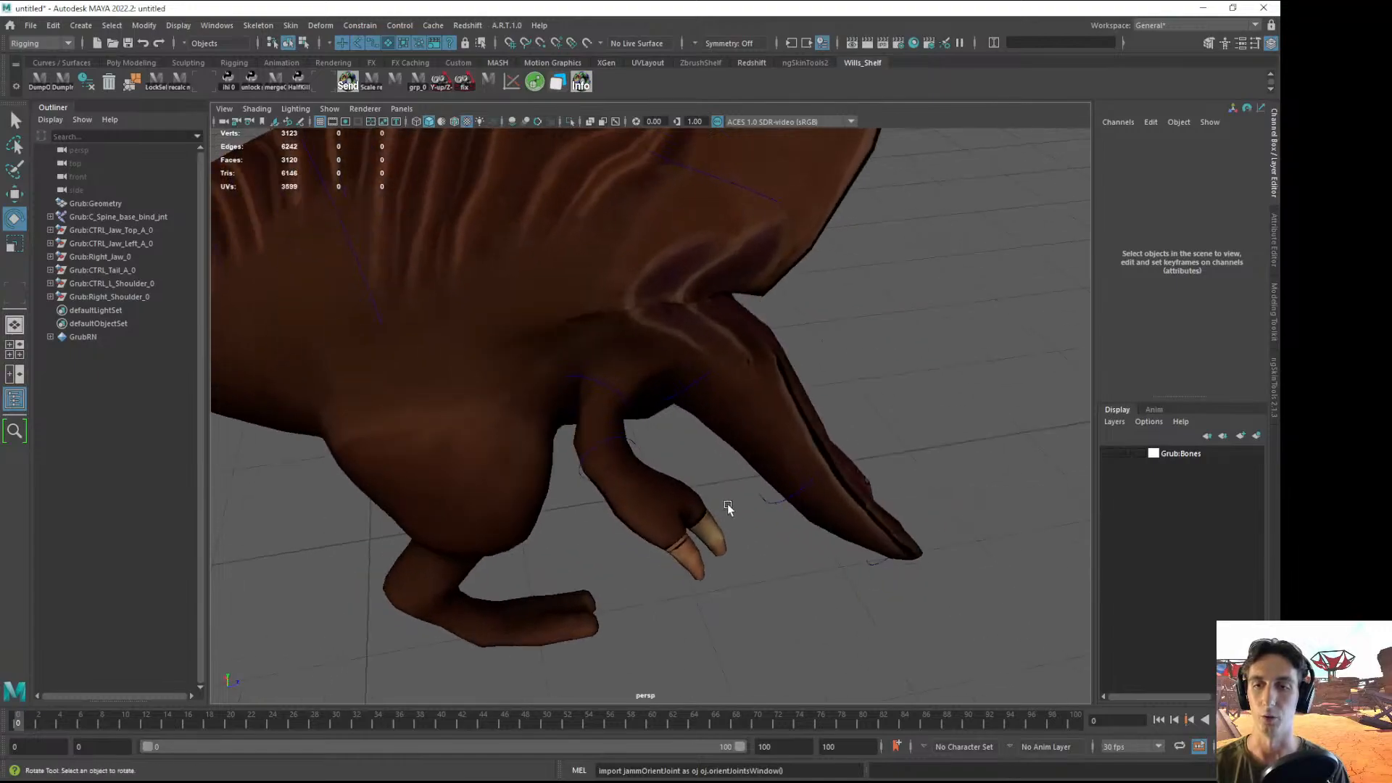
- Select the right elbow control and rotate it to adjust the bend of the right front leg
left_click(628, 440)
left_click(576, 539)
scroll(576, 537, "up", 1)
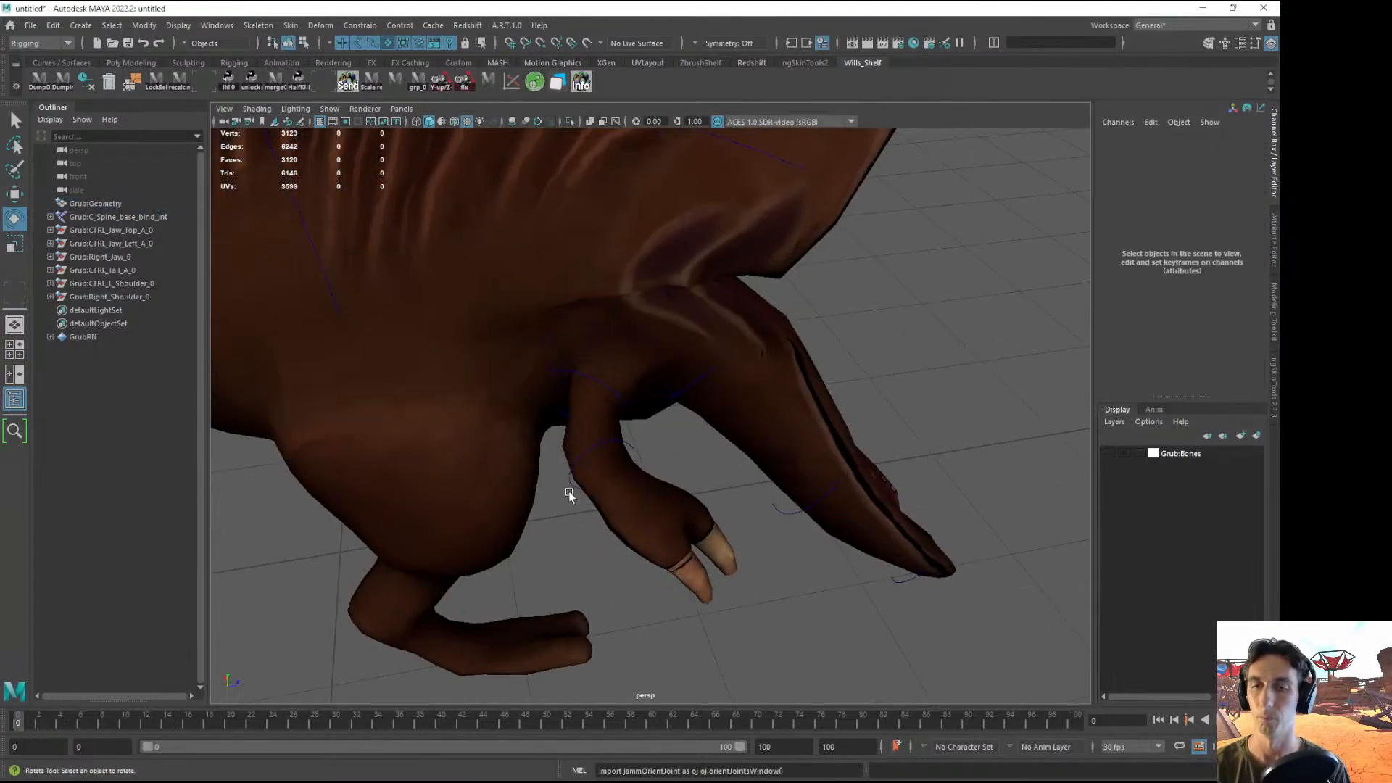
left_click(570, 490)
left_click_drag(569, 488, 541, 584)
left_click_drag(679, 549, 485, 447, "alt")
left_click(507, 538)
right_click_drag(506, 537, 666, 447, "alt")
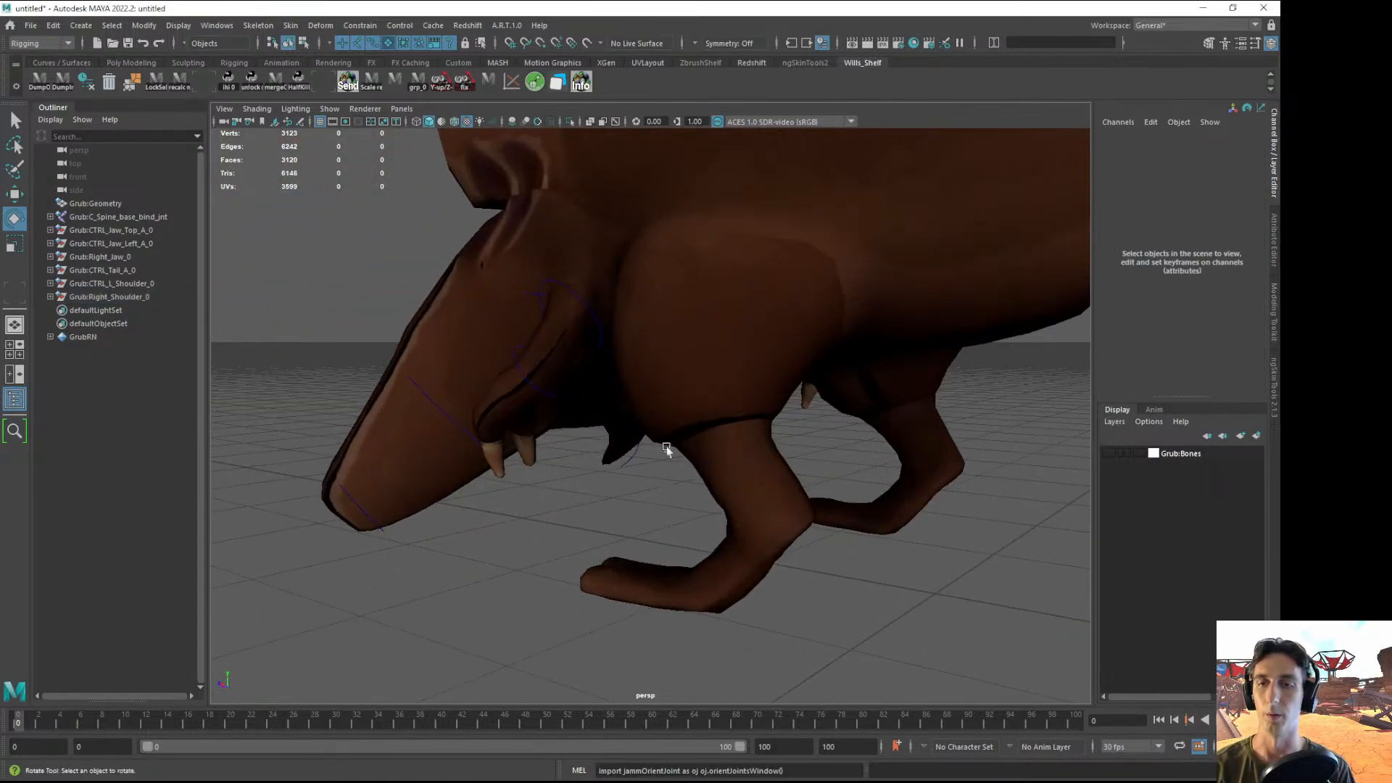
- Rotate the left front leg's controls to pose the leg beneath the open jaw, and clear the selection
left_click(602, 321)
left_click_drag(610, 348, 666, 357, "alt")
left_click(553, 532)
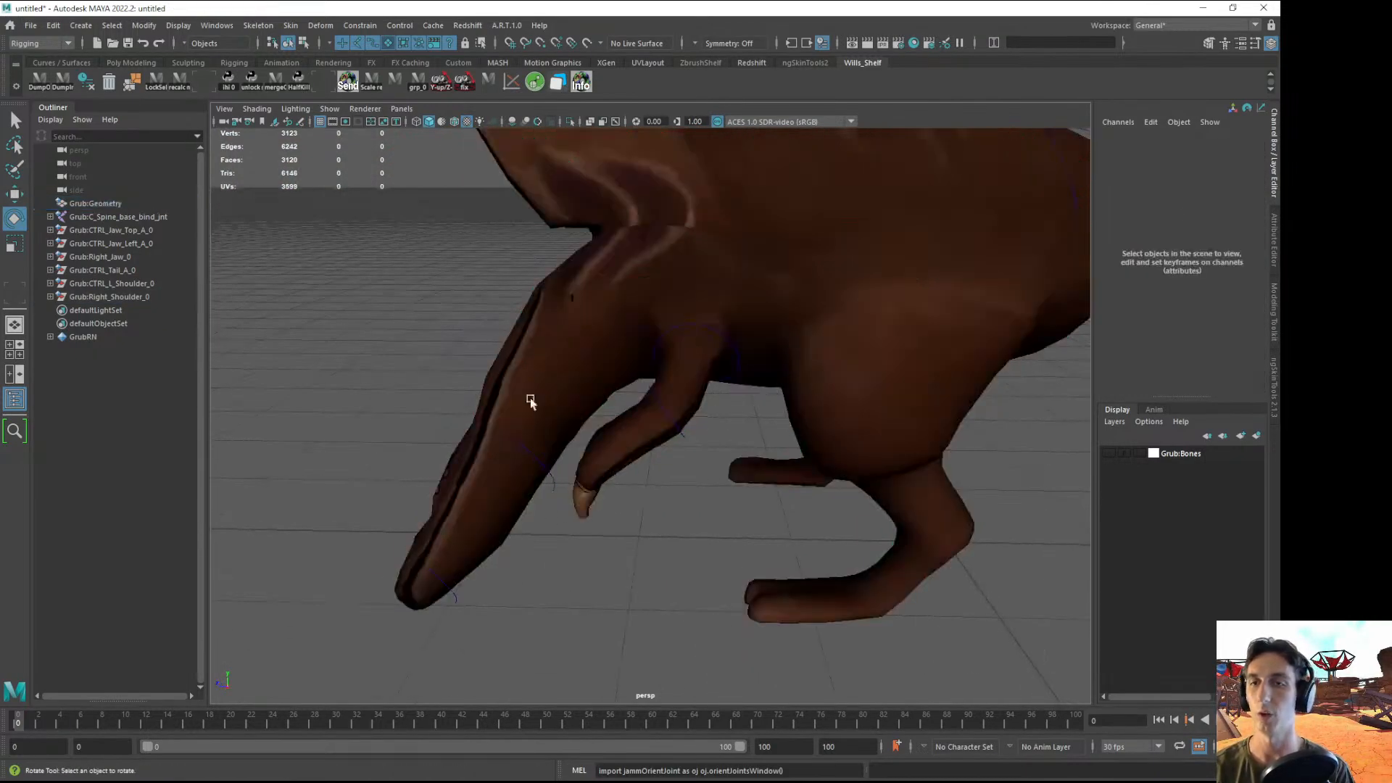
left_click(738, 367)
left_click_drag(703, 367, 688, 433)
left_click_drag(689, 433, 401, 569, "alt")
left_click(564, 489)
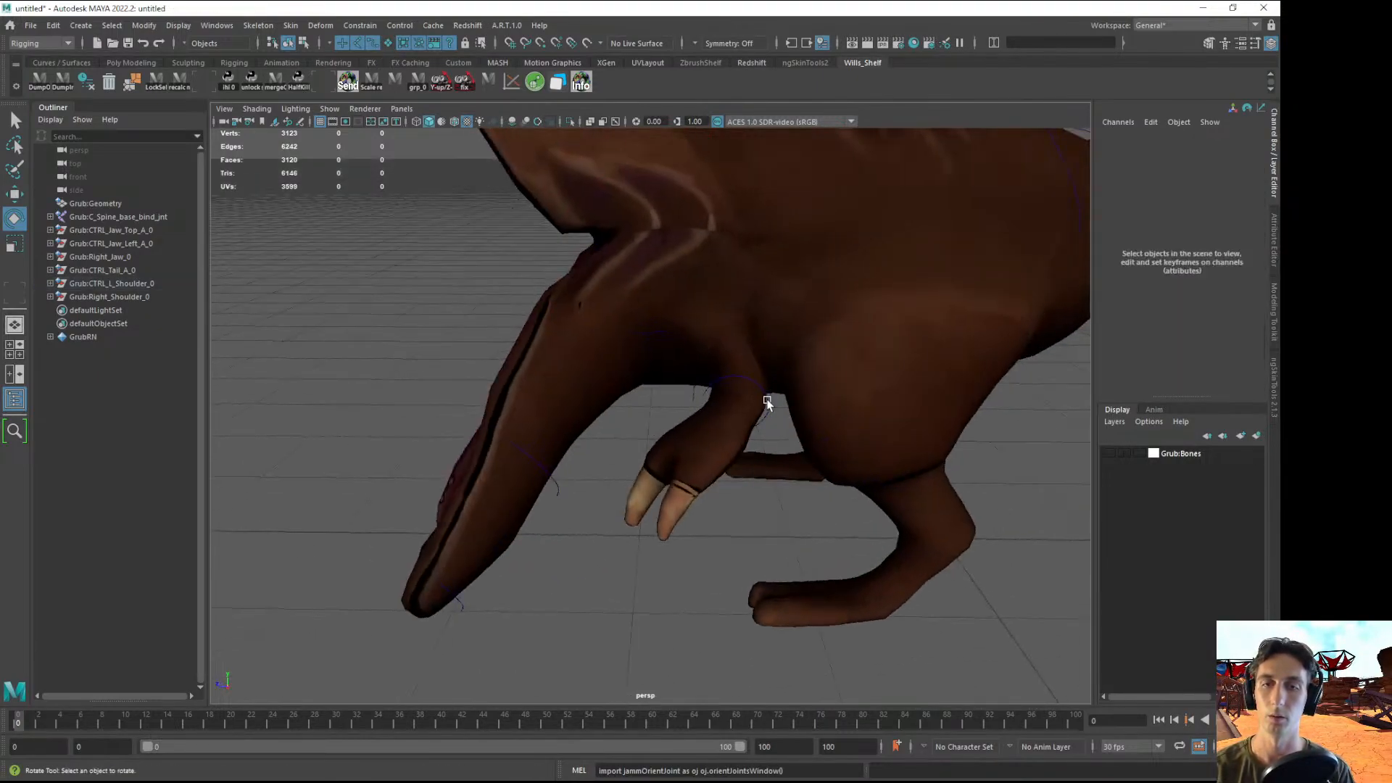
- Select the CTRL_L_Elbow control and rotate it to raise the left forearm toward the open jaw, then clear the selection
left_click(767, 400)
left_click_drag(767, 400, 689, 493, "alt")
left_click(289, 578)
left_click_drag(289, 578, 366, 573, "alt")
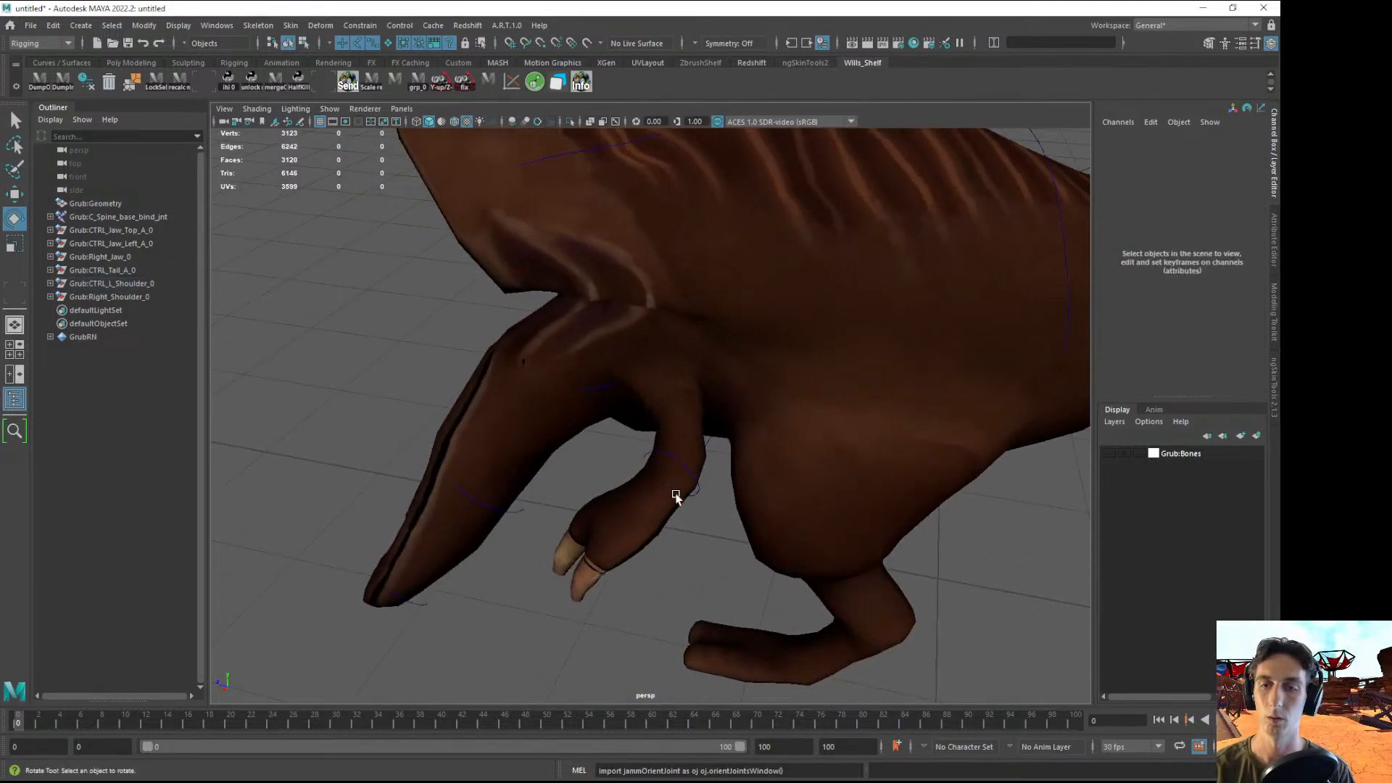
left_click(692, 500)
left_click_drag(696, 507, 754, 480, "alt")
left_click_drag(899, 305, 752, 473, "alt")
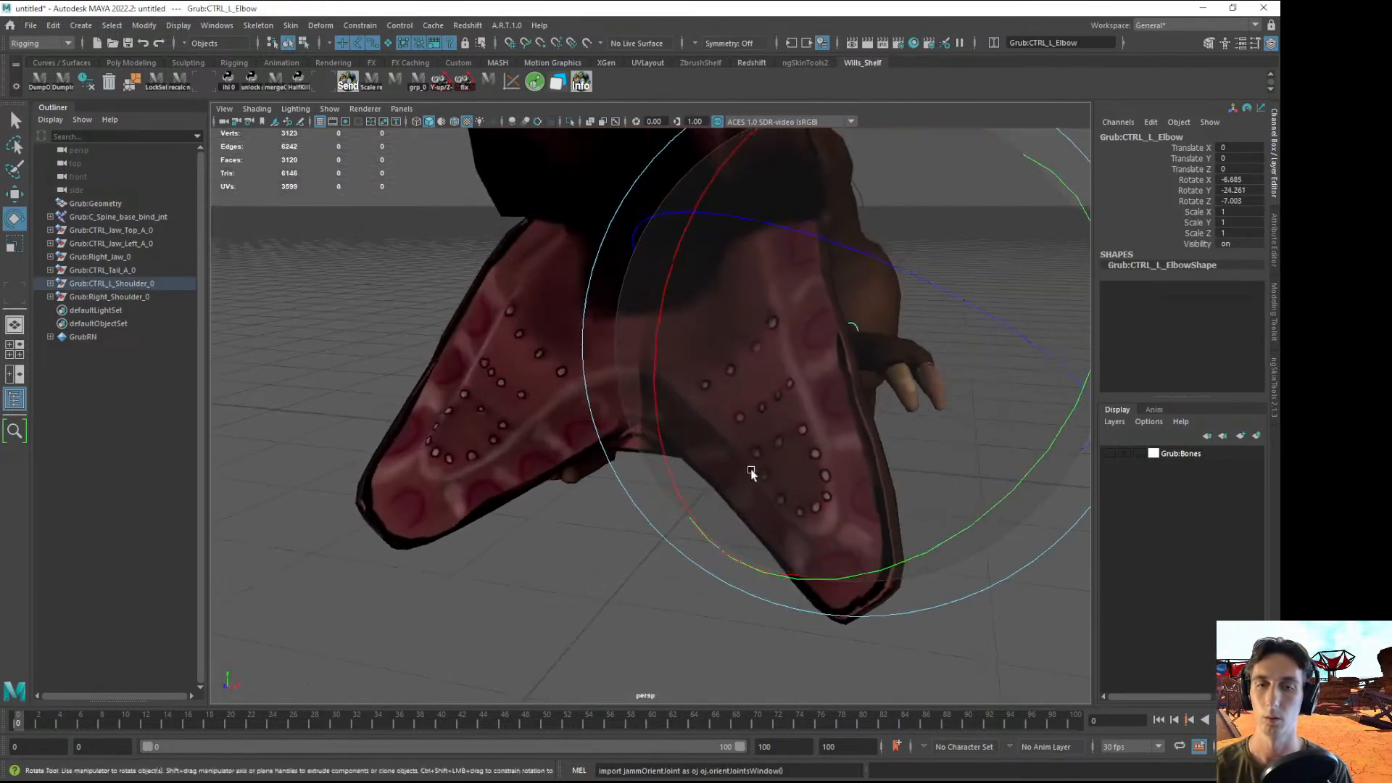
left_click_drag(827, 396, 886, 346)
left_click_drag(874, 479, 826, 484, "alt")
left_click_drag(823, 485, 760, 475, "alt")
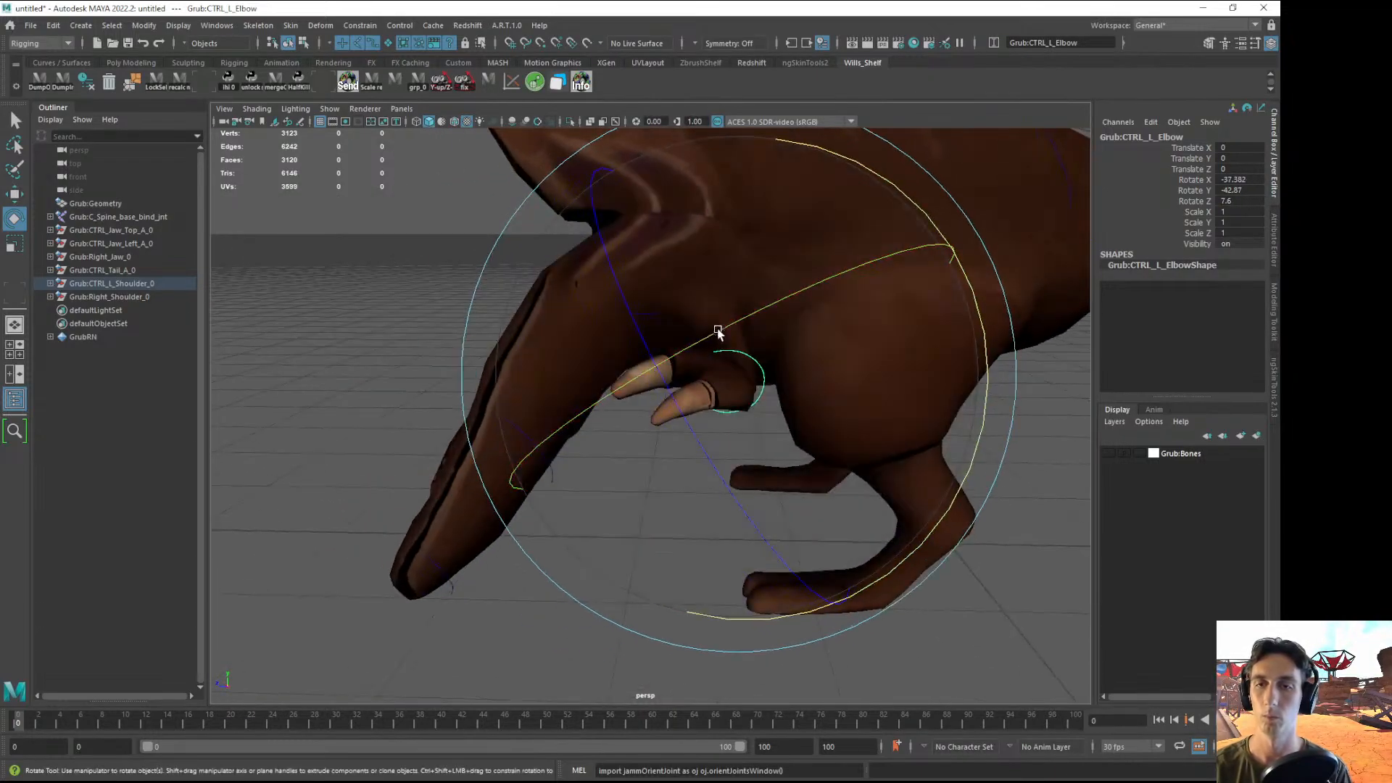
left_click_drag(718, 332, 618, 388)
left_click(416, 466)
- Select the left and right lower jaw A controls and rotate them together to about 40.5 degrees in Y
mouse_move(416, 467)
left_mouse_down("alt")
mouse_move(370, 475)
mouse_move(491, 445)
mouse_move(638, 464)
mouse_move(646, 386)
mouse_move(834, 398)
mouse_move(764, 376)
mouse_move(663, 391)
left_mouse_up("alt")
key("4")
key("5")
scroll(658, 390, "up", 3)
left_click(656, 379)
key("4")
left_click(663, 391)
key("5")
left_click_drag(938, 522, 722, 485, "alt")
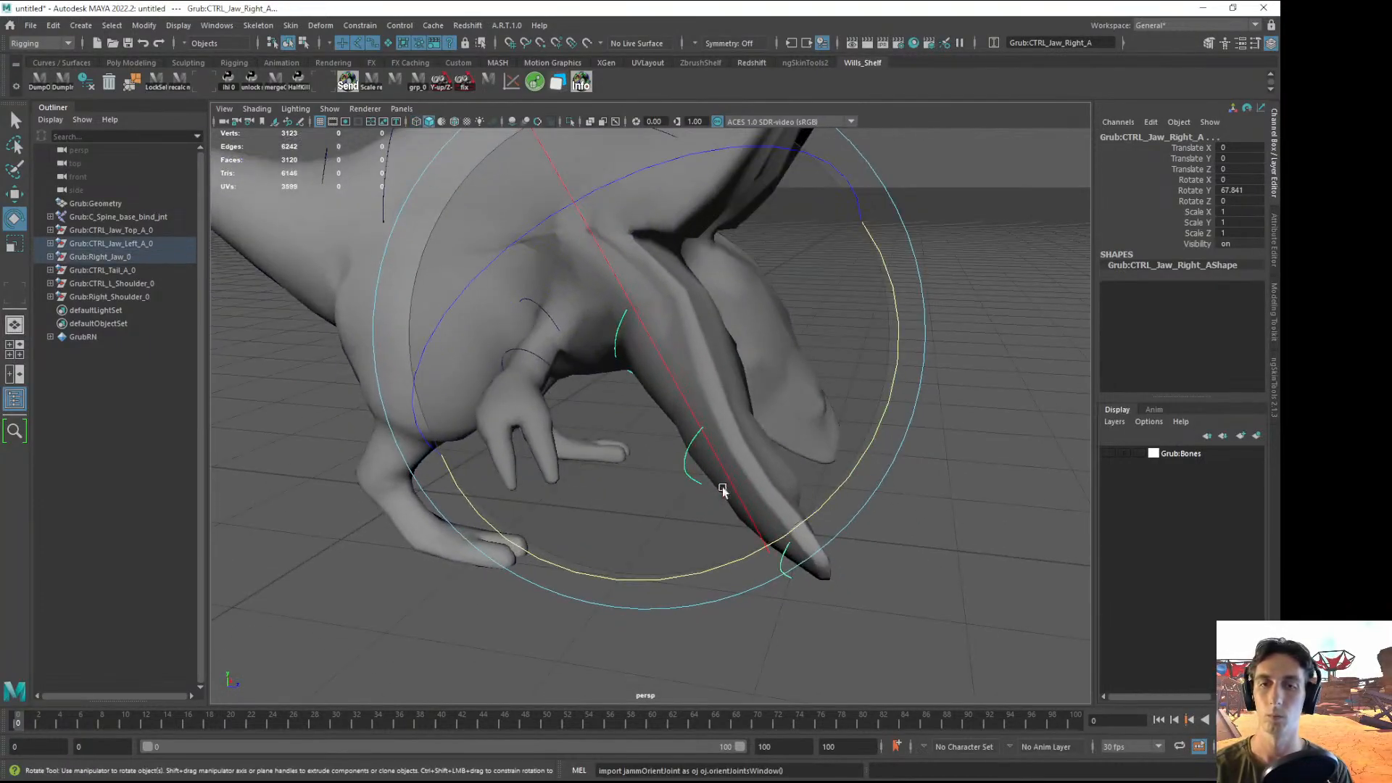
key("6")
mouse_move(703, 567)
left_mouse_down()
mouse_move(770, 515)
mouse_move(675, 388)
mouse_move(498, 343)
left_mouse_up()
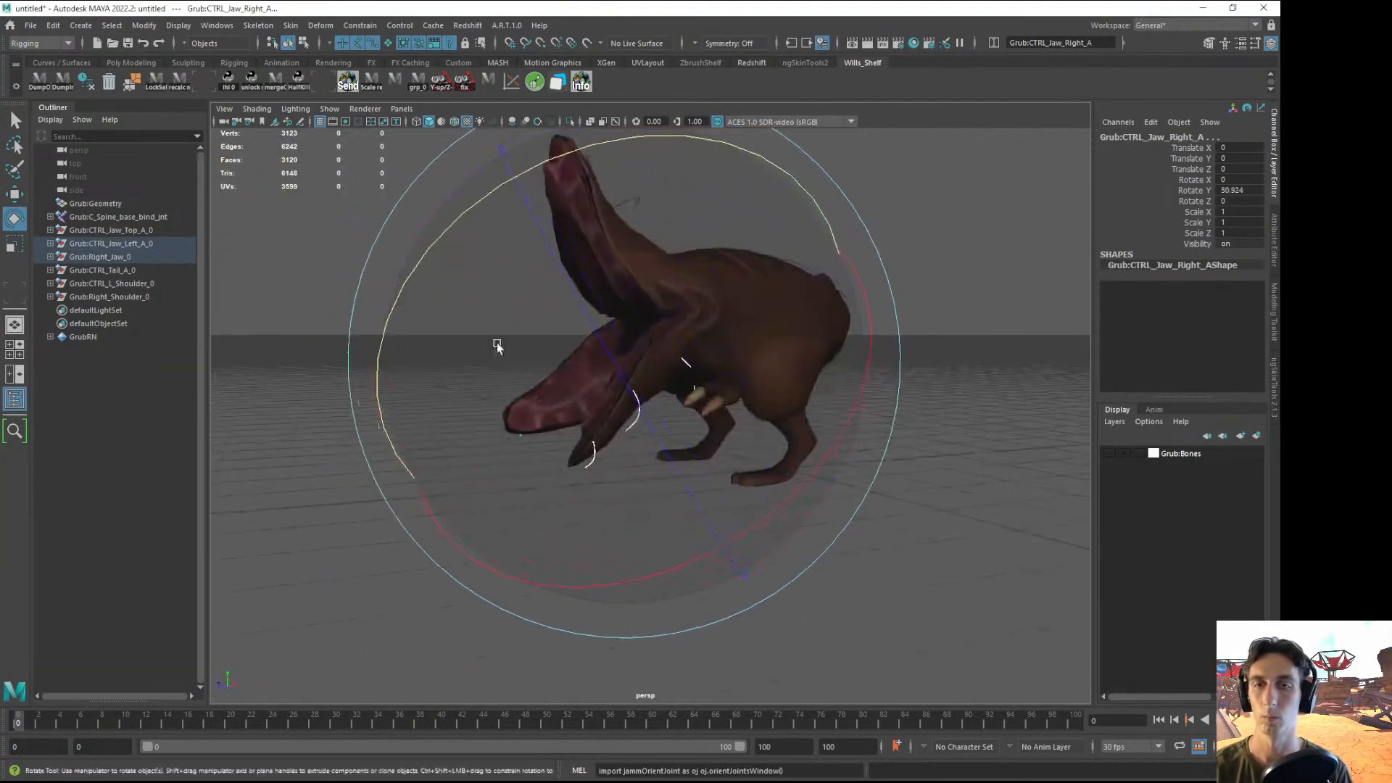
left_click_drag(407, 441, 302, 445)
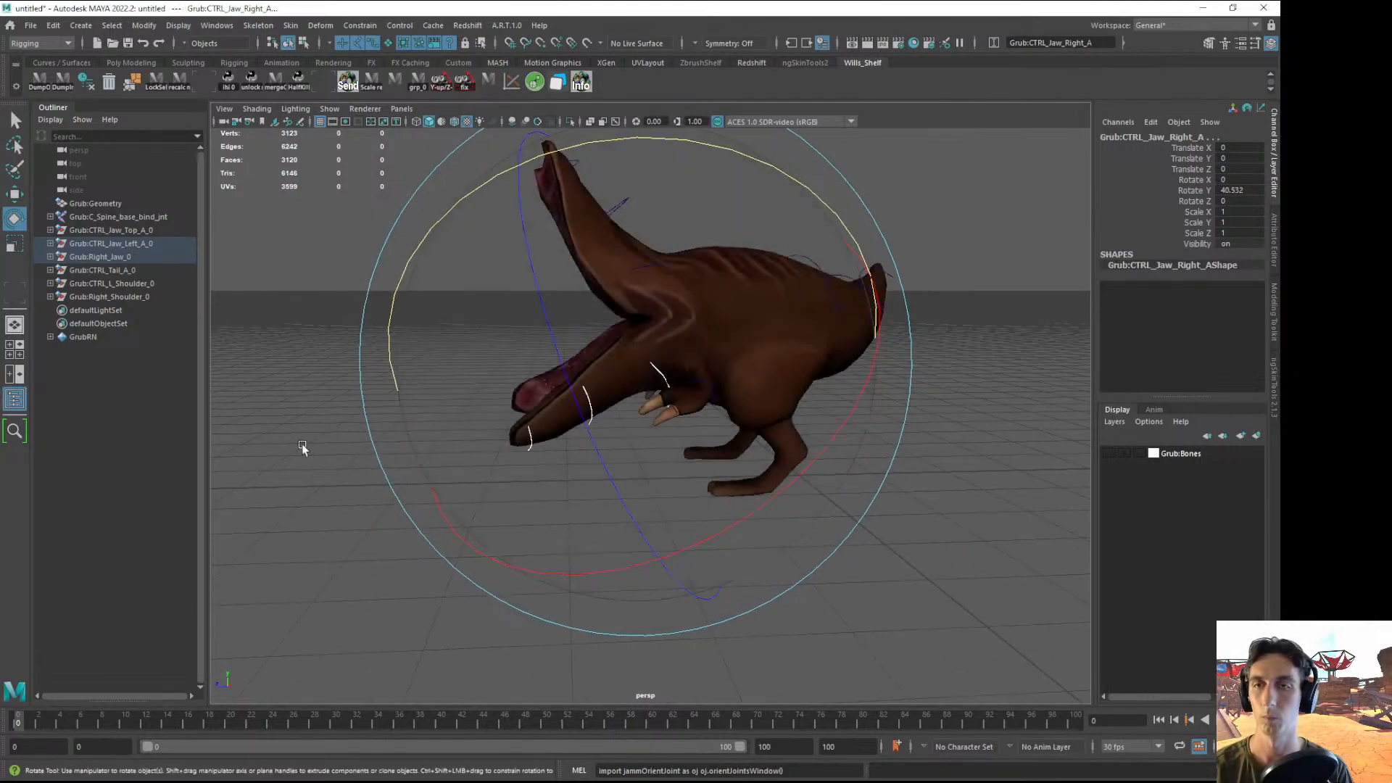
left_click(301, 445)
- Try rotating the CTRL_Jaw_Top_B control to about -25 degrees in Y, and undo the rotation
middle_click_drag(383, 416, 418, 497, "alt")
left_click(654, 280)
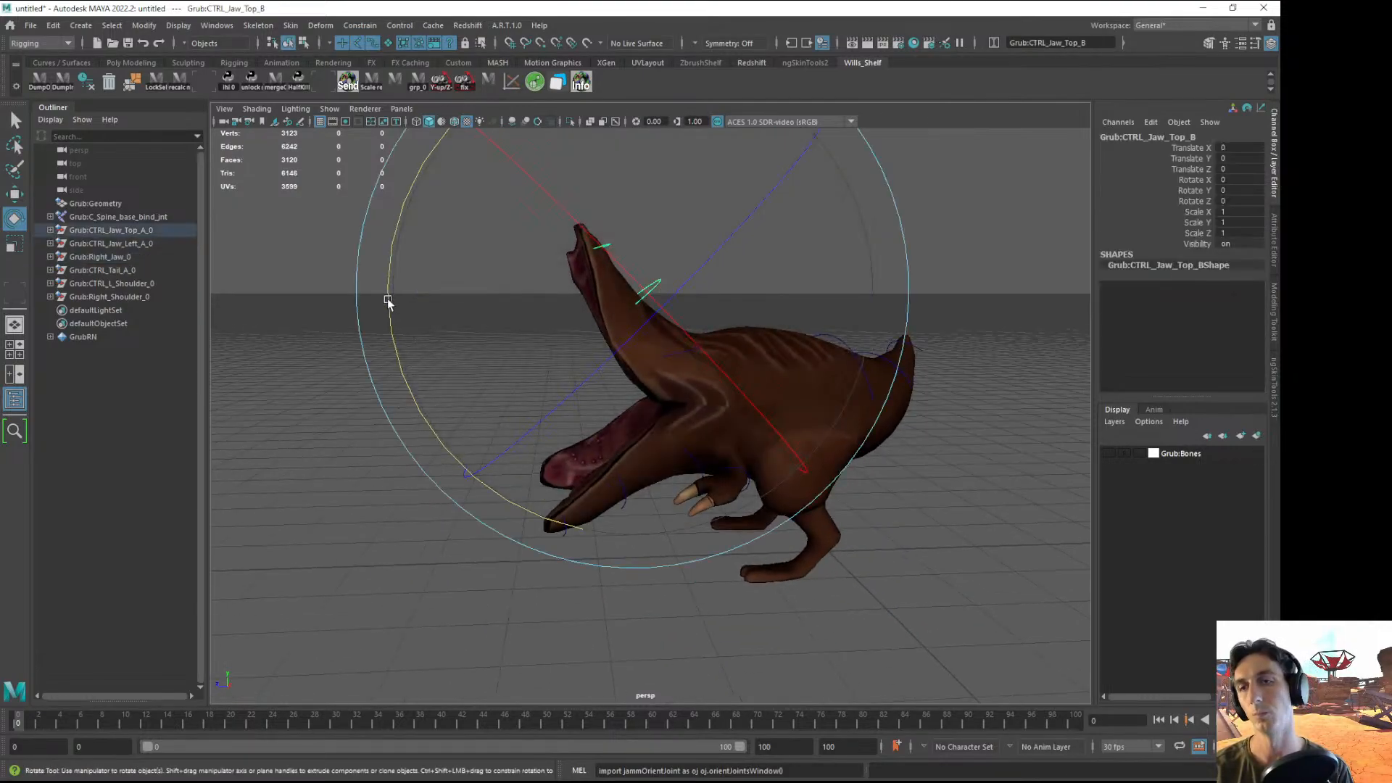
left_click_drag(389, 302, 675, 229)
left_click(403, 409)
left_click(659, 219)
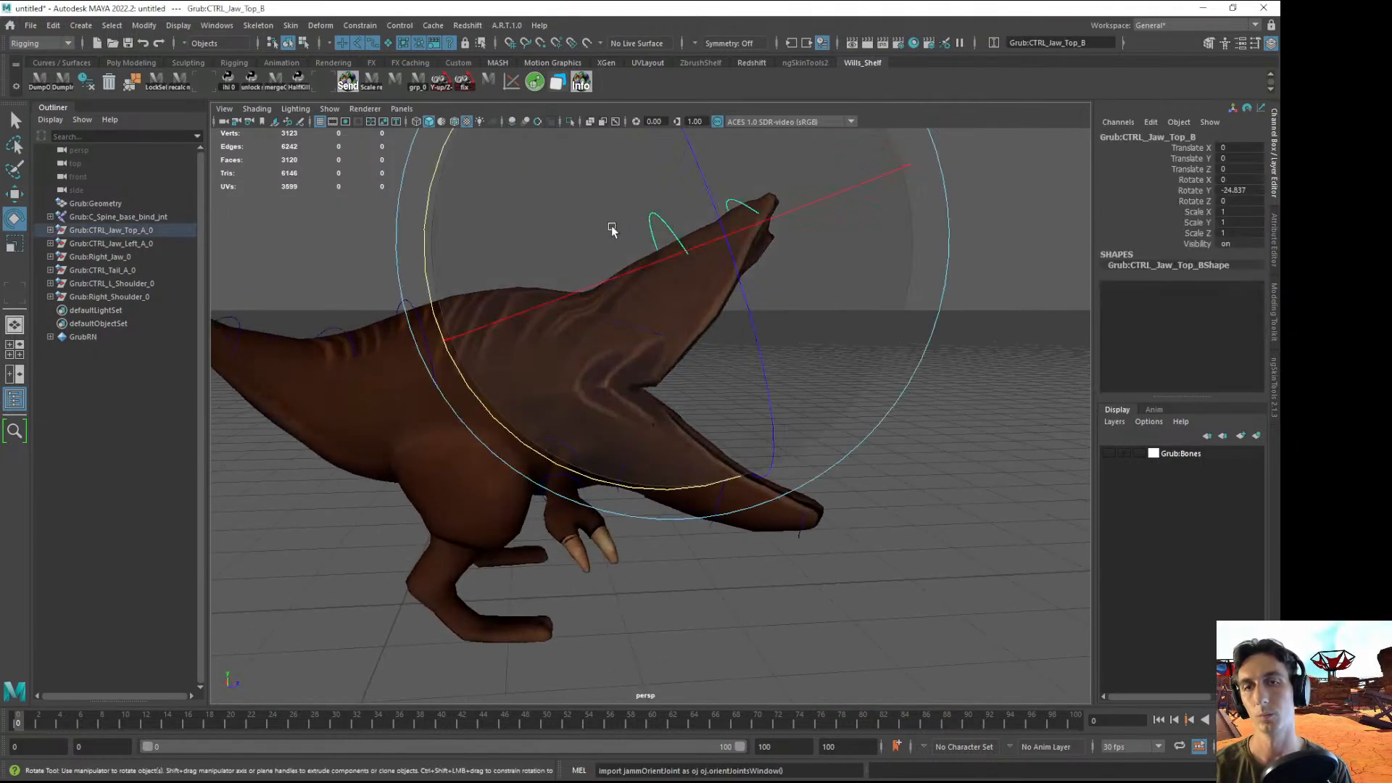
key("ctrl+z")
- Rotate the CTRL_Jaw_Top_A control to about 36 degrees in Y to lower the whole upper jaw, and clear the selection
left_click_drag(861, 363, 829, 320, "alt")
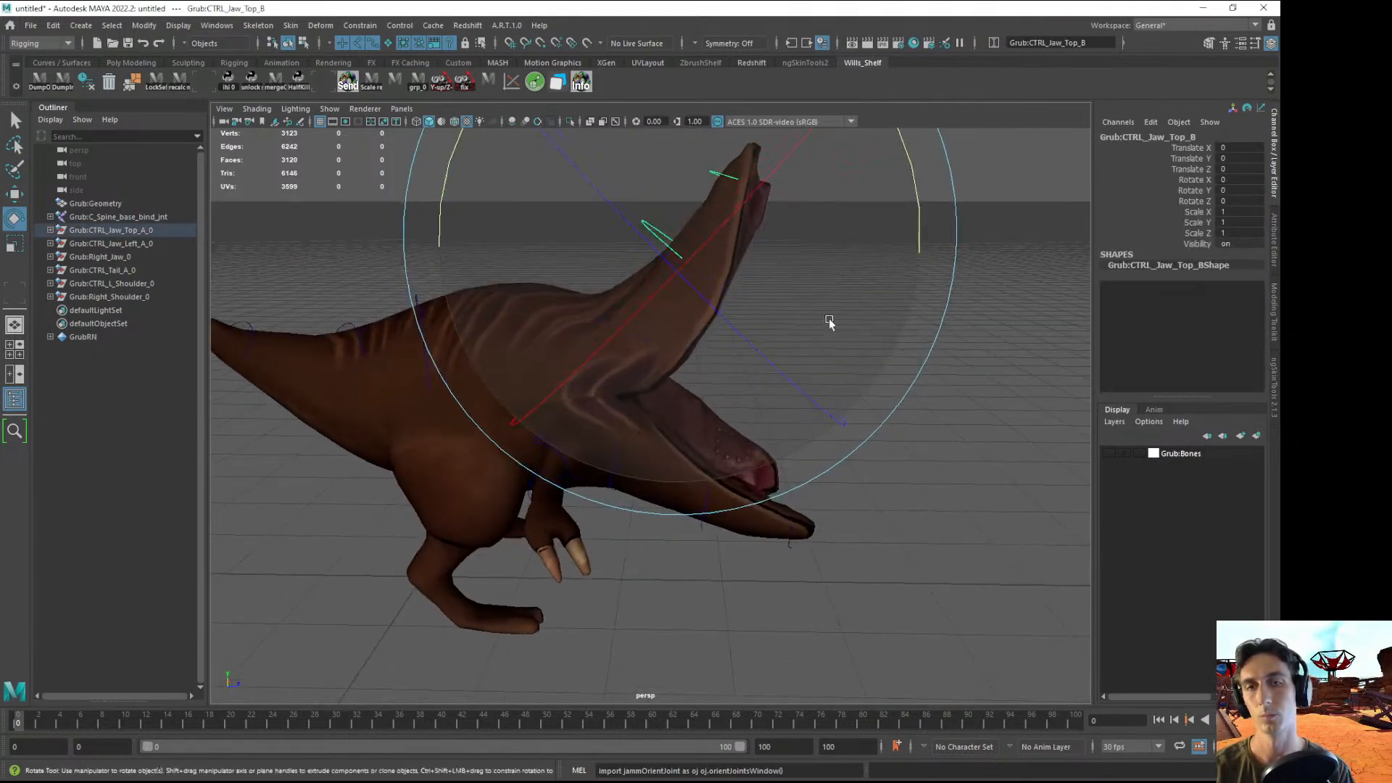
left_click(1001, 282)
left_click(717, 175)
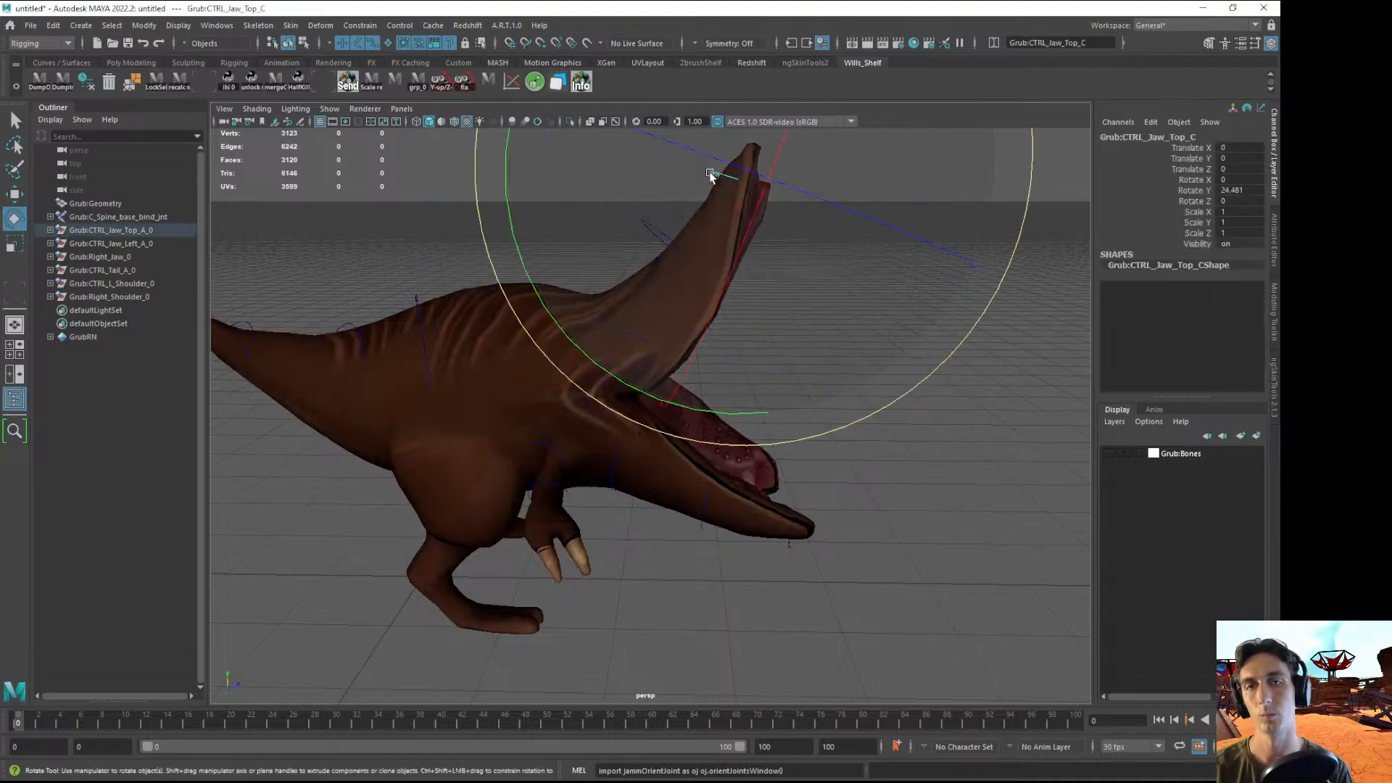
left_click(891, 473)
left_click_drag(891, 473, 600, 314, "alt")
left_click(607, 319)
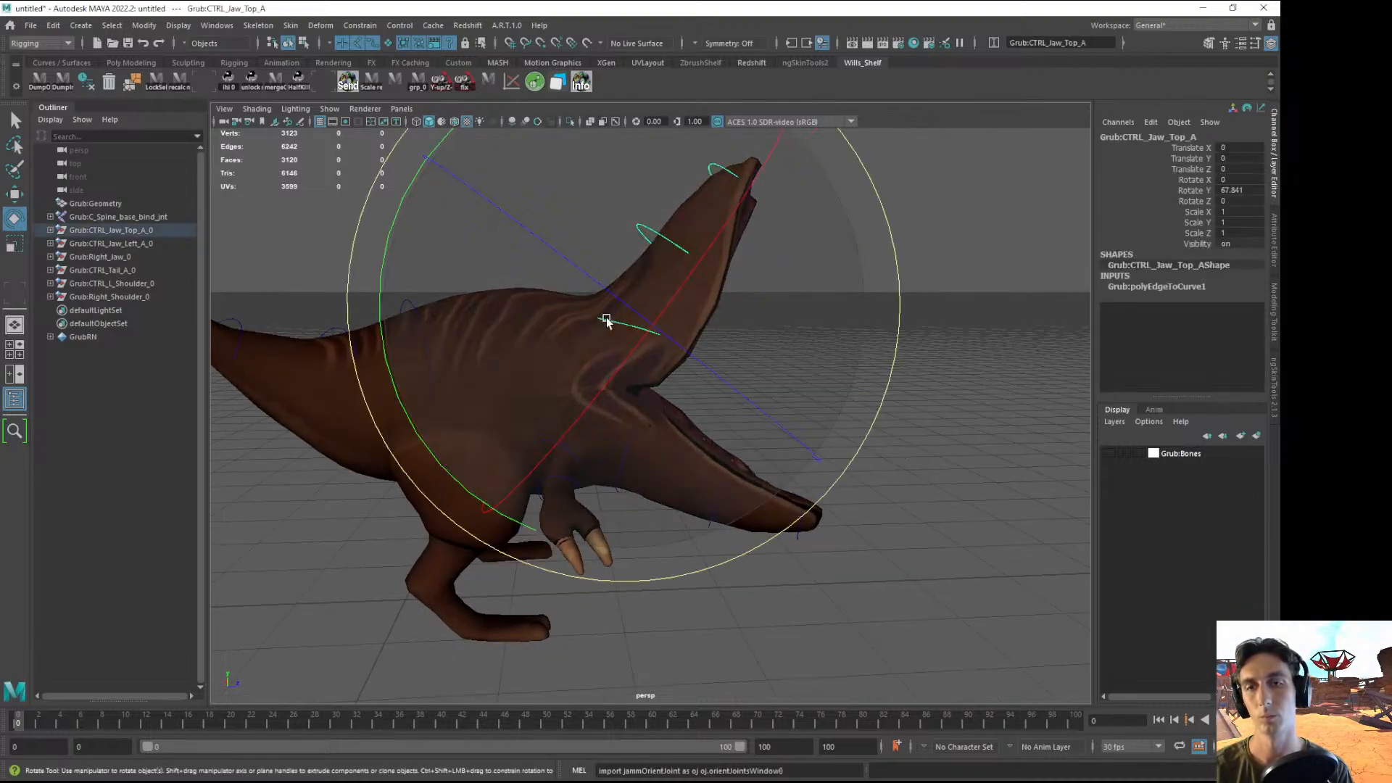
left_click_drag(380, 317, 525, 225)
left_click_drag(920, 363, 797, 374, "alt")
left_click(973, 379)
left_click_drag(975, 435, 606, 345, "alt")
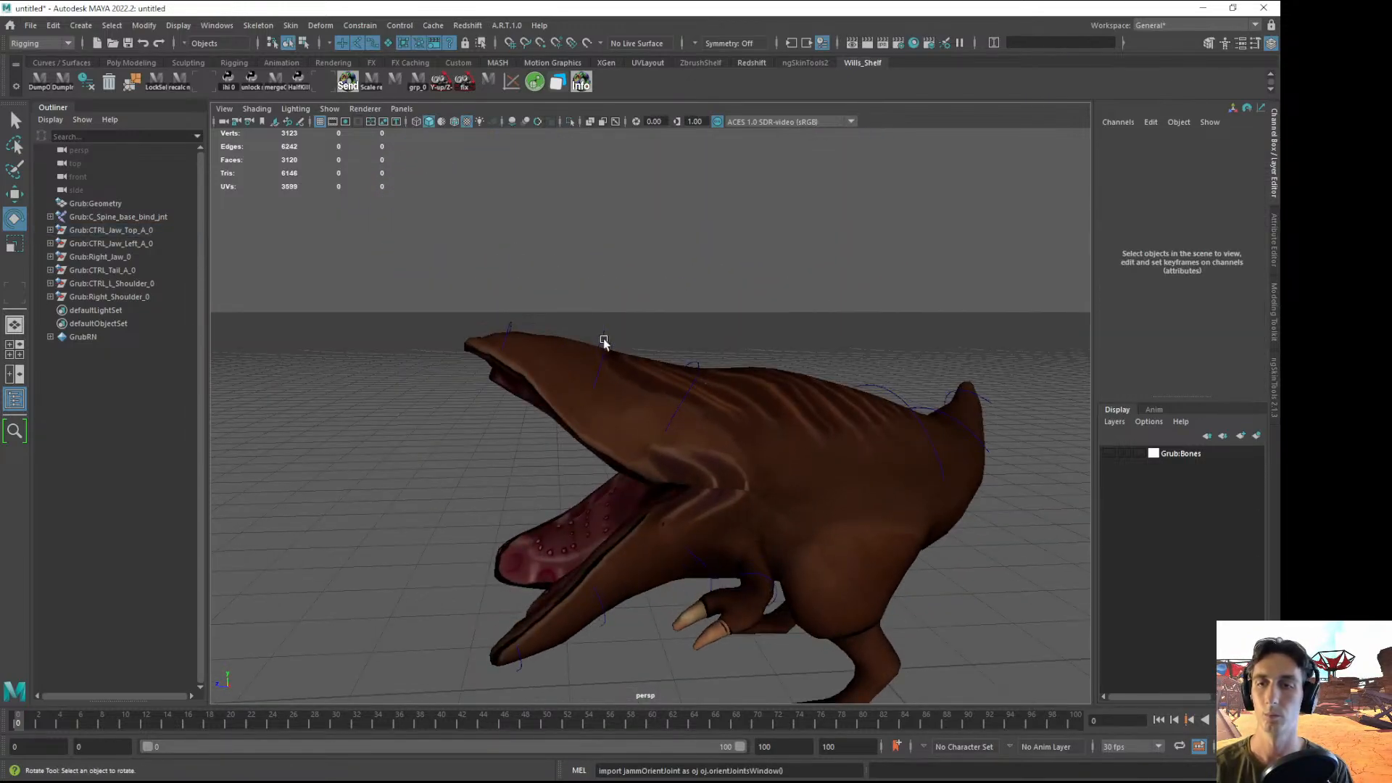
- Rotate the middle upper jaw control slightly to refine the bend of the upper jaw, and clear the selection
left_click(605, 334)
left_click_drag(386, 261, 410, 247)
left_click(302, 534)
left_click_drag(302, 534, 712, 351, "alt")
key("q")
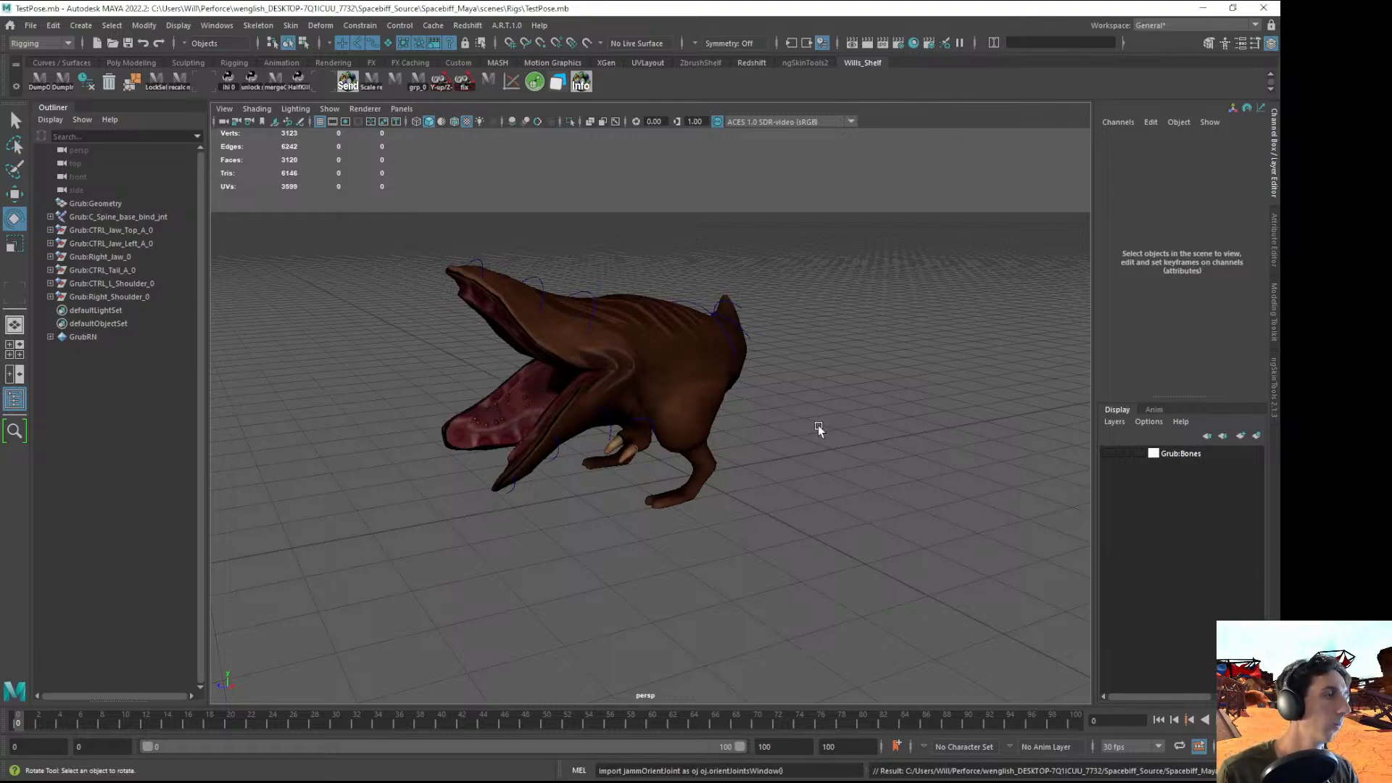
left_click_drag(681, 429, 577, 421, "alt")
key("q")
middle_click_drag(773, 455, 777, 471, "alt")
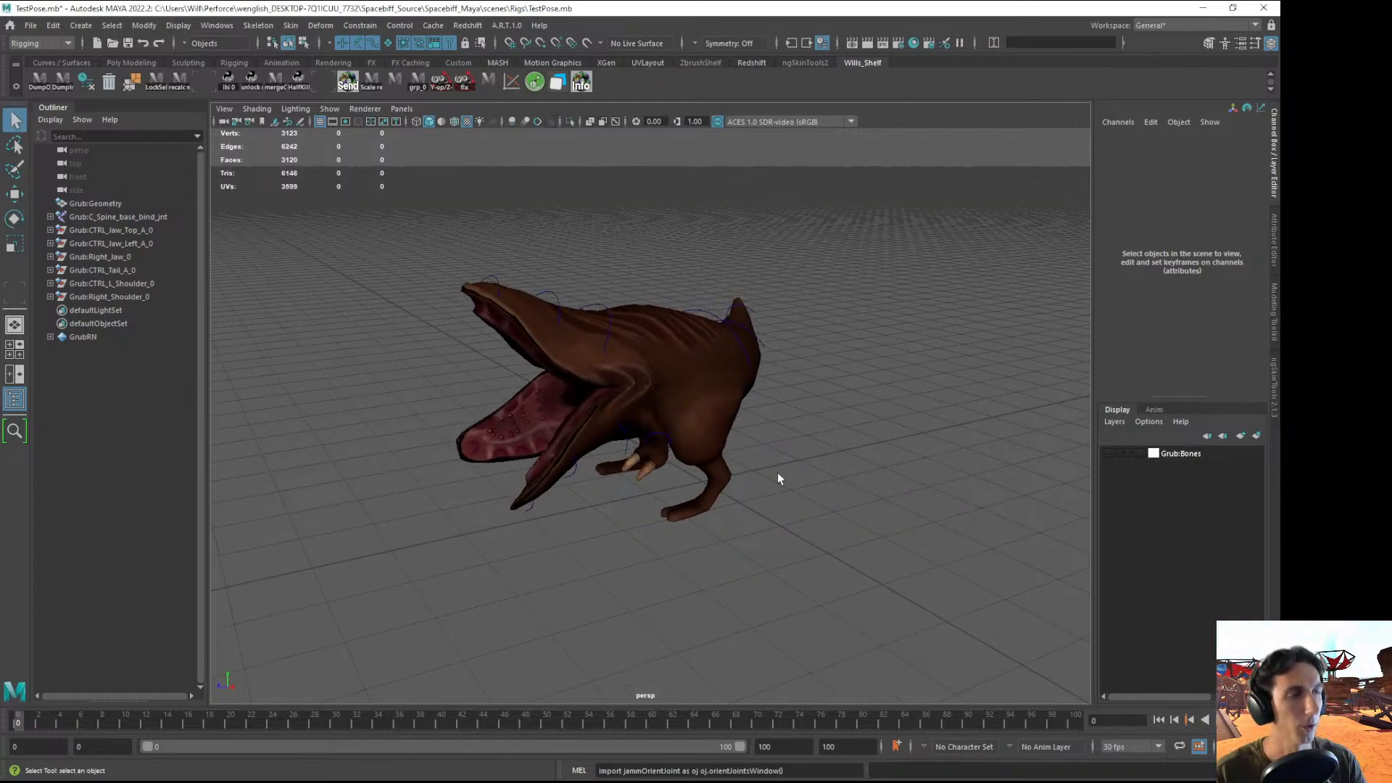
scroll(769, 435, "down", 1)
scroll(783, 436, "up", 1)
middle_click_drag(779, 420, 762, 441, "alt")
scroll(758, 435, "up", 2)
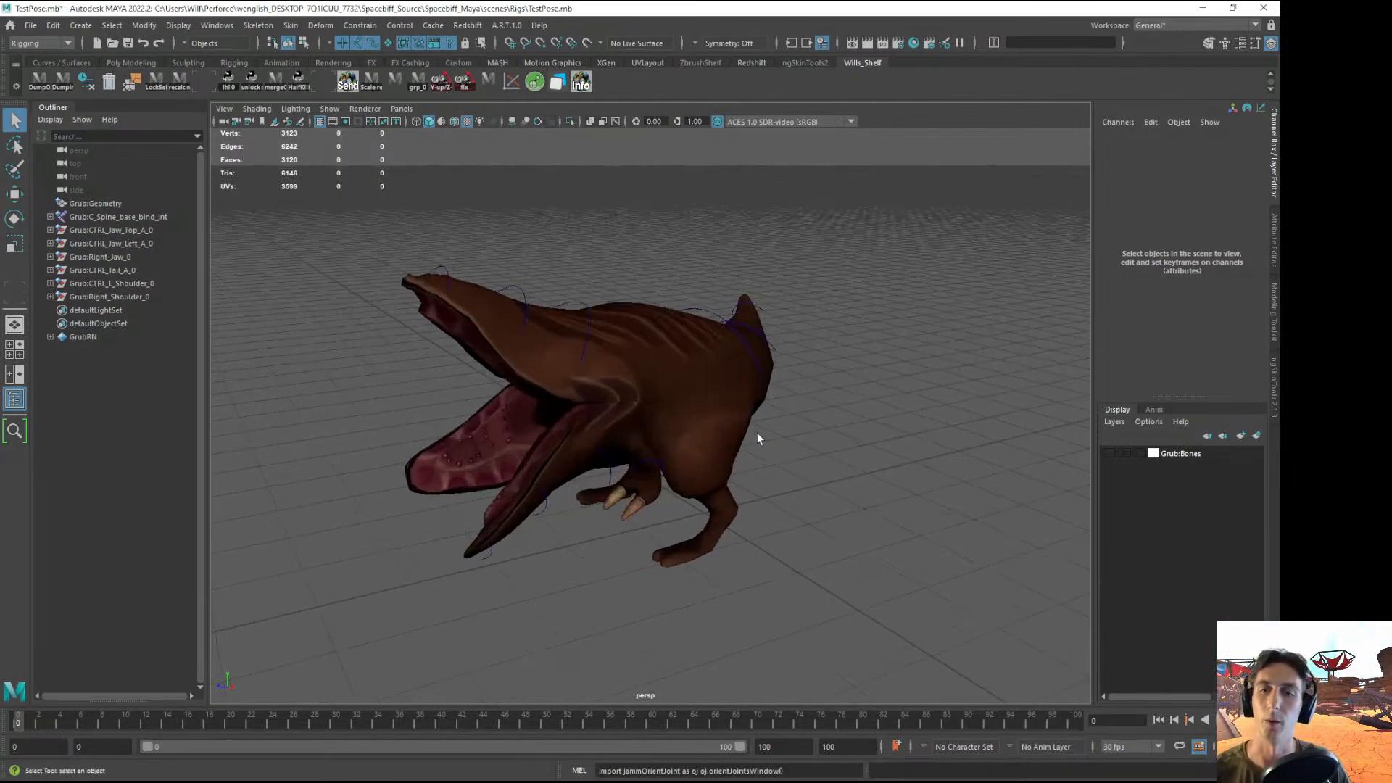
- Open the recent Grub.mb rig scene in place of the TestPose scene
left_click(31, 25)
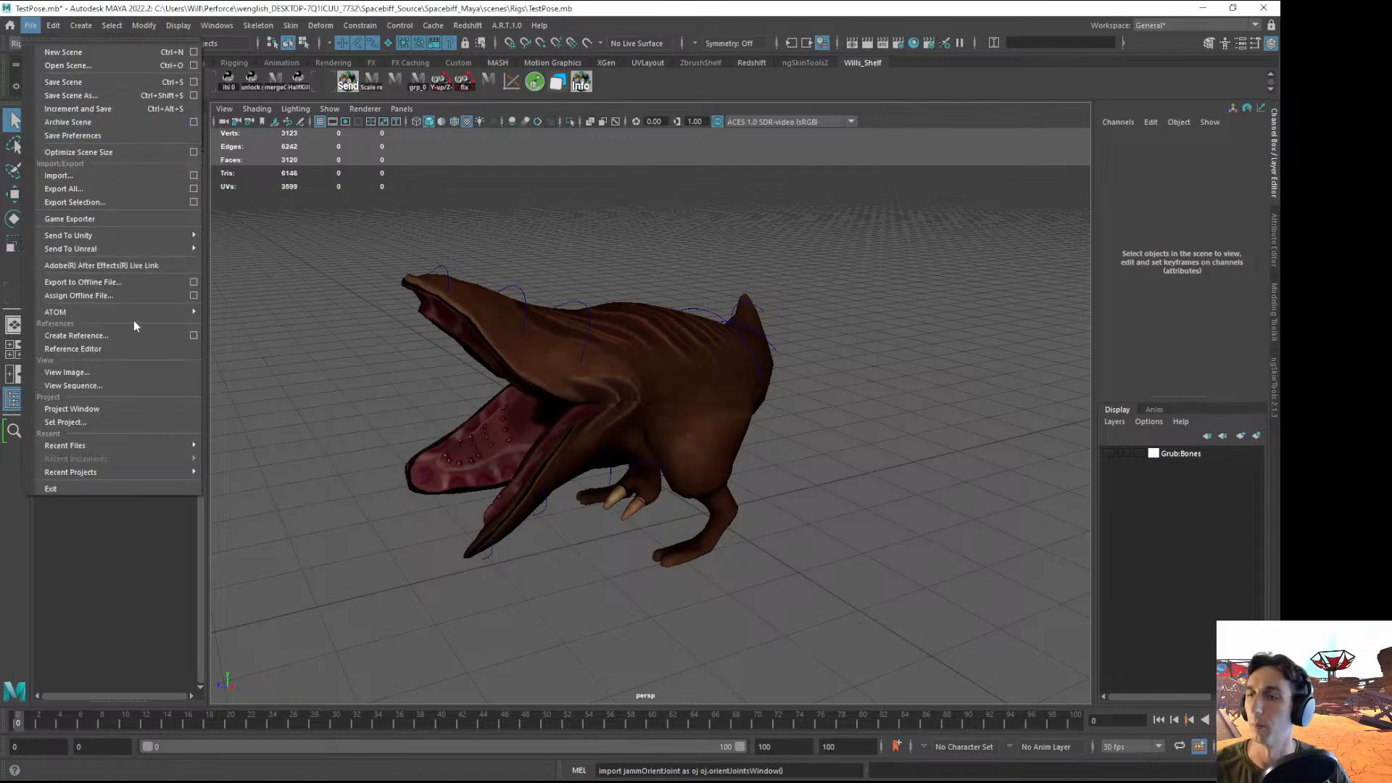
mouse_move(98, 472)
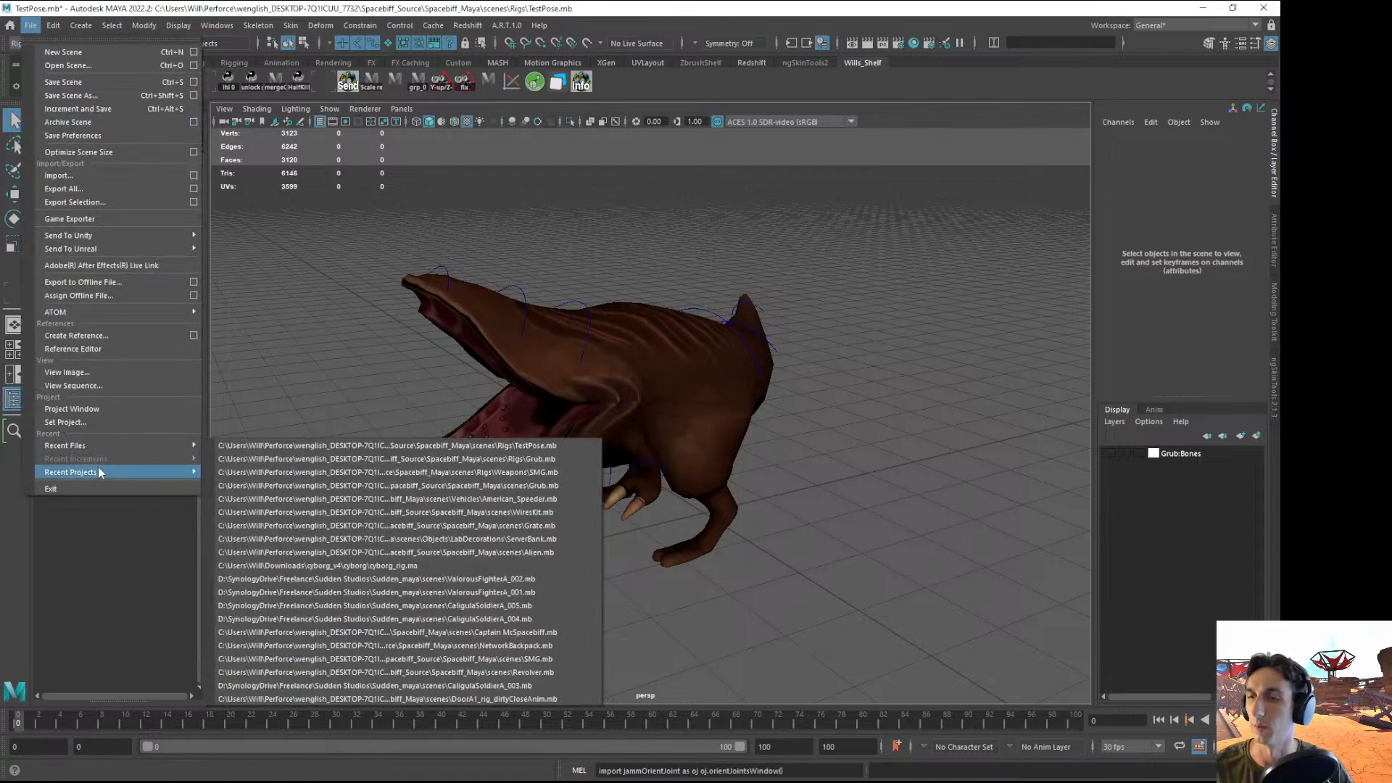
left_click(508, 460)
left_click(634, 405)
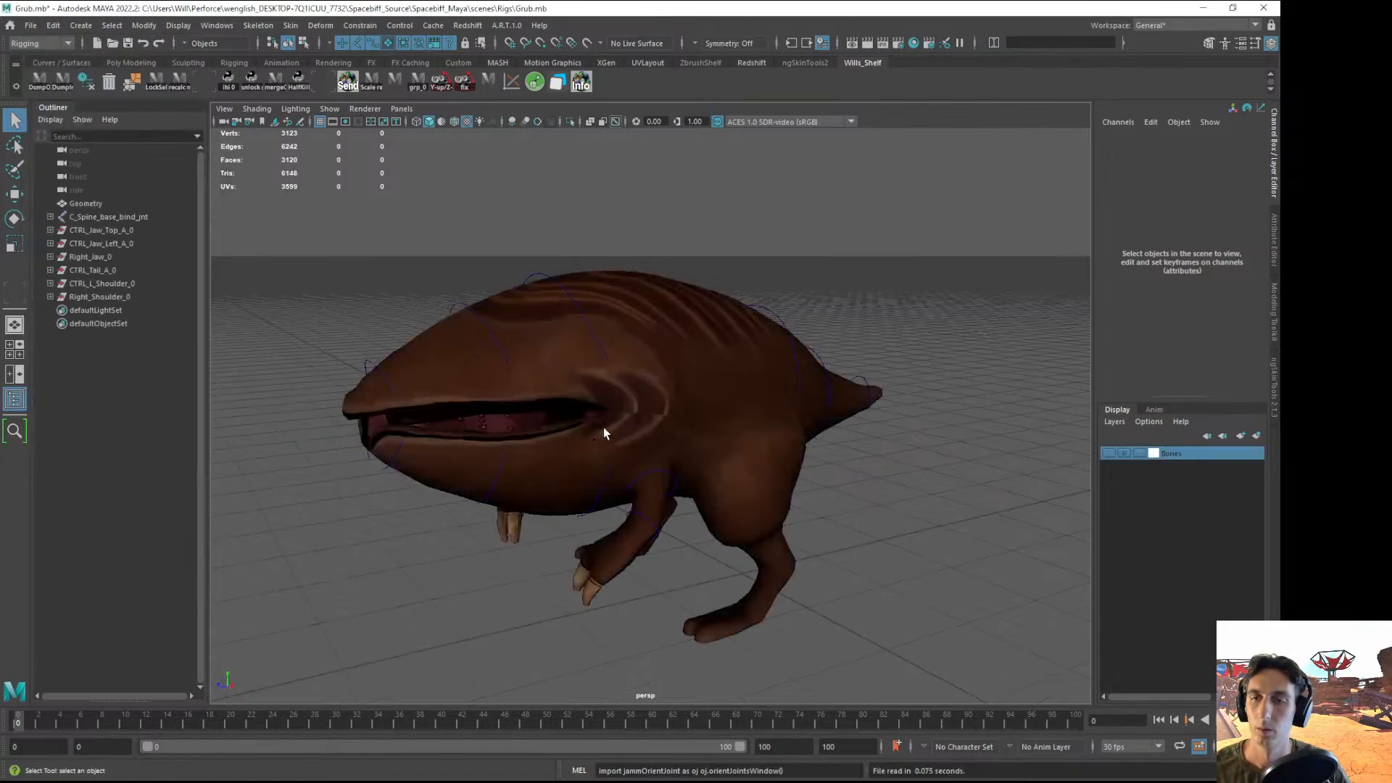
left_click_drag(609, 426, 594, 393, "alt")
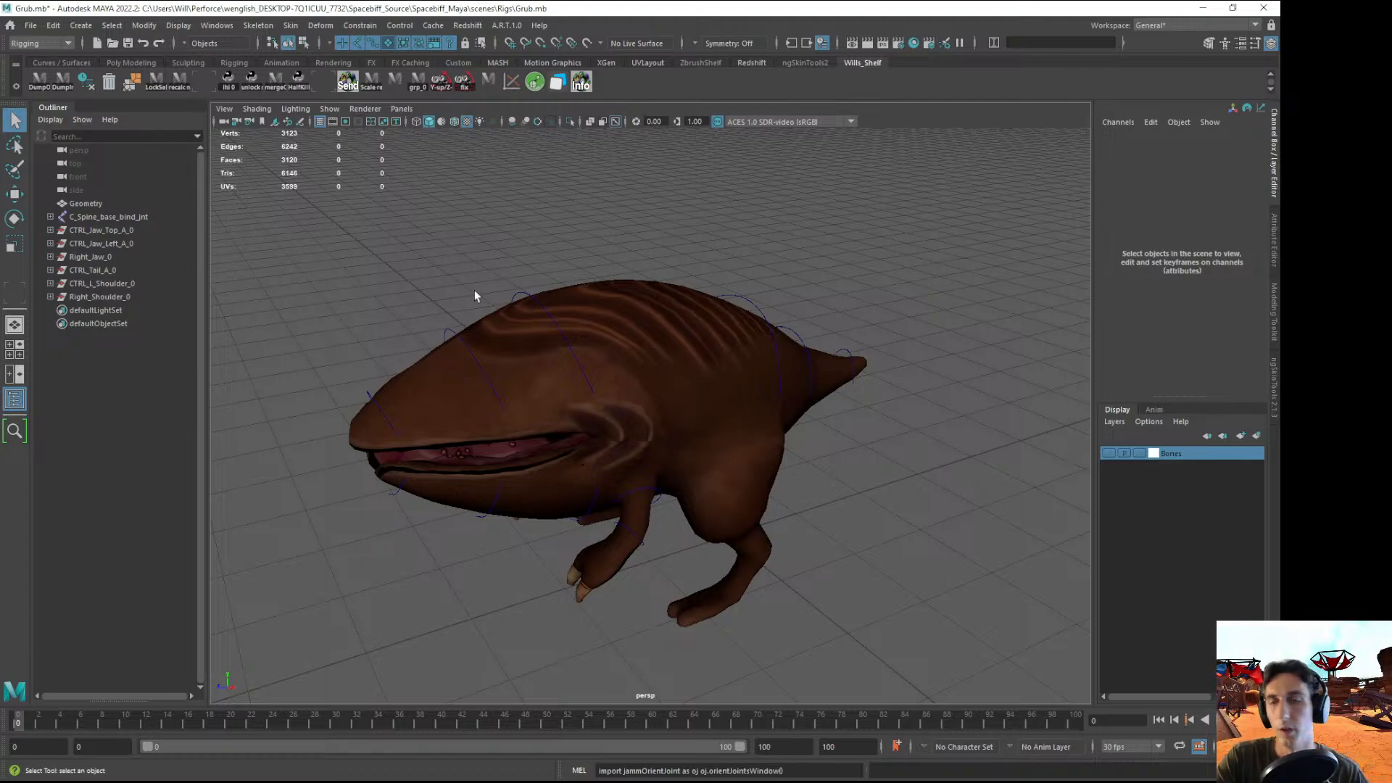
scroll(576, 312, "down", 2)
mouse_move(564, 400)
left_mouse_down("alt")
mouse_move(699, 389)
mouse_move(558, 392)
left_mouse_up("alt")
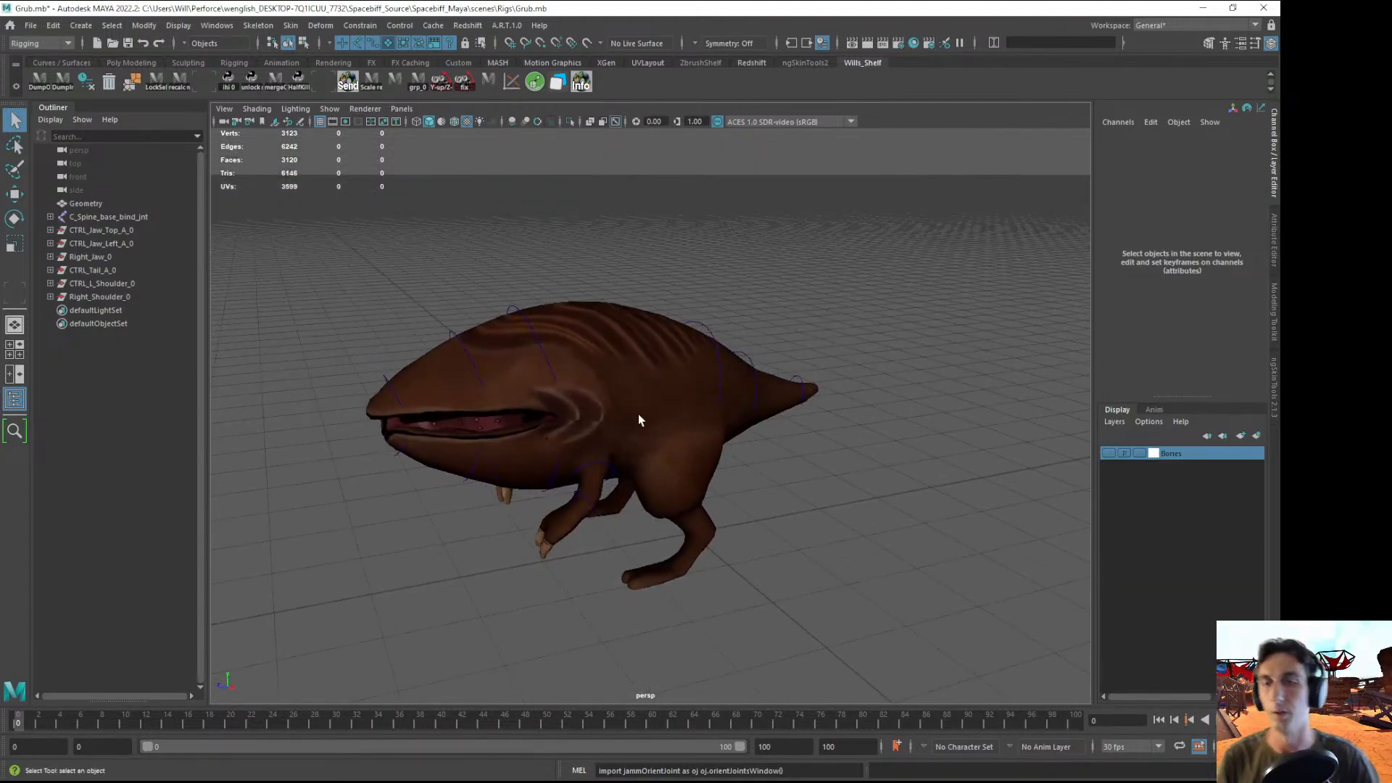
left_click_drag(658, 451, 653, 424, "alt")
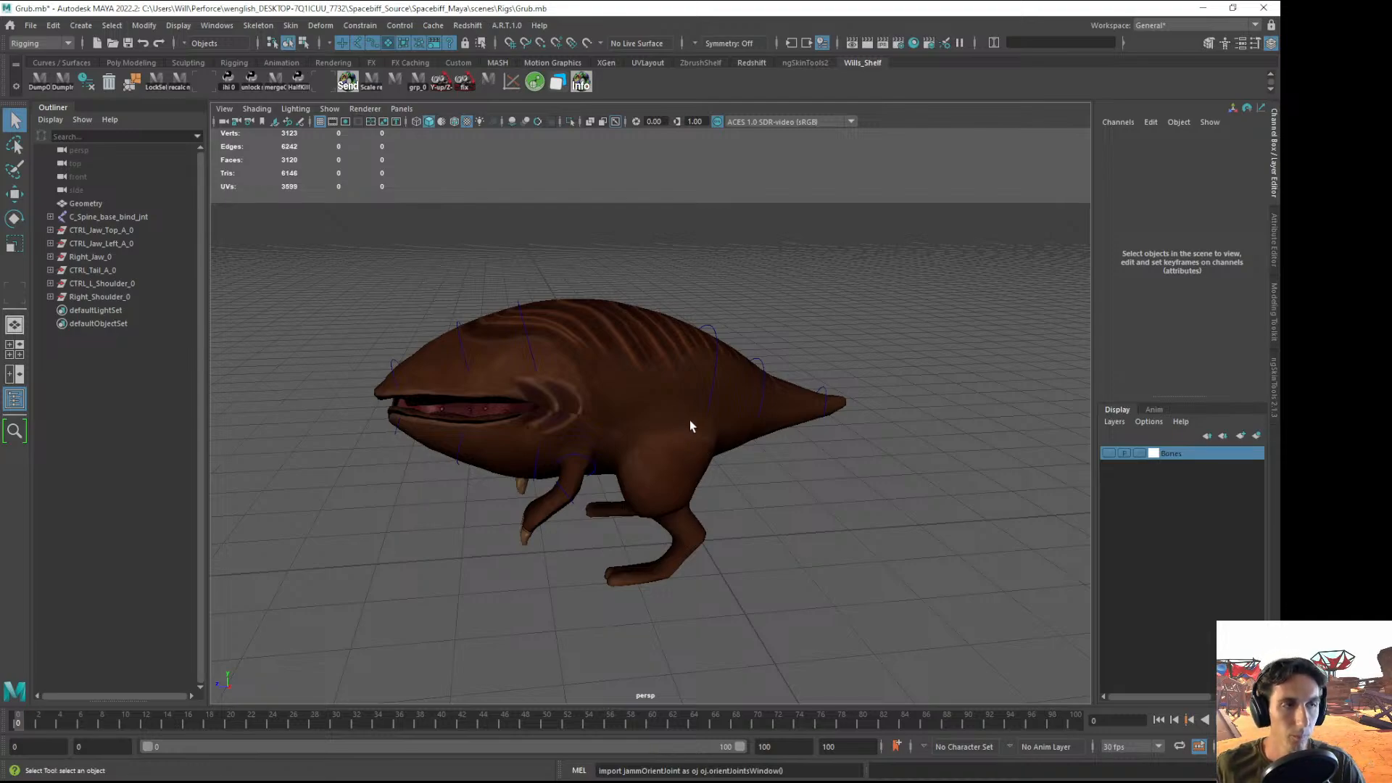
mouse_move(698, 424)
left_mouse_down("alt")
mouse_move(888, 429)
mouse_move(694, 433)
left_mouse_up("alt")
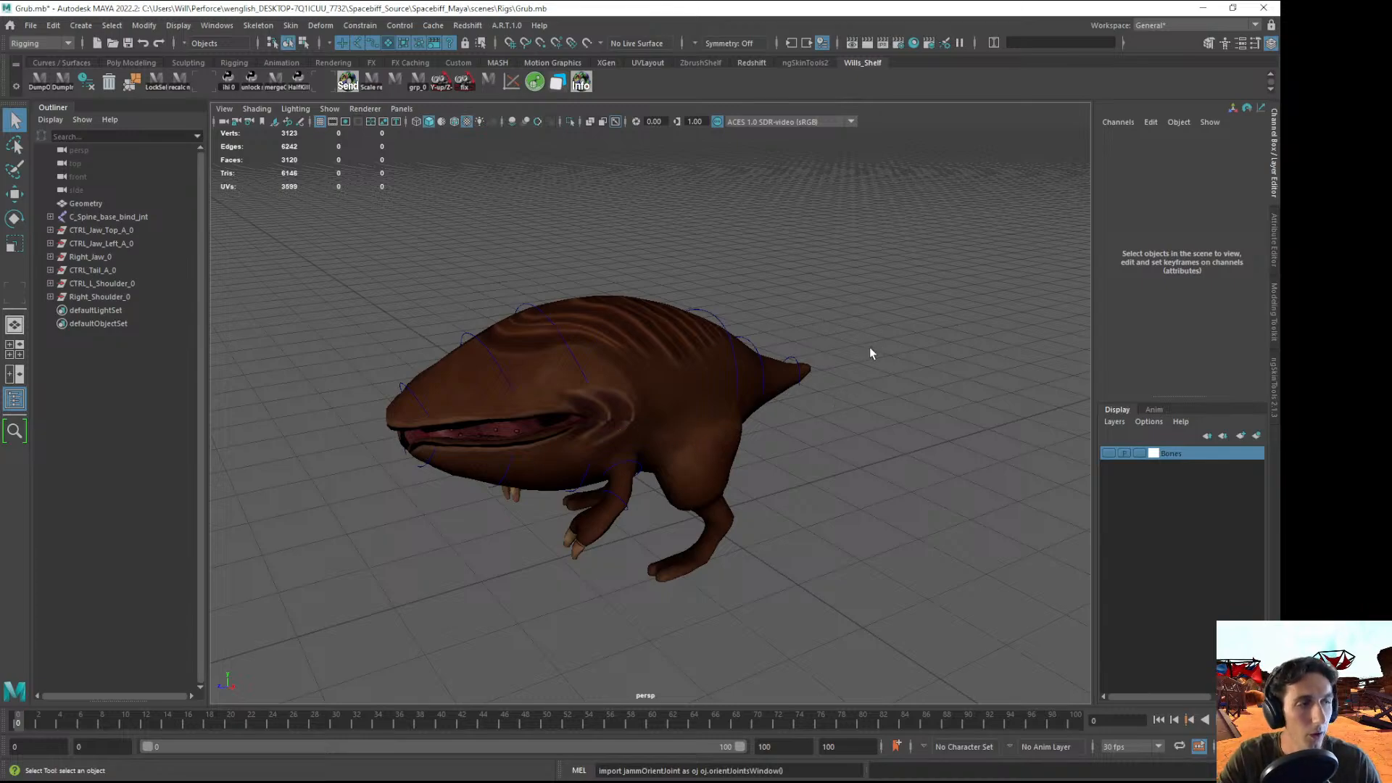
scroll(679, 400, "up", 2)
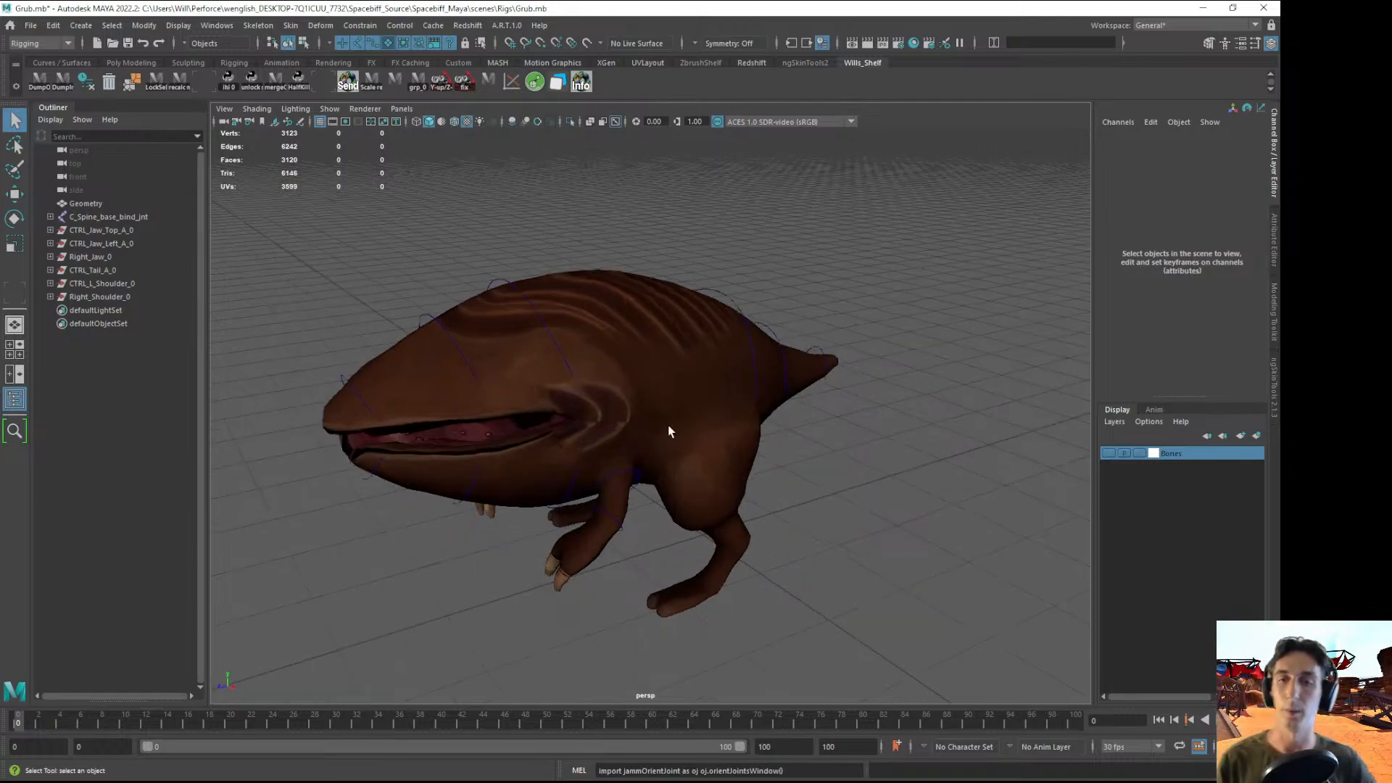
- Try selecting the rig's jaw and front leg controls with a lasso around the head, and undo the selection
mouse_move(651, 413)
left_mouse_down("alt")
mouse_move(646, 394)
mouse_move(620, 401)
mouse_move(609, 290)
mouse_move(563, 310)
left_mouse_up("alt")
key("y")
mouse_move(392, 267)
left_mouse_down()
mouse_move(540, 471)
mouse_move(544, 499)
left_mouse_up()
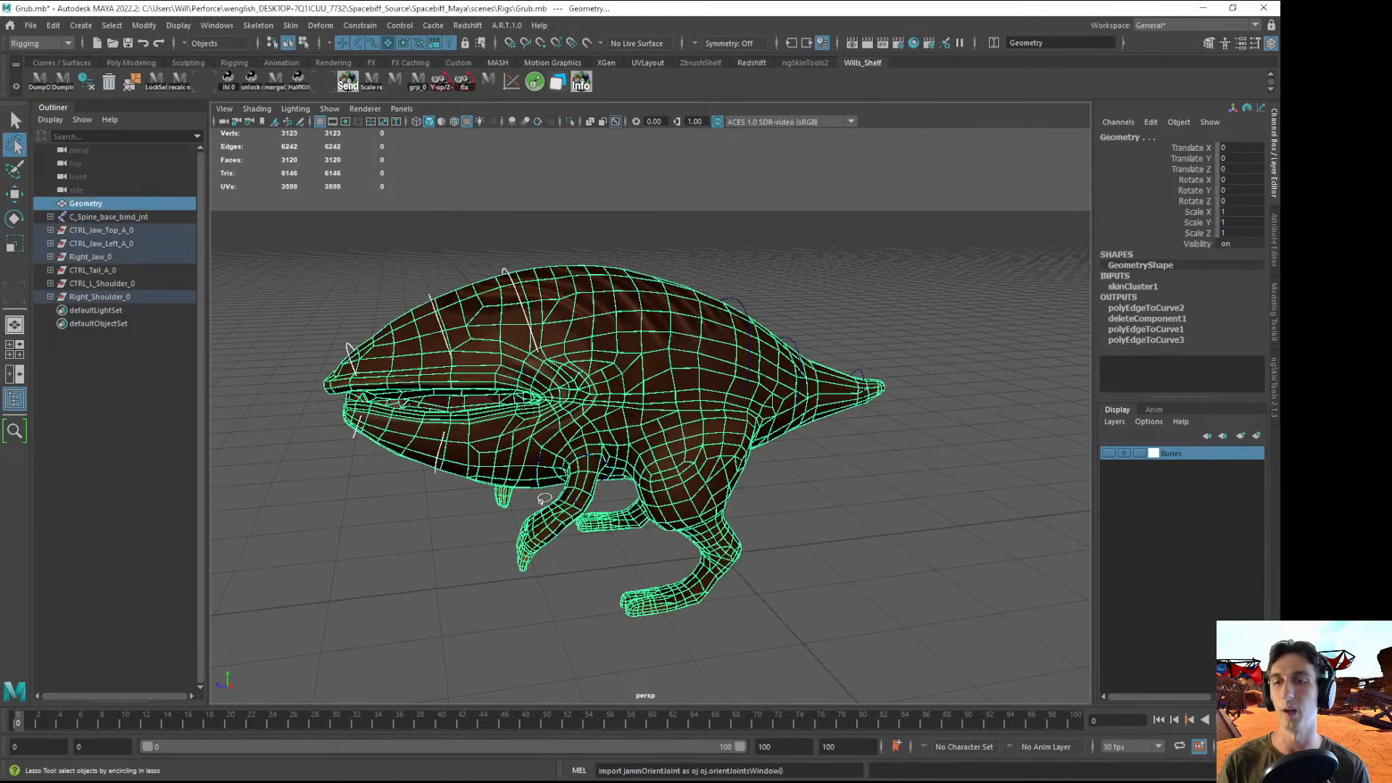
left_click(459, 556)
key("q")
left_click_drag(544, 622, 645, 490, "alt")
left_click(632, 475)
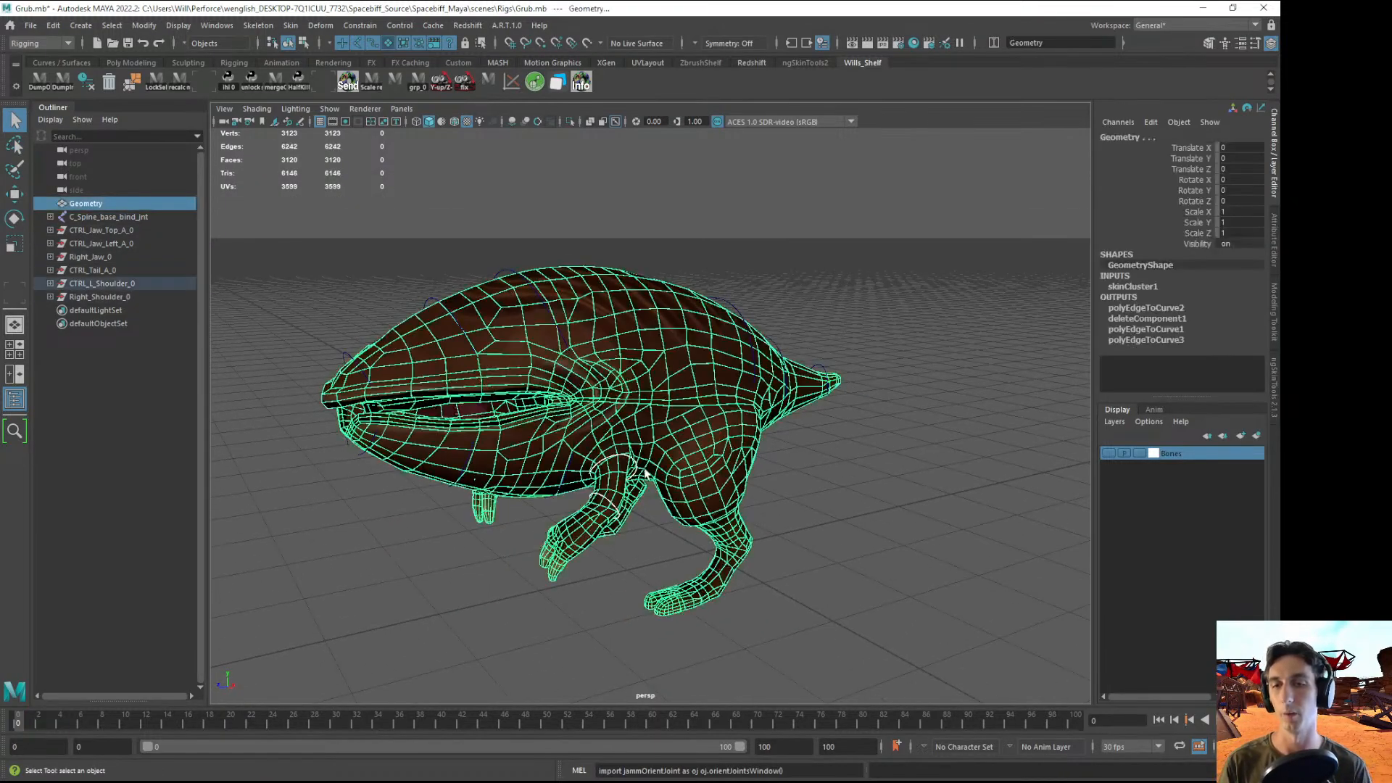
key("ctrl+z")
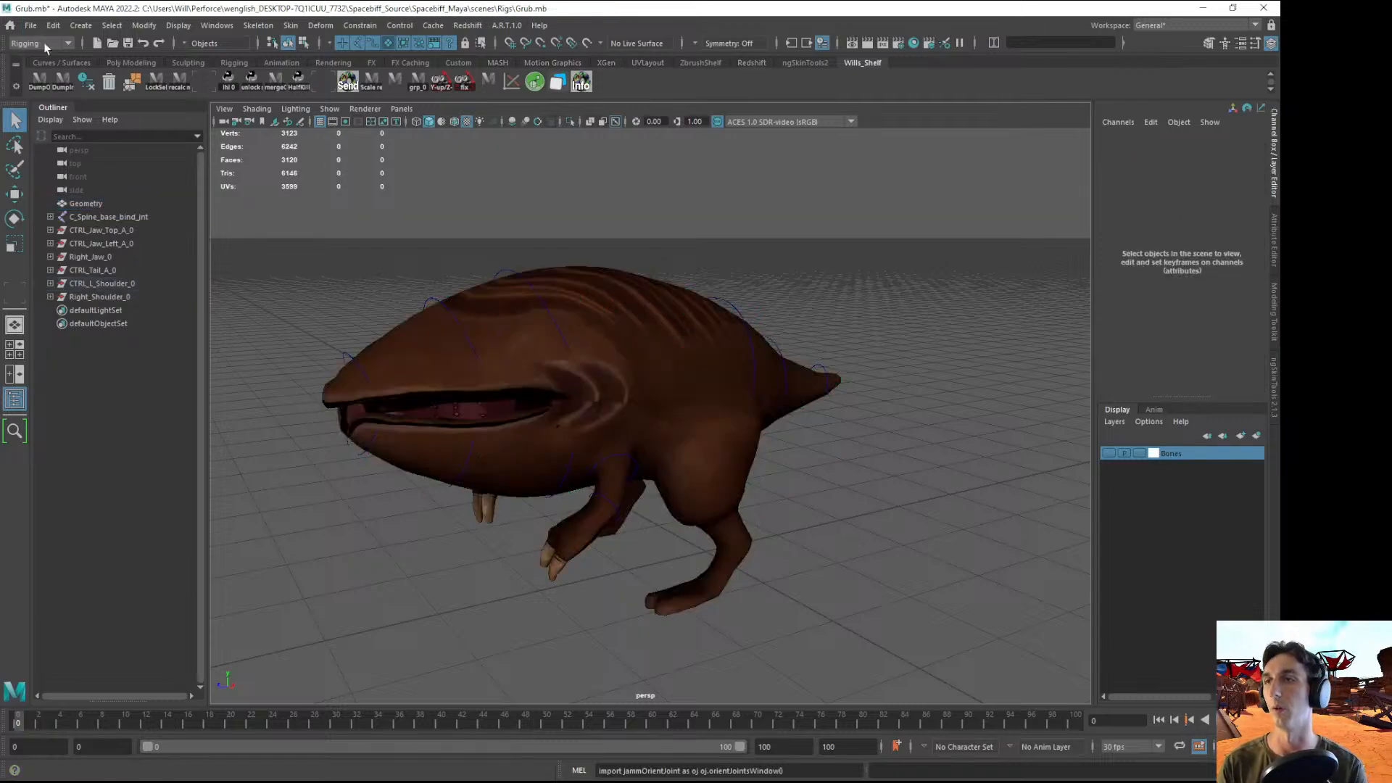
- Save the Grub.mb rig scene and reopen the recent TestPose.mb scene
key("ctrl+s")
left_click(30, 24)
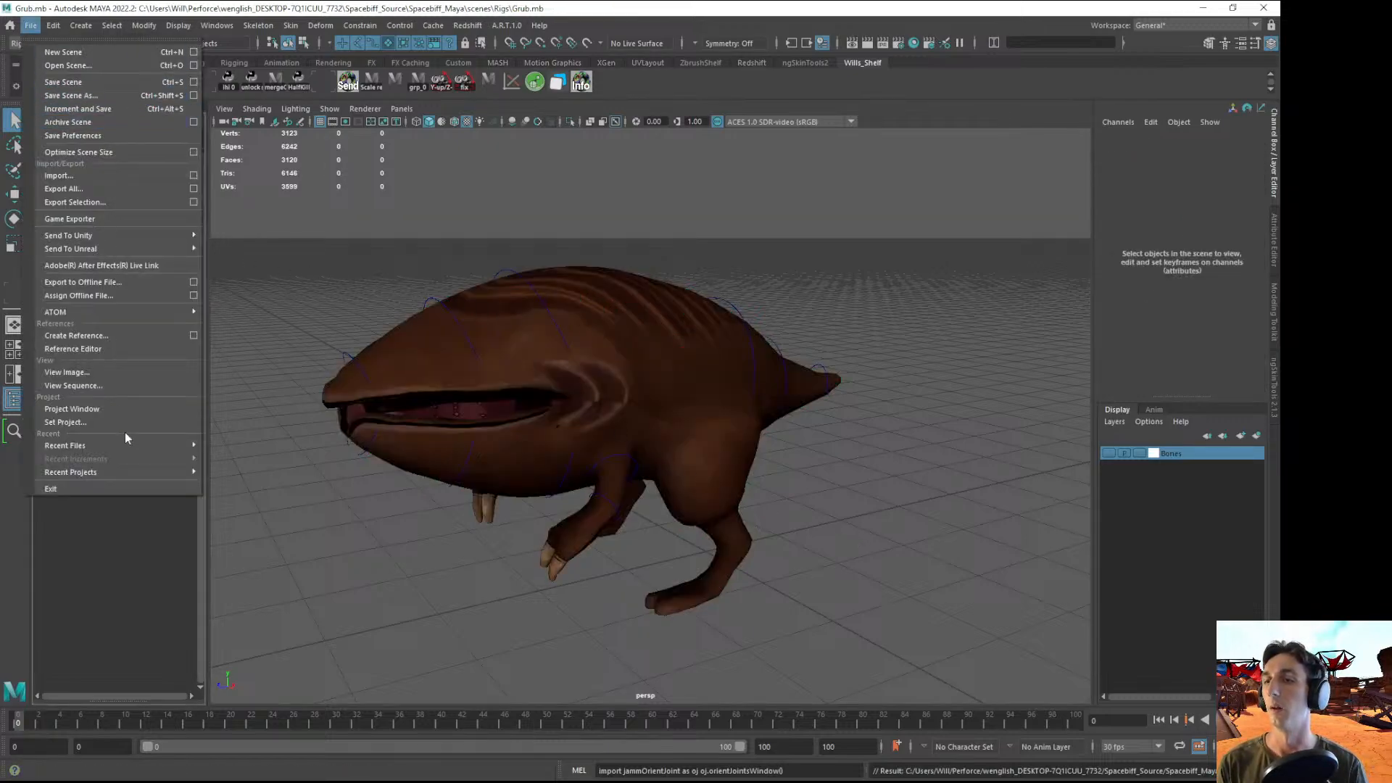
mouse_move(127, 445)
left_click(507, 459)
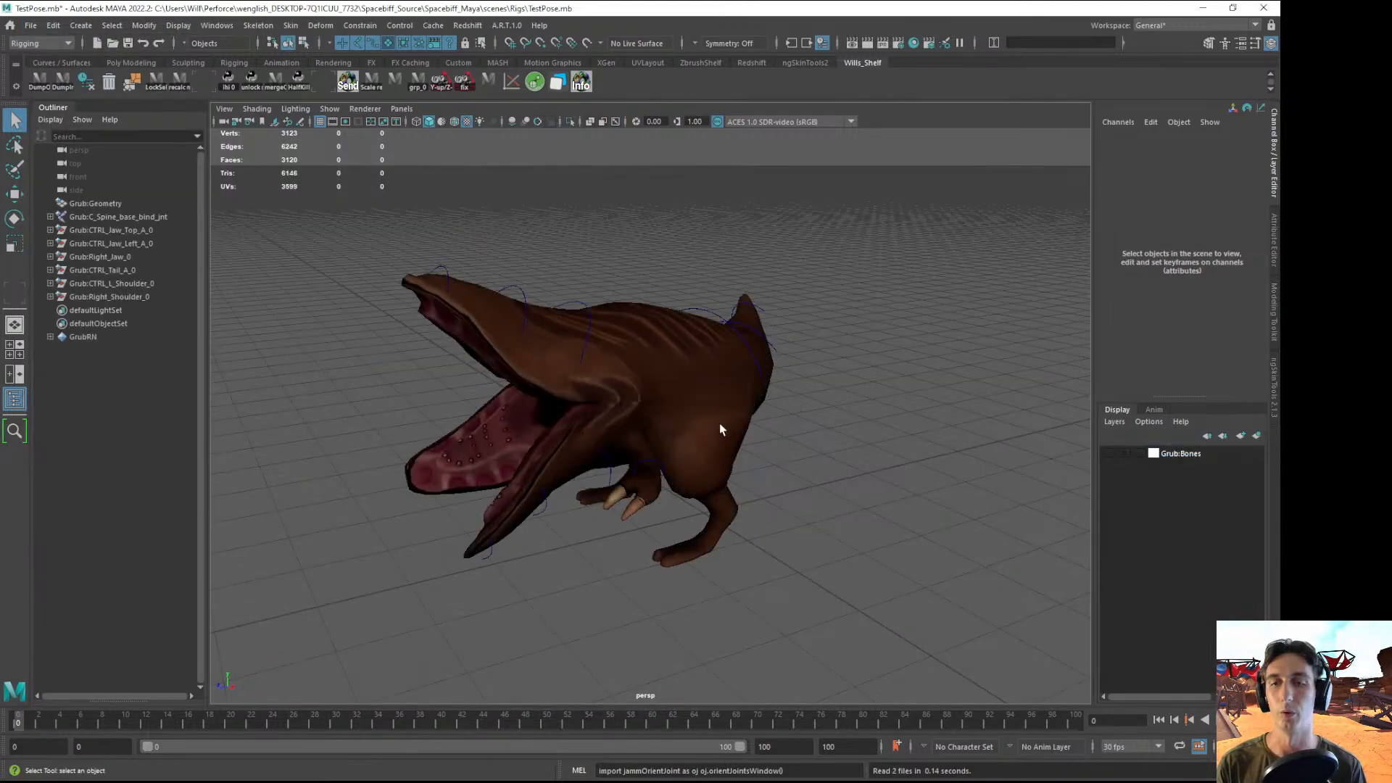
- Rotate the CTRL_Jaw_Top_A control to about 38 degrees in Y to open the upper jaw slightly more, and clear the selection
left_click_drag(719, 423, 739, 295, "alt")
left_click(761, 304)
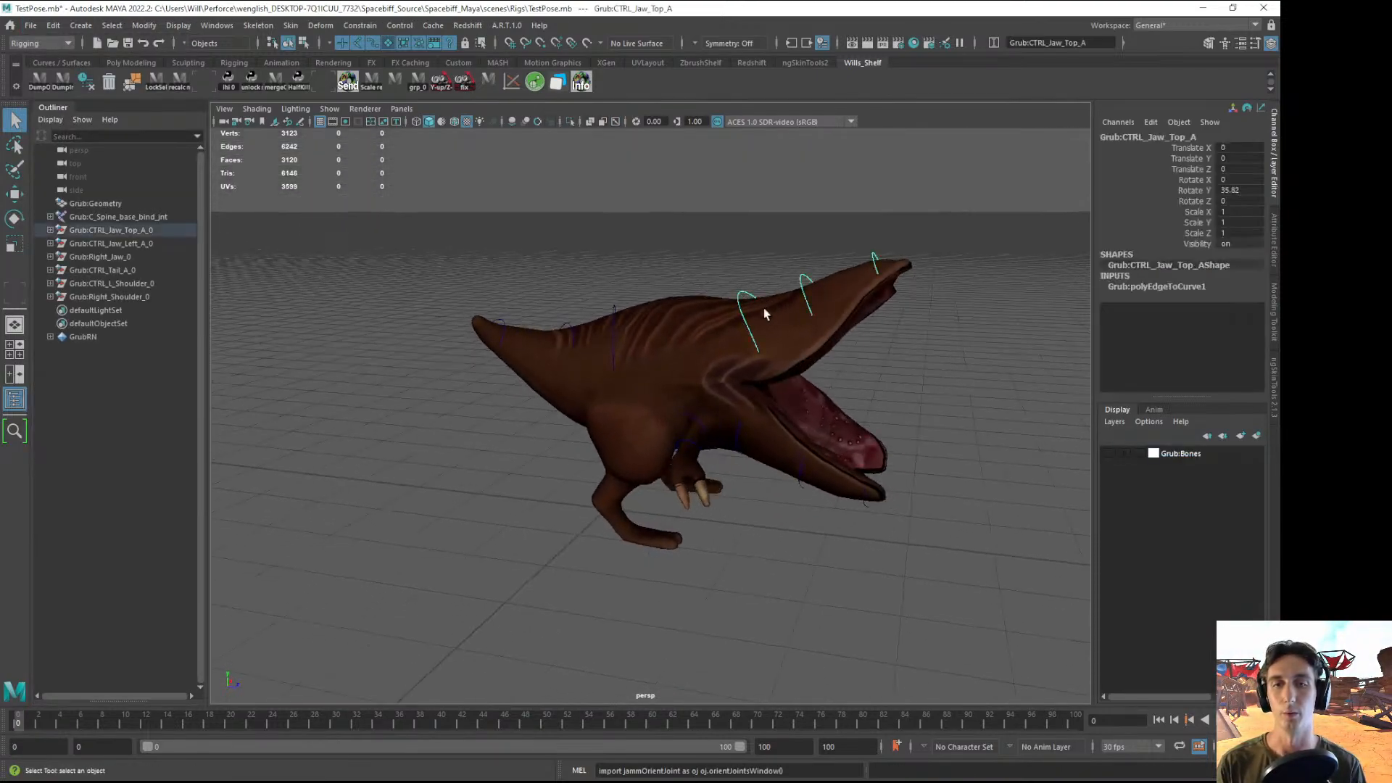
key("e")
mouse_move(1017, 354)
left_mouse_down()
mouse_move(1019, 310)
mouse_move(1015, 363)
left_mouse_up()
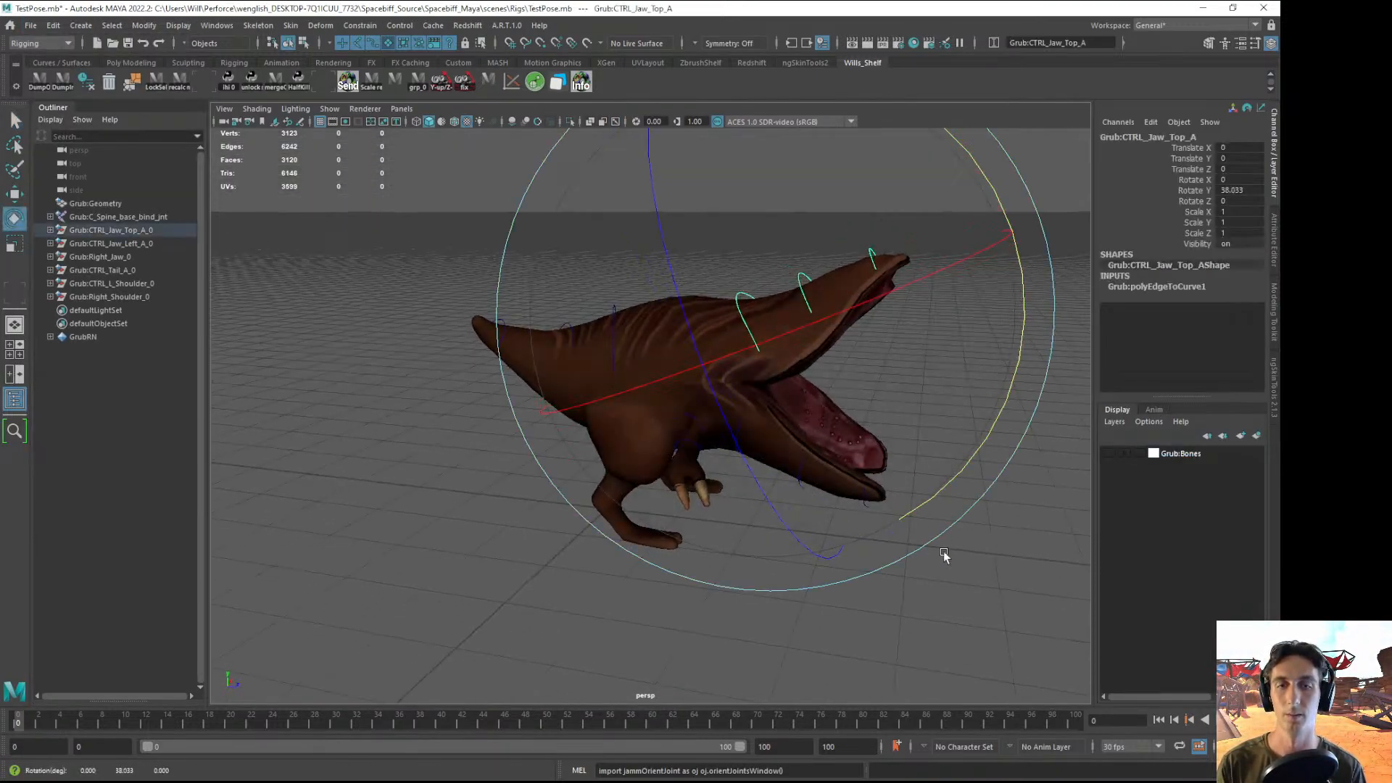
left_click(942, 553)
- Examine the posed Grub from all sides, checking how the jaw, front legs and tail deform
left_click_drag(943, 552, 778, 426, "alt")
middle_click_drag(778, 426, 820, 416, "alt")
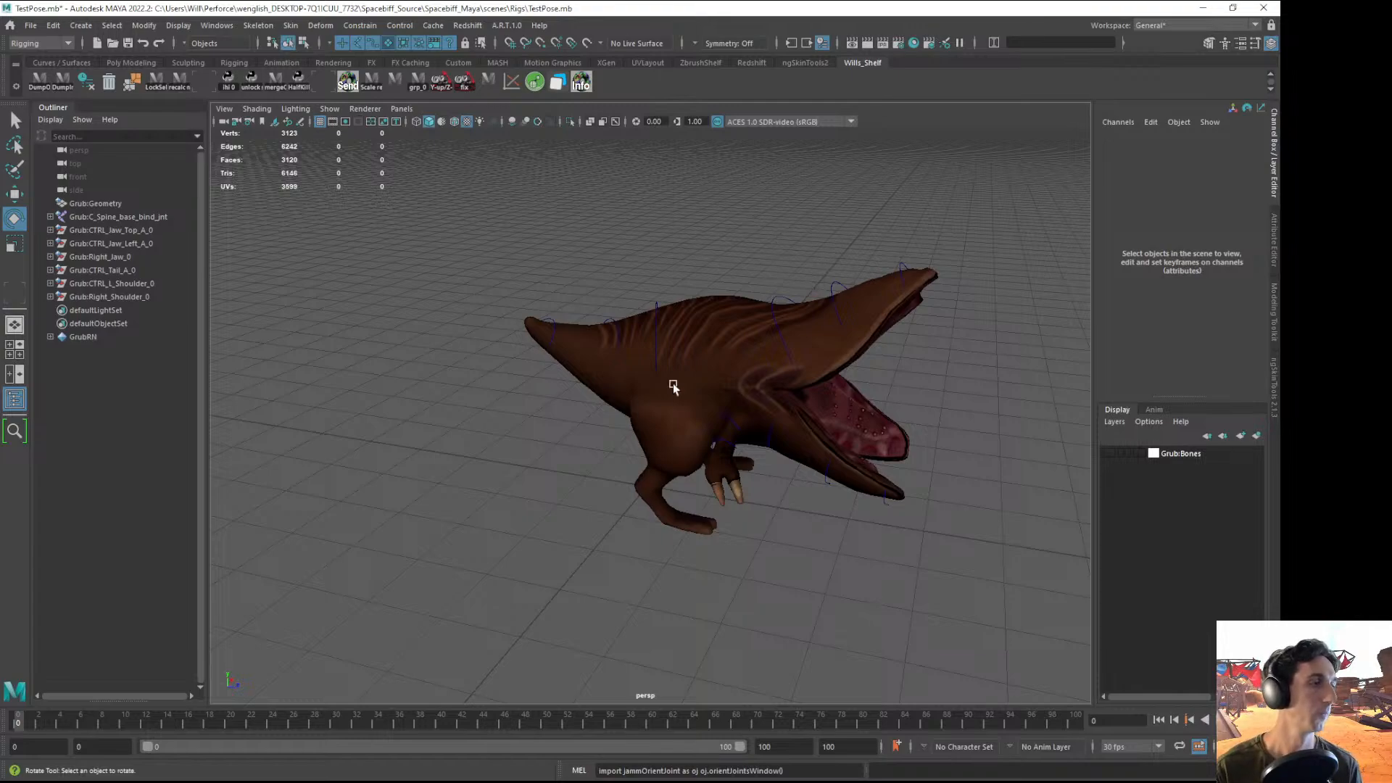
left_click_drag(695, 439, 616, 476, "alt")
left_click(616, 477)
left_click_drag(498, 516, 793, 418)
right_click_drag(918, 416, 684, 410, "alt")
left_click(555, 493)
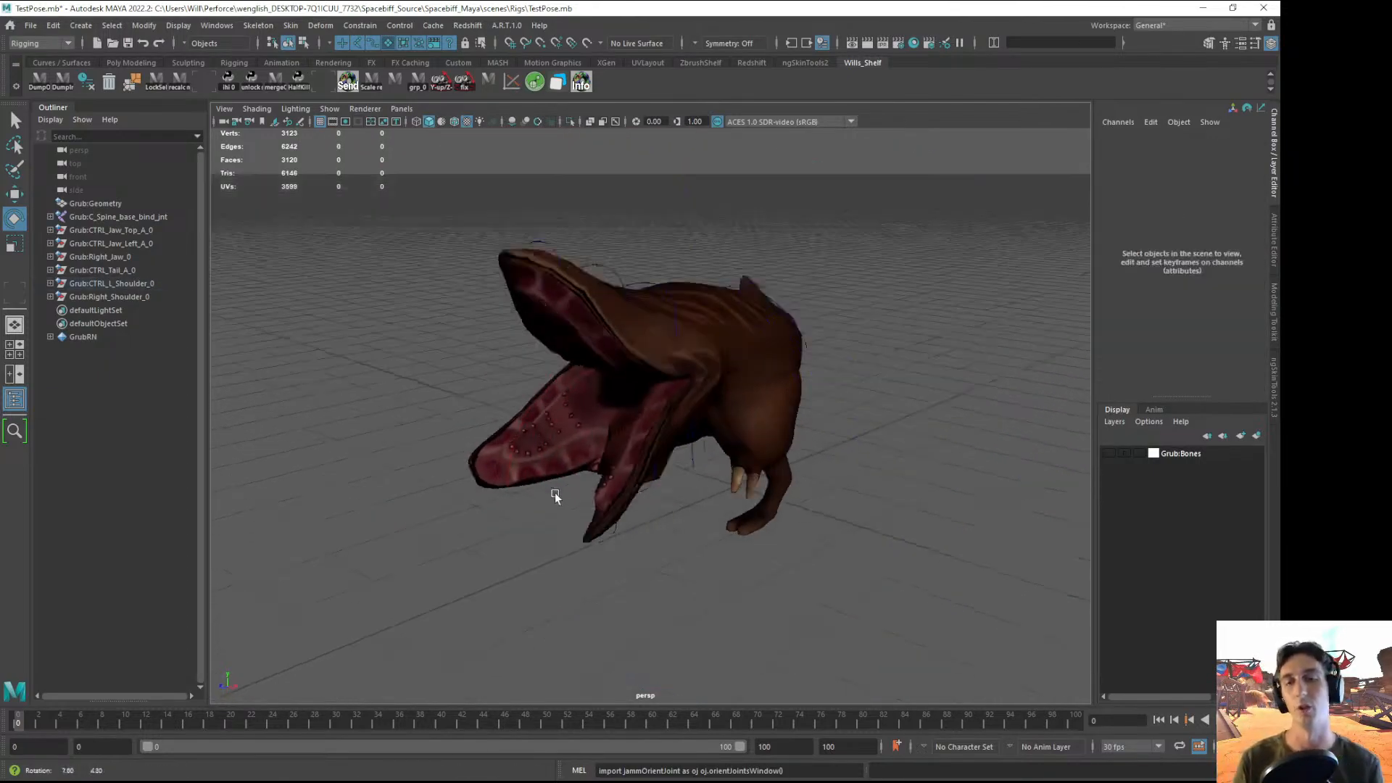
right_click_drag(554, 493, 678, 514, "alt")
left_click_drag(678, 515, 659, 385, "alt")
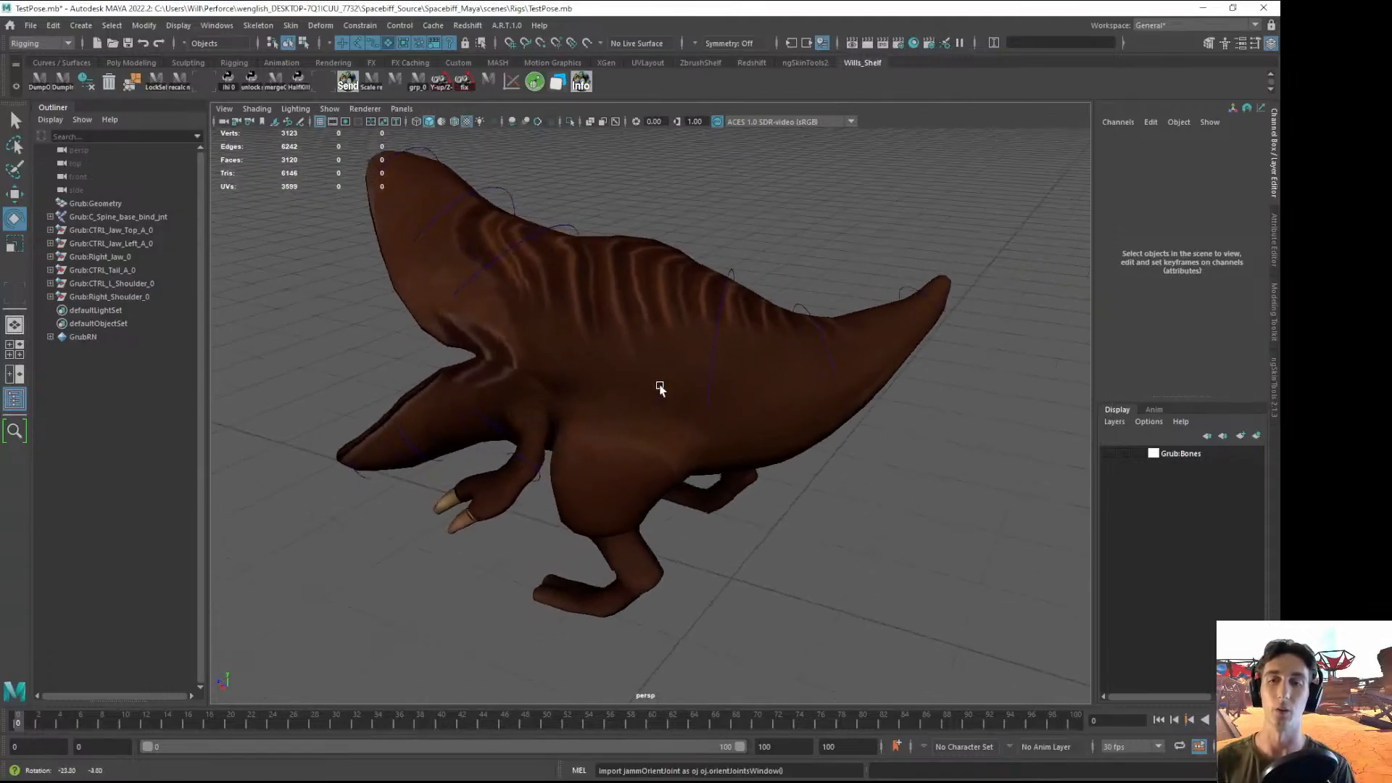
left_click(722, 293)
left_click_drag(697, 331, 818, 370)
left_click_drag(718, 295, 809, 231, "alt")
left_click_drag(668, 263, 696, 263)
left_click_drag(696, 263, 823, 261, "alt")
left_click_drag(822, 261, 678, 365, "alt")
left_click(882, 273)
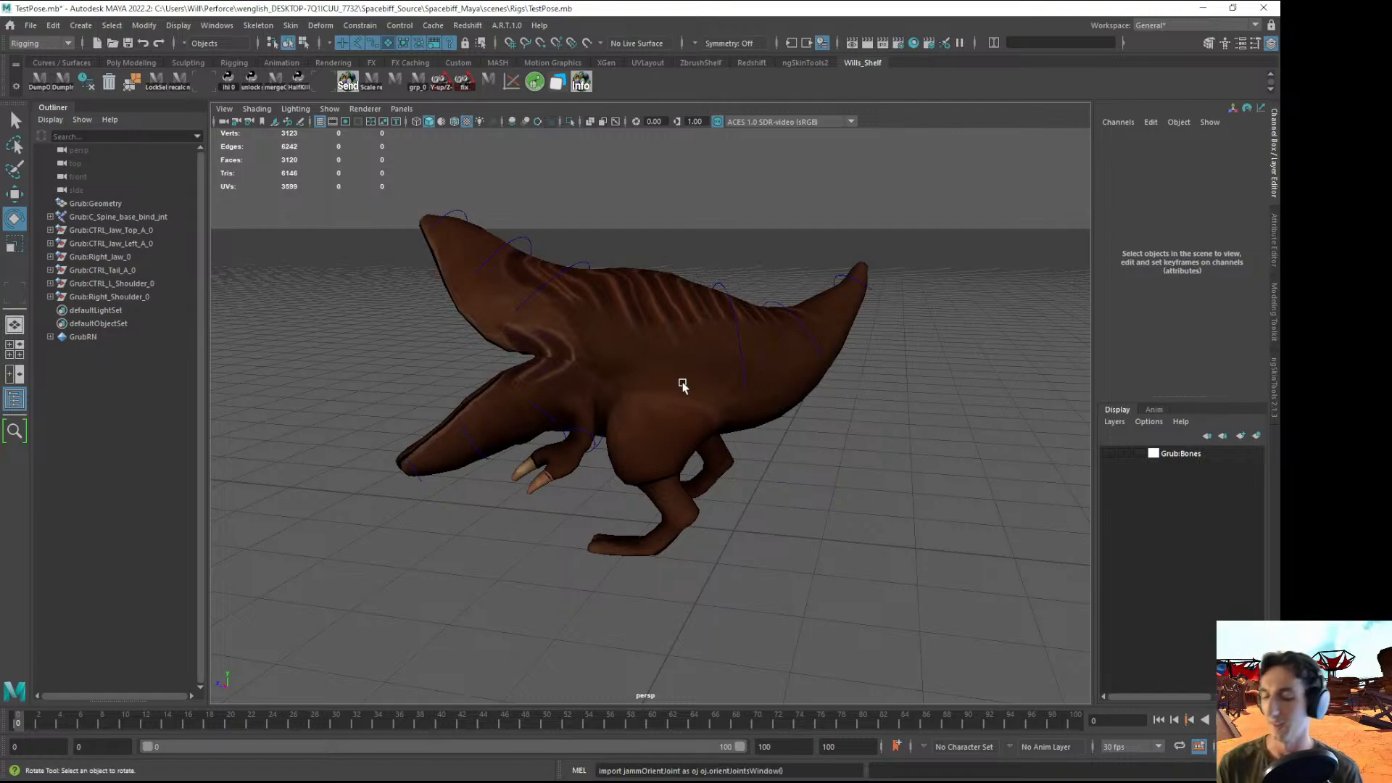
mouse_move(614, 386)
left_mouse_down("alt")
mouse_move(736, 389)
mouse_move(606, 366)
mouse_move(581, 347)
left_mouse_up("alt")
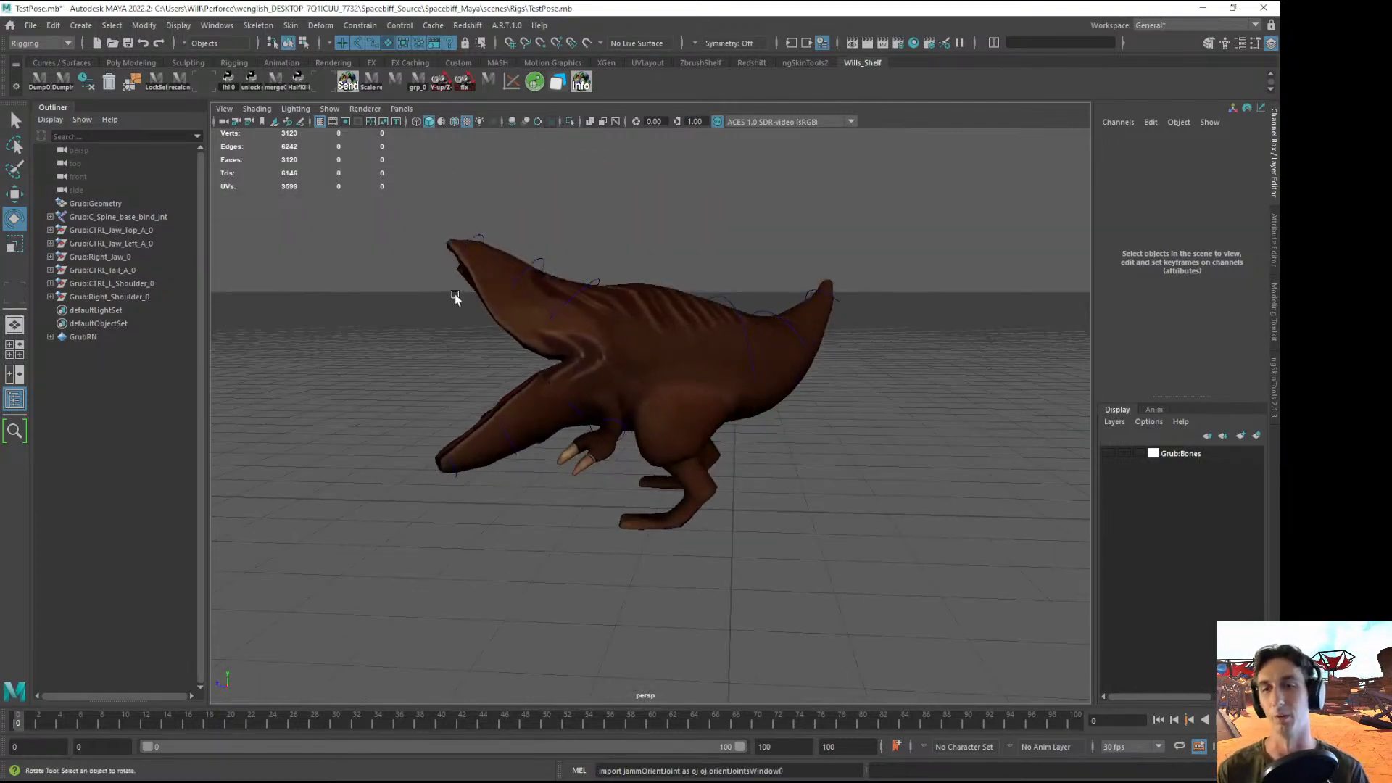
- Try selecting the jaw controls with a lasso around the open mouth, and clear the selection
key("q")
mouse_move(383, 245)
left_mouse_down()
mouse_move(457, 202)
mouse_move(590, 320)
mouse_move(576, 507)
left_mouse_up()
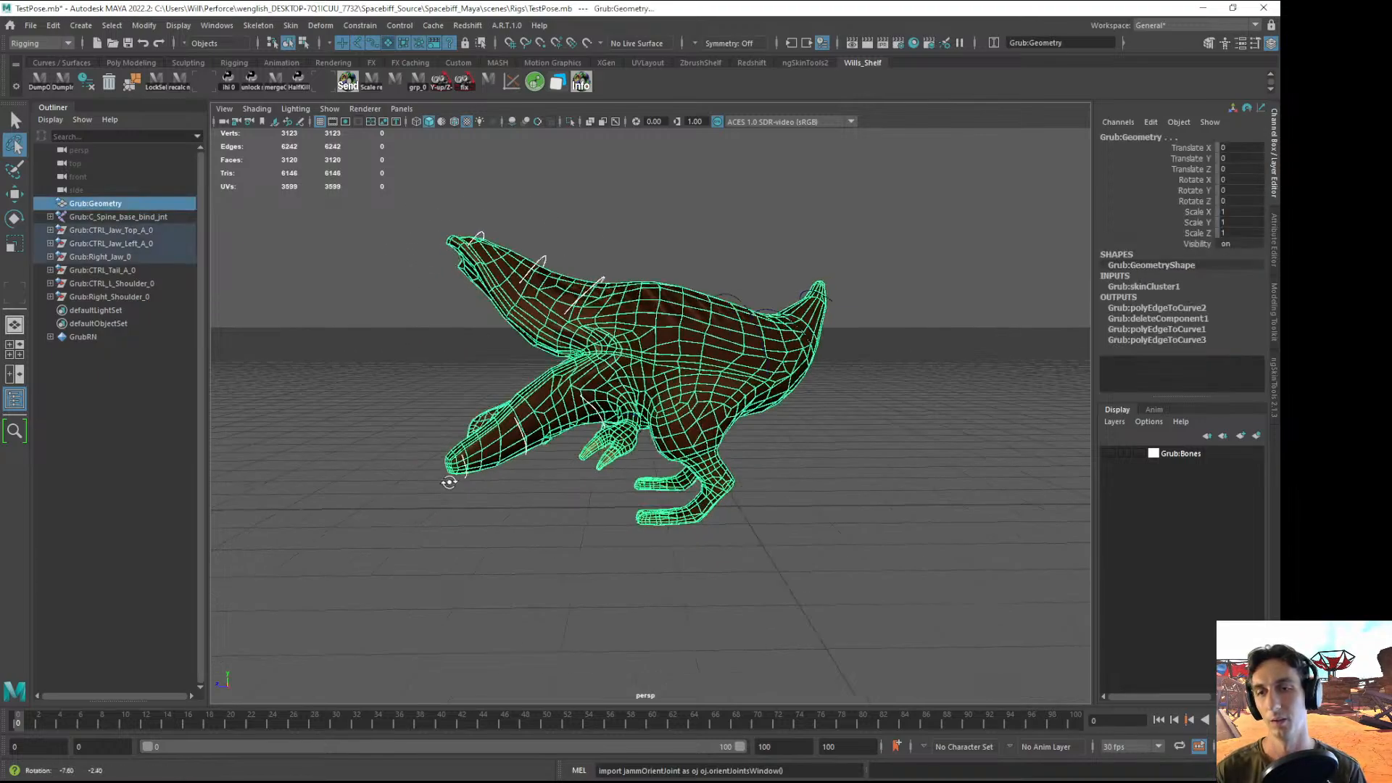
left_click(454, 512)
key("q")
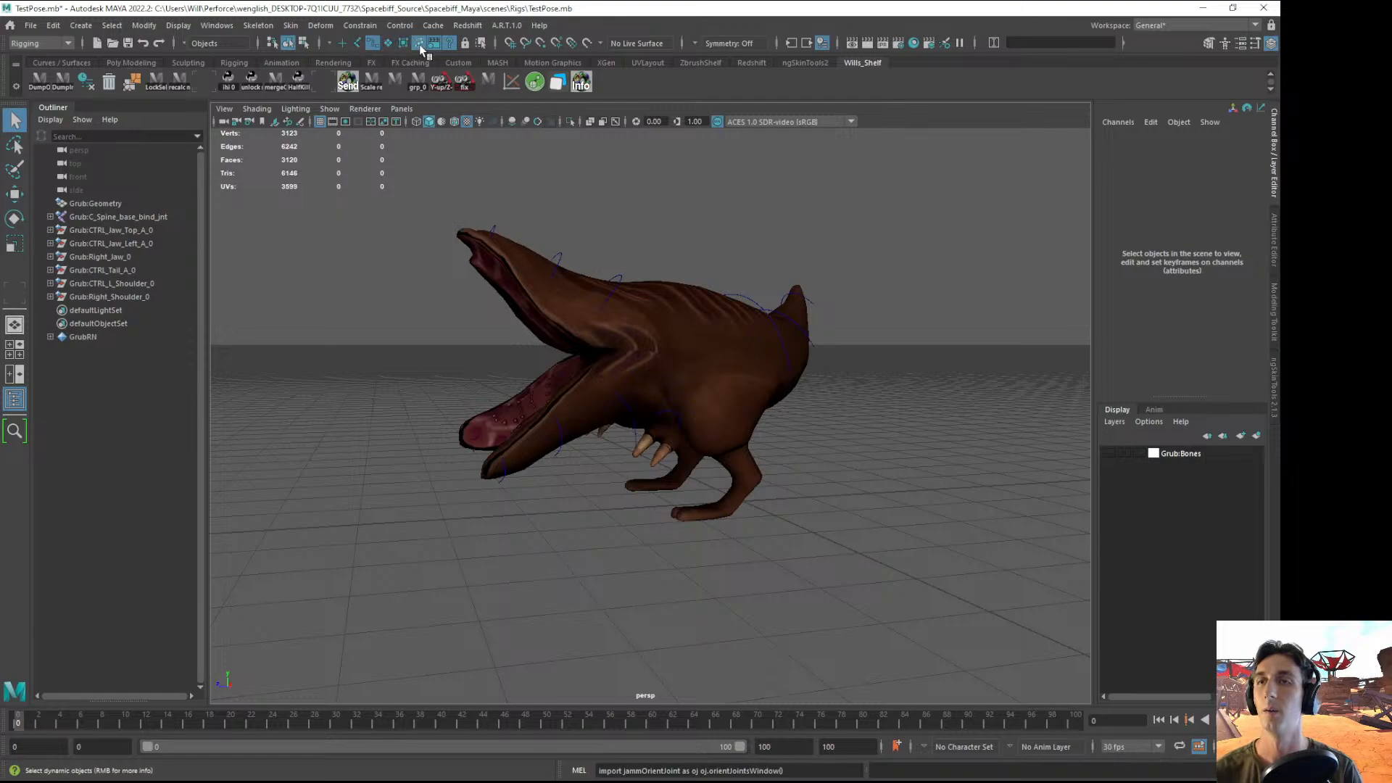
- Limit the selection mask to curves and select the top, left and right jaw controls
left_click(450, 48)
left_click_drag(537, 309, 493, 283, "alt")
key("y")
mouse_move(432, 227)
left_mouse_down()
mouse_move(593, 257)
mouse_move(556, 362)
mouse_move(389, 481)
mouse_move(395, 472)
left_mouse_up()
mouse_move(573, 424)
left_mouse_down("alt")
mouse_move(884, 418)
mouse_move(677, 422)
left_mouse_up("alt")
left_click(615, 420, "shift")
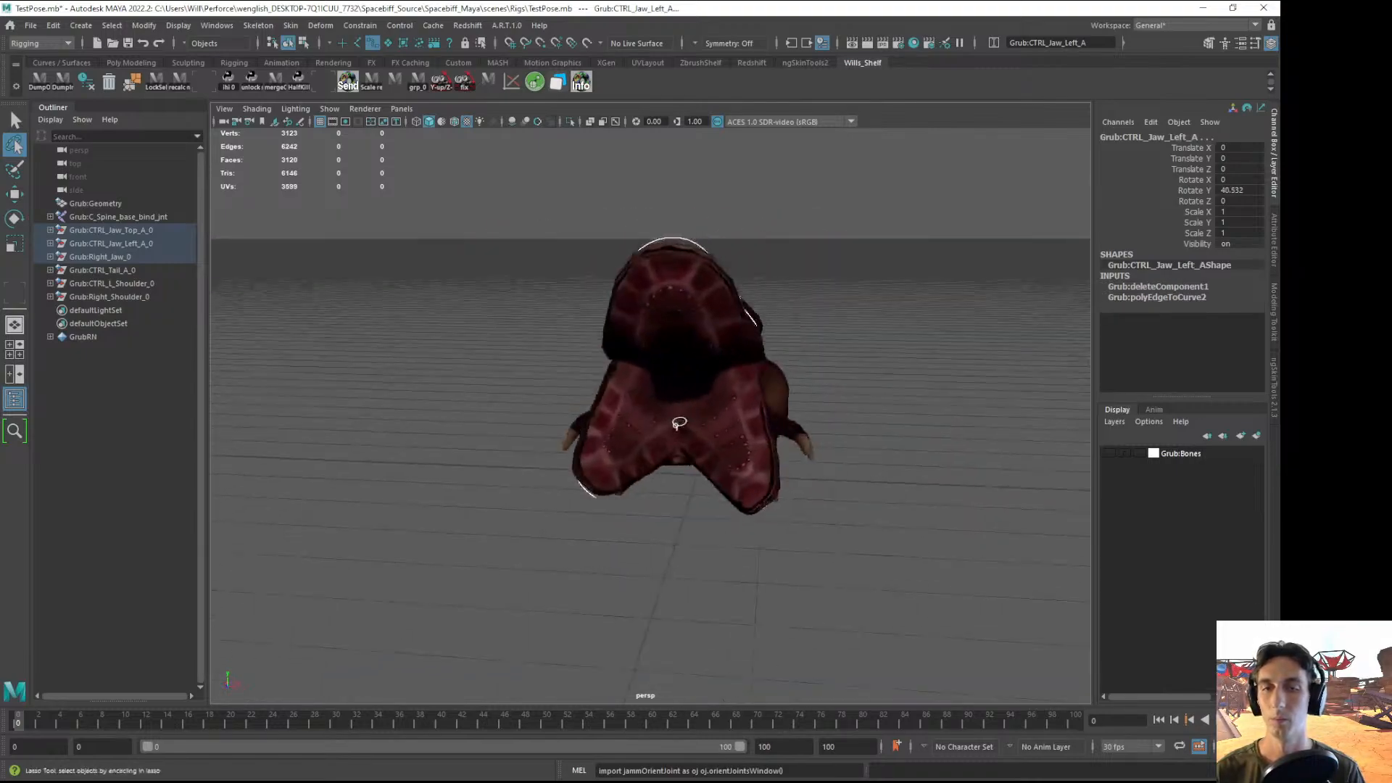
- Try rotating the three jaw controls together, with the left one at about 24 degrees in Y, and undo the jaw rotations
key("e")
left_click_drag(768, 419, 326, 475, "alt")
left_click_drag(377, 573, 597, 476)
key("ctrl+z")
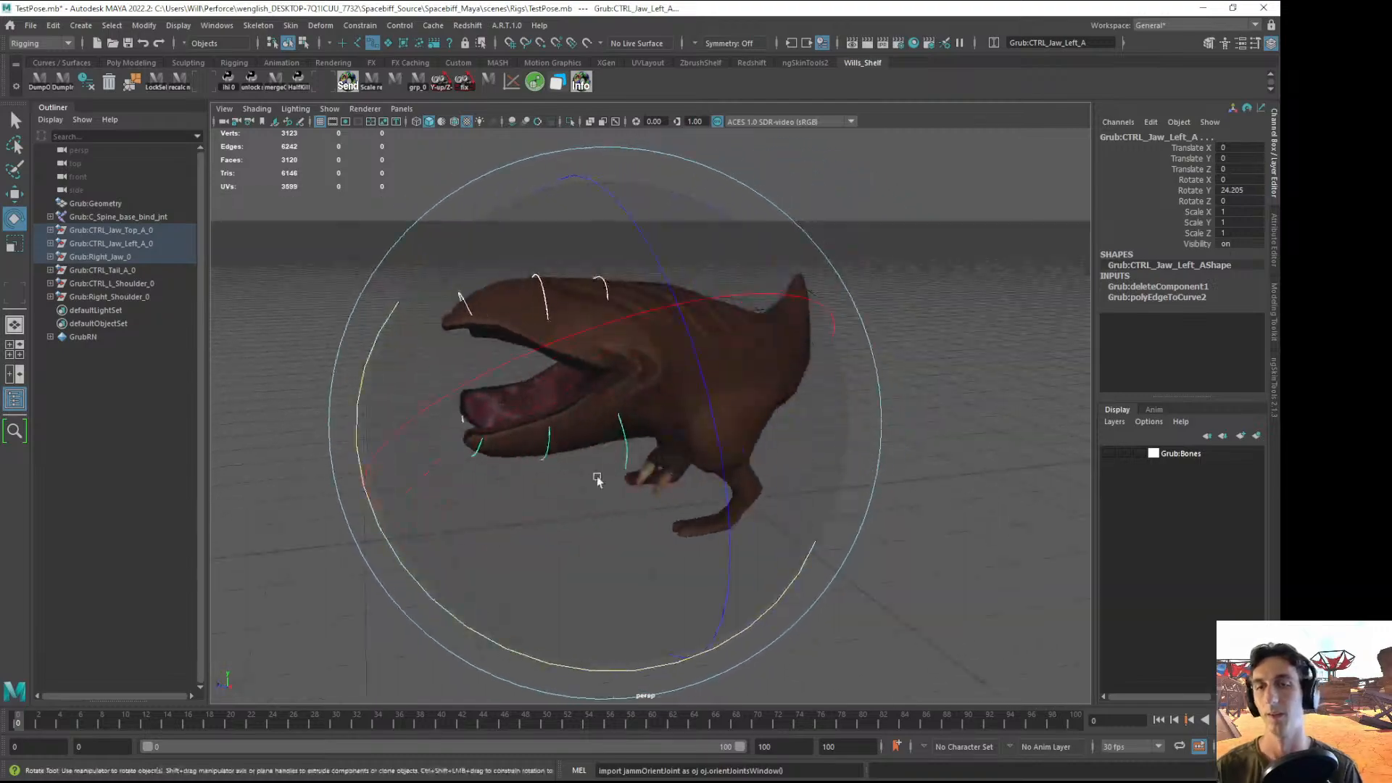
key("ctrl+z")
left_click_drag(839, 523, 482, 609, "alt")
key("ctrl+z")
left_click(335, 603)
- Examine the jaw controls around the mouth in wireframe and untextured display, including the left jaw control
scroll(597, 486, "up", 3)
mouse_move(573, 480)
left_mouse_down("alt")
mouse_move(609, 463)
mouse_move(655, 475)
mouse_move(562, 482)
mouse_move(705, 453)
mouse_move(588, 511)
left_mouse_up("alt")
key("q")
key("4")
scroll(661, 519, "up", 2)
left_click(656, 536)
left_click(652, 540)
key("5")
mouse_move(653, 544)
left_mouse_down("alt")
mouse_move(796, 550)
mouse_move(820, 537)
mouse_move(729, 505)
mouse_move(659, 591)
mouse_move(749, 445)
mouse_move(771, 459)
mouse_move(740, 491)
mouse_move(724, 469)
mouse_move(602, 506)
mouse_move(577, 499)
left_mouse_up("alt")
left_click(785, 491)
left_click(803, 500)
key("4")
left_click(725, 470)
key("5")
left_click(525, 551)
left_click(528, 555)
left_click_drag(516, 570, 712, 502, "alt")
key("e")
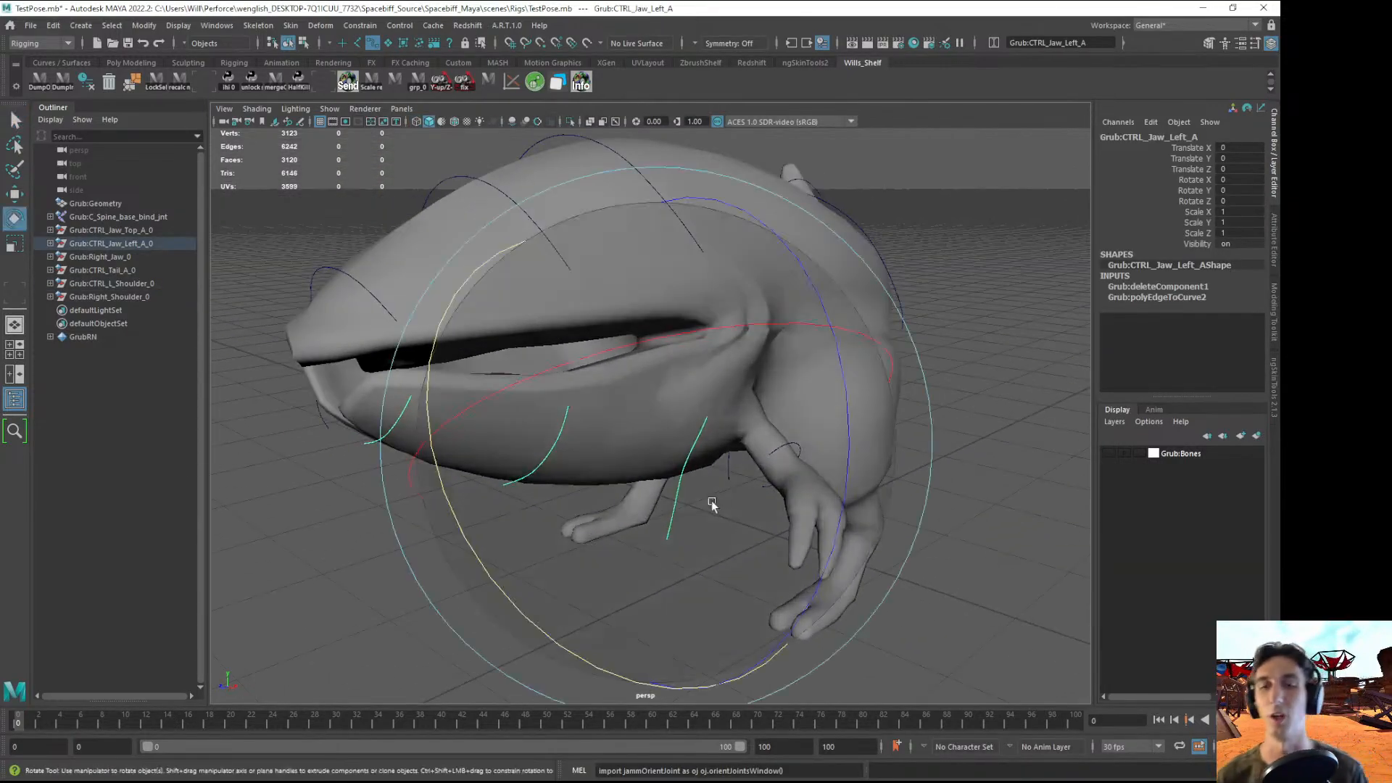
left_click_drag(501, 549, 447, 578)
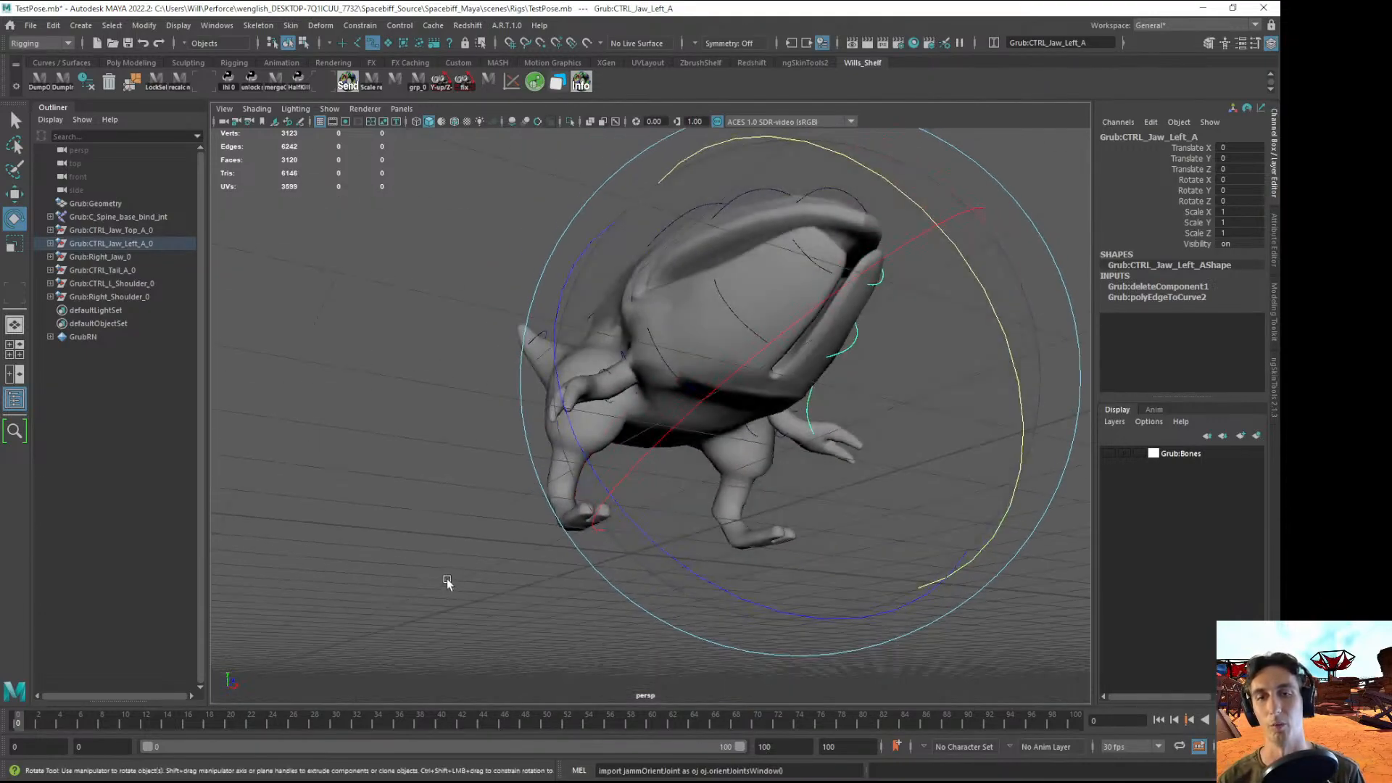
left_click(446, 579)
- Rotate the left and right jaw controls together to open the lower jaw, restore textured display and clear the selection
left_click(663, 360)
left_click_drag(684, 389, 631, 422, "alt")
left_click(629, 434, "shift")
left_click_drag(464, 556, 563, 615)
right_click_drag(695, 493, 666, 498, "alt")
left_click_drag(666, 496, 772, 476, "alt")
left_click_drag(853, 440, 896, 486)
mouse_move(896, 472)
left_mouse_down("alt")
mouse_move(794, 501)
mouse_move(632, 472)
mouse_move(592, 491)
left_mouse_up("alt")
key("6")
left_click(228, 486)
- Rotate the CTRL_Jaw_Top_A control to raise the upper jaw wide open, and clear the selection
left_click(528, 258)
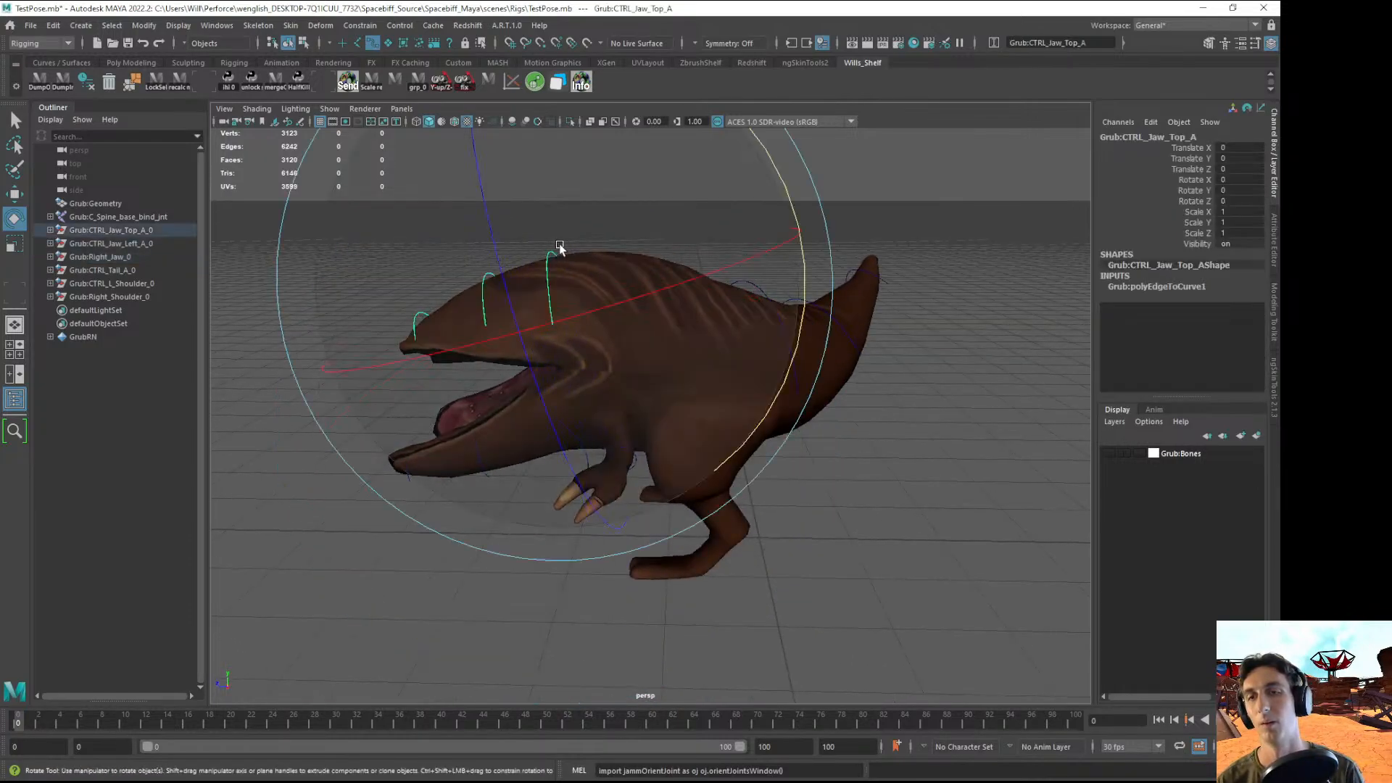
left_click_drag(827, 193, 817, 356)
left_click(822, 526)
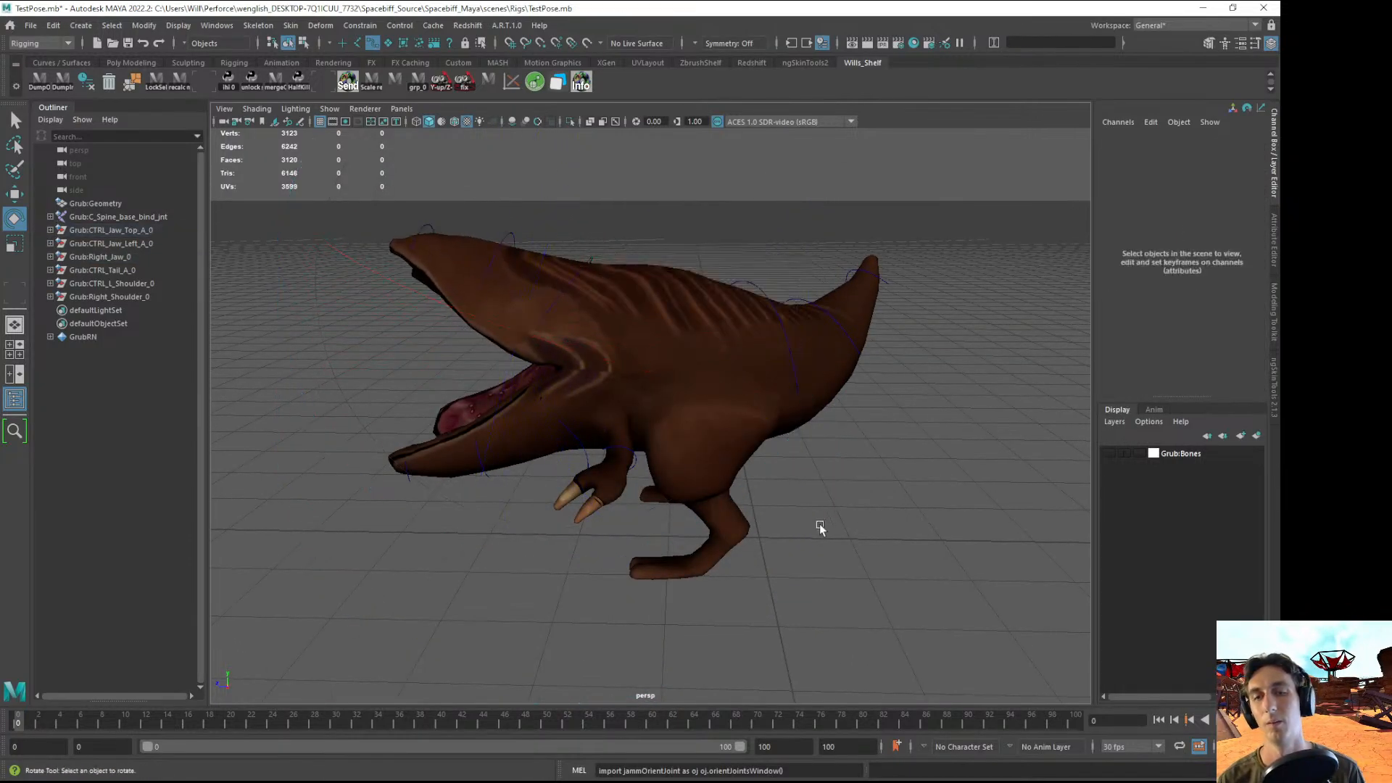
left_click_drag(823, 527, 843, 461, "alt")
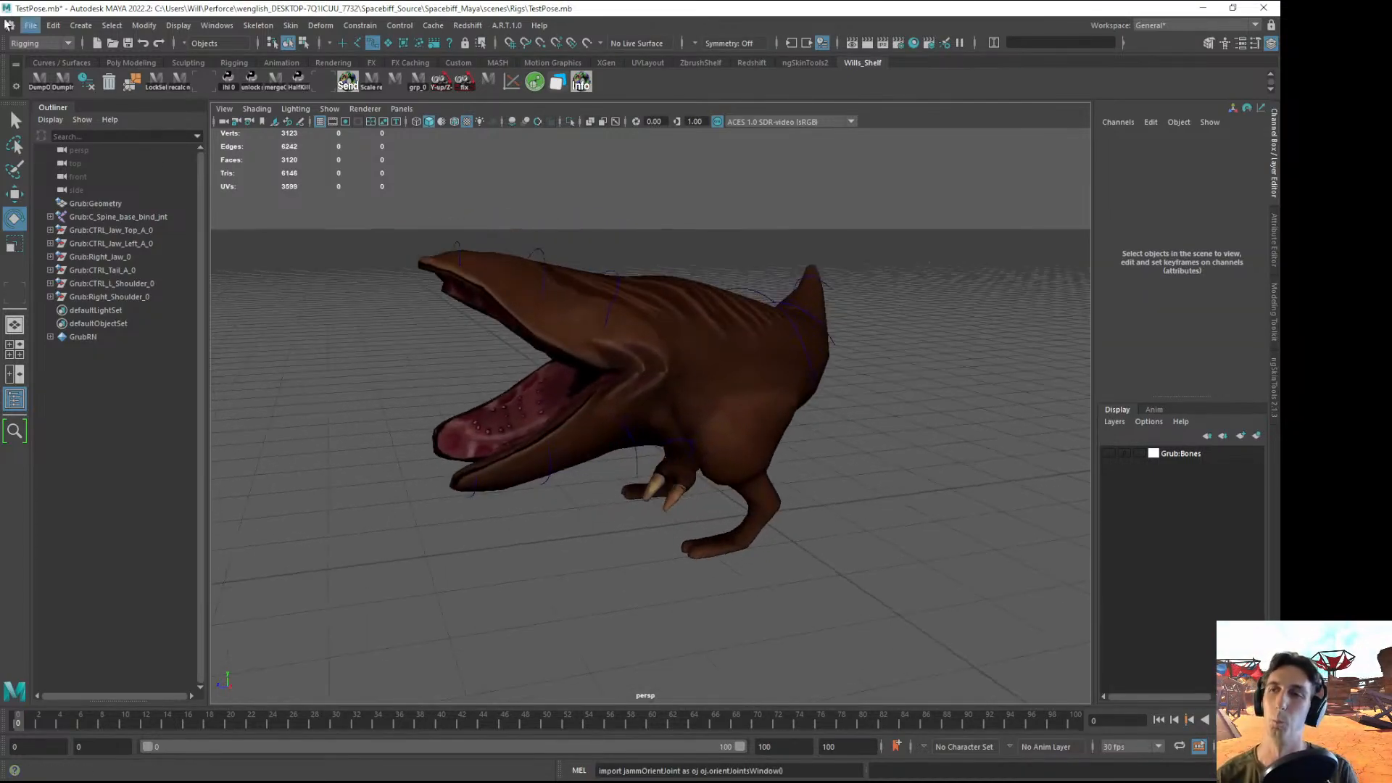
- Open the recent Grub.mb scene without saving the changes to TestPose.mb
left_click(31, 25)
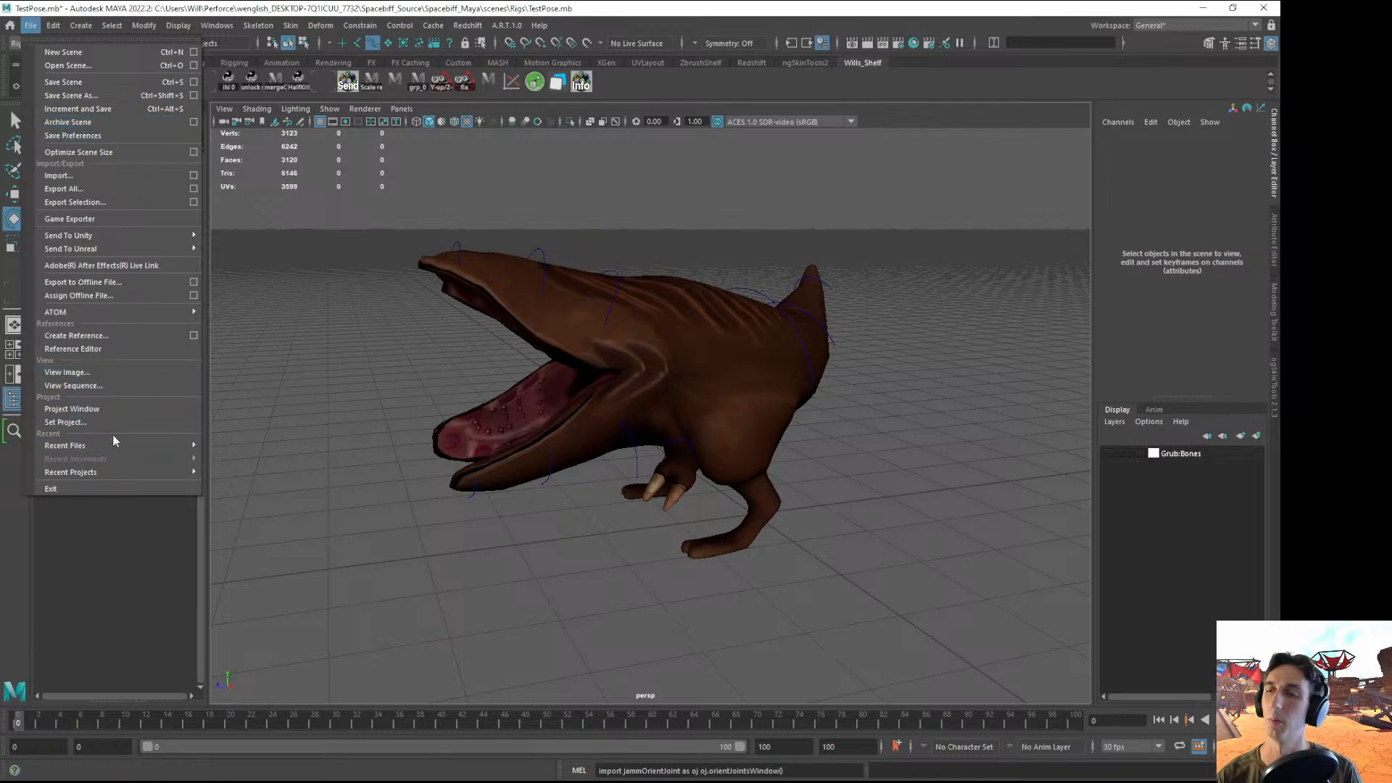
mouse_move(188, 443)
left_click(486, 459)
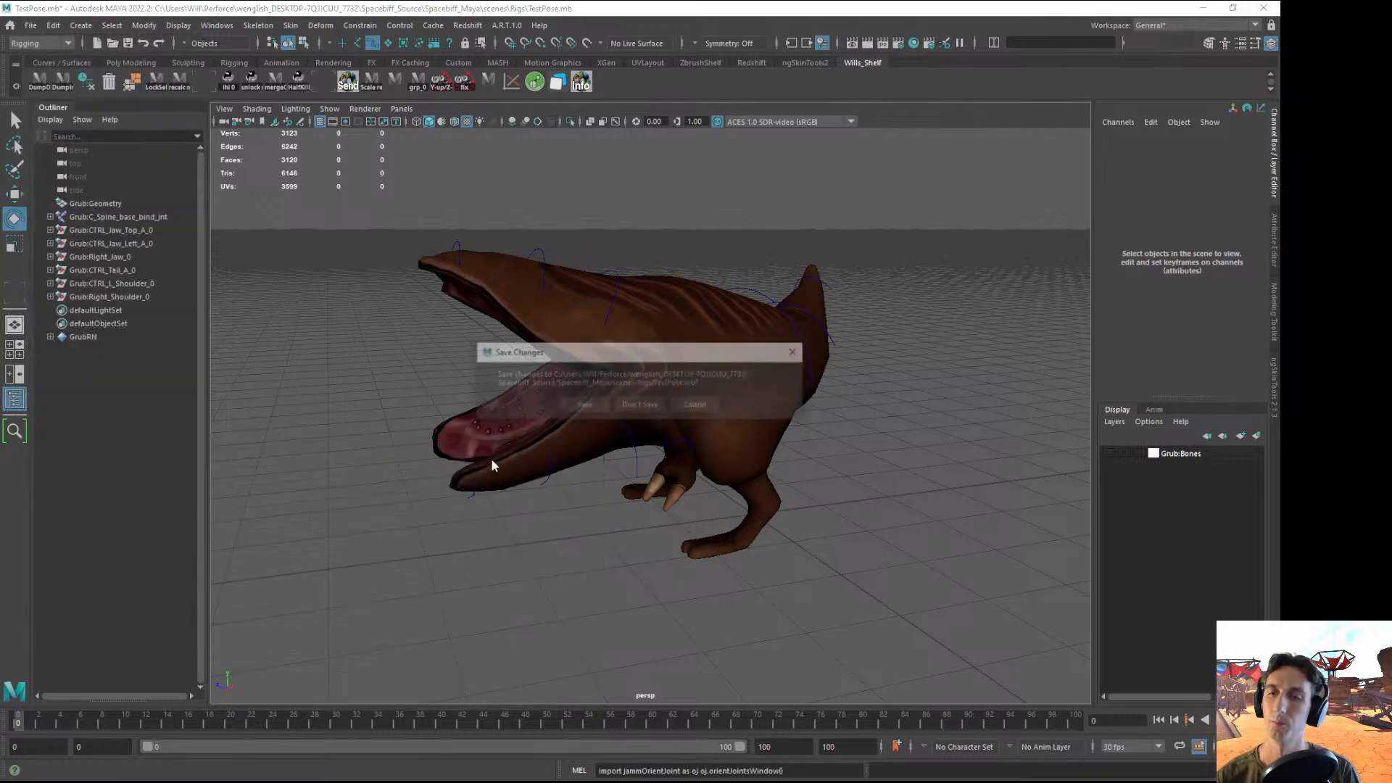
left_click(655, 407)
- Try rotating the CTRL_Jaw_Left_A control in the Grub scene, undo the rotation and clear the selection
left_click_drag(668, 408, 508, 482, "alt")
right_click_drag(508, 483, 790, 517, "alt")
left_click(710, 441)
left_click_drag(709, 458, 450, 572, "alt")
left_click(608, 537)
left_click(608, 515)
key("e")
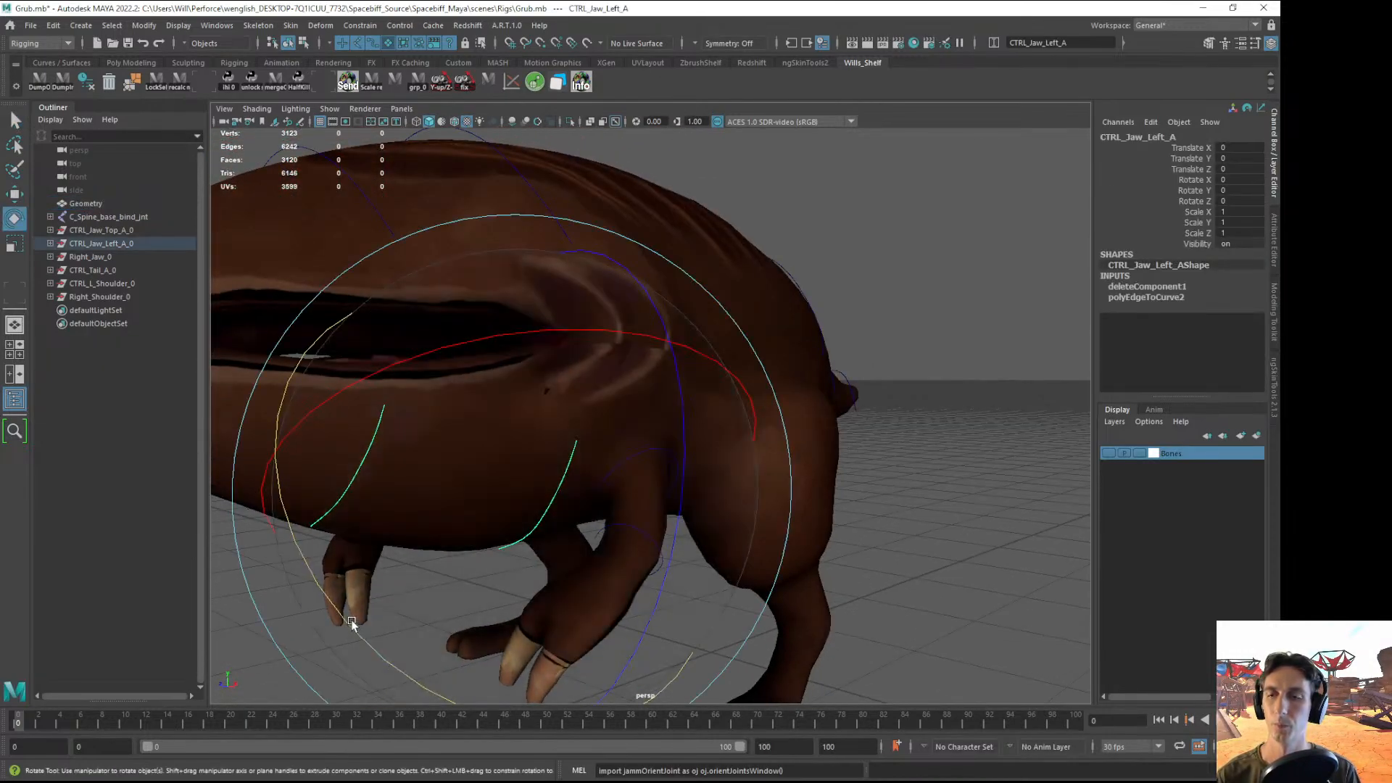
left_click_drag(358, 622, 522, 729)
key("ctrl+z")
left_click_drag(637, 600, 729, 572, "alt")
scroll(729, 572, "down", 6)
left_click(951, 326)
- Delete all non-deformer history in the Grub scene
left_click_drag(951, 327, 820, 350, "alt")
left_click(53, 25)
mouse_move(145, 199)
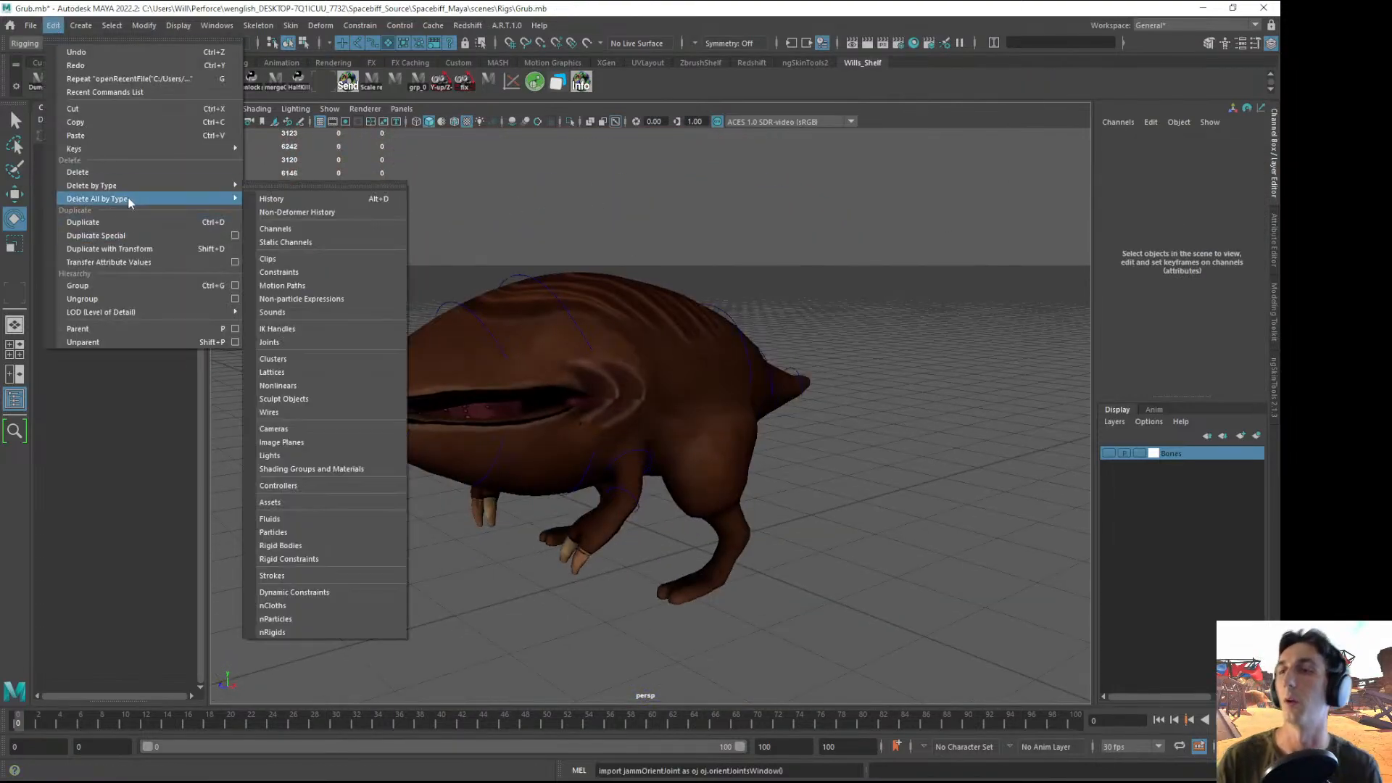
left_click(322, 213)
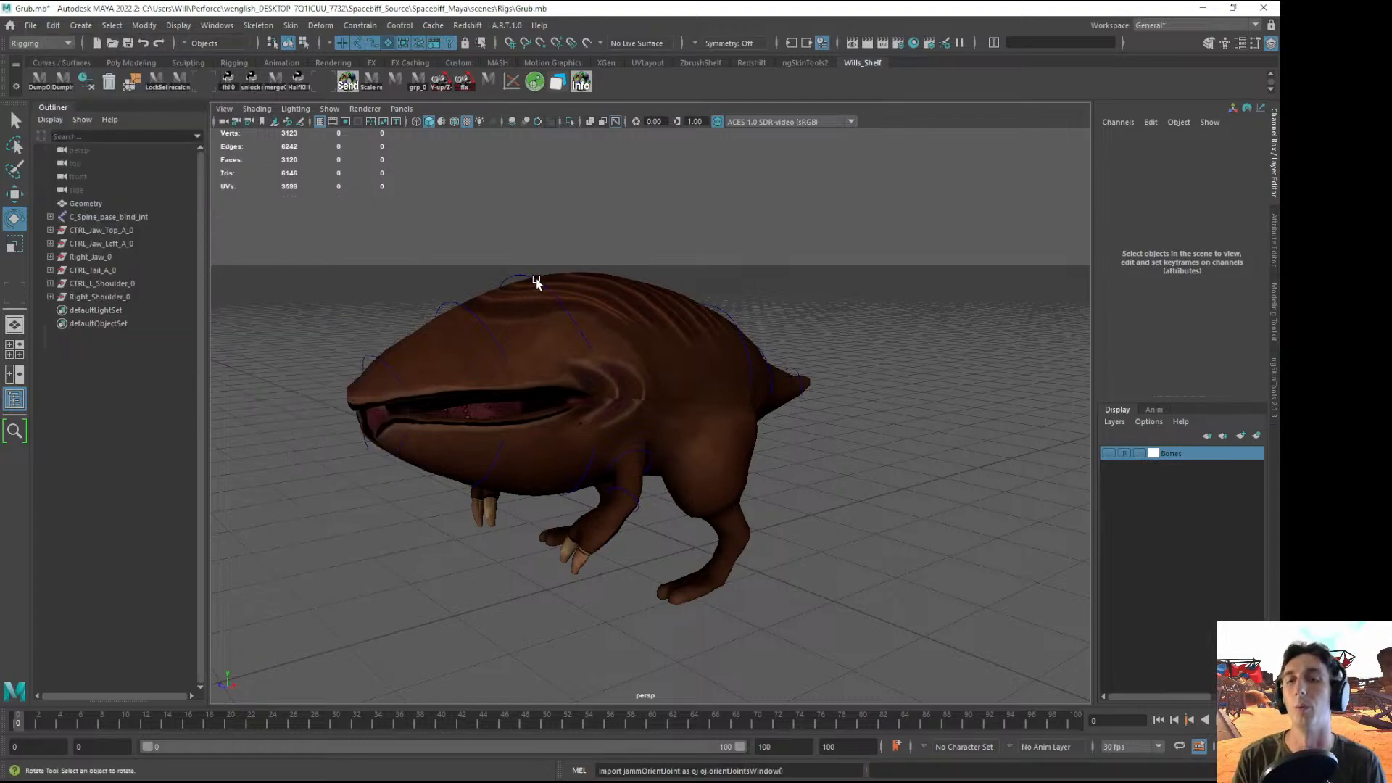
- Try rotating the CTRL_Jaw_Top_A control to about 10 degrees in X and 26 degrees in Y, and undo the recent changes
left_click(537, 281)
left_click_drag(283, 332, 323, 341)
left_click_drag(324, 341, 552, 298, "alt")
left_click_drag(556, 250, 656, 127)
left_click_drag(656, 127, 592, 184, "alt")
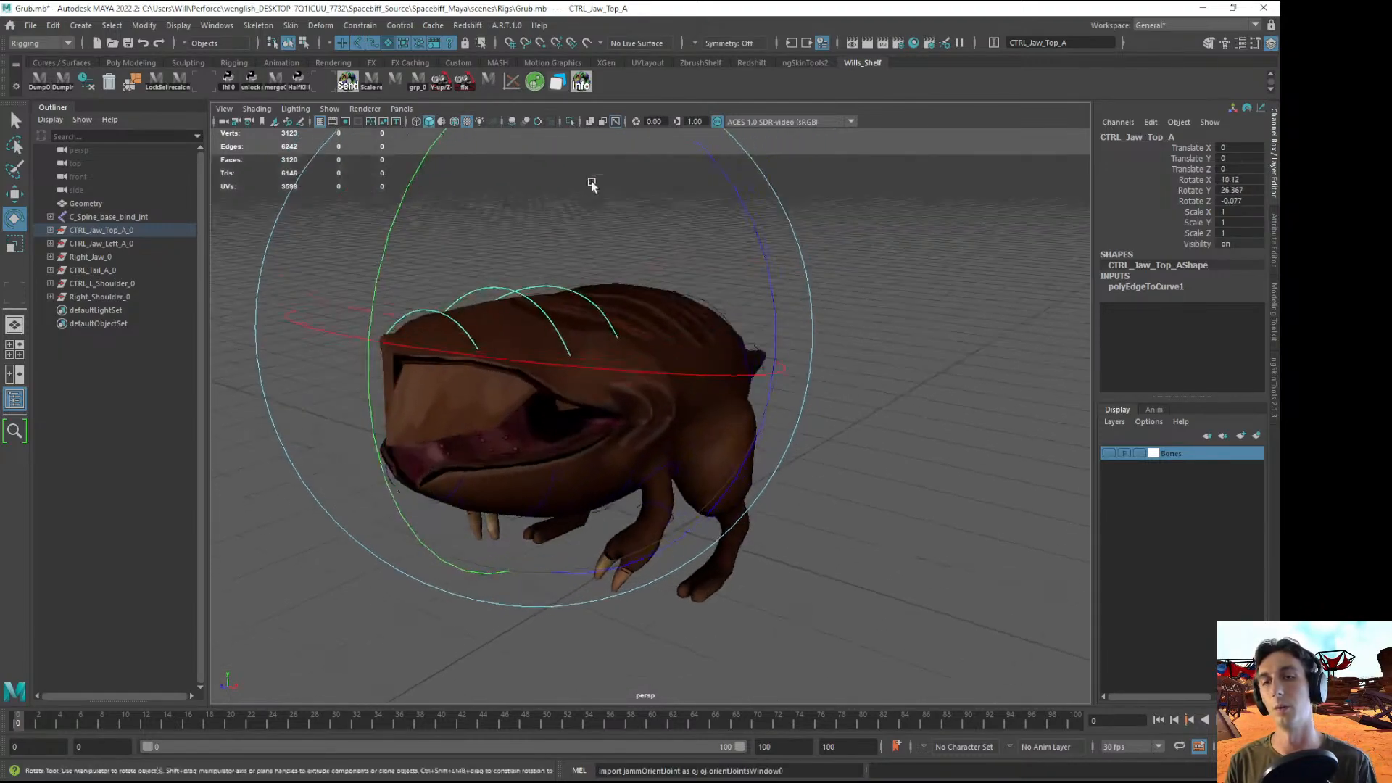
key("ctrl+z")
key("ctrl+z")
key("ctrl+z")
key("ctrl+z")
key("ctrl+z")
key("ctrl+z")
key("ctrl+z")
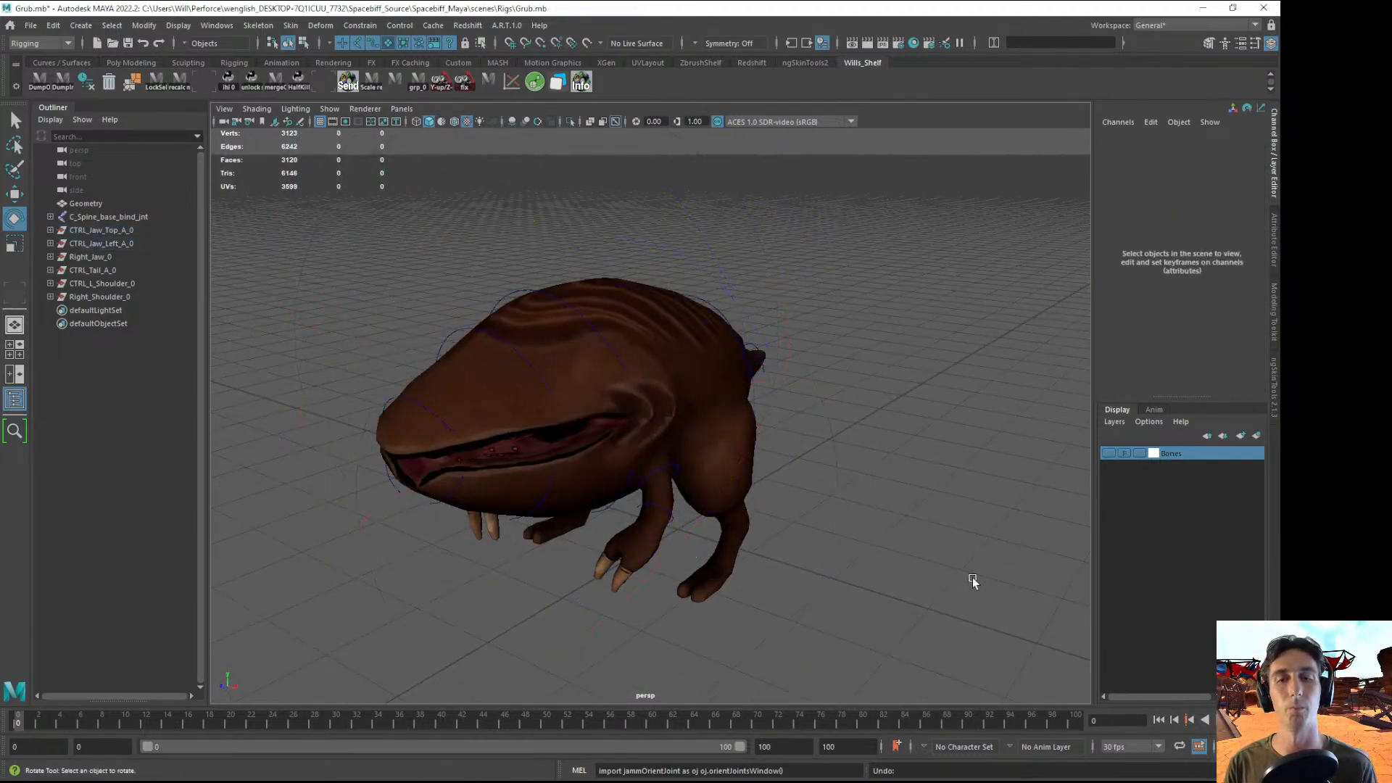
- Try swinging the upper jaw open once more with its top control, and undo the rotation and selection
left_click(520, 284)
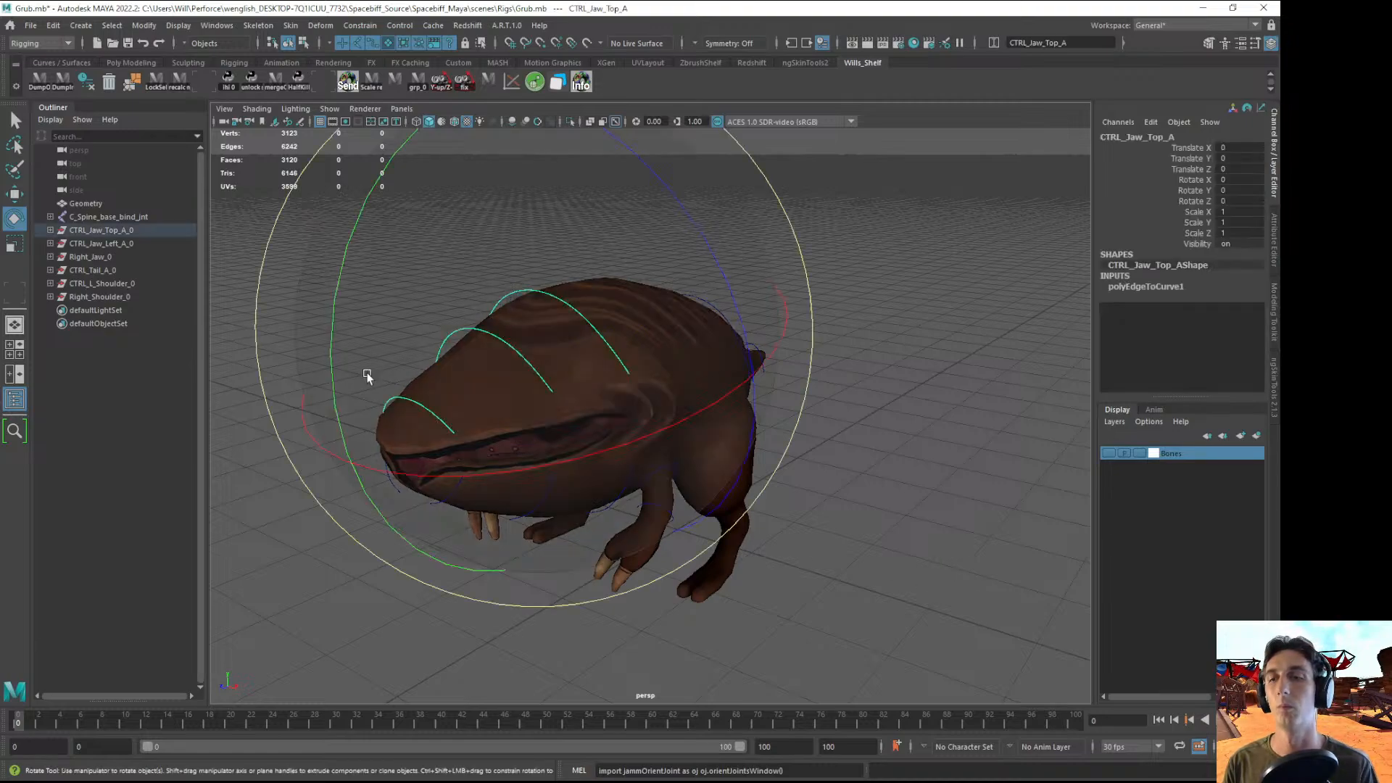
left_click_drag(336, 384, 410, 222)
key("ctrl+z")
key("ctrl+z")
key("ctrl+z")
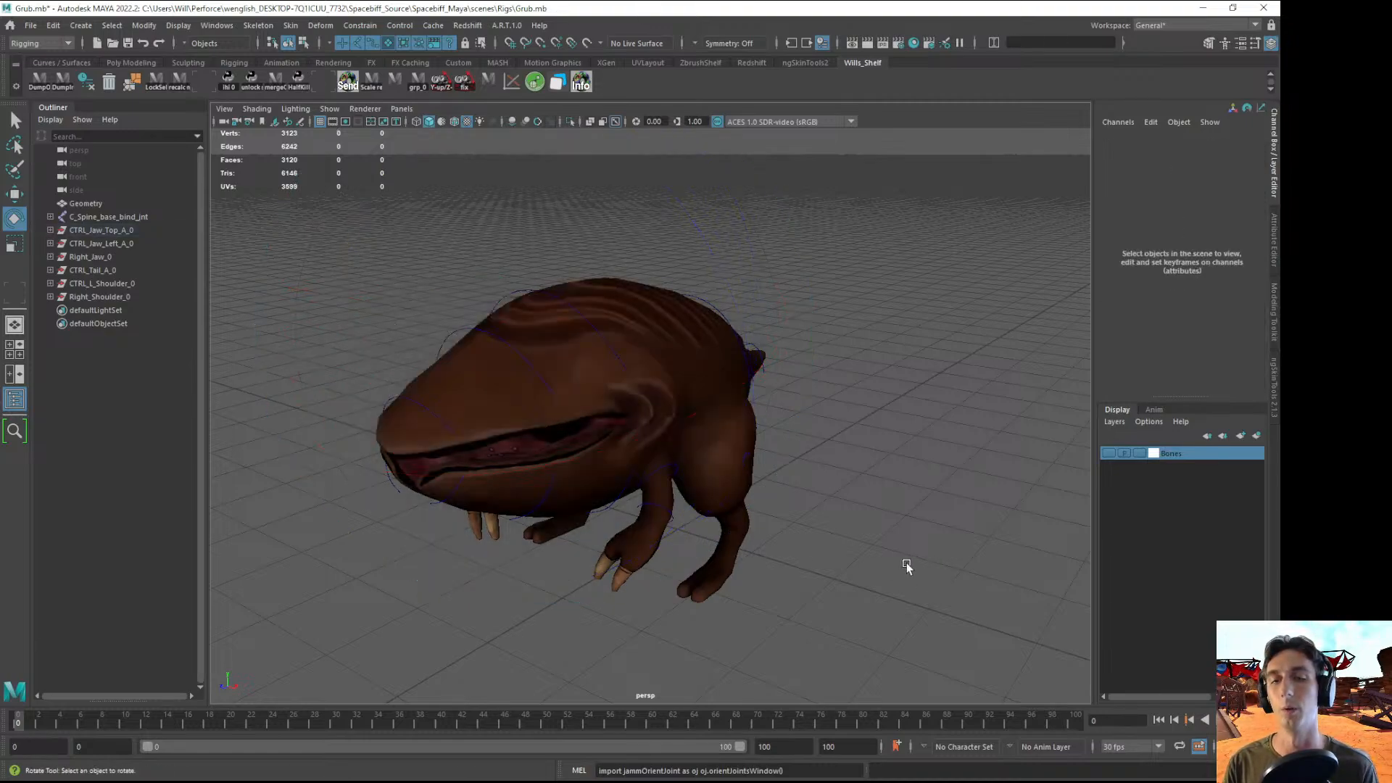
- Reopen the recent Grub.mb scene, discarding the unsaved changes
left_click(31, 26)
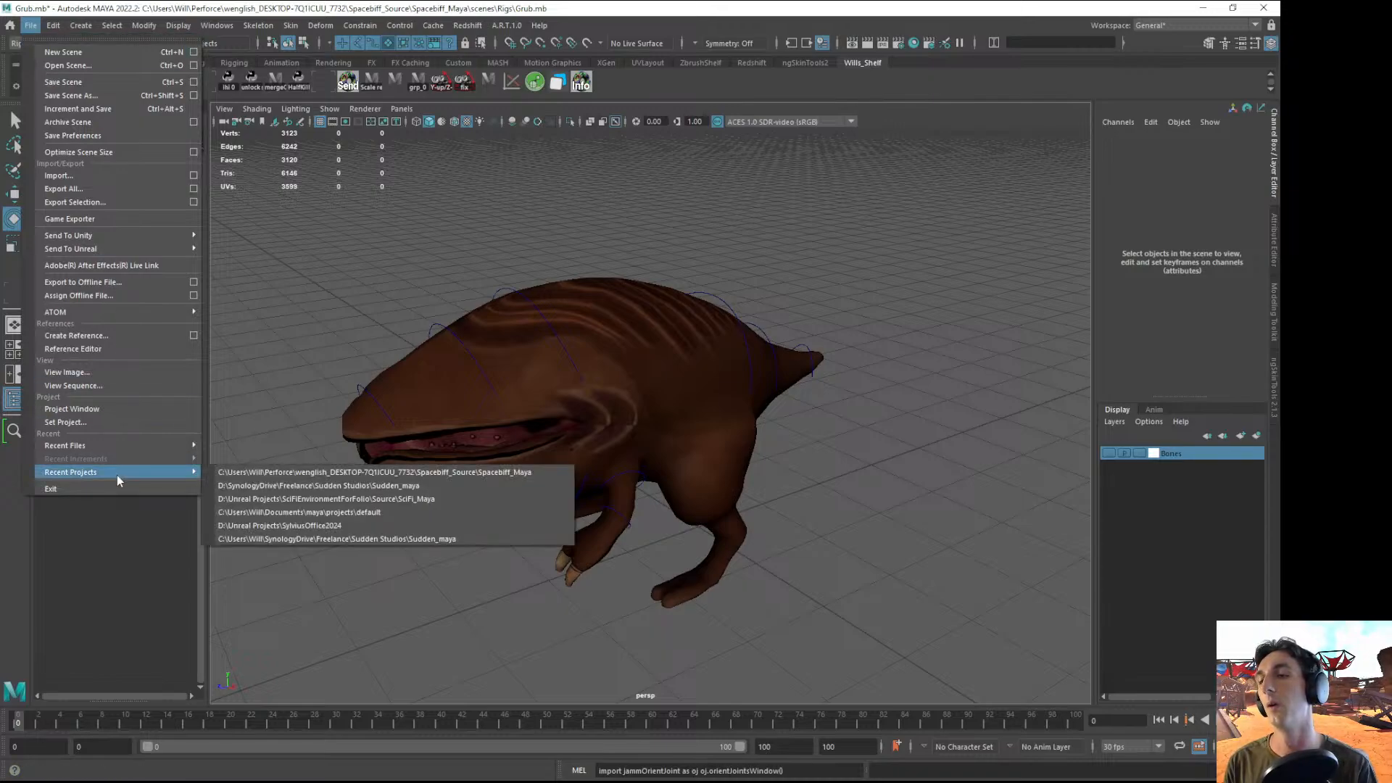
mouse_move(119, 445)
left_click(435, 445)
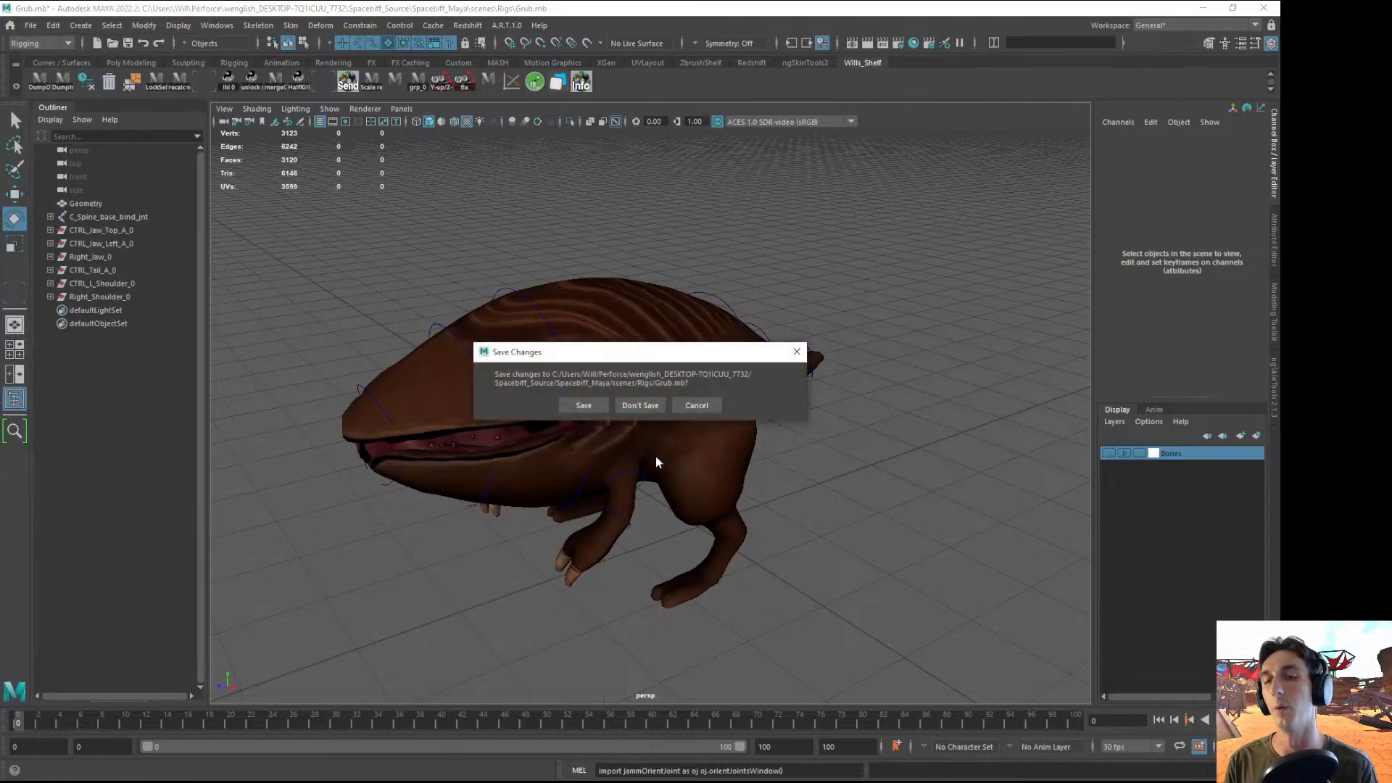
left_click(641, 405)
- Try opening the upper jaw with its top control in the reopened scene, undo the rotation and clear the selection
left_click_drag(470, 403, 480, 405, "alt")
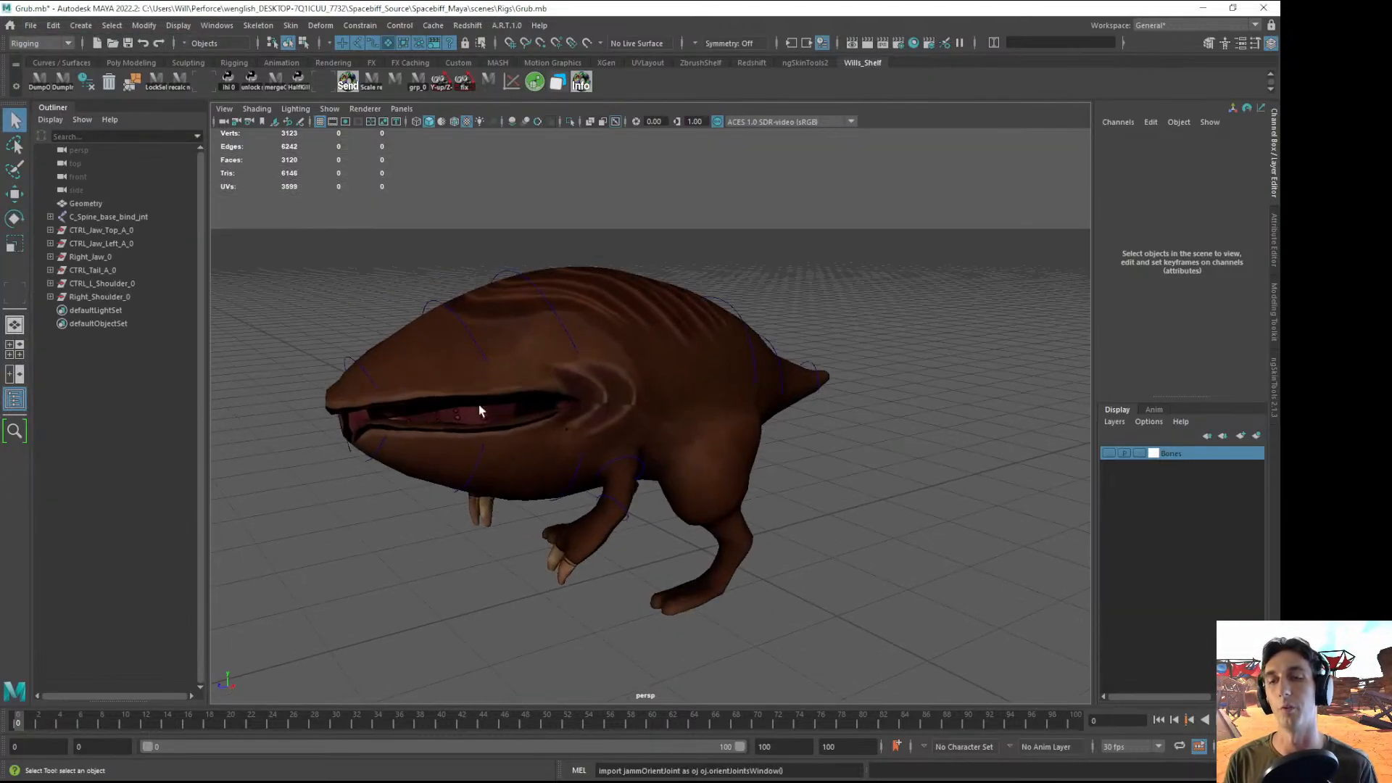
left_click(506, 271)
key("e")
left_click_drag(280, 373, 462, 163)
key("ctrl+z")
left_click(842, 525)
left_click_drag(842, 525, 873, 518, "alt")
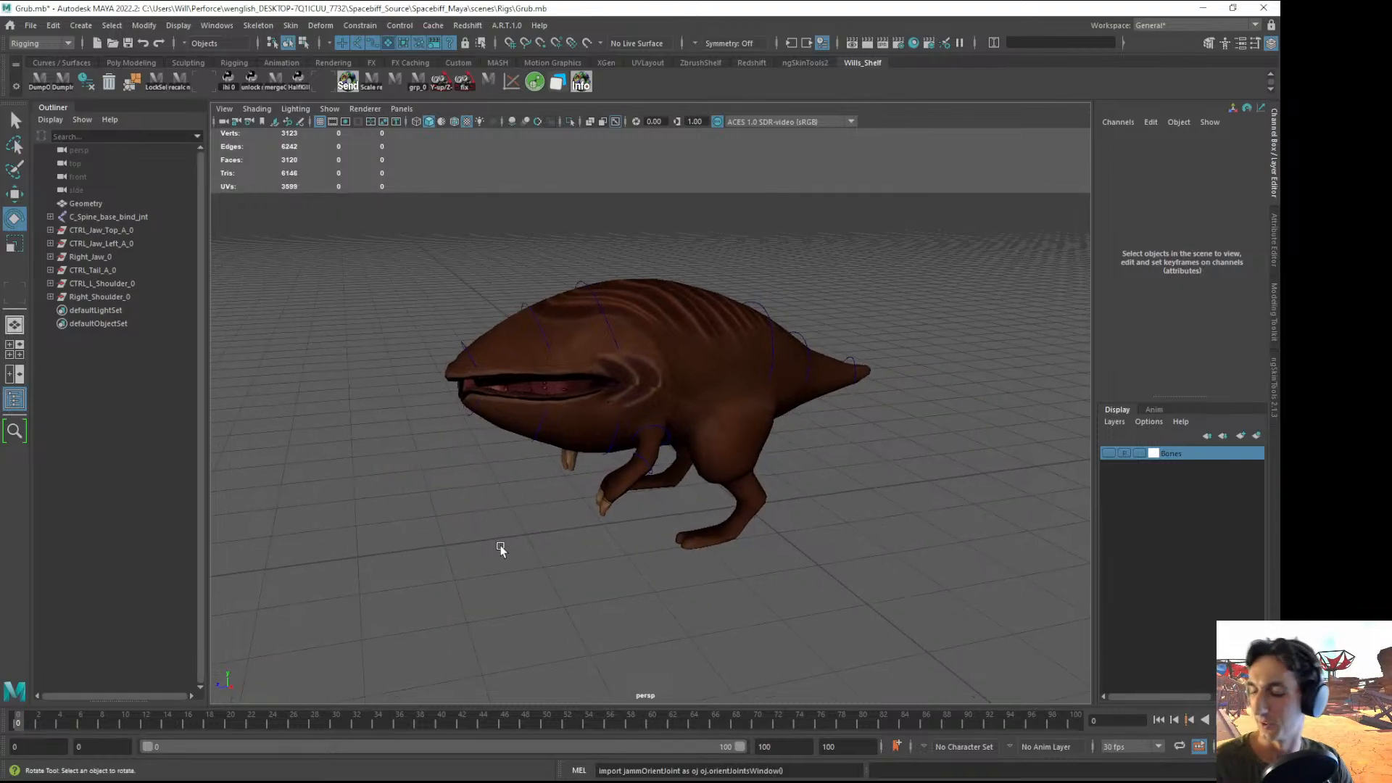
key("q")
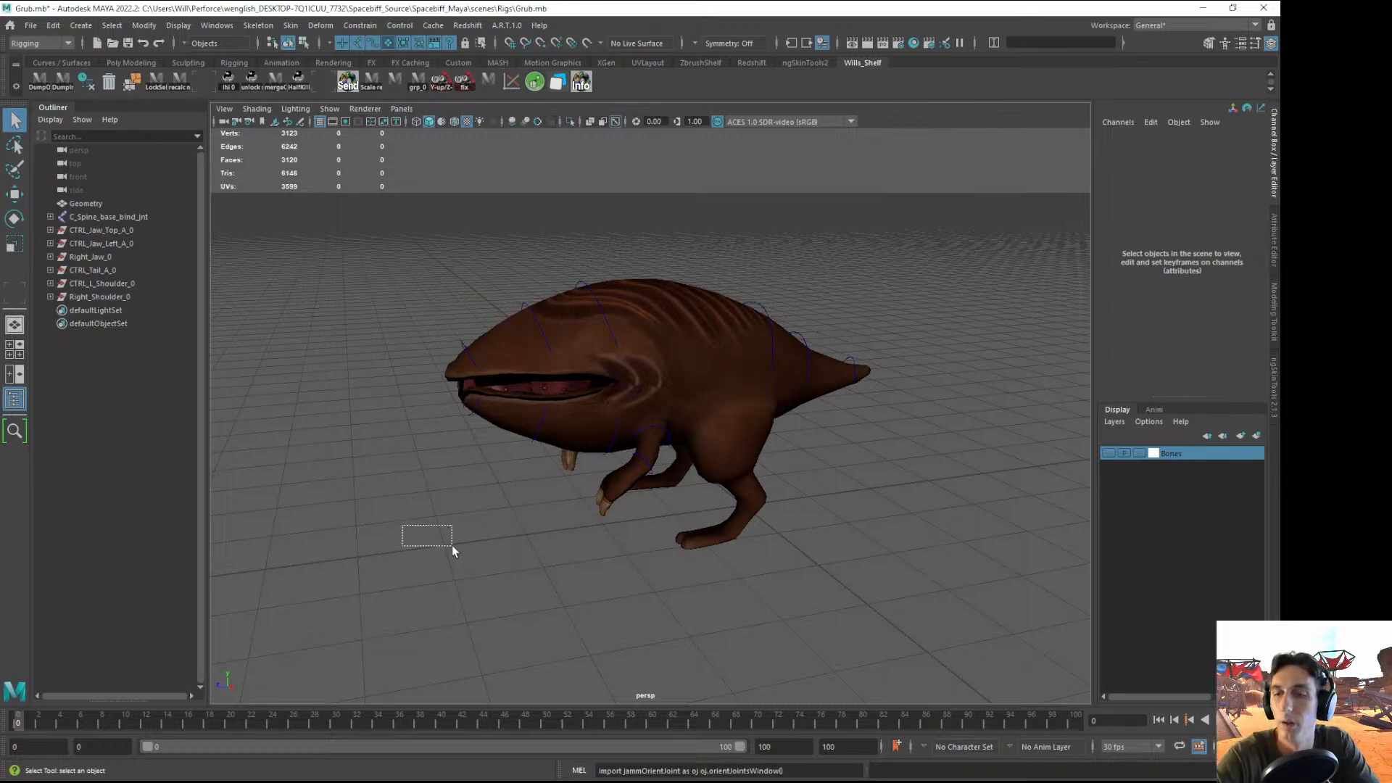
left_click_drag(451, 545, 472, 536)
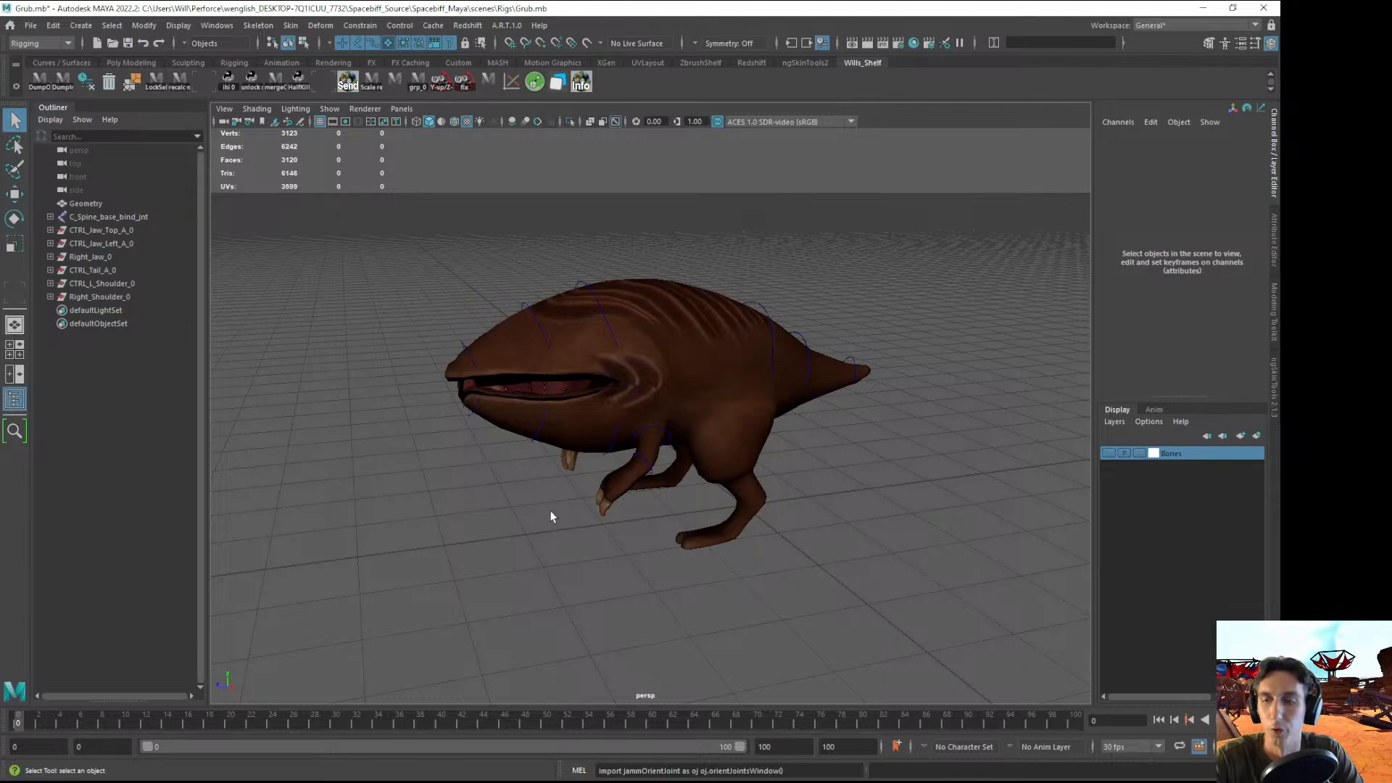
left_click_drag(507, 506, 521, 503, "alt")
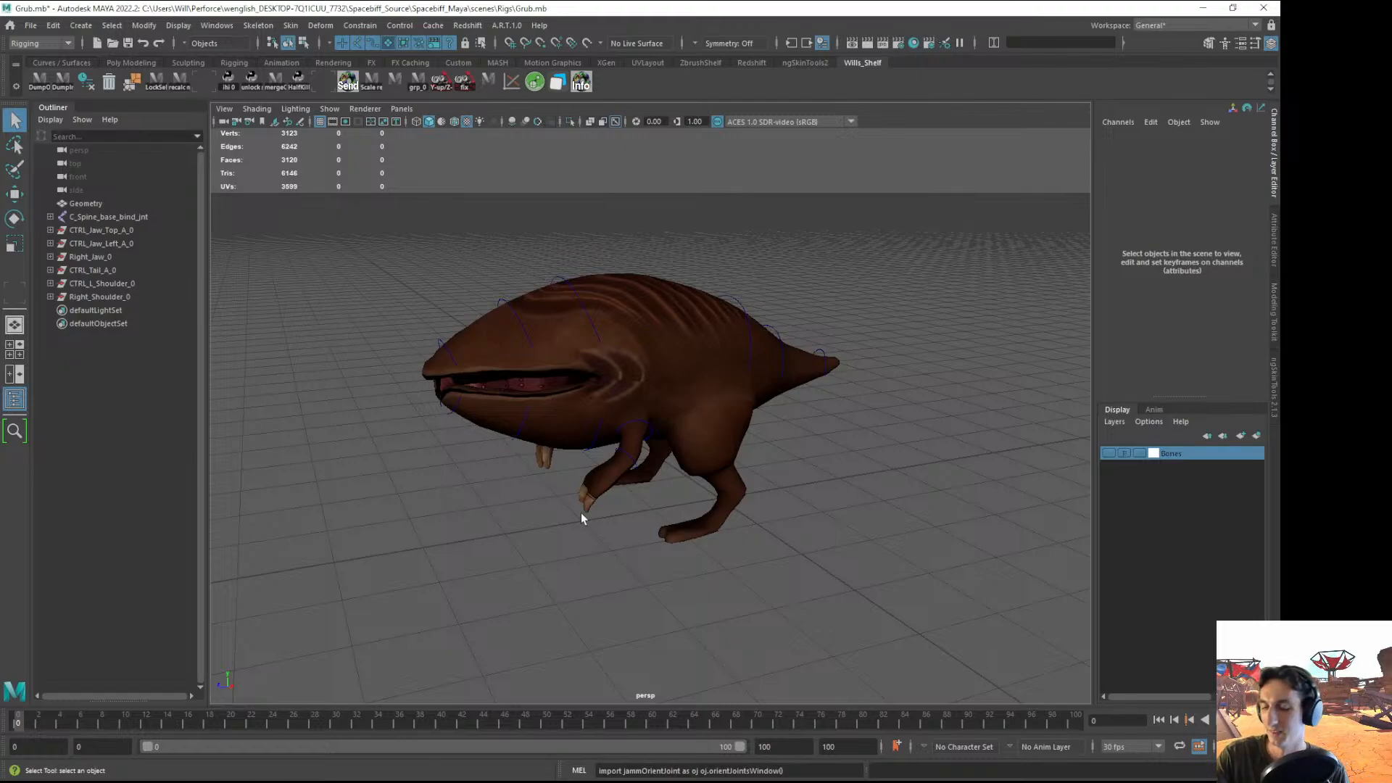
left_click_drag(428, 473, 545, 447, "alt")
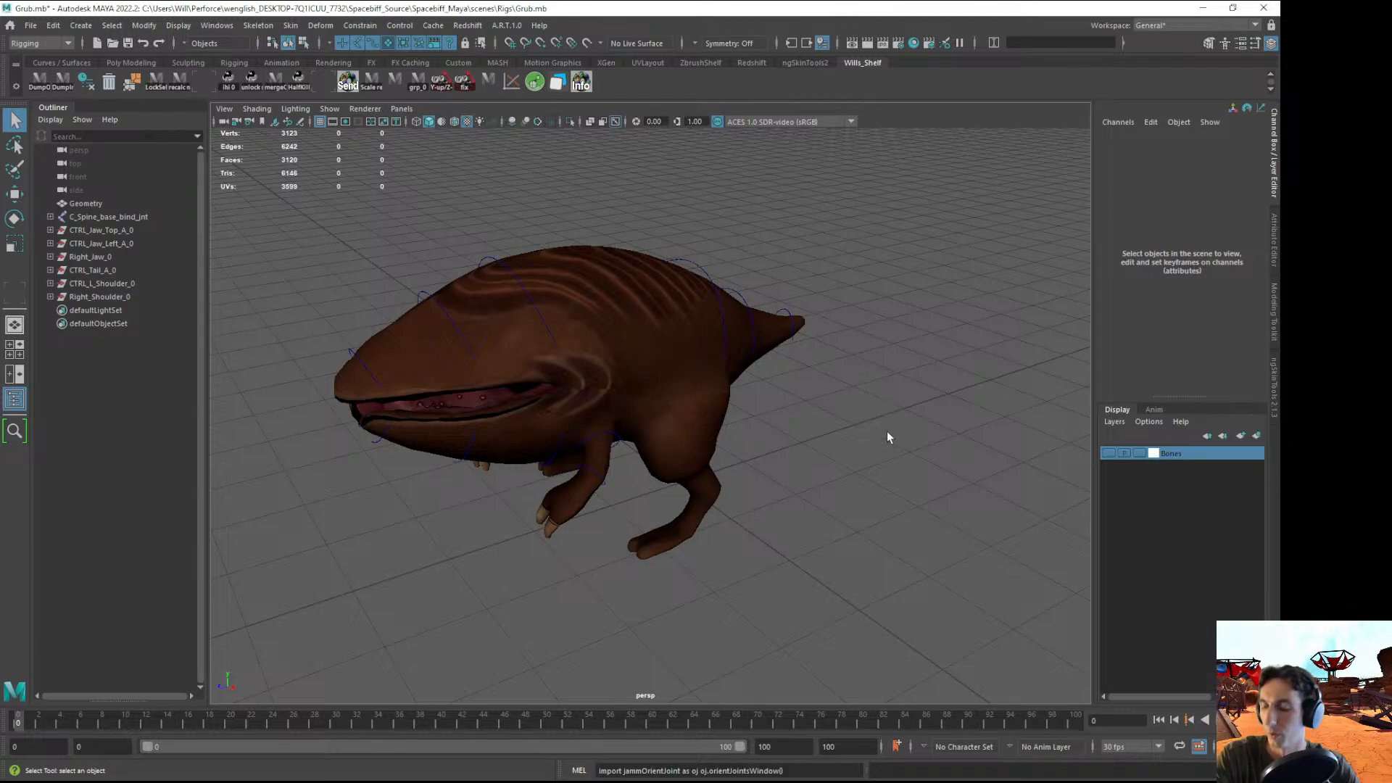
- Try rotating the tail control in different directions, check the tail from several angles, and undo every rotation
left_click_drag(783, 407, 668, 490, "alt")
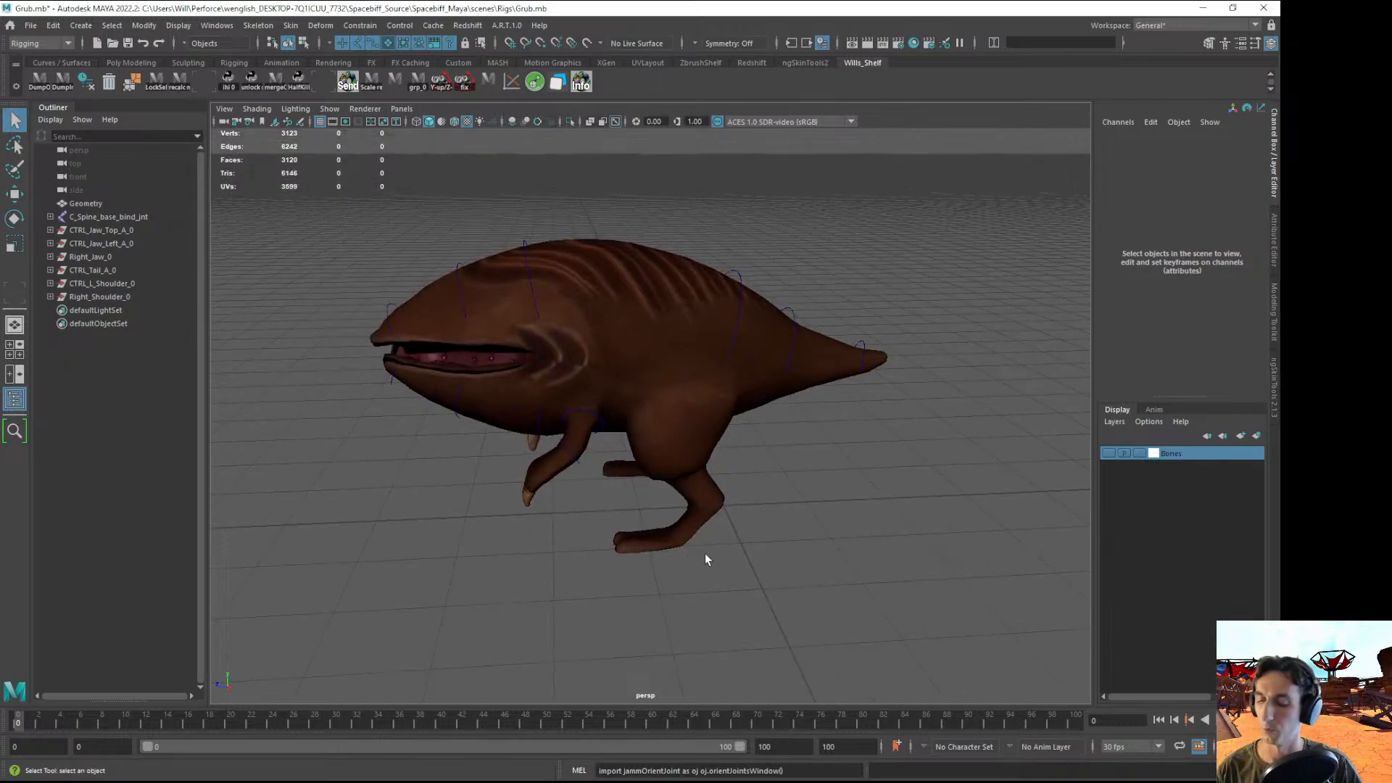
left_click(741, 274)
key("e")
left_click_drag(656, 253, 851, 301)
key("ctrl+z")
left_click(363, 488)
left_click_drag(363, 488, 538, 411, "alt")
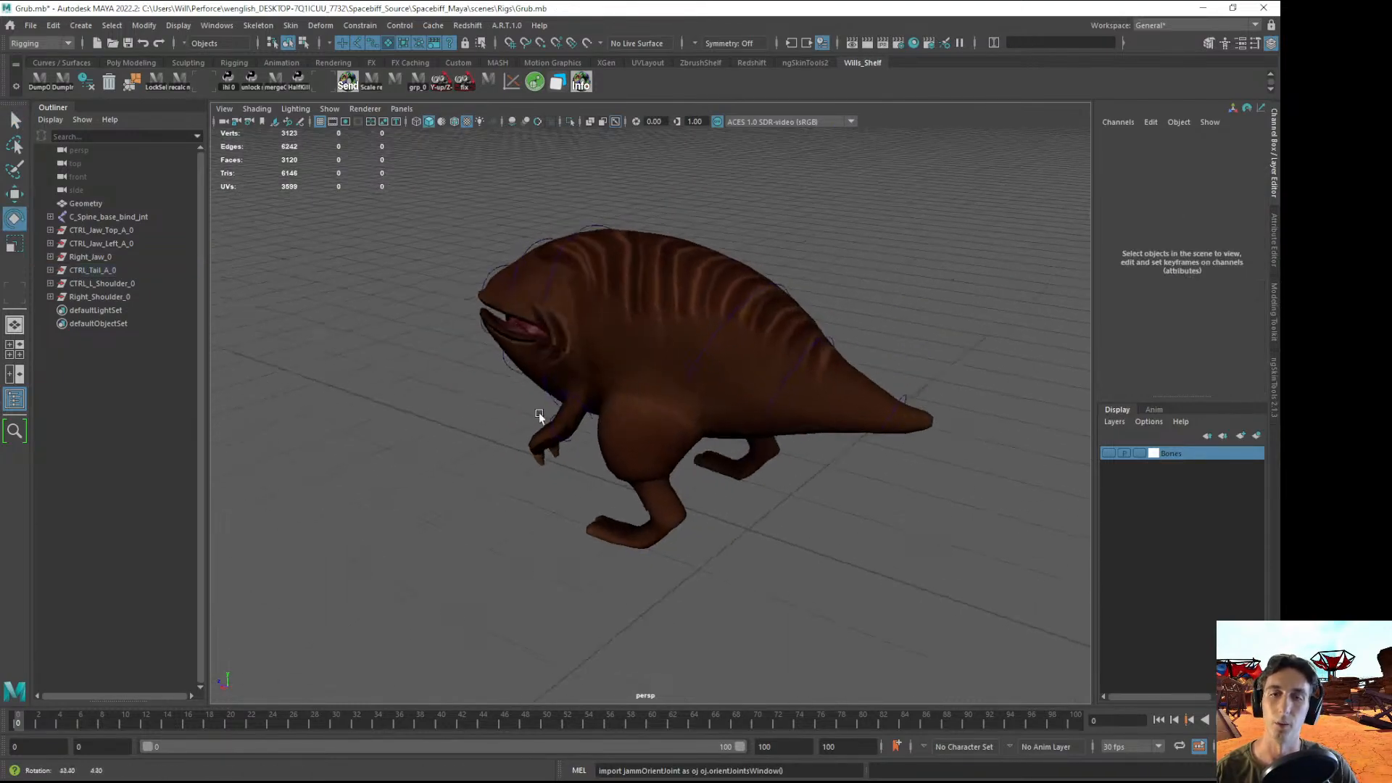
left_click(752, 291)
left_click_drag(994, 351, 929, 207)
left_click_drag(812, 297, 904, 348, "alt")
left_click(1019, 368)
left_click_drag(798, 298, 645, 319, "alt")
key("ctrl+z")
key("ctrl+z")
left_click(359, 468)
left_click_drag(359, 468, 698, 465, "alt")
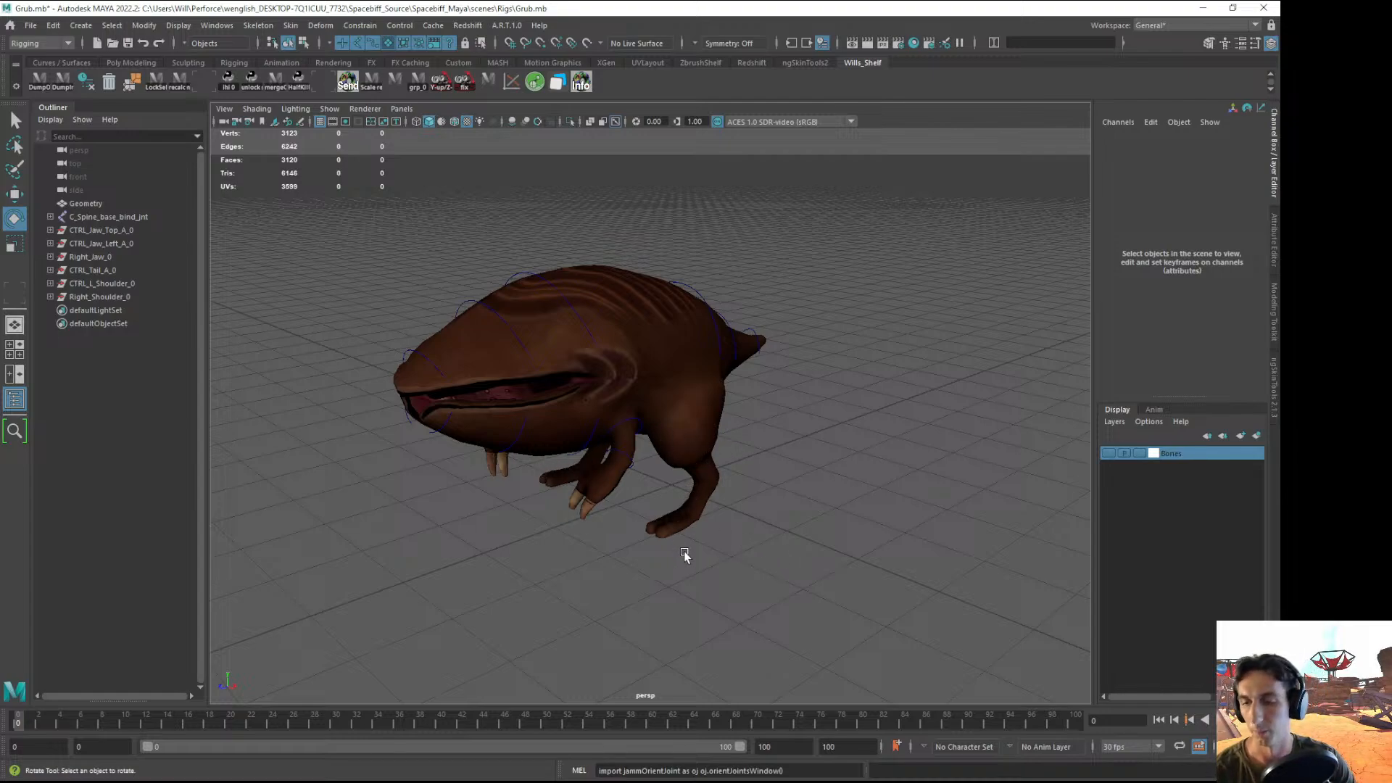
- Save the Grub.mb rig scene in its default pose
left_click_drag(767, 494, 820, 513)
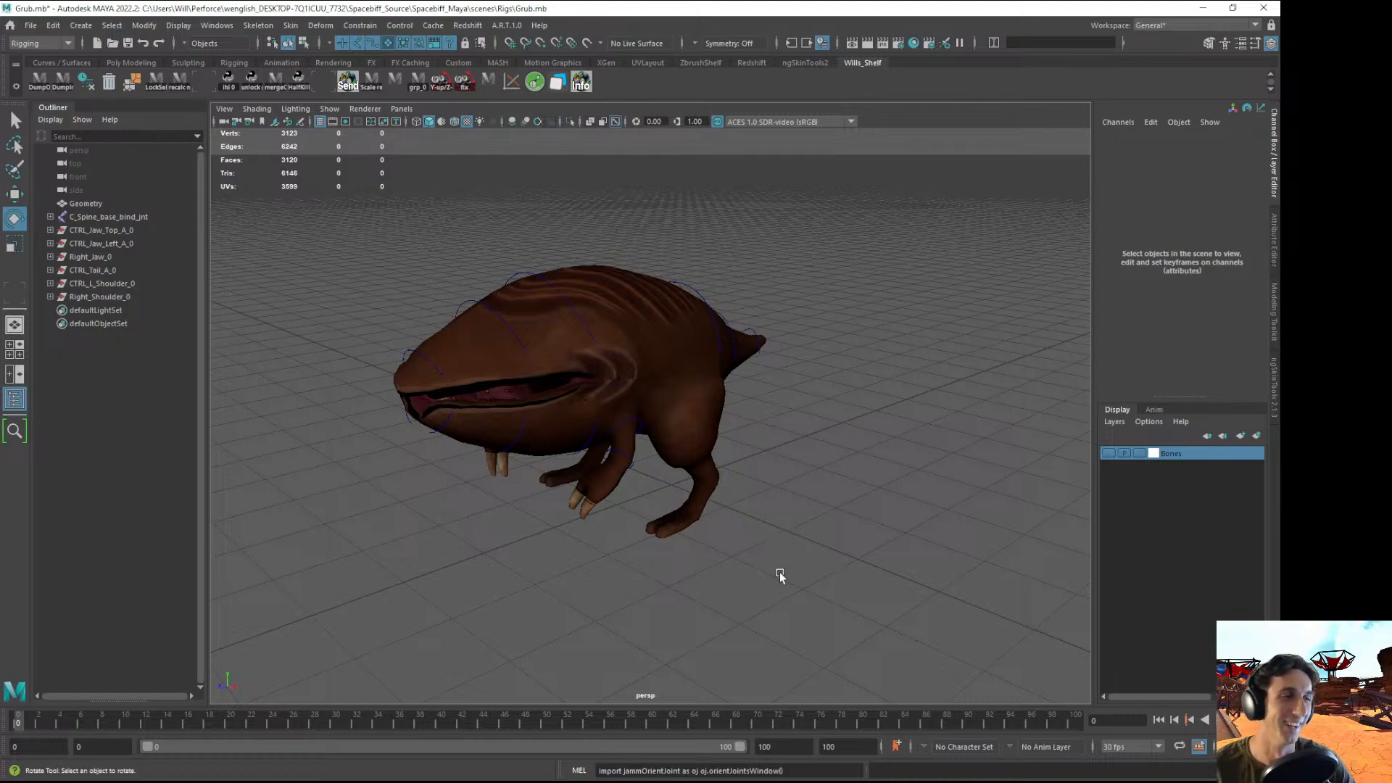
key("q")
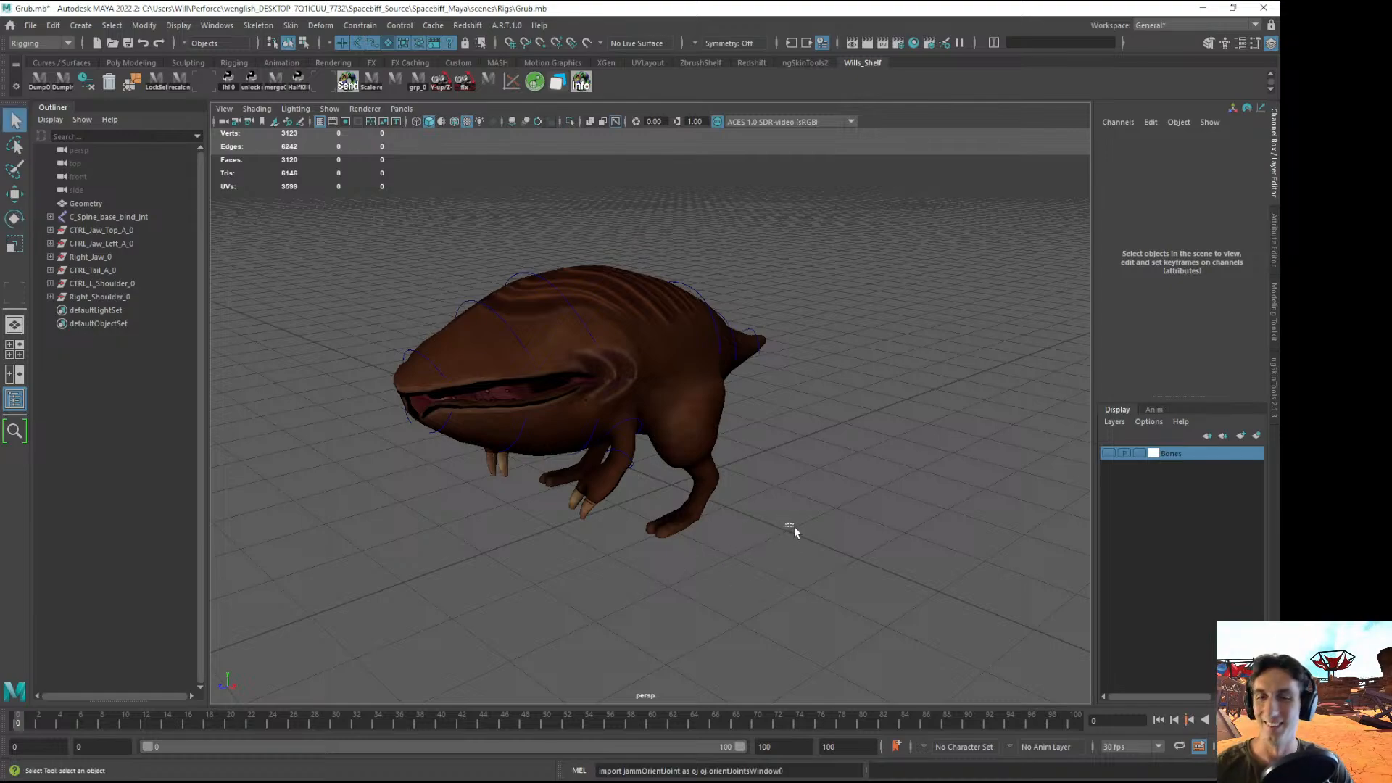
mouse_move(692, 500)
left_mouse_down("alt")
mouse_move(711, 498)
mouse_move(694, 499)
mouse_move(706, 485)
left_mouse_up("alt")
key("ctrl+s")
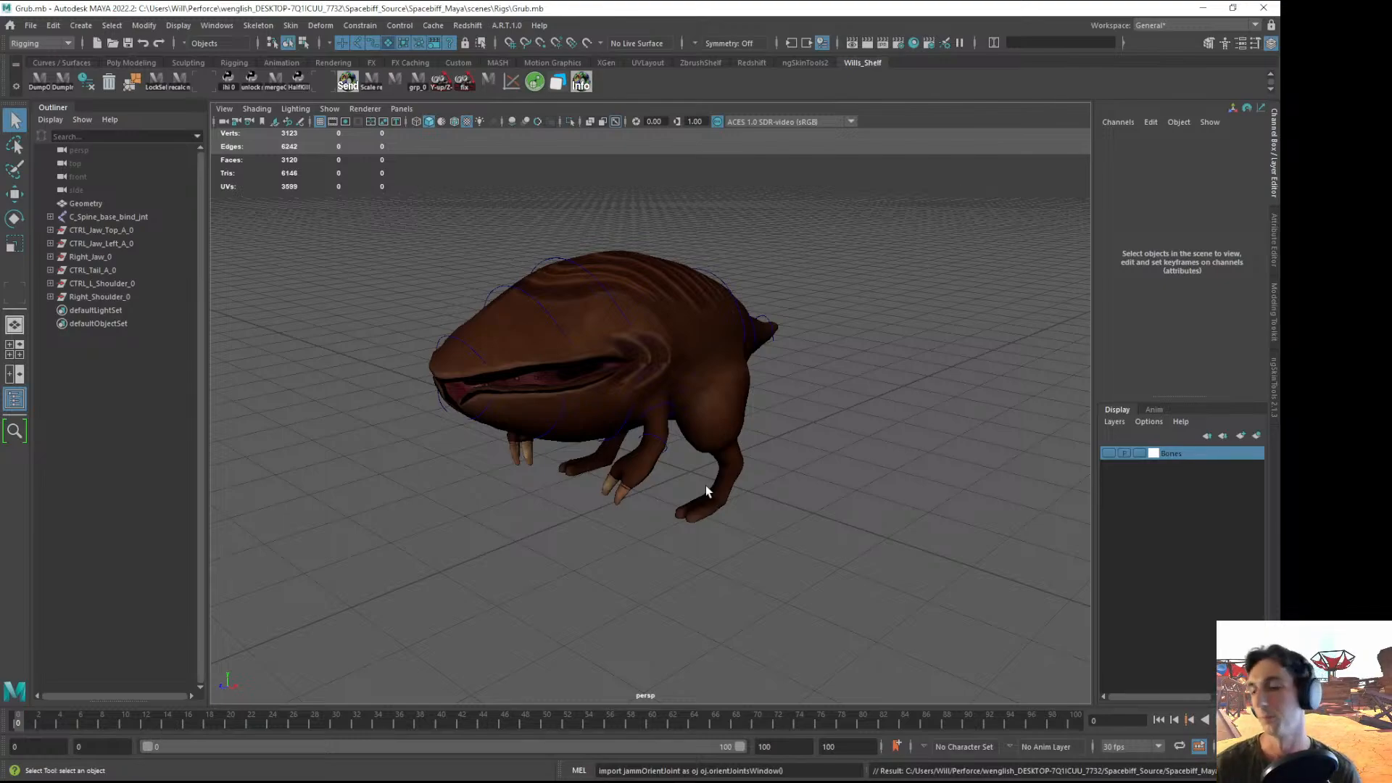
left_click_drag(593, 317, 594, 323, "alt")
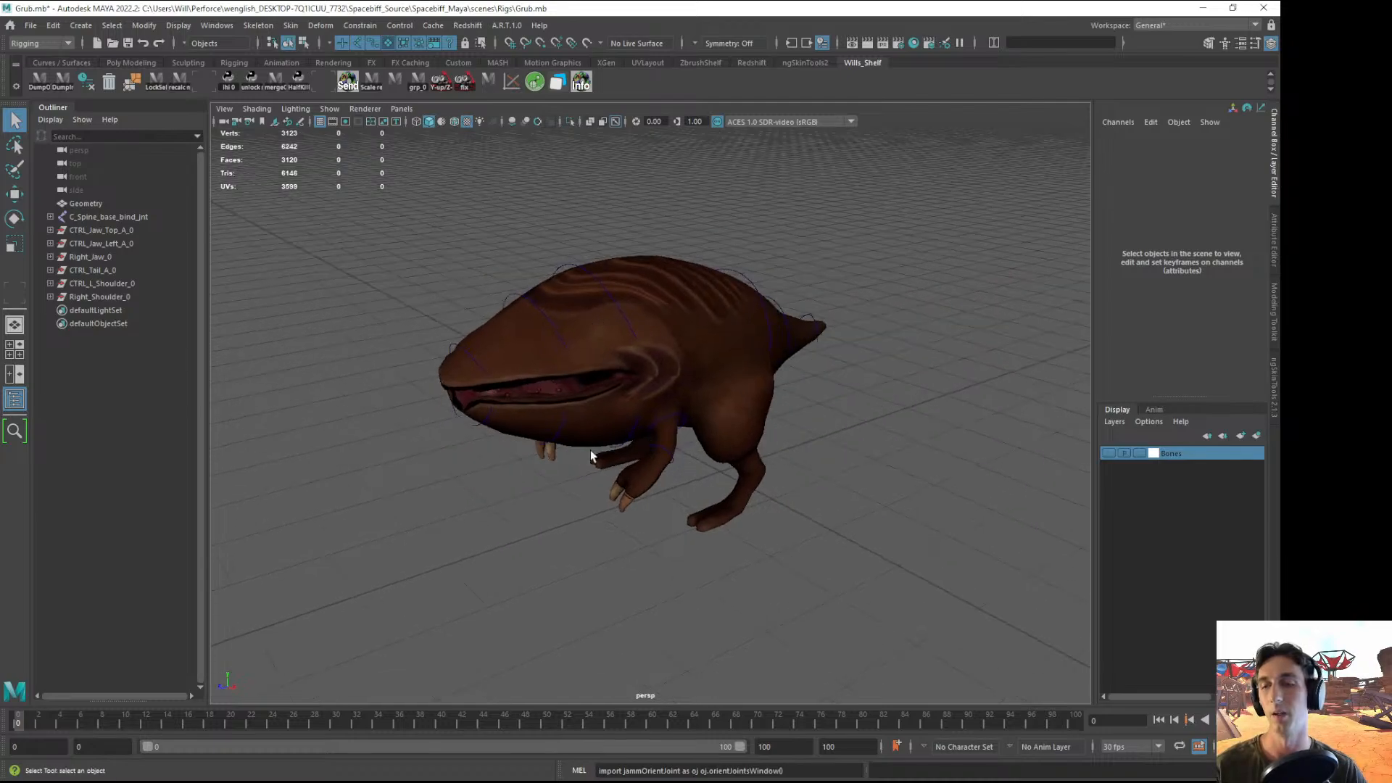